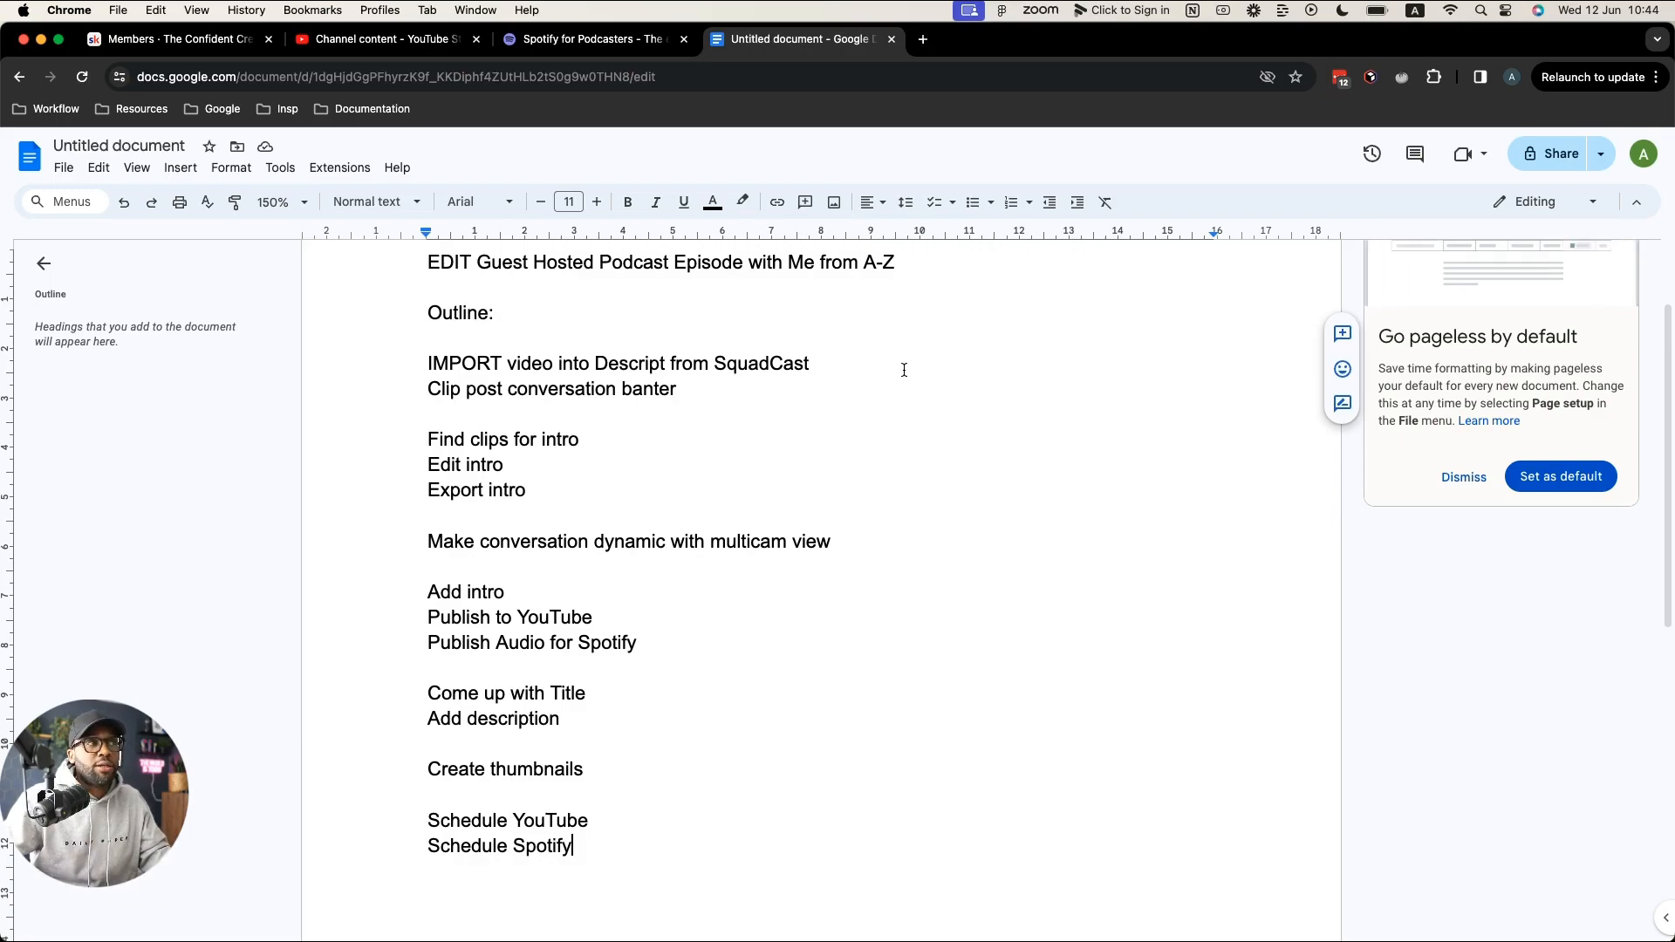
Step: Switch from the Google Doc outline to the full-screen Descript podcast project
key("ctrl+Right")
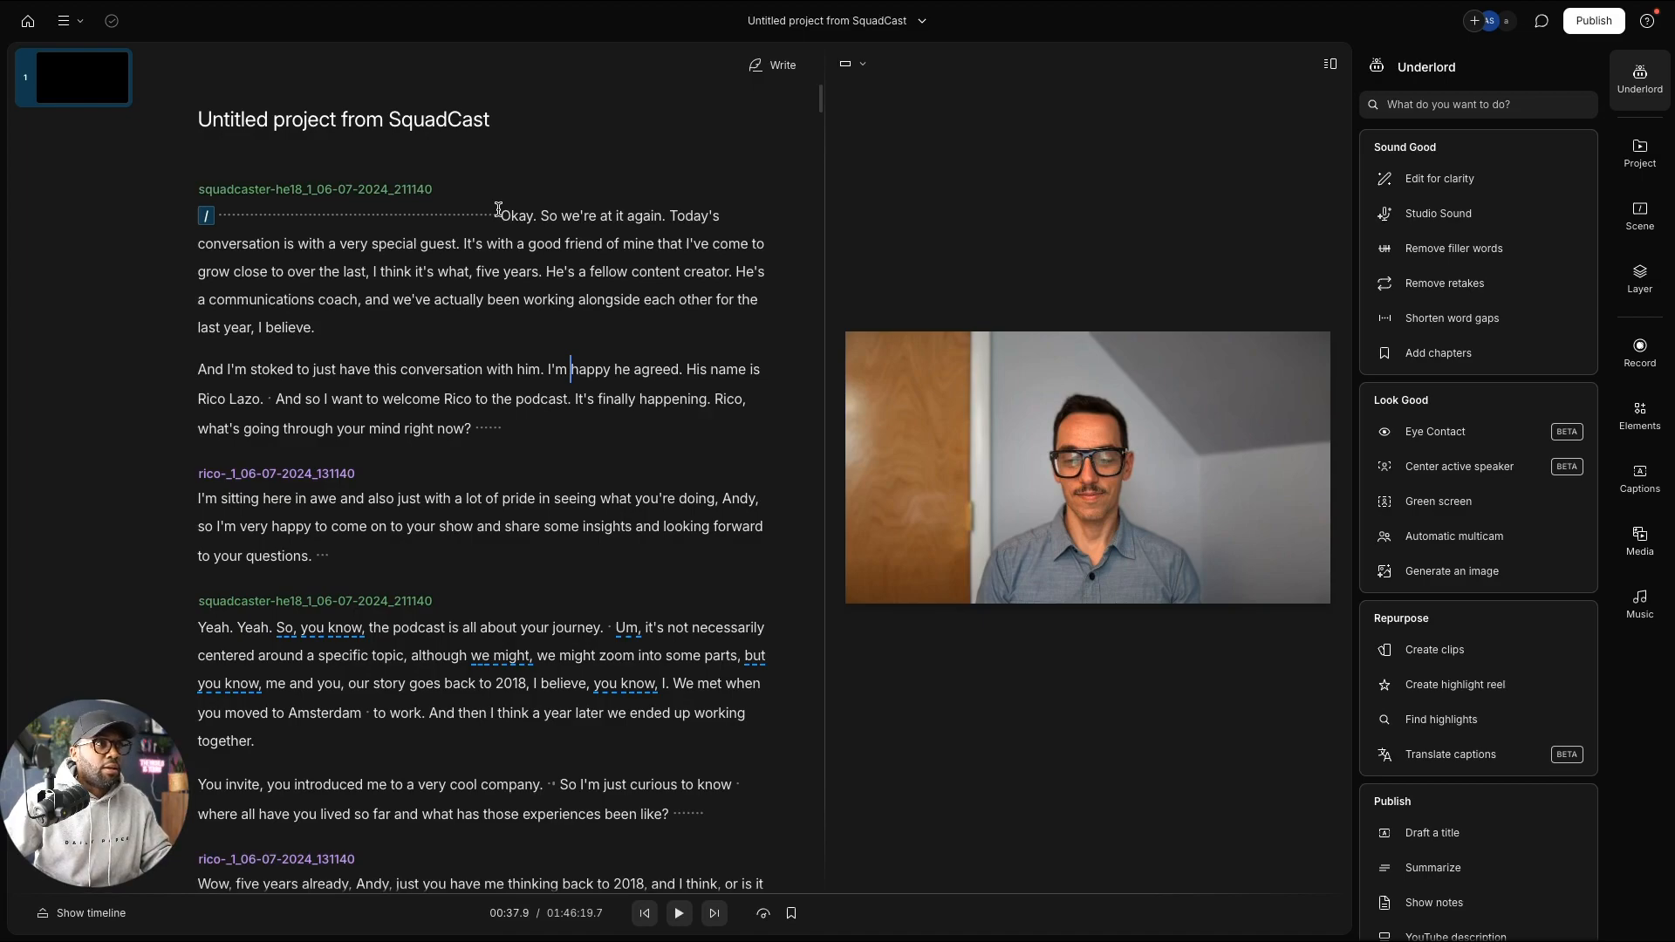
Step: Delete the 12.5-second silence at the very start, before the opening 'Okay.'
left_click(223, 212)
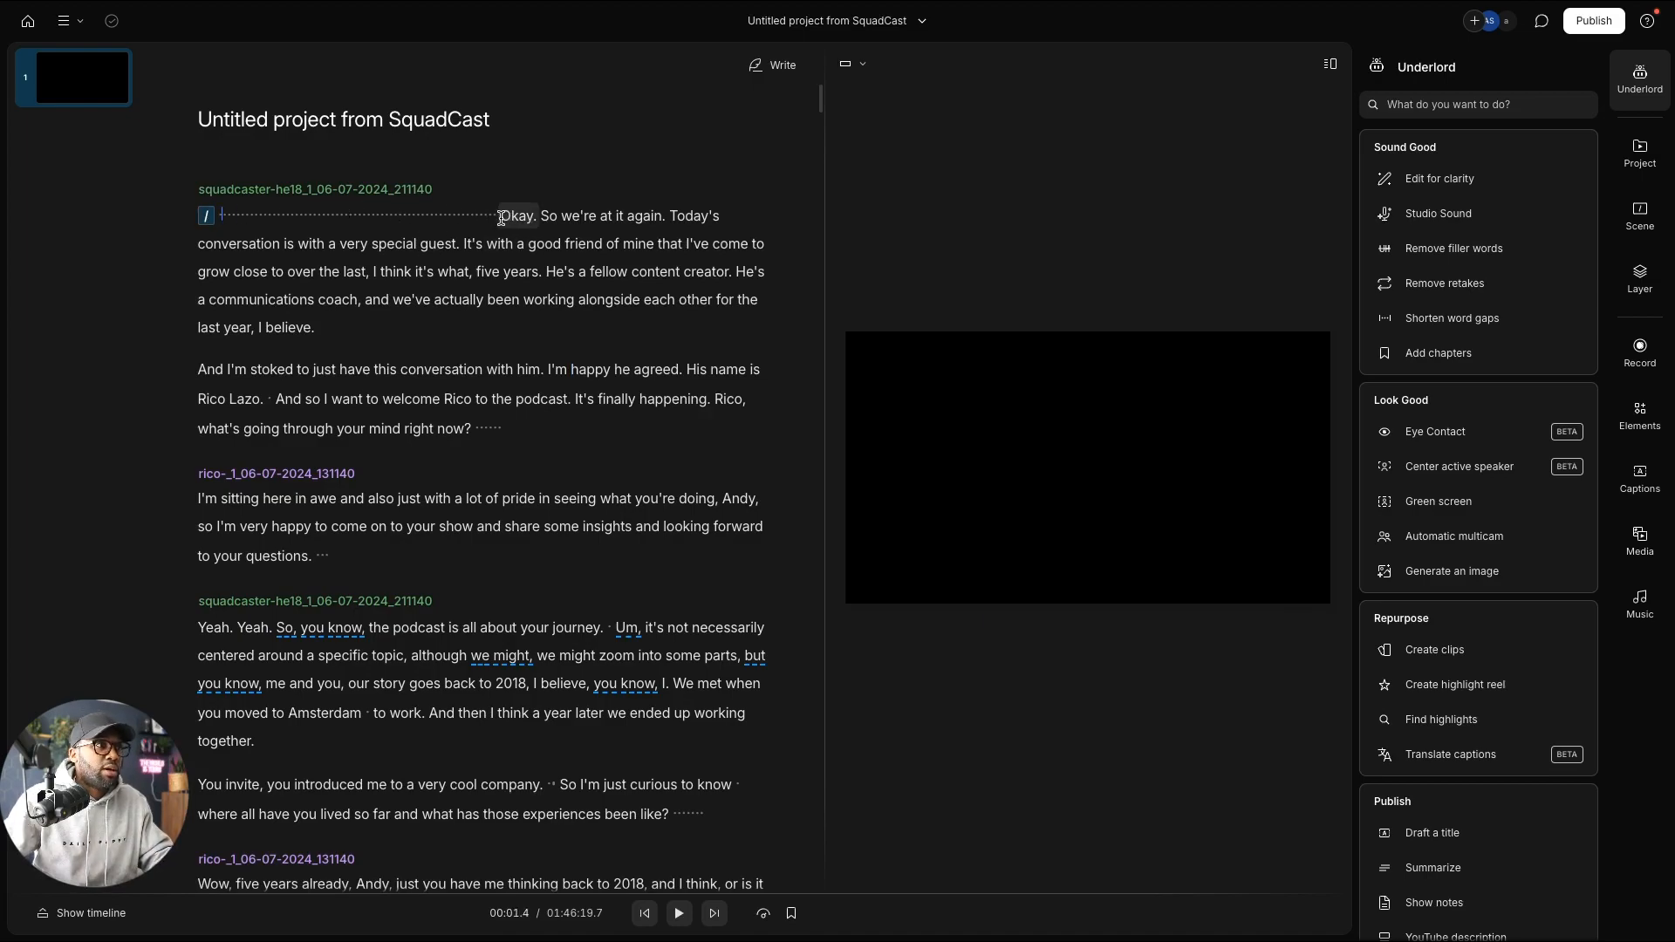
left_click_drag(502, 218, 204, 217)
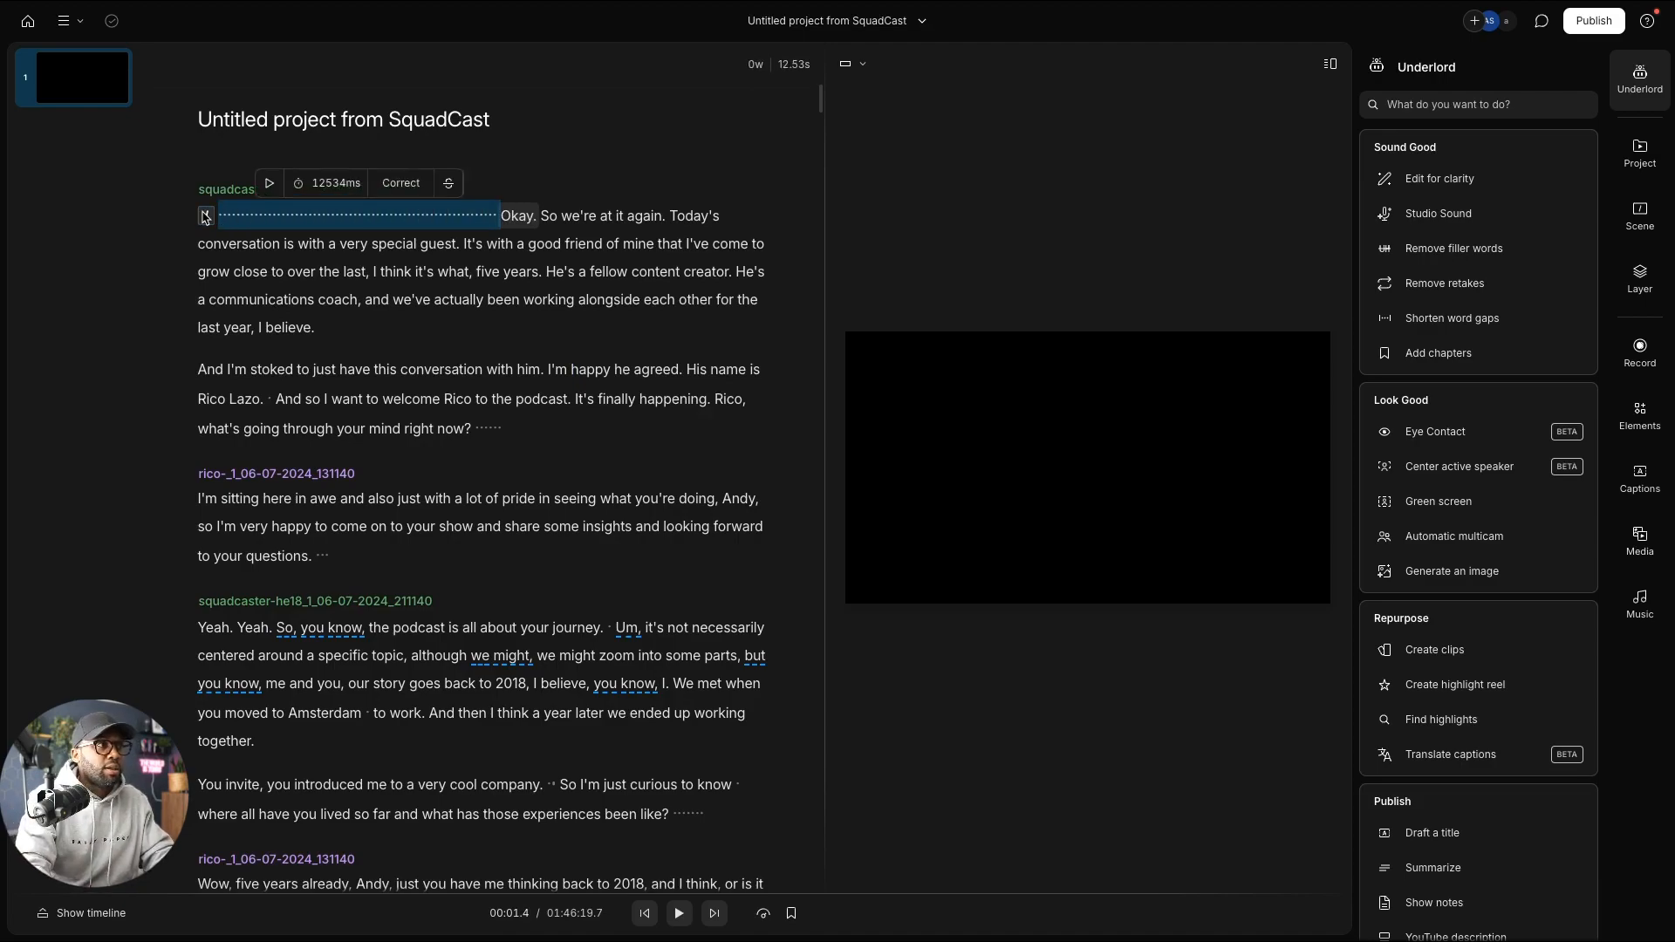
key("Delete")
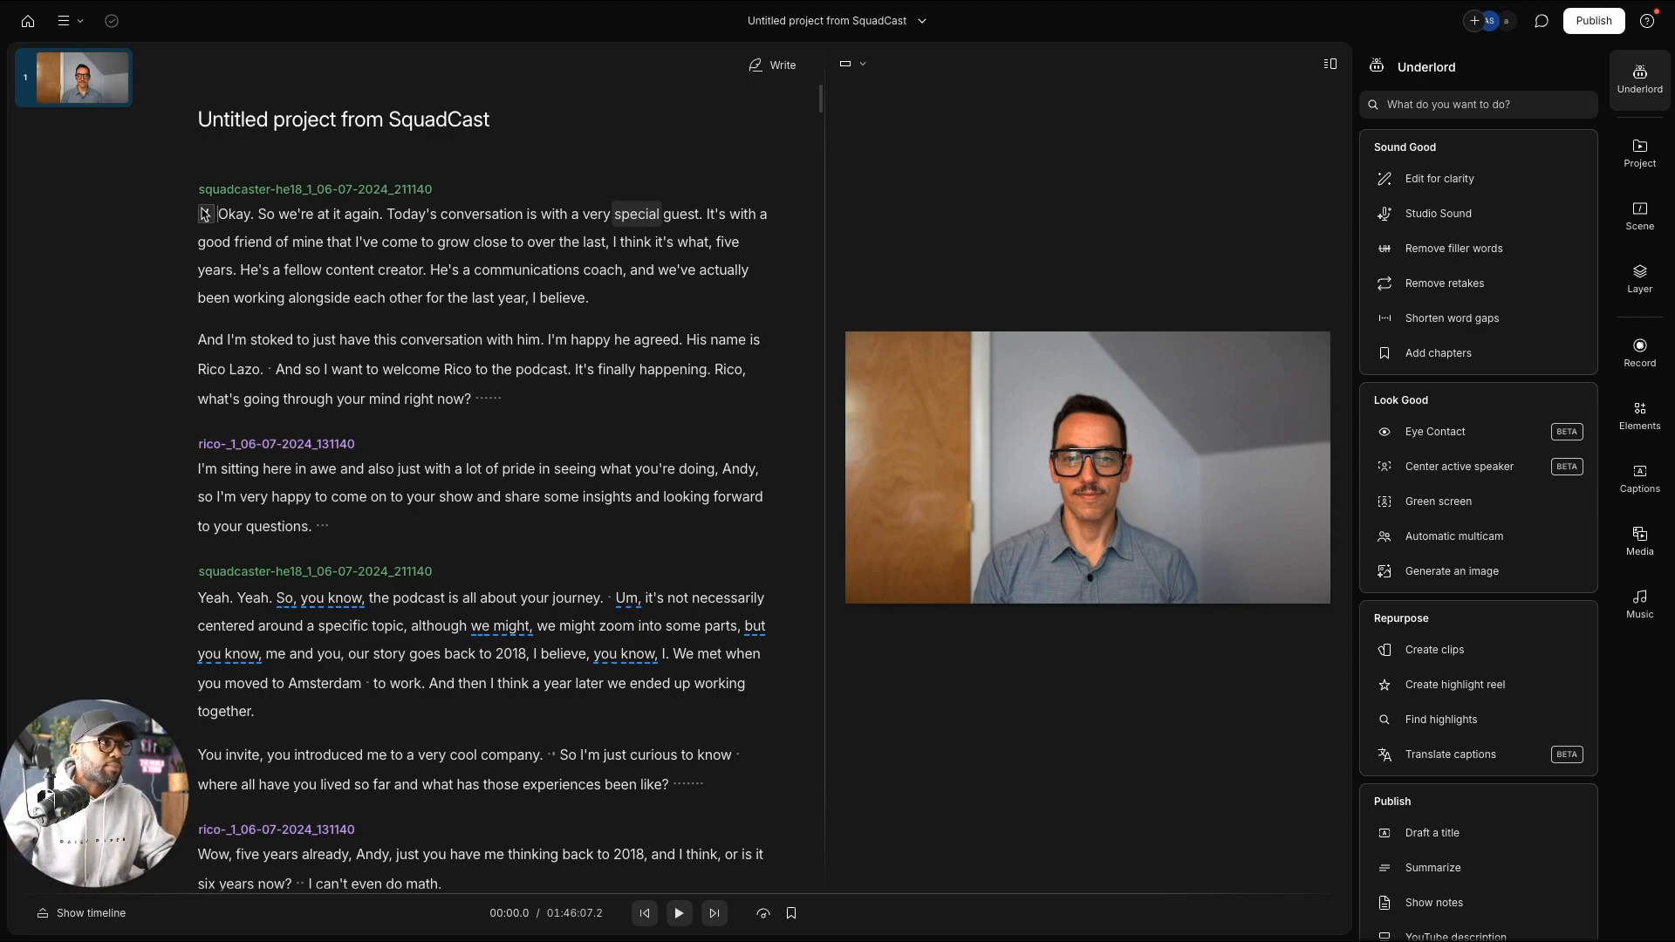
Step: Search the transcript for 'bye', landing on its single match at 1:45:58
key("super+a")
key("Left")
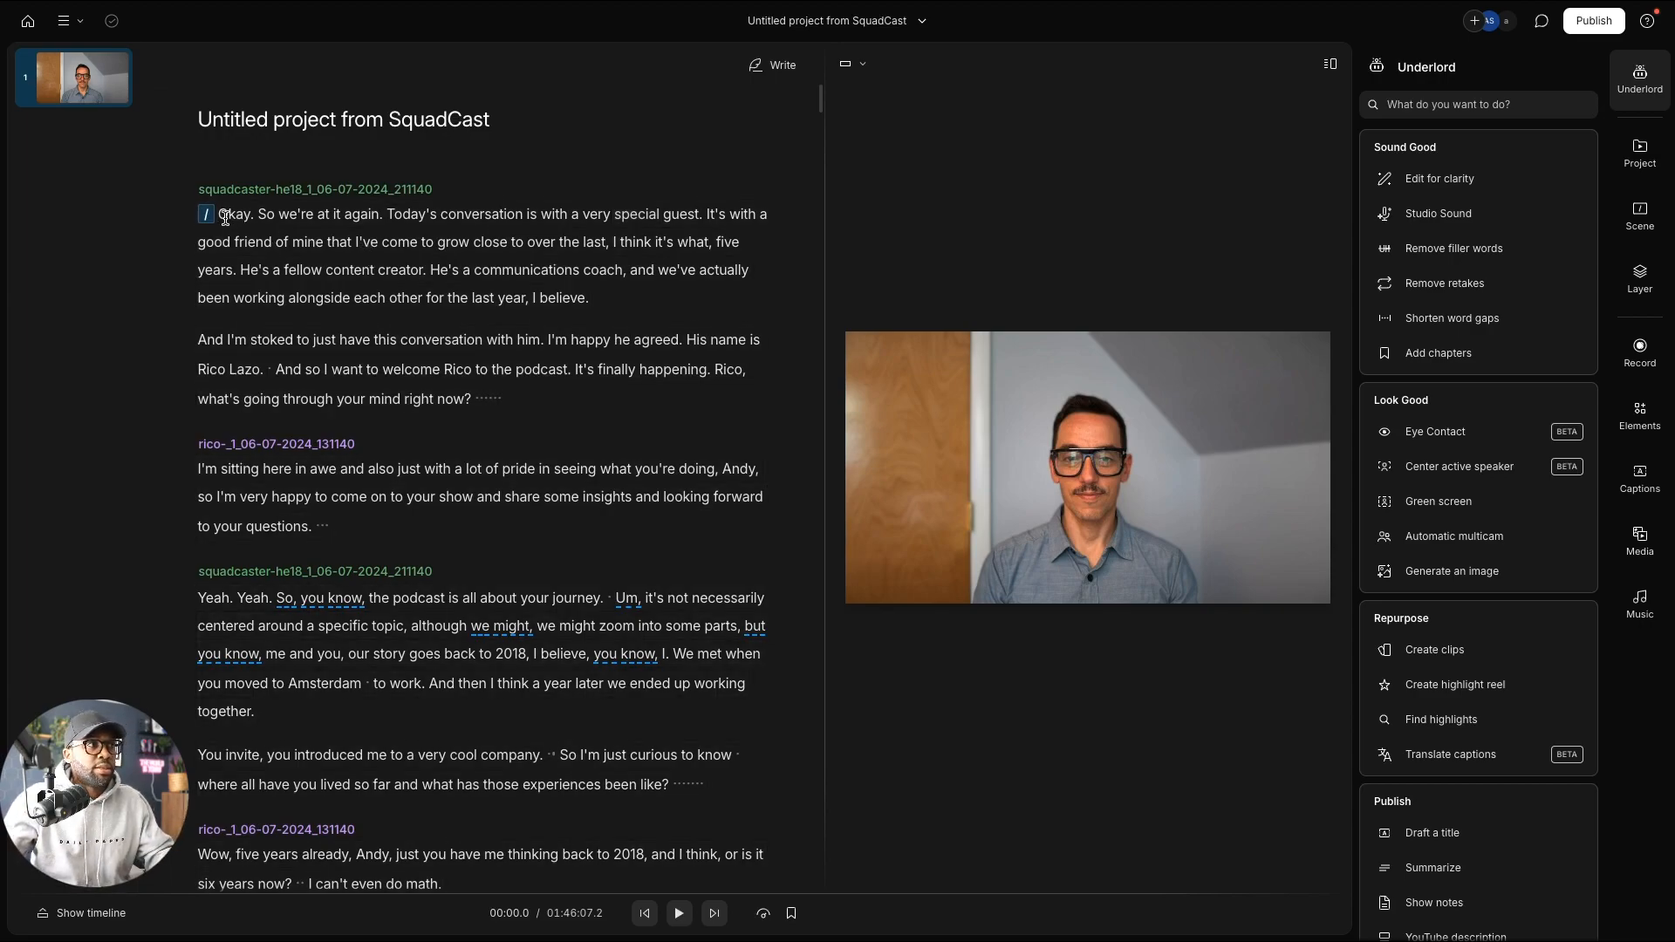
scroll(498, 279, "down", 20)
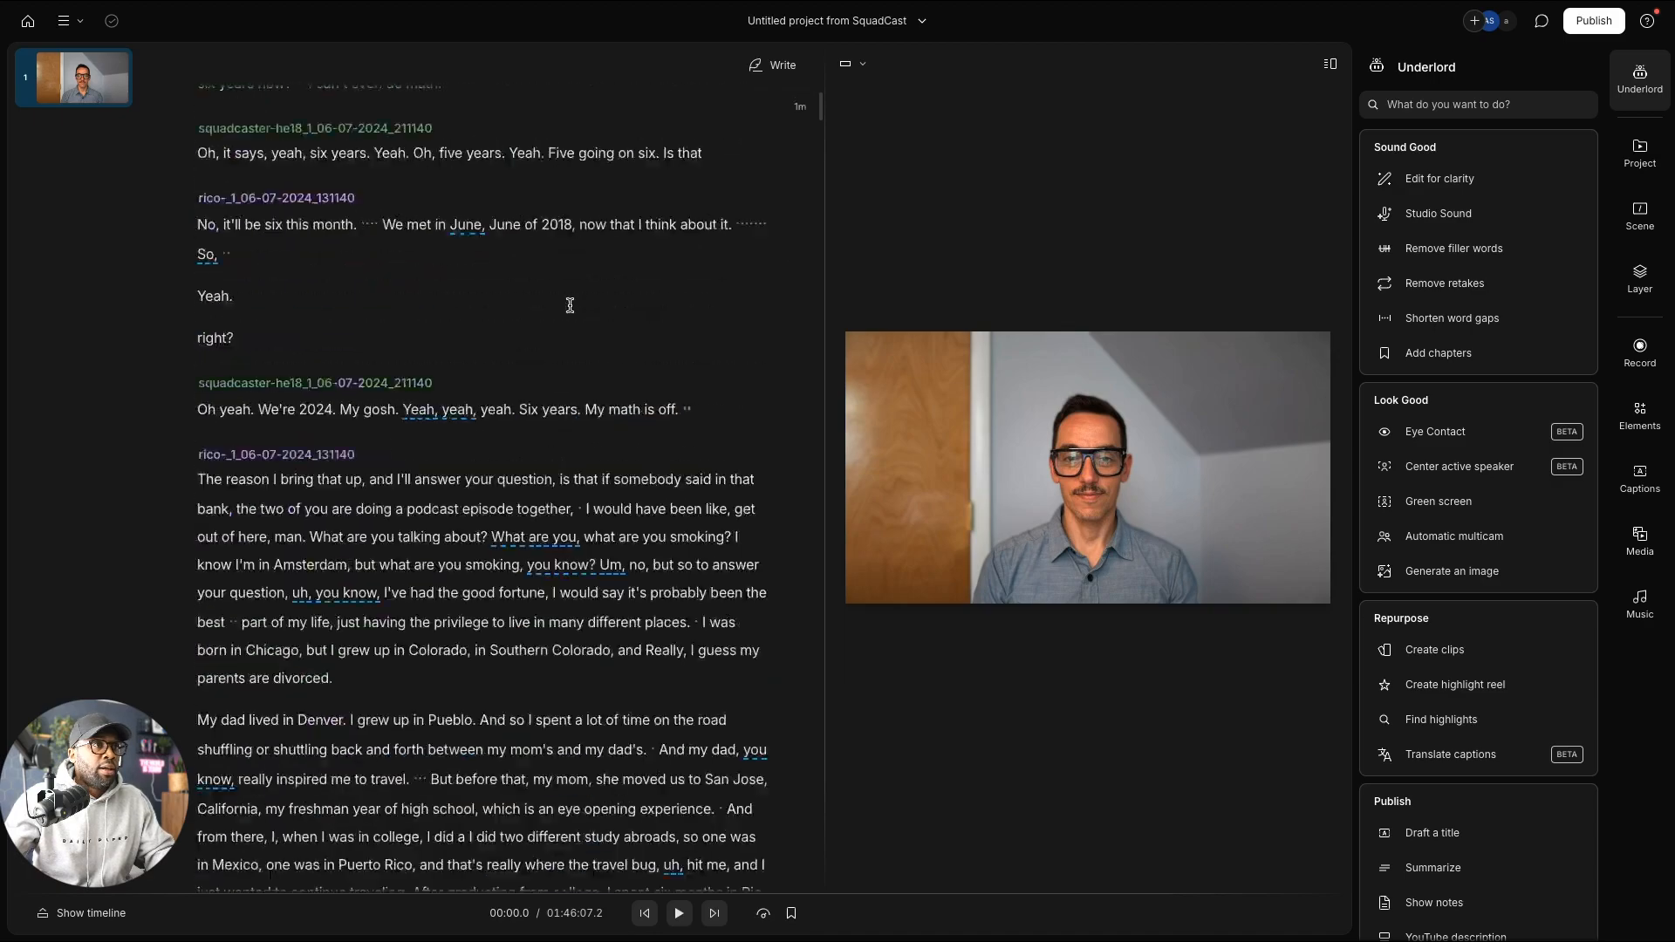
left_click_drag(820, 126, 825, 427)
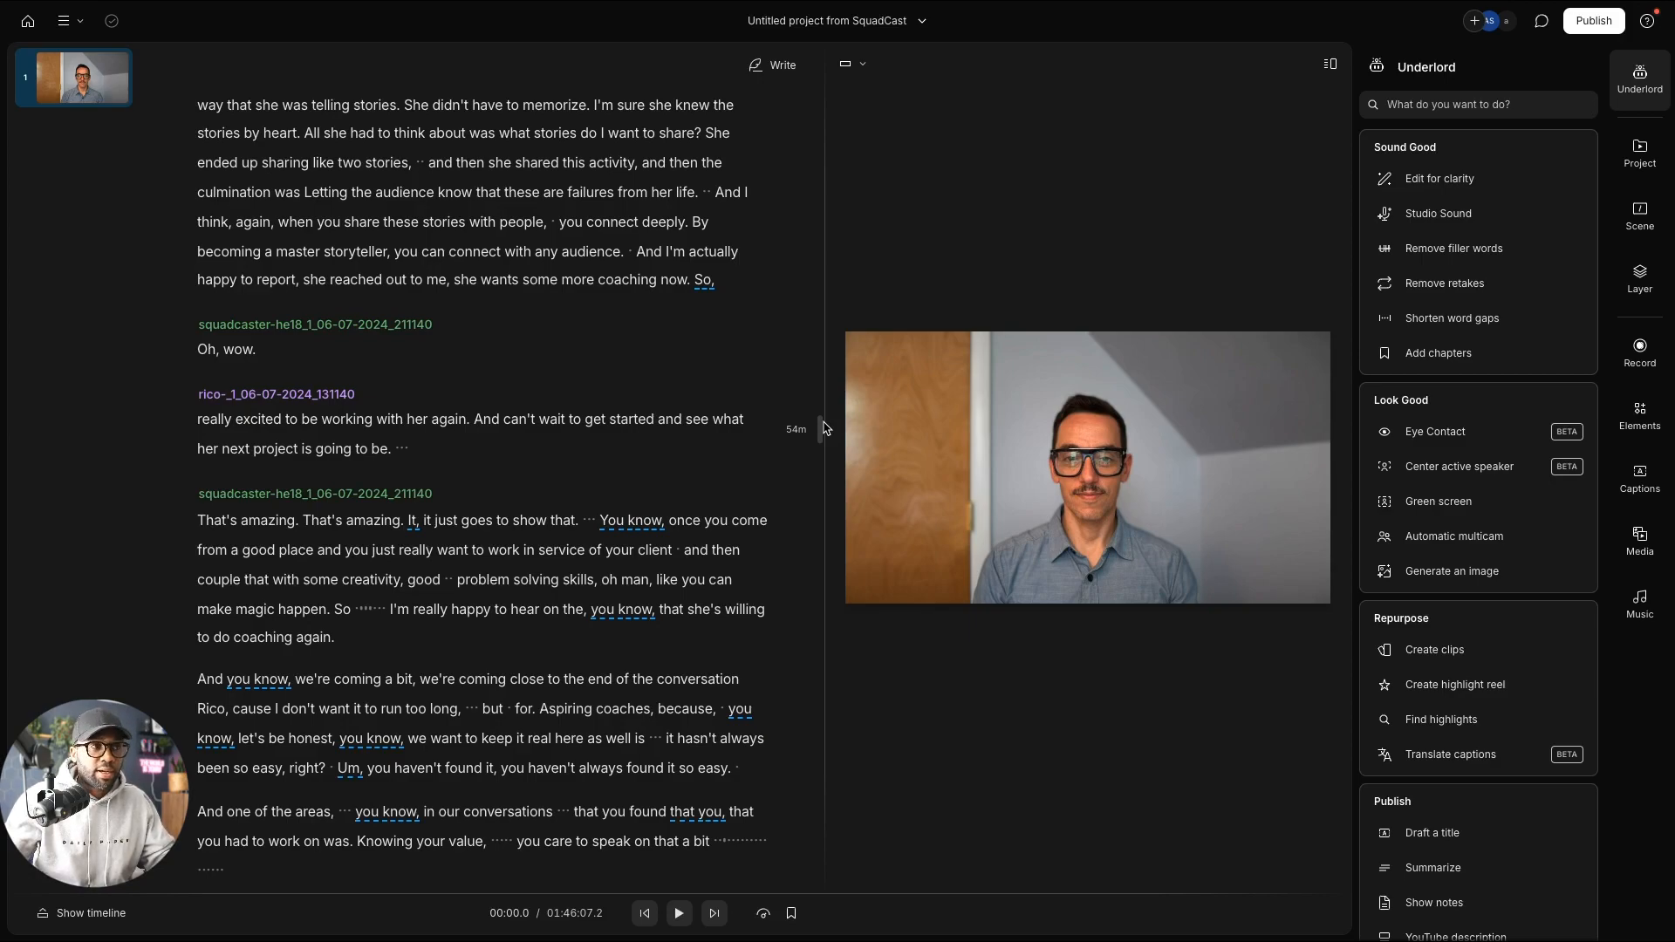
left_click_drag(822, 430, 802, 547)
scroll(679, 464, "up", 4)
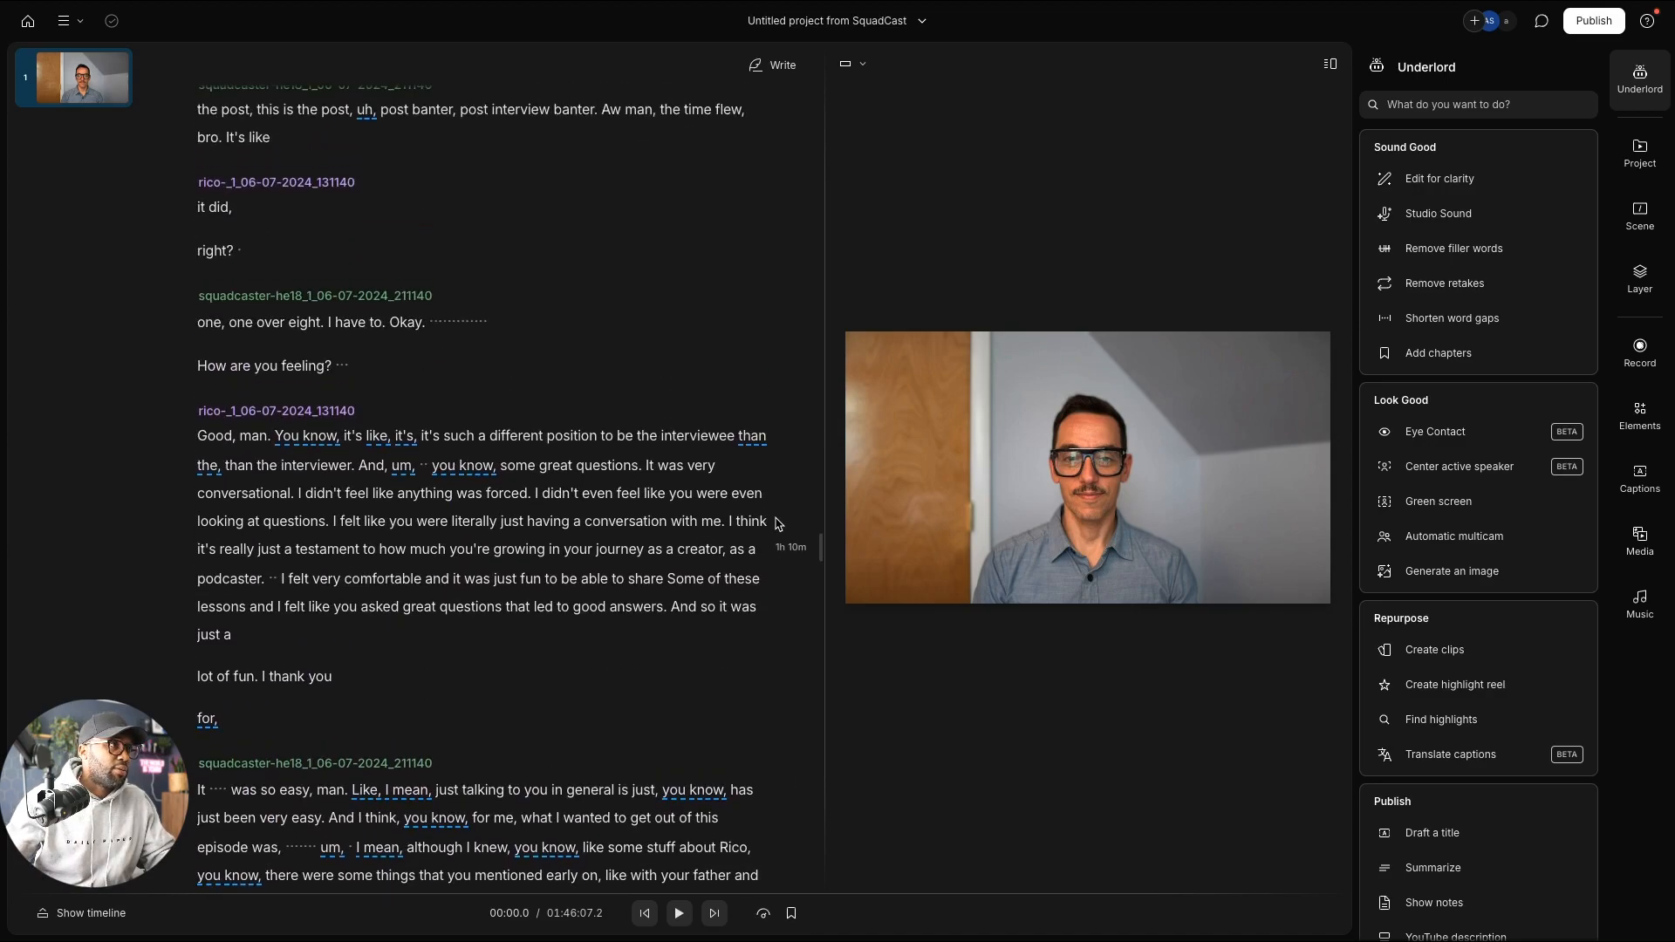
left_click(639, 449)
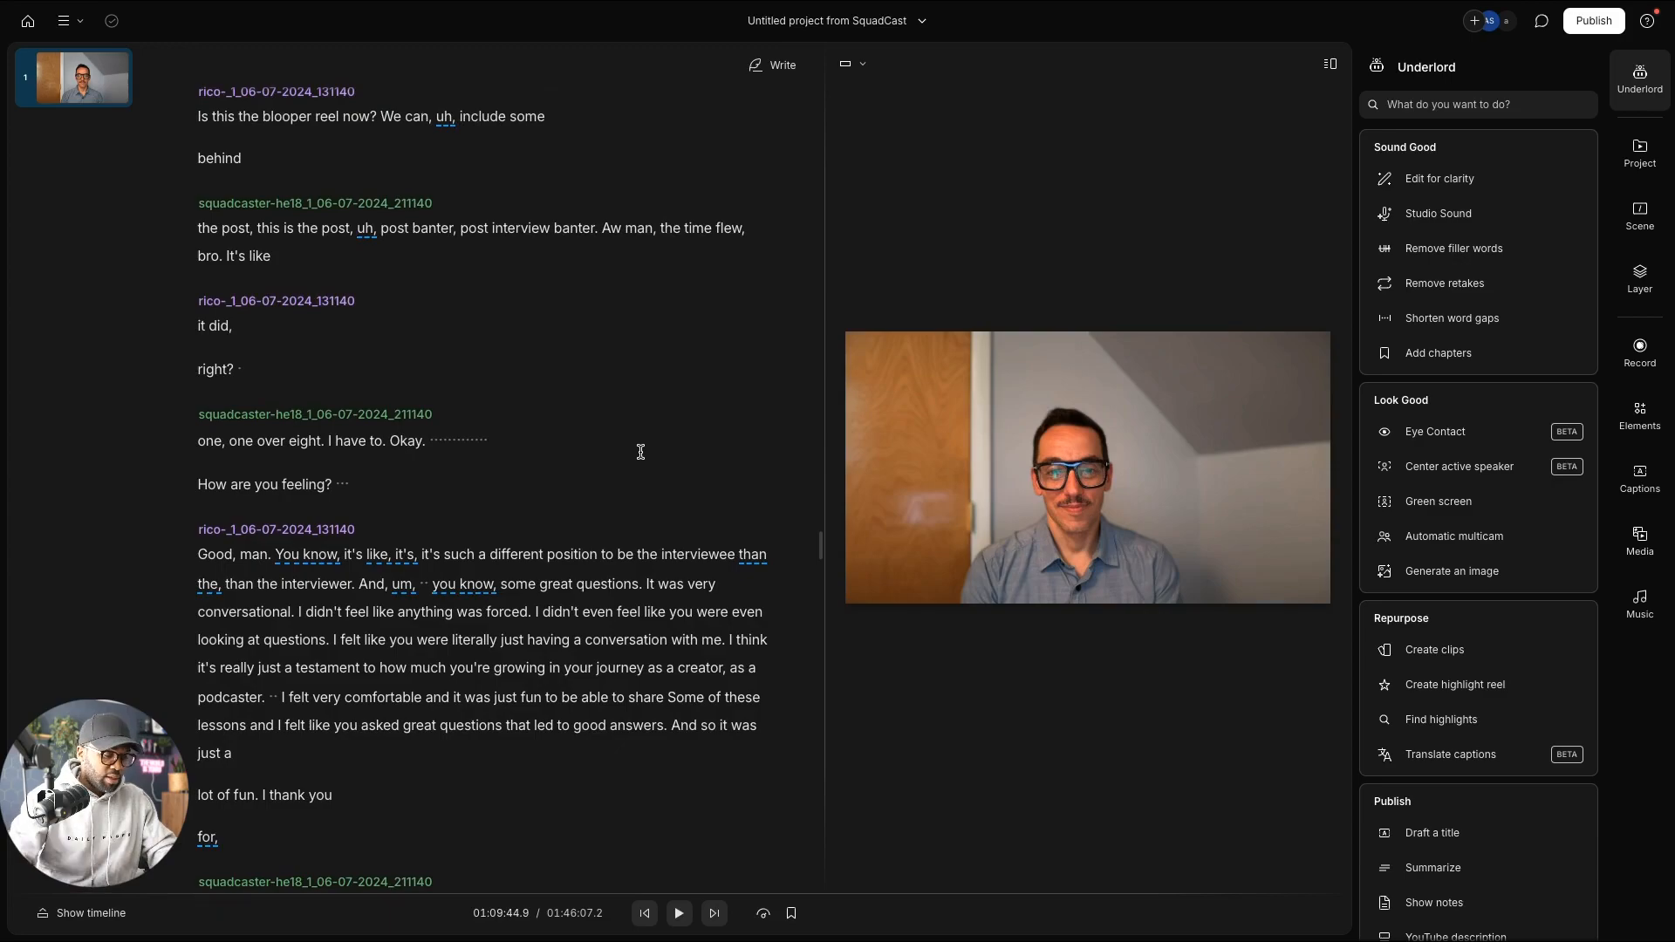
key("ctrl+f")
type("bye")
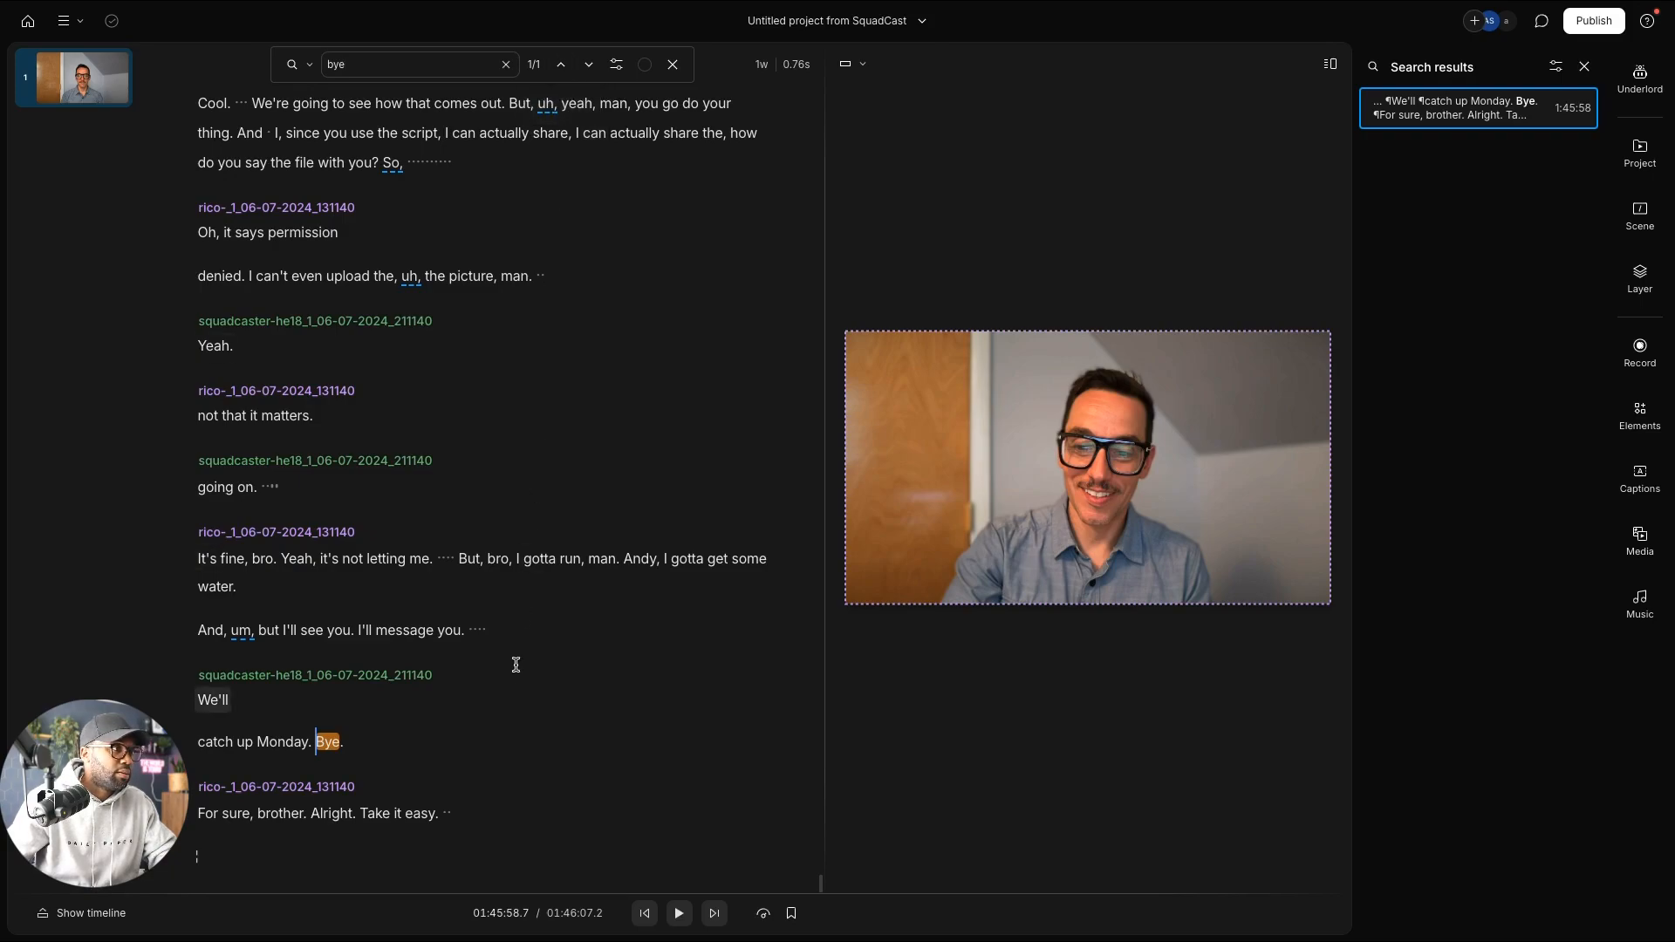
Step: Search for 'peace' and jump to the third match, the closing 'Peace.' at 1:09:18
scroll(519, 705, "down", 1)
scroll(523, 689, "up", 4)
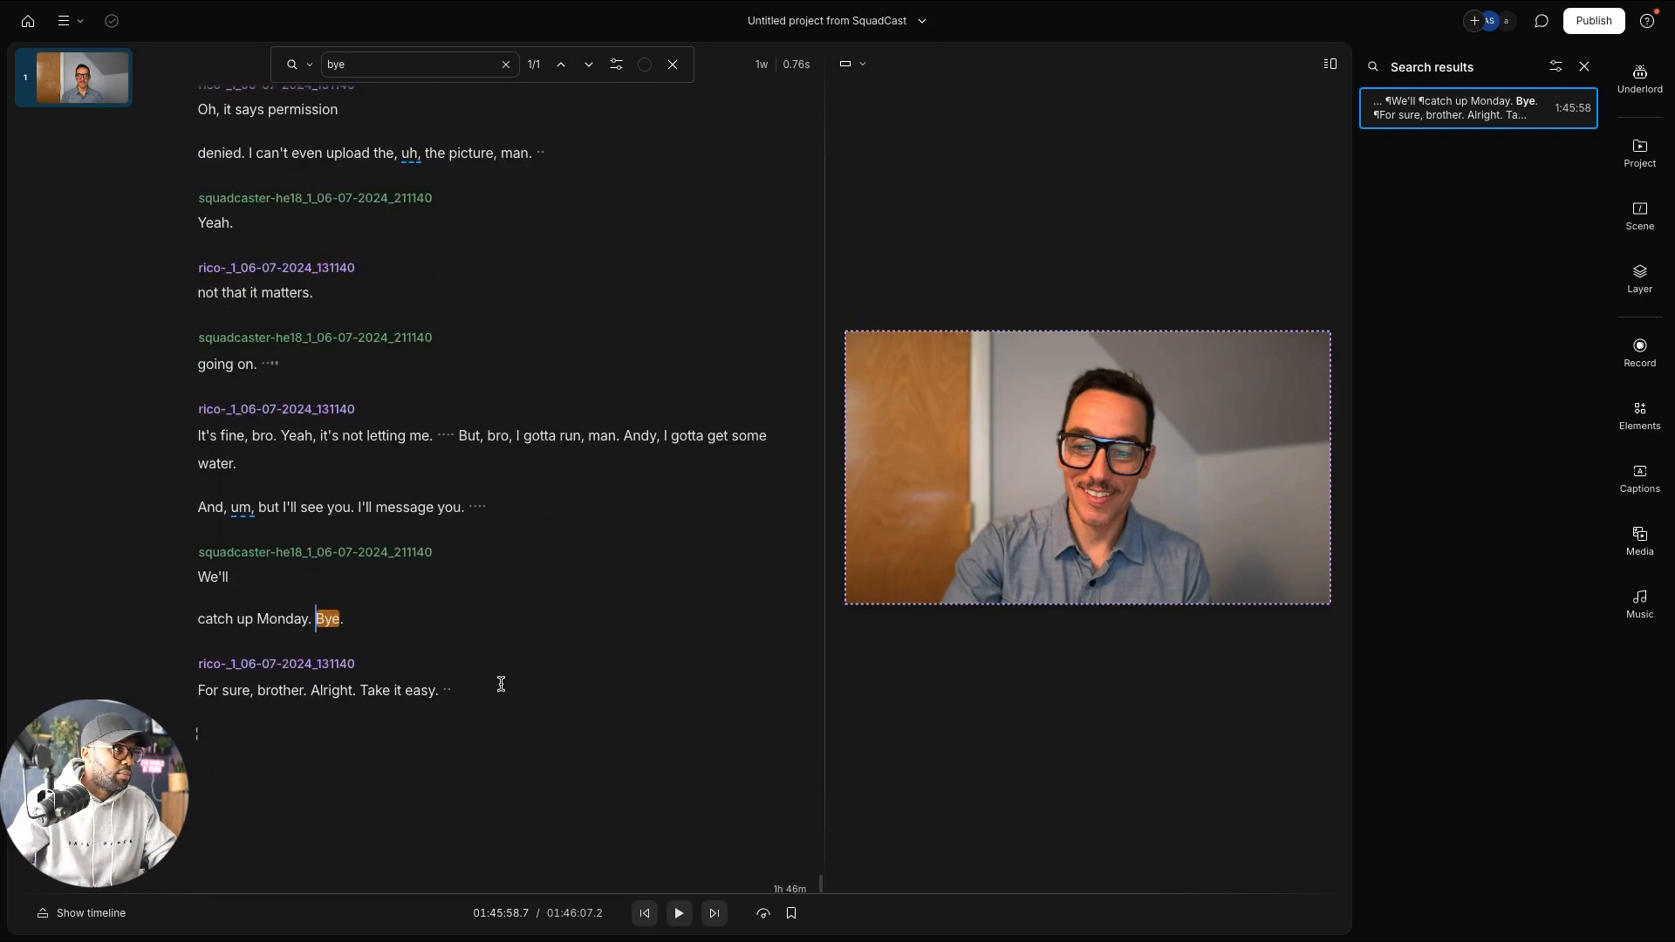
scroll(529, 672, "up", 1)
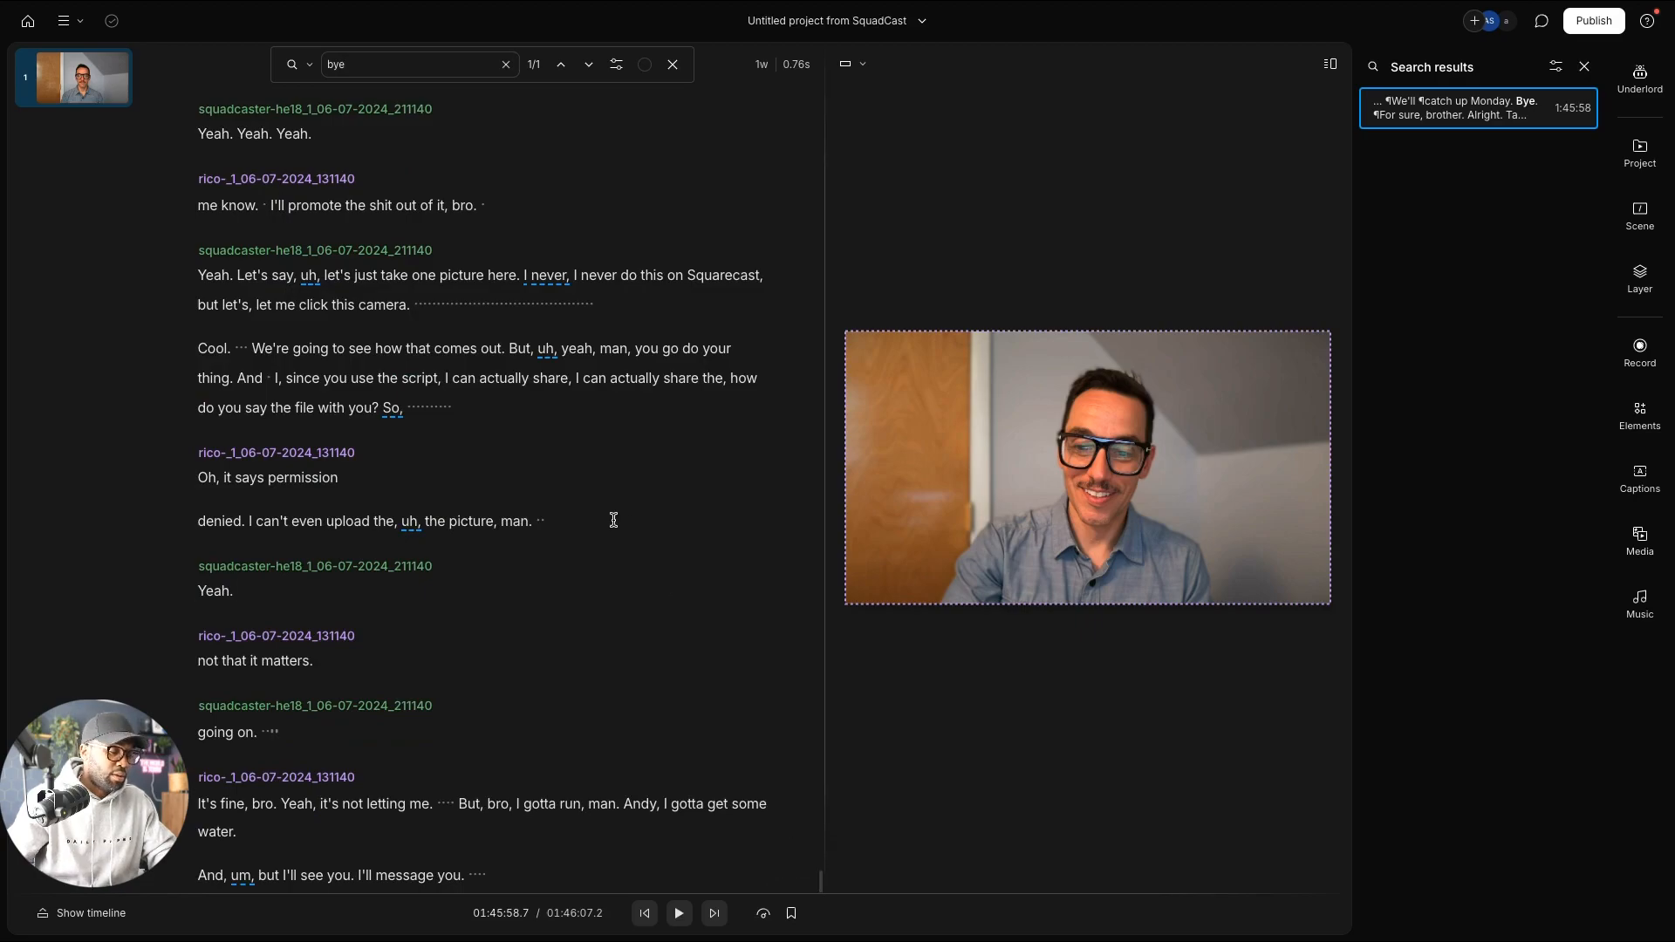
key("BackSpace")
key("BackSpace")
key("BackSpace")
type("peac")
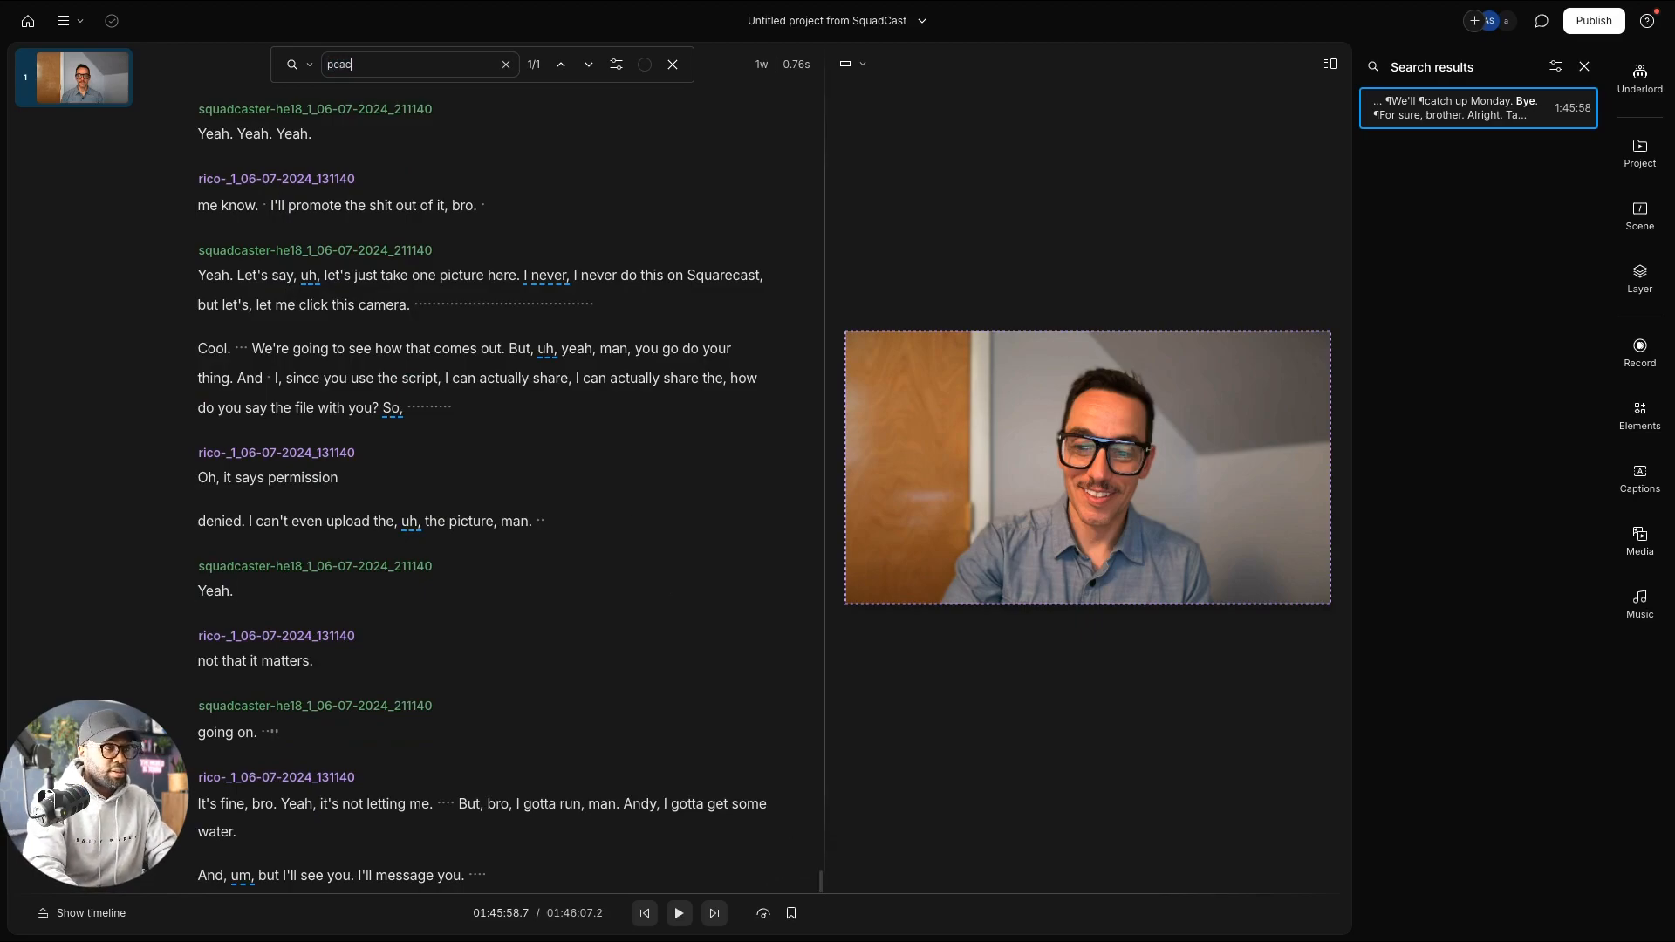
type("e")
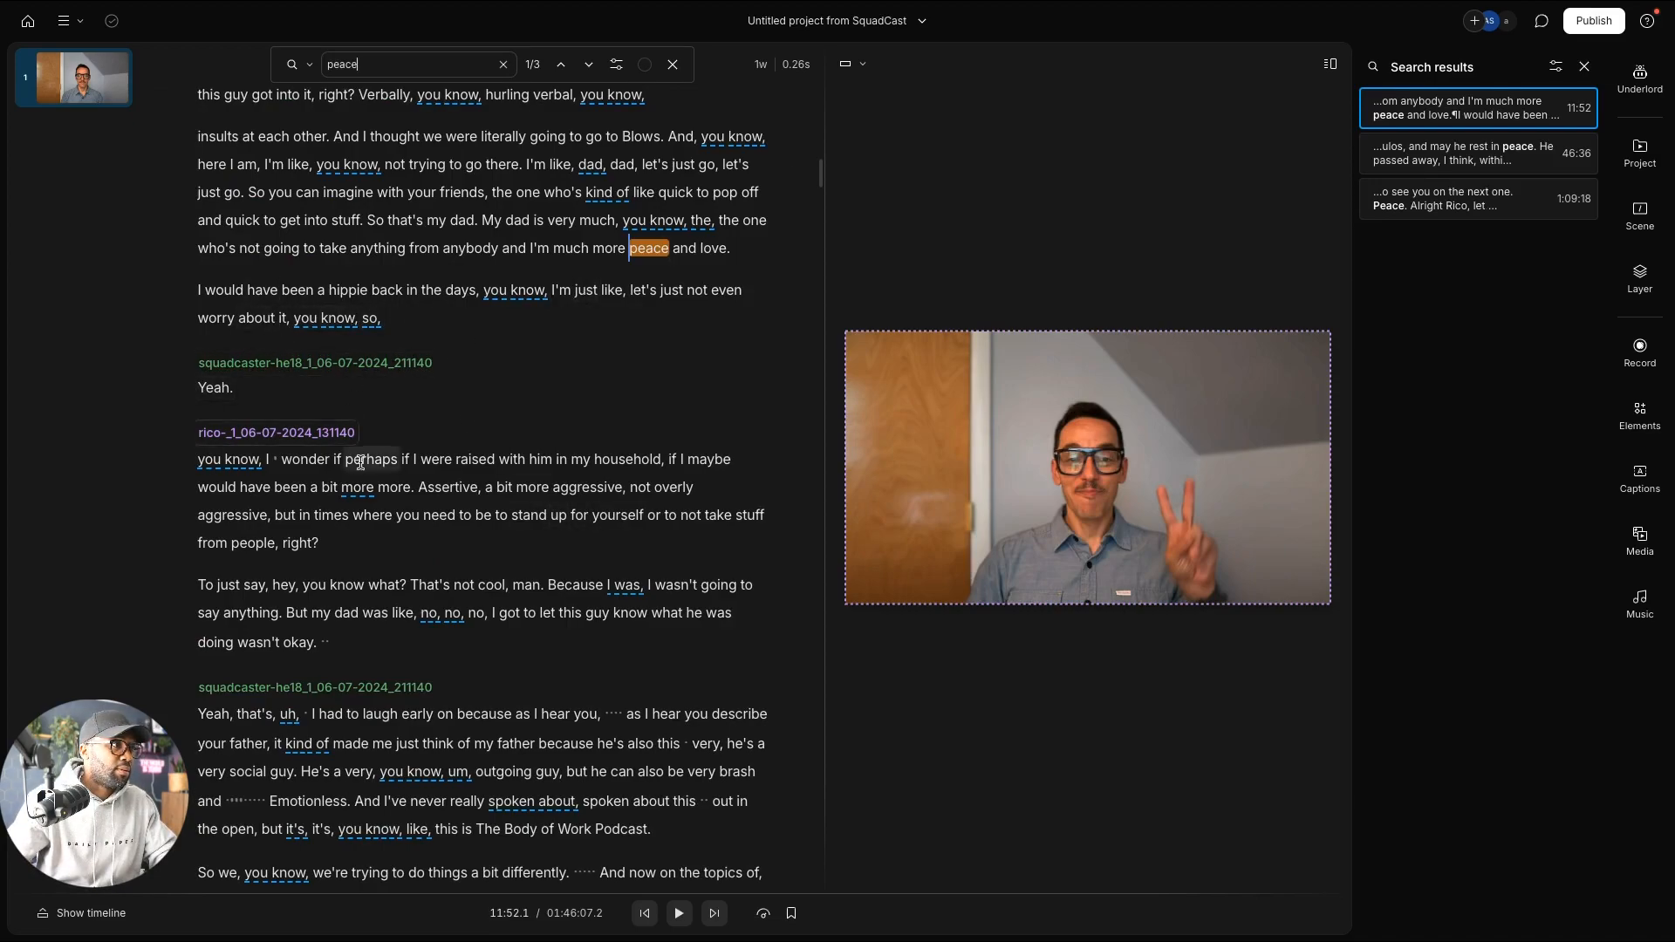
left_click(587, 64)
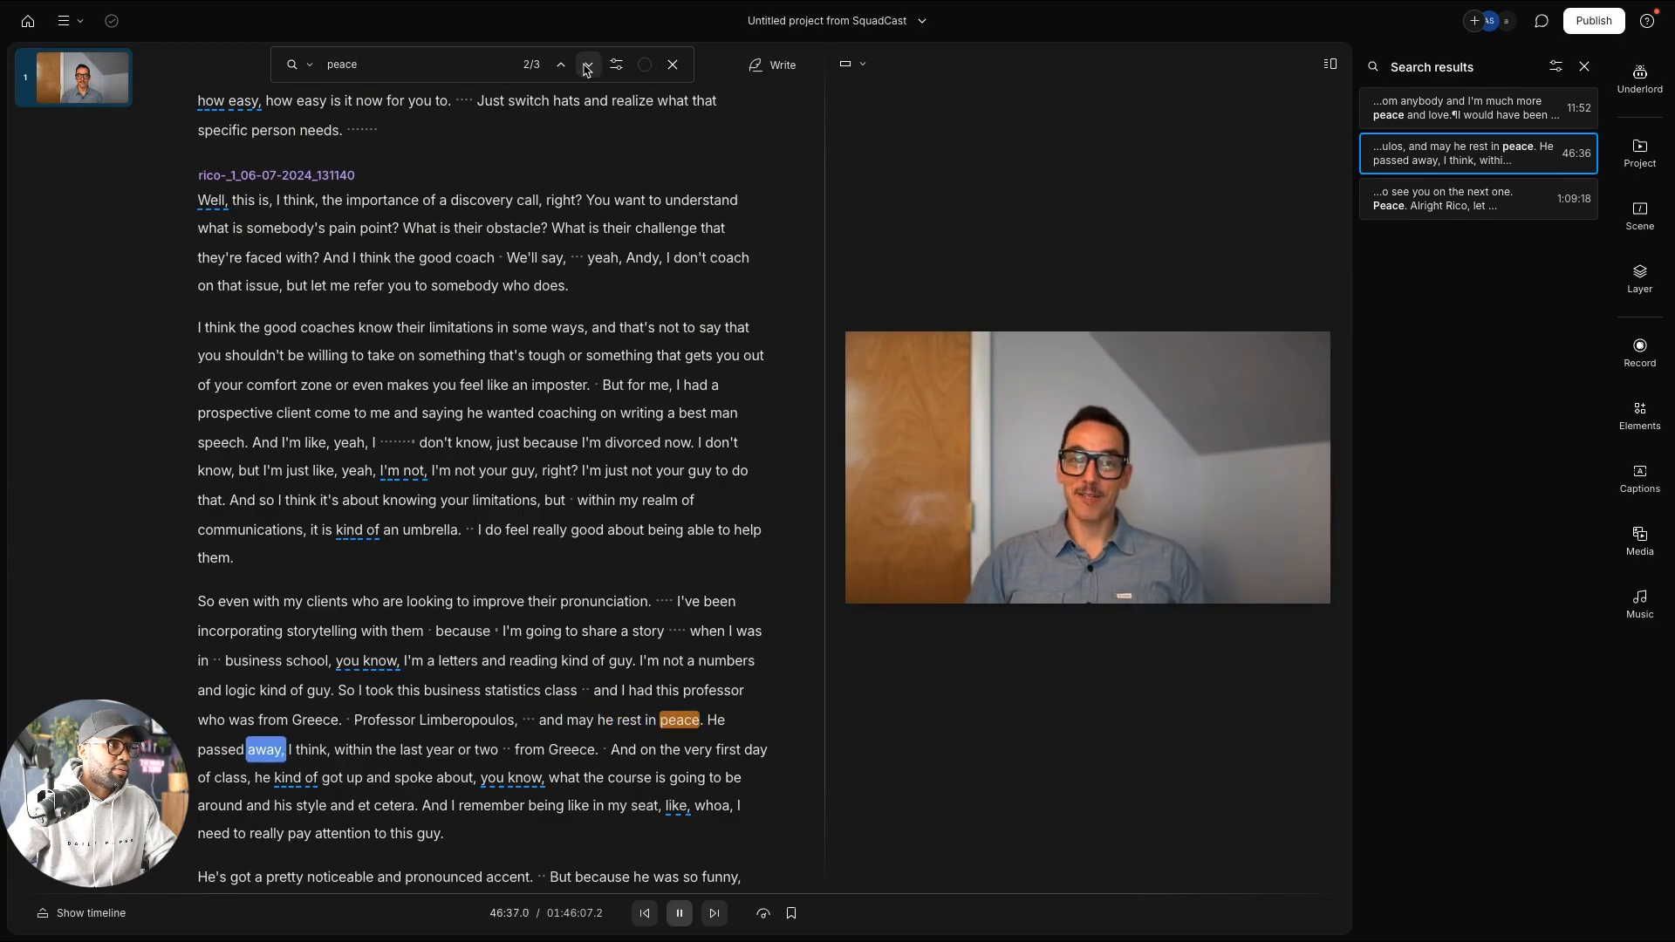
left_click(587, 64)
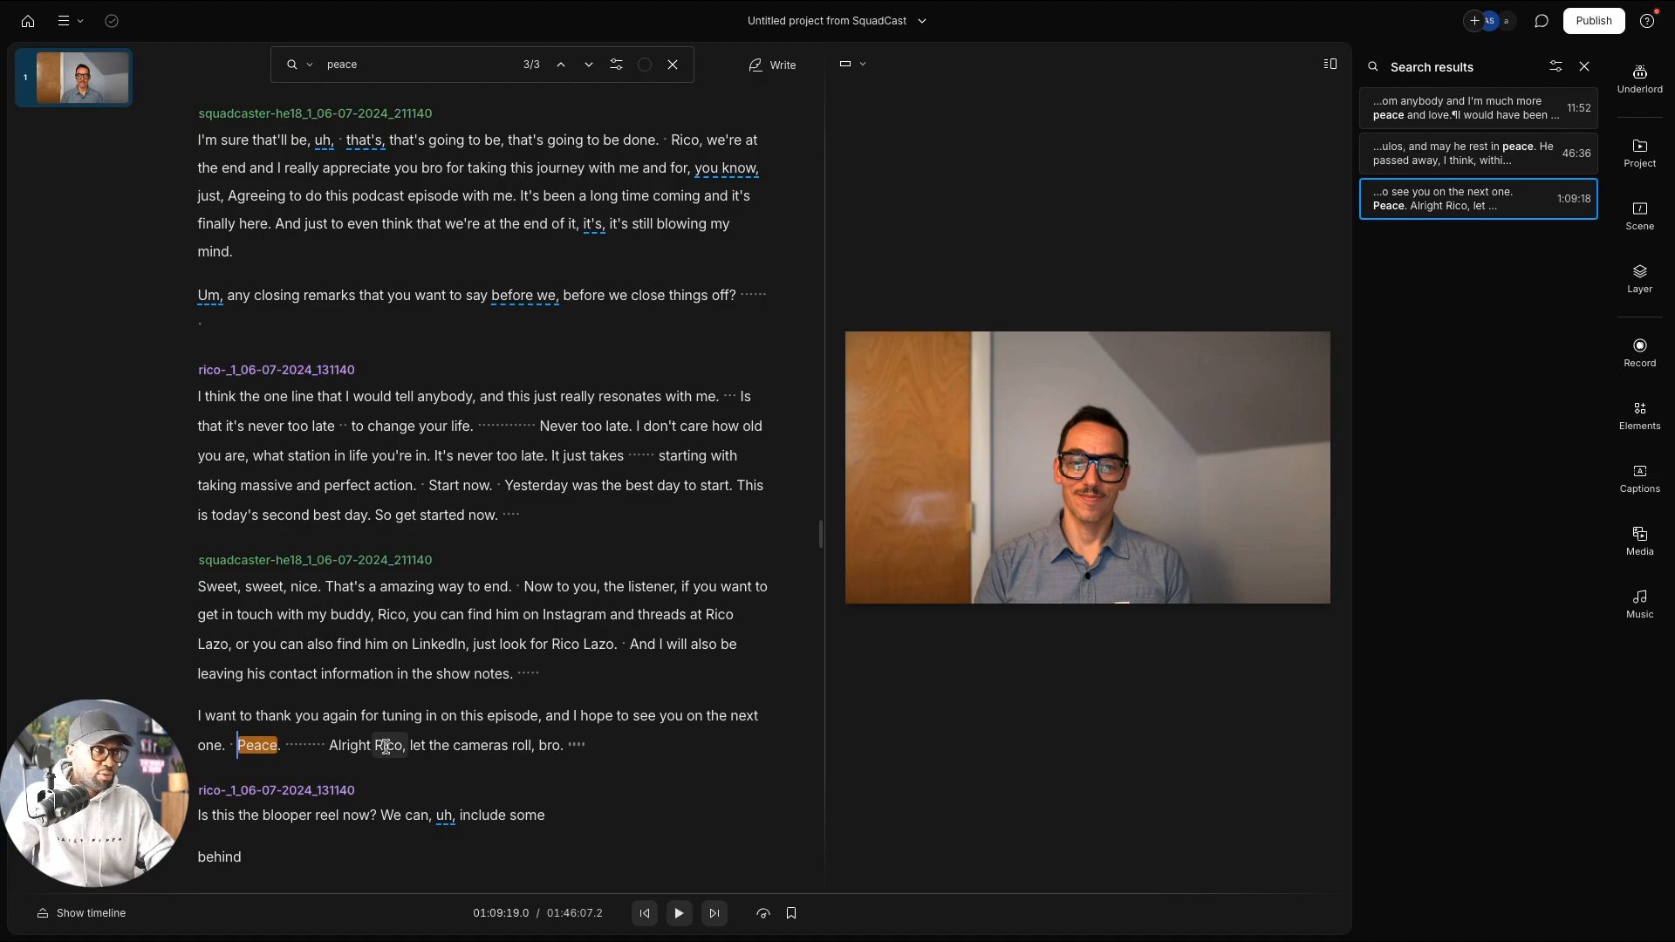
Step: Start selecting the after-show banter right after 'Peace.'
left_click(285, 745)
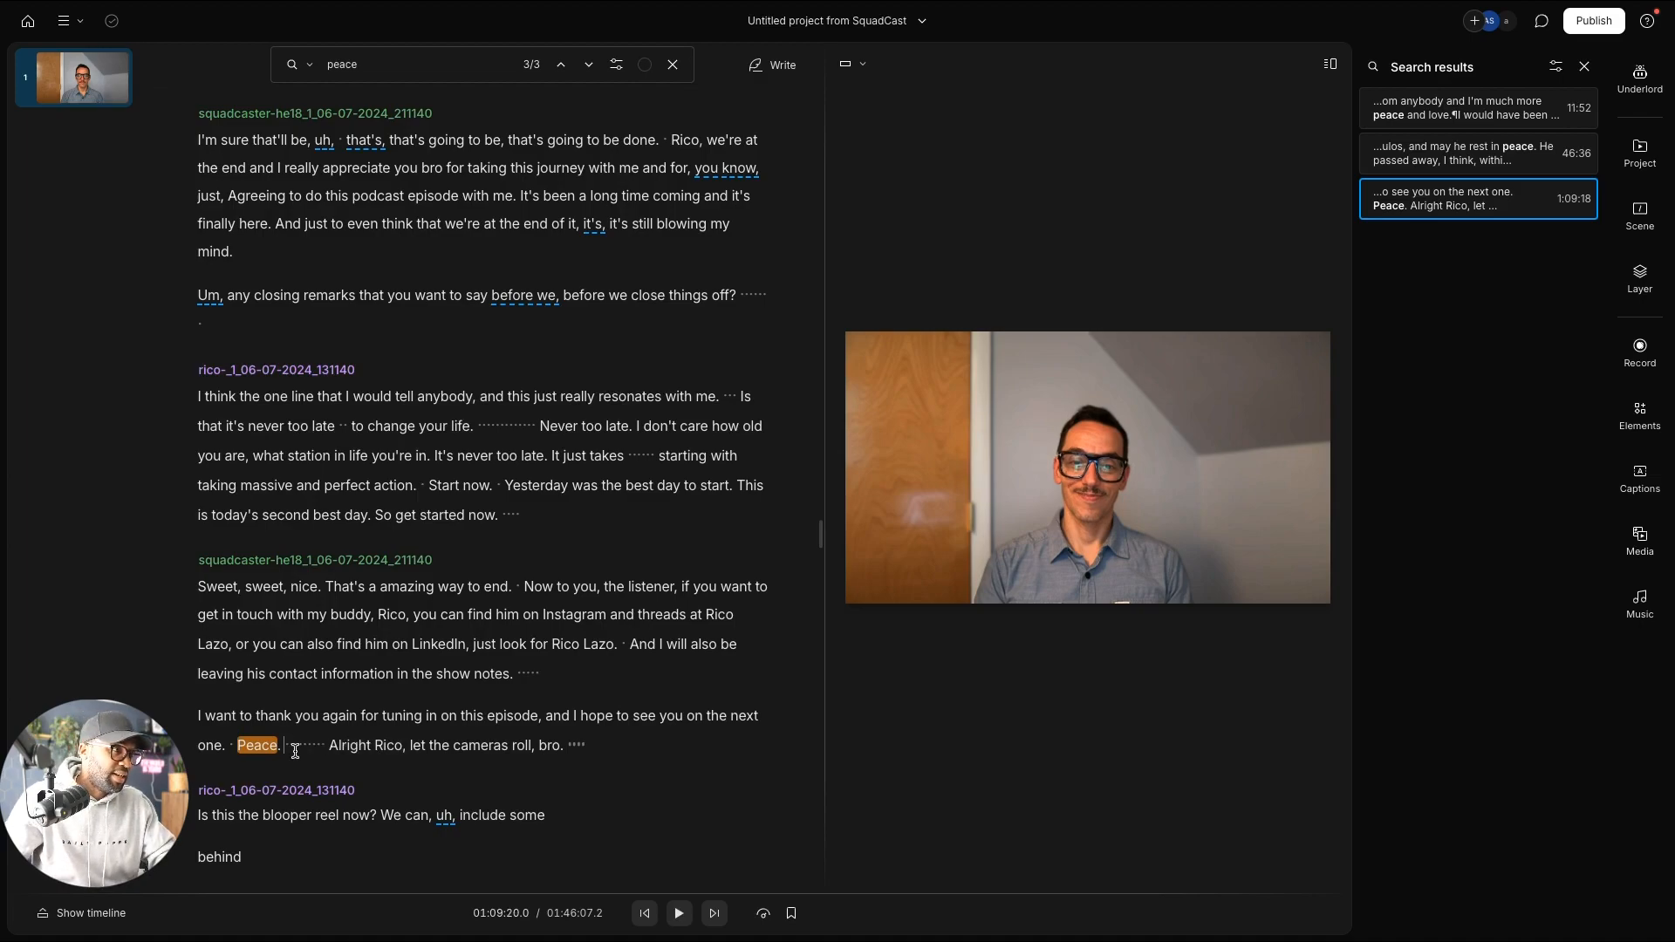
left_click_drag(284, 745, 463, 873)
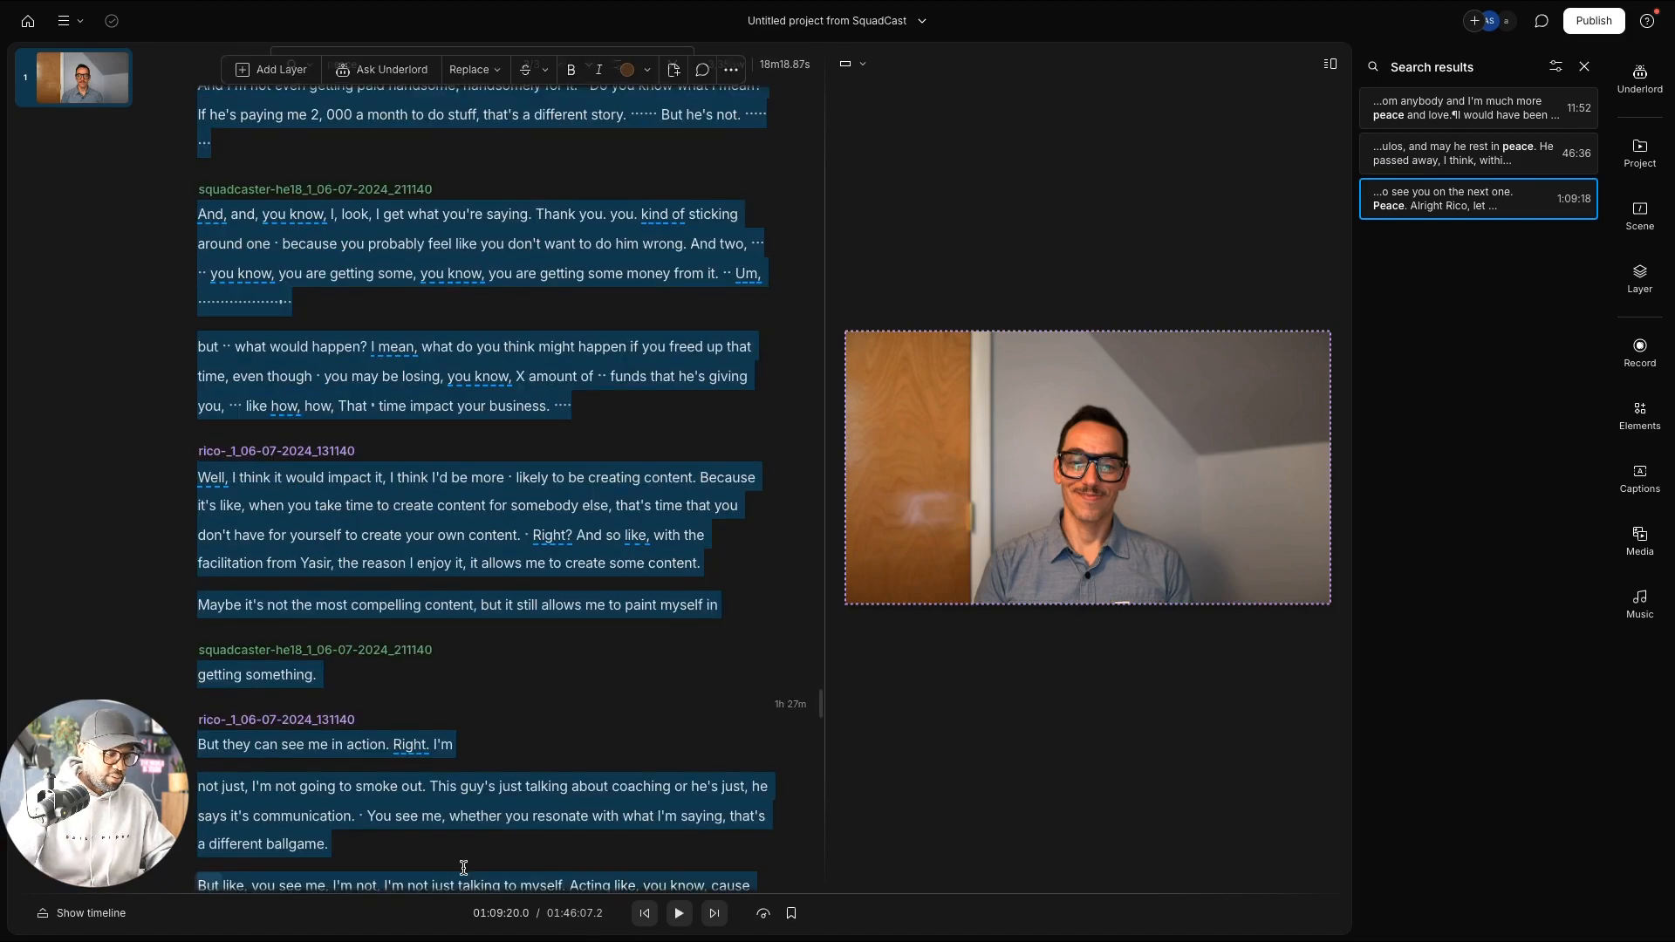
scroll(463, 873, "down", 20)
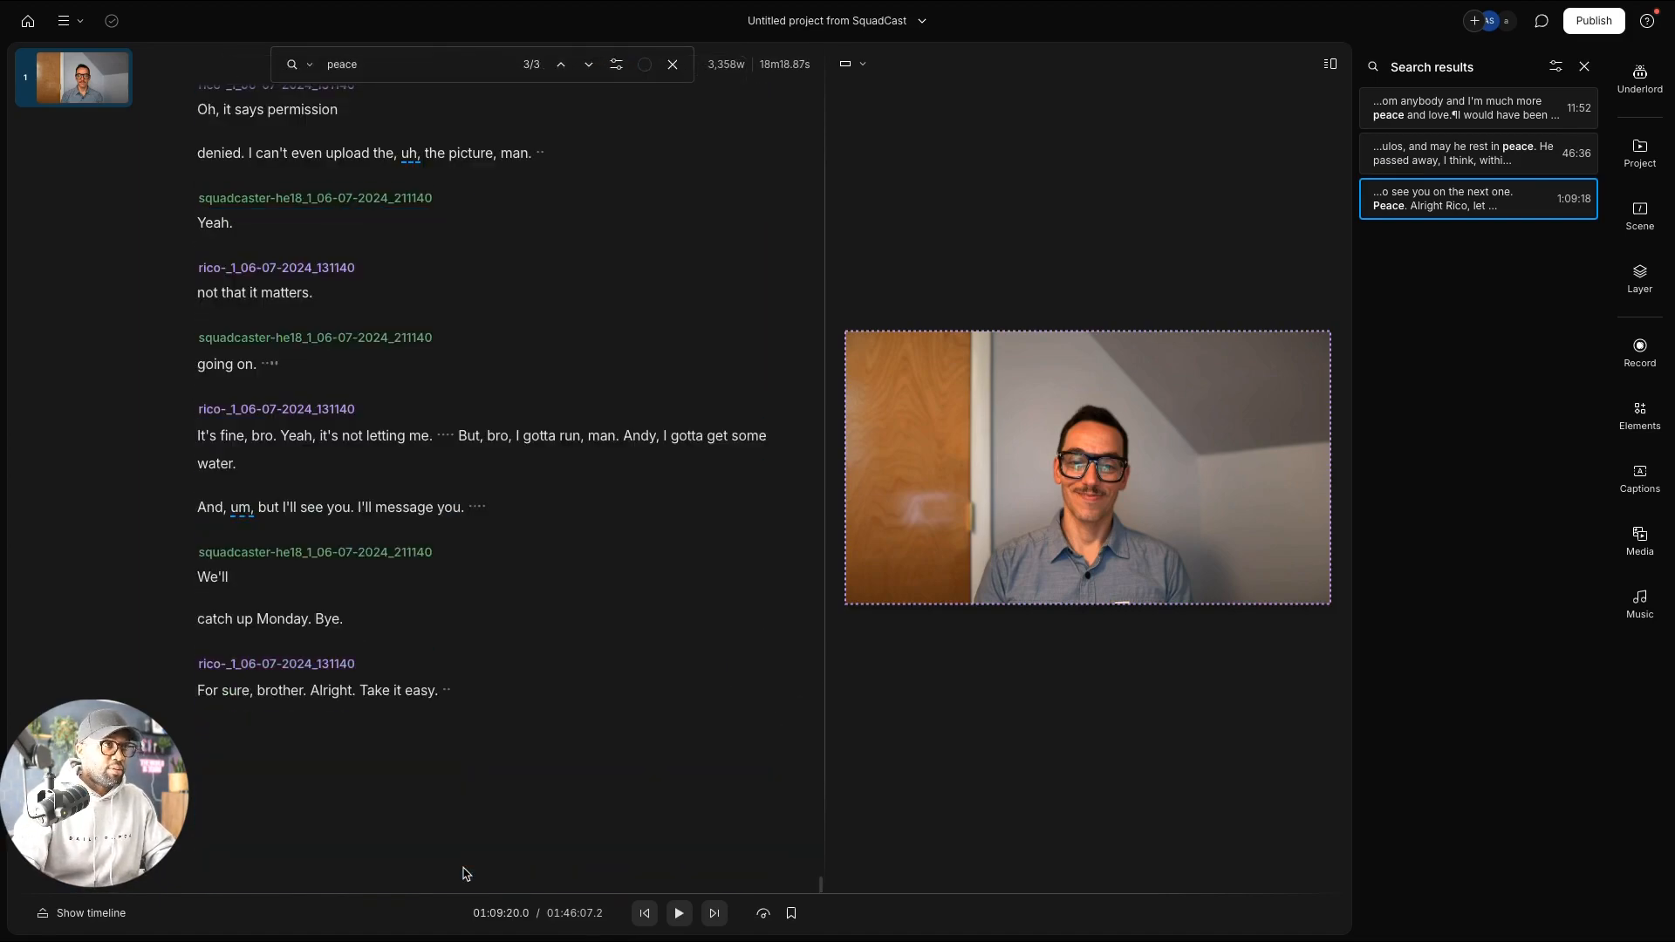
Step: Extend the selection to the transcript's end and duplicate it into a new composition
left_click(463, 873, "shift")
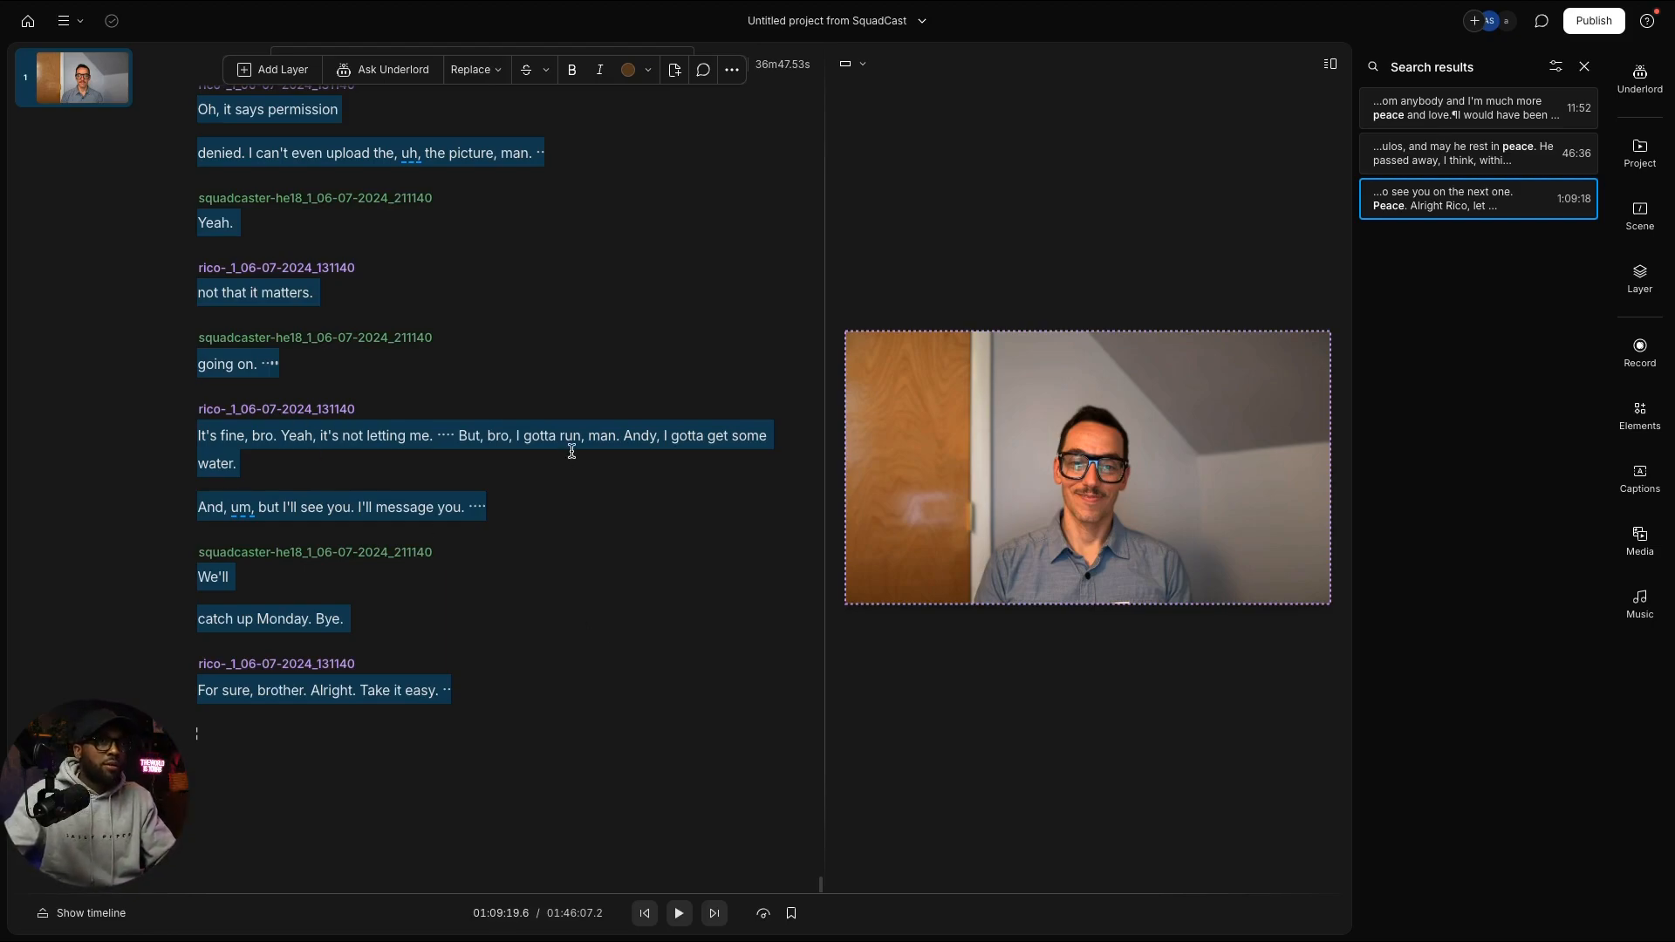
right_click(259, 292)
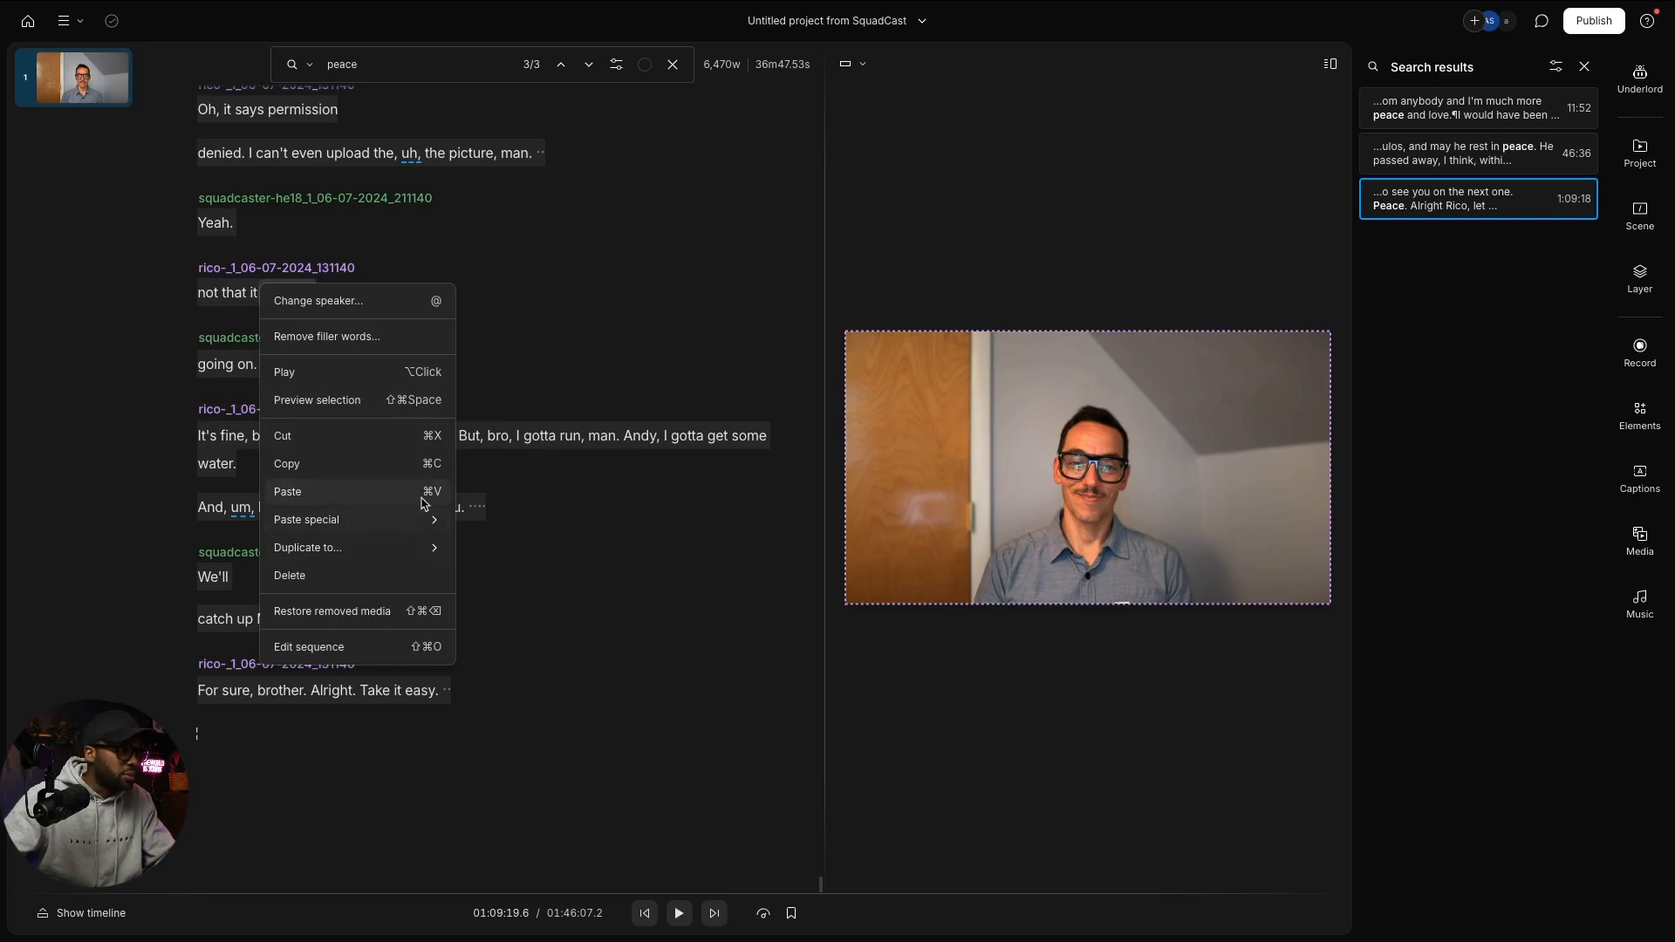
mouse_move(422, 547)
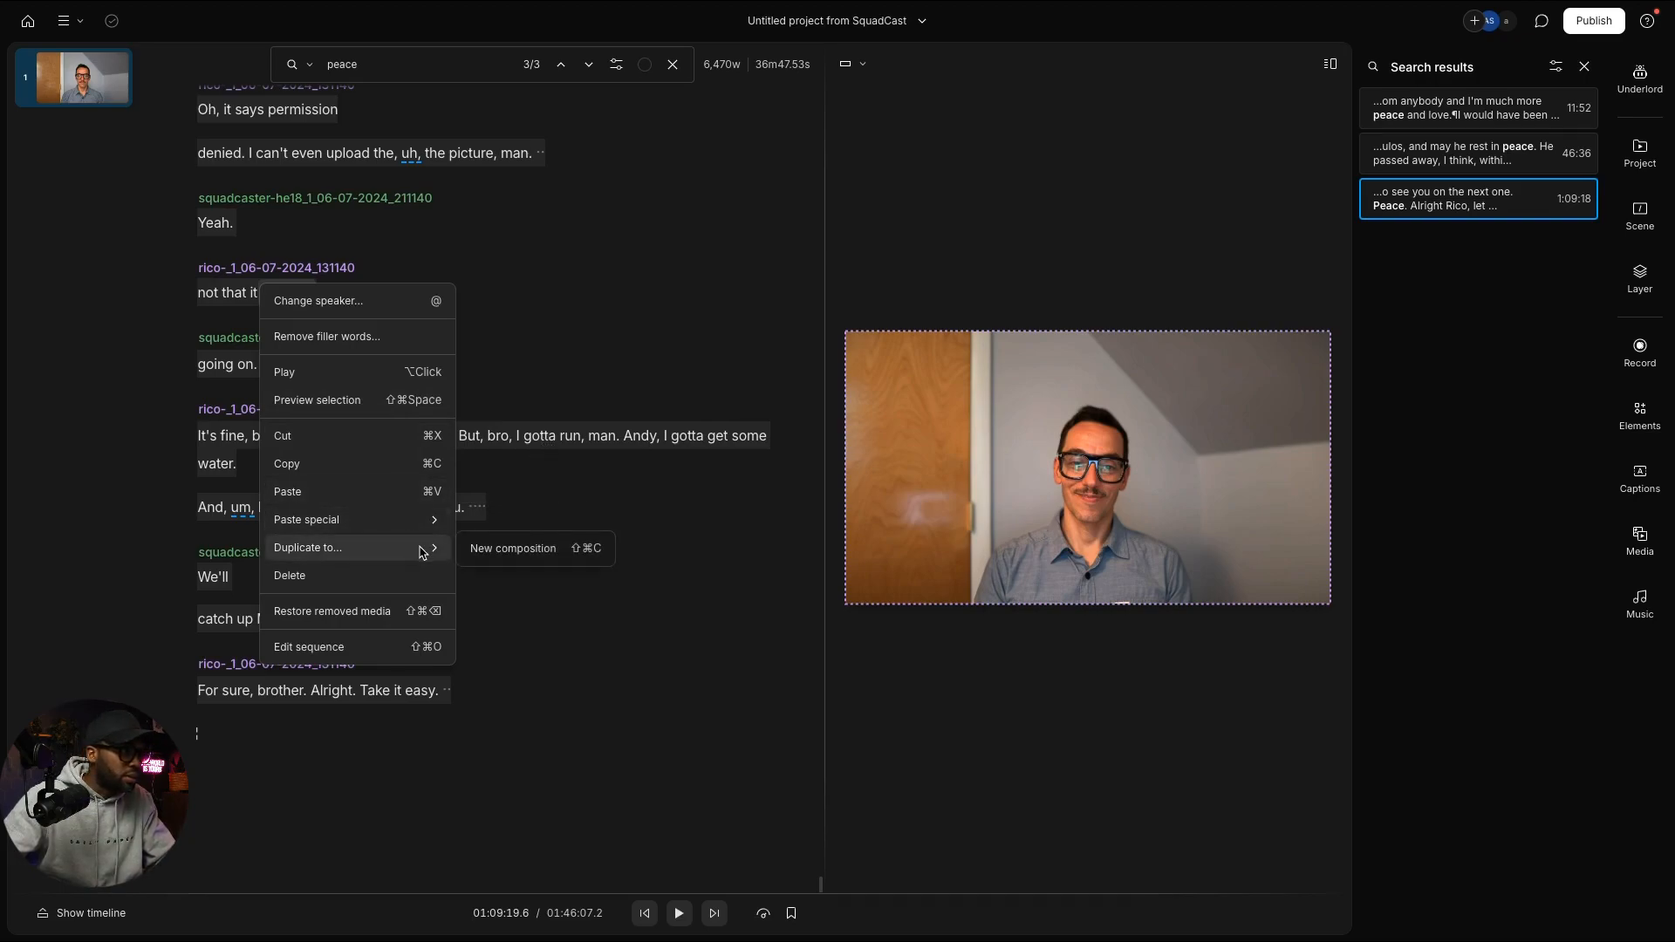
left_click(565, 557)
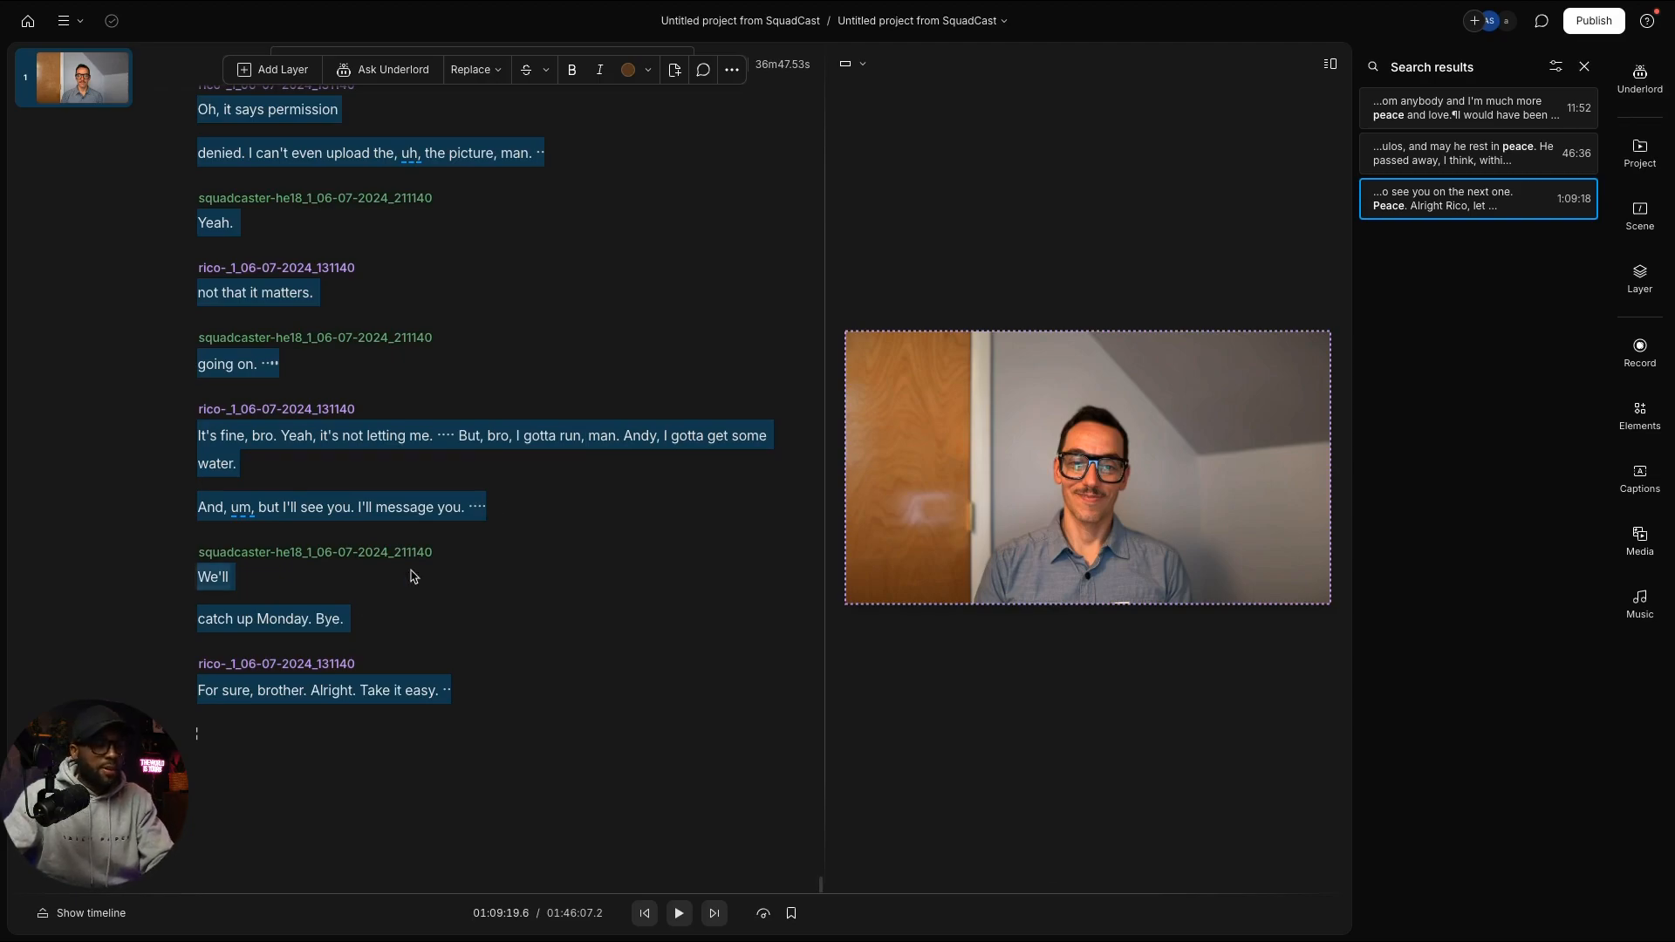
Step: Delete the selected banter so the main episode ends at 'Peace.' (1:09:19.6)
scroll(321, 619, "up", 1)
scroll(321, 619, "up", 1)
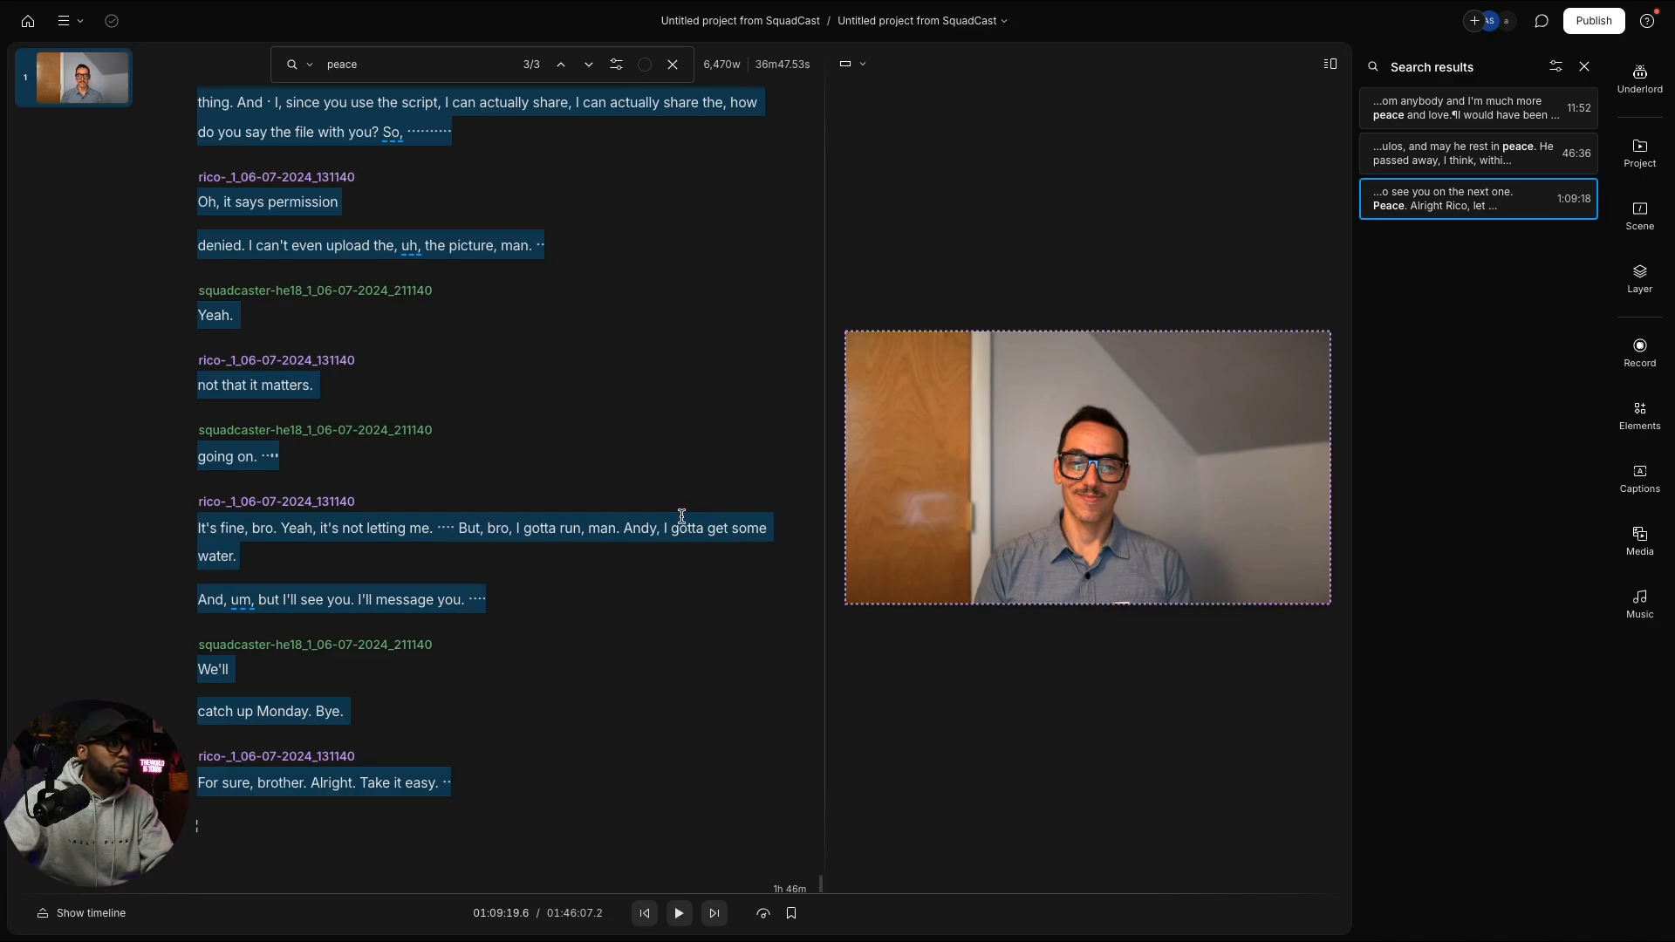
key("Delete")
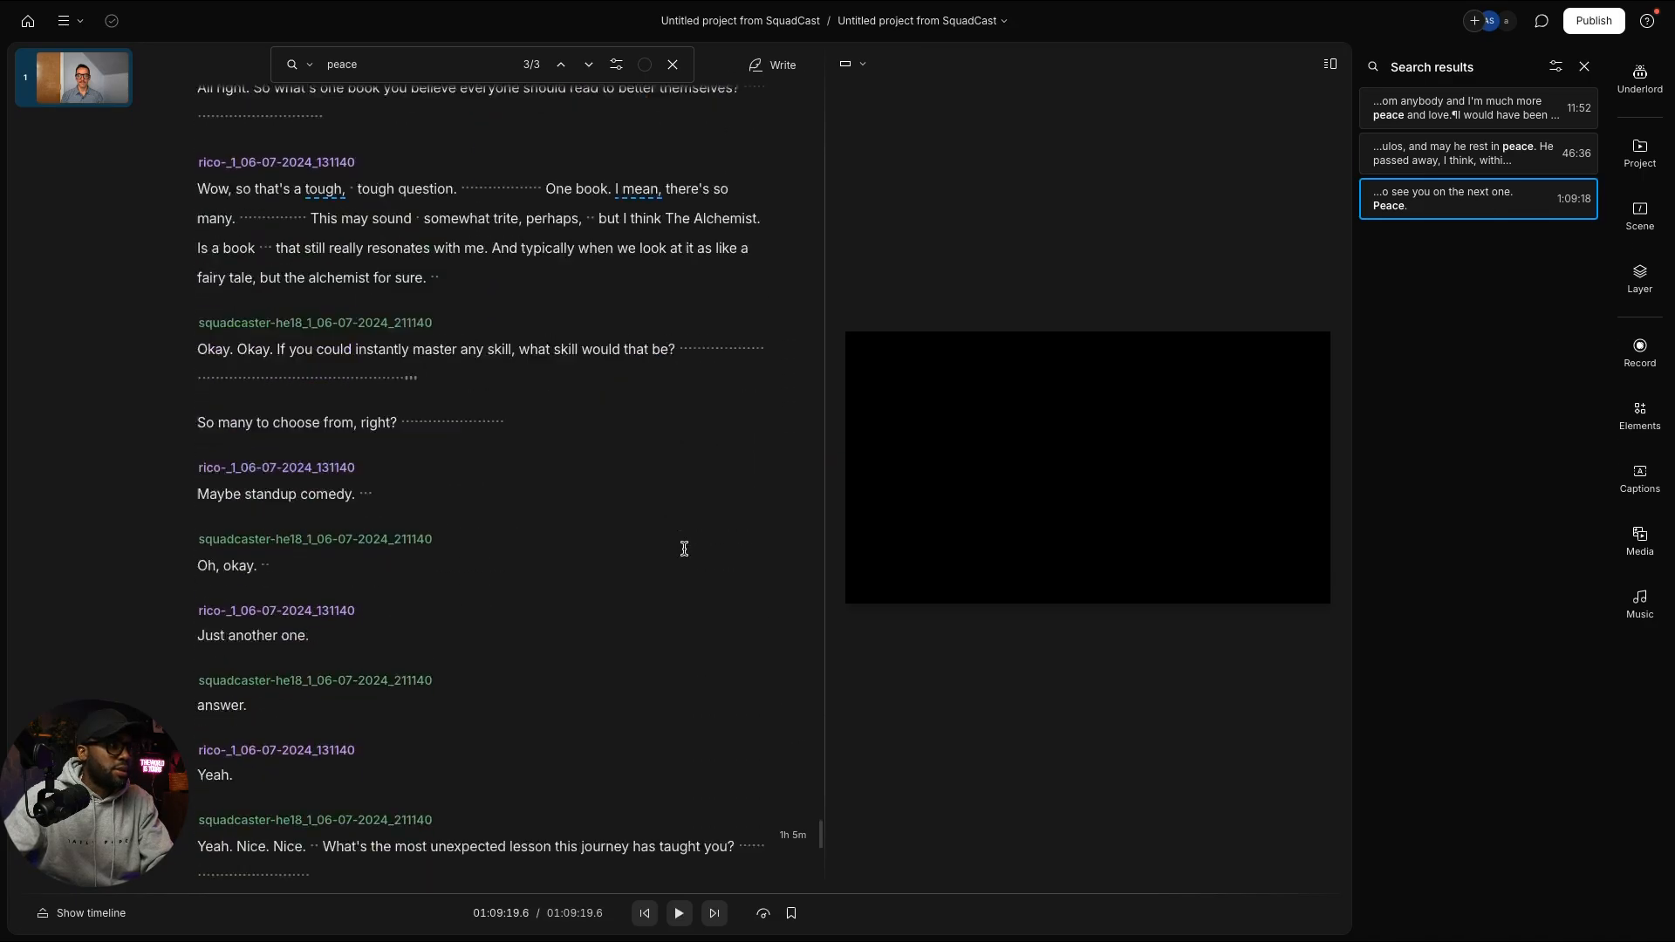
scroll(684, 549, "down", 20)
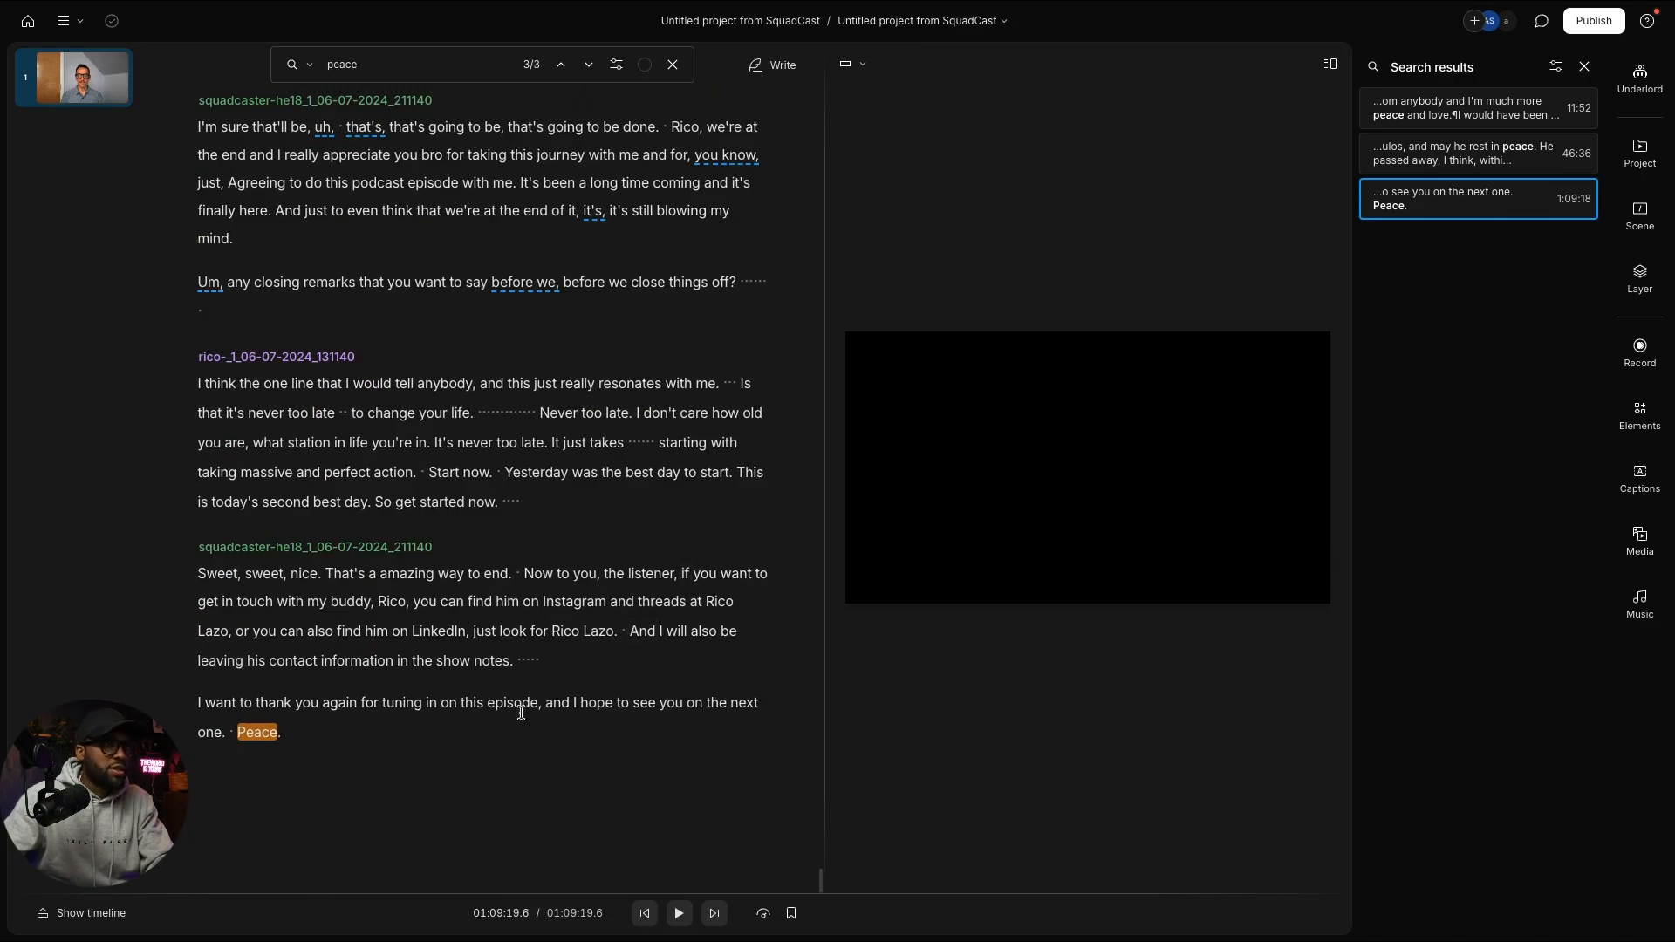
Step: Close the transcript search and reopen the main composition from the Project panel
left_click(1584, 66)
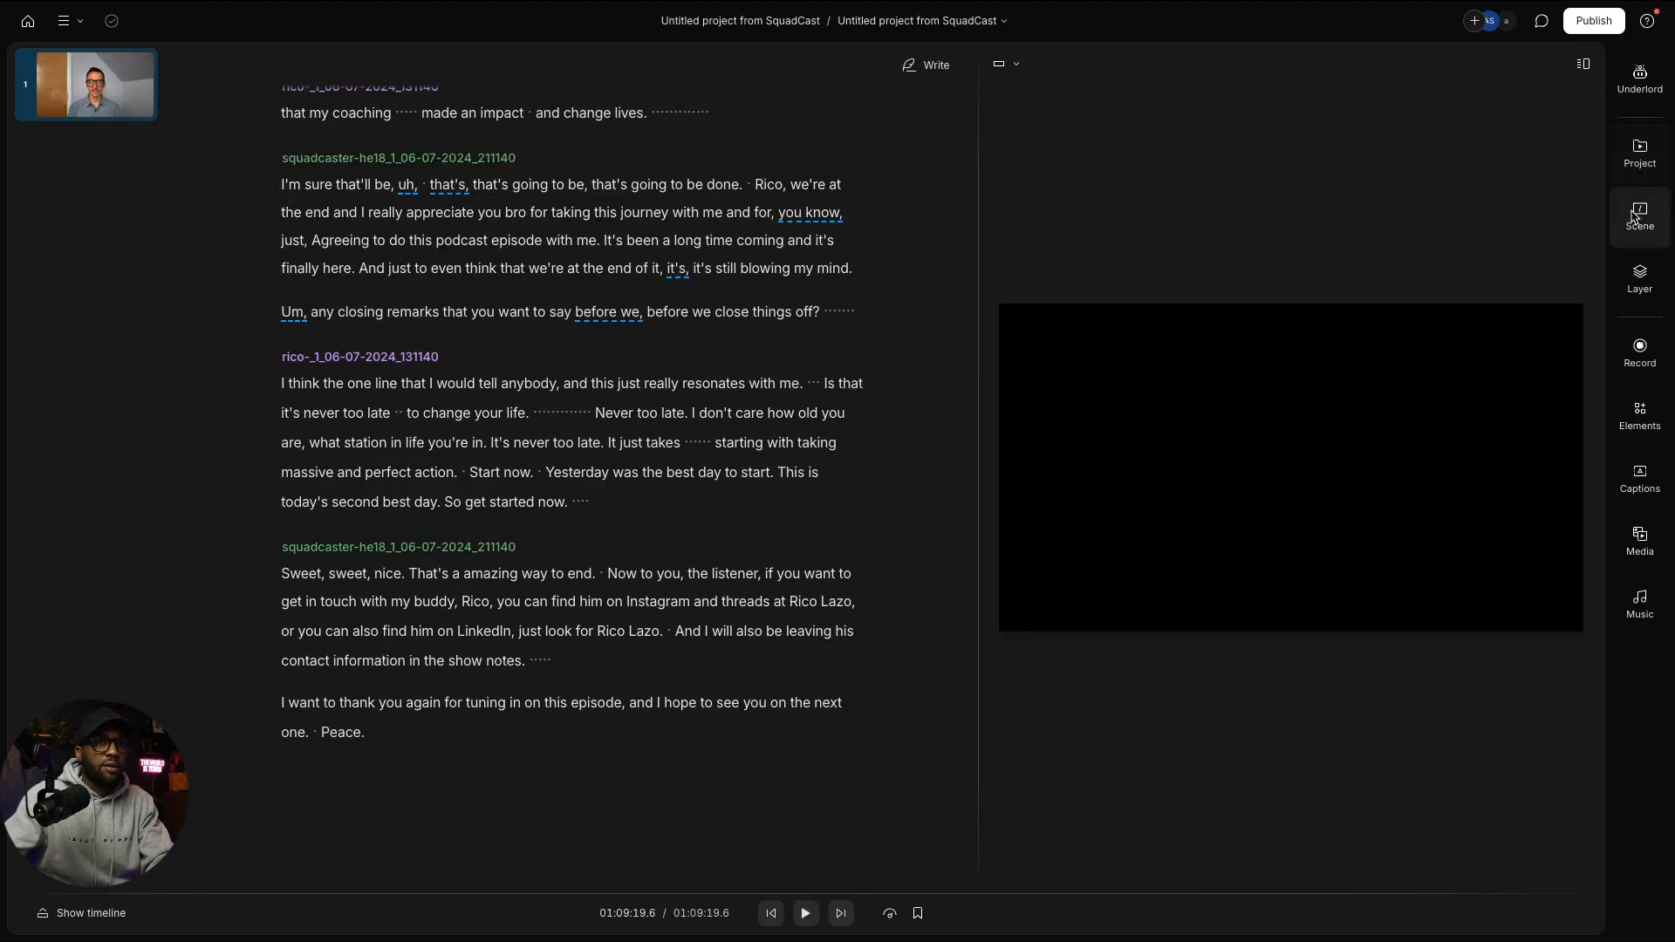
left_click(1638, 154)
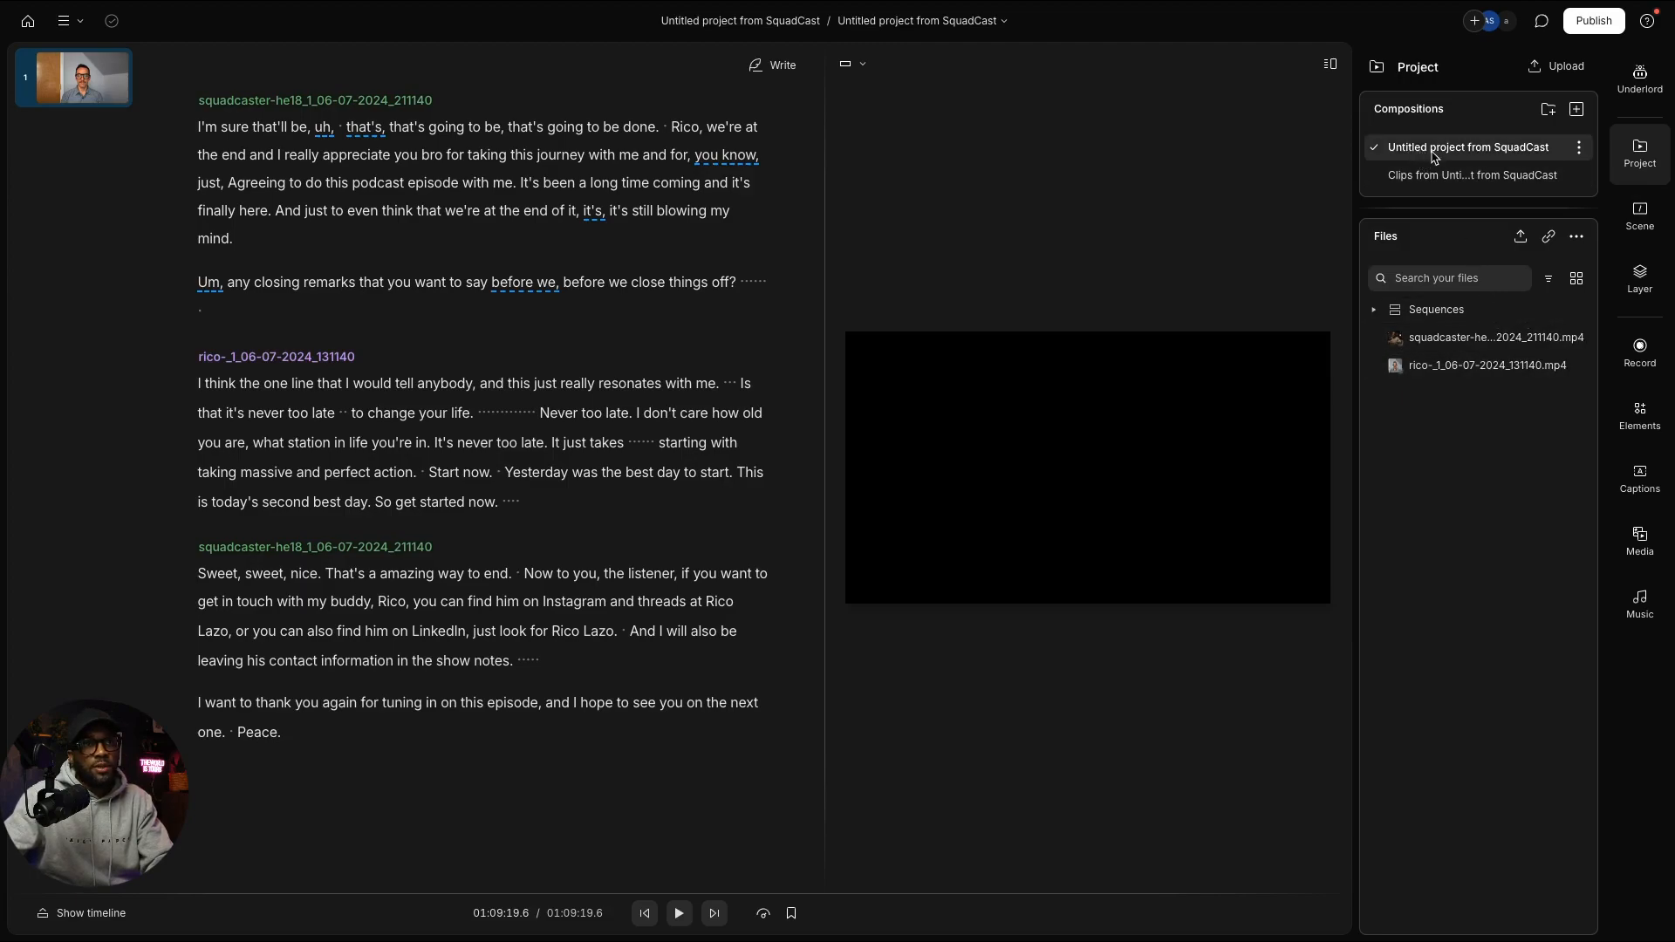
left_click(1427, 180)
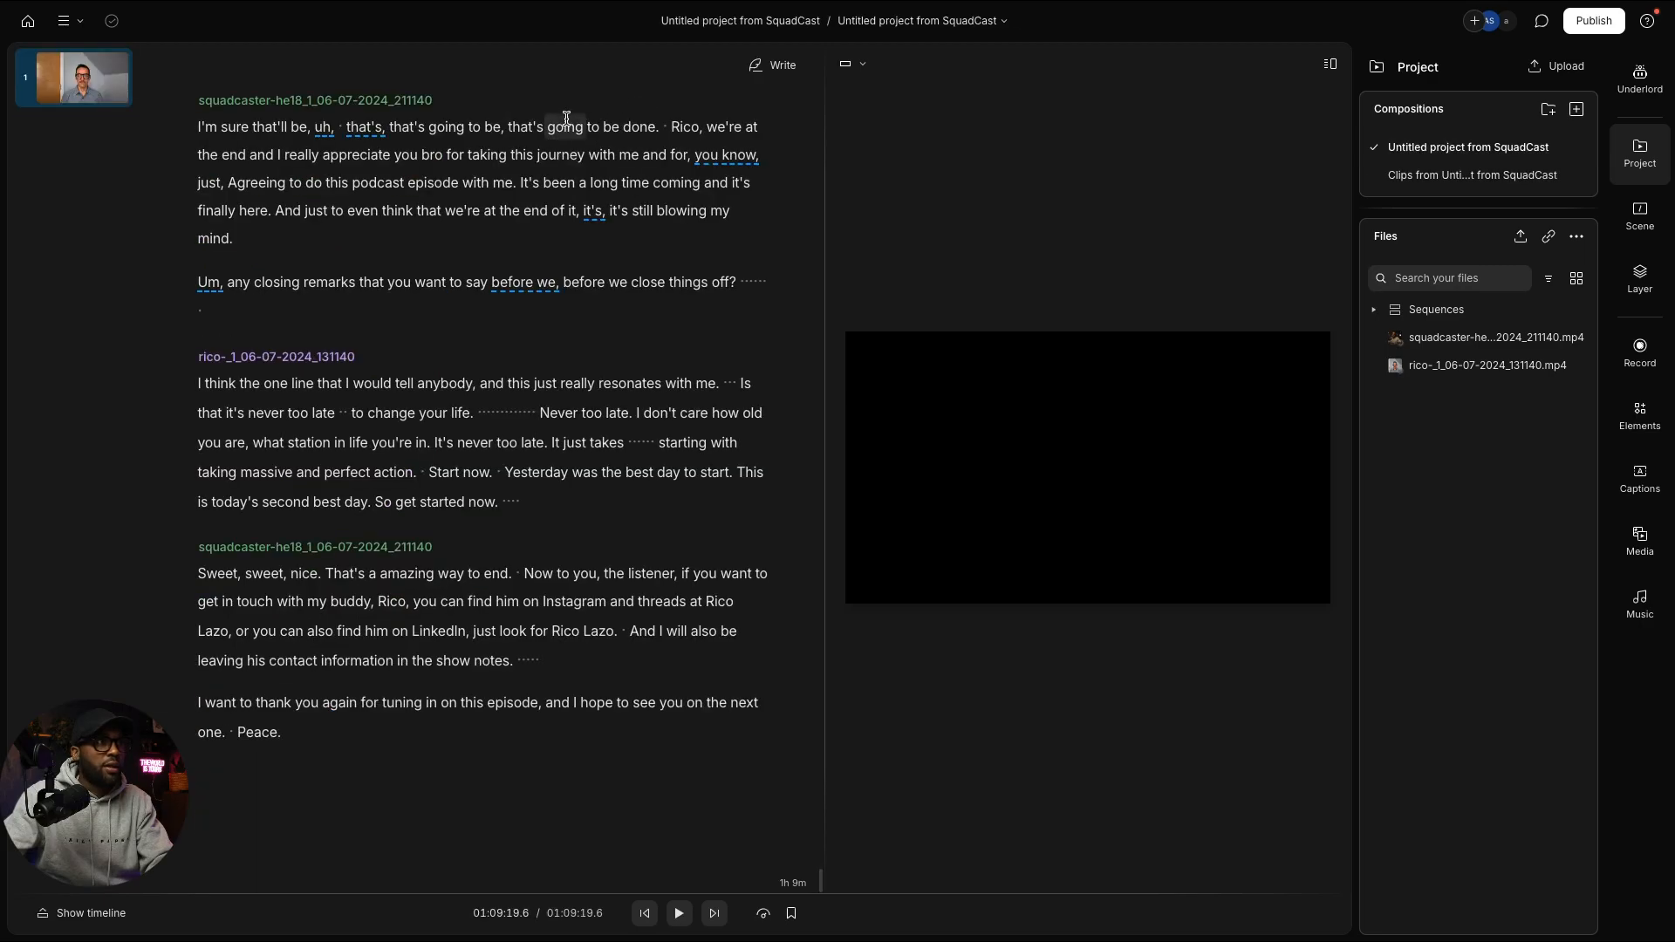
scroll(329, 224, "up", 5)
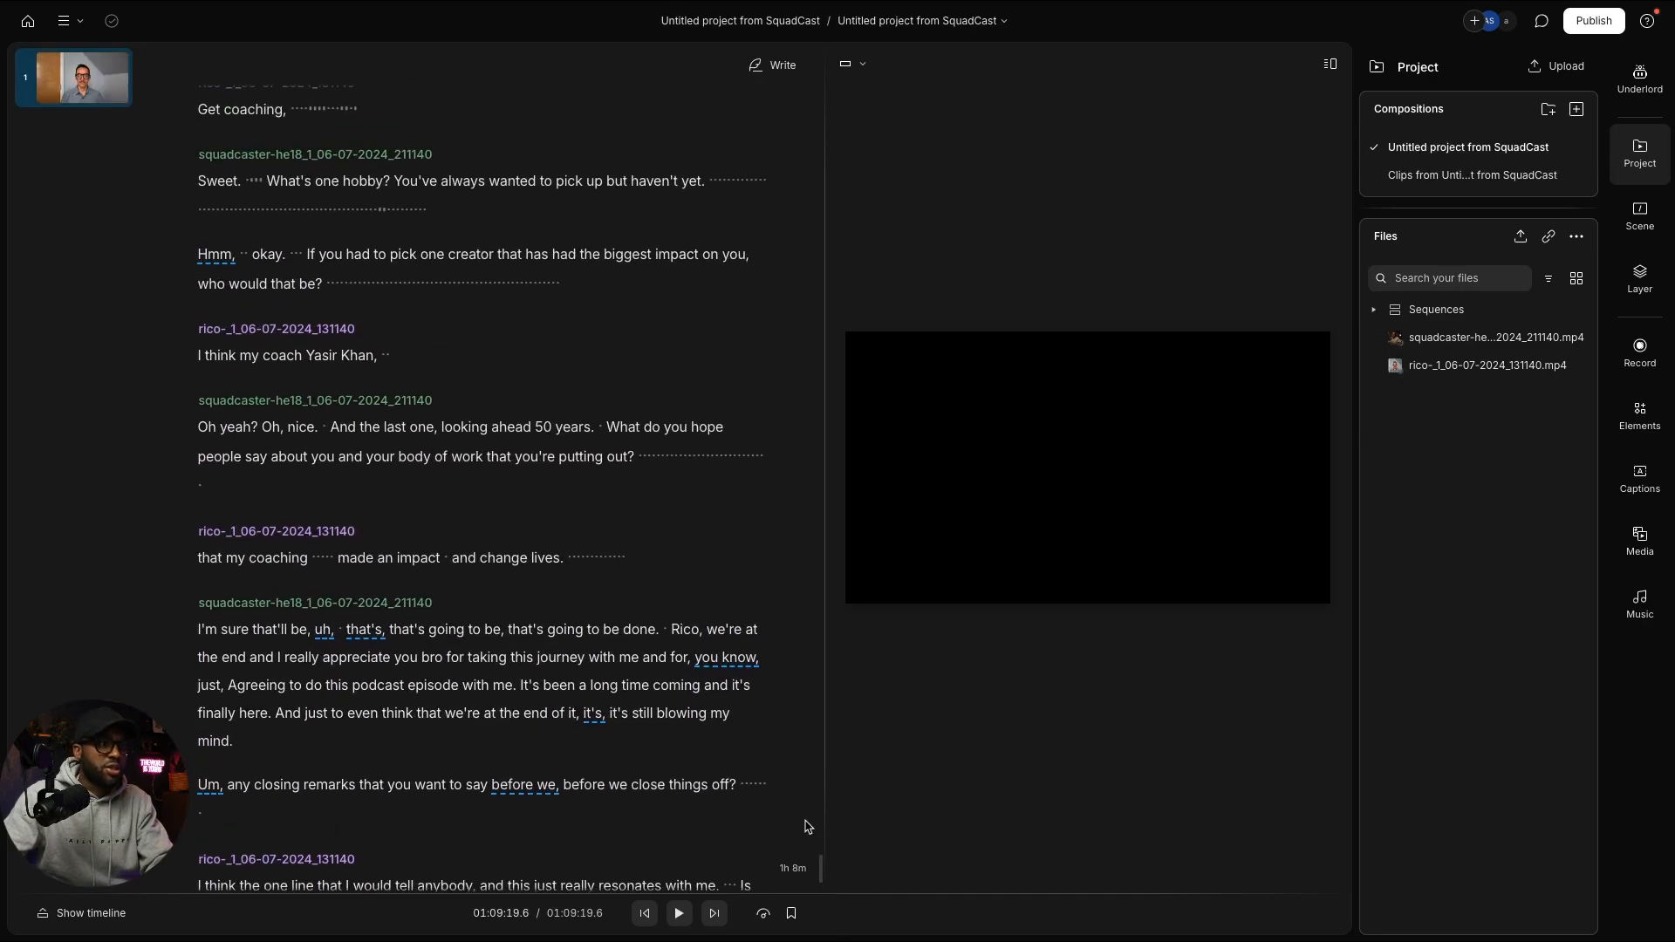
left_click_drag(819, 870, 801, 79)
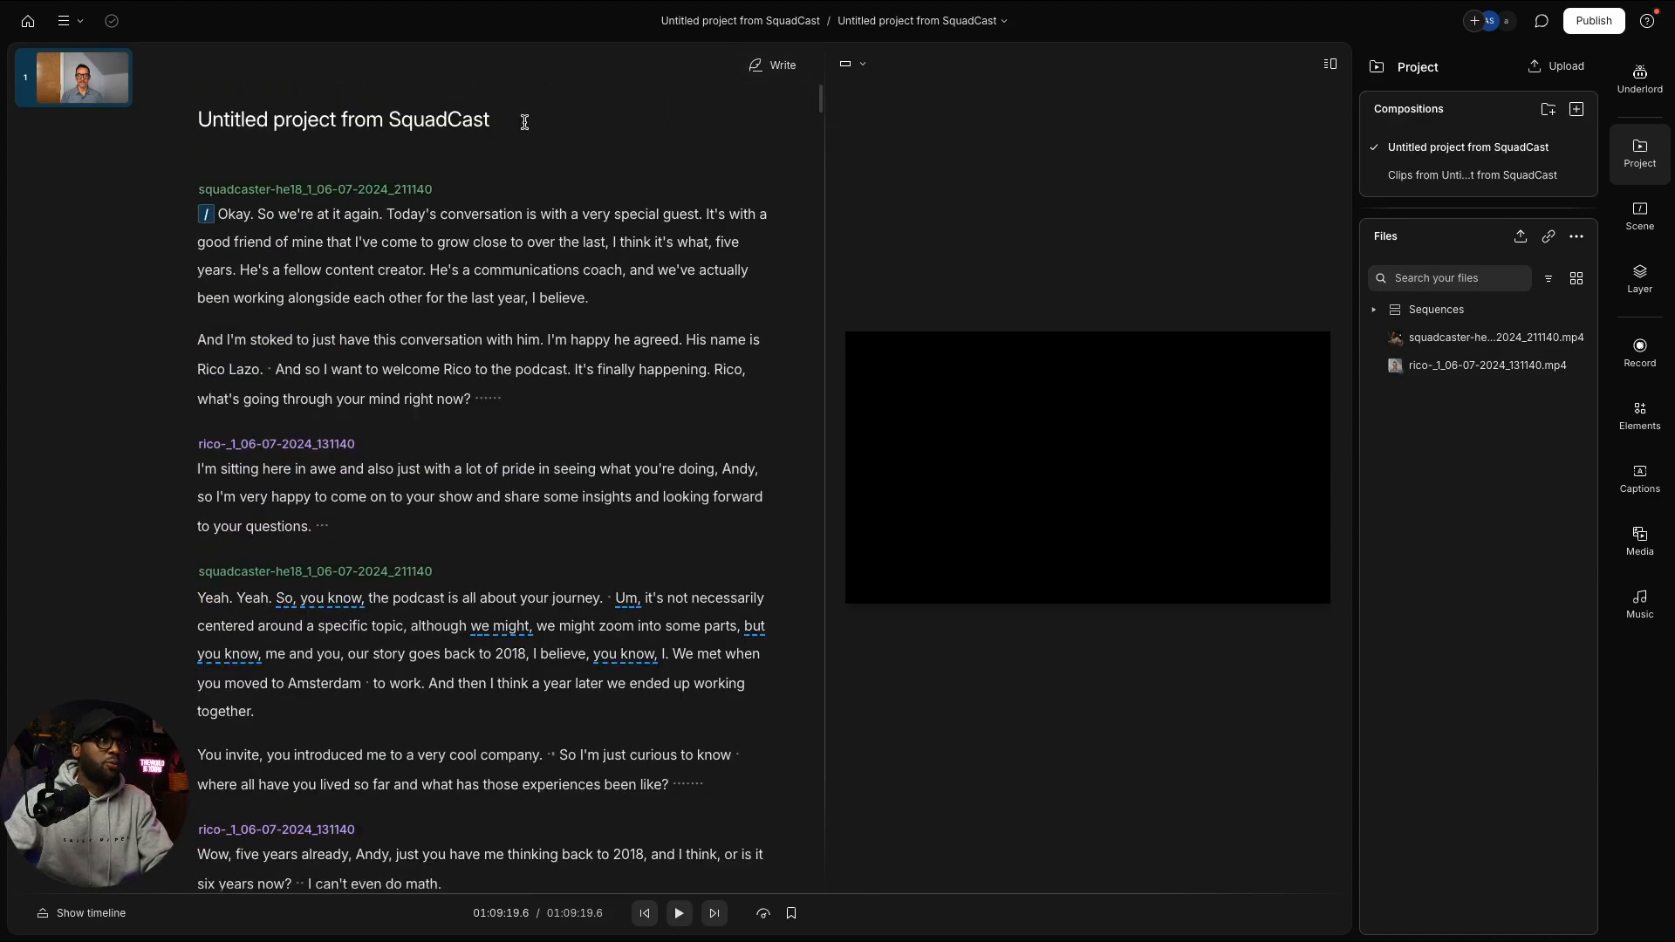
Step: Replace the title 'Untitled project from SquadCast' with 'Ep14 The BOWpod |' plus the guest's name
left_click_drag(523, 119, 160, 114)
type("E")
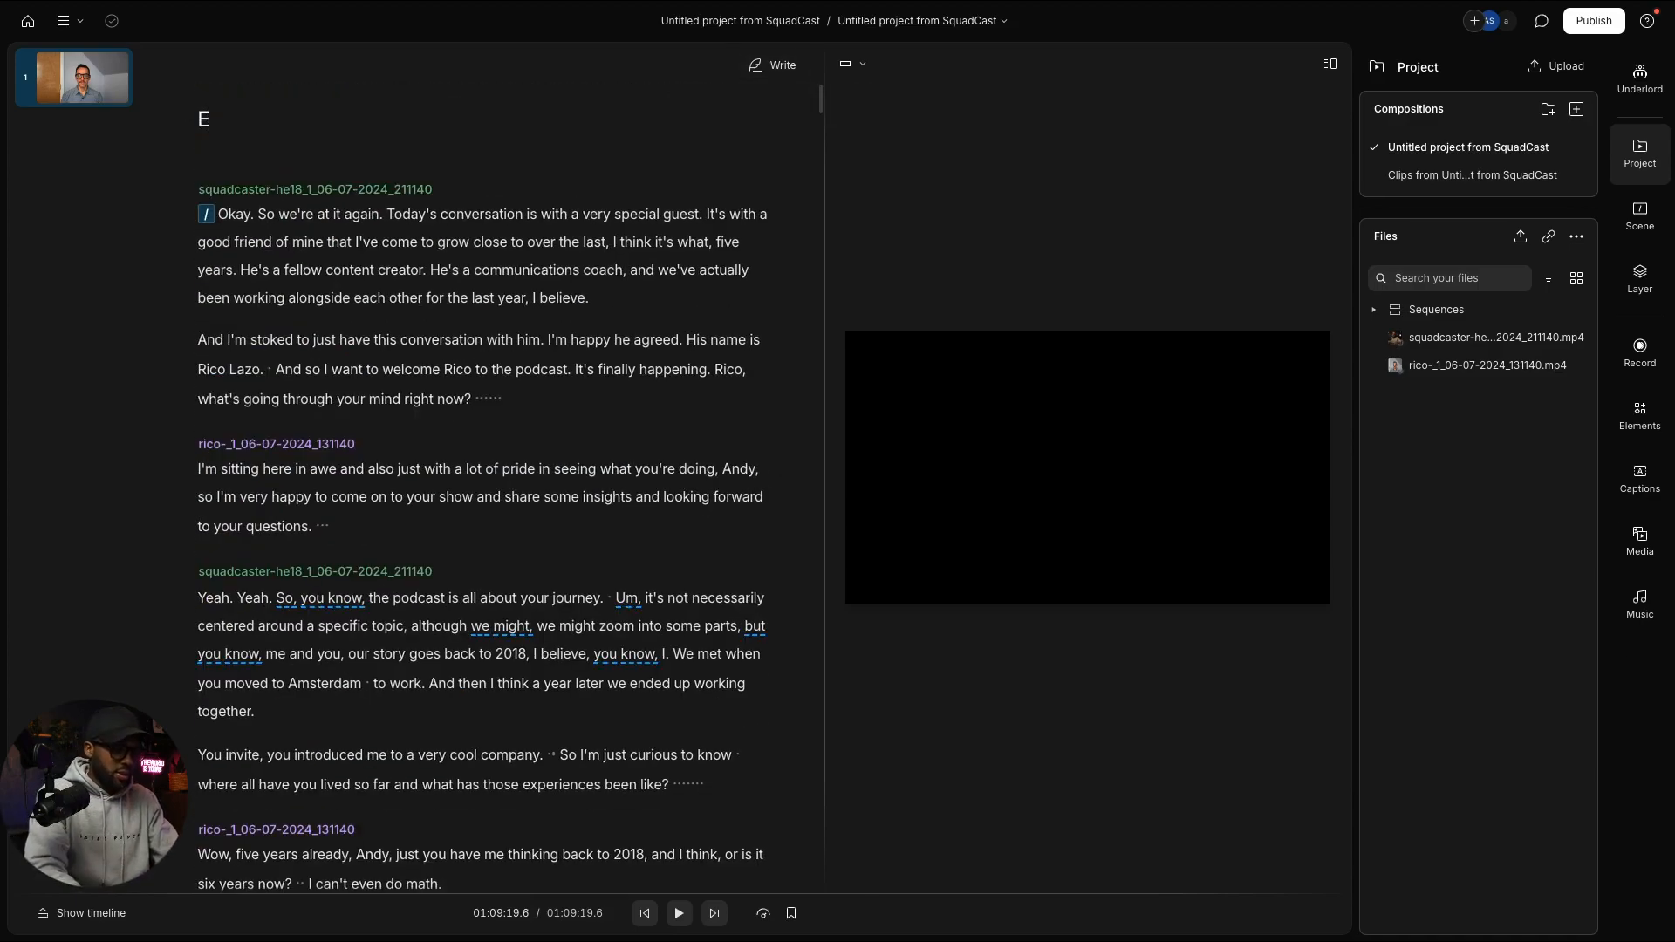
type("p14 T")
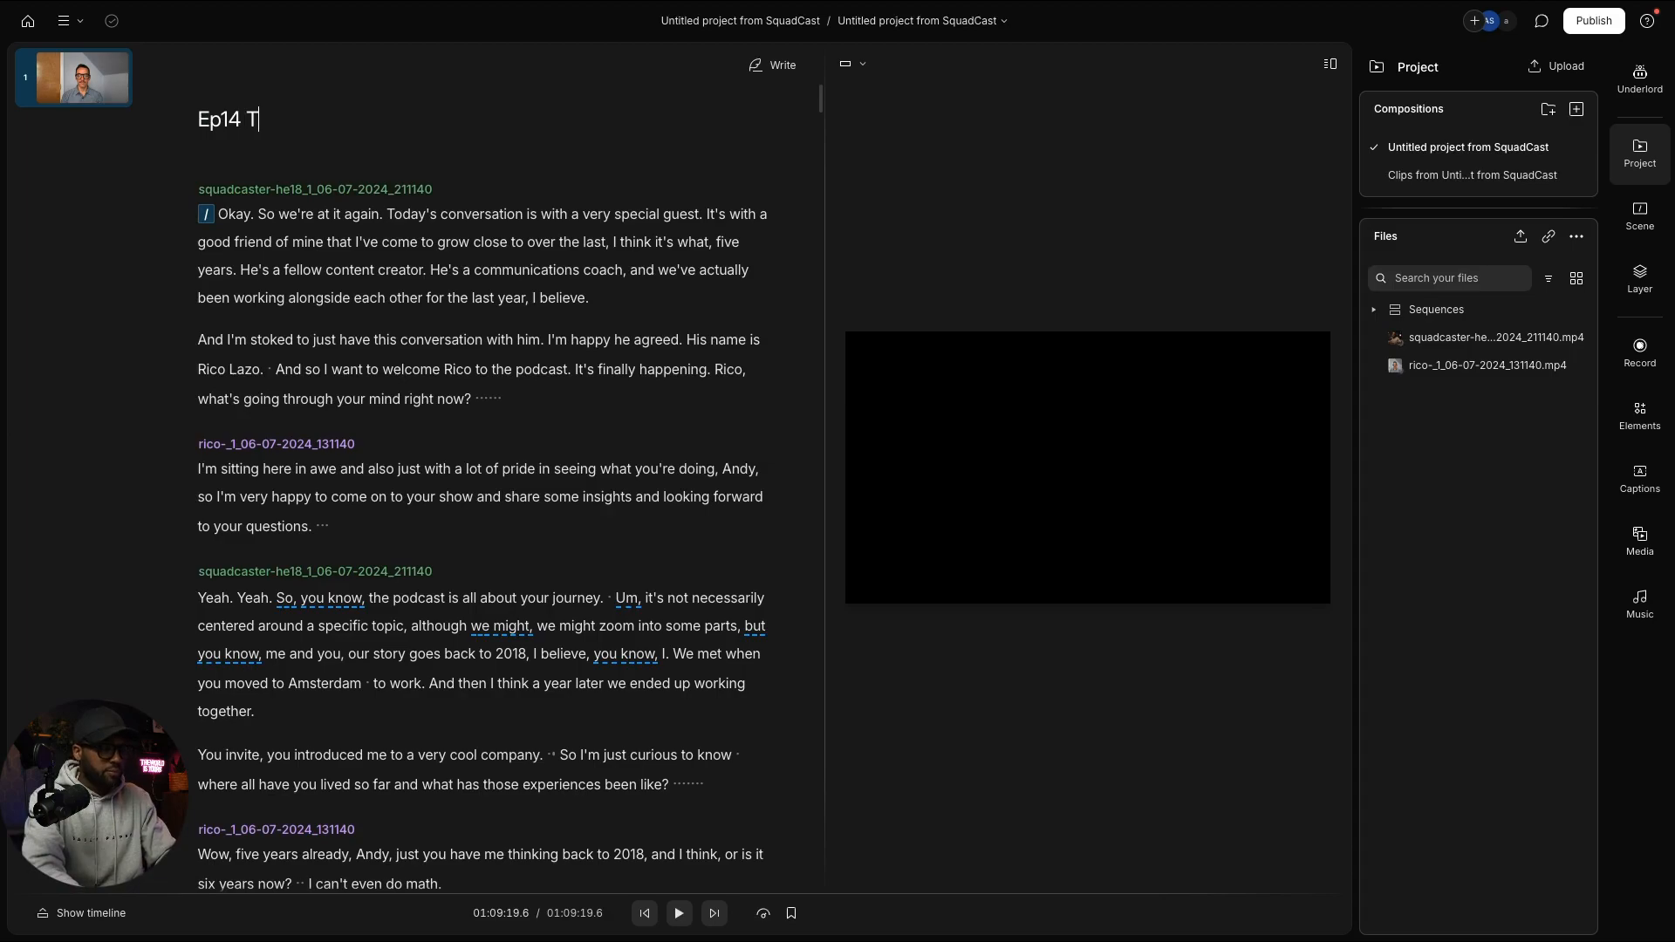
type("he BOWpod")
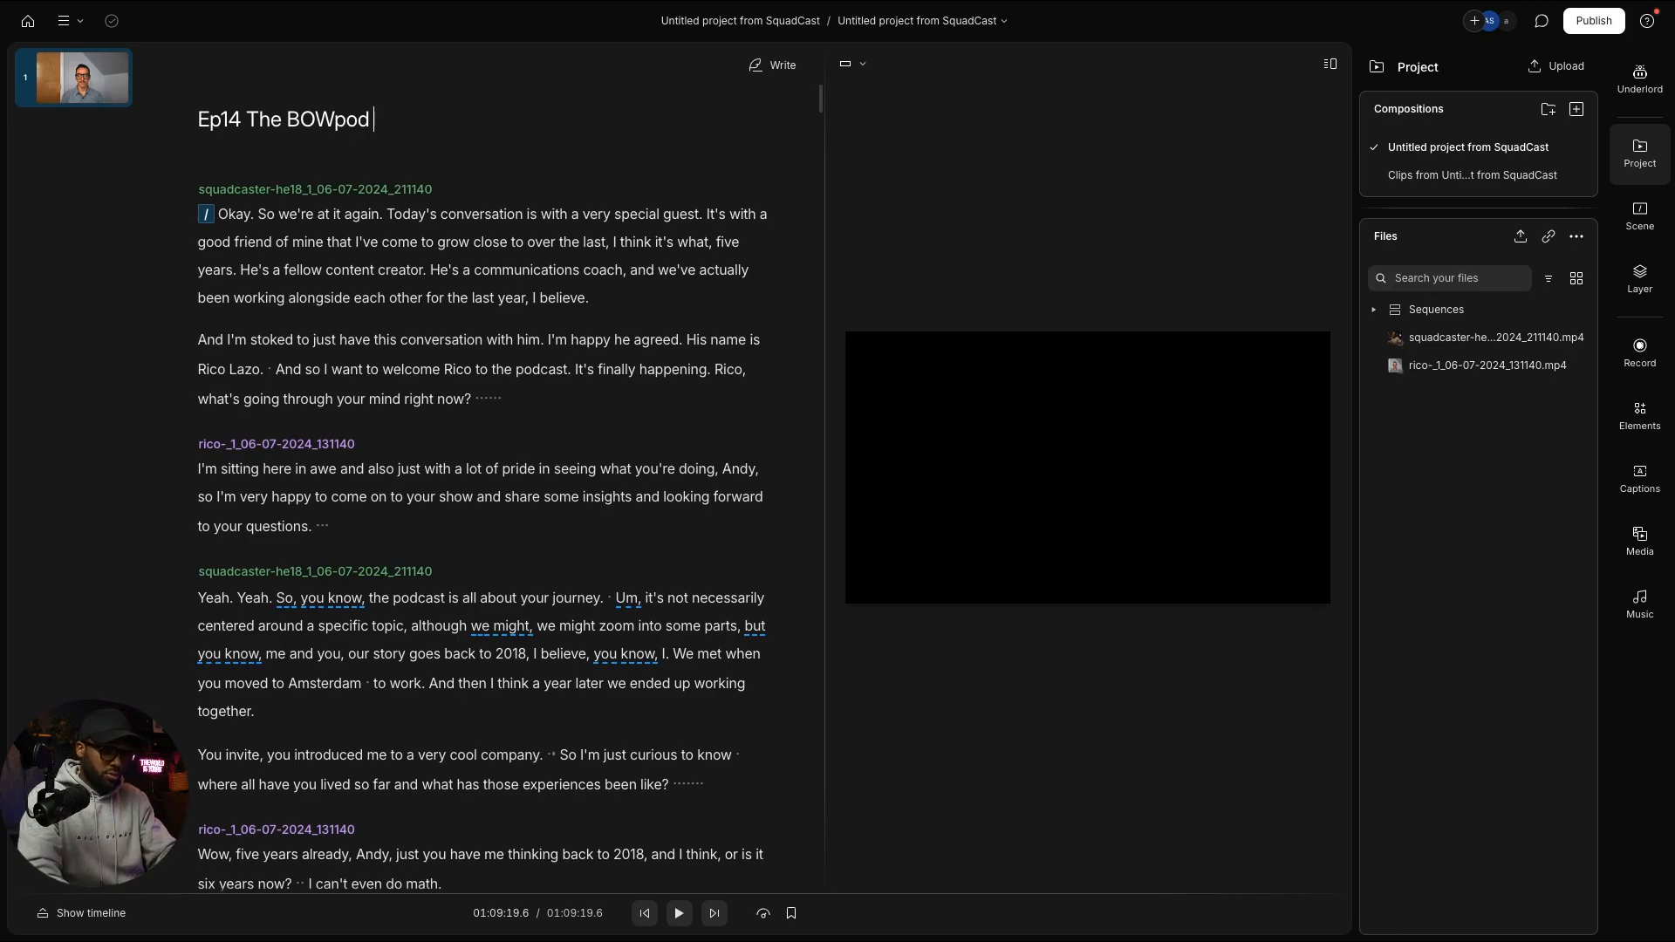
type("||")
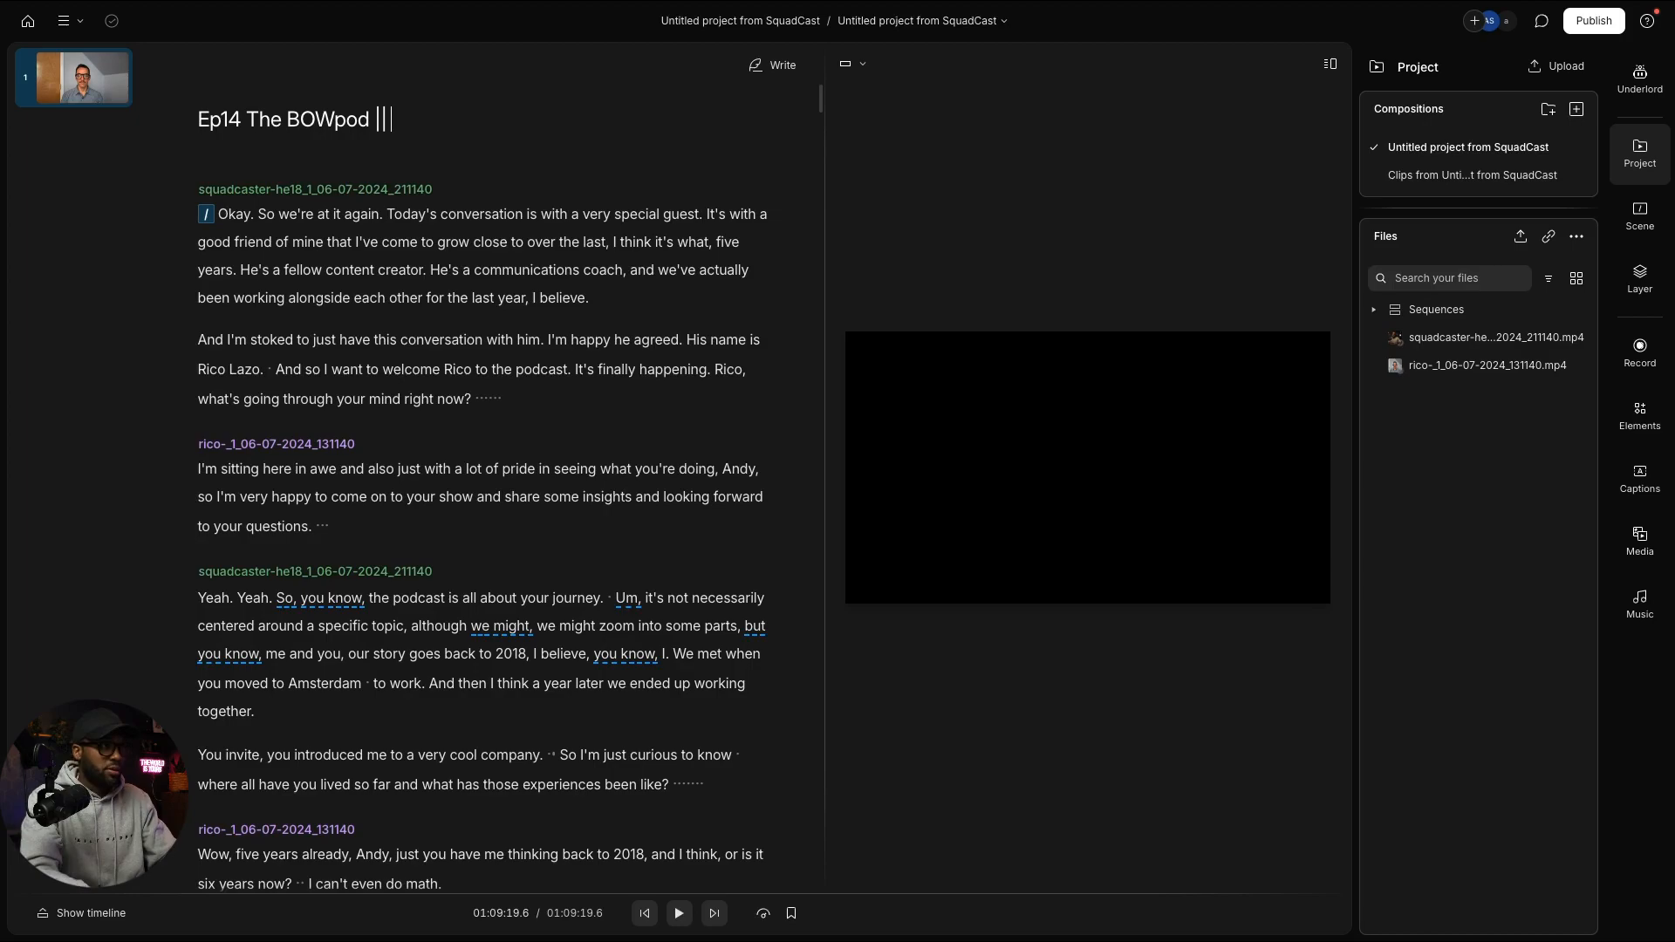
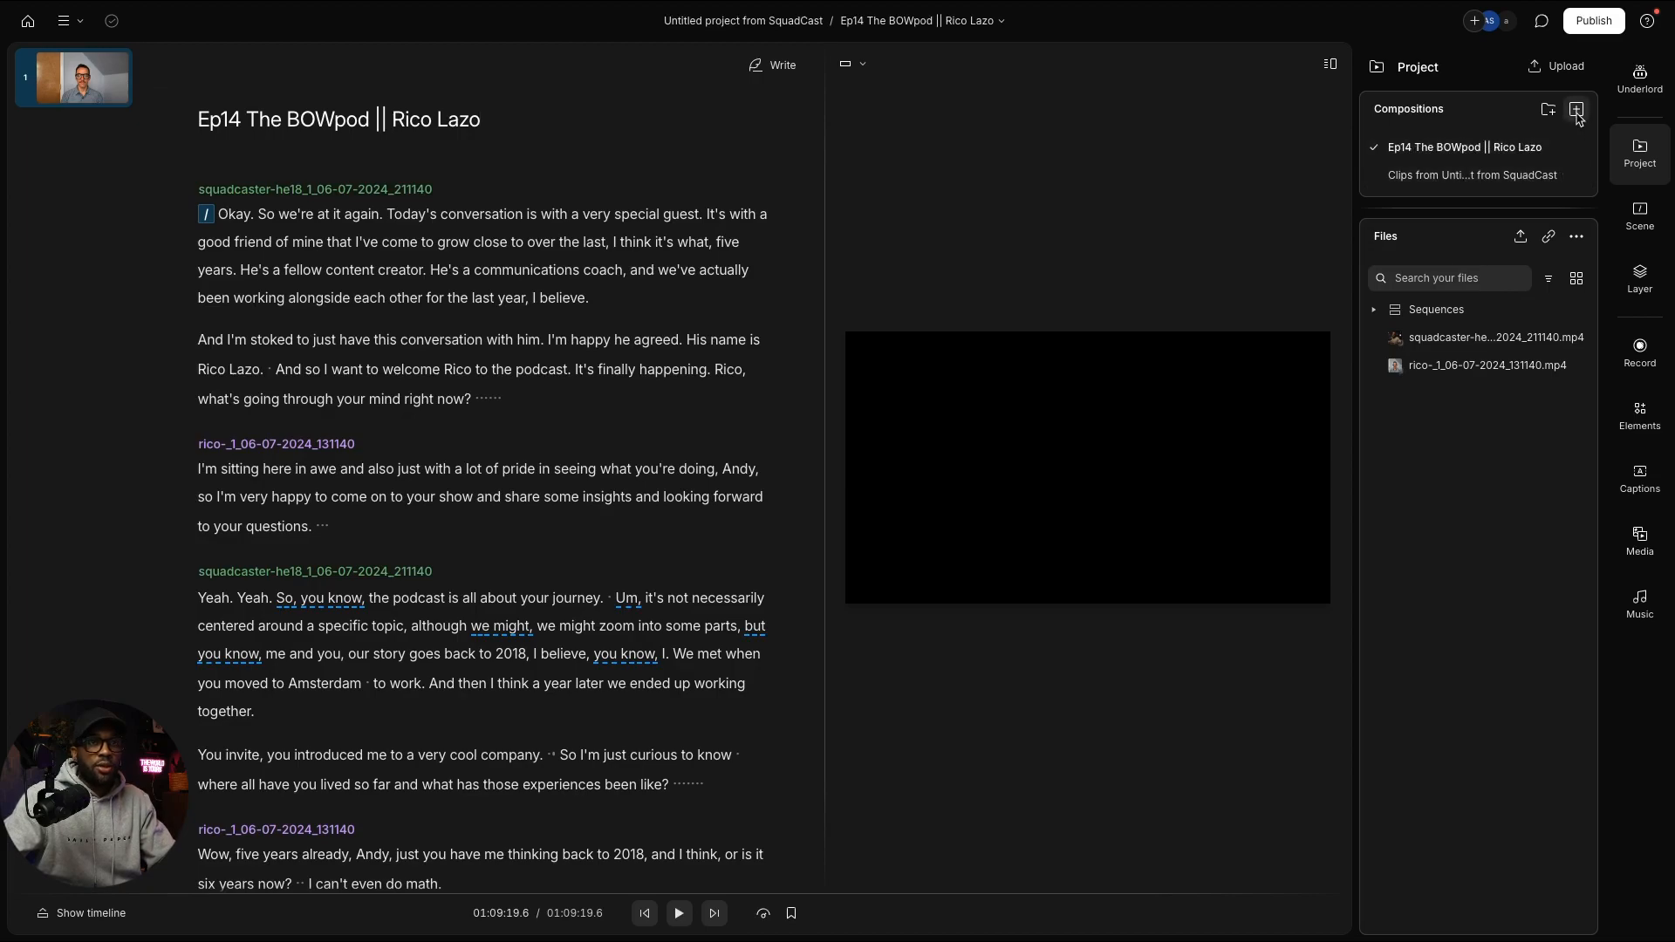
Step: Create a Post folder, move the clips composition into it, and rename it 'Full Post Conversation Banter'
left_click(1548, 111)
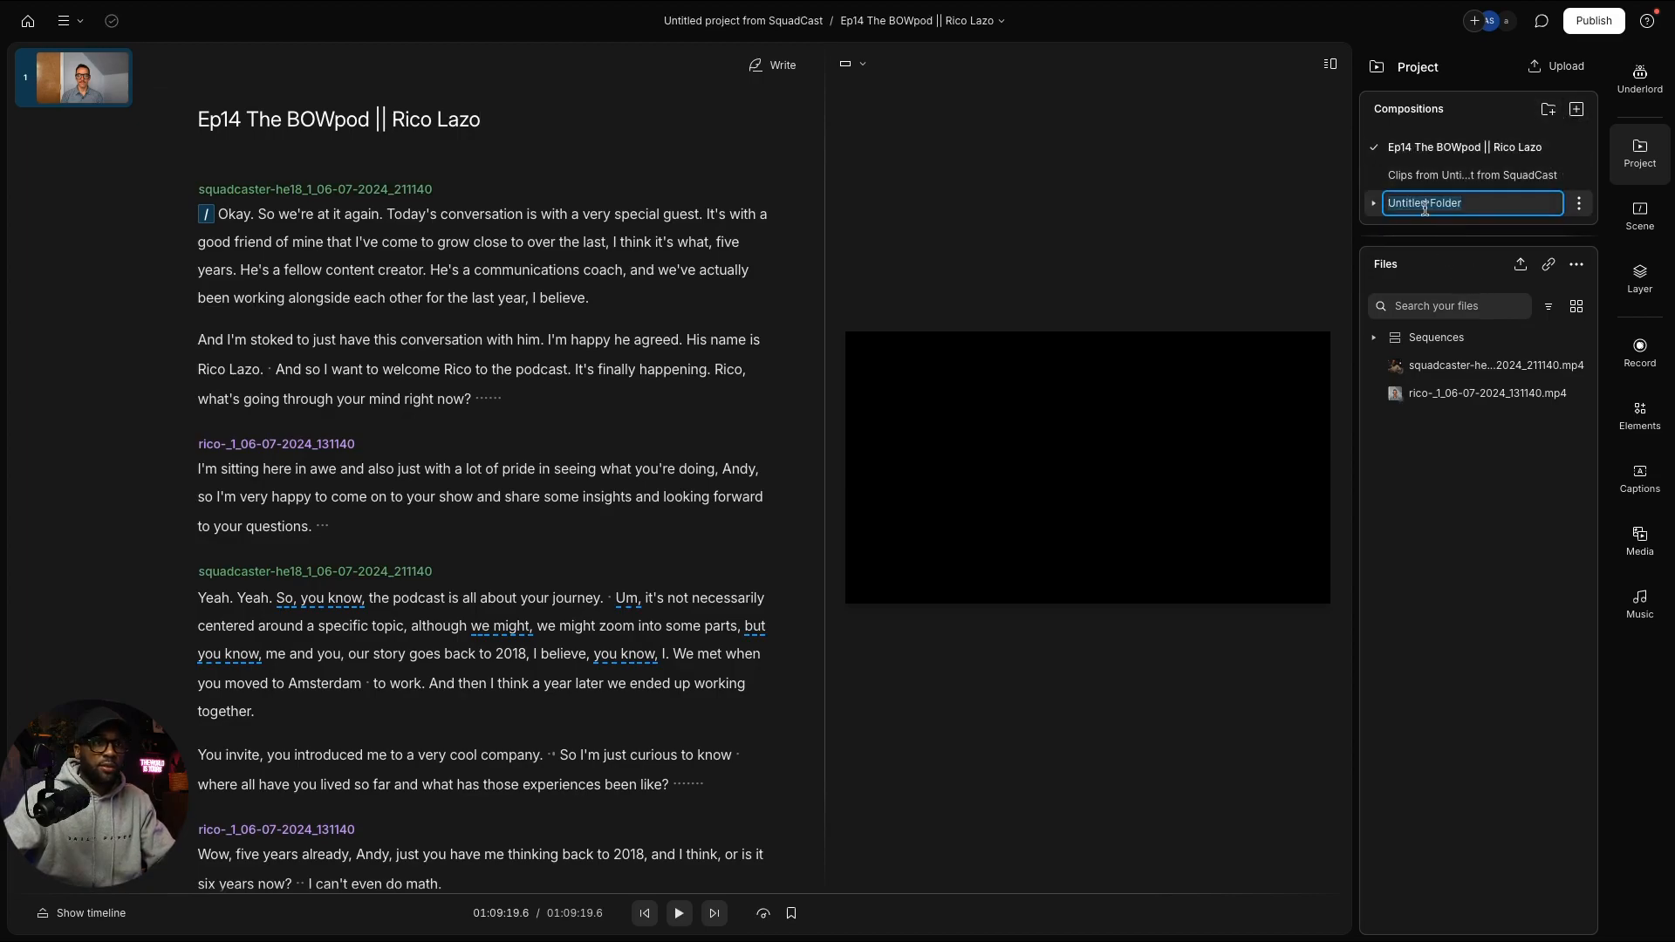
type("Post")
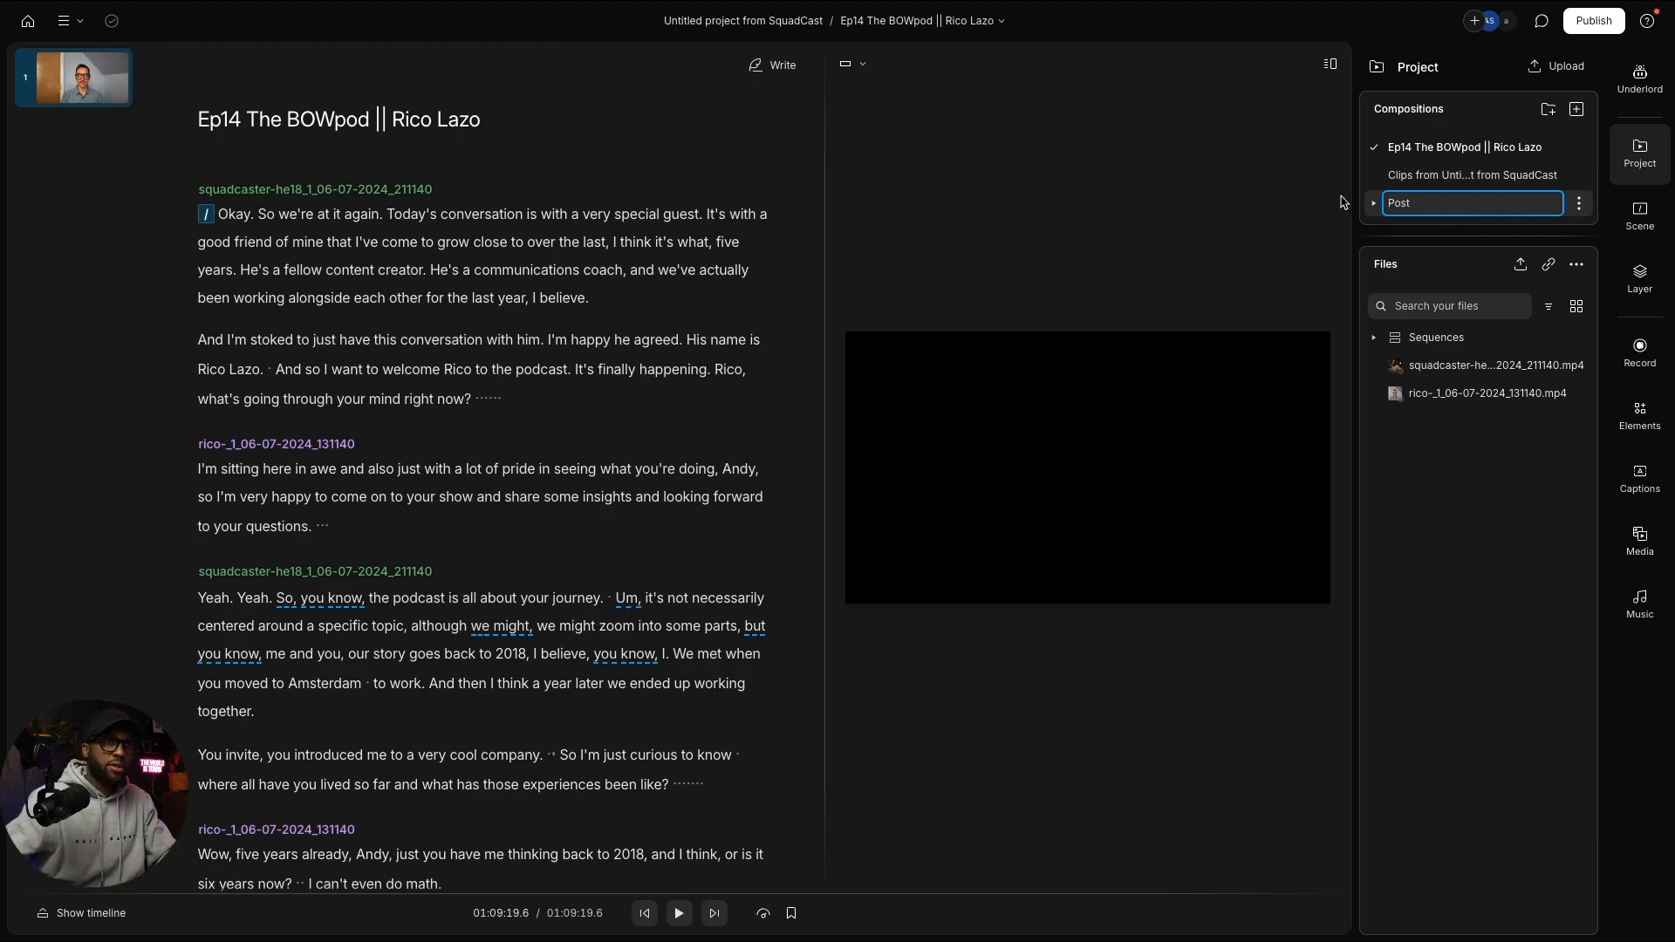
key("Return")
left_click_drag(1427, 177, 1427, 206)
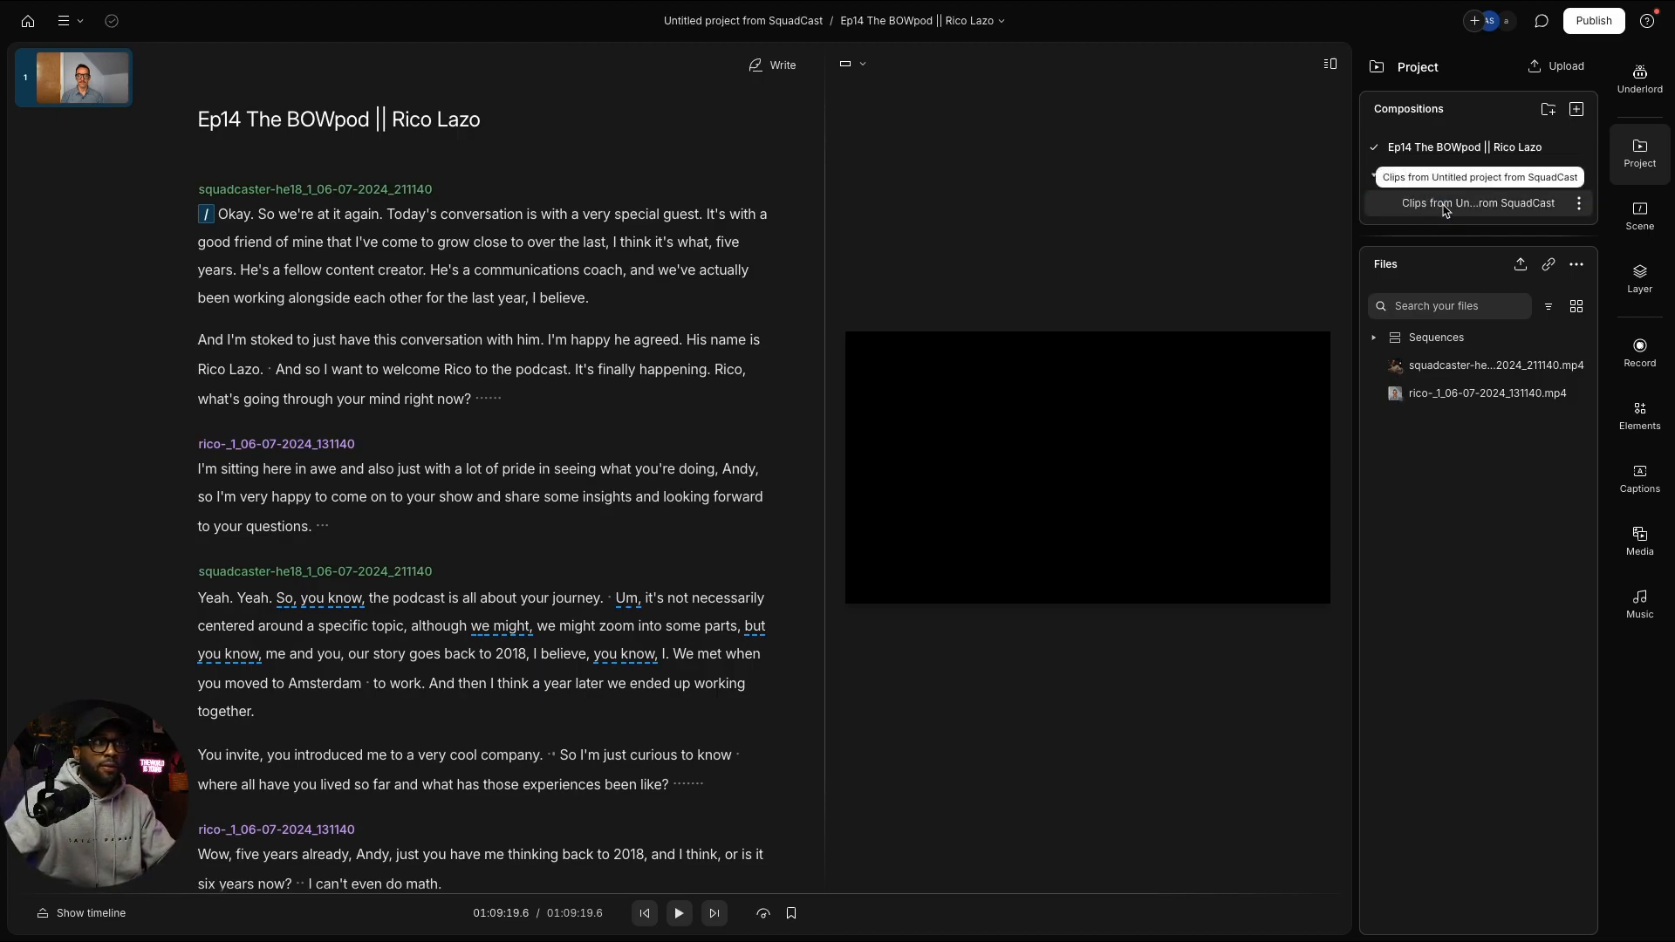
left_click(1445, 203)
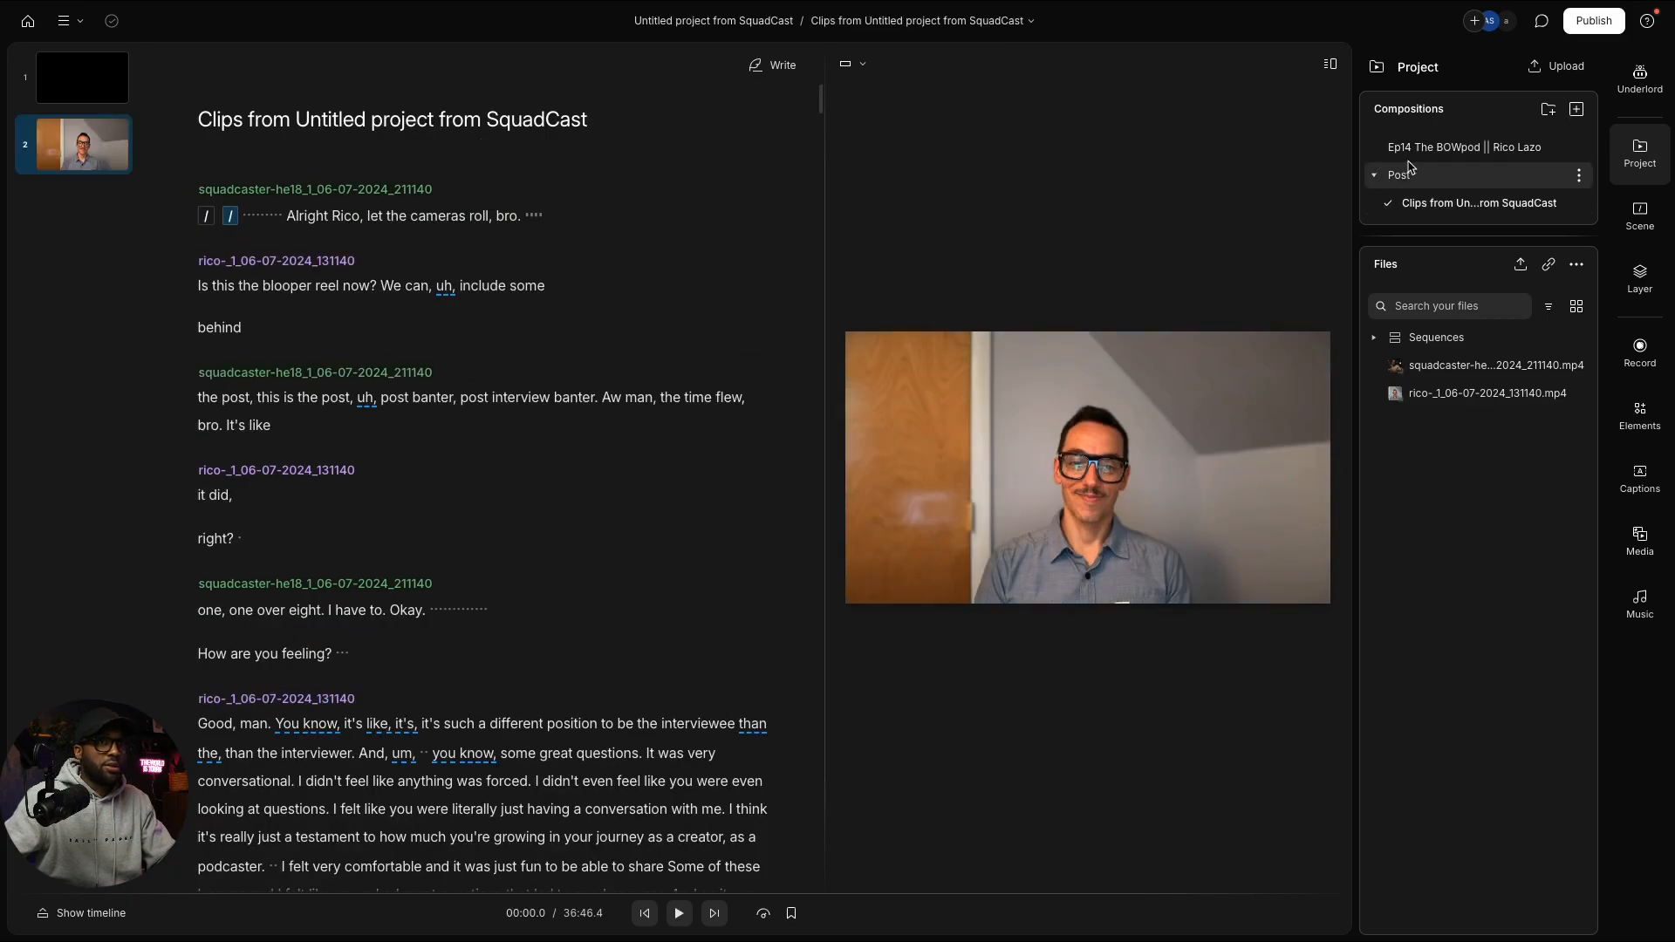
left_click_drag(610, 124, 185, 129)
type("Full")
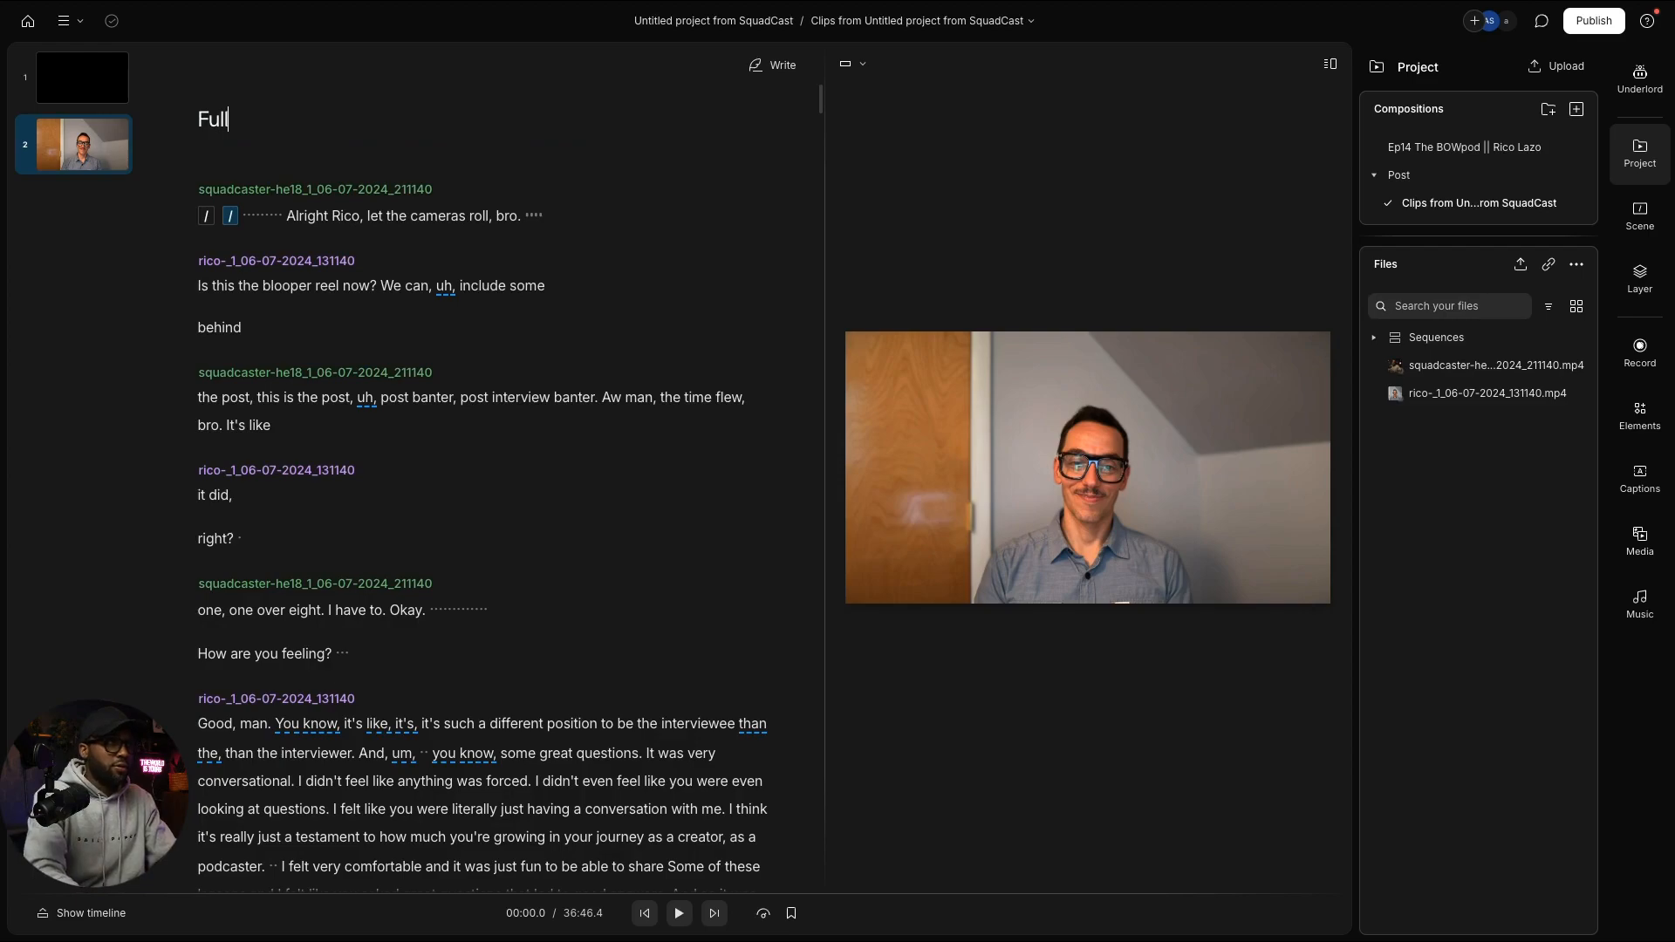
type(" Post ")
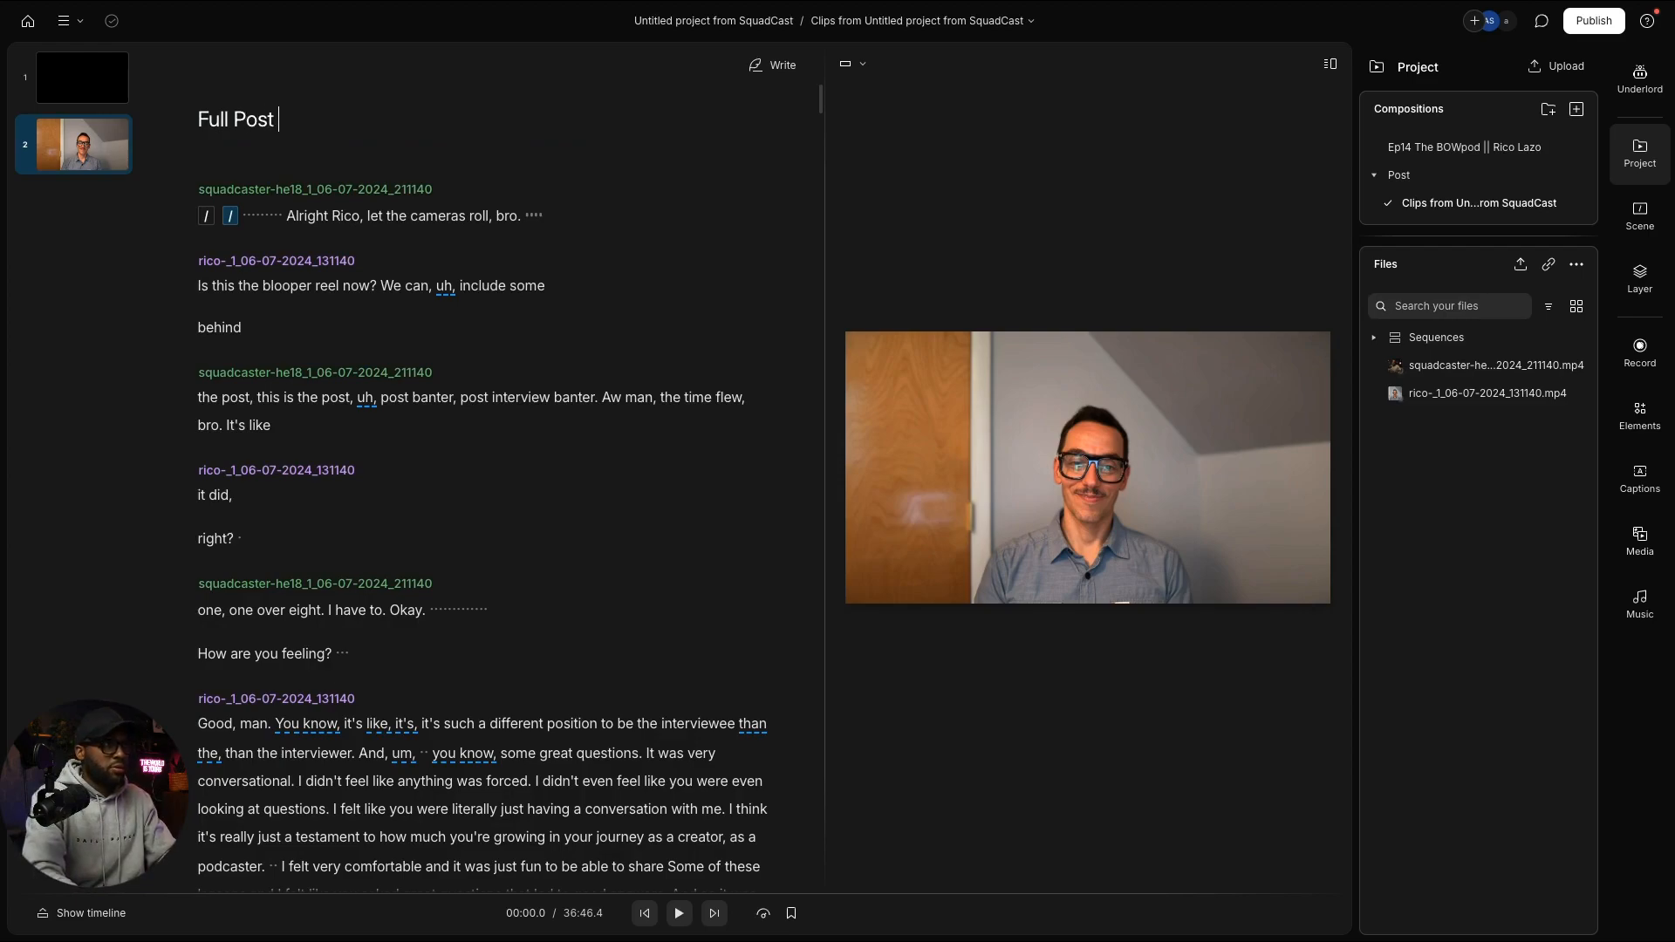
type("Conversation Banter")
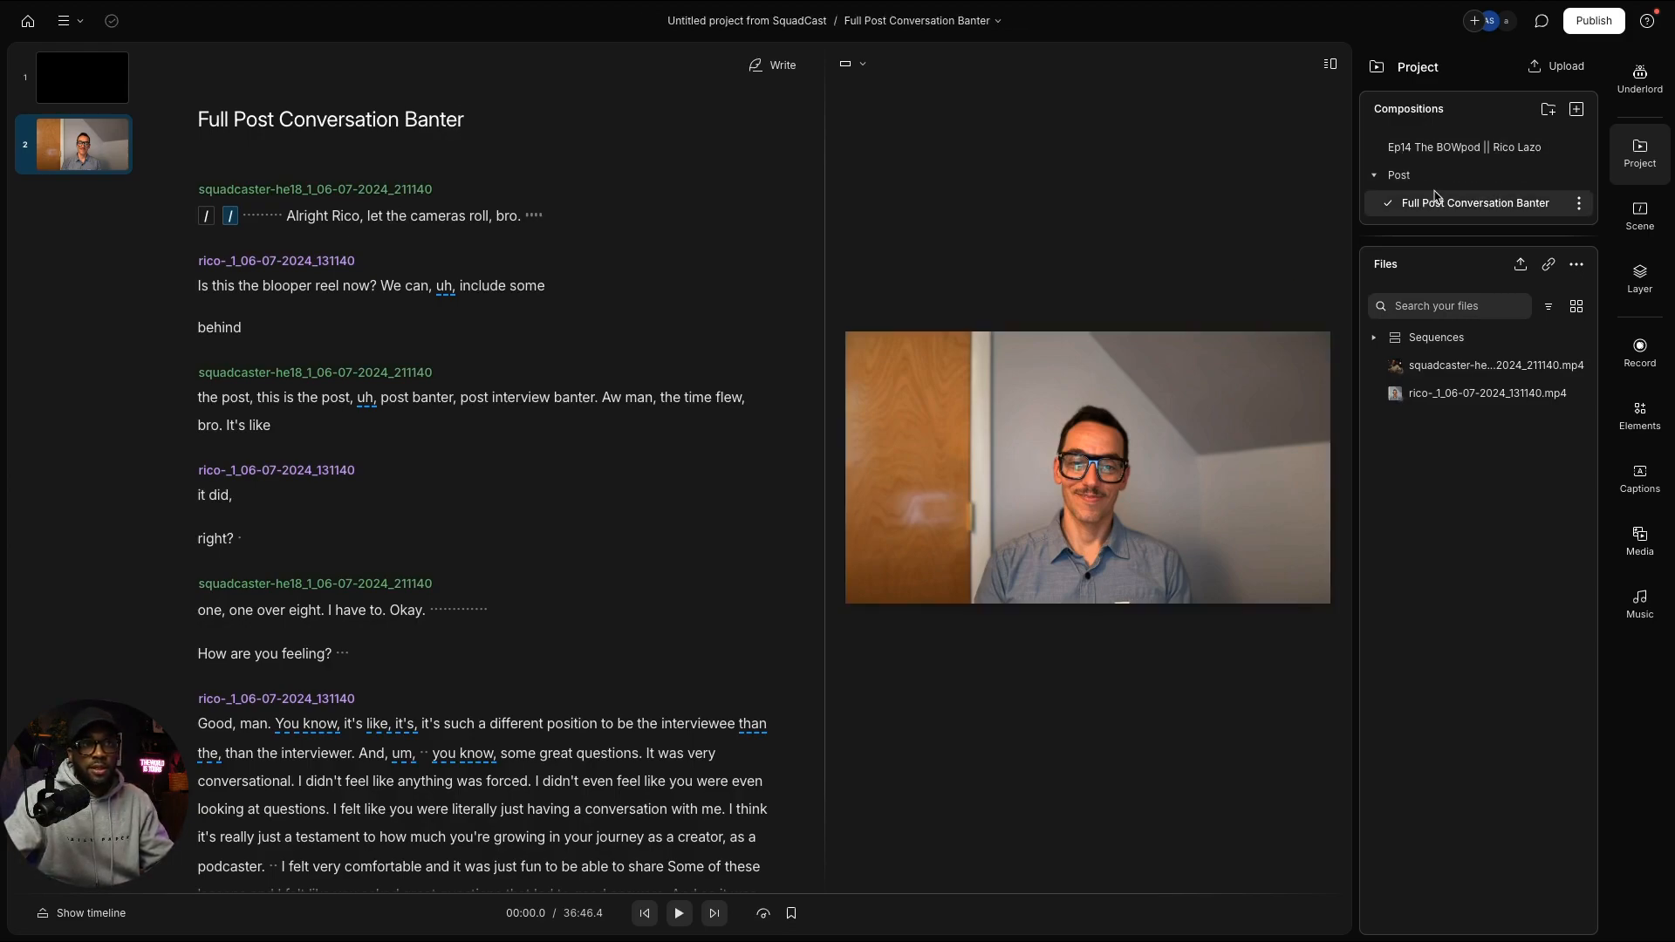
Step: Add an Intro folder and place it above the Post folder
left_click(1375, 176)
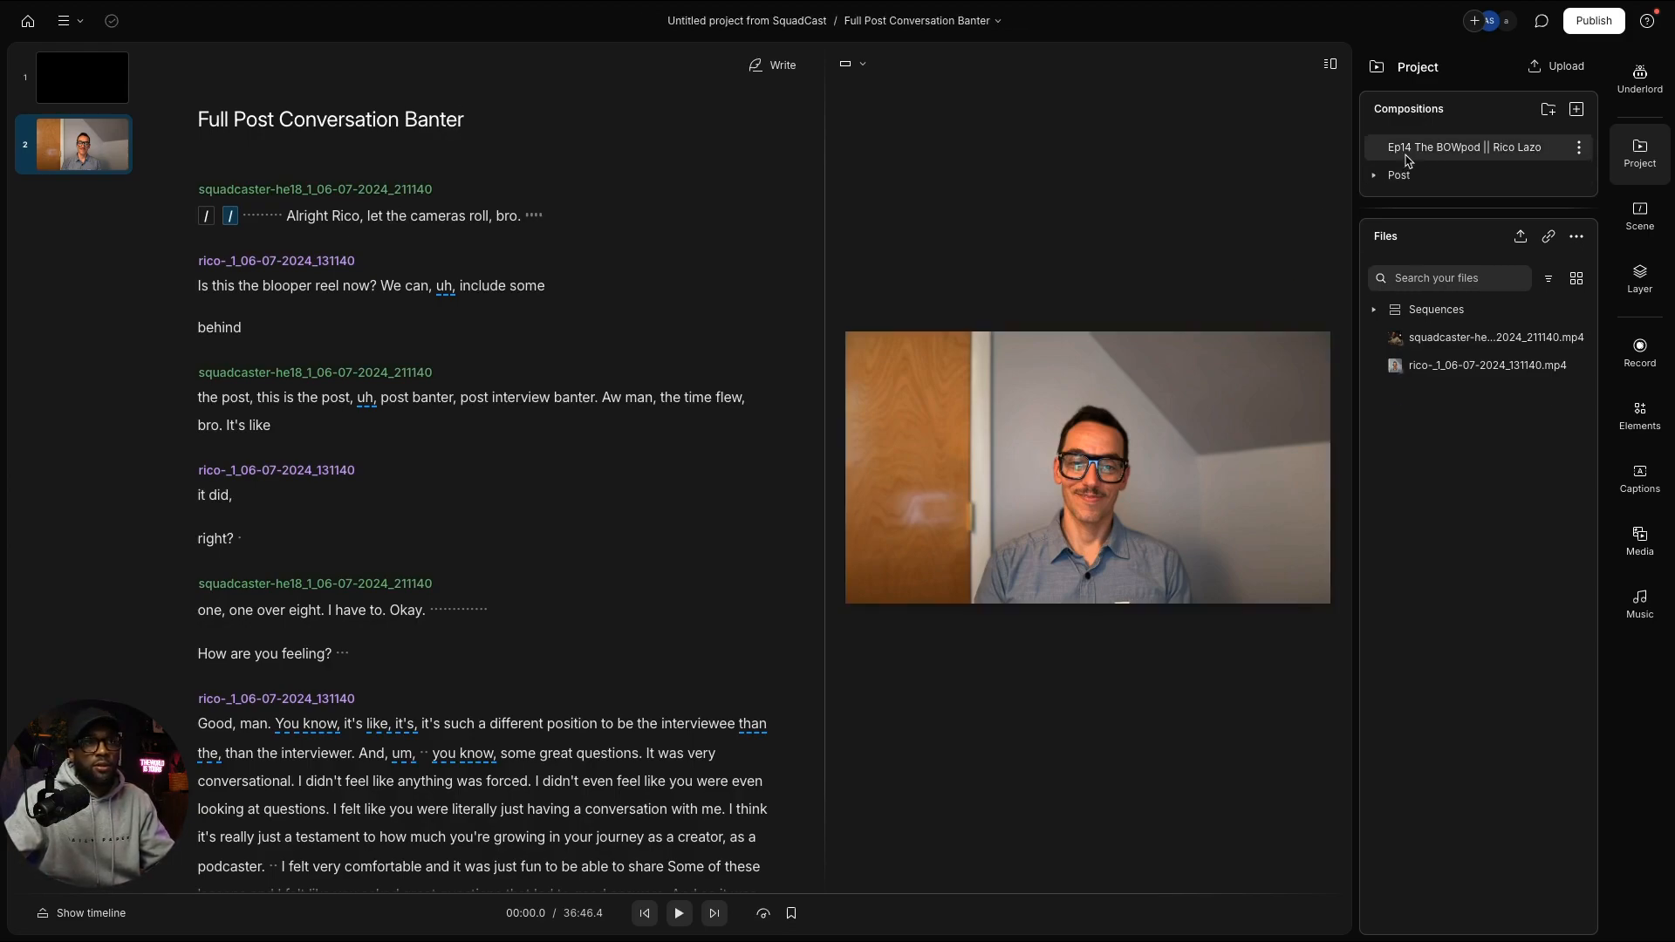
left_click(1411, 157)
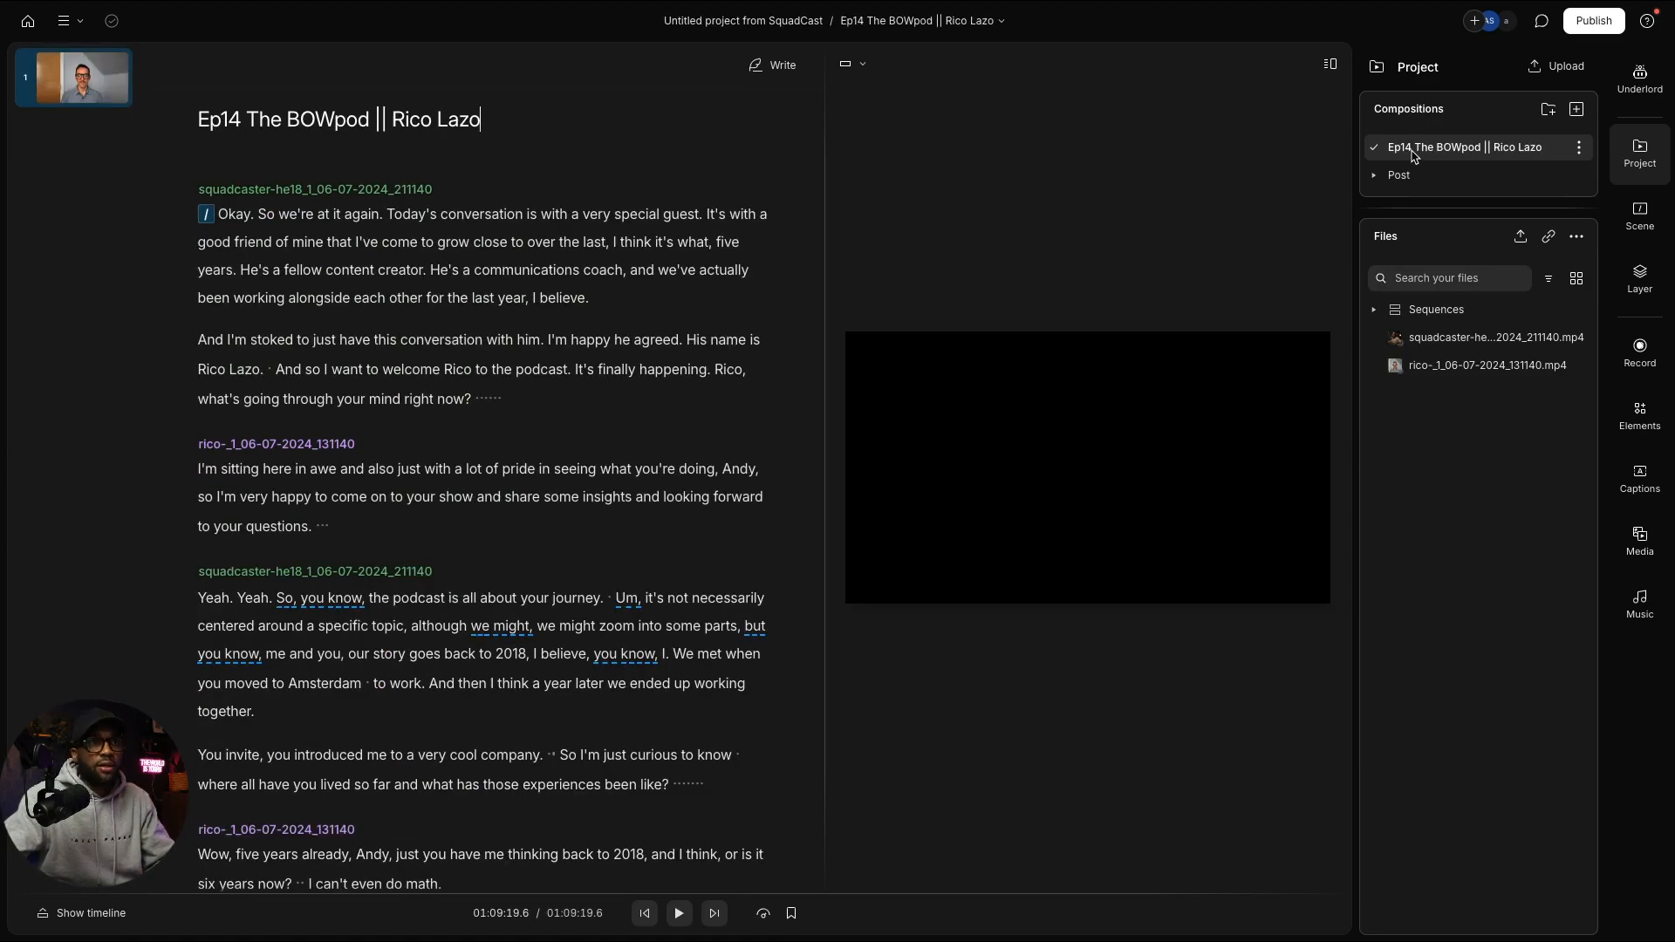
left_click(1548, 110)
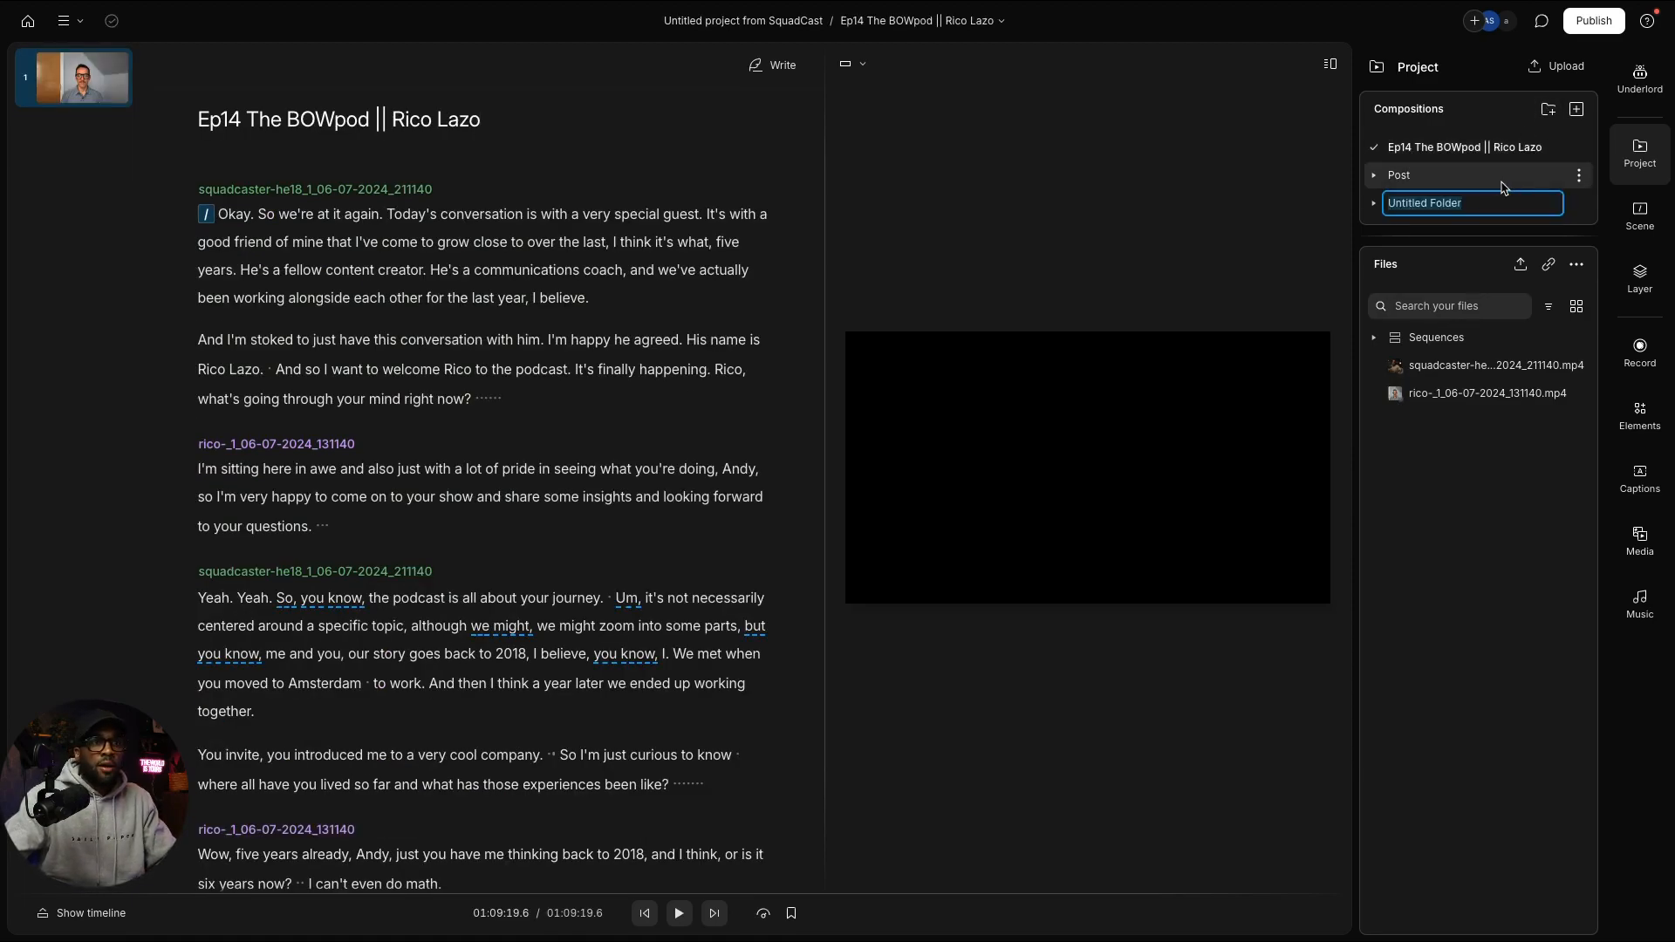
key("BackSpace")
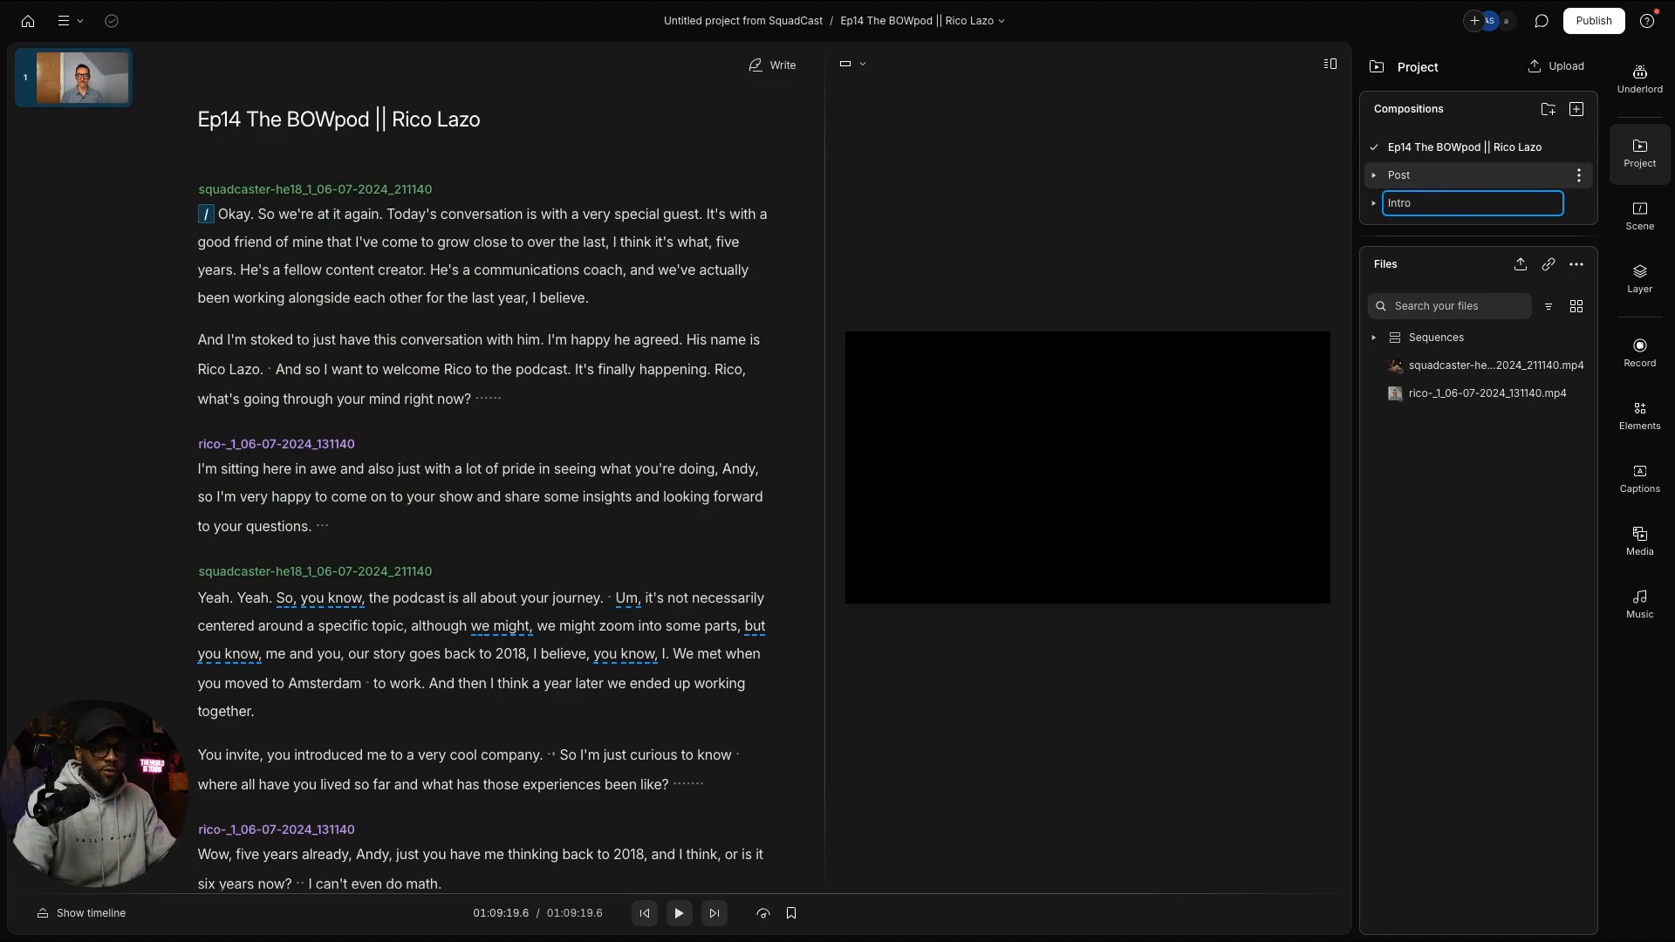
left_click(1326, 213)
mouse_move(1395, 206)
left_mouse_down()
mouse_move(1400, 174)
mouse_move(1415, 209)
mouse_move(1403, 180)
left_mouse_up()
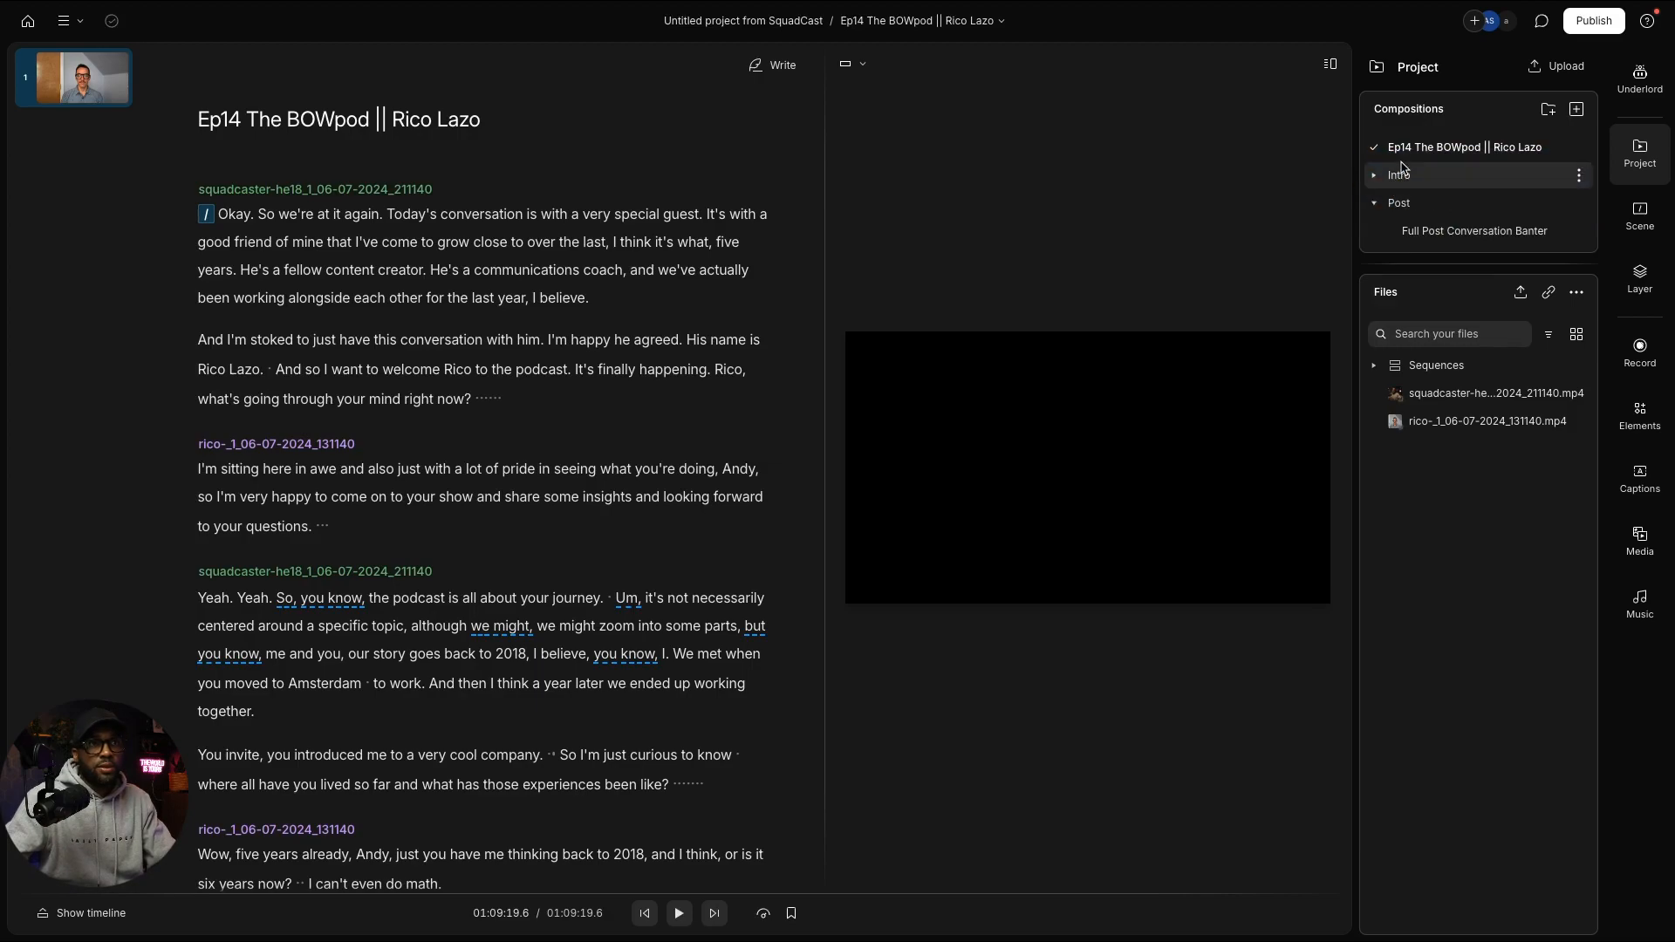
left_click(1376, 206)
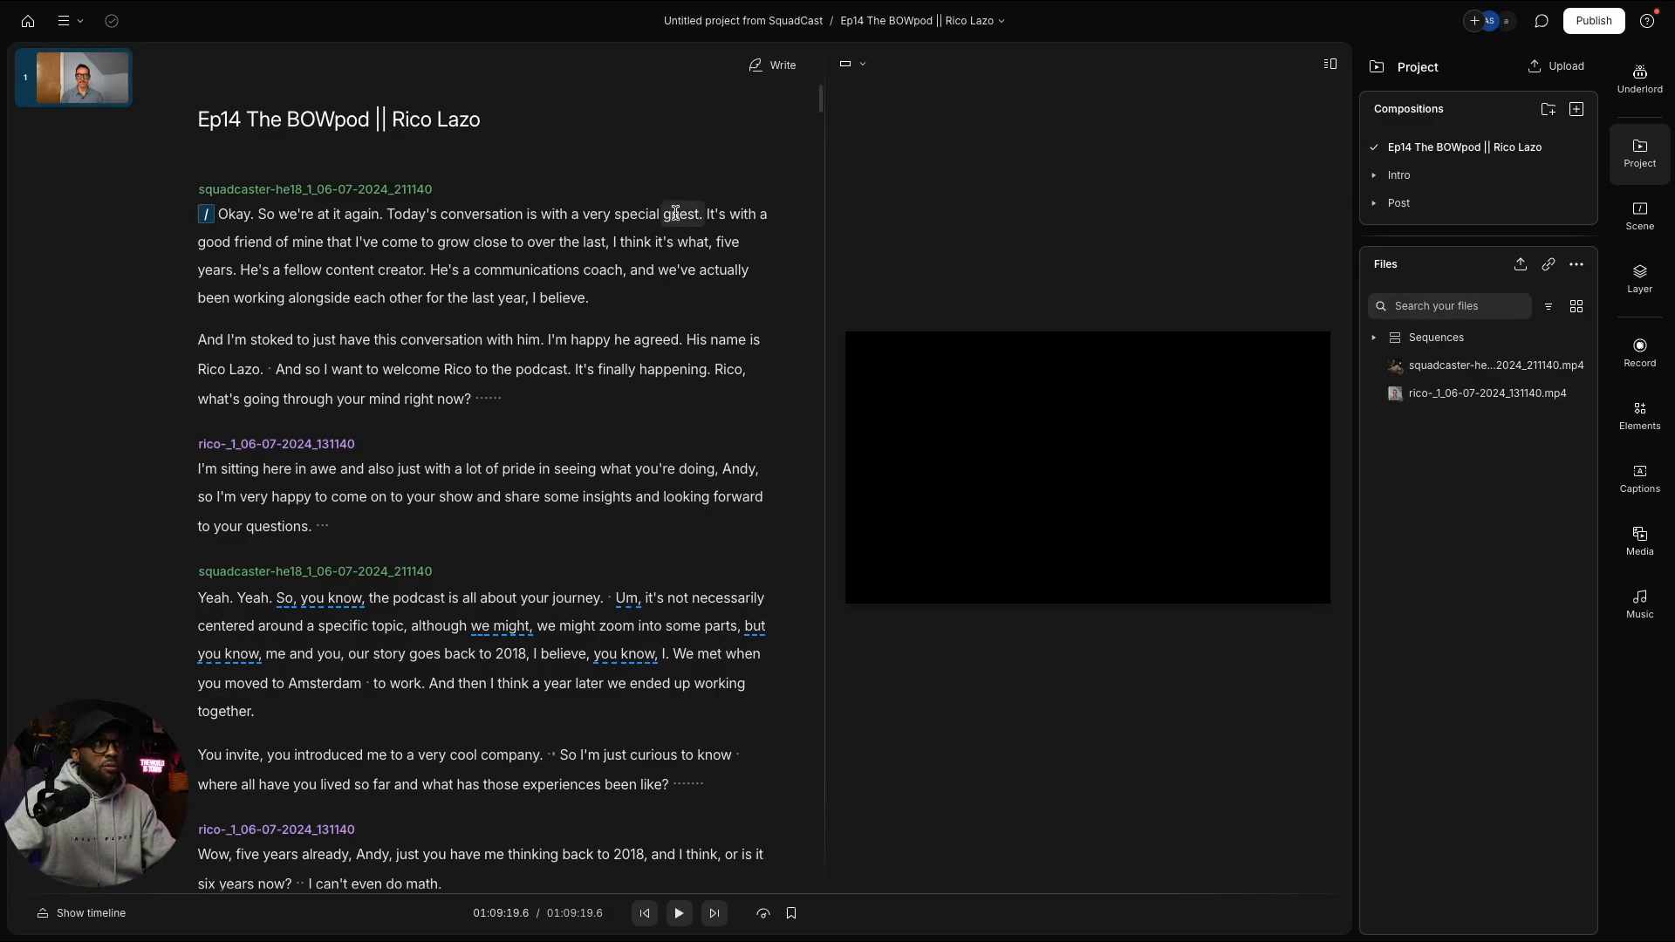
key("ctrl+Left")
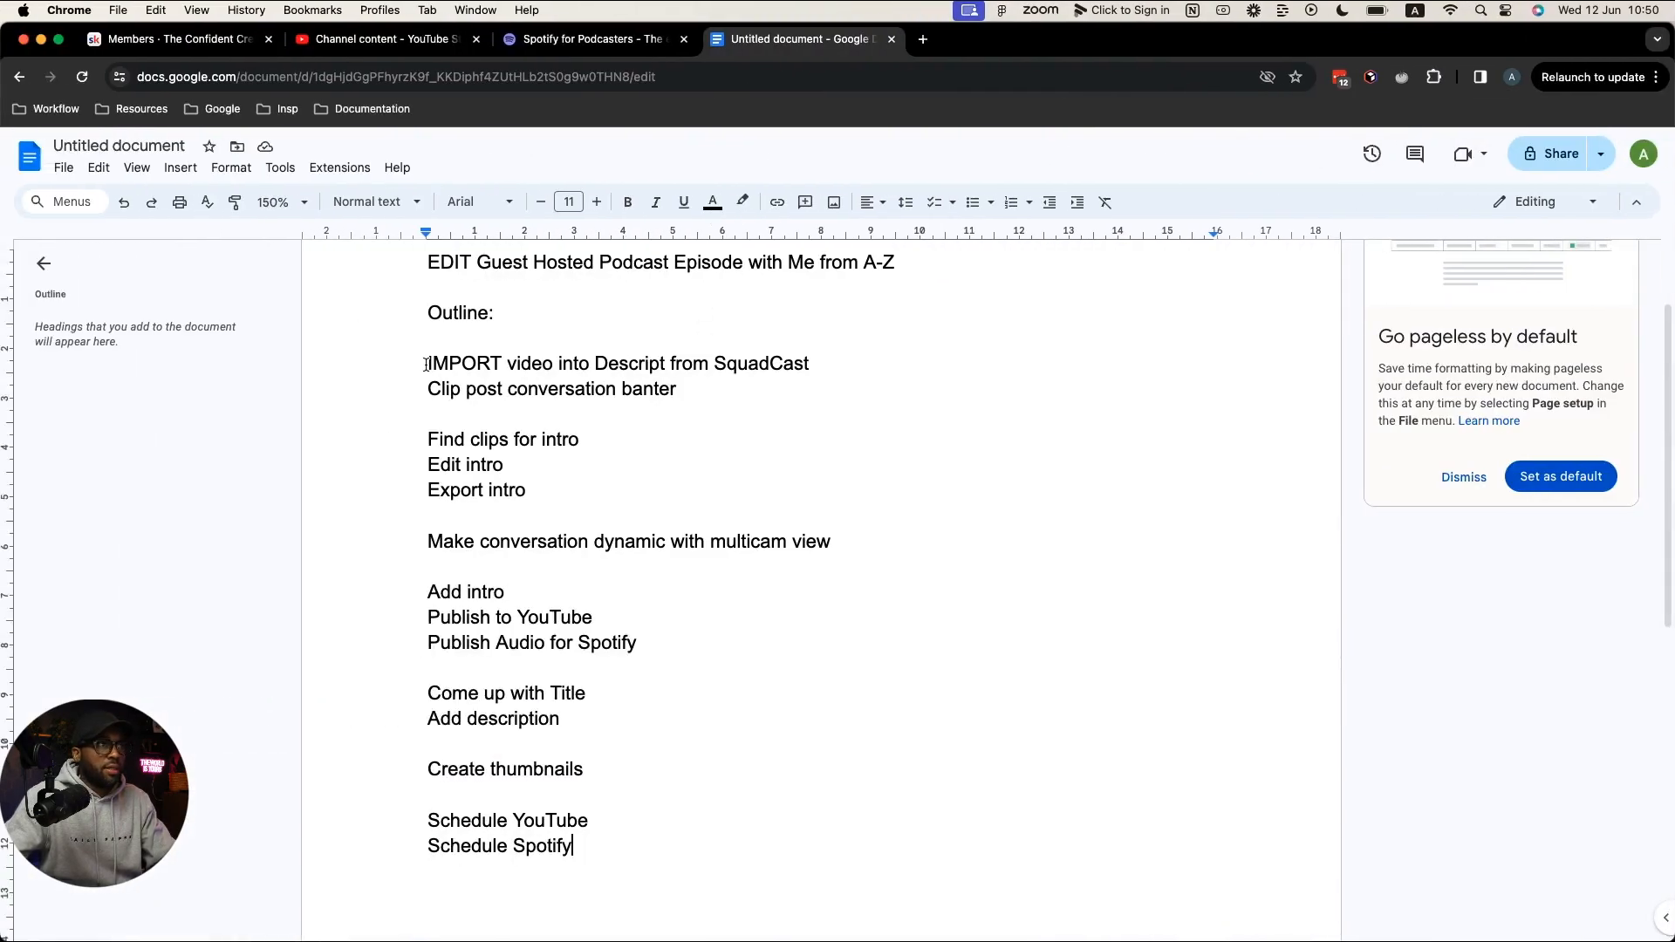
Step: Highlight the outline's 'IMPORT video into Descript' and 'Clip post conversation banter' steps
left_click_drag(428, 366, 813, 372)
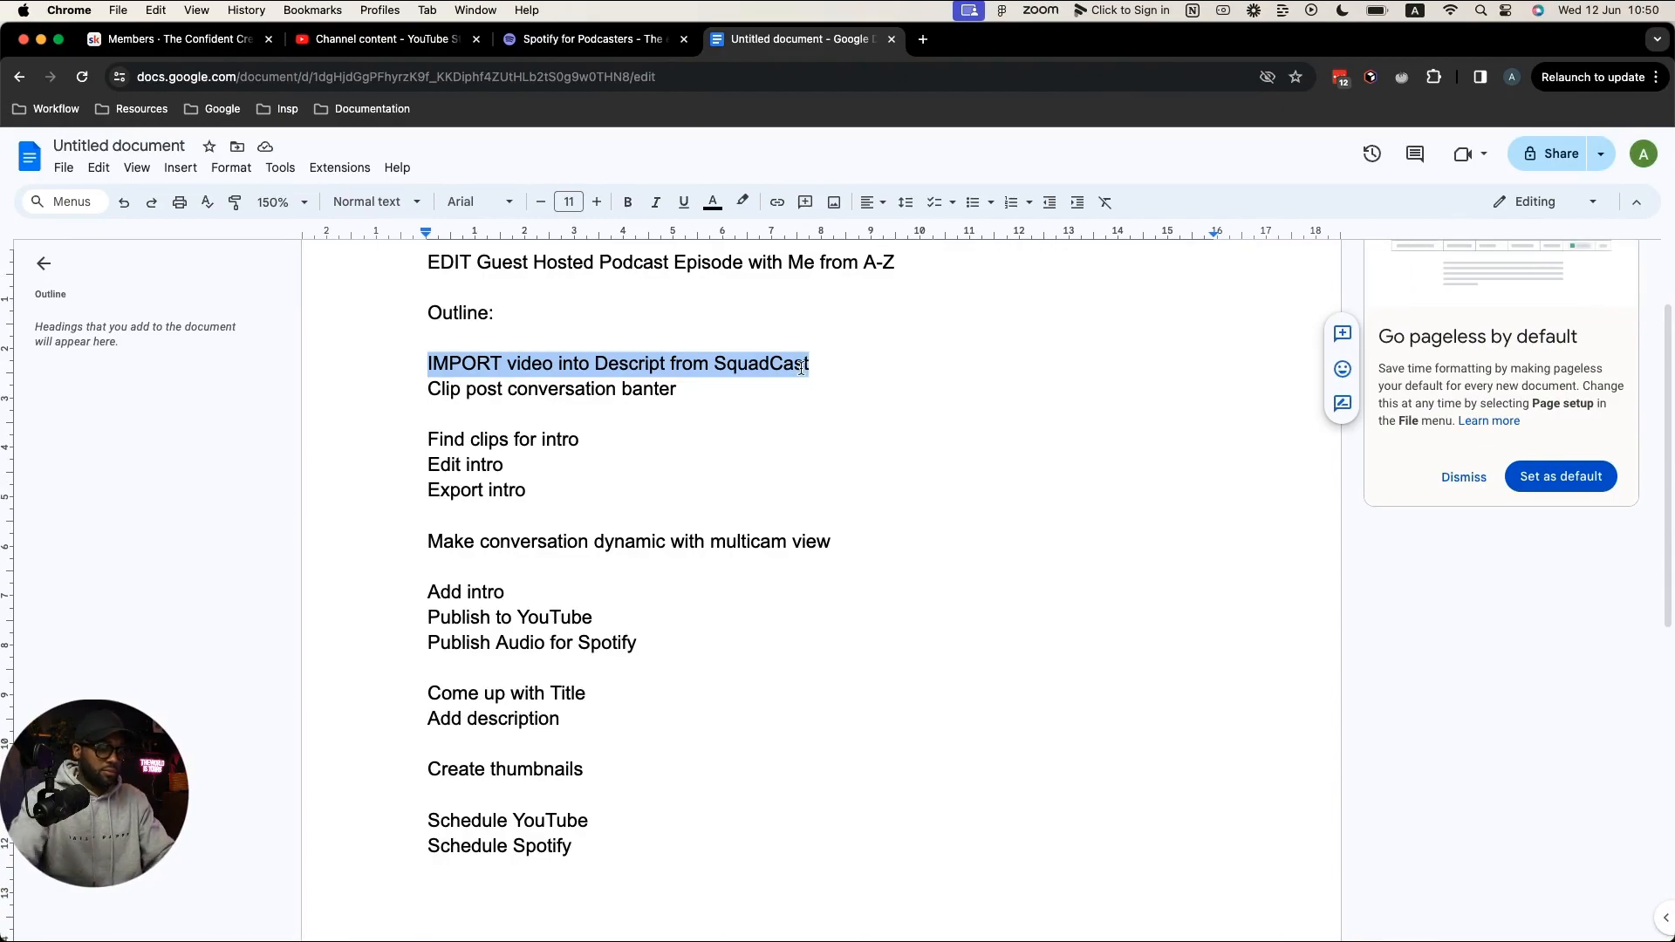
double_click(705, 407)
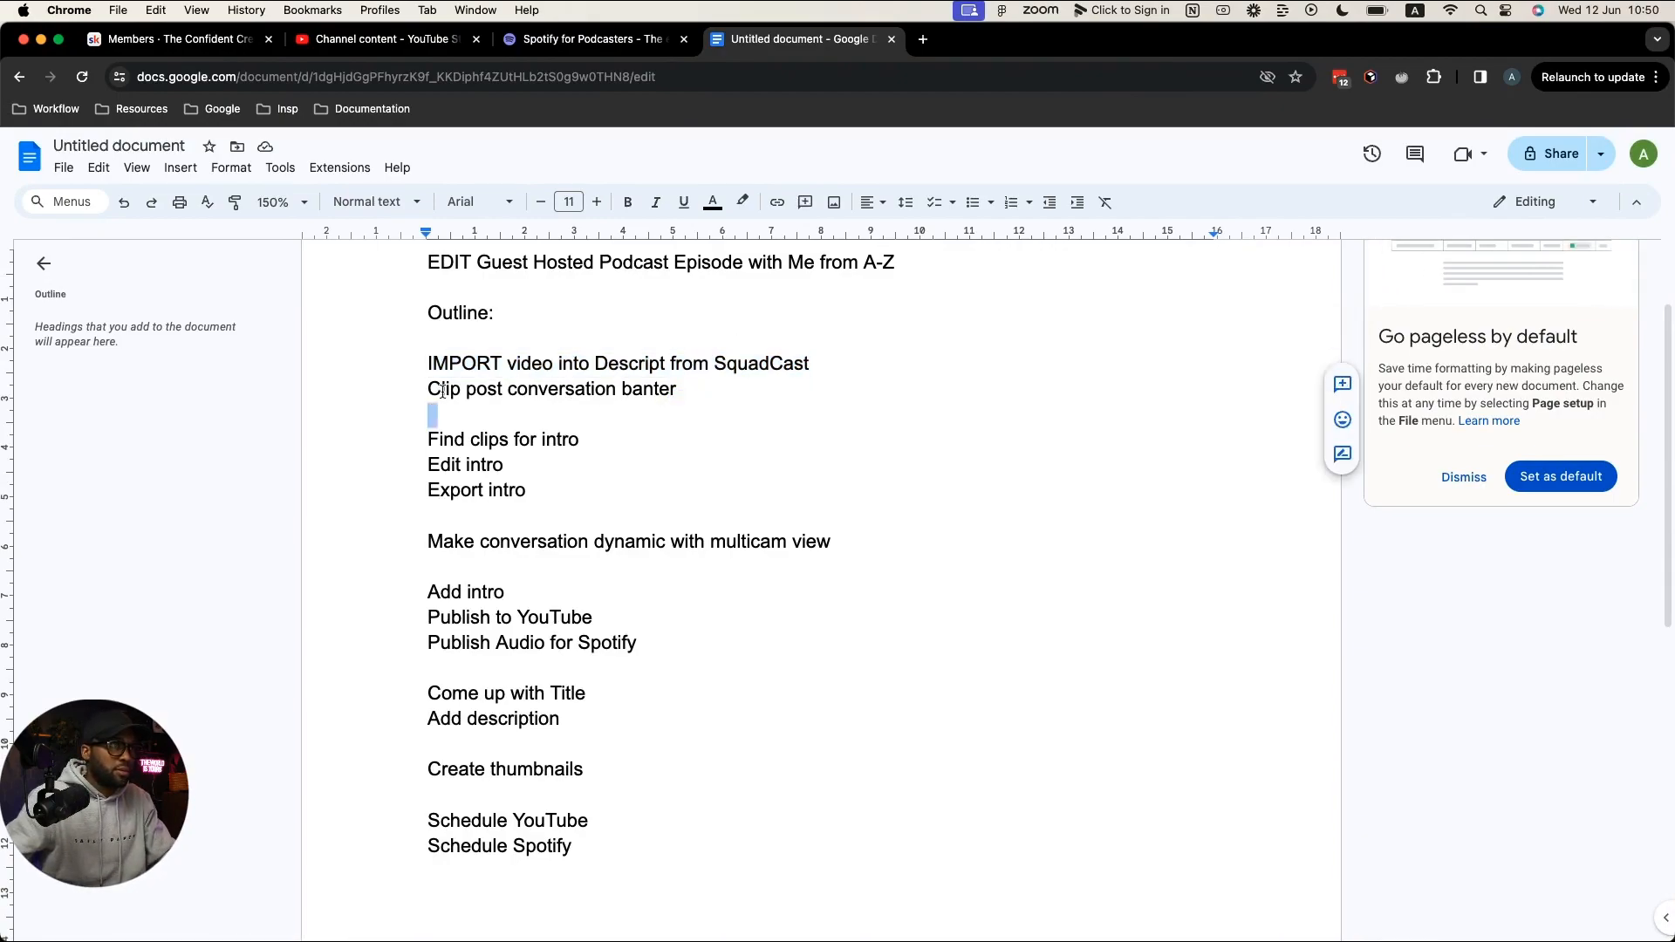
left_click_drag(419, 390, 679, 388)
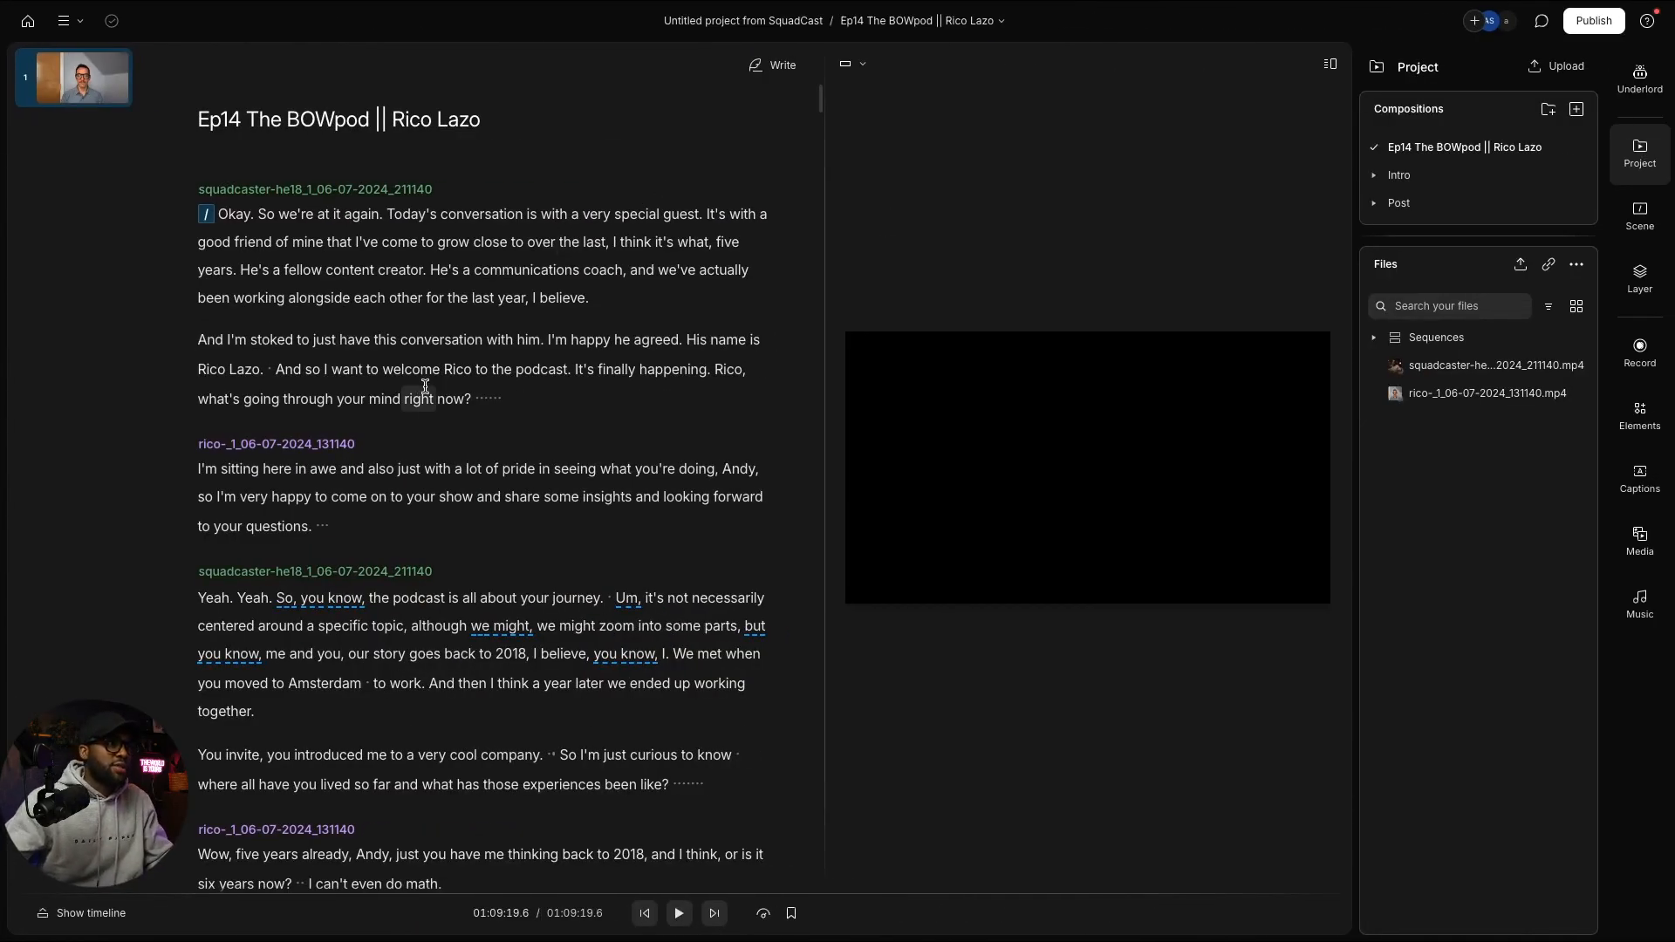
Step: Set the playback speed to 2x
scroll(436, 379, "down", 1)
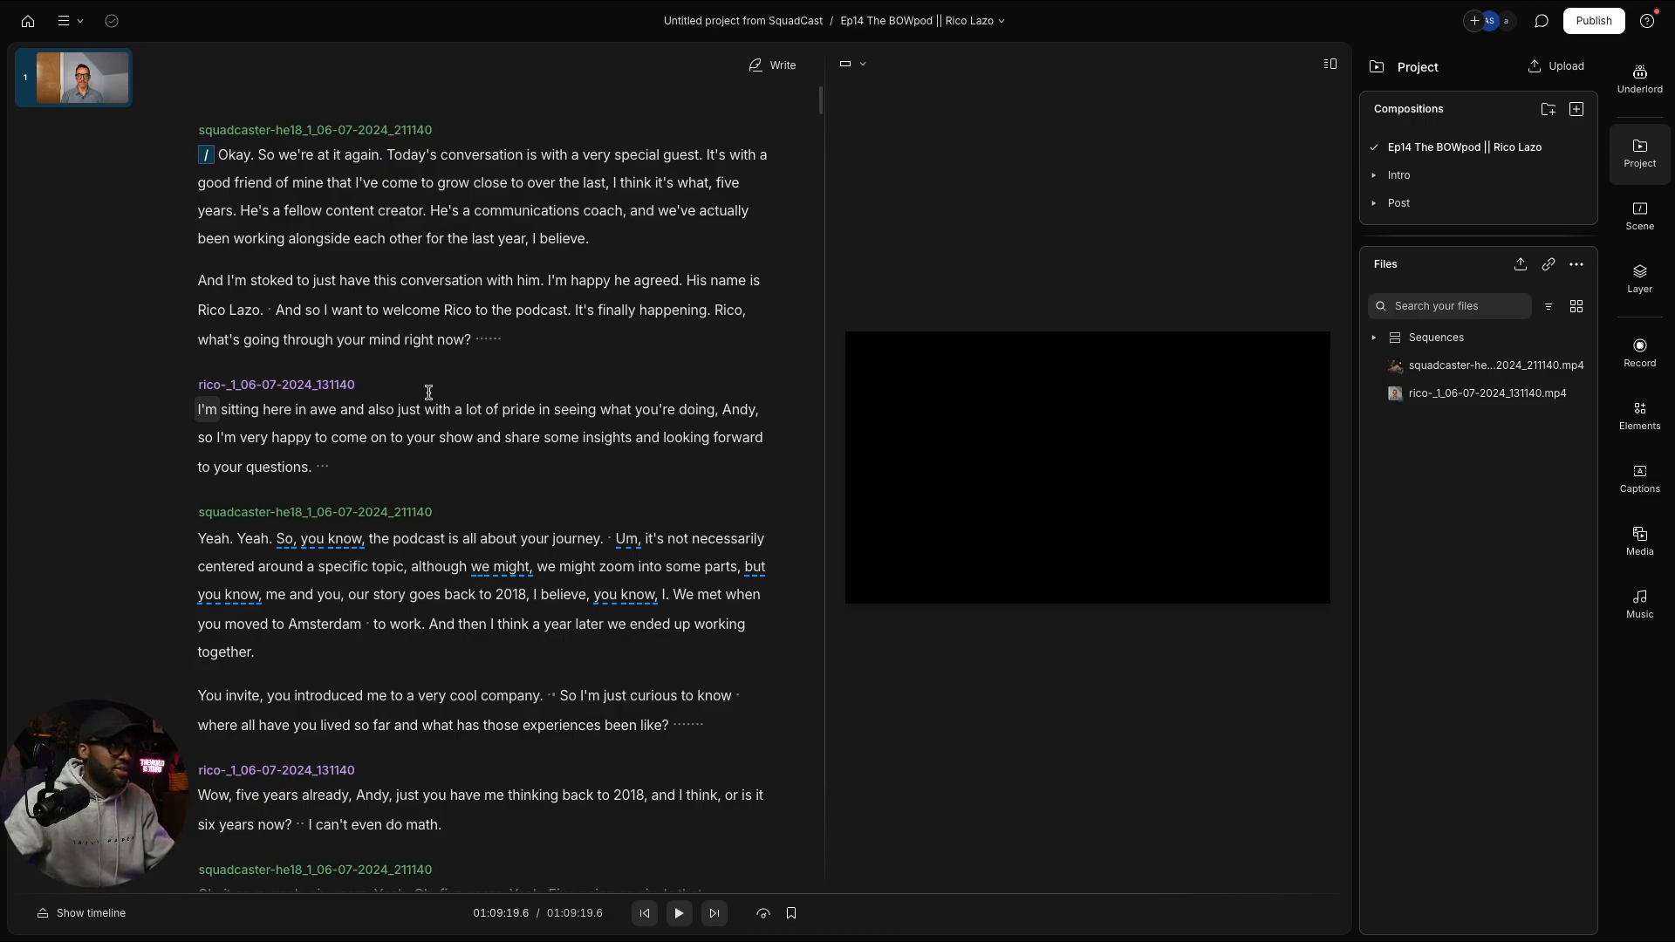
left_click(764, 914)
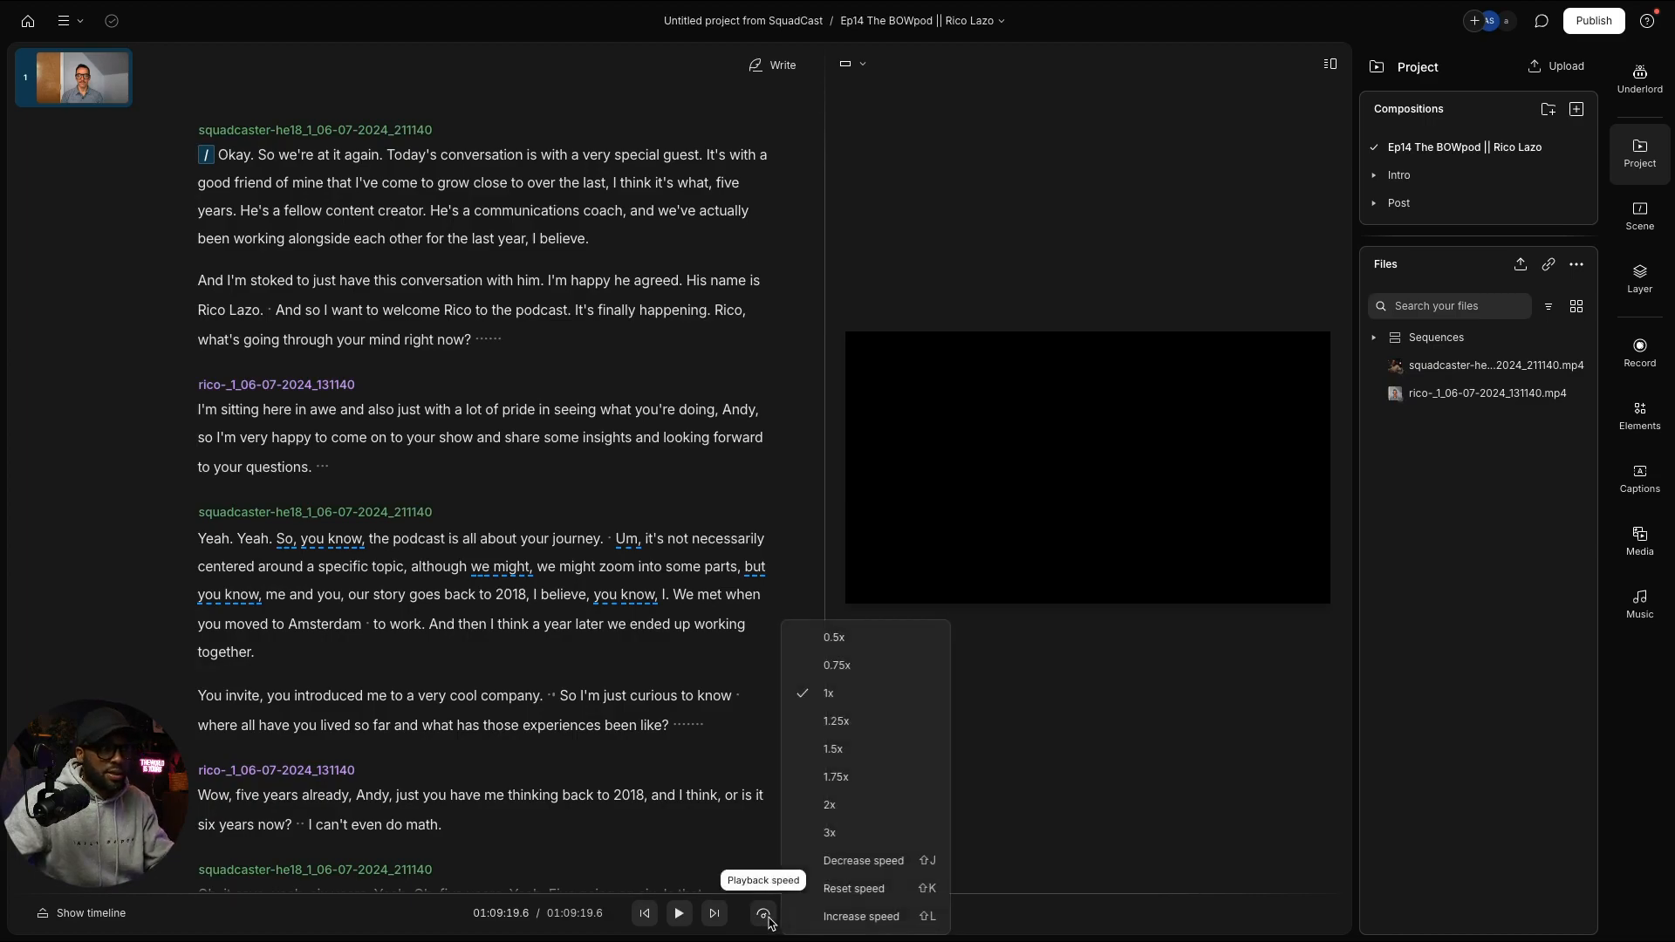
left_click(852, 806)
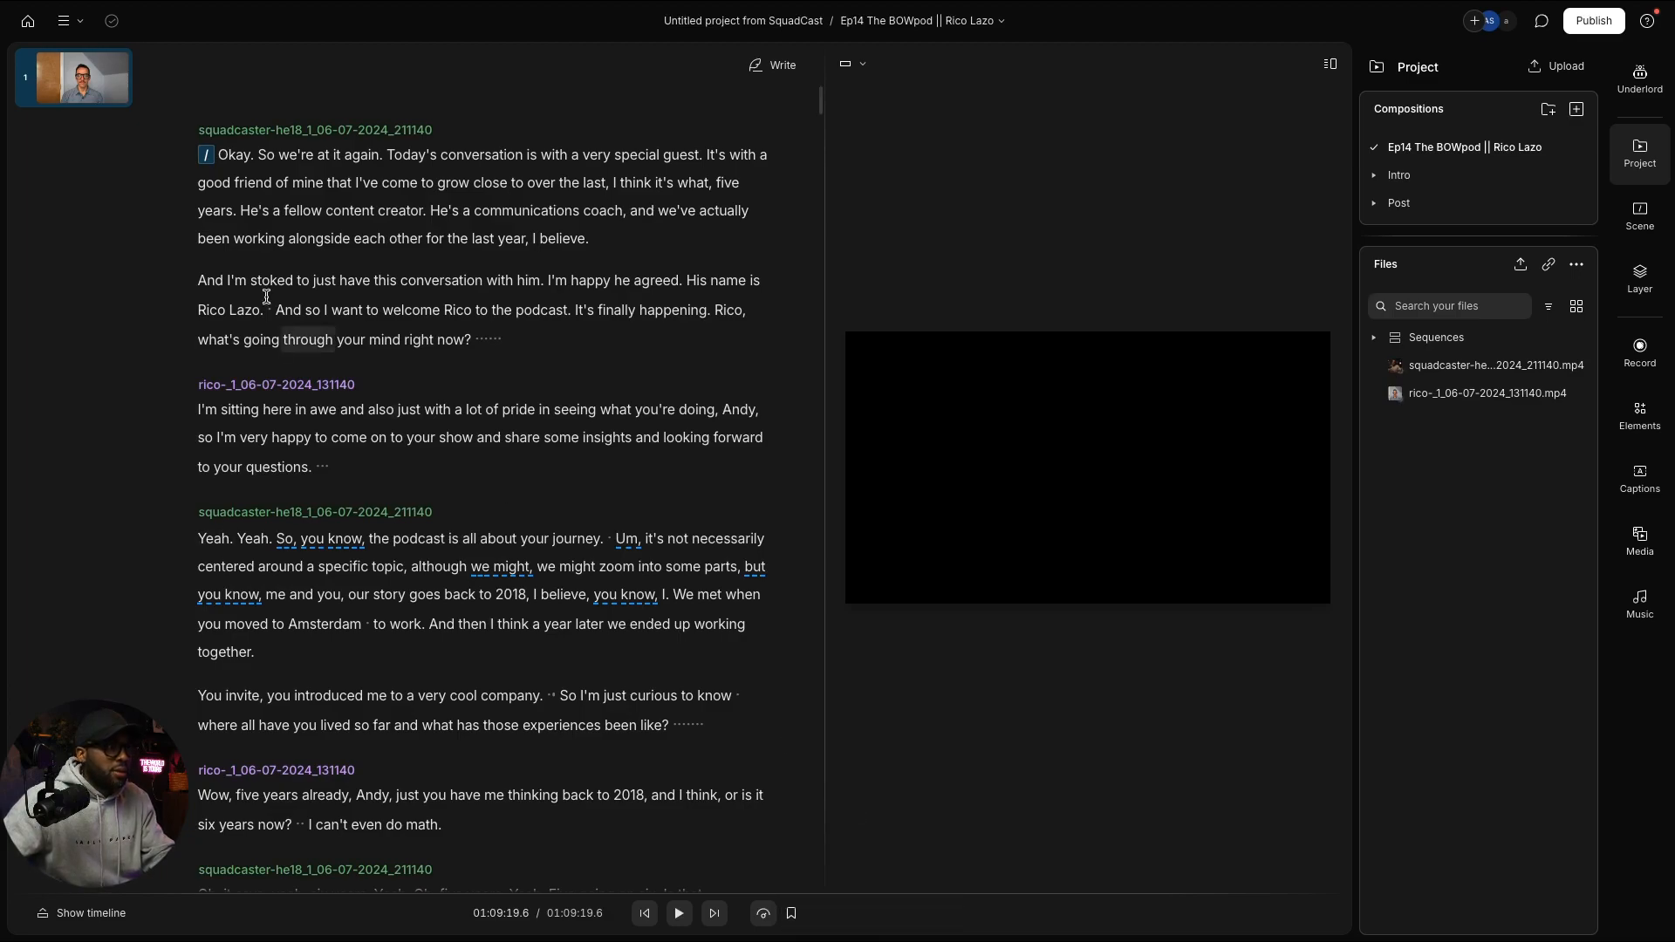
Step: Play the episode from the start, then select the guest introduction as intro material
left_click(243, 166)
key("space")
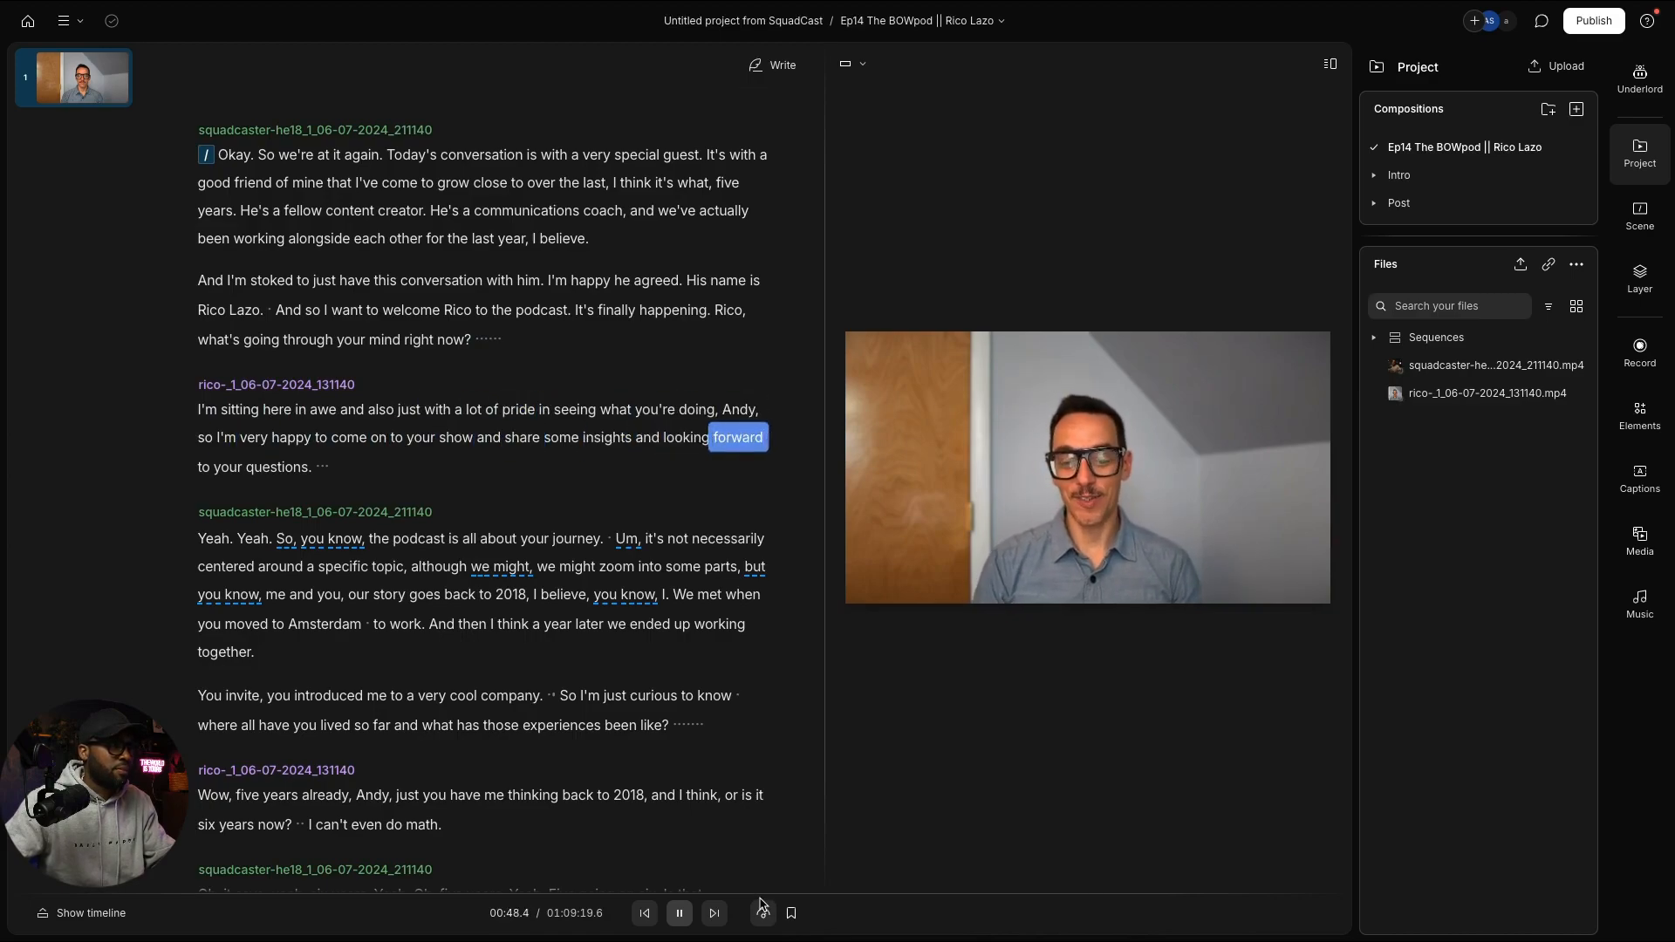
scroll(700, 711, "up", 1)
key("space")
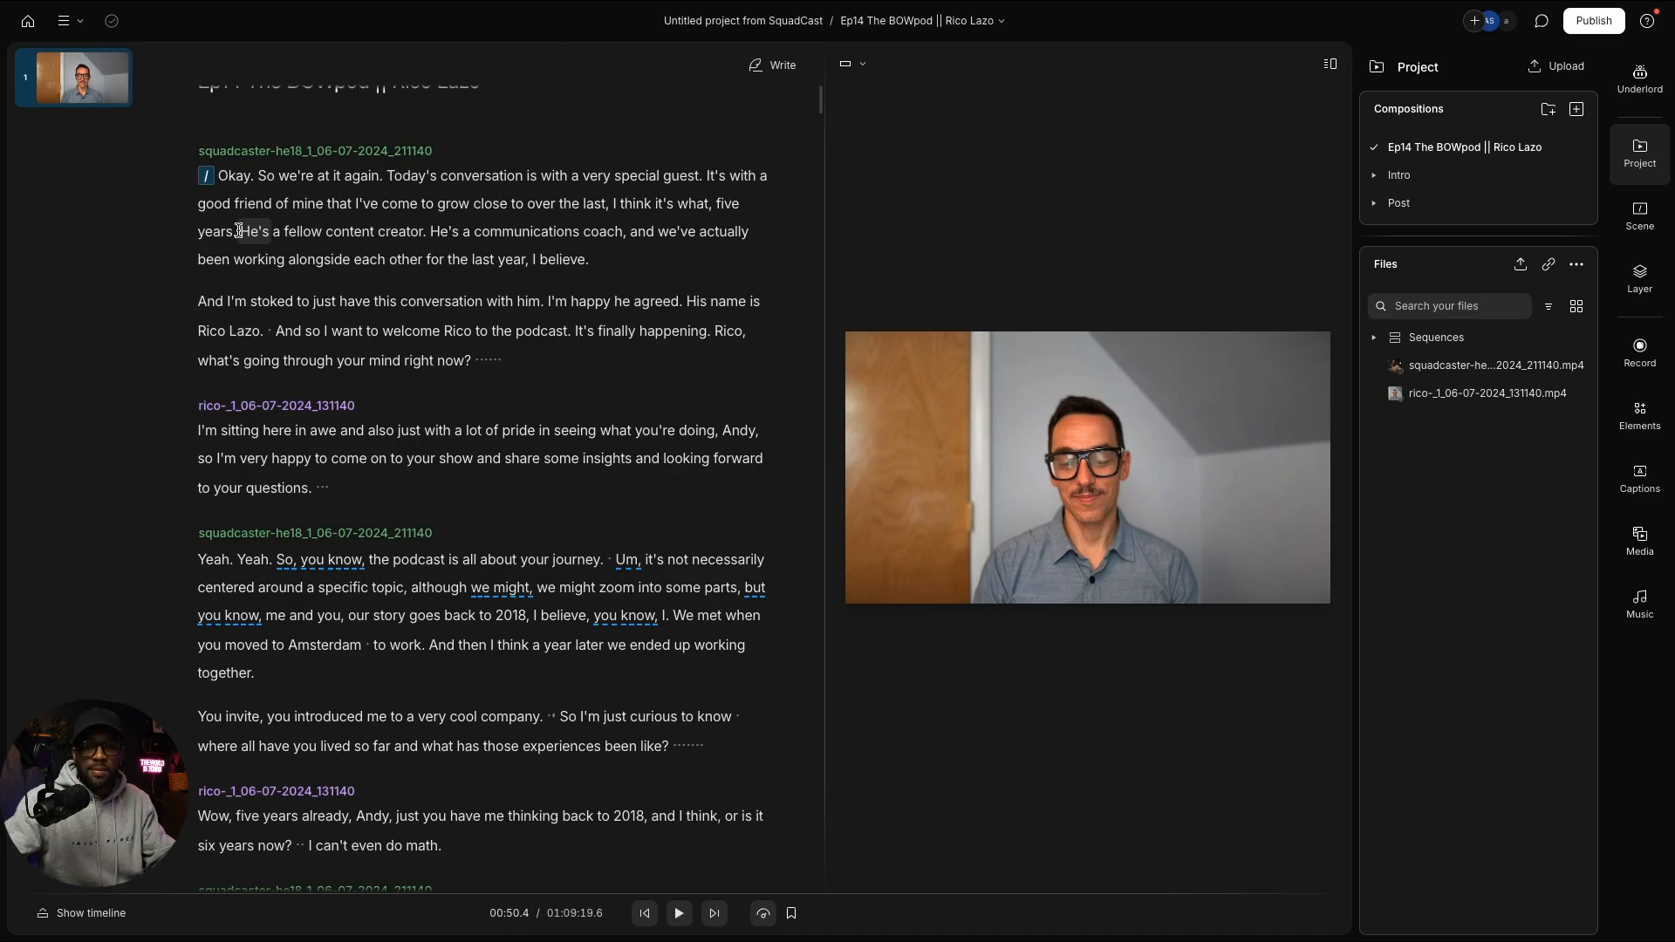
left_click_drag(239, 230, 358, 247)
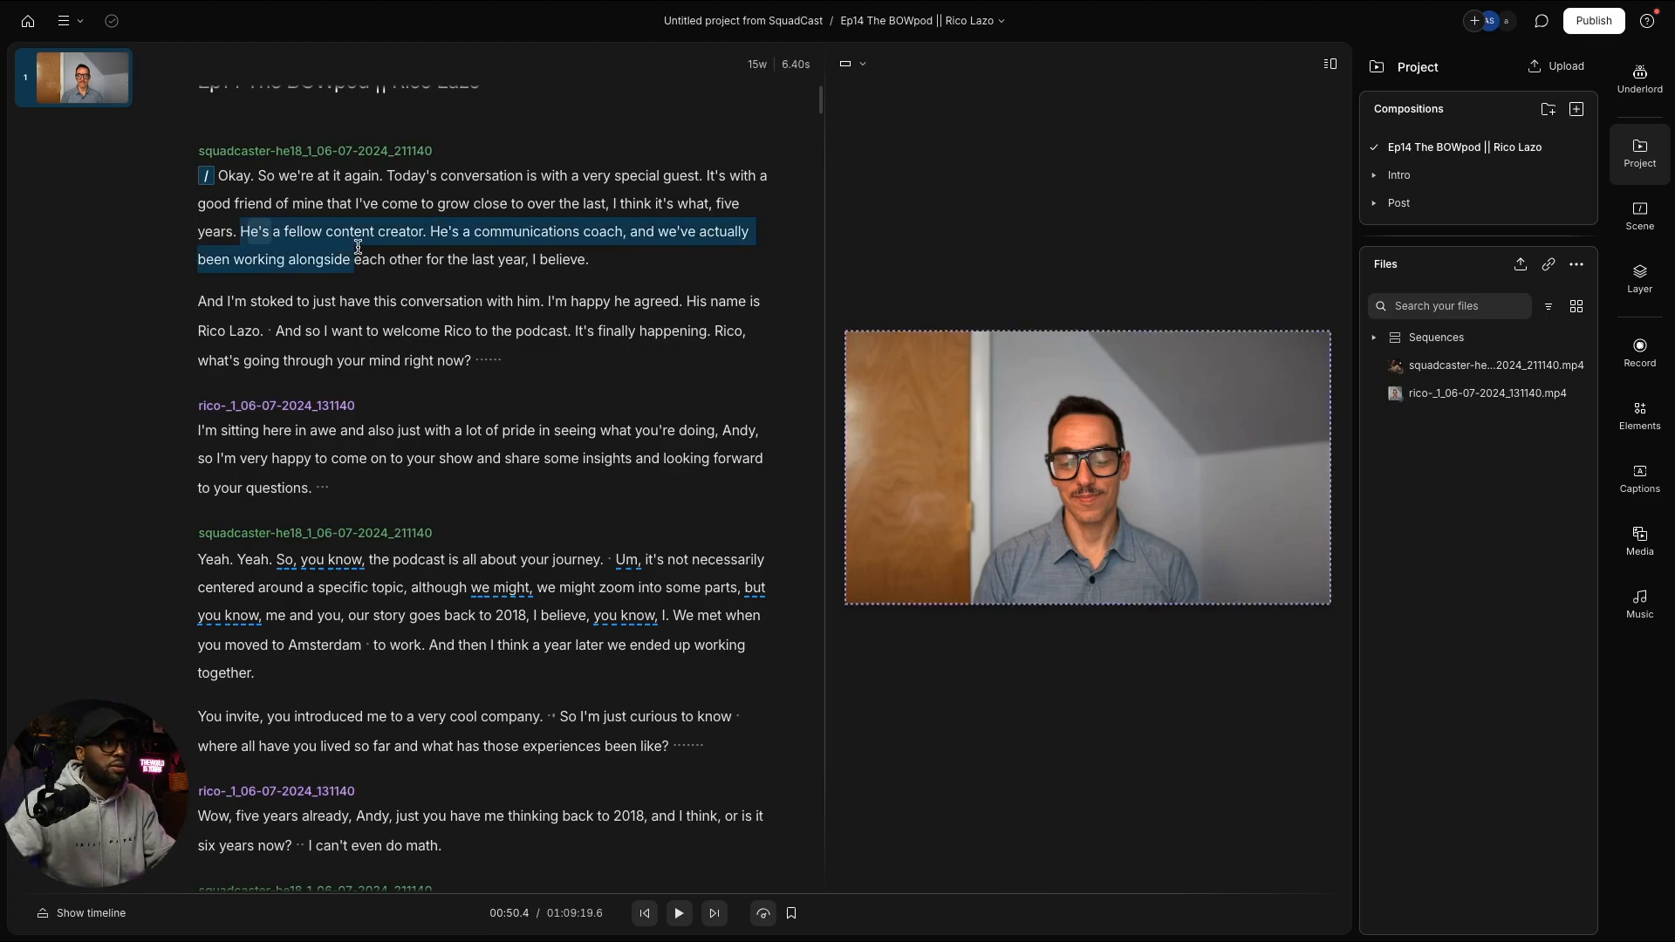
left_click(360, 247)
Step: Rename the host speaker label to Andy and colour it purple
scroll(249, 205, "up", 1)
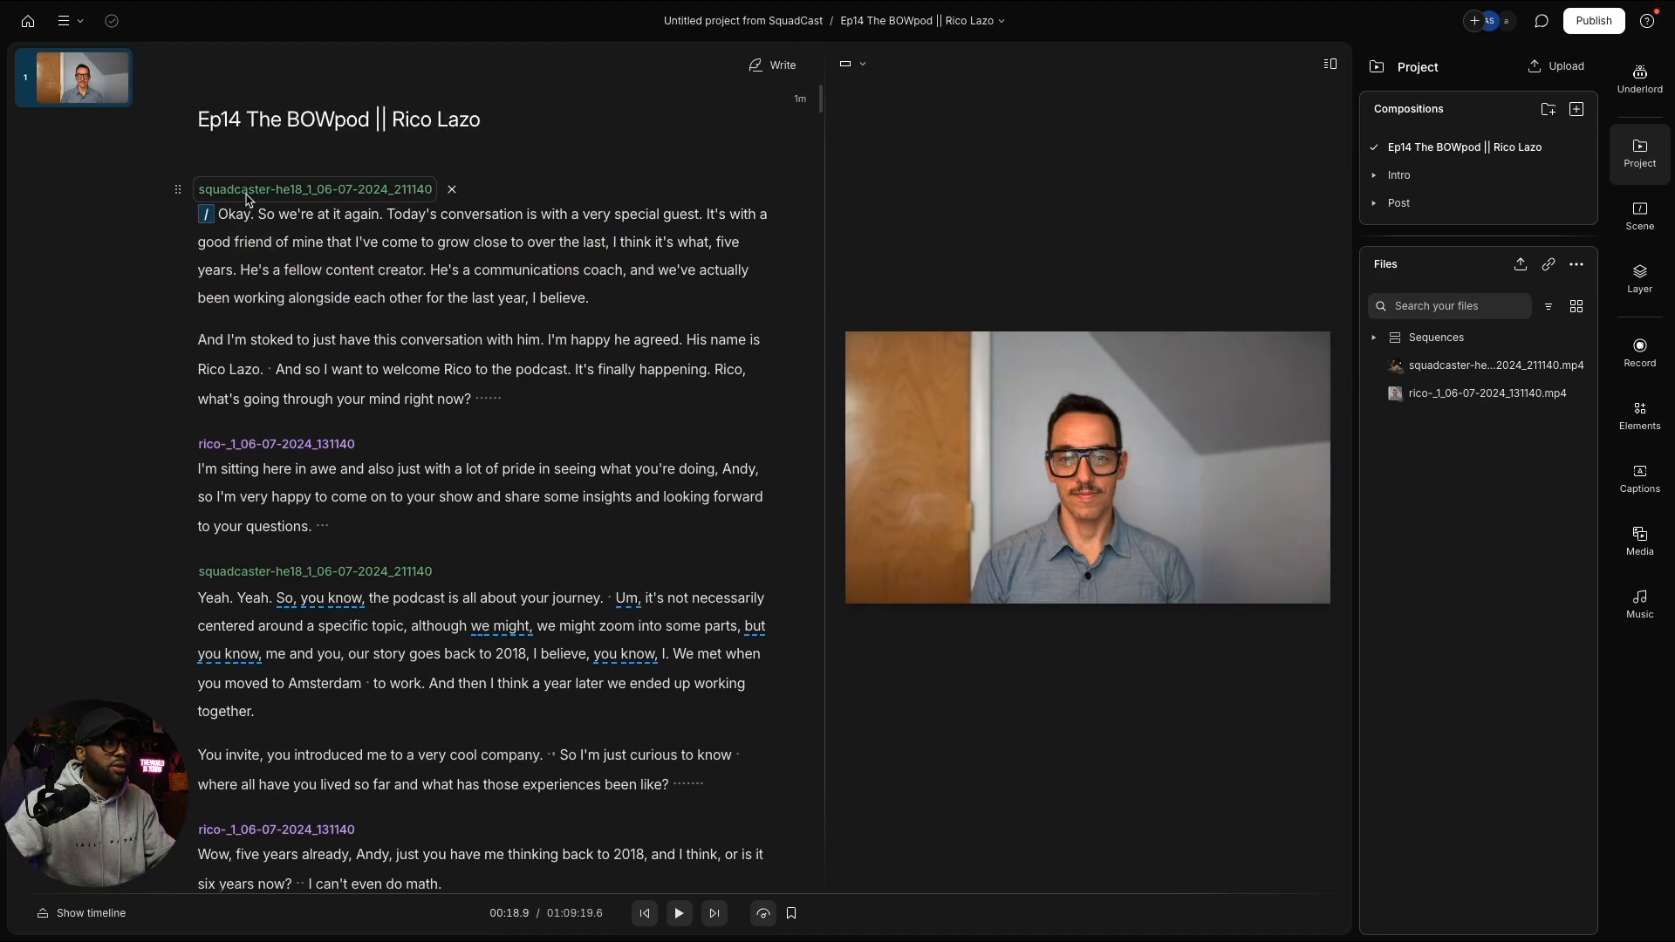
left_click(247, 192)
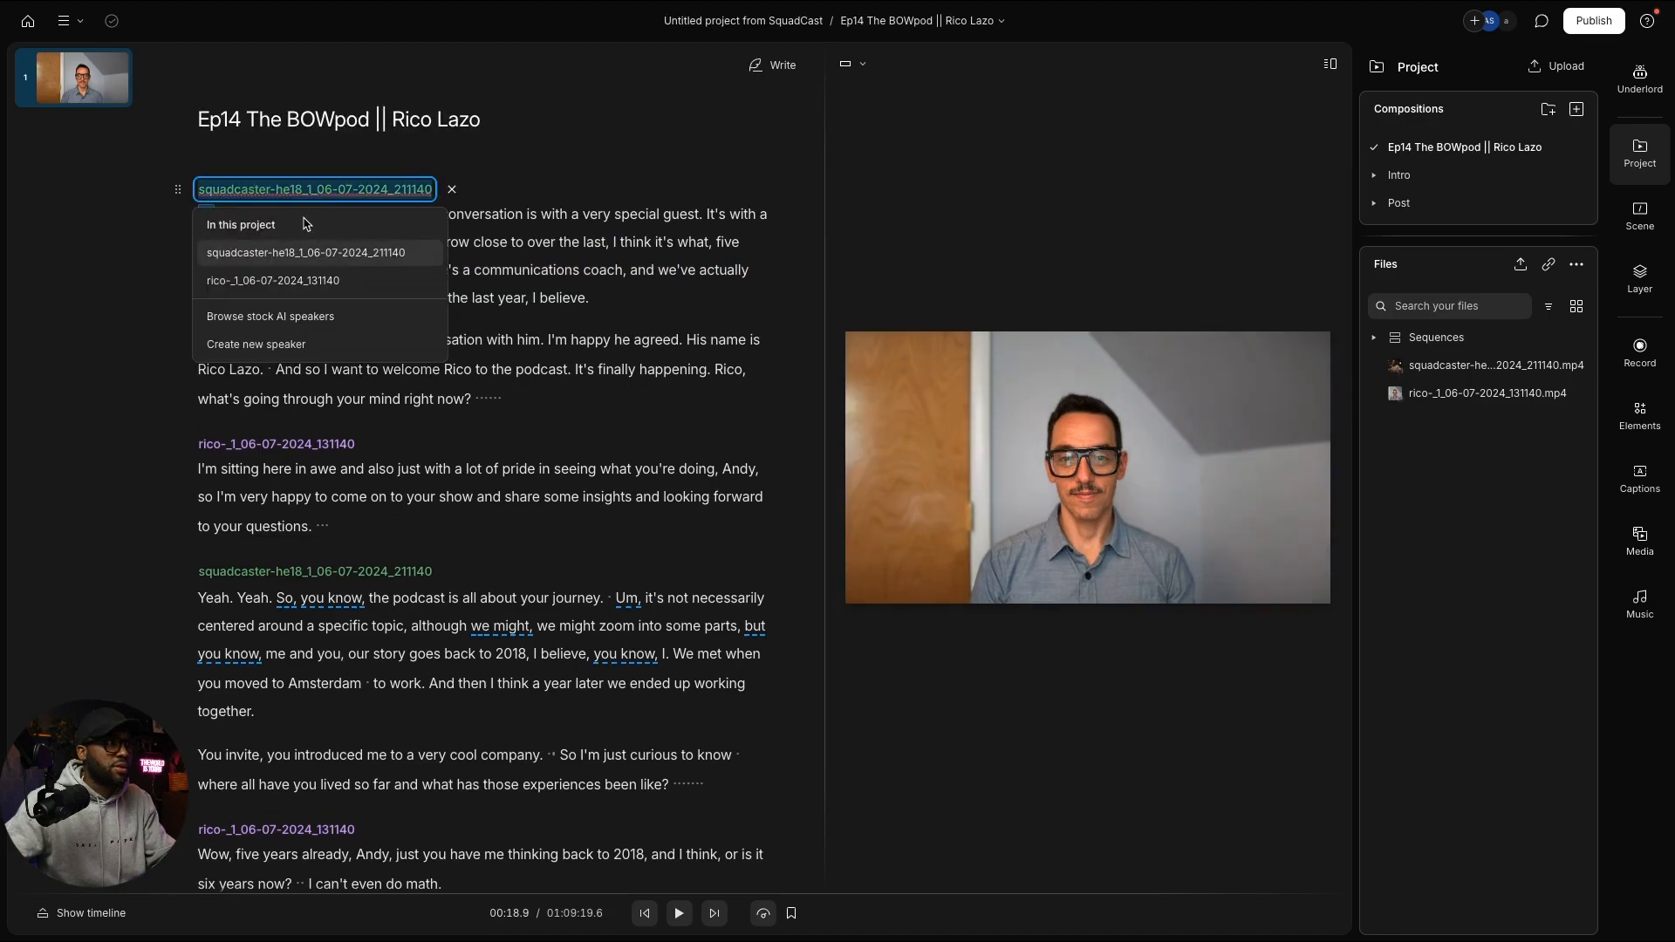
left_click(426, 252)
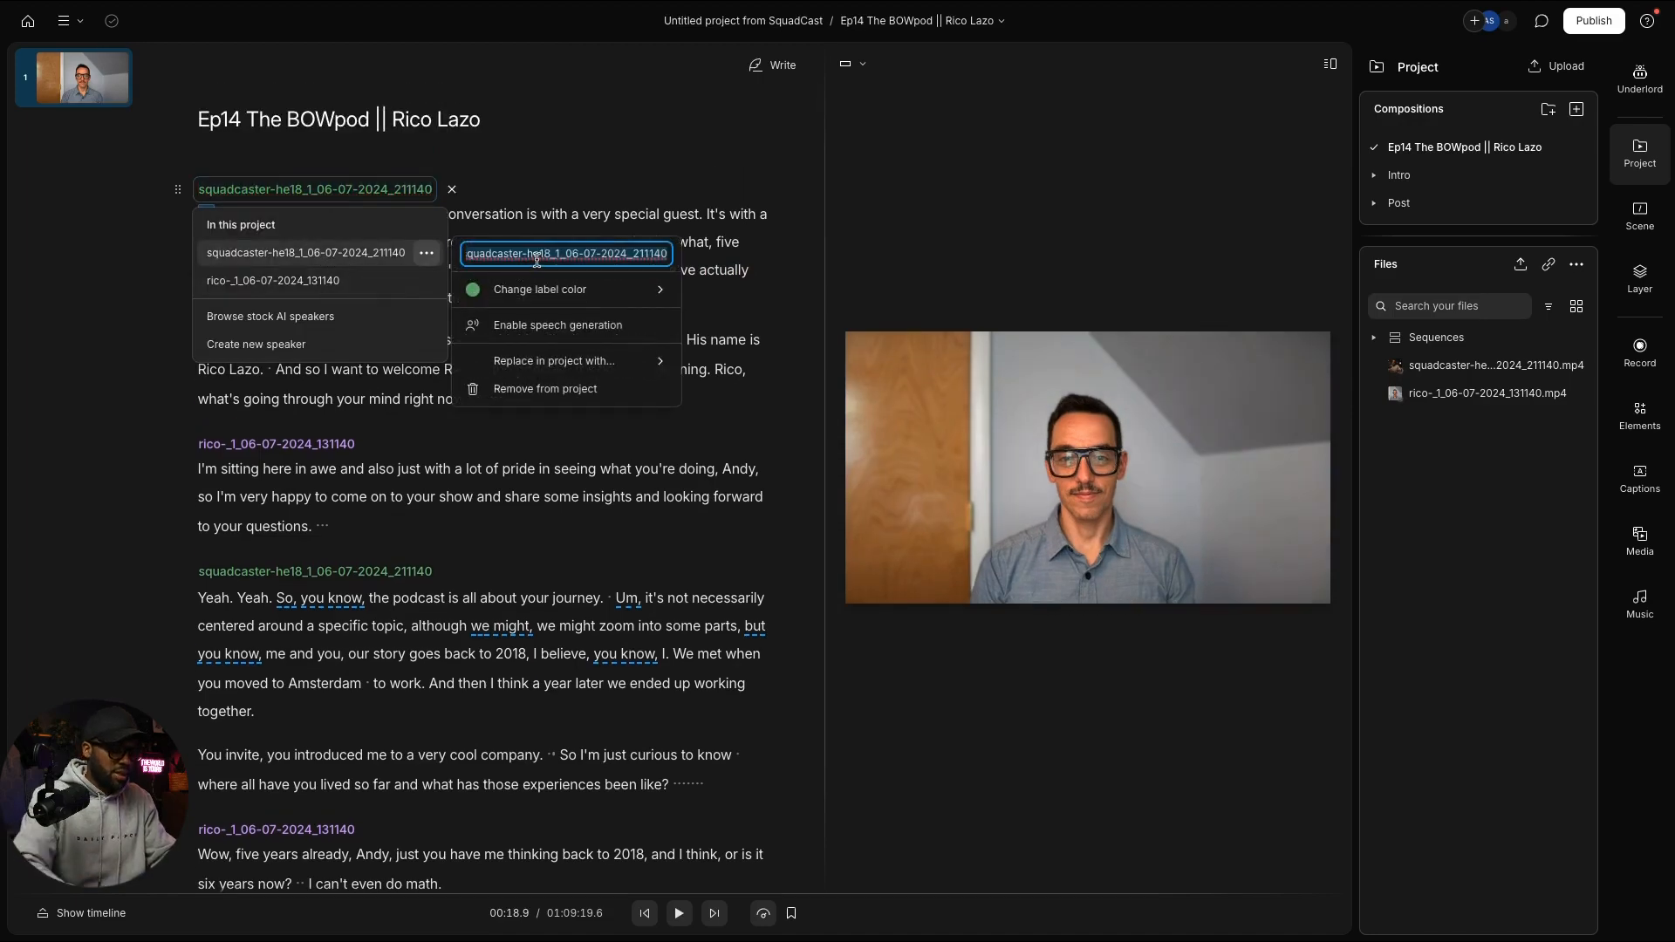
type("Andy")
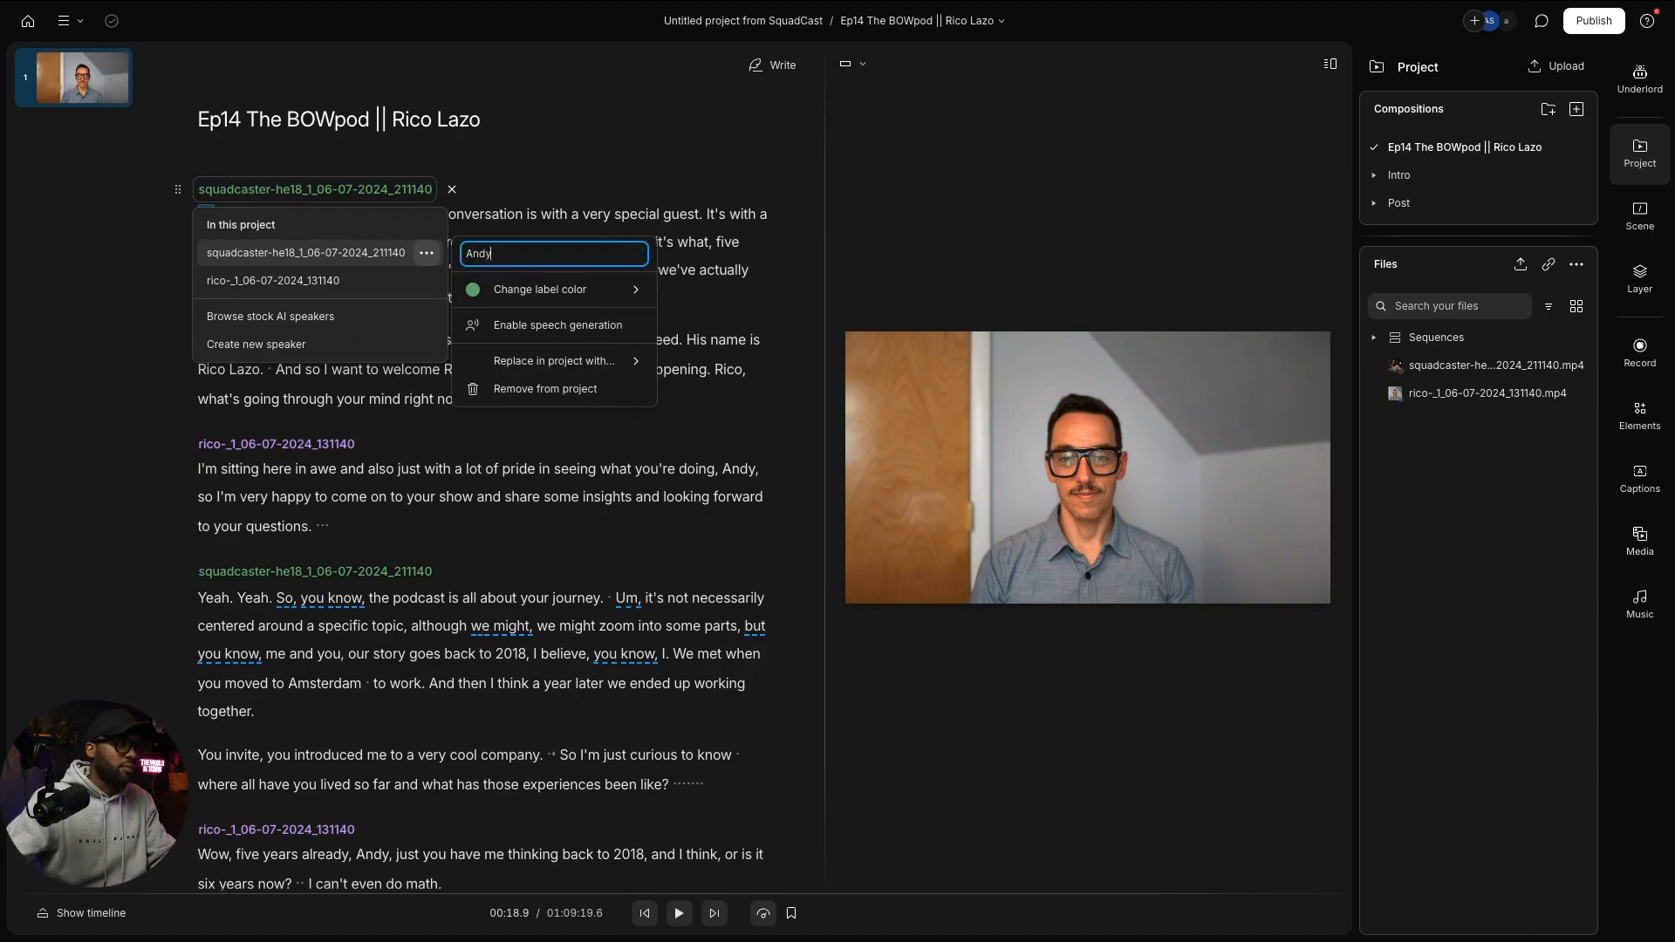
mouse_move(639, 293)
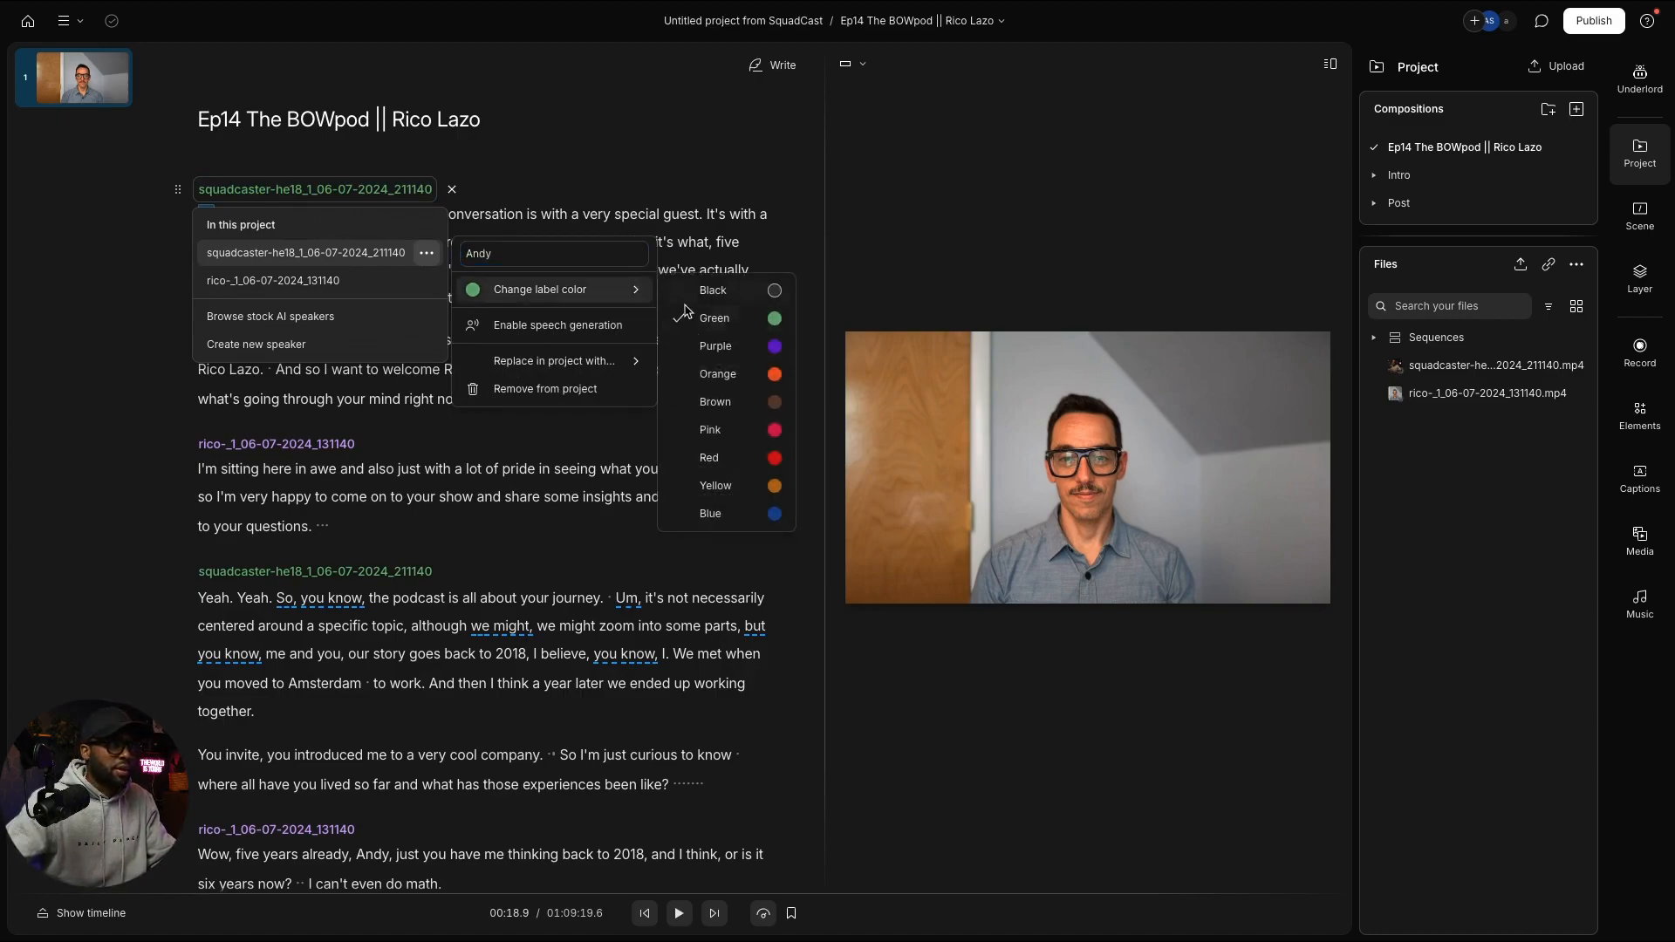
left_click(713, 346)
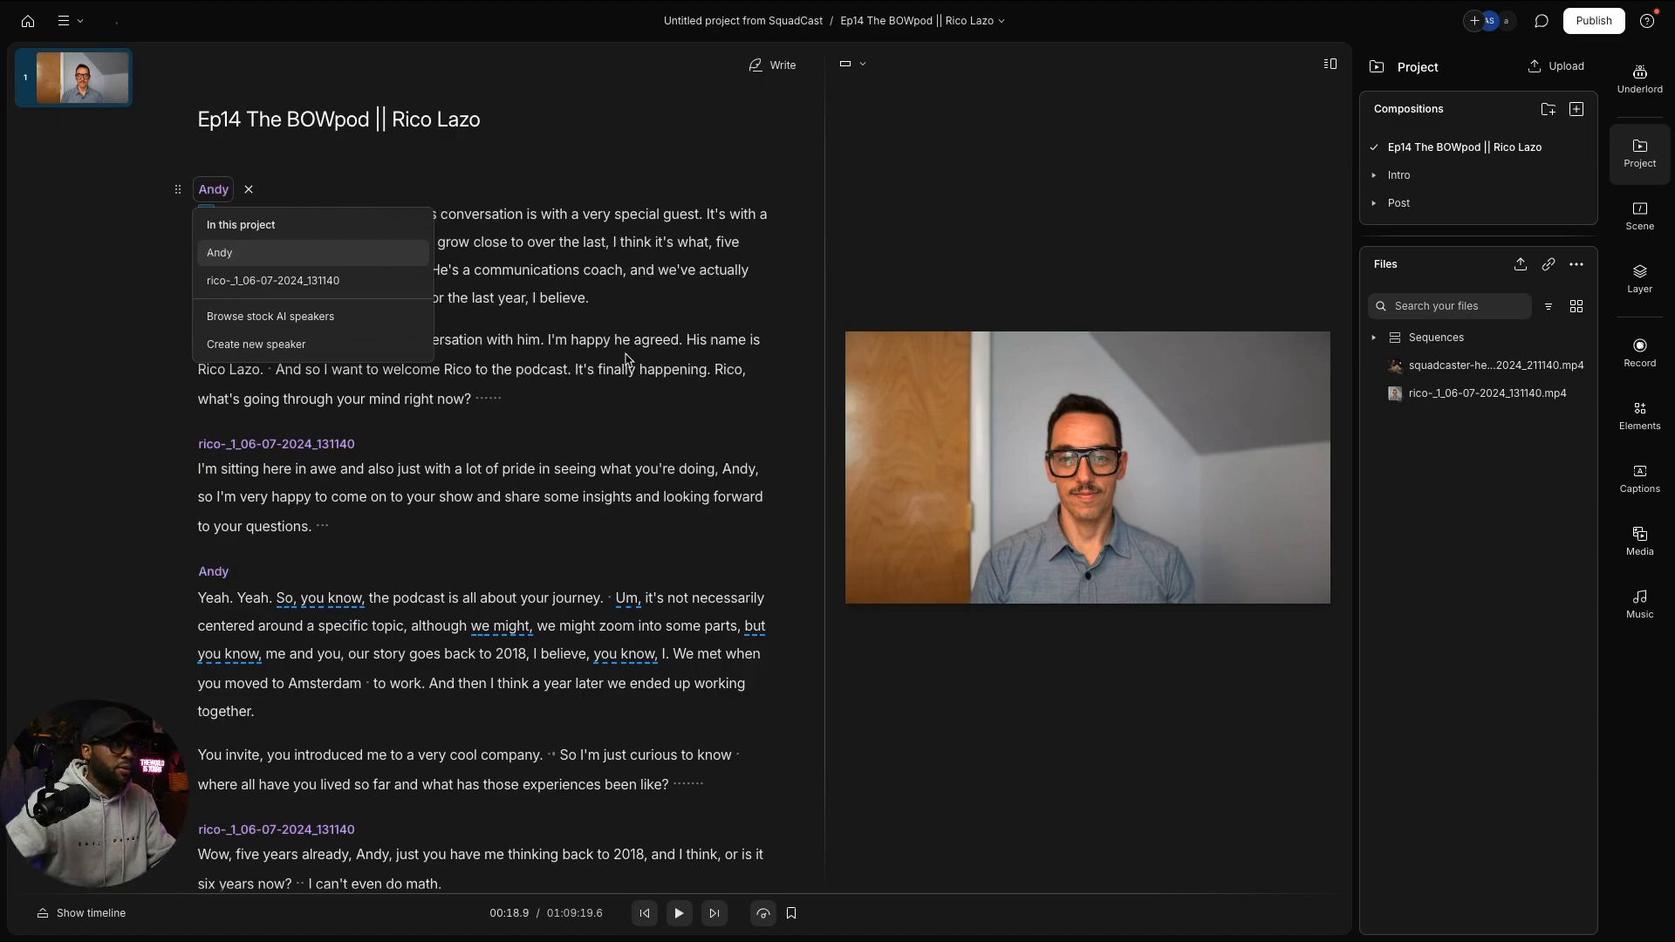
left_click(242, 447)
Step: Rename the rico speaker label to Rico and colour it green
left_click(305, 450)
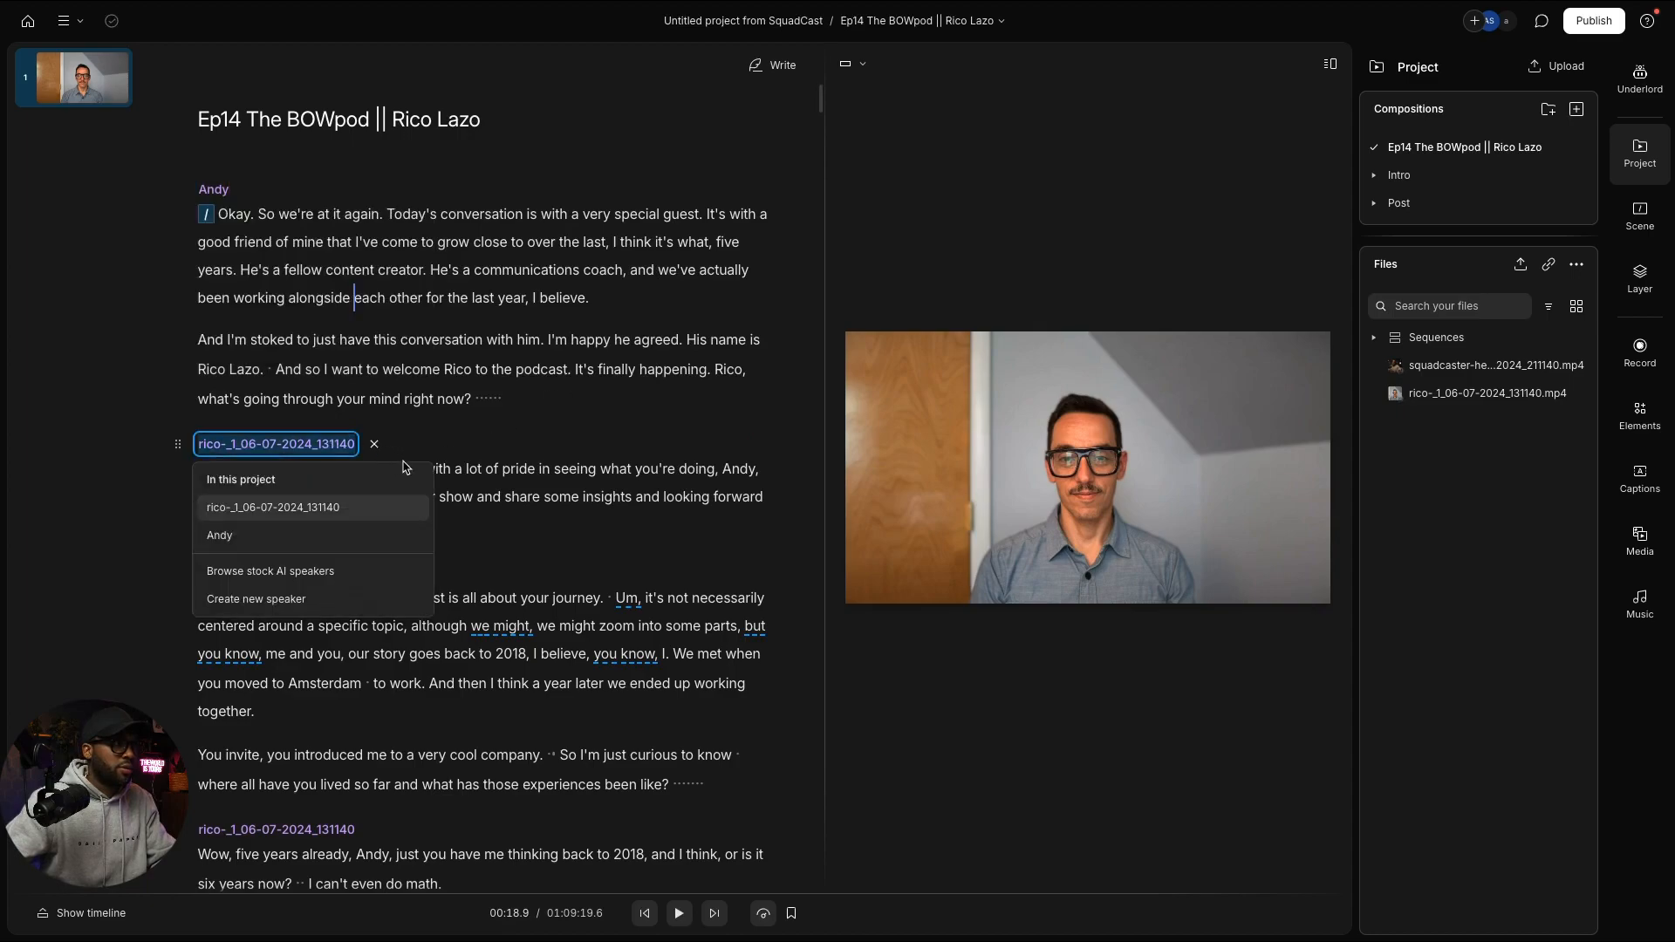
left_click(413, 508)
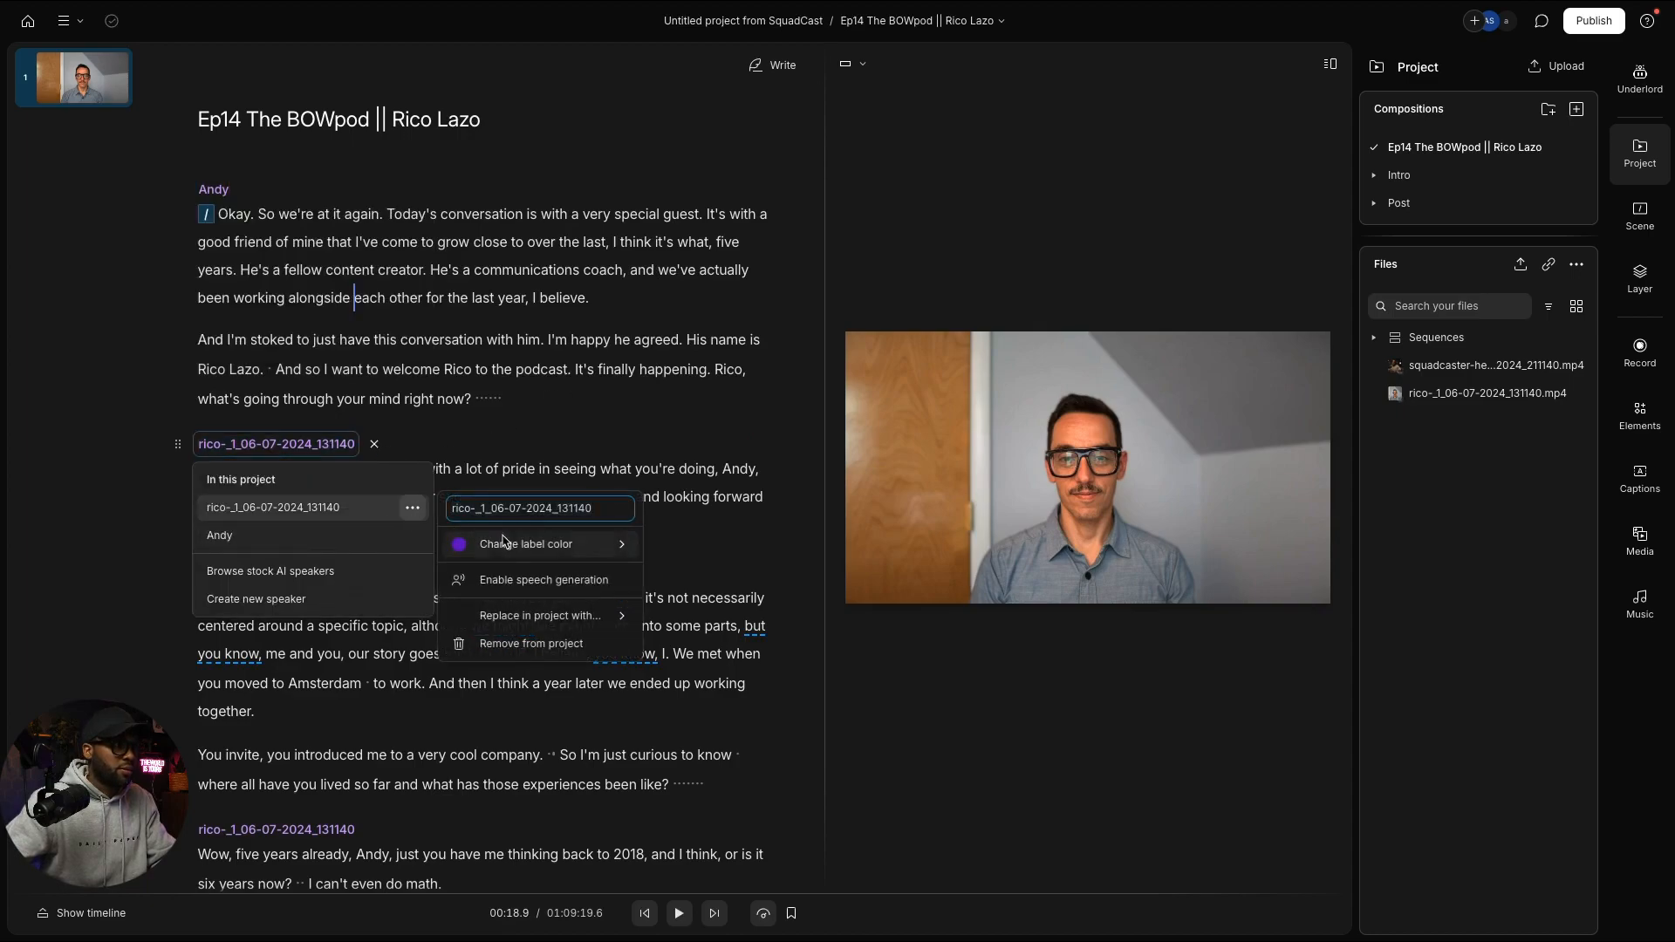
triple_click(554, 514)
type("Rico")
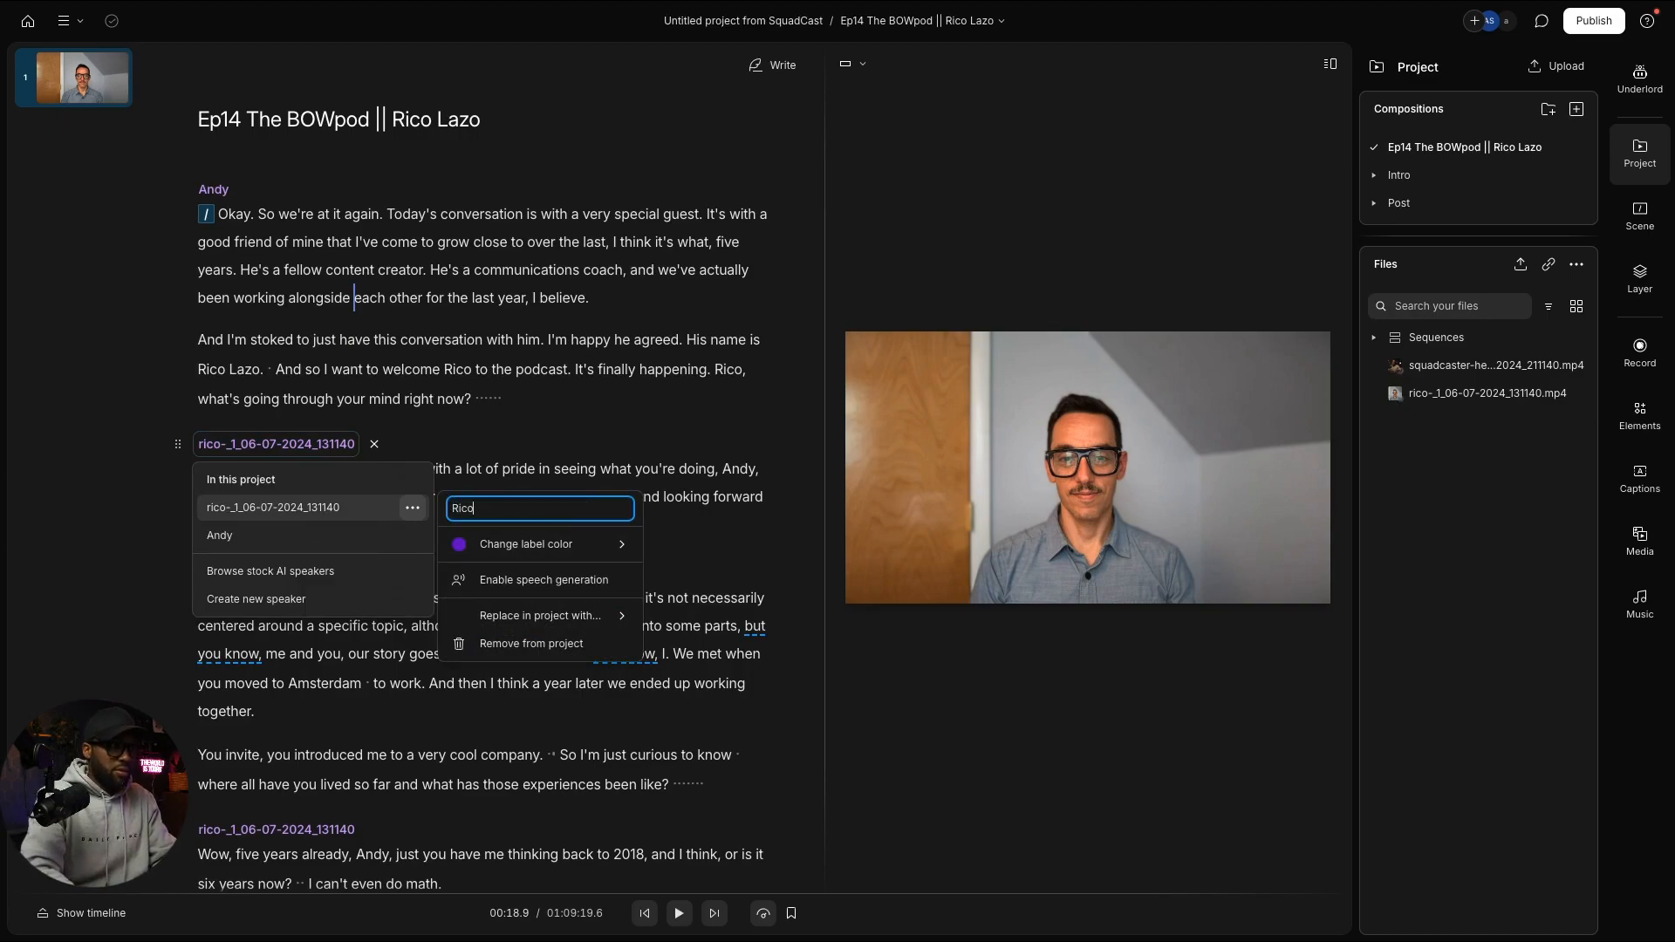
mouse_move(602, 551)
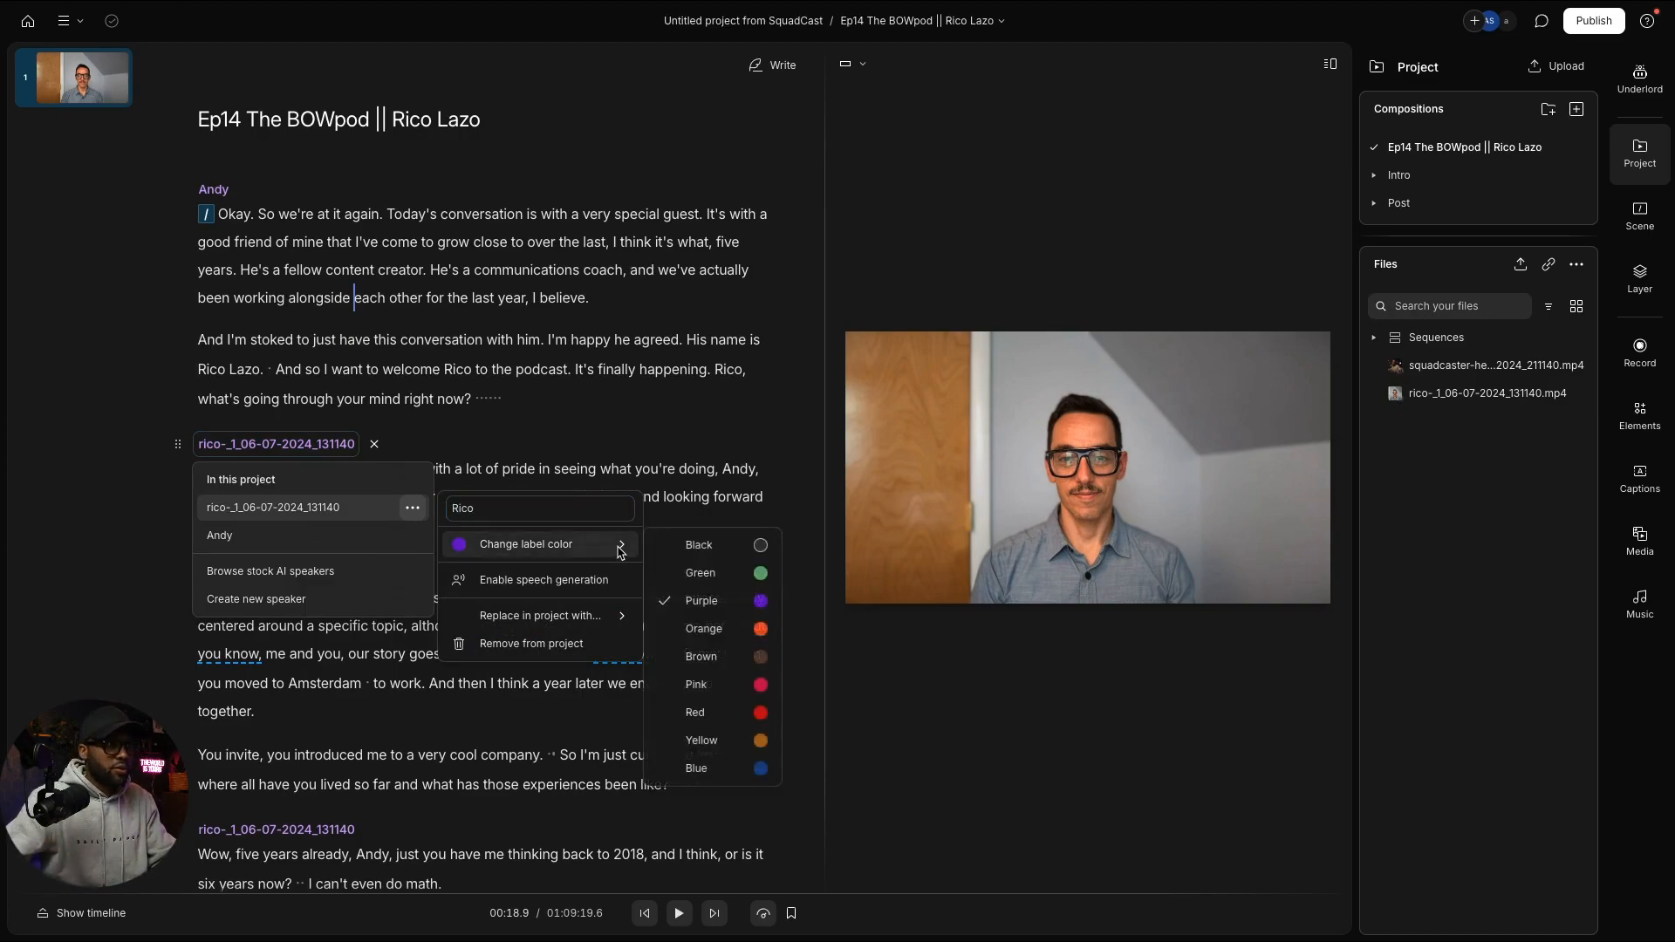
left_click(720, 573)
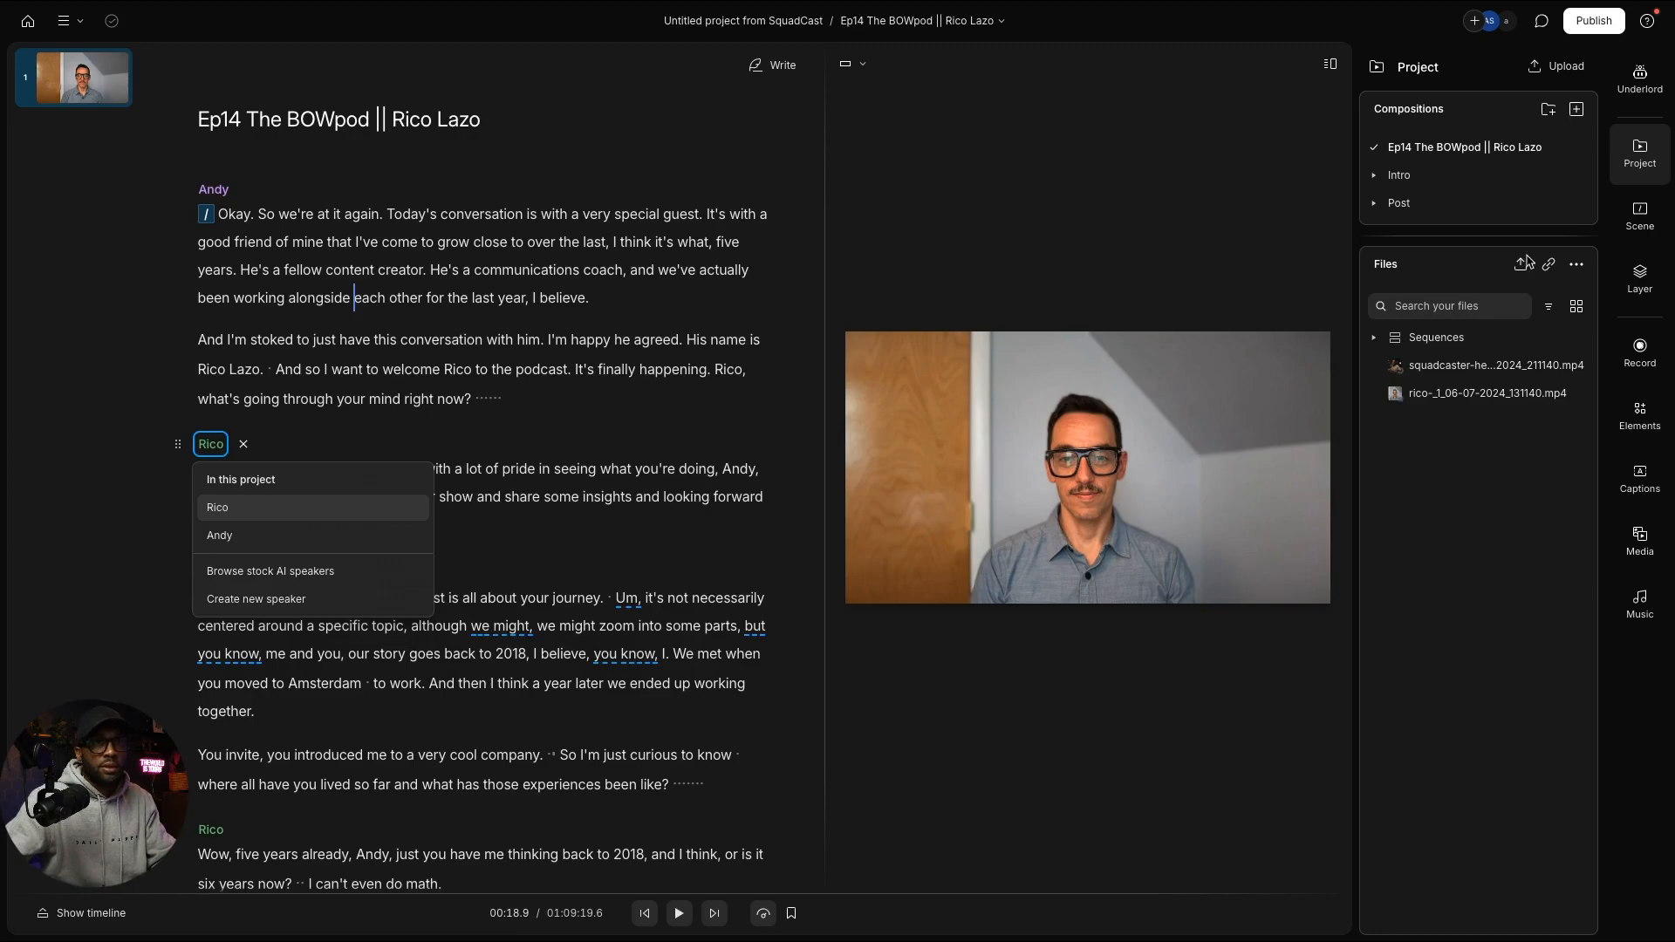
left_click(1642, 161)
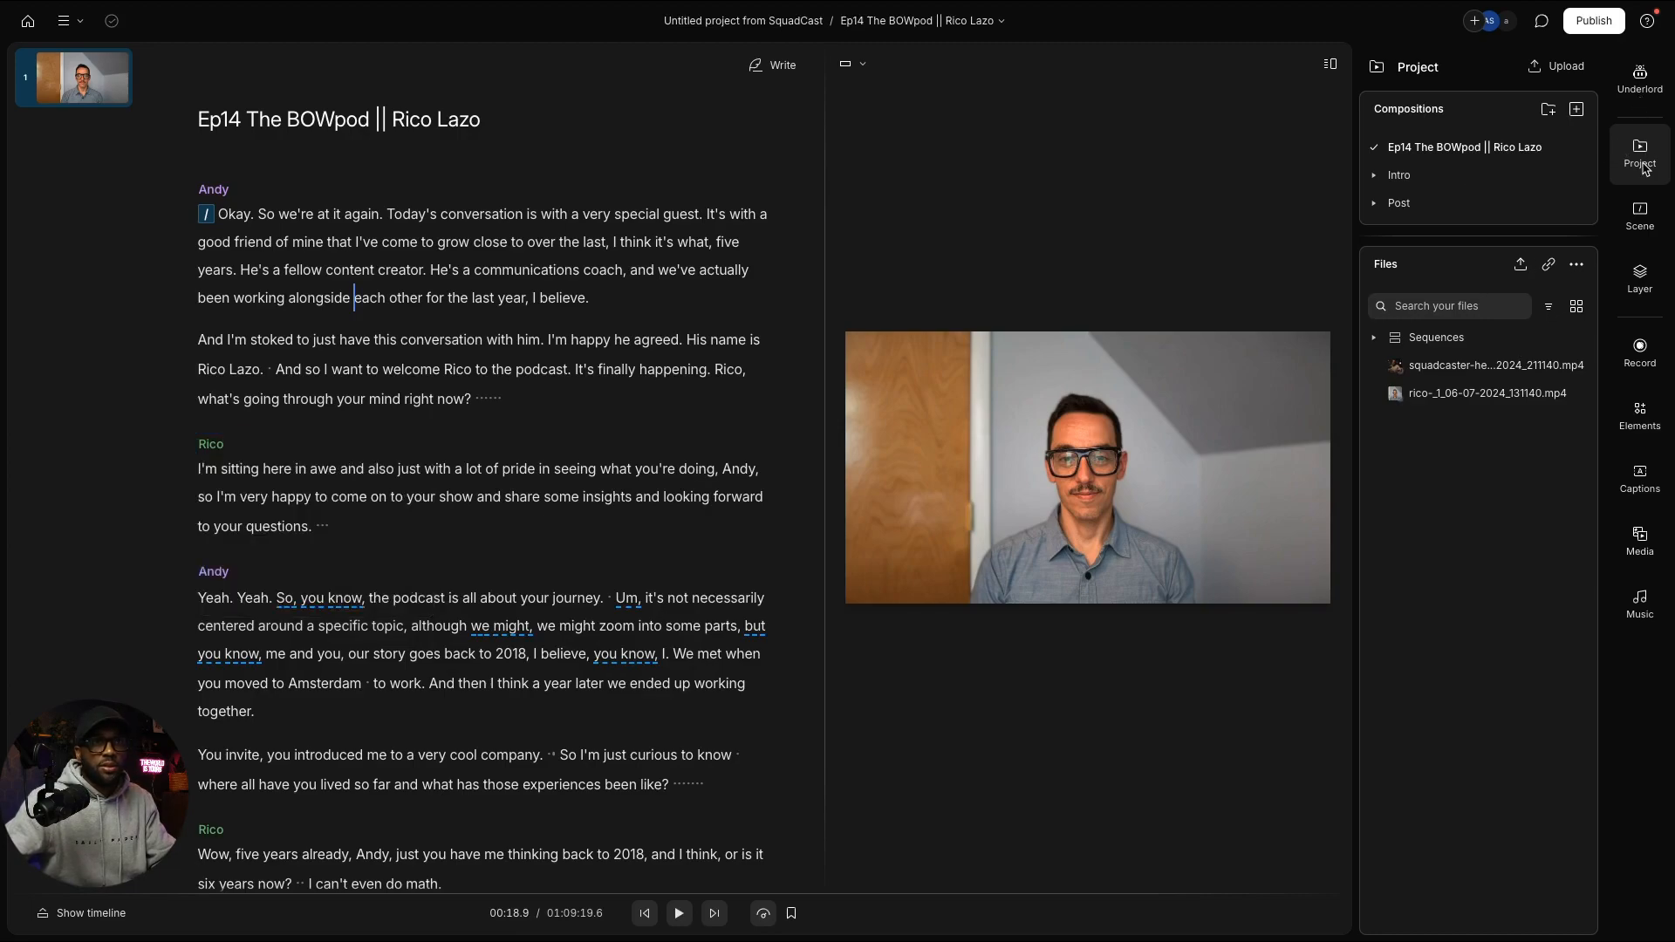
Step: Open the Scene panel and bring up the rico script layer's properties
left_click(1642, 162)
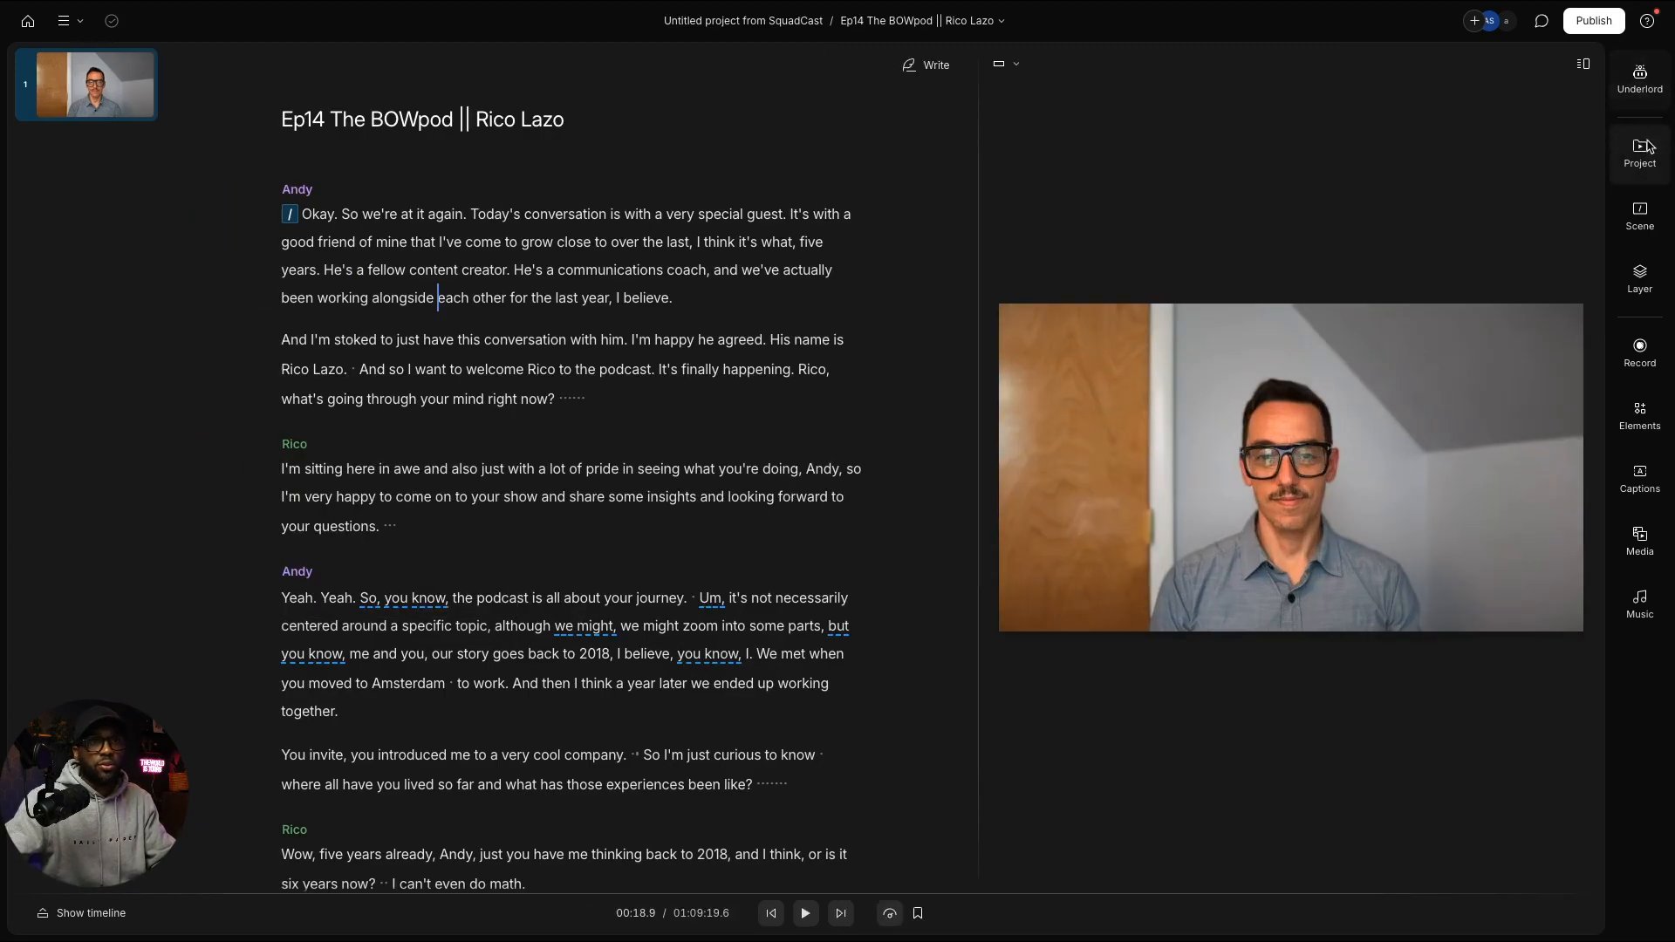
left_click(1641, 150)
left_click(1638, 212)
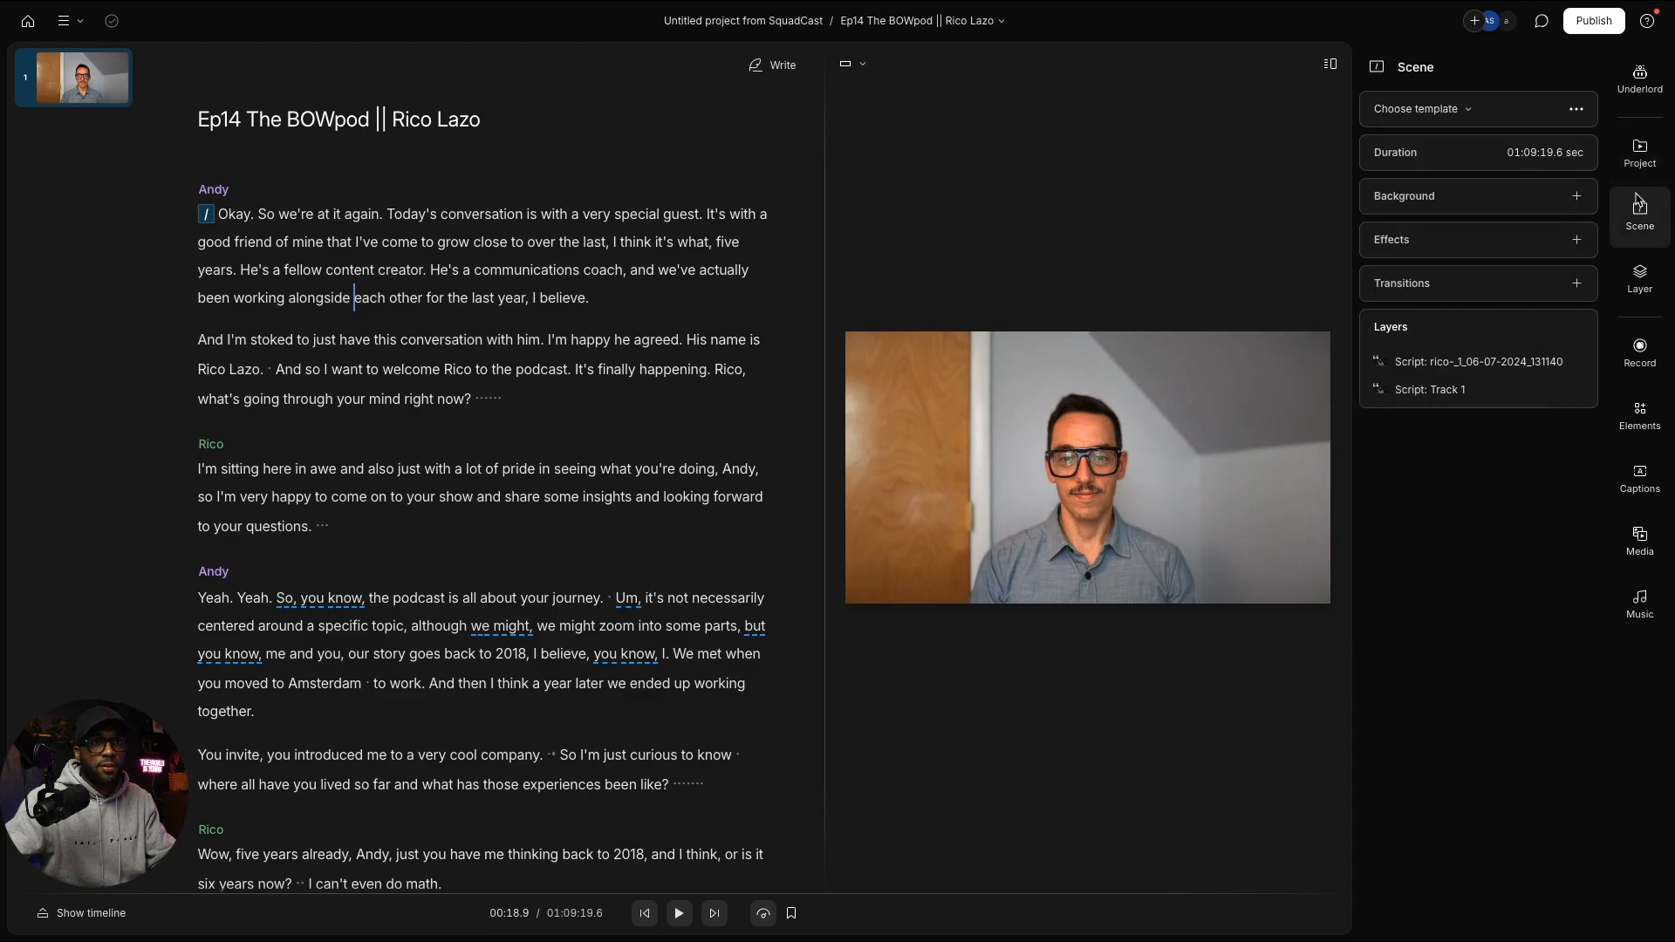
mouse_move(1564, 362)
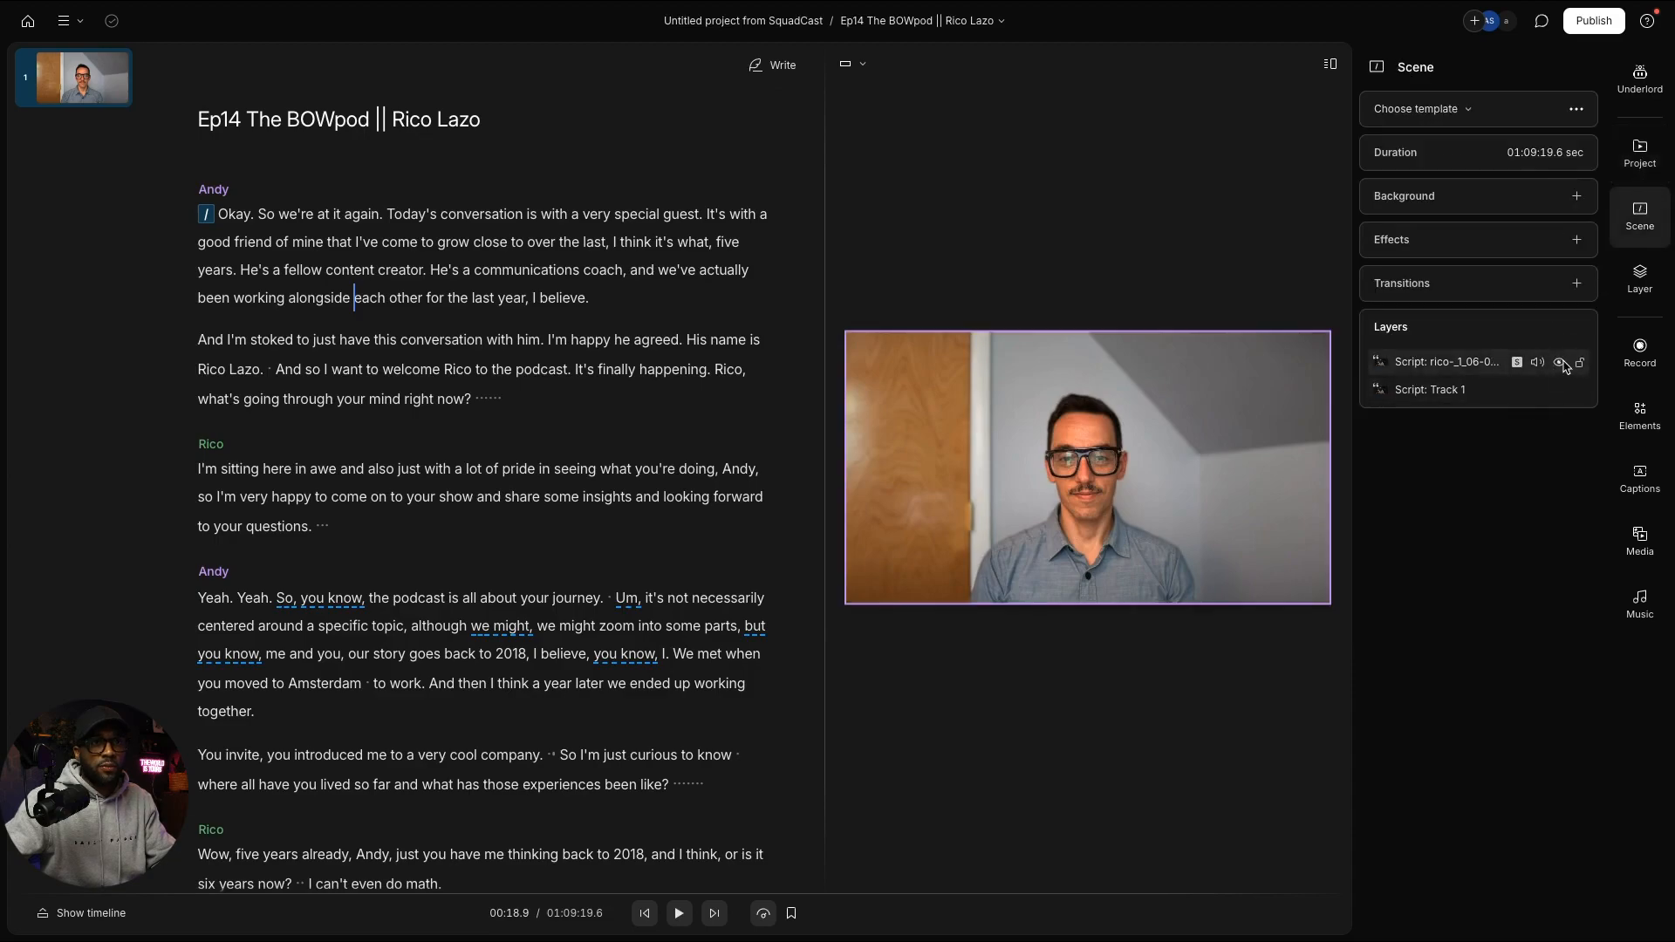
right_click(1473, 367)
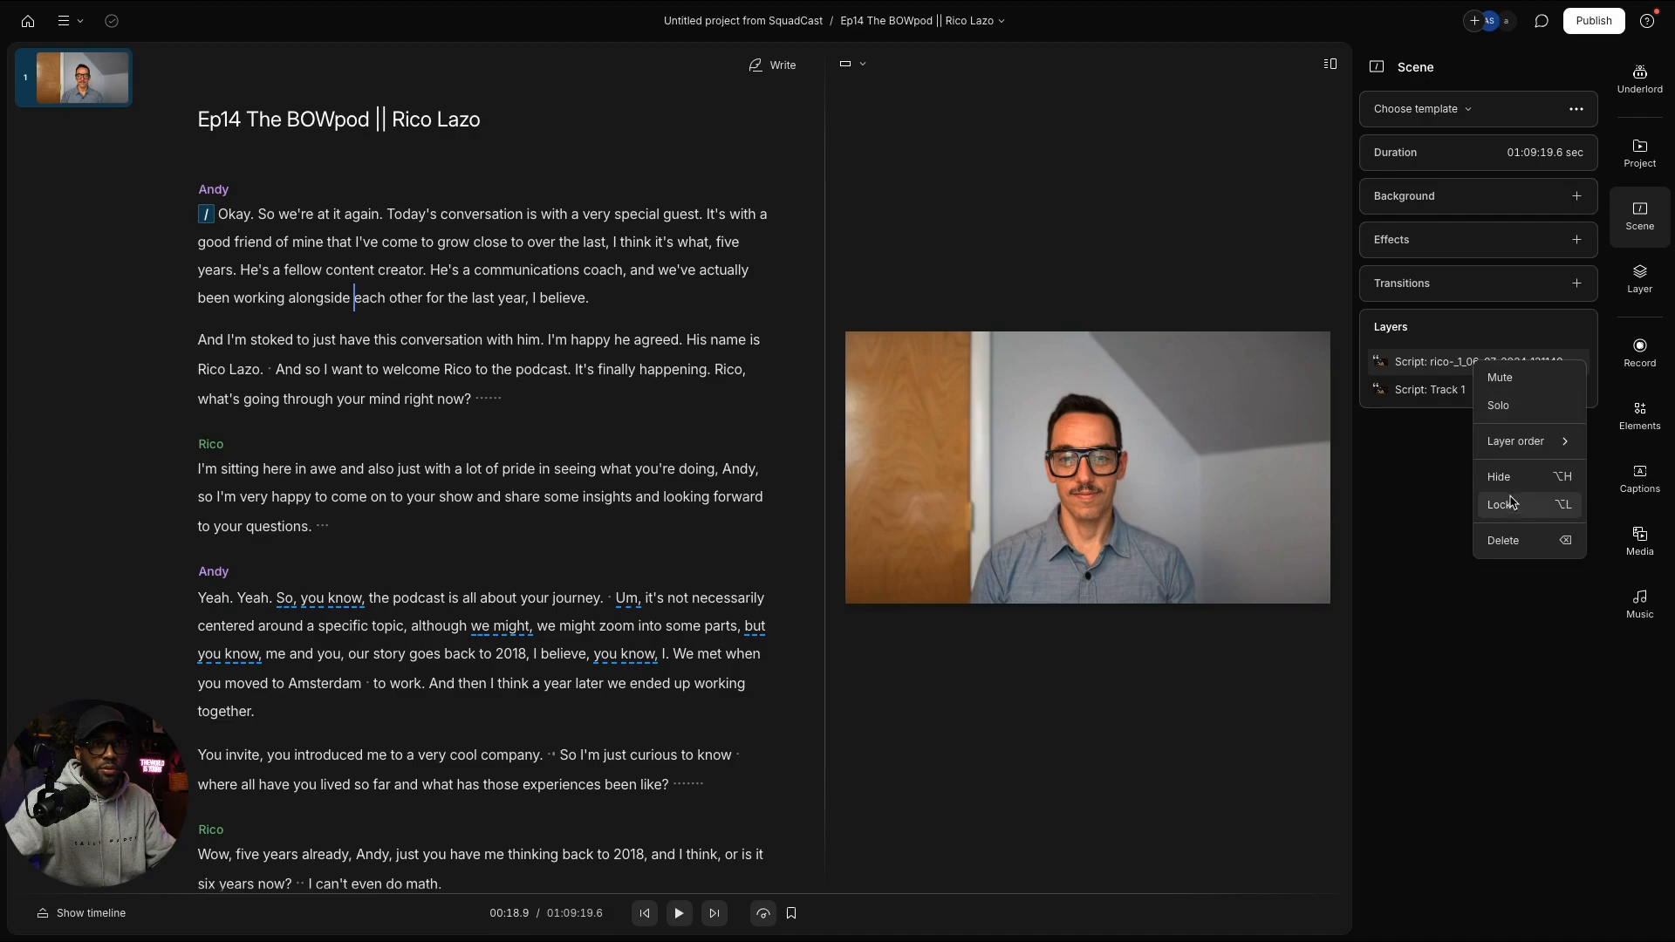
left_click(1441, 369)
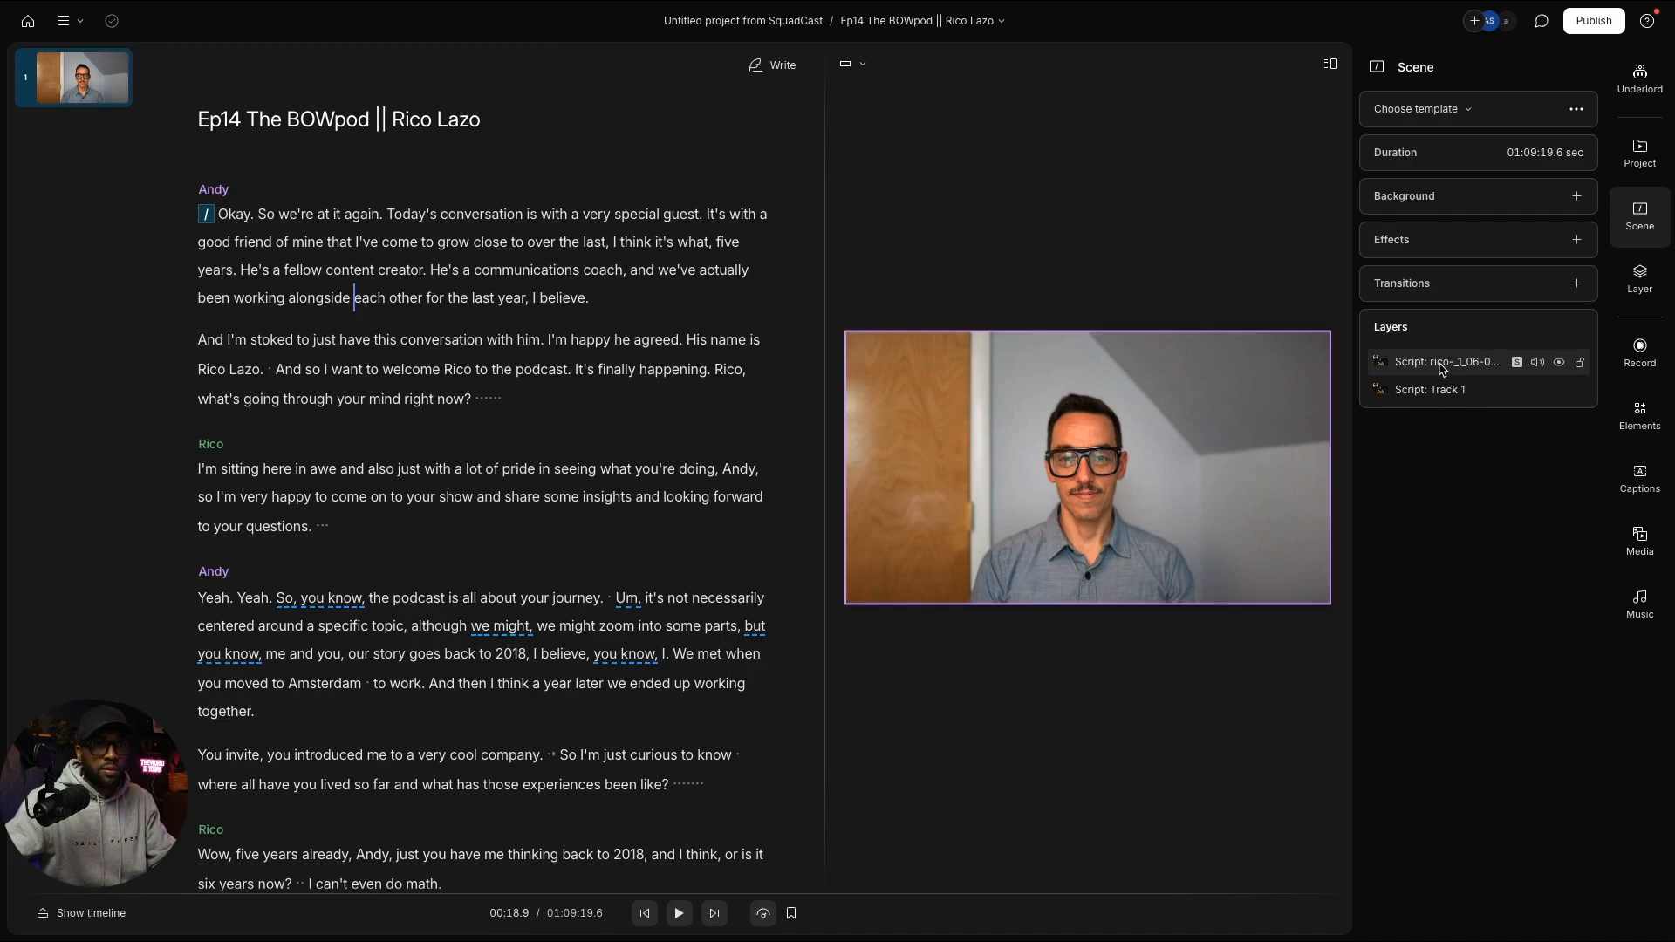
left_click(1441, 369)
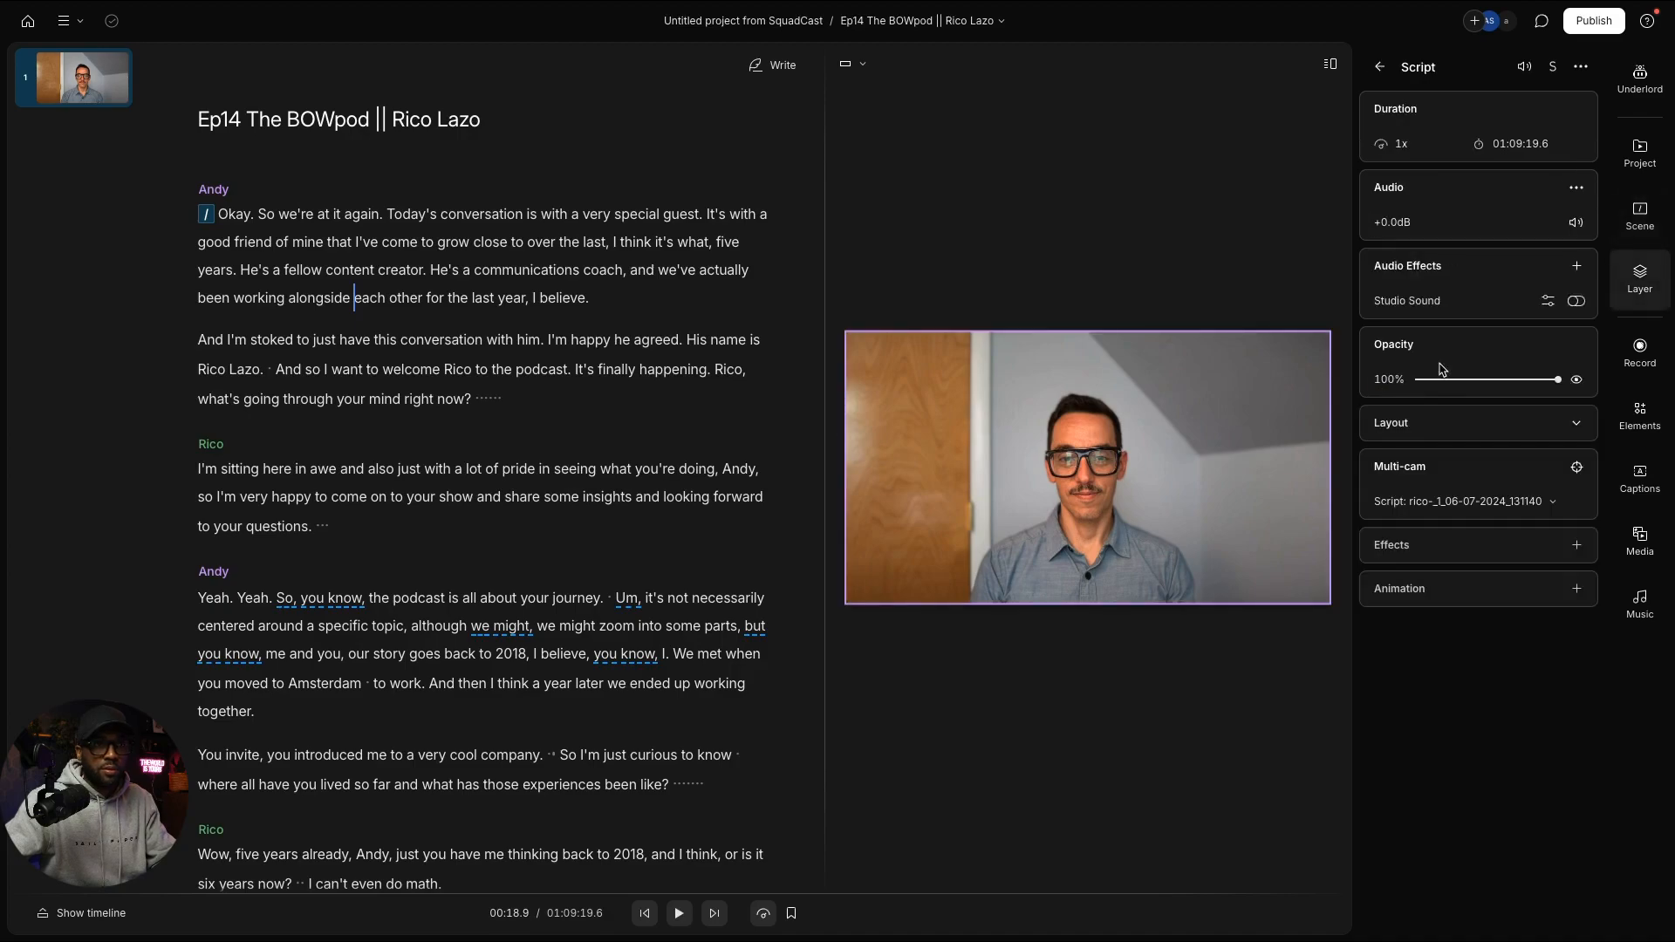
Step: Keep the rico camera as the layer's Multi-cam source
left_click(1483, 506)
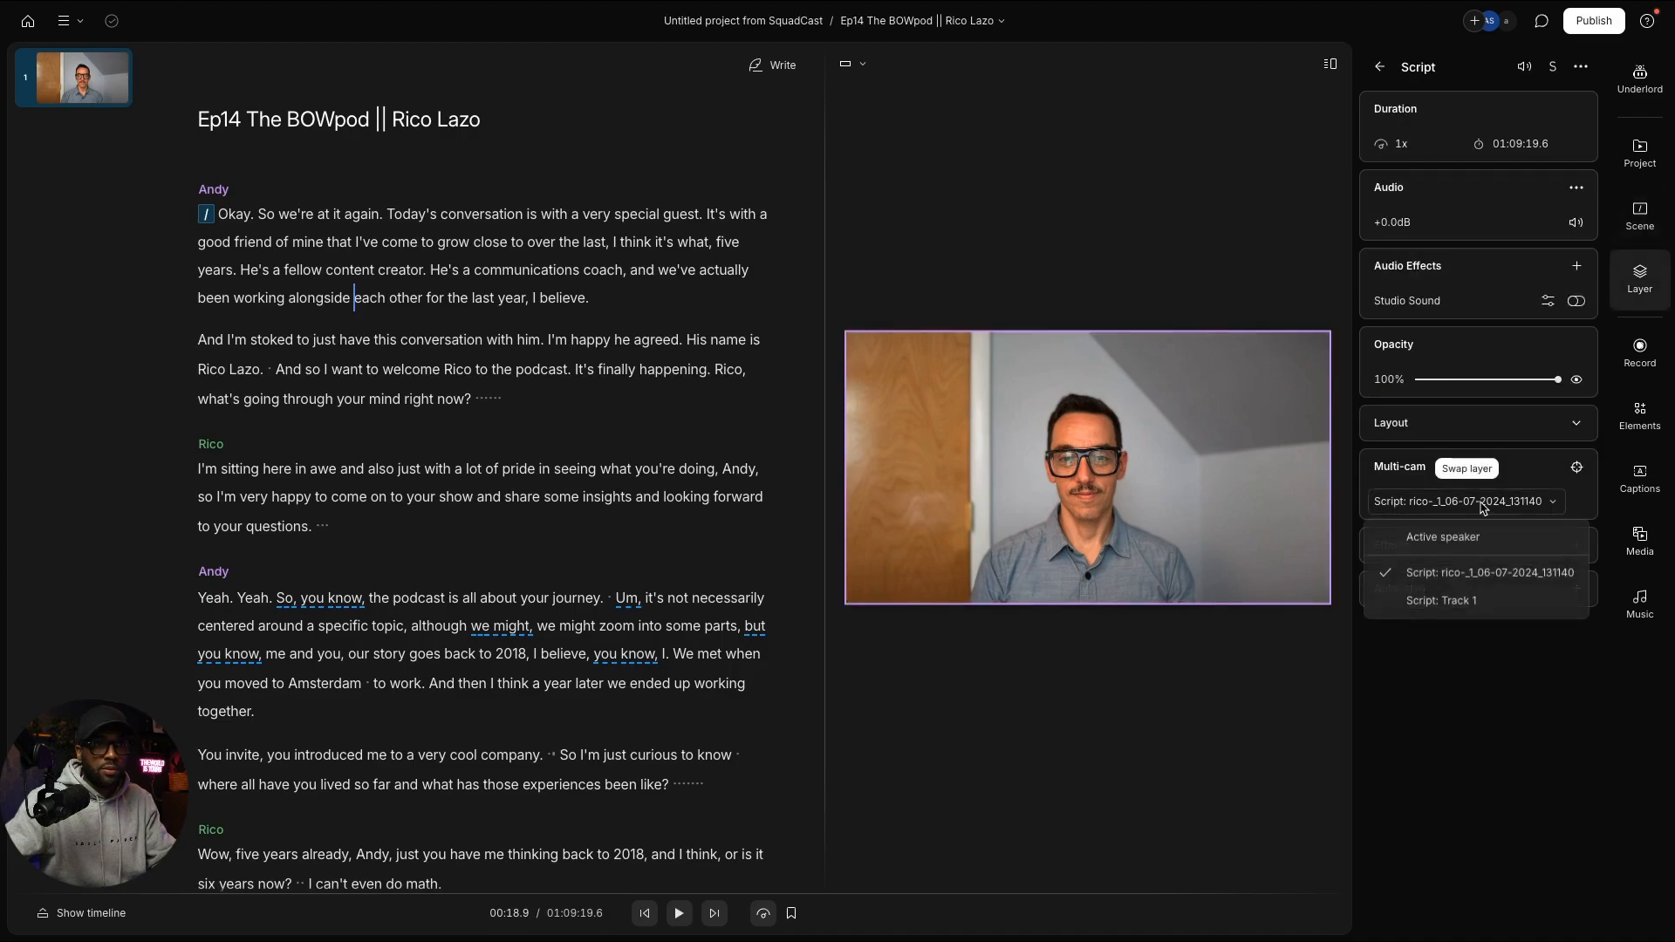
left_click(1510, 576)
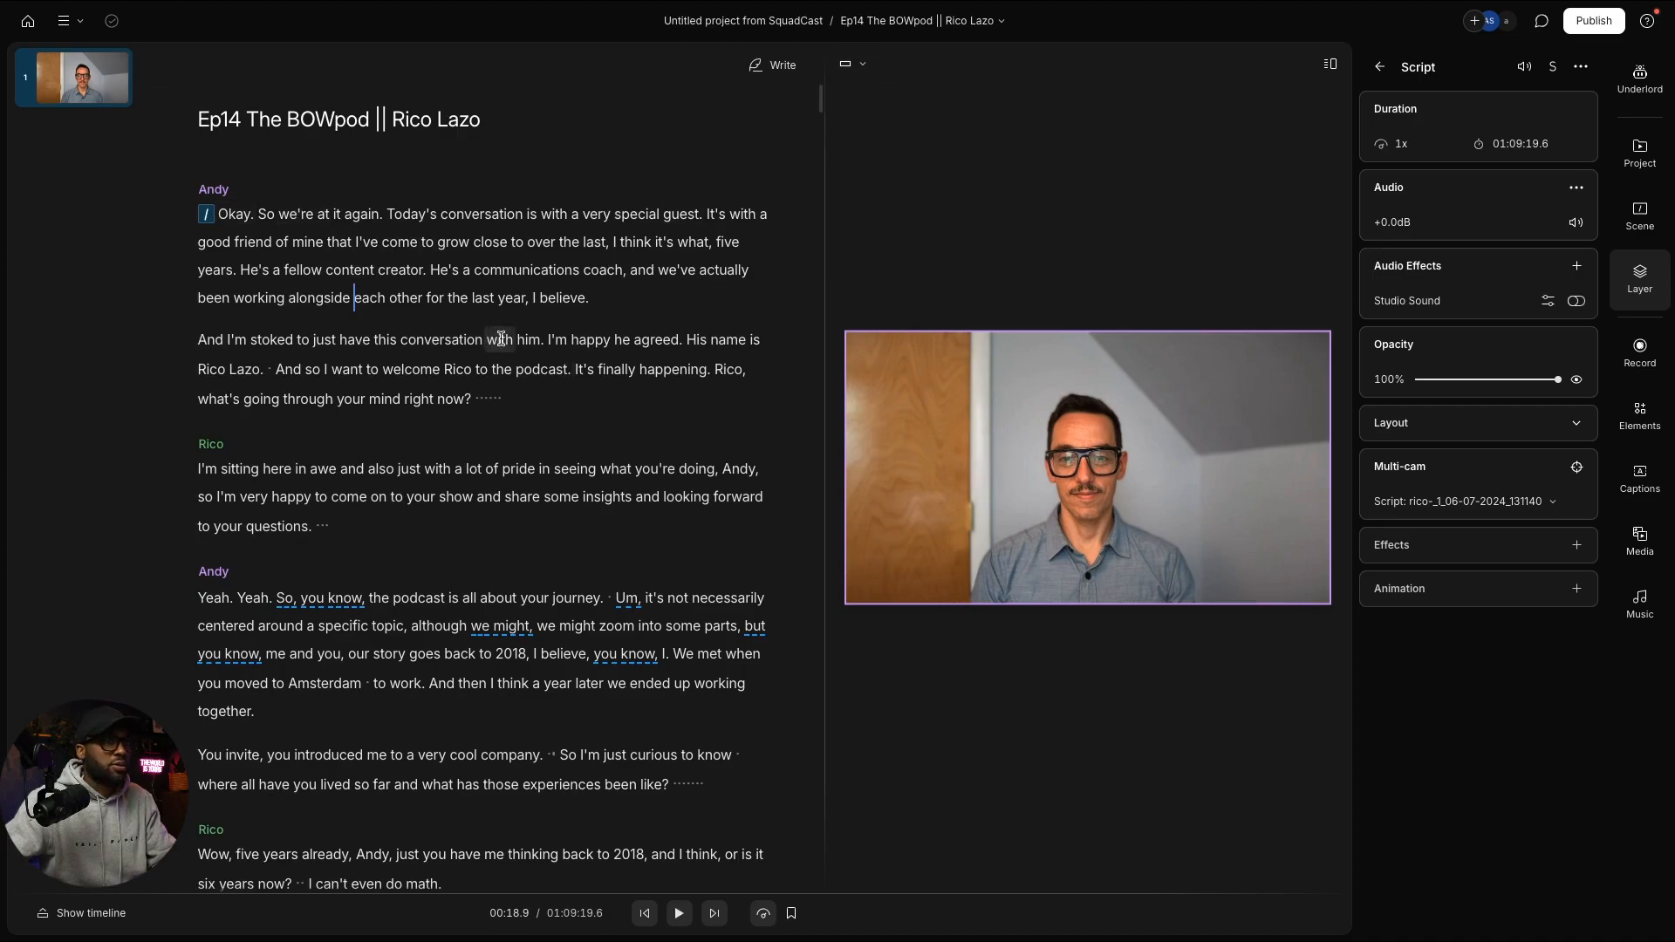
right_click(483, 265)
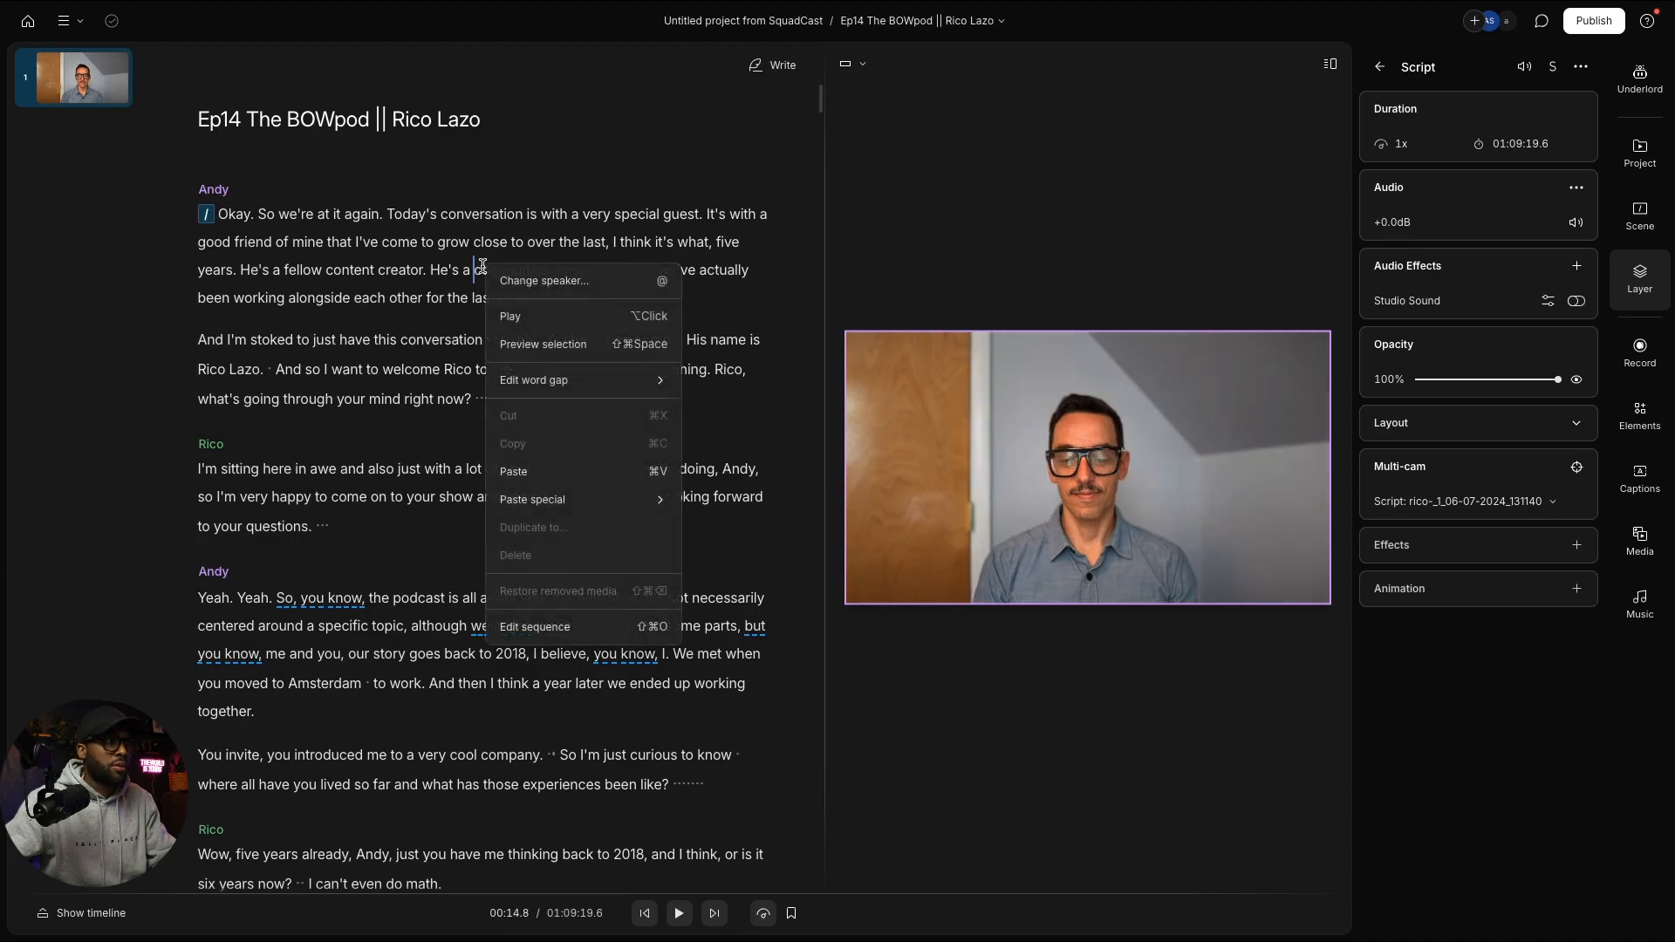
Step: In Edit sequence, rename Track 1 to Andy and the rico track to Rico, then close the editor
left_click(561, 628)
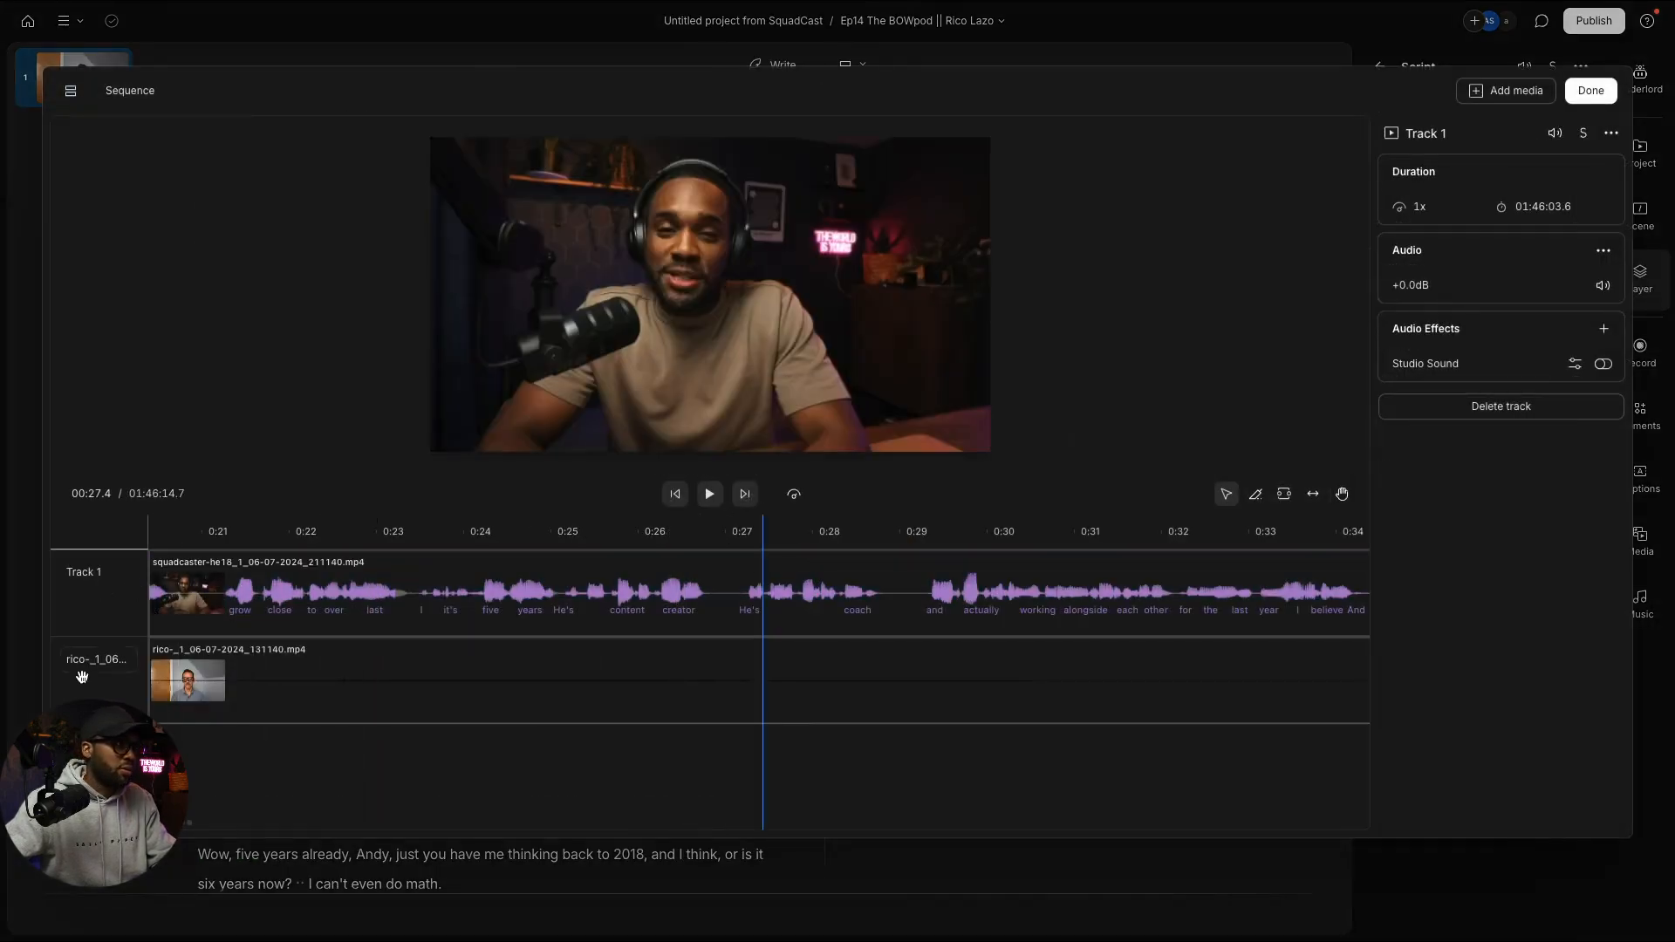
double_click(101, 572)
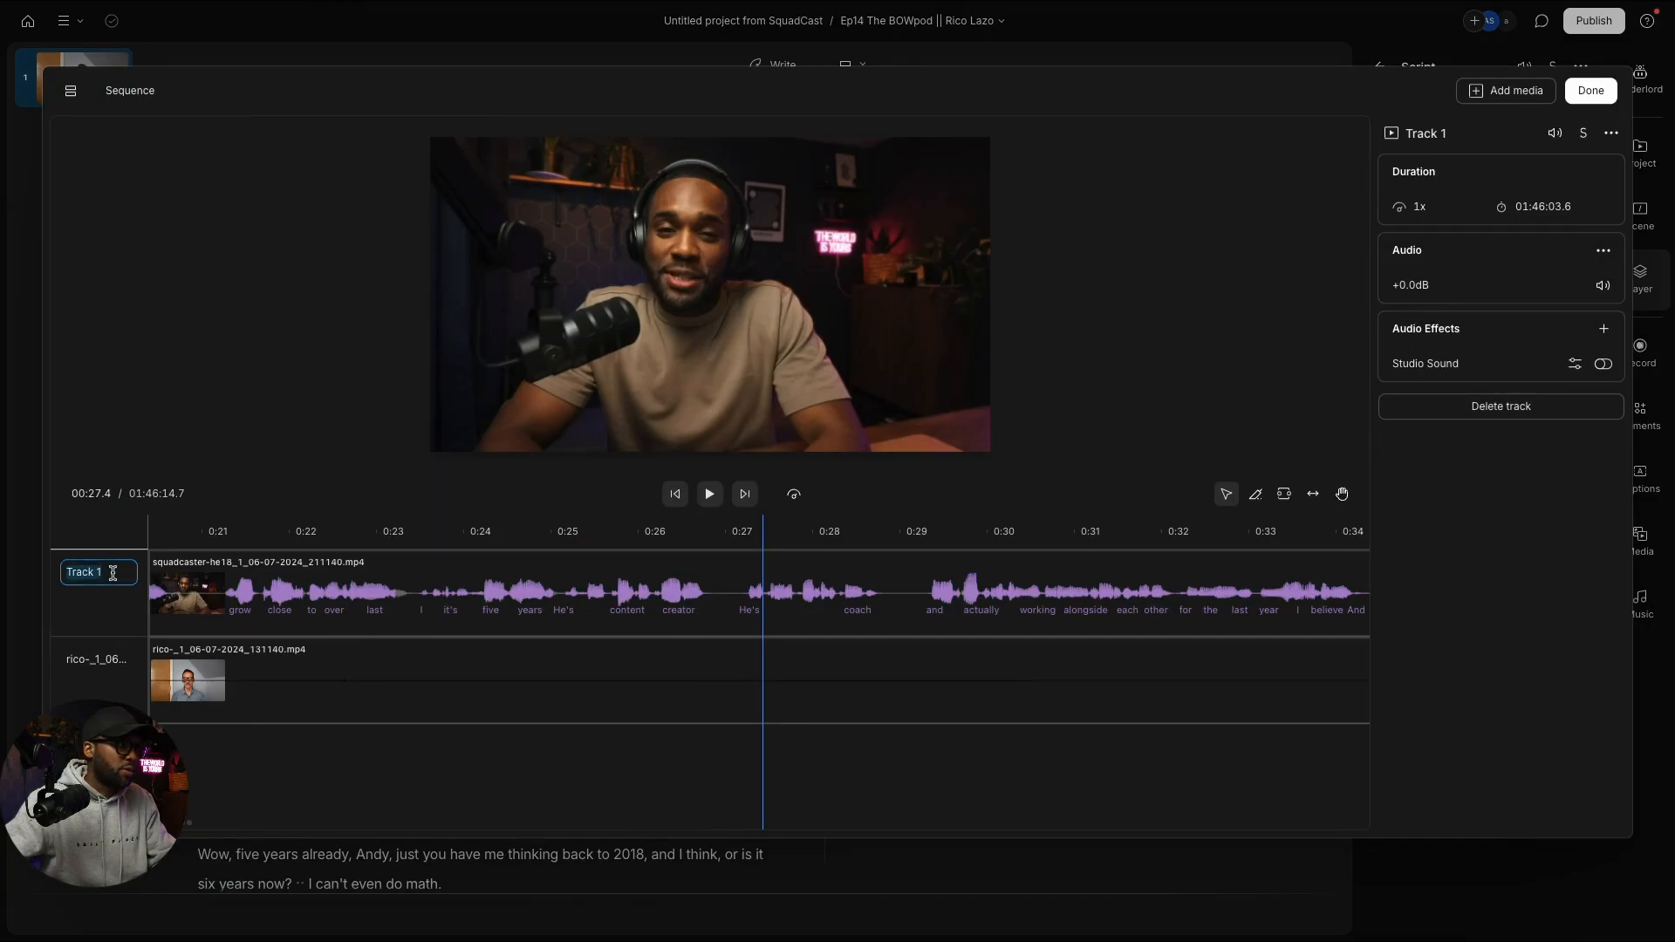
type("Andy")
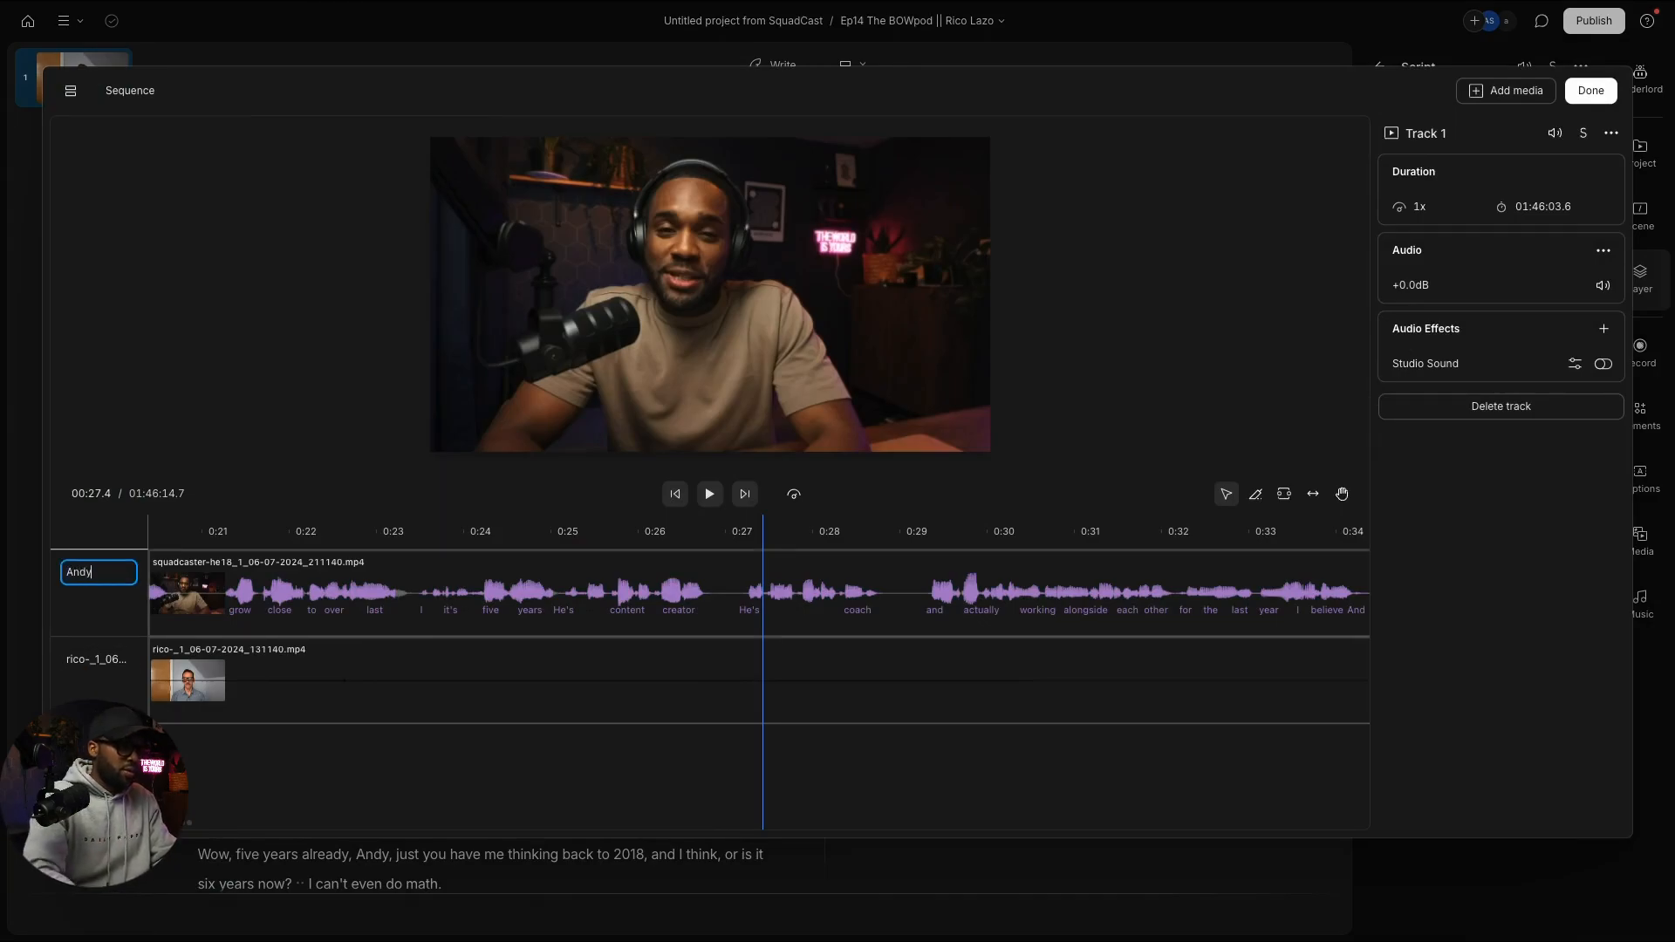
double_click(109, 661)
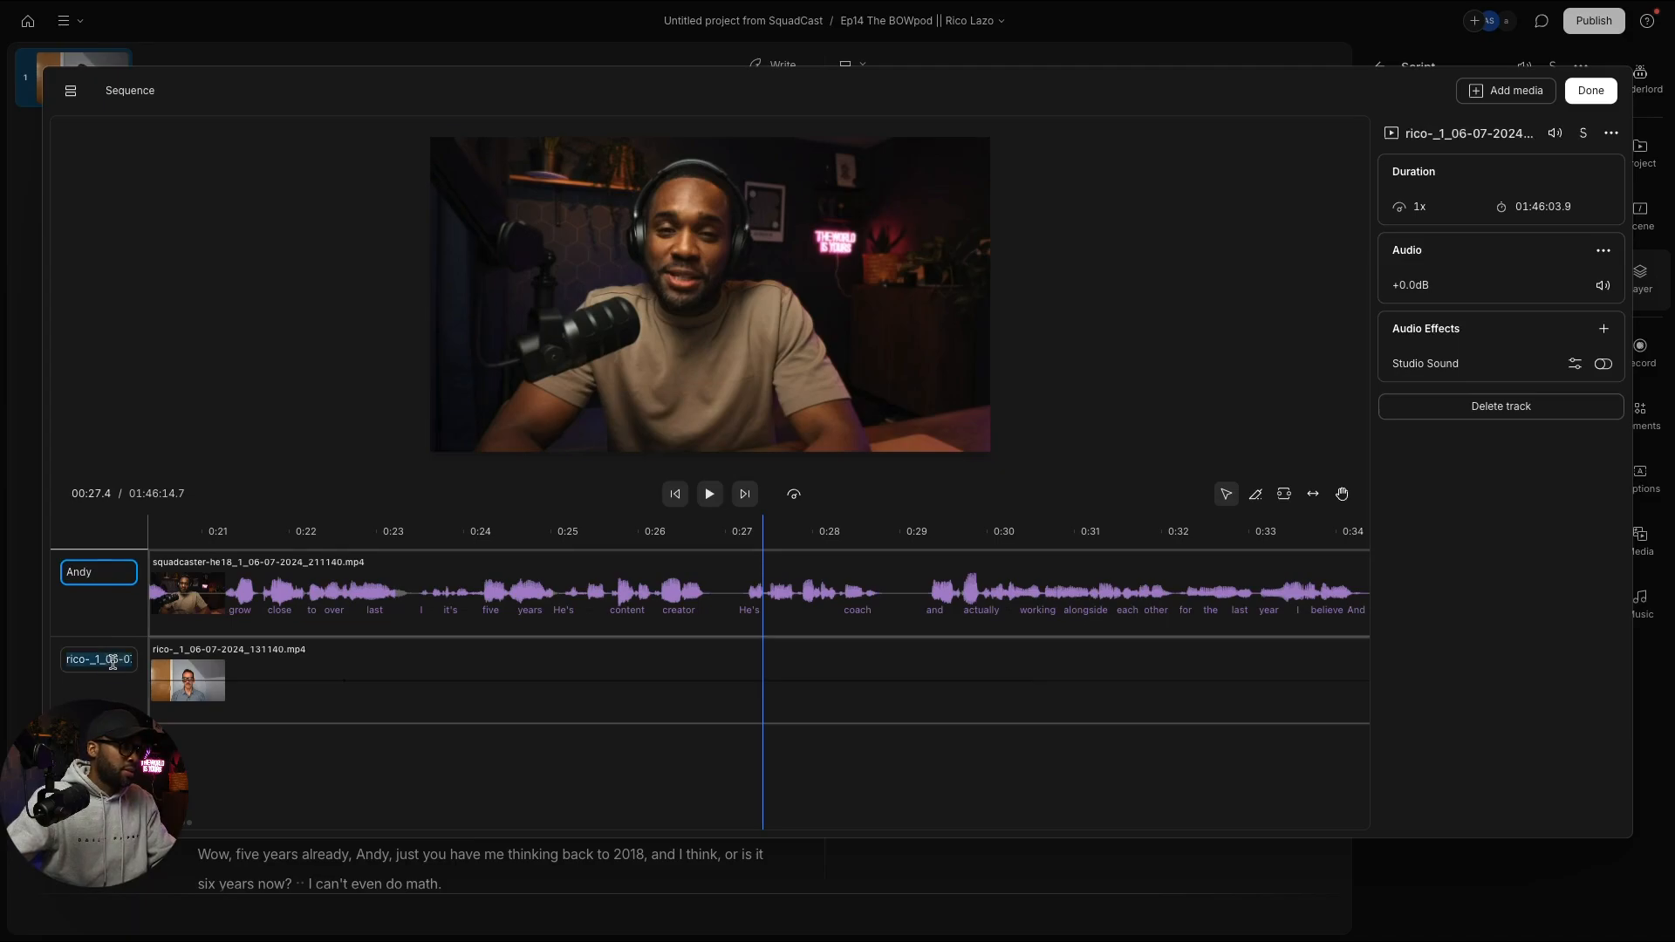
type("Rico")
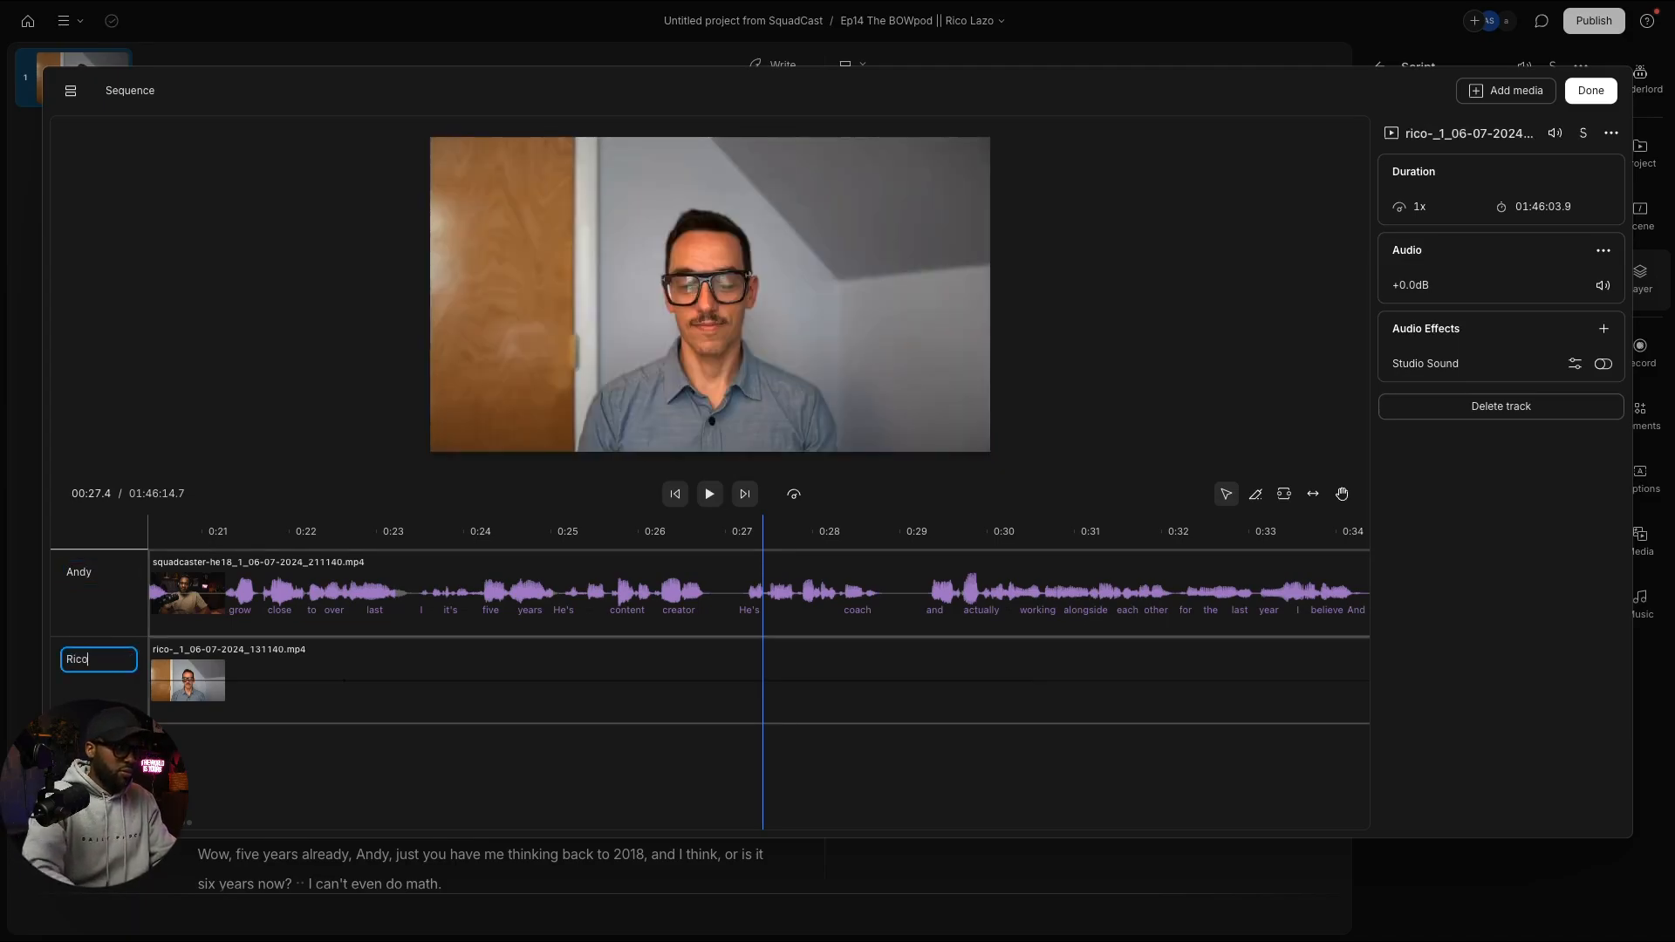
left_click(296, 713)
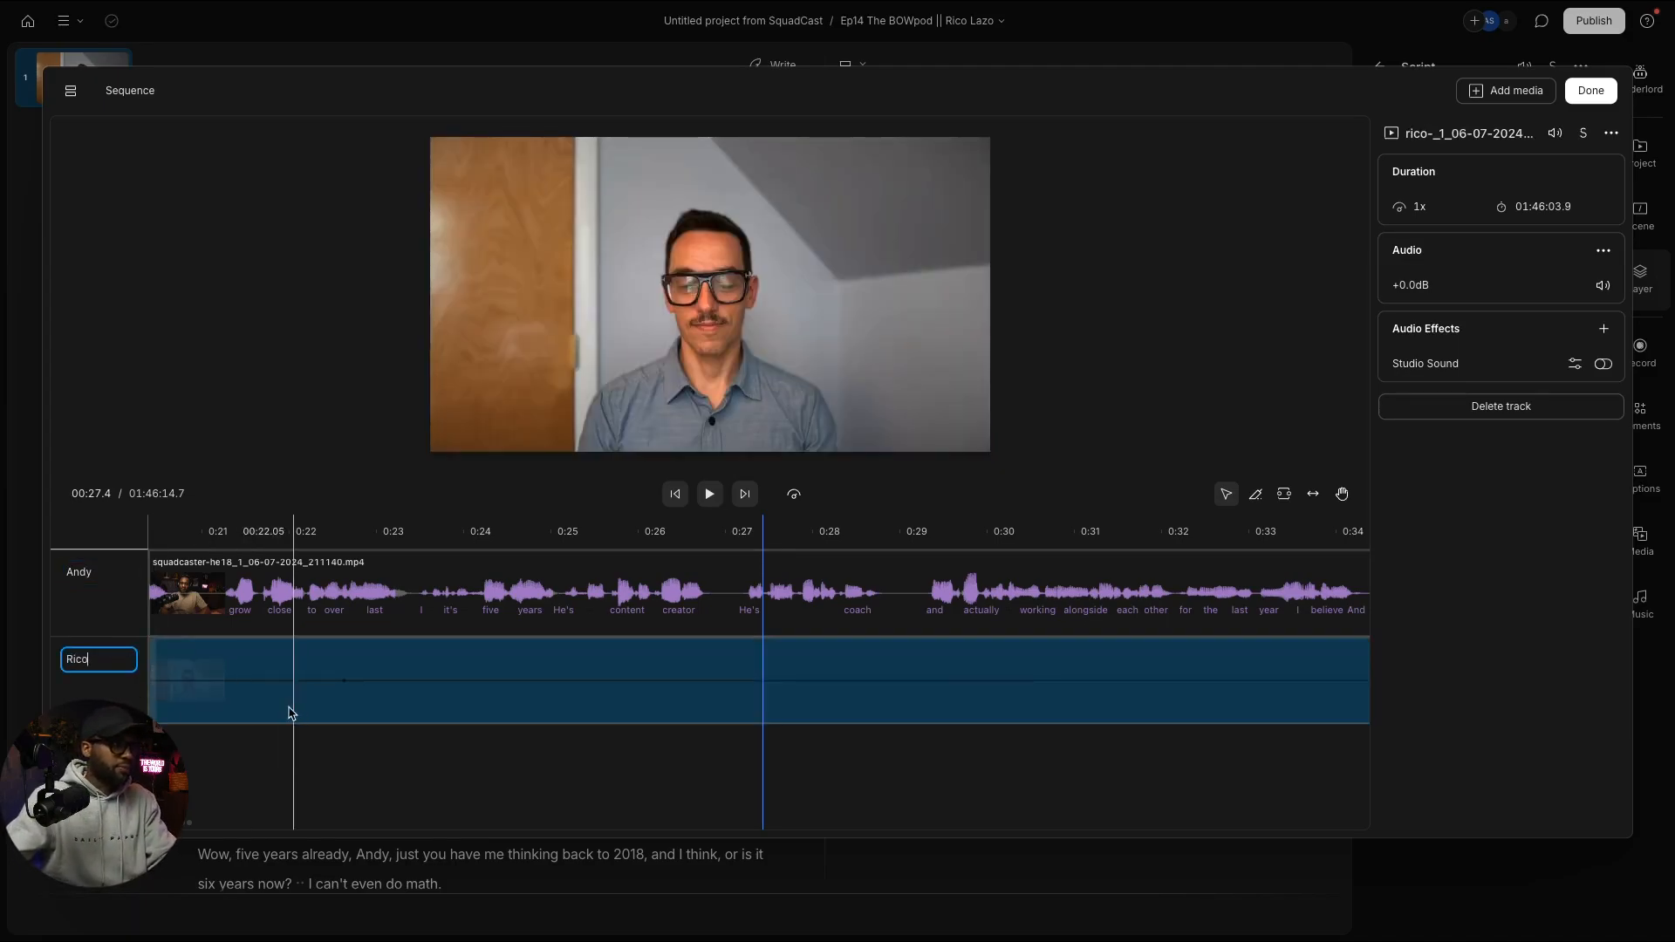
key("Return")
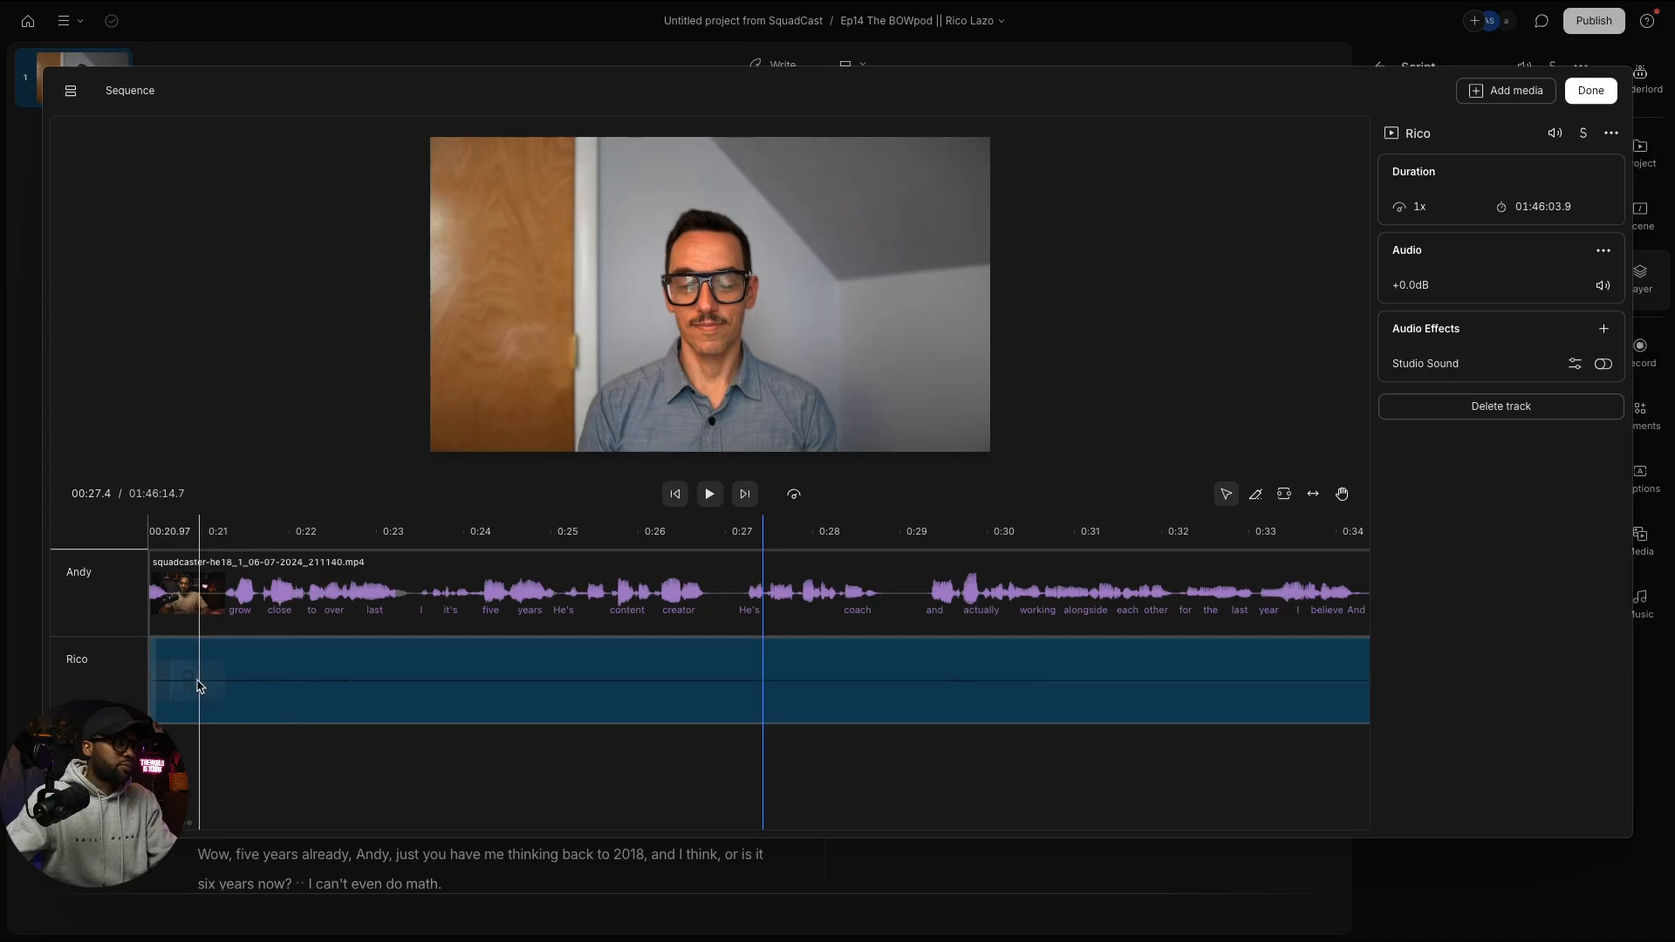
left_click(1591, 92)
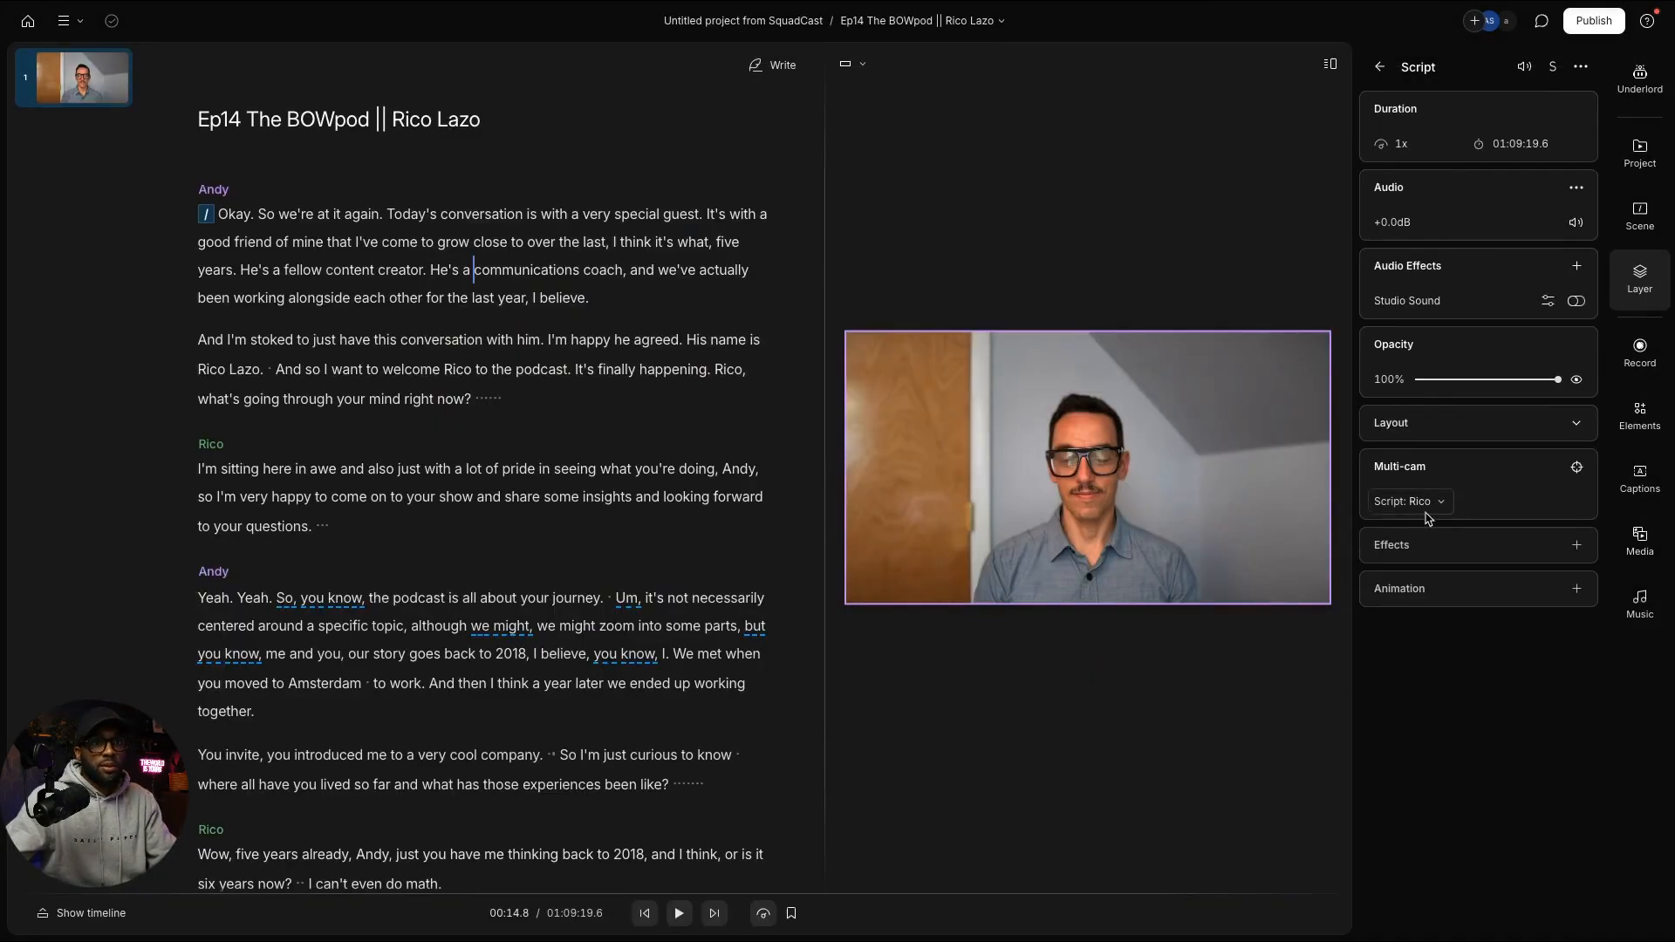
left_click(1379, 68)
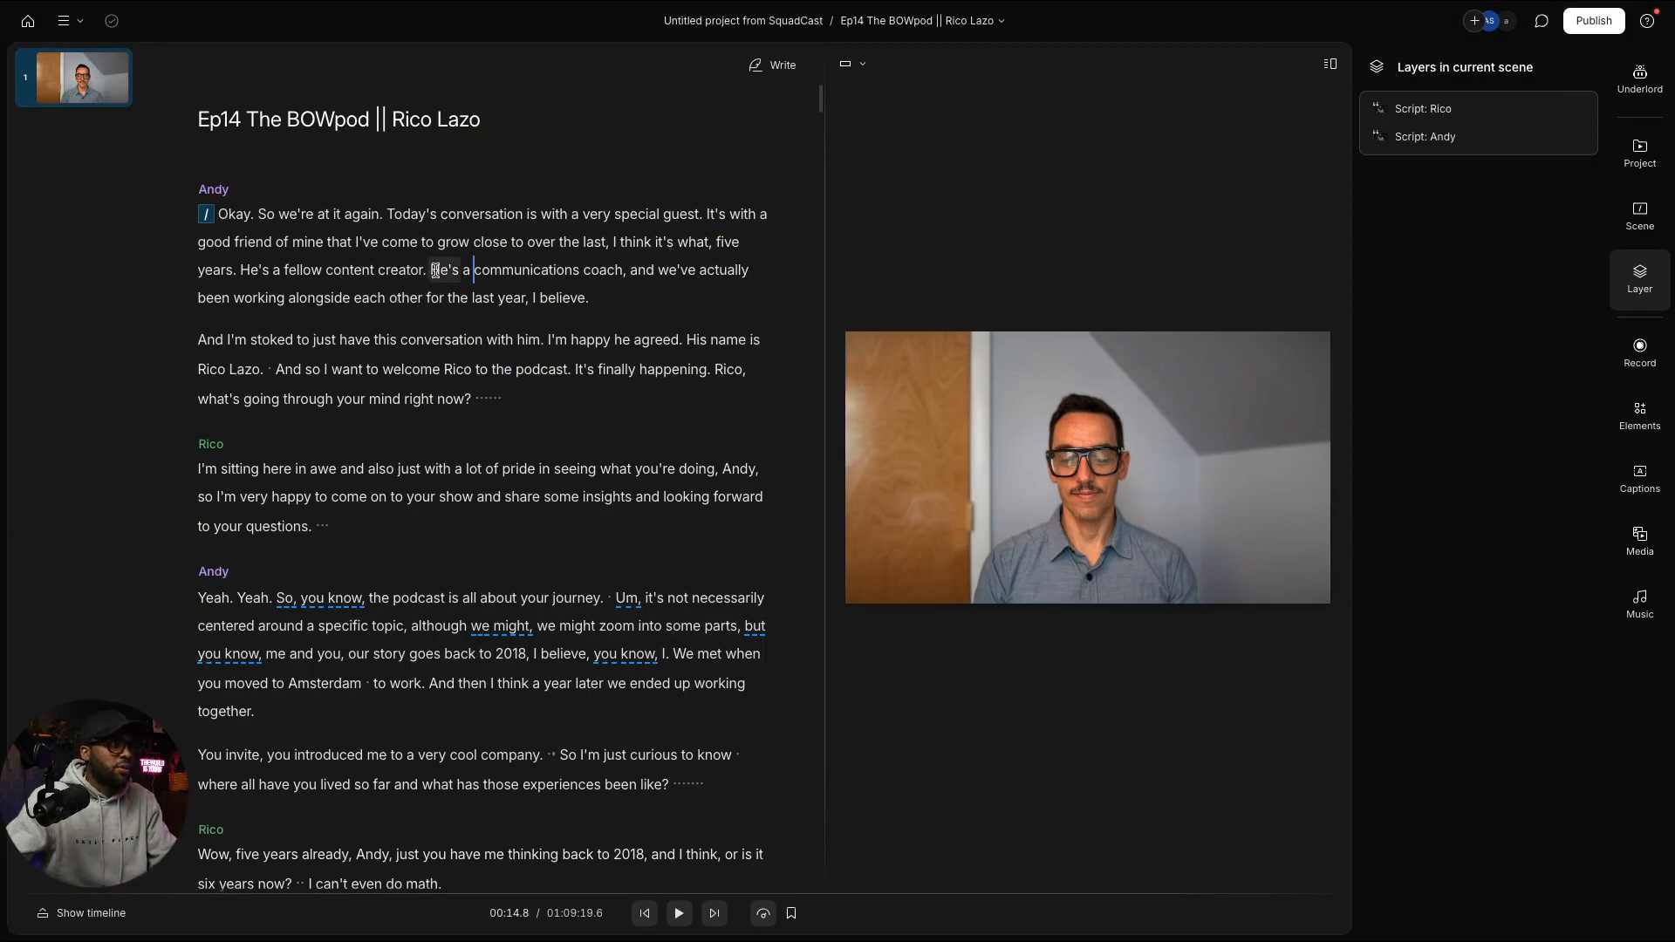
left_click_drag(435, 270, 484, 297)
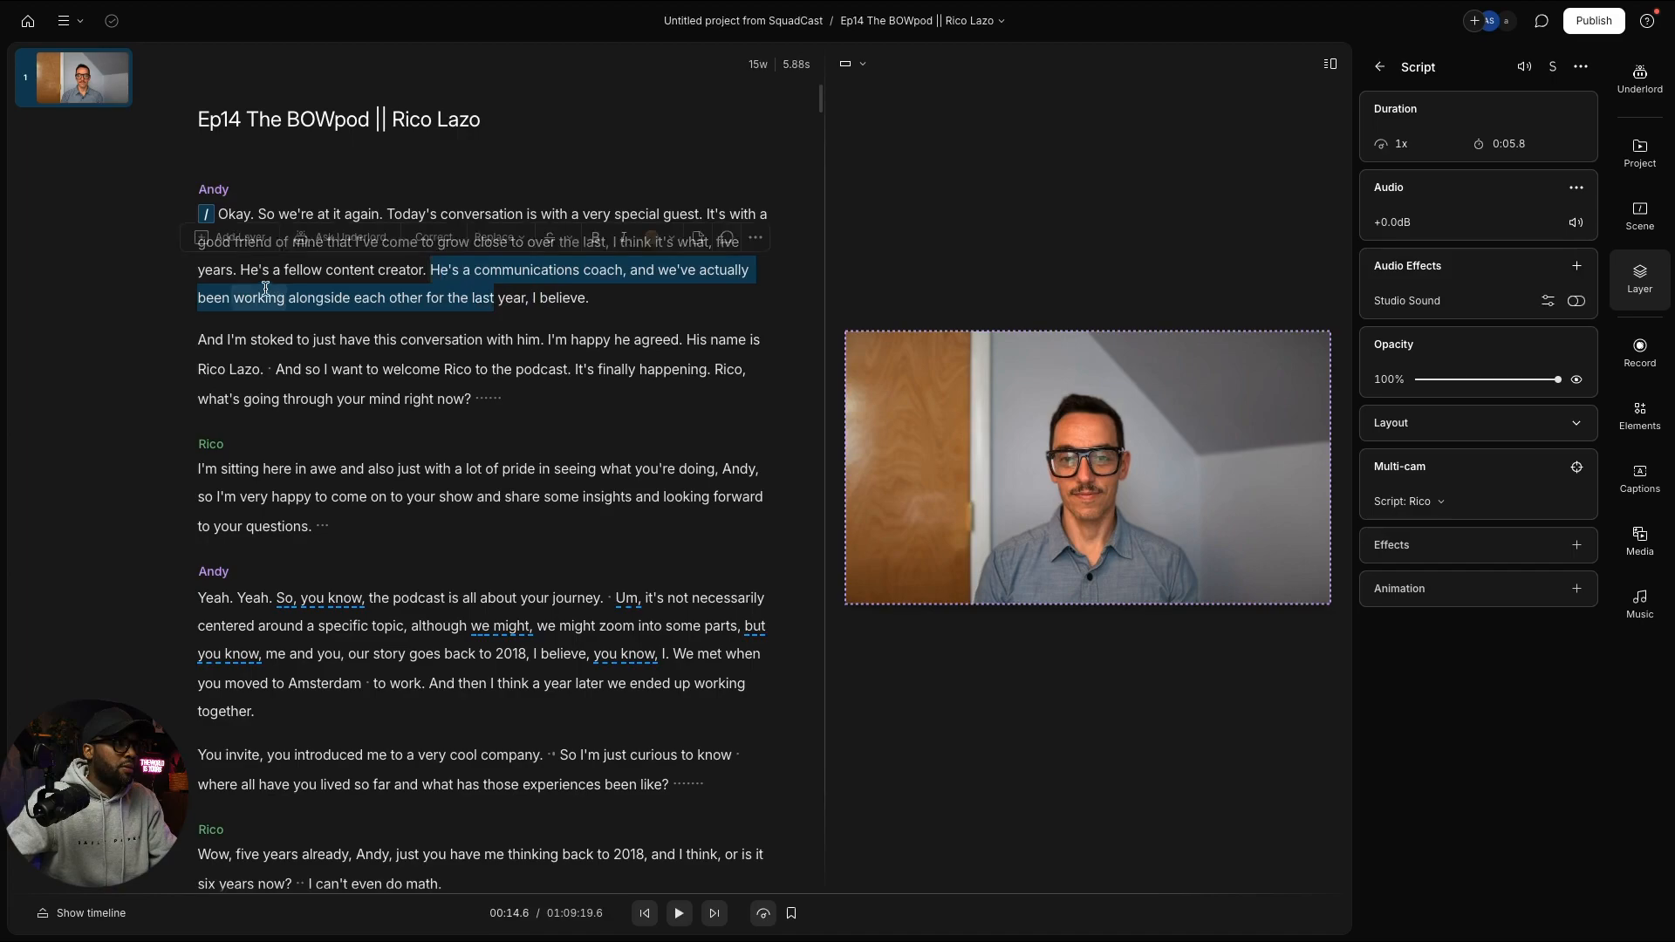
Step: Select 'He's a fellow content creator' through 'this conversation' and add it to a new composition
left_click_drag(242, 270, 590, 298)
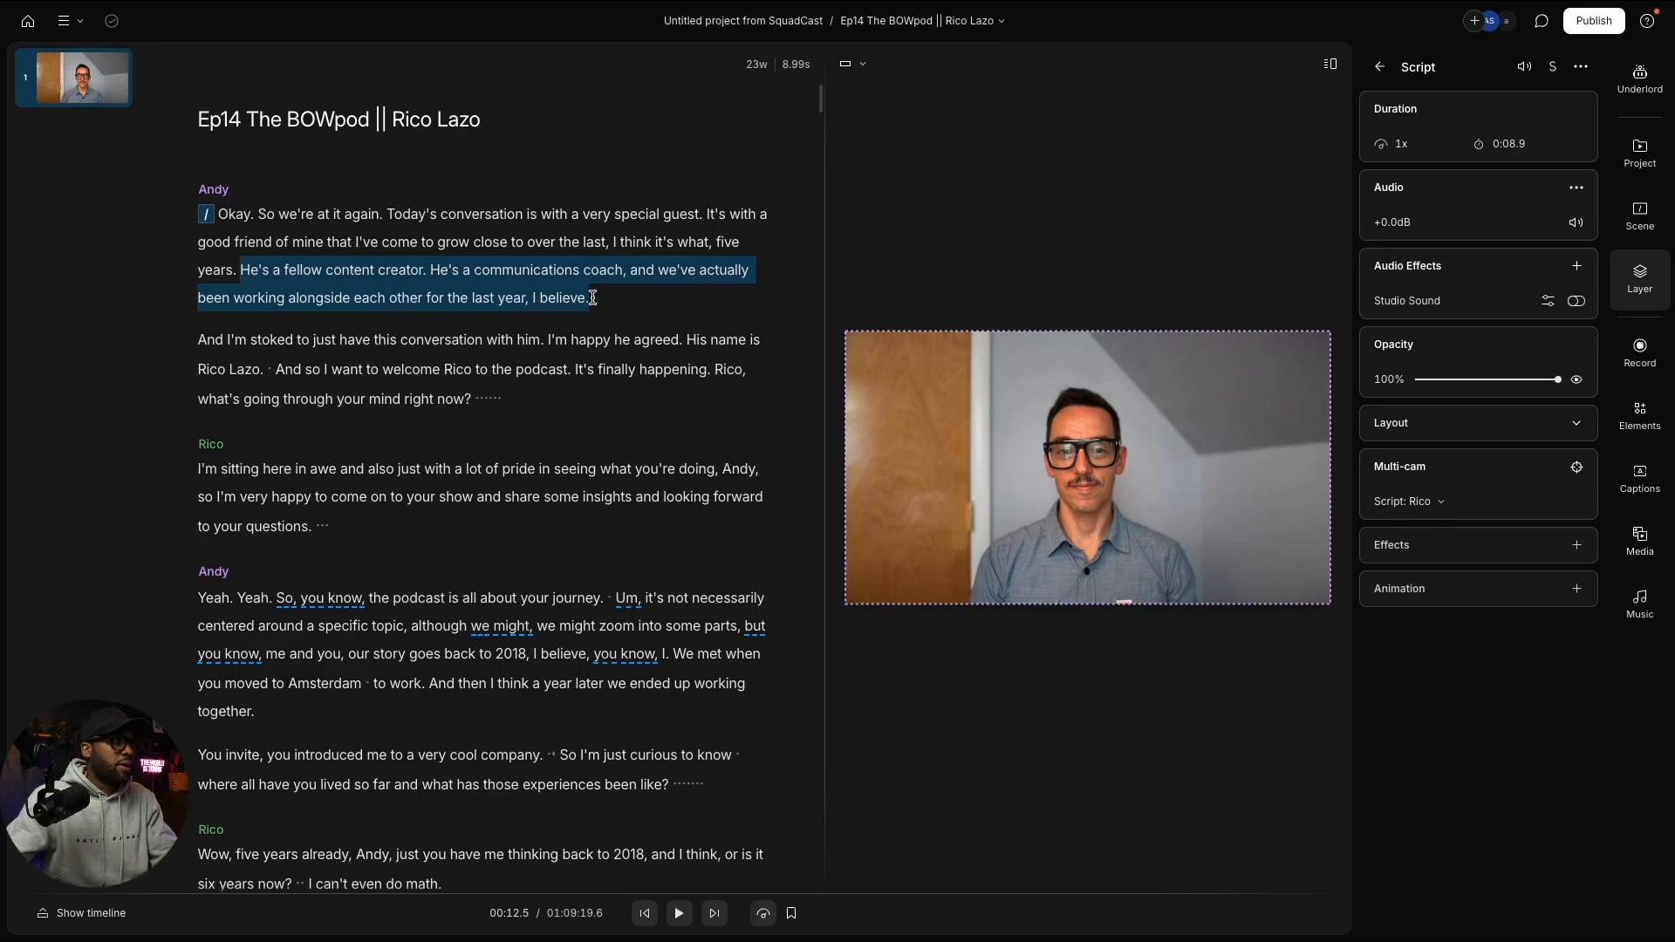
left_click_drag(592, 297, 540, 343)
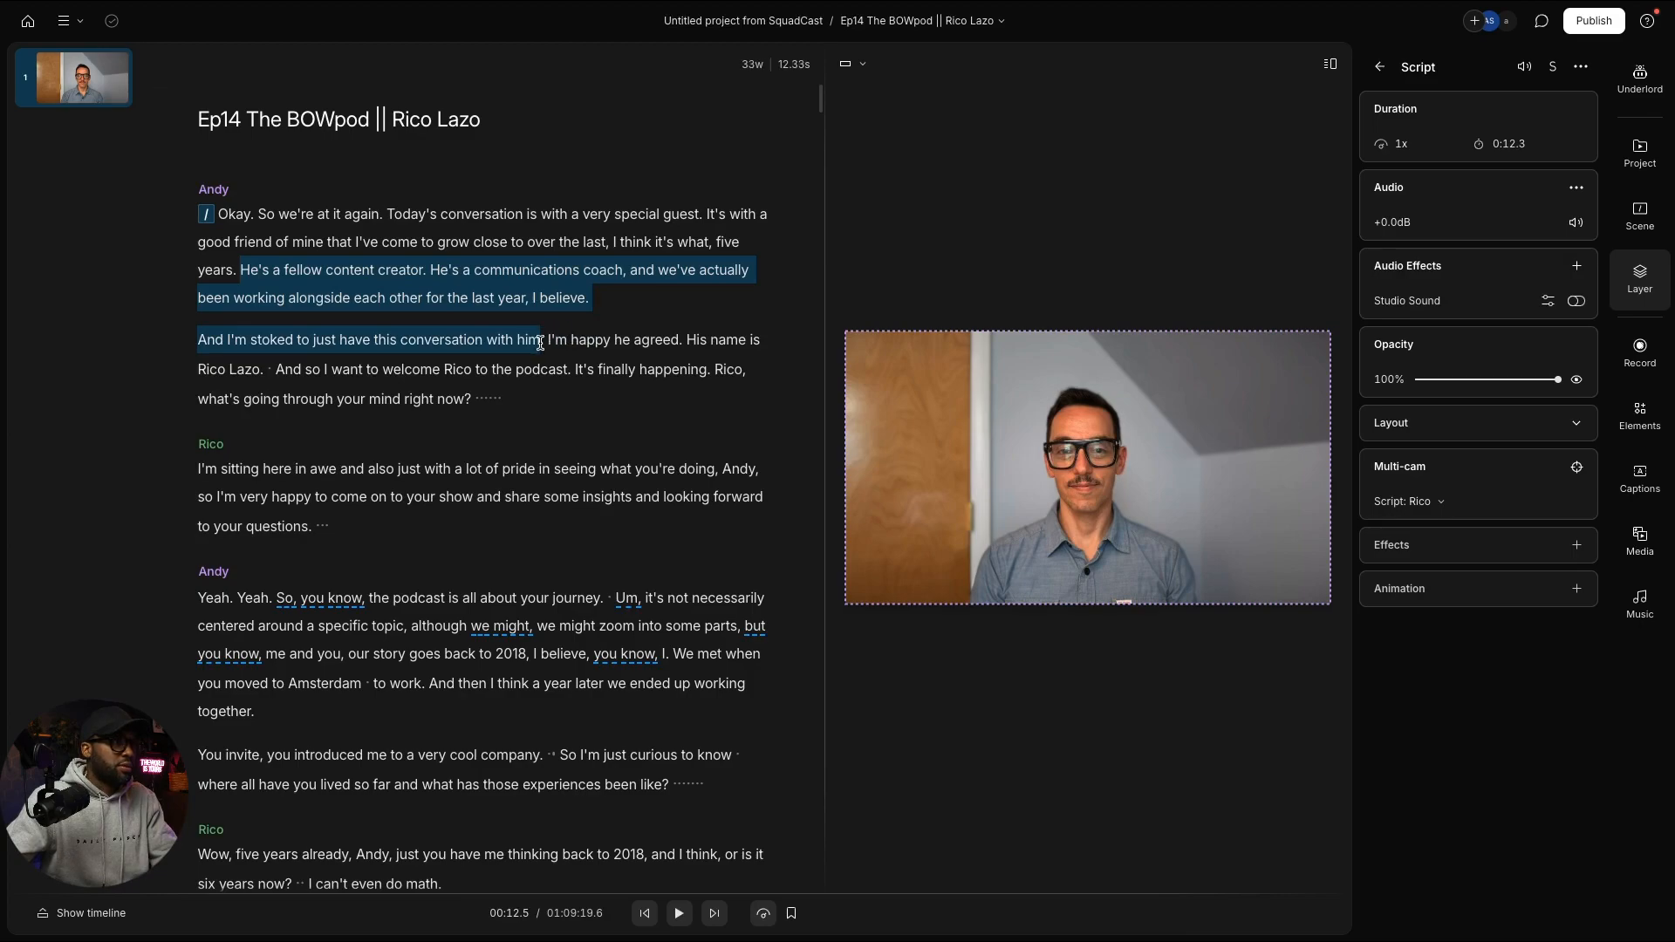
left_click_drag(544, 342, 486, 344)
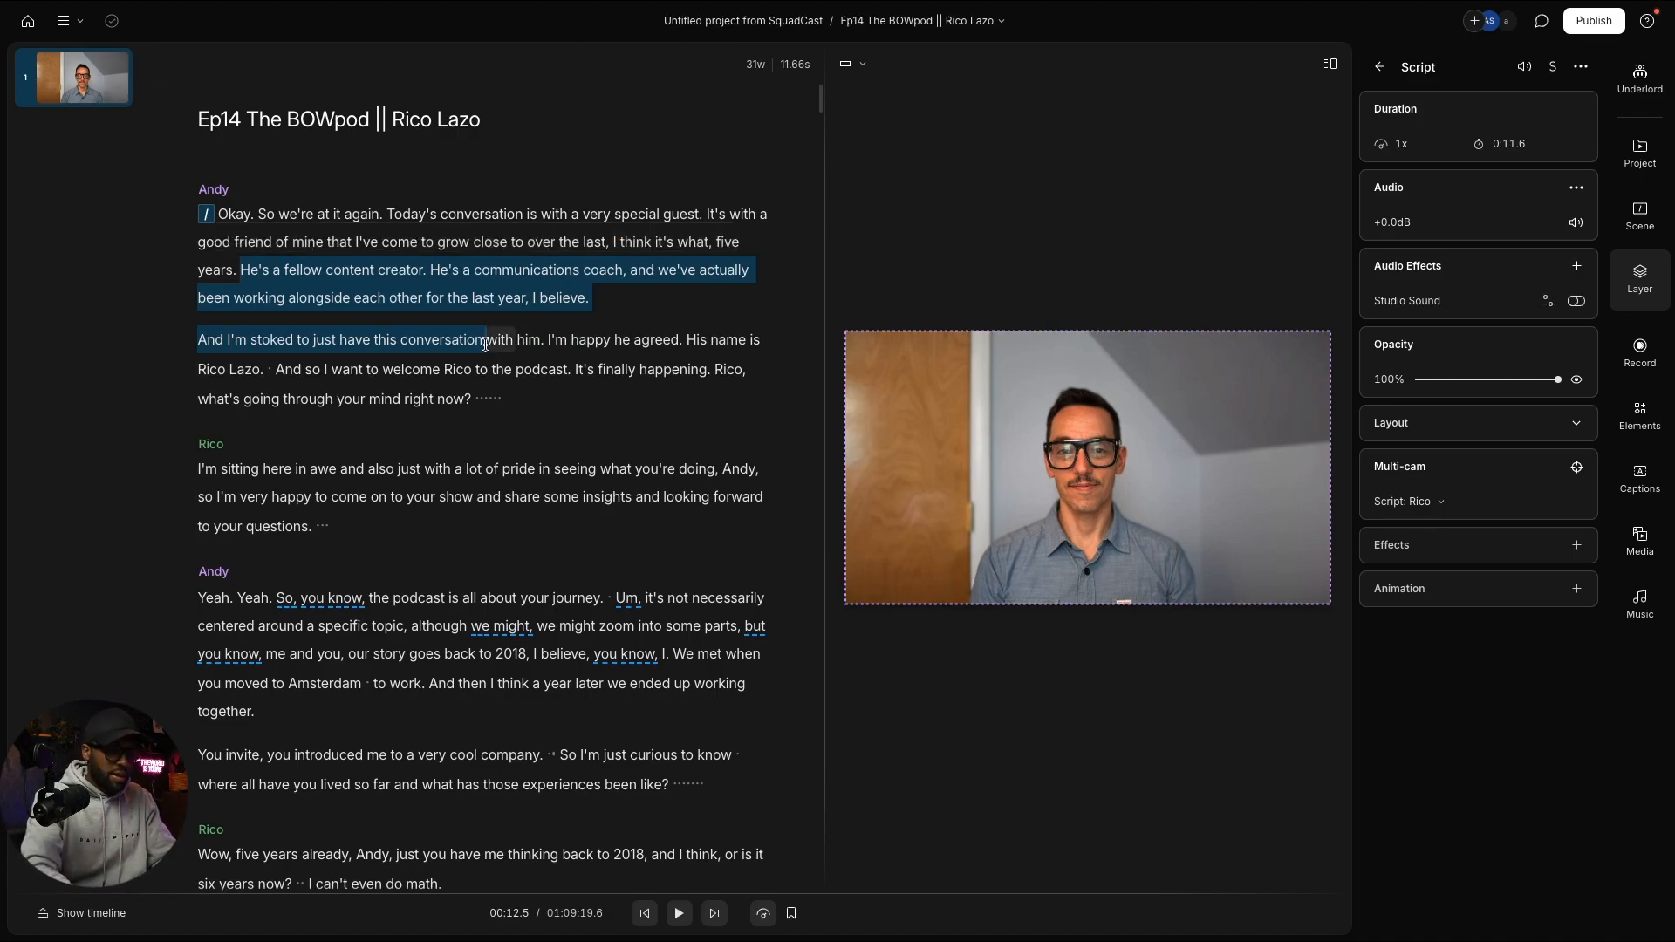
key("super+shift+n")
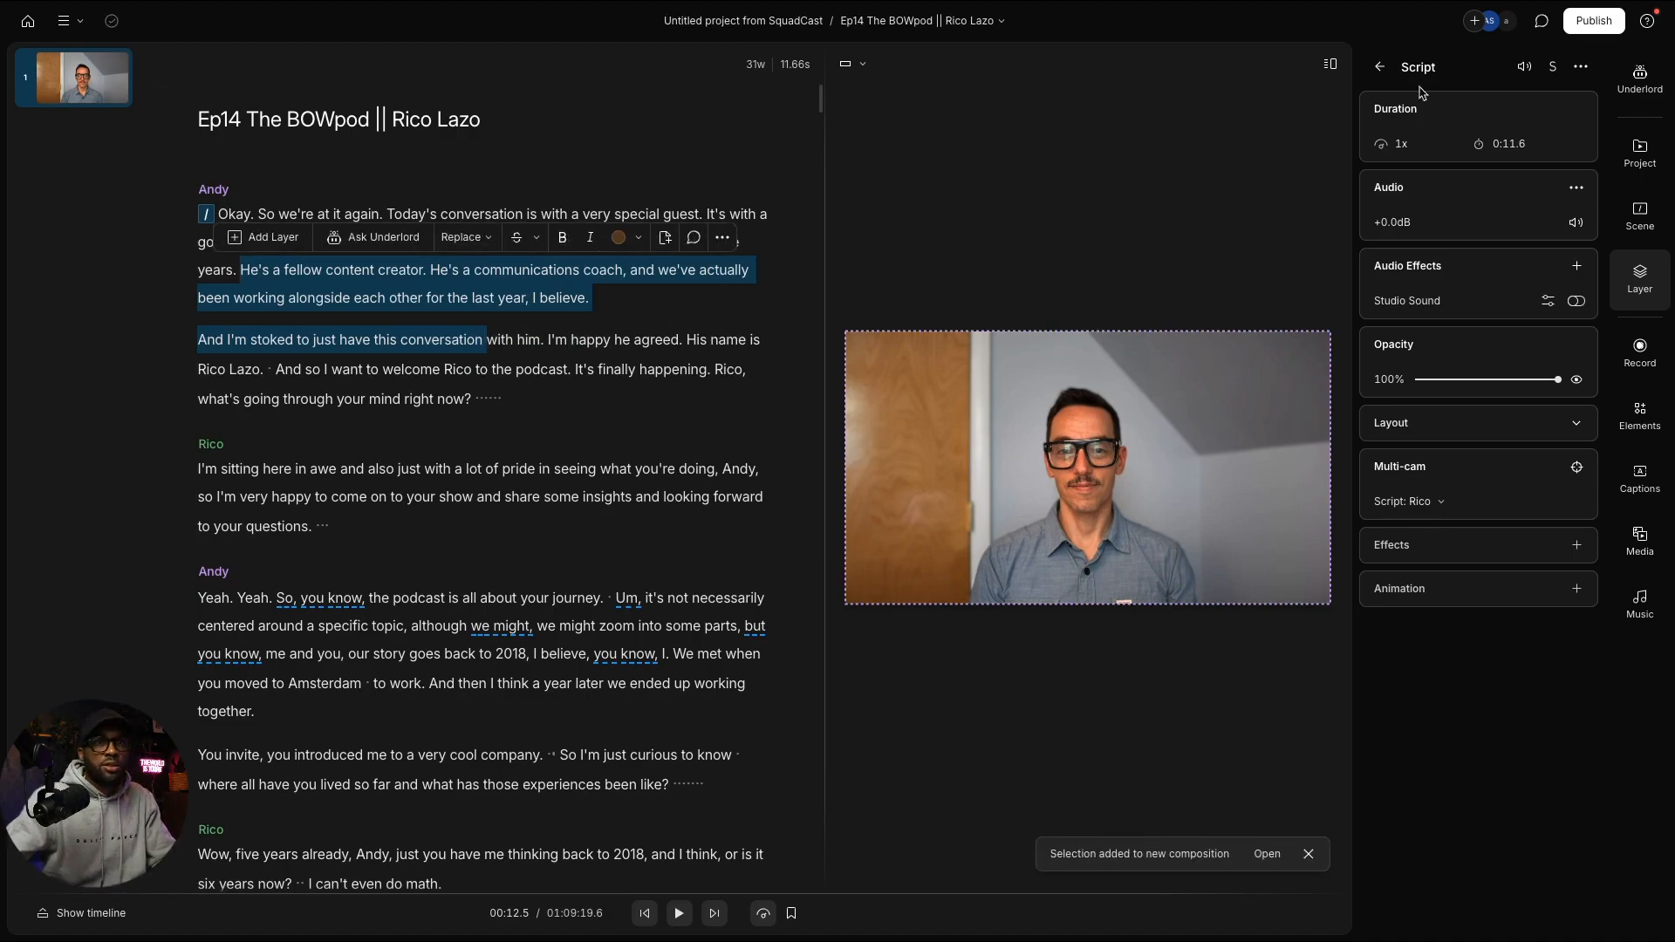
left_click(1642, 154)
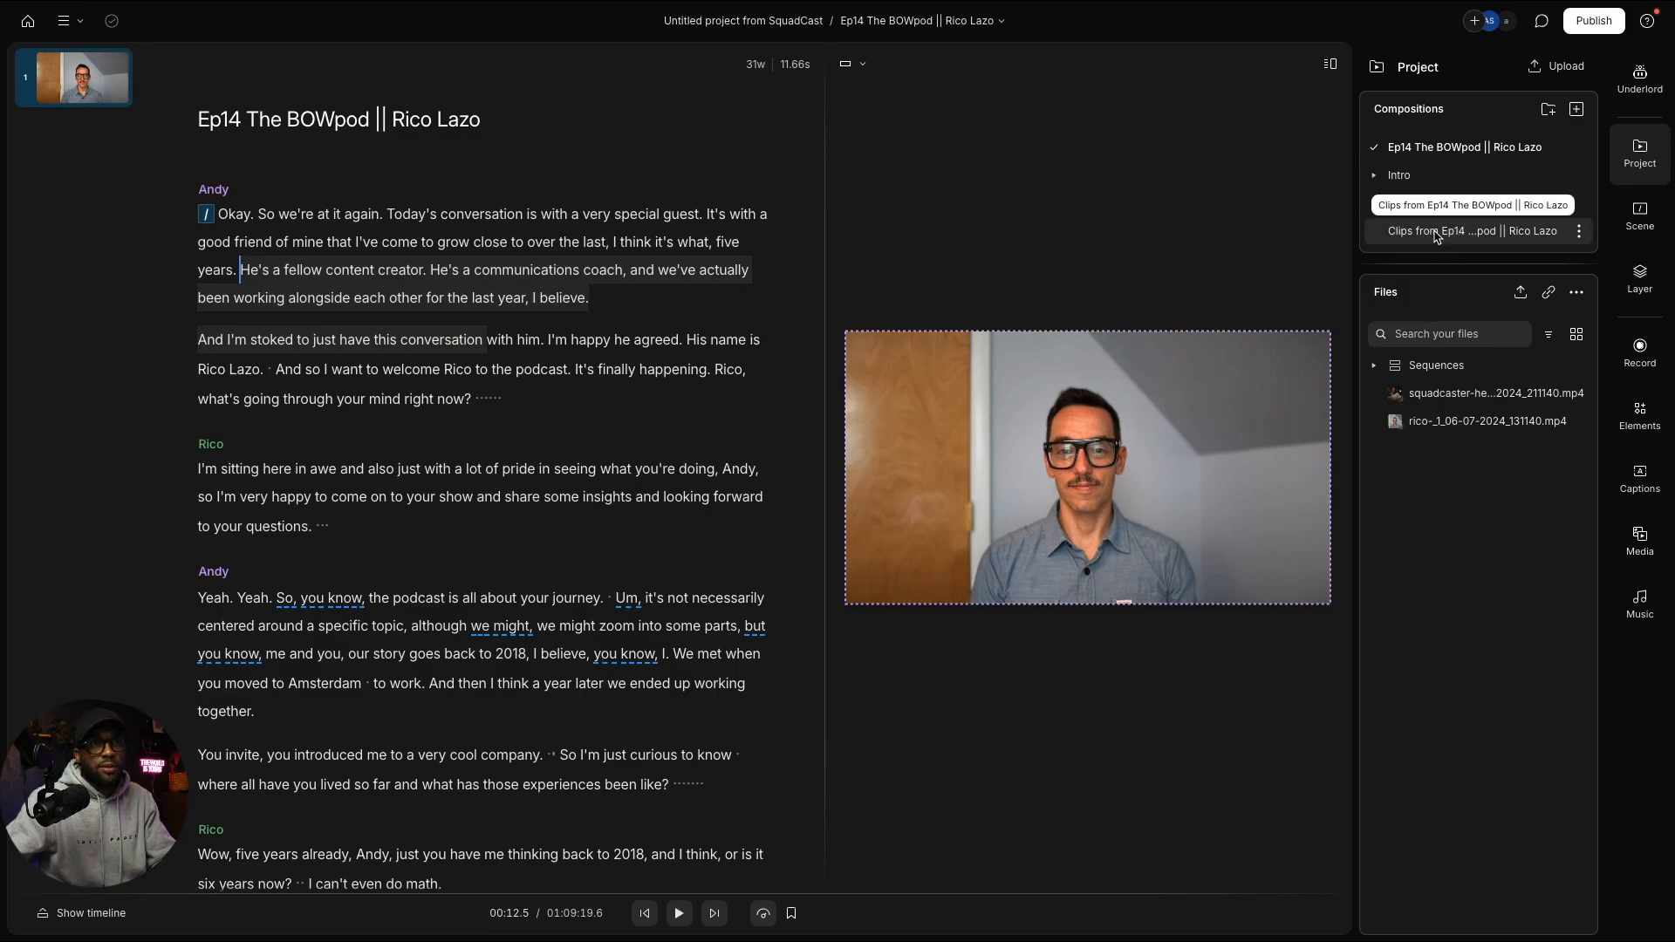
Step: Move the new clips composition into the Intro folder
left_click_drag(1436, 236, 1430, 181)
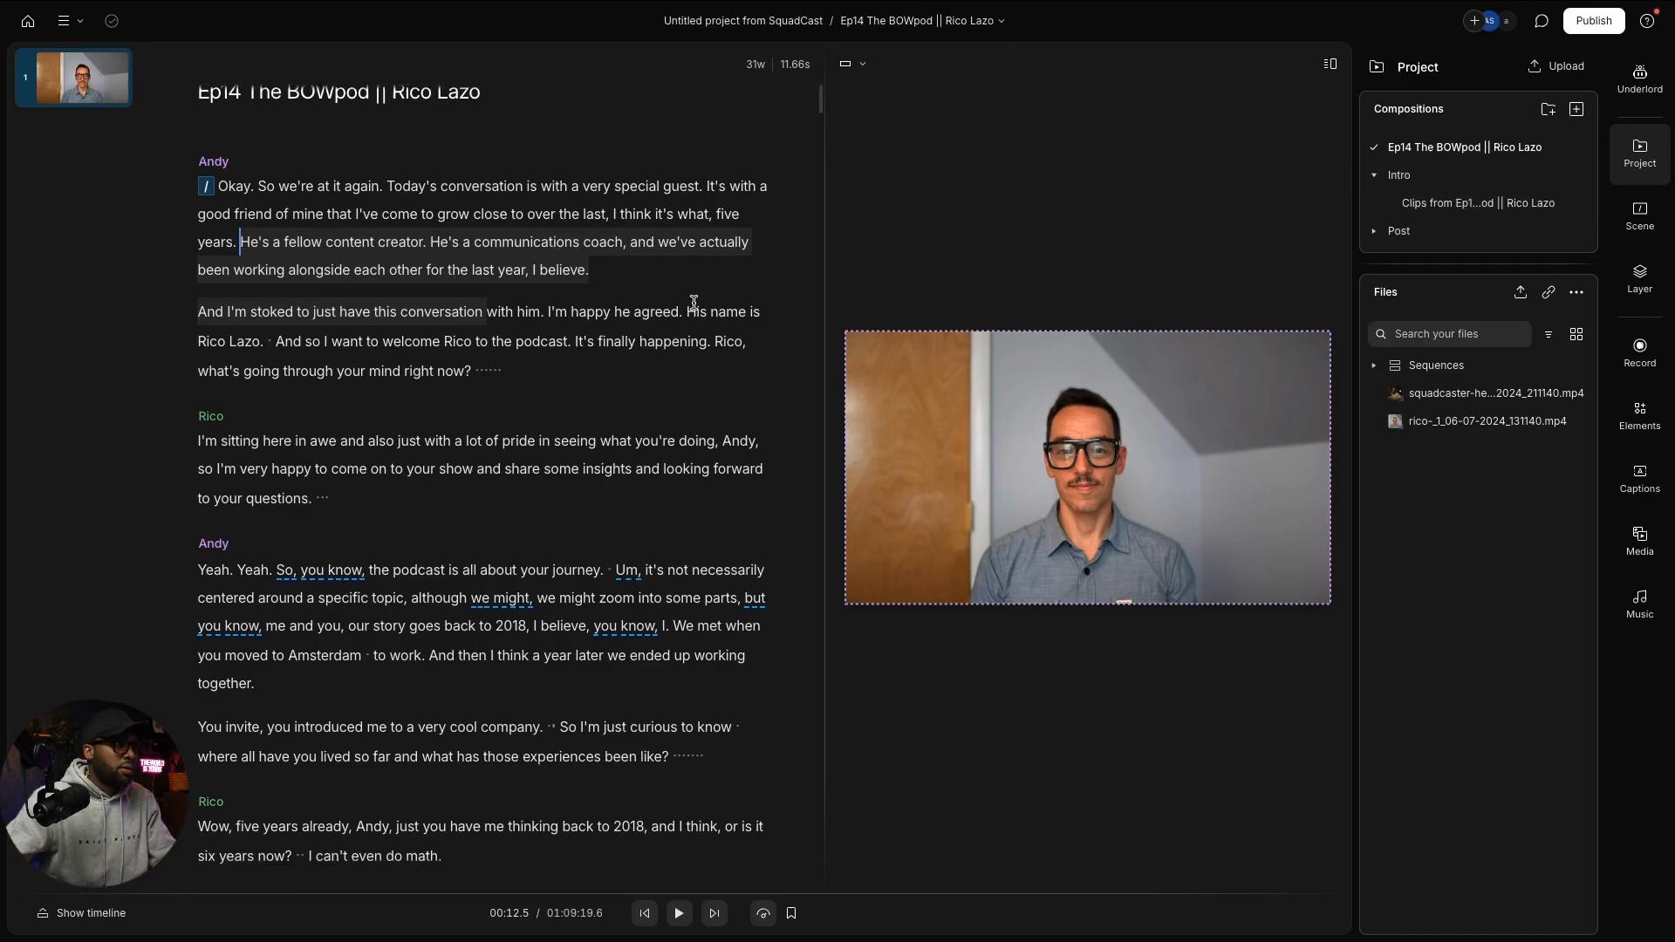
scroll(688, 302, "down", 3)
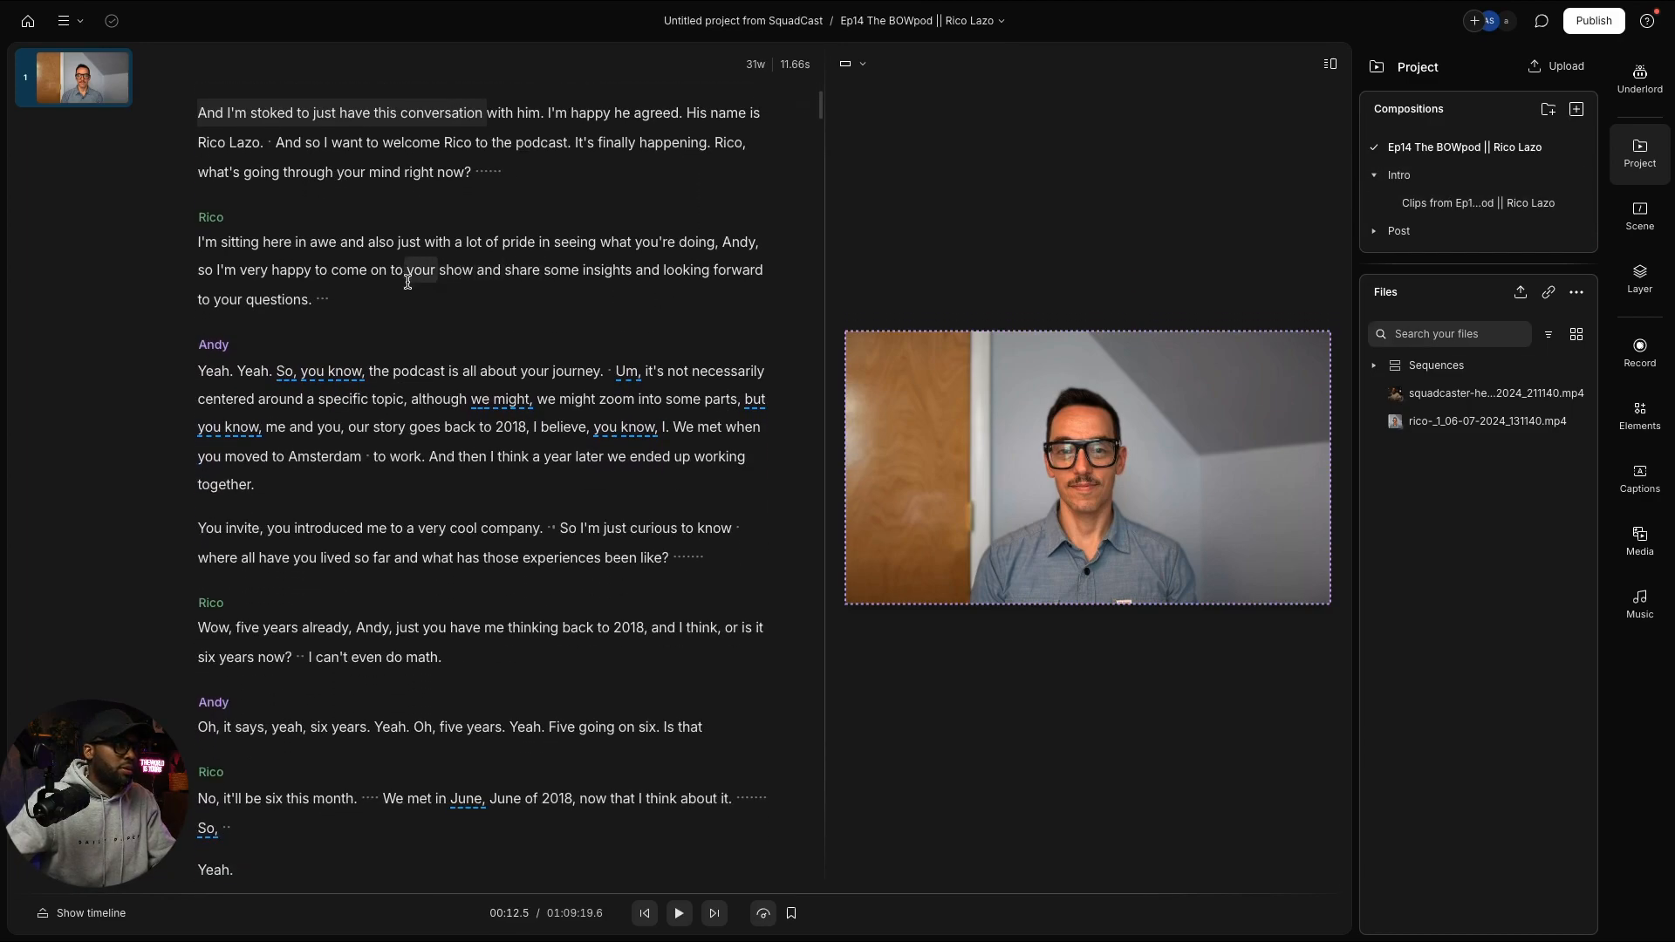
scroll(410, 272, "down", 2)
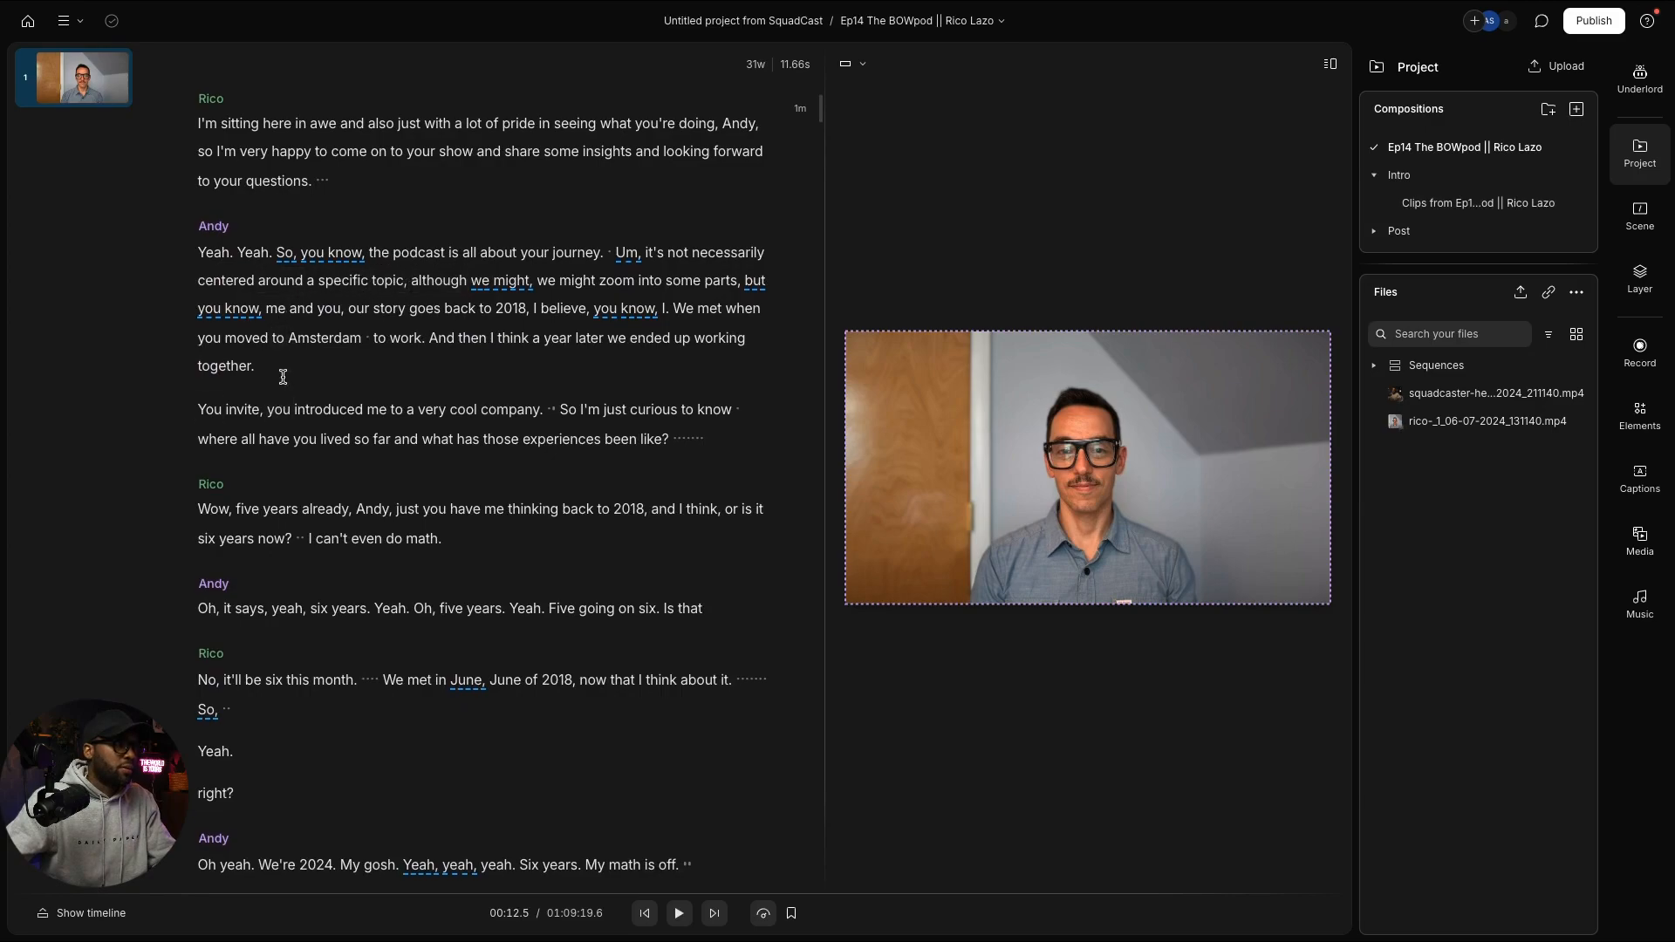
scroll(318, 364, "up", 1)
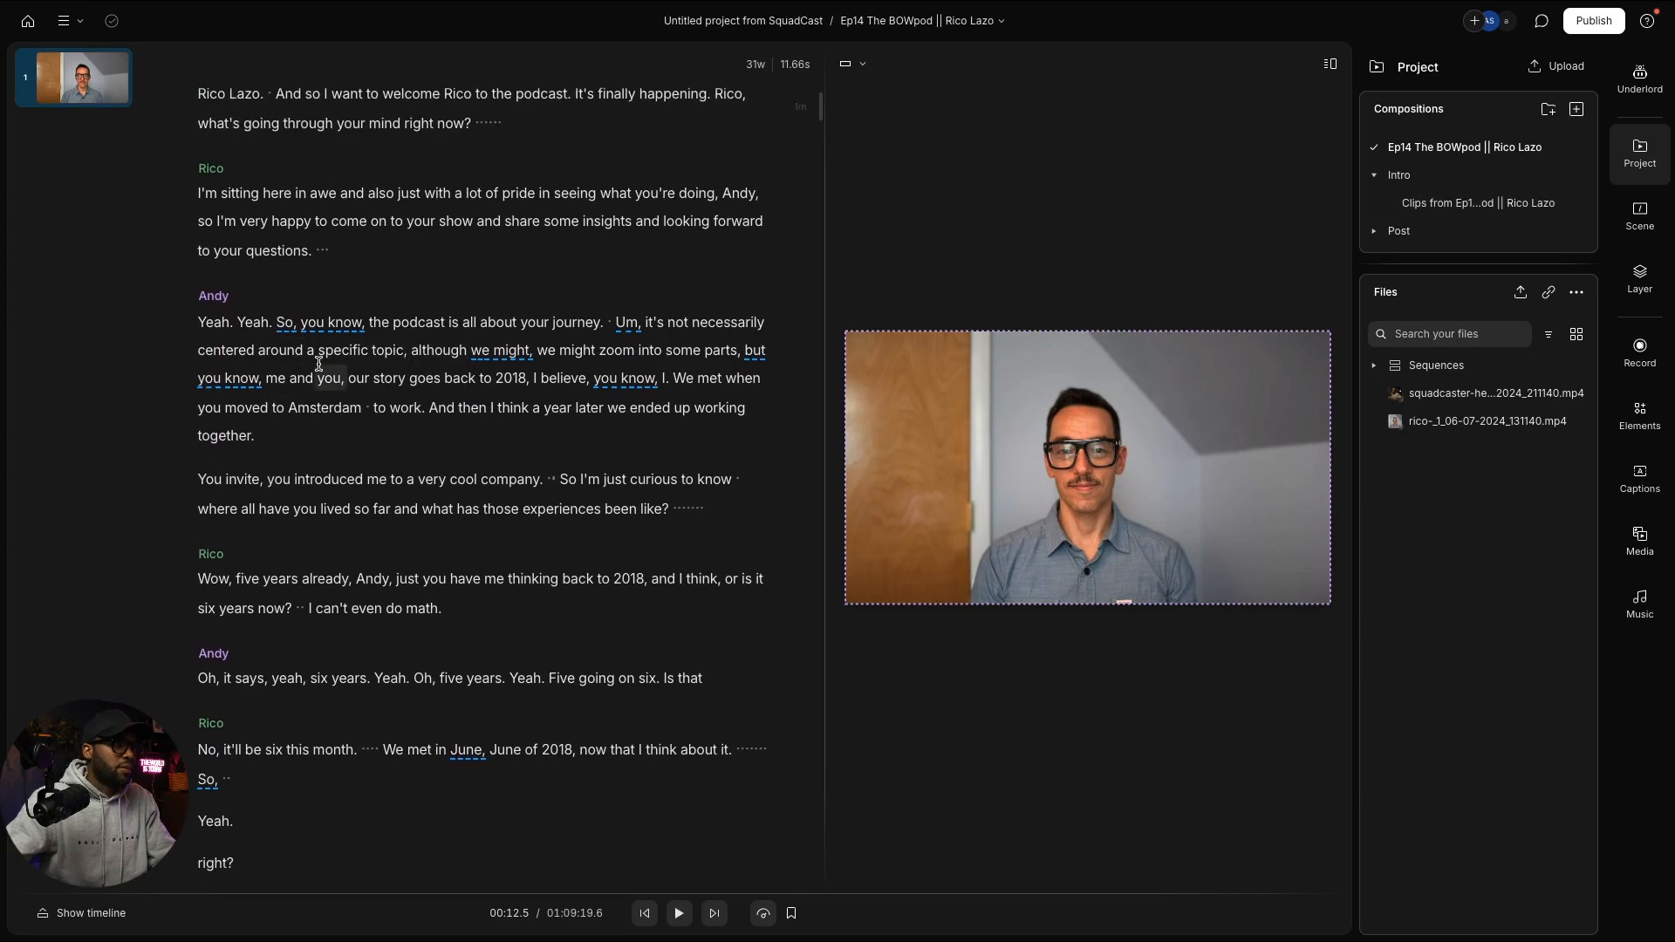
scroll(318, 364, "down", 1)
scroll(318, 364, "down", 2)
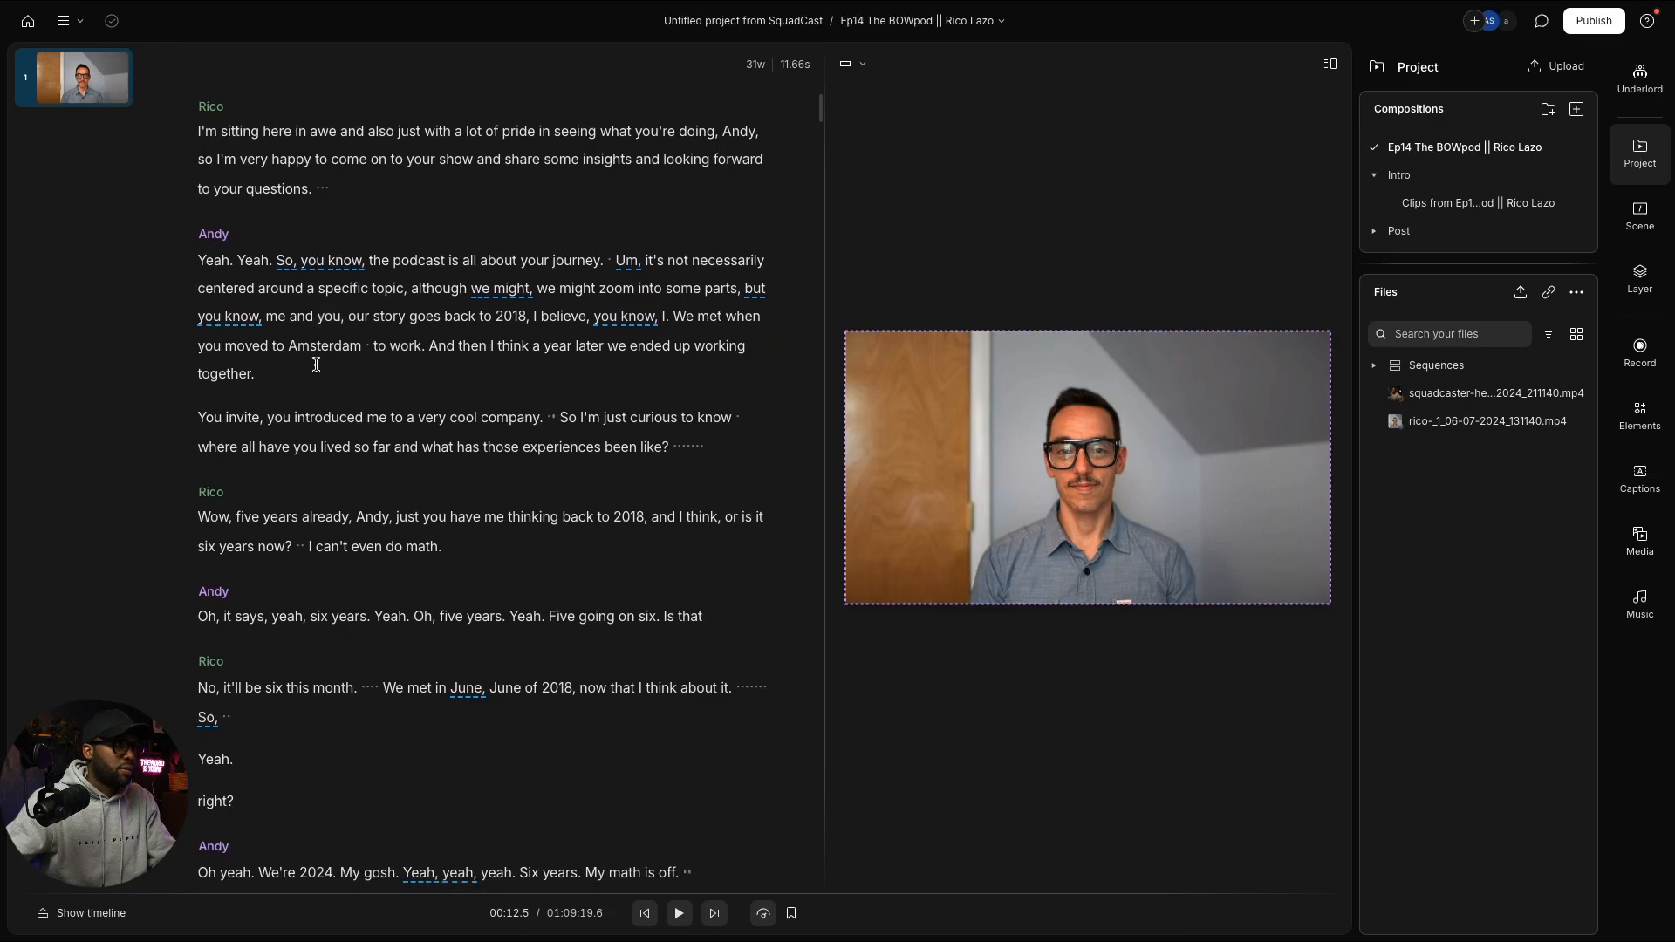
Step: Select Rico's line from 'I'm very happy to come on' through 'questions'
left_click(216, 159)
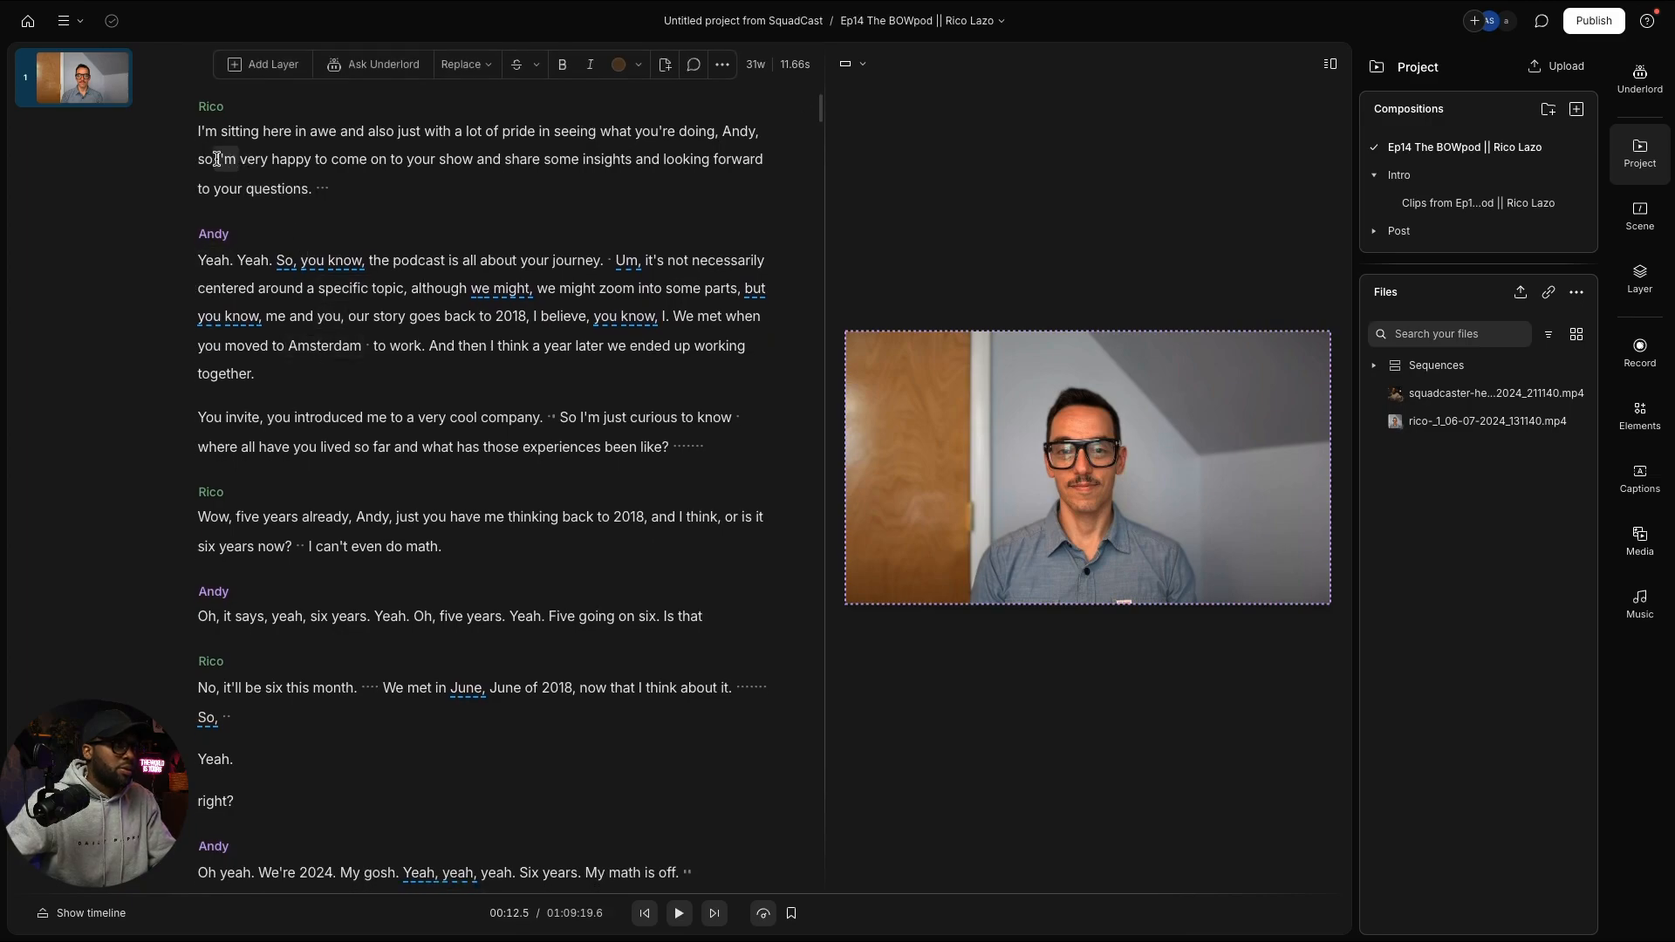
left_click_drag(216, 158, 318, 163)
left_click(319, 164)
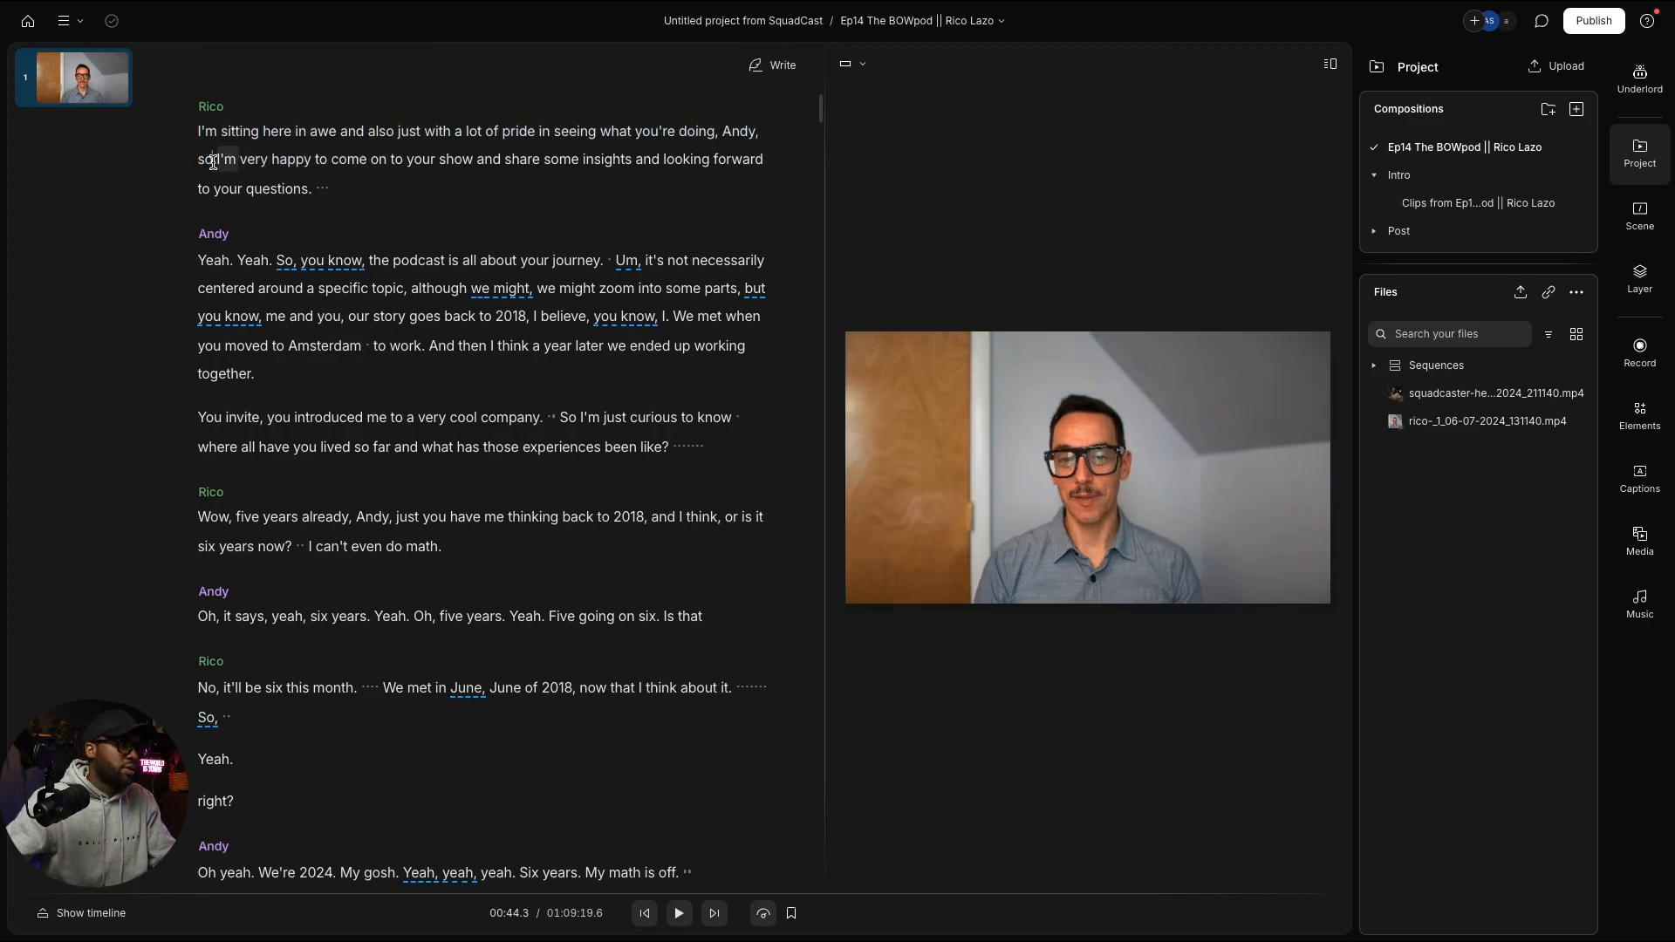
left_click_drag(212, 161, 310, 187)
key("ctrl+c")
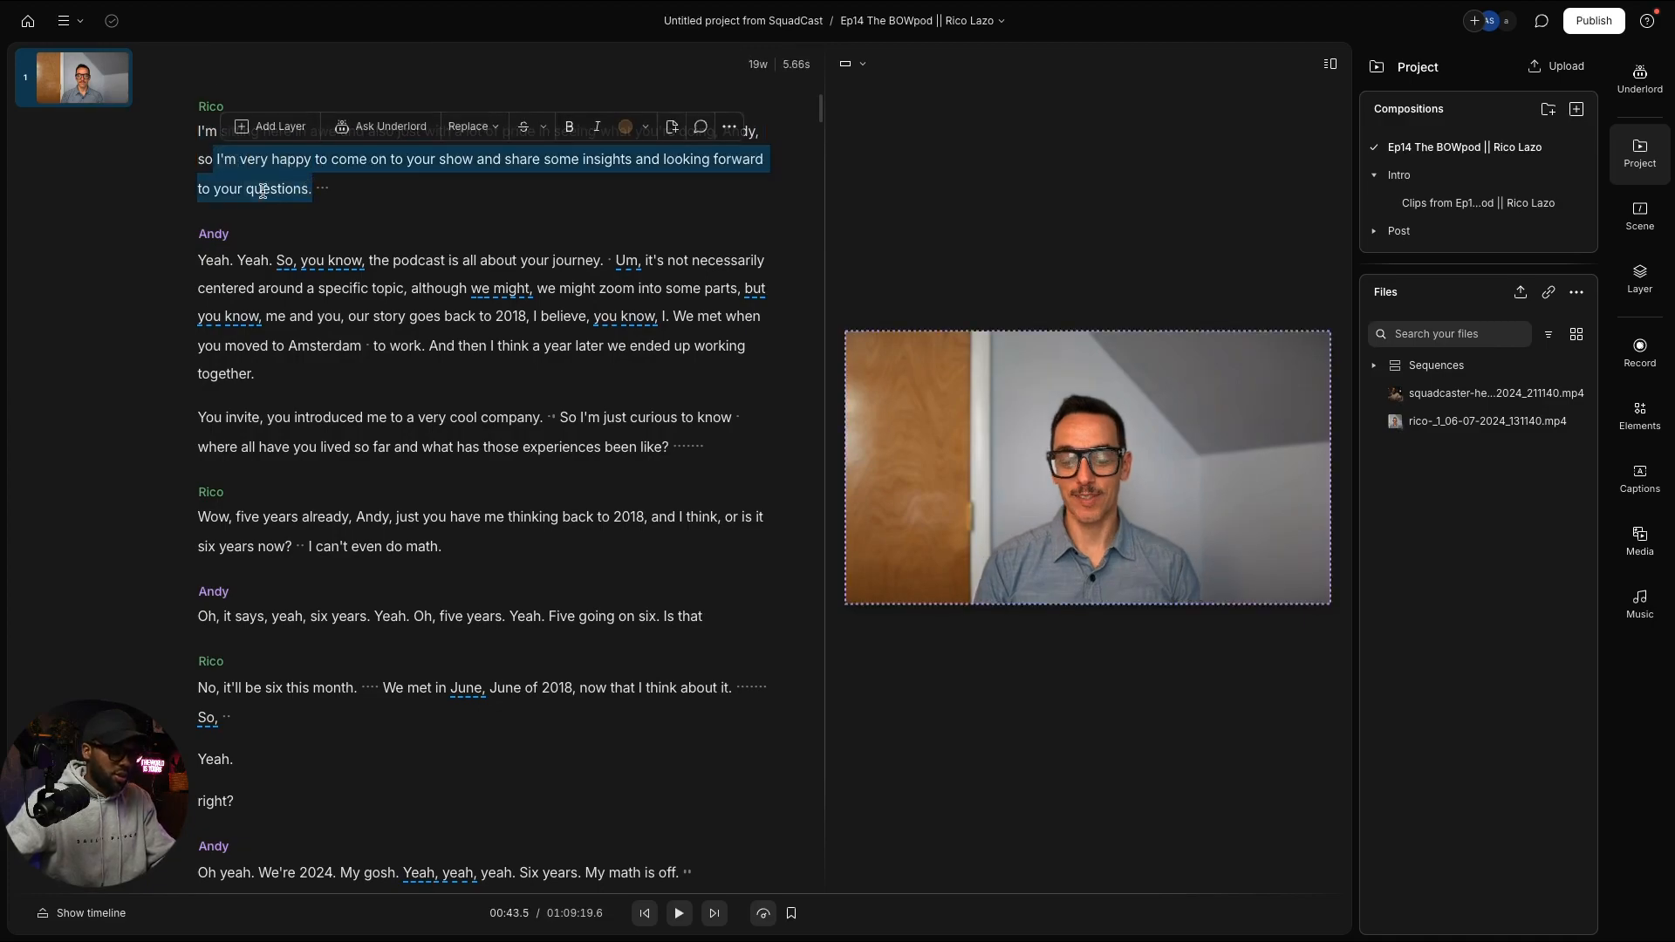
Step: Paste Rico's line as a new paragraph after 'conversation' in the Clips from Ep14 composition
left_click(1454, 209)
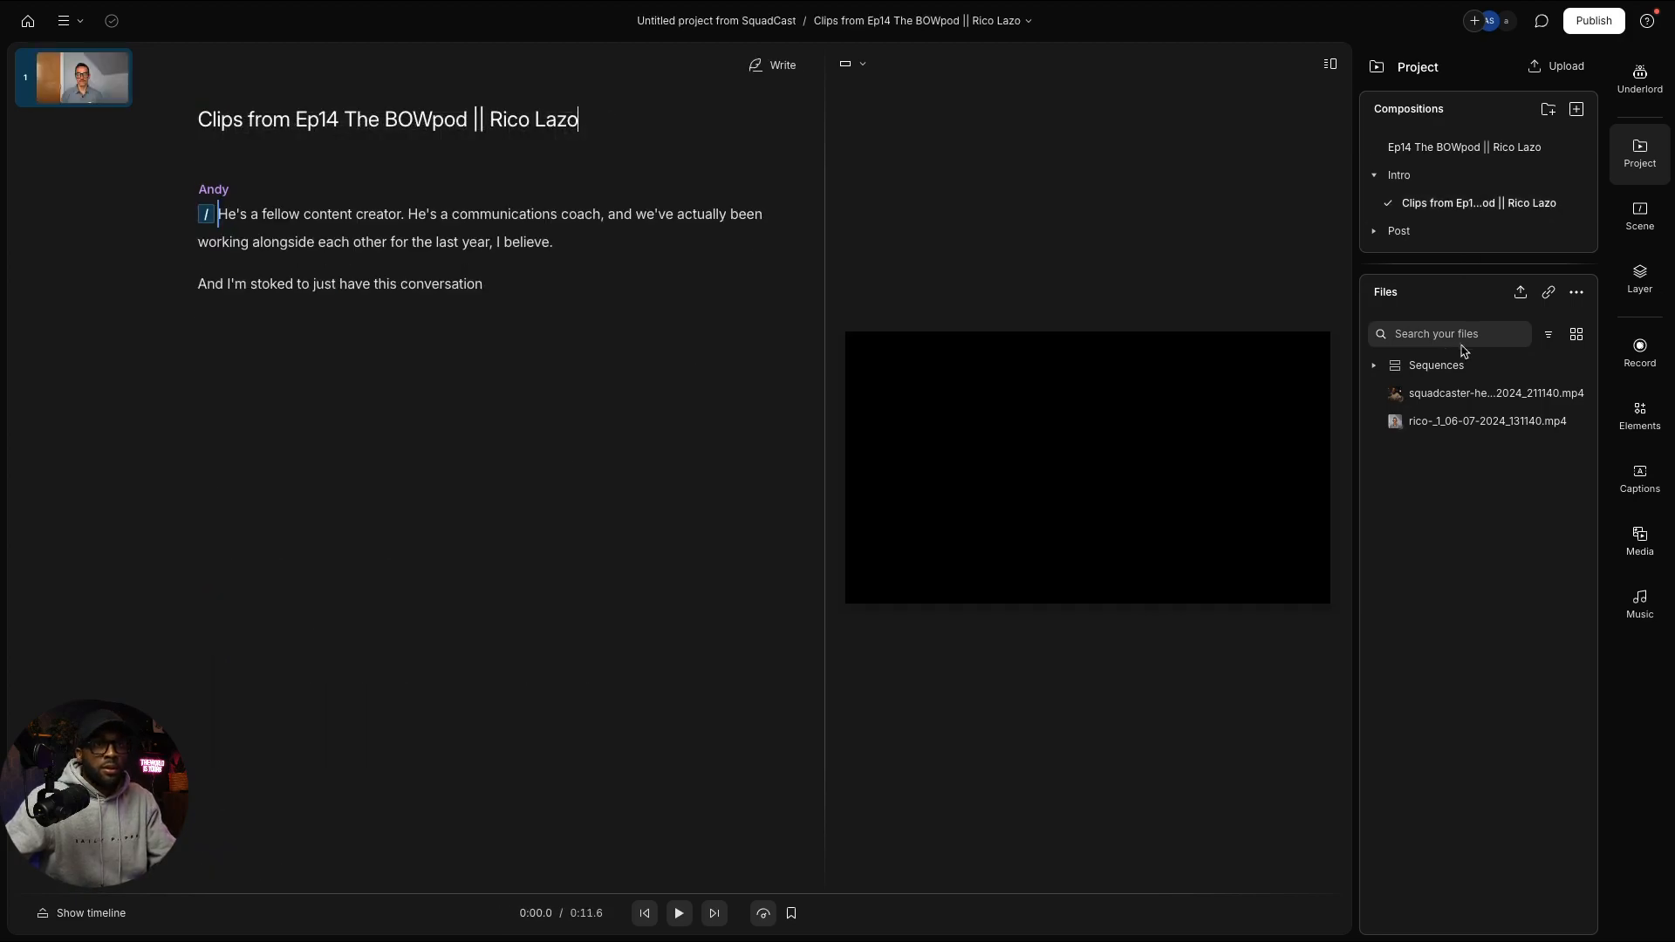
left_click(580, 275)
key("Return")
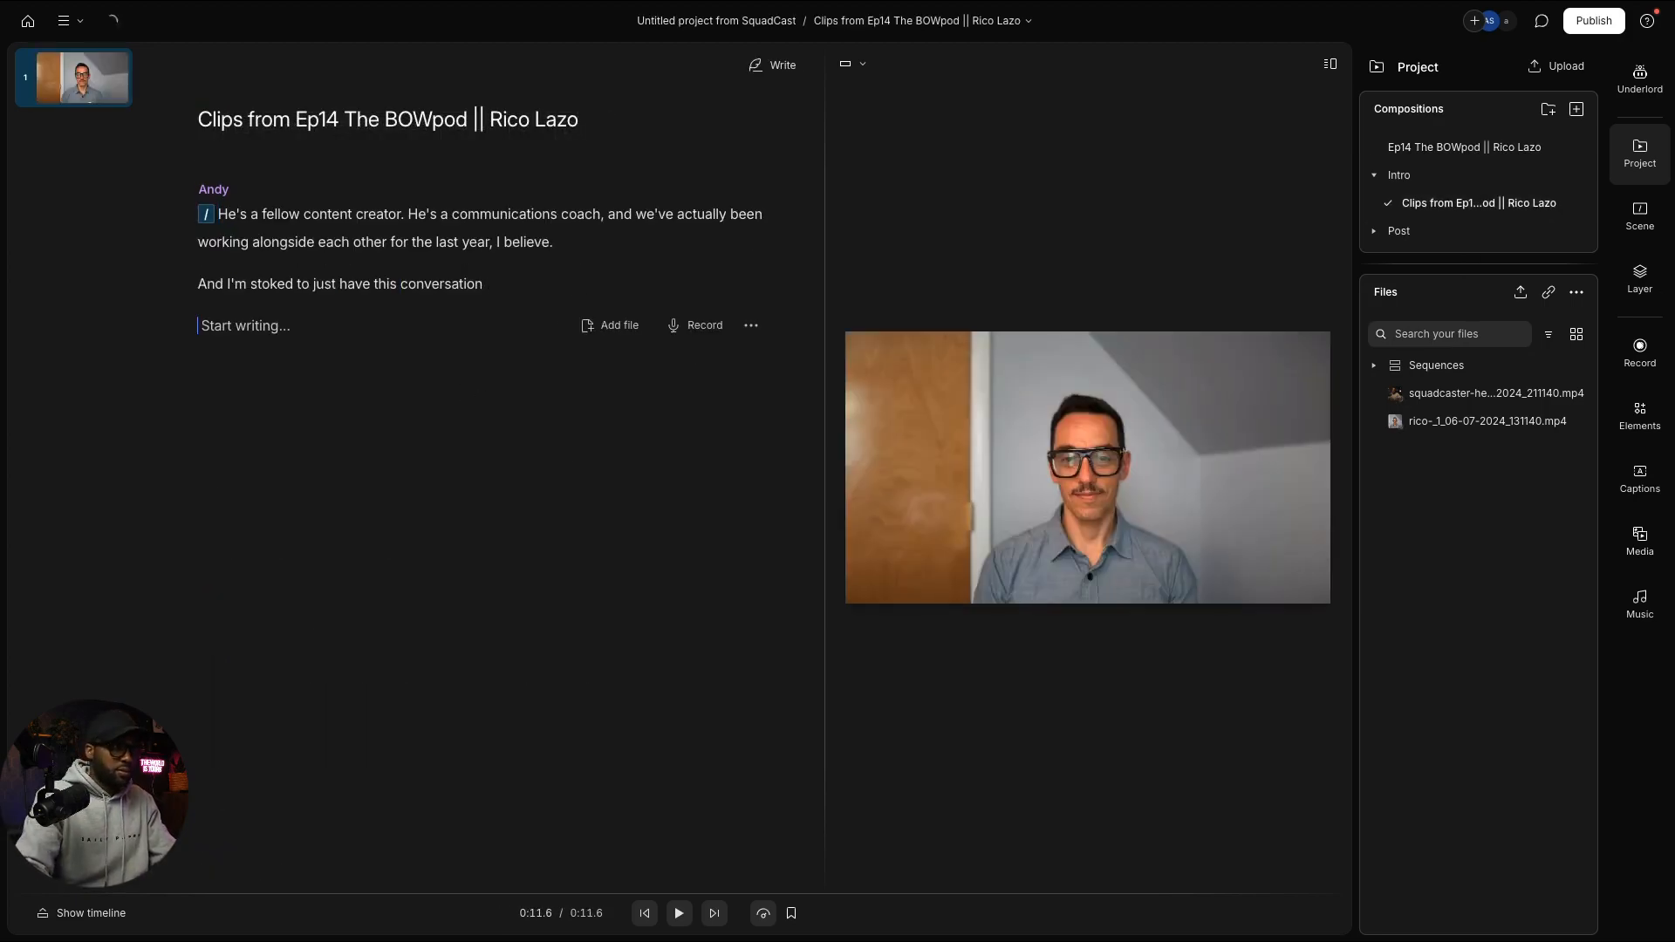
key("ctrl+v")
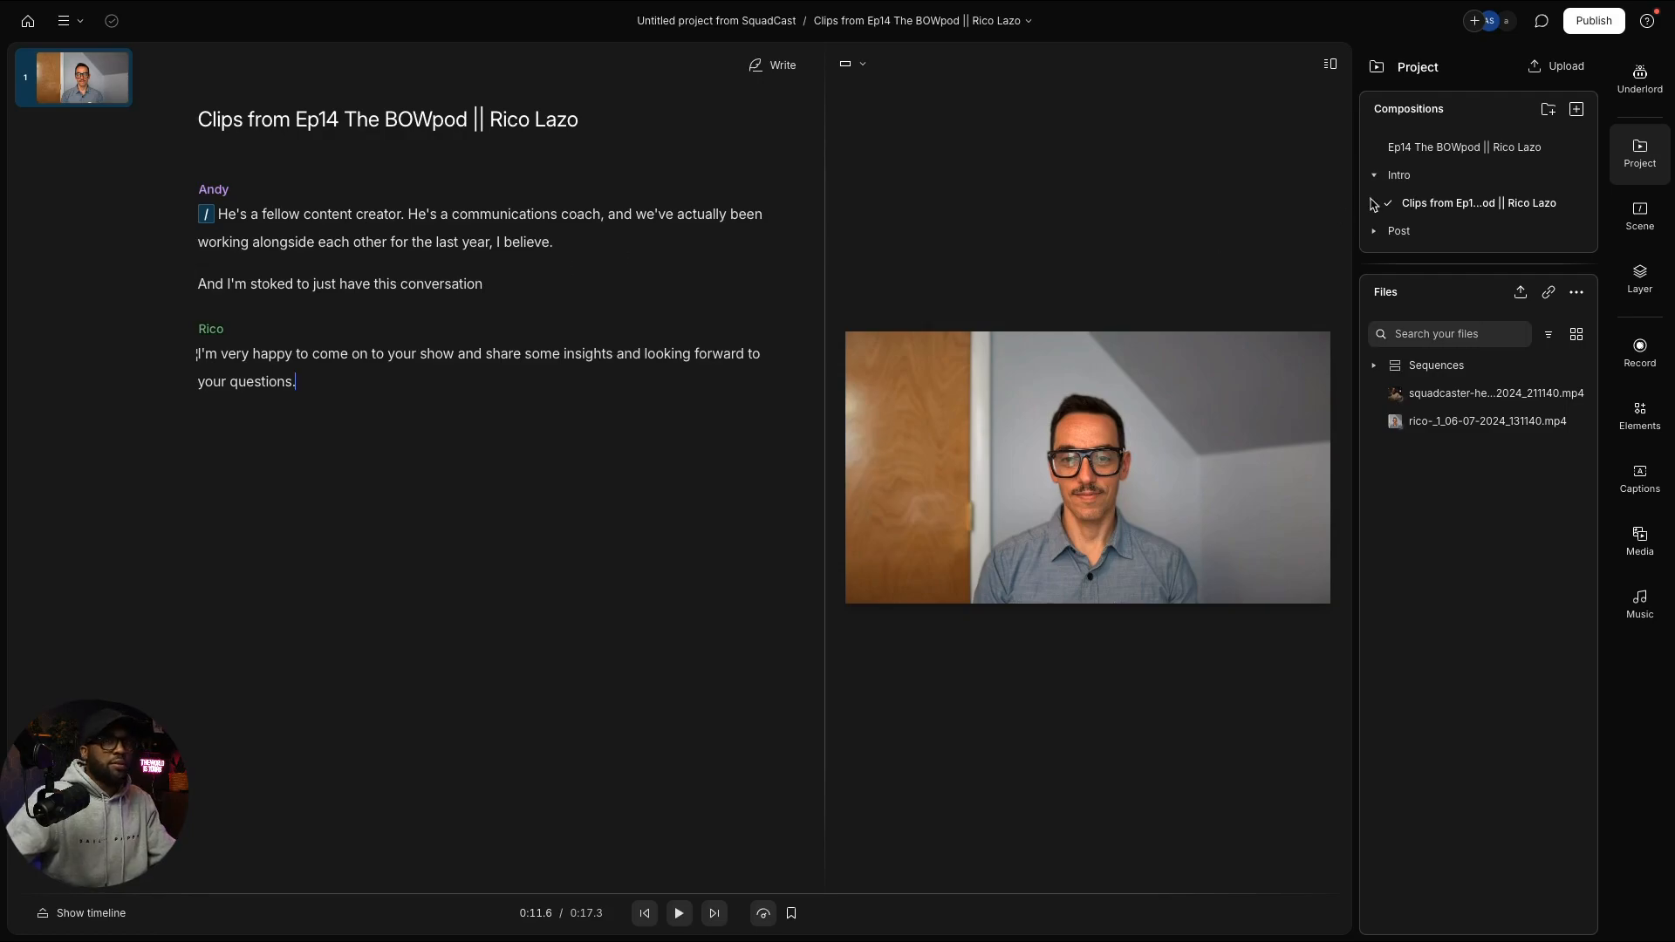
left_click(1448, 146)
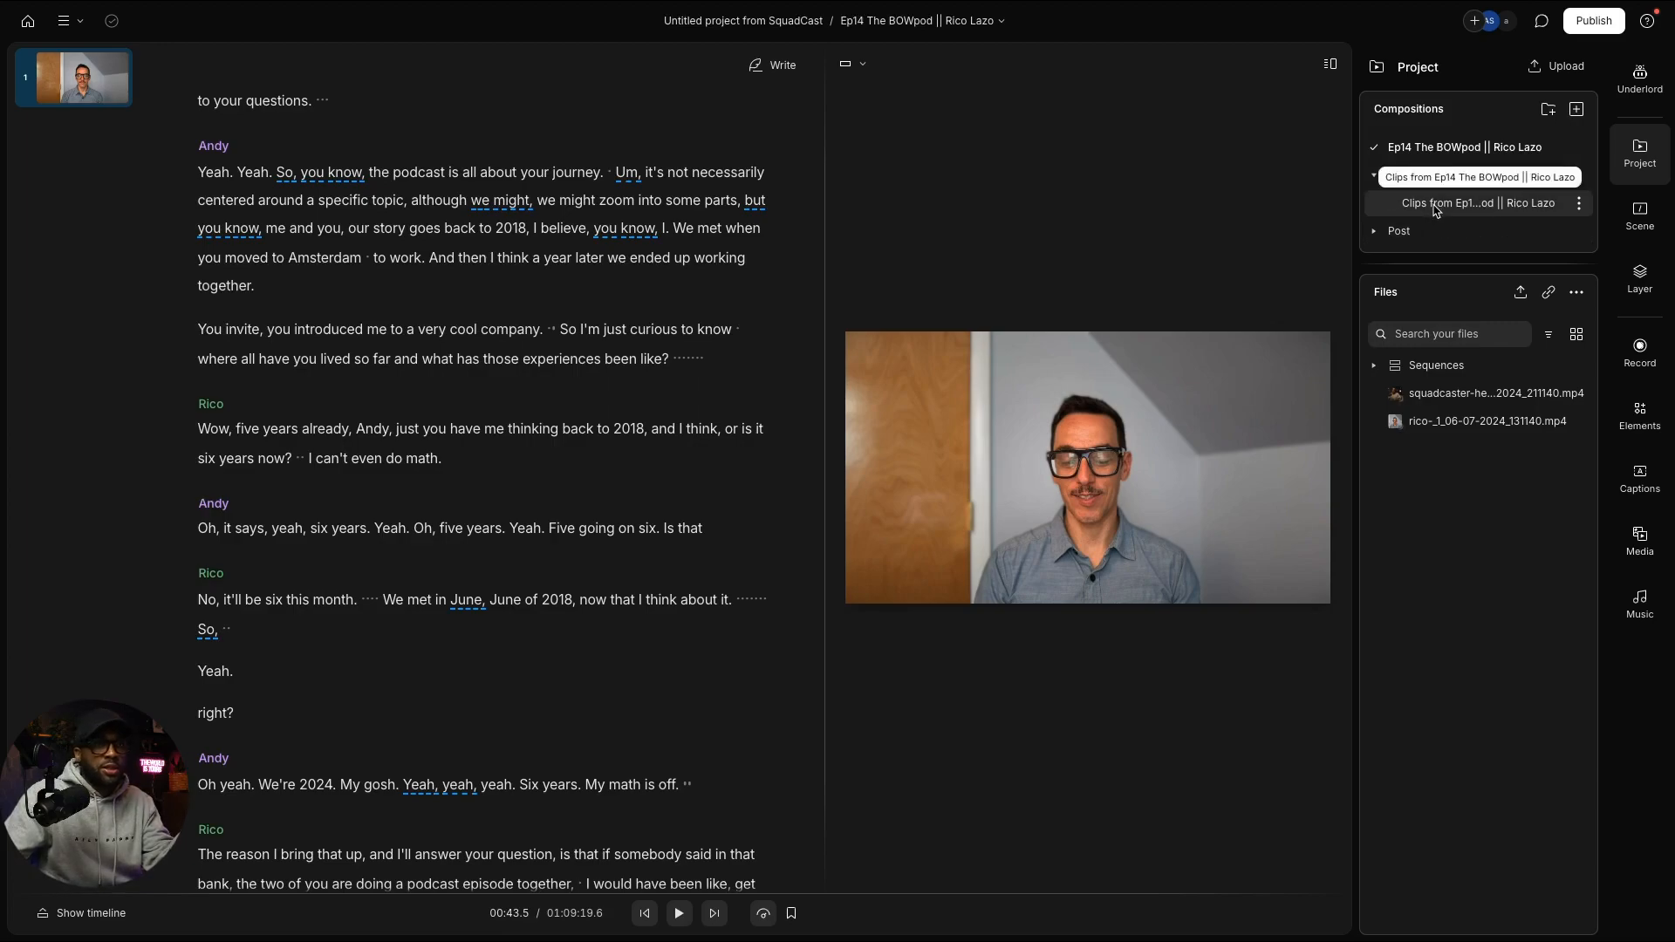
scroll(778, 600, "down", 2)
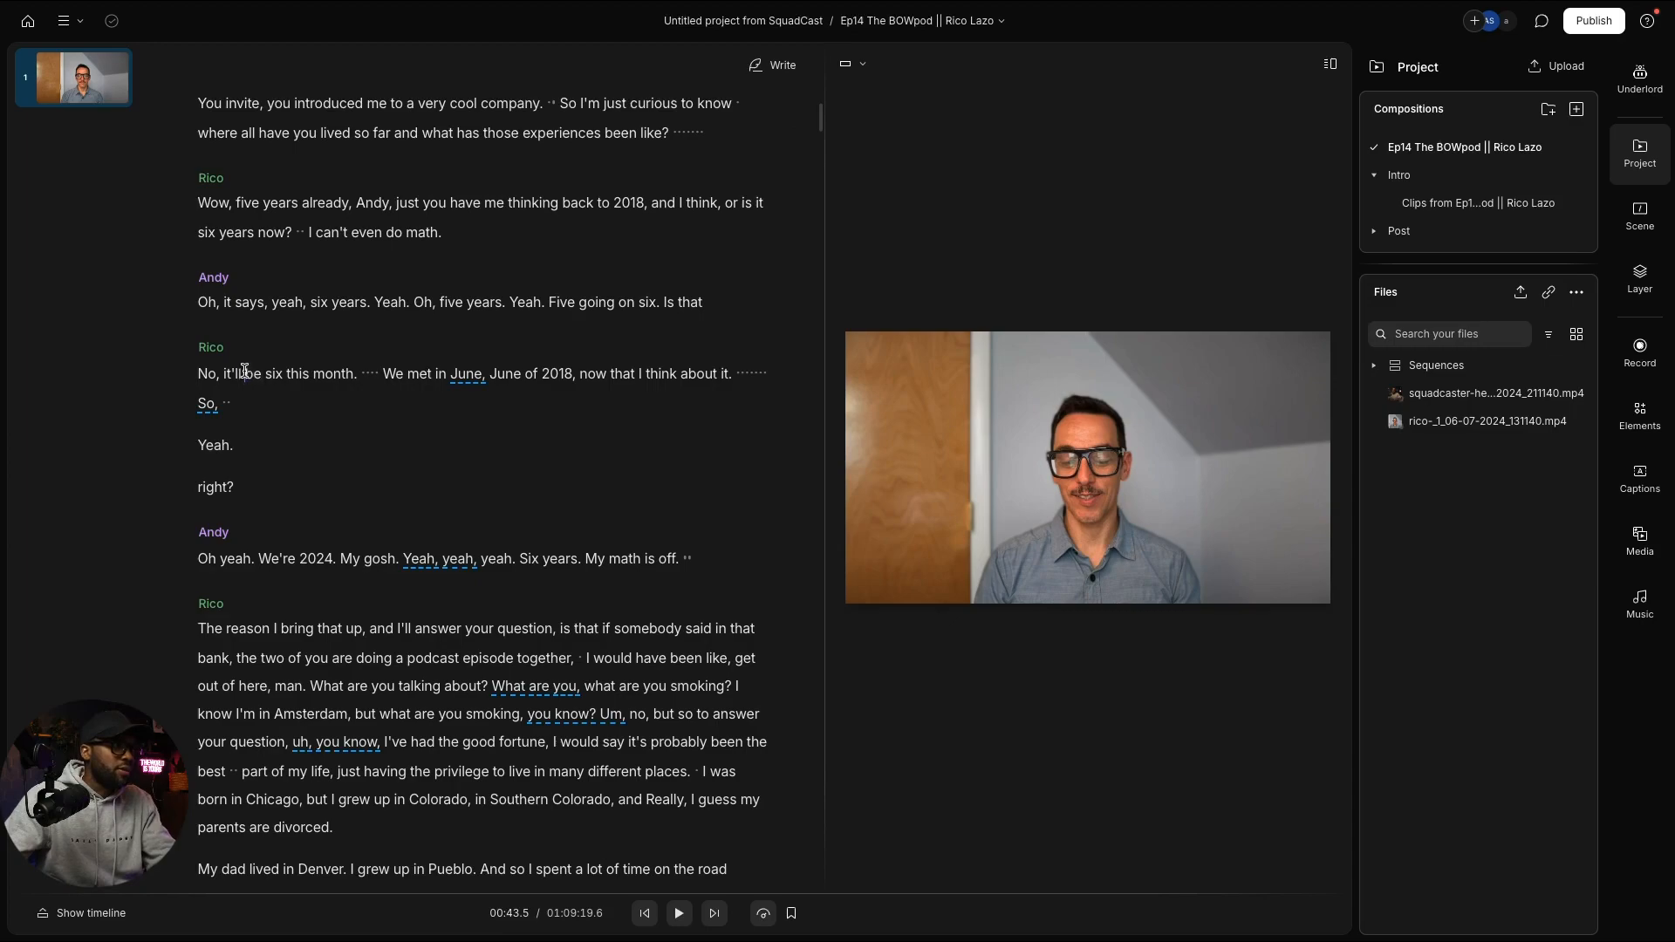
left_click(244, 369)
key("space")
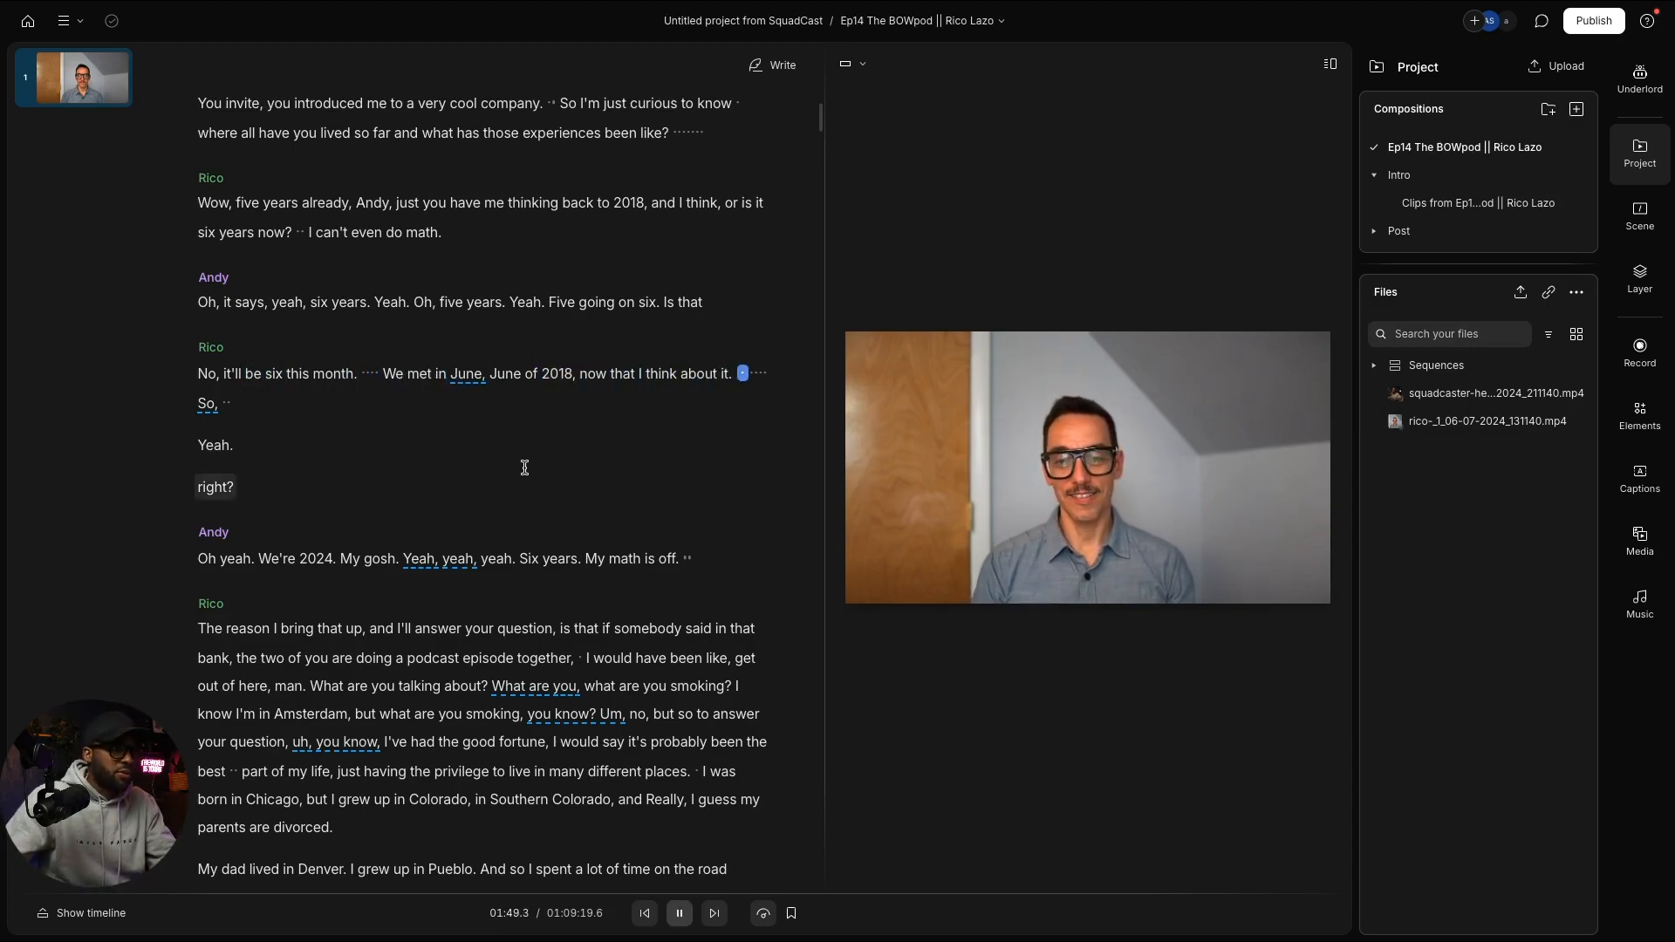
key("space")
scroll(524, 467, "down", 2)
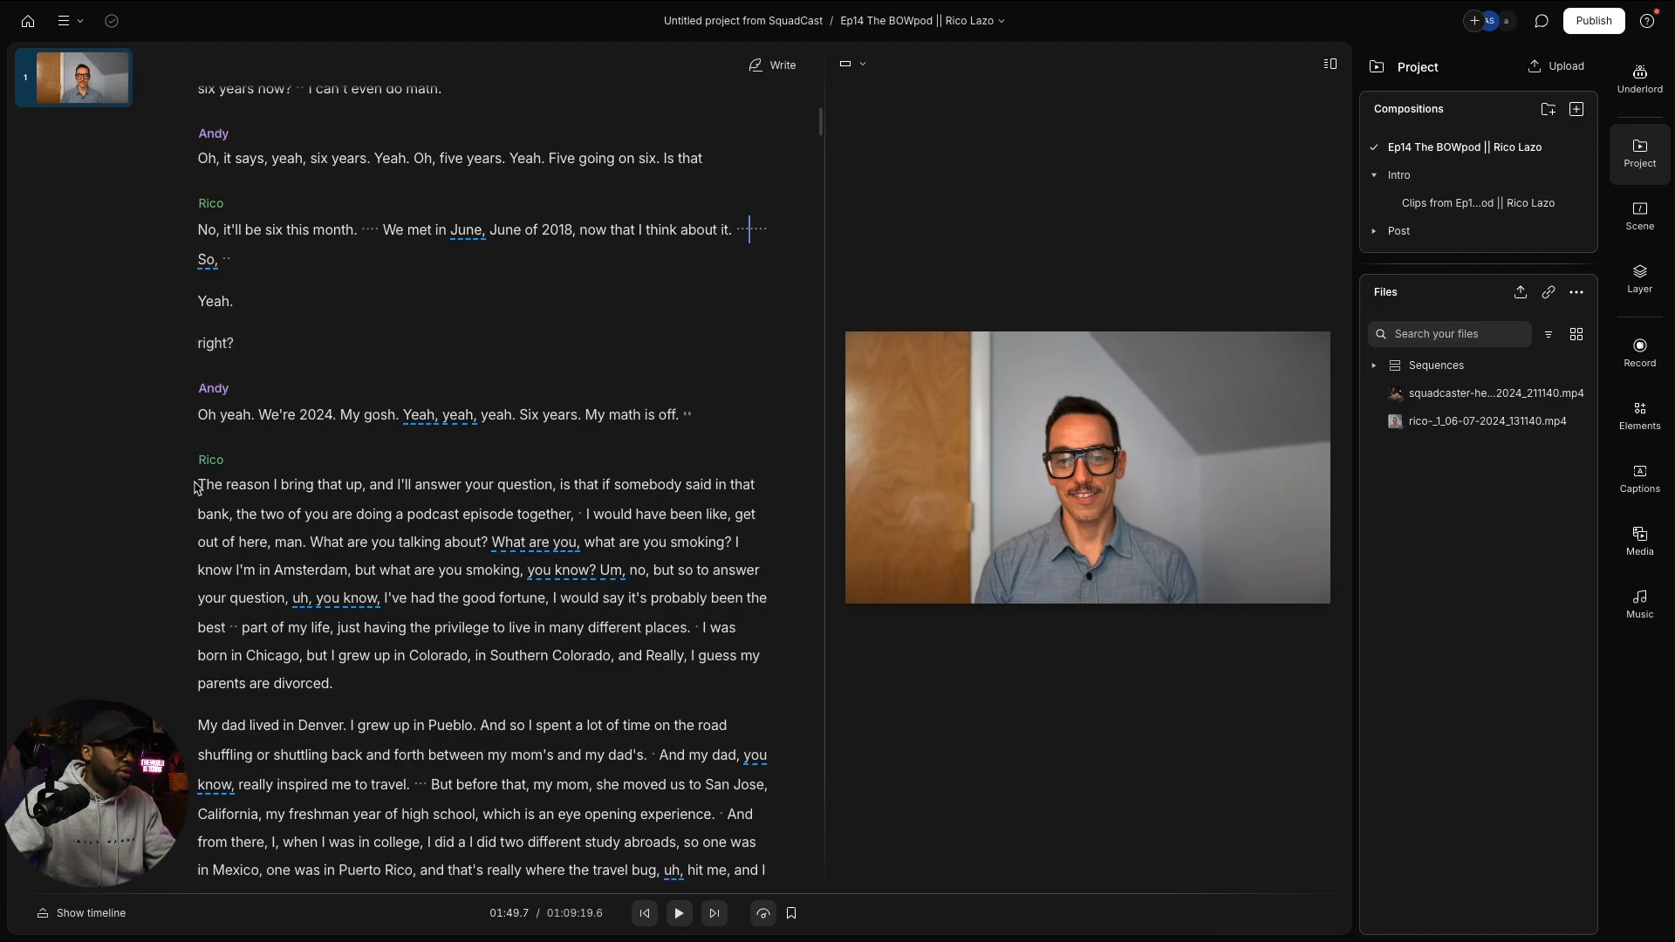
left_click(201, 484)
key("space")
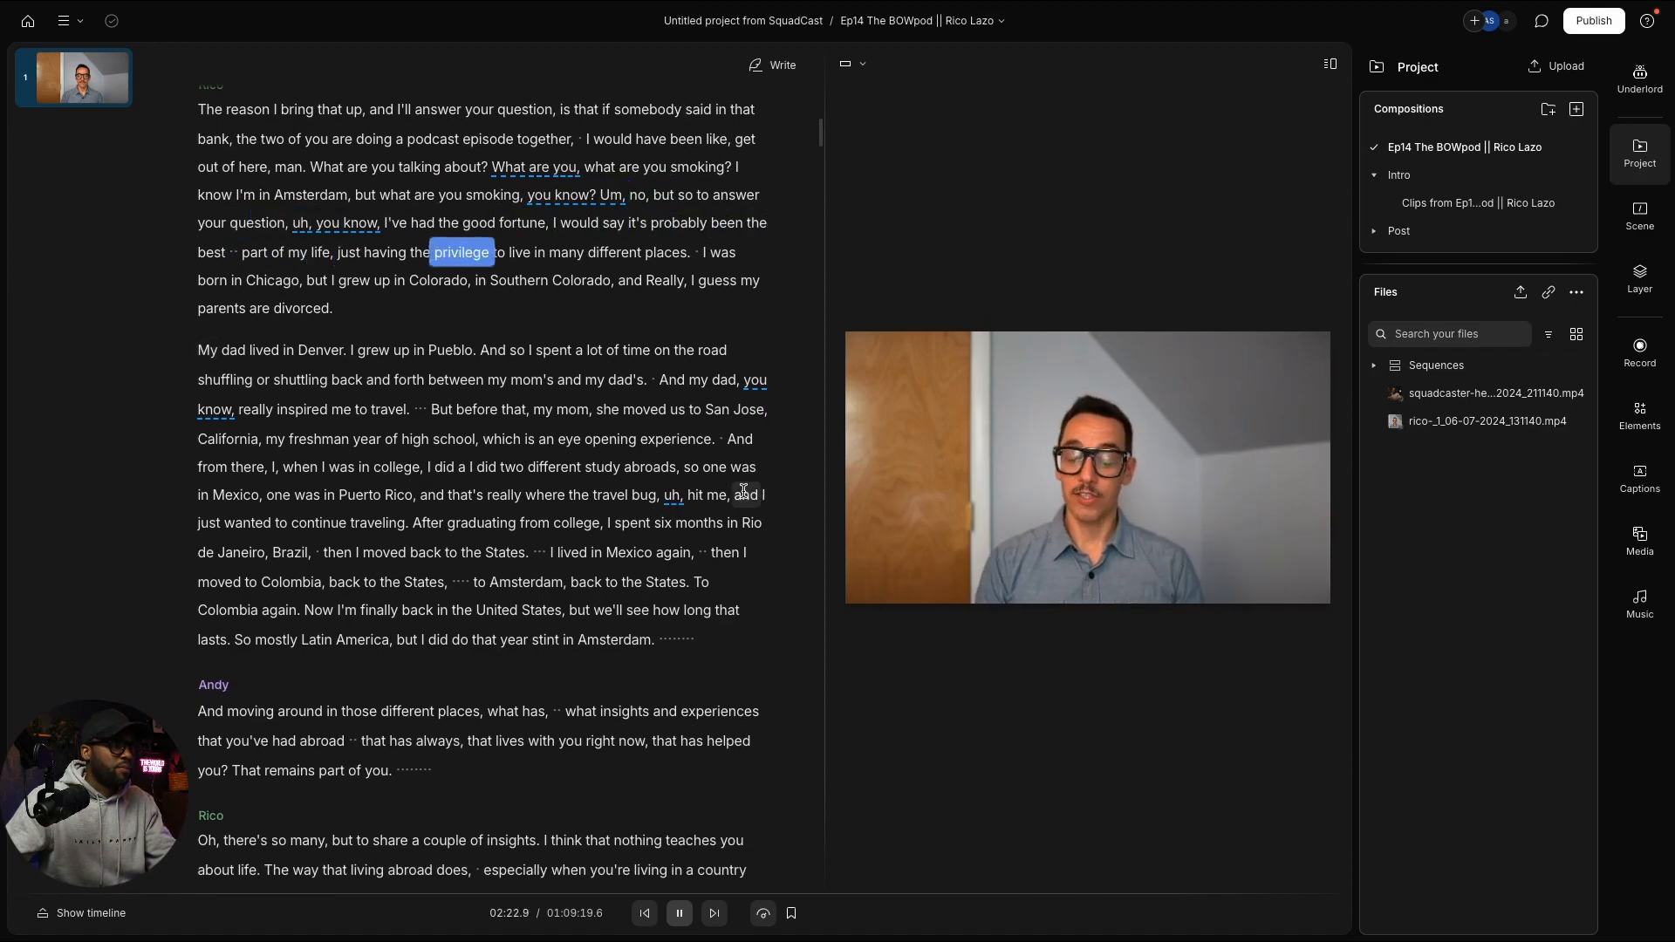
scroll(743, 490, "up", 5)
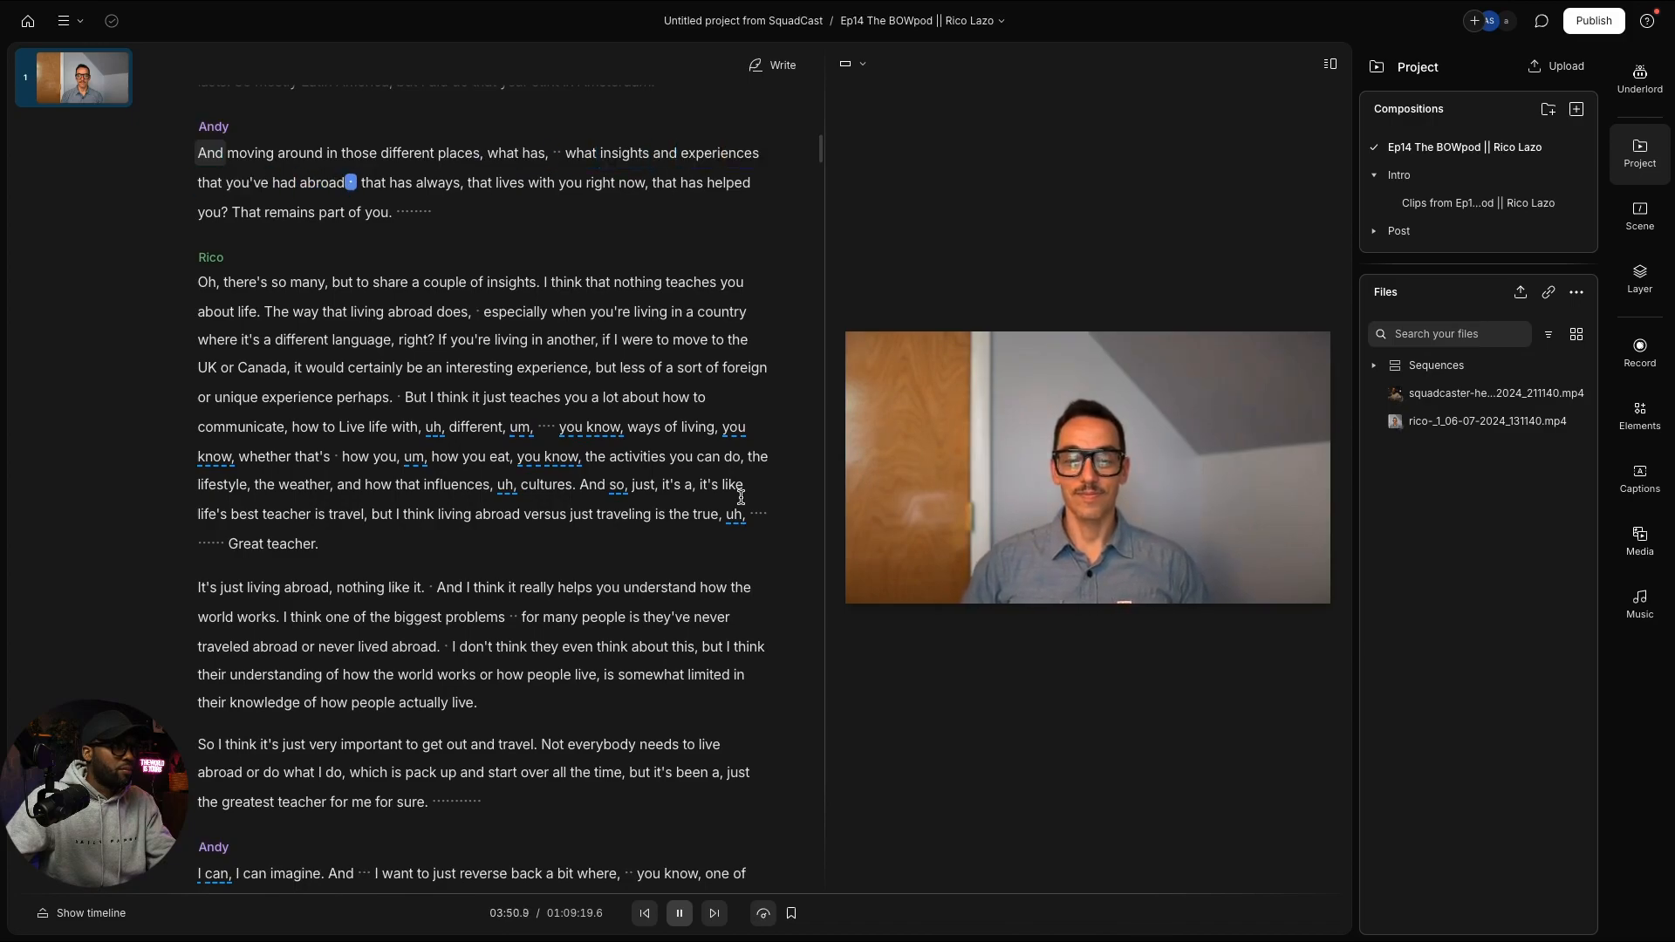
Step: Stop playback and search the transcript for 'dad', listing all 28 matches
key("space")
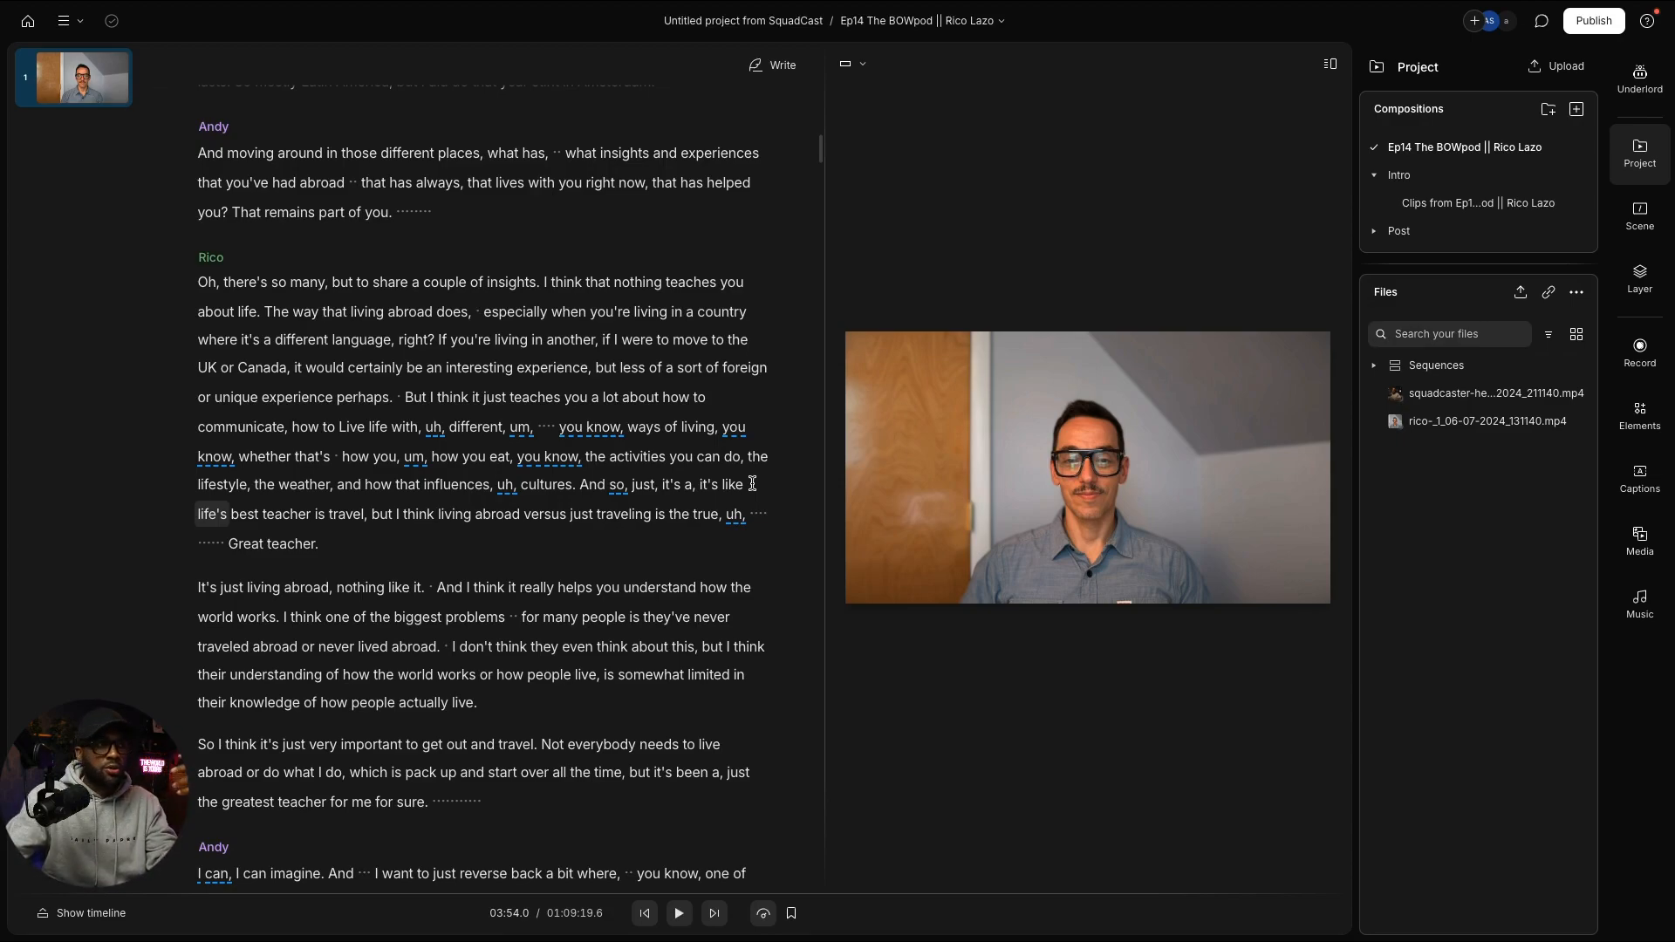
left_click(644, 522)
key("ctrl+f")
type("dad")
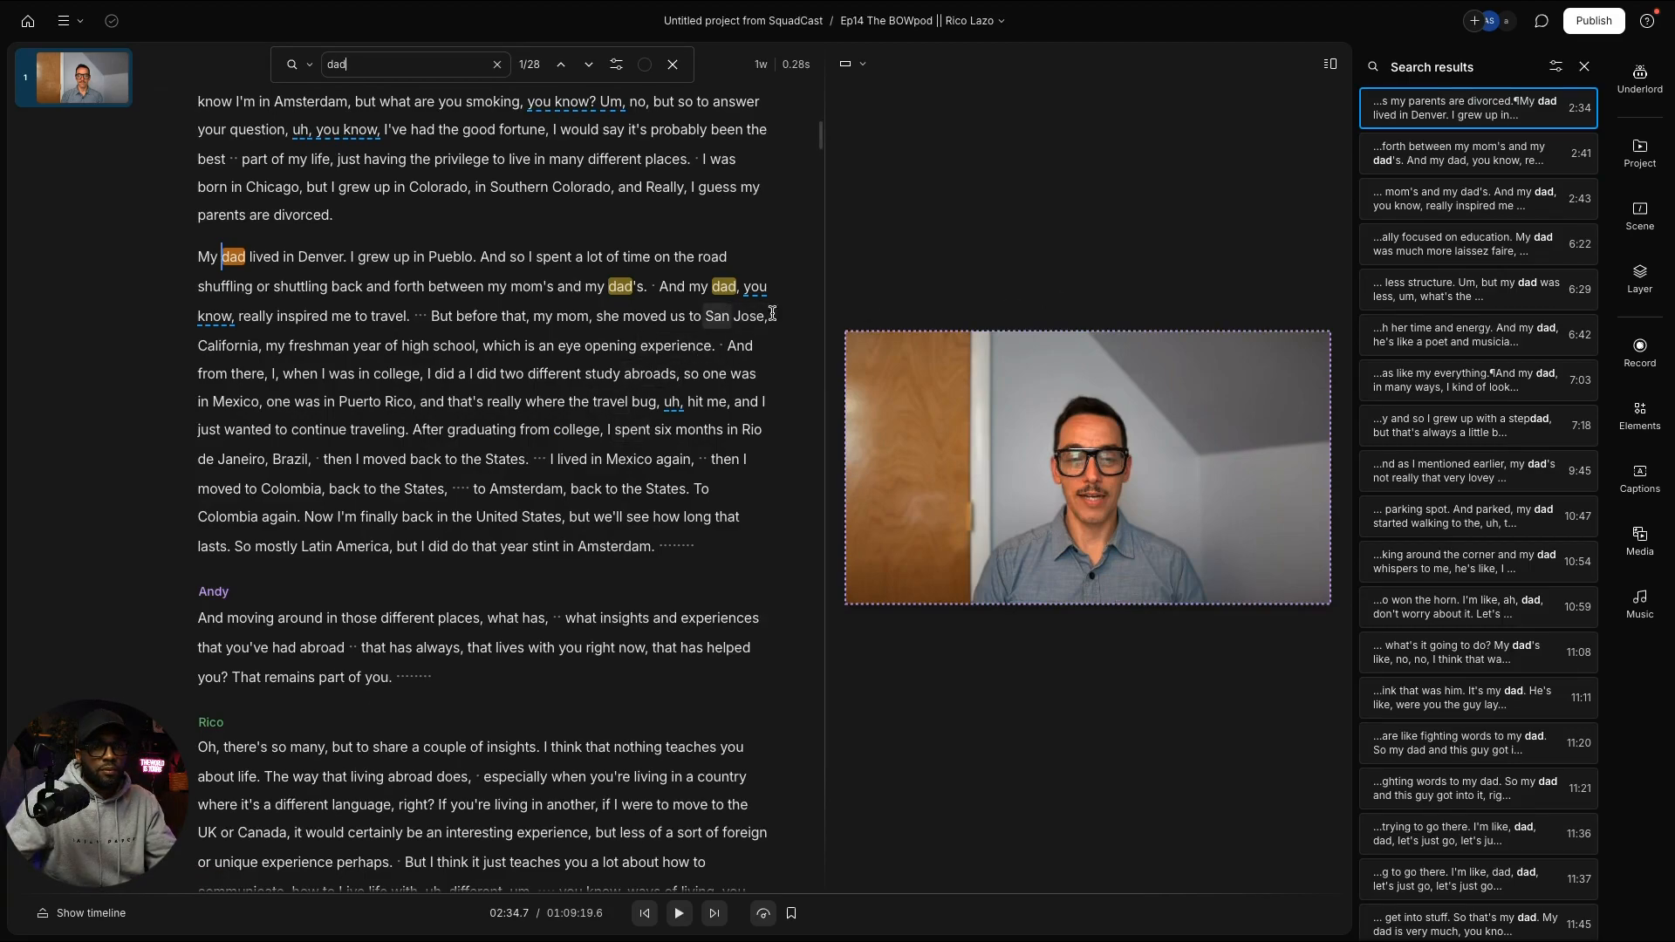
Step: Jump to the 6:29 'dad' match and play Rico's answer from 'Um,' to 07:03
left_click(1448, 295)
key("space")
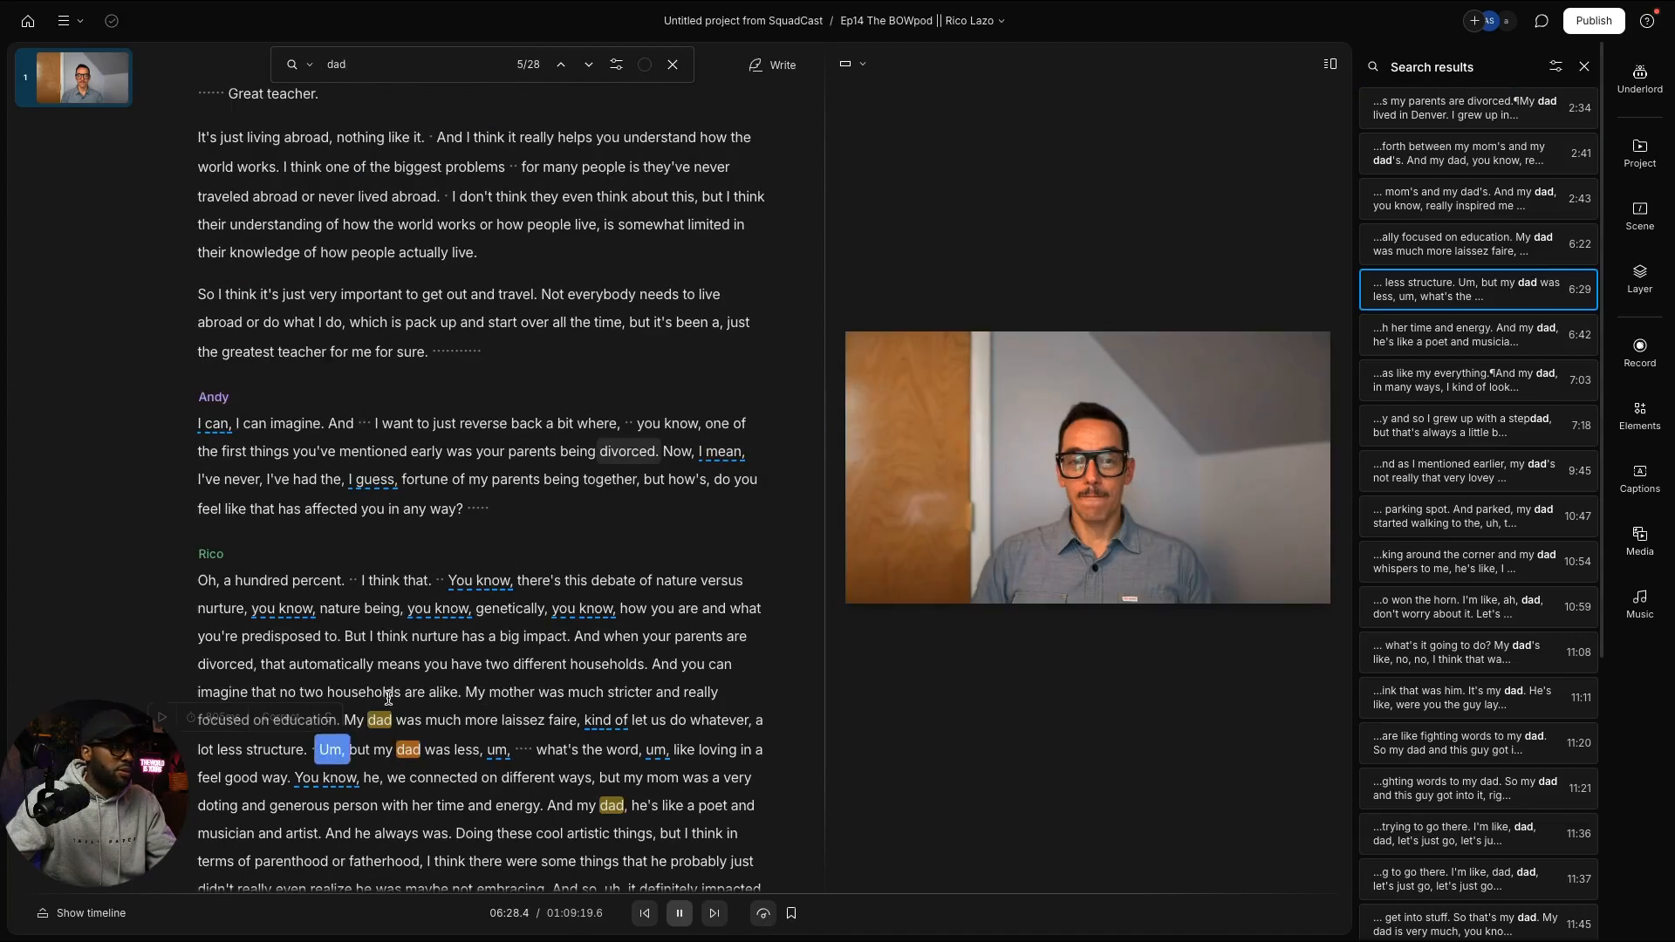
key("space")
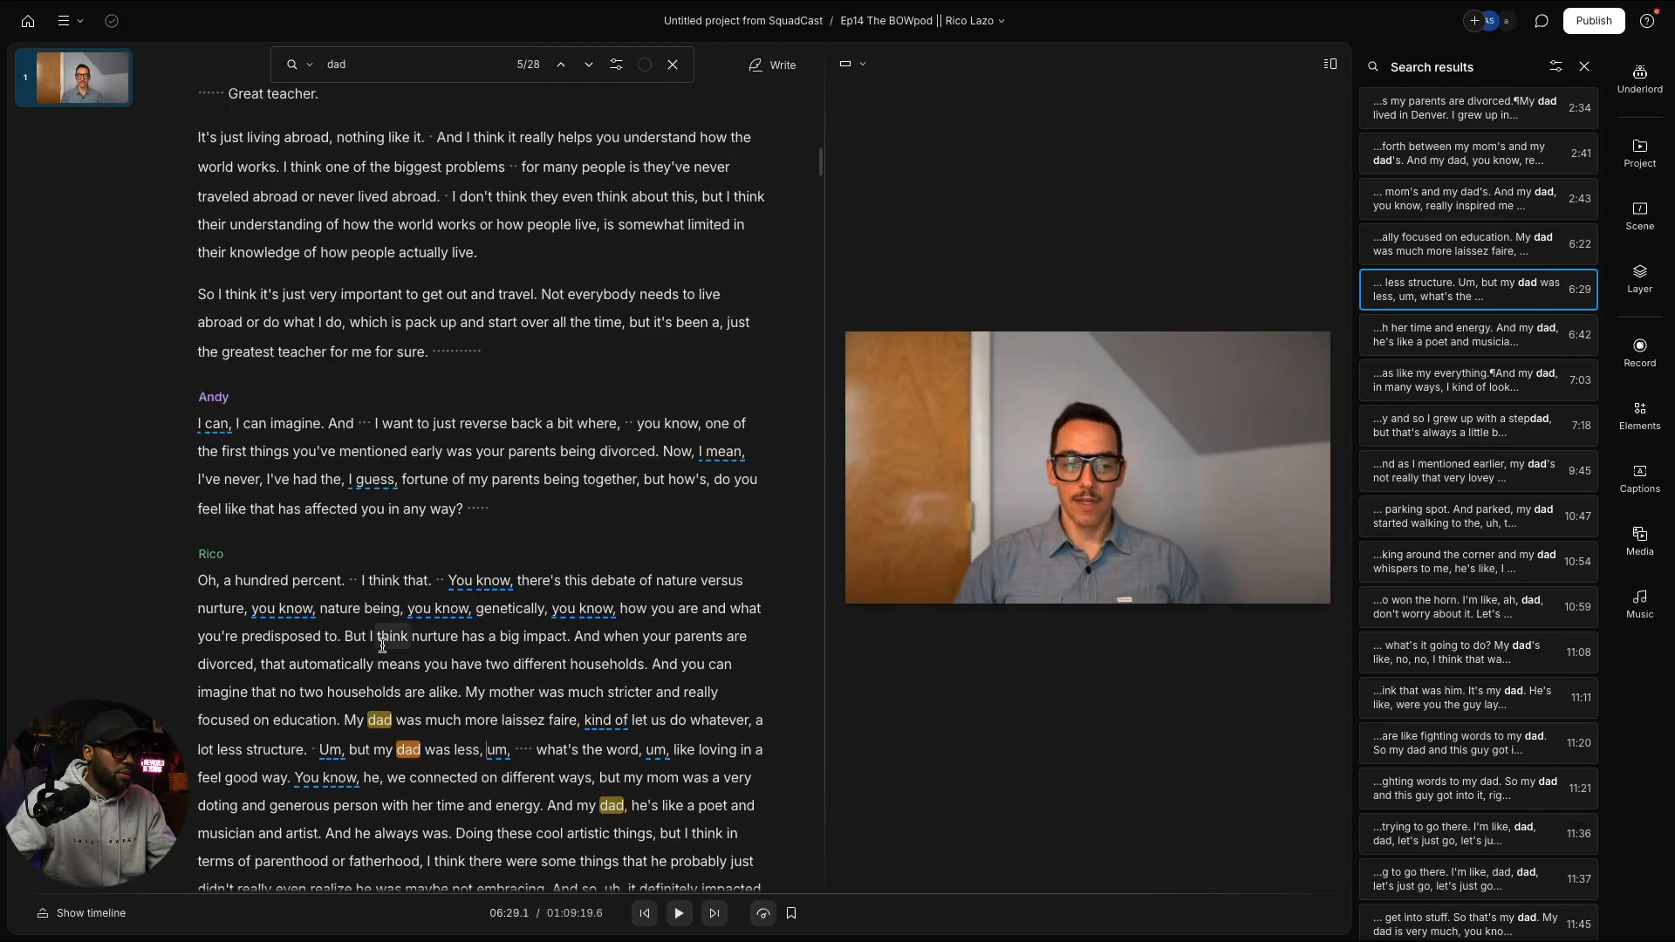
left_click(330, 750)
key("space")
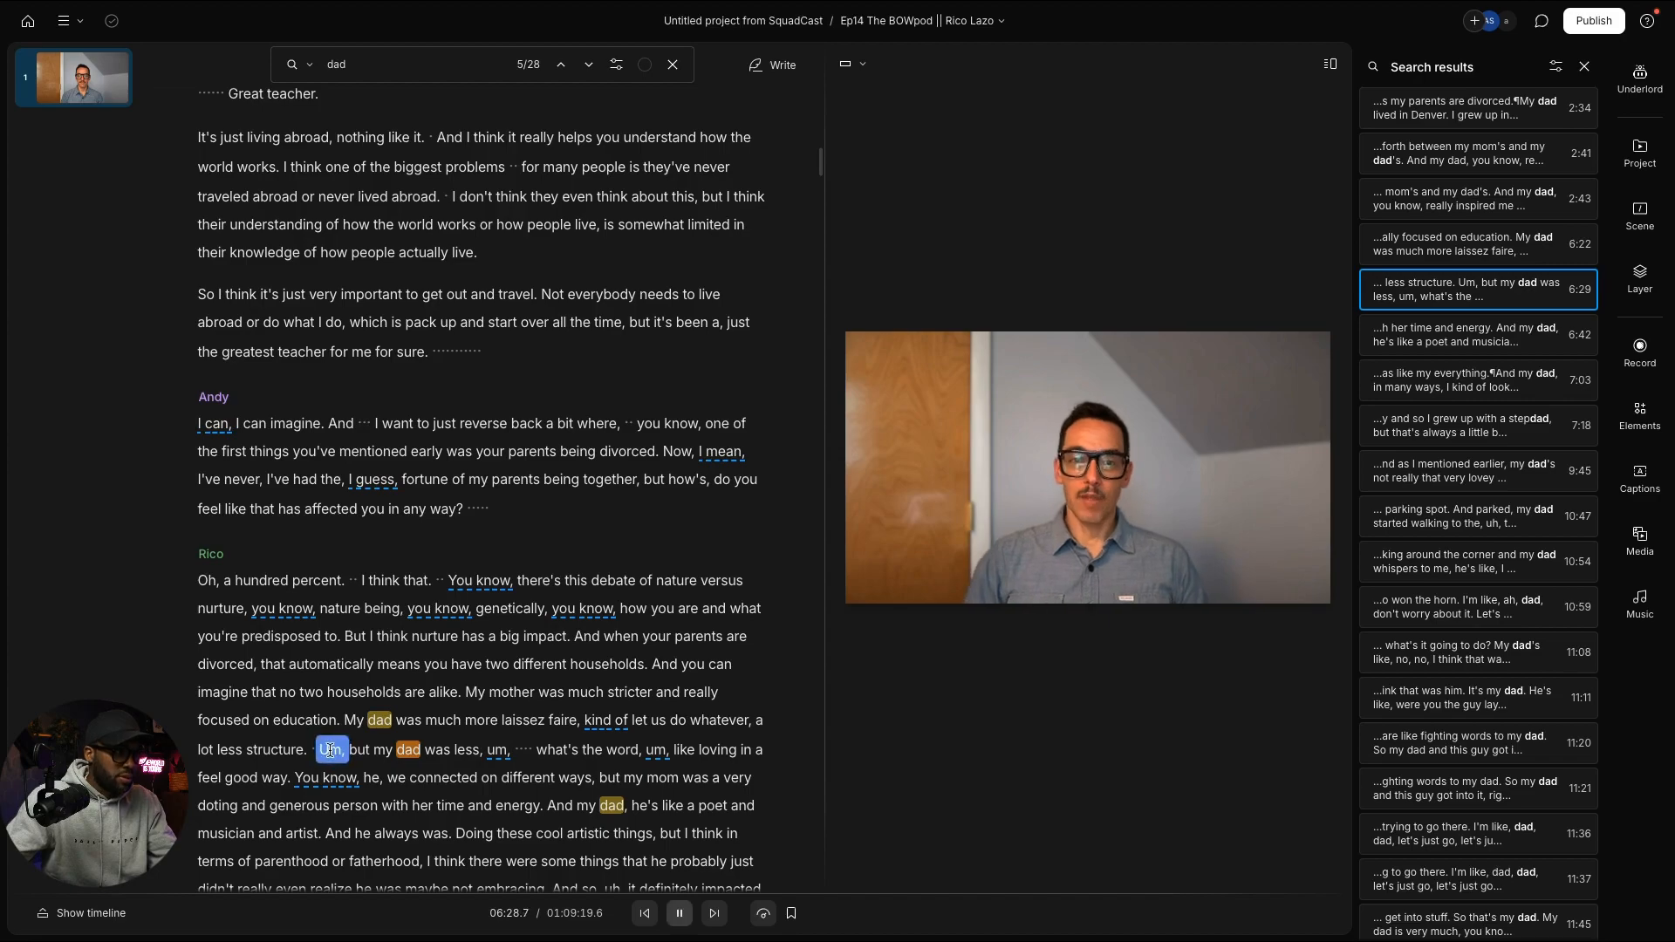
scroll(450, 744, "down", 2)
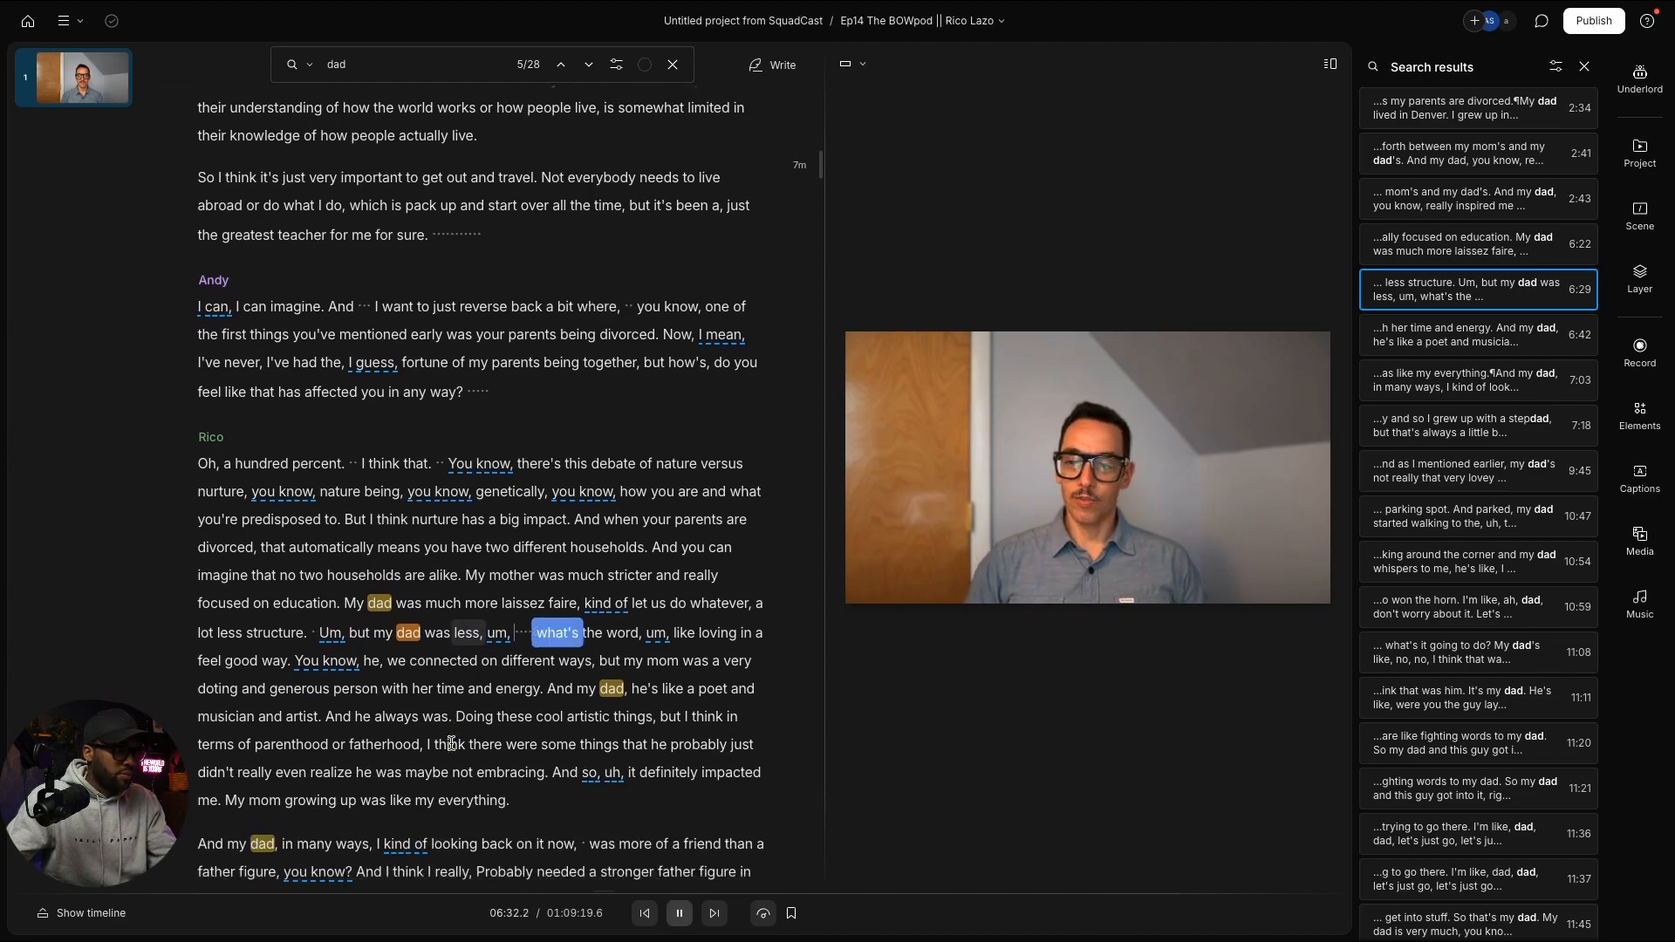
scroll(451, 744, "down", 1)
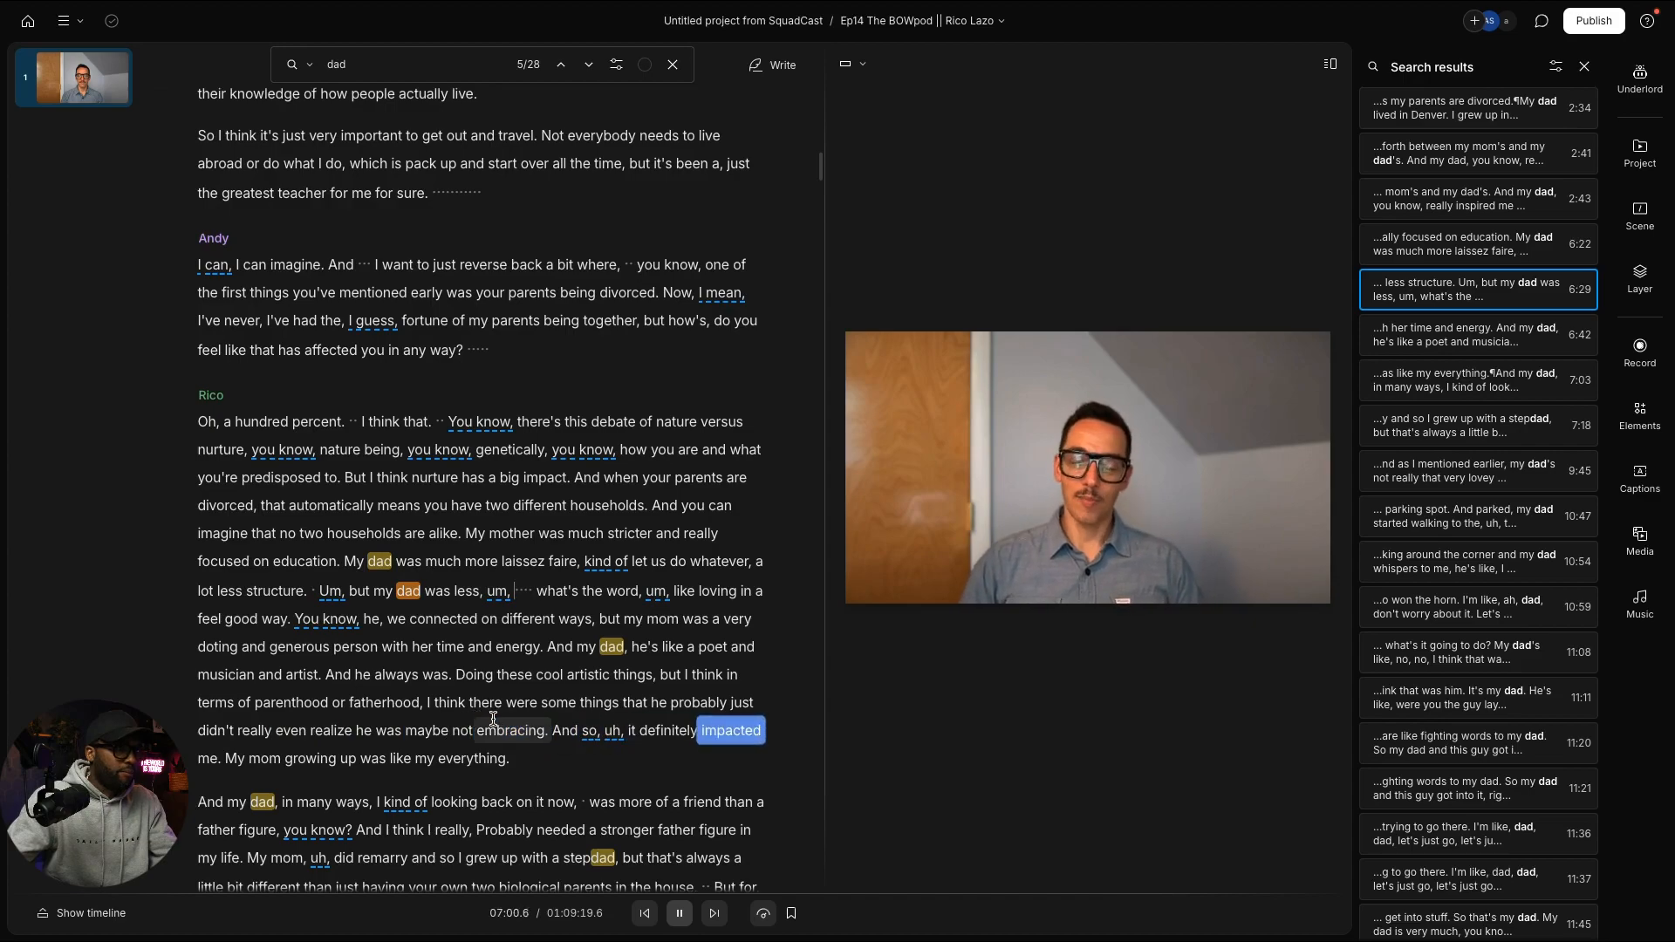
key("space")
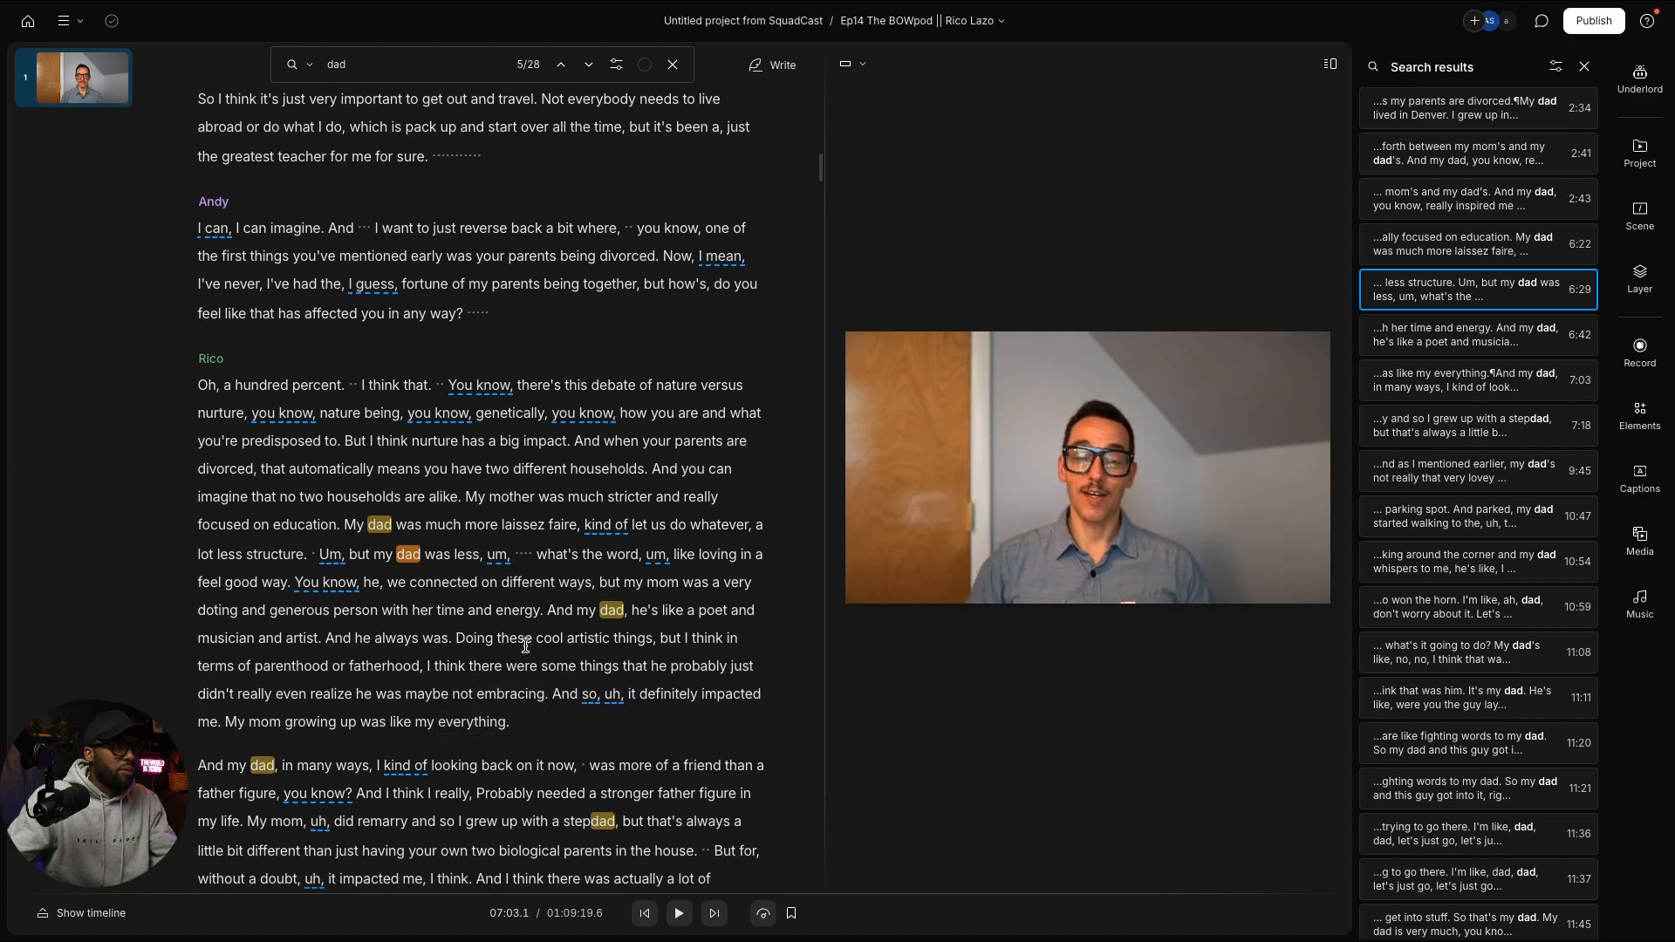
Step: Close the search and use Underlord's Insert Text to add a 'Title' text layer
left_click(672, 64)
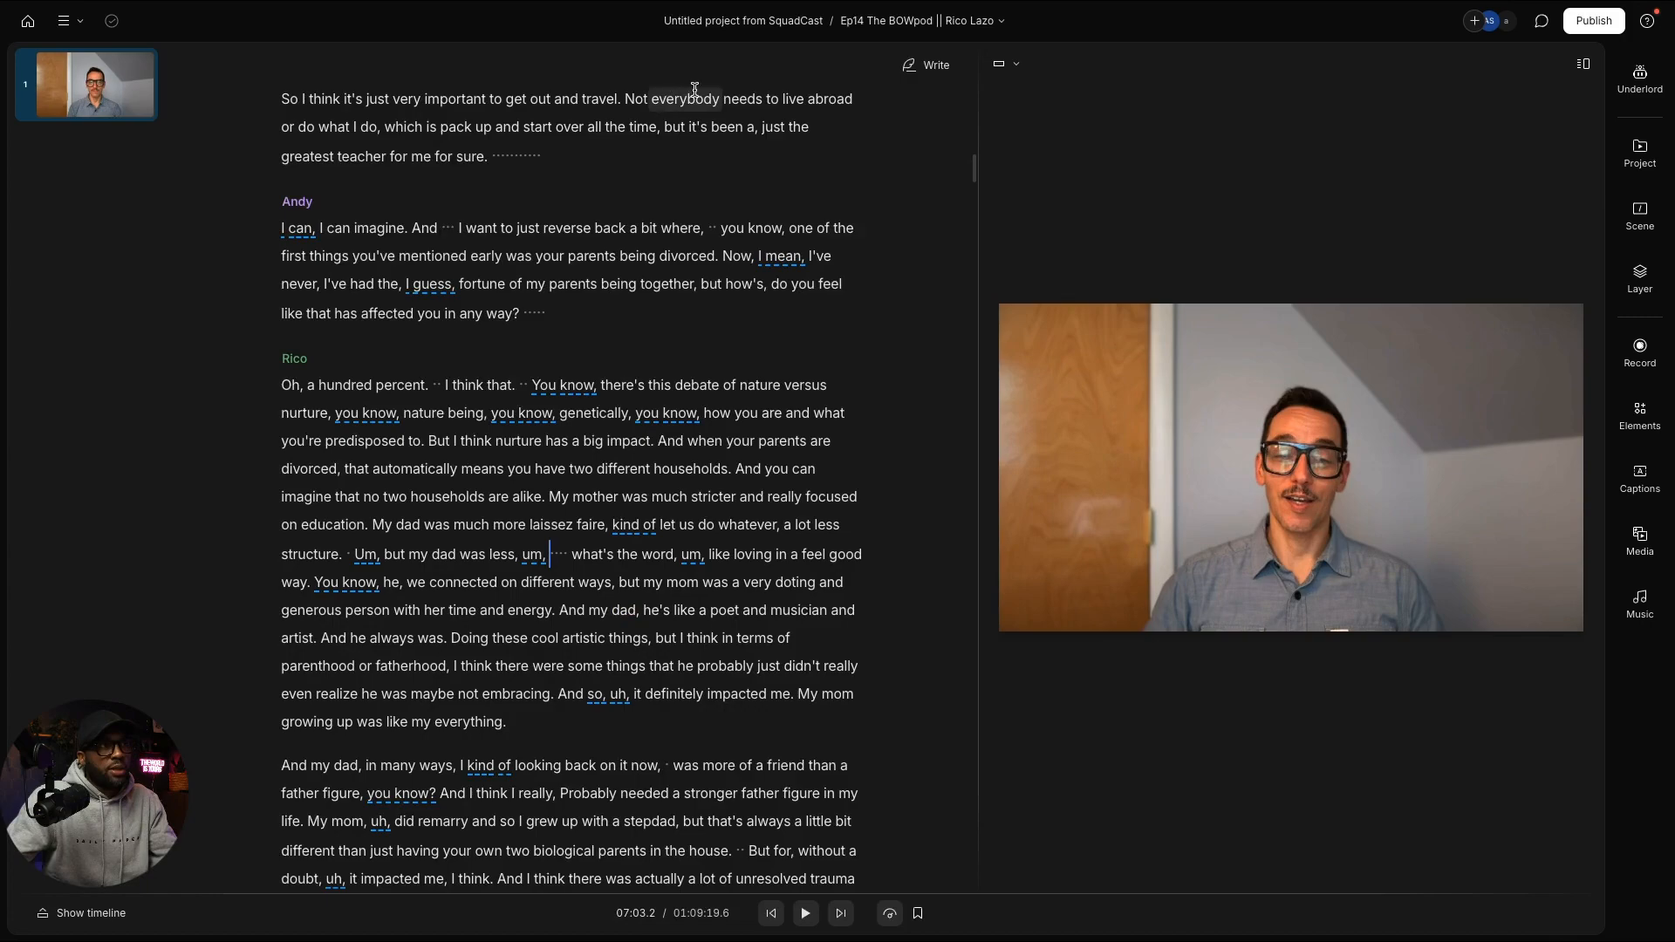
left_click(1641, 77)
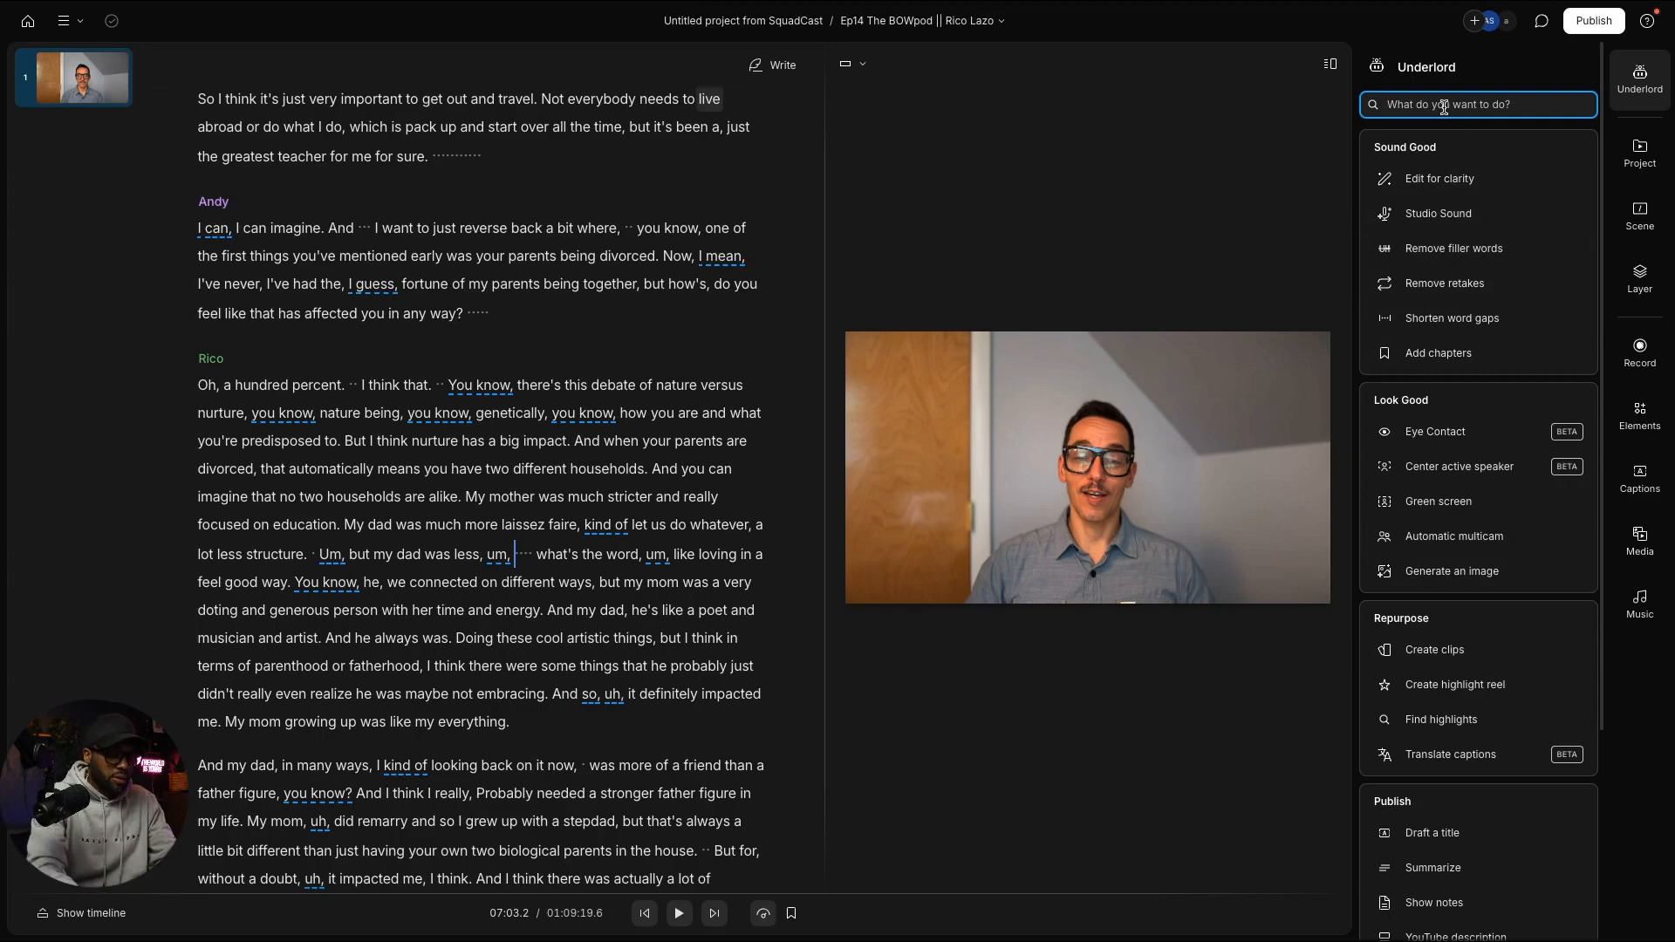
type("title")
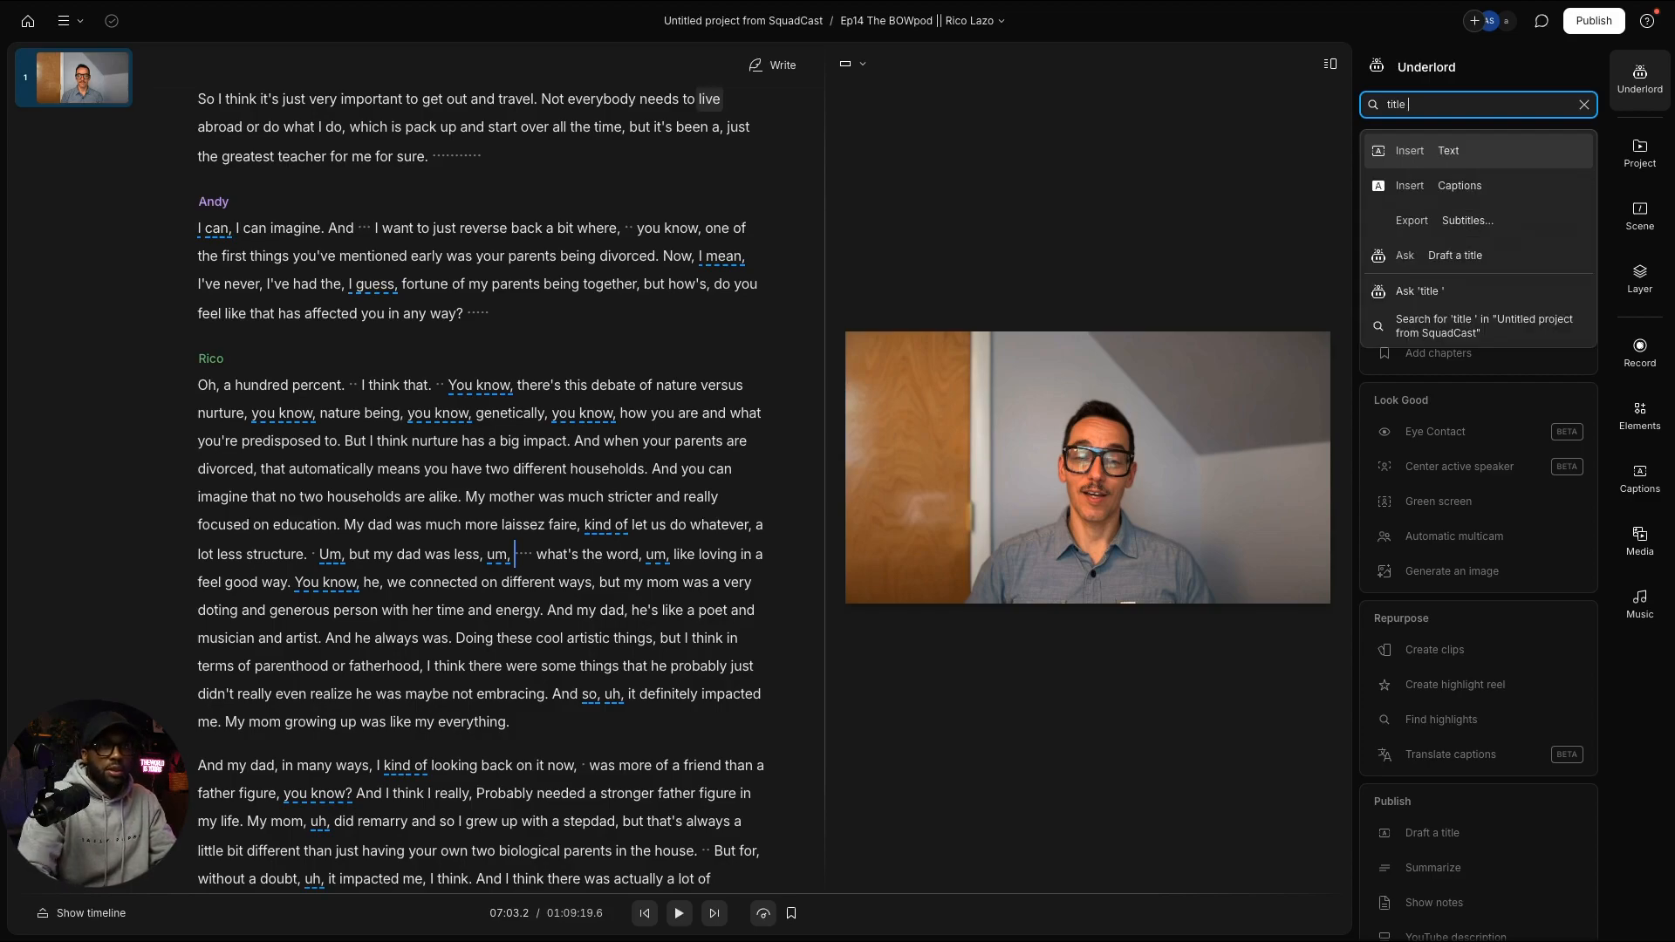
key("Return")
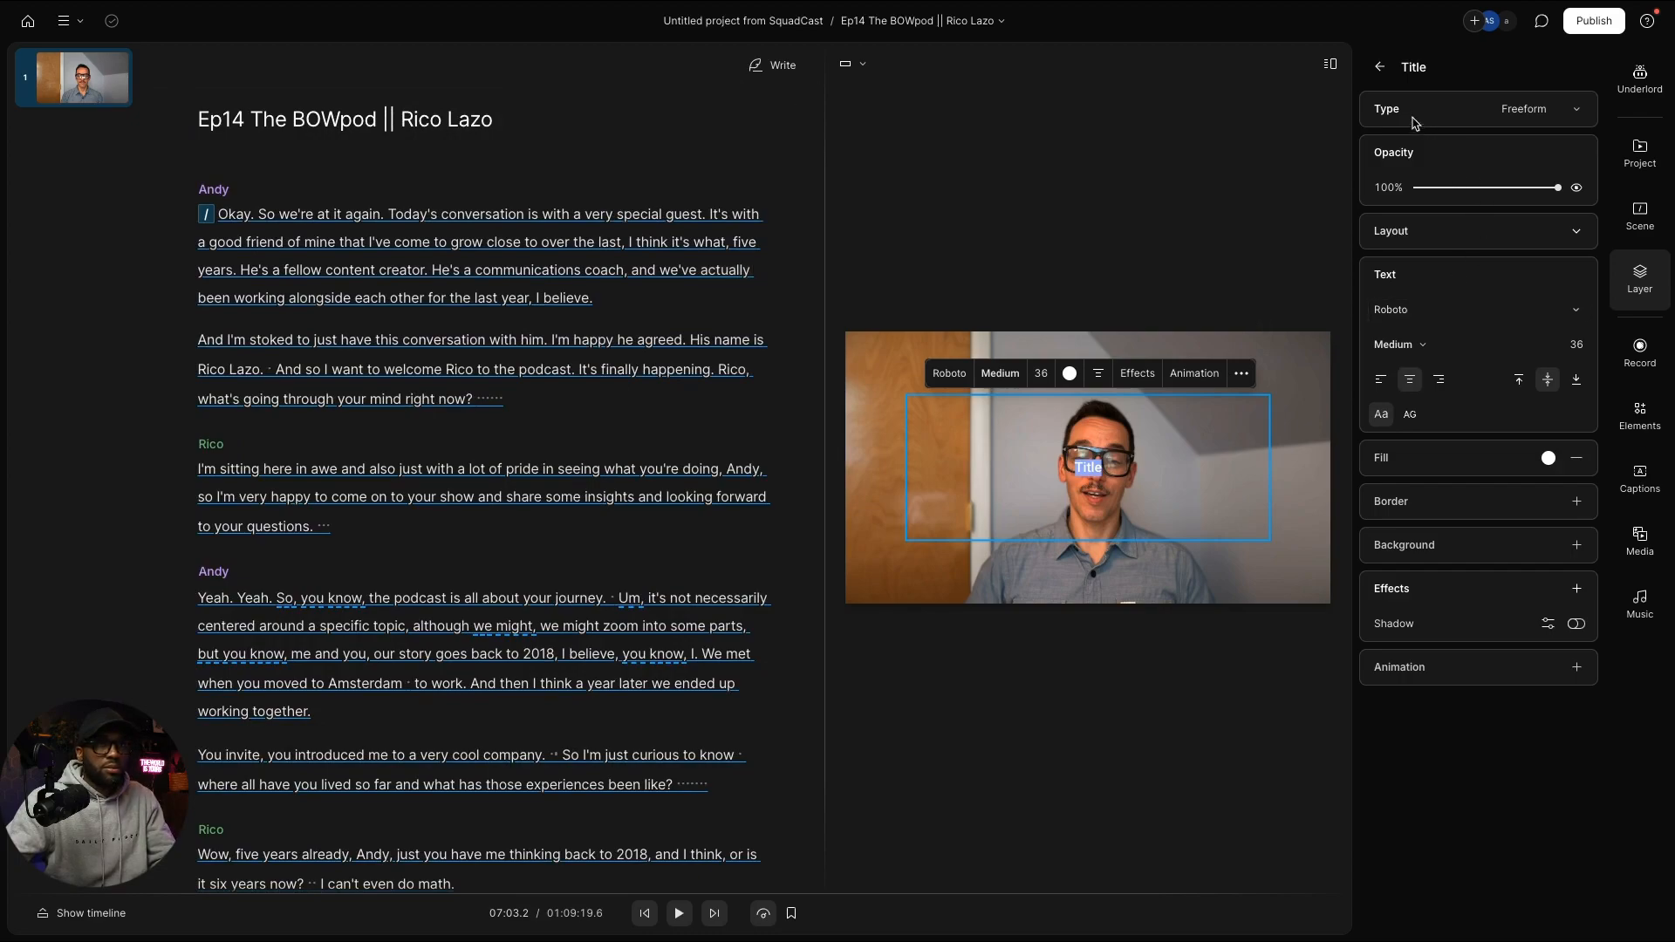
Step: Open the Title layer from the Layers list, then bring back the Underlord actions panel
left_click(1379, 67)
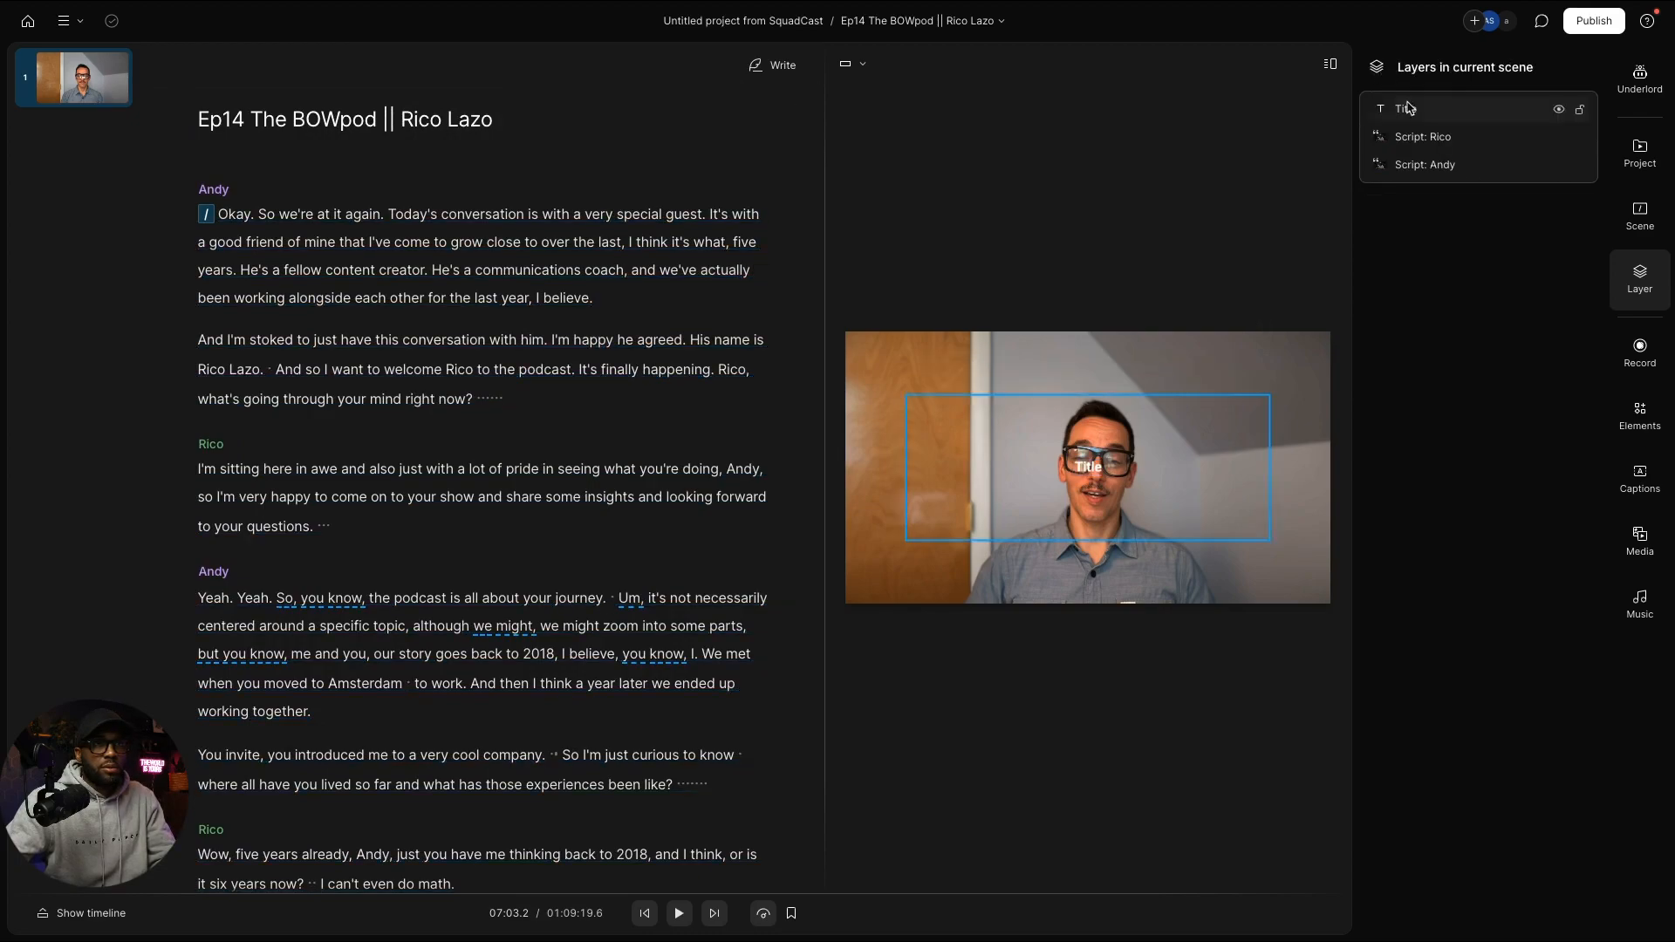
left_click(1477, 110)
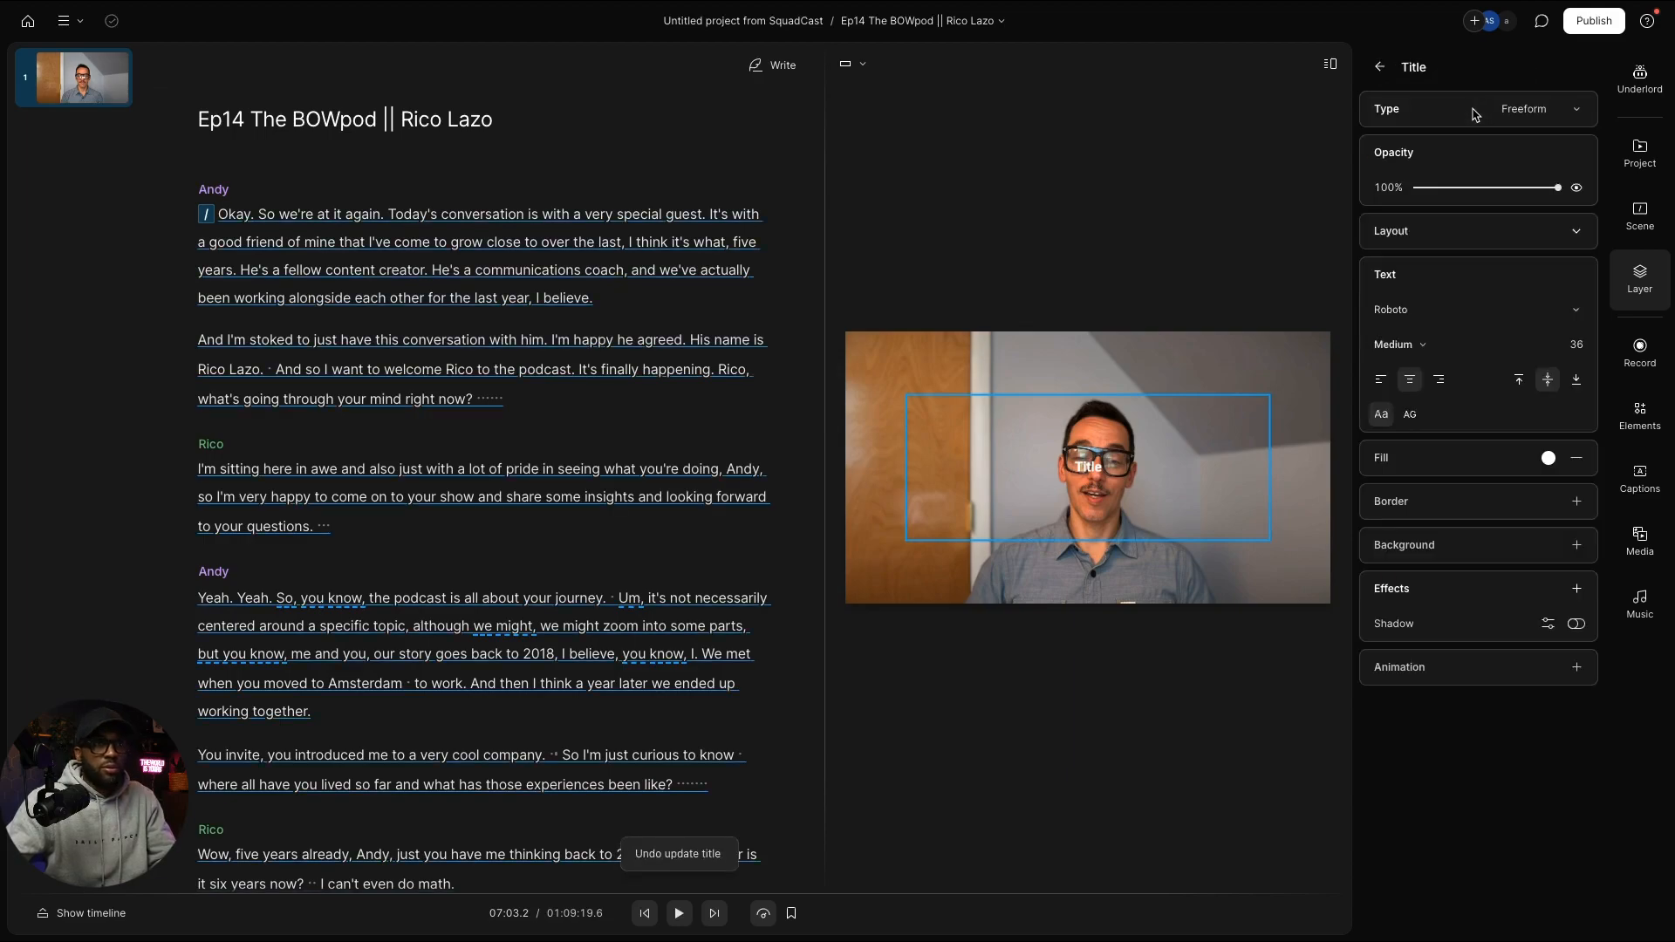
left_click(1378, 67)
left_click(1640, 78)
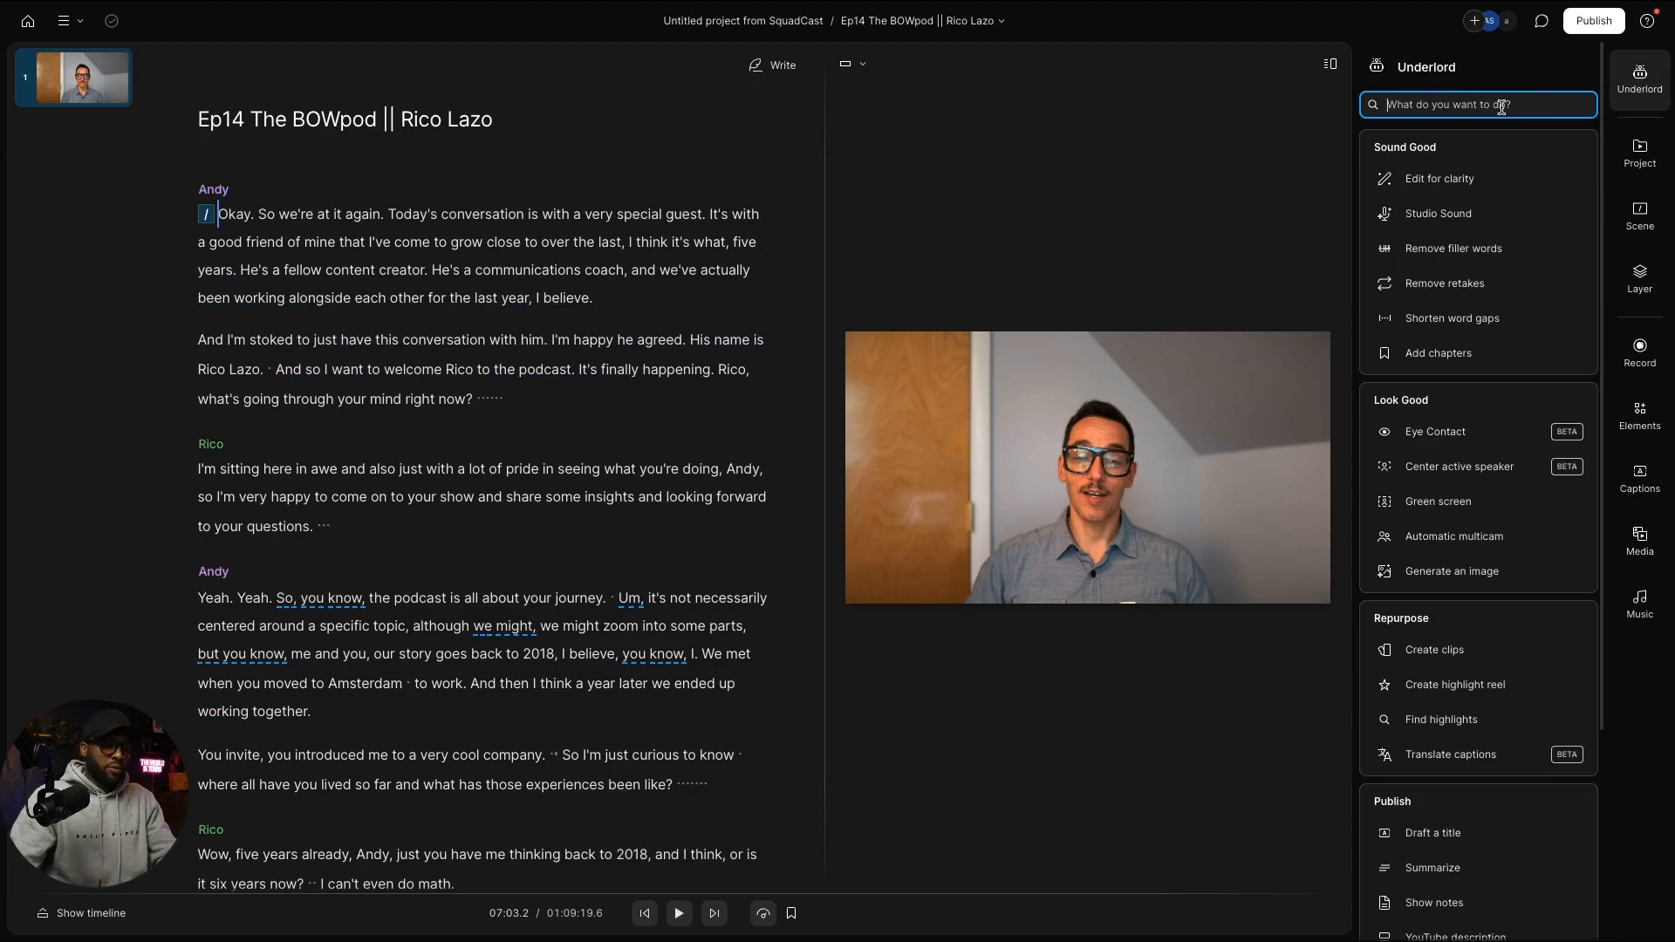
type("title")
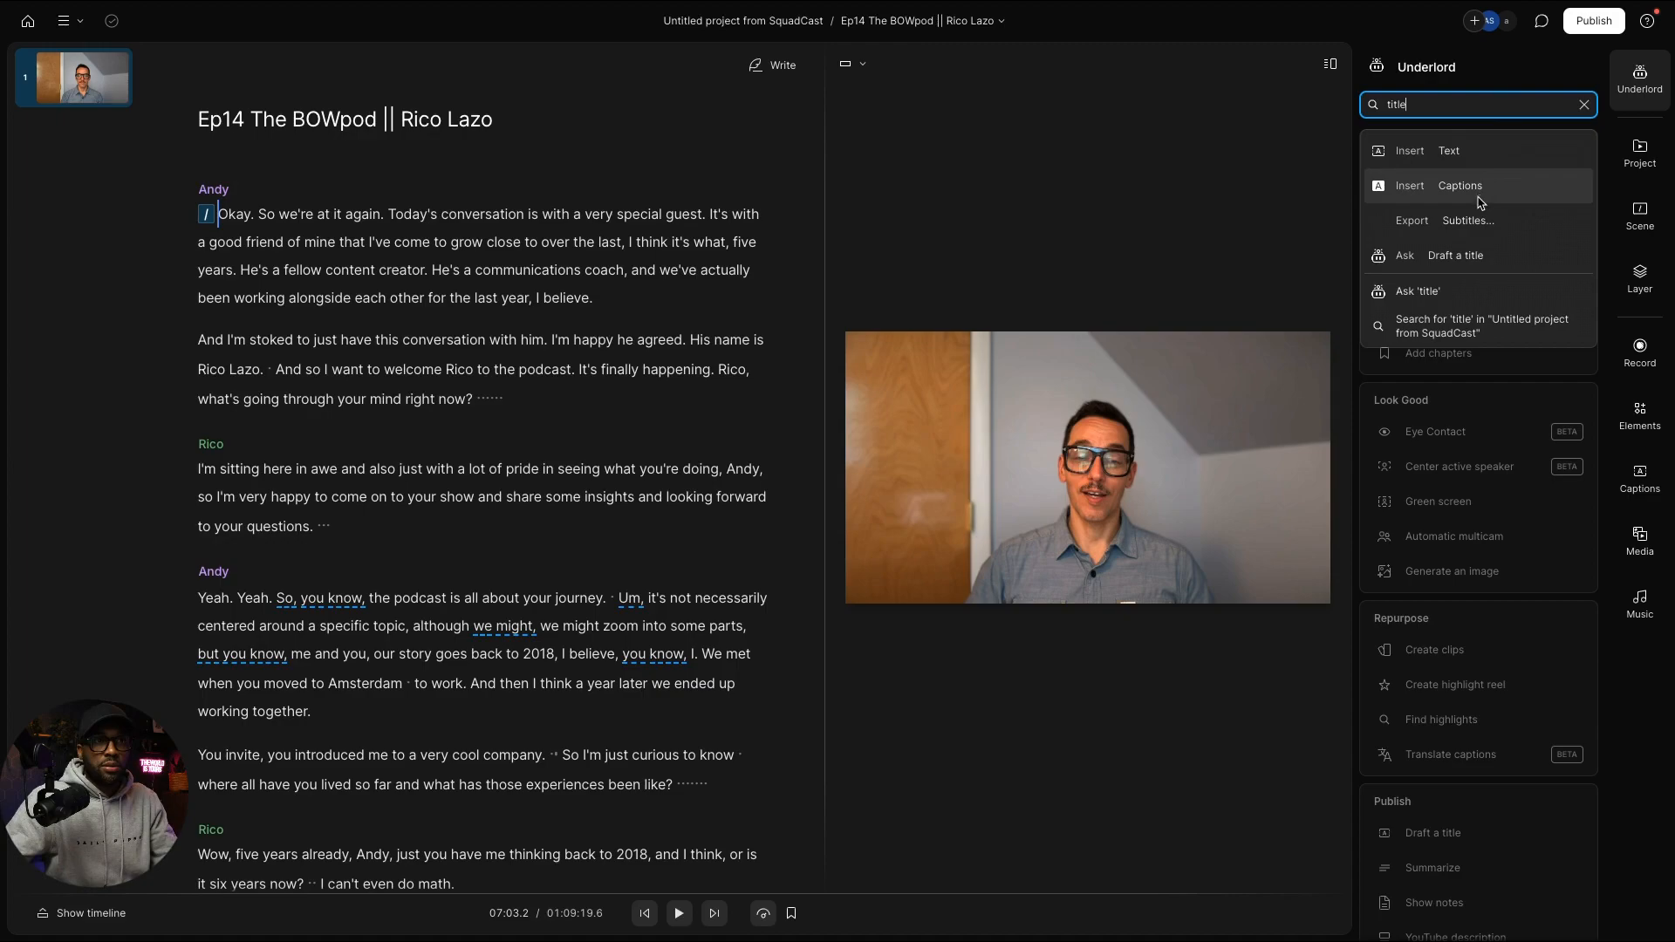
left_click(1439, 301)
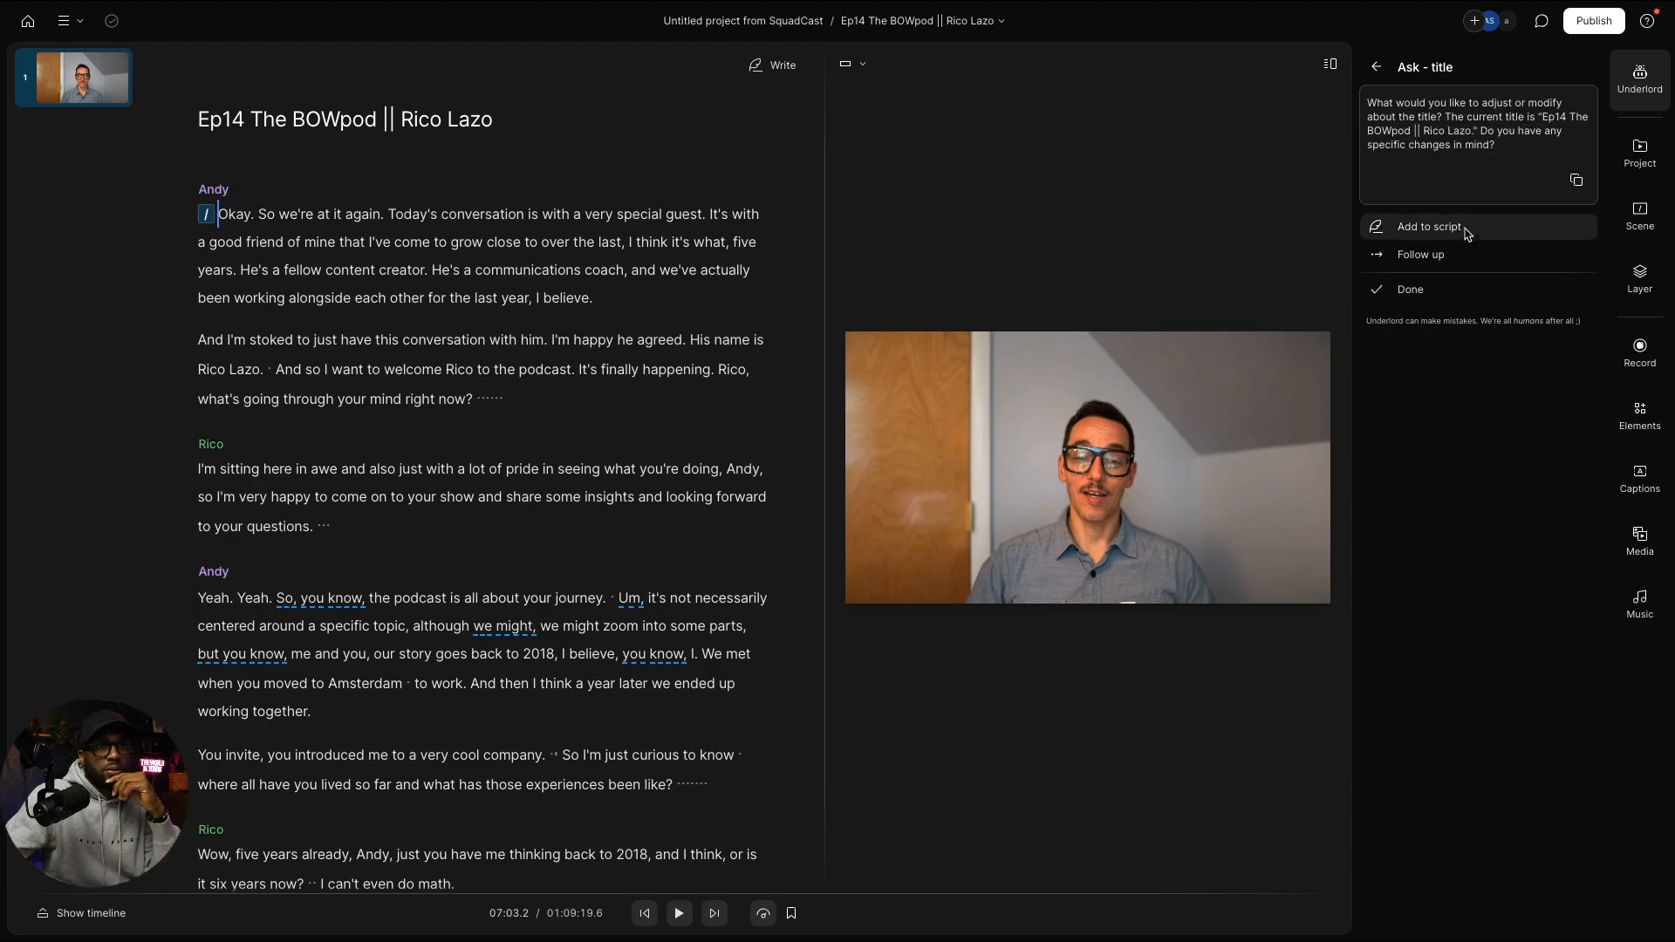
left_click(1405, 289)
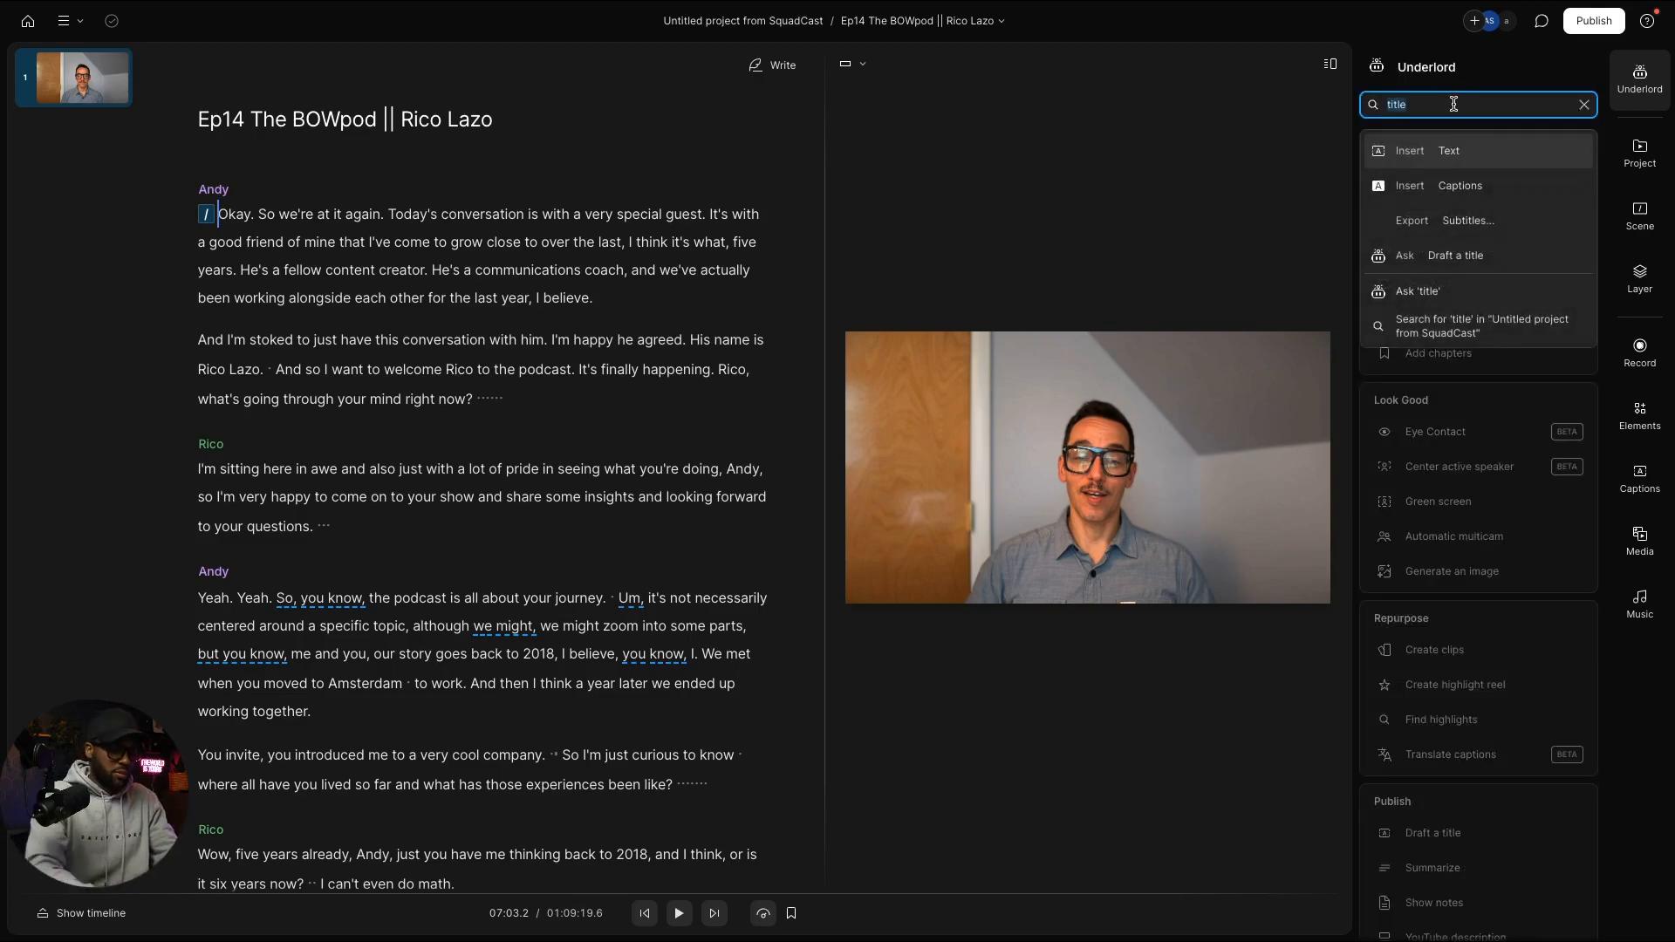
Step: Ask Underlord 'give me iitle suggestions' and scroll the transcript while the ten titles load
type("give me iitle sugges")
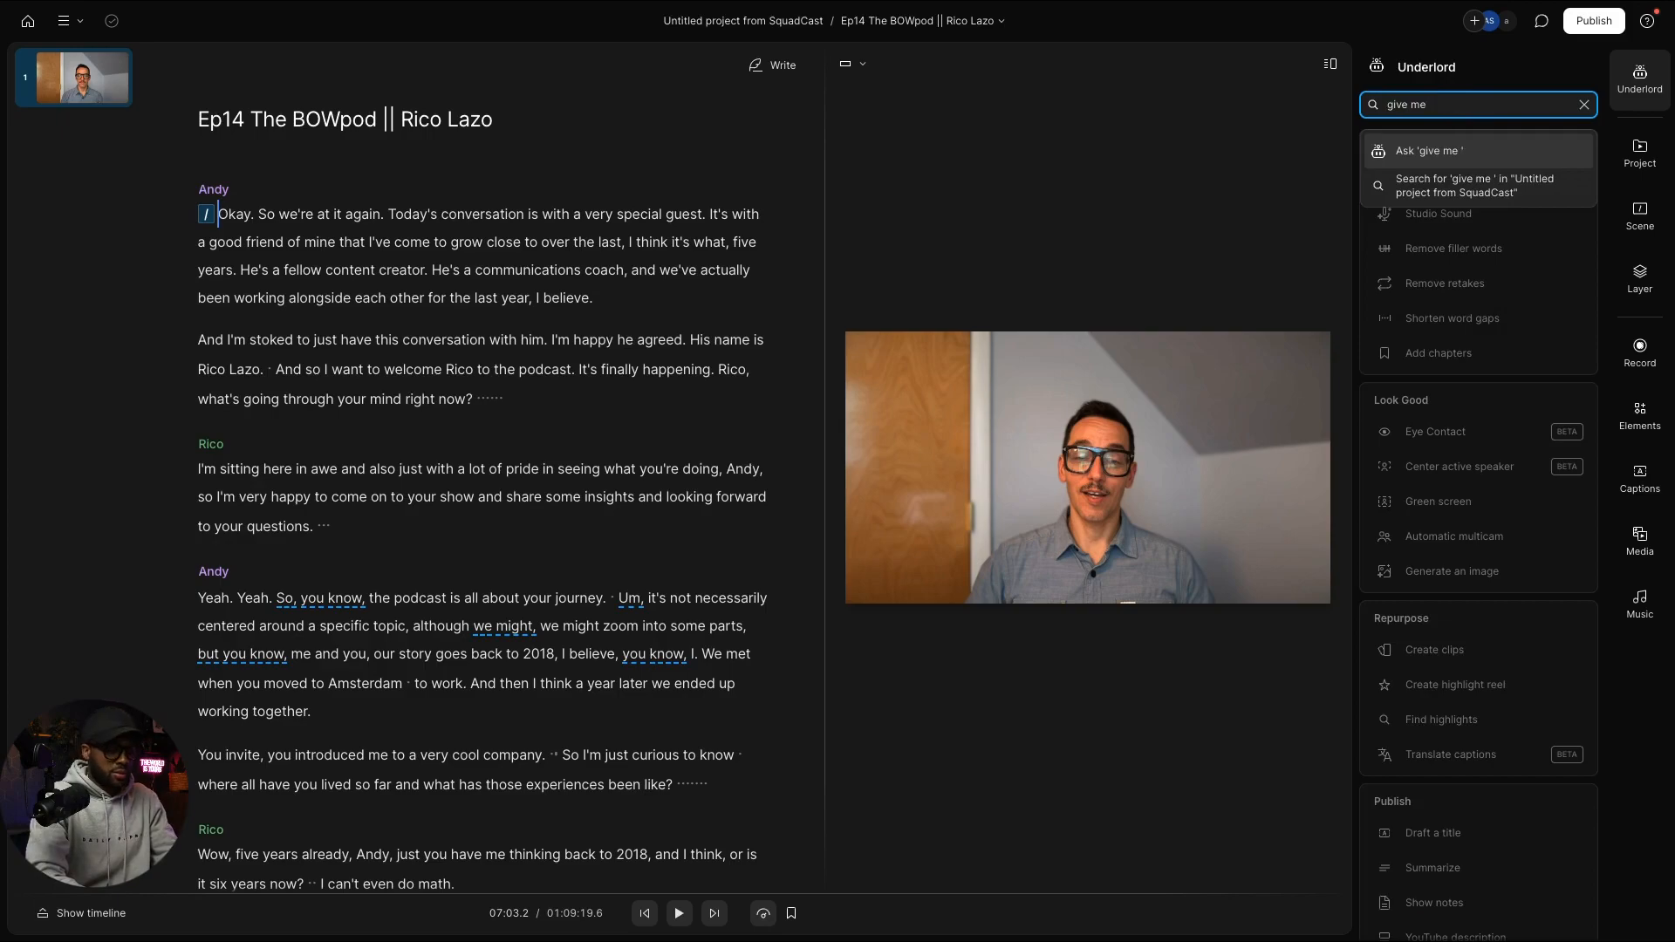
type("tions")
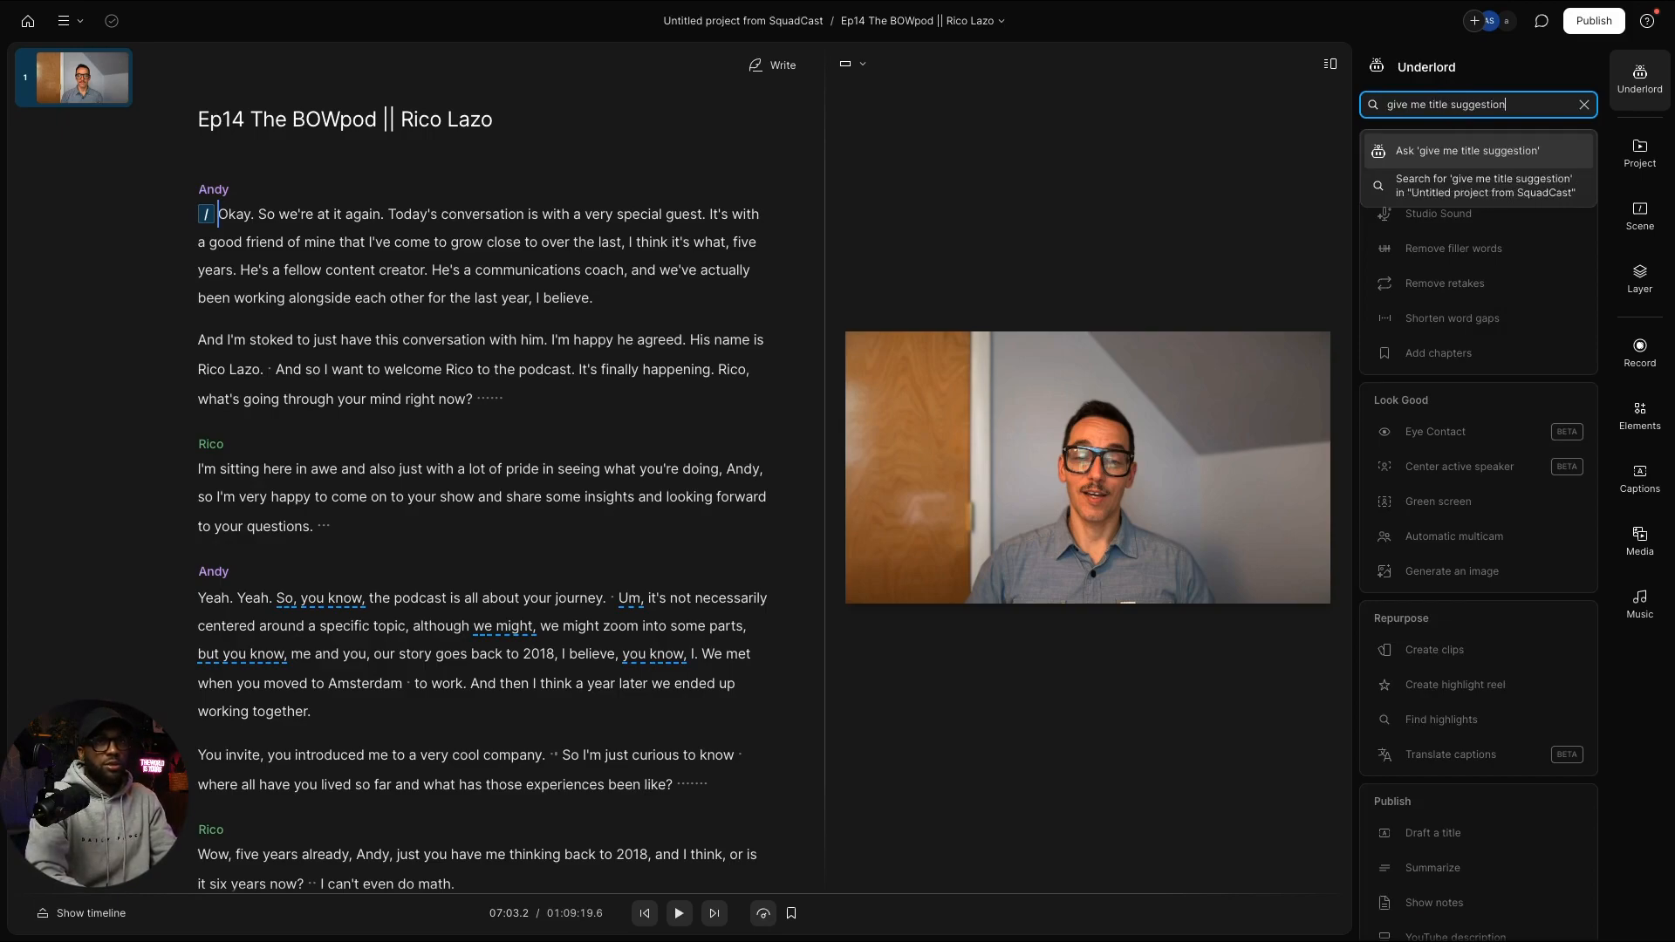
key("Return")
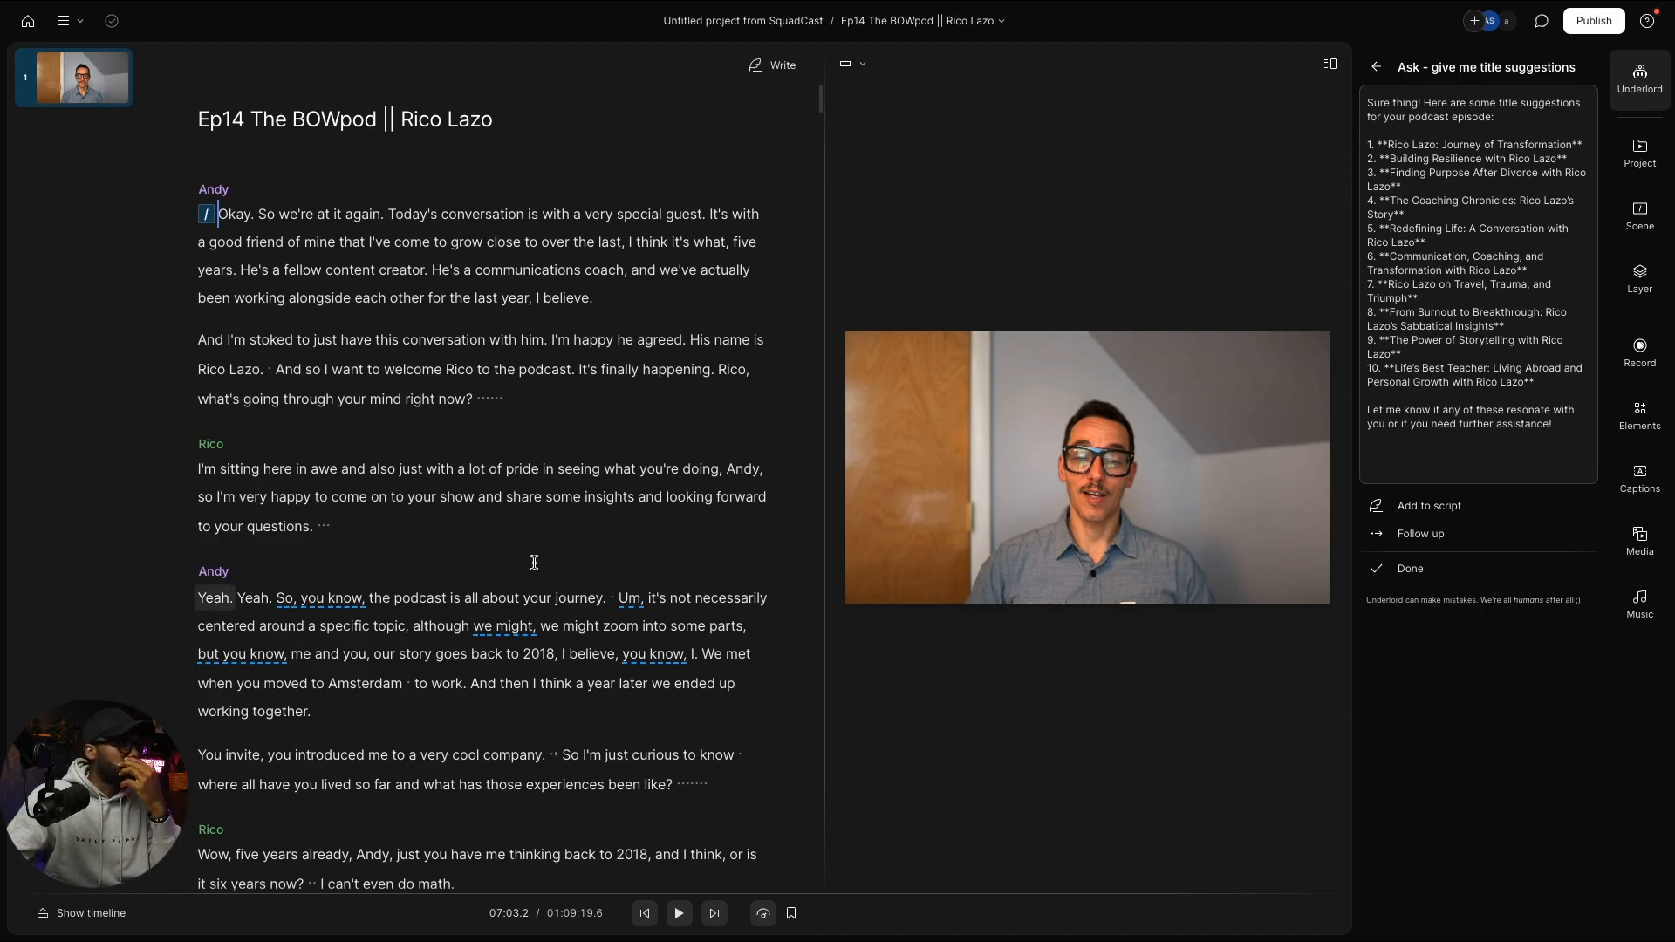
scroll(533, 672, "down", 6)
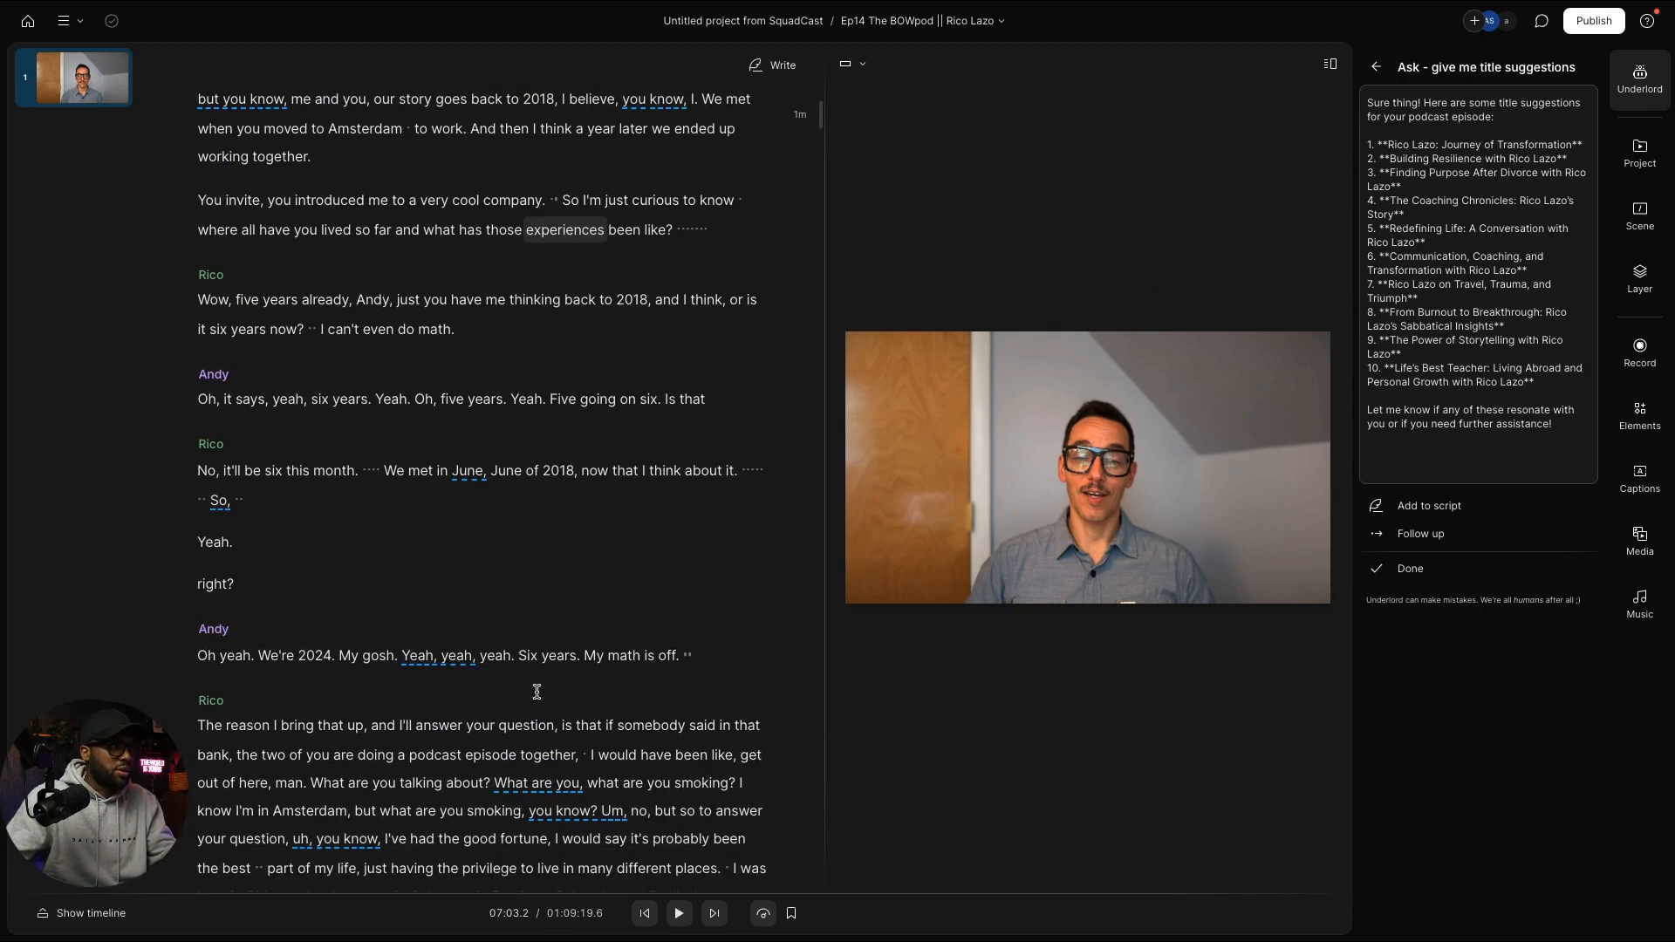
scroll(558, 697, "down", 2)
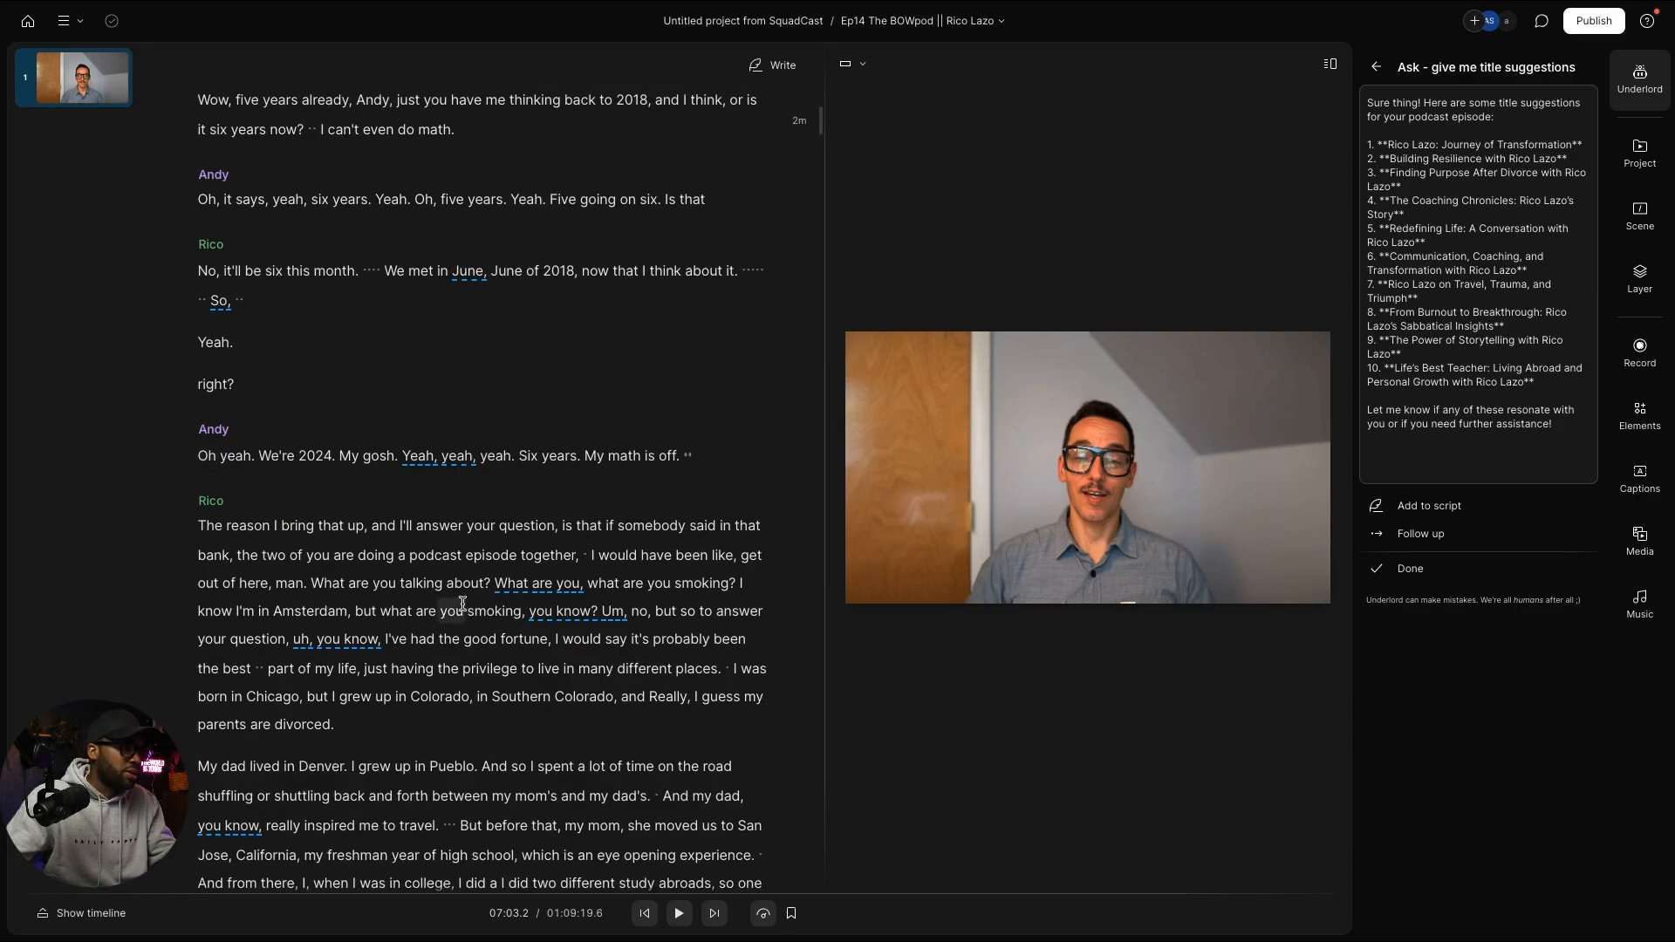
Step: Play Rico's answer about his parents' divorce from the word 'Oh' in 'Oh, a hundred percent'
scroll(254, 587, "down", 14)
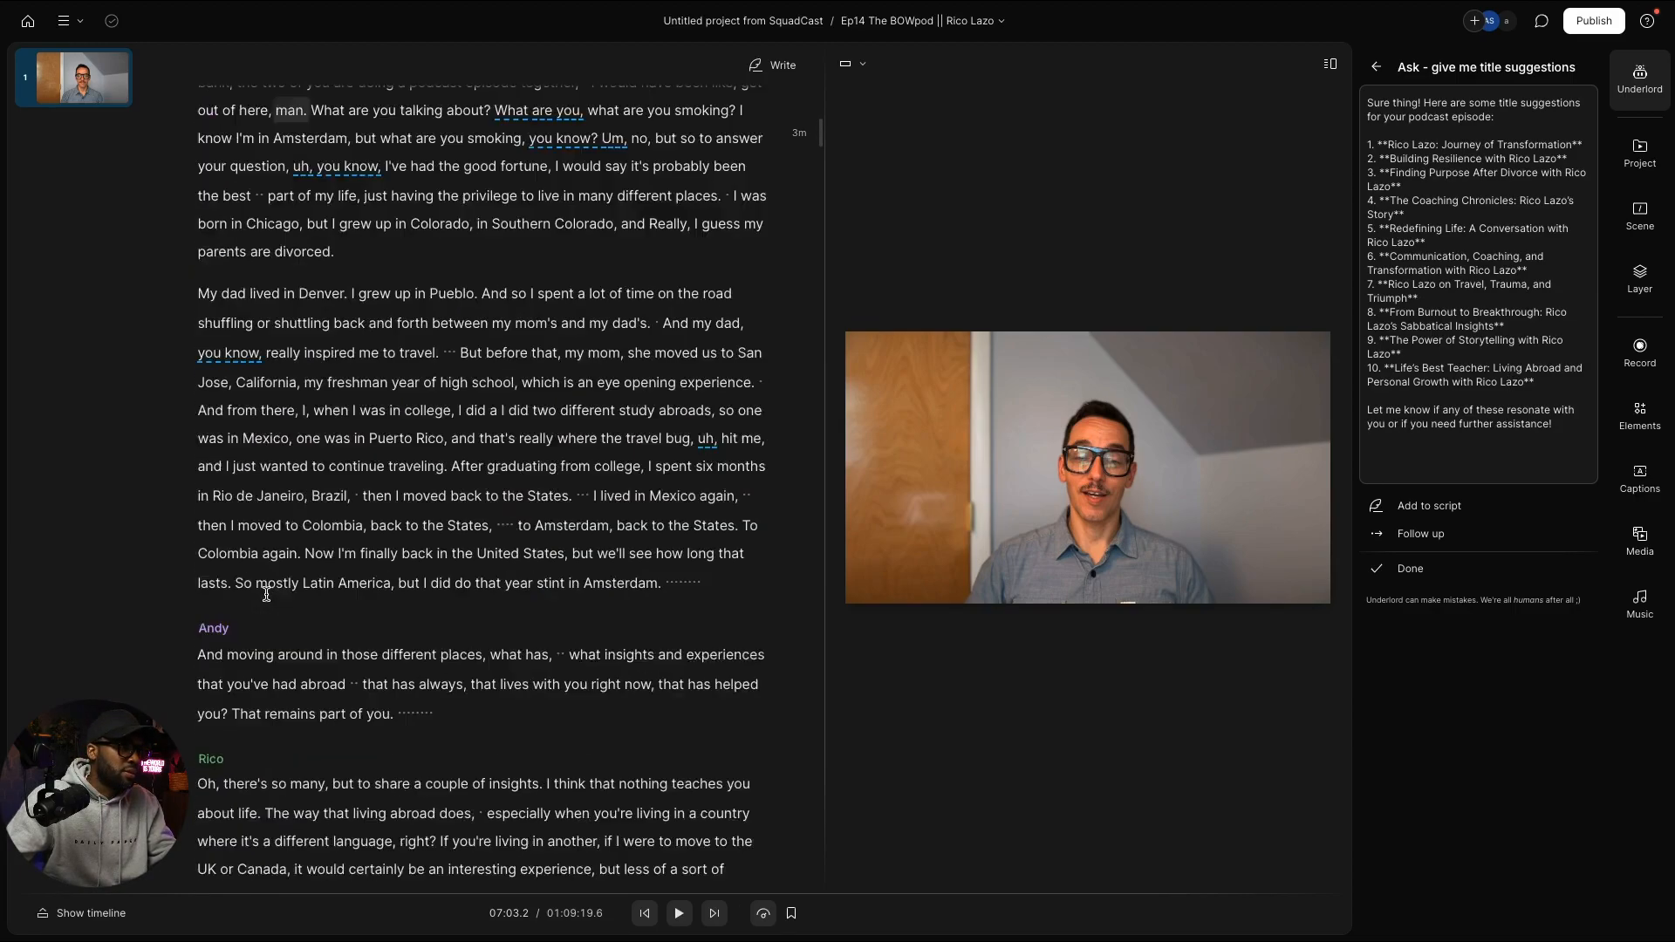
scroll(266, 594, "down", 10)
scroll(266, 594, "up", 4)
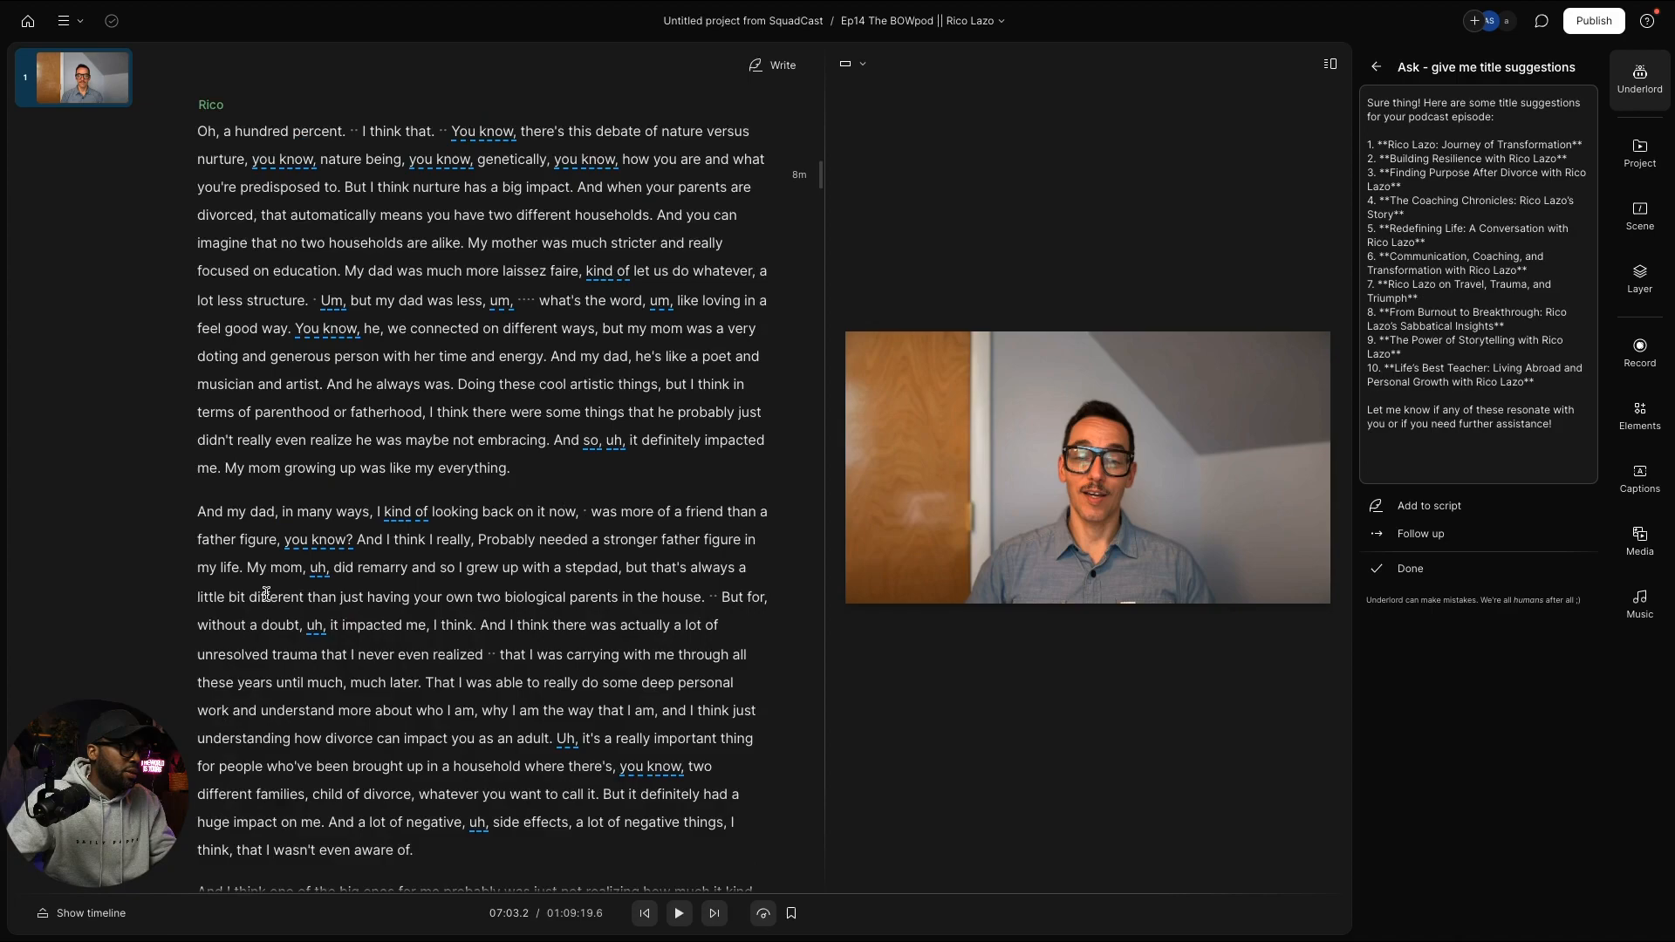
scroll(252, 436, "up", 2)
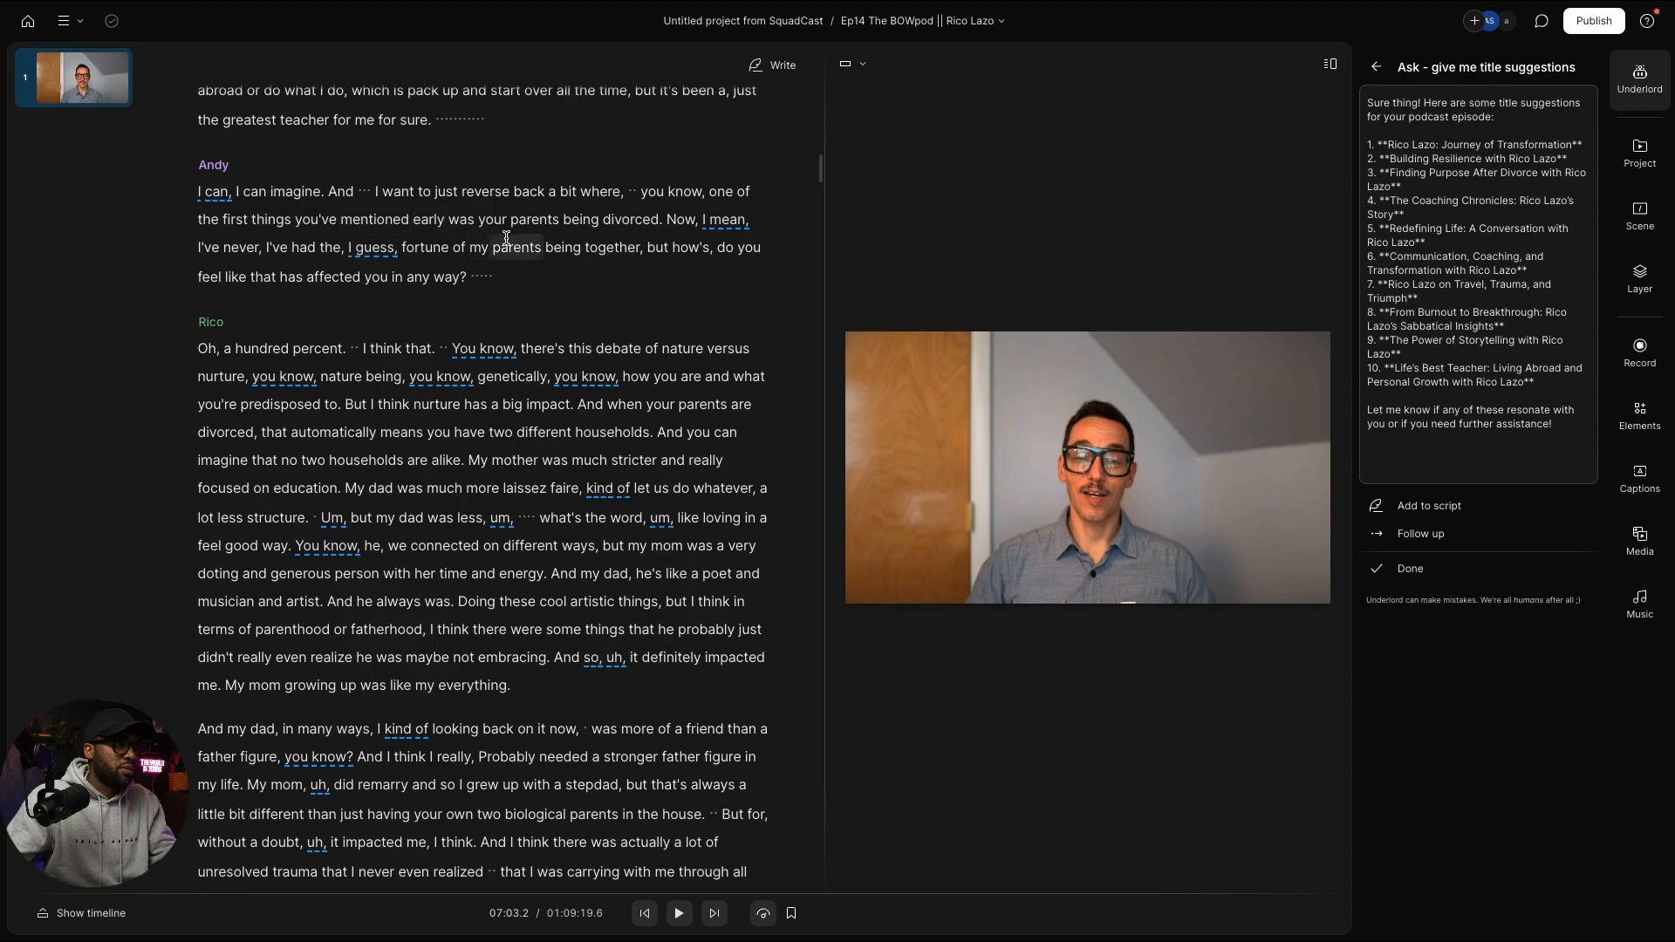
scroll(352, 292, "down", 1)
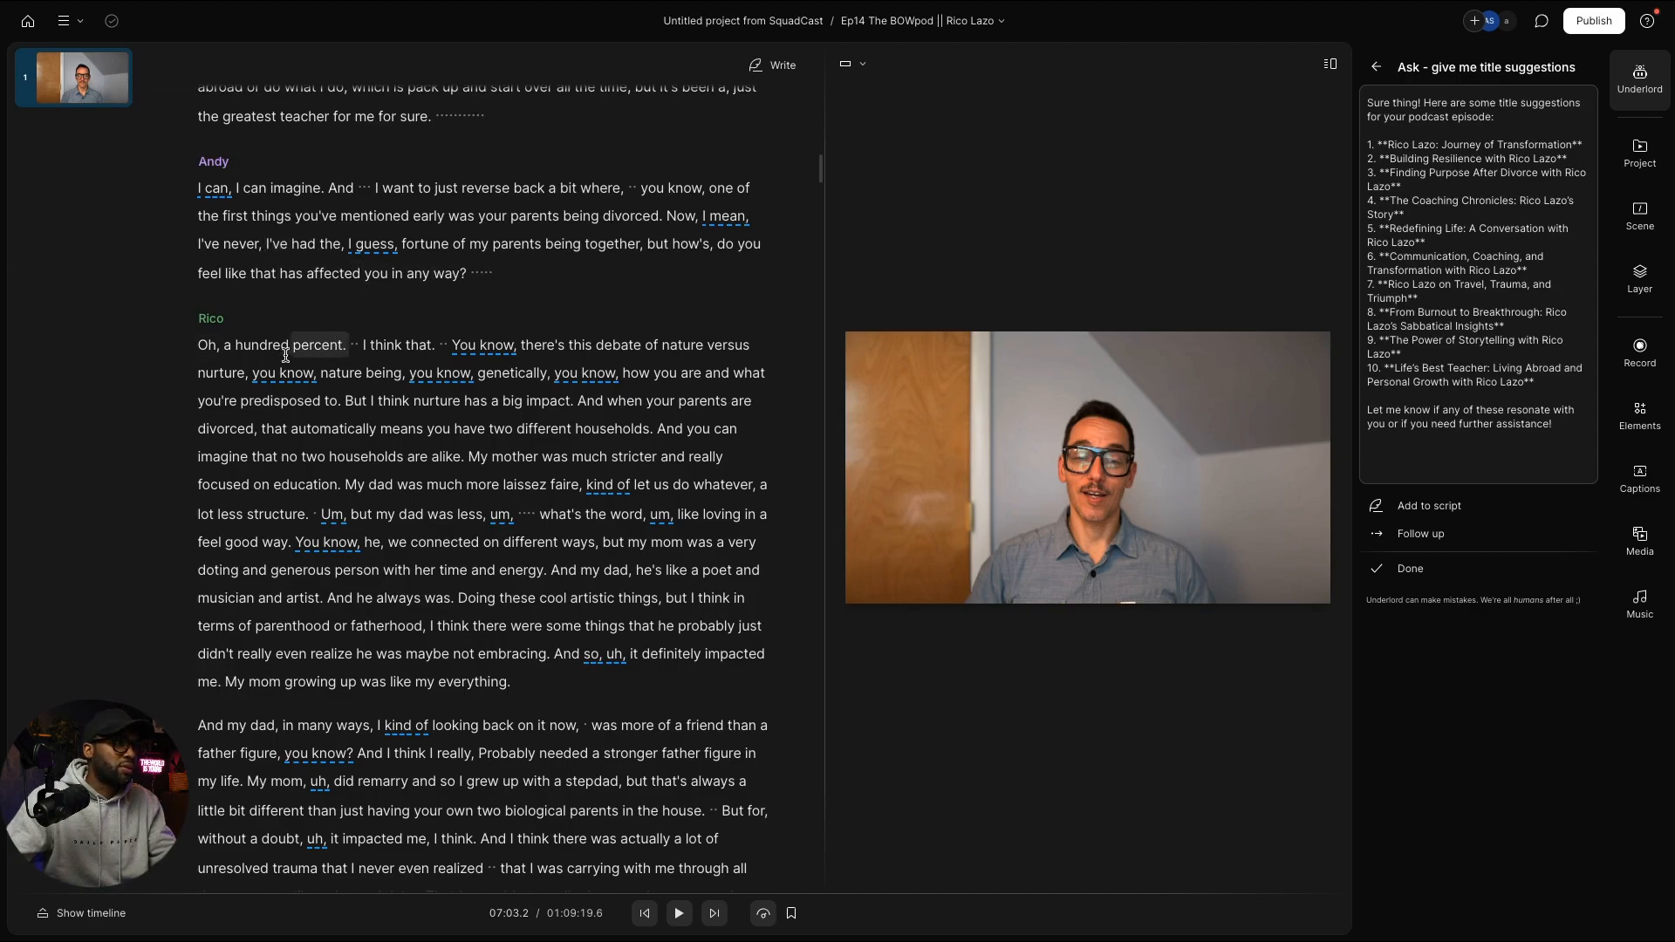
left_click(206, 344)
key("space")
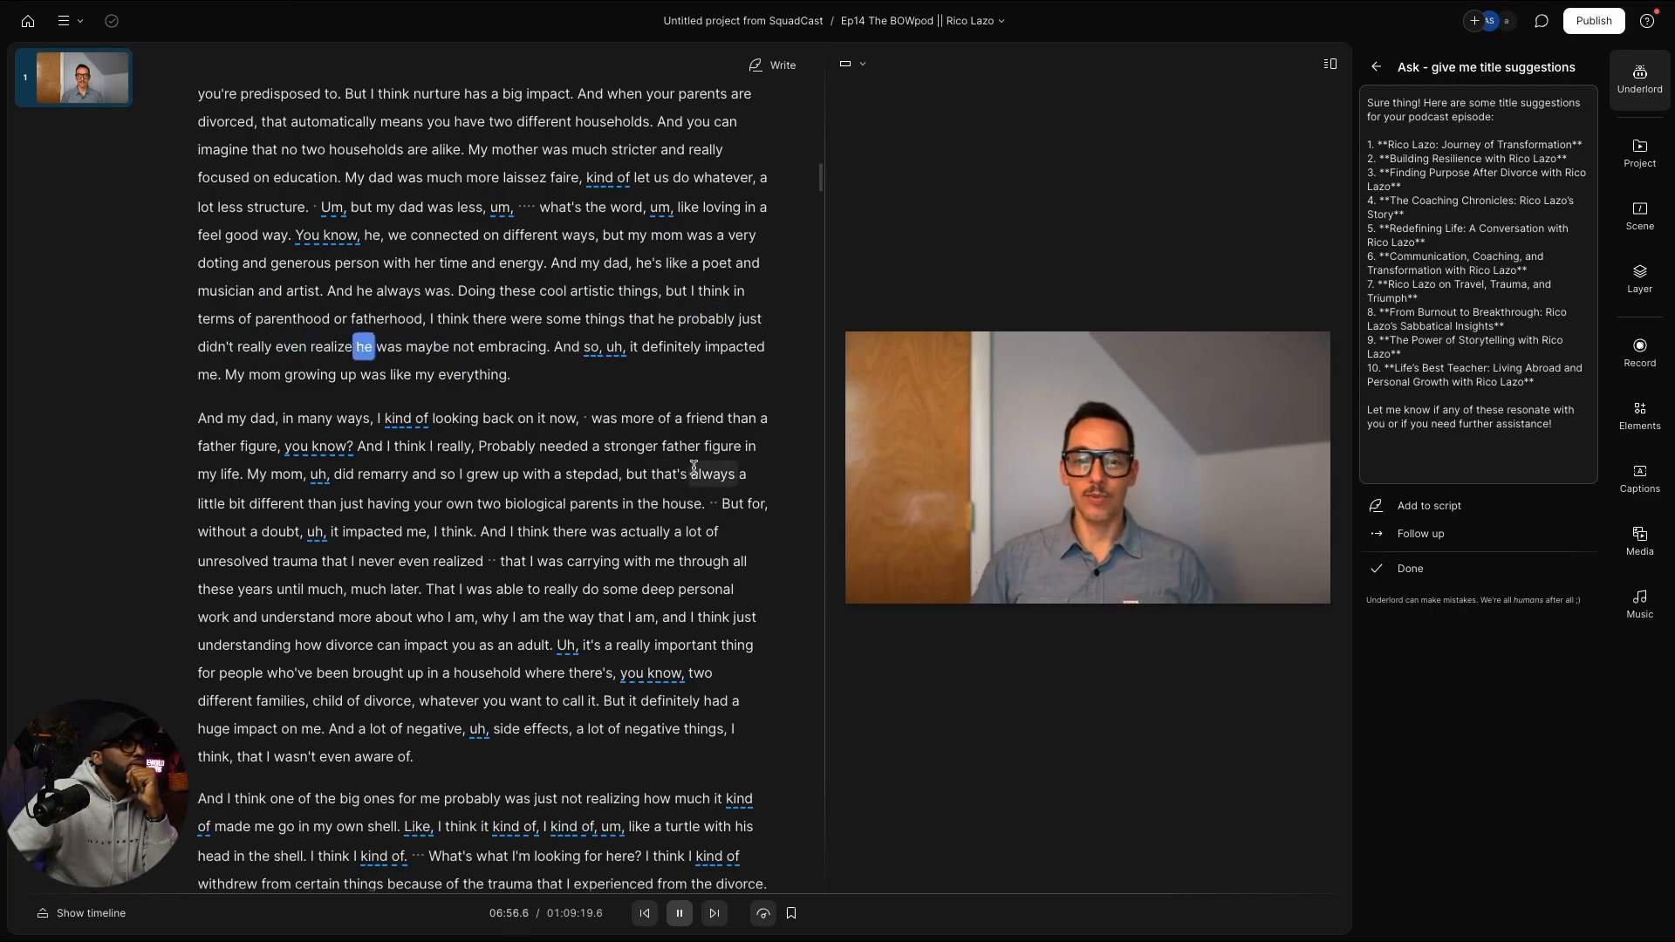
Step: Set playback to 3x, stop at 07:27, and scroll through Rico's passage about his parents
left_click(764, 913)
left_click(830, 832)
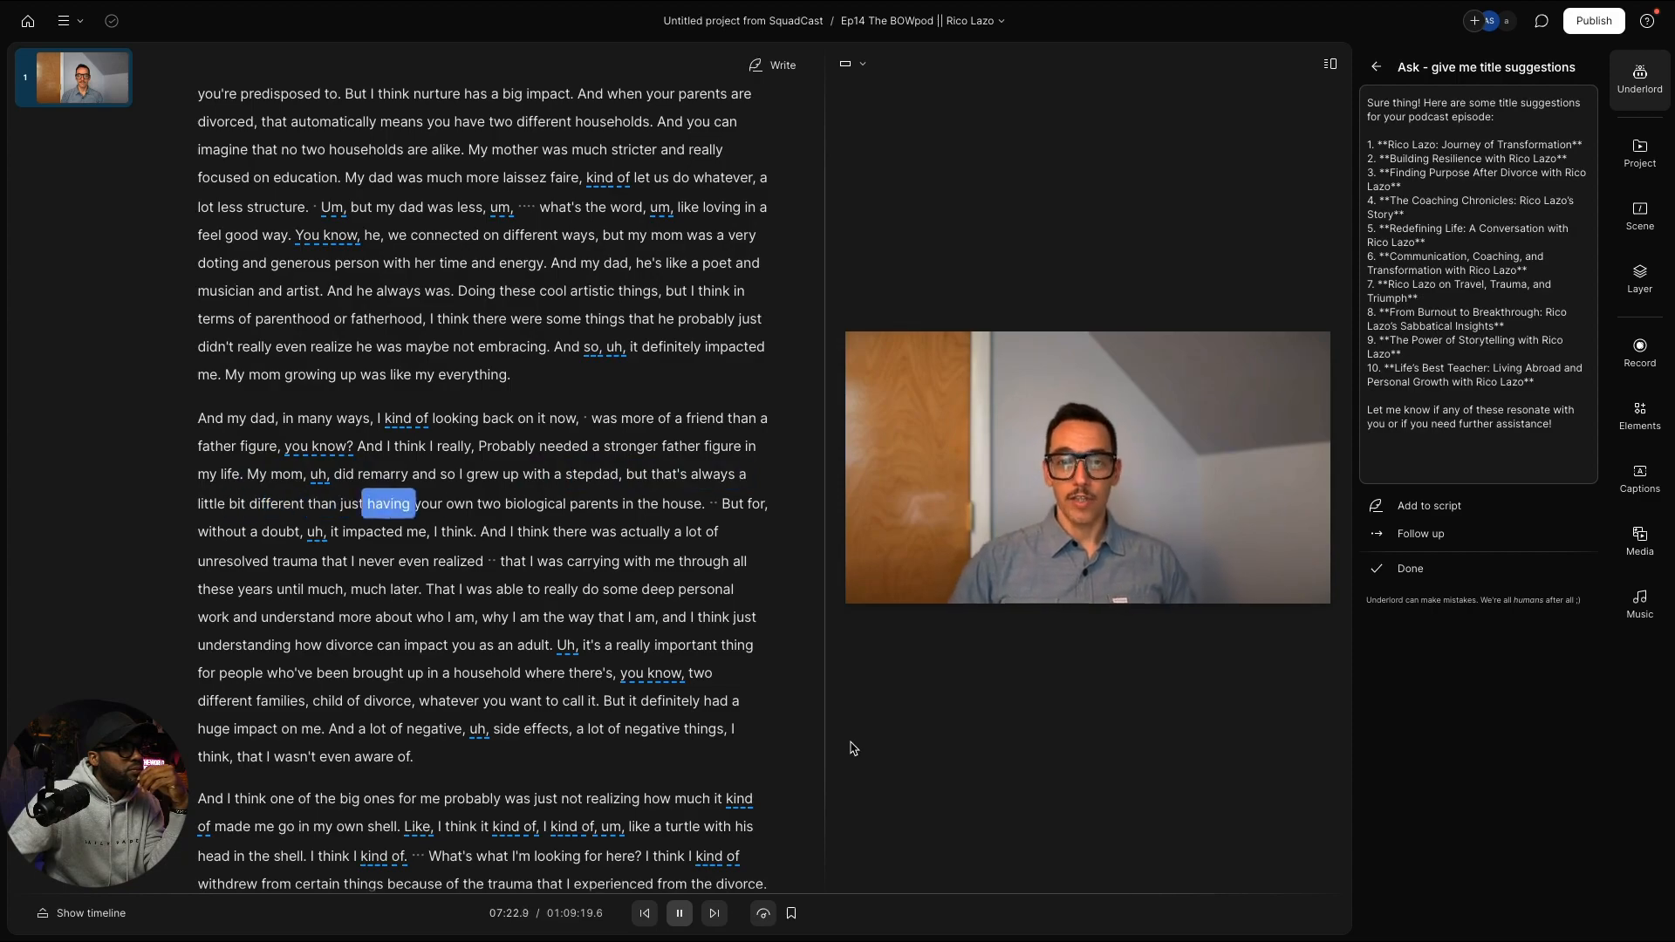
key("space")
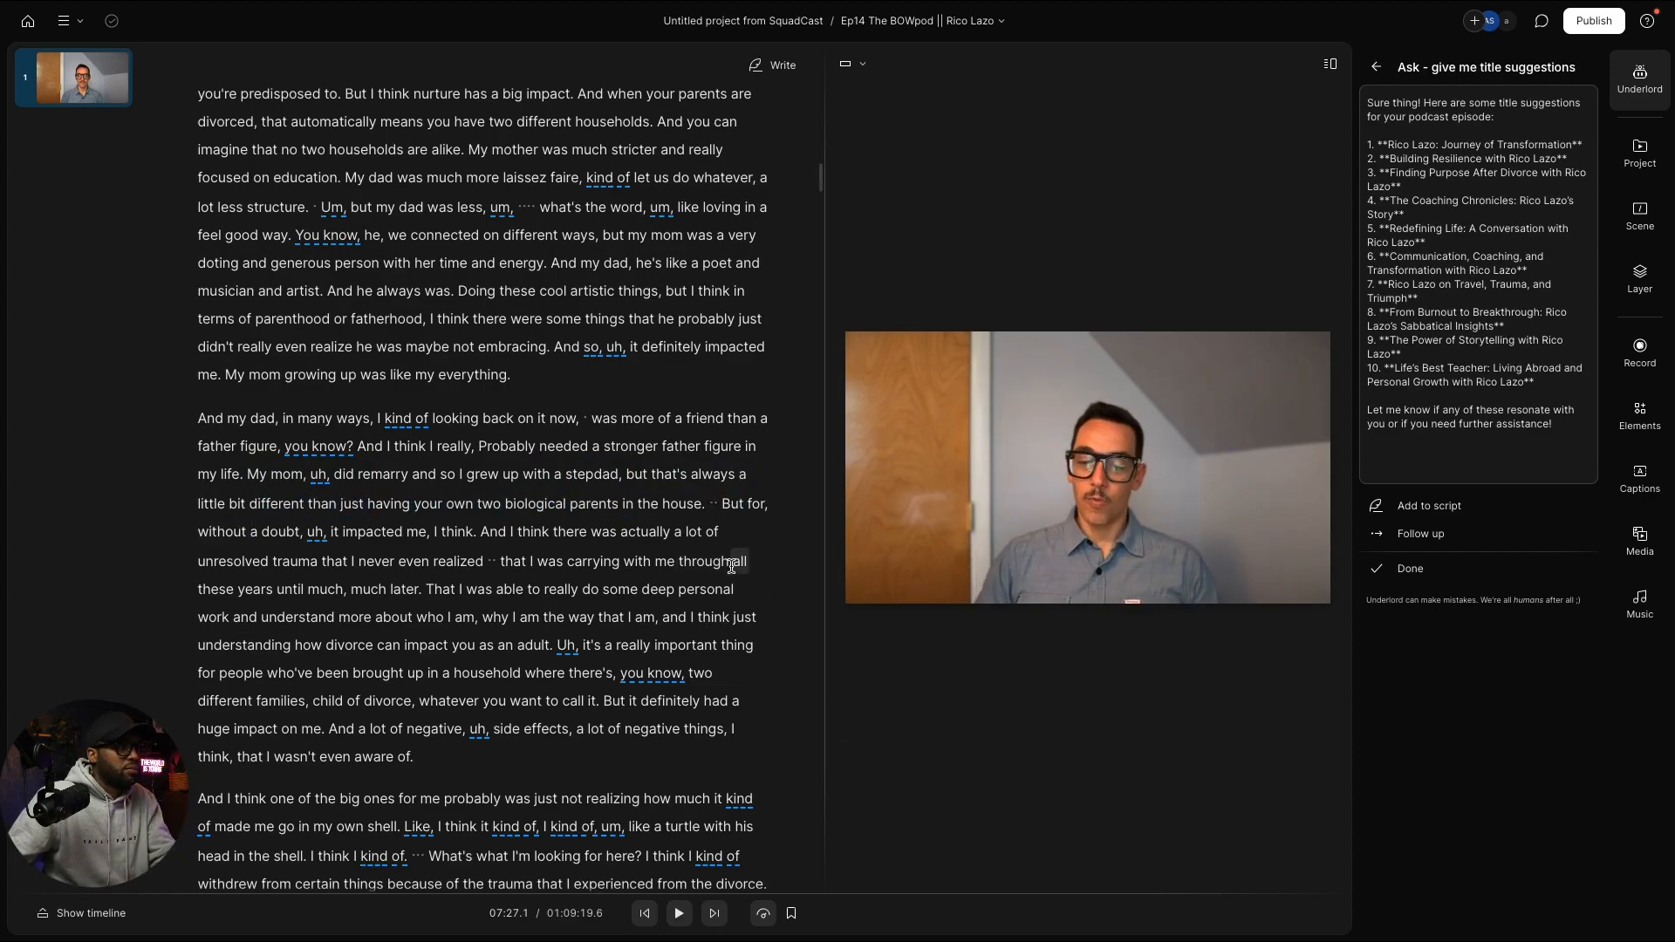
scroll(731, 565, "up", 3)
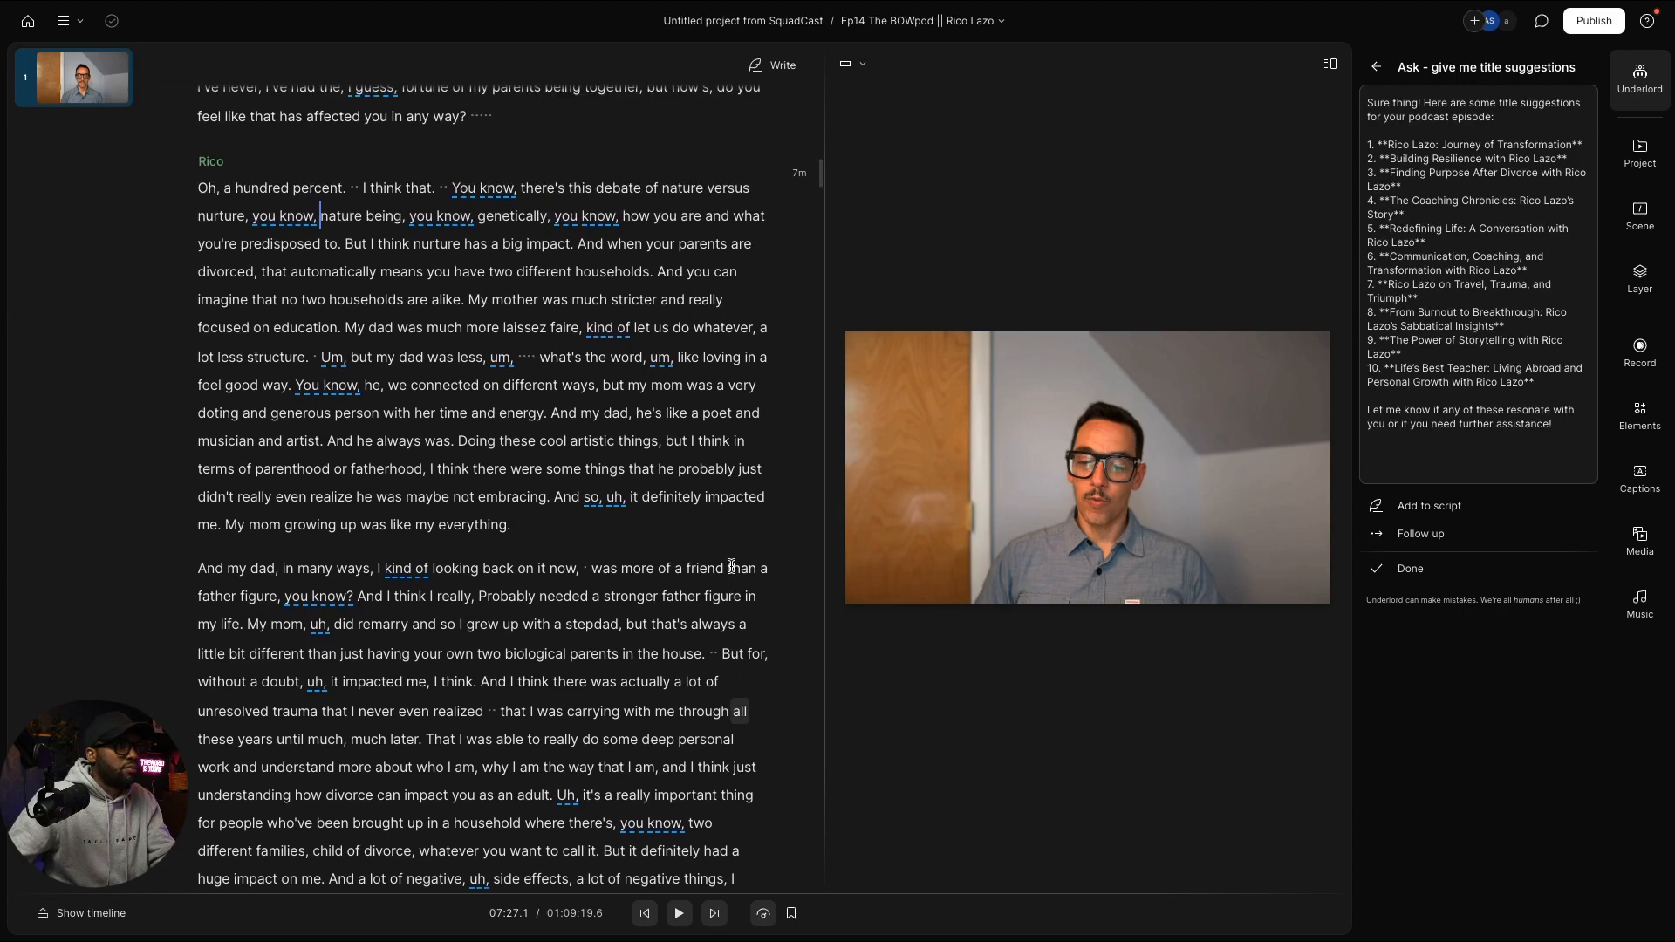
scroll(730, 566, "down", 1)
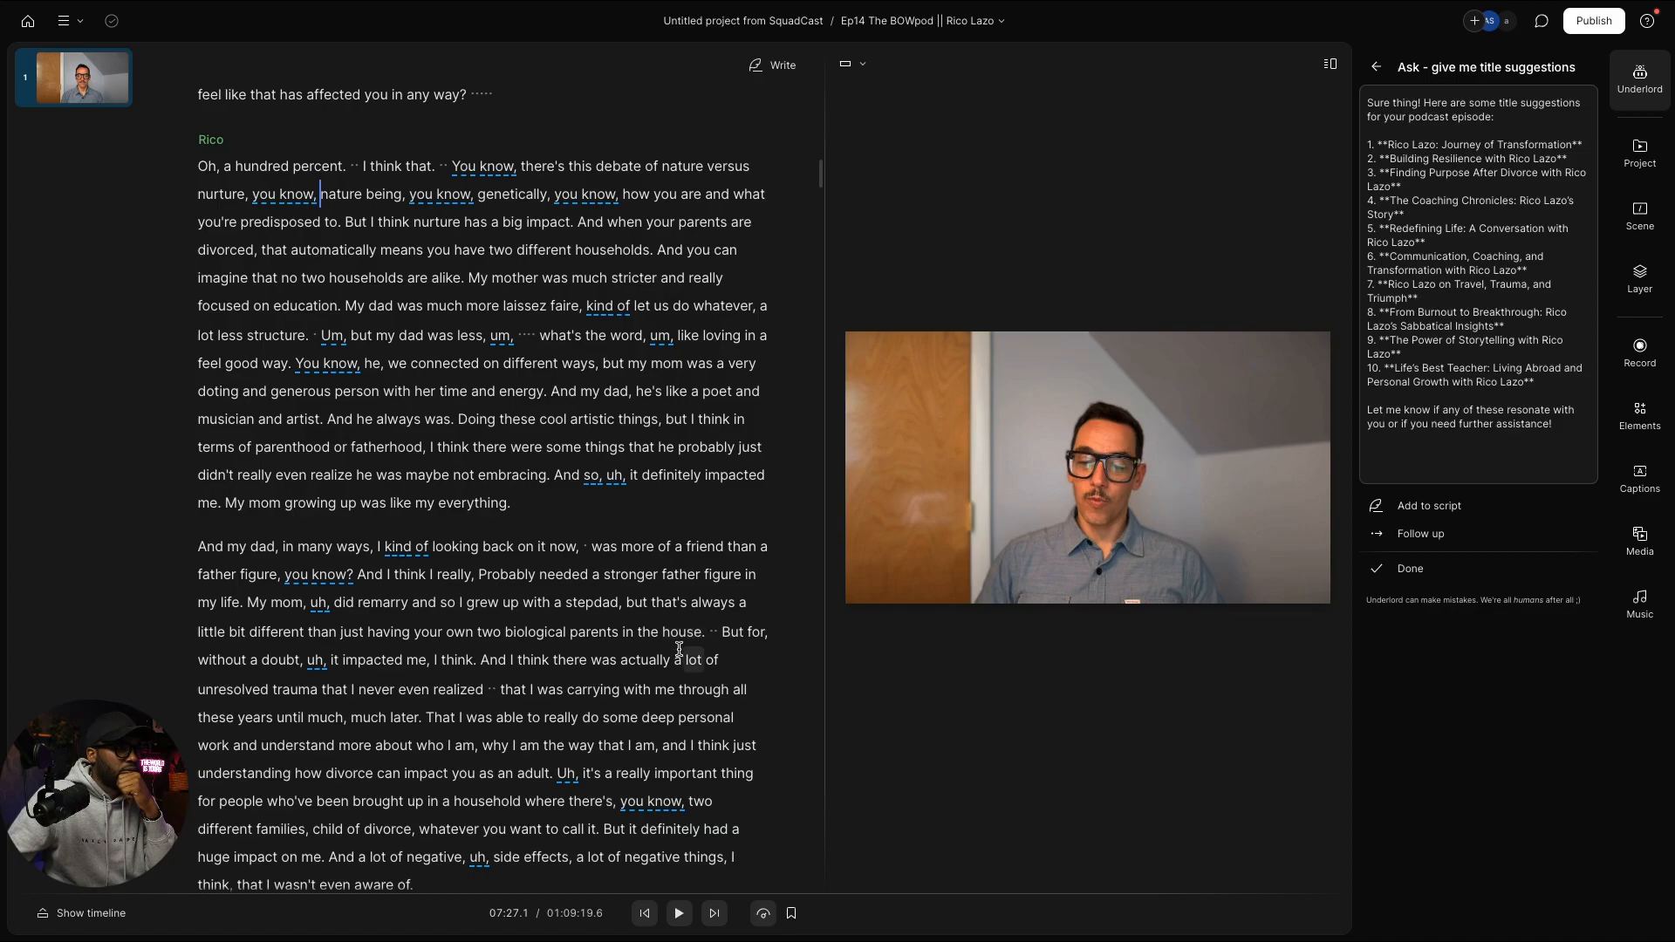
scroll(677, 655, "up", 2)
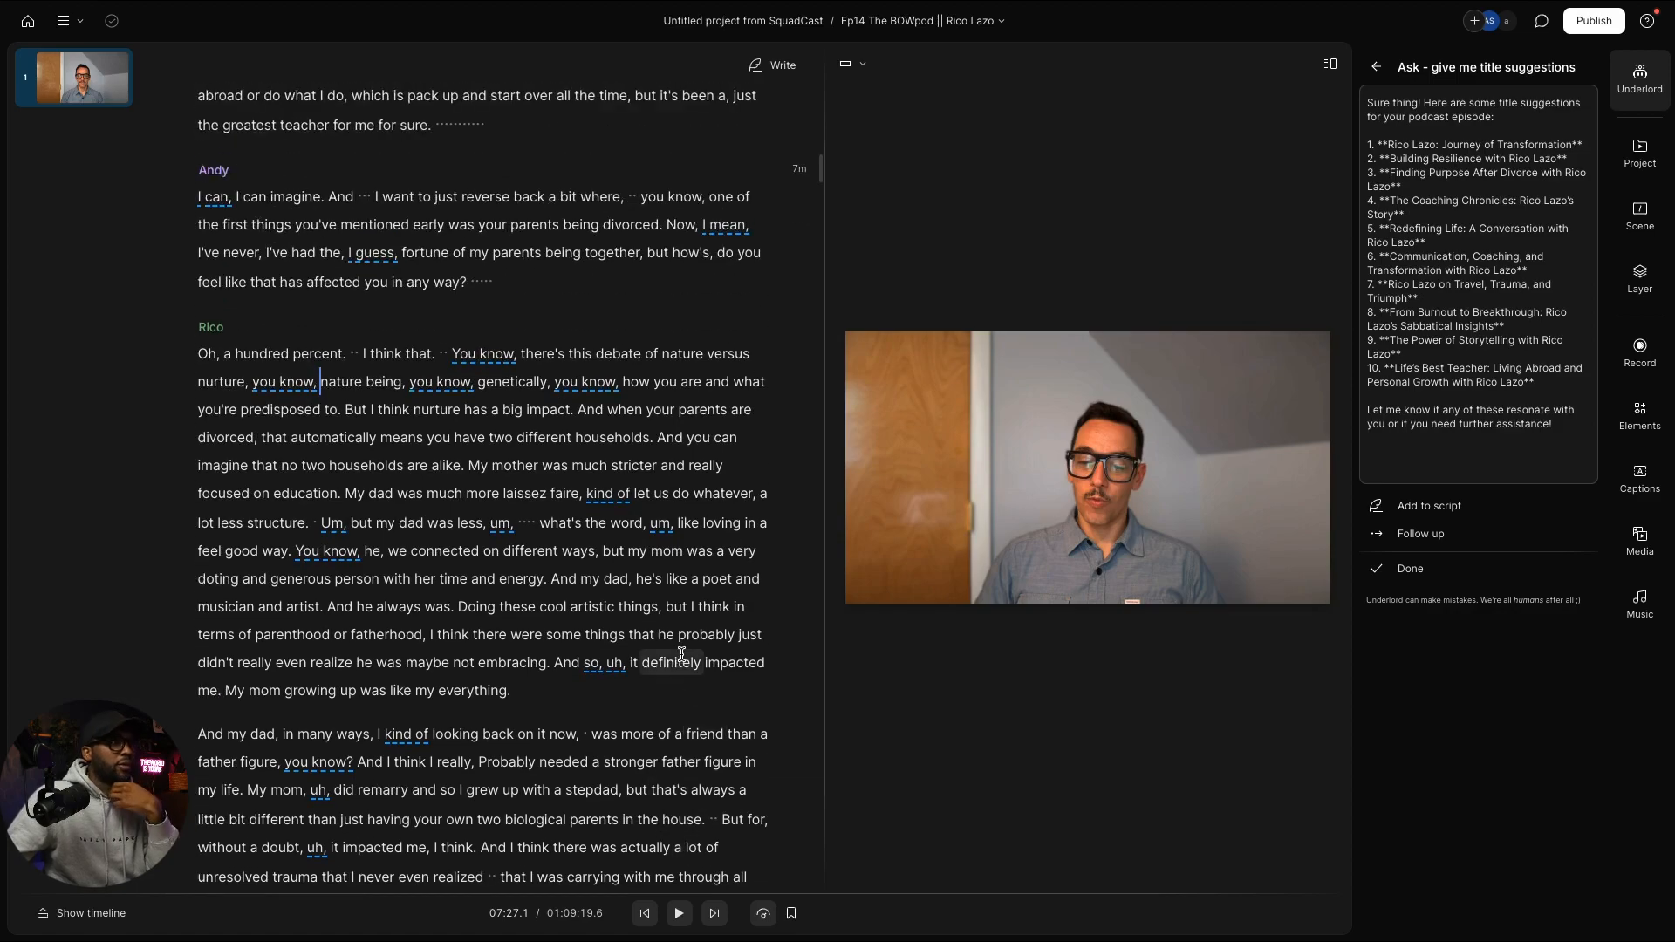
scroll(663, 636, "up", 5)
scroll(660, 629, "up", 10)
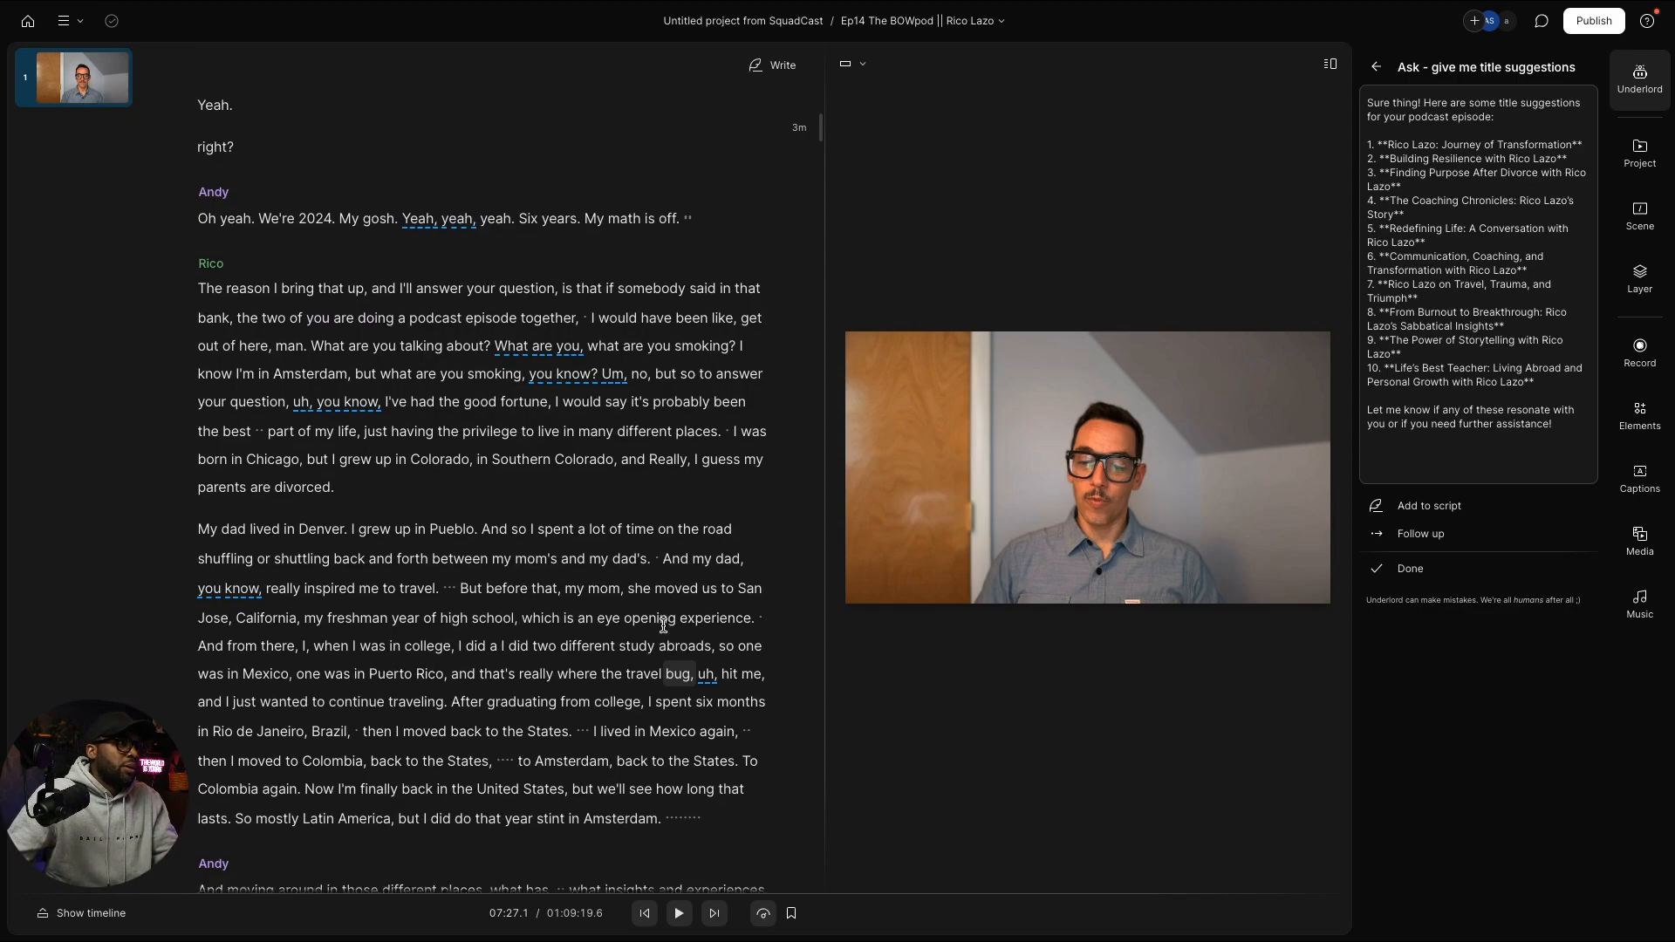
scroll(663, 624, "down", 1)
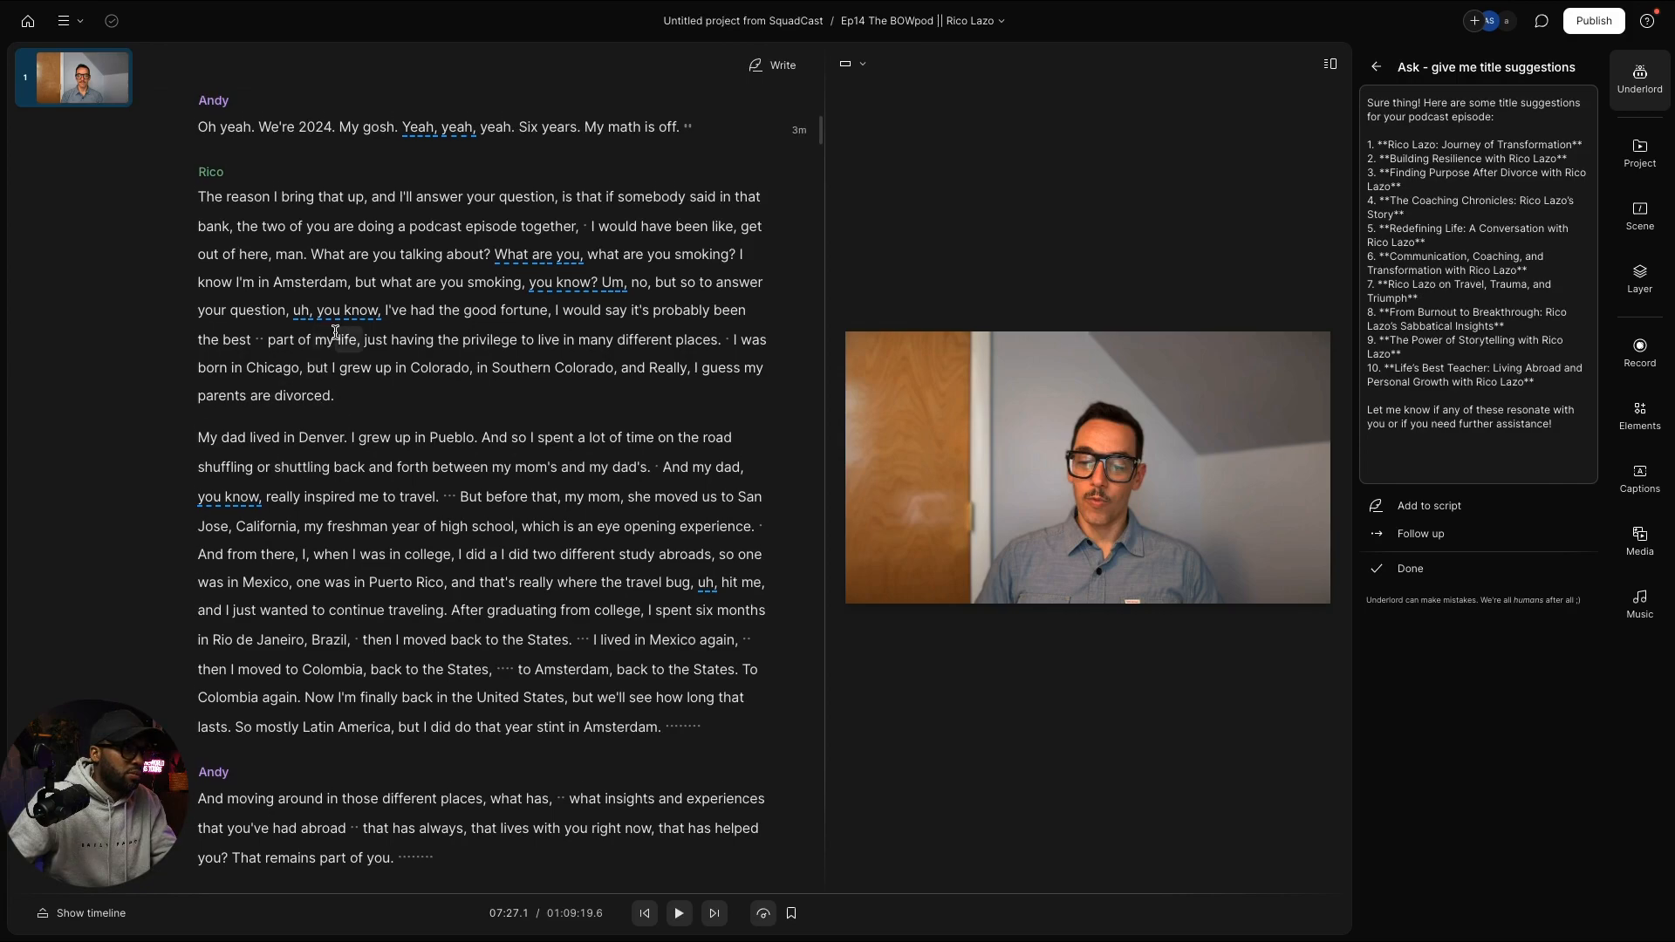
scroll(332, 340, "up", 1)
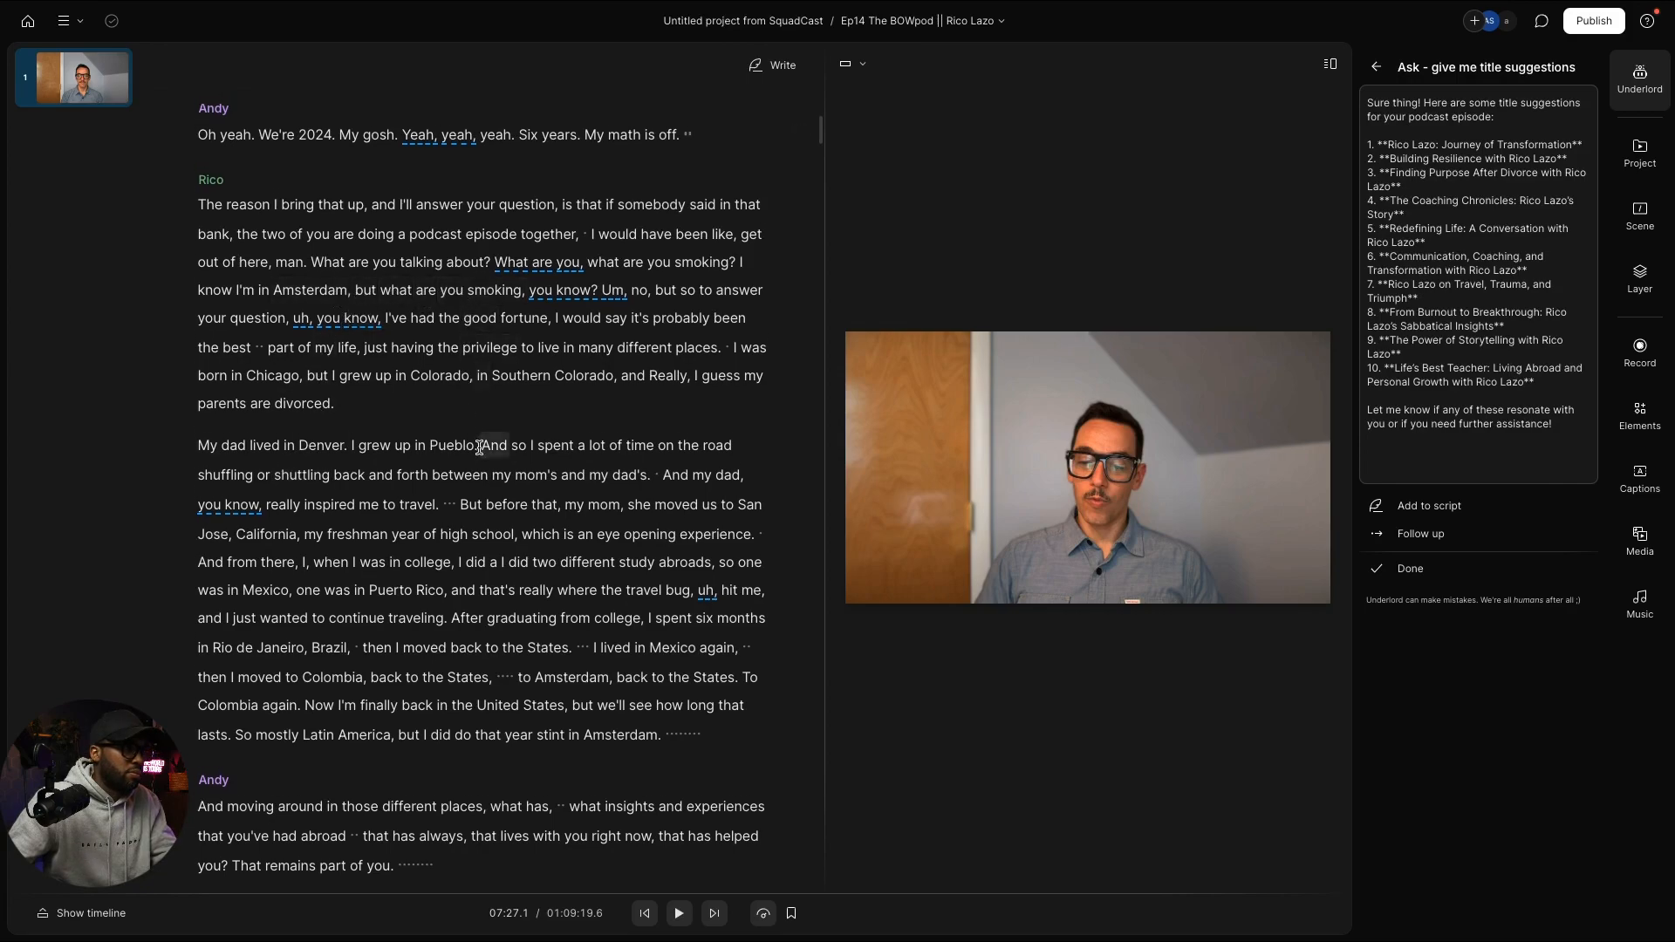
scroll(479, 448, "down", 2)
scroll(479, 448, "down", 2)
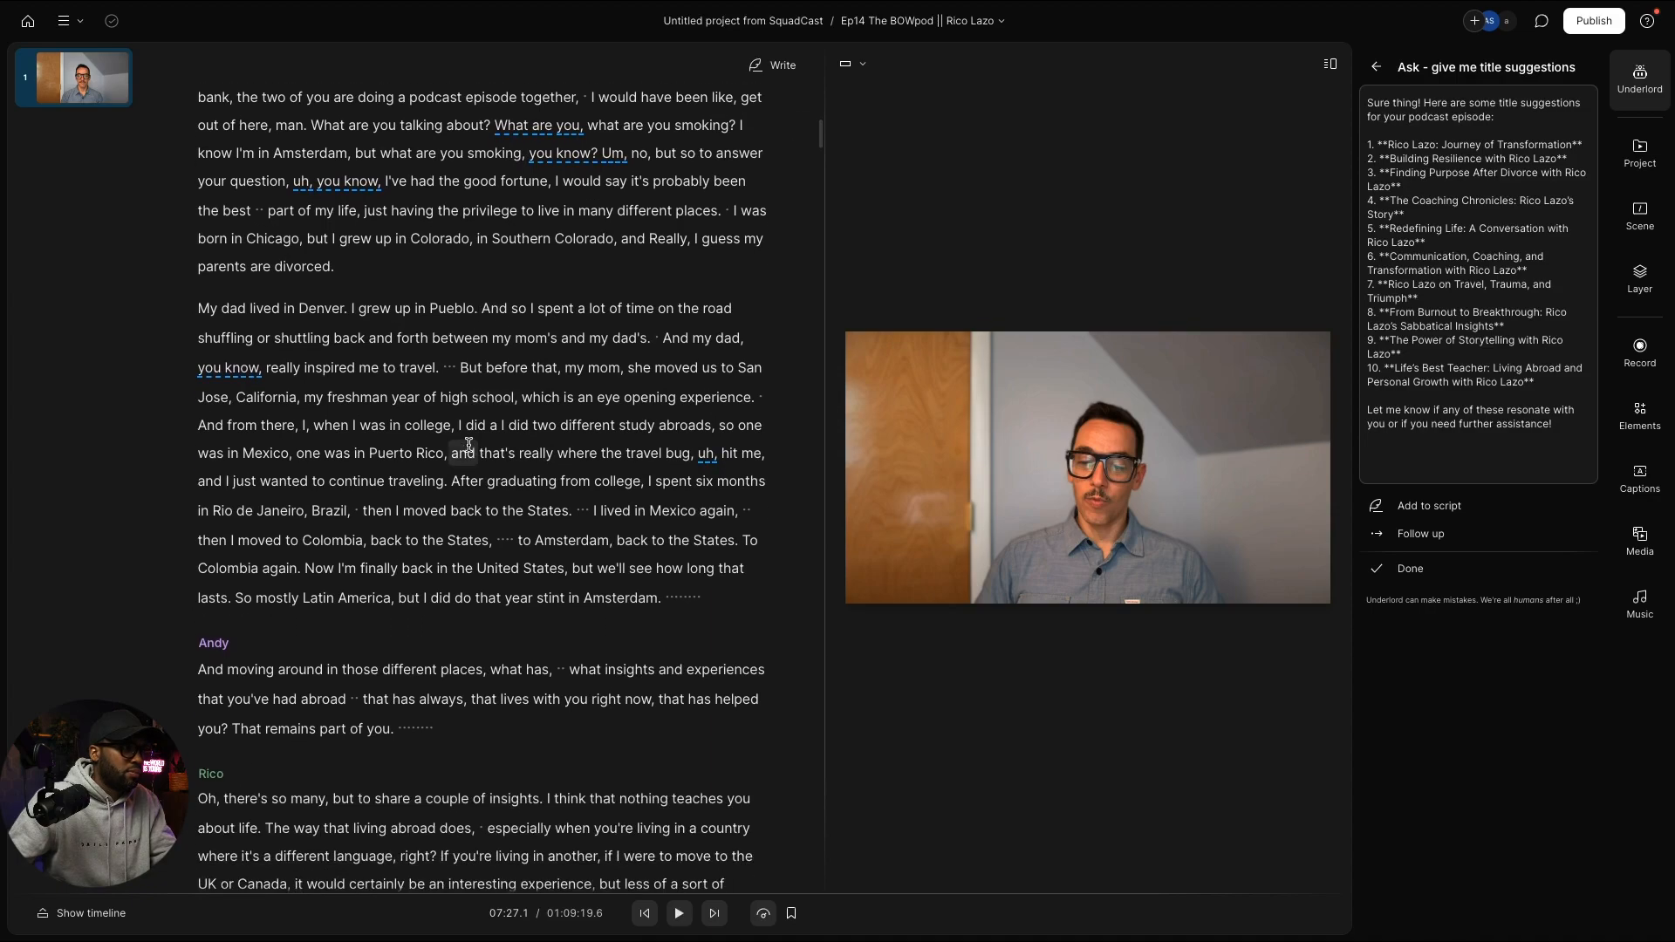
scroll(468, 443, "down", 2)
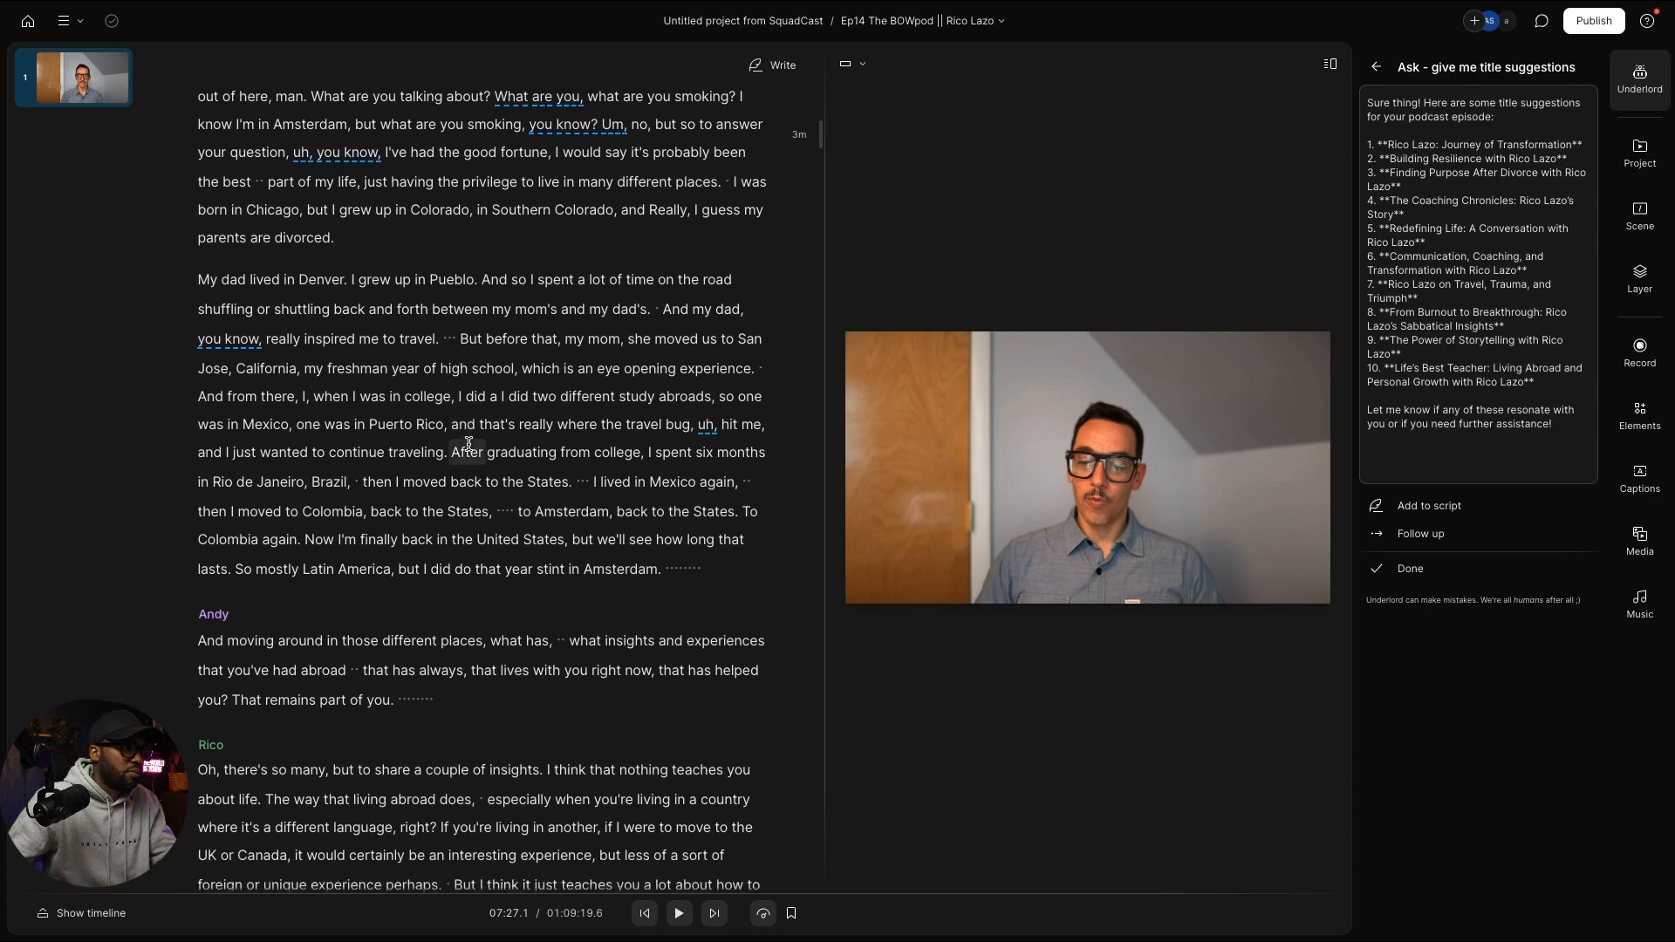
scroll(469, 445, "down", 2)
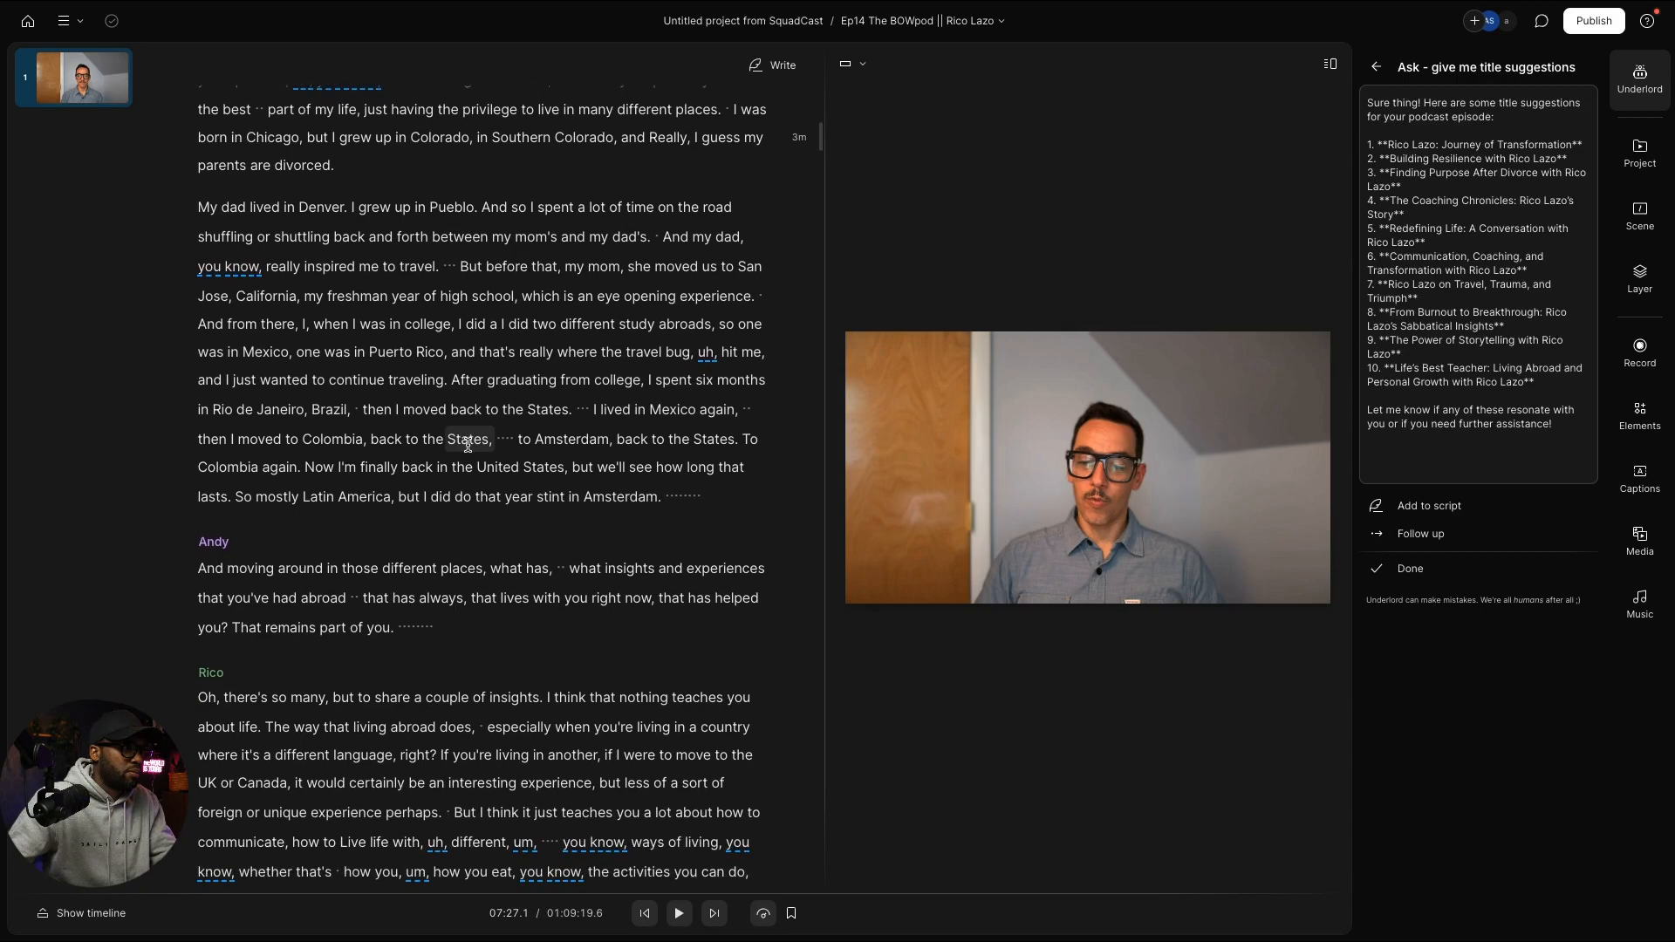
scroll(469, 445, "down", 2)
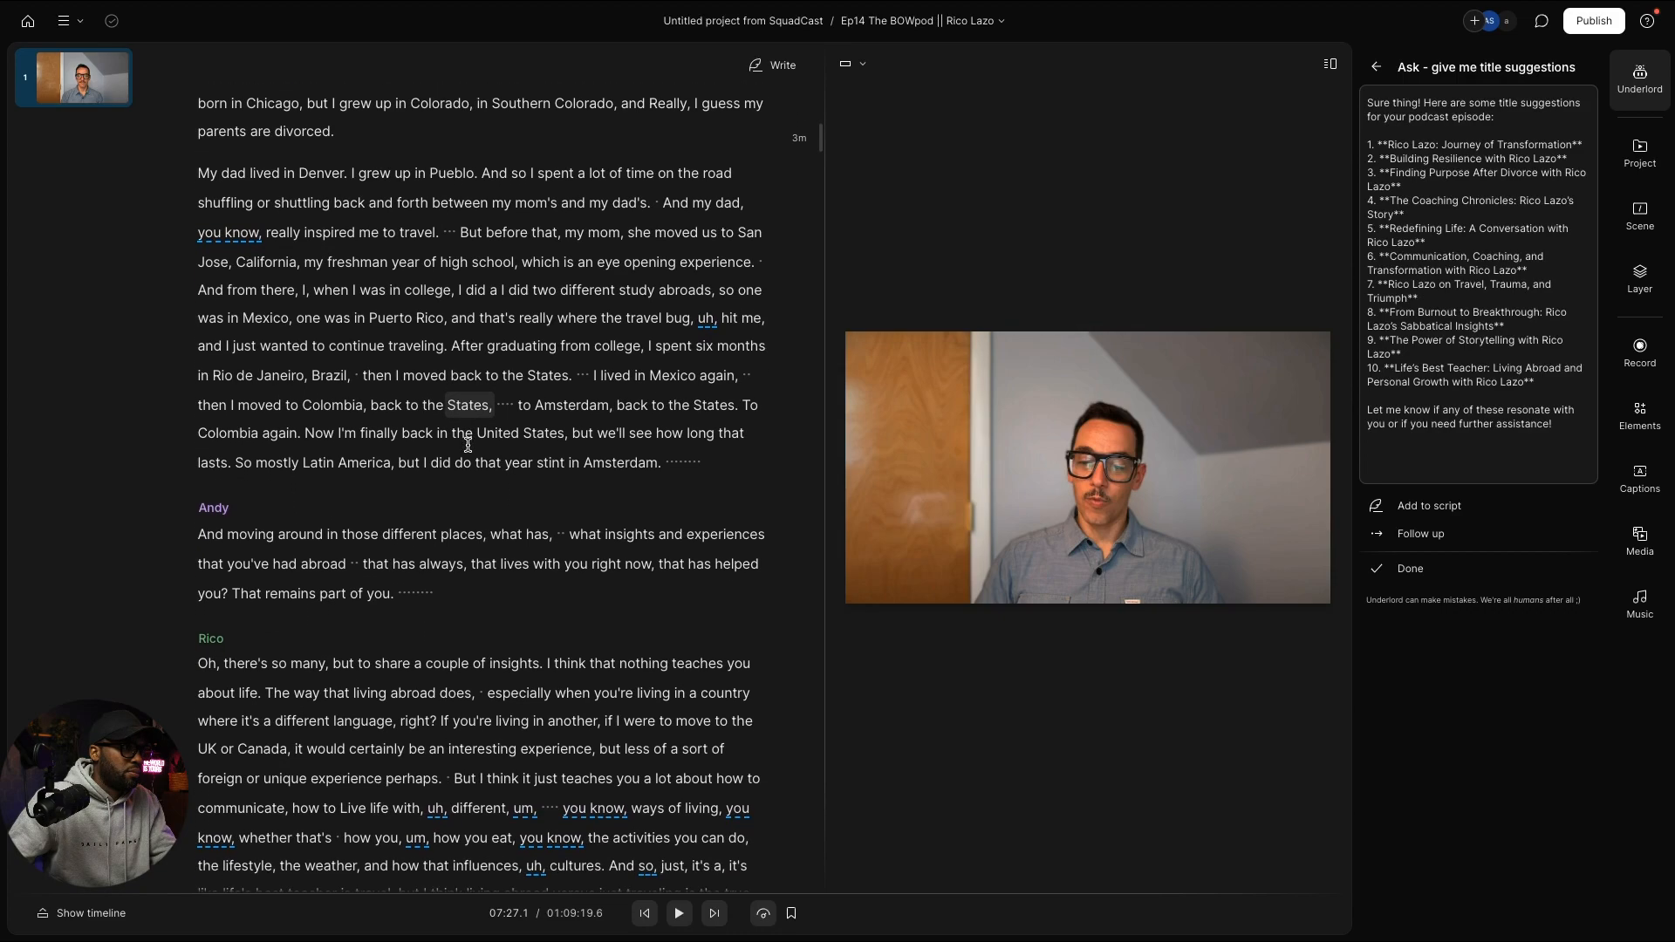
scroll(468, 444, "down", 1)
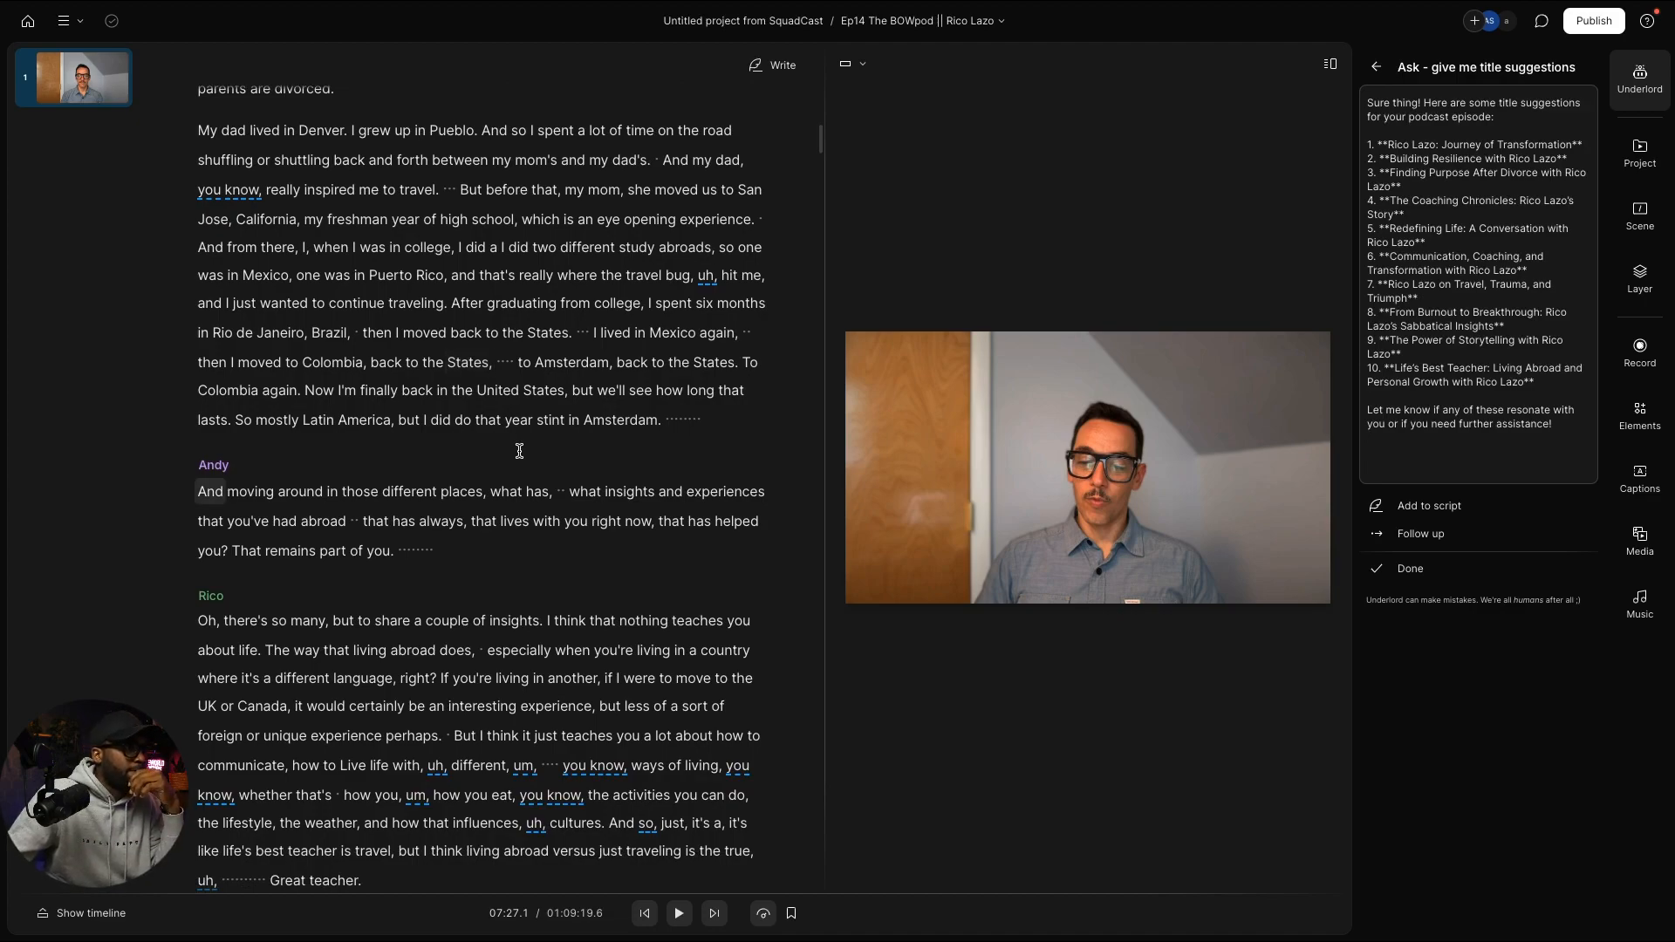
Step: Search the transcript for 'divorce', preview the last match, then return to the first match
key("ctrl+f")
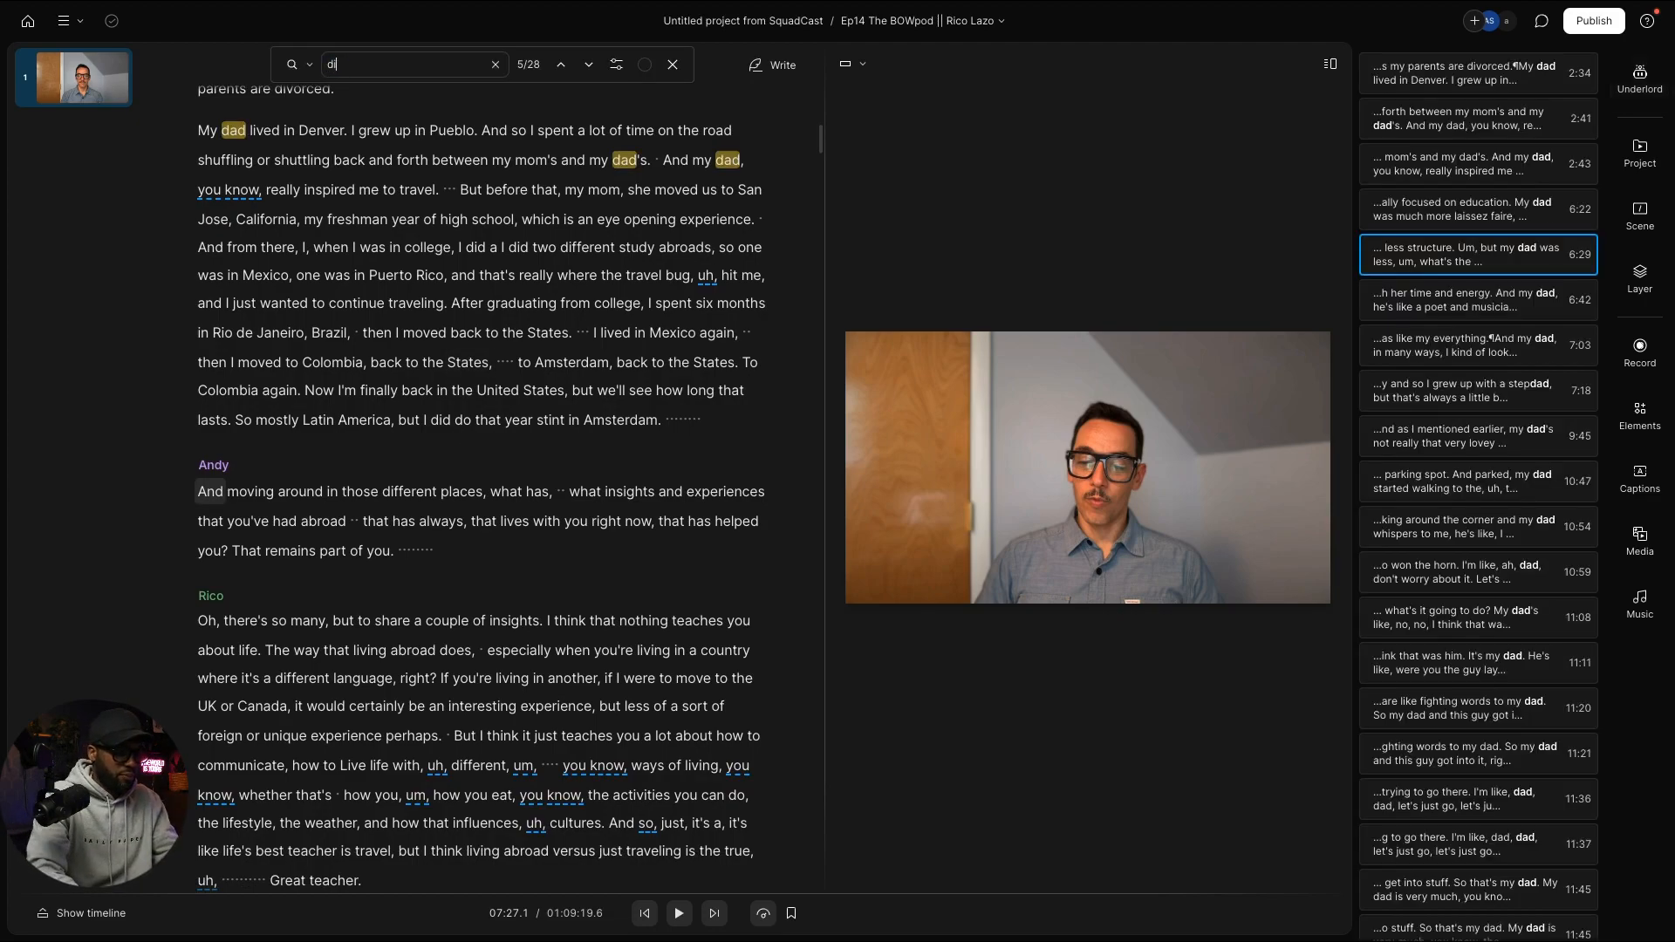
type("divorc")
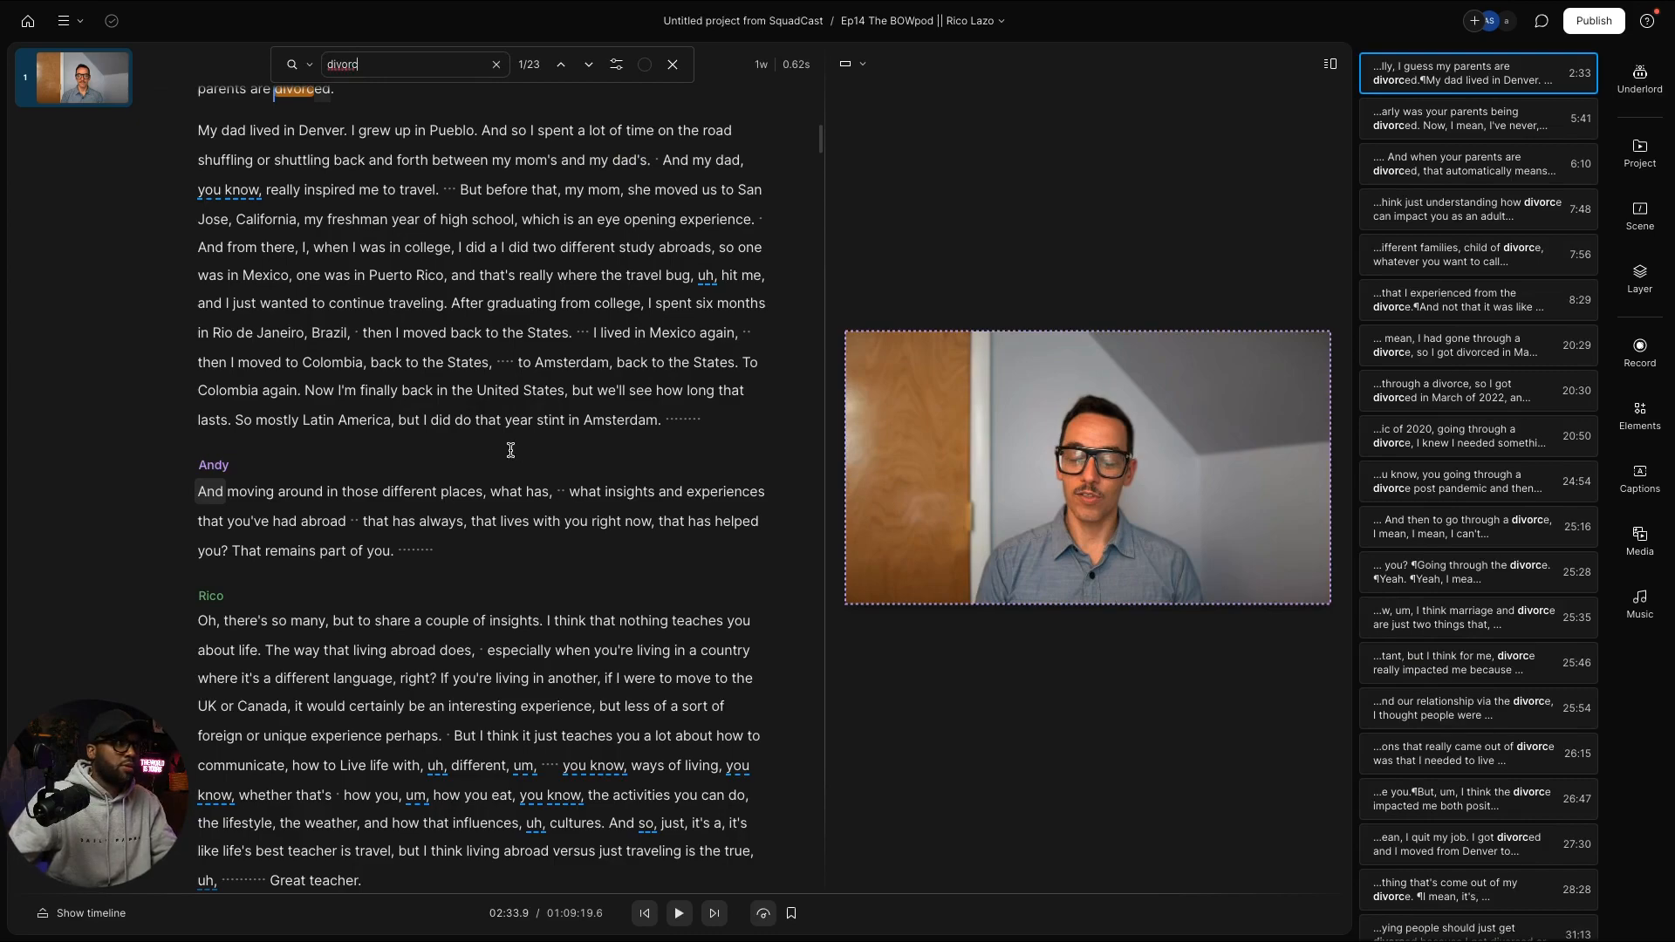
type("e")
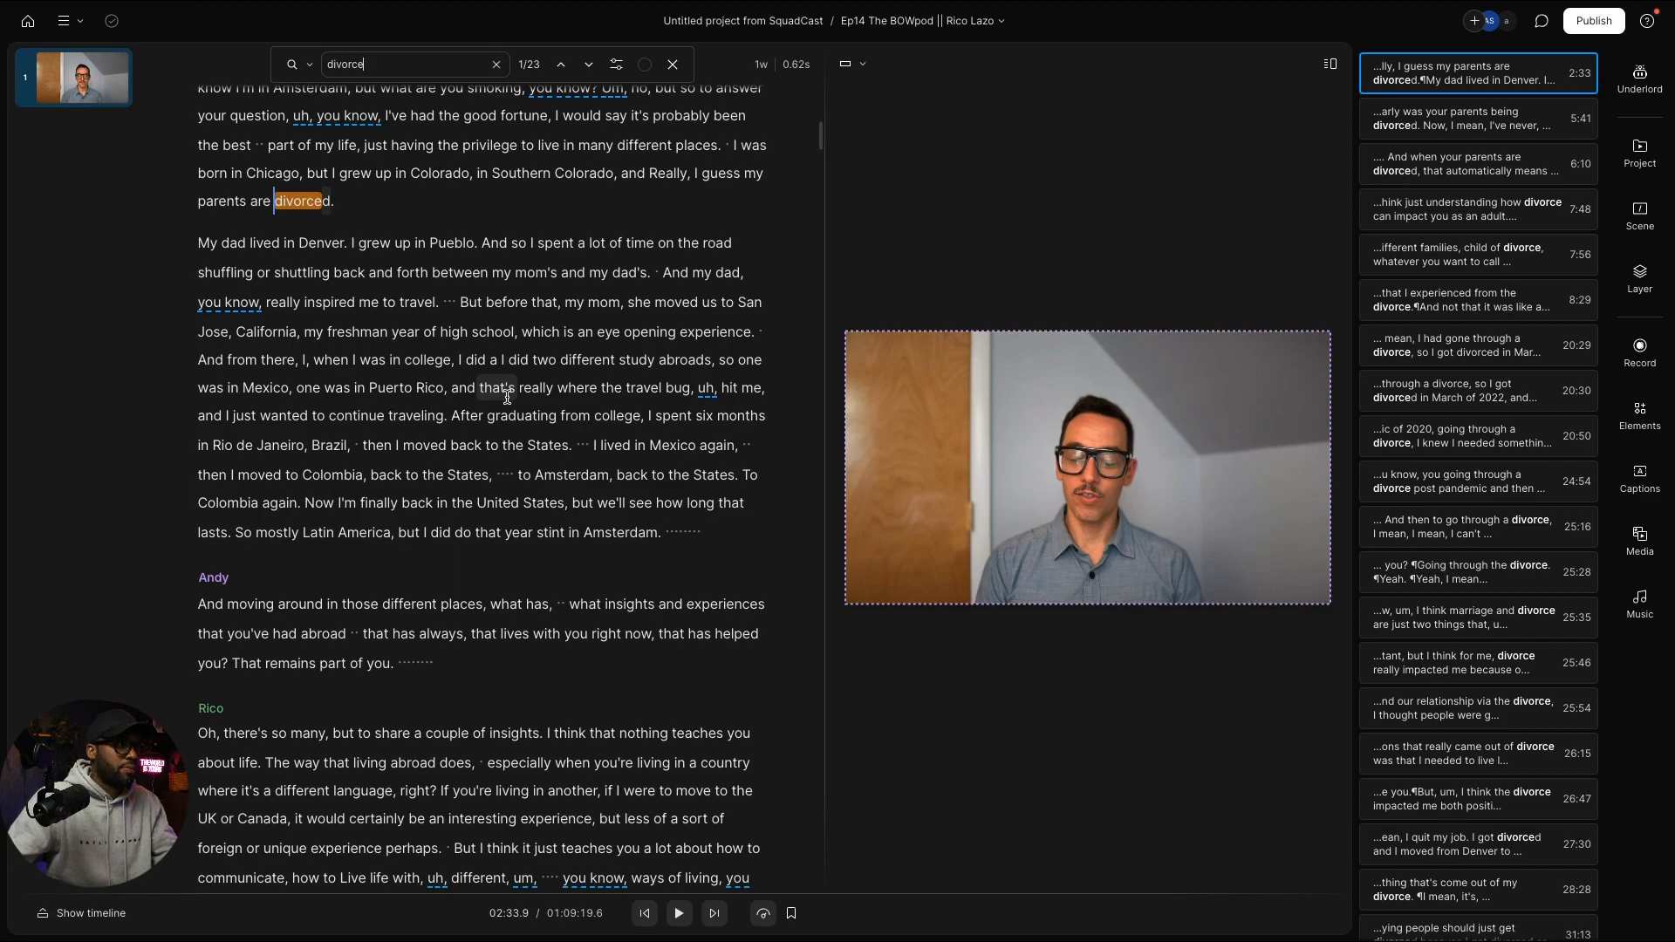
scroll(507, 397, "down", 3)
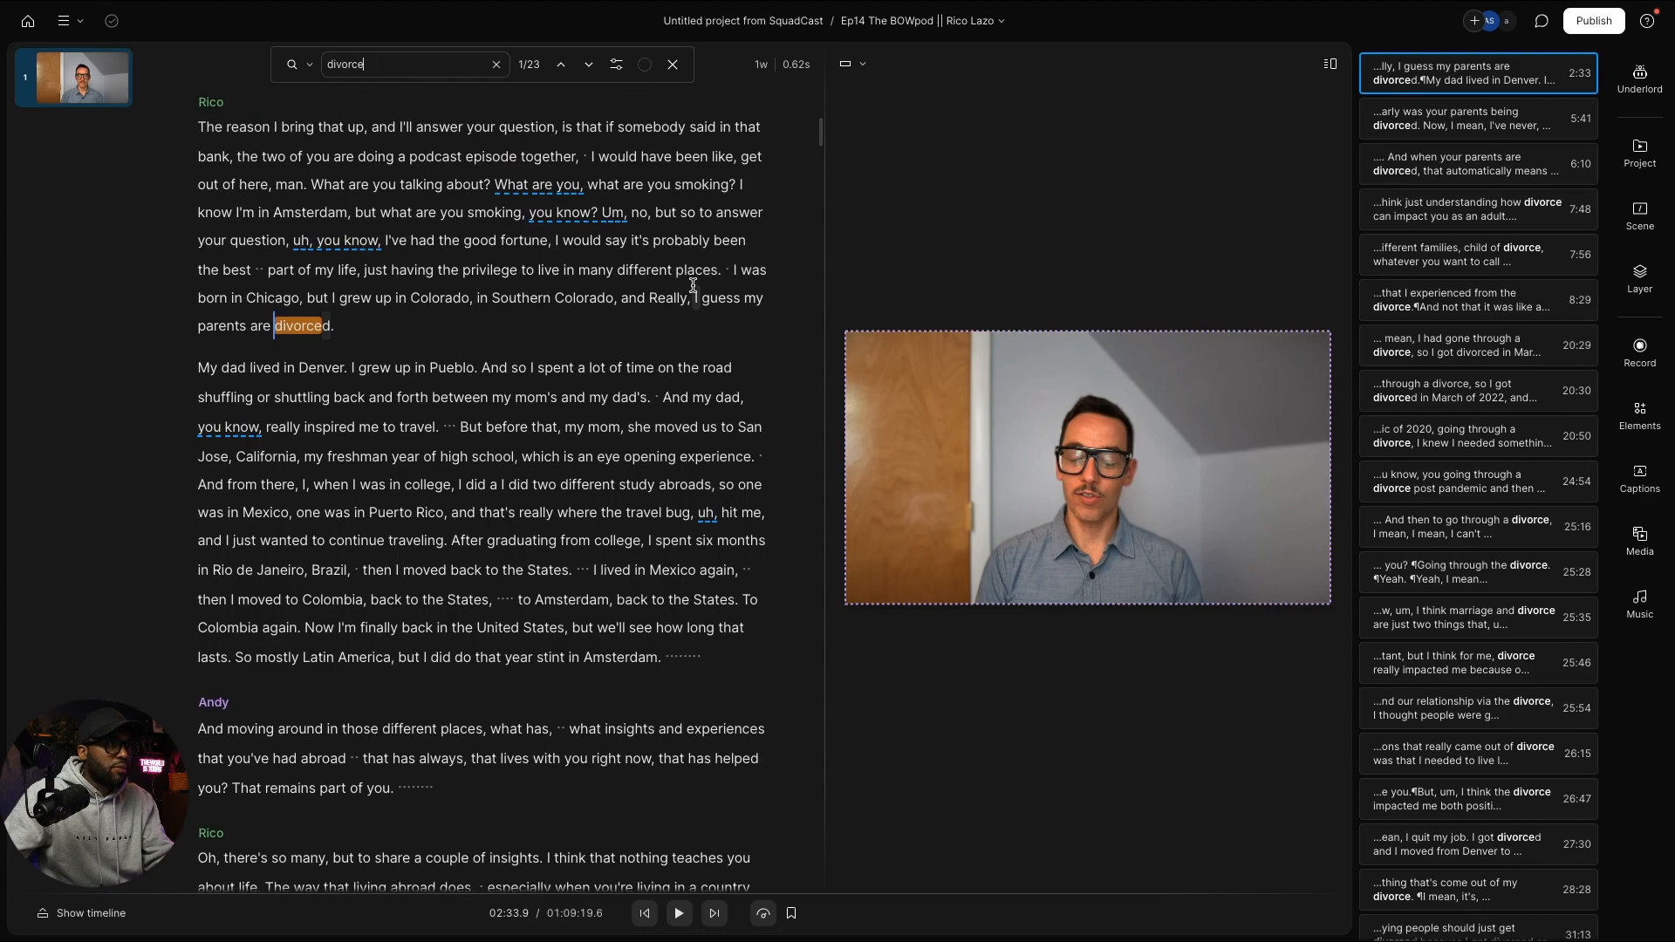
left_click(563, 67)
key("space")
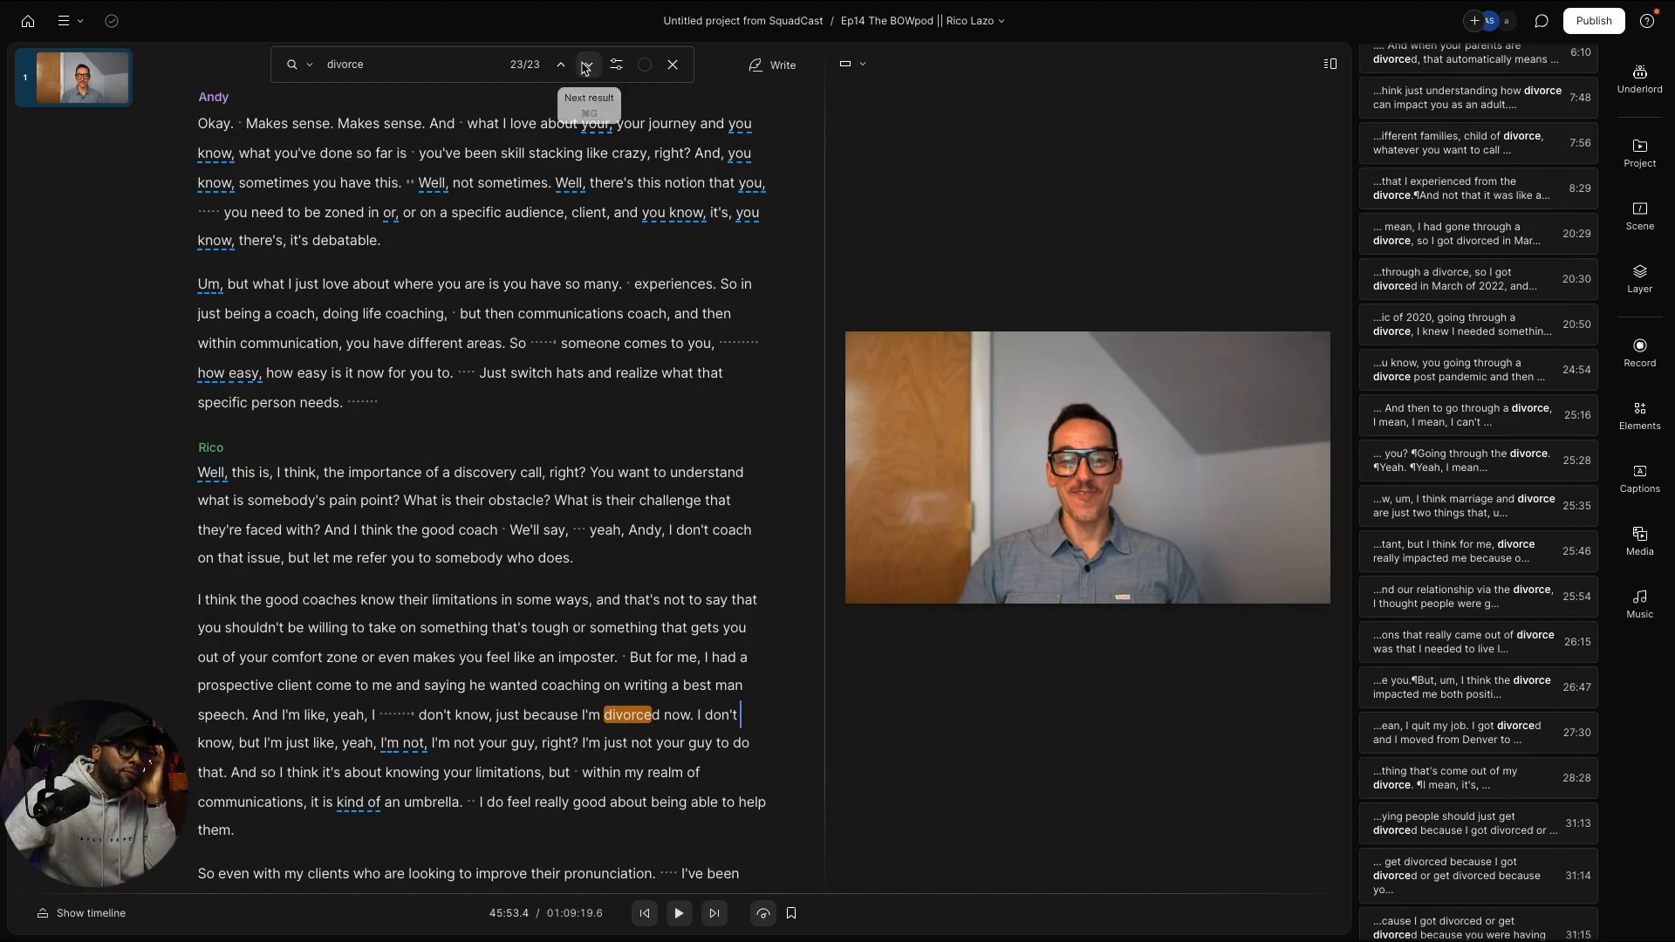
left_click(589, 64)
key("space")
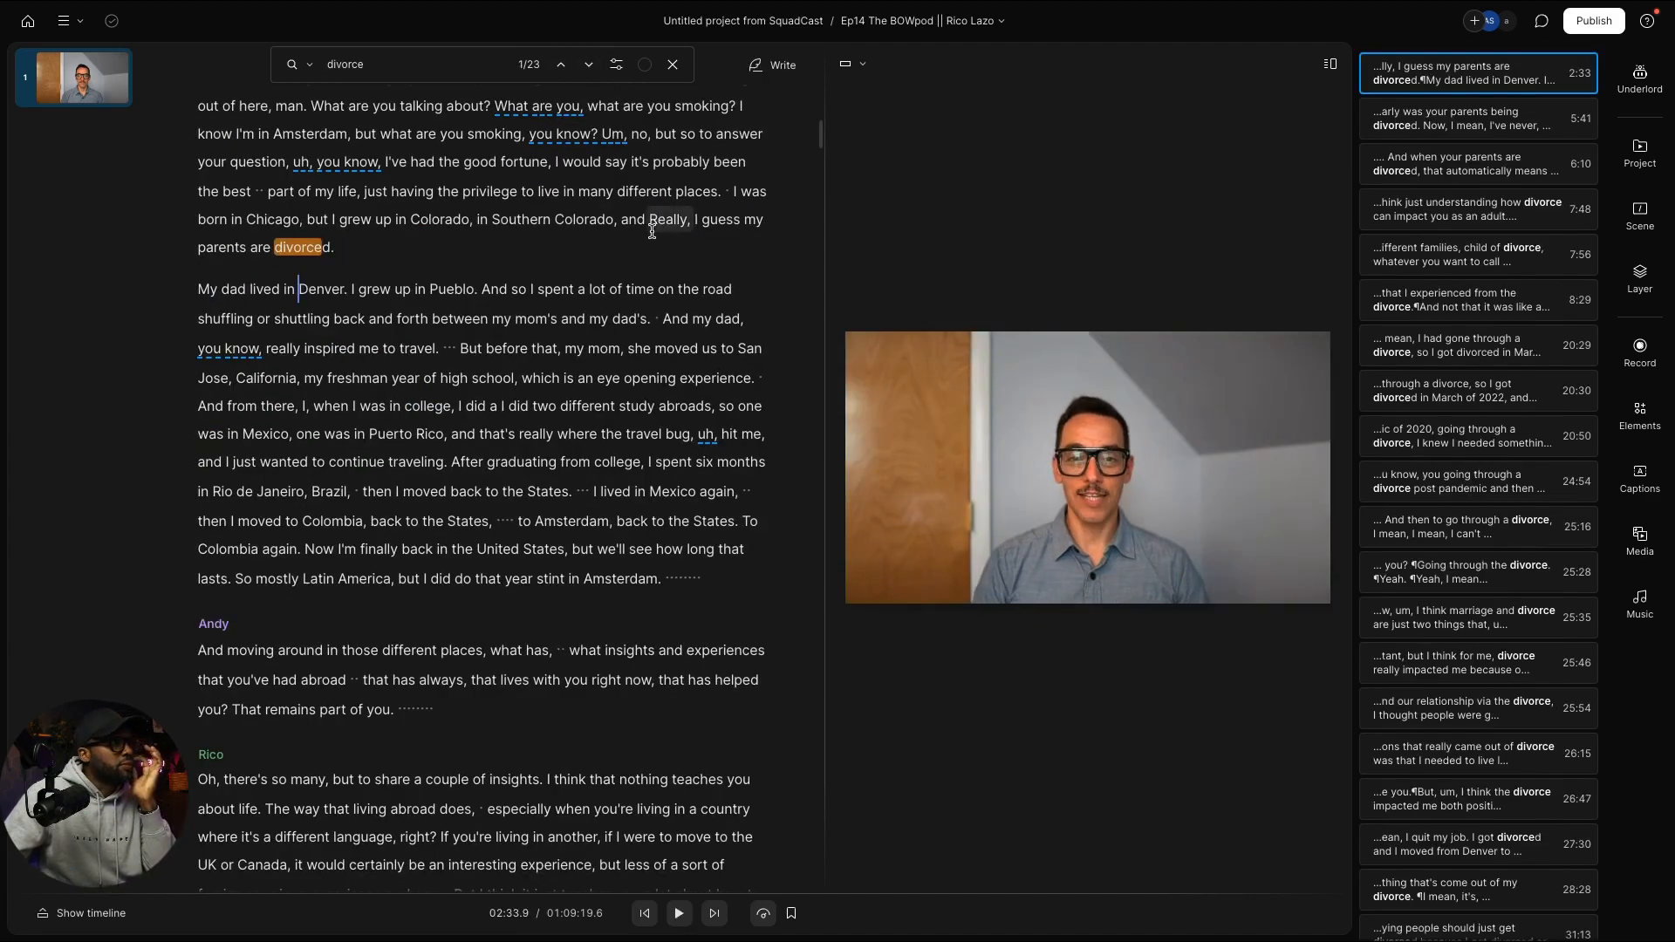
Step: Change the playback speed and scroll back to Andy's question about Rico's divorced parents
left_click(760, 913)
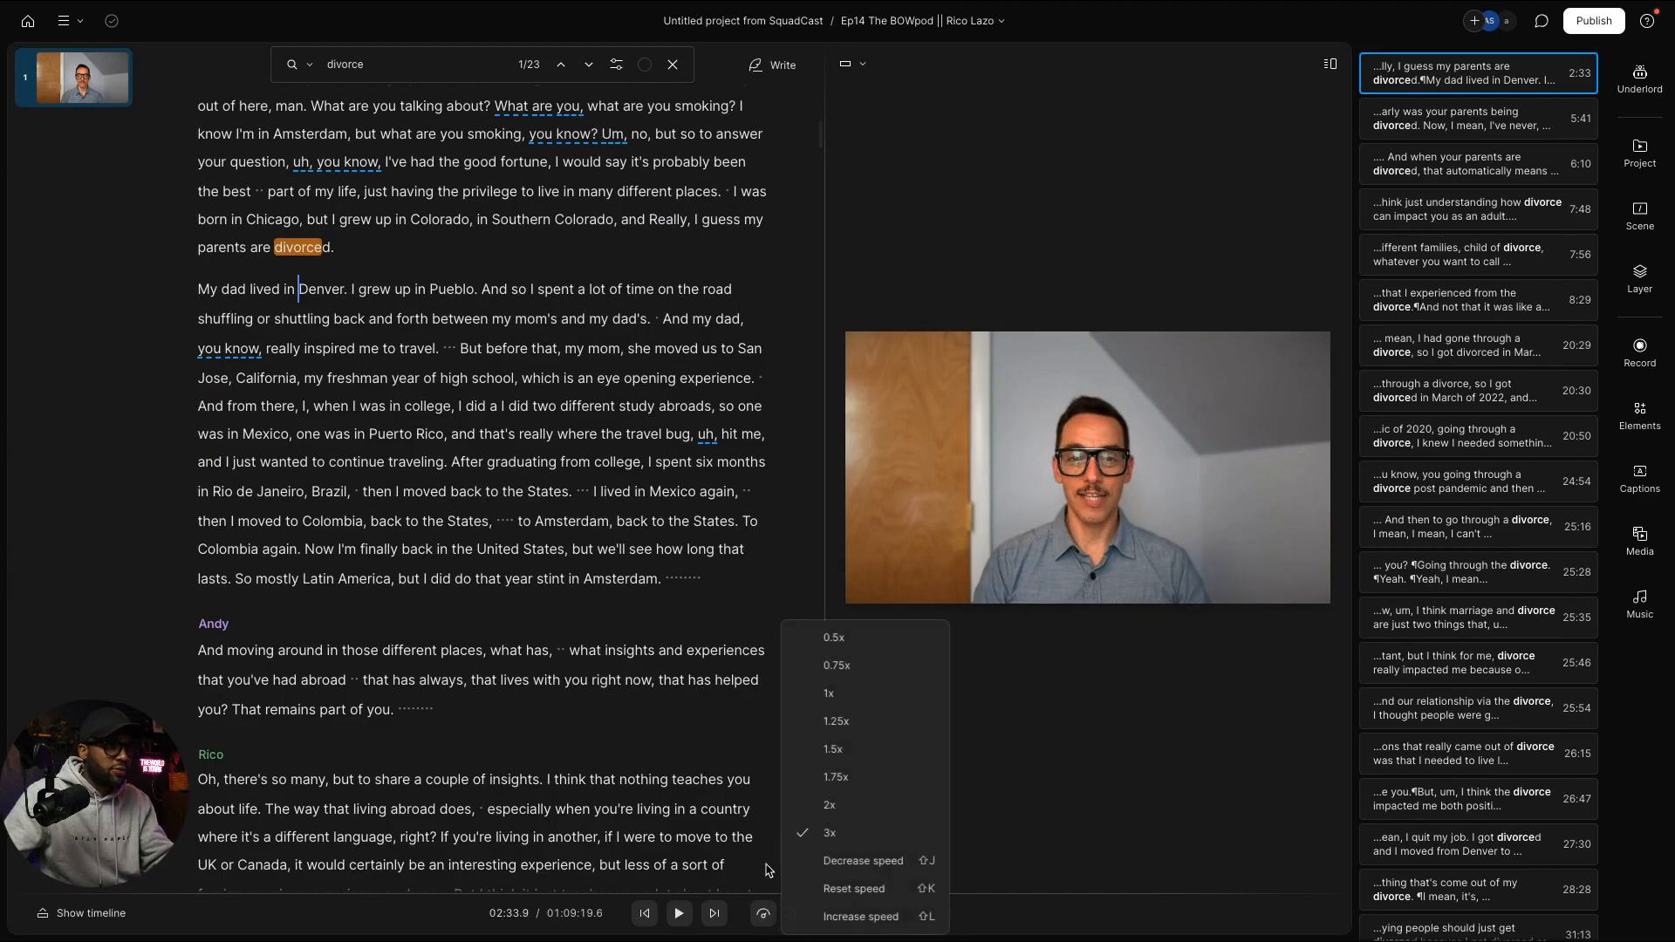
left_click(838, 807)
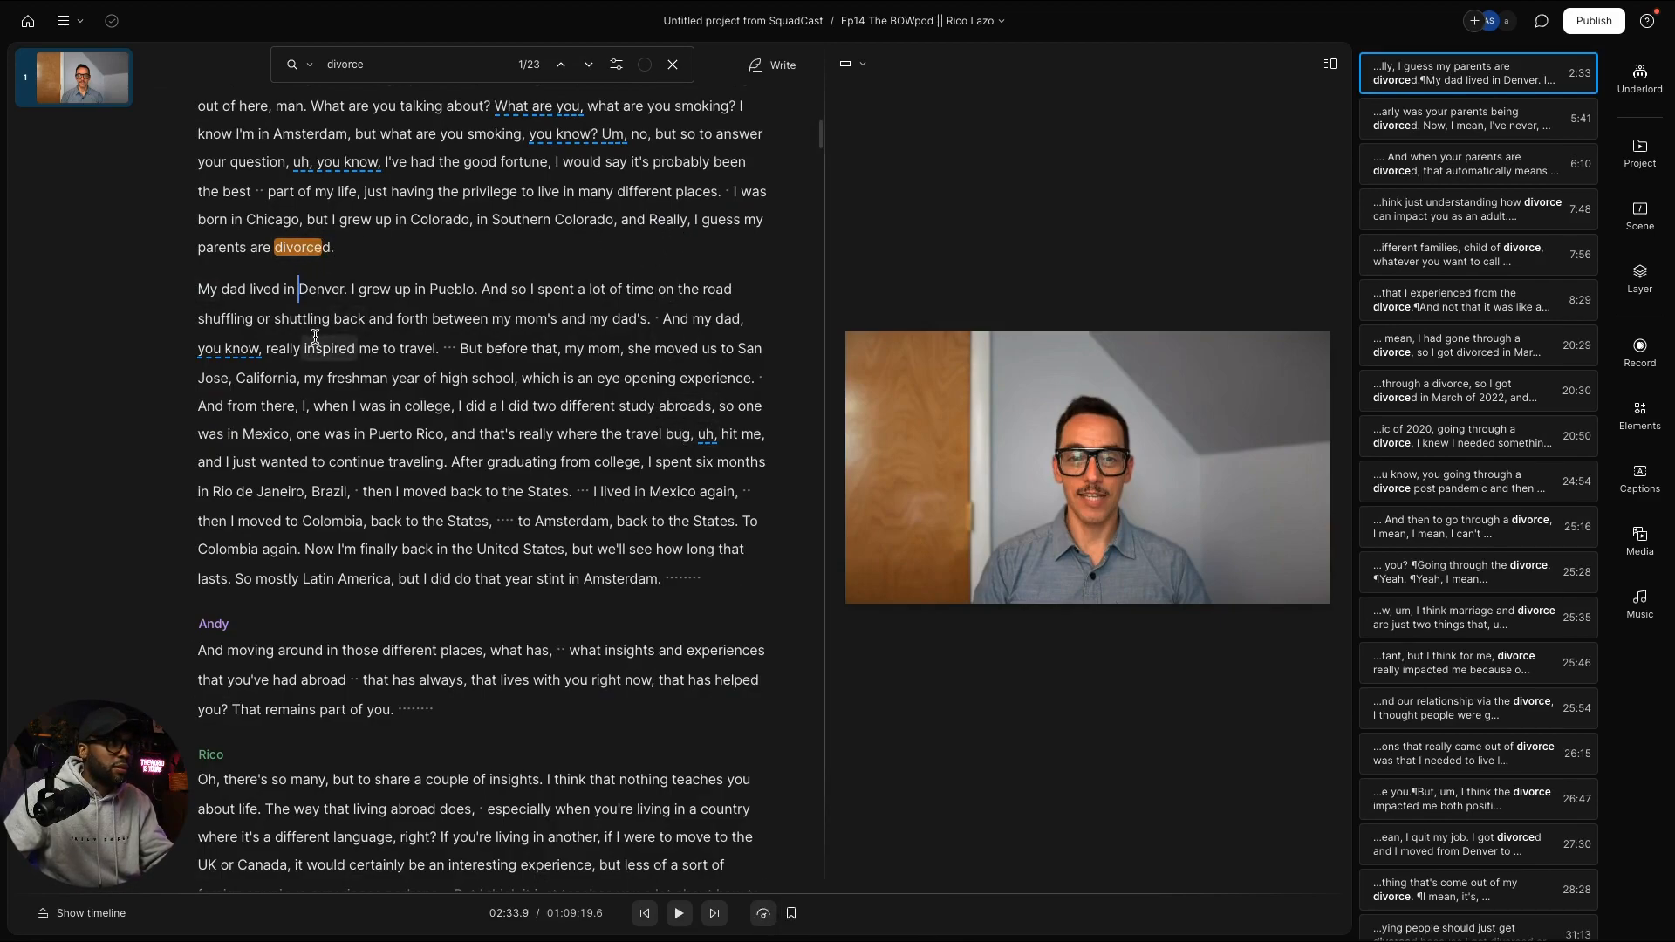
scroll(366, 384, "down", 5)
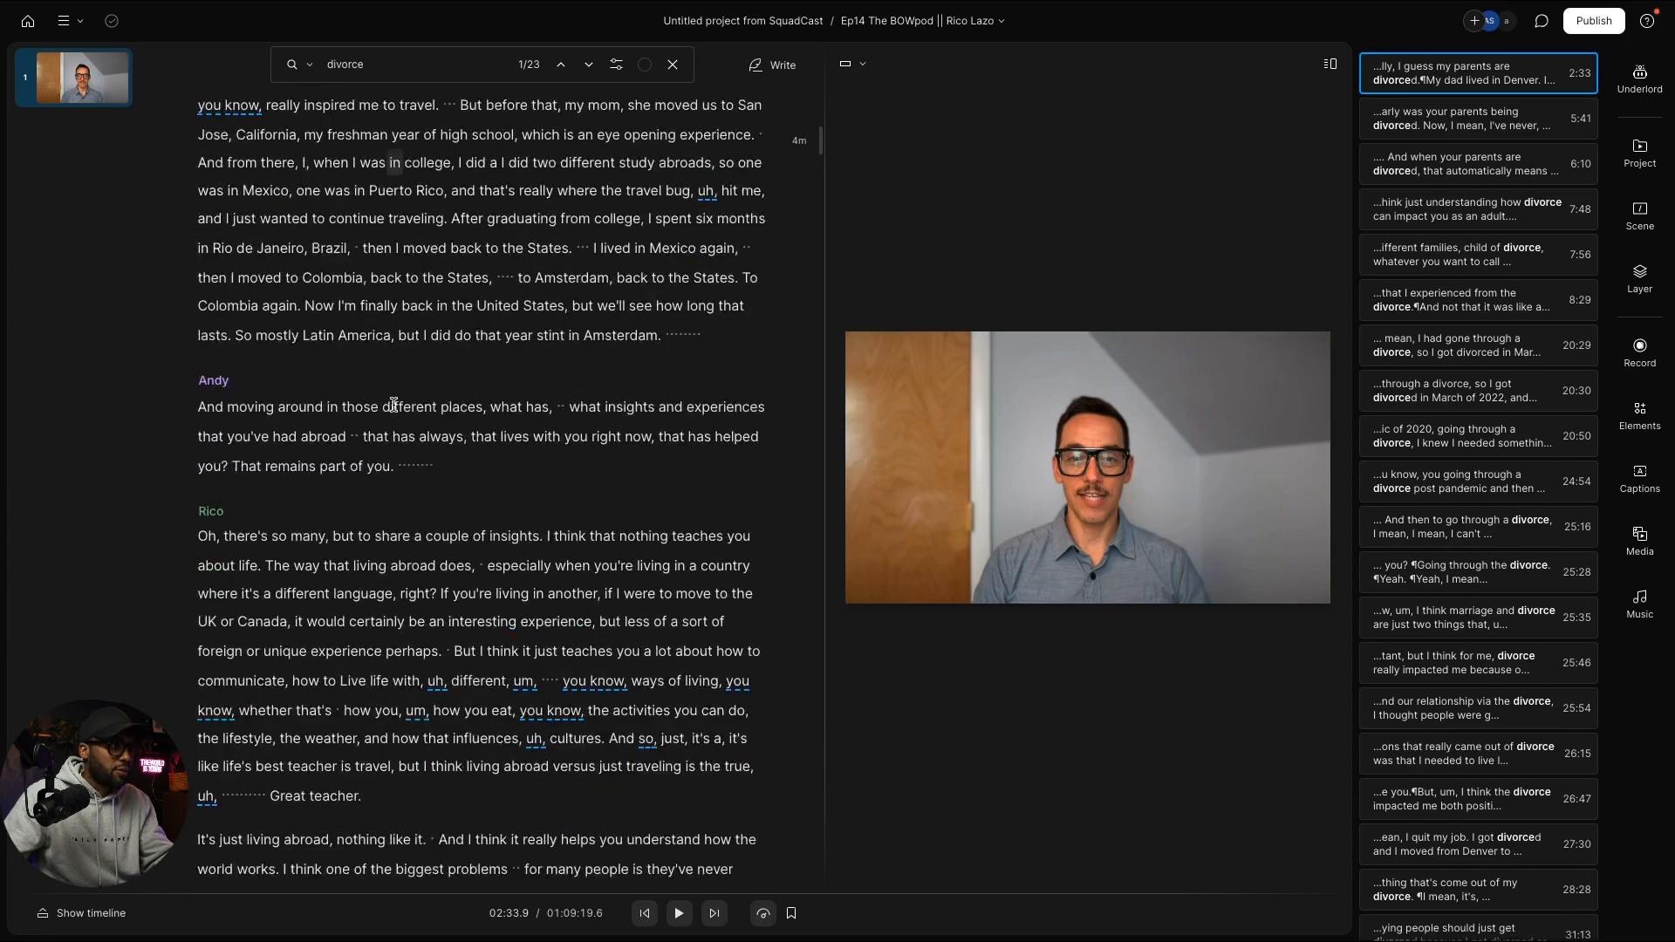
scroll(401, 403, "up", 1)
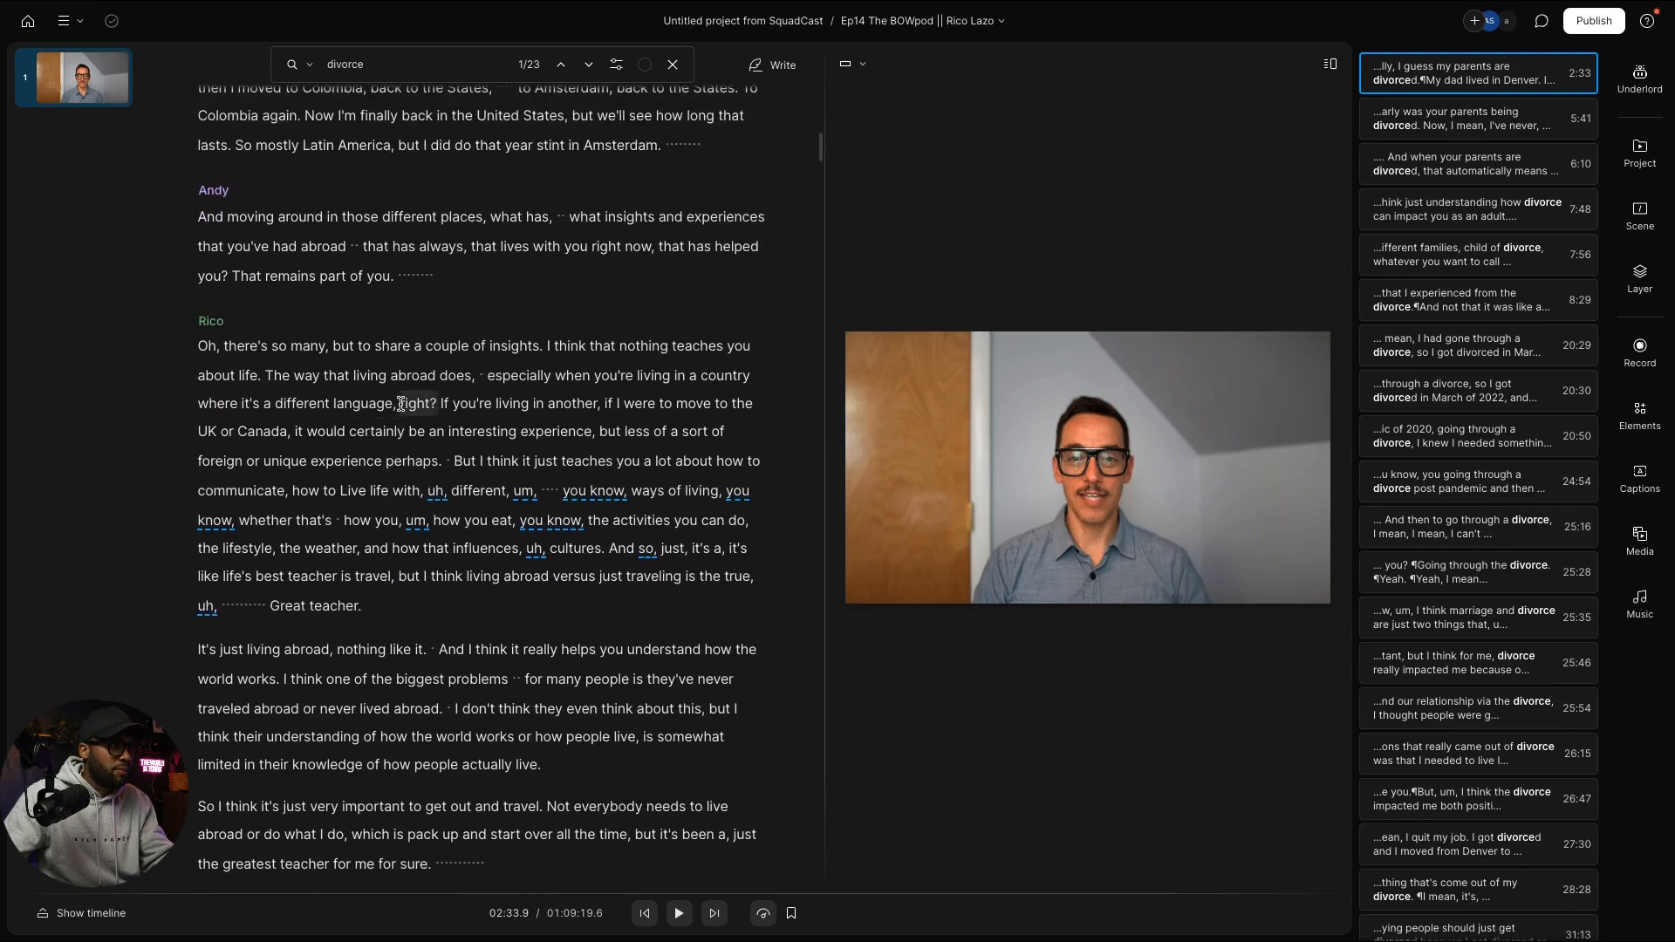
scroll(401, 403, "up", 3)
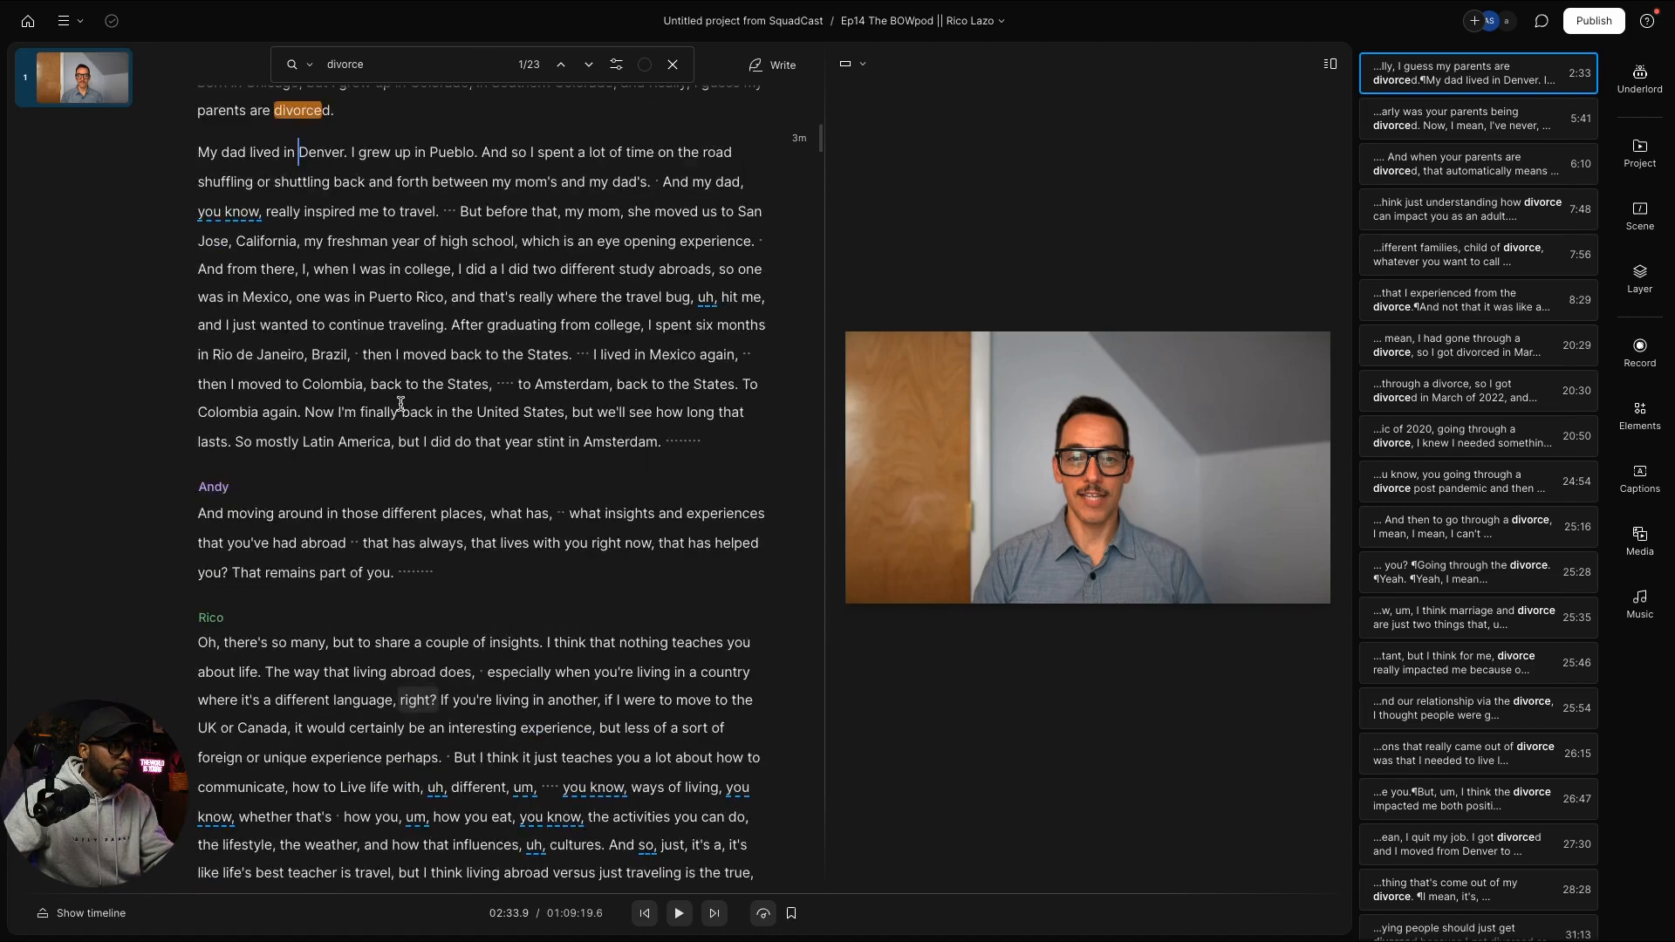
scroll(401, 403, "up", 2)
scroll(401, 404, "down", 10)
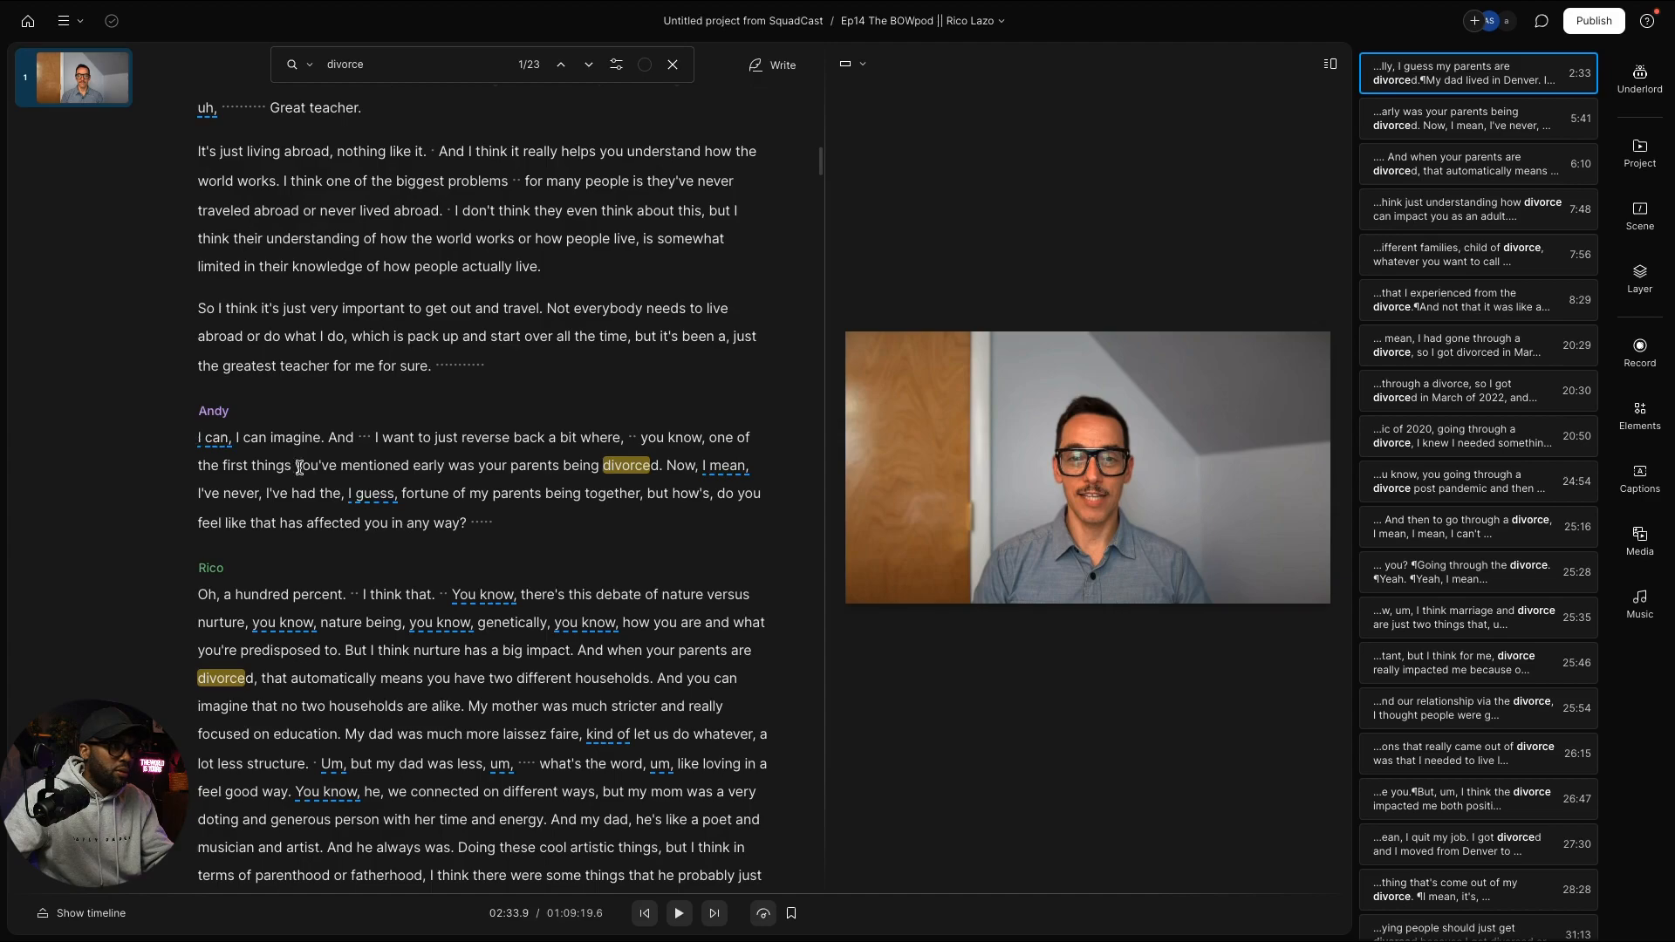
Step: Select from 'I can, I can imagine' through '...like my everything.' covering Andy's question and Rico's answer
scroll(262, 467, "up", 1)
left_click_drag(199, 454, 745, 669)
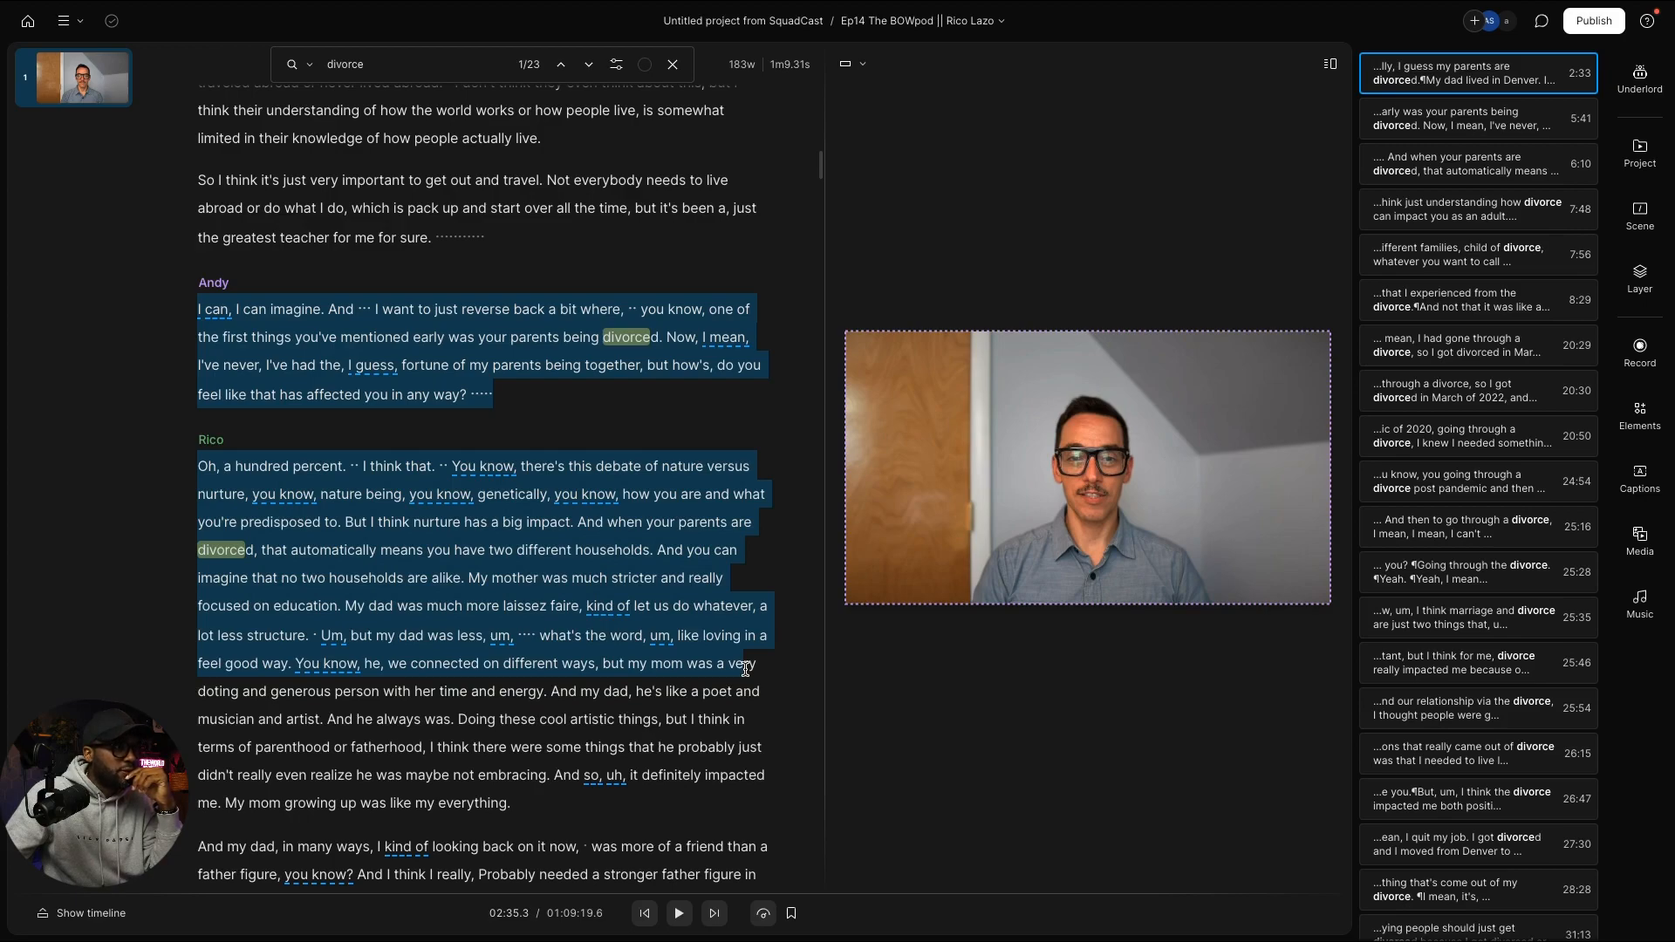
left_click_drag(745, 669, 755, 643)
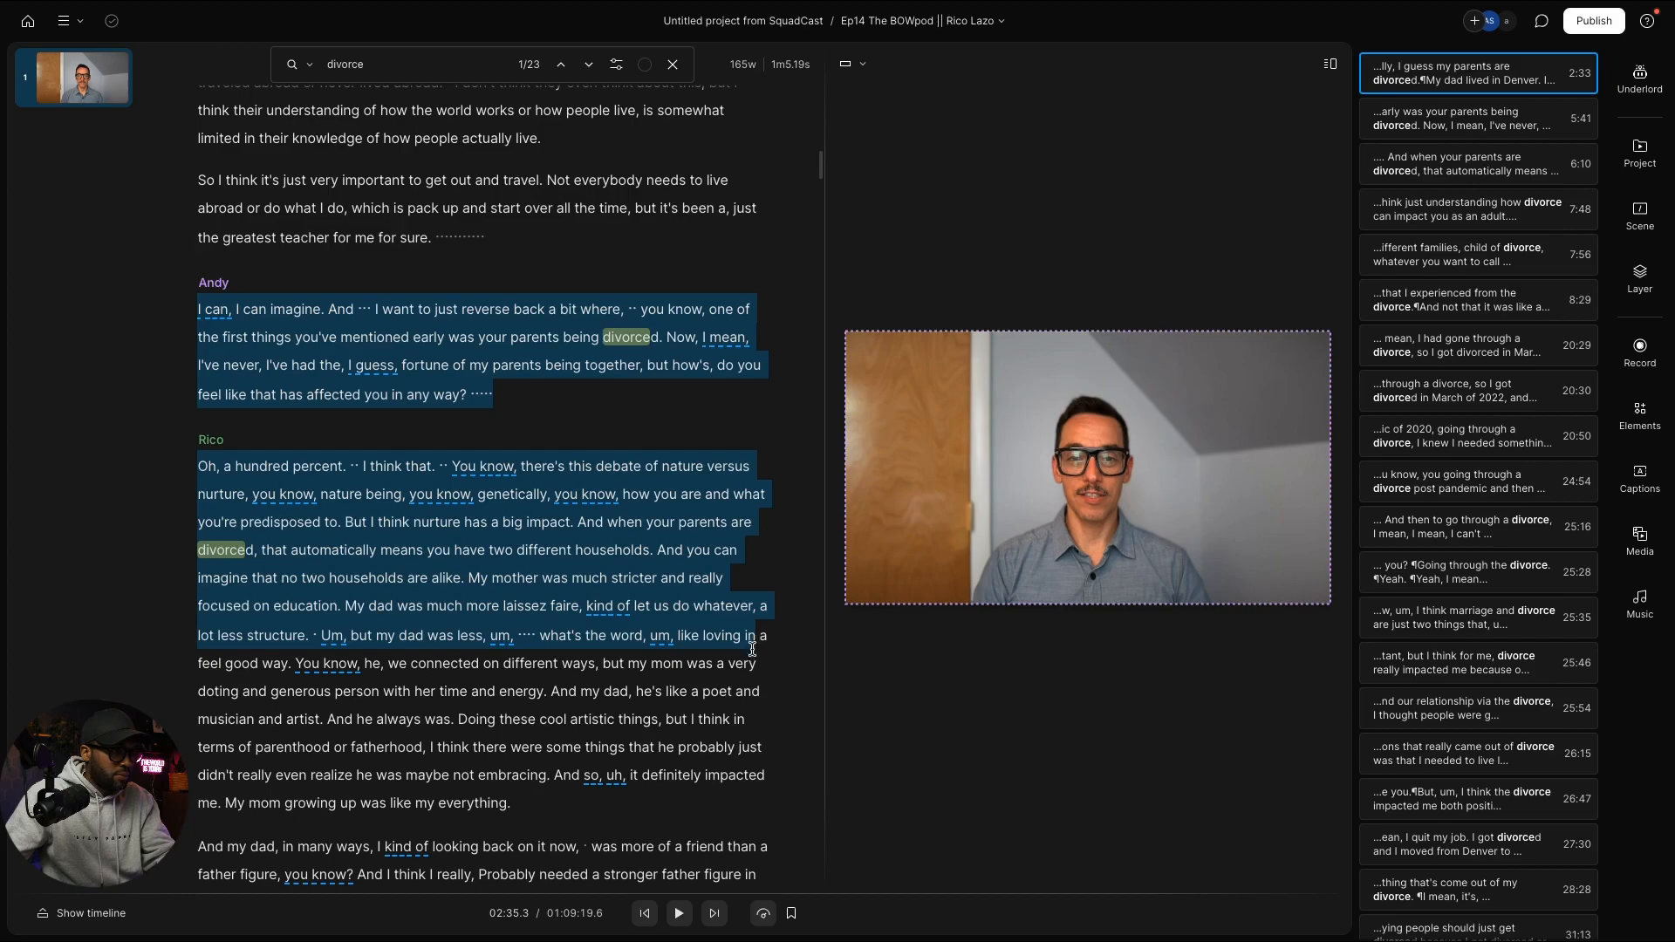
left_click_drag(752, 649, 588, 837)
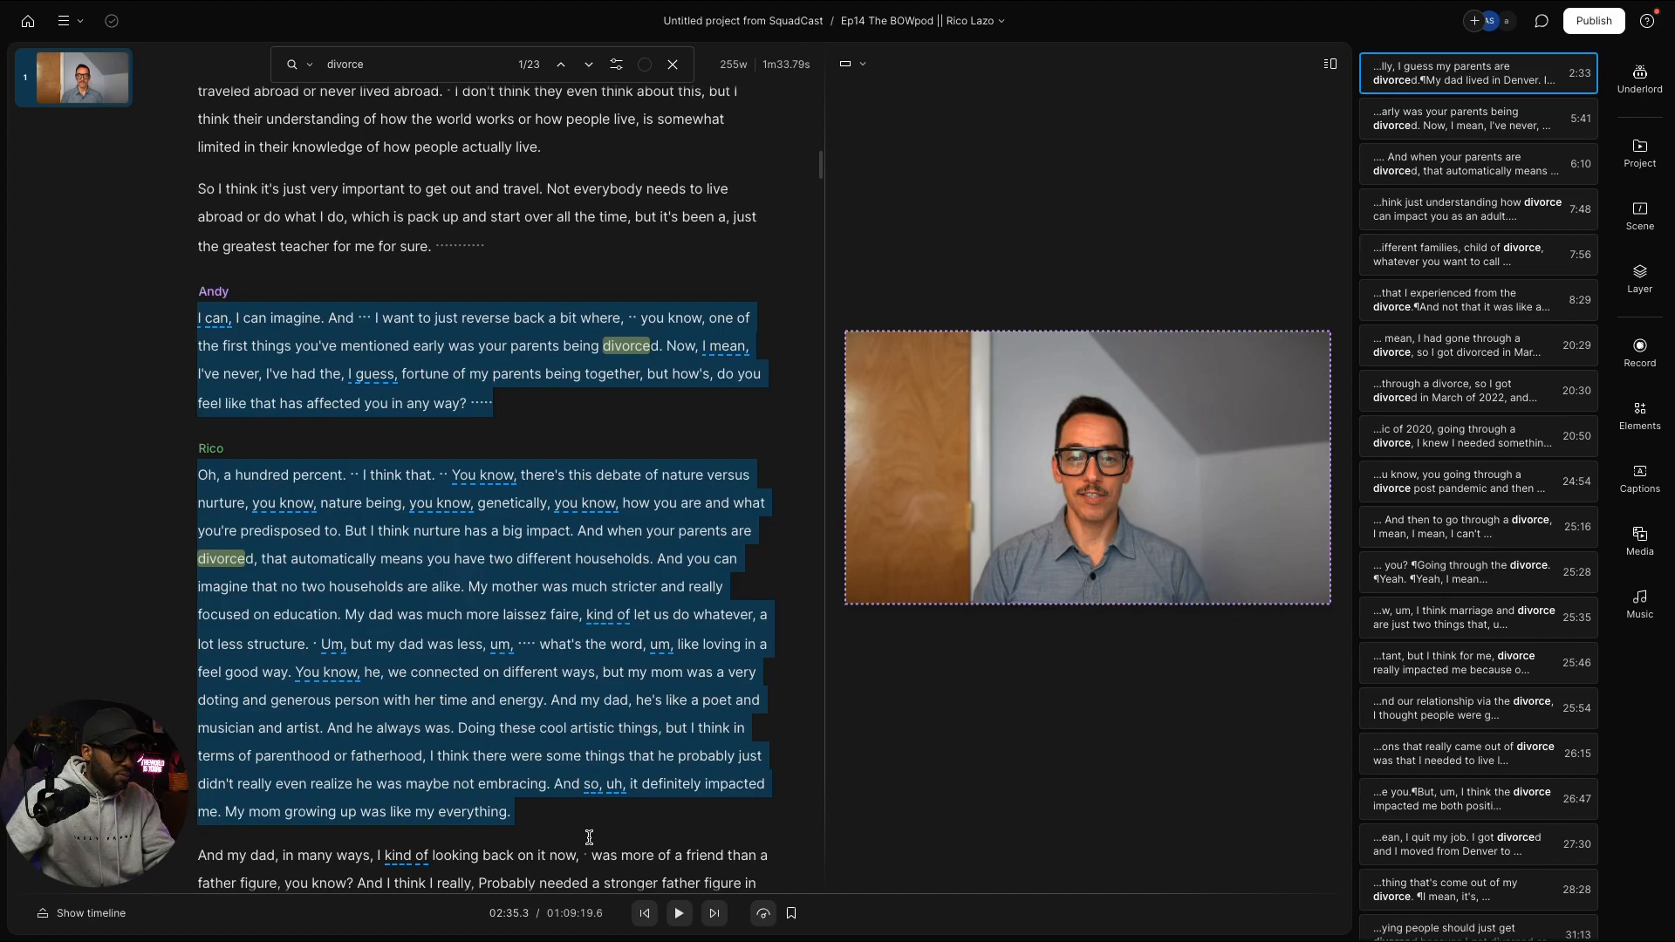
left_click_drag(588, 837, 513, 813)
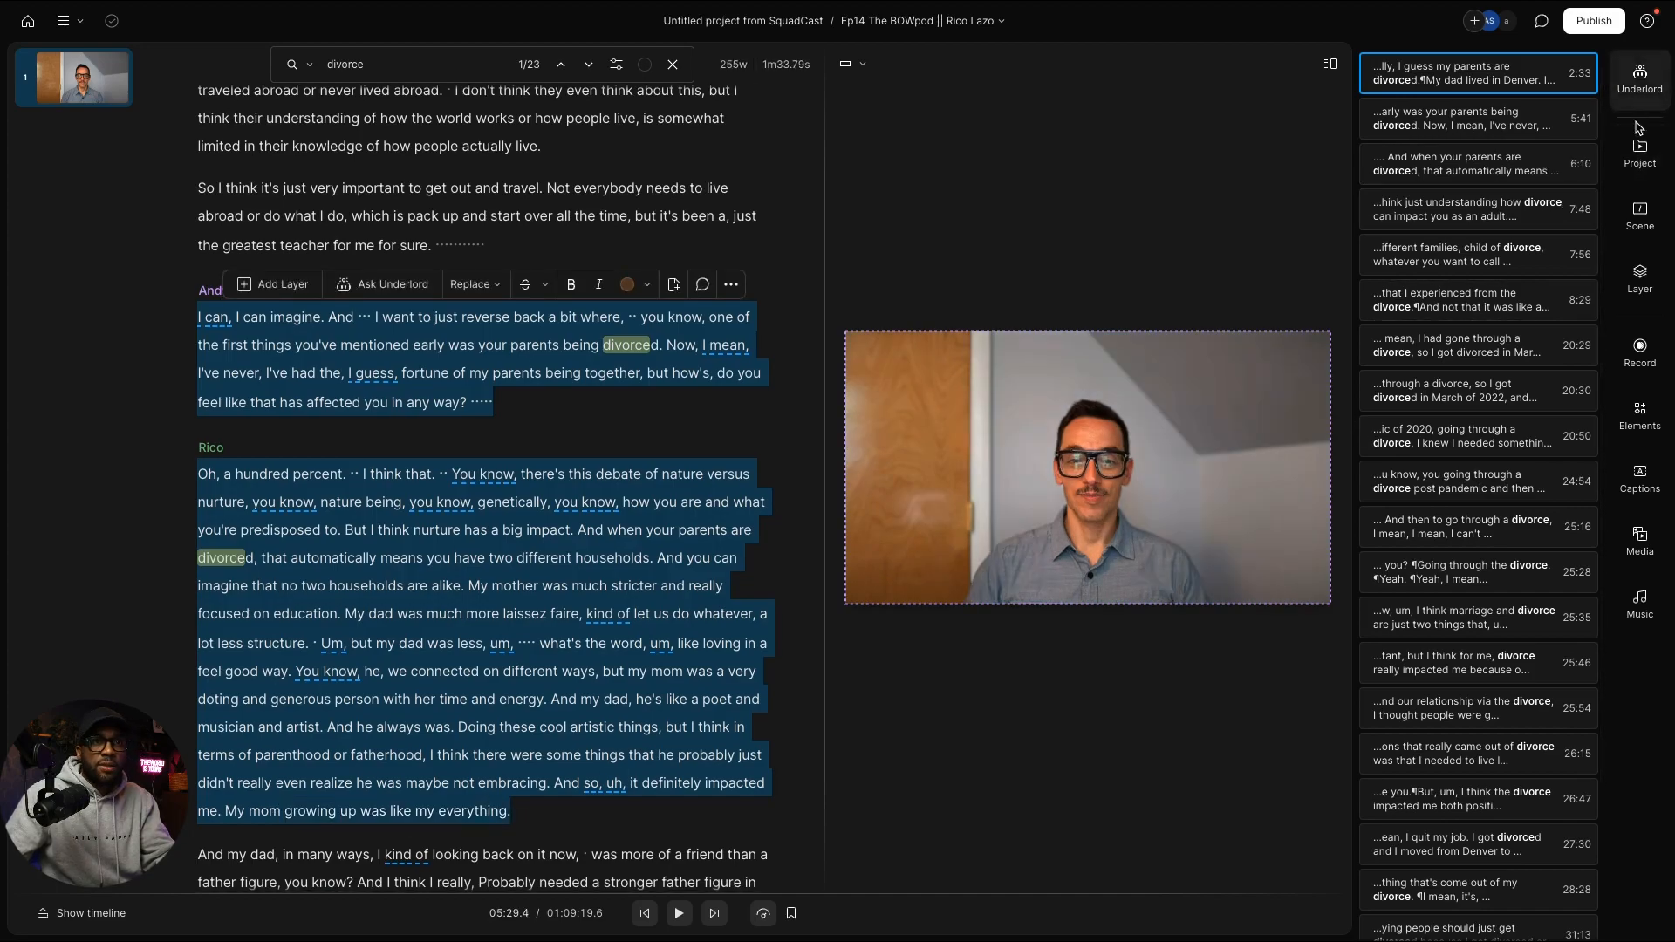
Step: Paste the divorce question and answer into the Intro clips composition, followed by an empty line
left_click(1638, 153)
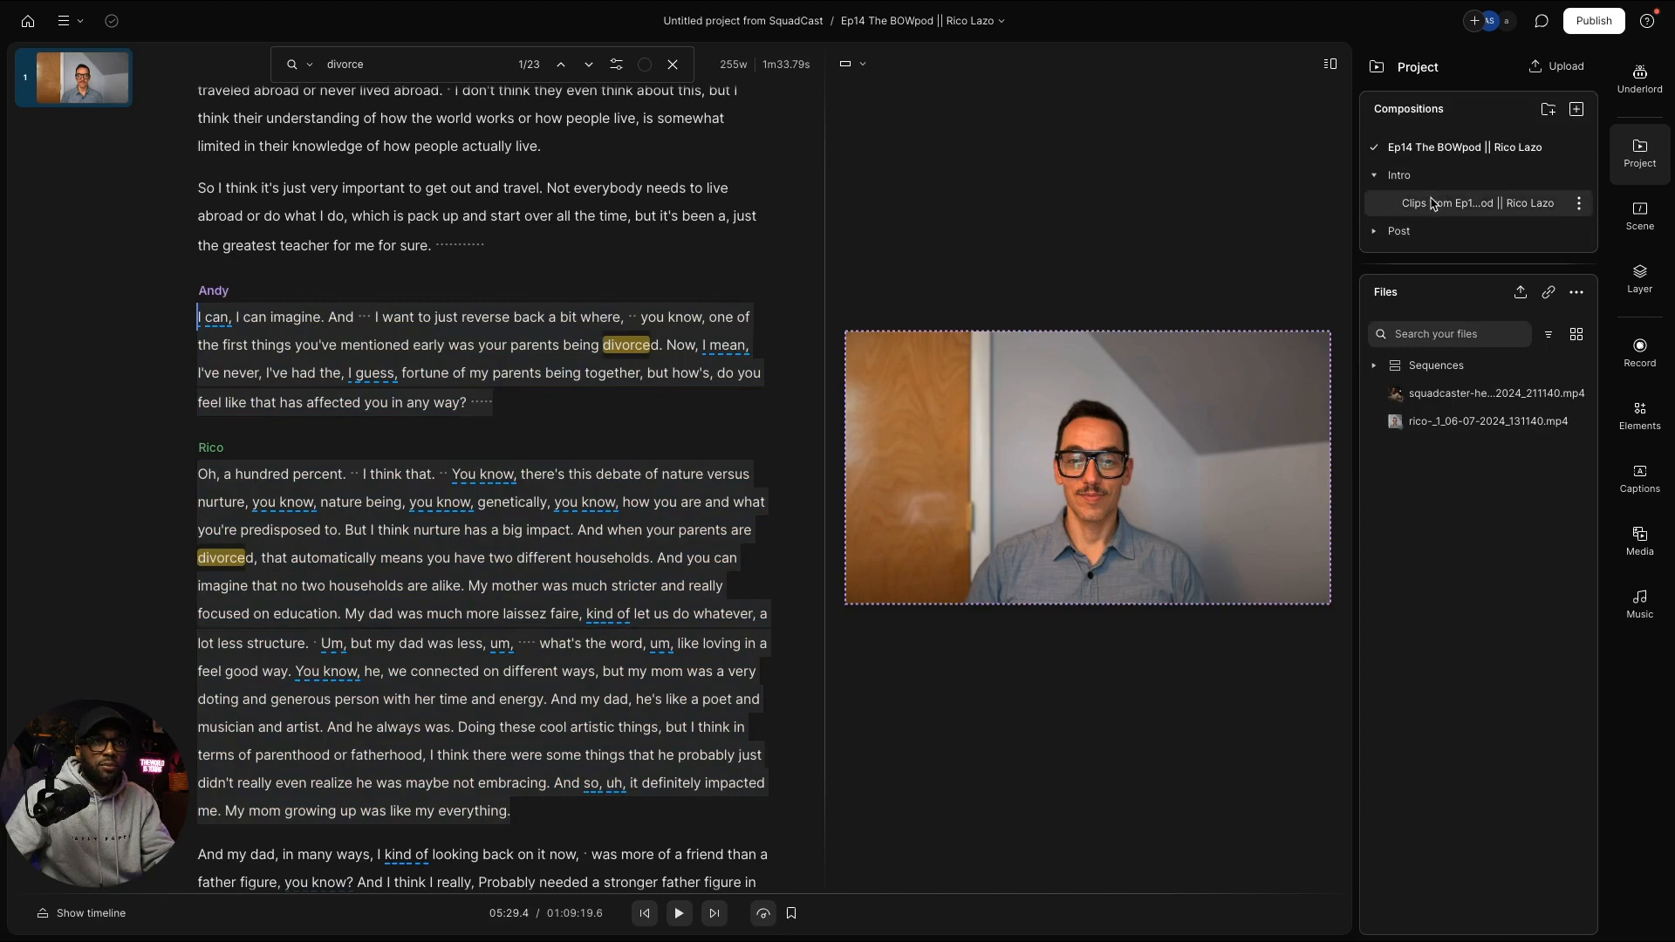
left_click(1474, 203)
left_click(441, 400)
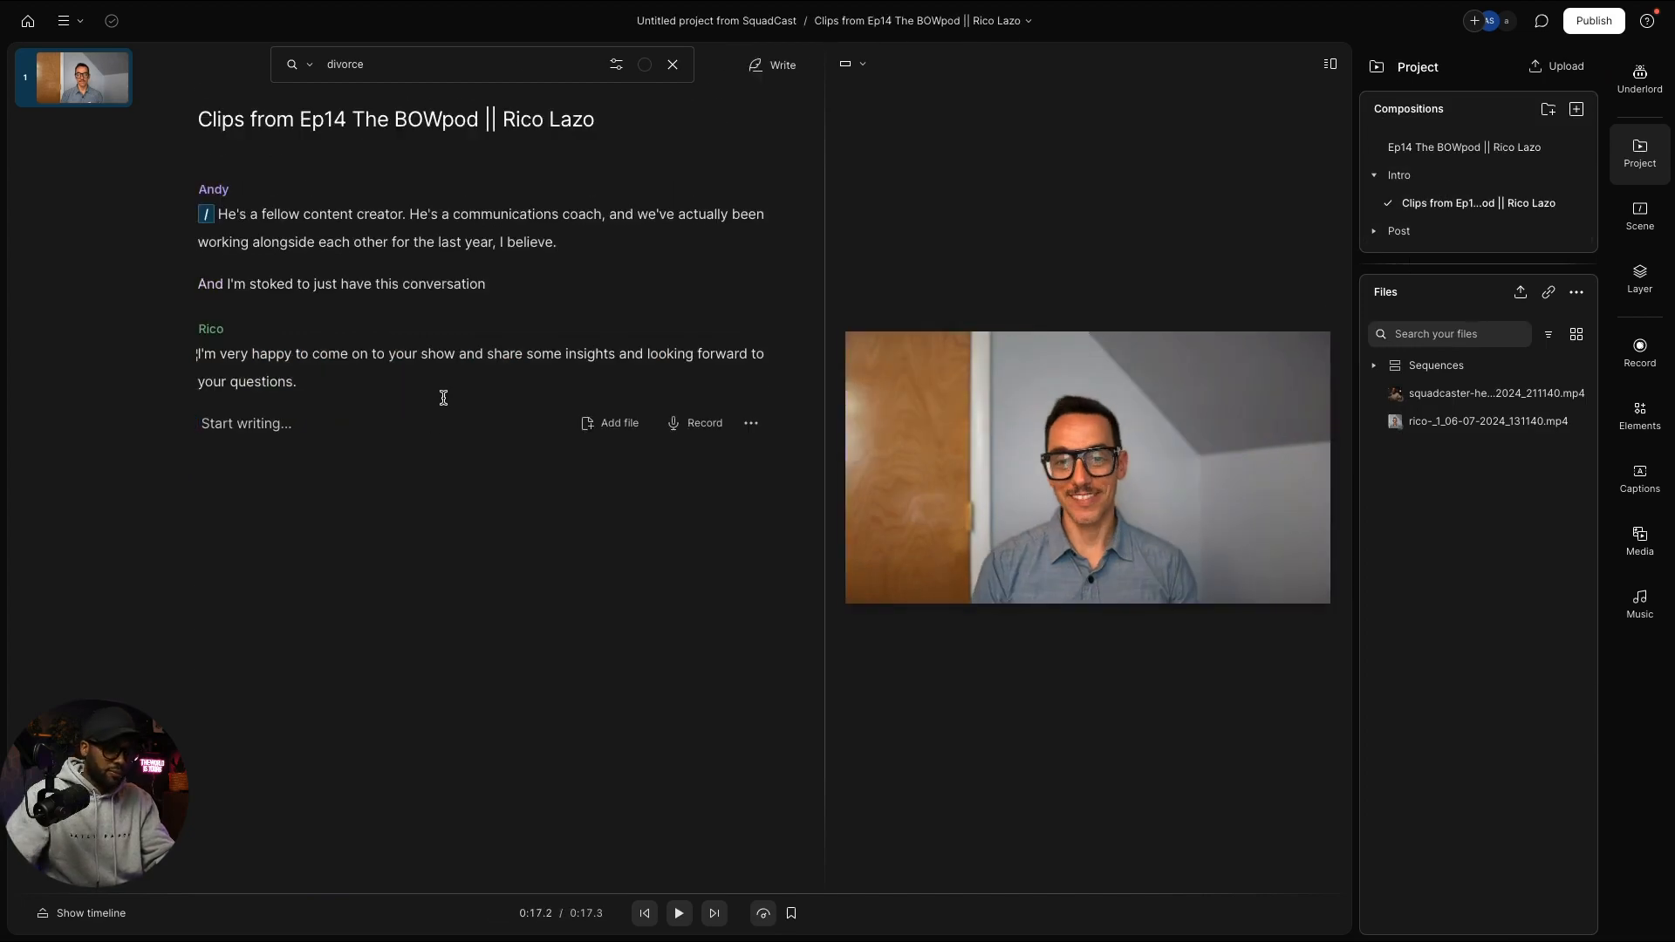
key("ctrl+v")
scroll(443, 398, "down", 3)
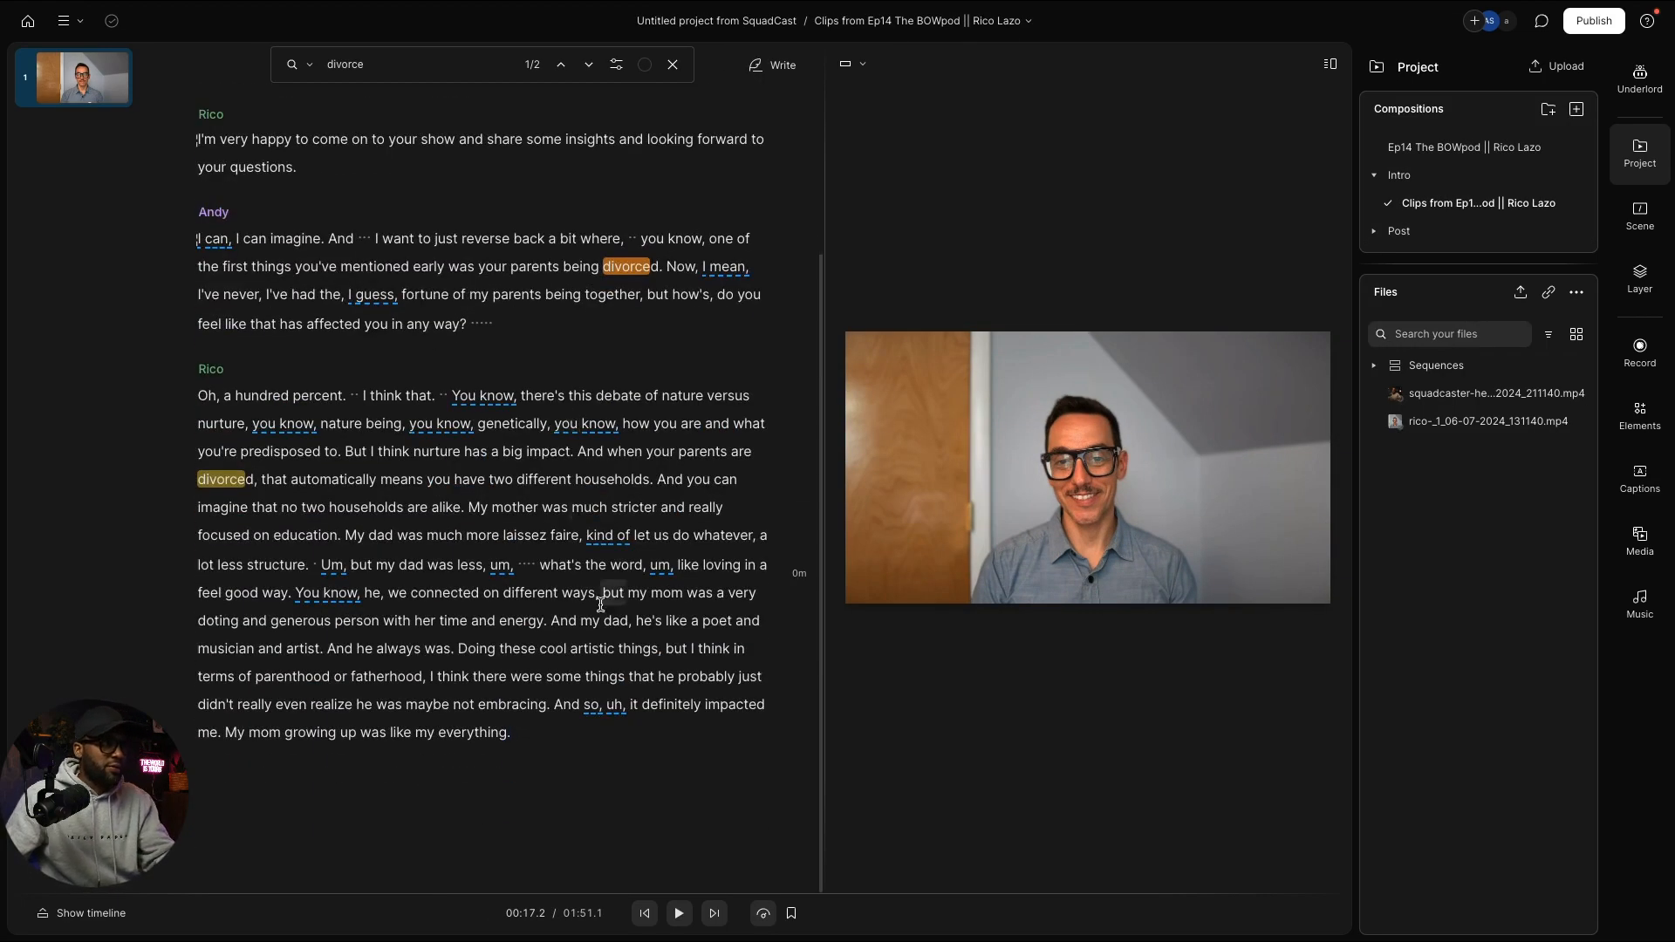
key("Return")
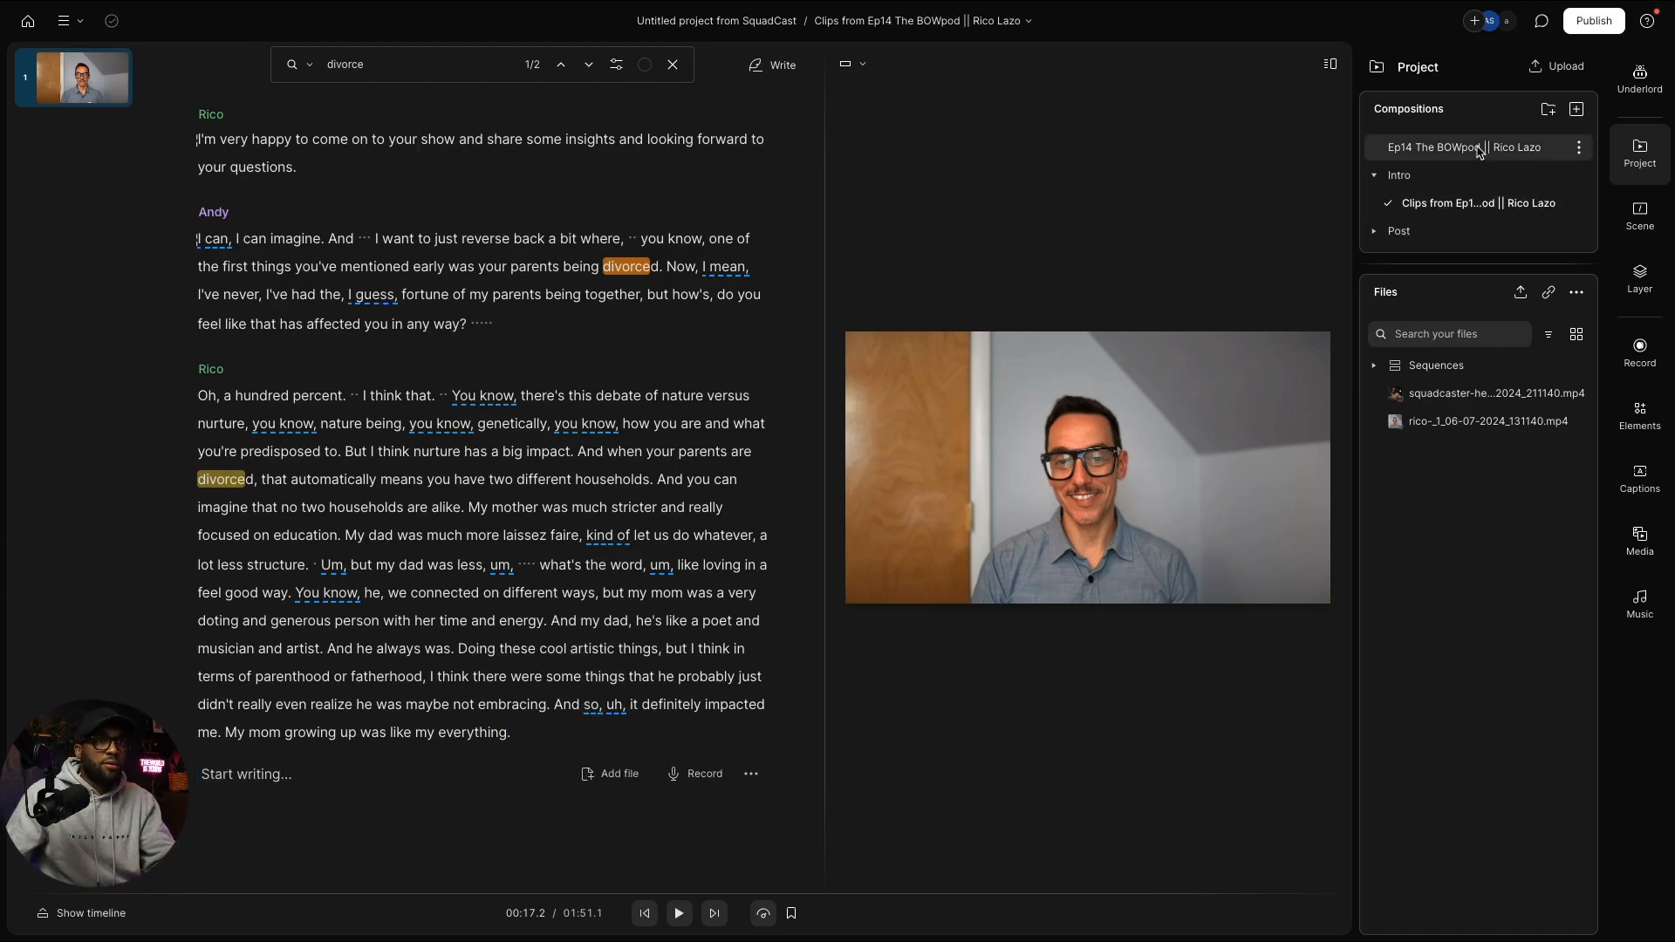
Step: Add the 'And my dad, in many ways' passage to the intro clips, then return to Ep14
scroll(586, 559, "down", 5)
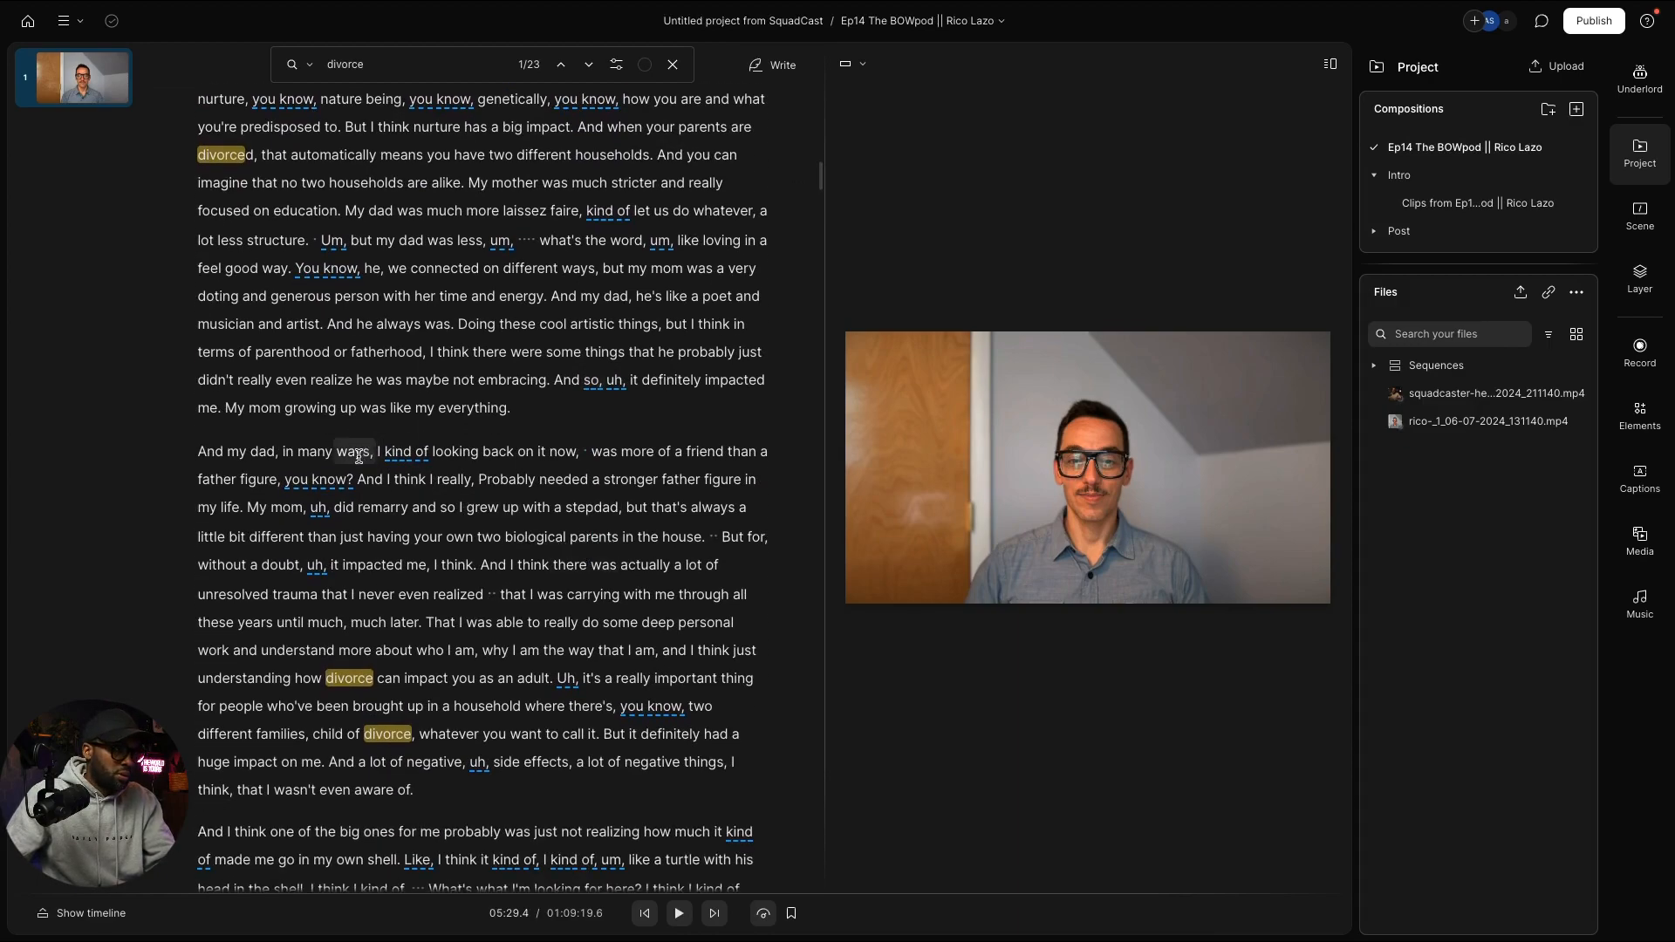
left_click_drag(195, 451, 245, 504)
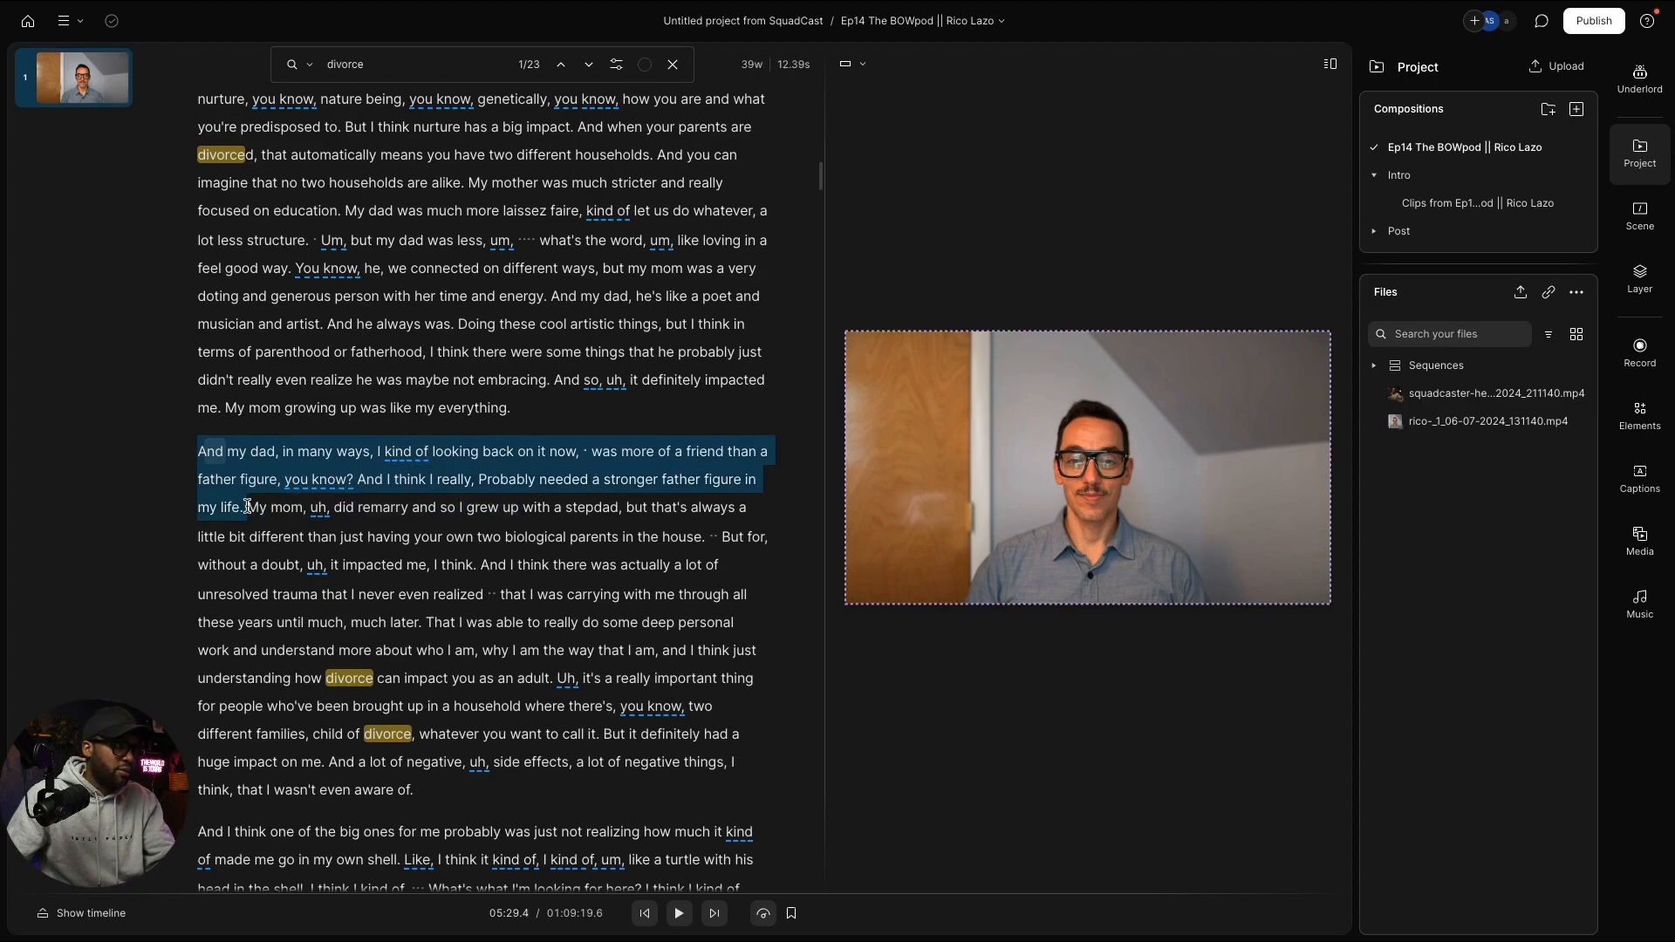
left_click(1457, 209)
left_click(418, 776)
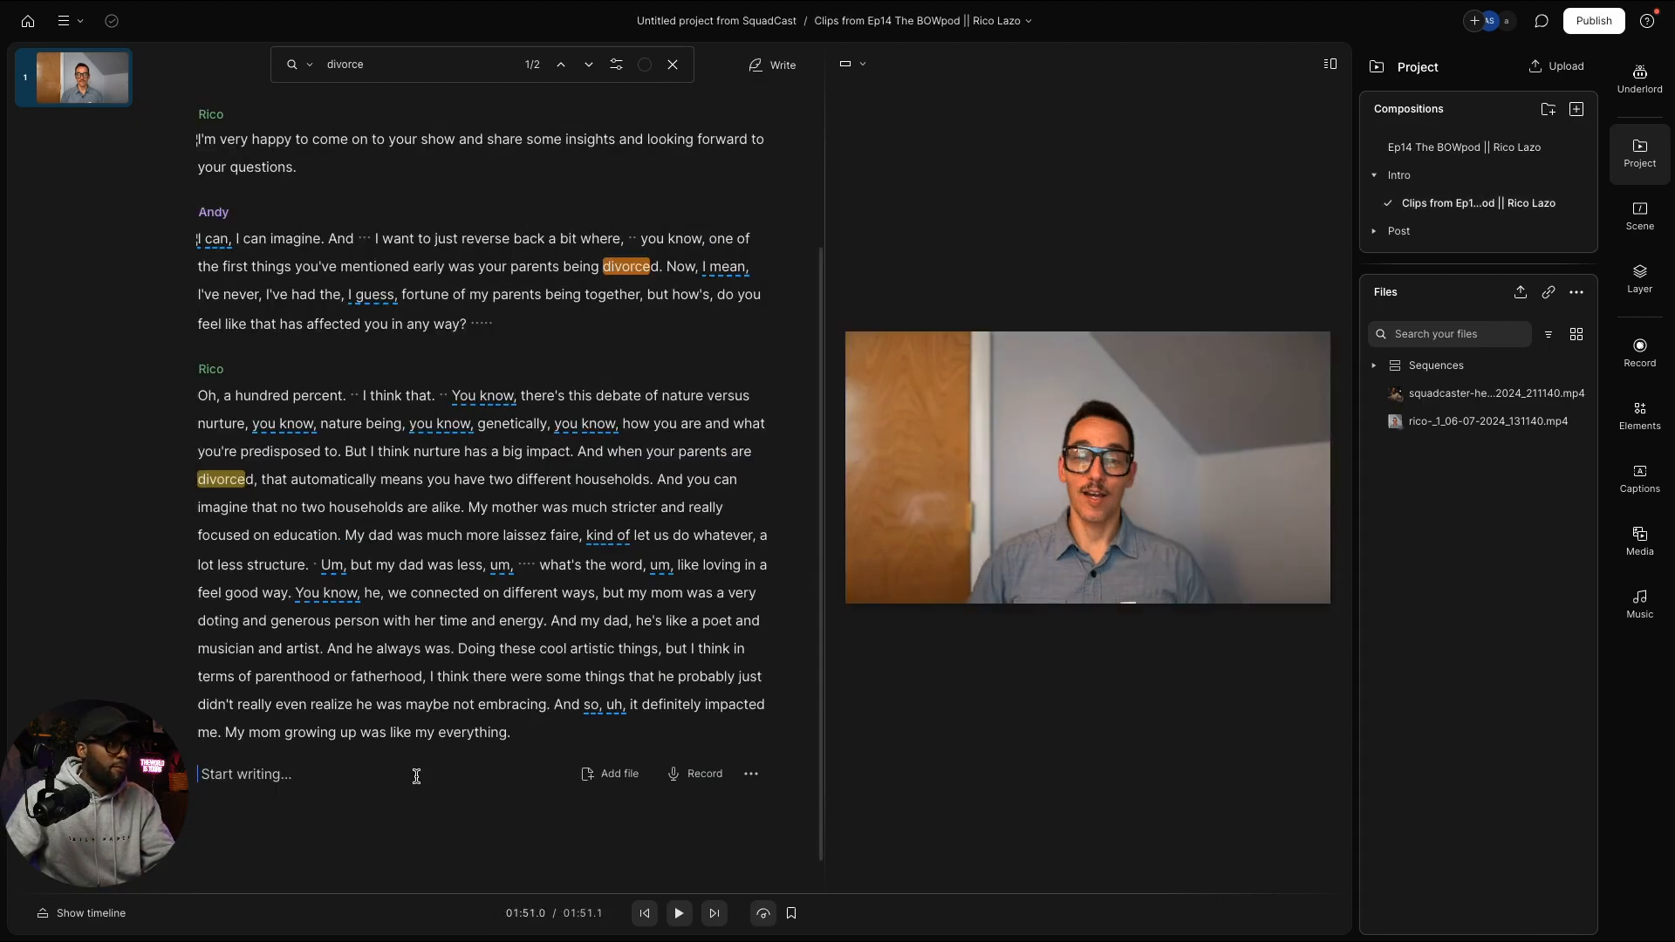
type("And my dad, in many ways, I kind of looking back on it now, was more of a friend than a father figure, you know? And I think I really, Probably needed a stronger father figure in my life.")
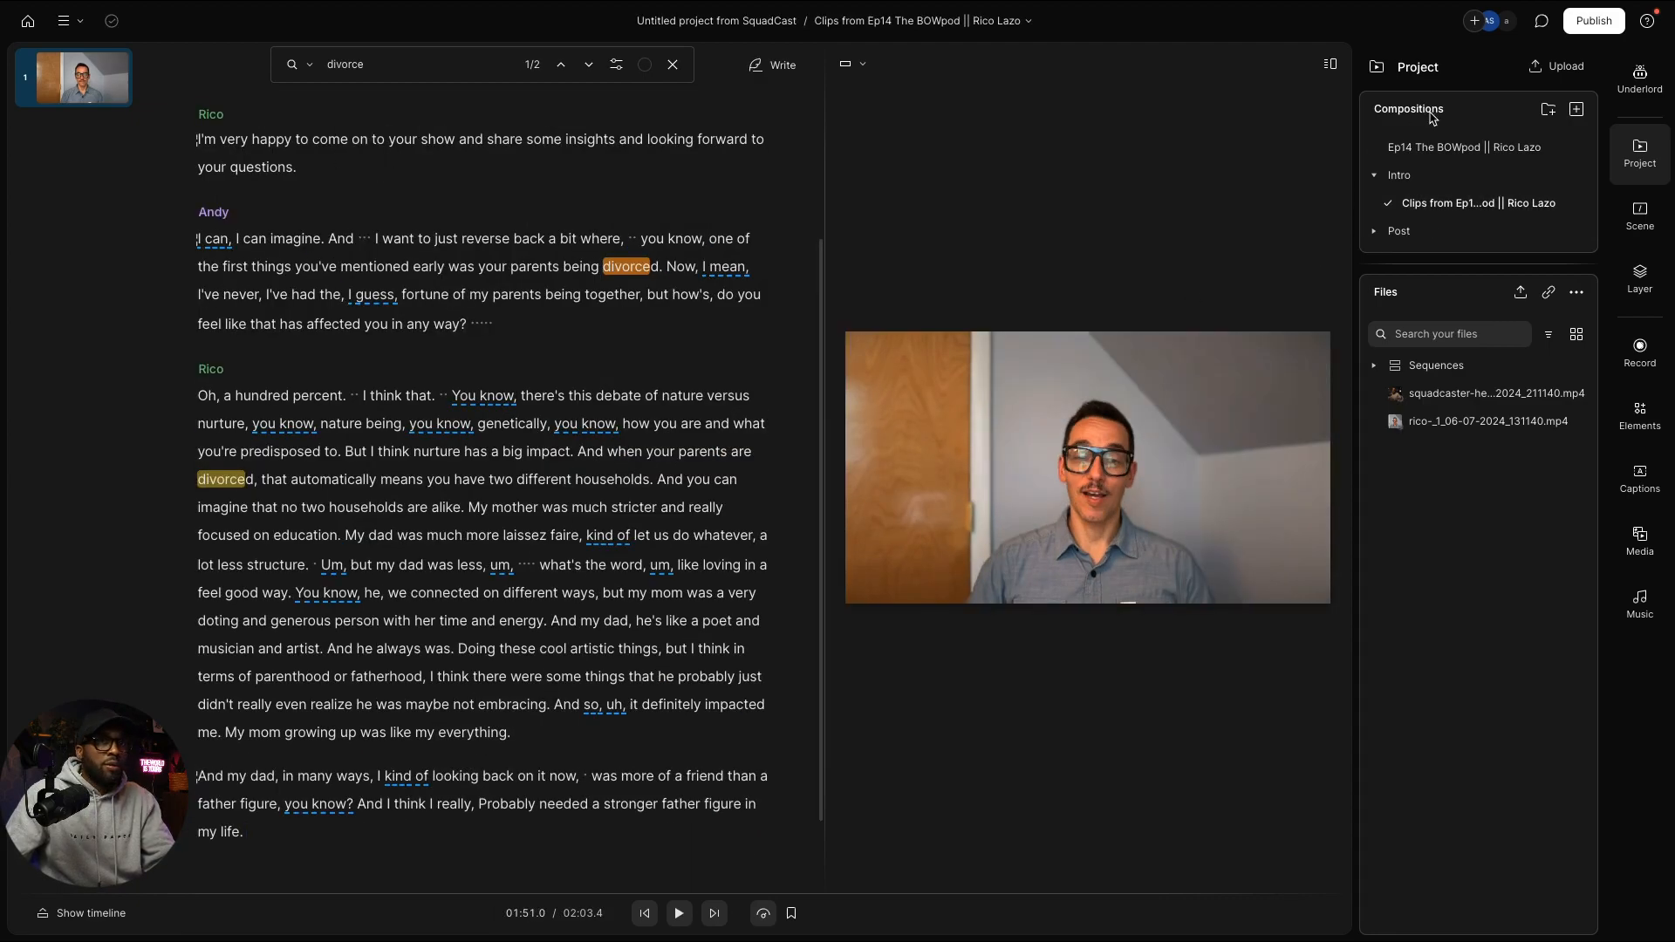
left_click(1428, 164)
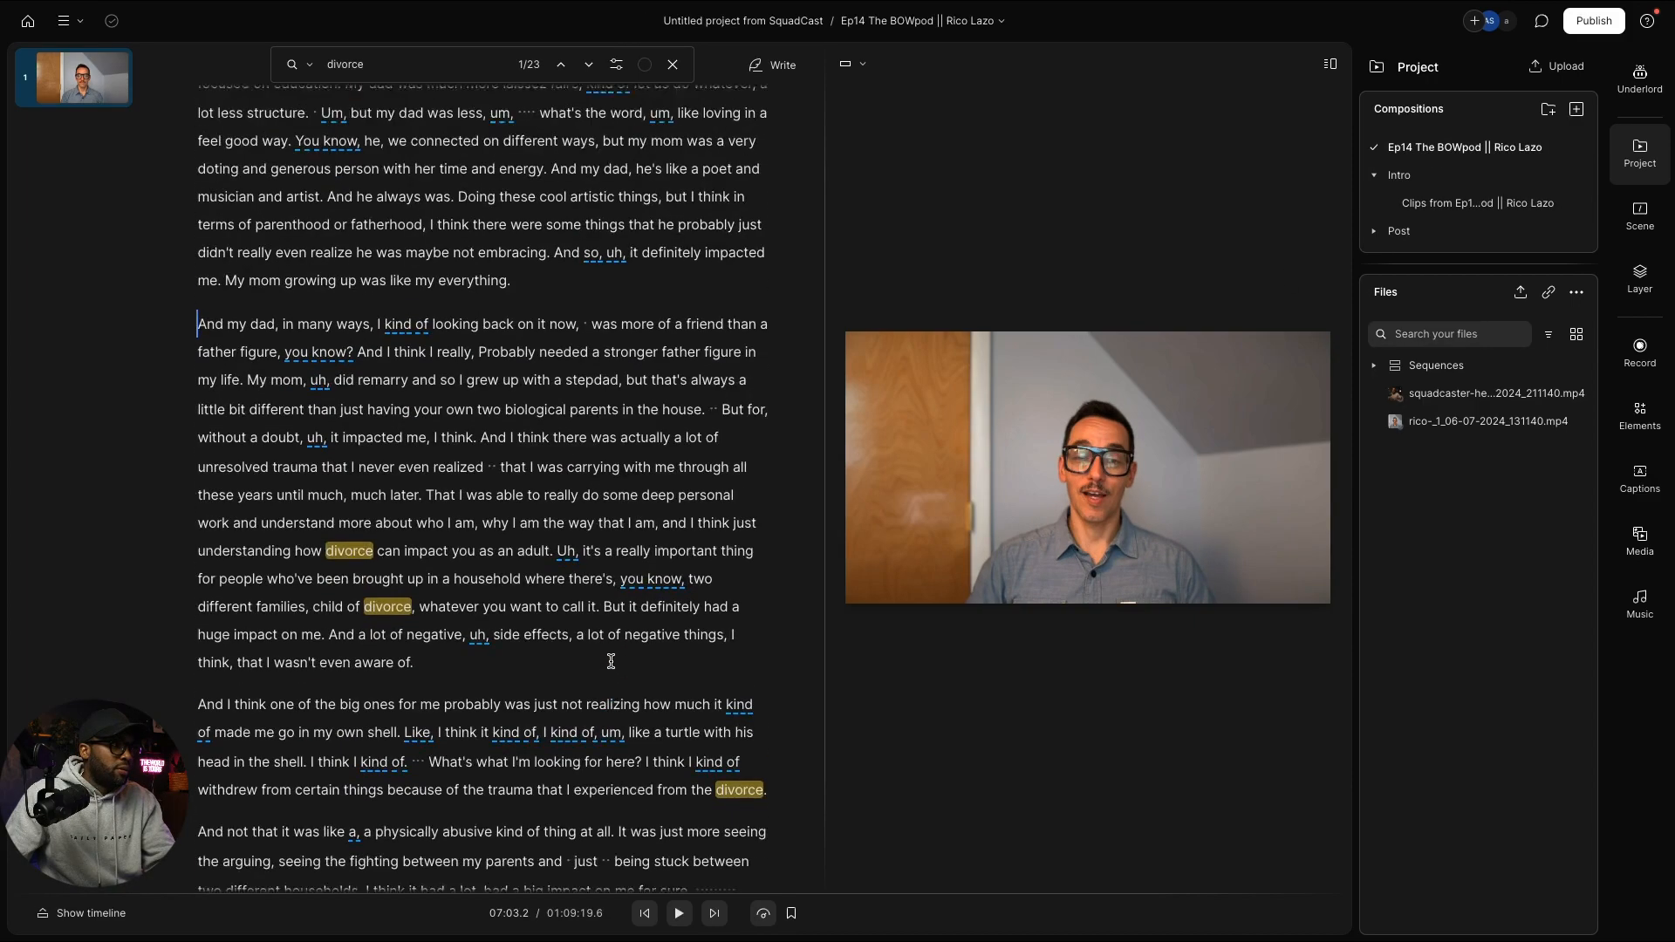
scroll(630, 646, "down", 5)
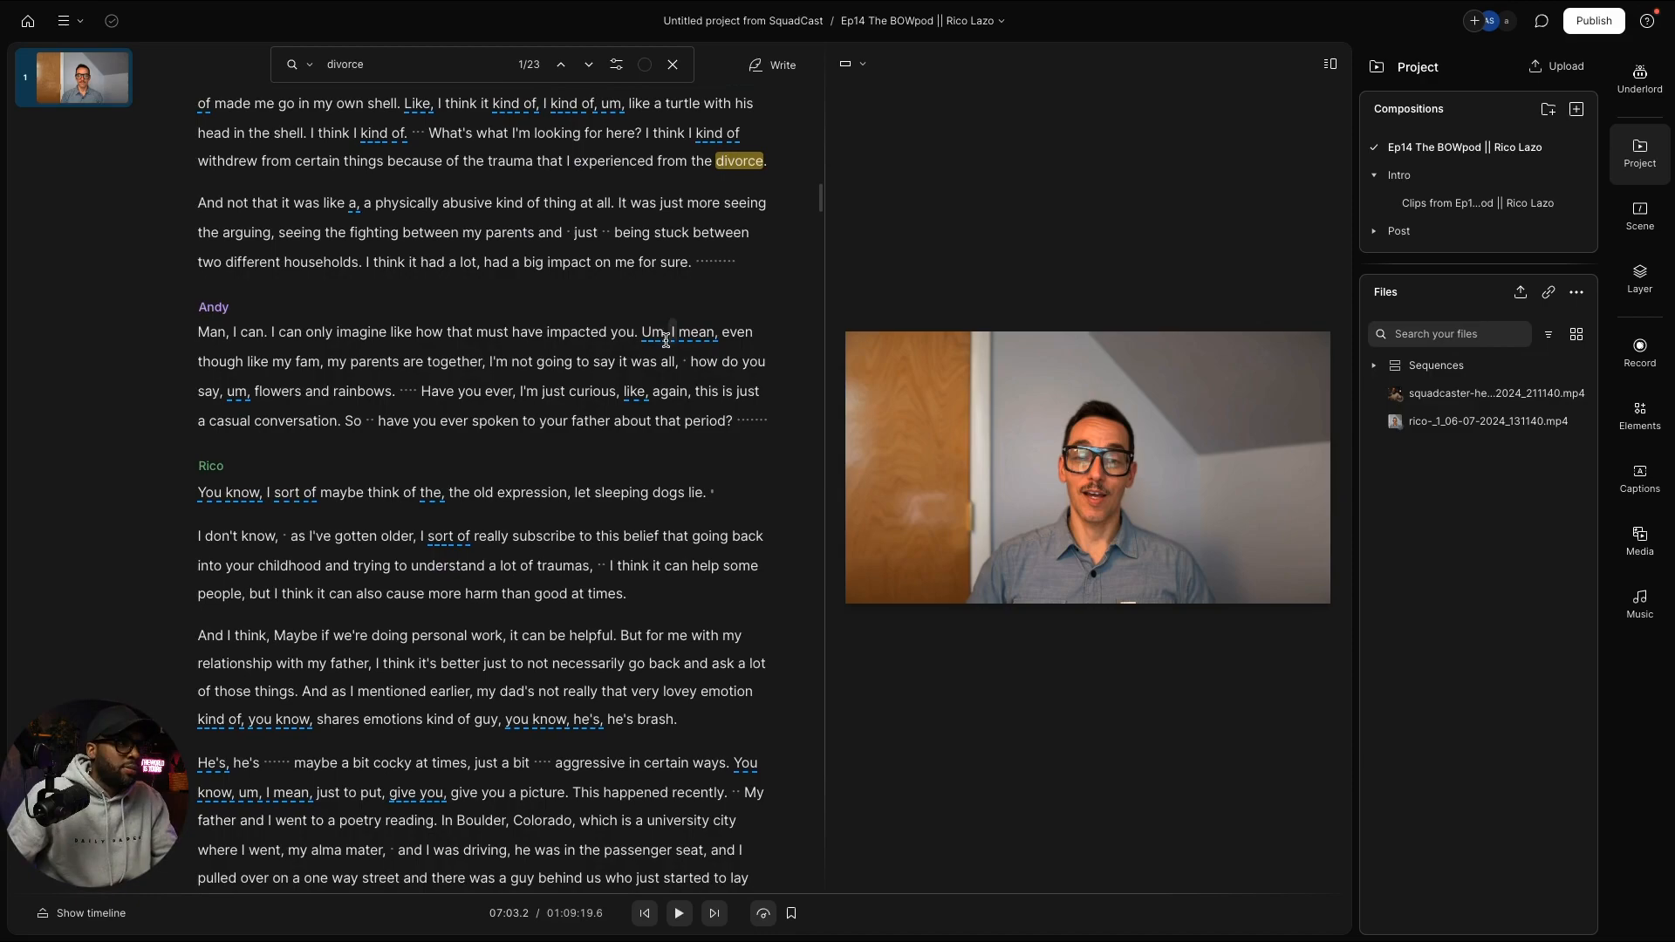
Step: Play from the host's follow-up question and stop at the guest's reply
left_click(218, 361)
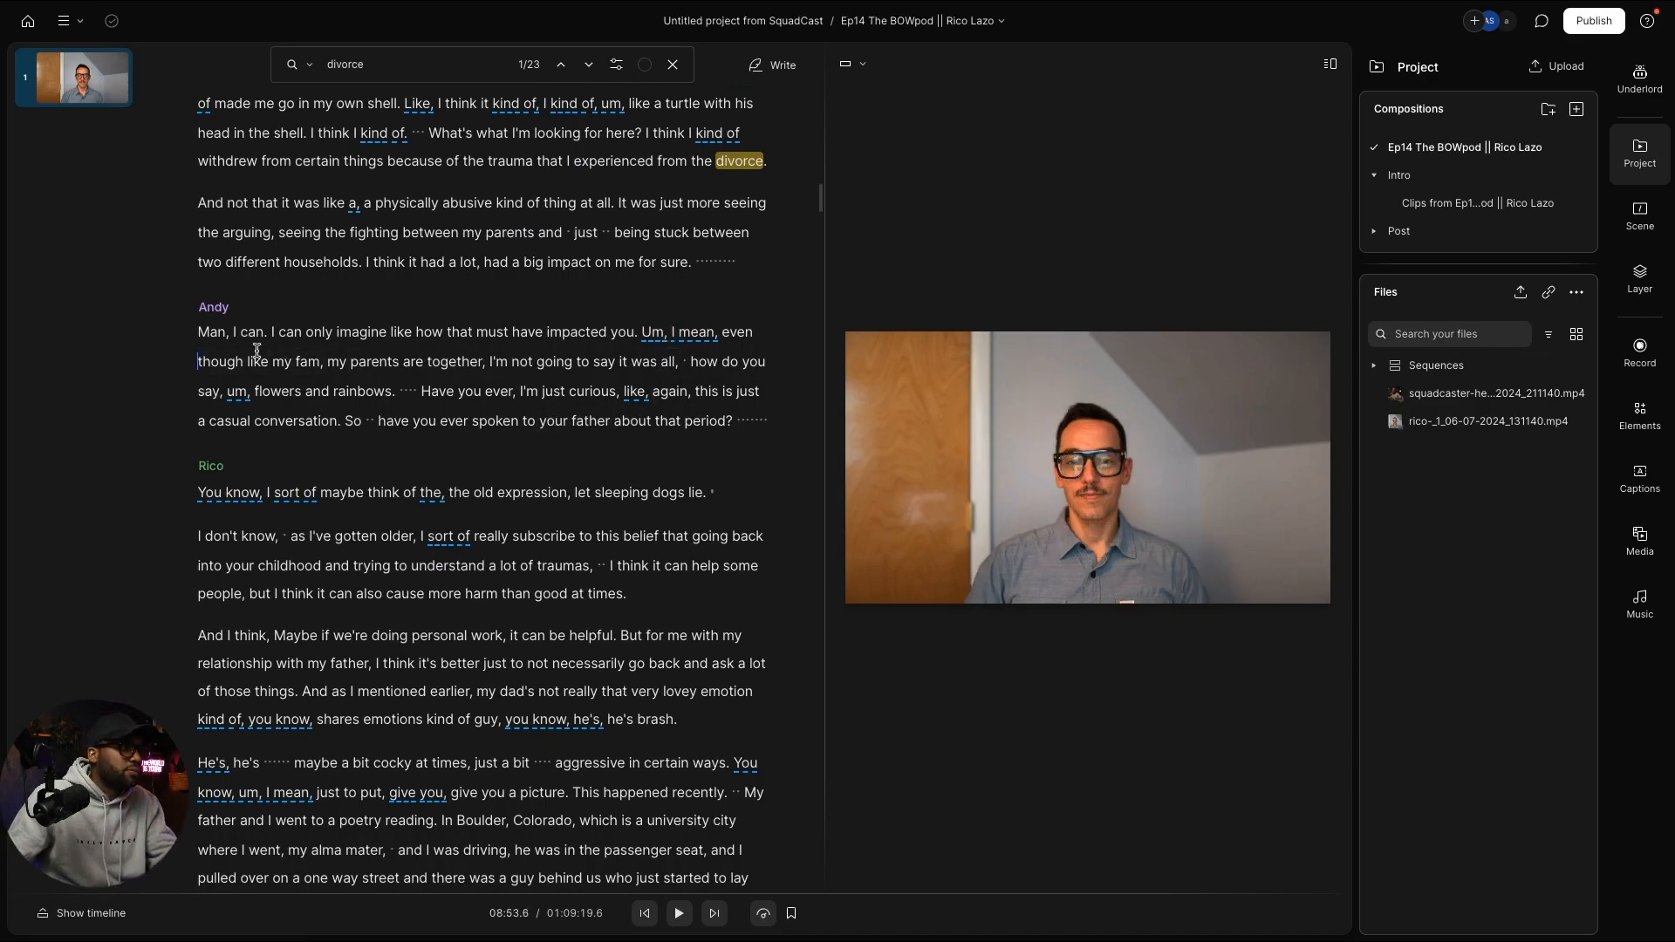
key("space")
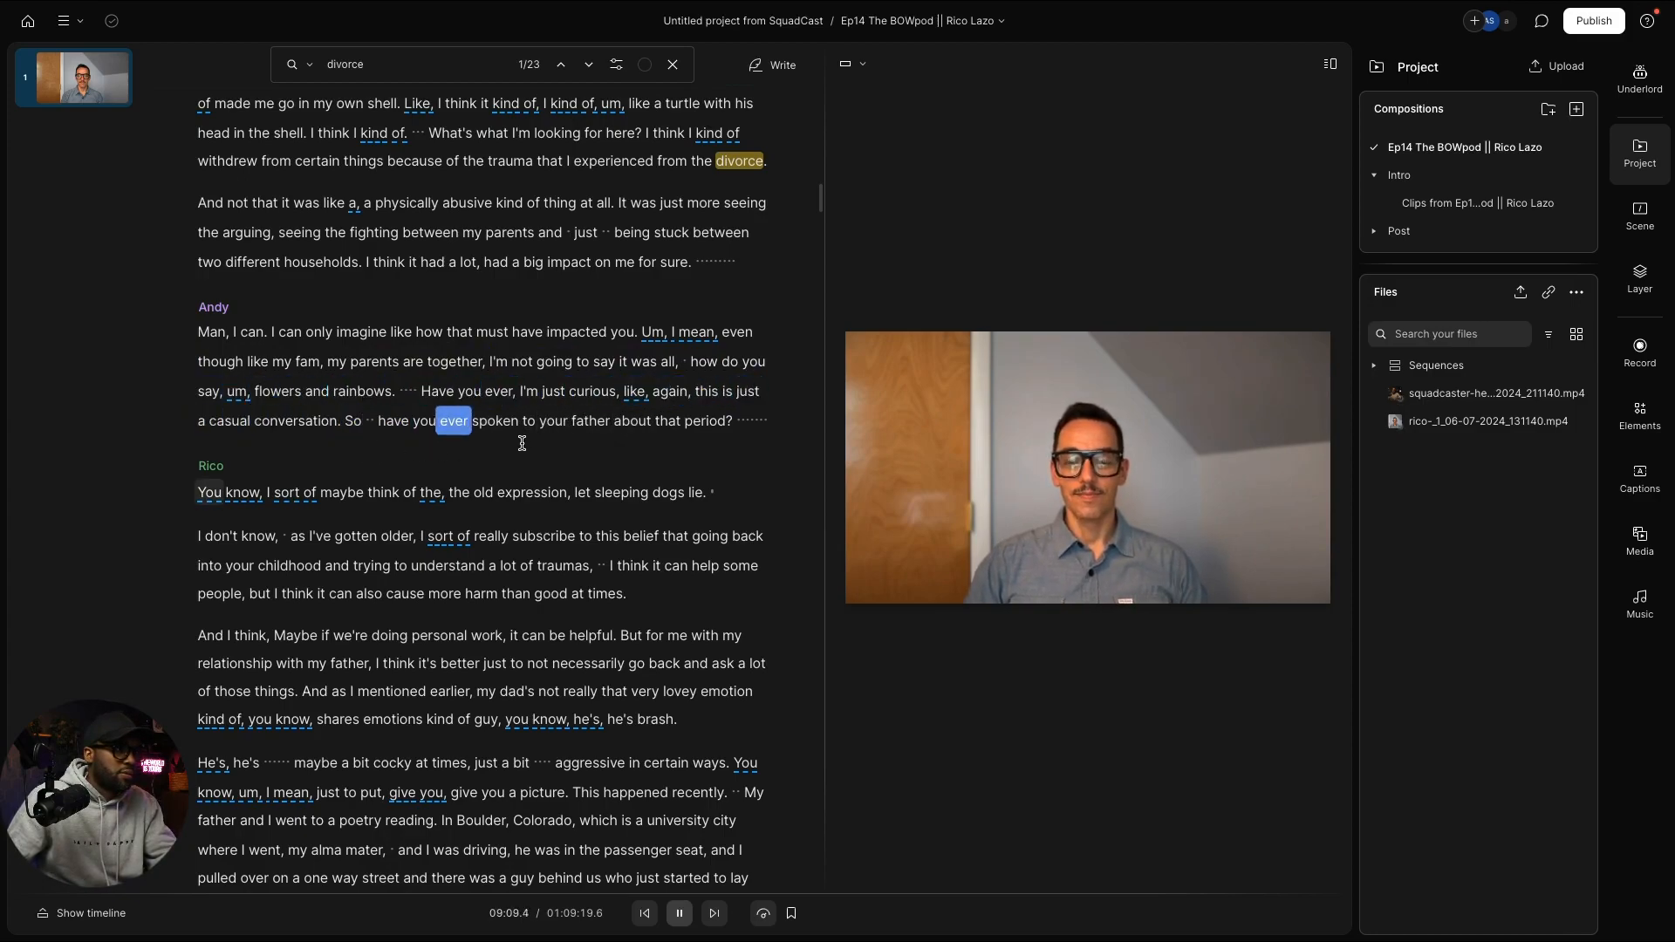
left_click(636, 493)
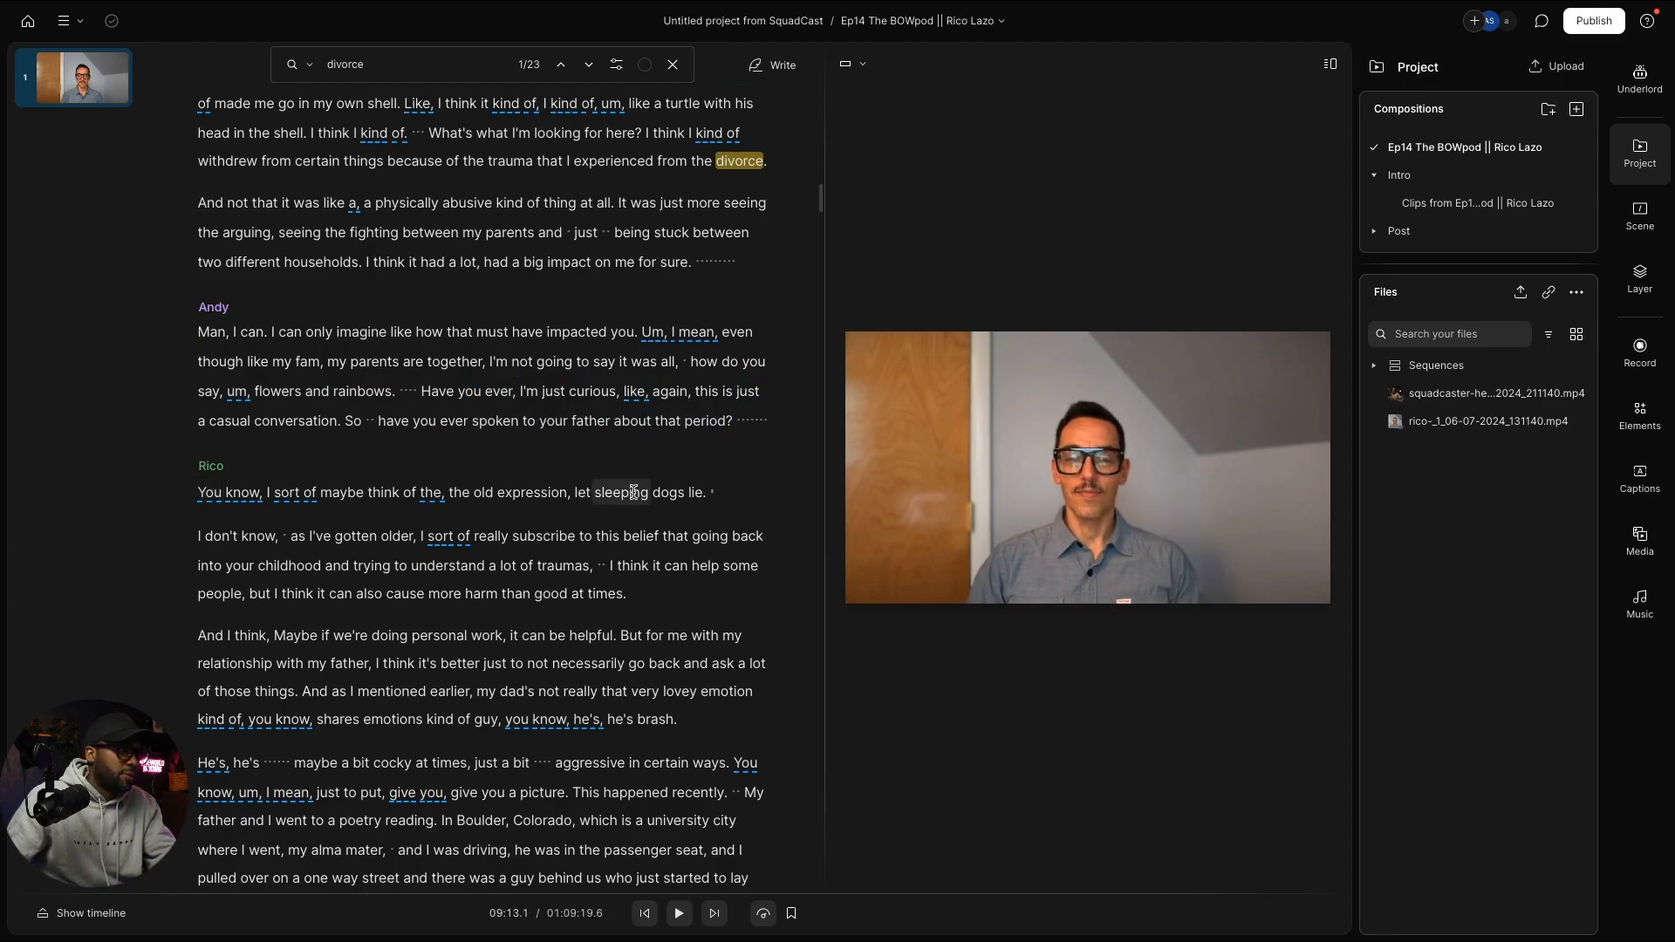
Step: Scroll down and set the playhead in Rico's answer about his father's parenting style
scroll(635, 493, "down", 4)
scroll(636, 493, "down", 2)
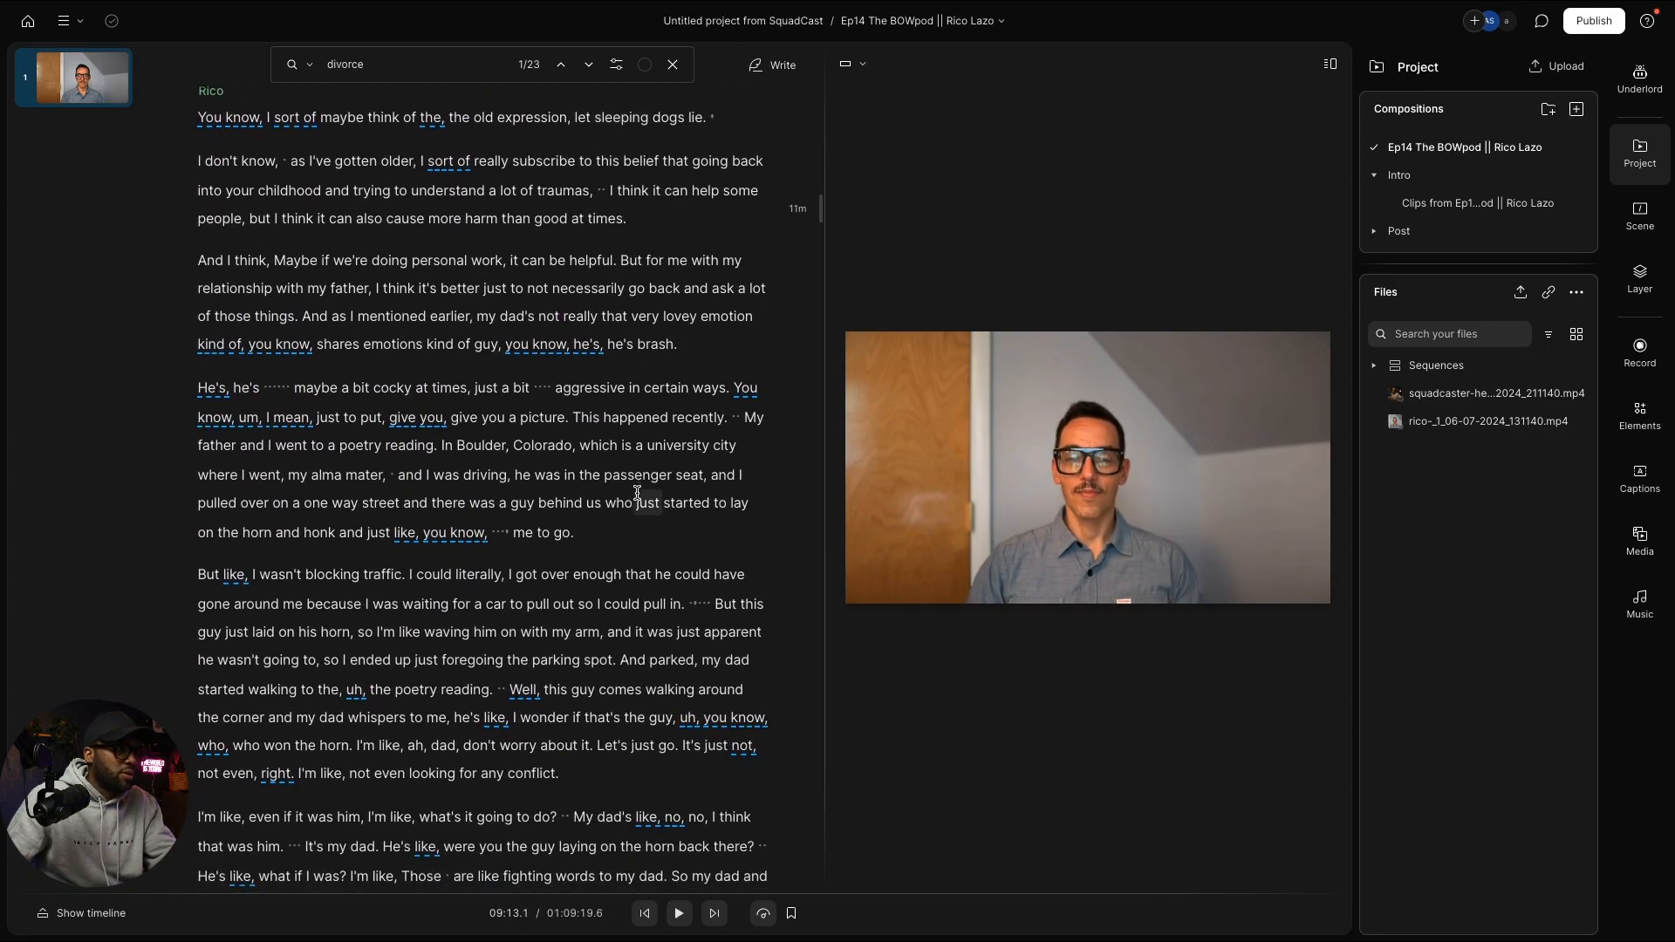
scroll(636, 488, "down", 1)
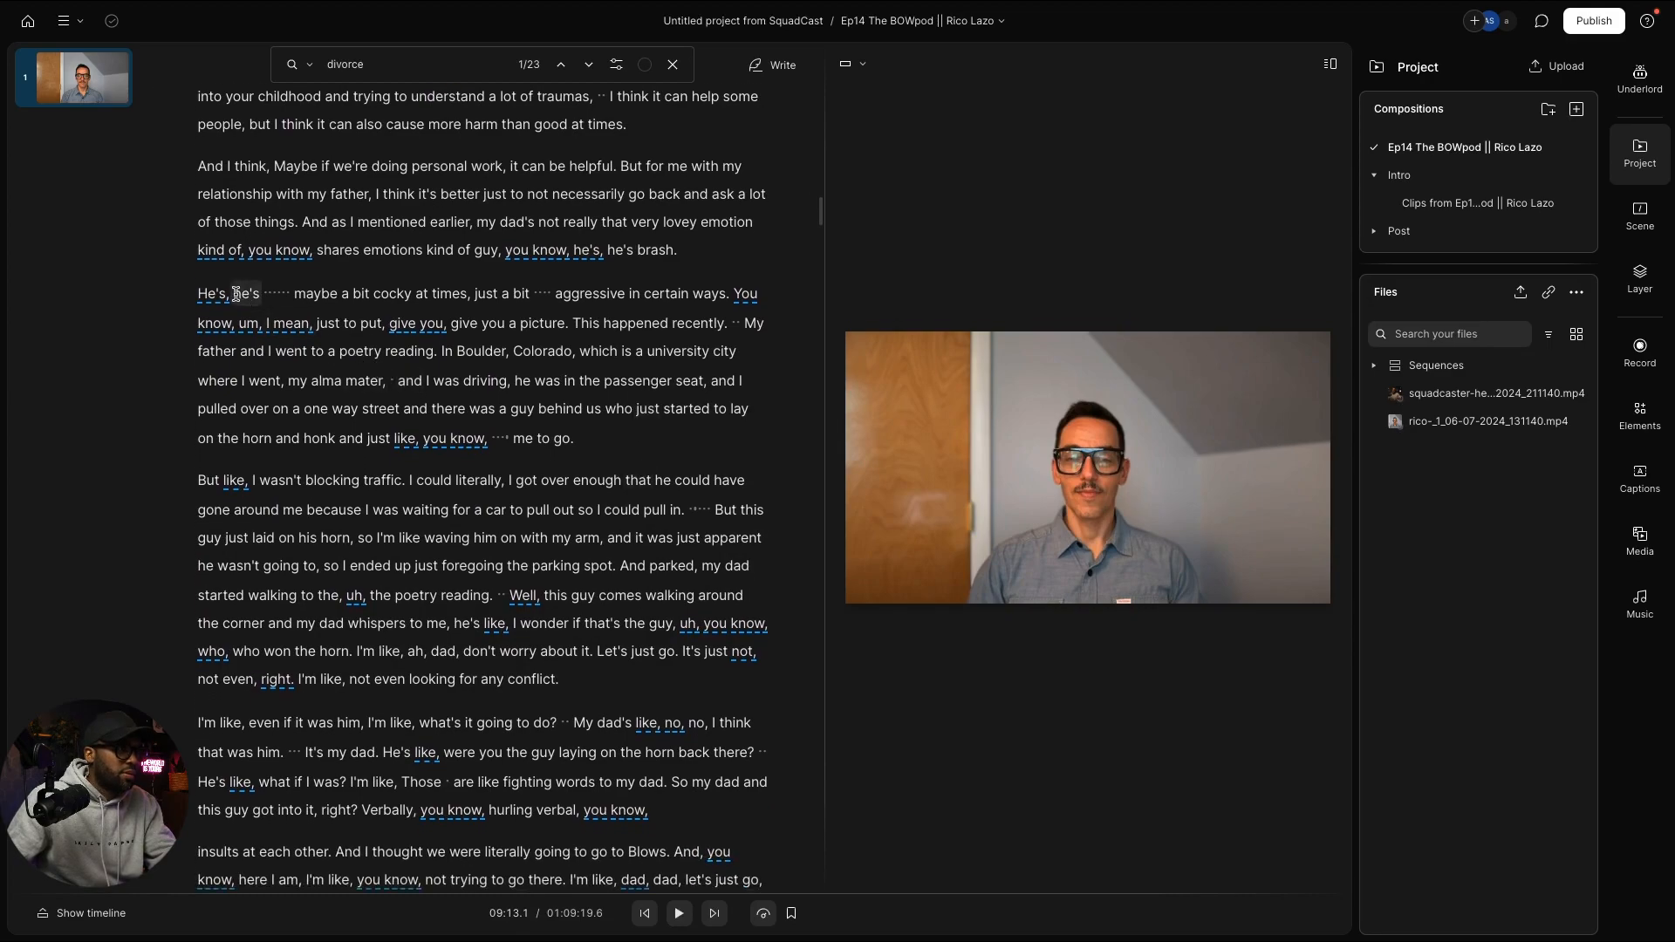
scroll(235, 294, "down", 6)
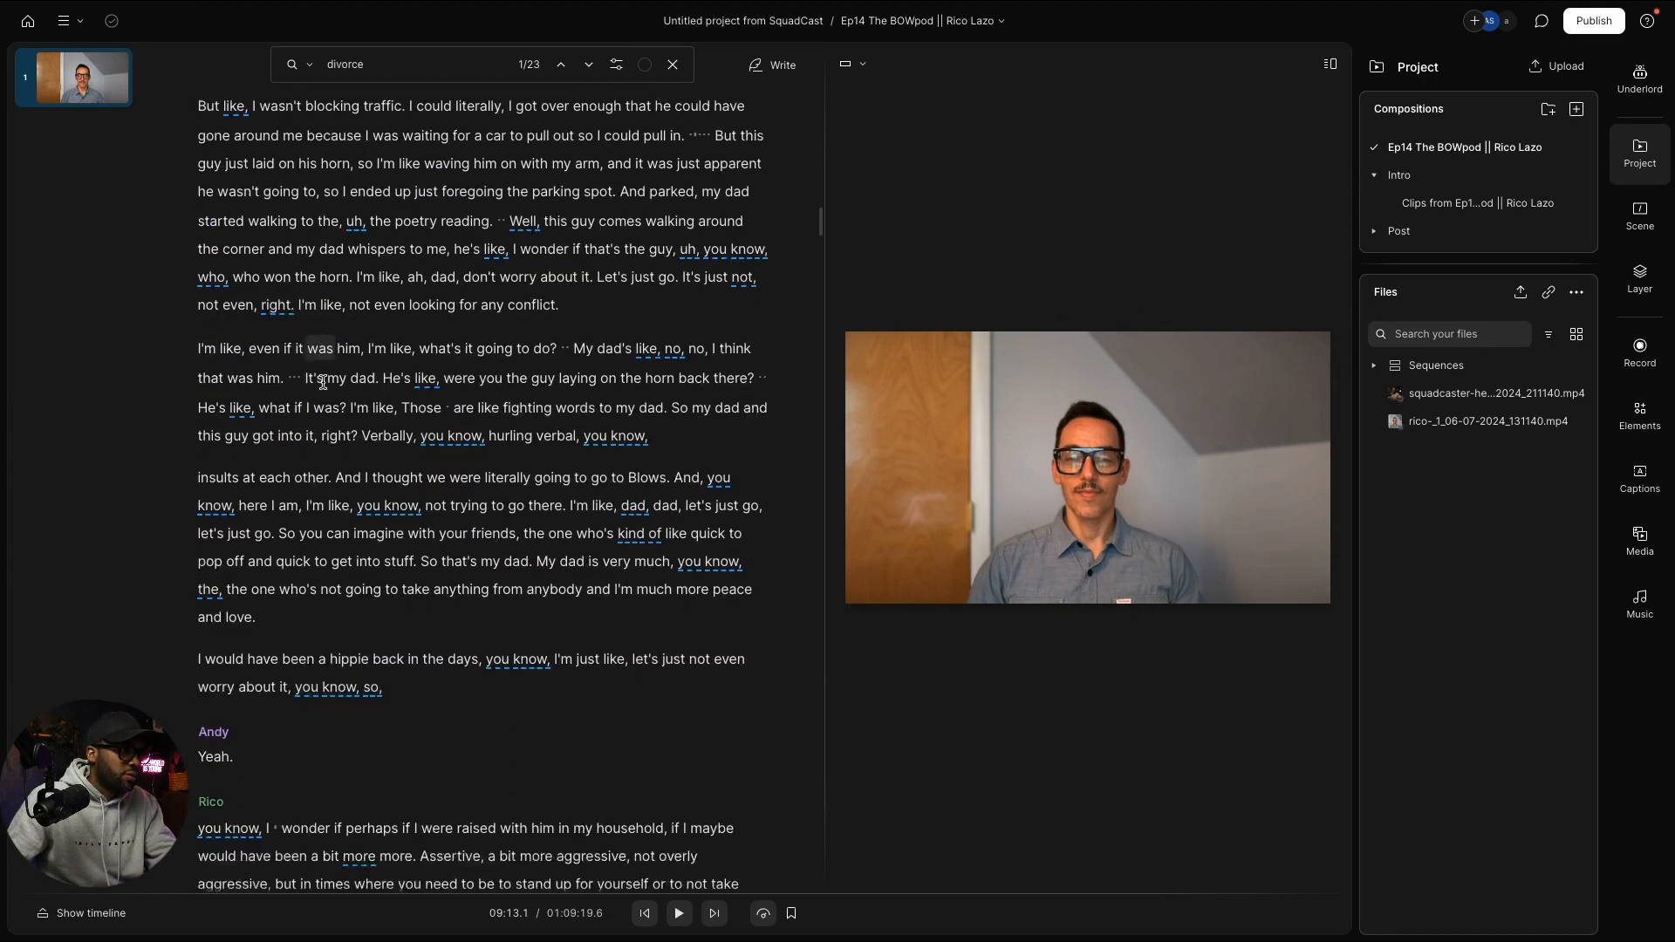
scroll(322, 381, "down", 6)
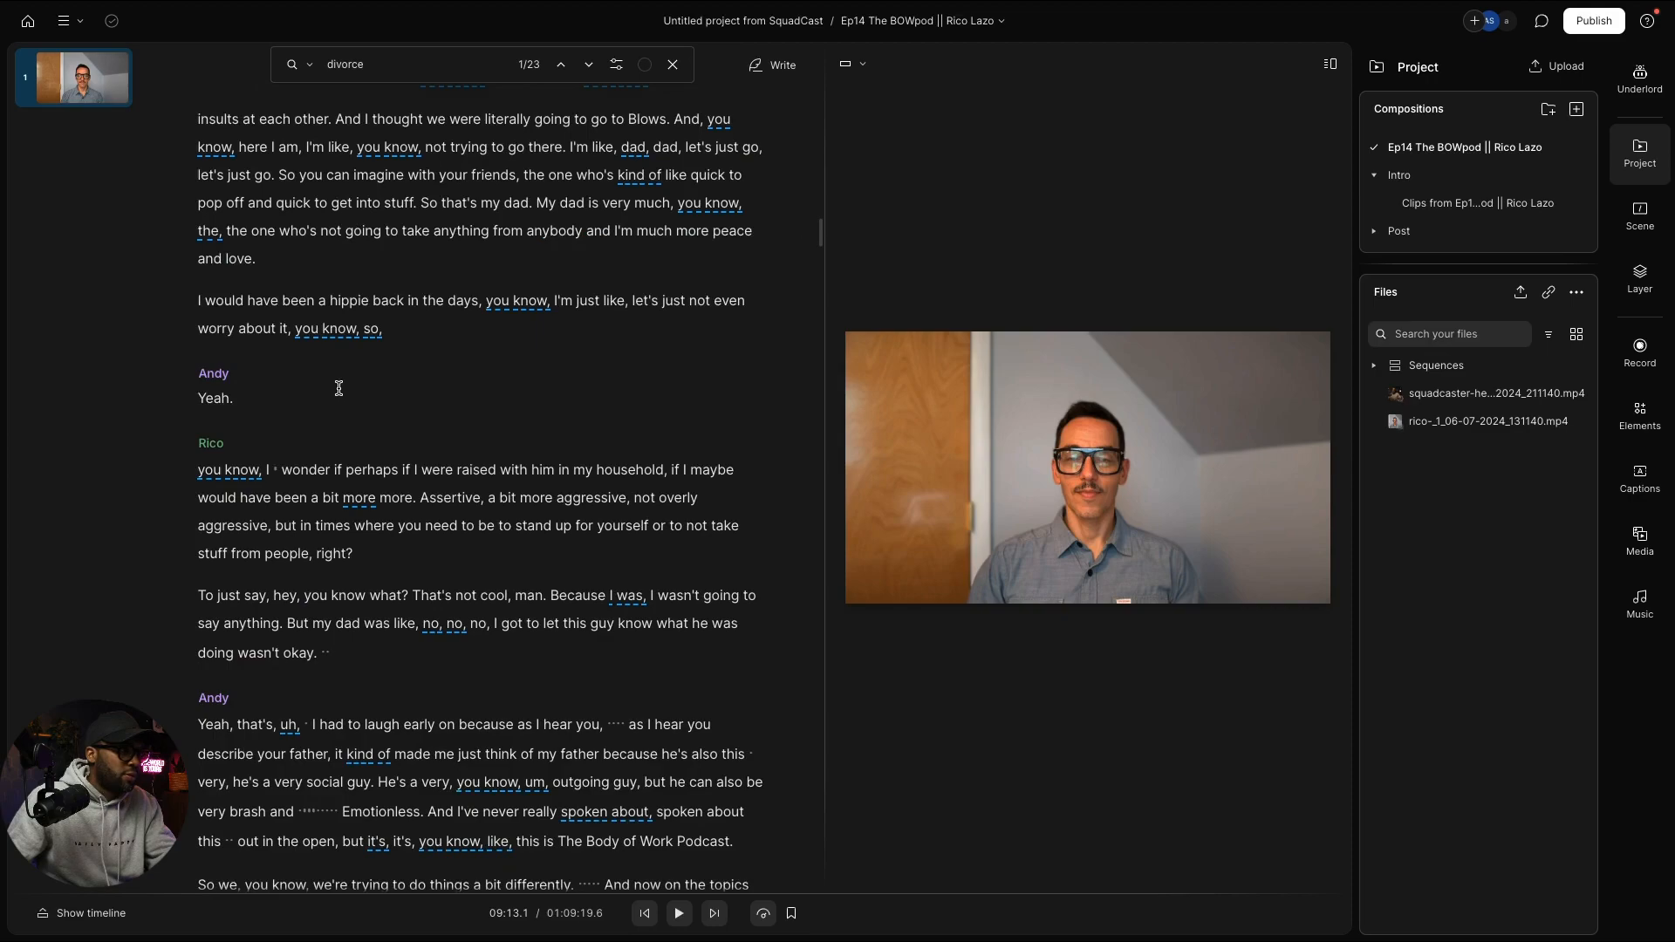
scroll(338, 389, "down", 2)
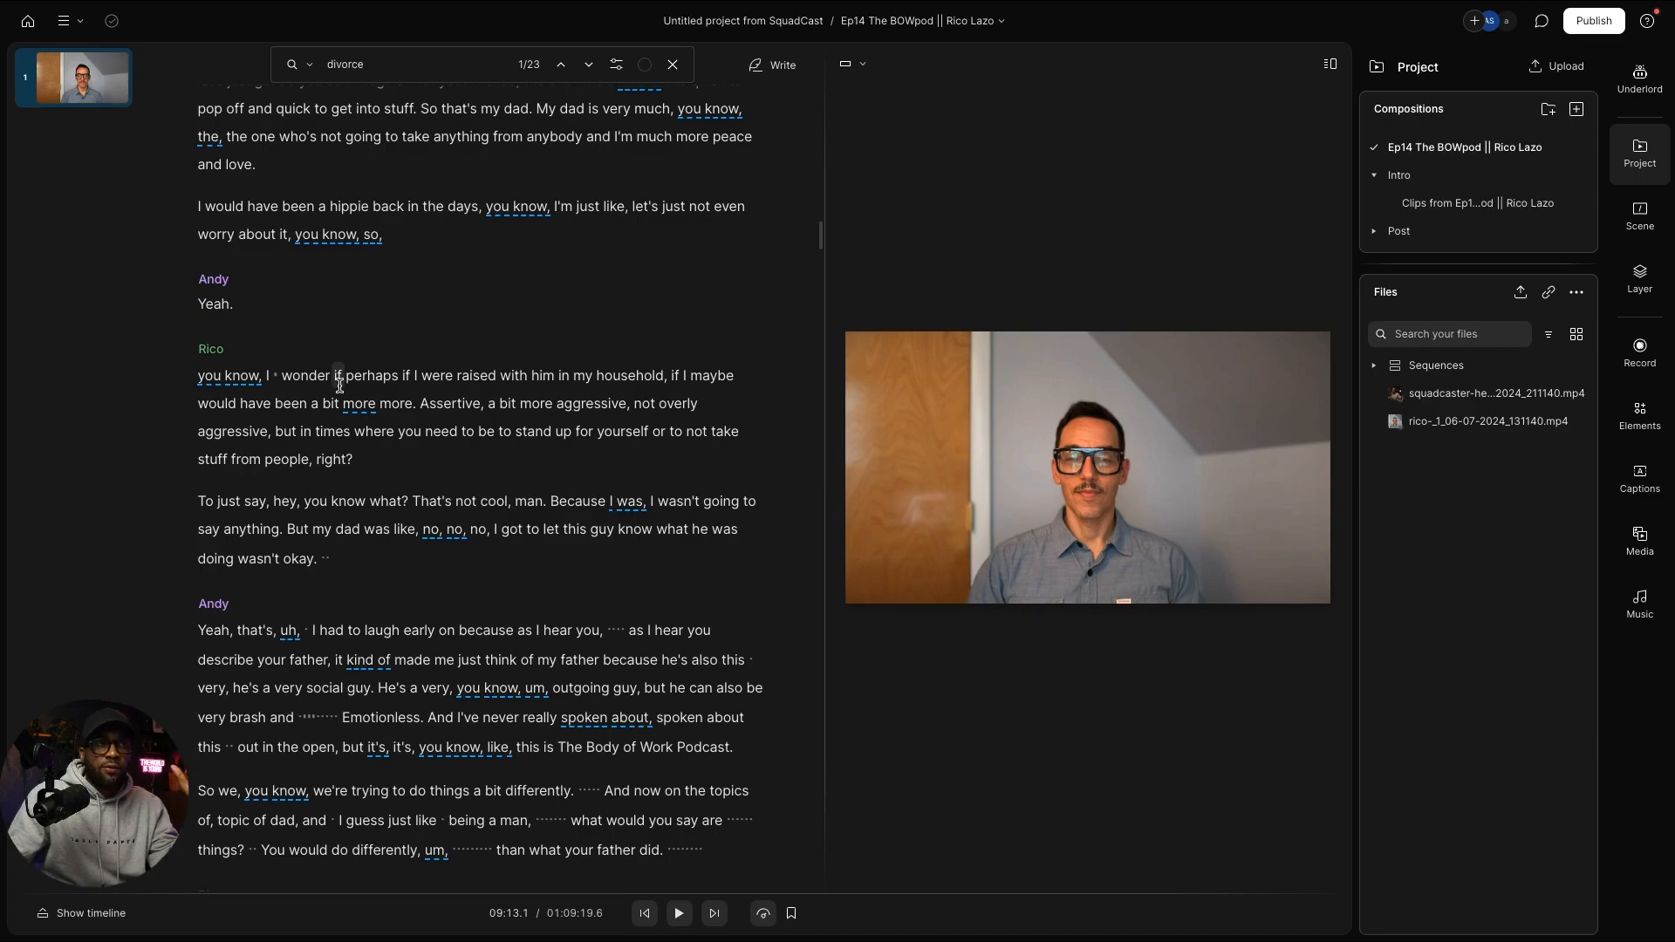
scroll(340, 386, "down", 1)
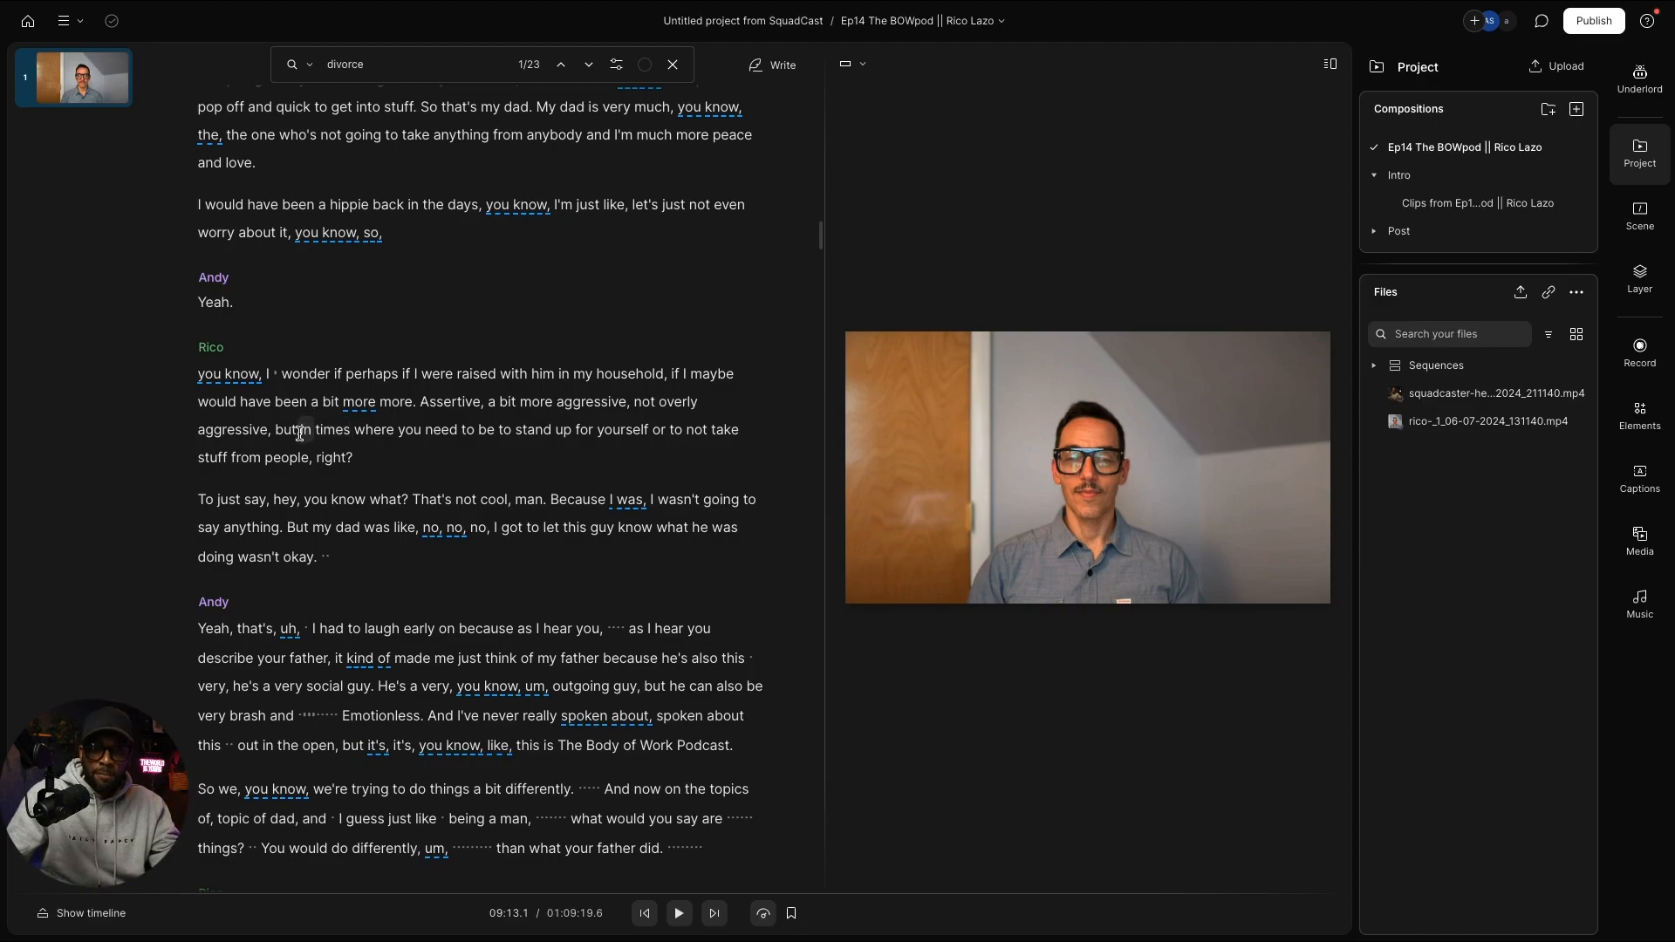
scroll(425, 513, "down", 3)
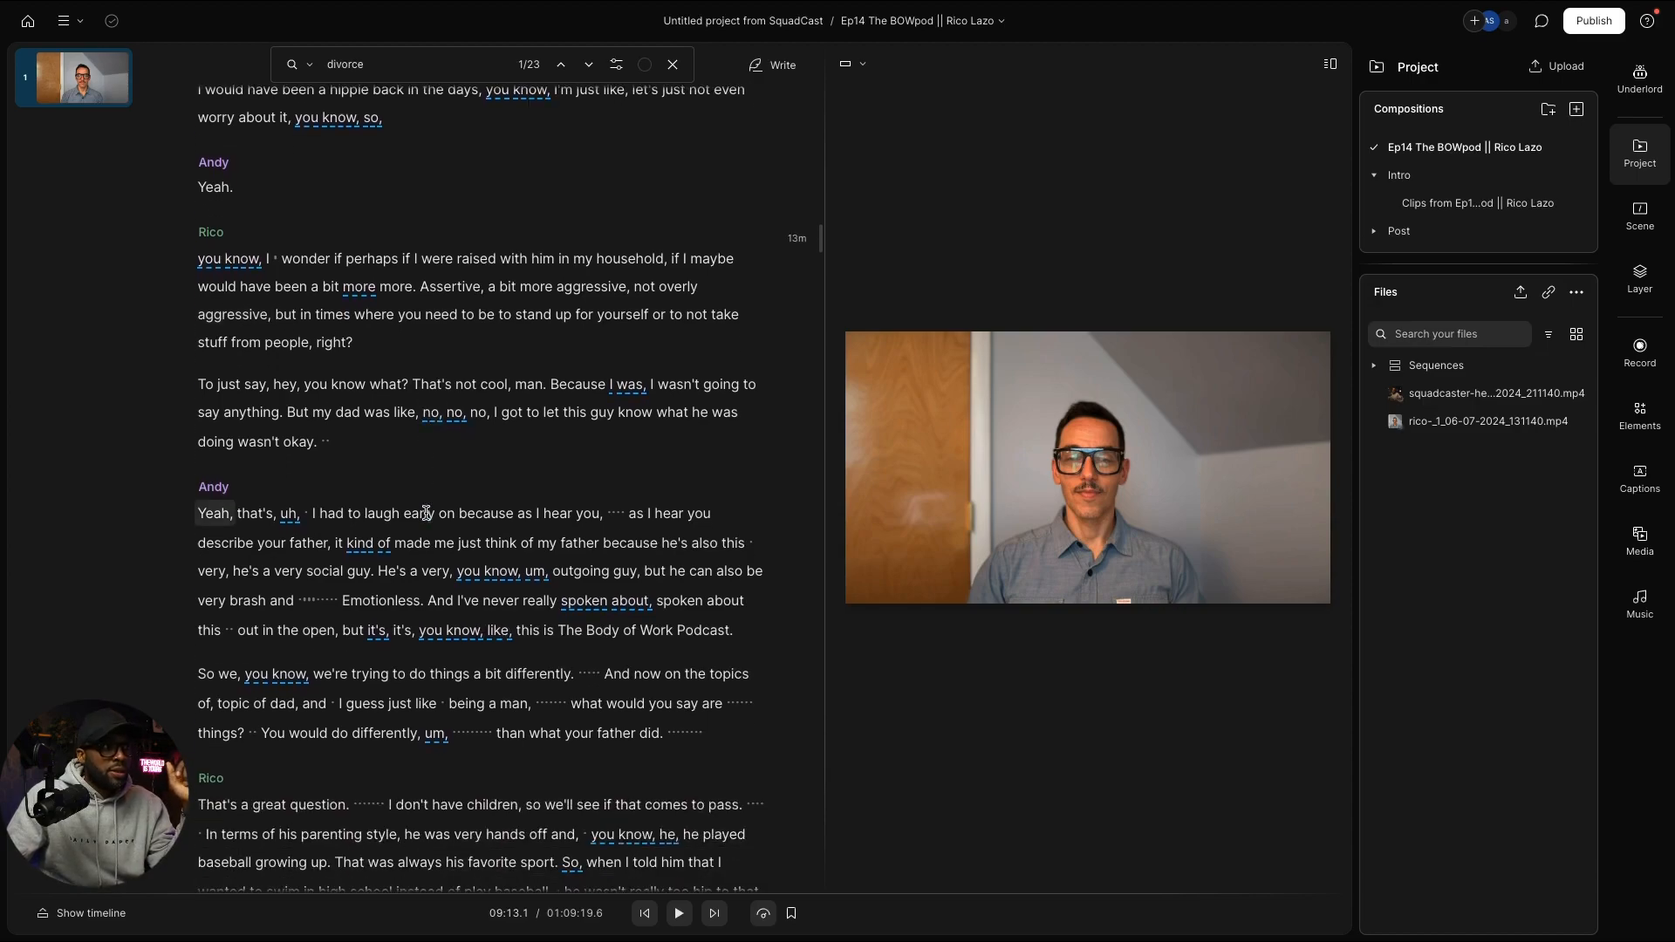
scroll(425, 517, "down", 10)
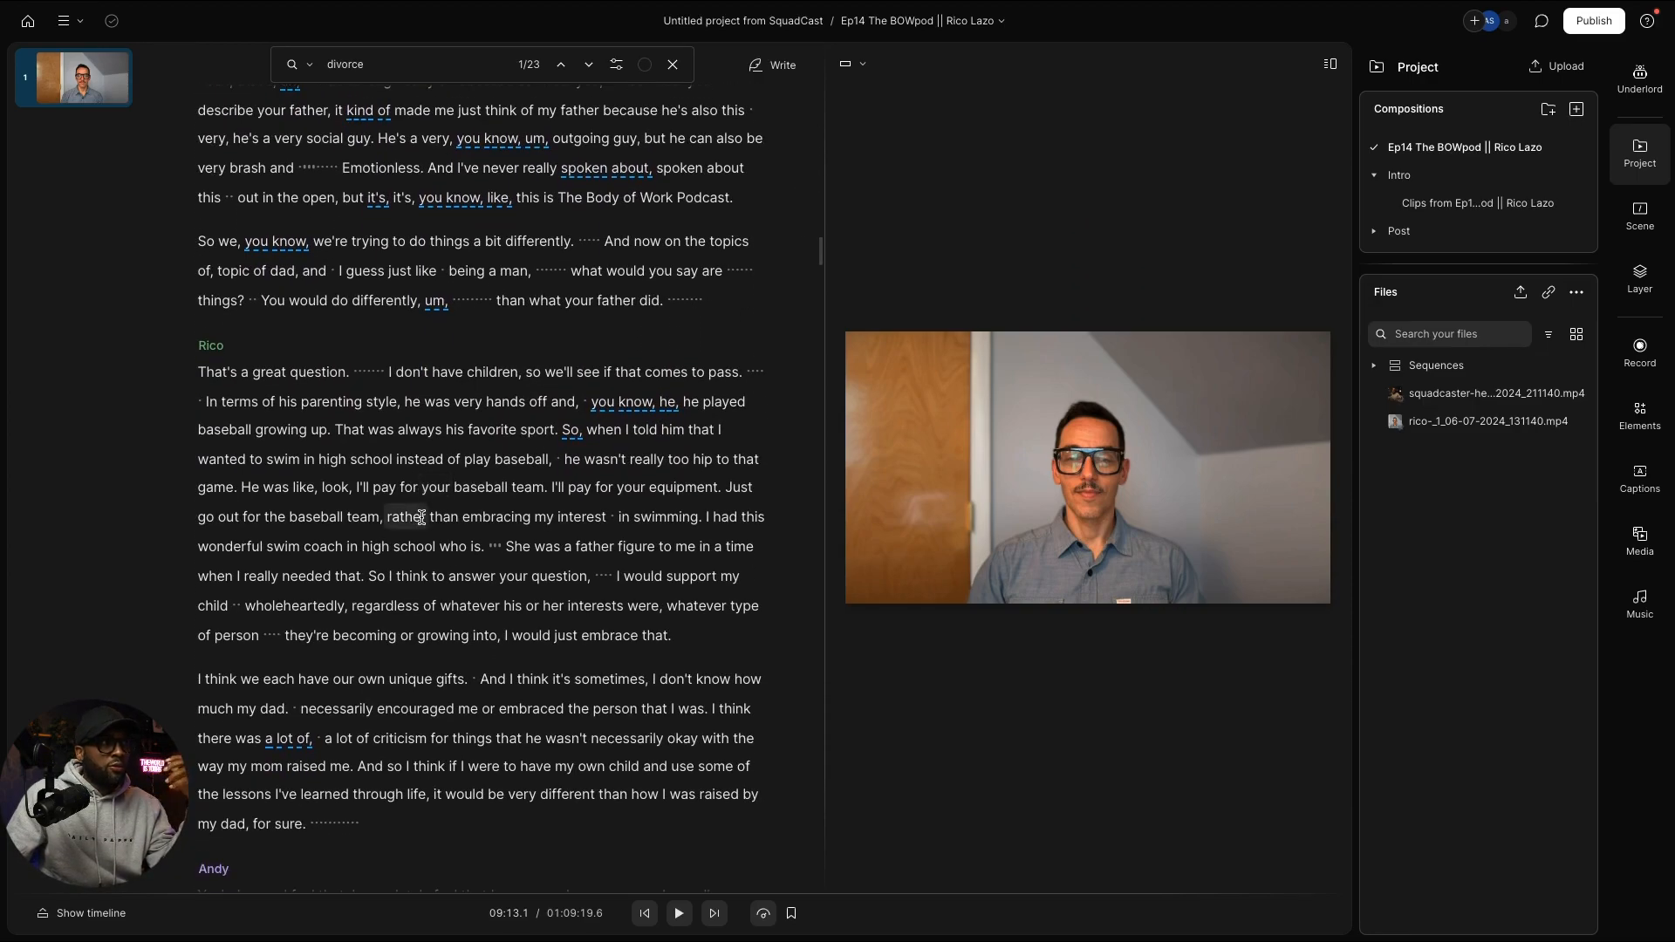
scroll(421, 517, "down", 3)
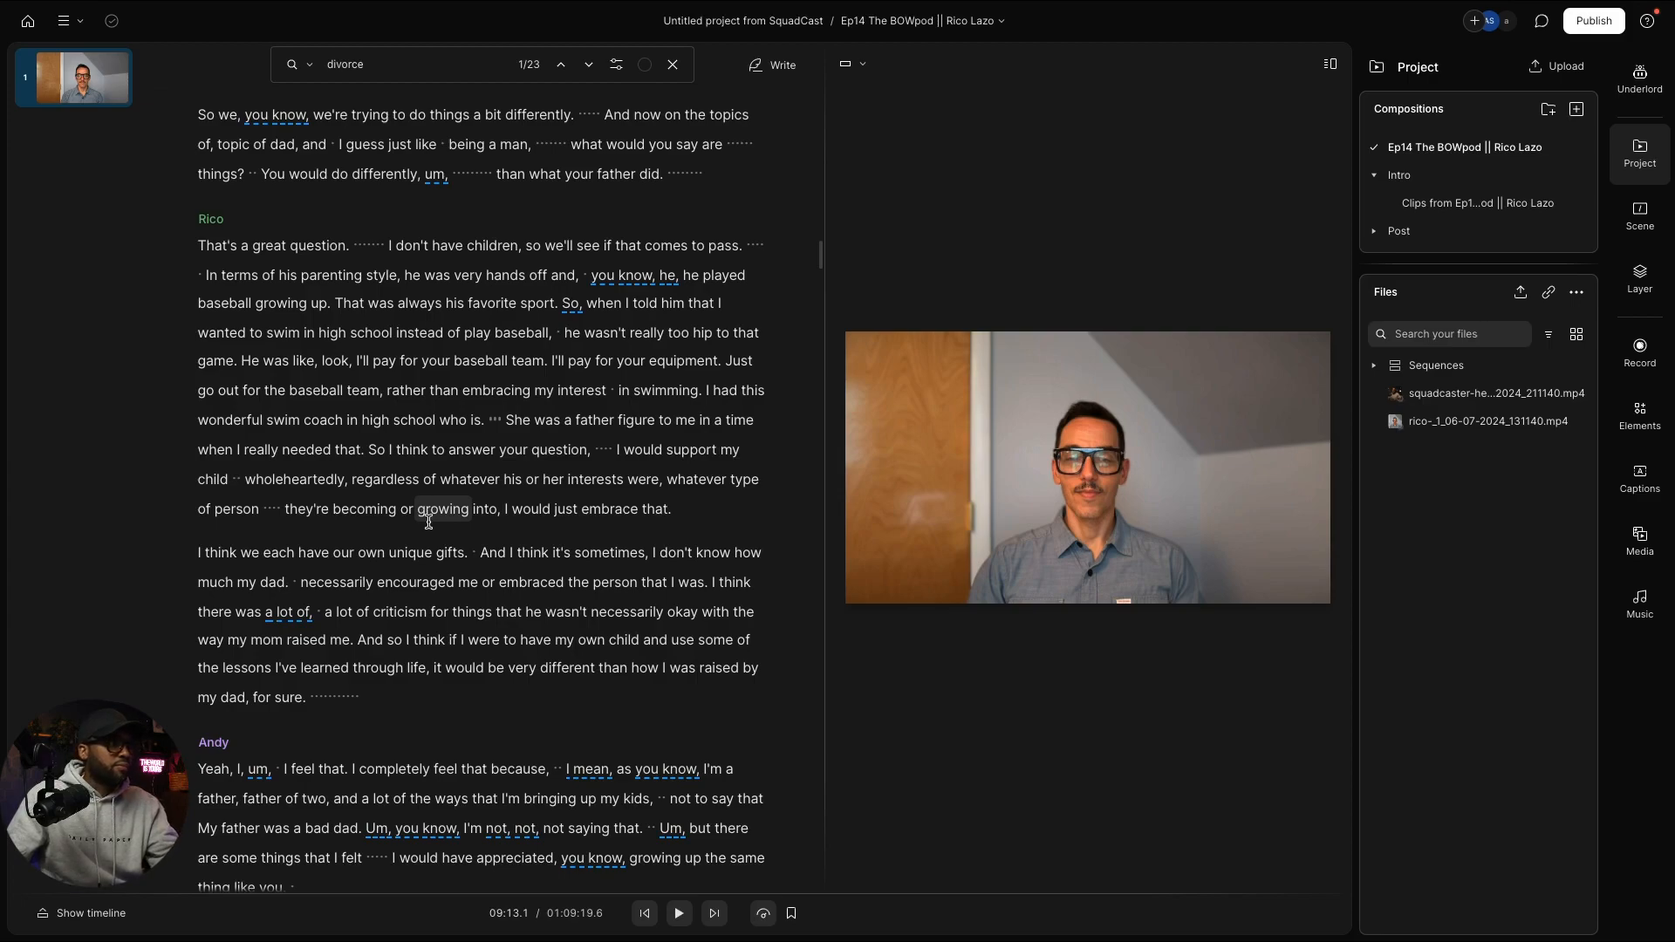
scroll(428, 521, "down", 1)
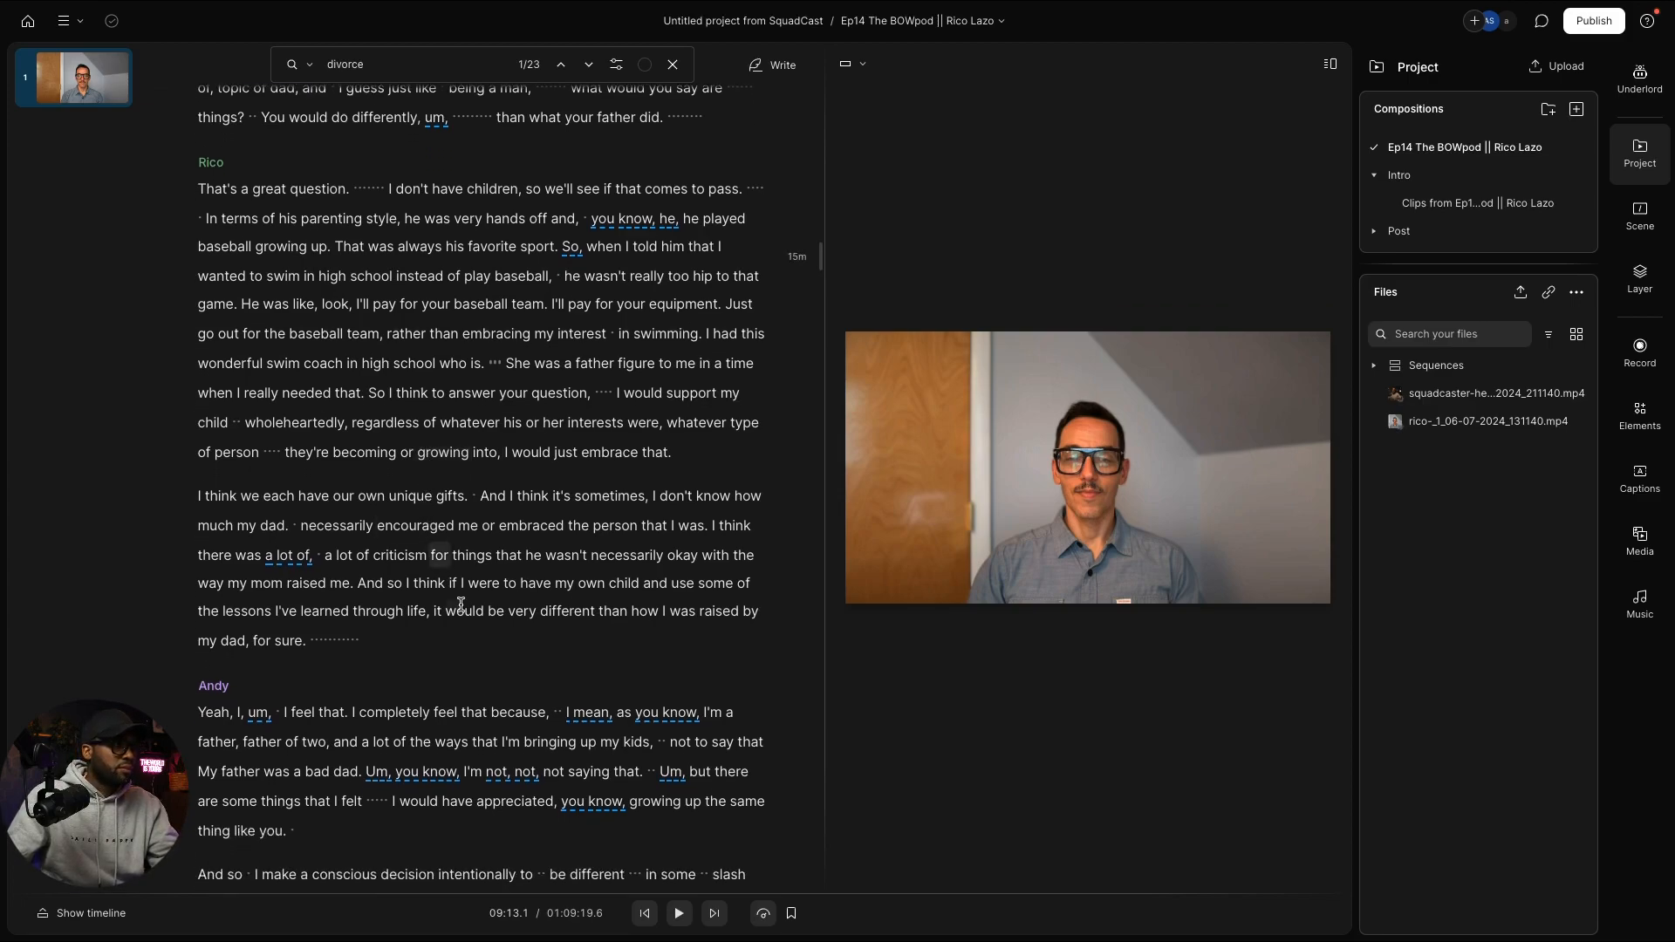
left_click(444, 608)
Step: Search for 'coach', go to match 3 of 89, and select Rico's 'I truly believe...' passage
key("super+f")
type("coac")
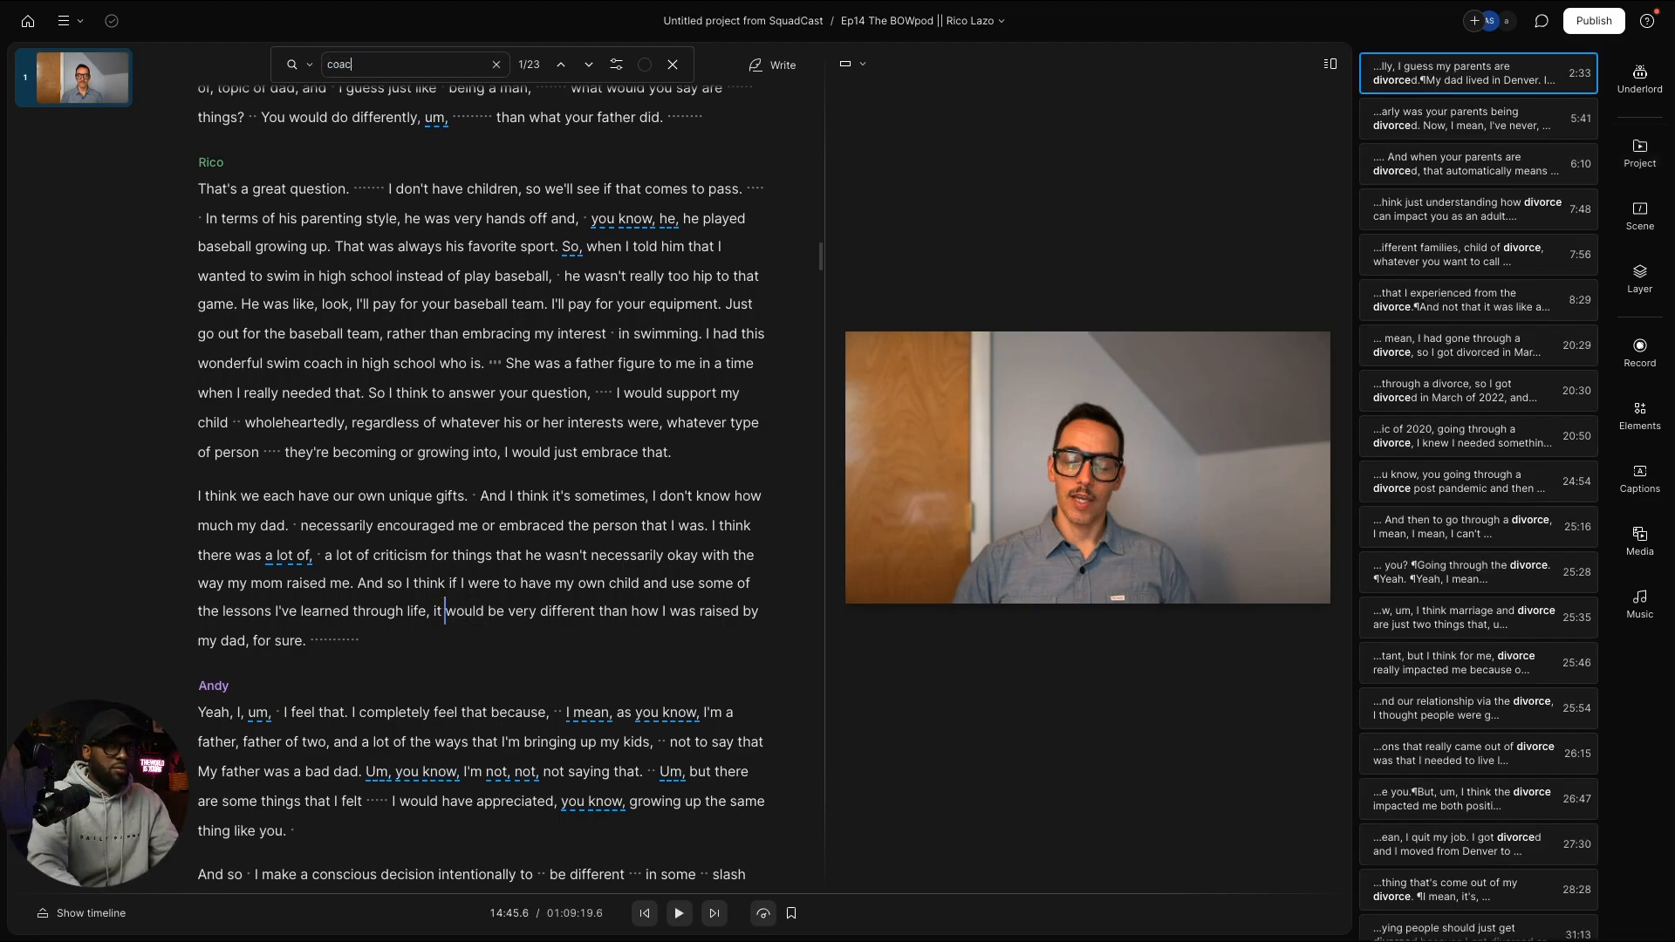
type("j")
key("BackSpace")
type("h")
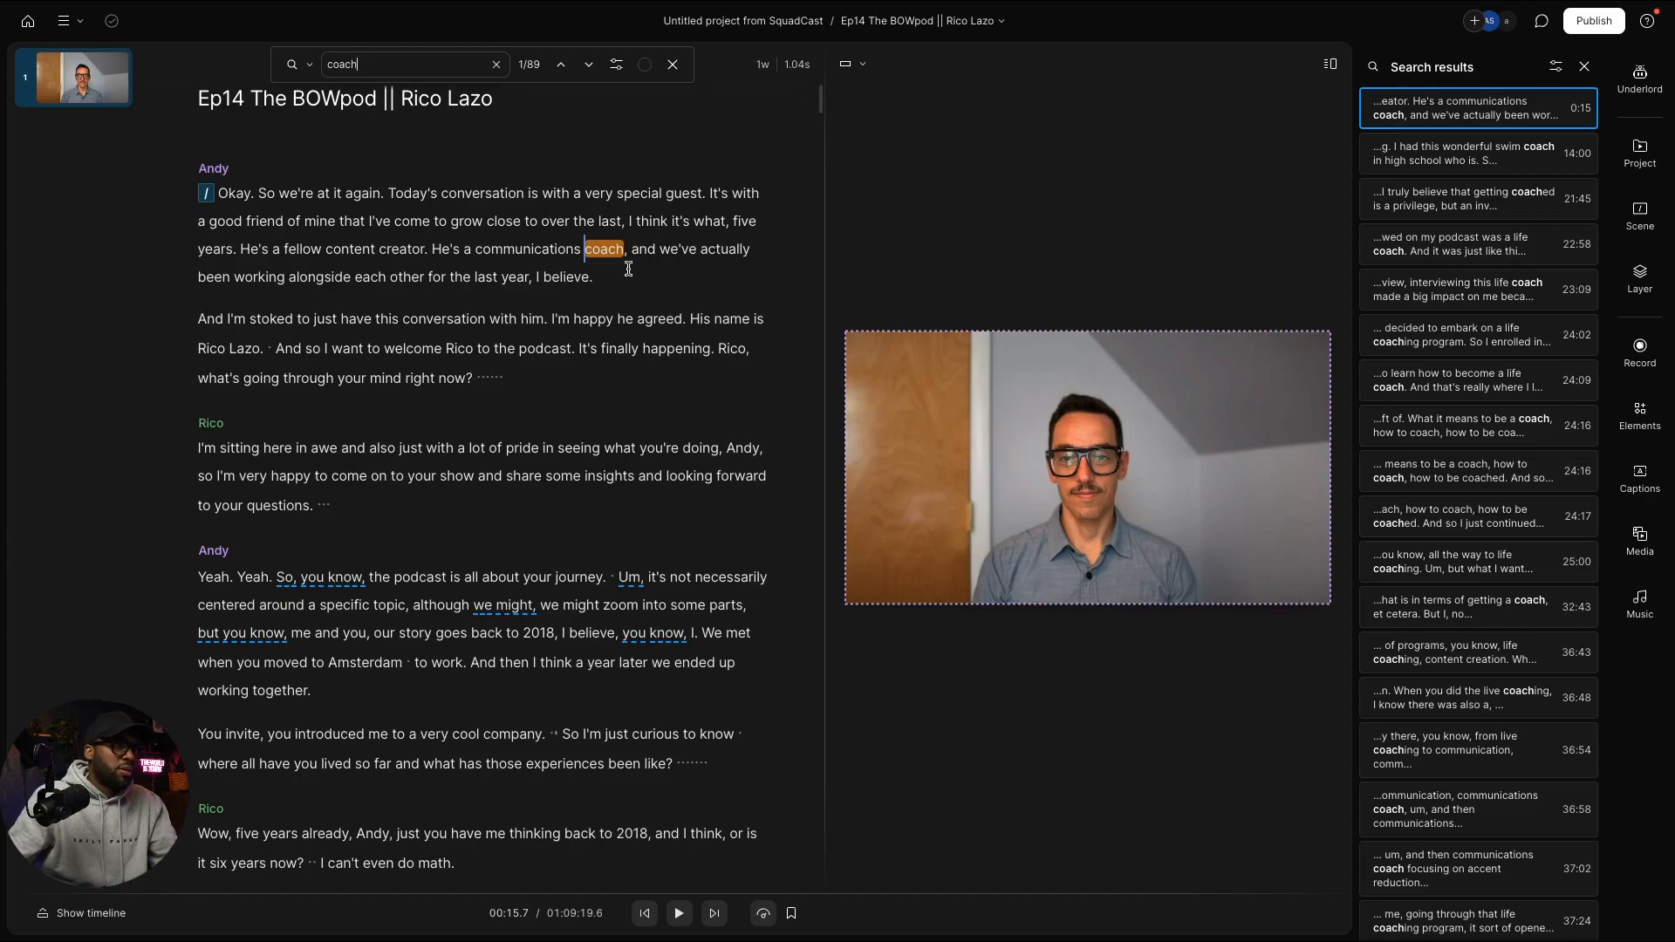
left_click(589, 64)
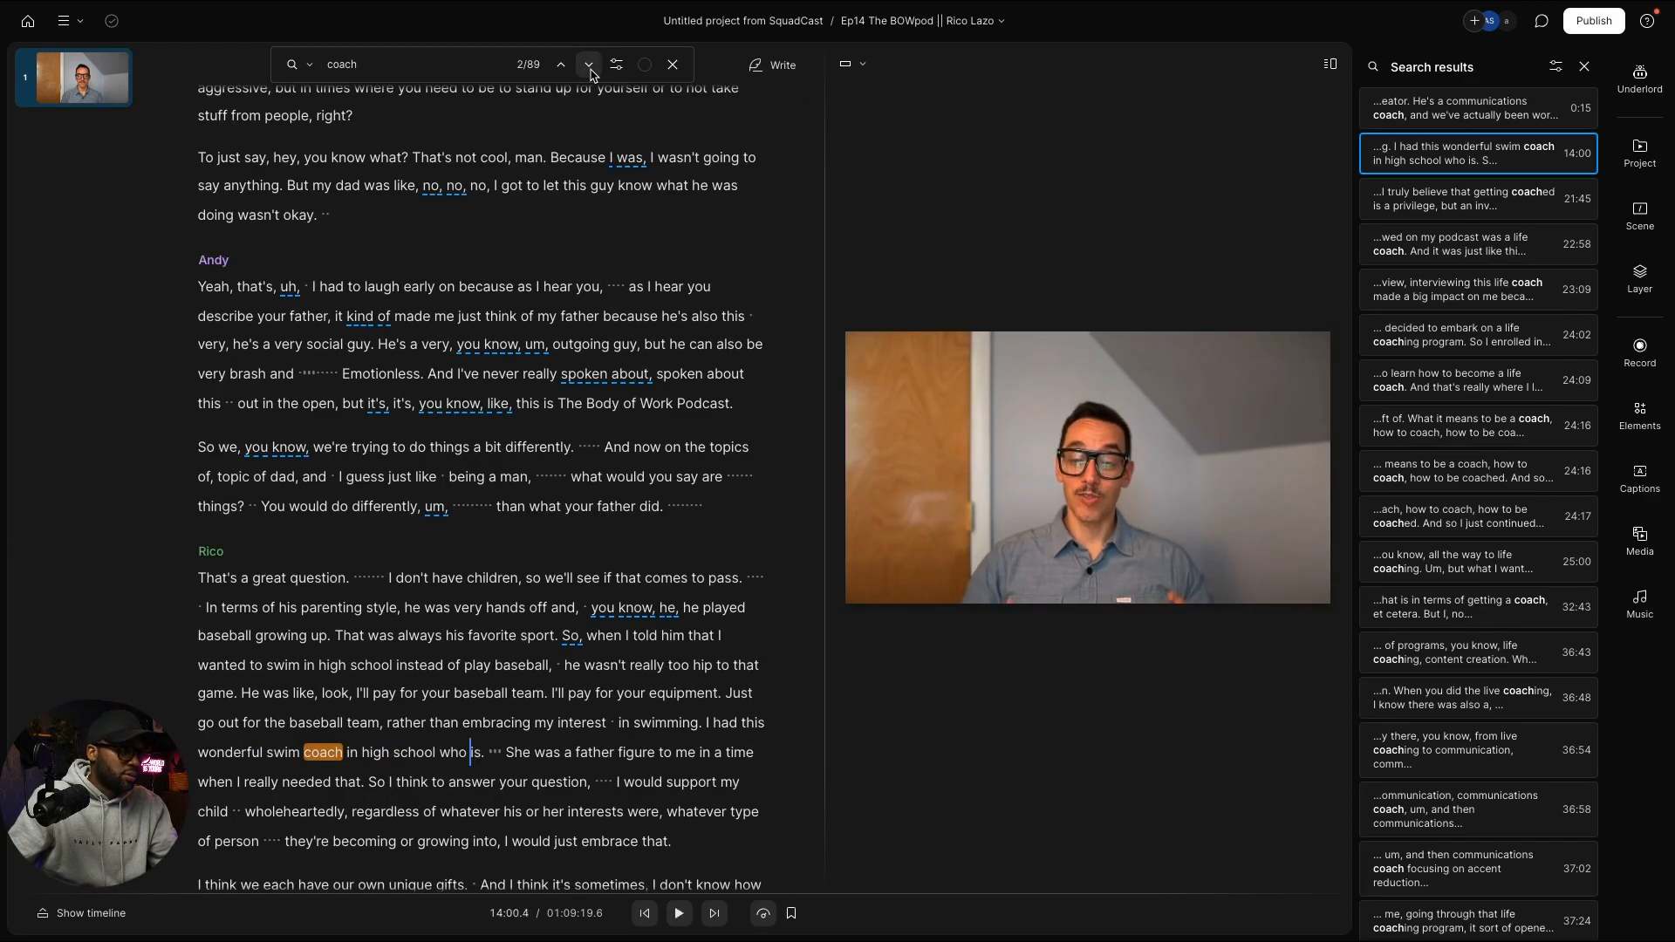
left_click(589, 65)
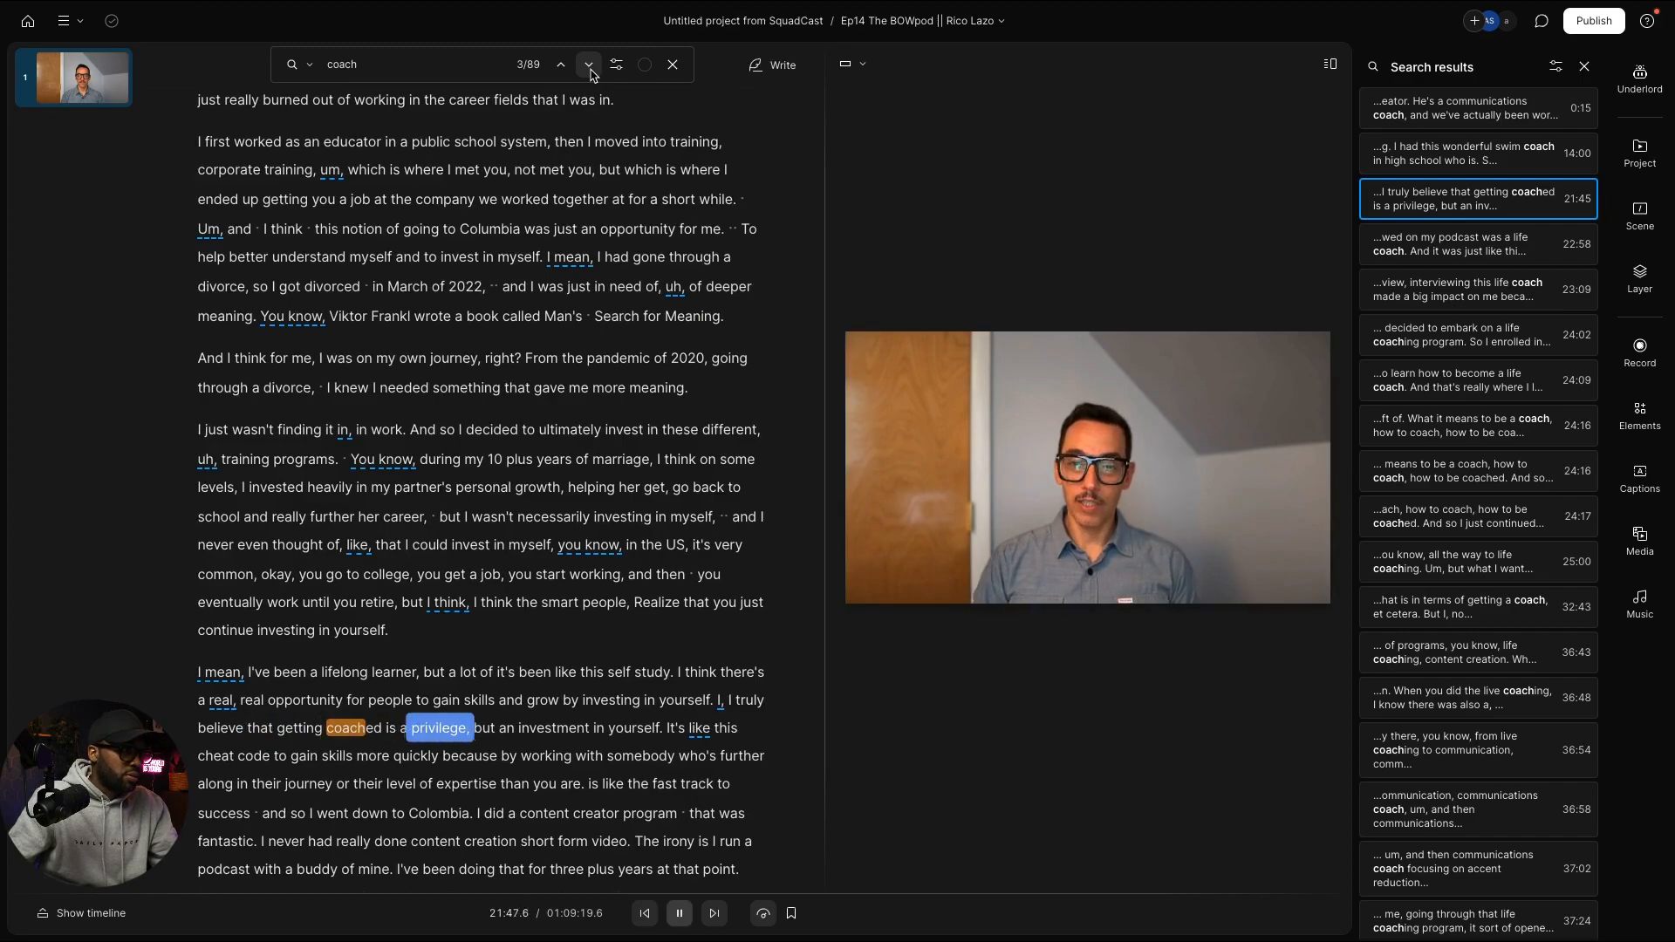
key("space")
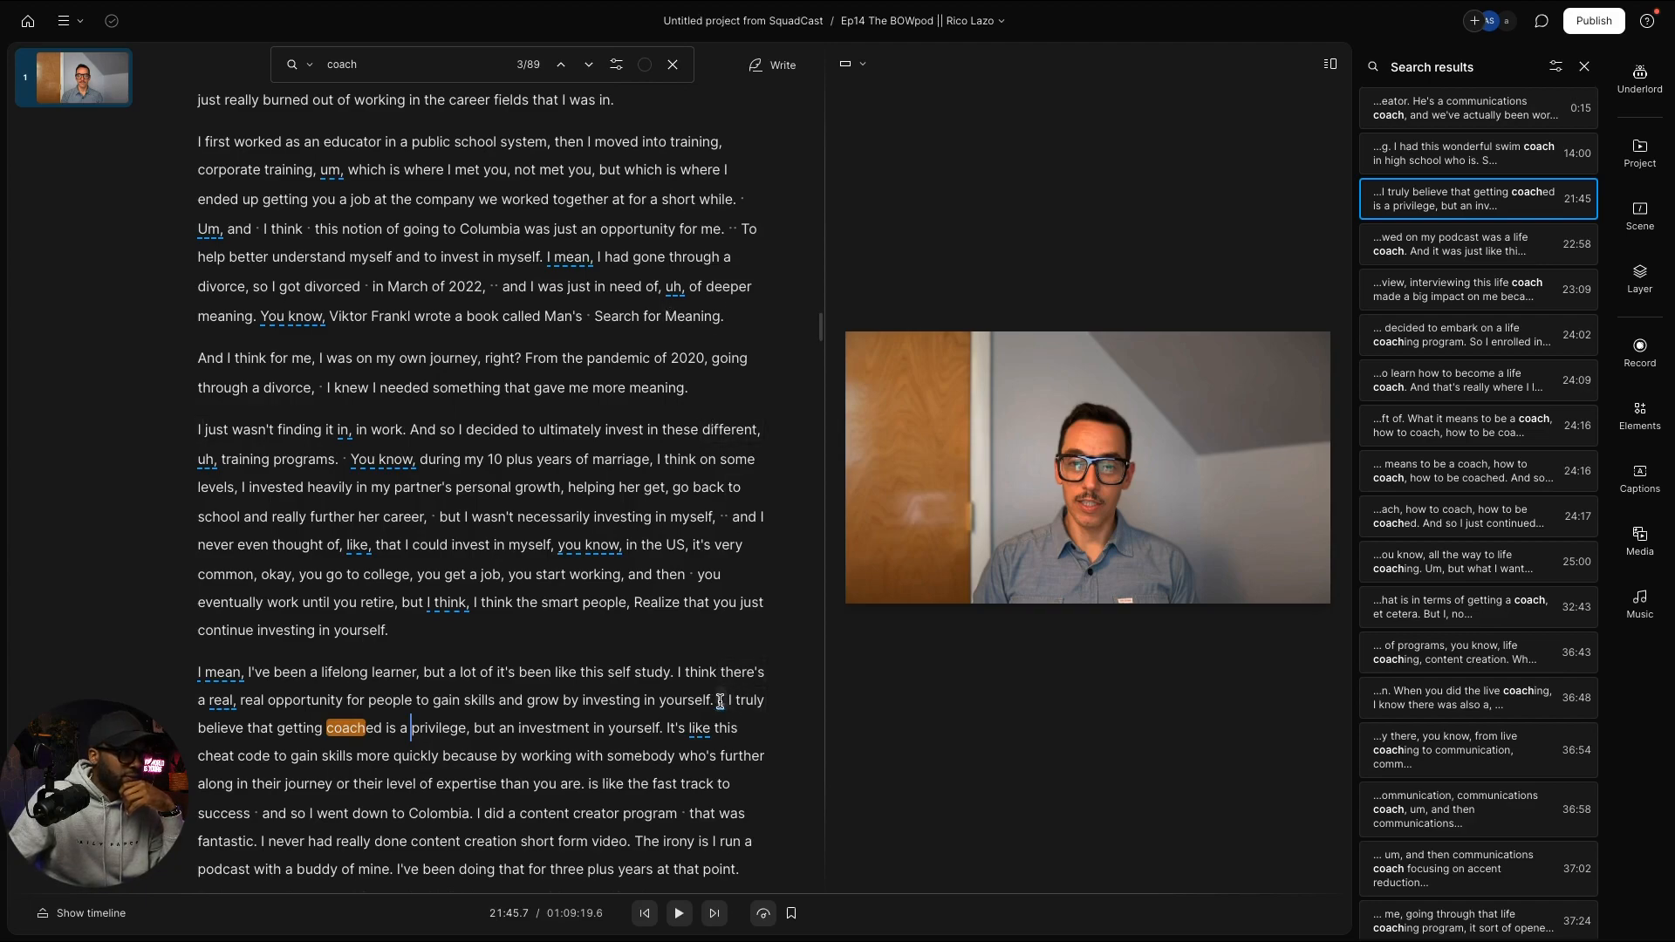
left_click_drag(719, 701, 254, 813)
key("super+c")
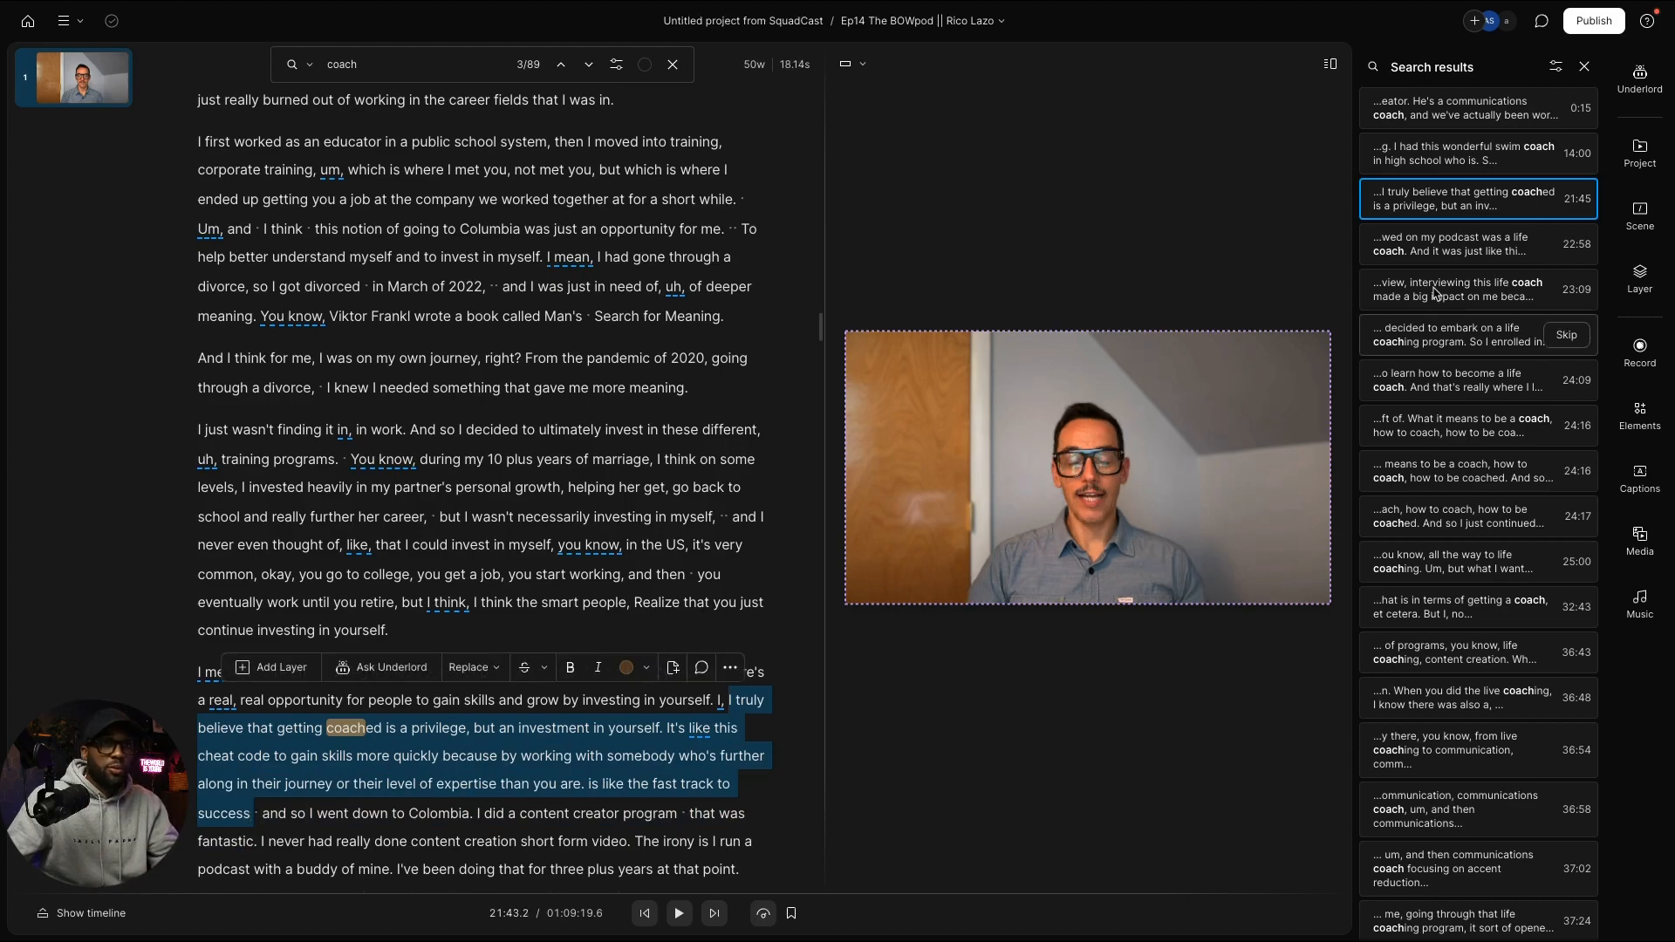
Step: Paste Rico's 'getting coached is a privilege' passage as a new paragraph after 'my life.' in Intro clips
left_click(1638, 150)
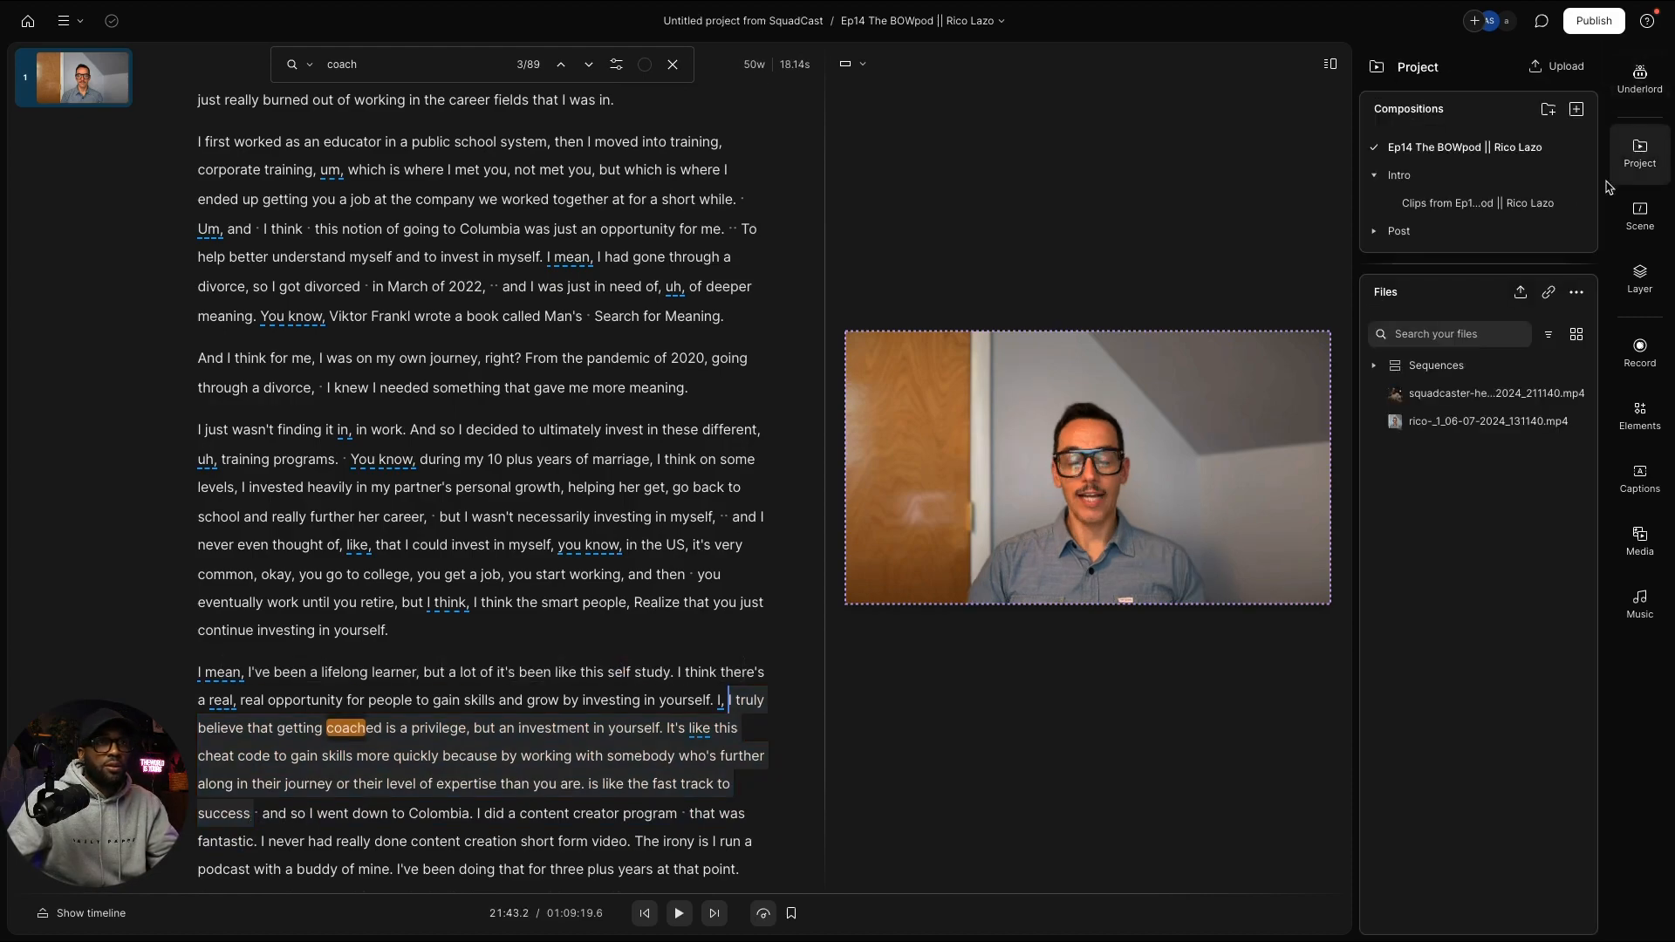
left_click(1478, 202)
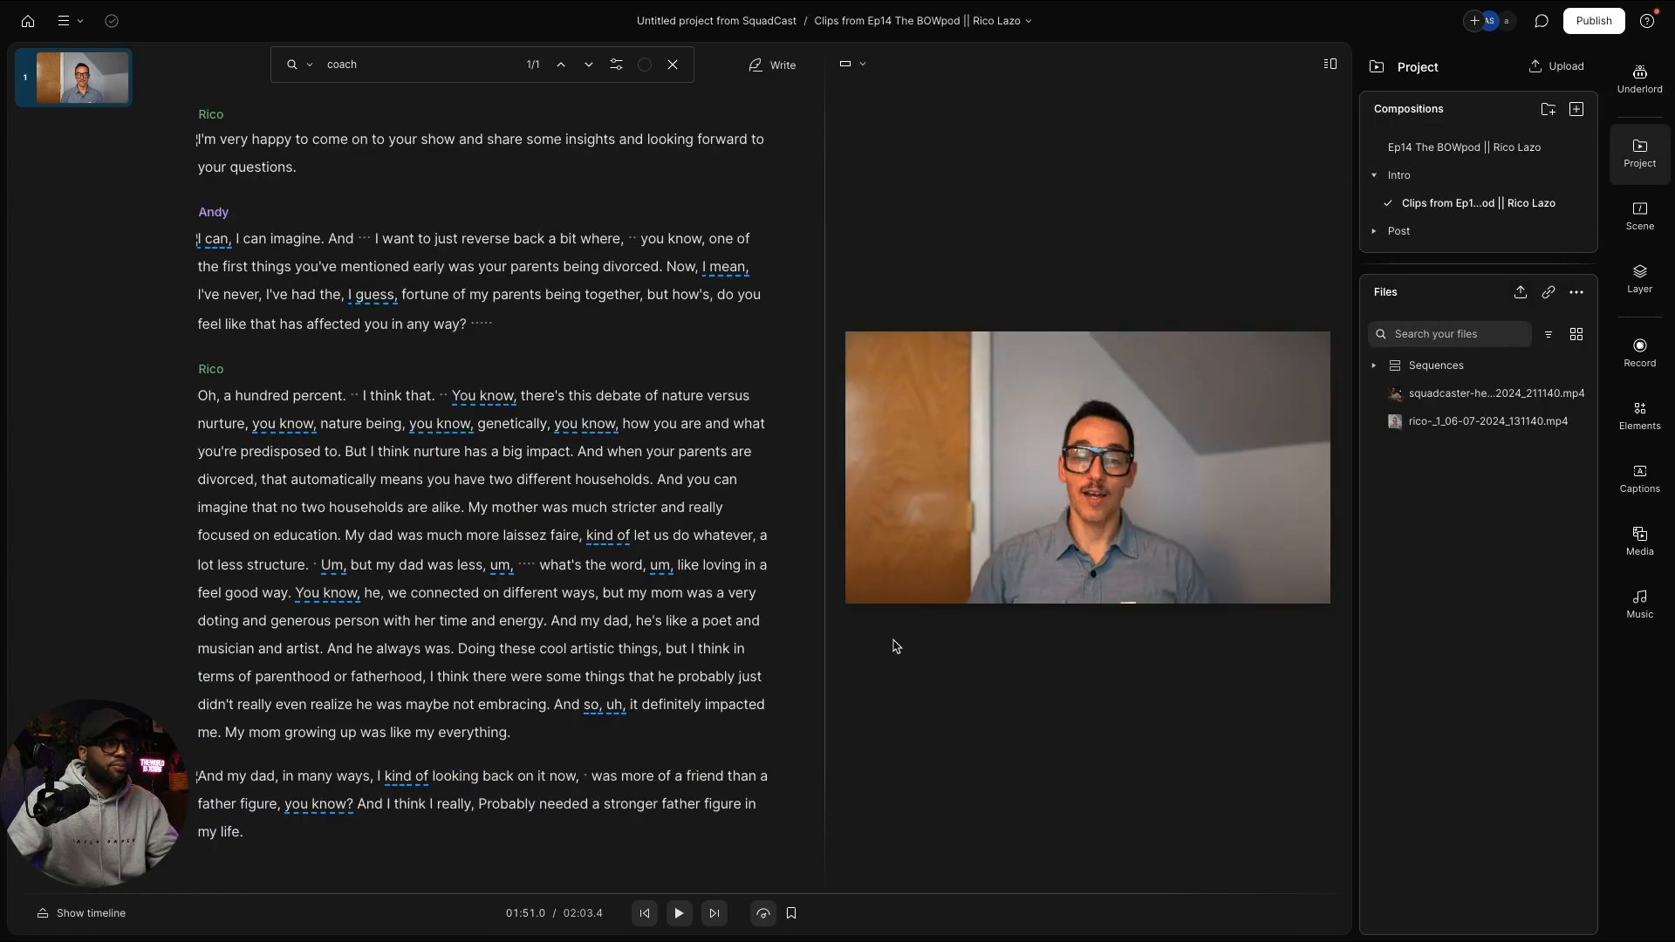
scroll(348, 825, "down", 1)
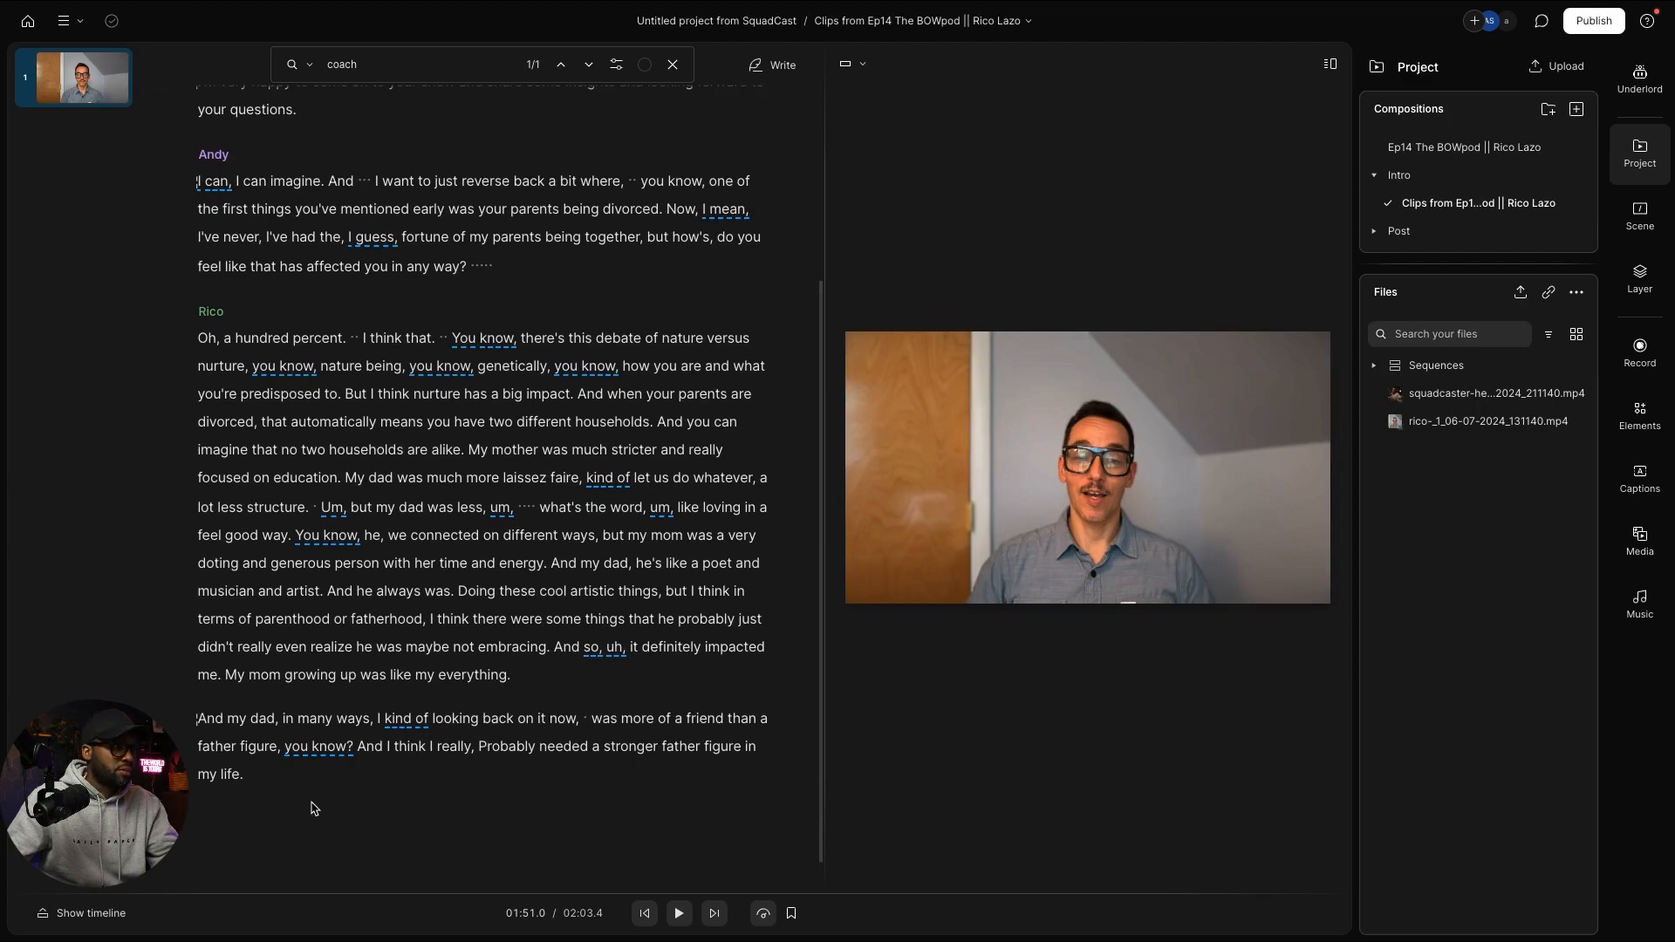
left_click(286, 783)
key("Return")
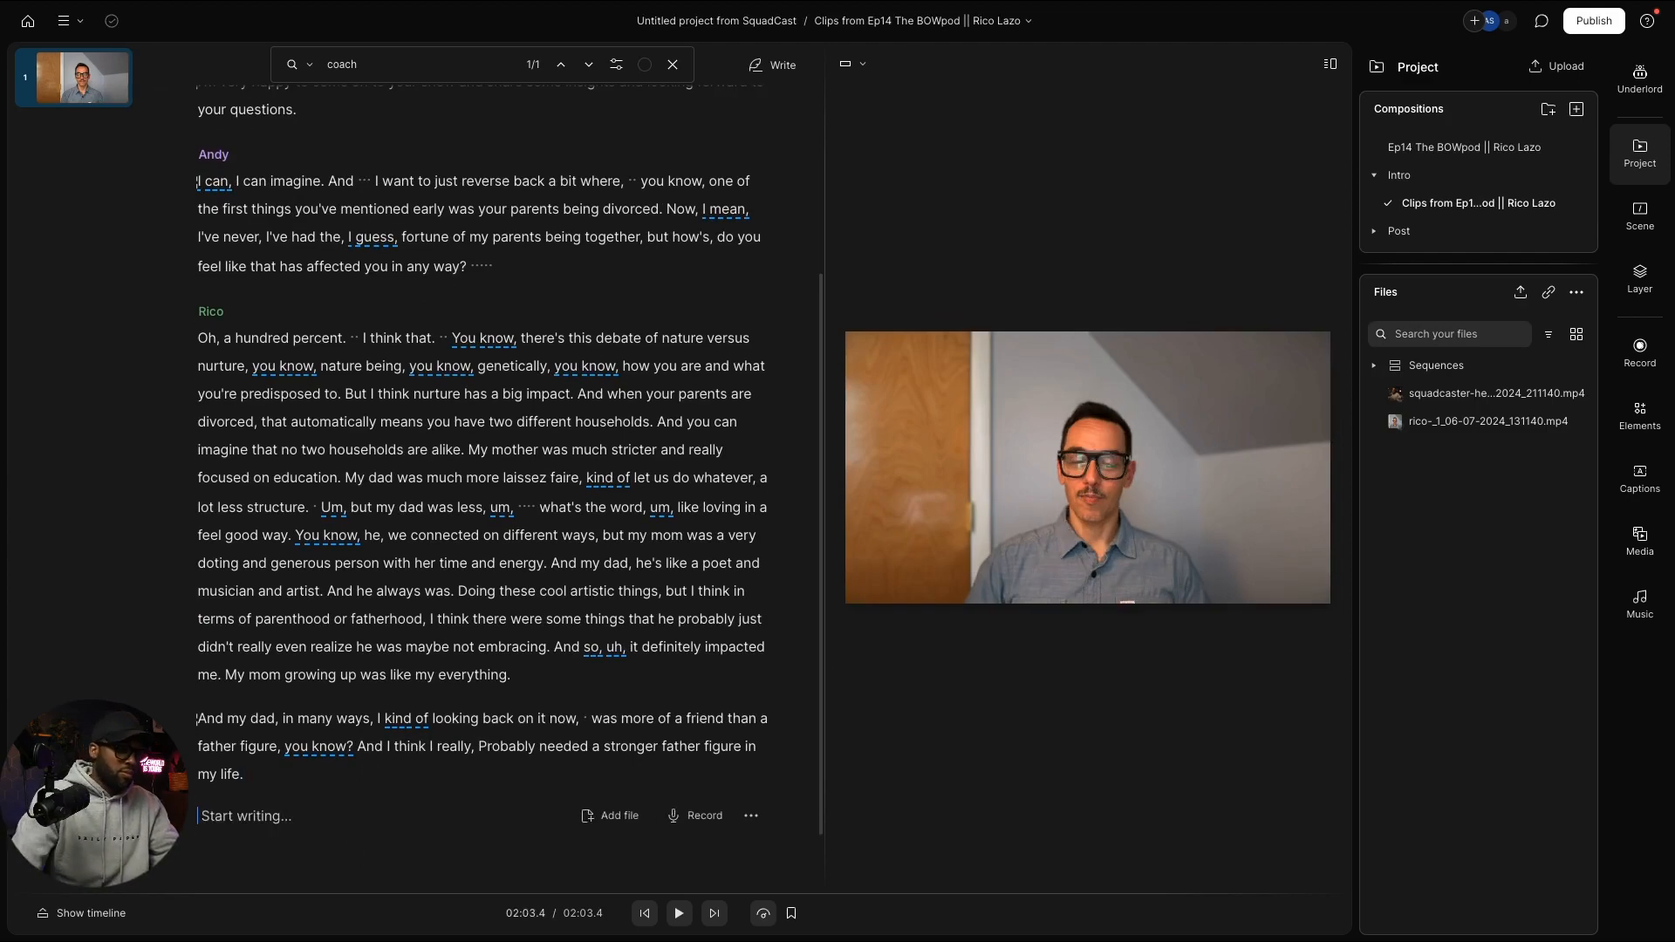
key("super+v")
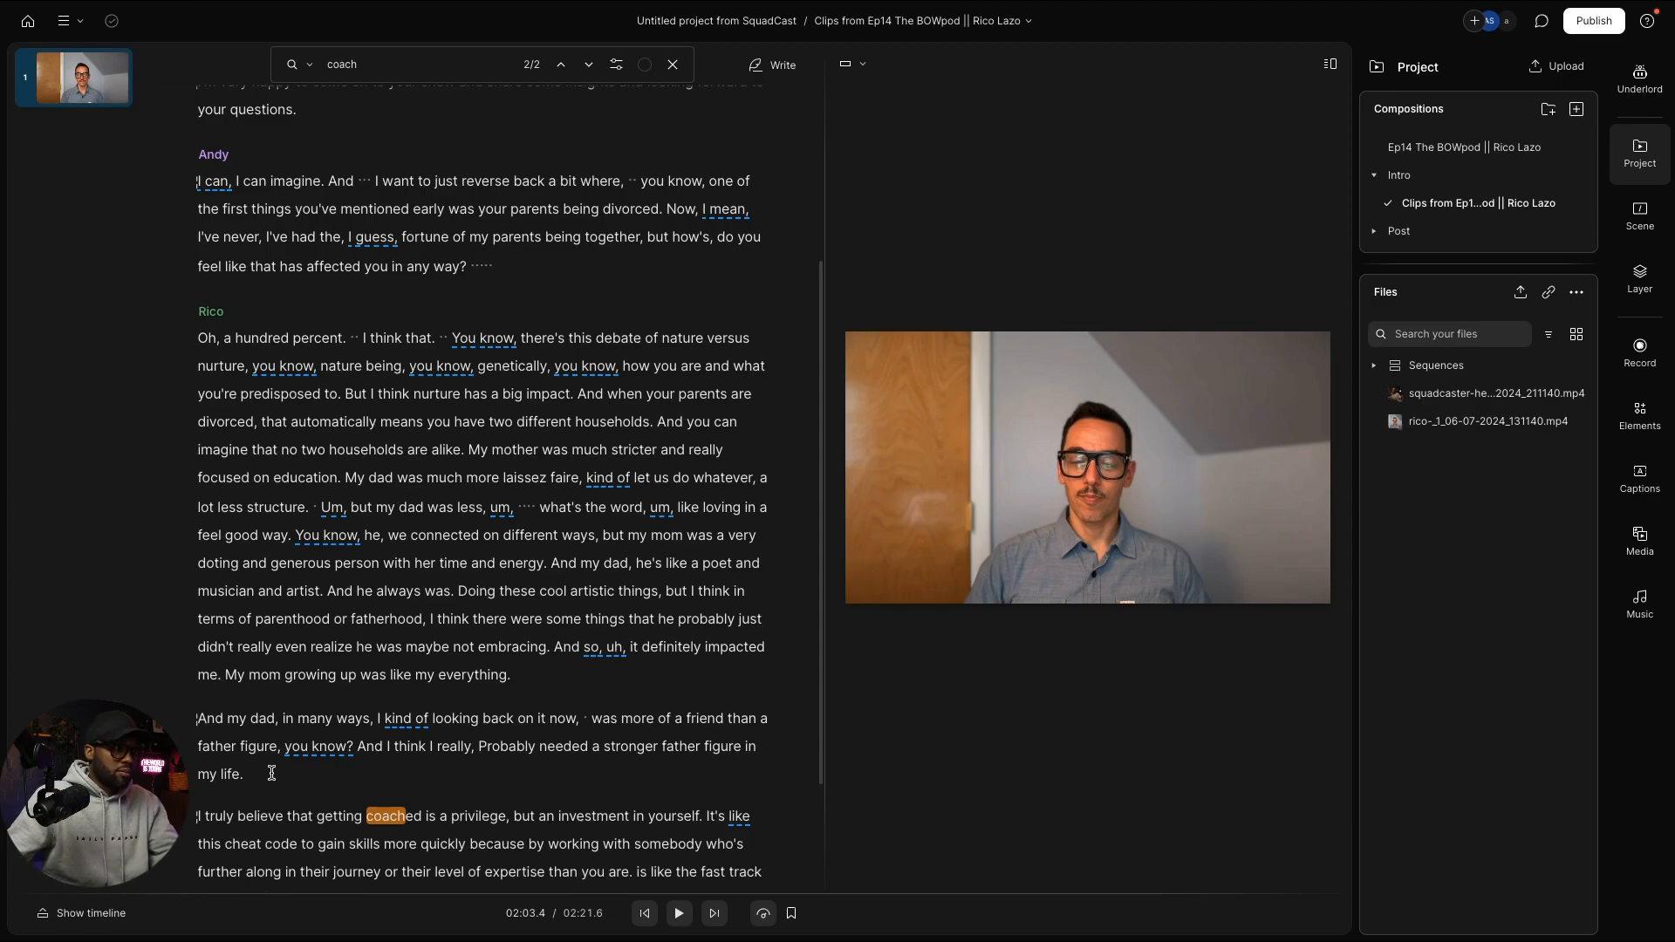
scroll(277, 771, "down", 3)
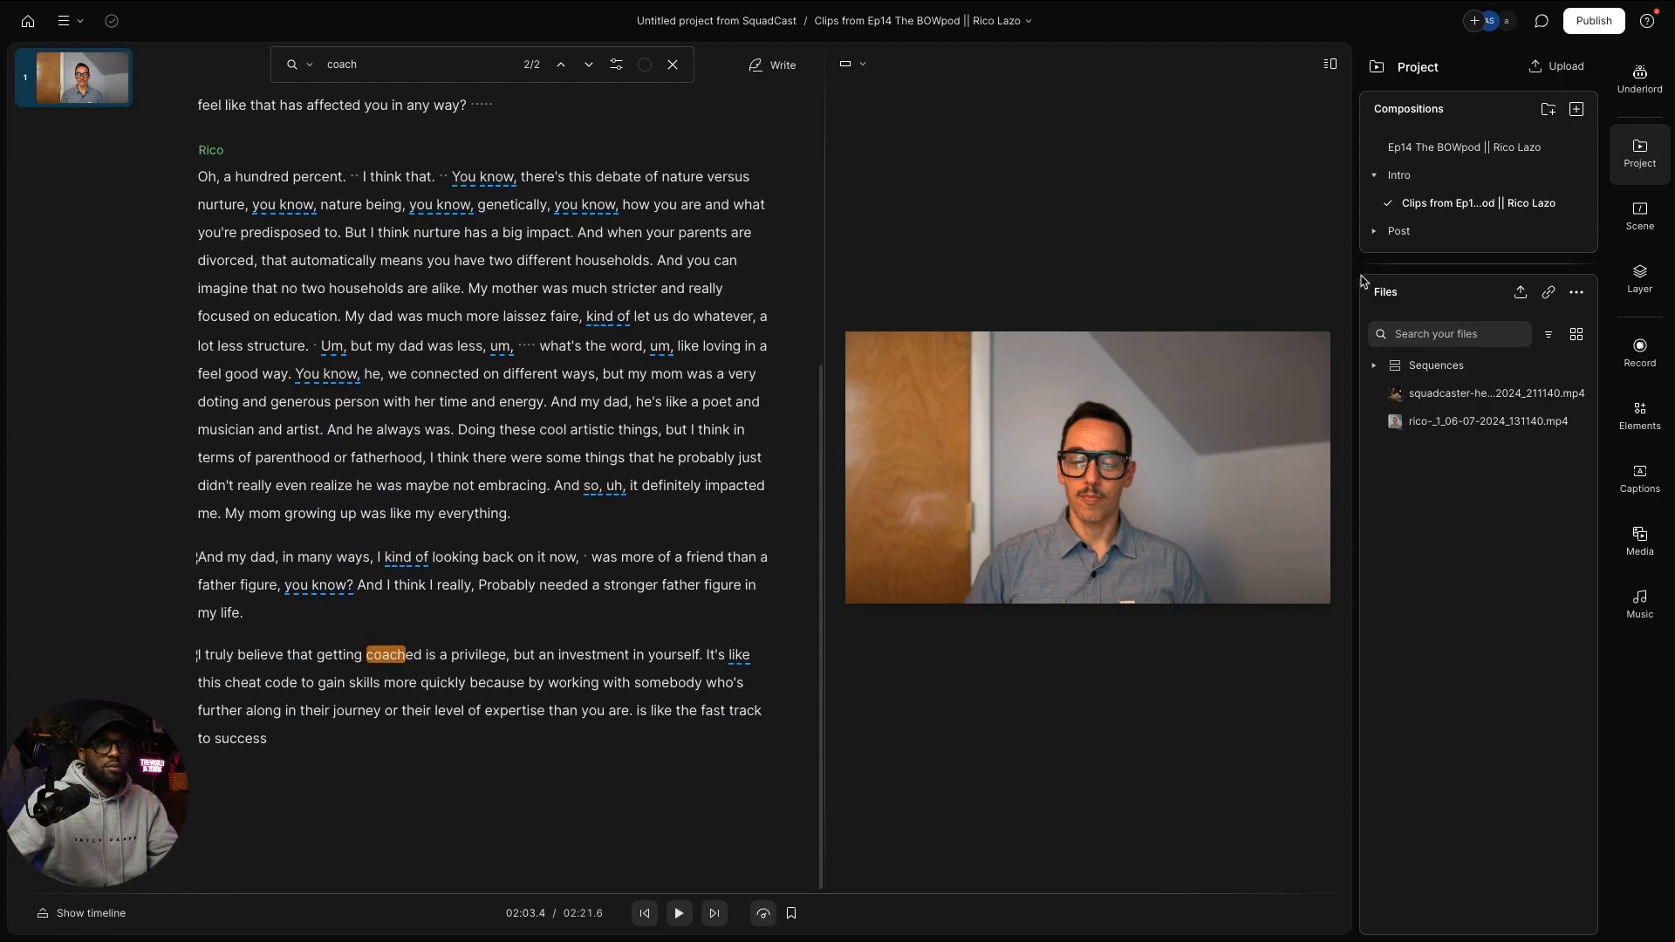
Step: In Ep14, advance the 'coach' search to match 6 of 89, Rico's Jay Shetty Certification passage
left_click(1462, 148)
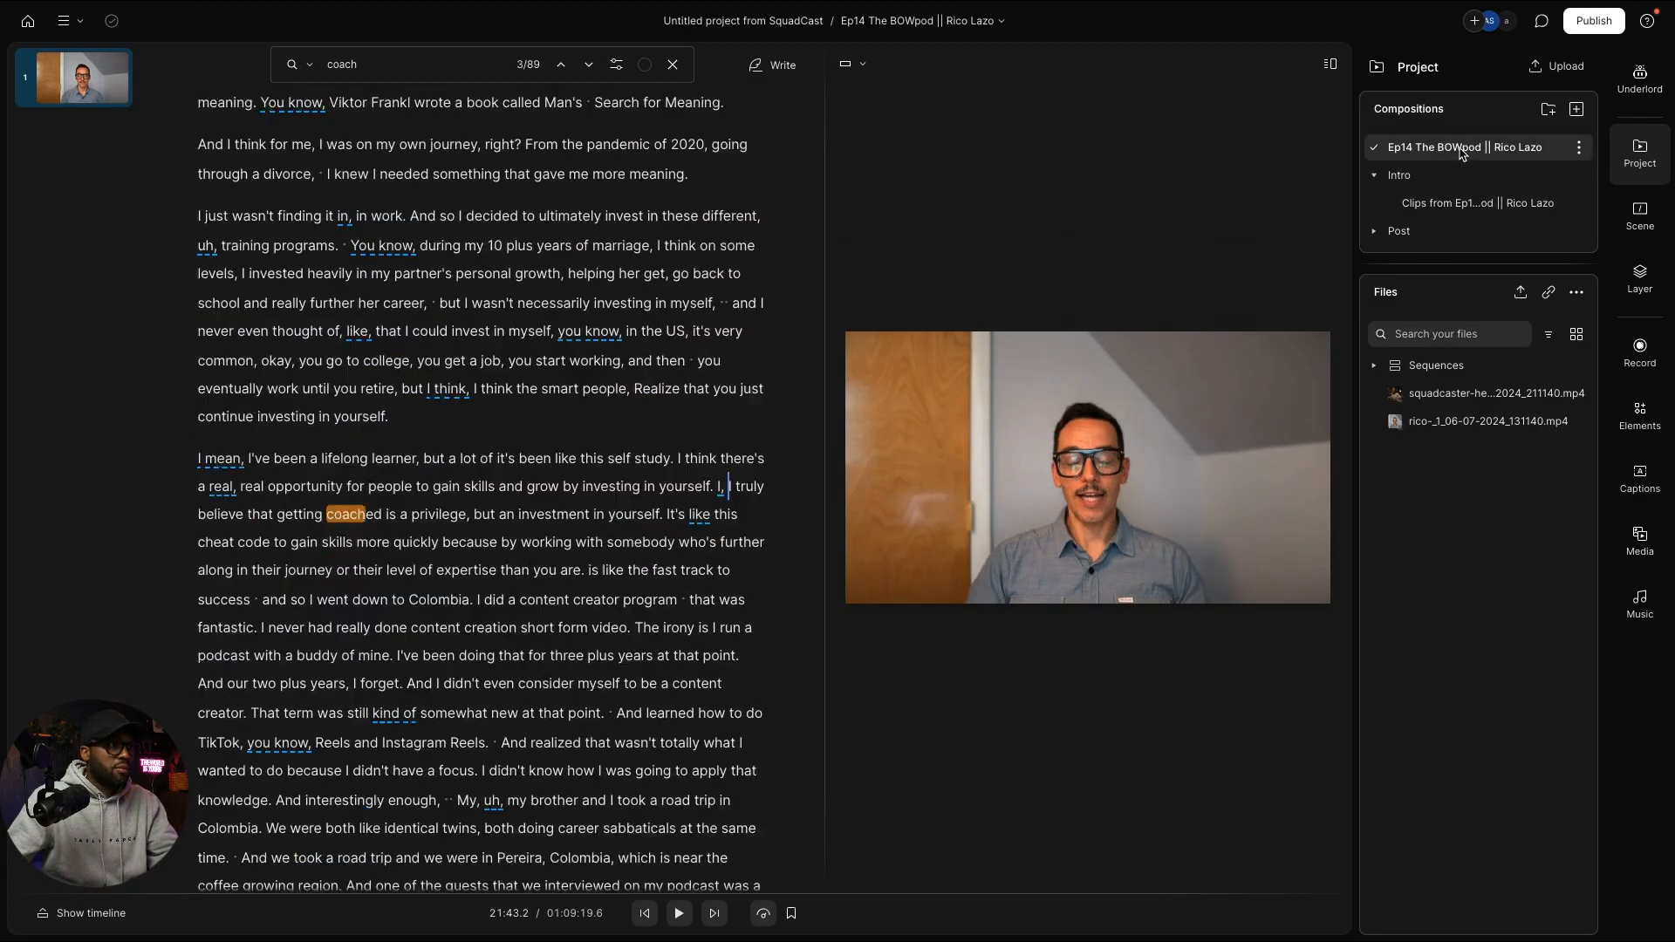
left_click(1640, 82)
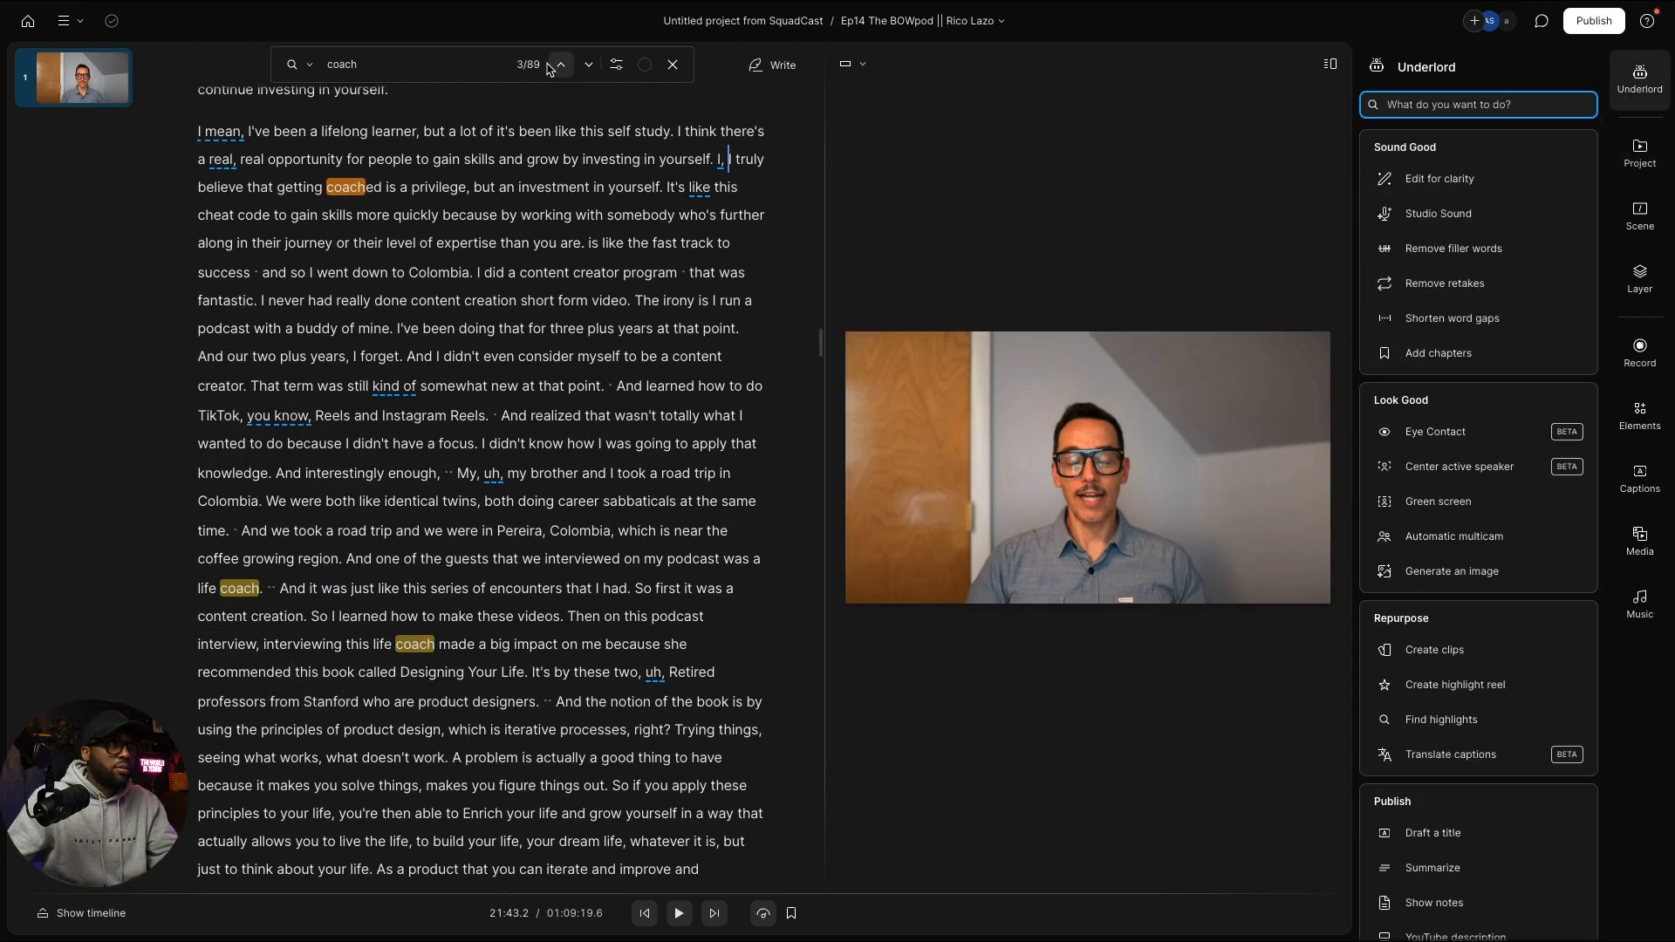
left_click(419, 63)
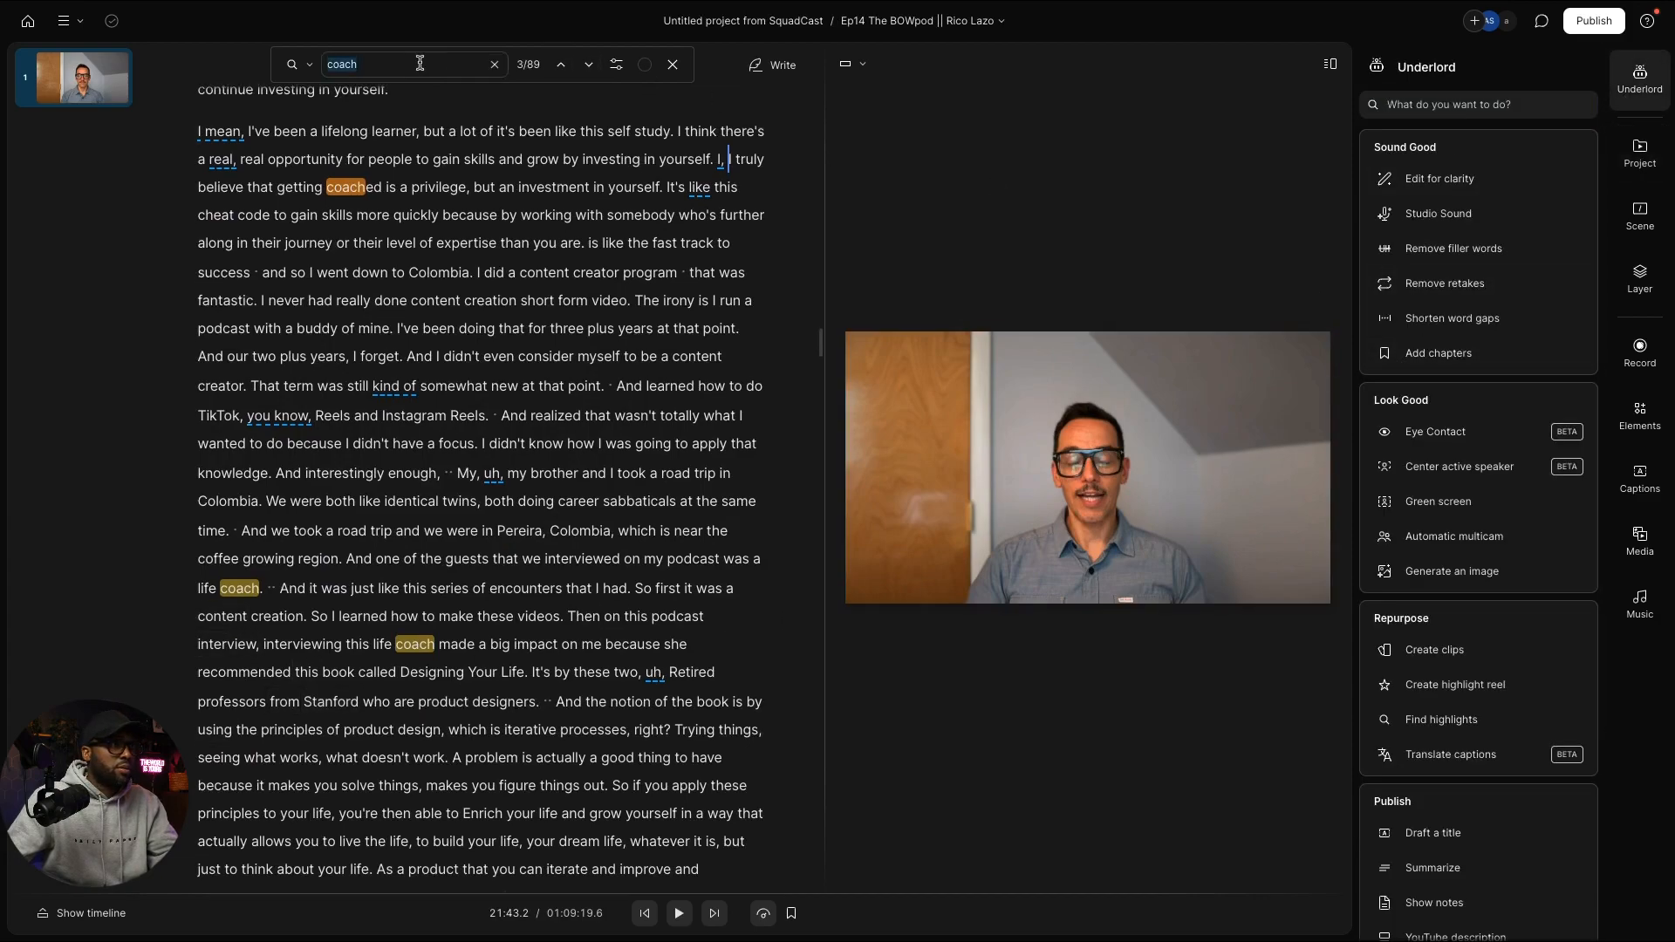
left_click(589, 66)
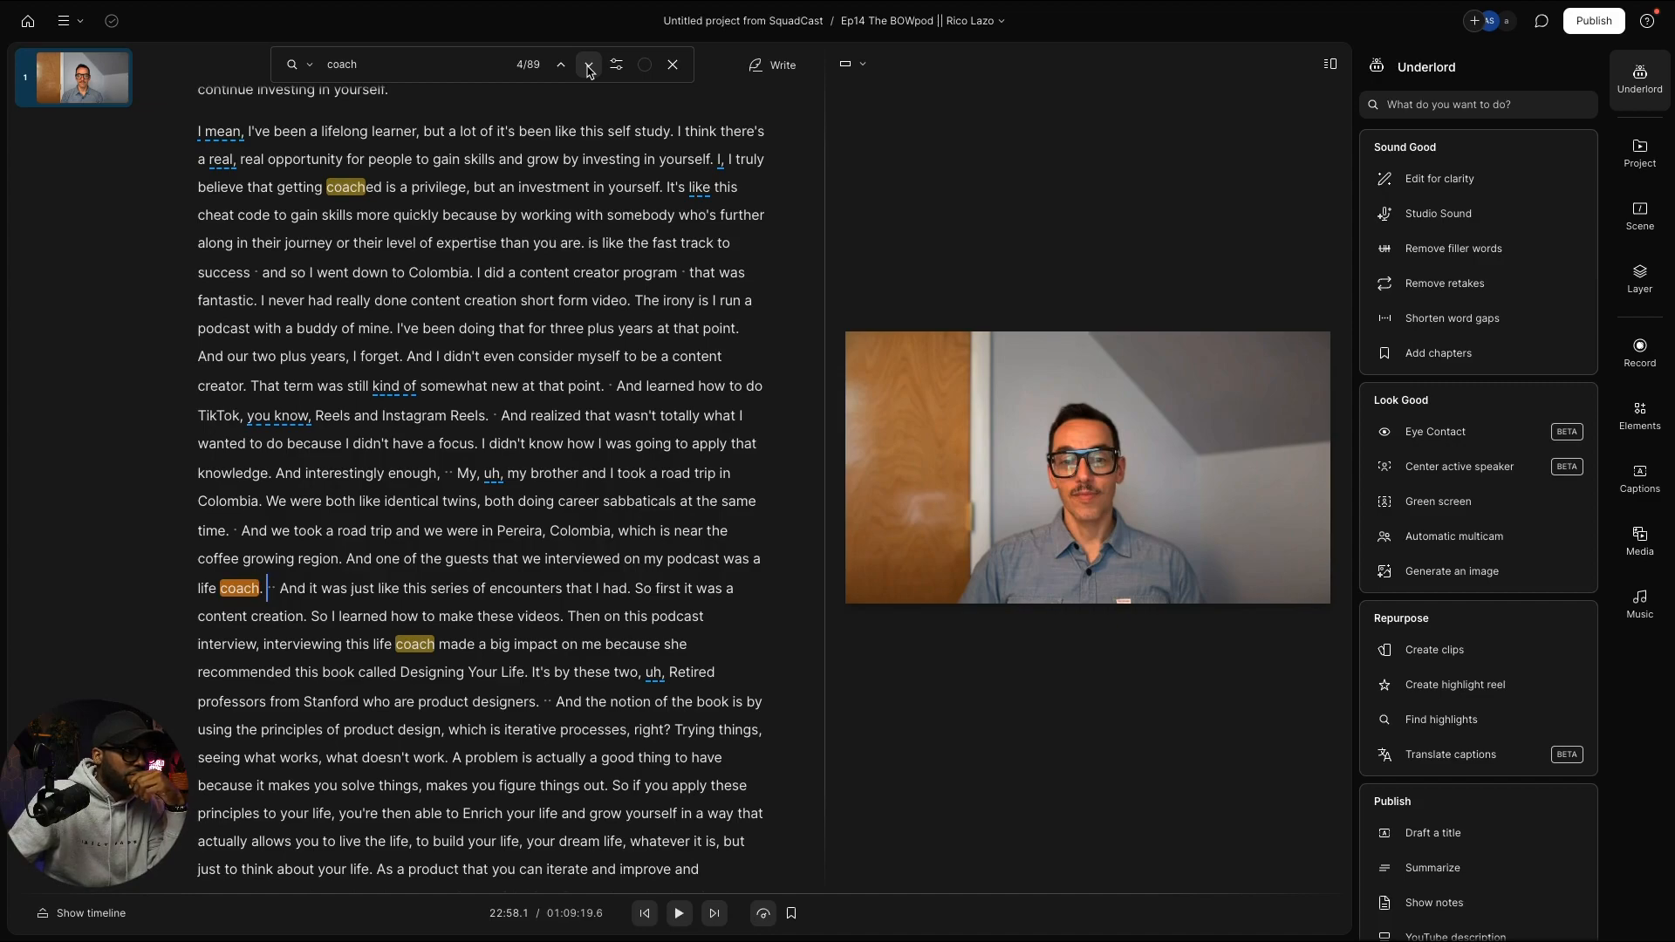
left_click(588, 65)
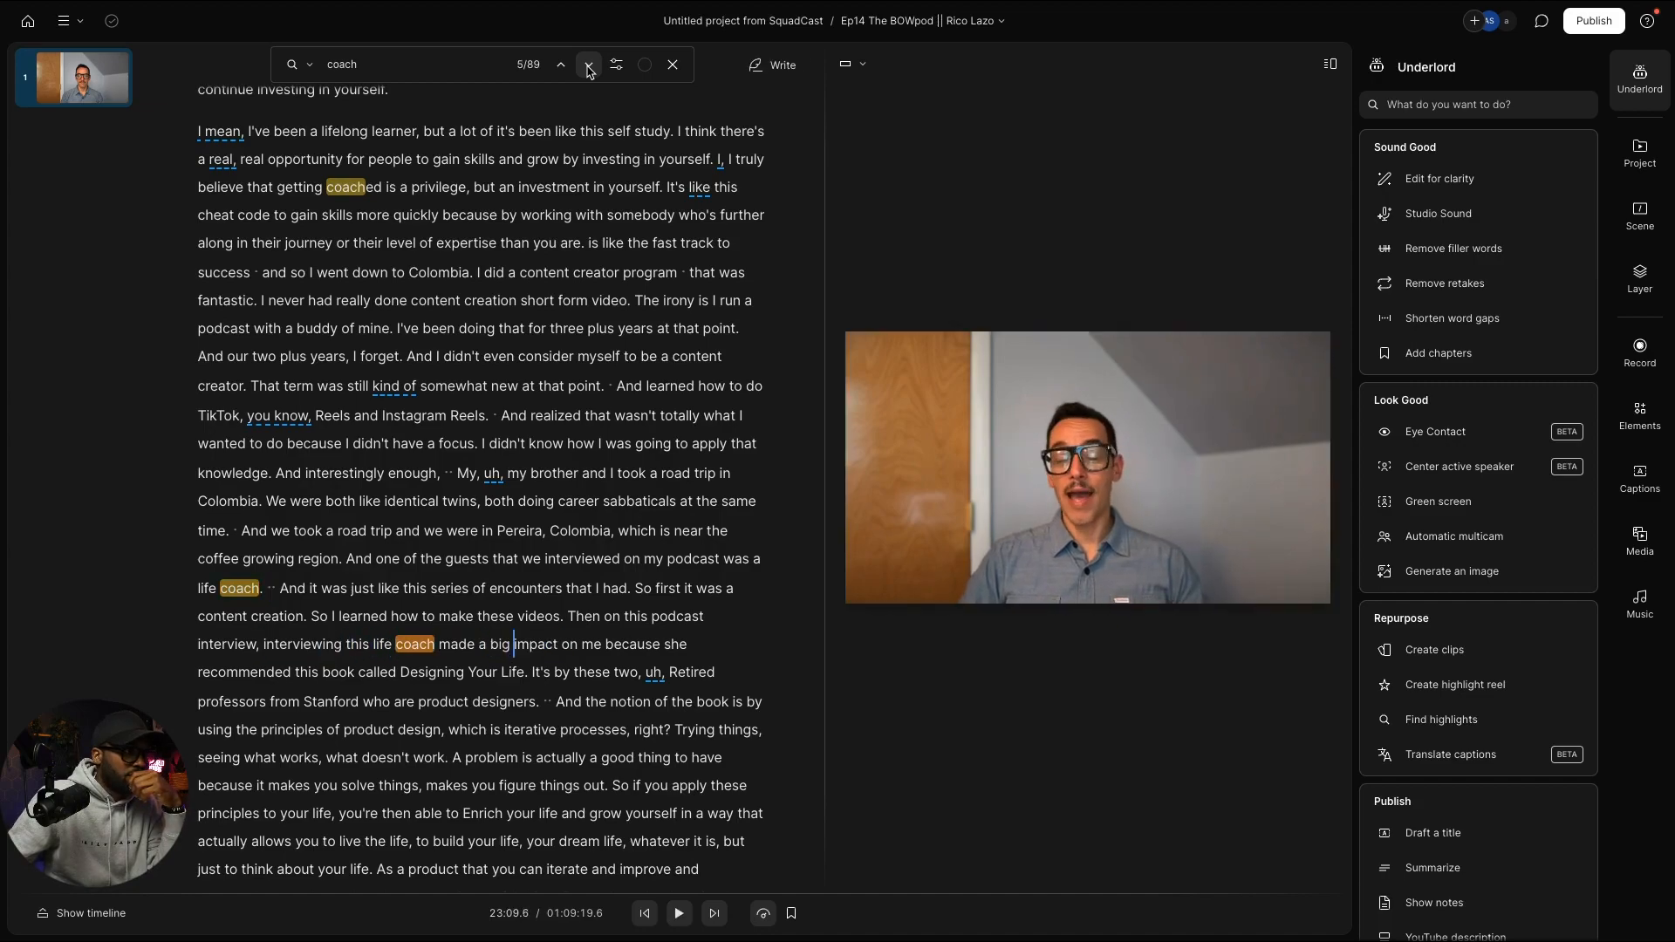
left_click(589, 65)
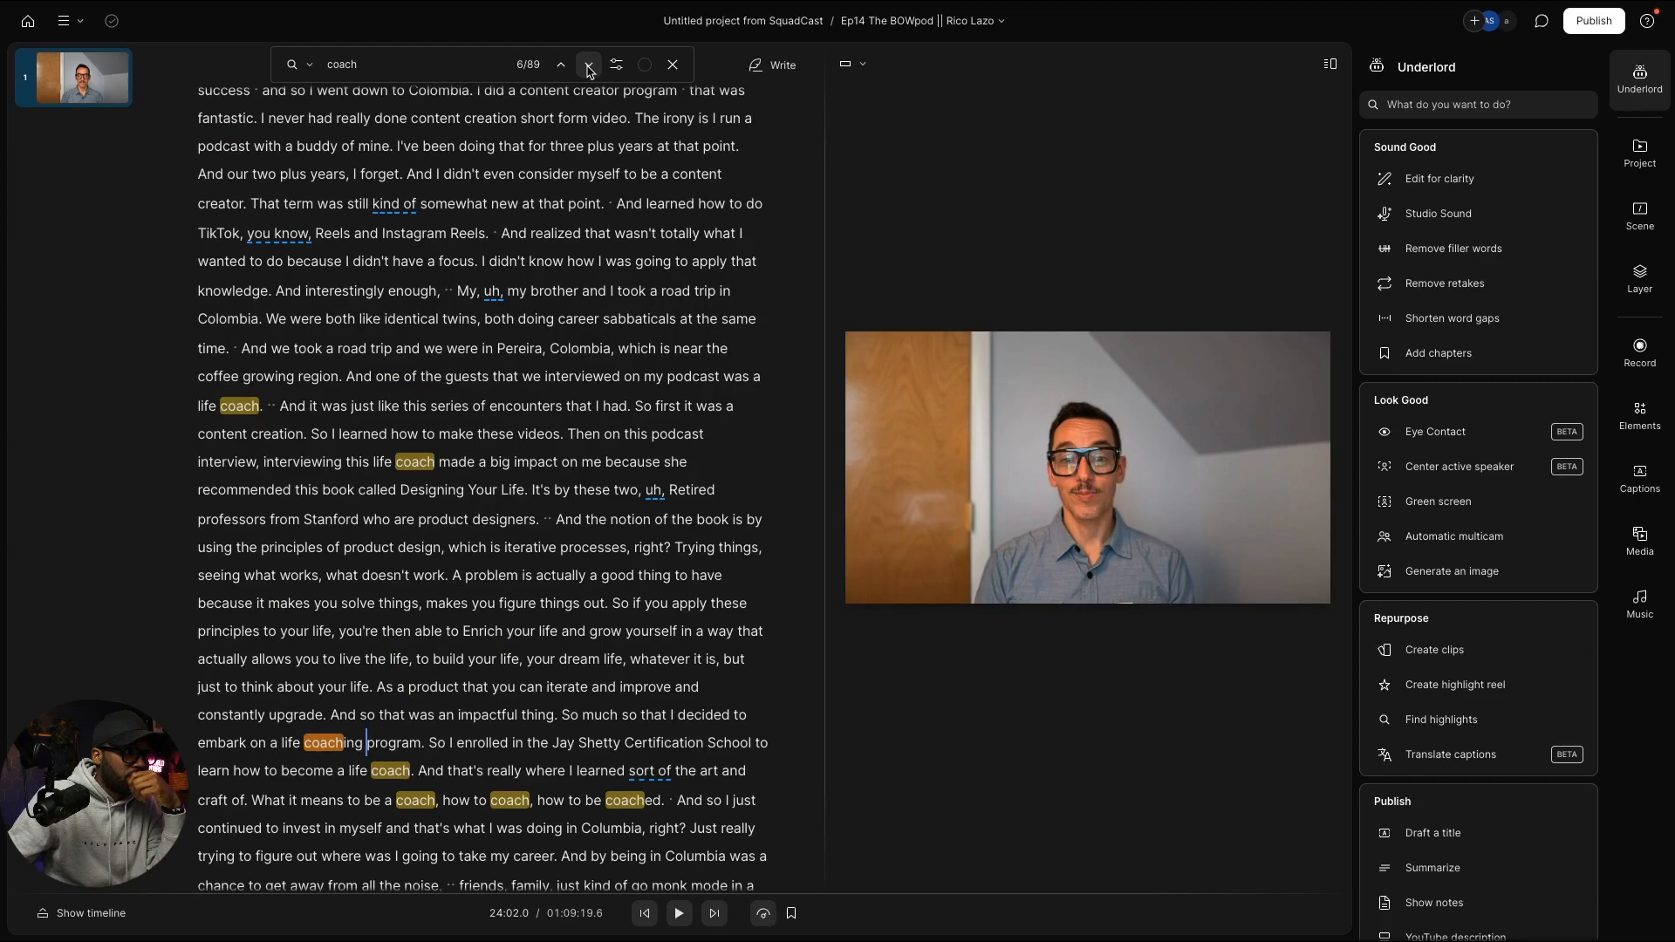
scroll(524, 450, "down", 3)
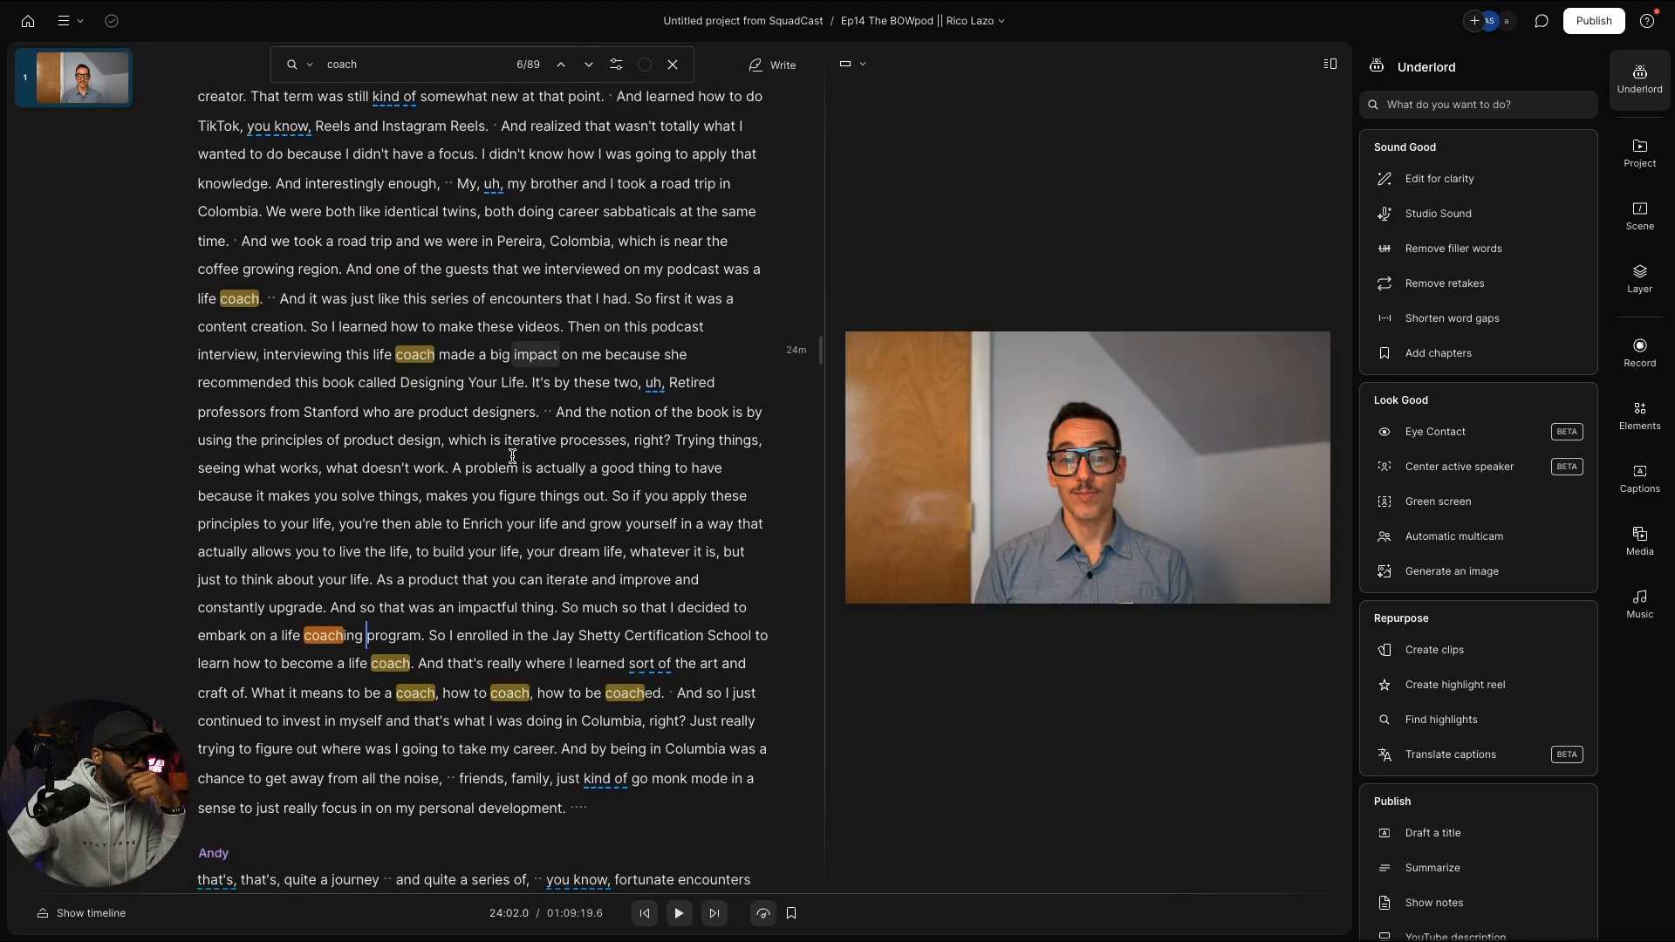
scroll(537, 452, "down", 3)
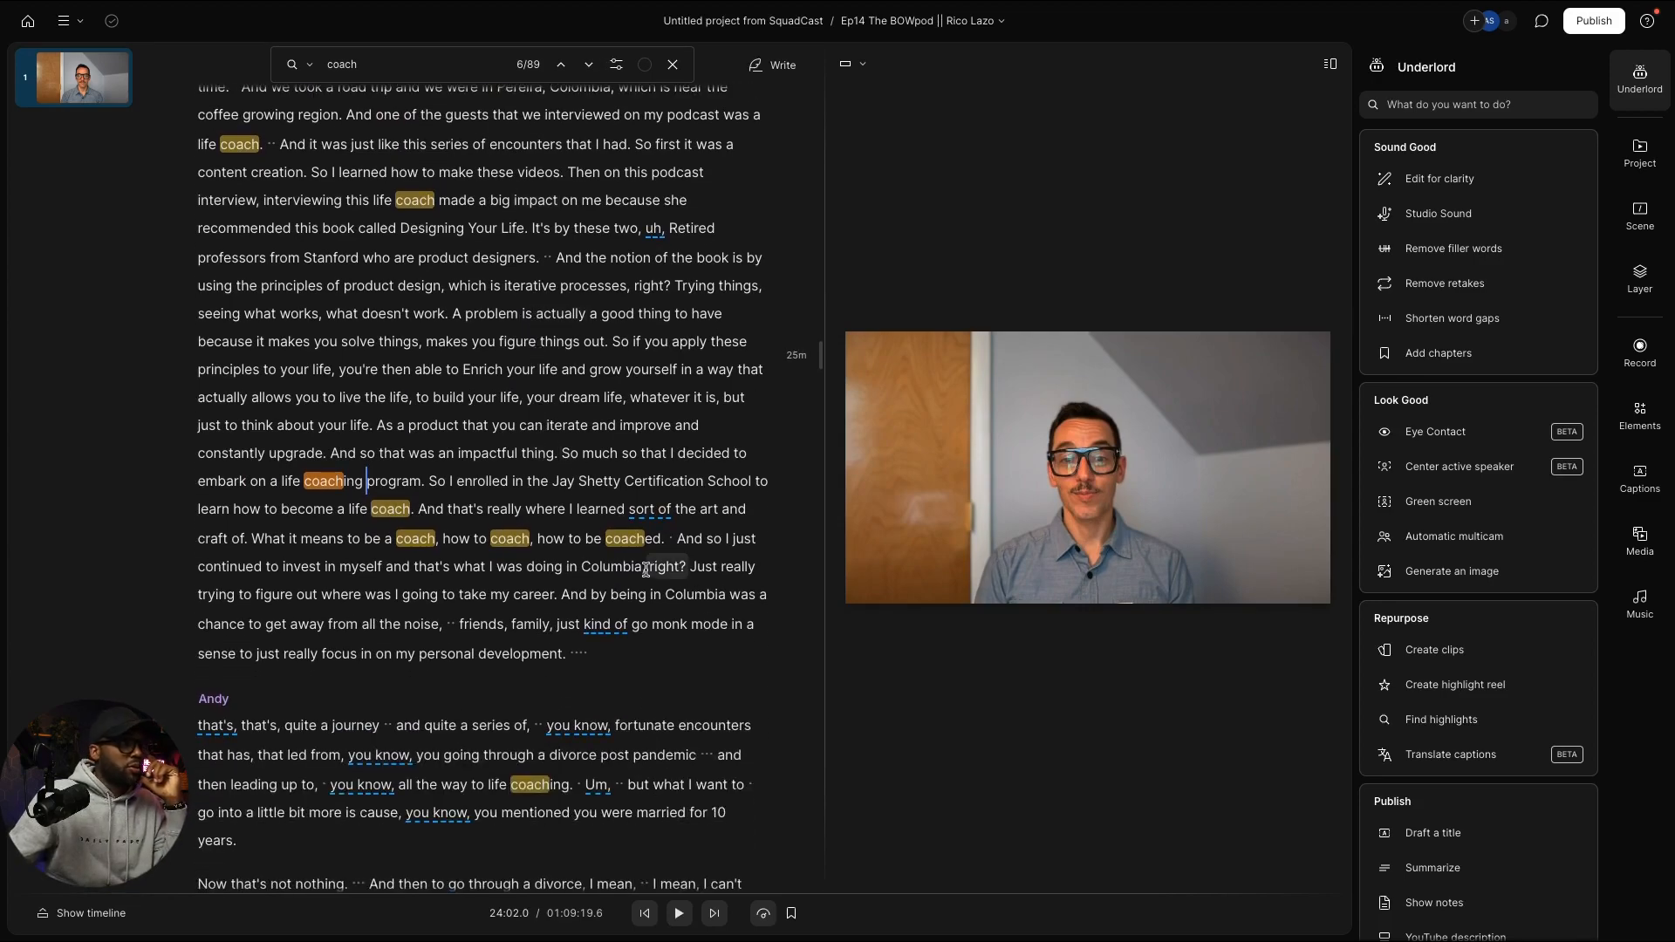
scroll(645, 565, "down", 4)
scroll(644, 566, "down", 2)
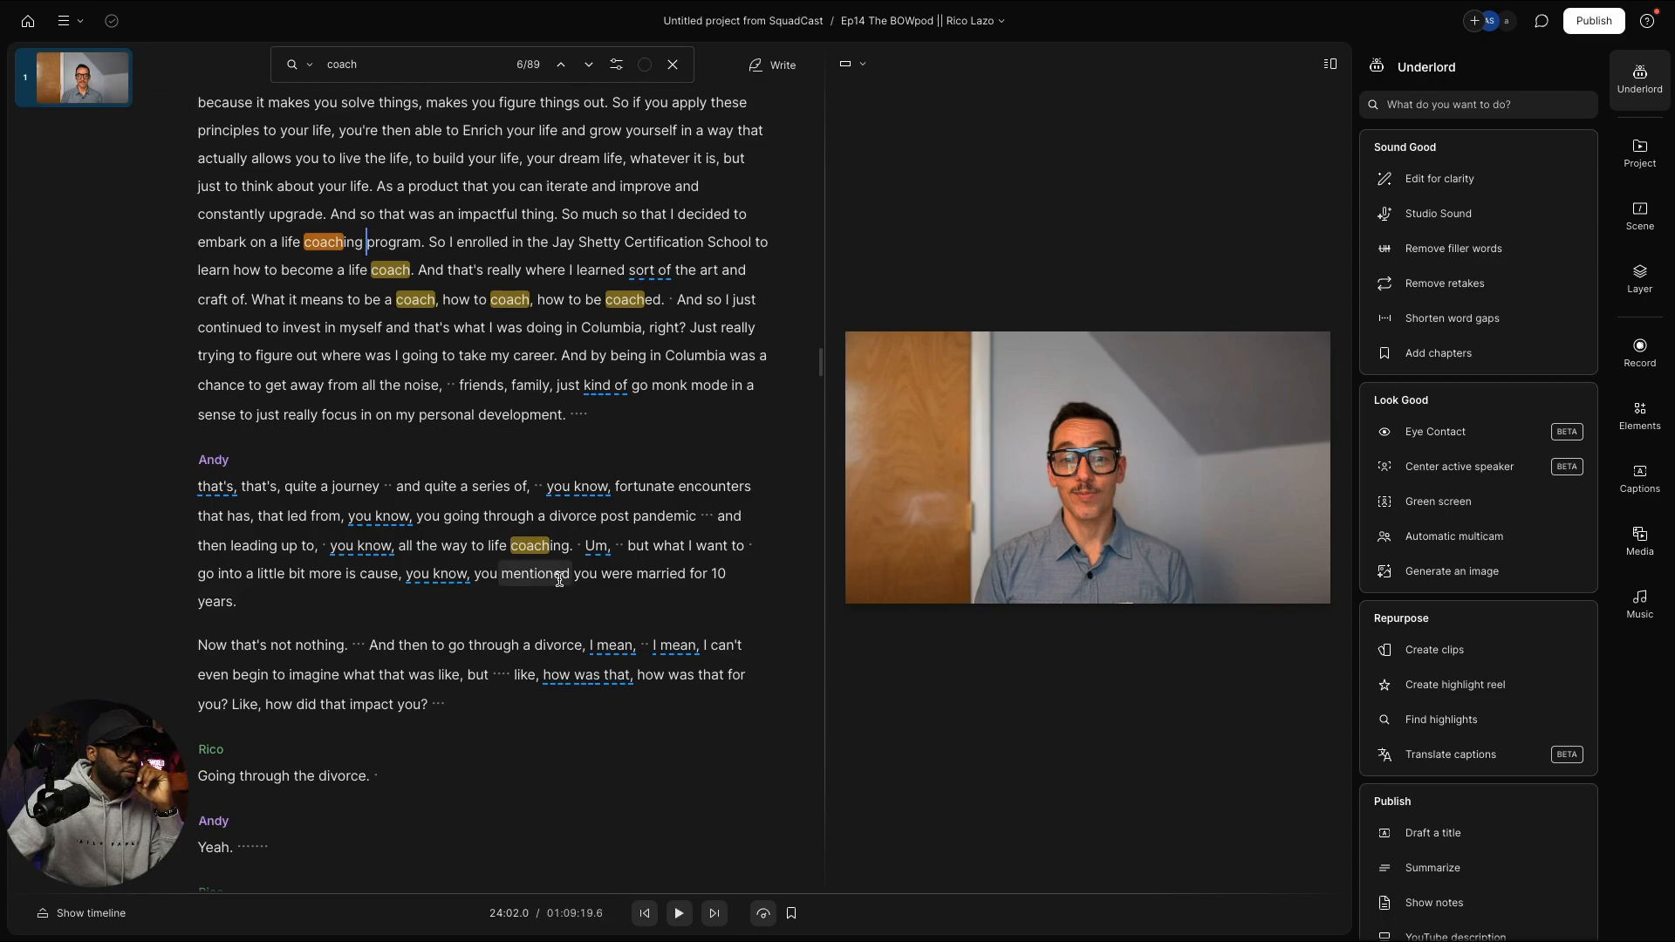
Step: Play the guest's answer on his divorce's impact from the word 'think', following the transcript to 26:02.2
scroll(559, 580, "down", 1)
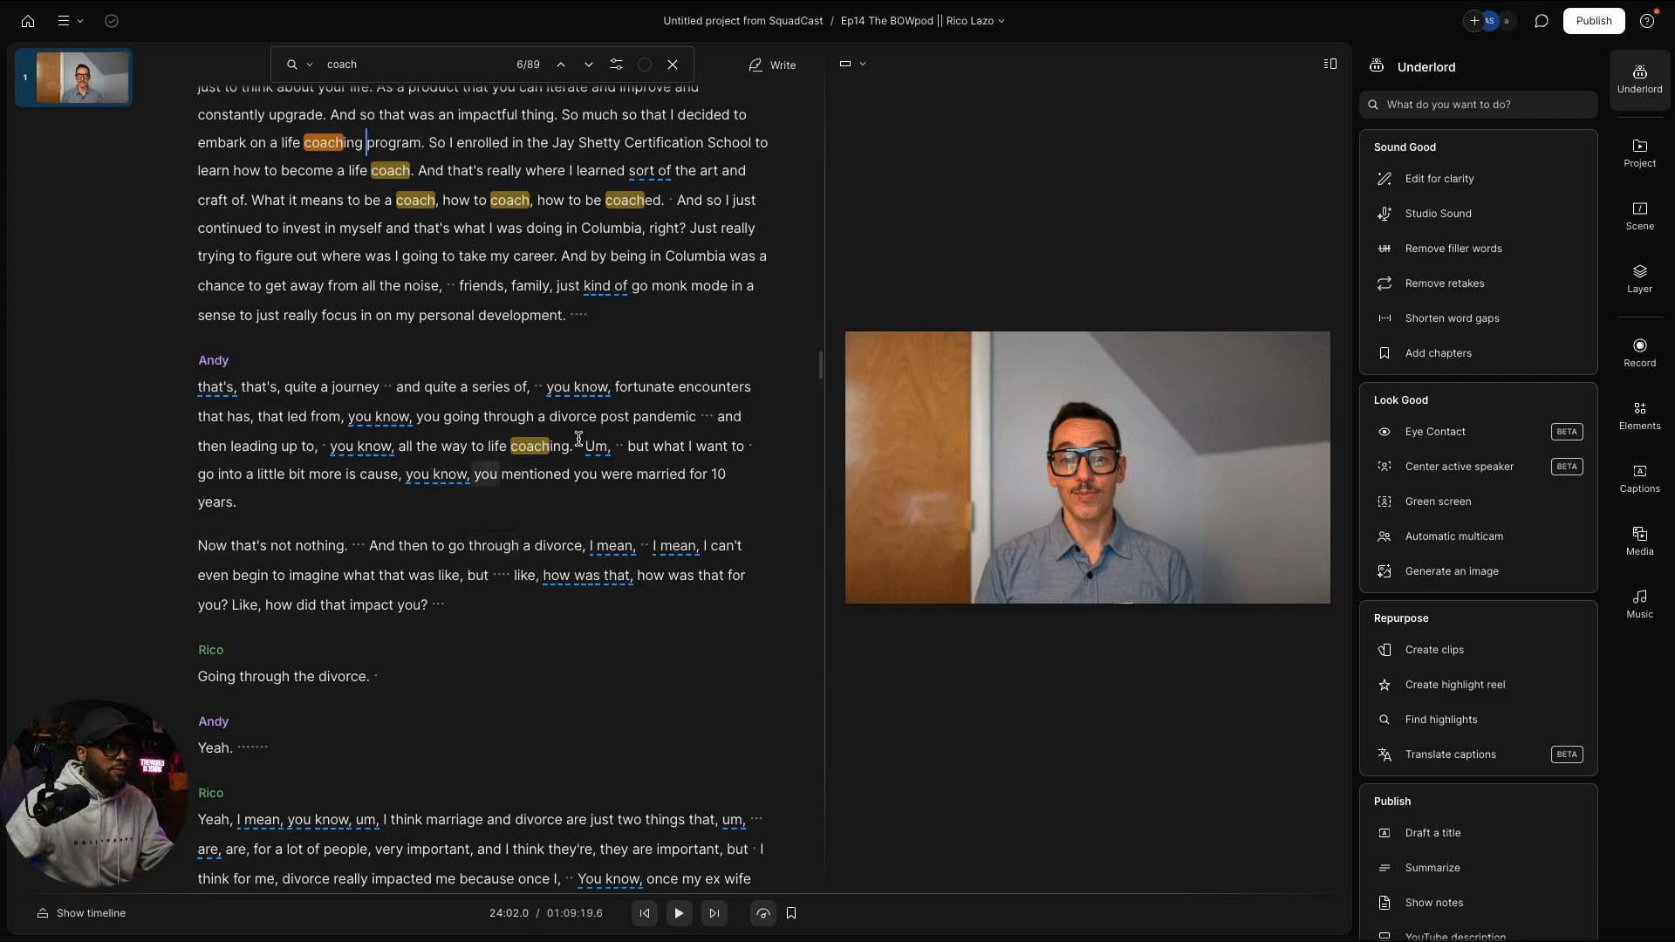
scroll(362, 557, "down", 5)
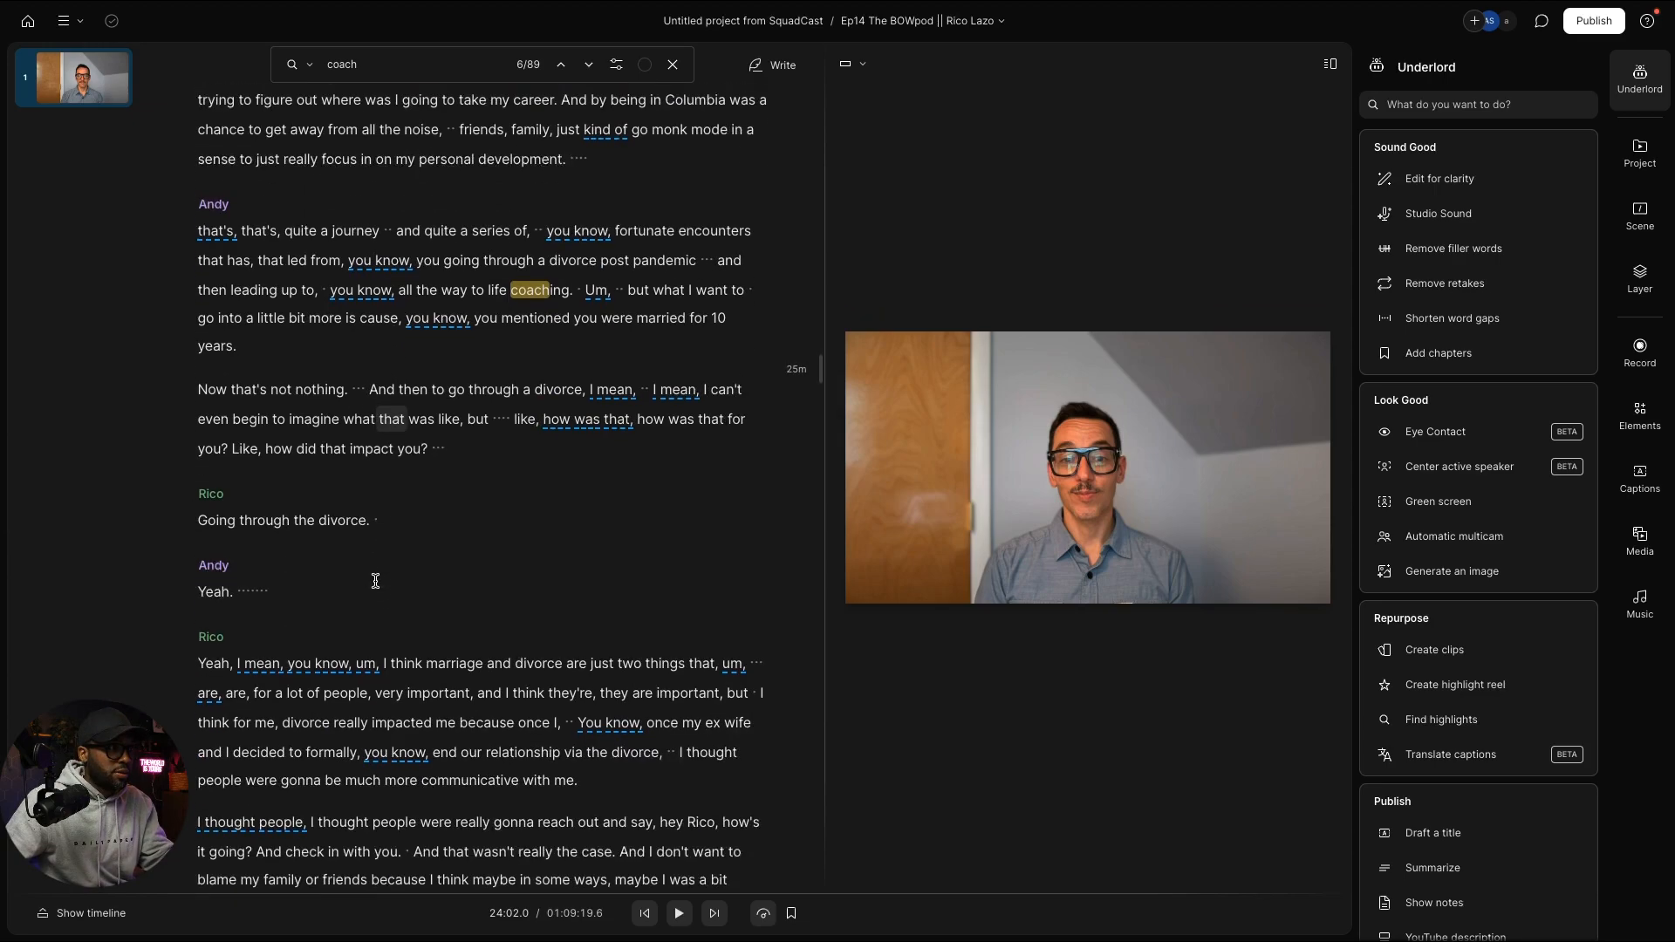
scroll(376, 588, "down", 1)
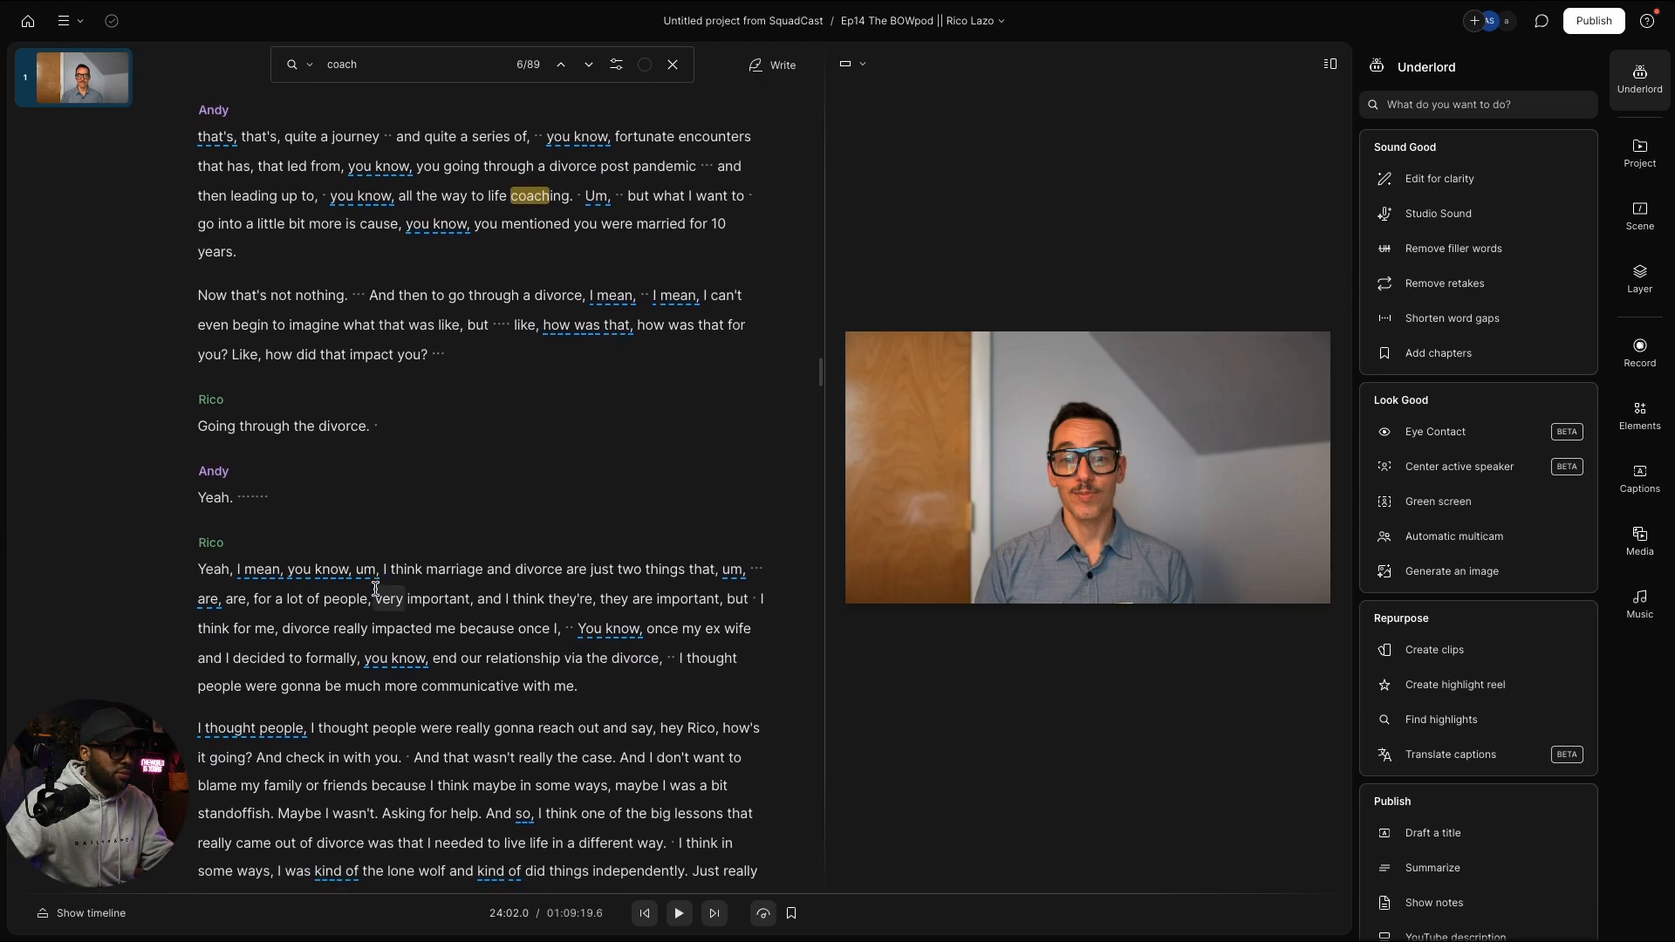
left_click(392, 563)
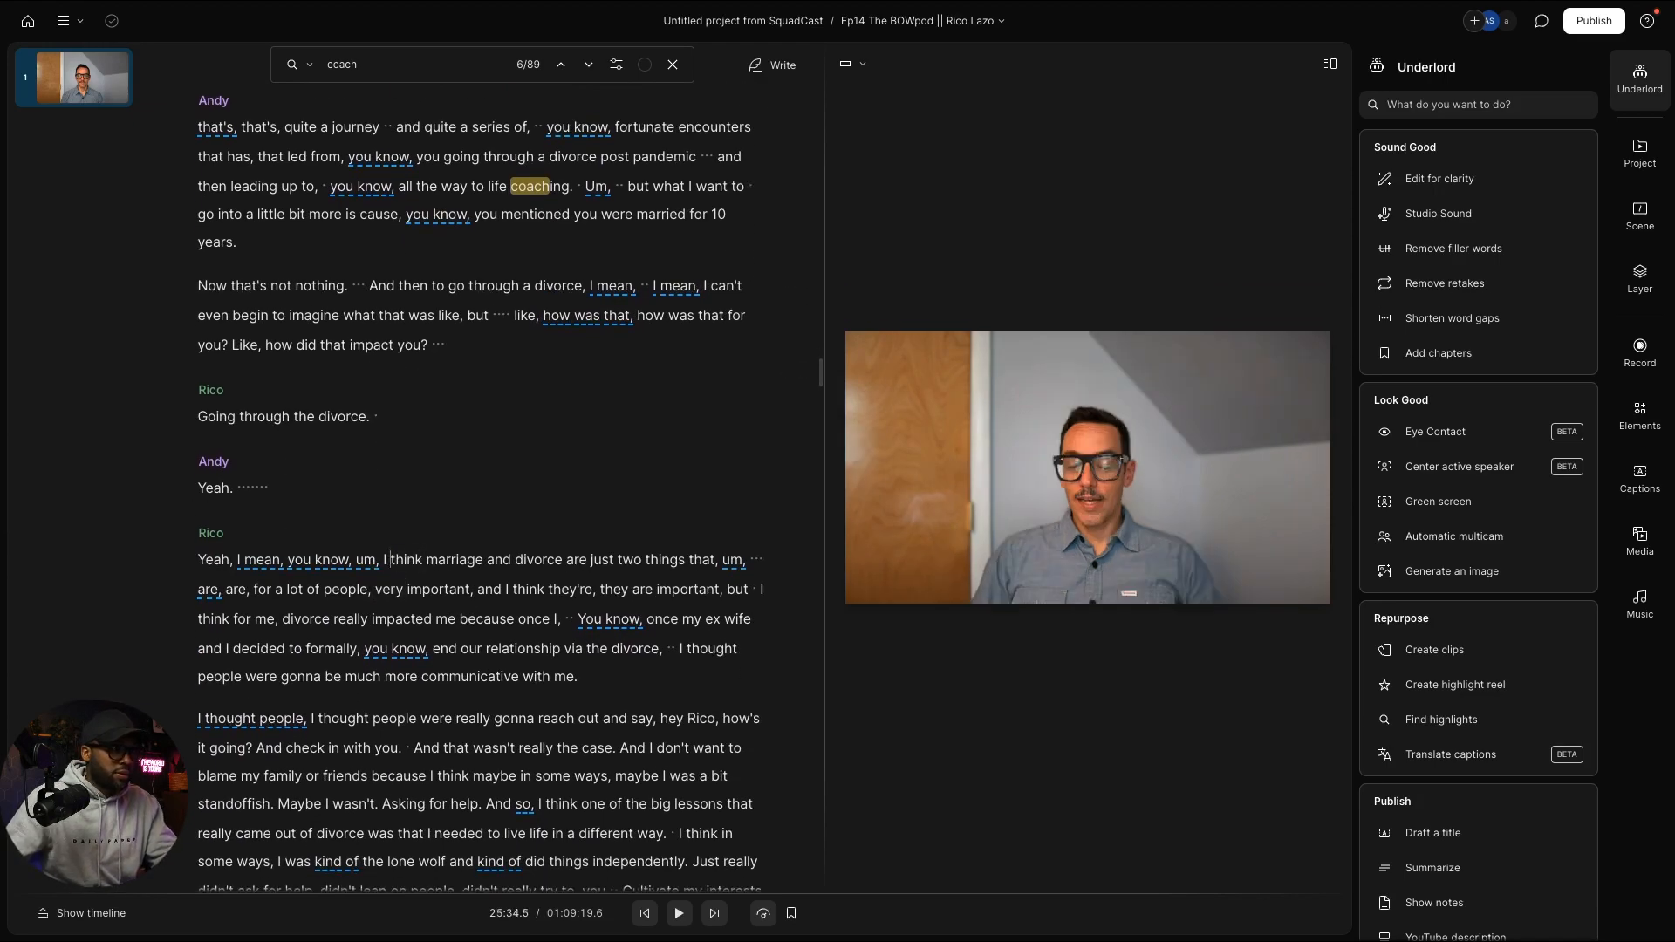
key("space")
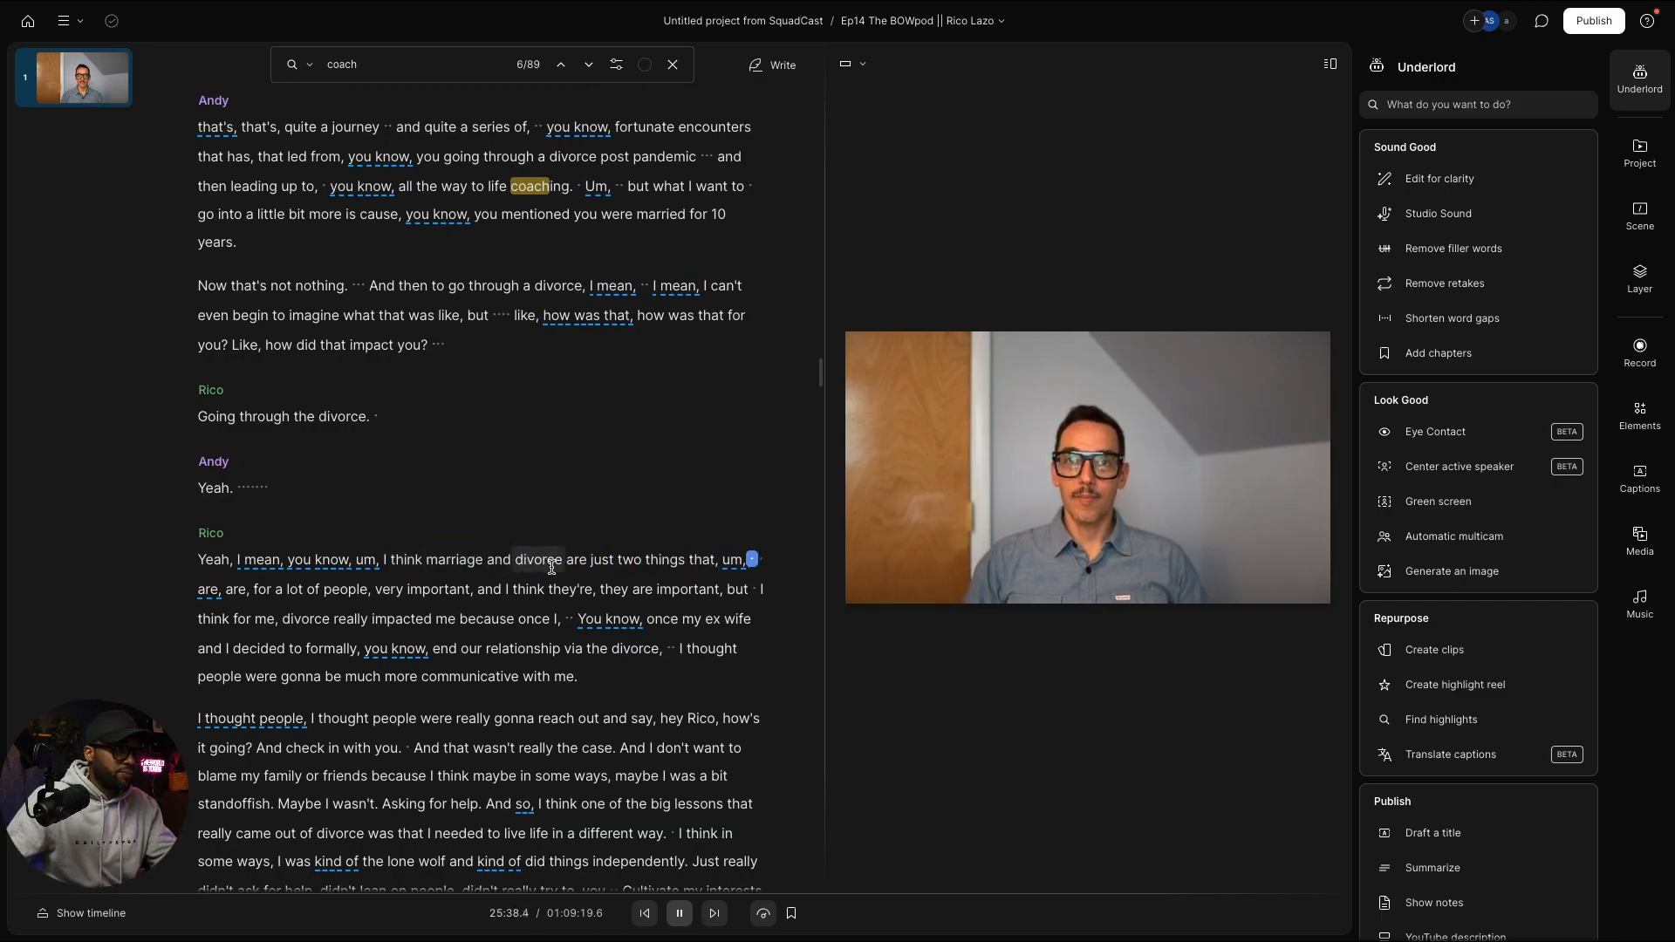
scroll(588, 597, "down", 3)
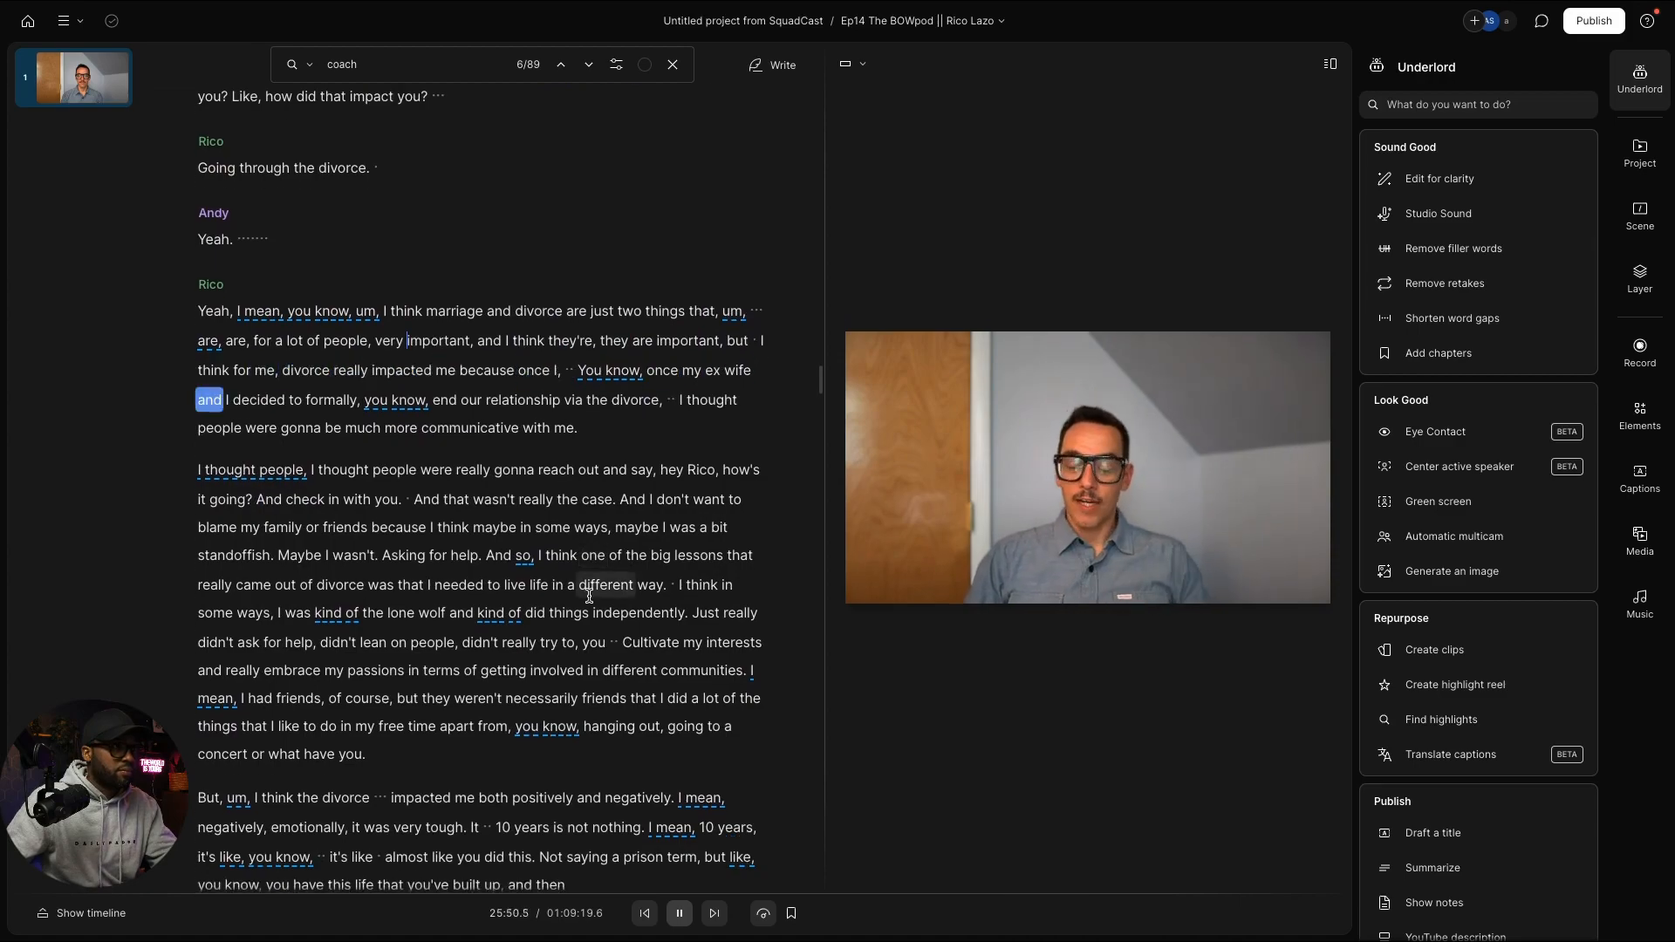
scroll(589, 597, "down", 2)
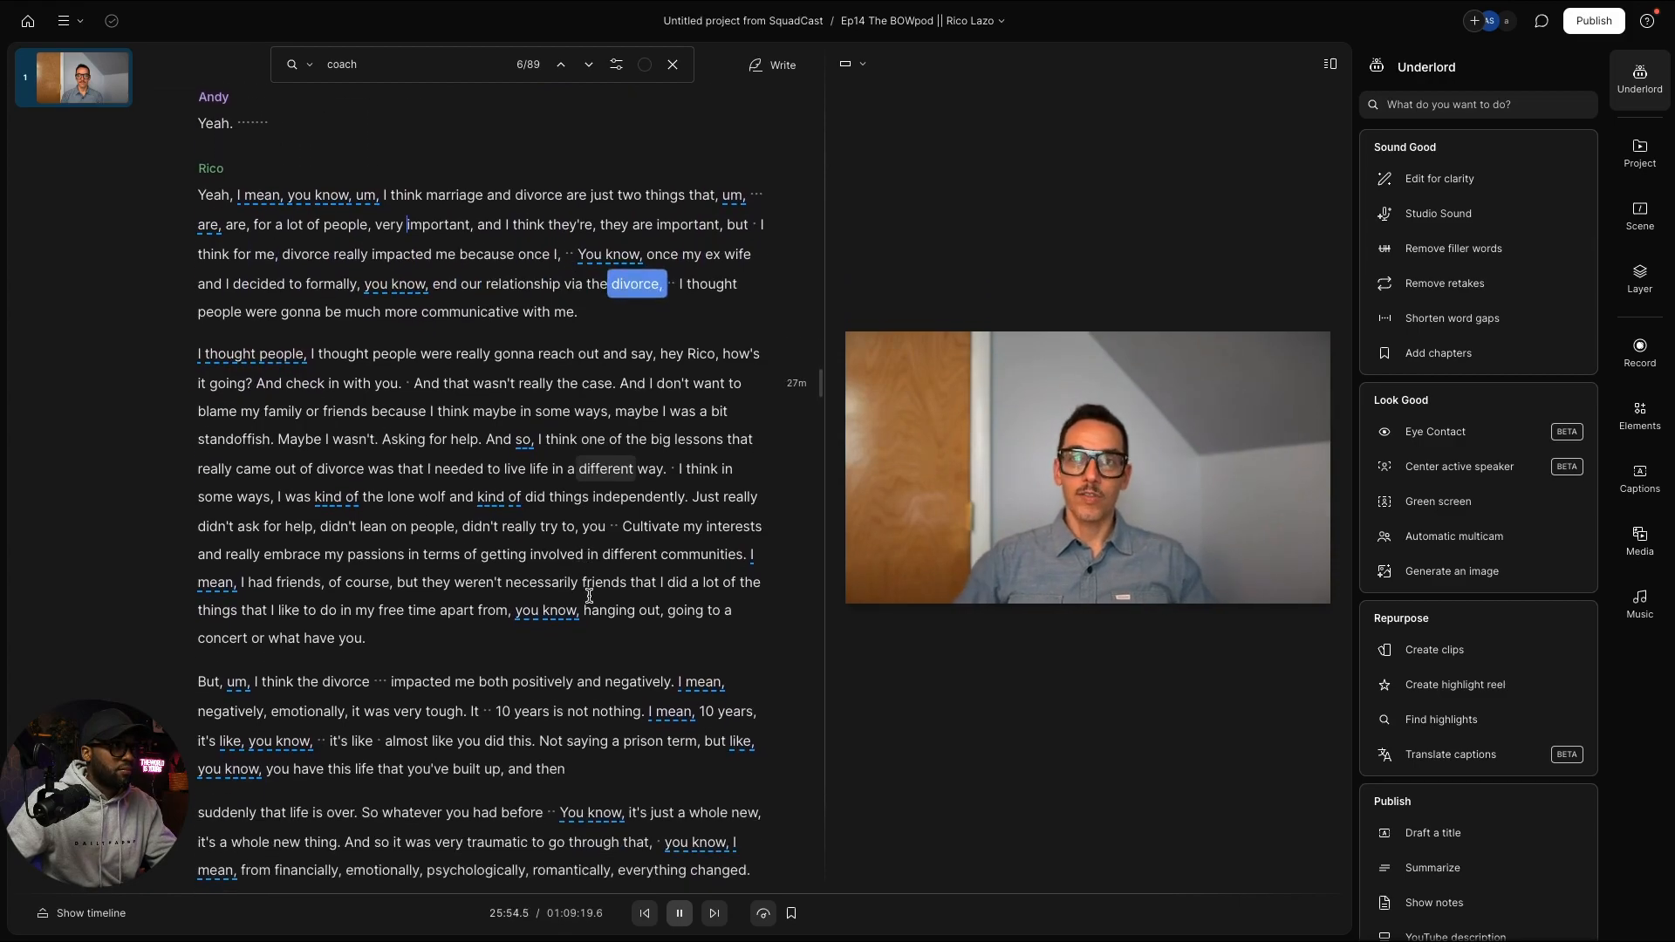
scroll(589, 596, "down", 2)
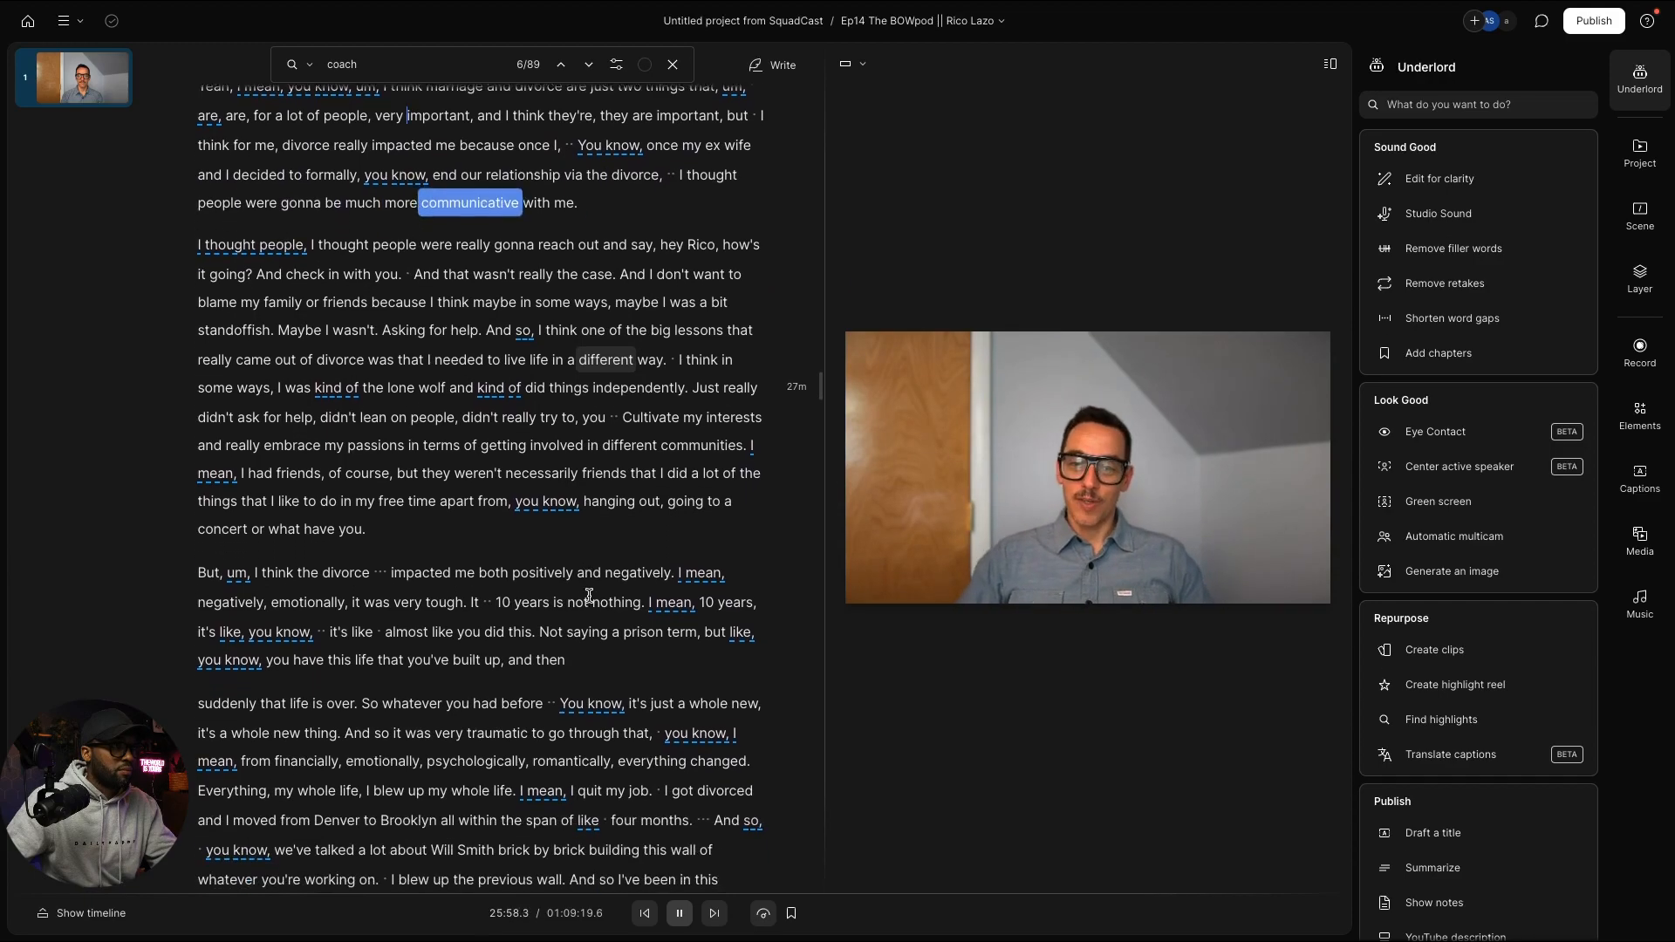
scroll(588, 597, "down", 1)
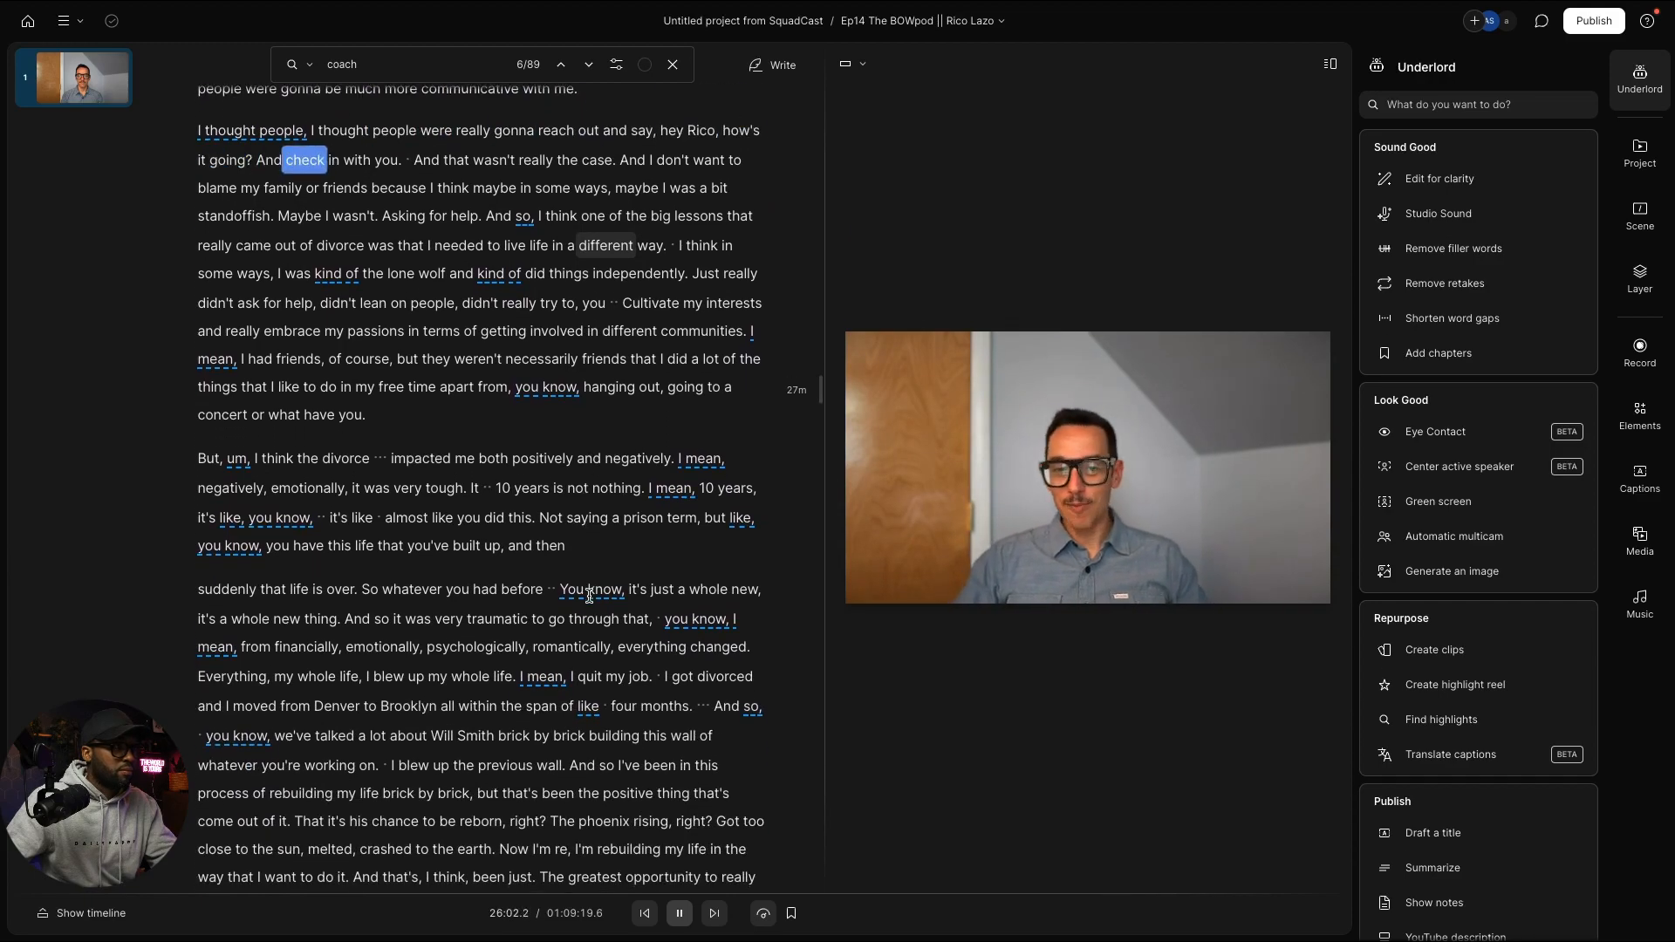
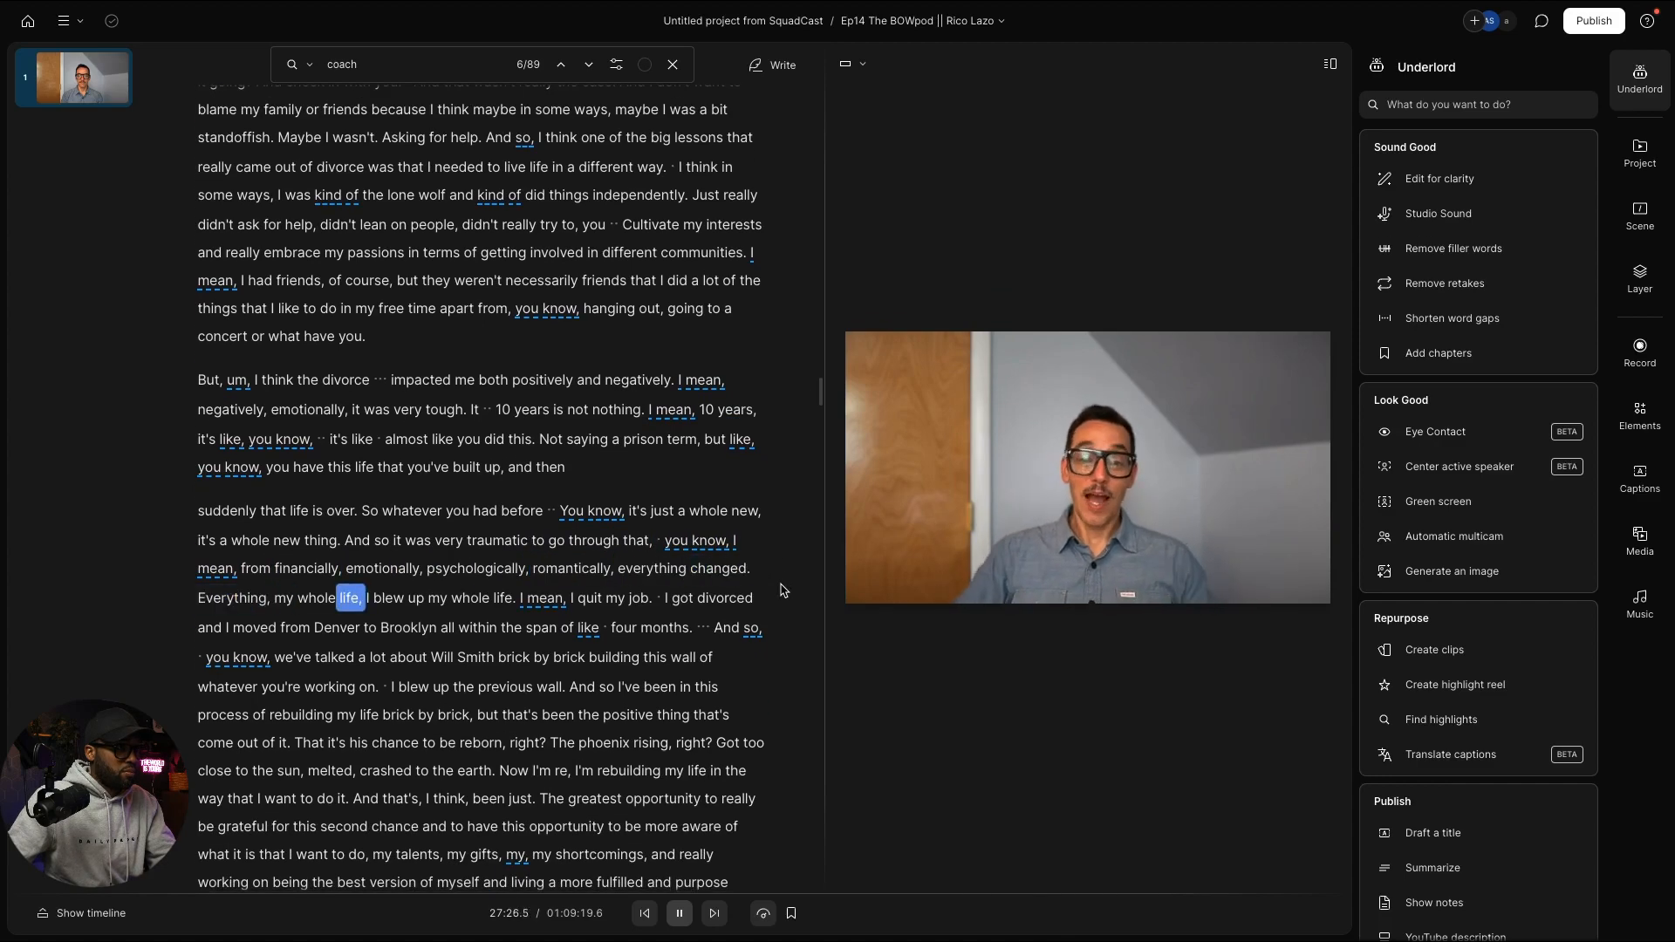
Step: Finish listening to Rico's divorce answer and stop where the passage to pick begins
key("space")
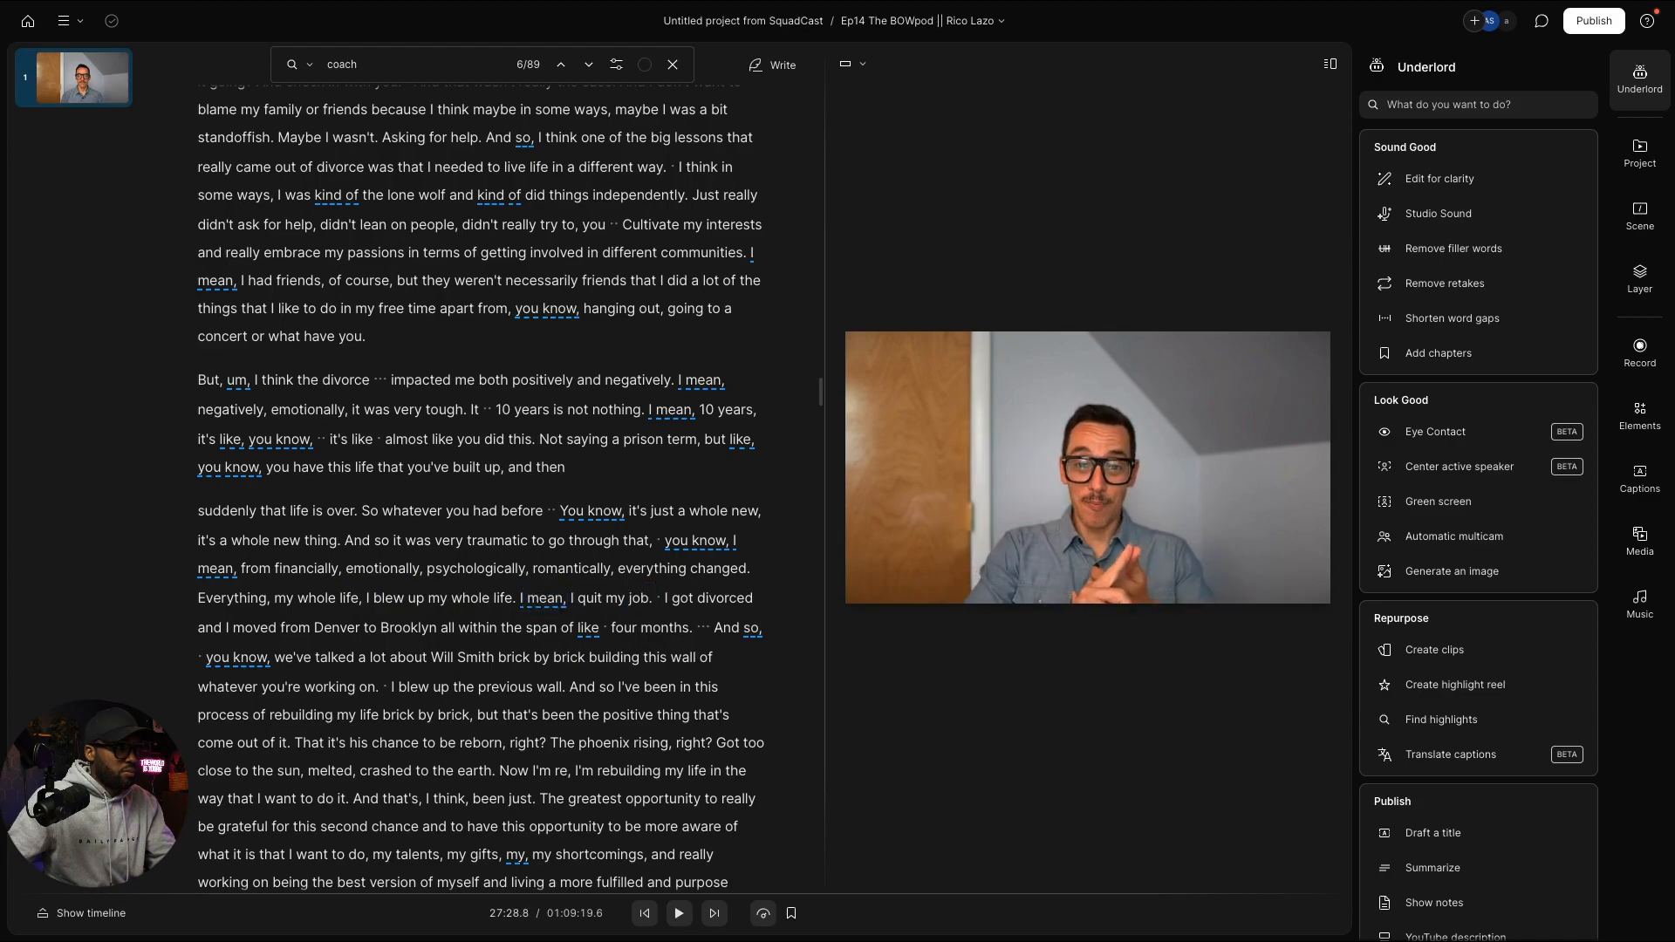
key("space")
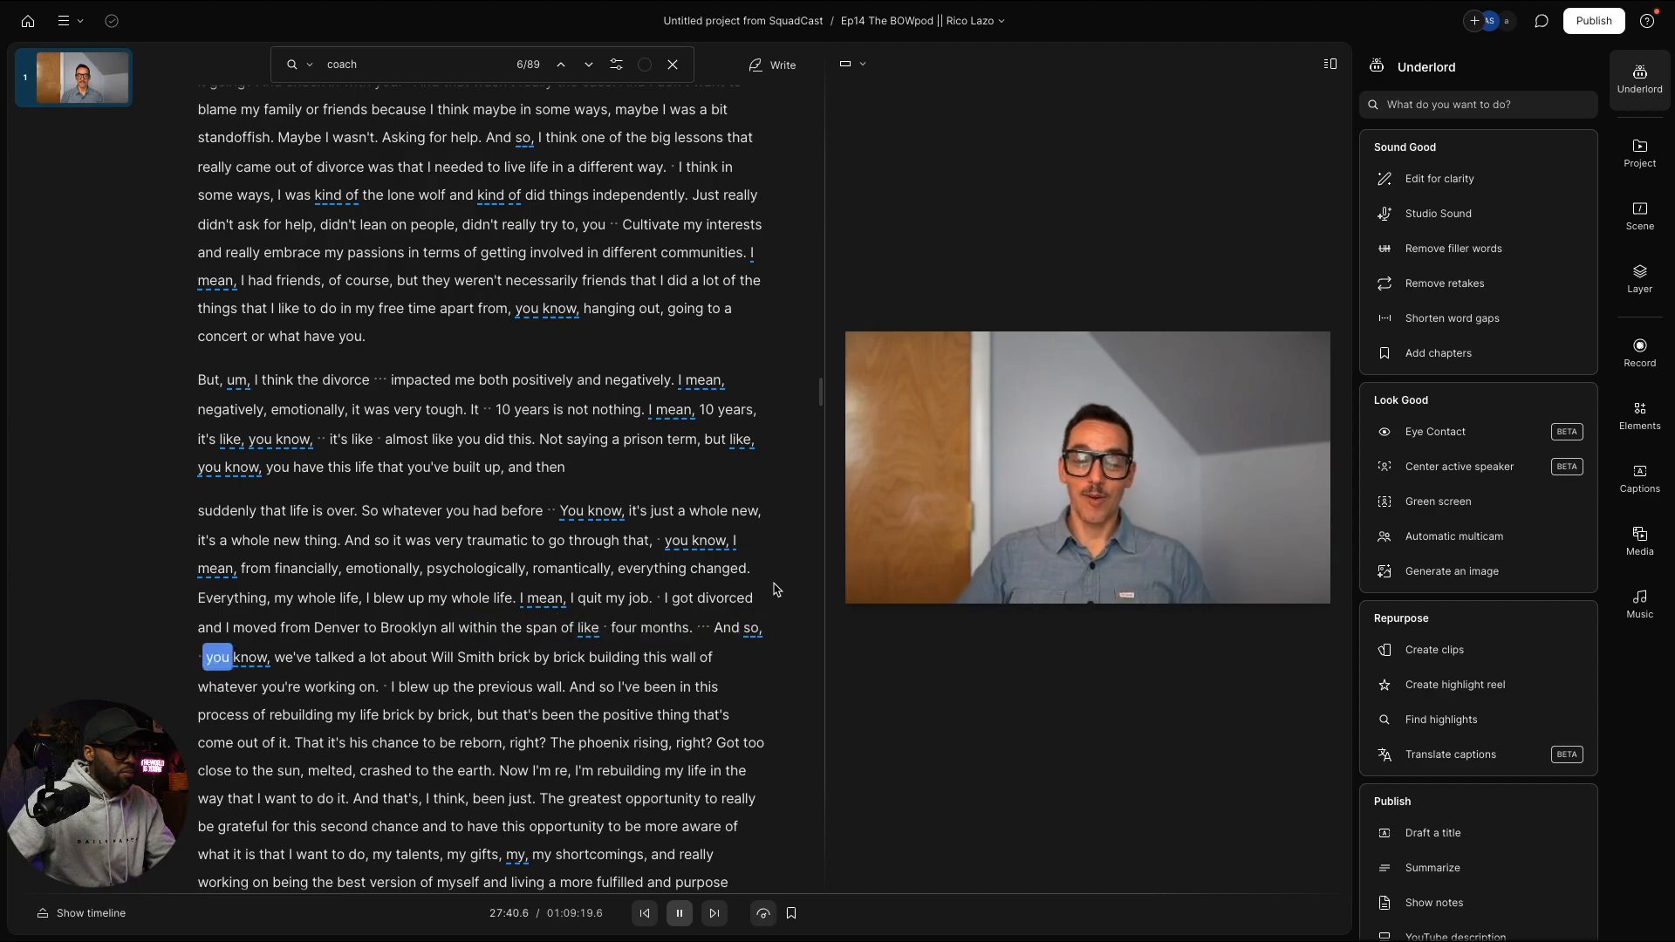
key("space")
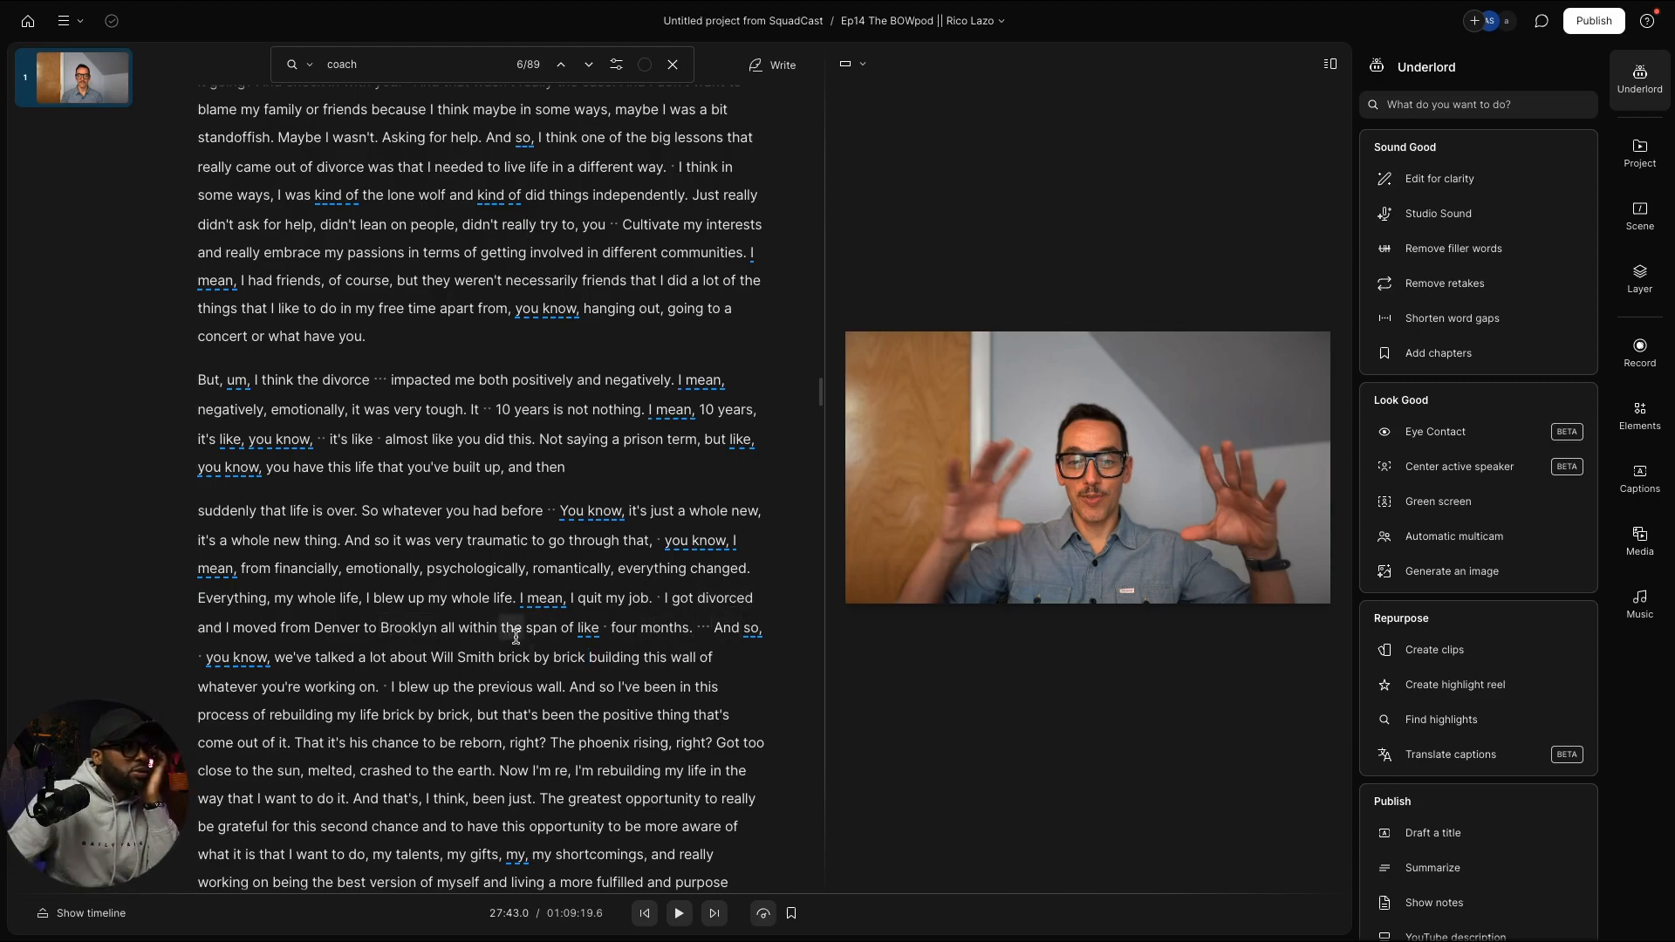
scroll(405, 623, "up", 1)
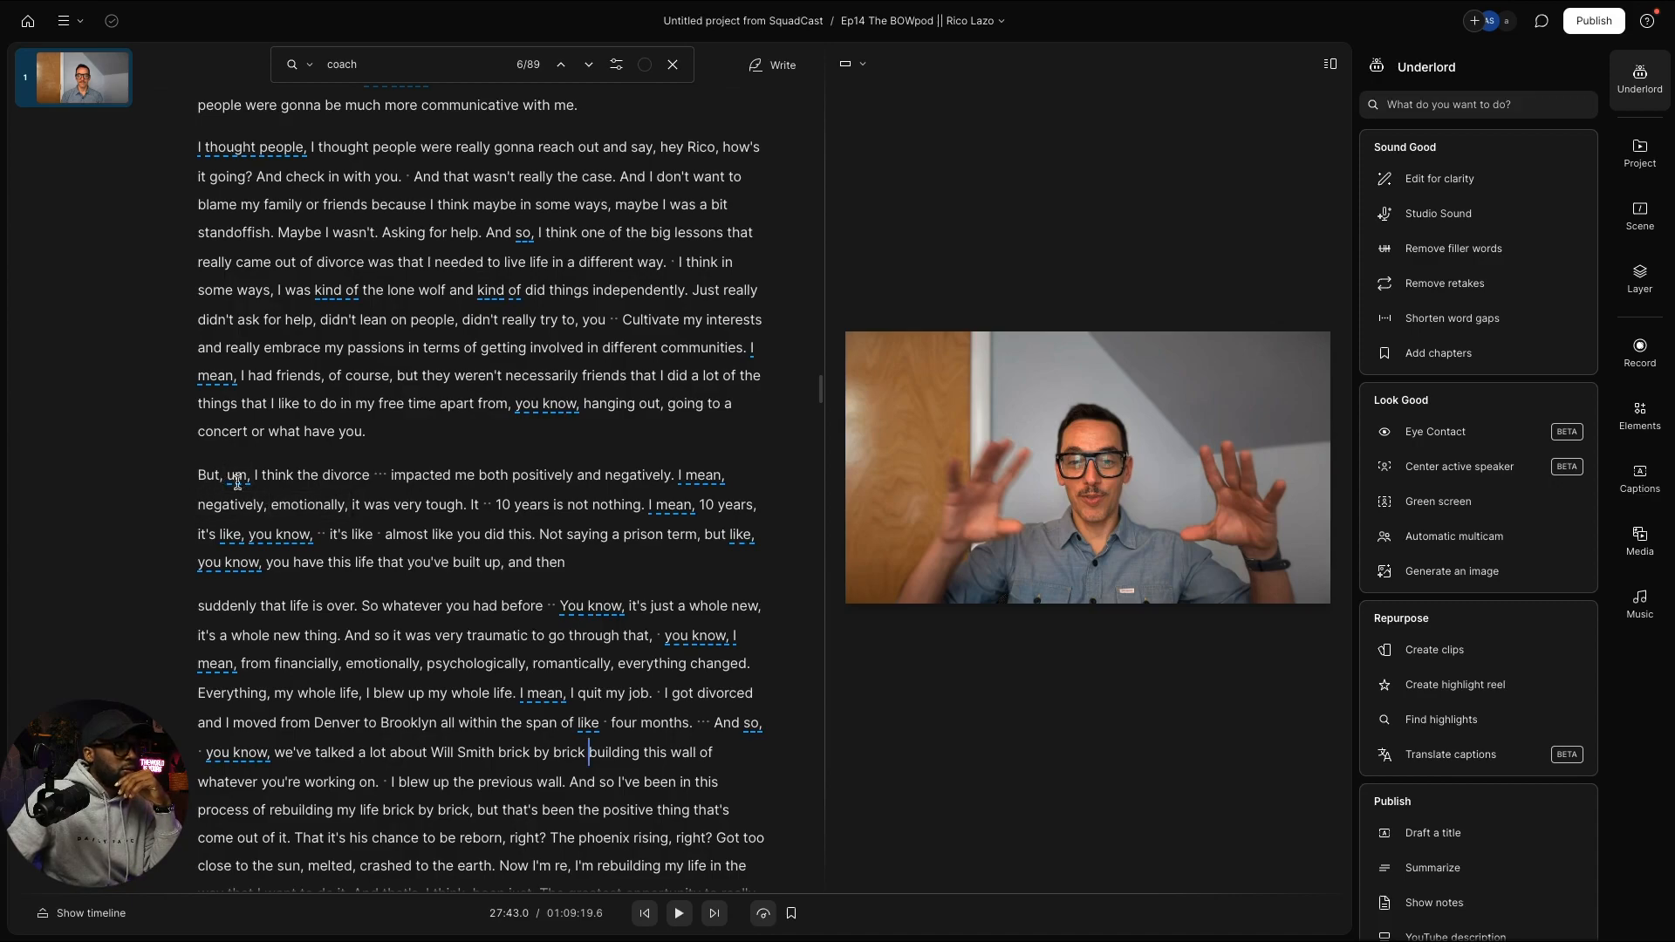
Step: Select Rico's answer from "But, um, I think the divorce" through "out of my divorce."
left_click_drag(197, 476, 541, 801)
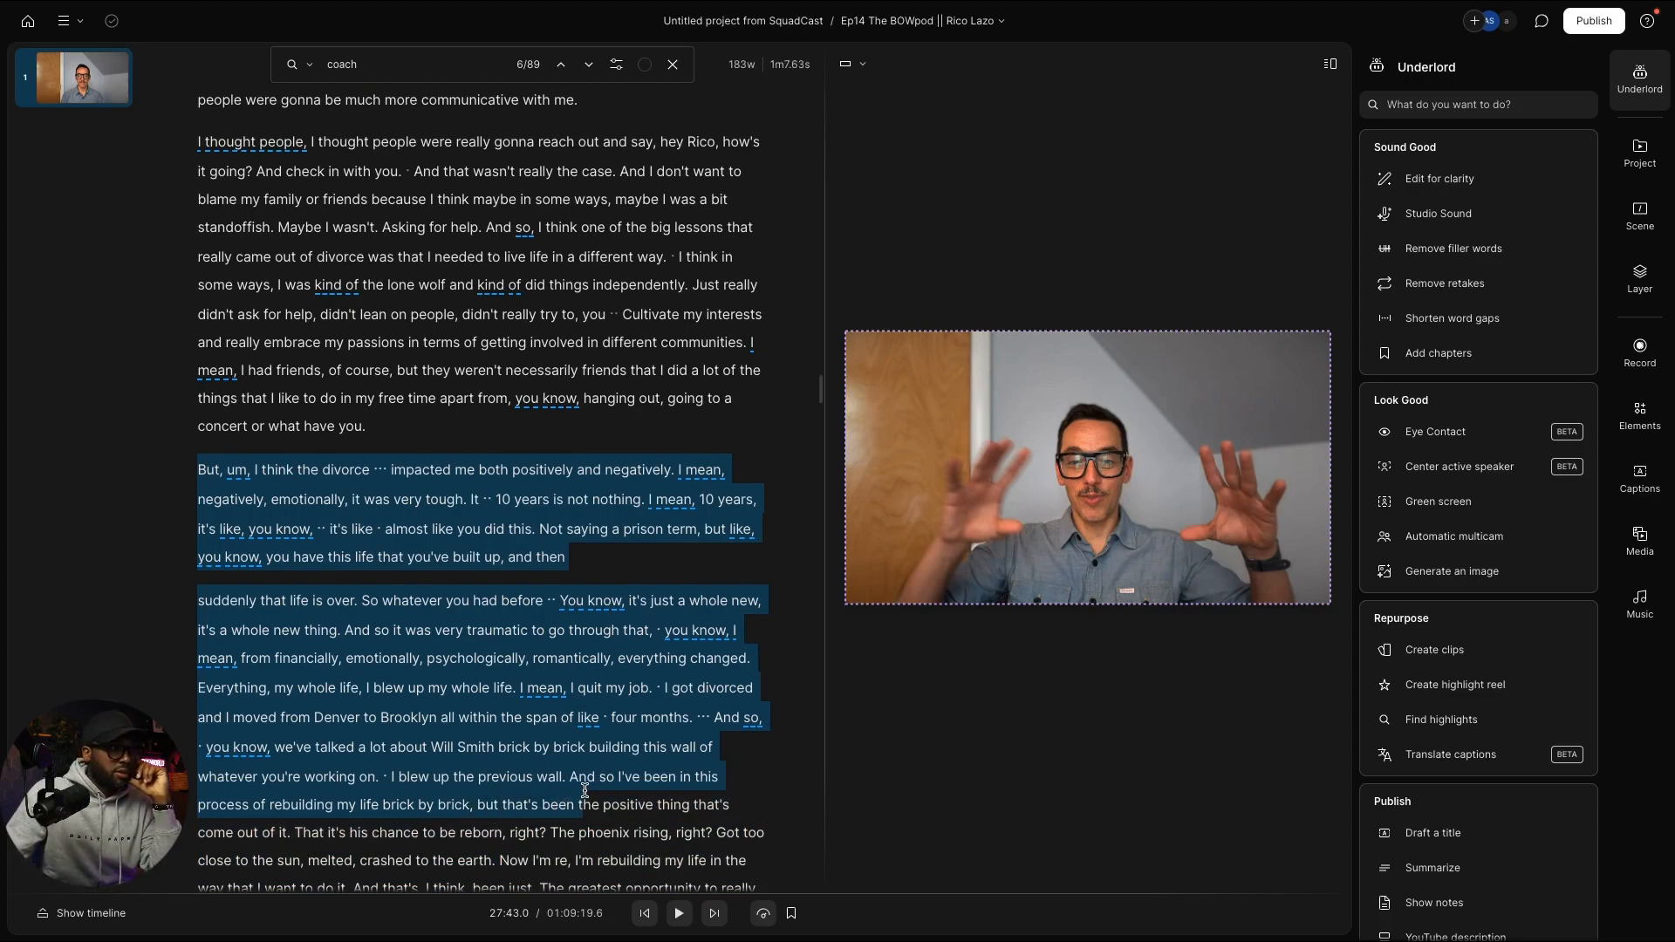
left_click_drag(616, 795, 590, 715)
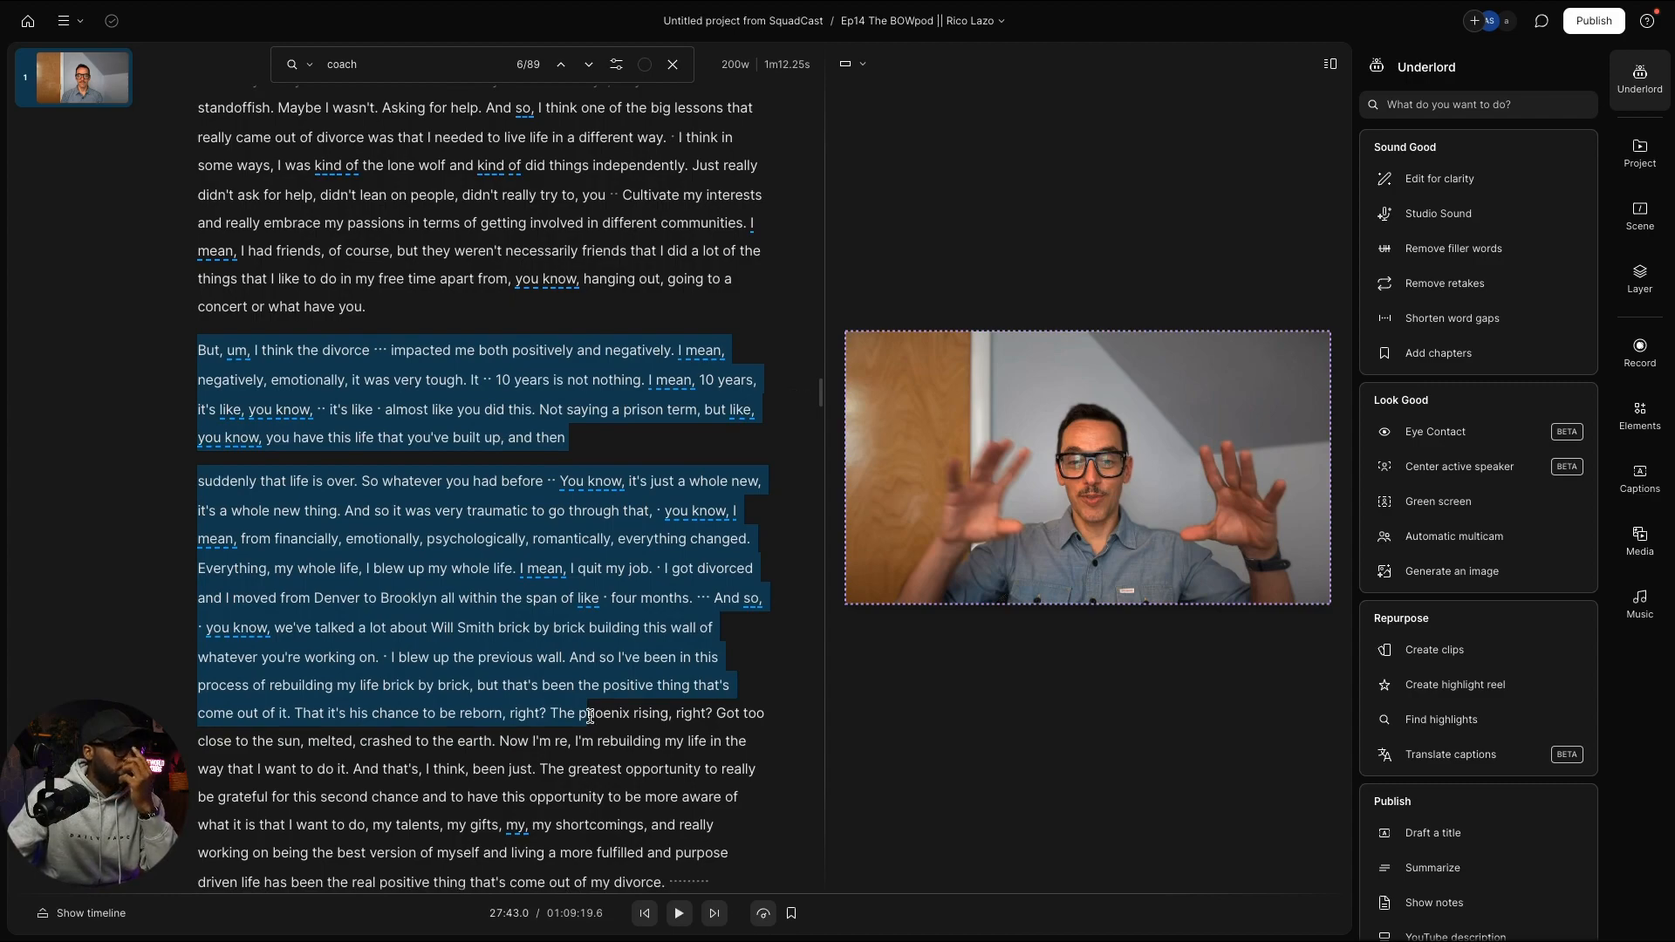
left_click_drag(591, 715, 581, 754)
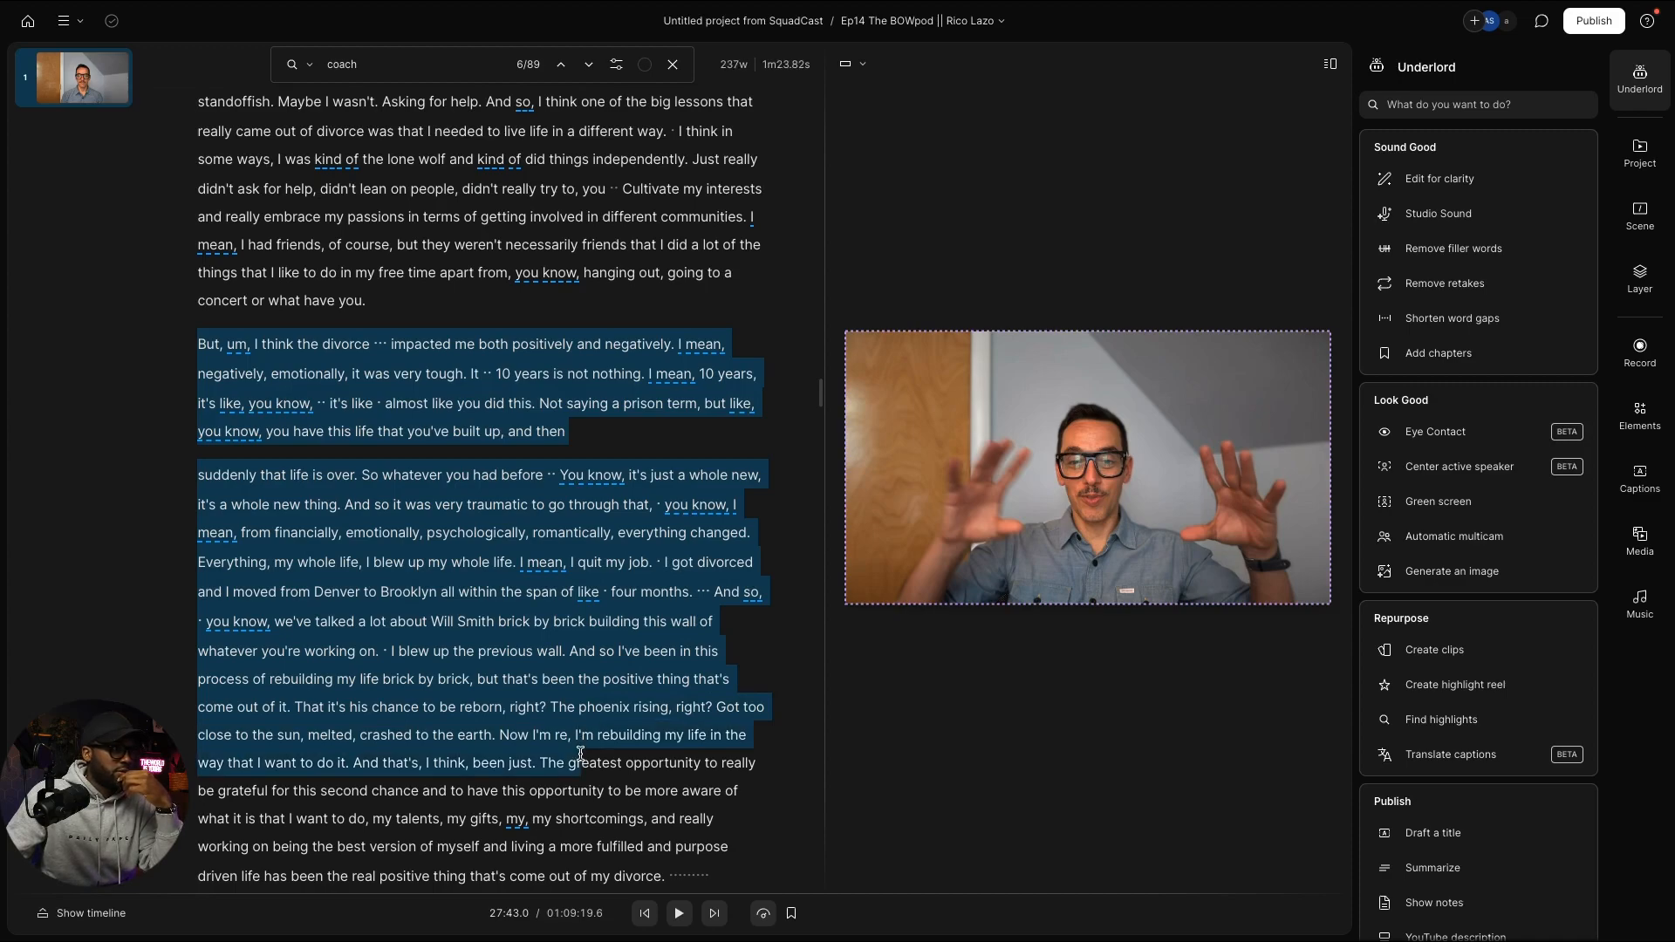
scroll(581, 753, "up", 1)
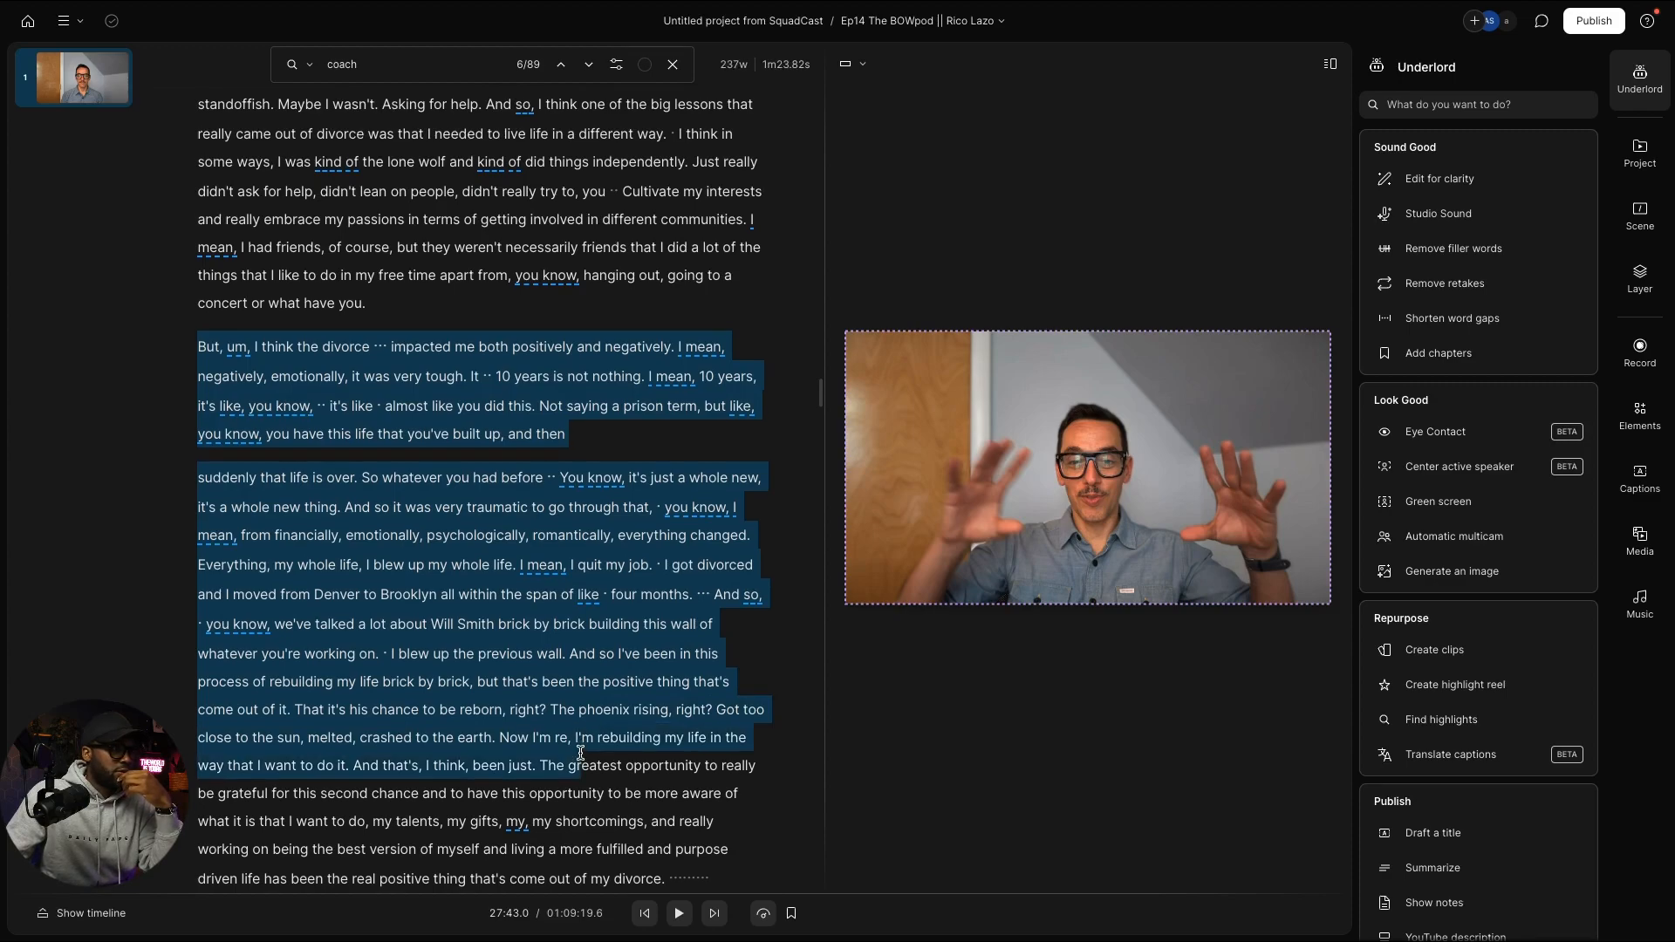
scroll(580, 753, "up", 1)
left_click_drag(580, 753, 661, 589)
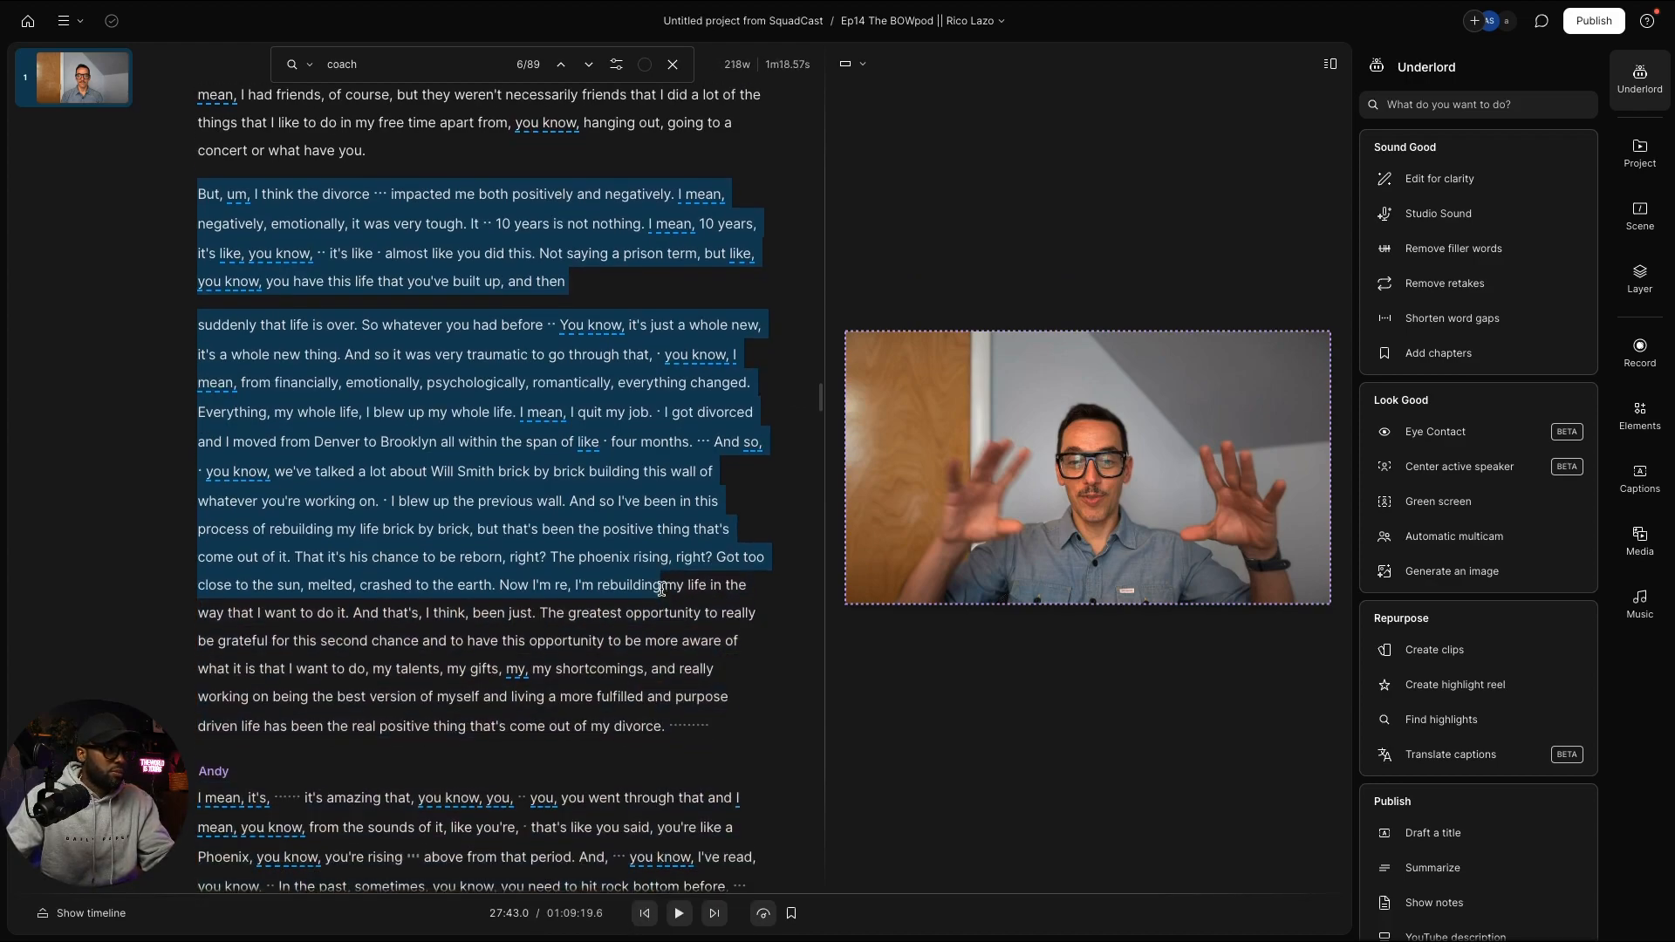
scroll(661, 589, "down", 1)
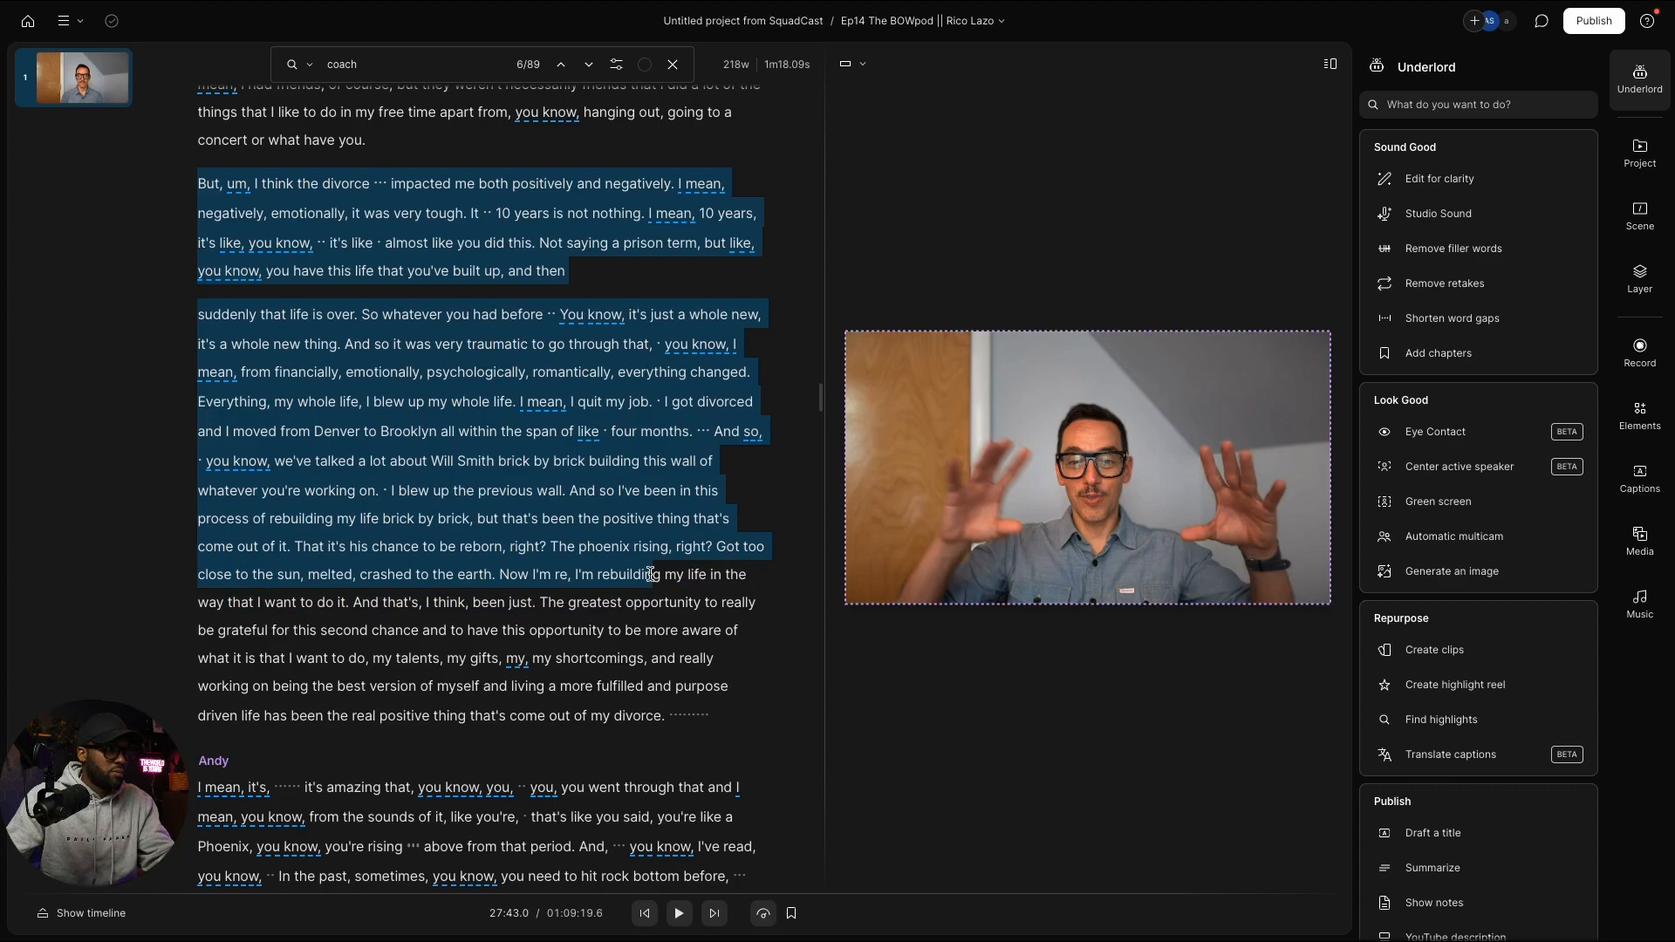
left_click_drag(651, 574, 733, 700)
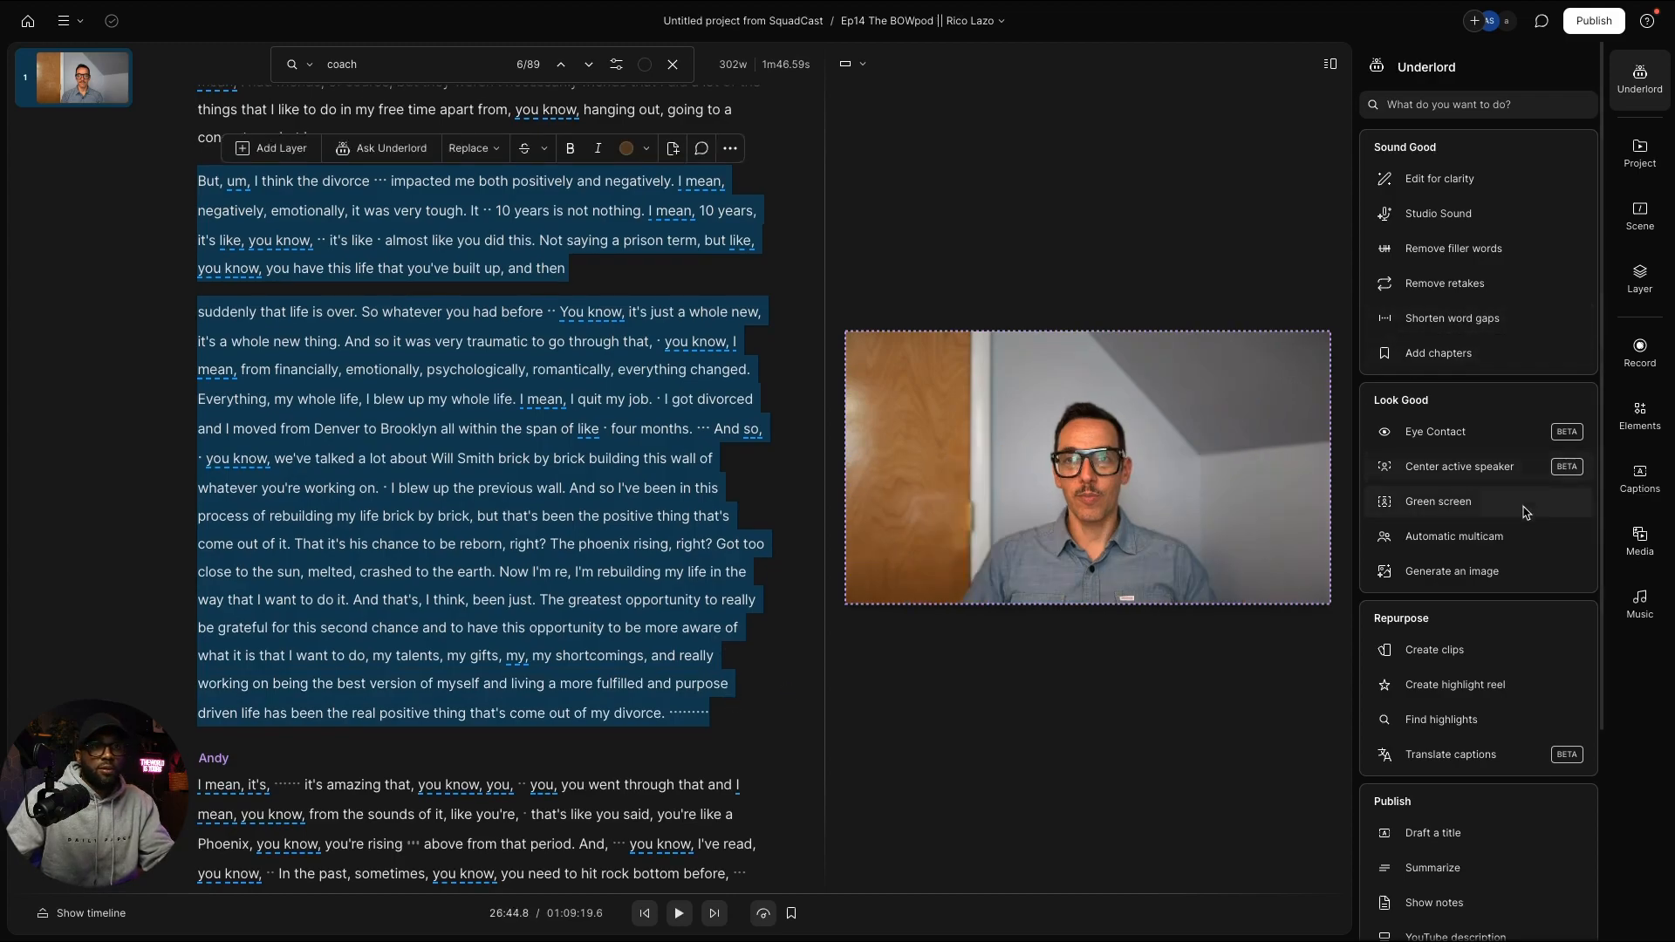
left_click(1638, 153)
Step: Paste Rico's divorce answer at the end of the Clips from Ep14 composition
left_click(1454, 204)
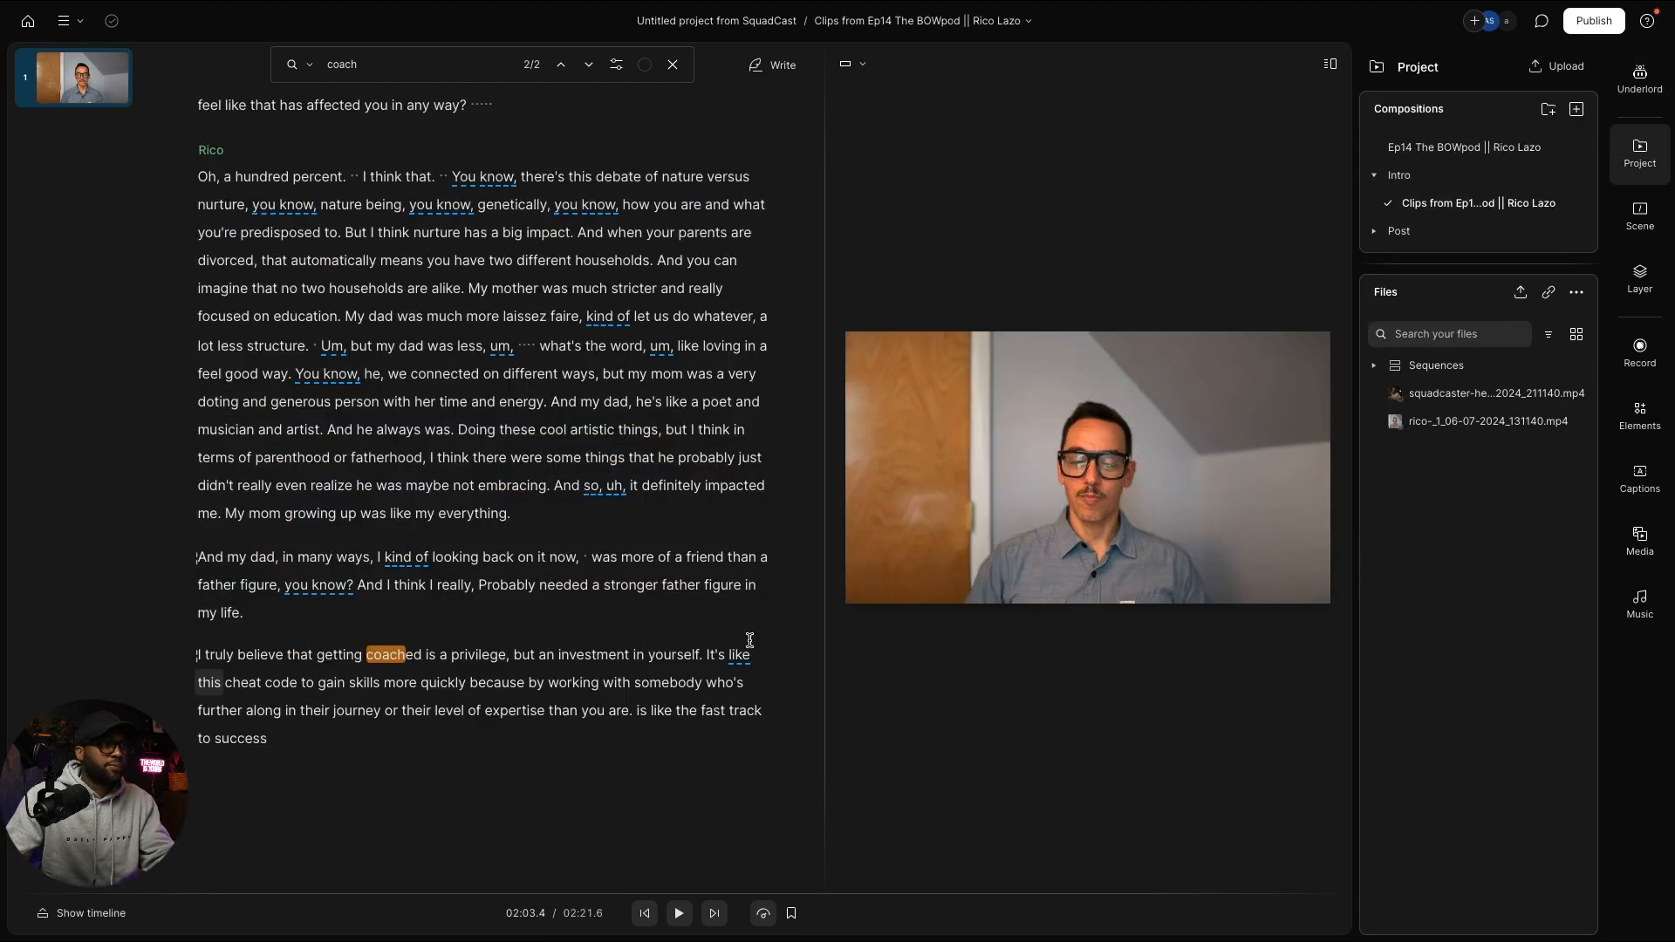
left_click(312, 737)
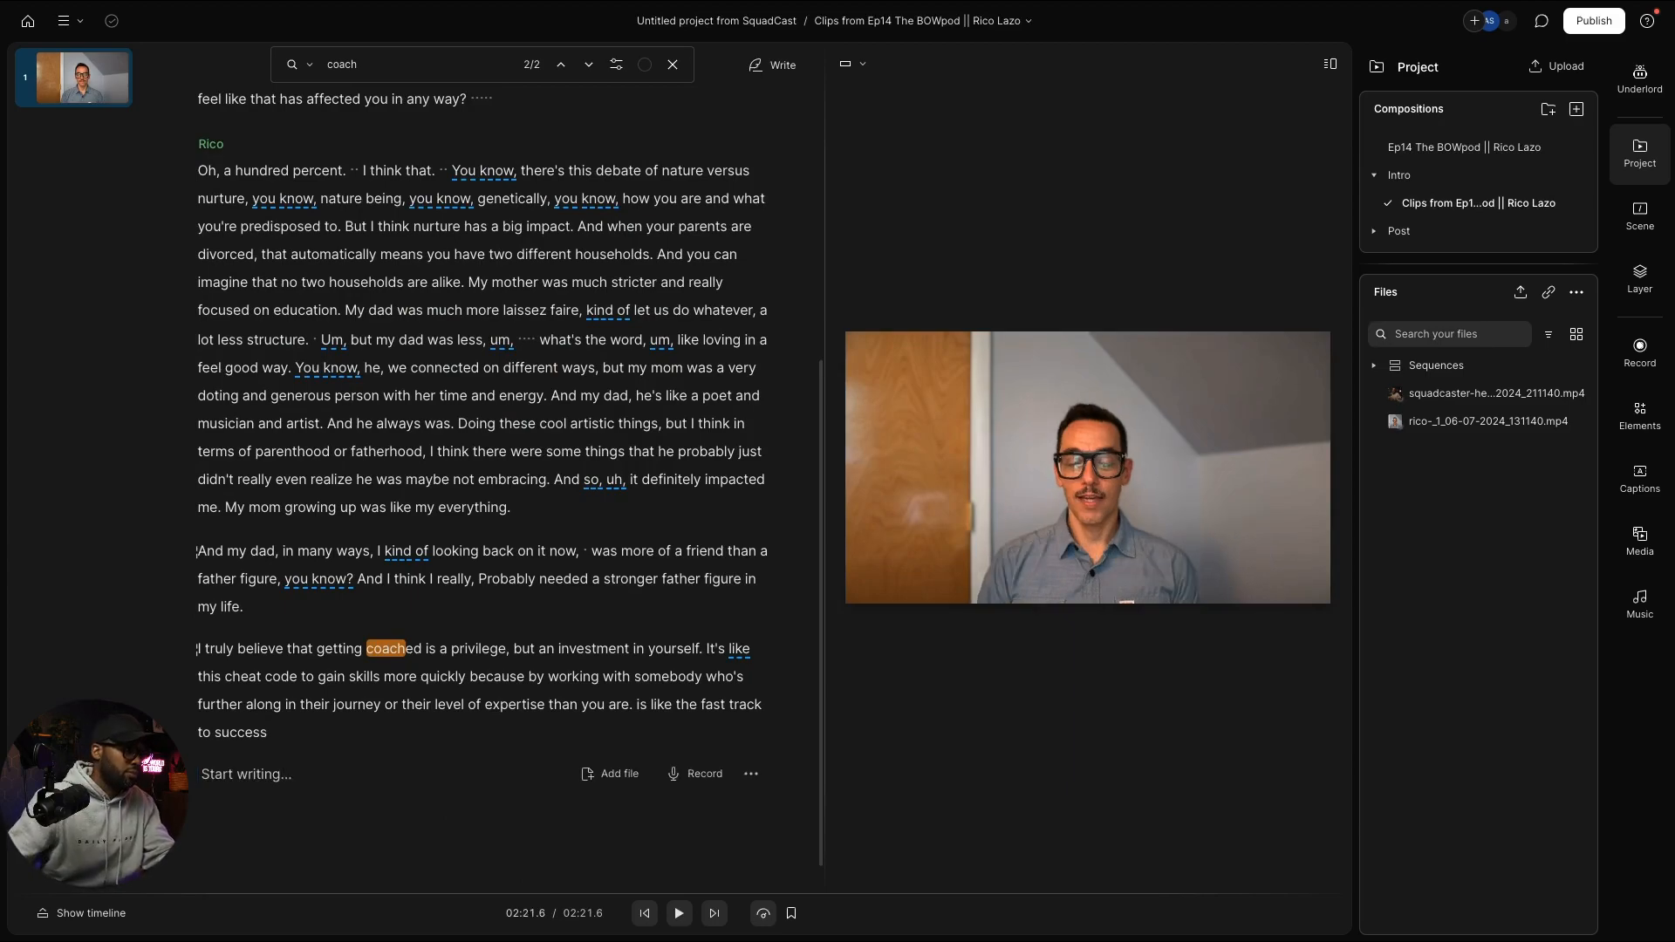
key("ctrl+v")
scroll(312, 751, "down", 5)
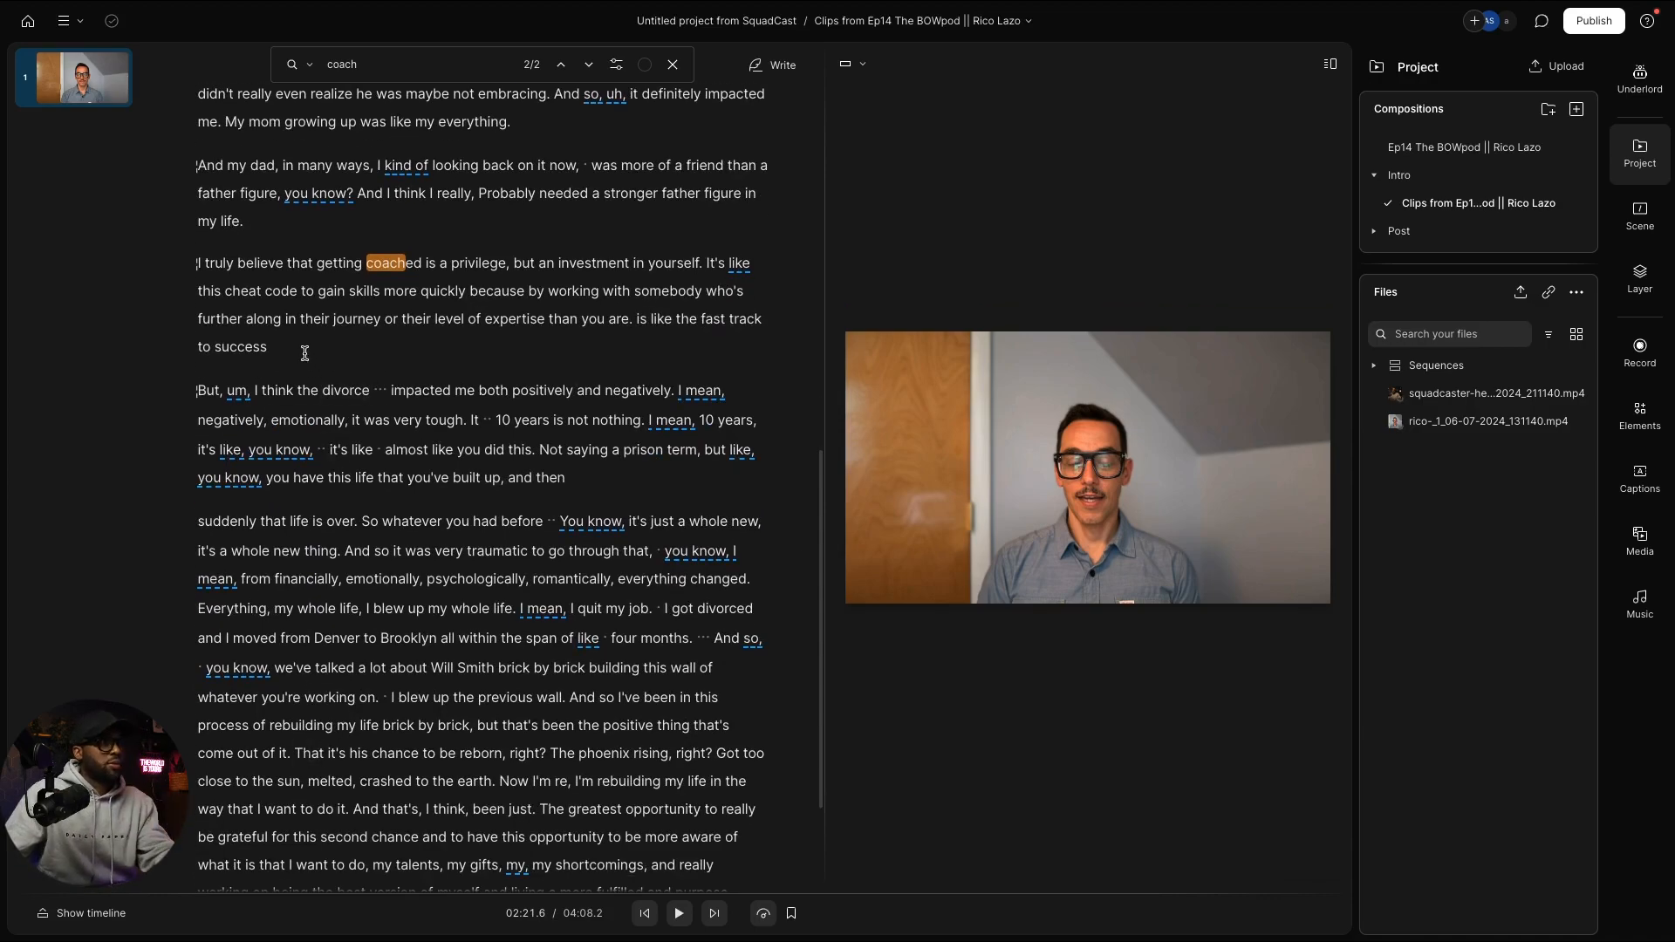
Step: Insert an empty line between the 'to success' paragraph and the pasted divorce answer
left_click(309, 366)
scroll(302, 365, "up", 1)
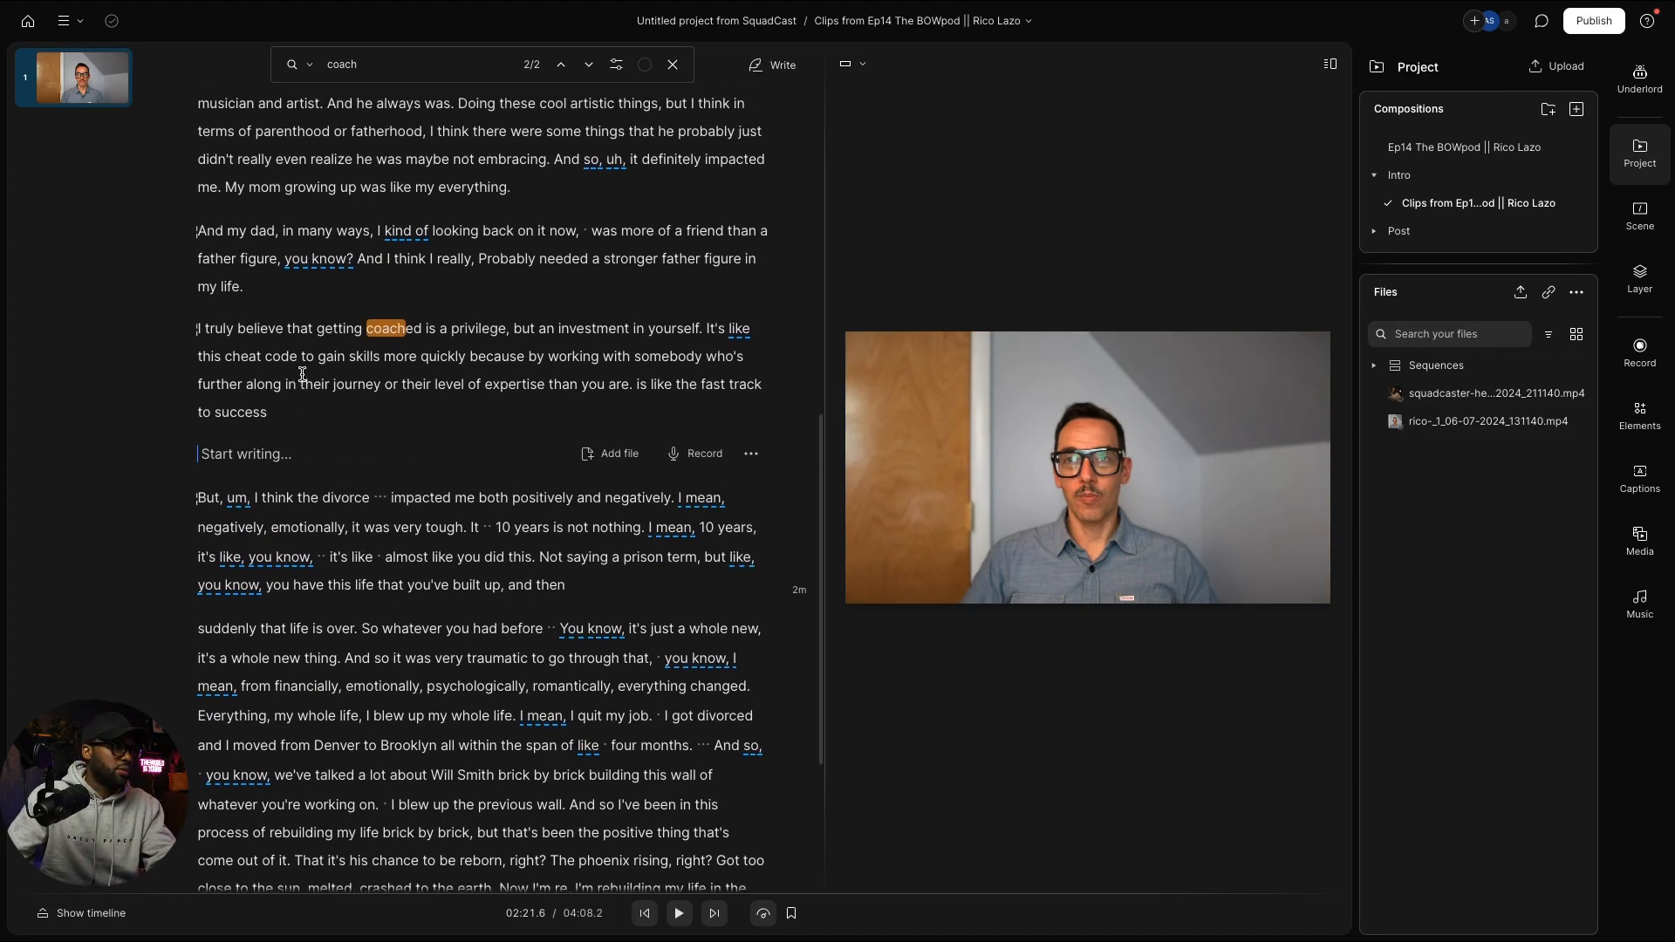
left_click(237, 448)
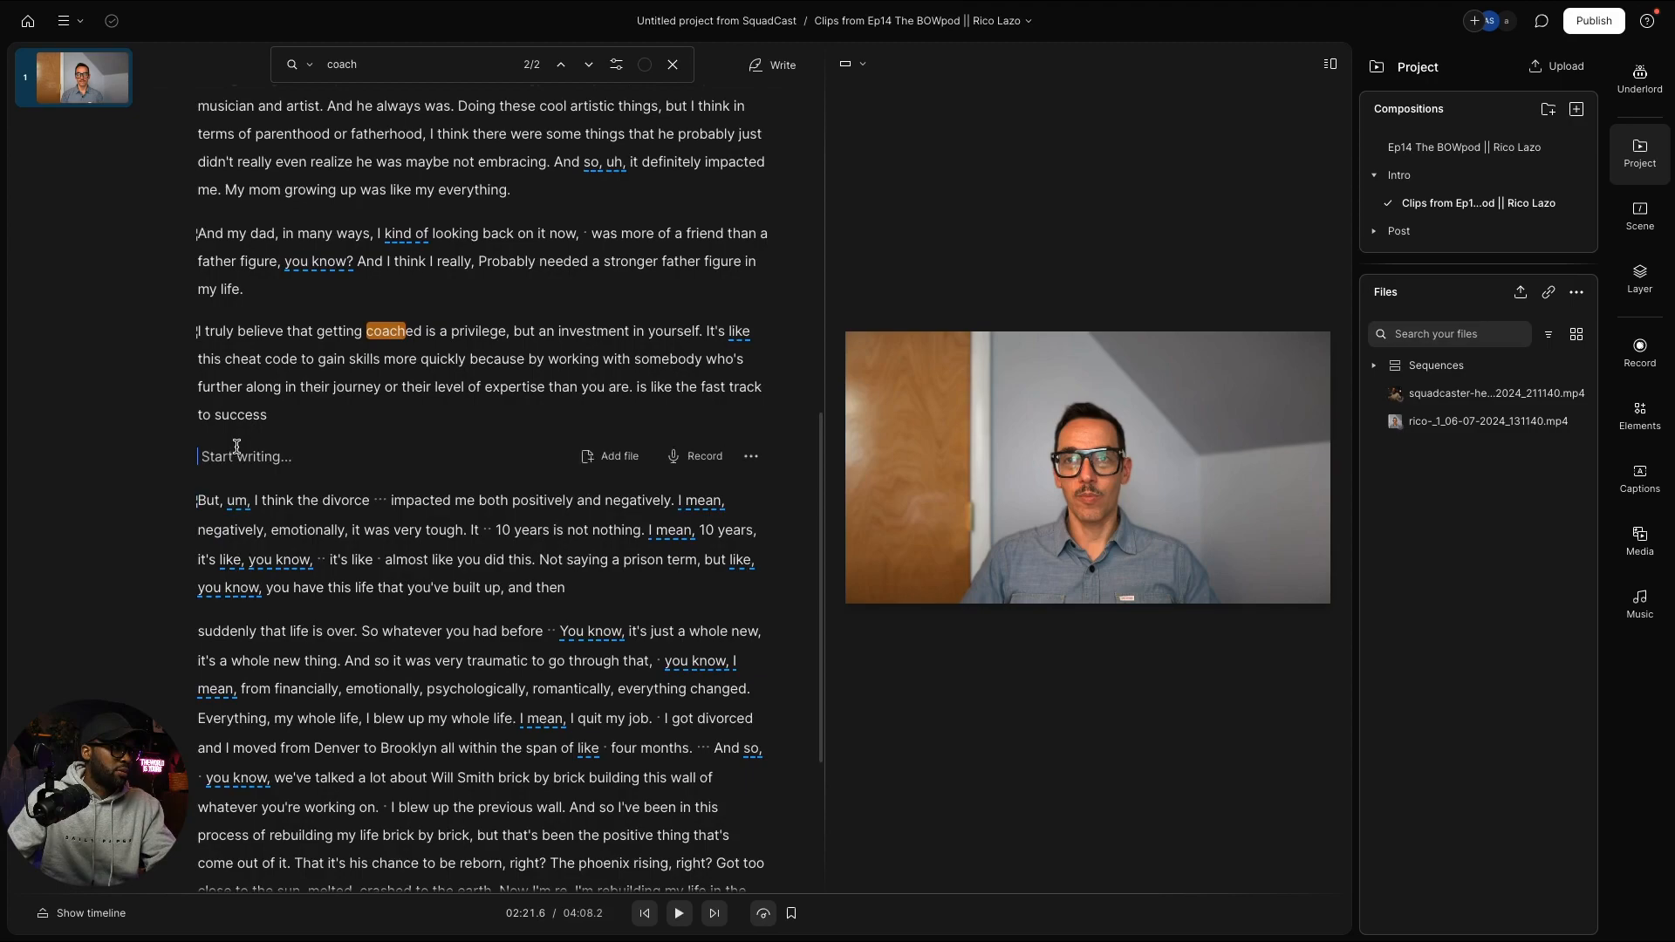
key("Return")
scroll(256, 488, "up", 3)
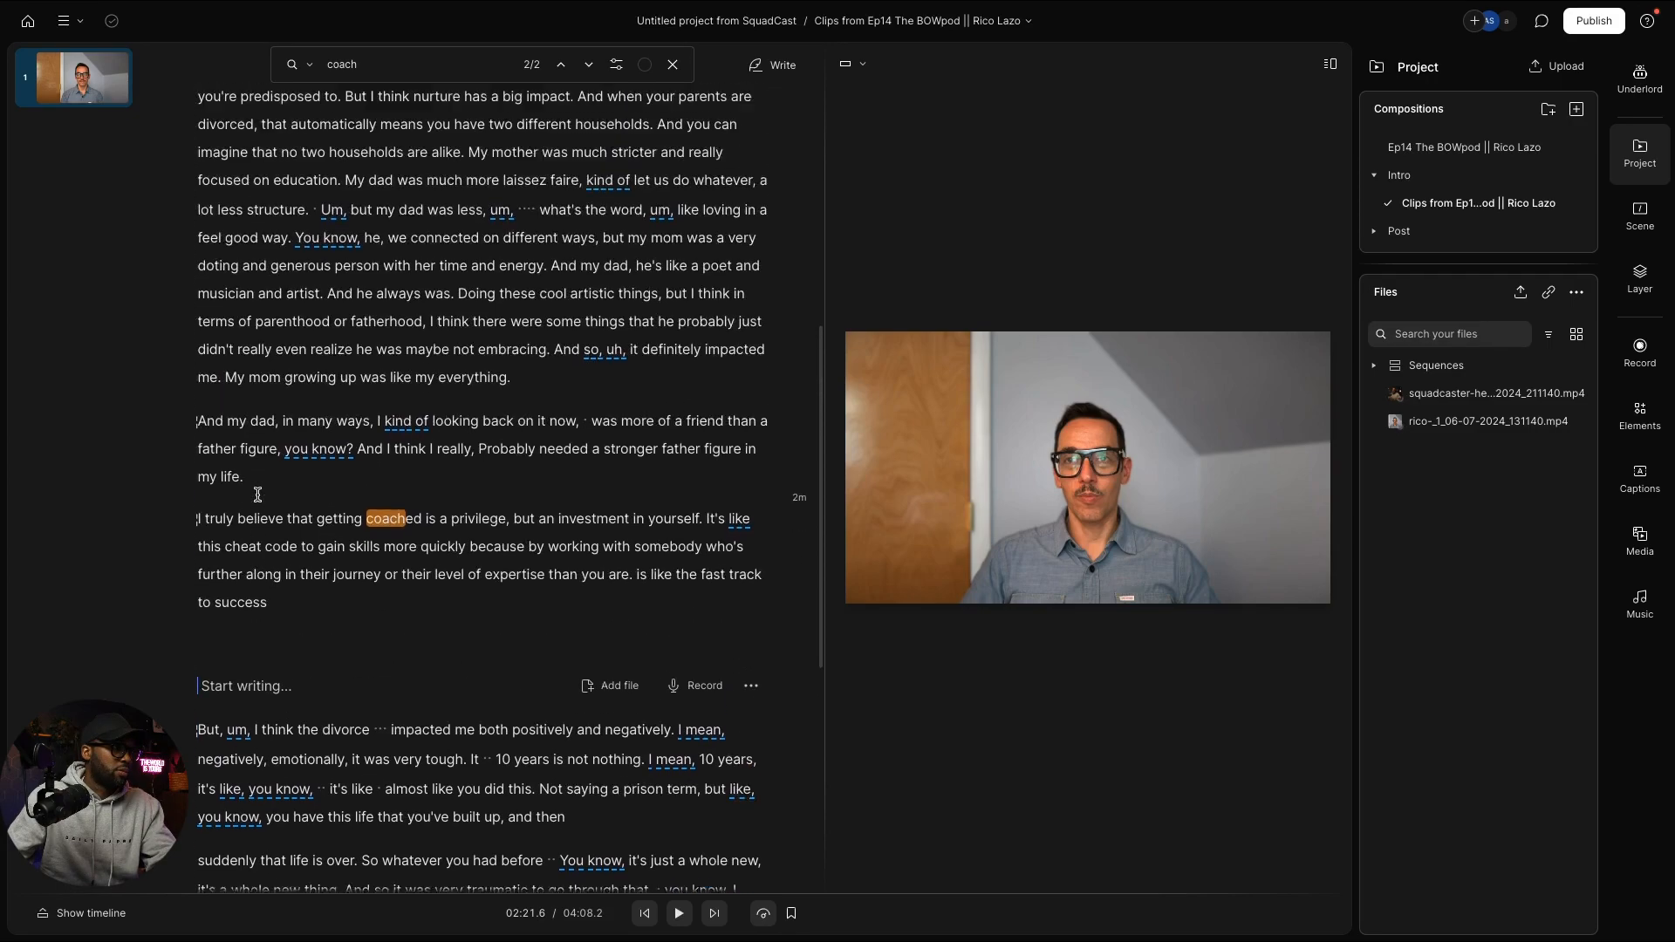
scroll(262, 501, "up", 1)
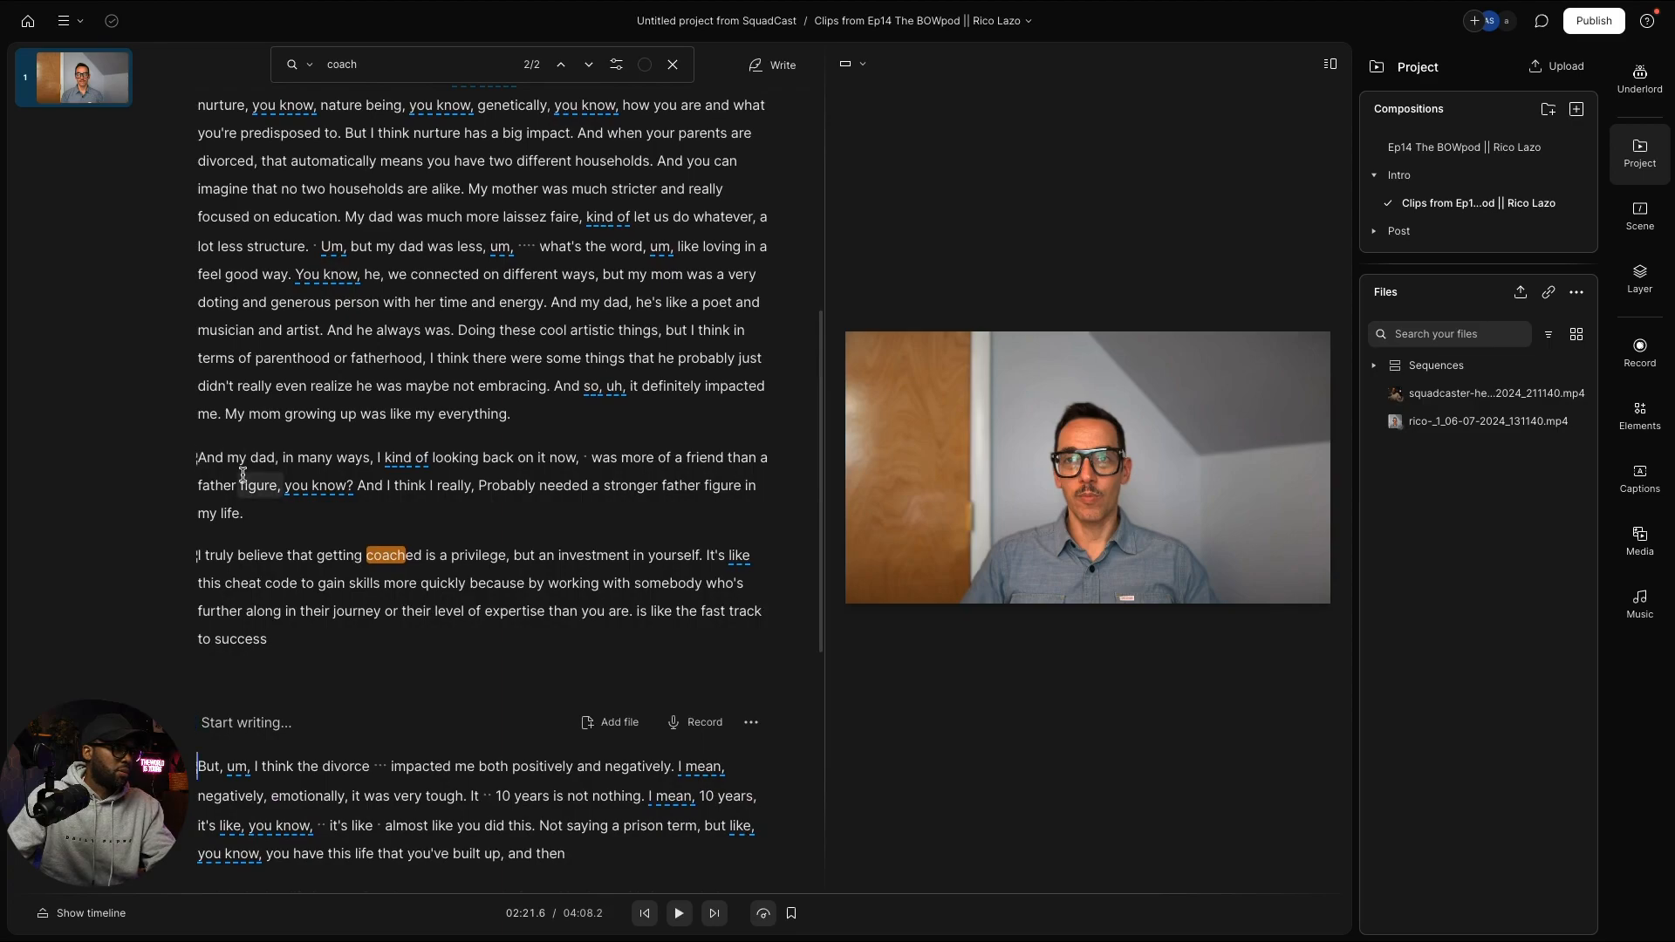
scroll(352, 555, "up", 8)
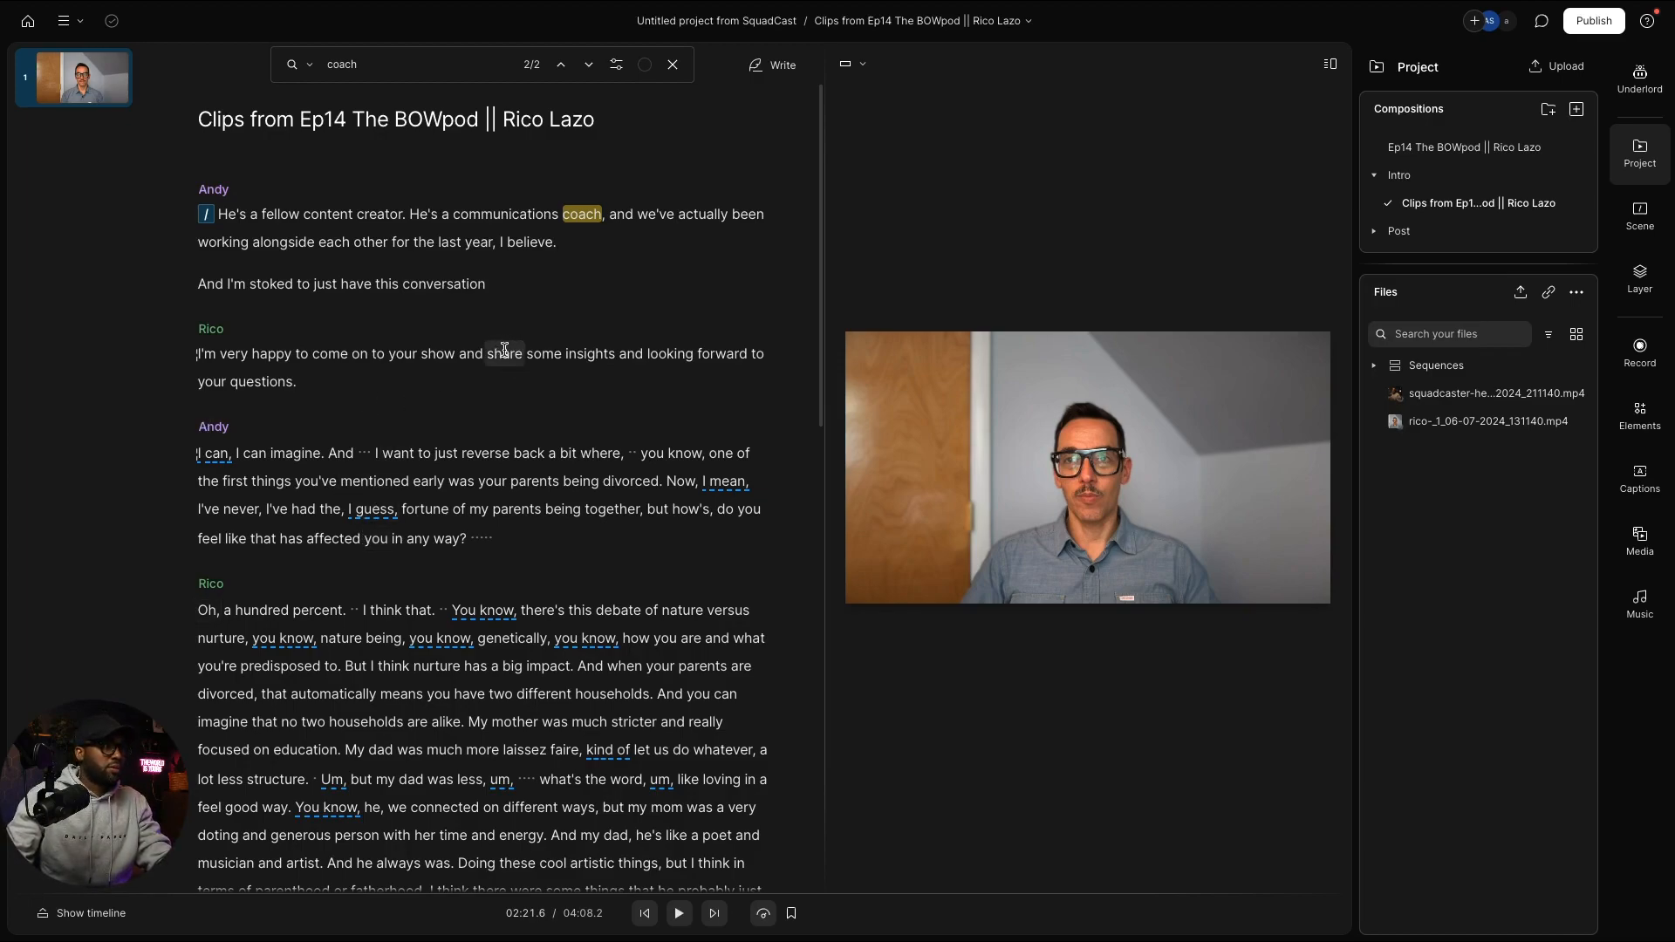
scroll(505, 349, "down", 2)
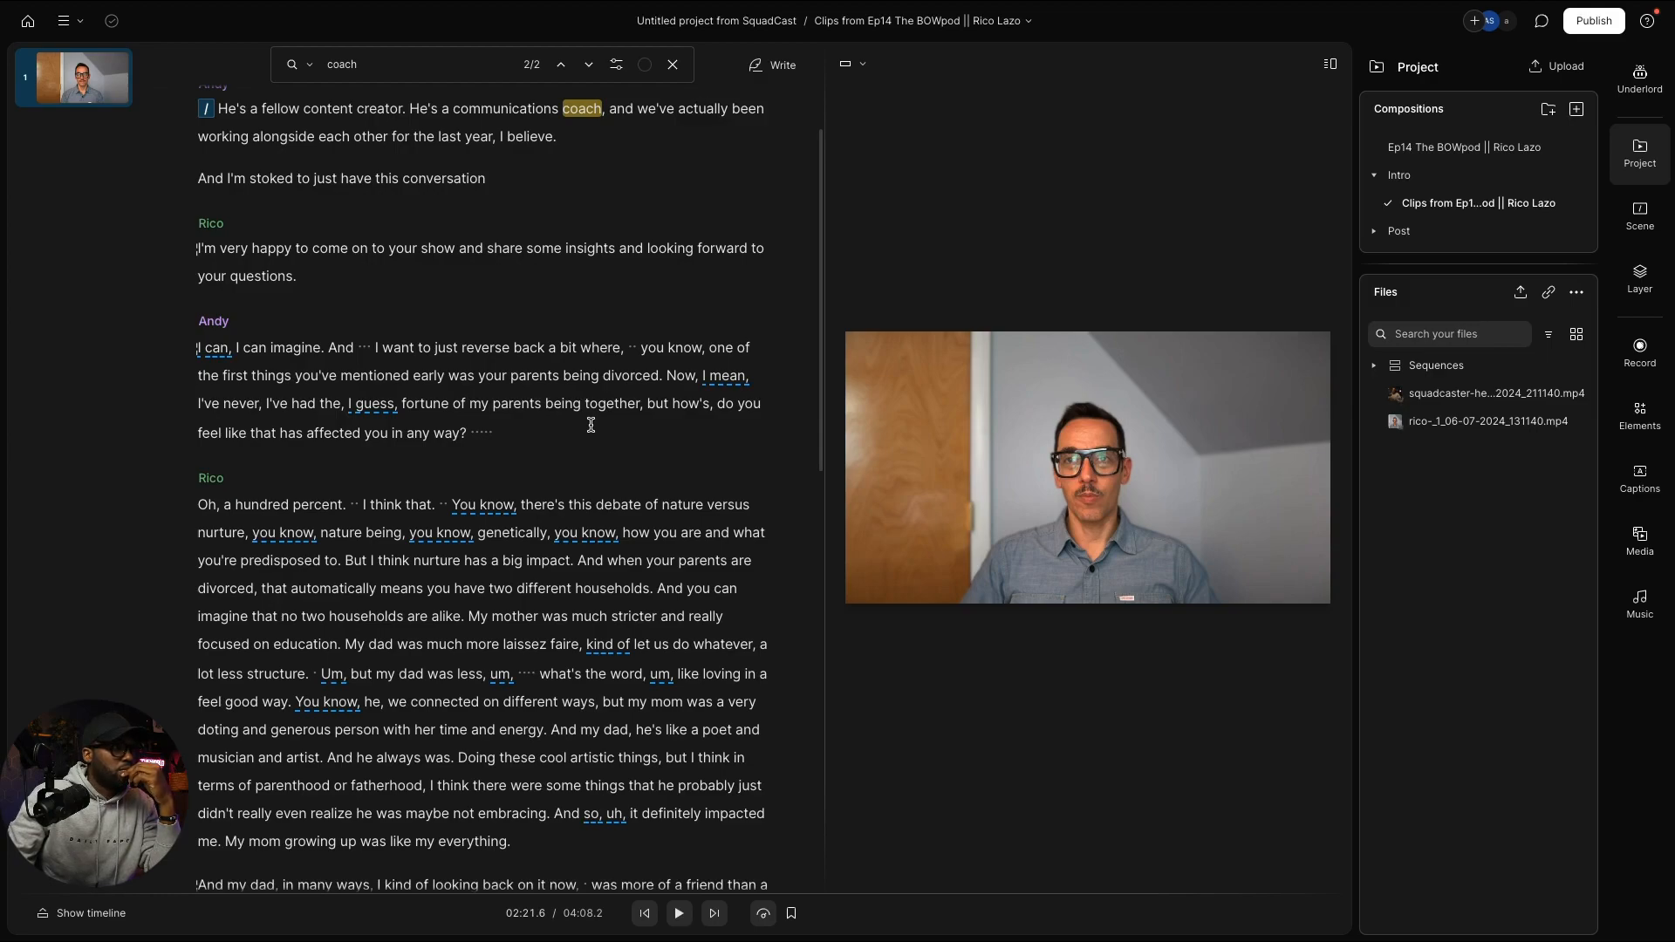
scroll(591, 425, "down", 1)
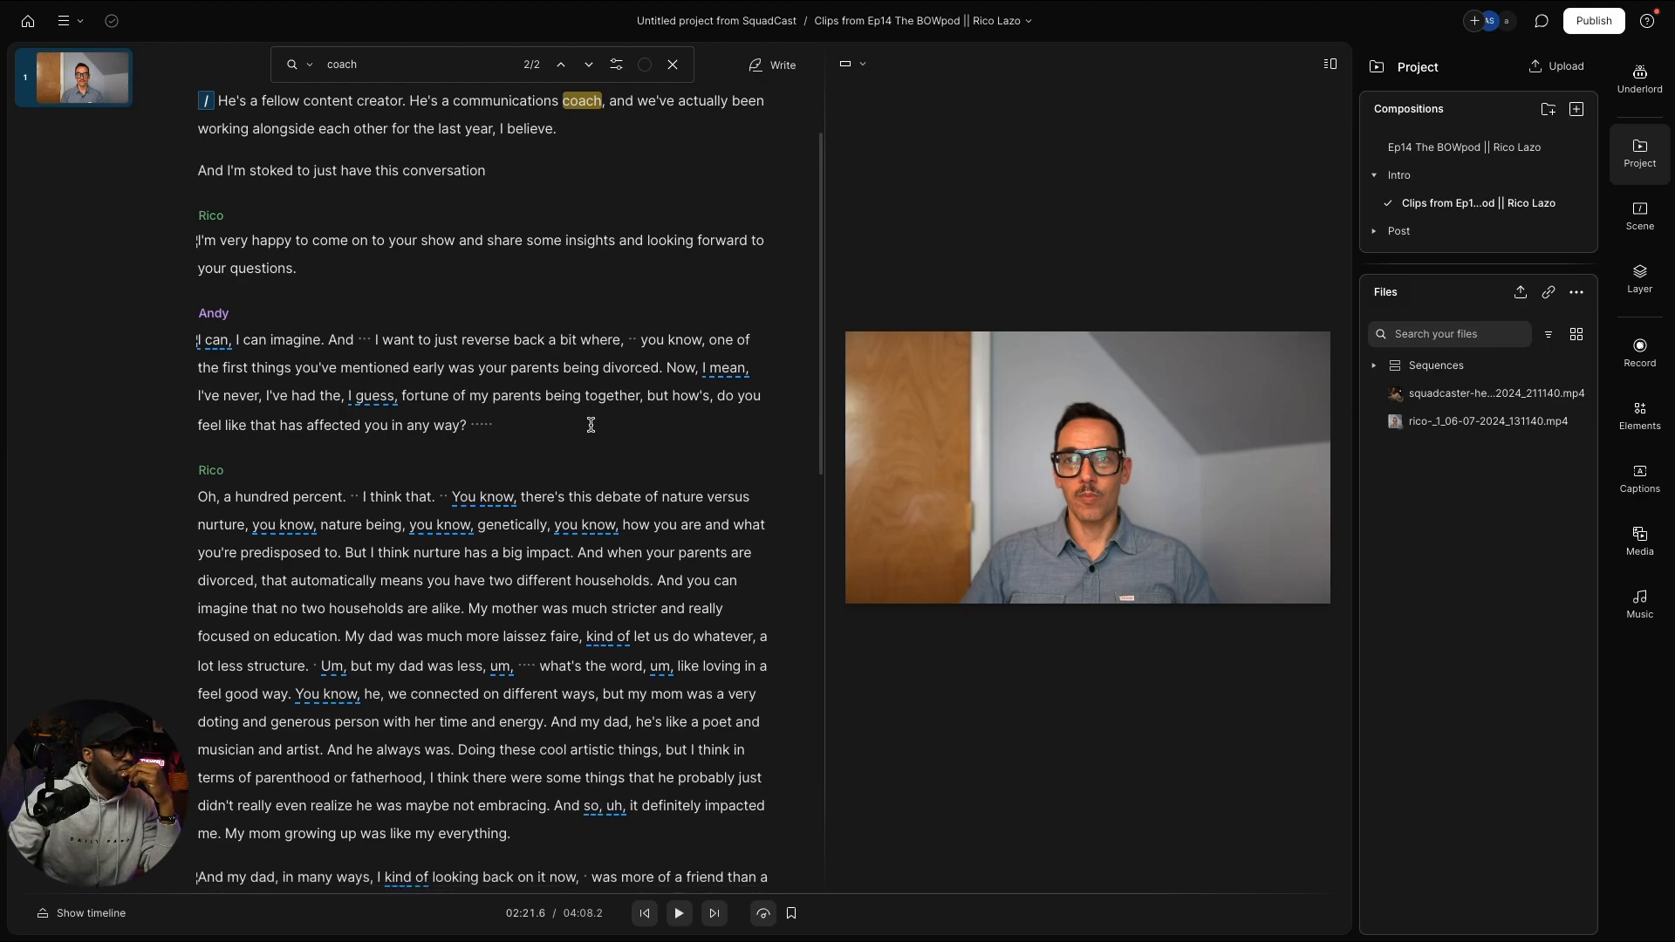
scroll(590, 425, "down", 3)
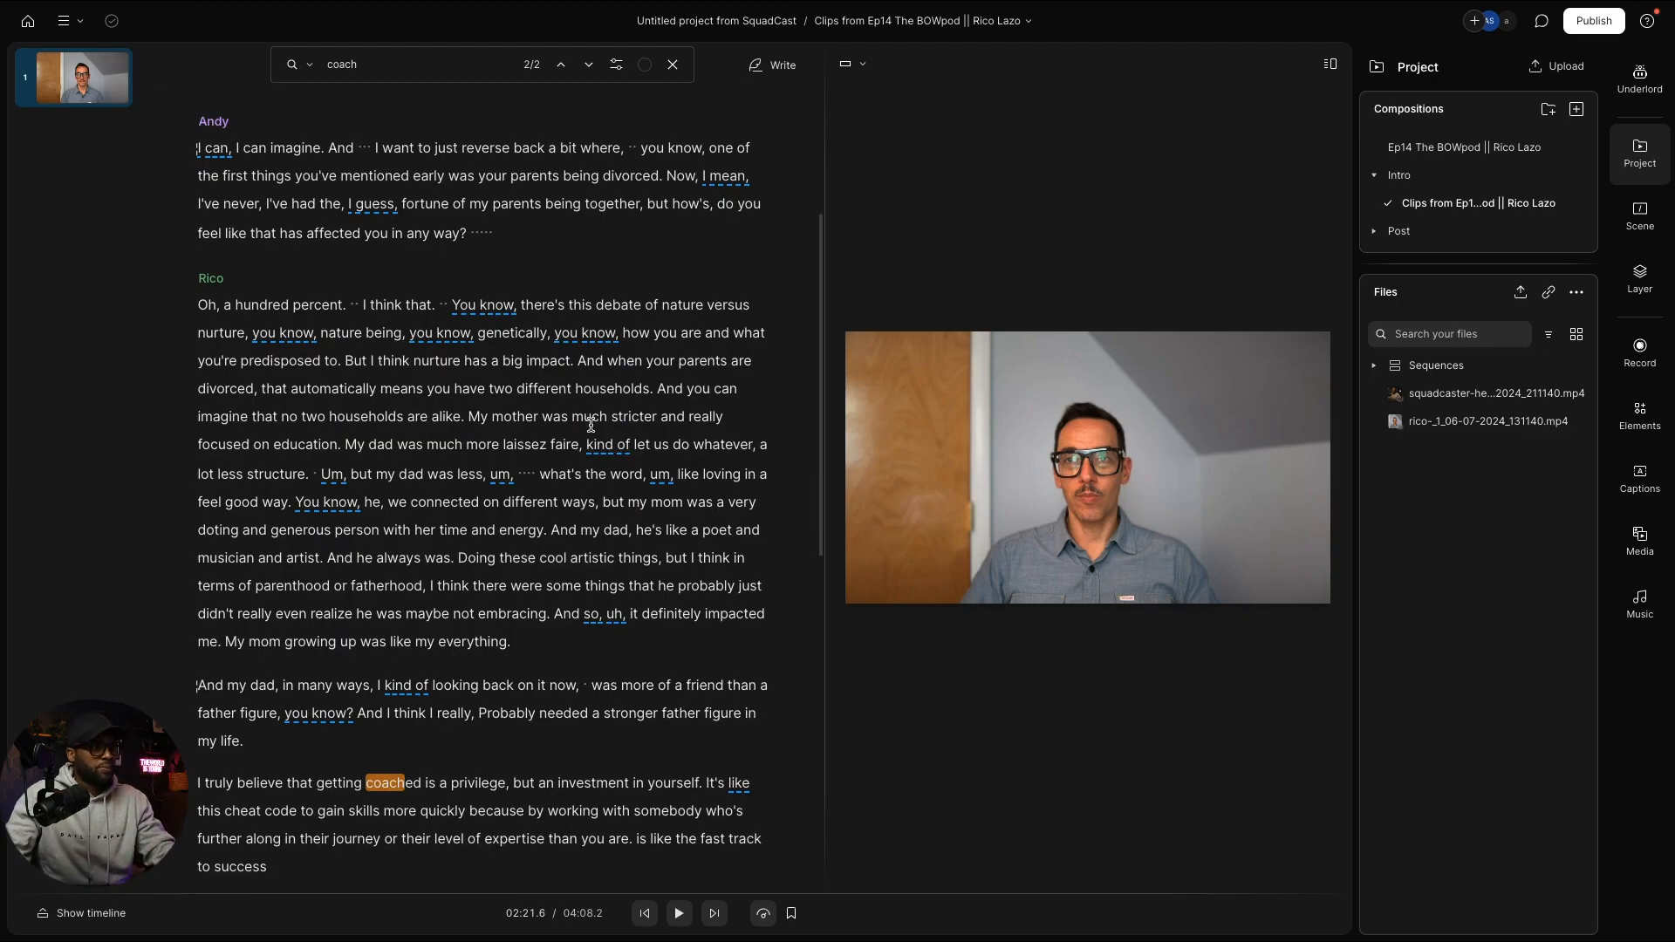
scroll(590, 425, "up", 4)
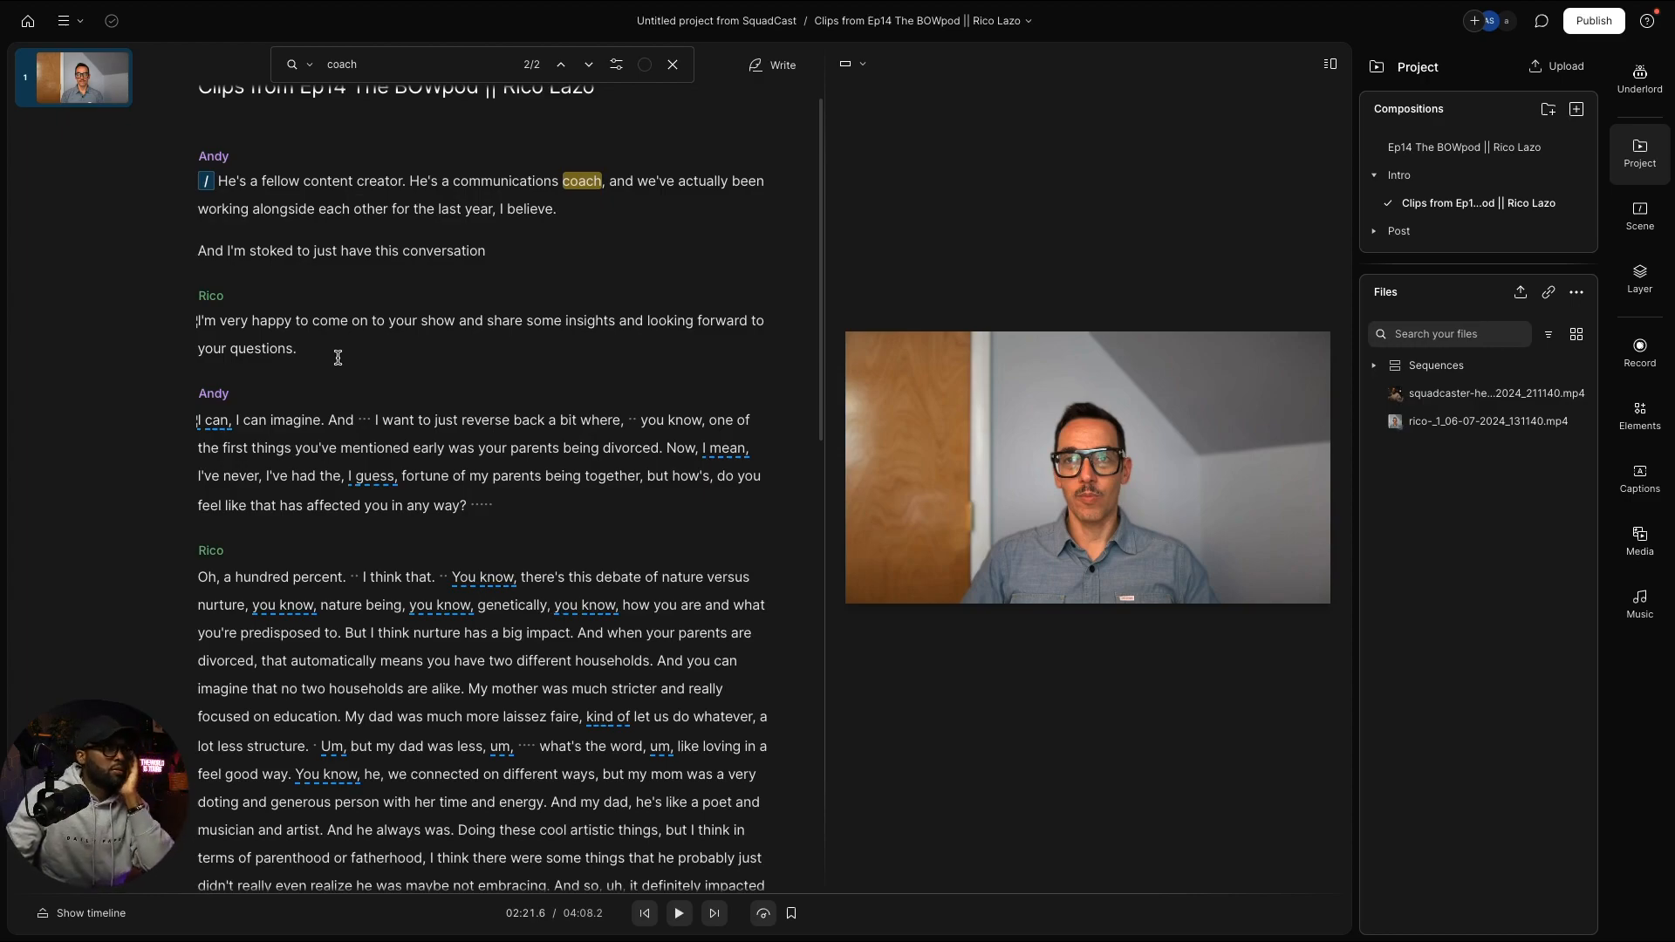
Step: Select the opening introductions and Rico's greeting, undoing the earlier restore of removed passages
left_click_drag(356, 337, 213, 175)
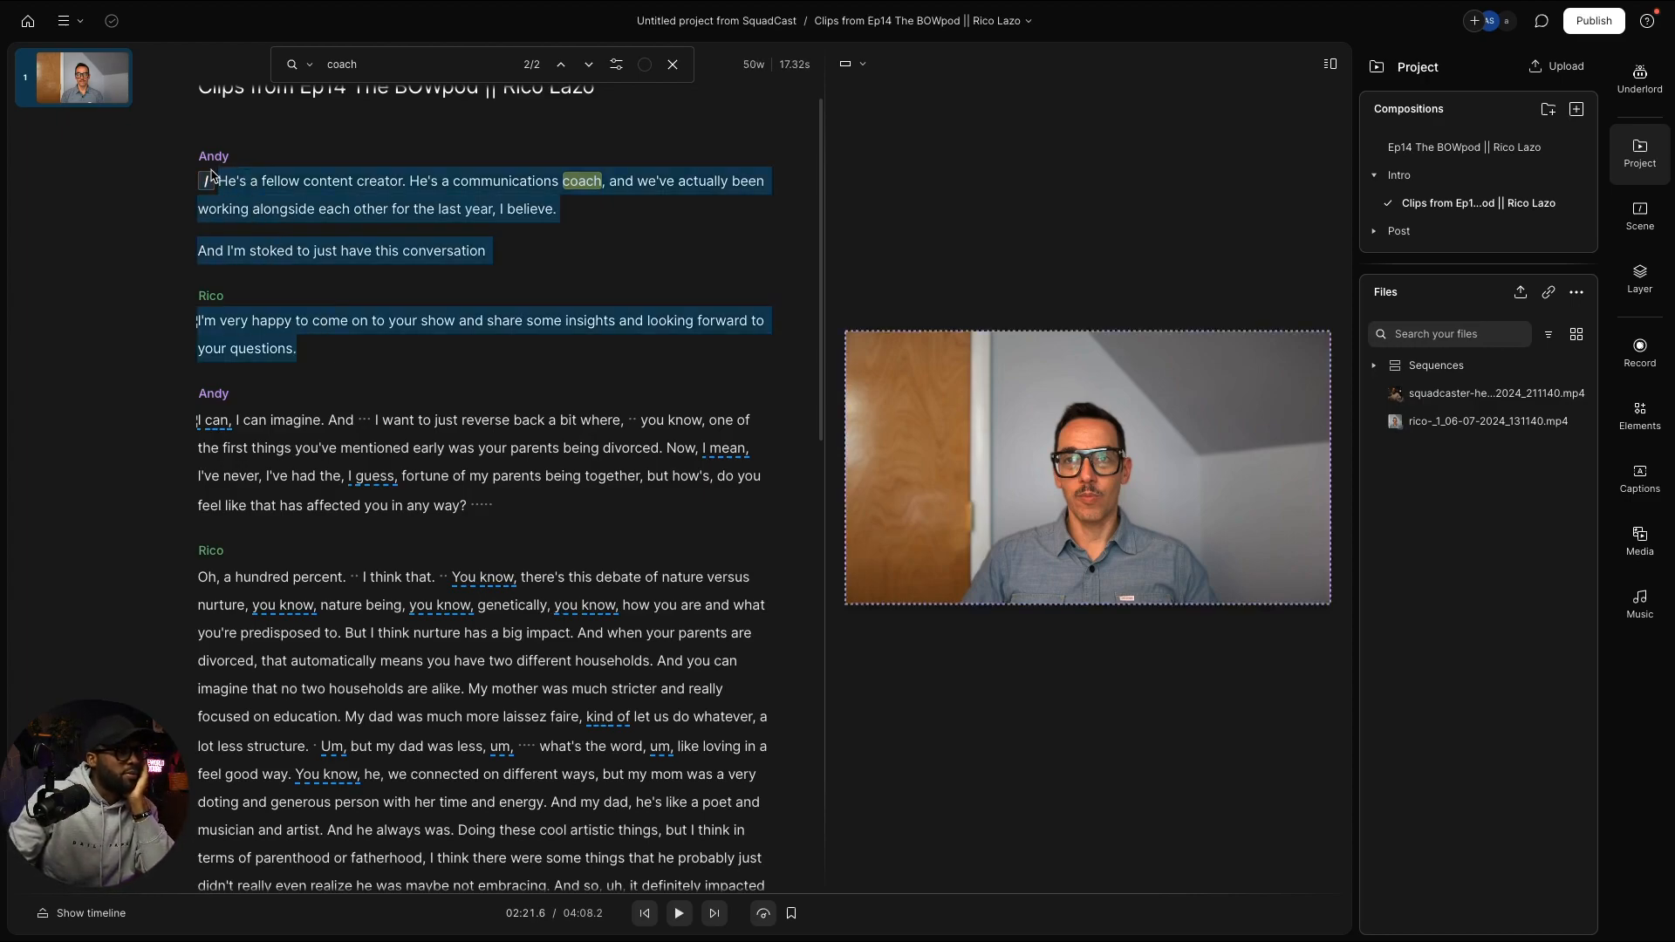
scroll(417, 334, "down", 1)
scroll(417, 334, "down", 1)
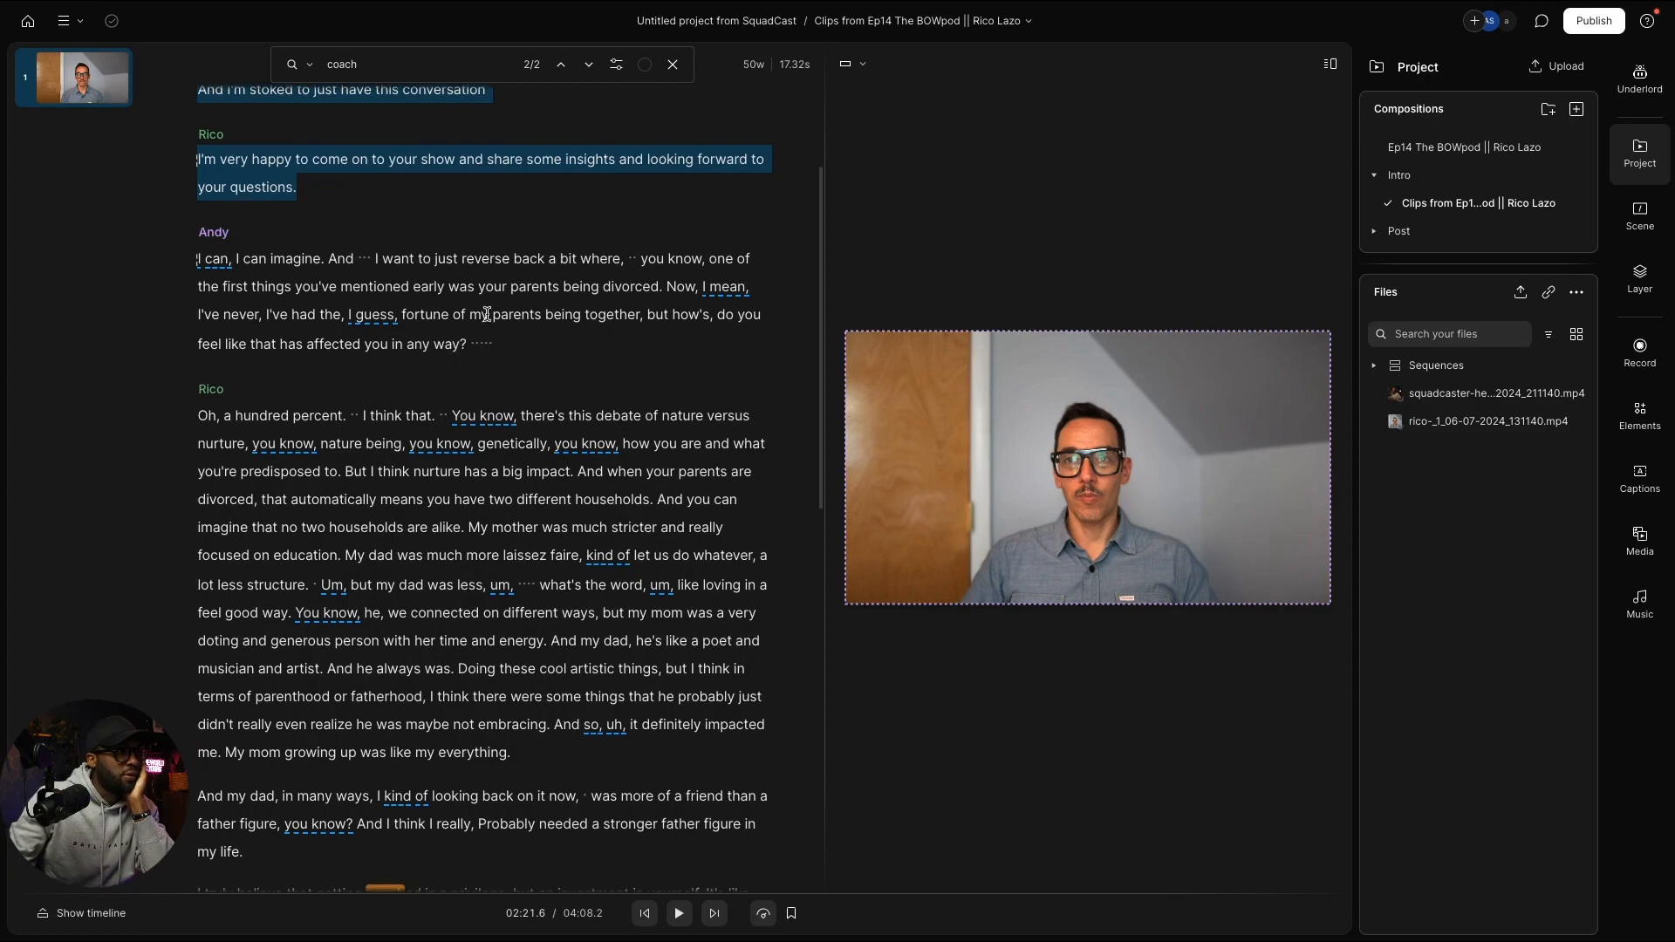
scroll(462, 299, "up", 1)
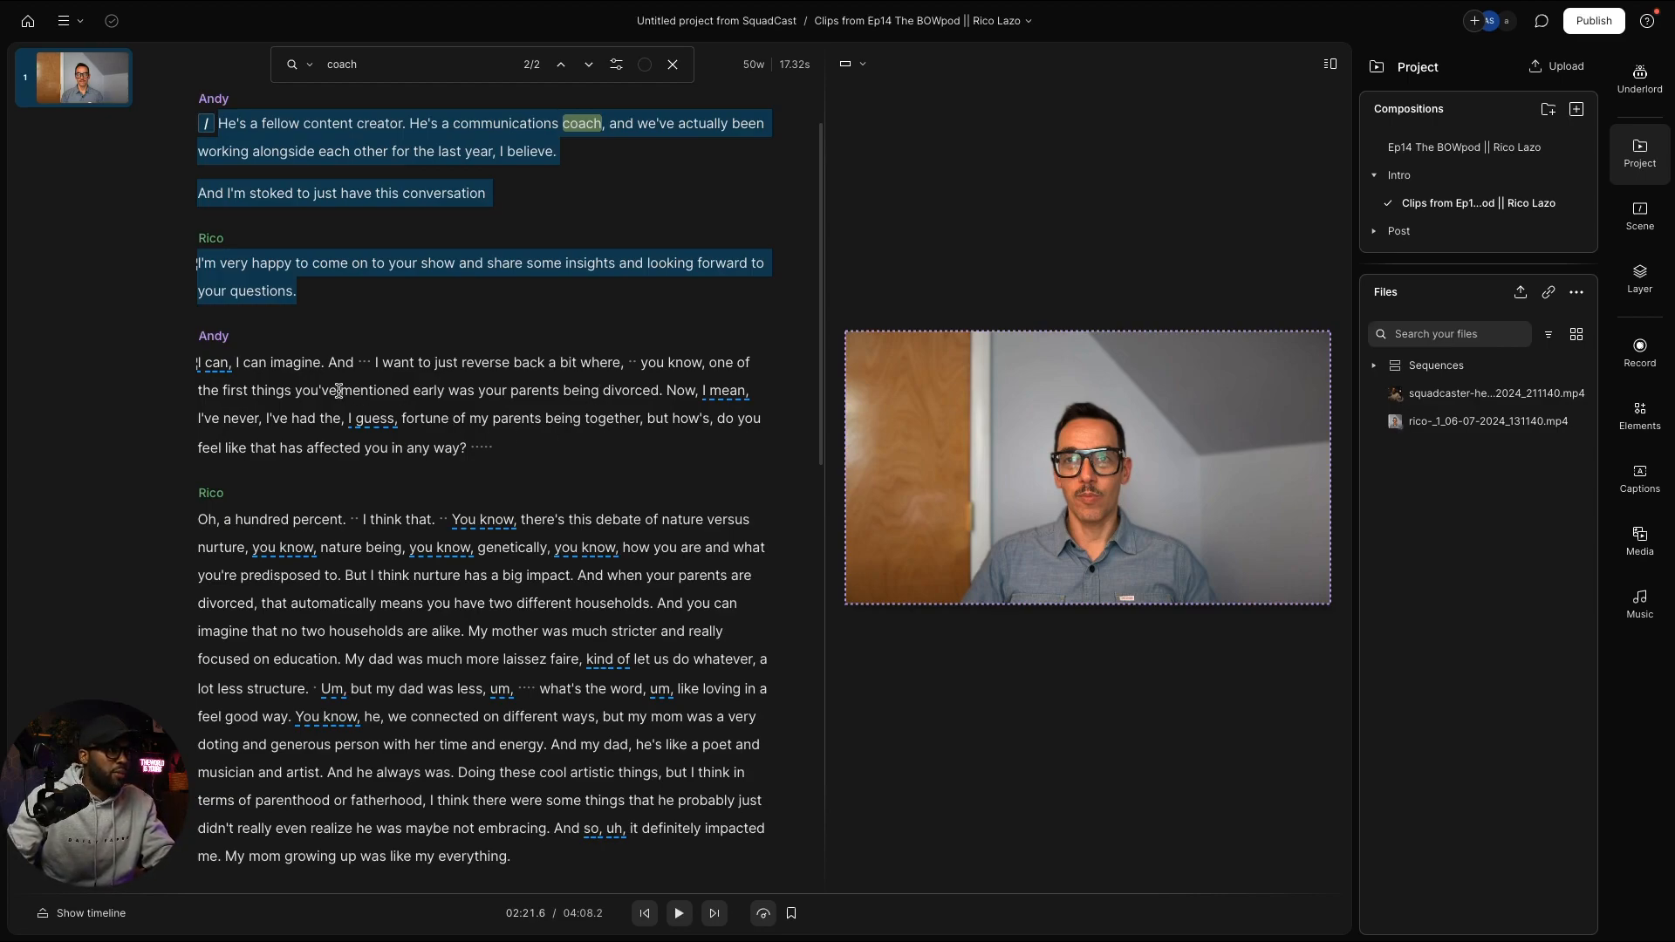
left_click(711, 363, "shift")
scroll(178, 129, "up", 1)
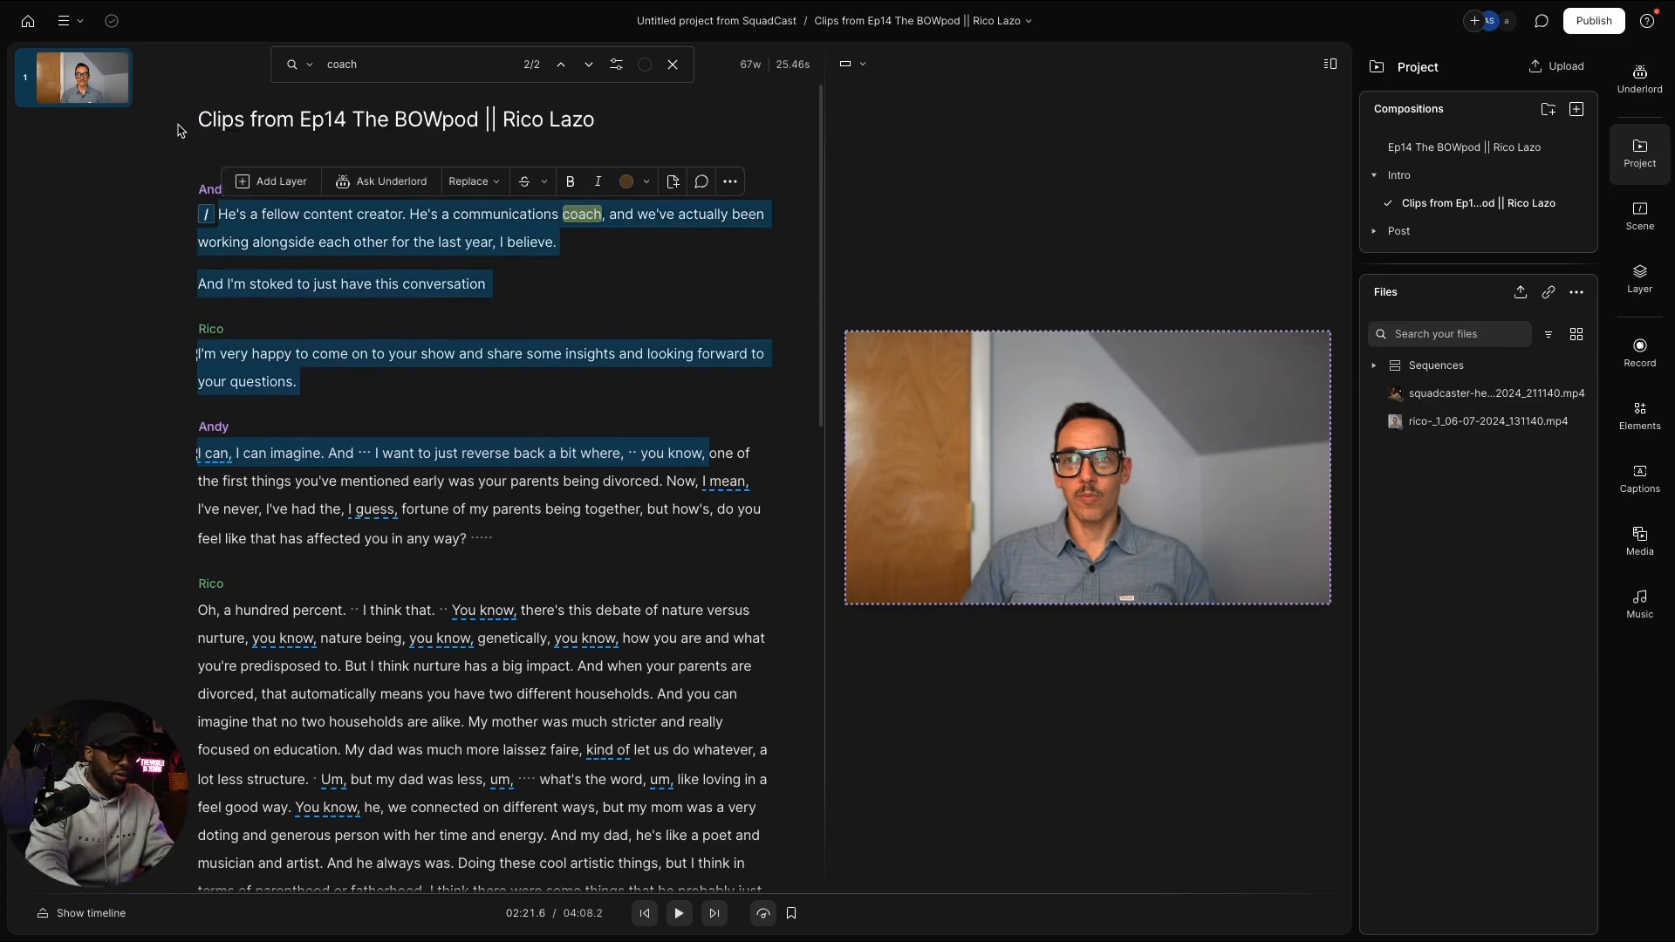
key("ctrl+z")
scroll(159, 102, "up", 15)
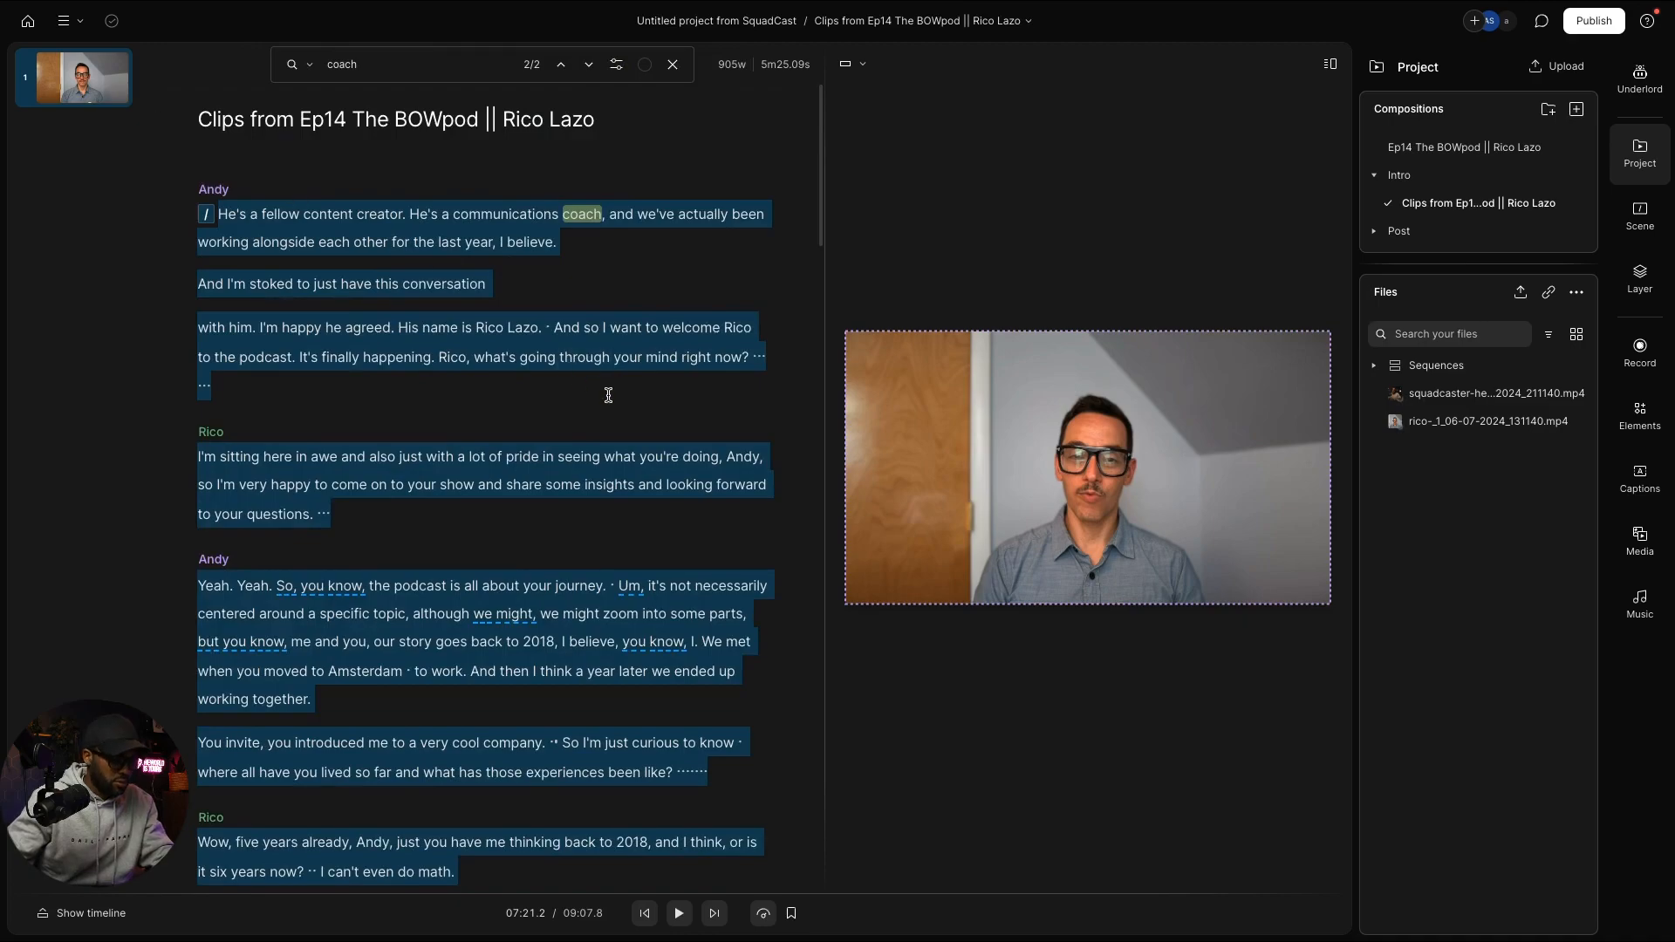
left_click(481, 398)
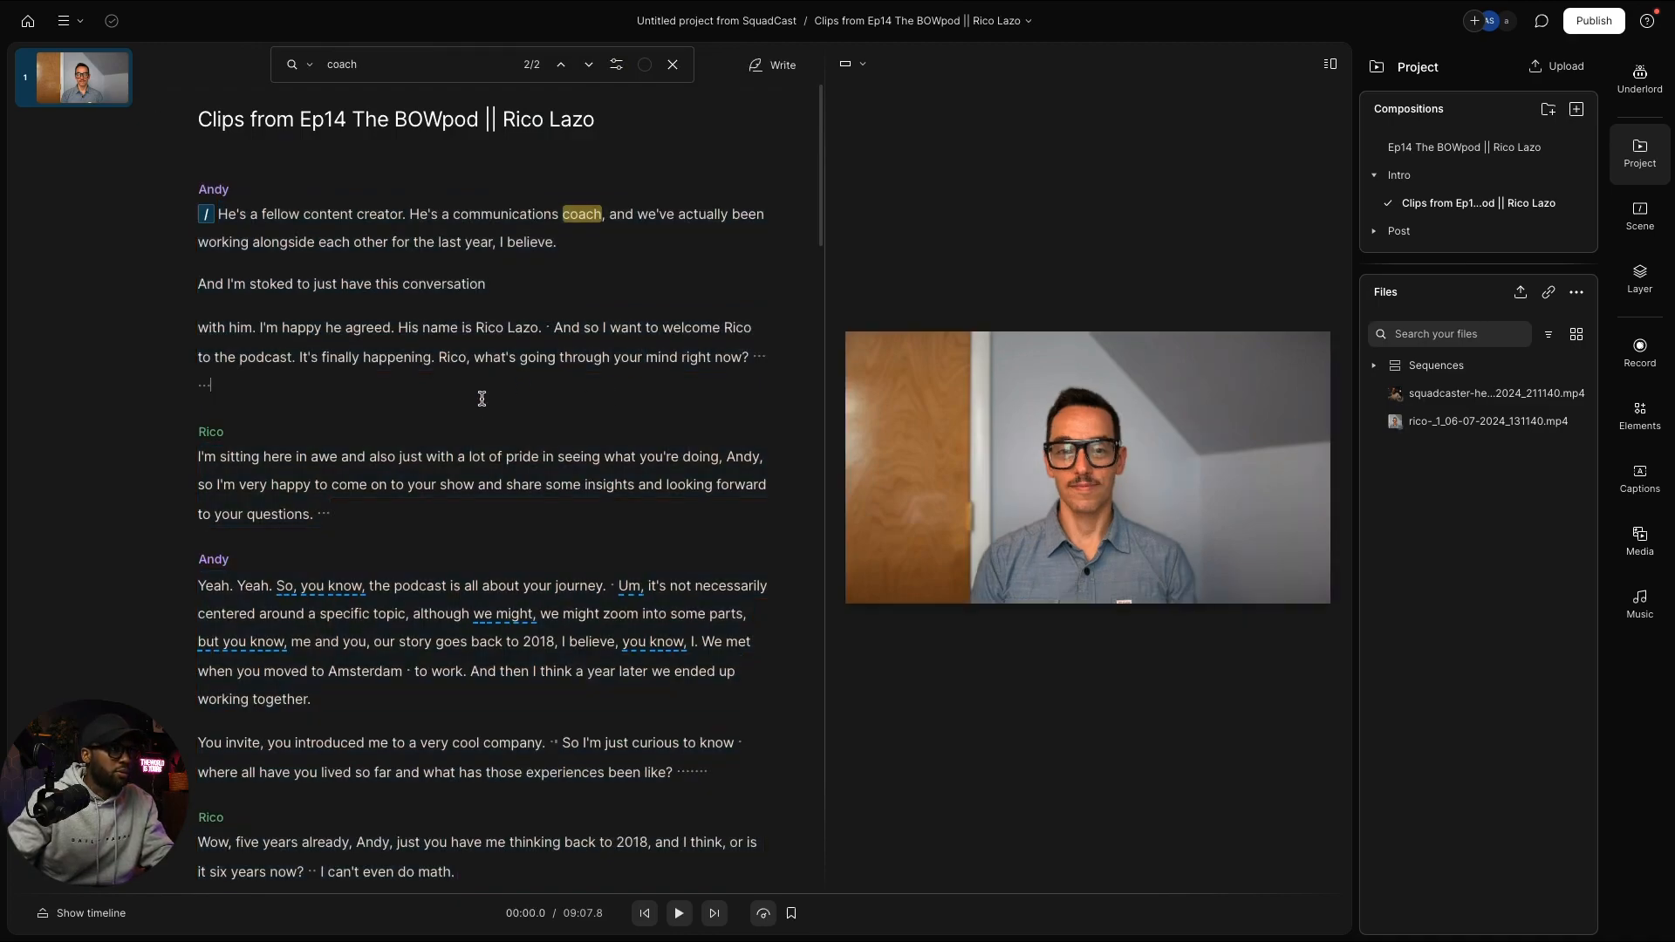
key("ctrl+z")
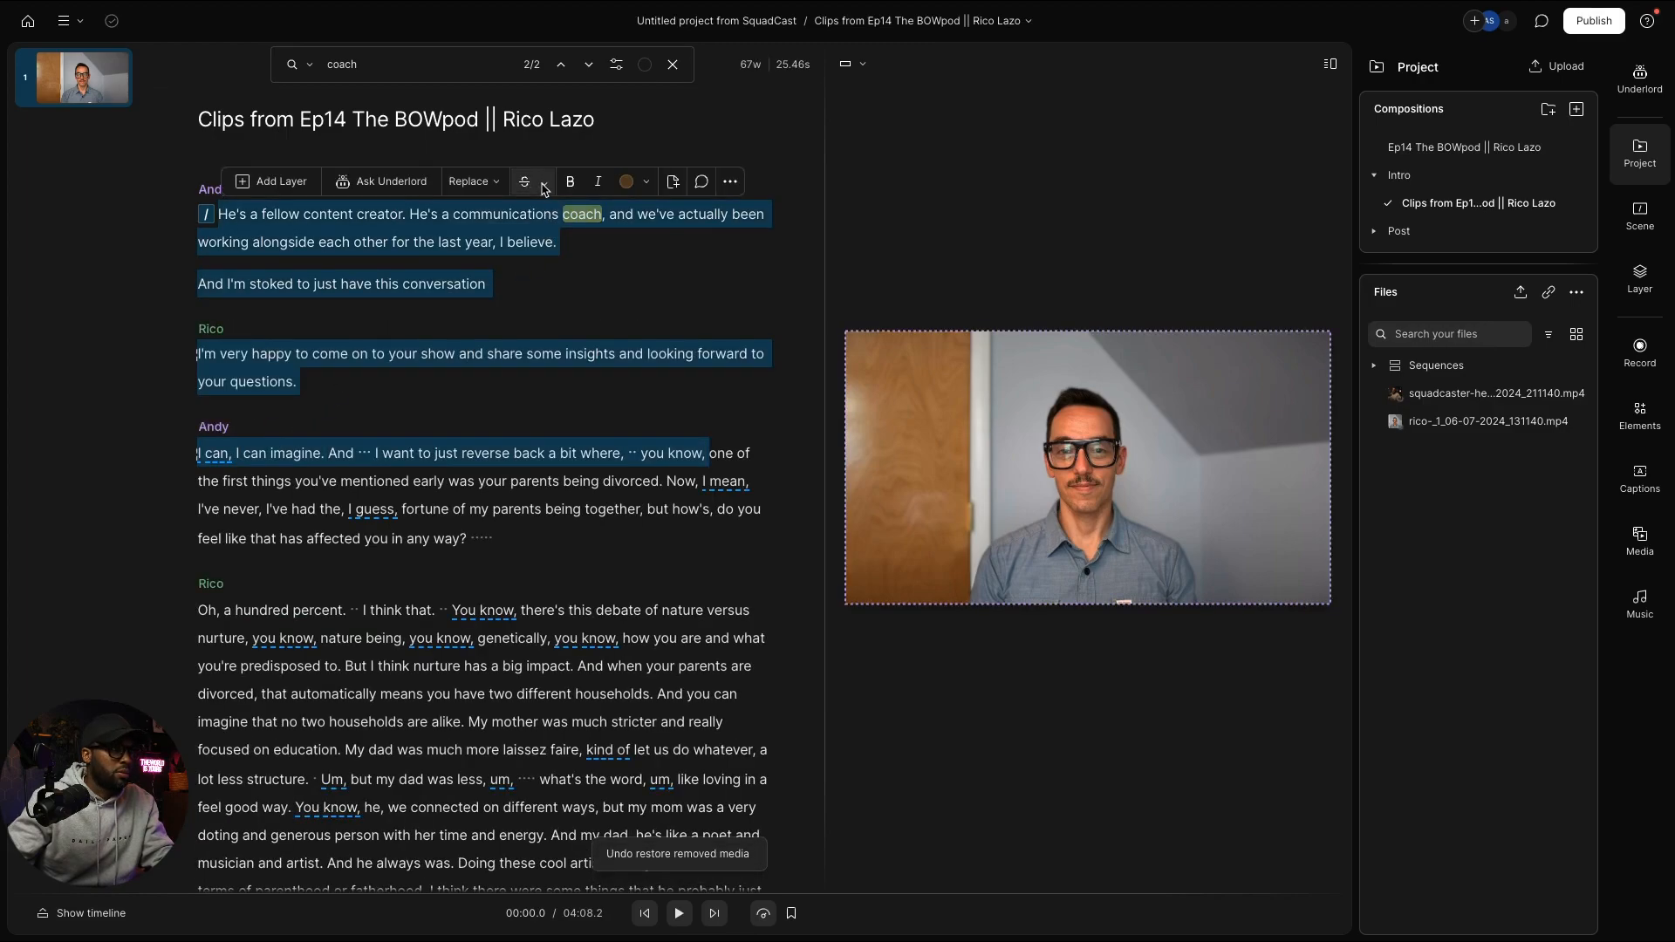
Step: Ignore the selected intro text so the clip opens at Andy's question, then play it
left_click(544, 187)
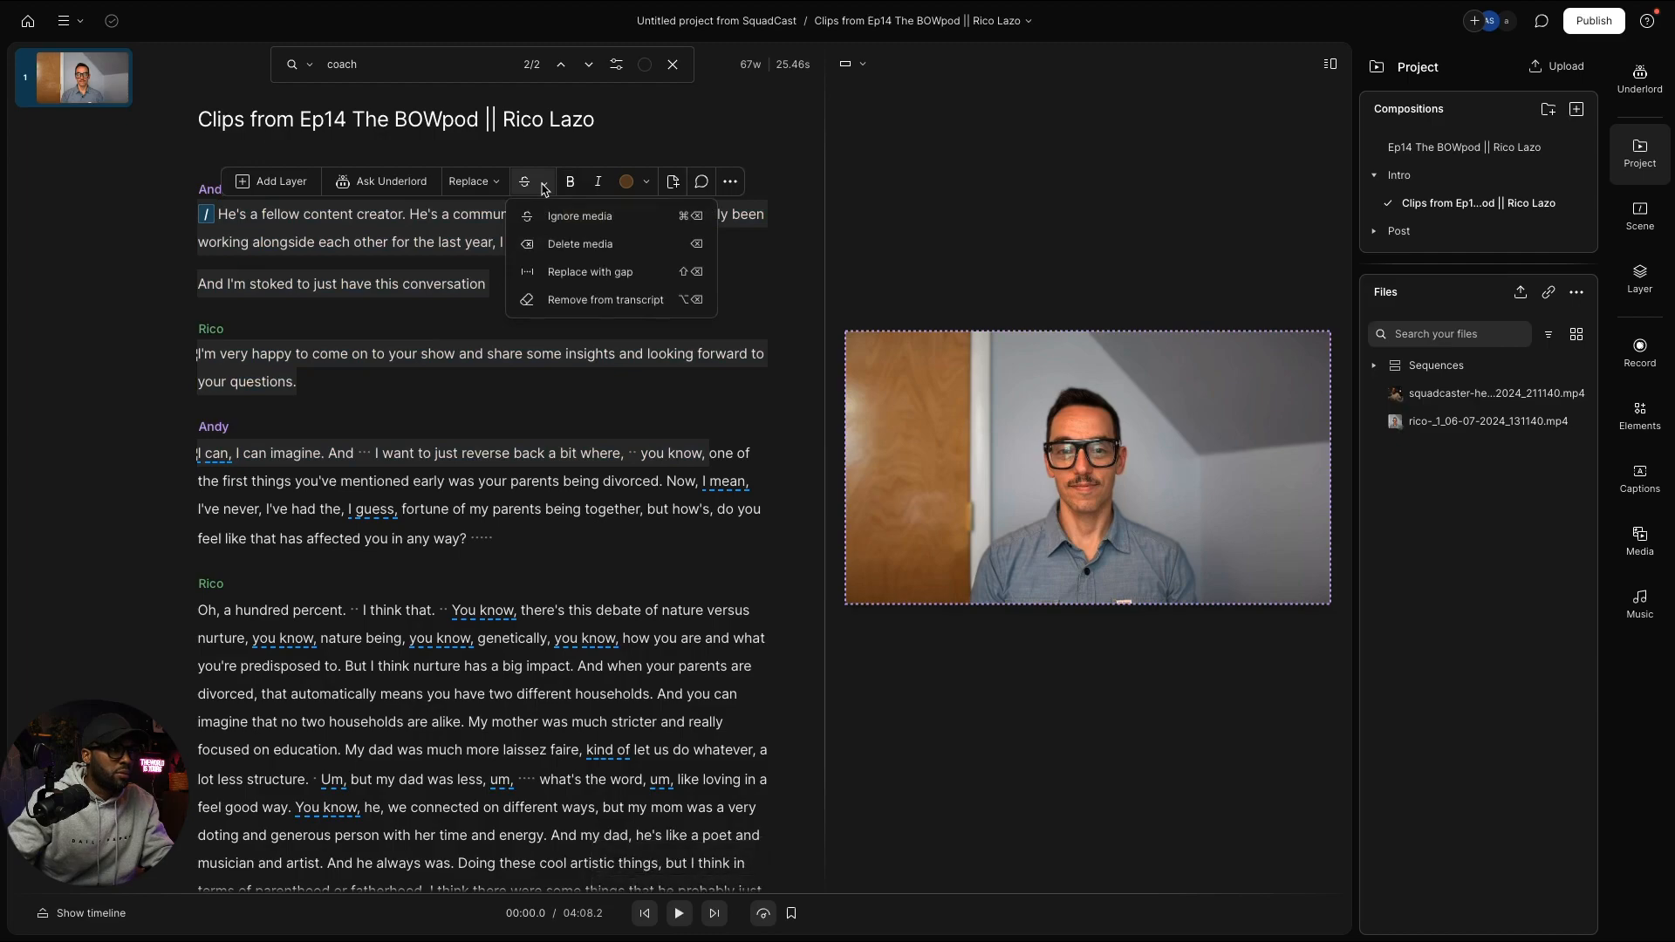
left_click(378, 316)
key("super+BackSpace")
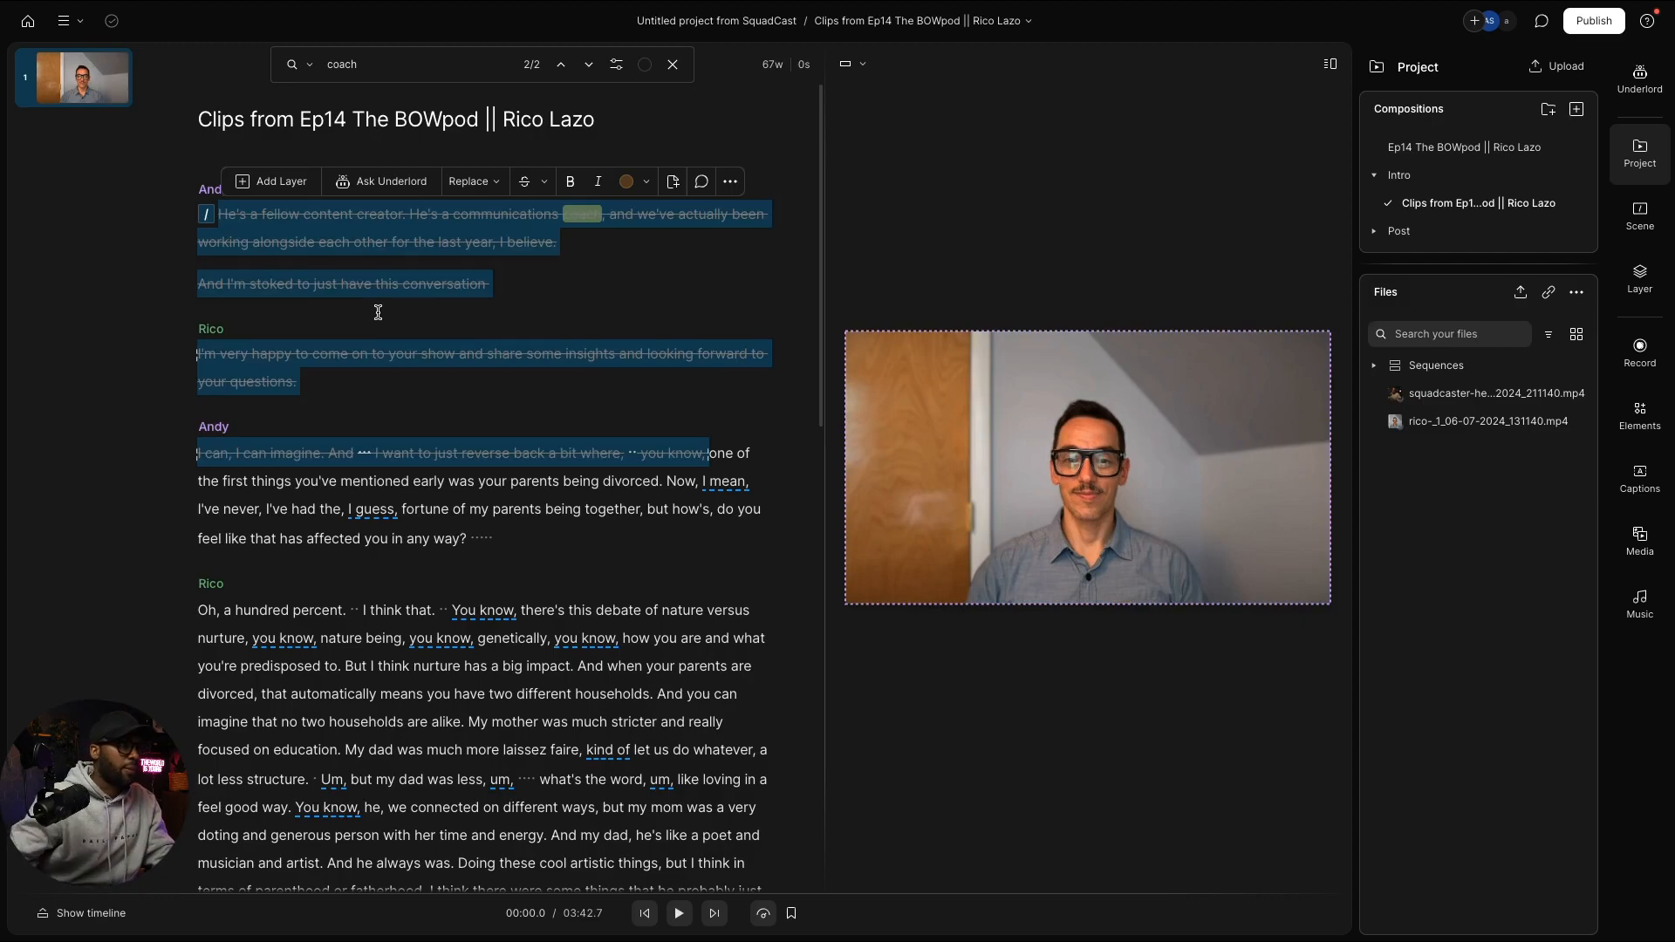
key("space")
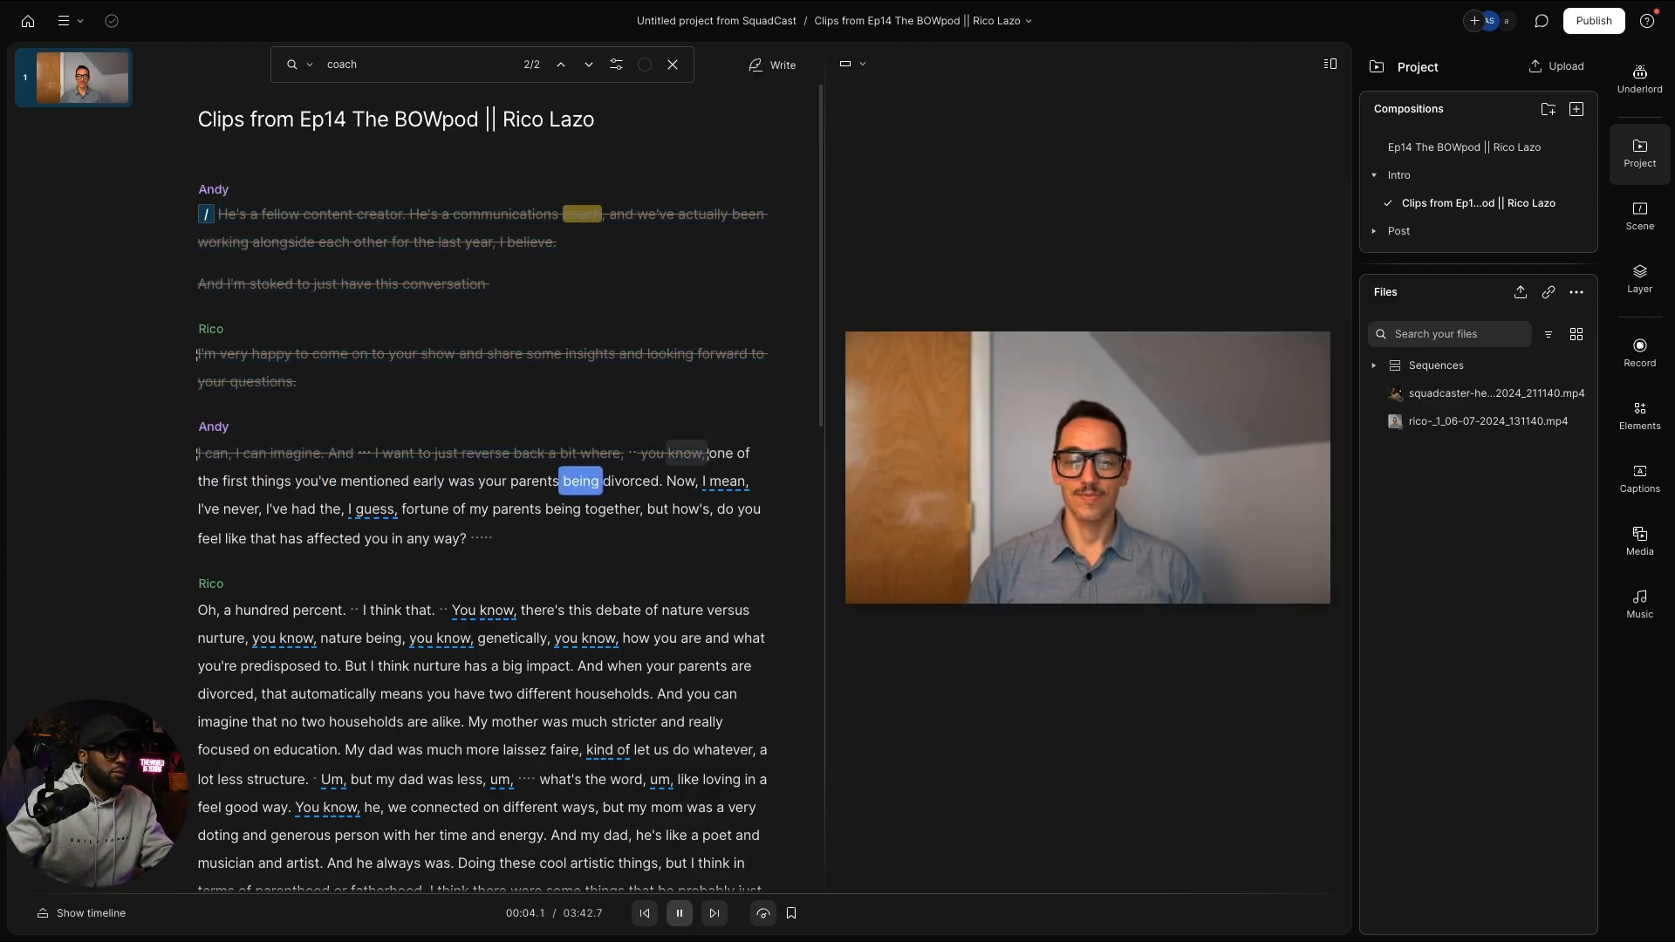
Step: Strike out Andy's aside about his own parents and the pause after his question
key("space")
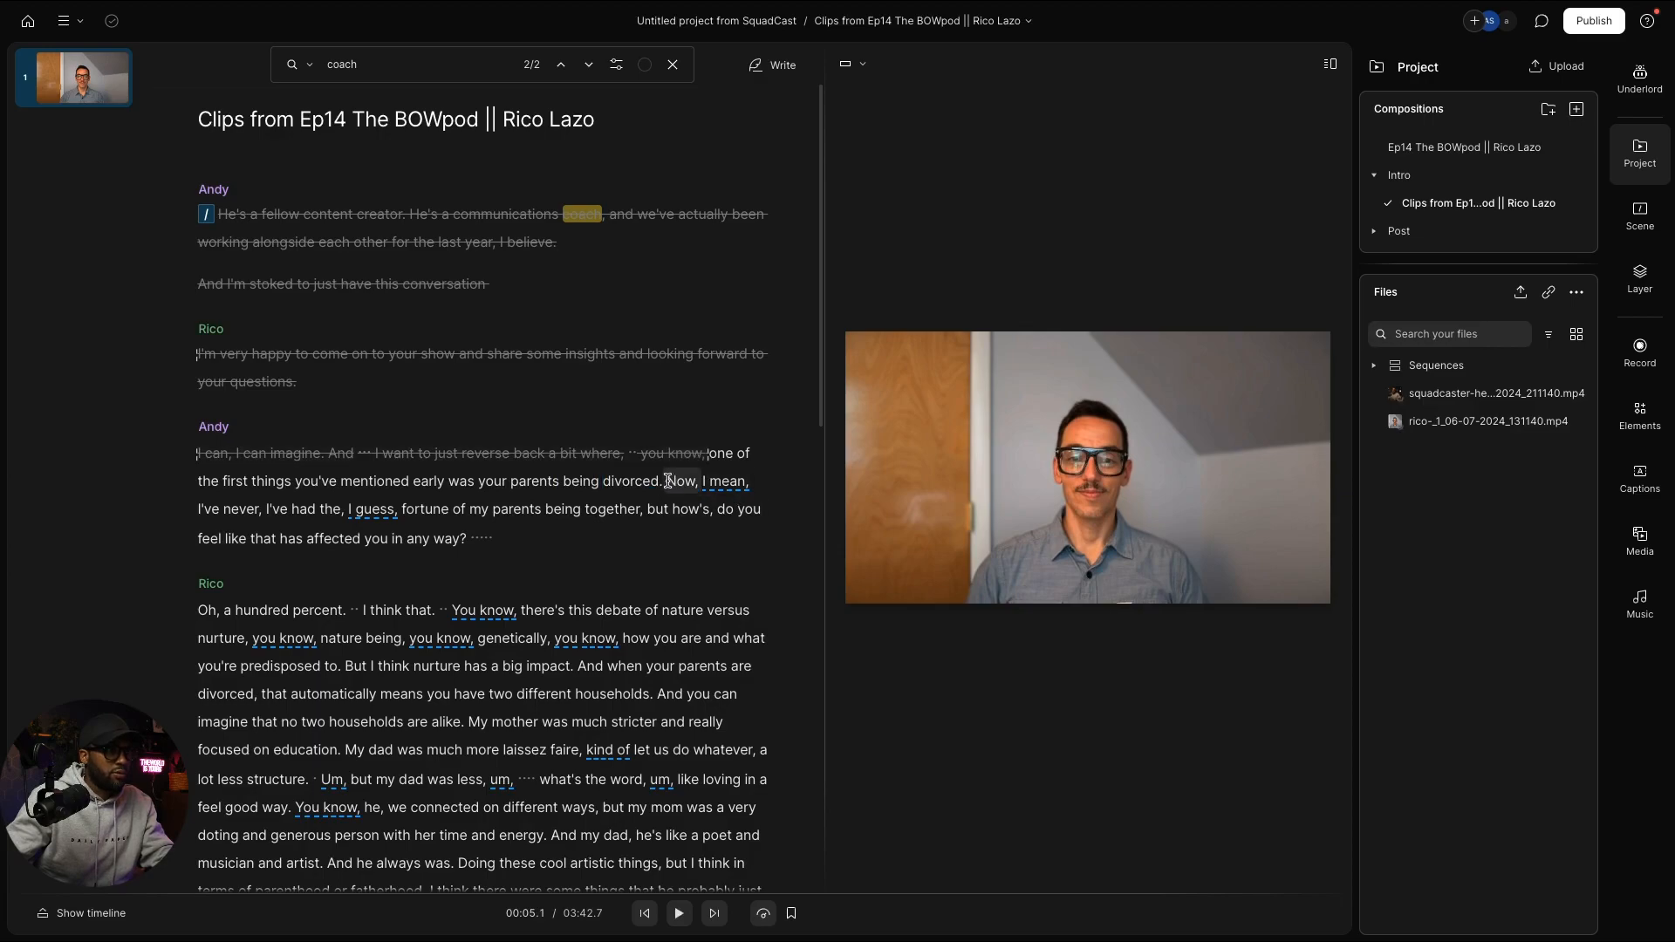
left_click_drag(668, 481, 719, 506)
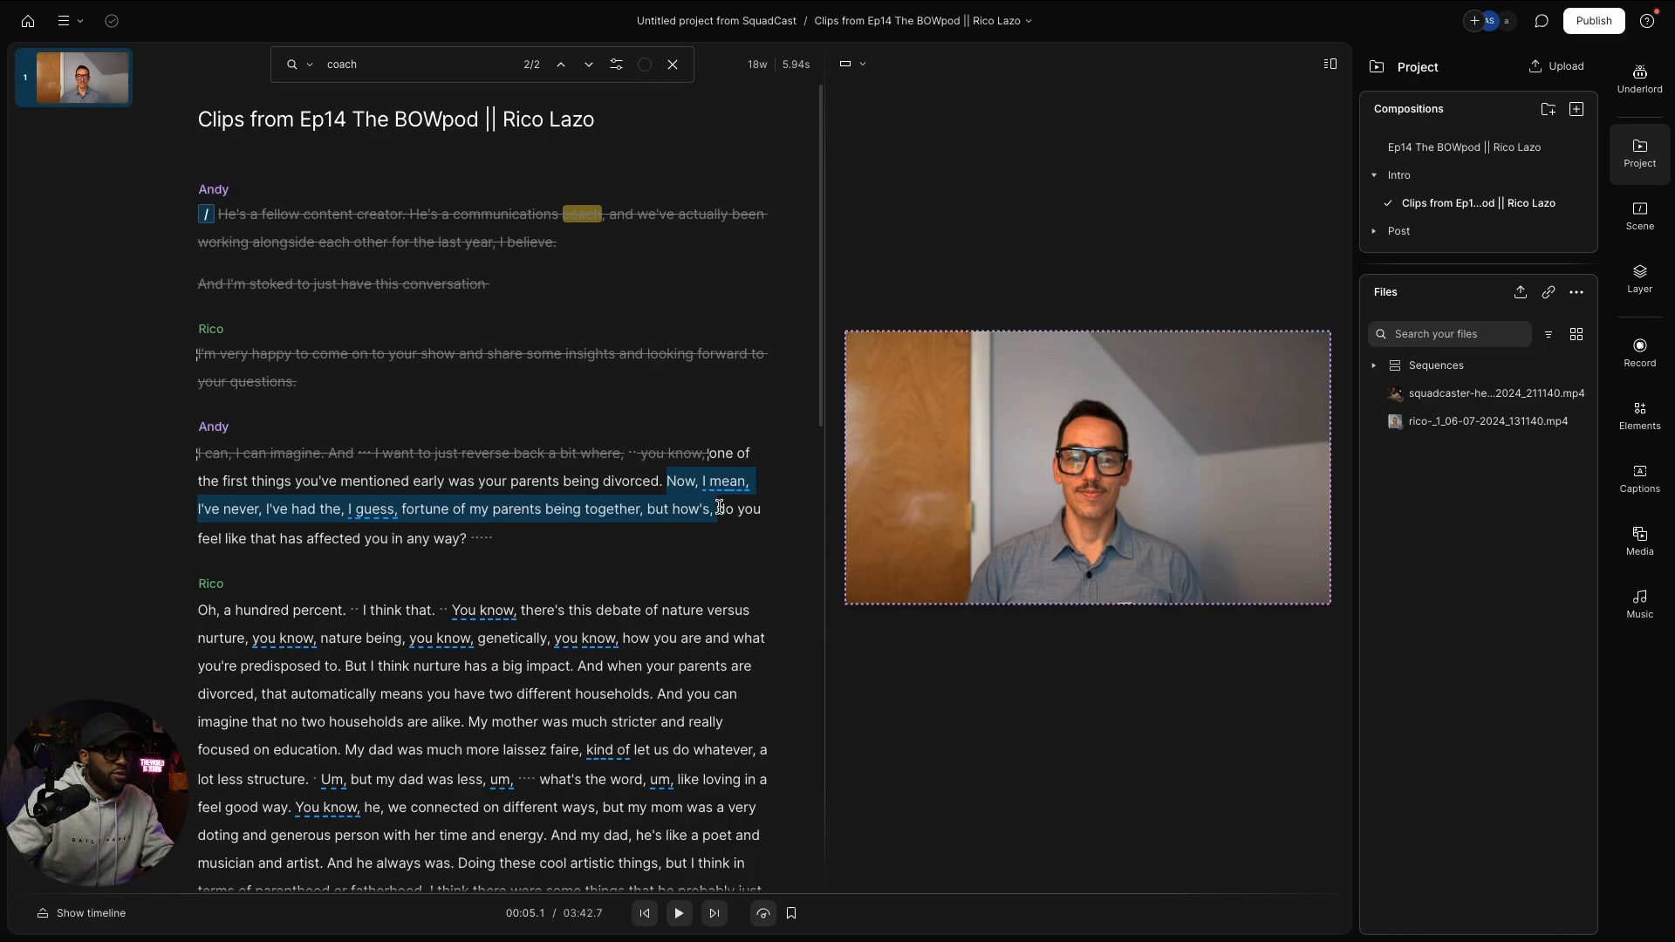
key("Delete")
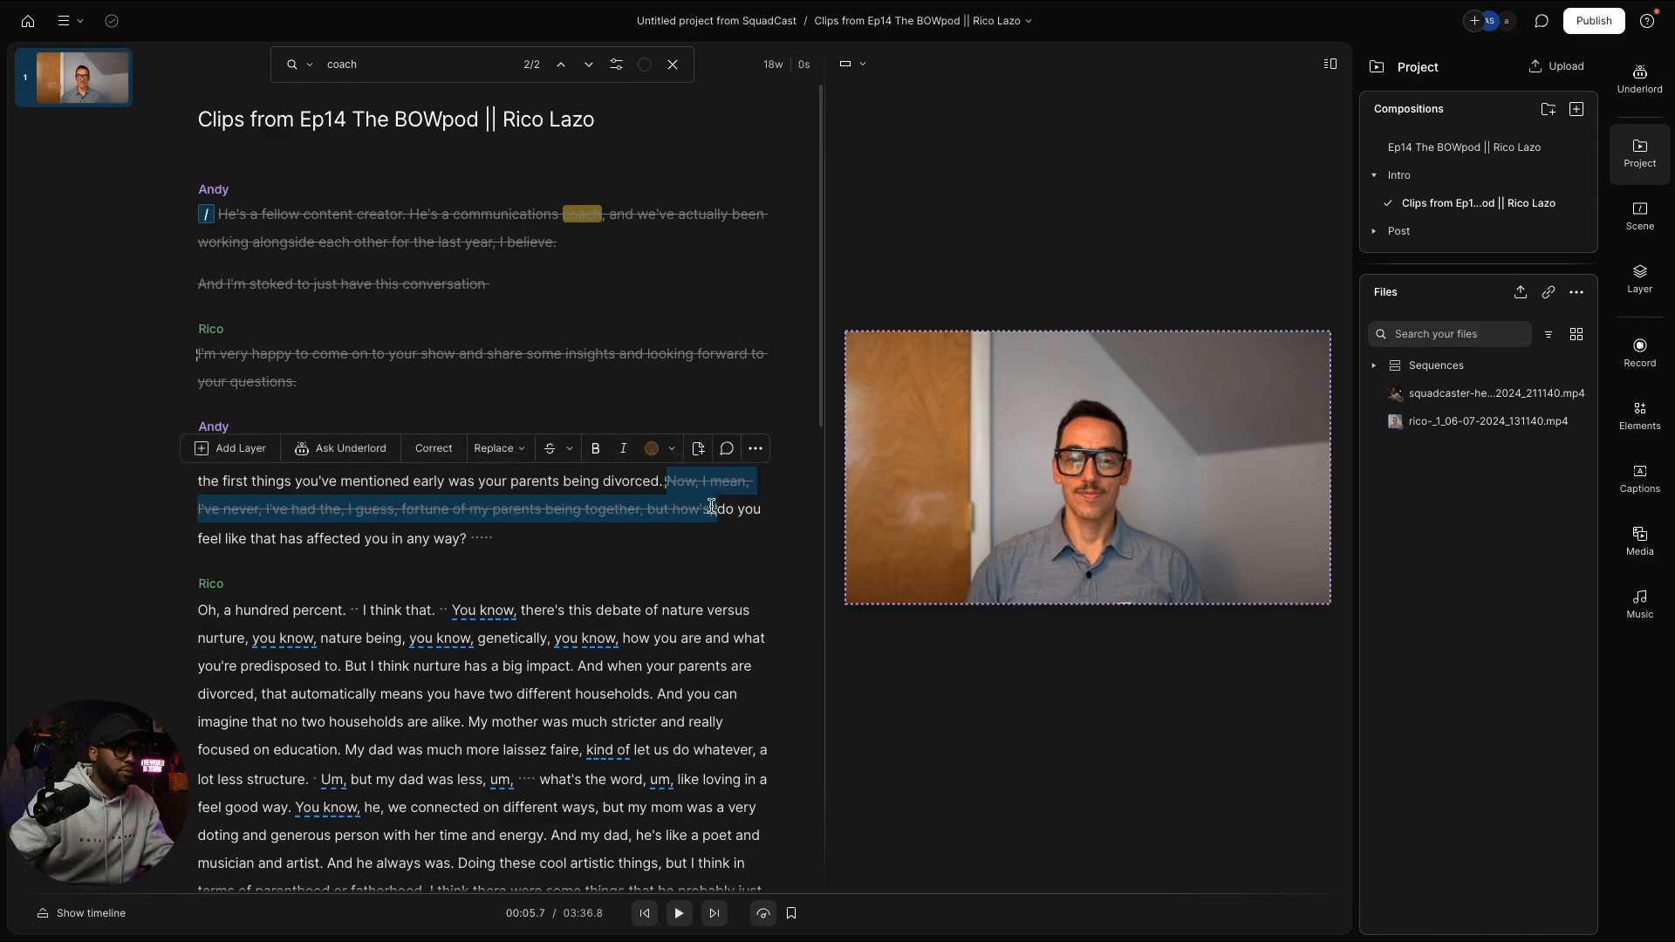
left_click_drag(497, 536, 470, 539)
key("Delete")
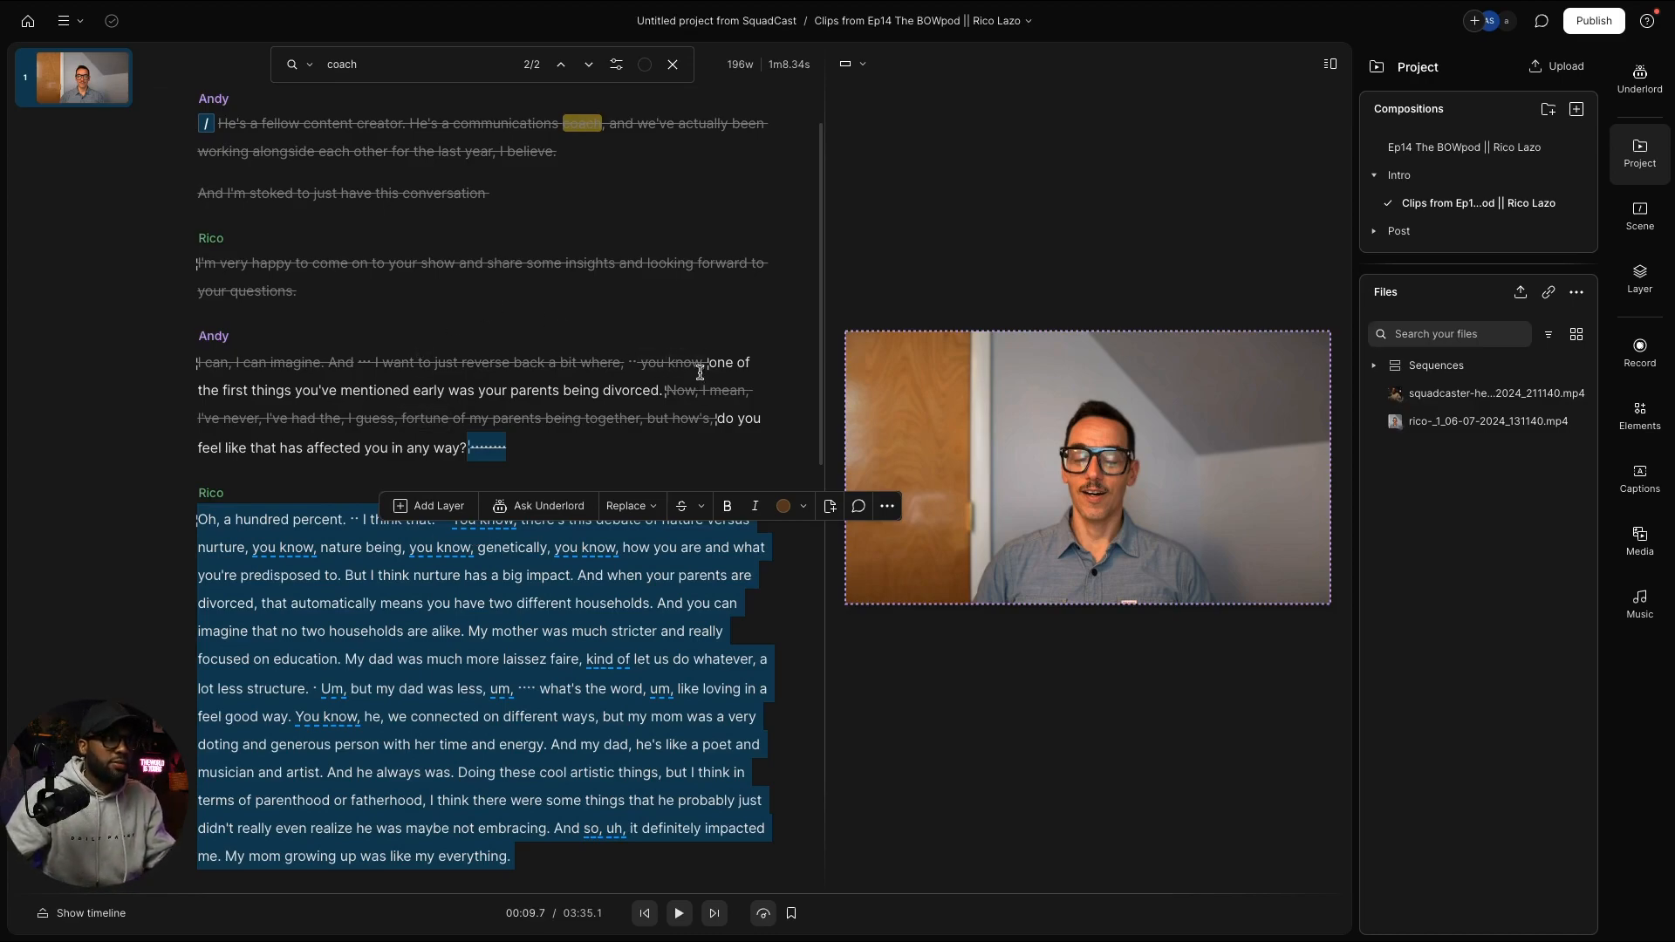
Step: Set playback speed to 1x and play back the trimmed question
left_click(763, 914)
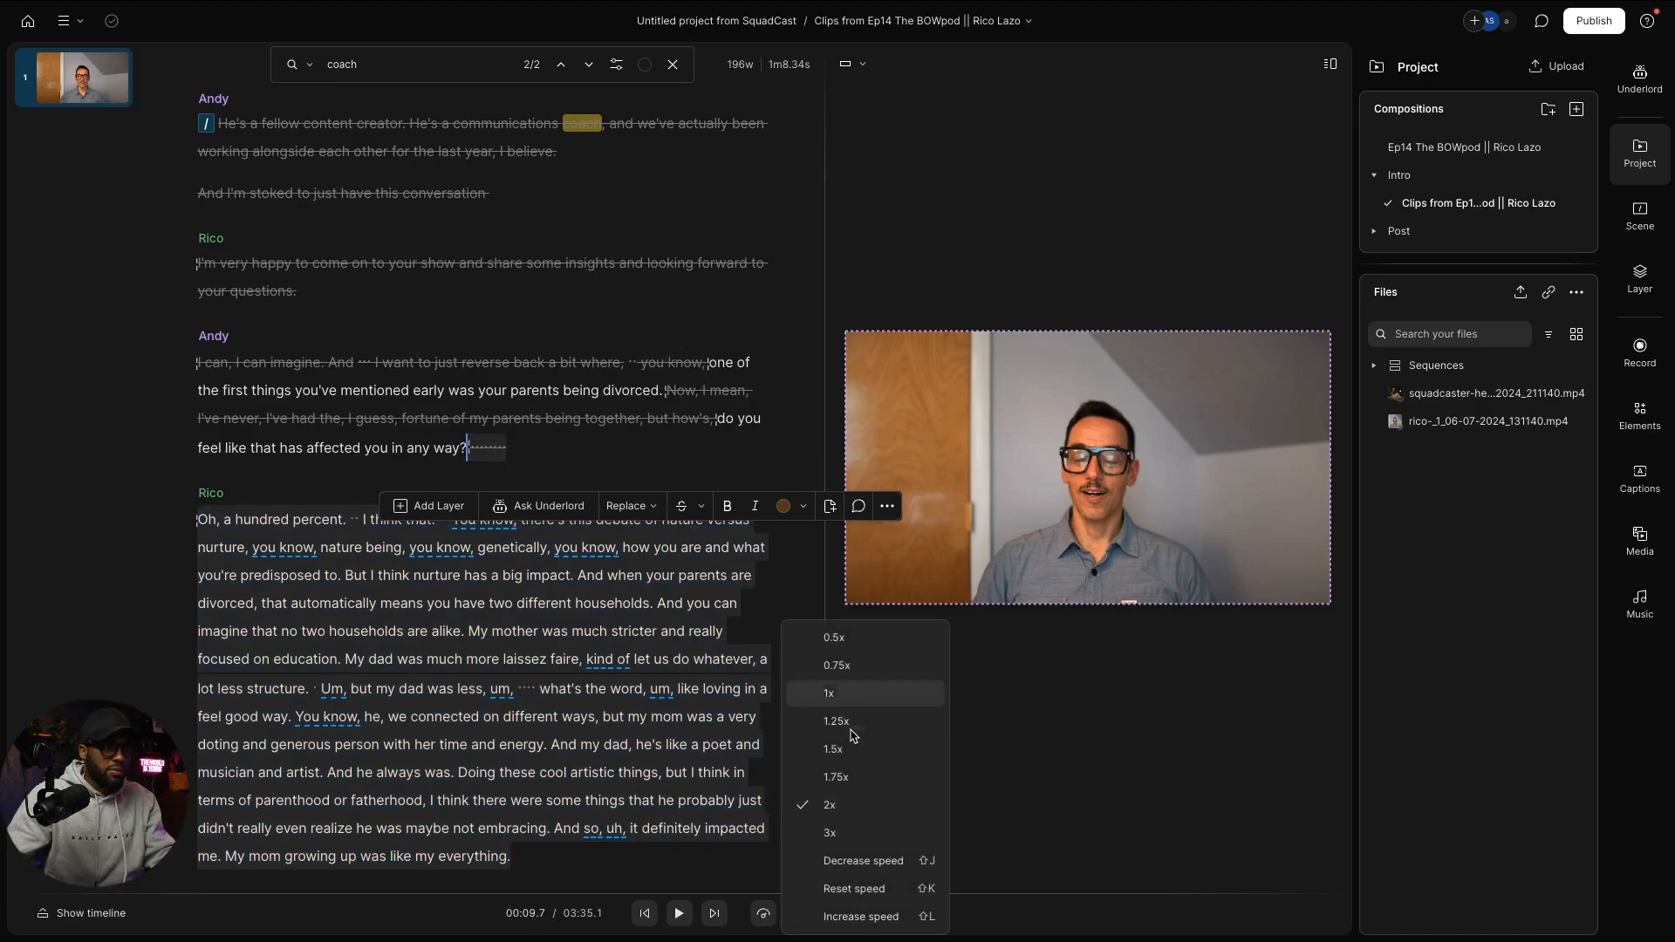
left_click(847, 701)
left_click(678, 358, "shift")
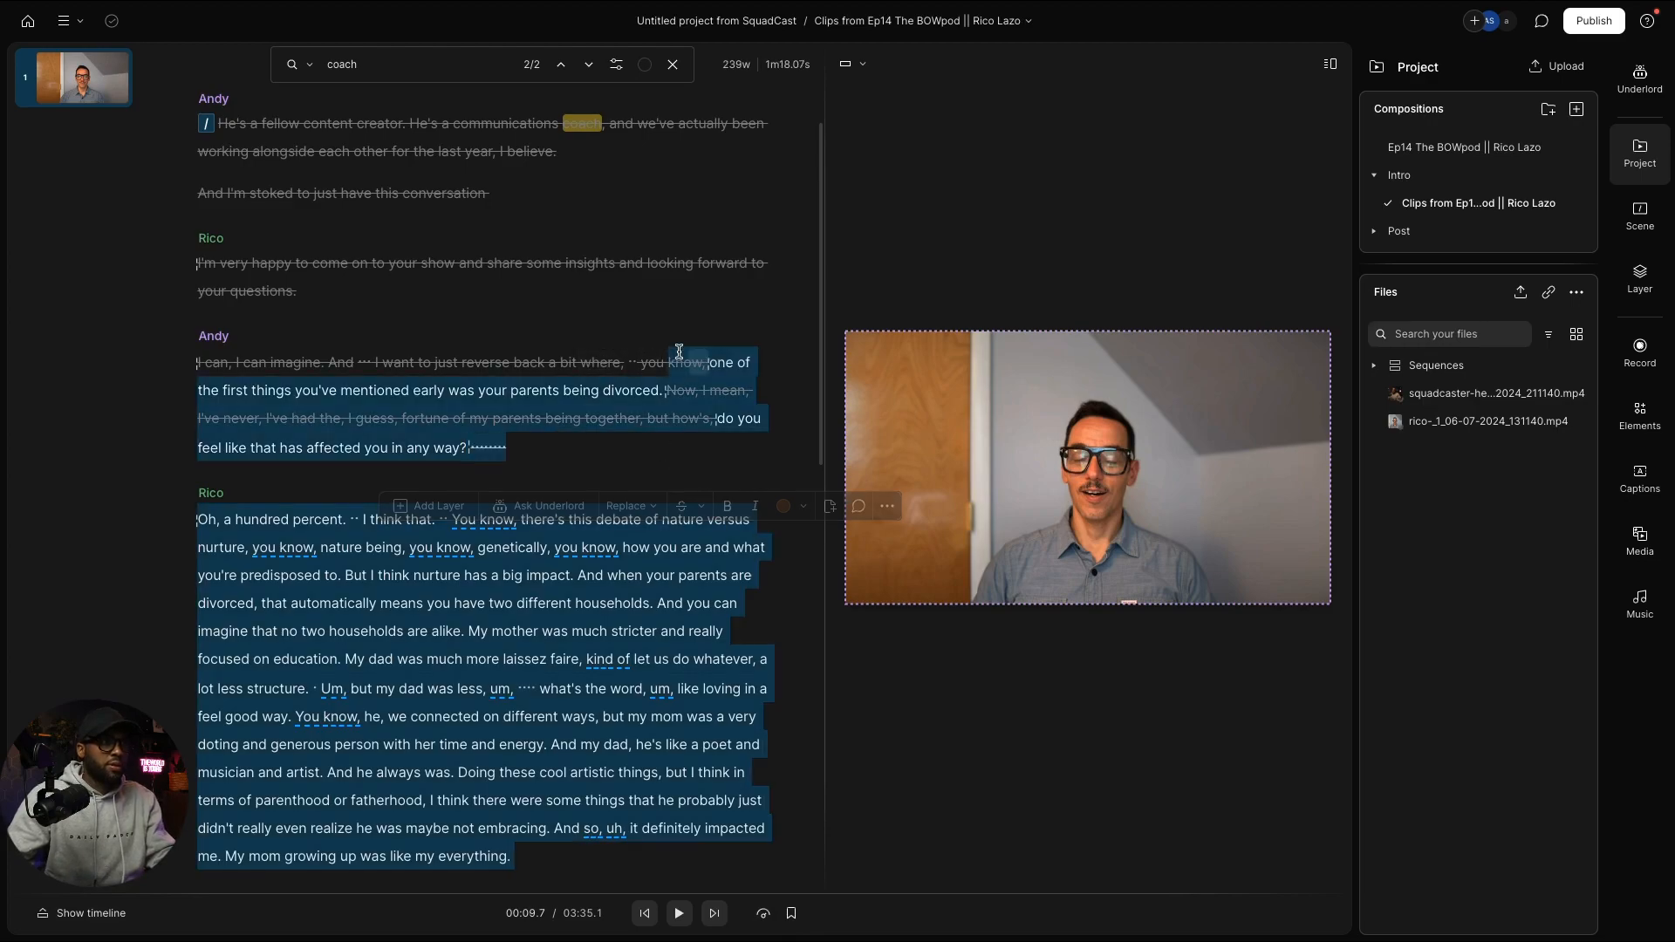
key("space")
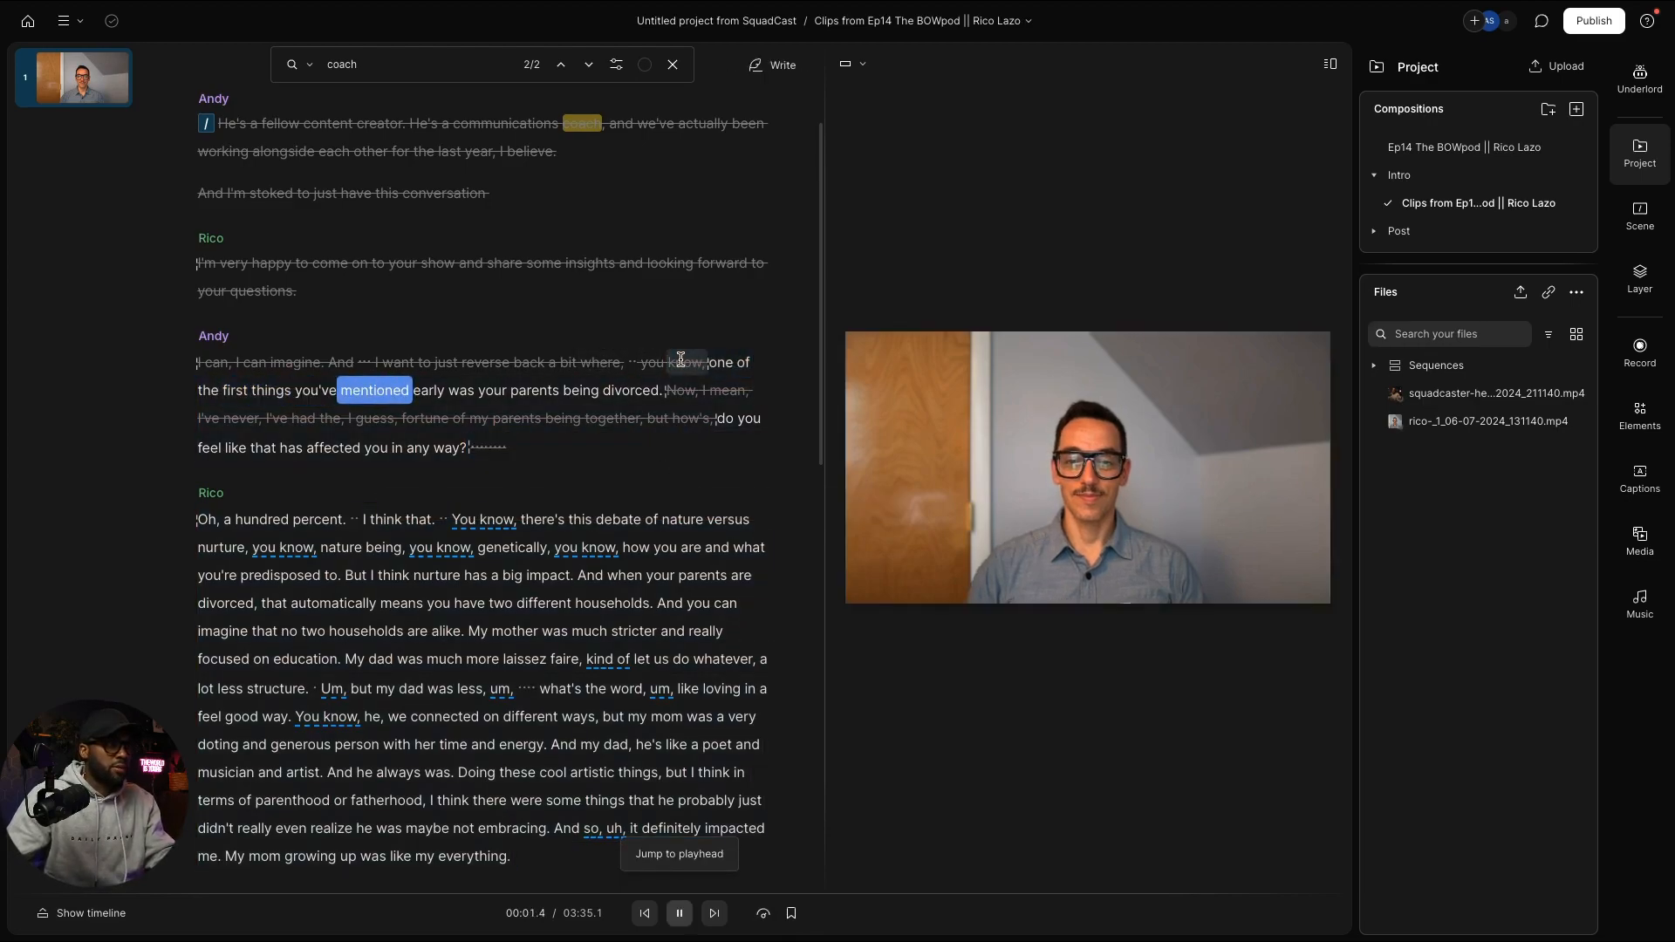
mouse_move(702, 372)
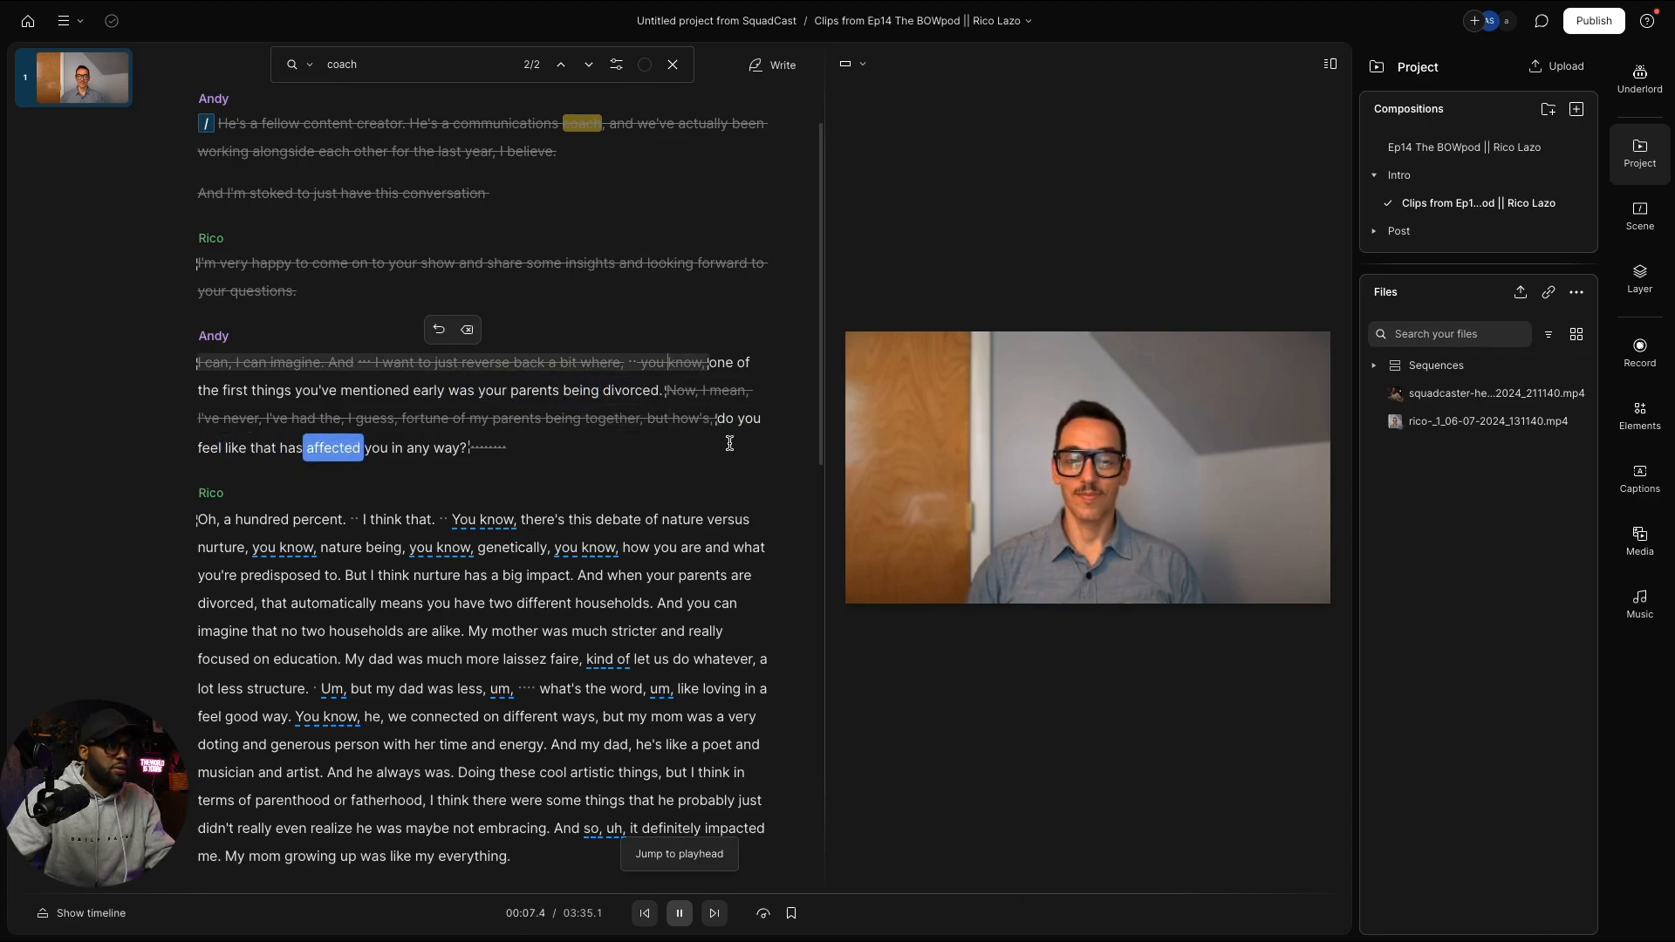
key("space")
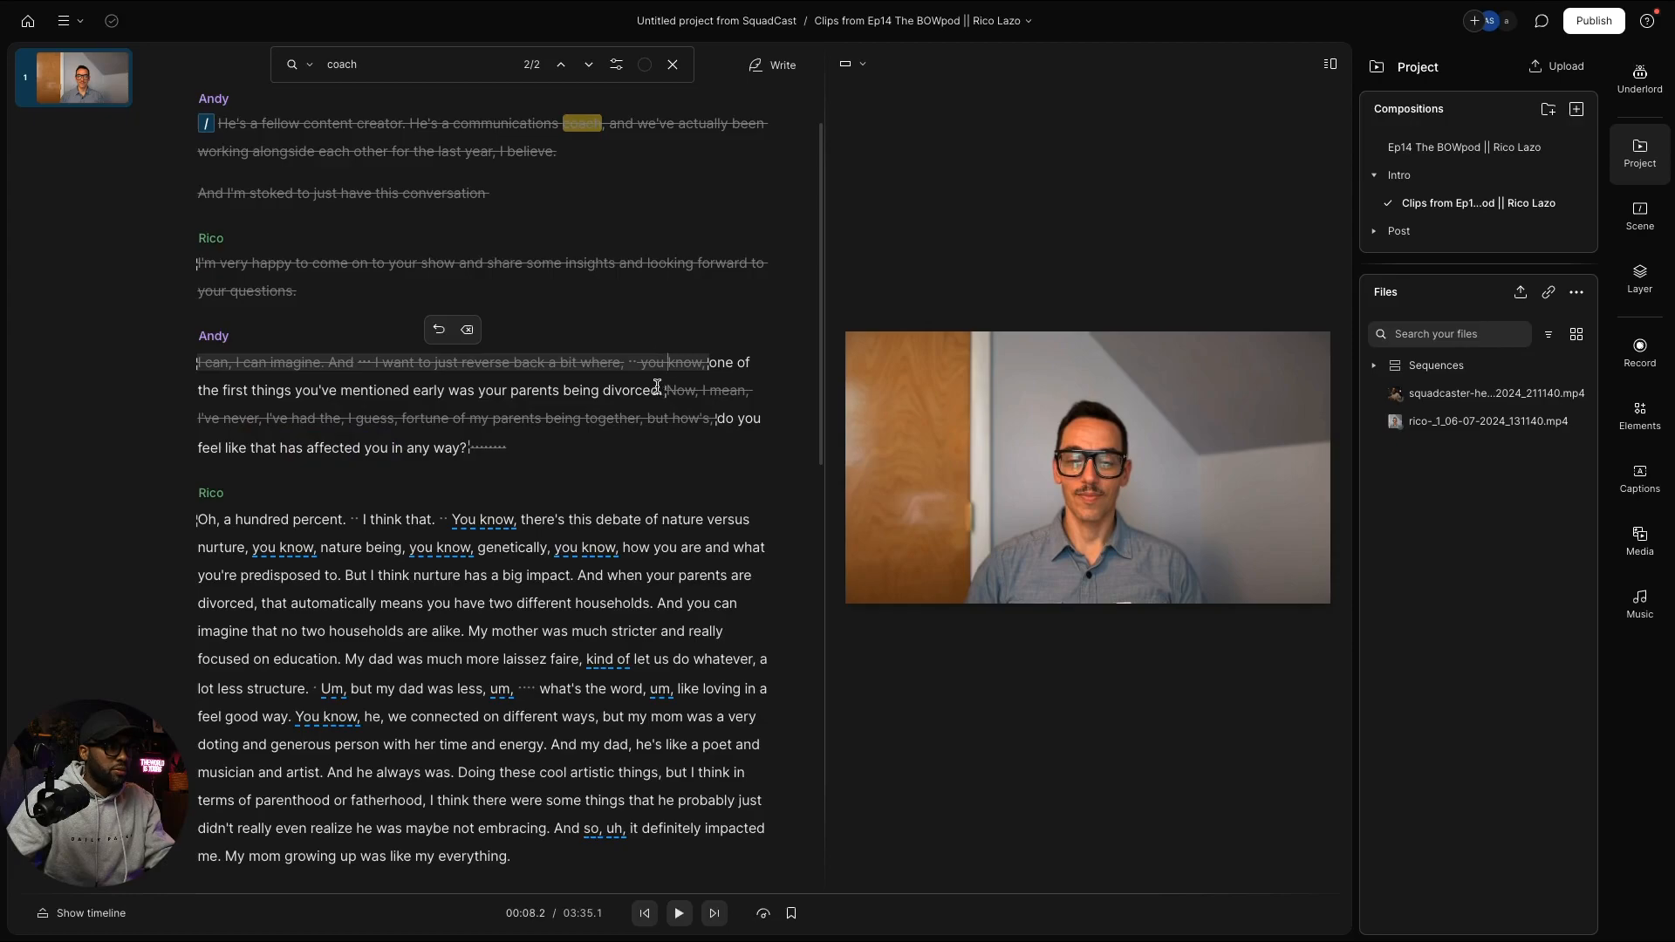
Step: Check the struck-out aside, restoring the word 'divorced.' after an accidental strike
left_click(668, 390)
key("BackSpace")
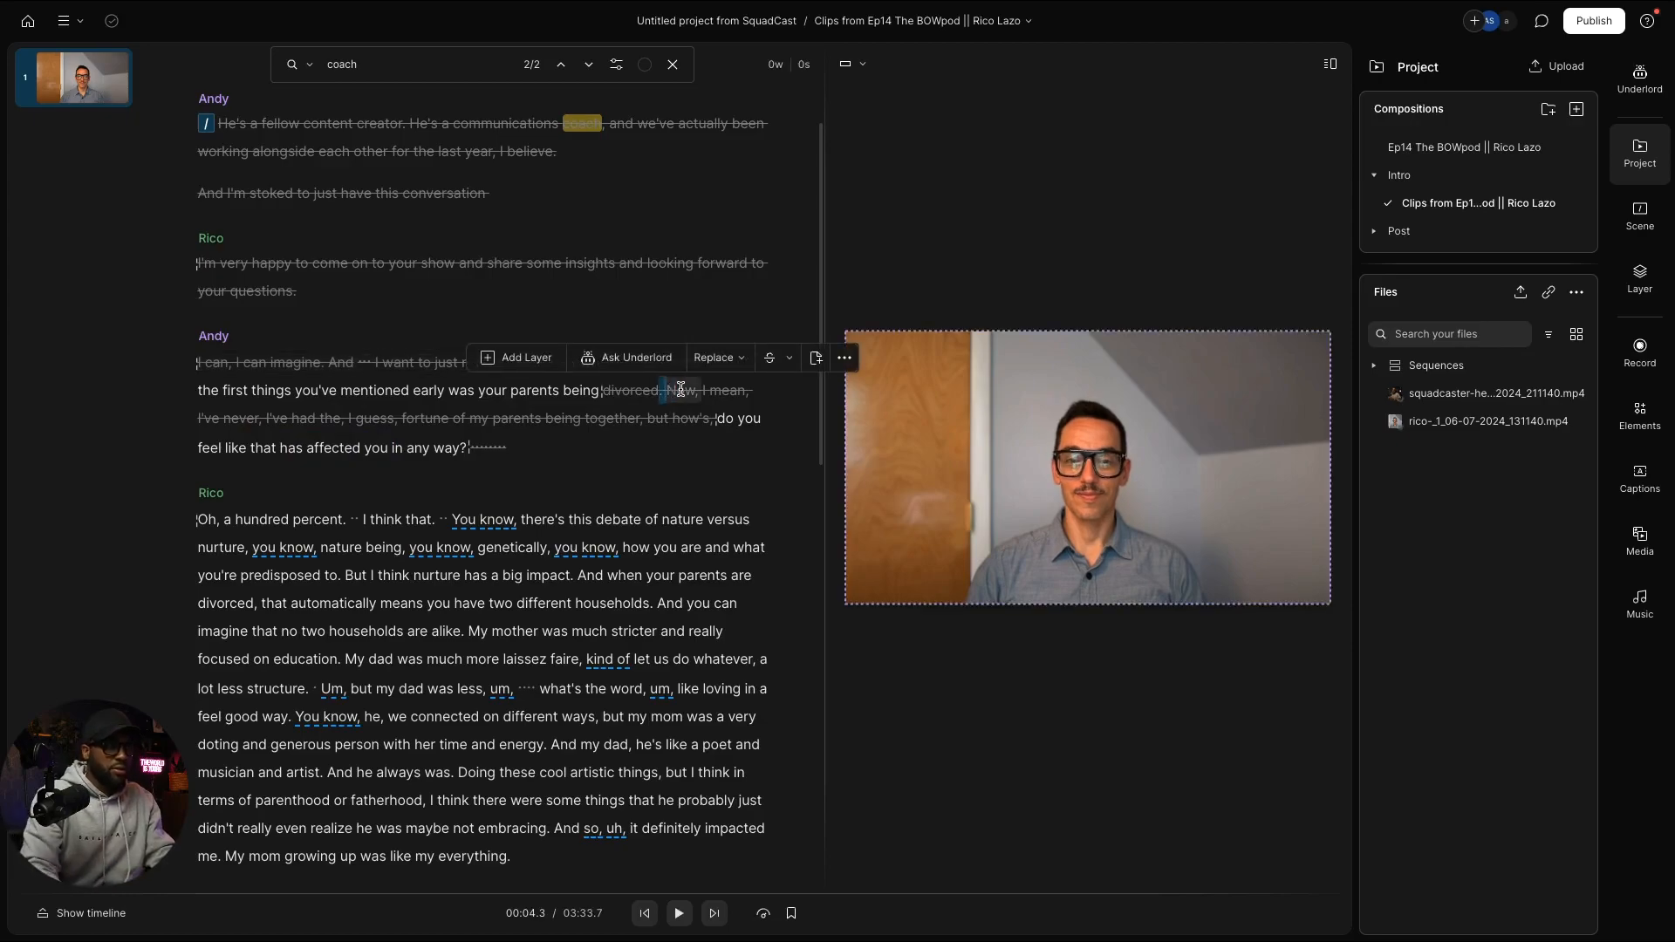
key("ctrl+z")
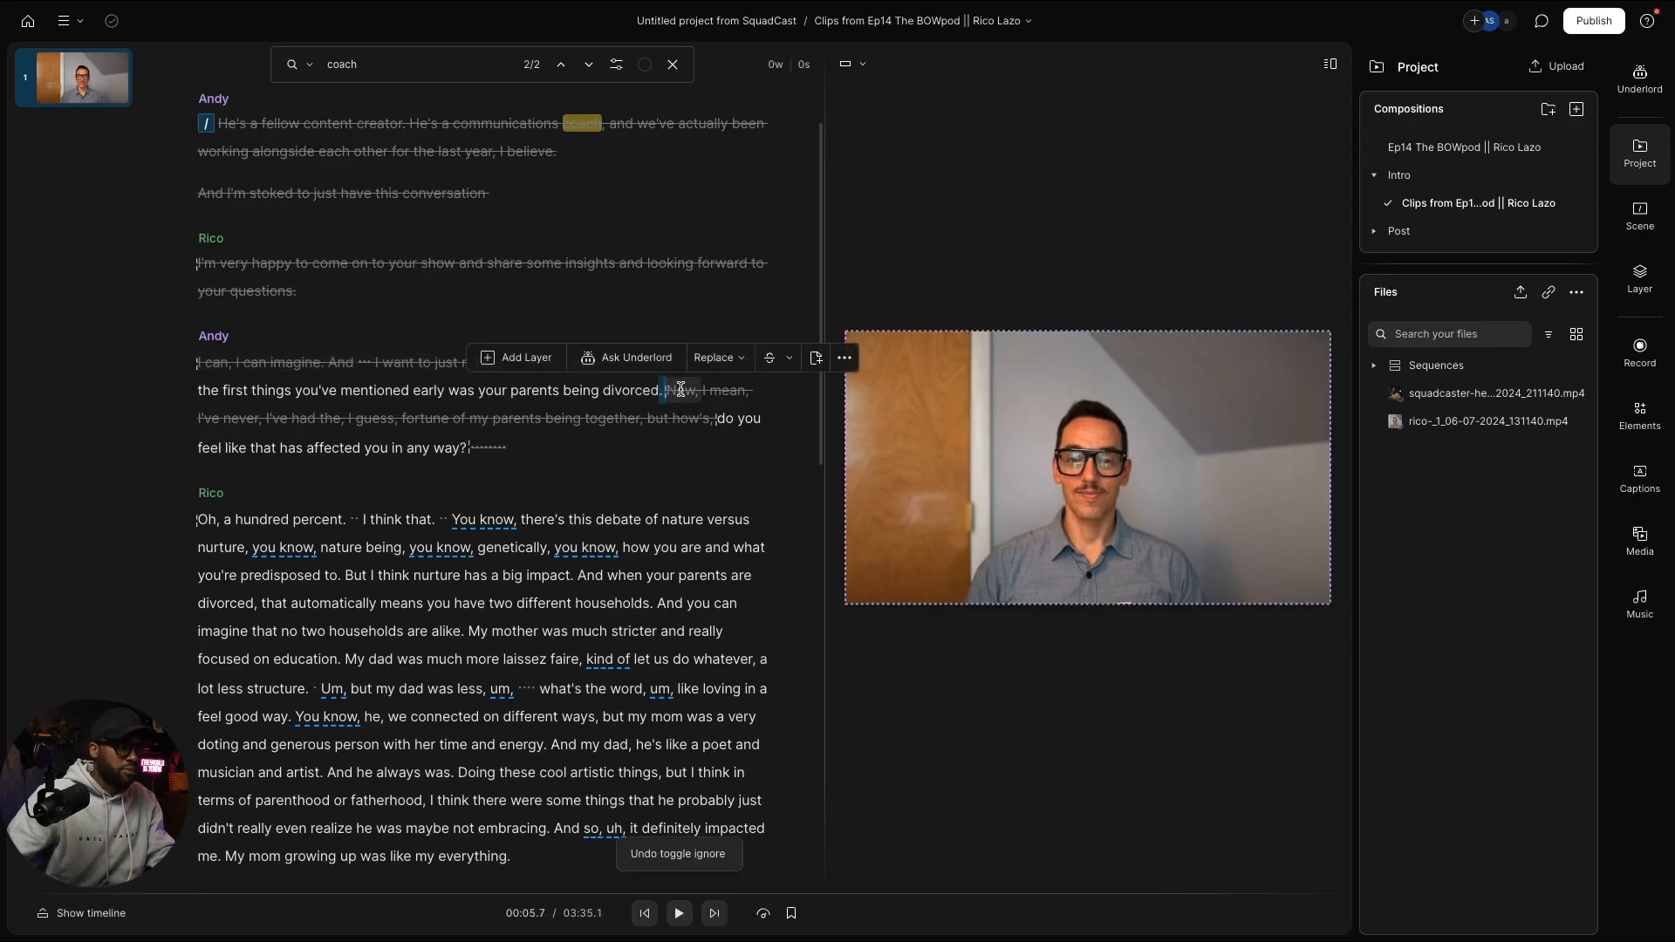
left_click_drag(680, 389, 714, 420)
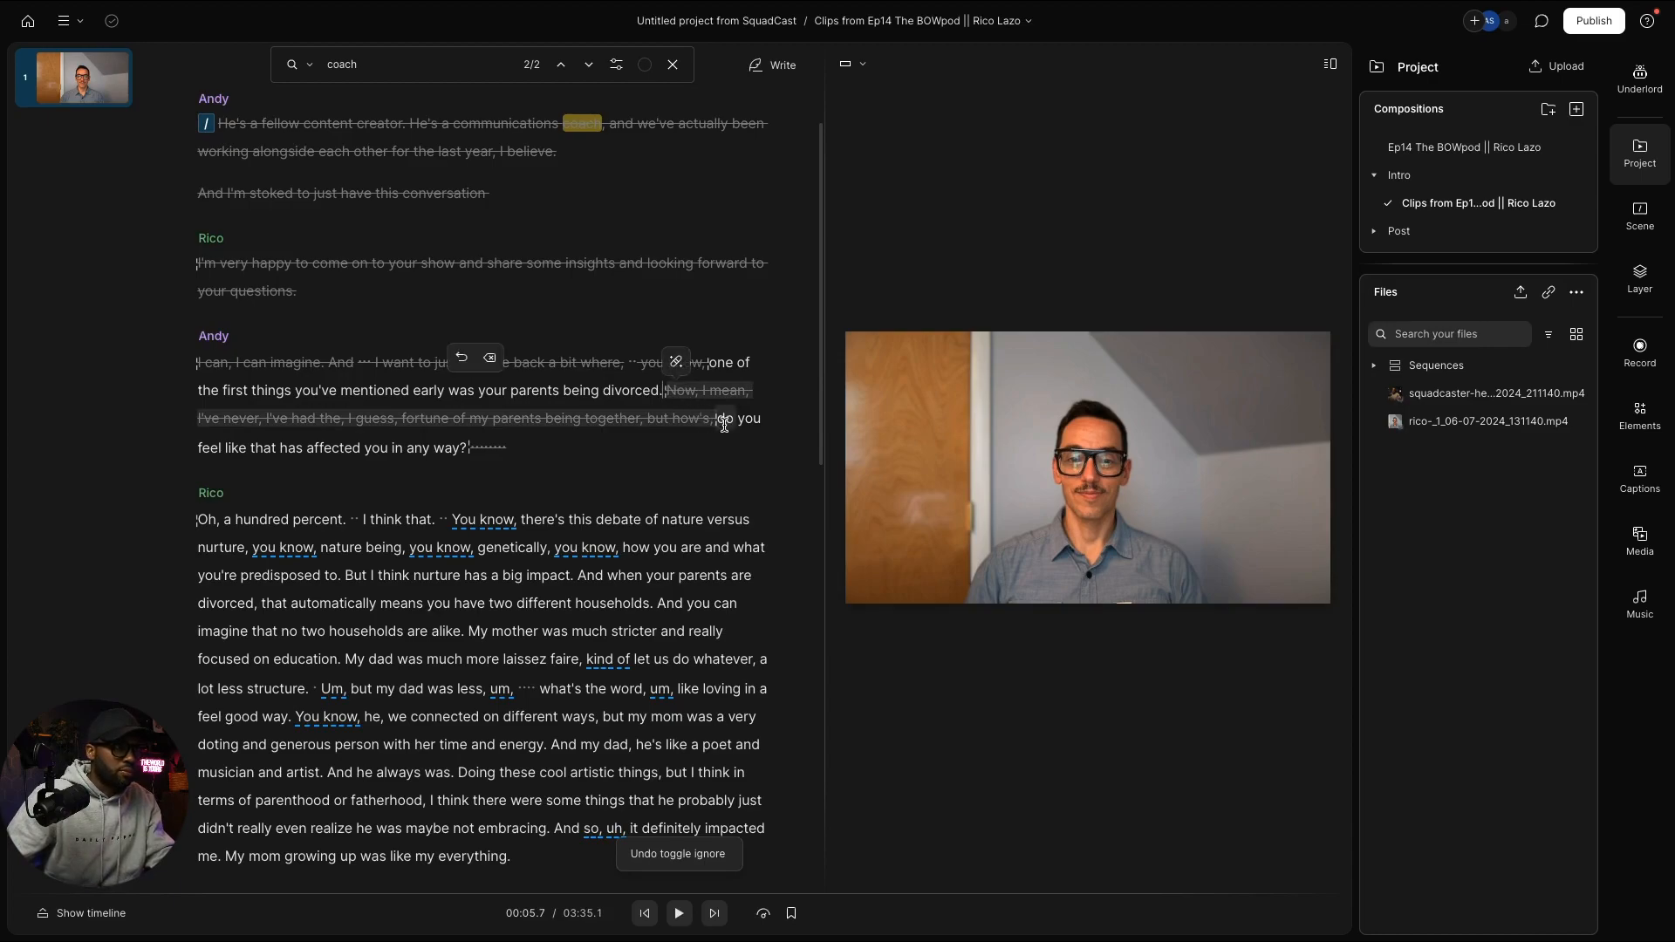
left_click(595, 394)
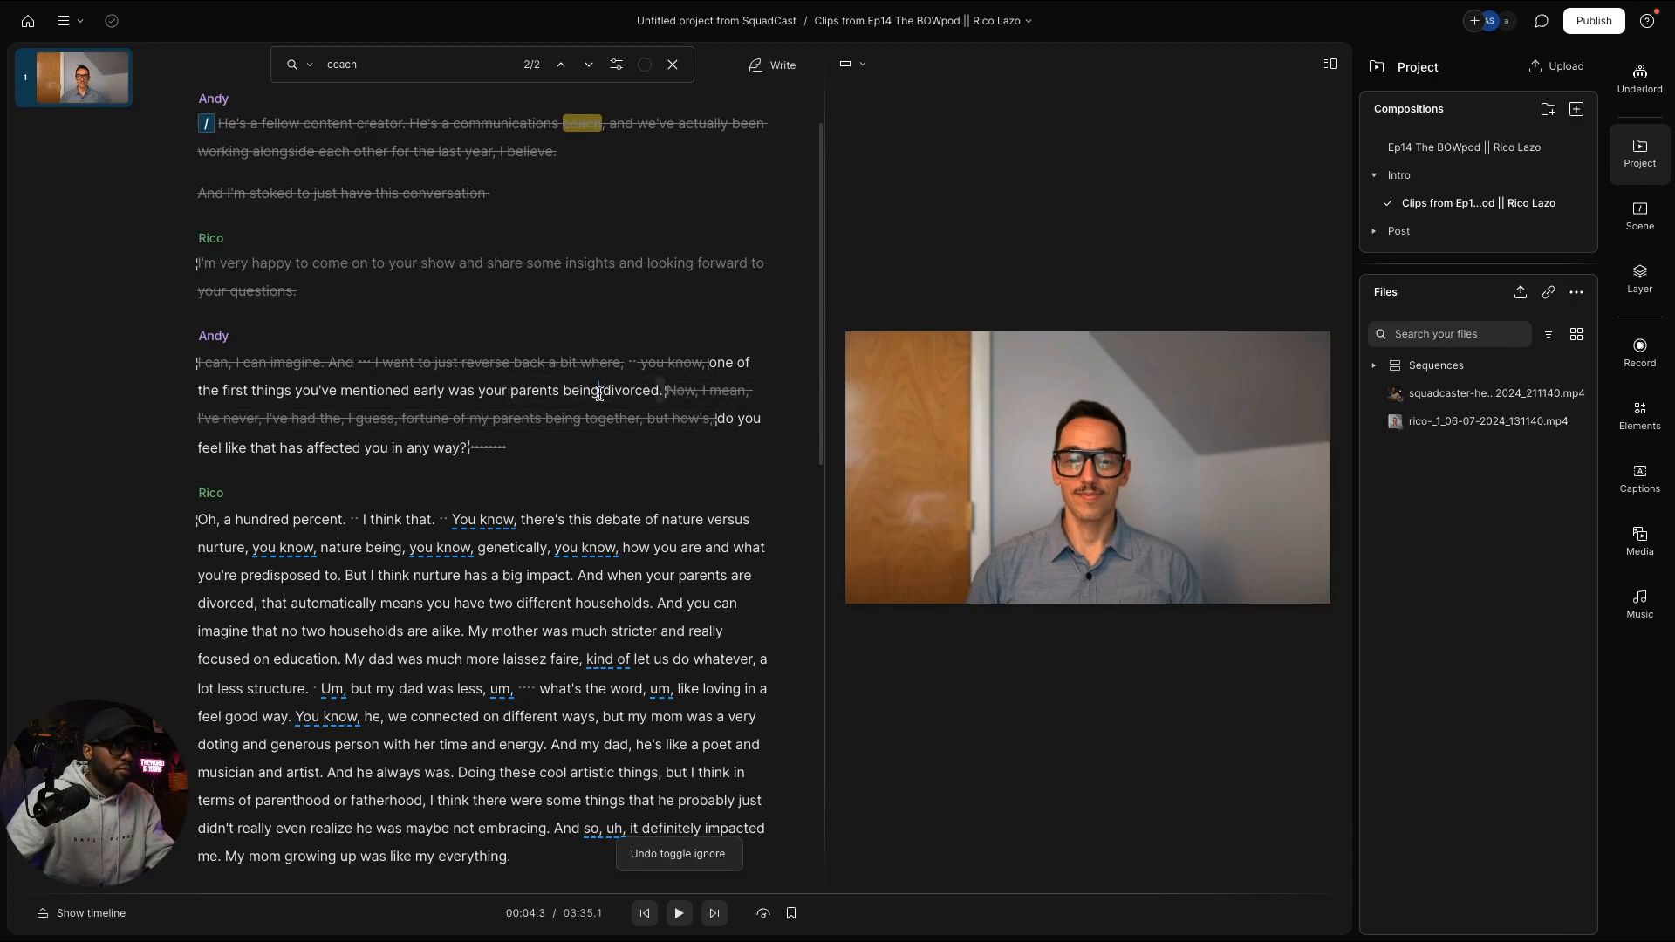
Step: Play into Rico's answer and select the nature-versus-nurture stretch after 'Oh, a hundred percent.'
key("space")
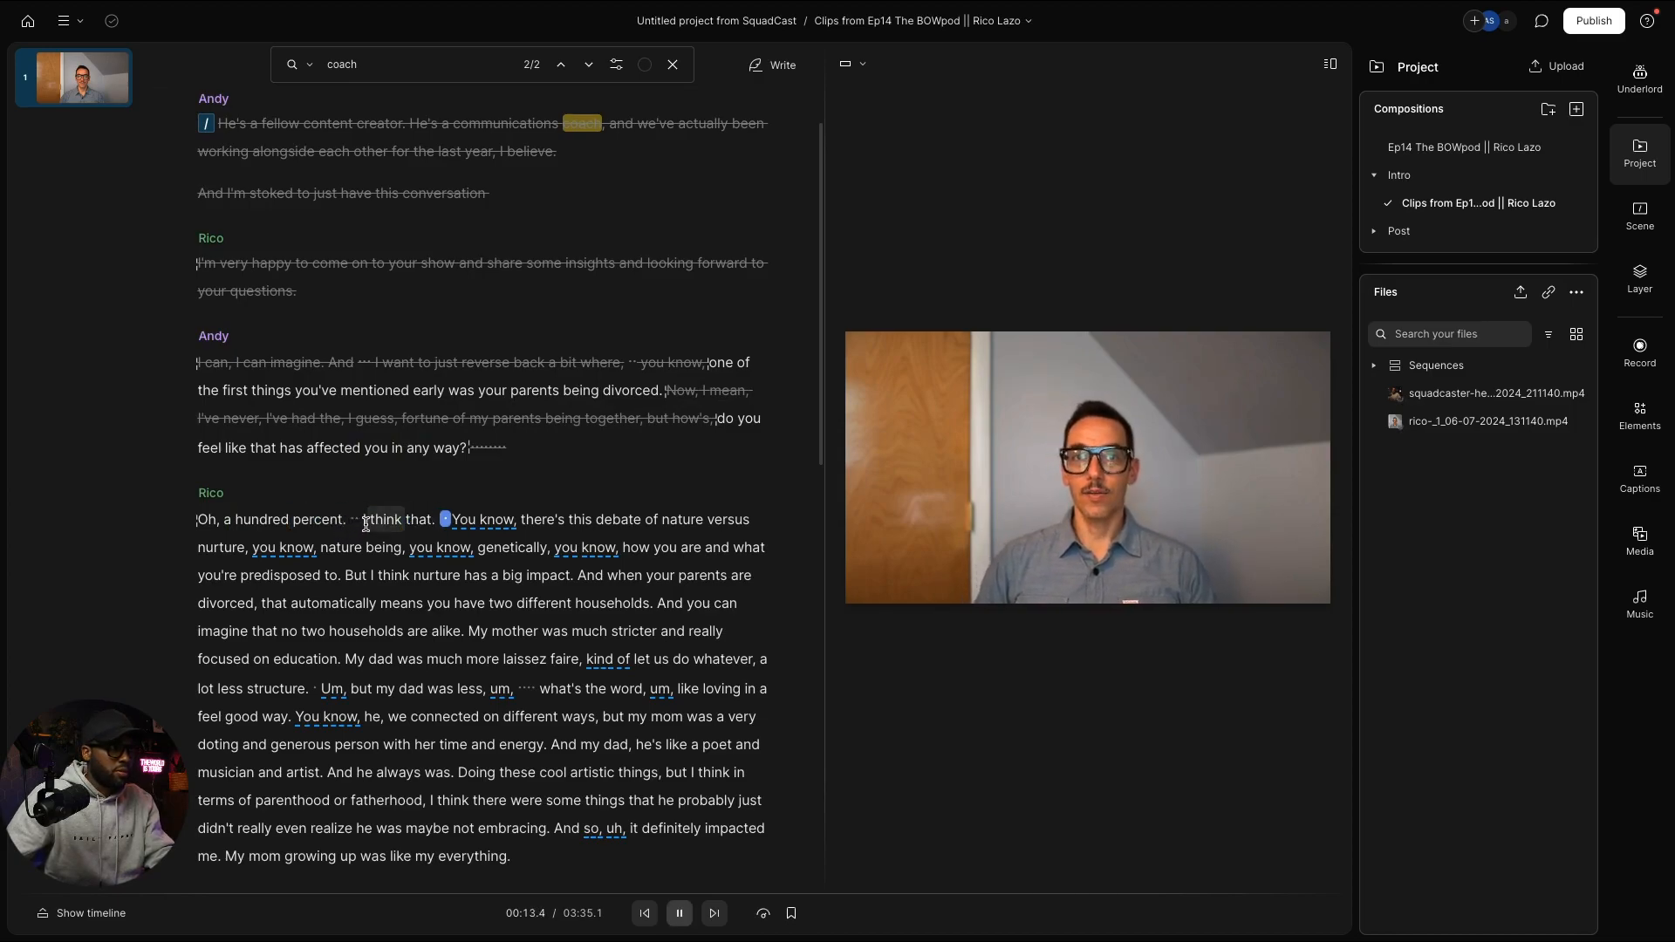
key("space")
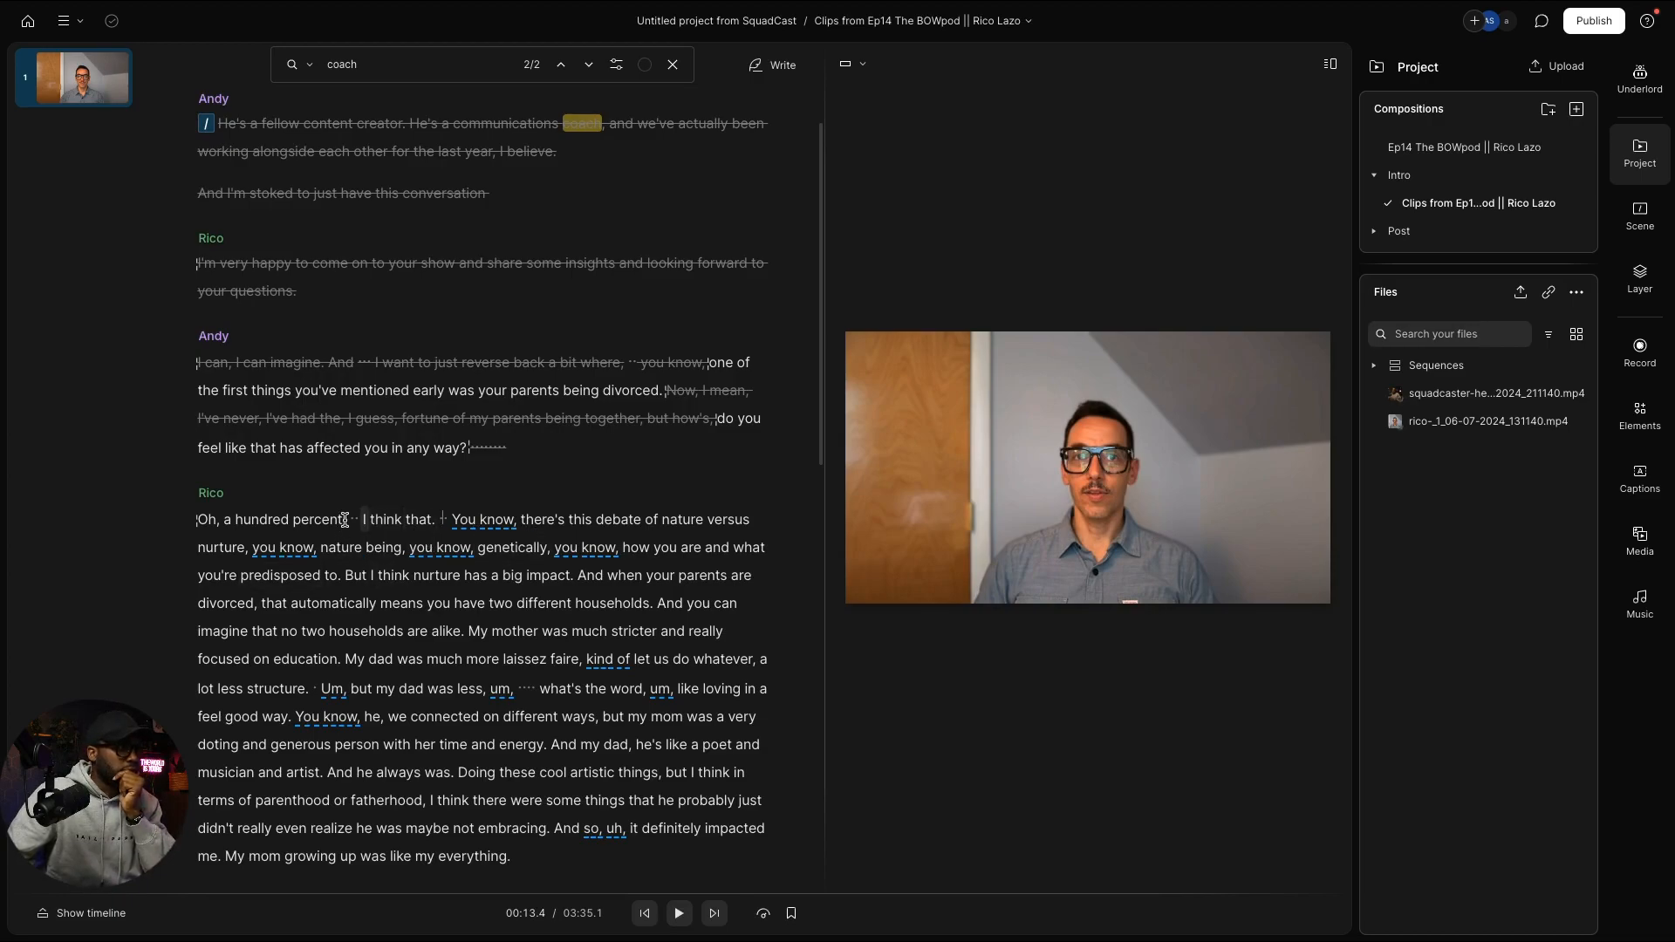
left_click_drag(347, 524, 560, 602)
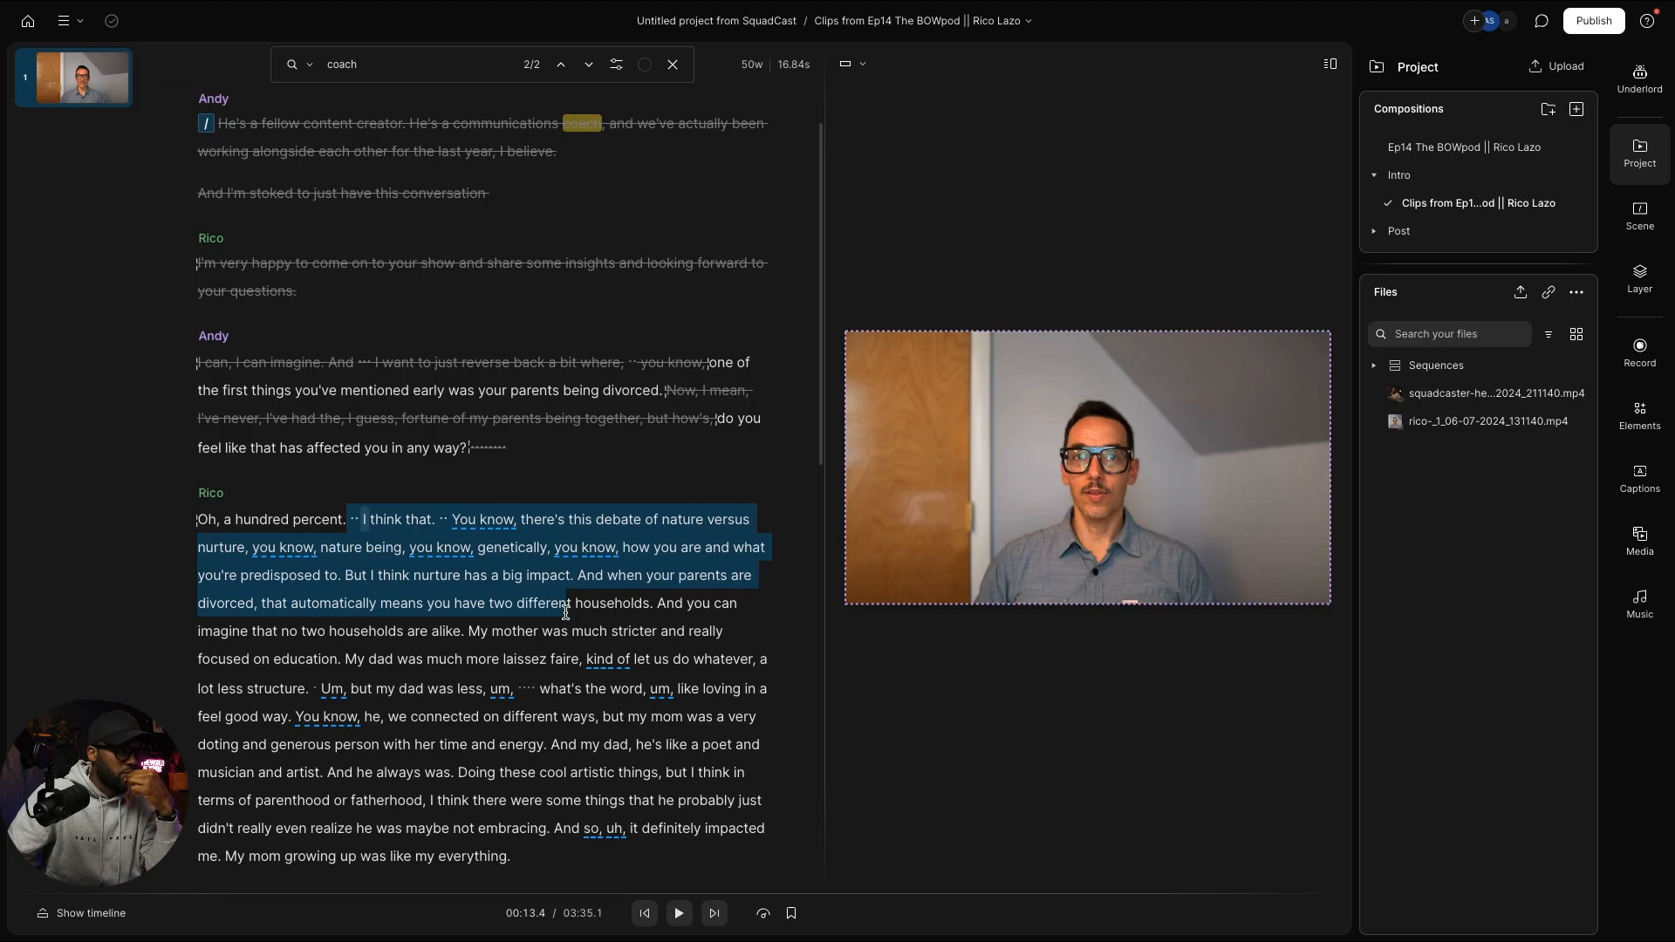
left_click_drag(566, 612, 603, 565)
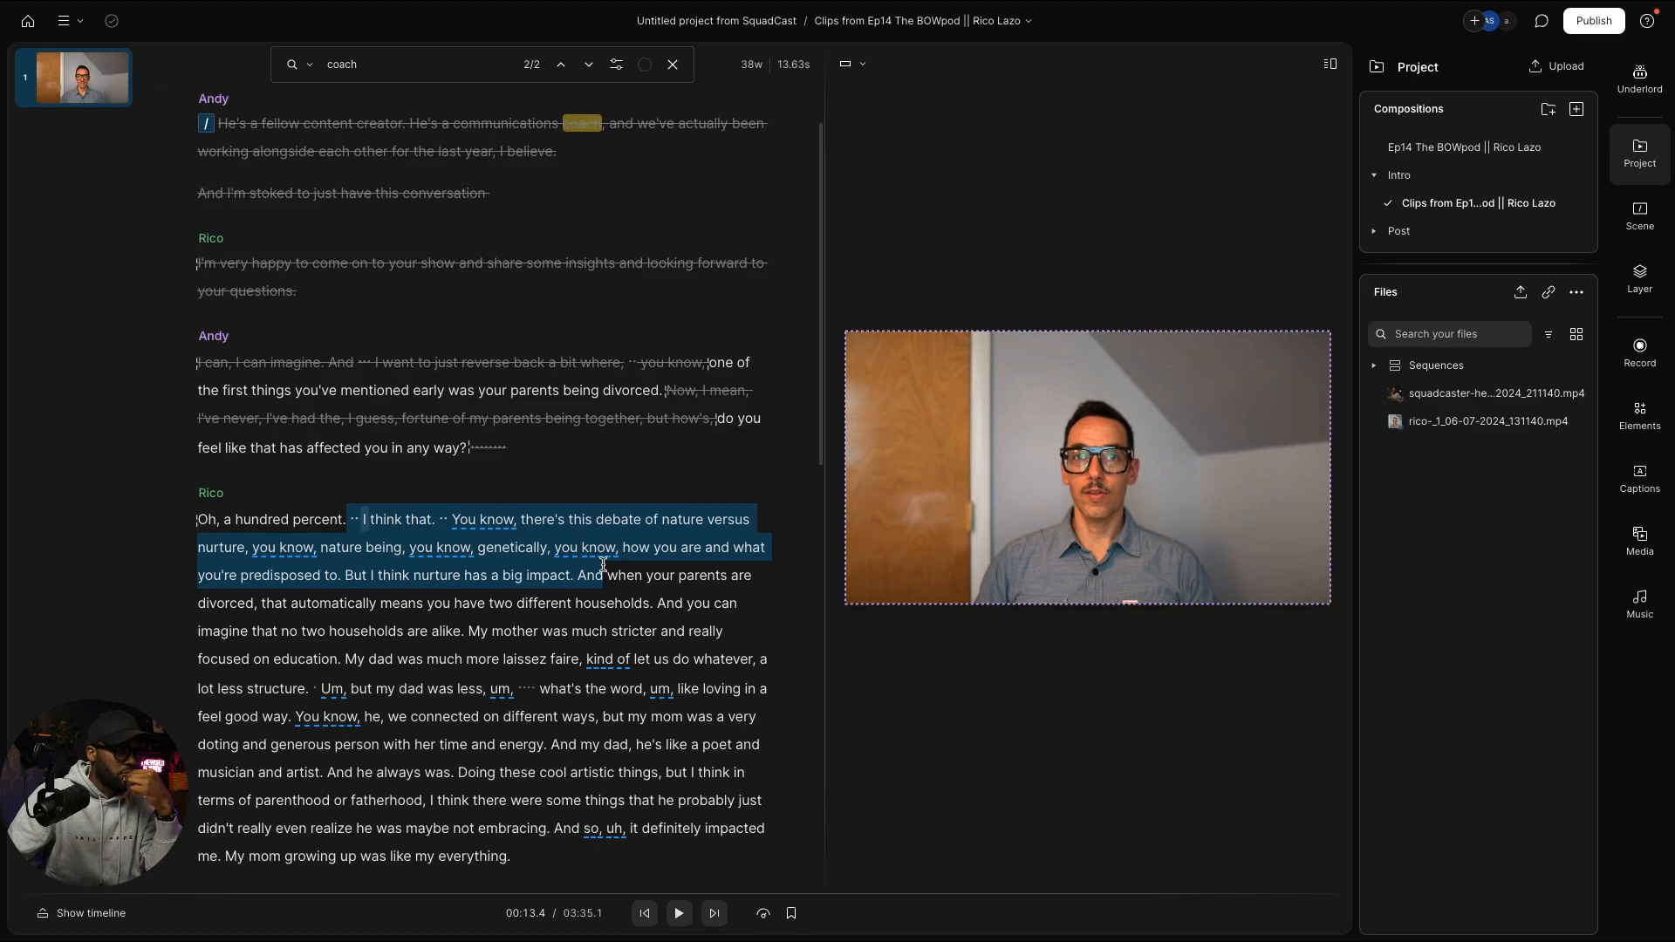
left_click_drag(602, 564, 607, 567)
scroll(704, 646, "down", 3)
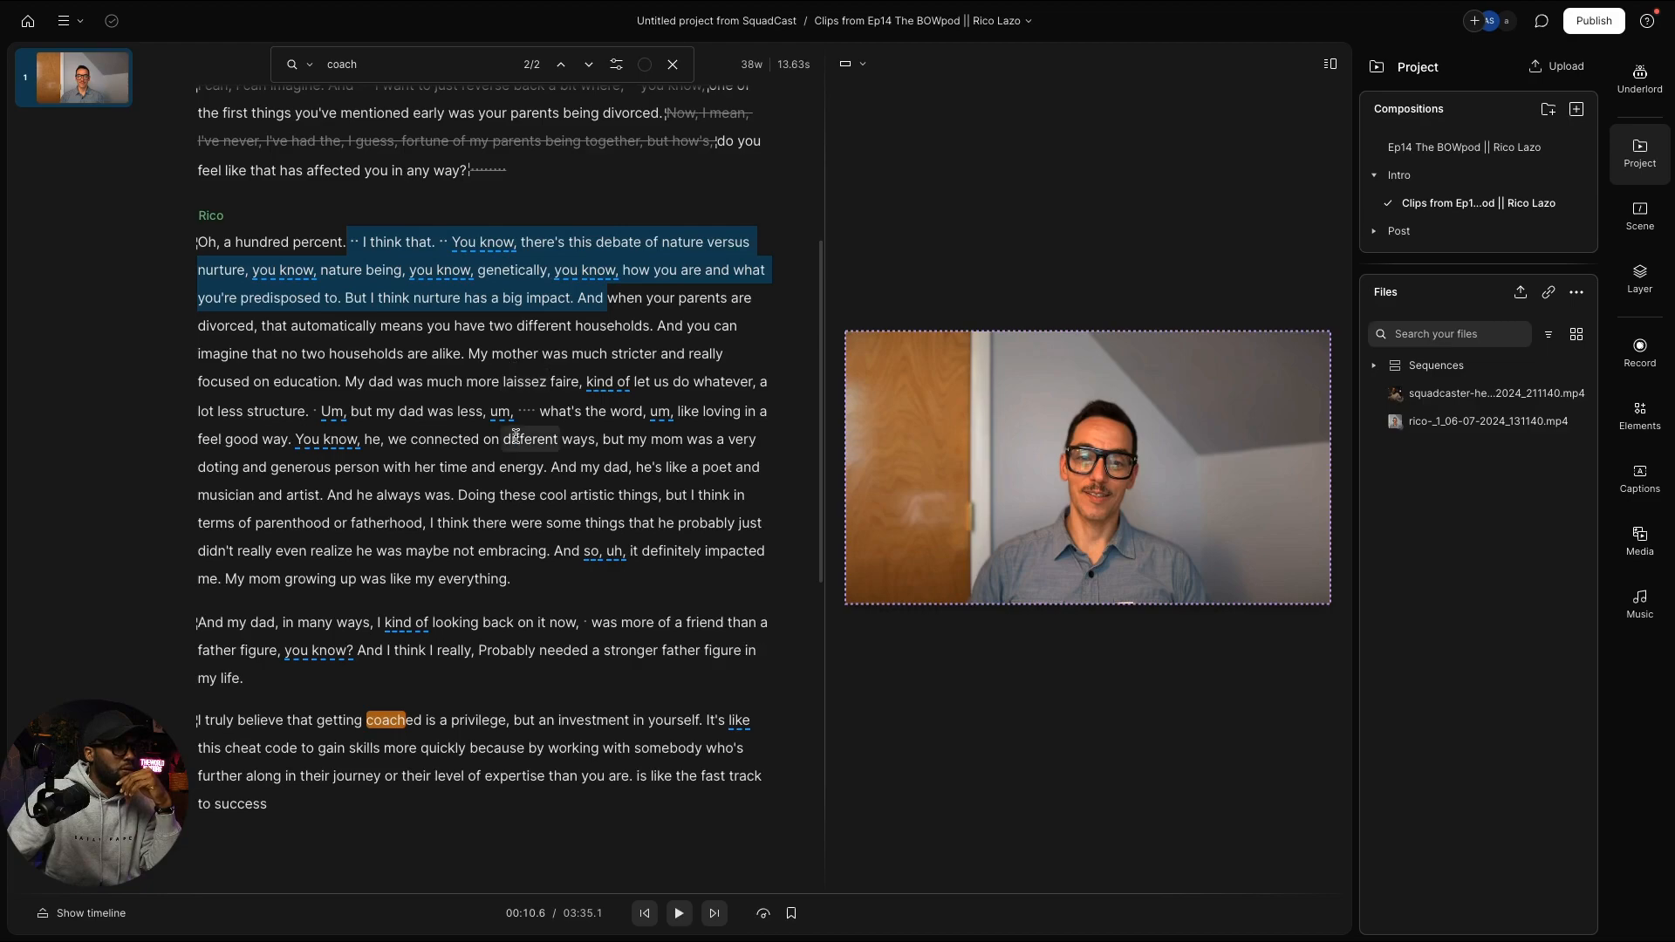
scroll(515, 410, "down", 1)
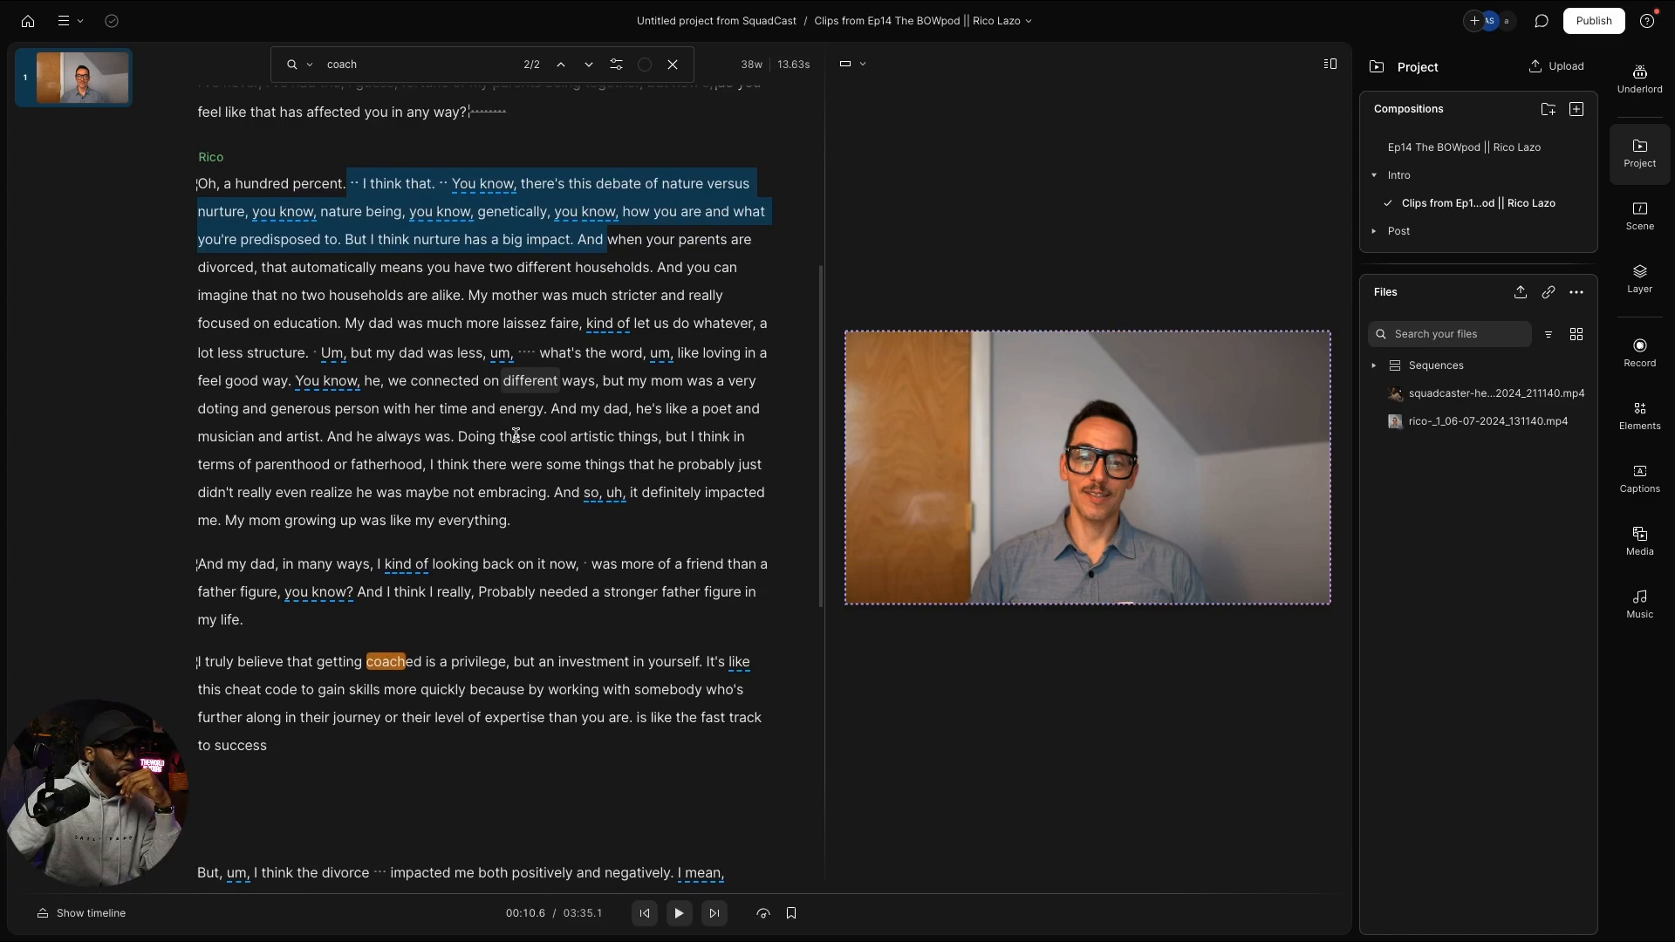
scroll(515, 434, "down", 3)
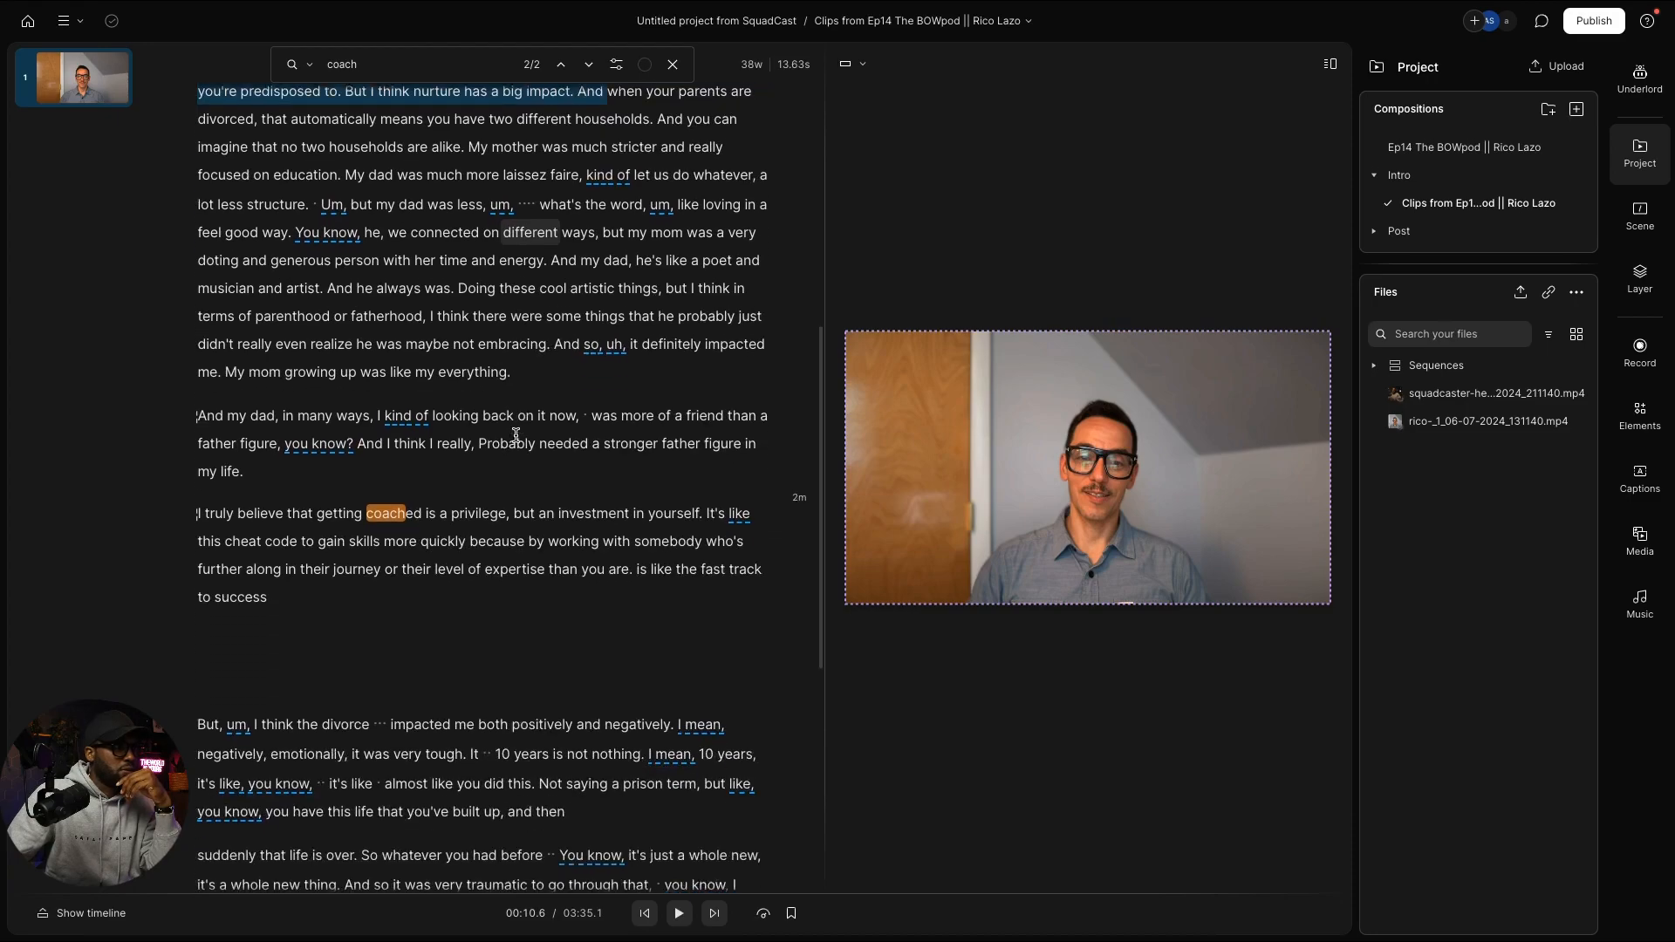
scroll(512, 434, "down", 3)
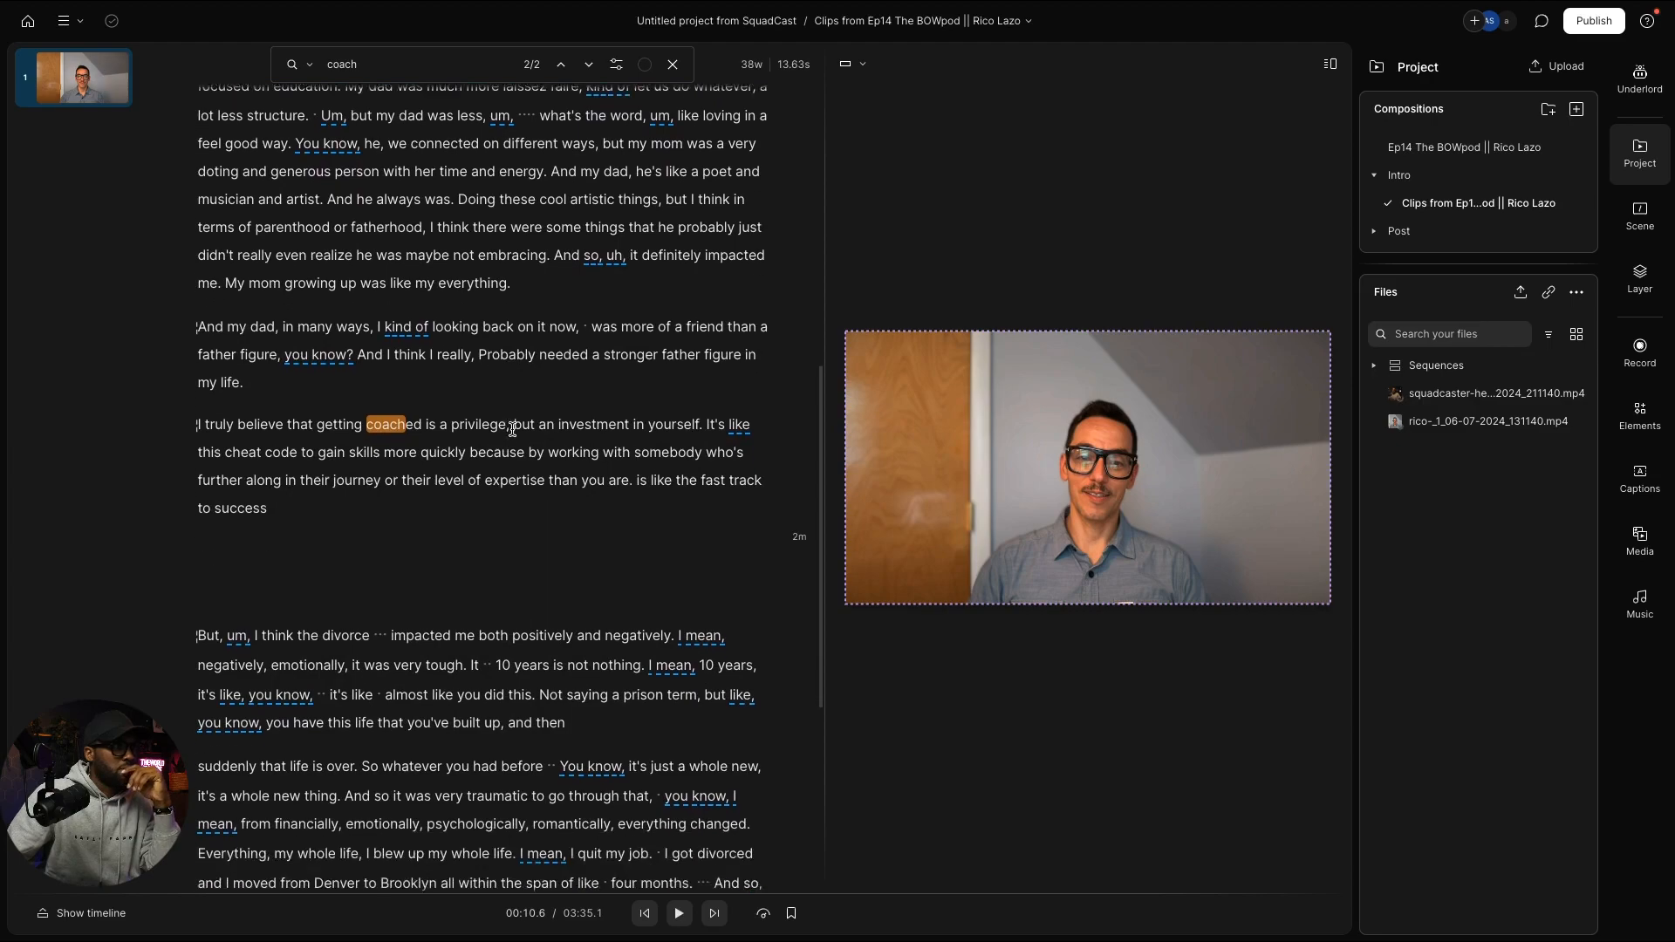
scroll(512, 429, "down", 1)
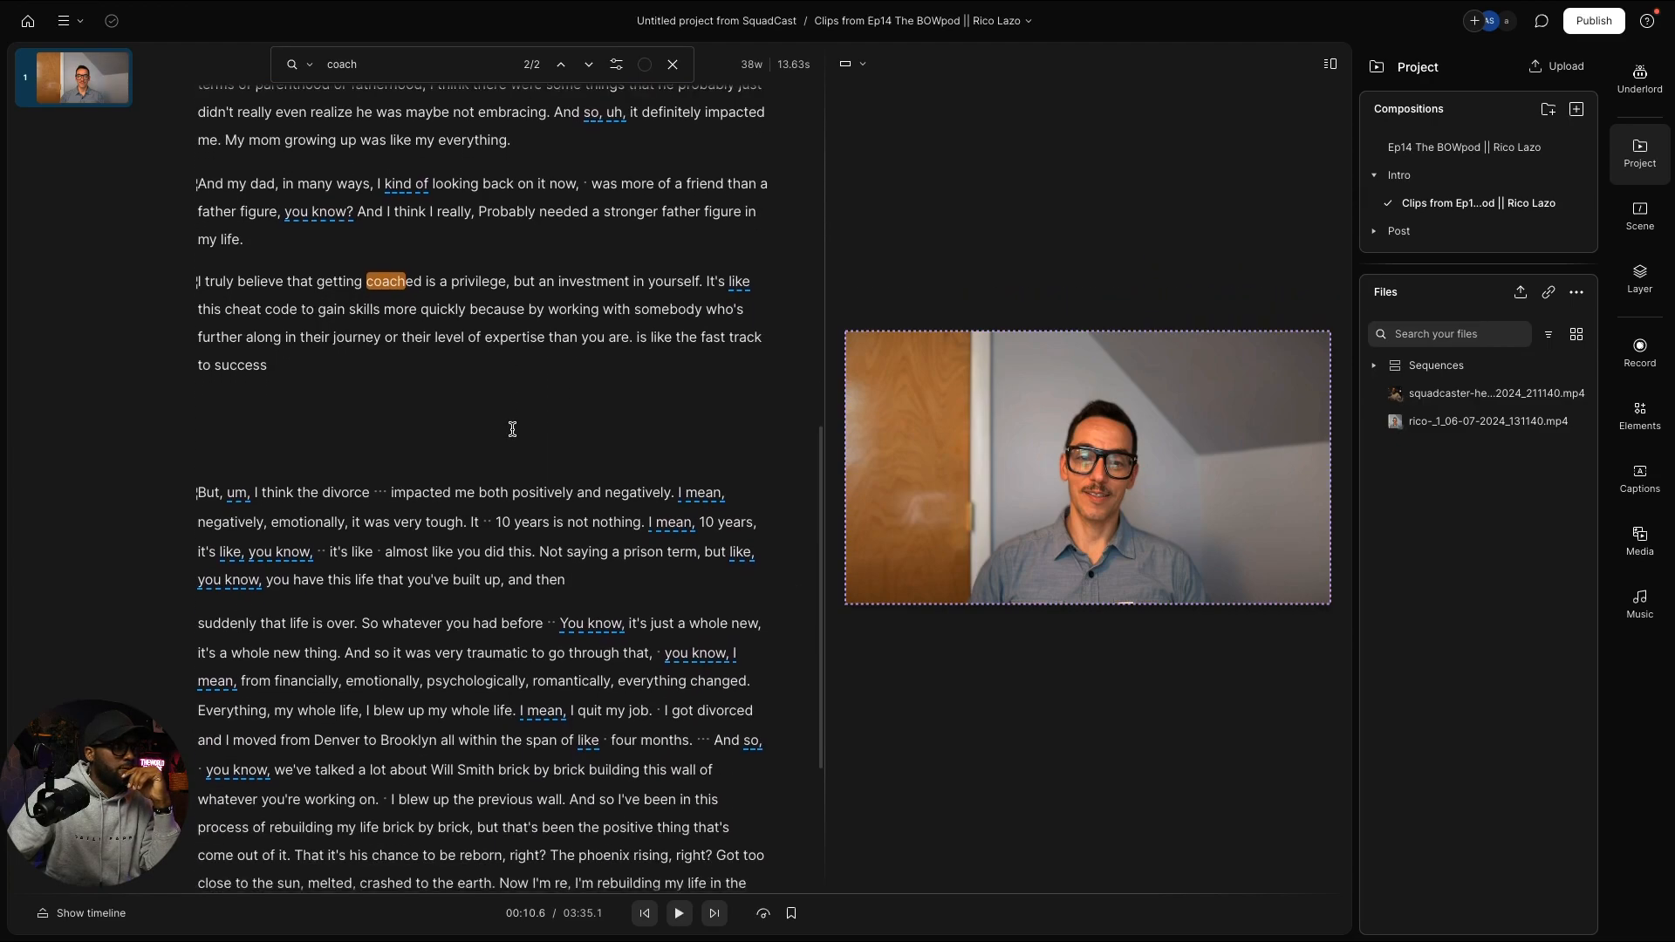
scroll(512, 428, "up", 1)
scroll(513, 429, "down", 1)
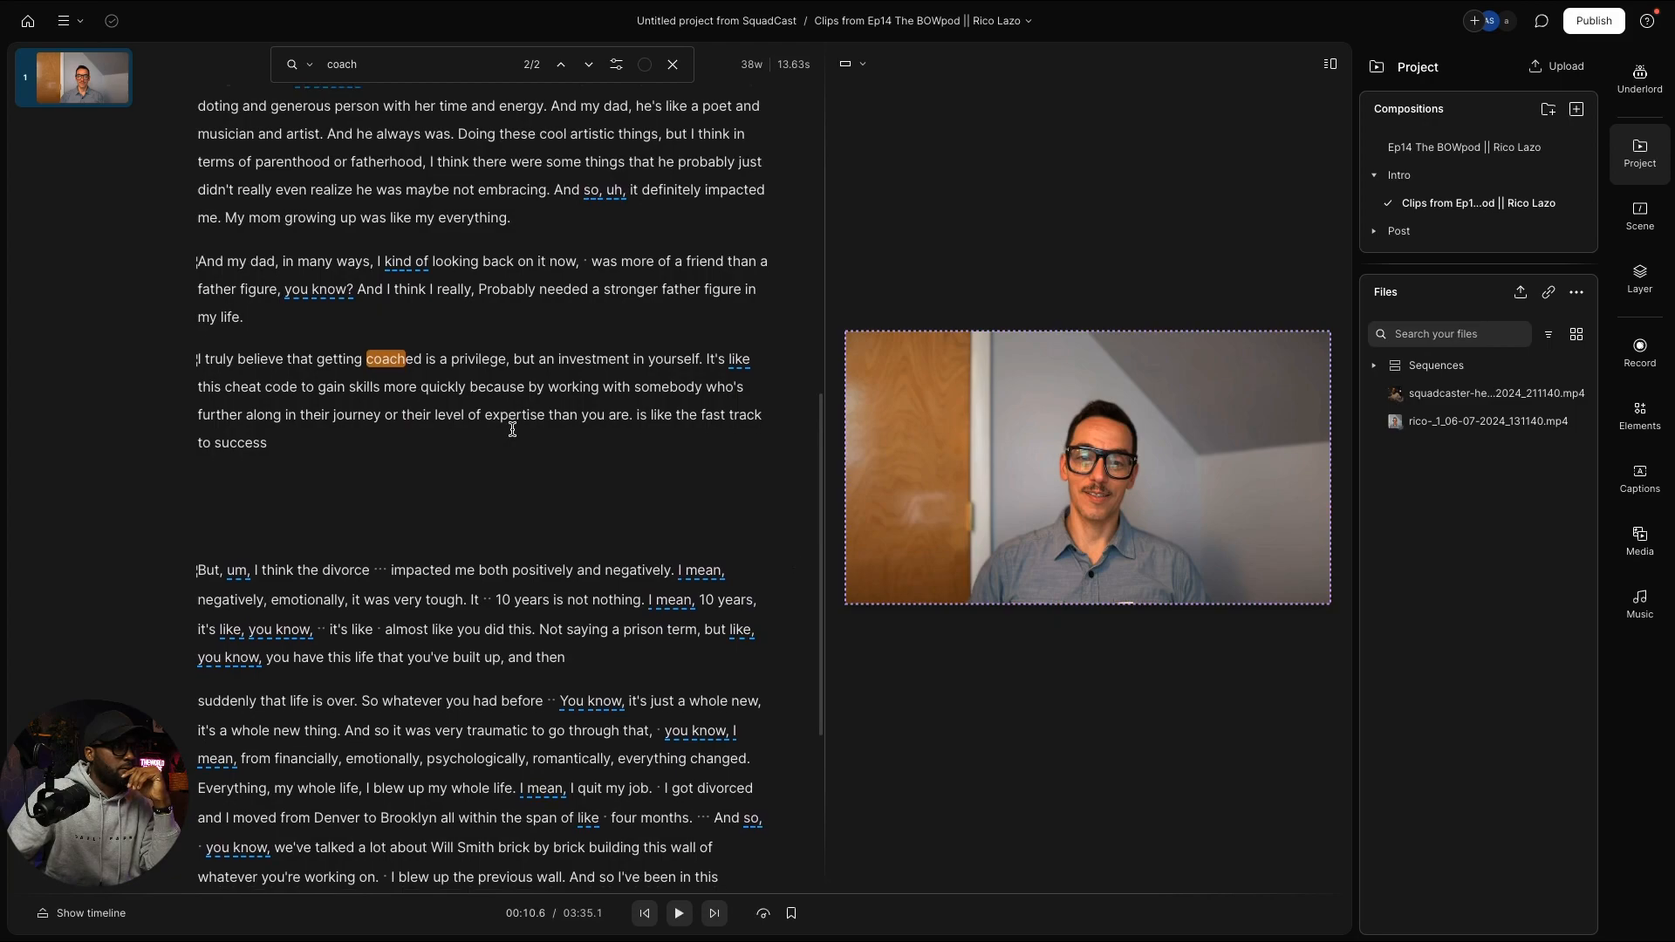
scroll(511, 428, "up", 5)
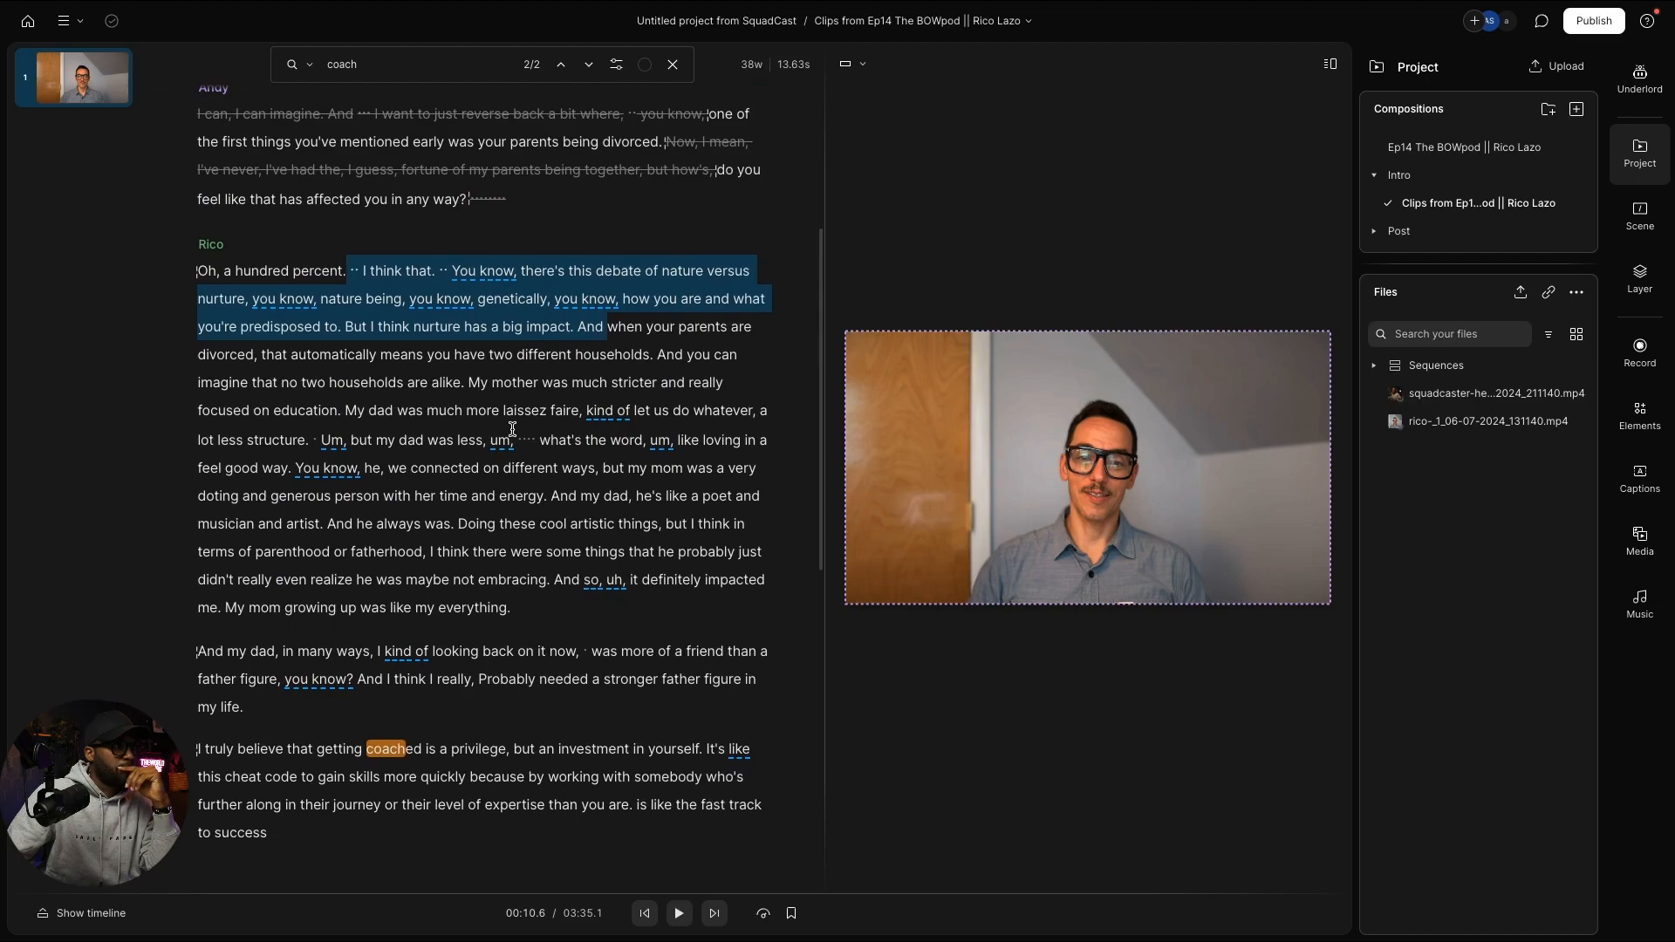
scroll(513, 430, "down", 4)
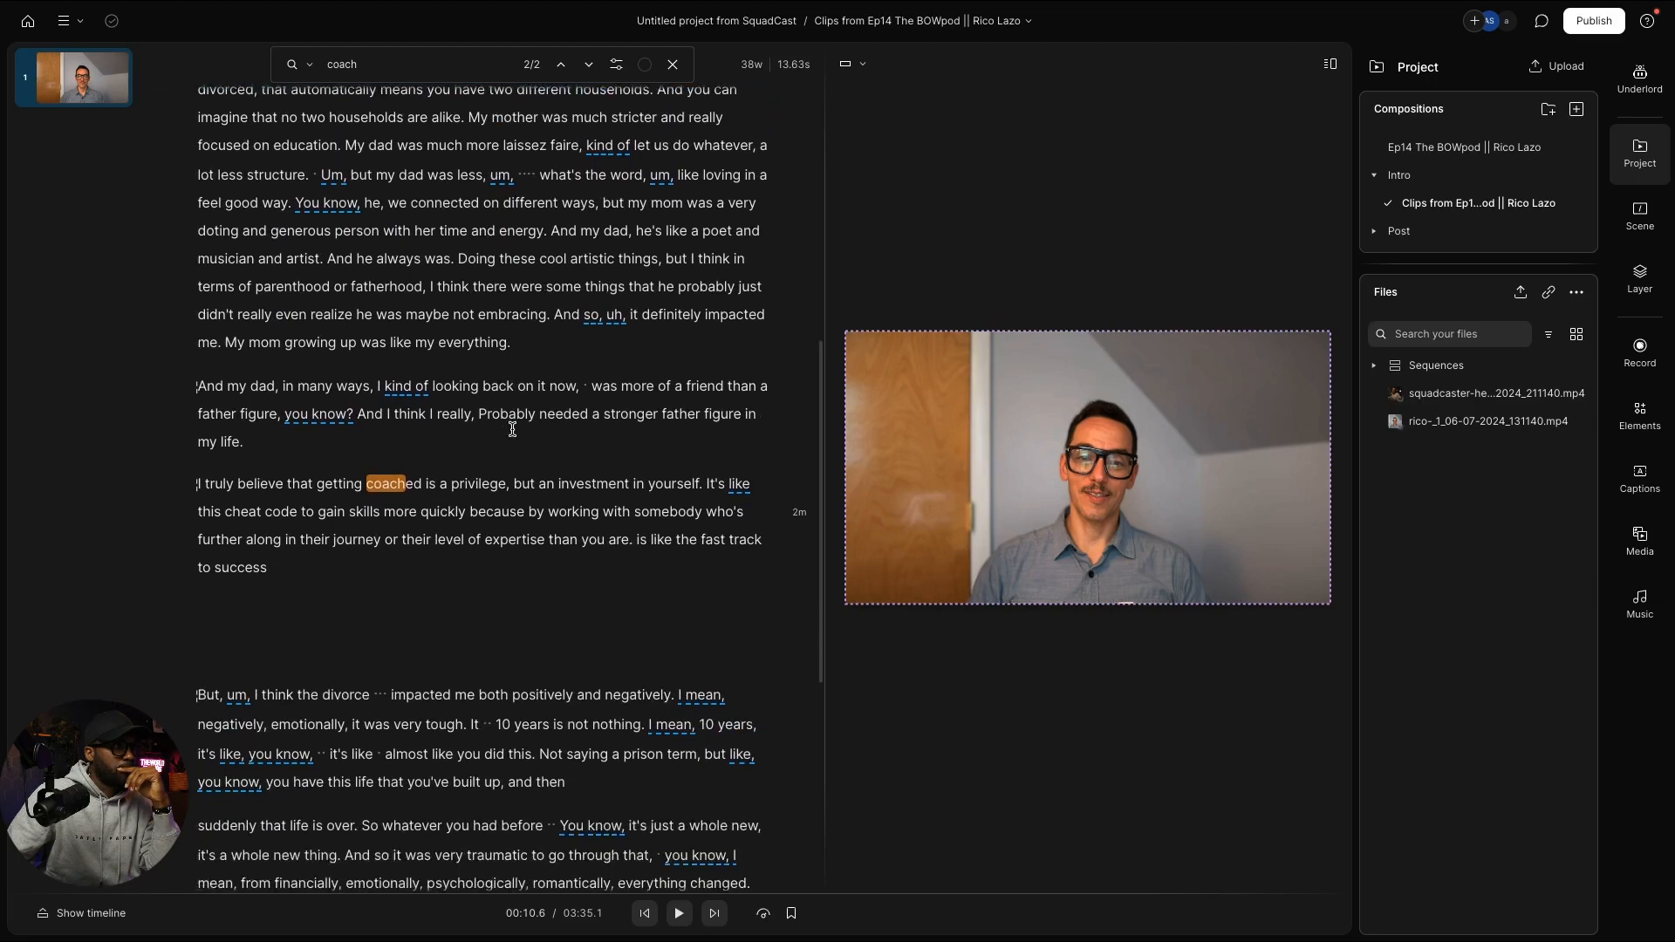
scroll(513, 429, "down", 2)
scroll(513, 429, "up", 8)
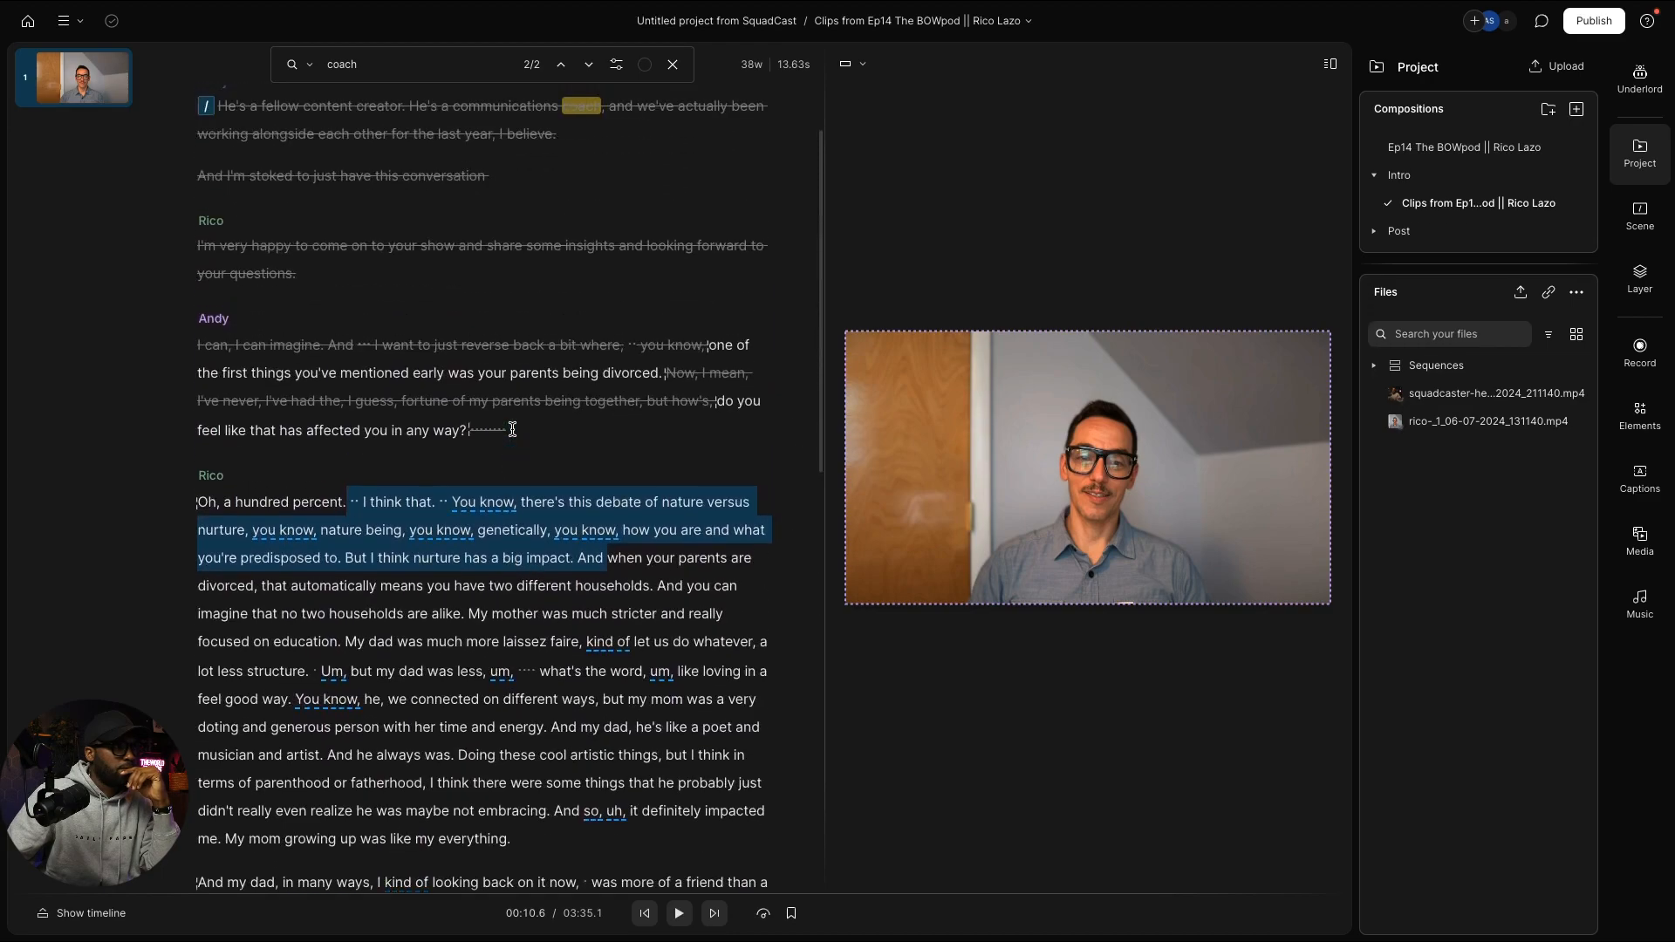
scroll(513, 429, "down", 1)
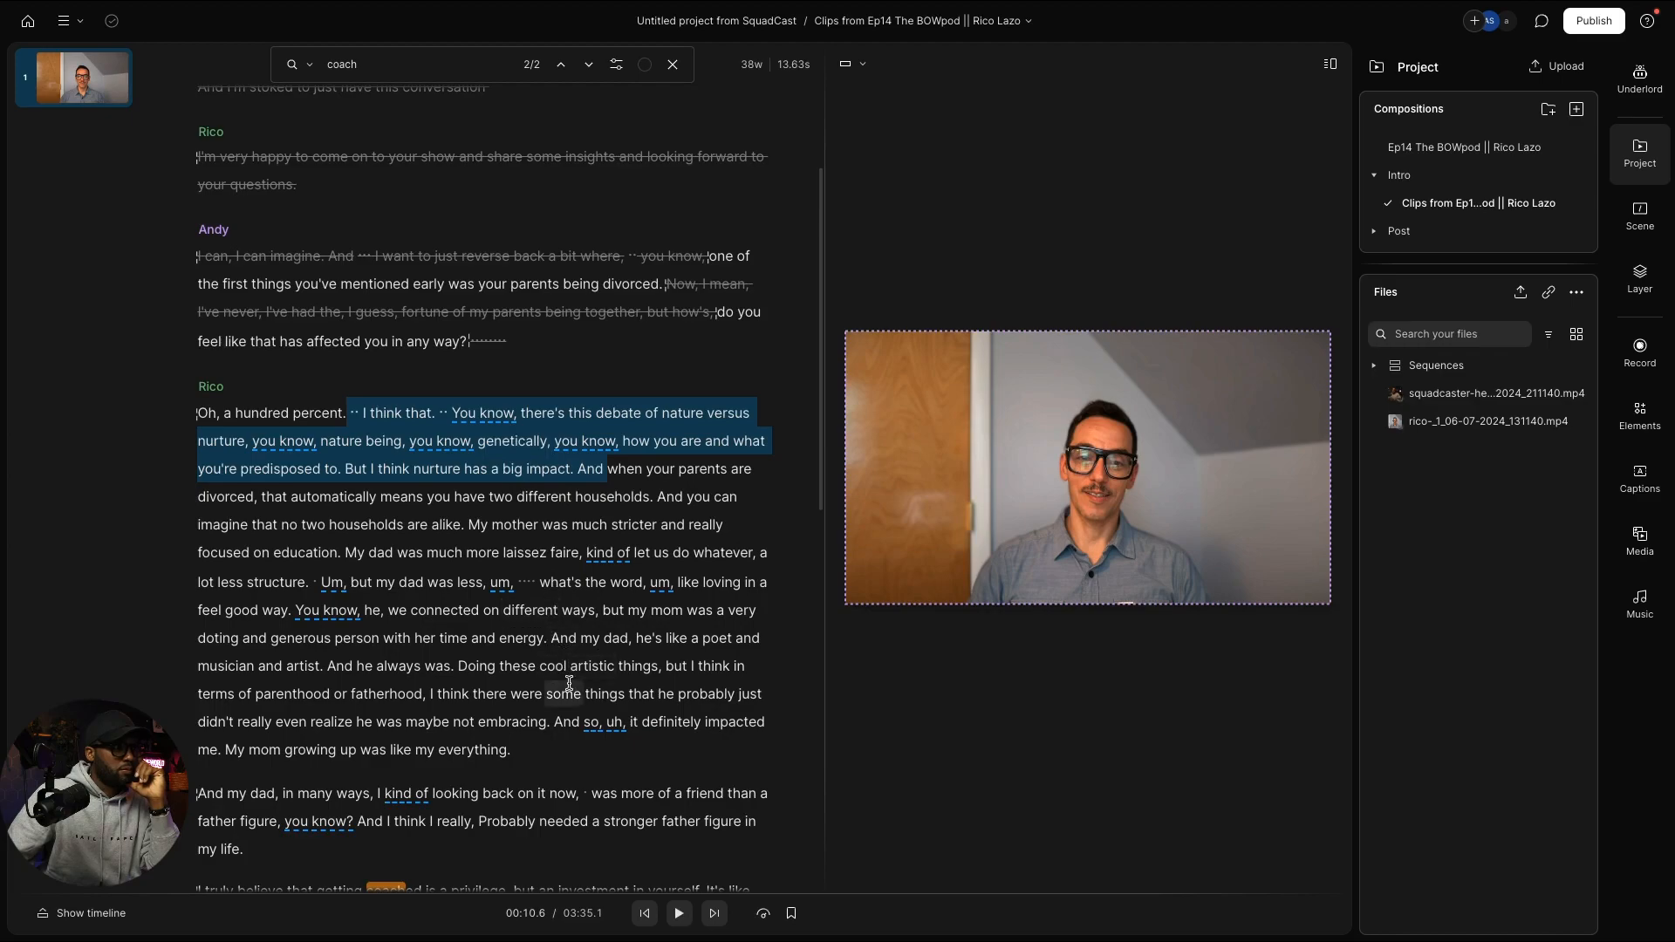
scroll(567, 708, "down", 1)
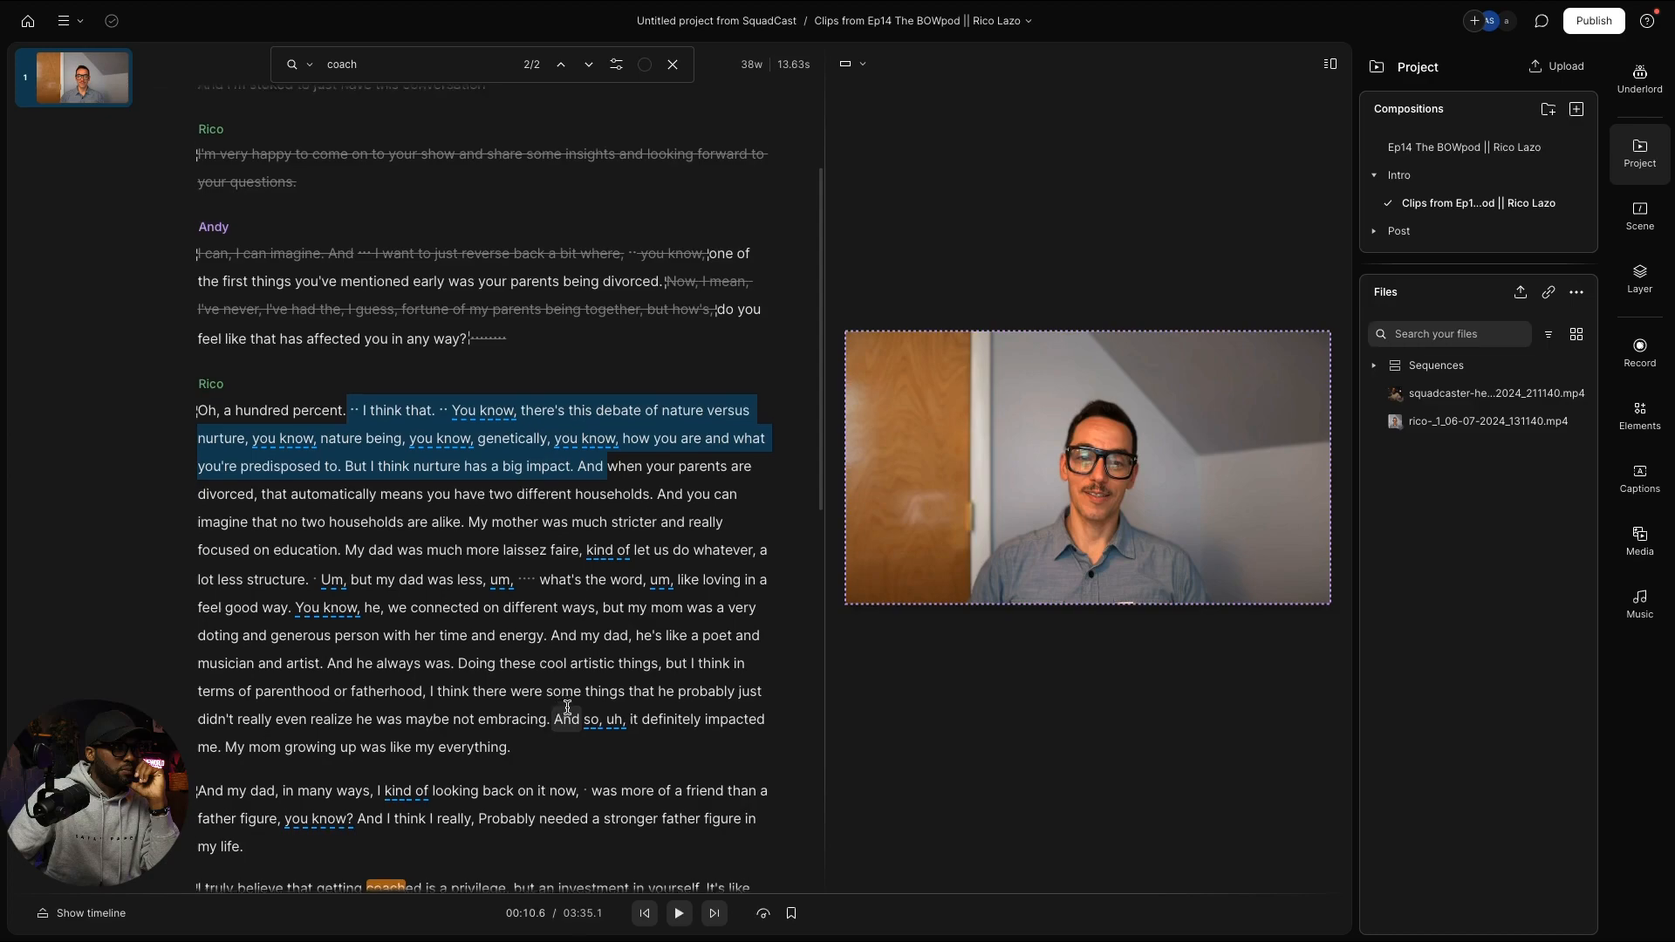
scroll(567, 709, "down", 1)
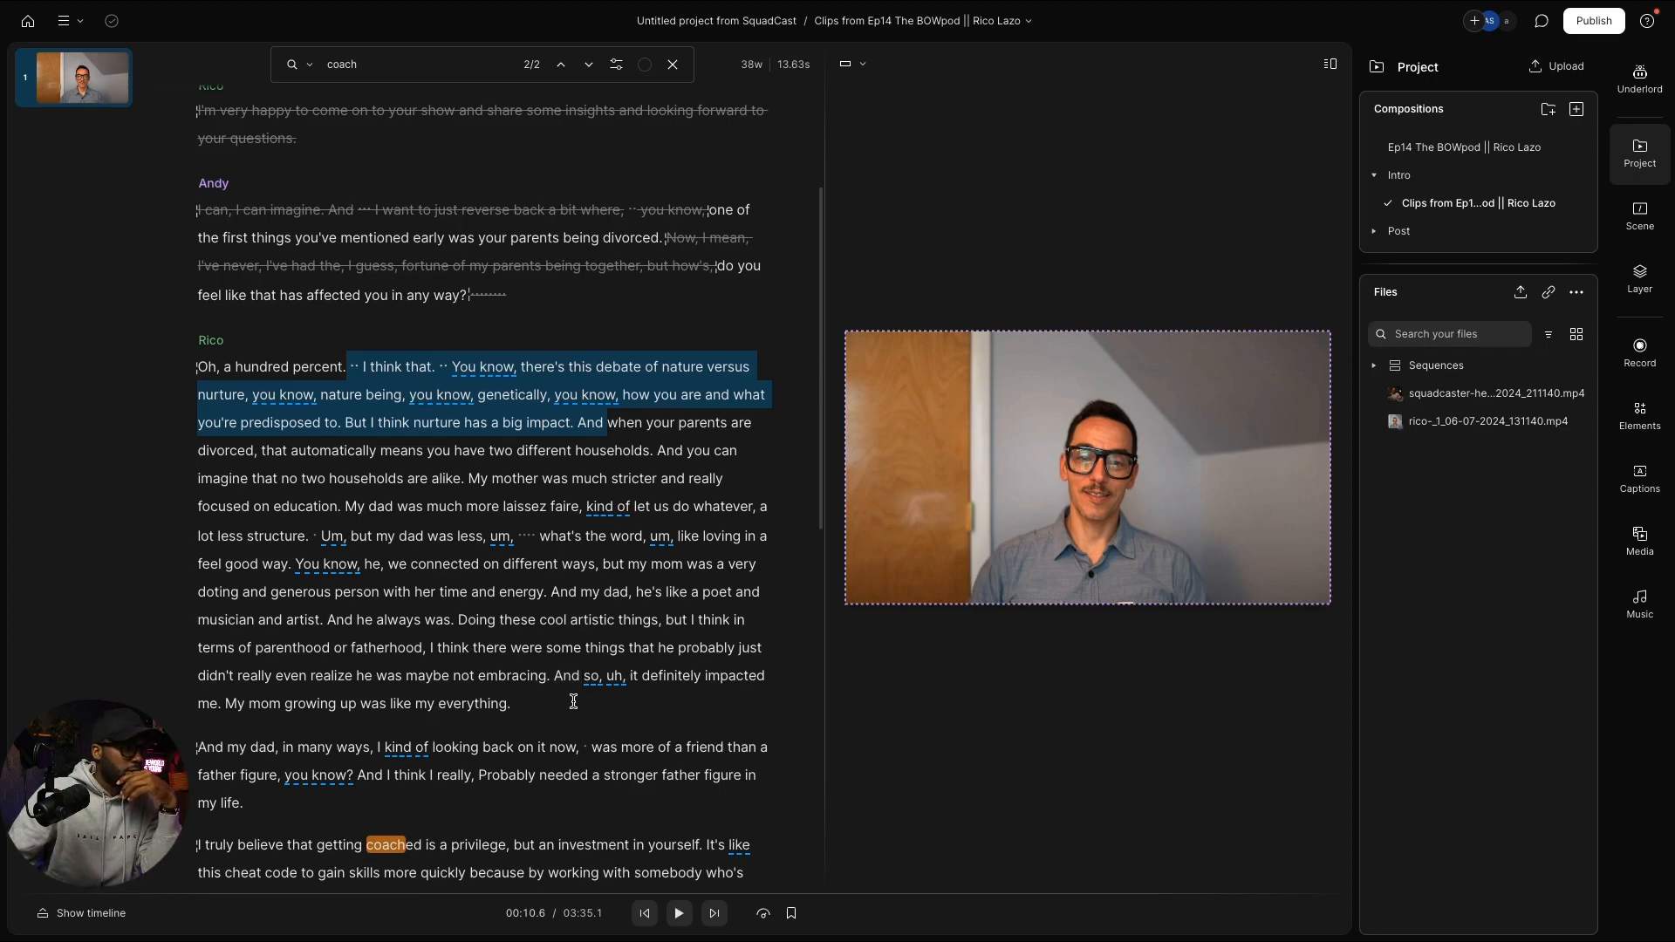
scroll(571, 705, "down", 2)
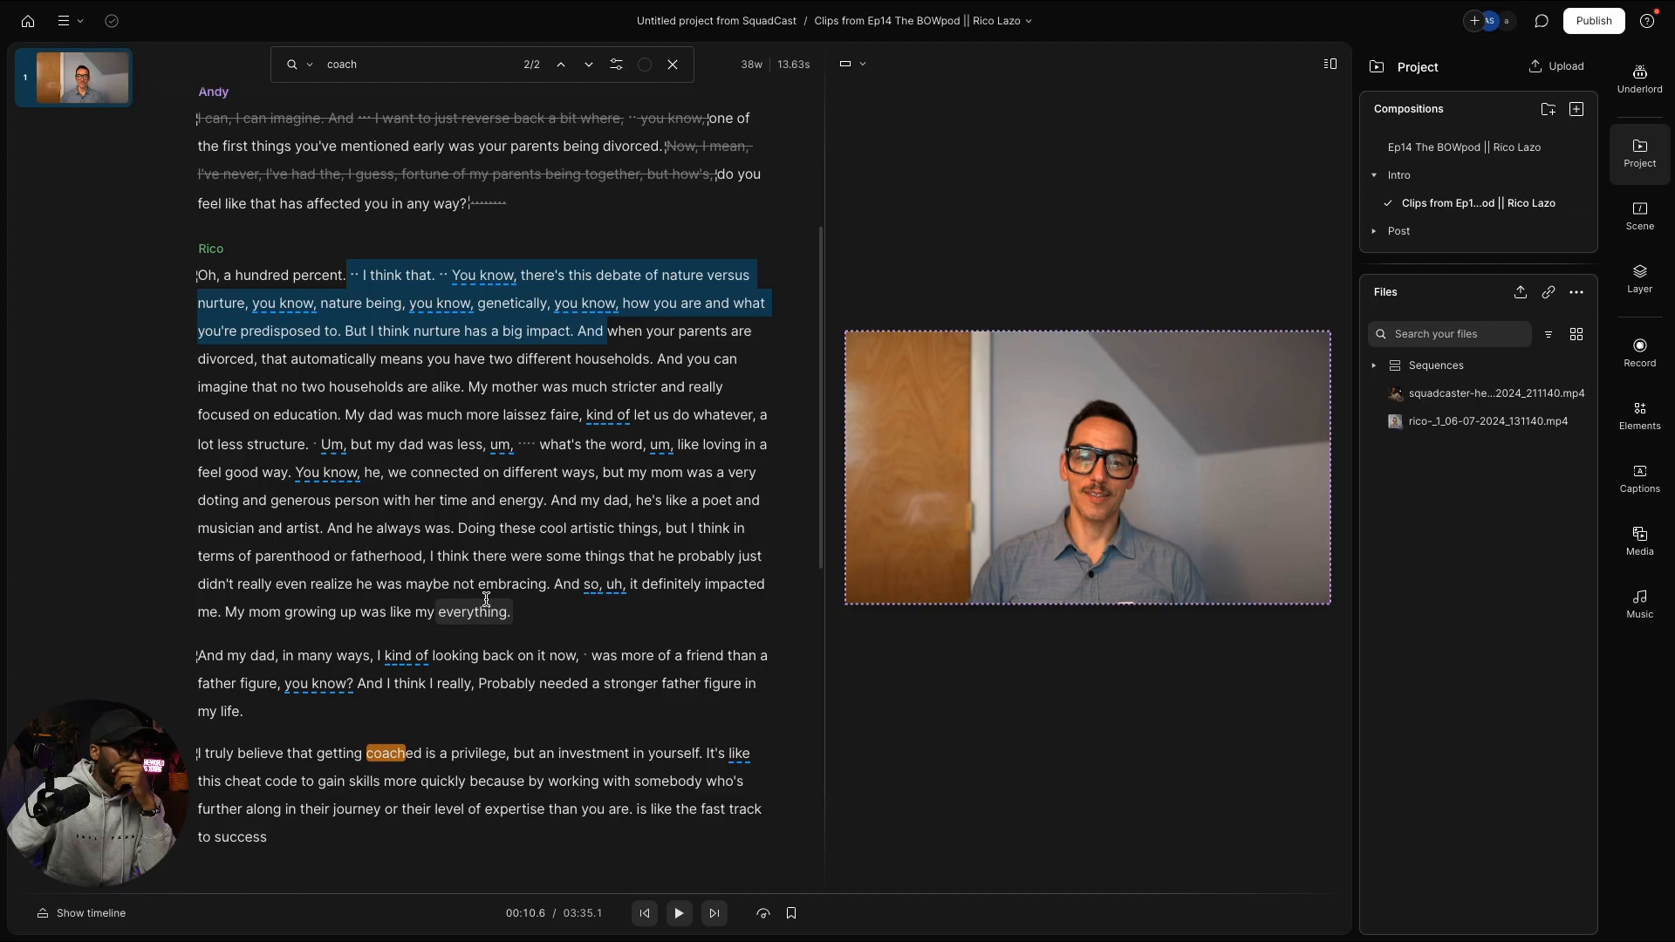
Step: Strike out the nature-versus-nurture passage from 'I think that' through 'And'
left_click(541, 386)
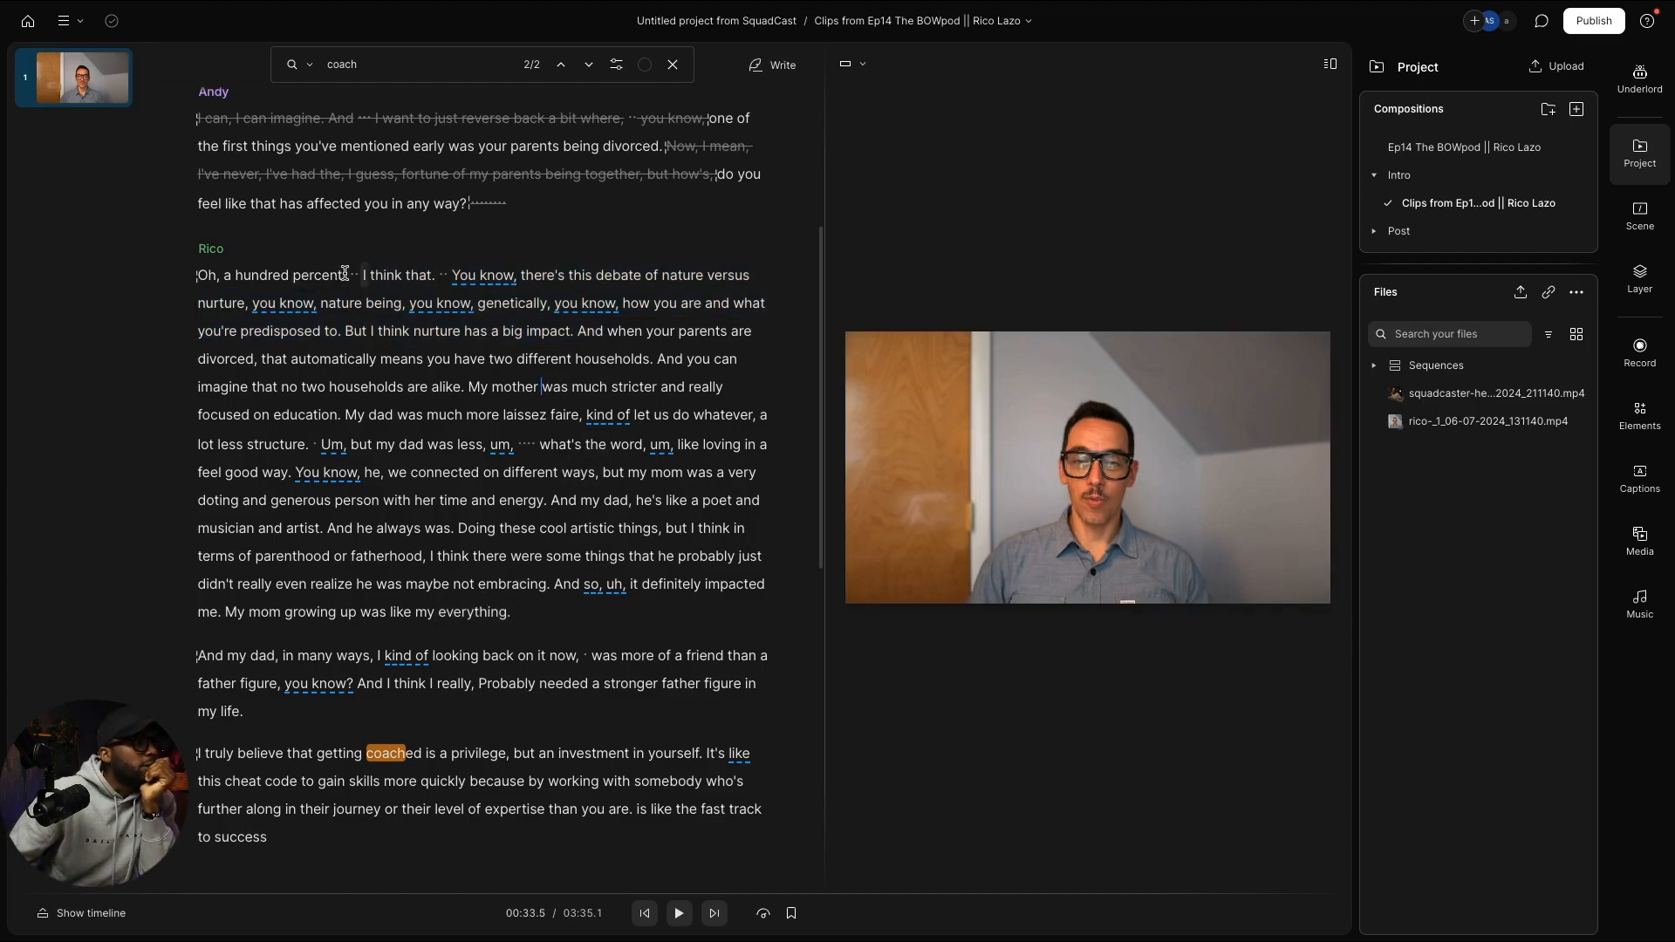
left_click_drag(352, 275, 465, 391)
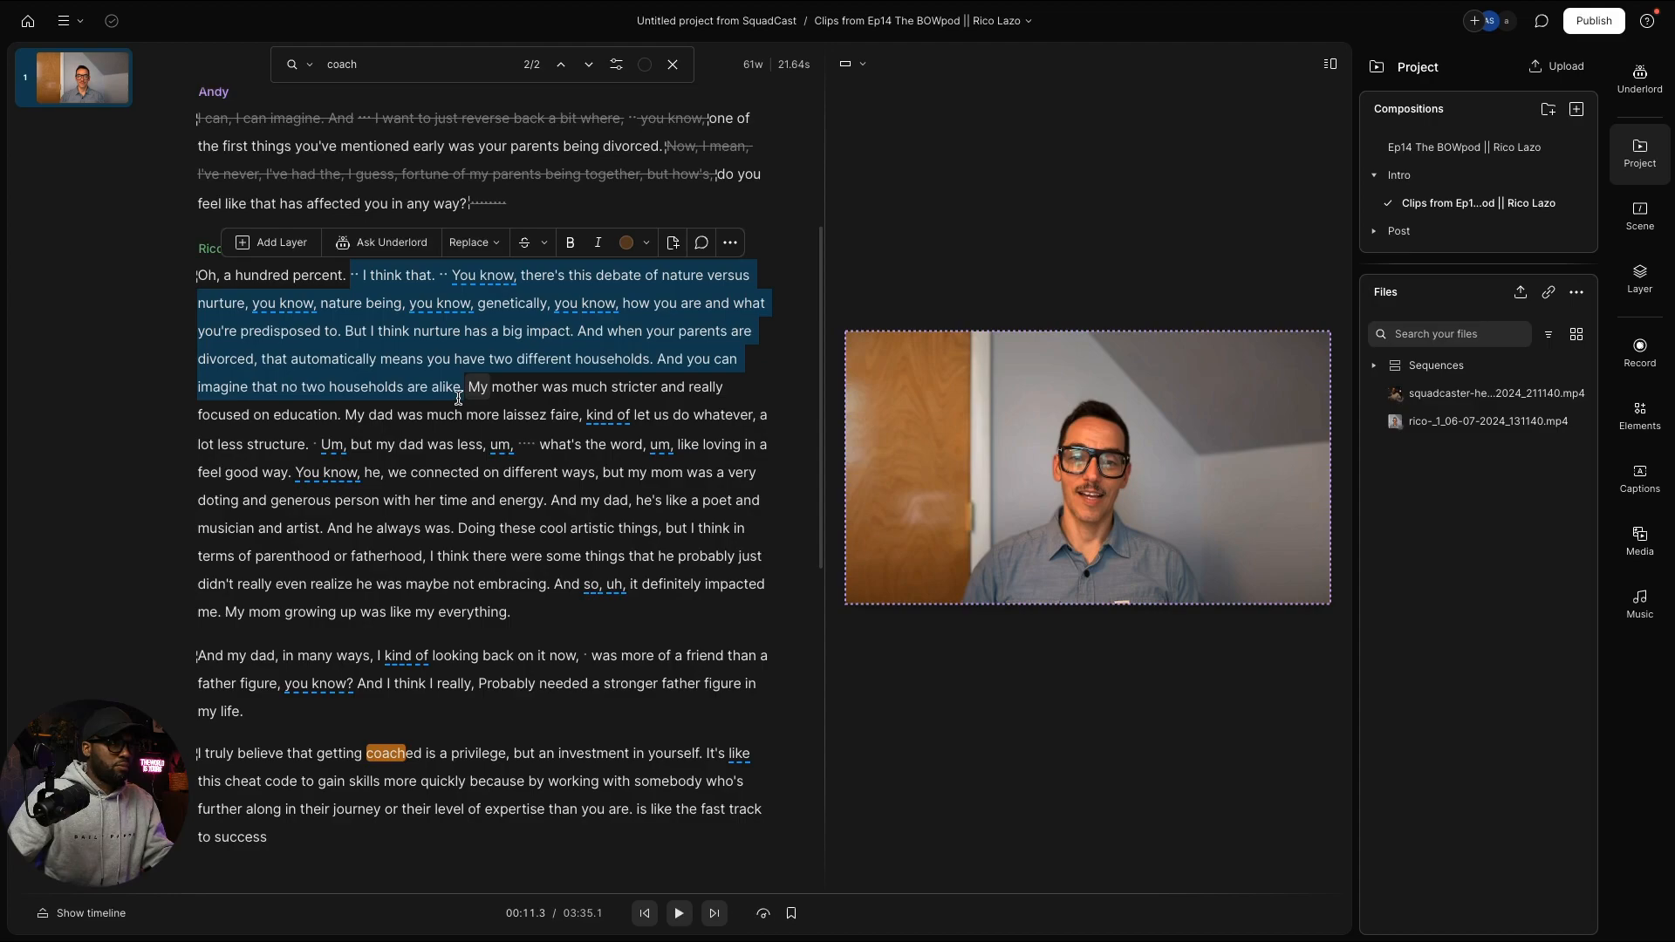
left_click(643, 355)
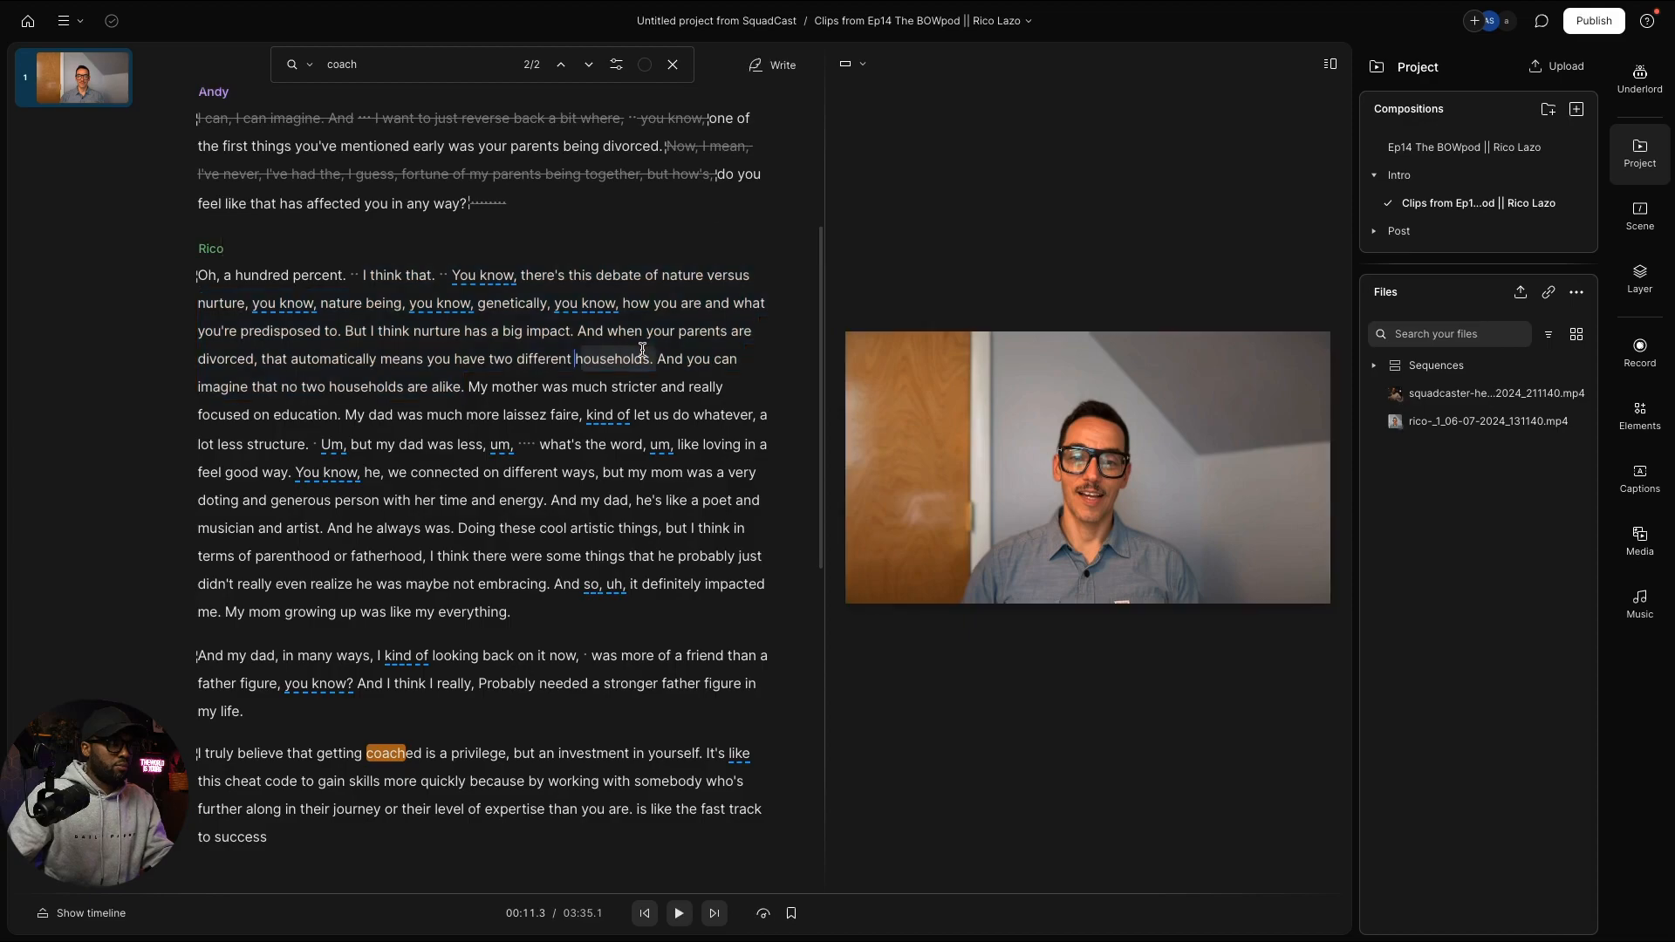
mouse_move(606, 330)
left_mouse_down()
mouse_move(461, 331)
mouse_move(353, 273)
left_mouse_up()
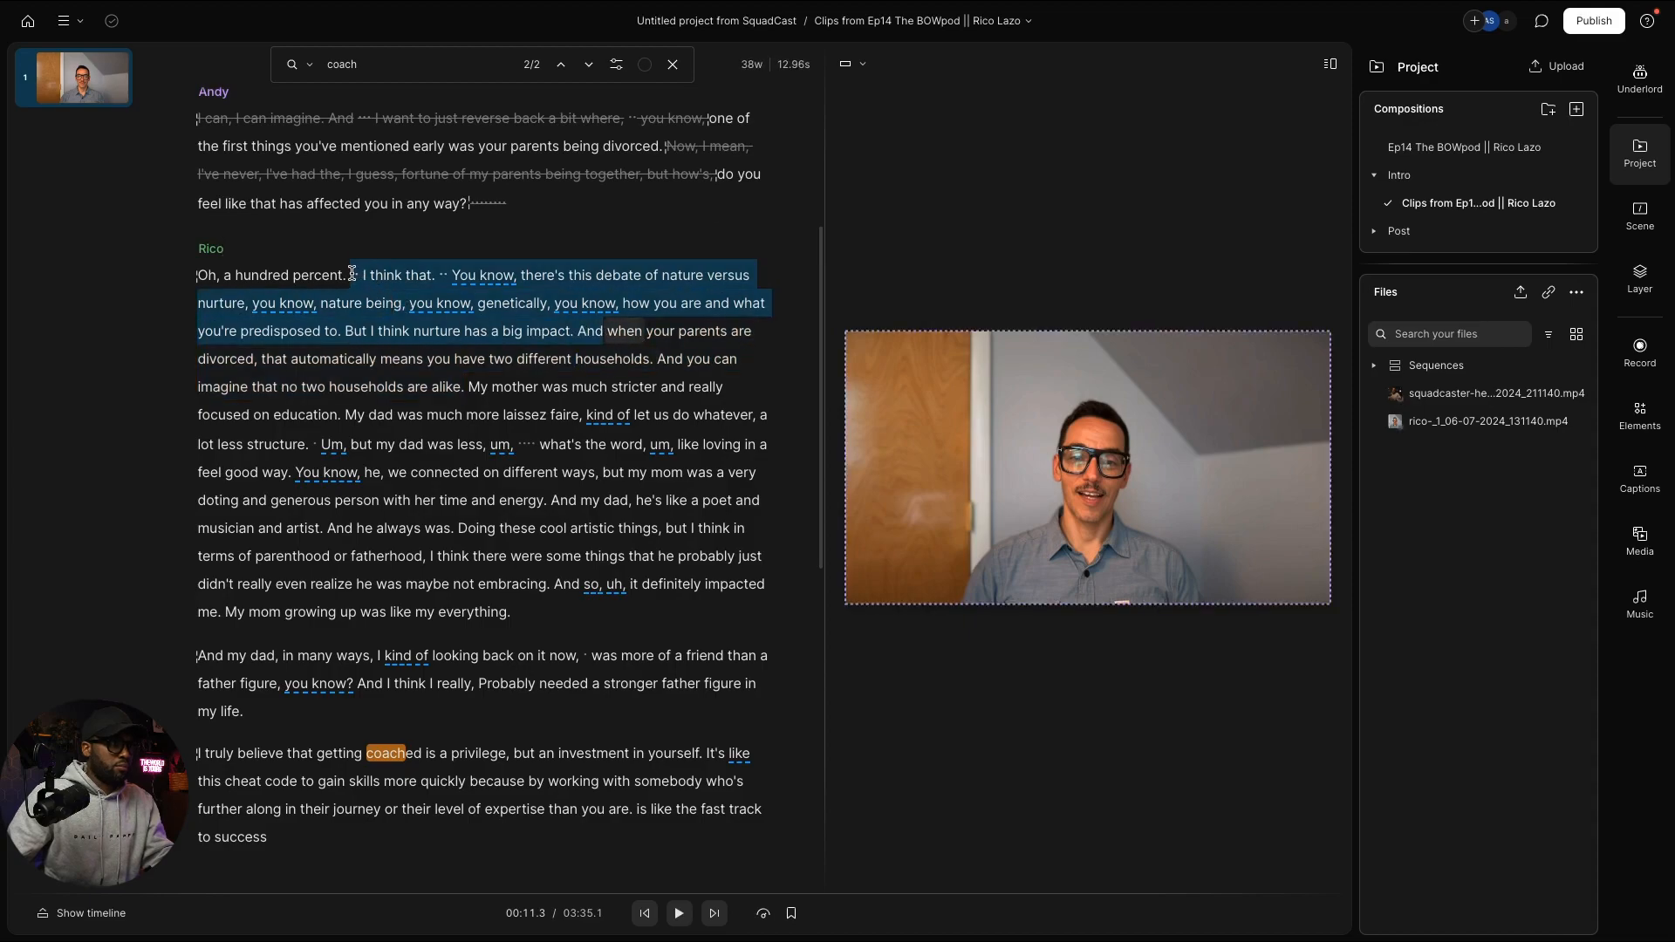
key("Delete")
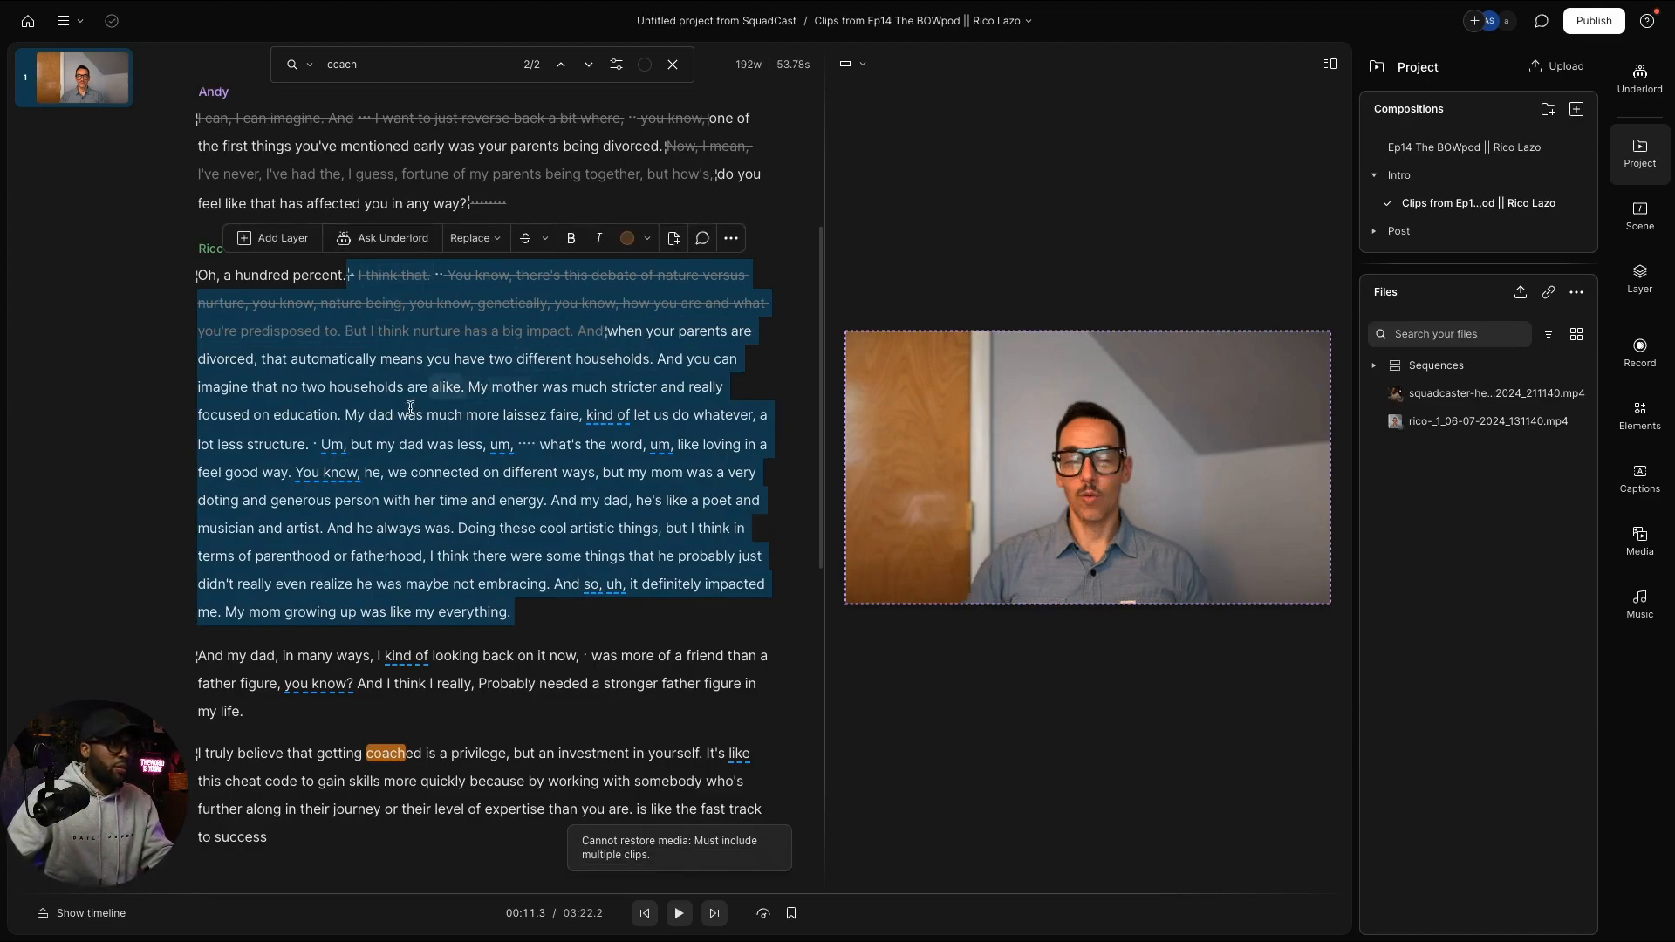
Step: Strike out the 'And you can imagine… no two households are alike.' sentence
left_click(660, 361)
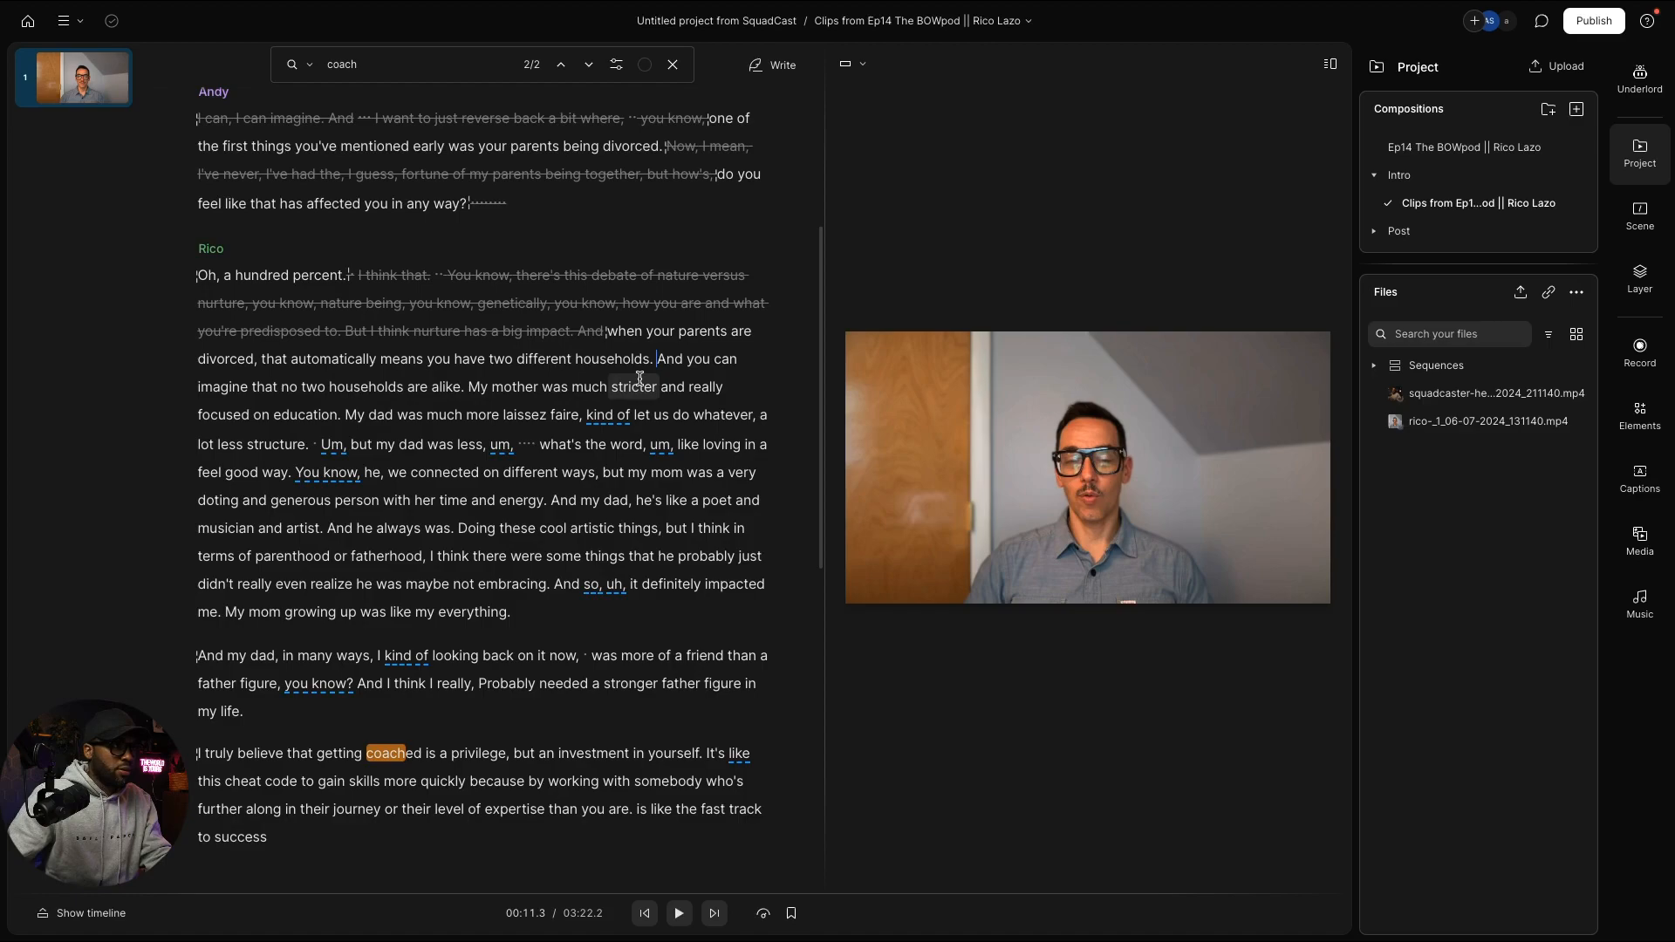
left_click_drag(657, 361, 470, 393)
key("BackSpace")
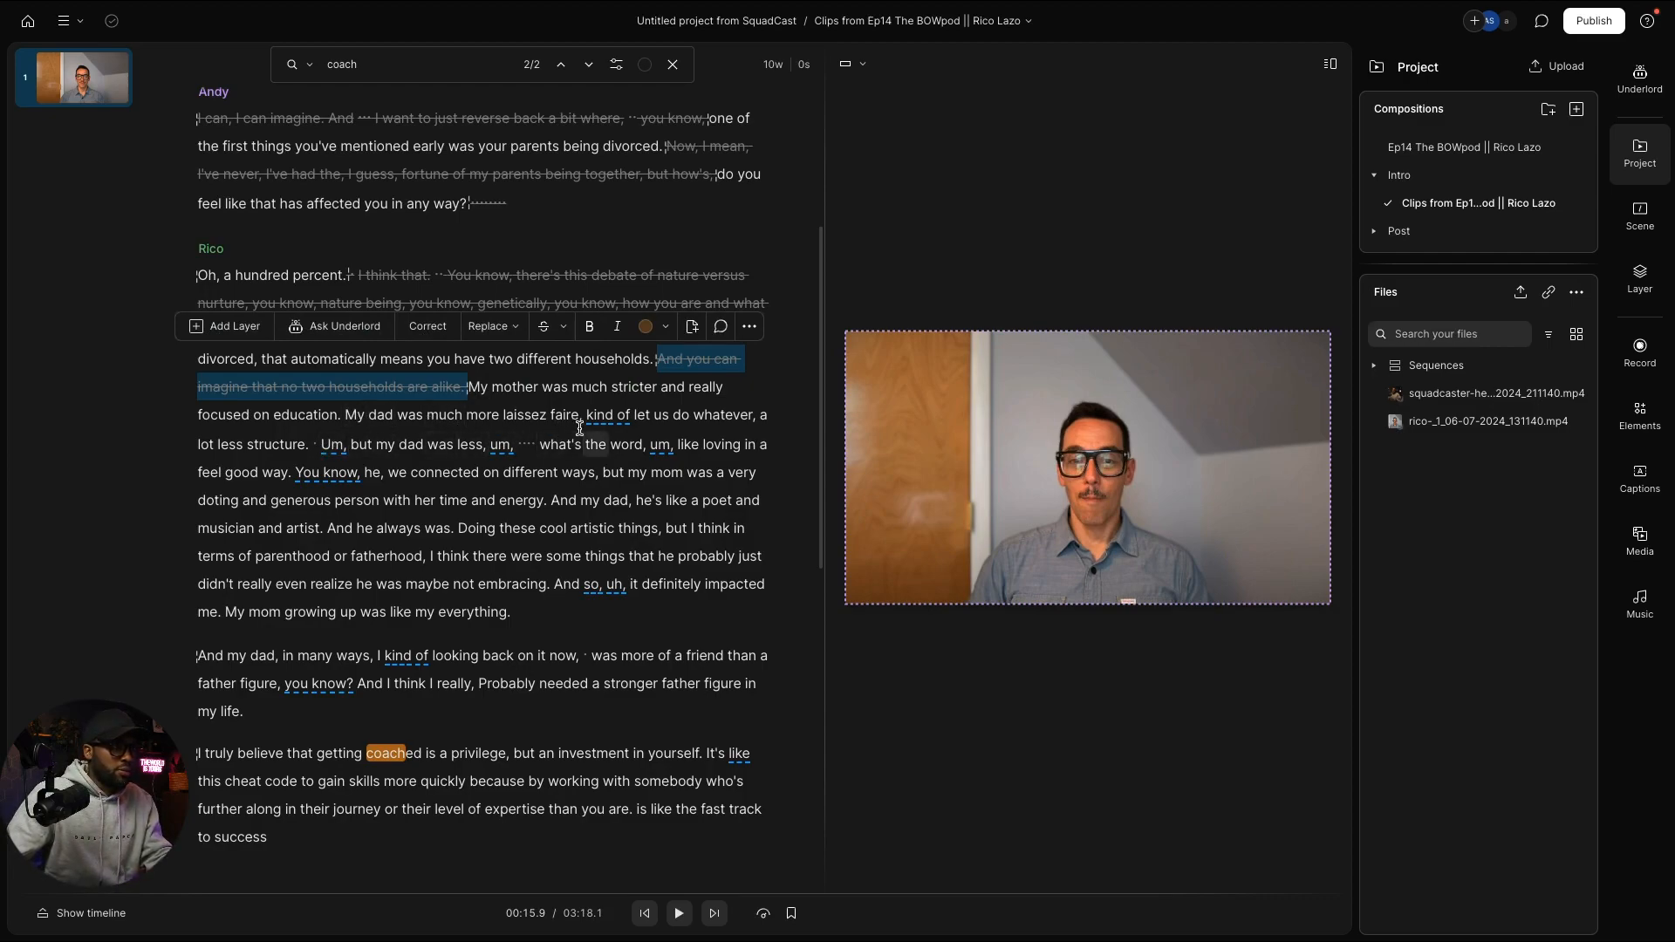
Step: Strike out 'faire, kind of let us do whatever,' and select the sentences about his dad and mom
left_click_drag(583, 418, 755, 408)
key("super+BackSpace")
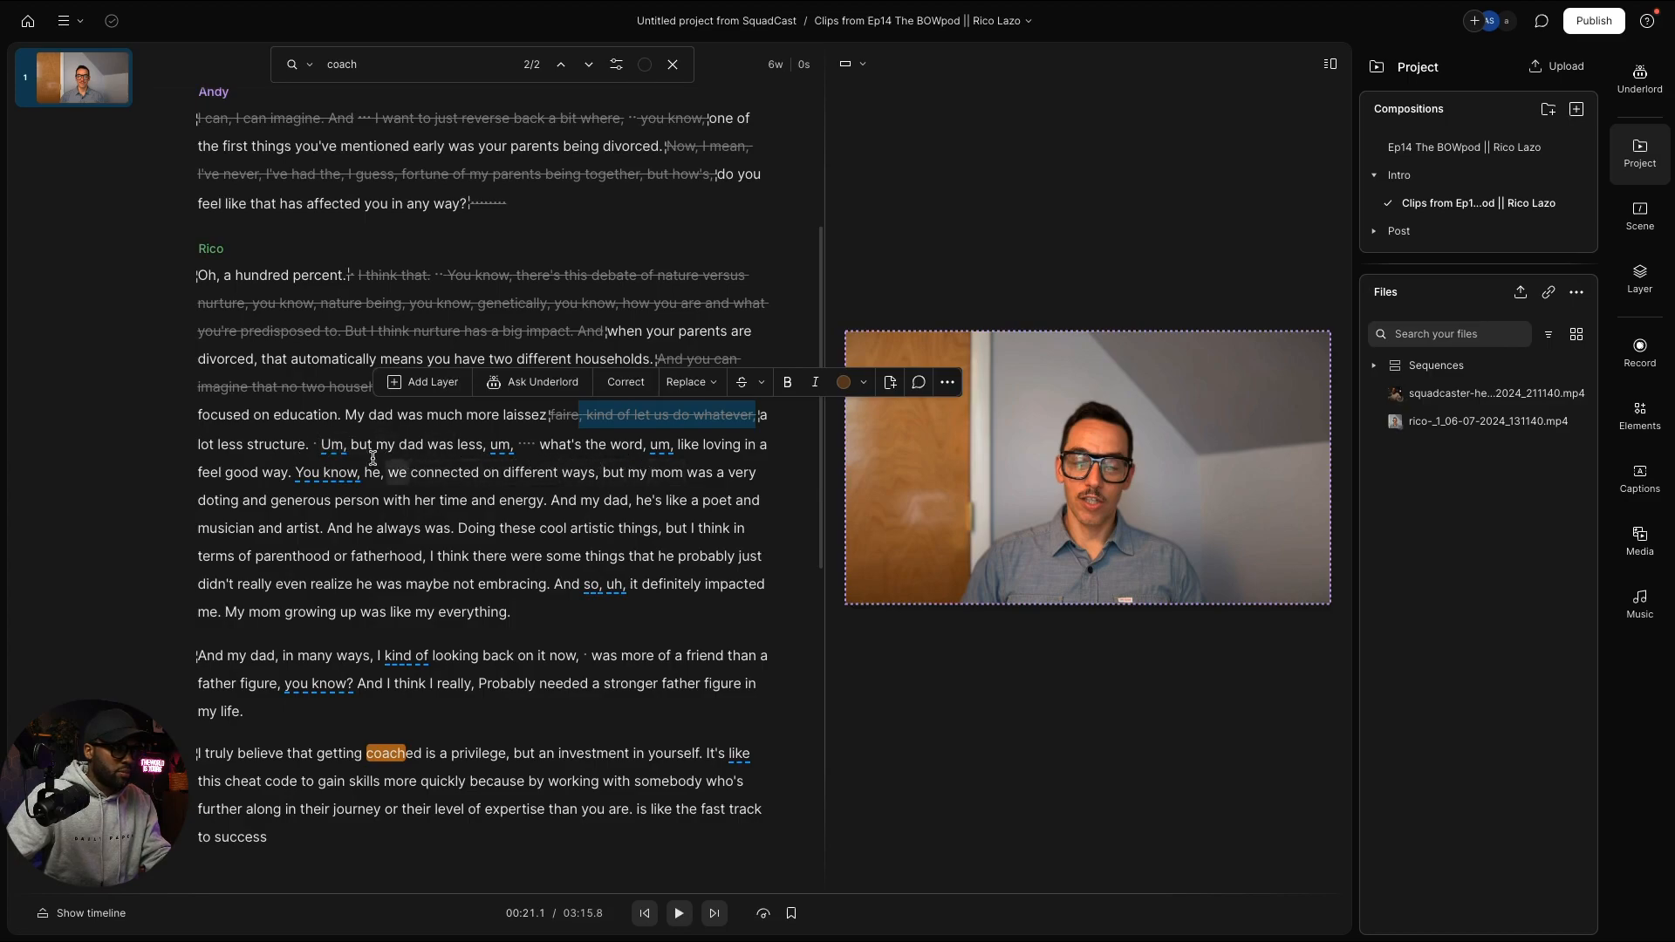
left_click(304, 448)
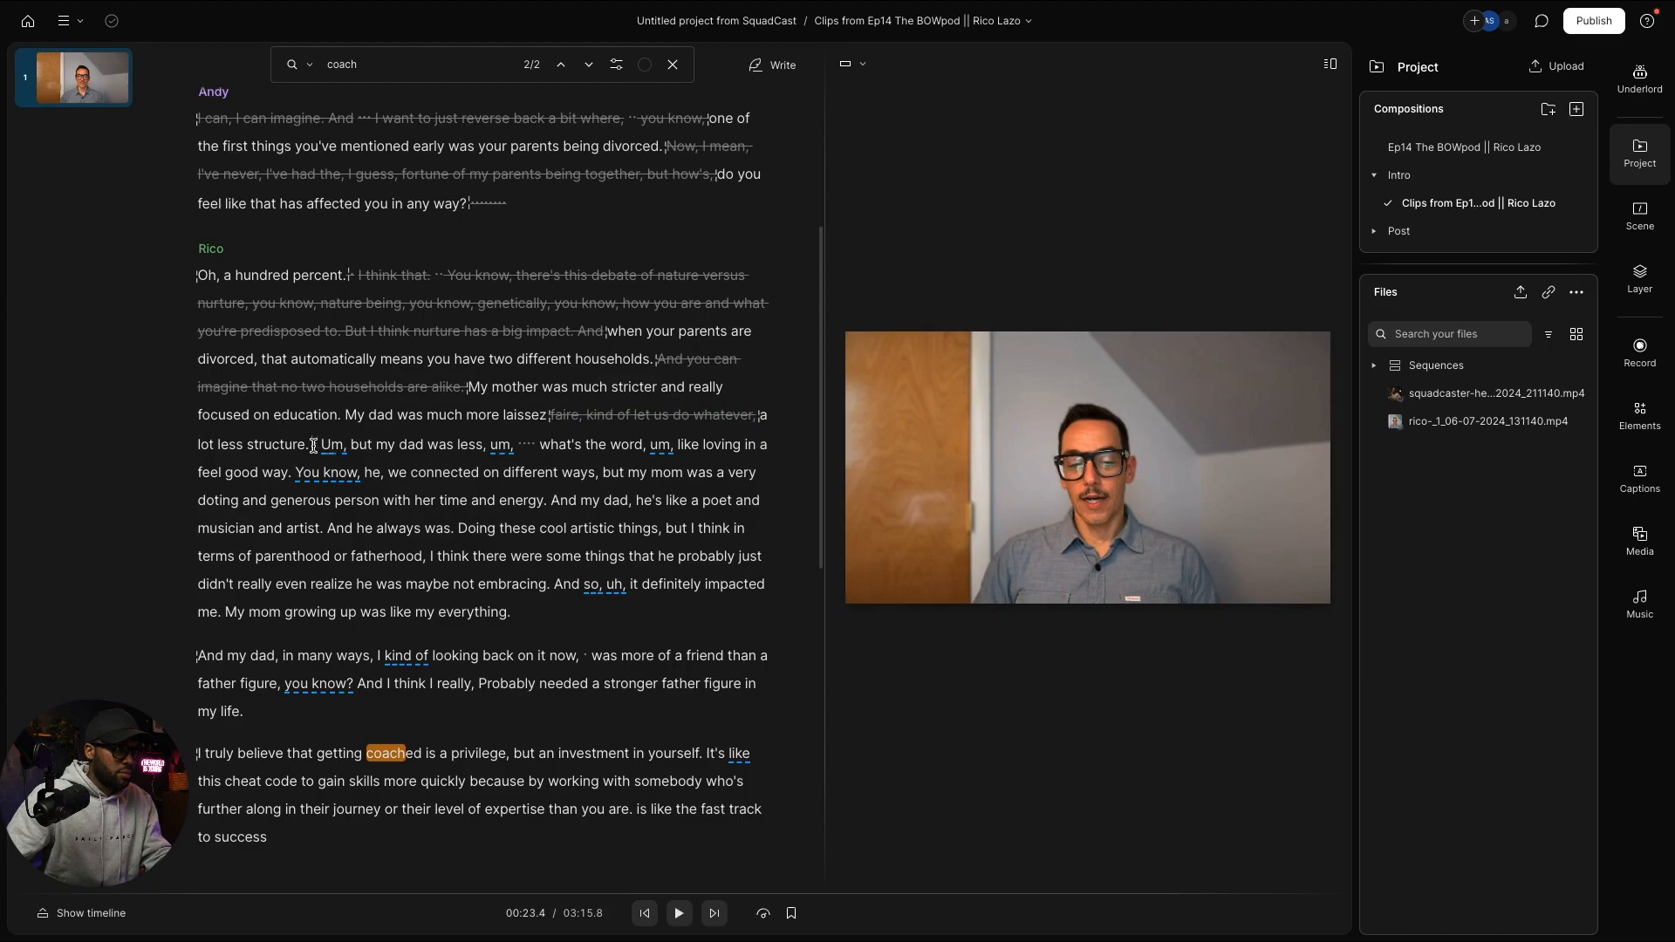
left_click_drag(313, 446, 684, 529)
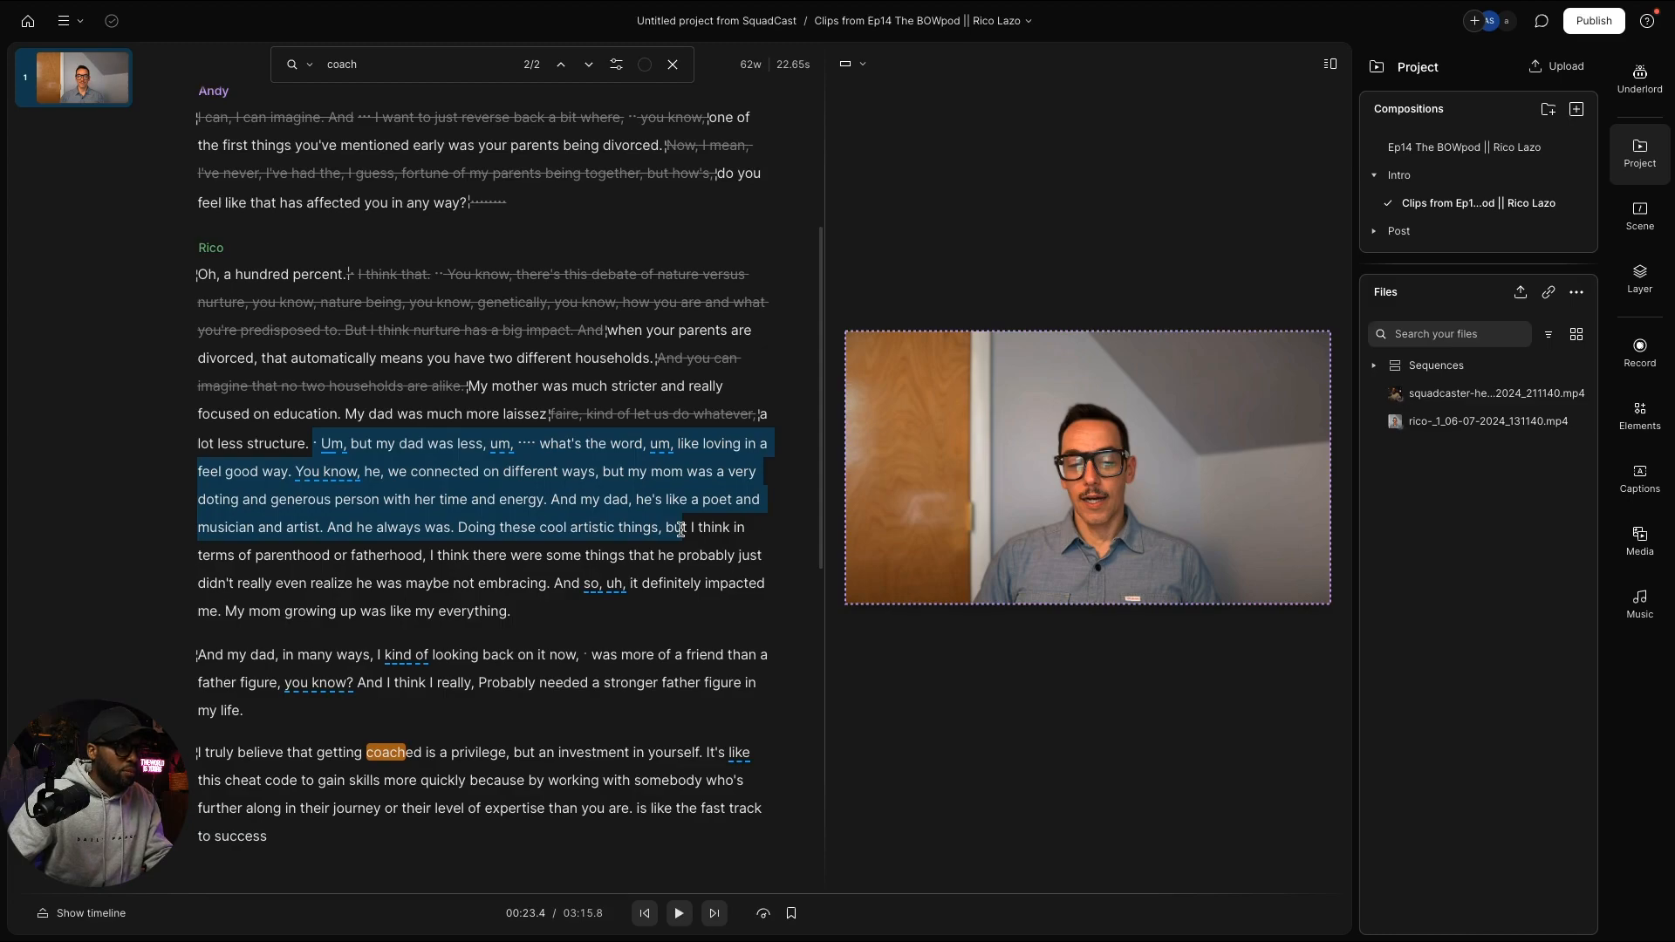
Step: Break Rico's answer after 'focused on education.' with two new paragraphs before 'My dad'
left_click(680, 529)
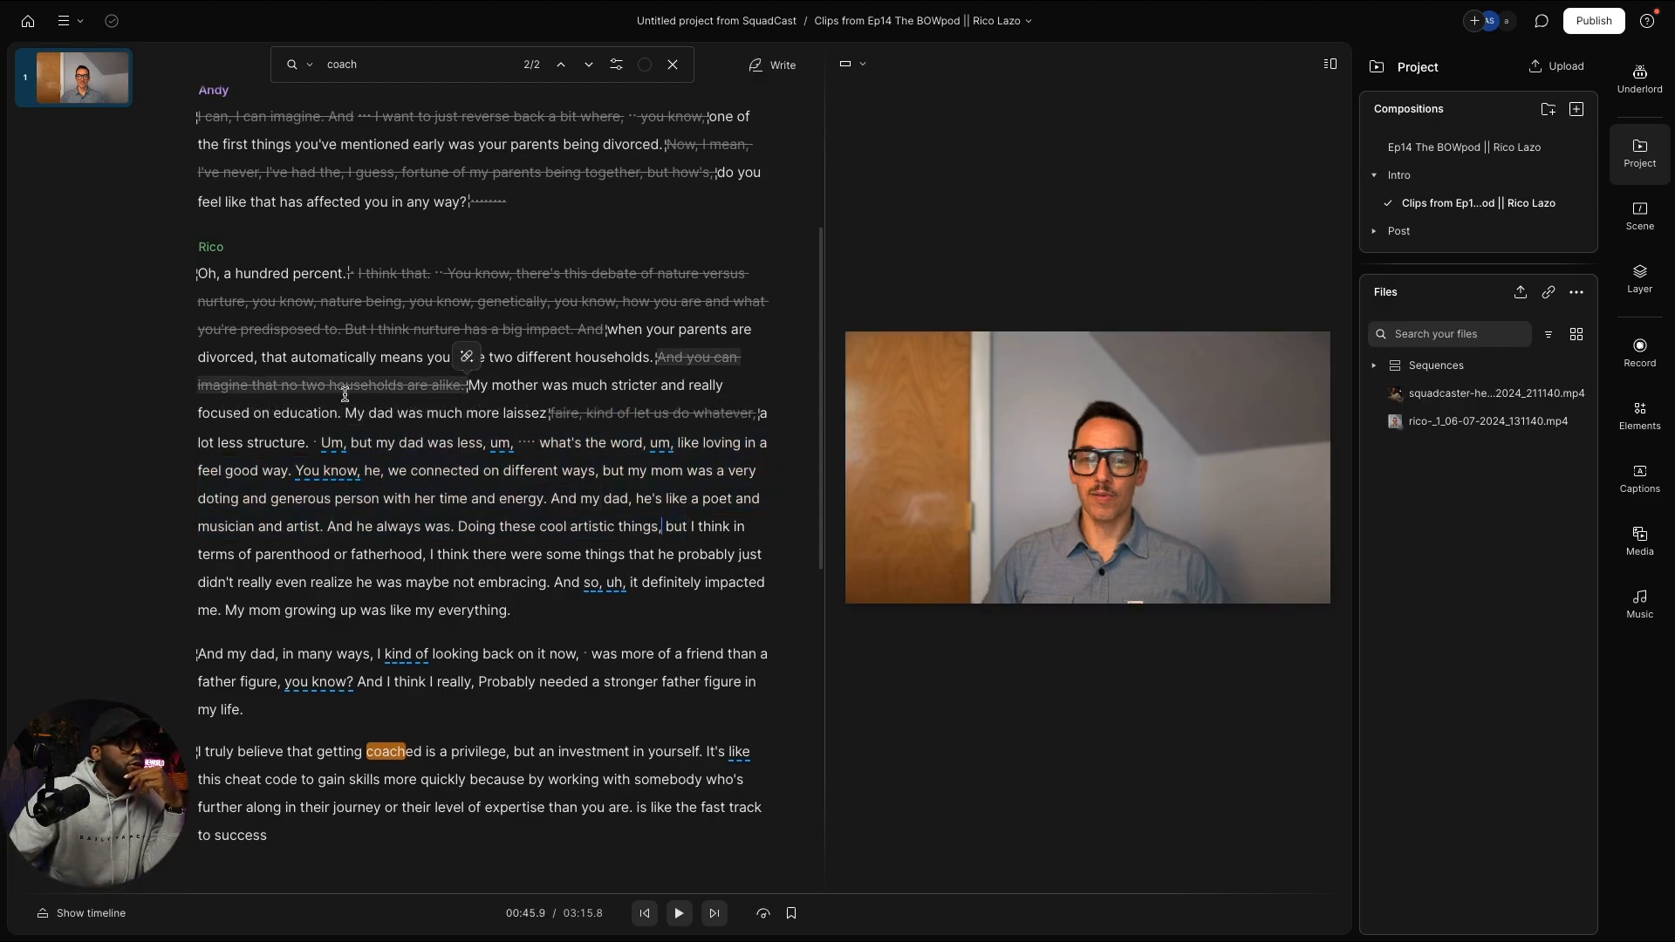
left_click(345, 410)
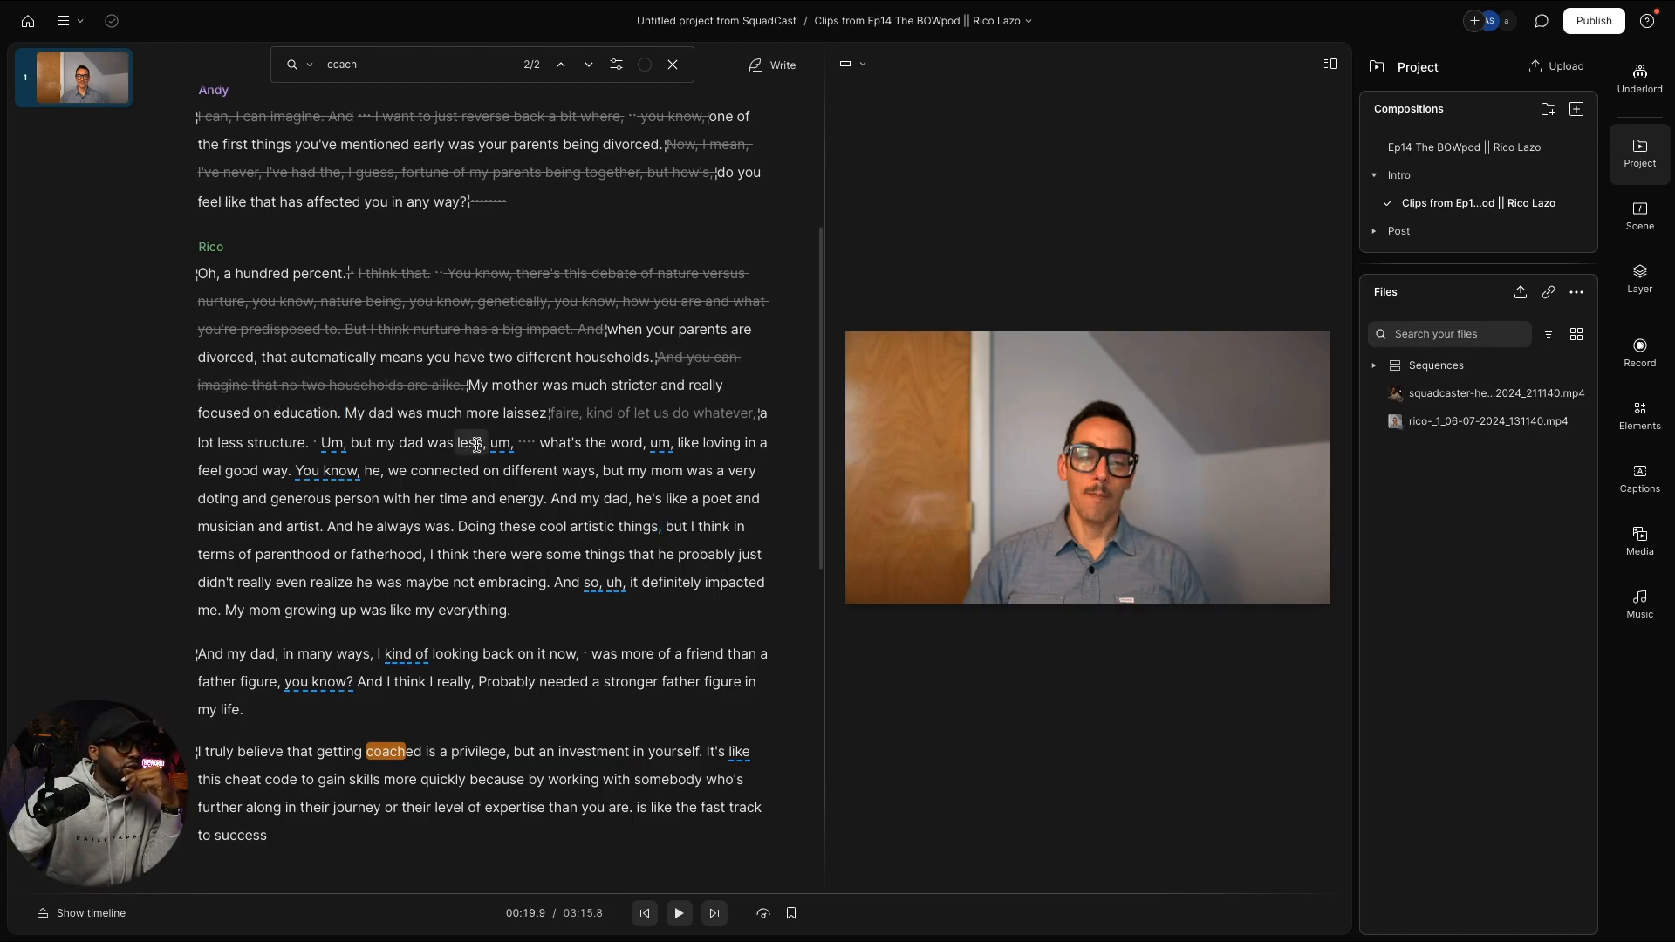
key("Return")
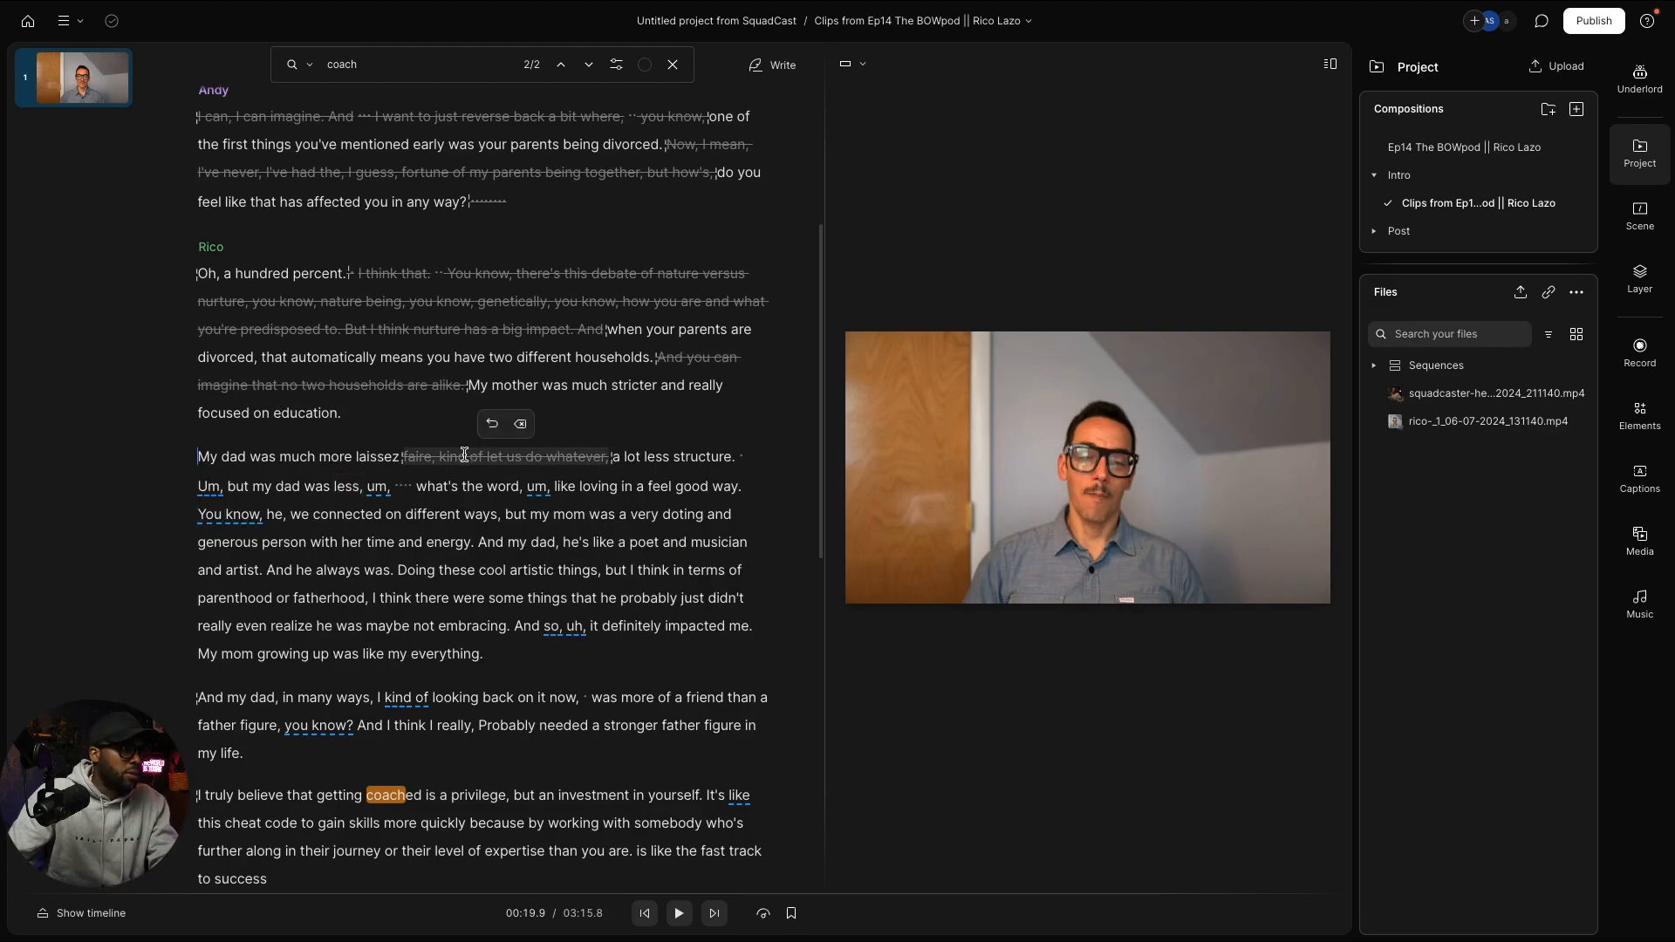
key("Return")
Step: Select the 'but my mom… time and energy.' sentence and preview the edited lines
scroll(496, 495, "down", 1)
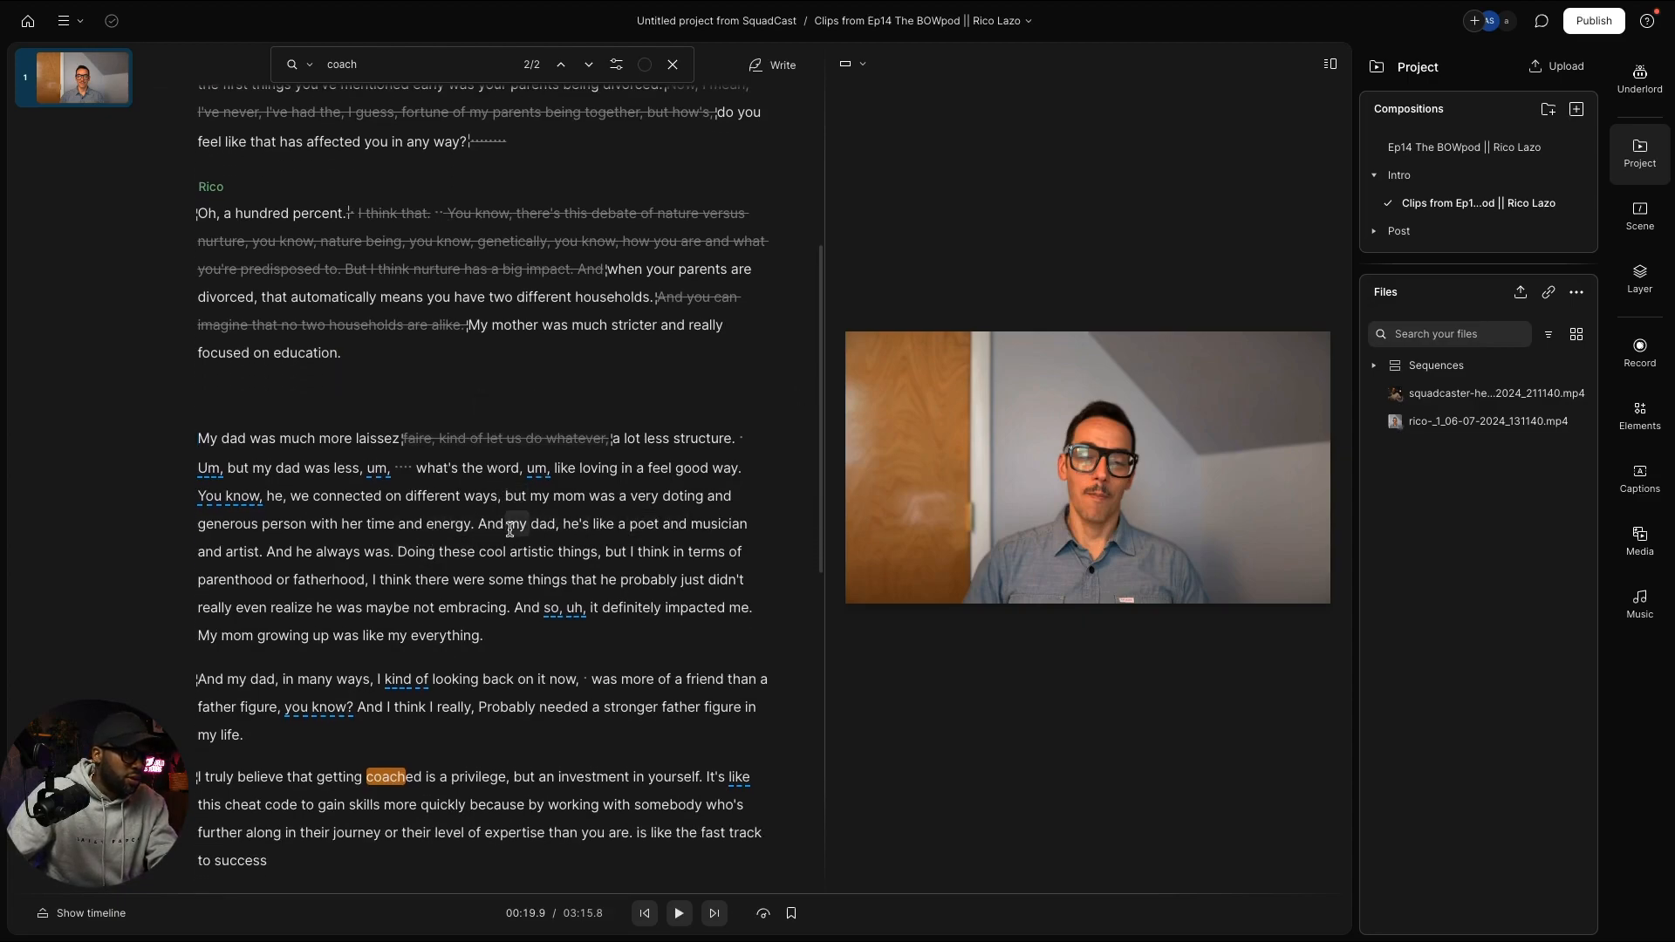
left_click(505, 498)
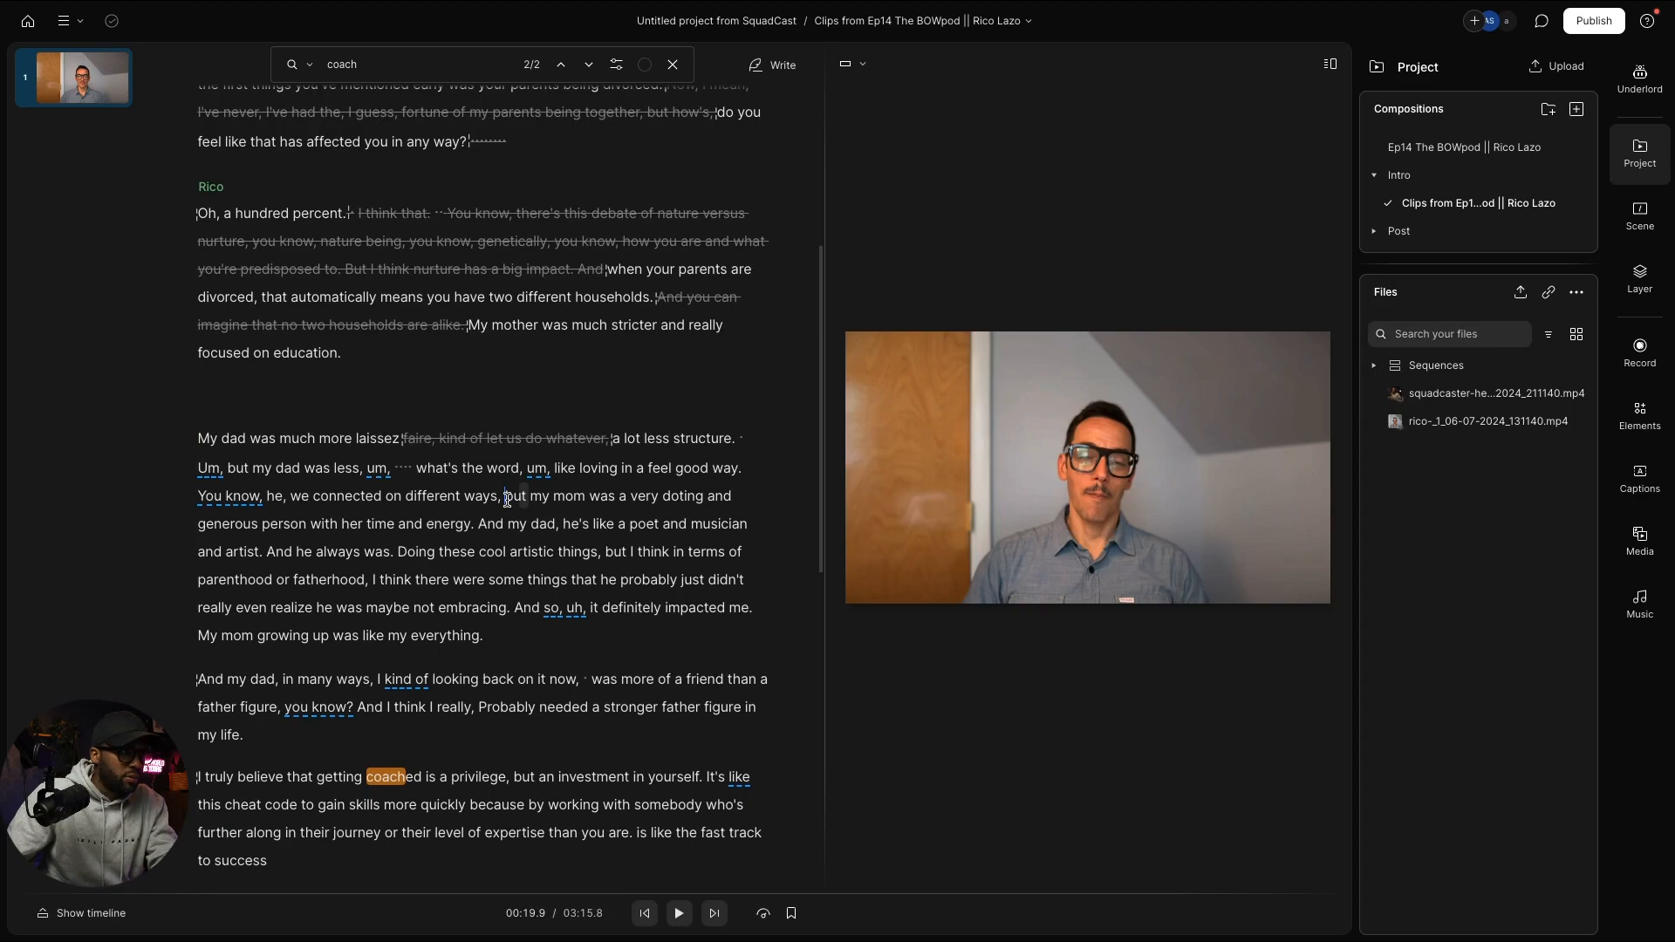
left_click_drag(507, 500, 376, 352)
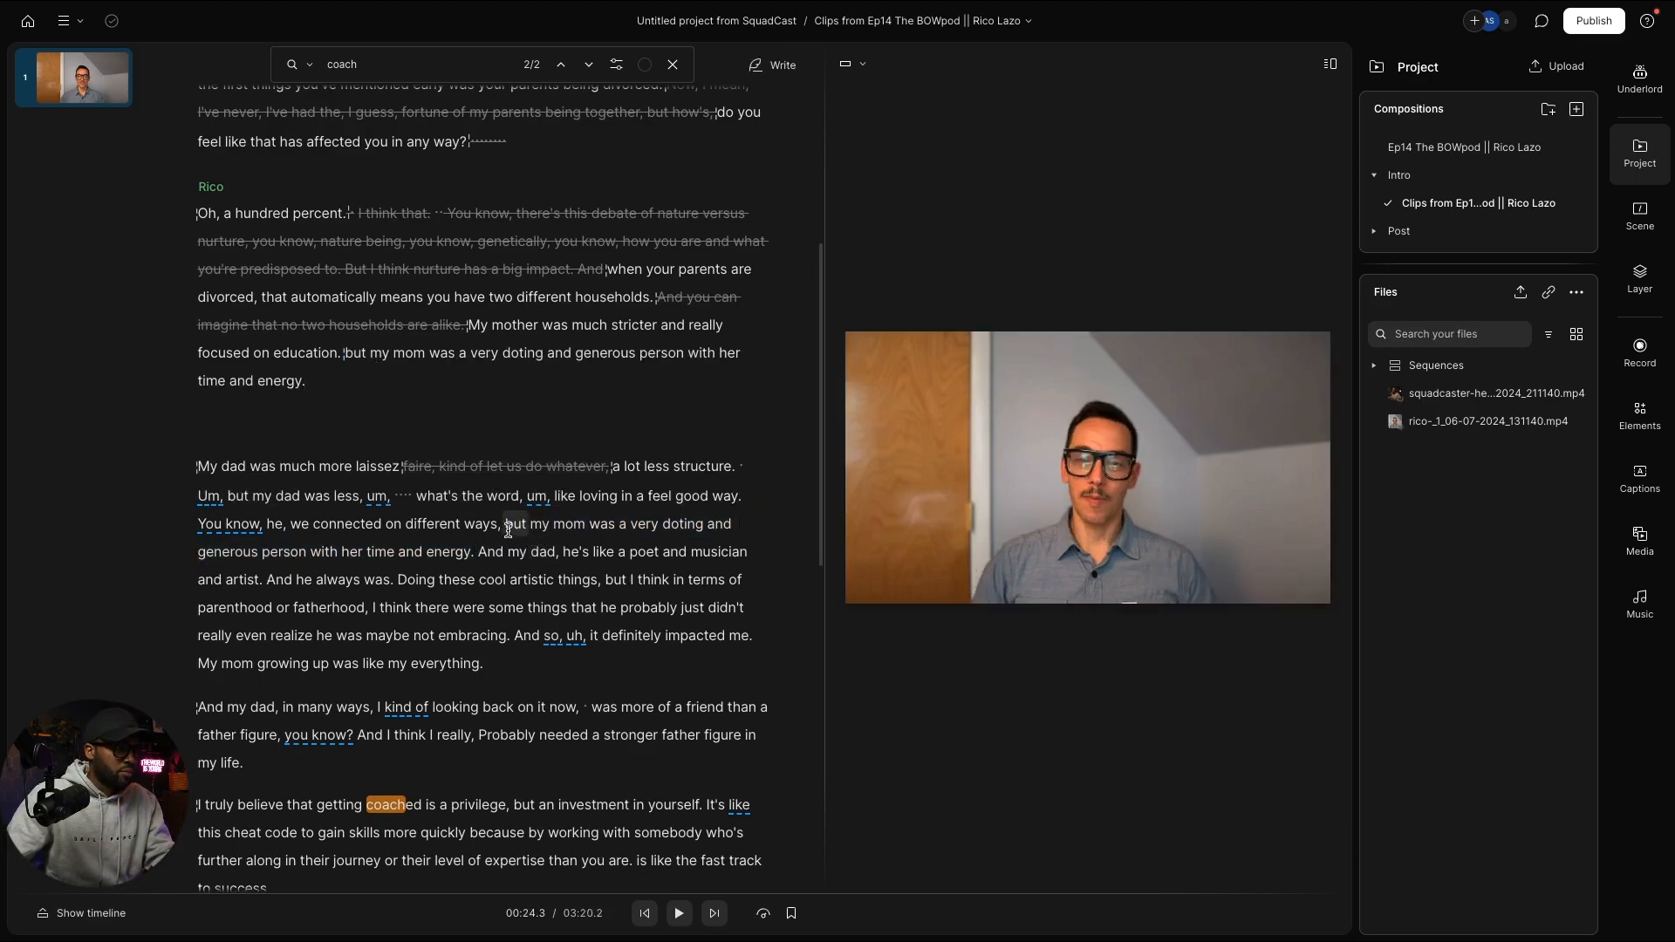
left_click_drag(507, 526, 479, 548)
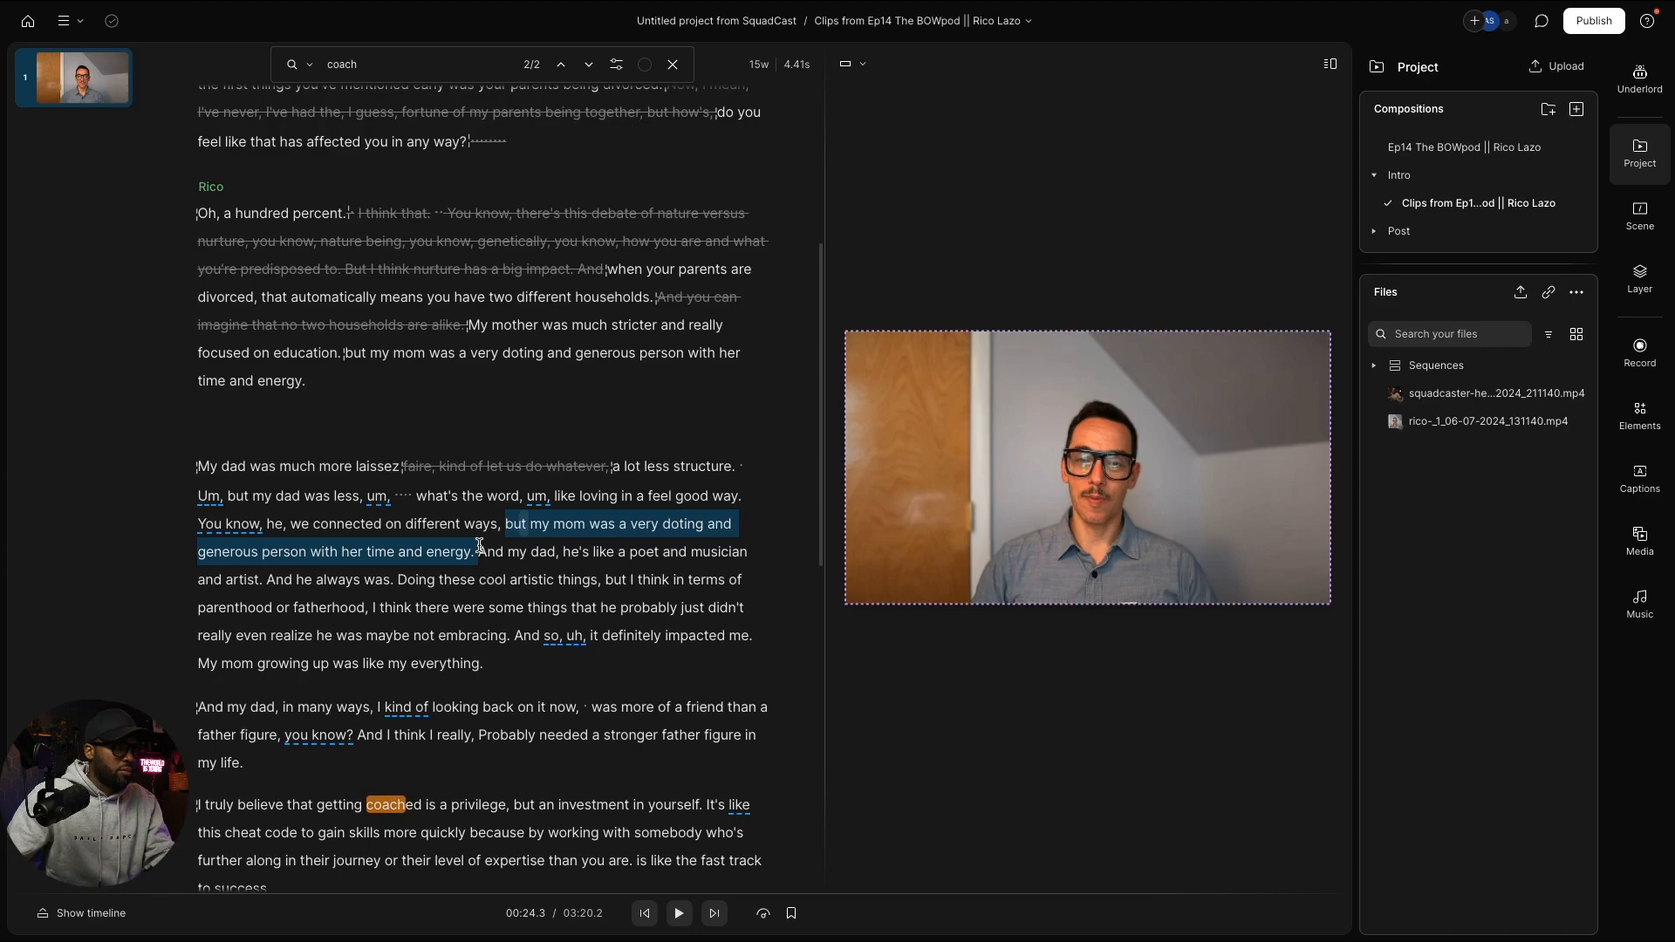
left_click(469, 324)
key("space")
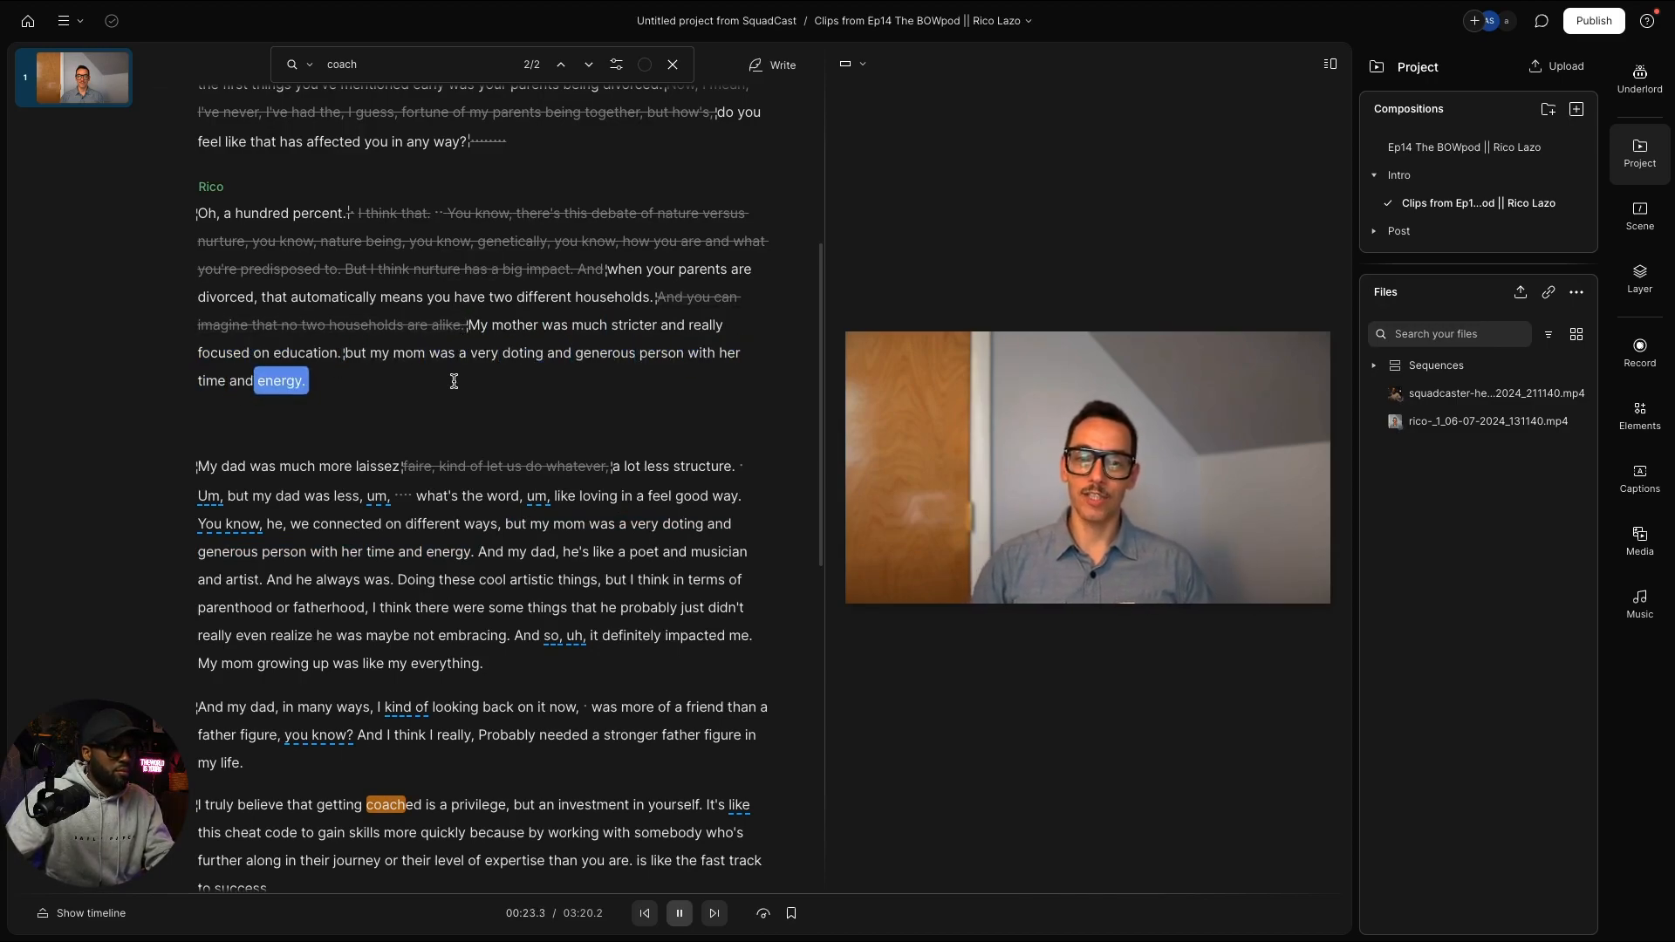
key("space")
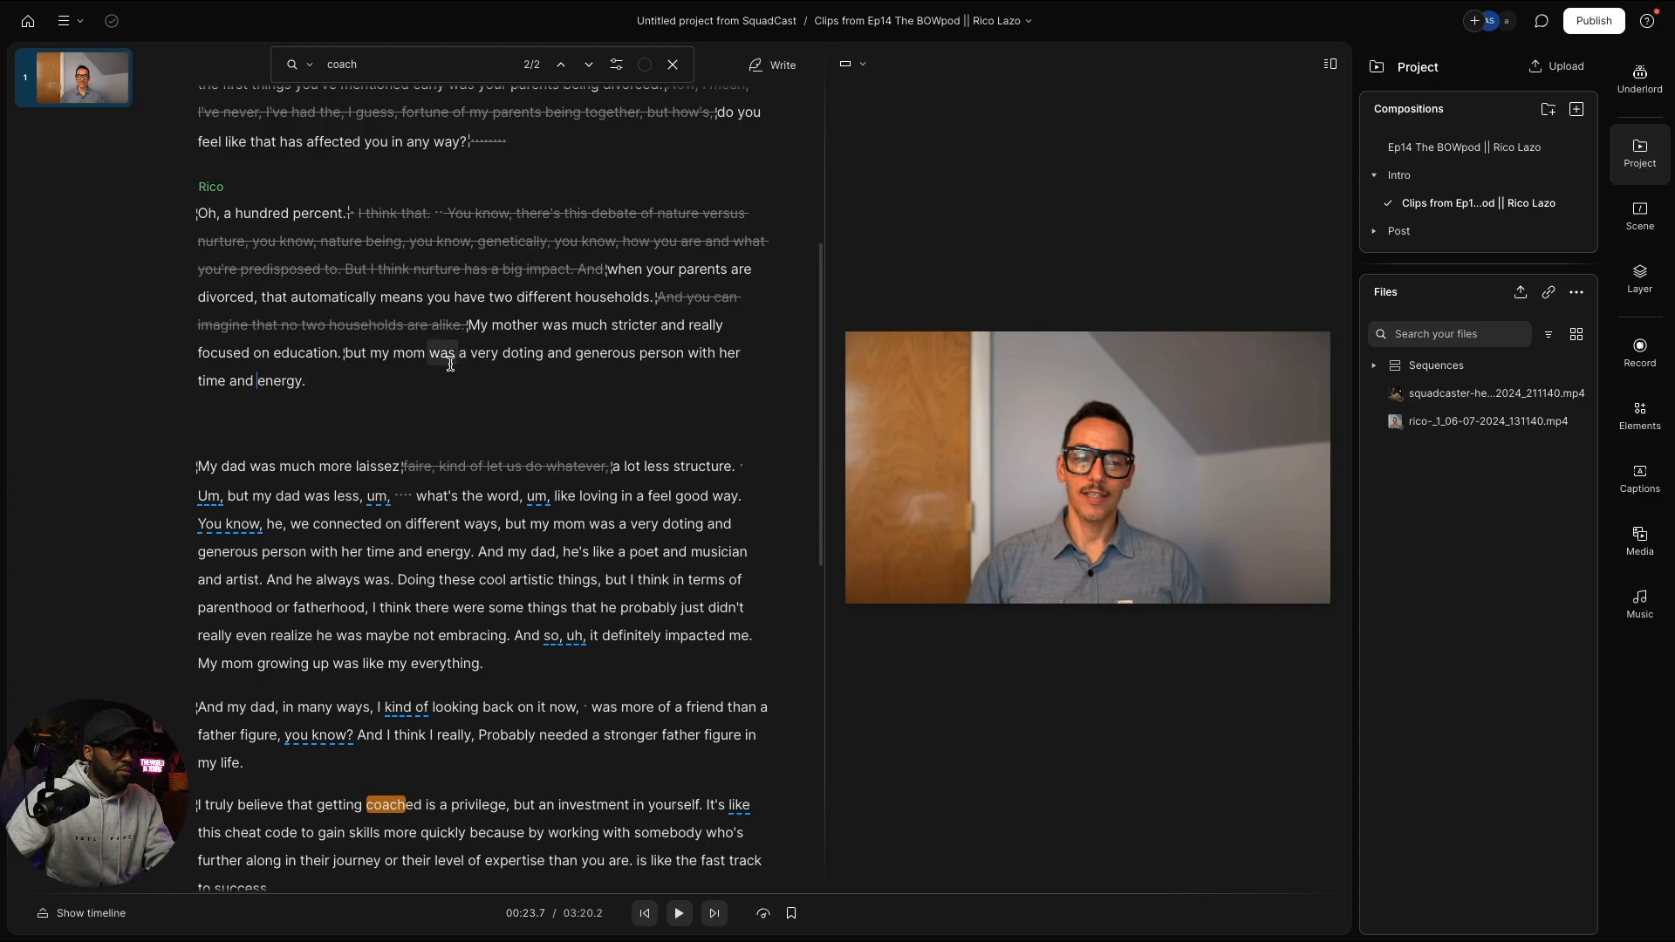
Step: Strike out the rambling 'Um, but my dad was less…' passage
double_click(349, 352)
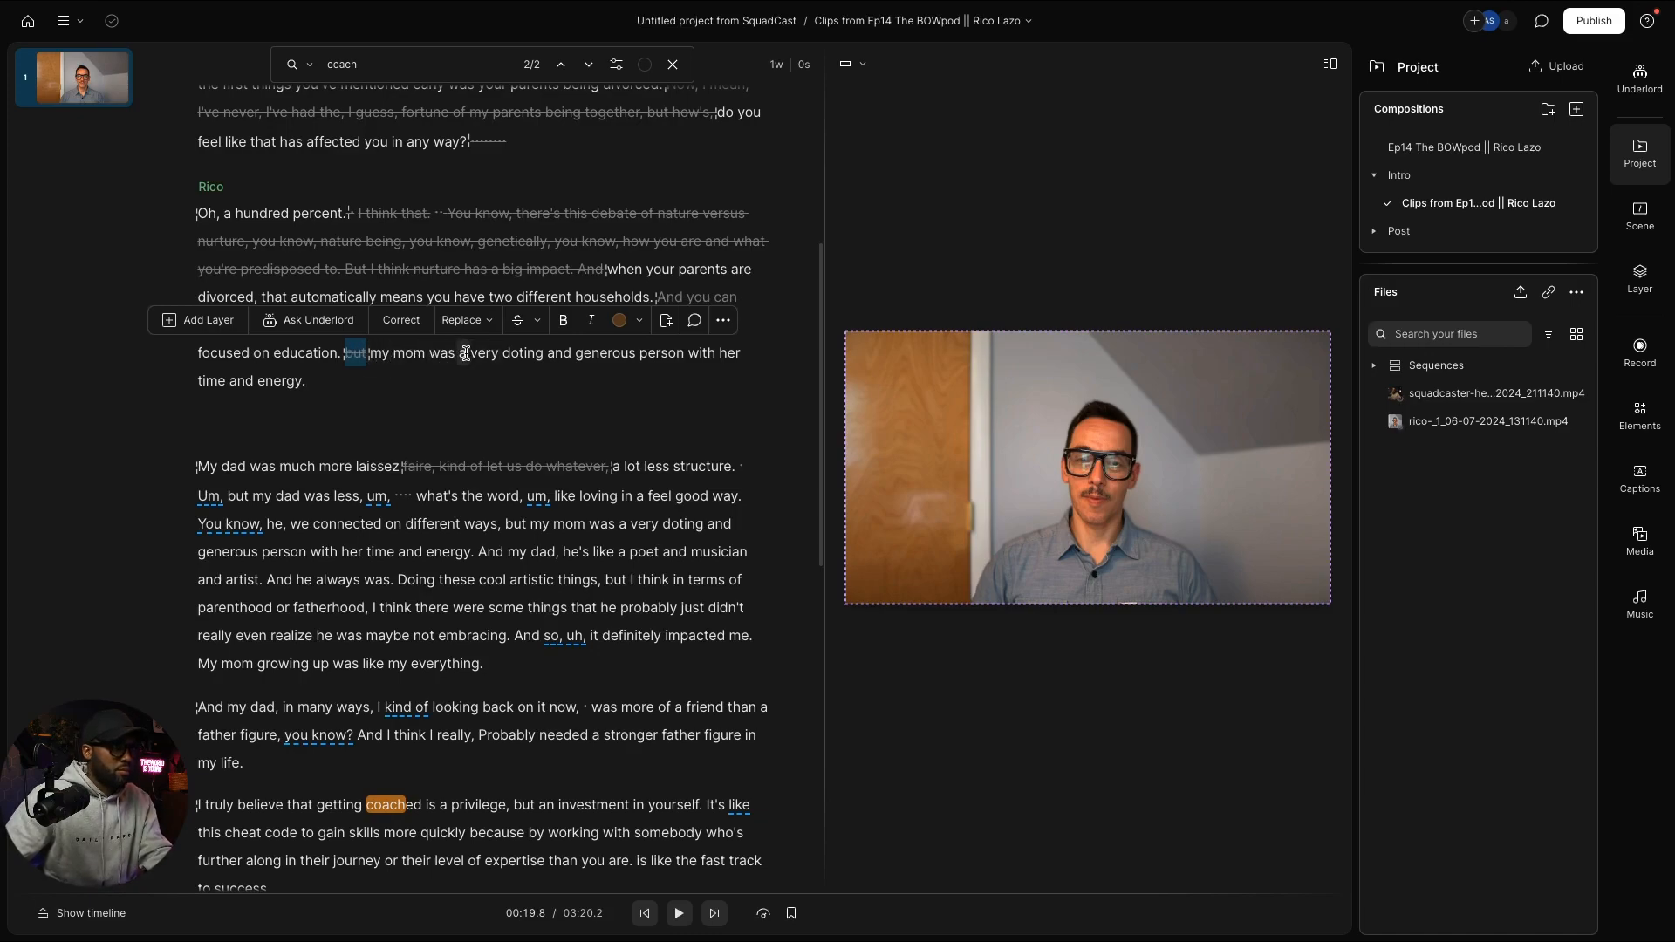
left_click_drag(503, 353, 551, 359)
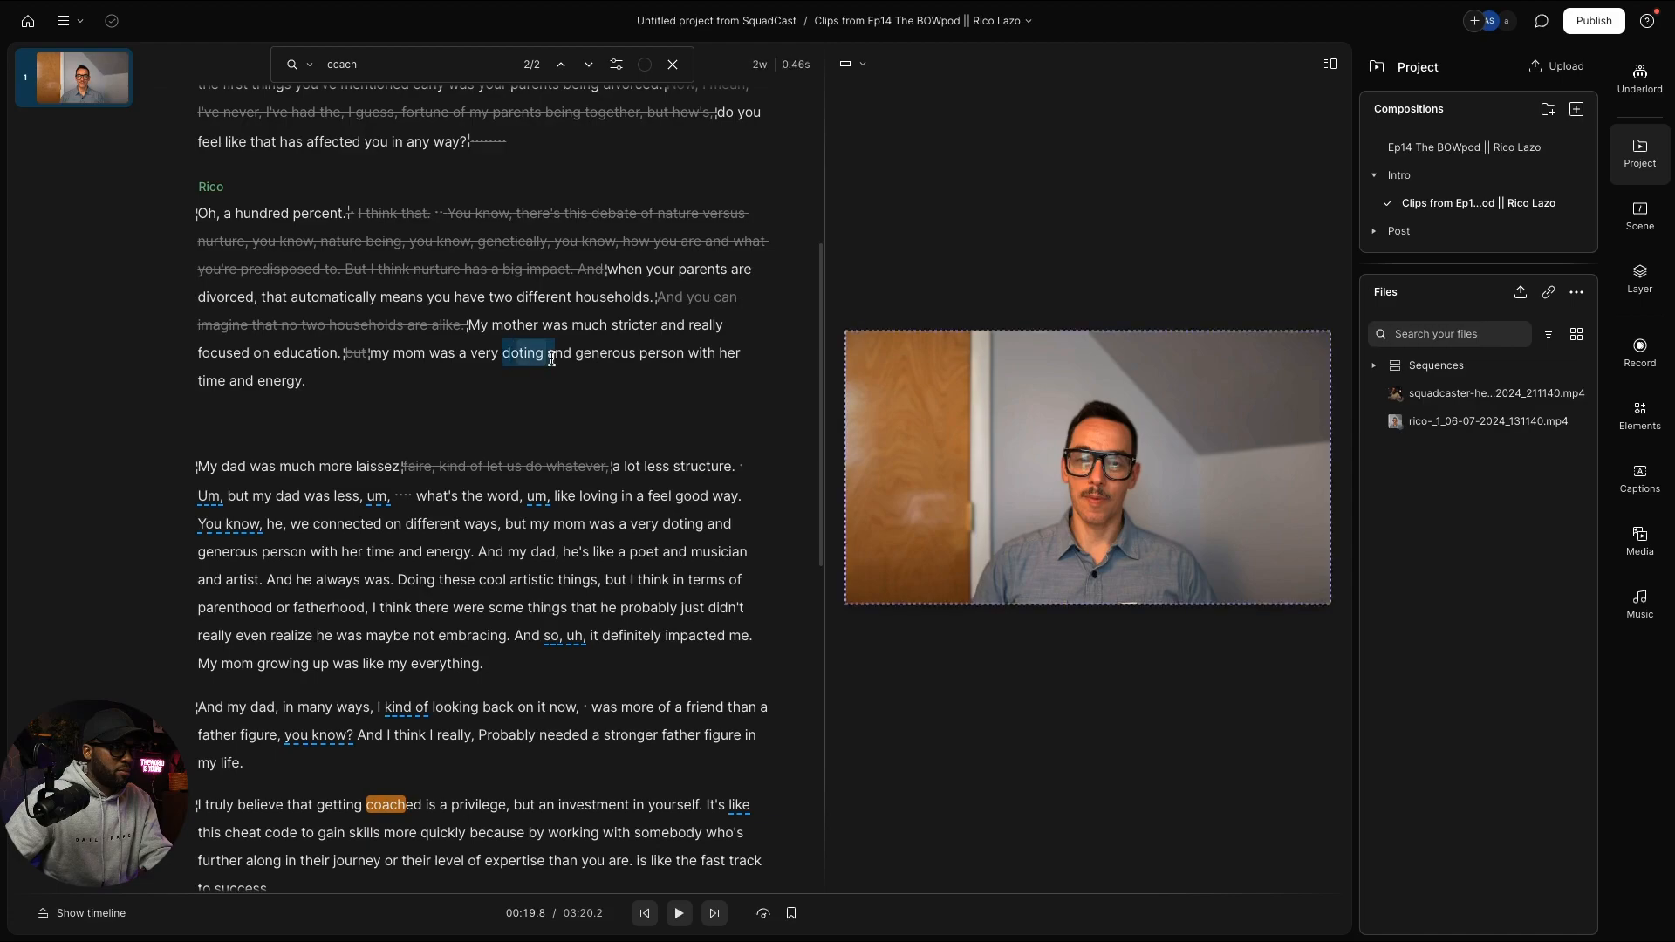
left_click(523, 354)
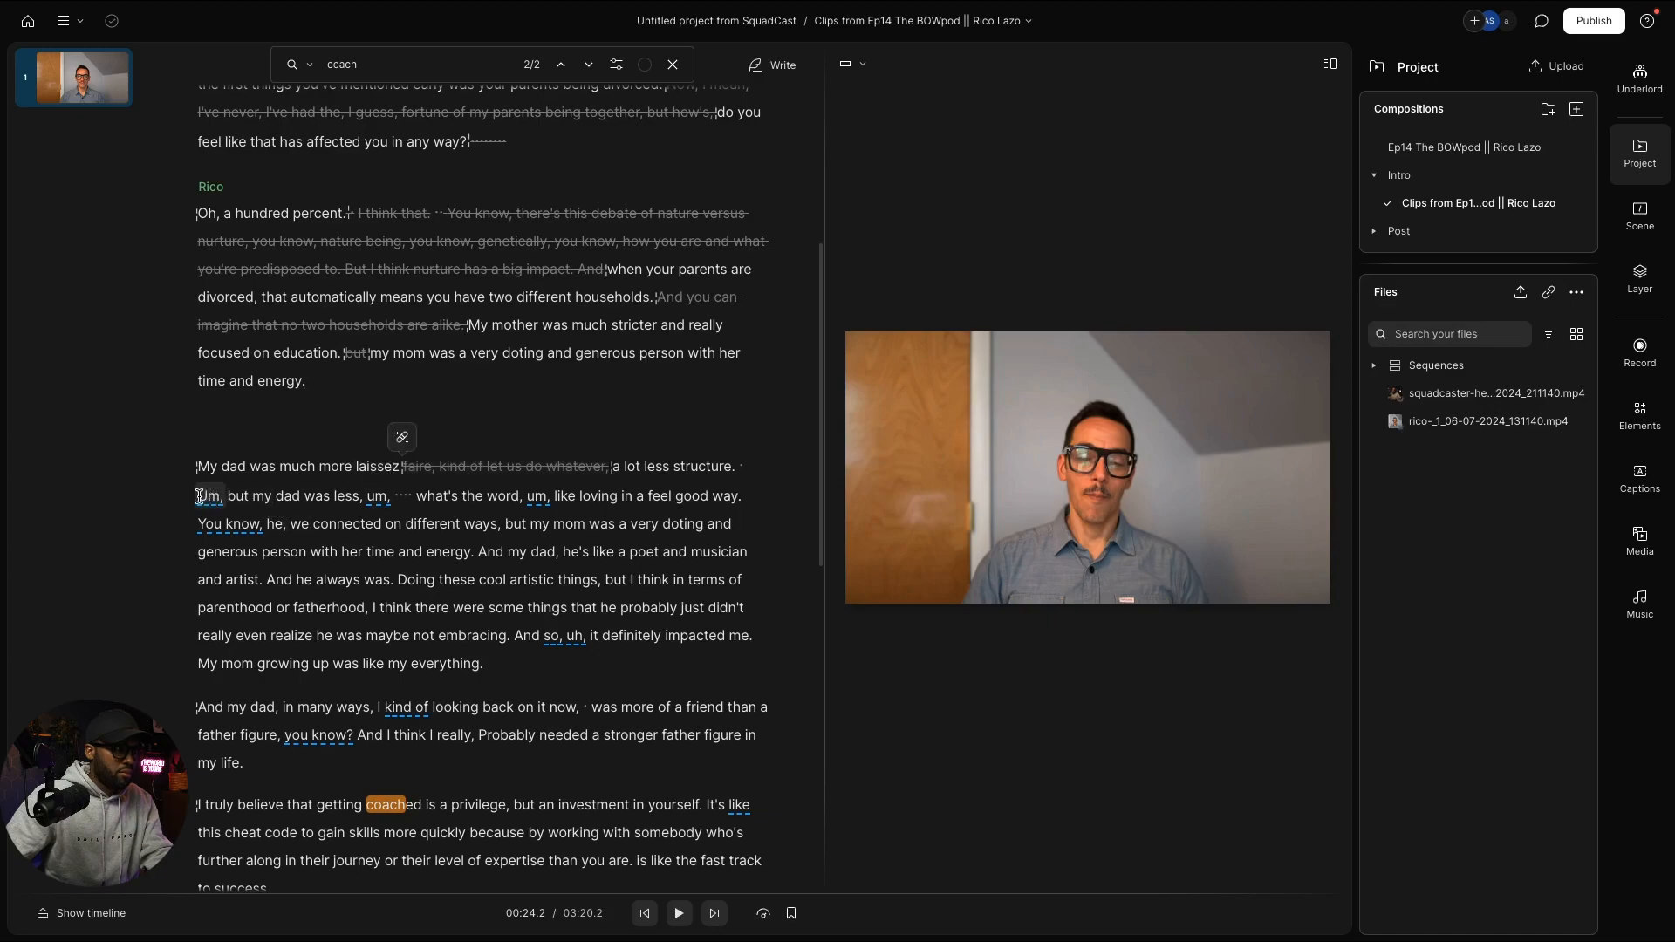
left_click_drag(200, 496, 559, 556)
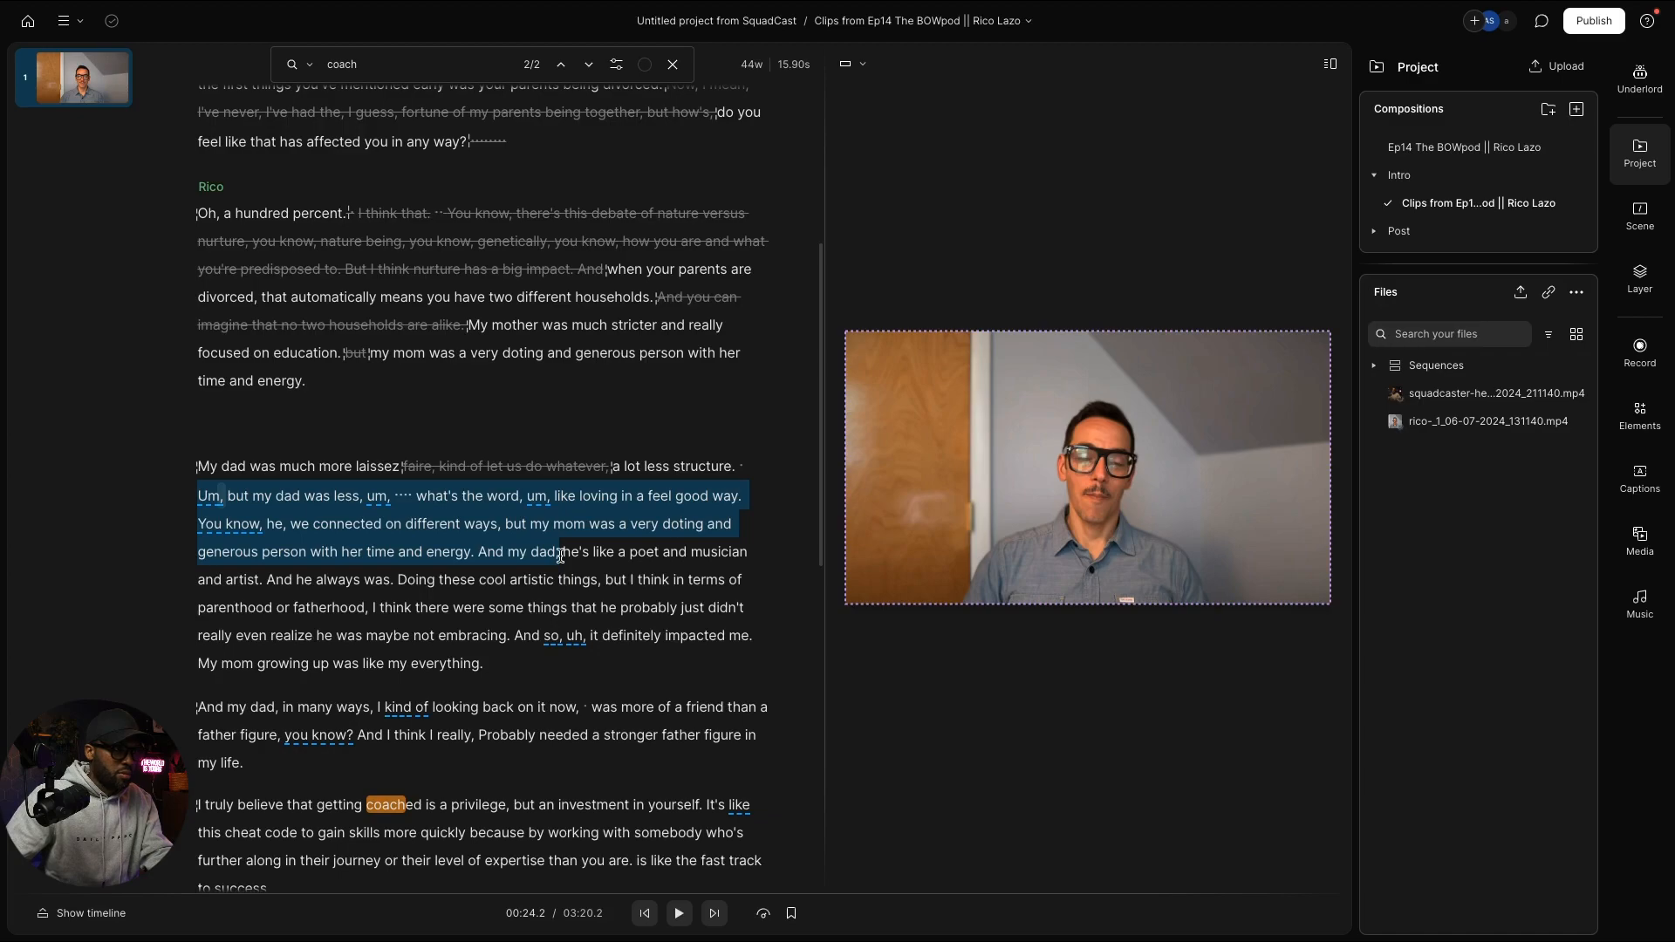
left_click_drag(559, 556, 555, 556)
left_click_drag(559, 555, 559, 556)
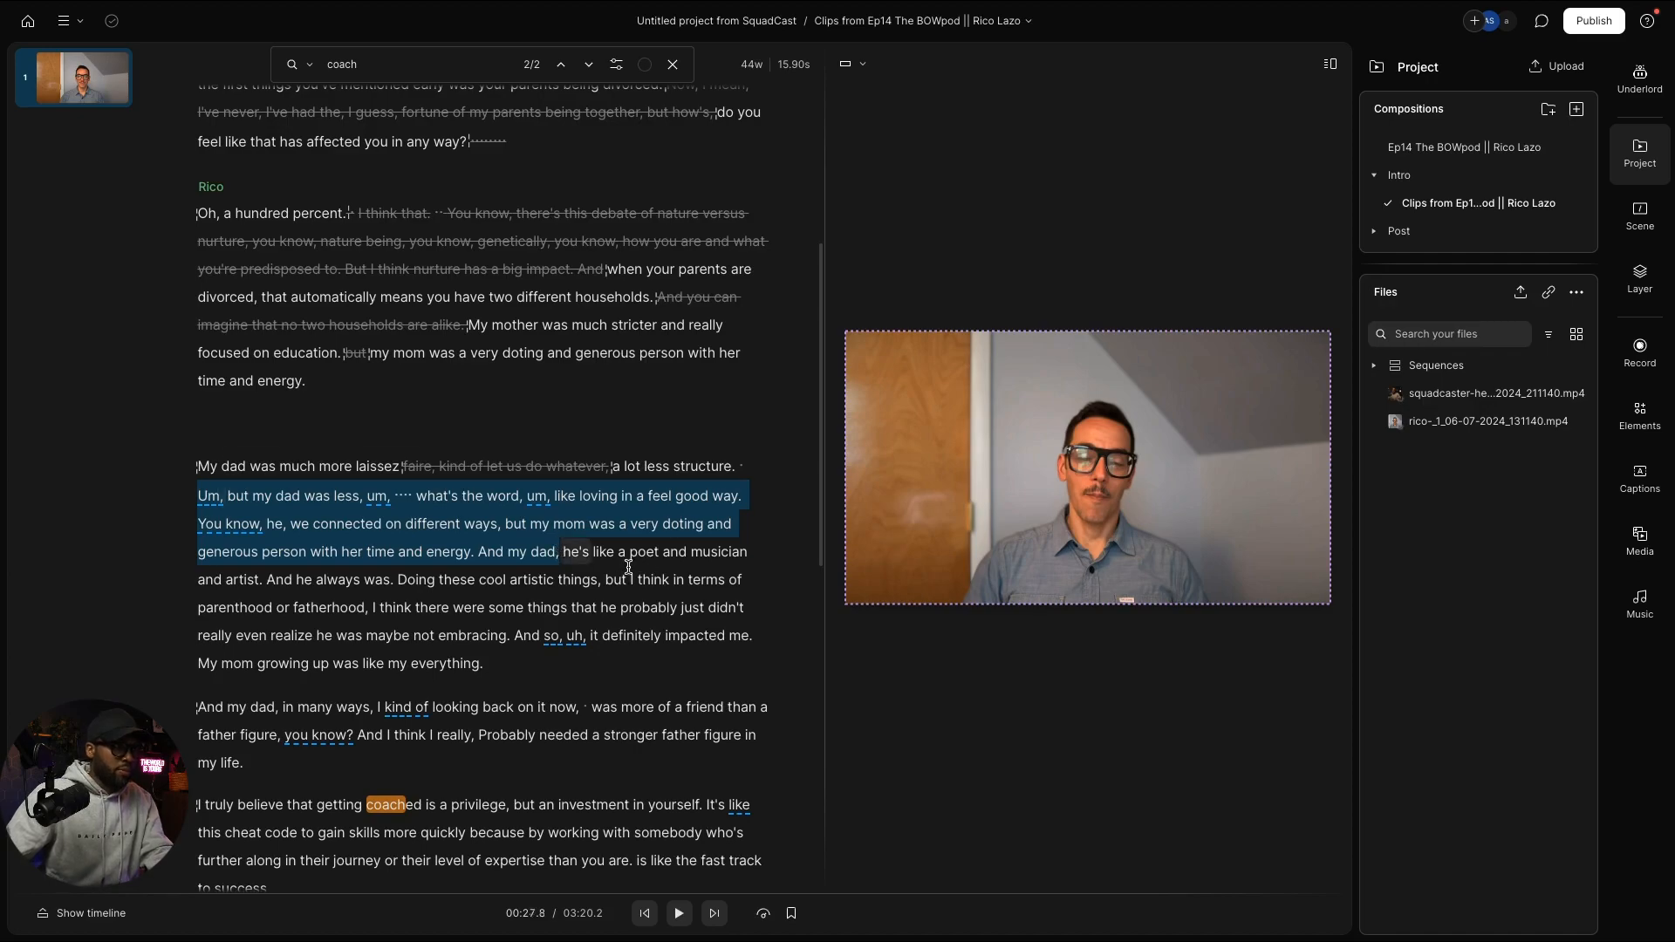
key("BackSpace")
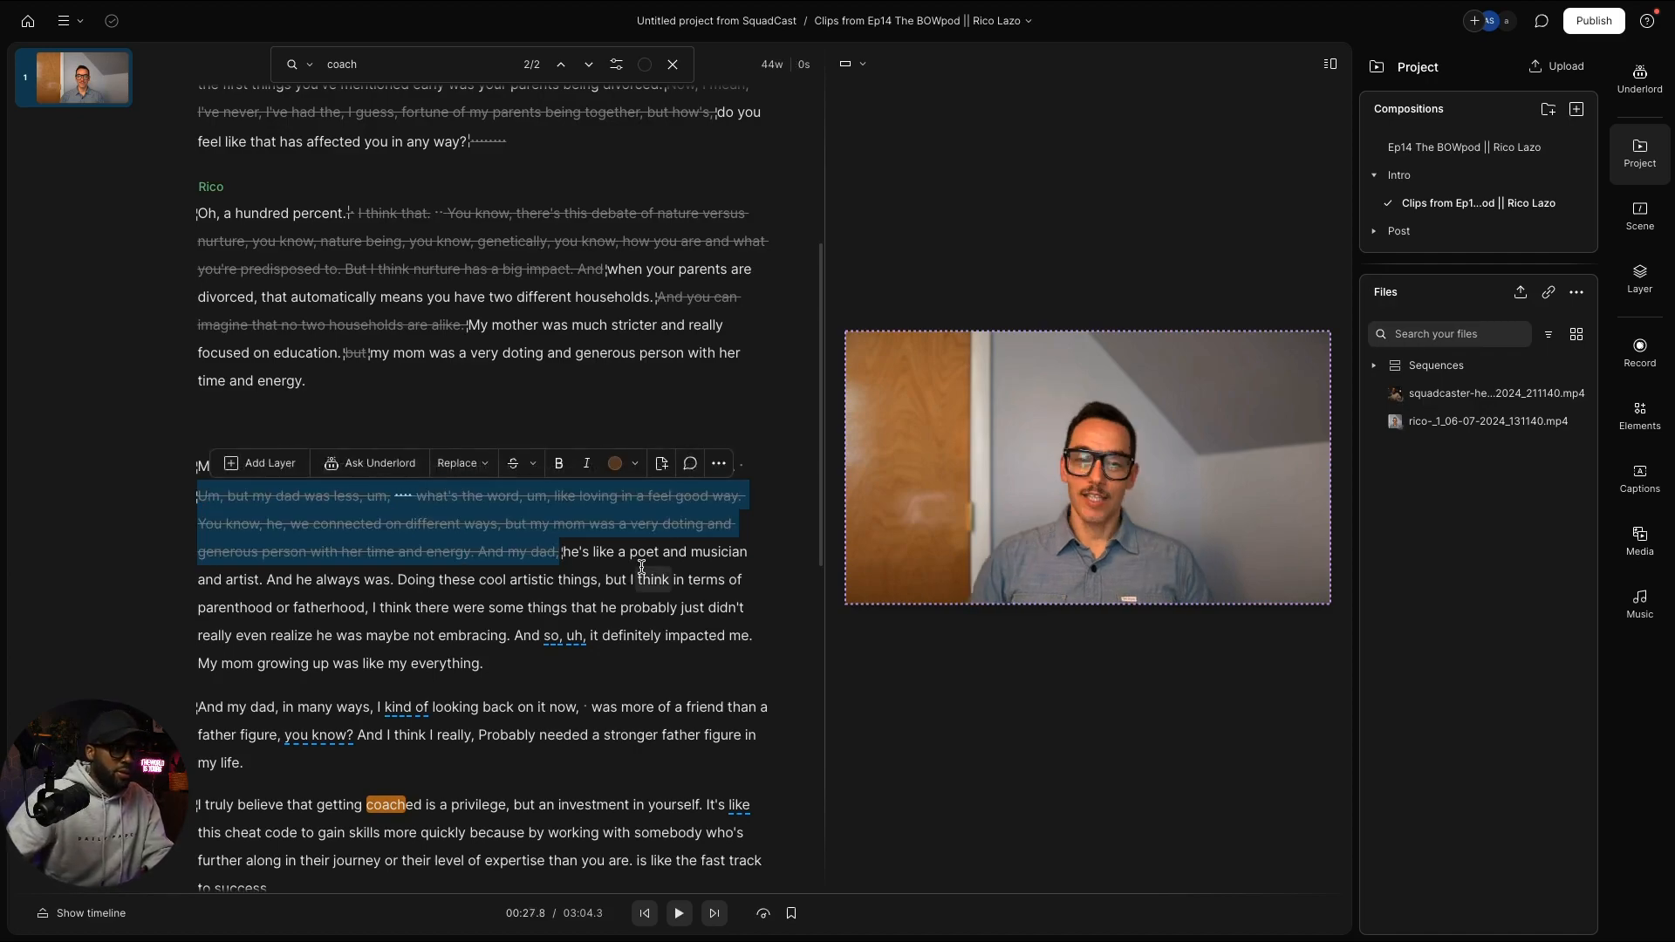
Step: Strike out the words 'parenthood or'
left_click(298, 582)
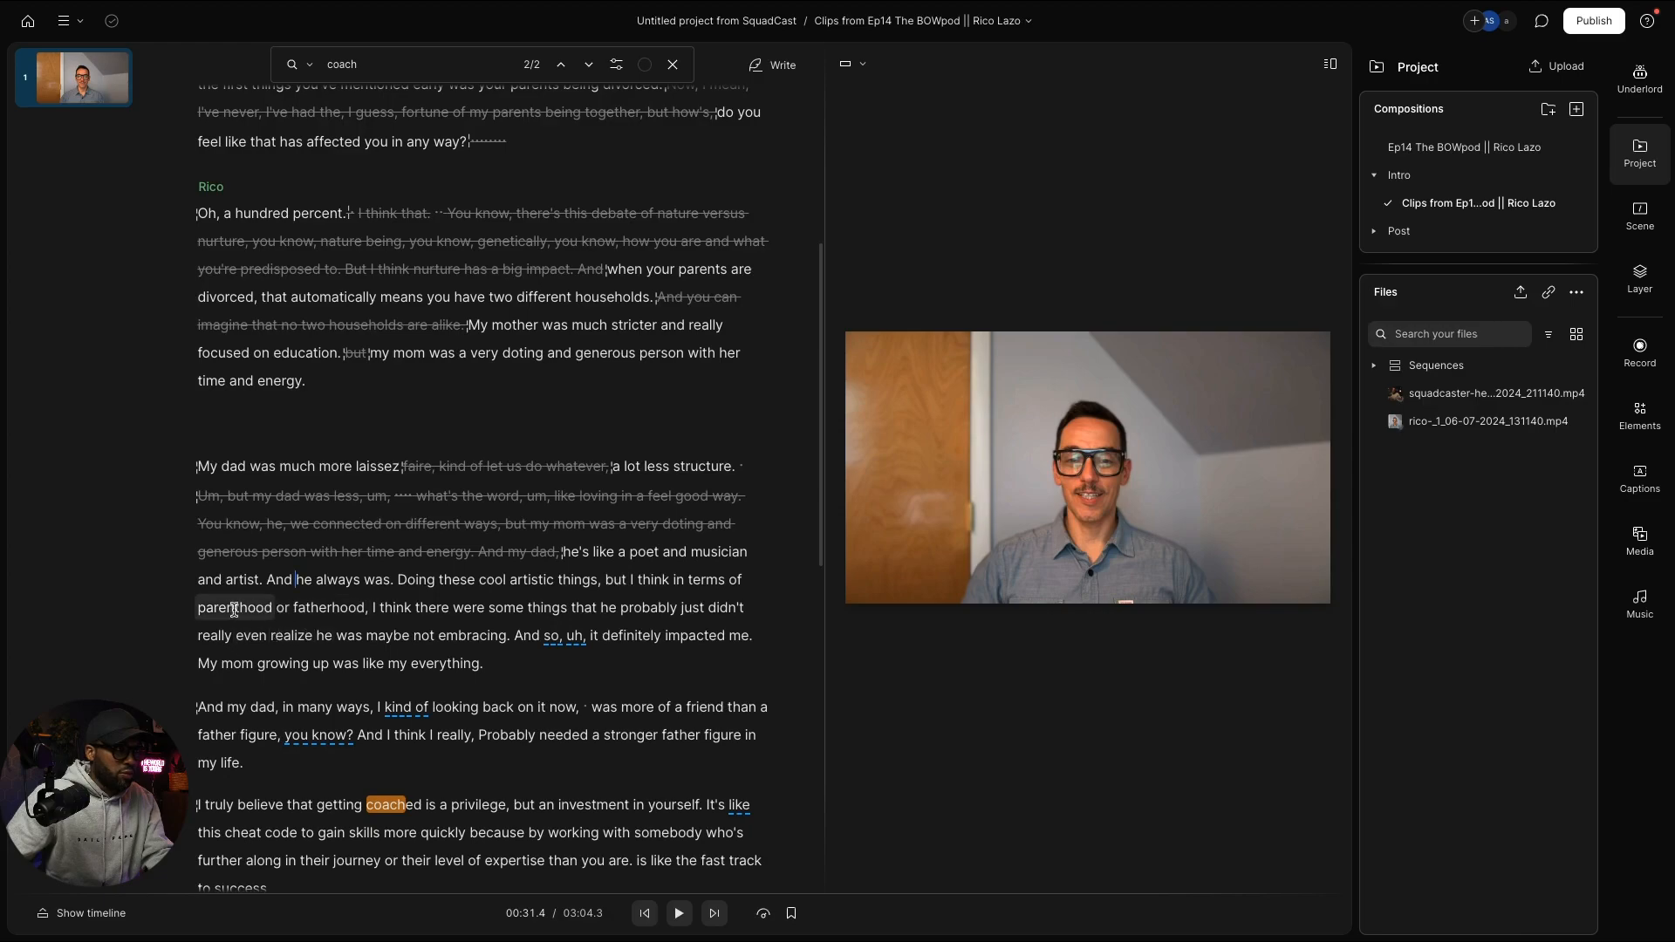
left_click(197, 611)
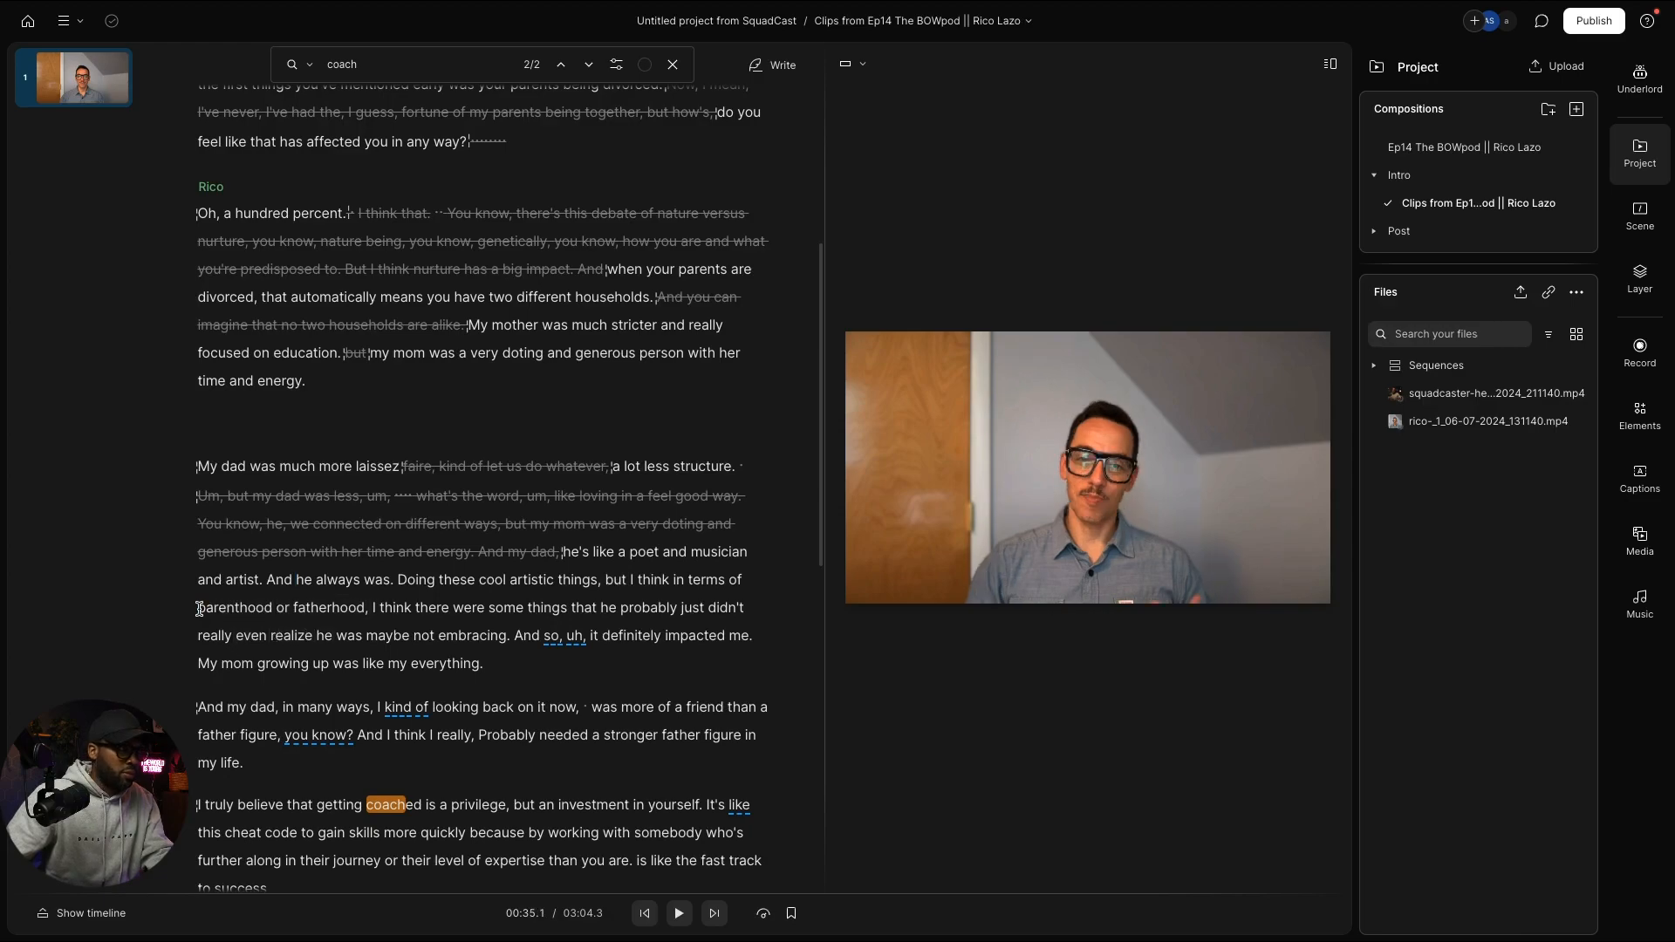
left_click_drag(199, 609, 291, 610)
key("Delete")
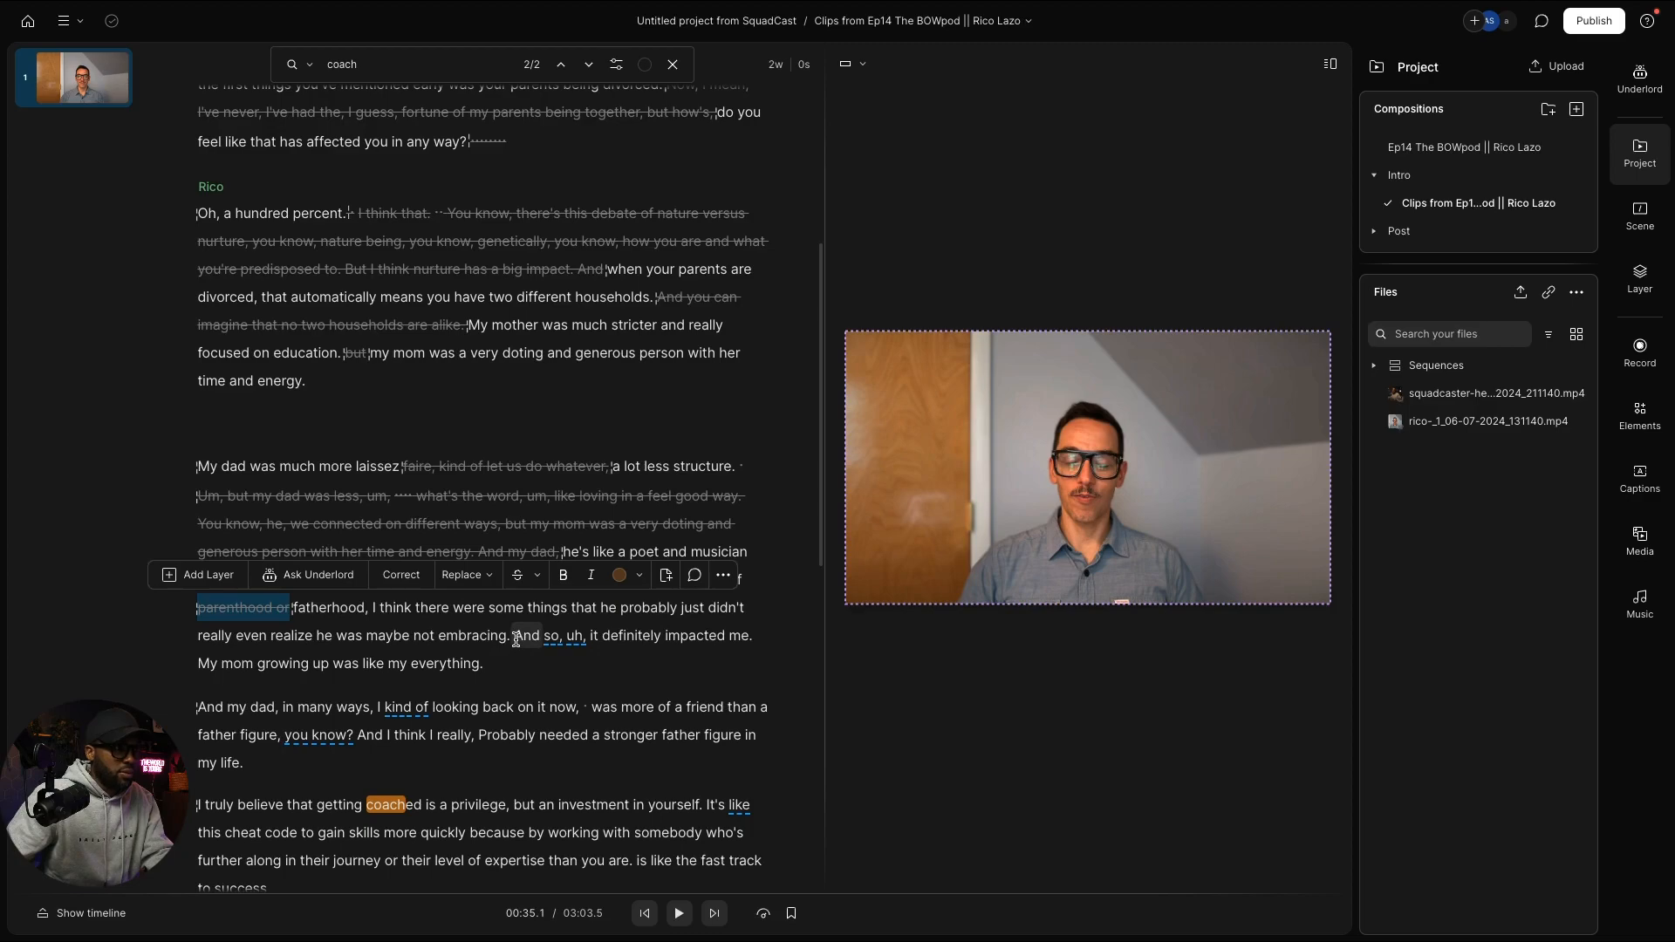
Step: Strike out 'My mom growing up was like my everything.' through the father-figure paragraph
left_click_drag(199, 667, 349, 785)
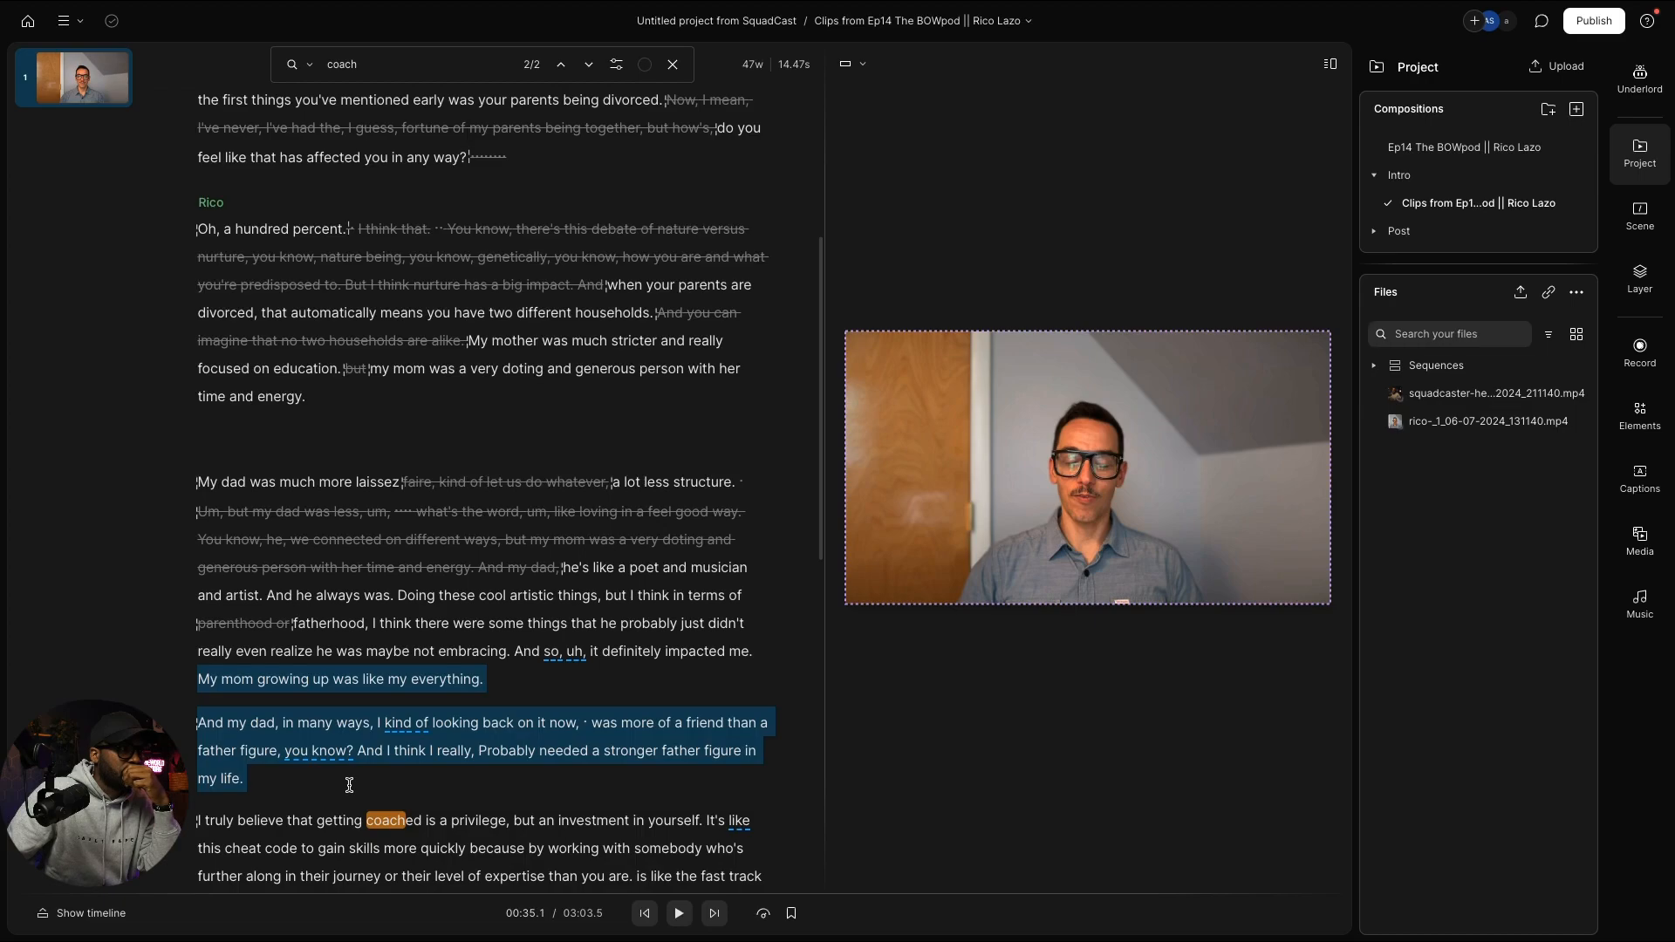
scroll(349, 785, "down", 1)
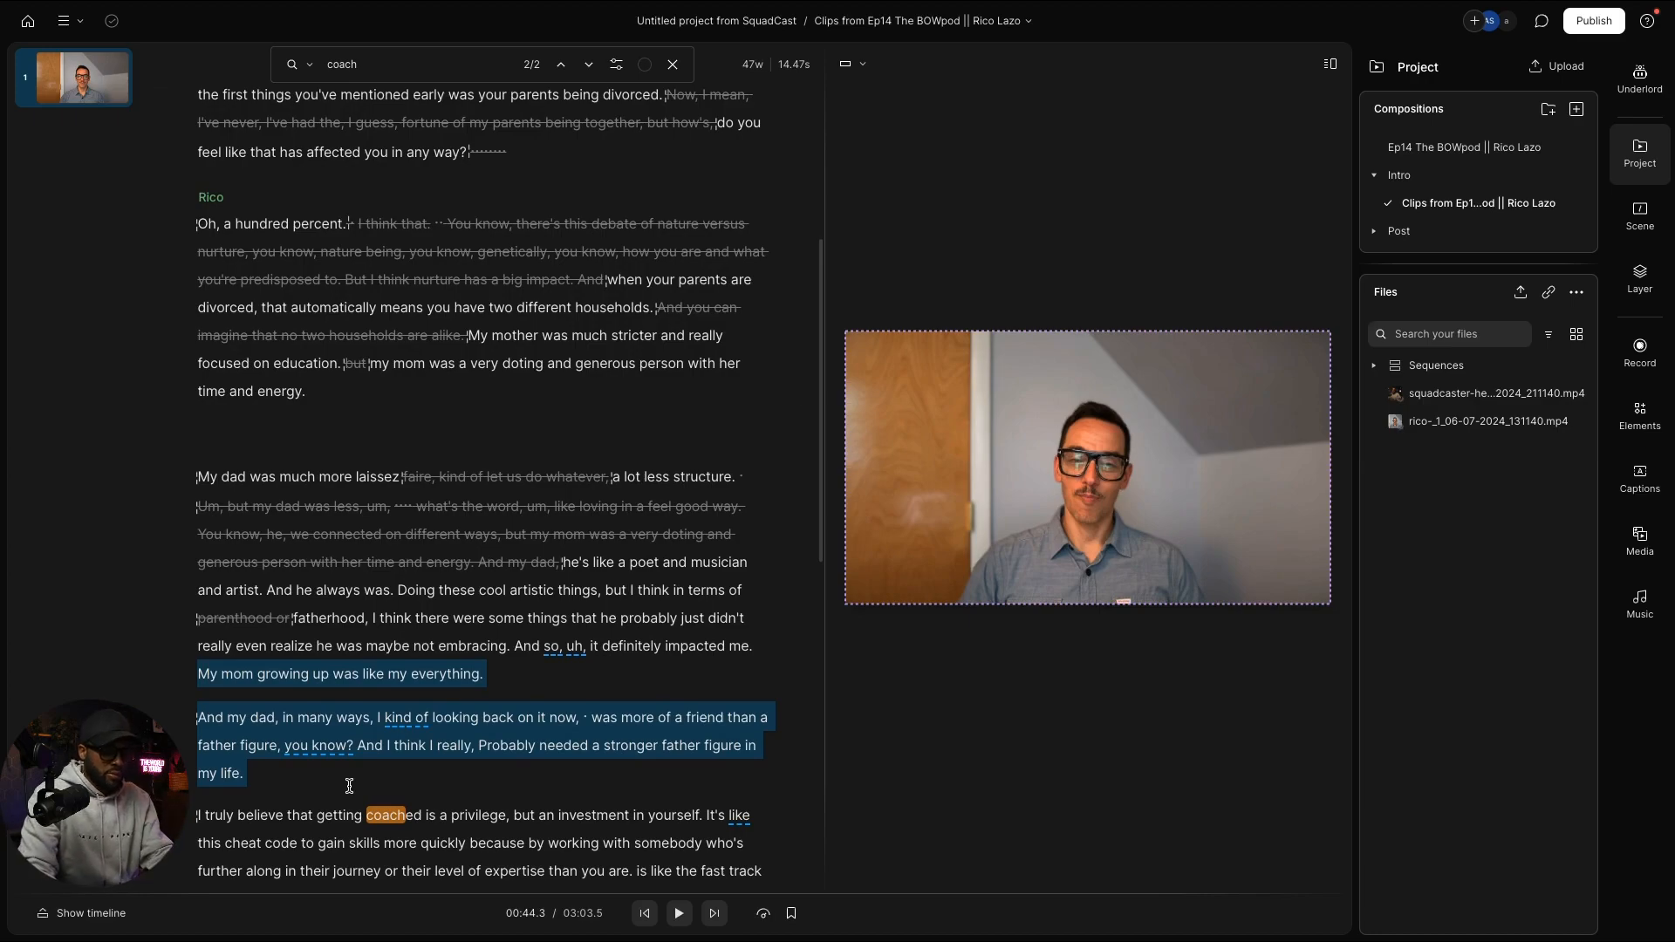
key("BackSpace")
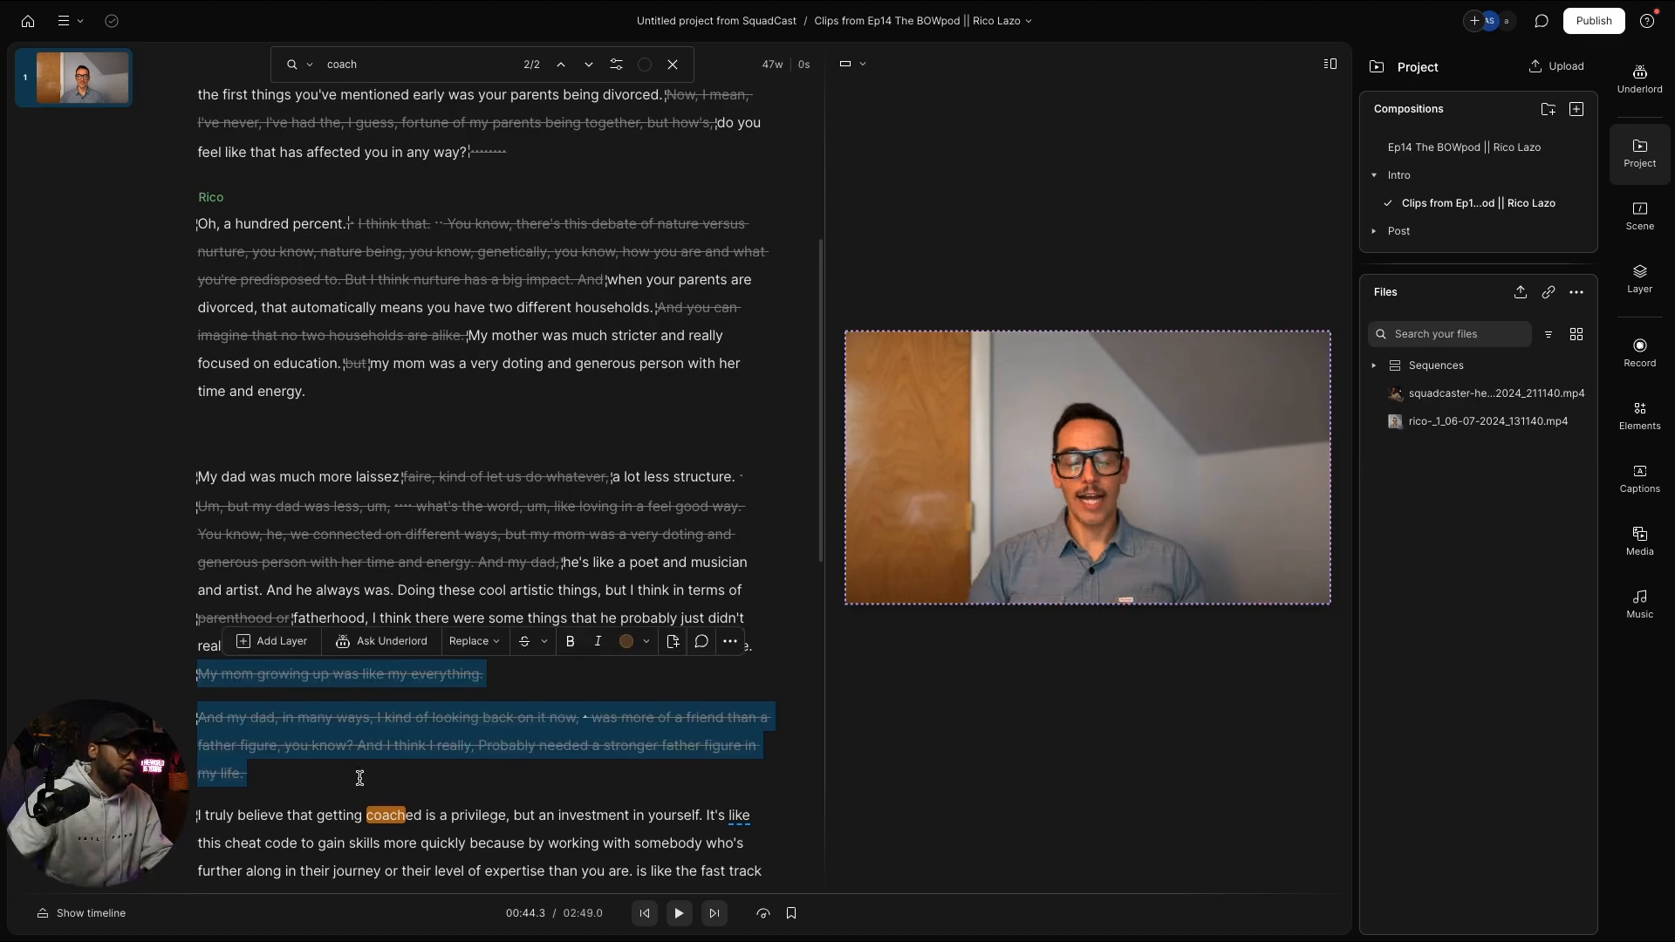
scroll(561, 307, "up", 3)
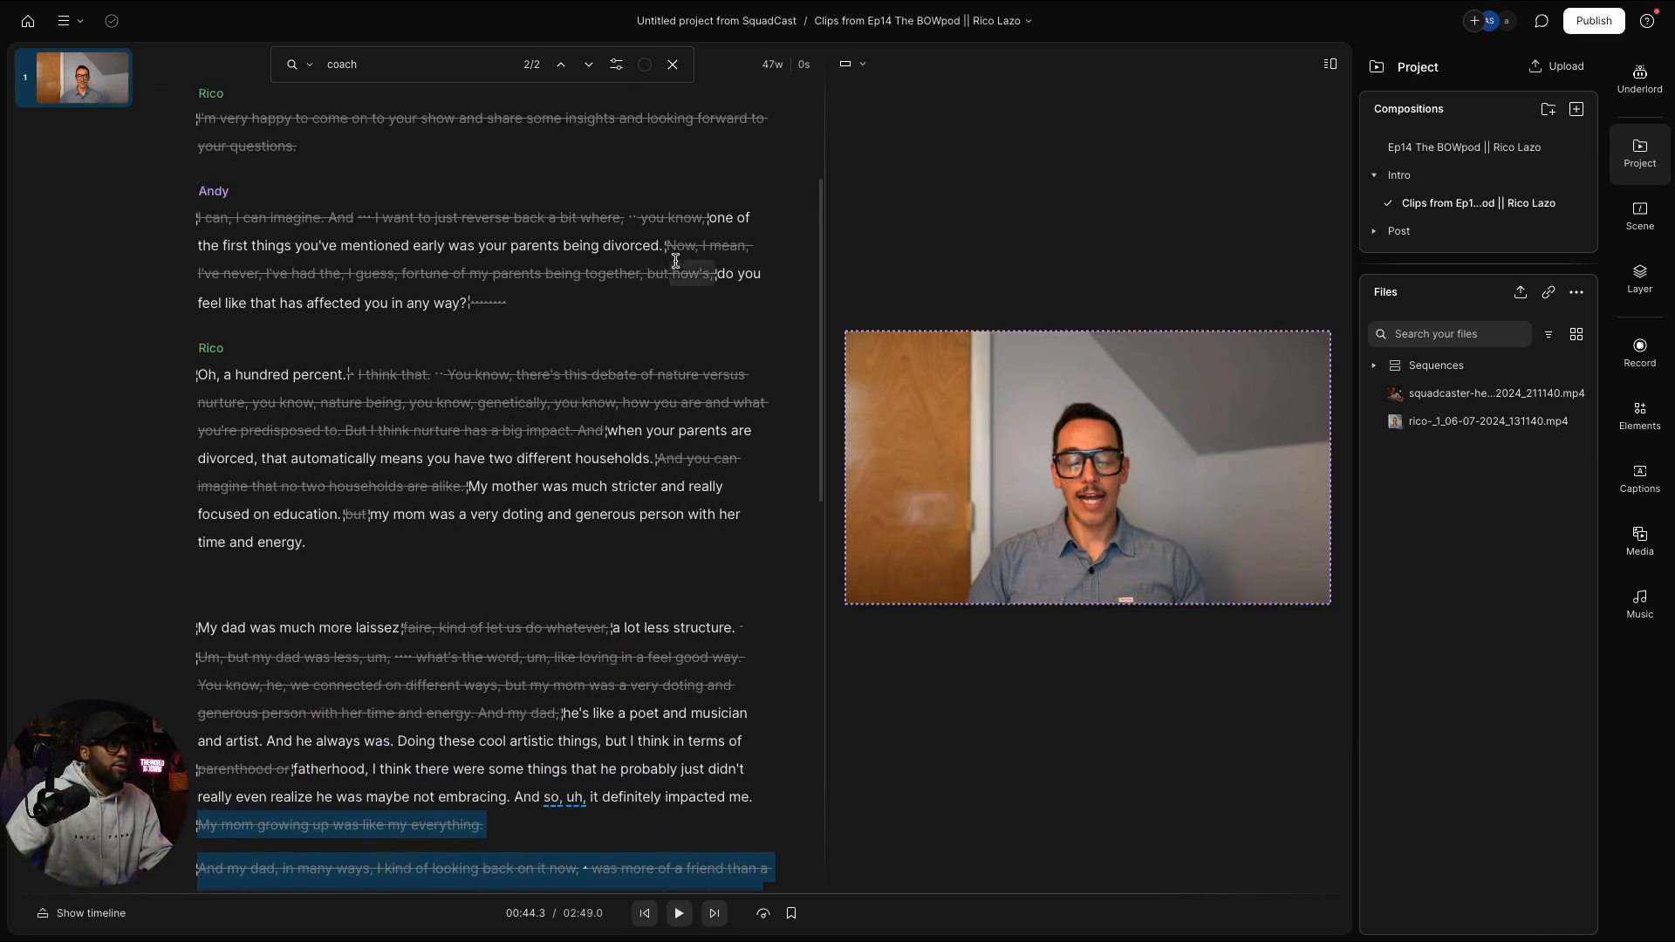
Step: Play the composition back from Andy's question to review the edits
left_click(720, 218)
key("space")
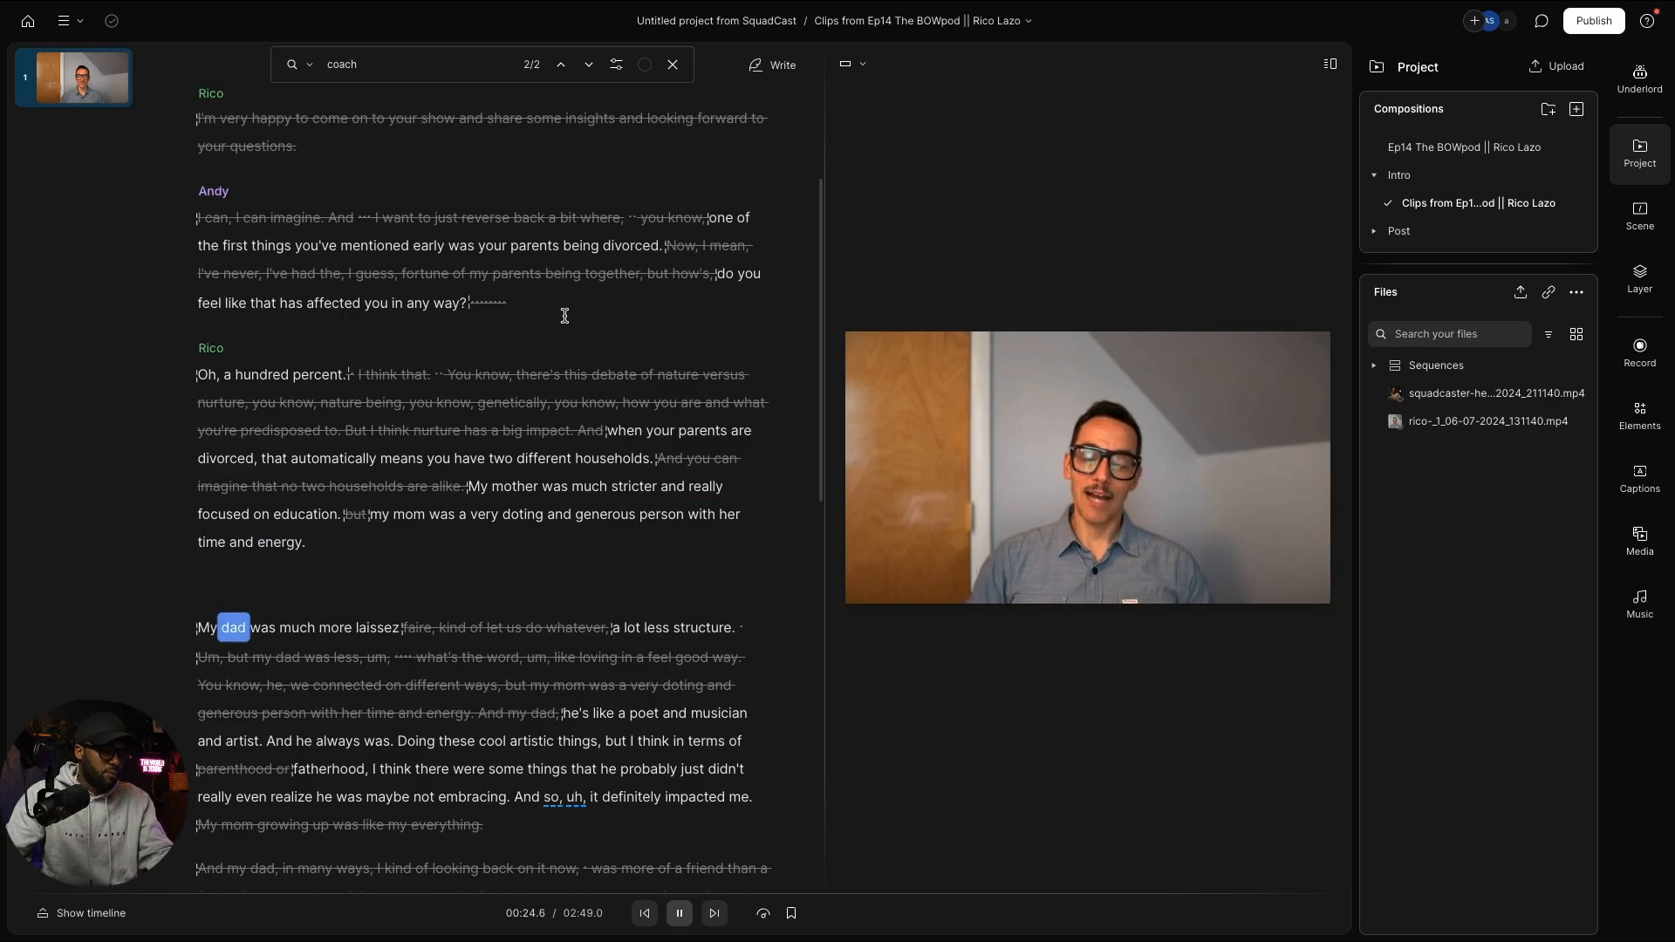
key("space")
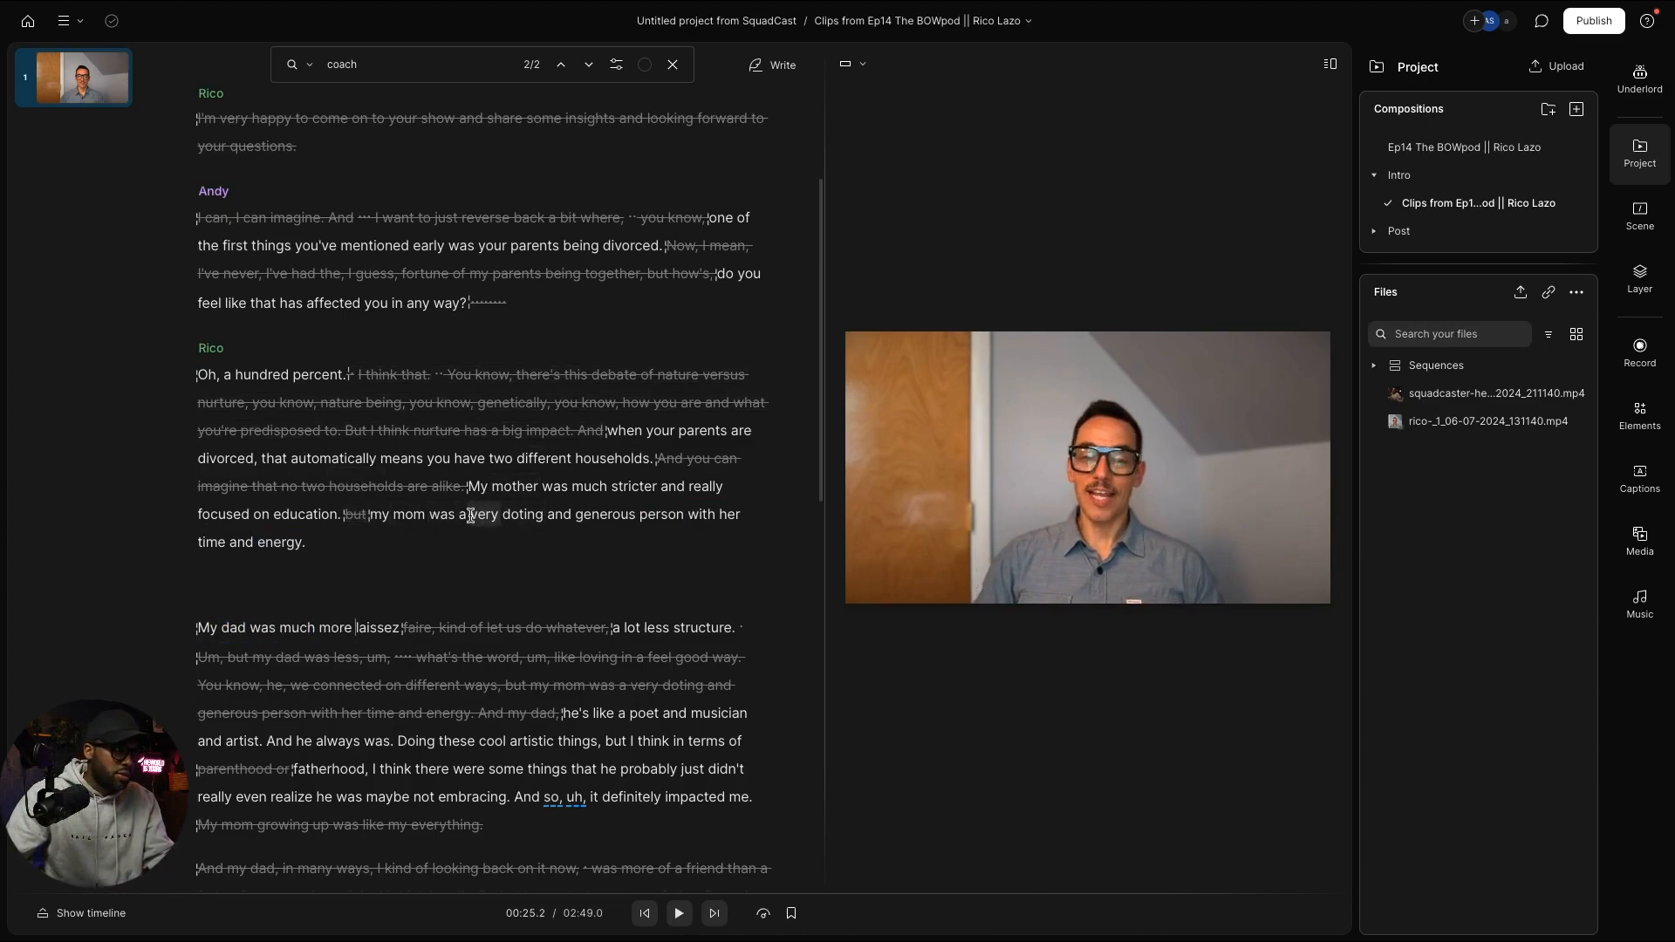
Step: Cut 'my mom was a' from Rico's answer and restore the struck word 'faire,'
left_click_drag(471, 516, 373, 516)
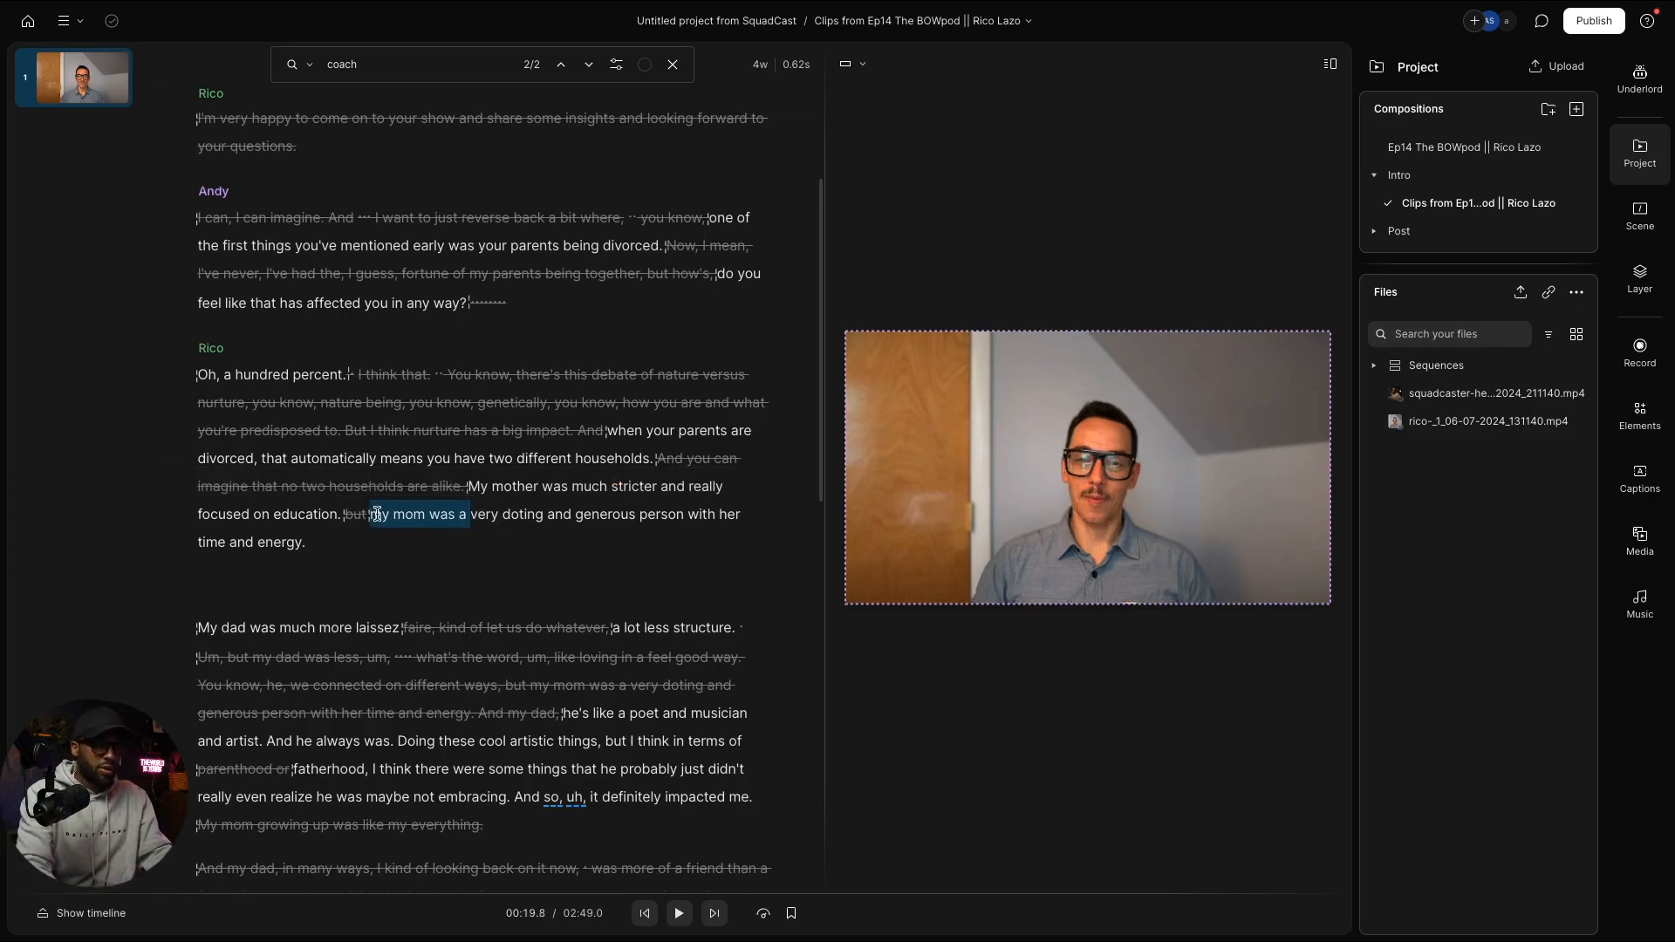
key("BackSpace")
key("space")
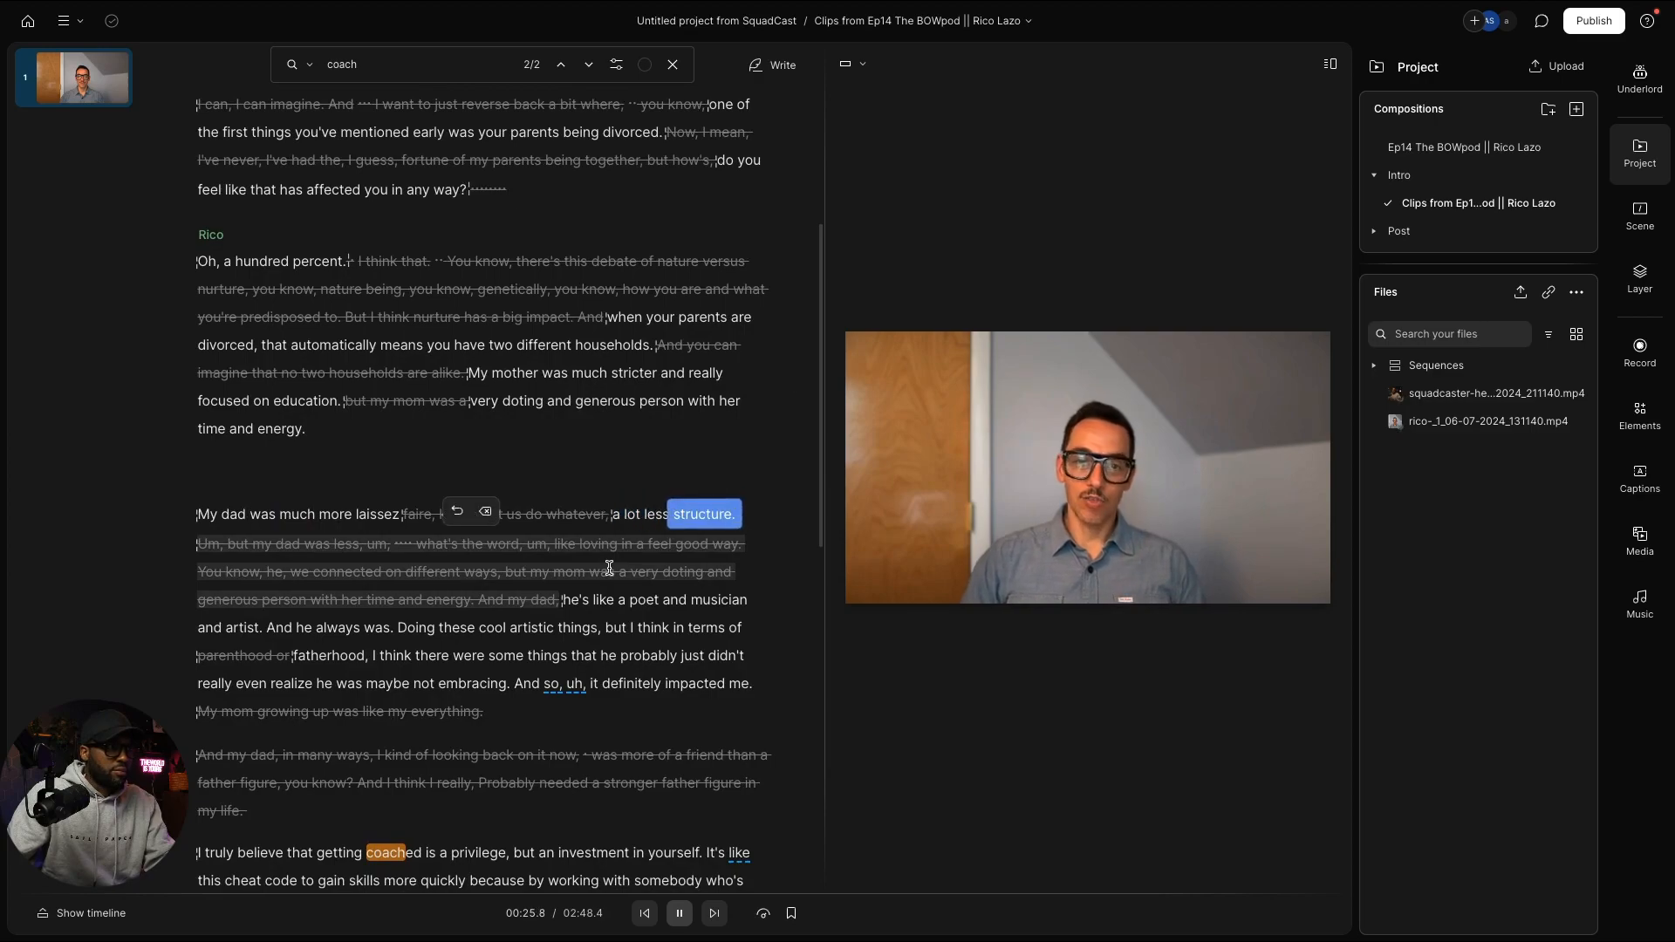
key("space")
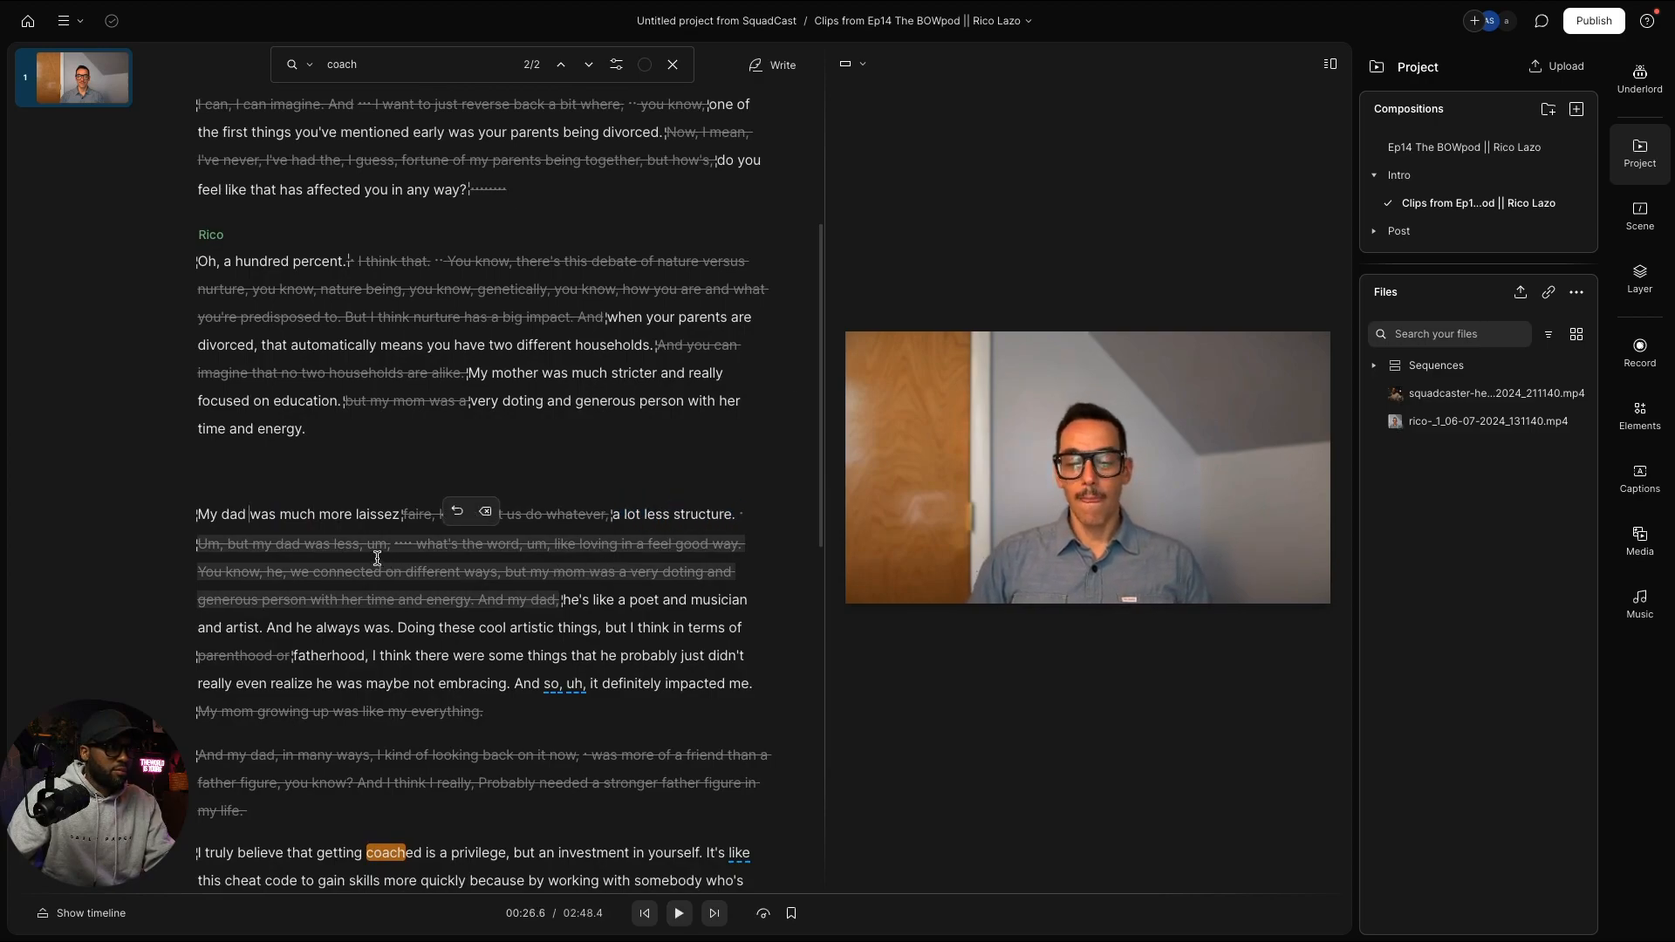
double_click(421, 516)
key("super+BackSpace")
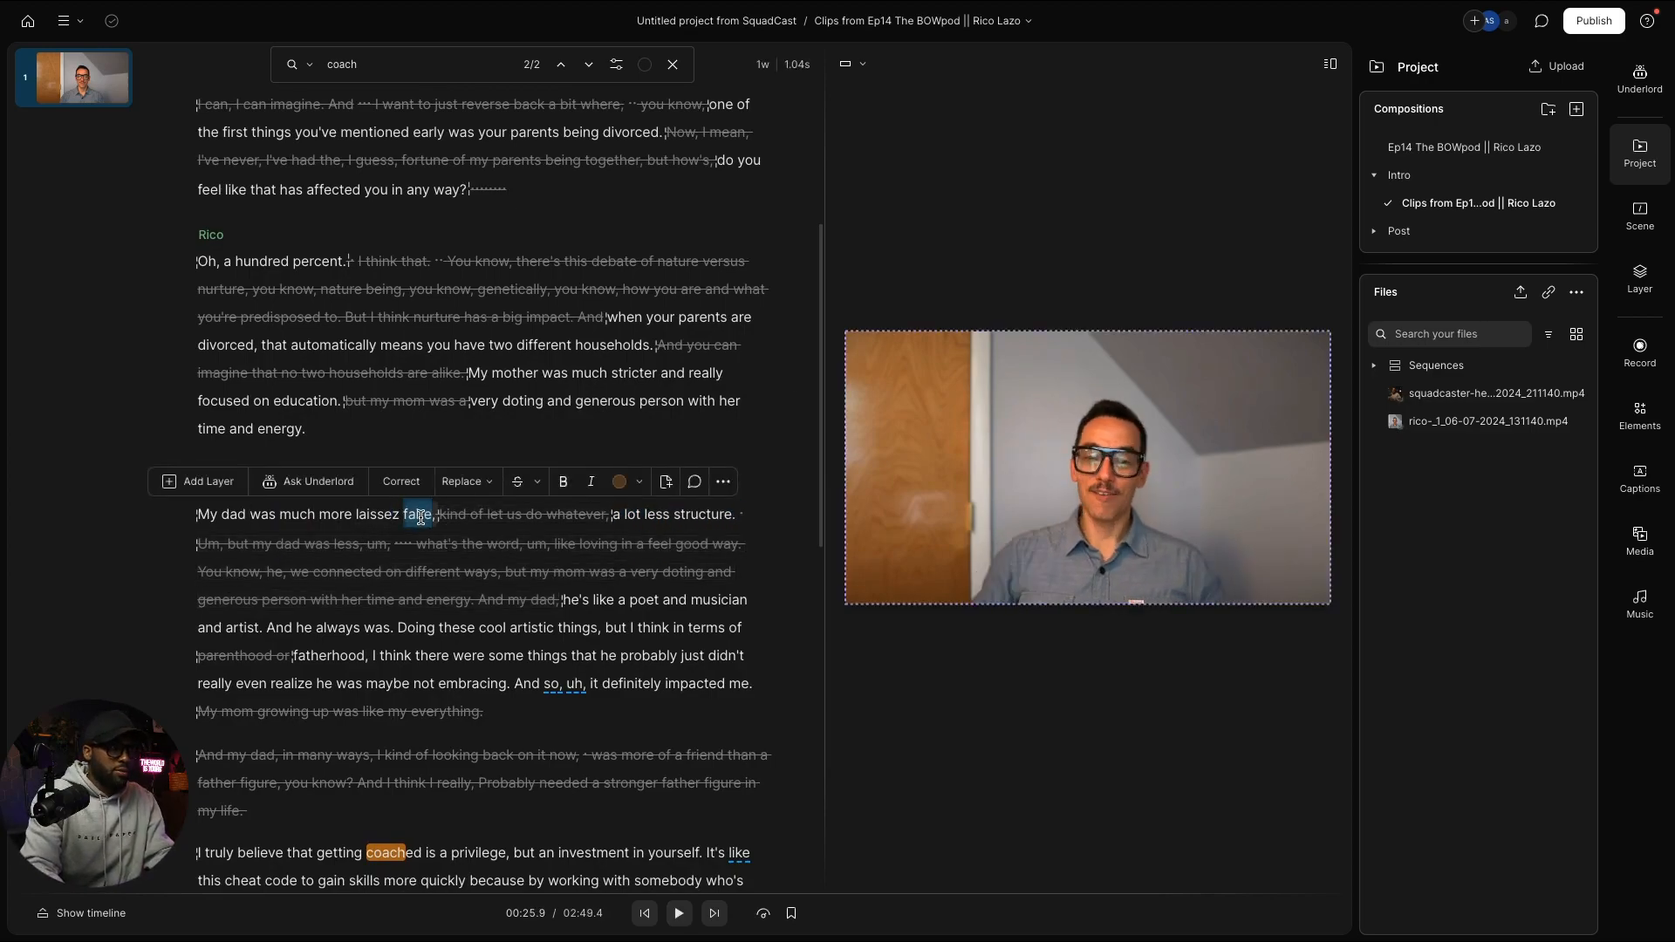
Step: Play from the 'My dad' paragraph start and remove the pause after 'structure.'
left_click(210, 515)
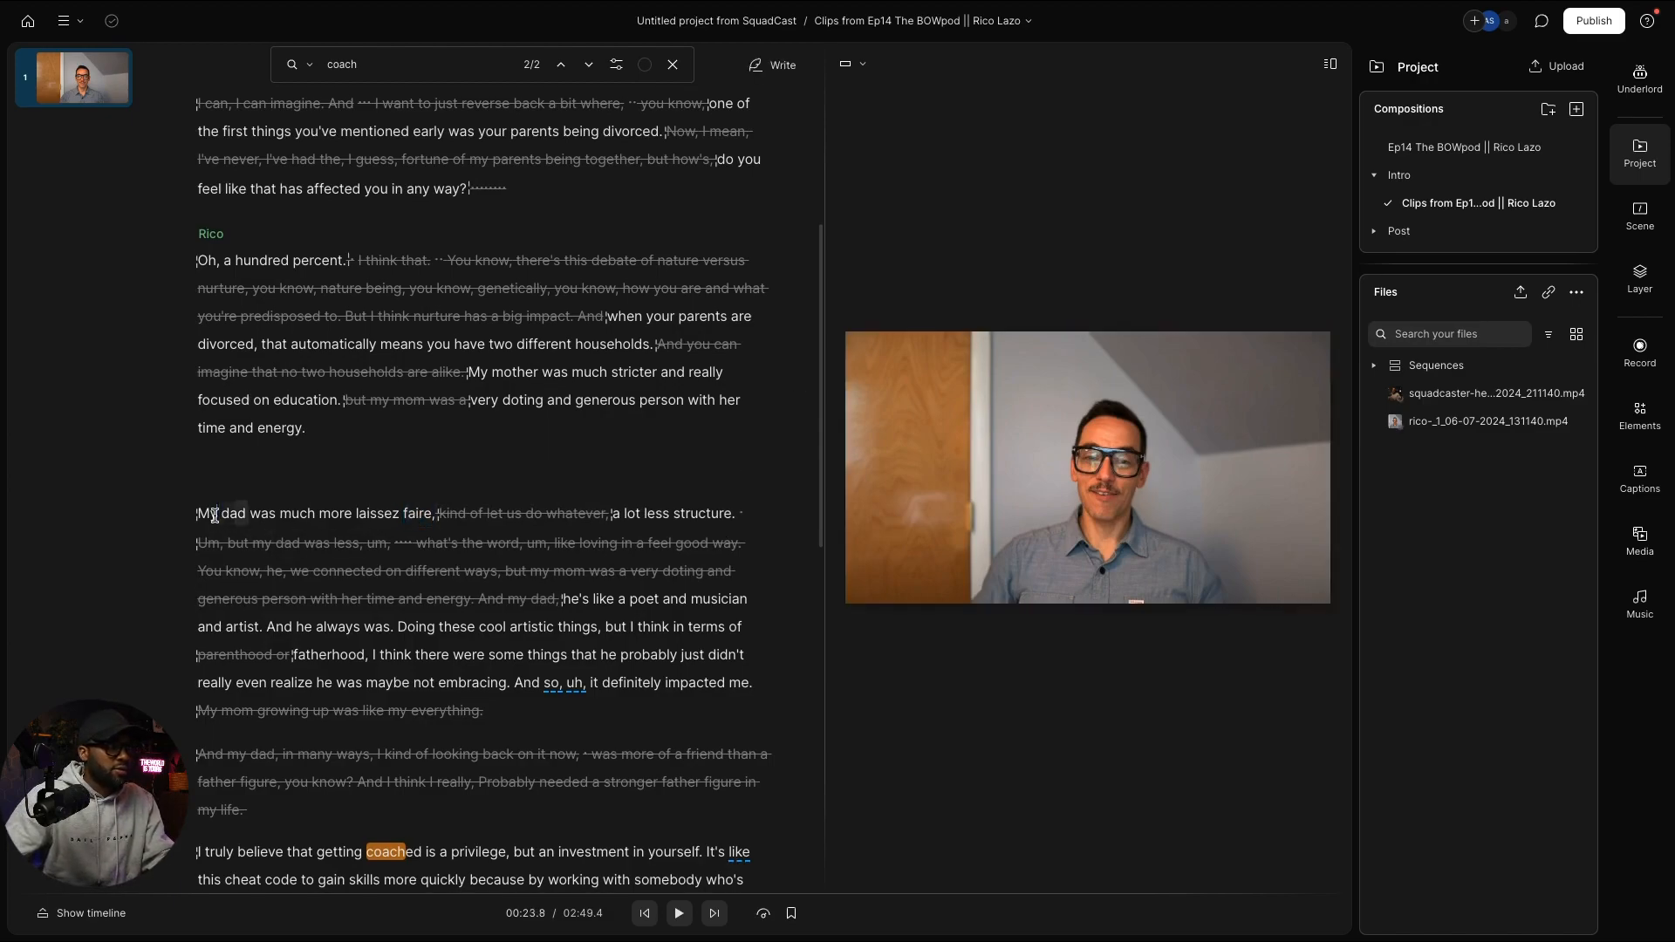
key("space")
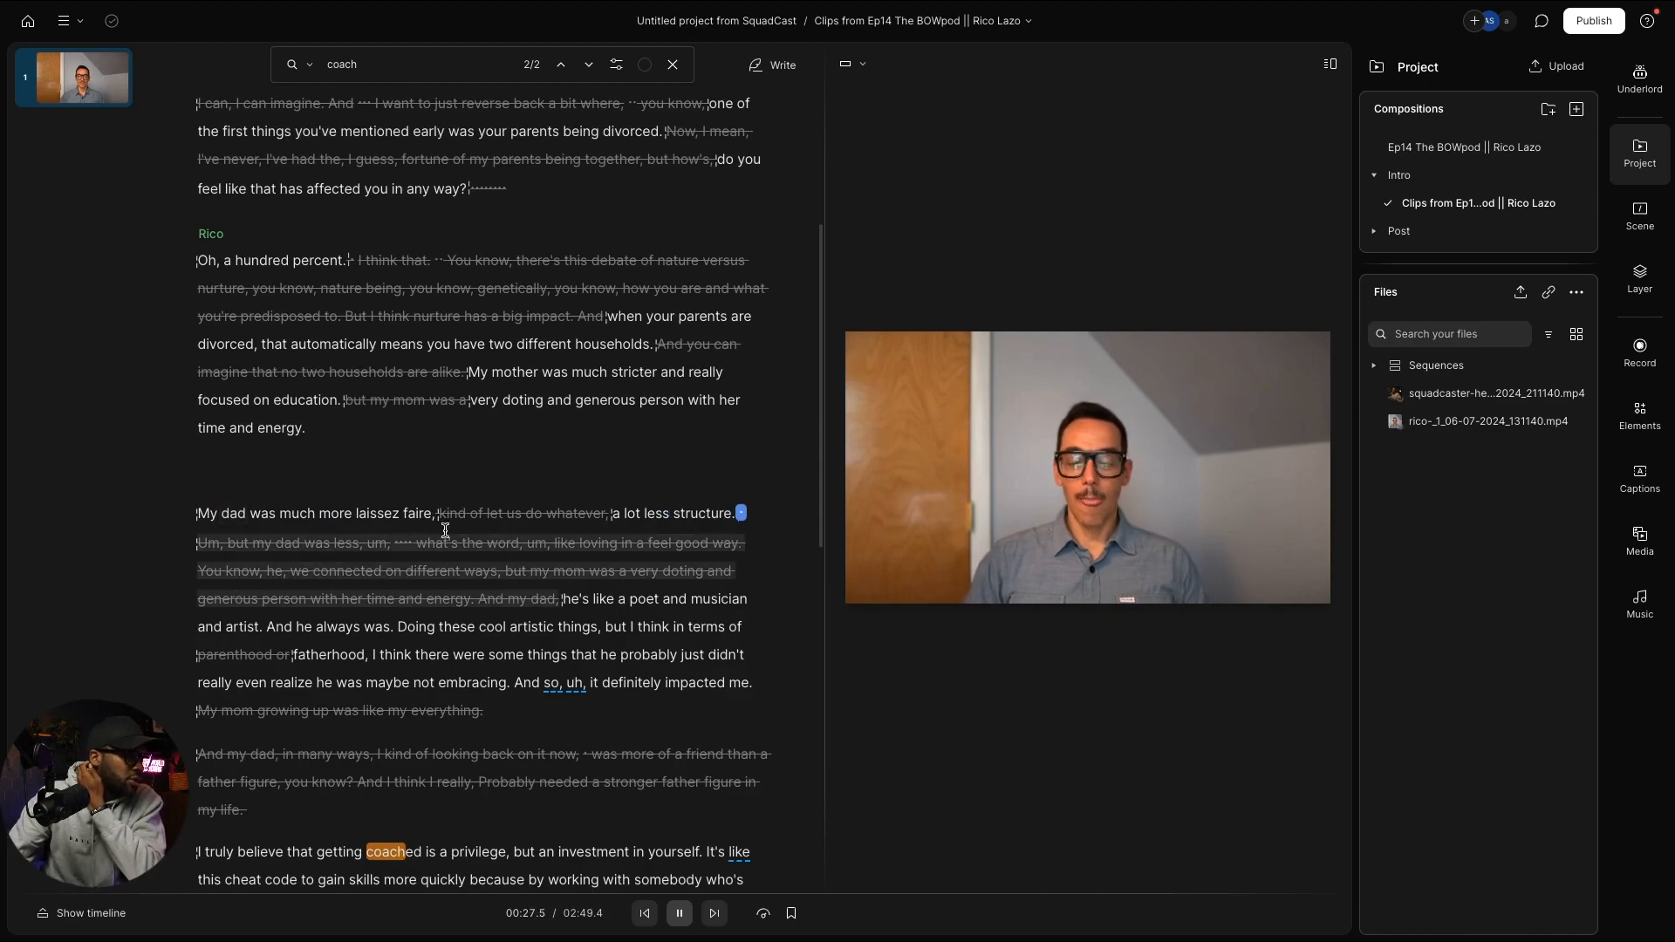
mouse_move(680, 534)
left_click(741, 513)
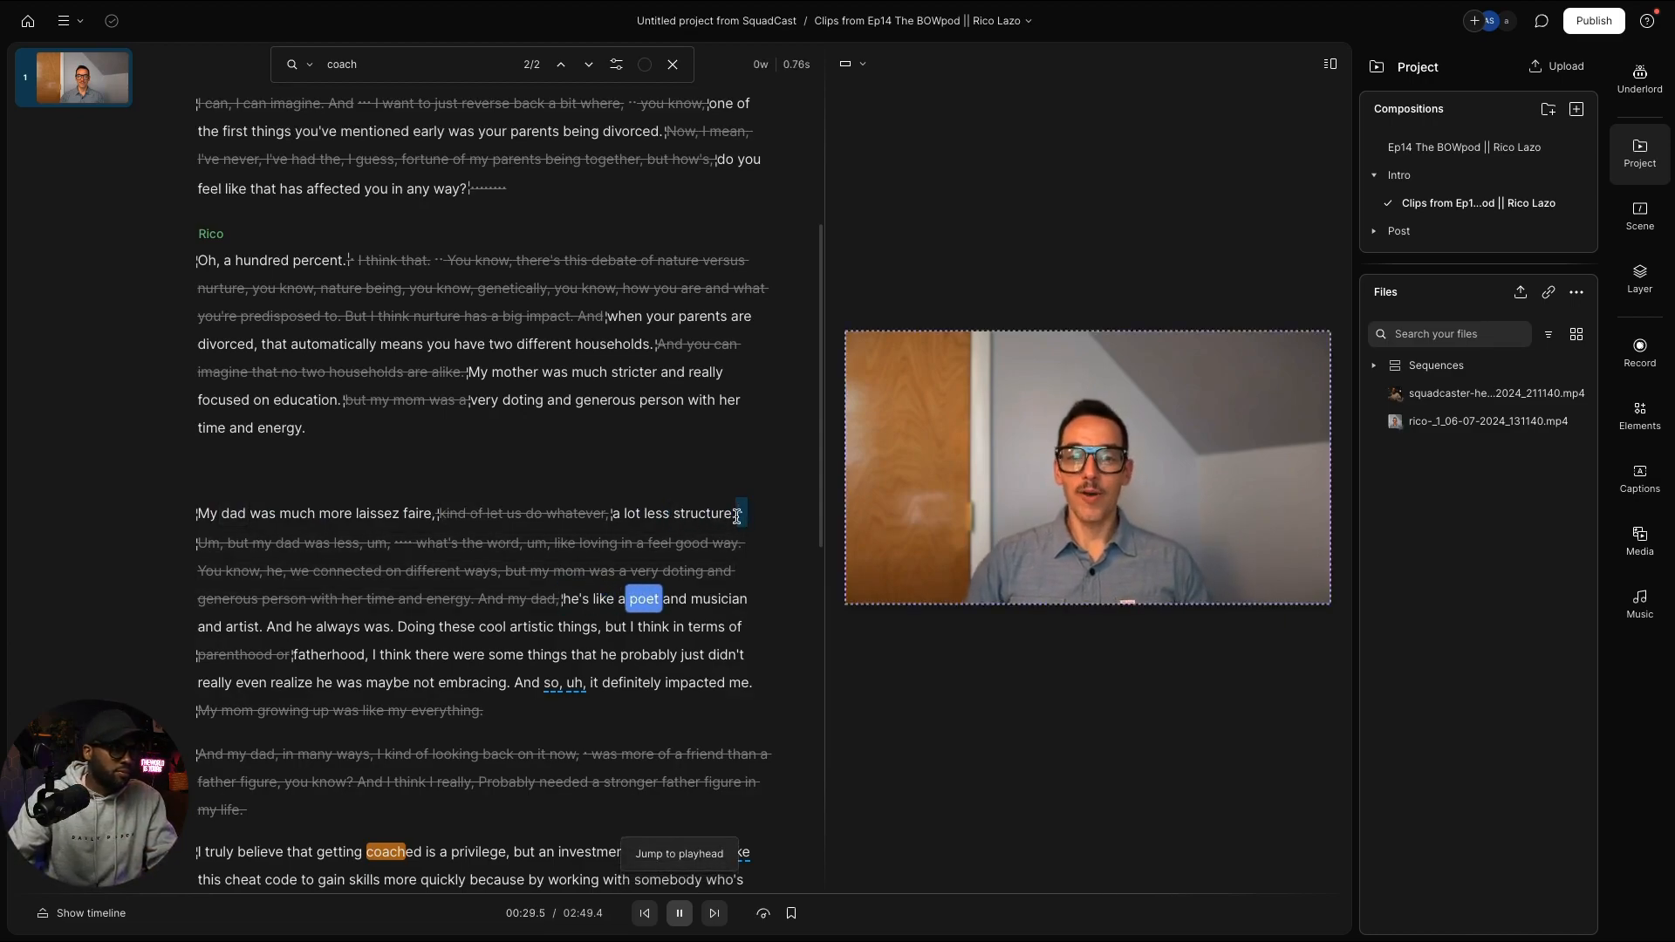
key("BackSpace")
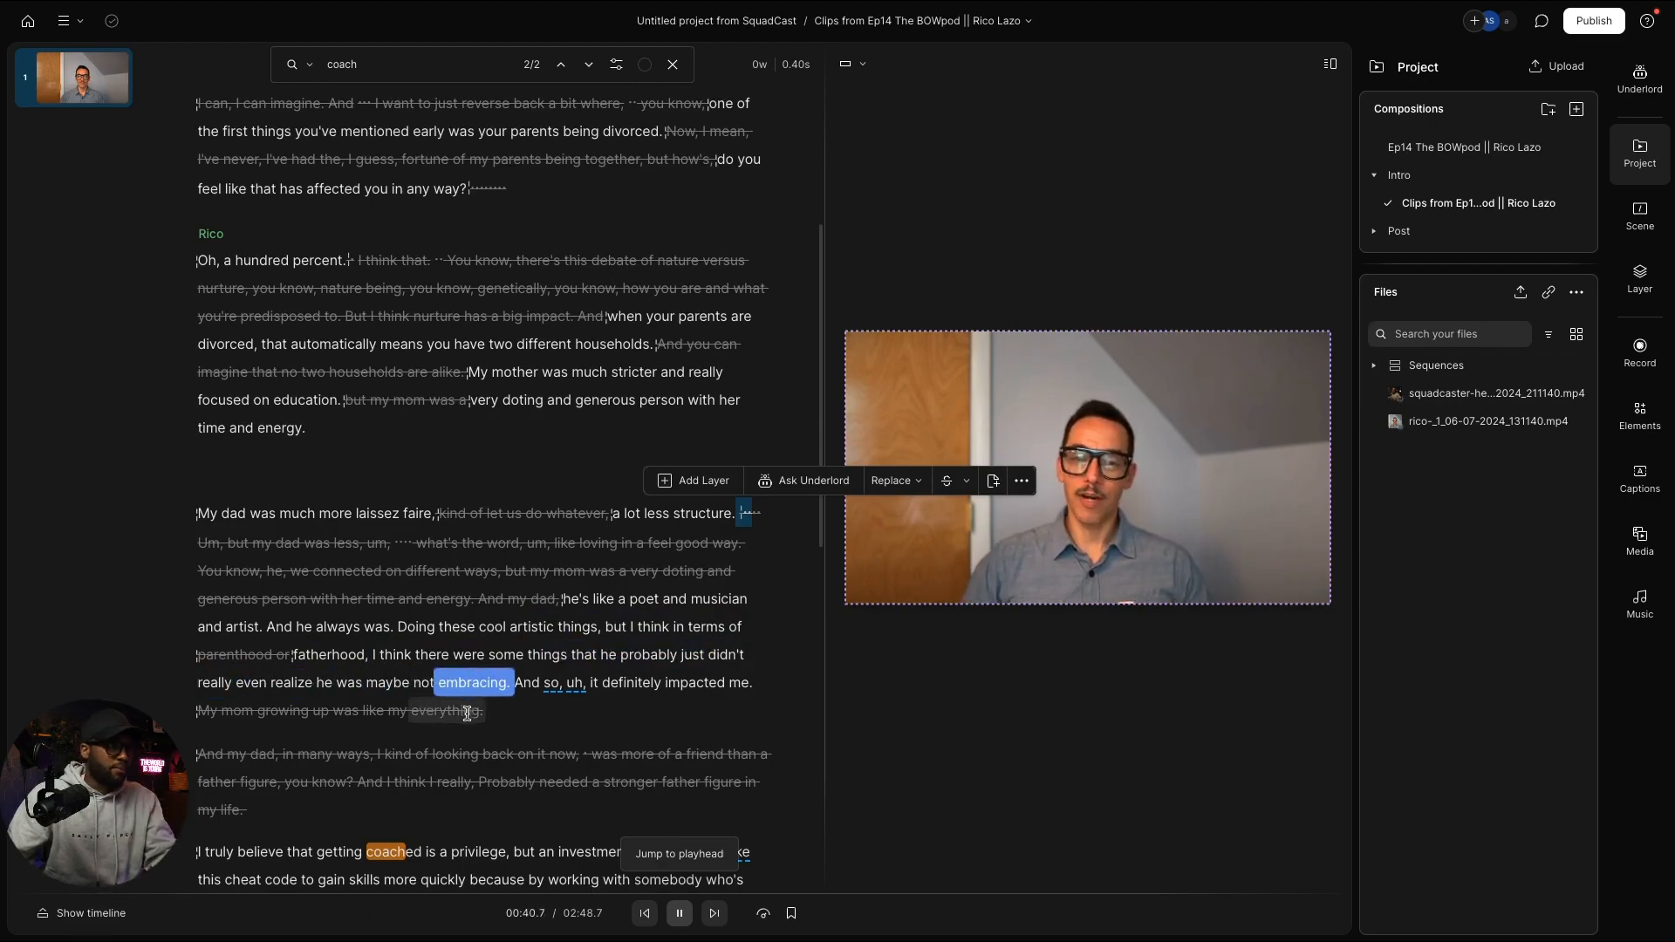
key("space")
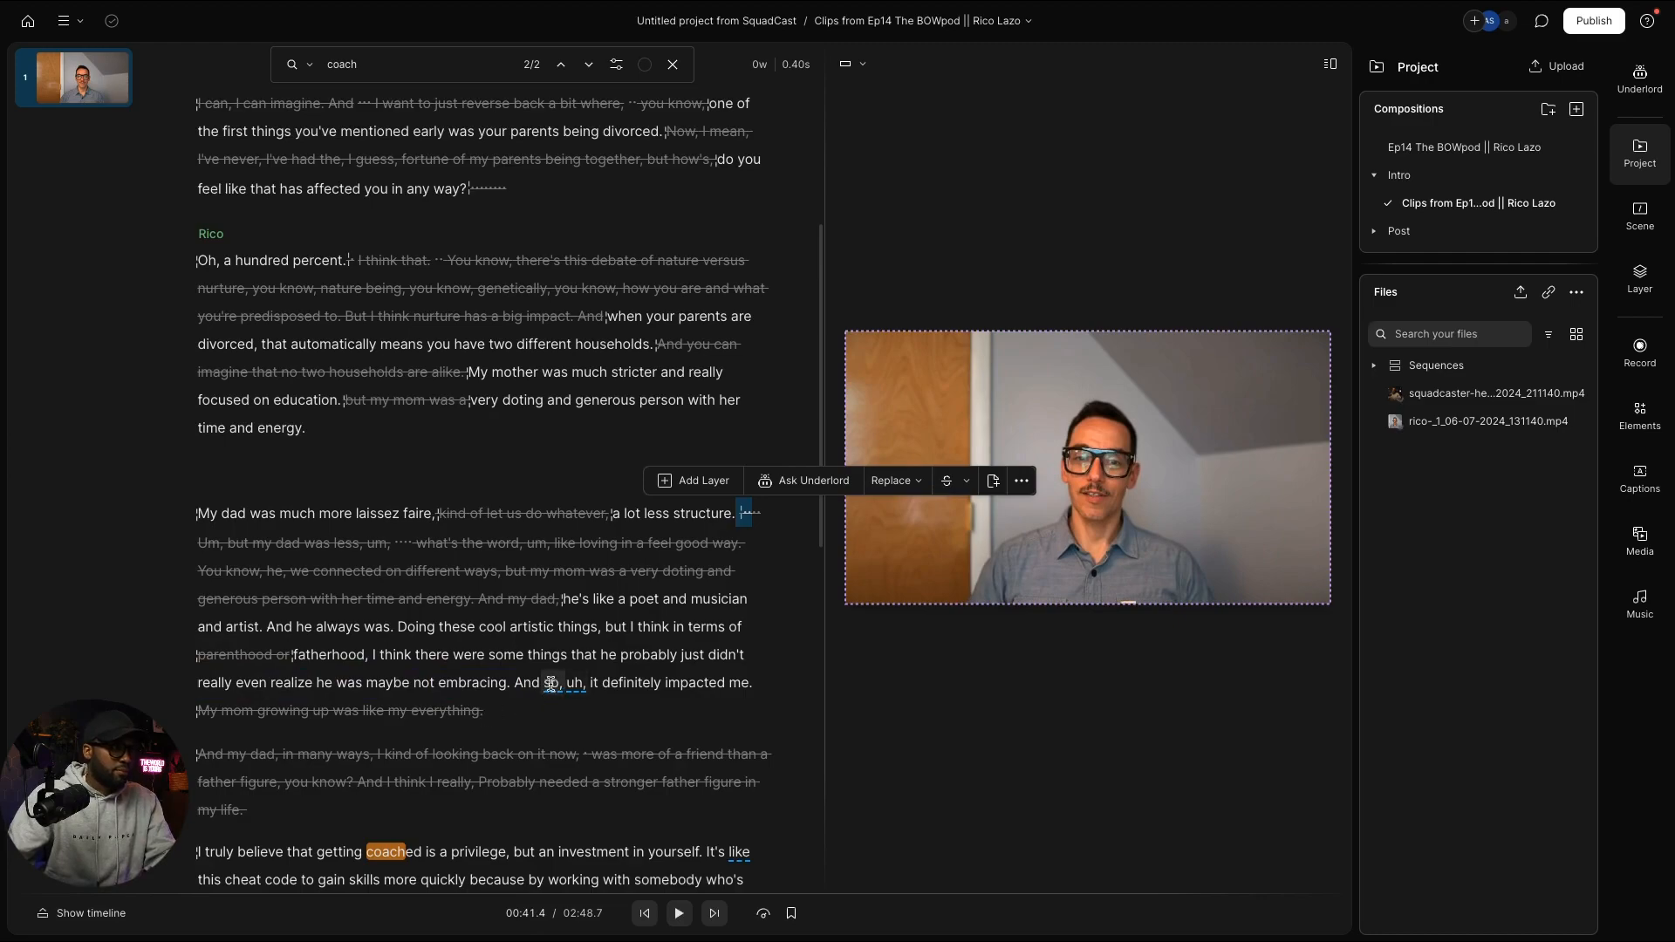
Step: Cut the filler 'so, uh,' and change 'embracing. And' to 'embracing, and'
left_click_drag(546, 682, 582, 689)
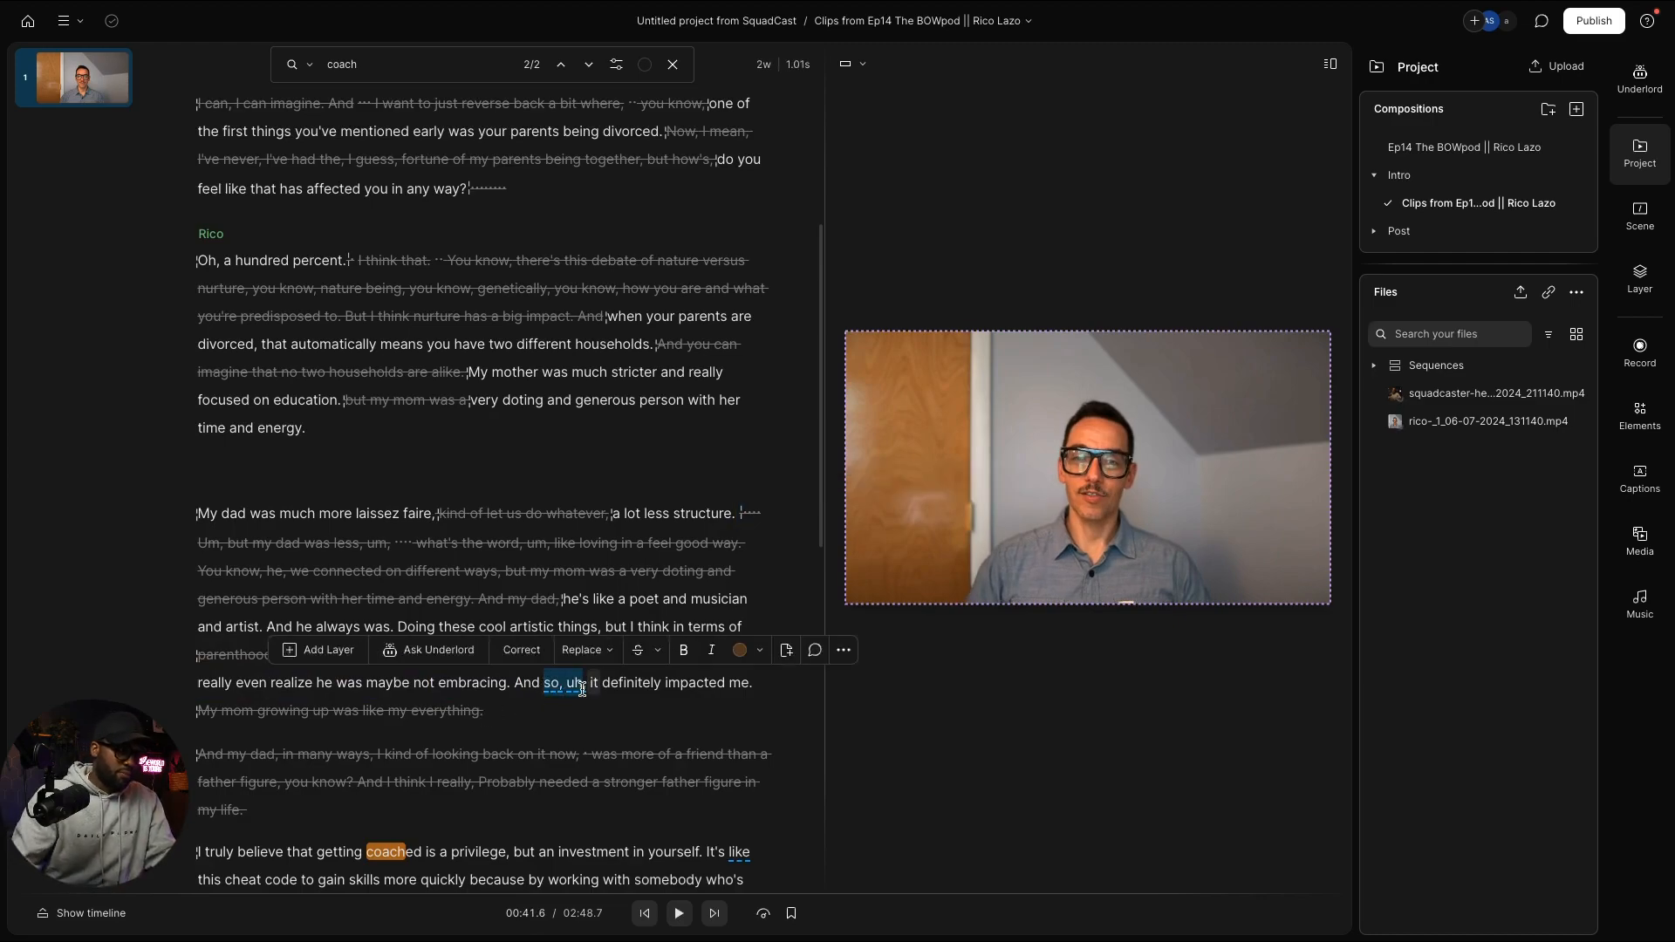
key("BackSpace")
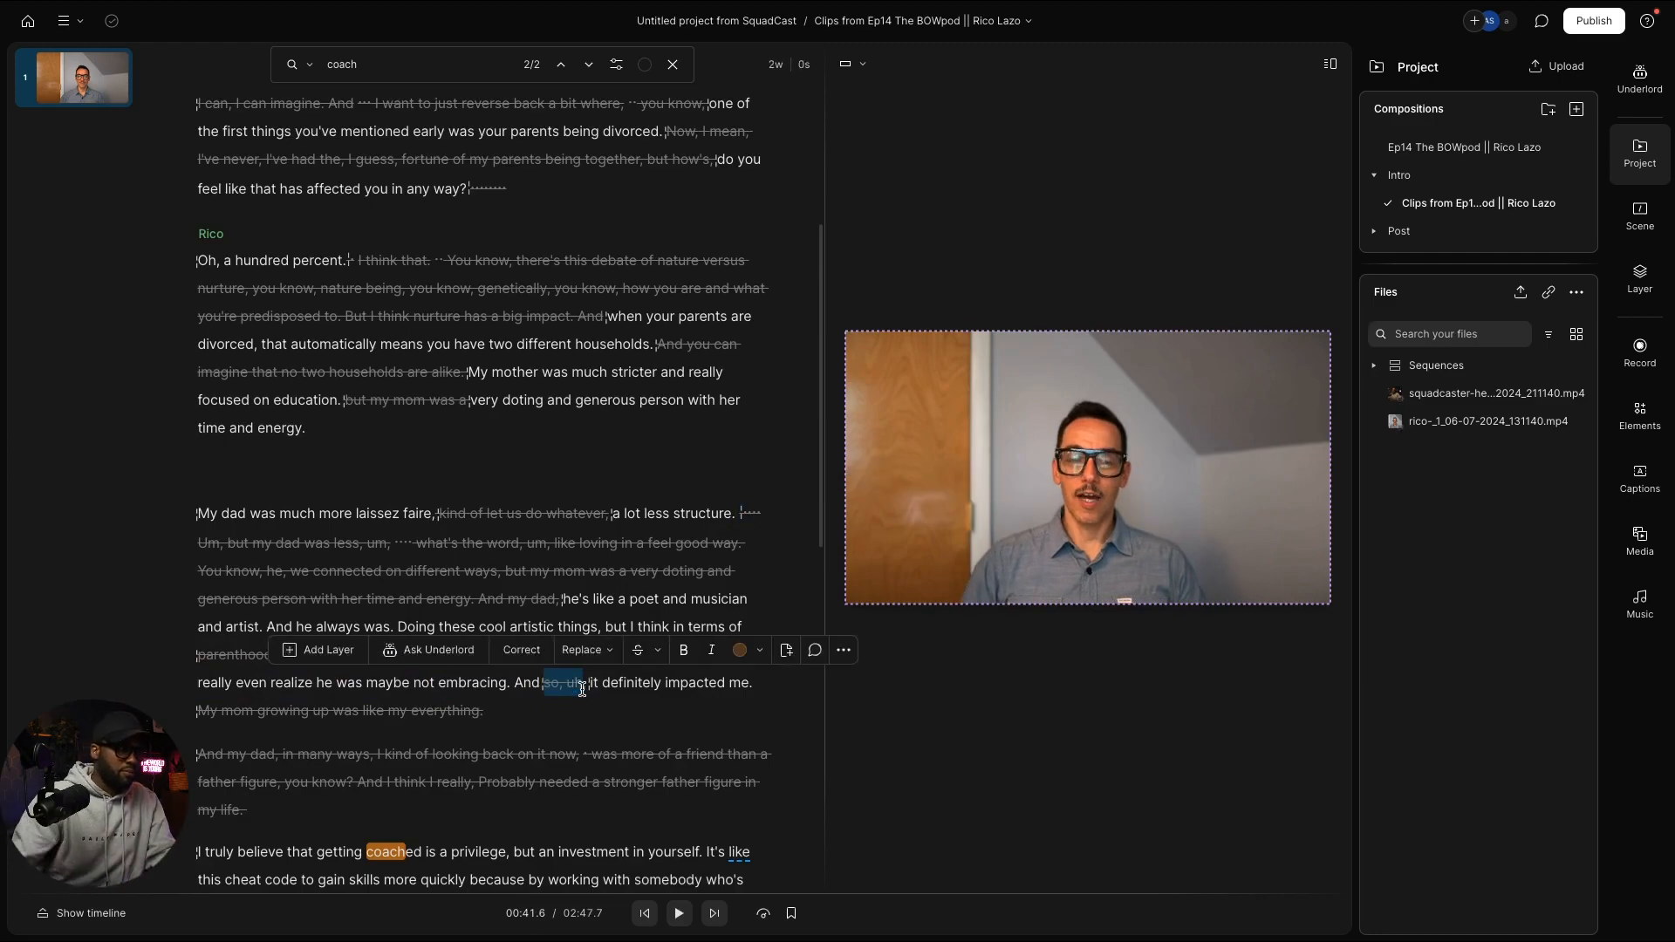
left_click(510, 684)
type(",")
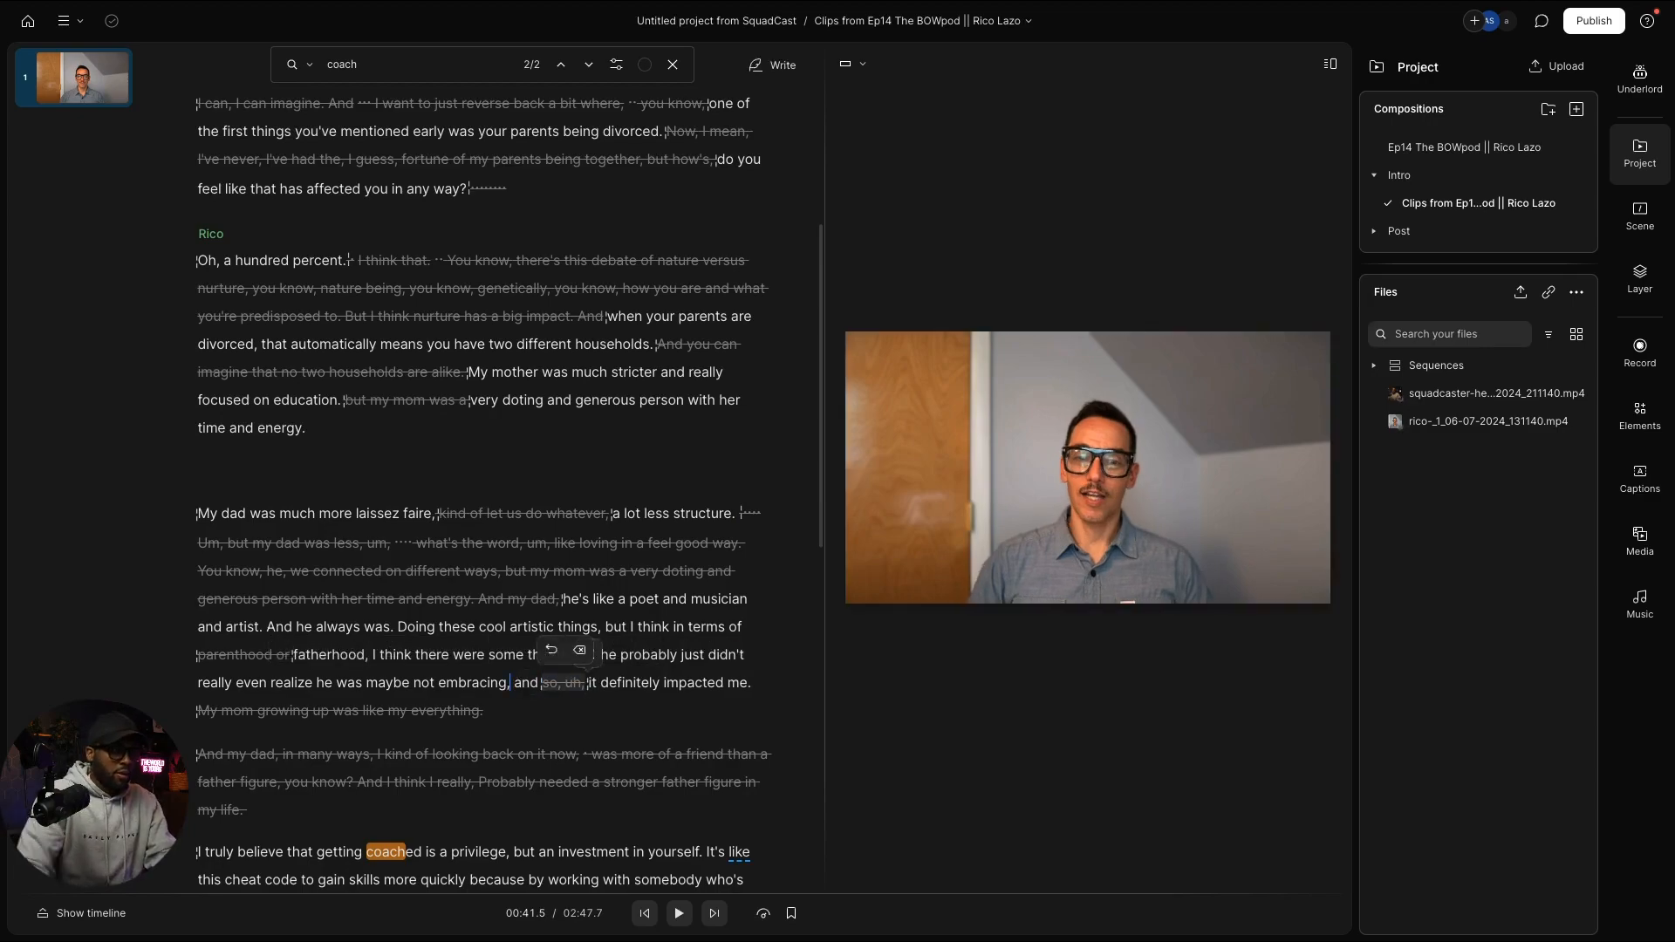
key("space")
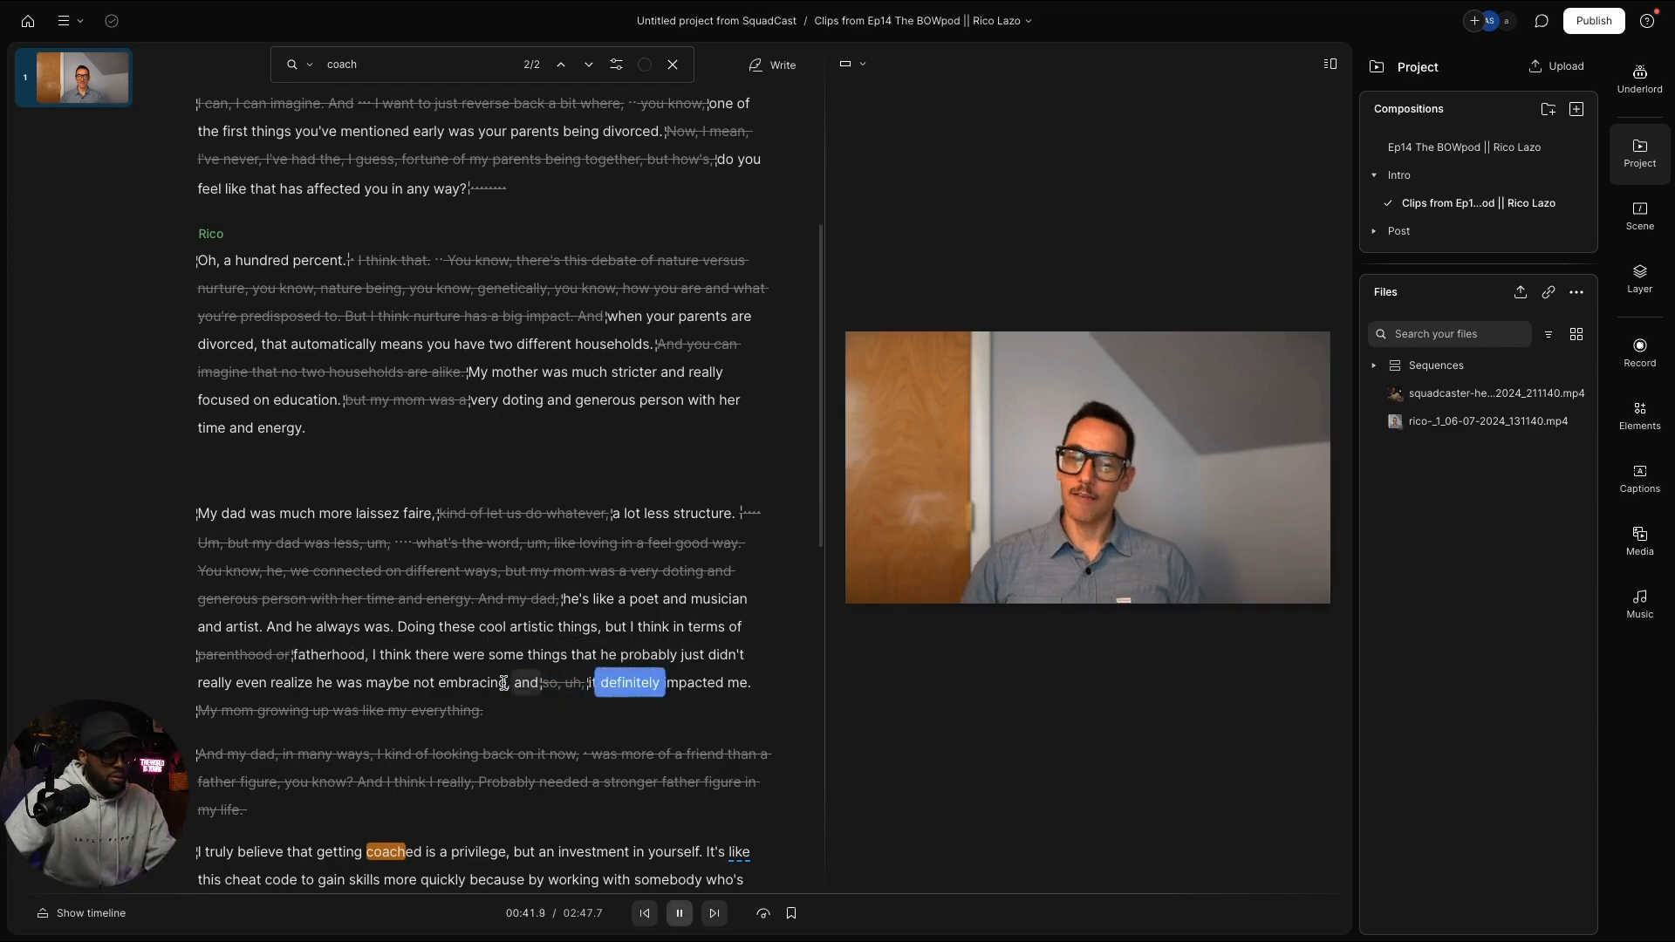
scroll(503, 683, "down", 8)
Step: Stop playback and check the removed passage after 'Oh, a hundred percent.'
key("space")
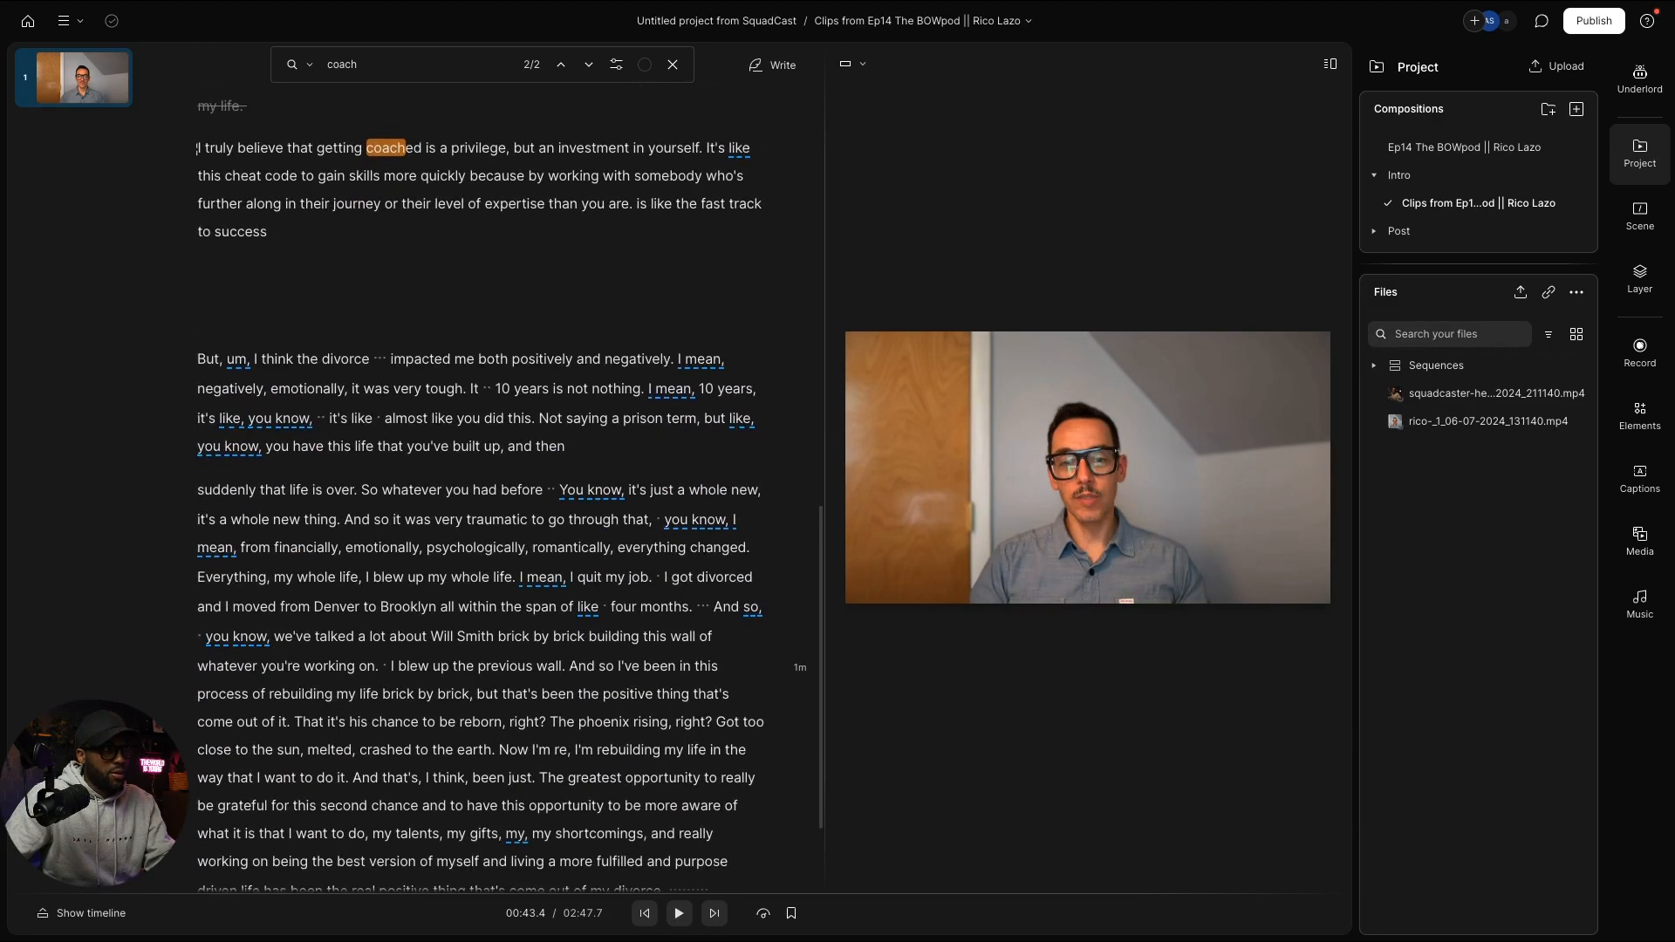
scroll(491, 660, "up", 6)
scroll(491, 660, "up", 4)
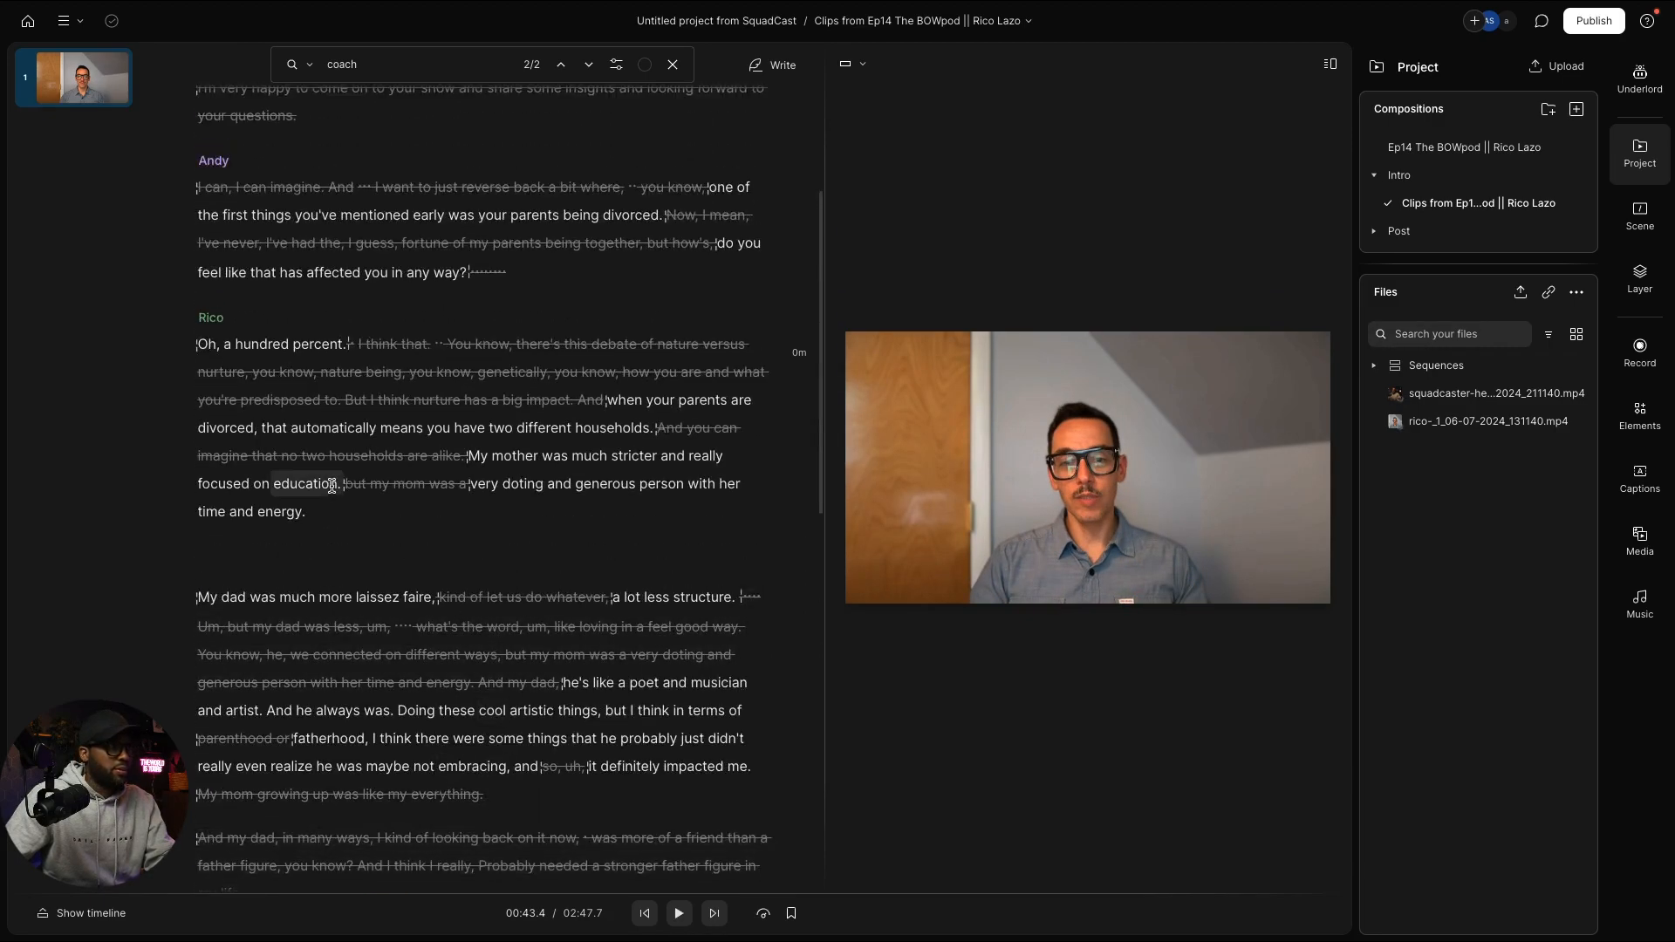
scroll(375, 630, "up", 2)
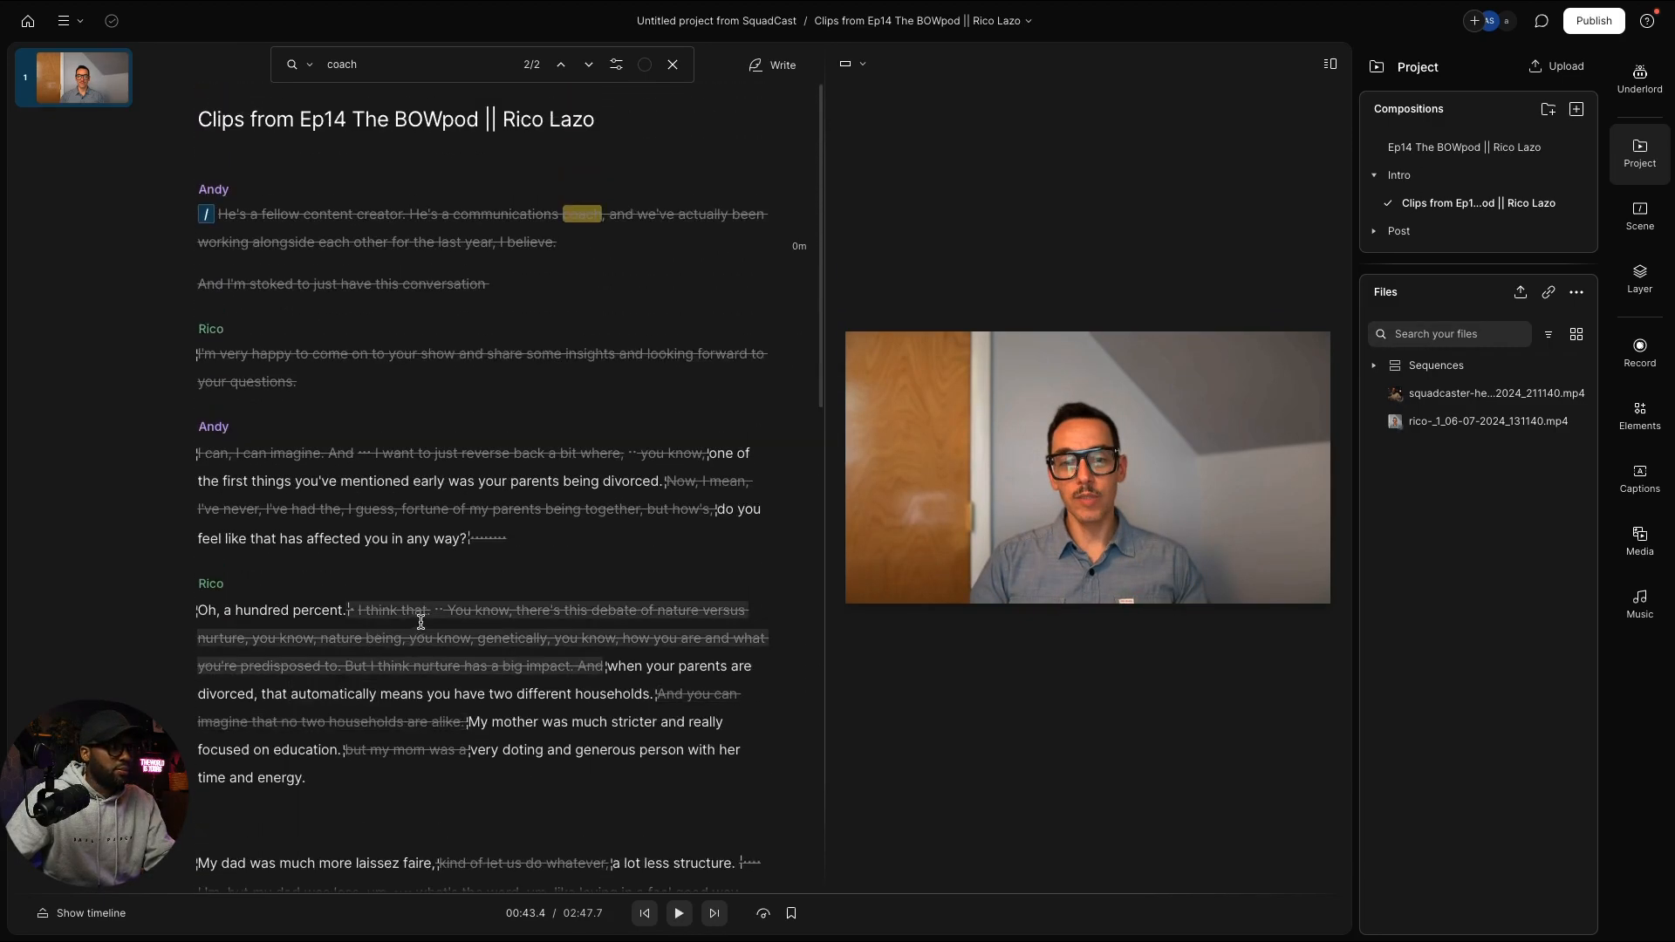
left_click(424, 621)
scroll(590, 621, "down", 2)
scroll(591, 621, "down", 10)
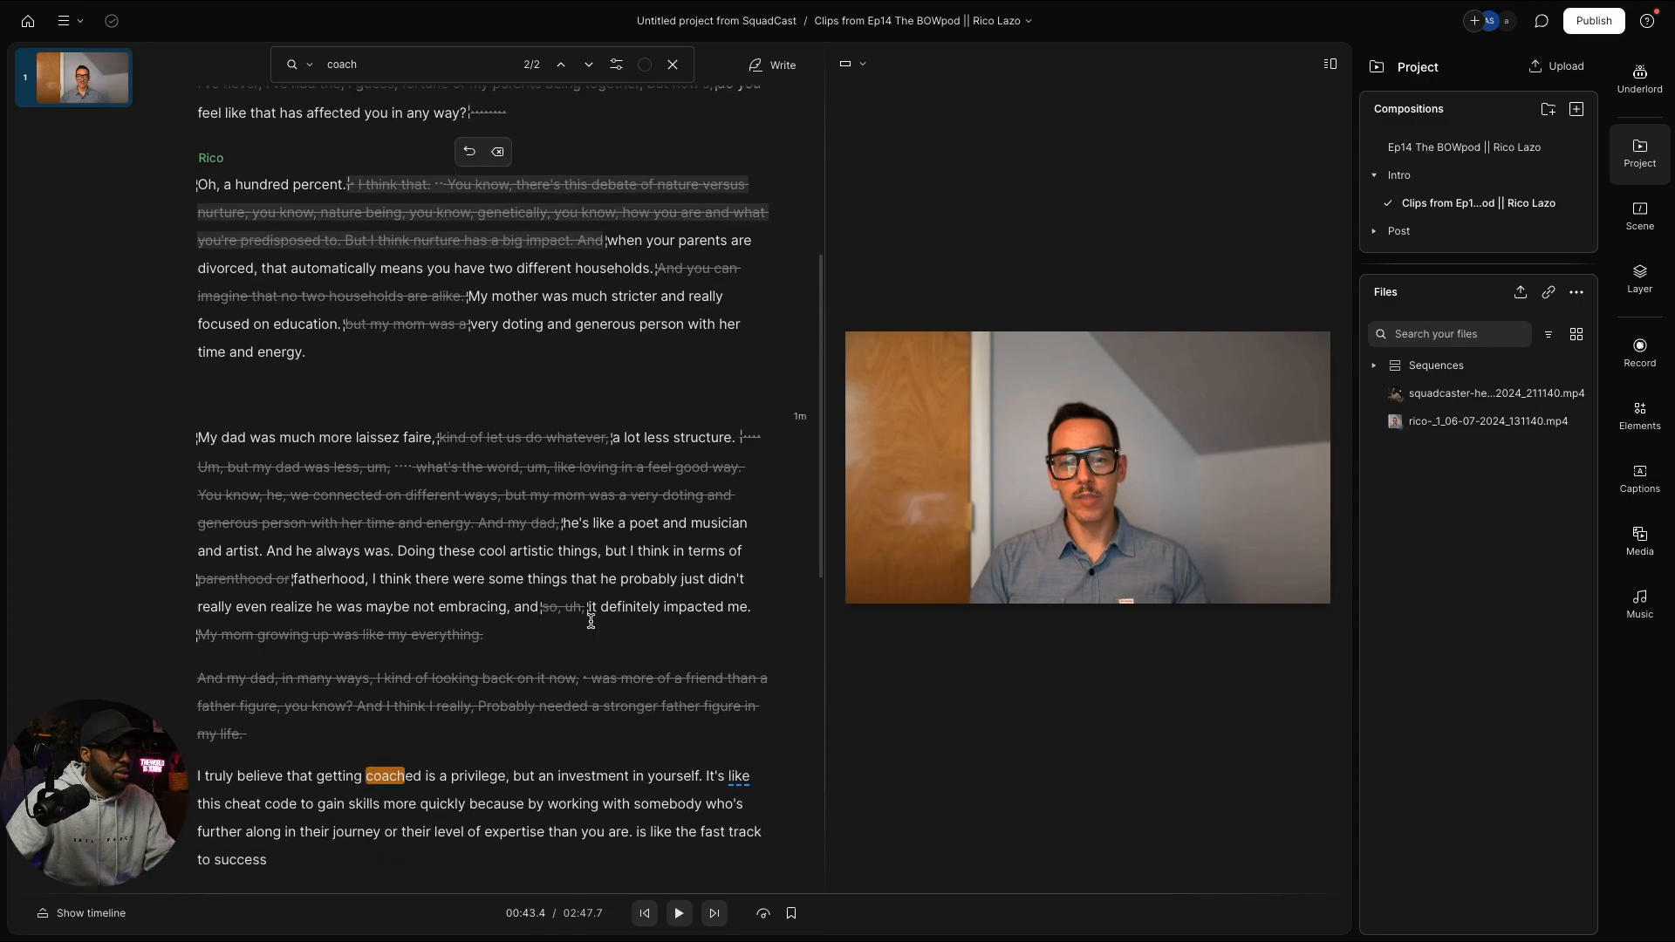
scroll(590, 621, "down", 1)
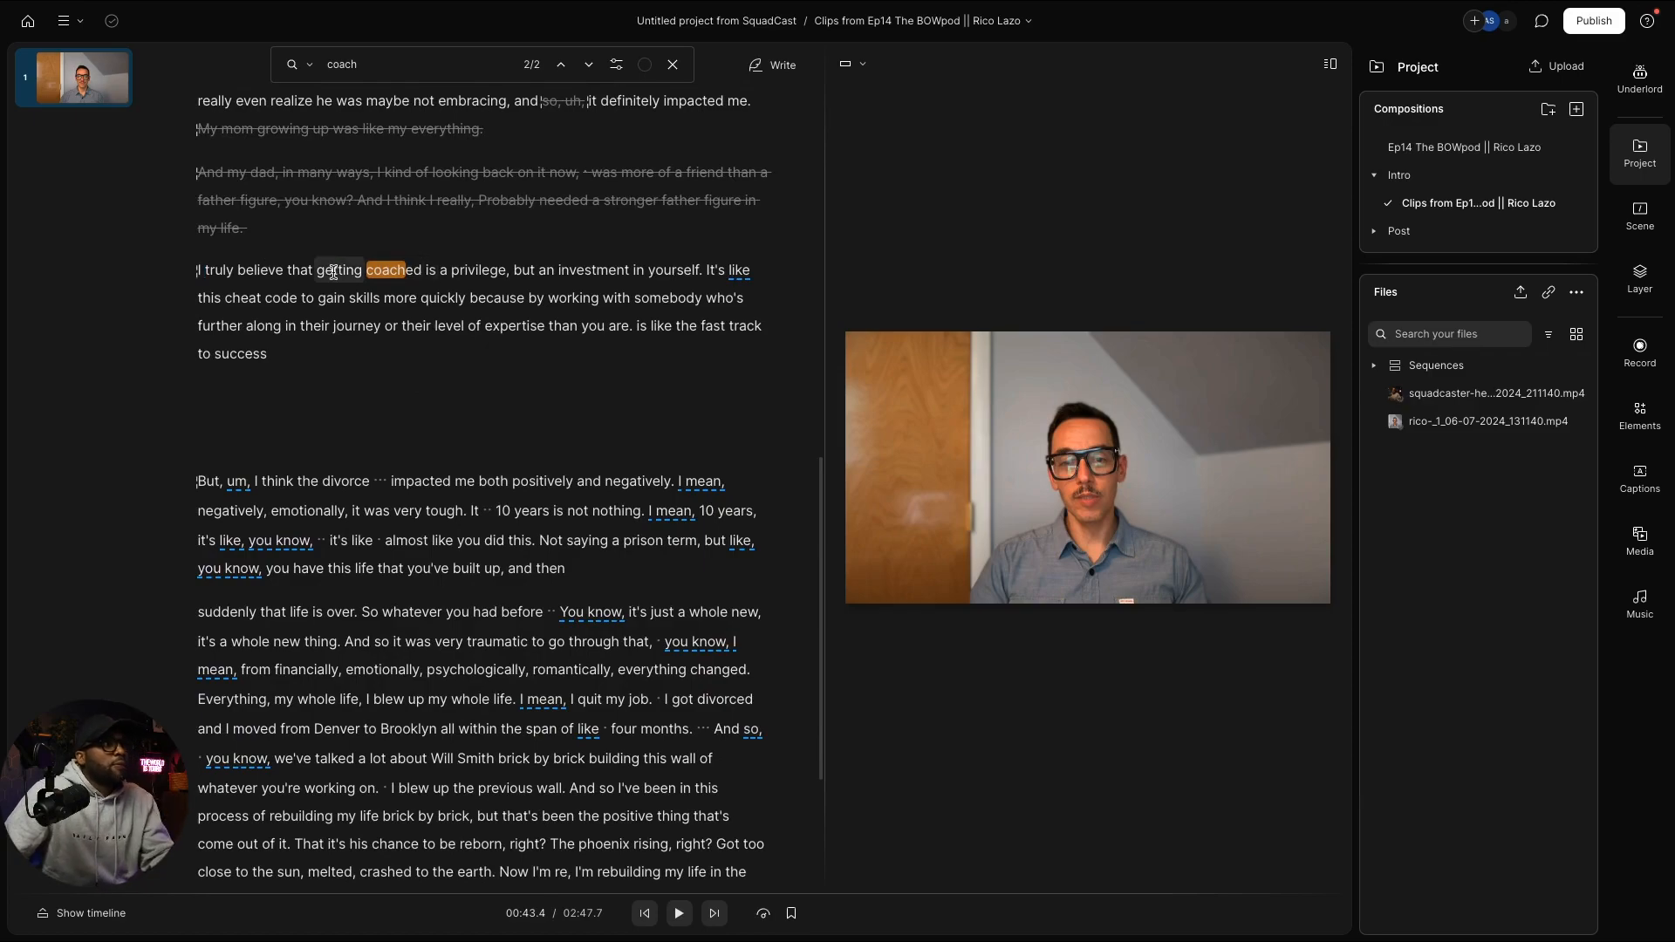
left_click_drag(317, 270, 486, 268)
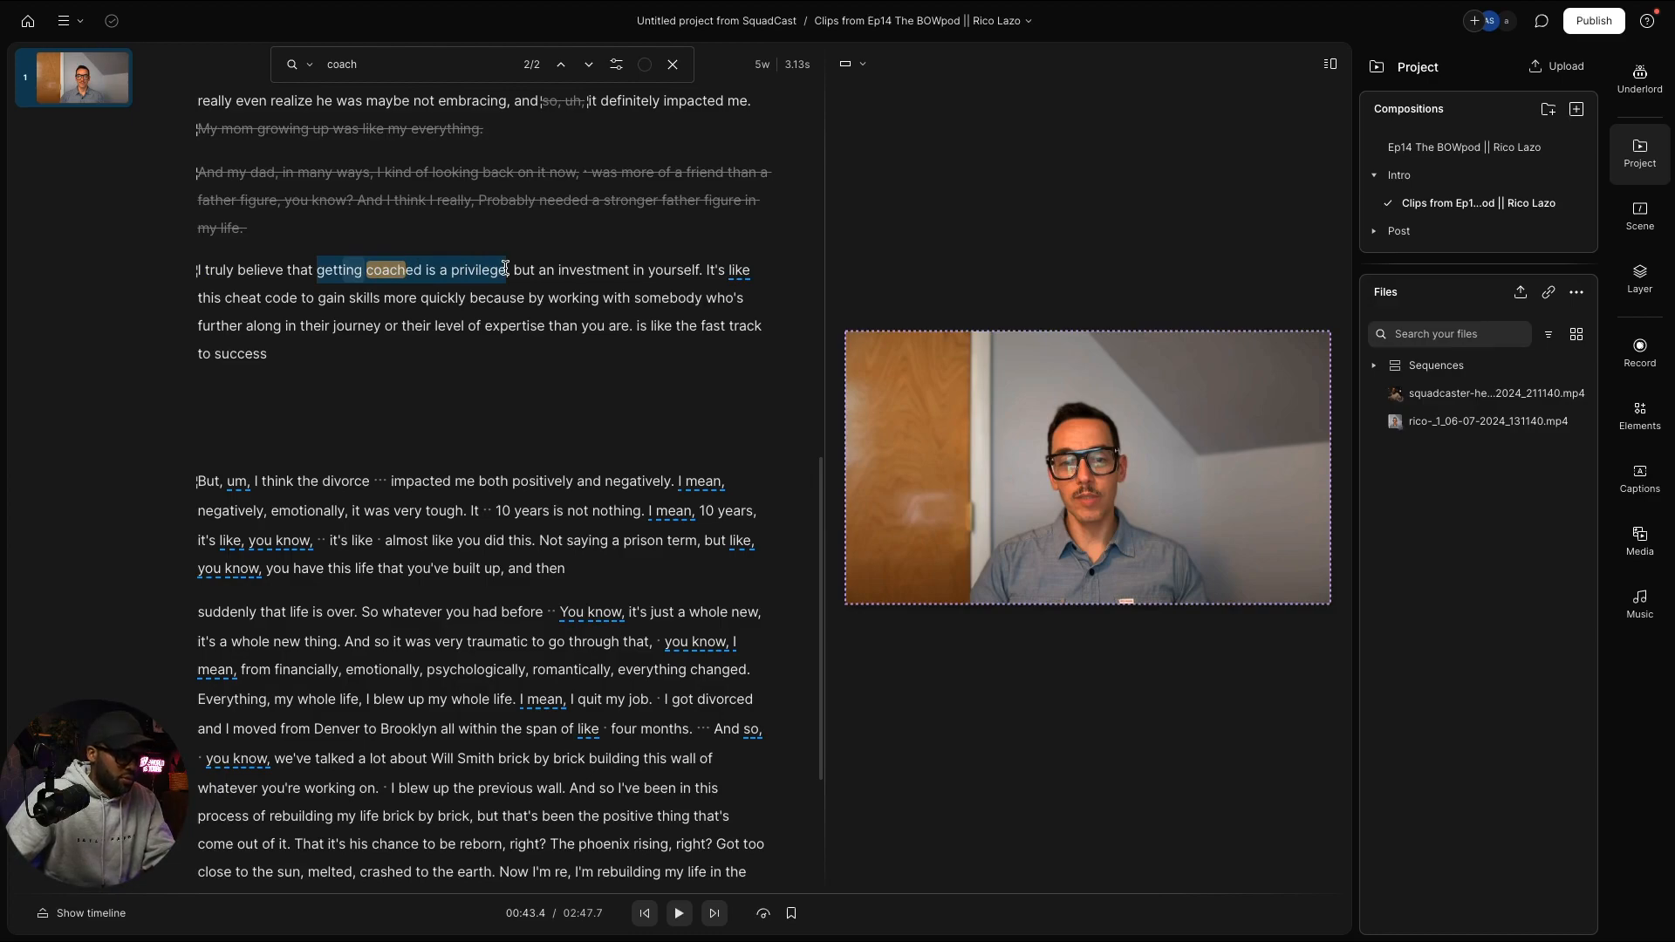
left_click_drag(505, 268, 506, 270)
key("super+c")
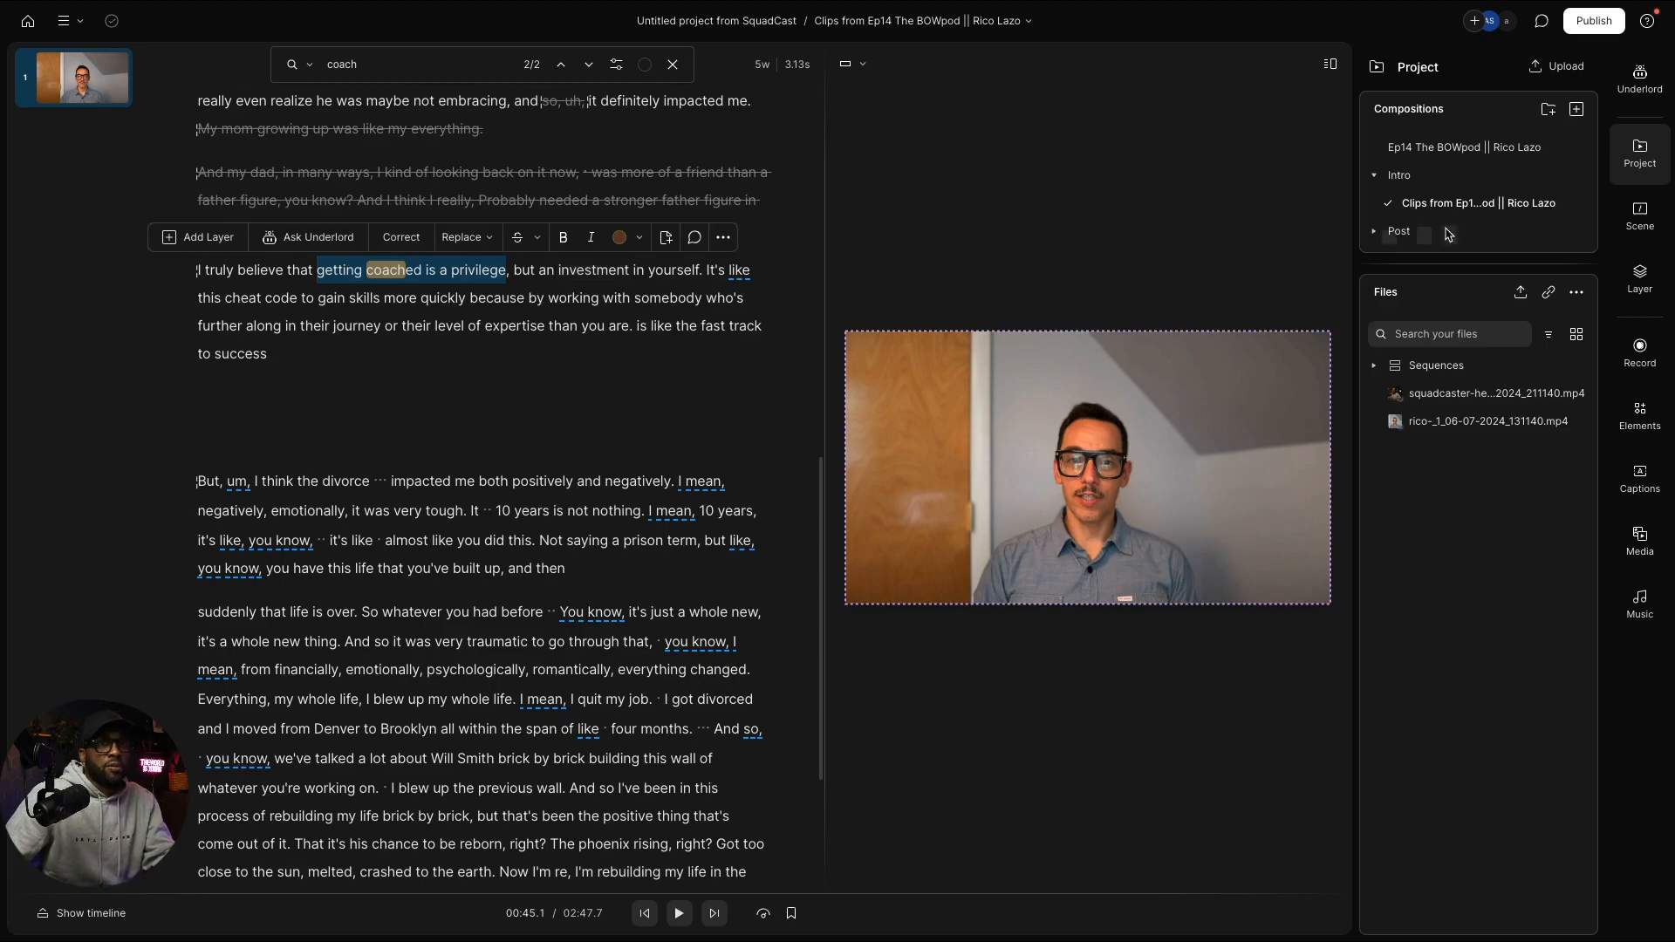
left_click(1506, 149)
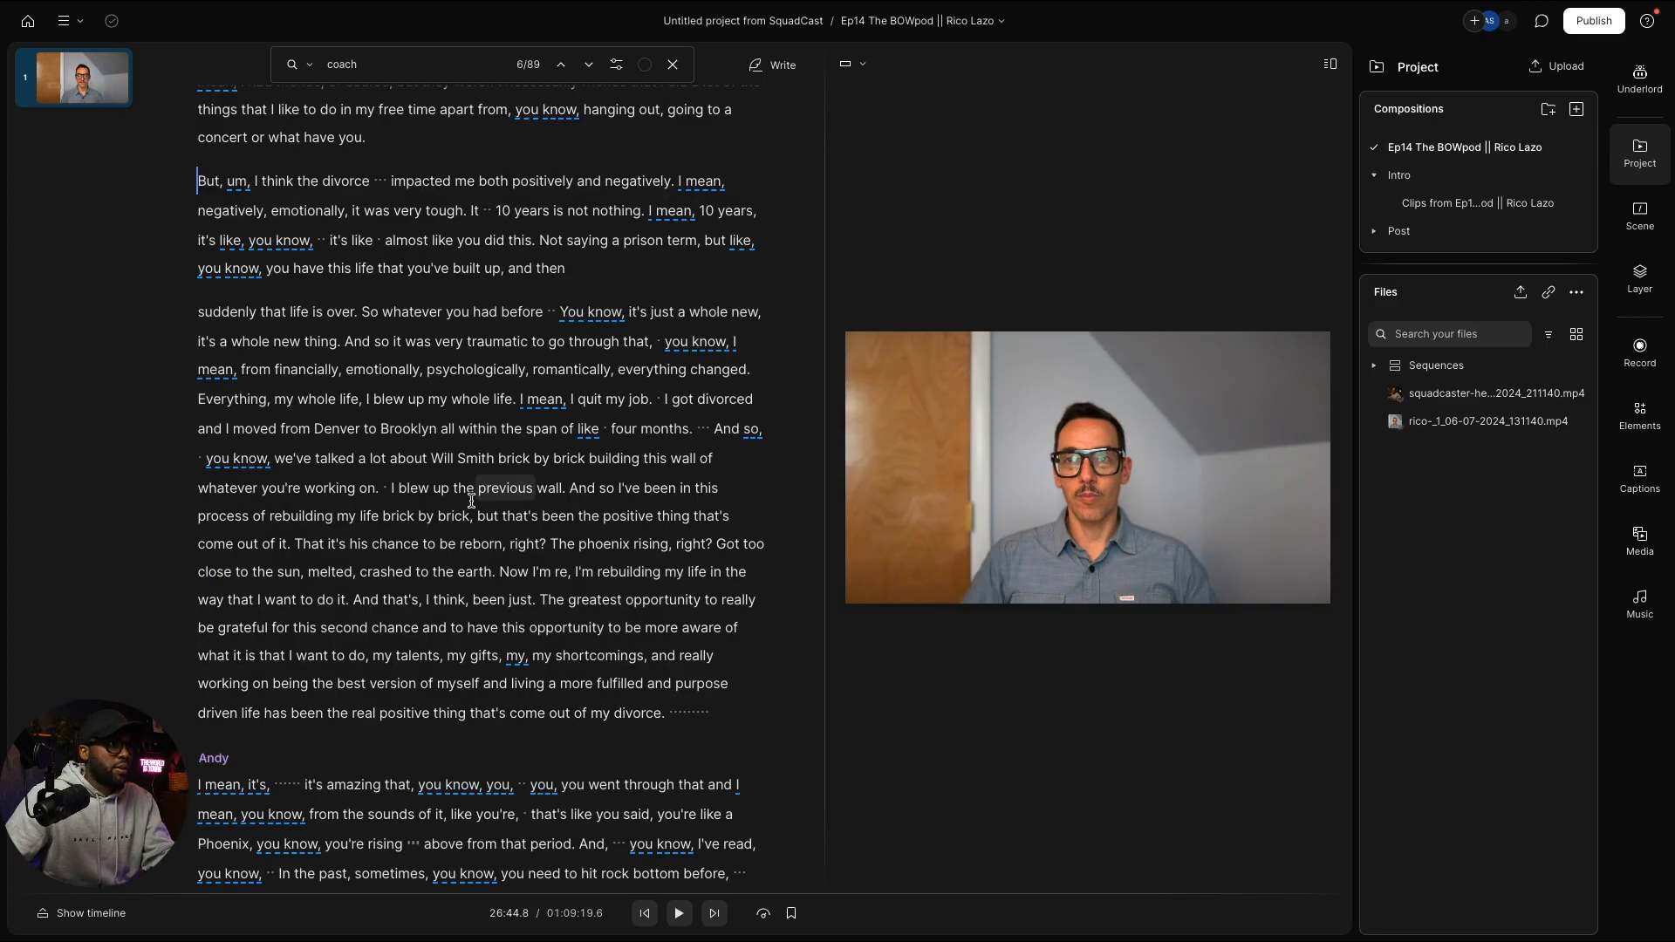
Step: Search the full episode for 'getting coached is a privilege', review the 21:45 match, and play from it
scroll(472, 498, "down", 1)
key("super+f")
key("super+v")
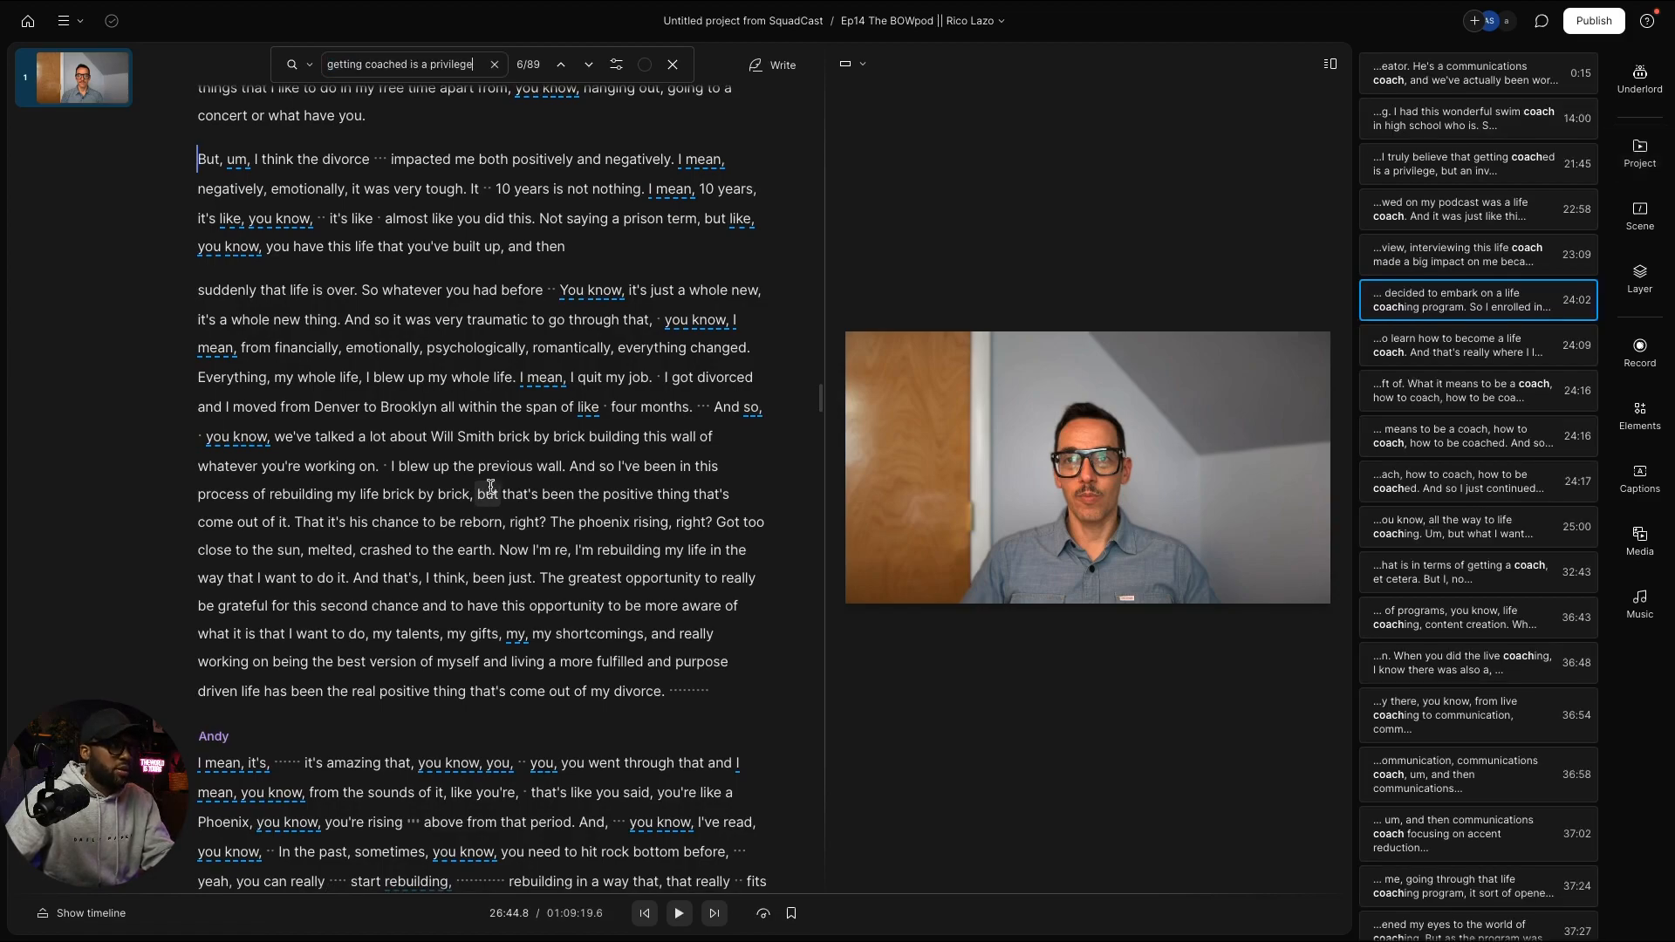
scroll(359, 289, "up", 4)
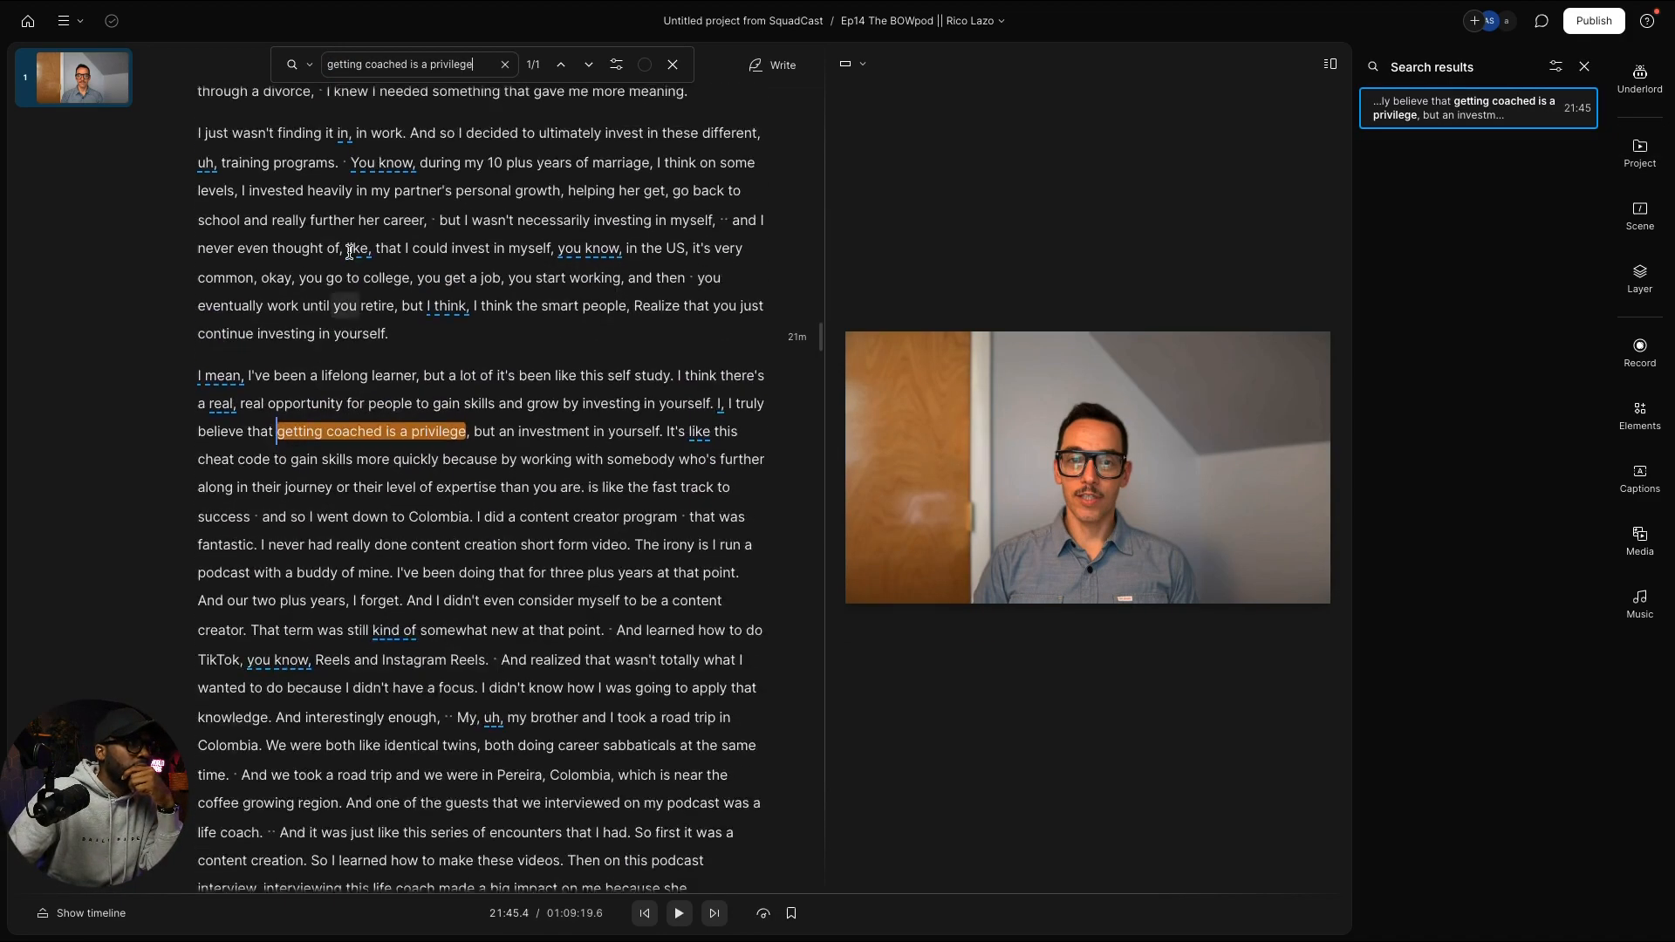
scroll(467, 409, "up", 10)
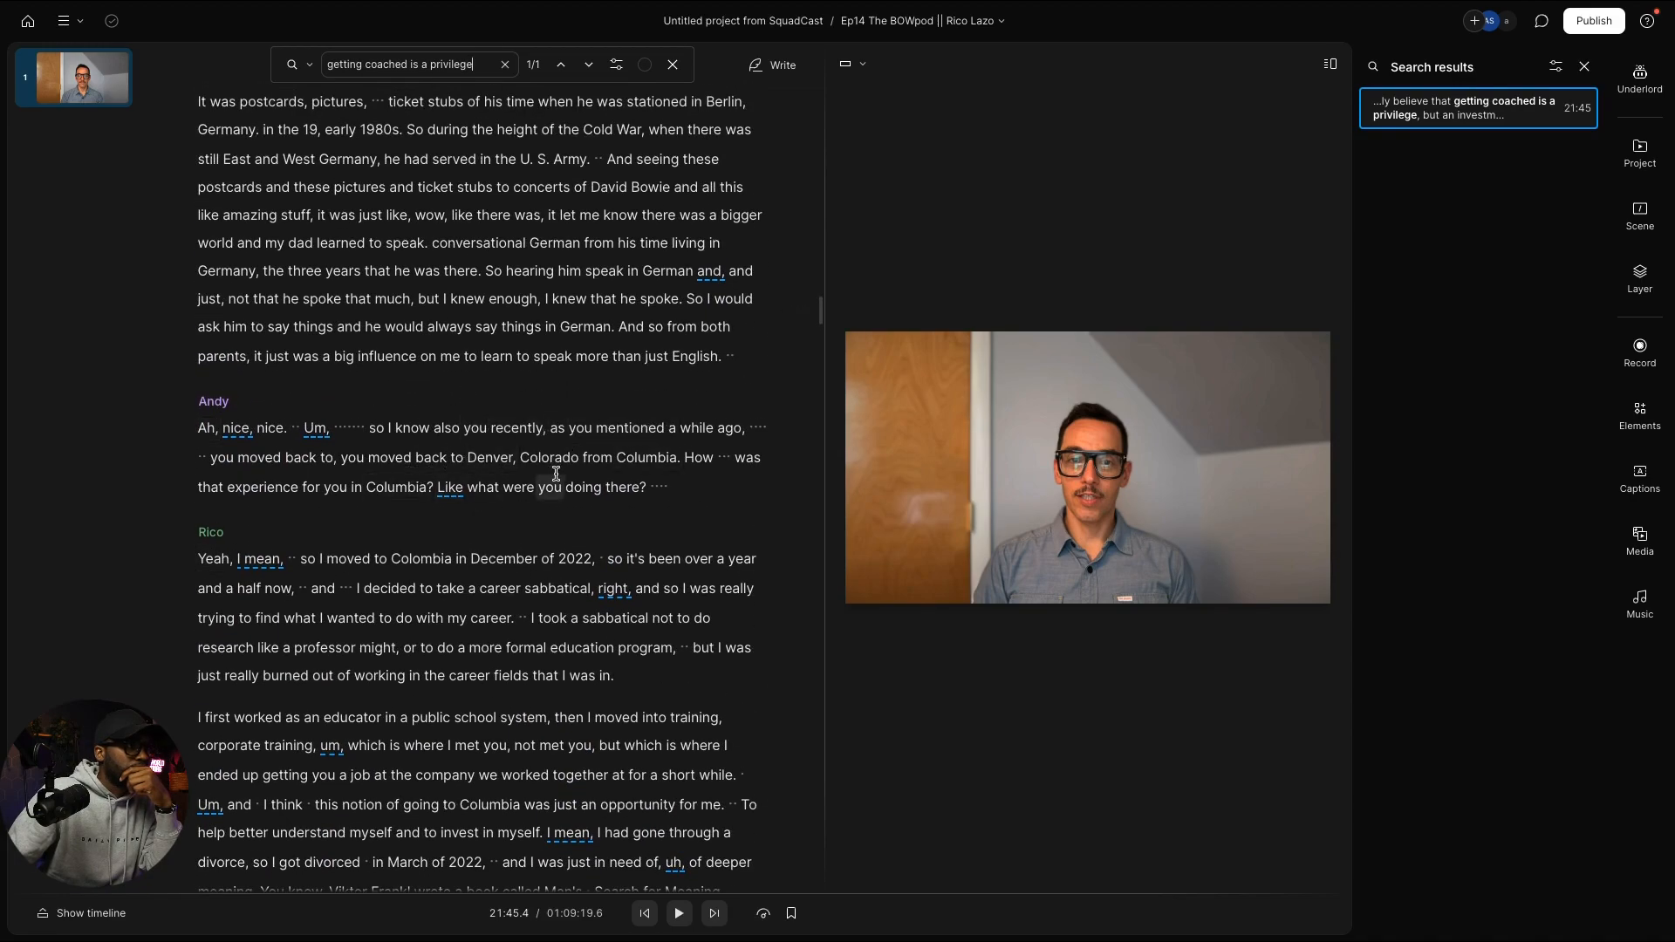
scroll(556, 471, "down", 7)
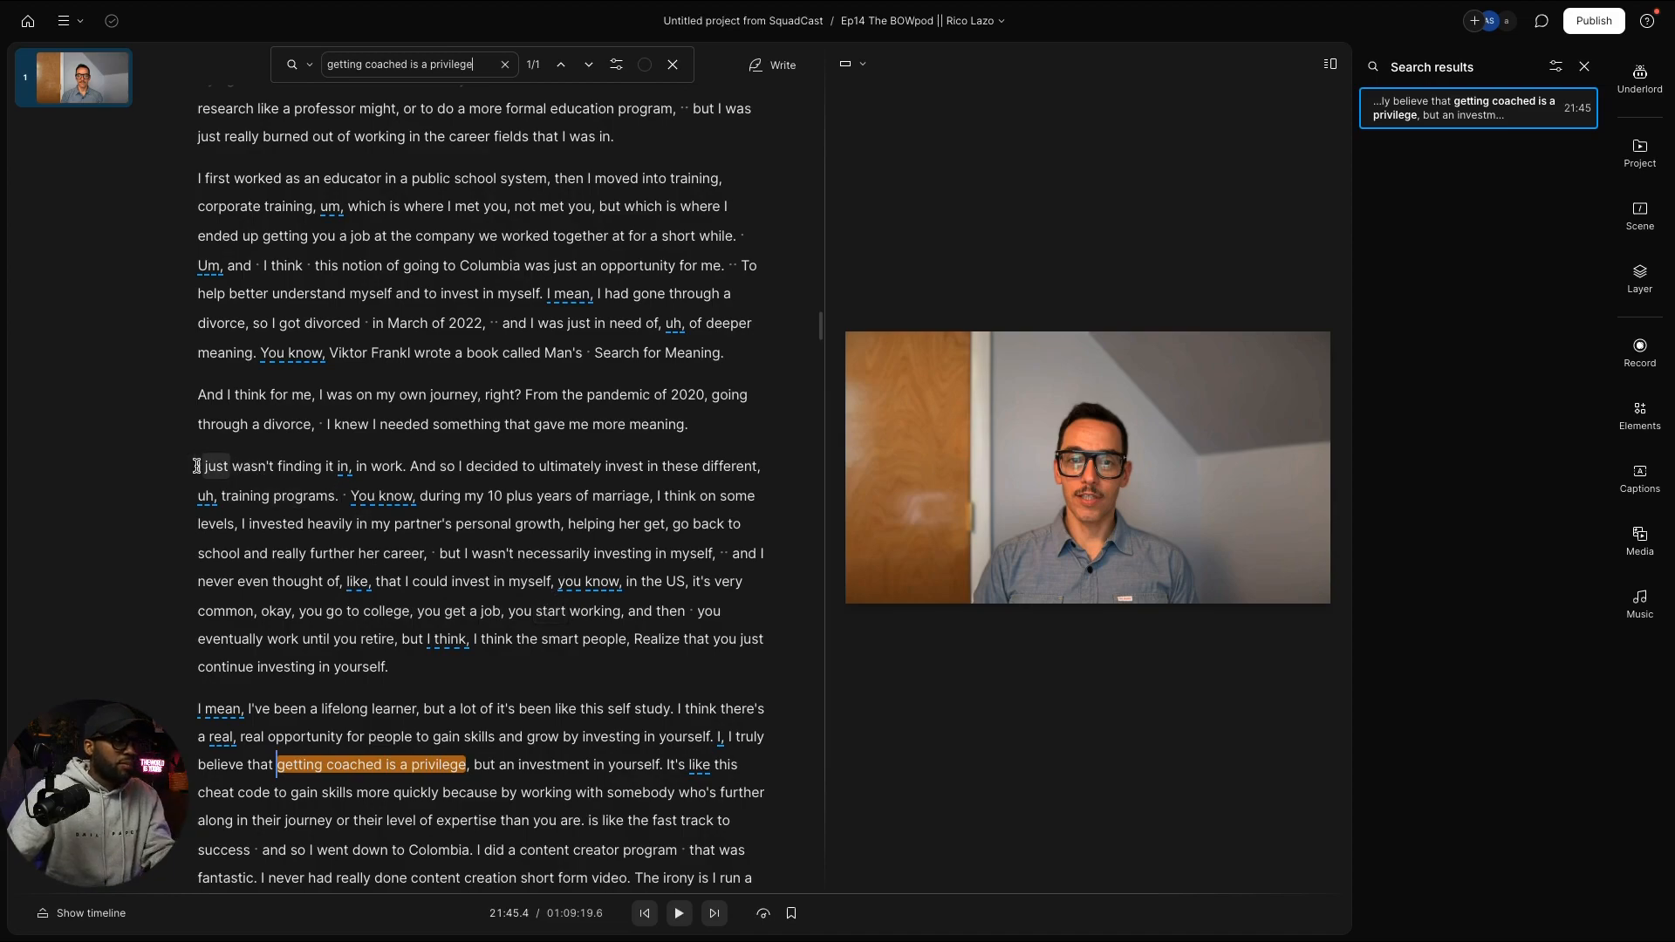
key("space")
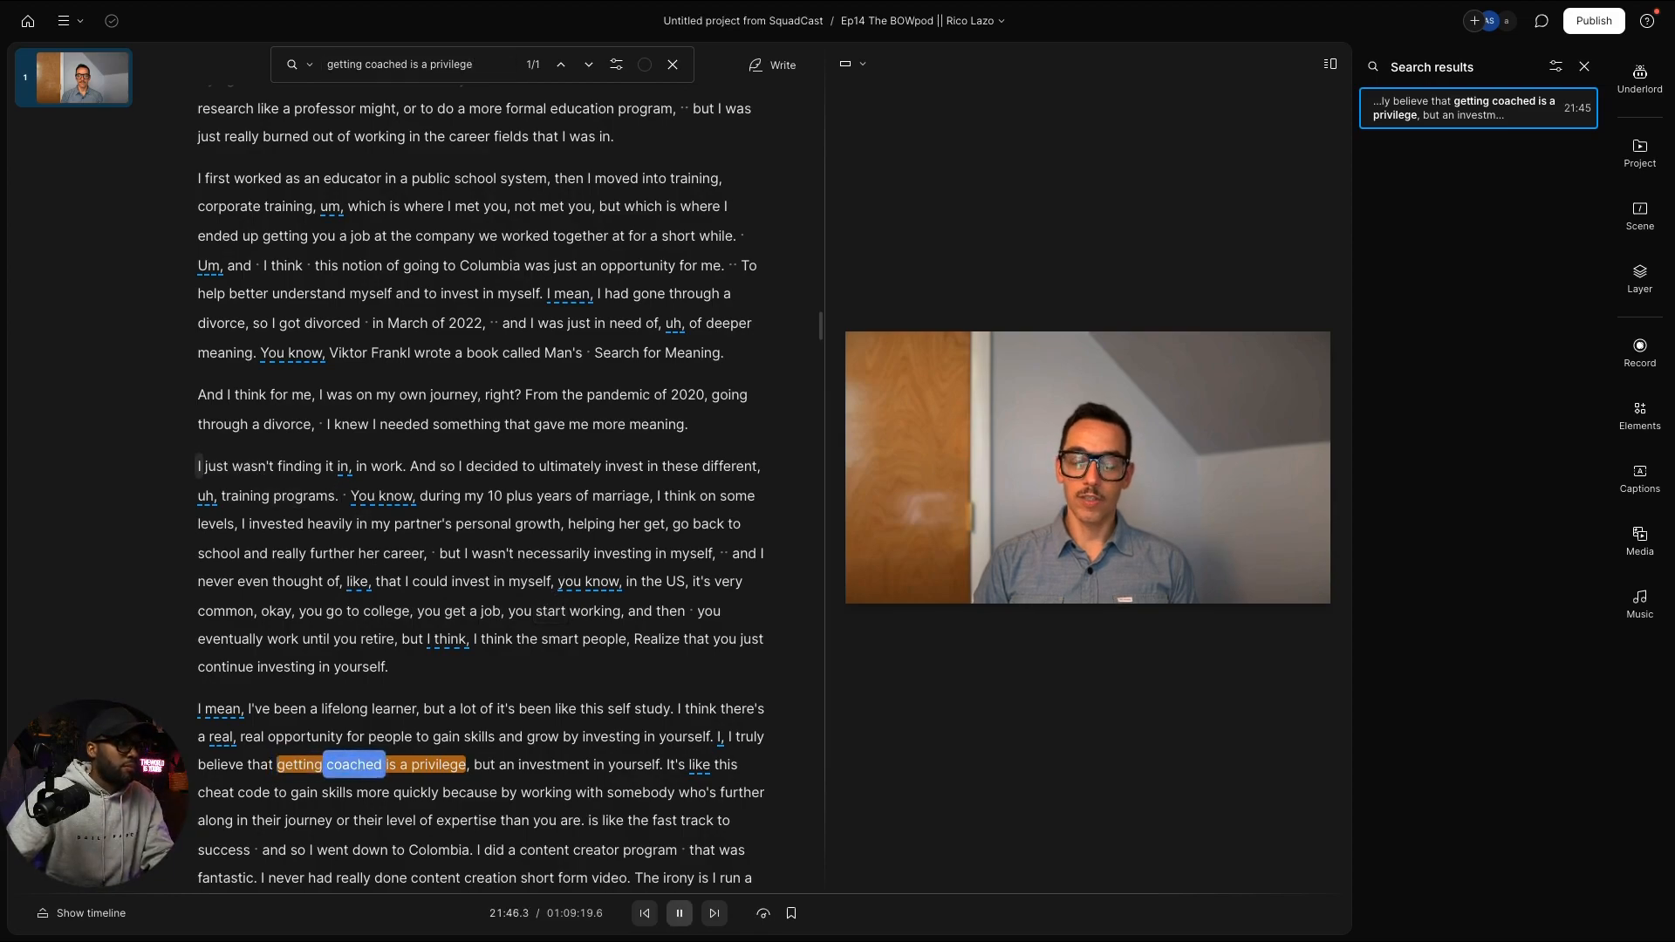
Step: Play Rico's lead-up from 'I just wasn't finding it' and pause after 'training programs.'
left_click(196, 467)
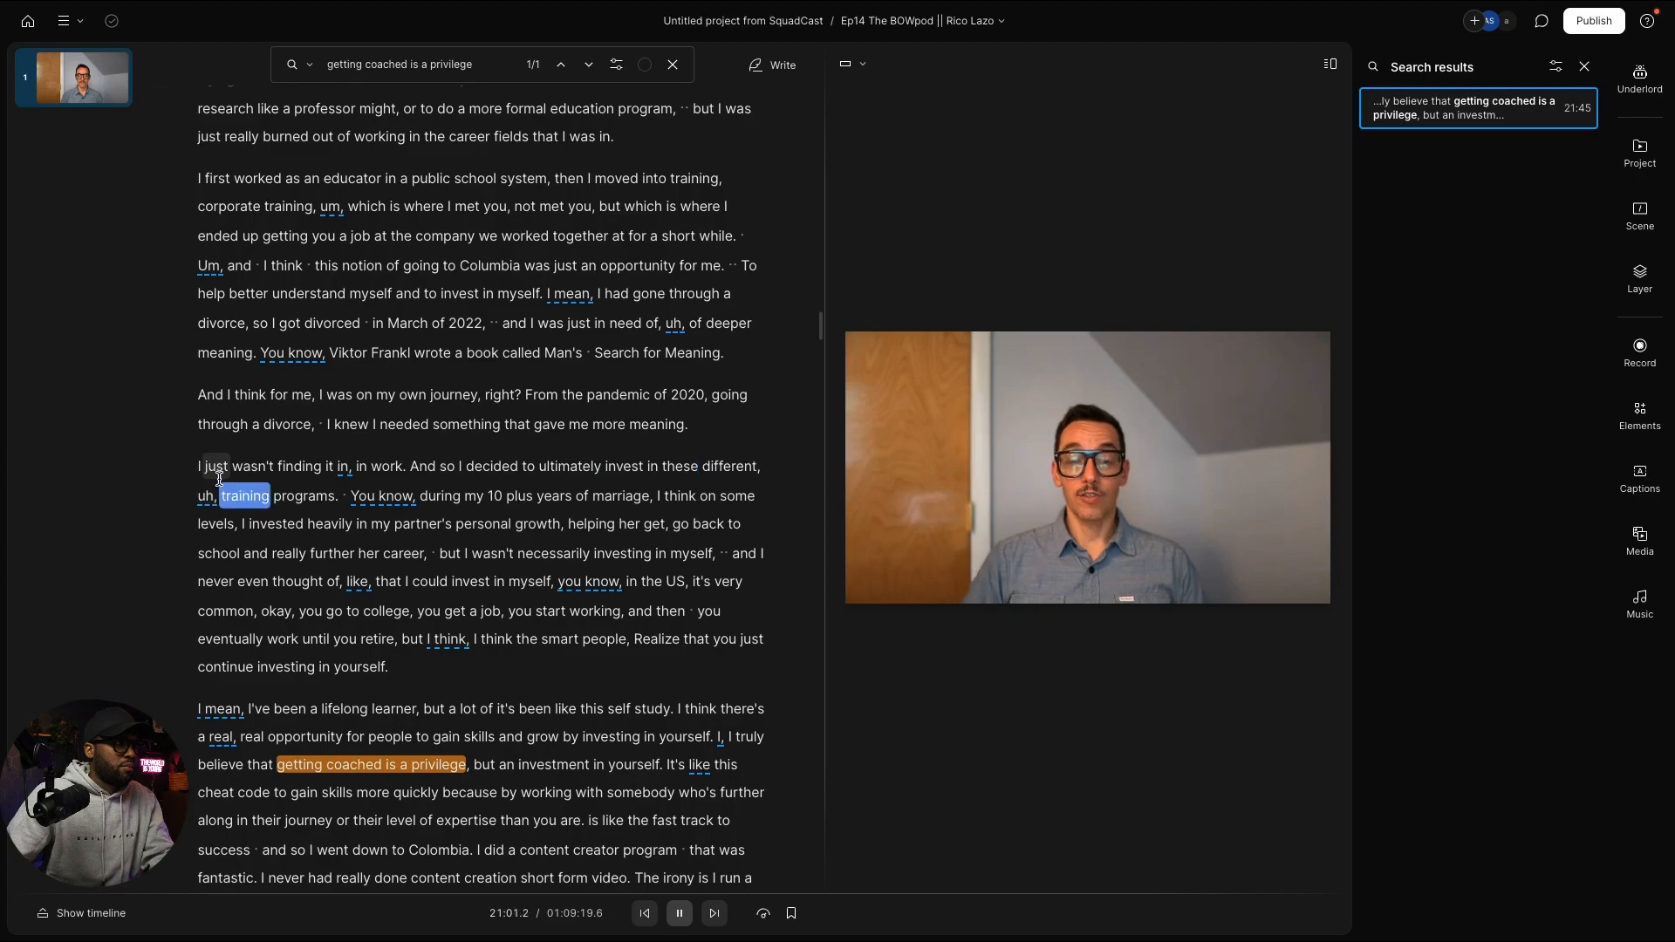
key("space")
scroll(279, 479, "up", 2)
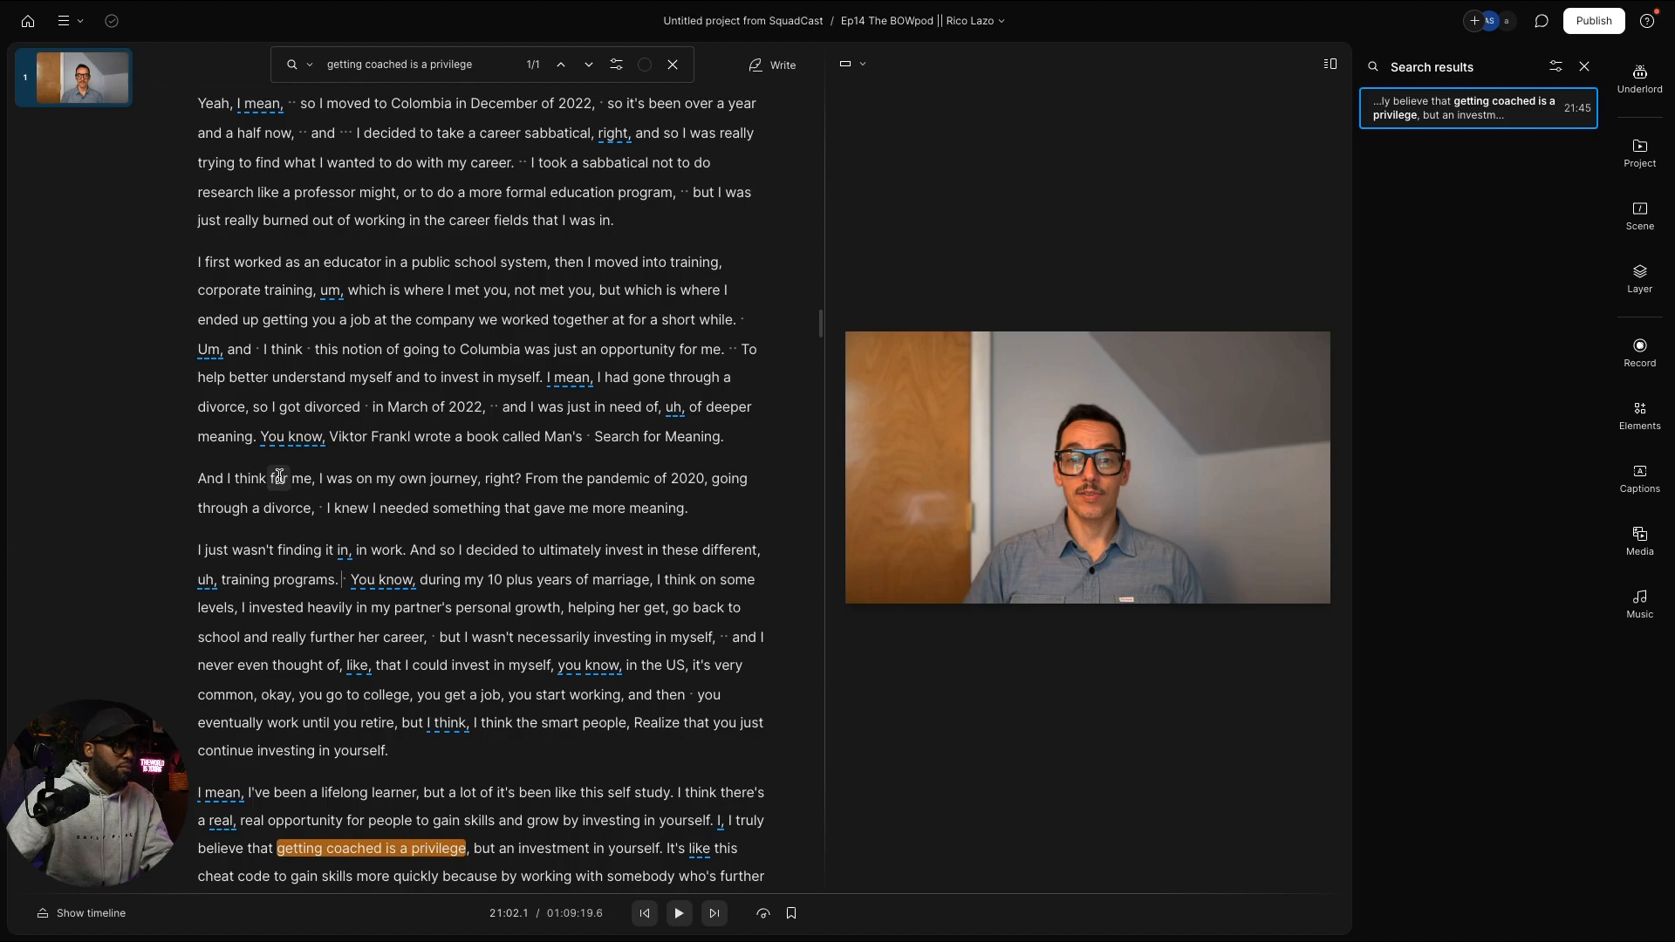
scroll(276, 475, "up", 4)
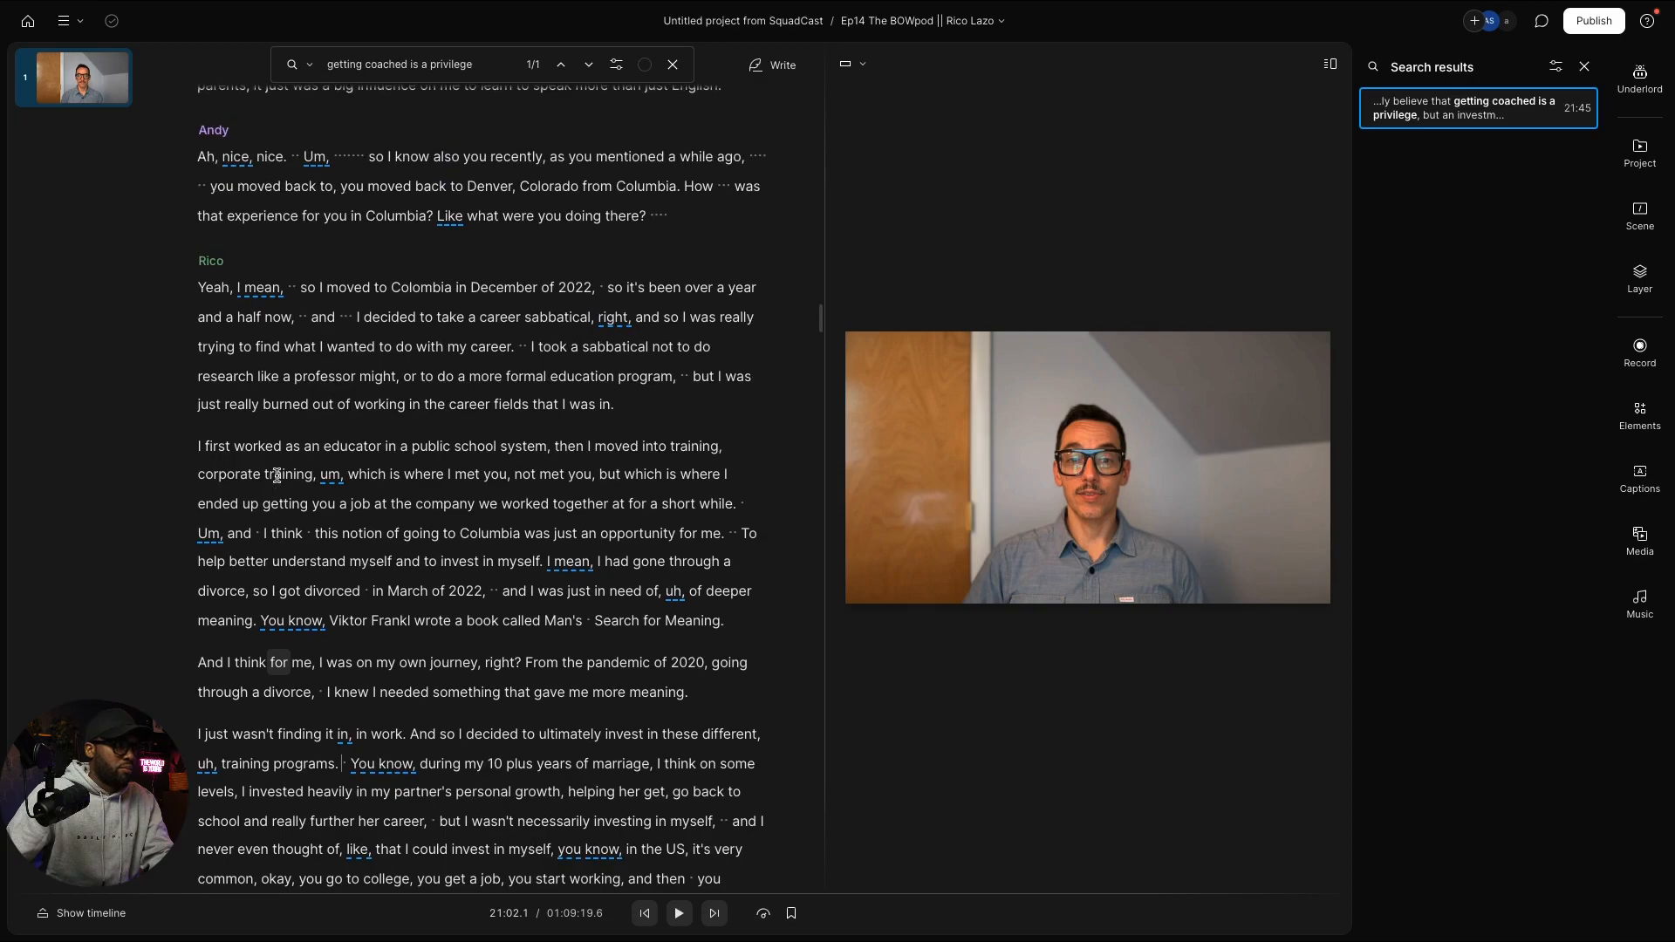
scroll(276, 476, "down", 5)
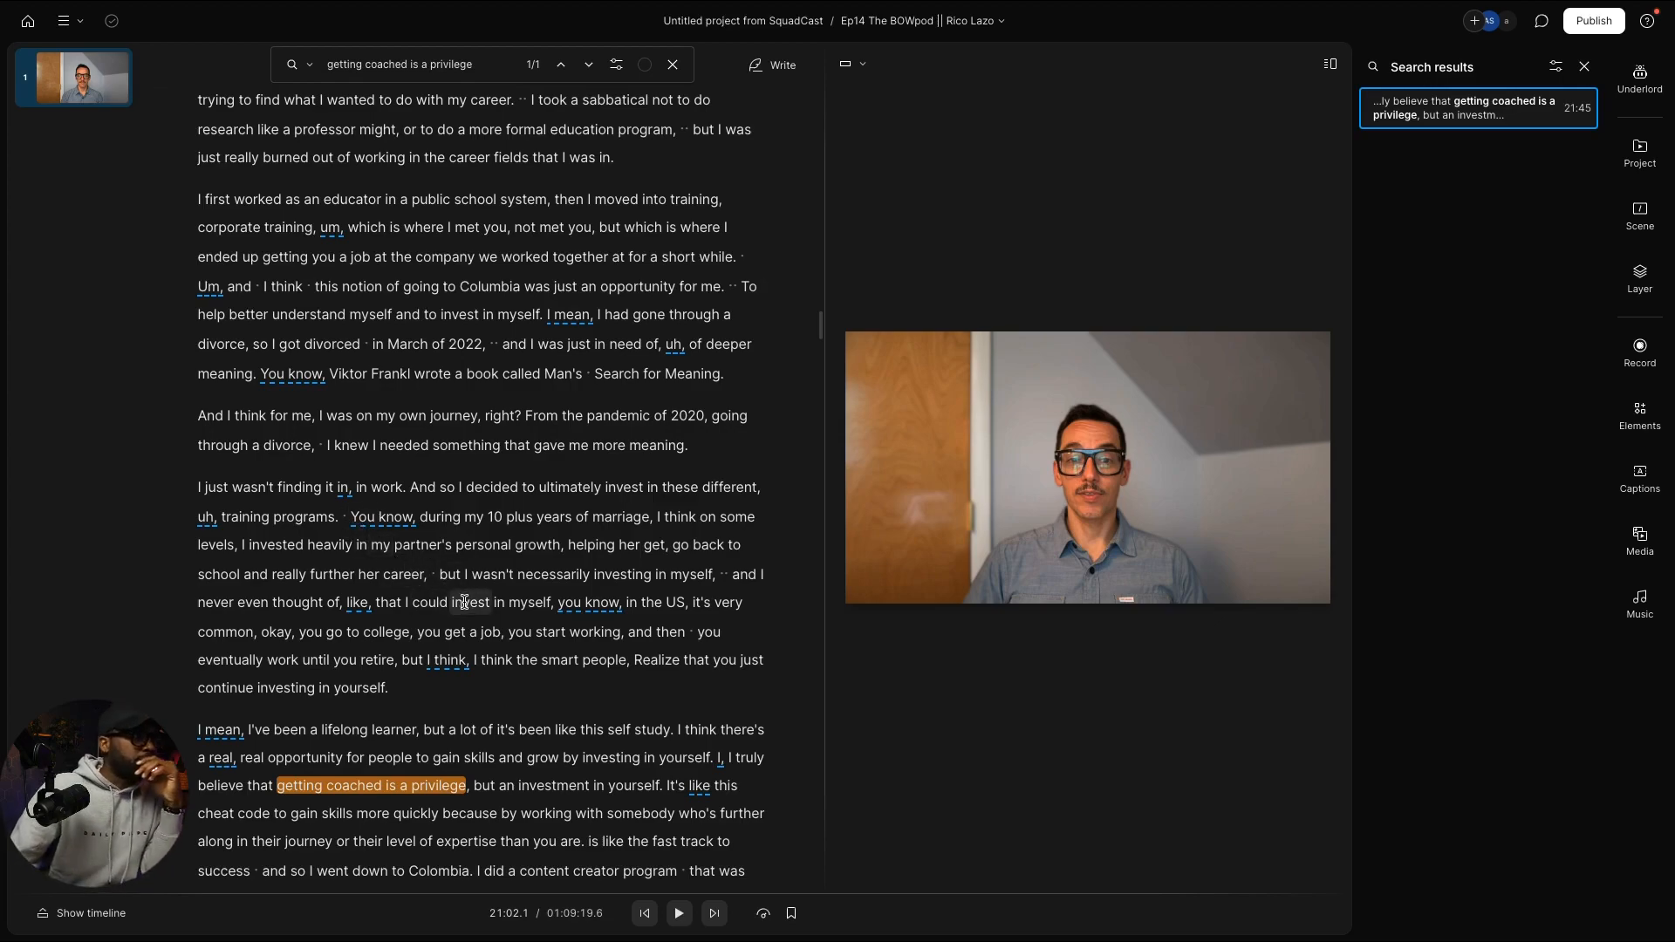
scroll(697, 642, "down", 2)
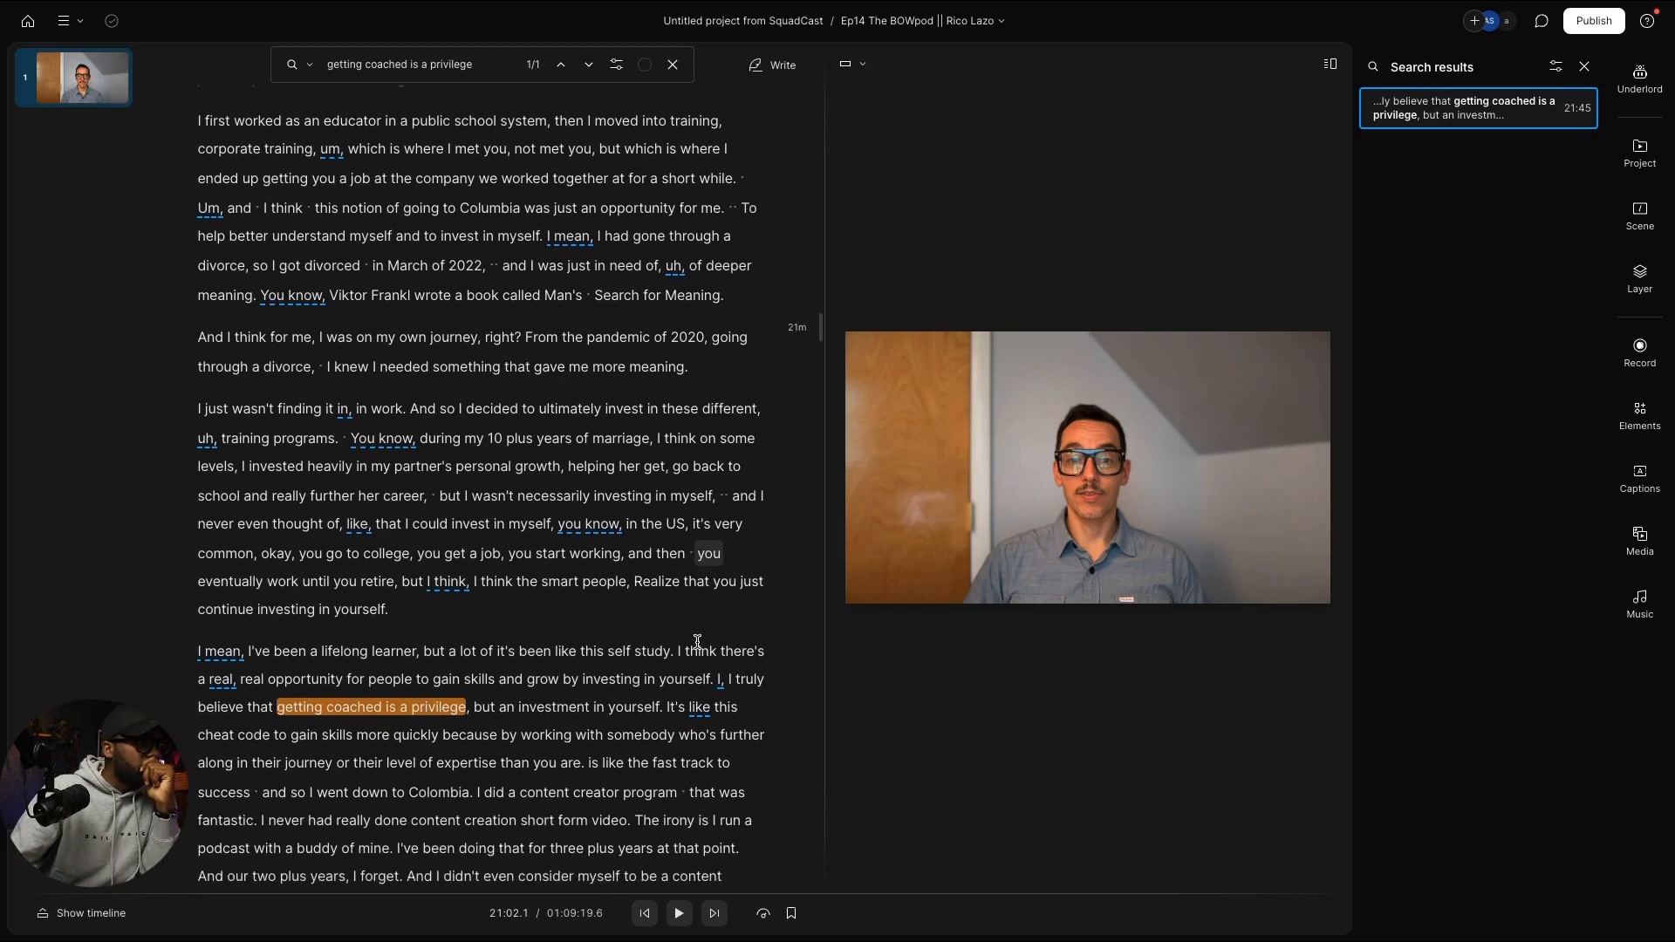
scroll(697, 642, "down", 1)
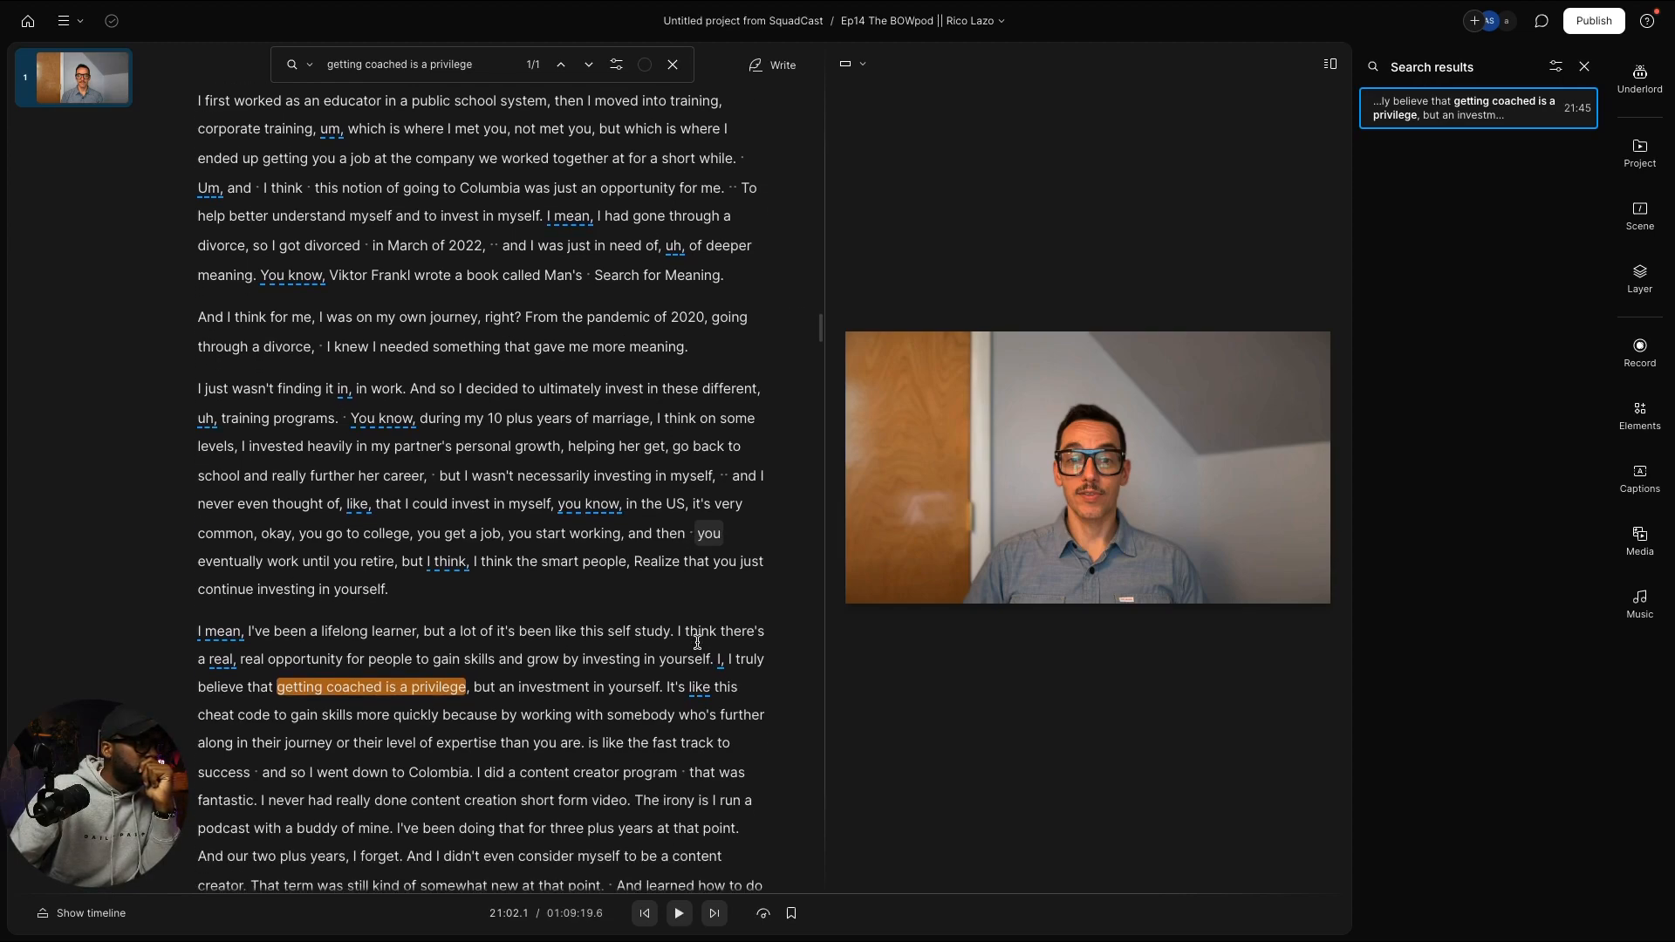
scroll(697, 642, "up", 1)
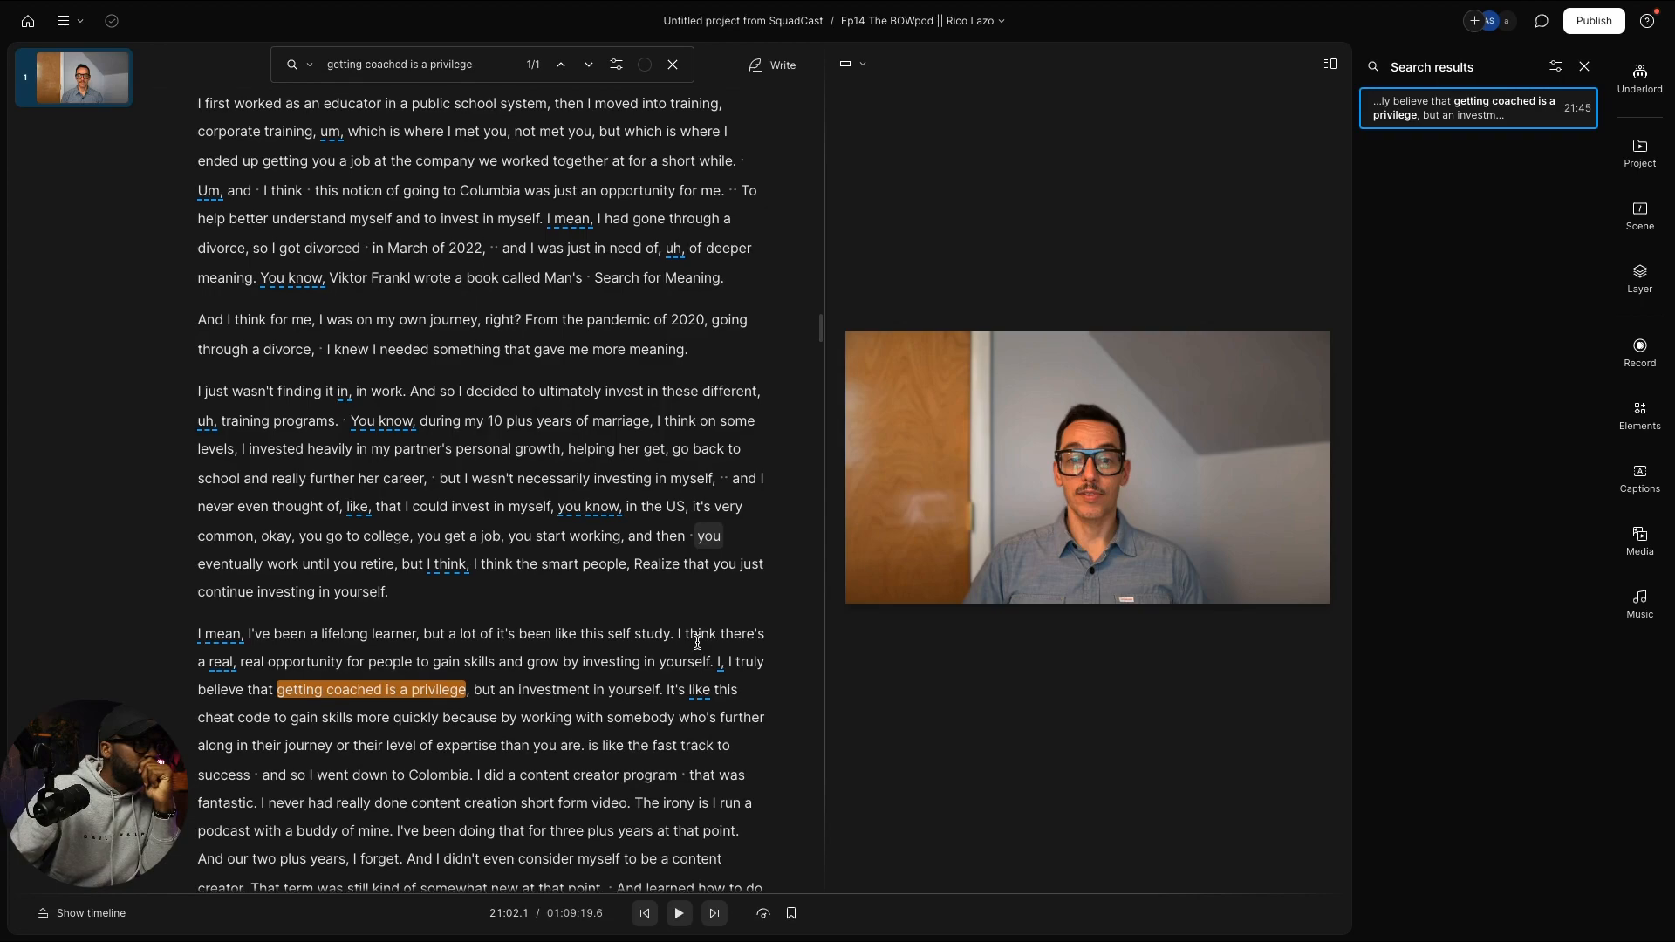
scroll(697, 642, "down", 2)
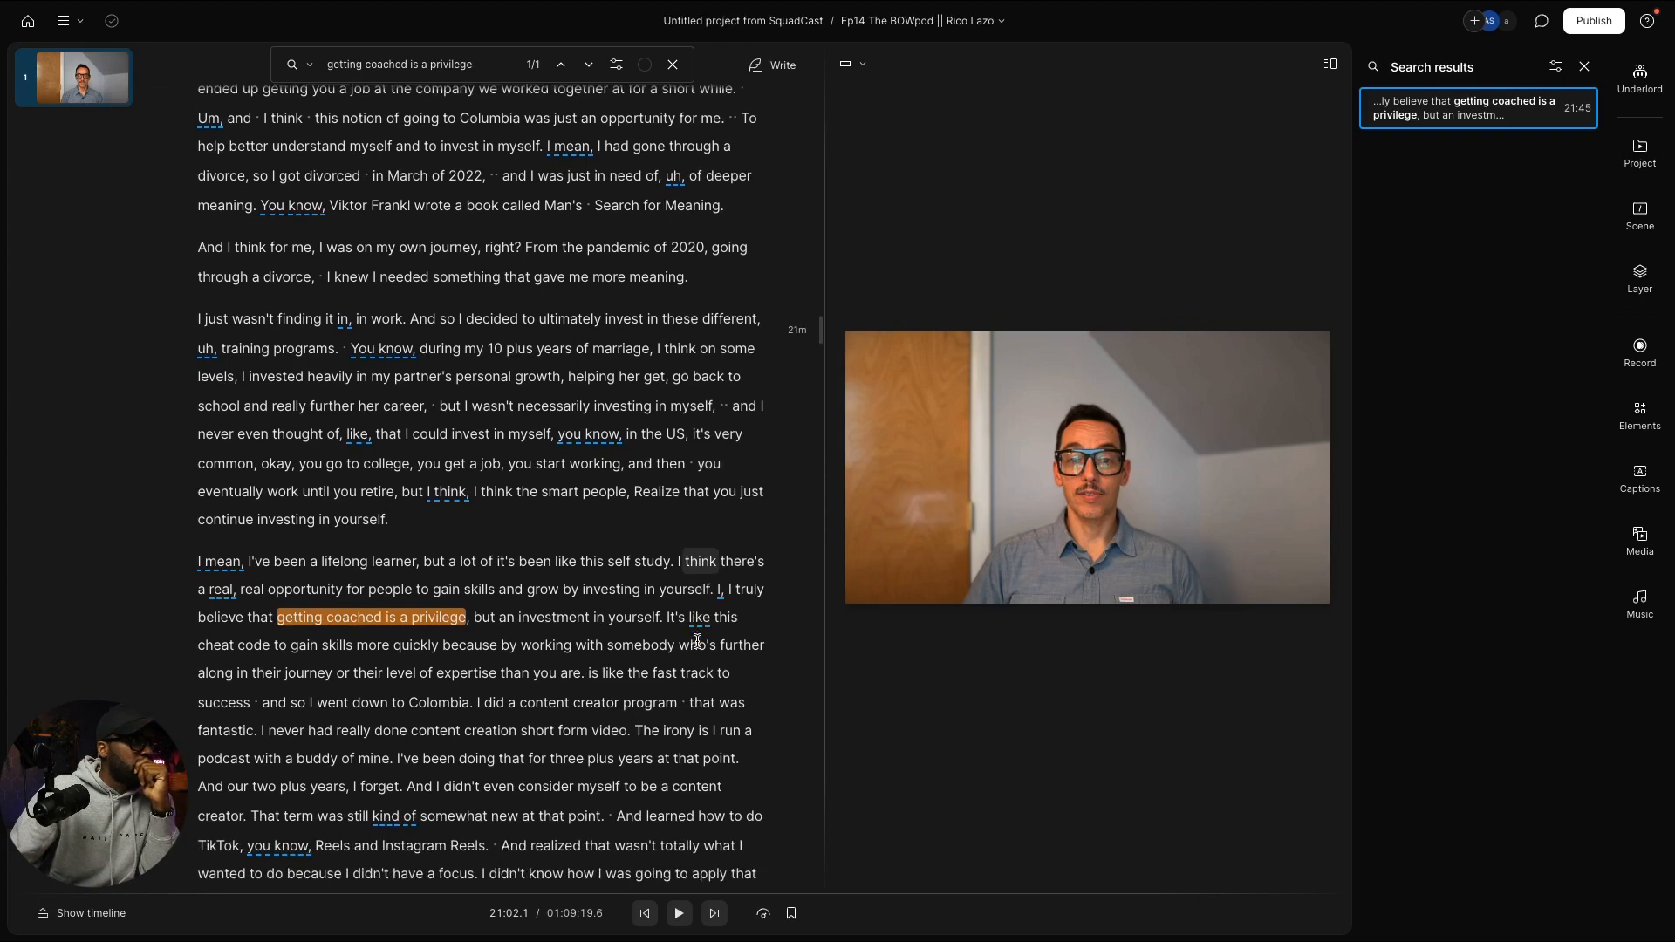
scroll(697, 642, "down", 3)
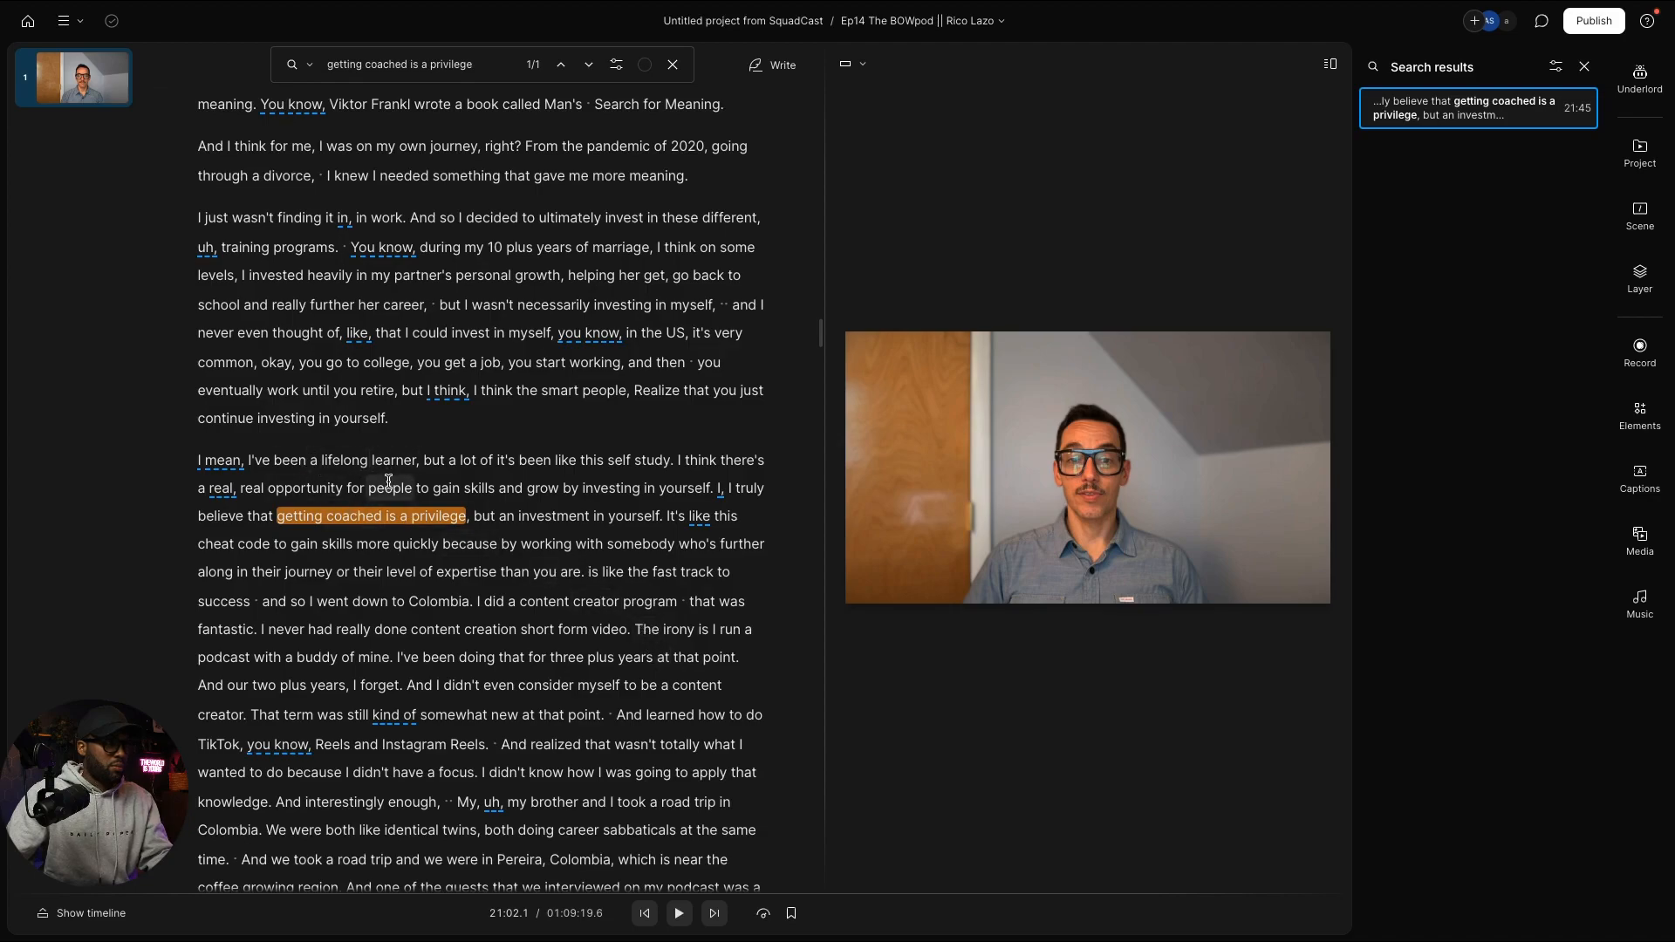
scroll(401, 523, "down", 2)
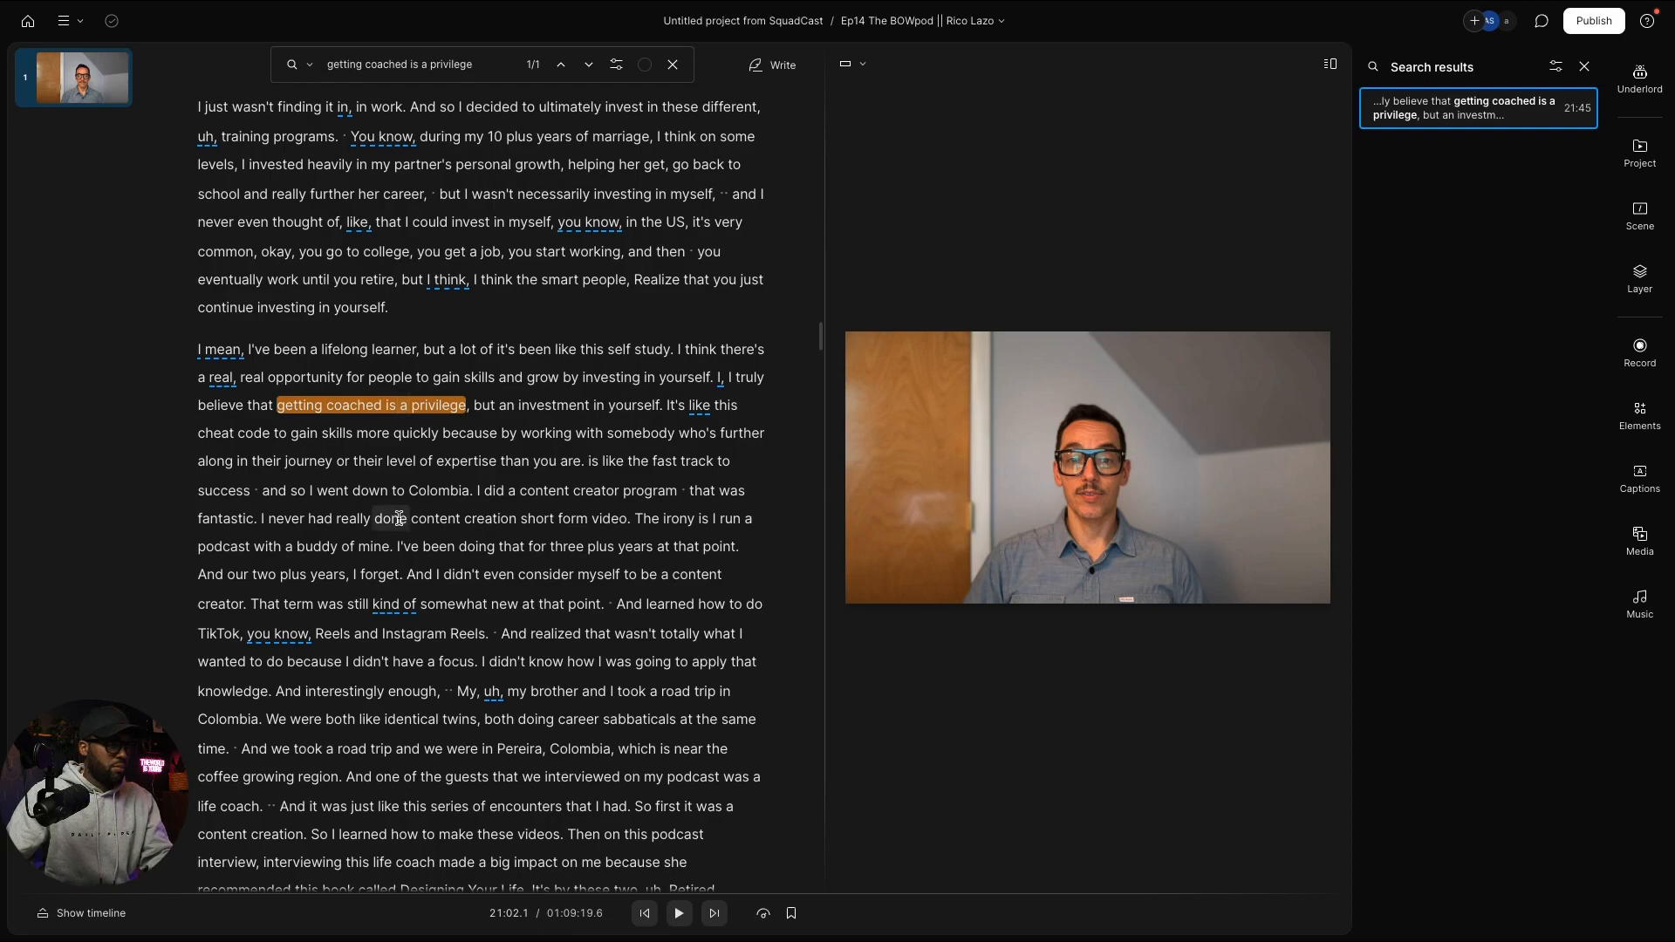
Step: Scroll the transcript down to the Jay Shetty coaching passage and Andy's divorce question
scroll(399, 518, "down", 2)
scroll(398, 518, "up", 3)
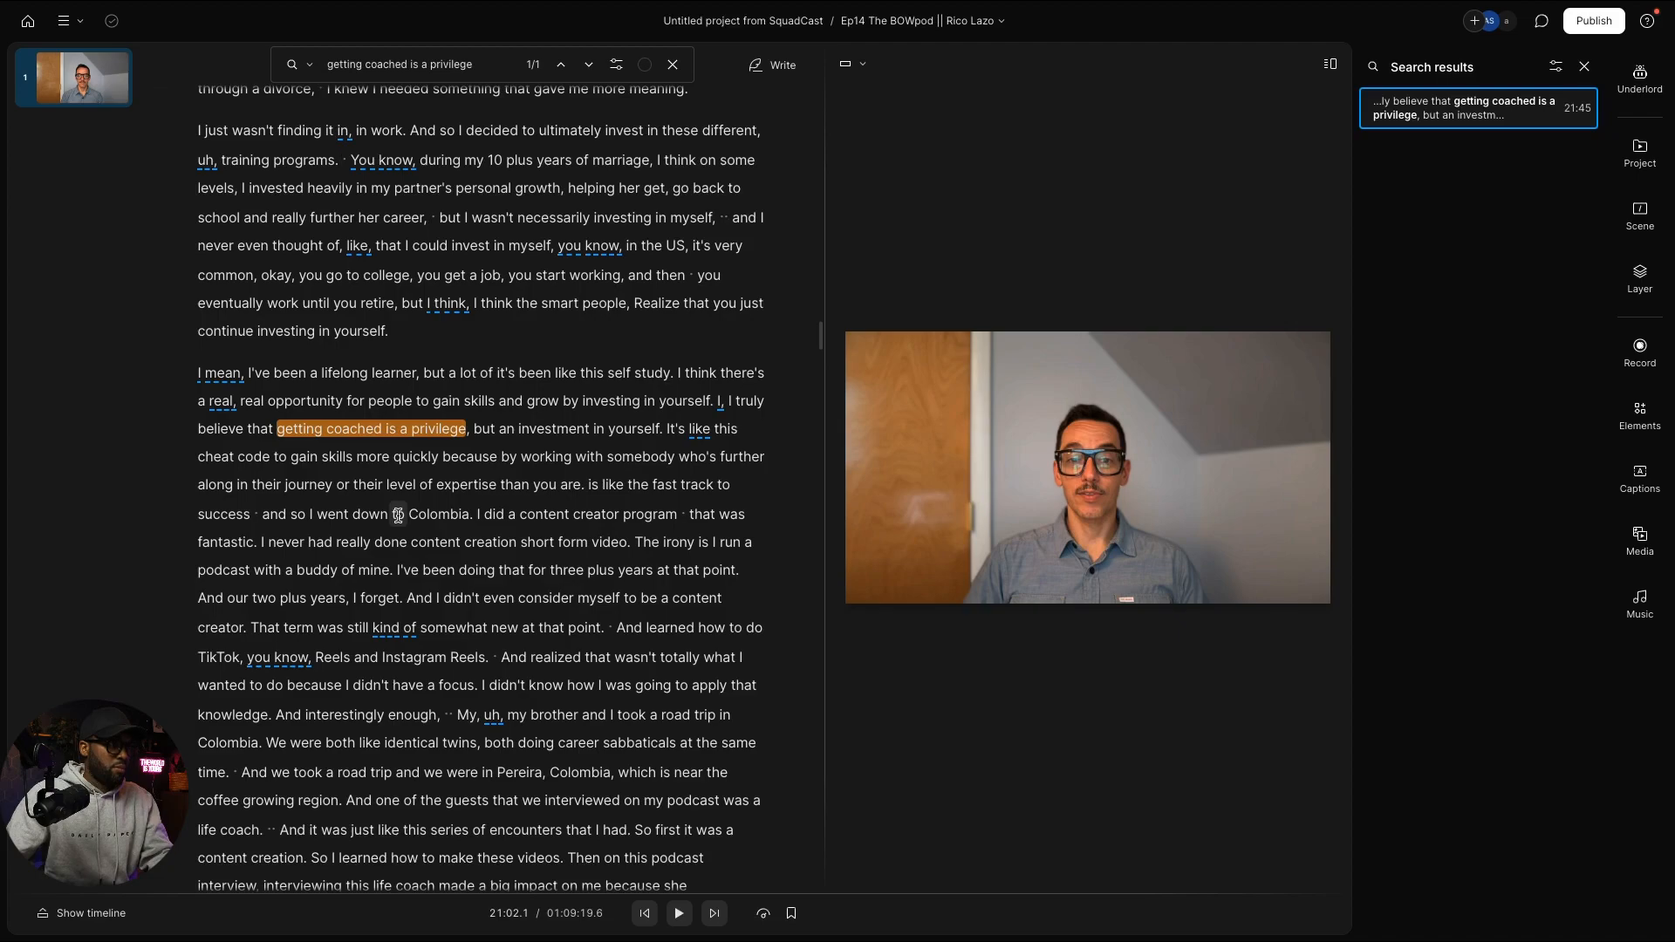
scroll(398, 516, "down", 1)
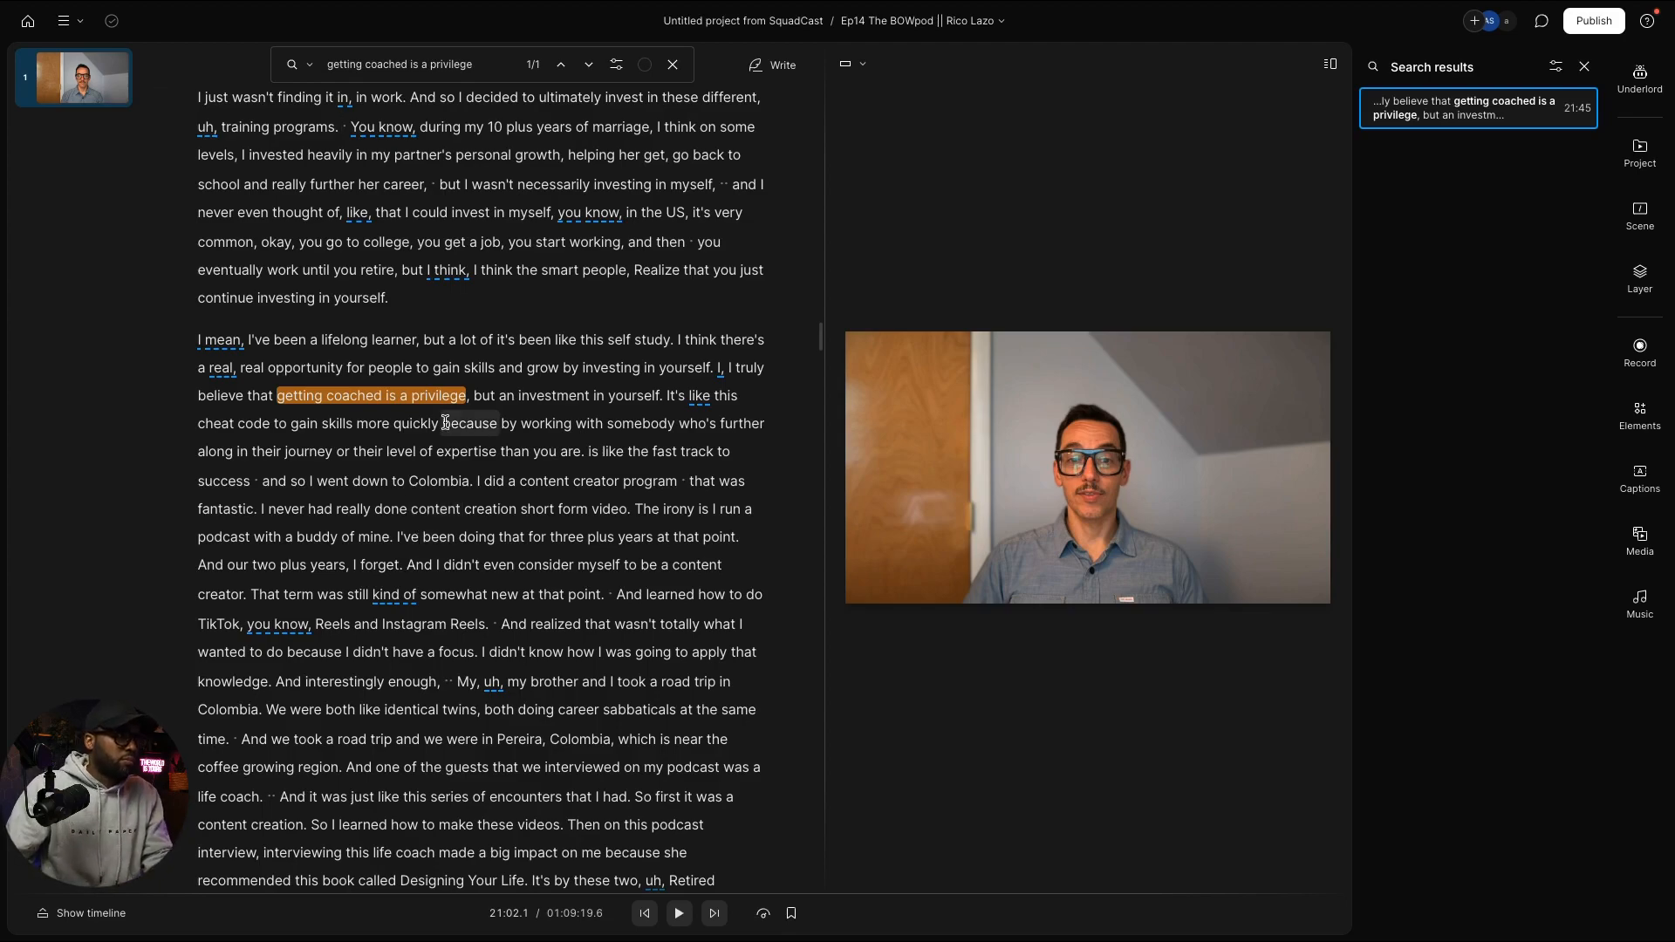
scroll(448, 422, "up", 3)
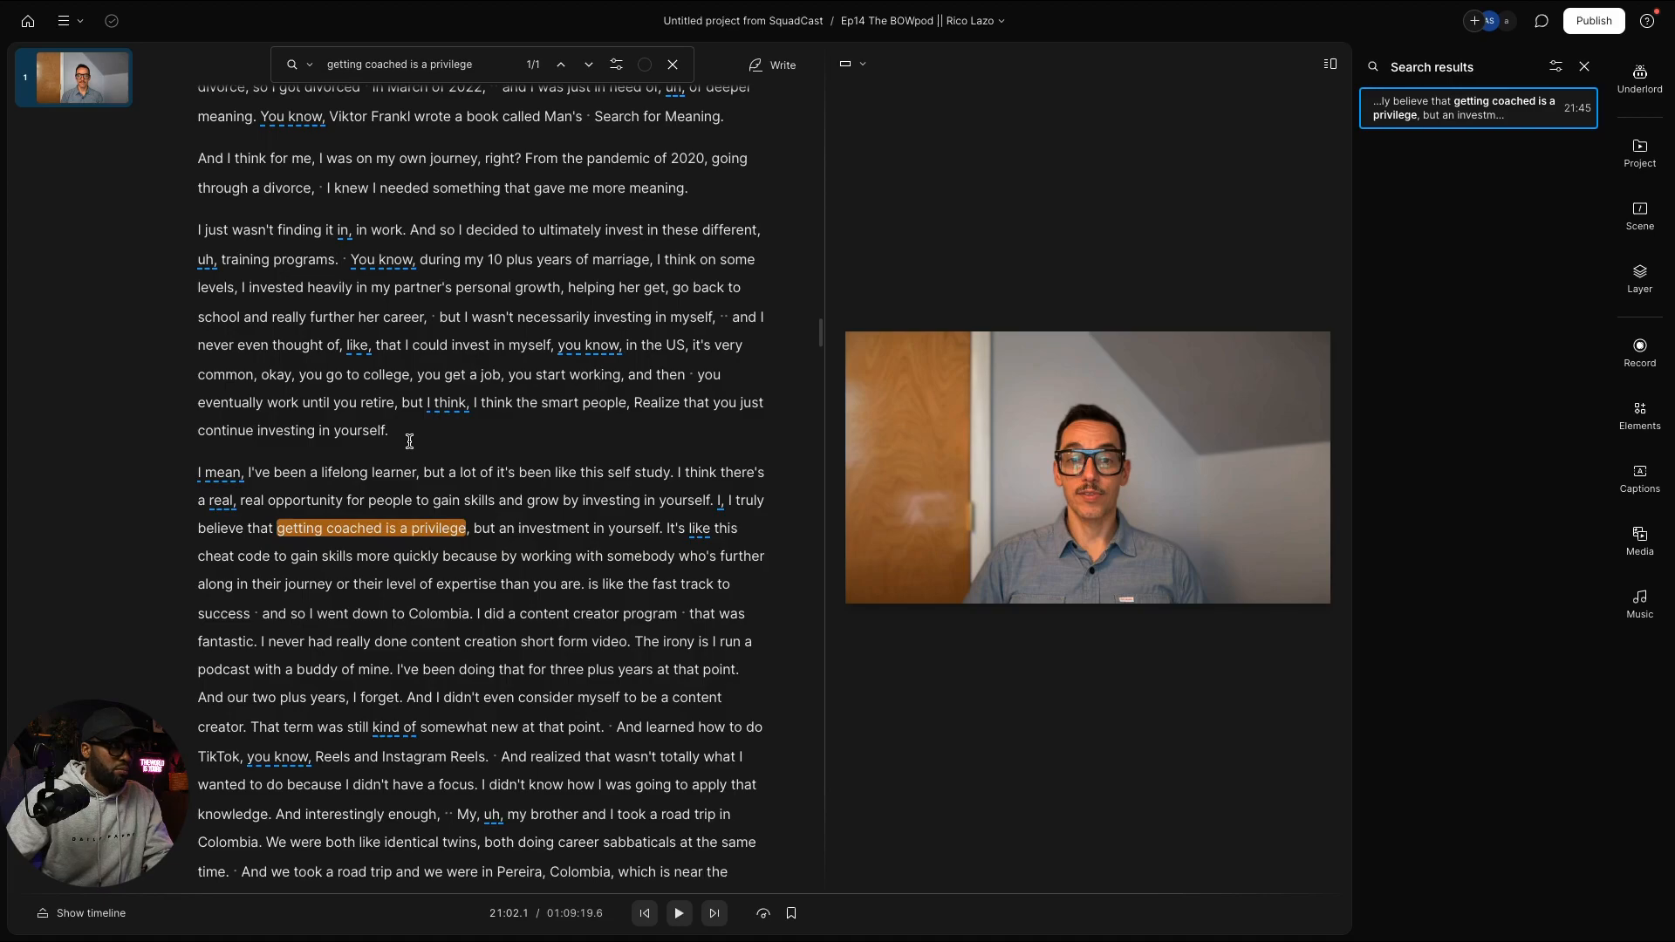
scroll(410, 441, "down", 10)
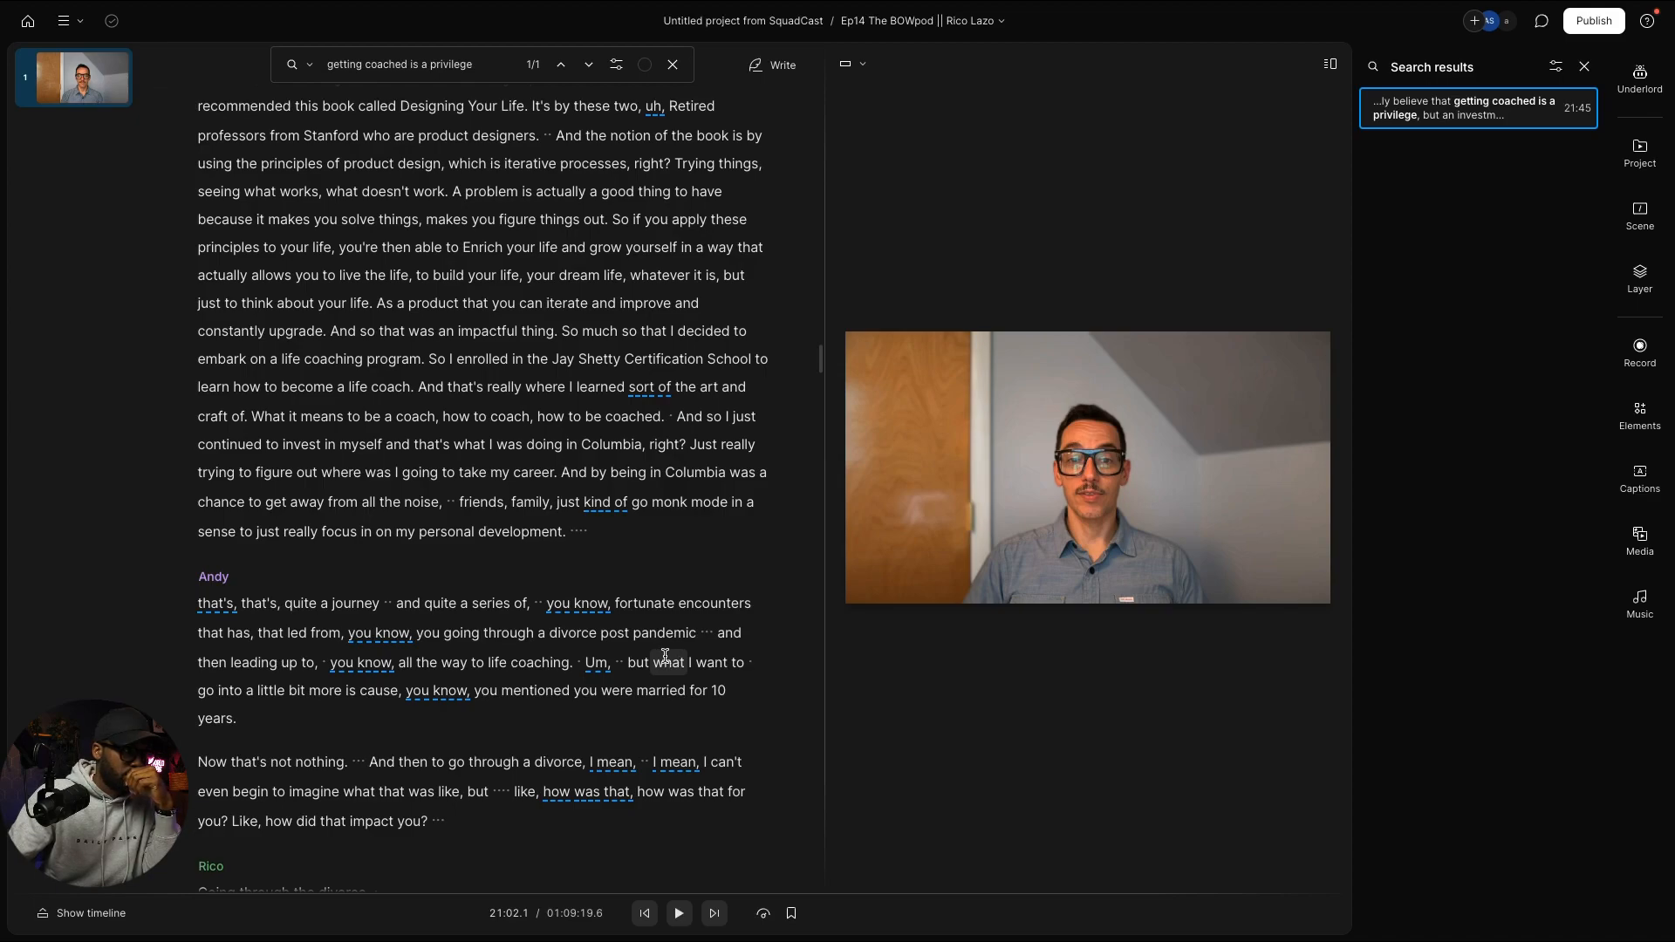
Step: Play from 'development.' into Andy's divorce question, pausing around 24:50
left_click(556, 533)
key("space")
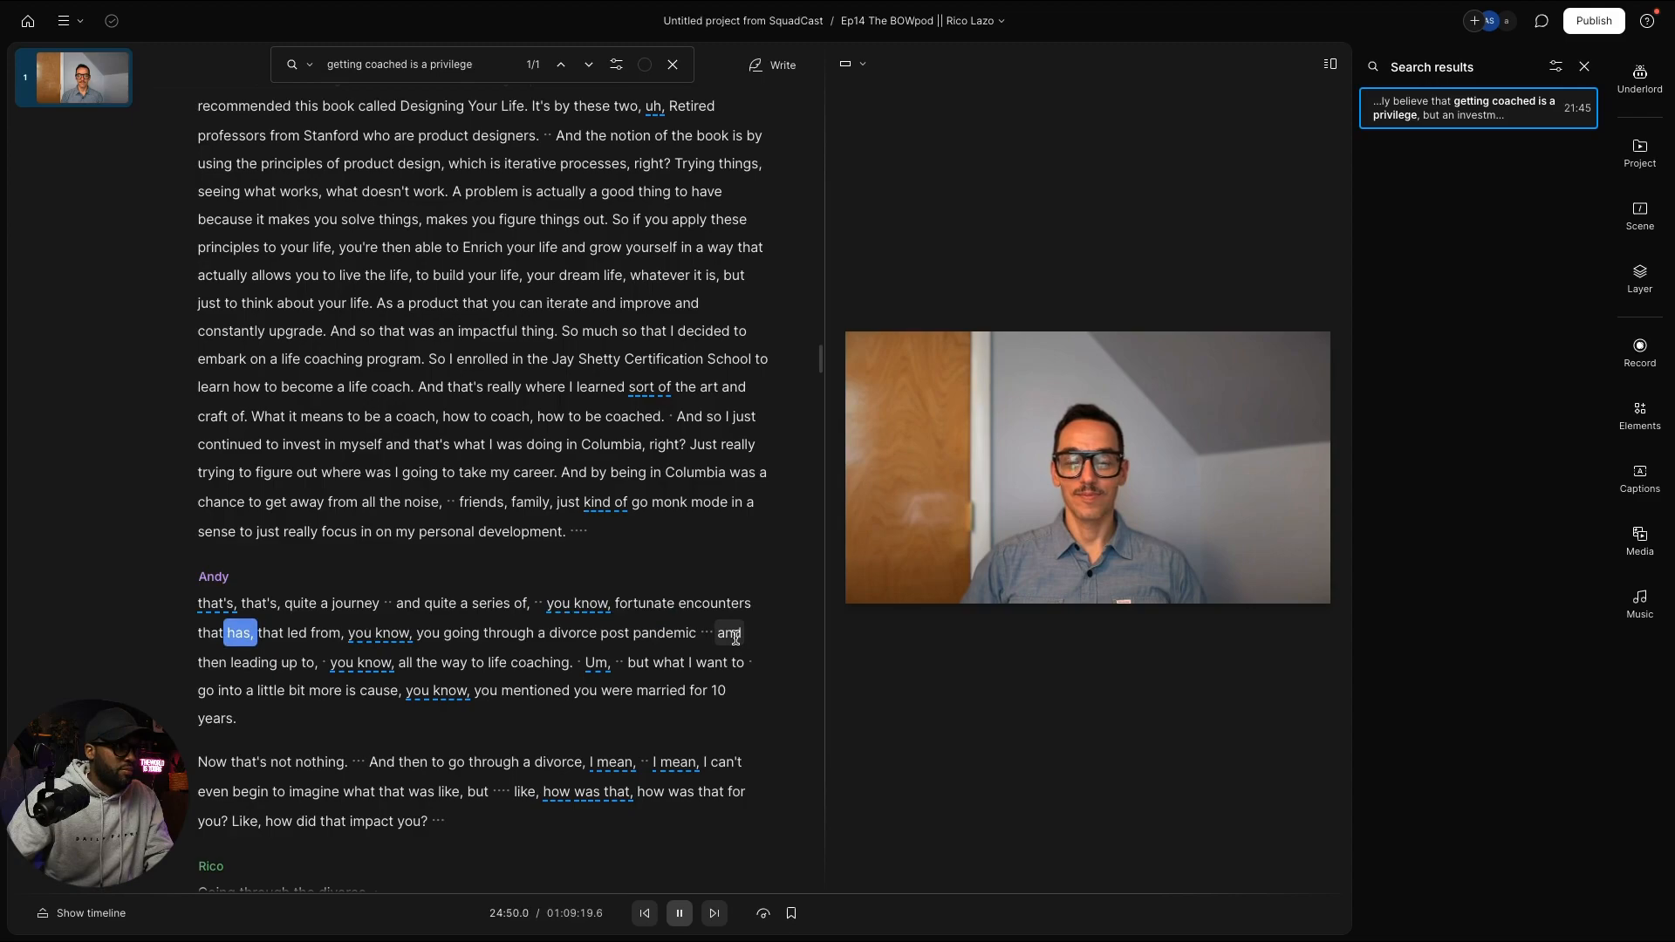
key("space")
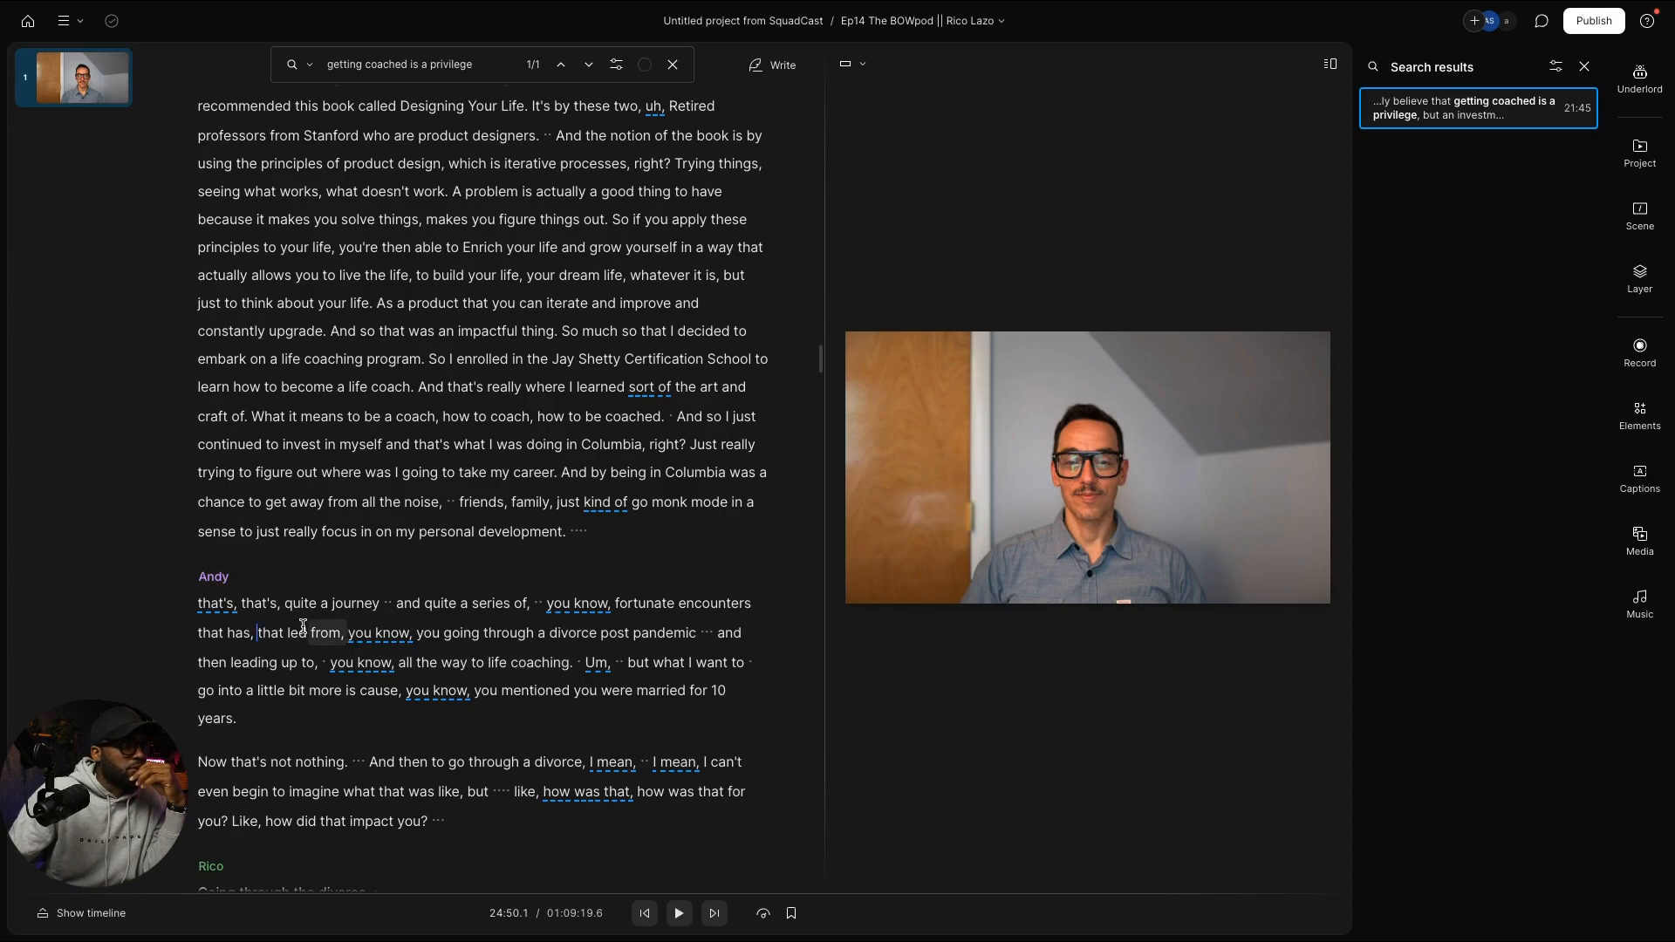
Step: Select Andy's lines from 'that's' to 'life coaching.' and show the project's compositions list
left_click_drag(195, 606, 550, 678)
key("super+c")
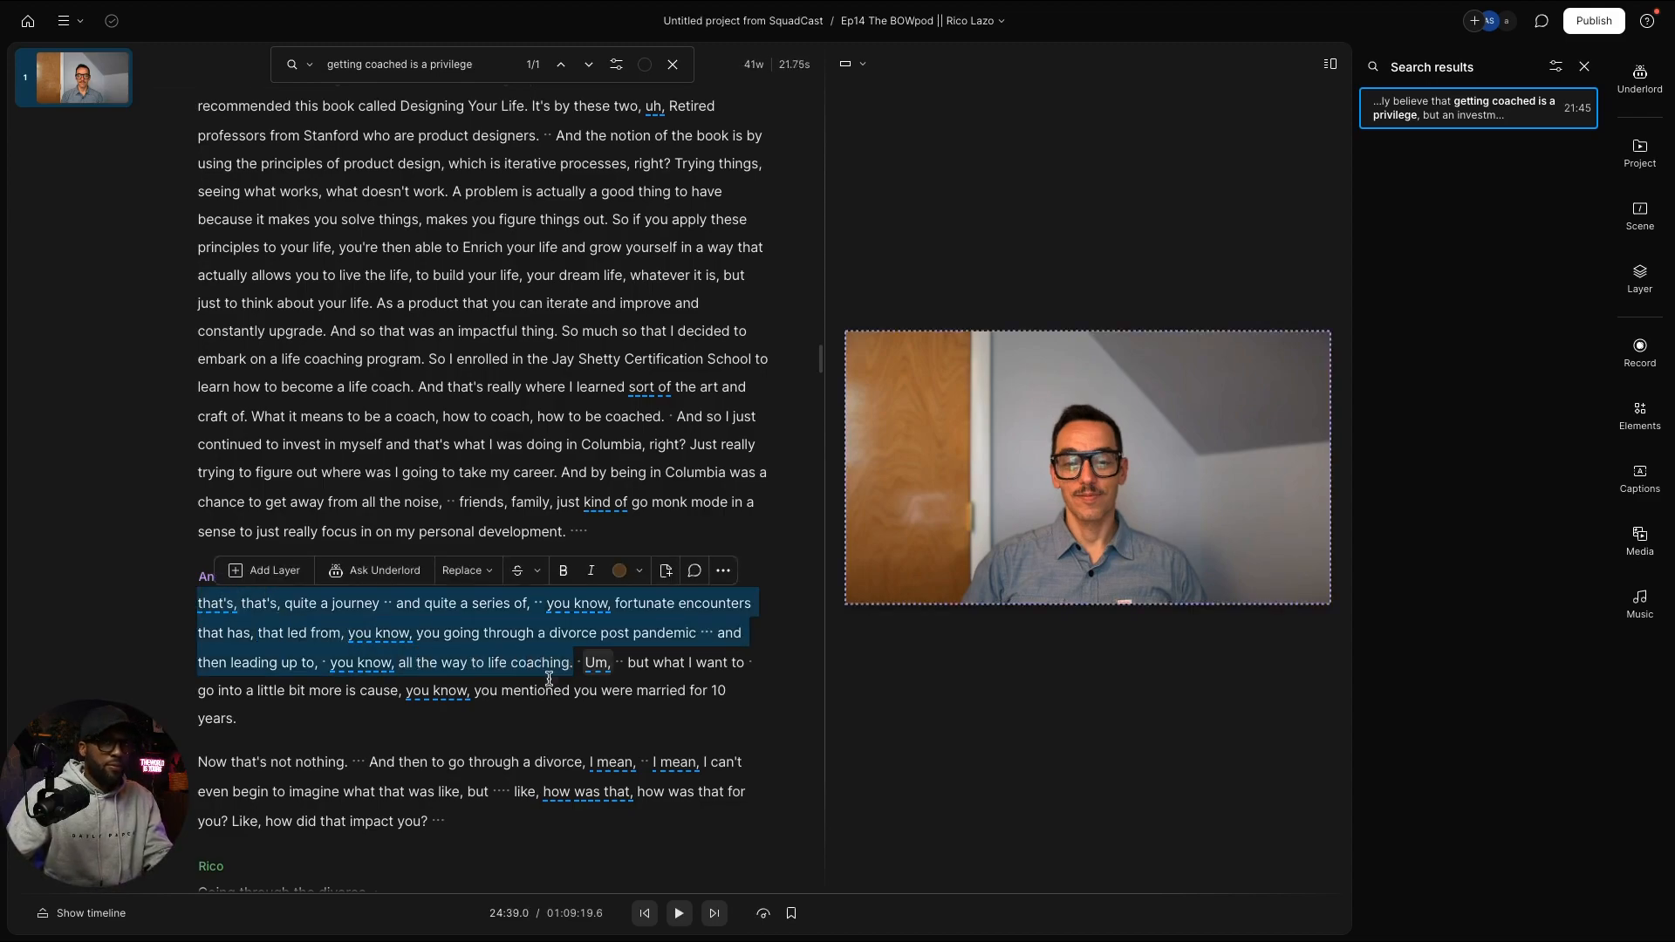
left_click(1640, 156)
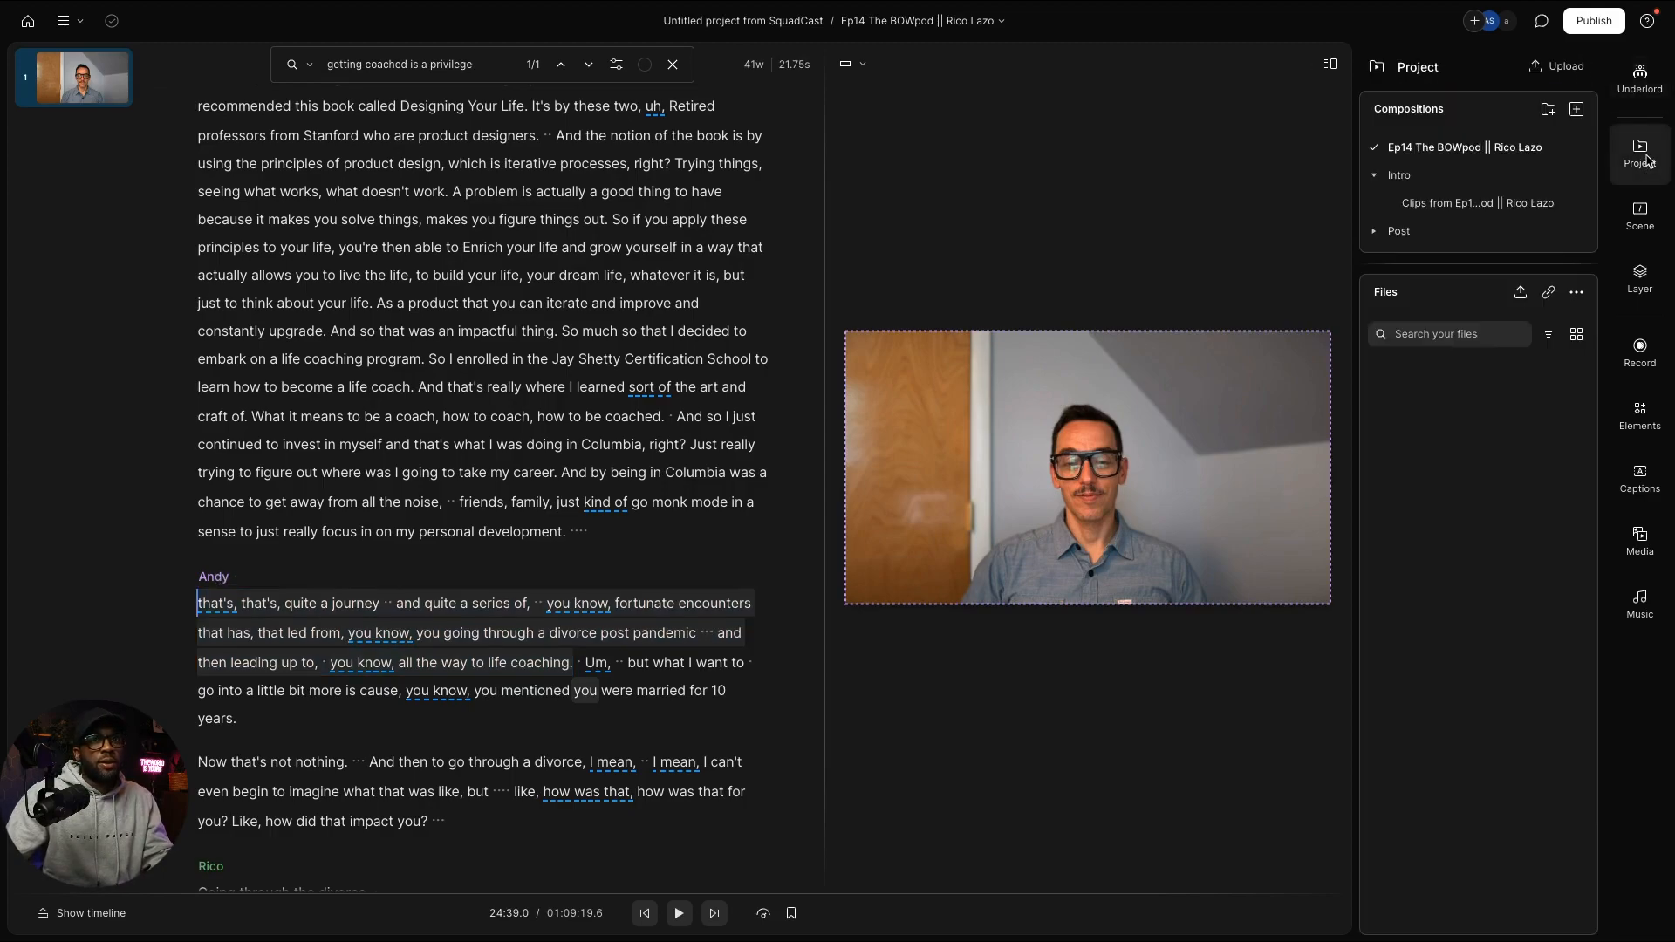
Step: Paste Andy's lead-in lines as a new paragraph before Rico's answer in the Clips composition
left_click(1470, 204)
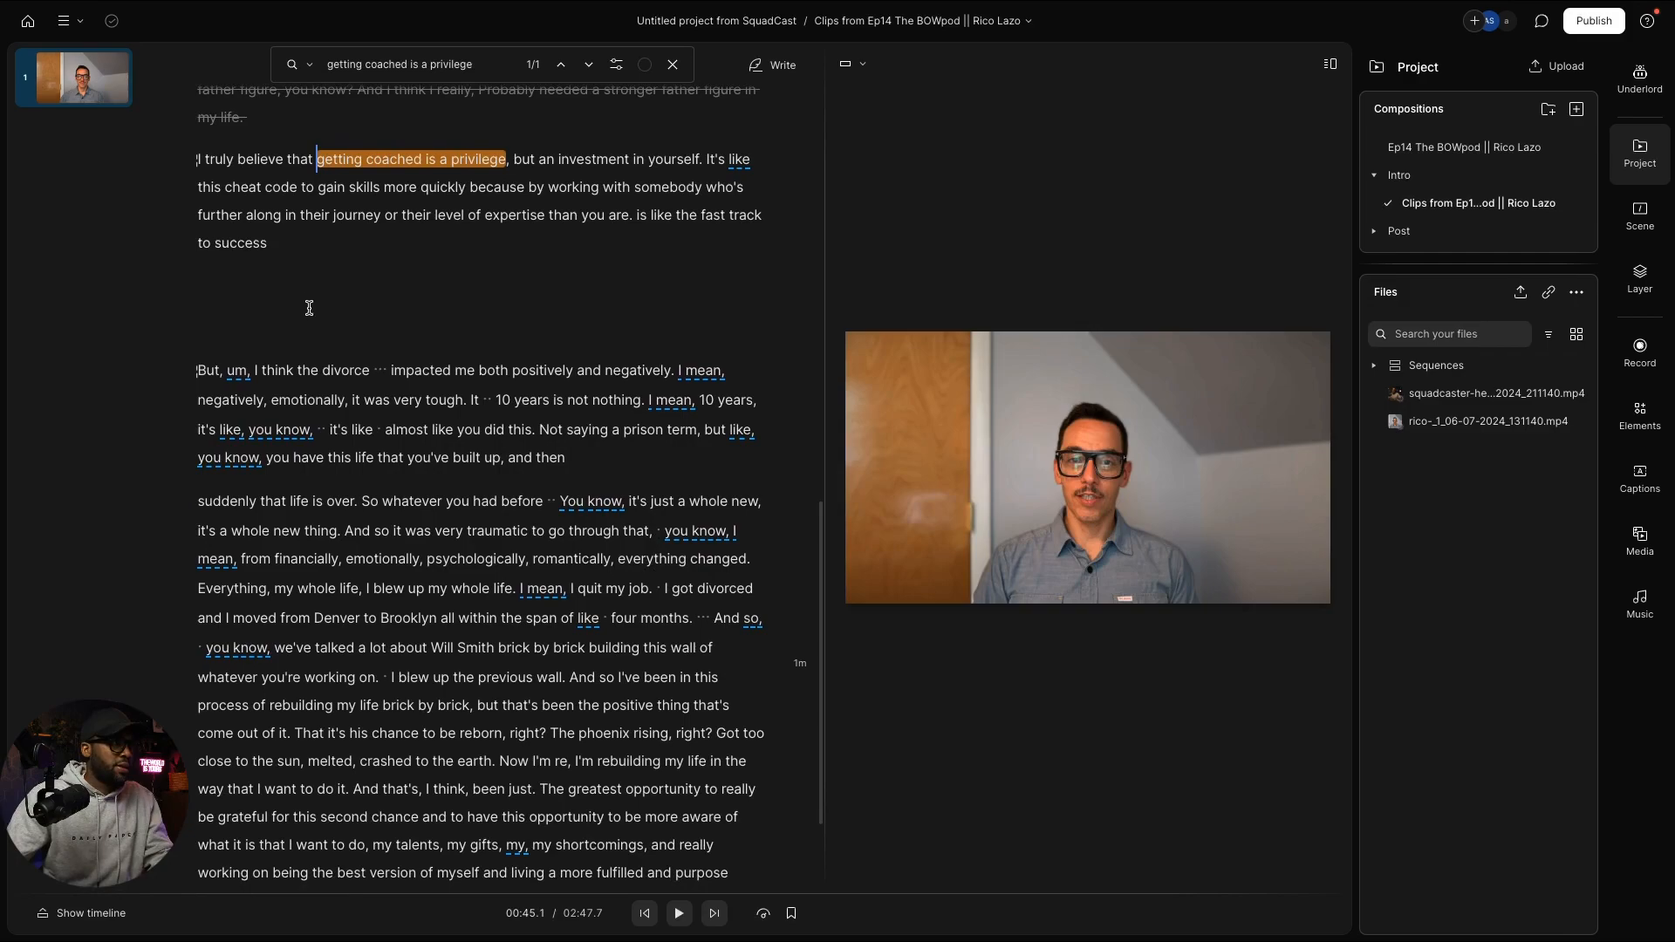
scroll(315, 296, "up", 3)
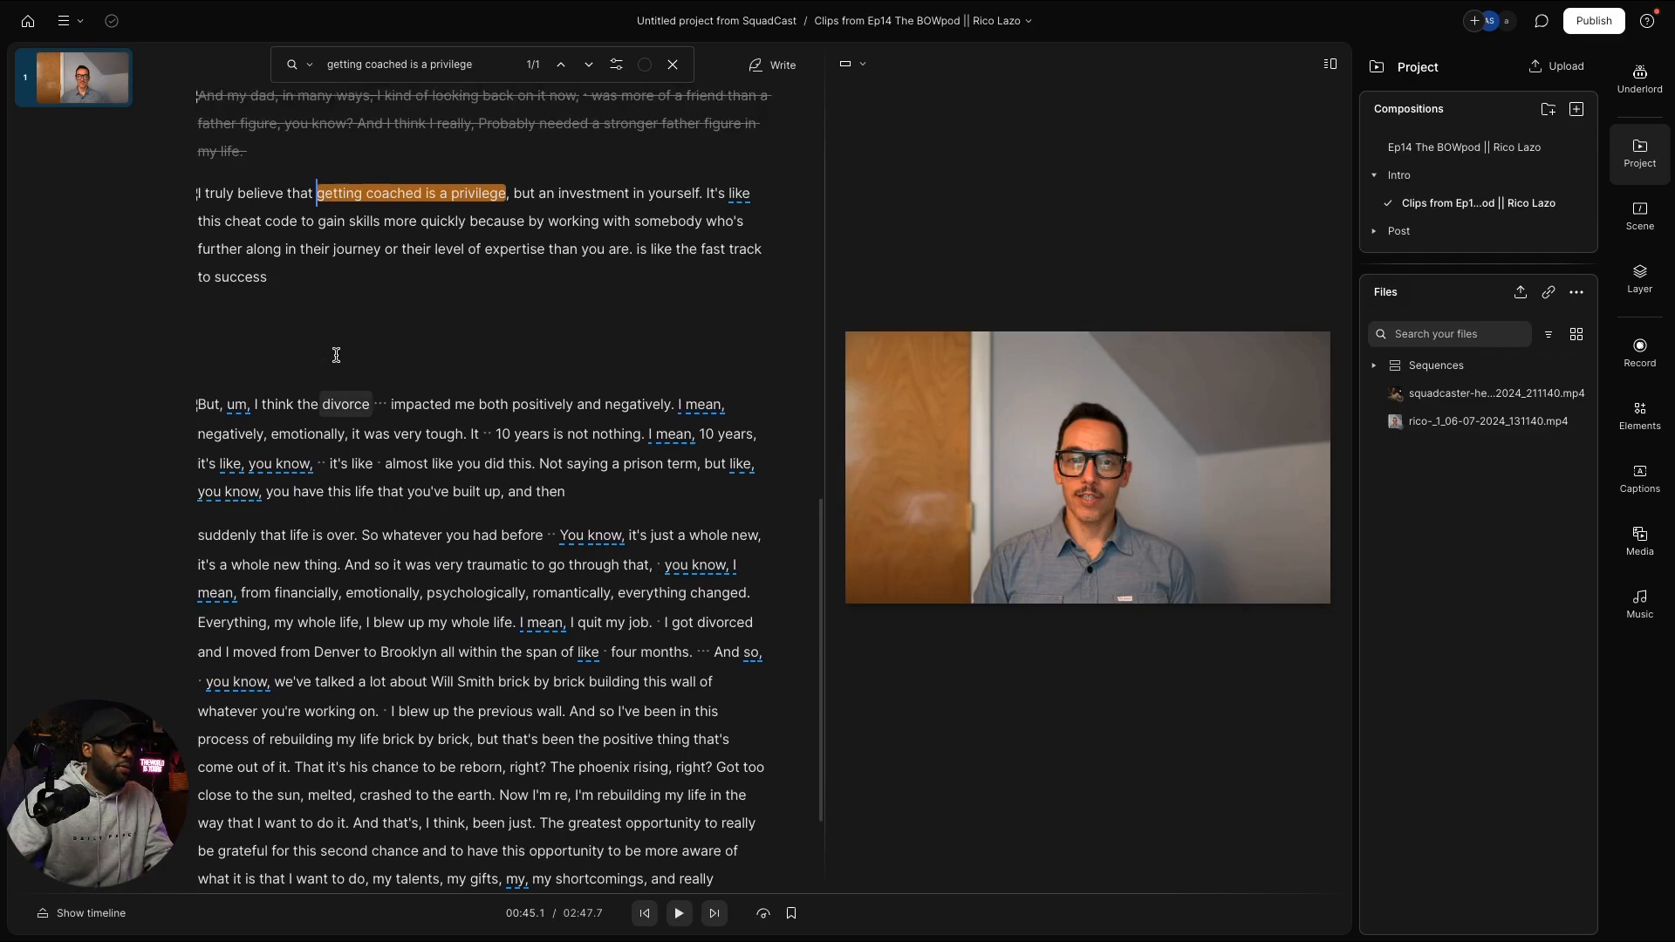
left_click(324, 297)
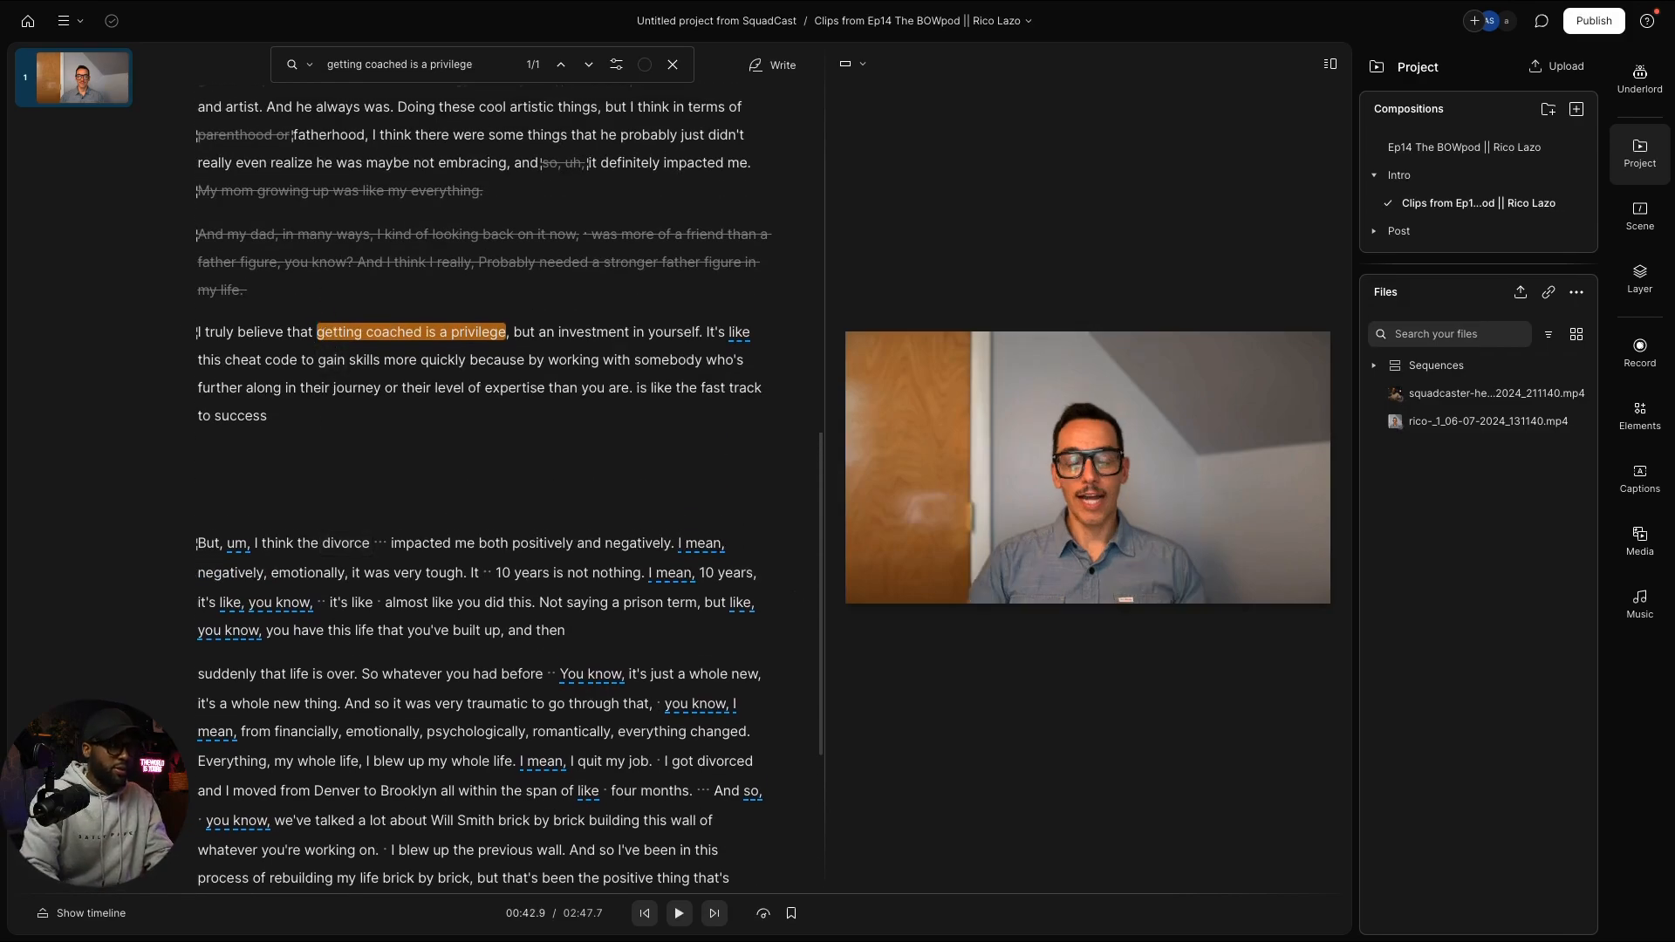
key("Return")
key("super+v")
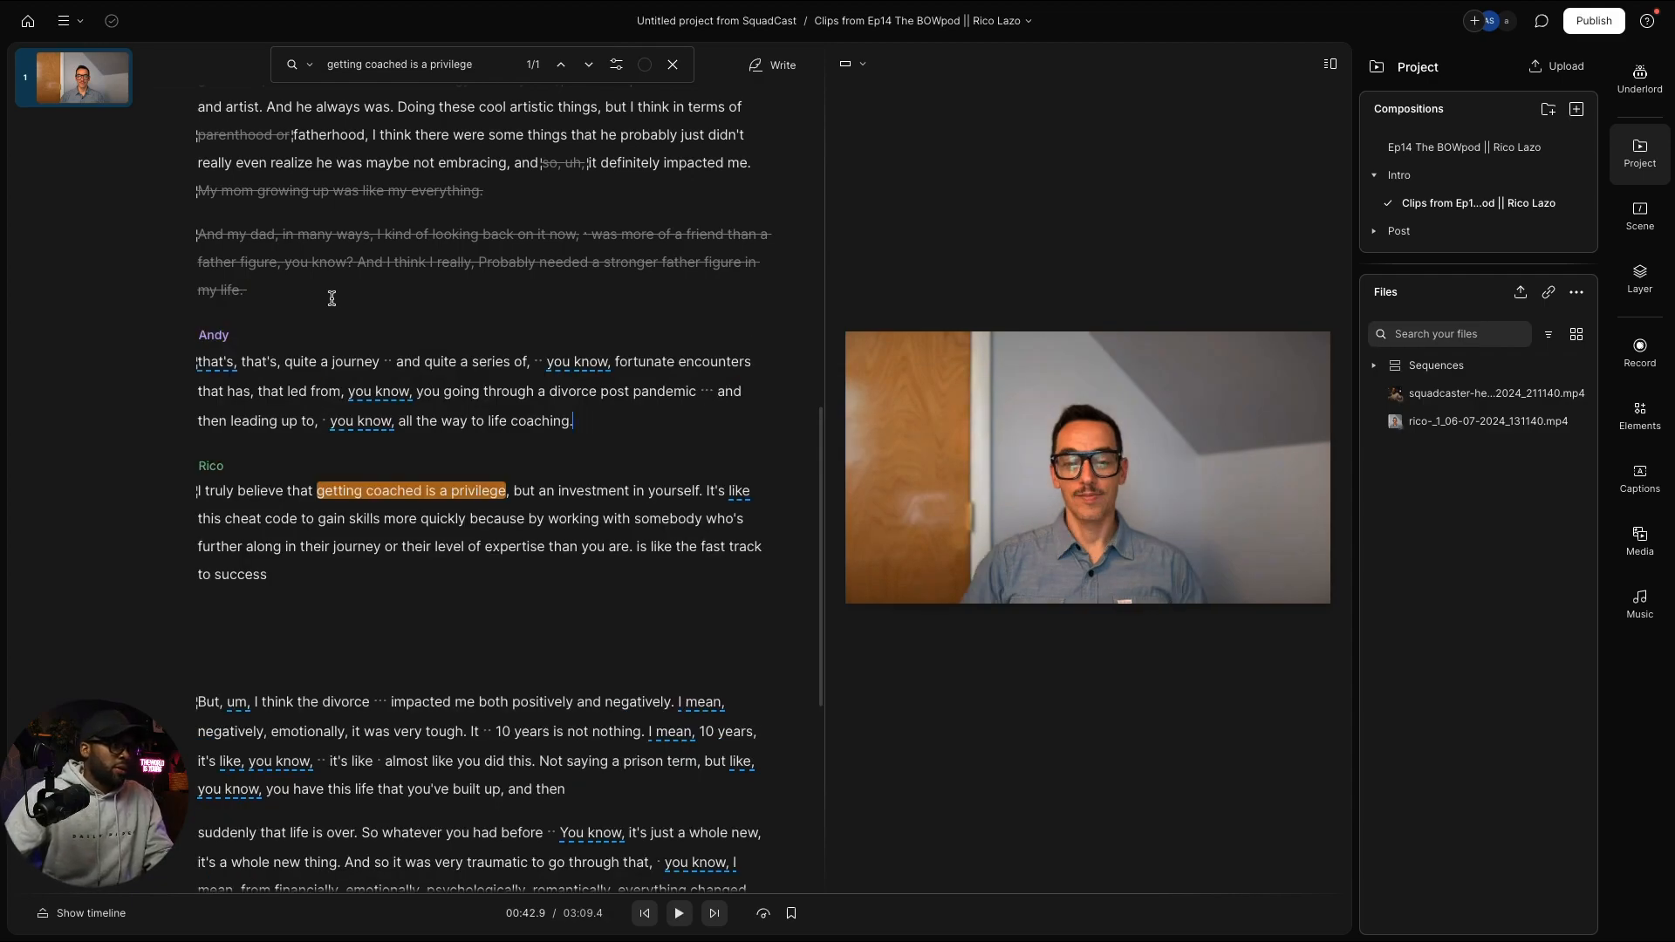
Step: Cut the repeated 'that's,' and the fortunate-encounters aside from Andy's question
double_click(216, 362)
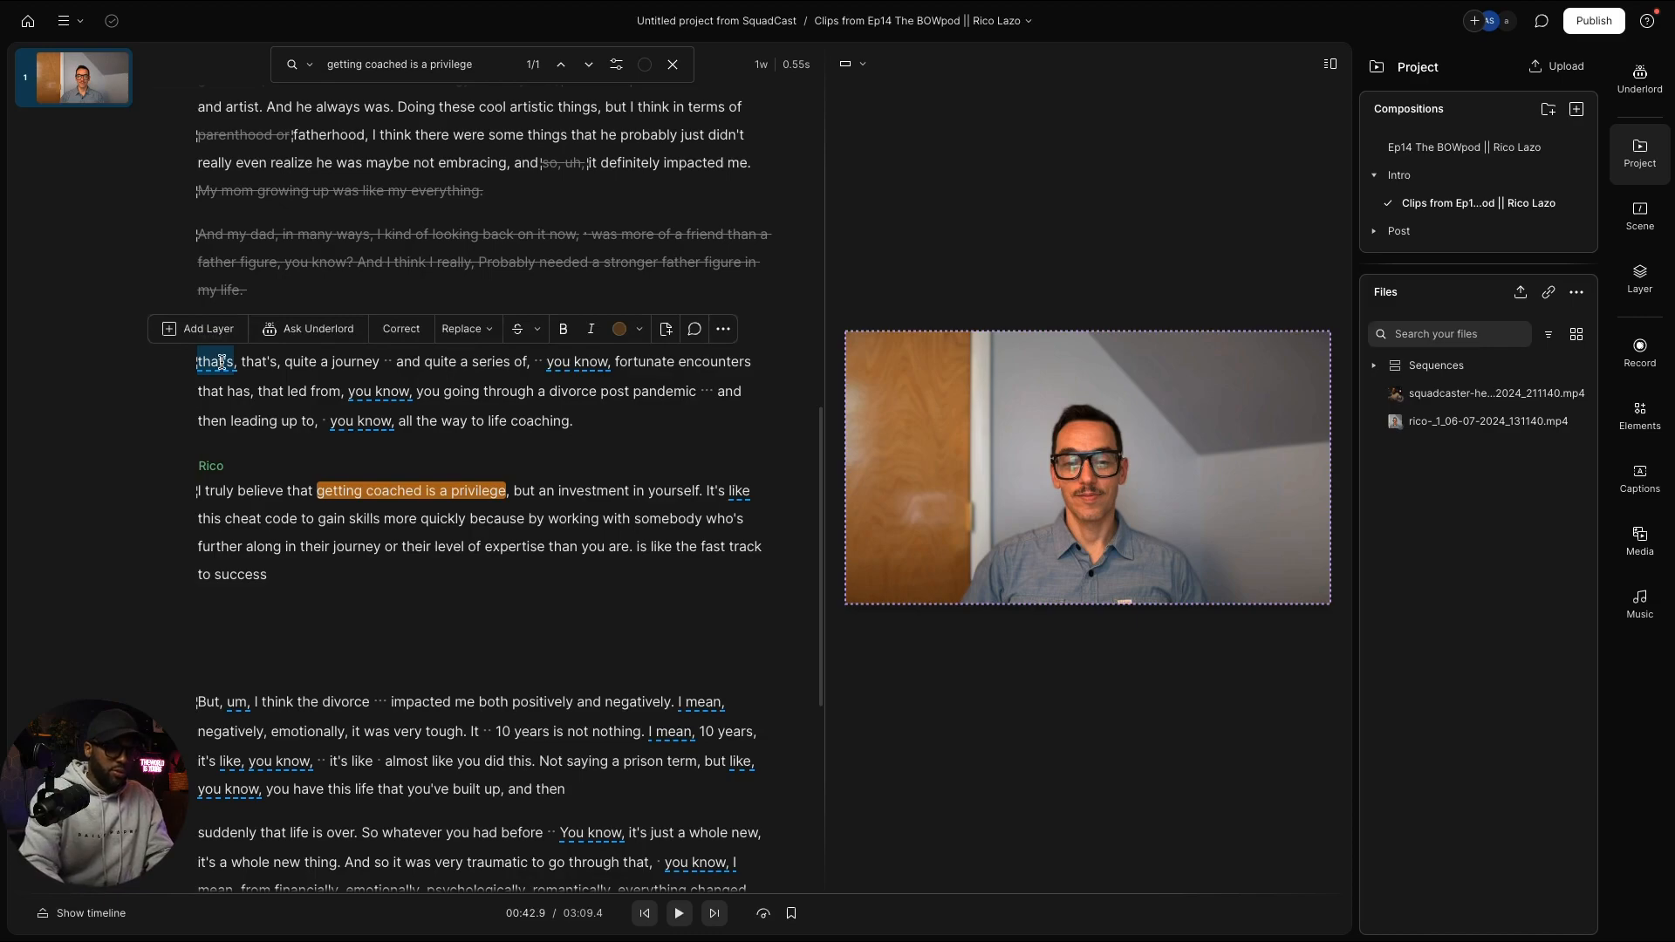
key("BackSpace")
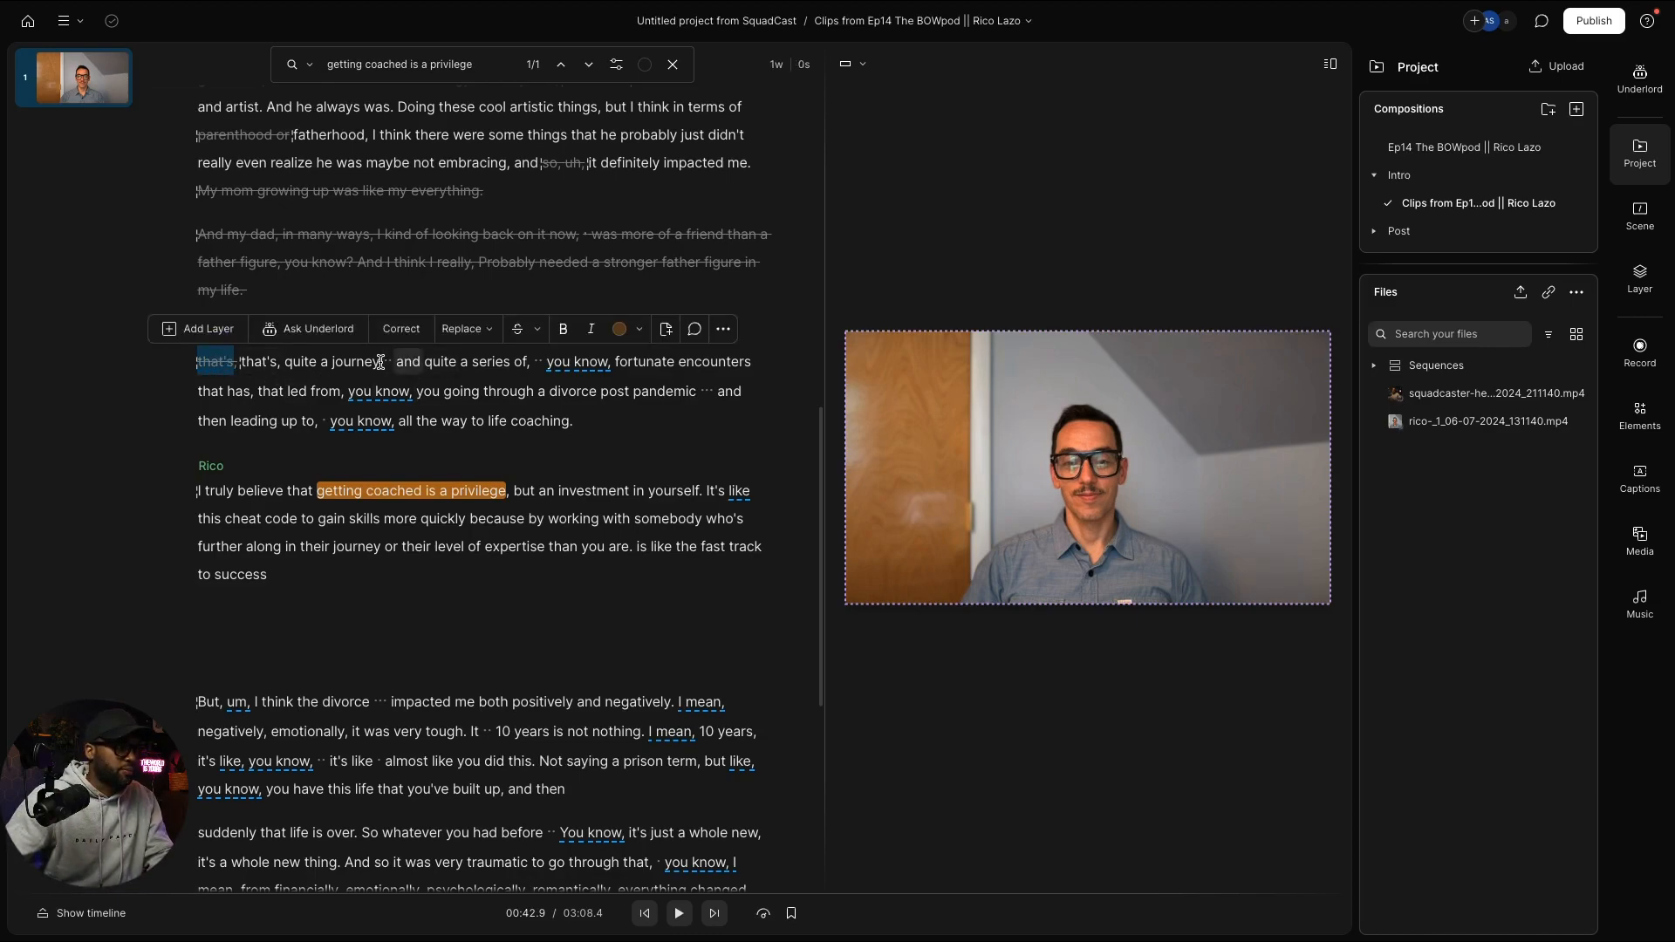
left_click_drag(381, 361, 416, 385)
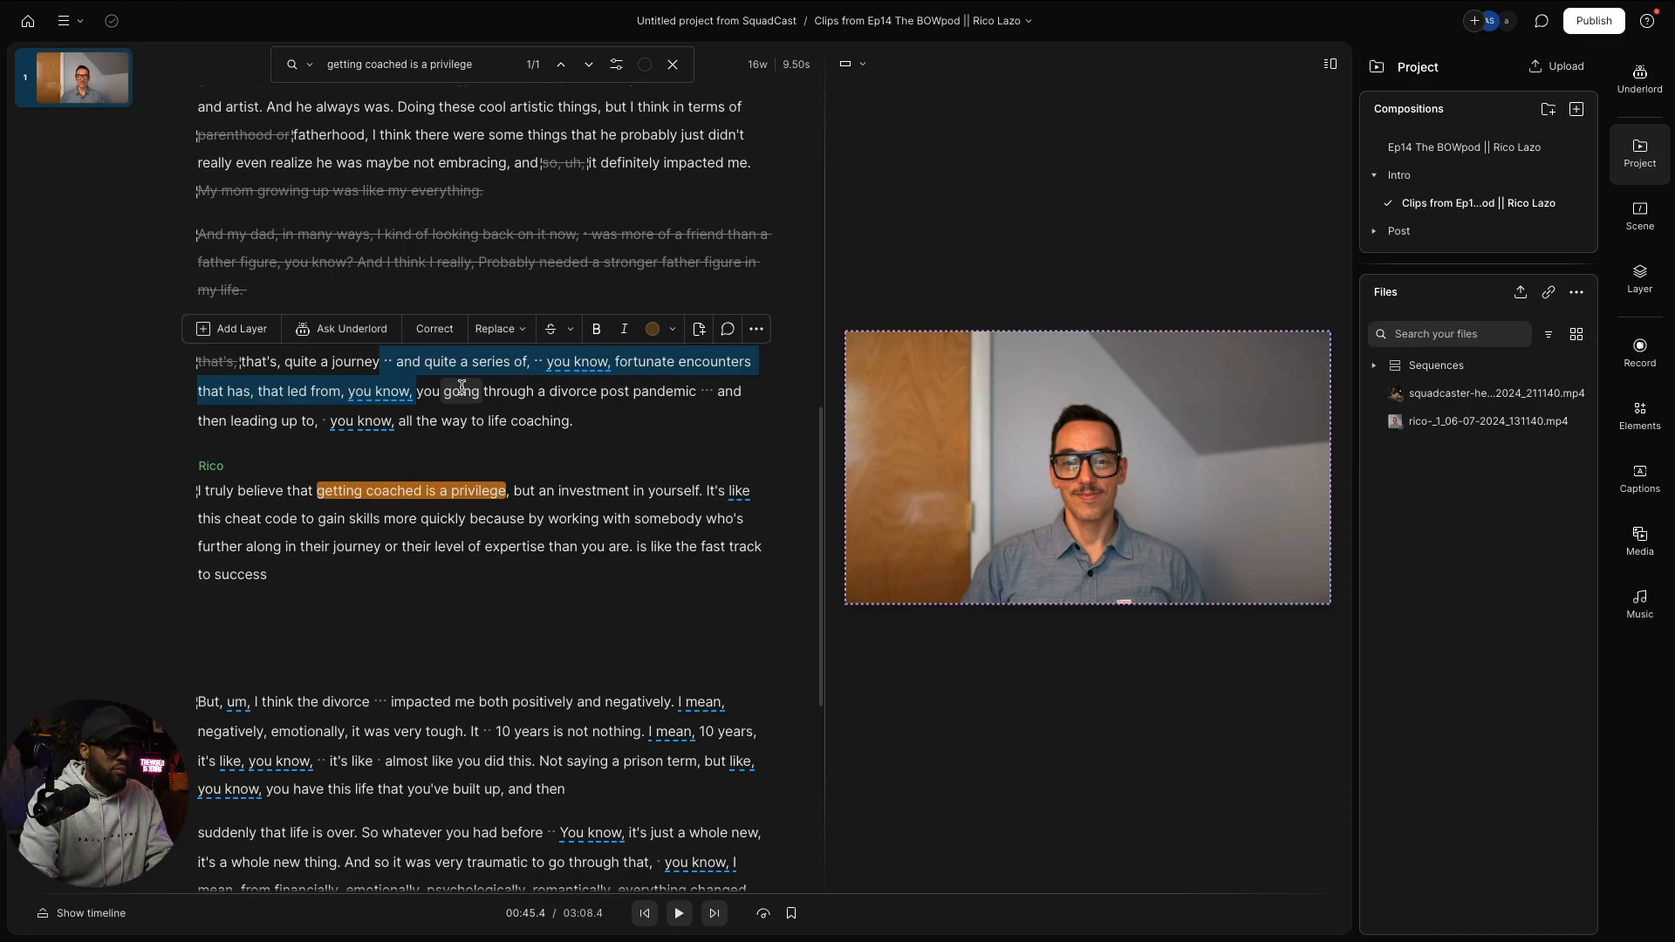
key("super+BackSpace")
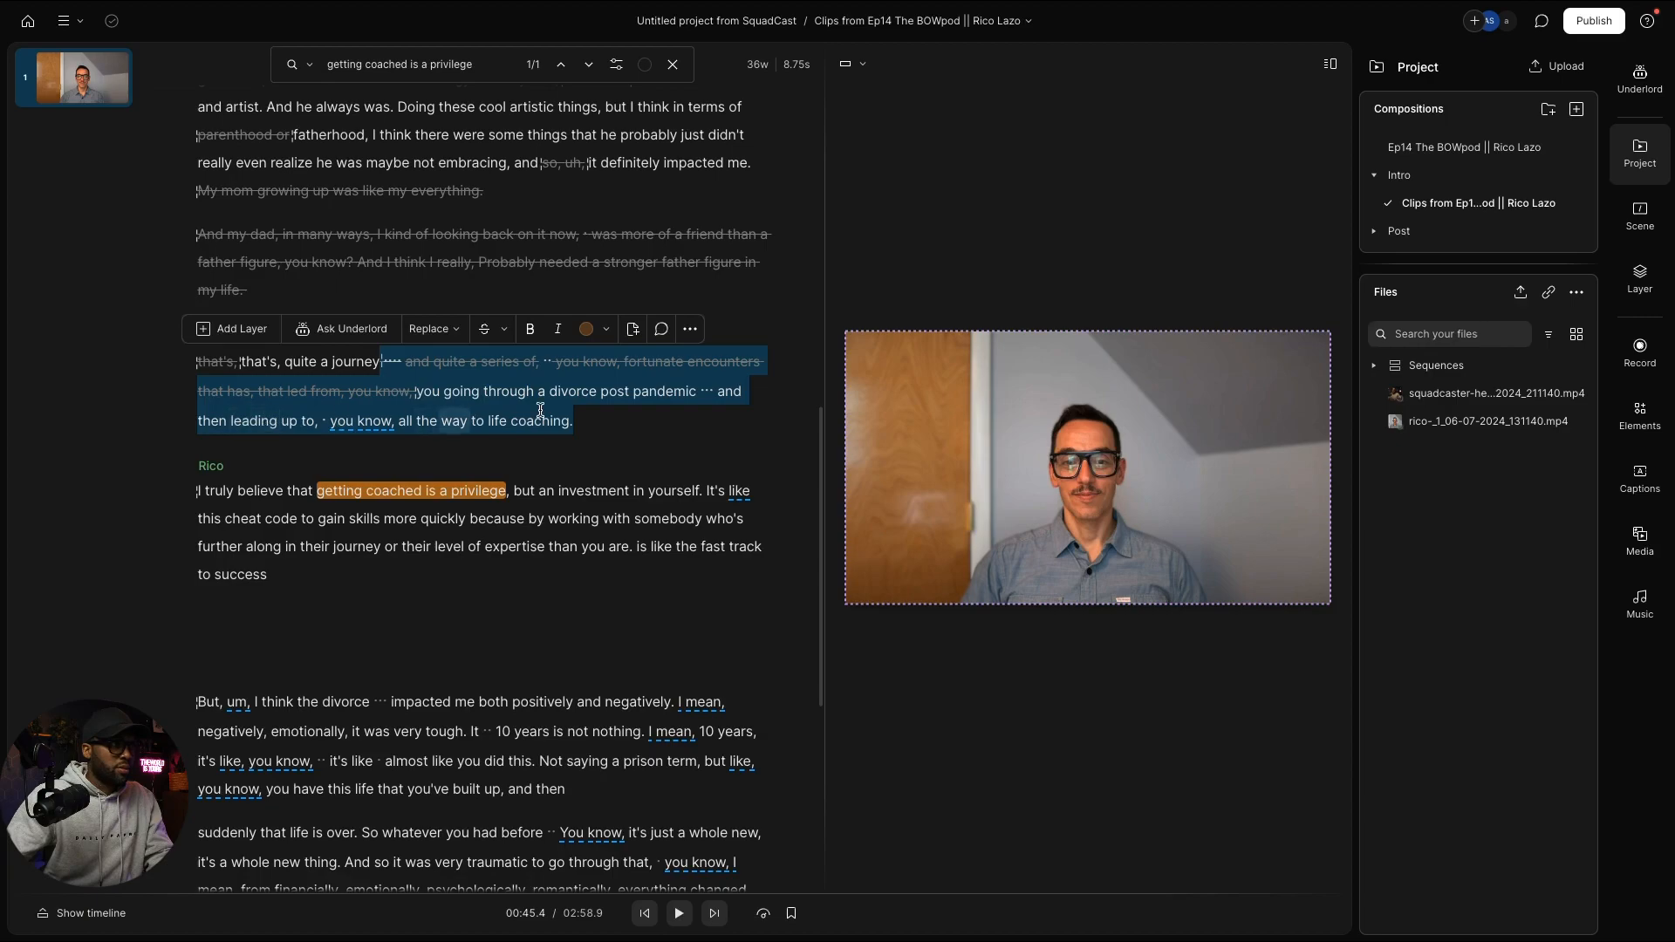
left_click(698, 393)
Step: Cut the stray 'and' after pandemic and 'up to, you know,', then play back the edit
left_click_drag(700, 393, 468, 464)
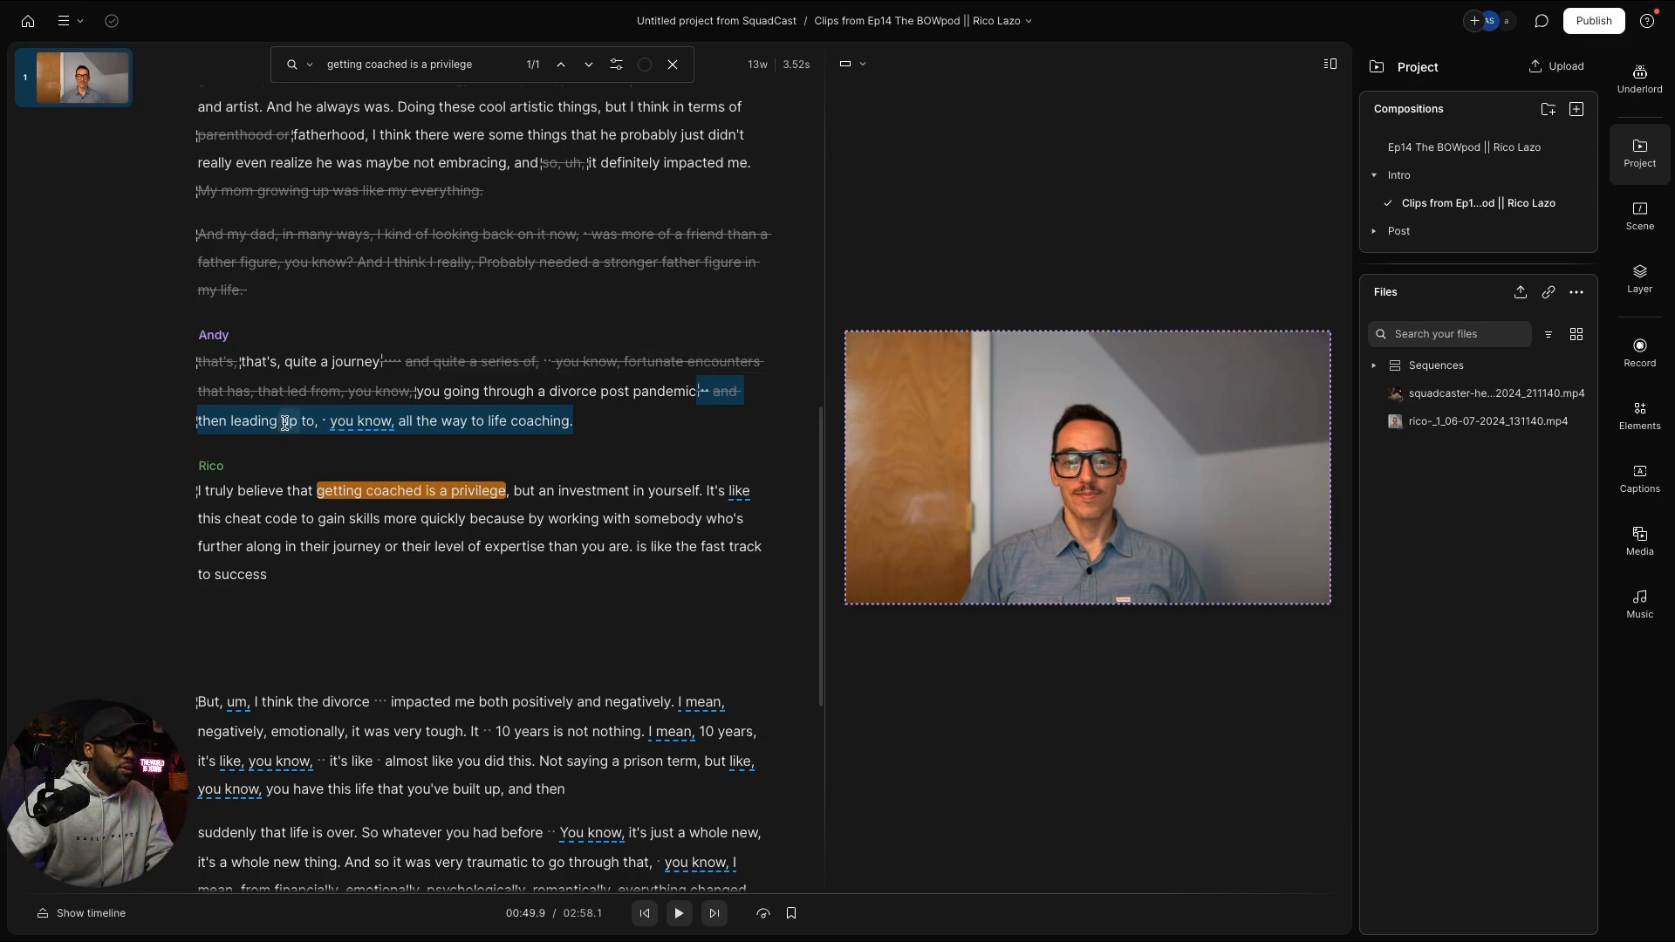
left_click(282, 423)
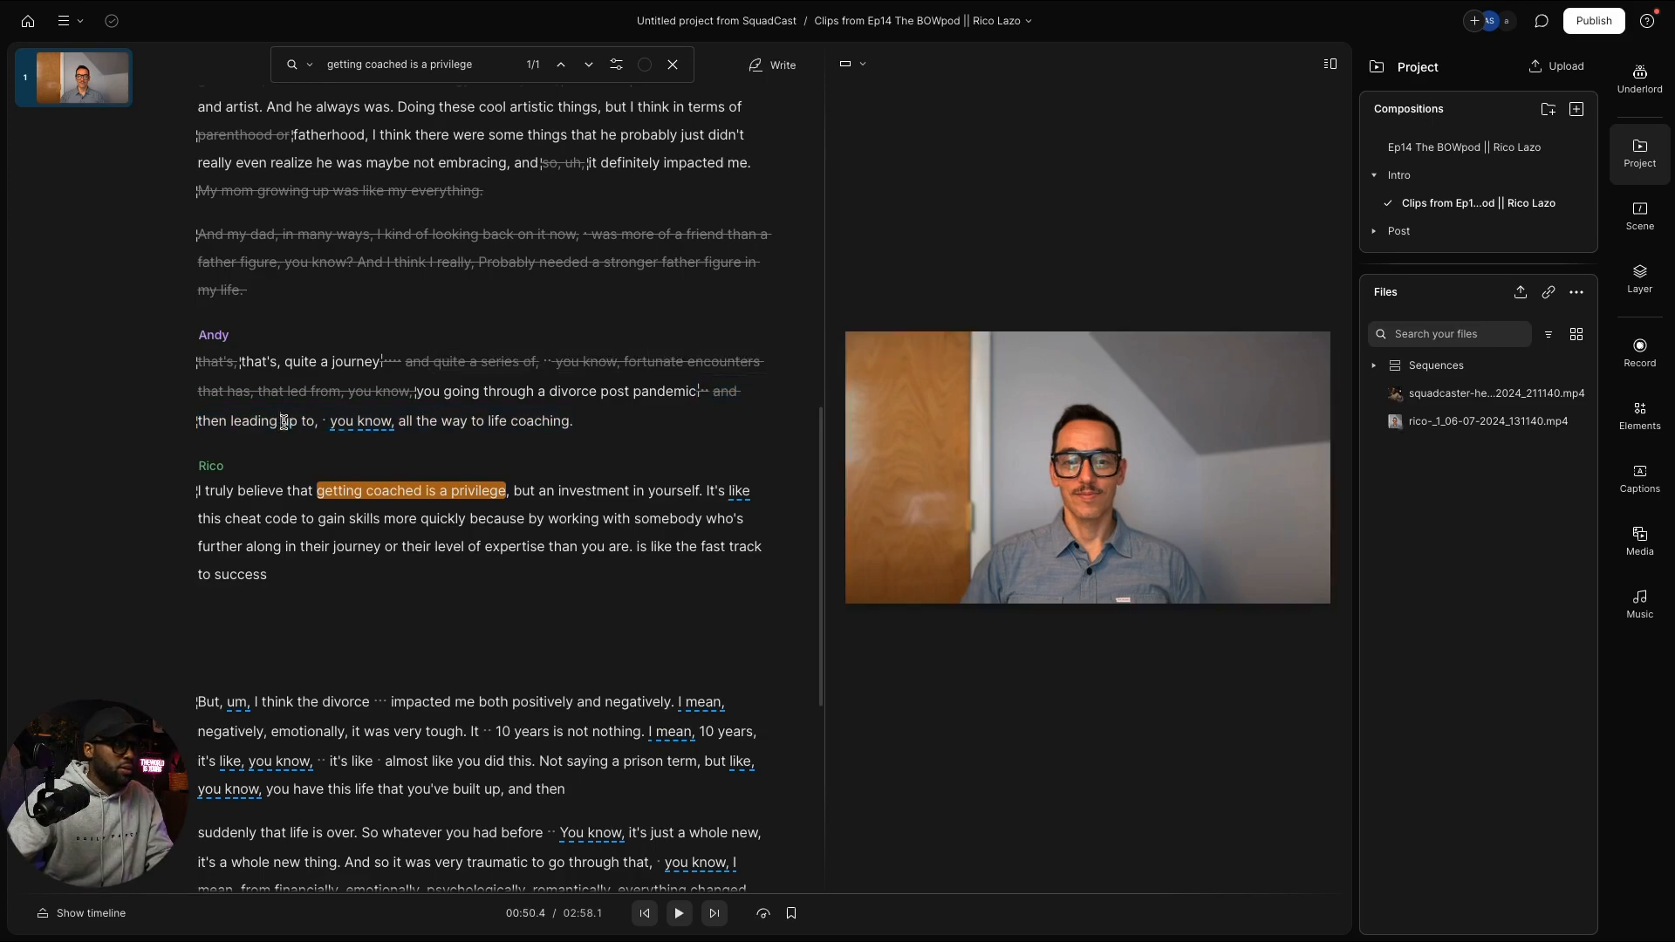
left_click_drag(282, 422, 399, 430)
key("BackSpace")
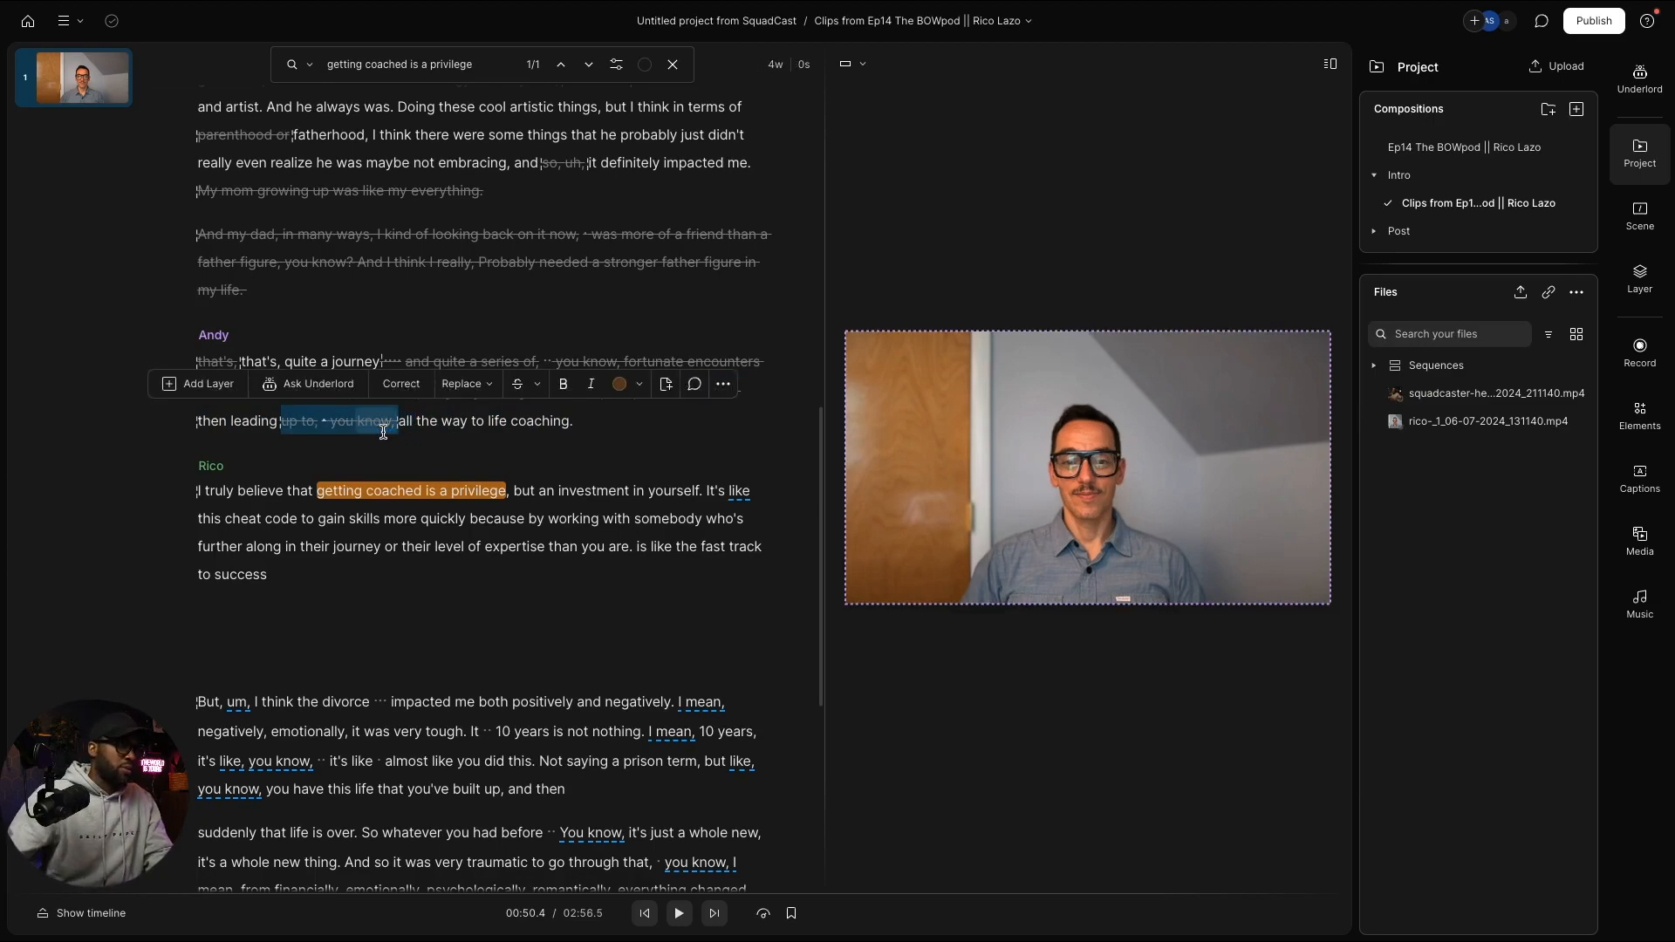
left_click(415, 162)
key("space")
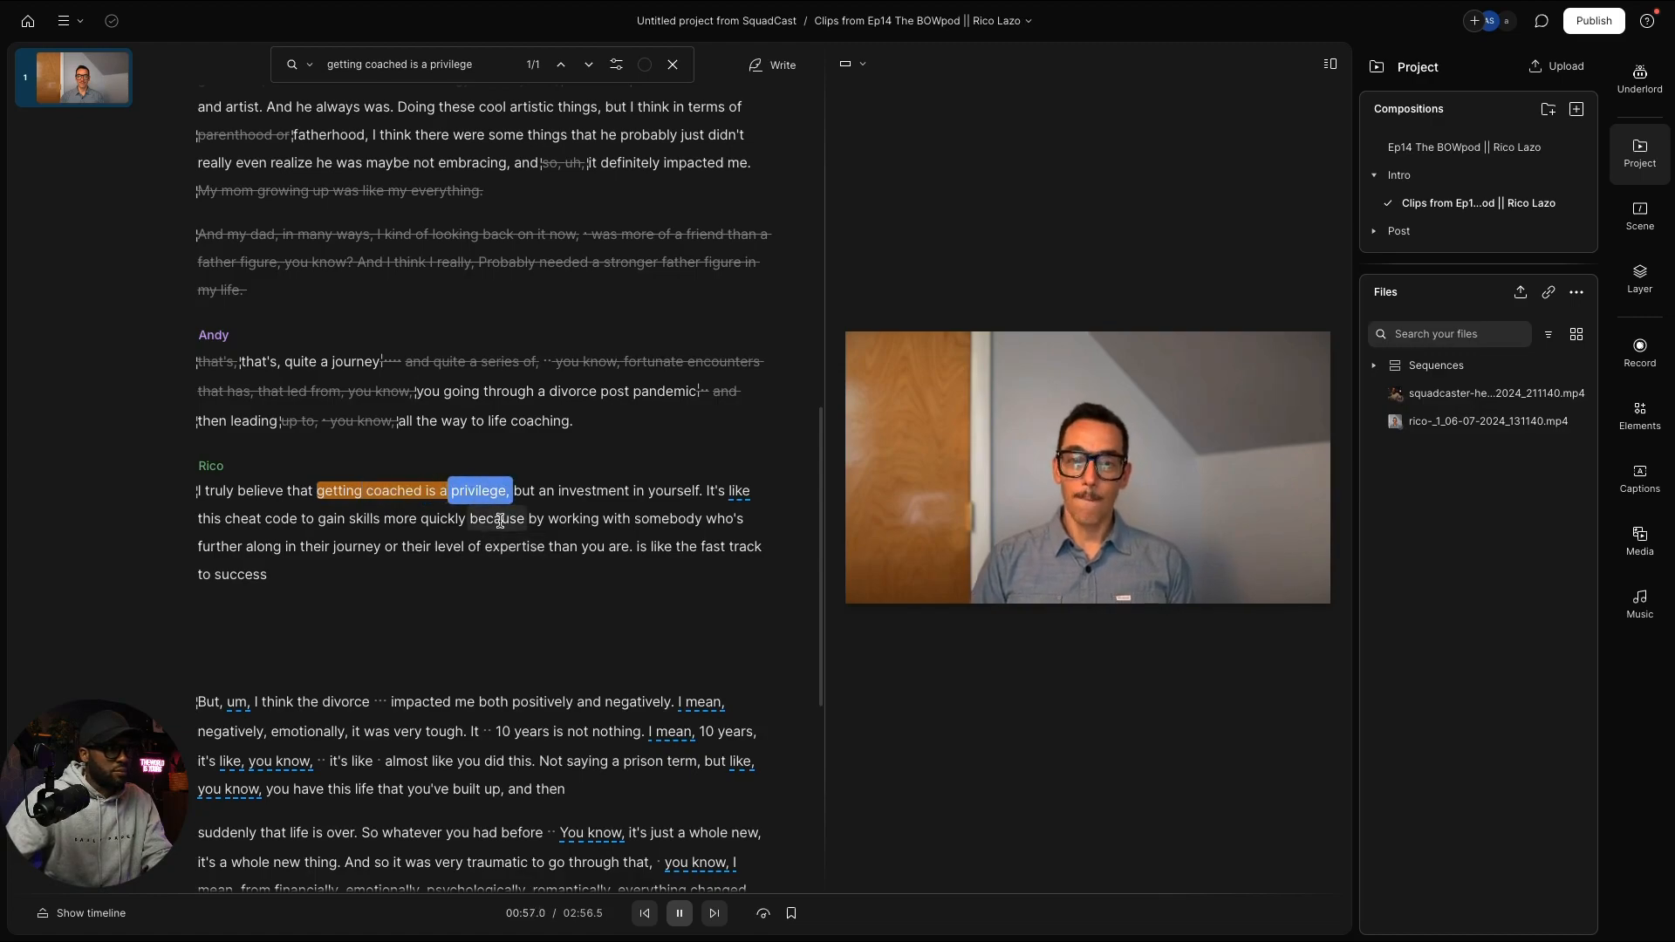
key("space")
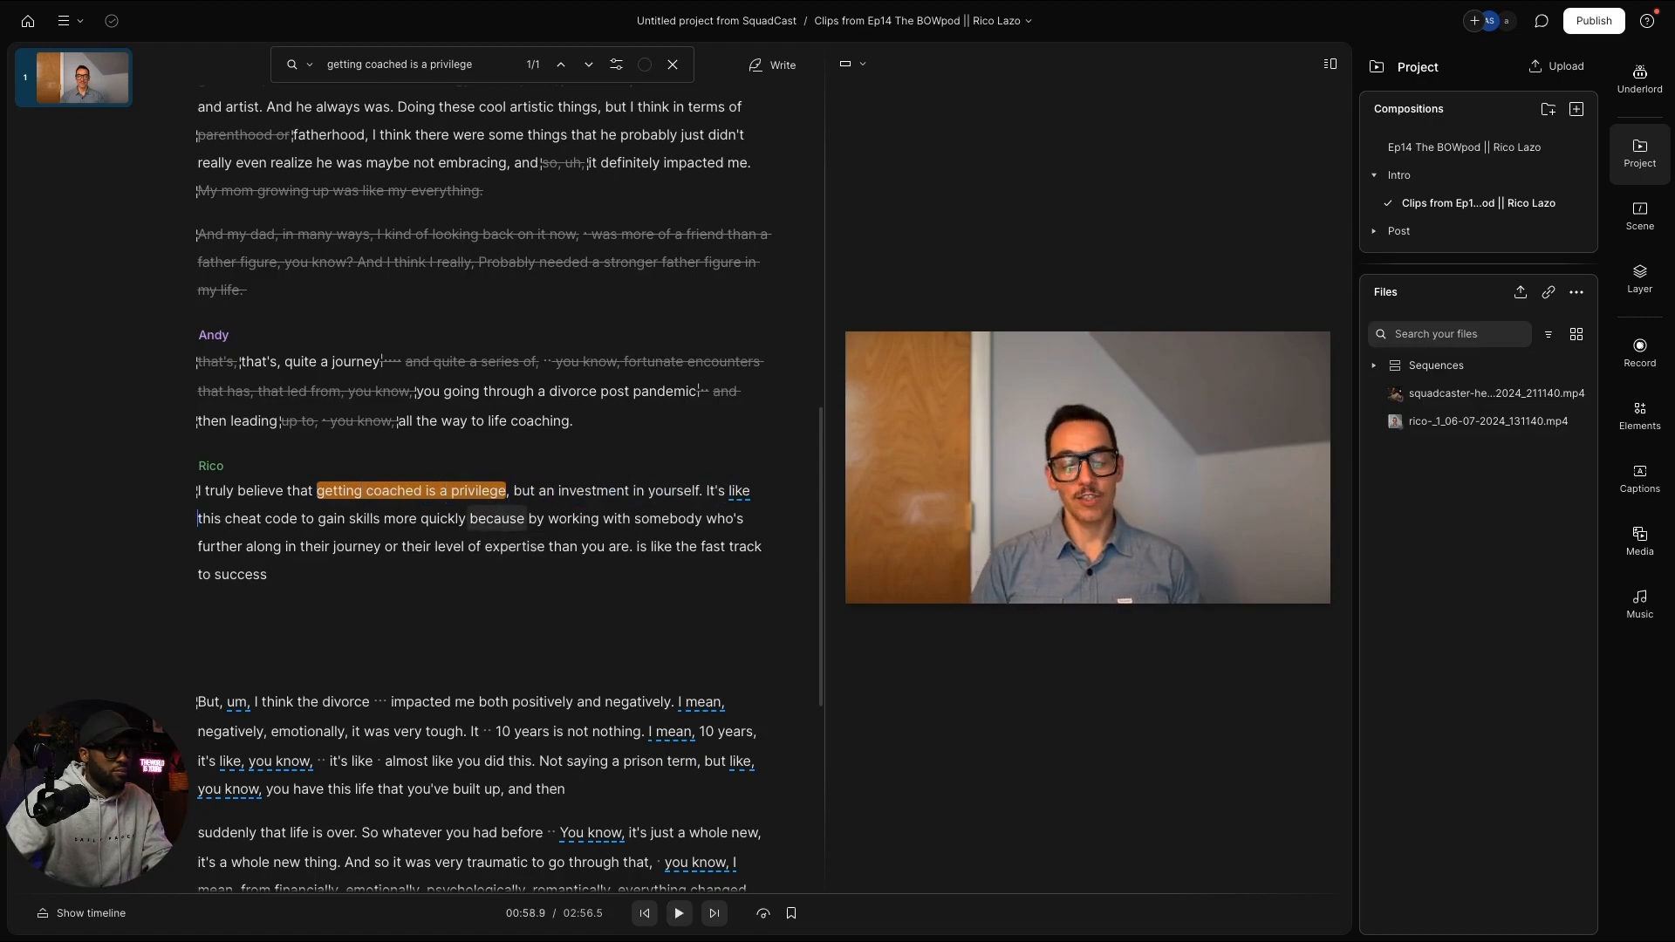
key("space")
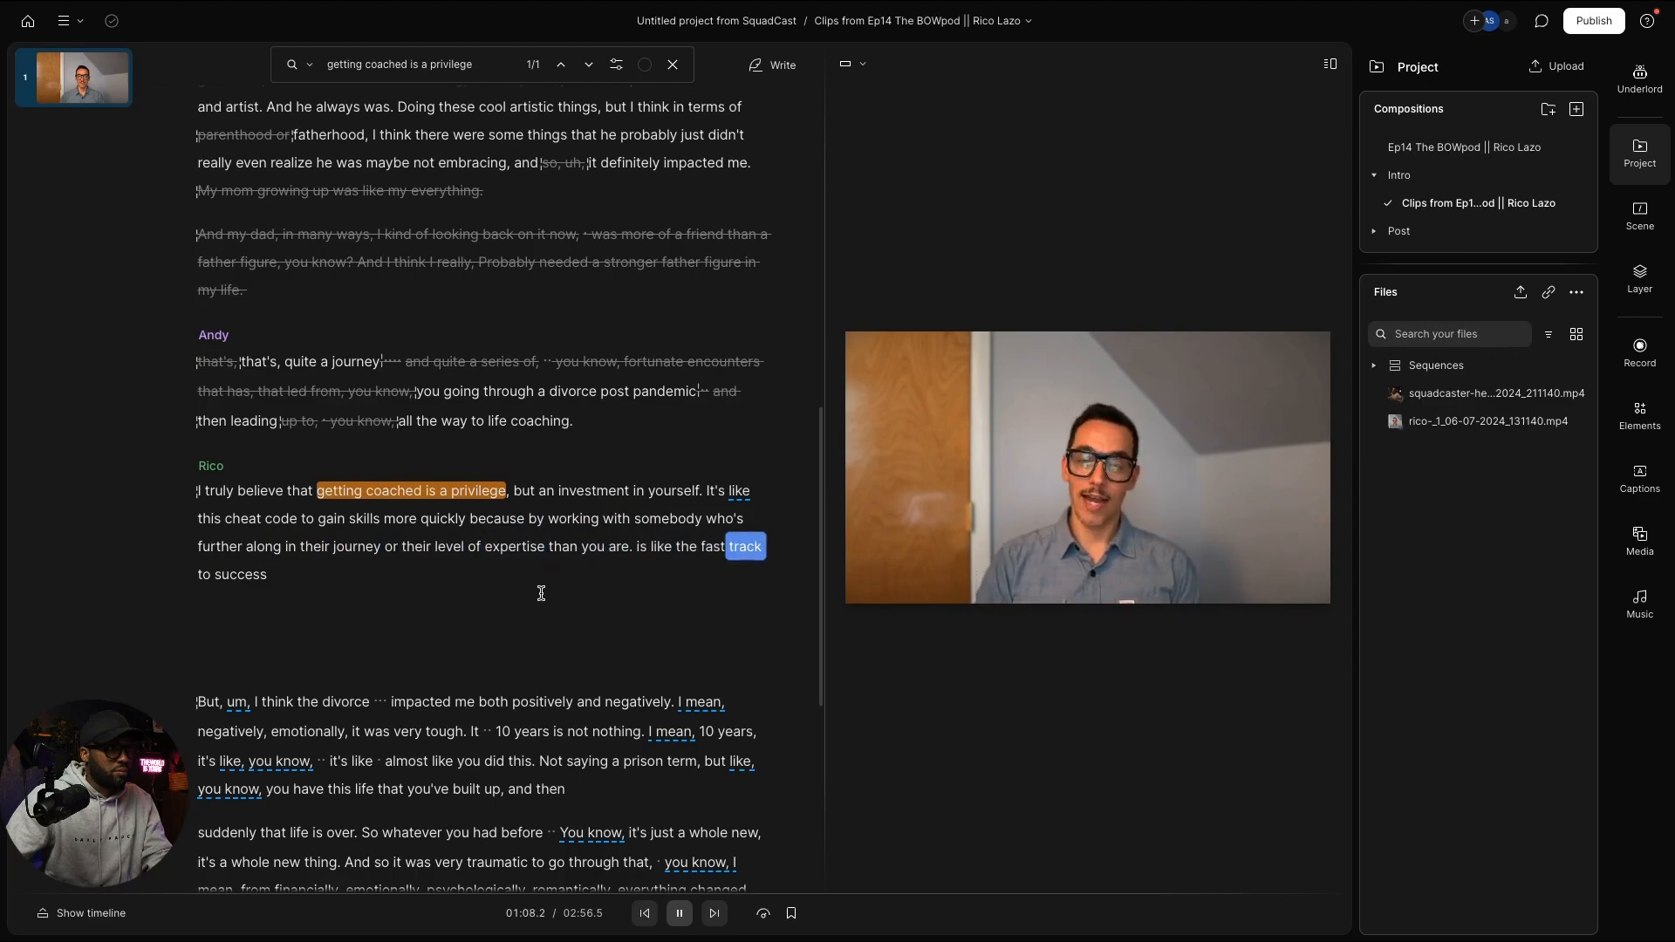
key("space")
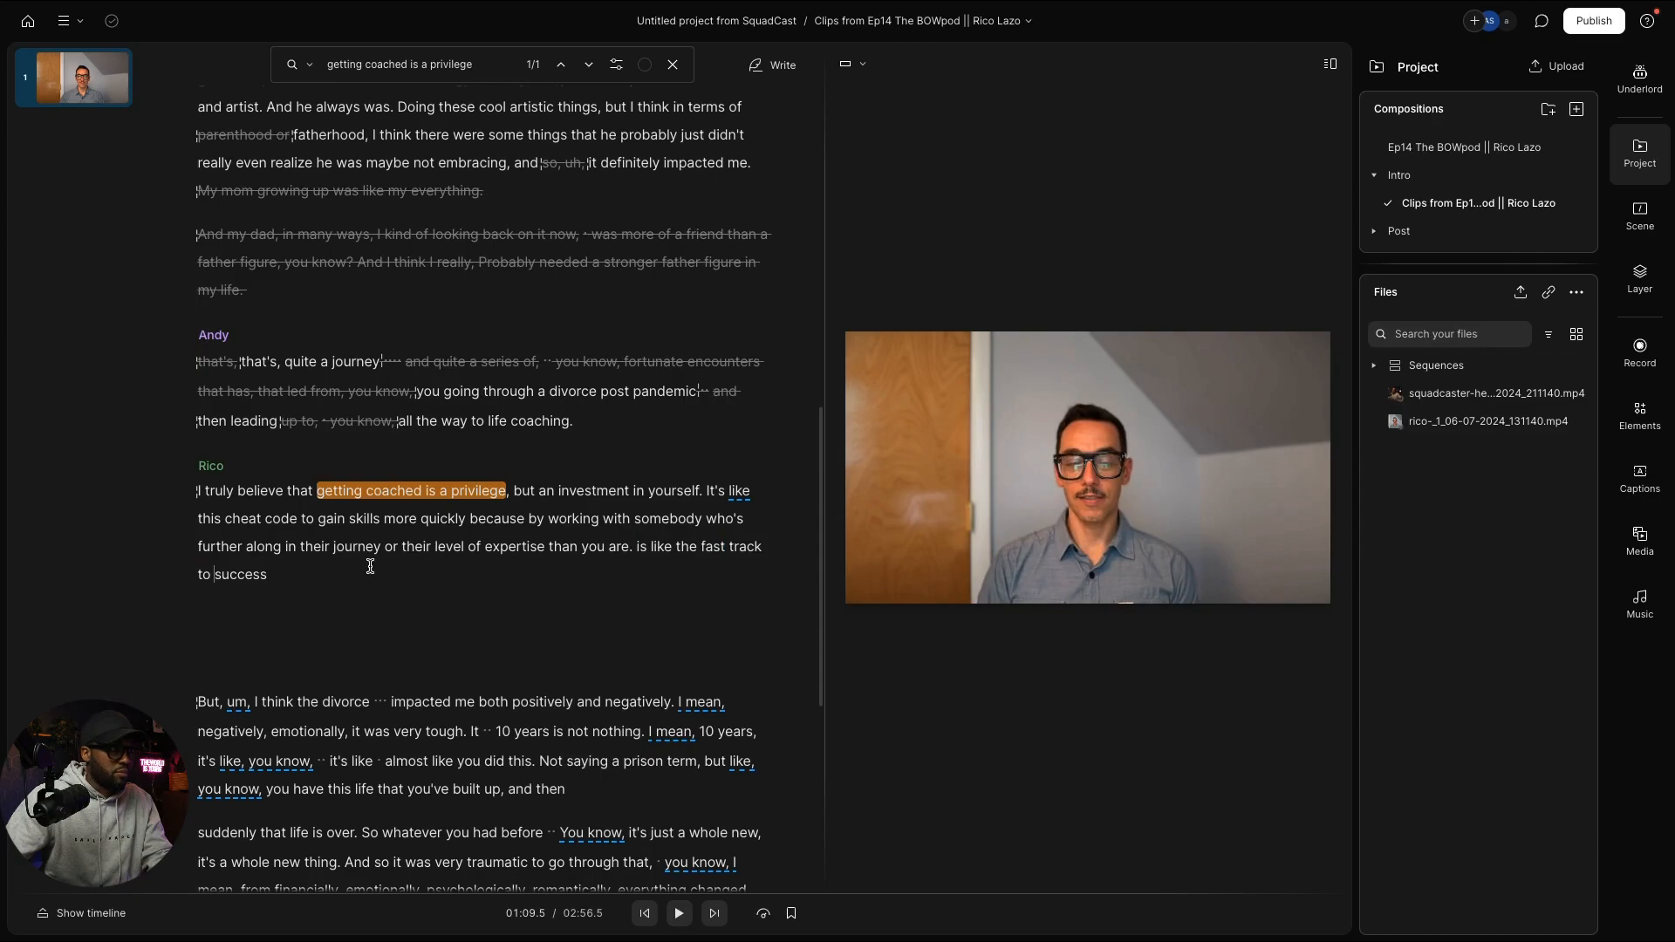
scroll(382, 569, "down", 2)
scroll(366, 576, "up", 5)
scroll(333, 599, "down", 5)
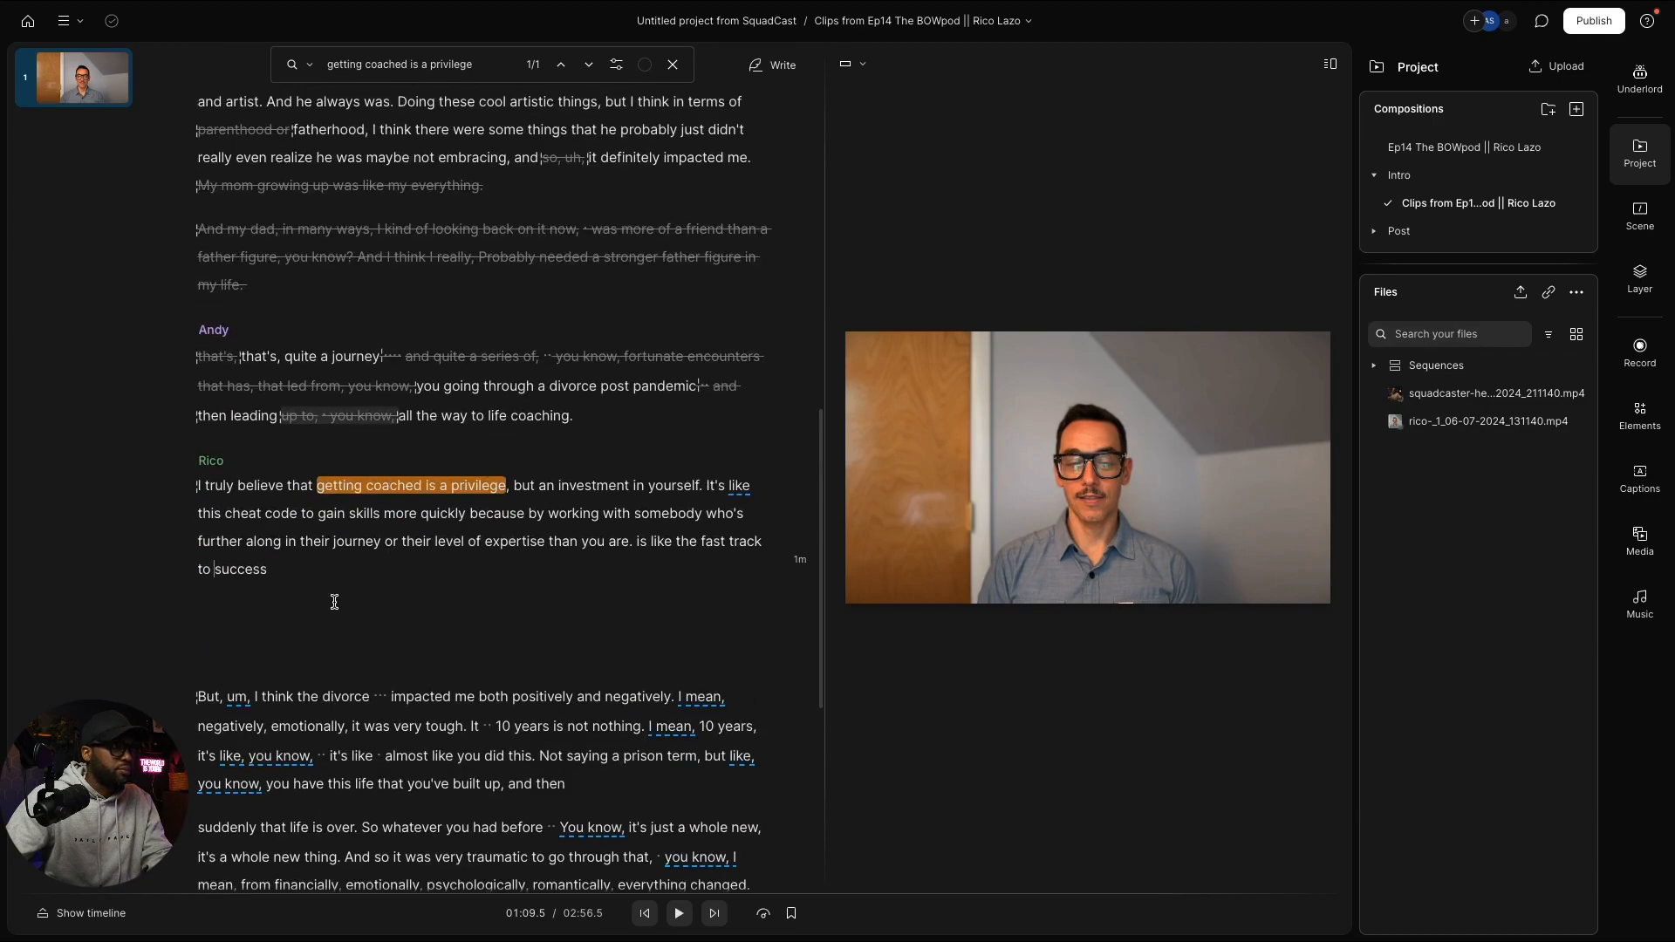
left_click_drag(305, 588, 731, 449)
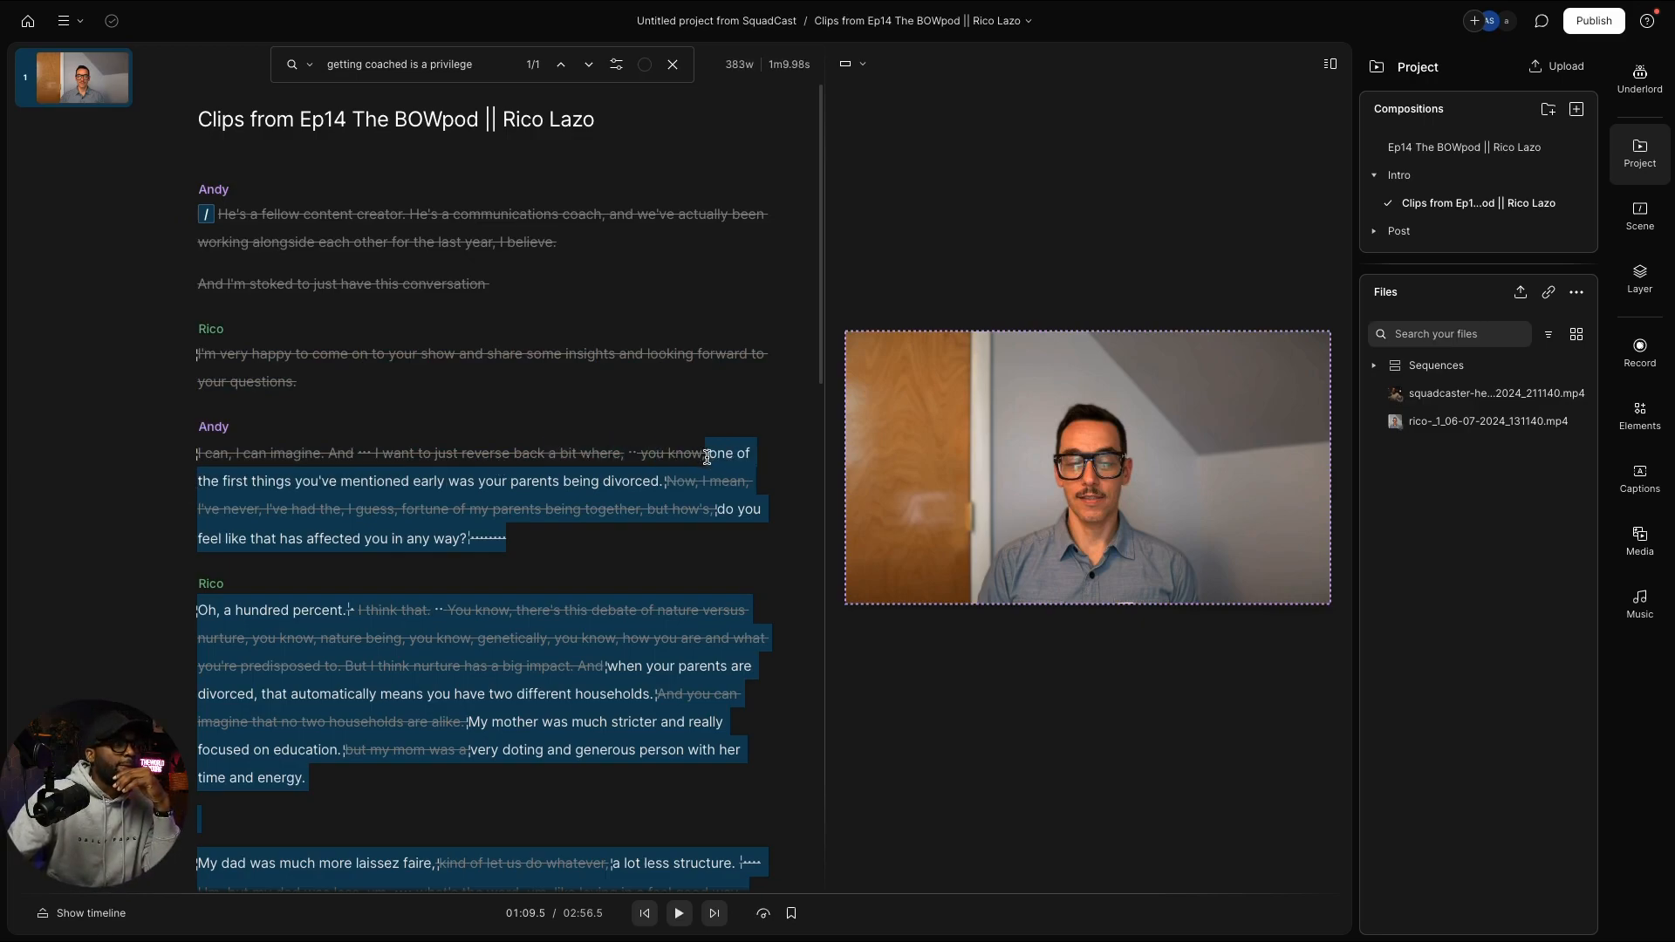
left_click_drag(707, 457, 707, 457)
scroll(704, 458, "down", 10)
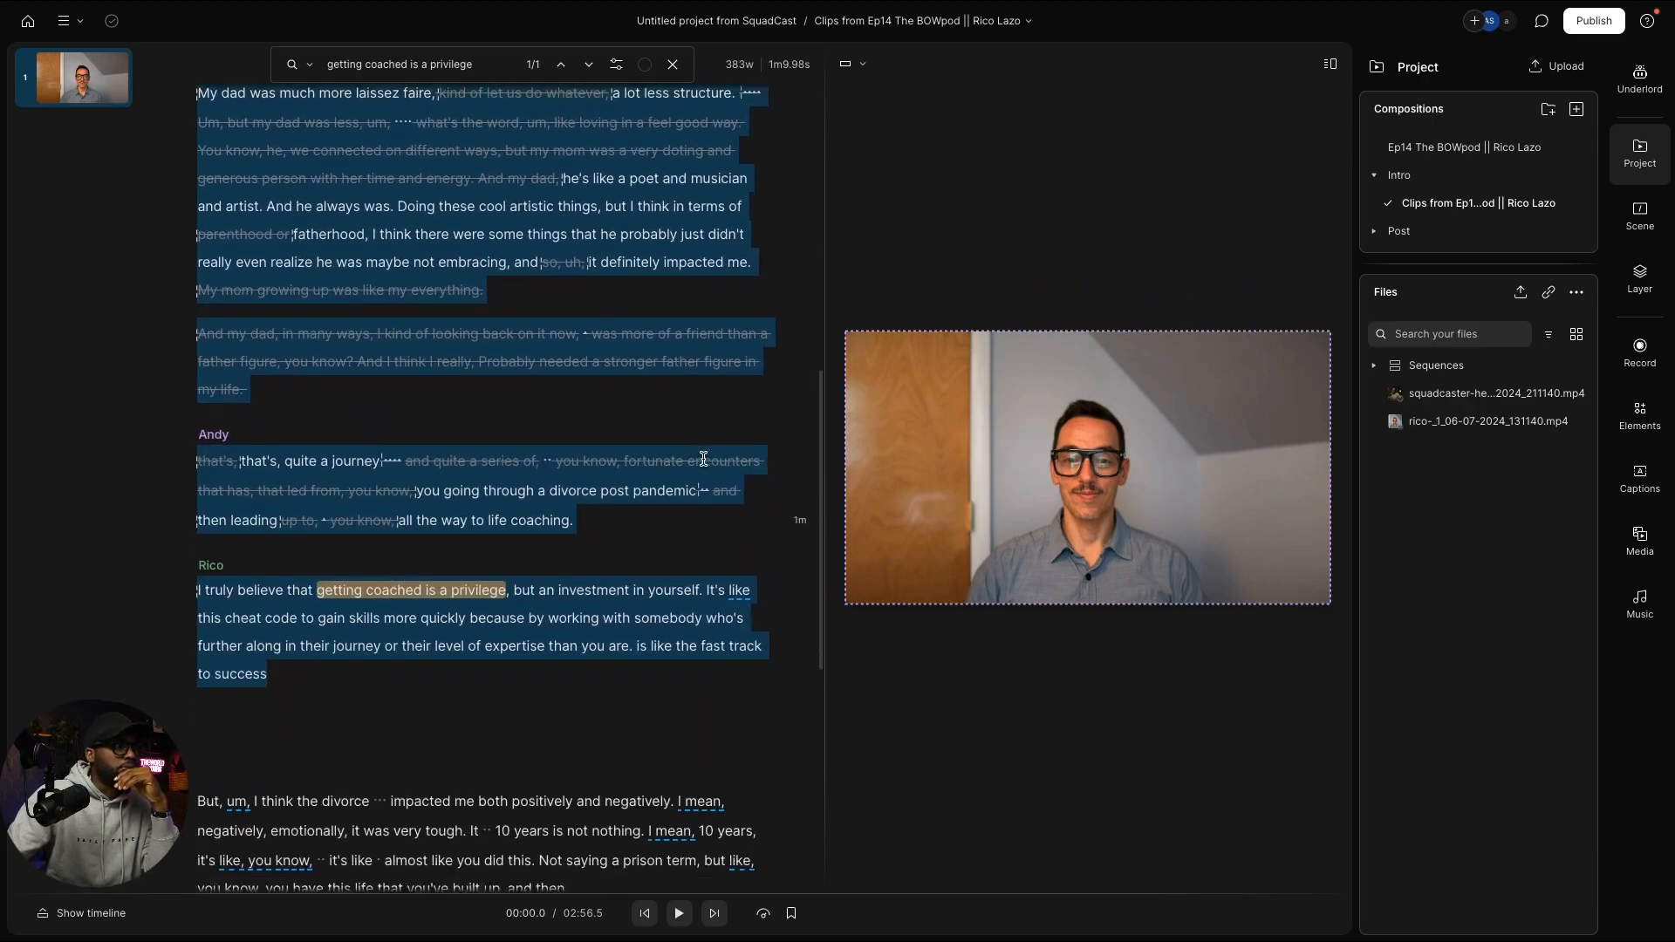
scroll(703, 458, "up", 9)
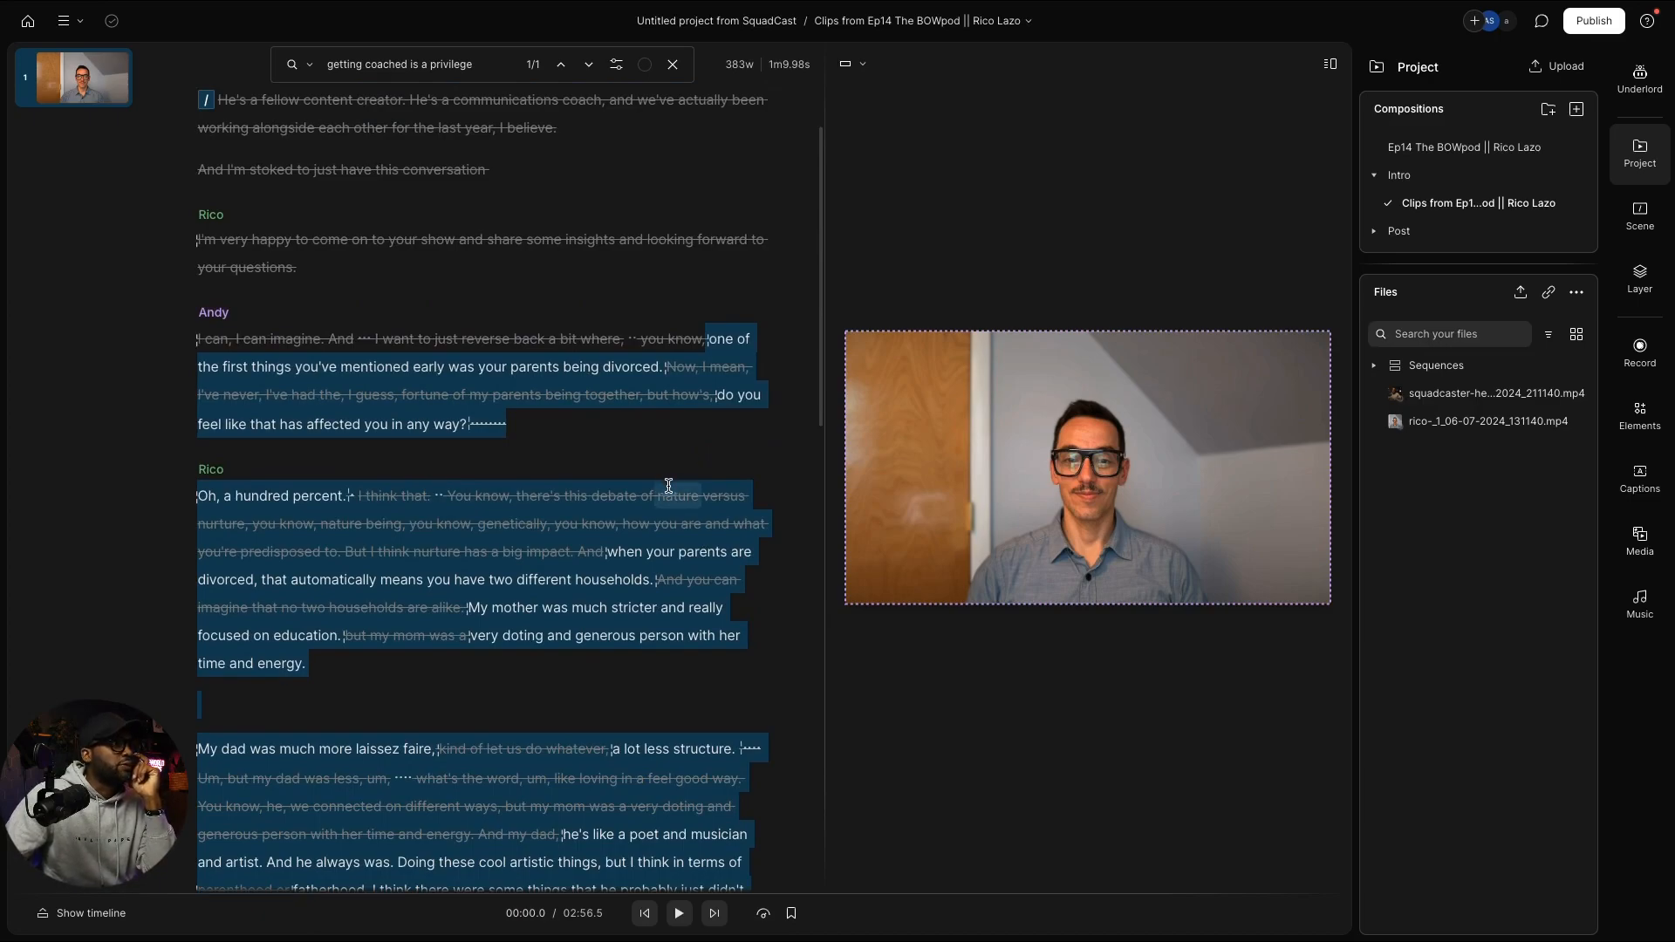
scroll(642, 480, "down", 2)
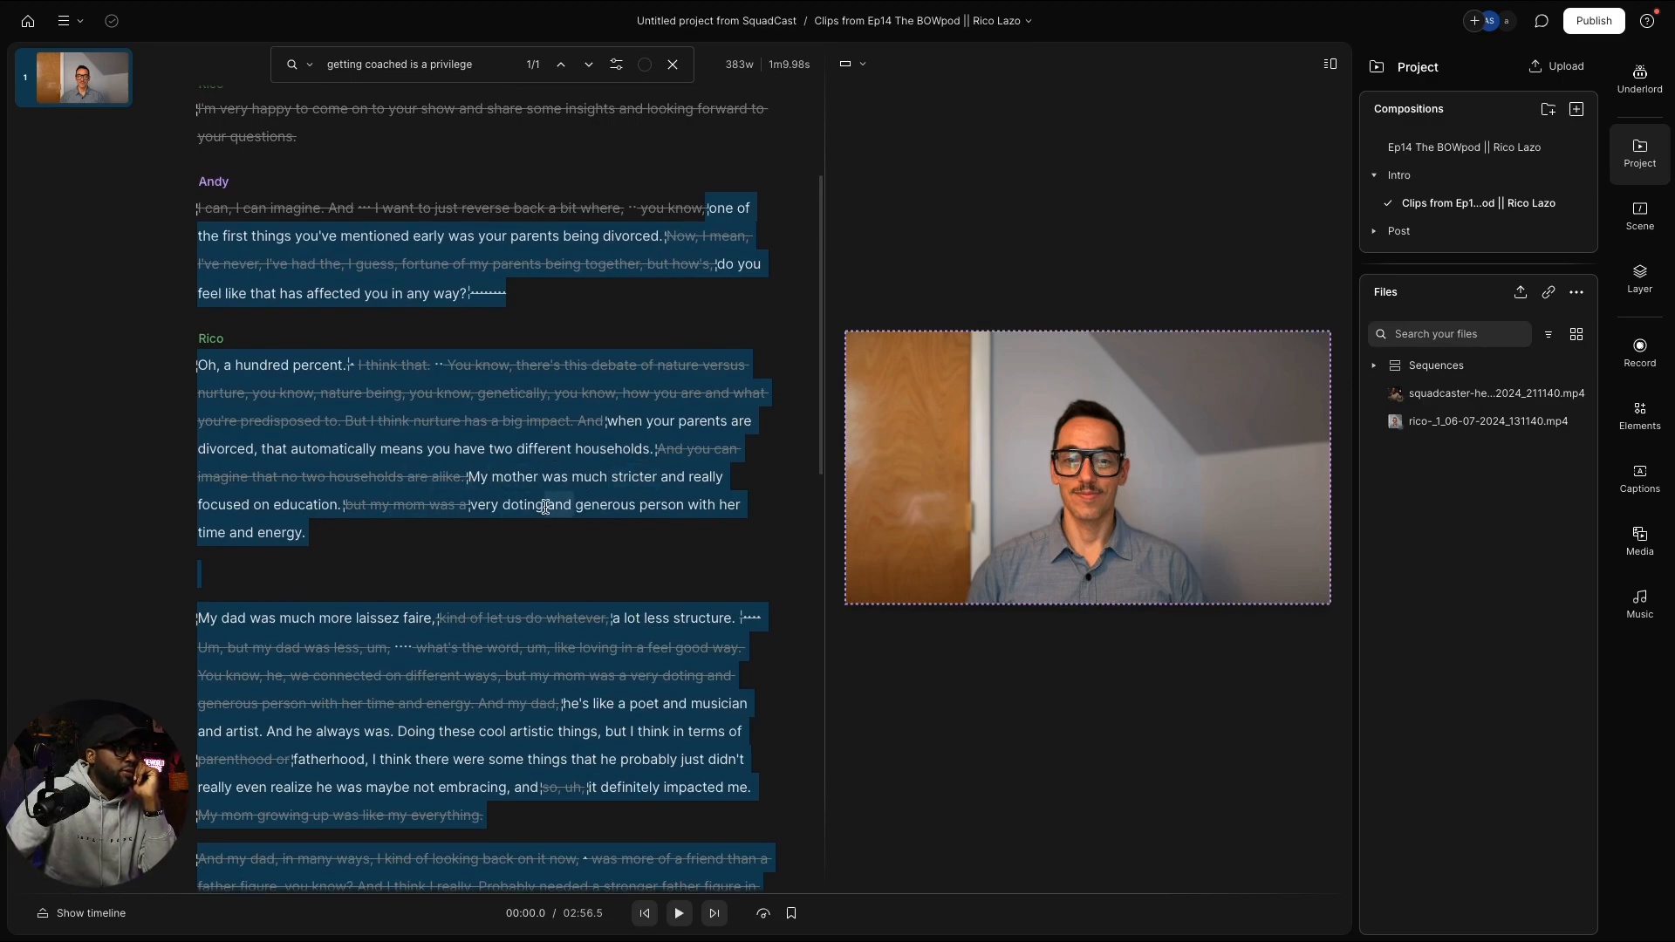
scroll(544, 504, "down", 1)
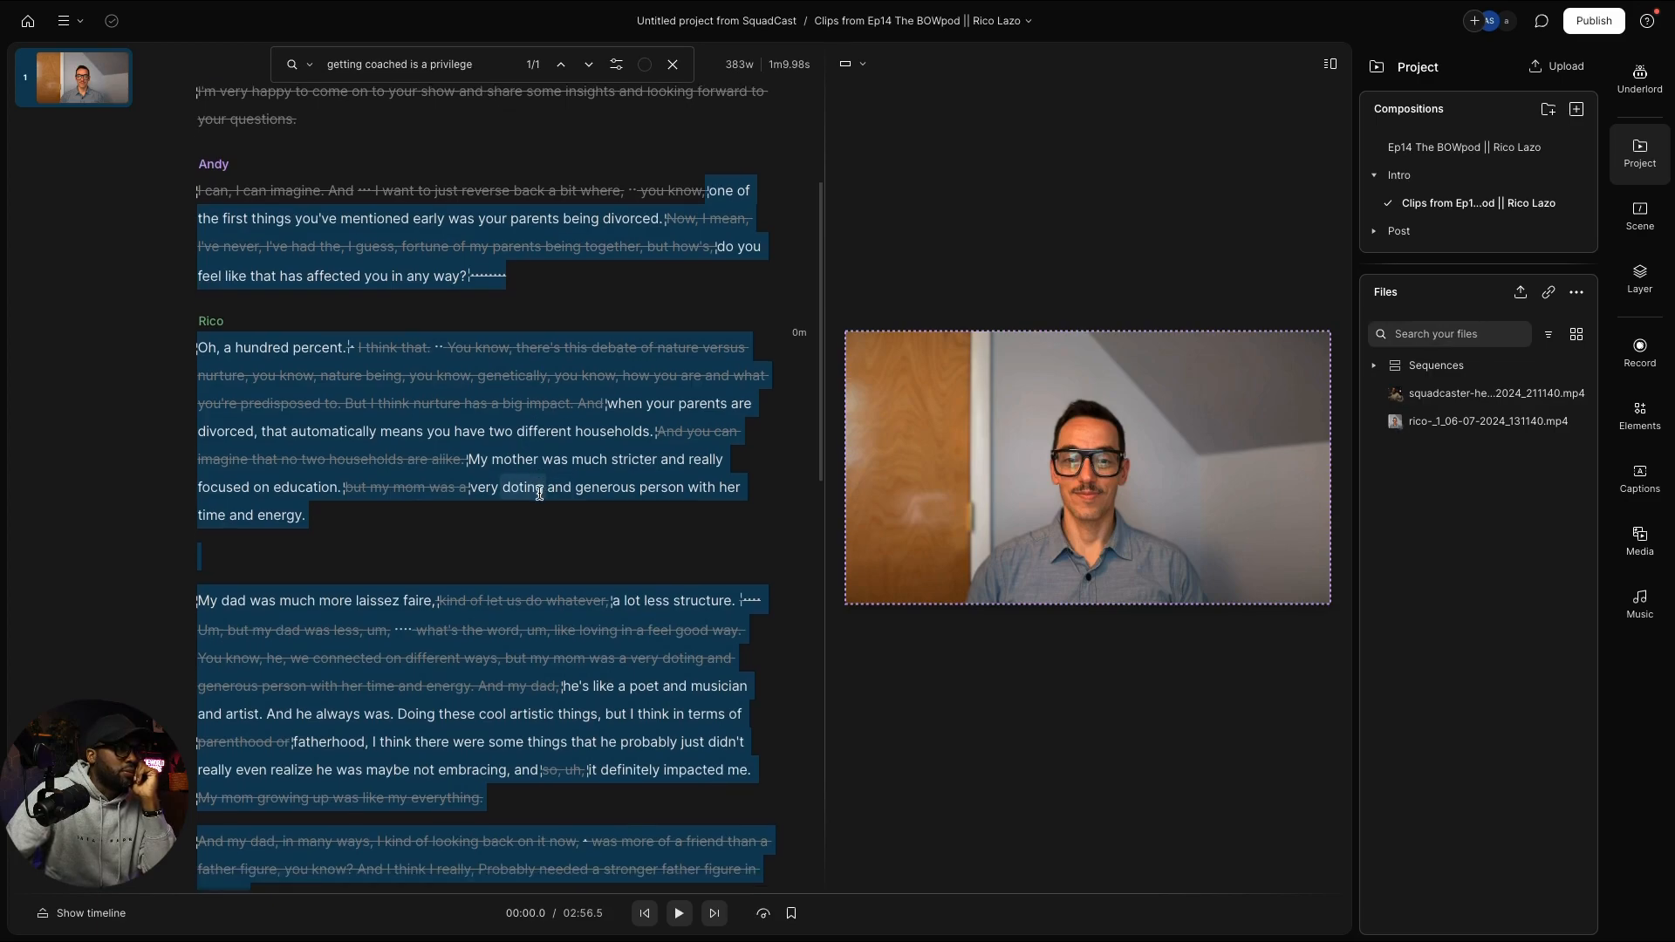
scroll(539, 493, "down", 4)
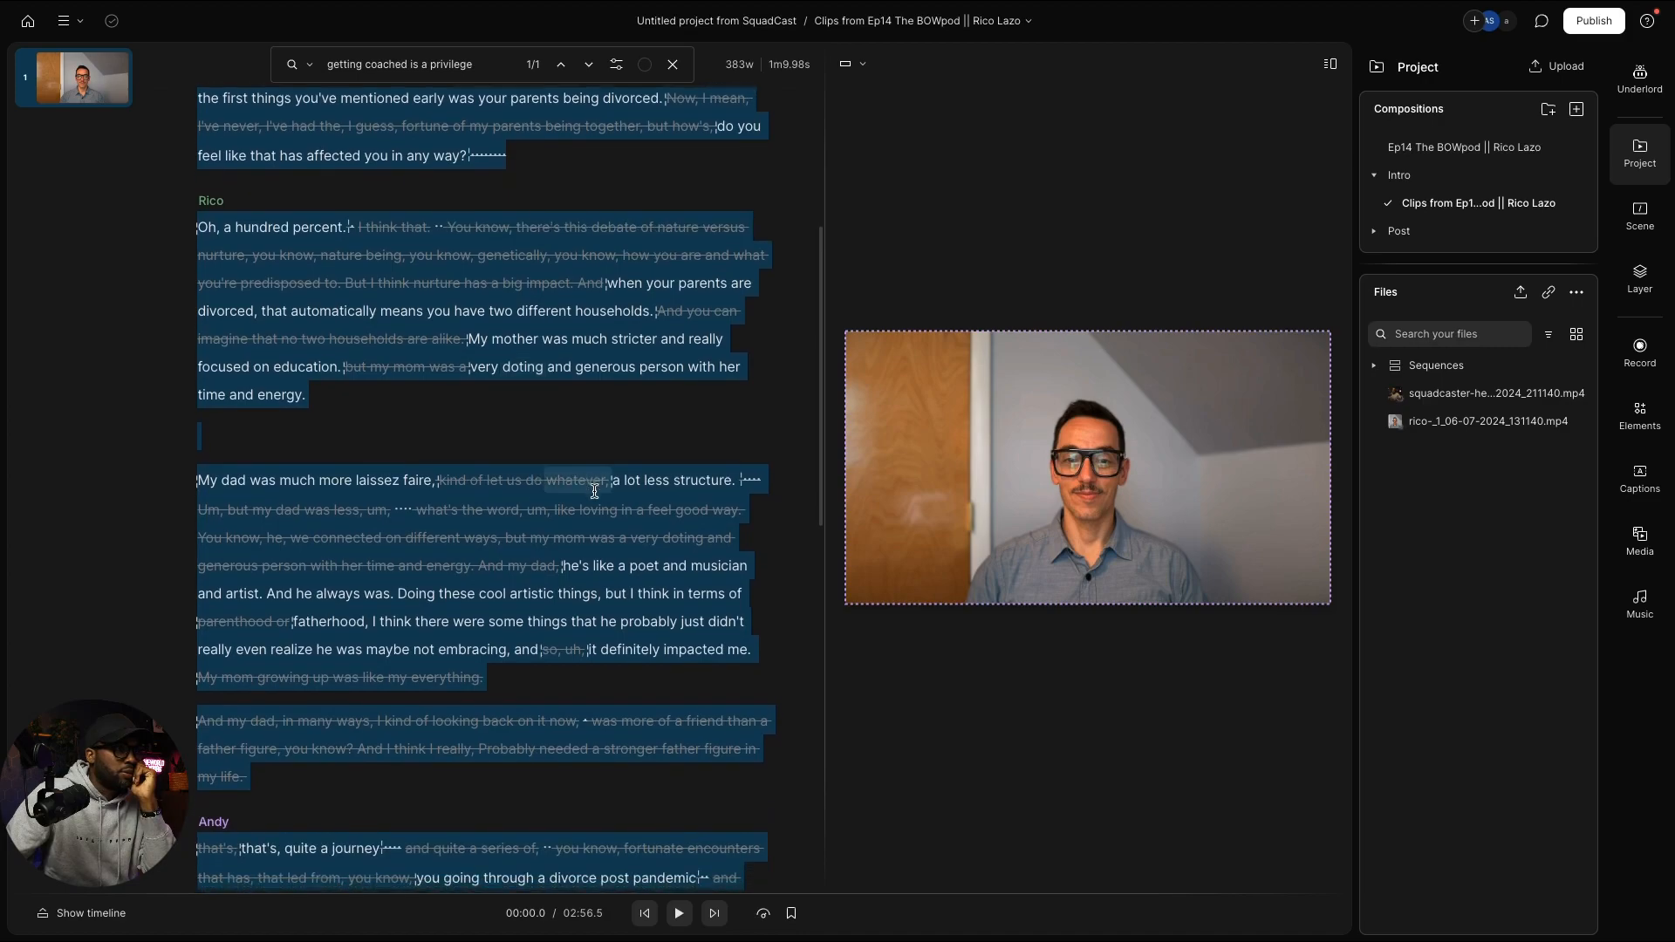
left_click(611, 567)
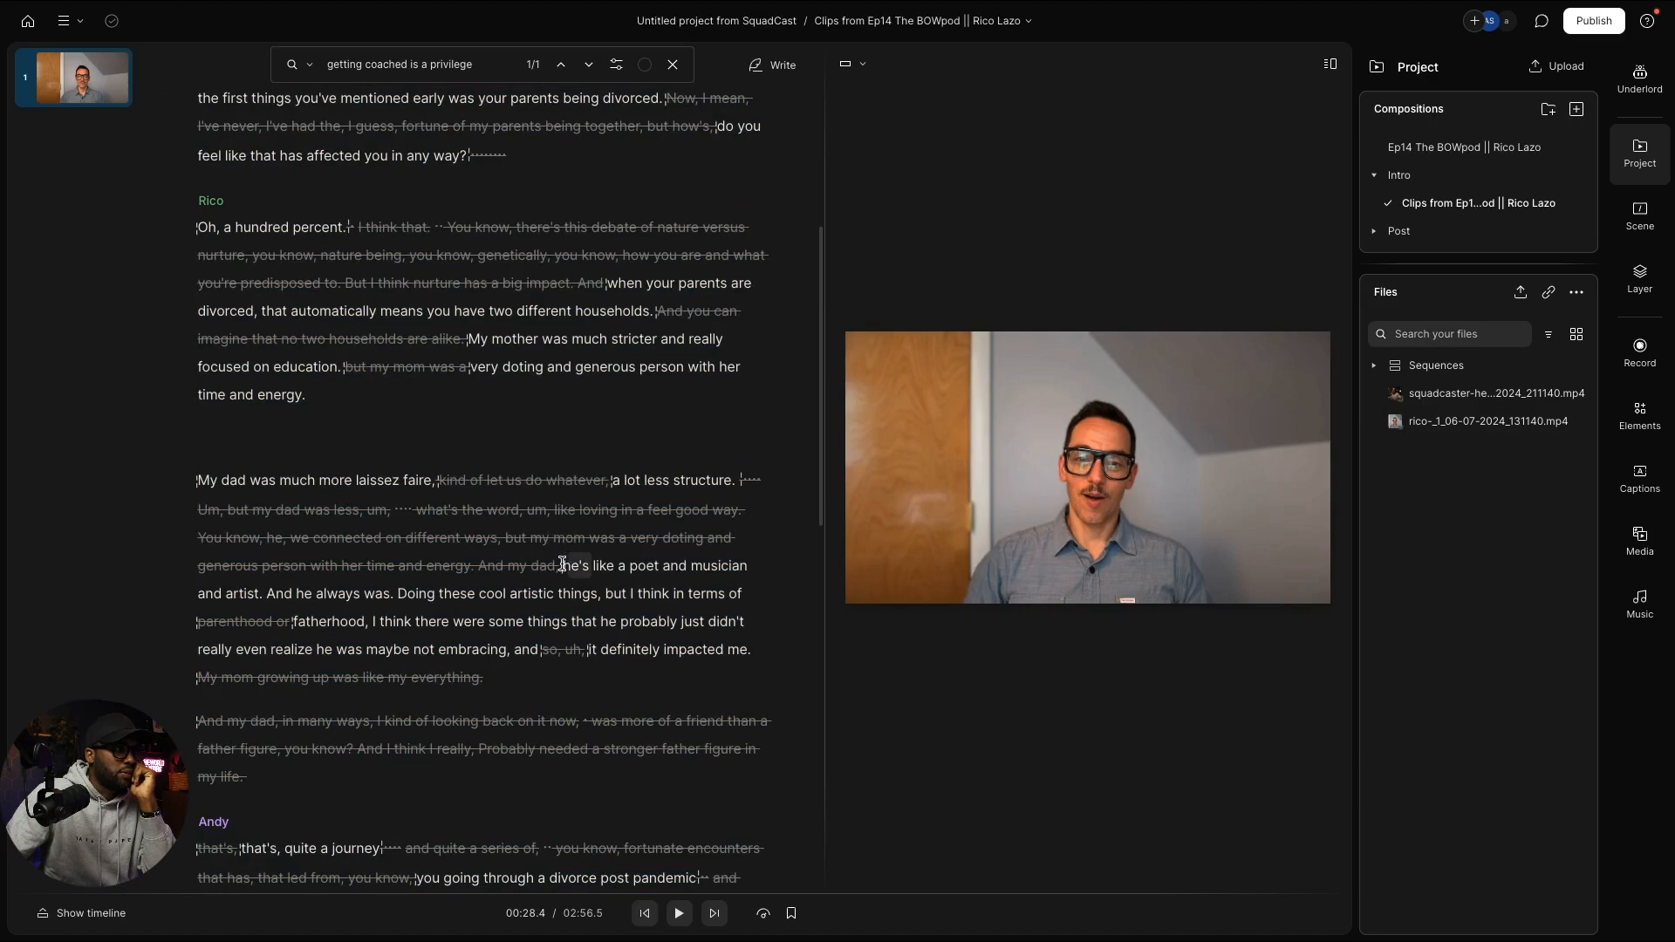
Step: Strike 'he's like a poet and musician and artist. And he always was.' and 'I think' from Rico's dad paragraph
left_click_drag(562, 565, 396, 593)
key("BackSpace")
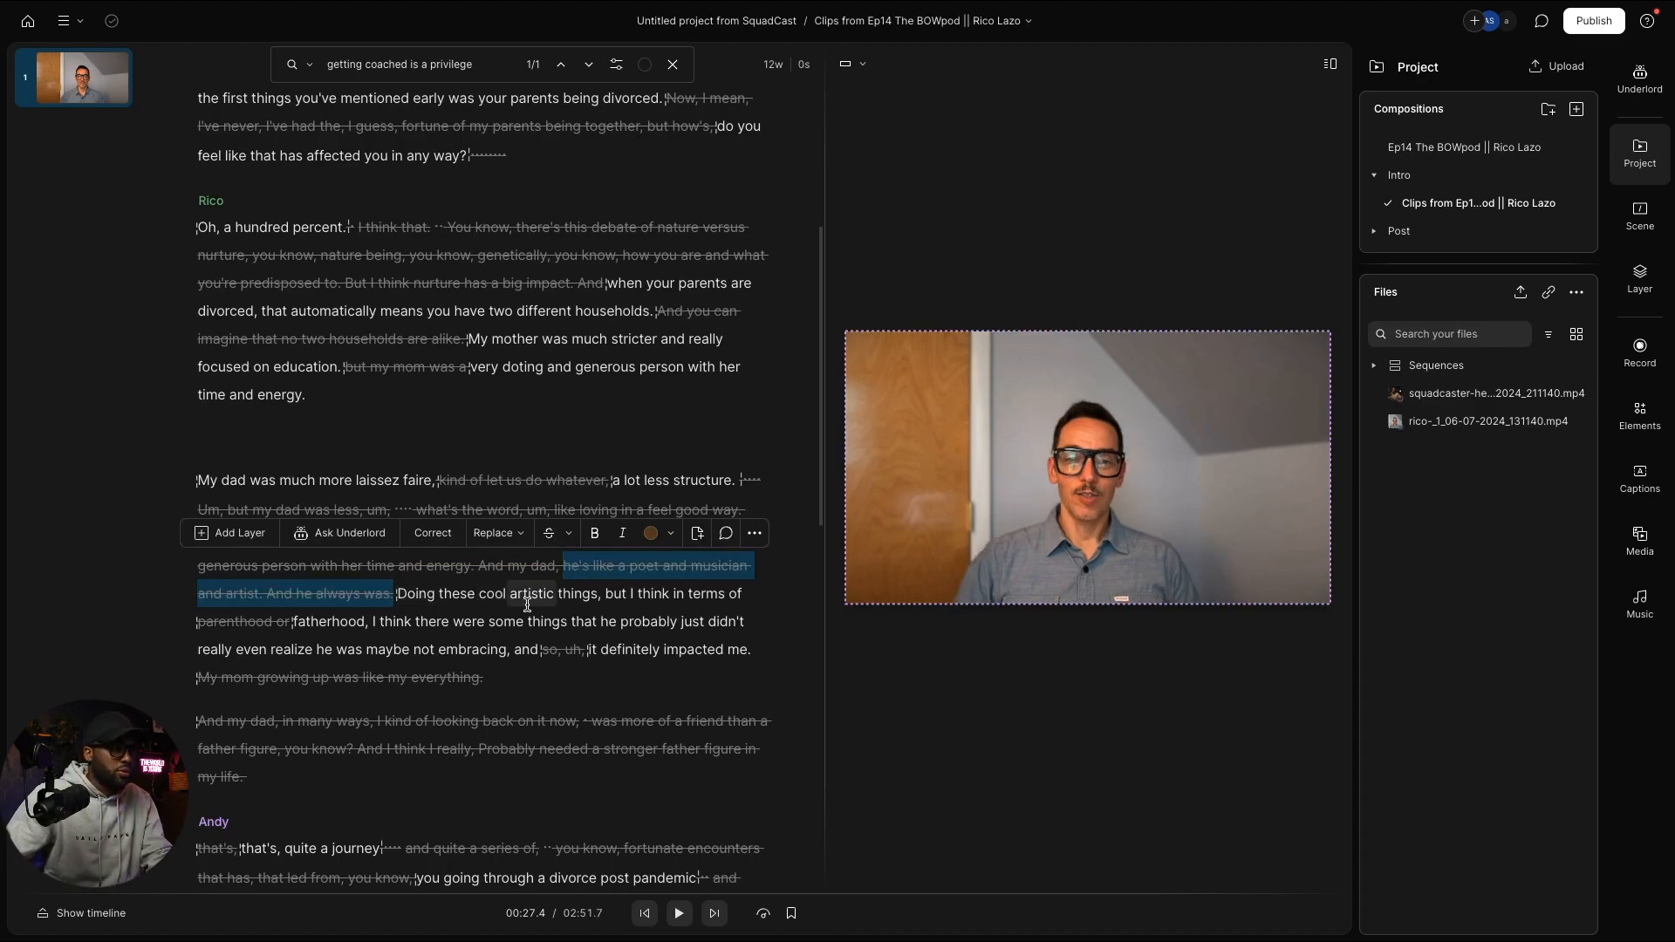
left_click(636, 593)
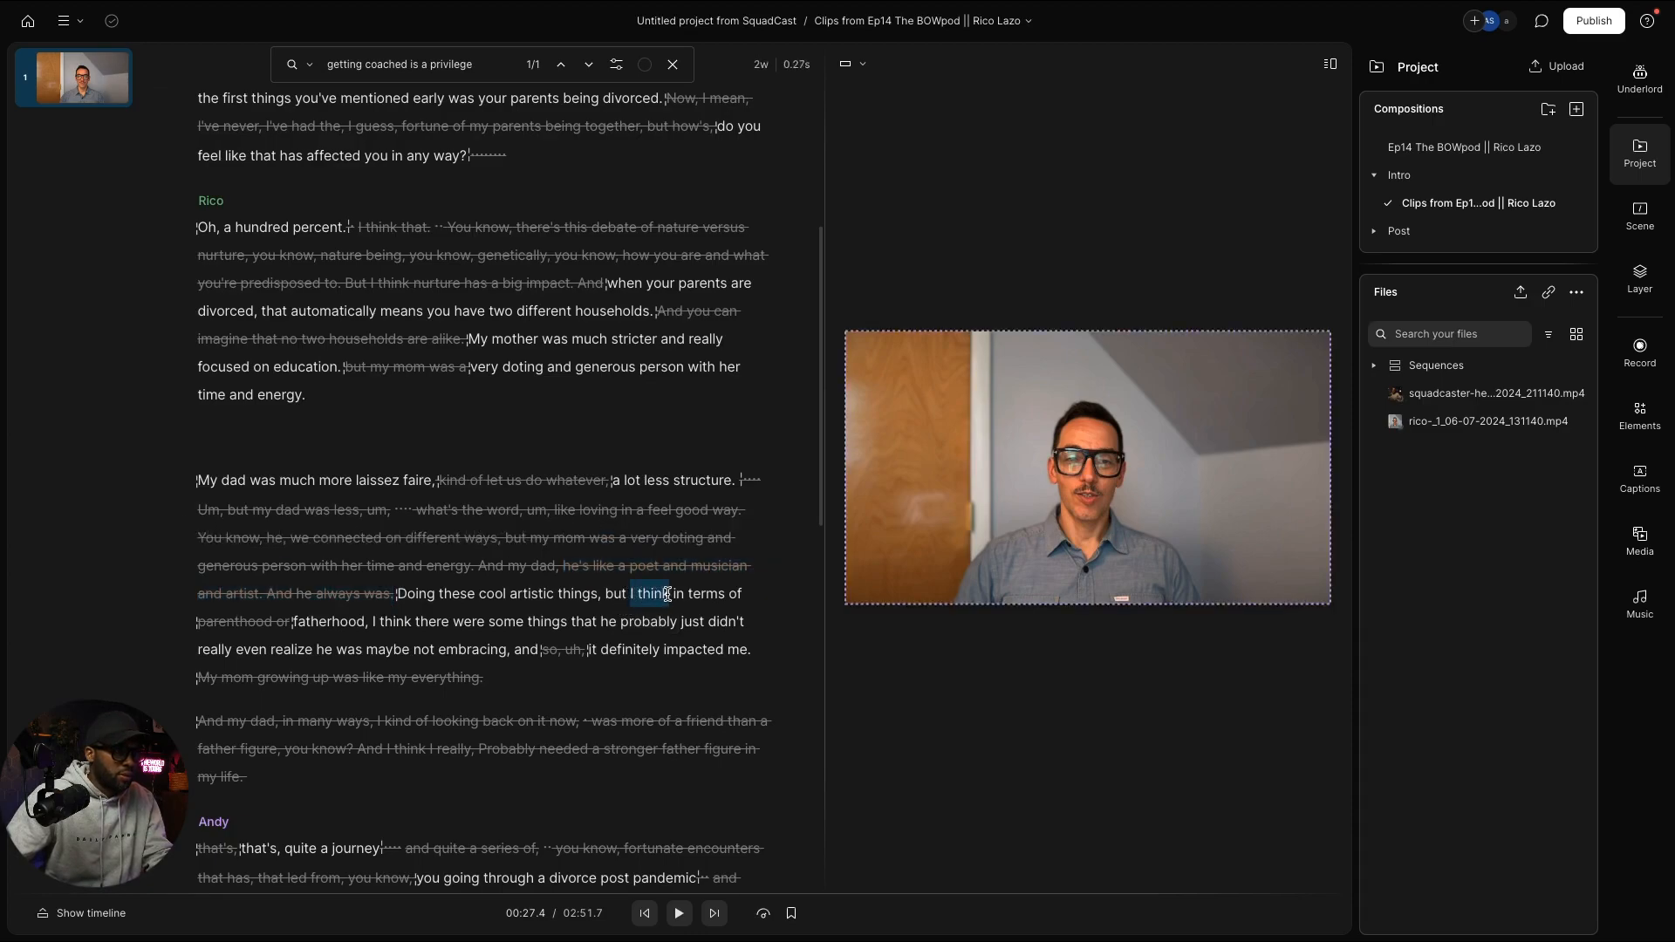
key("BackSpace")
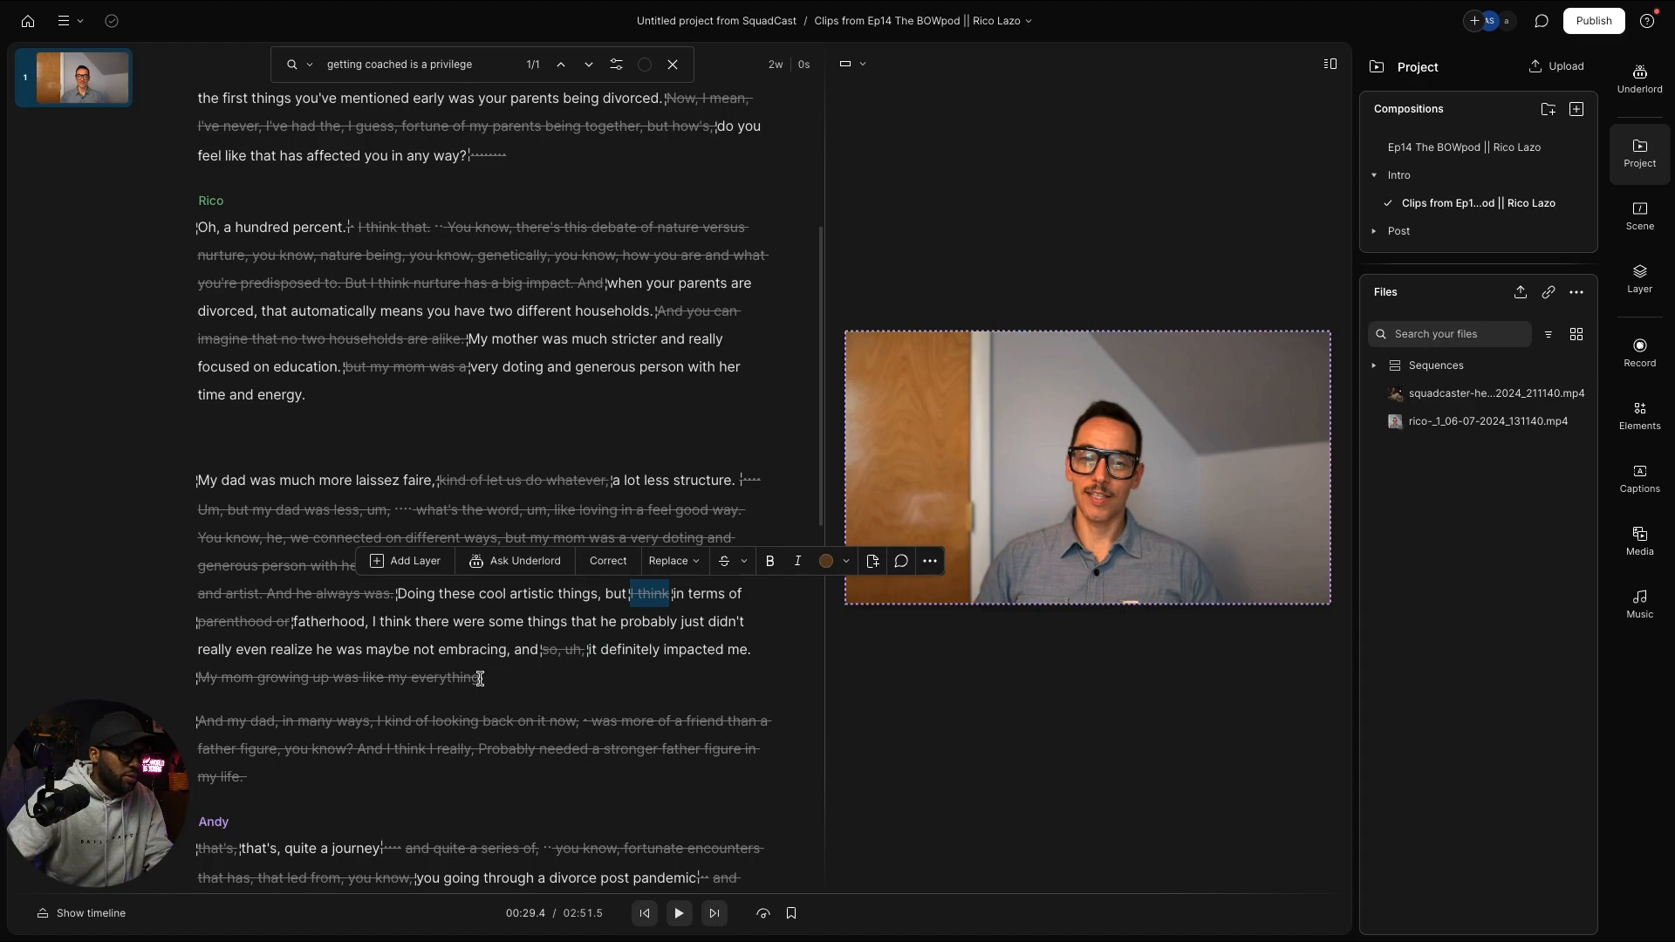
scroll(590, 669, "down", 3)
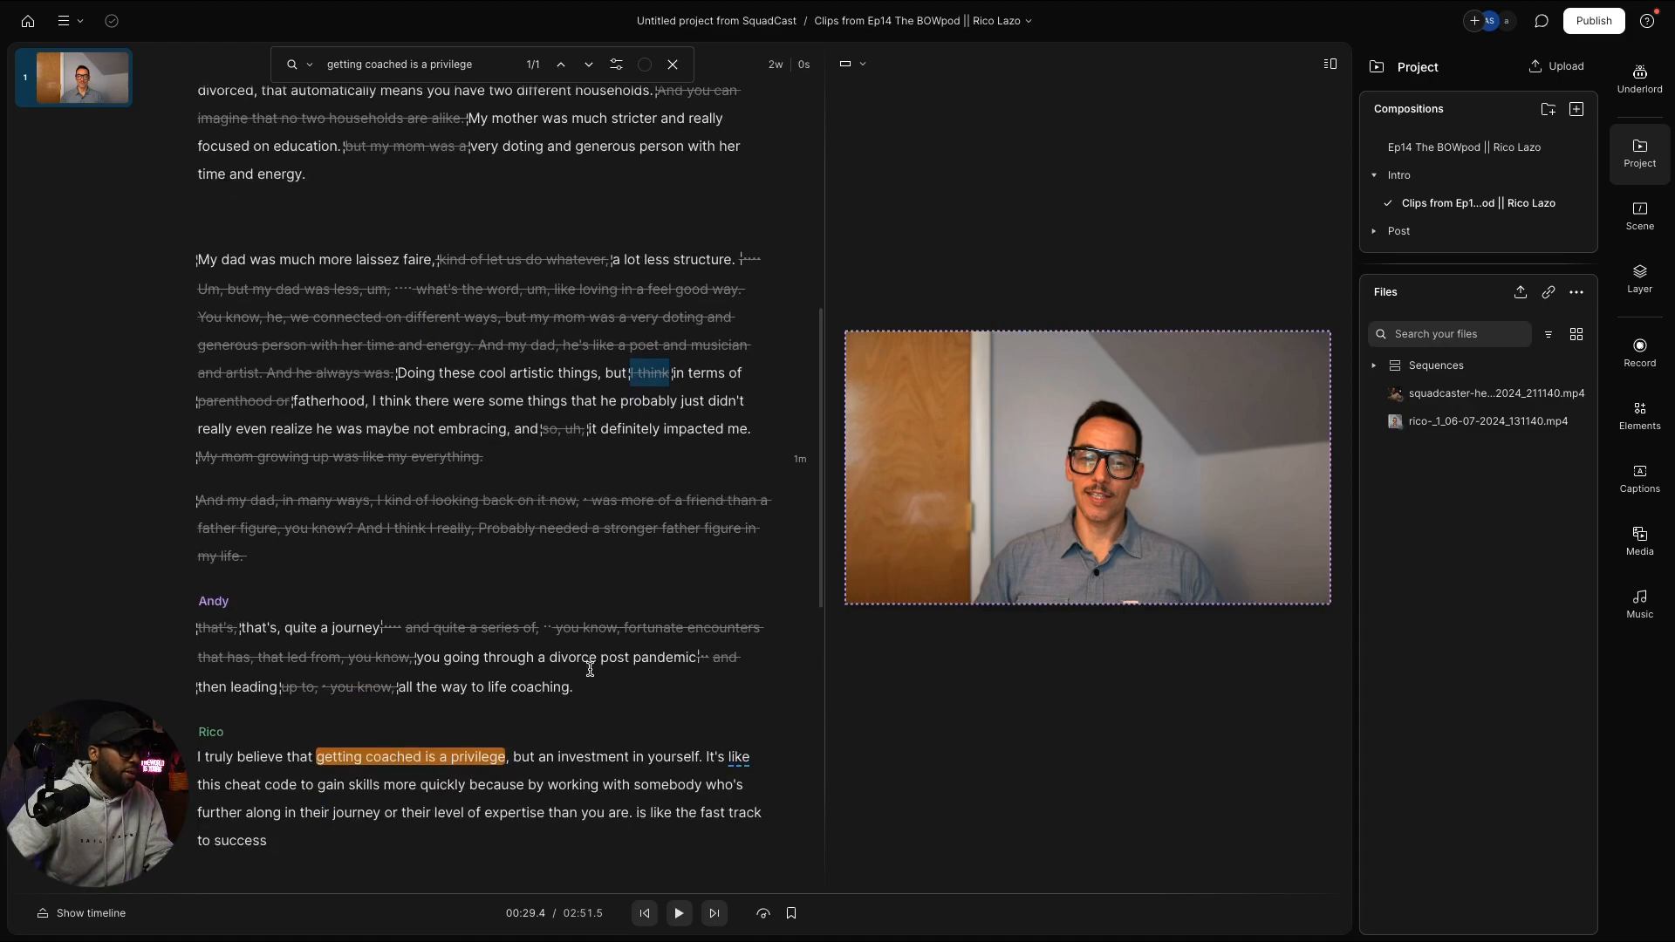
scroll(590, 669, "up", 1)
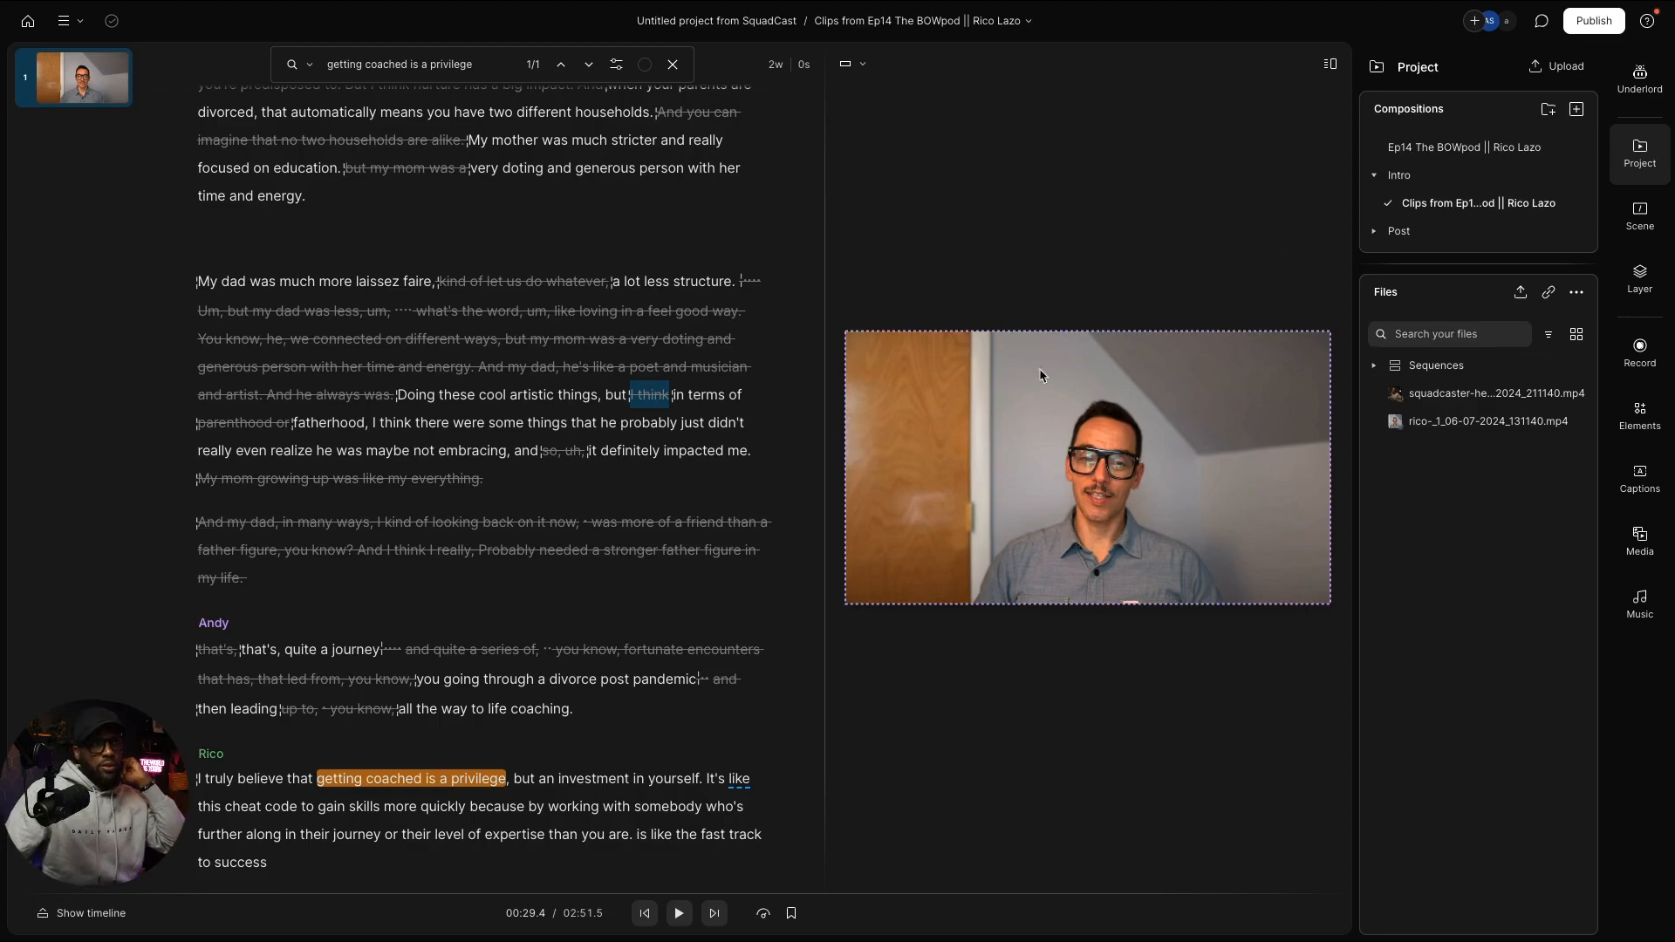
left_click(1470, 150)
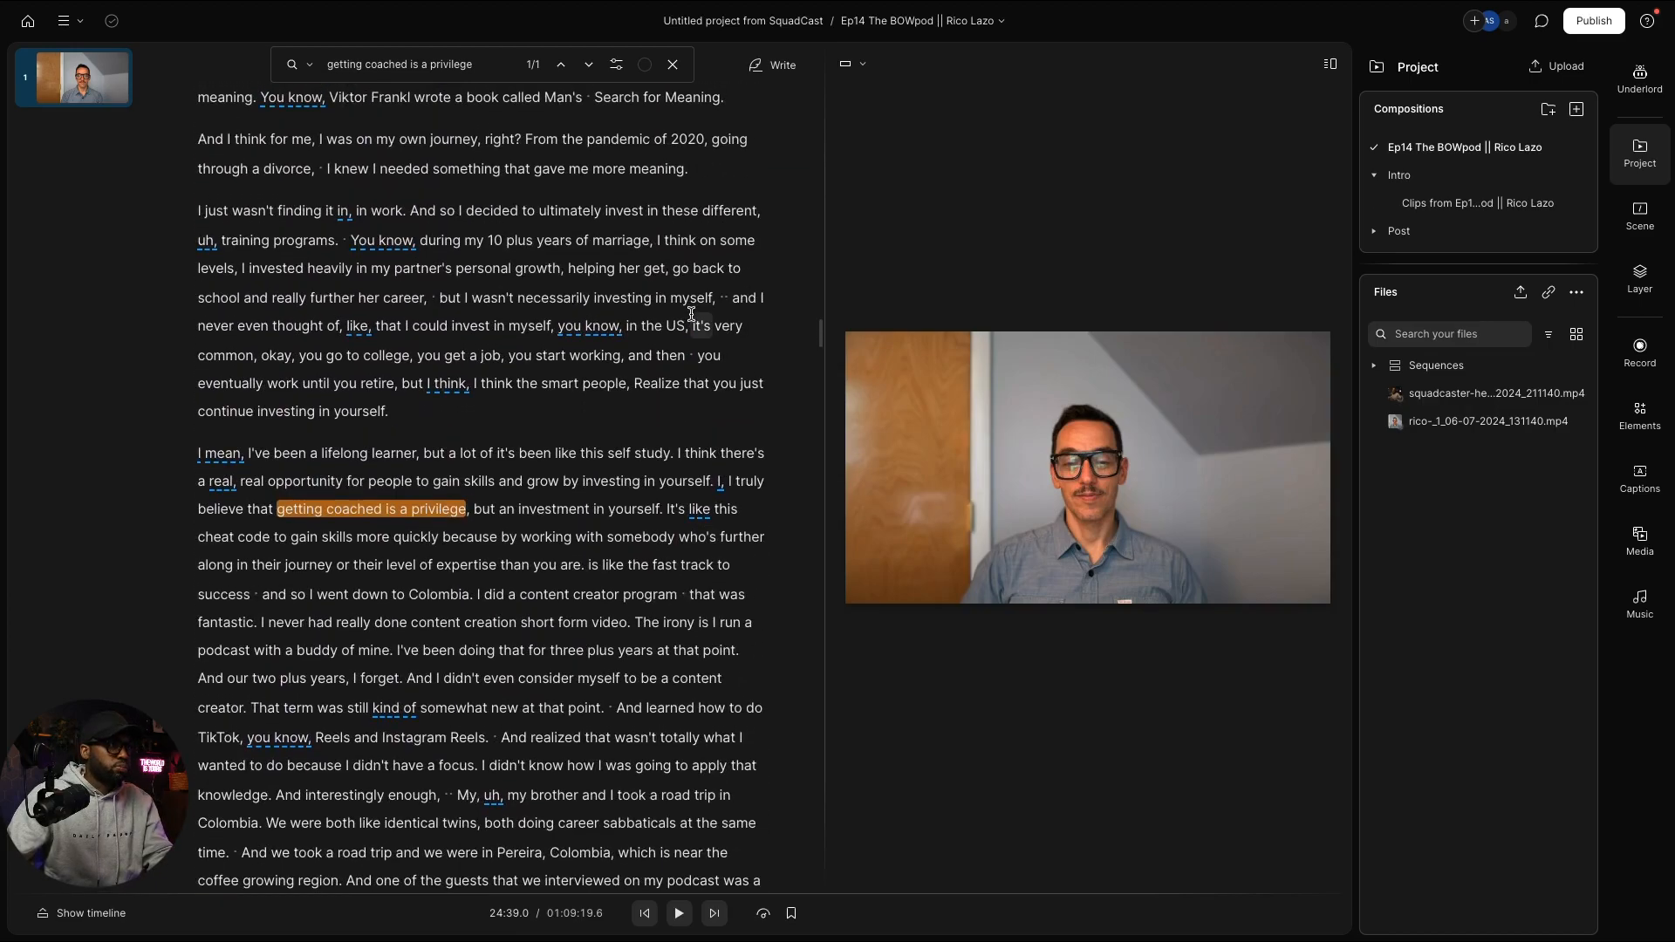
scroll(691, 314, "up", 1)
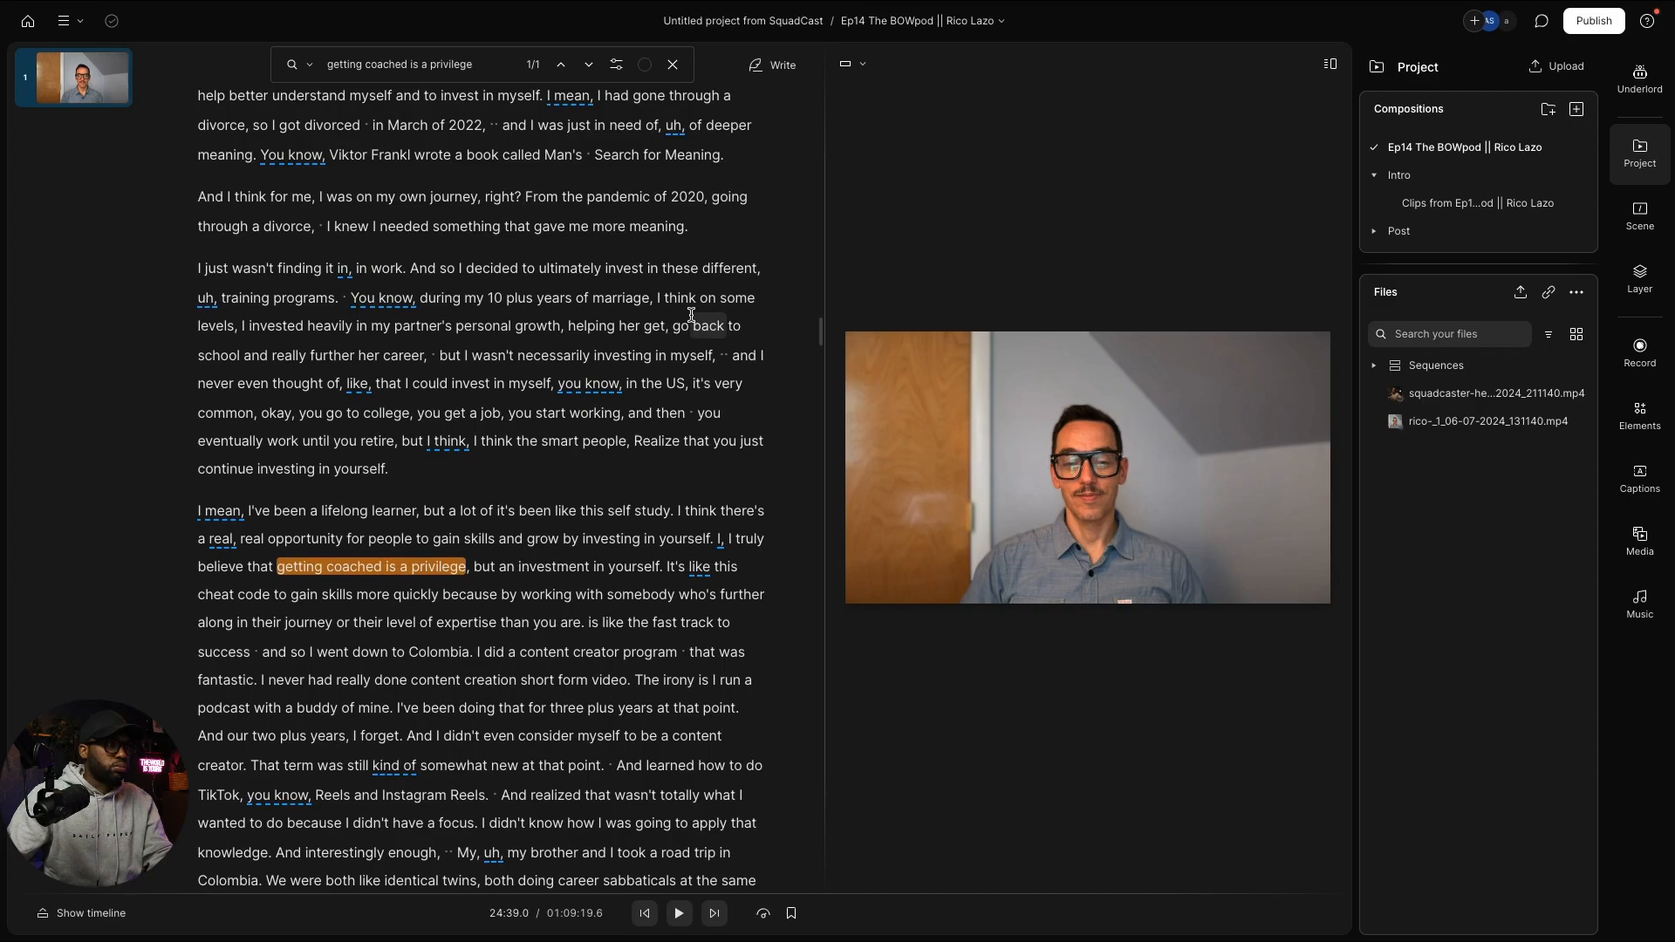
scroll(691, 314, "up", 5)
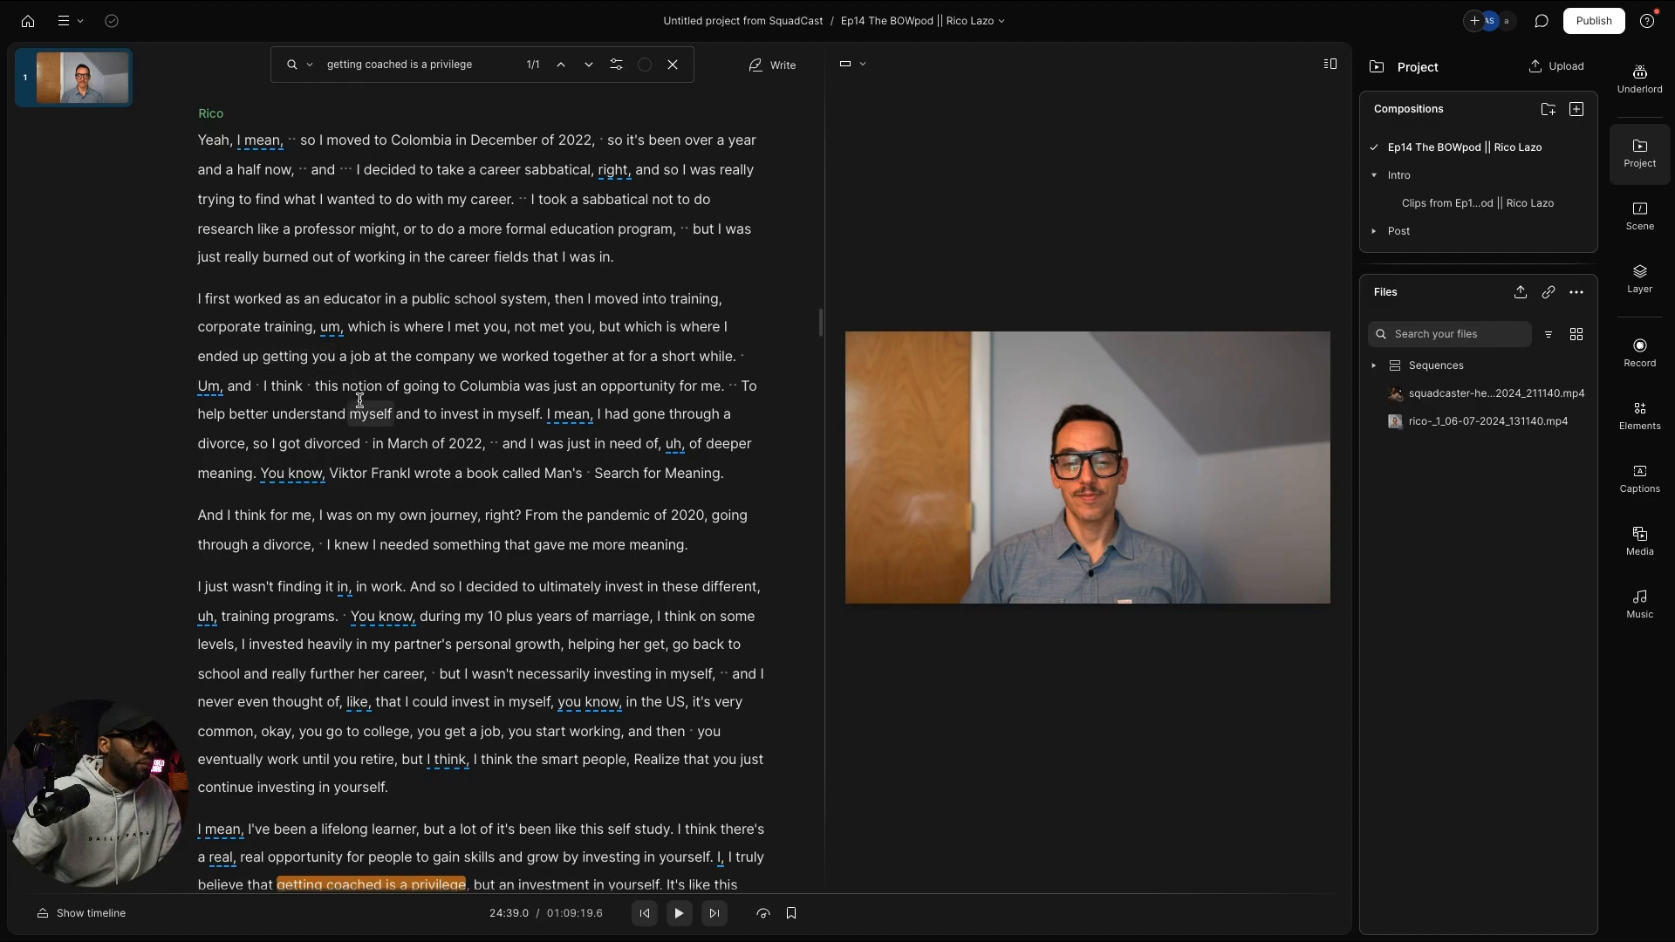
scroll(360, 399, "up", 20)
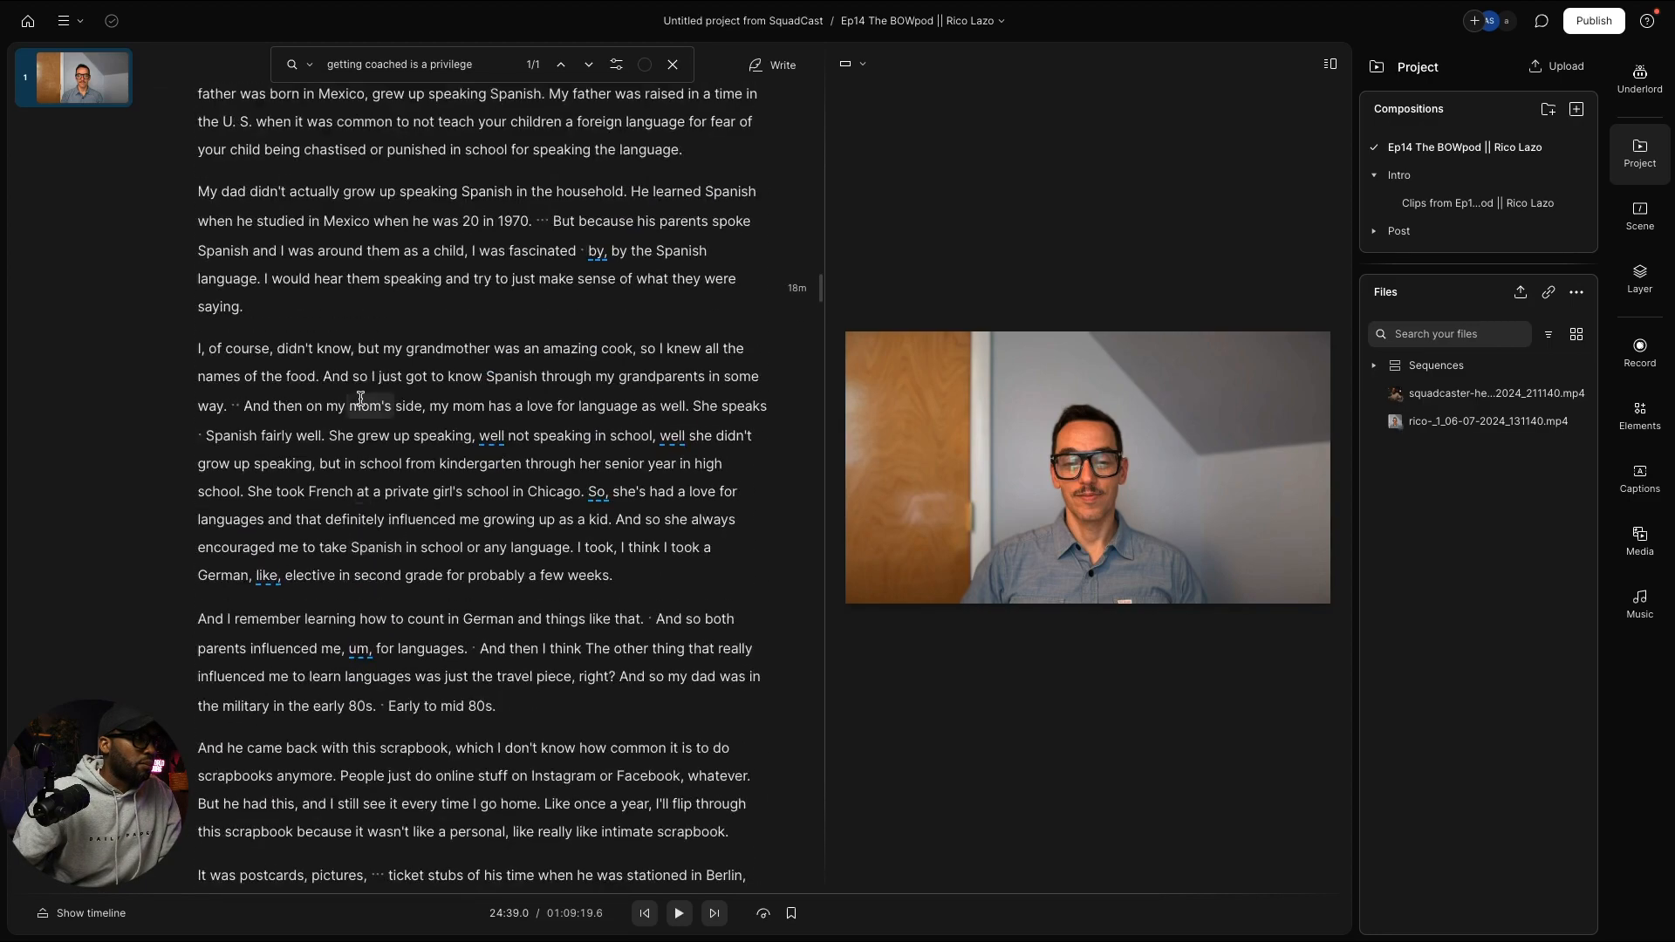
scroll(360, 398, "down", 1)
Step: Search the episode for 'divorce', step to match 4/23 at 7:48, and pause playback
key("super+f")
type("dico")
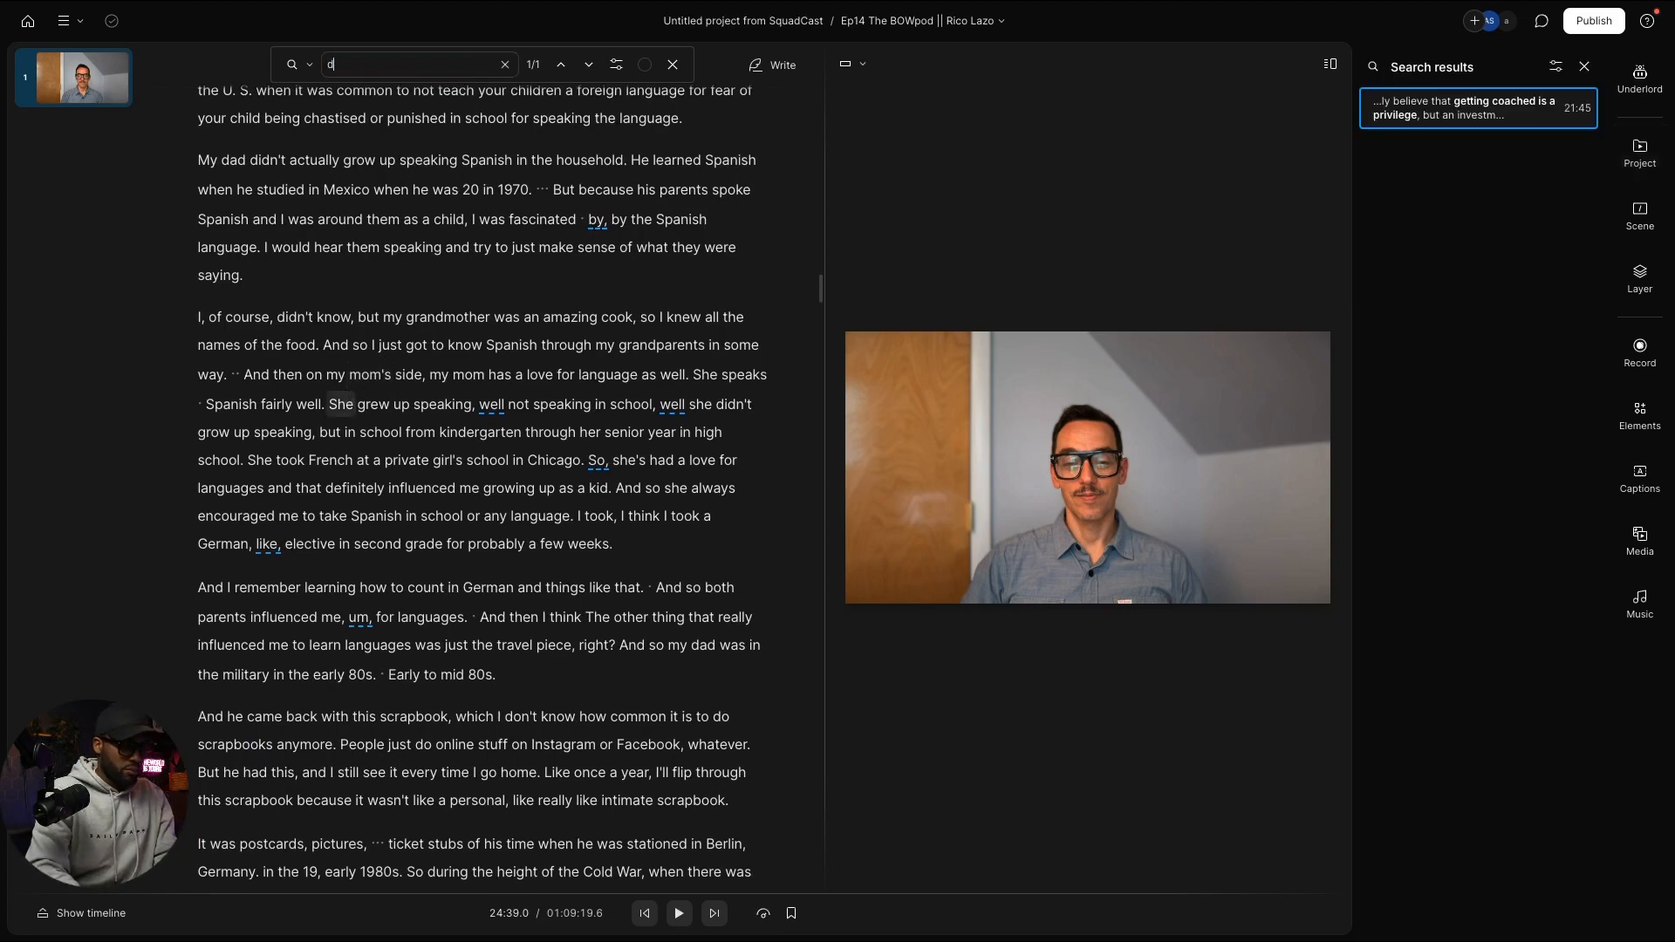
key("BackSpace")
key("BackSpace")
type("vo")
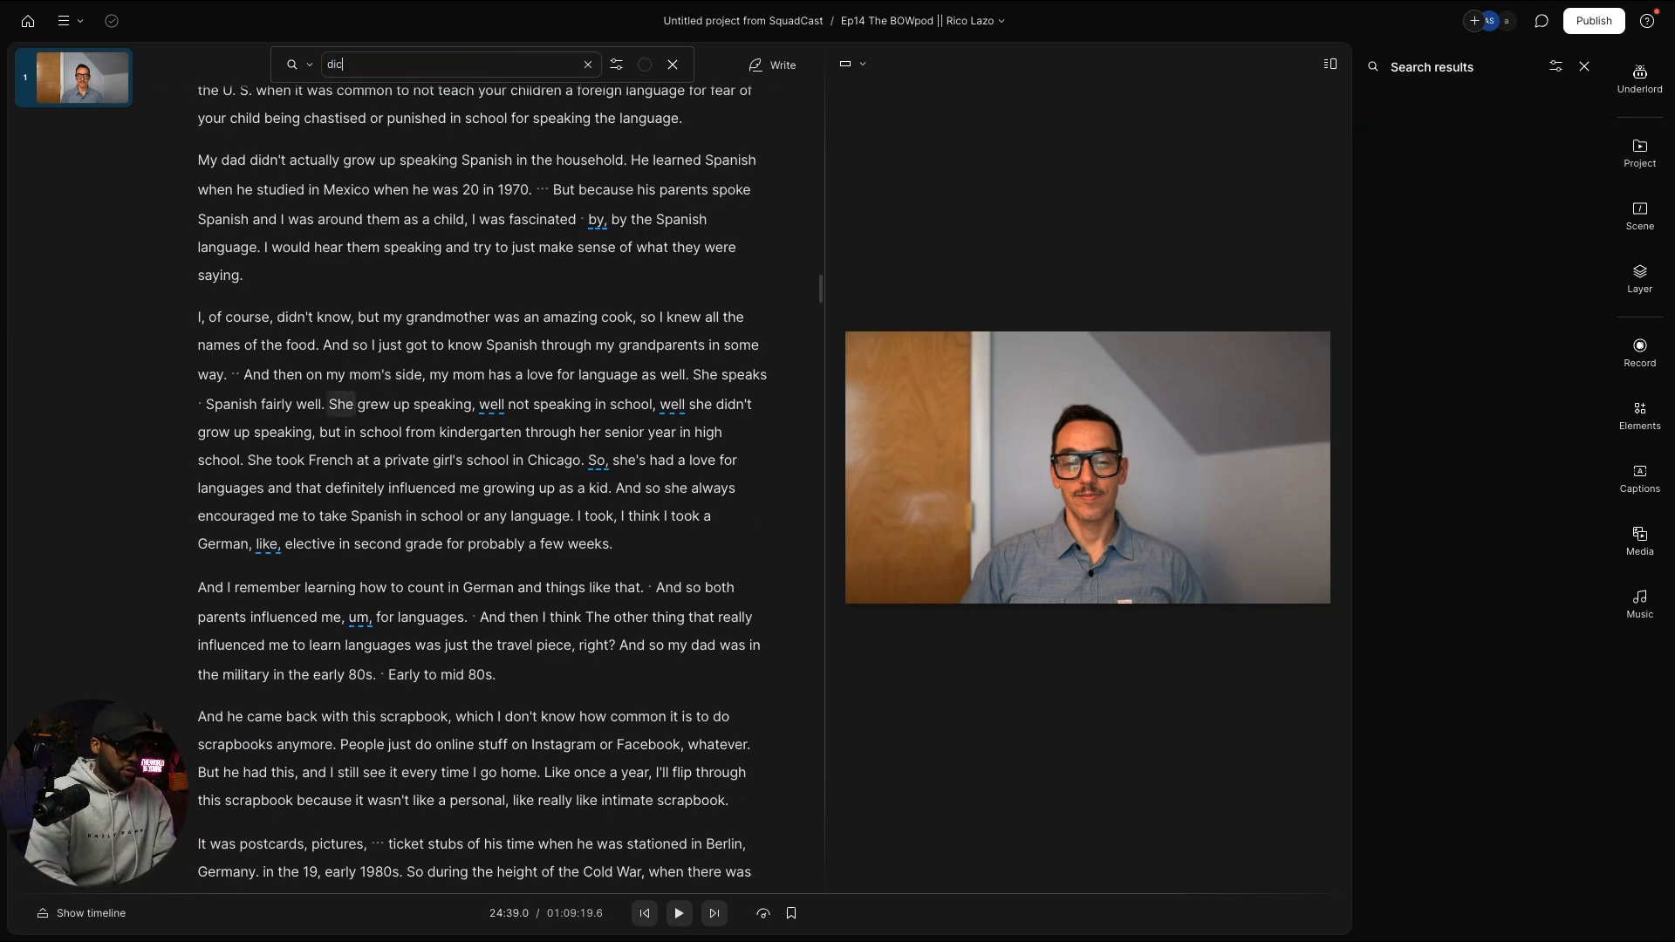
type("rce")
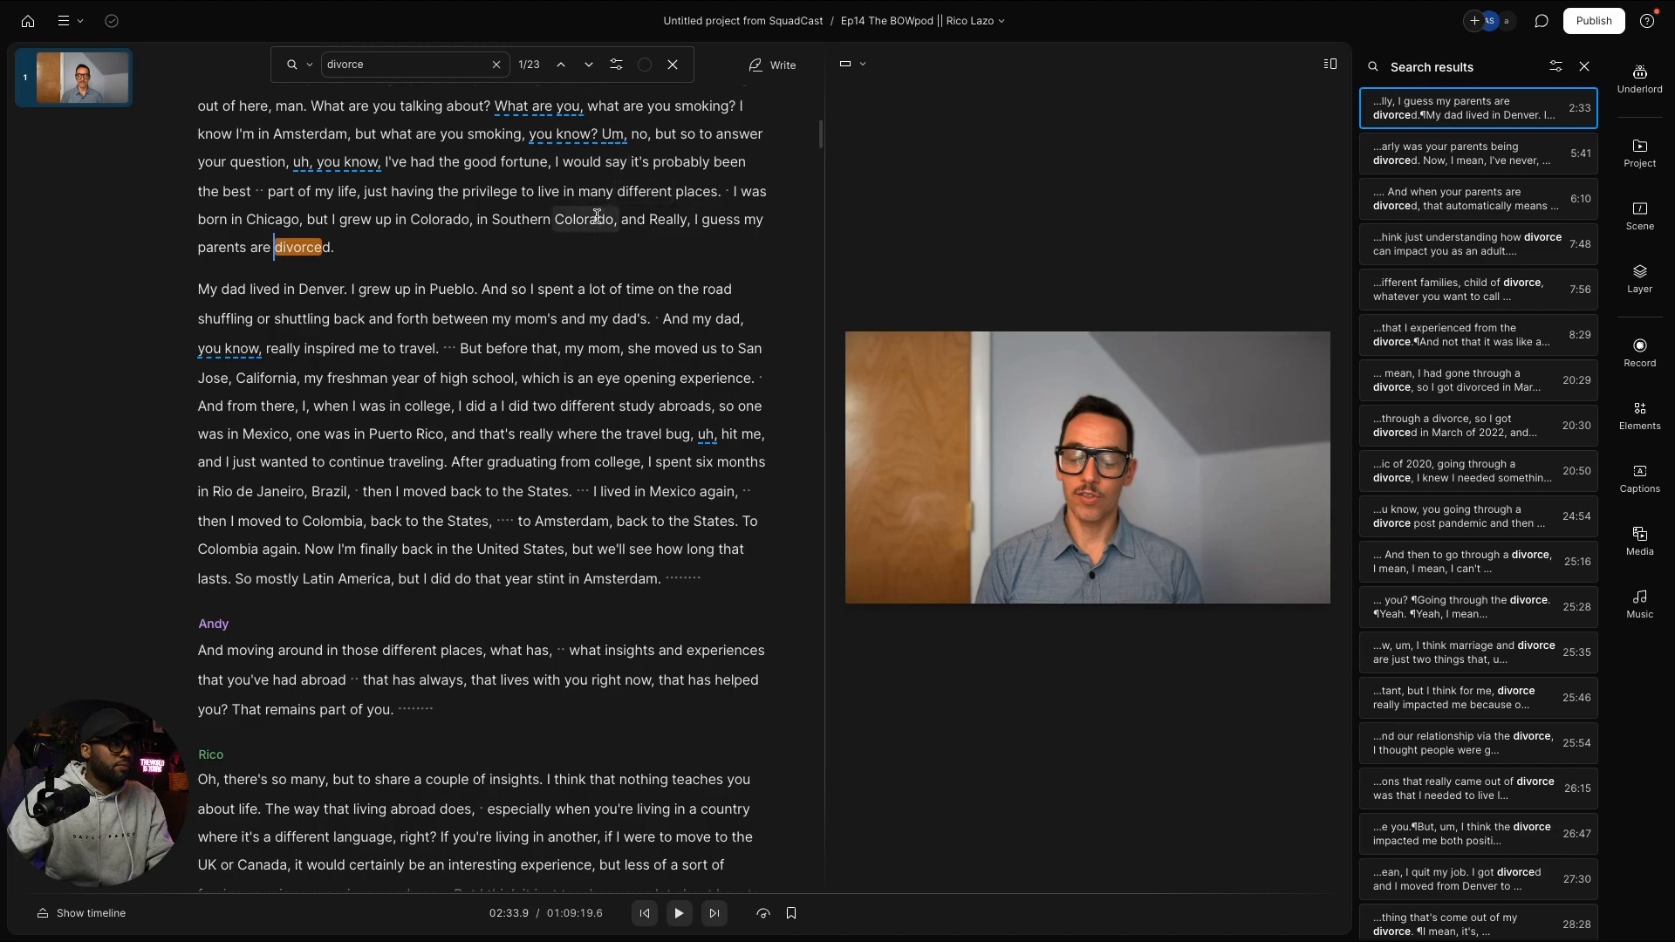
left_click(590, 64)
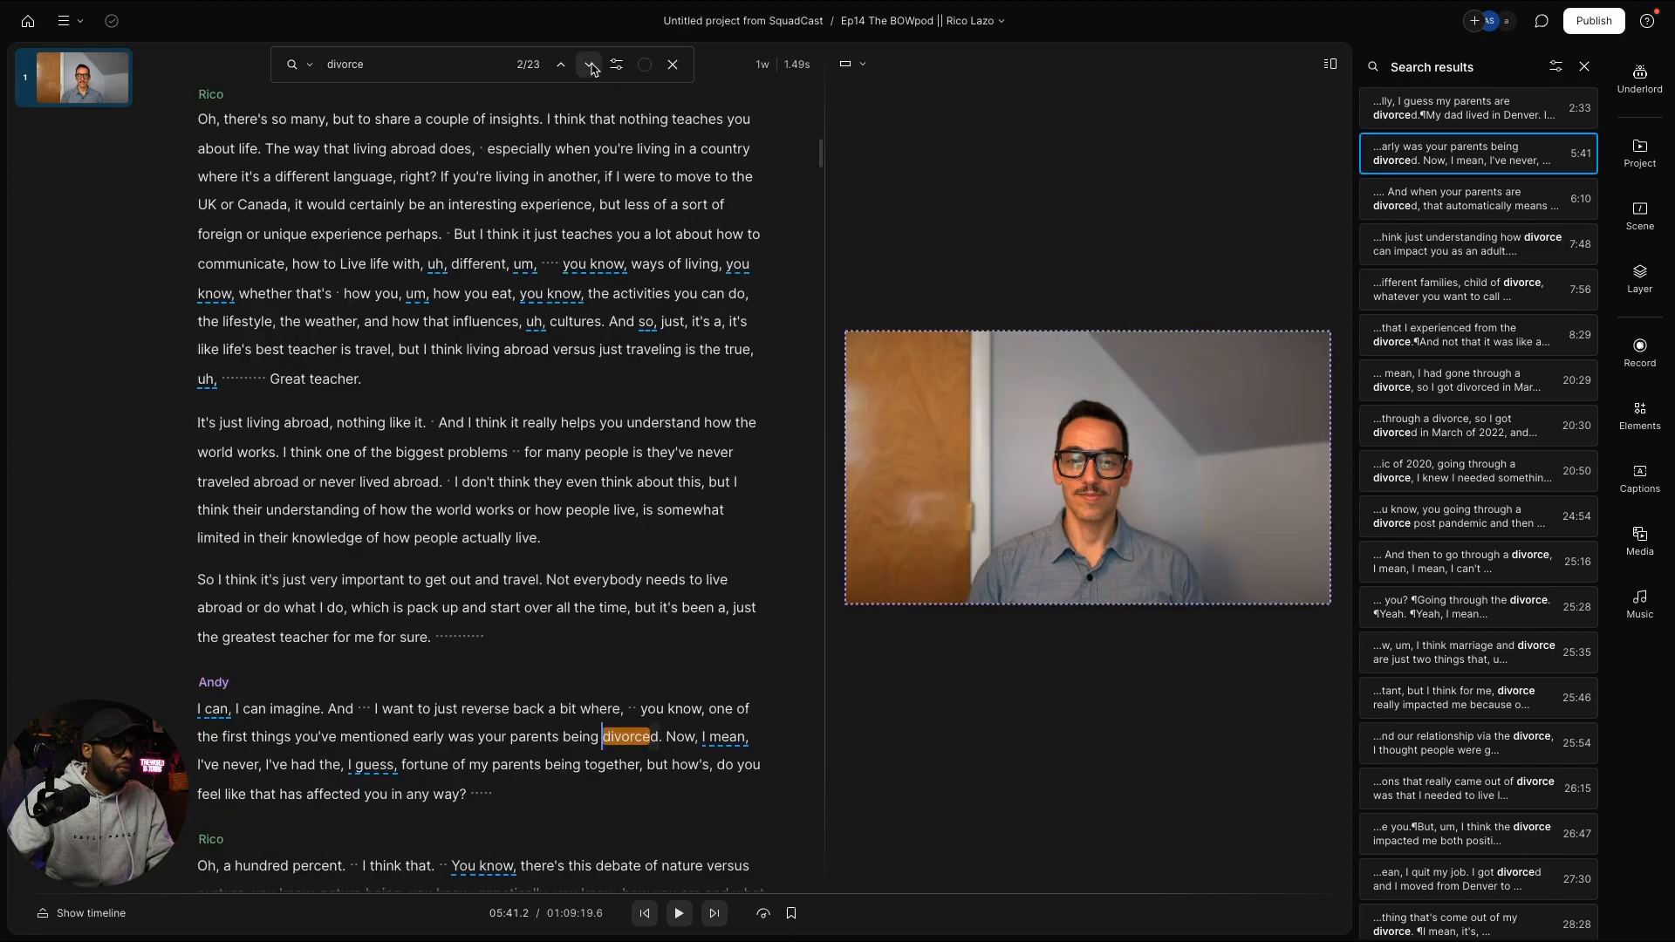
left_click(589, 65)
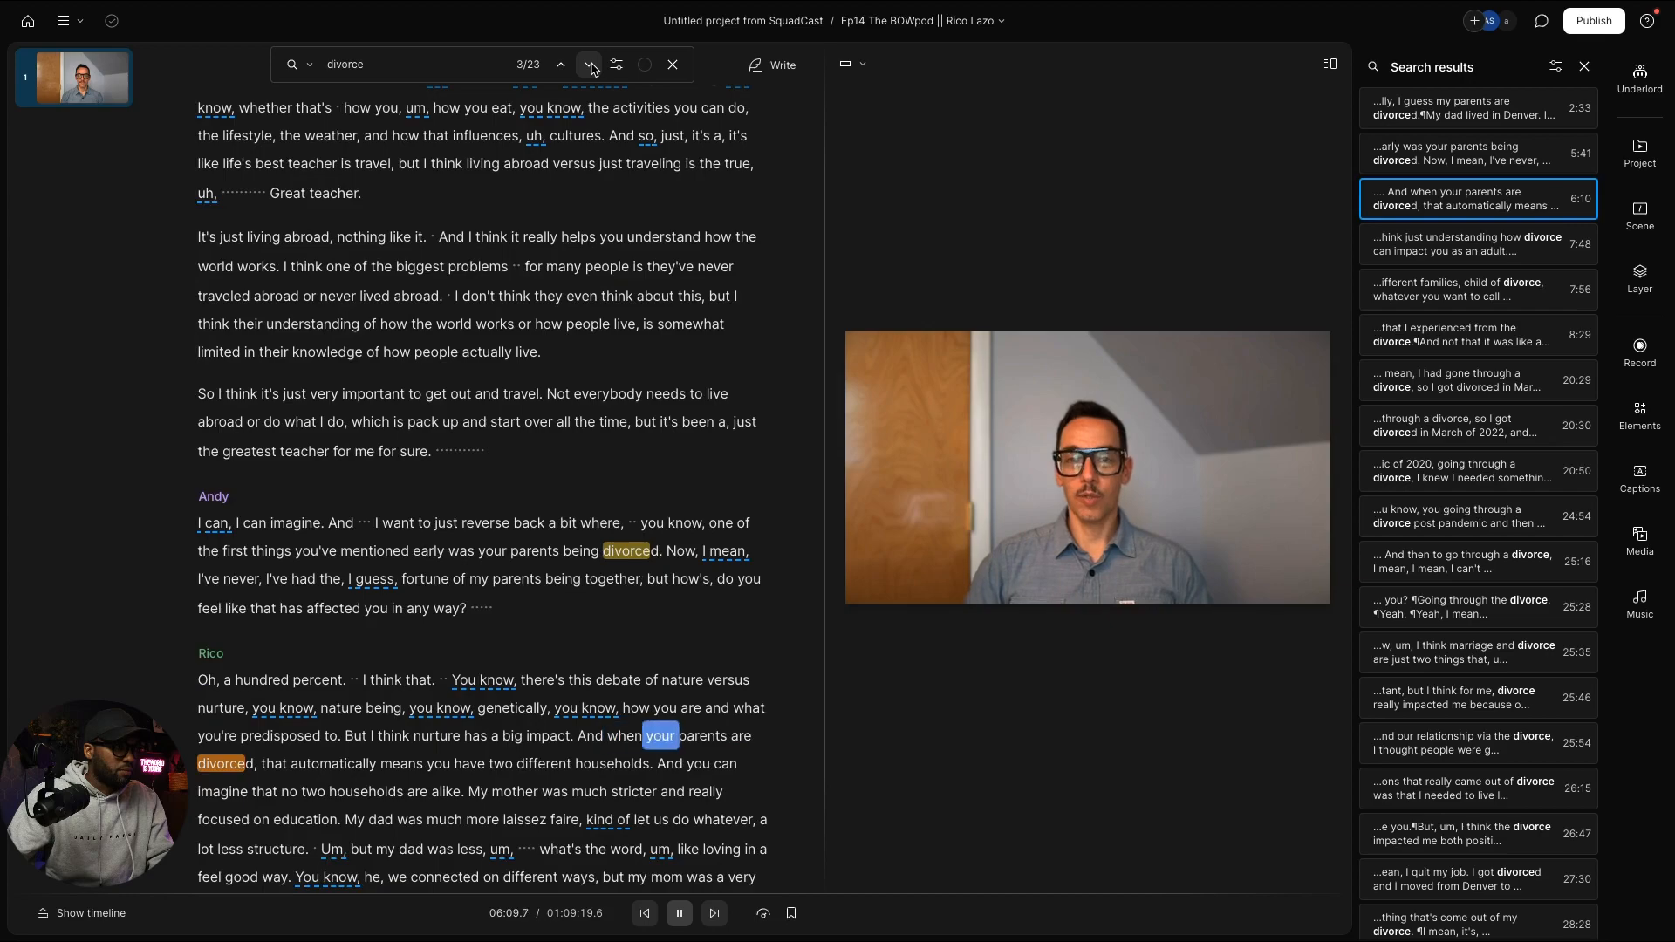
left_click(590, 64)
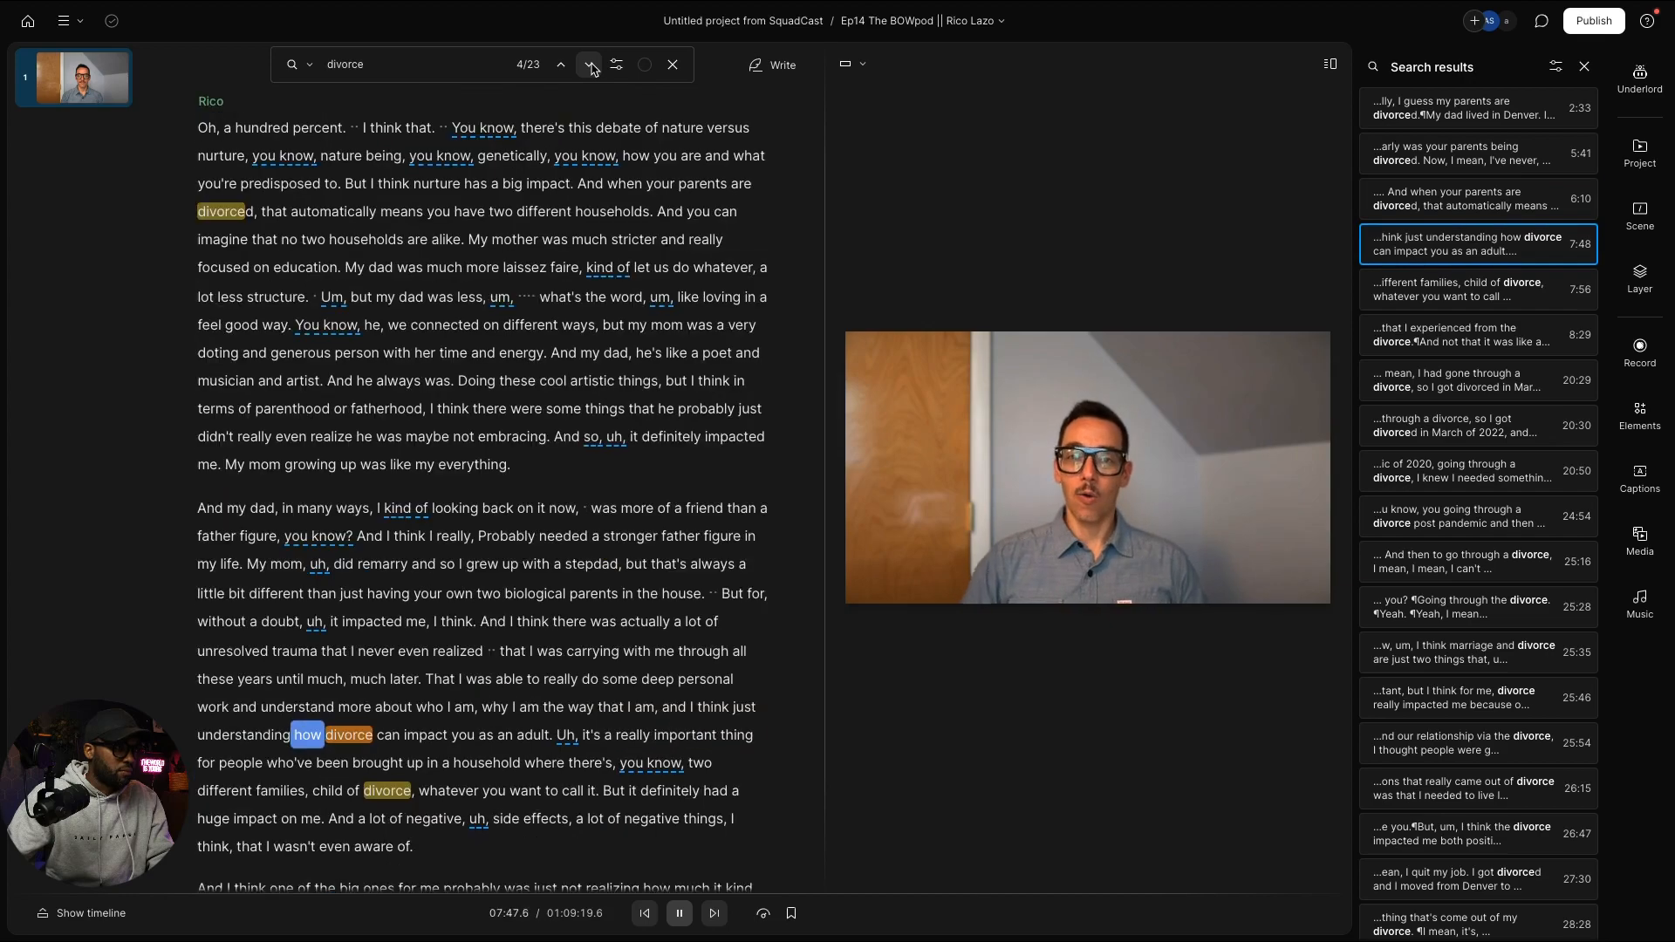
key("space")
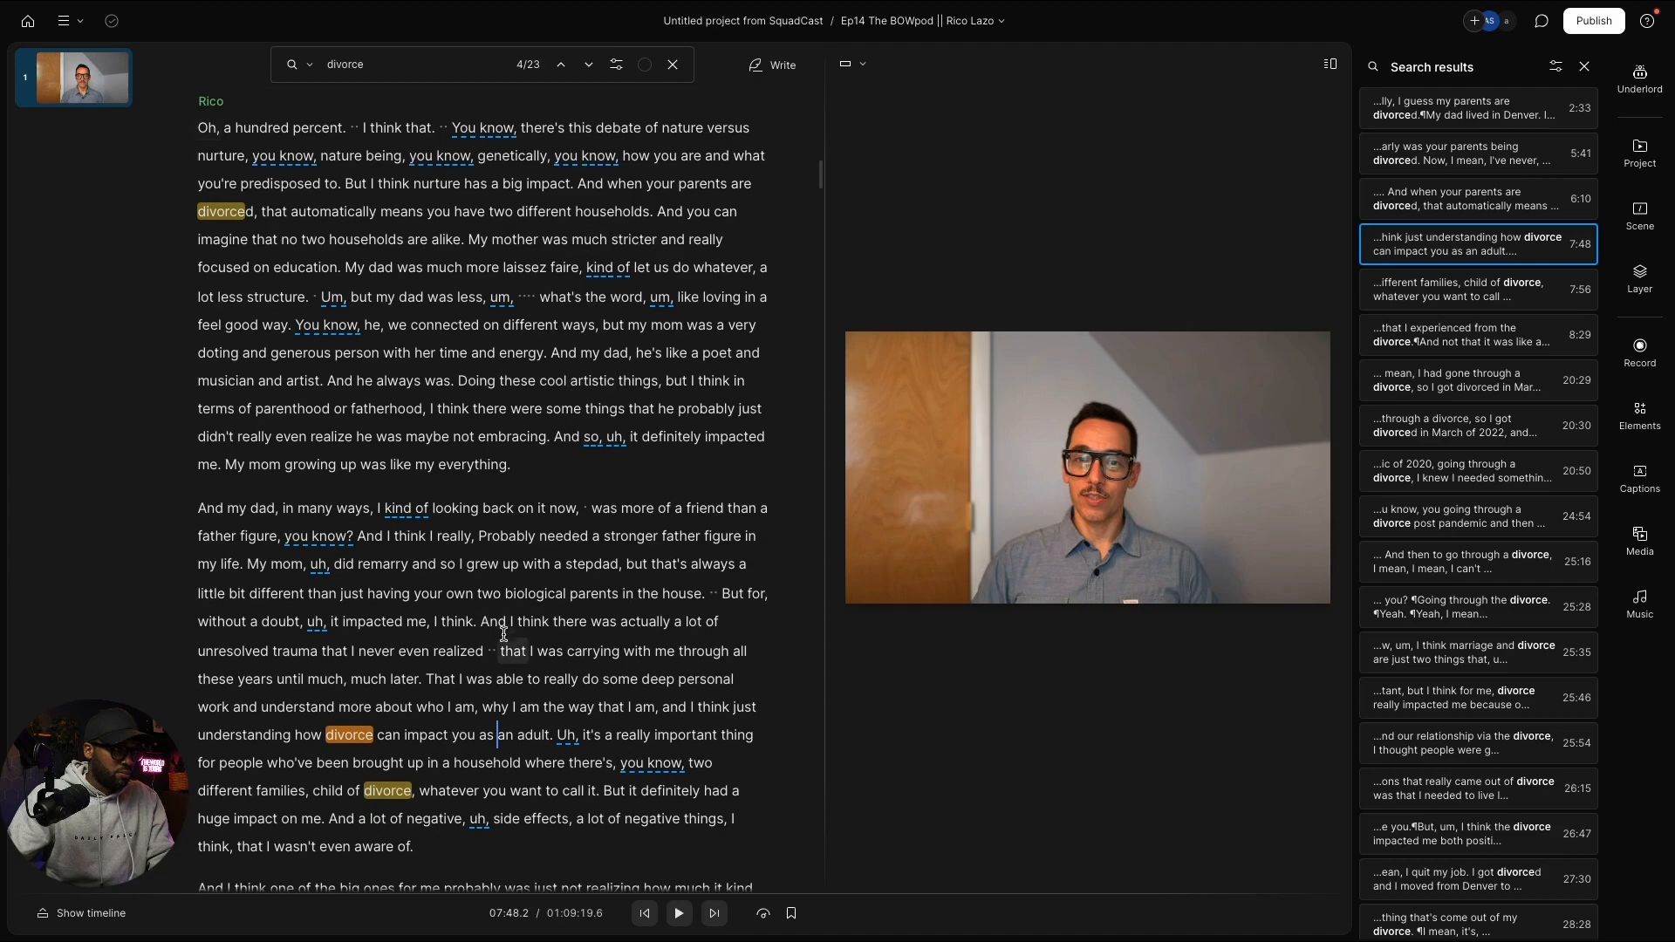
Step: Play through Rico's divorce-impact answer, then move the playhead back to replay part of it
scroll(506, 633, "down", 2)
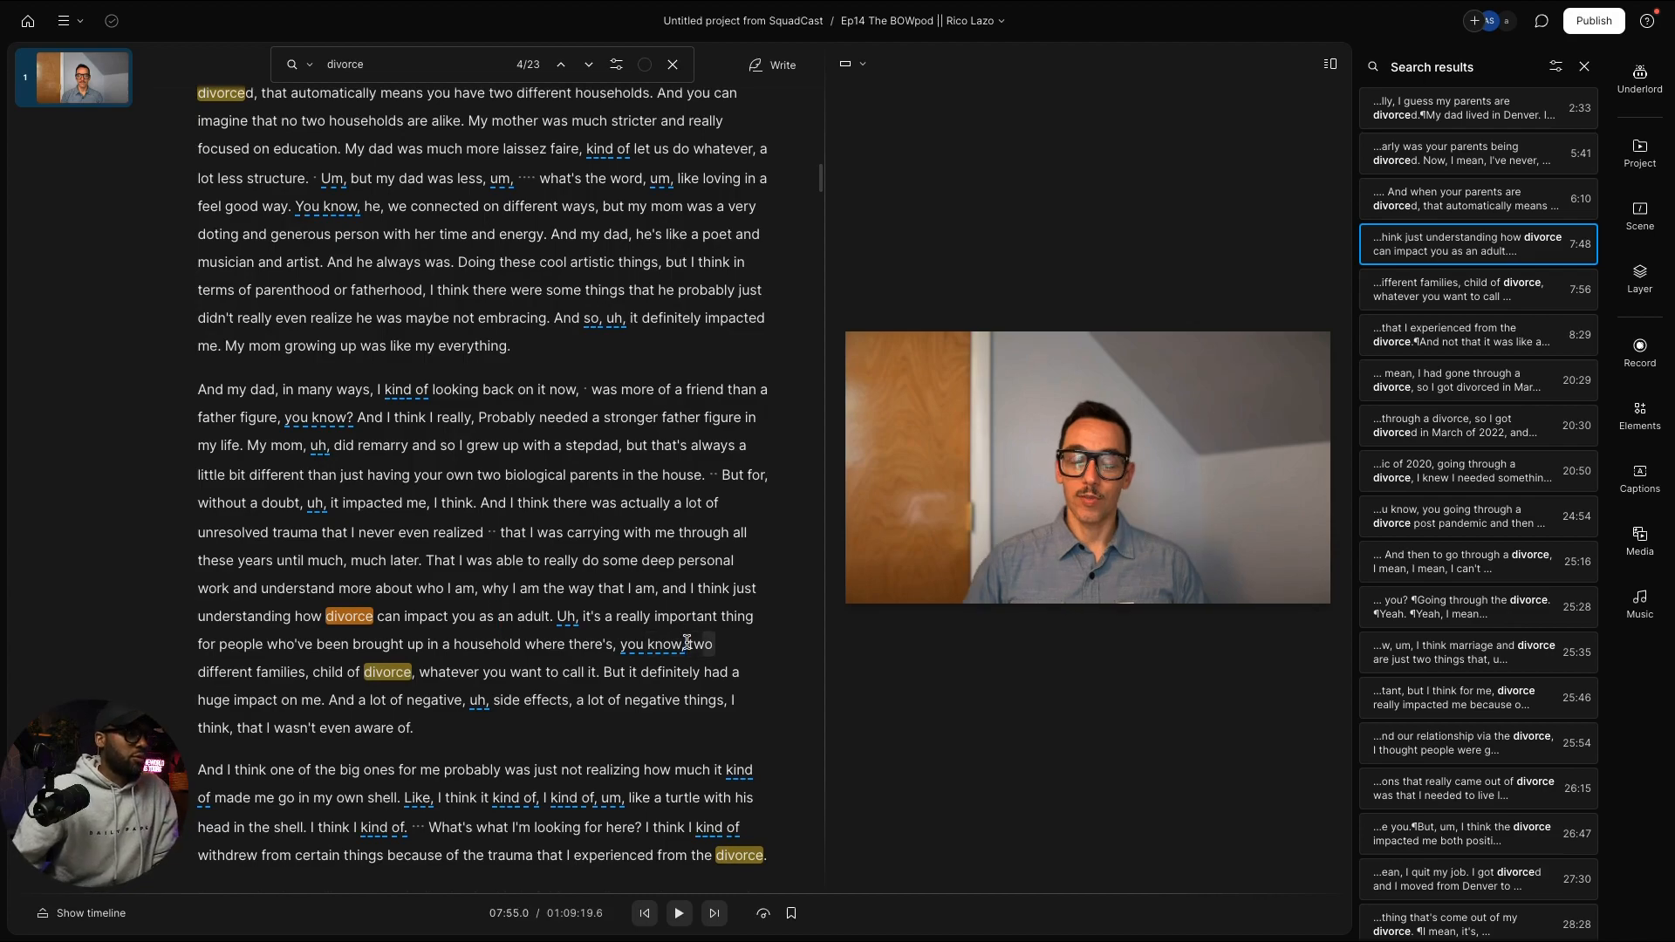
key("space")
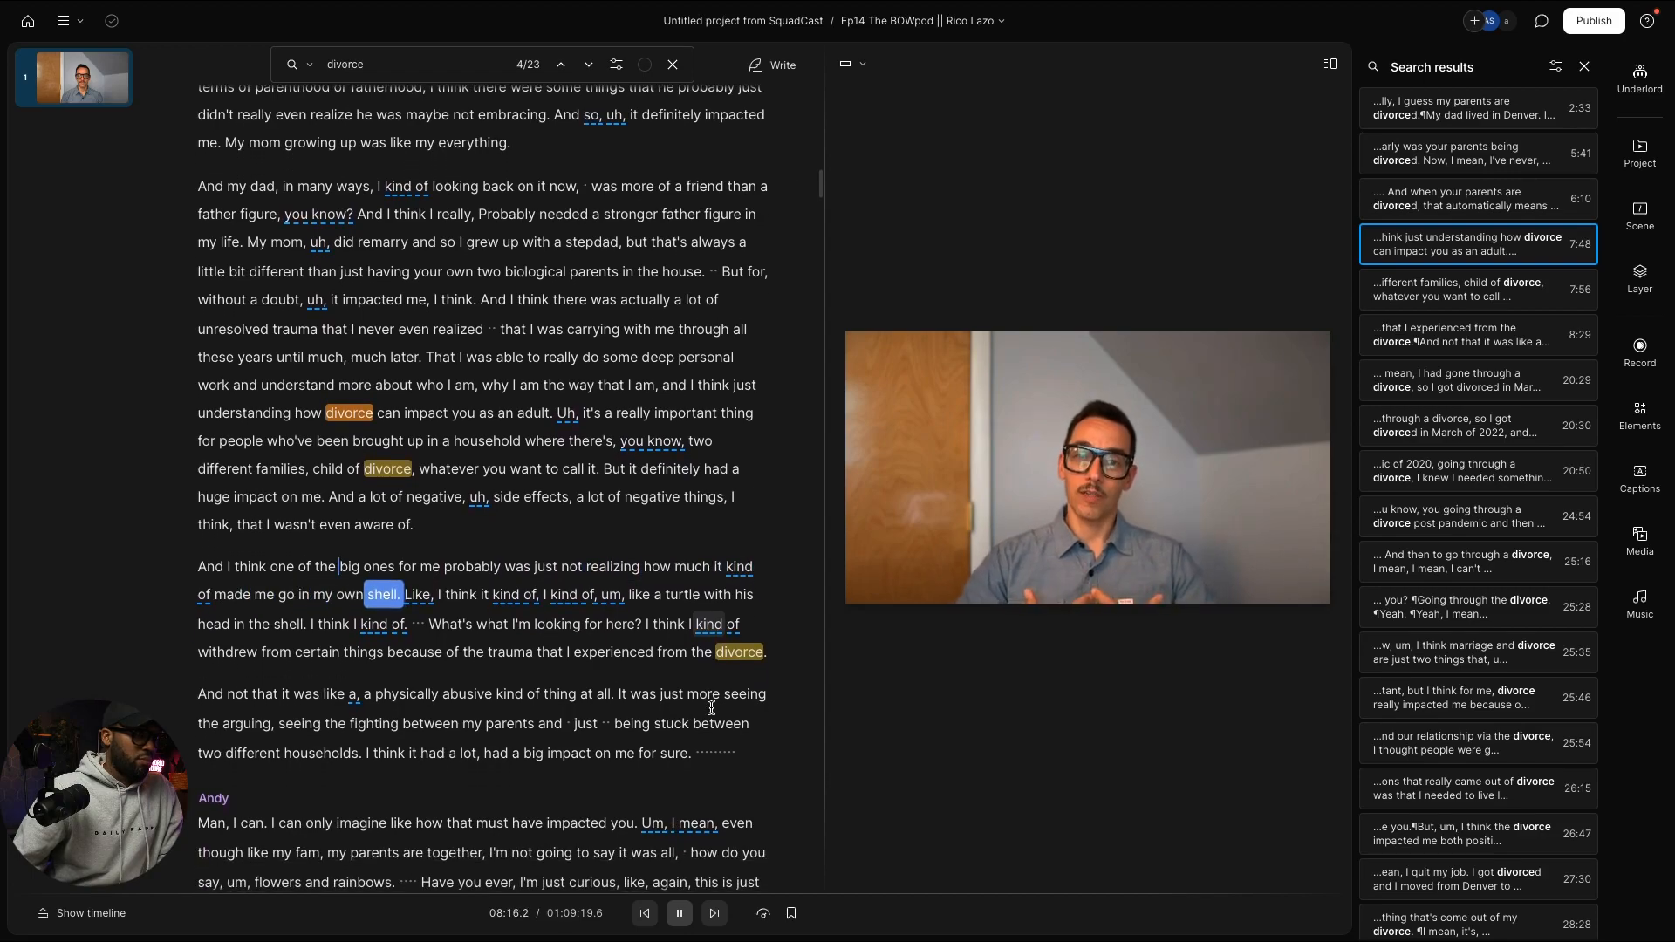
key("space")
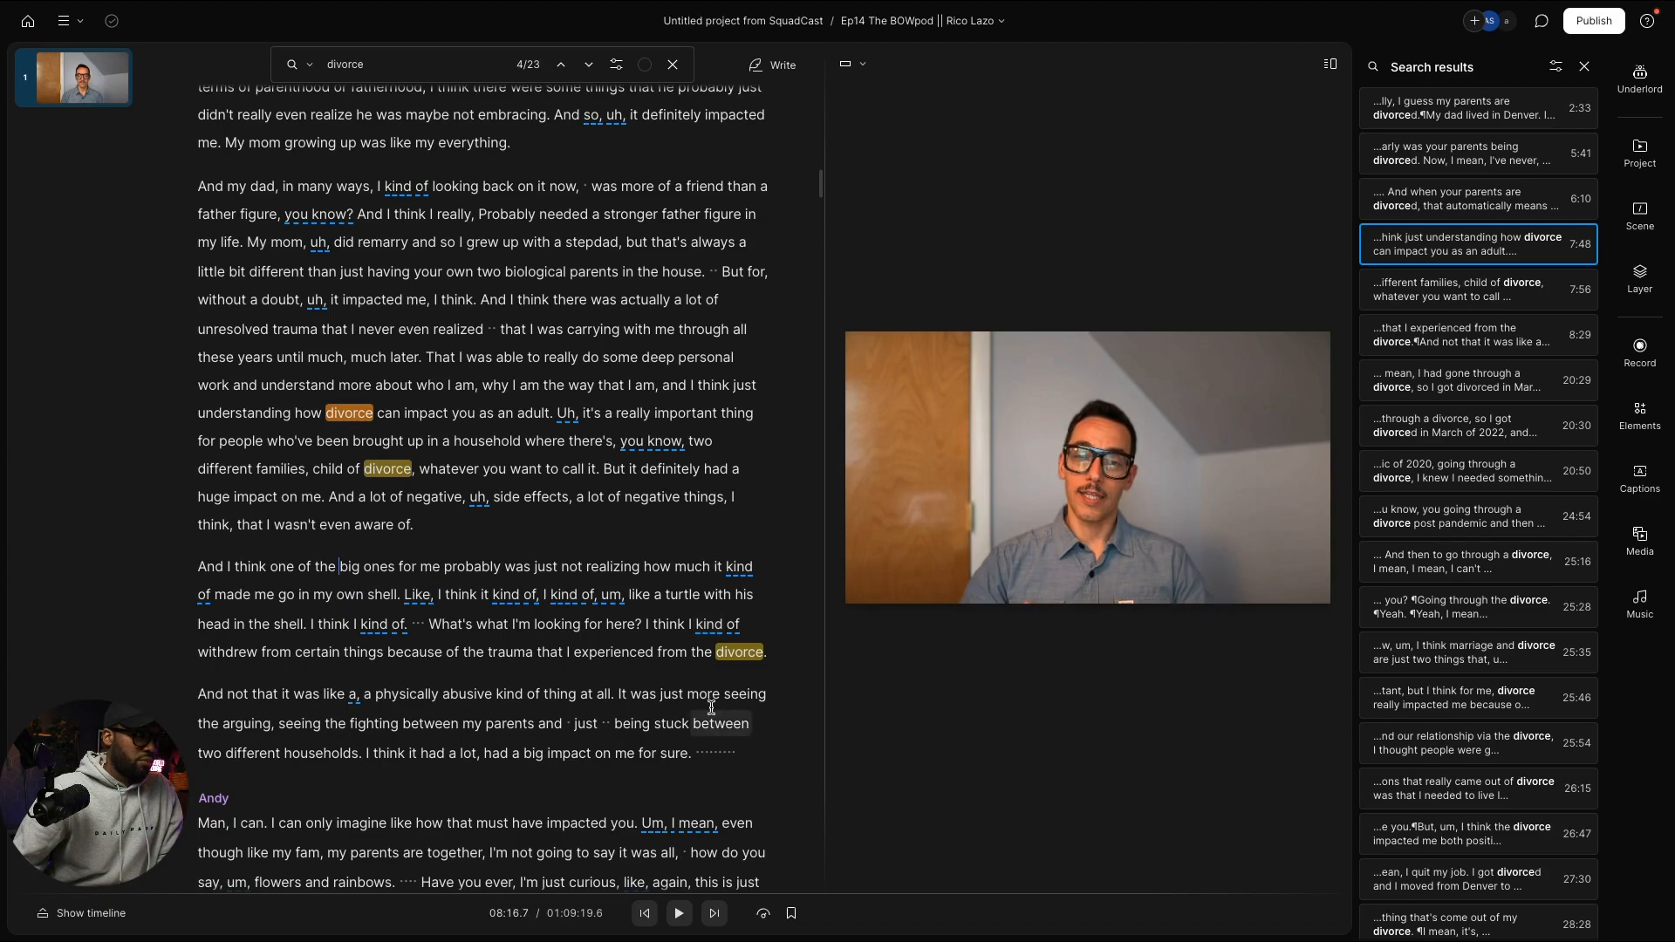
scroll(711, 708, "down", 1)
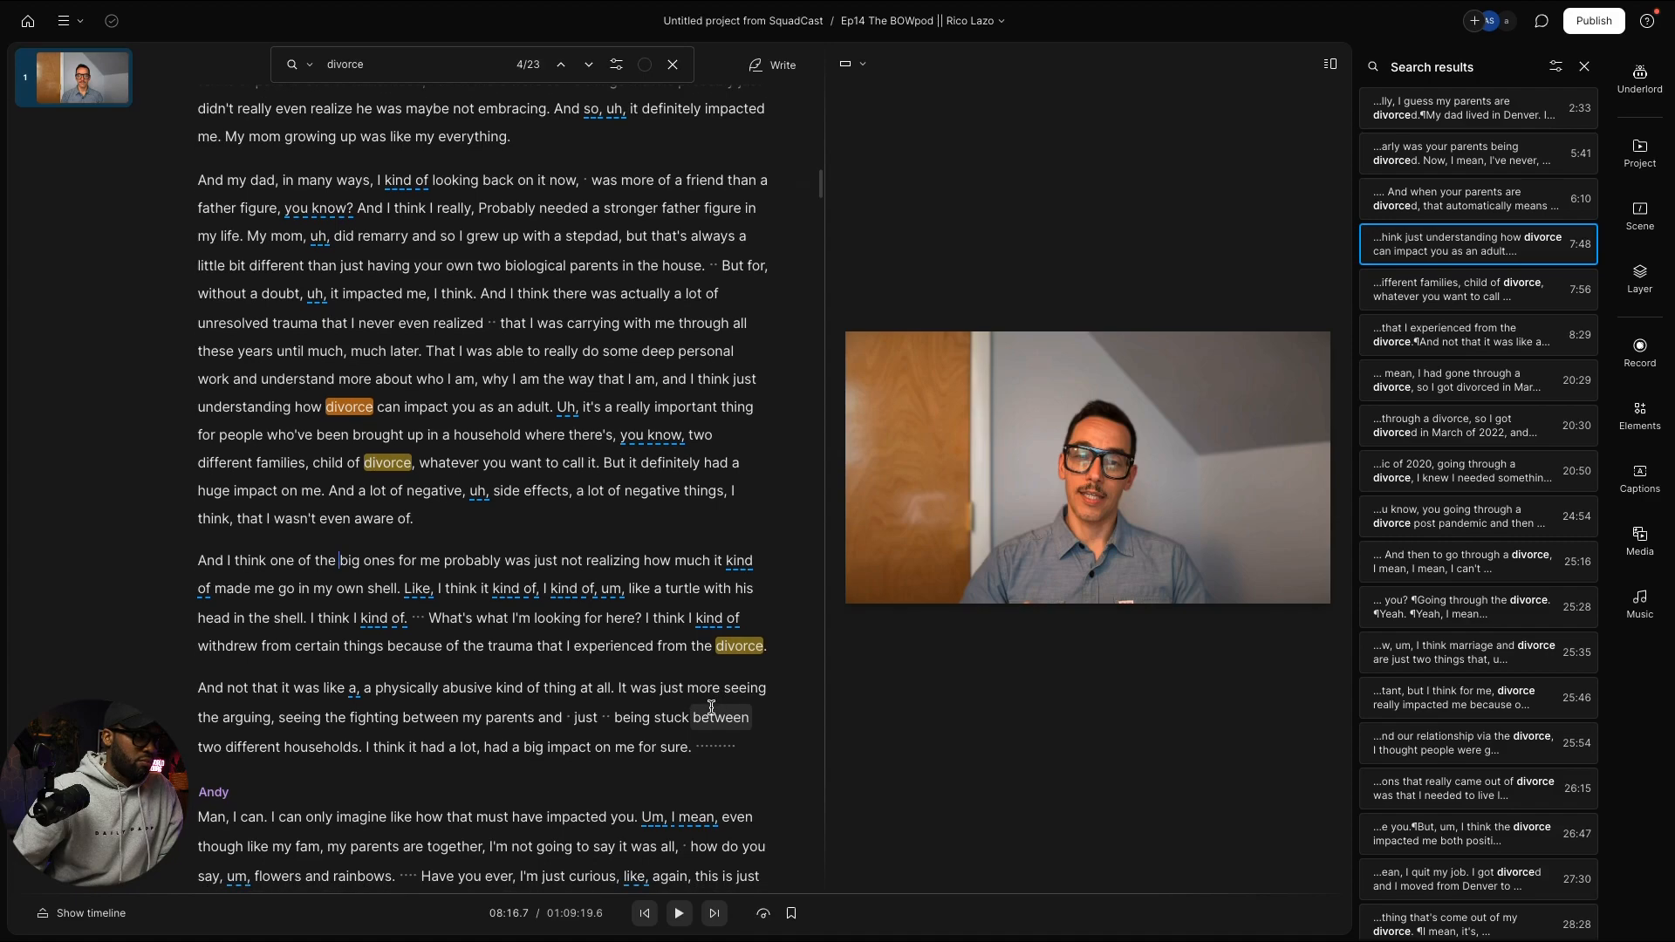
scroll(710, 707, "down", 3)
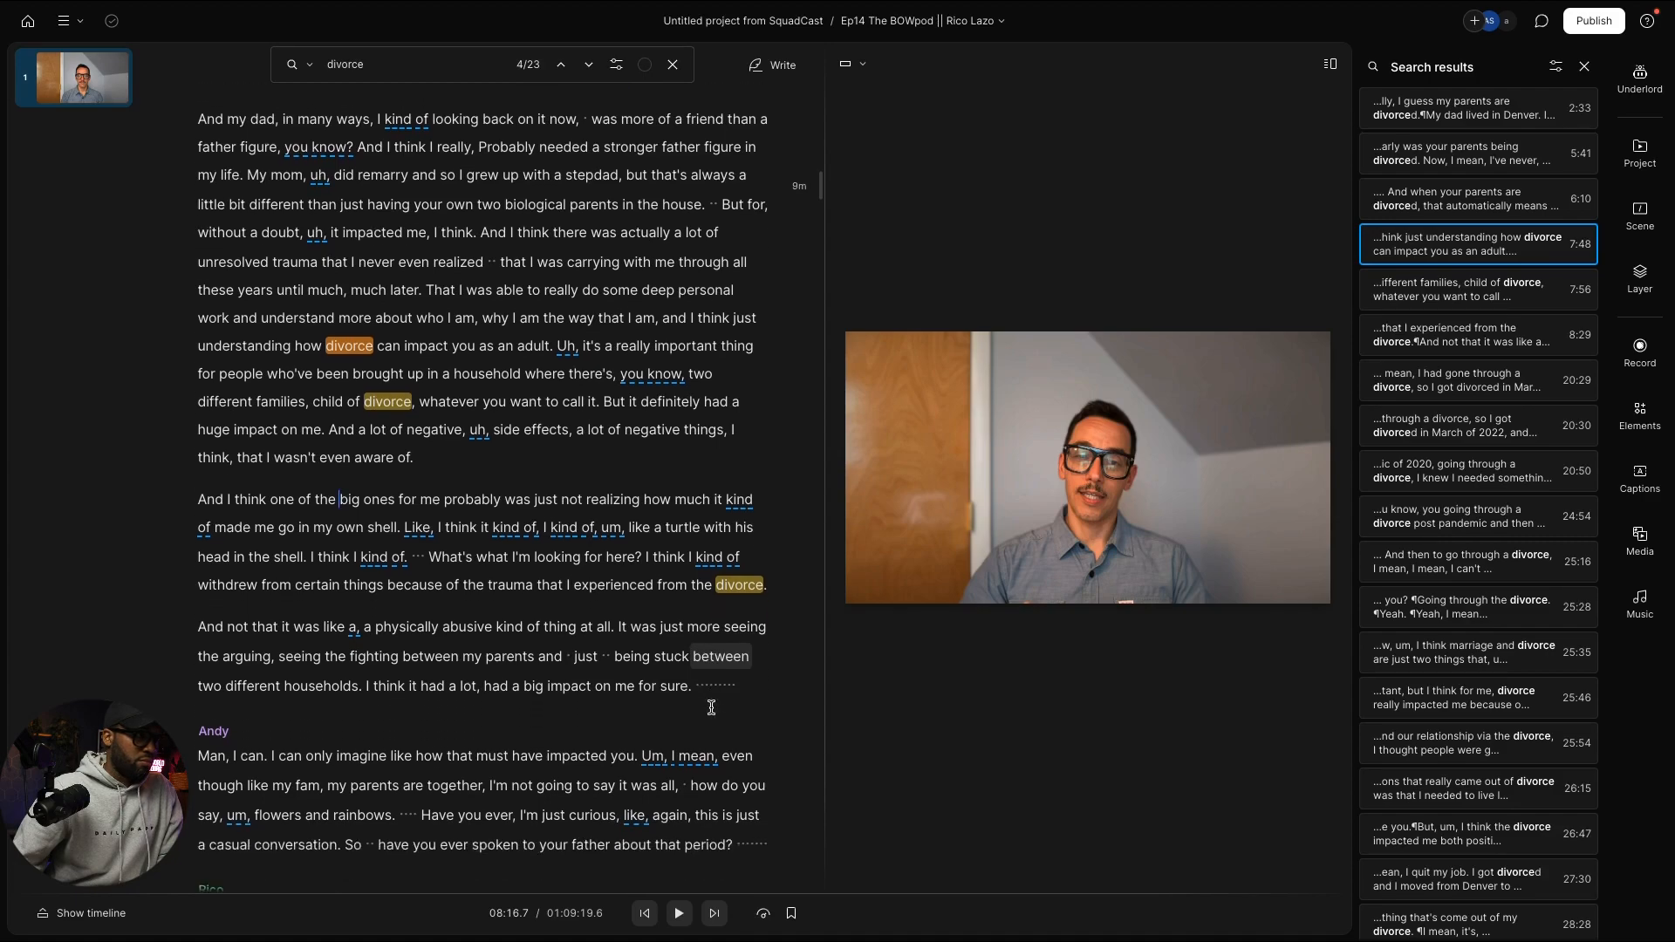
scroll(711, 707, "down", 2)
scroll(711, 707, "up", 6)
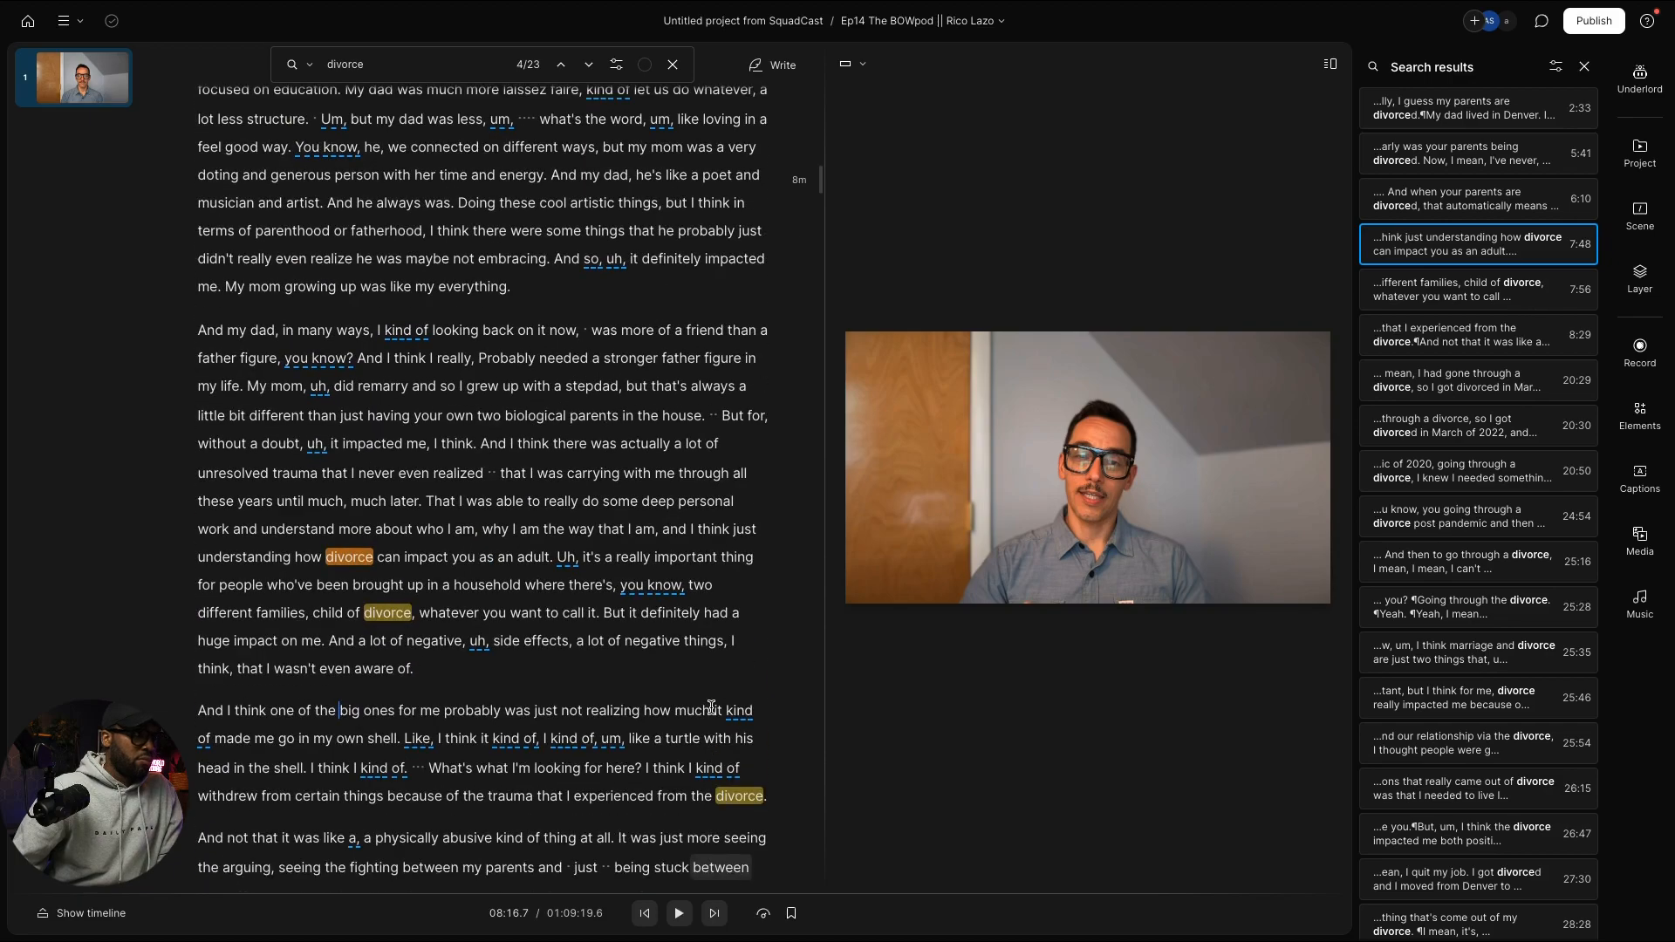
scroll(711, 708, "up", 5)
scroll(698, 693, "down", 3)
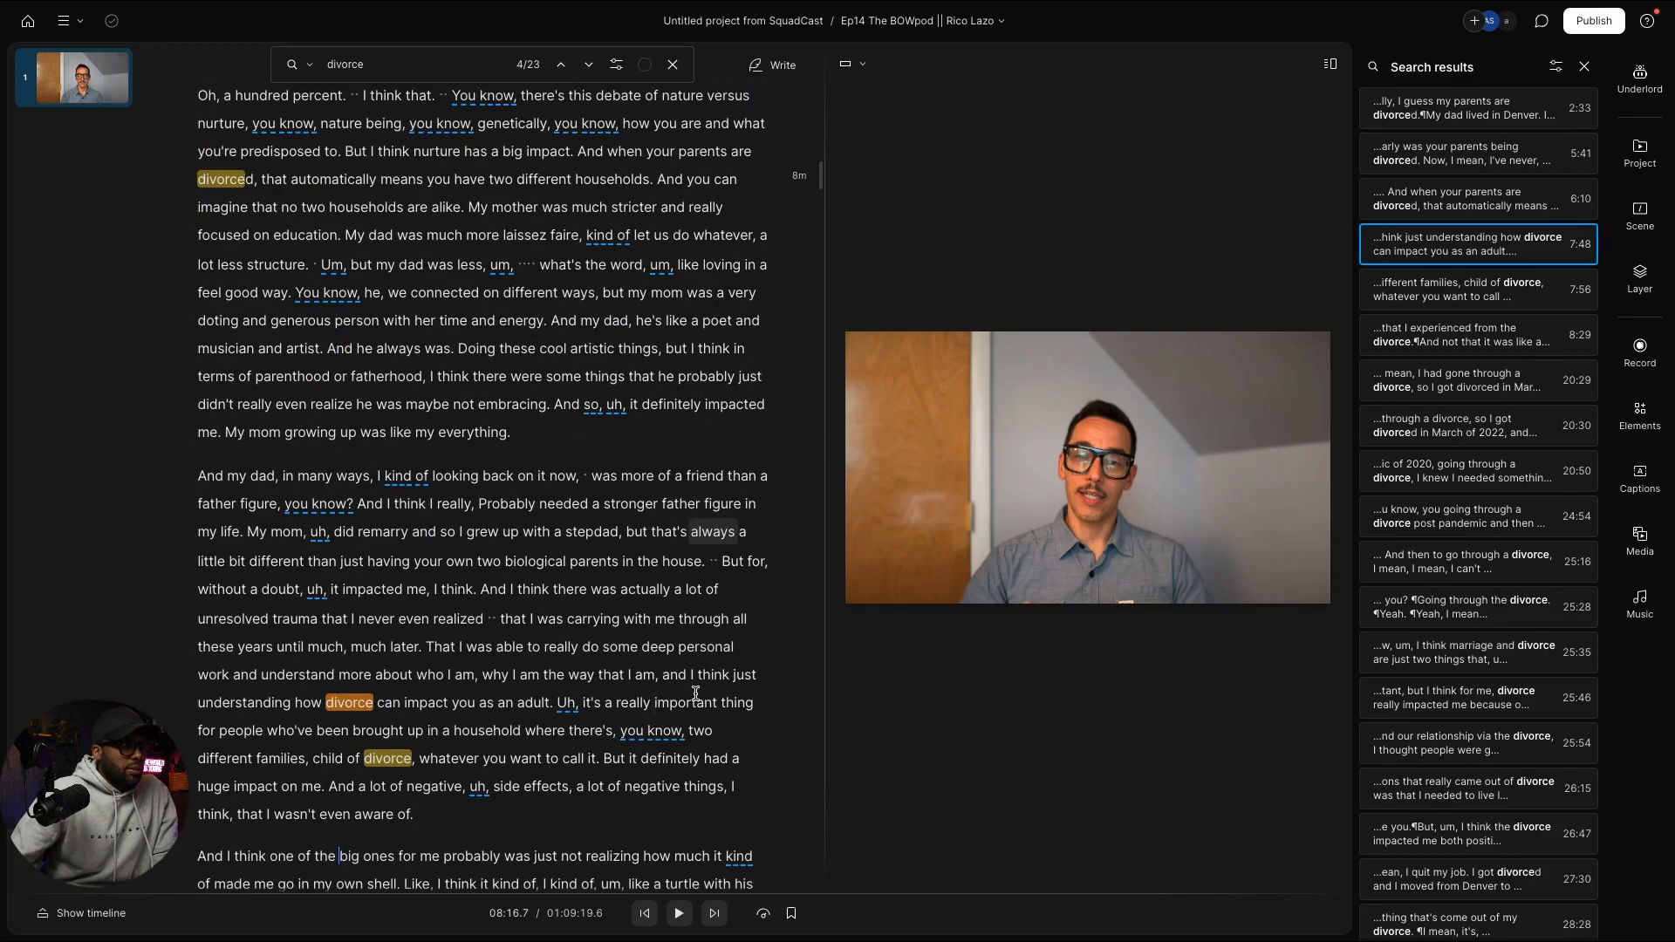
scroll(695, 691, "down", 6)
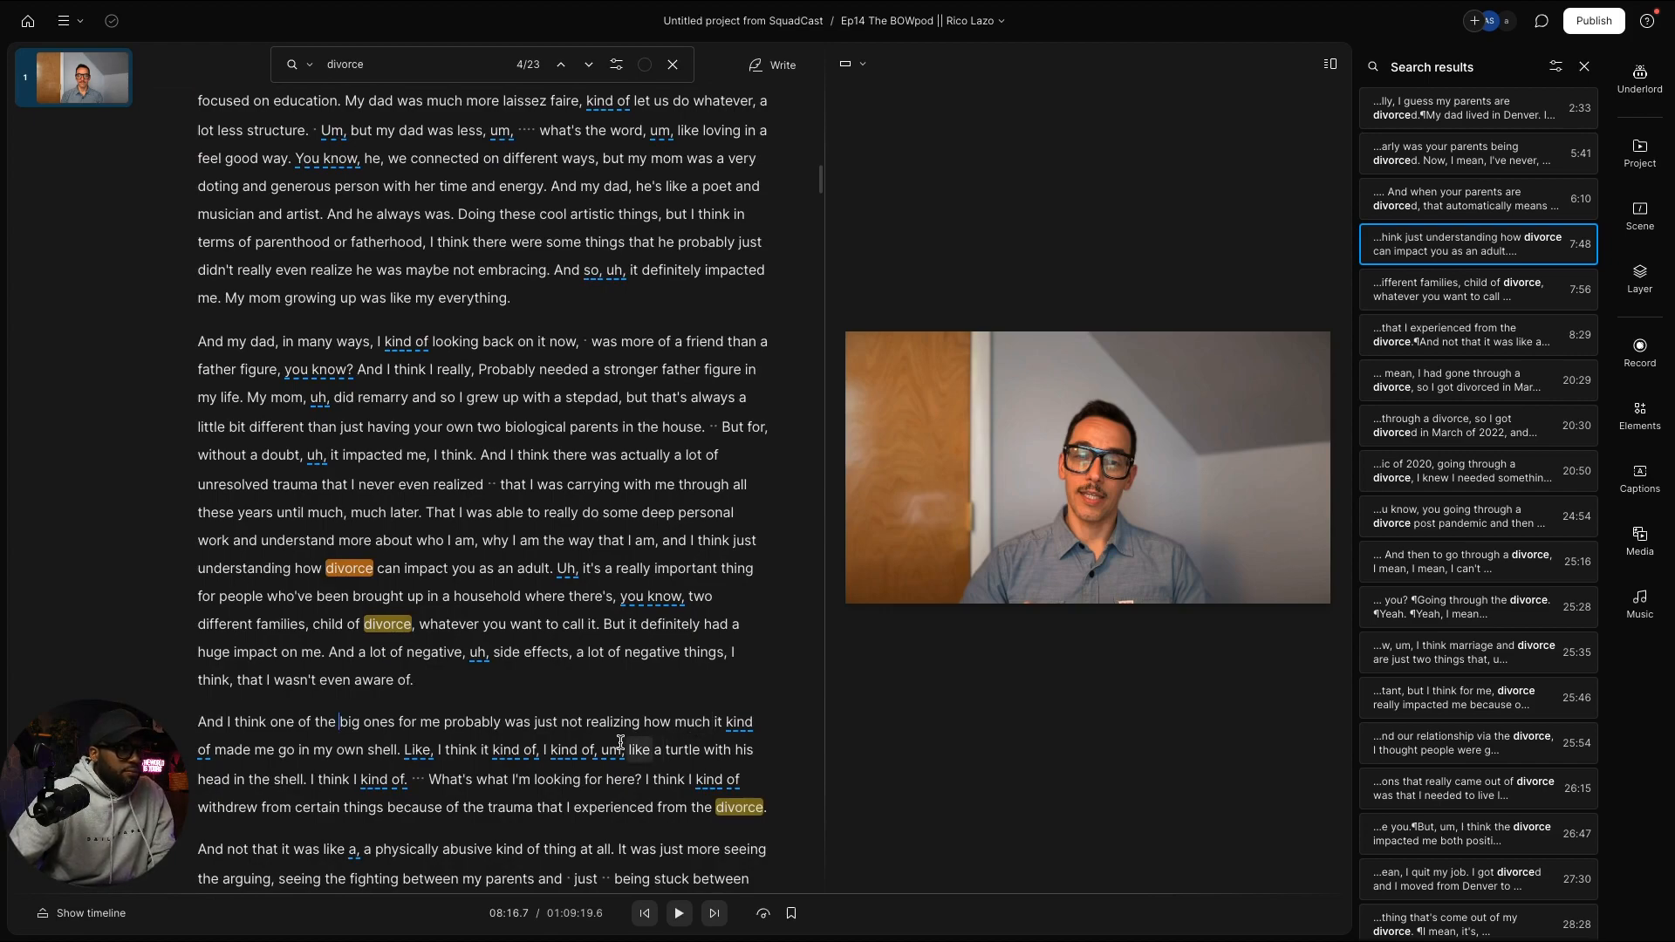
left_click(626, 654)
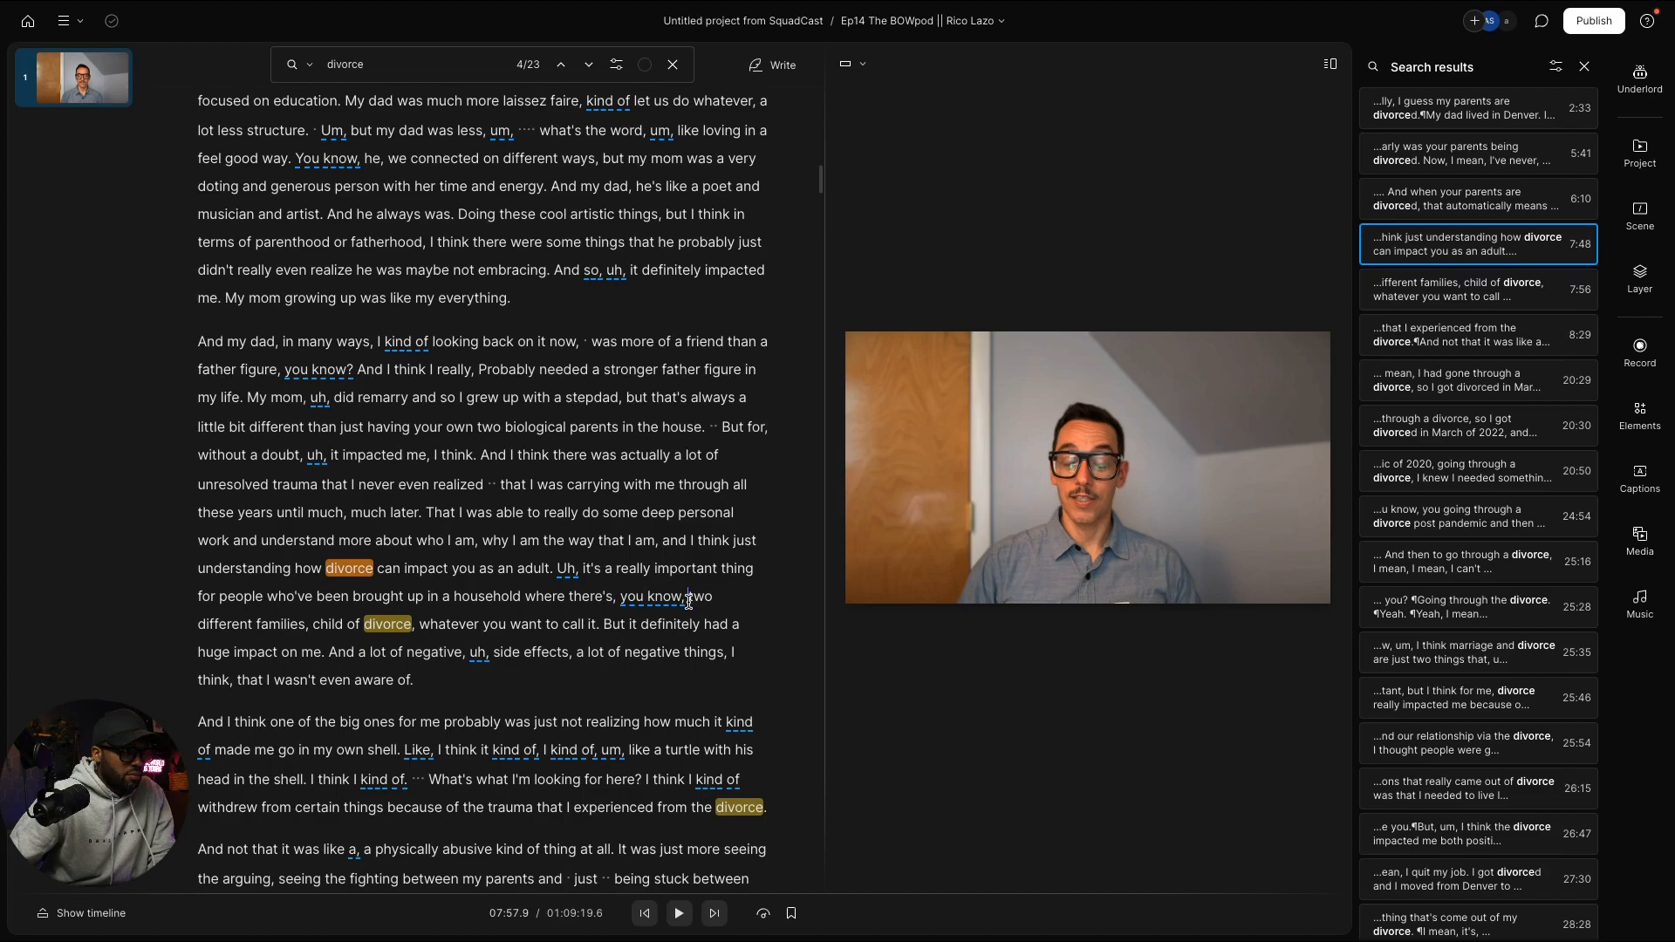
Step: Select the passage from 'two different families' through 'my own shell', then advance to later divorce matches
left_click_drag(688, 600, 407, 752)
key("ctrl+c")
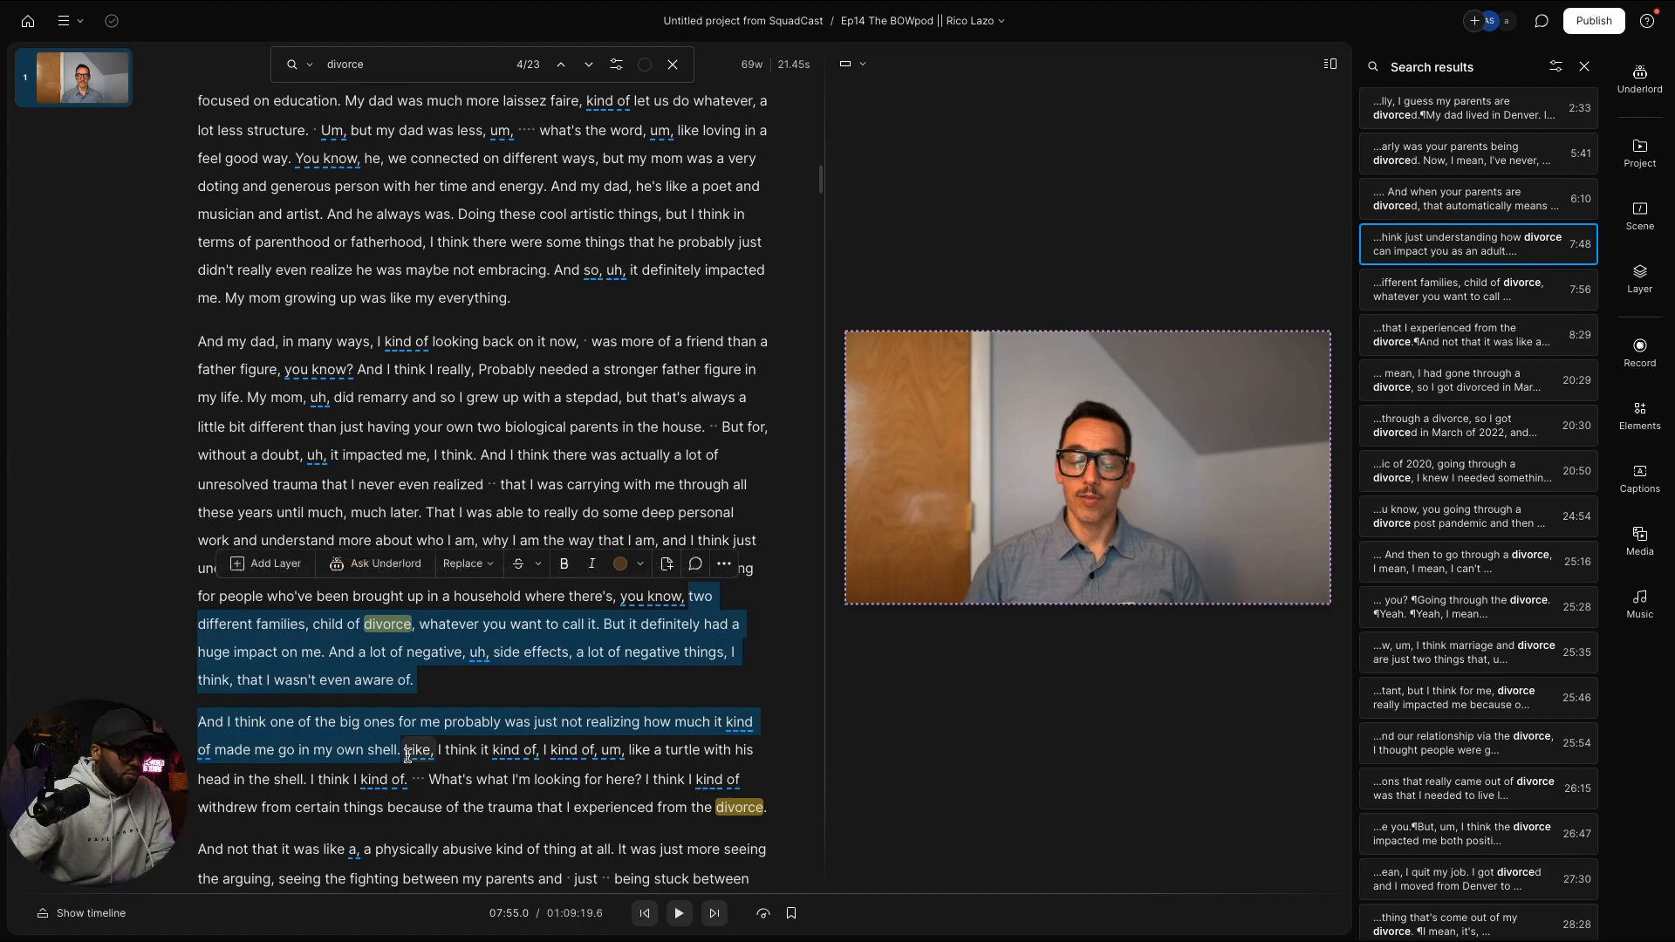
scroll(616, 651, "down", 5)
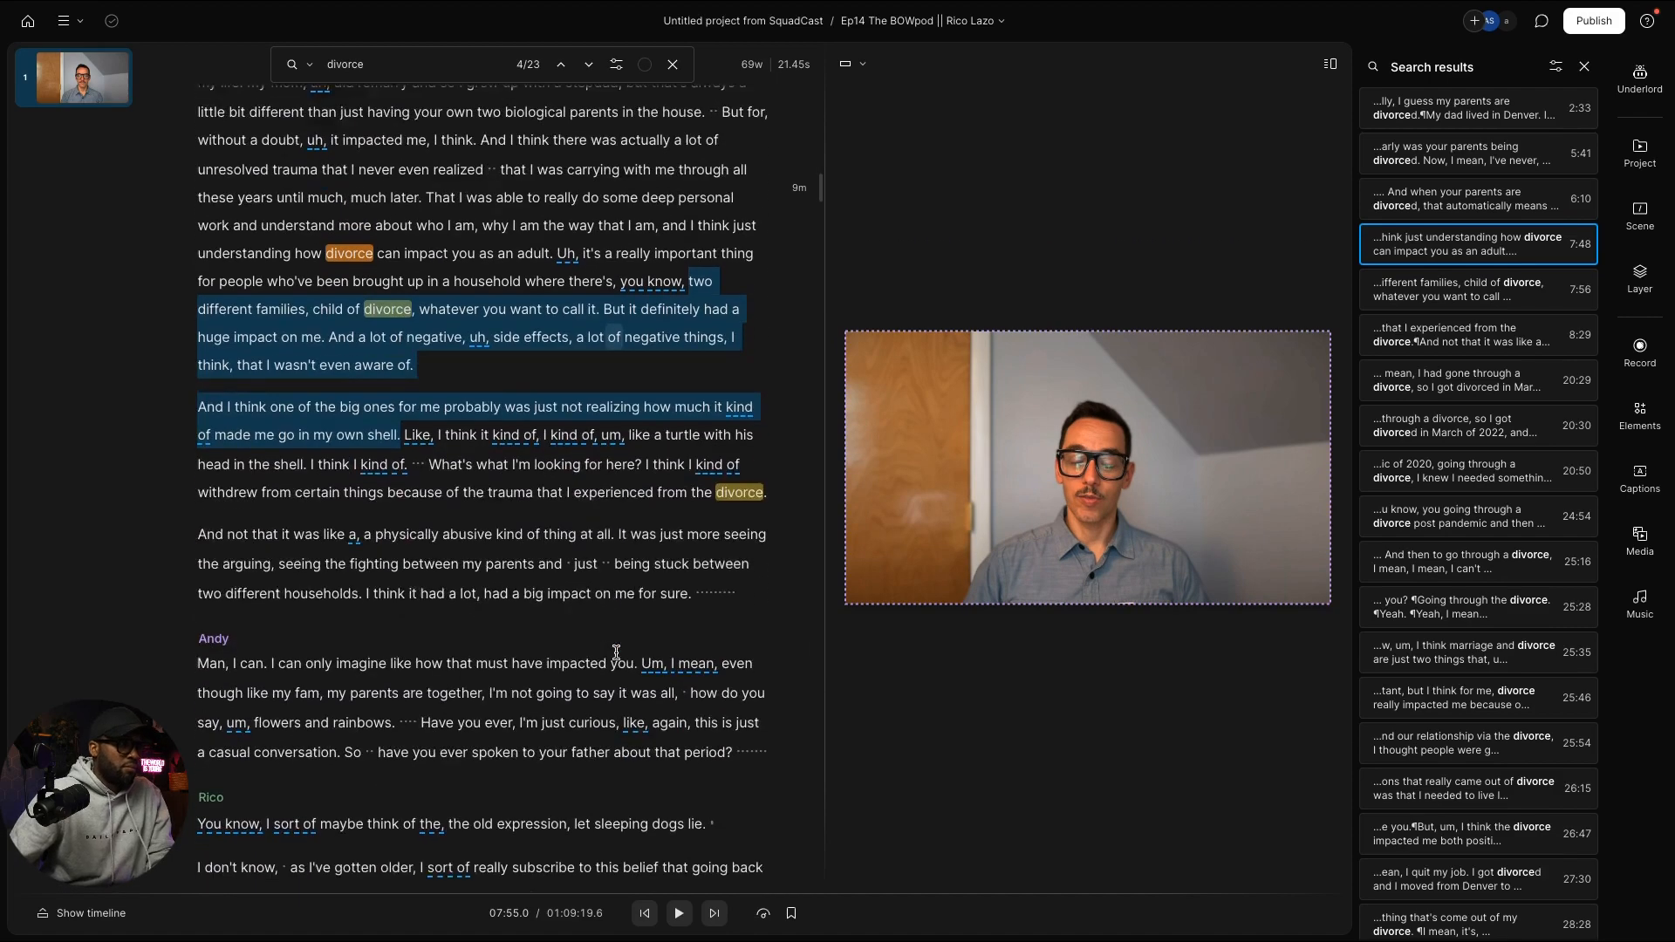
left_click(590, 66)
left_click(590, 65)
Step: Jump to the 20:29 divorce match and show the project's Compositions and Files list
left_click(590, 65)
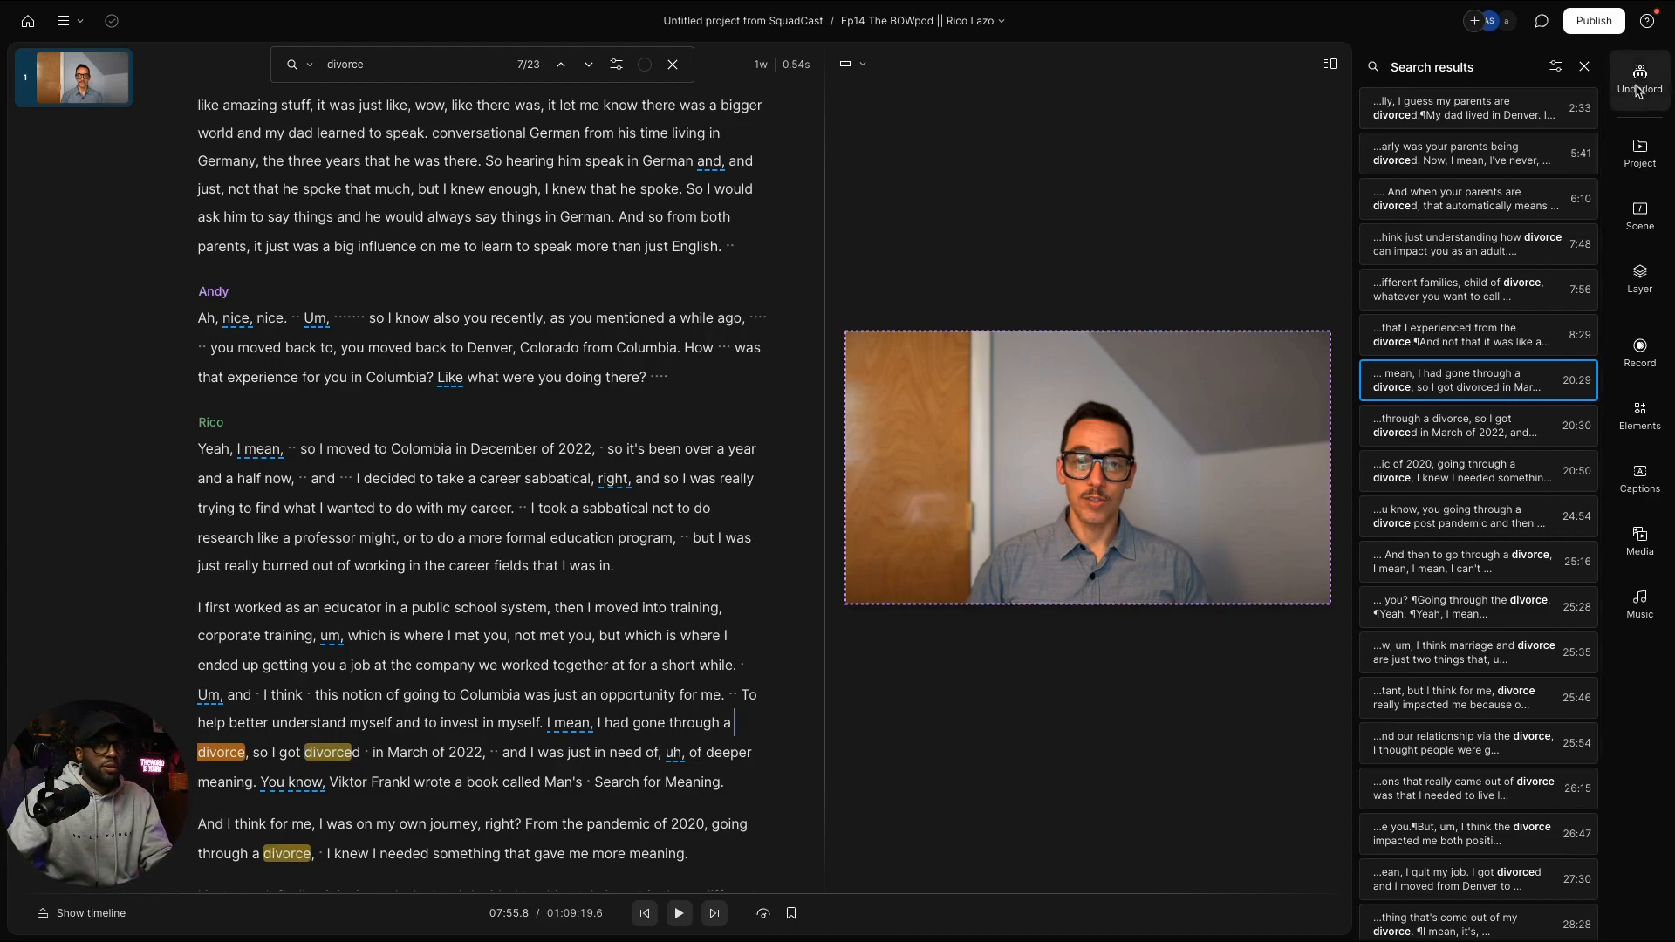
left_click(1639, 154)
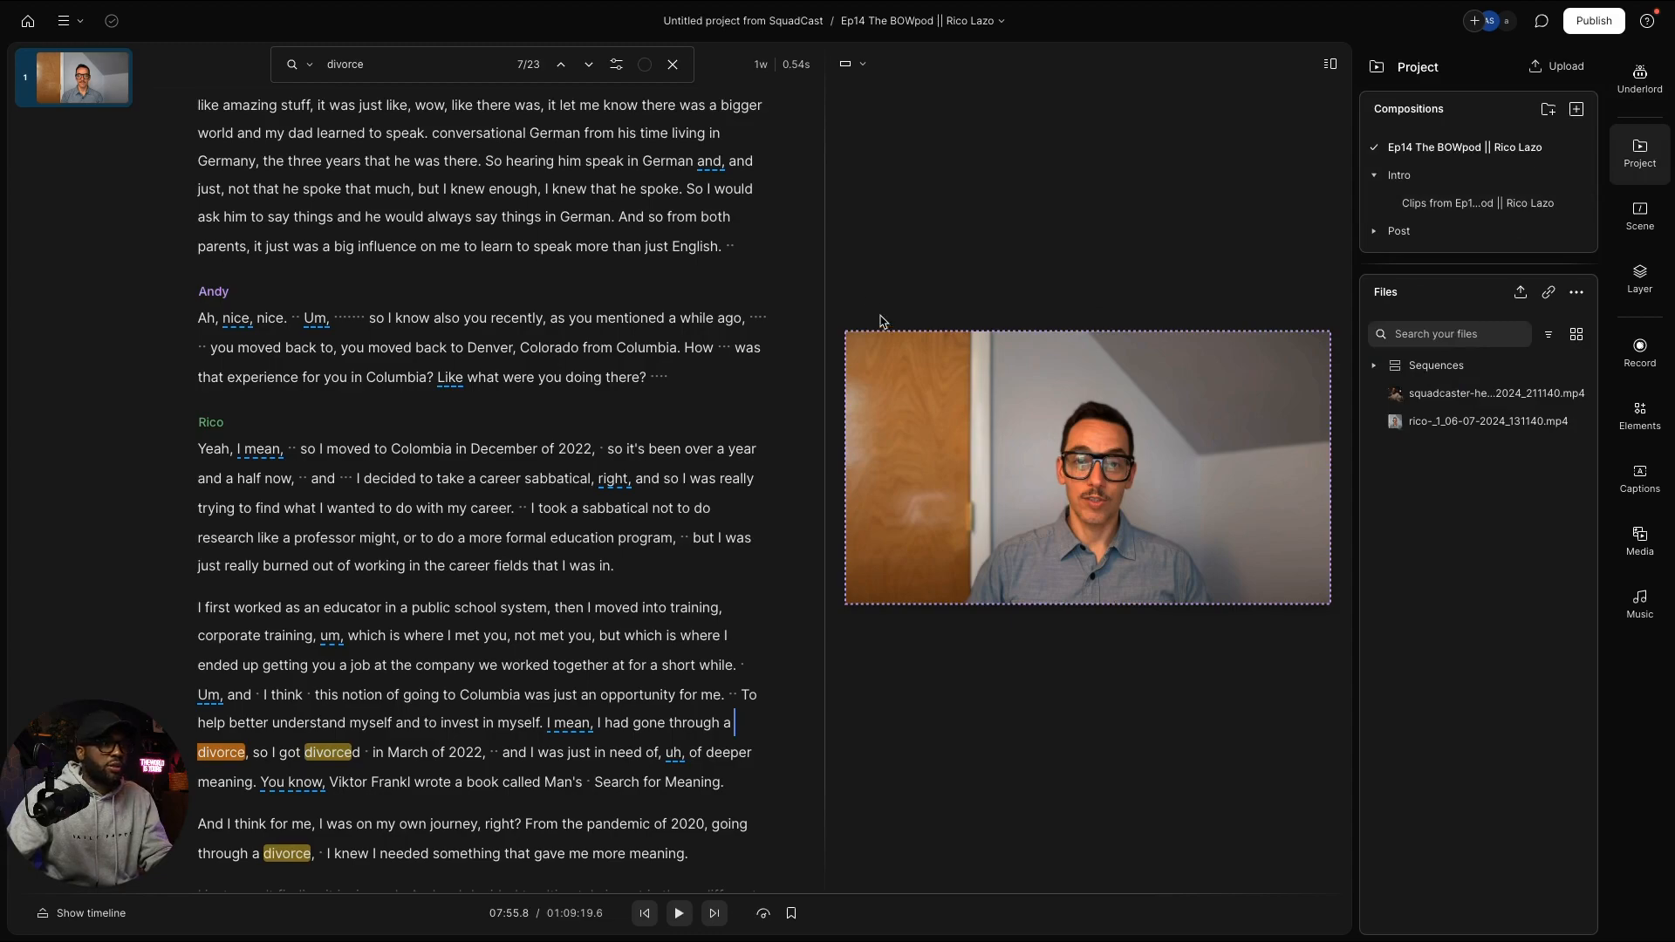
Step: Open the Clips from Ep14 composition under Intro and retitle it 'Ep Intro'
left_click(1440, 206)
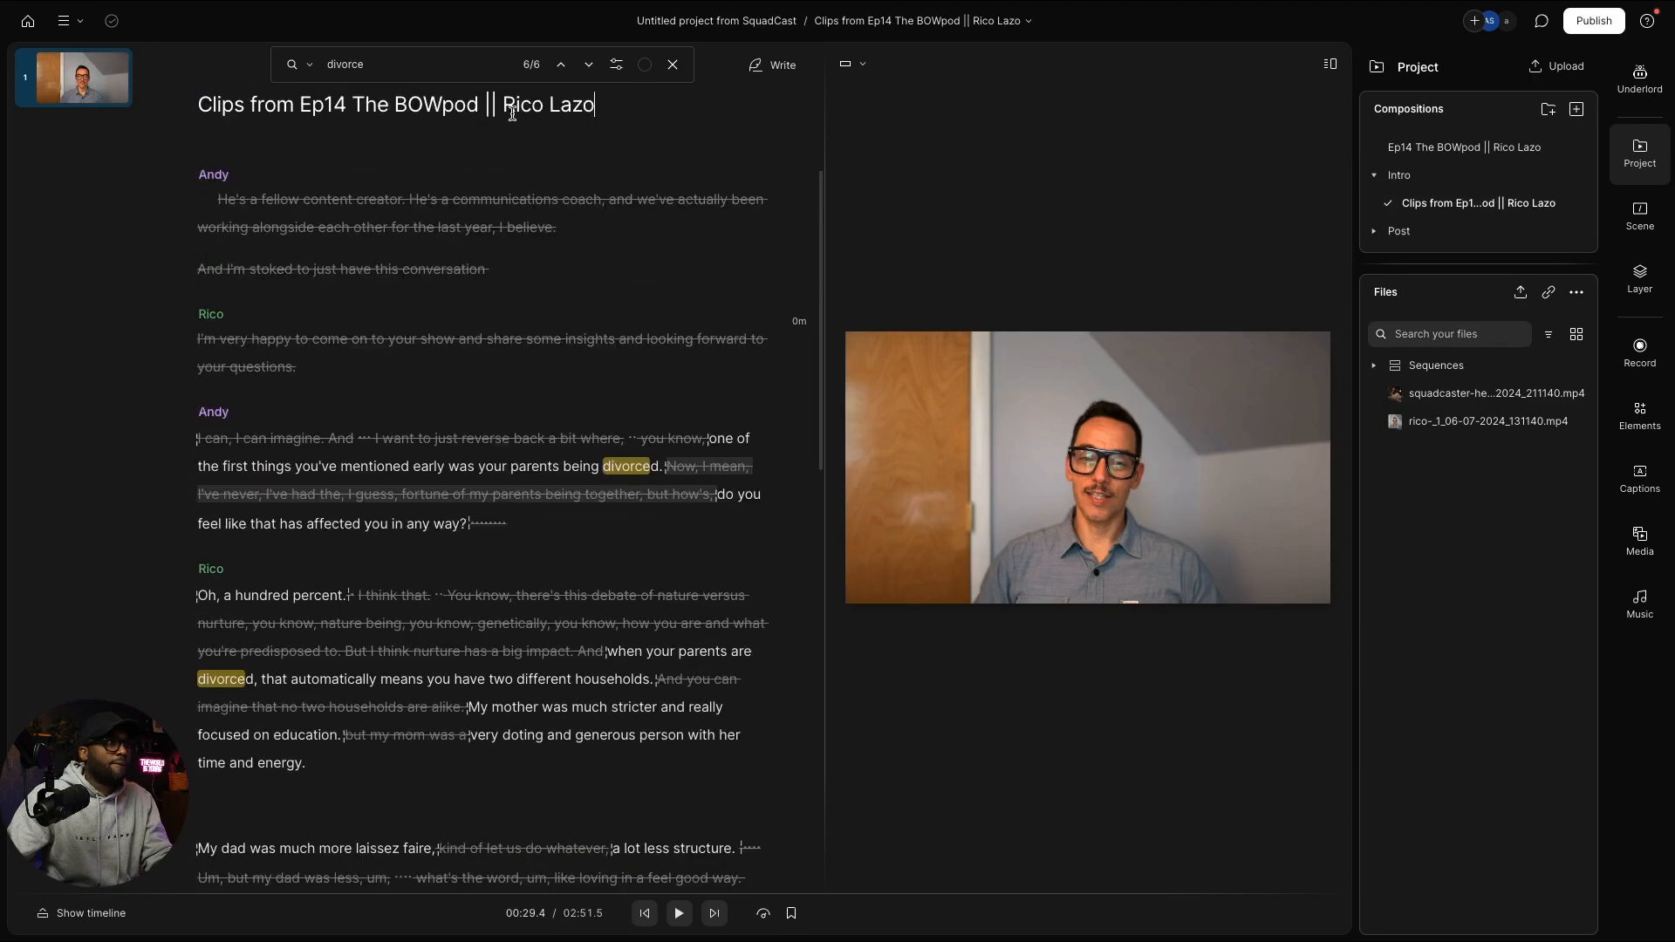
left_click_drag(596, 120, 201, 115)
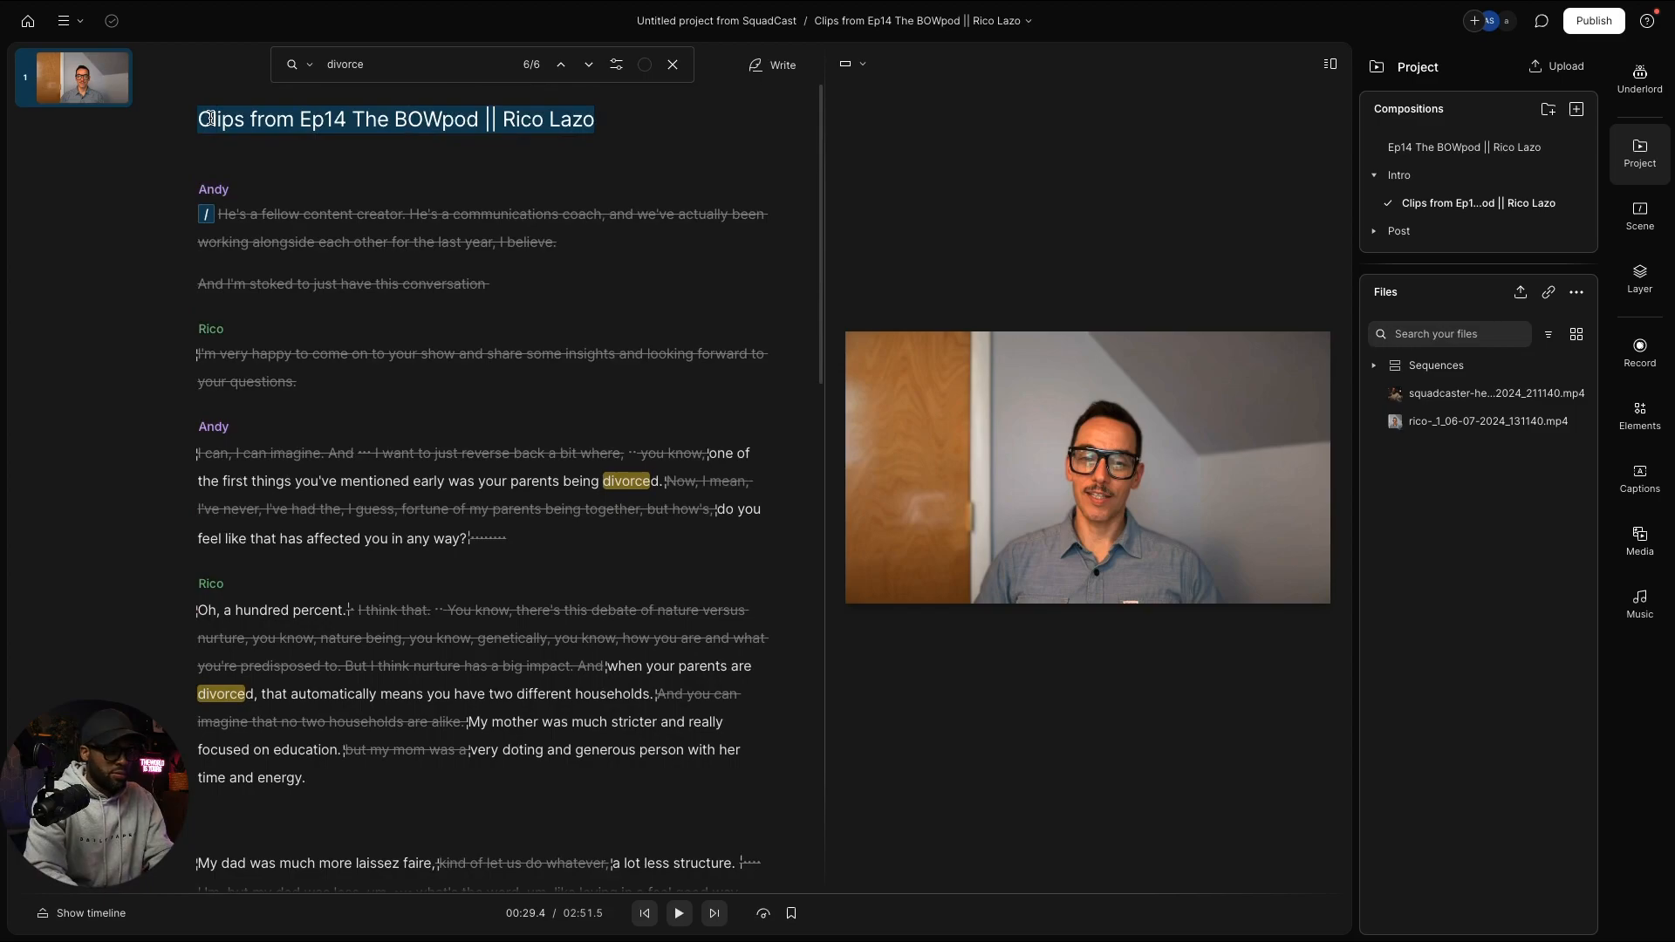
key("BackSpace")
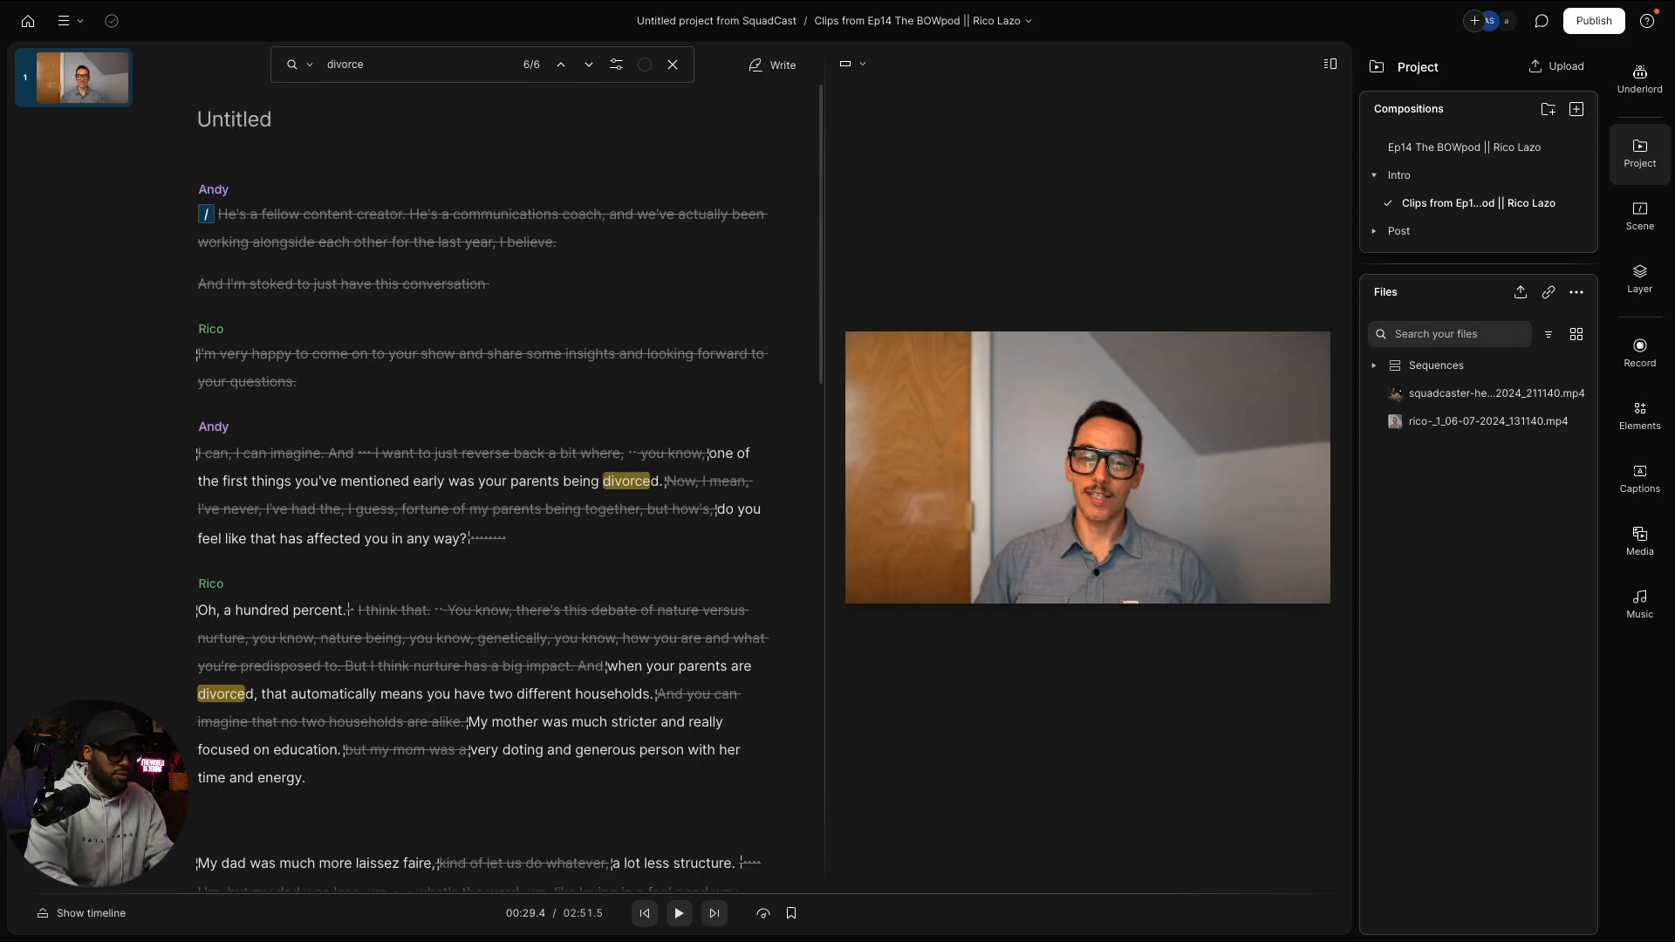
type("Ep Into")
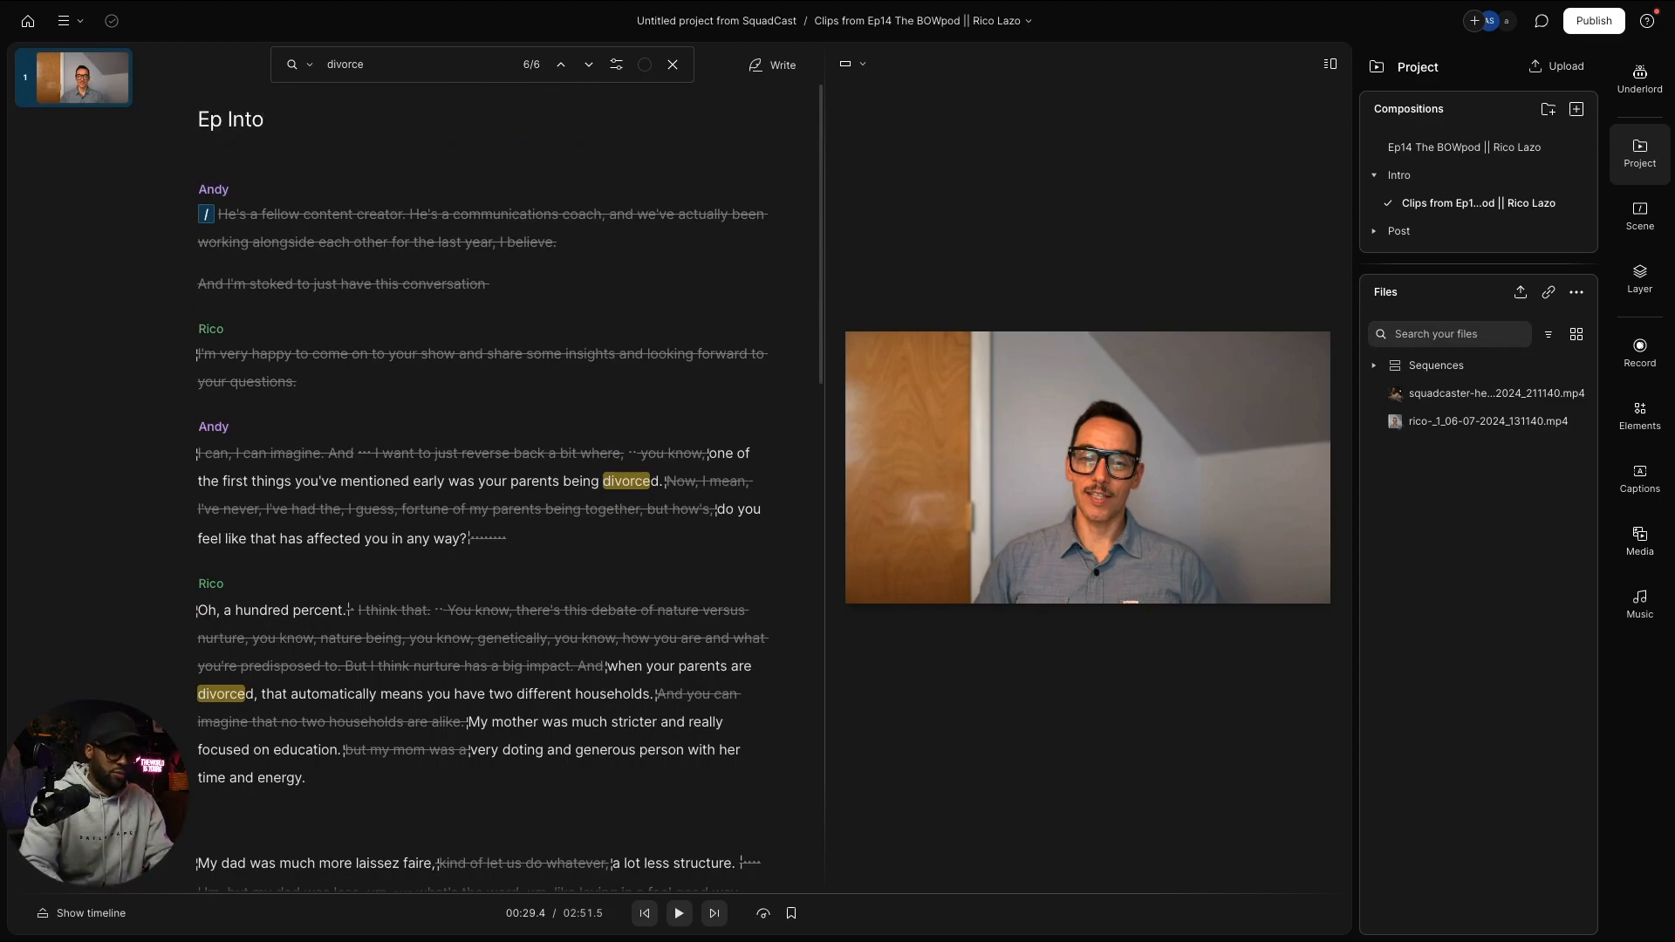
key("BackSpace")
type("ro")
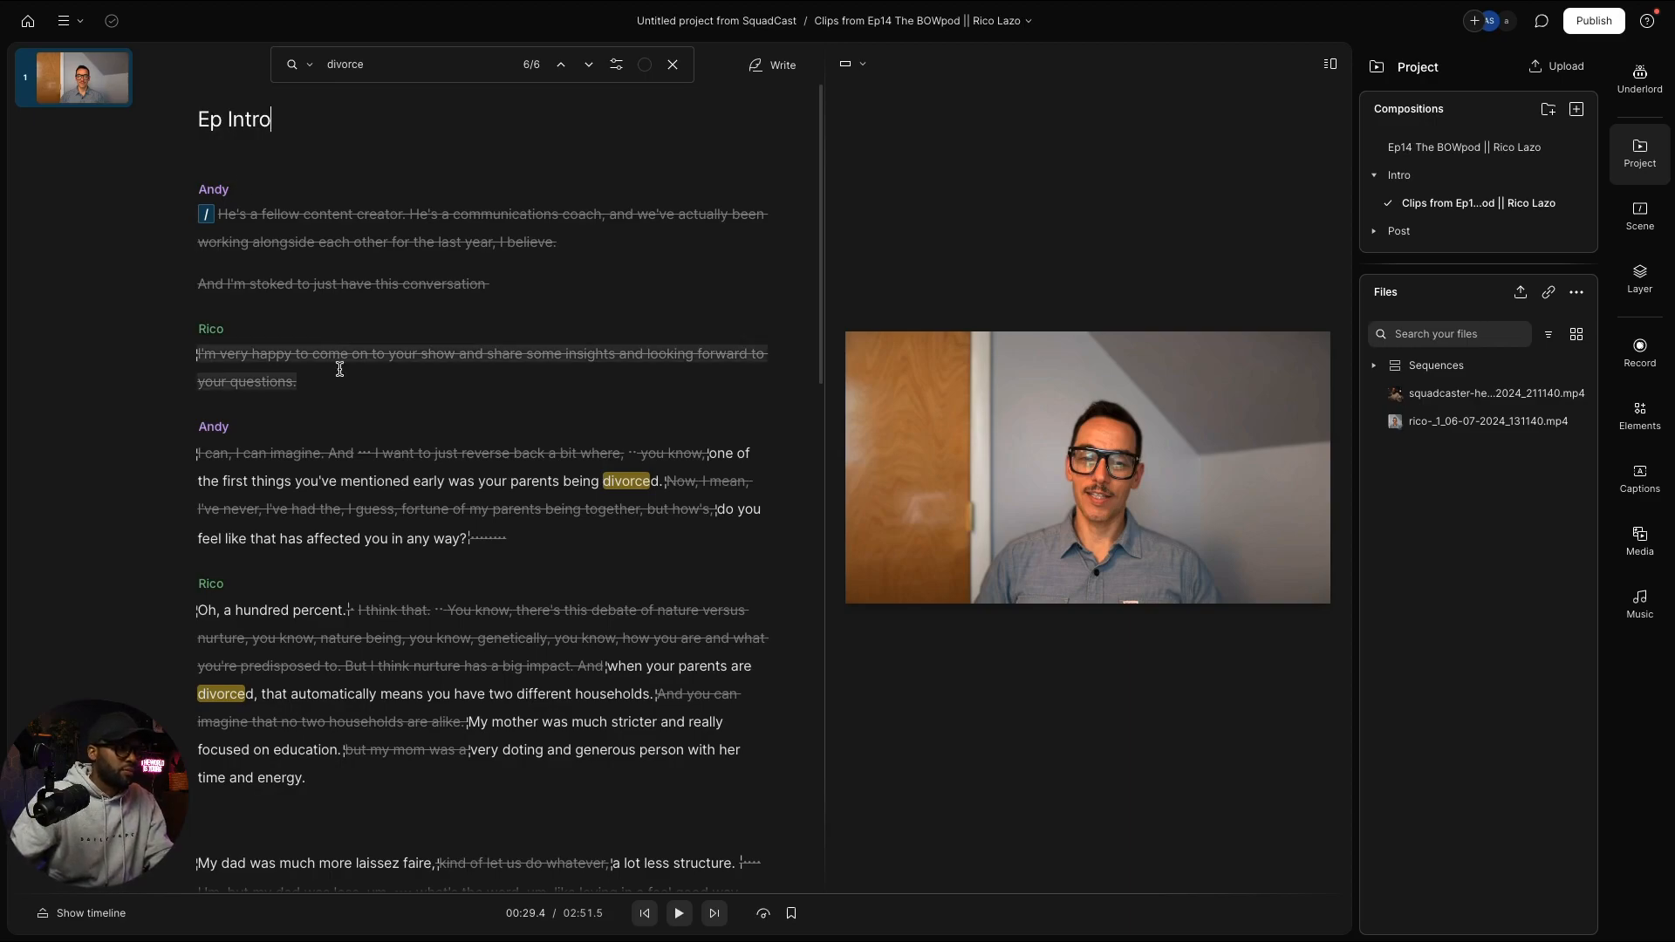
left_click(608, 670)
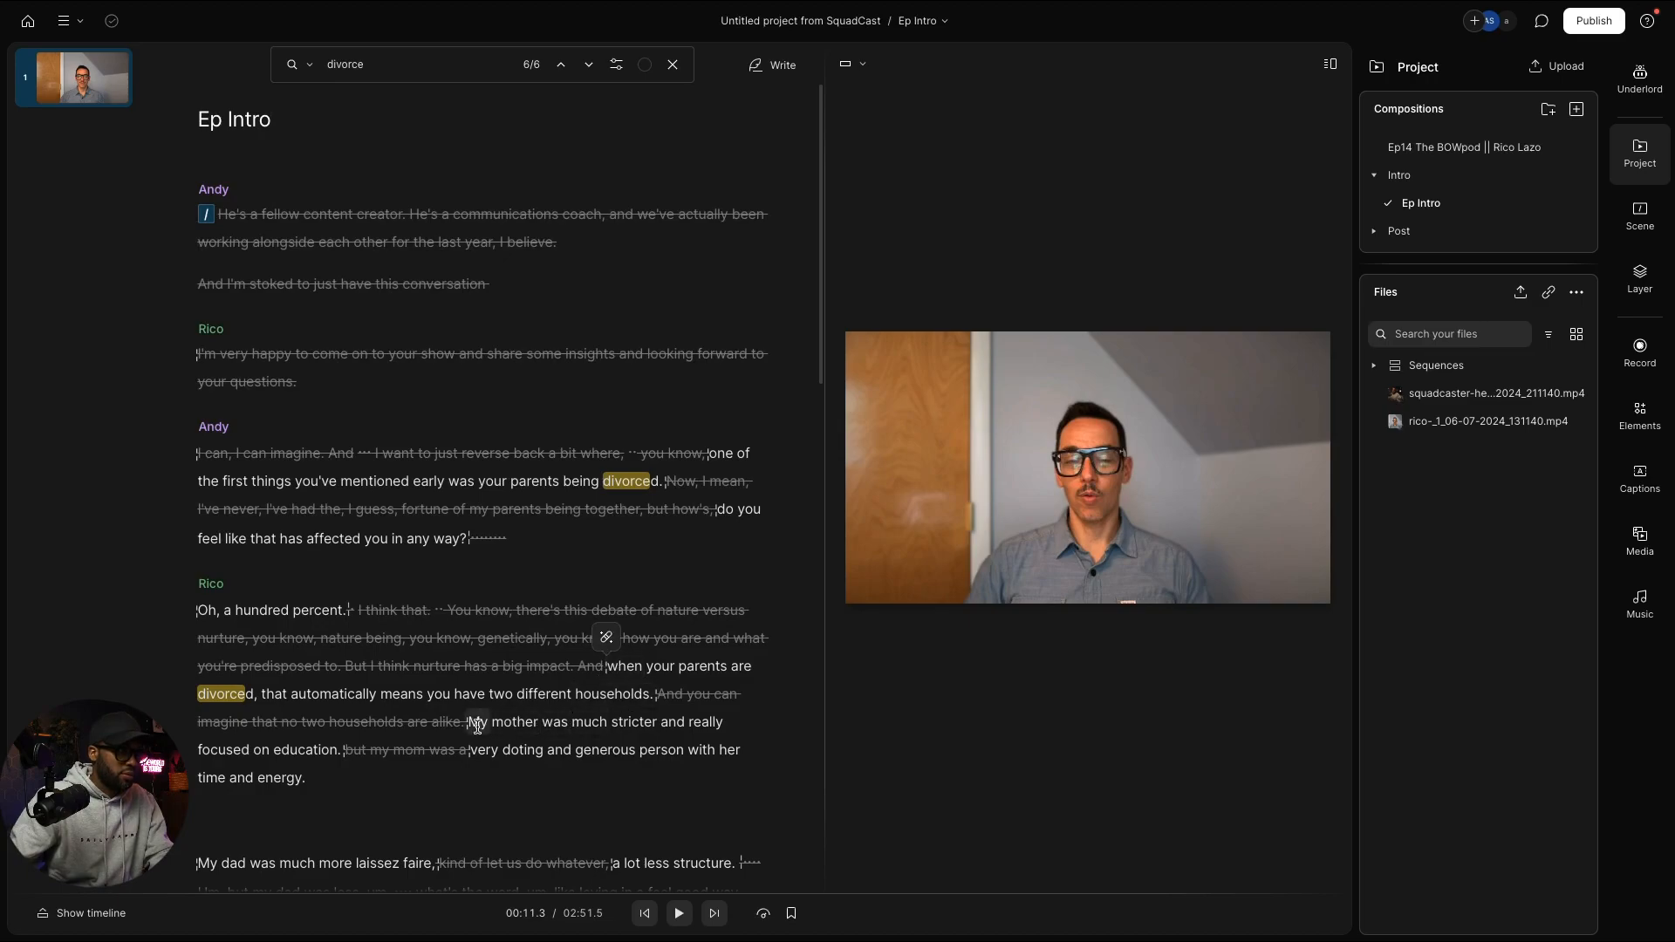
Step: Paste the 'two different families…my own shell' passage after the 'my life' paragraph, then replay from 'two different households'
mouse_move(471, 726)
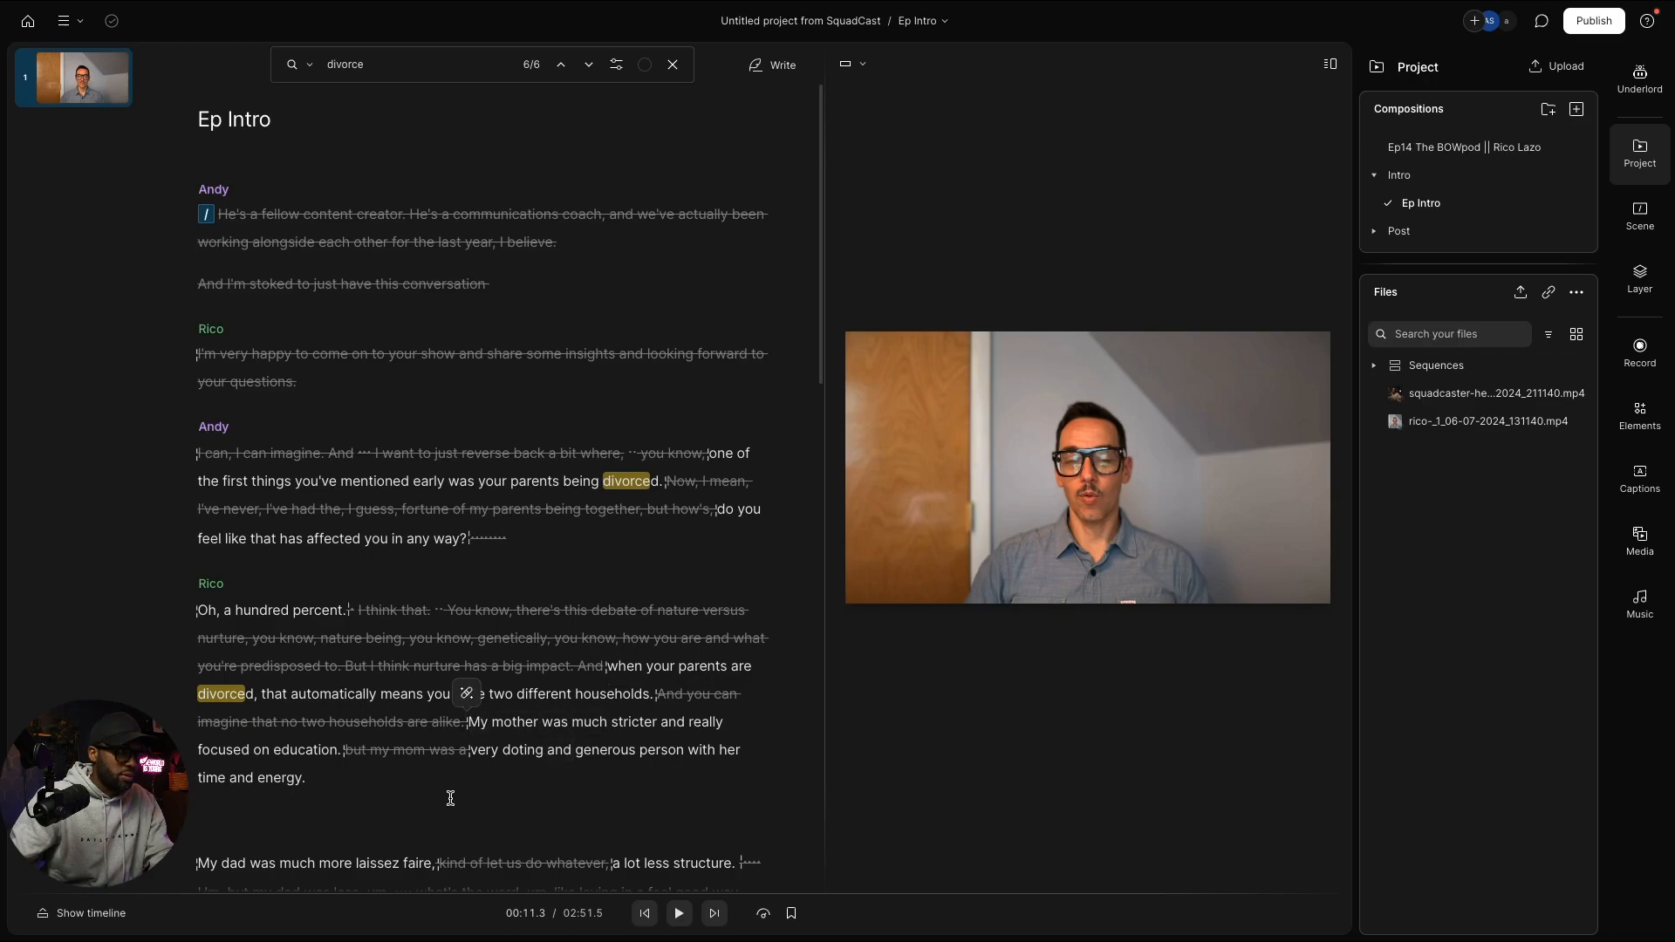
scroll(450, 796, "down", 1)
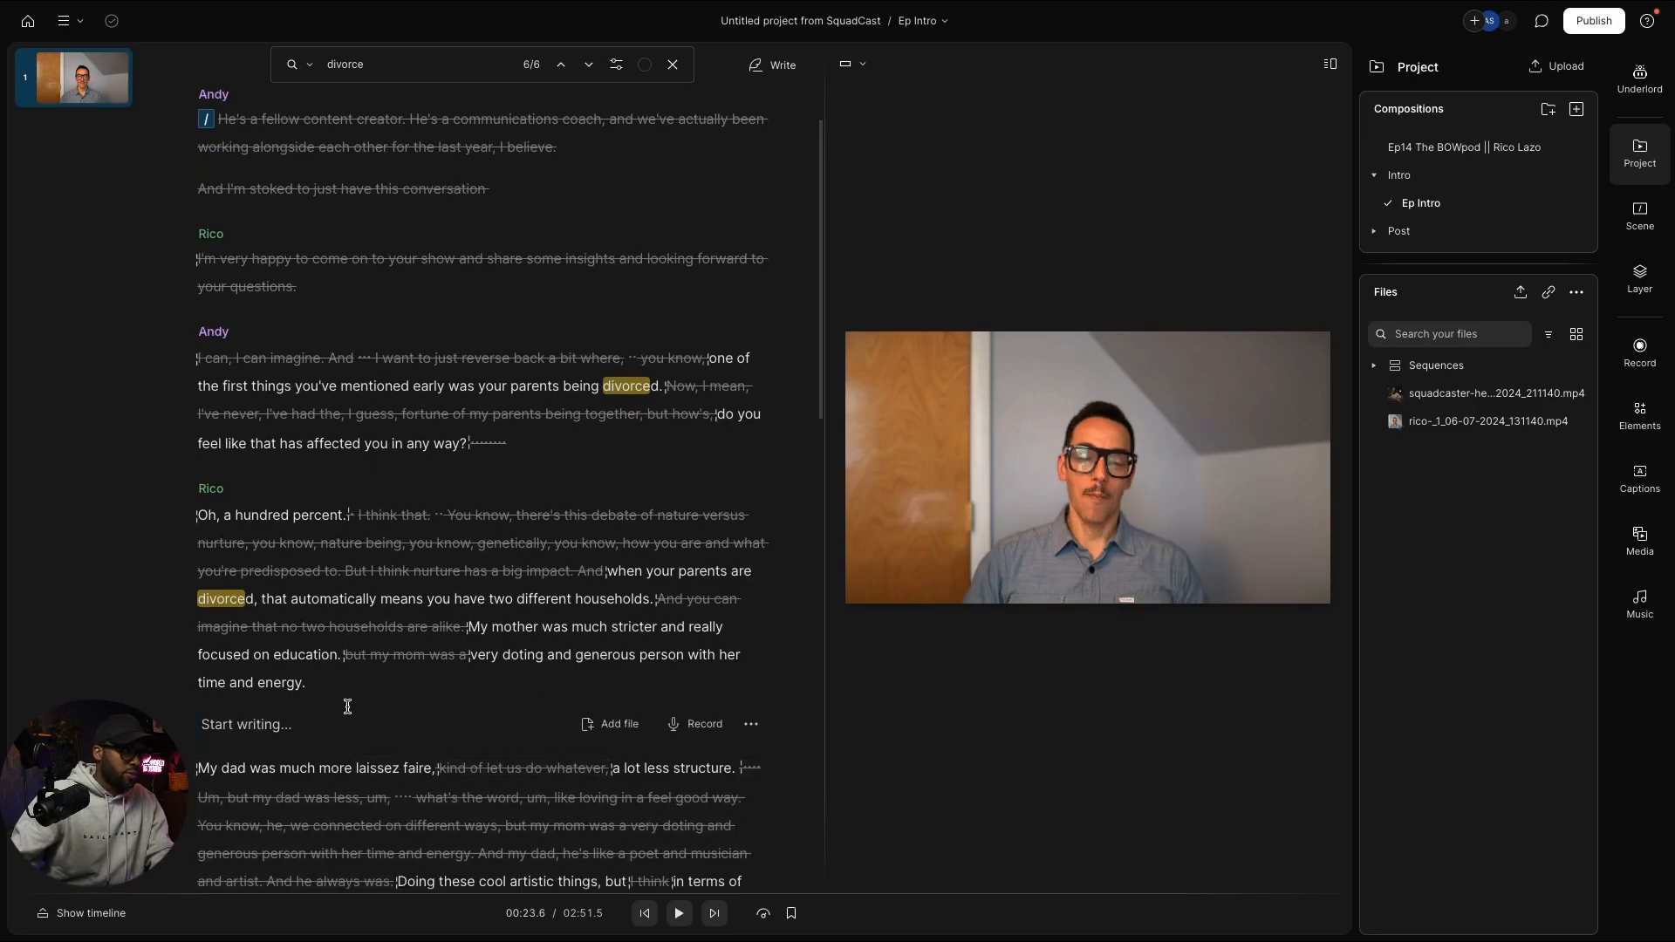
scroll(348, 708, "down", 3)
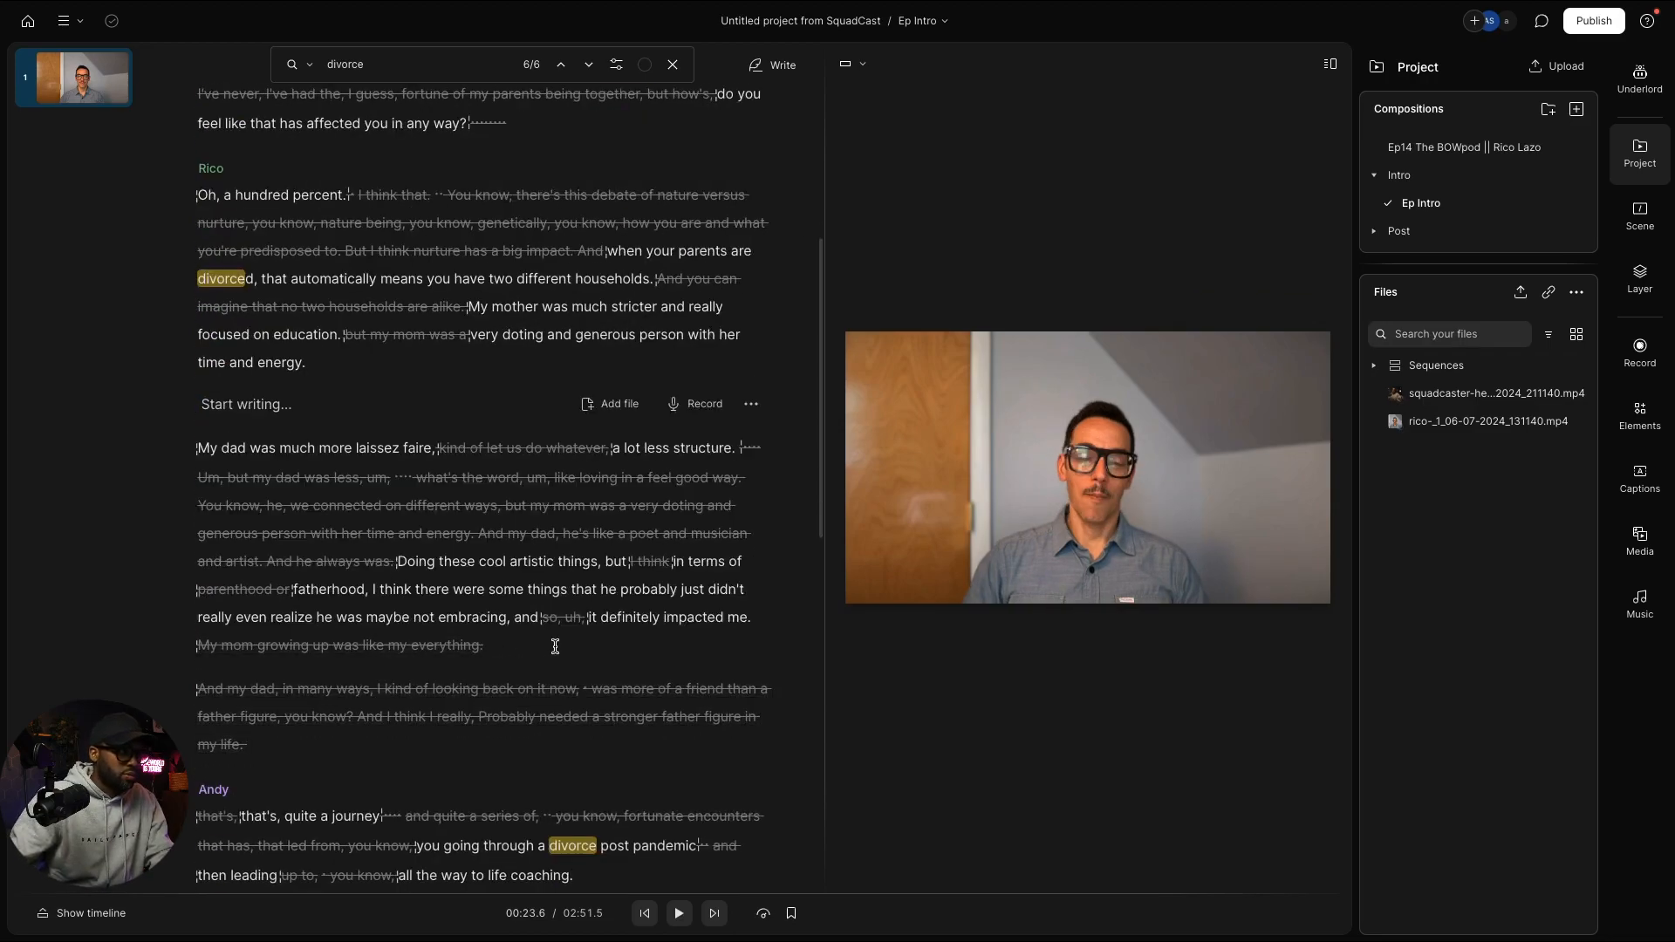
left_click(199, 772)
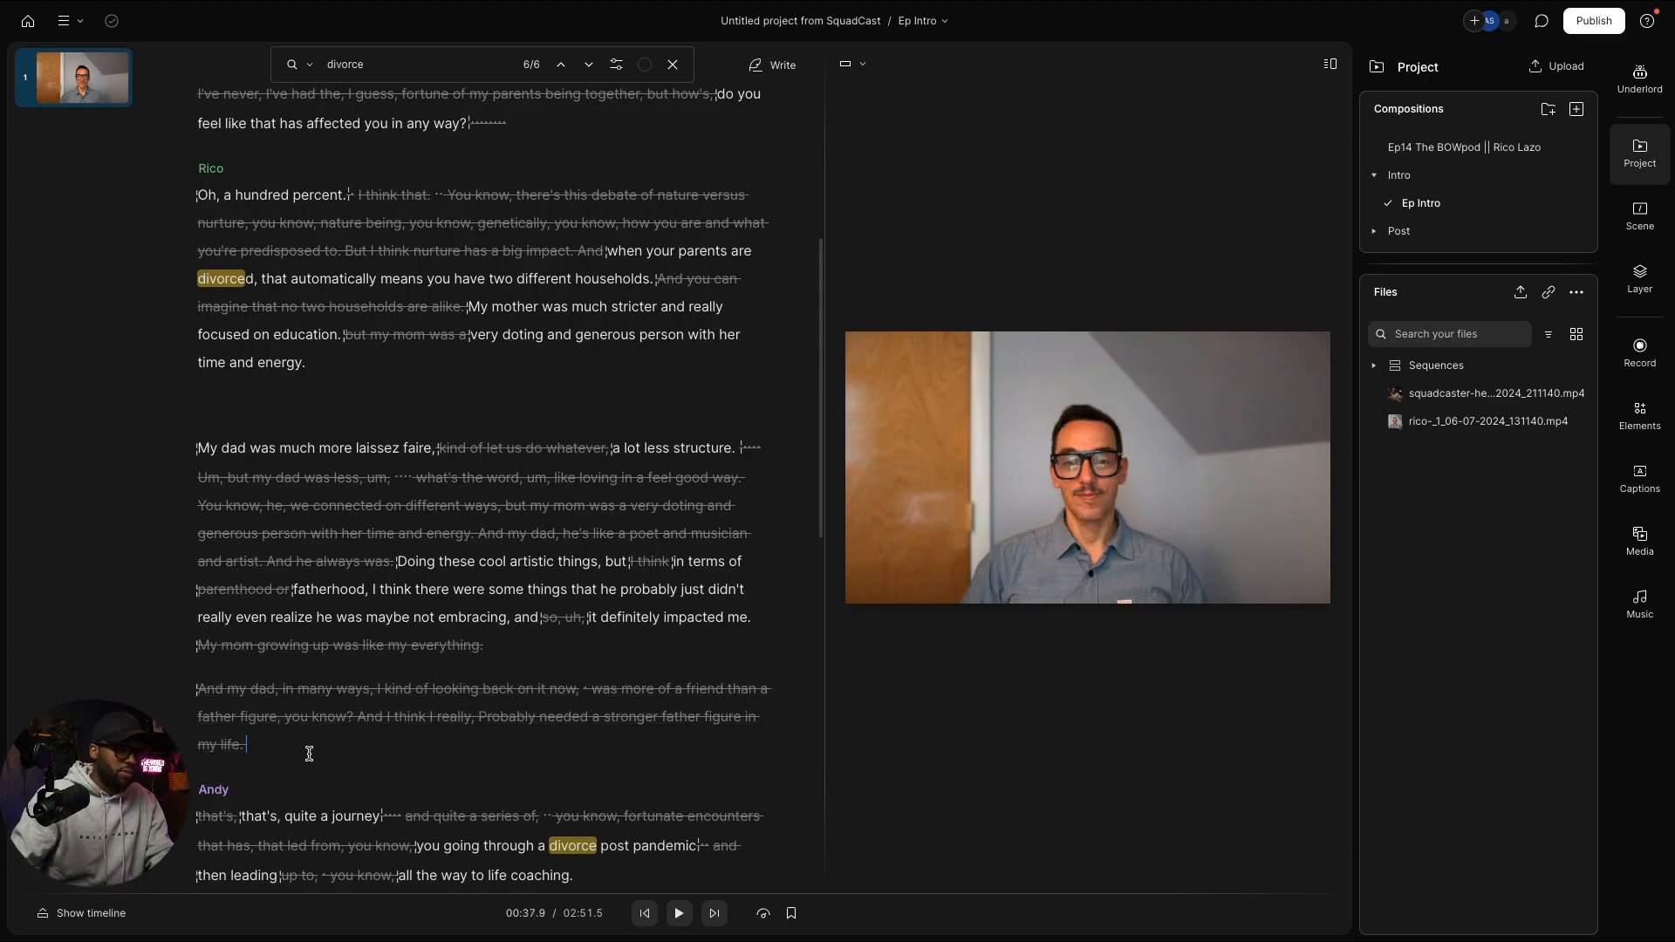
key("ctrl+v")
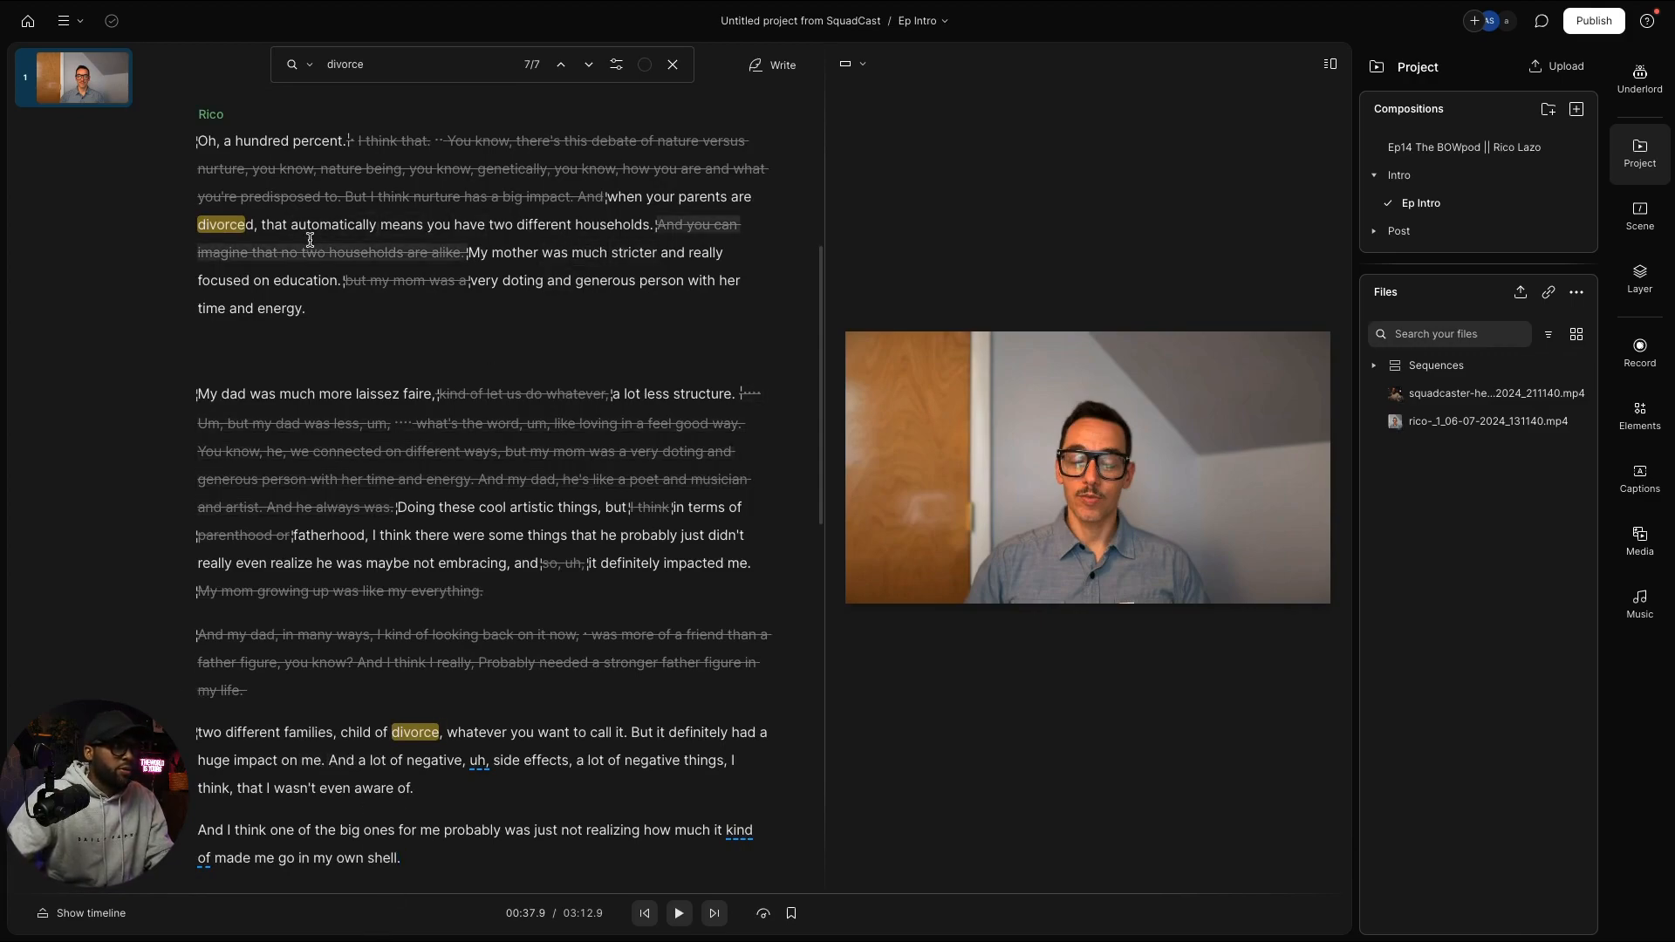
left_click(581, 234)
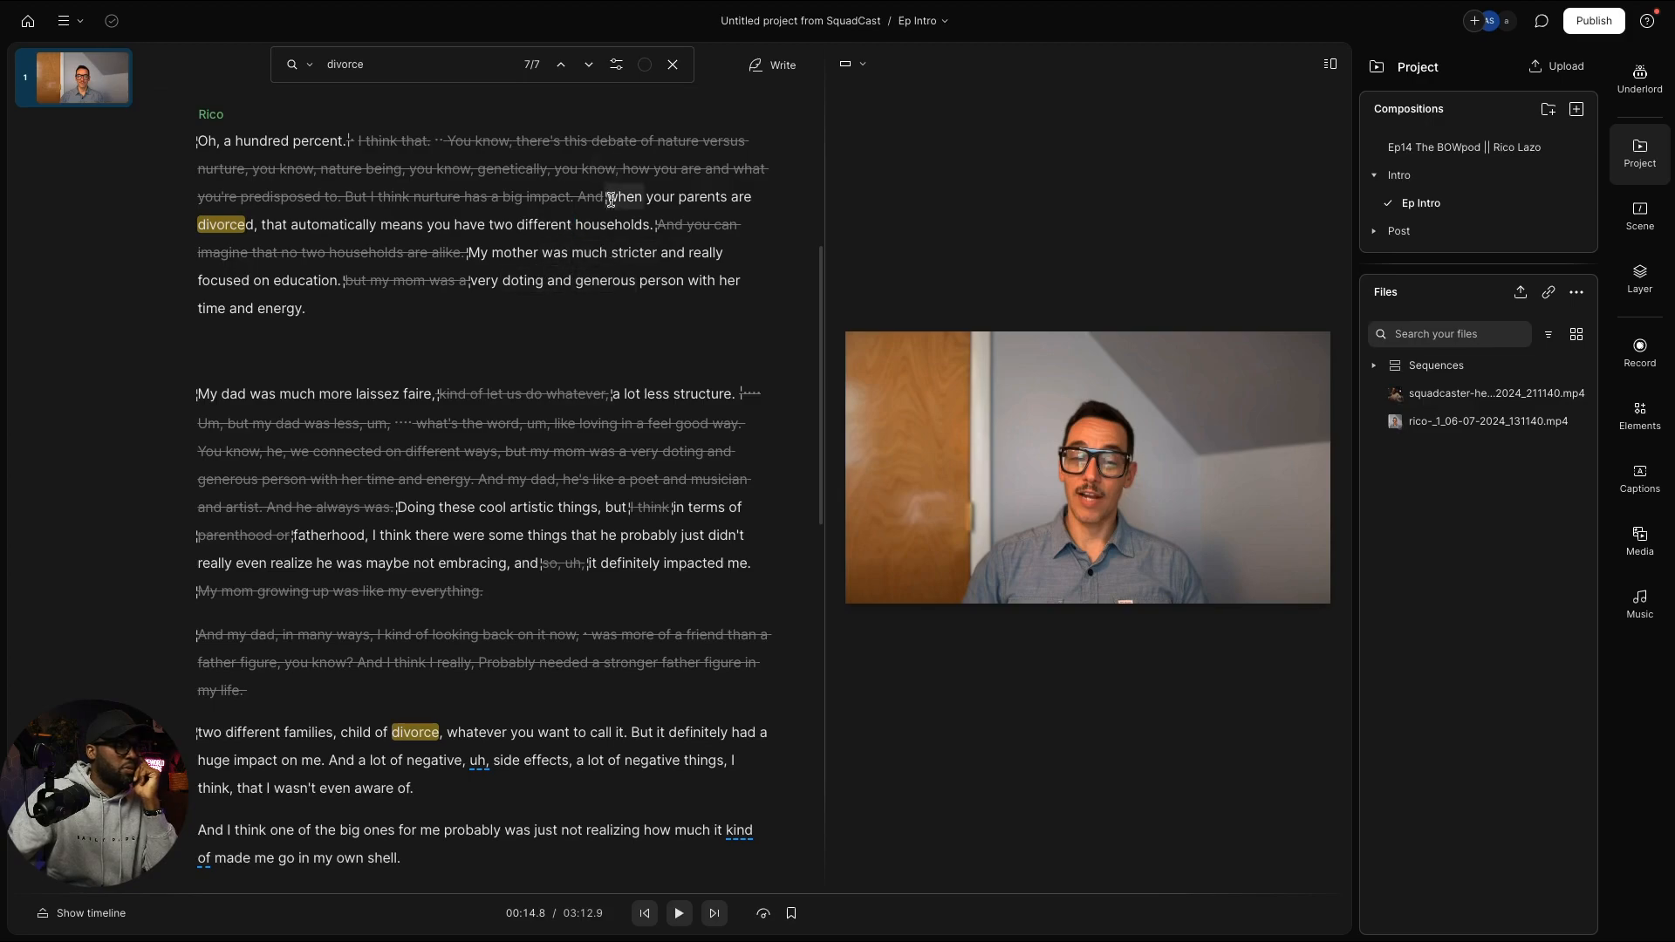
Step: Strike the 'when your parents are' divorced-parents phrase and the mother and father paragraphs
left_click_drag(611, 201, 522, 222)
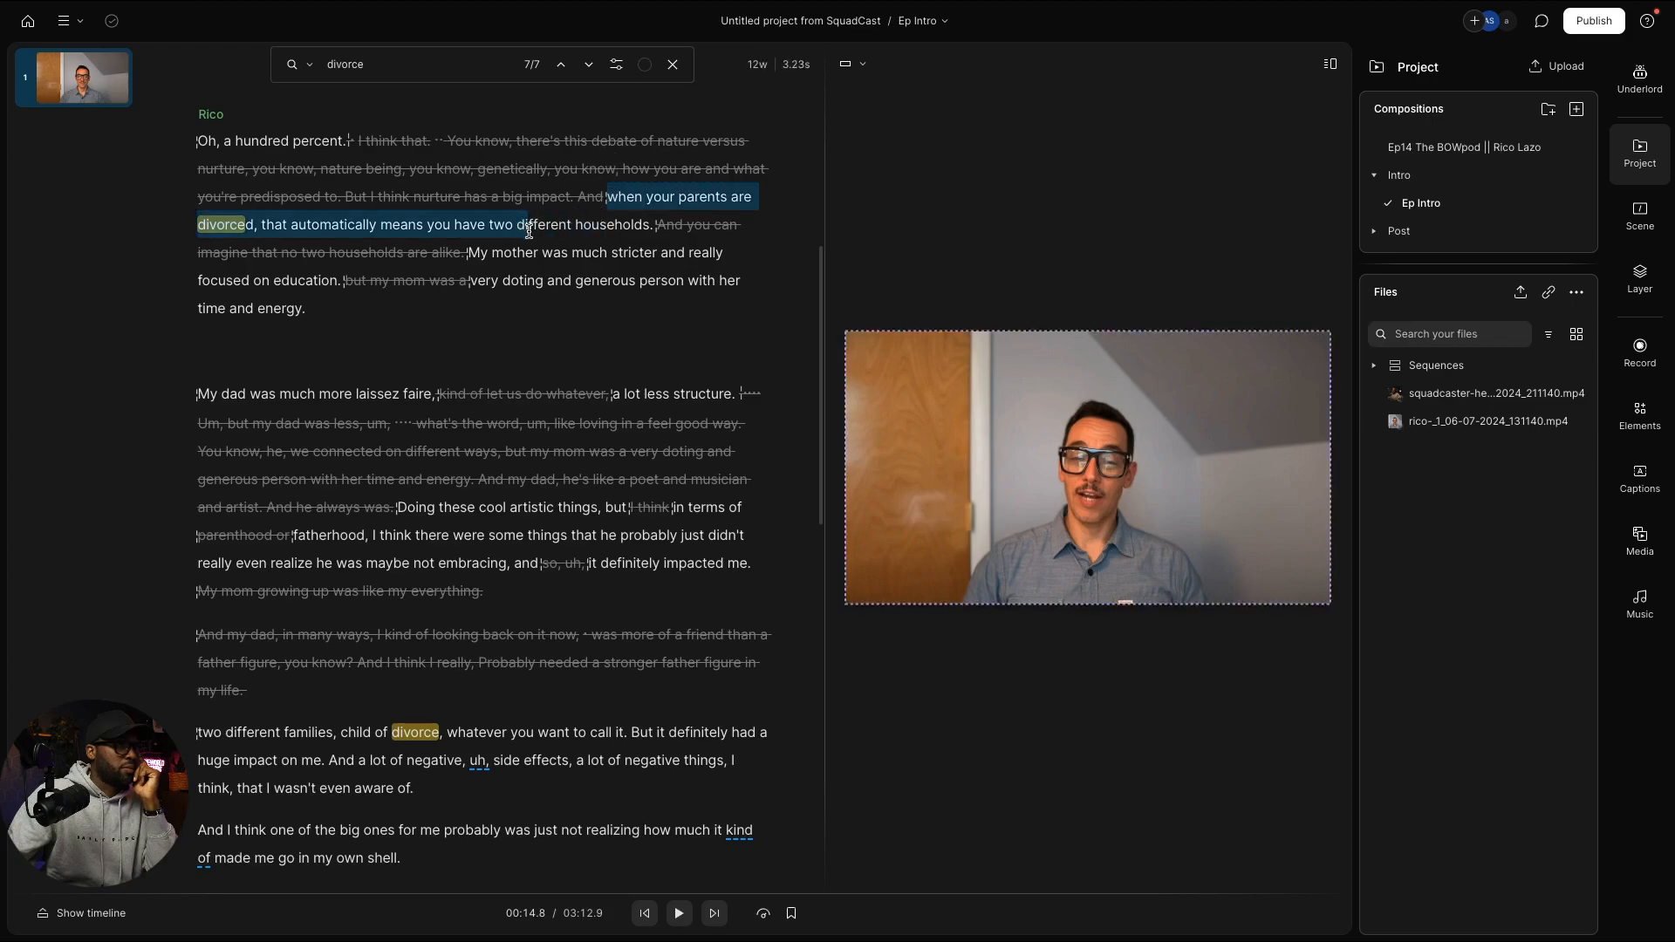
left_click_drag(528, 231, 489, 234)
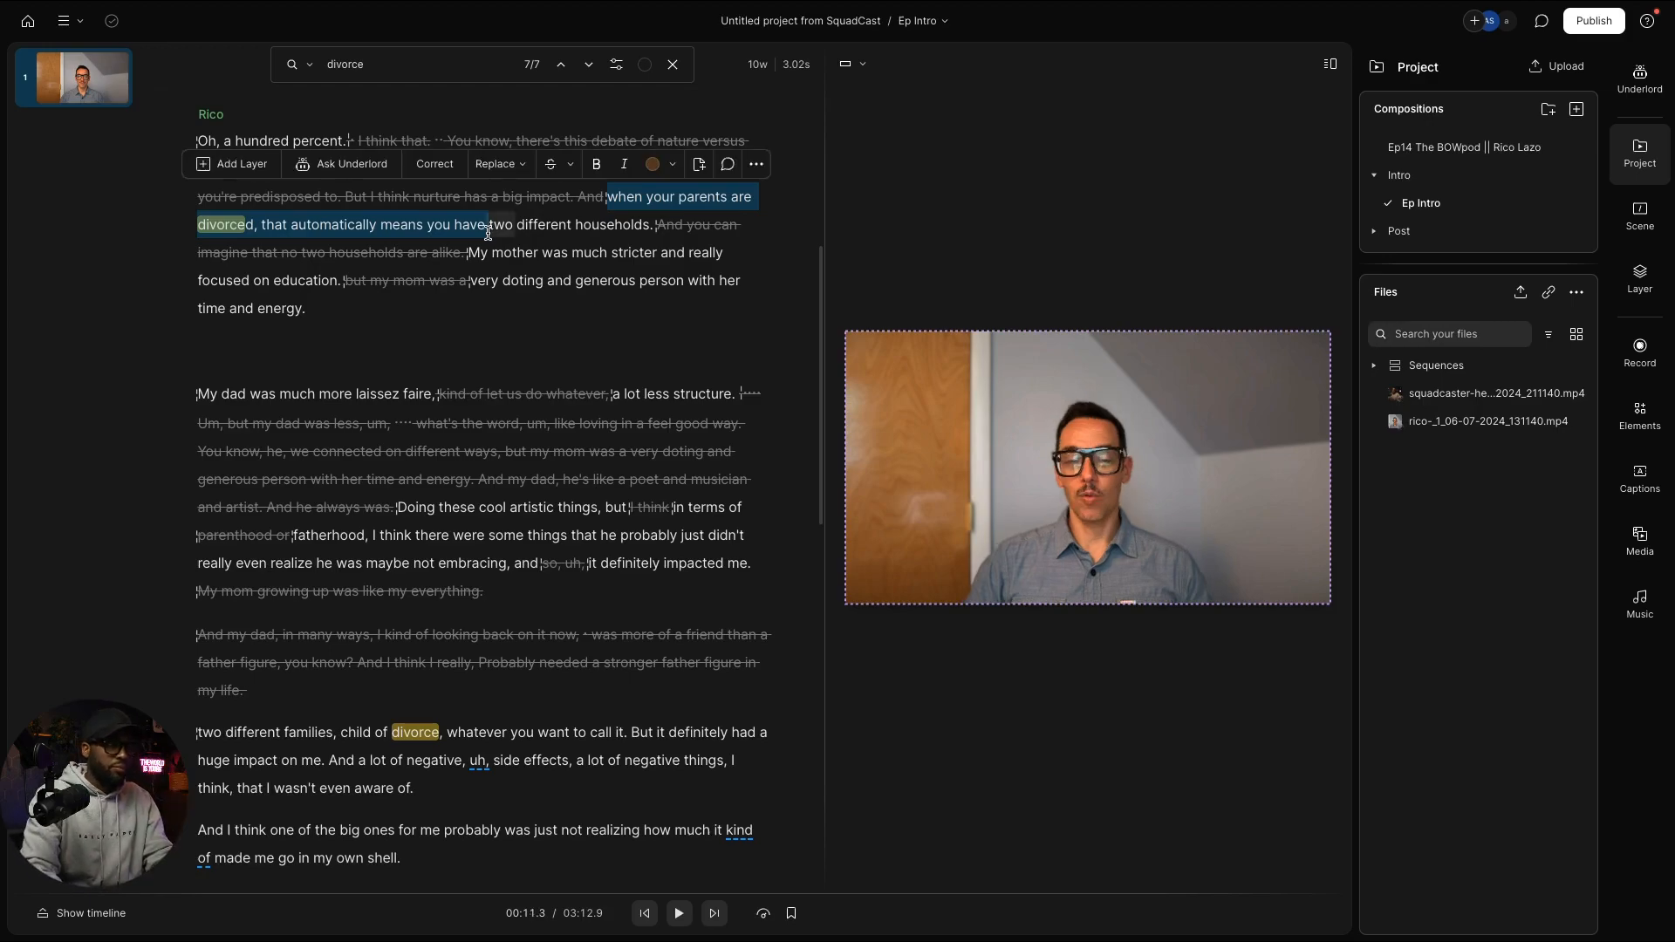
key("BackSpace")
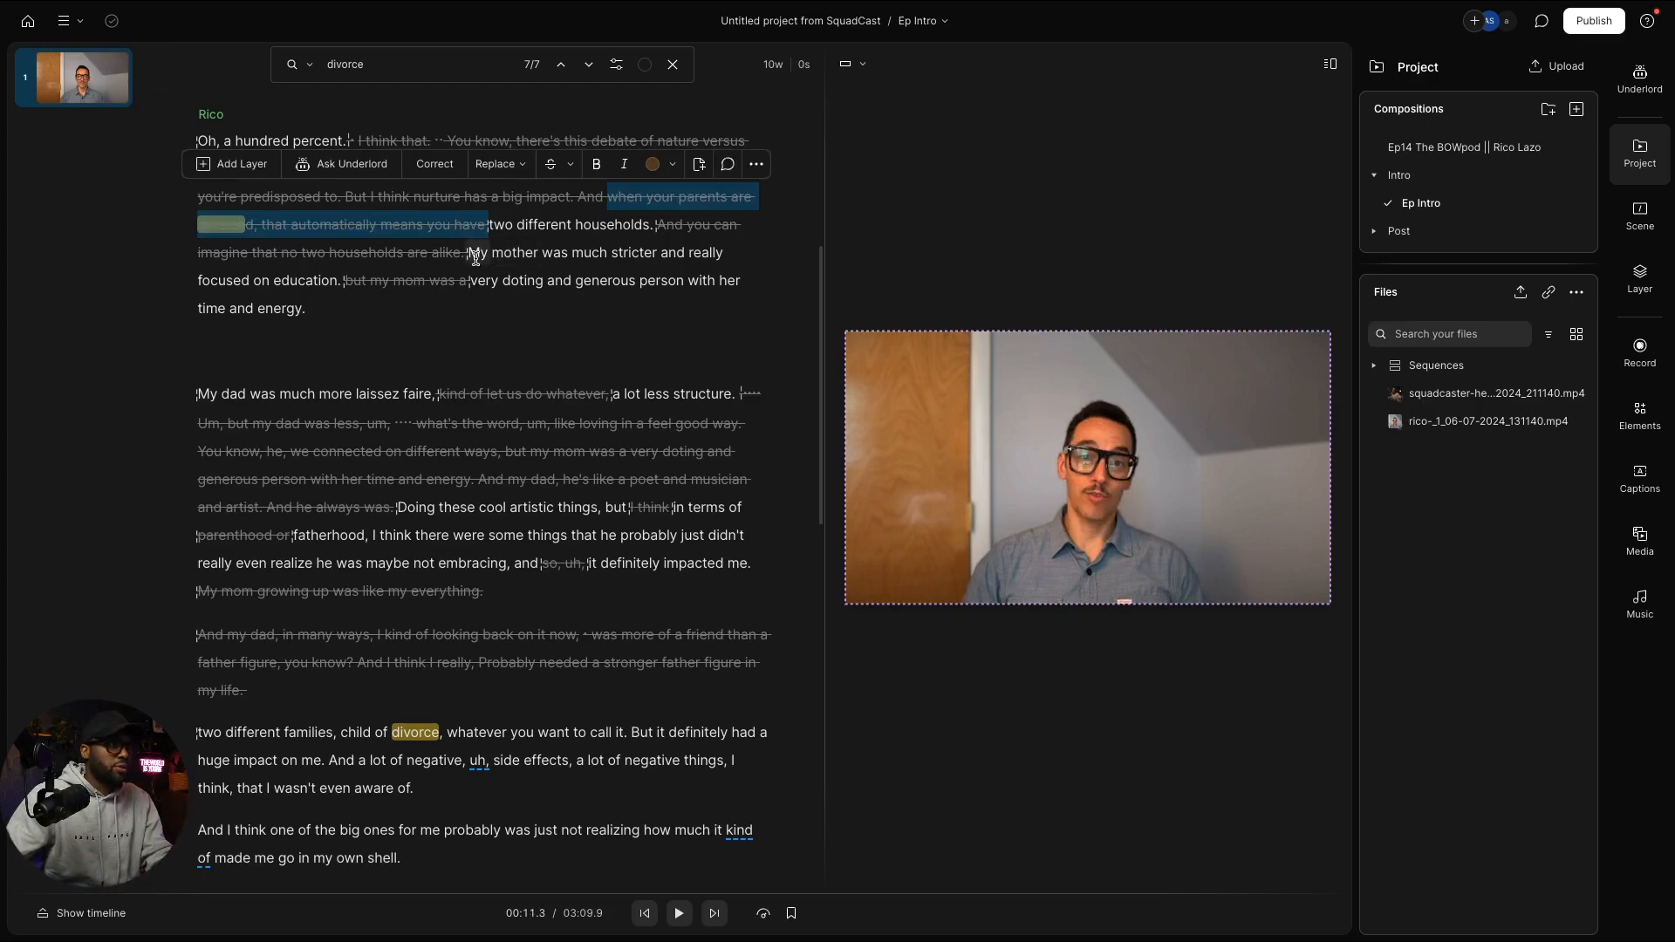
left_click_drag(475, 257, 759, 565)
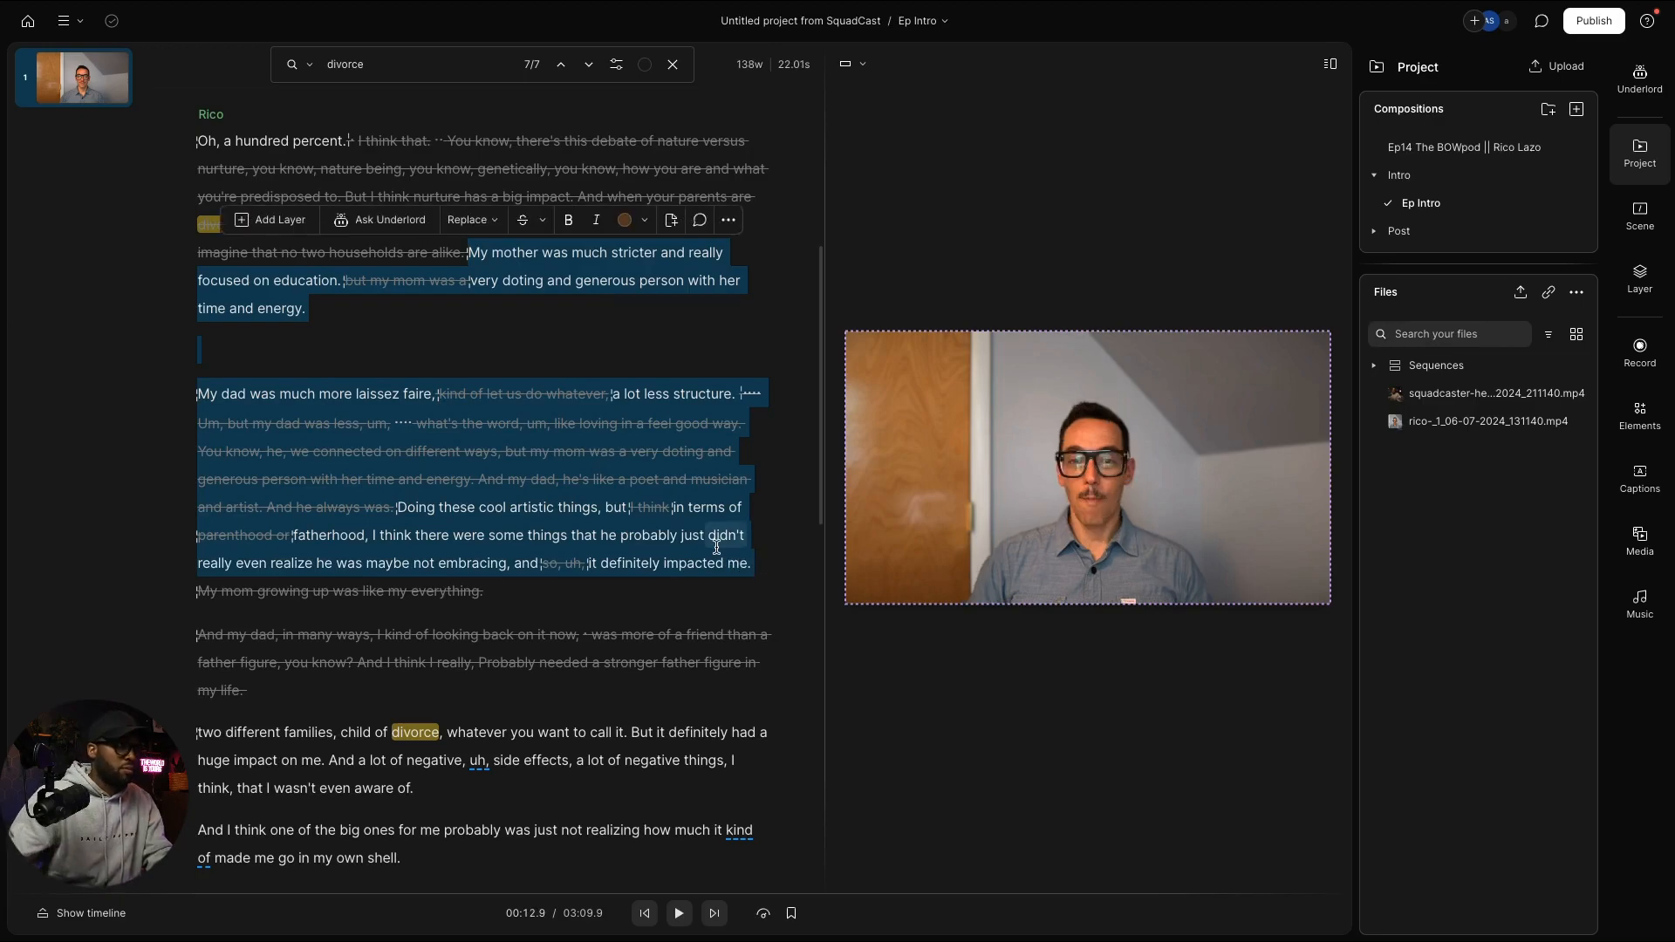
key("BackSpace")
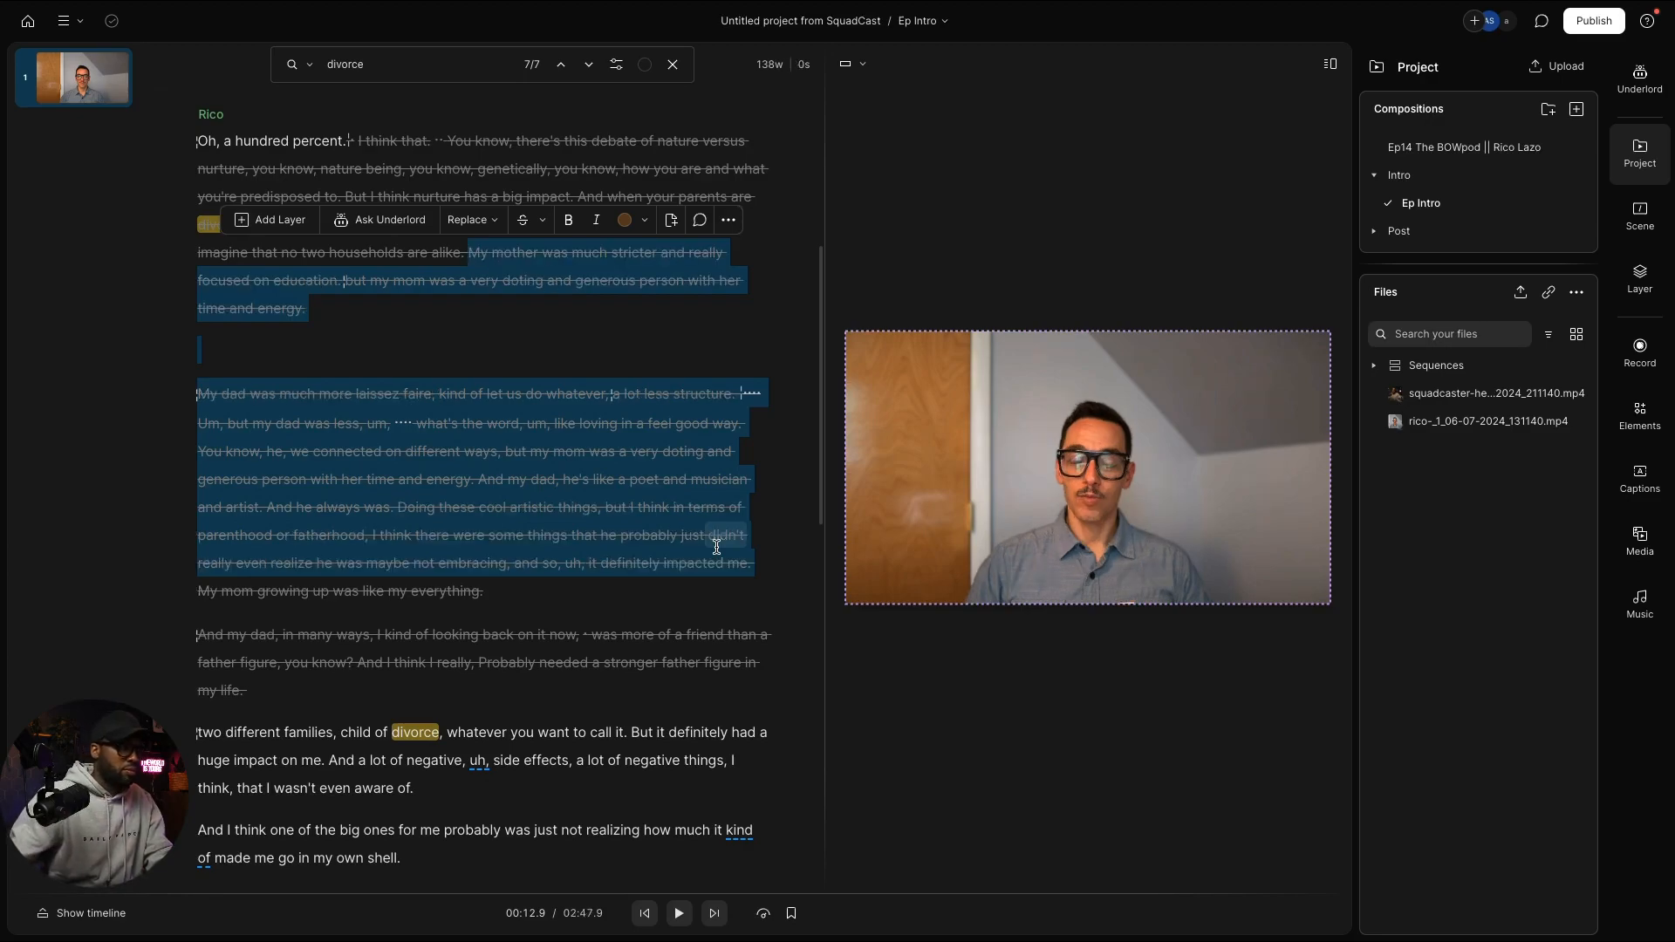
left_click(455, 282)
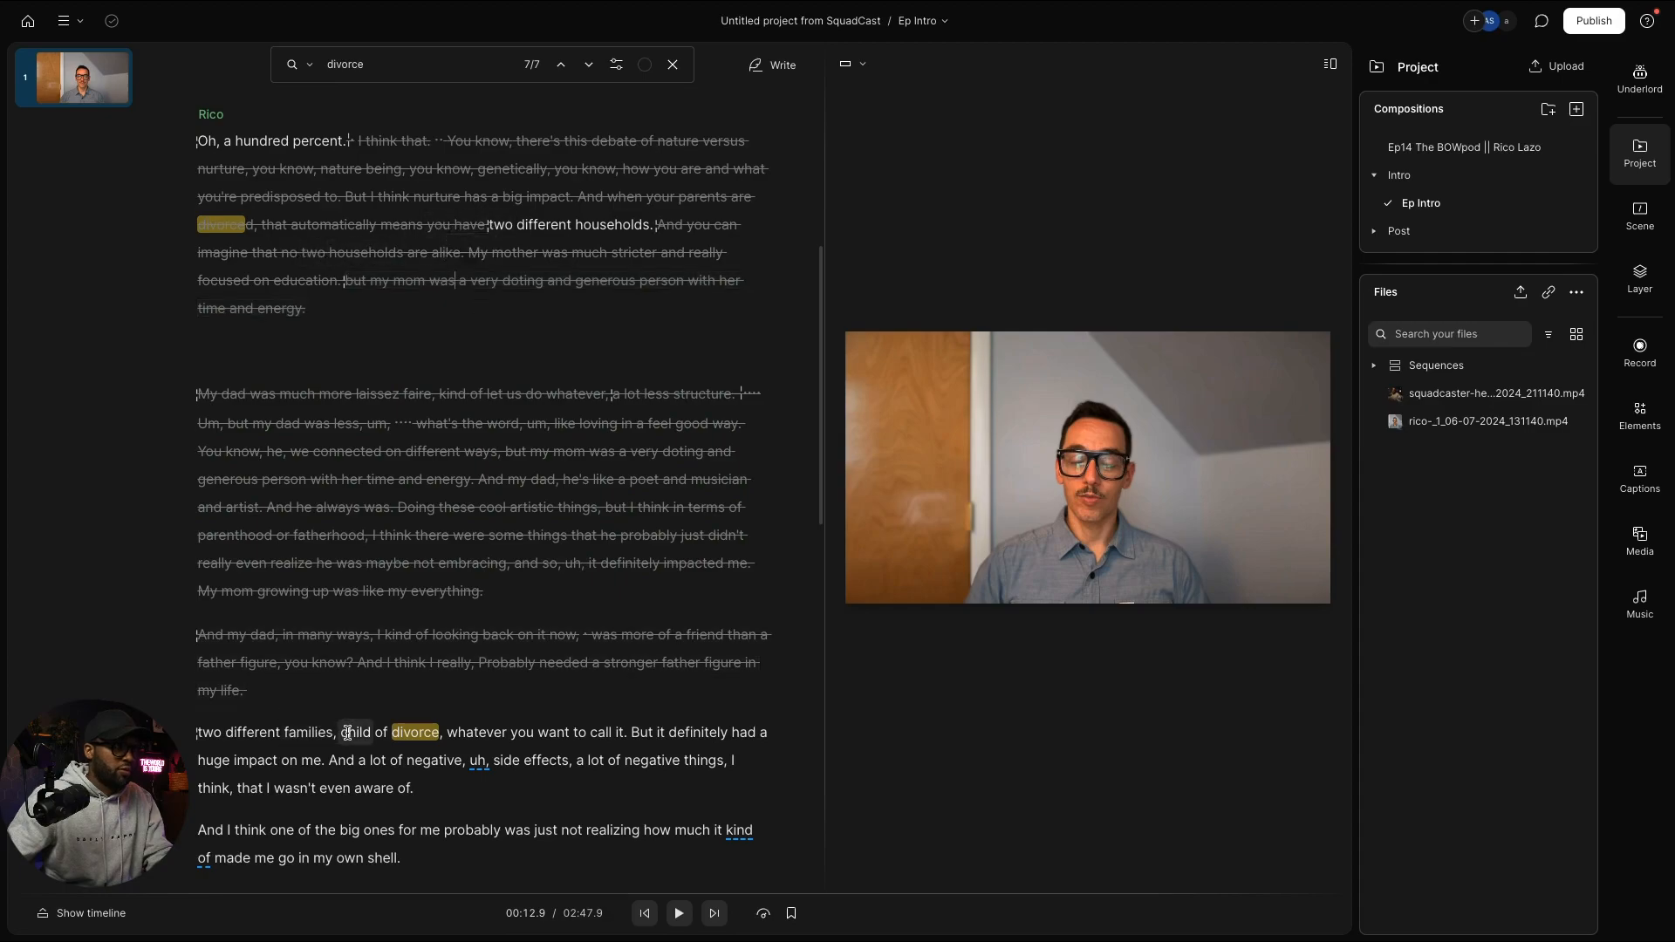
Step: Strike the 'child of divorce' aside, the filler 'uh', and the repeated 'a lot of negative things, I think'
left_click_drag(340, 733, 660, 730)
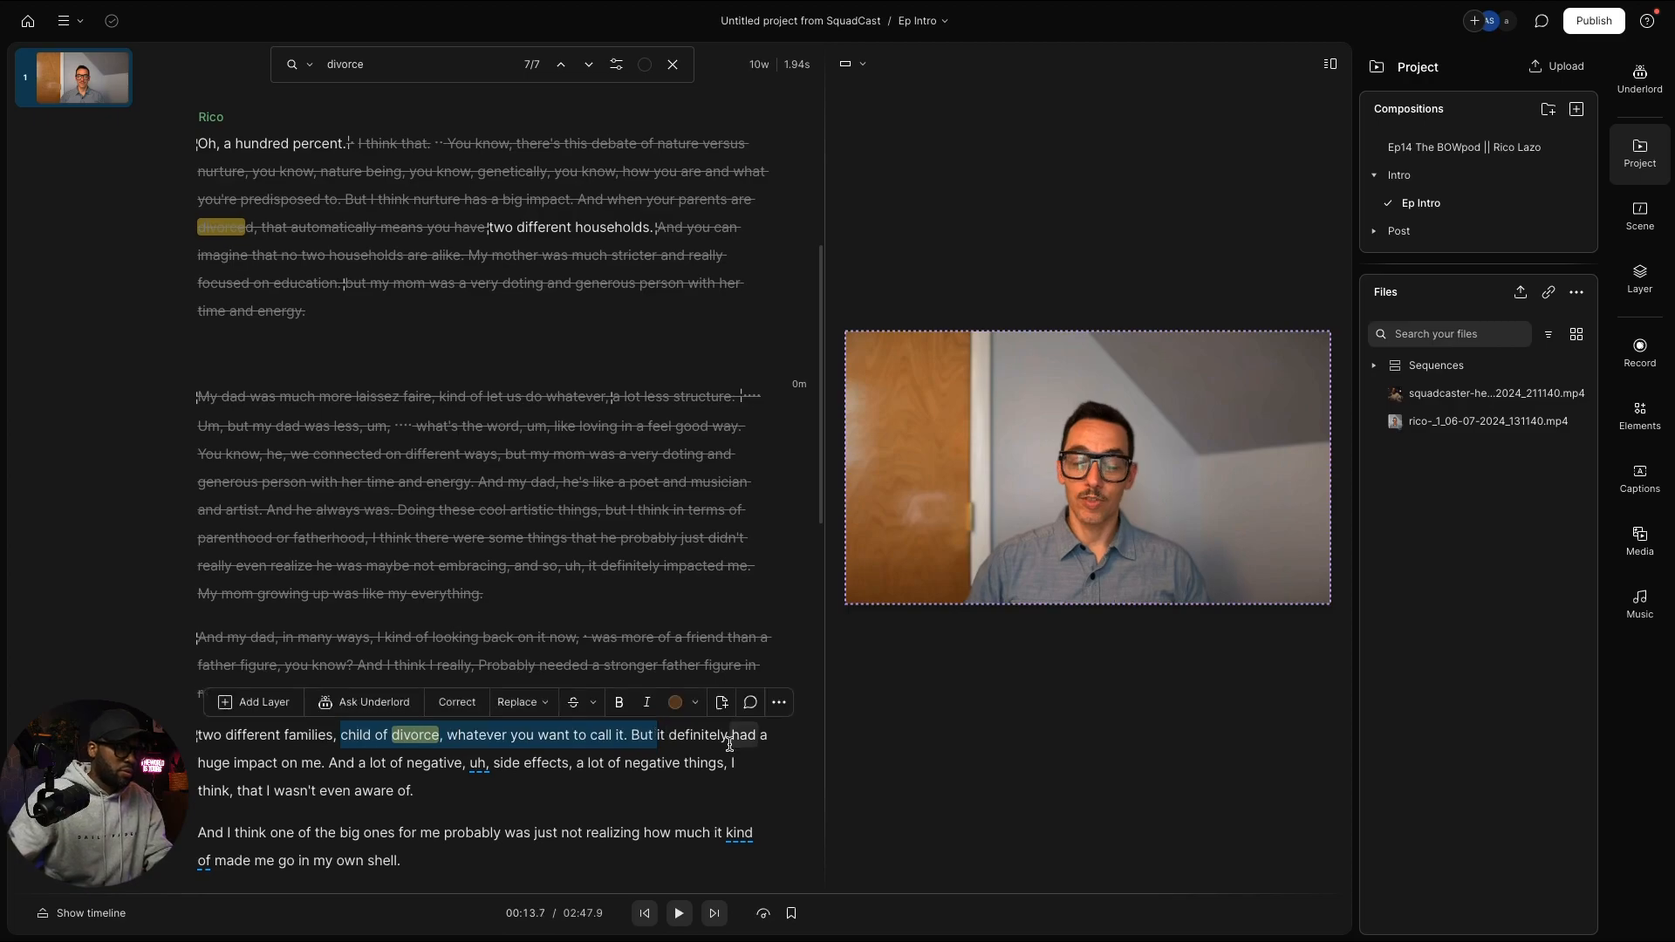
key("BackSpace")
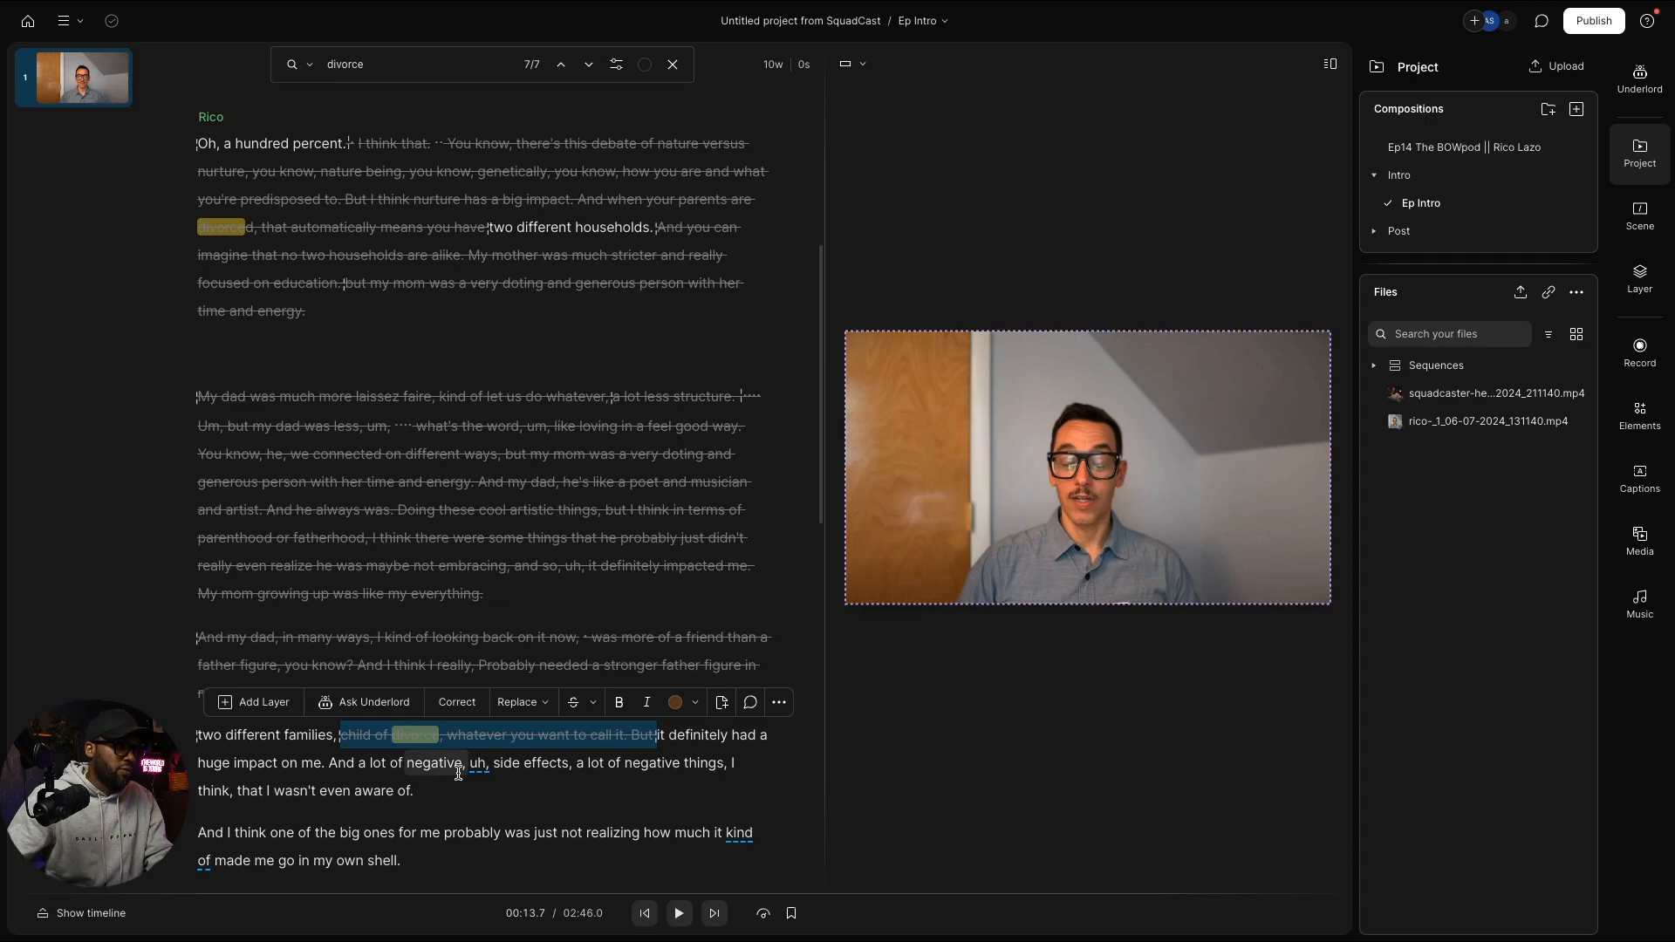
double_click(474, 763)
key("BackSpace")
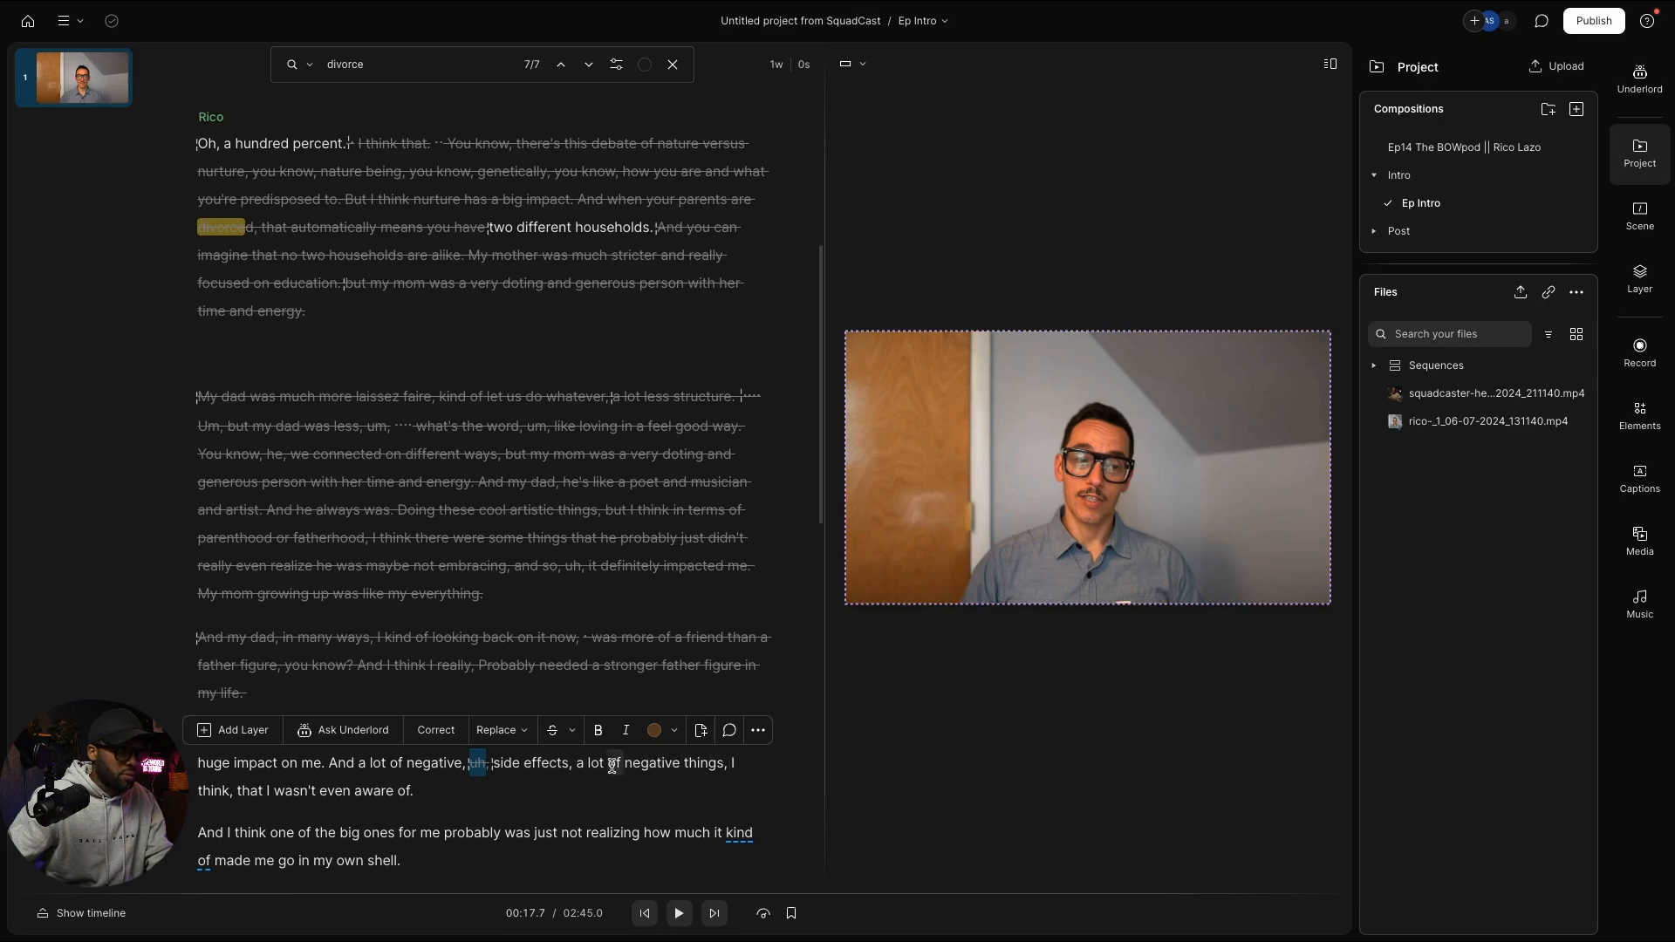
left_click_drag(577, 765, 722, 765)
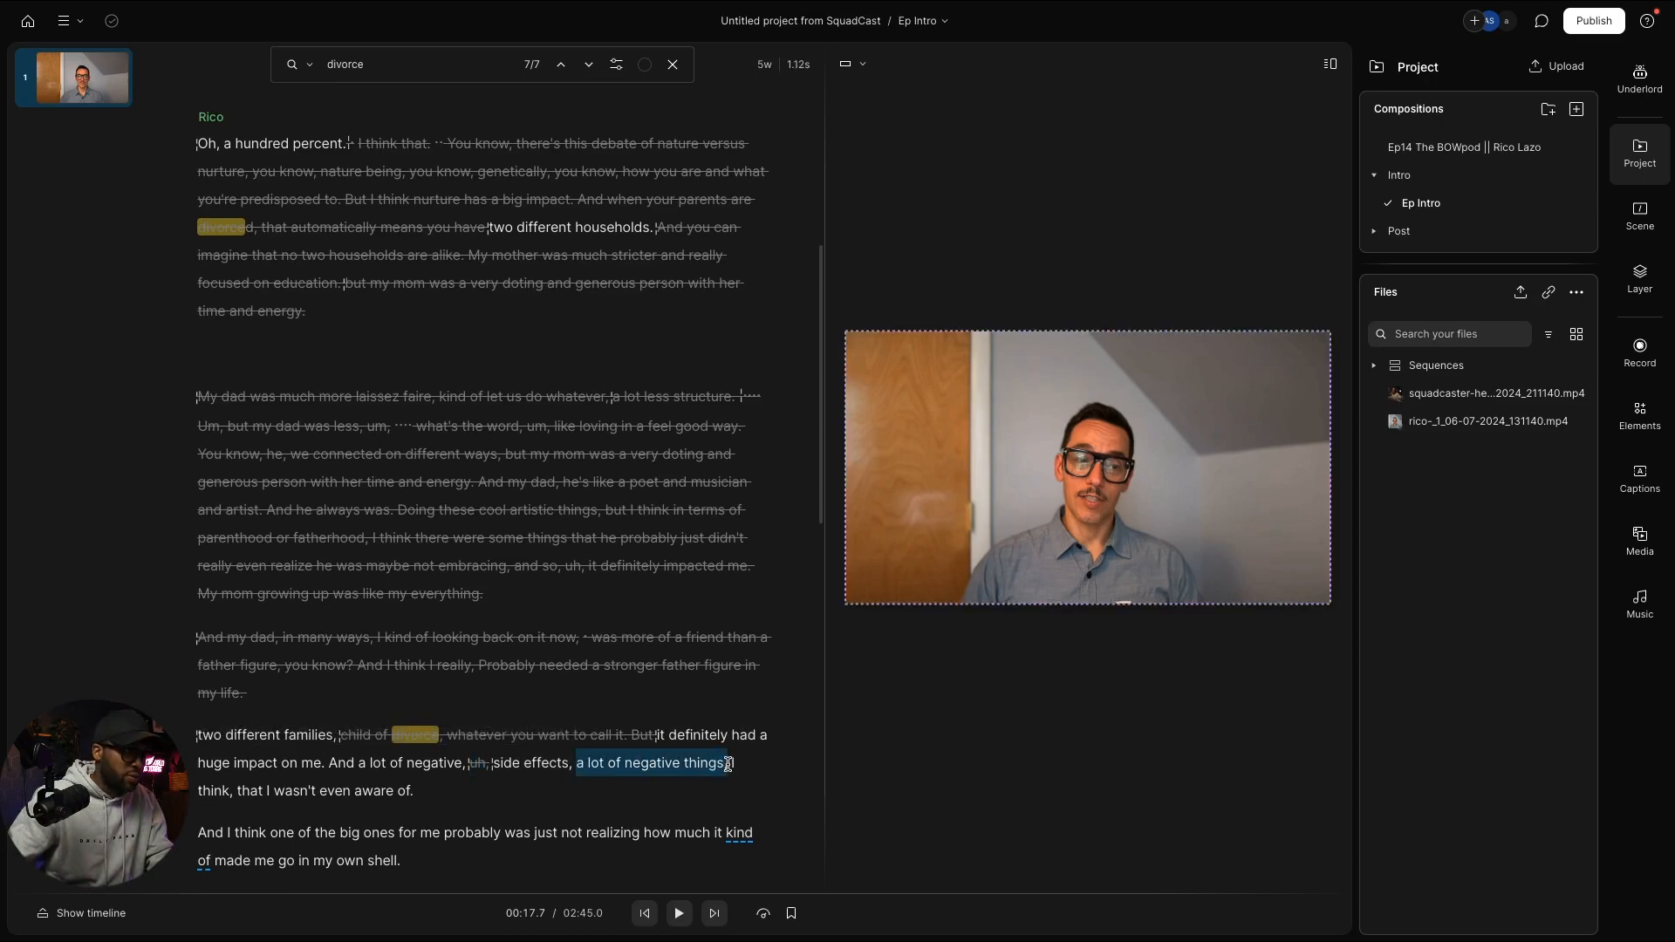
left_click_drag(737, 764, 236, 792)
key("BackSpace")
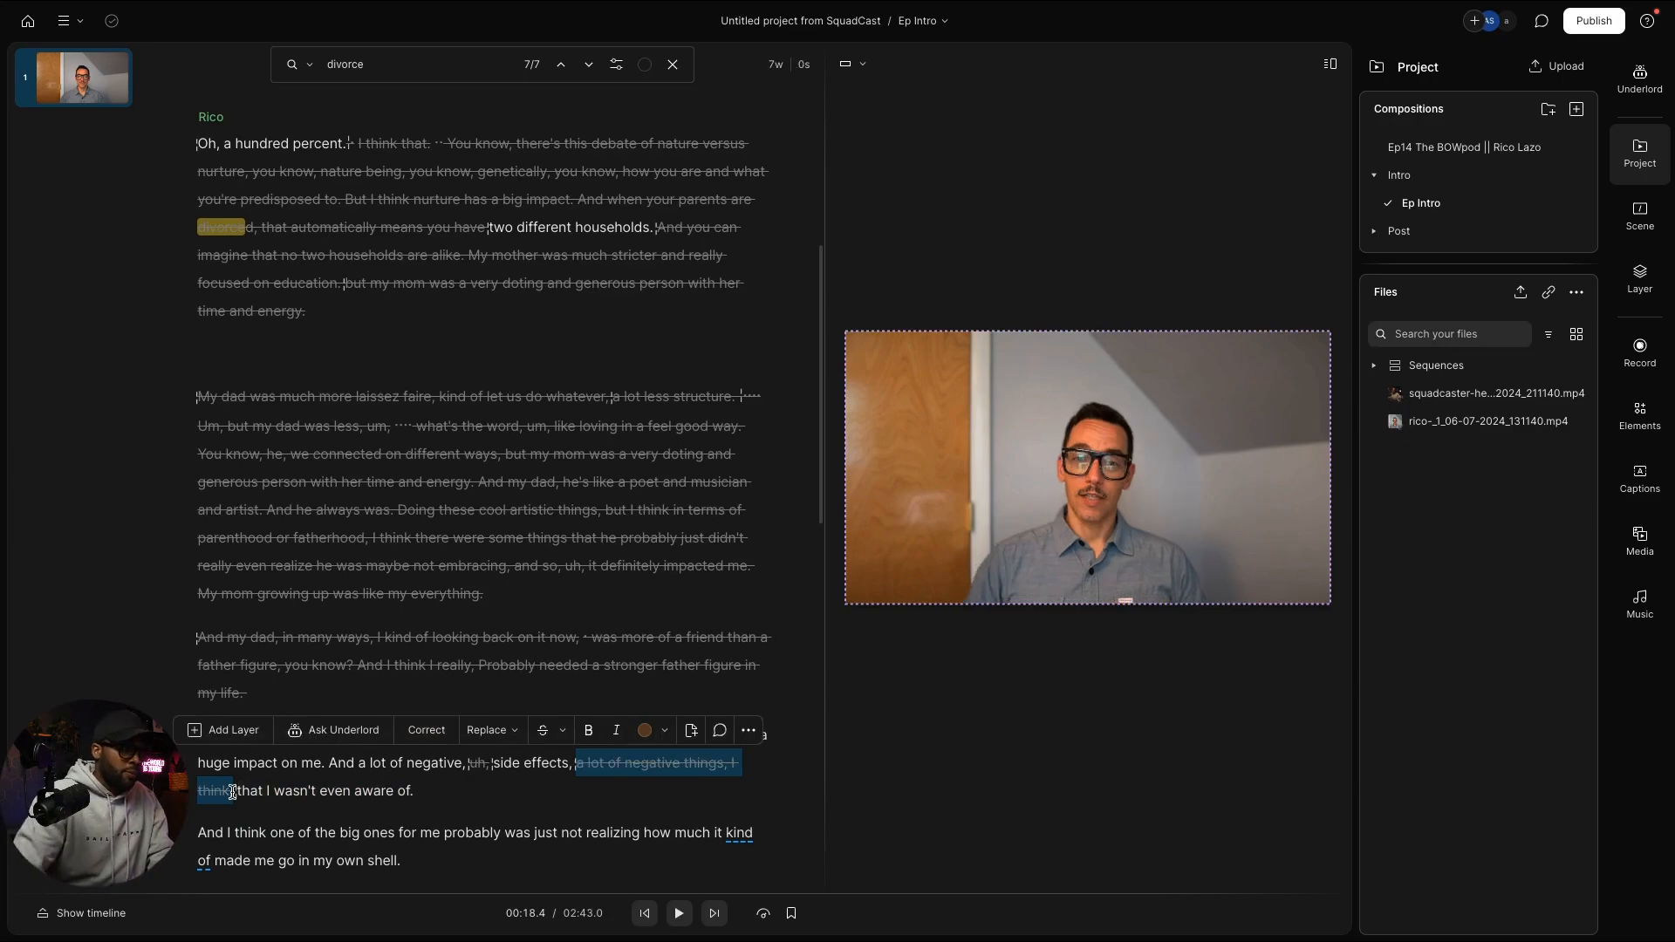
Step: Strike the filler 'kind of' and add a blank paragraph after 'shell.'
scroll(352, 816, "down", 3)
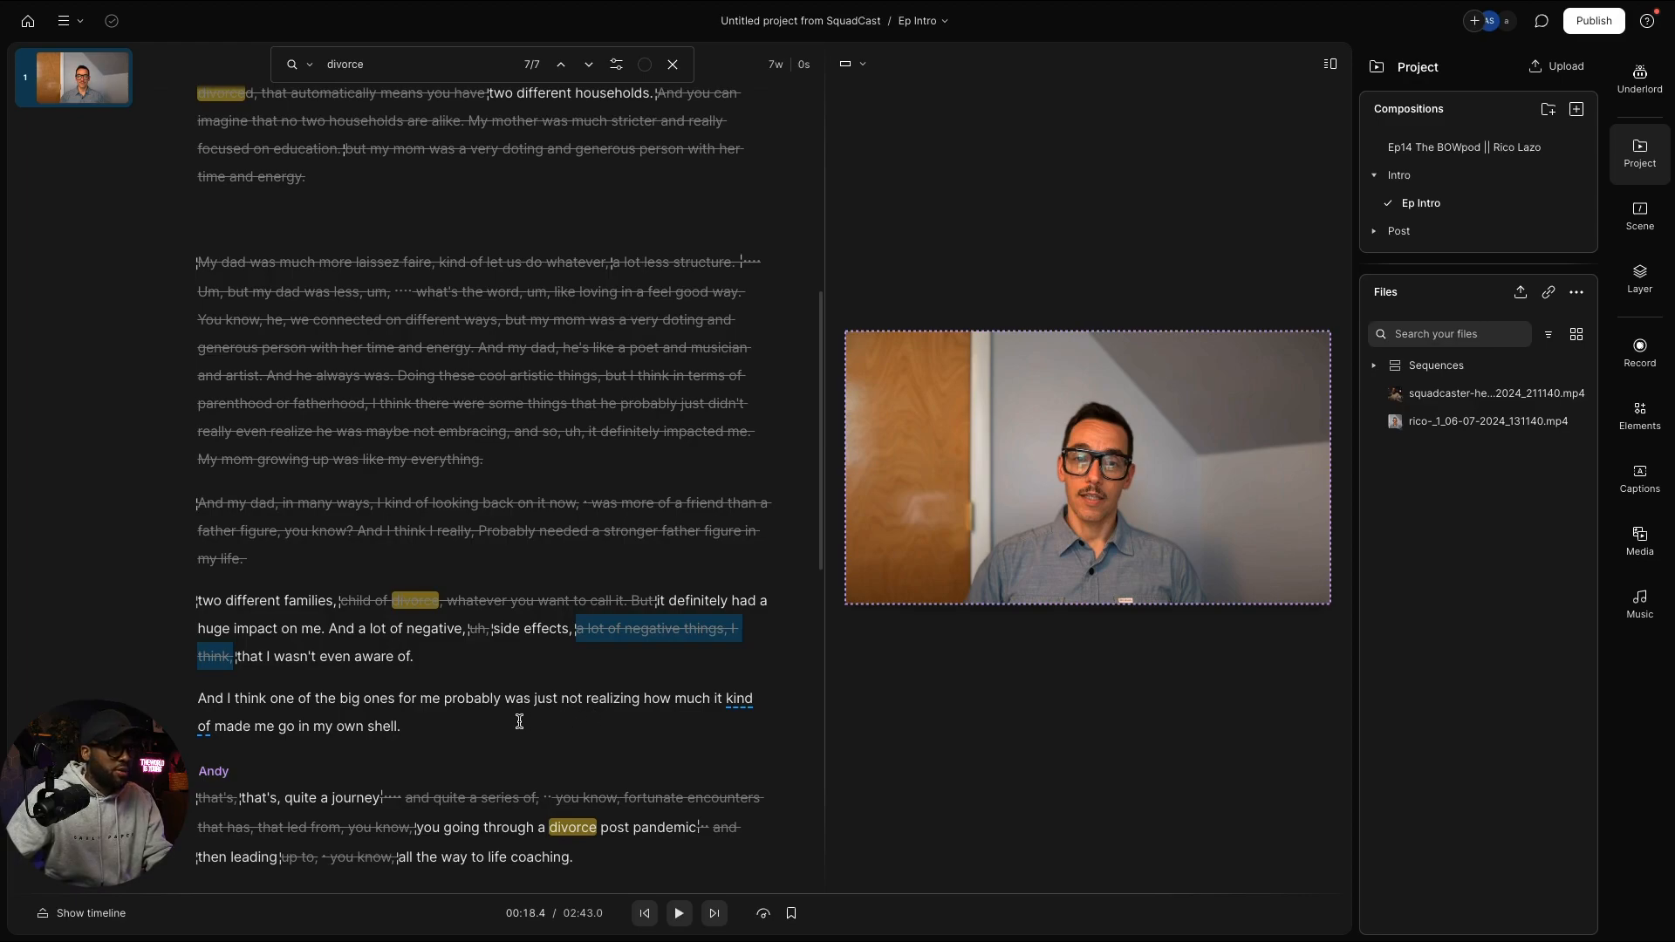
left_click_drag(757, 694, 211, 729)
key("BackSpace")
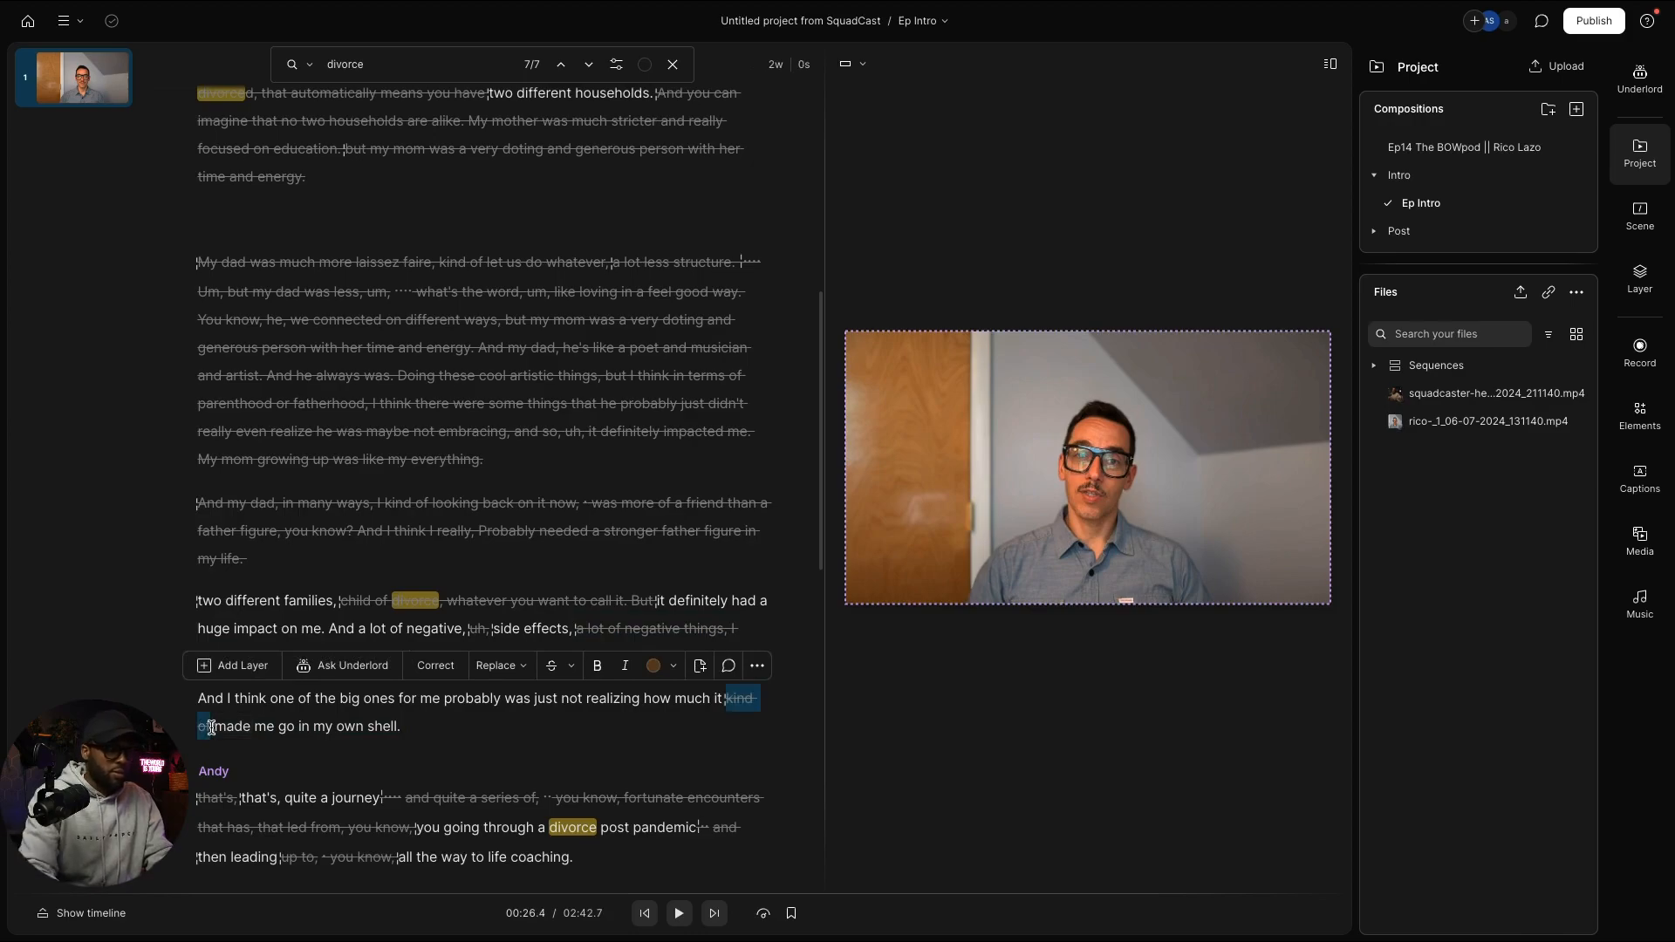
scroll(334, 755, "down", 1)
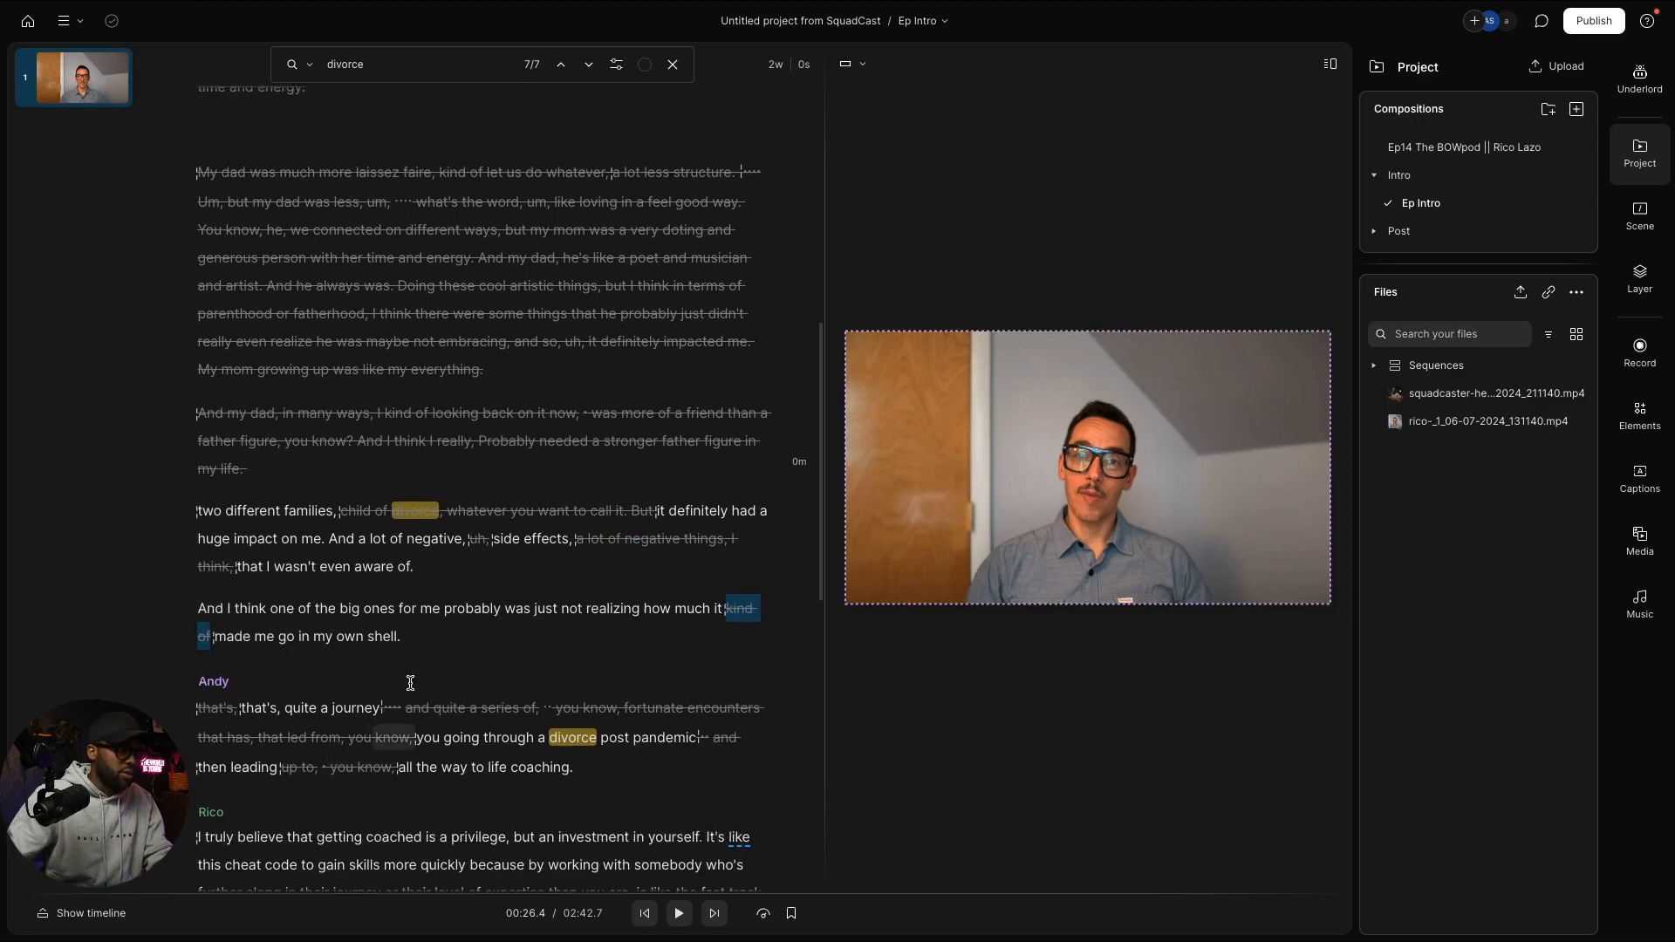
left_click(491, 644)
key("Return")
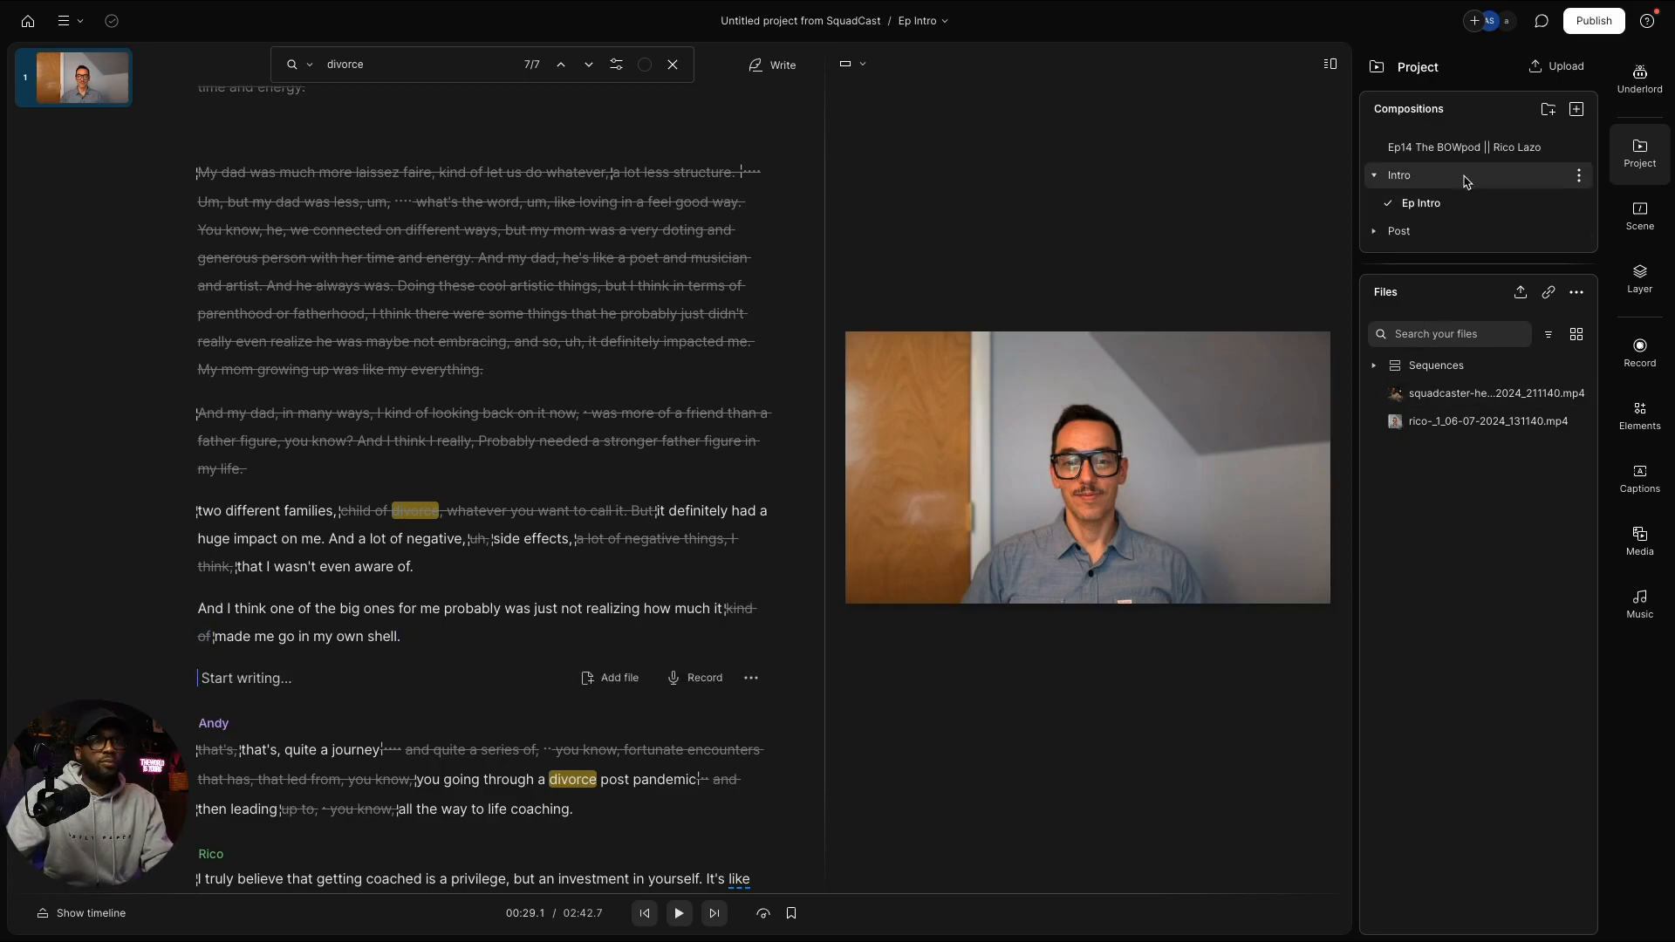
Step: Open the full Ep14 episode and select Rico's 'I mean, I had gone through a' passage through 'training programs.'
left_click(1455, 148)
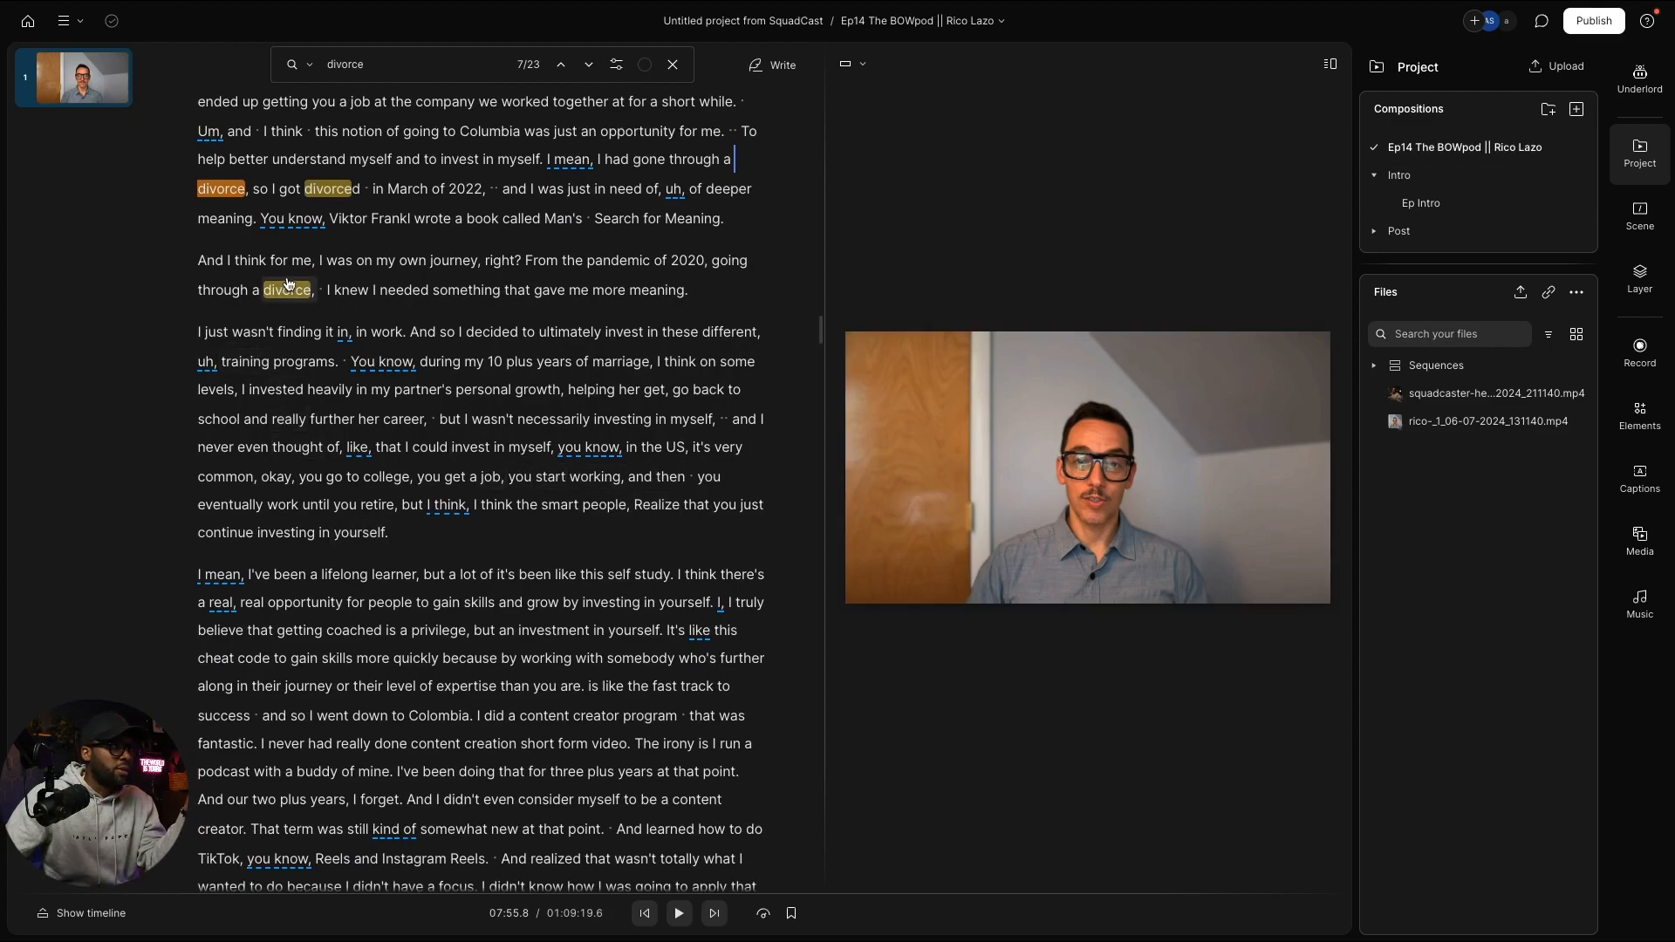
scroll(305, 295, "up", 2)
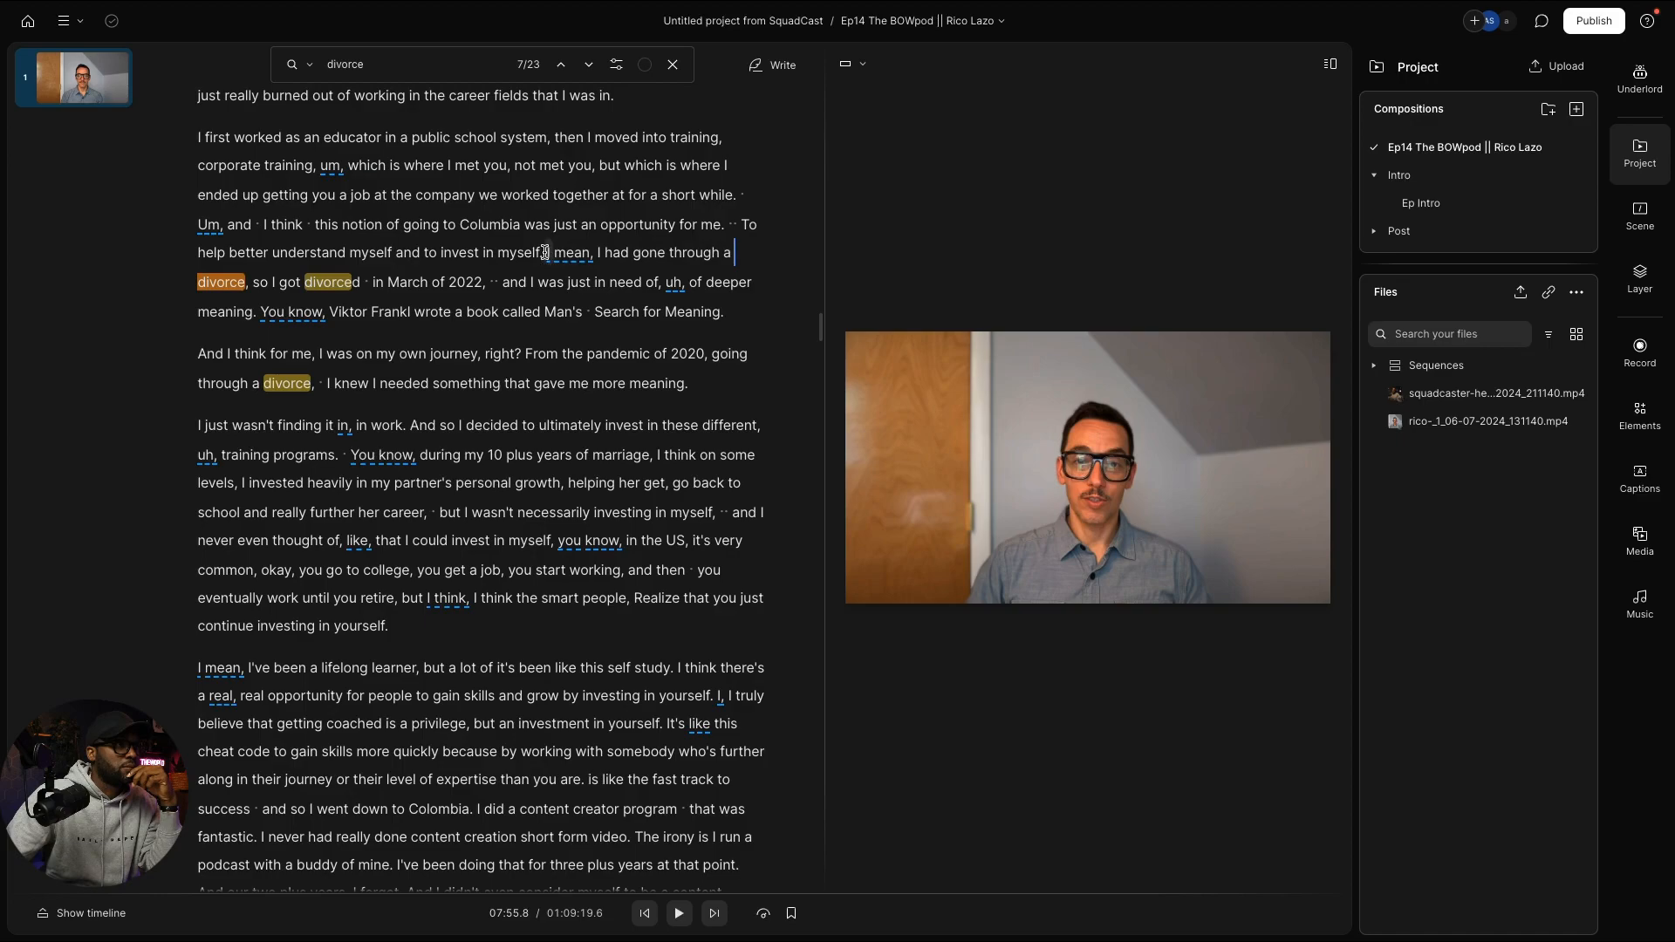
left_click_drag(544, 253, 591, 278)
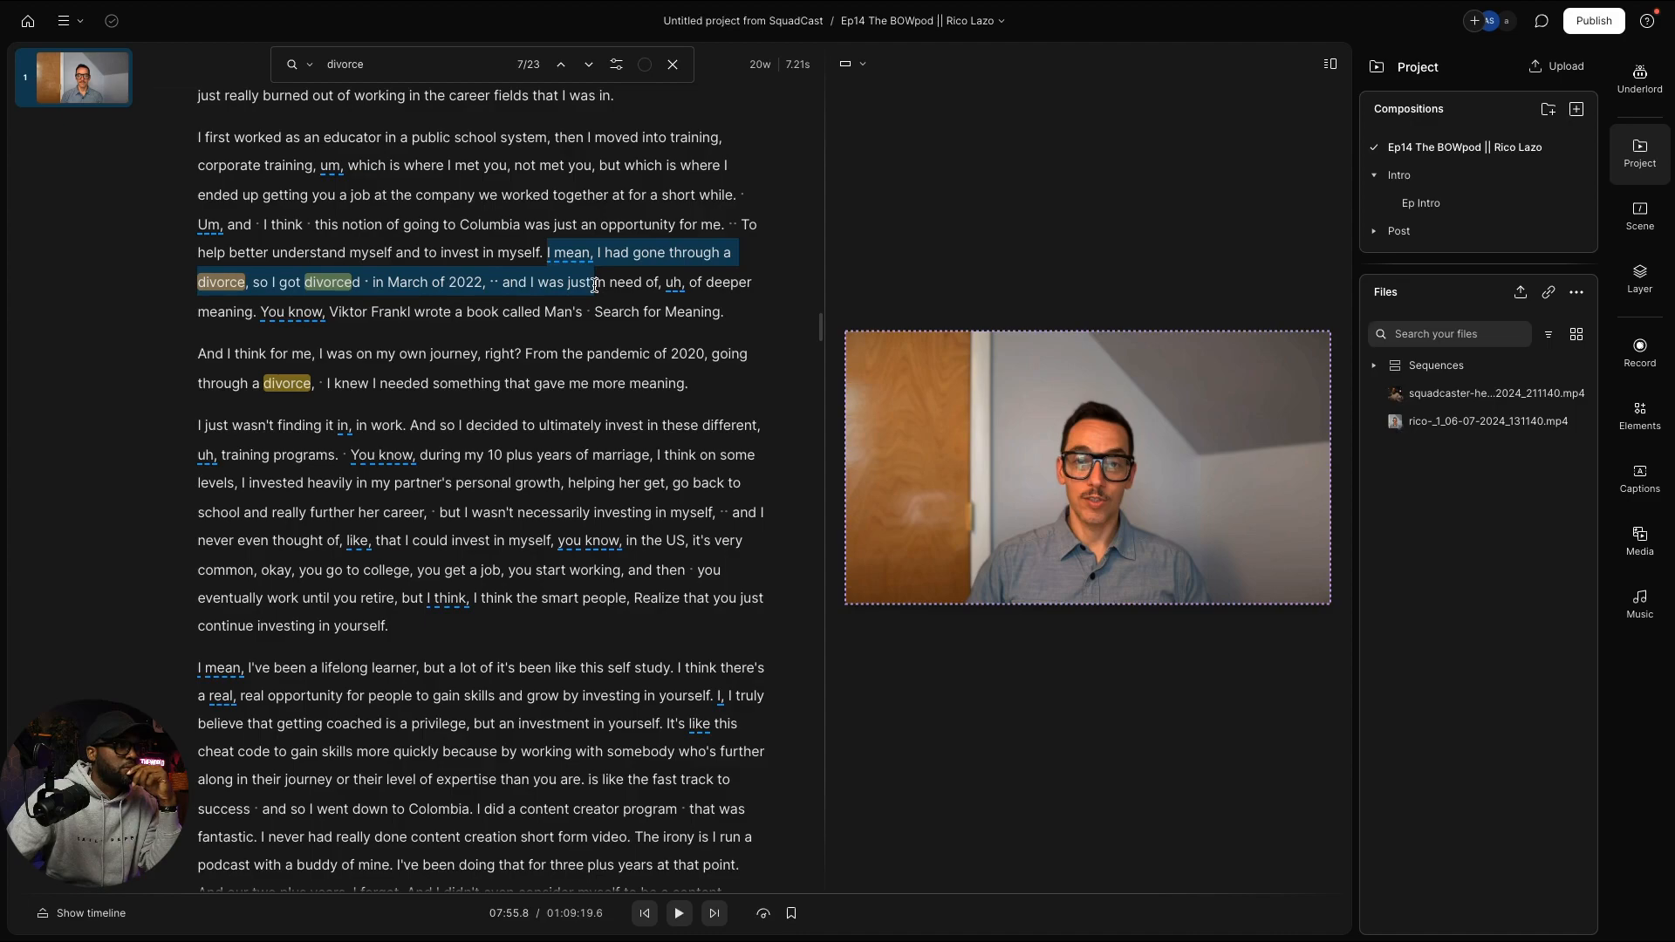
left_click_drag(594, 285, 697, 404)
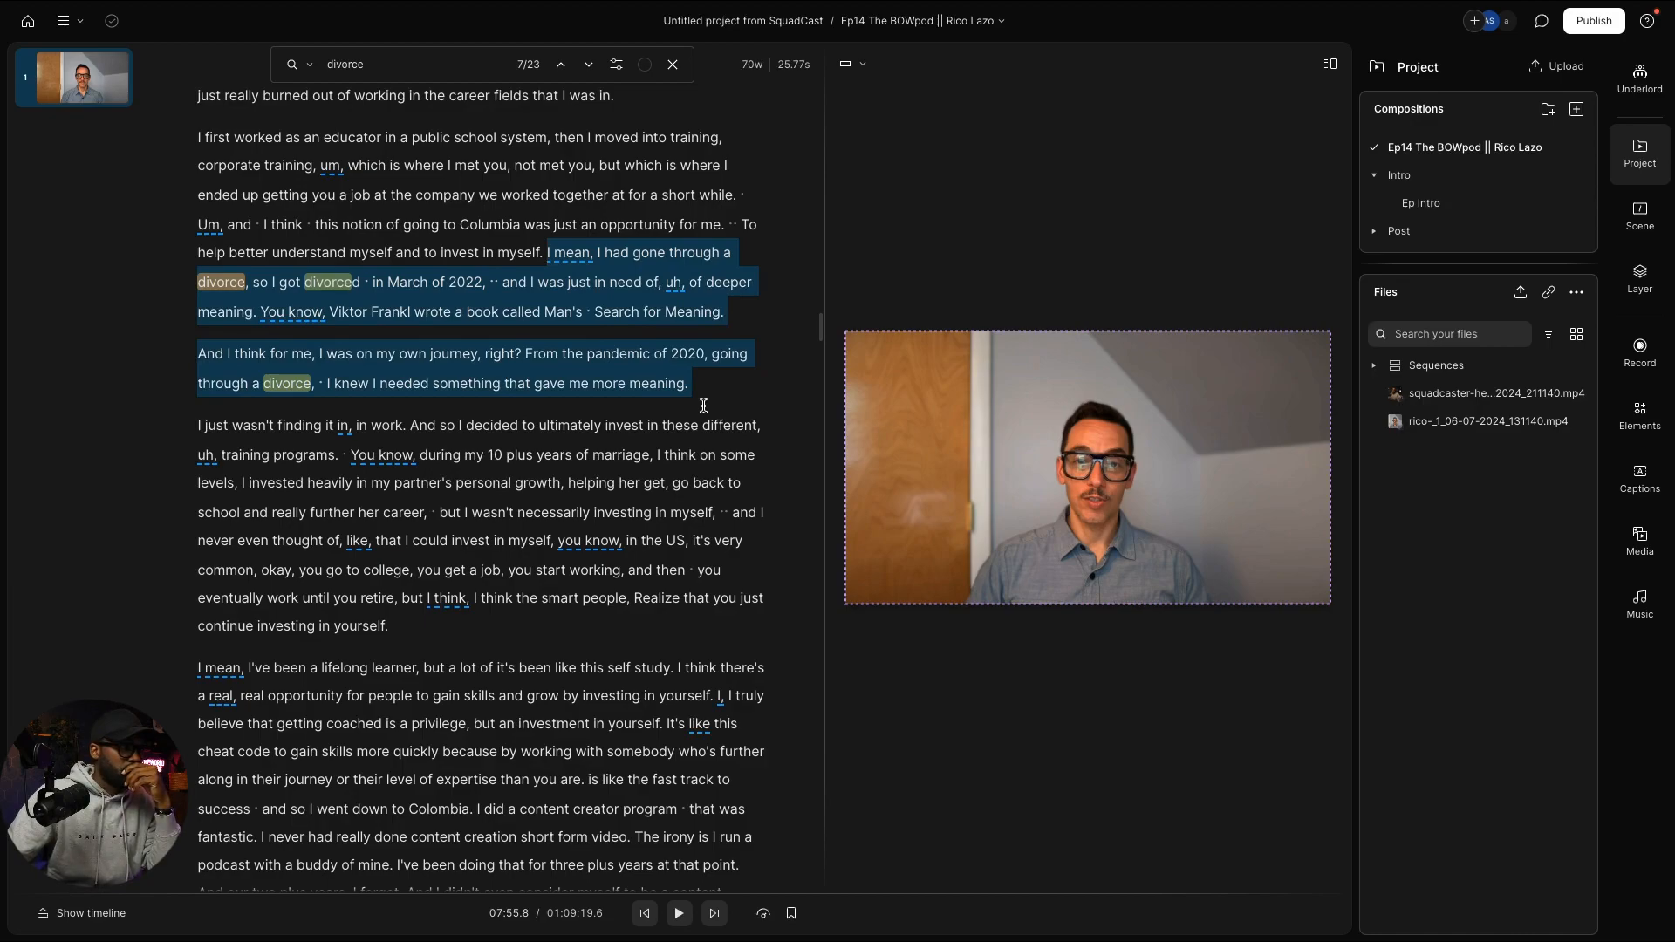
left_click_drag(703, 405, 348, 448)
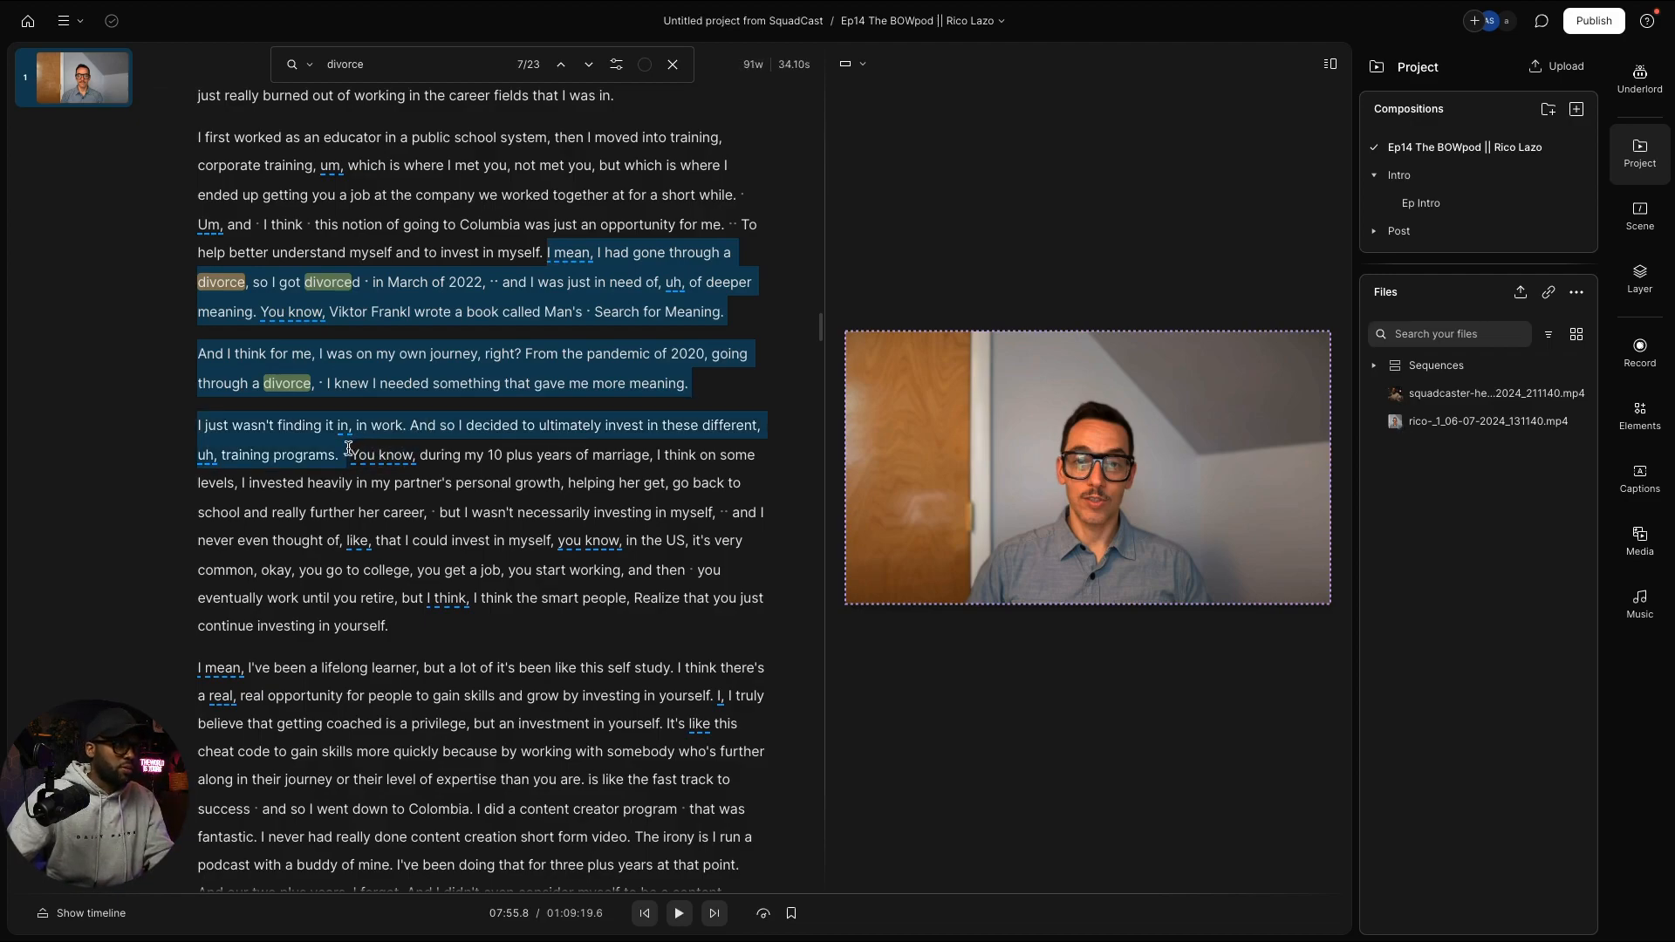
left_click_drag(348, 449, 348, 448)
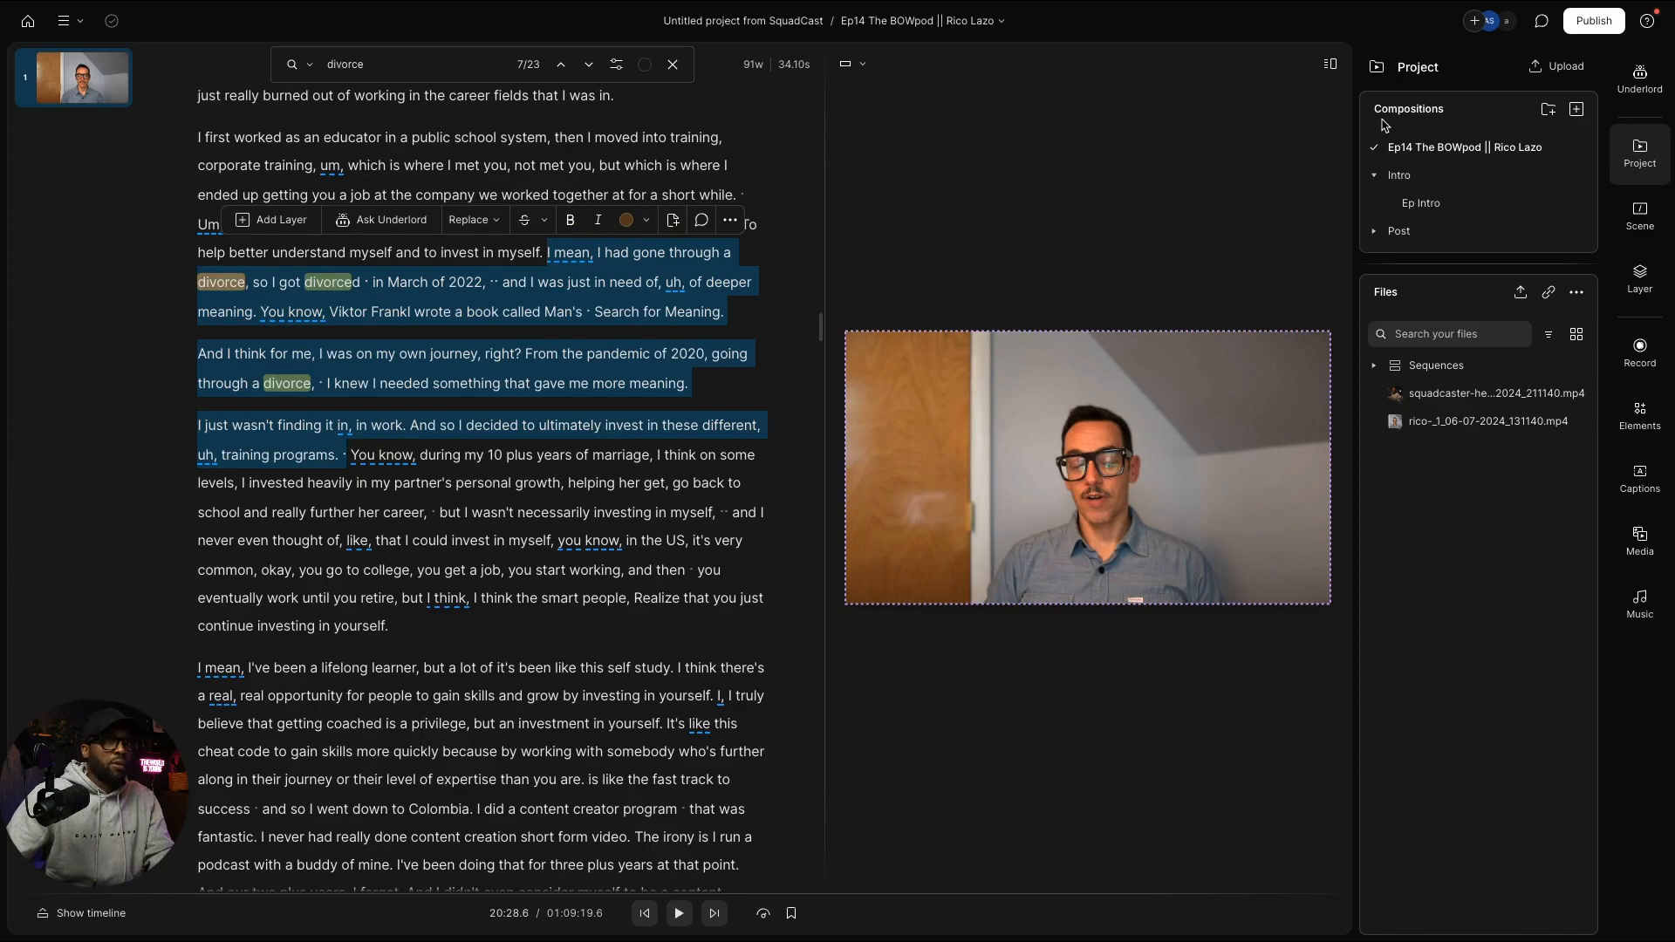
Step: Return to the Ep Intro composition and scroll to the blank paragraph after 'shell.'
left_click(1435, 204)
scroll(448, 587, "down", 7)
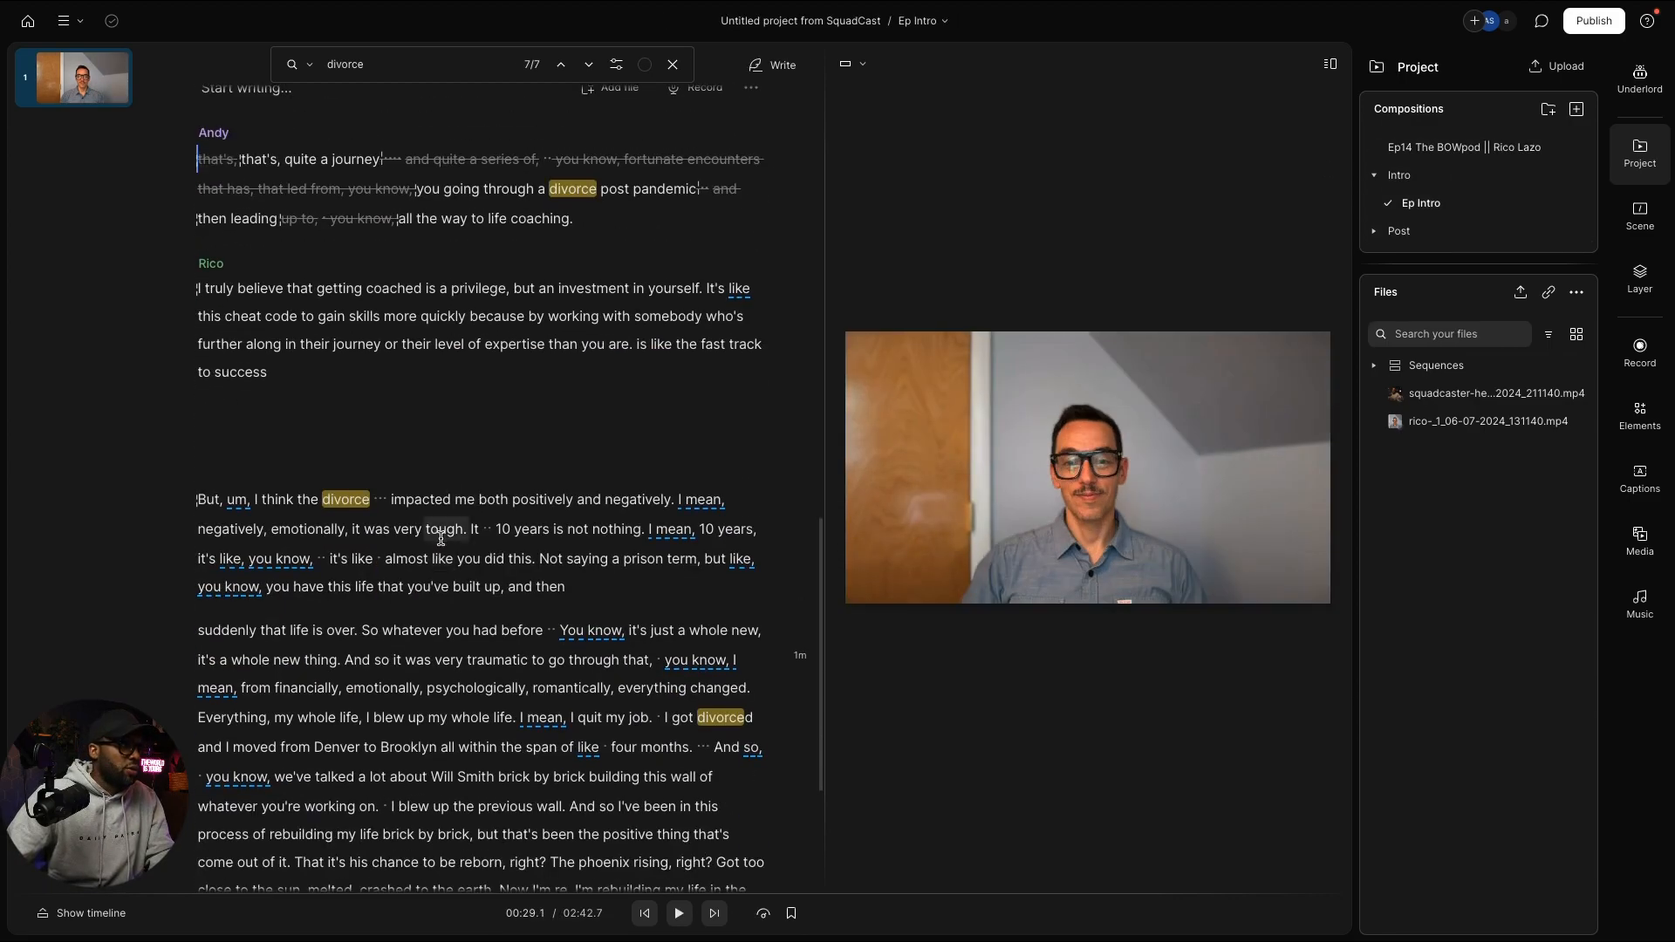
scroll(443, 532, "up", 3)
scroll(442, 533, "up", 2)
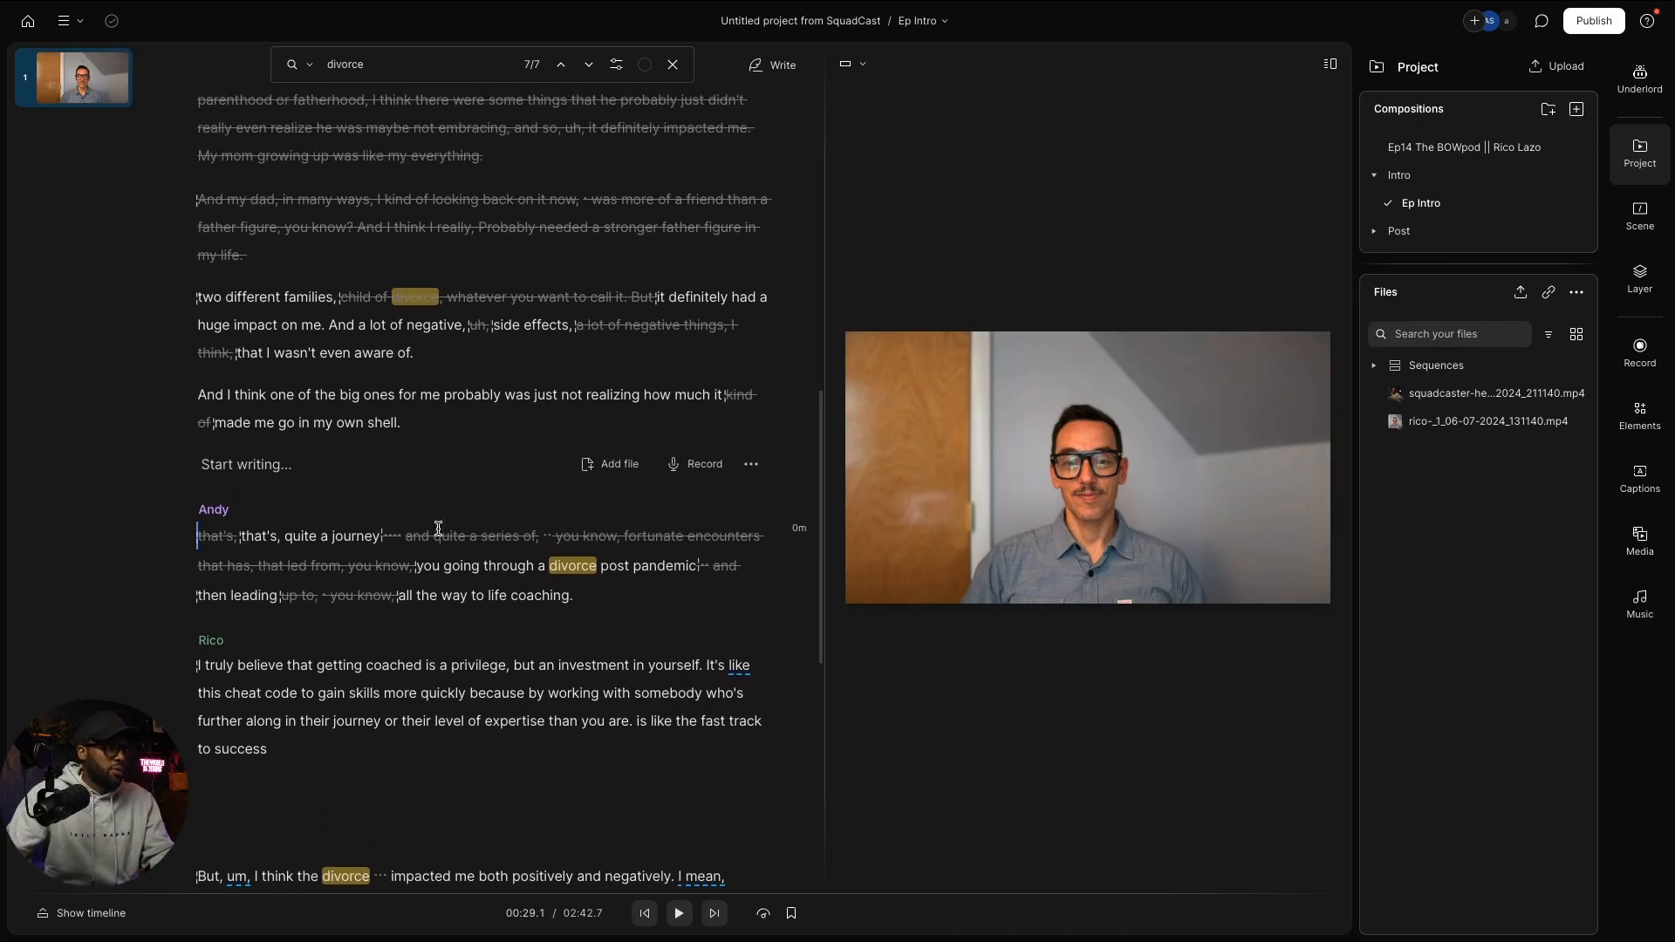
mouse_move(438, 529)
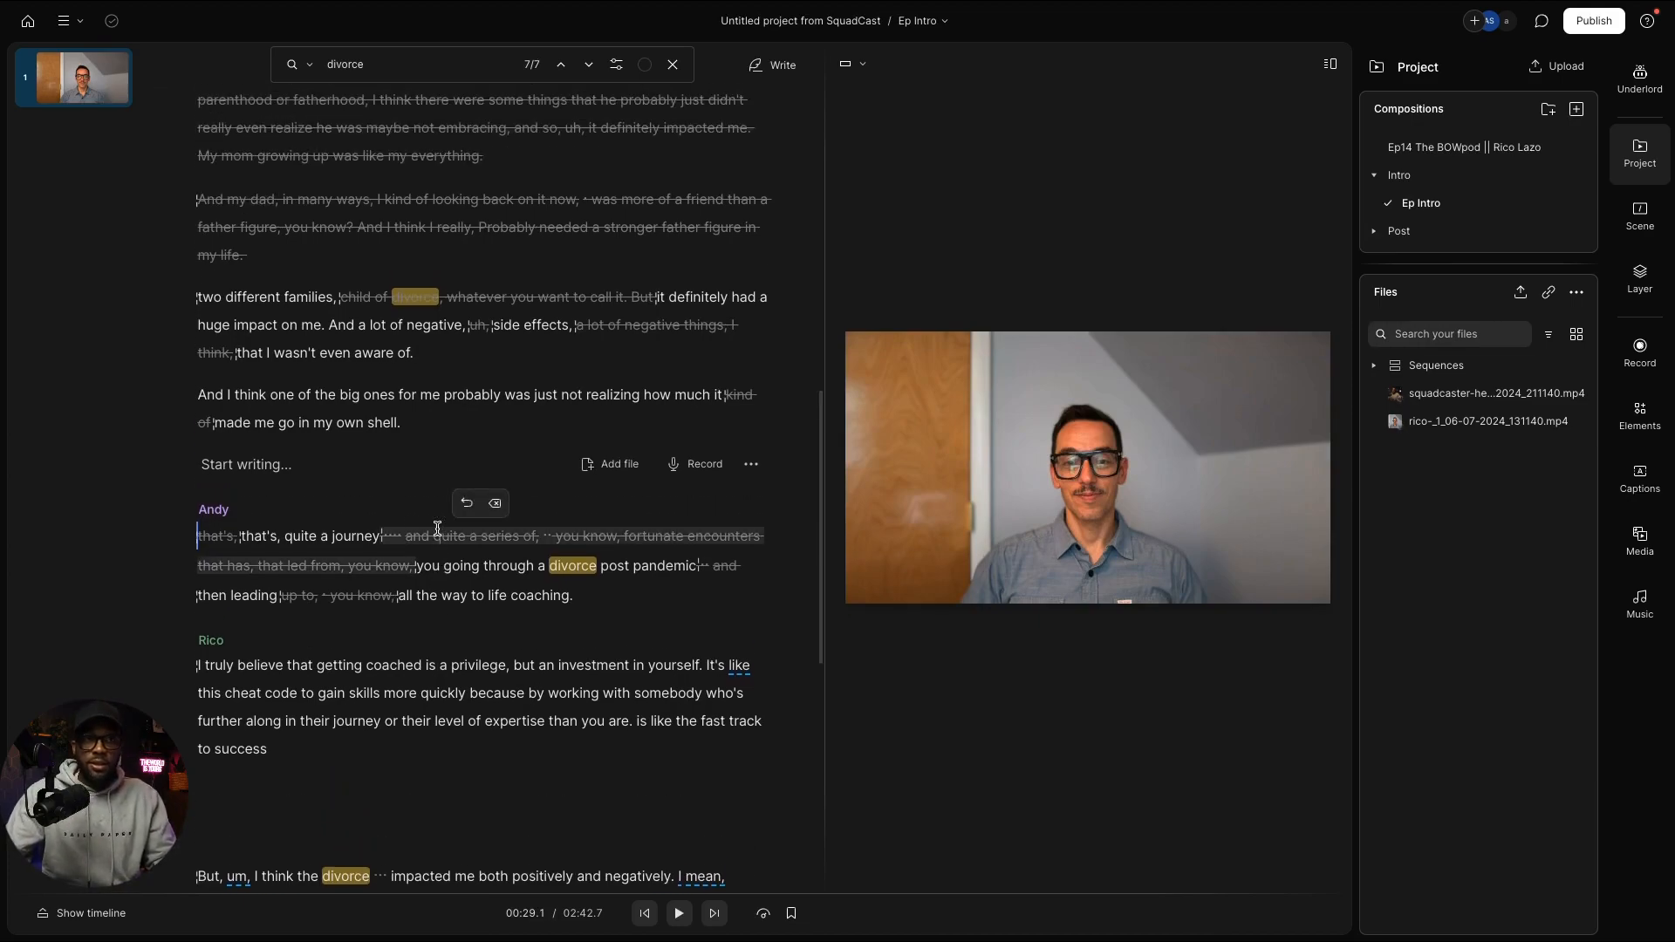
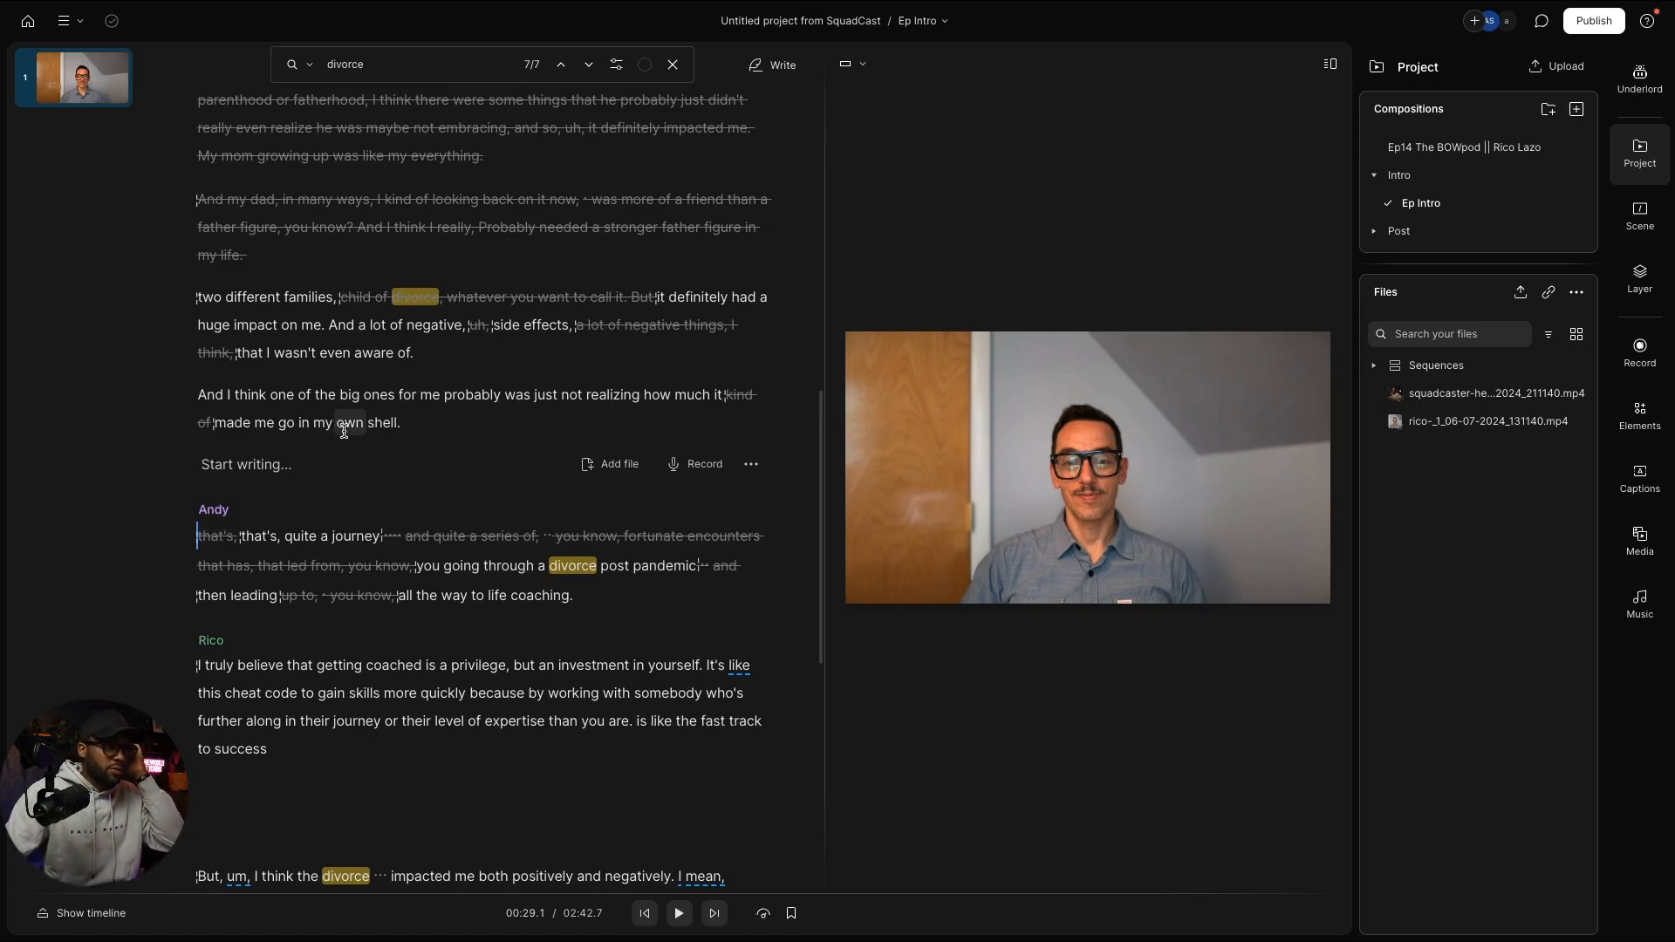
Step: Paste the guest's 'I mean, I had gone through a divorce' answer on a new line after 'shell.'
left_click(323, 476)
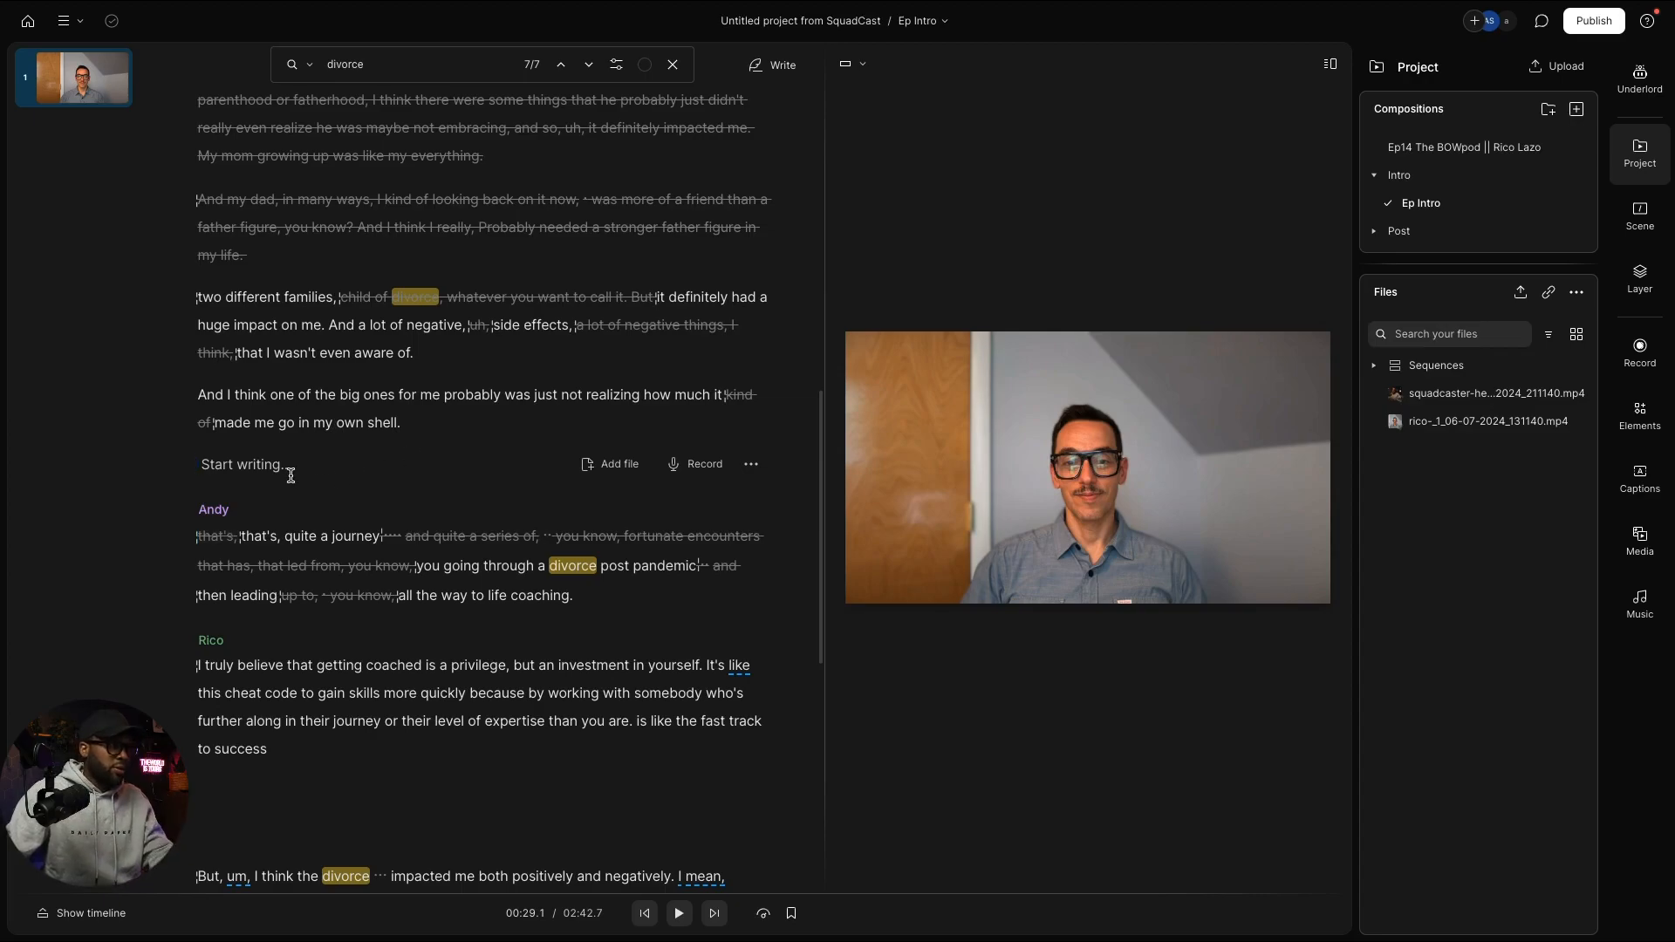
key("Return")
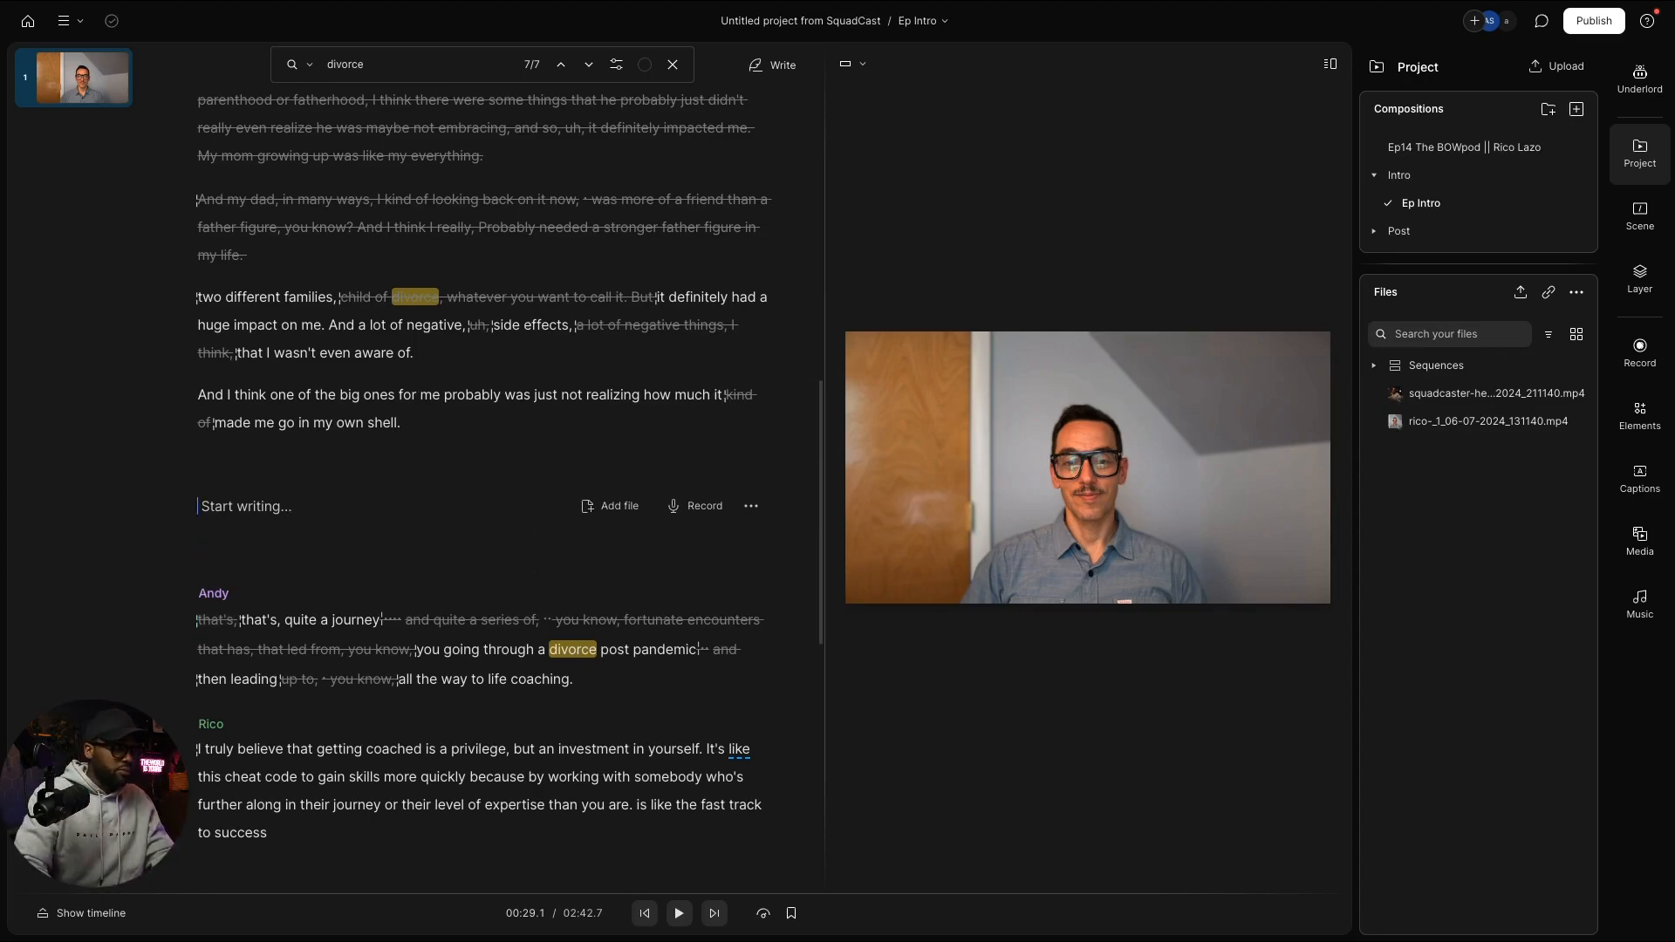
type("I mean, I had gone through a divorce, so I got divorced in March of 2022, and I was just in need of, uh, of deeper meaning. You know, Viktor Frankl wrote a book called Man's Search for Meaning. And I think for me, I was on my own journey, right? From the pandemic of 2020, going through a divorce, I knew I needed something that gave me more meaning. I just wasn't finding it in, in work. And so I decided to ultimately invest in these different, uh, training programs.")
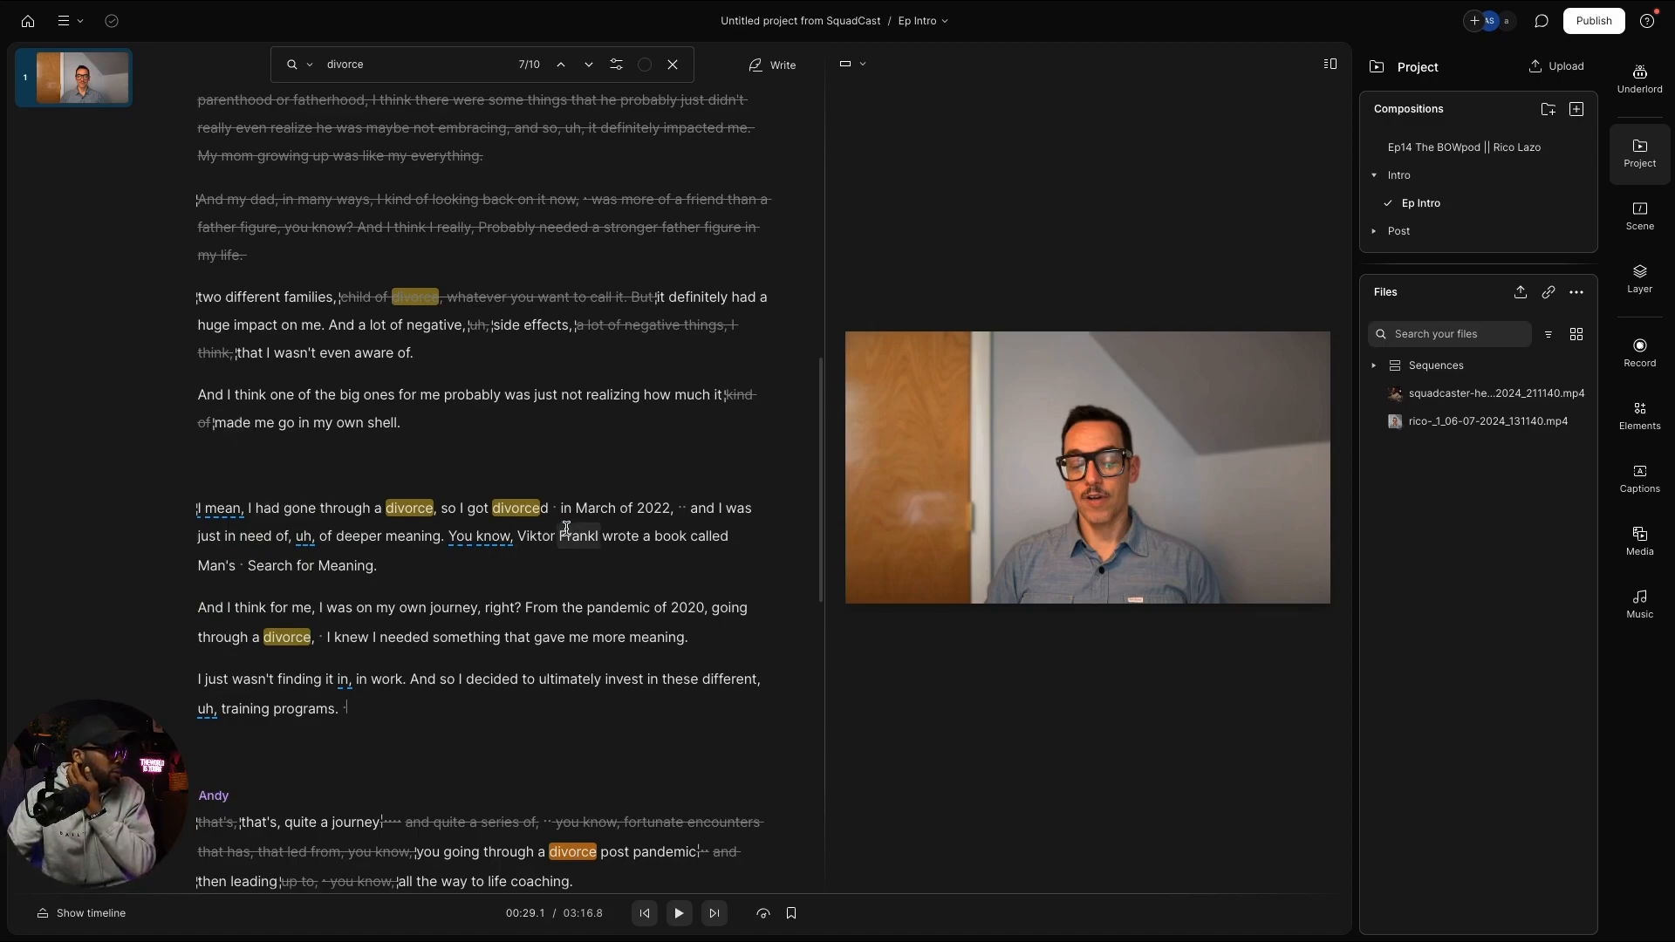
Step: Place a copy of 'in March of 2022' on the empty line above the answer
left_click_drag(559, 508, 665, 510)
key("ctrl+c")
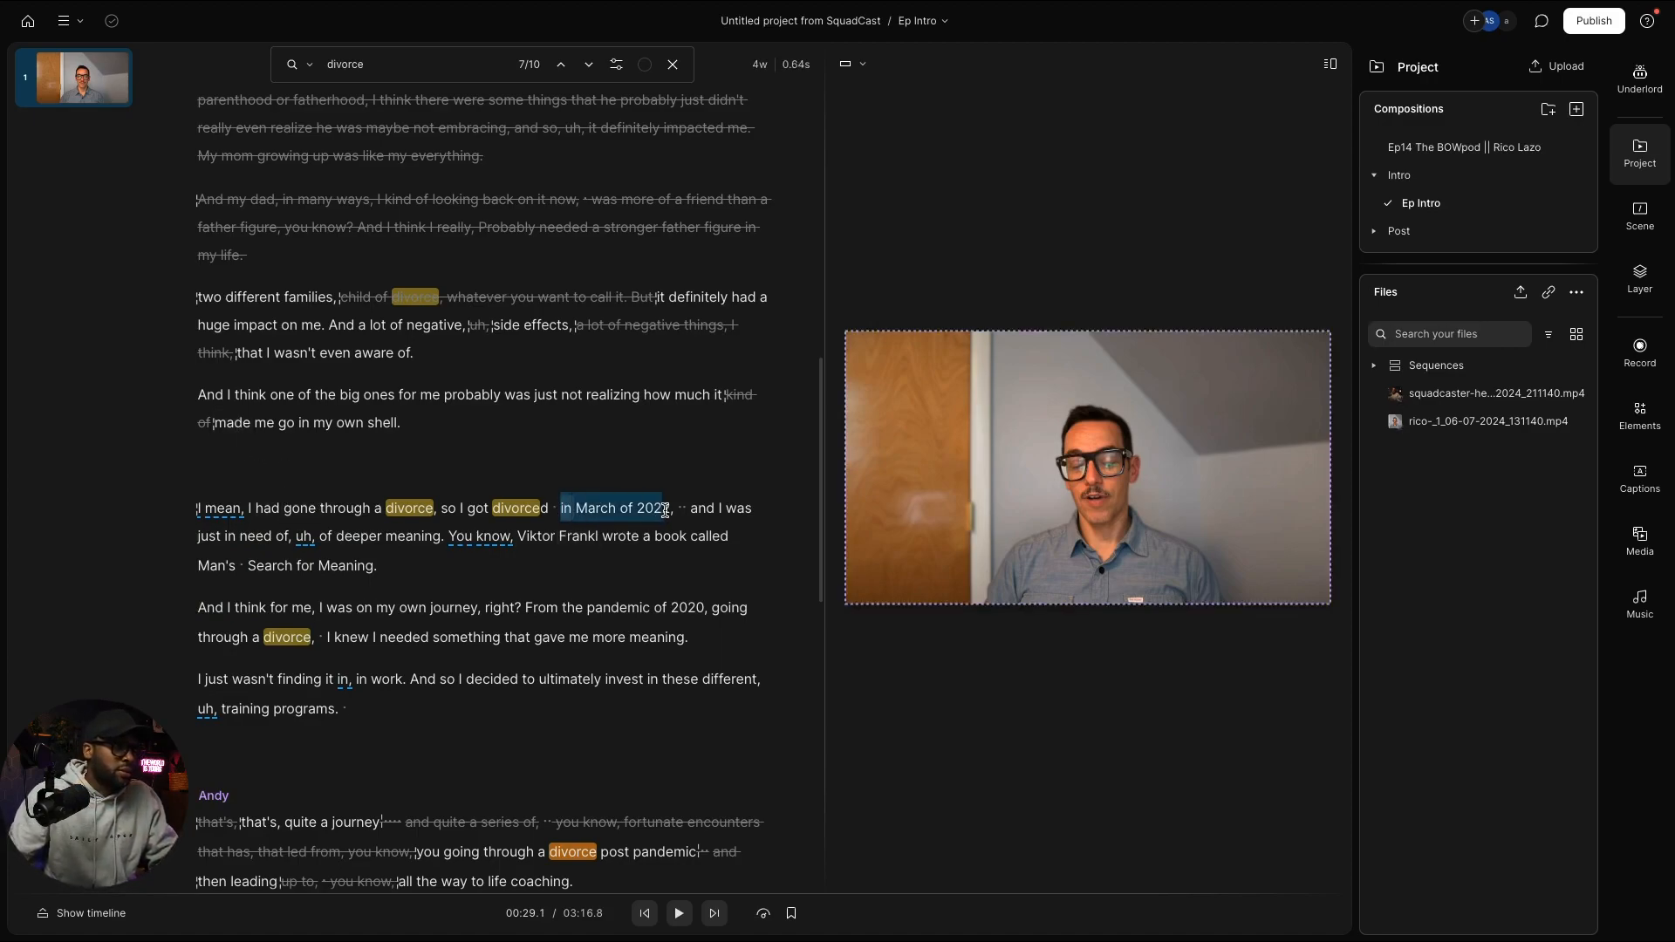
left_click(216, 462)
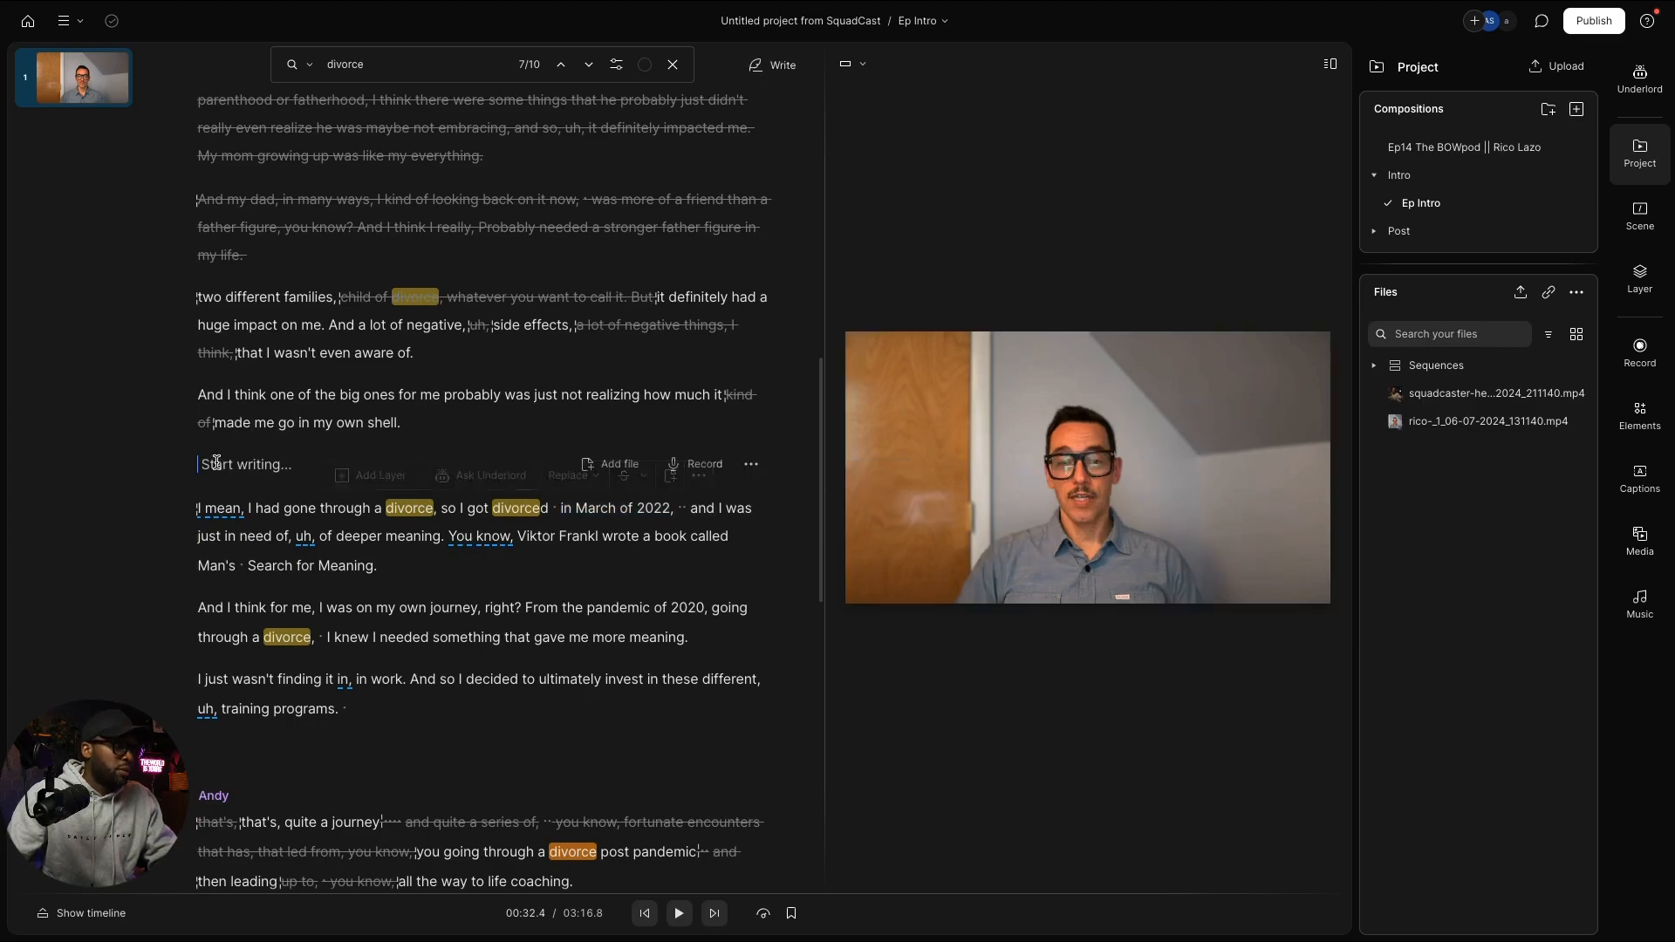
key("ctrl+v")
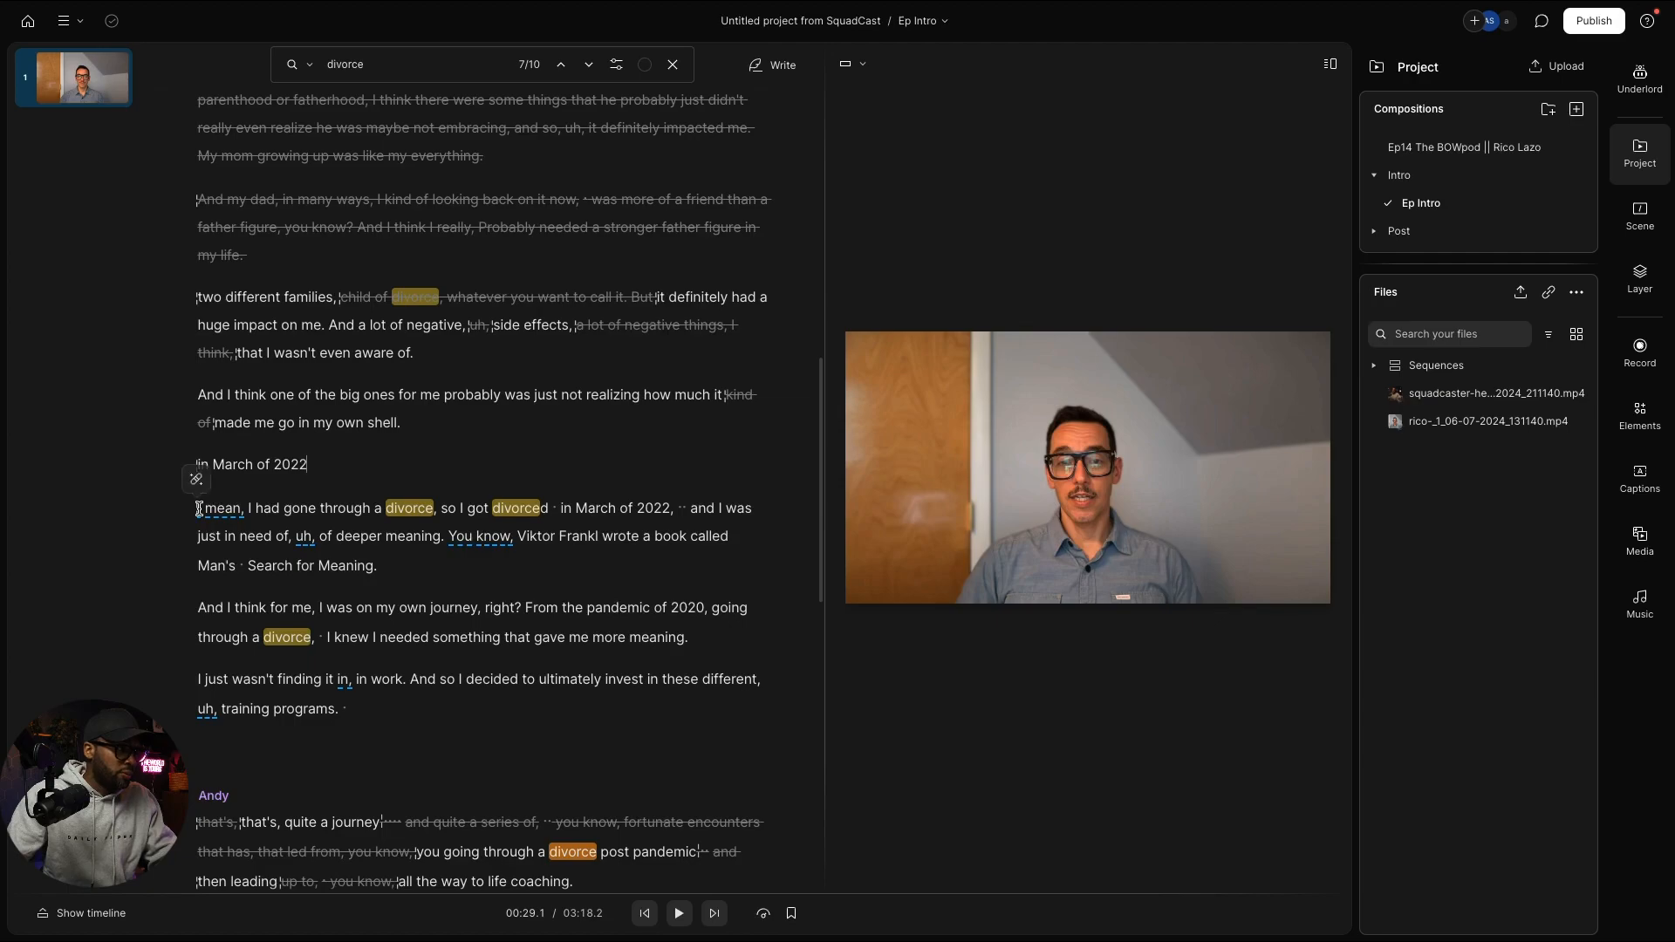
Step: Cut 'I mean,' and 'so I got divorced in March of 2022,' from the answer
left_click_drag(199, 507, 242, 510)
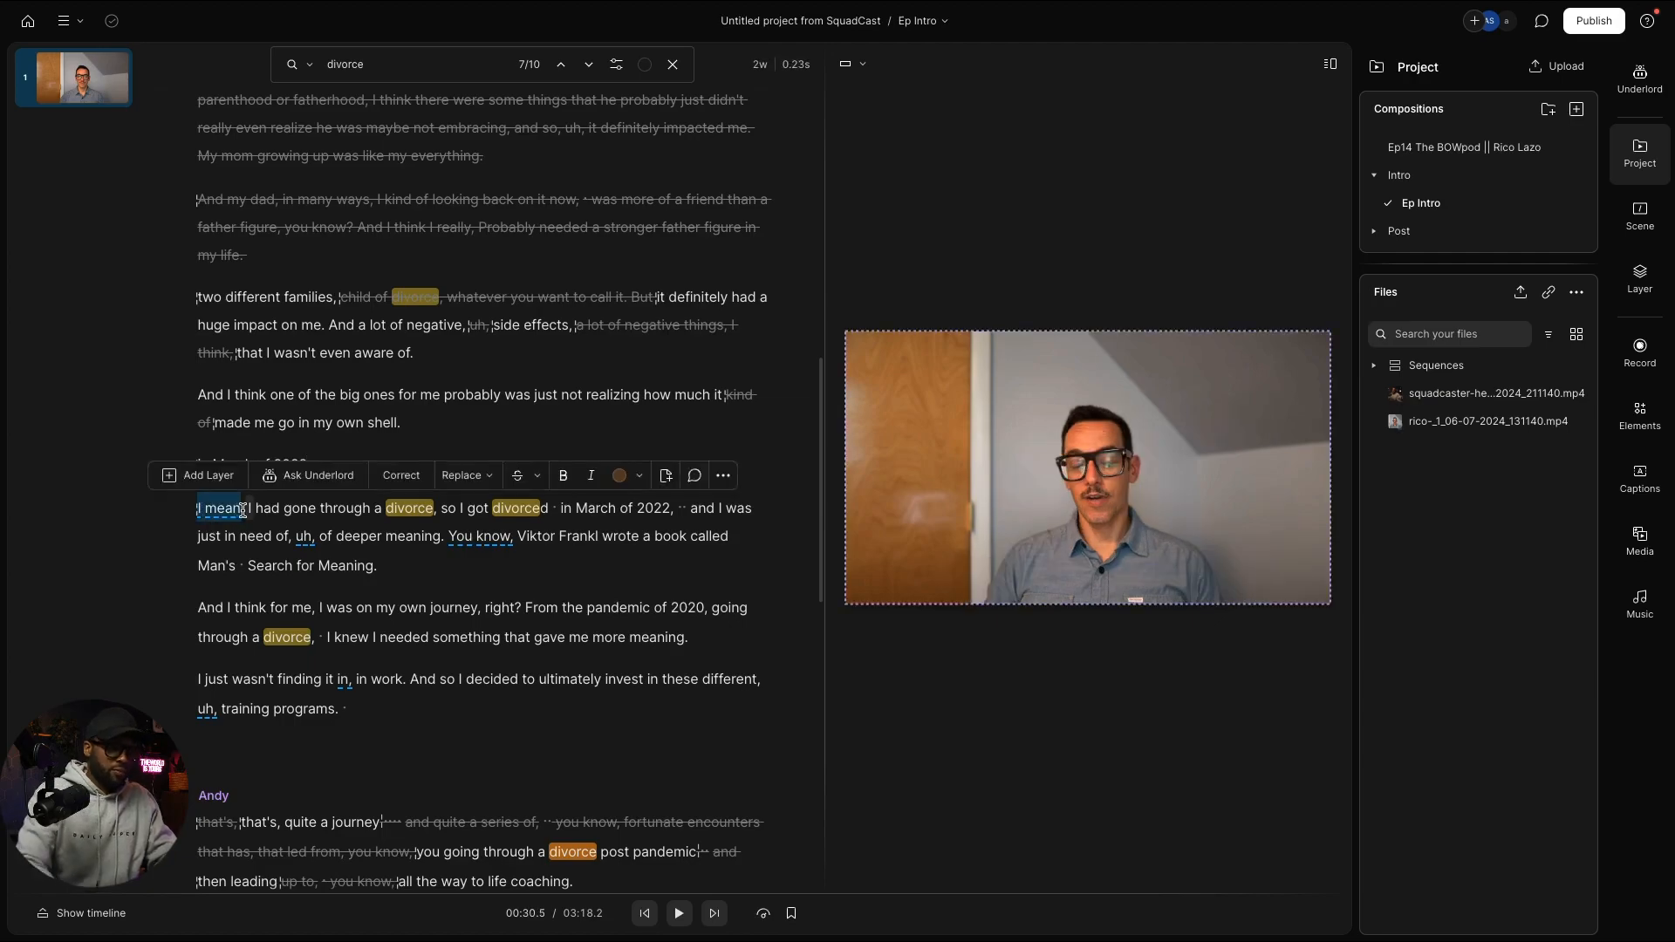
key("BackSpace")
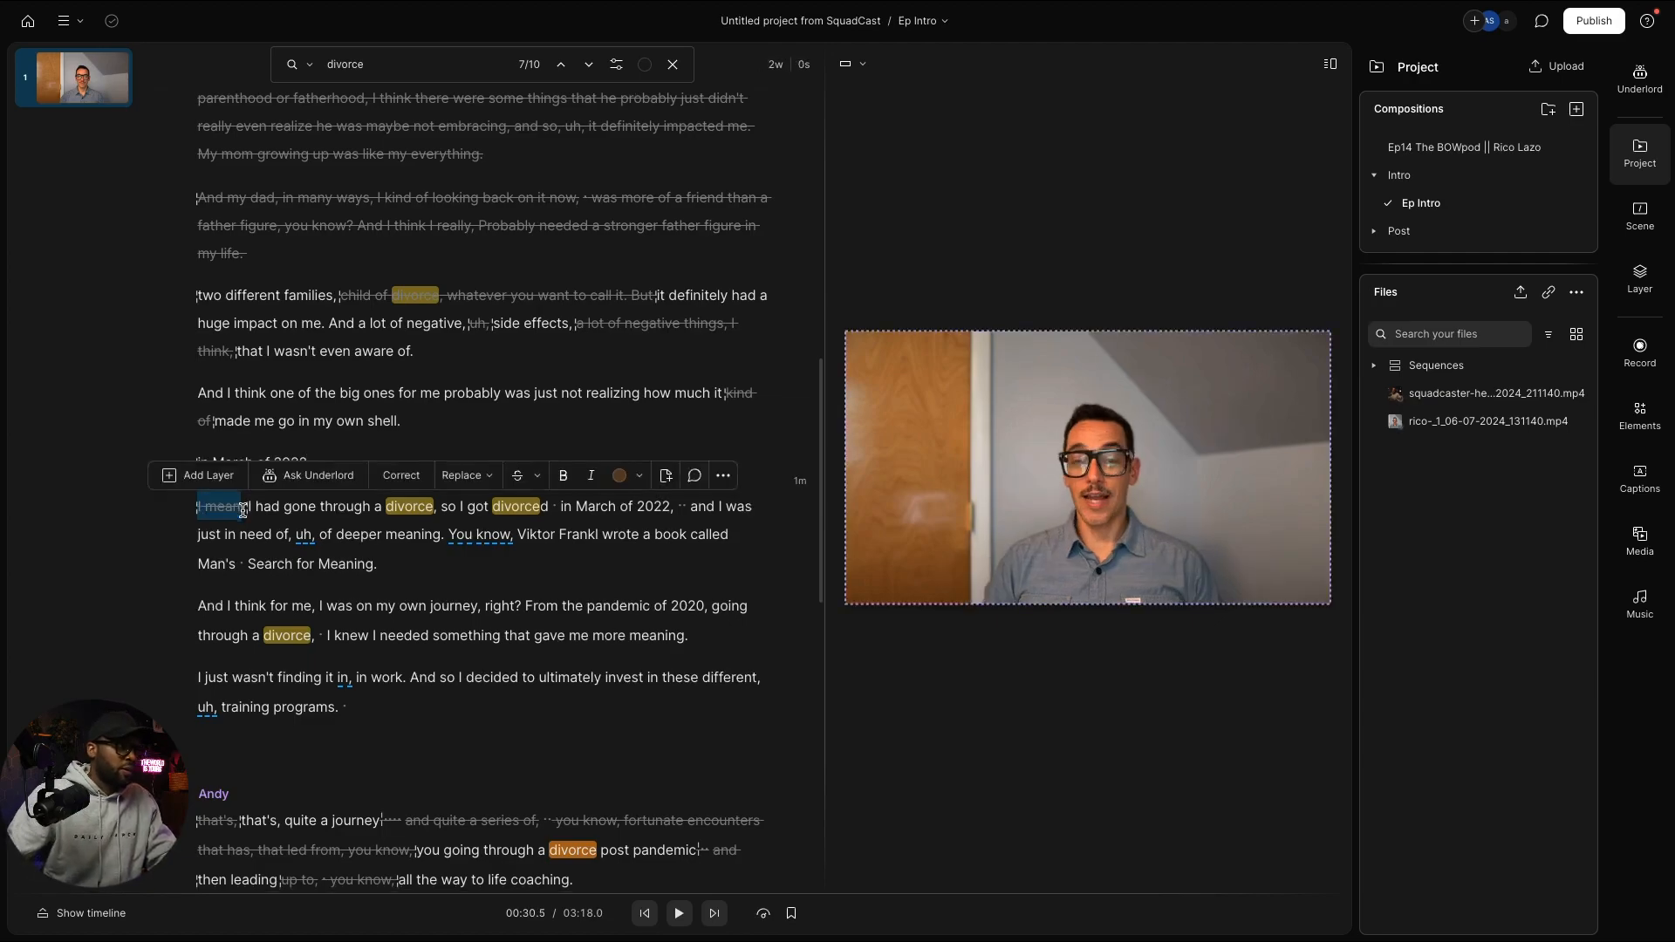
left_click(443, 506)
left_click_drag(443, 507, 455, 515)
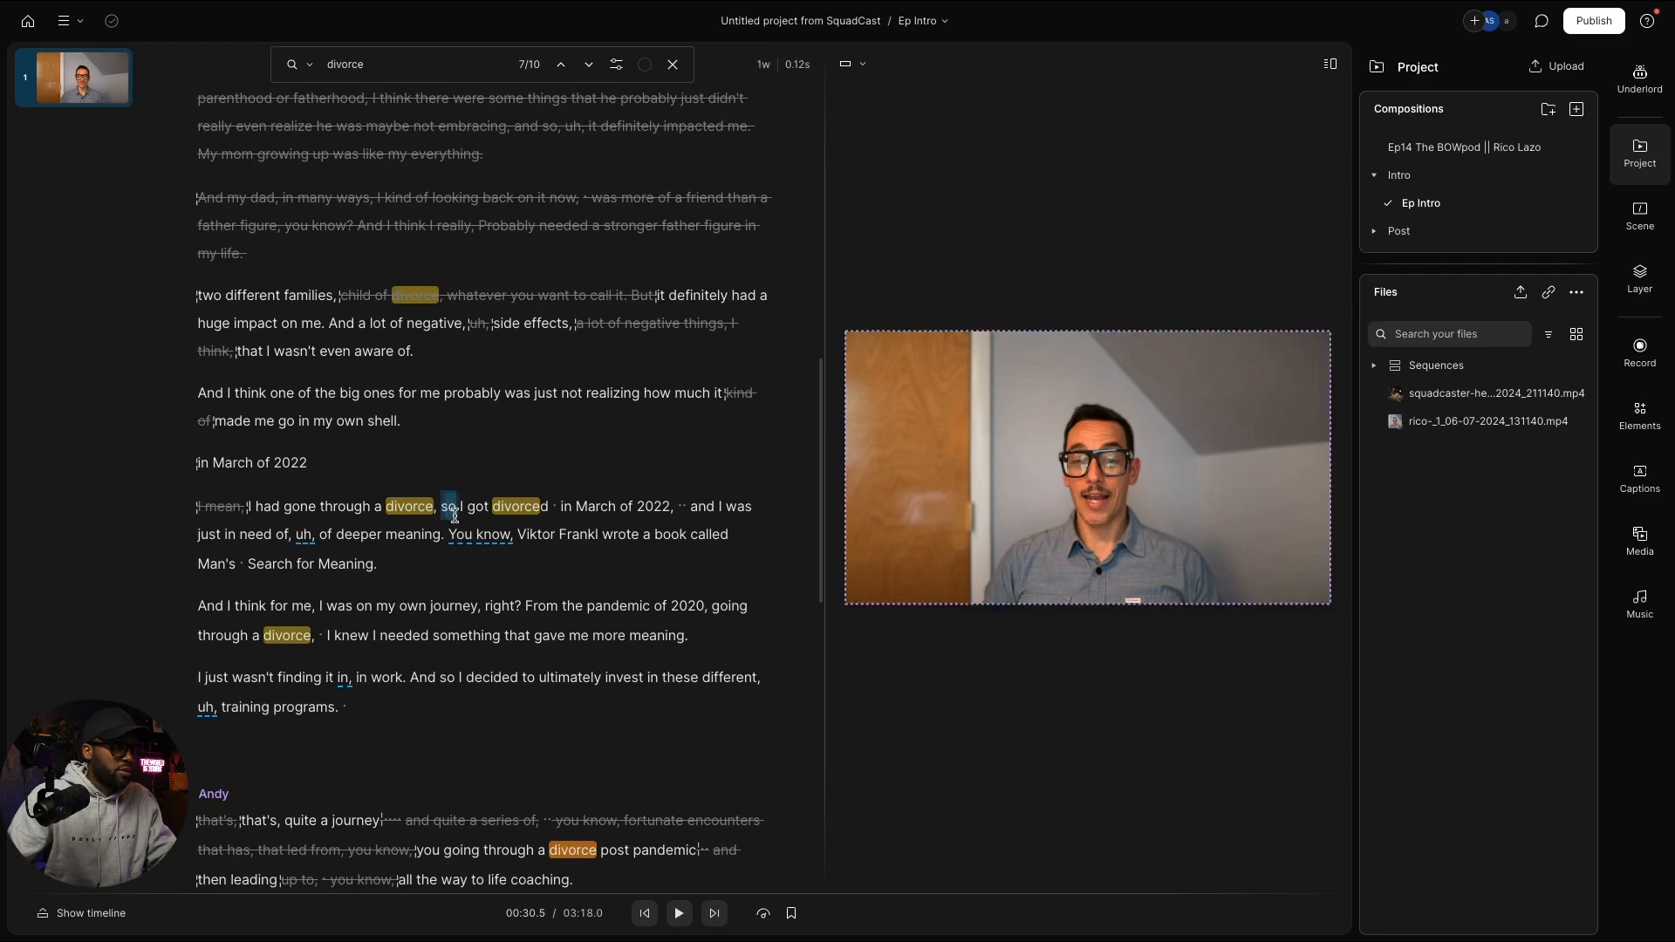
left_click_drag(454, 514, 688, 516)
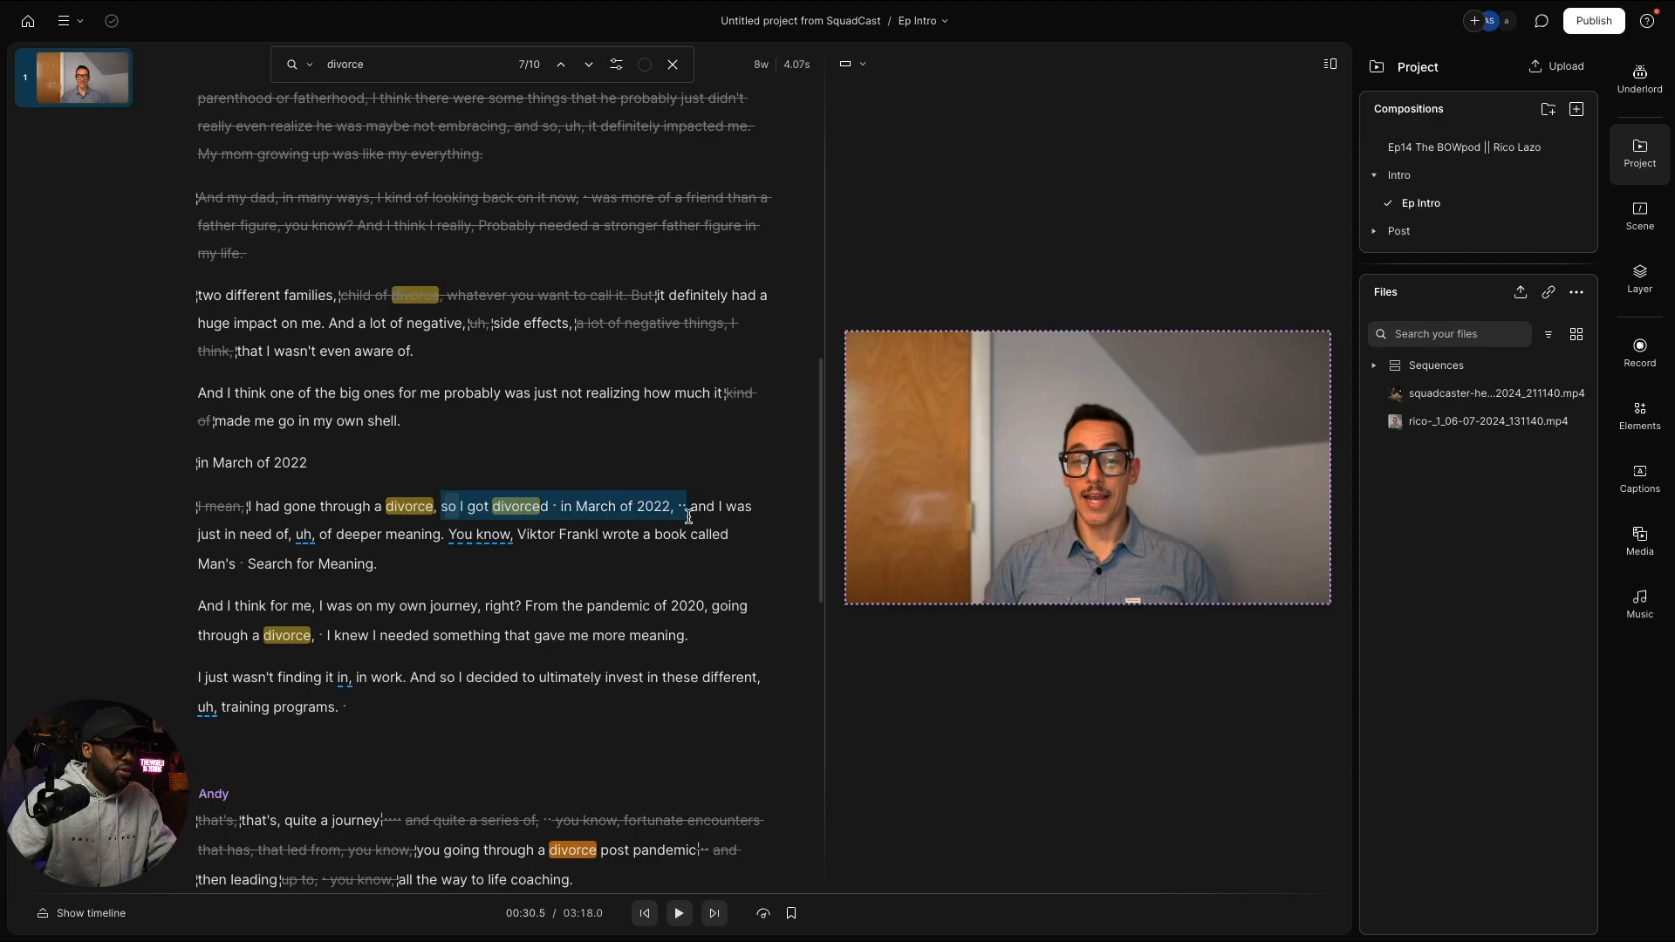
key("Delete")
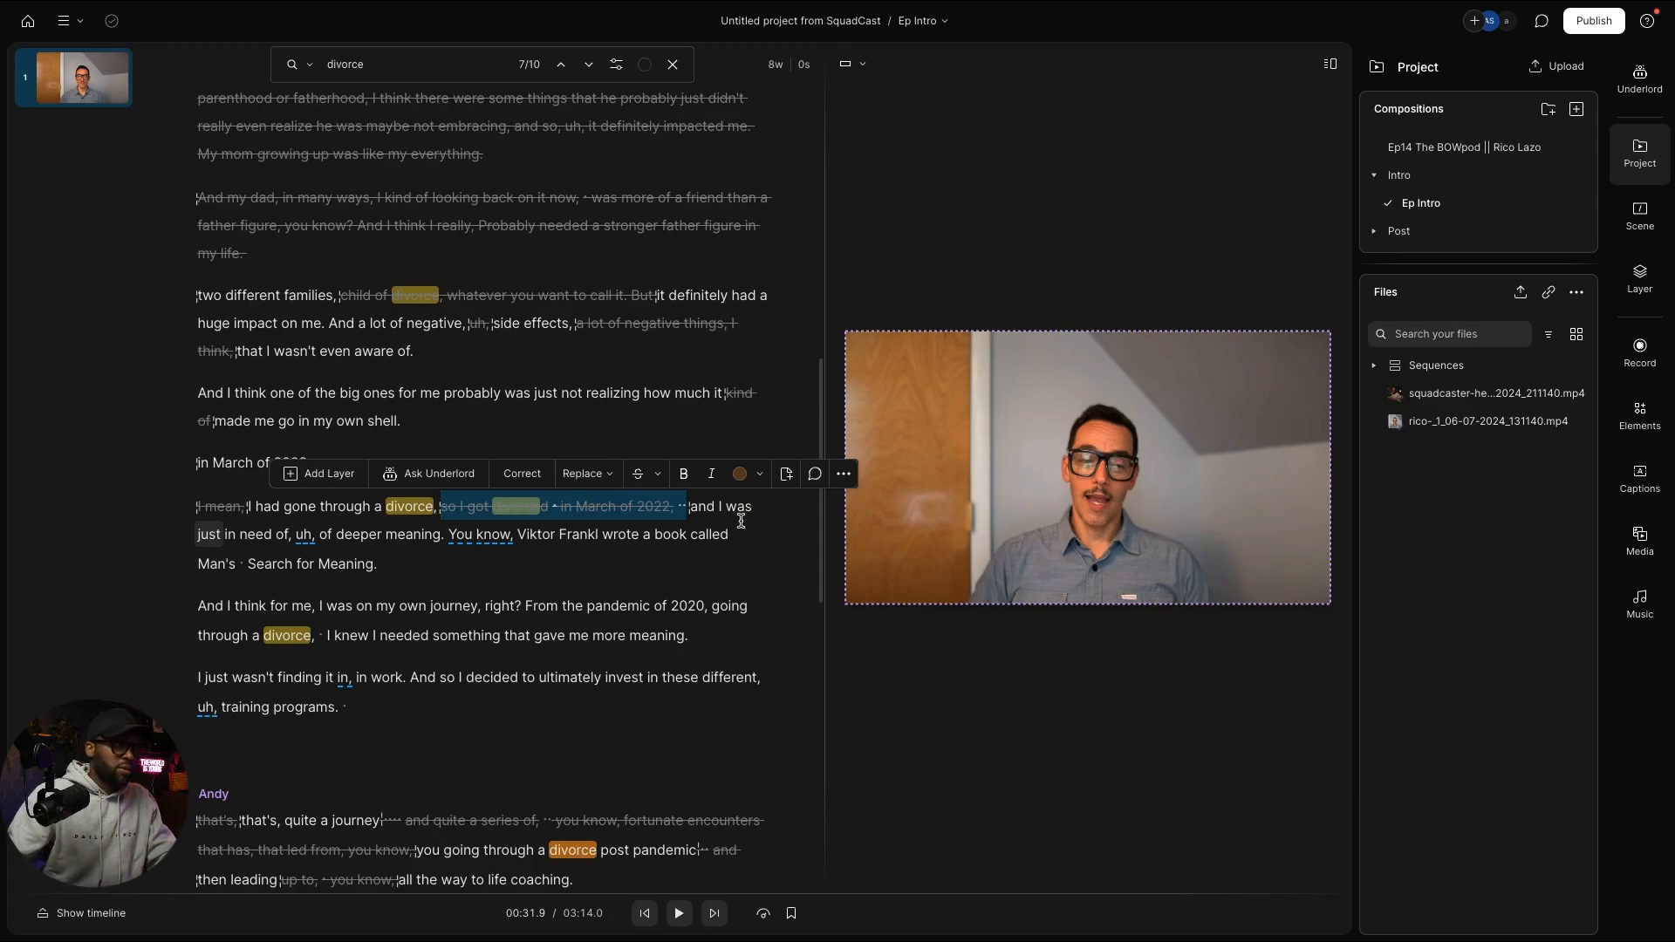
Step: Cut the filler 'of, uh,' and select the Man's Search for Meaning aside
left_click(284, 536)
left_click(290, 535)
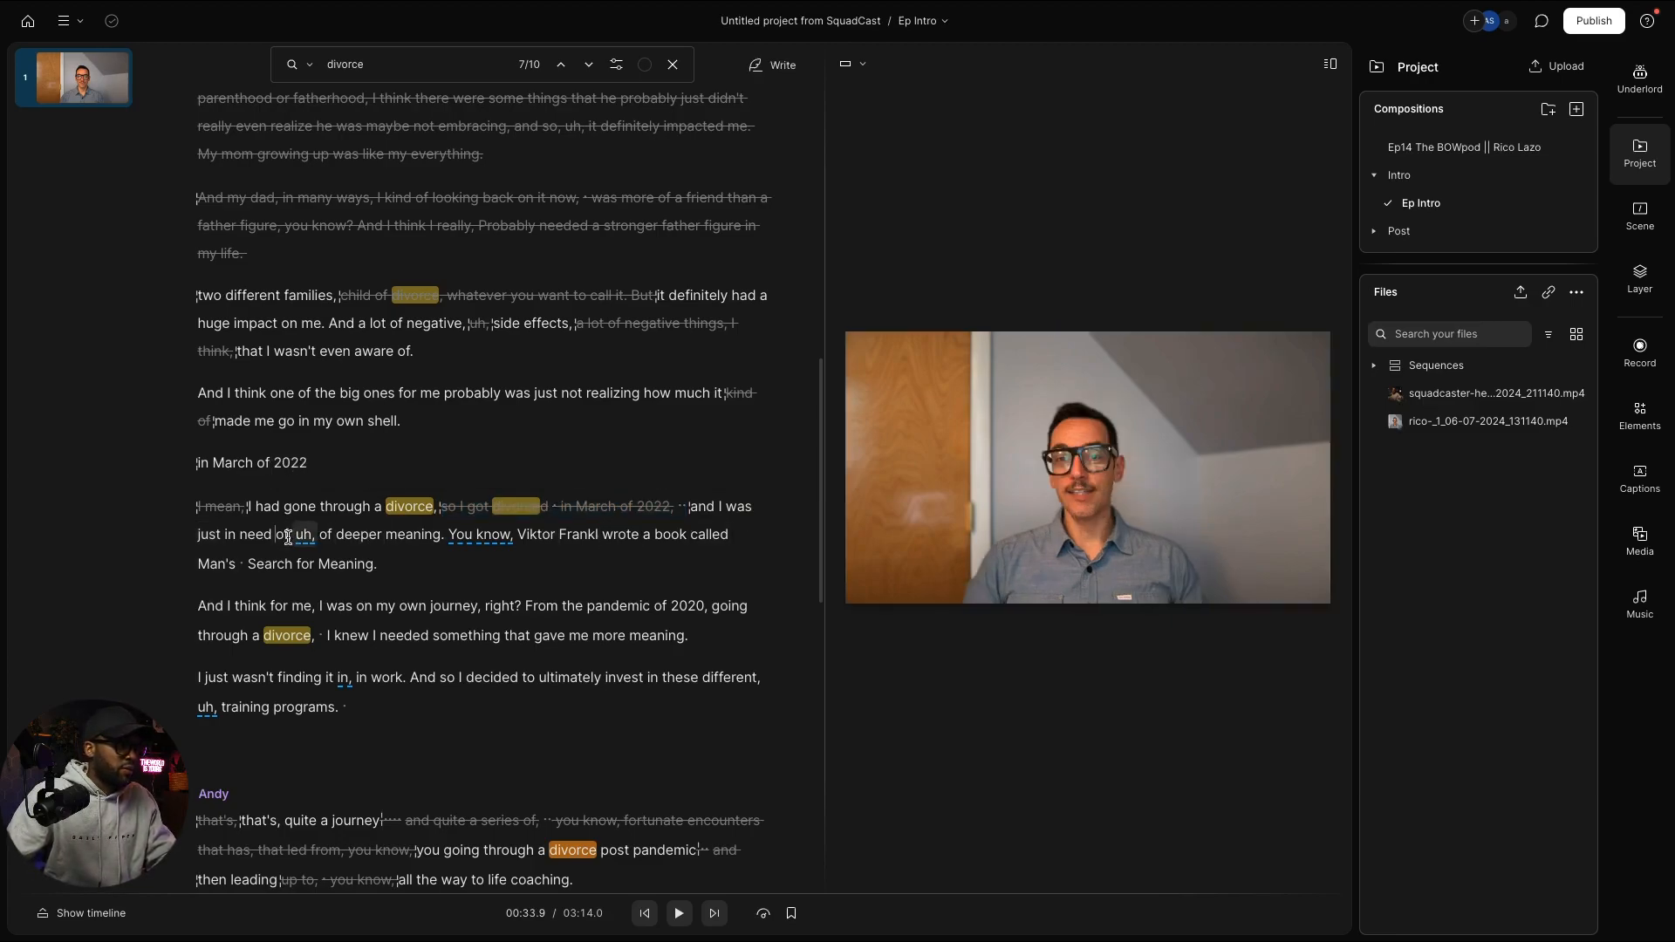
mouse_move(293, 535)
left_mouse_down()
mouse_move(333, 536)
mouse_move(292, 536)
mouse_move(313, 536)
left_mouse_up()
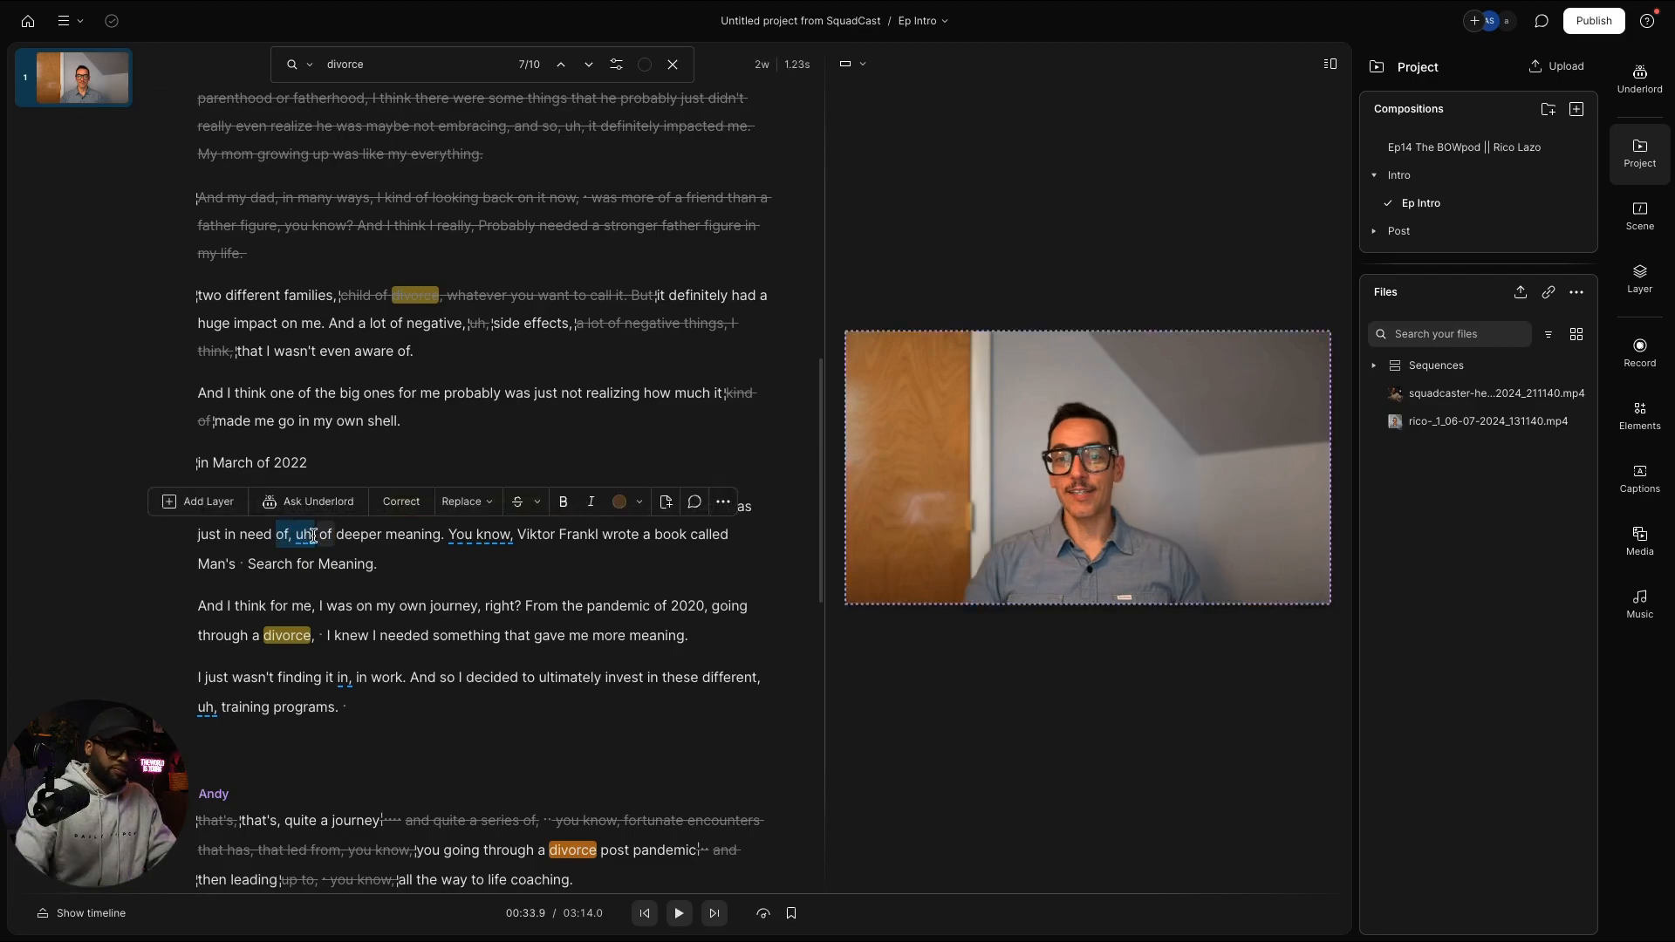
key("BackSpace")
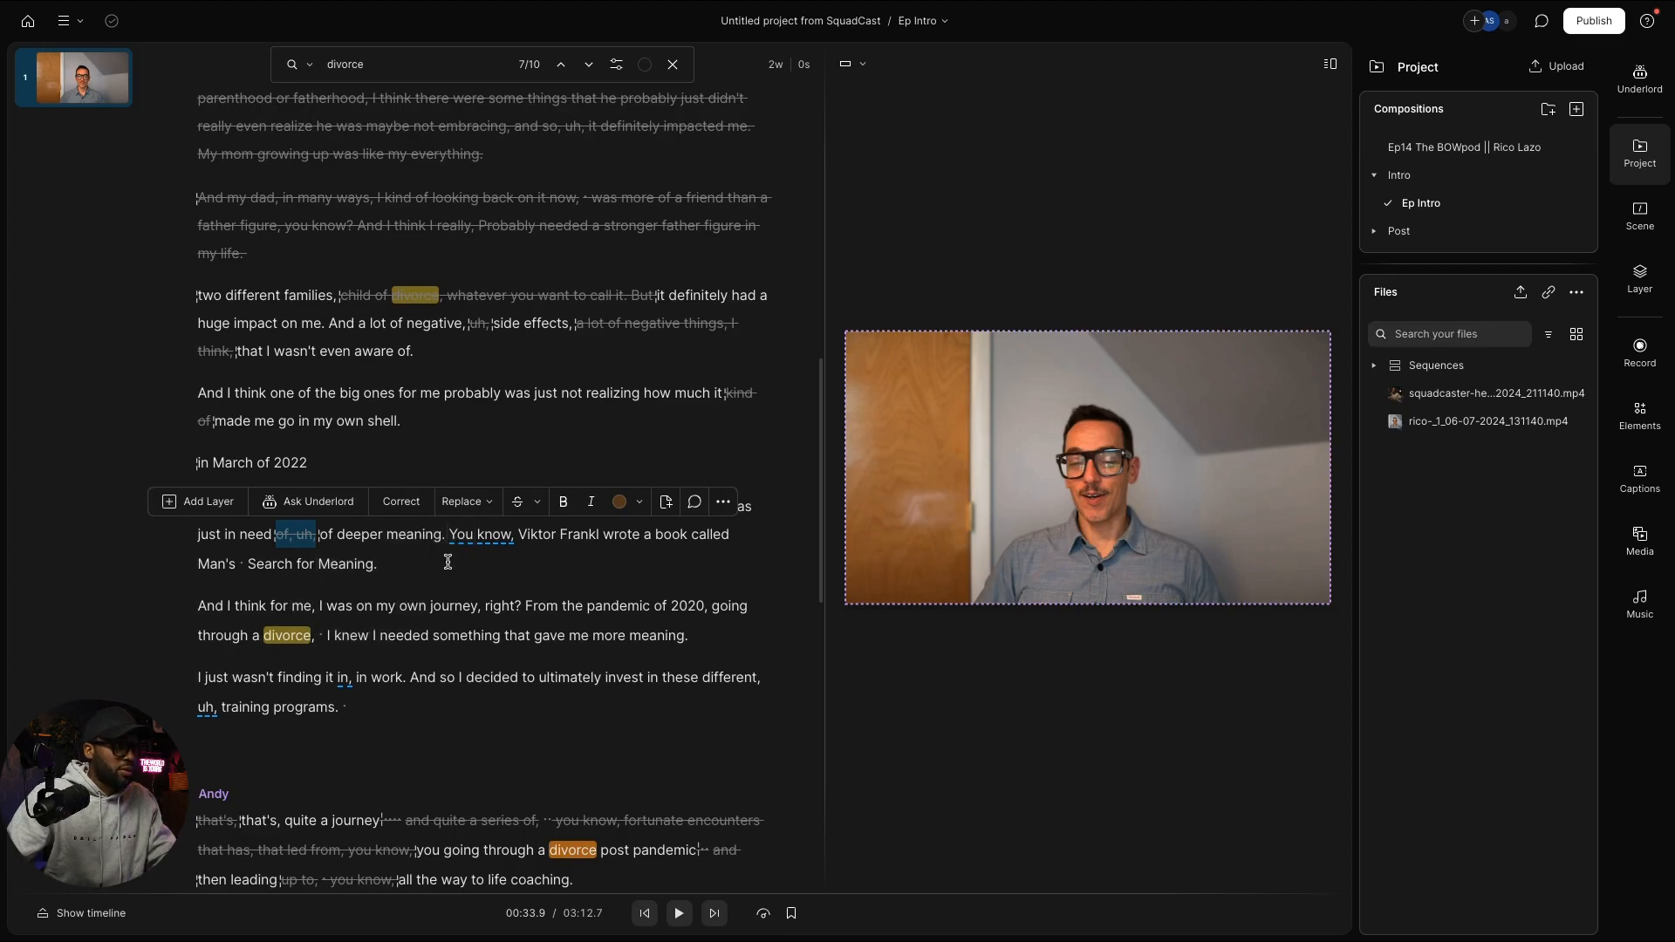
left_click(450, 535)
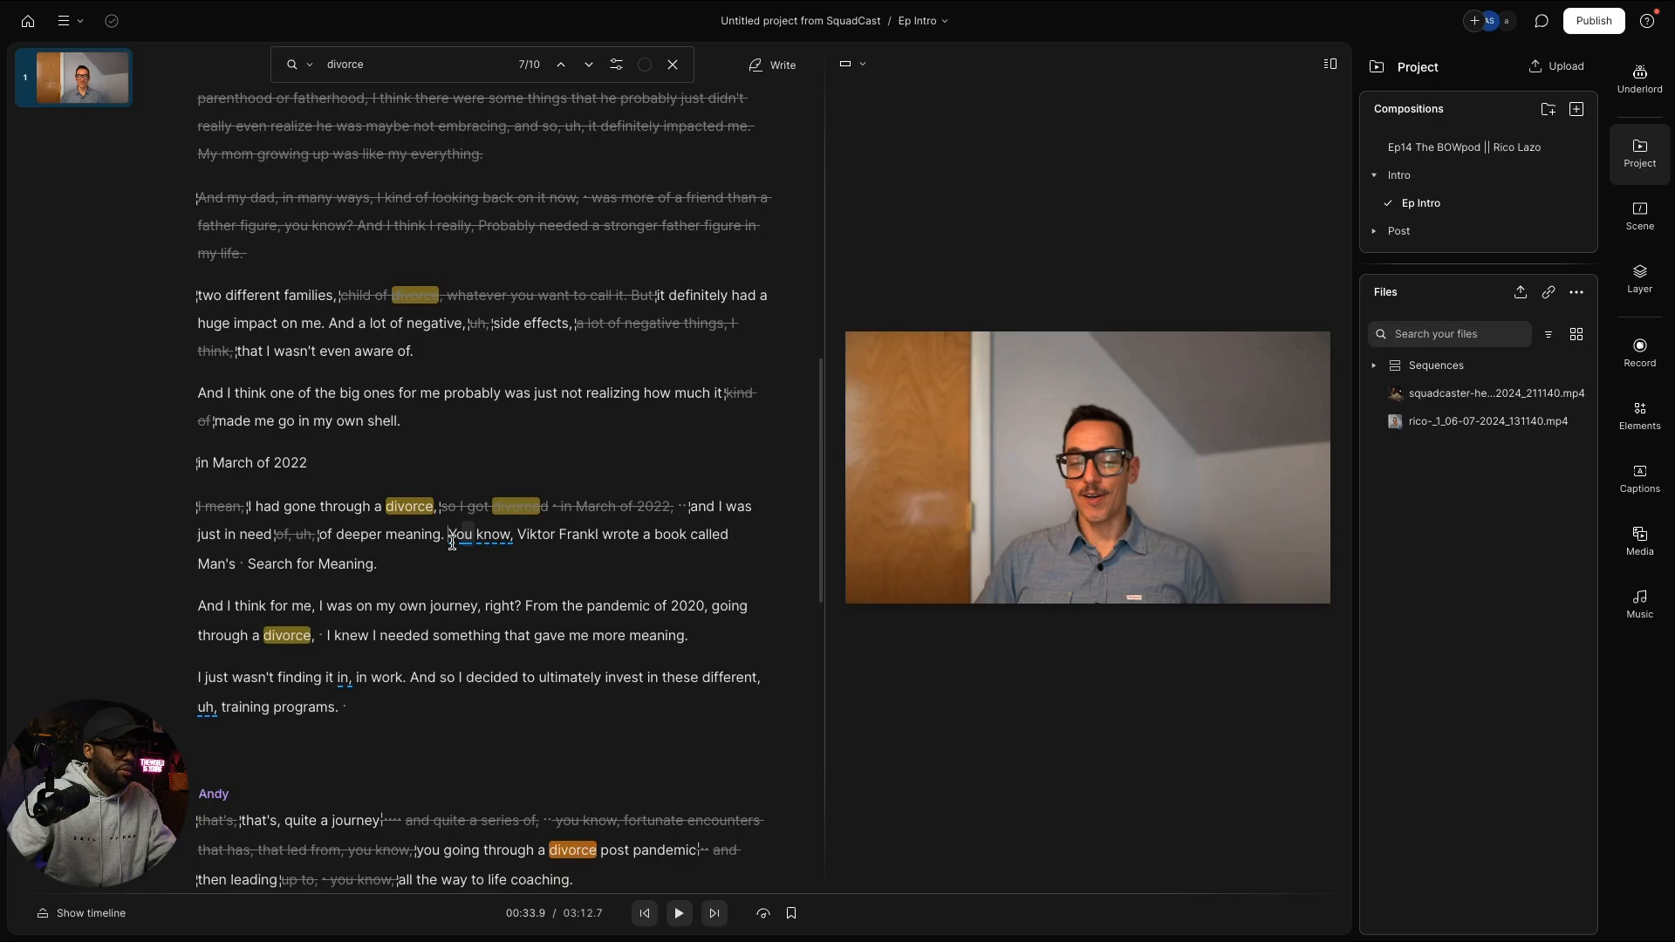
left_click_drag(452, 543, 320, 608)
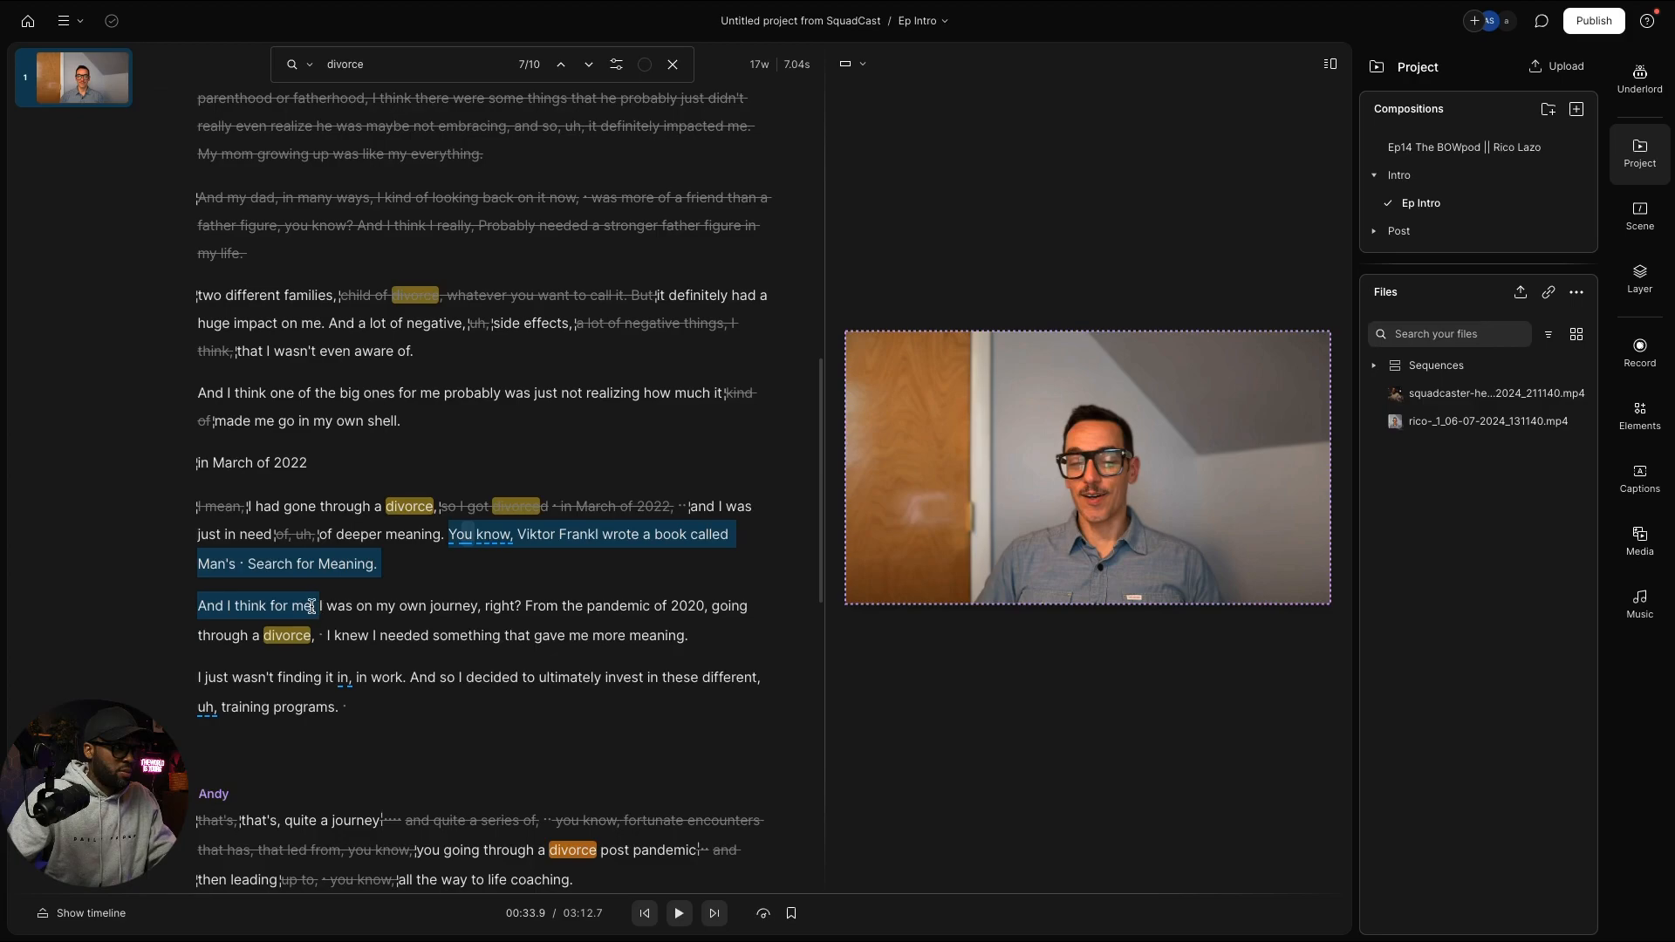
Step: Delete the Man's Search for Meaning aside, the pandemic clause and 'I just wasn't finding it in, in work.'
key("BackSpace")
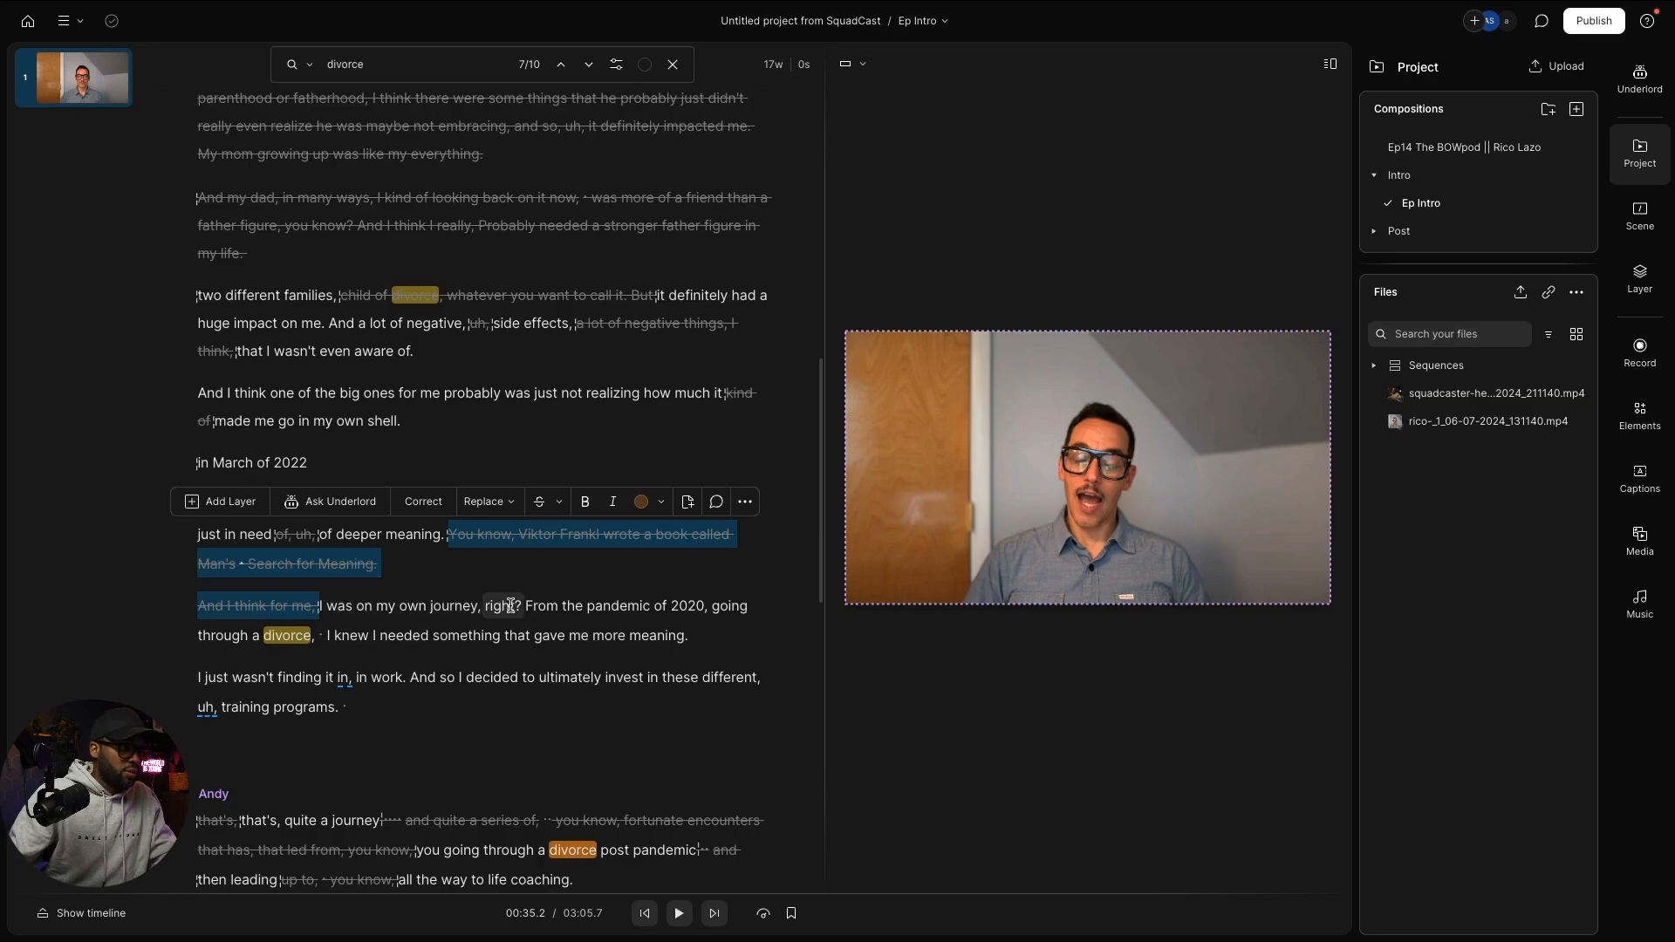
left_click_drag(482, 605, 323, 639)
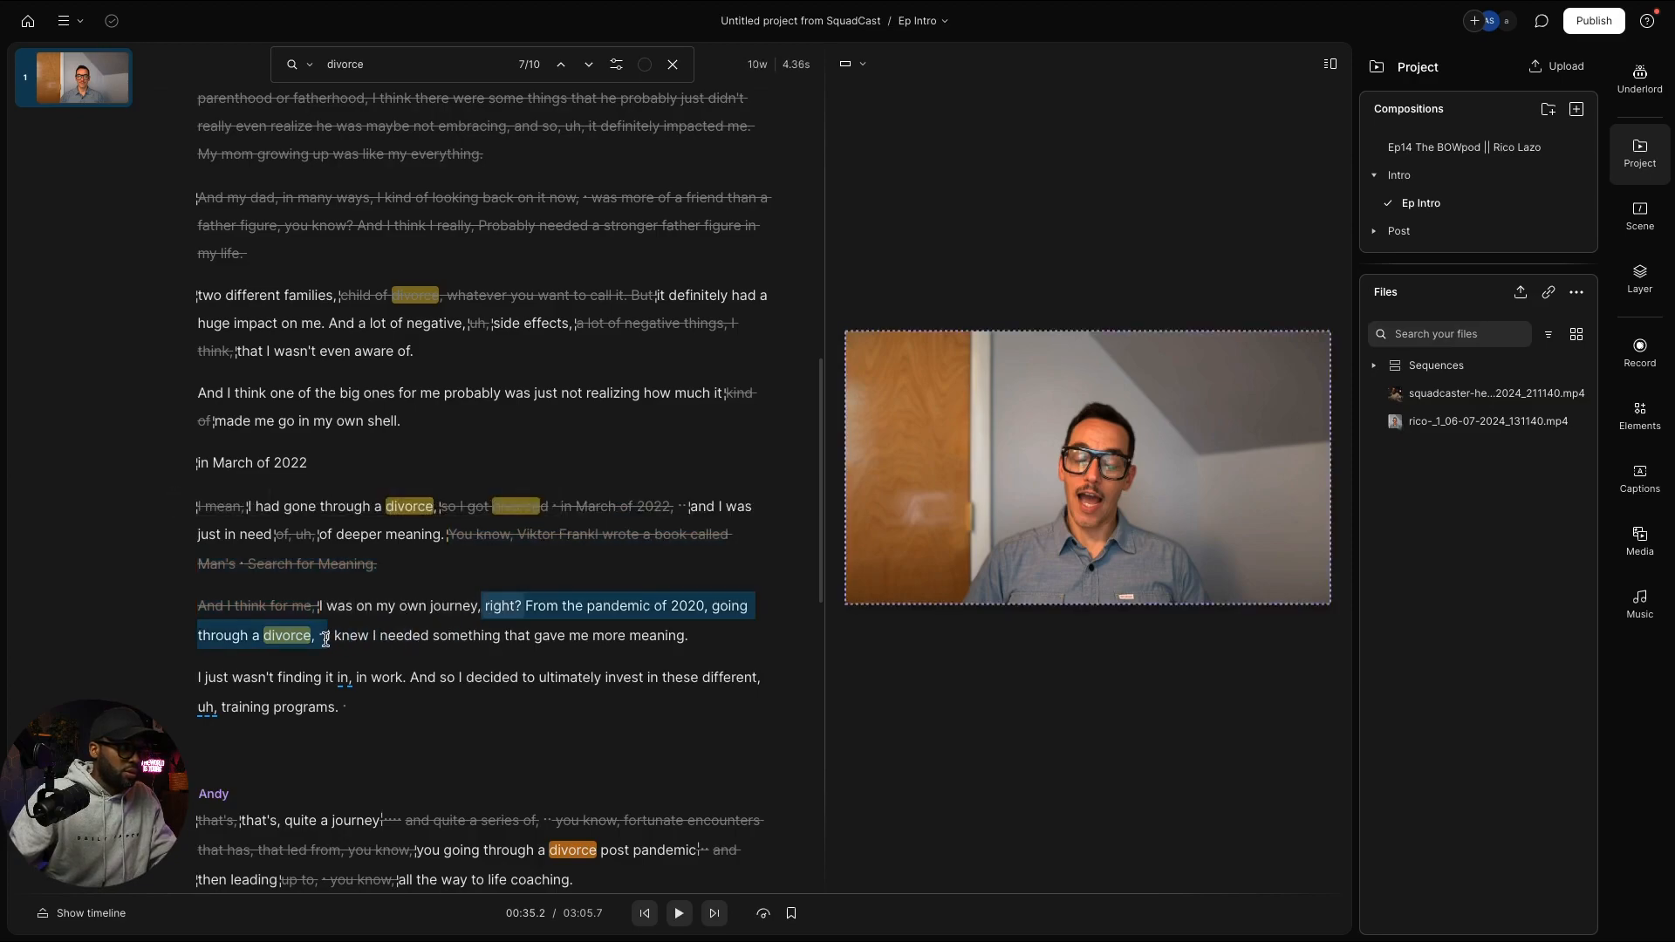
key("BackSpace")
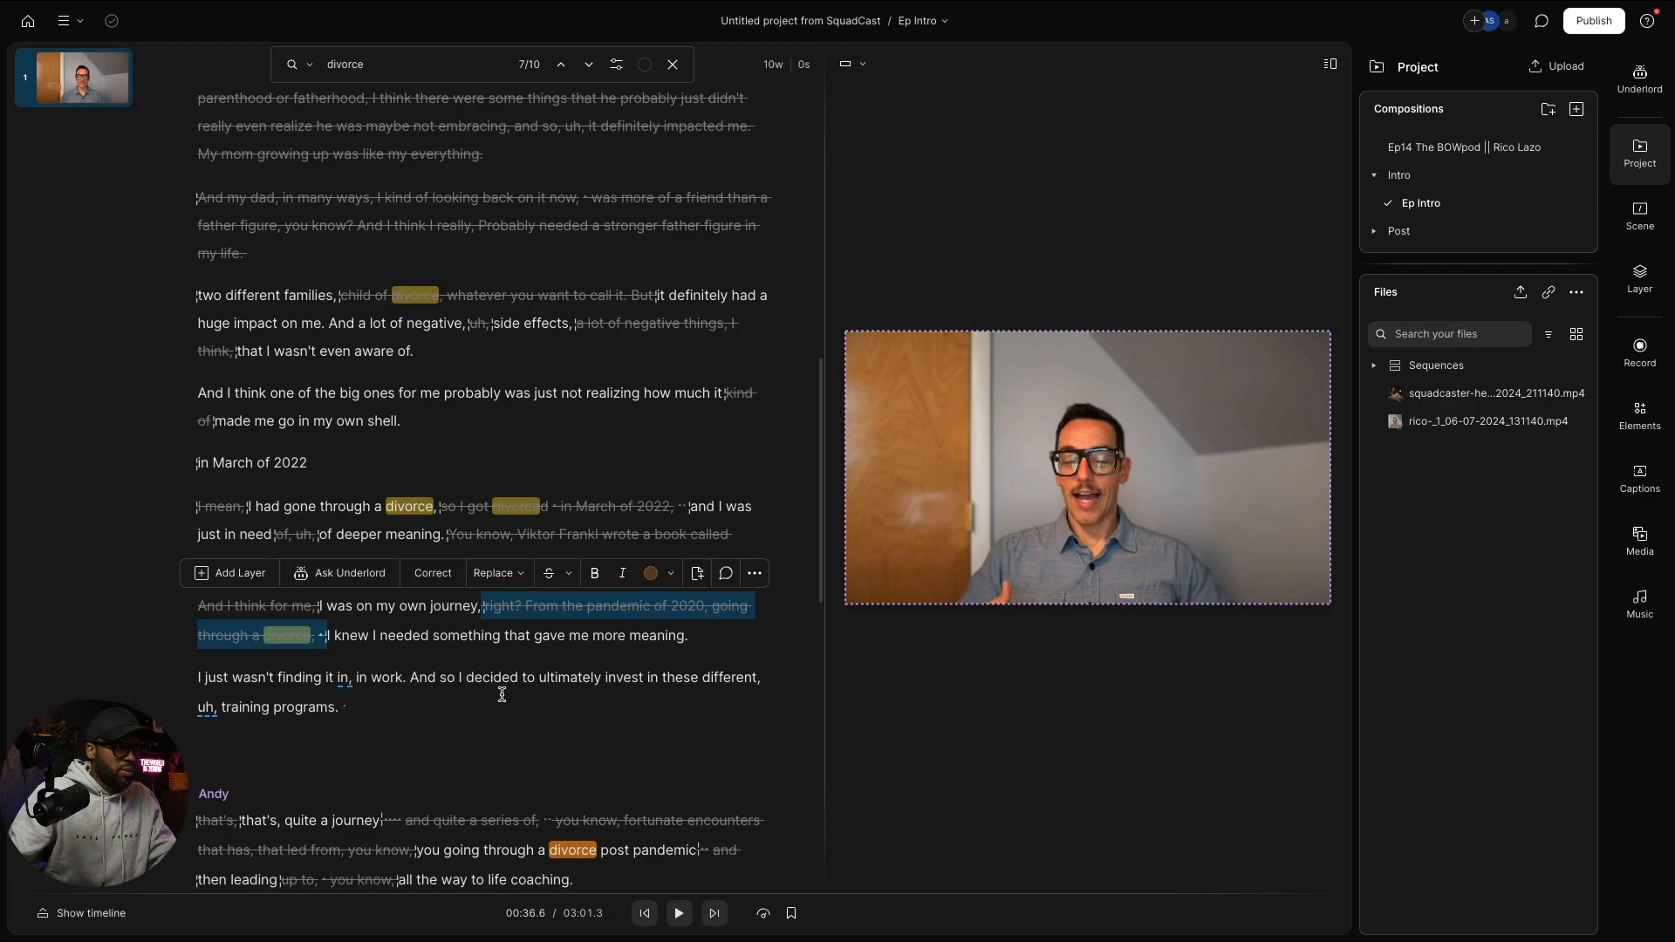
left_click_drag(410, 676, 196, 682)
key("BackSpace")
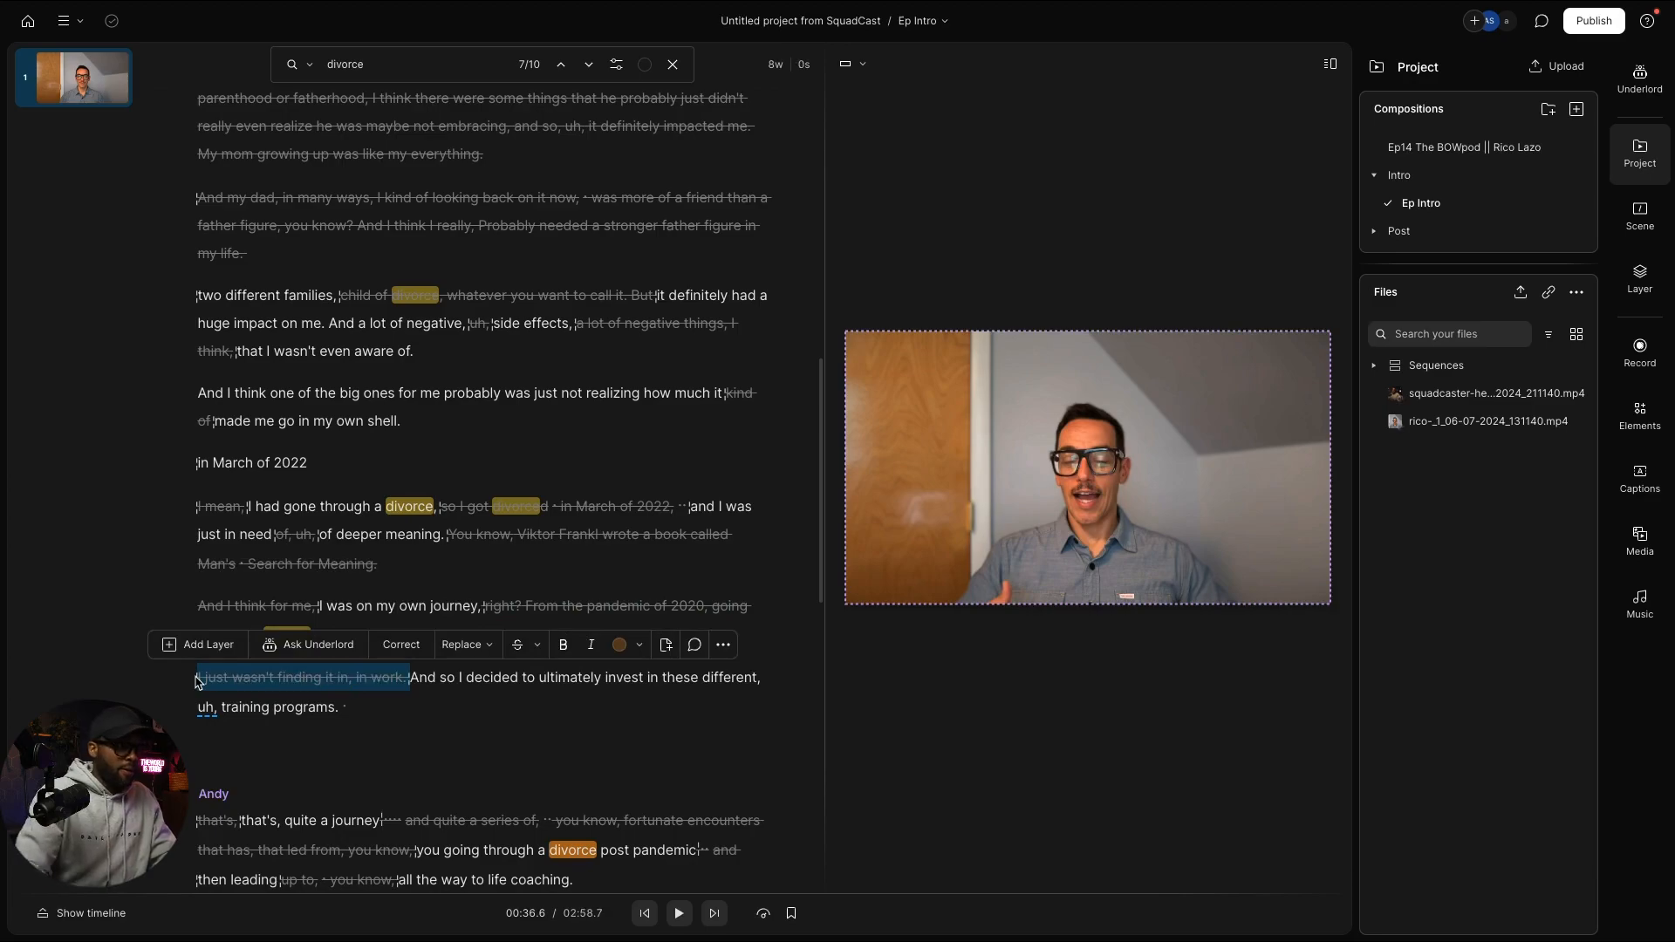
Step: Delete 'these', the filler 'uh,' and the pause after 'training programs.'
left_click(663, 677)
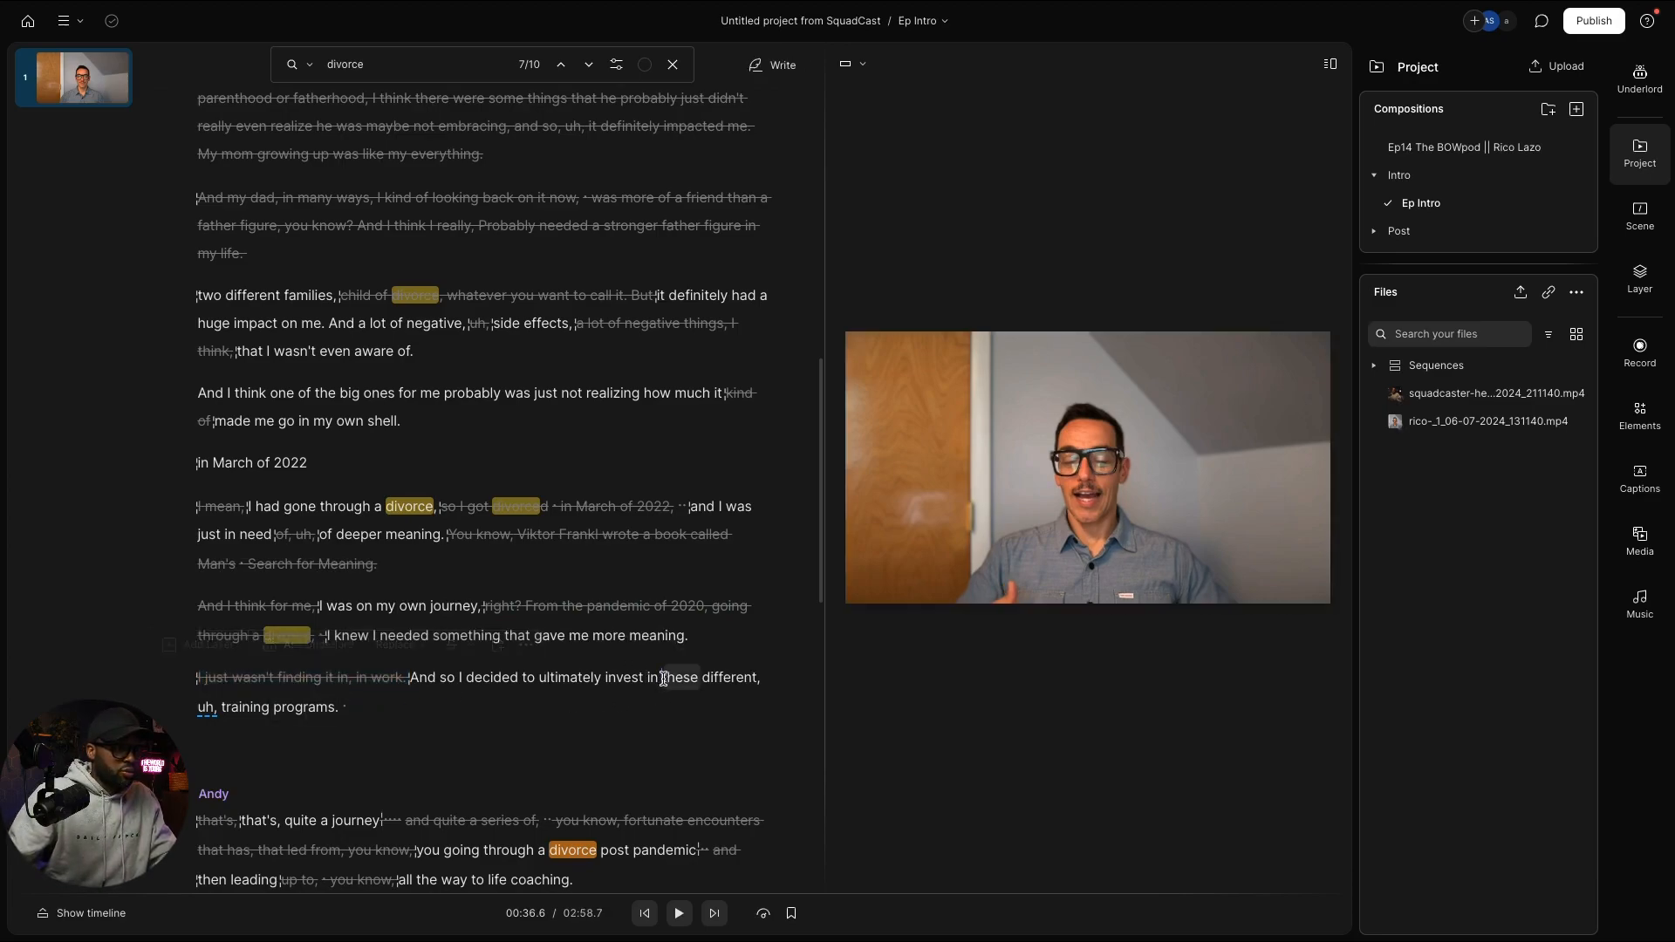
double_click(669, 679)
key("BackSpace")
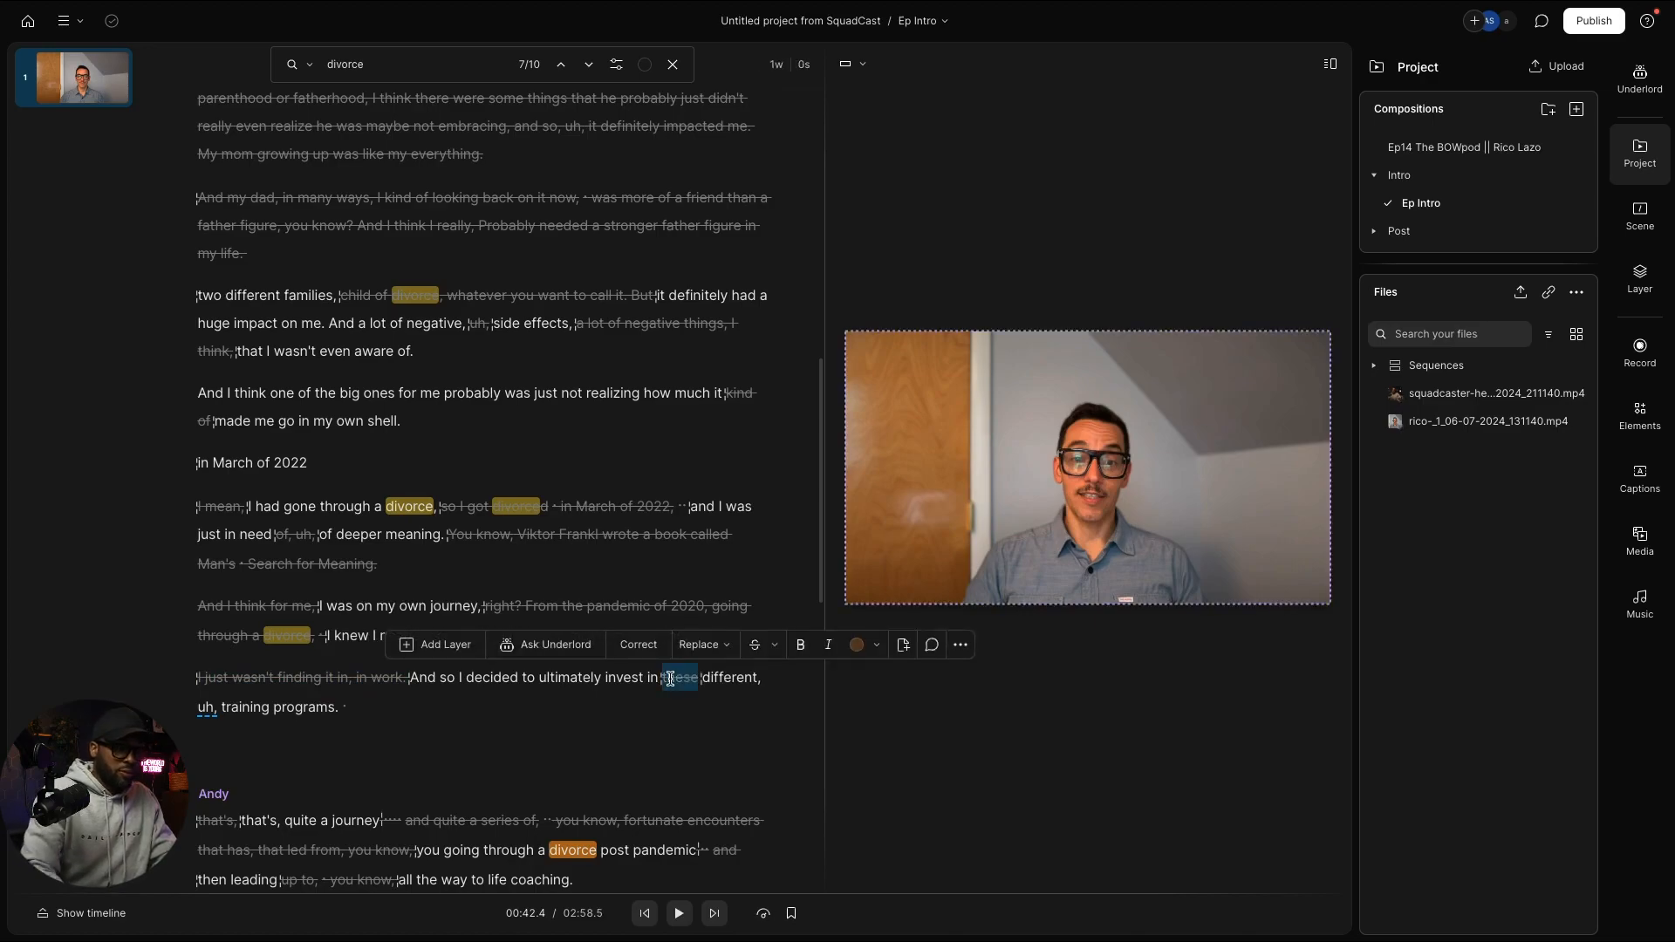
double_click(206, 707)
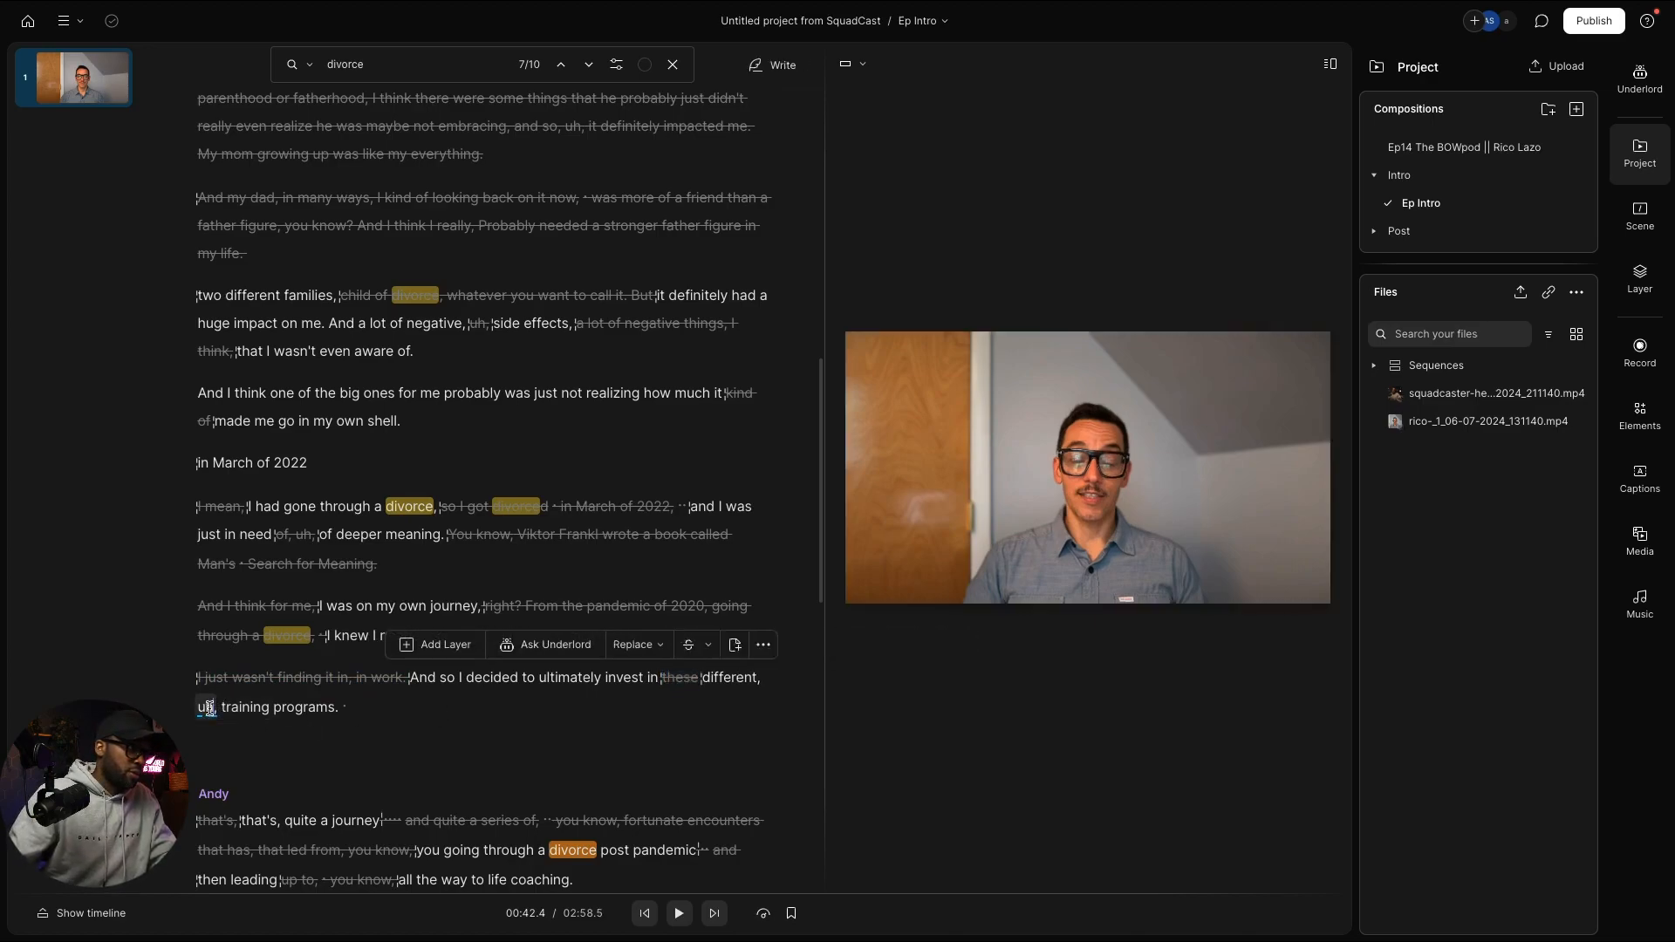
key("BackSpace")
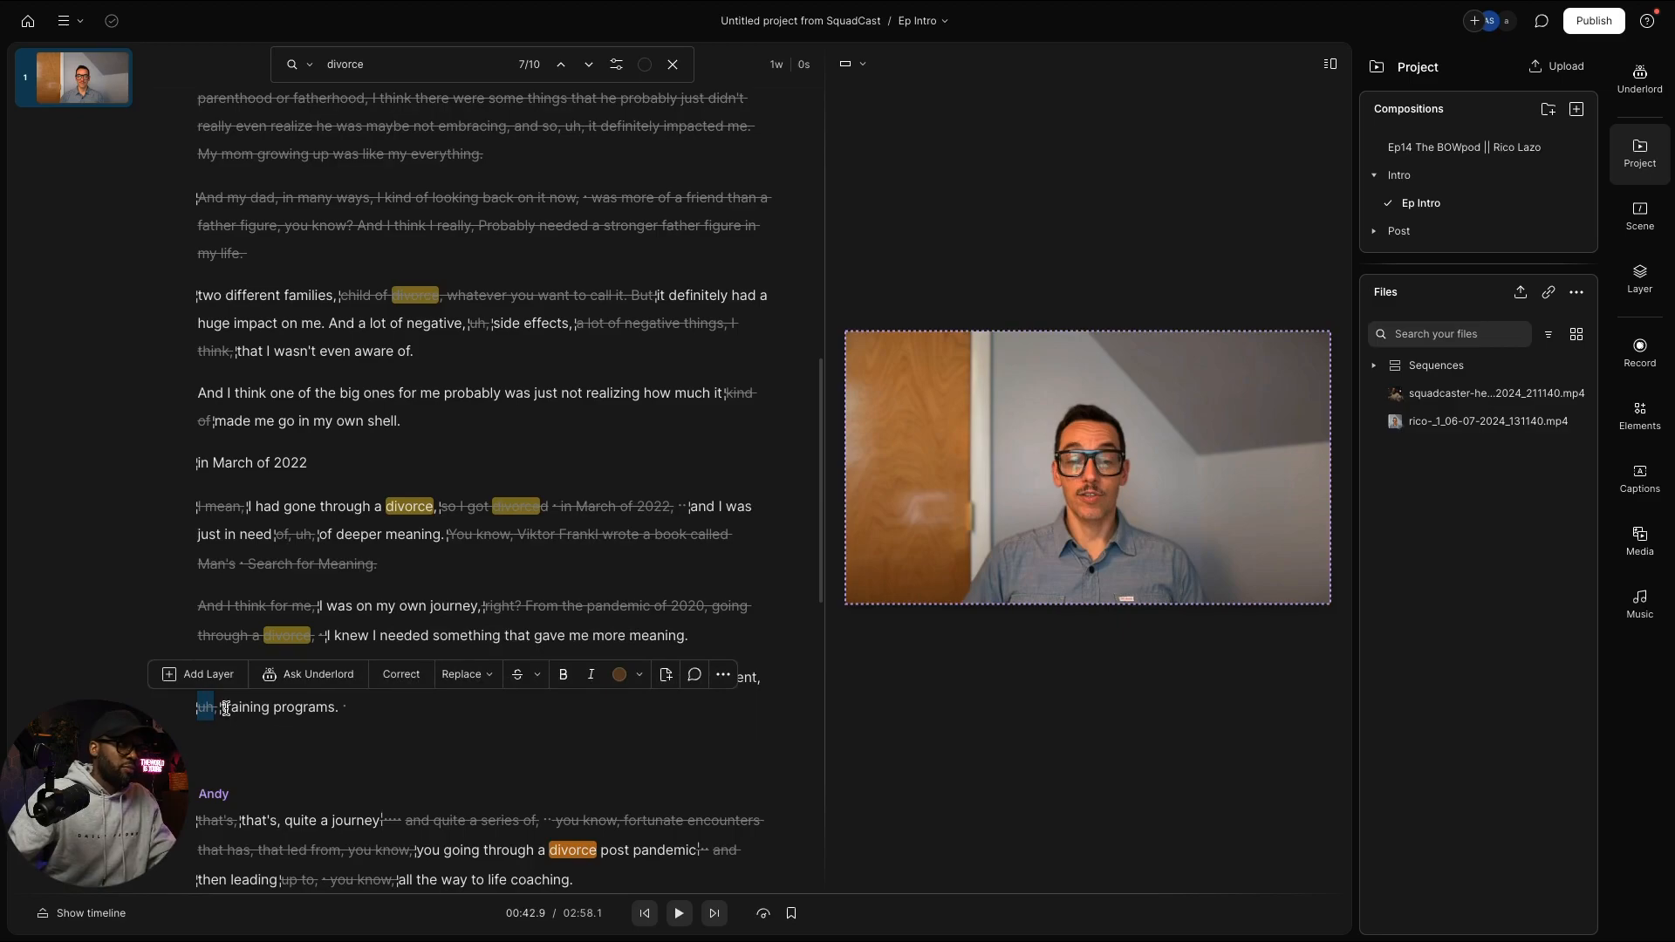
left_click(352, 707)
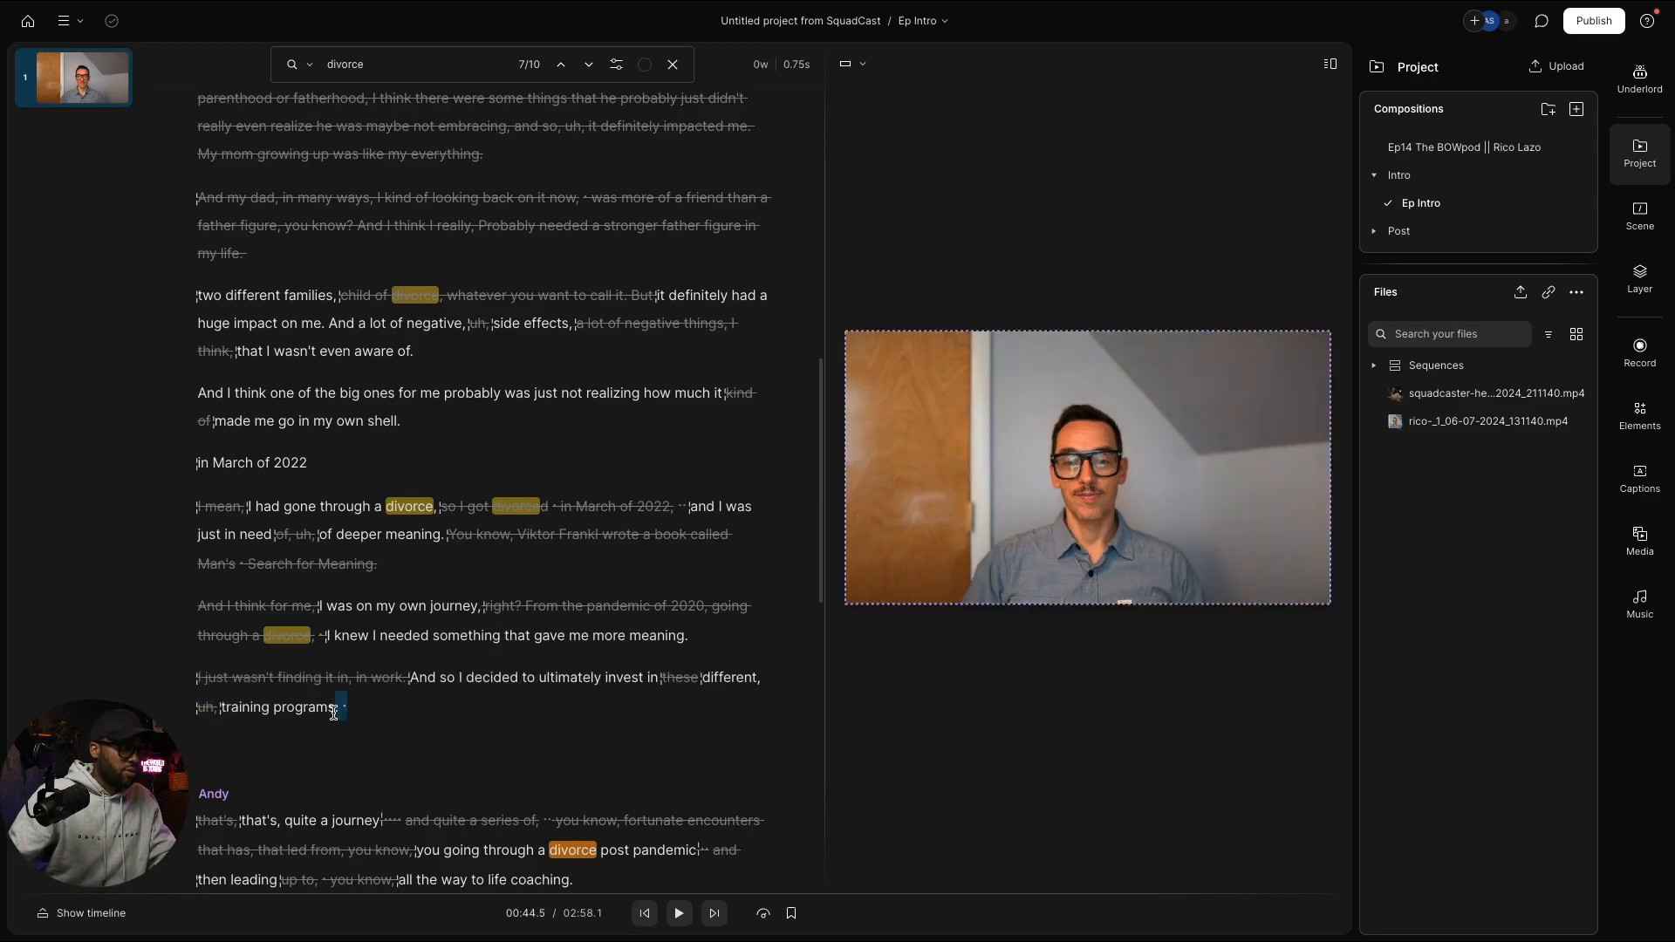
left_click(343, 708)
key("BackSpace")
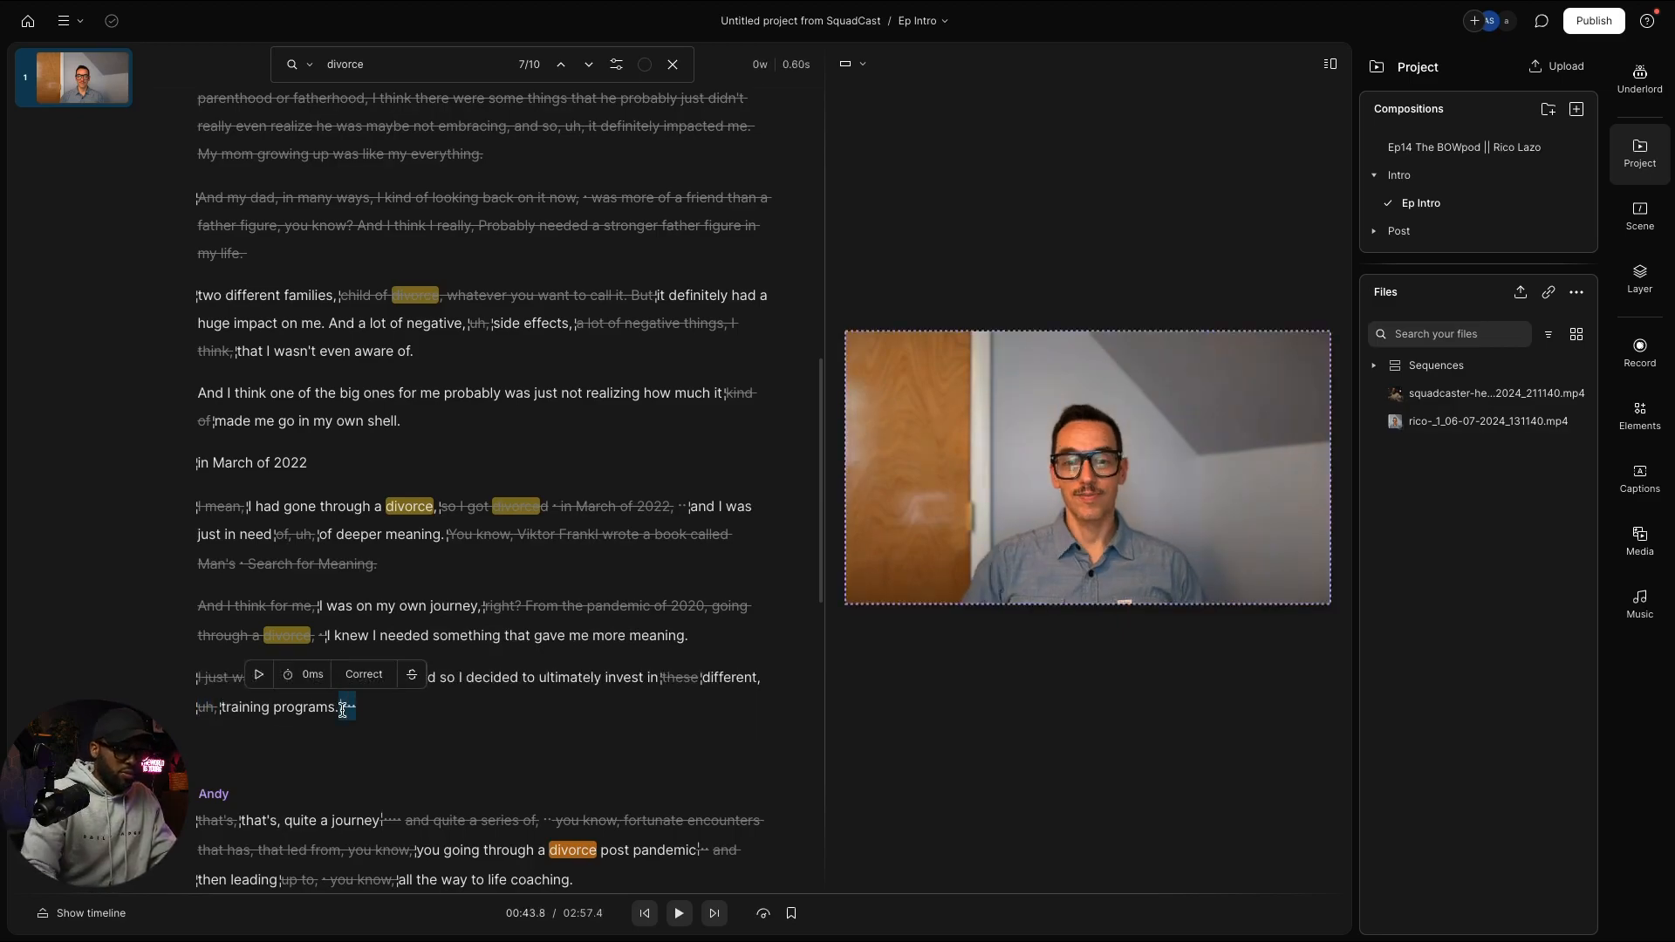
Step: Scroll down the script and put the playhead at 'But, um, I think the divorce'
scroll(349, 717, "up", 2)
scroll(349, 717, "up", 4)
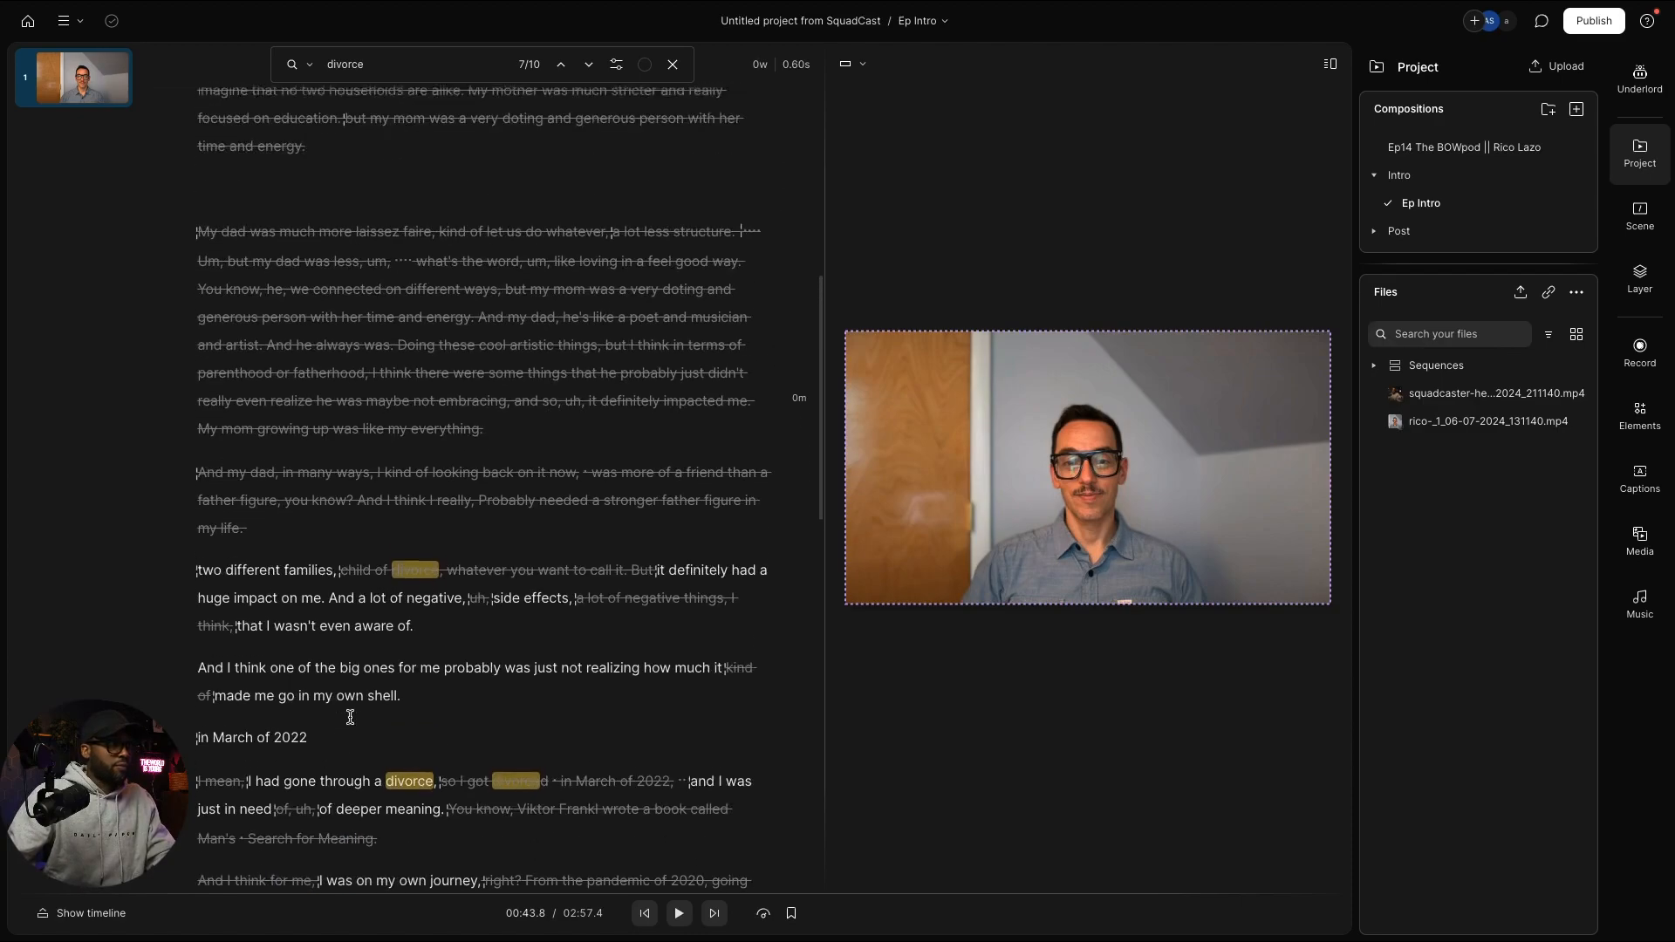
scroll(347, 725, "up", 3)
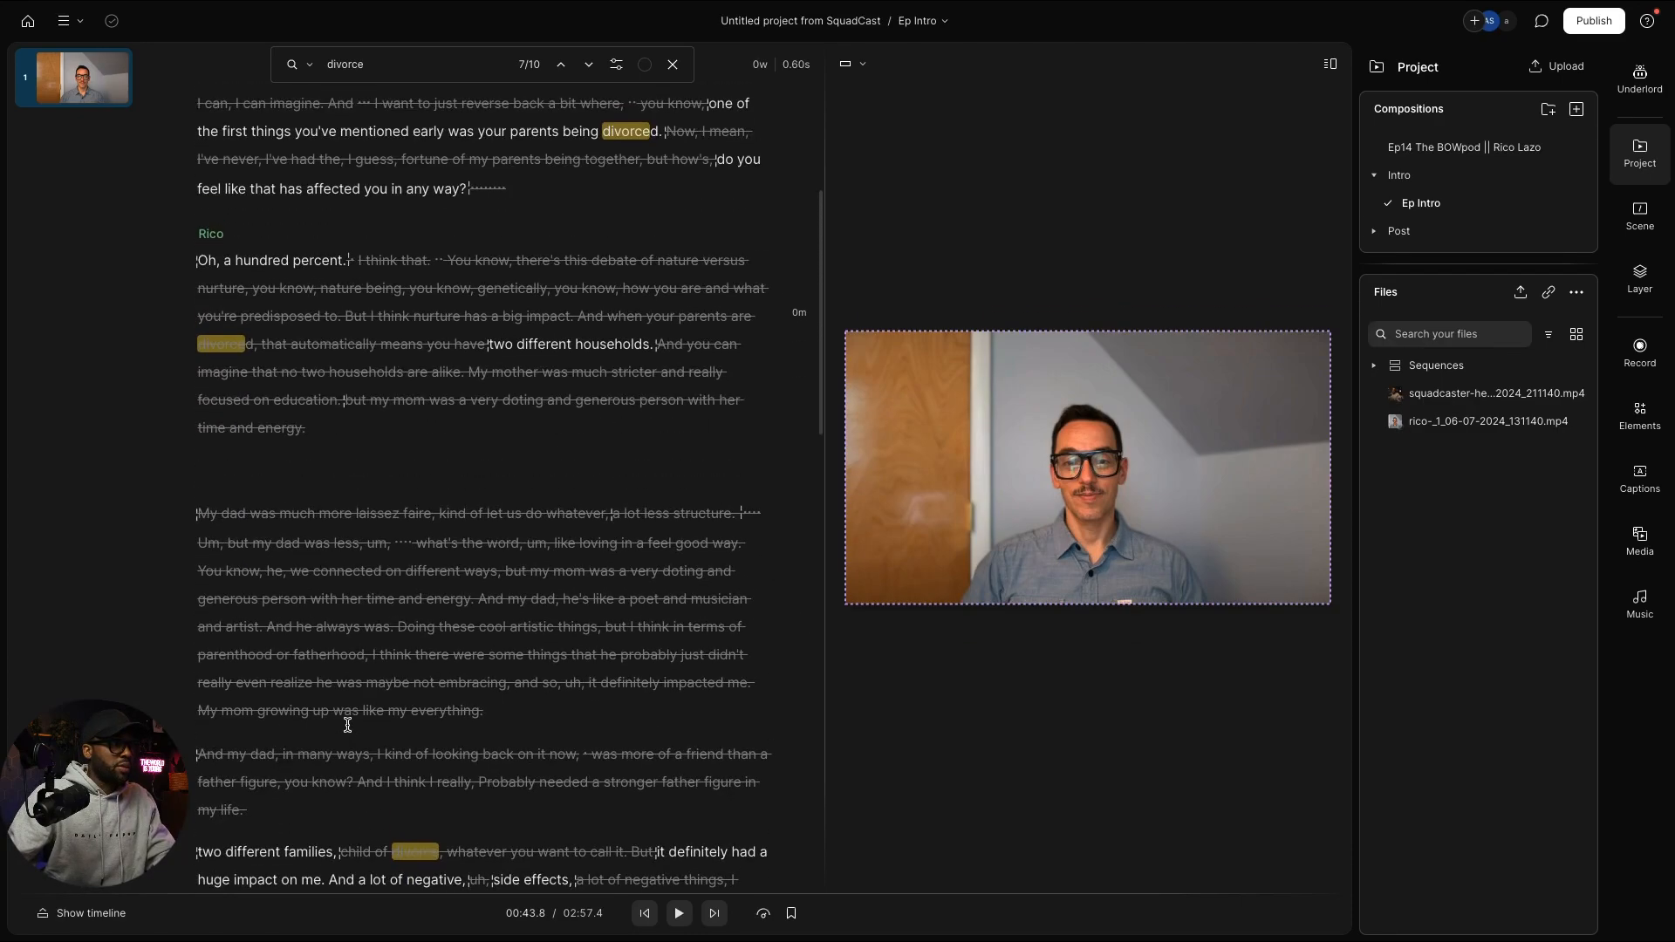
scroll(347, 725, "down", 5)
scroll(348, 725, "down", 2)
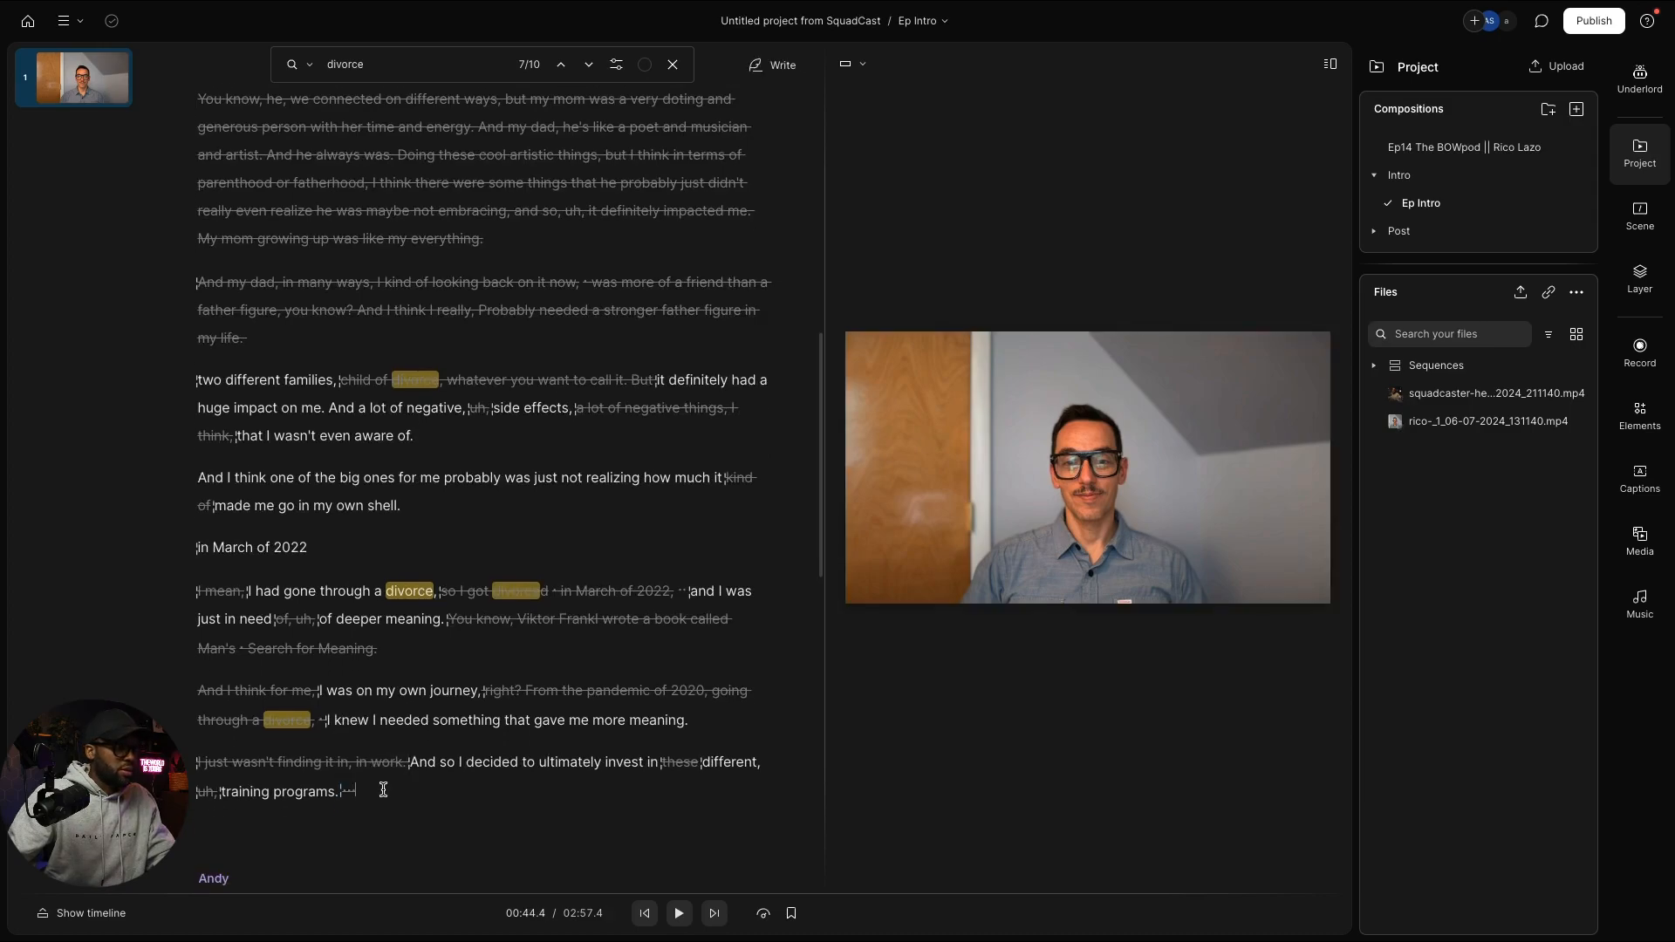
left_click_drag(375, 788, 571, 721)
left_click(477, 779)
scroll(436, 724, "down", 10)
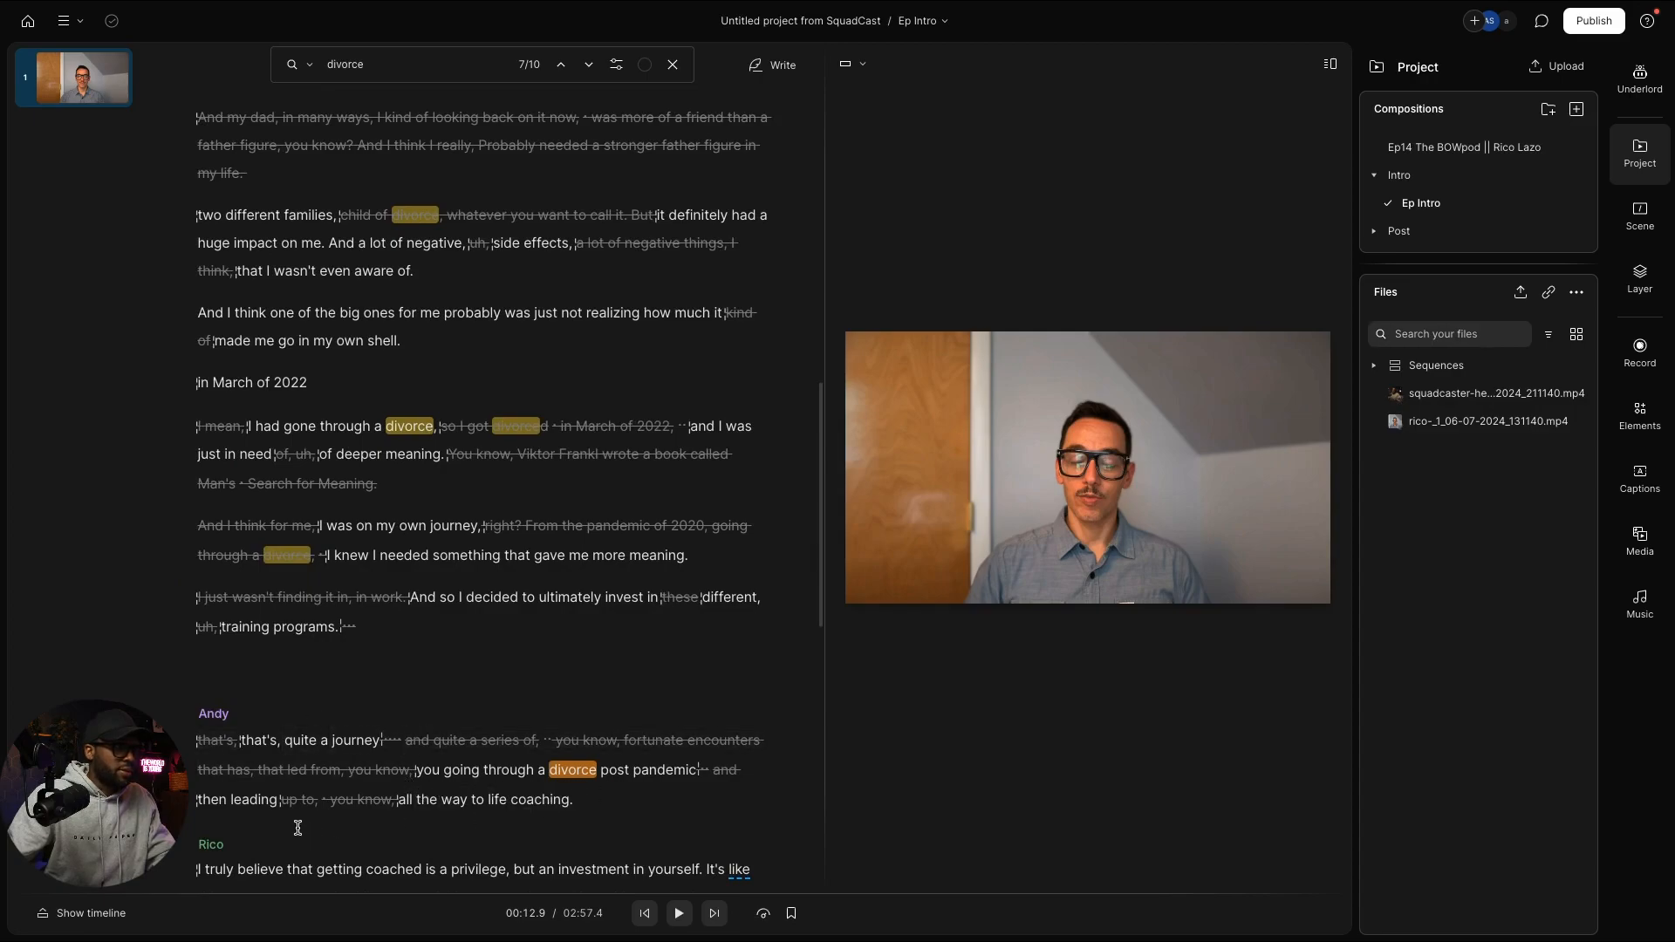
scroll(442, 791, "down", 1)
scroll(443, 791, "down", 3)
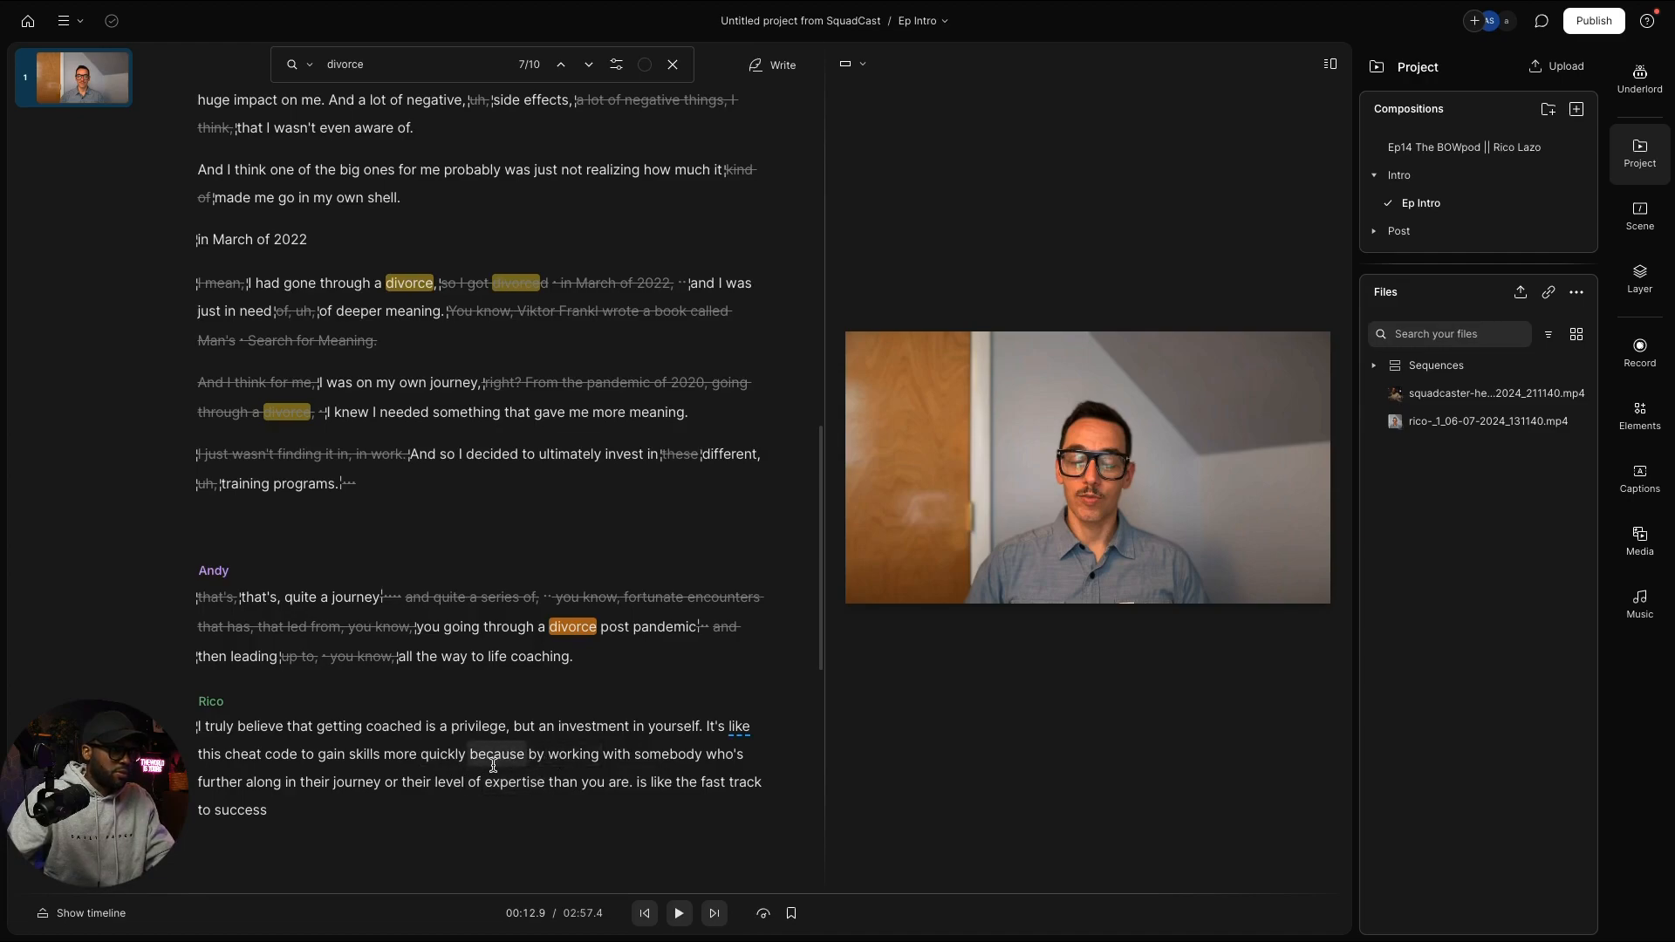
scroll(486, 752, "down", 1)
left_click(310, 744)
scroll(331, 751, "down", 8)
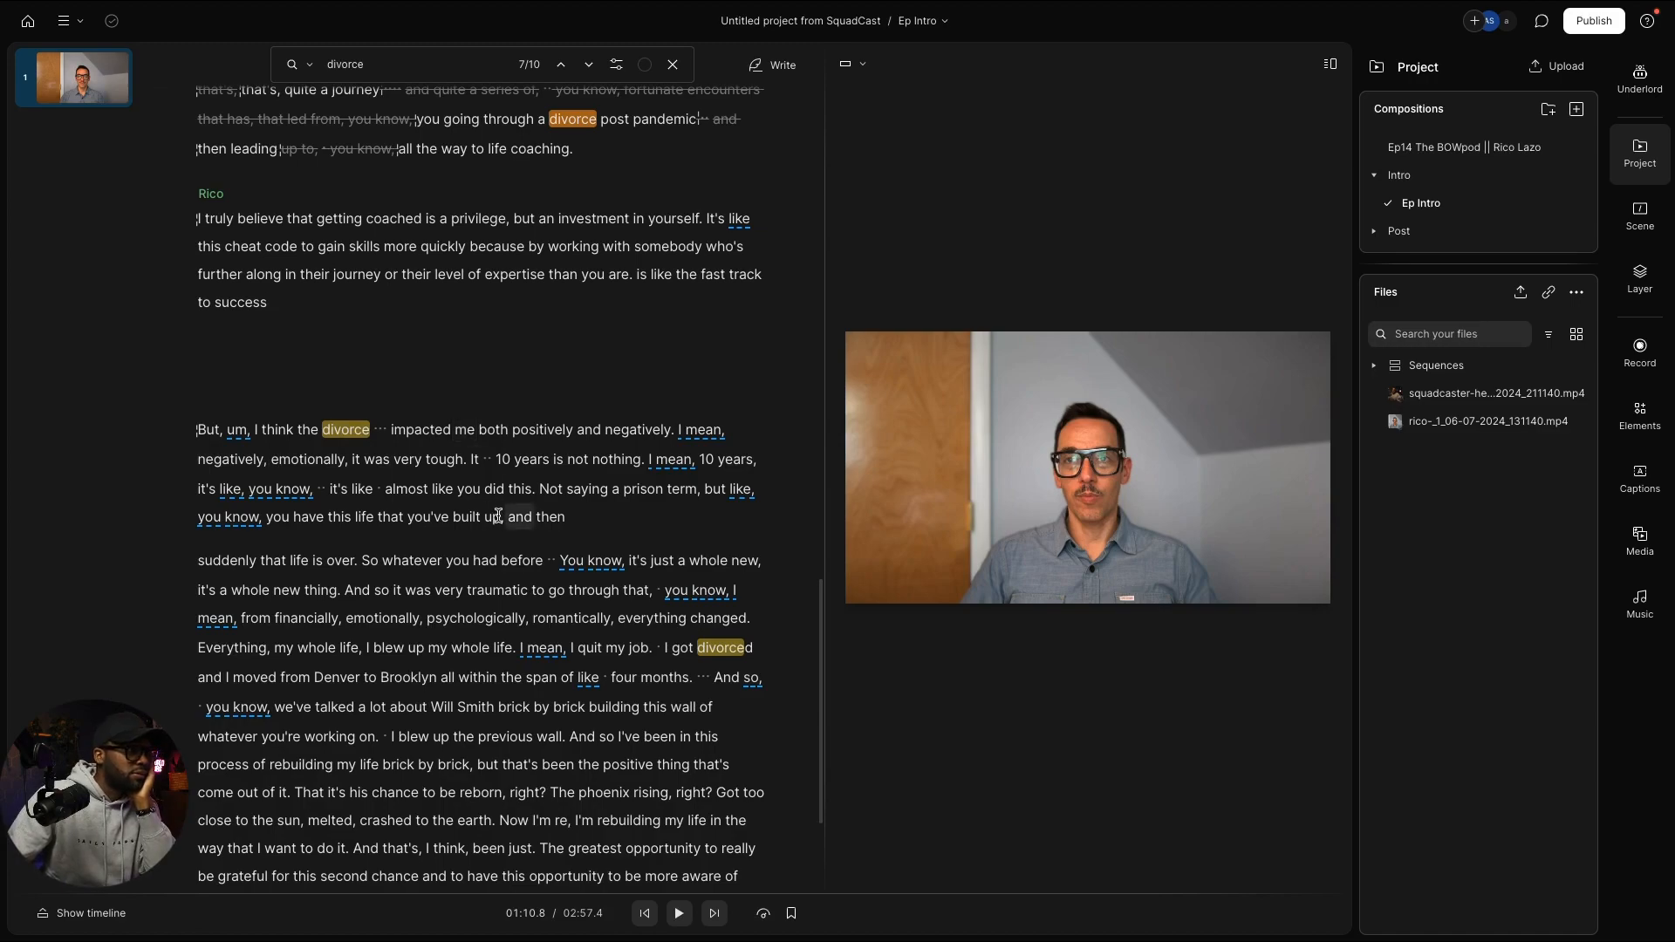
Step: Review the script and put the playhead before 'And so it was very traumatic'
scroll(498, 515, "down", 4)
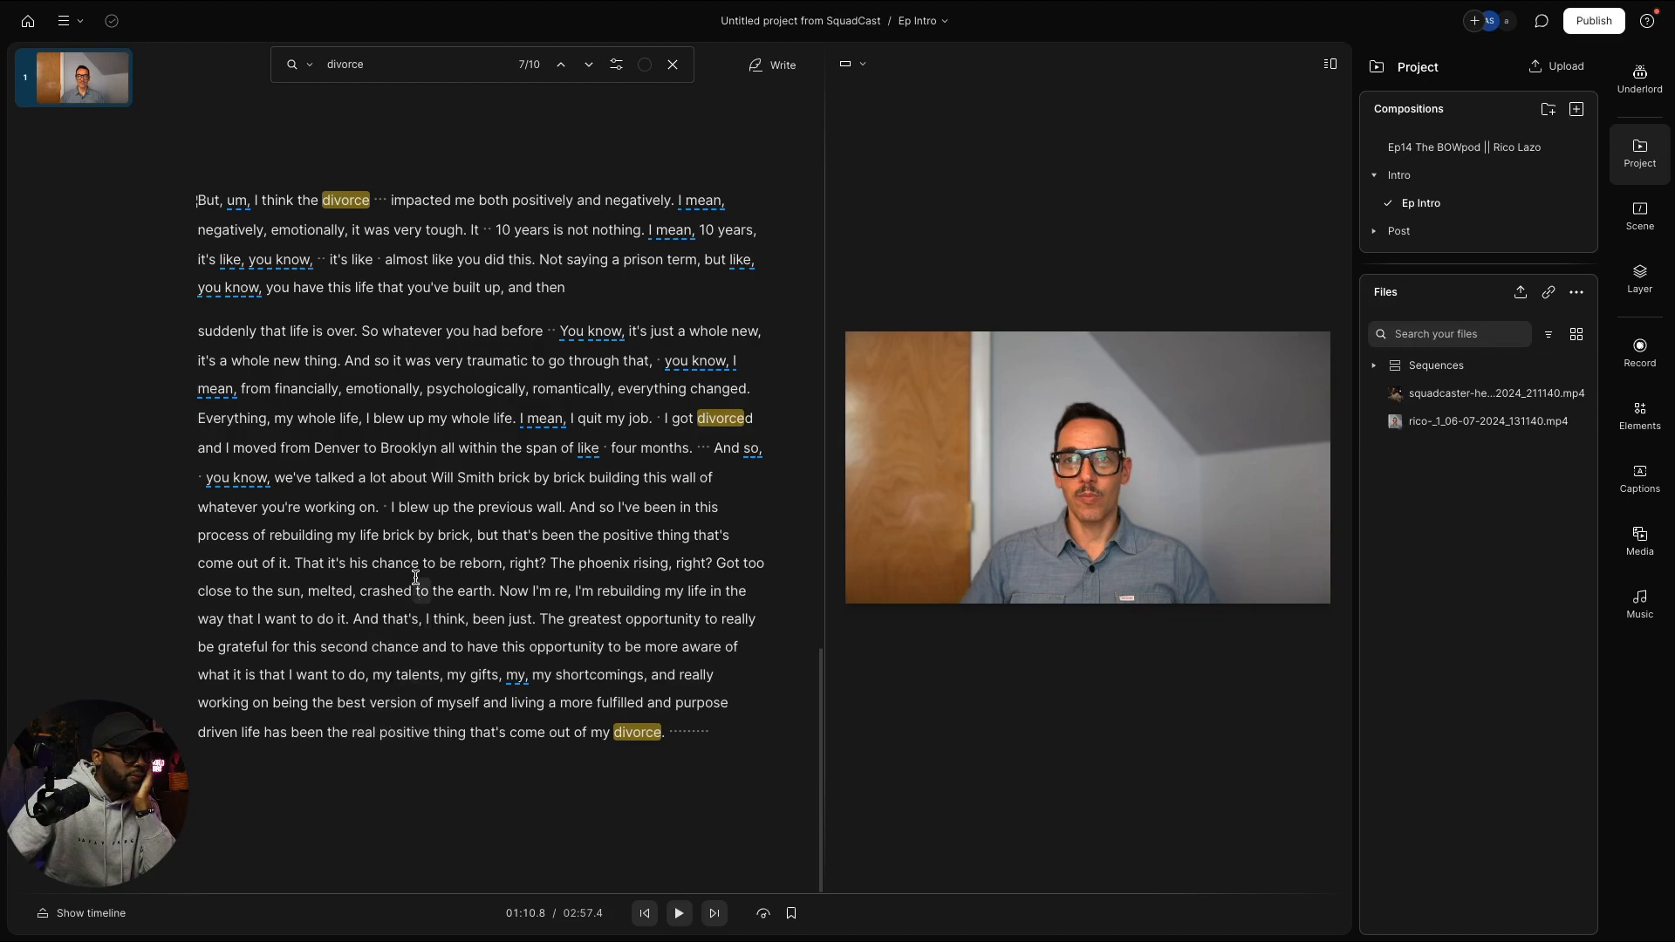
scroll(416, 576, "up", 2)
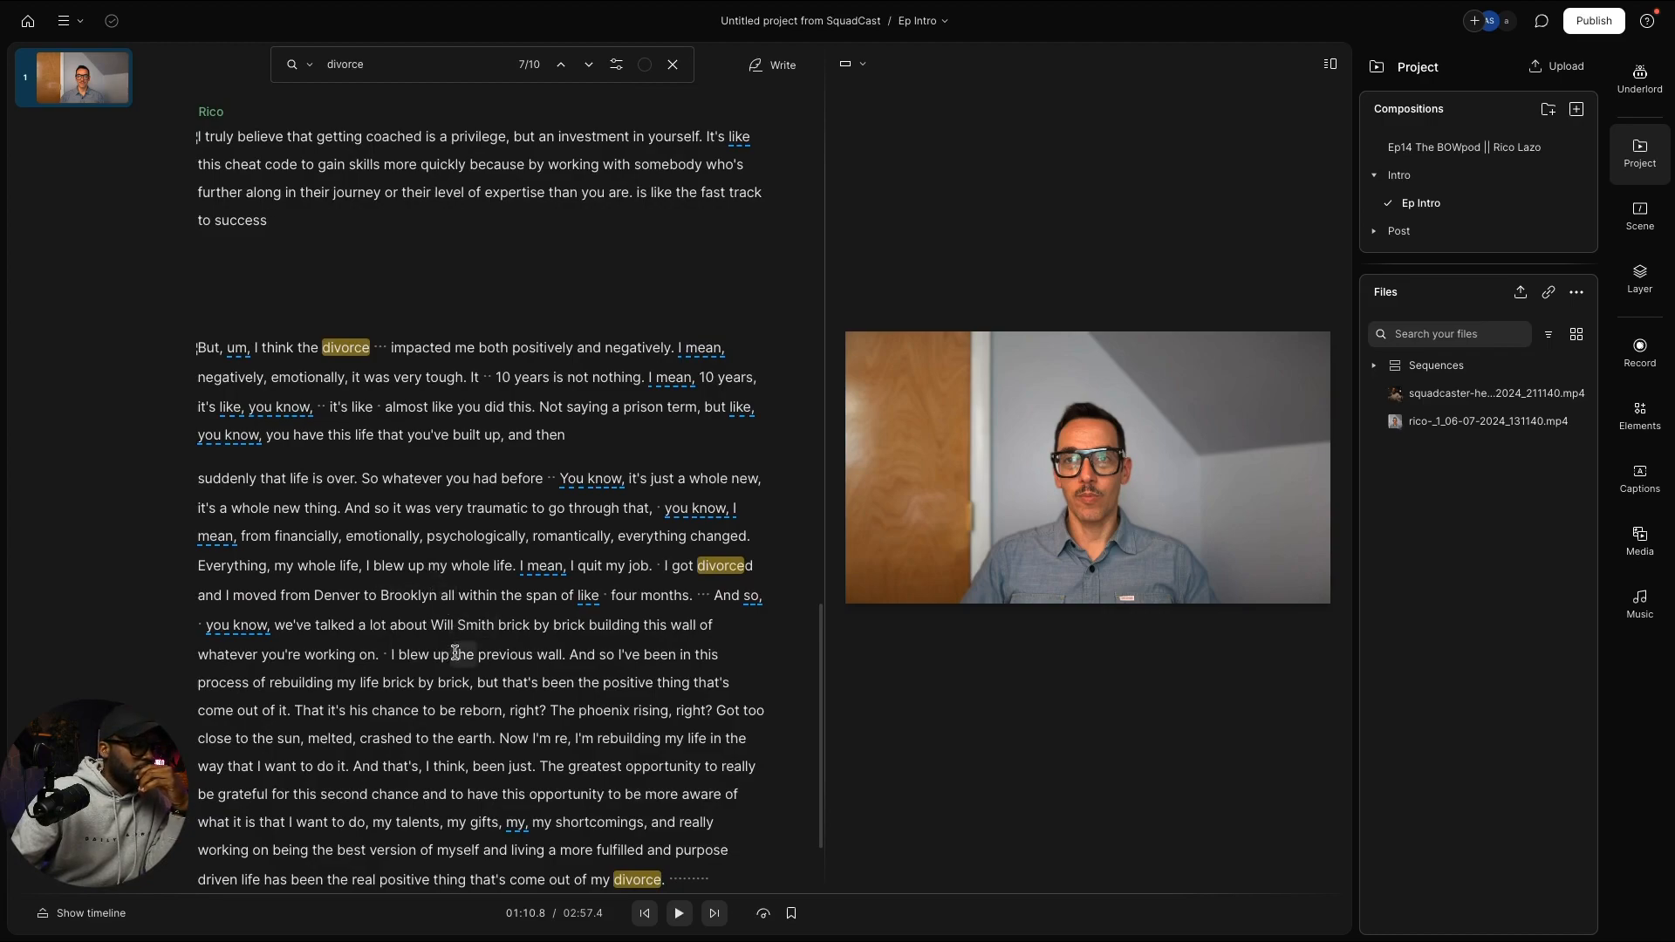
scroll(451, 663, "up", 1)
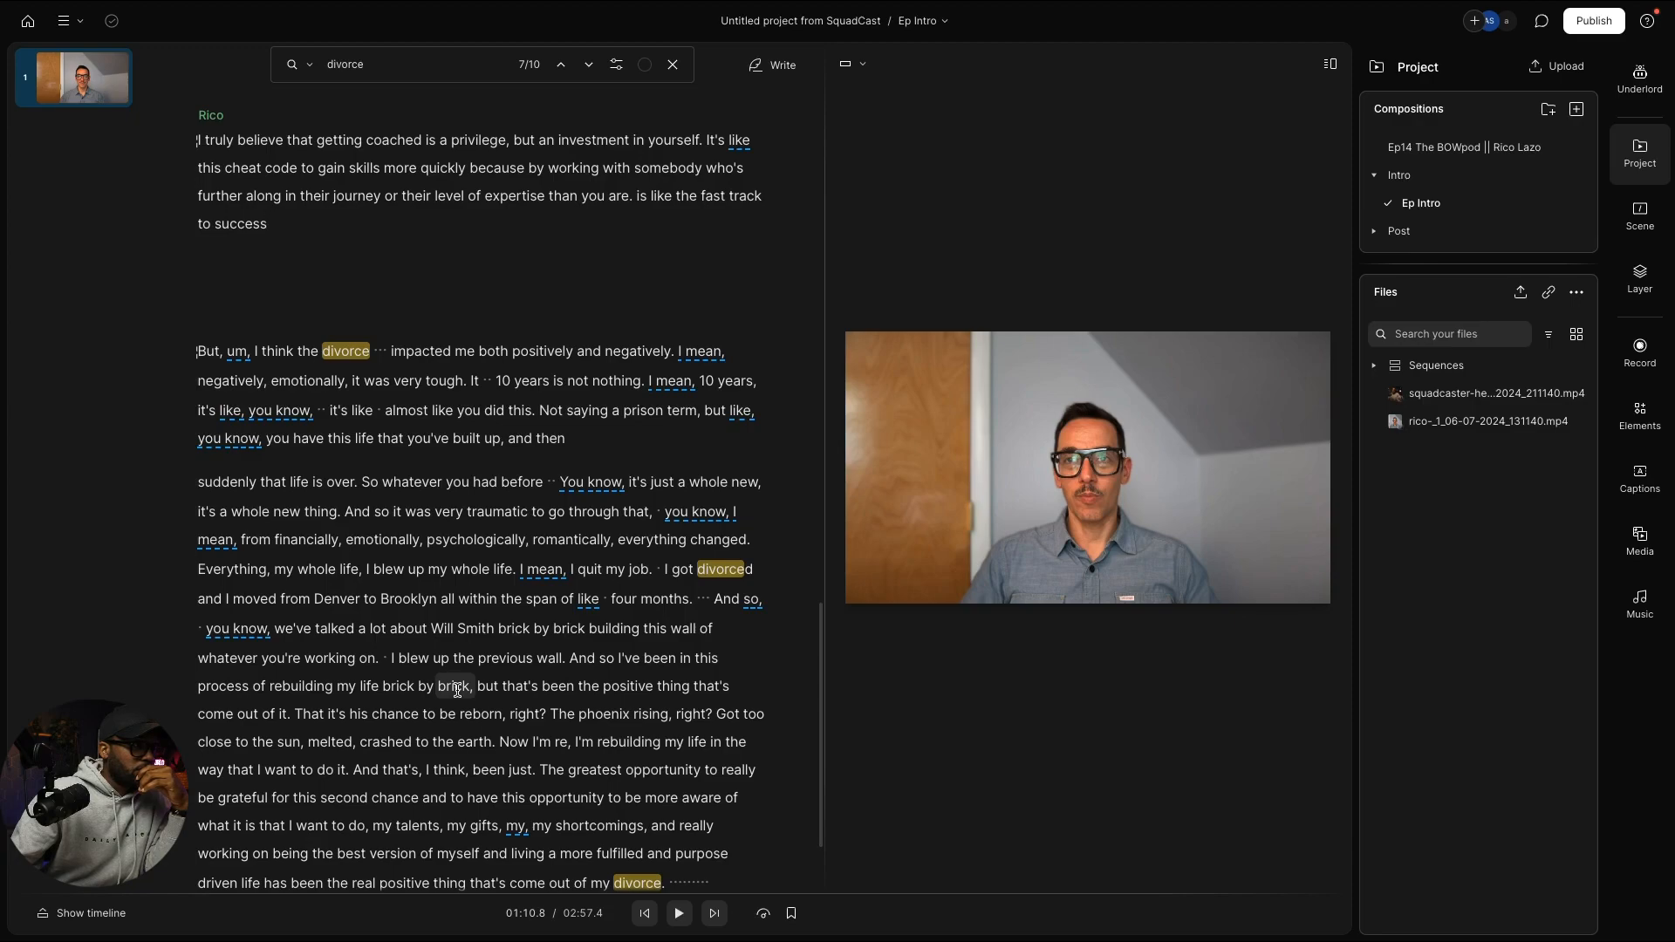
scroll(457, 690, "up", 3)
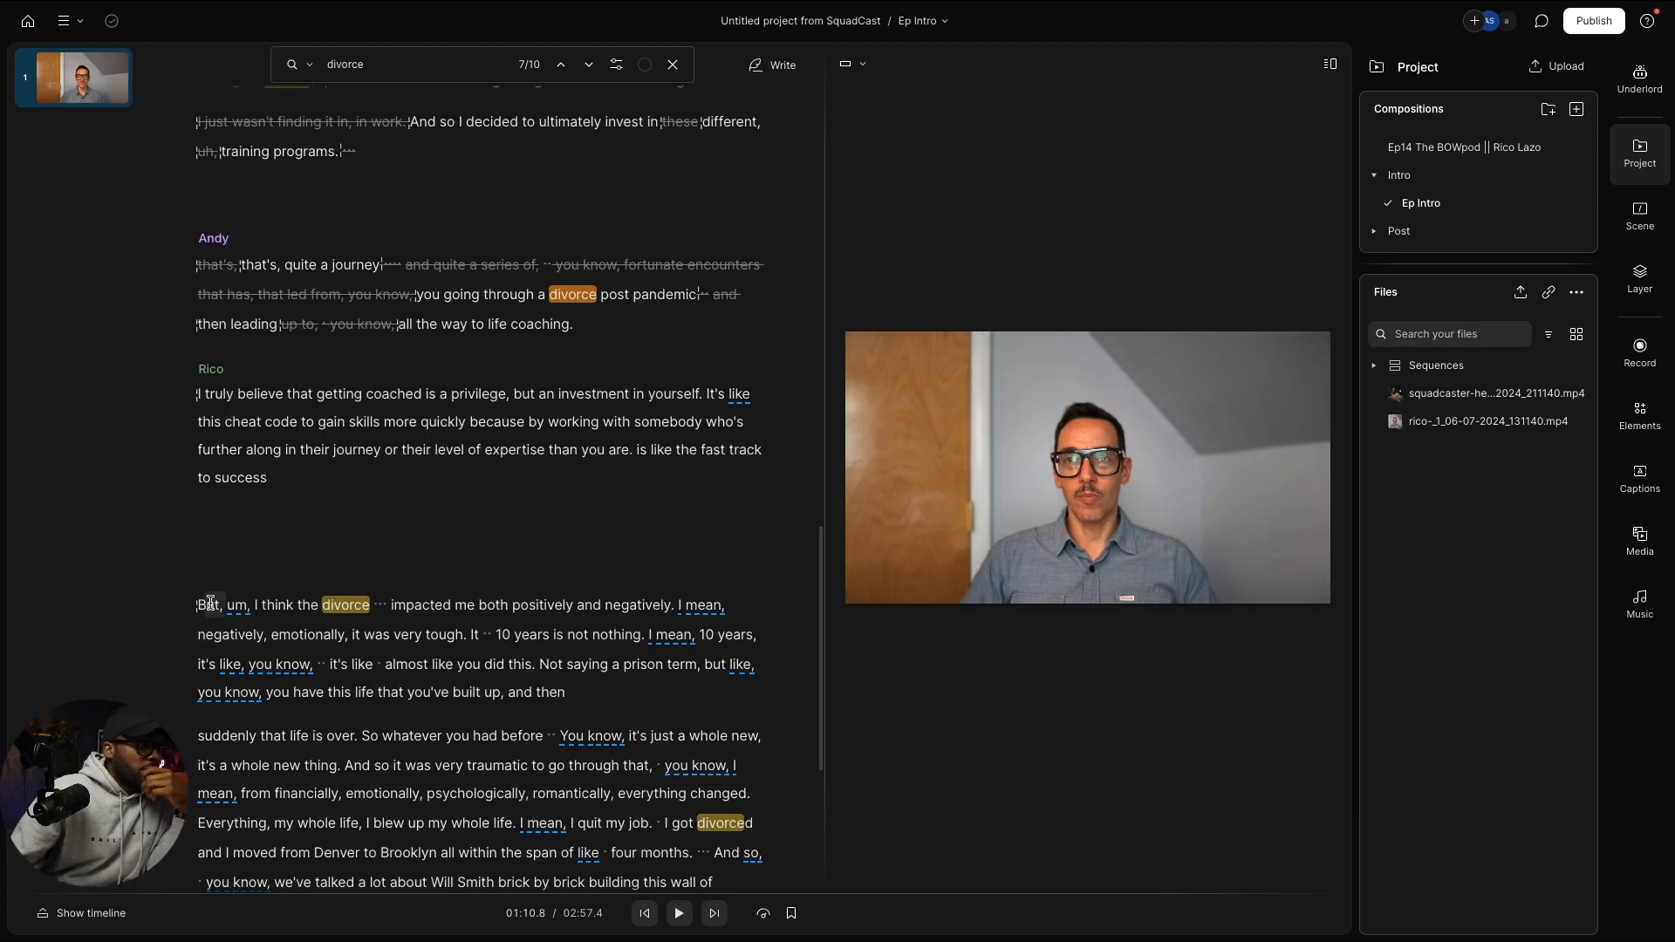
mouse_move(211, 603)
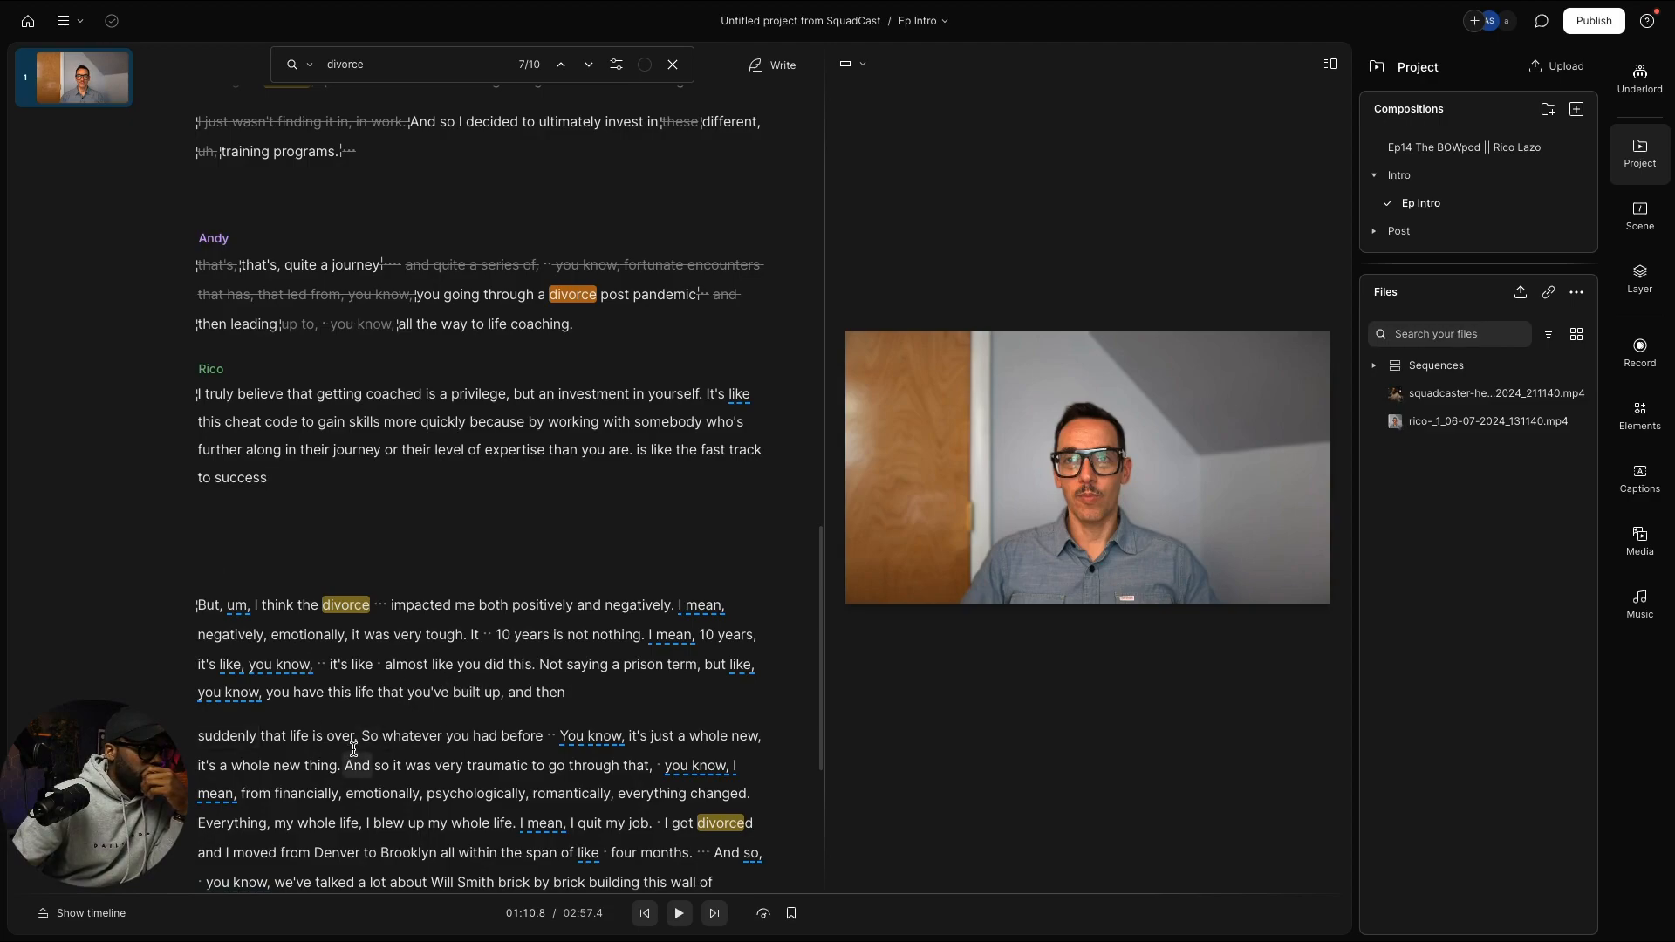
scroll(354, 748, "down", 2)
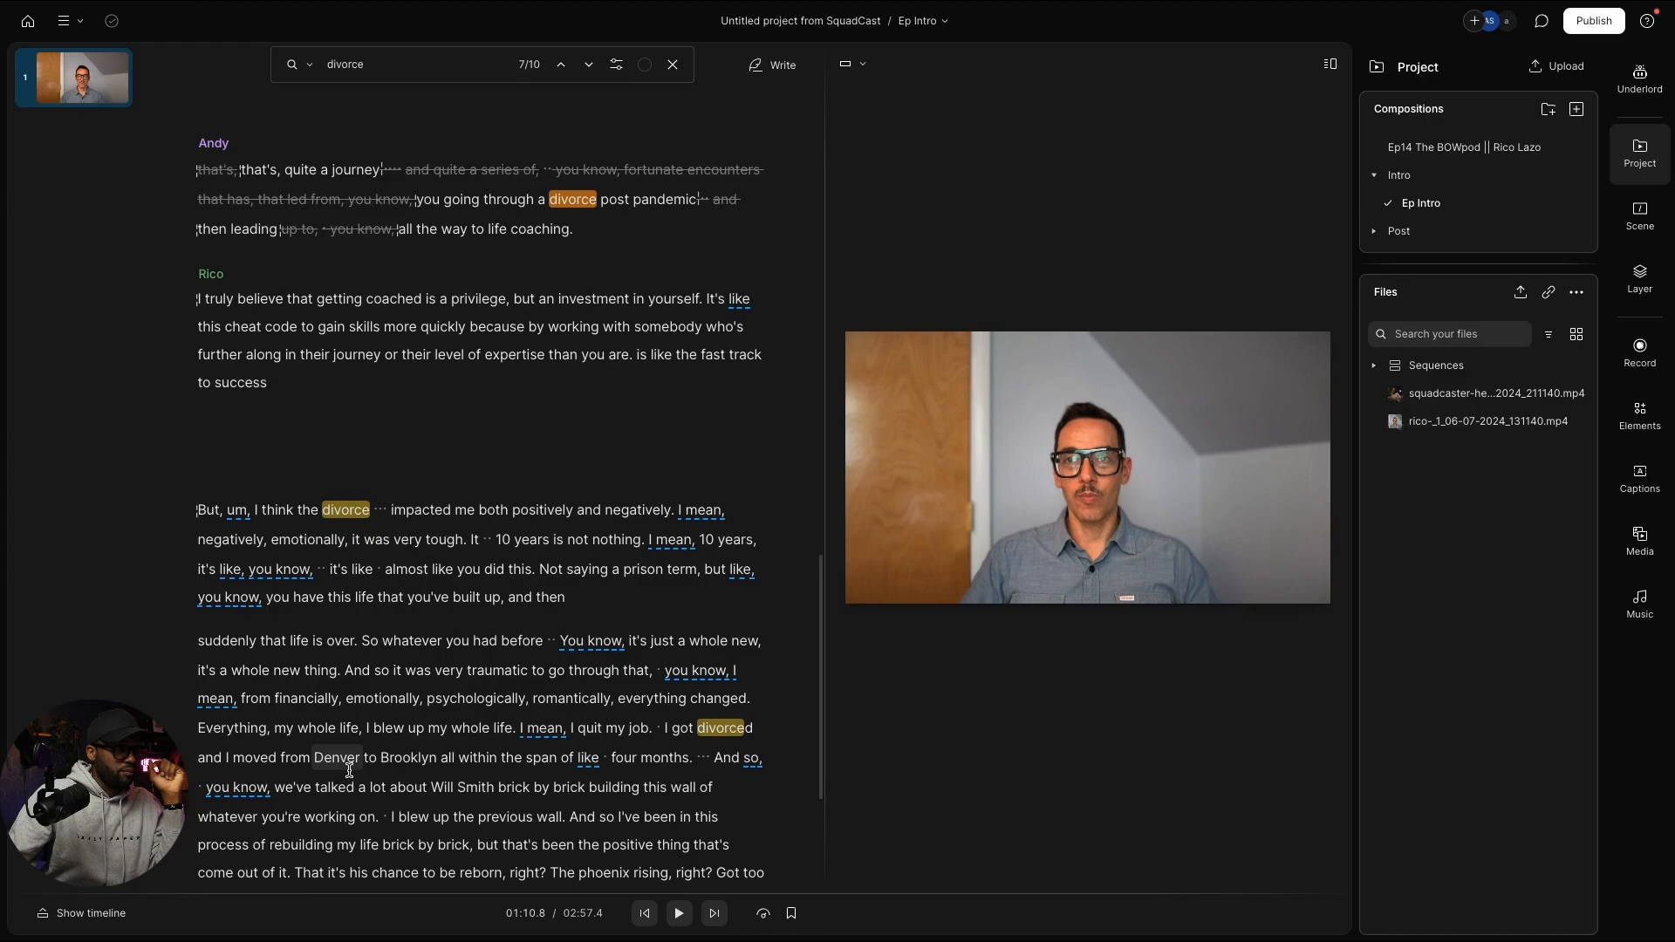
scroll(350, 768, "down", 2)
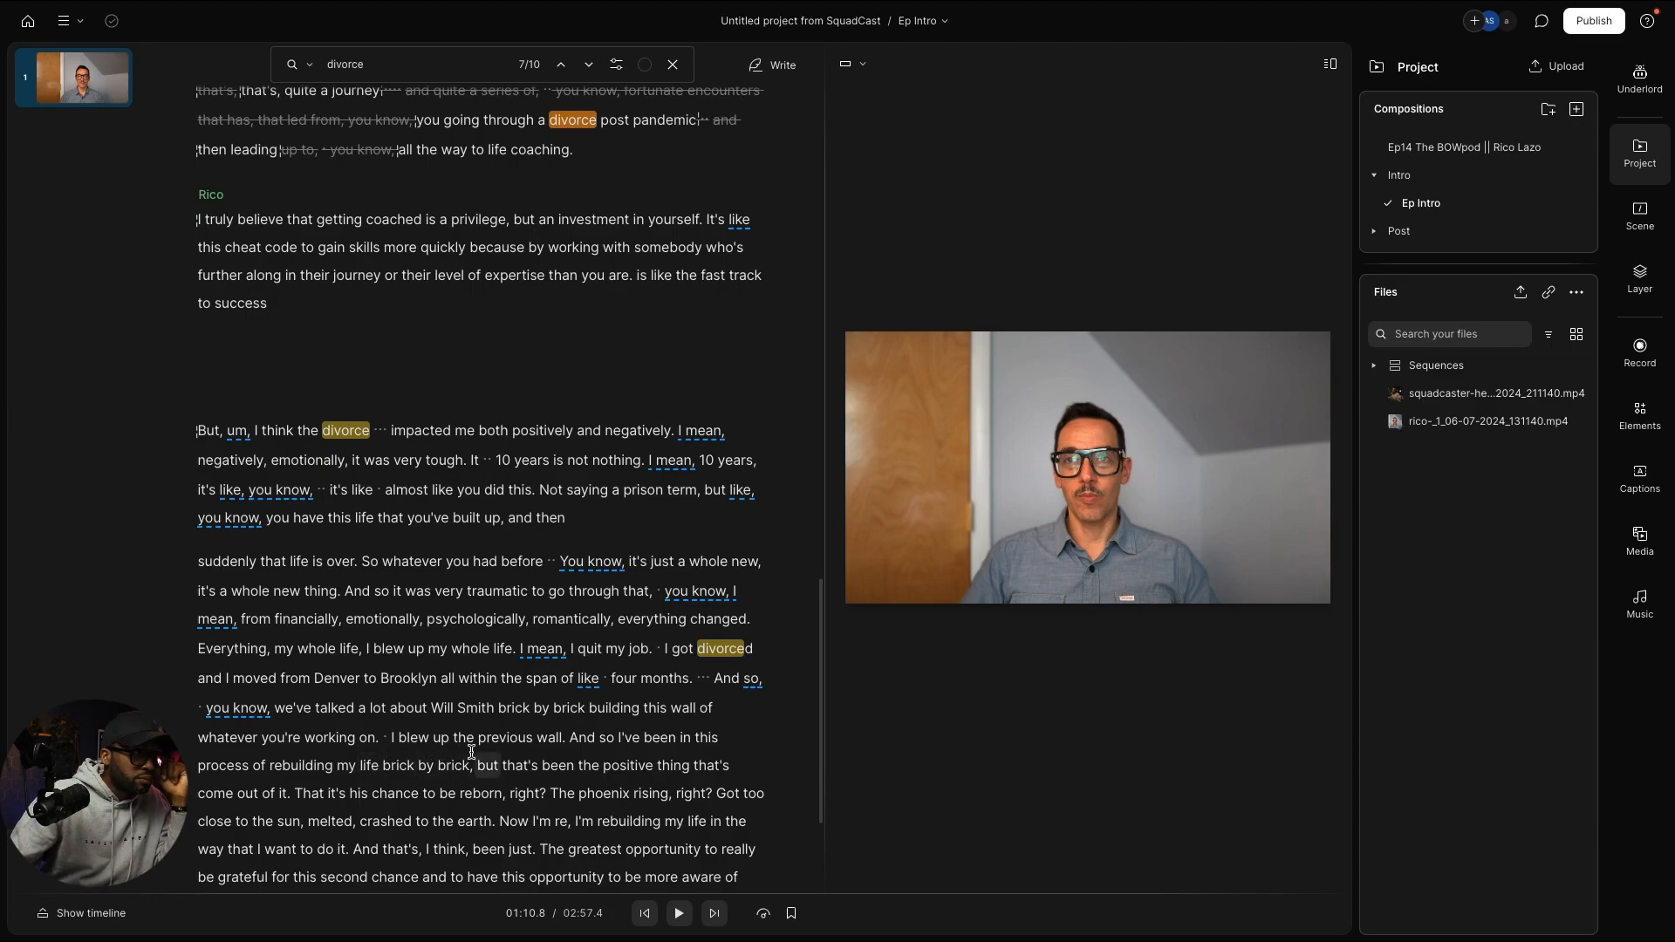
scroll(494, 751, "up", 5)
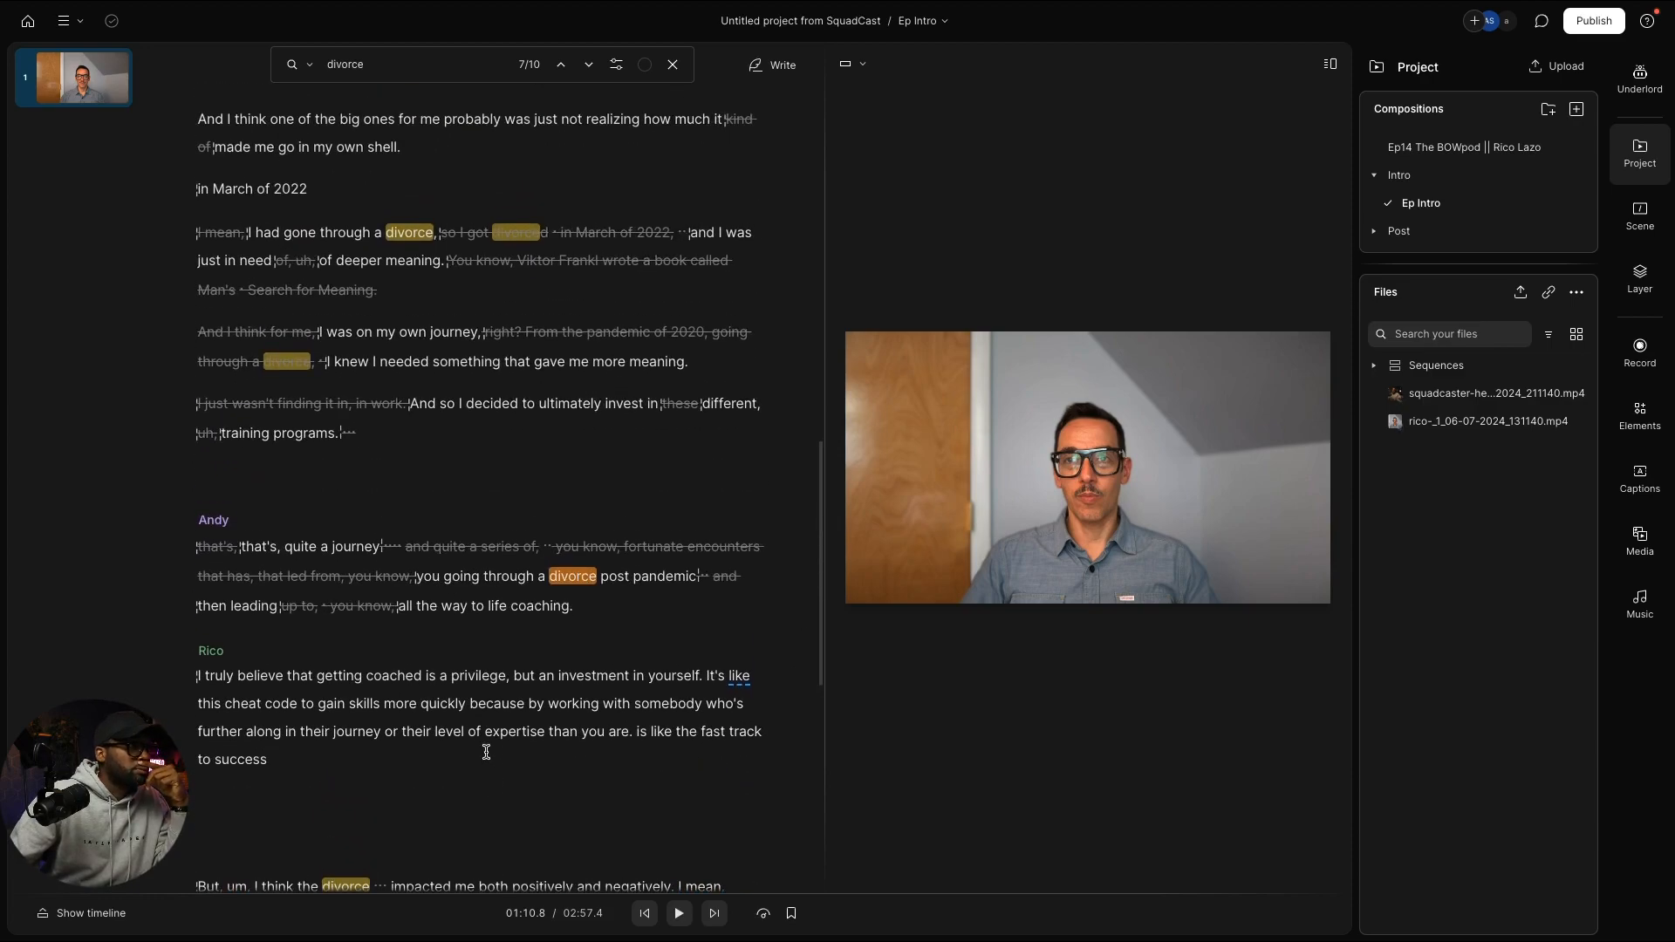
scroll(484, 749, "up", 1)
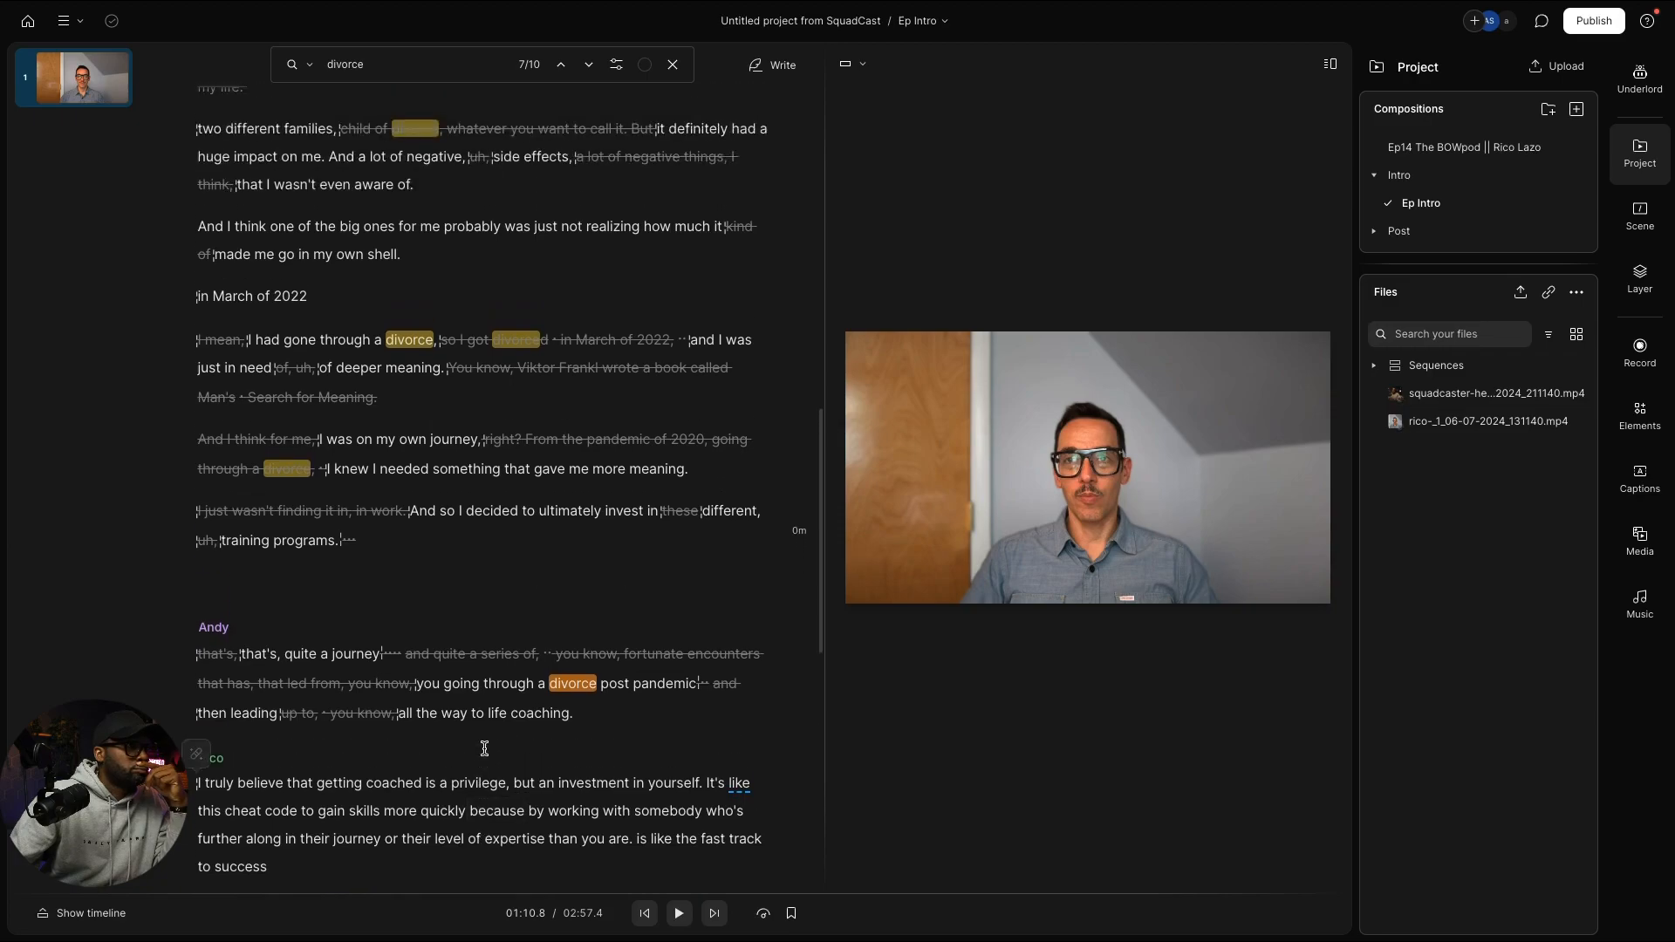
scroll(484, 749, "down", 1)
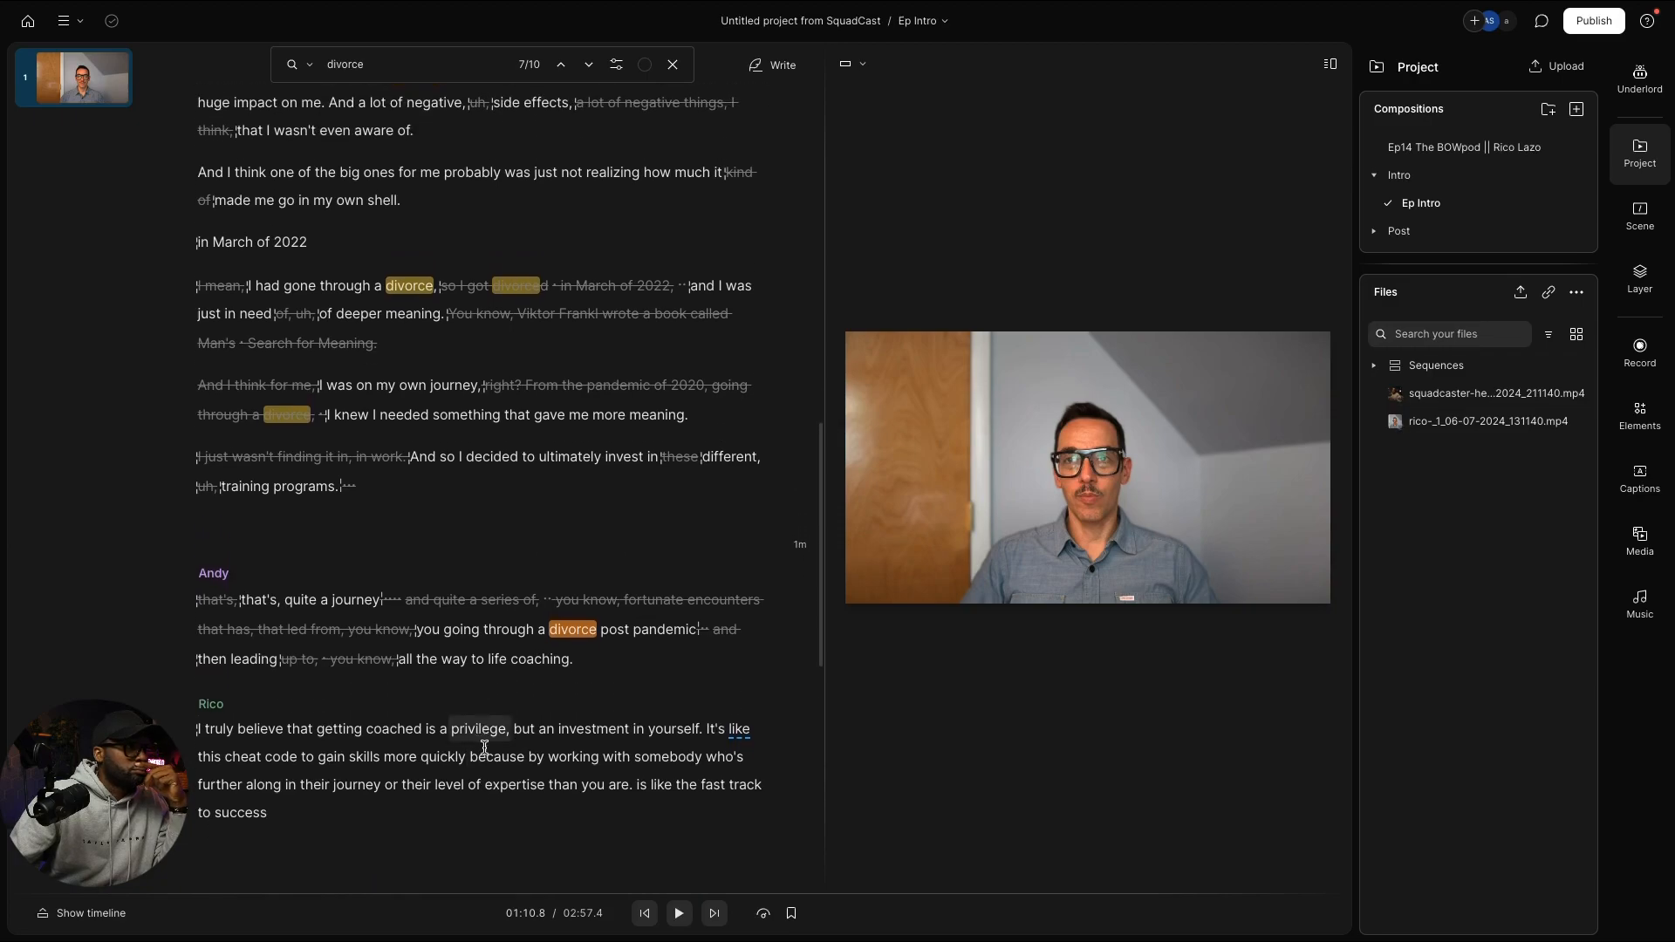
scroll(484, 748, "down", 3)
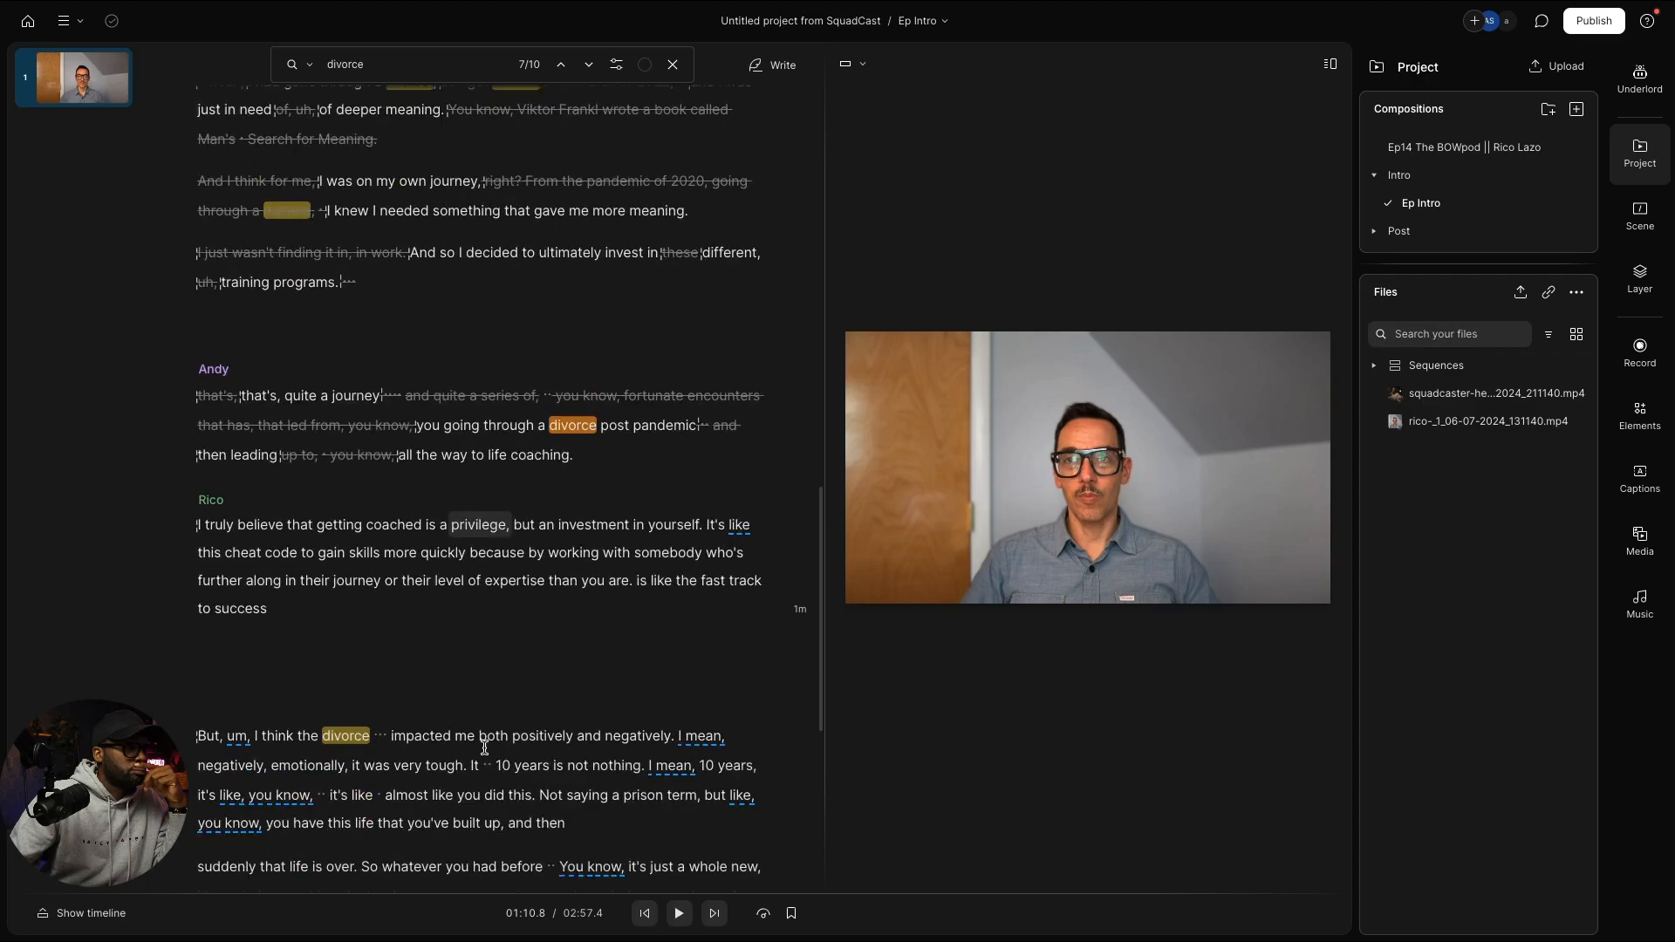
scroll(484, 748, "up", 3)
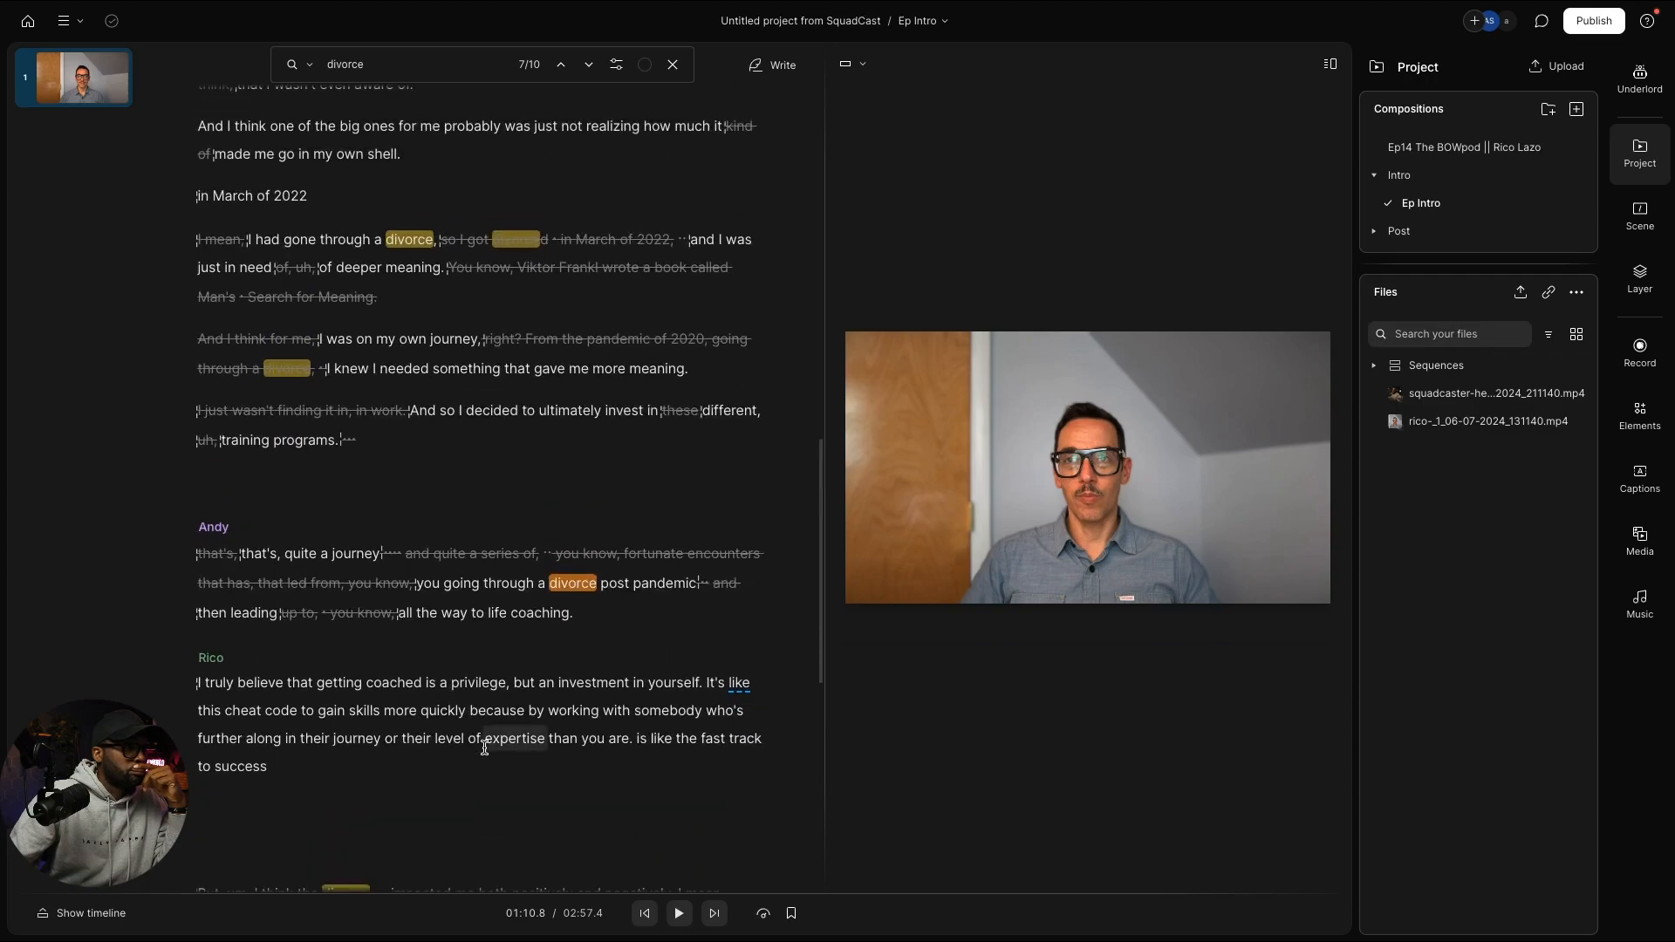
scroll(485, 748, "down", 1)
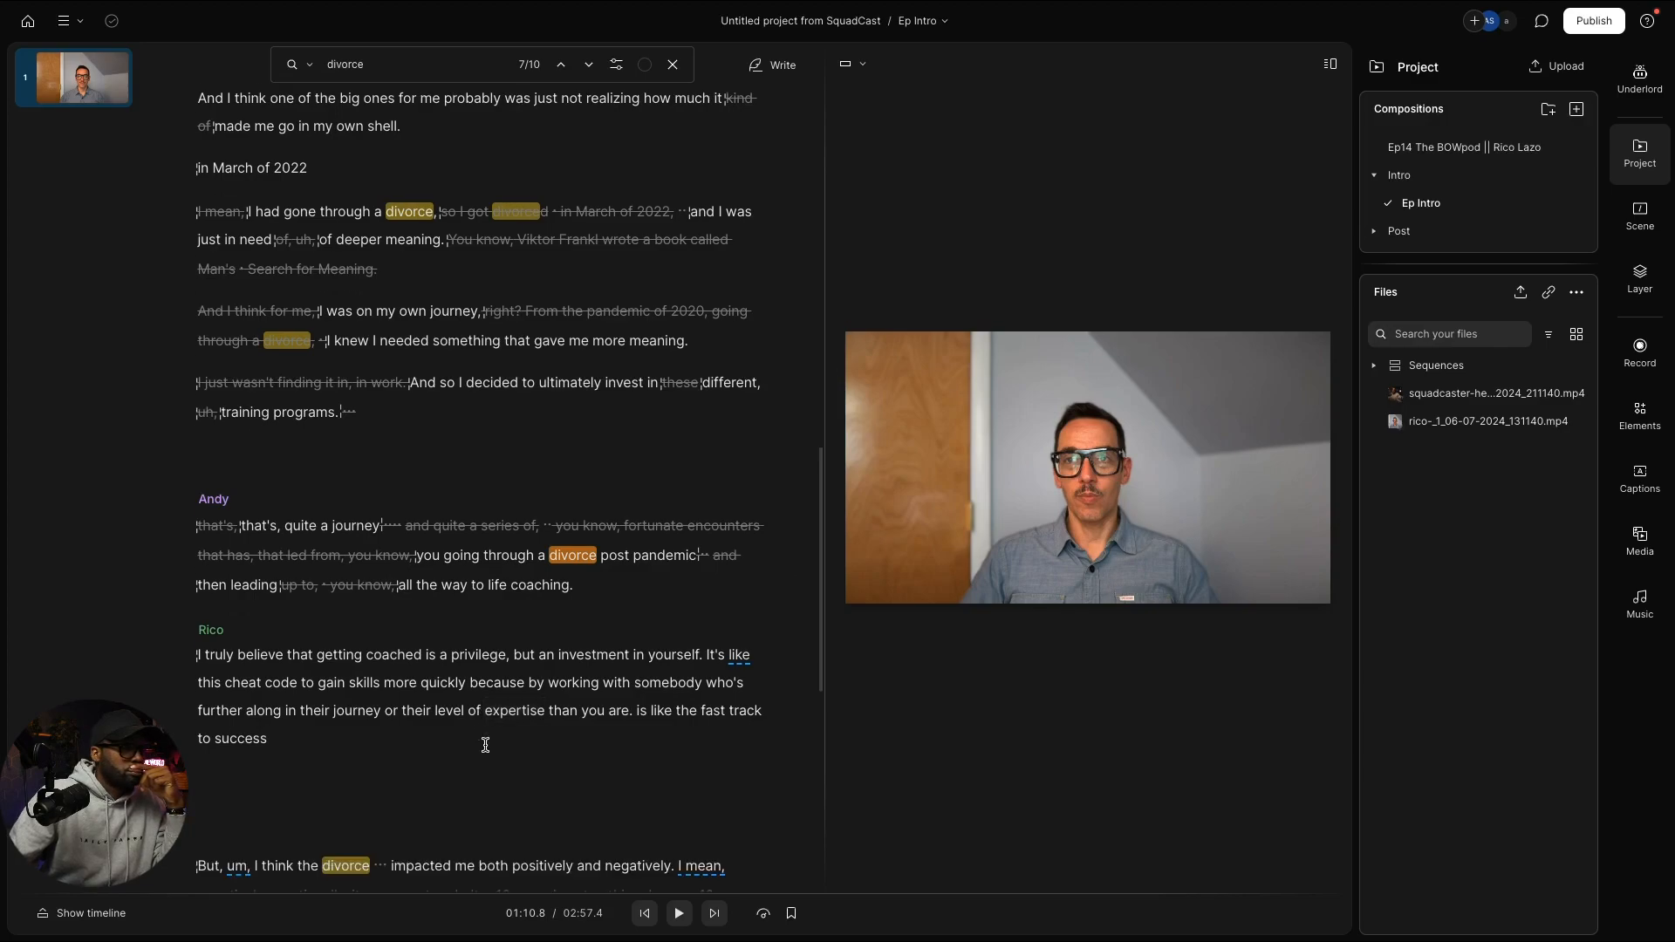
scroll(485, 744, "down", 5)
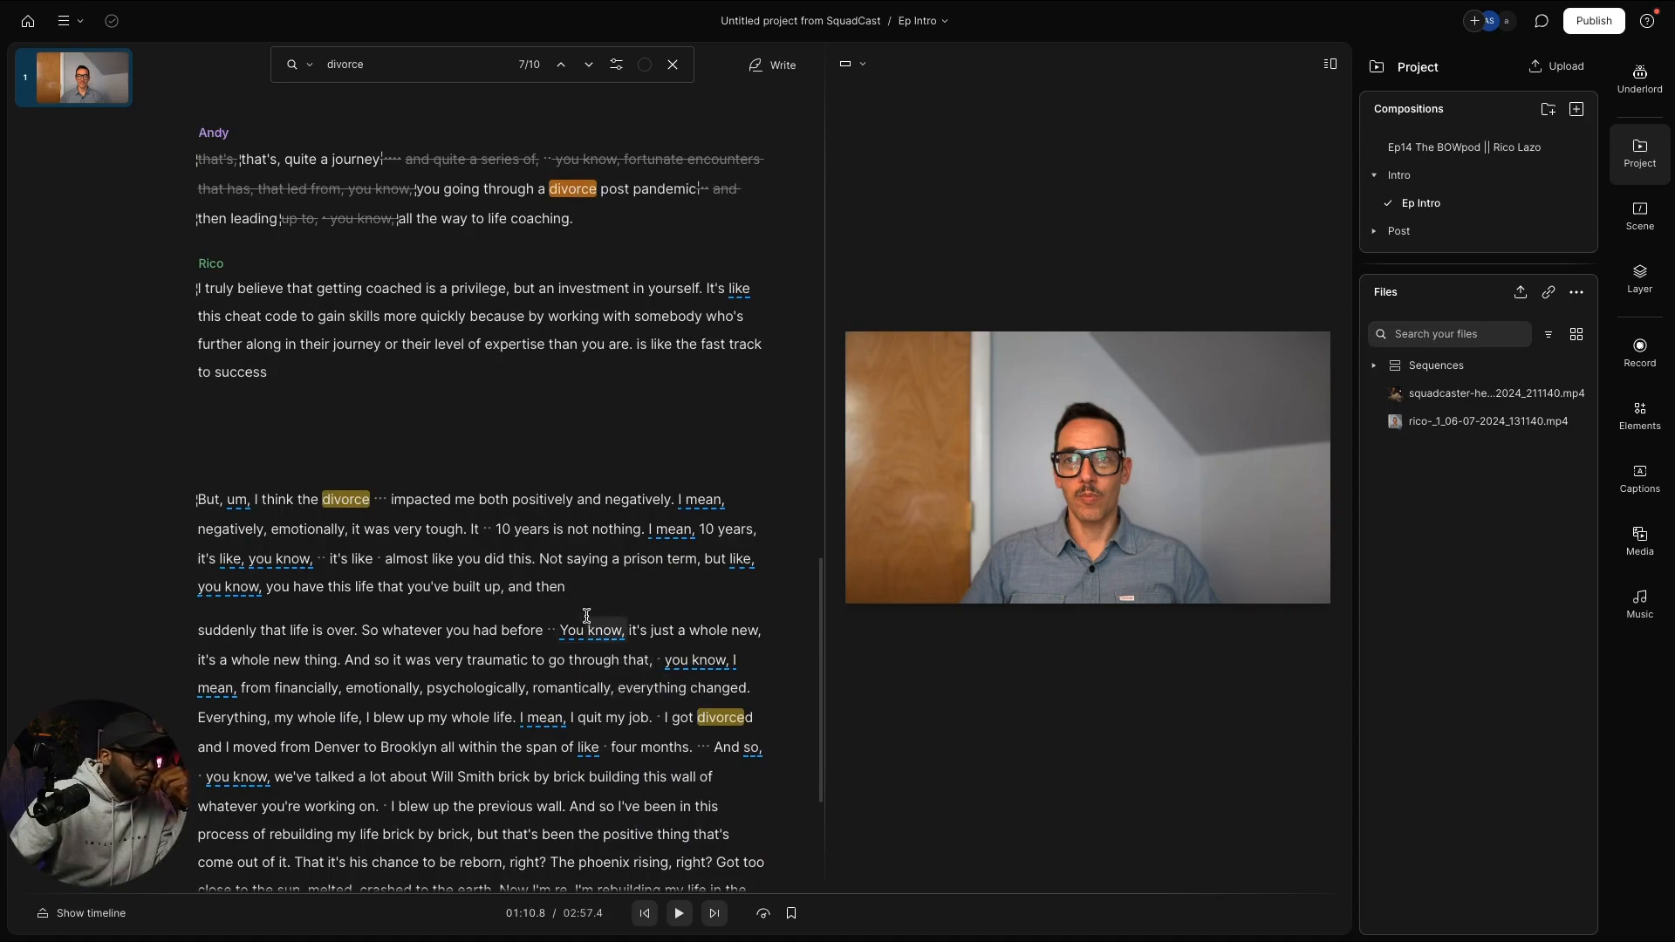
left_click(620, 688)
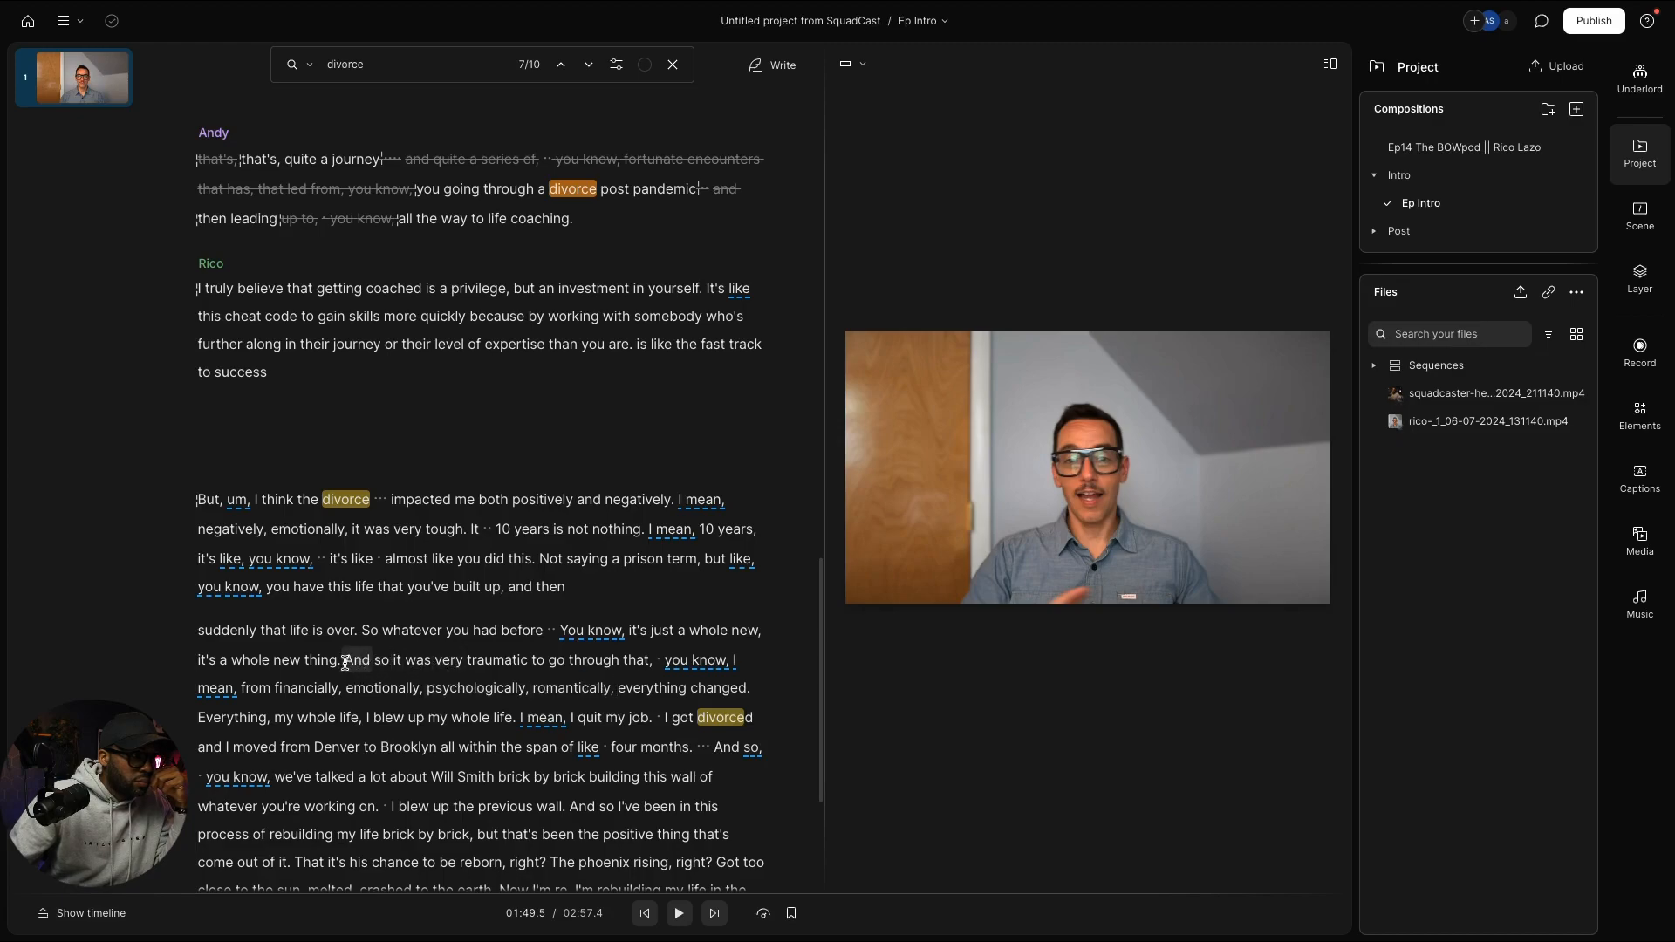
Step: Select the guest's passage from 'And so it was very traumatic' through 'four months.'
left_click_drag(346, 663, 560, 738)
key("ctrl+c")
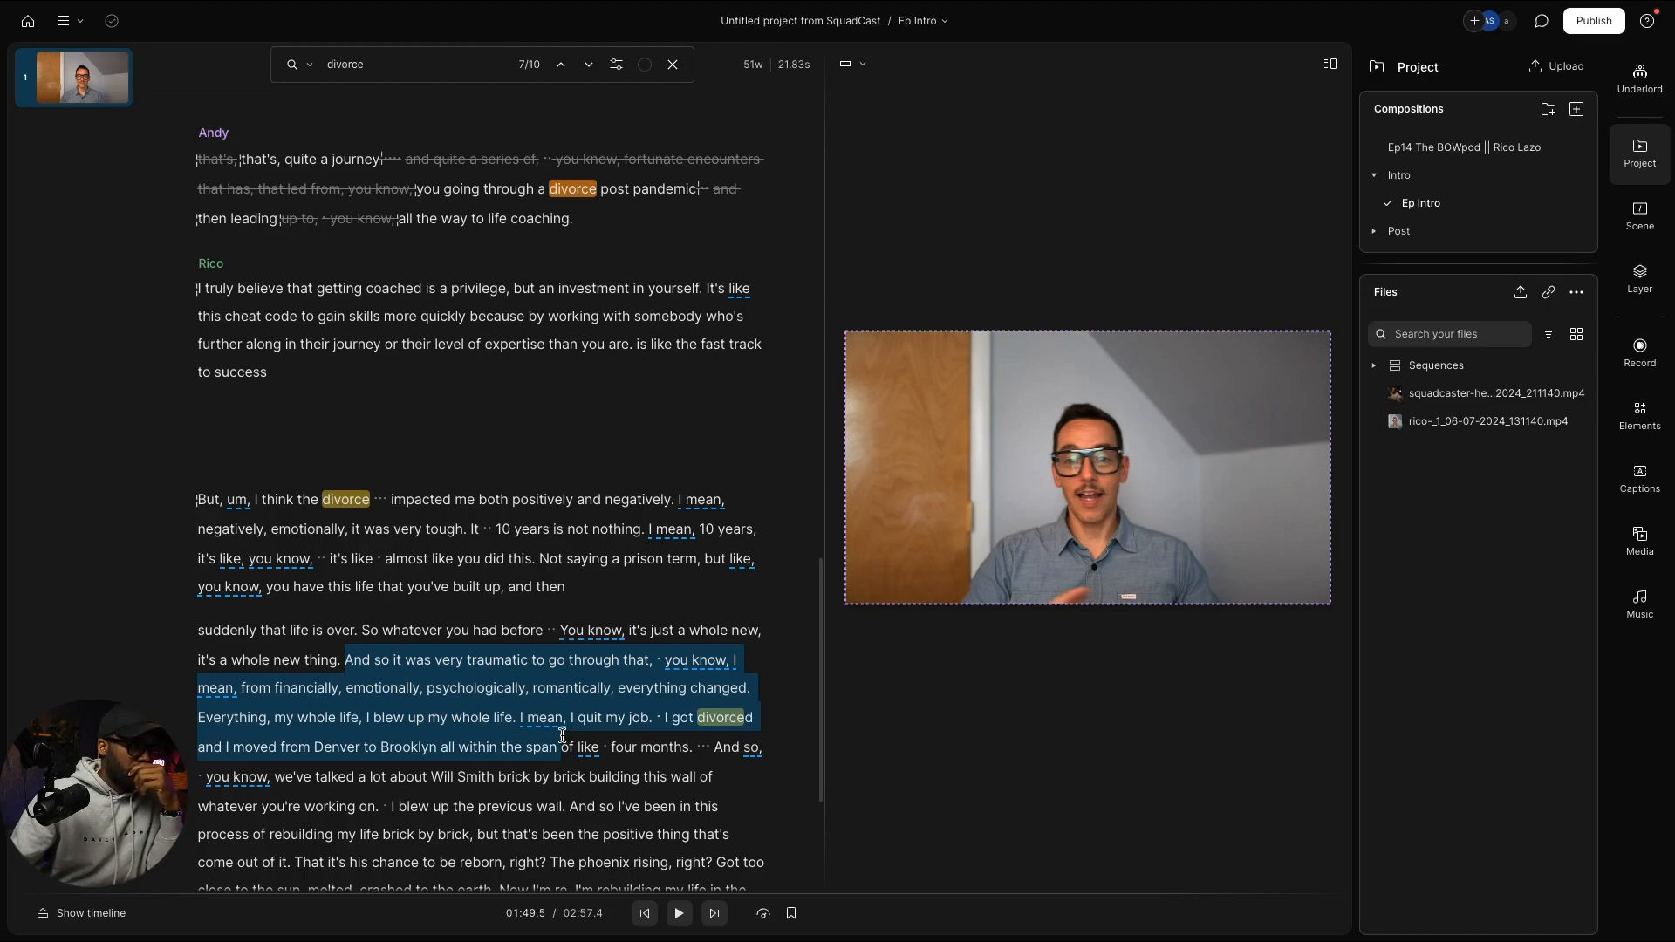
left_click_drag(563, 733, 566, 732)
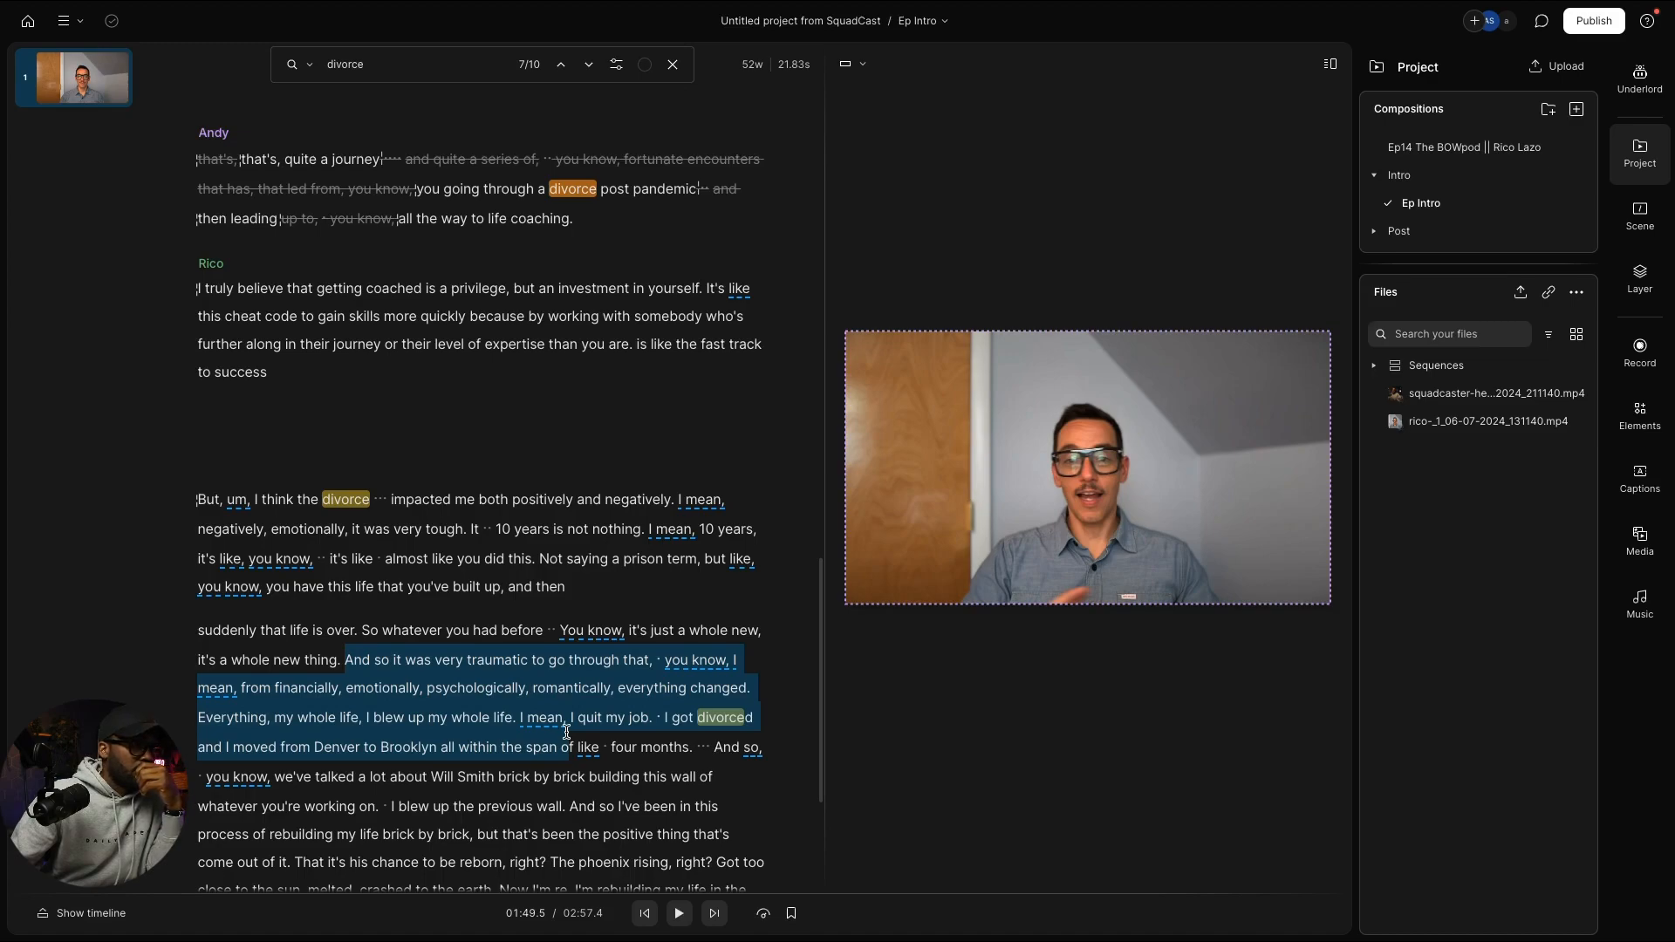
left_click_drag(566, 731, 593, 732)
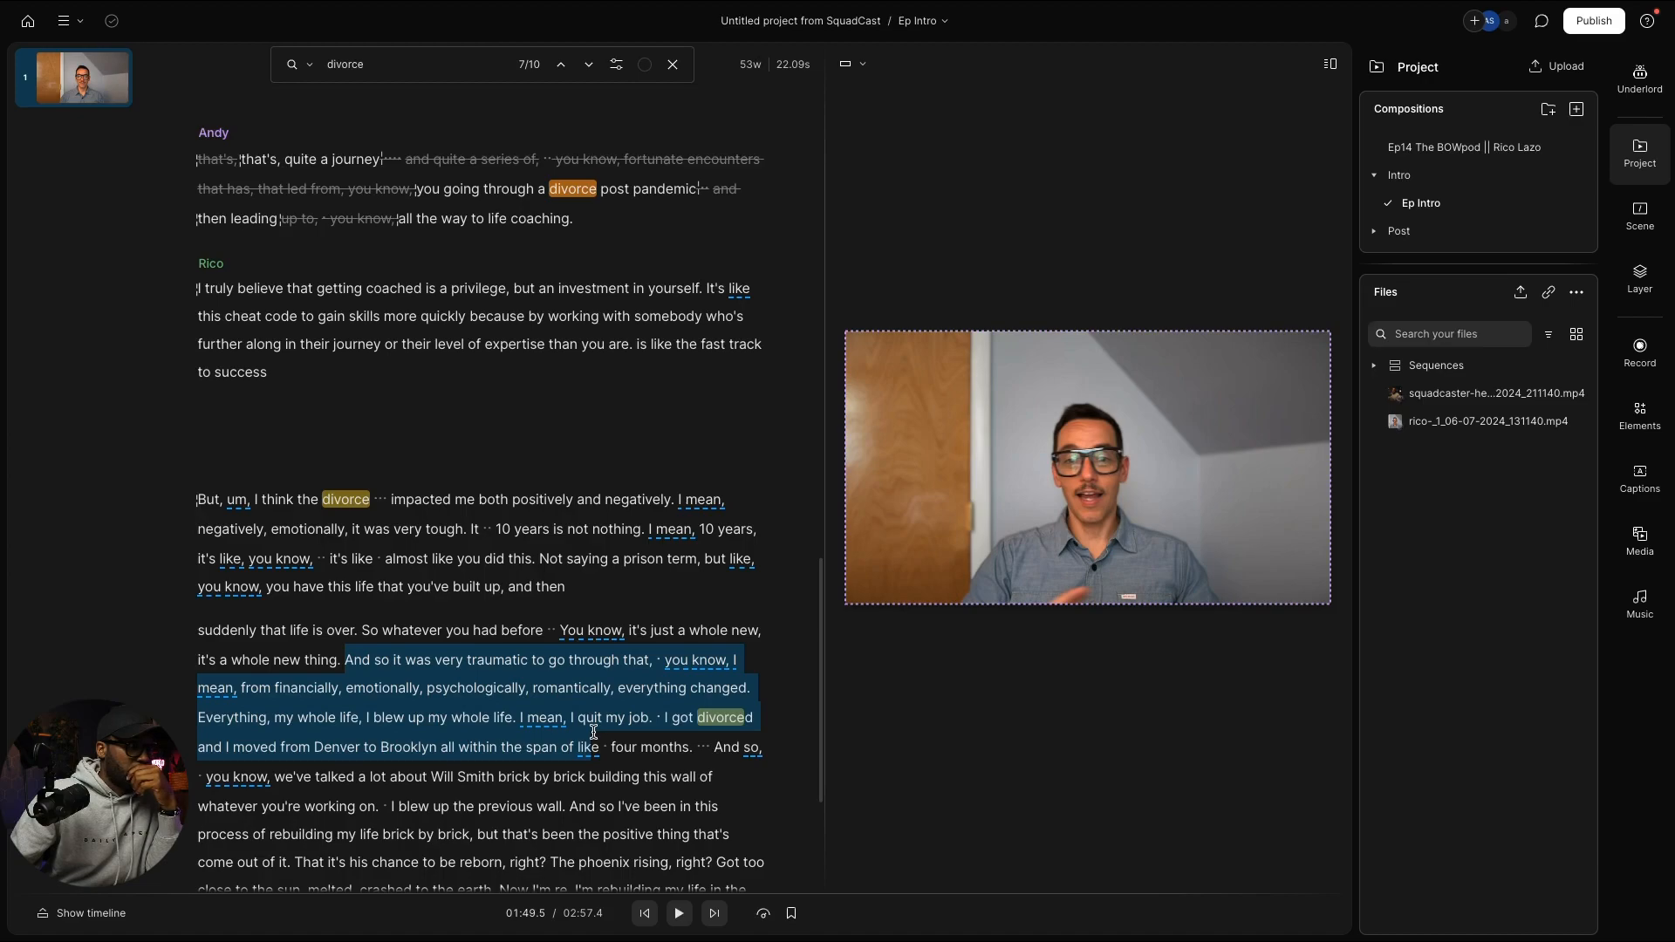
left_click_drag(593, 731, 691, 746)
Step: Paste the 'very traumatic… four months' passage as a new paragraph below 'Man's Search for Meaning.' and select 'And so'
left_click(520, 468)
scroll(521, 469, "up", 5)
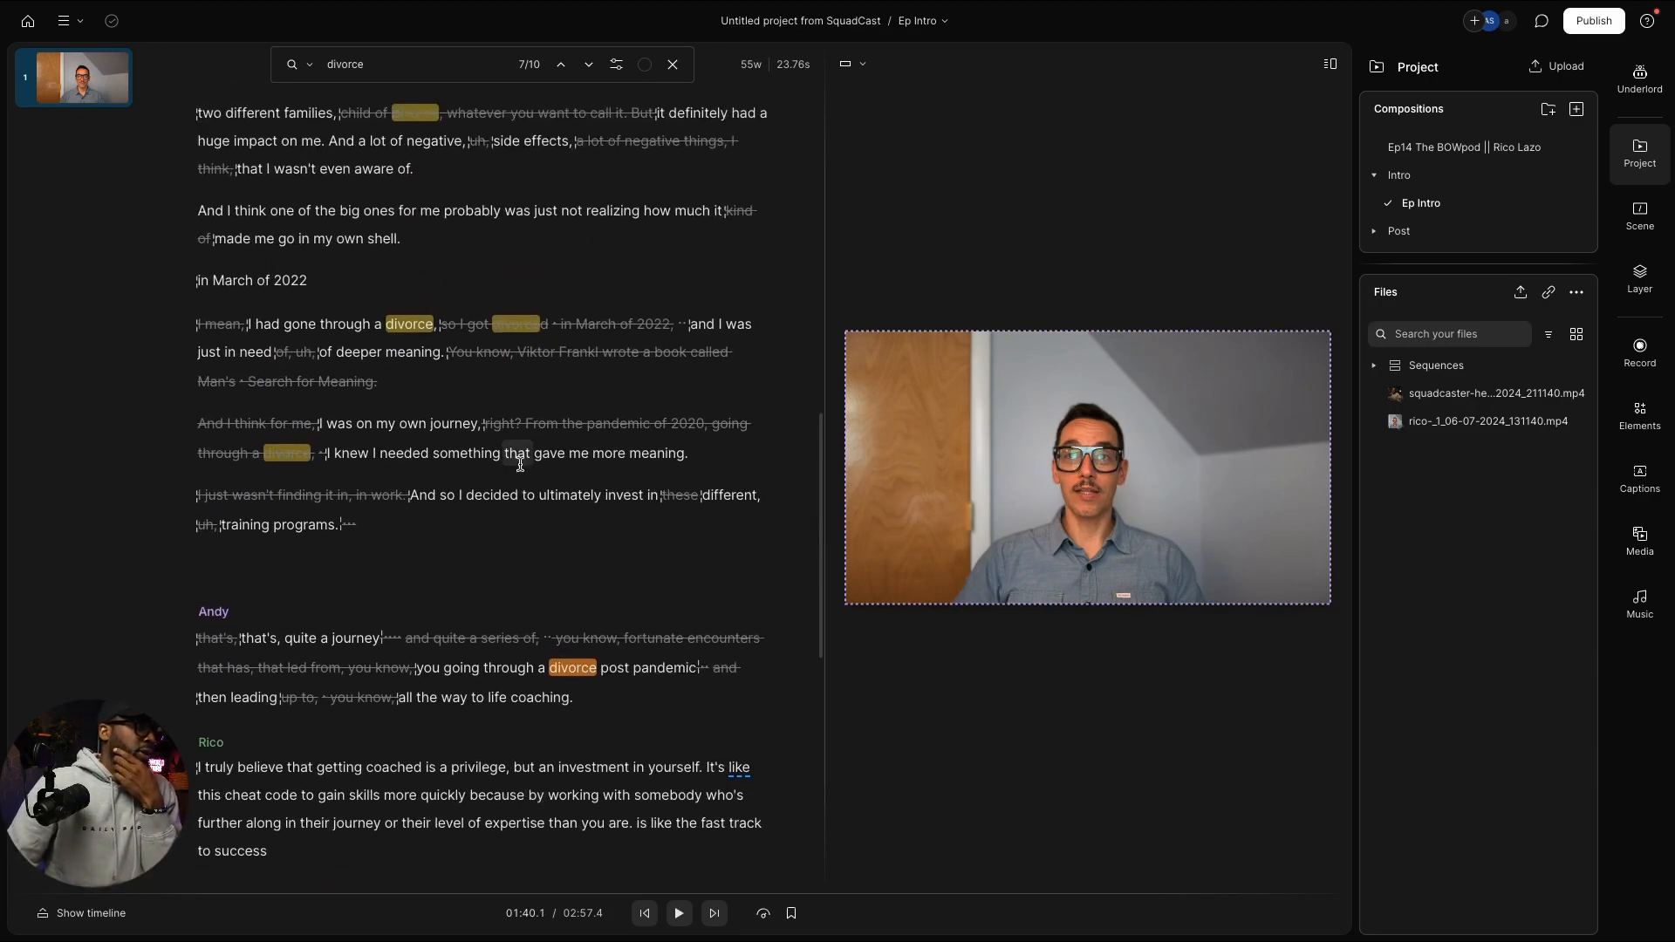
scroll(501, 427, "up", 3)
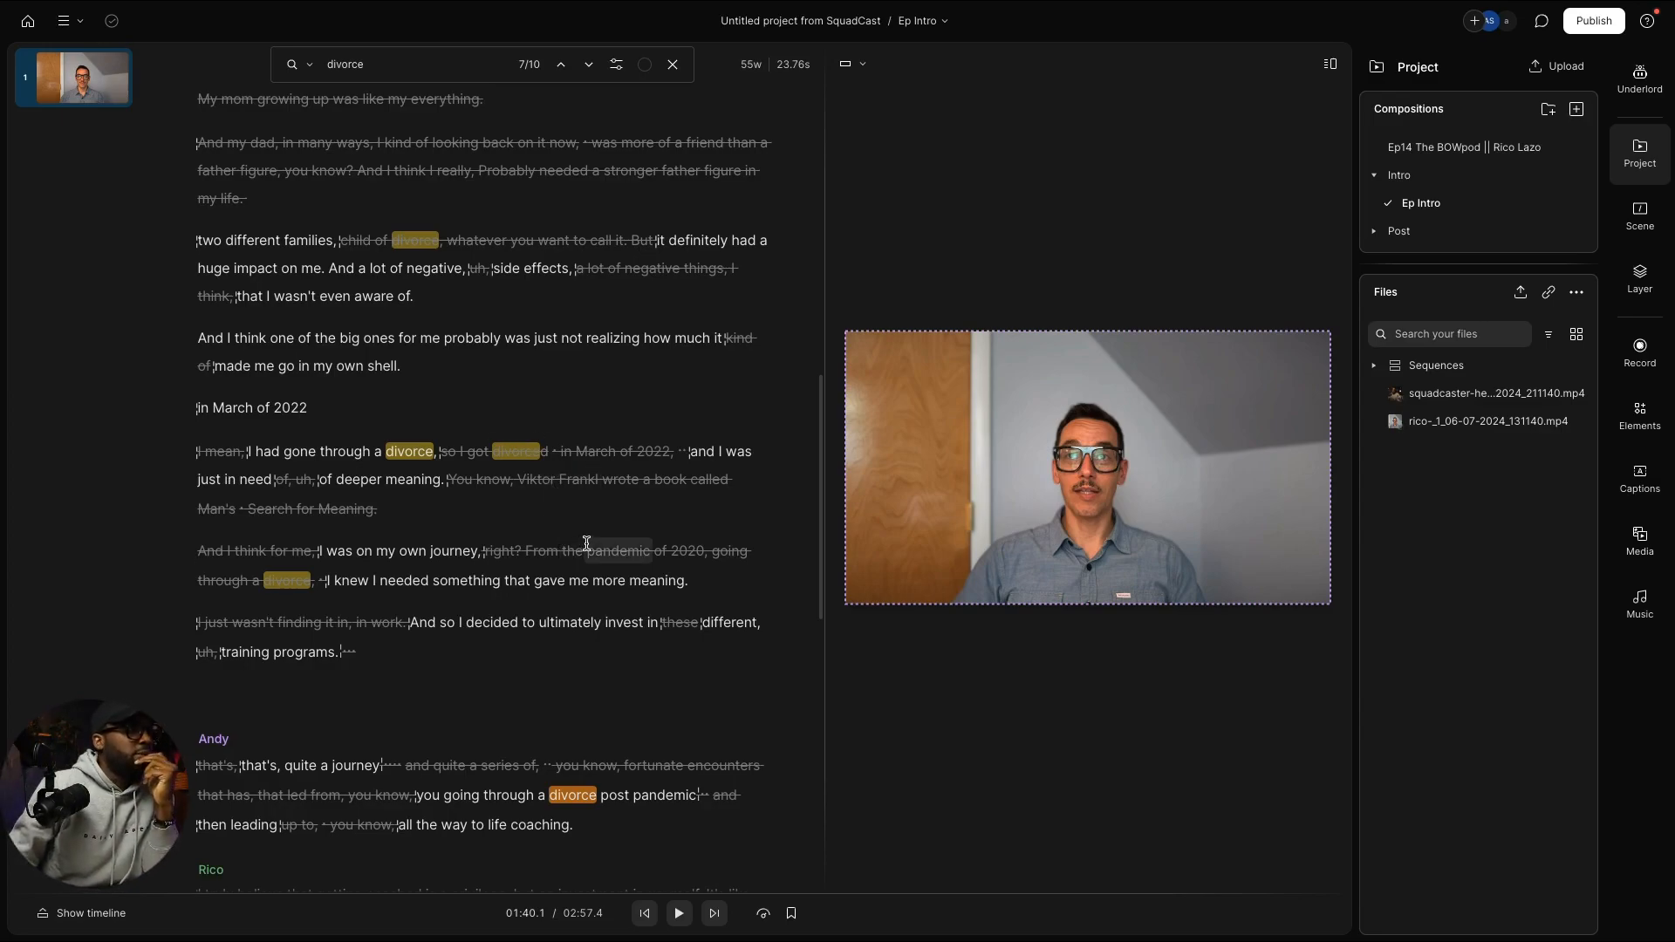
scroll(594, 541, "down", 1)
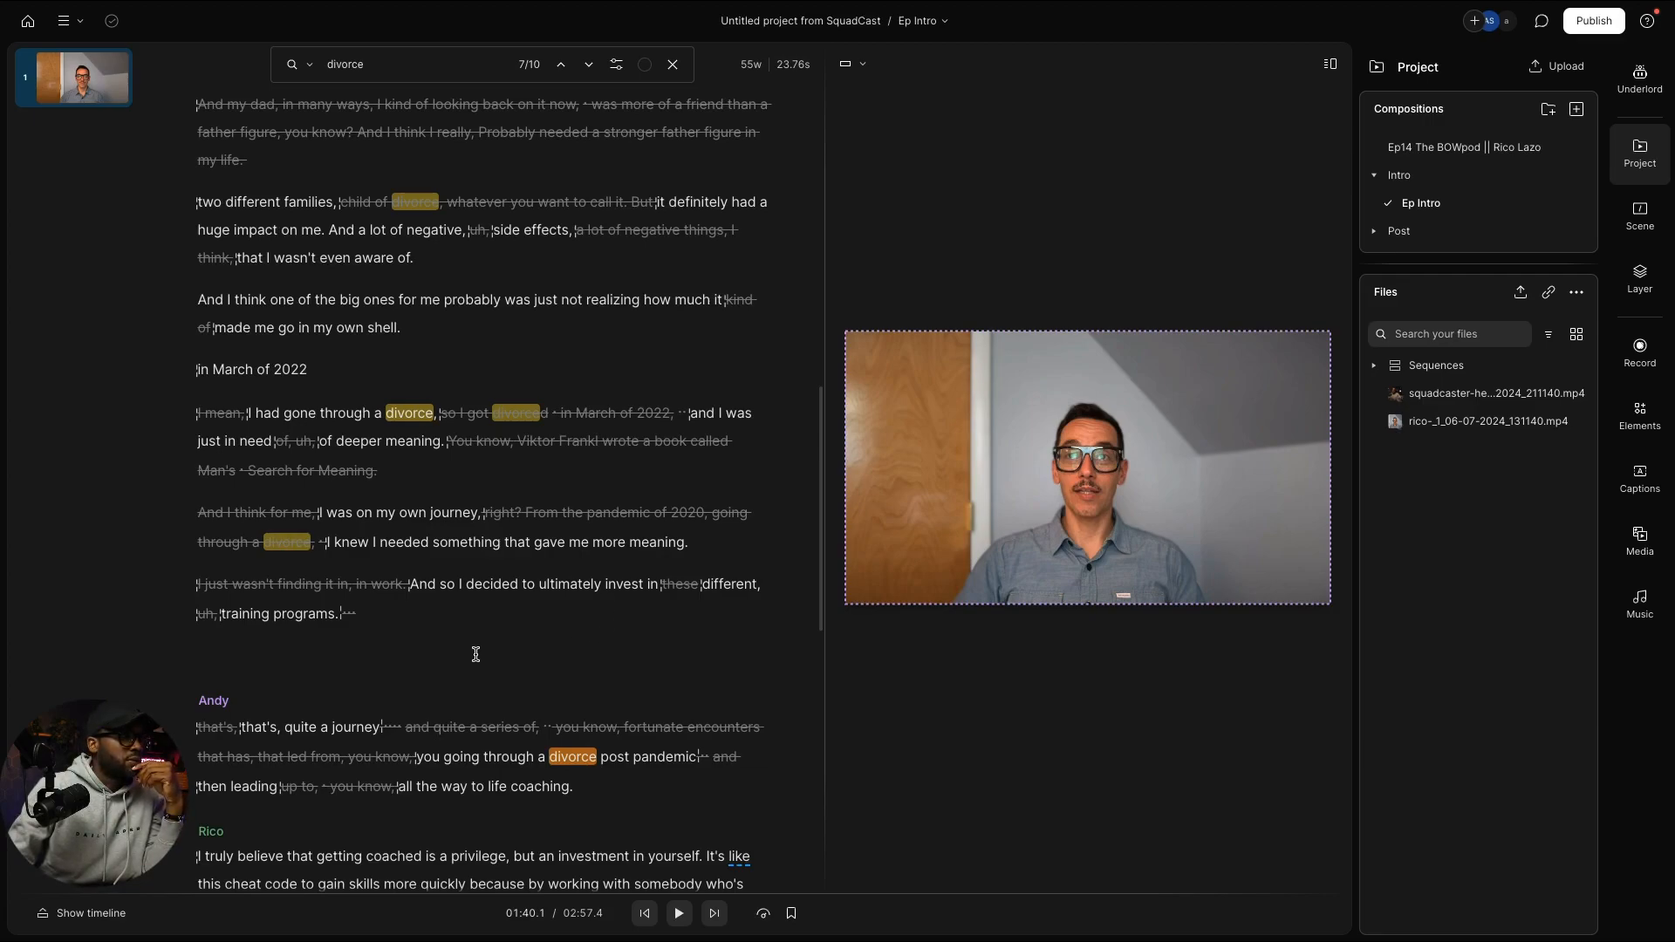
left_click(424, 478)
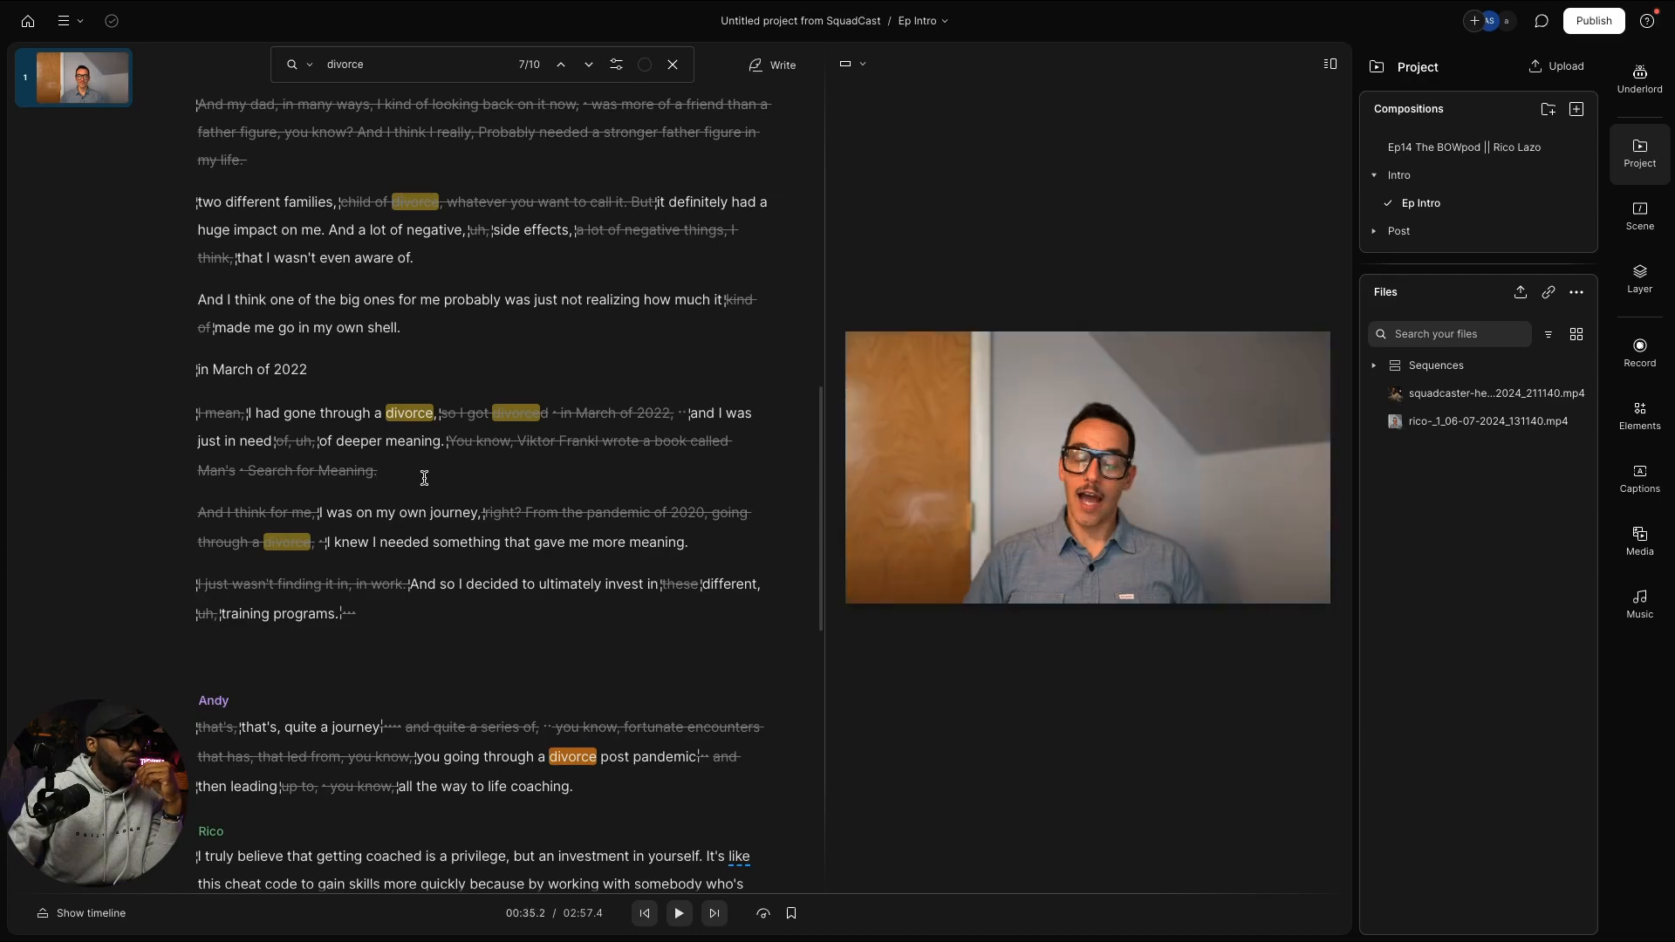
key("Return")
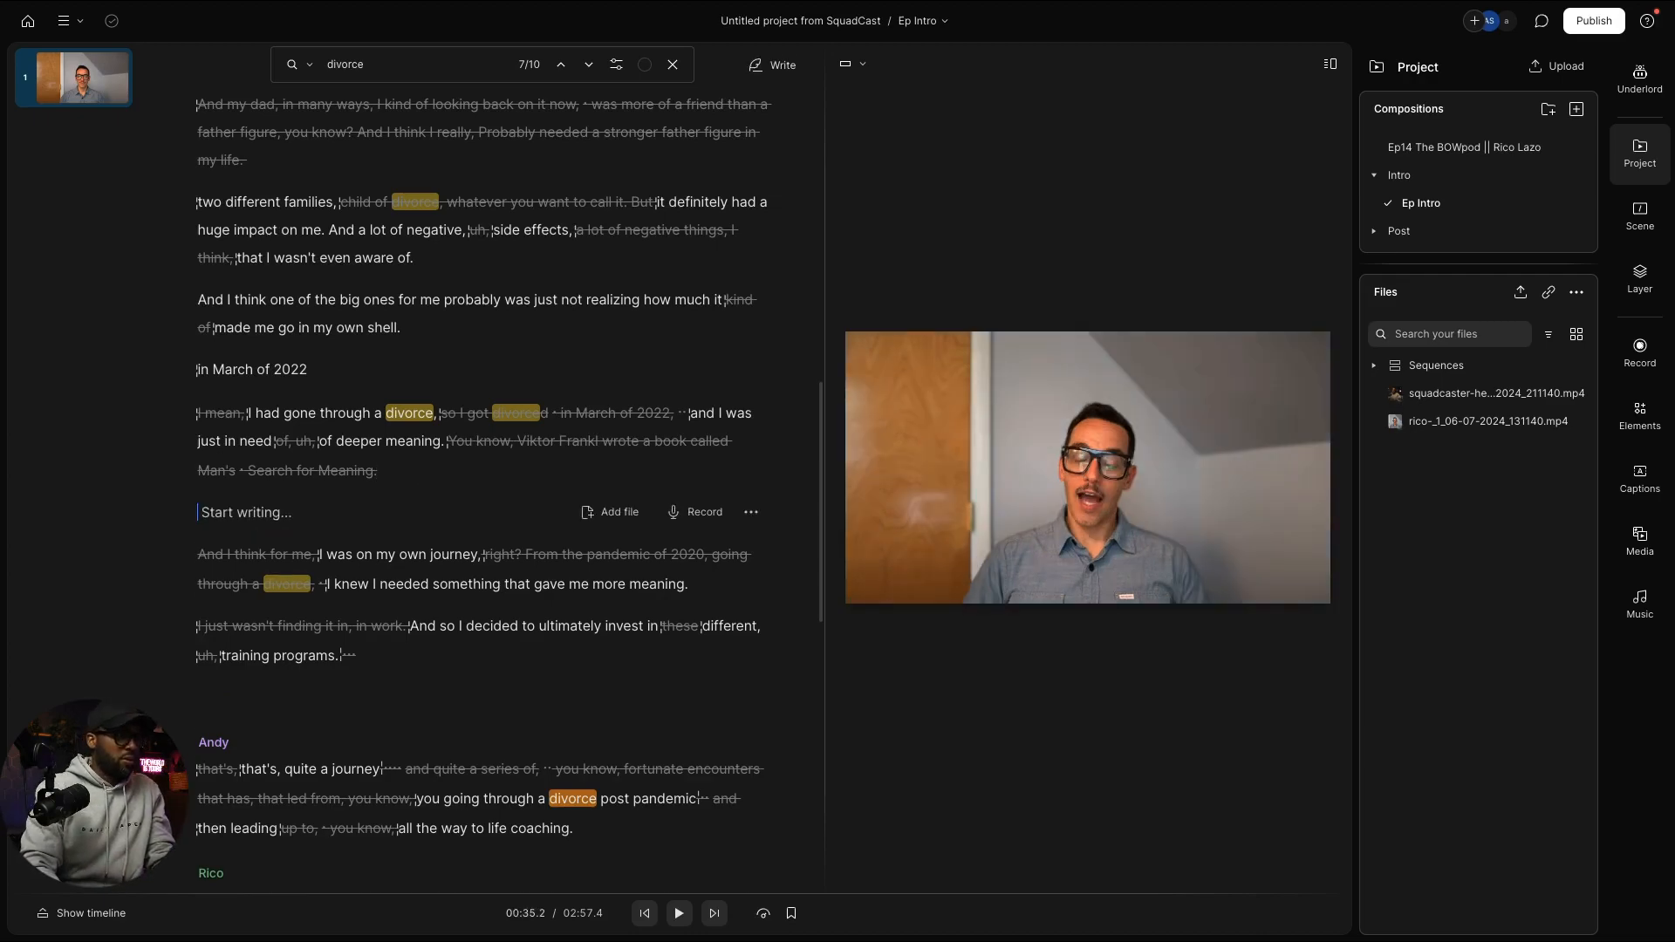
key("ctrl+v")
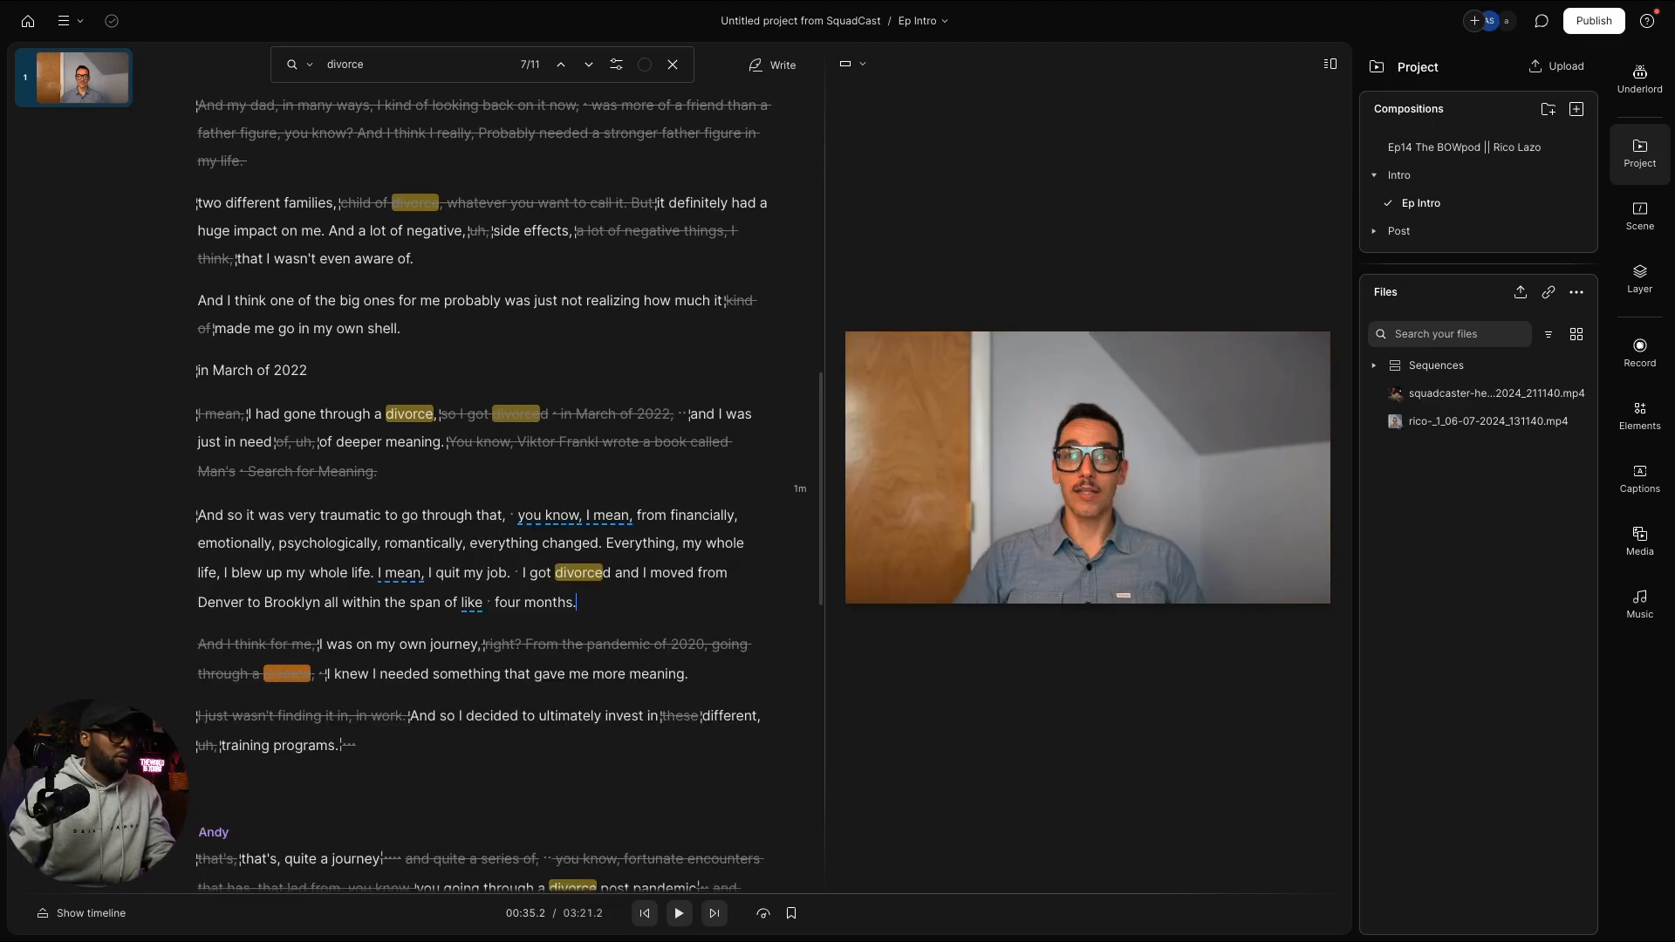
left_click(243, 515)
left_click_drag(244, 515, 198, 516)
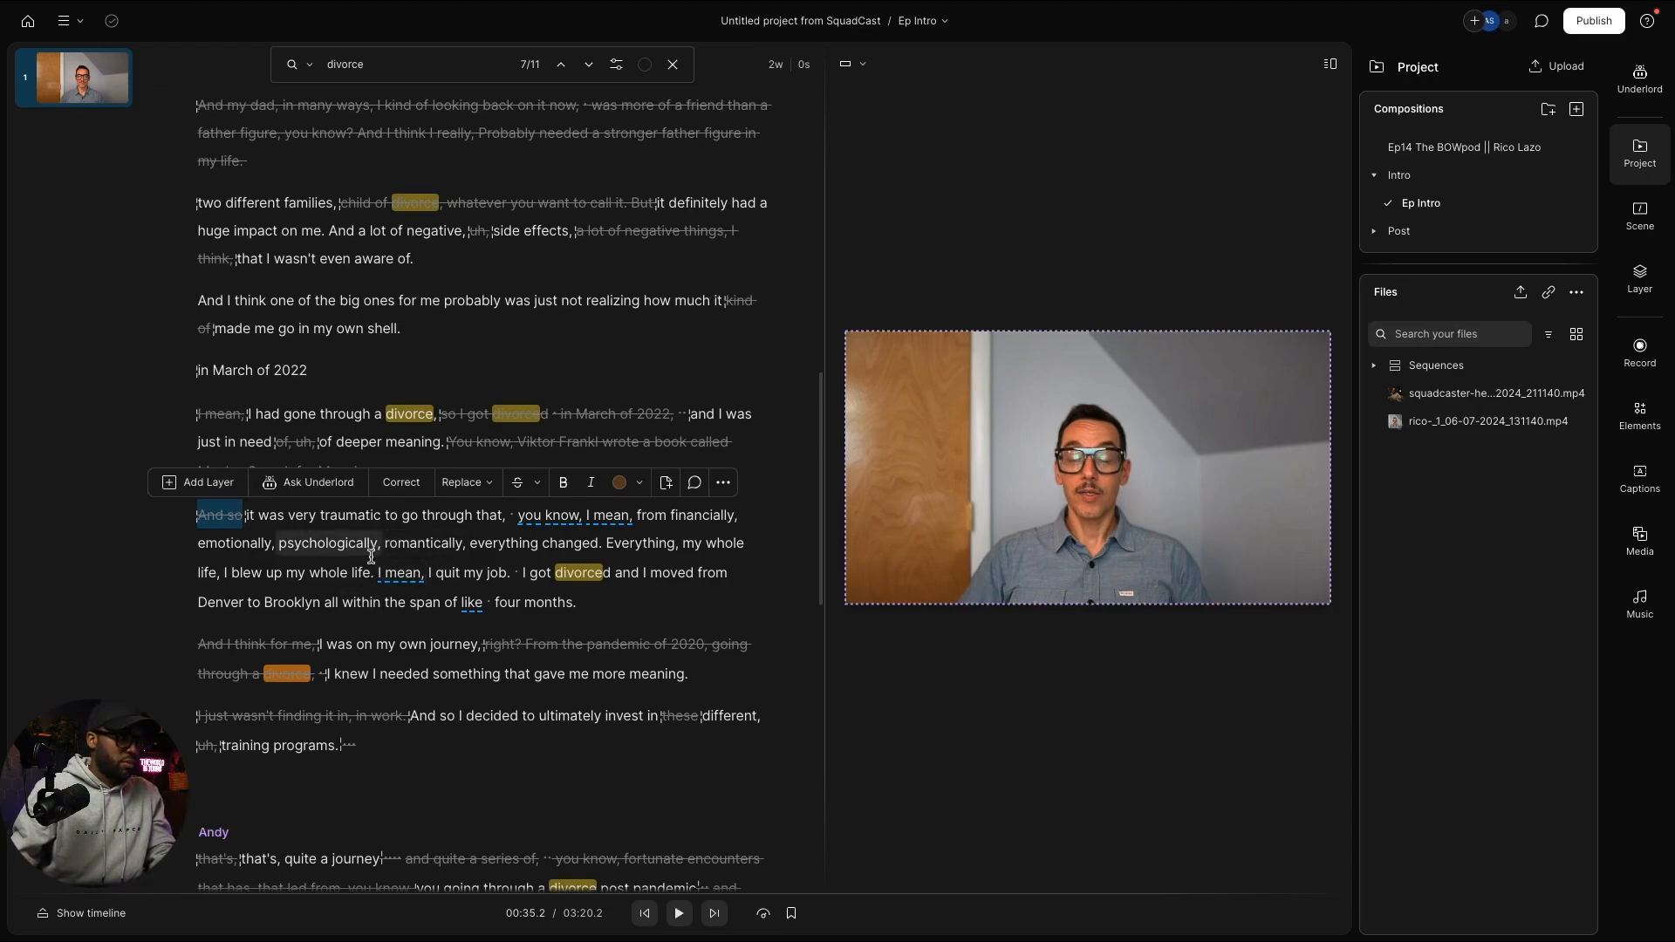
Step: Preview 'everything changed', select it and paste it after 'in March of 2022'
left_click(471, 542)
key("space")
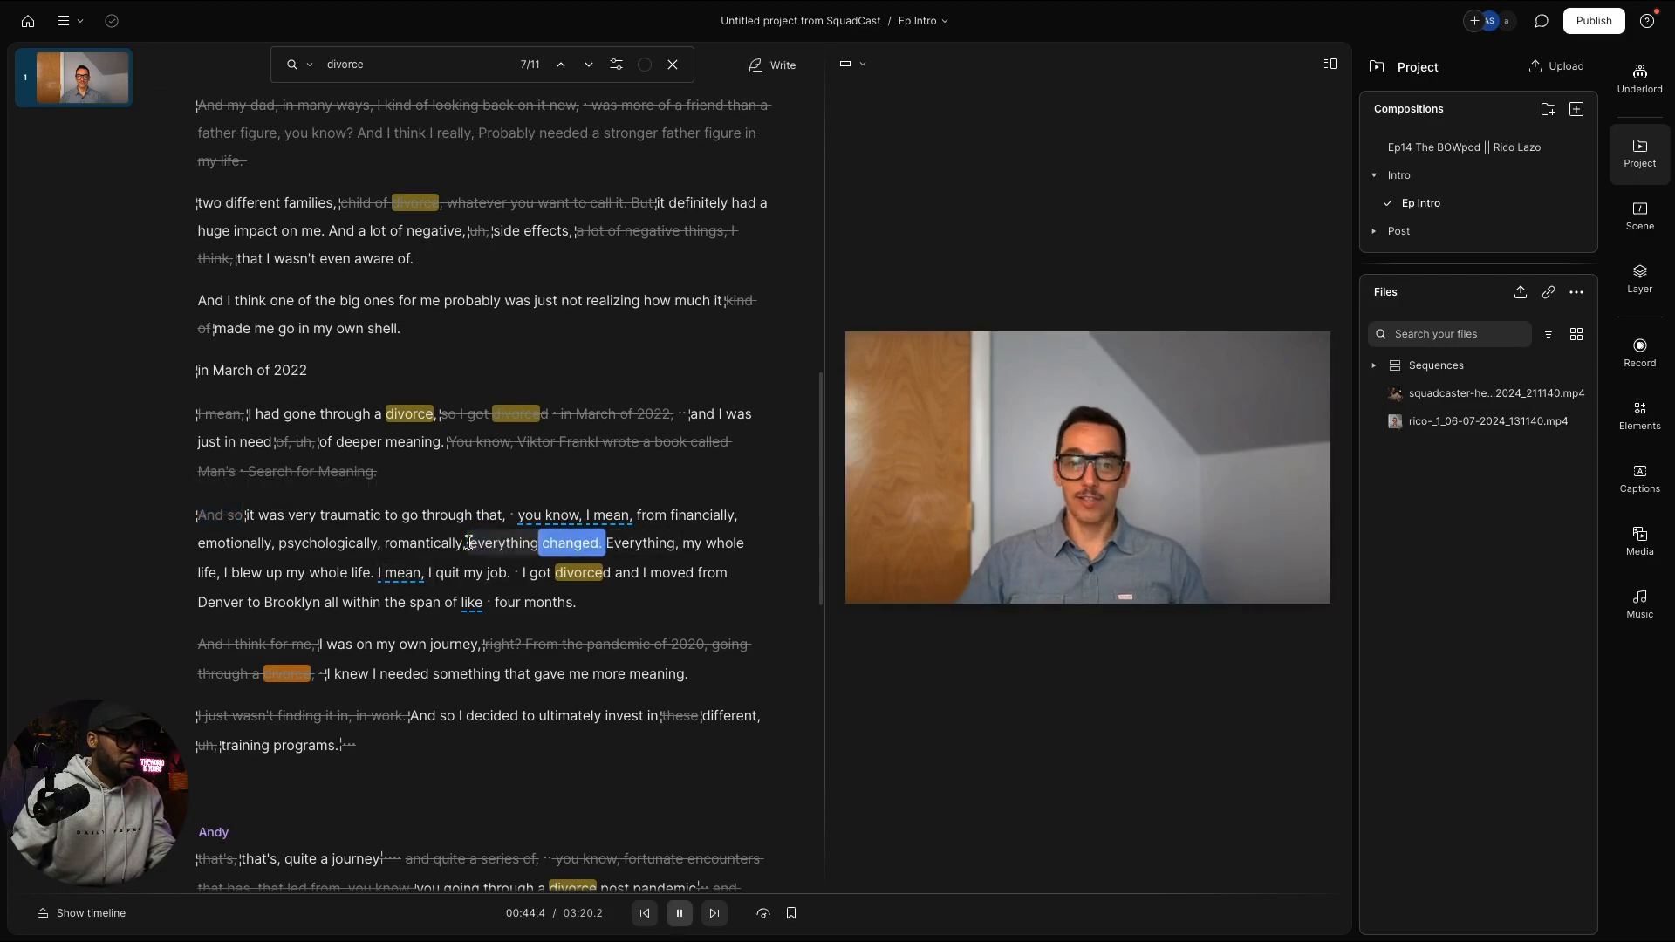
key("space")
left_click_drag(471, 543, 597, 543)
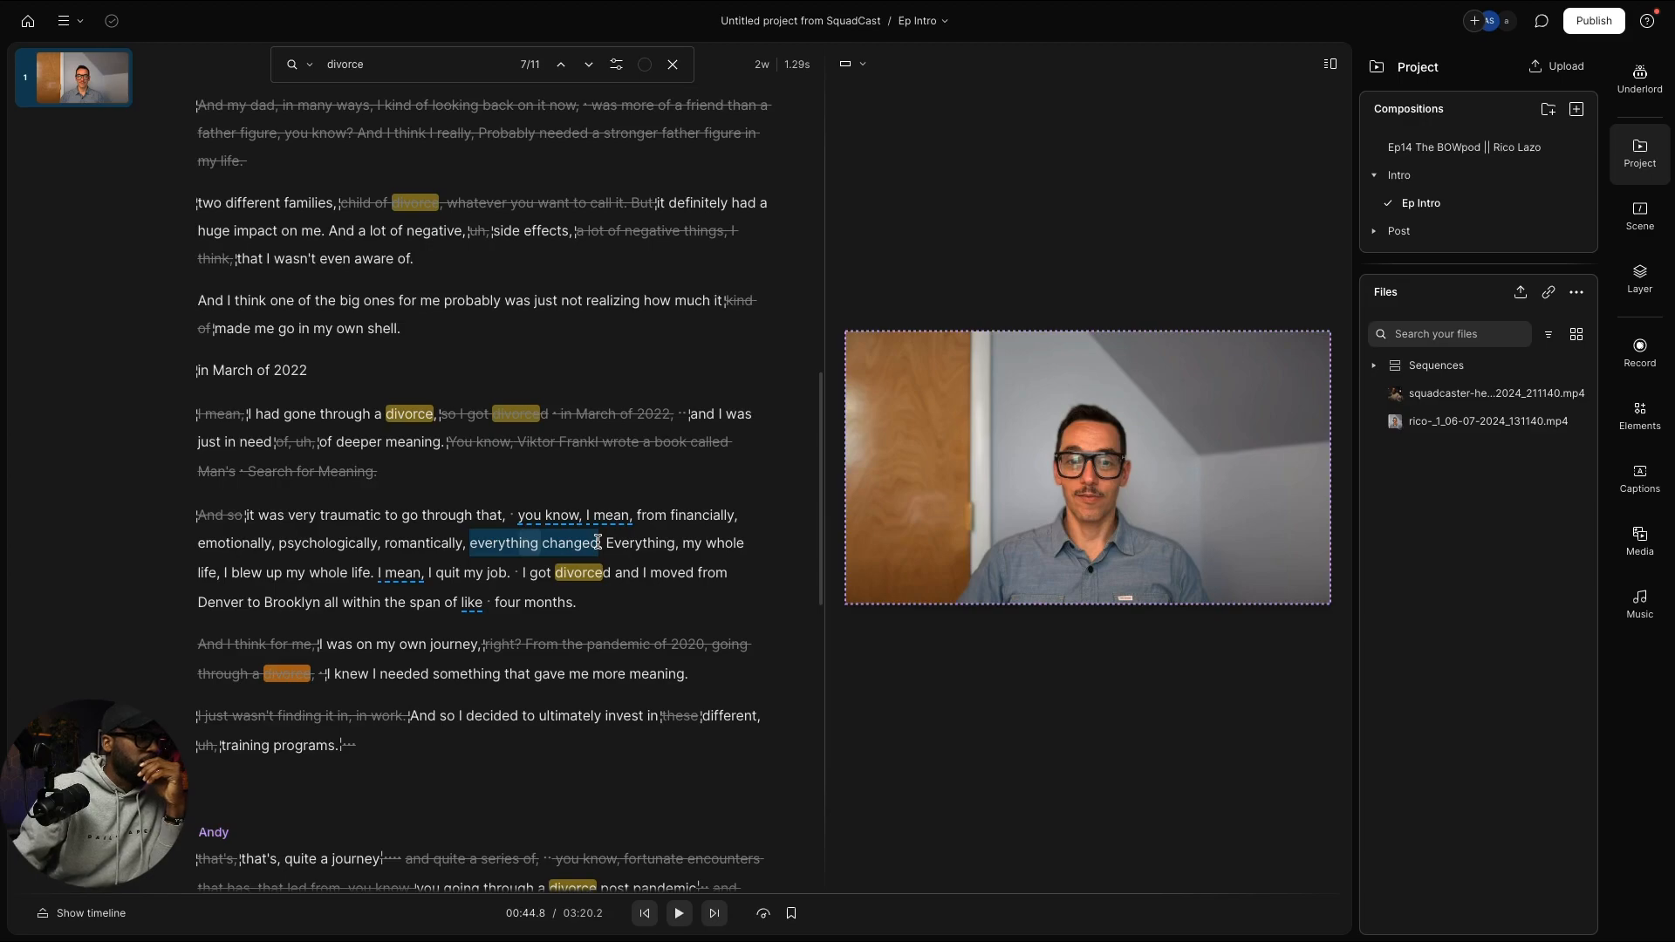
left_click_drag(597, 542, 598, 543)
key("ctrl+c")
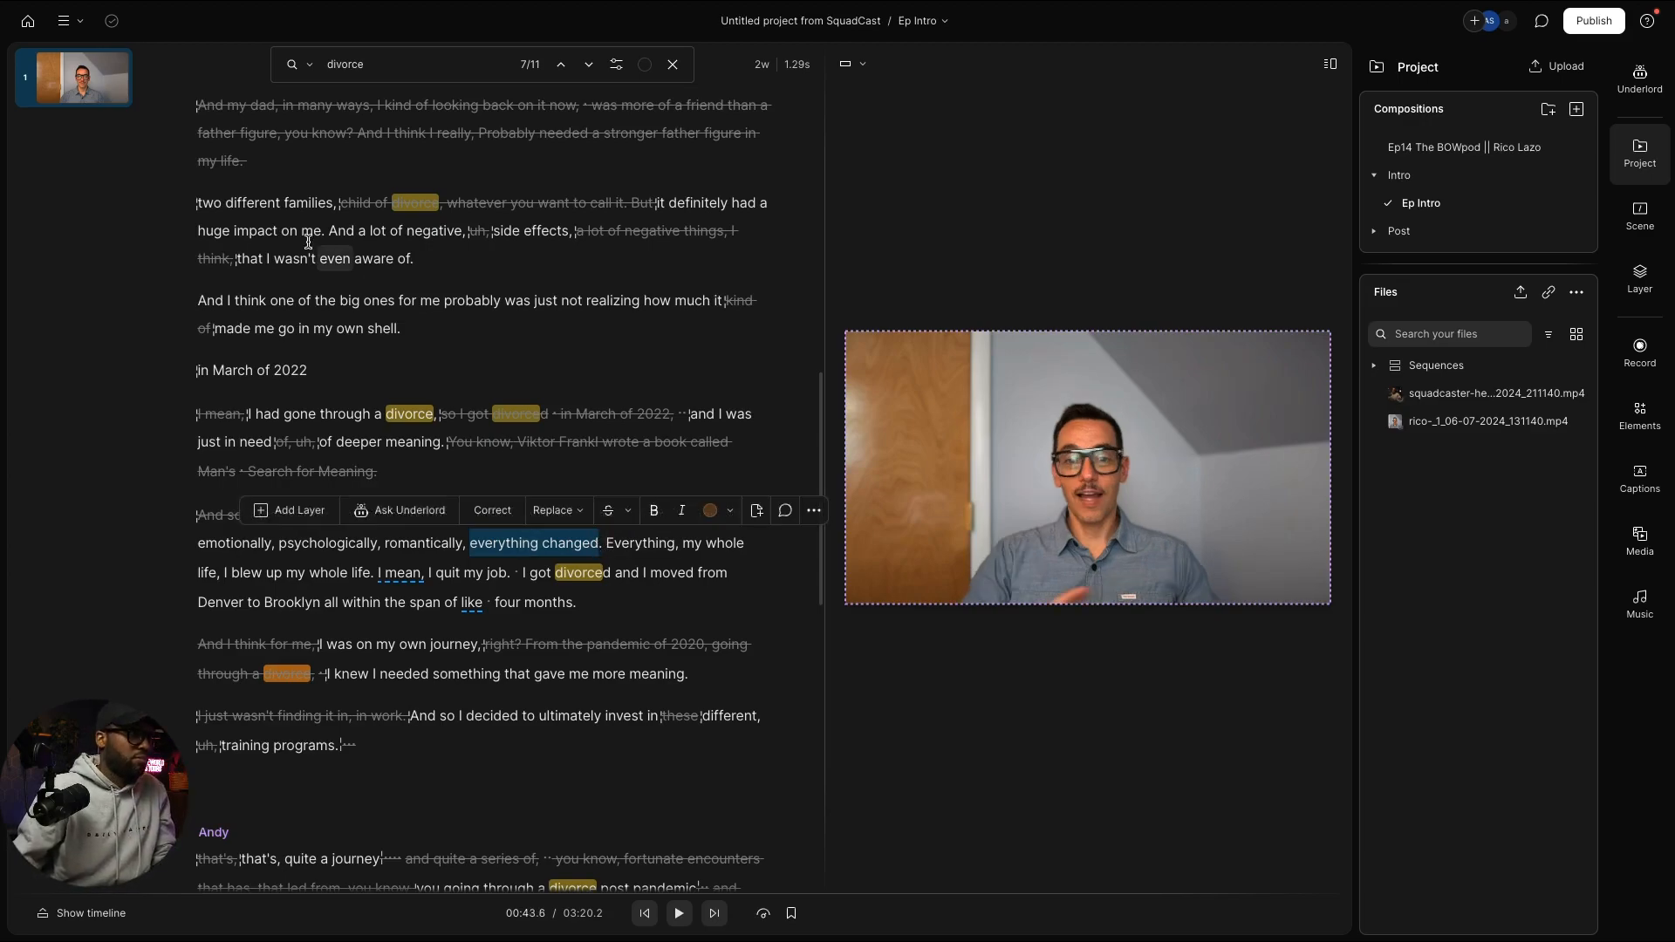
left_click(332, 363)
key("space")
key("space")
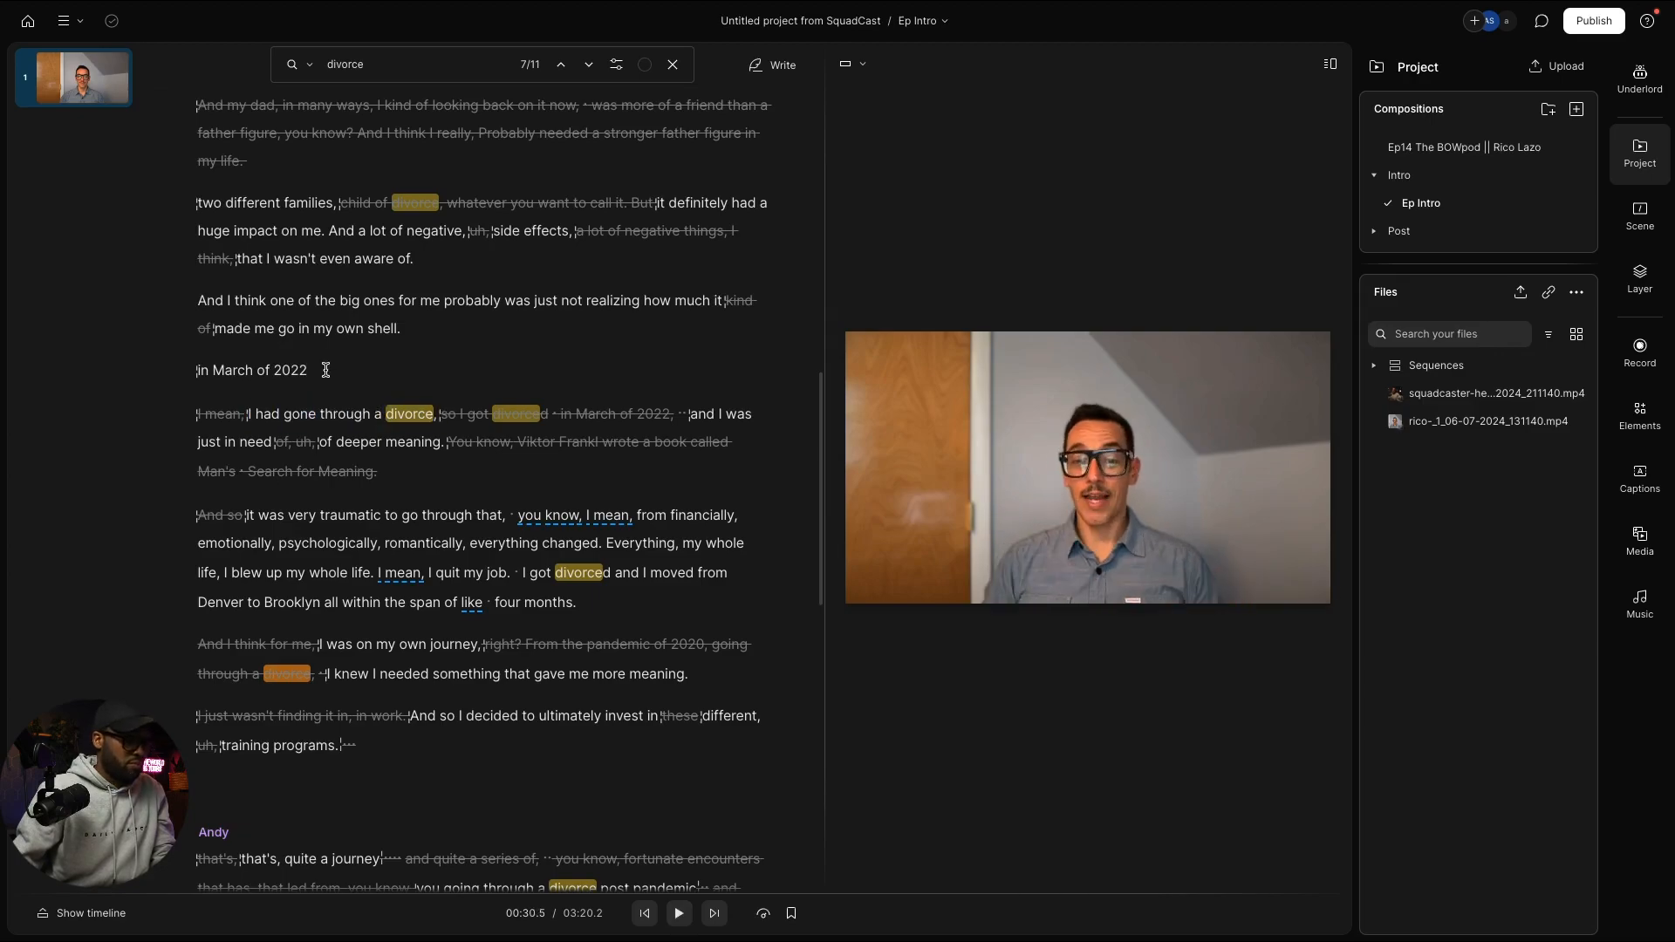
key("ctrl+v")
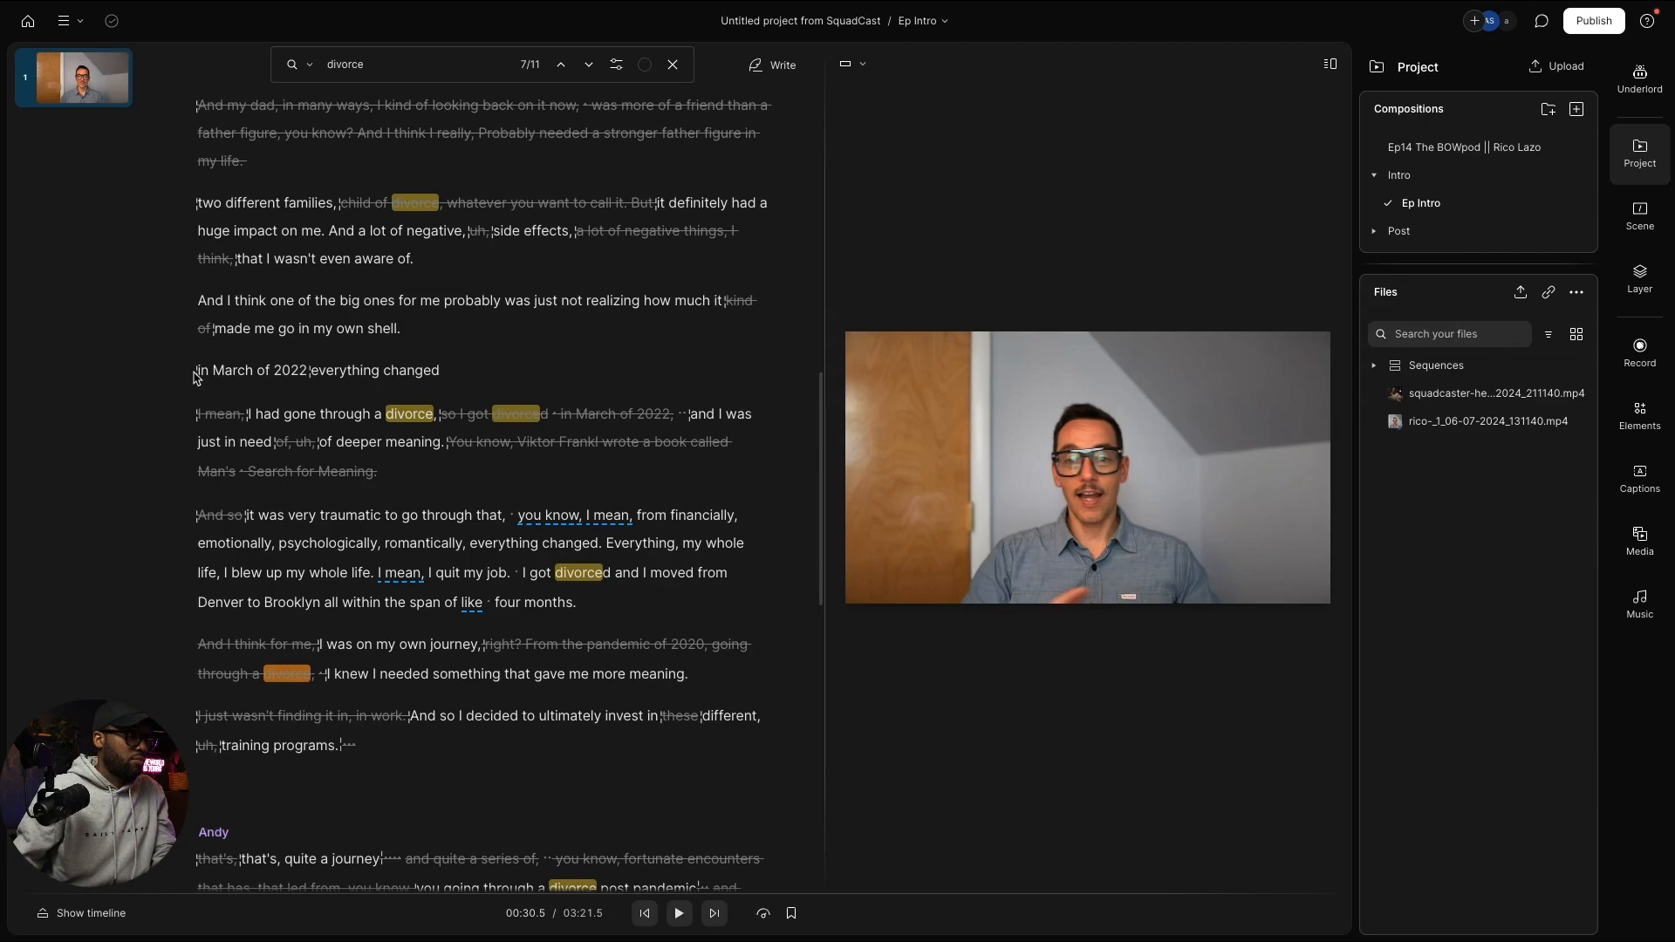
Step: Undo that paste, replay the line, and start a new empty paragraph below 'in March of 2022'
left_click(200, 372)
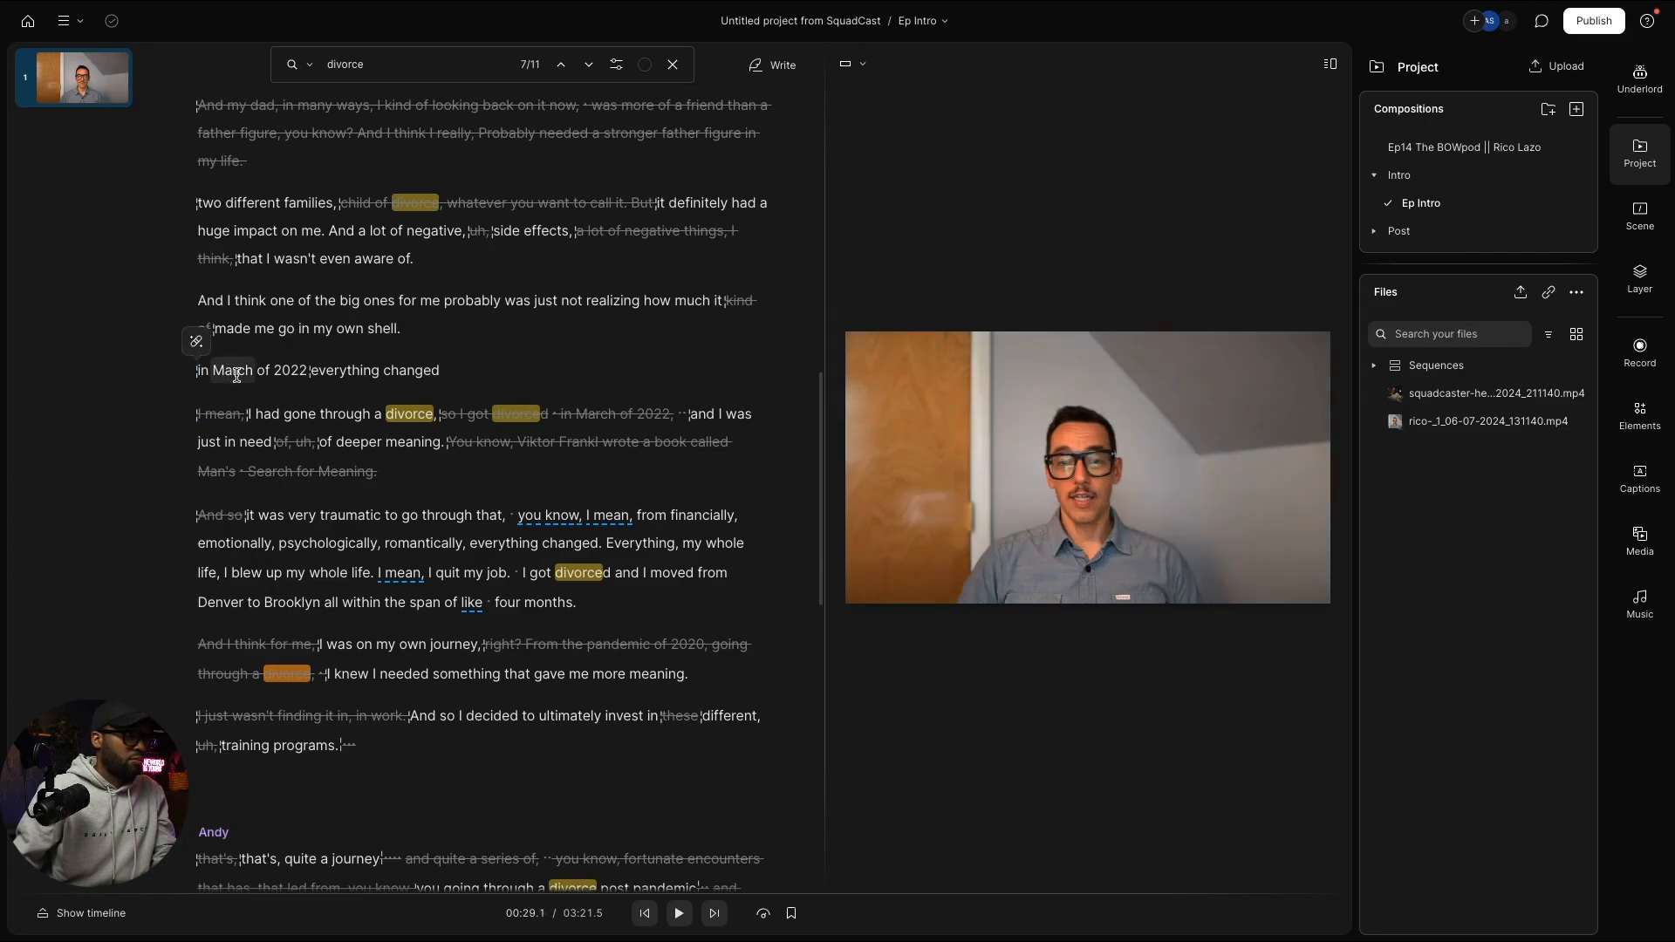
key("space")
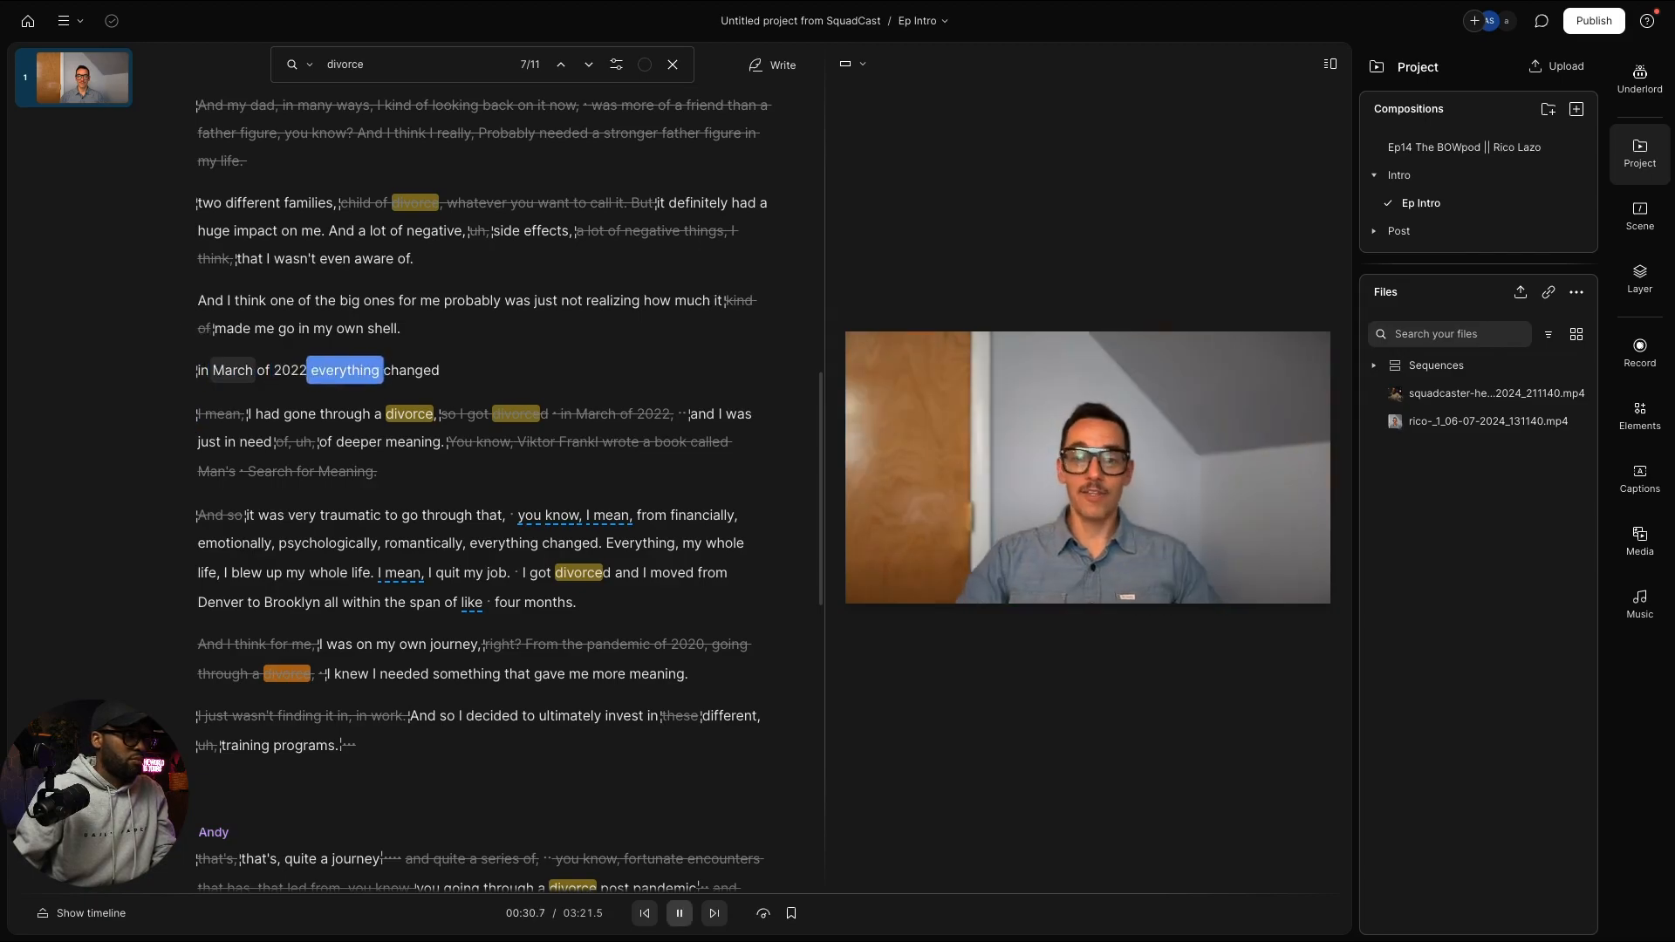
key("space")
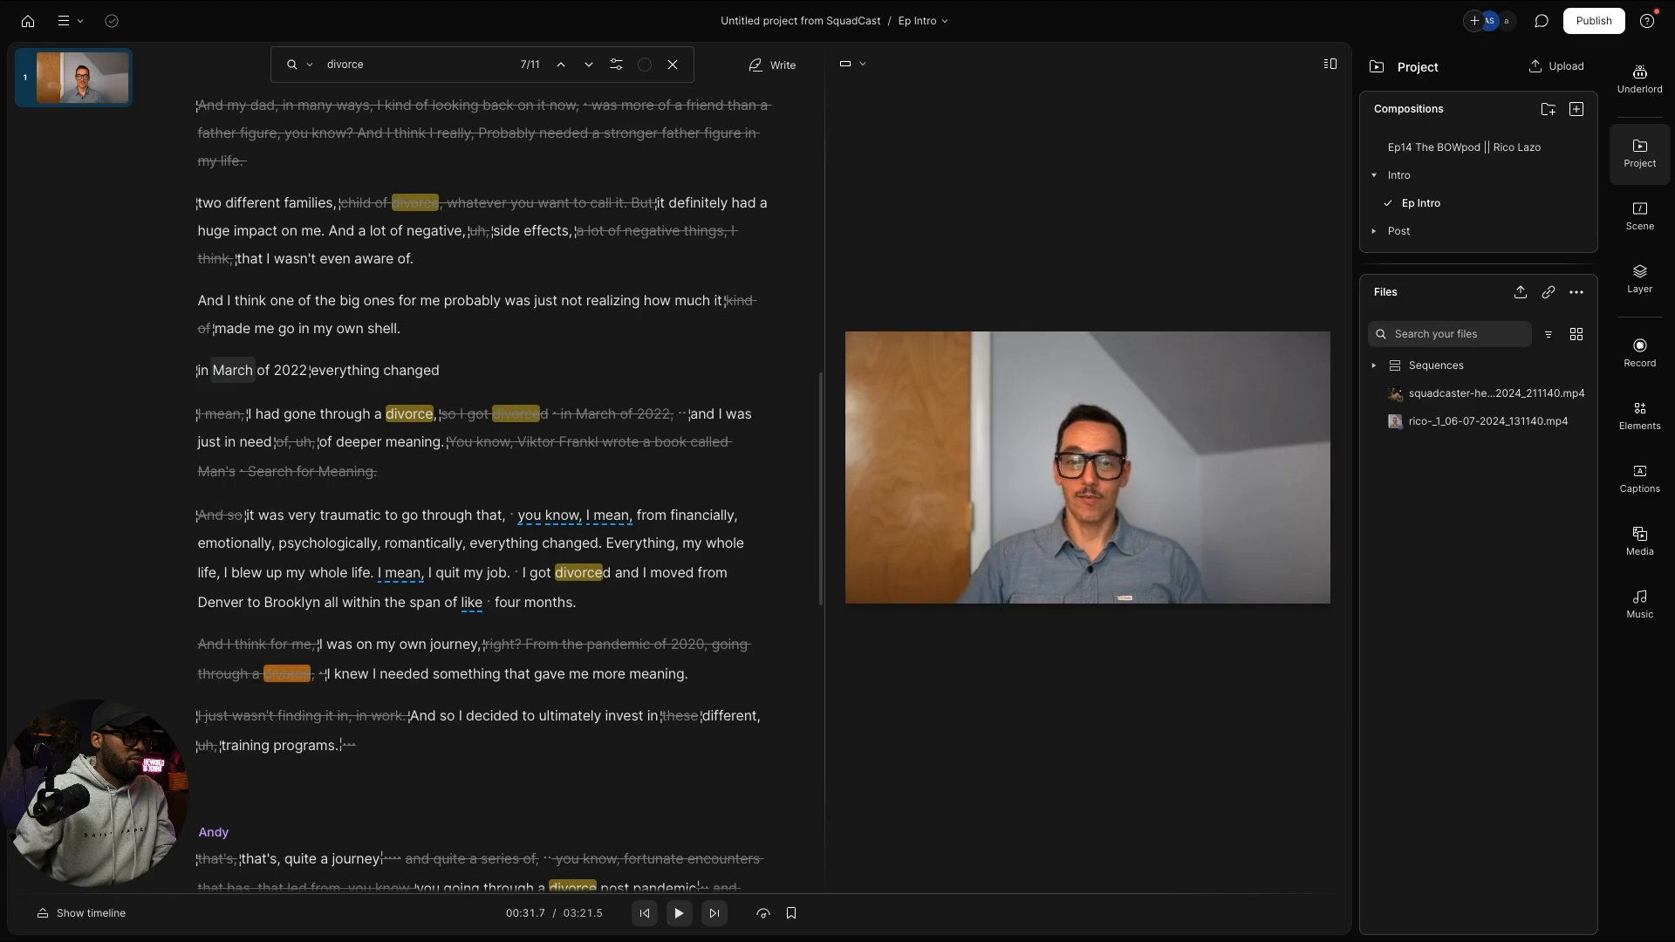
left_click(319, 376)
key("ctrl+z")
left_click(199, 371)
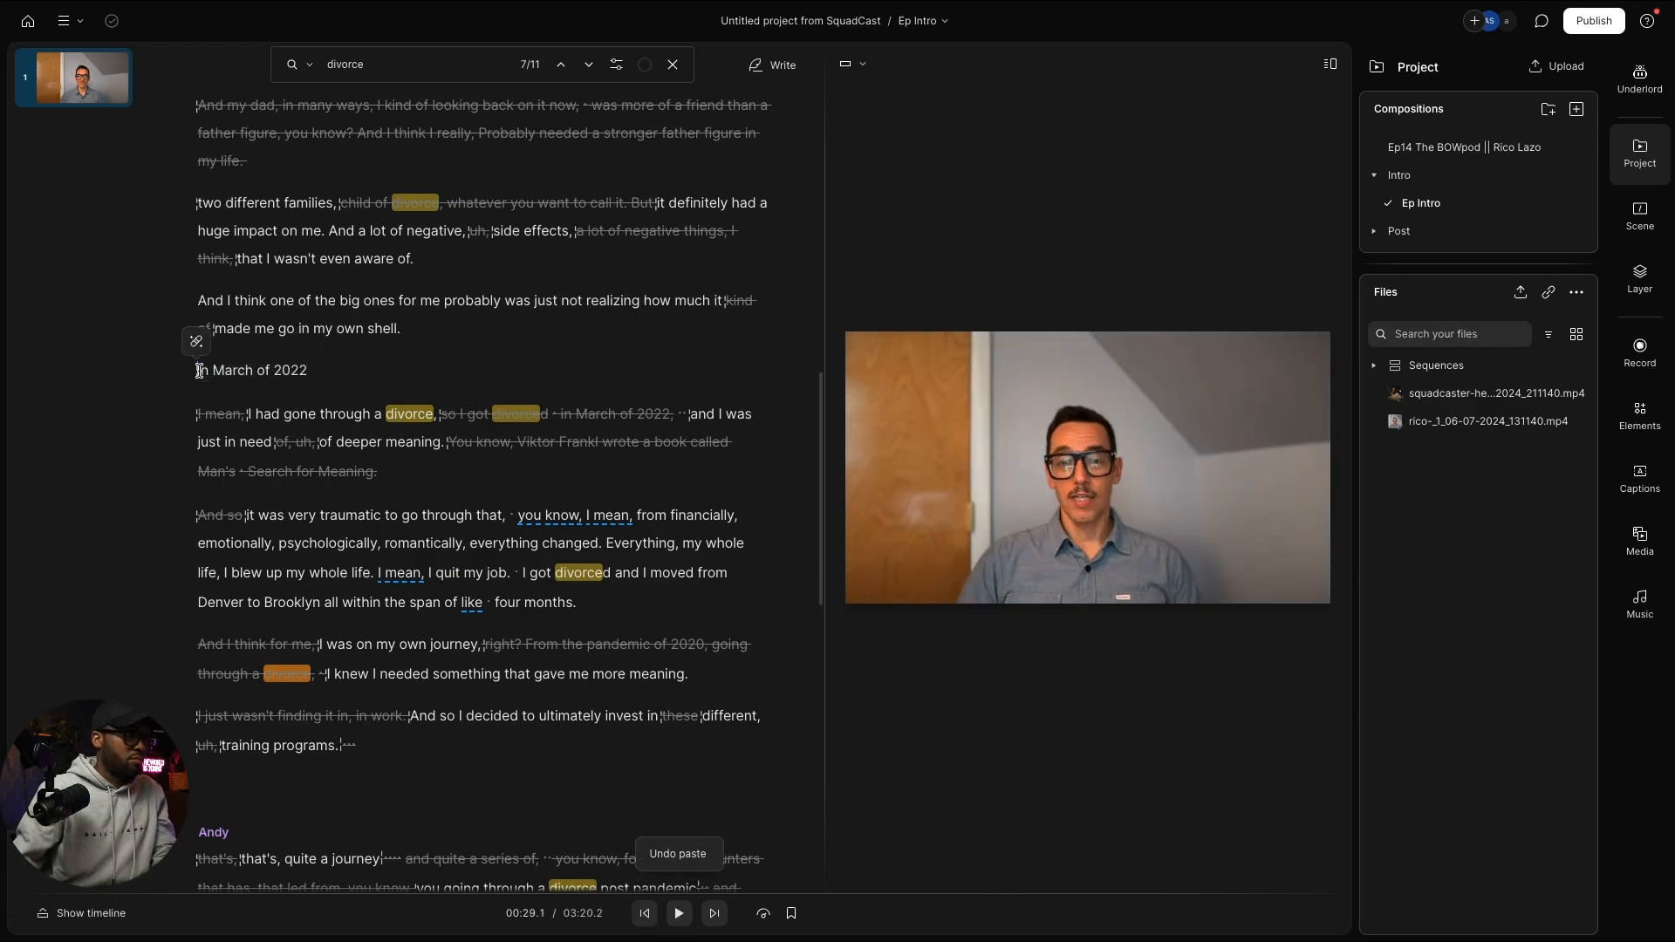
key("space")
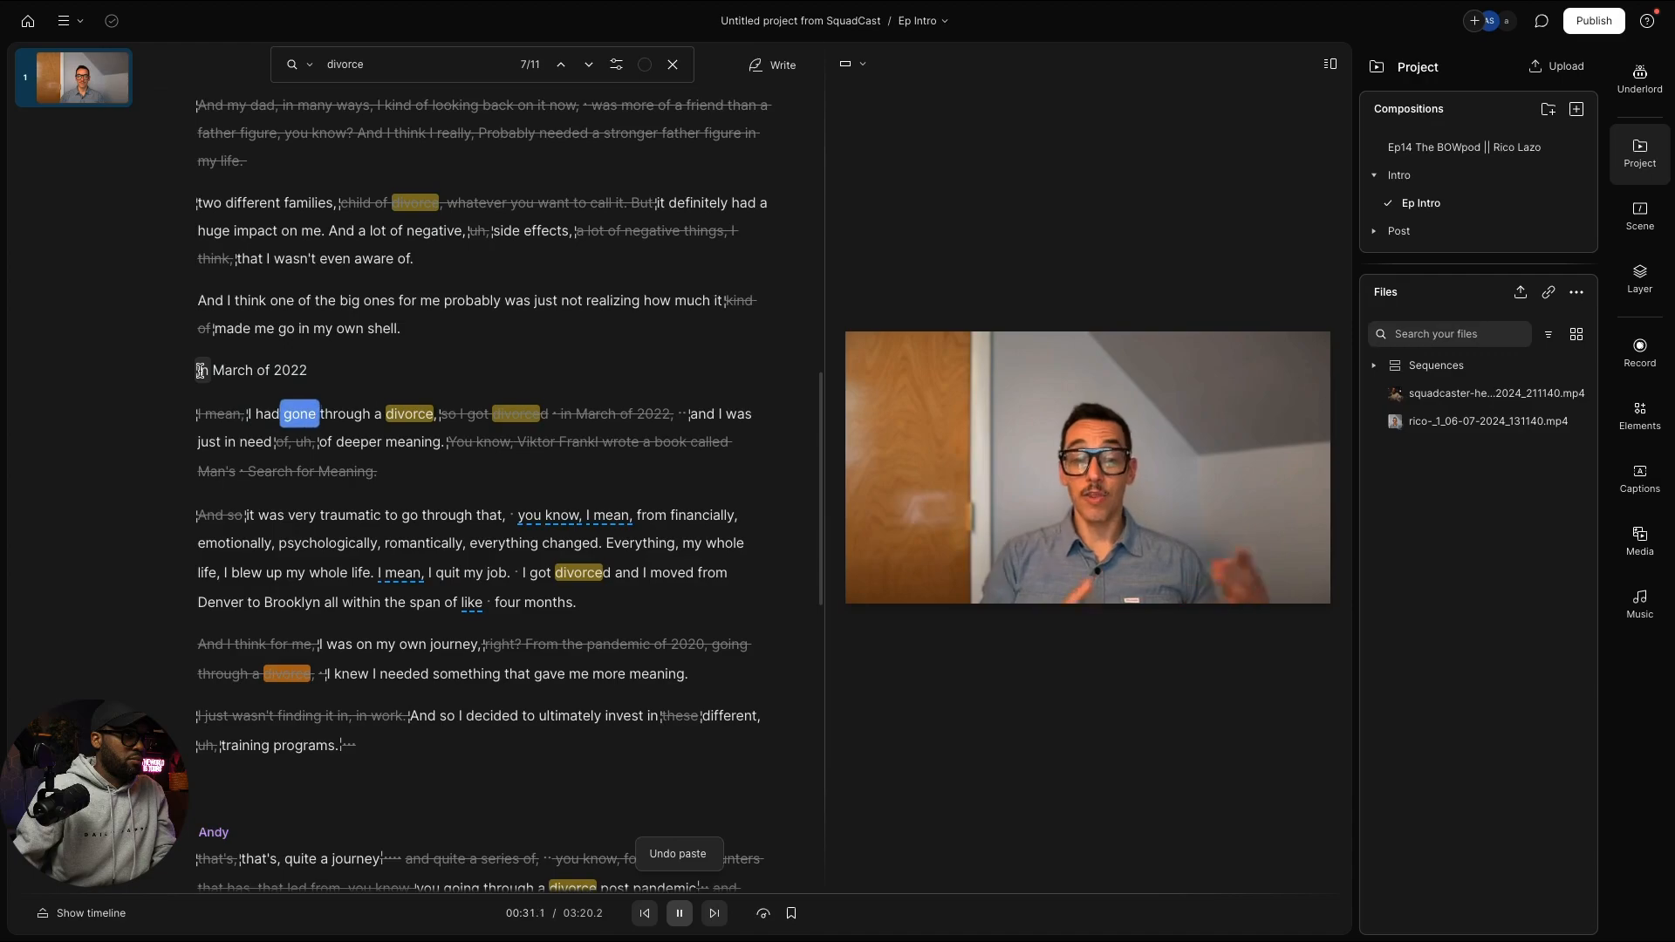
key("space")
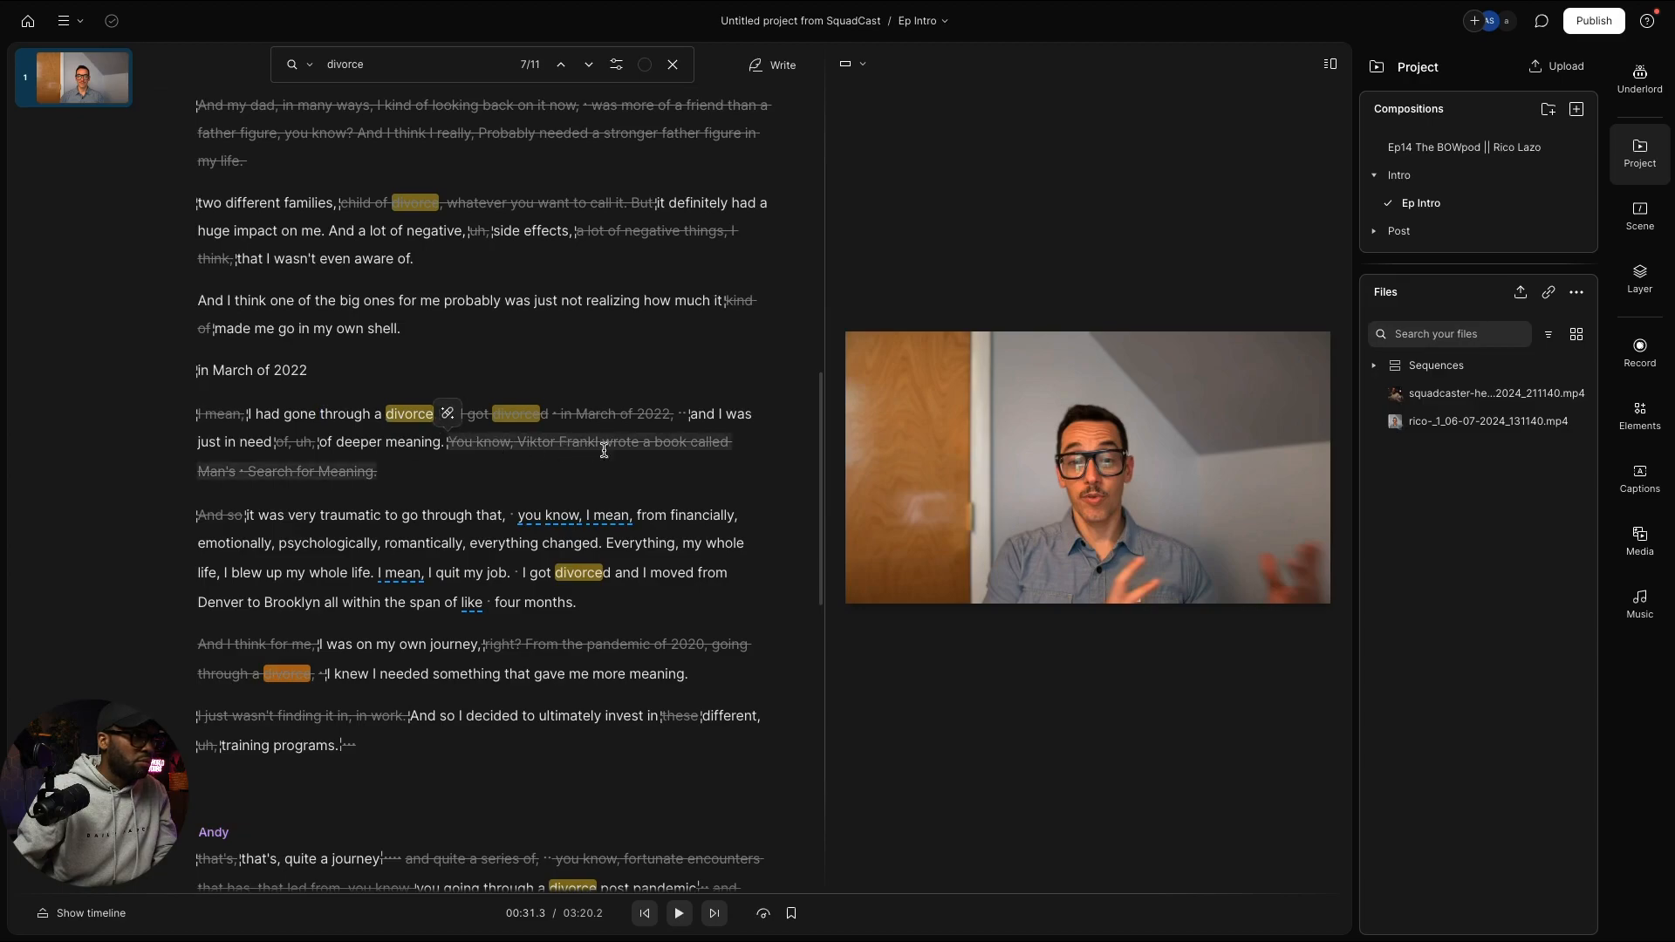
left_click(624, 415)
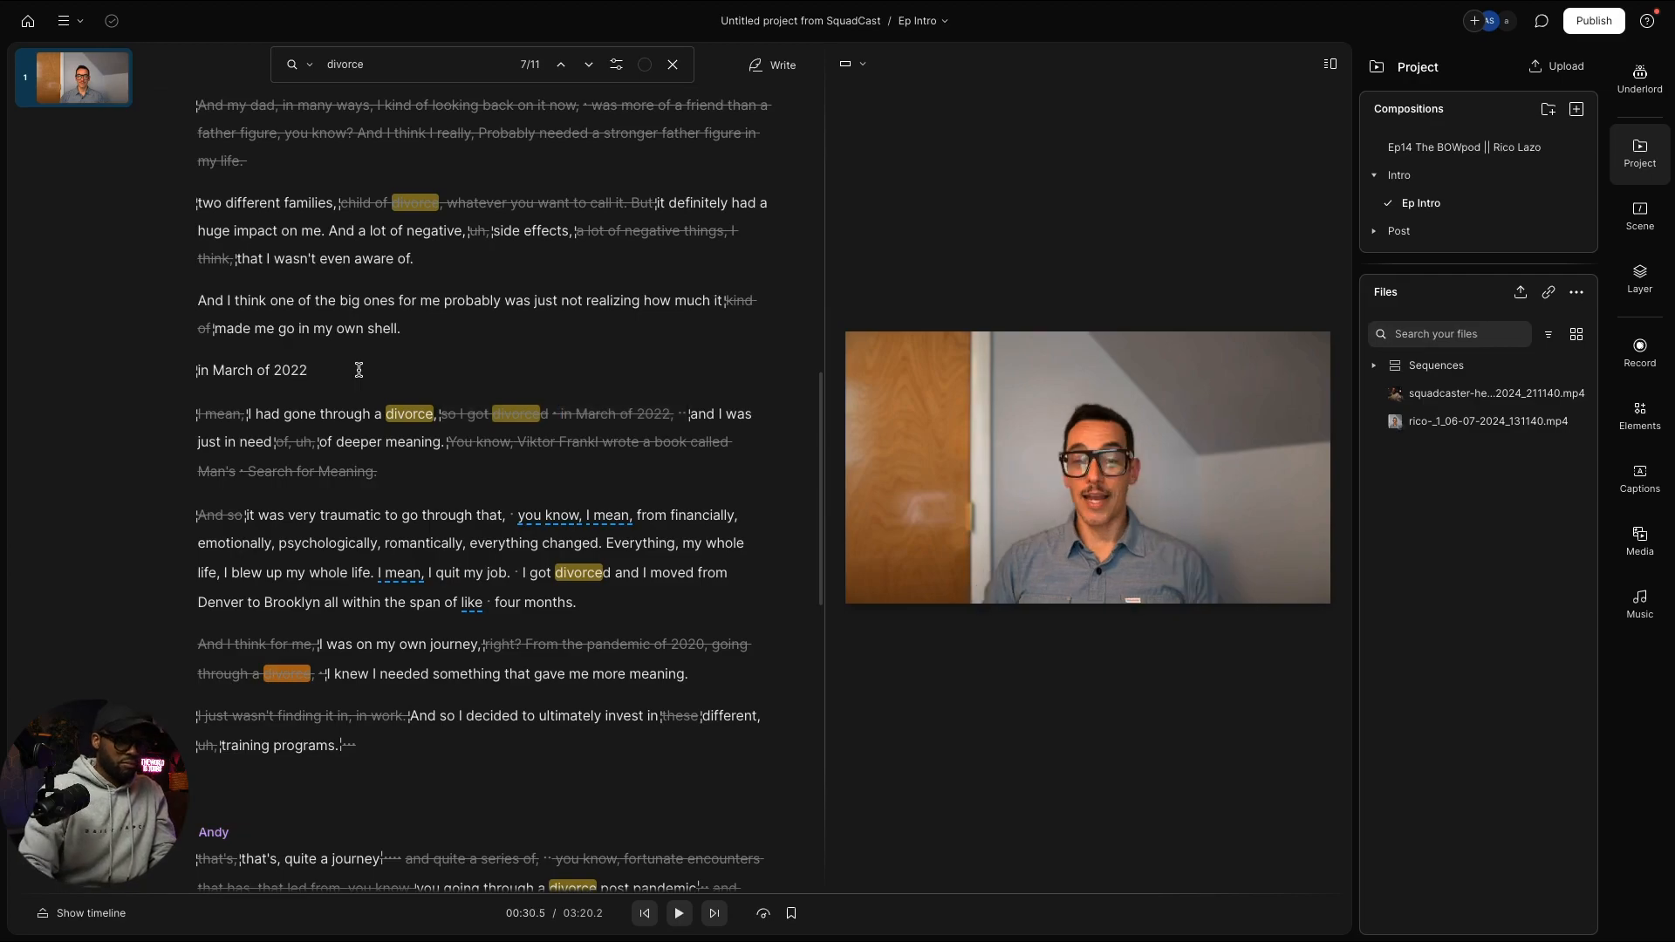
key("Return")
key("Return")
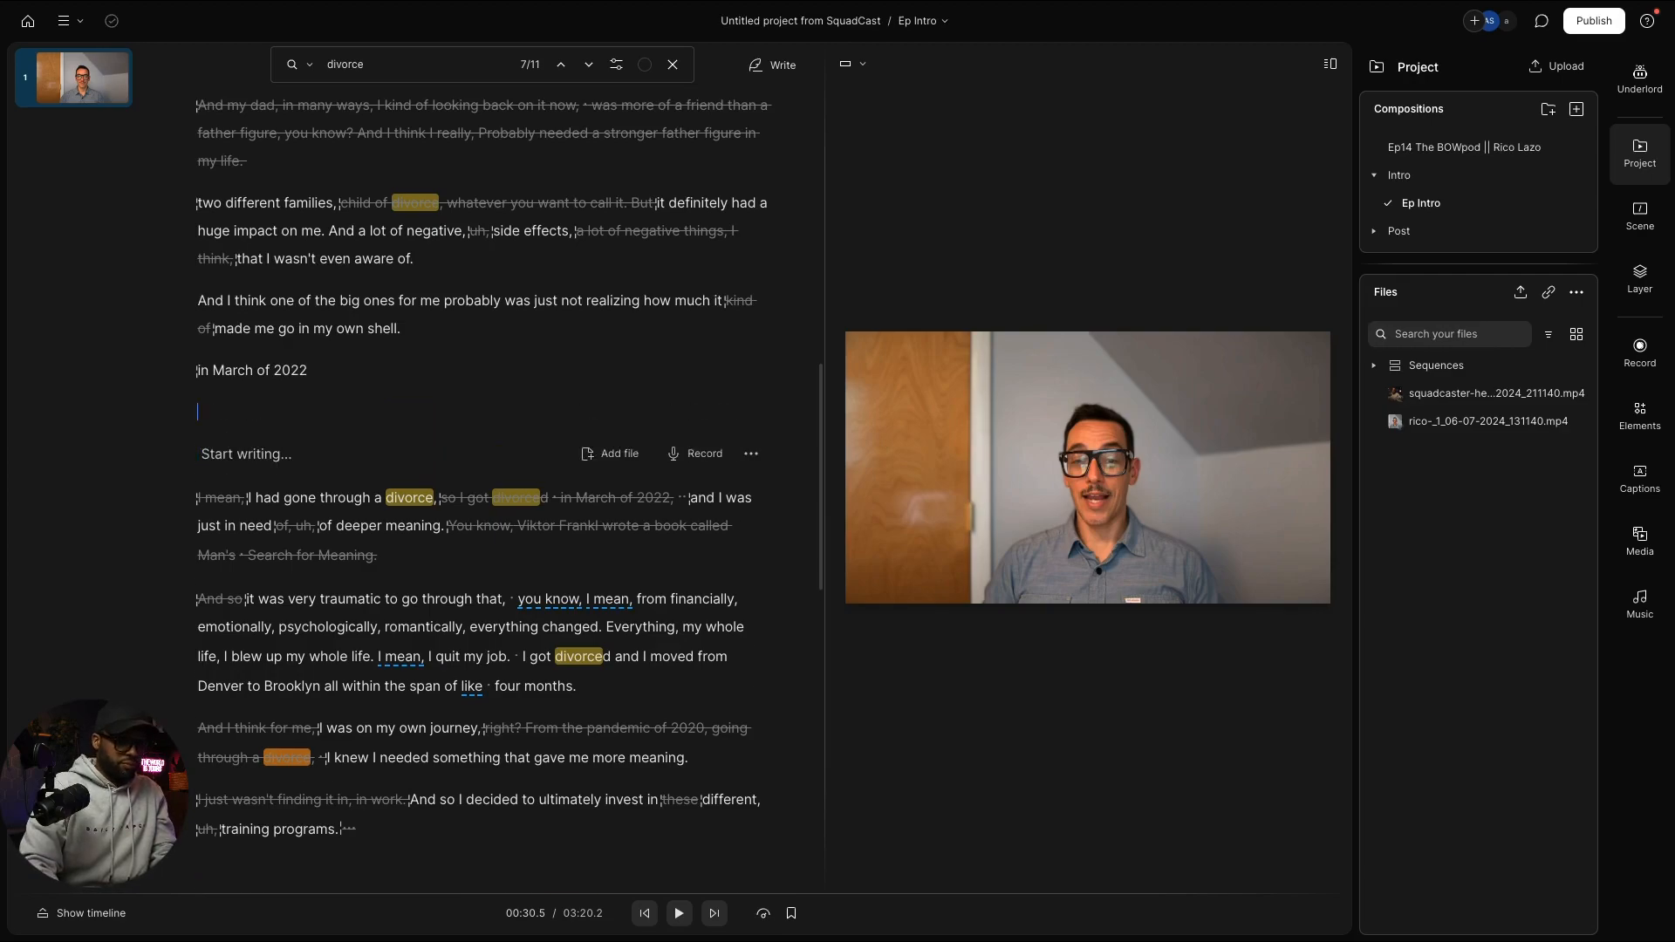
Step: Paste 'everything changed' into the empty paragraph and split the divorce paragraph after 'I had gone through a divorce,'
key("ctrl+v")
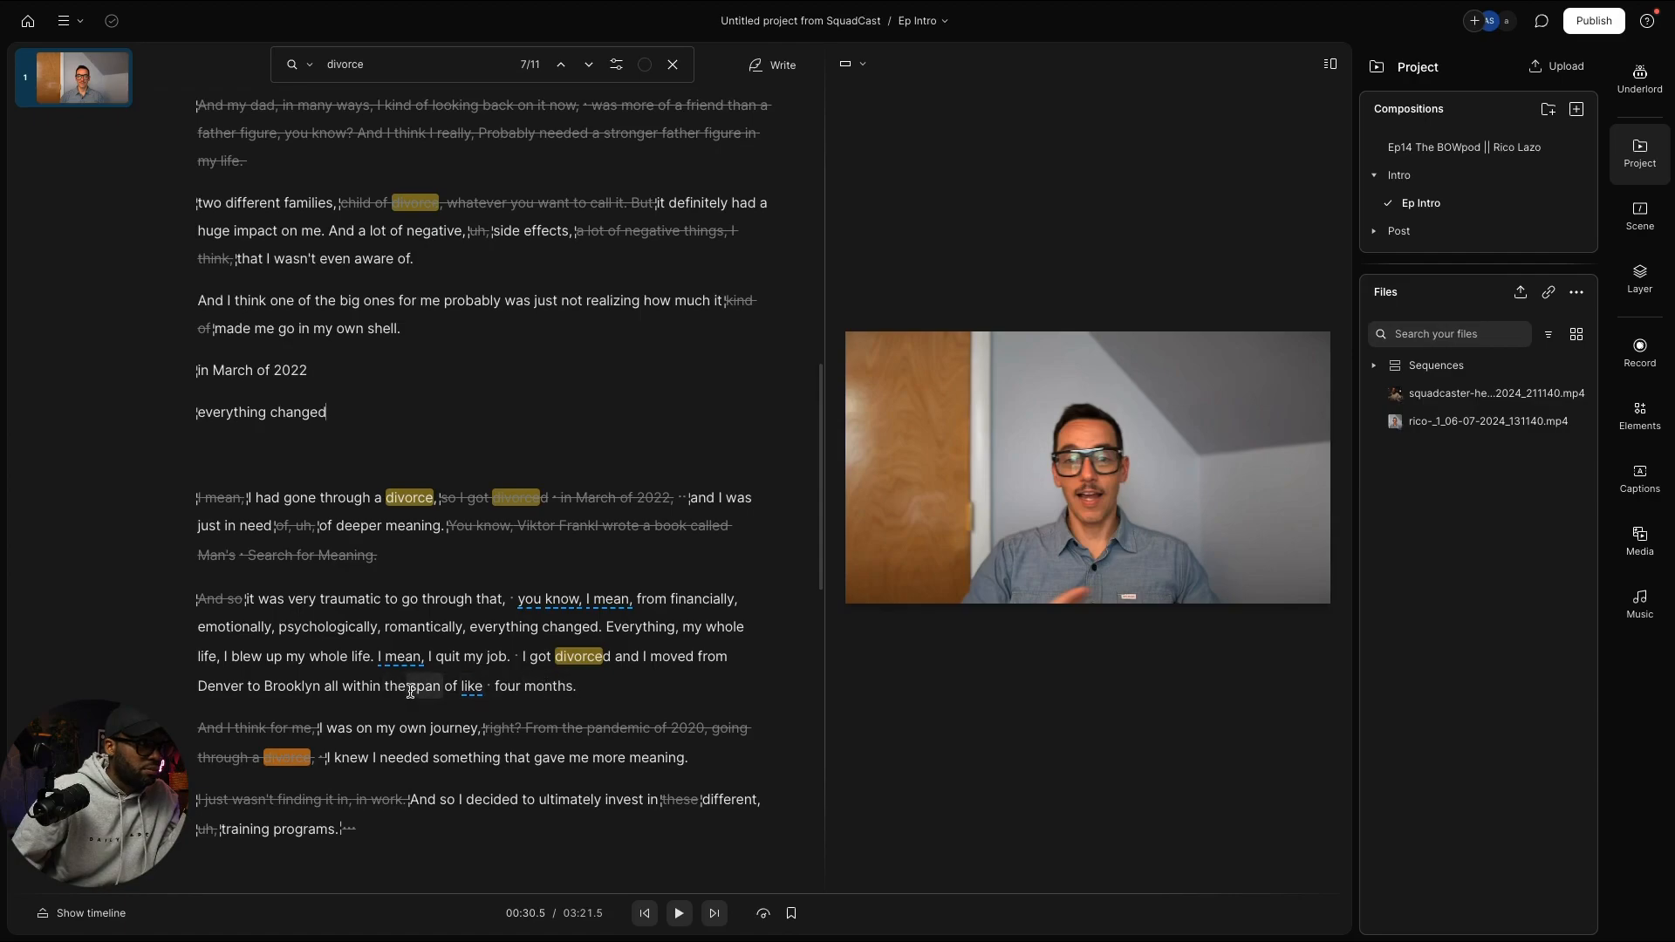
left_click(616, 636)
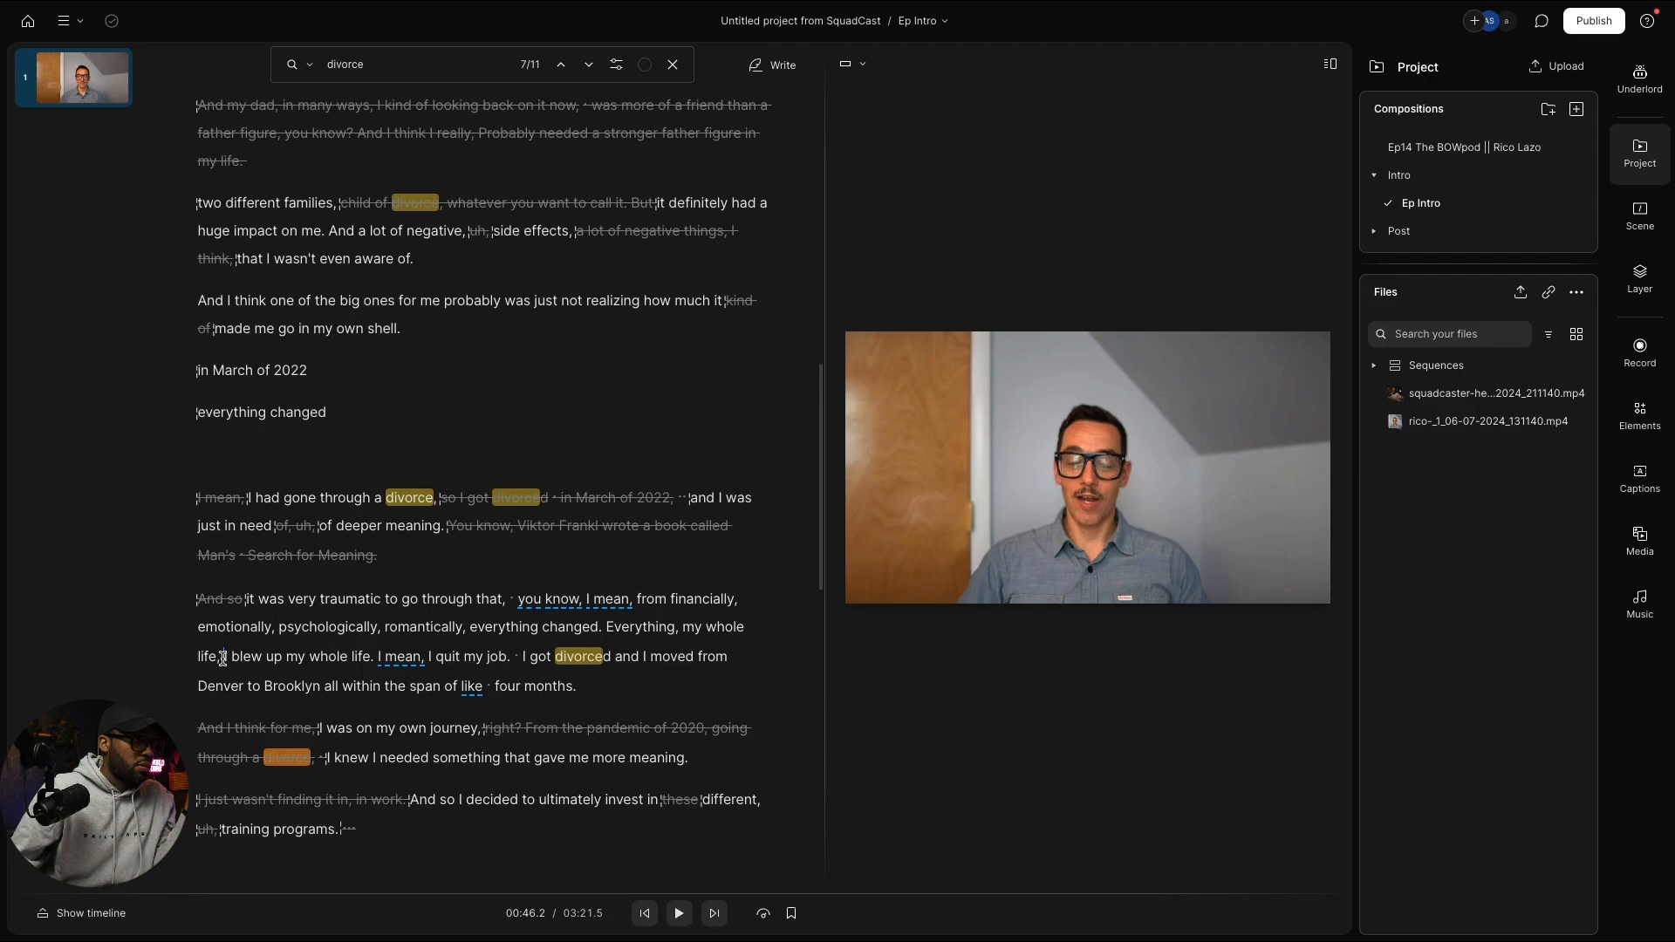
left_click(438, 498)
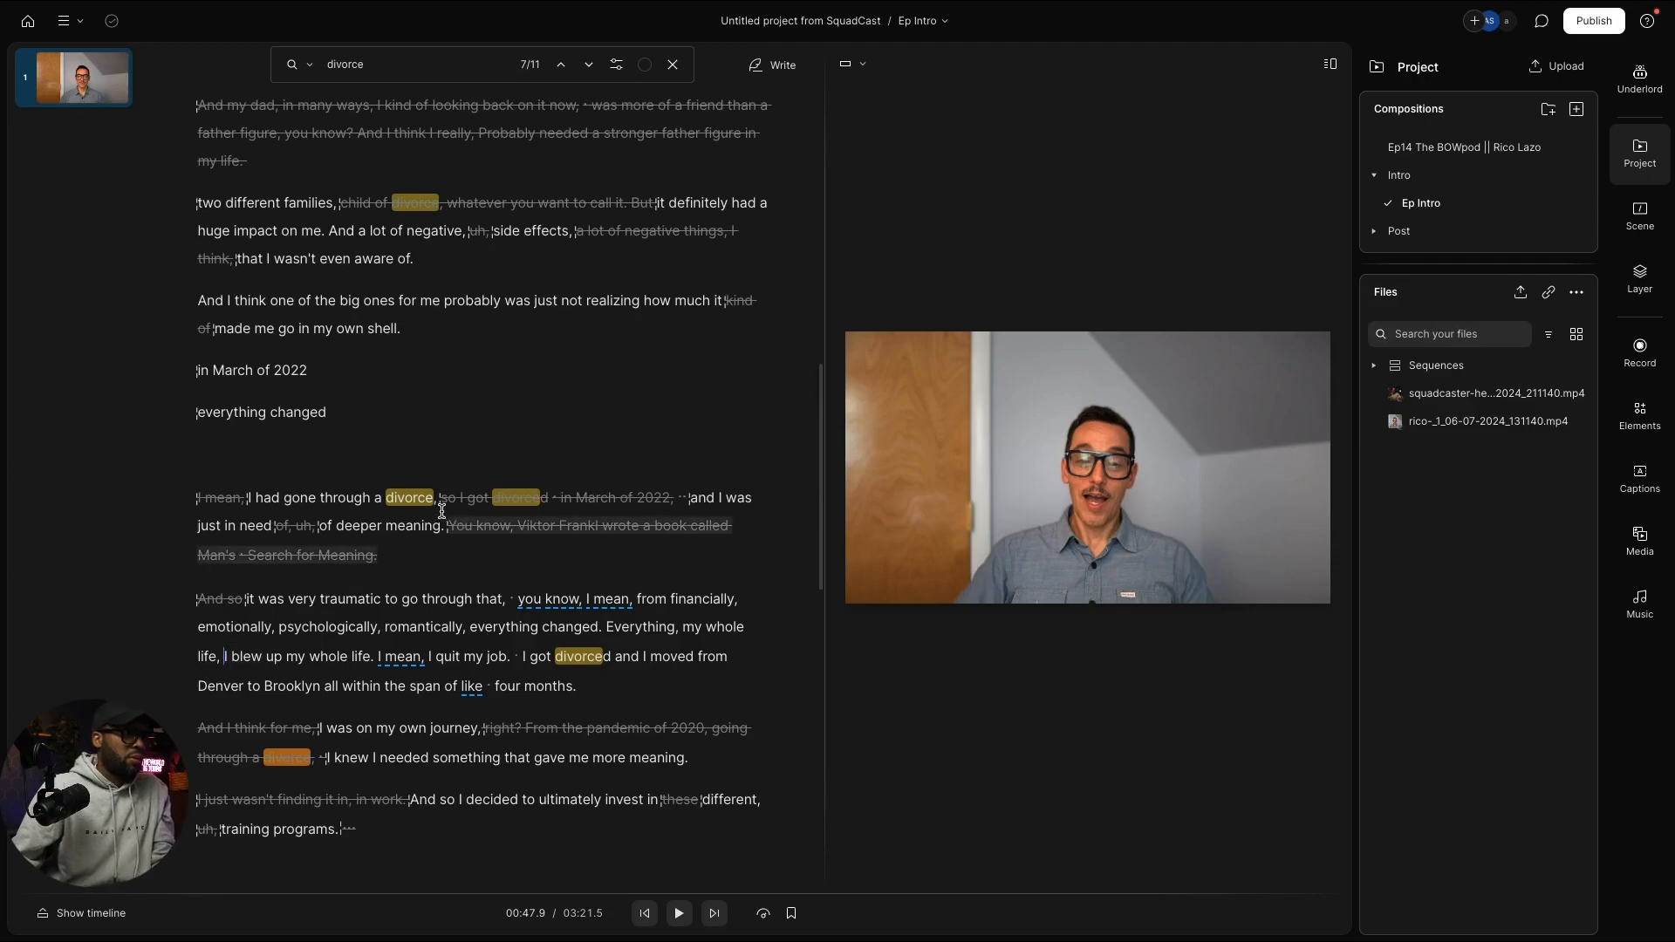
key("Return")
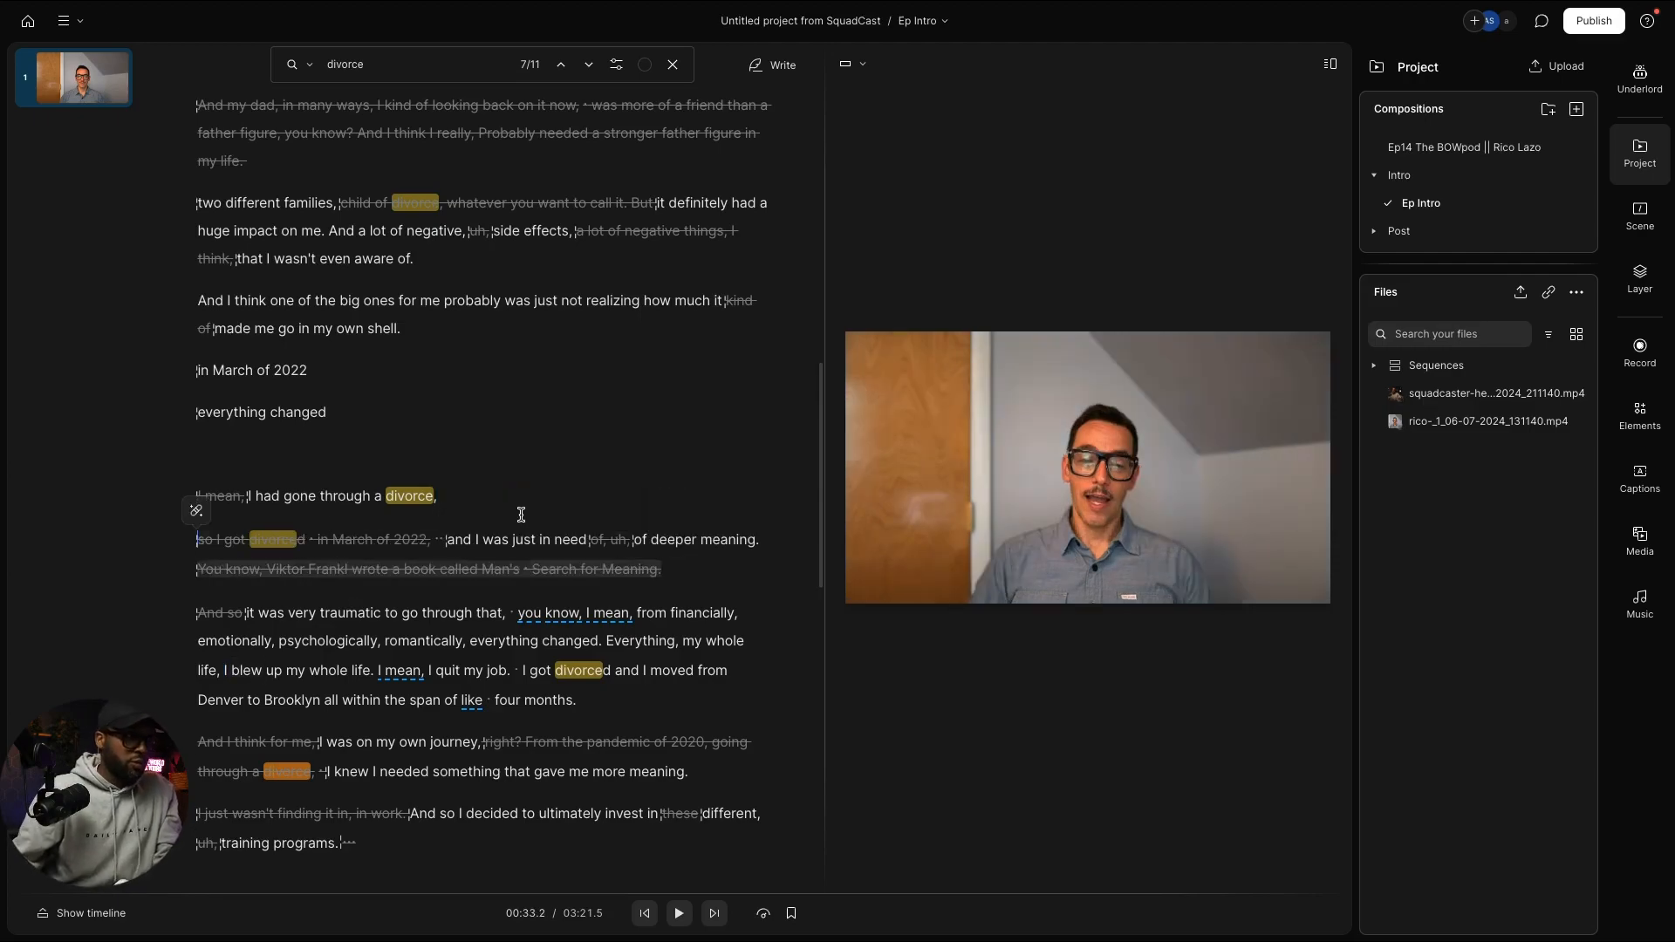
Step: Append 'I blew up my whole life' after 'everything changed' and delete the stray trailing 'I'
left_click(212, 469)
key("ctrl+z")
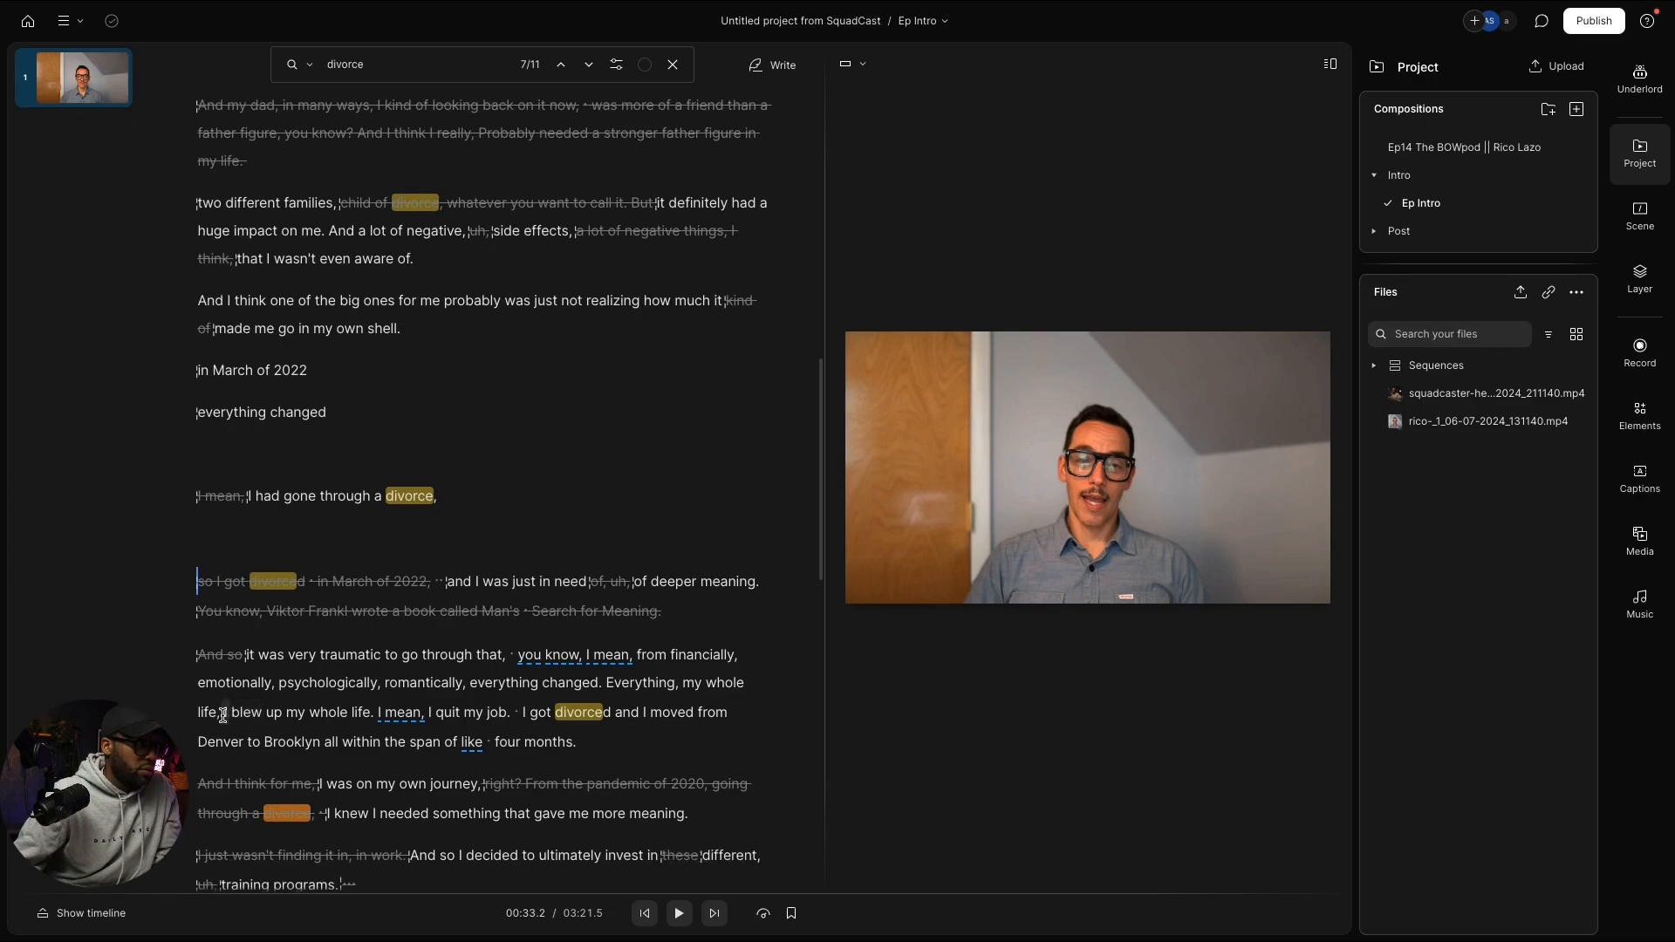
left_click_drag(223, 714, 370, 717)
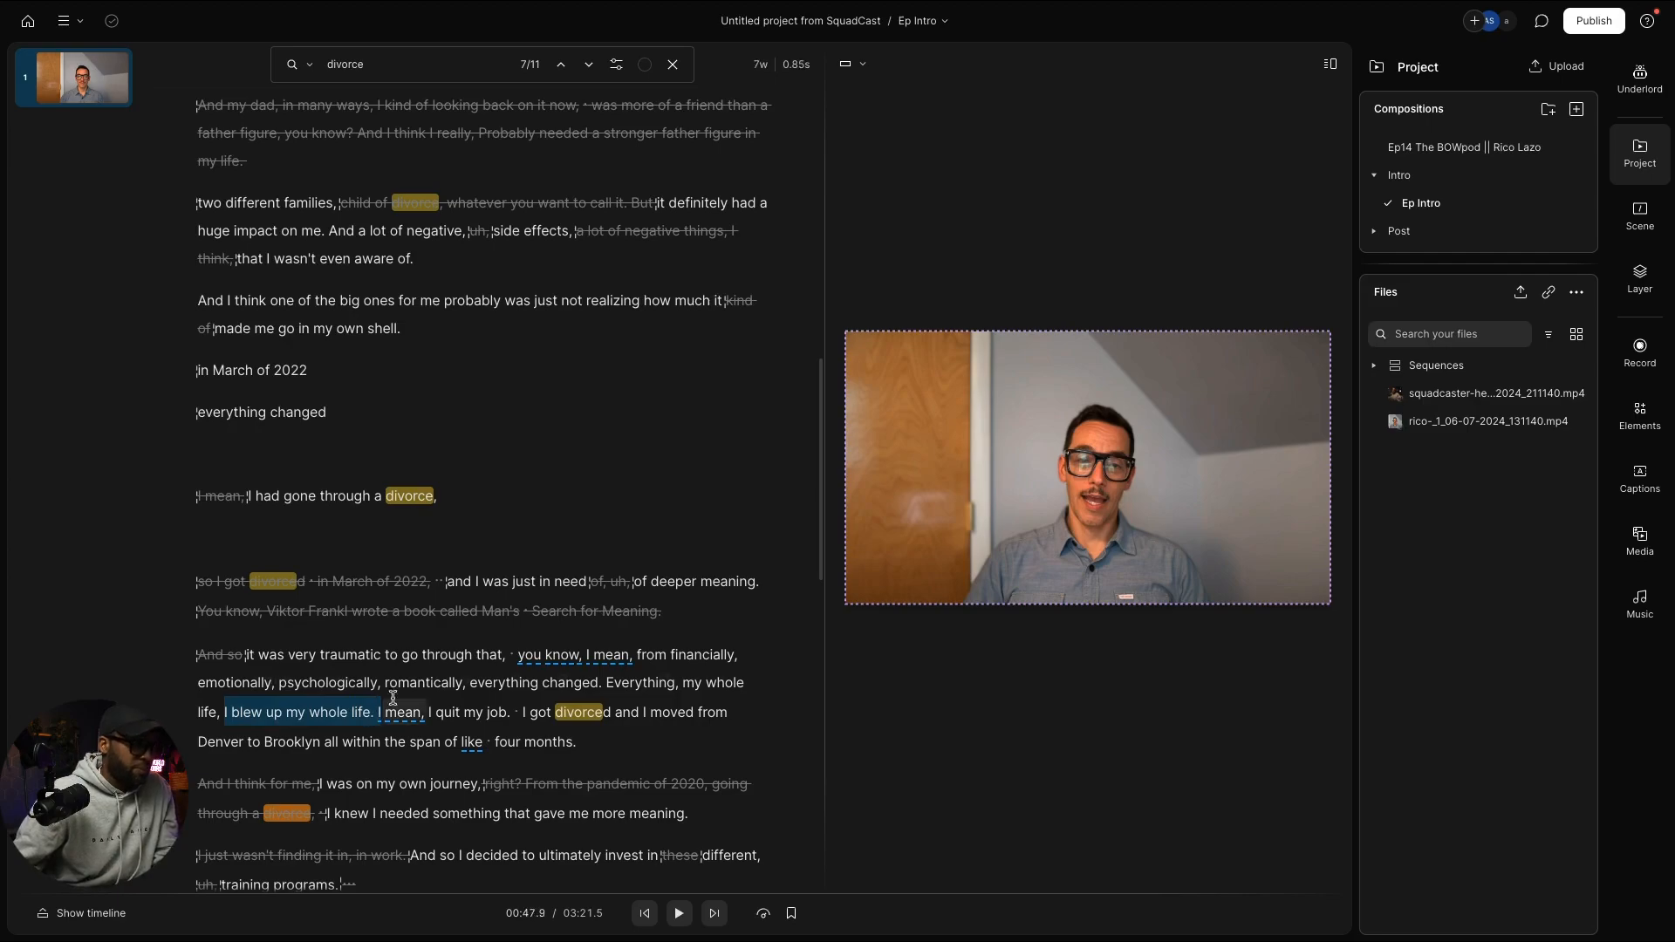
left_click(385, 411)
key("space")
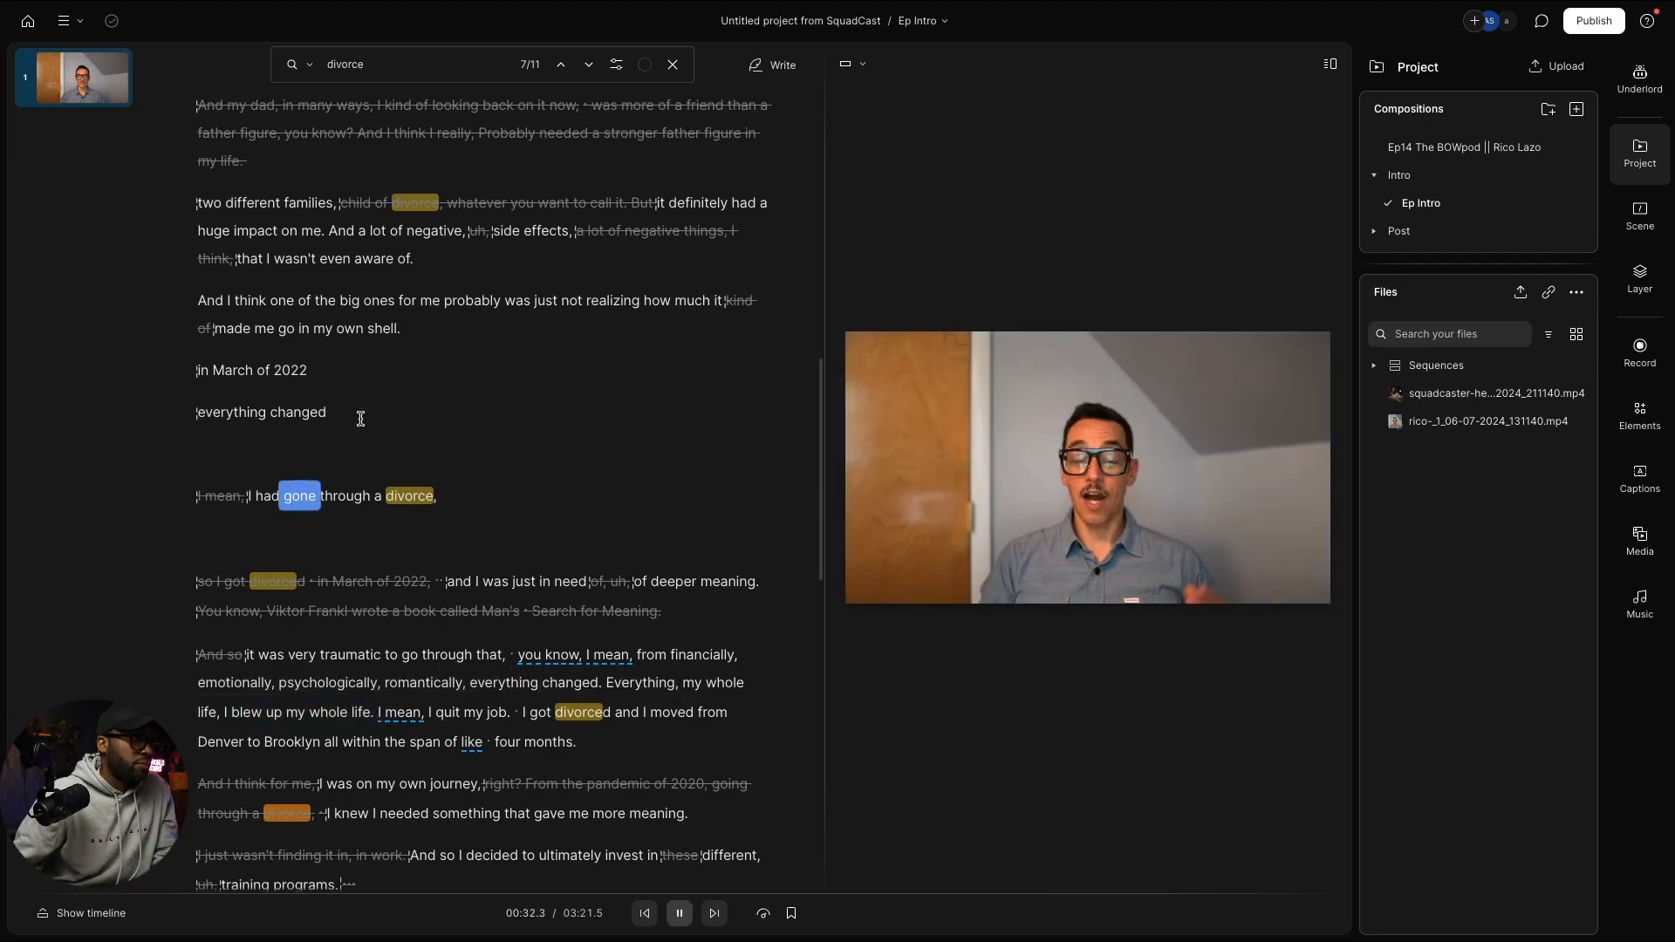
key("space")
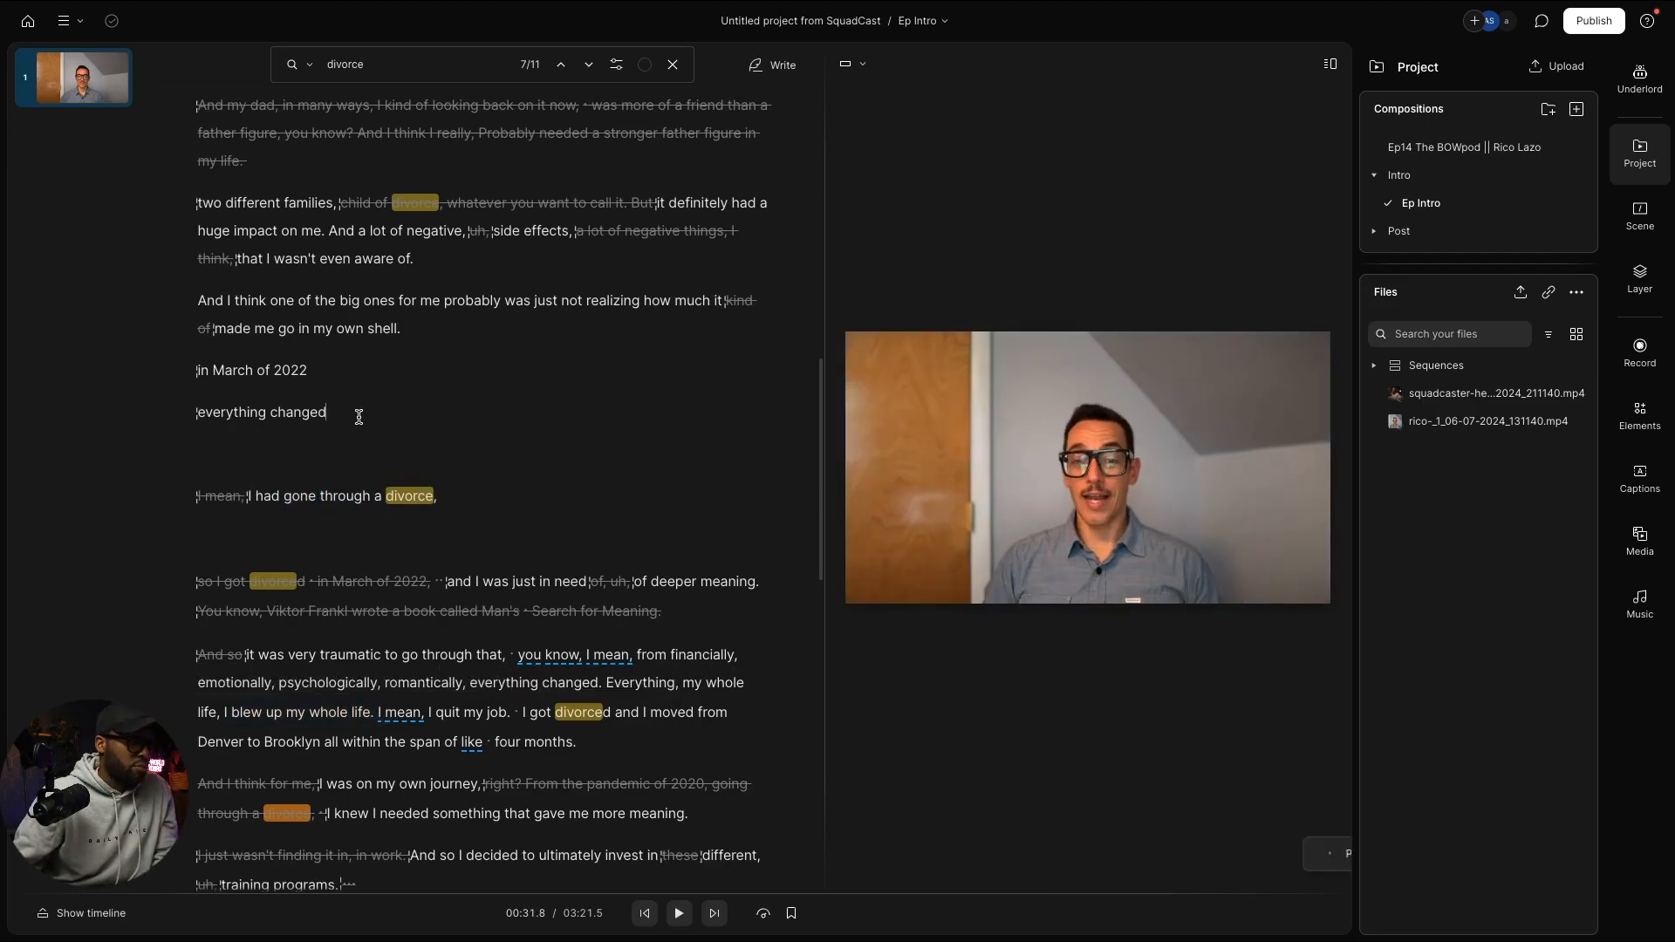
type("I blew up my whole life.")
key("space")
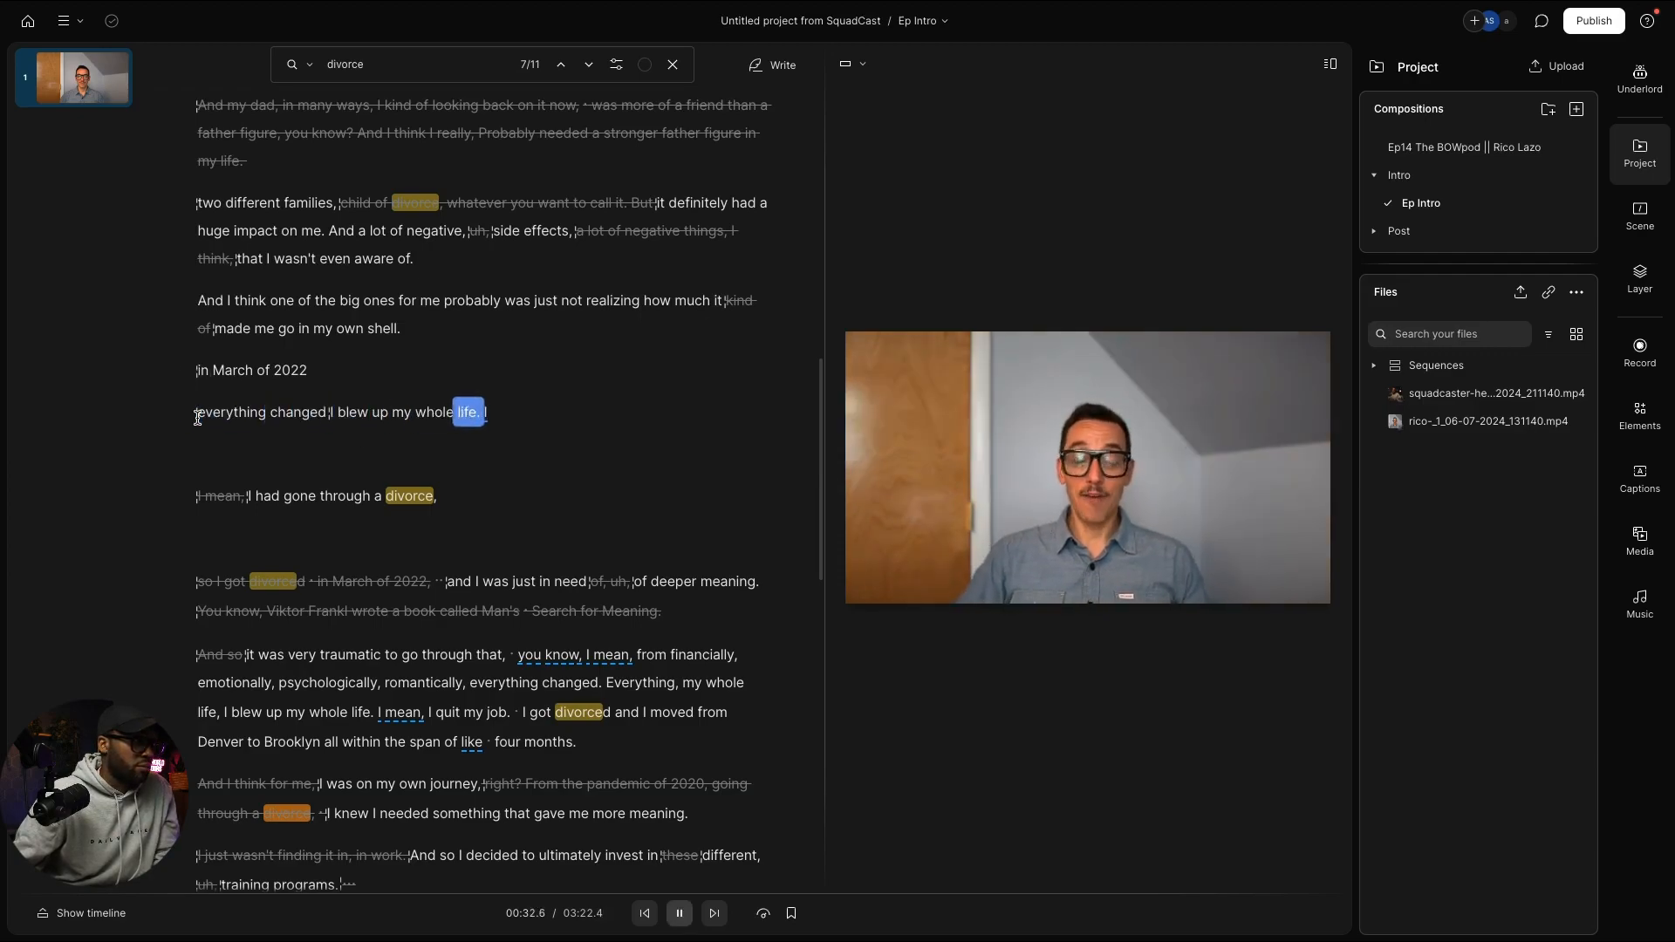
key("space")
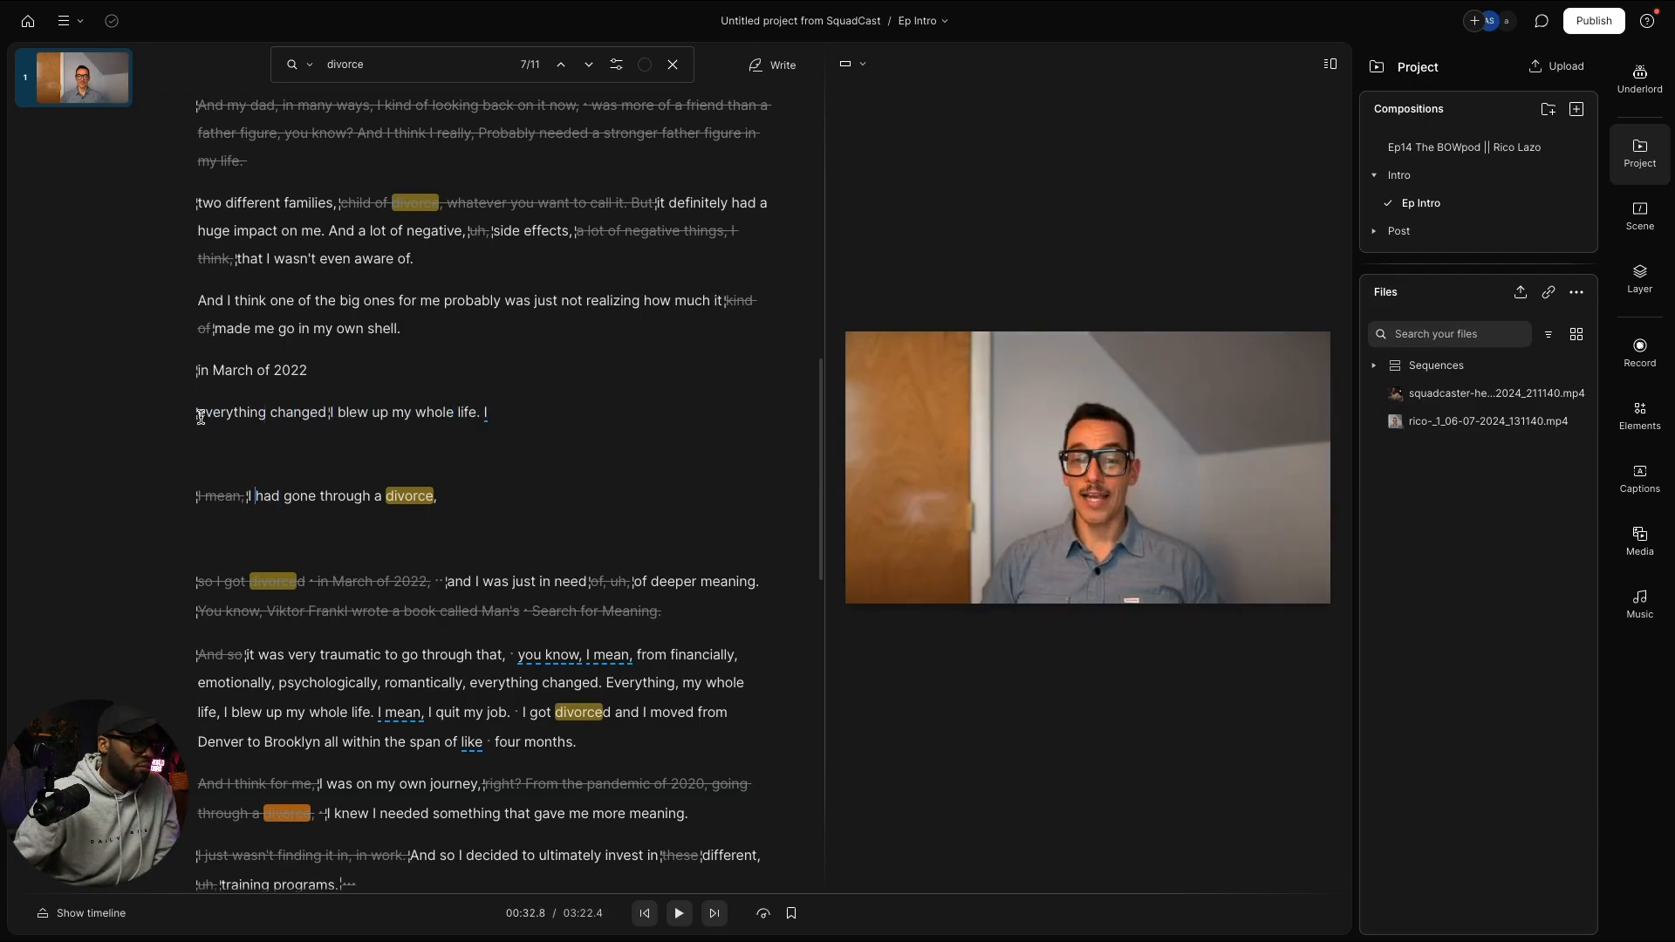
left_click(515, 416)
key("BackSpace")
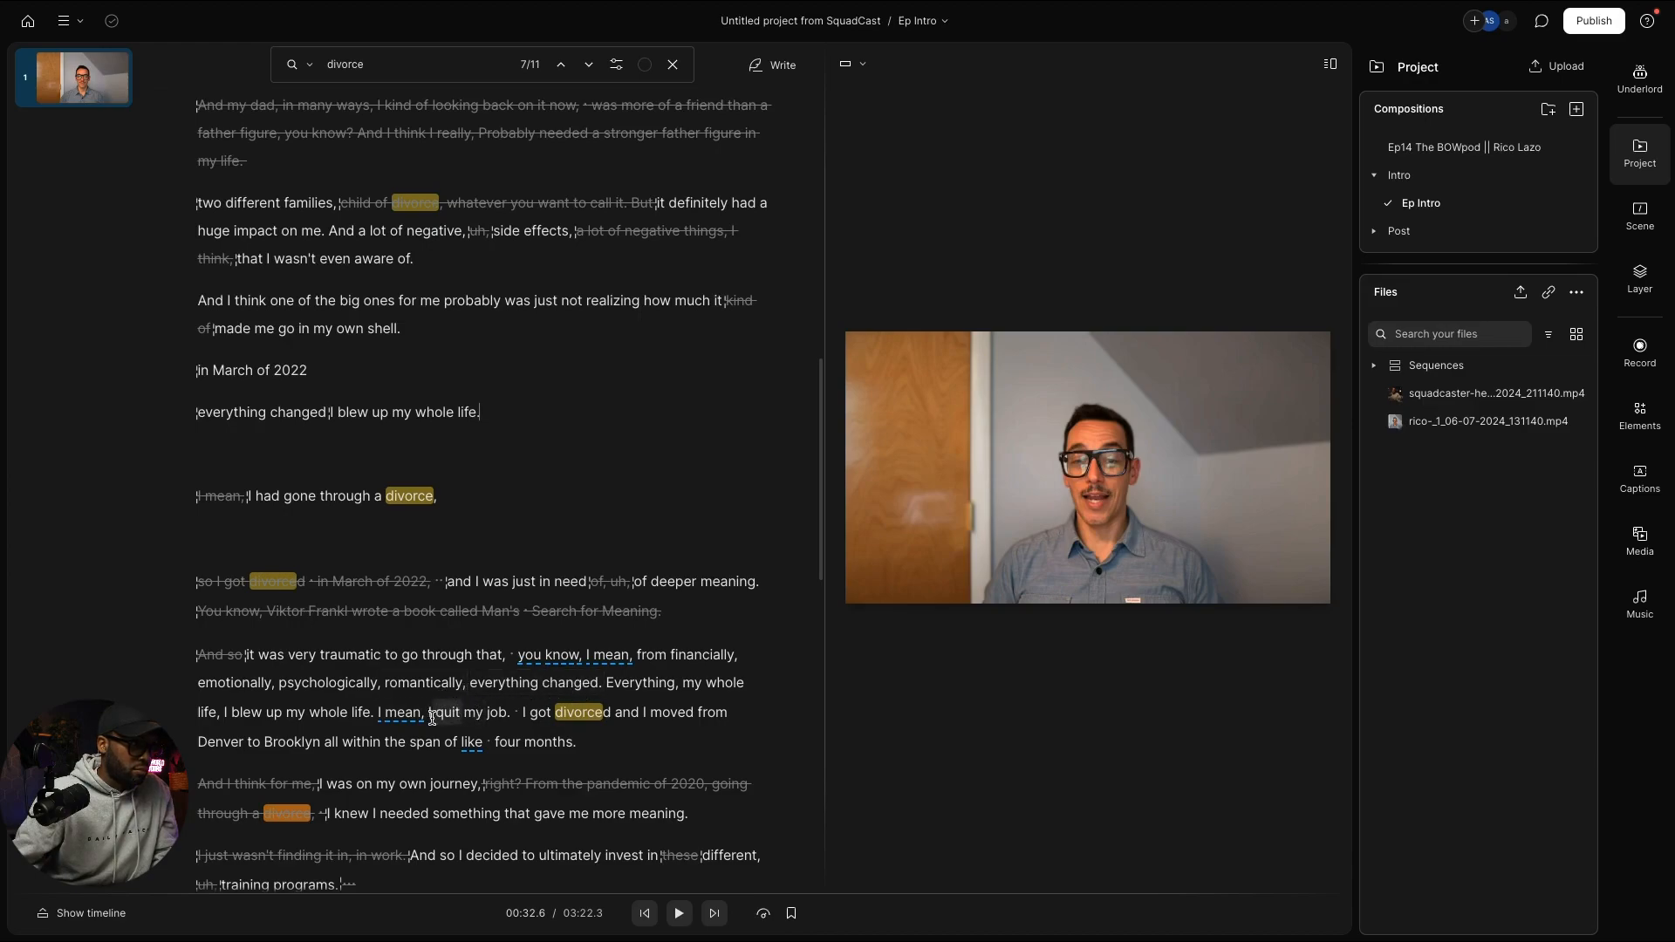
Step: Paste 'I quit my job.' after 'my whole life.' and select the 'very traumatic' passage
left_click_drag(429, 717, 506, 717)
key("ctrl+c")
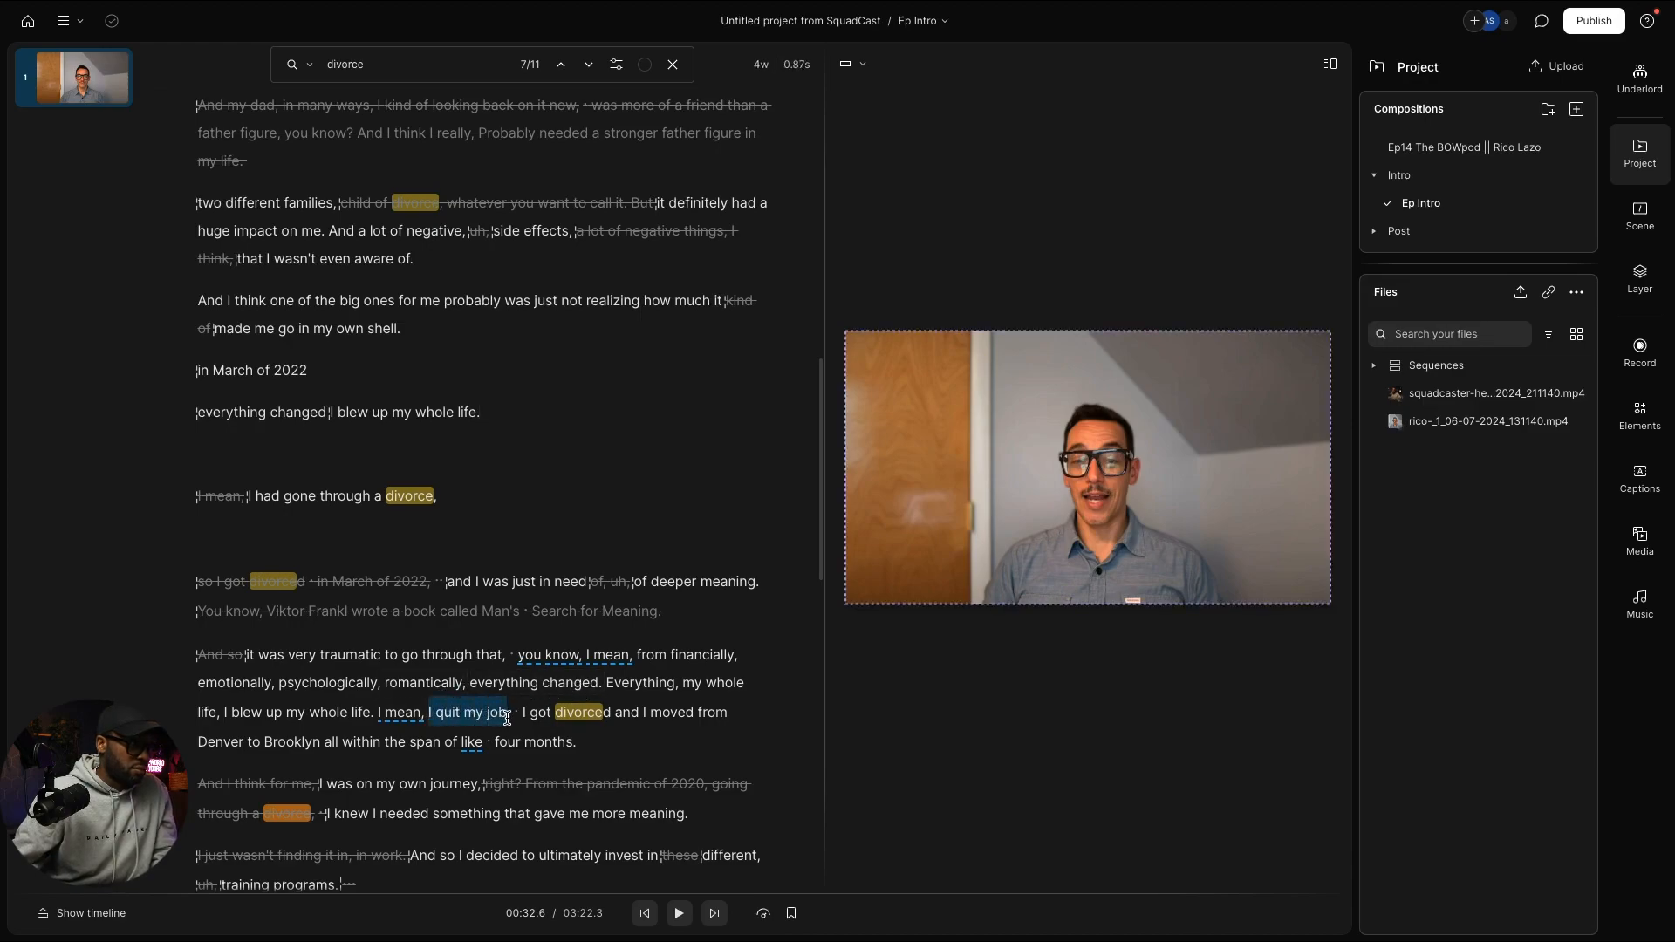
left_click(572, 421)
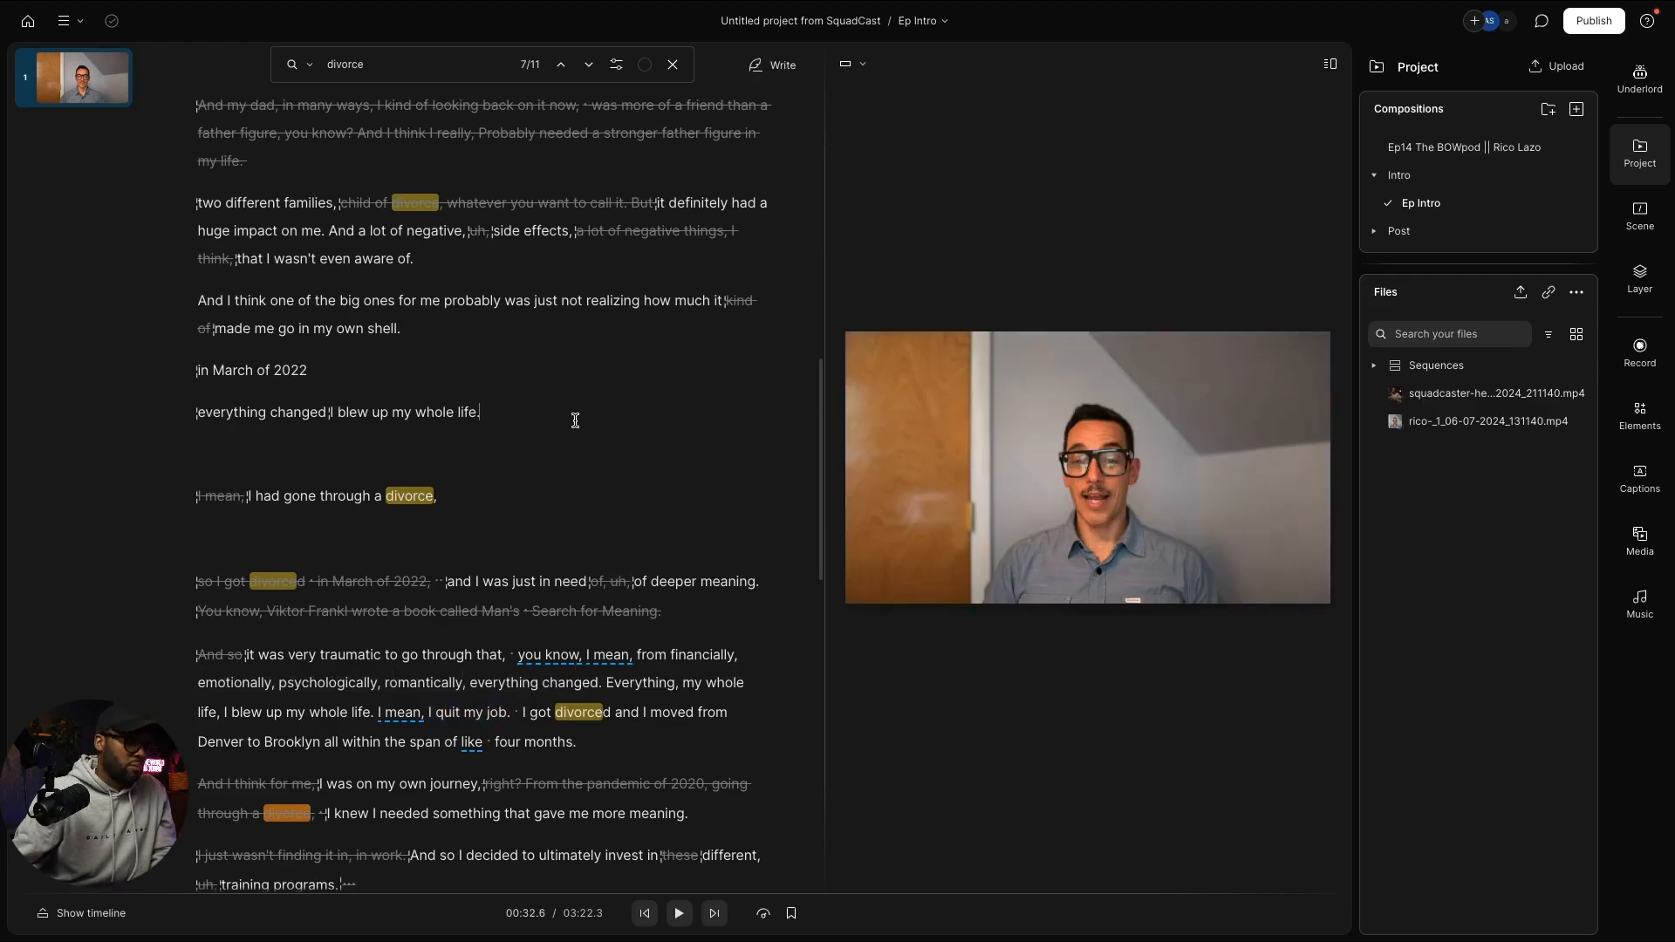
key("space")
key("ctrl+v")
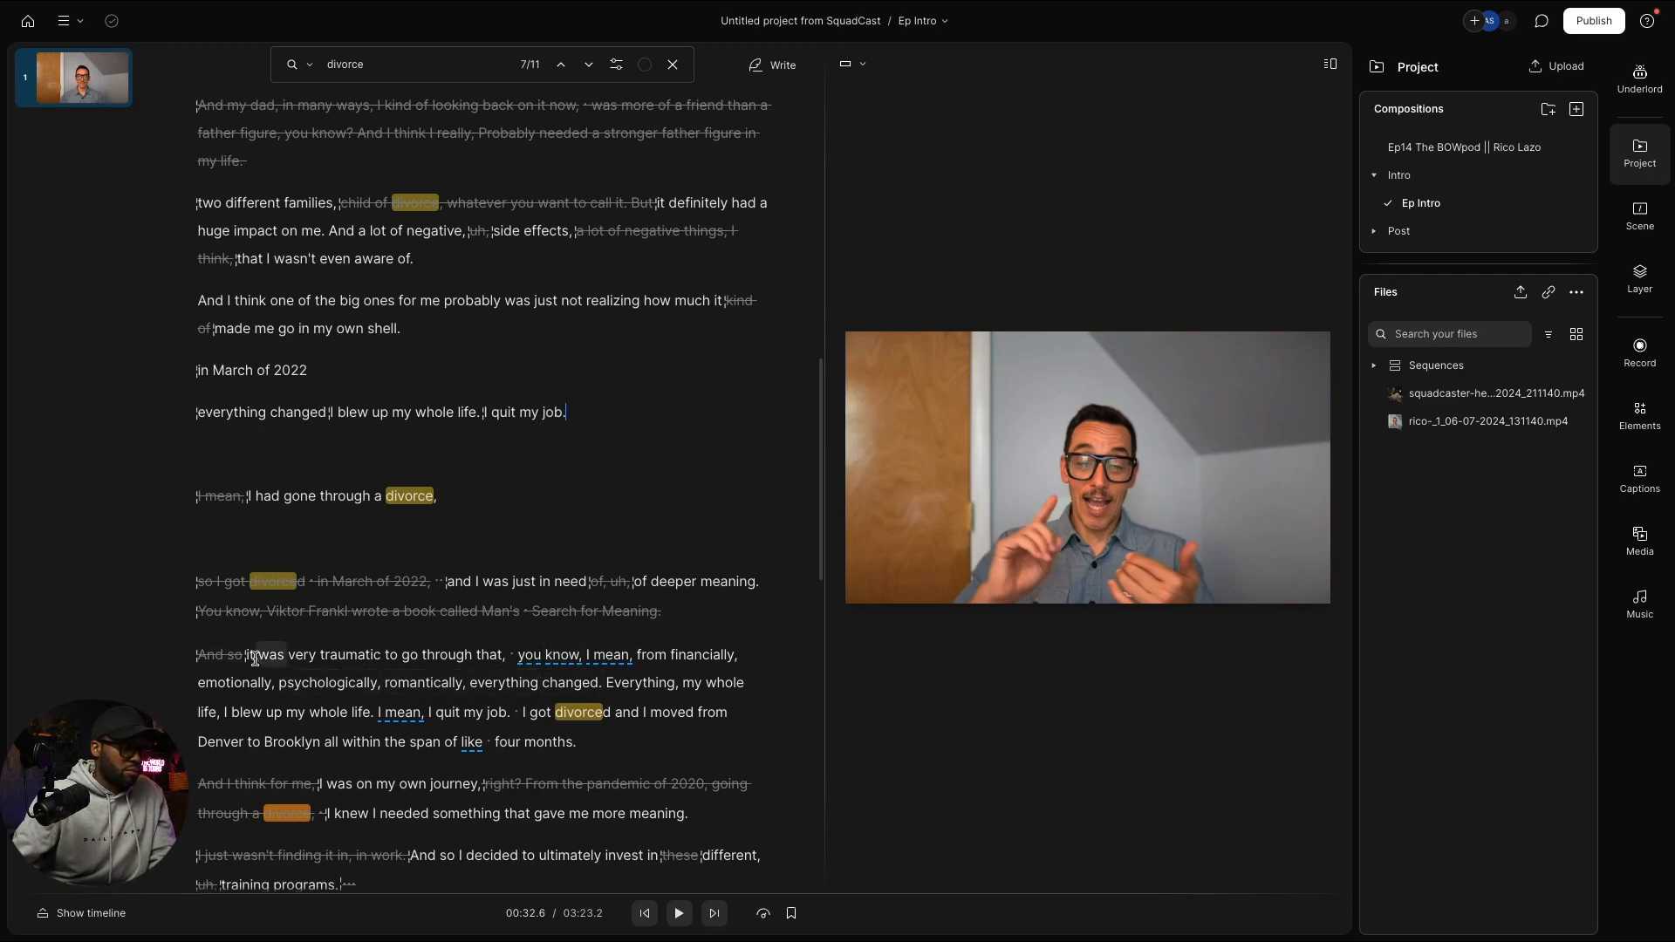
left_click_drag(247, 656, 466, 689)
key("ctrl+c")
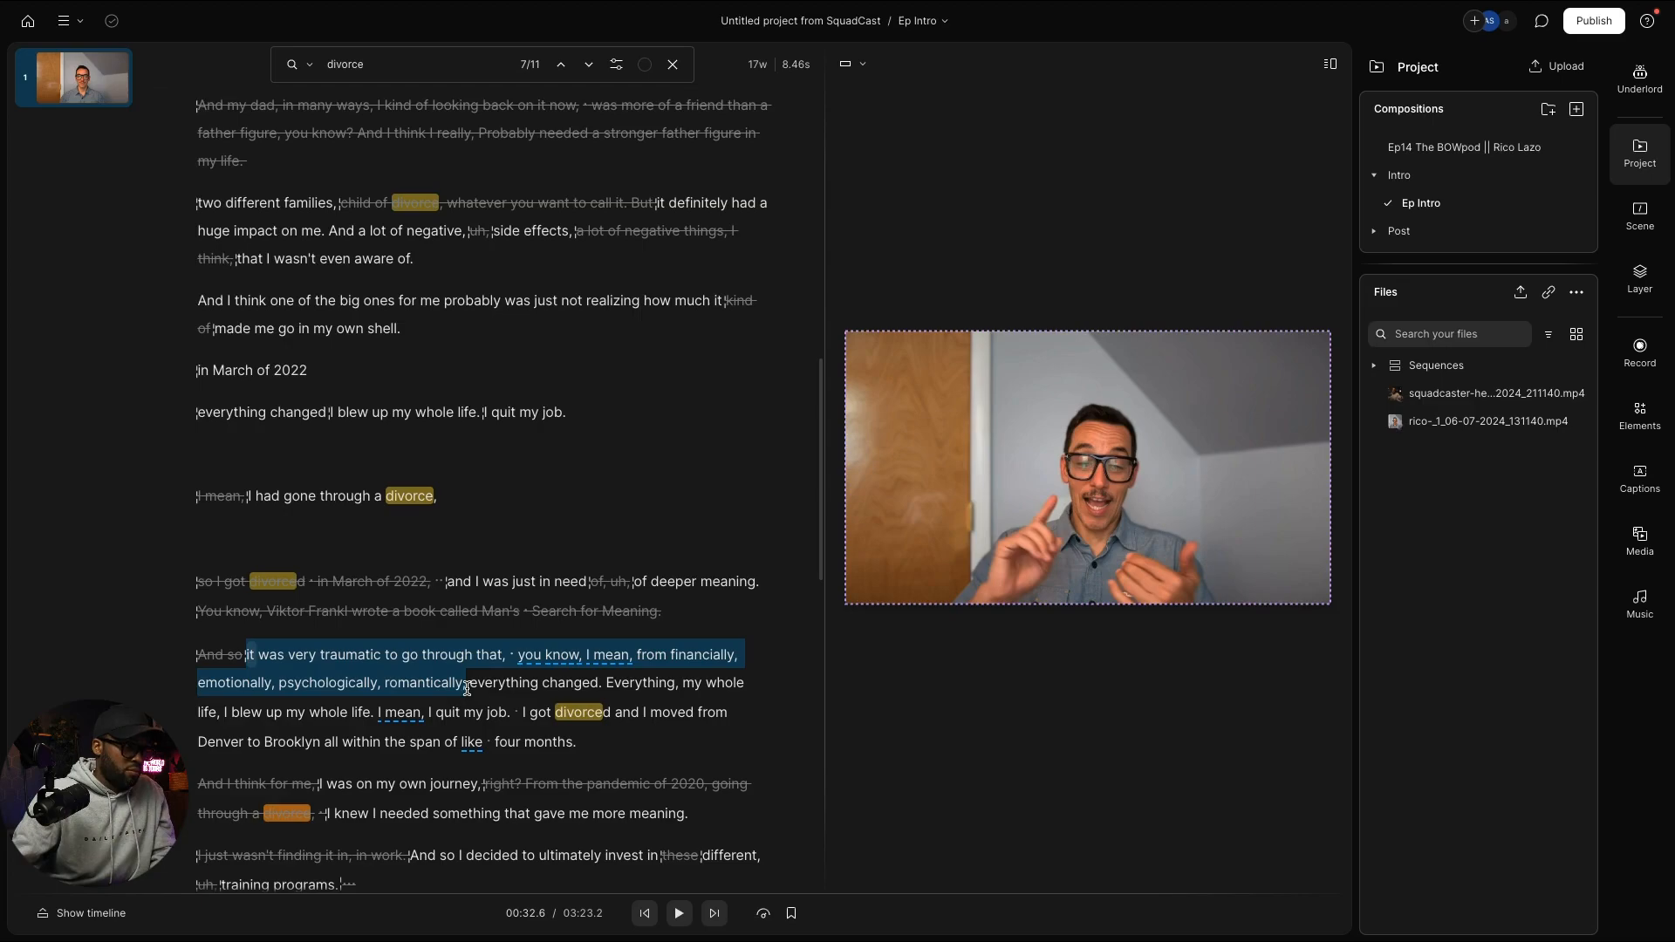
Step: Paste the 'it was very traumatic' passage after 'divorce,' and cut 'to go through that, you know, I mean,'
left_click(480, 502)
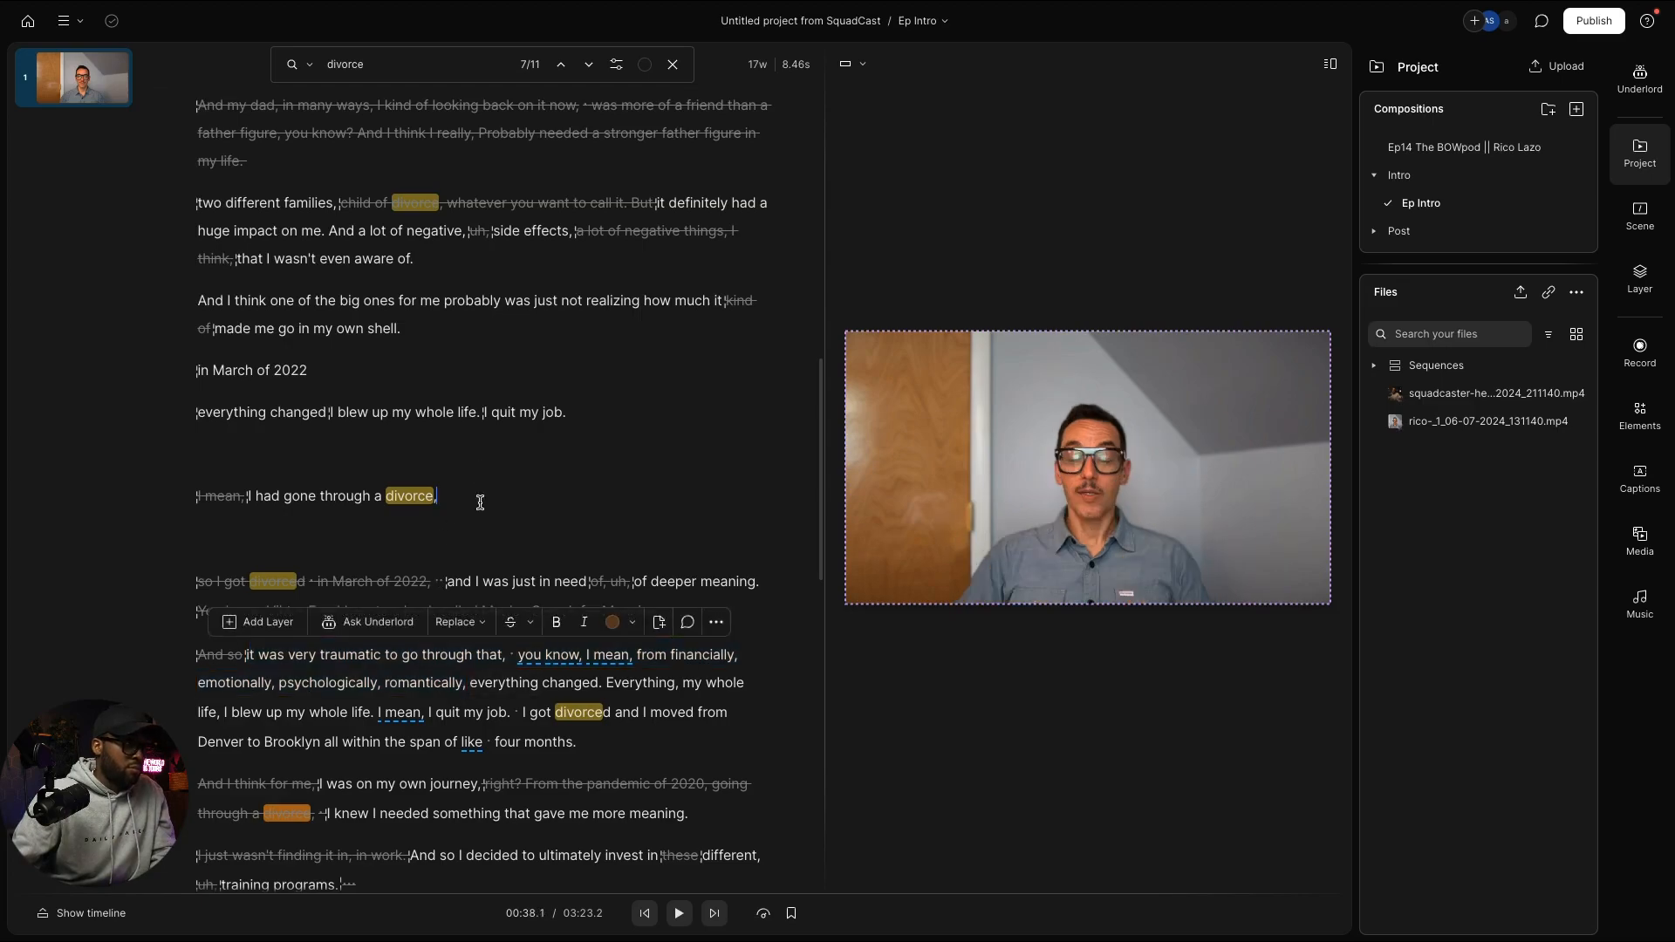
key("ctrl+v")
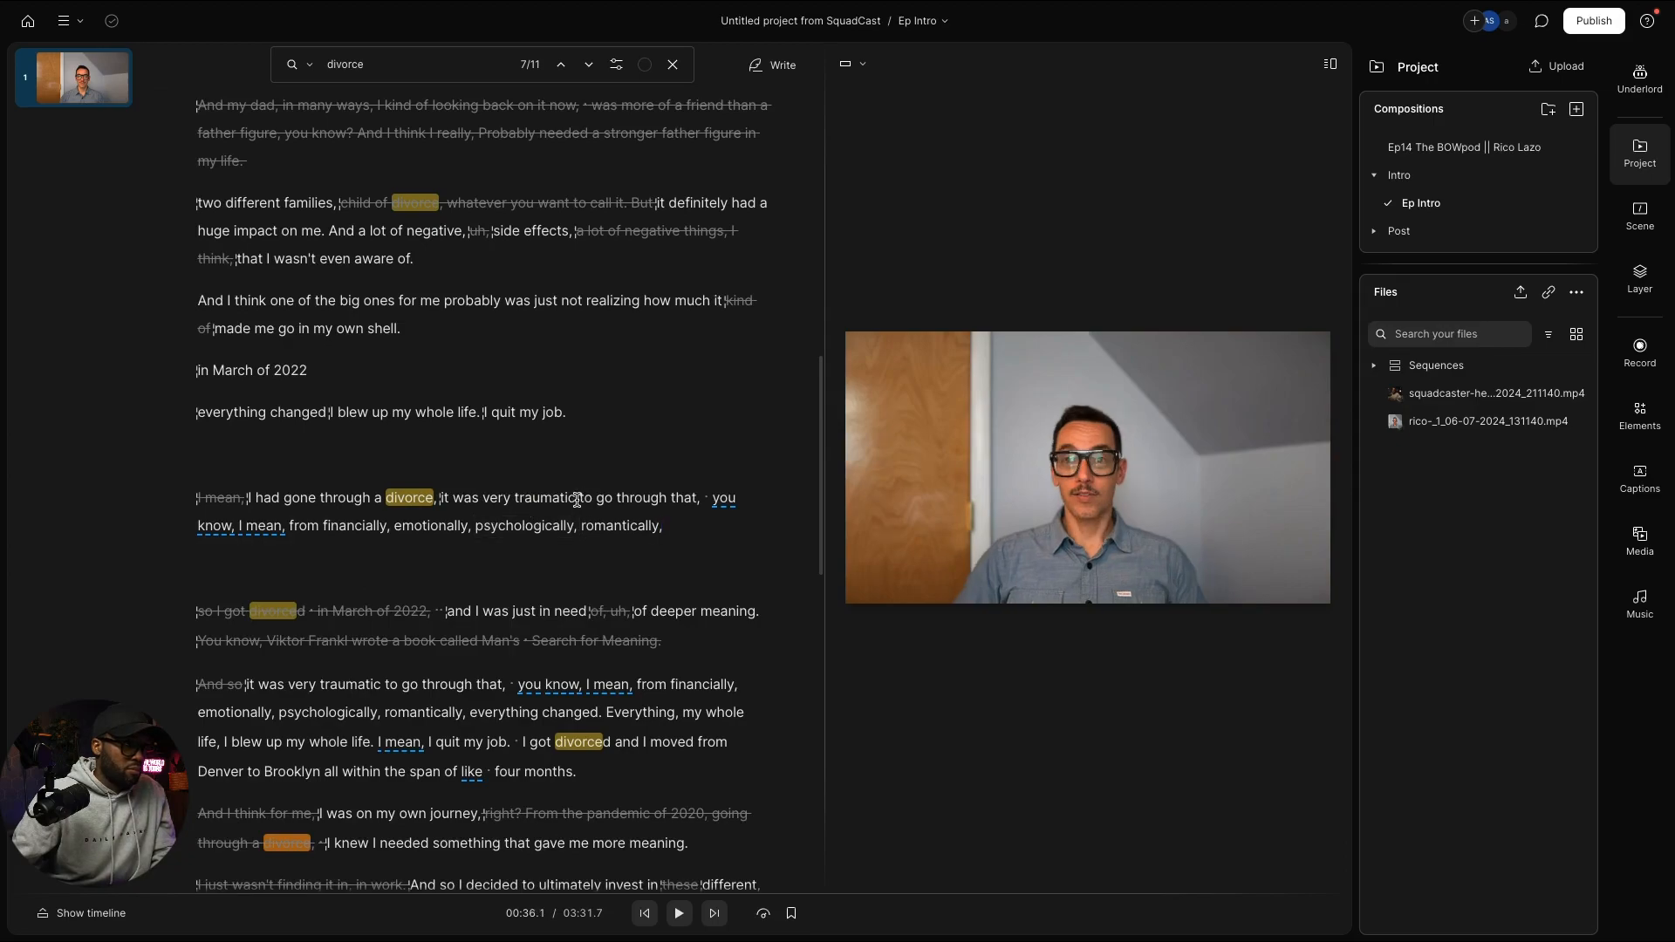
left_click_drag(576, 499, 289, 528)
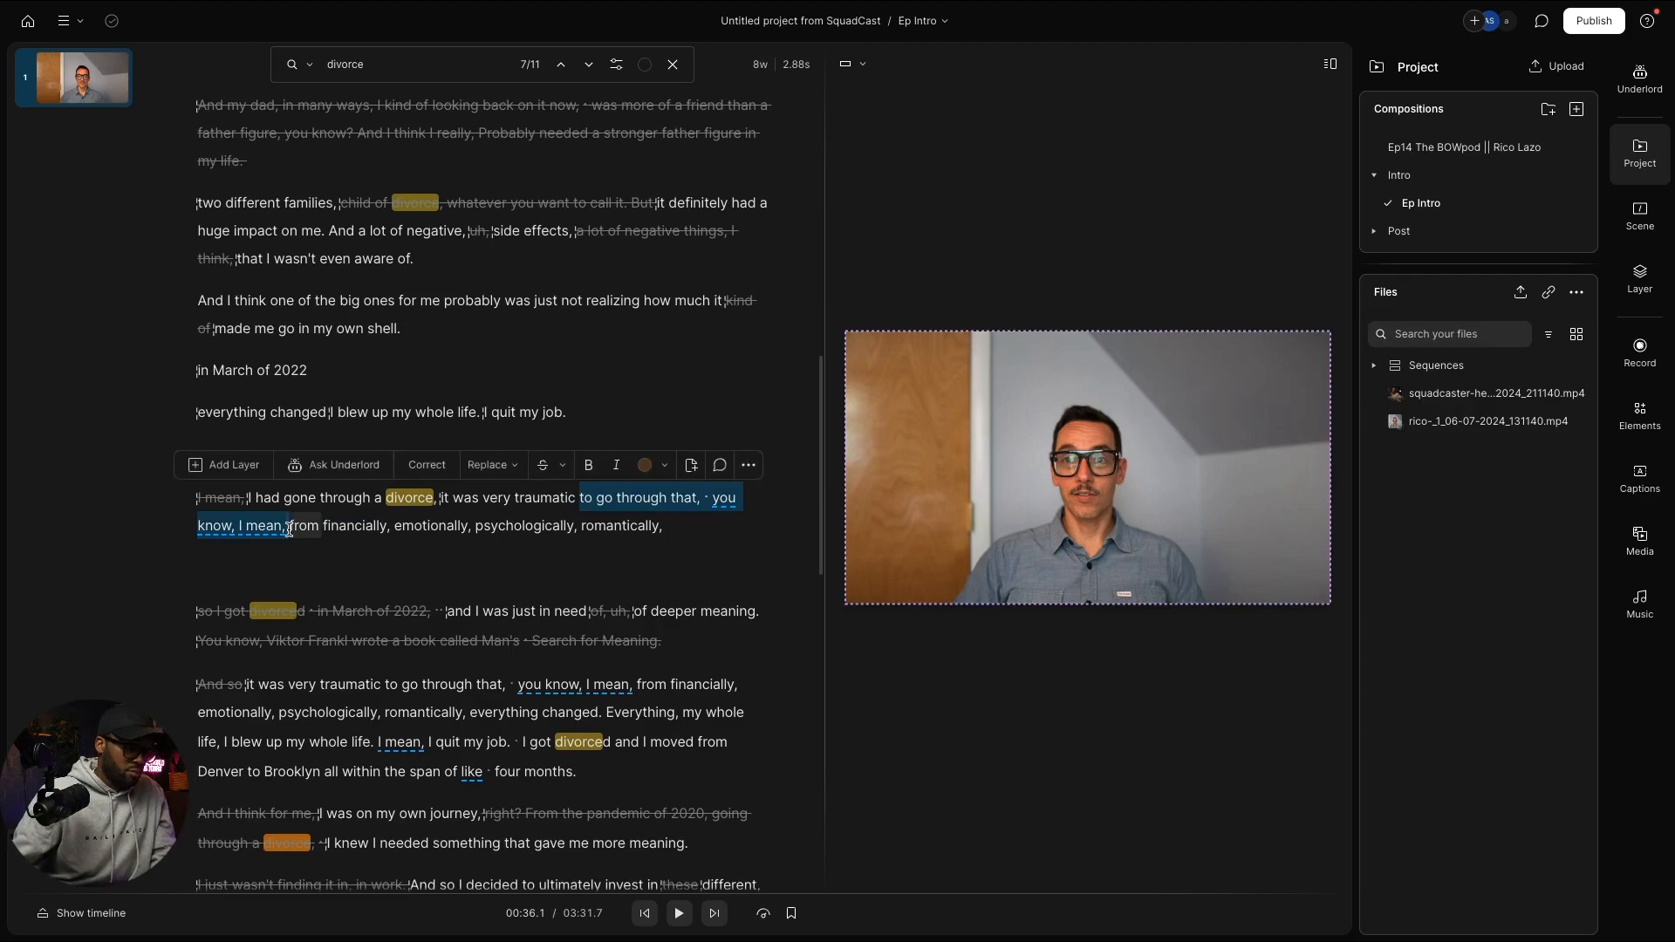
key("BackSpace")
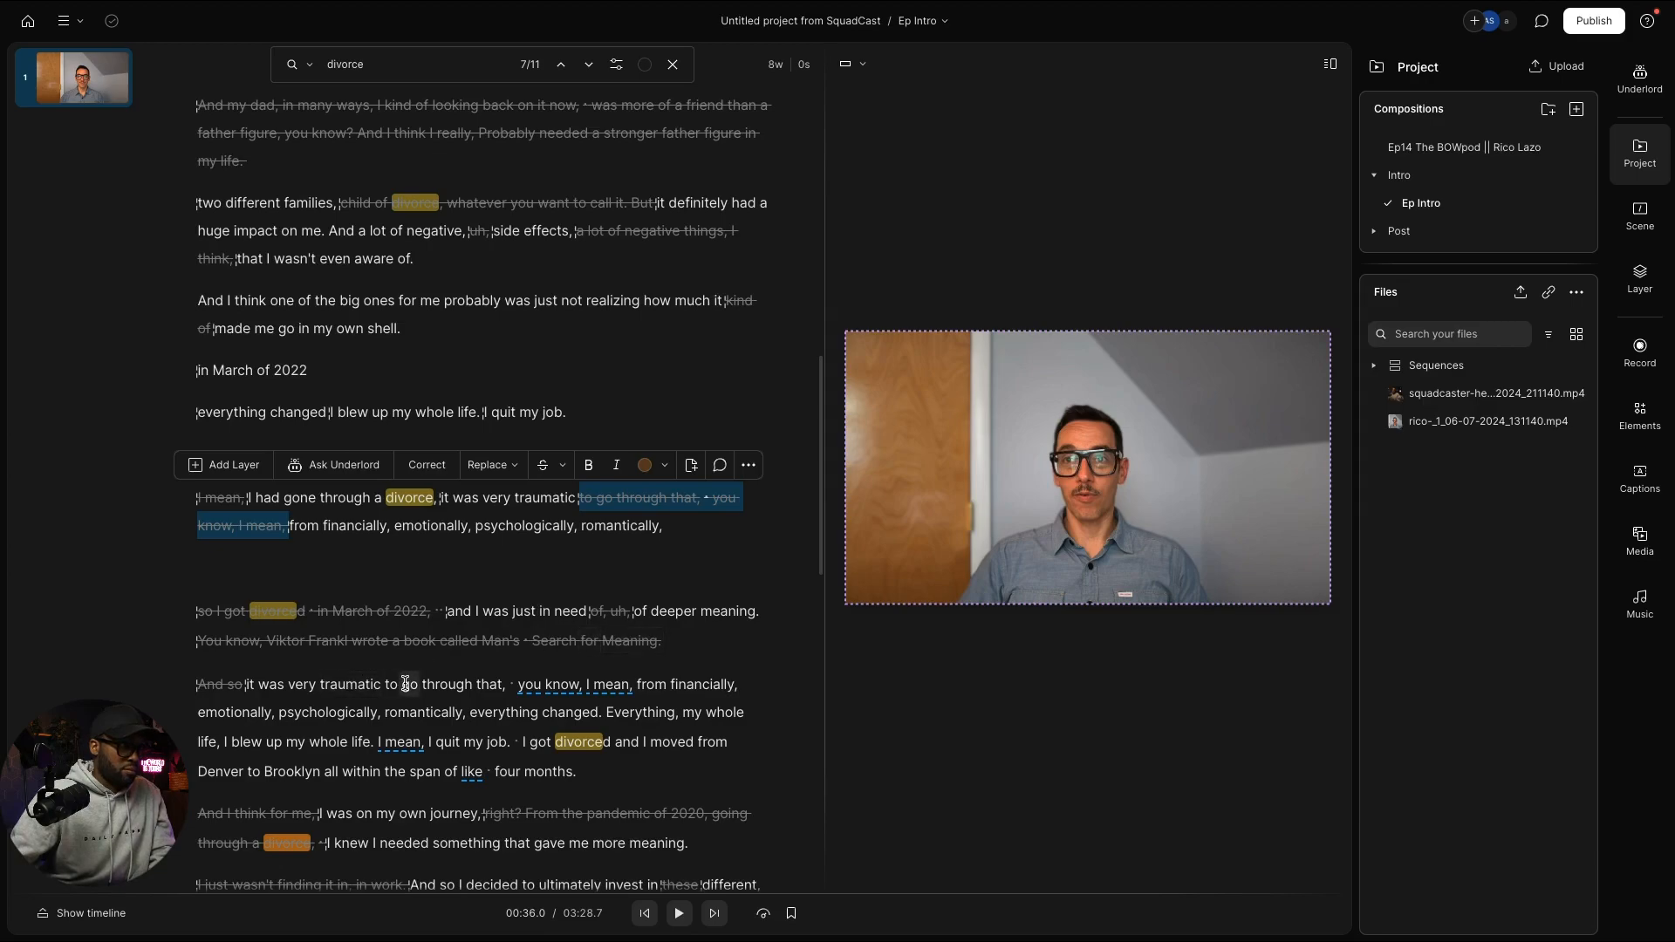
Step: Paste the 'and I moved from Denver to Brooklyn… four months' sentence after 'romantically,'
scroll(372, 681, "down", 1)
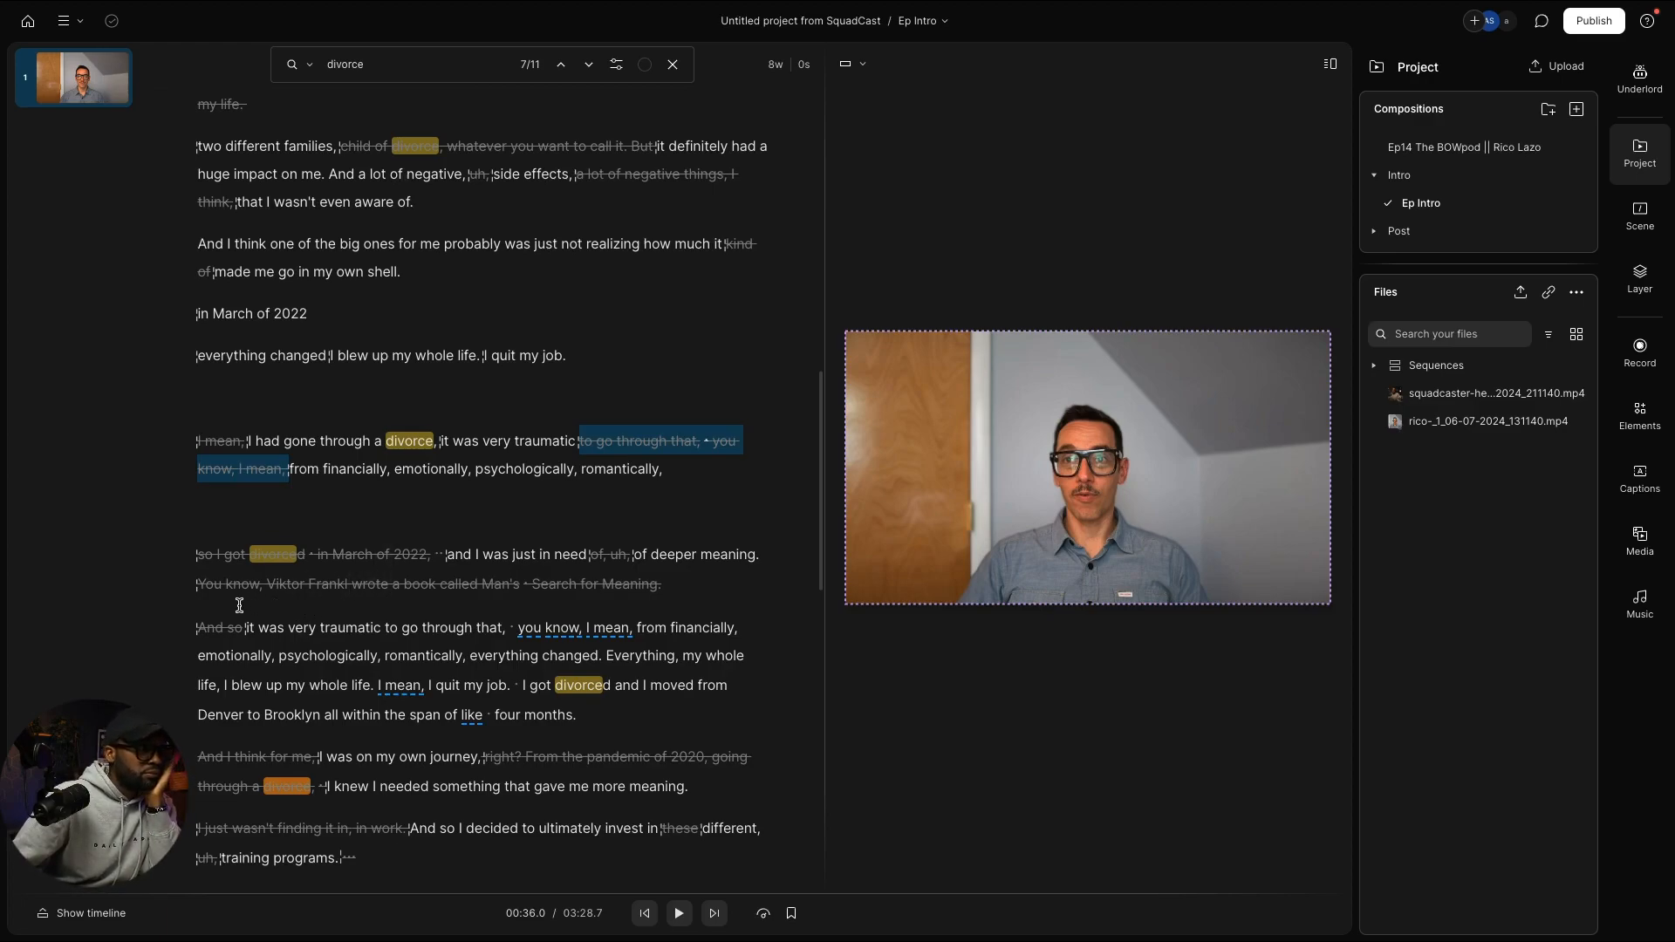
left_click_drag(197, 624, 591, 702)
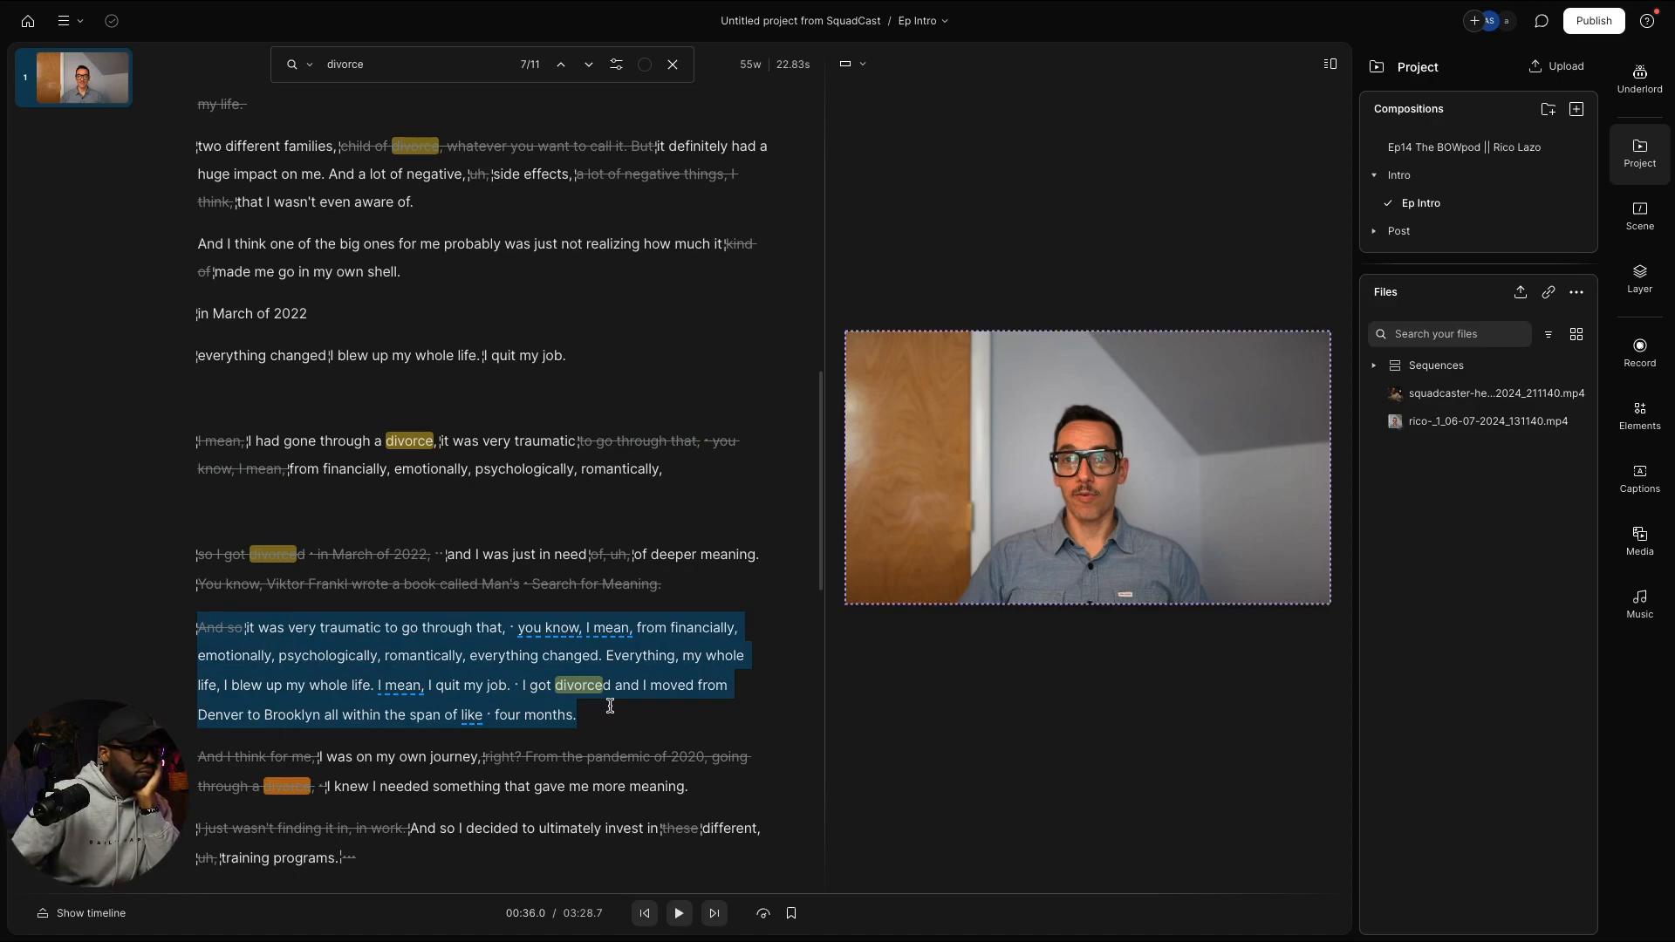
left_click_drag(611, 705, 617, 704)
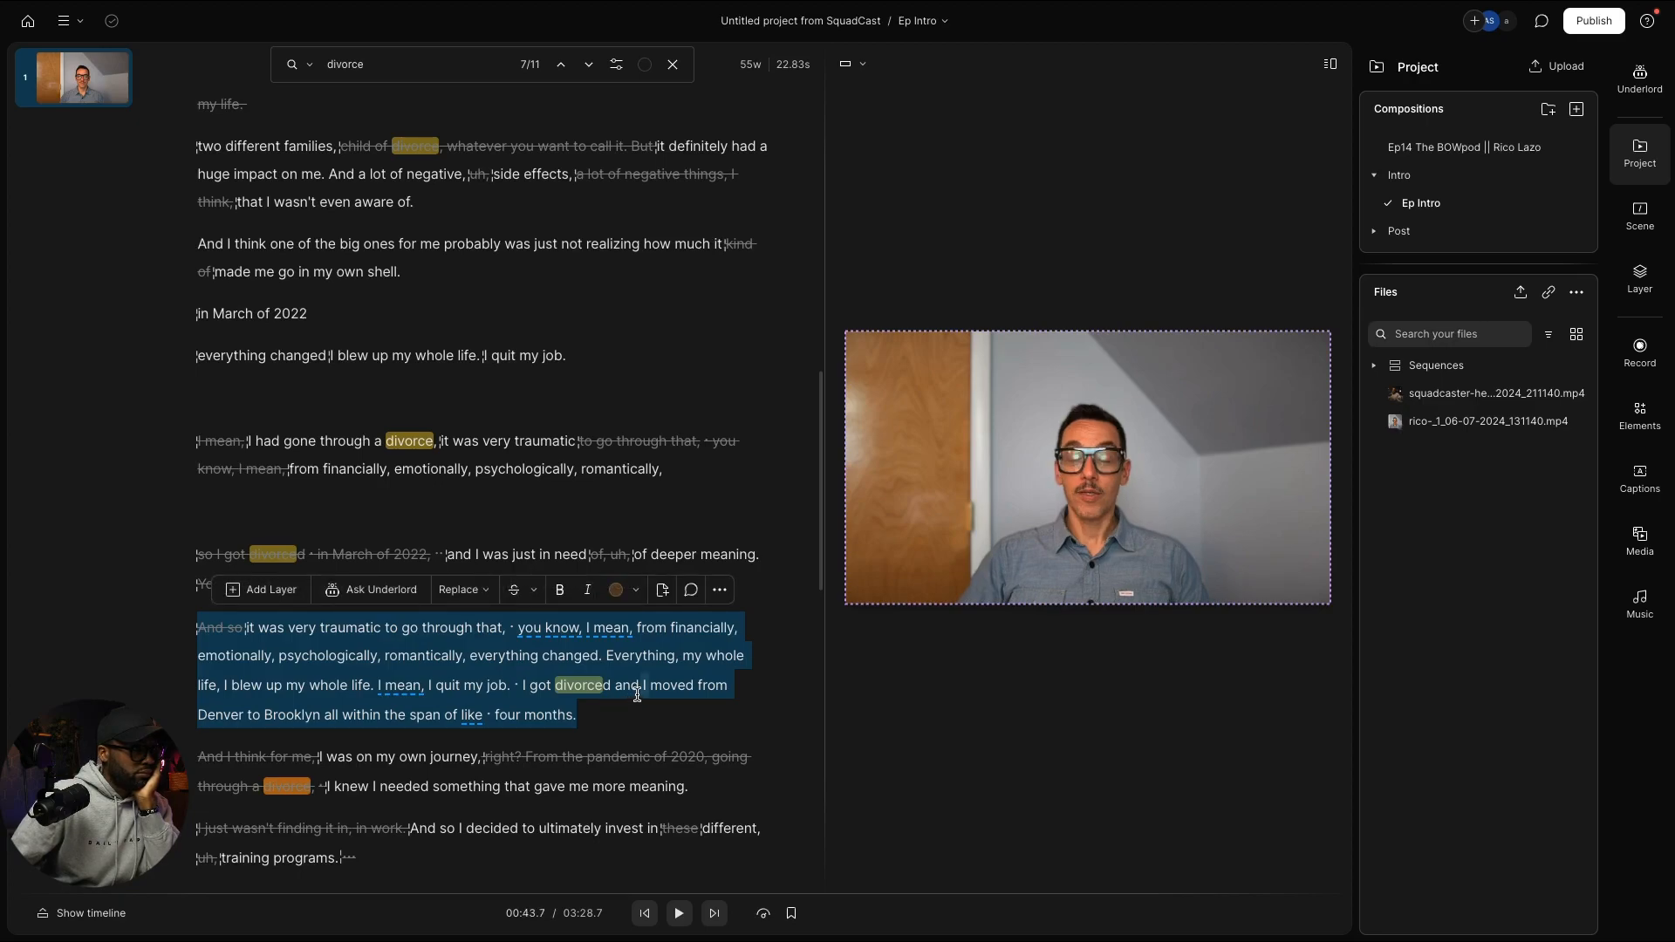
left_click(635, 693)
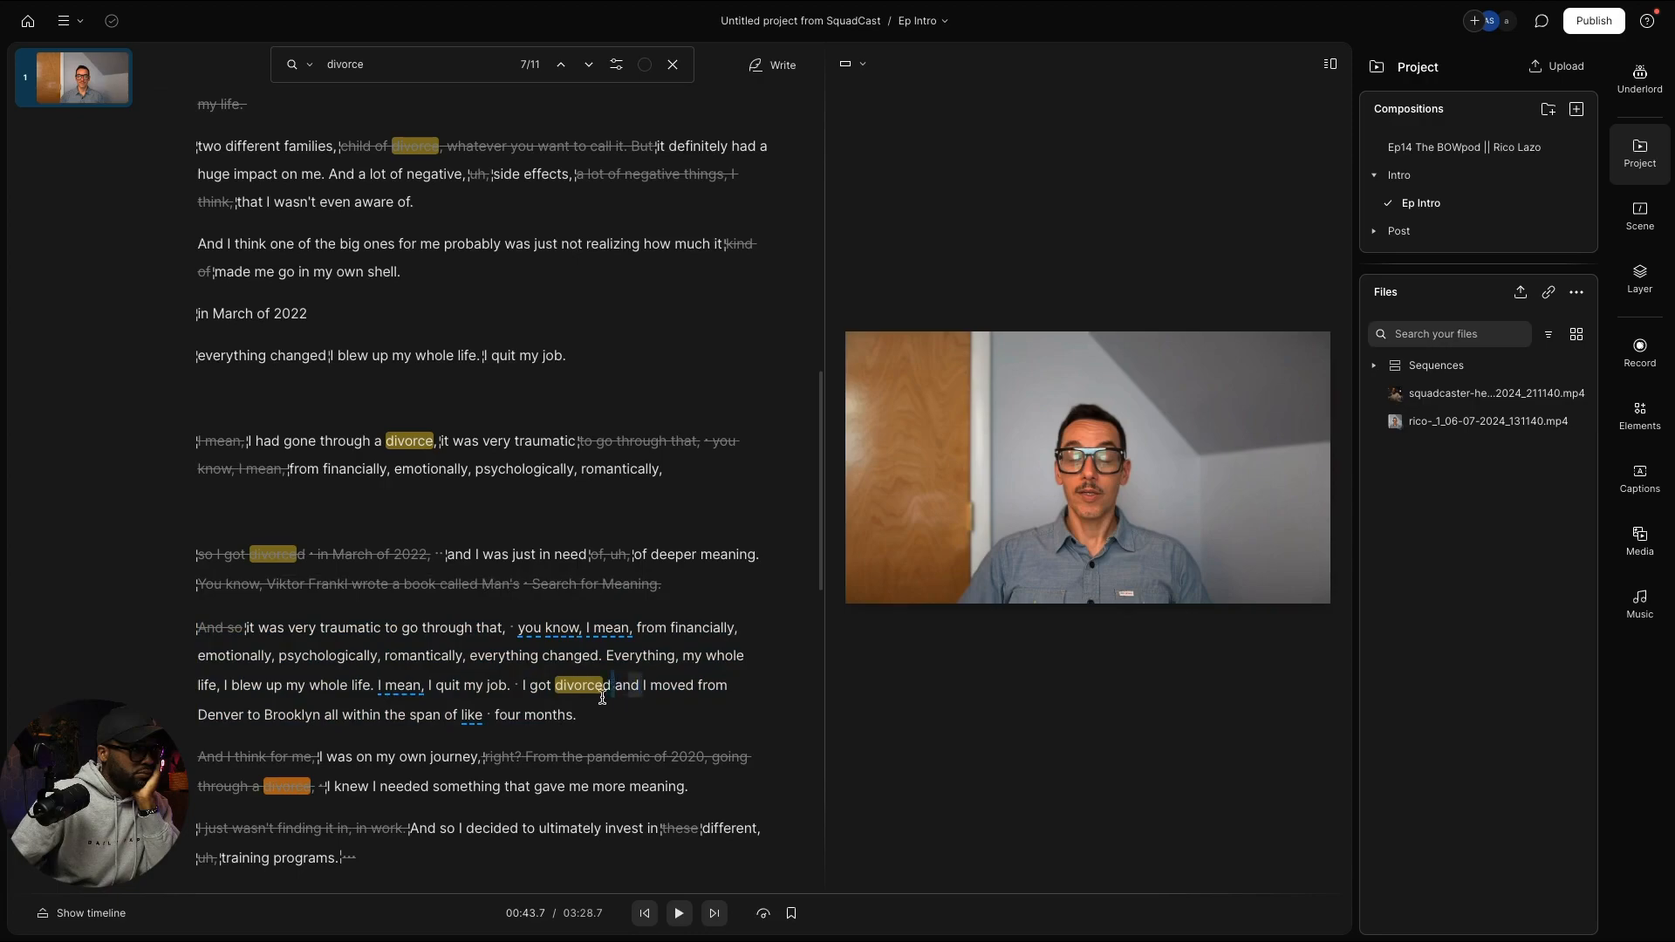
left_click_drag(616, 687, 582, 713)
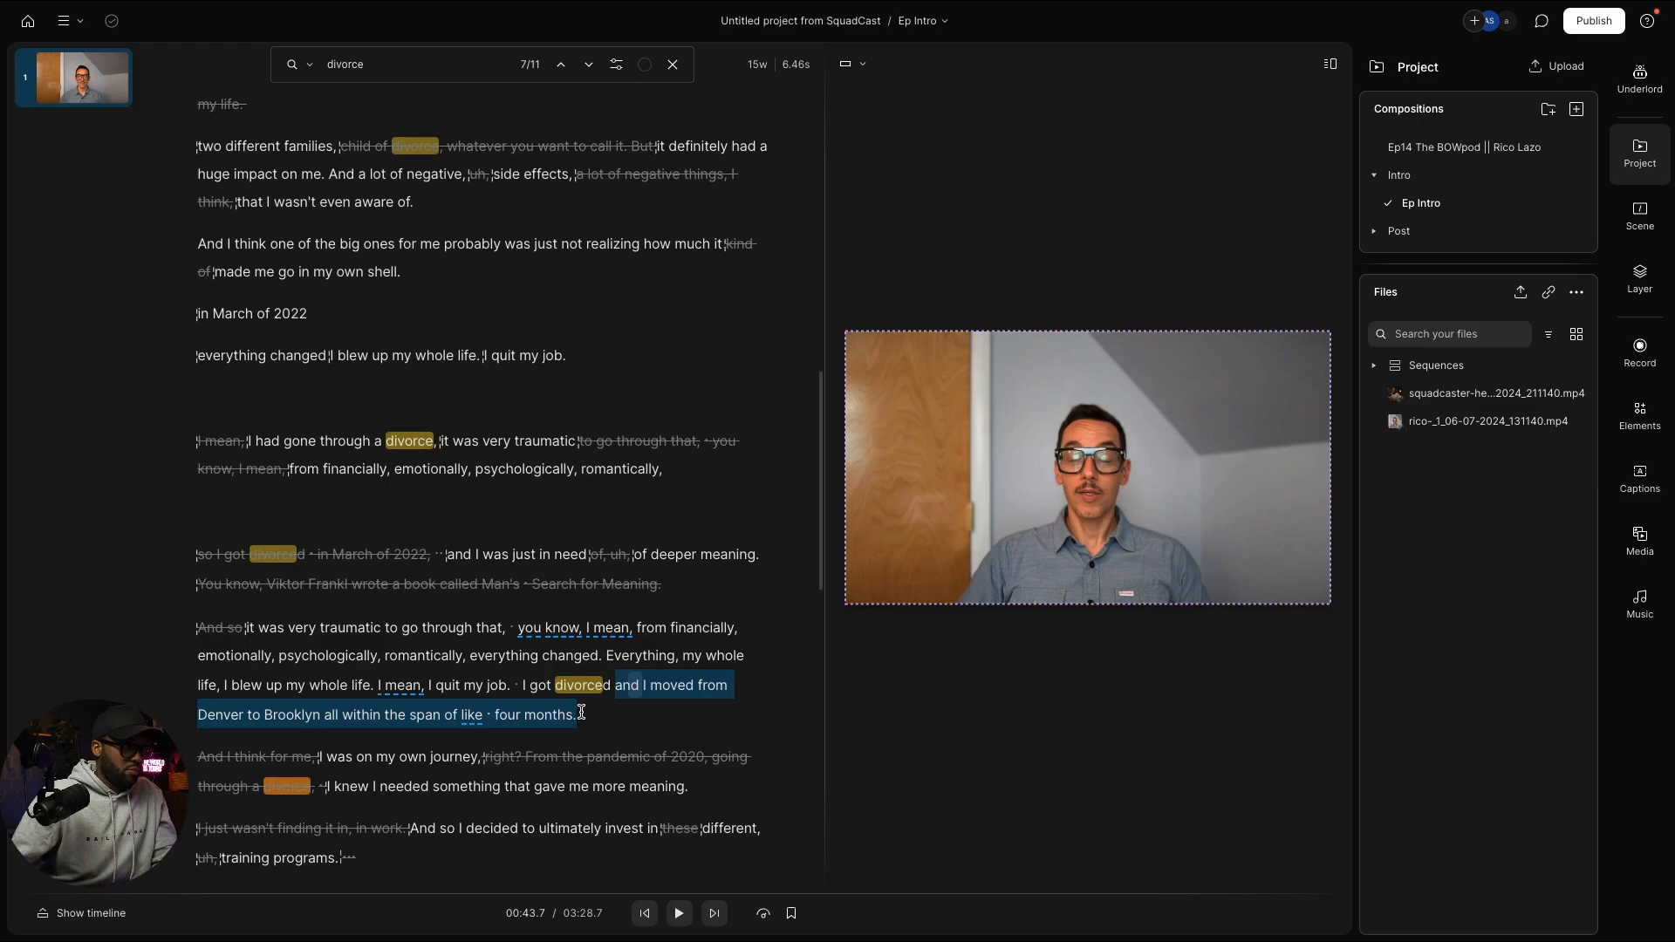
left_click(687, 468)
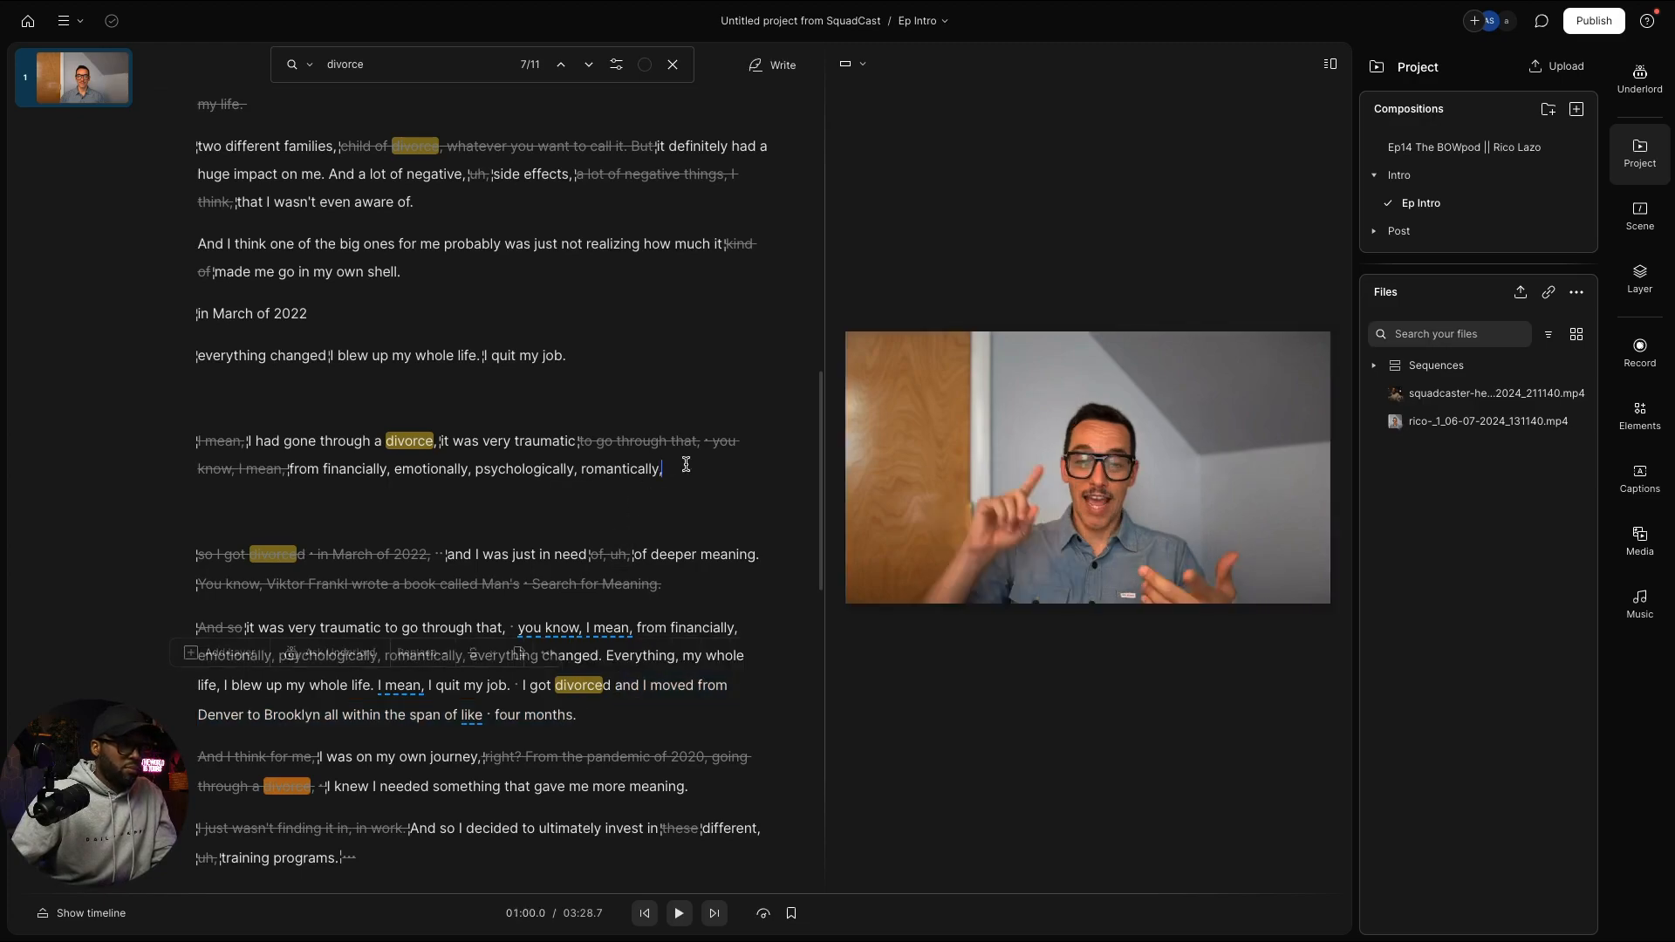
type("and I moved from Denver to Brooklyn all within the span of like four months.")
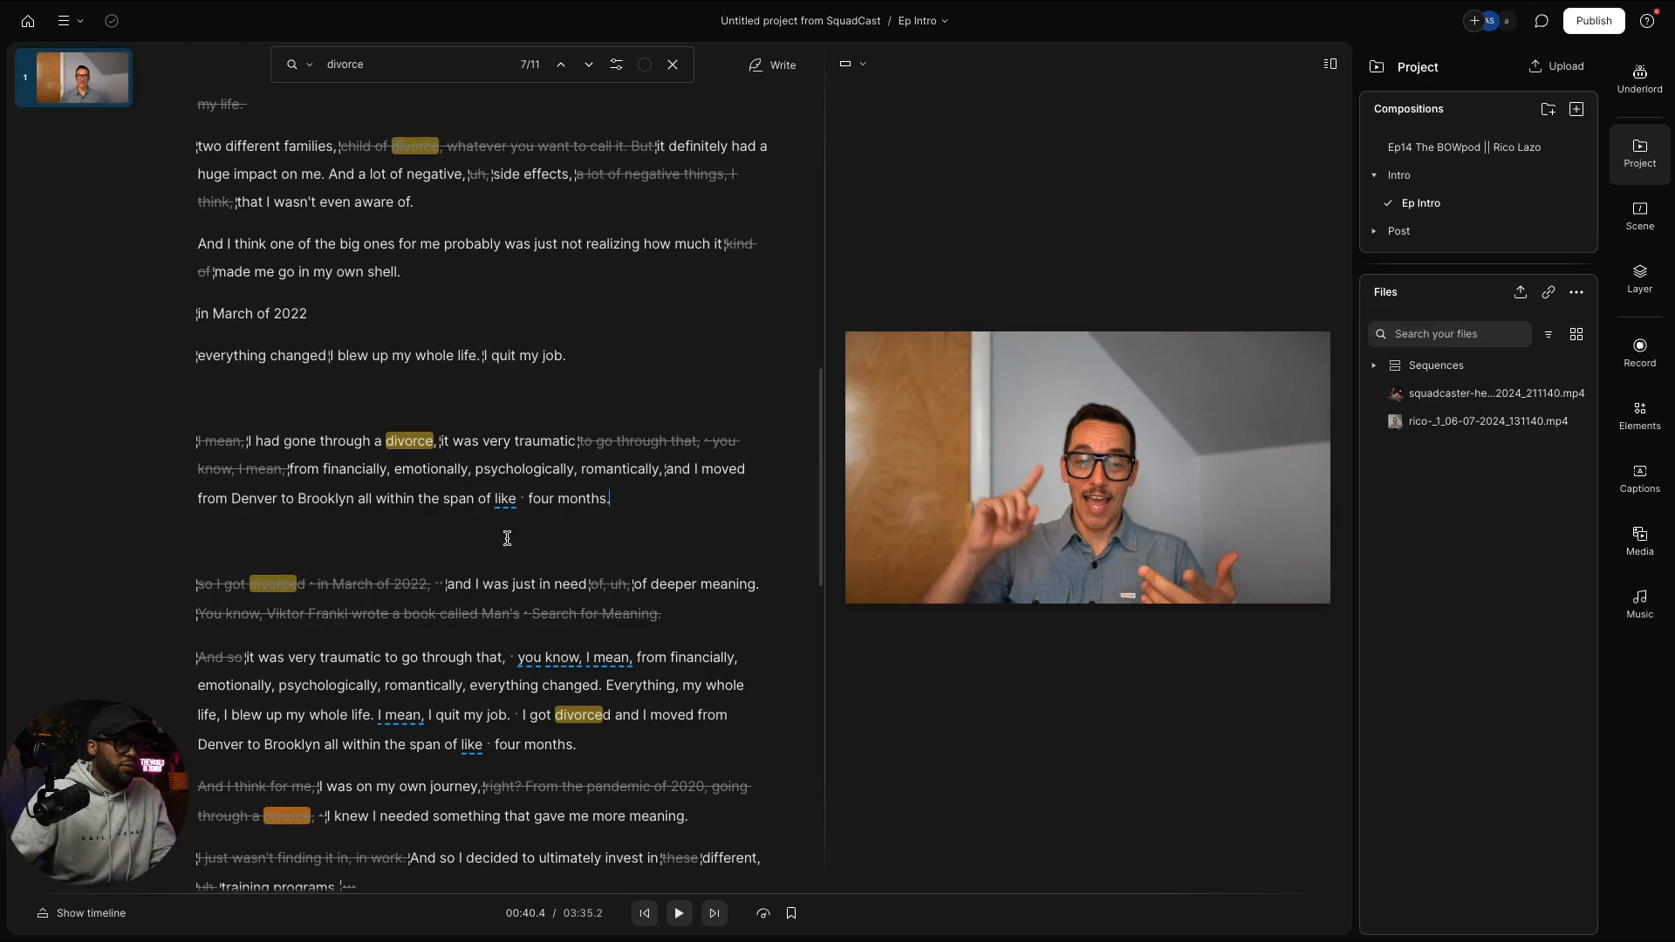
Step: Cut the 700ms pause before 'four months'
left_click(561, 498)
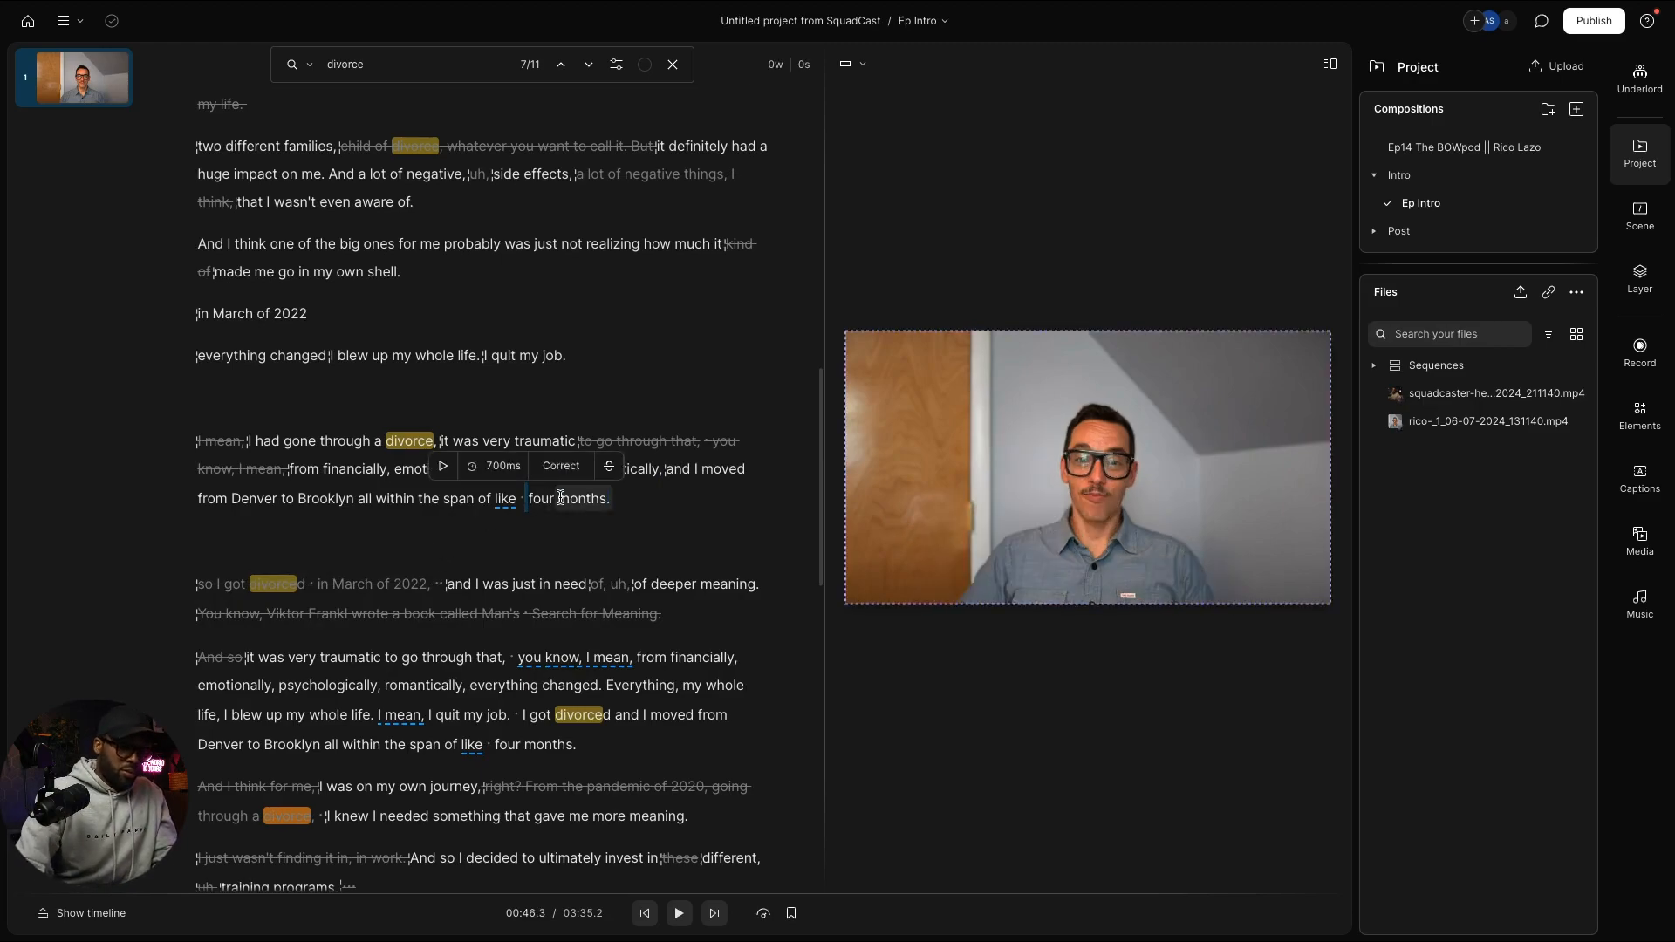
key("Left")
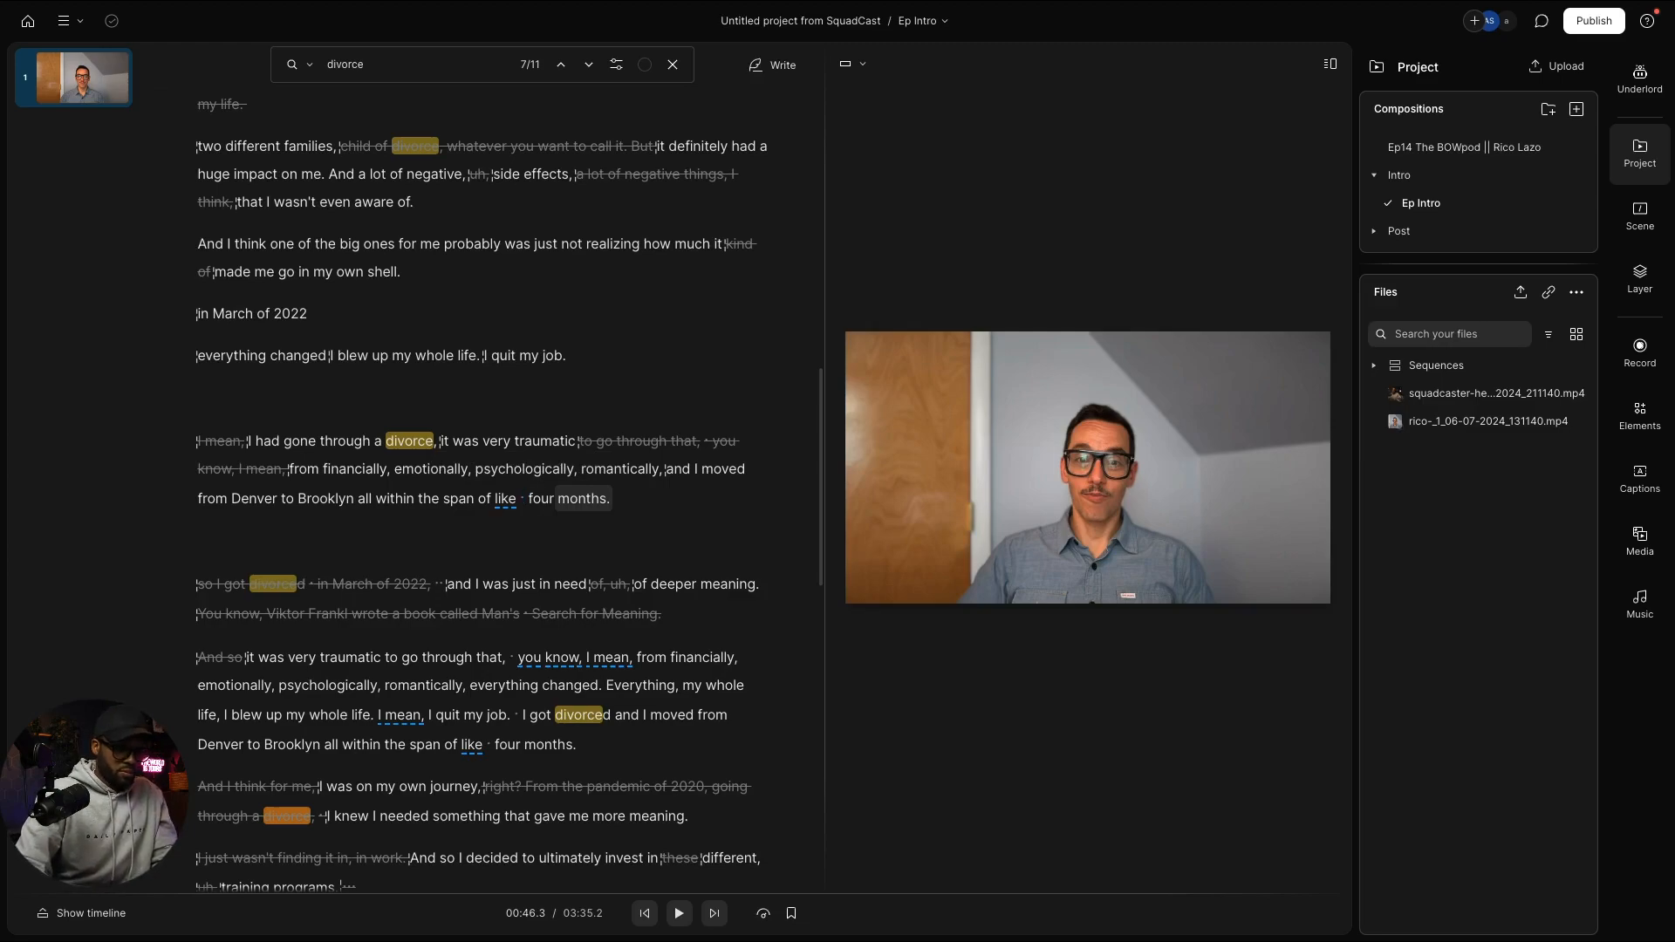
key("shift+Left")
key("BackSpace")
key("shift+Down")
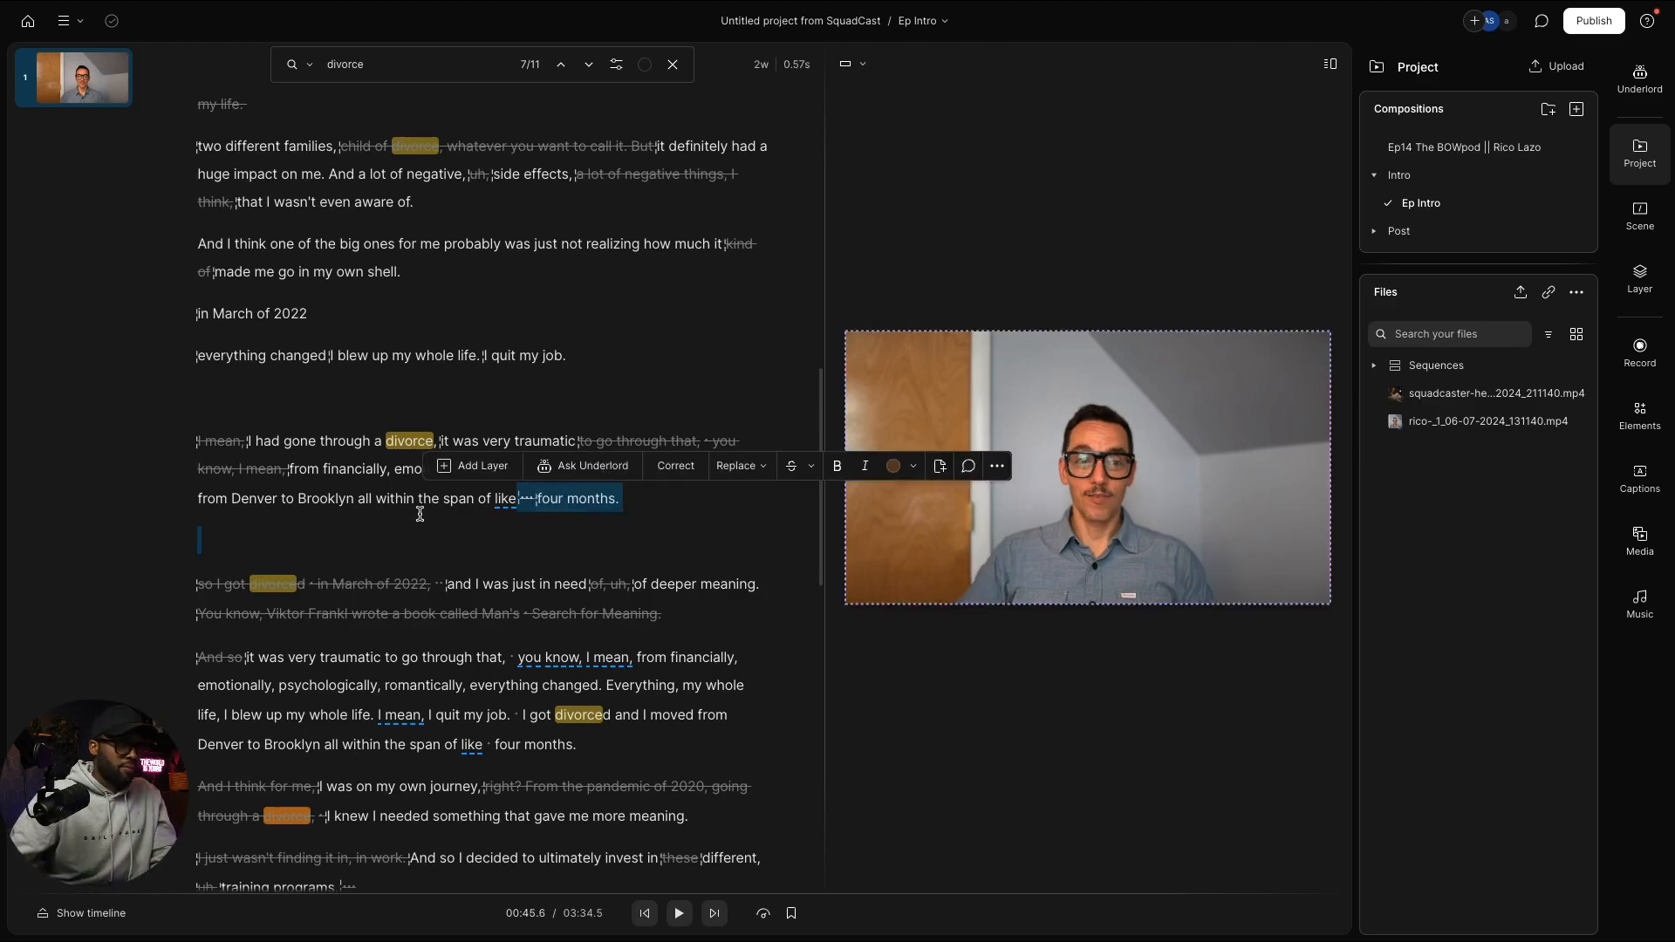
left_click(502, 501)
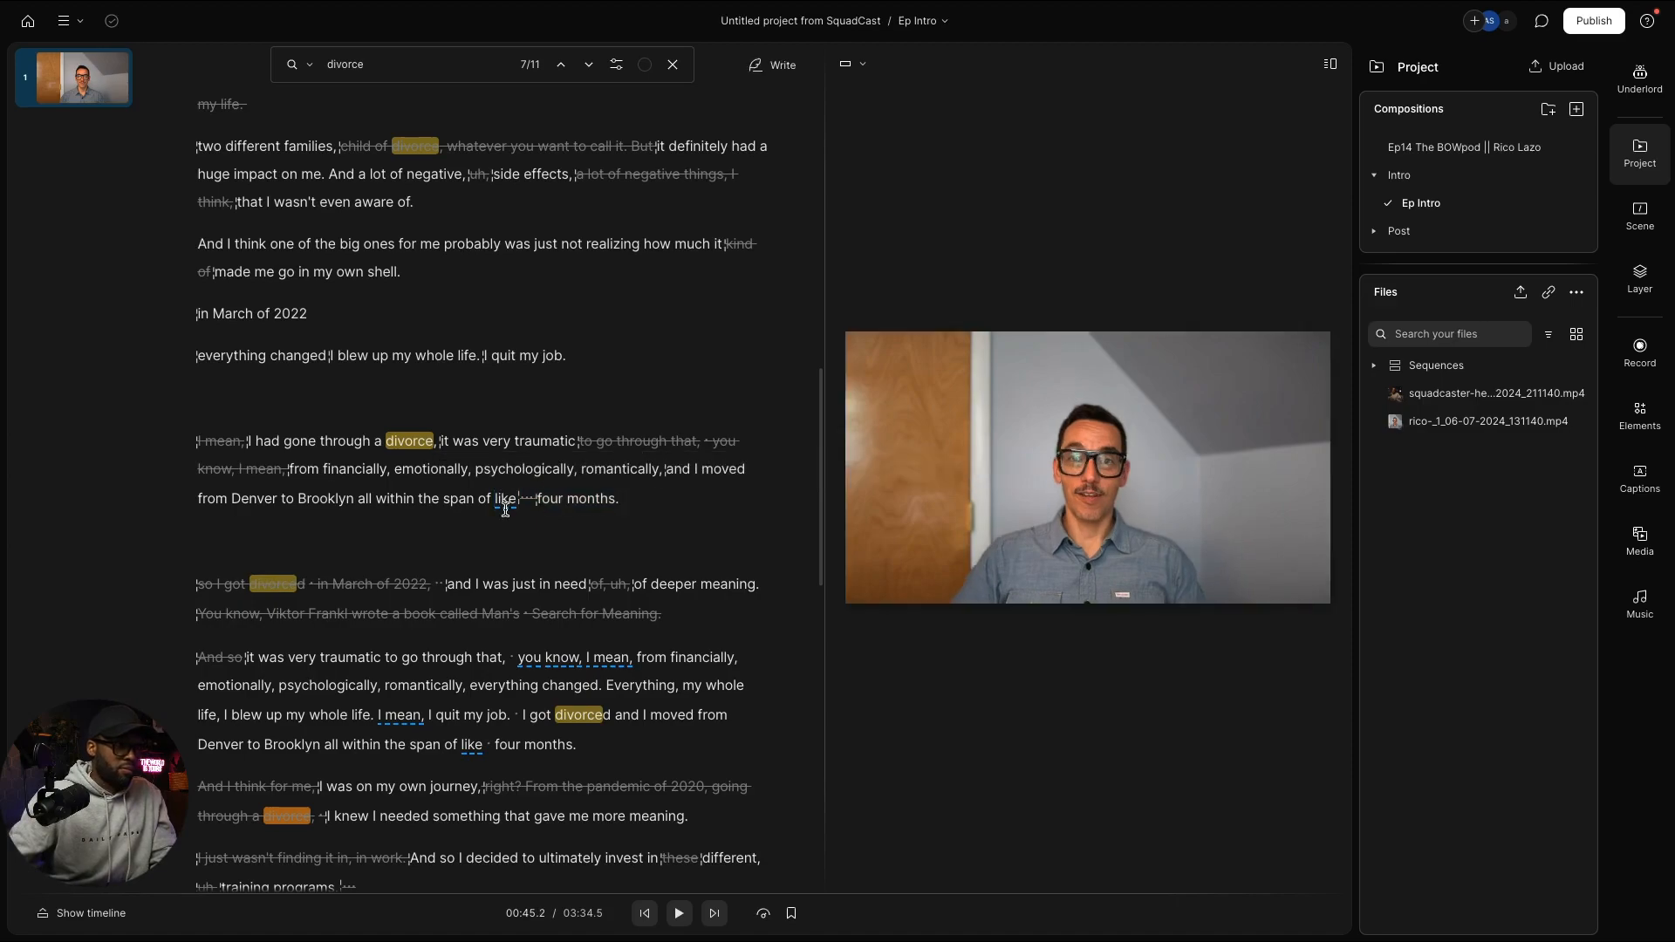
scroll(600, 749, "down", 1)
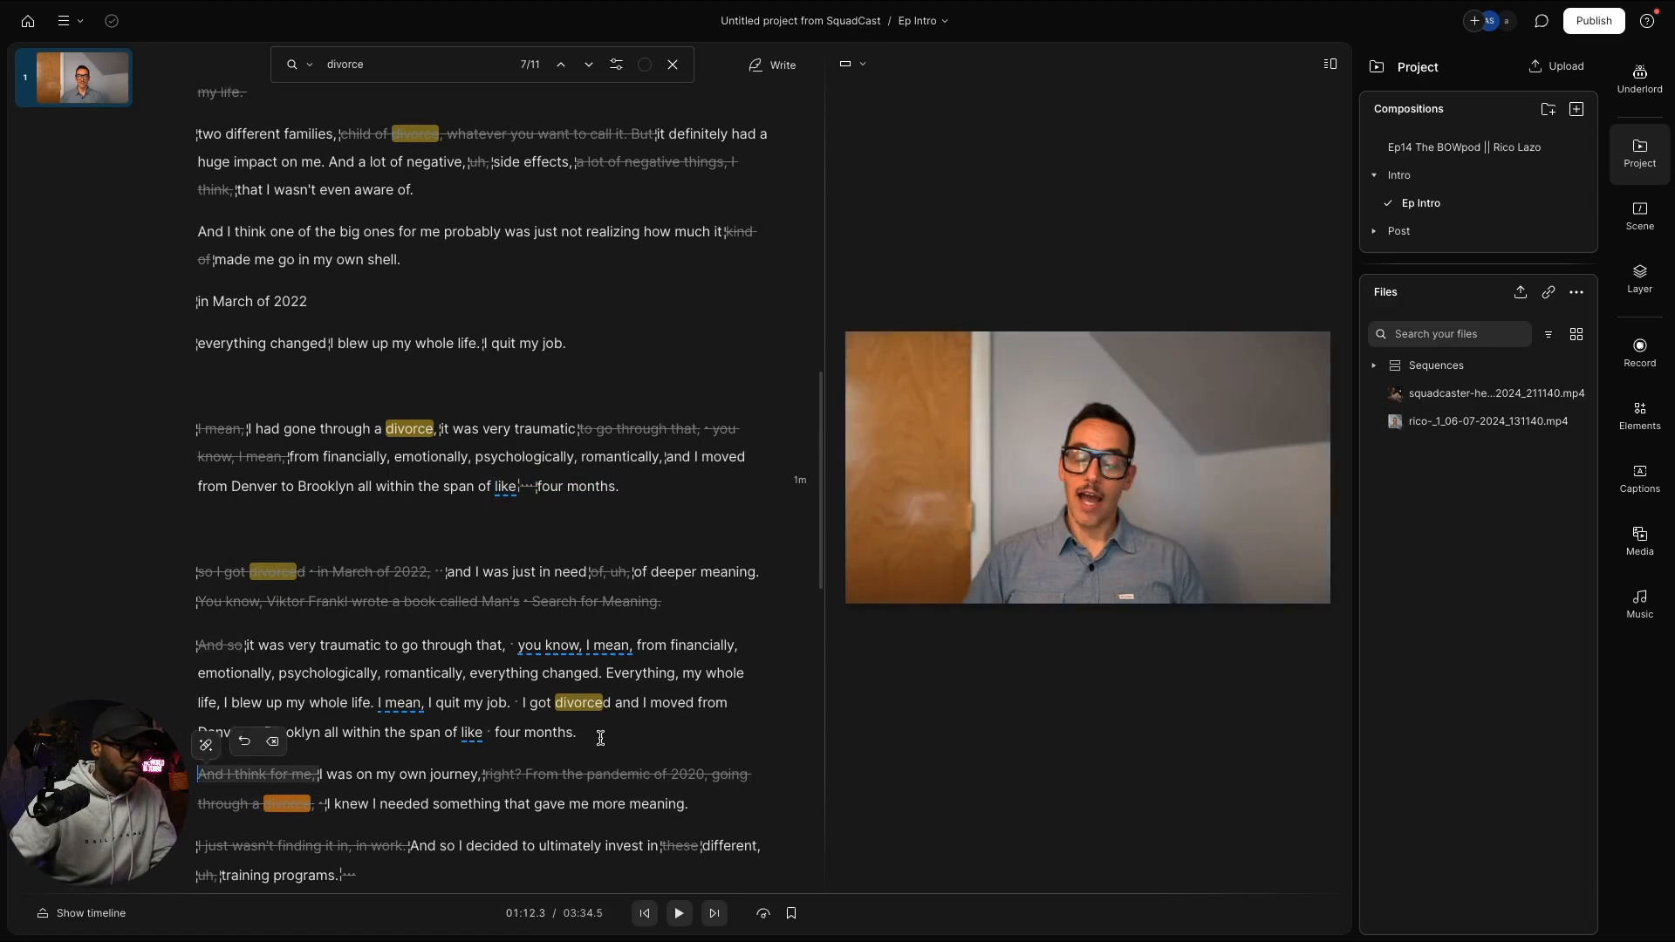
Step: Delete the old traumatic-move paragraph and the 'own journey… more meaning' lines, bringing Ep Intro to 03:07.5
left_click_drag(602, 734, 237, 646)
key("BackSpace")
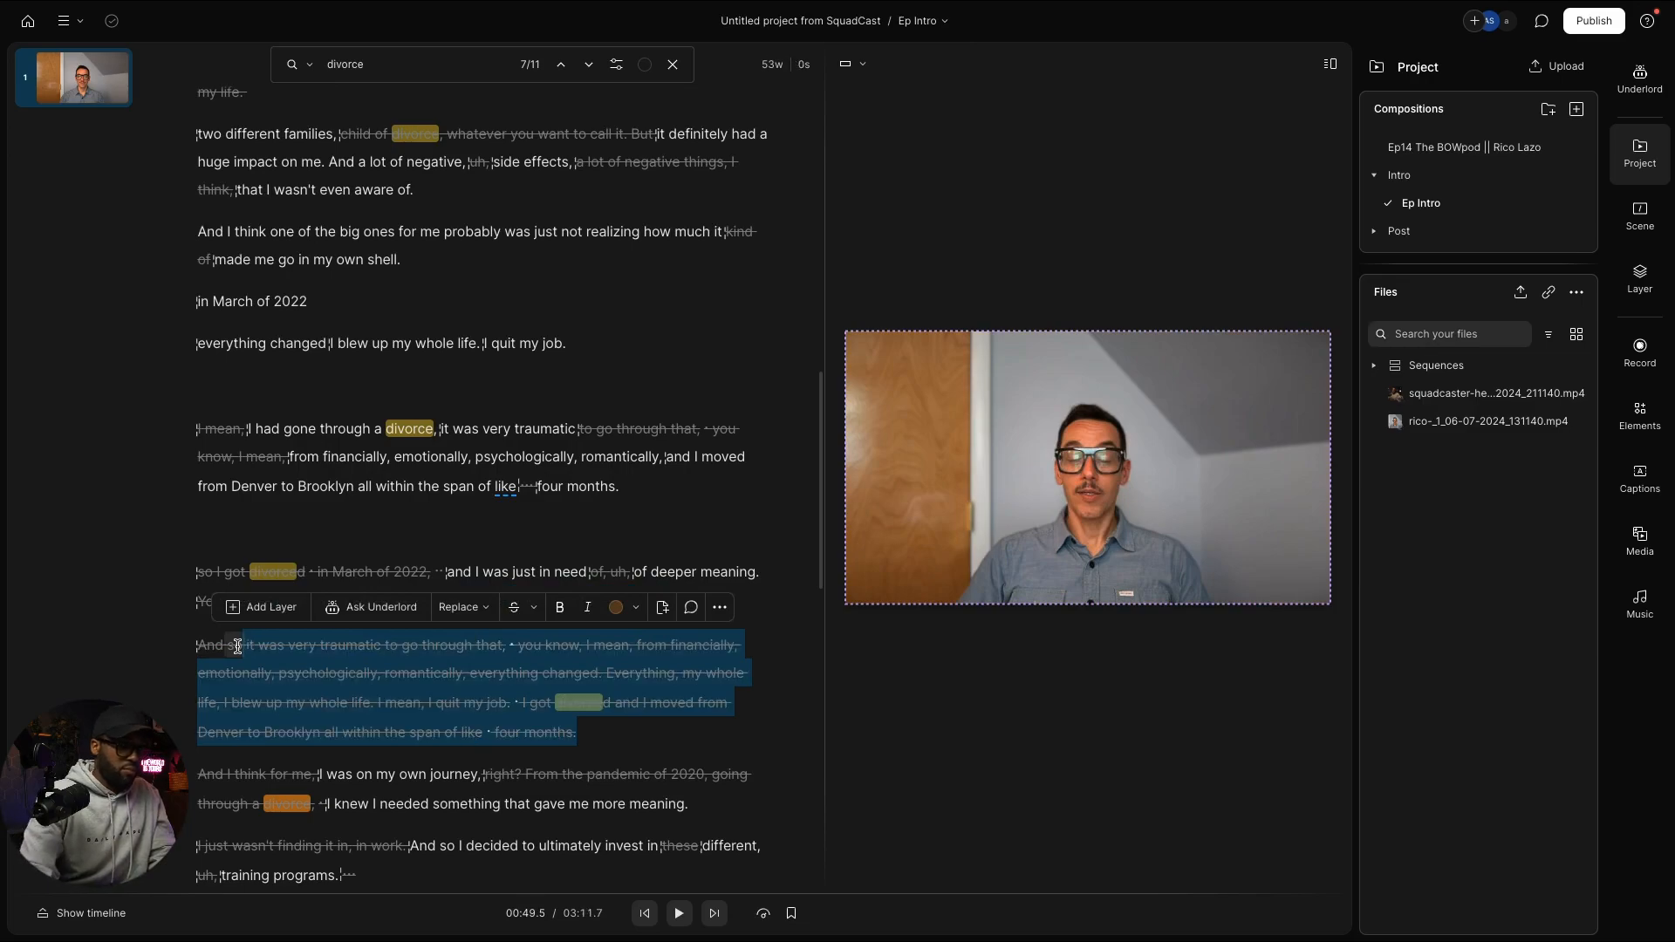
scroll(450, 758, "down", 1)
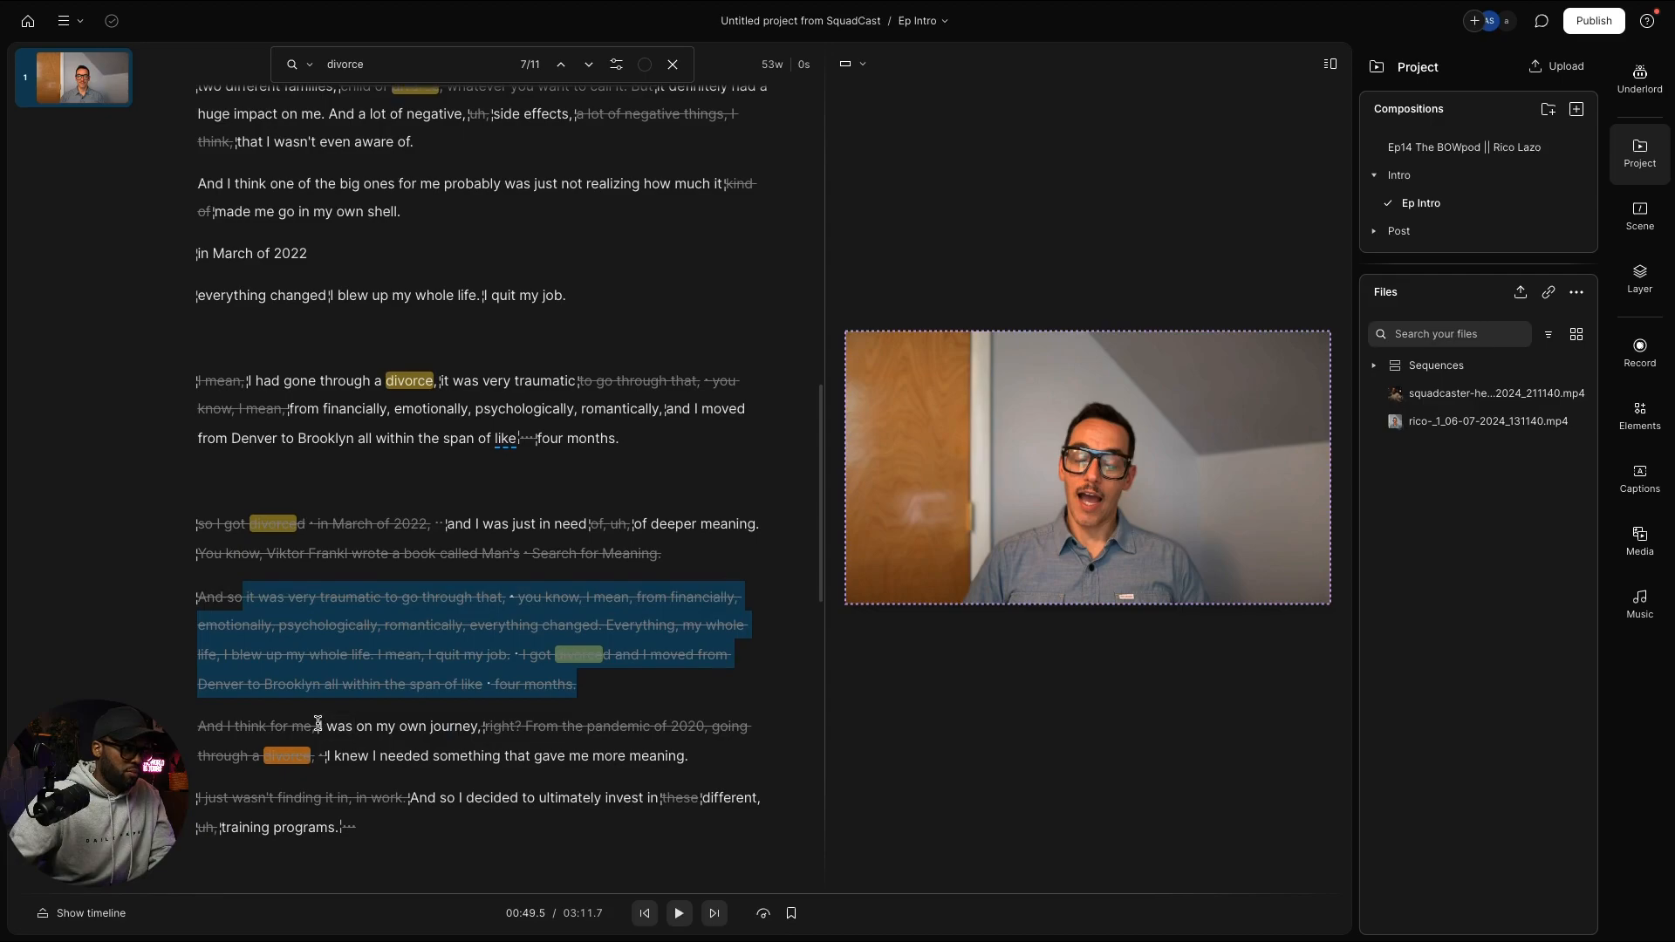
left_click_drag(317, 723, 693, 750)
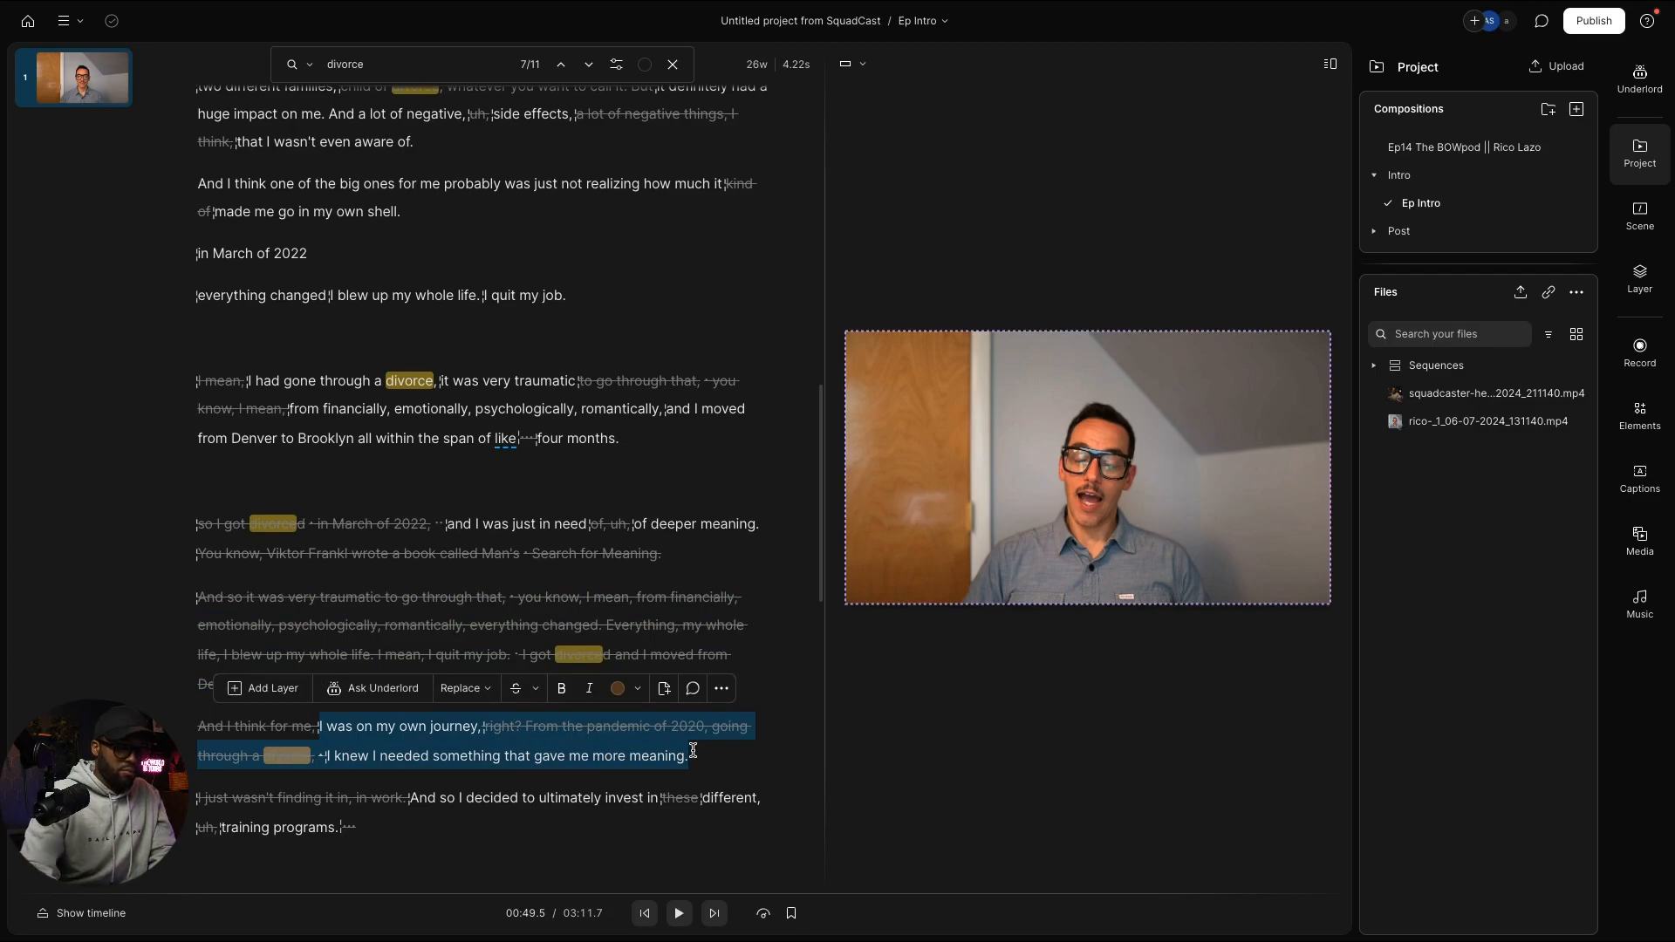
key("BackSpace")
scroll(668, 790, "down", 3)
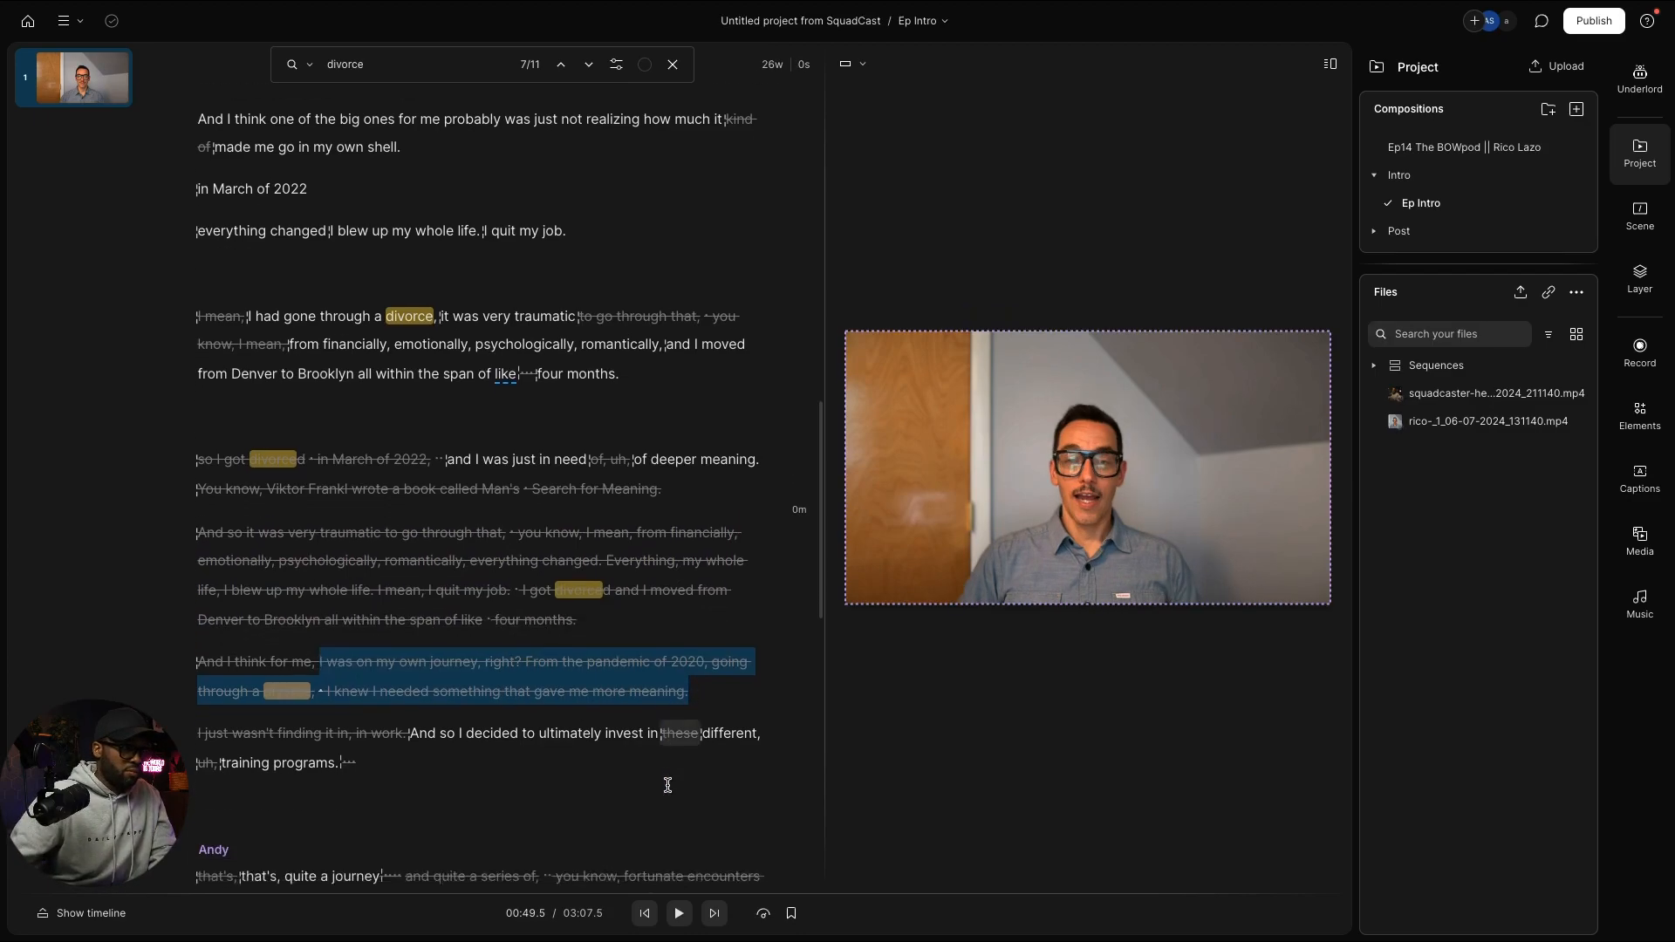
scroll(667, 785, "down", 3)
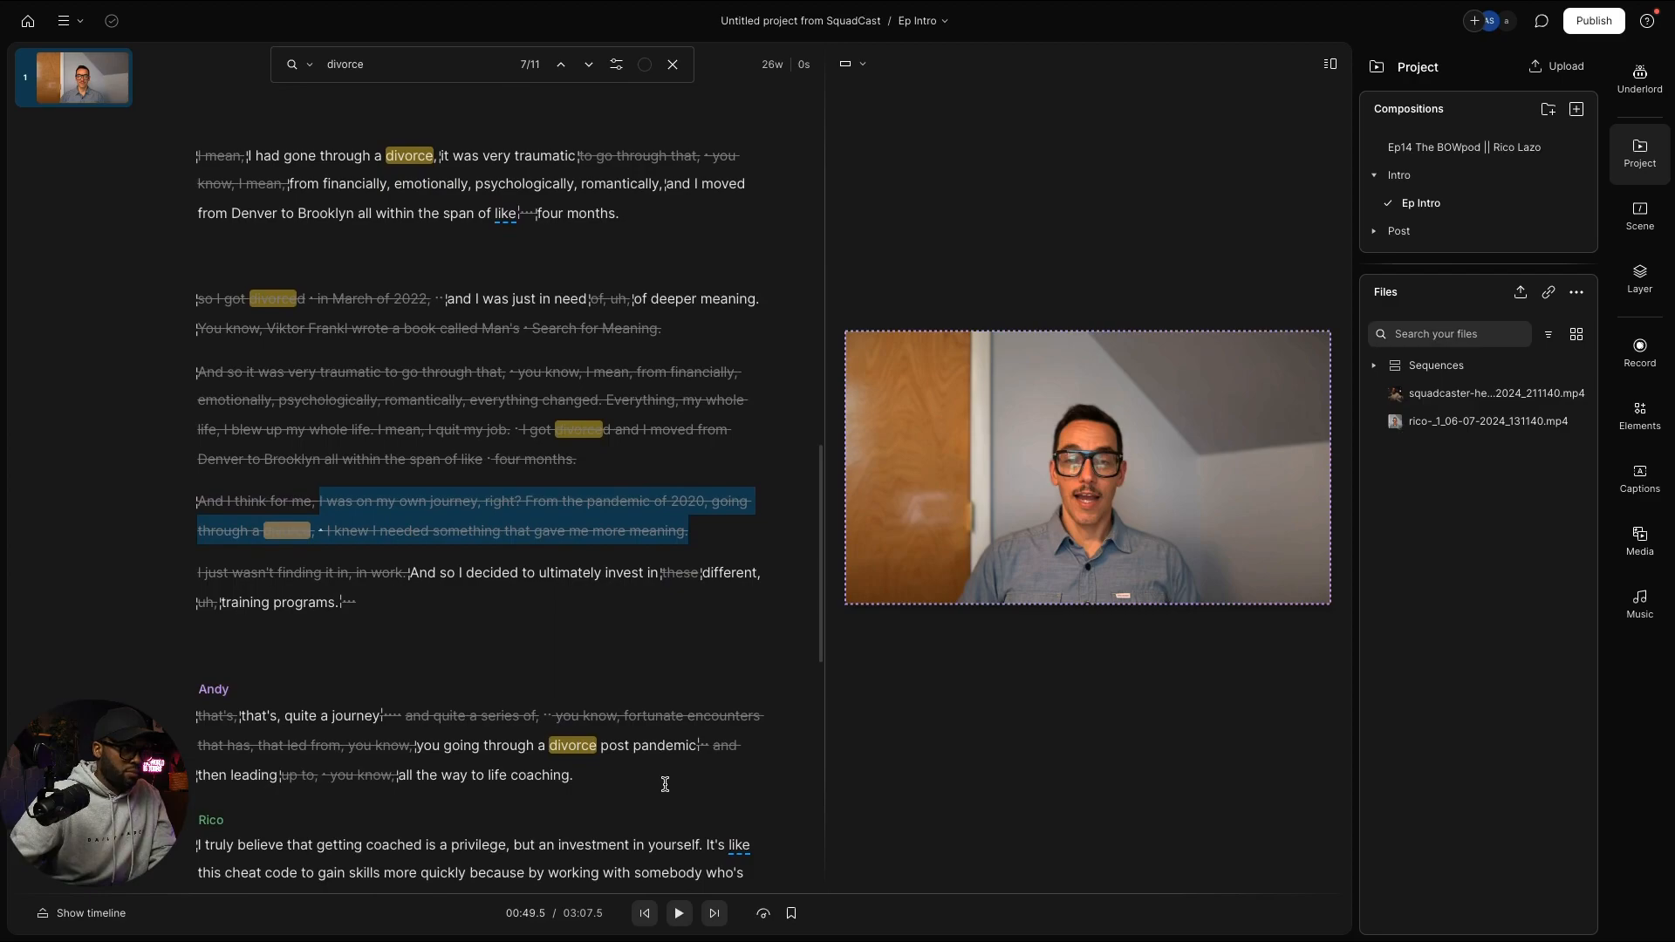
scroll(664, 784, "down", 1)
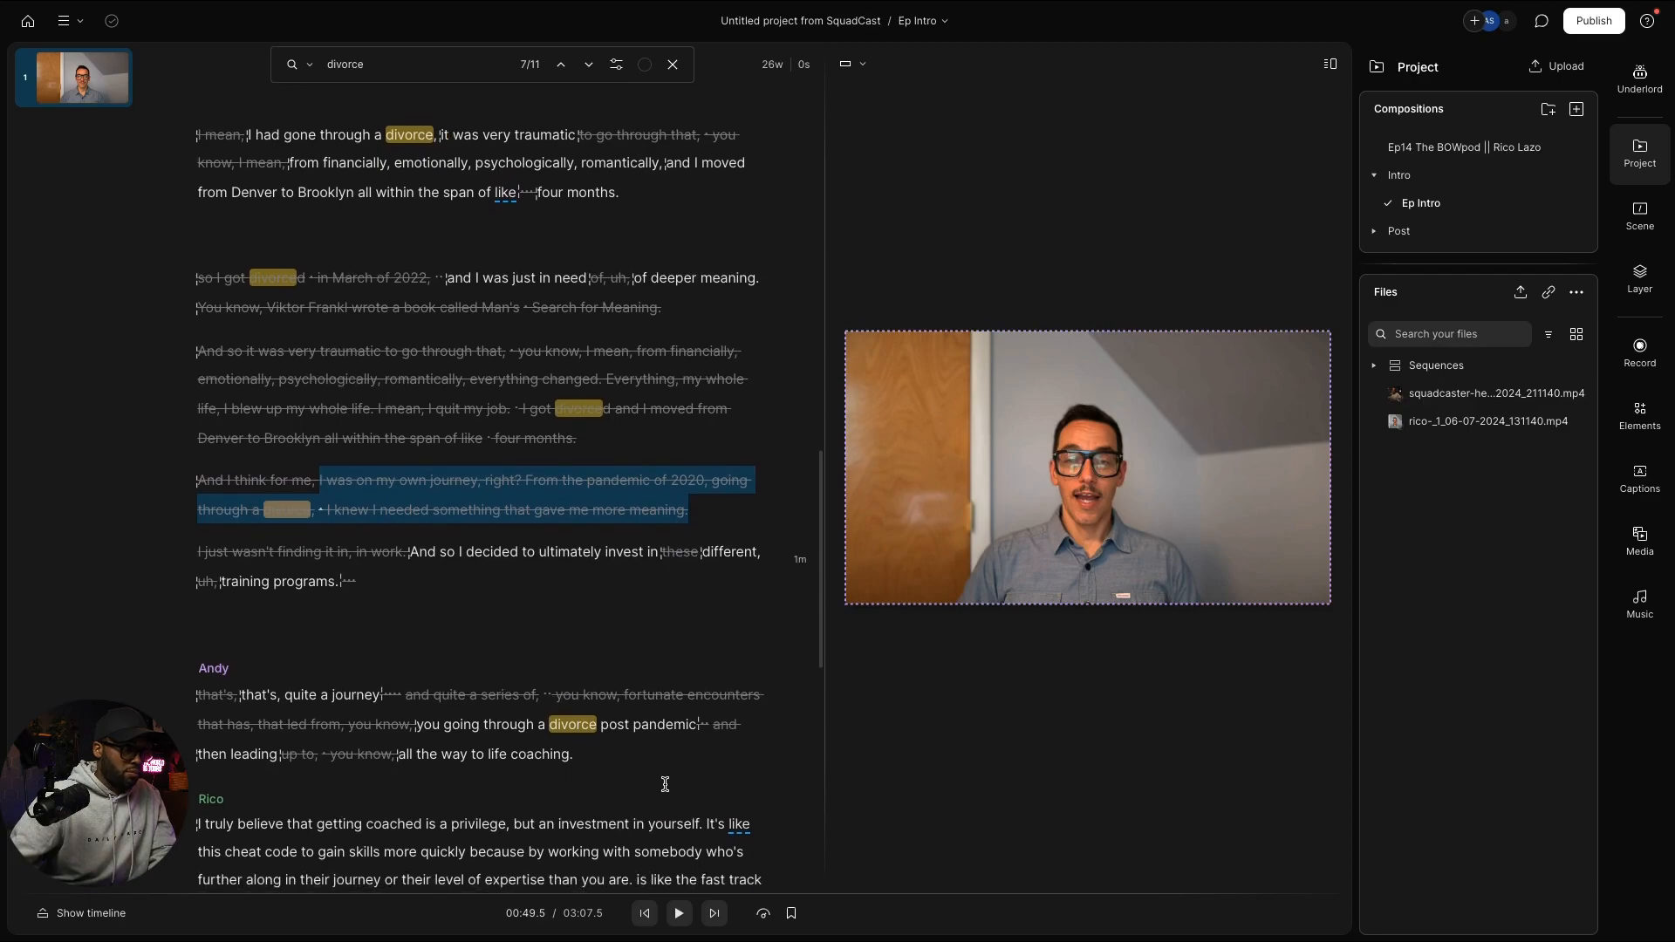
scroll(665, 783, "down", 2)
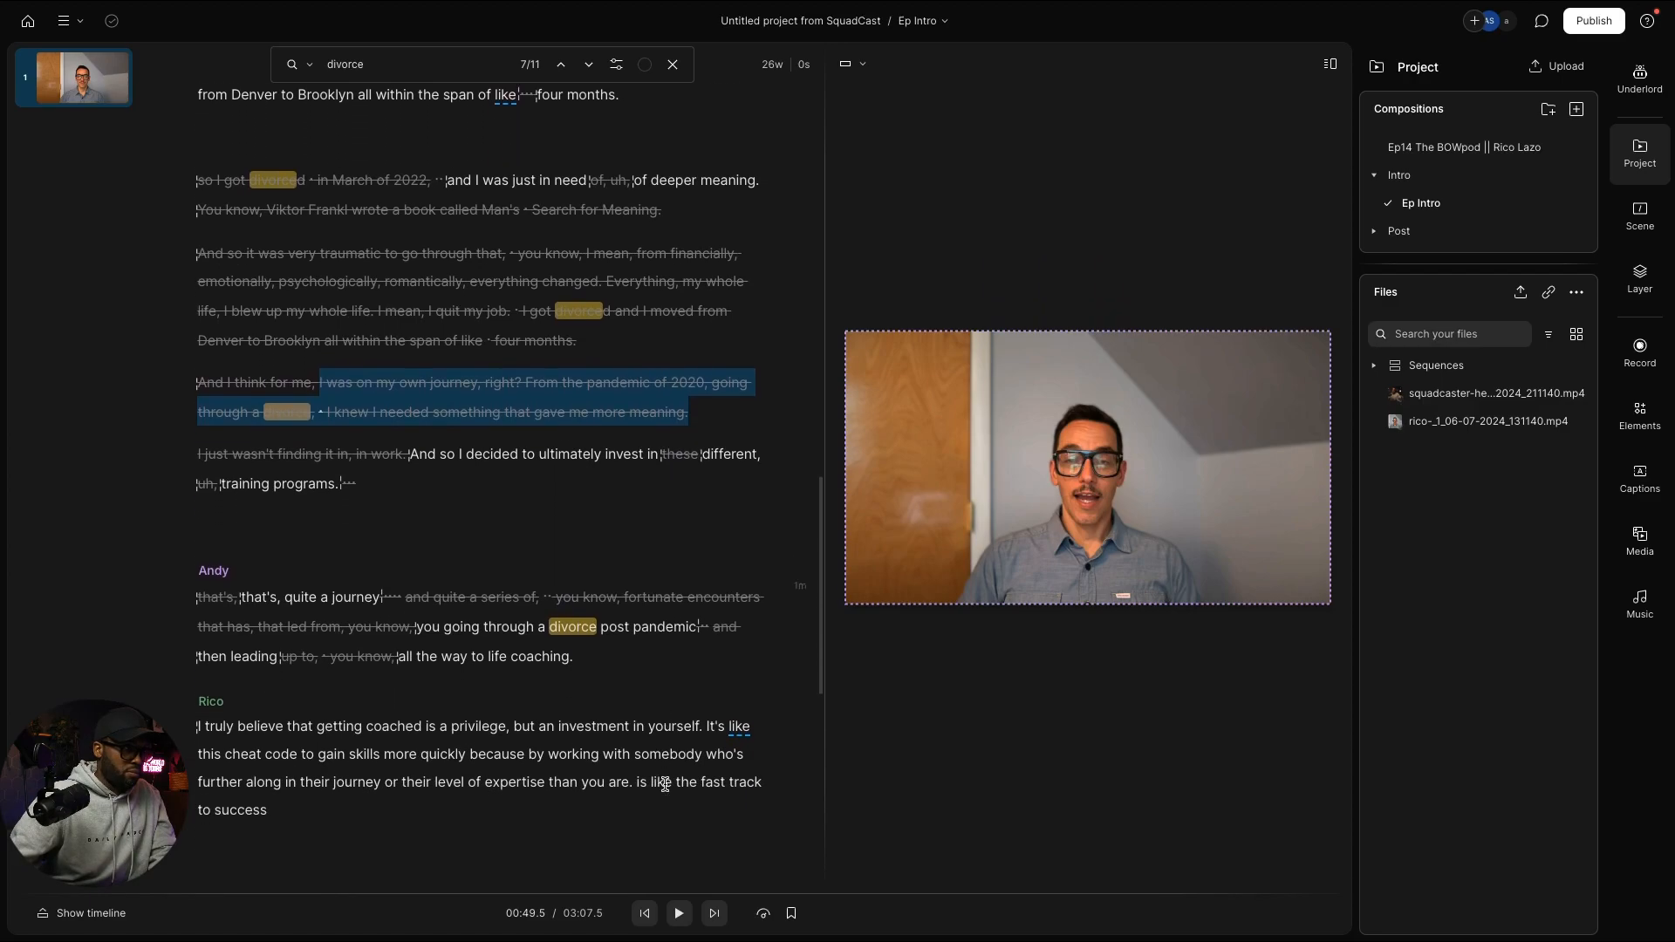
scroll(665, 783, "down", 1)
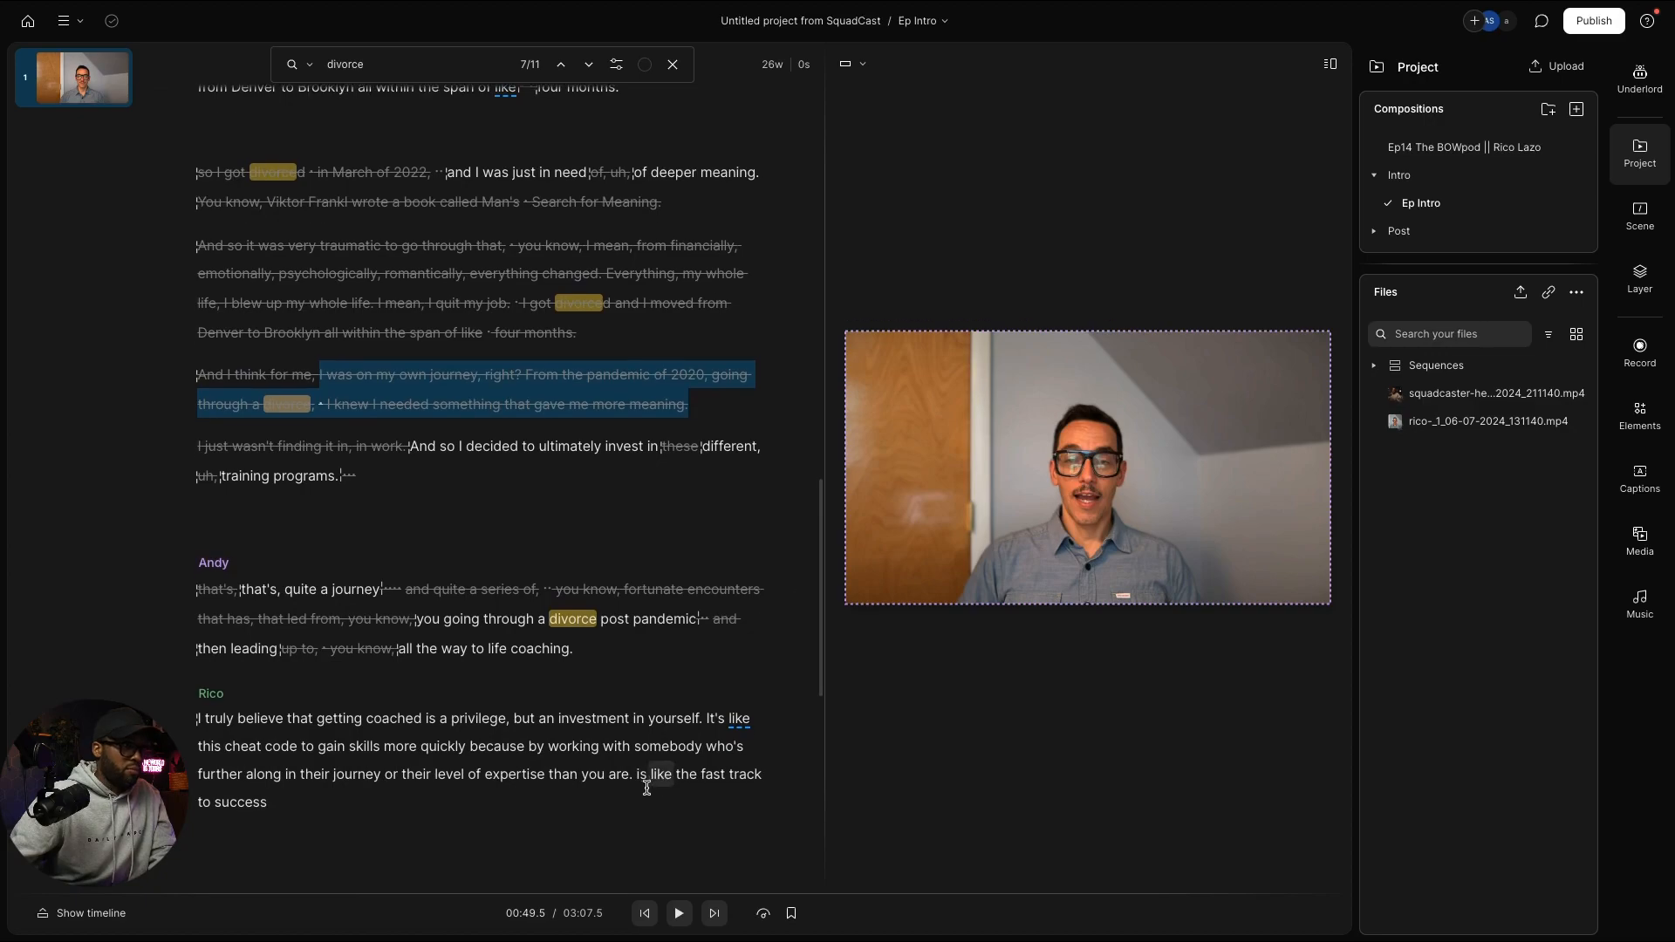
scroll(663, 781, "down", 10)
scroll(643, 773, "down", 7)
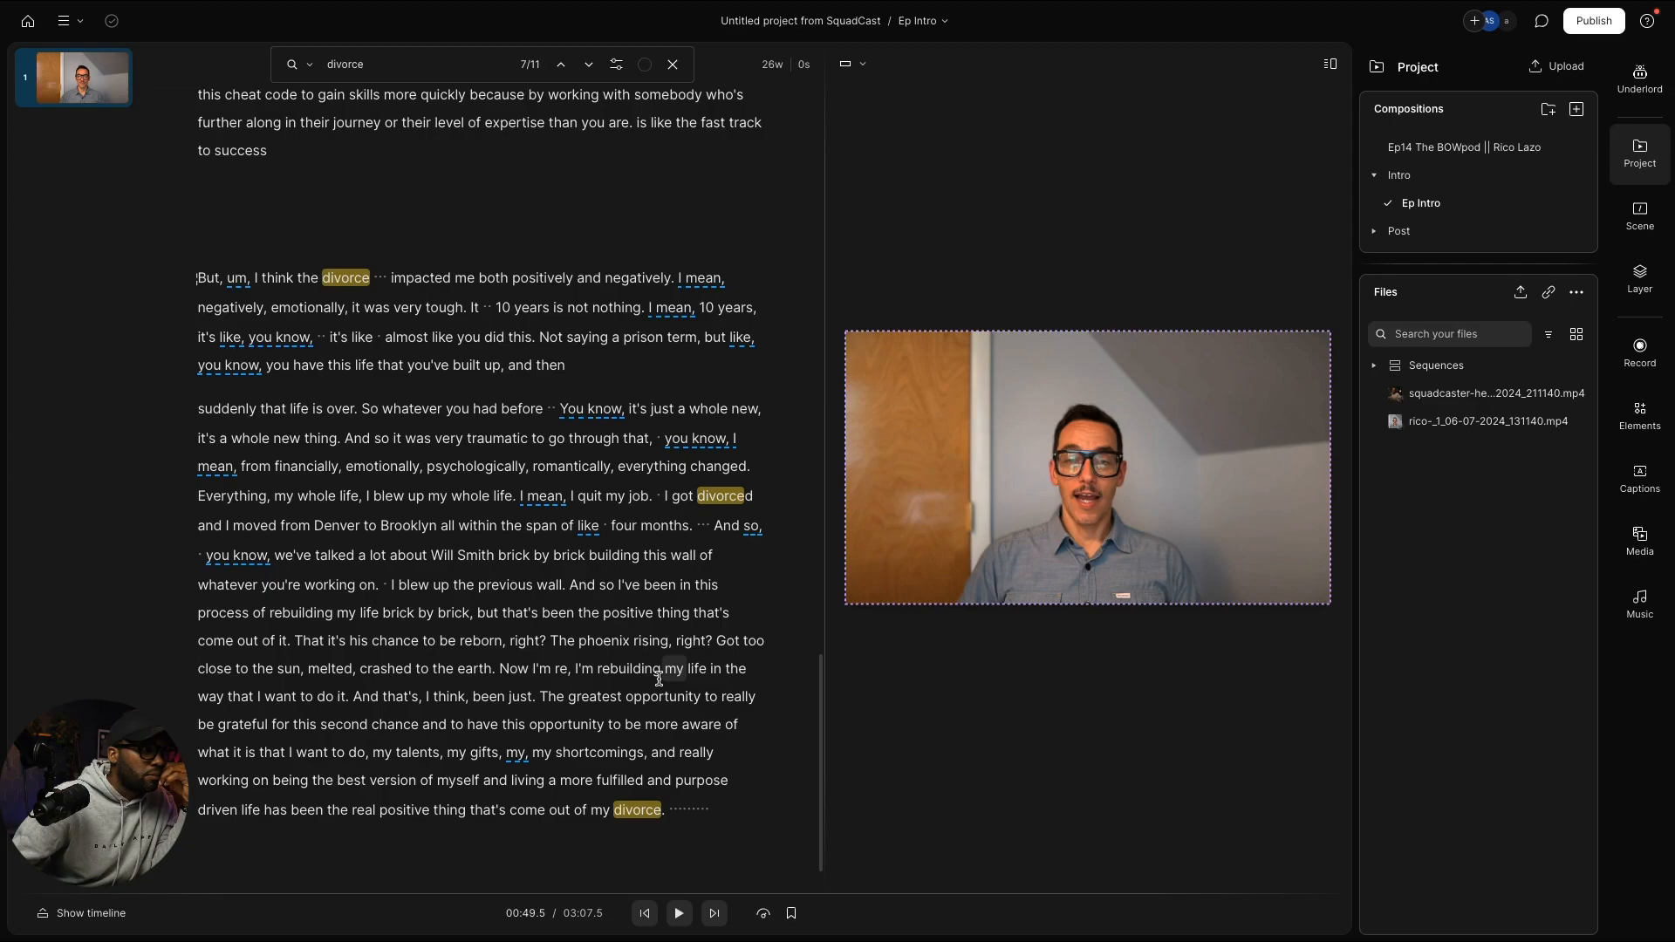
left_click(356, 695)
key("space")
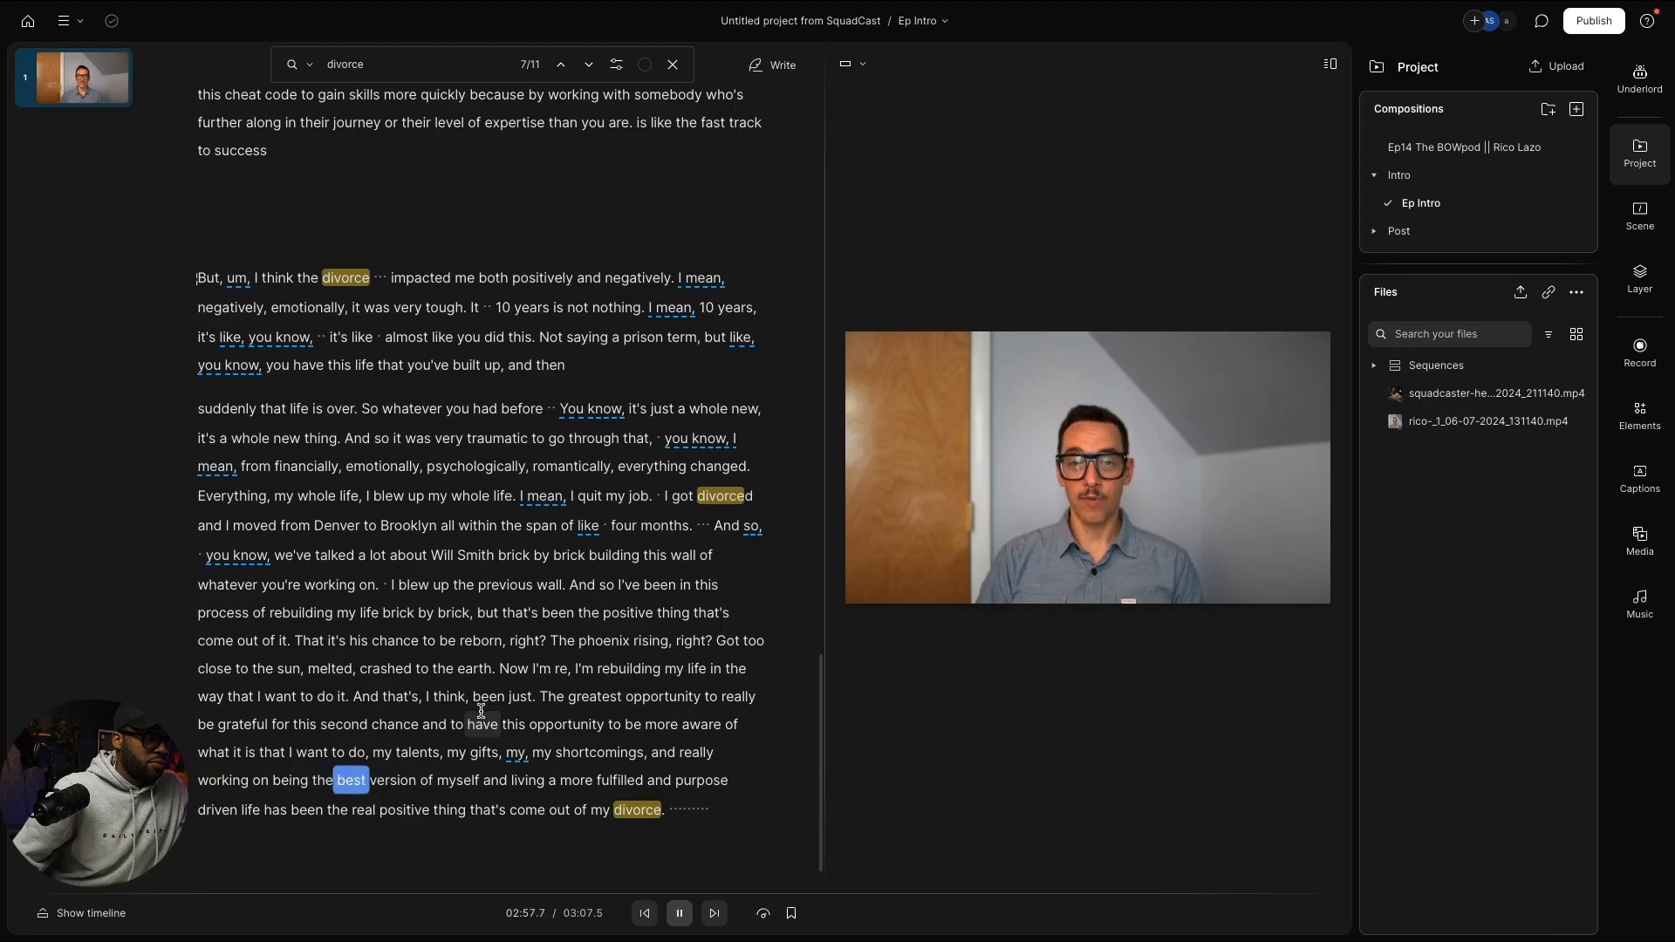
key("space")
scroll(484, 713, "up", 4)
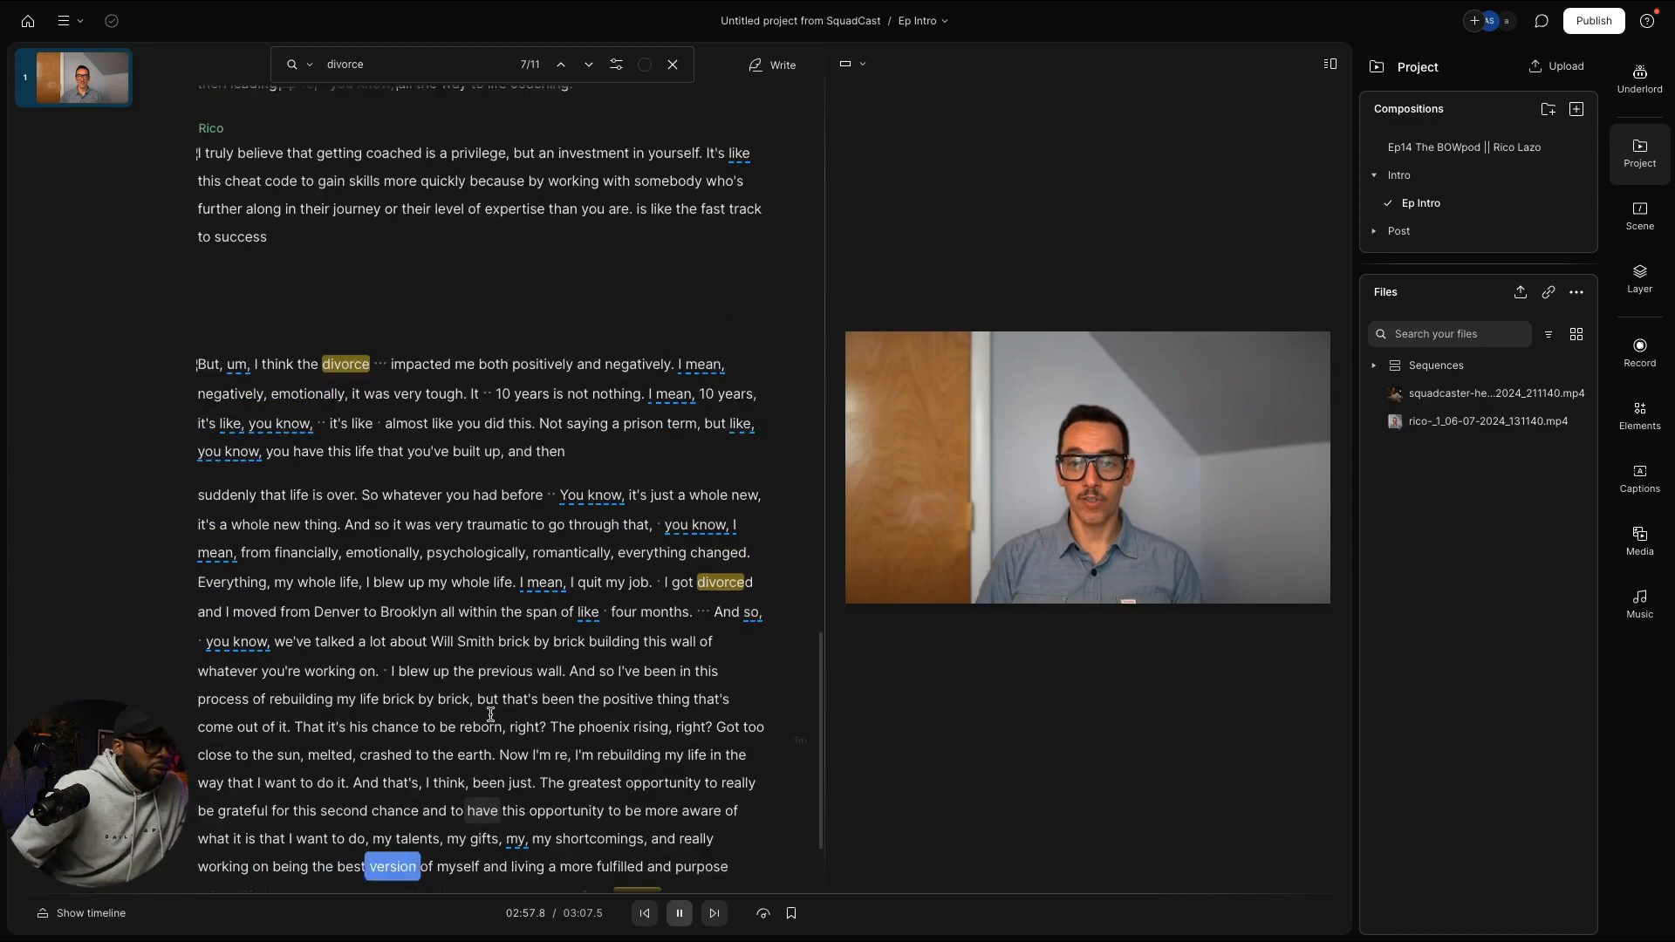
scroll(478, 811, "up", 1)
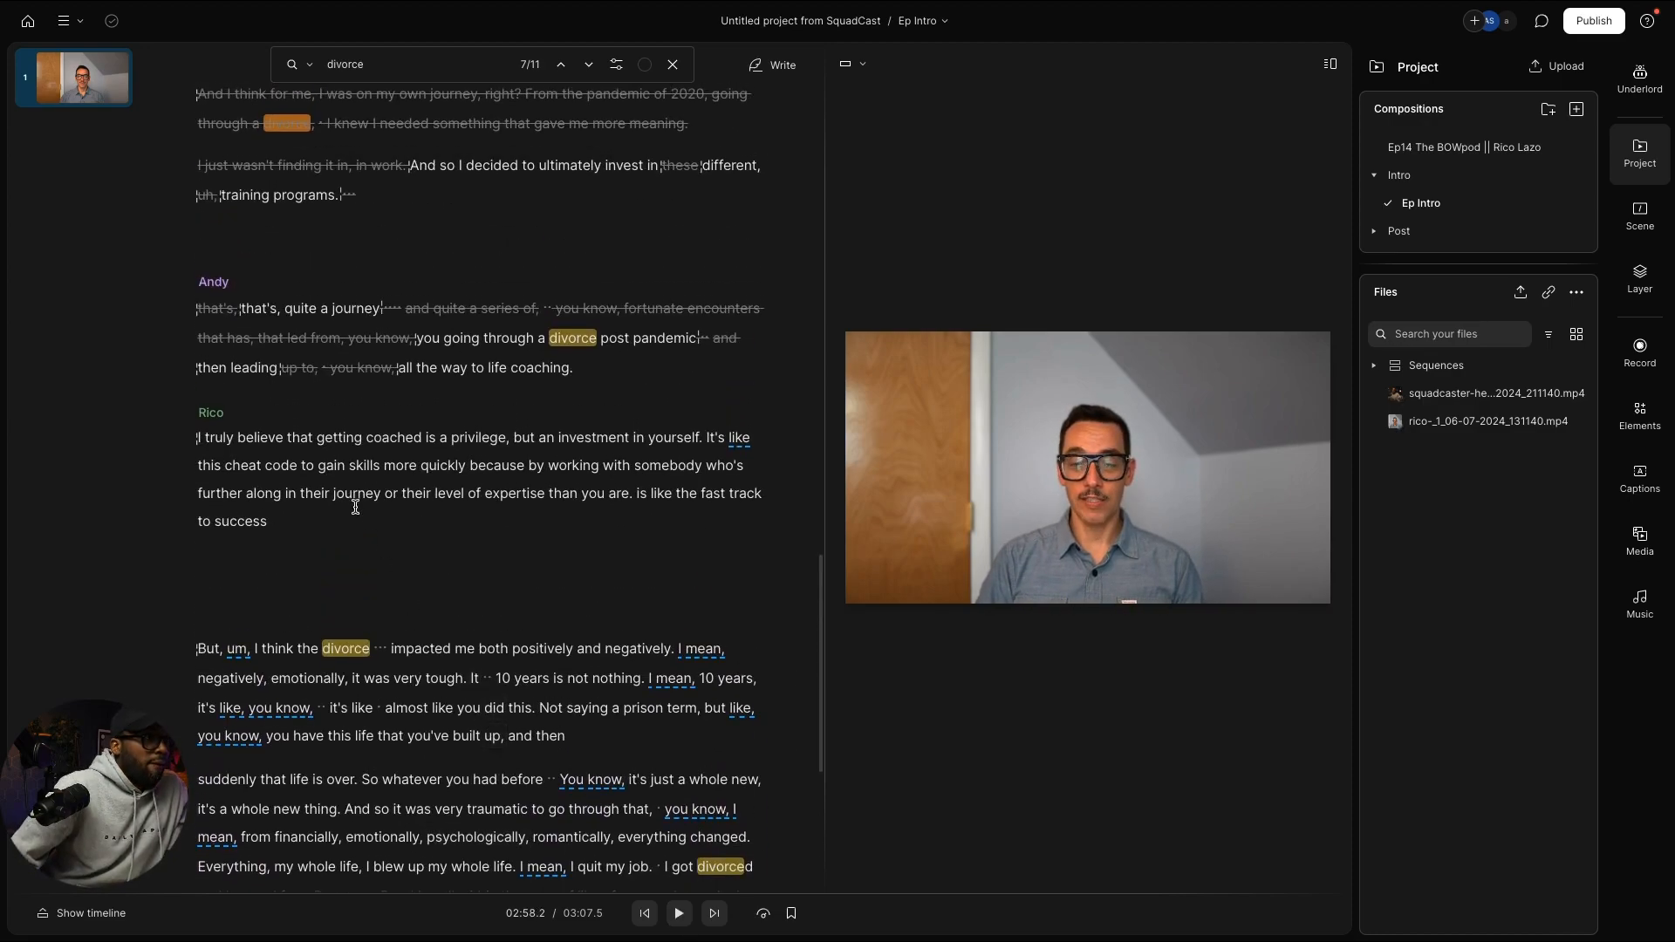
scroll(358, 506, "up", 1)
scroll(358, 506, "up", 1)
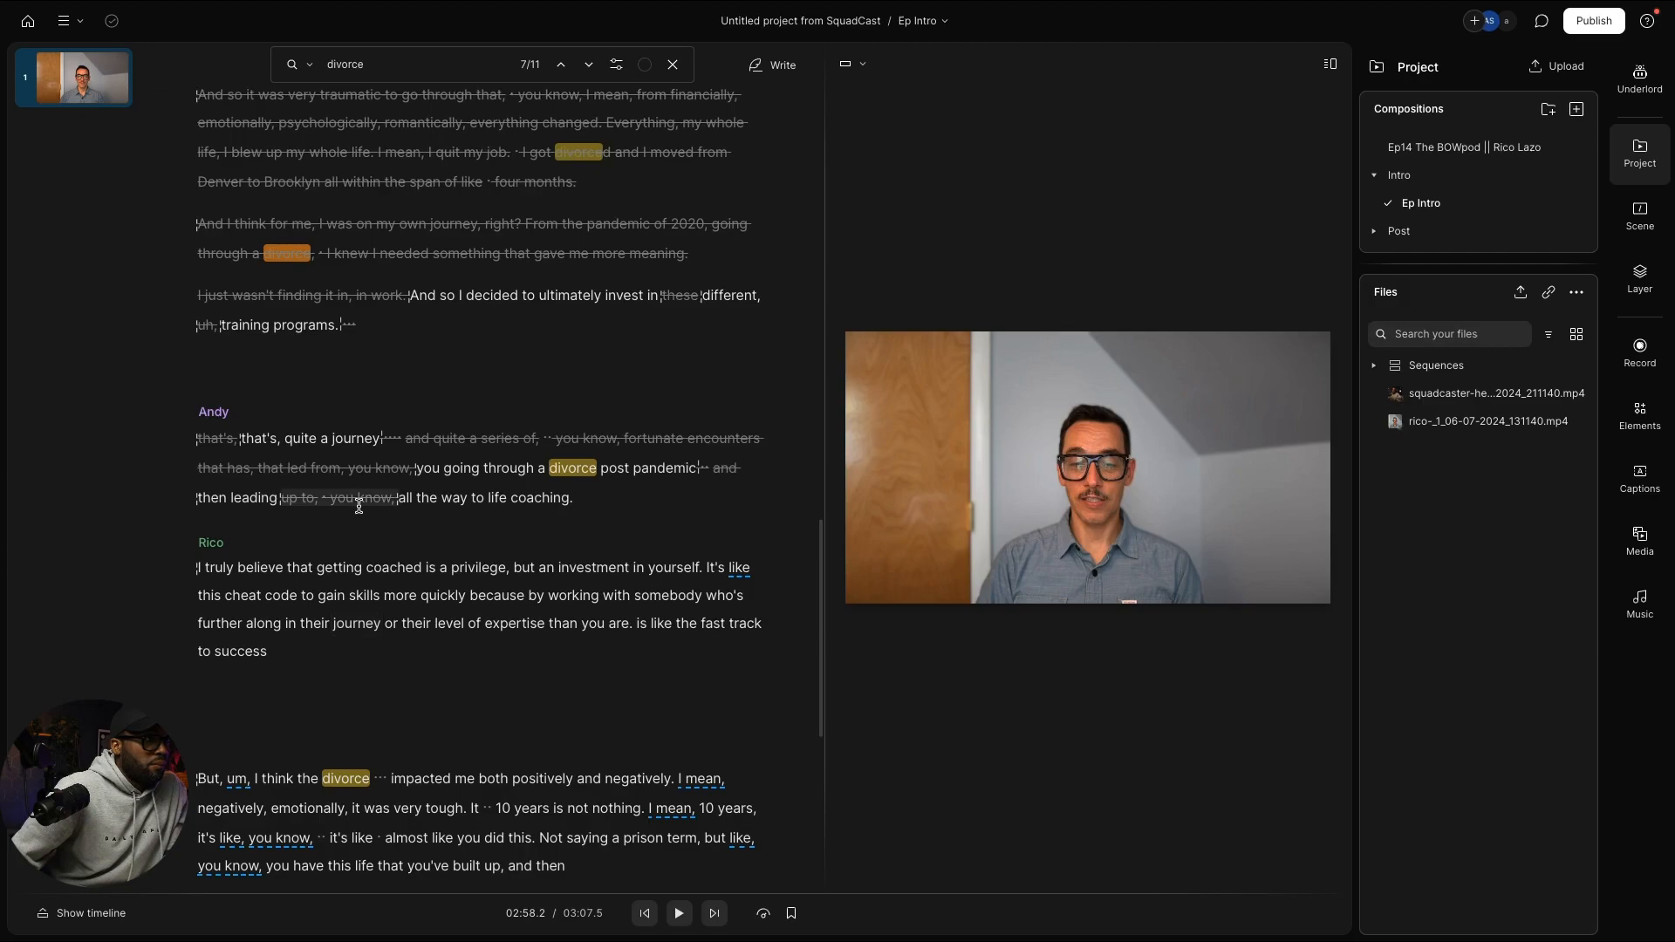
mouse_move(359, 506)
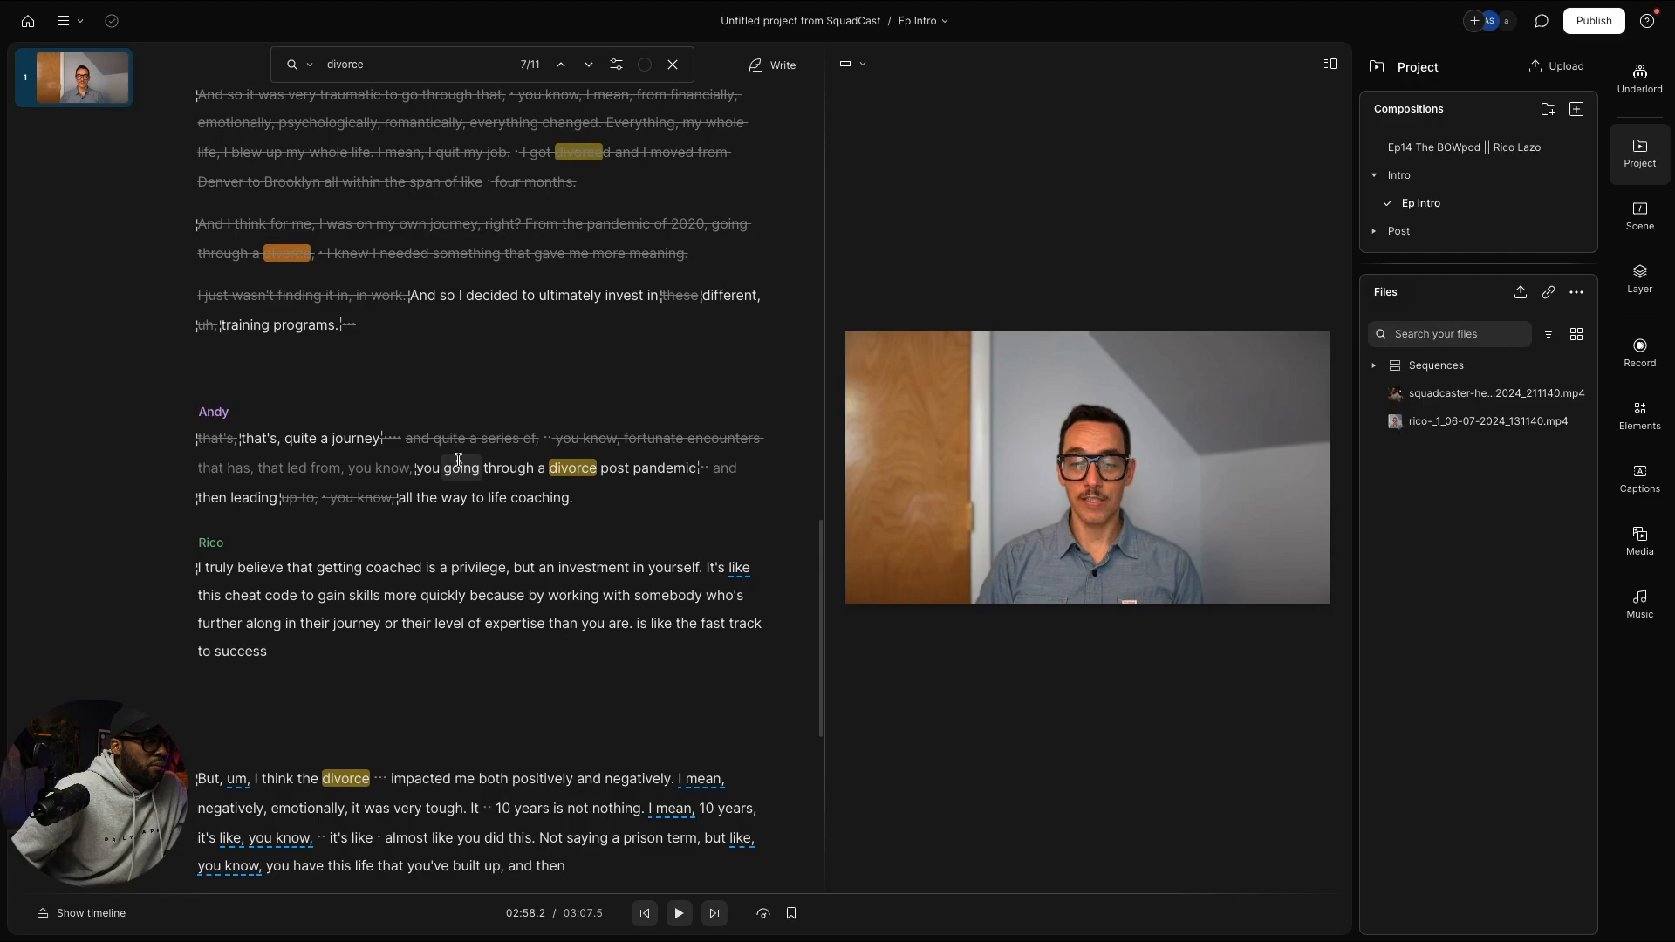
scroll(480, 516, "down", 2)
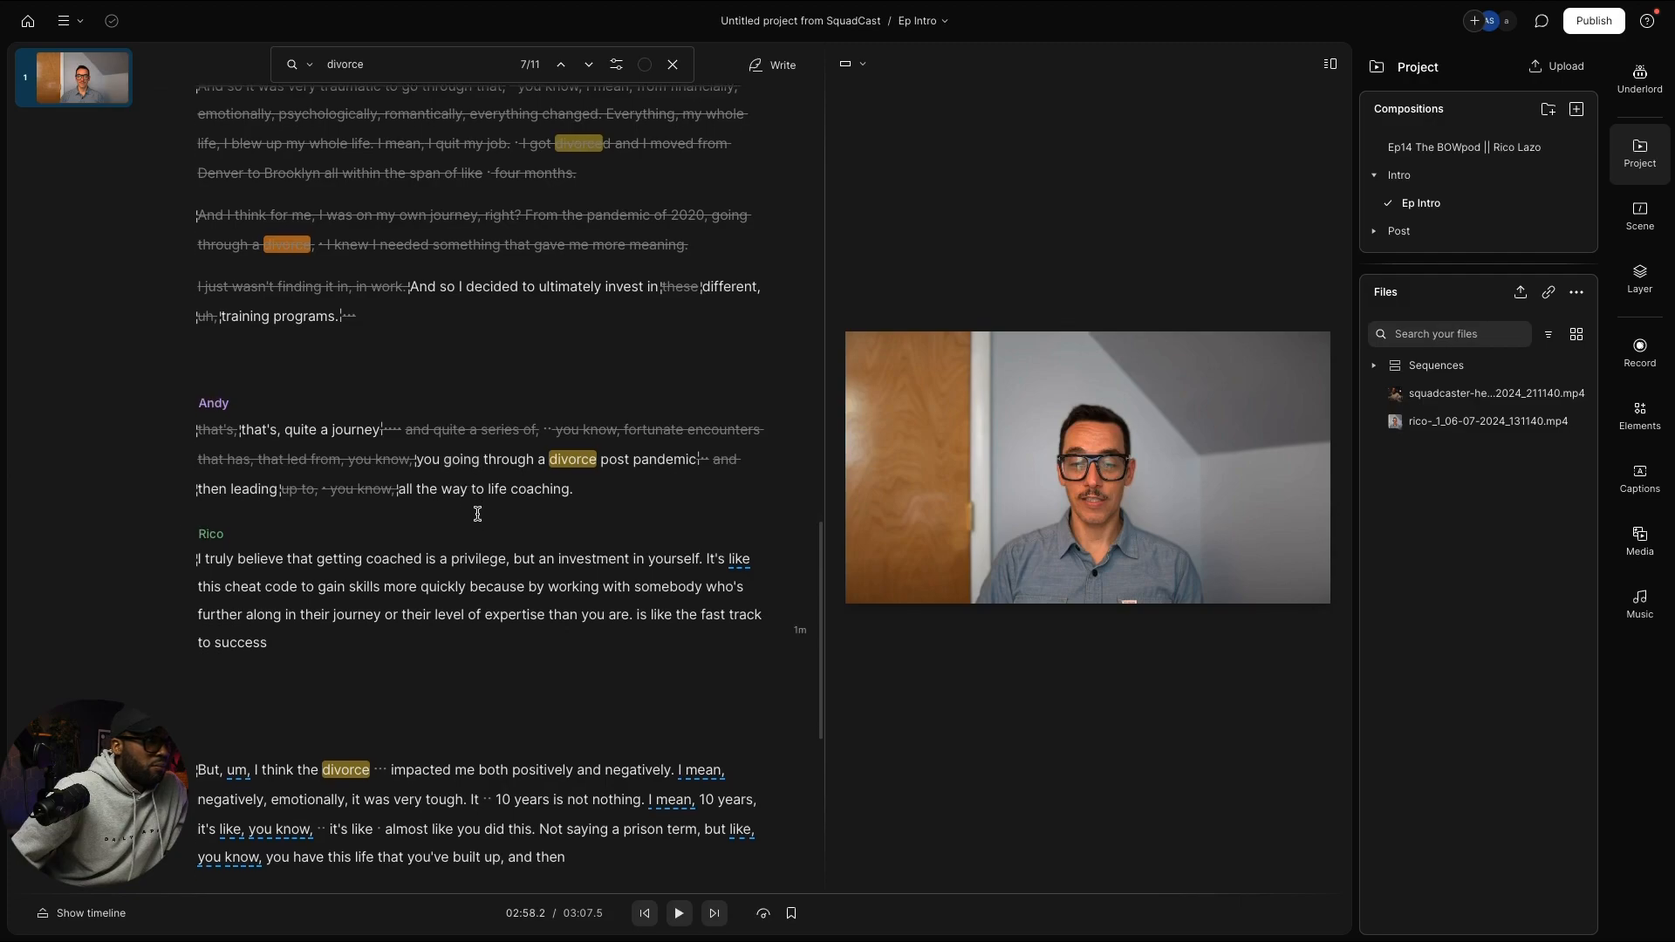
scroll(469, 506, "down", 3)
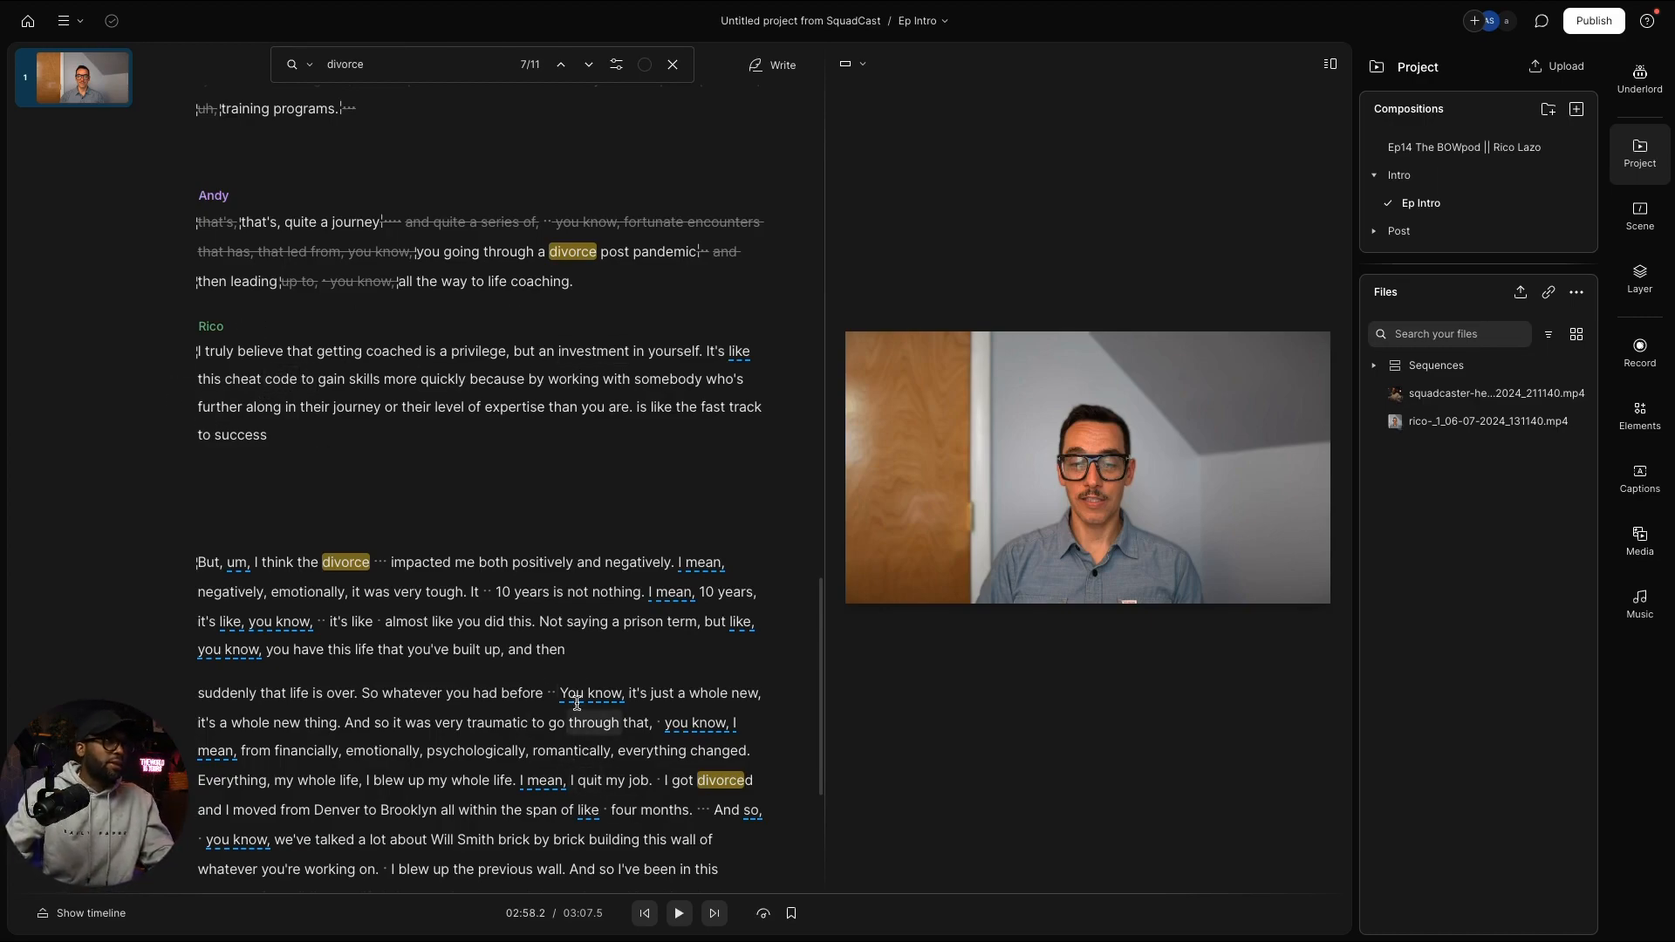
scroll(576, 703, "up", 5)
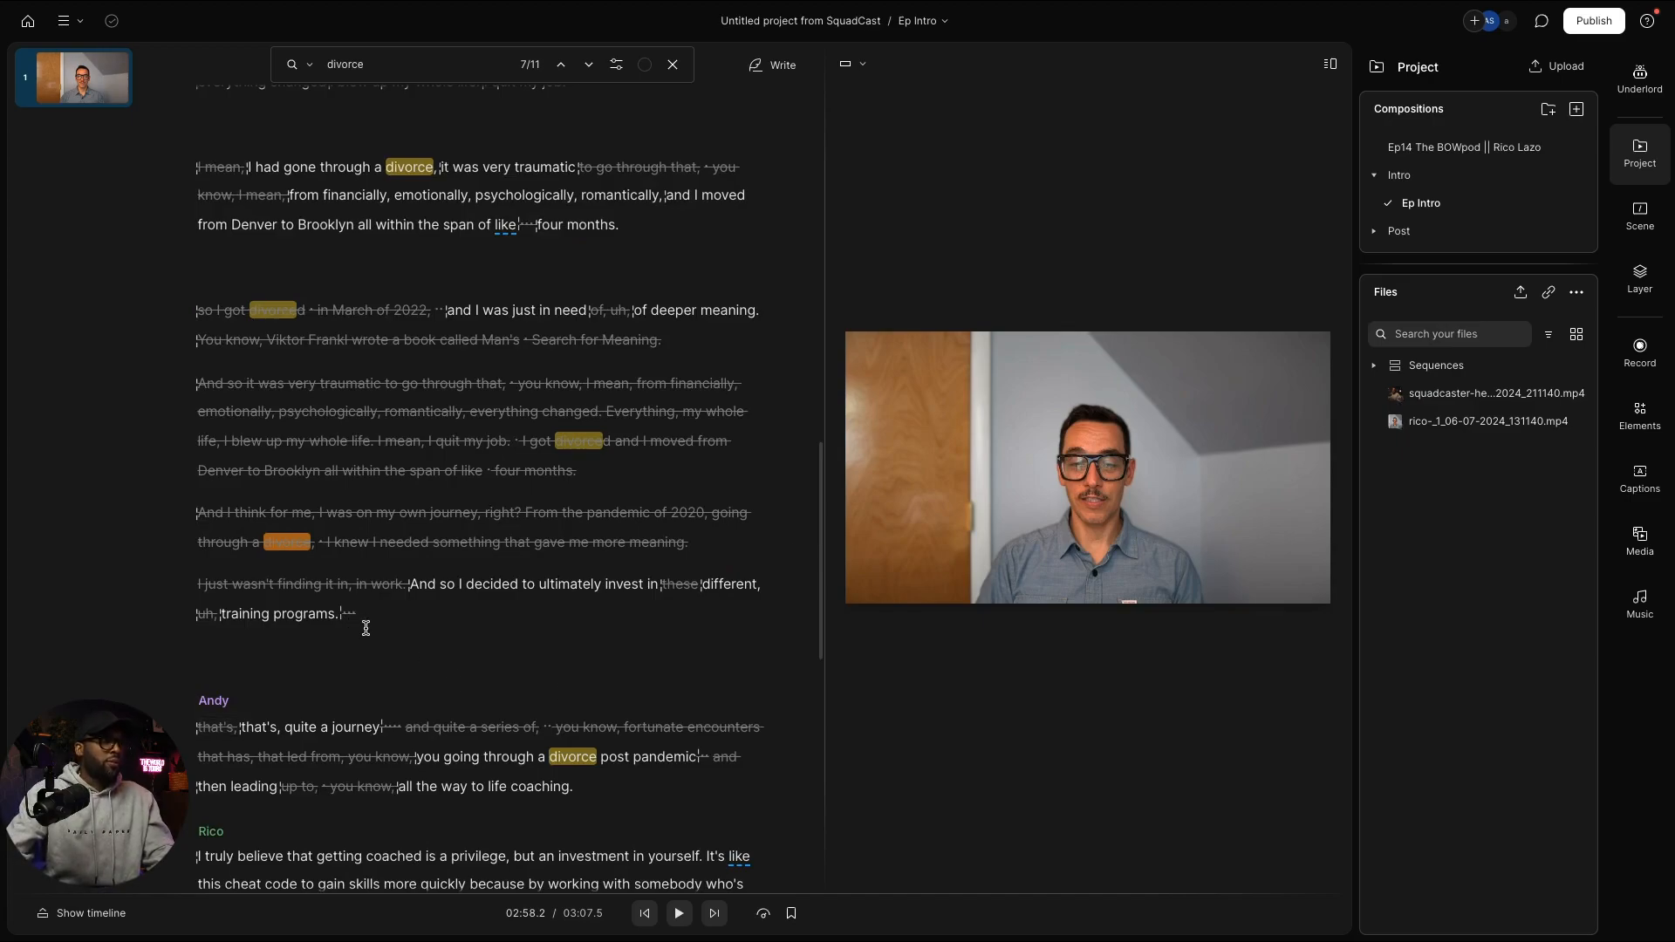
scroll(545, 785, "down", 1)
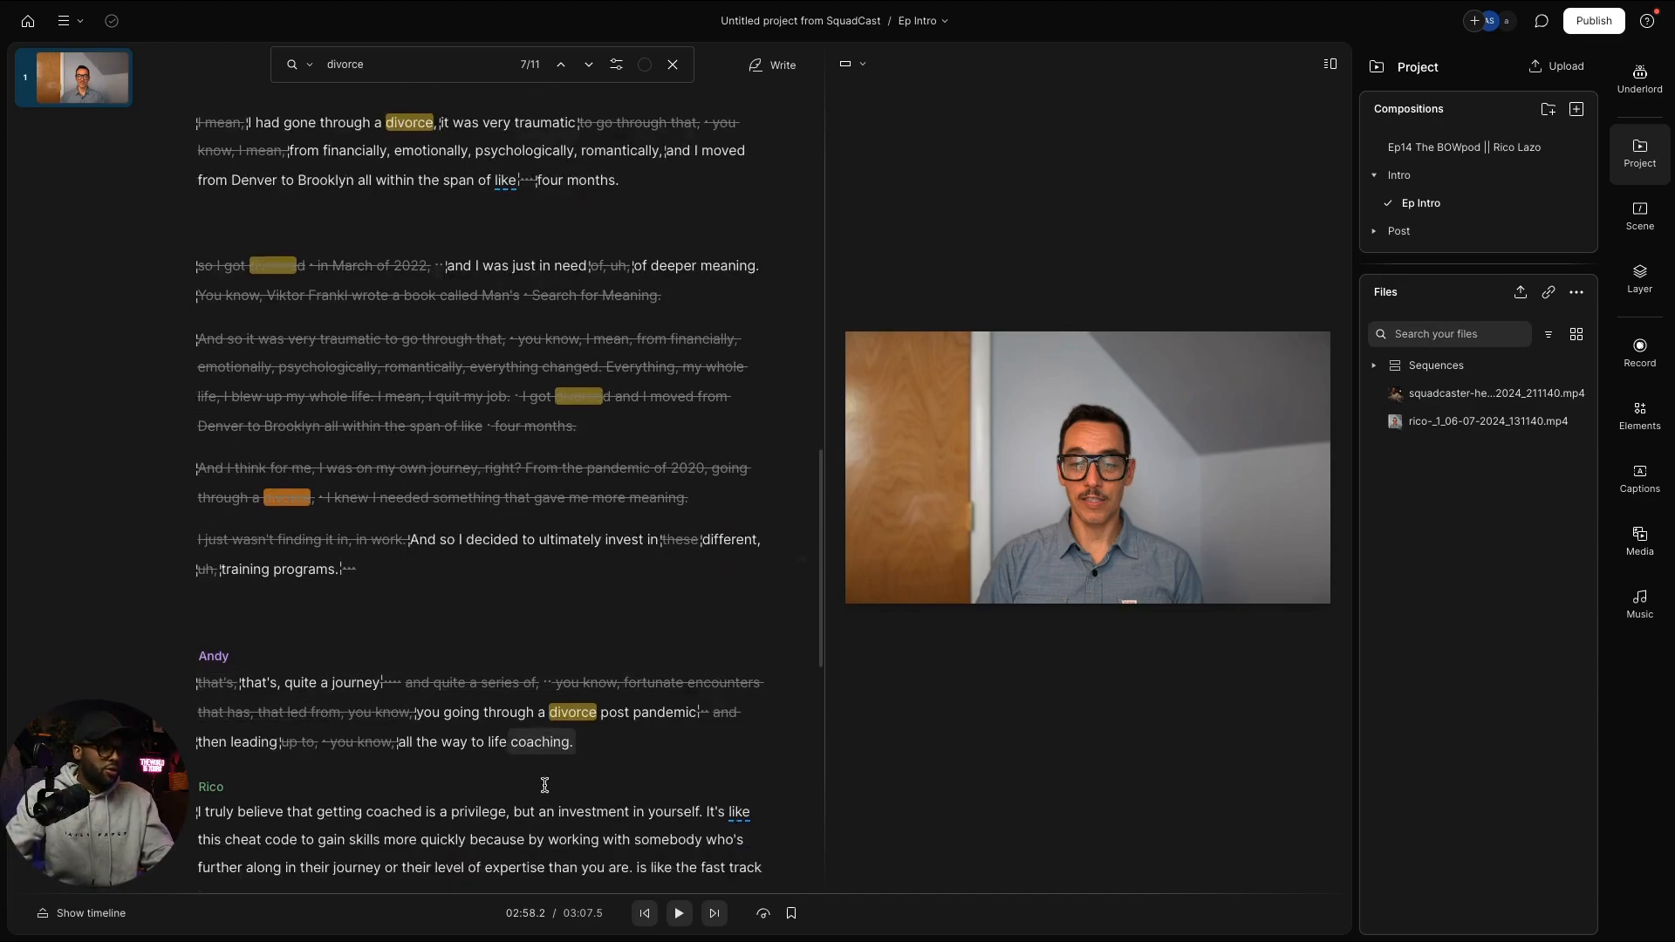
scroll(545, 785, "down", 4)
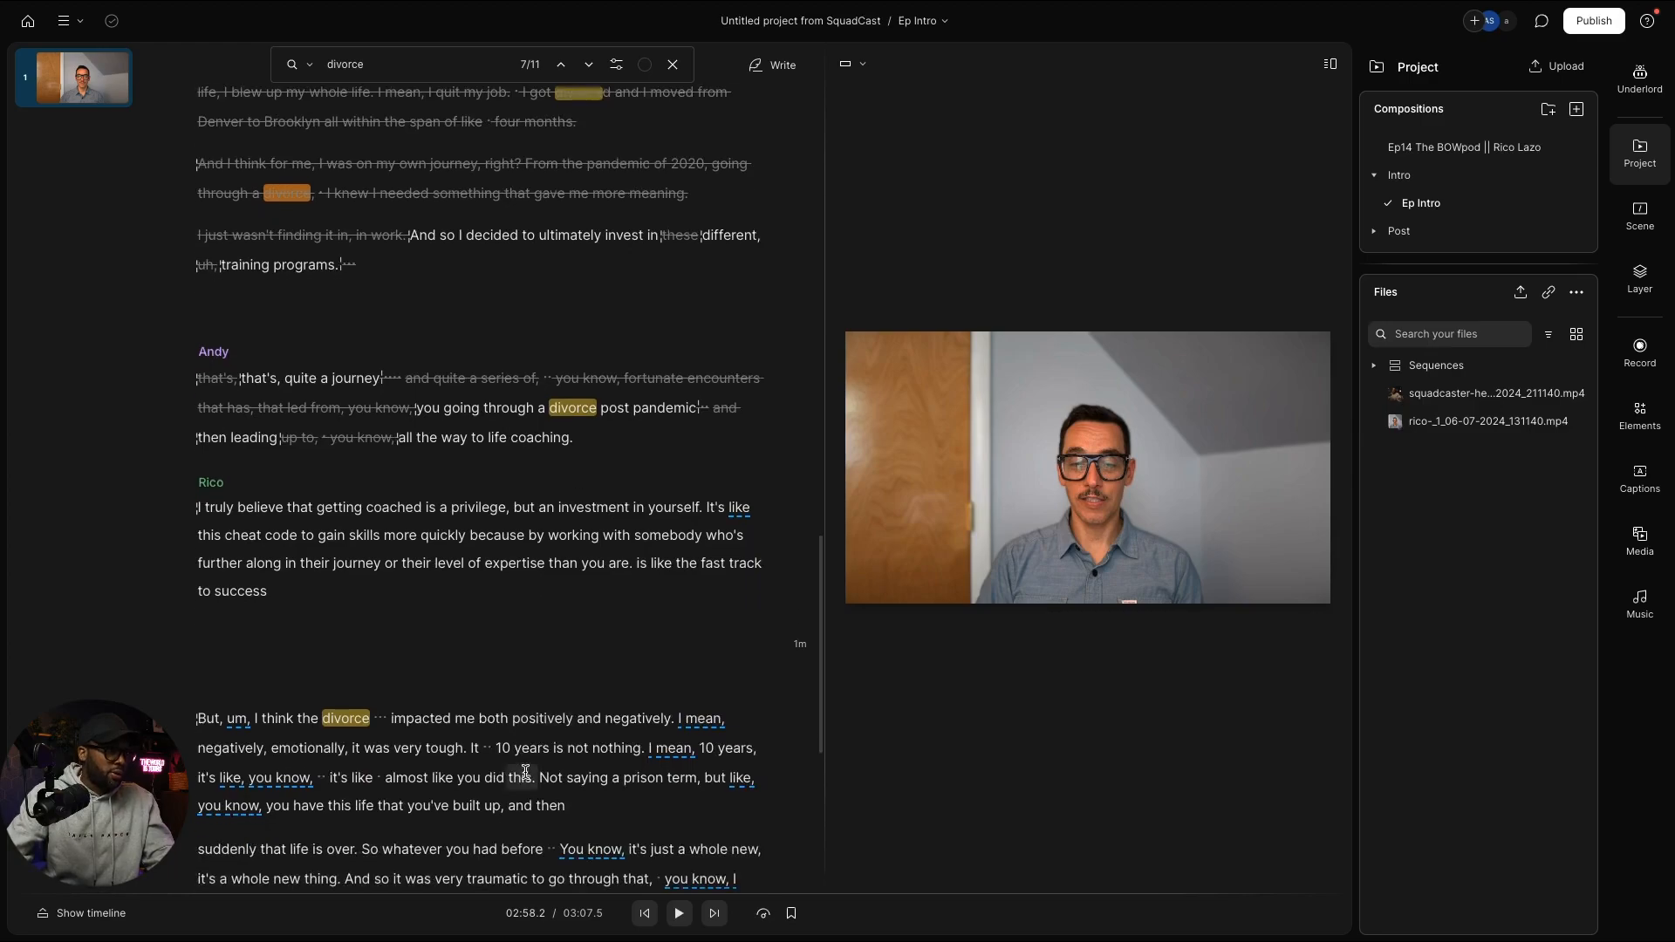
scroll(525, 771, "down", 4)
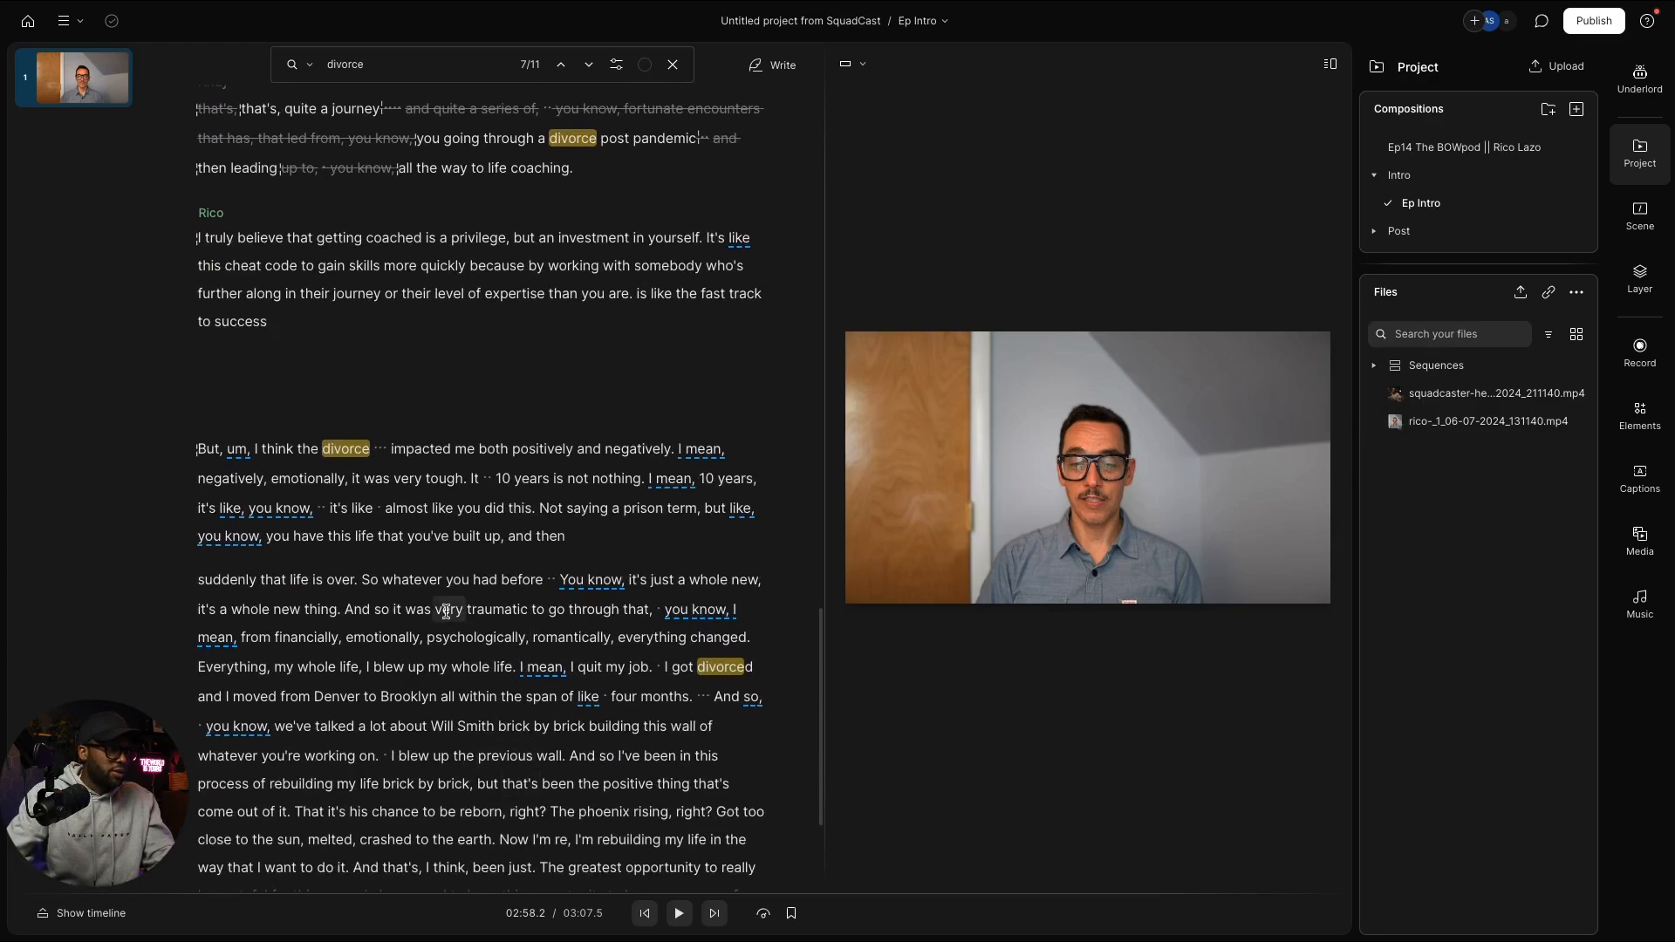
scroll(468, 683, "down", 4)
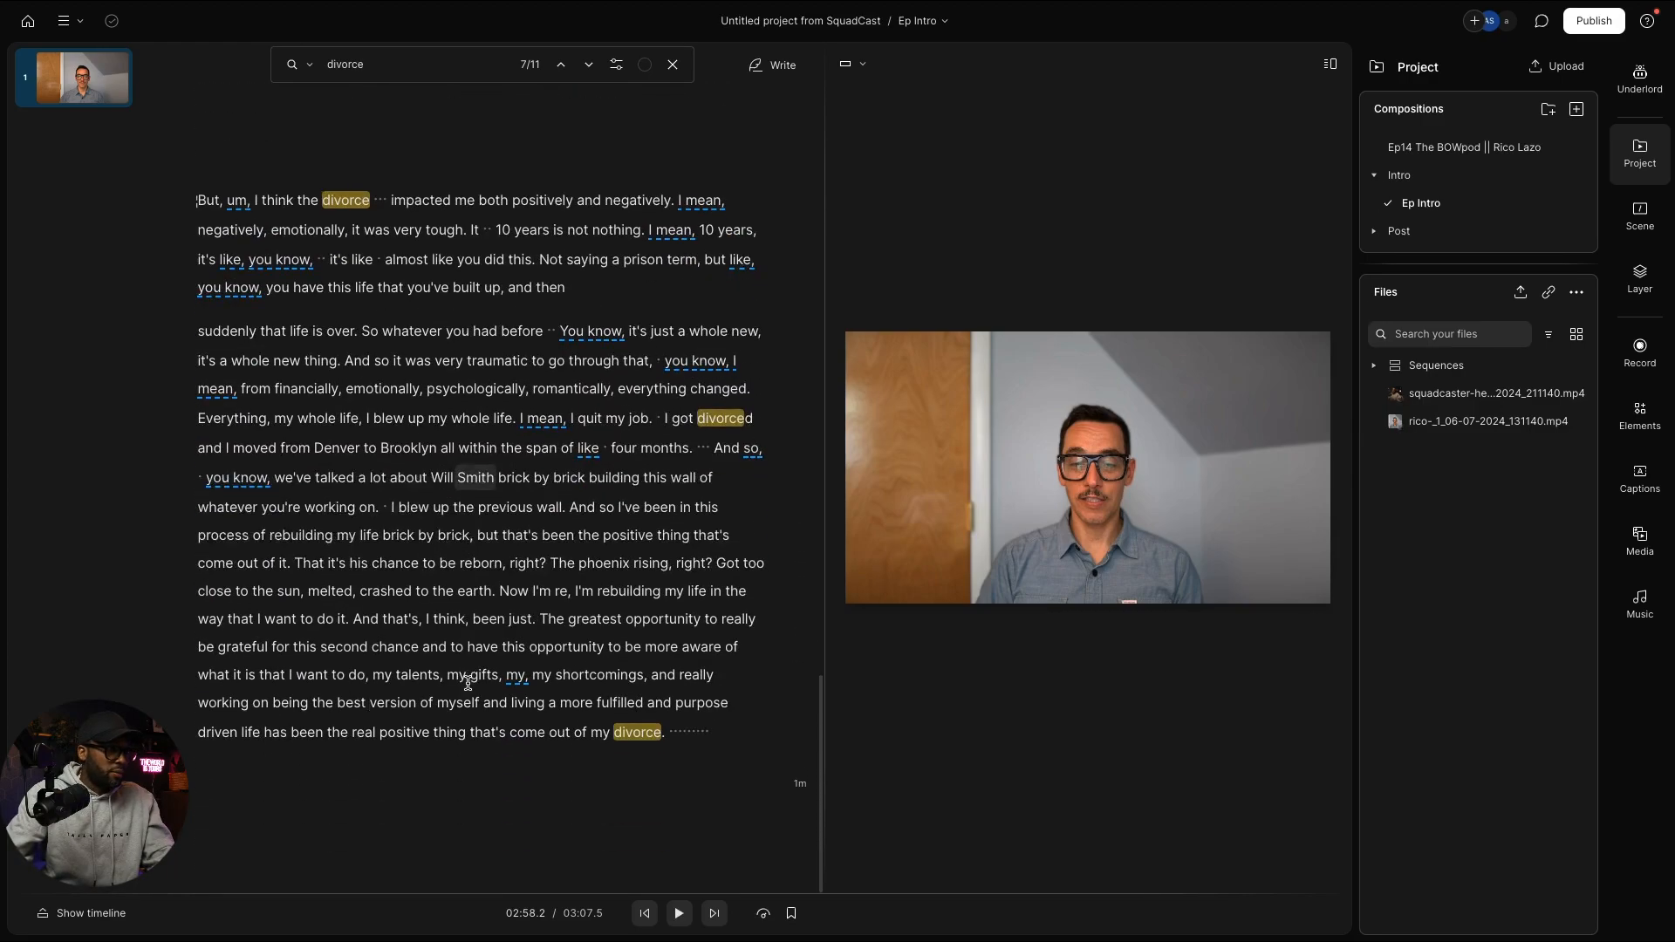
scroll(468, 683, "up", 1)
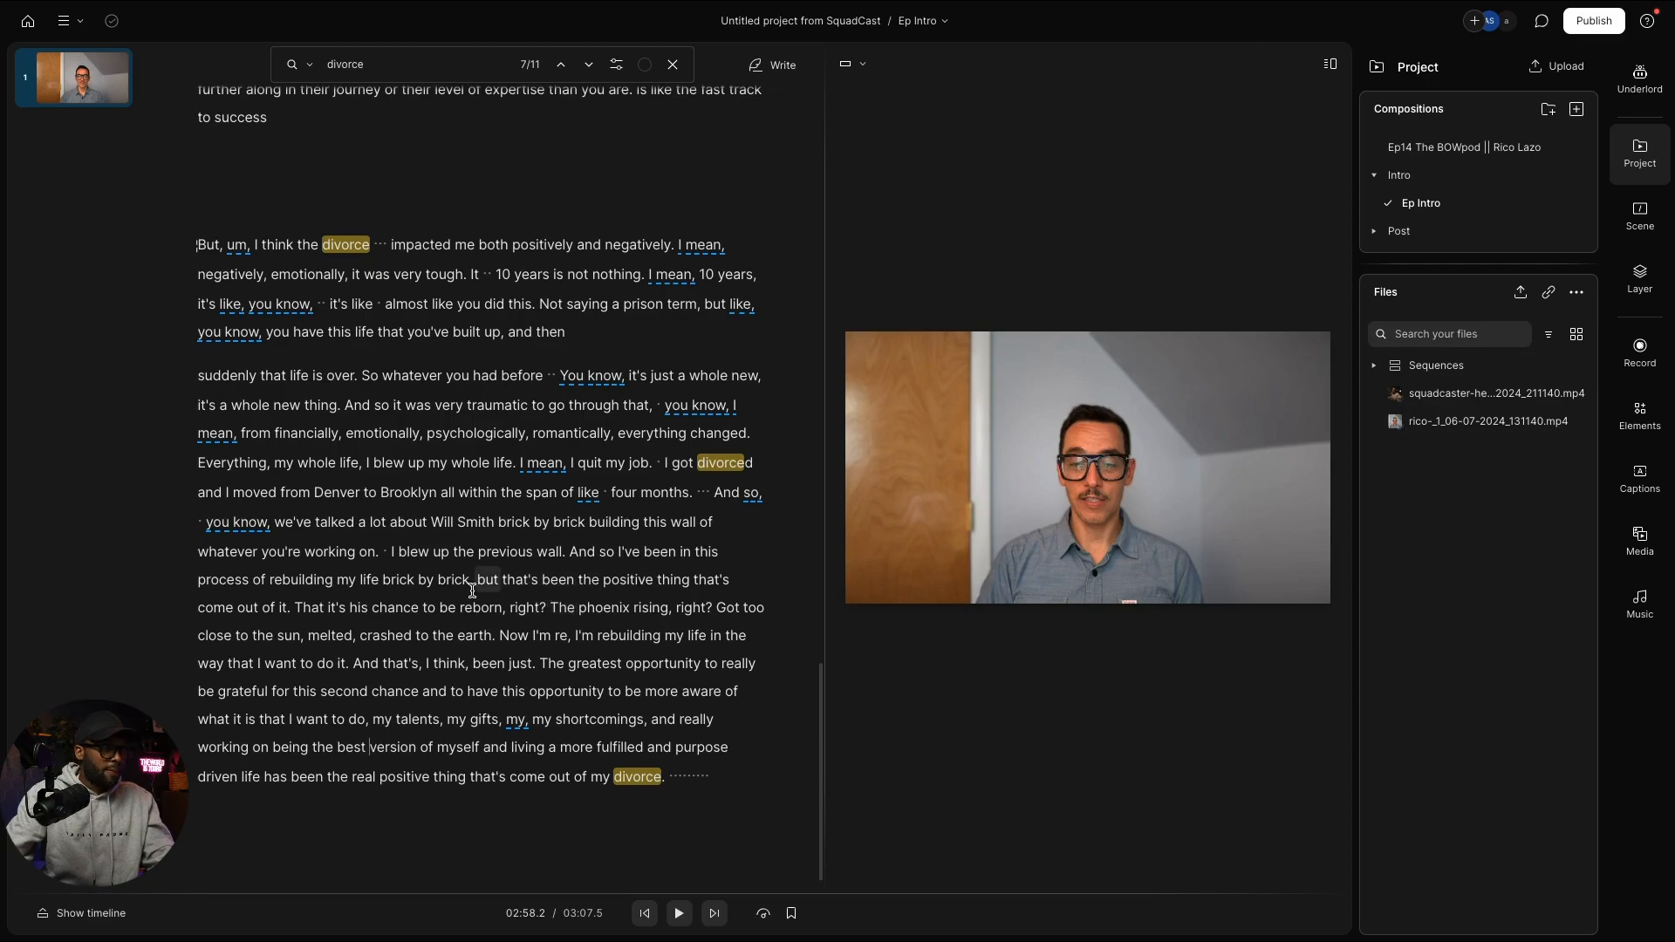
left_click(502, 581)
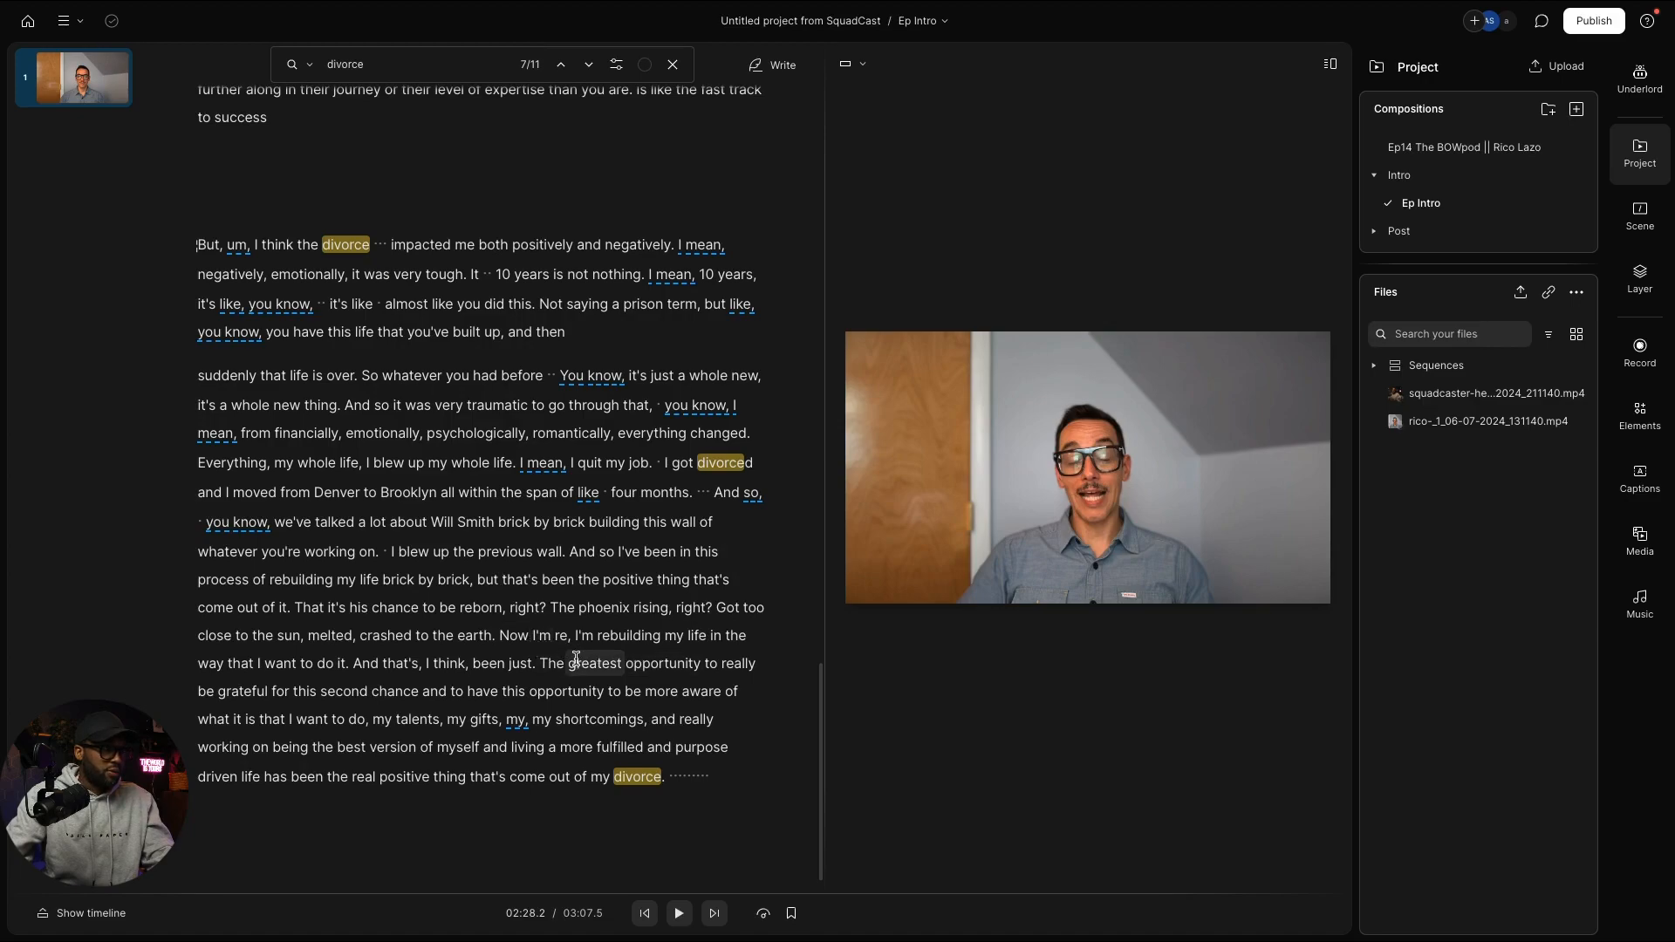
scroll(568, 656, "up", 5)
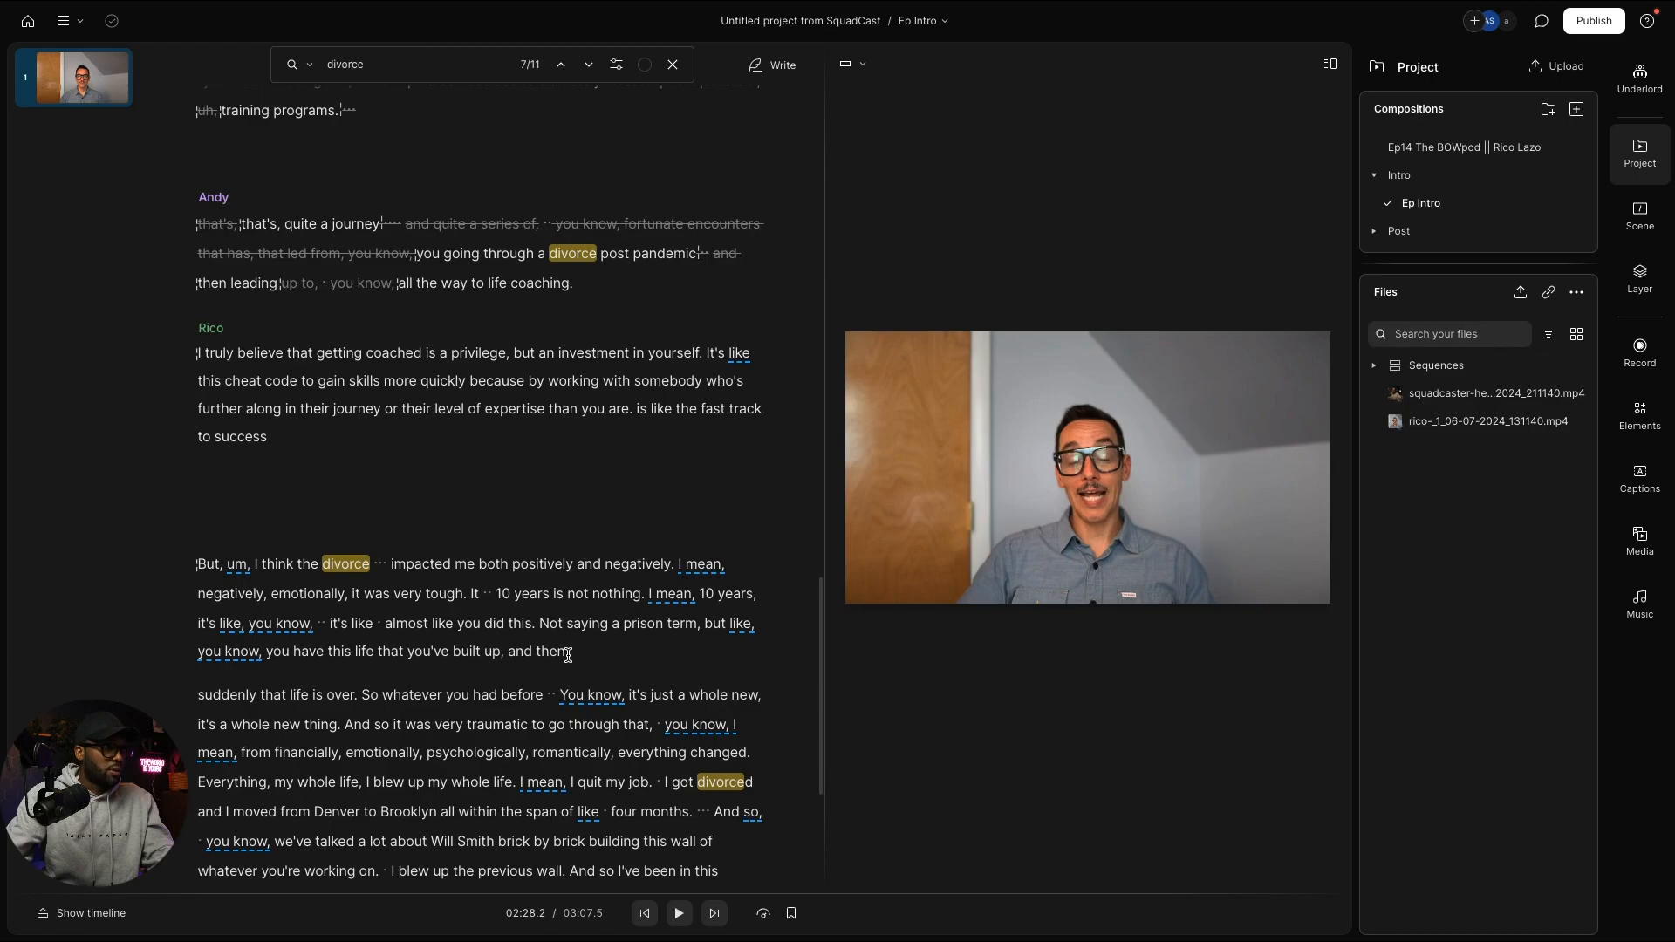
scroll(568, 656, "down", 3)
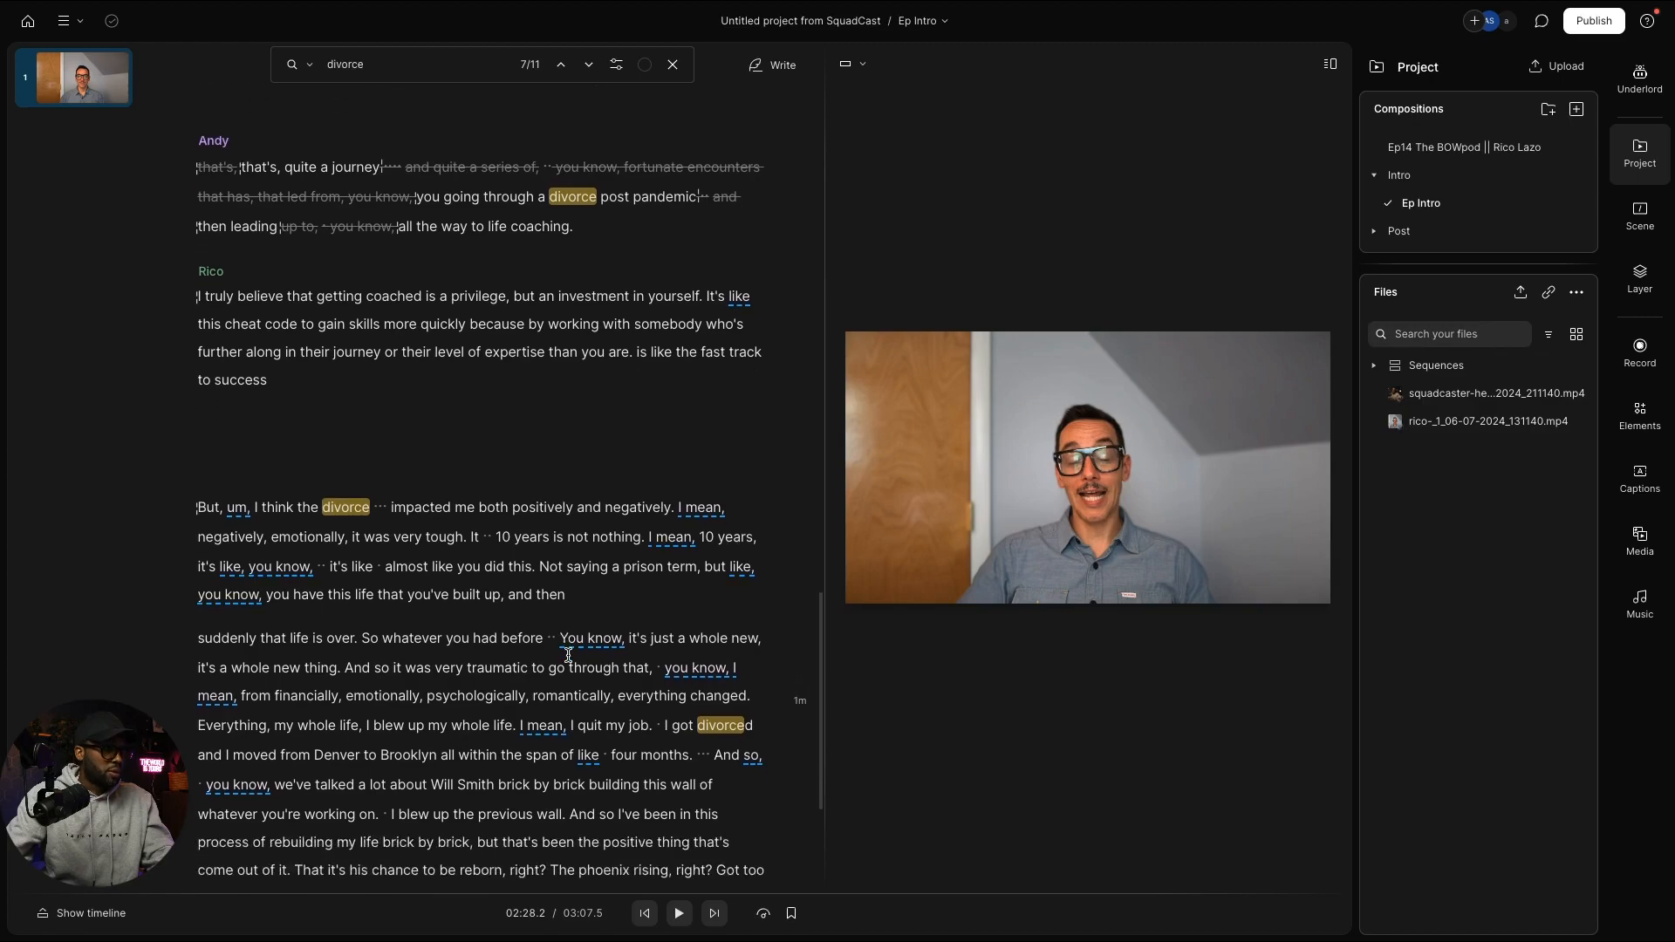
scroll(573, 654, "down", 2)
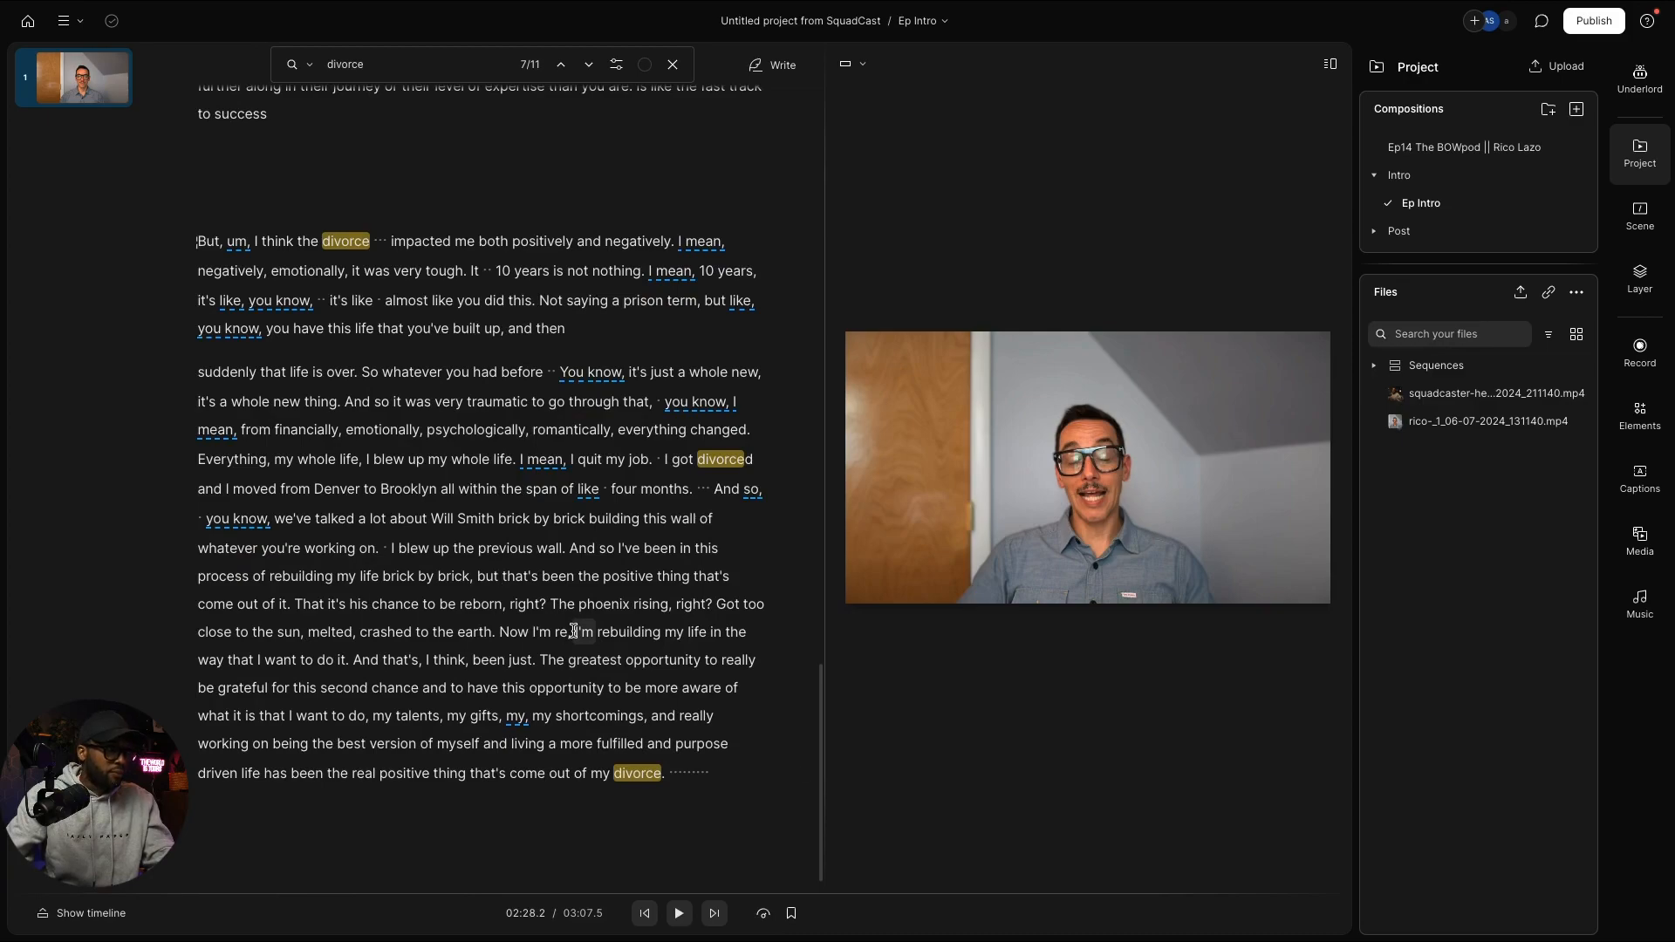
scroll(573, 630, "up", 3)
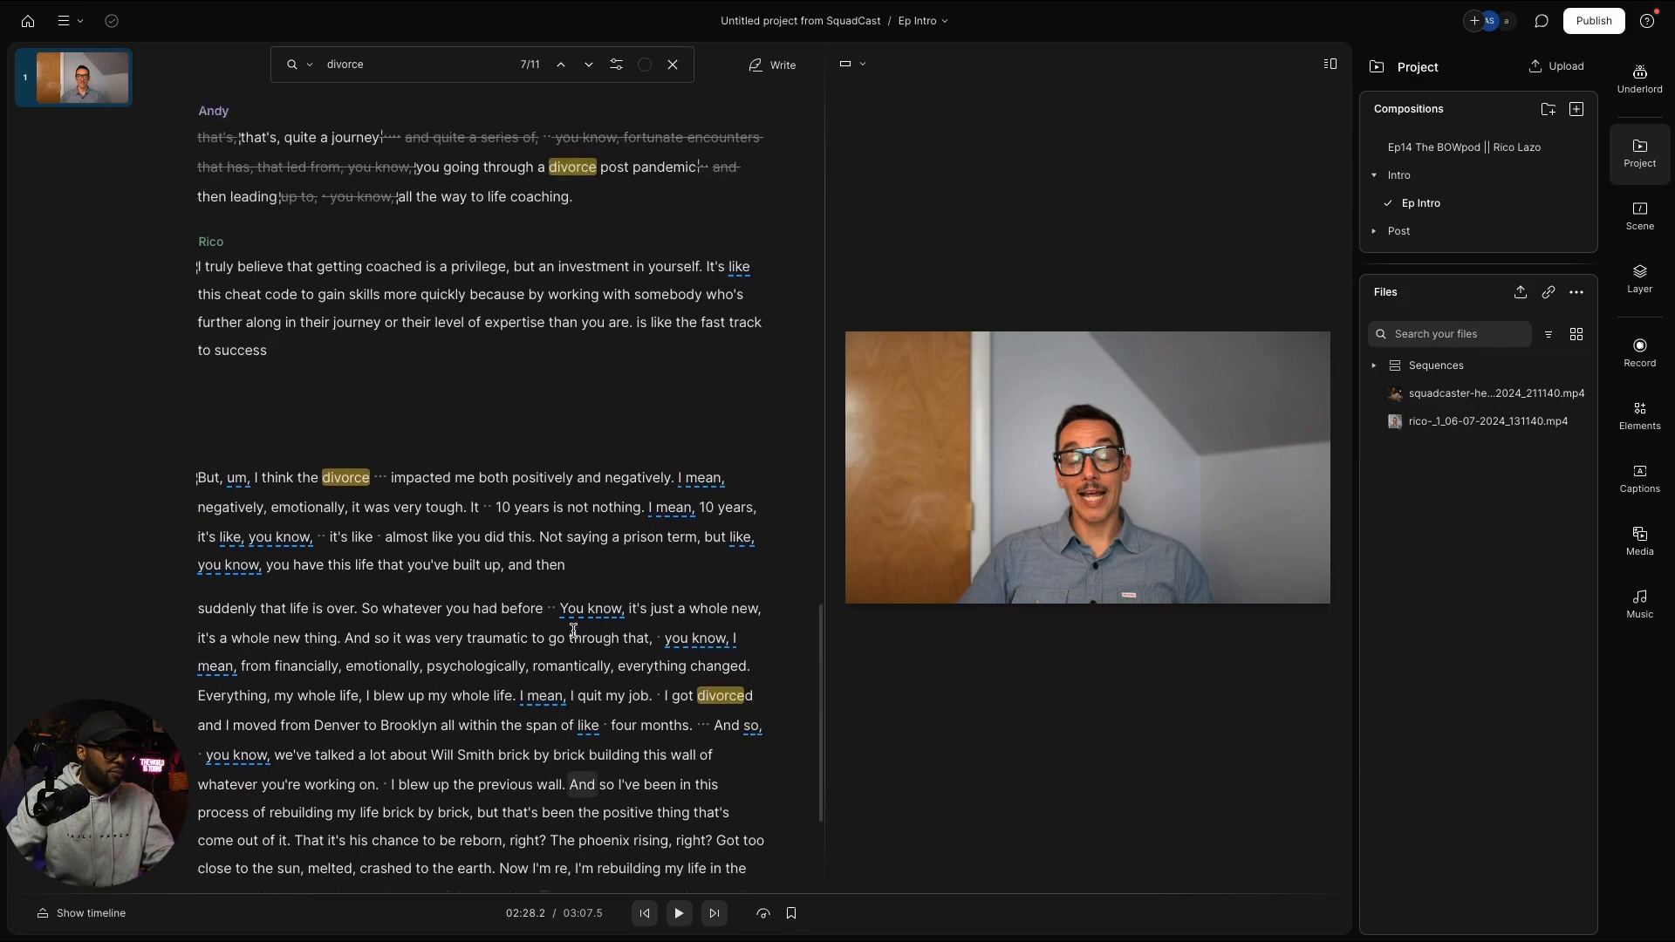
scroll(573, 630, "up", 2)
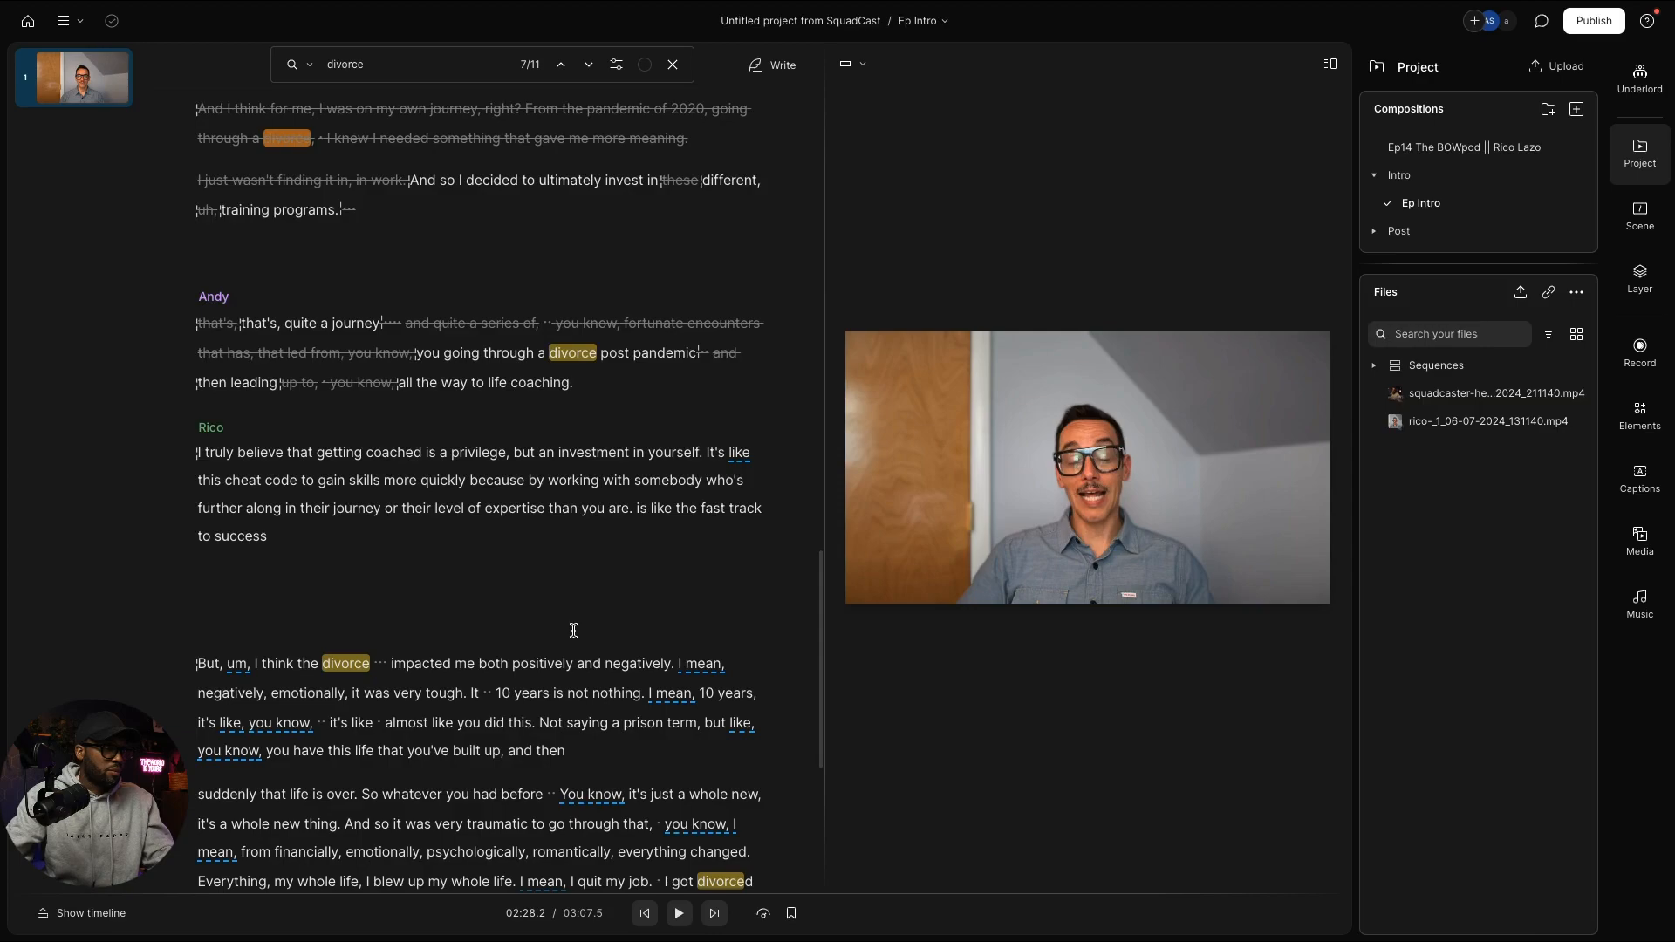
Step: Select Rico's passage from 'that's been the positive thing' to 'And', then place the caret after Andy's question
scroll(574, 629, "down", 5)
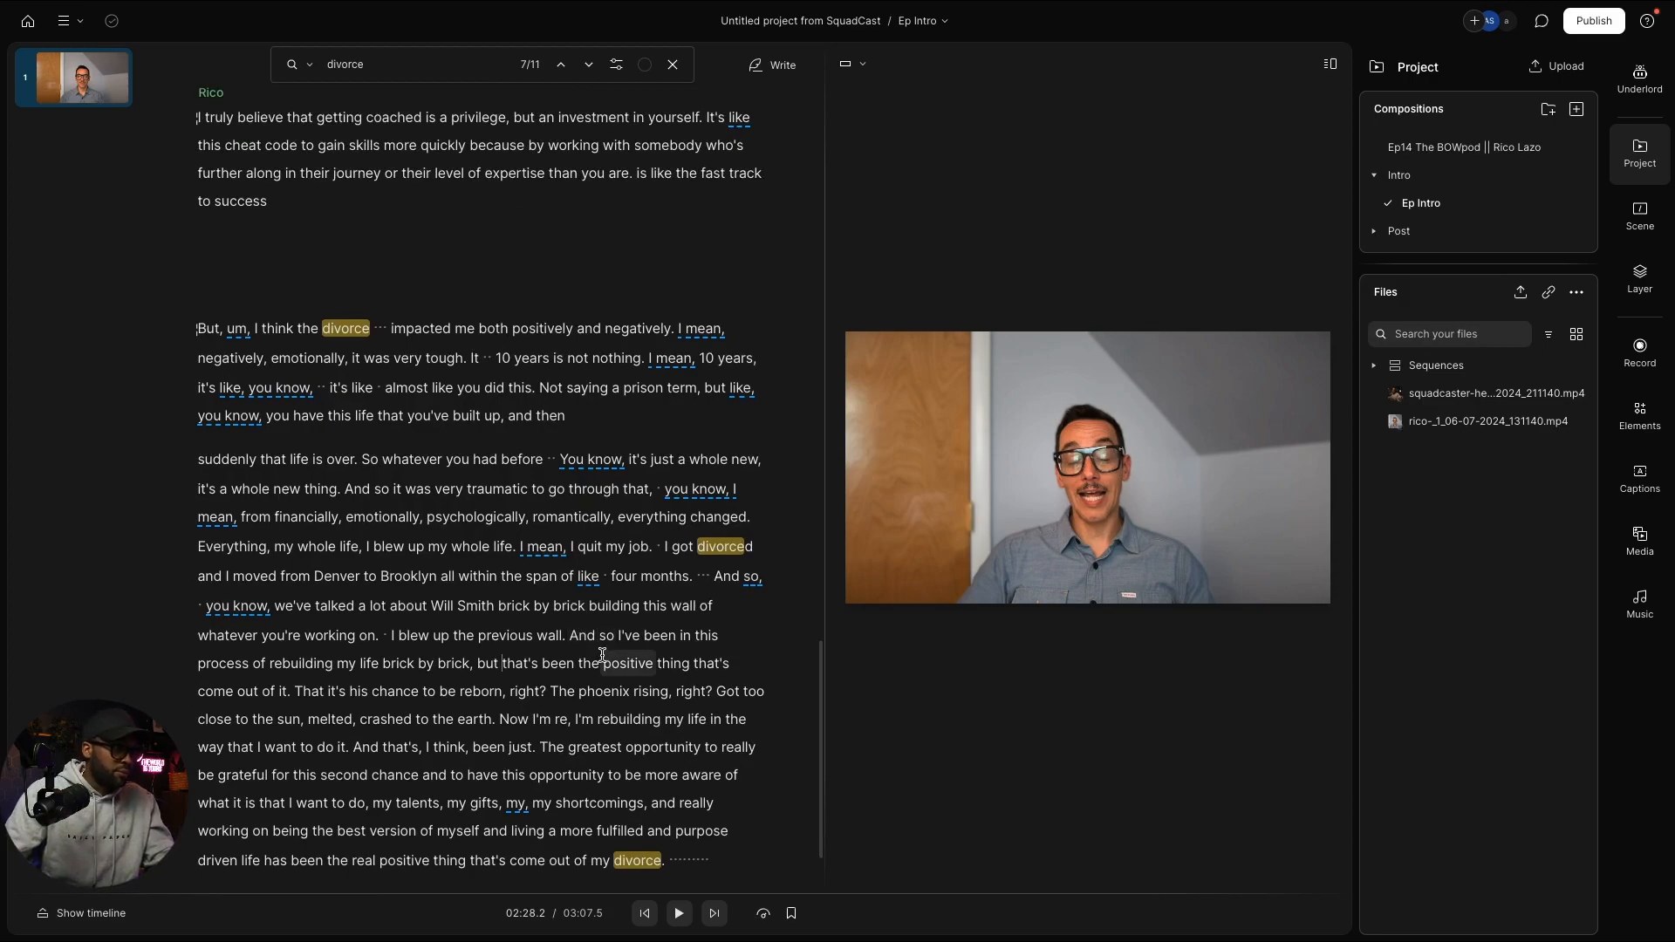
right_click(500, 665)
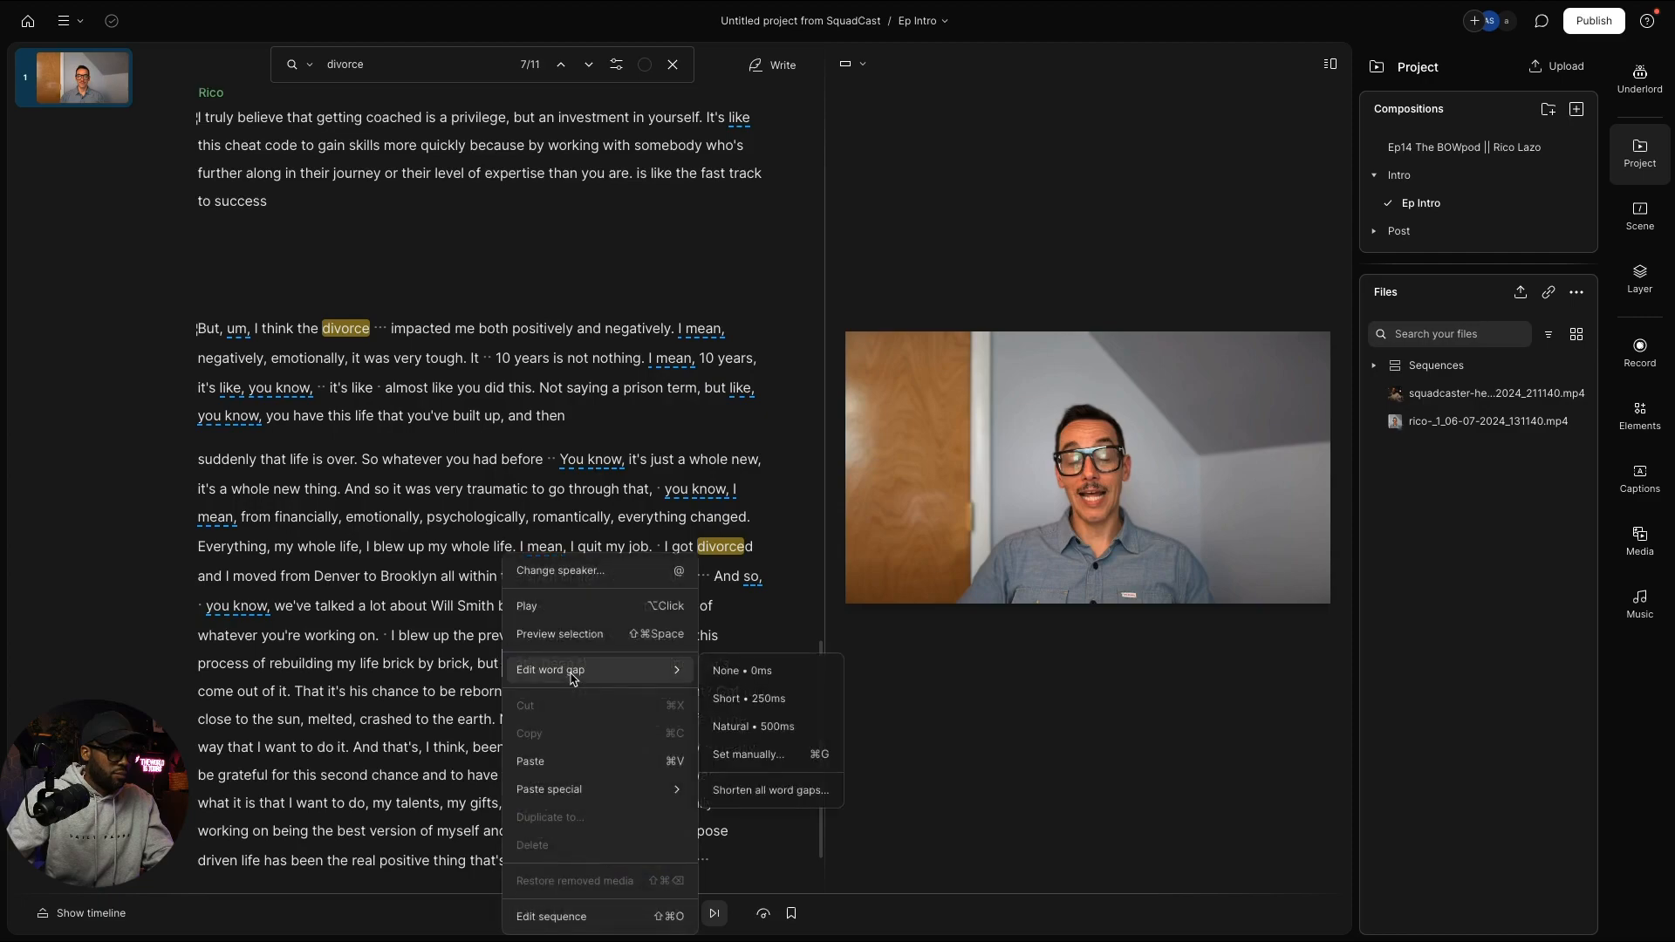
left_click(454, 666)
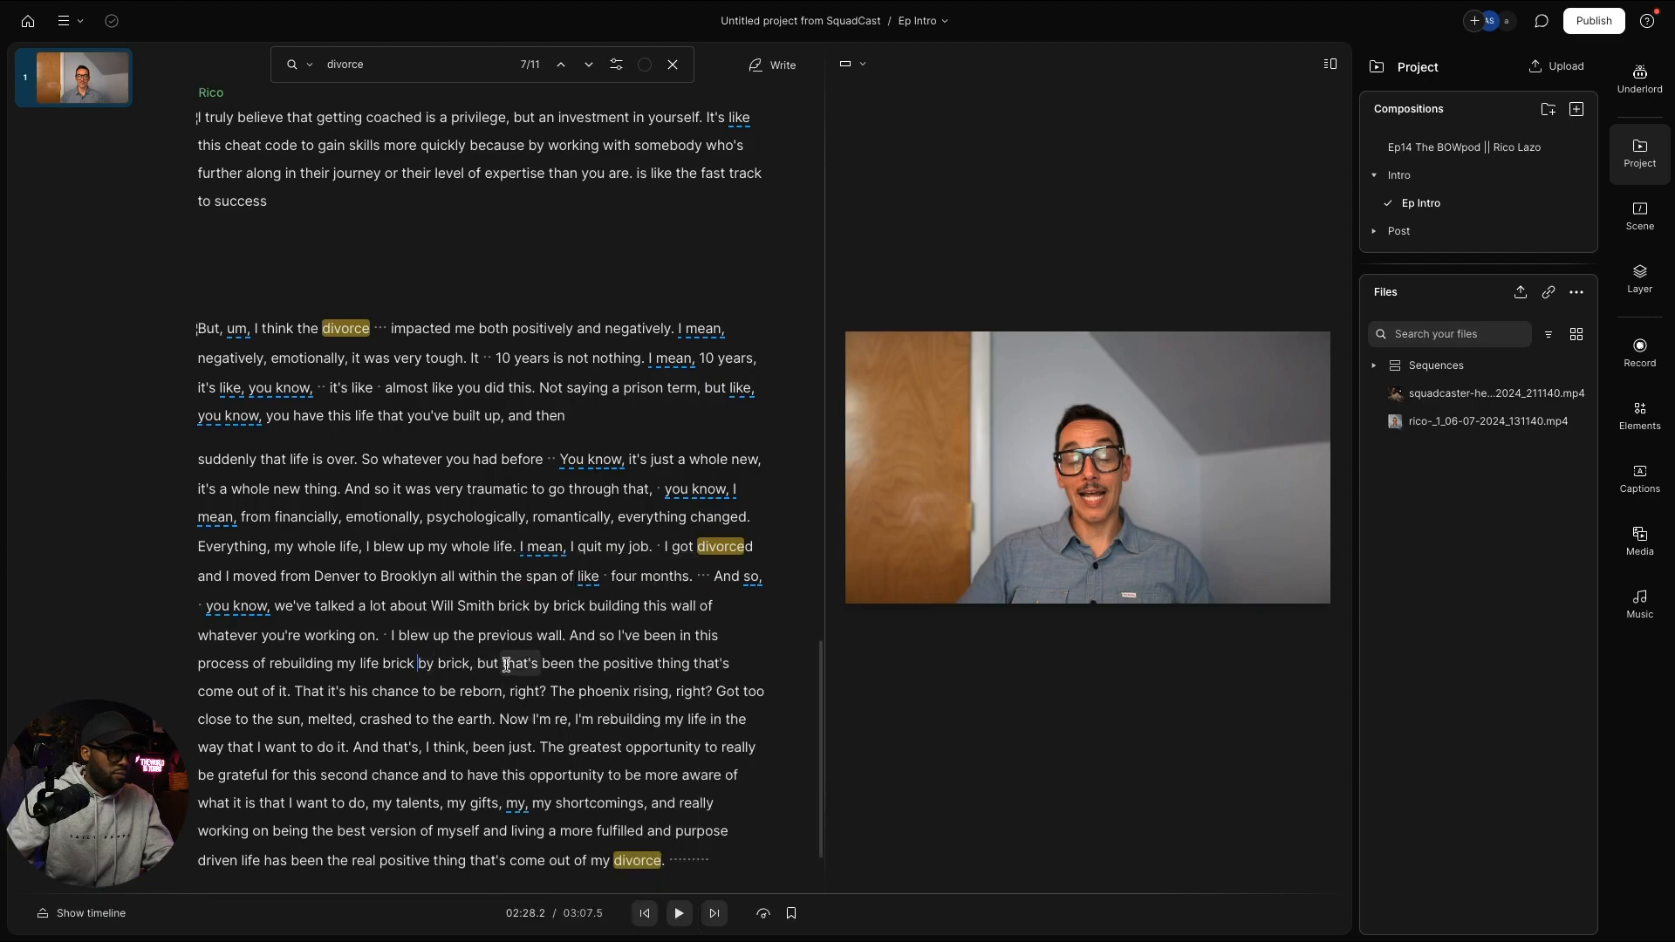
left_click_drag(503, 665, 532, 691)
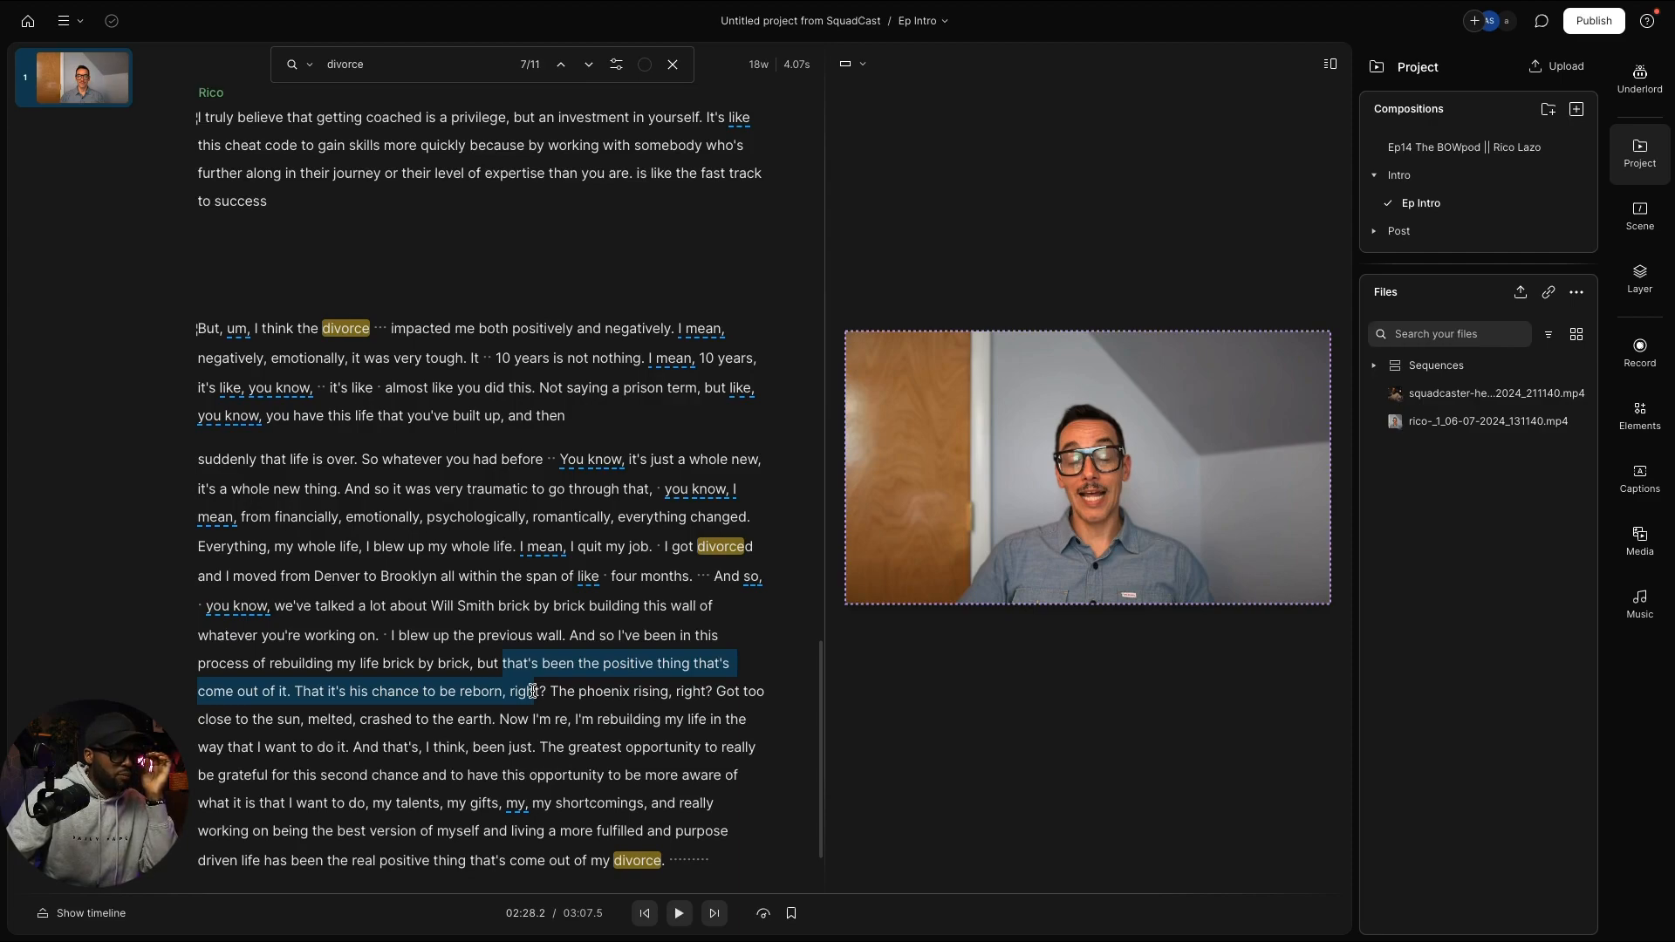
left_click_drag(533, 691, 501, 691)
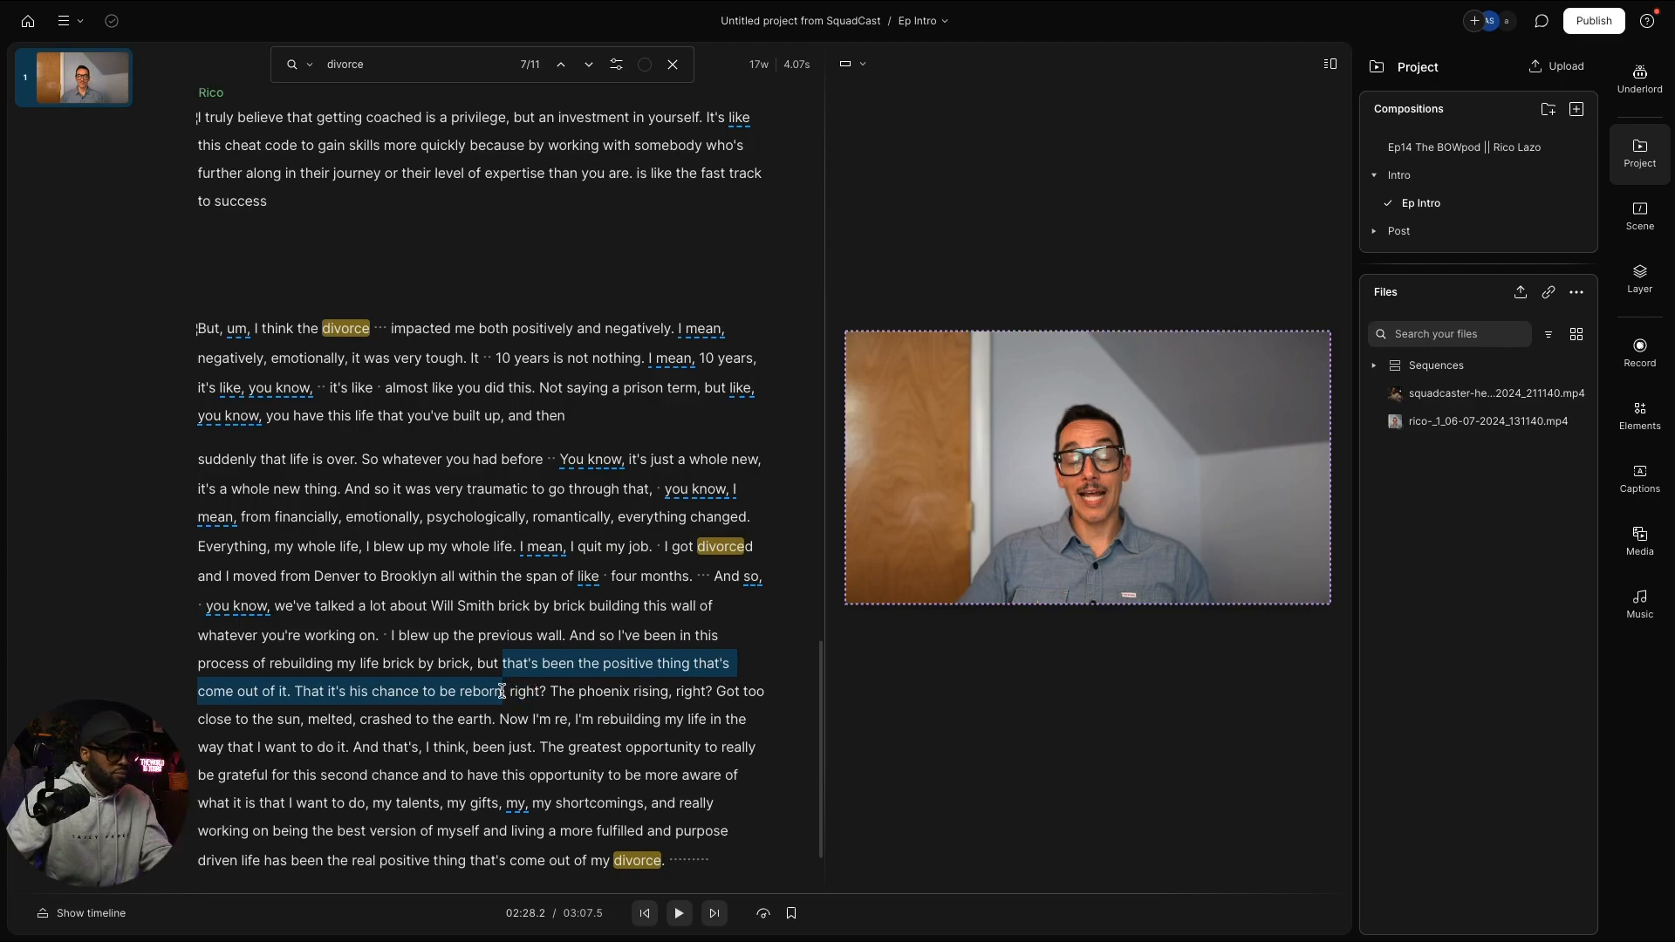
left_click_drag(501, 691, 517, 736)
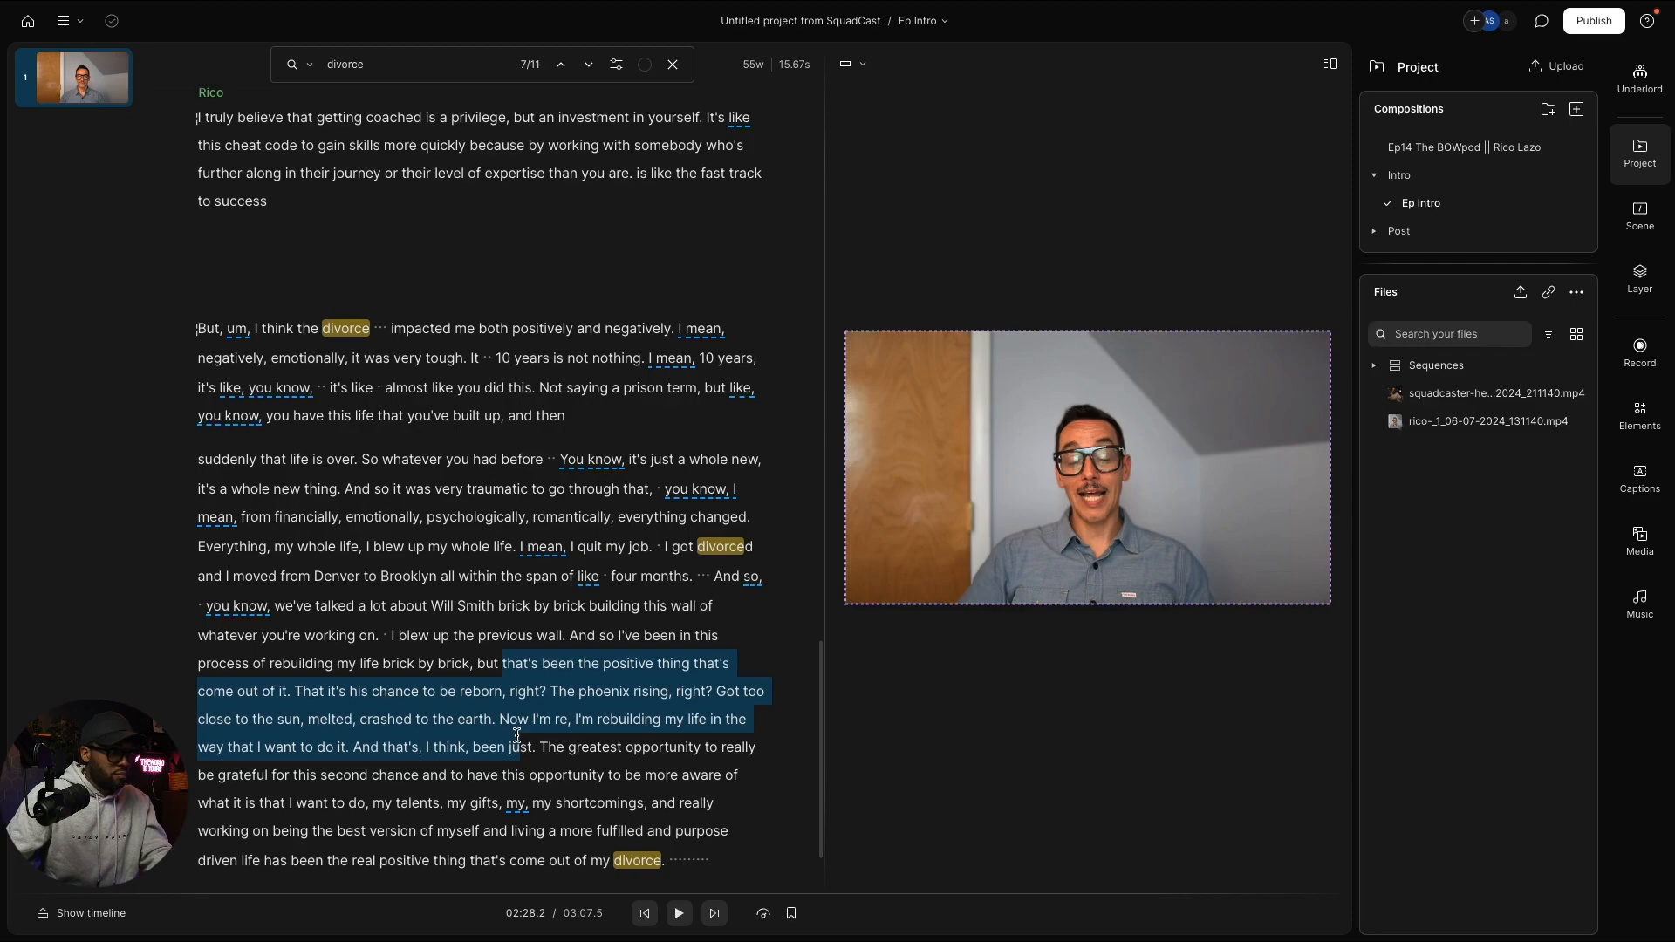
left_click_drag(517, 736, 385, 740)
key("ctrl+c")
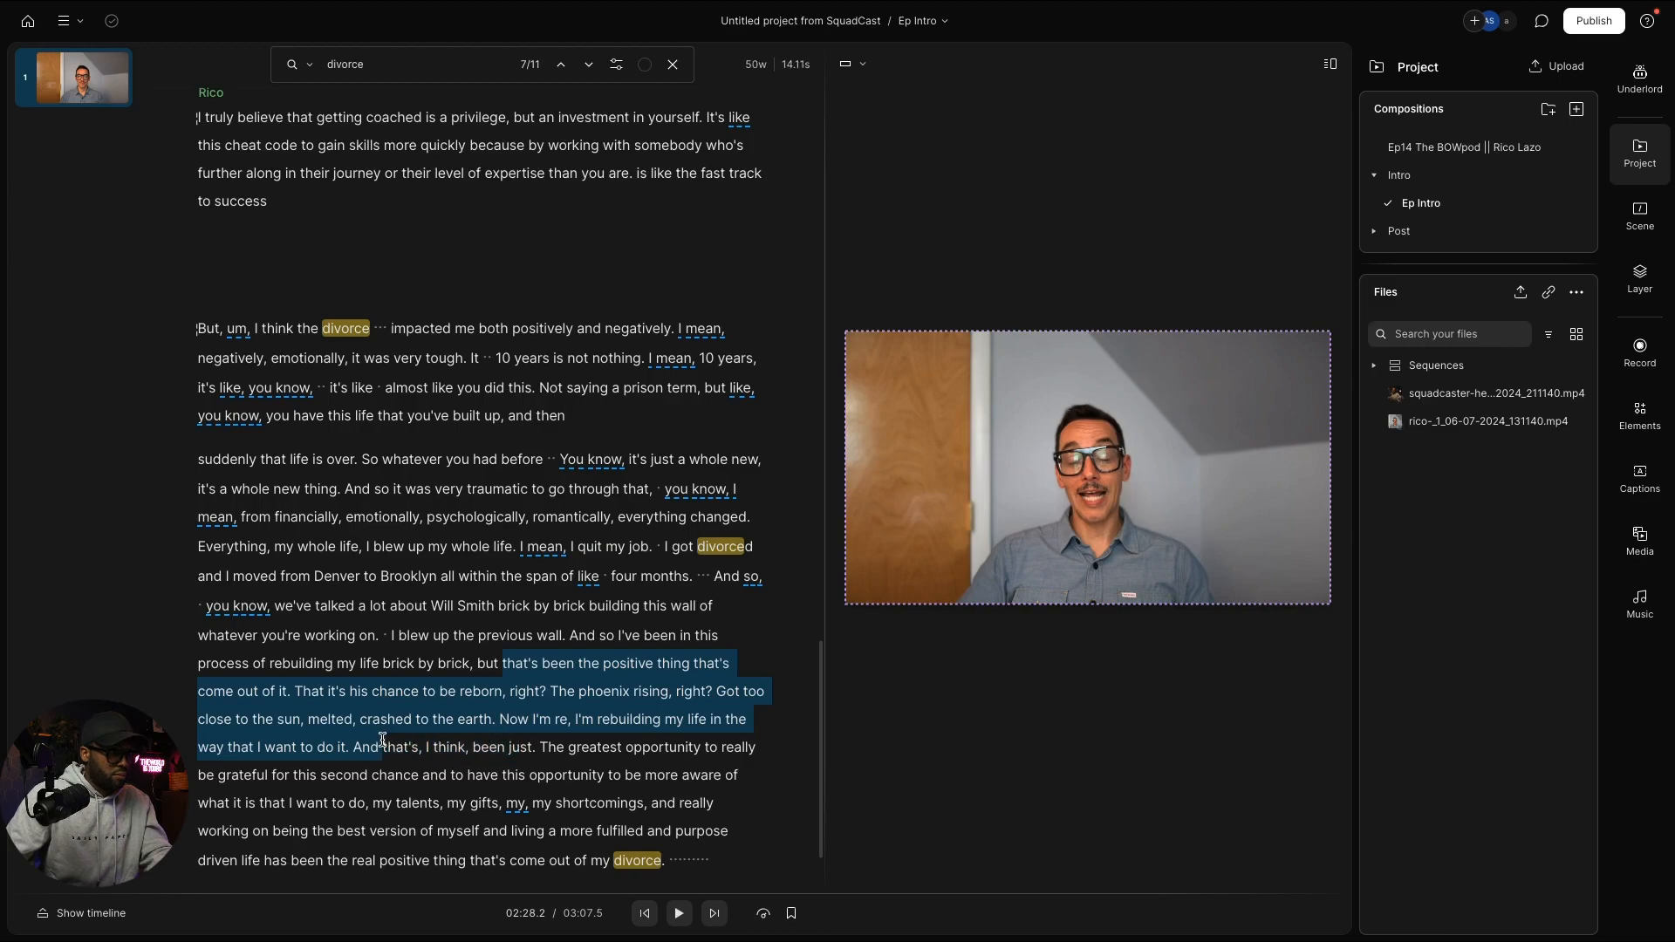
scroll(394, 432, "up", 2)
scroll(394, 433, "up", 2)
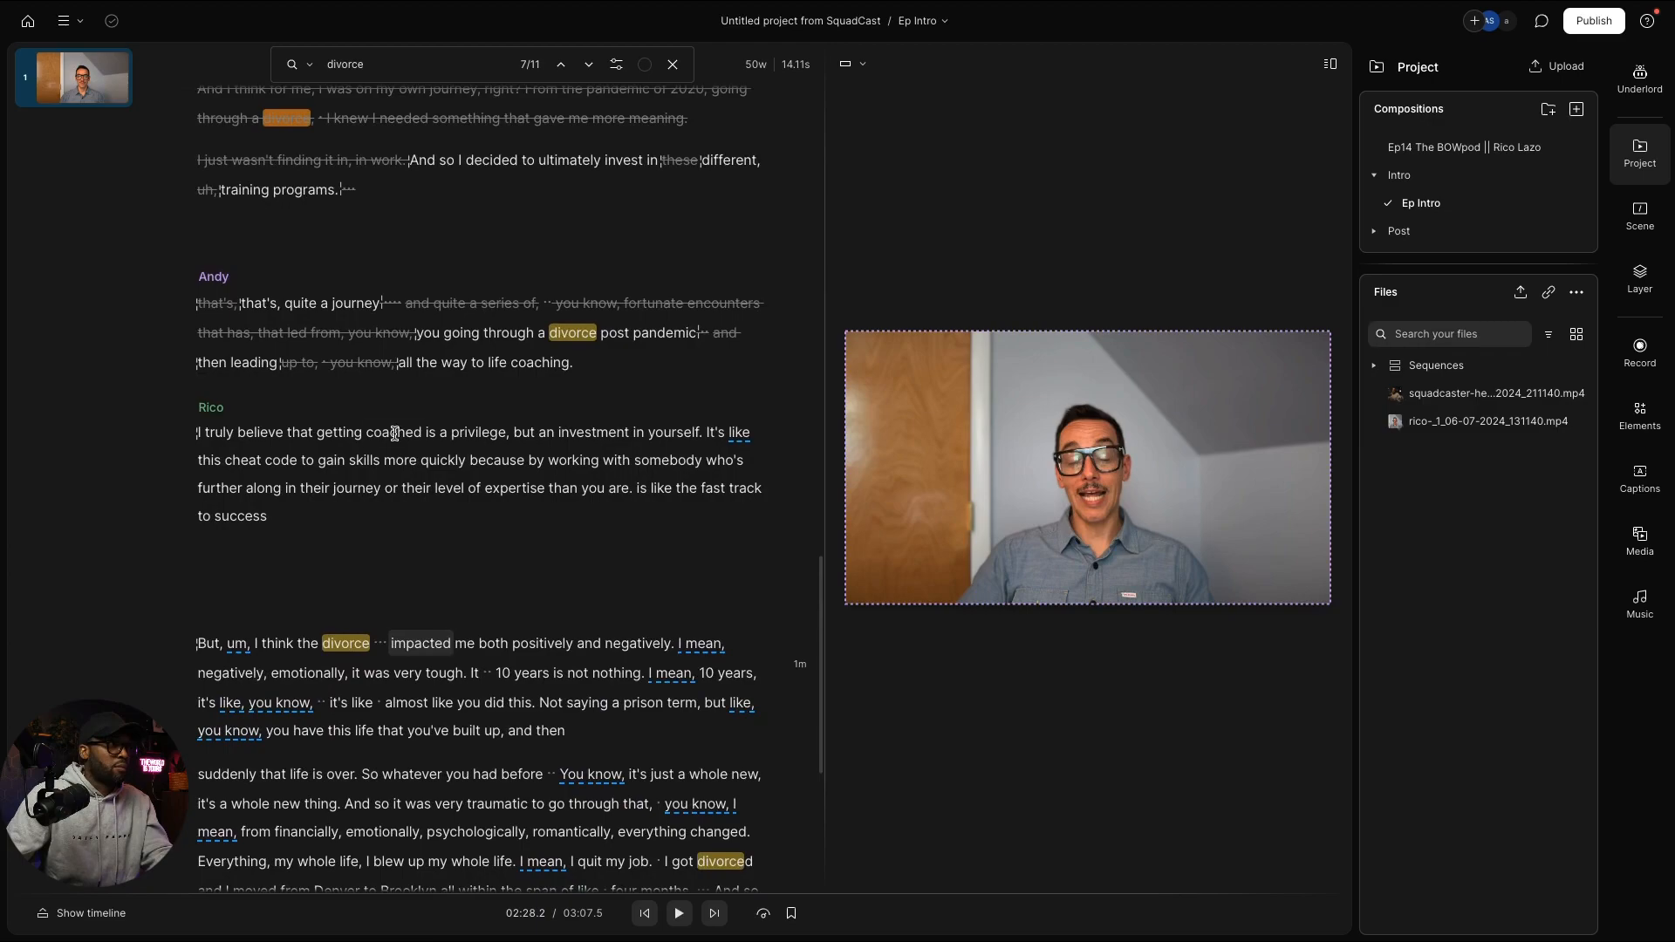
left_click(639, 378)
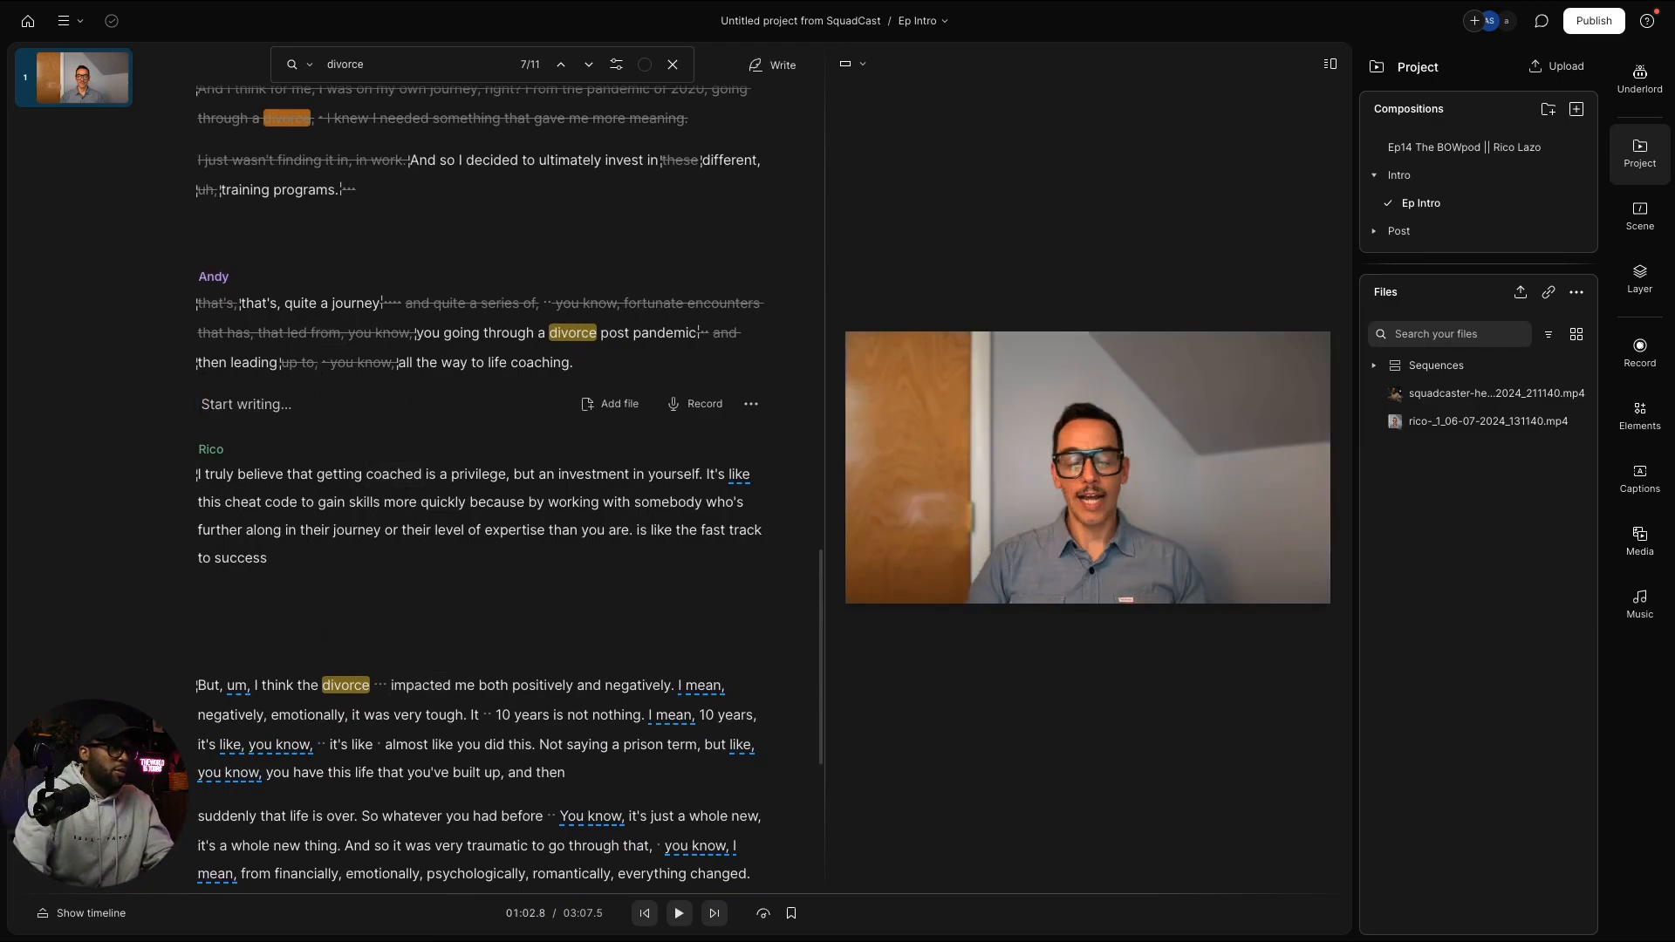
Step: Paste Rico's passage after Andy's question and play it back
key("ctrl+v")
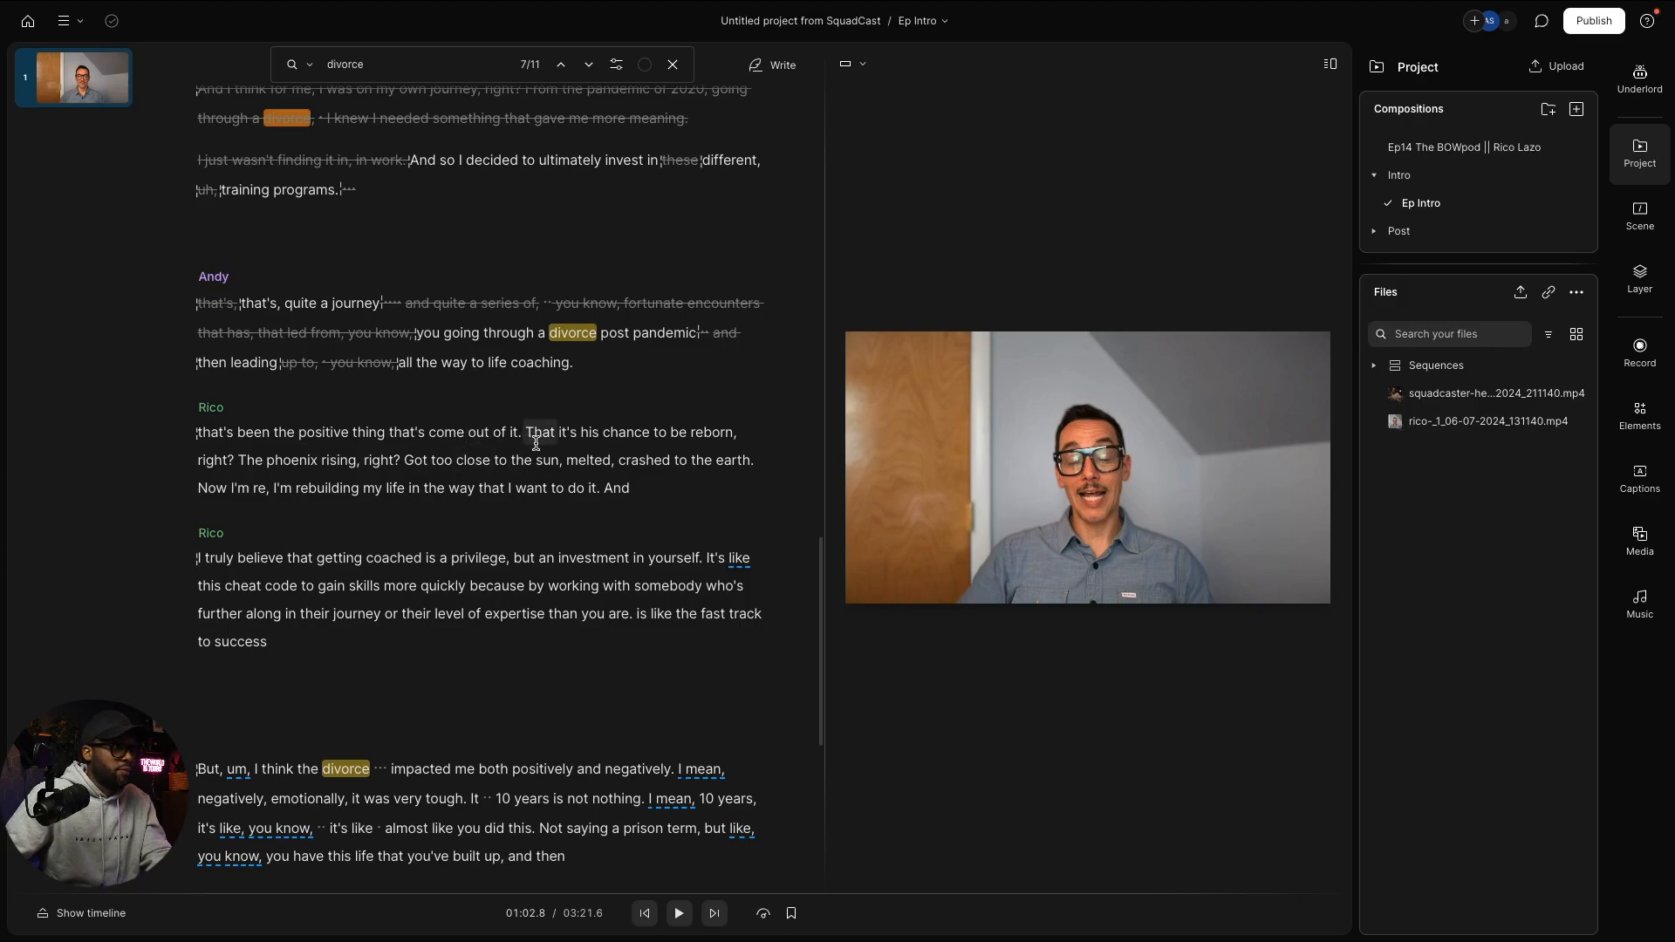
key("space")
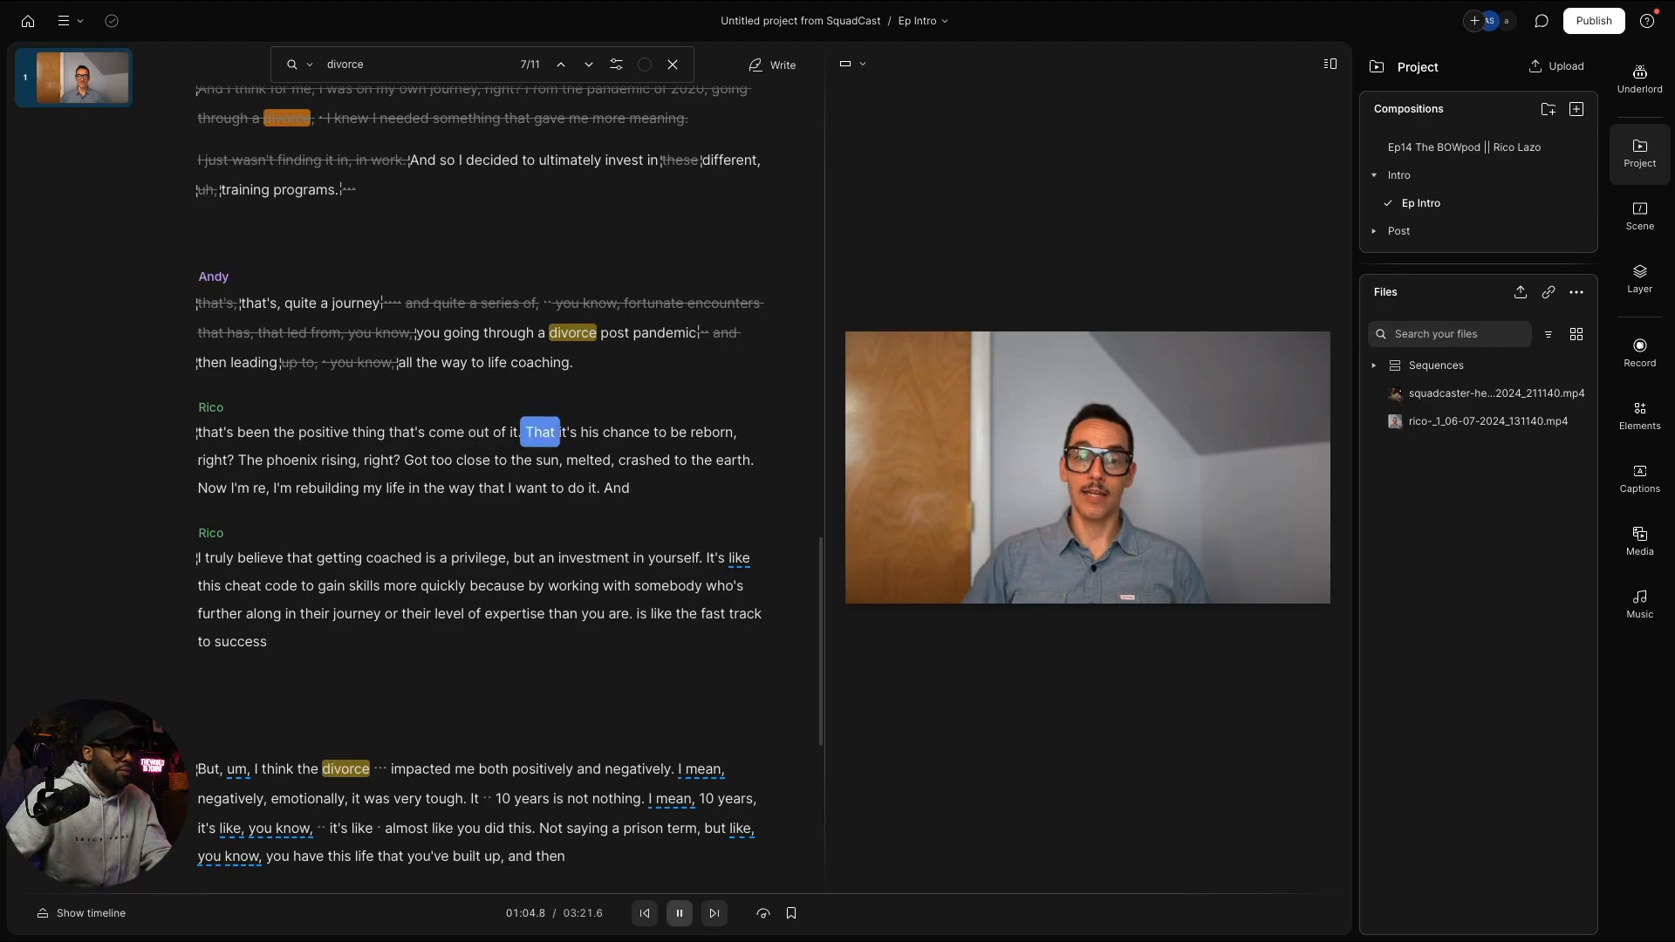
key("space")
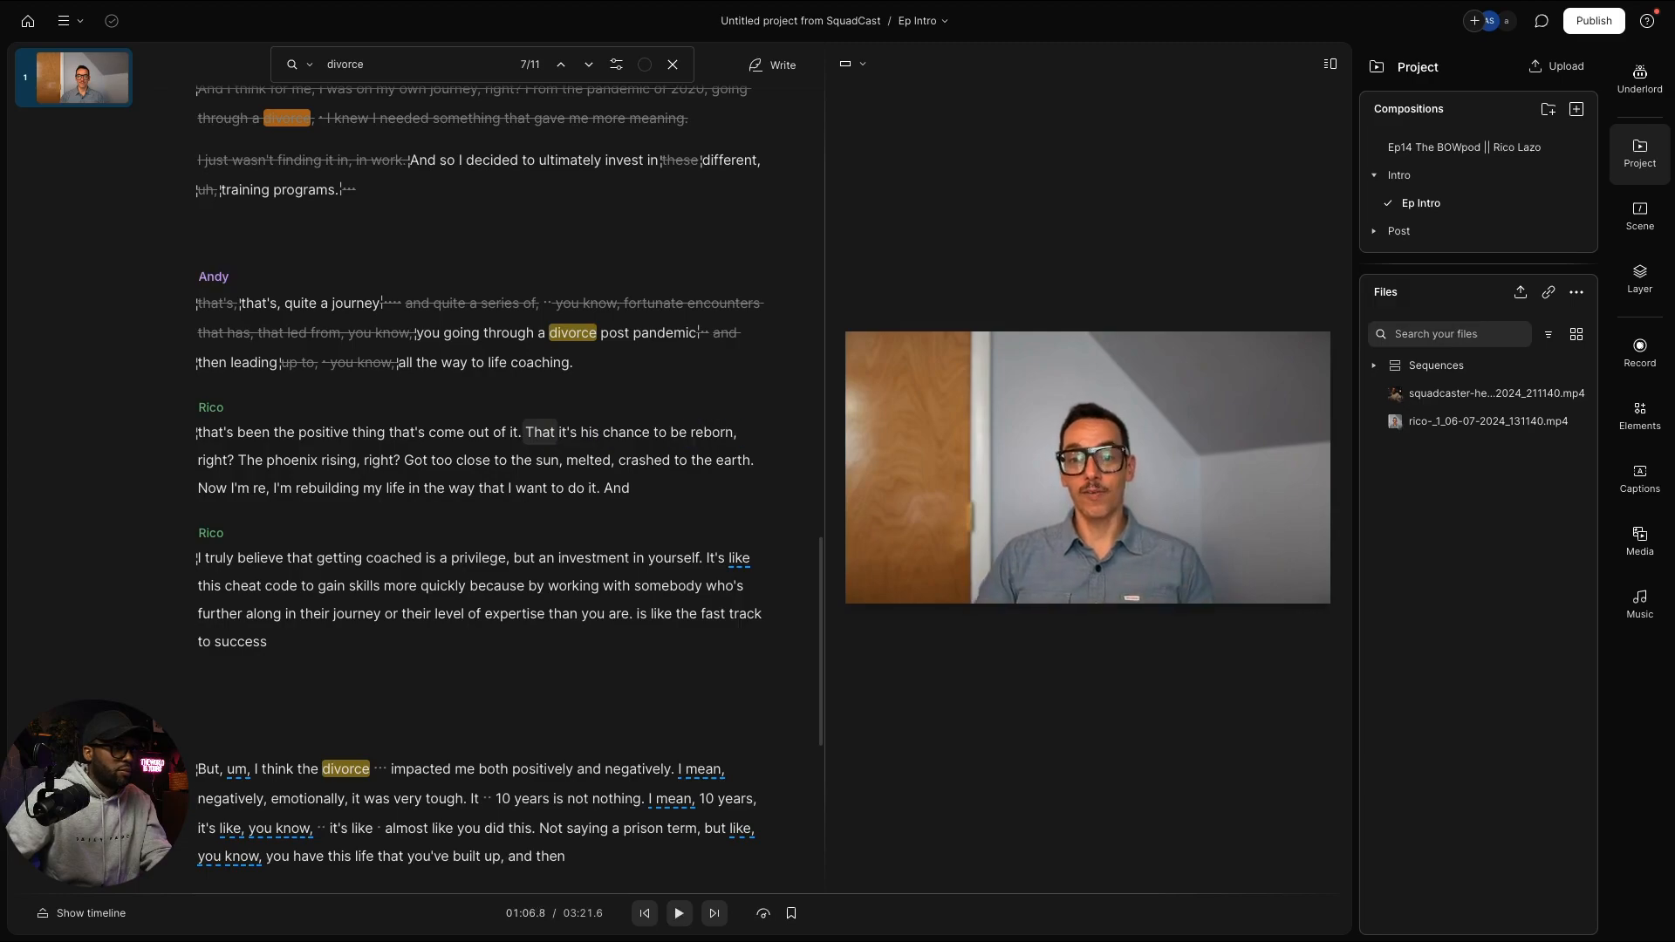
Step: Correct the mistranscribed word 'his' to 'this'
double_click(590, 433)
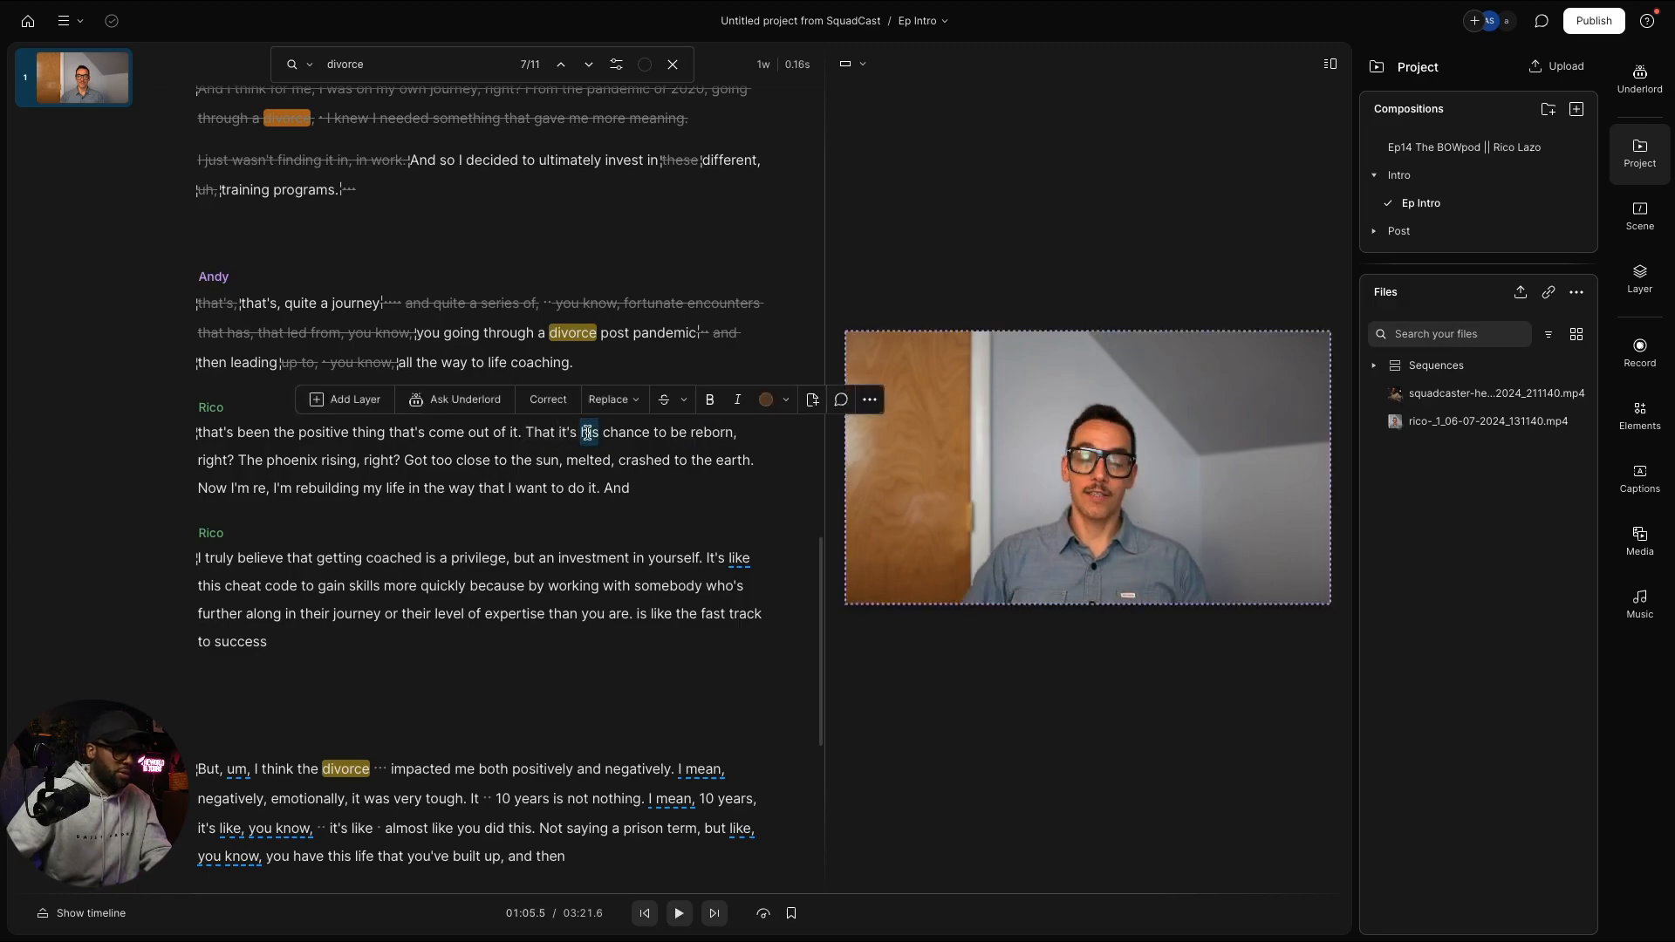
key("ctrl+e")
type("this")
key("Return")
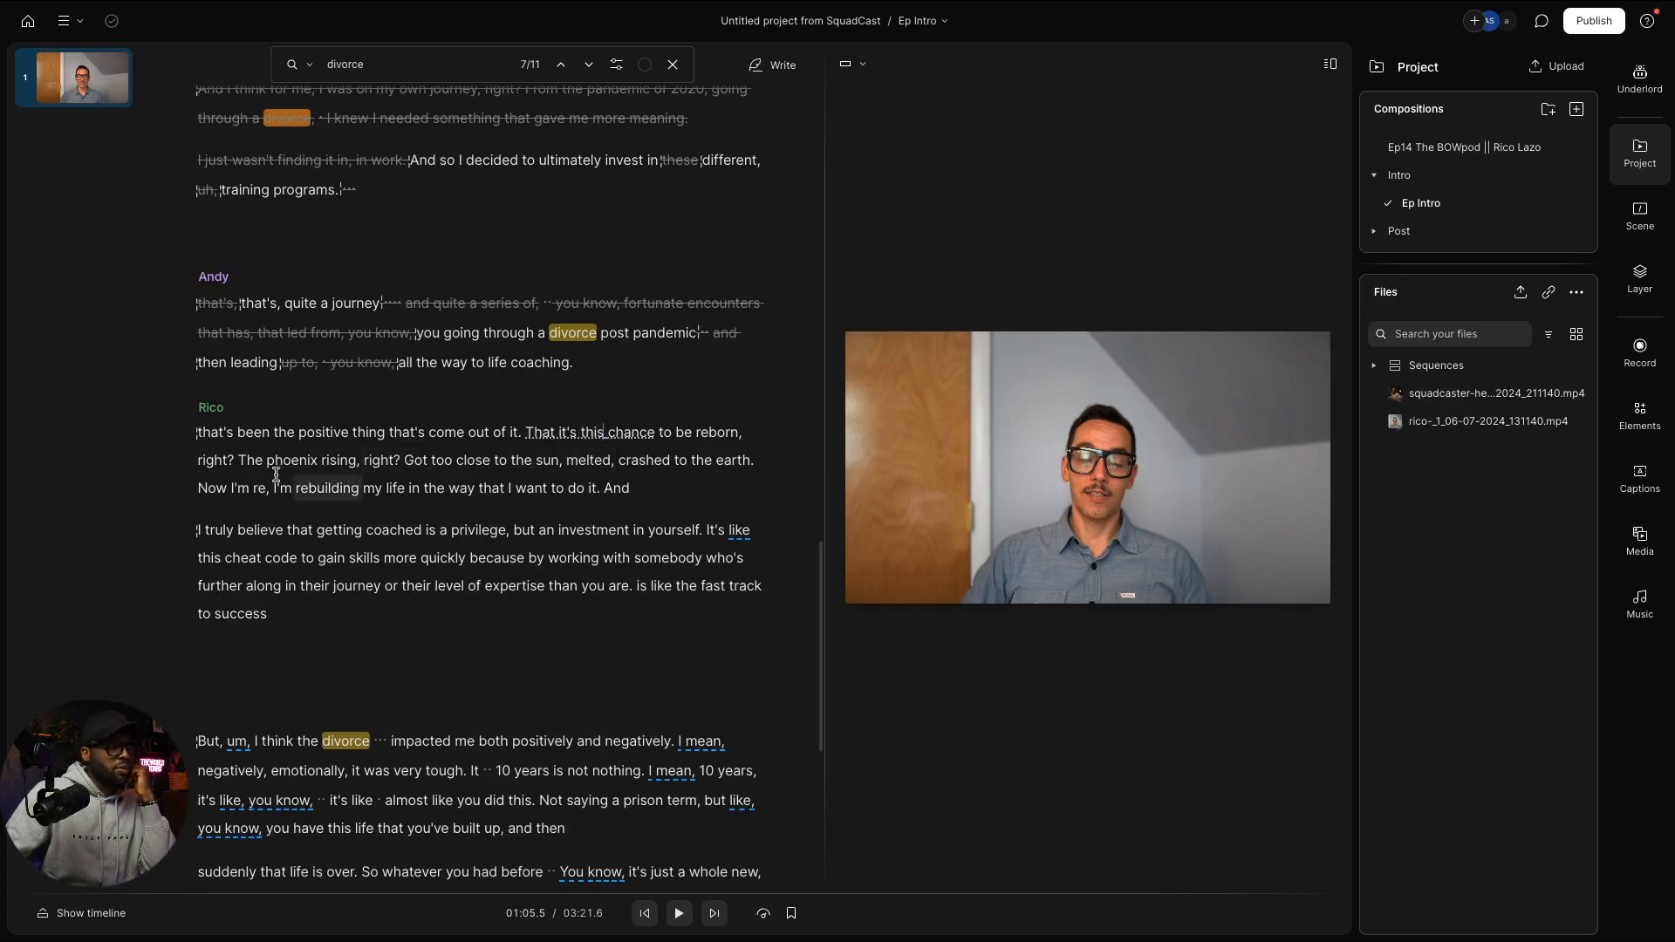
Step: Delete the filler 'right?' and the phoenix rising sentences through 'do it.'
double_click(214, 461)
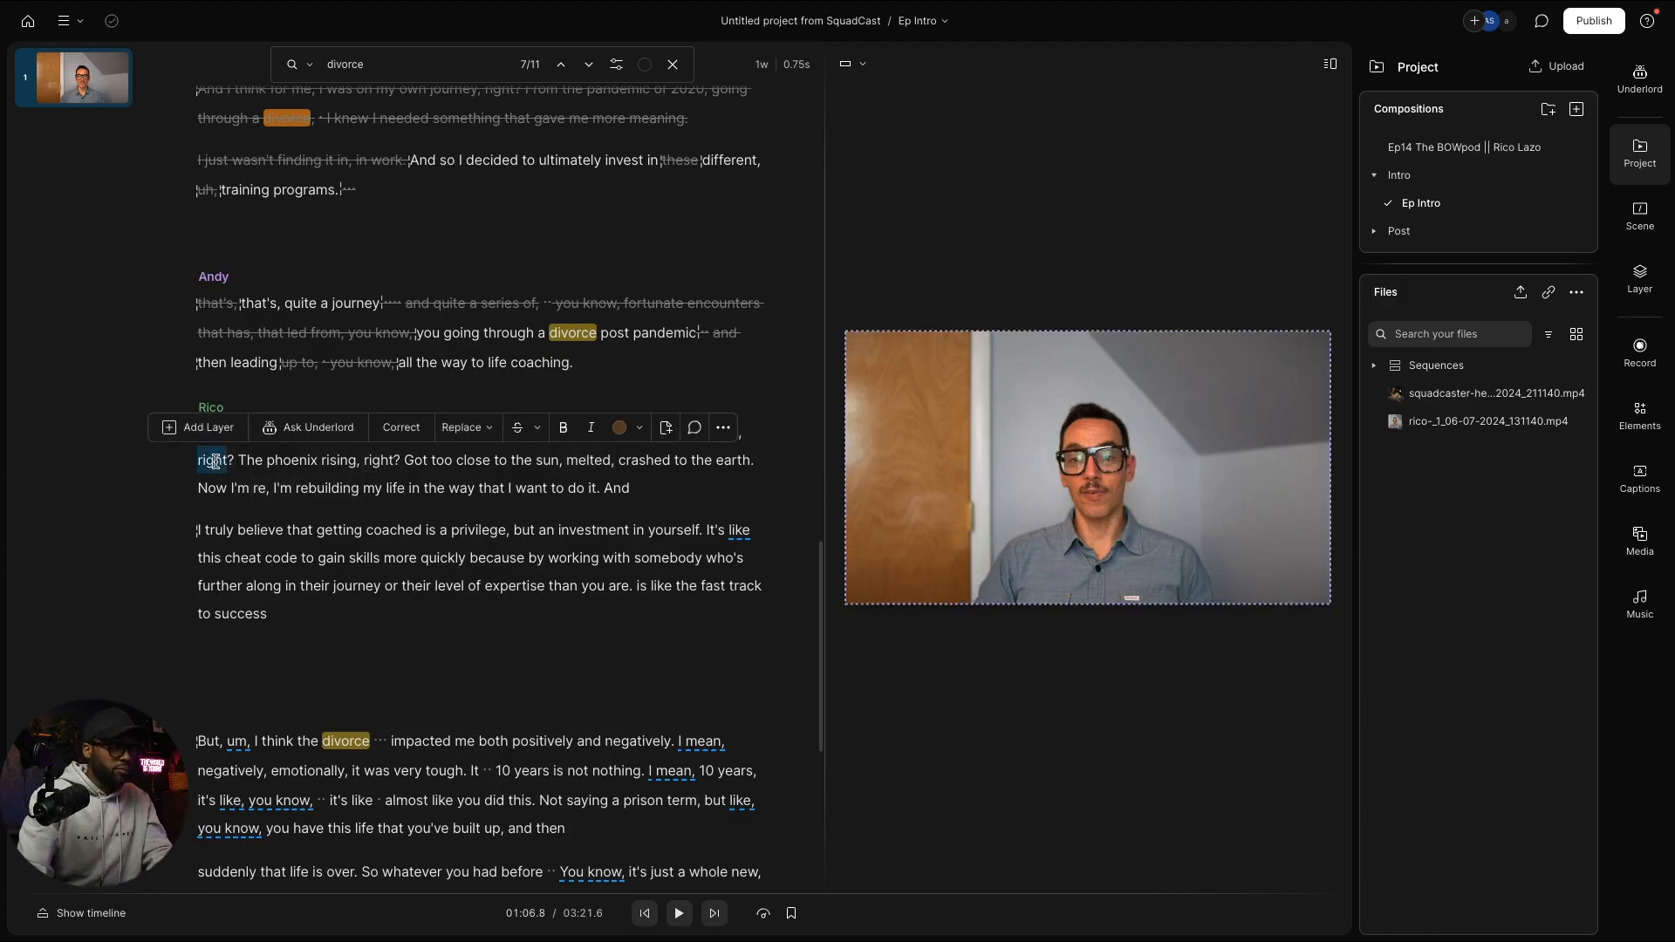
key("Delete")
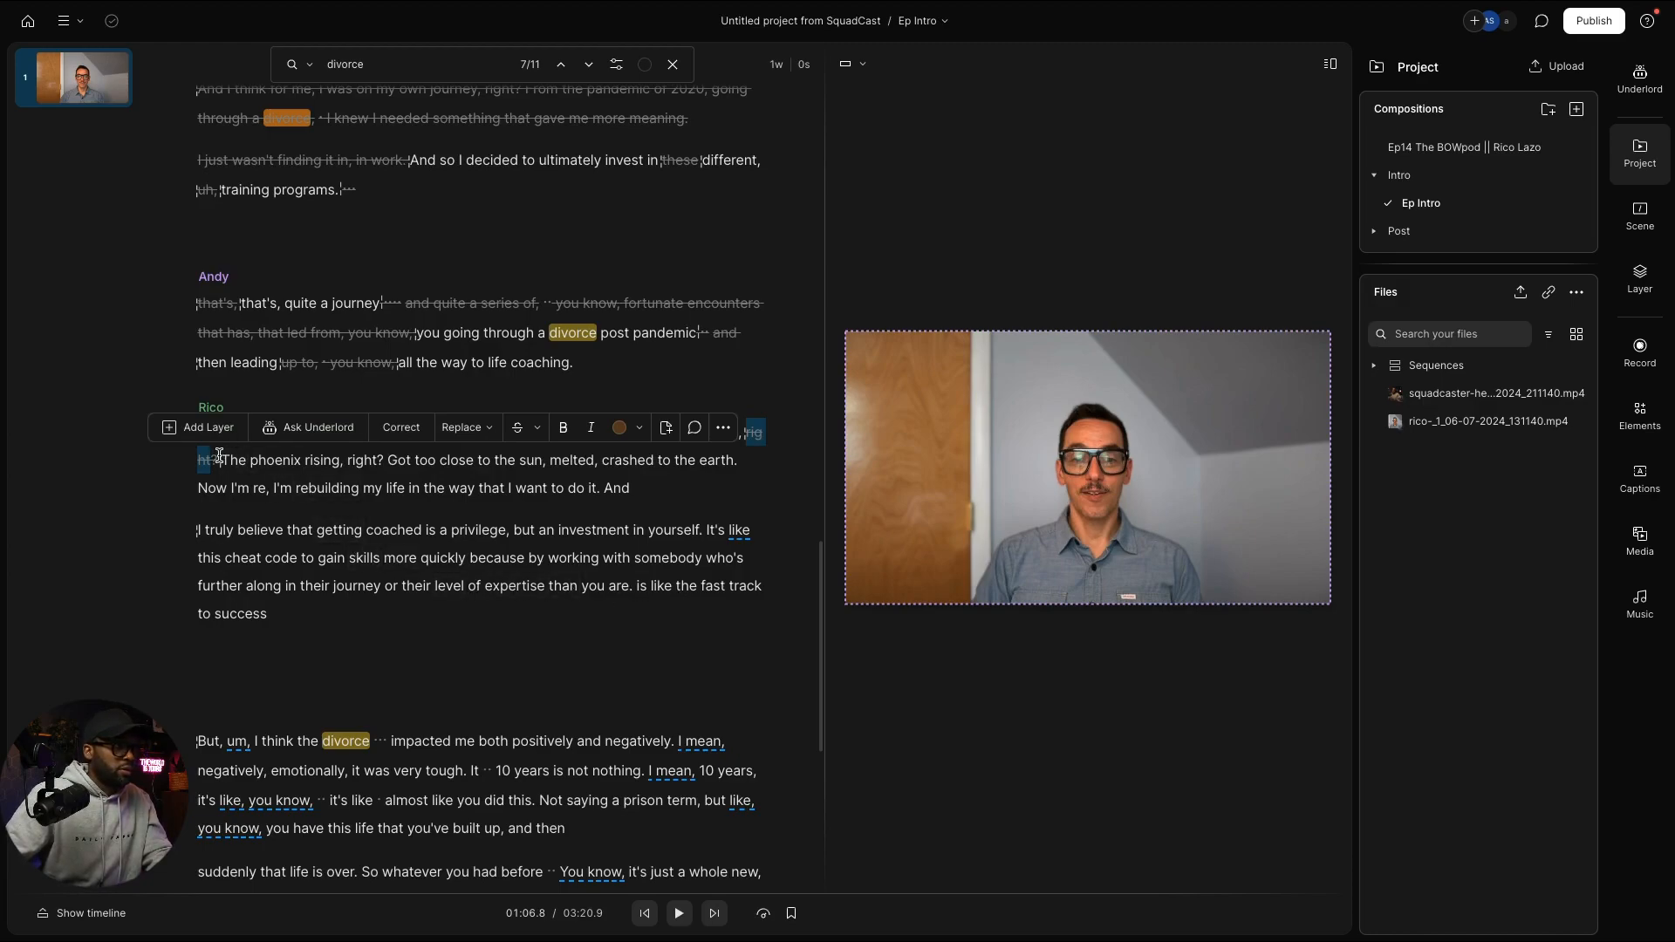
left_click_drag(219, 455, 609, 489)
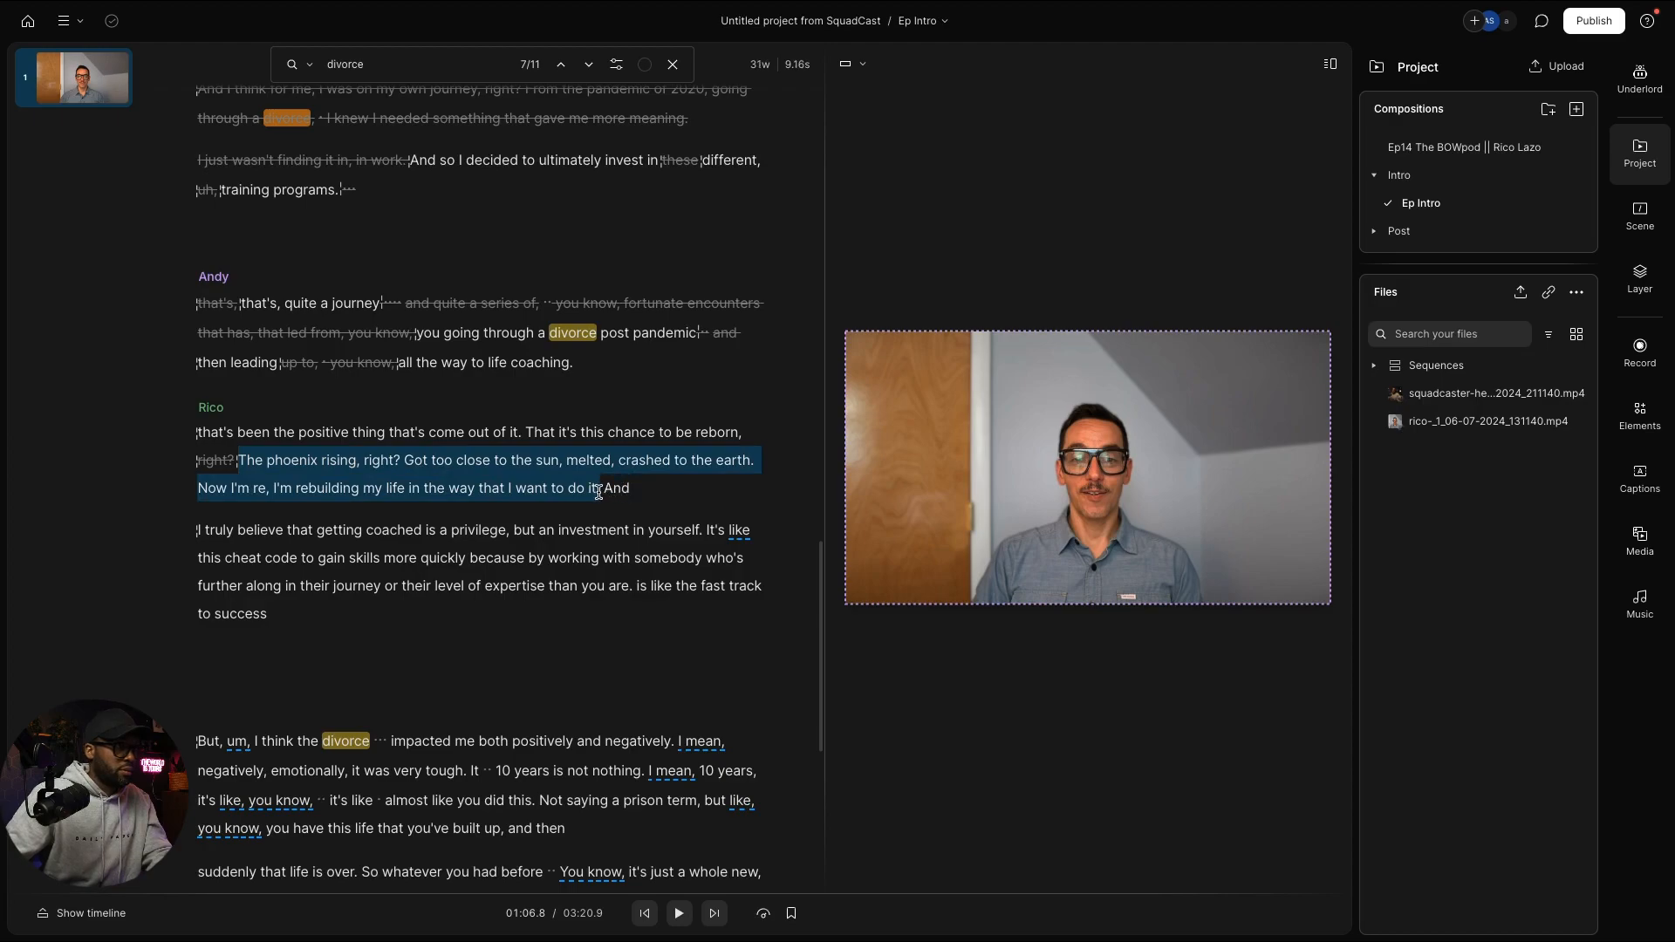
key("Delete")
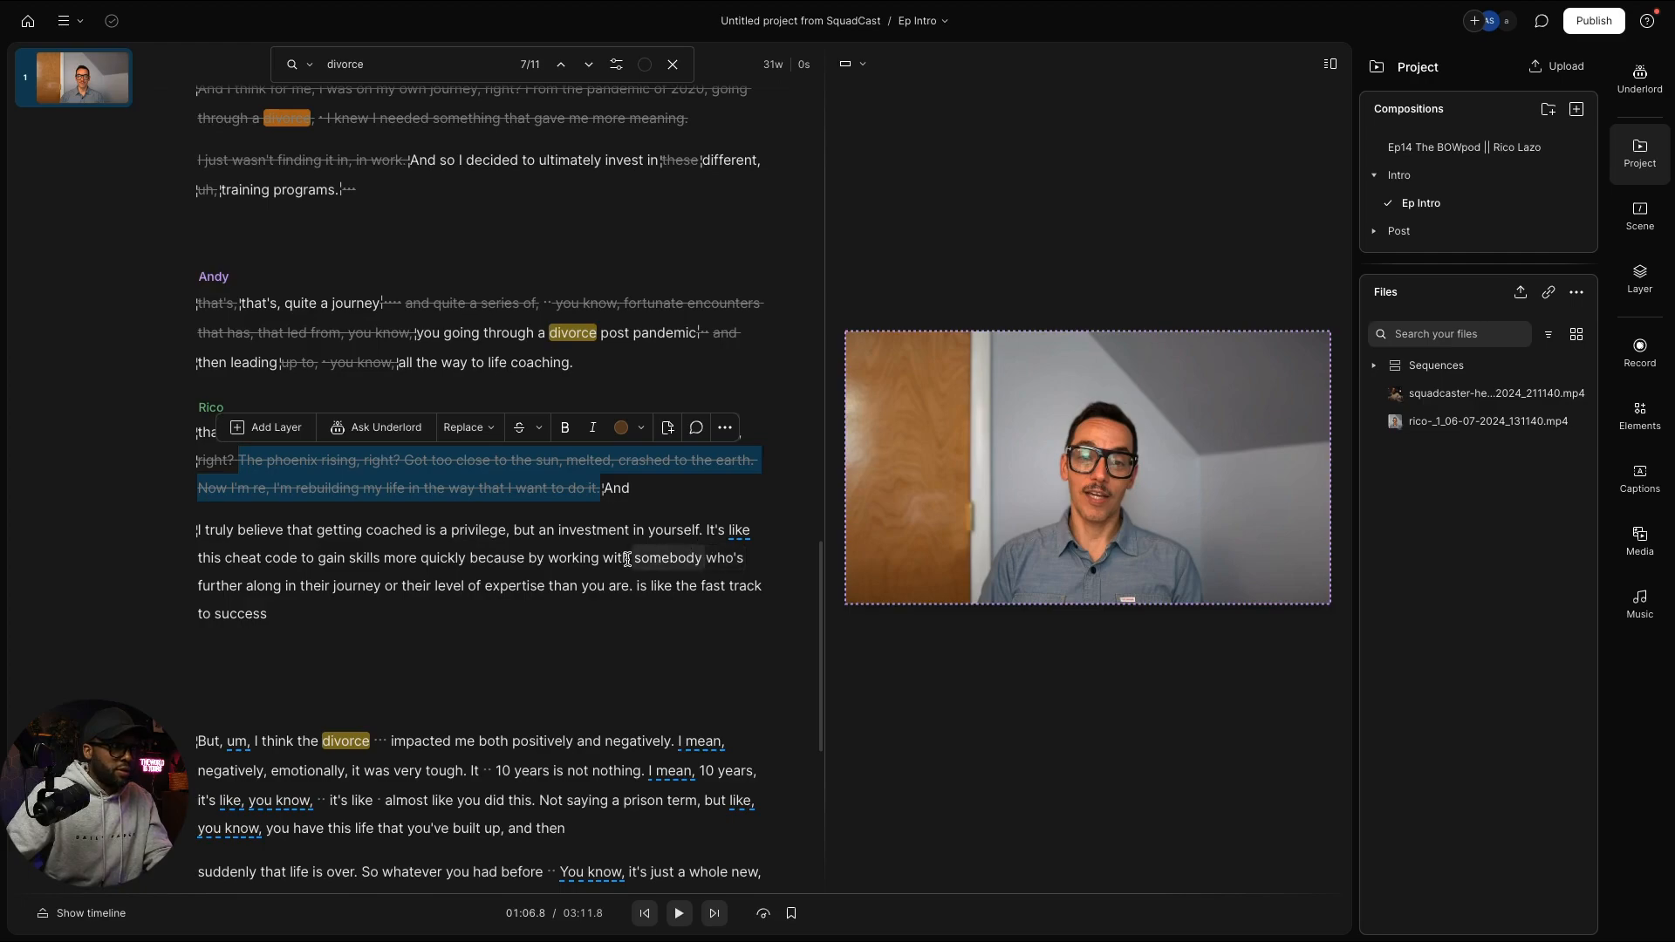
left_click(319, 563)
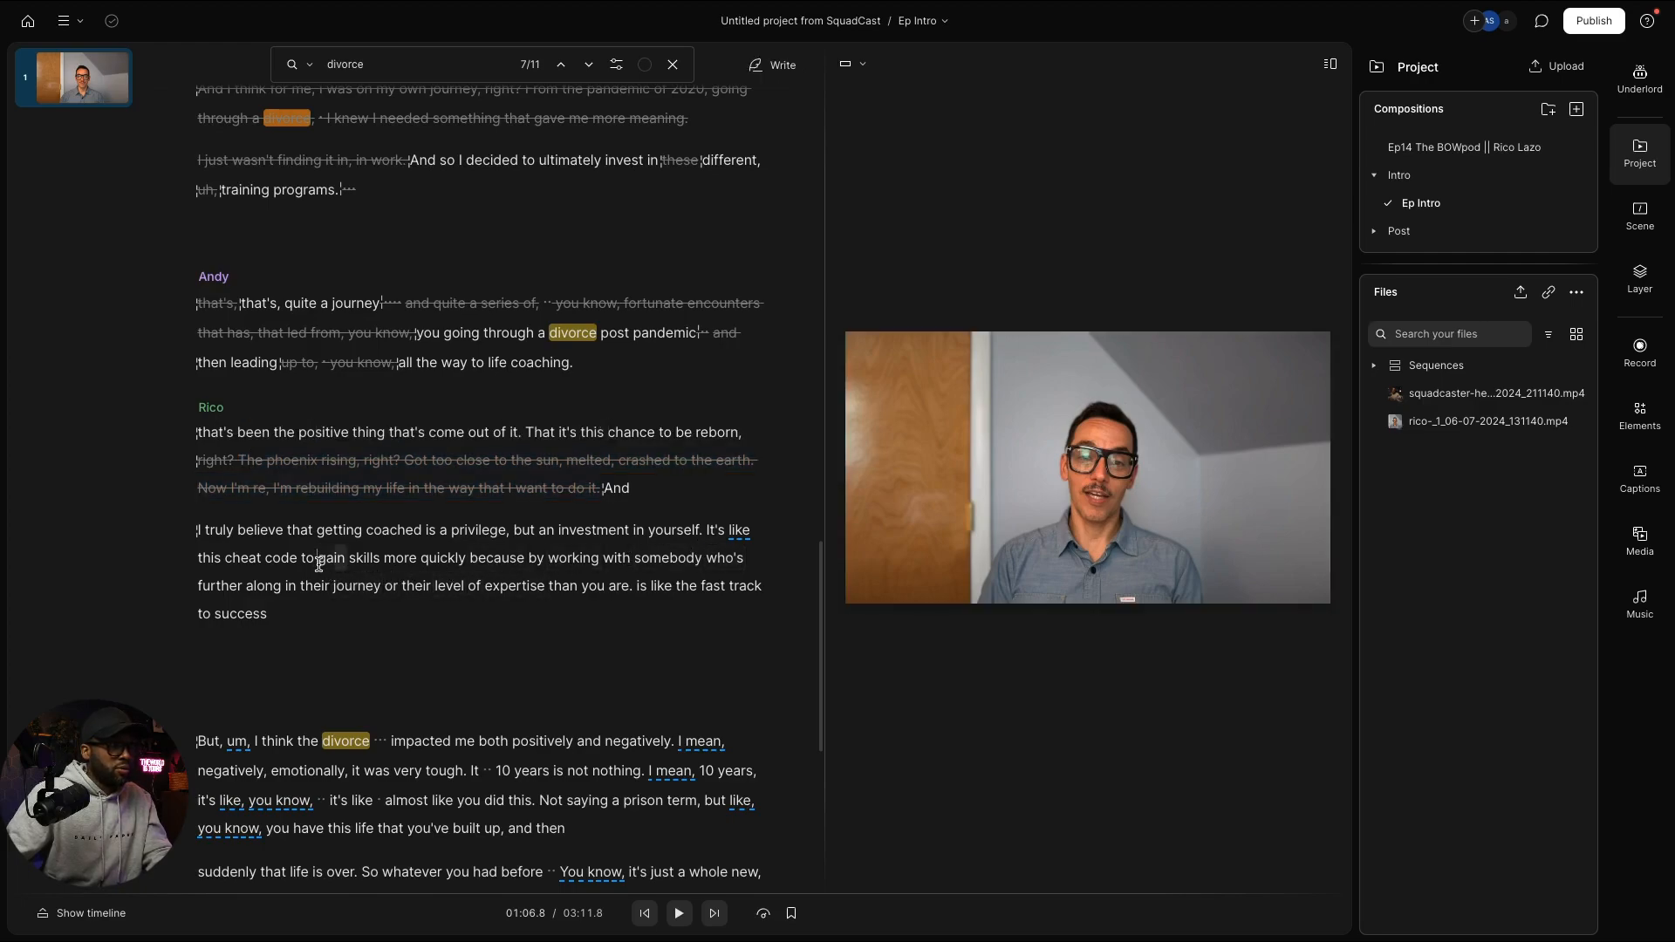
Step: Delete 'gain skills… fast track to success' and Rico's long divorce-impact paragraphs
left_click_drag(320, 564, 347, 610)
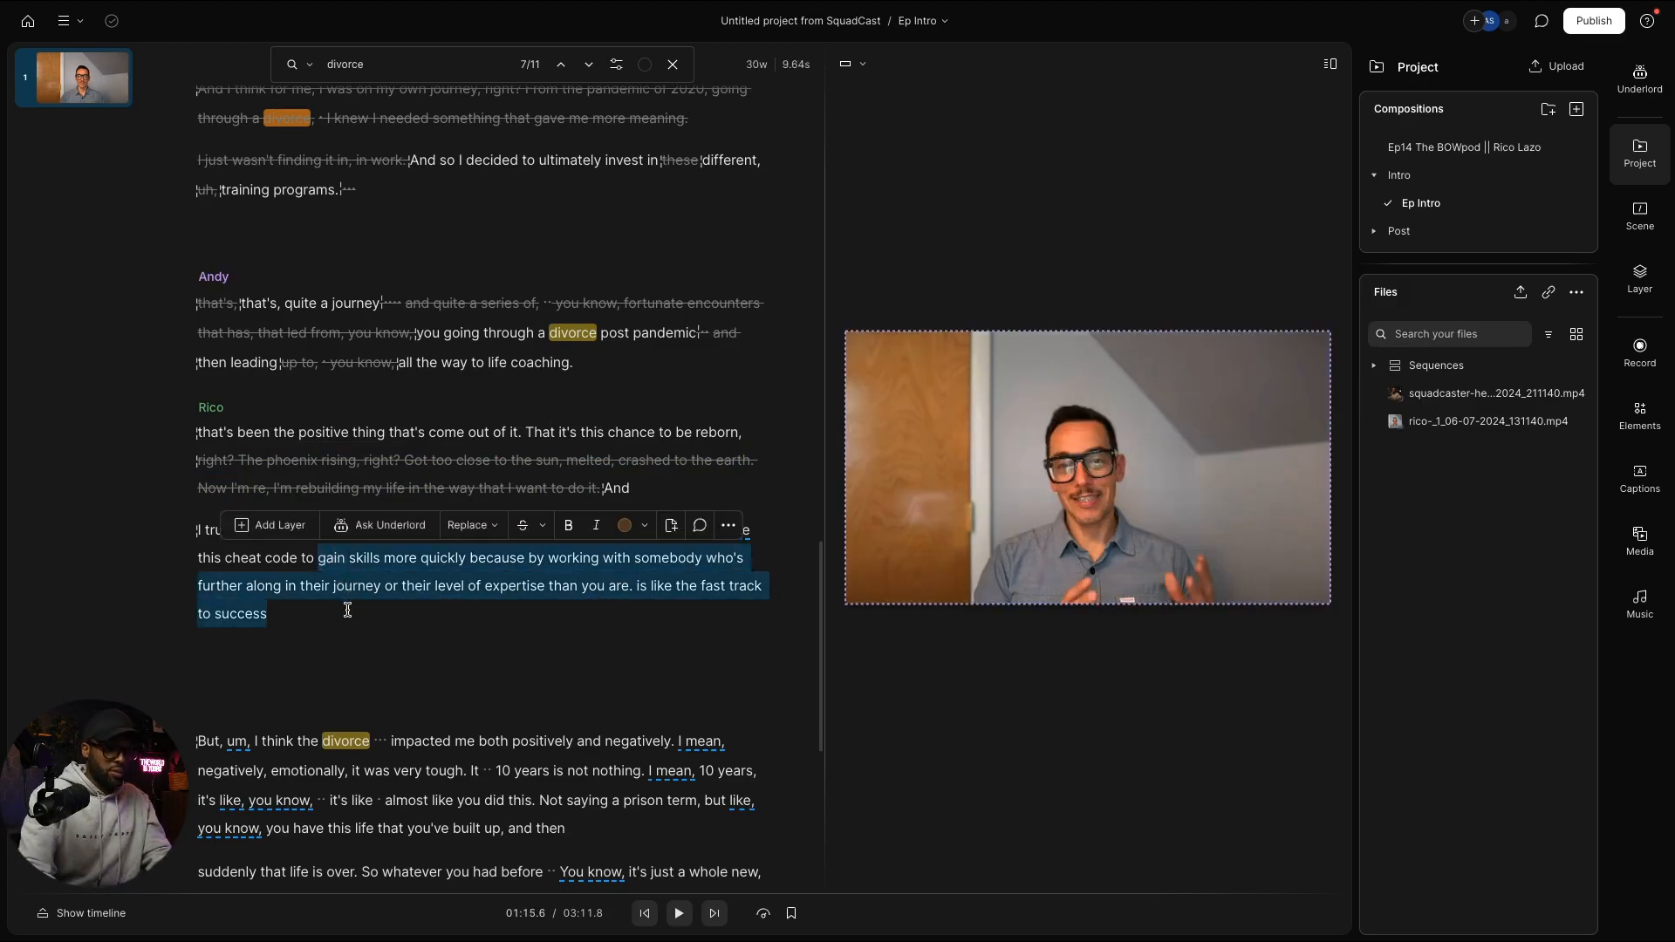
key("Delete")
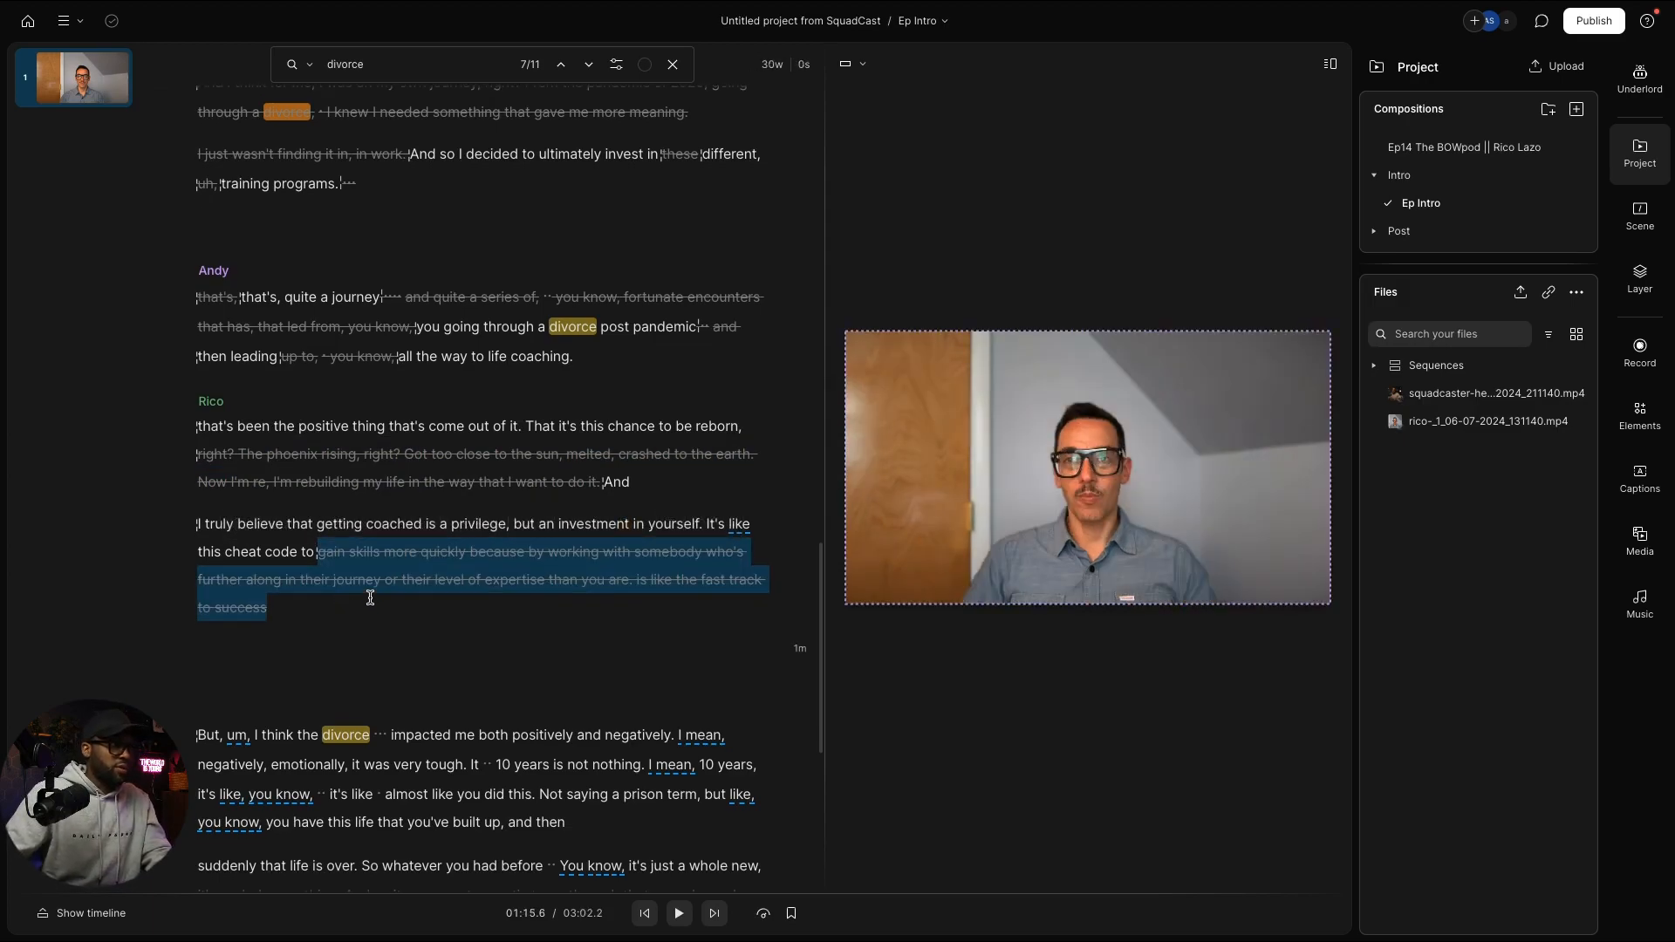
left_click_drag(316, 554, 771, 733)
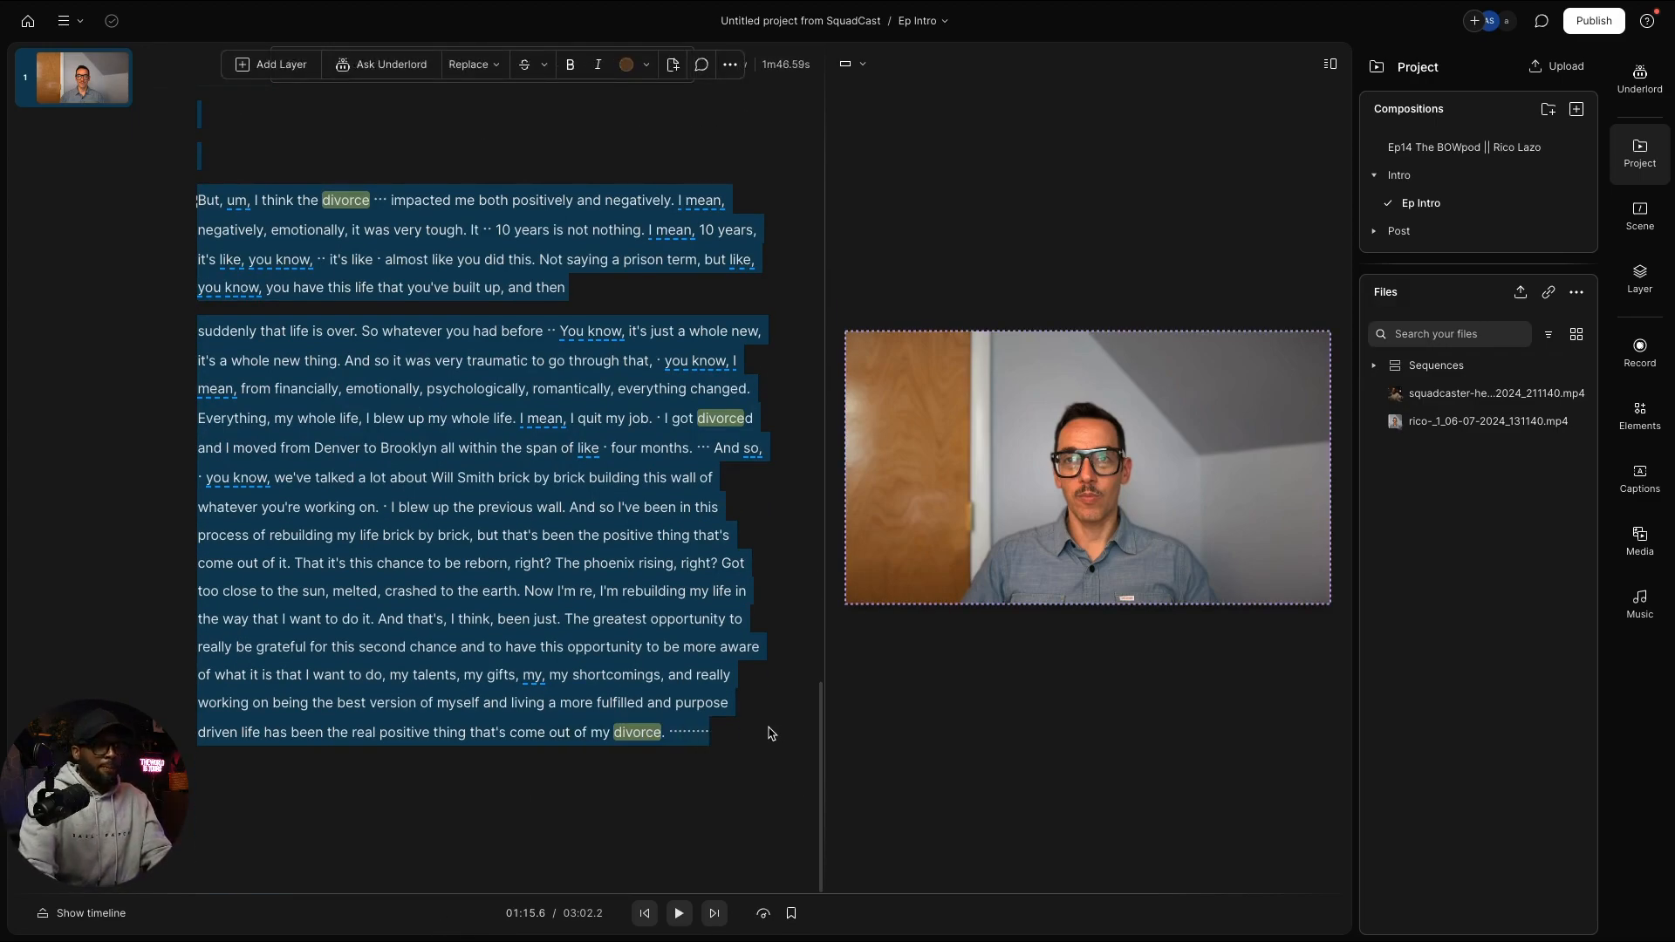
key("BackSpace")
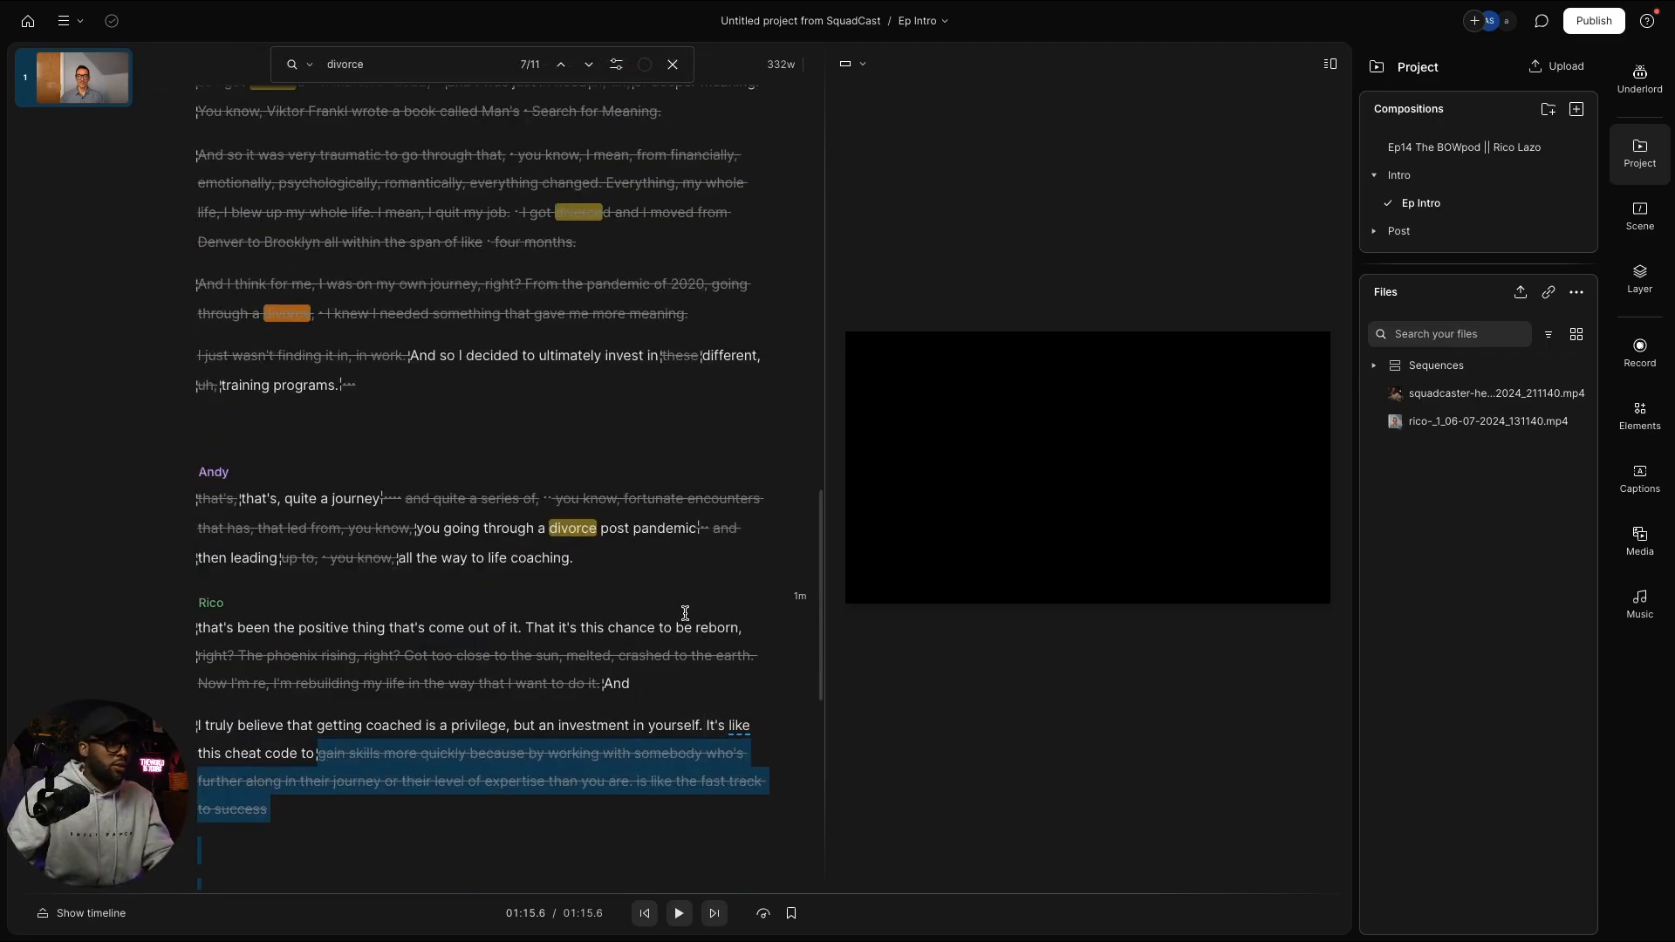
scroll(687, 621, "down", 2)
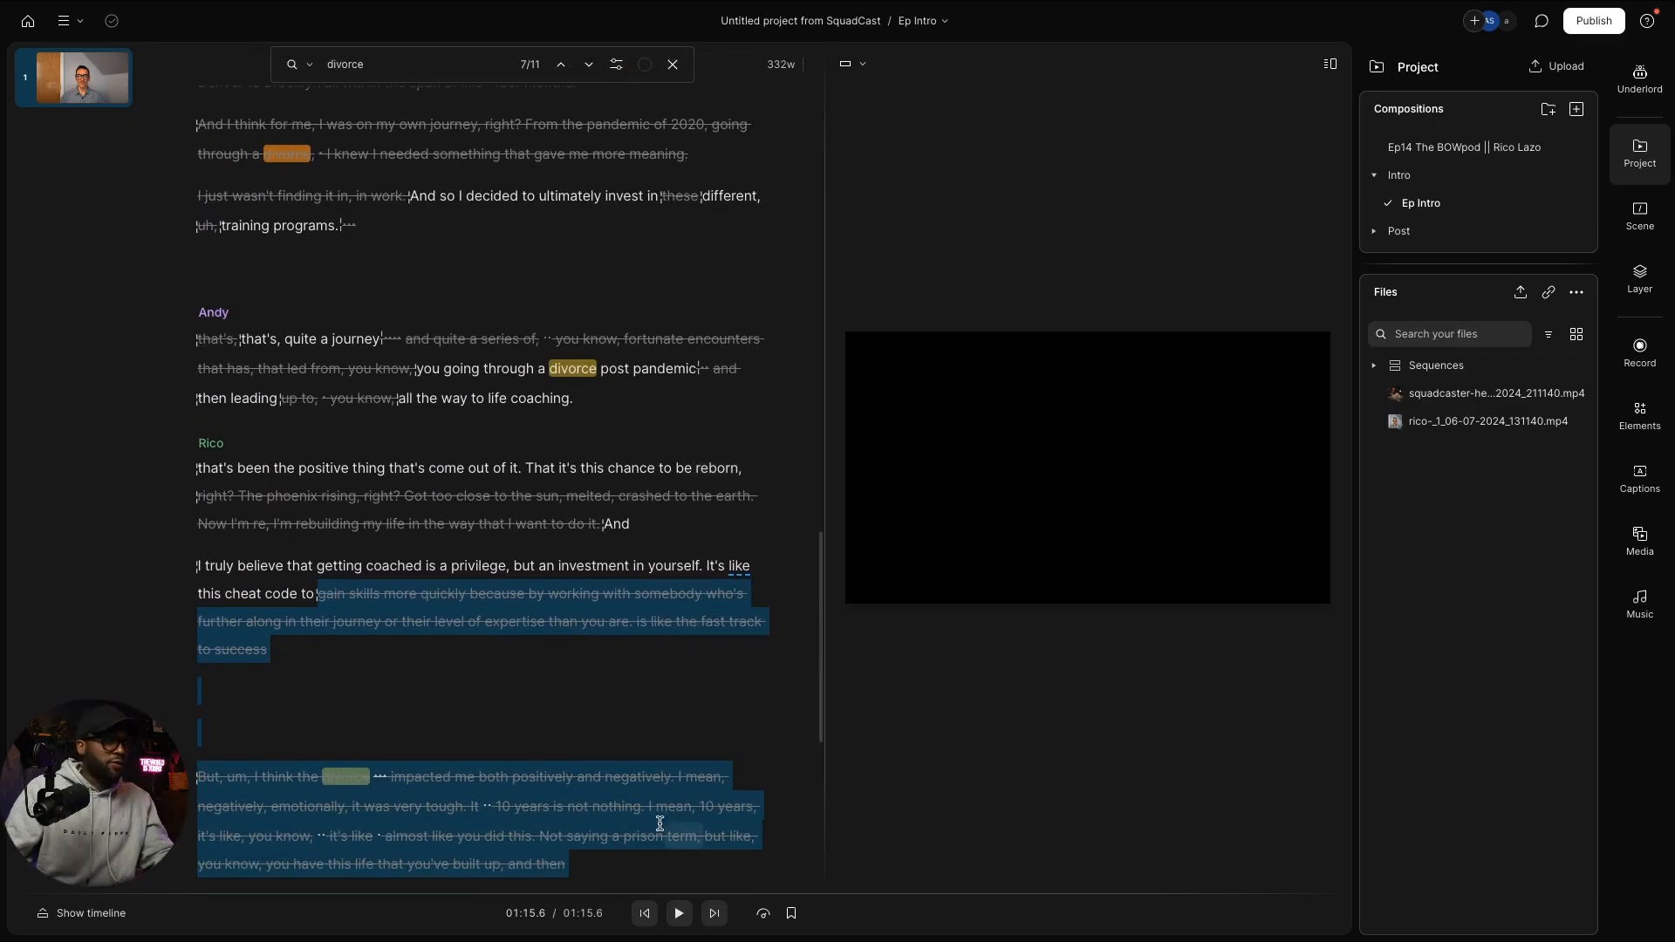
scroll(660, 822, "down", 8)
scroll(643, 737, "up", 6)
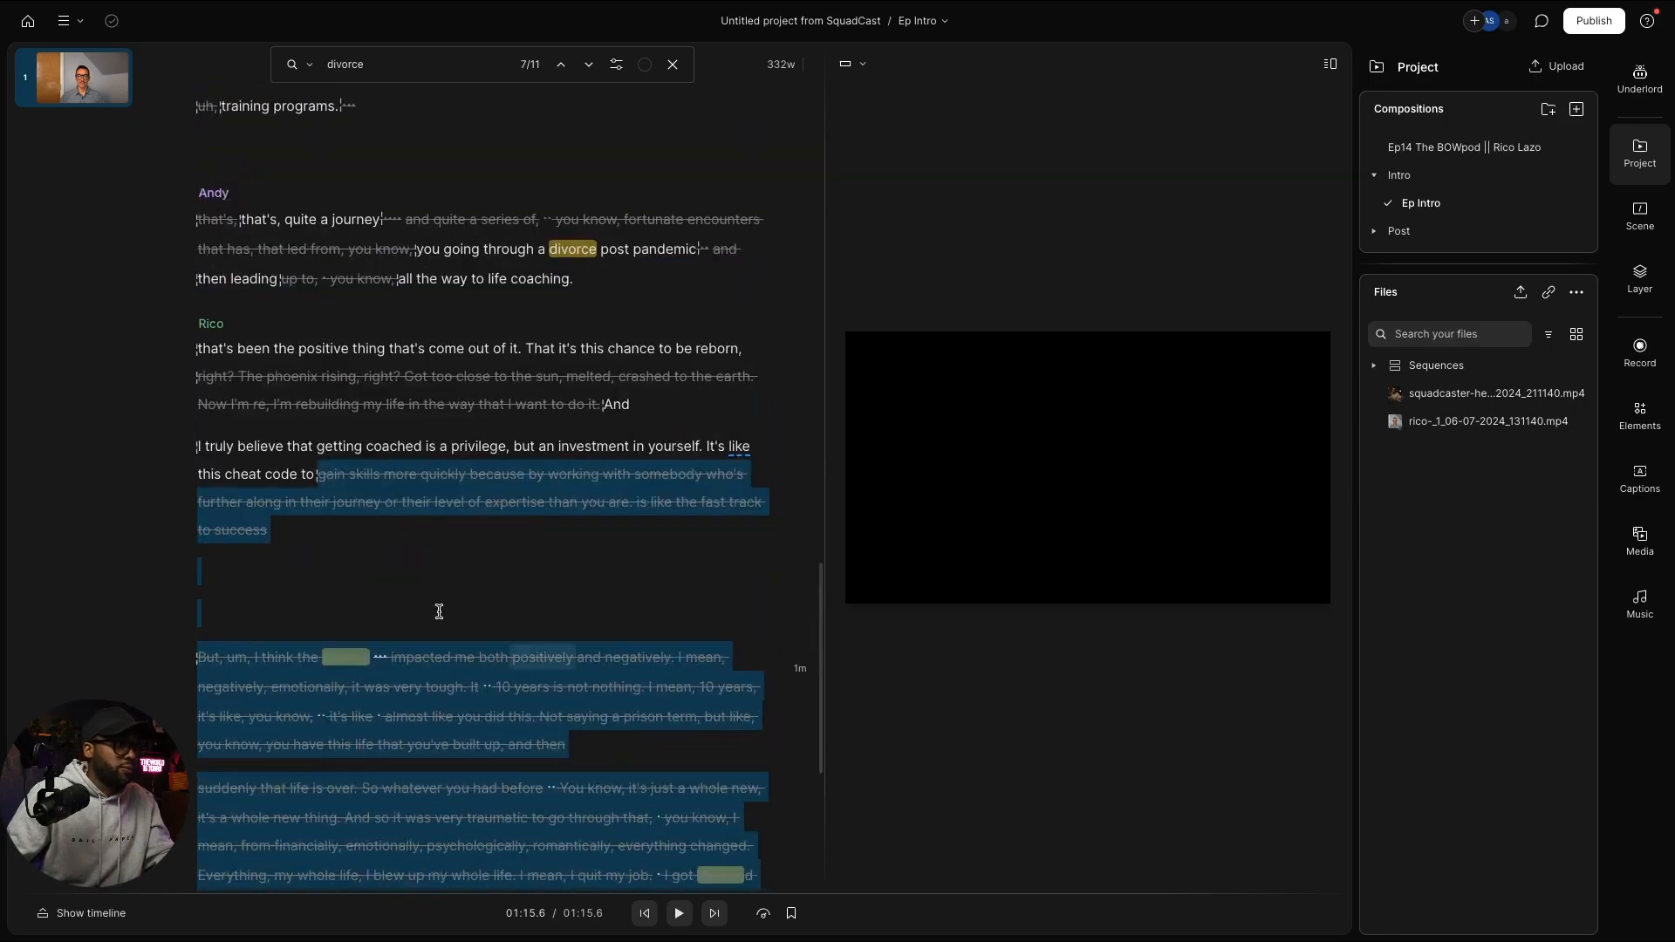
left_click(390, 548)
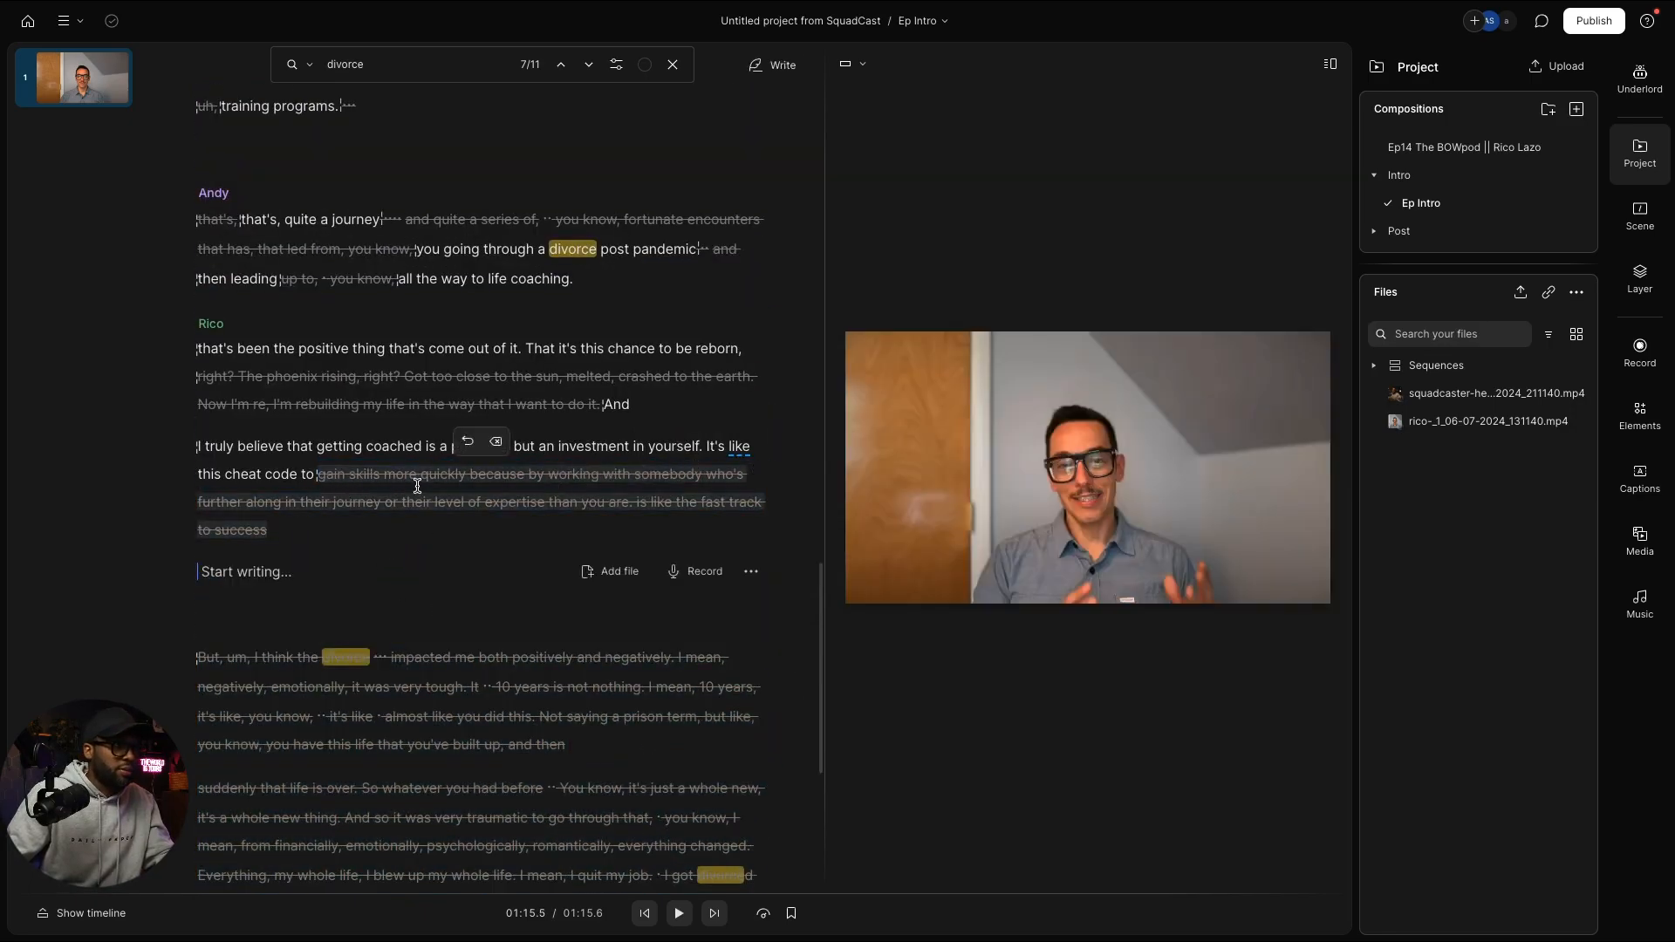
Step: Return to the top of the transcript and play the 01:15.6 Ep Intro from its start
left_click_drag(325, 475, 253, 346)
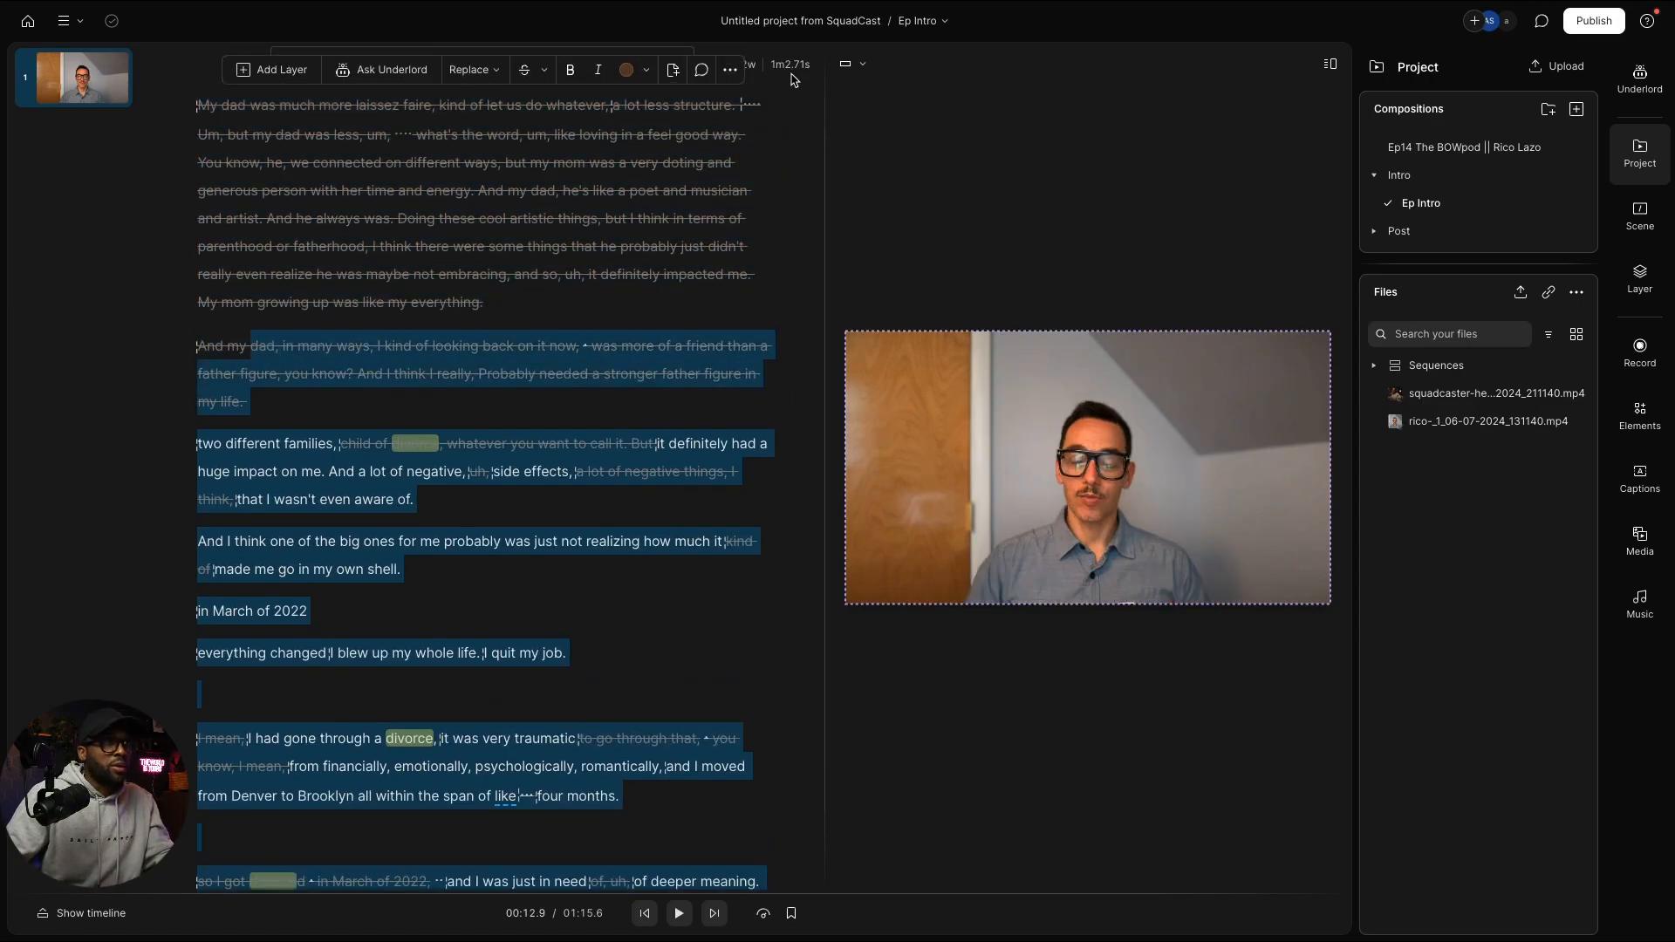
left_click(655, 443)
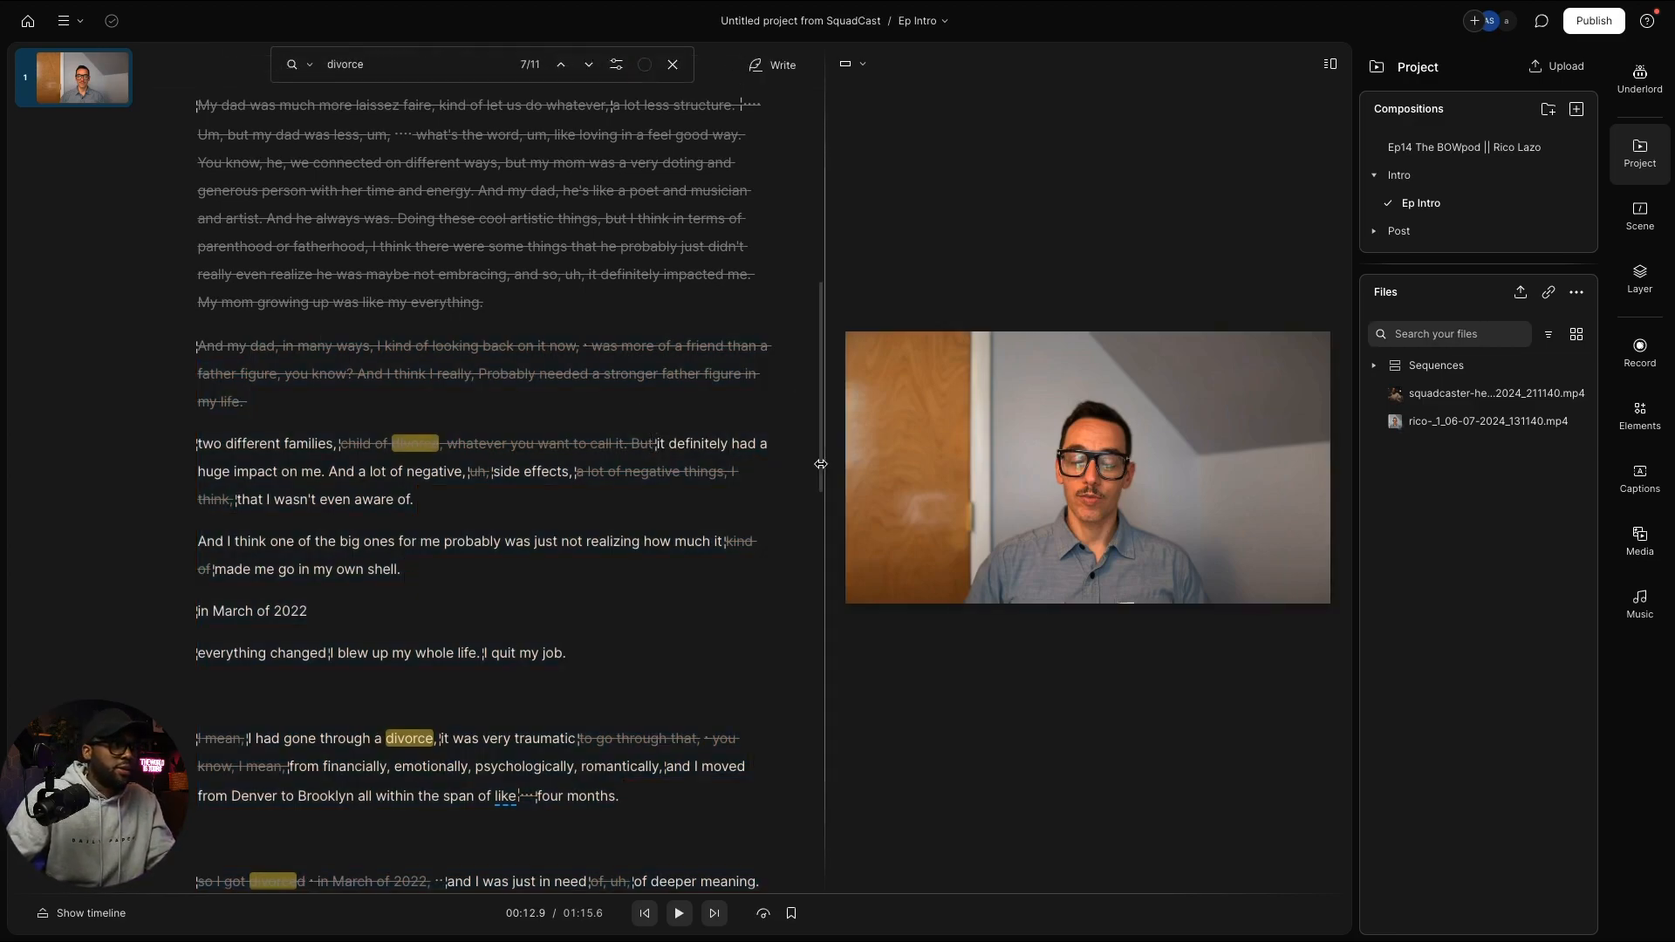
scroll(713, 253, "up", 6)
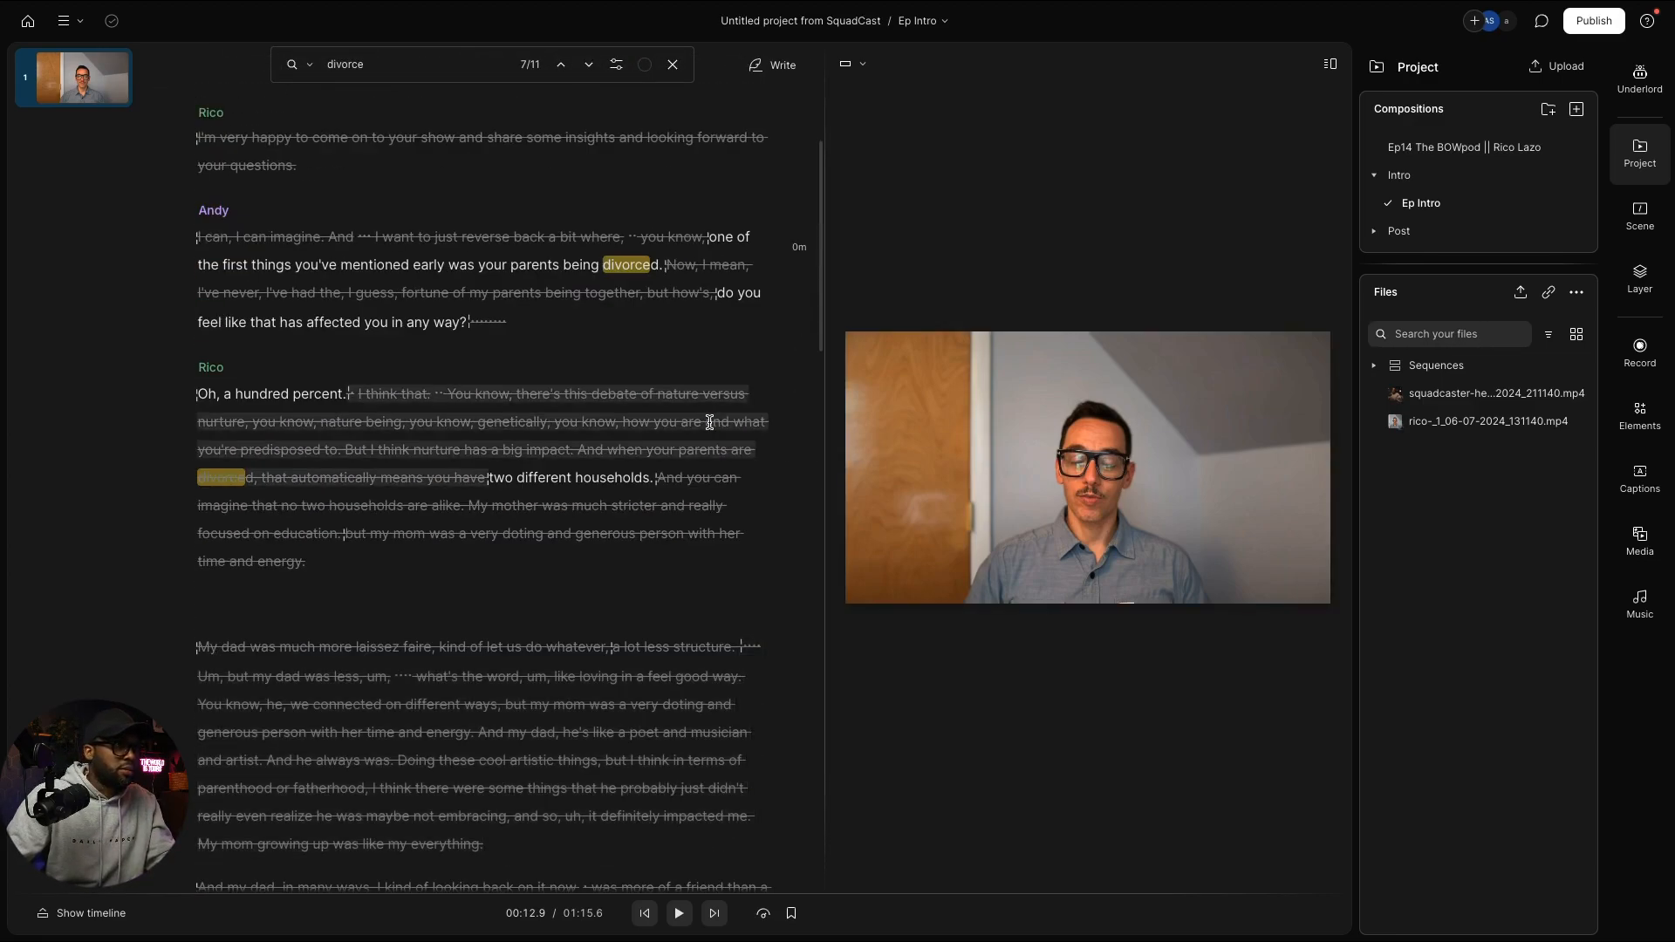
left_click_drag(708, 238, 749, 240)
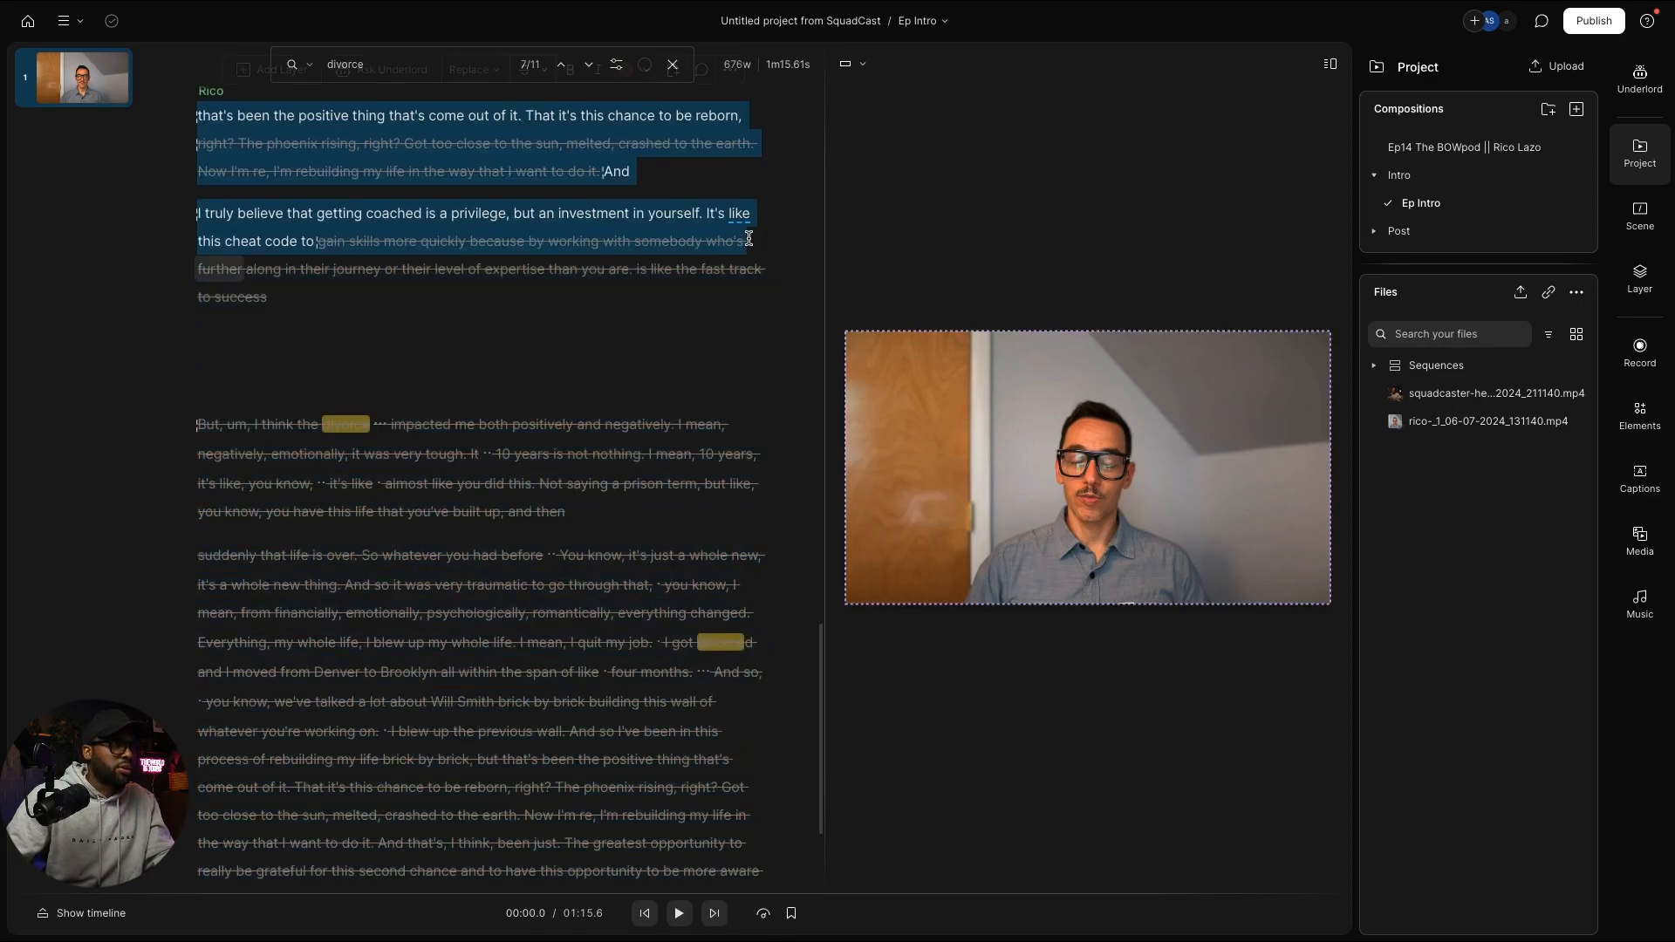
scroll(772, 332, "up", 10)
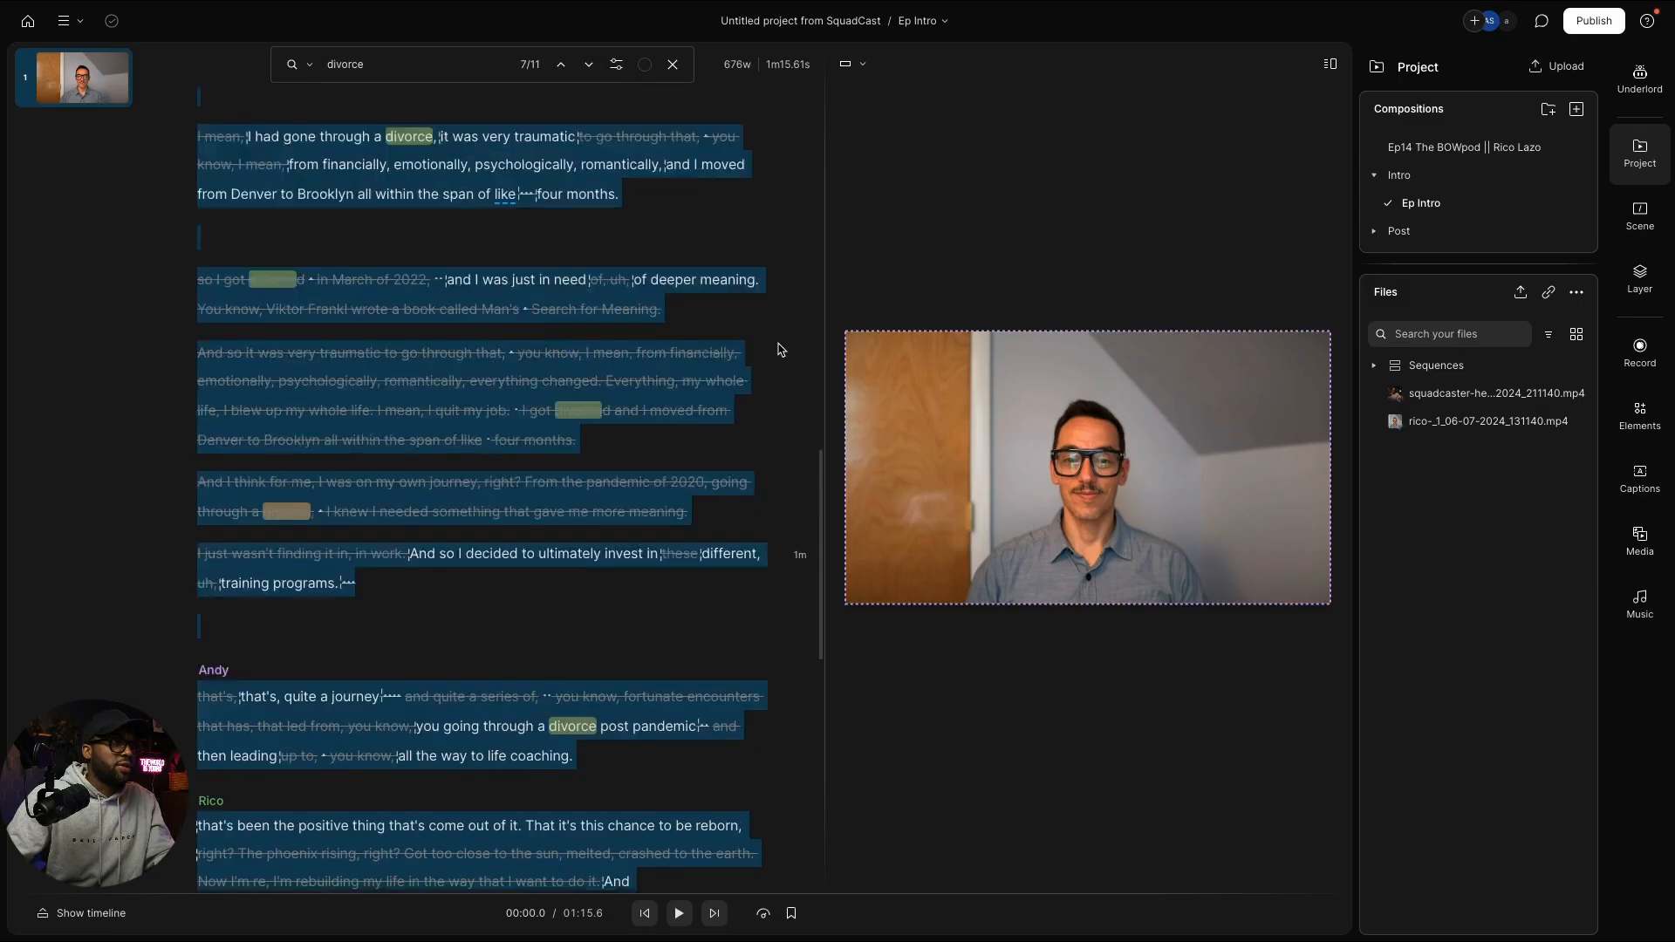
scroll(778, 348, "up", 7)
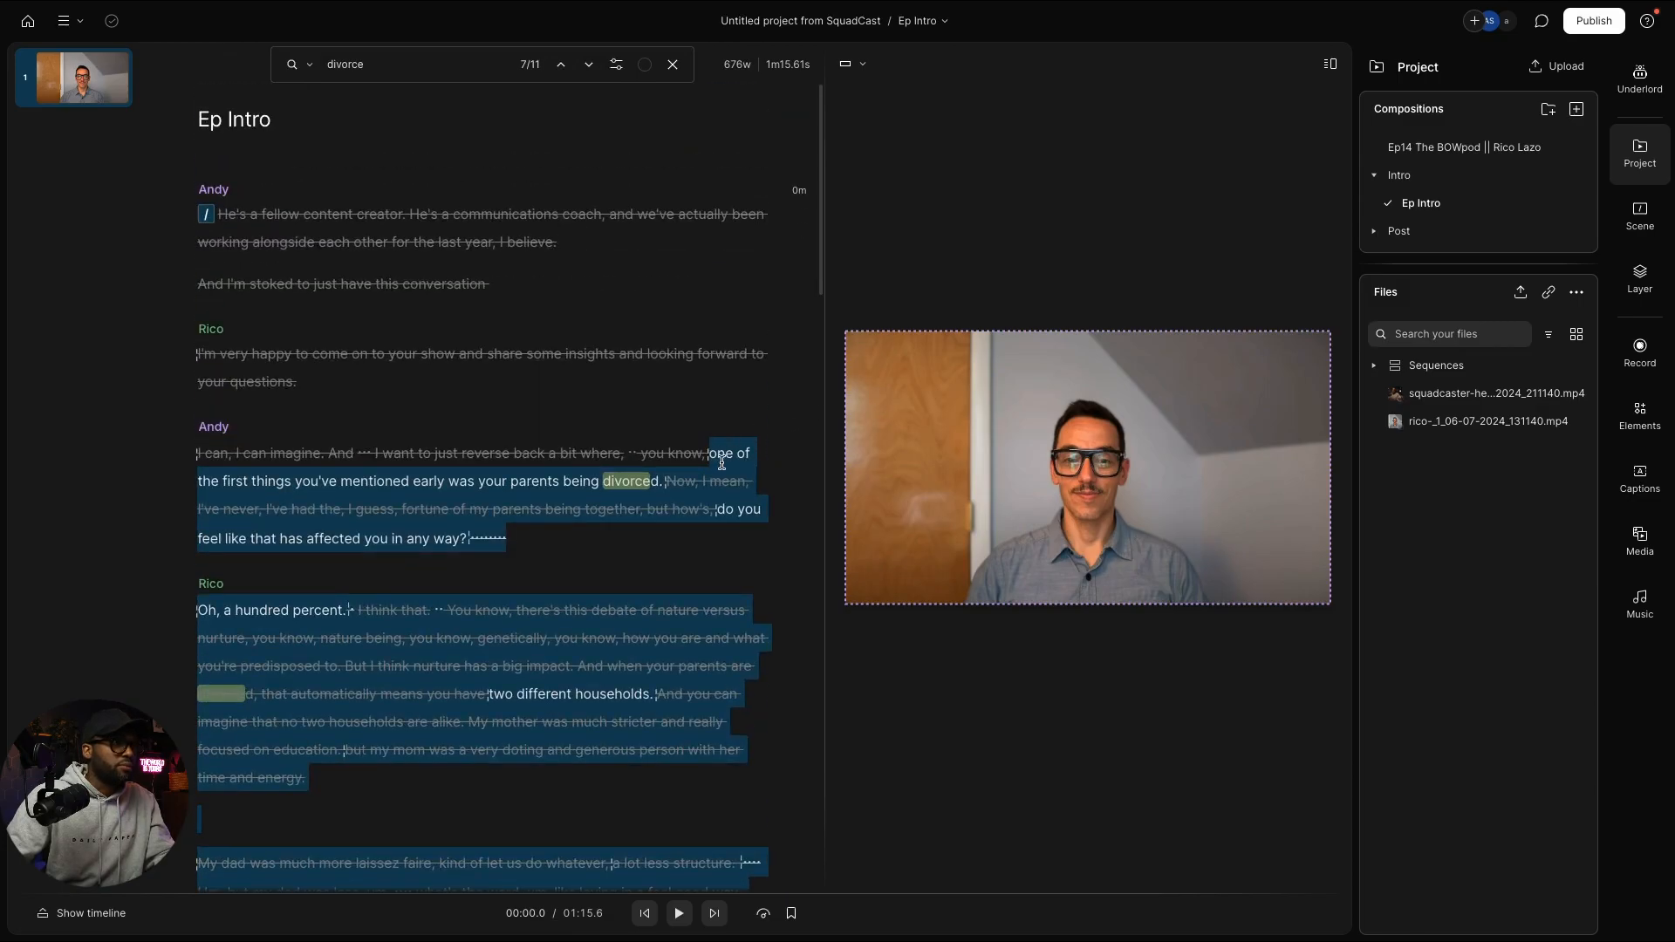
left_click(714, 460)
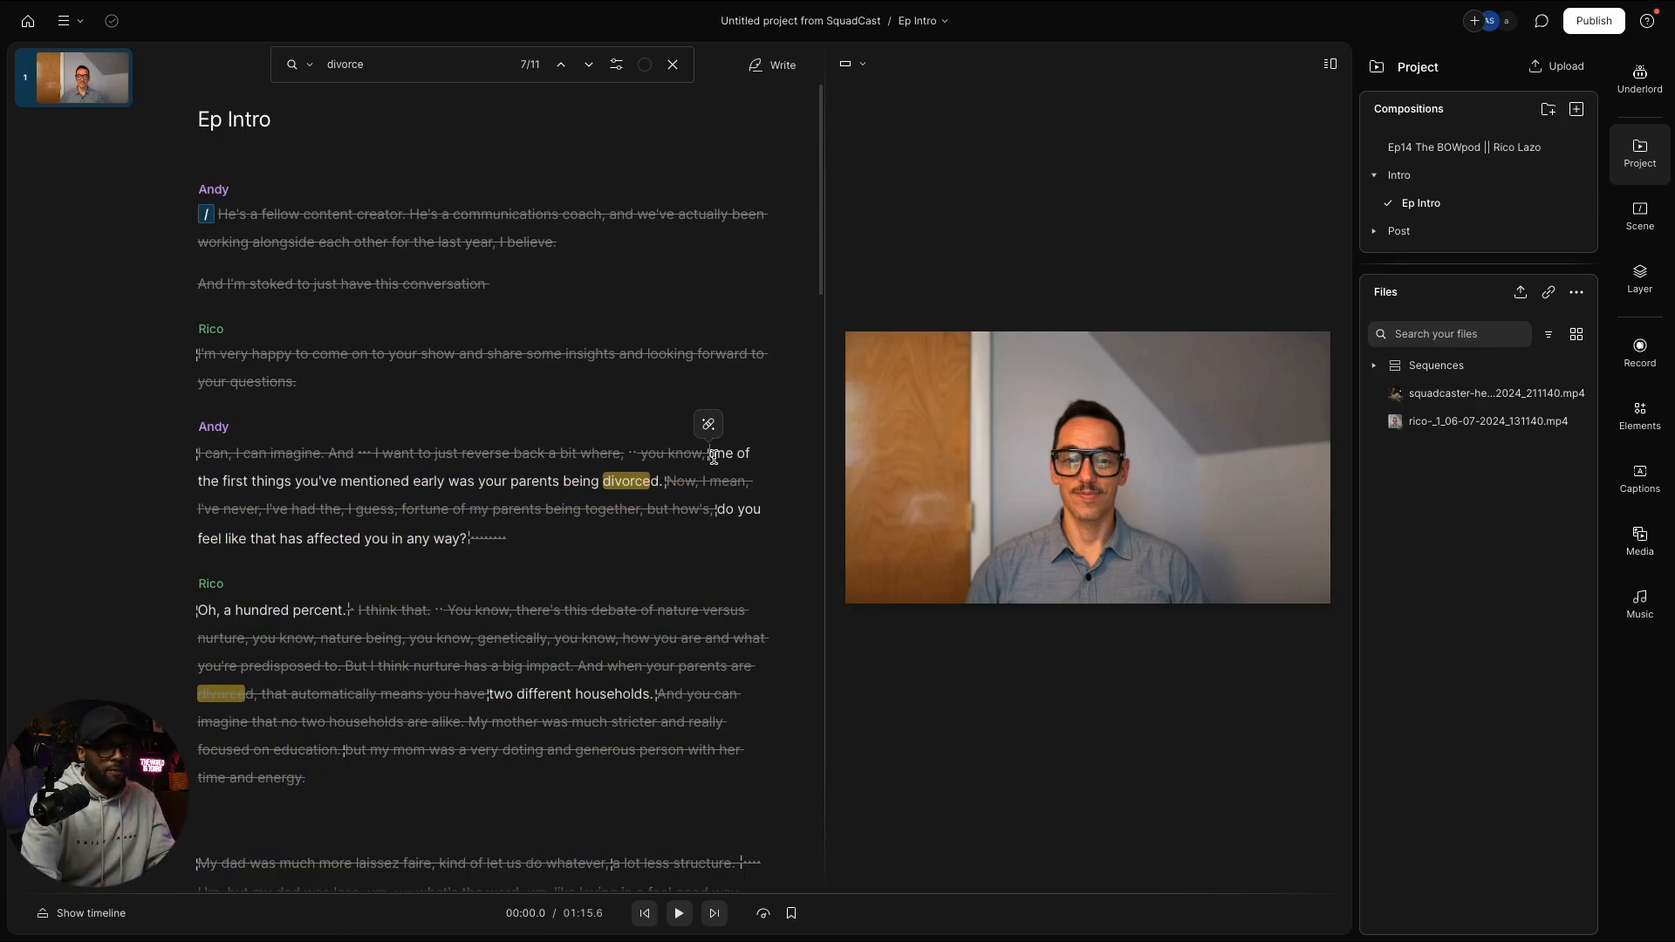
key("space")
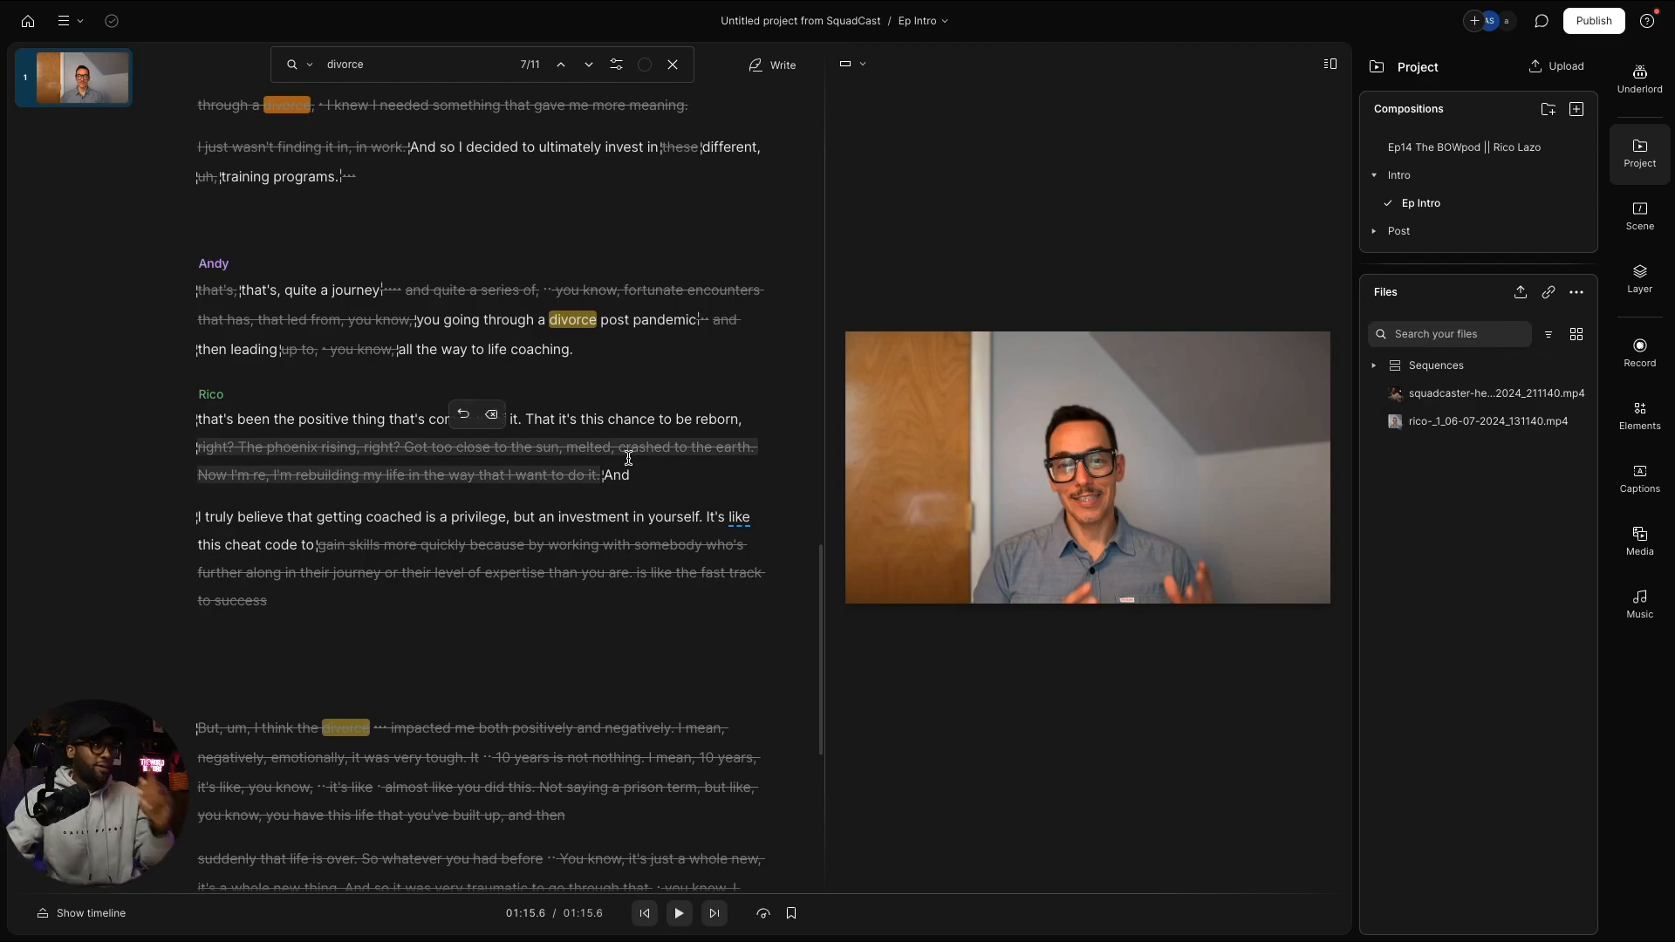
Step: Scroll to the struck-through 'so I got divorced' line and select it to reveal the restore option
scroll(511, 515, "up", 8)
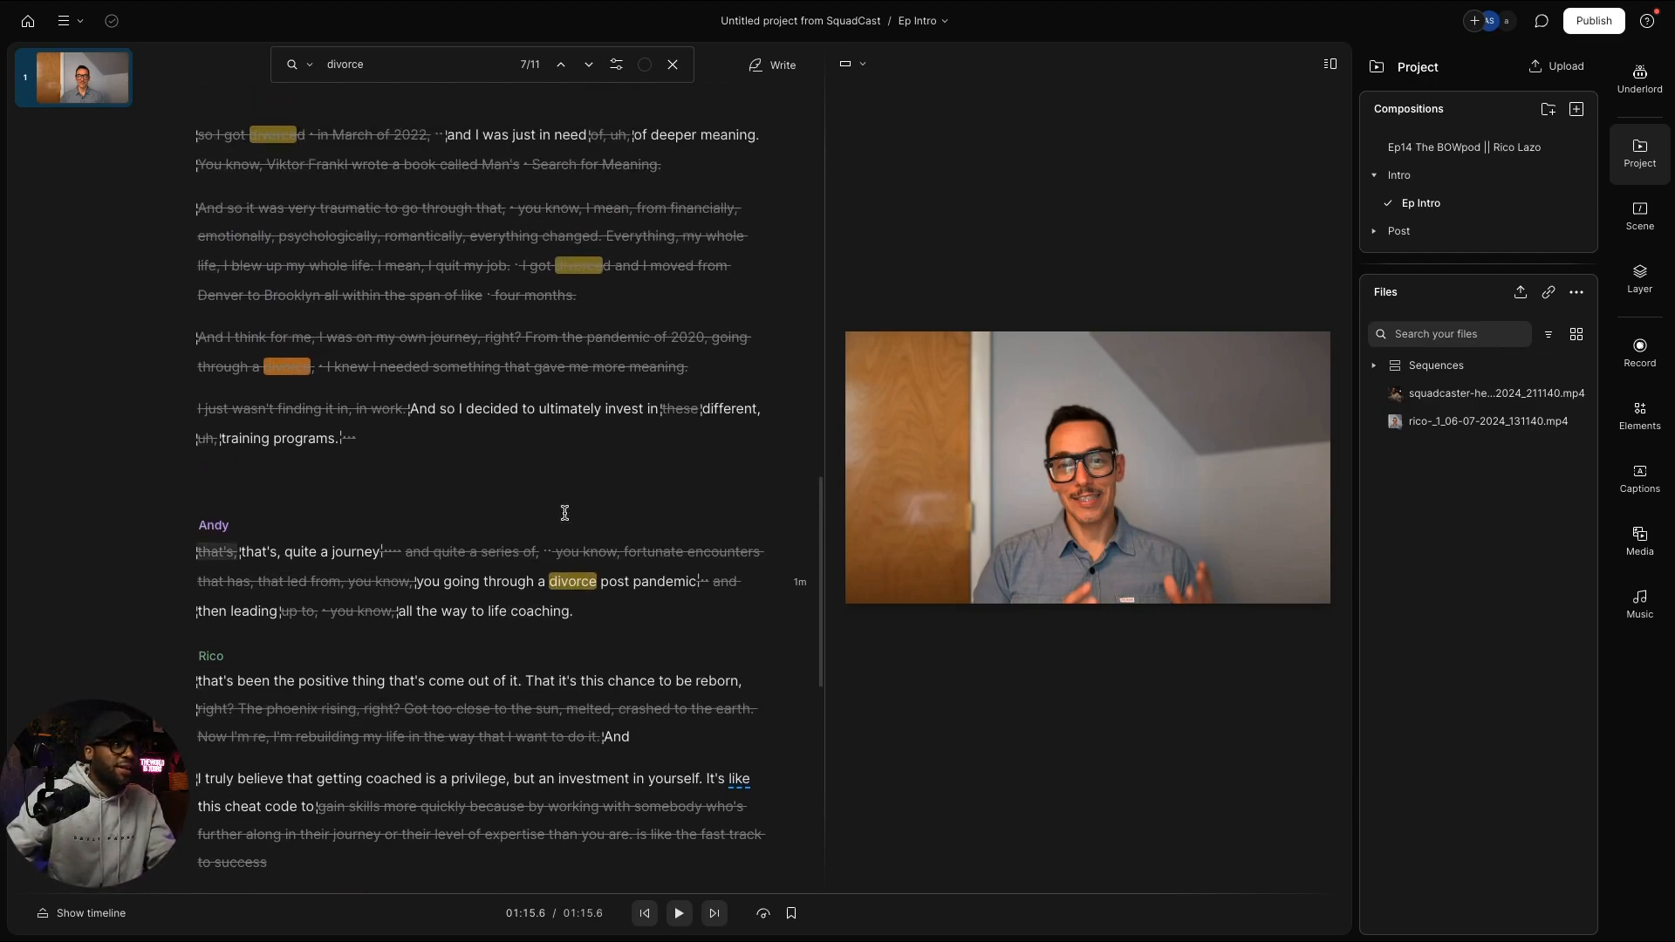
scroll(601, 515, "up", 2)
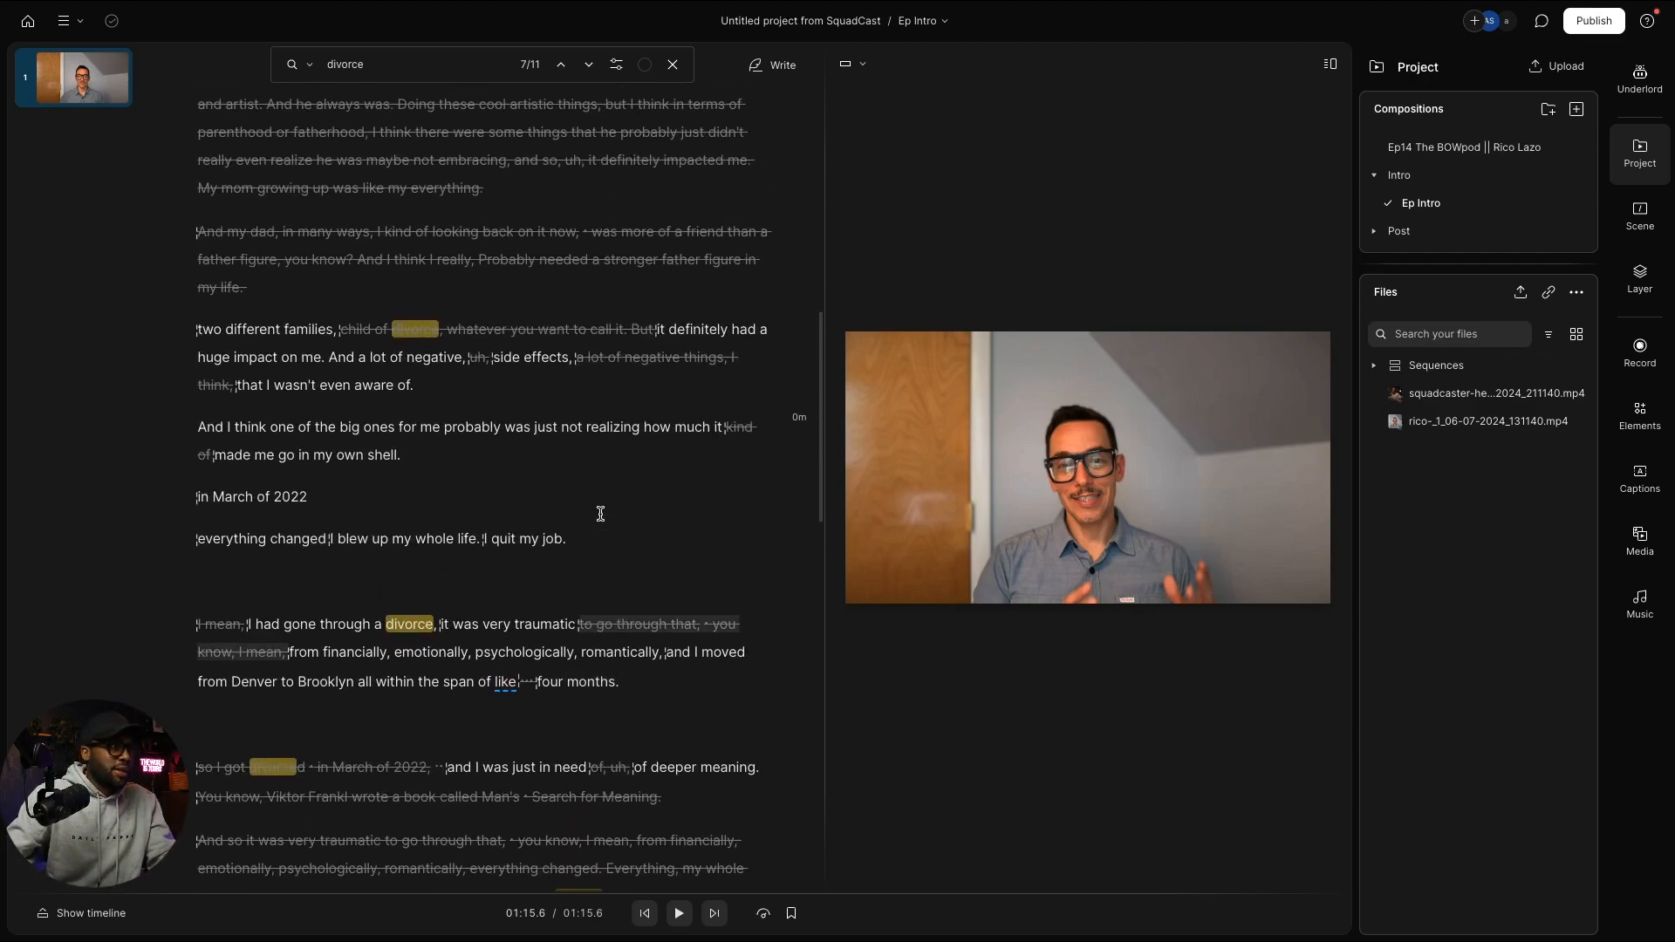
scroll(610, 763, "down", 2)
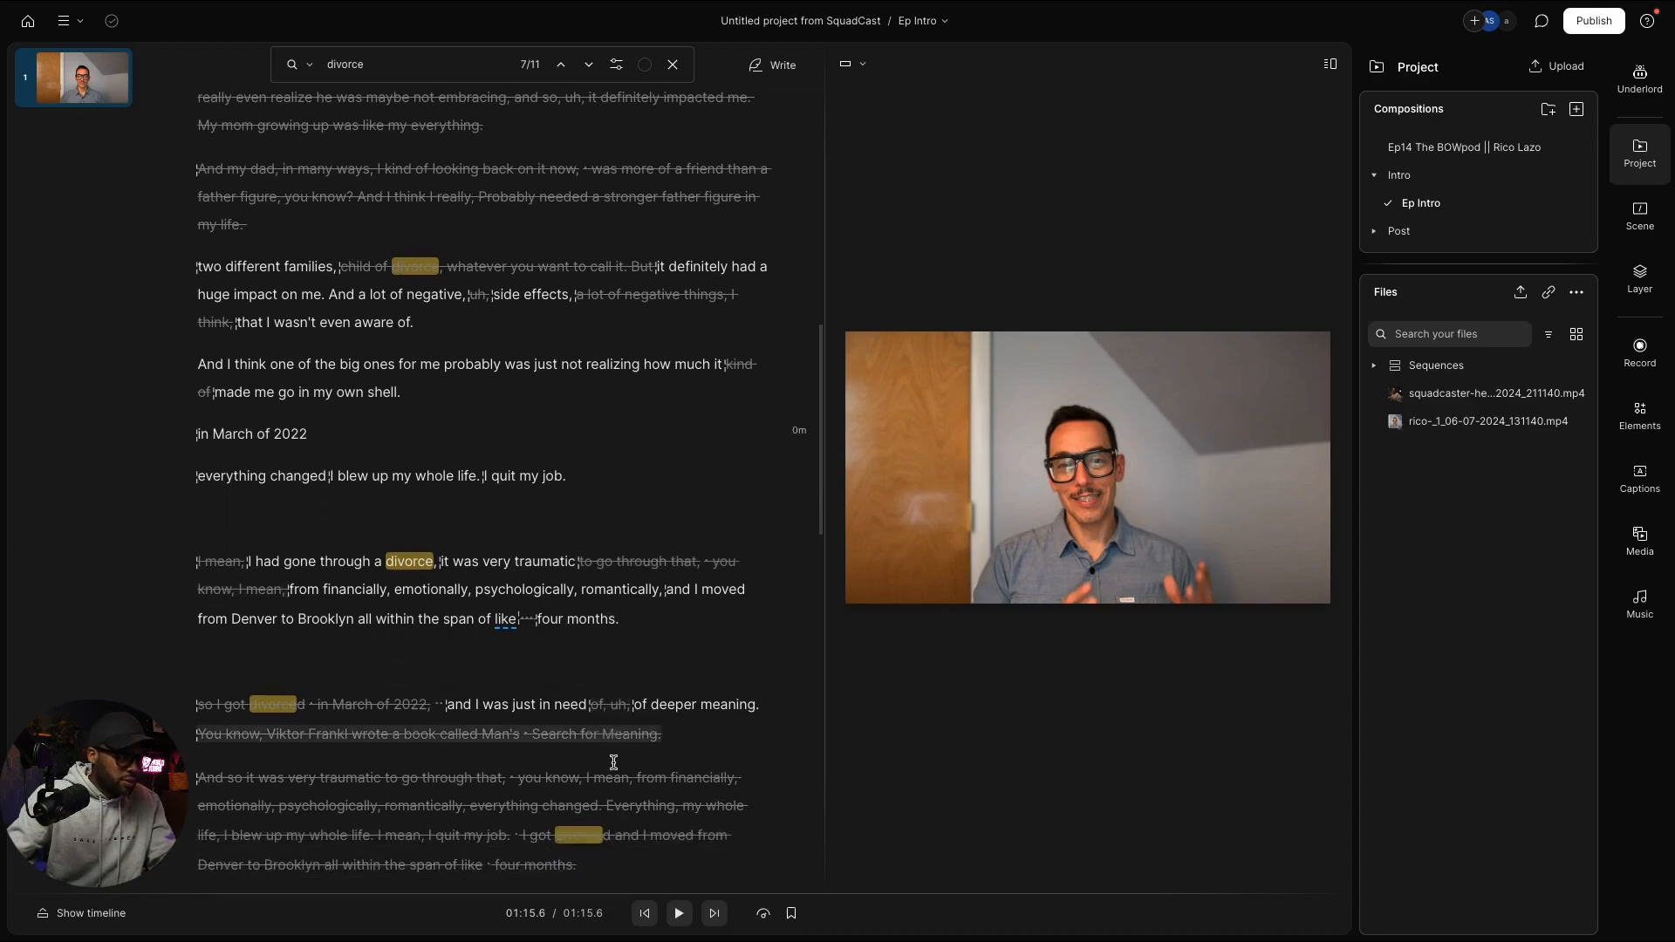
scroll(594, 612, "down", 2)
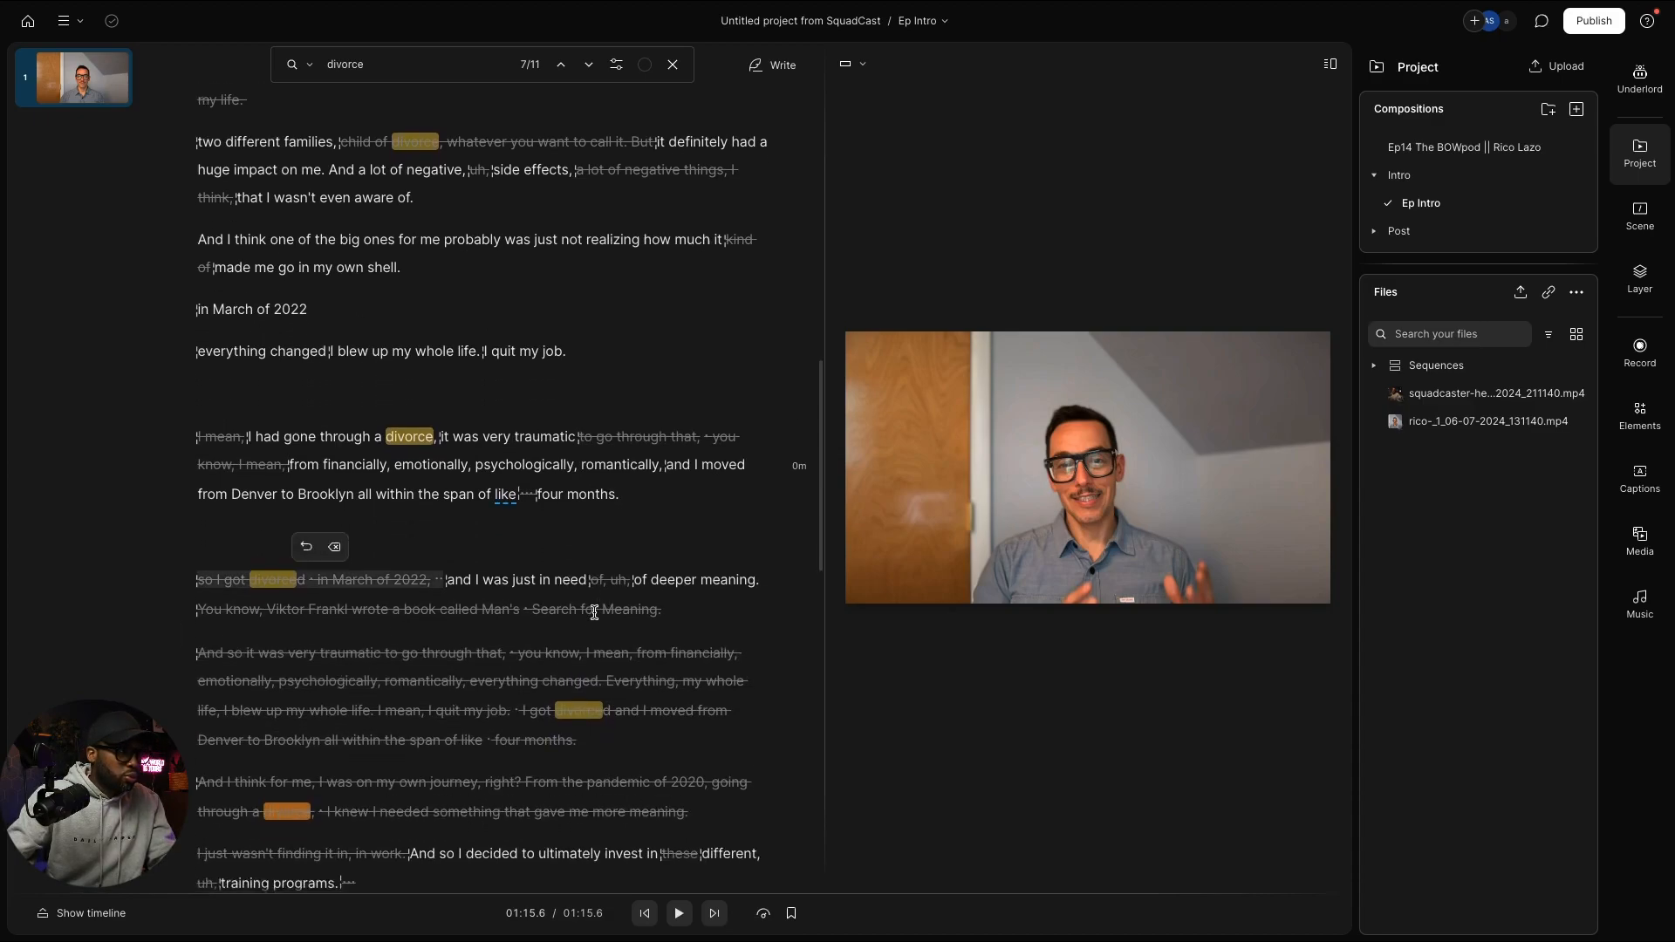
scroll(593, 613, "up", 4)
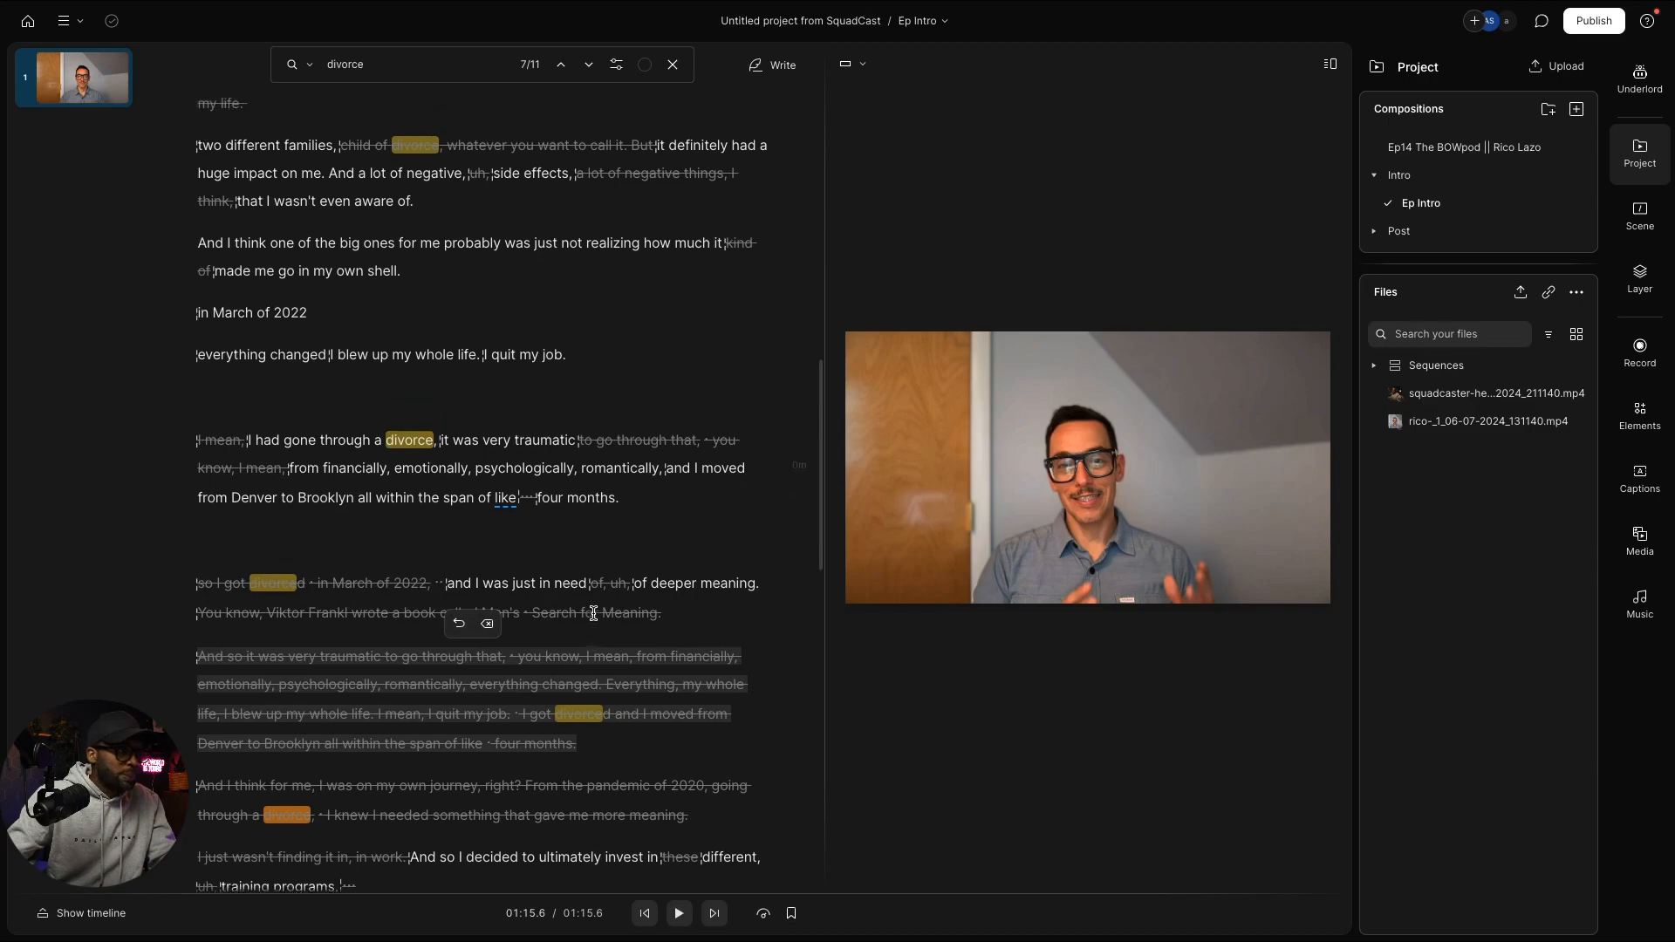
scroll(593, 612, "down", 10)
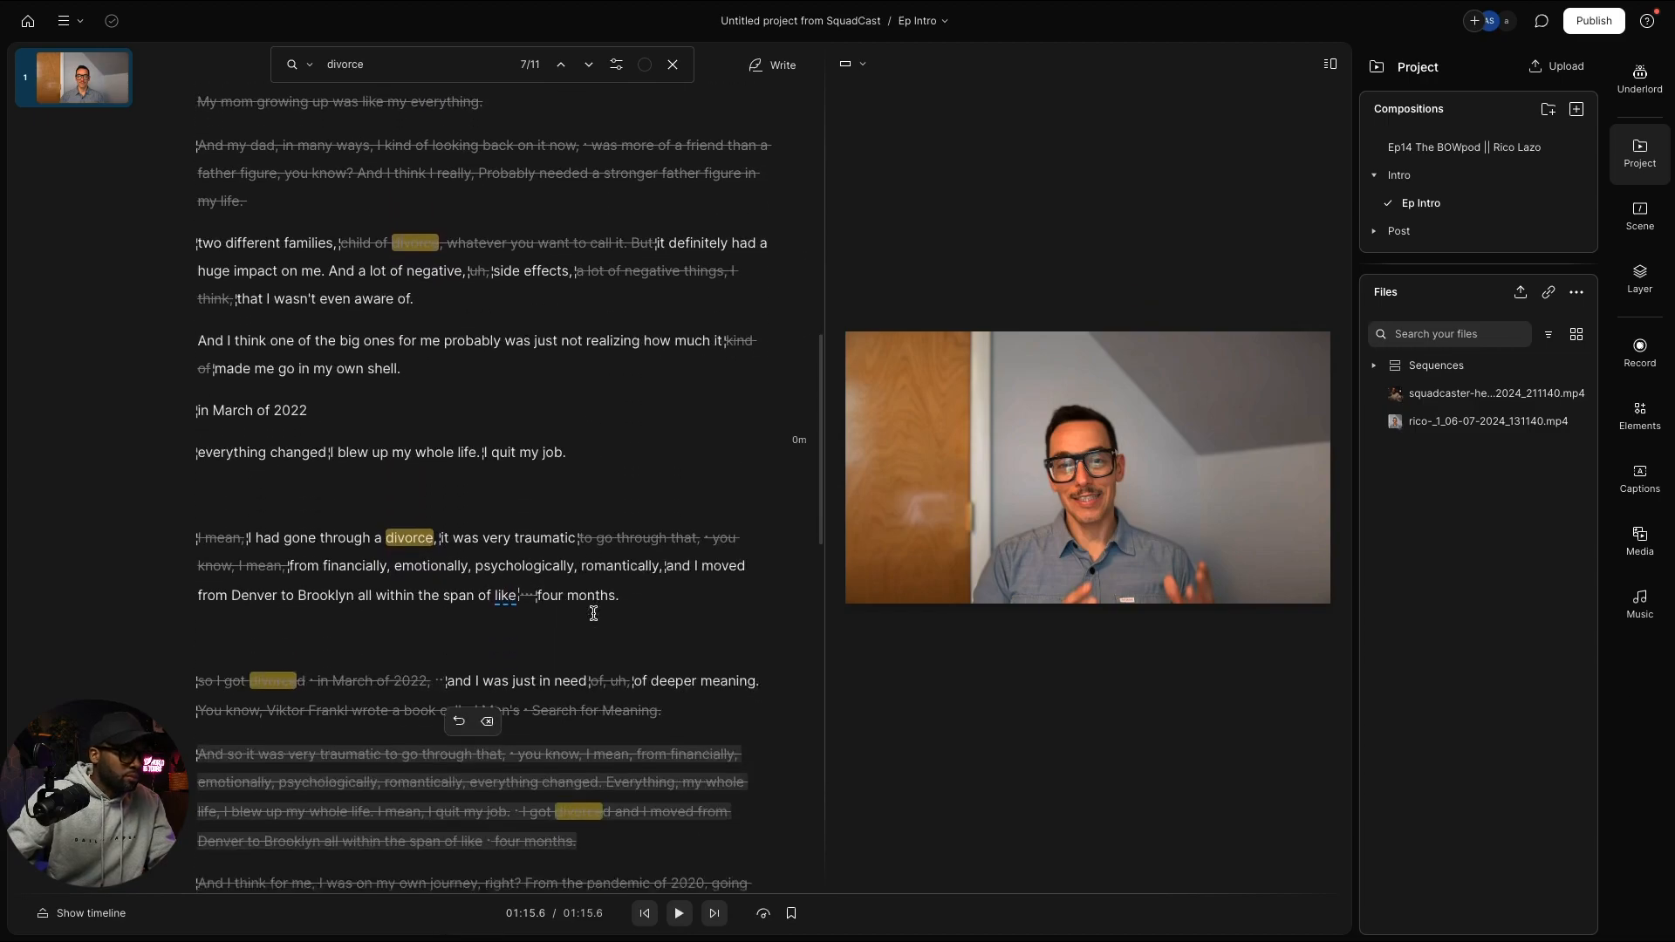
scroll(593, 612, "up", 1)
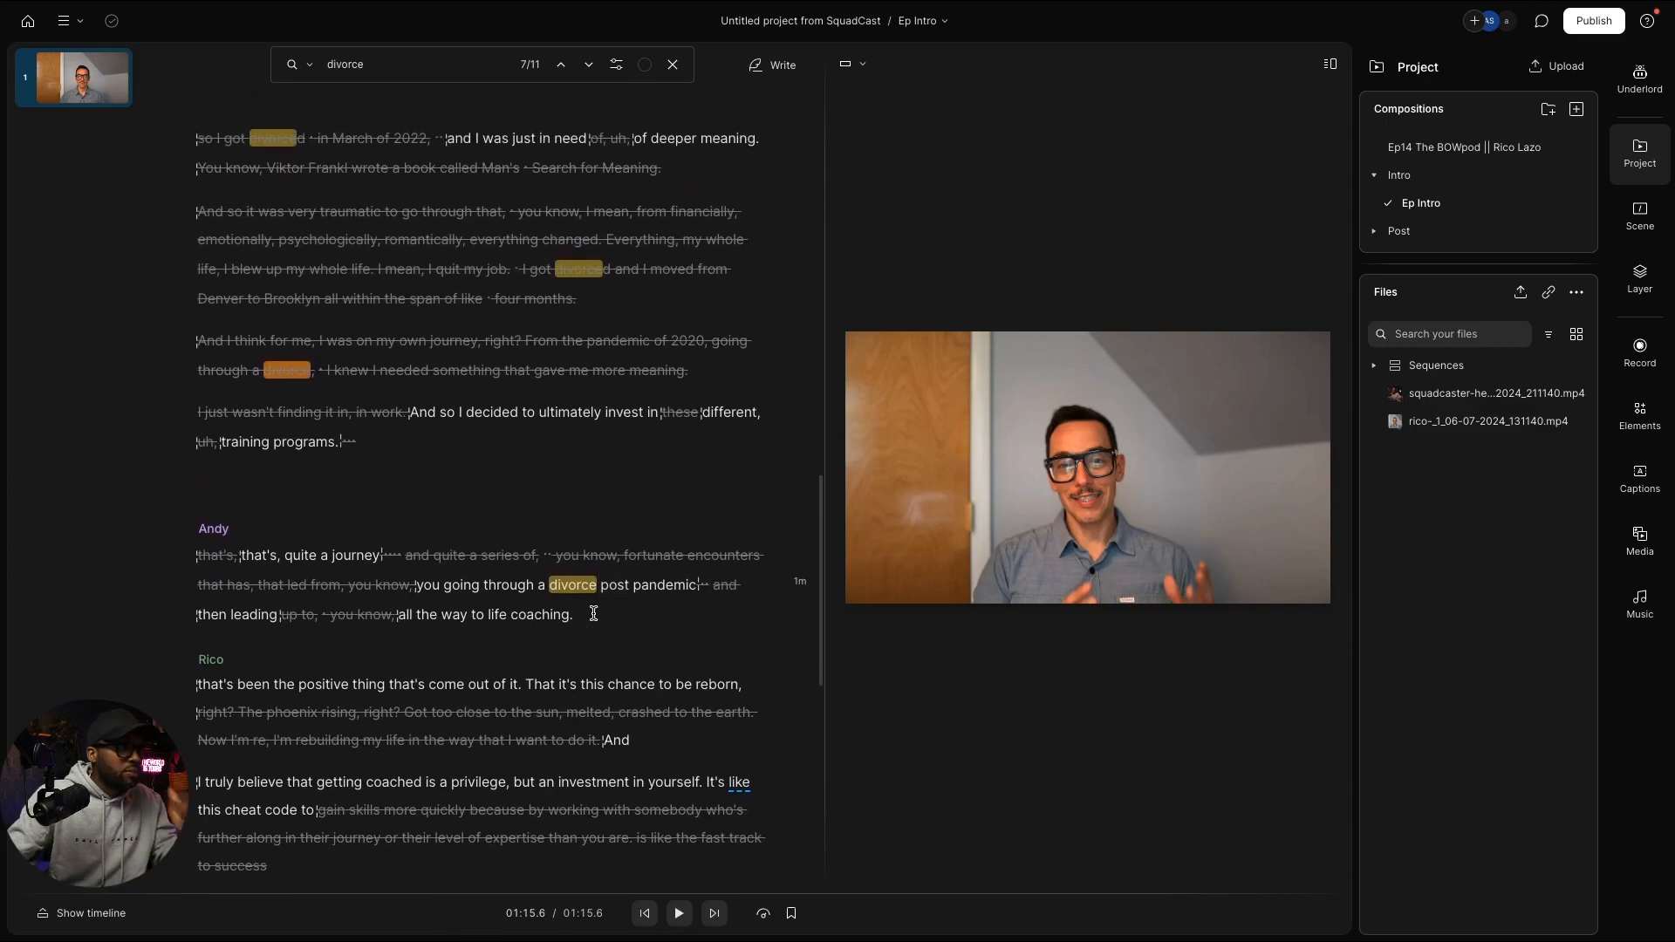
scroll(595, 613, "up", 4)
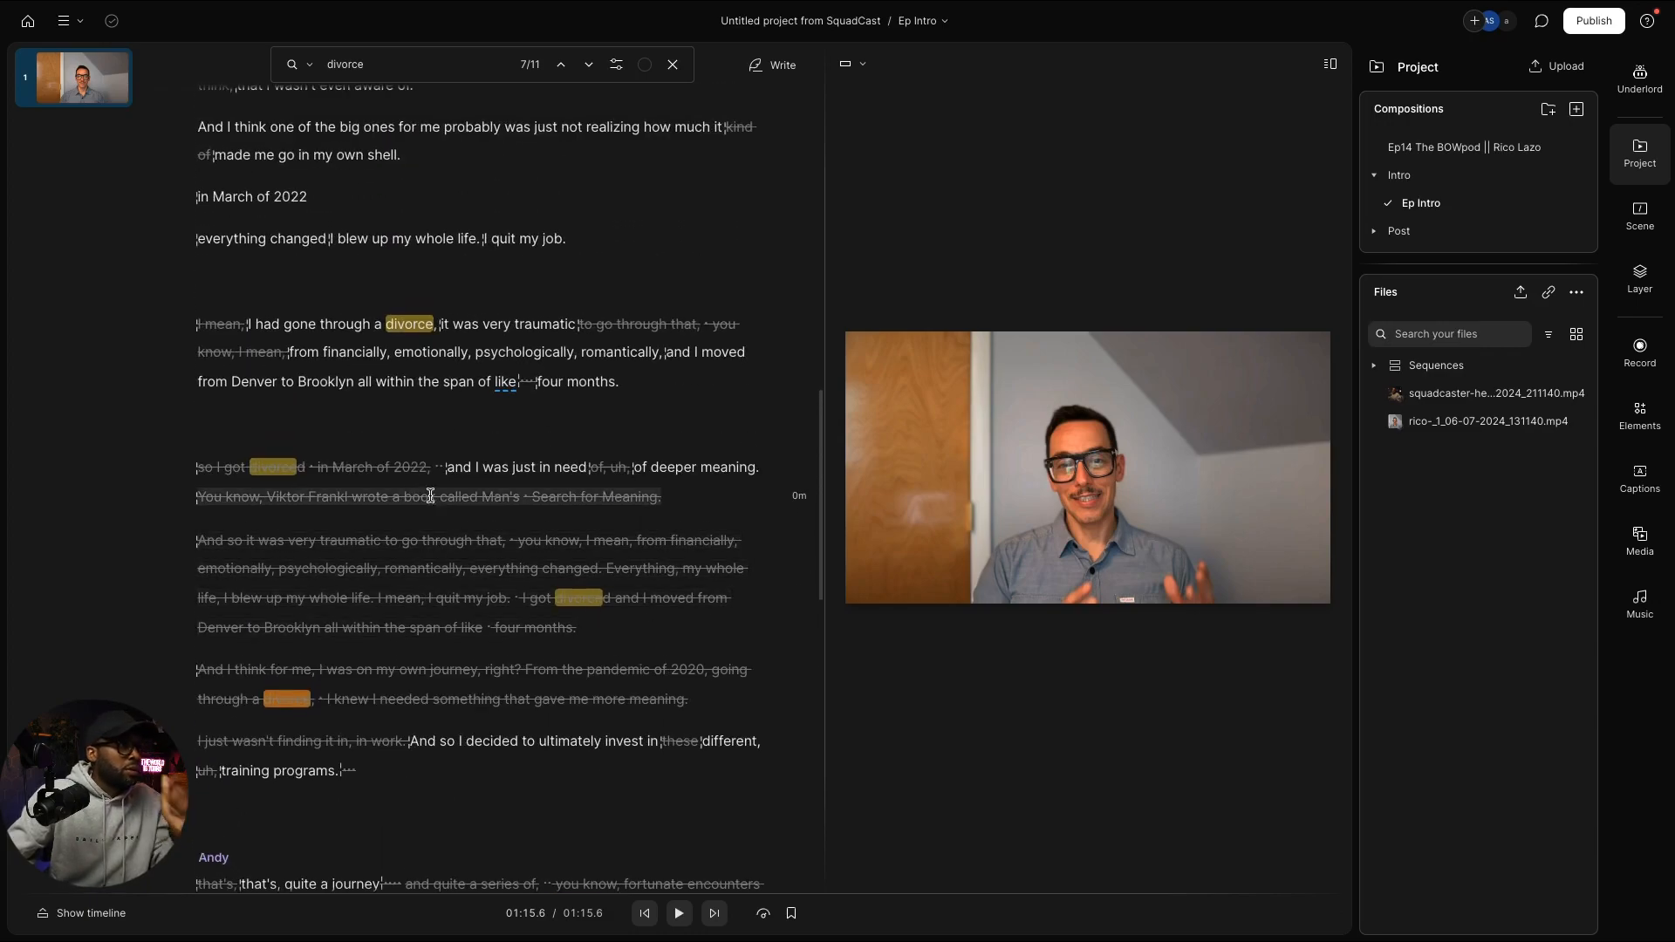
left_click(367, 470)
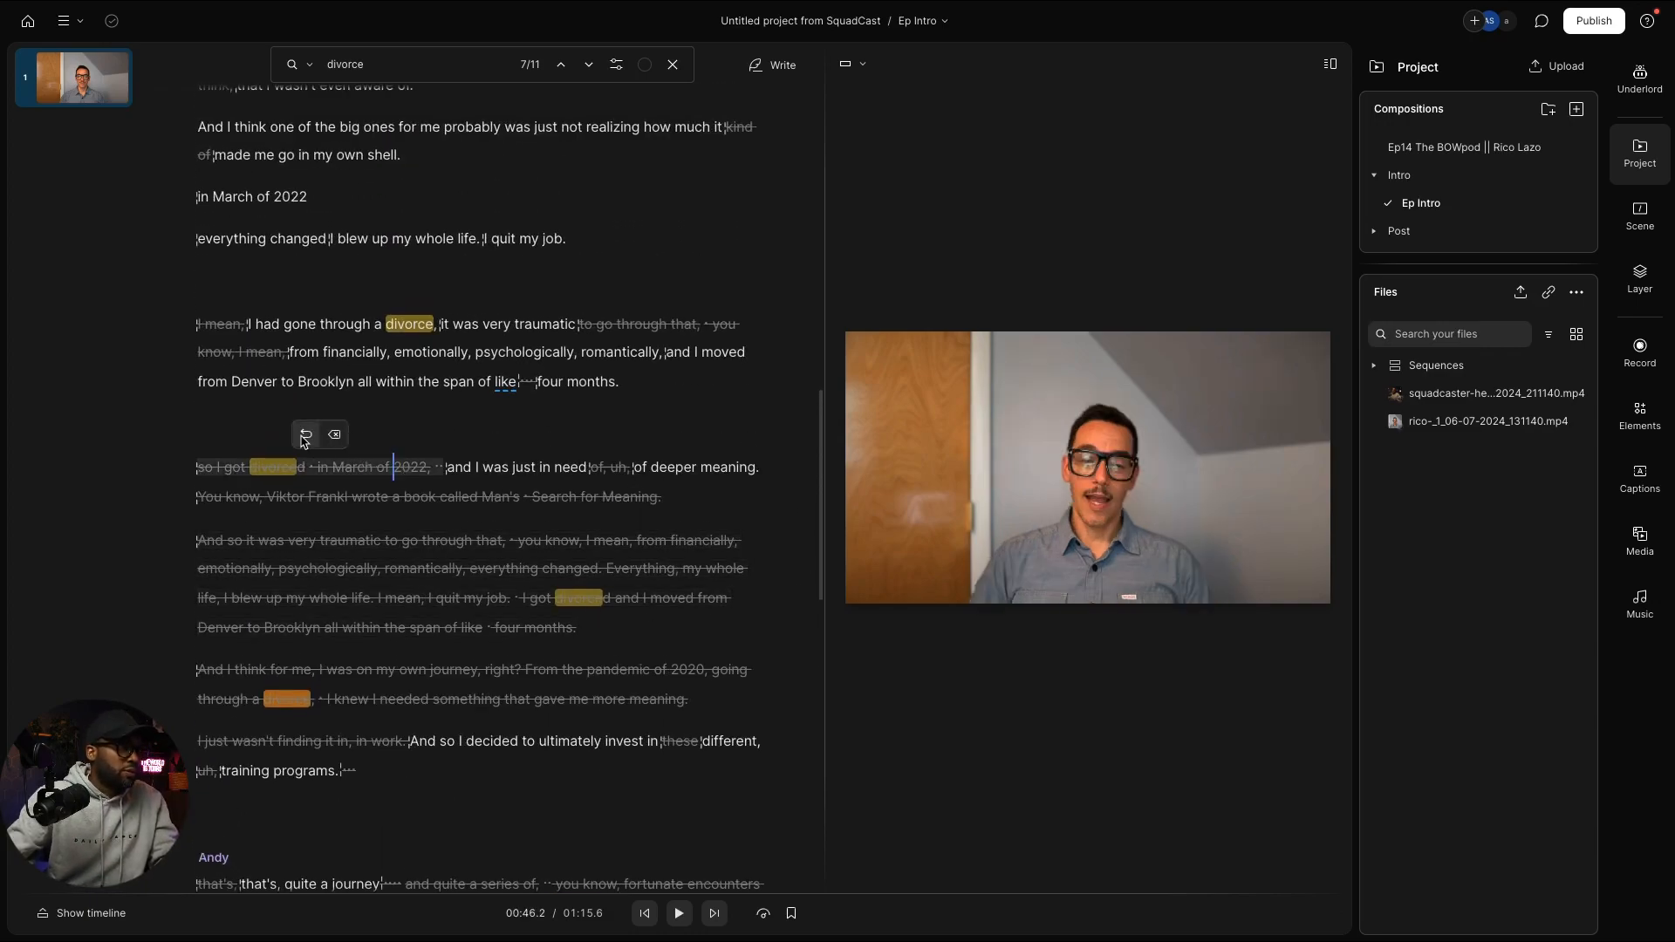
Step: Restore the 'so I got divorced' line, replay it, and view 'in March' on the timeline
left_click(305, 436)
key("space")
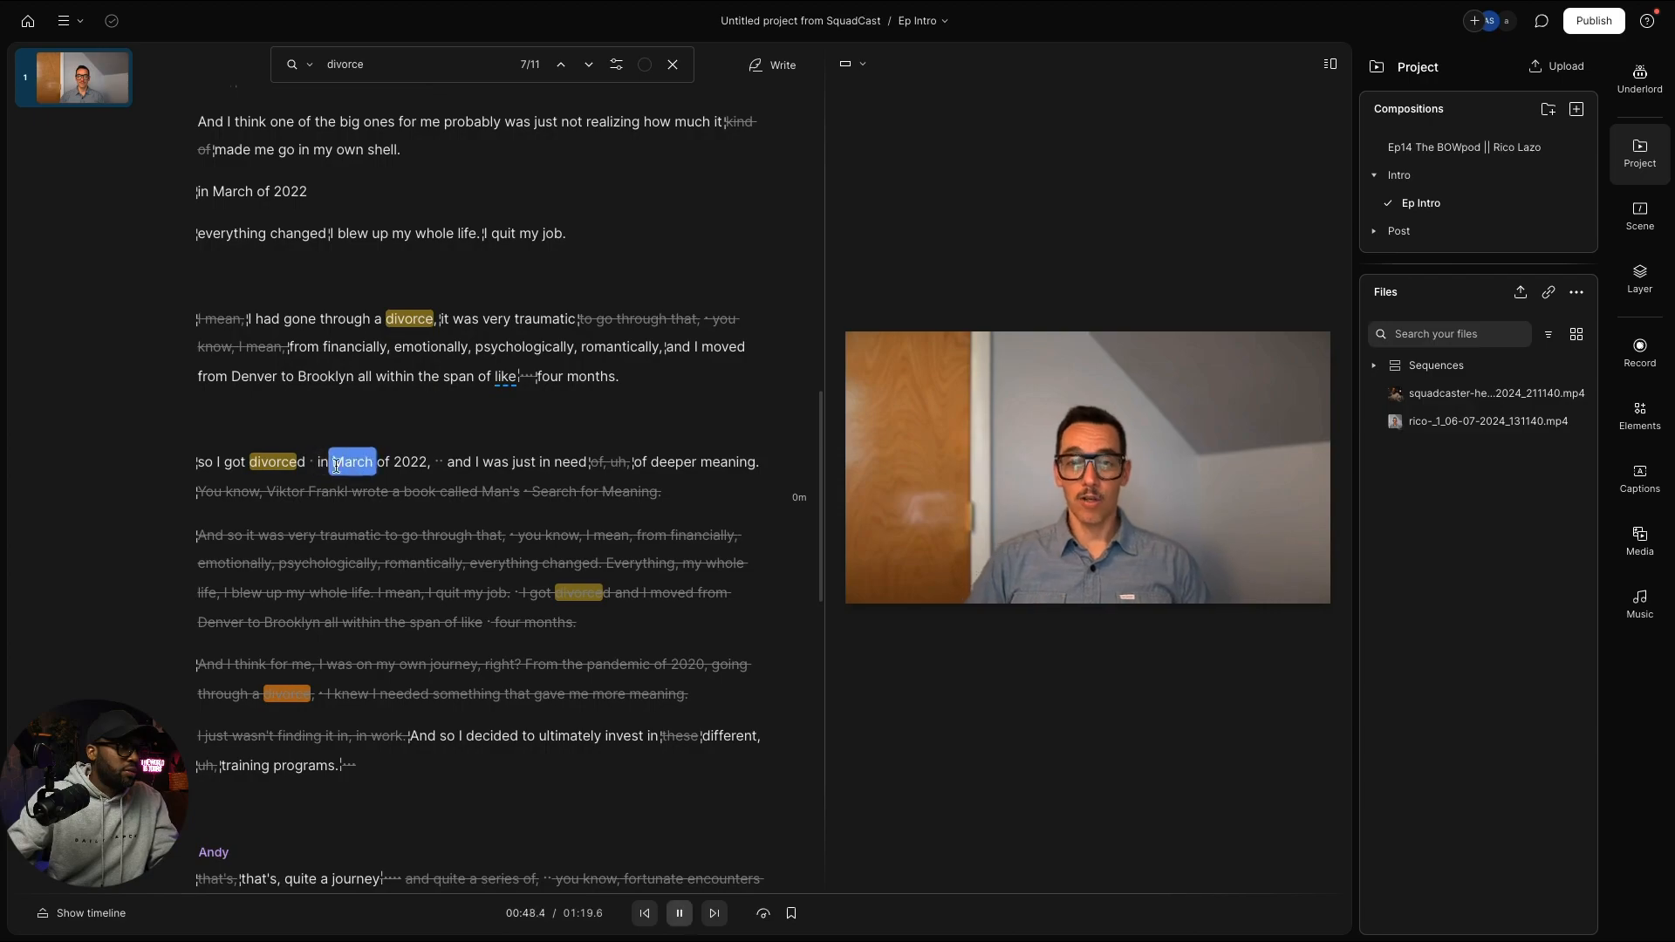
key("space")
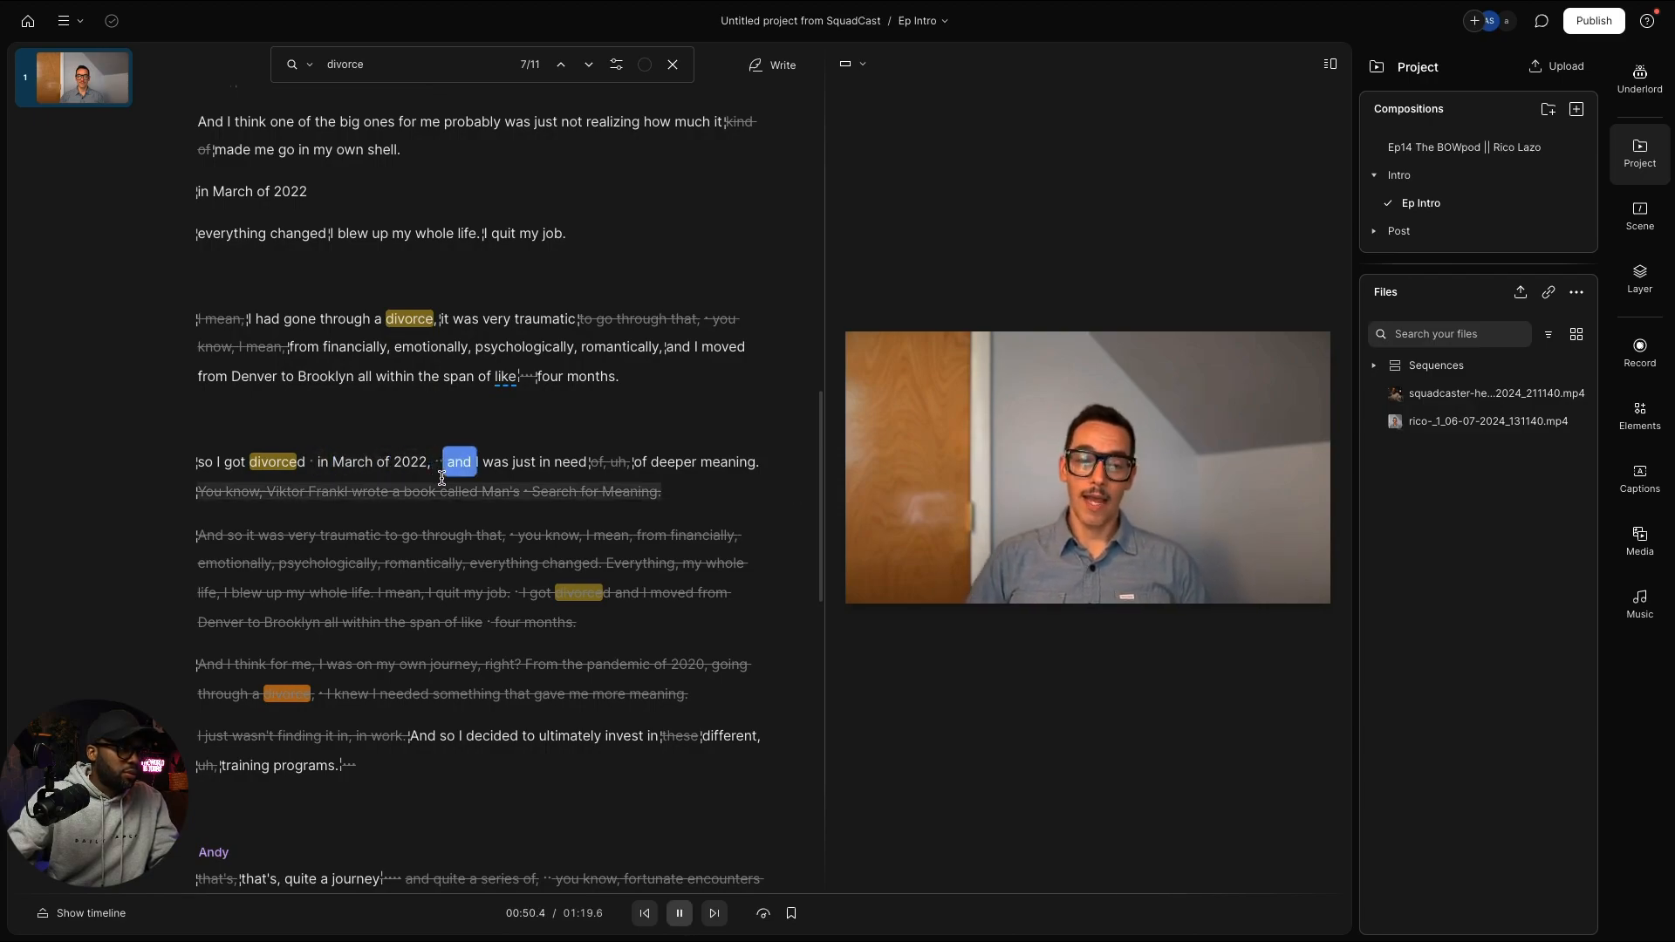
key("space")
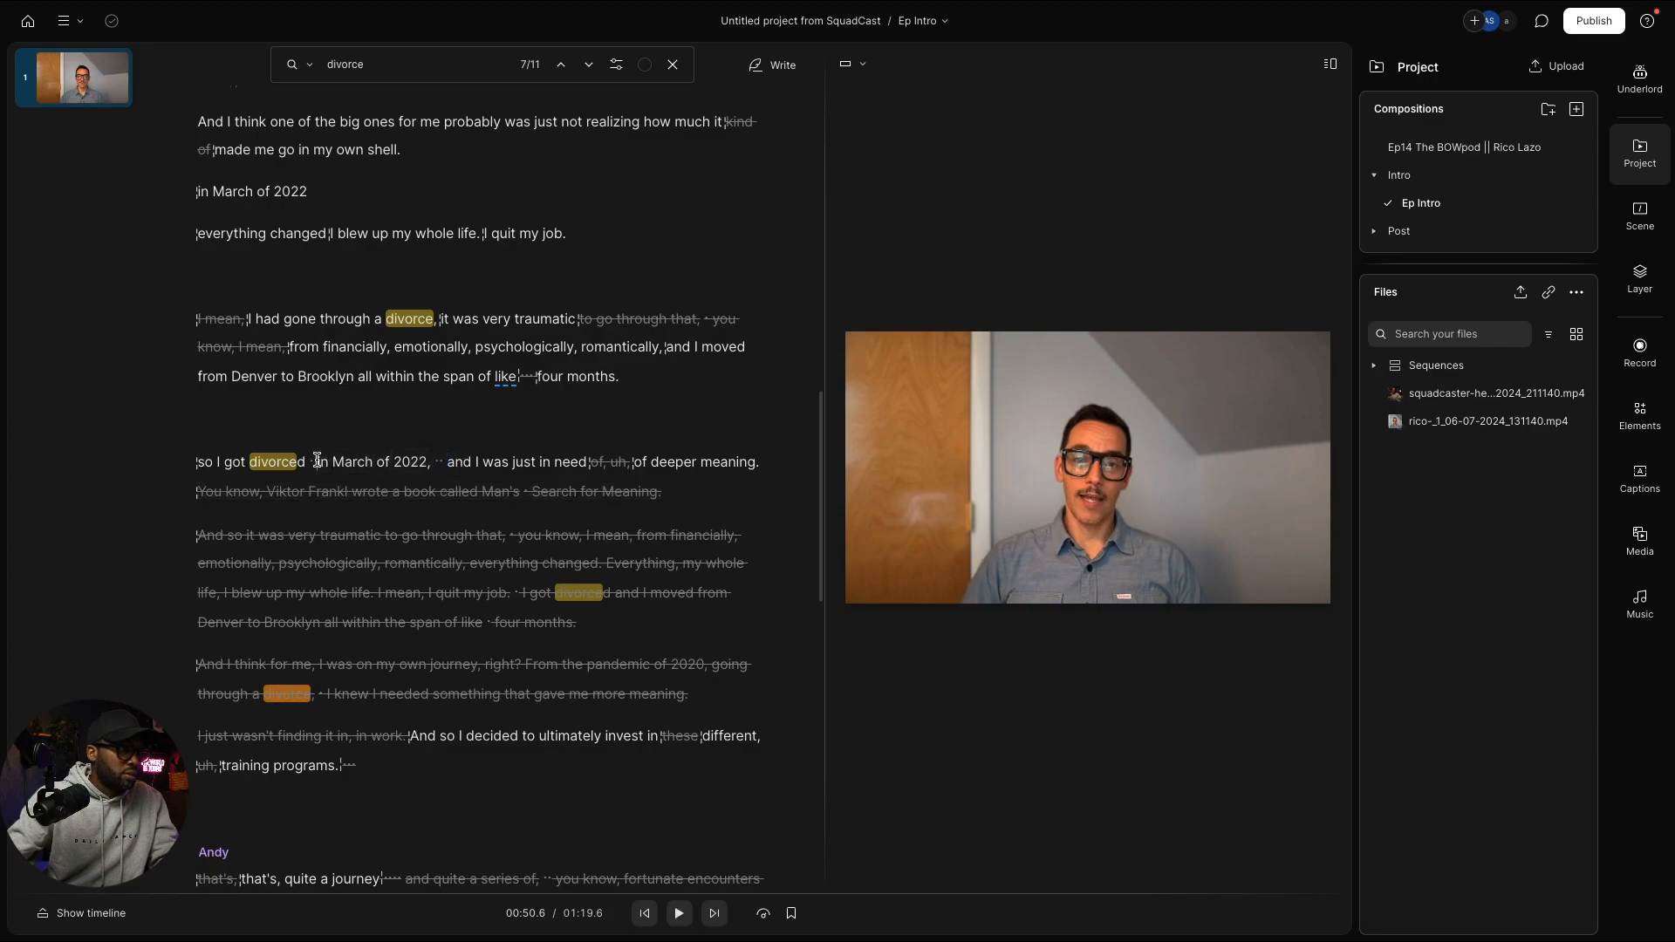
left_click_drag(317, 459, 375, 462)
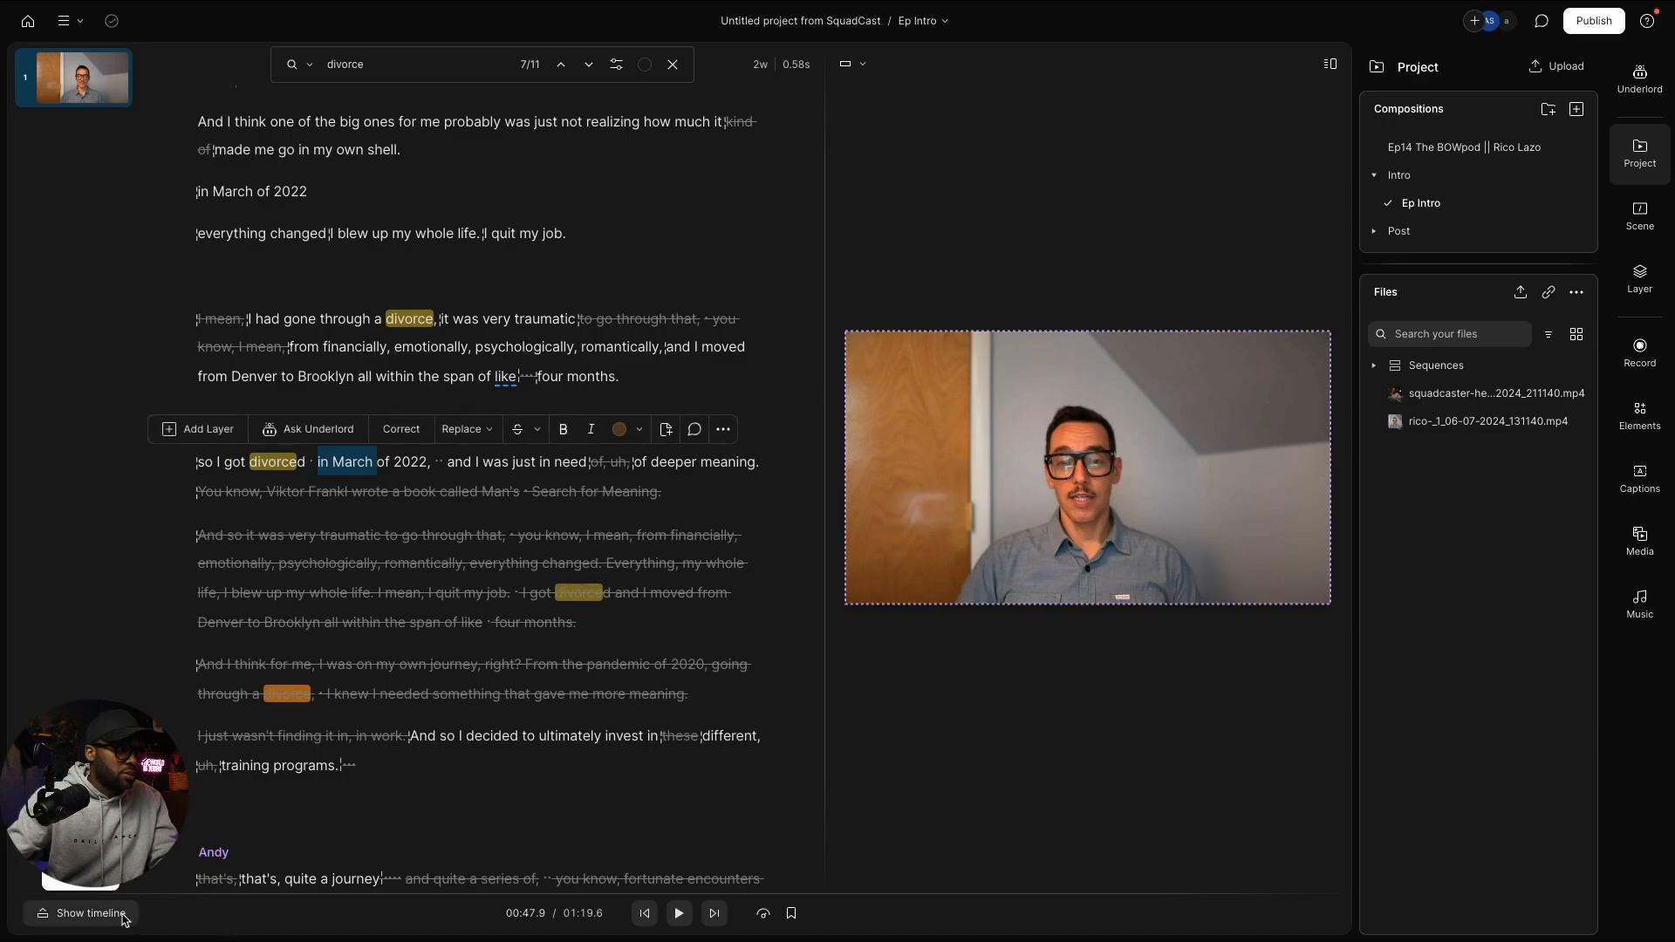
left_click(88, 913)
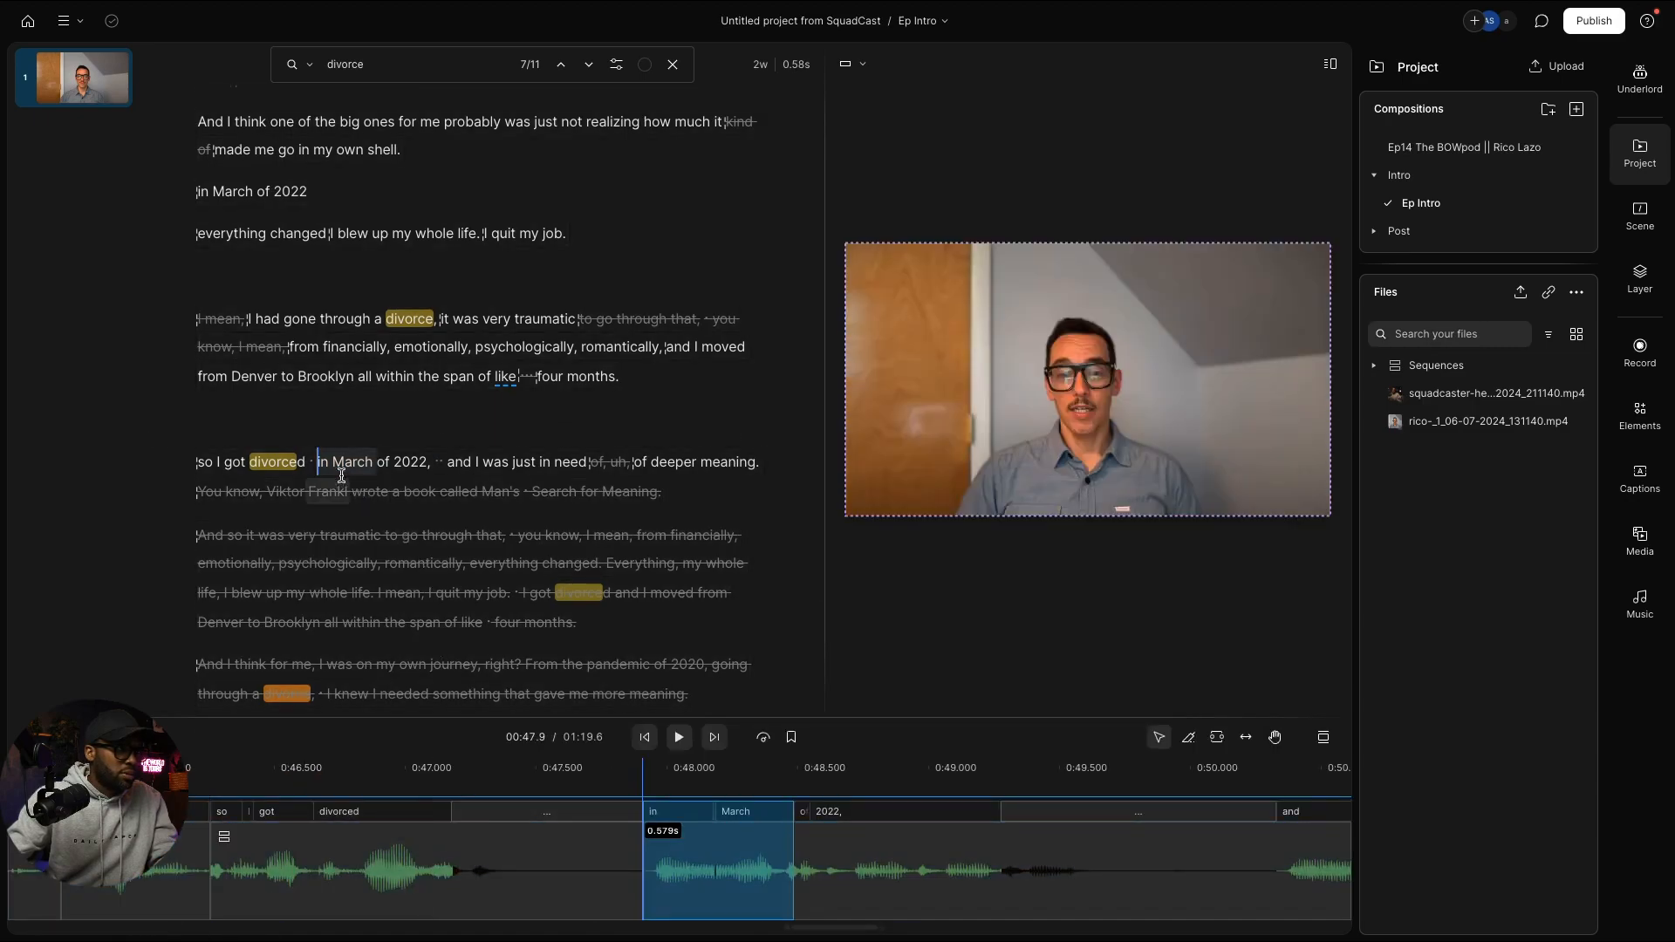
Step: Select the spoken words 'in March of 2022,' on the timeline waveform
key("space")
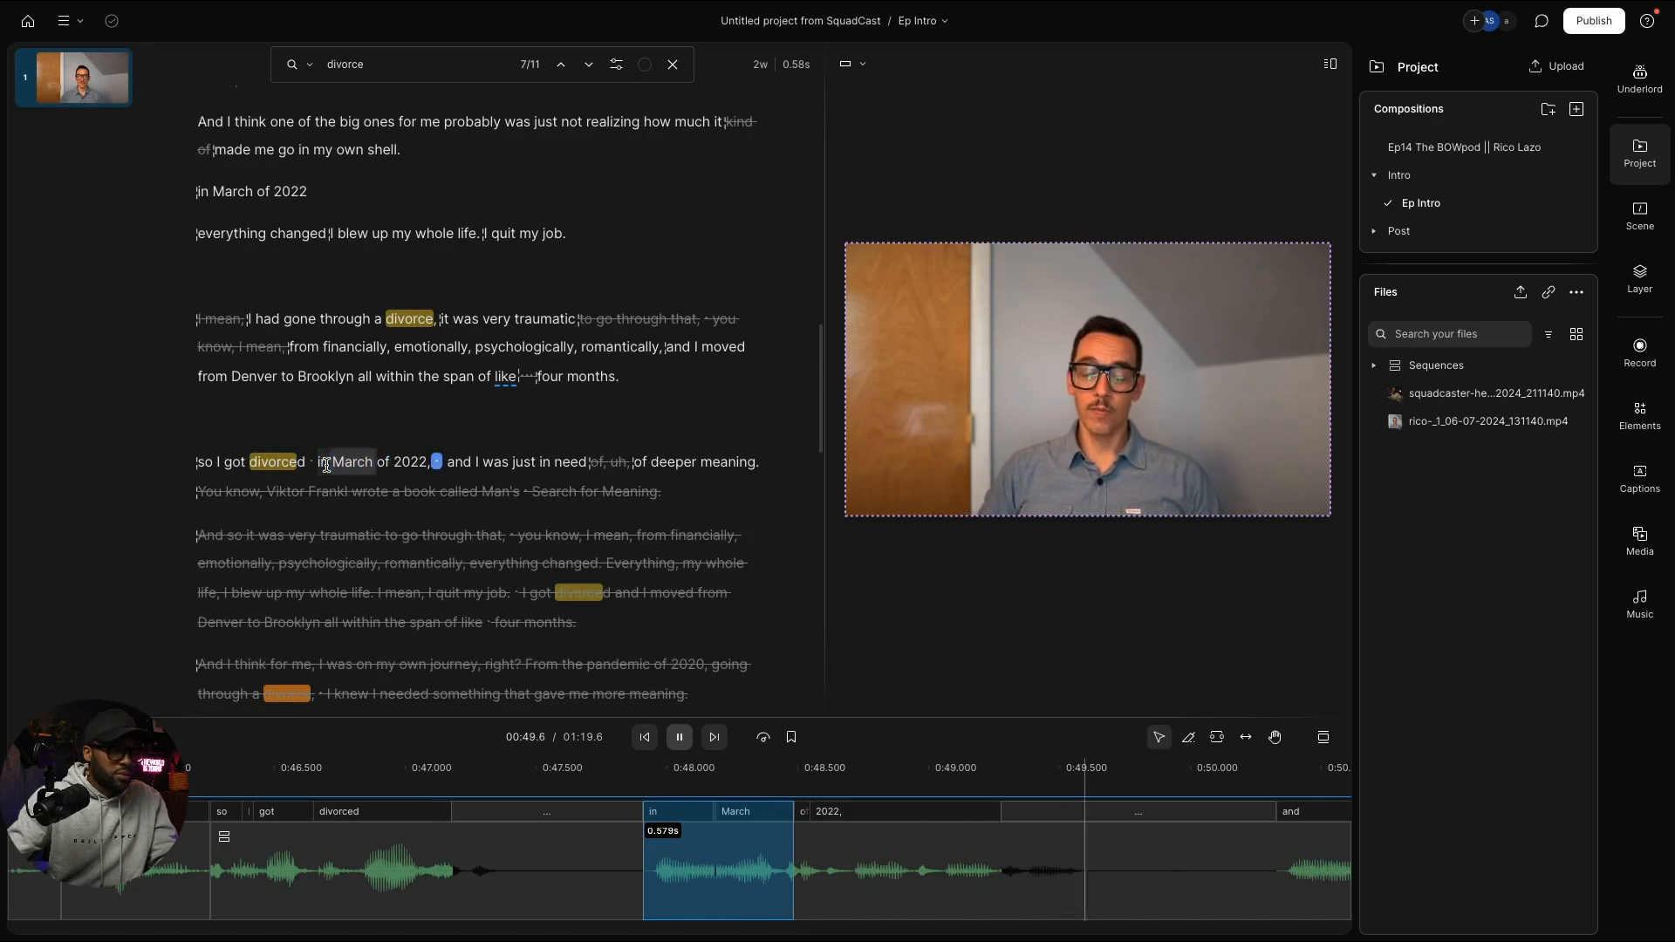
key("space")
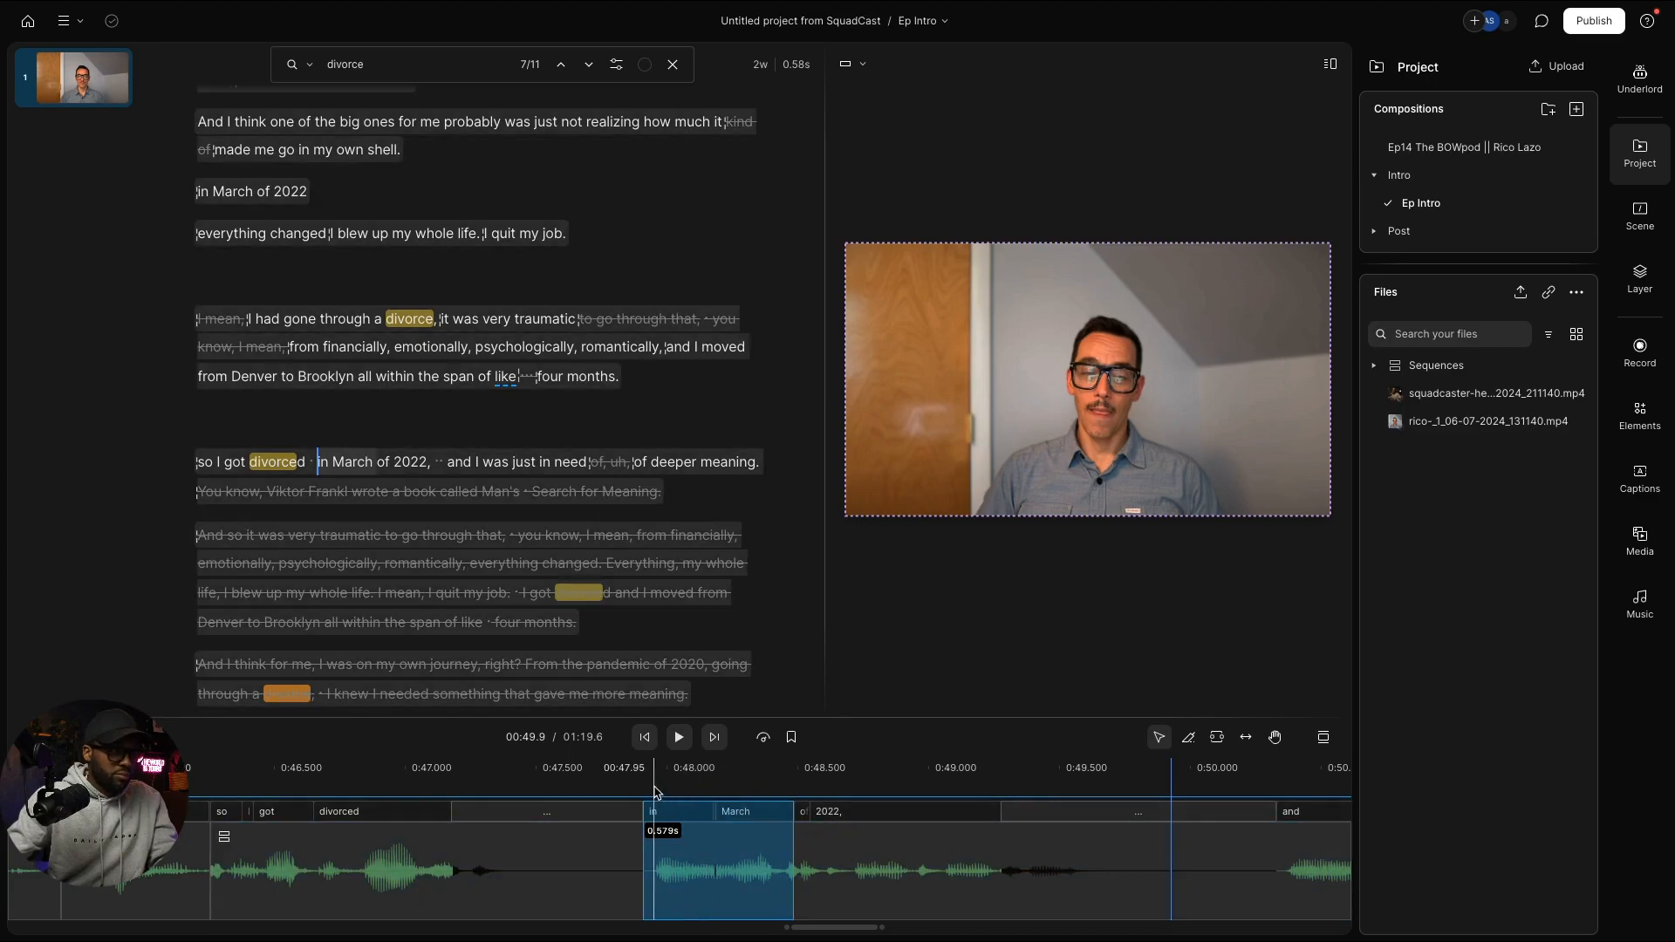
left_click(649, 785)
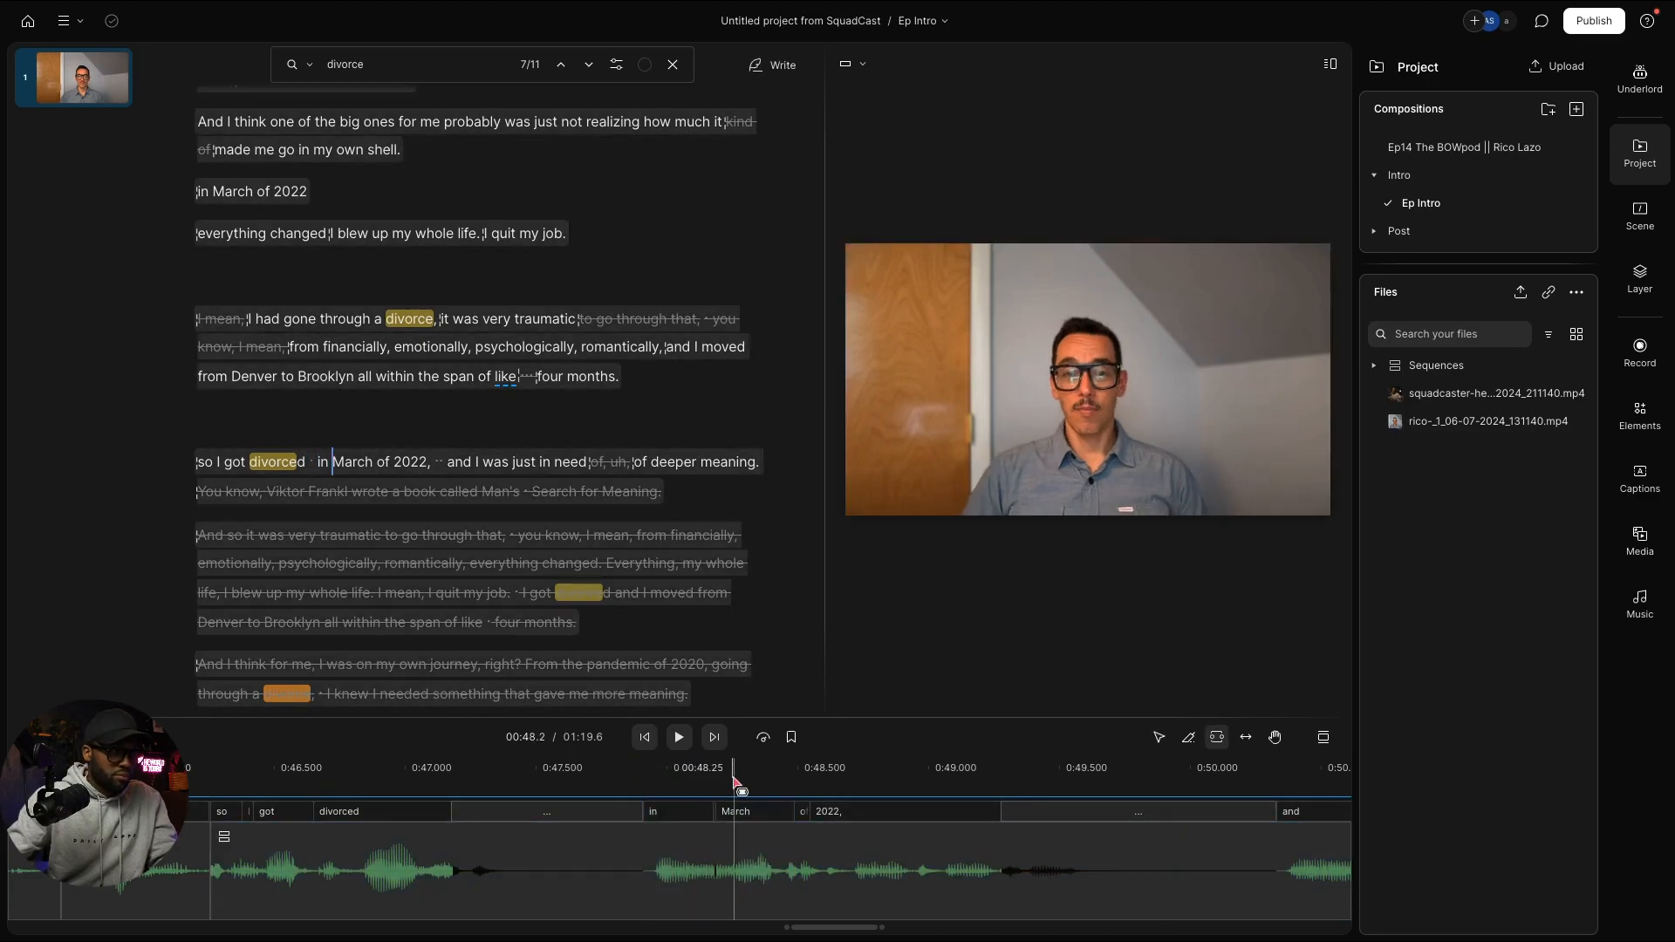
left_click(647, 836)
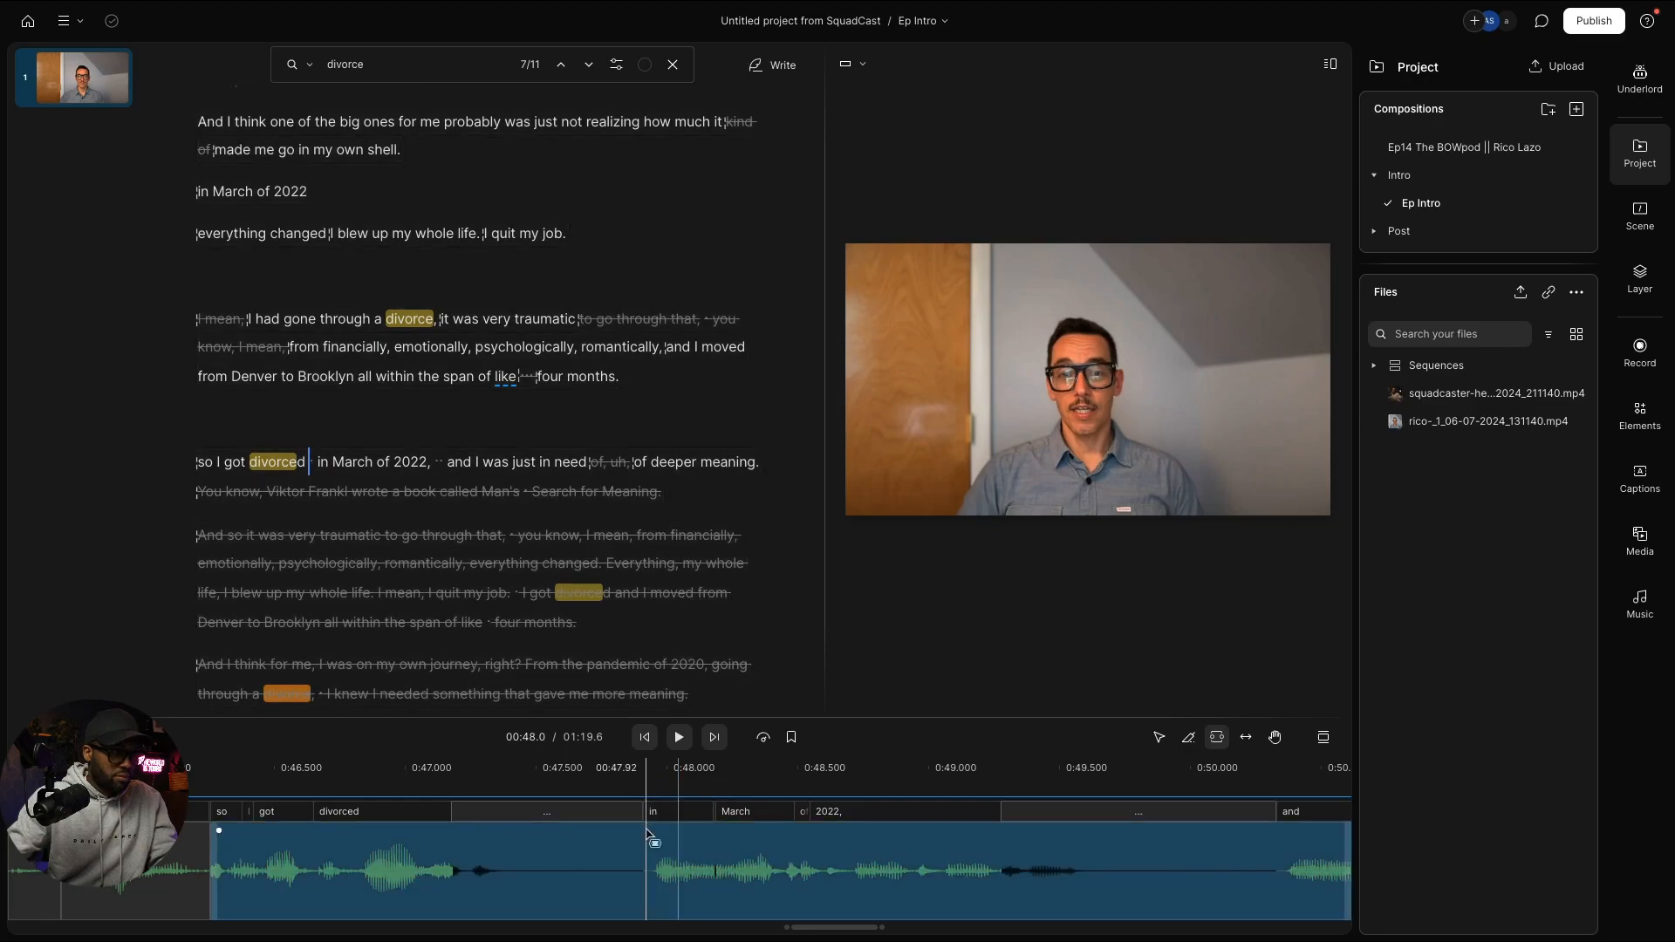
left_click_drag(647, 836, 1097, 839)
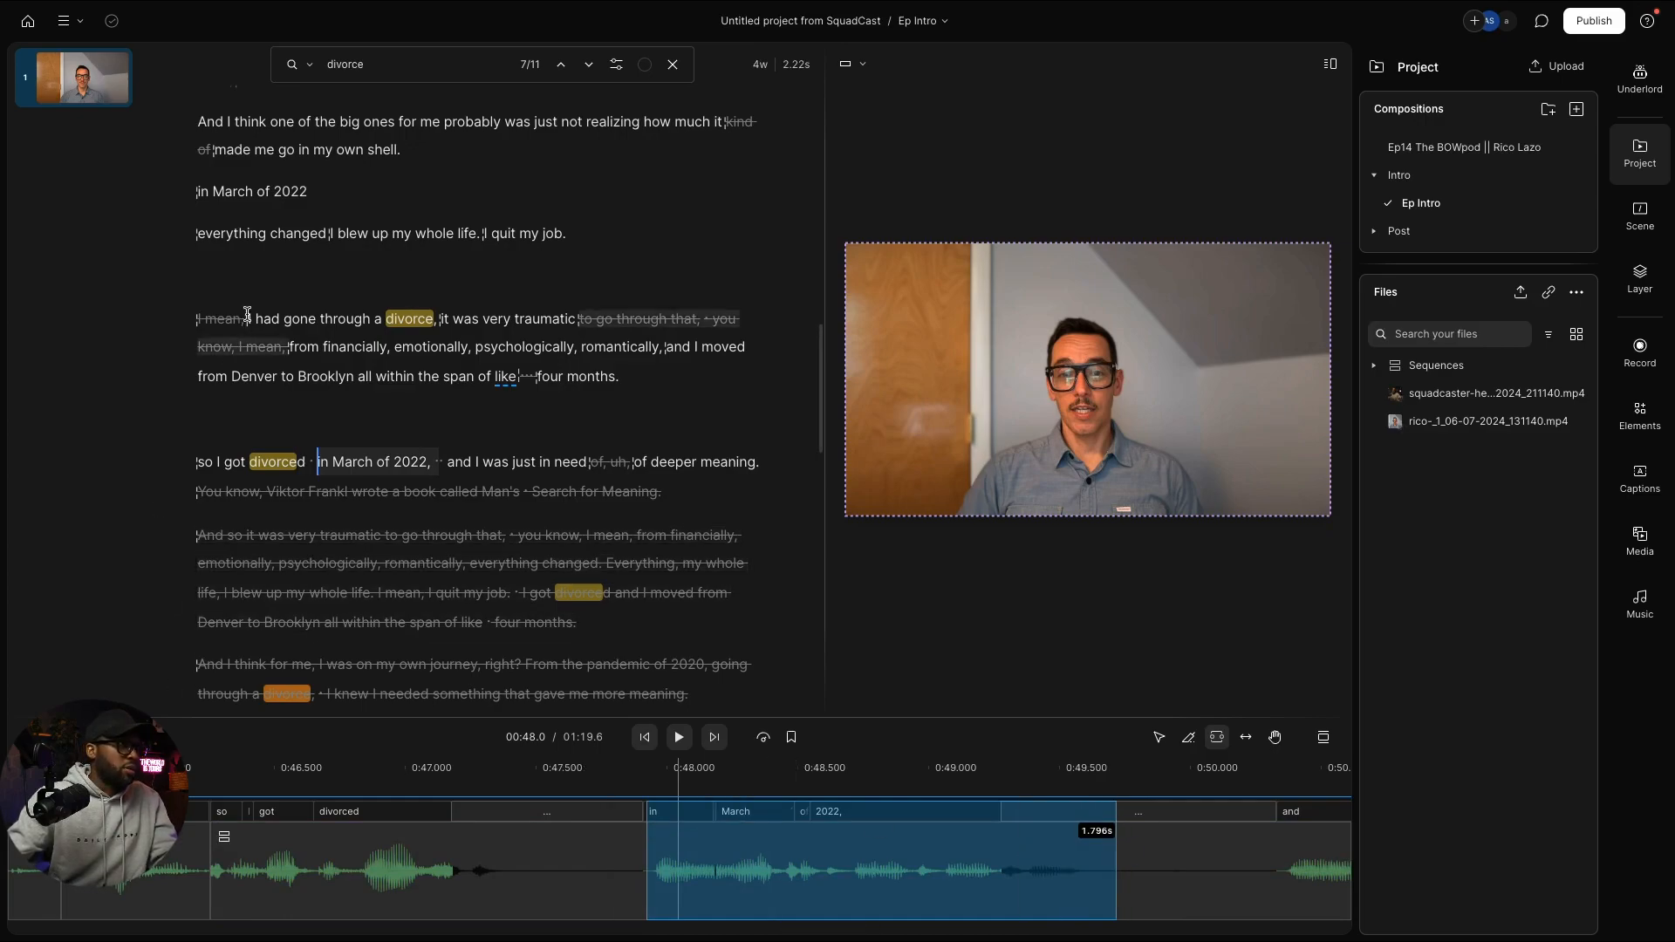
left_click(460, 155, "shift")
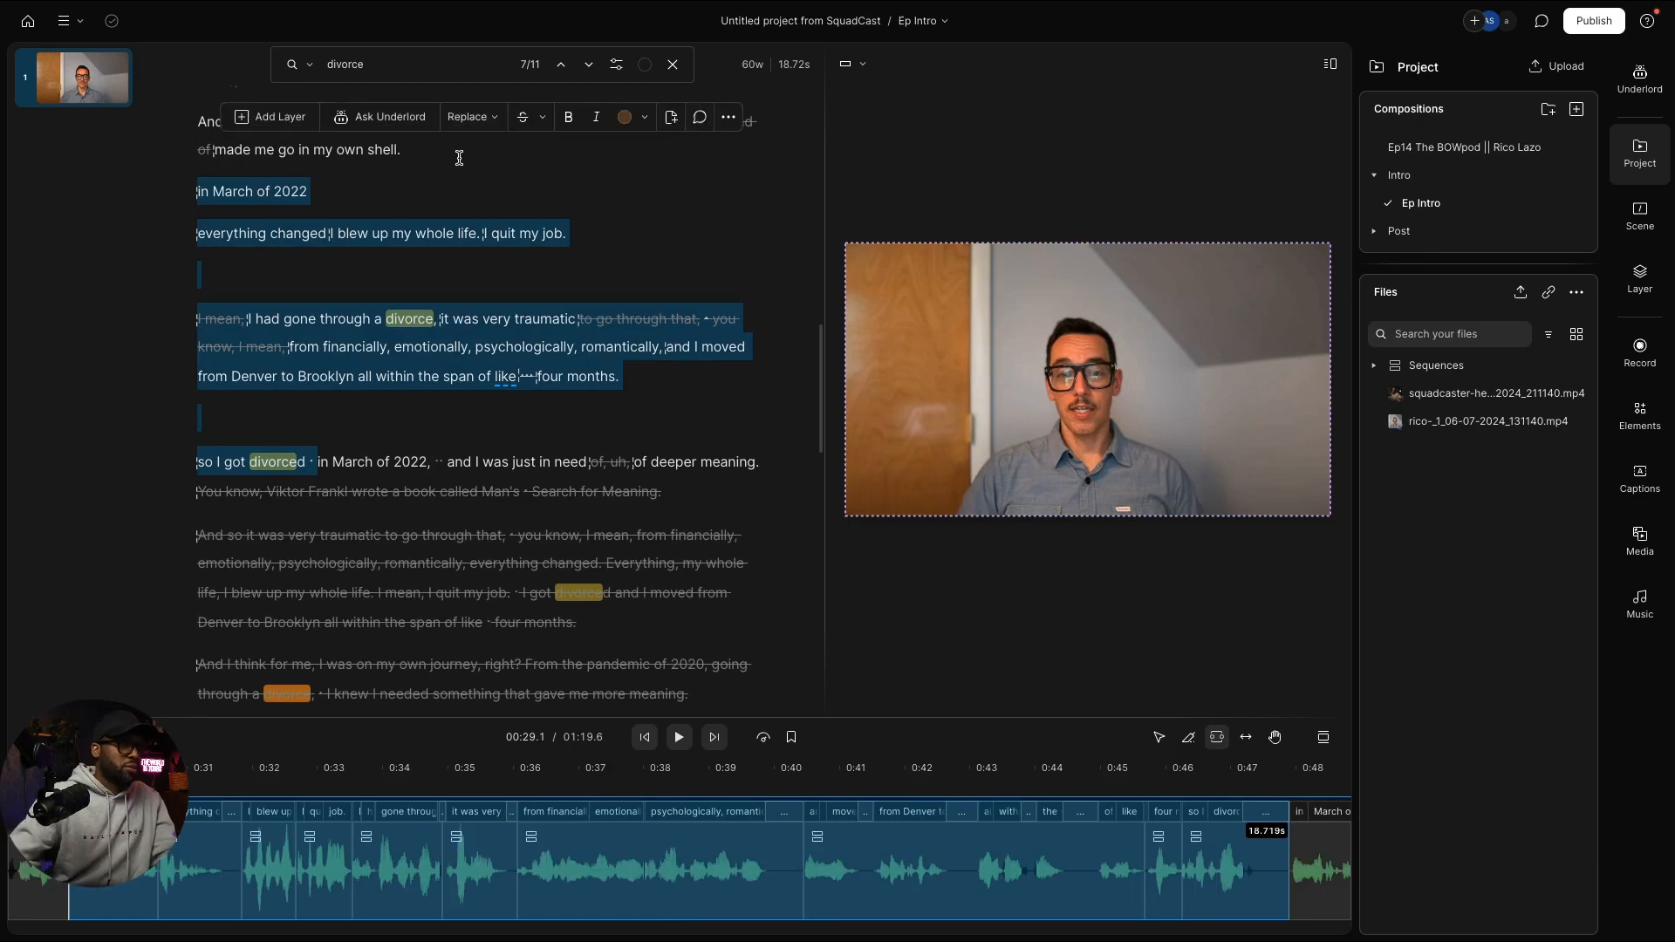
Step: Paste 'in March of 2022,' on a new line after 'shell.', delete the older line, and replay
left_click(455, 151)
key("Return")
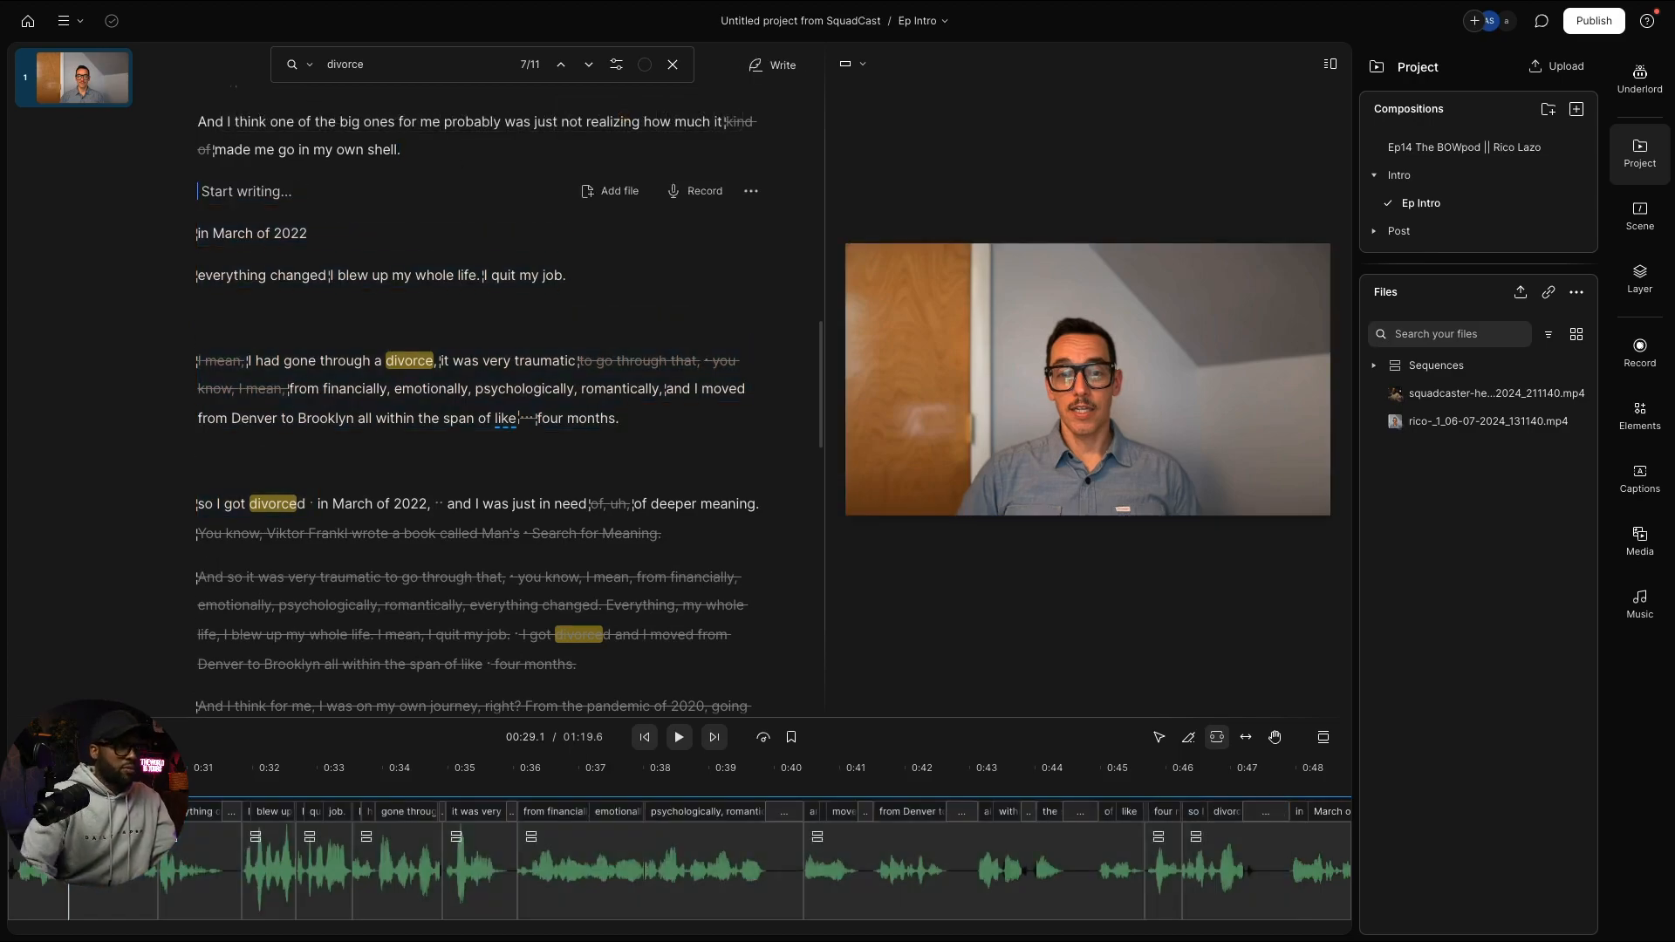
type("in March of 2022,")
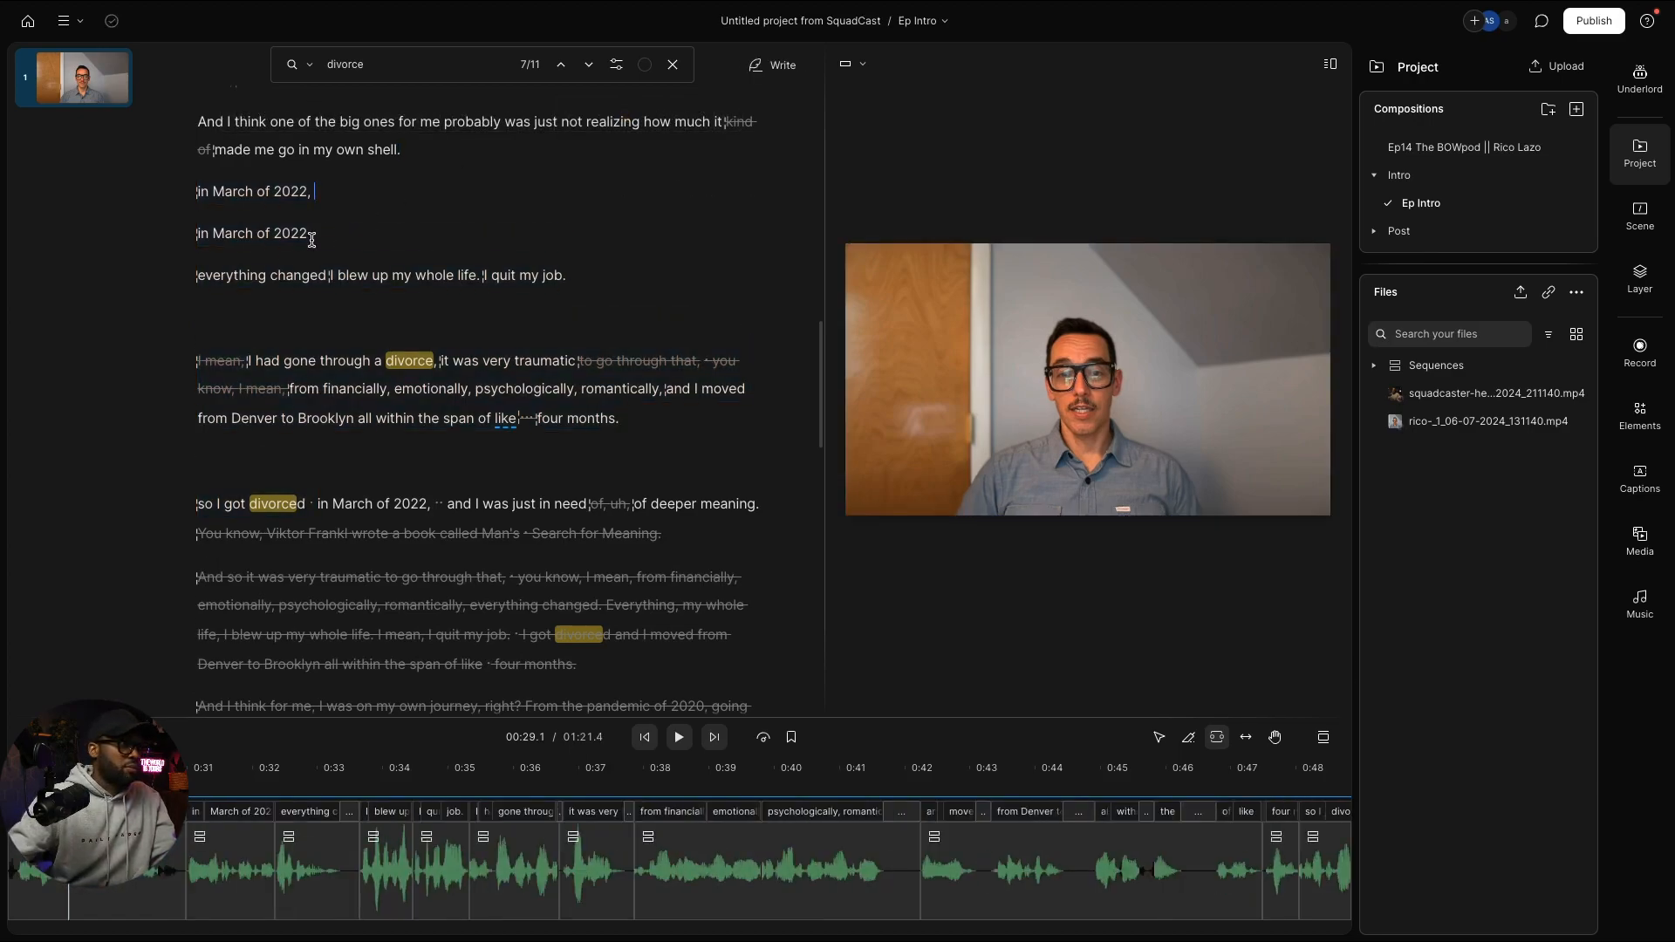
left_click_drag(311, 235, 178, 249)
key("BackSpace")
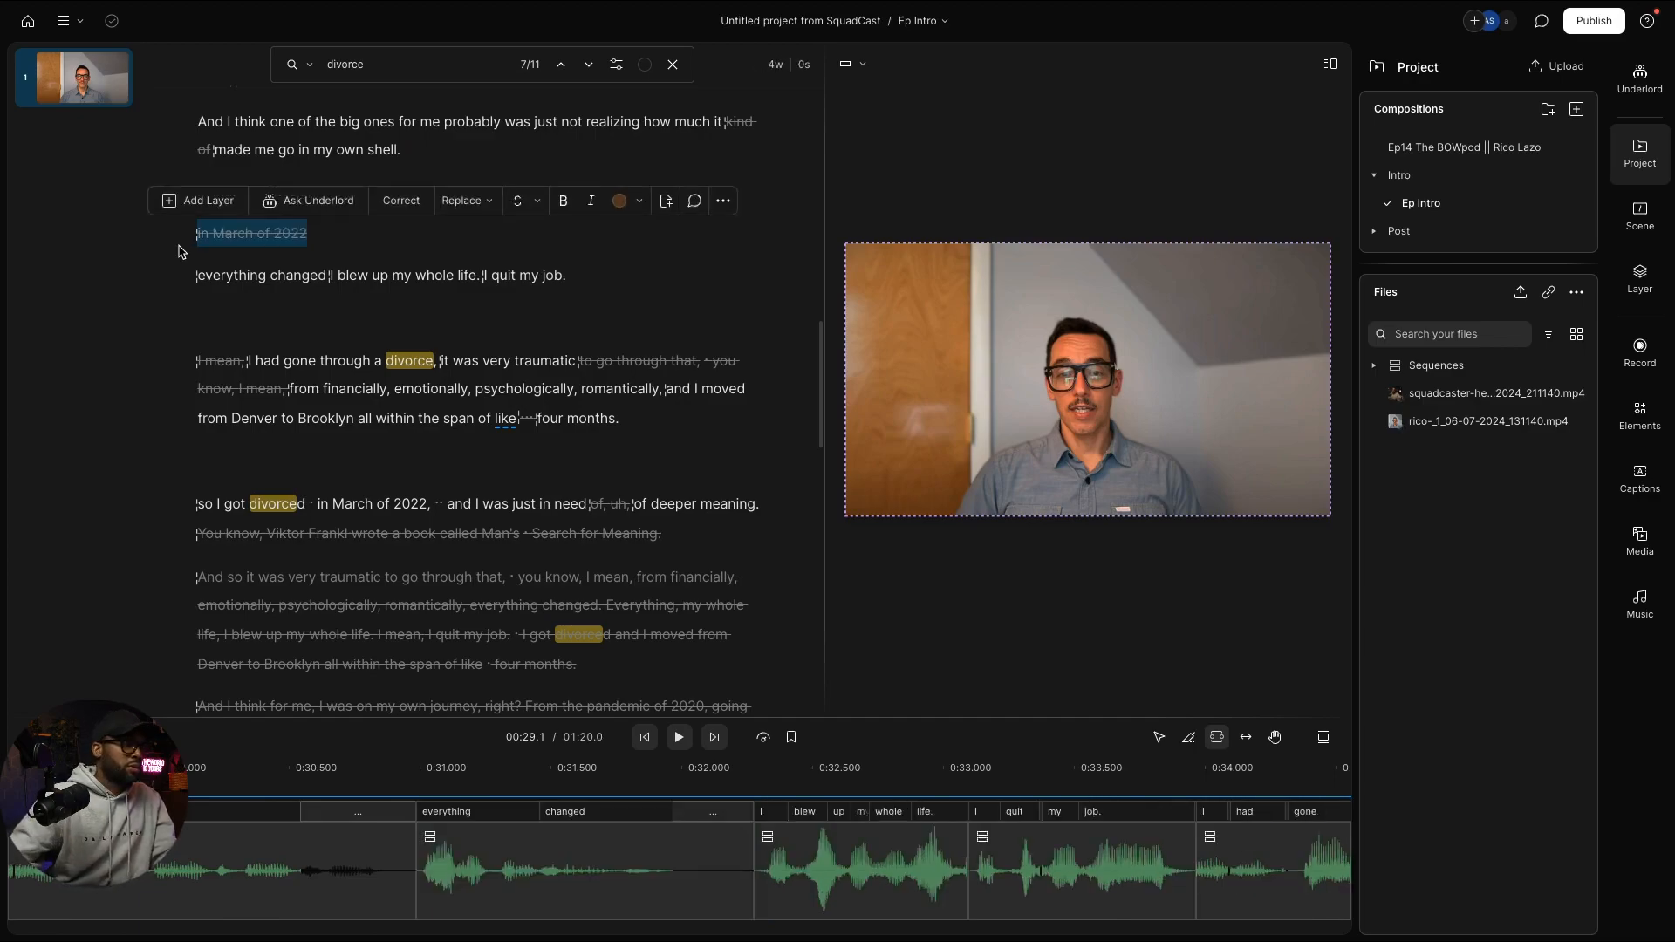
left_click(371, 141)
key("space")
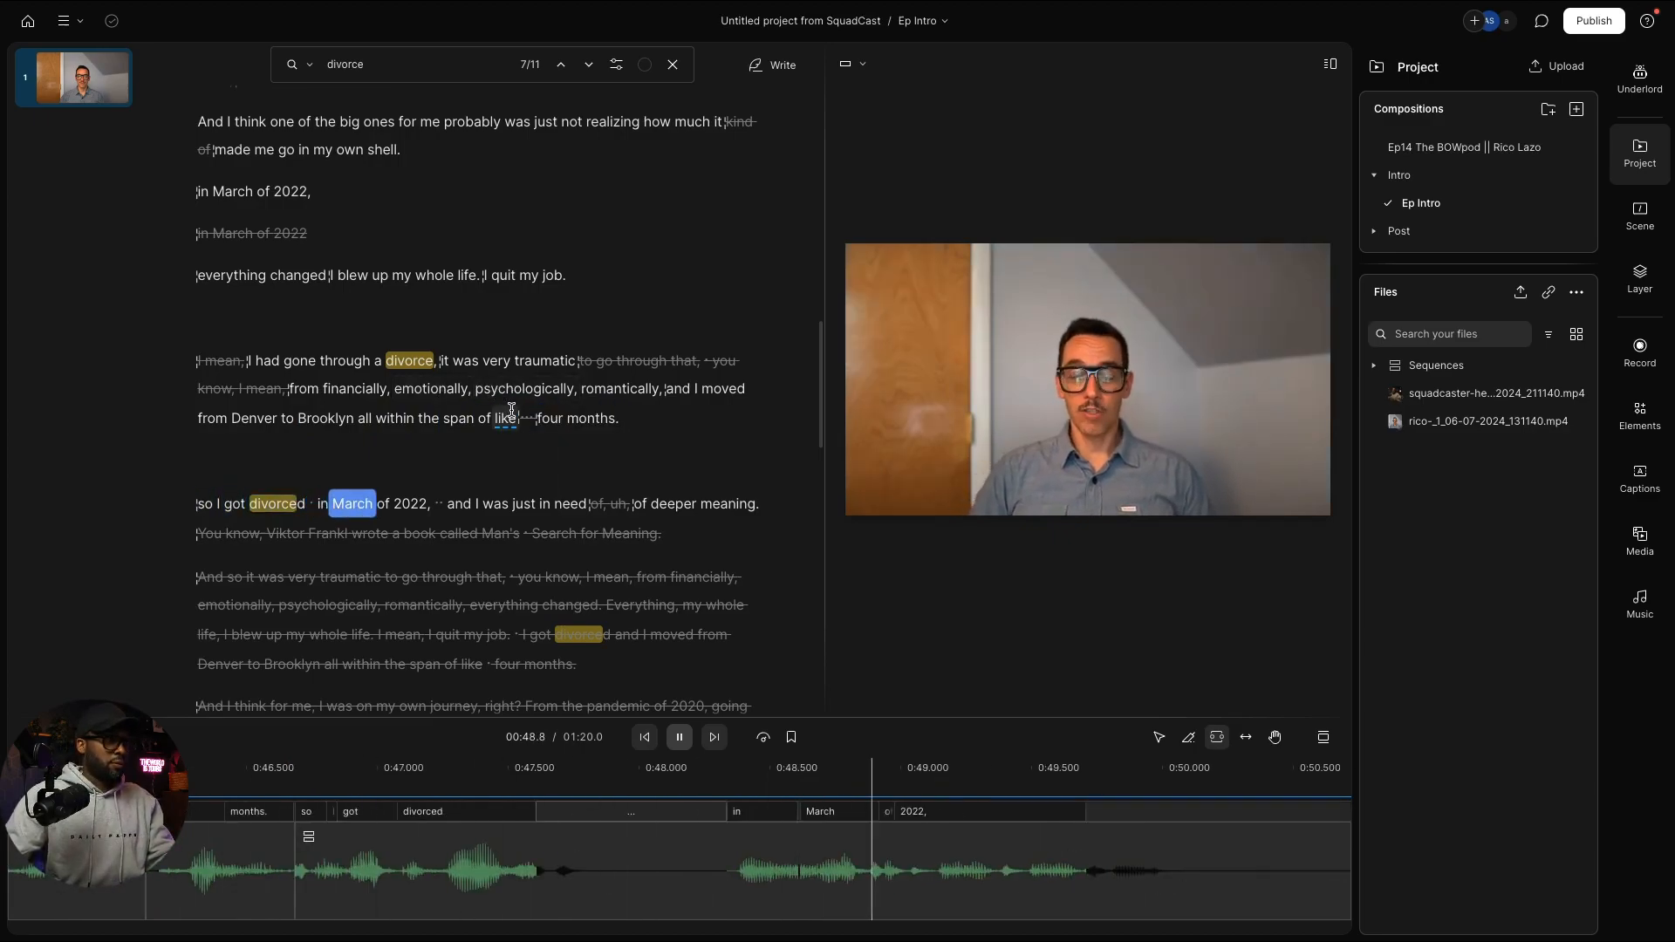
key("space")
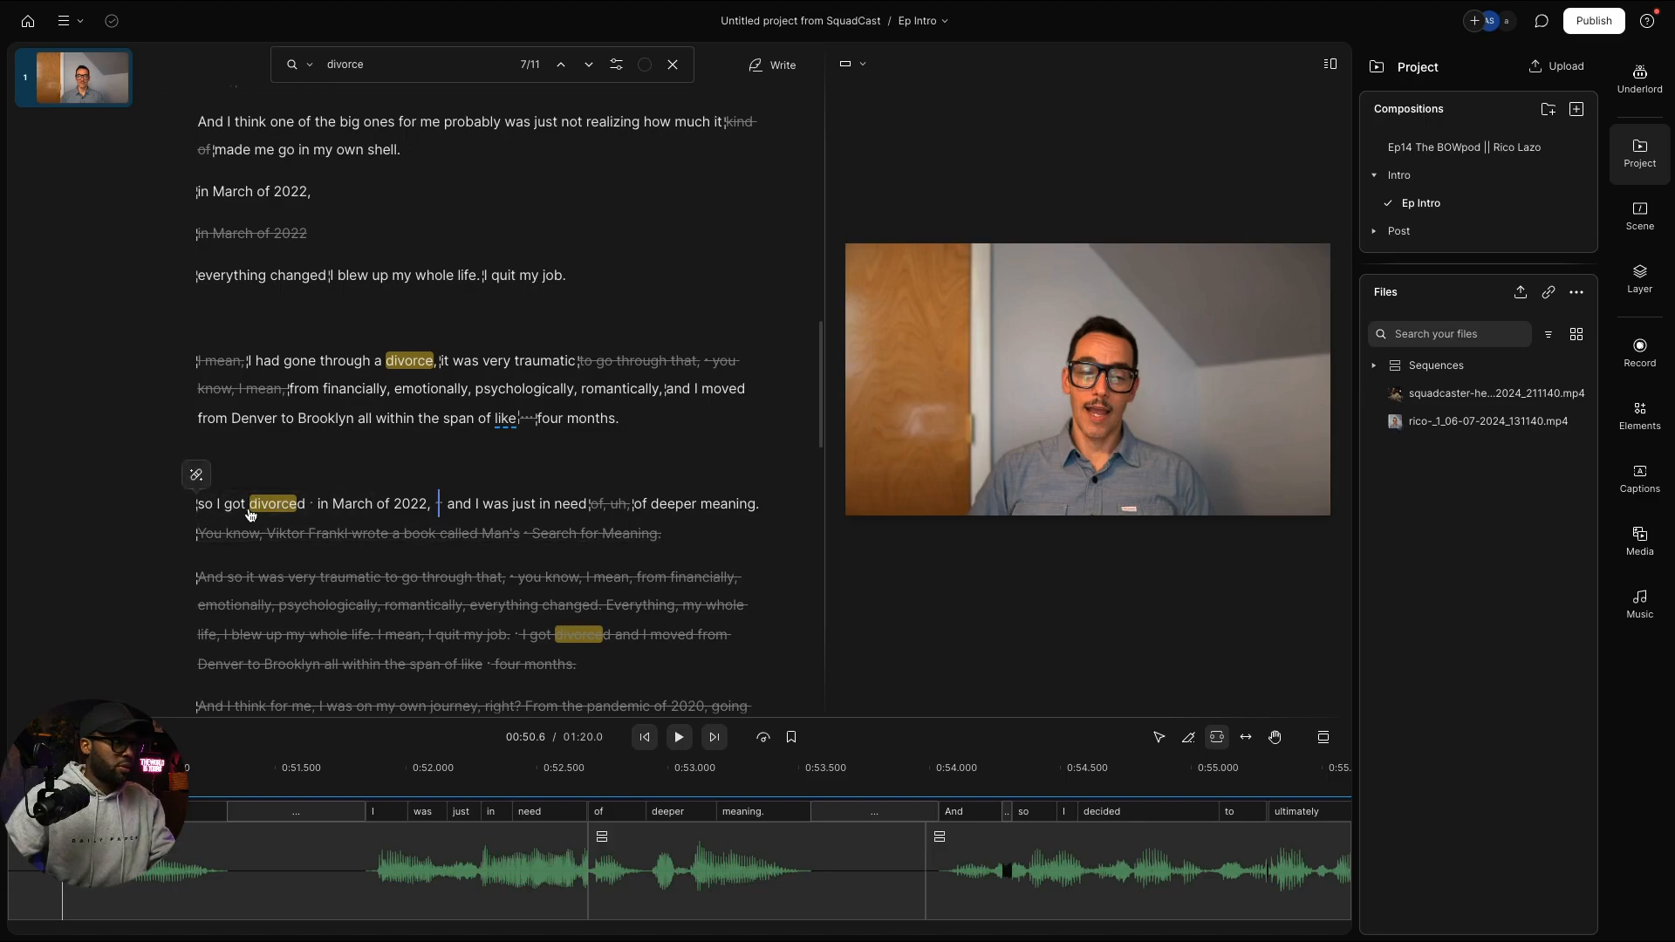
Step: Delete 'so I got divorced in March of 2022,' and the one-second pause after it, then play back
left_click(288, 513)
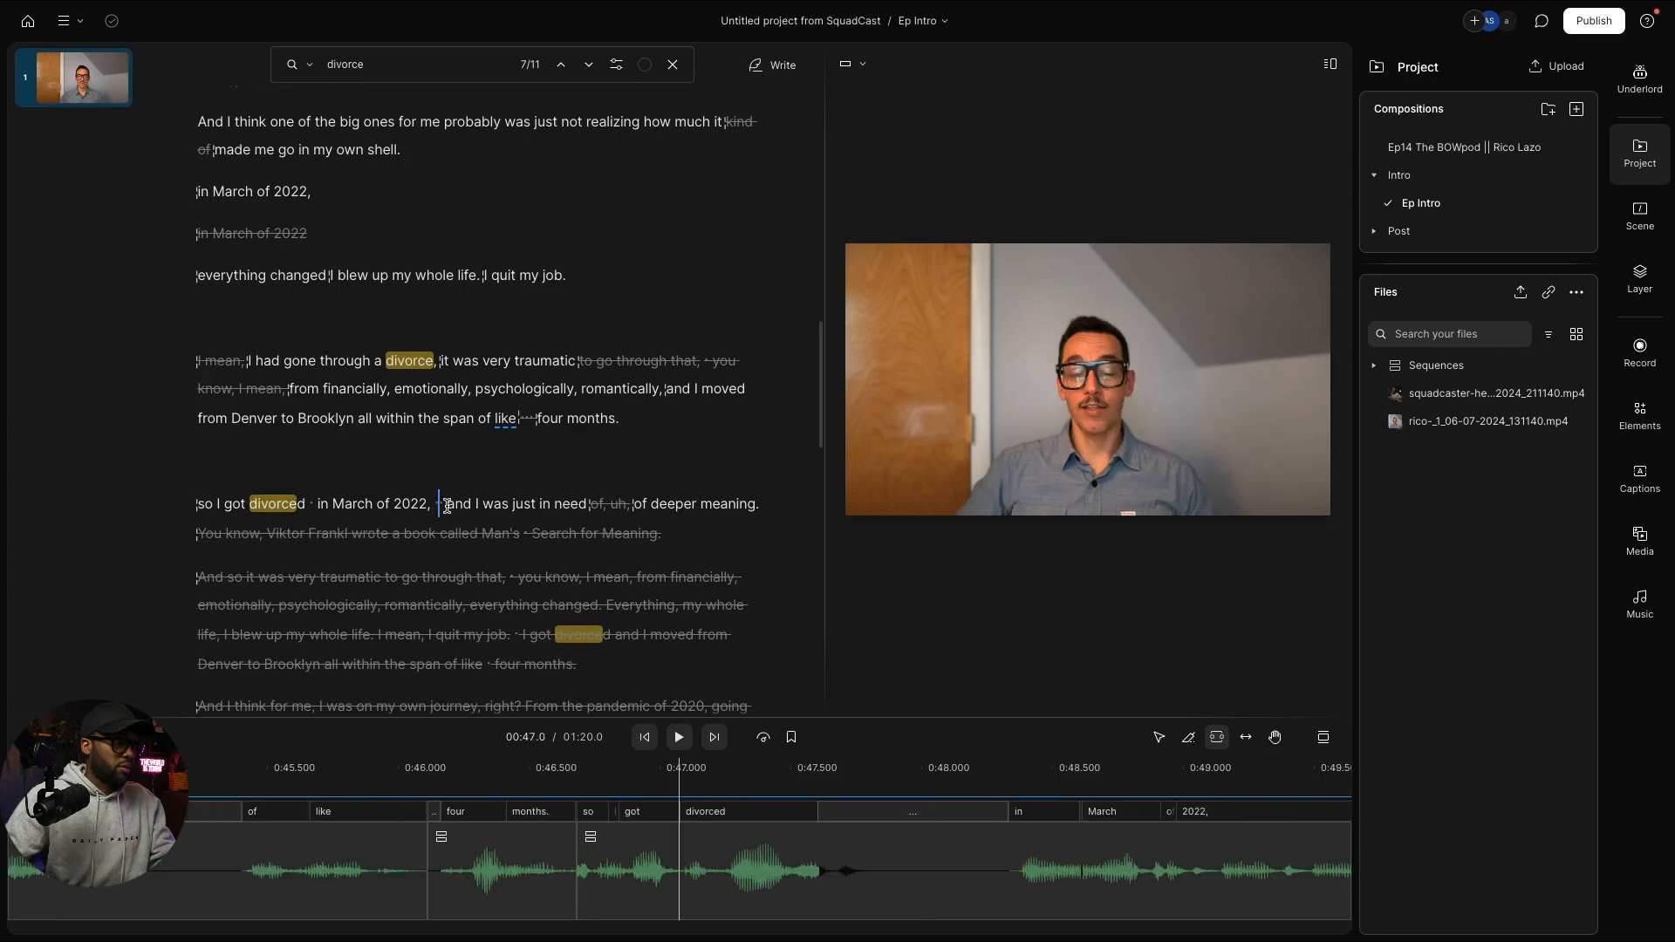
left_click_drag(447, 505, 198, 503)
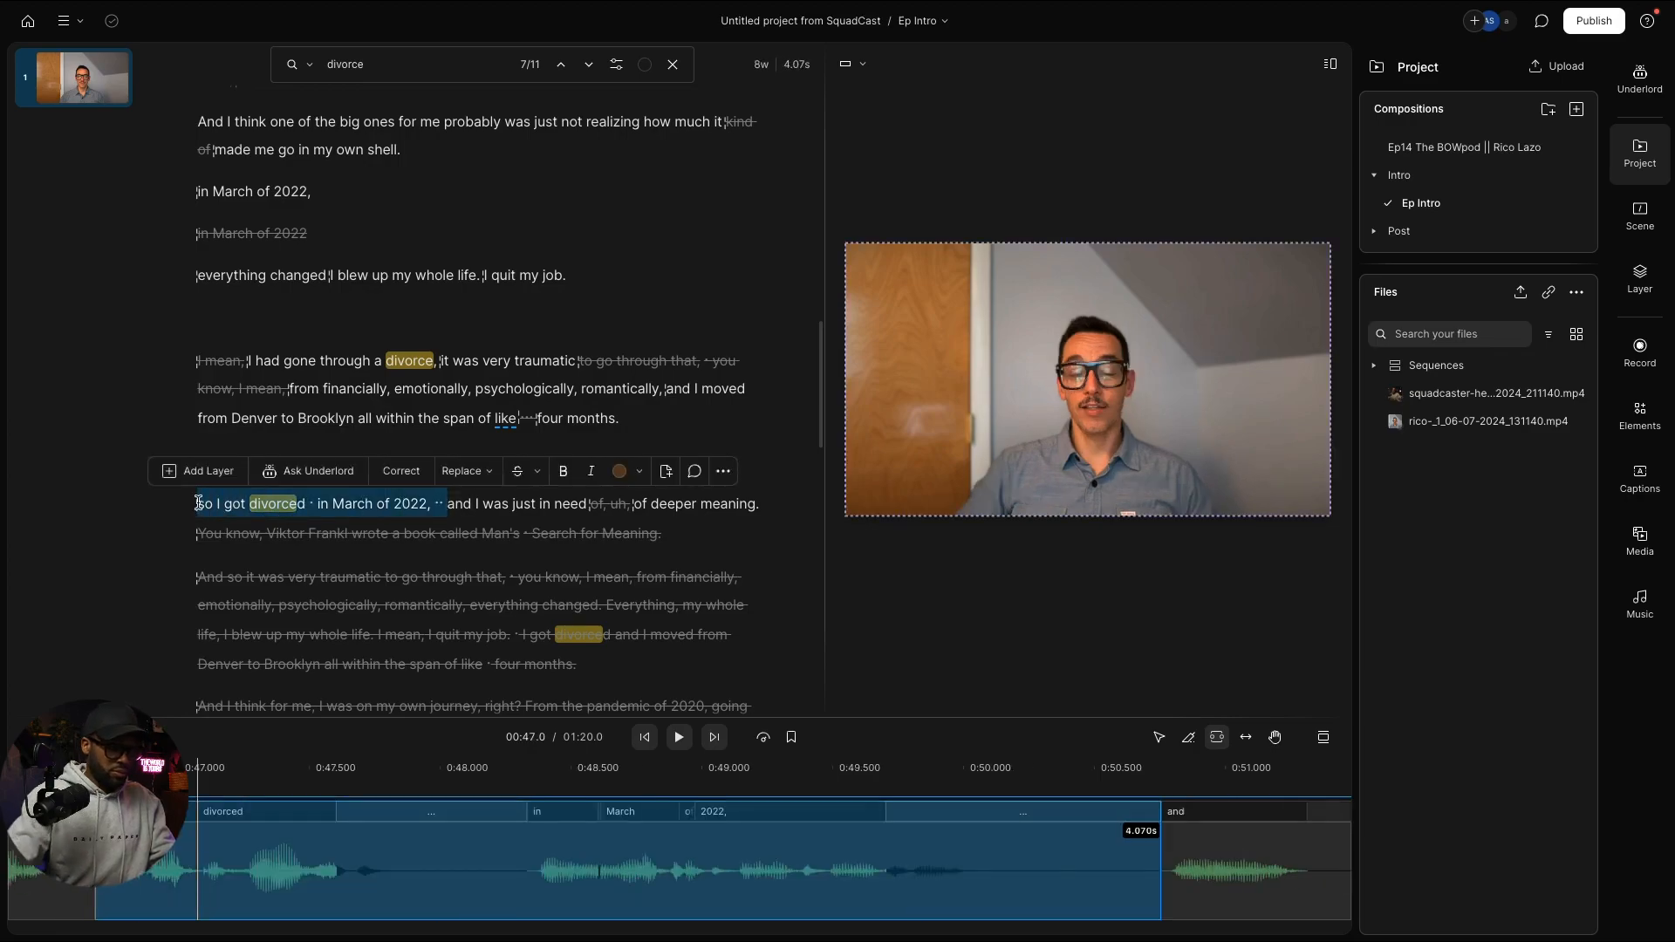
key("BackSpace")
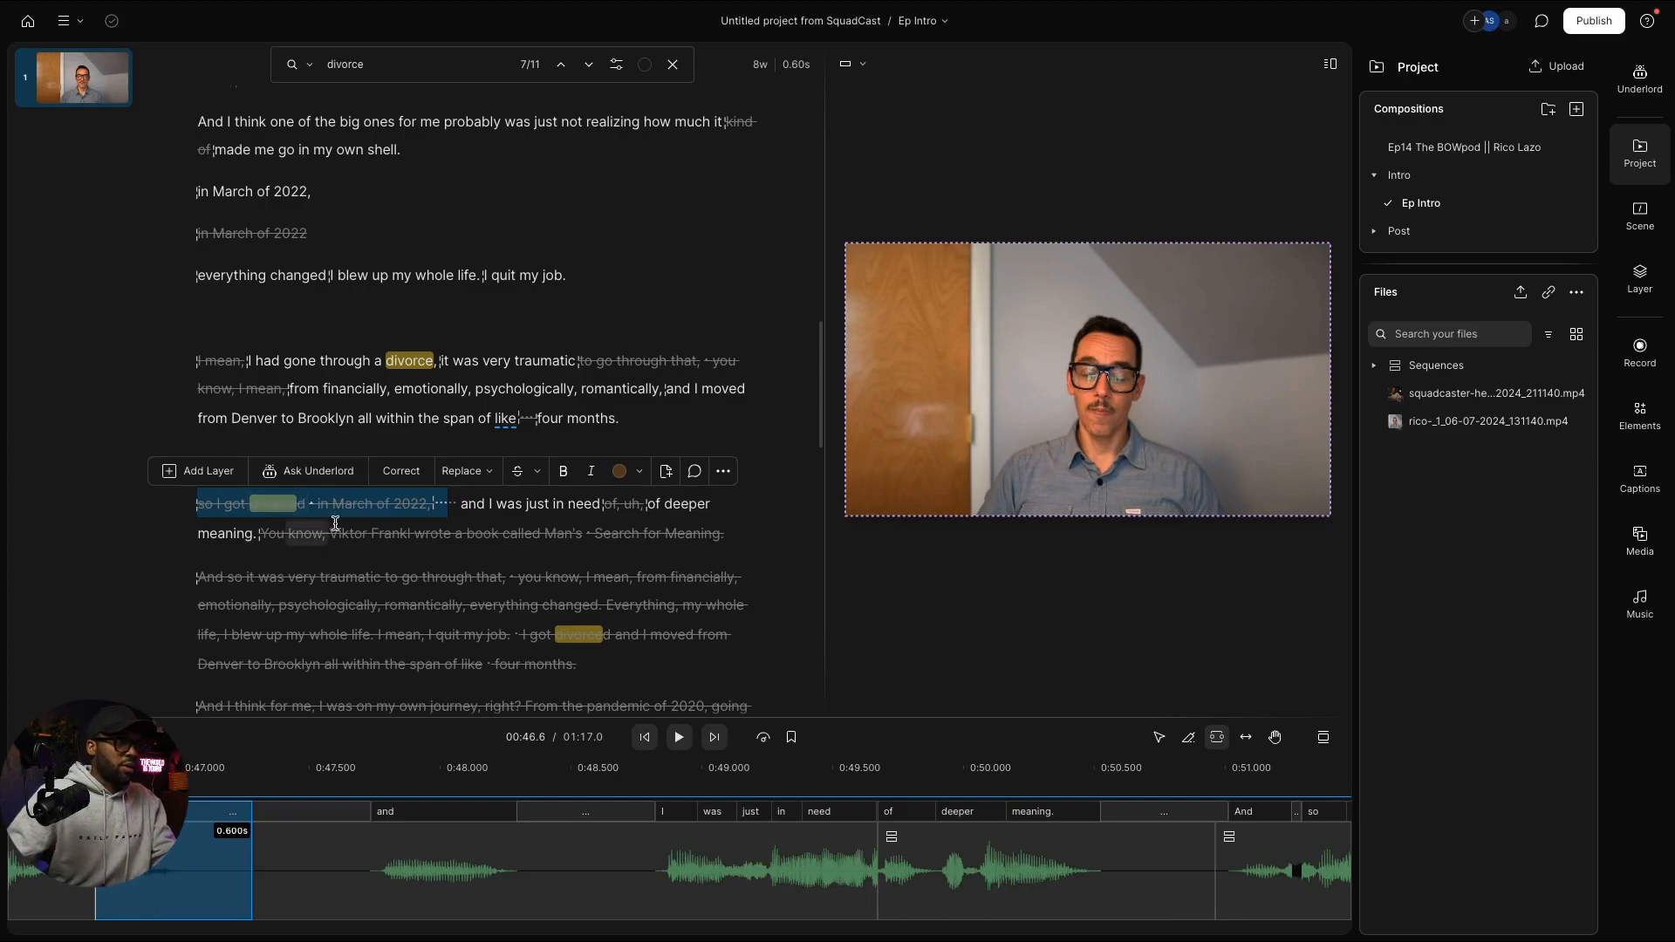
left_click(441, 504)
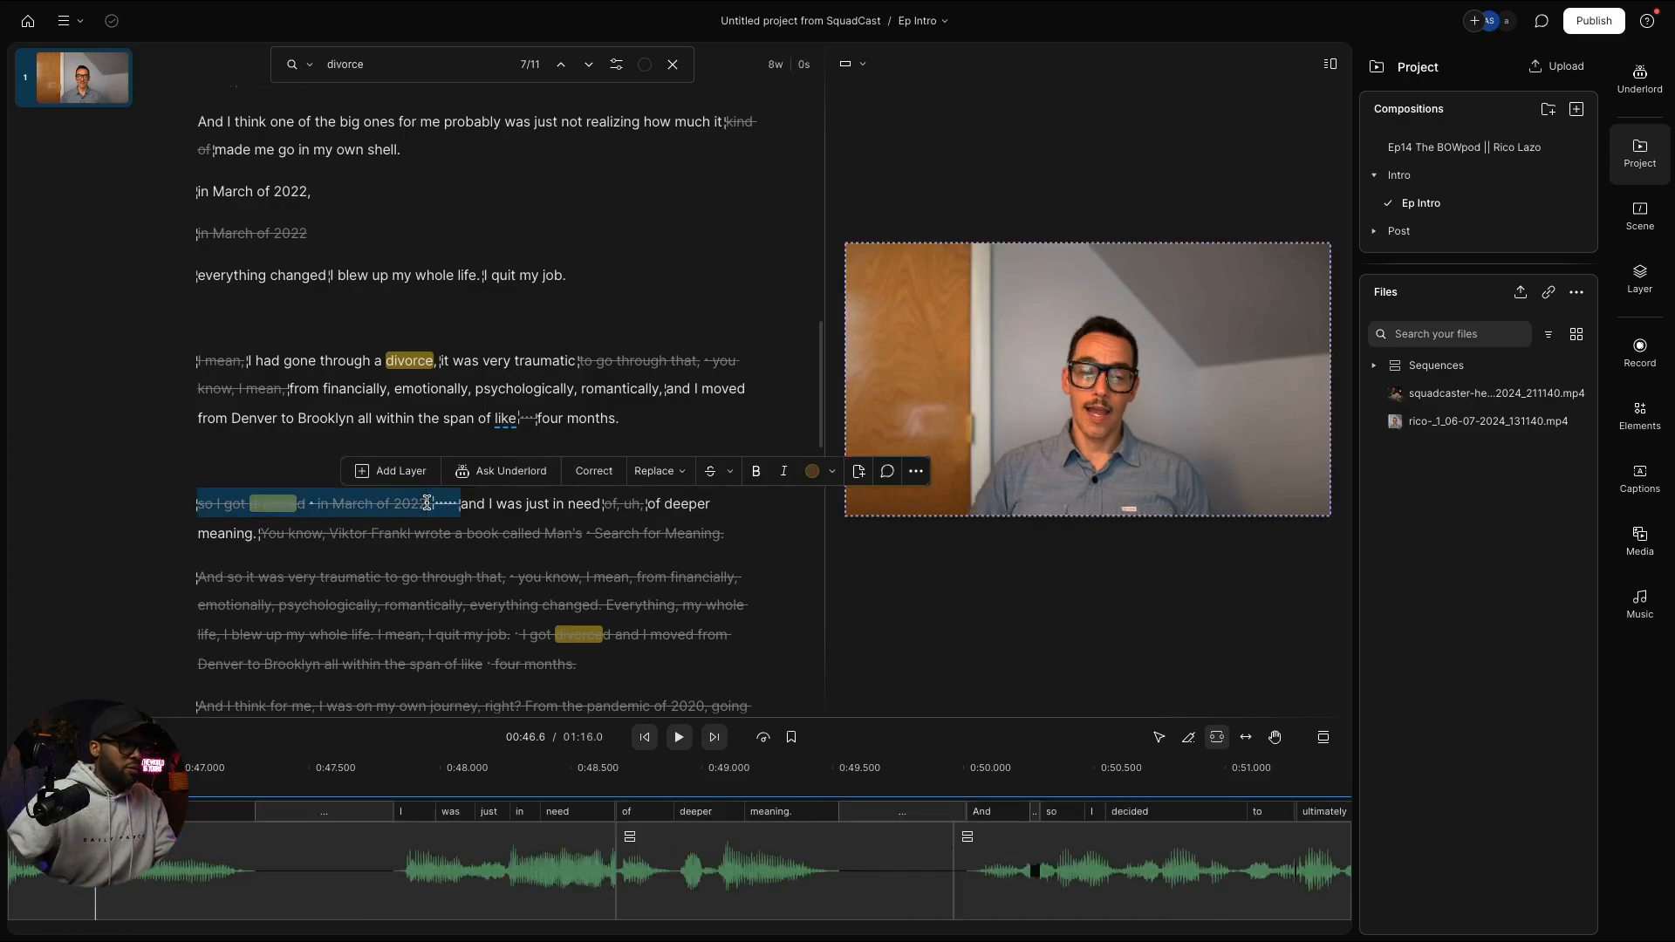
key("BackSpace")
key("space")
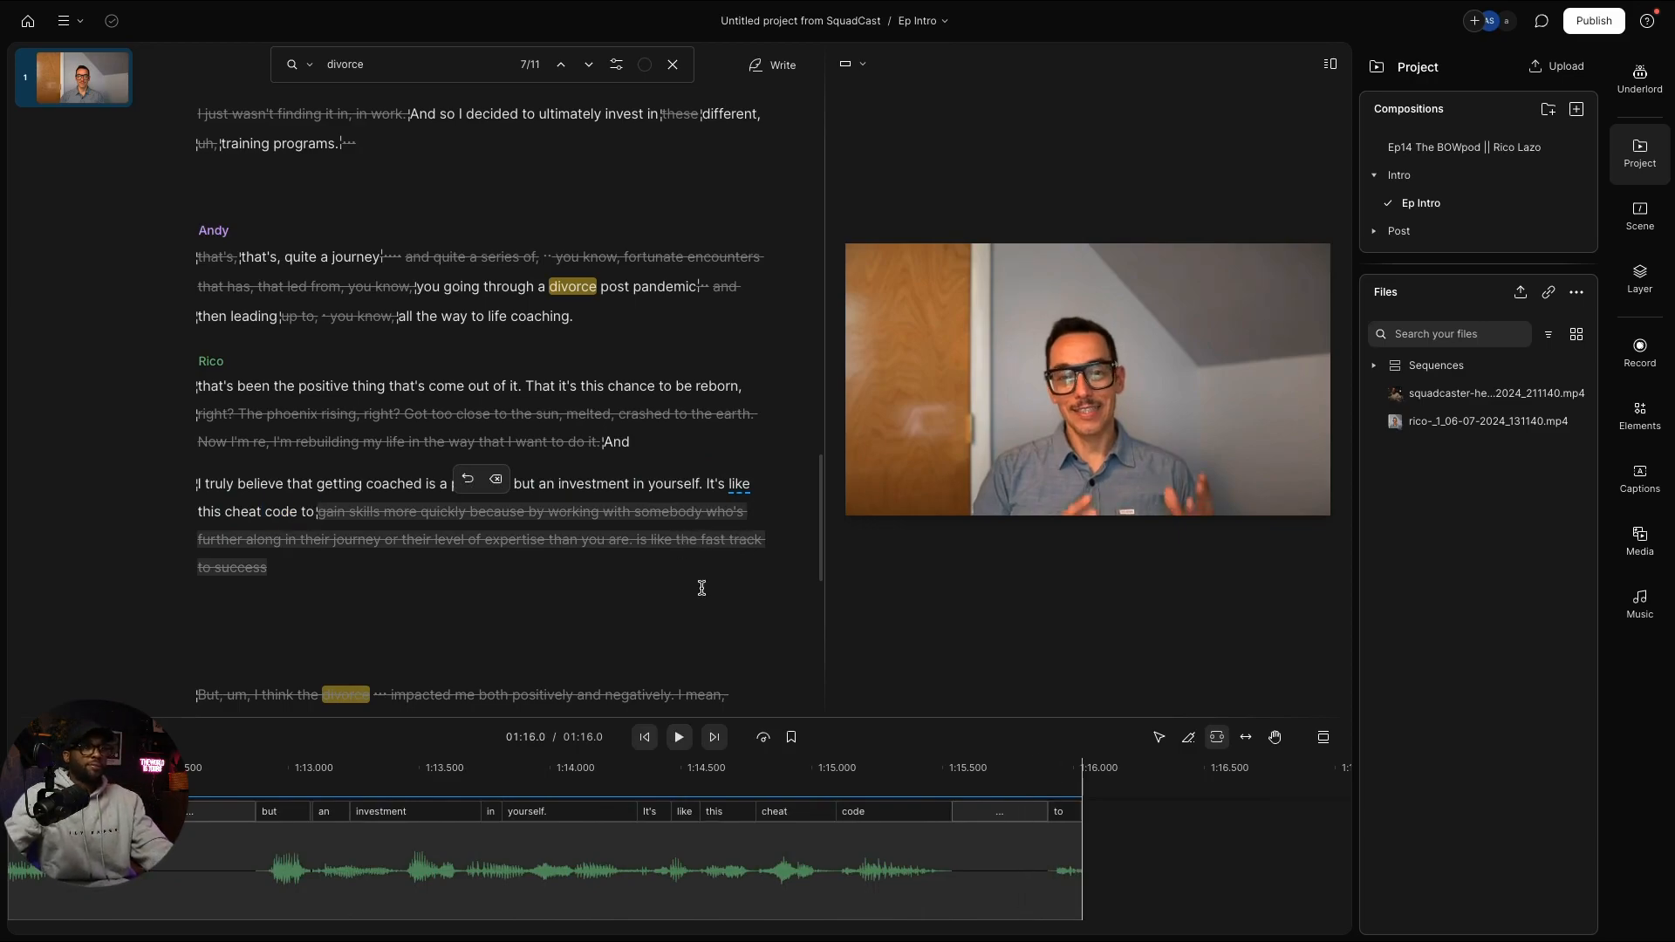
Step: Adjust the end of the final timeline clip and play the last seconds before 'code'
left_click(1081, 826)
left_click_drag(1082, 826, 1093, 824)
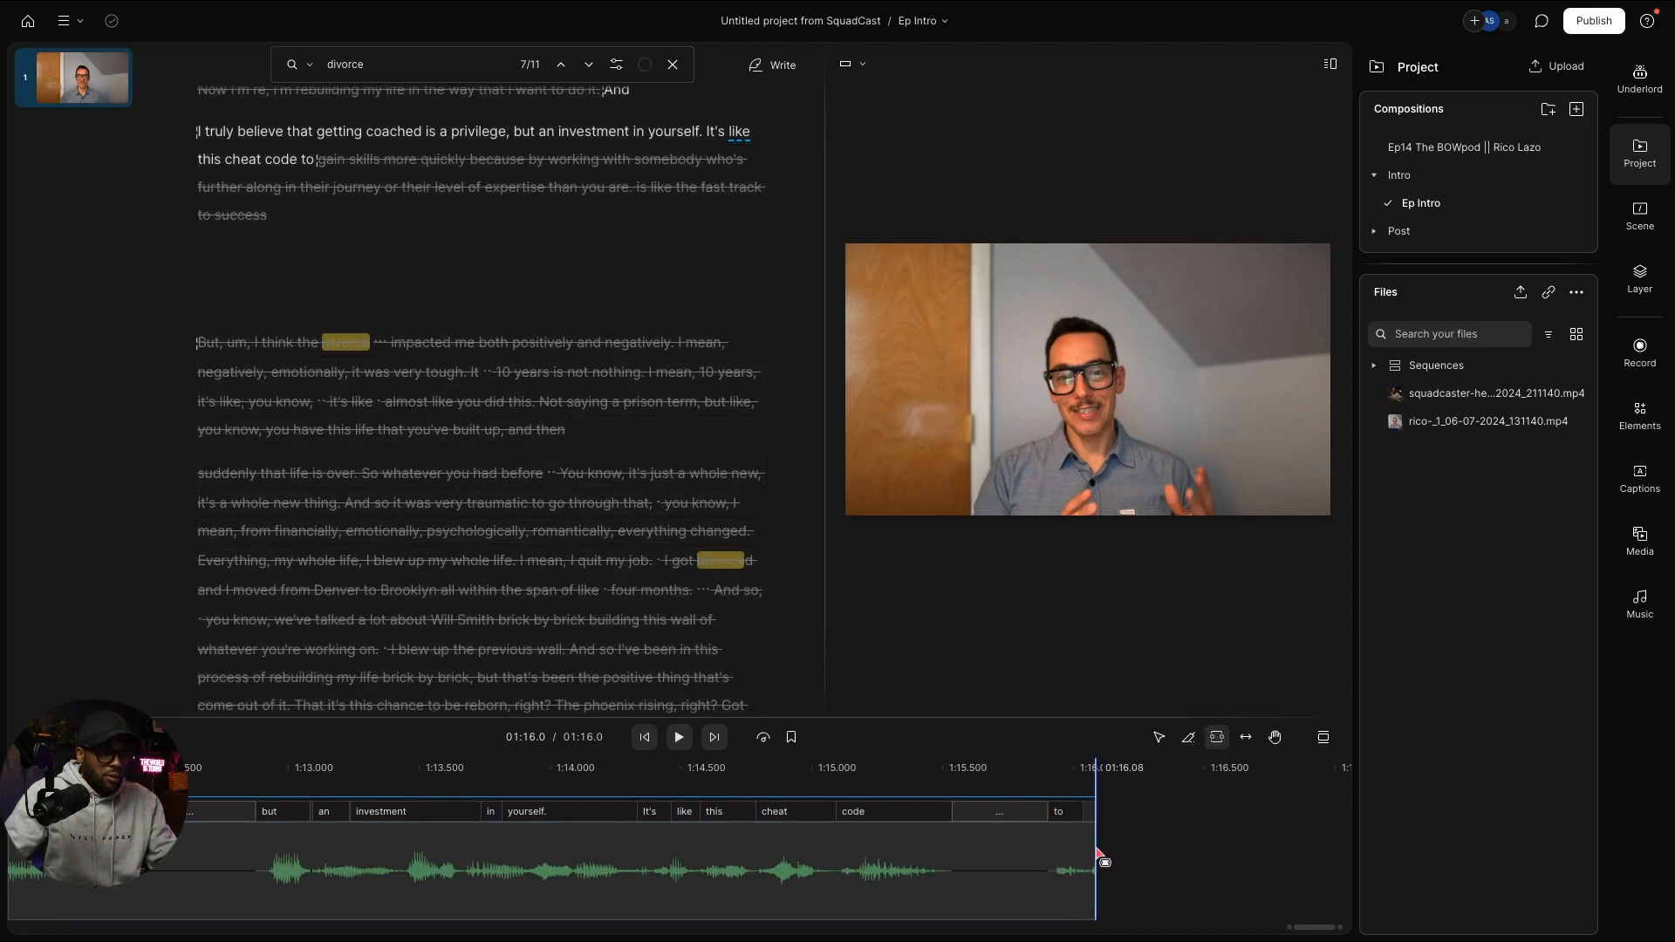
mouse_move(1099, 855)
left_mouse_down()
mouse_move(1143, 854)
mouse_move(1096, 851)
left_mouse_up()
left_click(1024, 789)
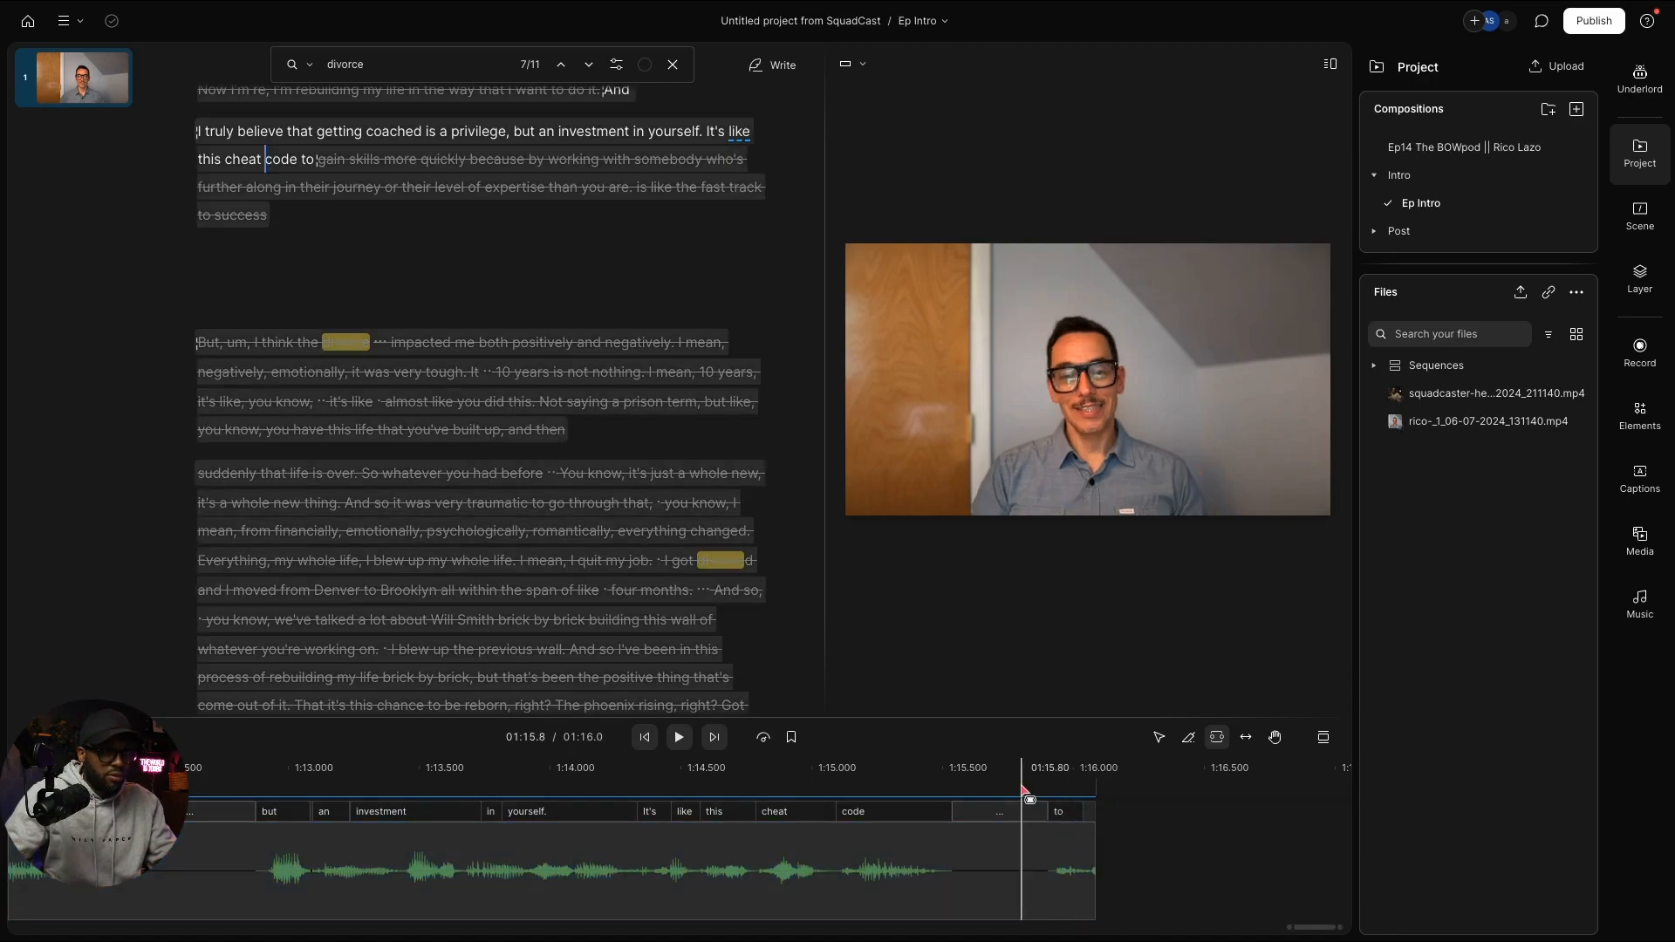
key("space")
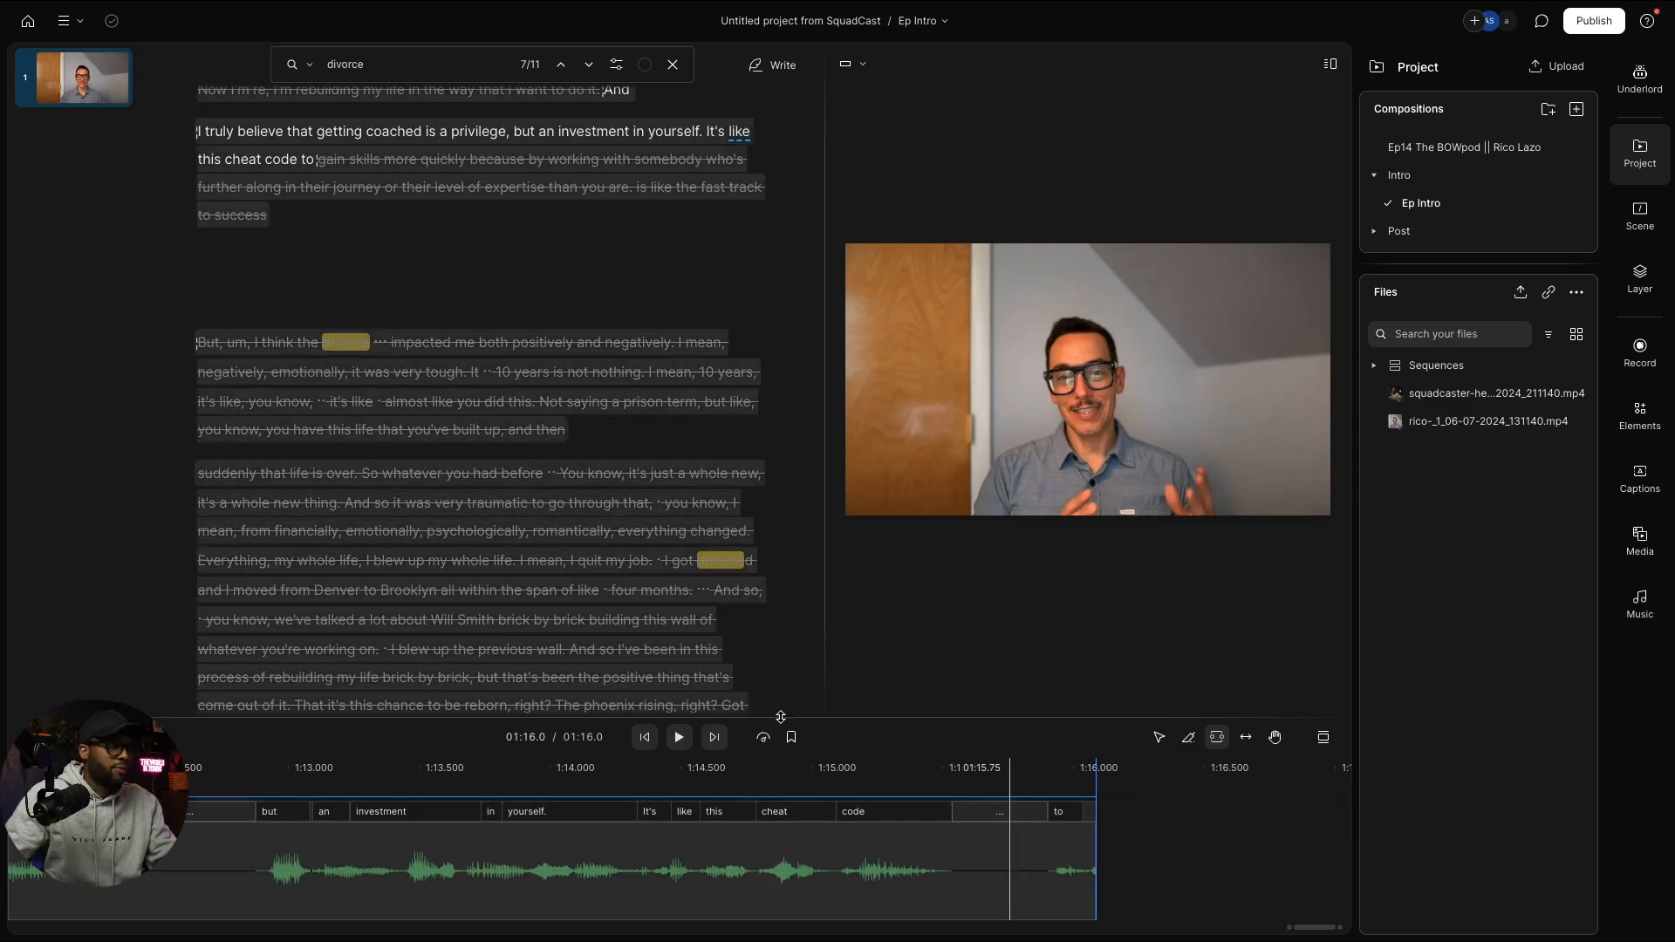
Step: Add an empty new line after the script's last struck-through paragraph
scroll(517, 415, "up", 2)
scroll(517, 415, "up", 1)
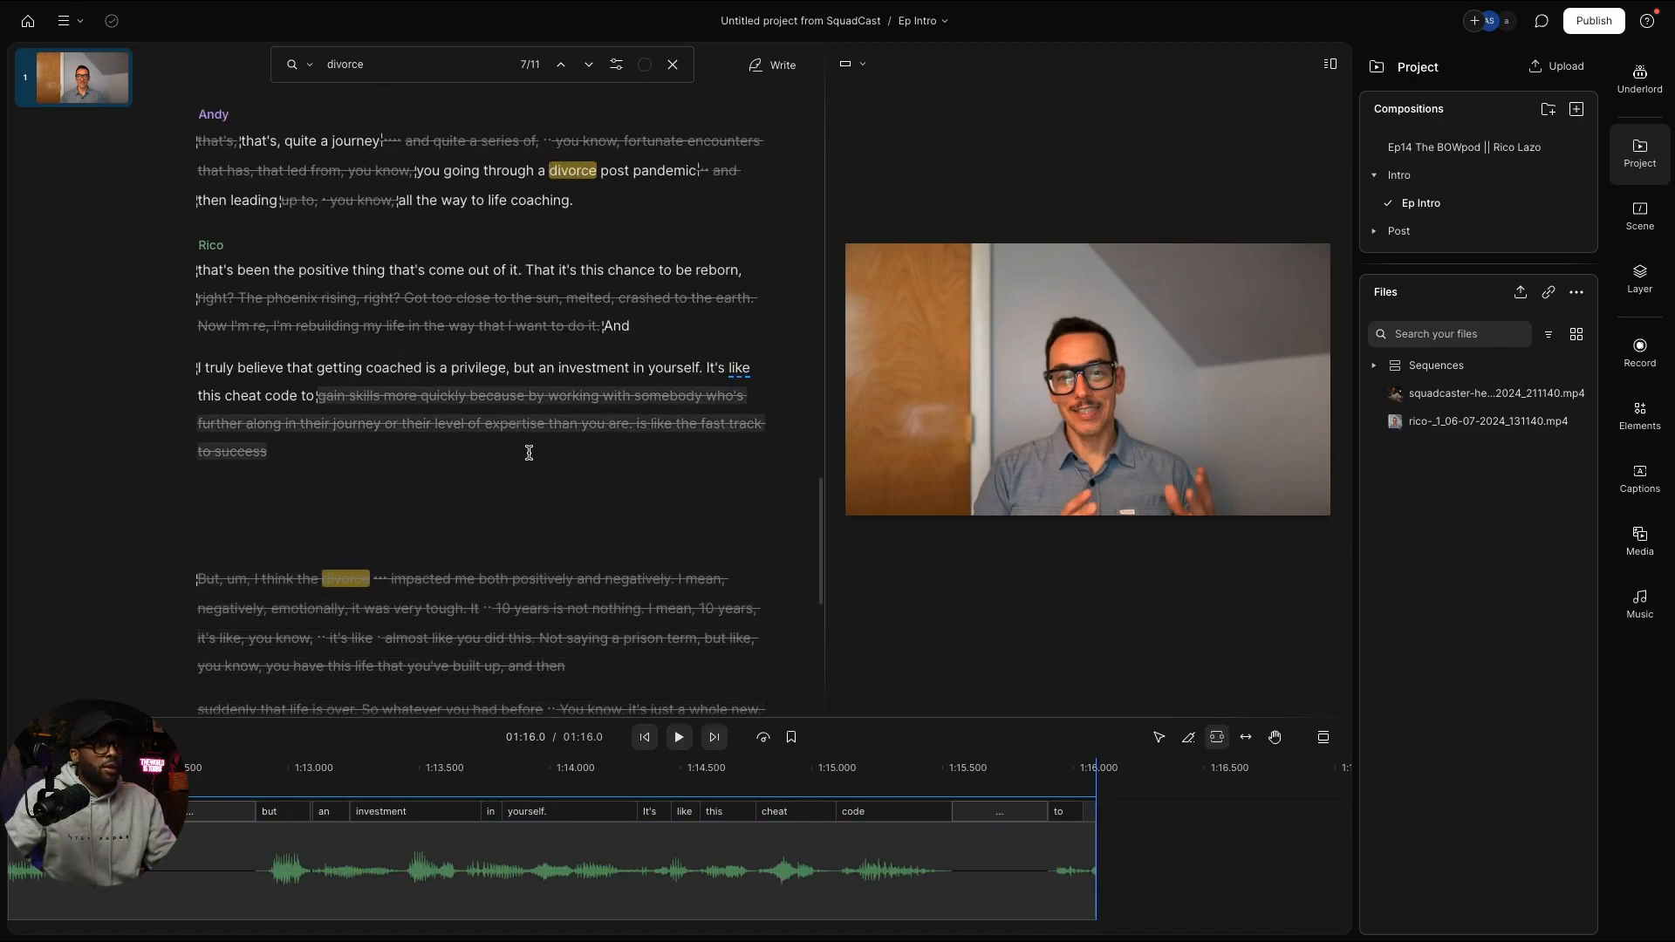
scroll(529, 451, "up", 2)
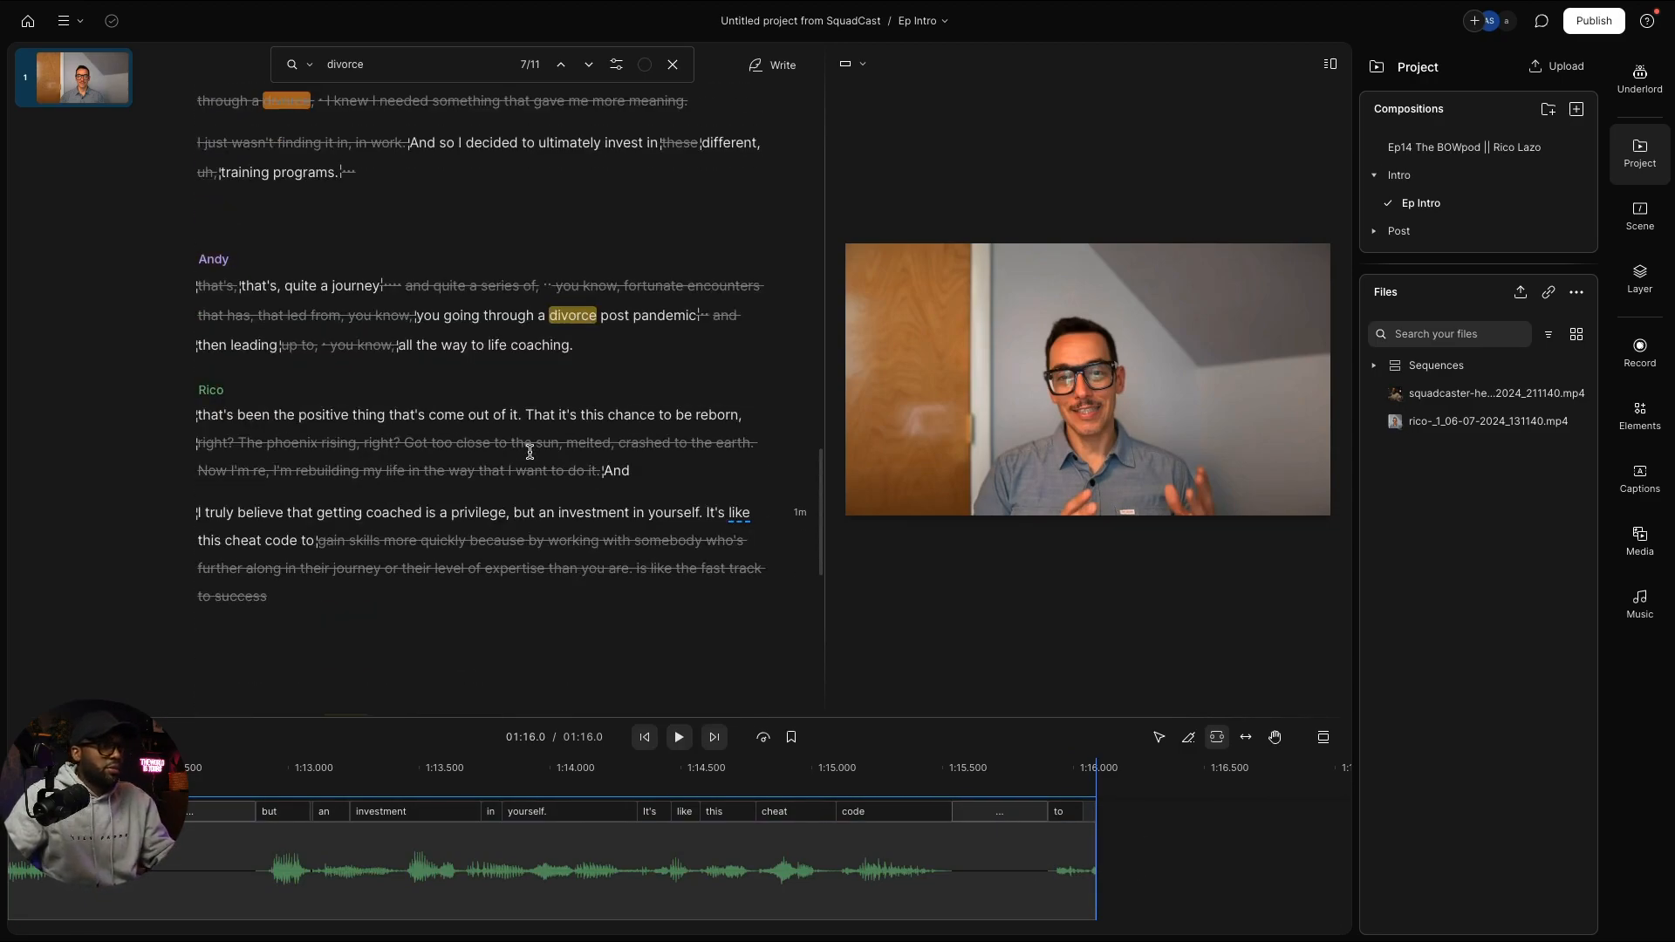
left_click_drag(530, 452, 555, 551)
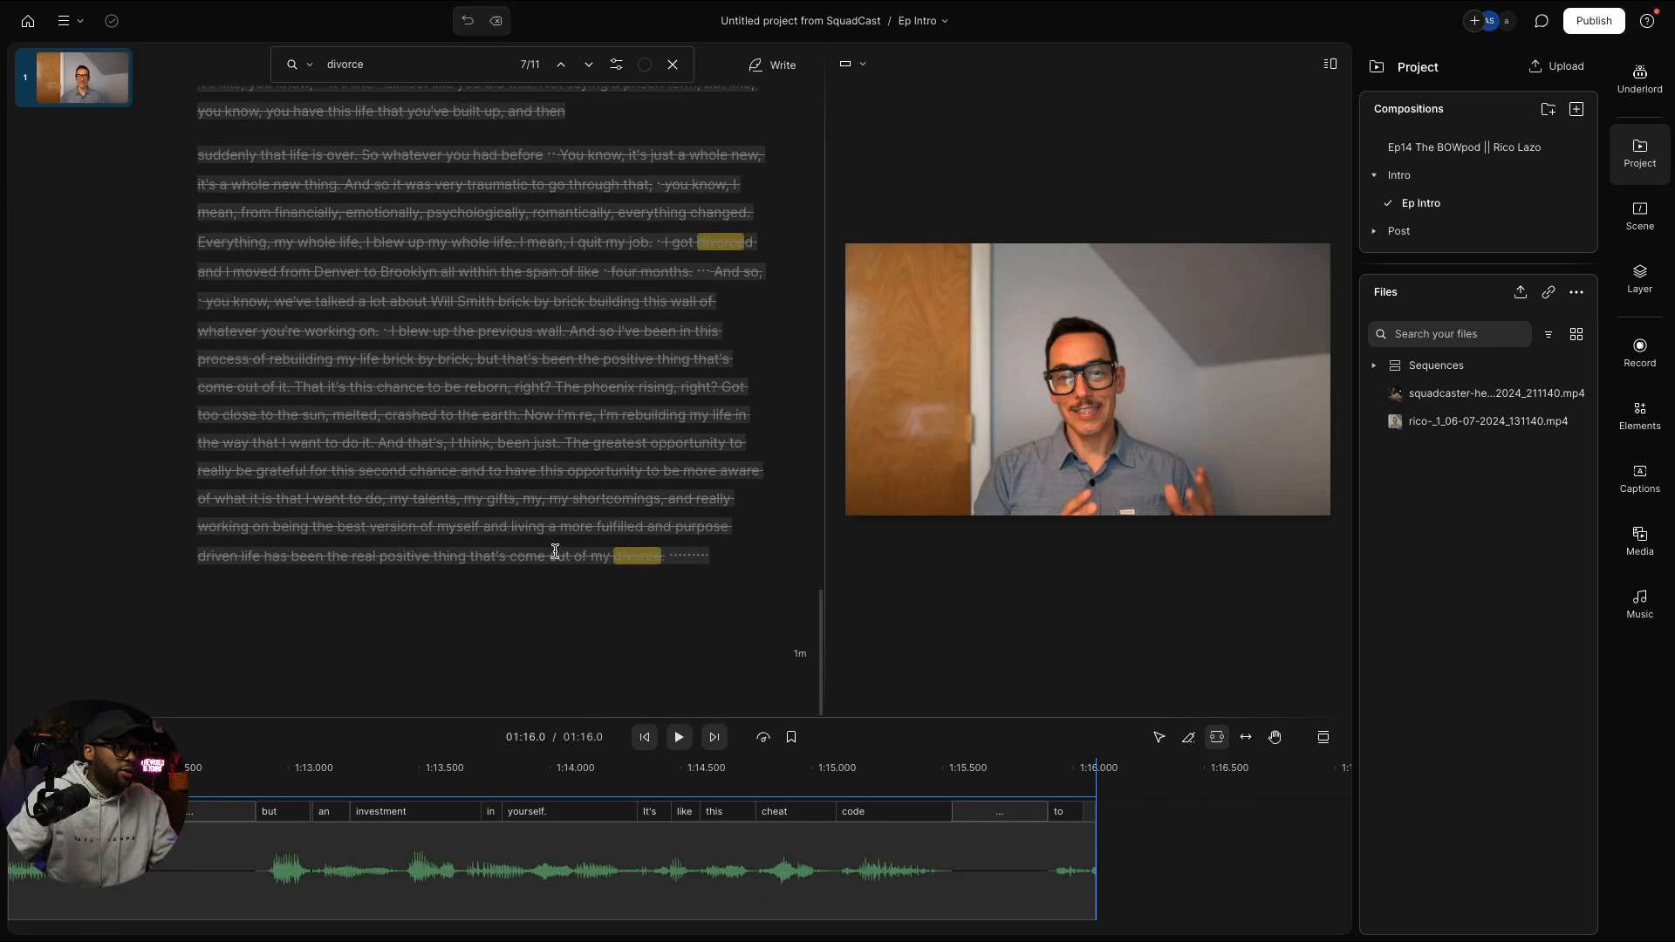
scroll(725, 584, "up", 5)
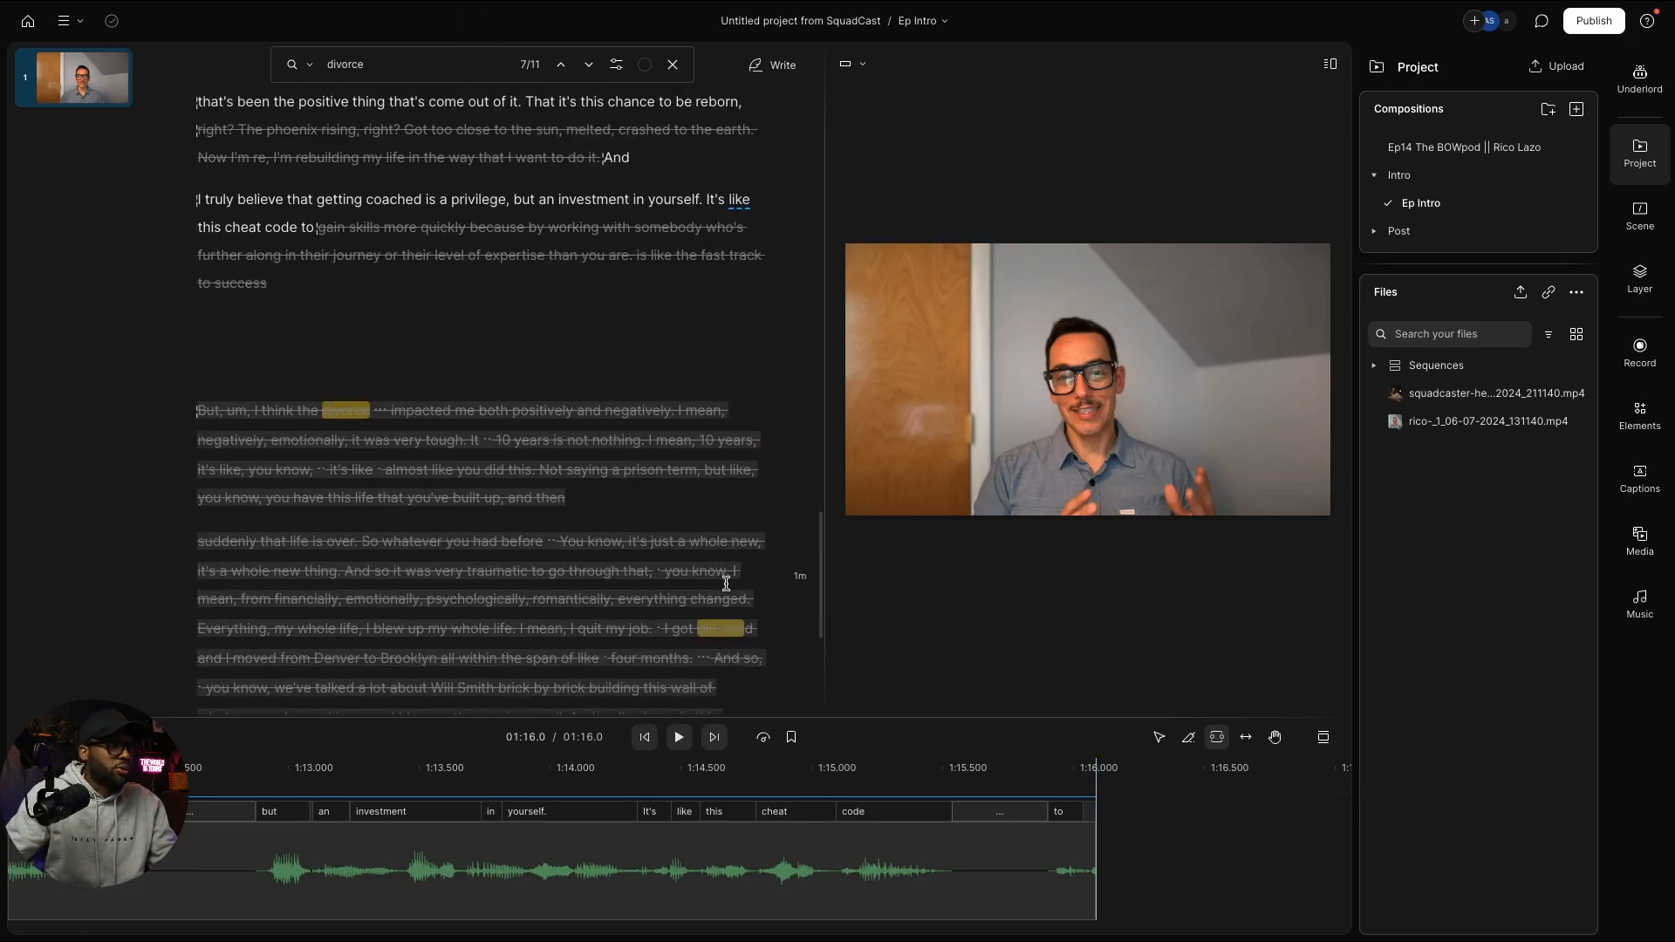
scroll(703, 550, "down", 5)
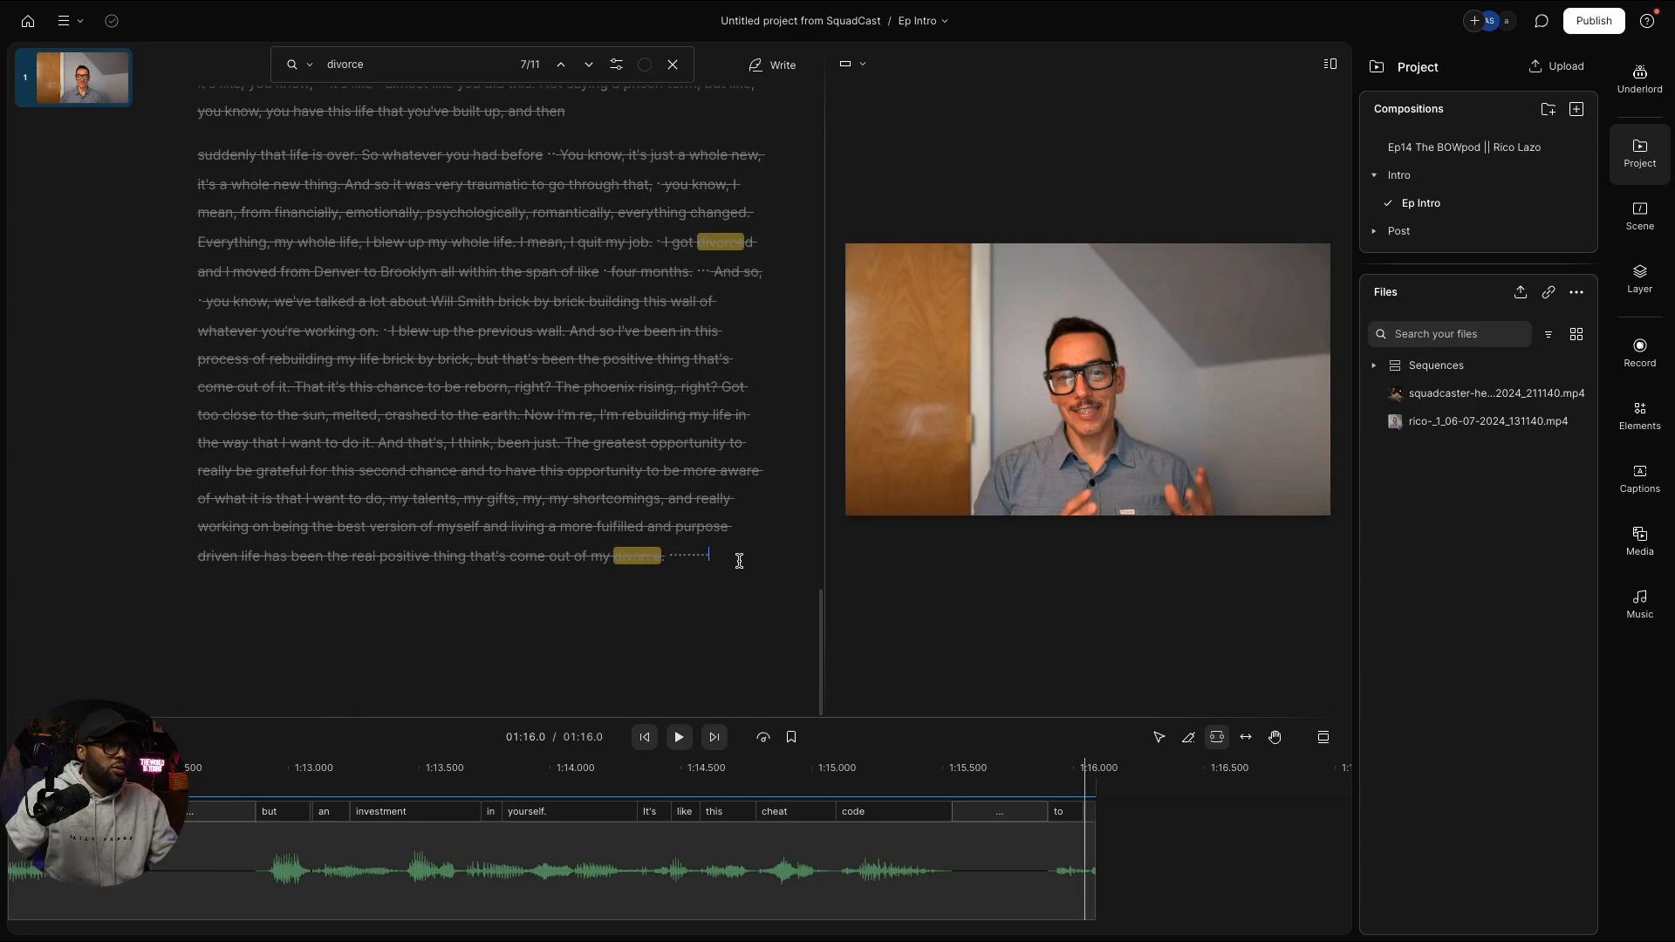
left_click(736, 561)
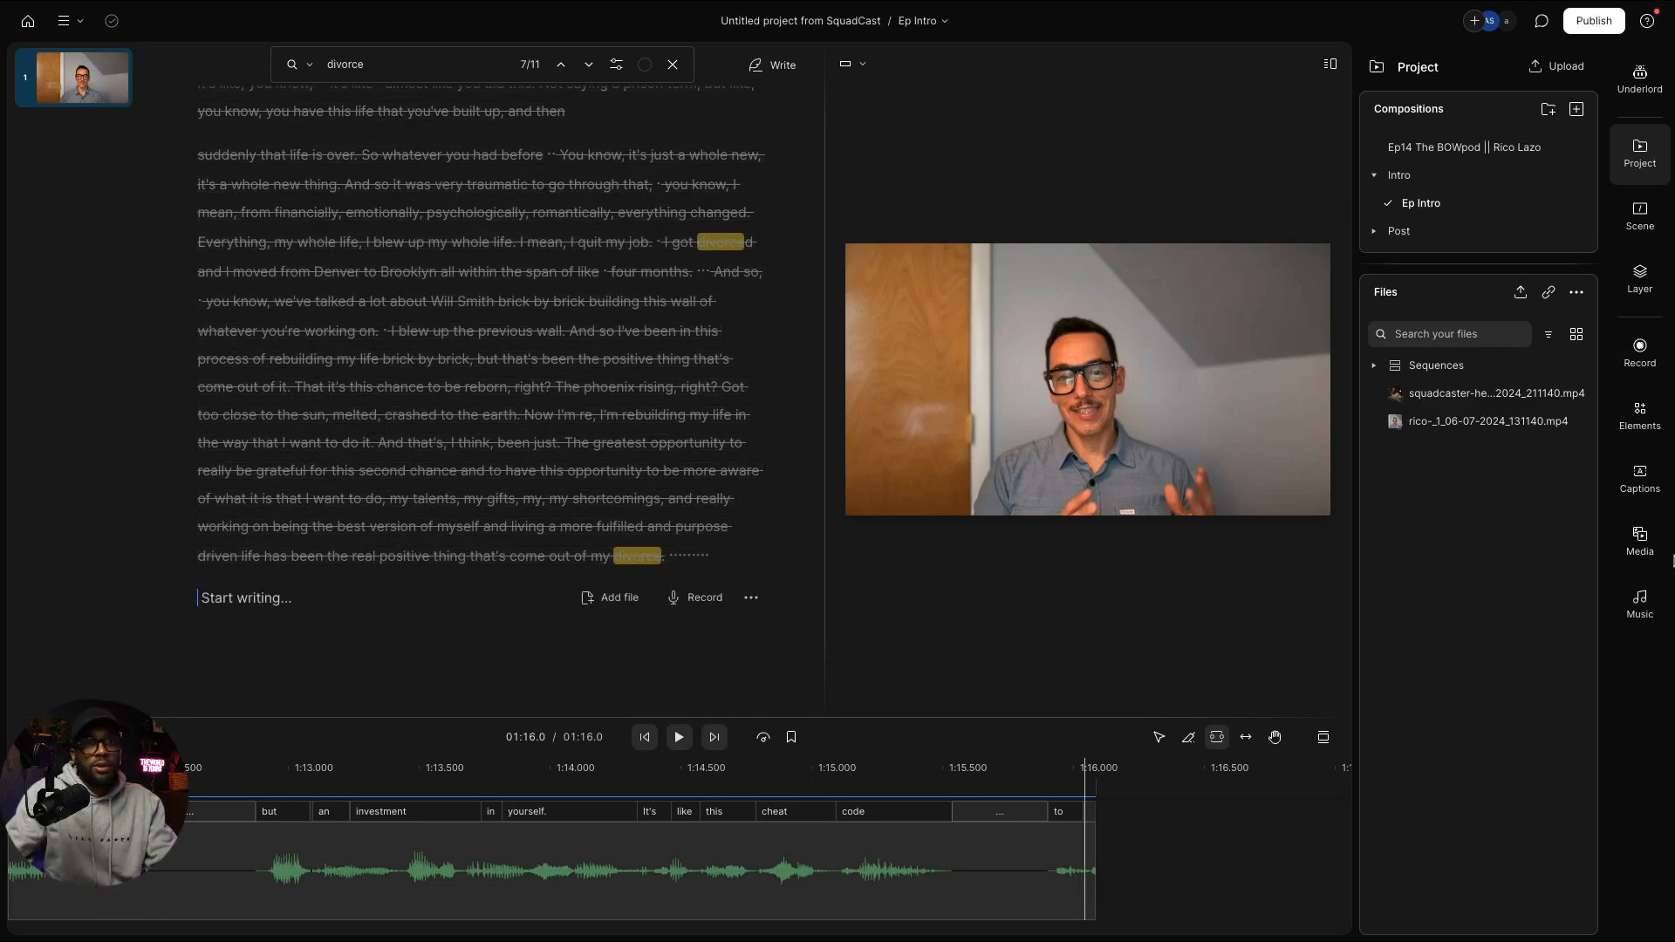
left_click(1639, 541)
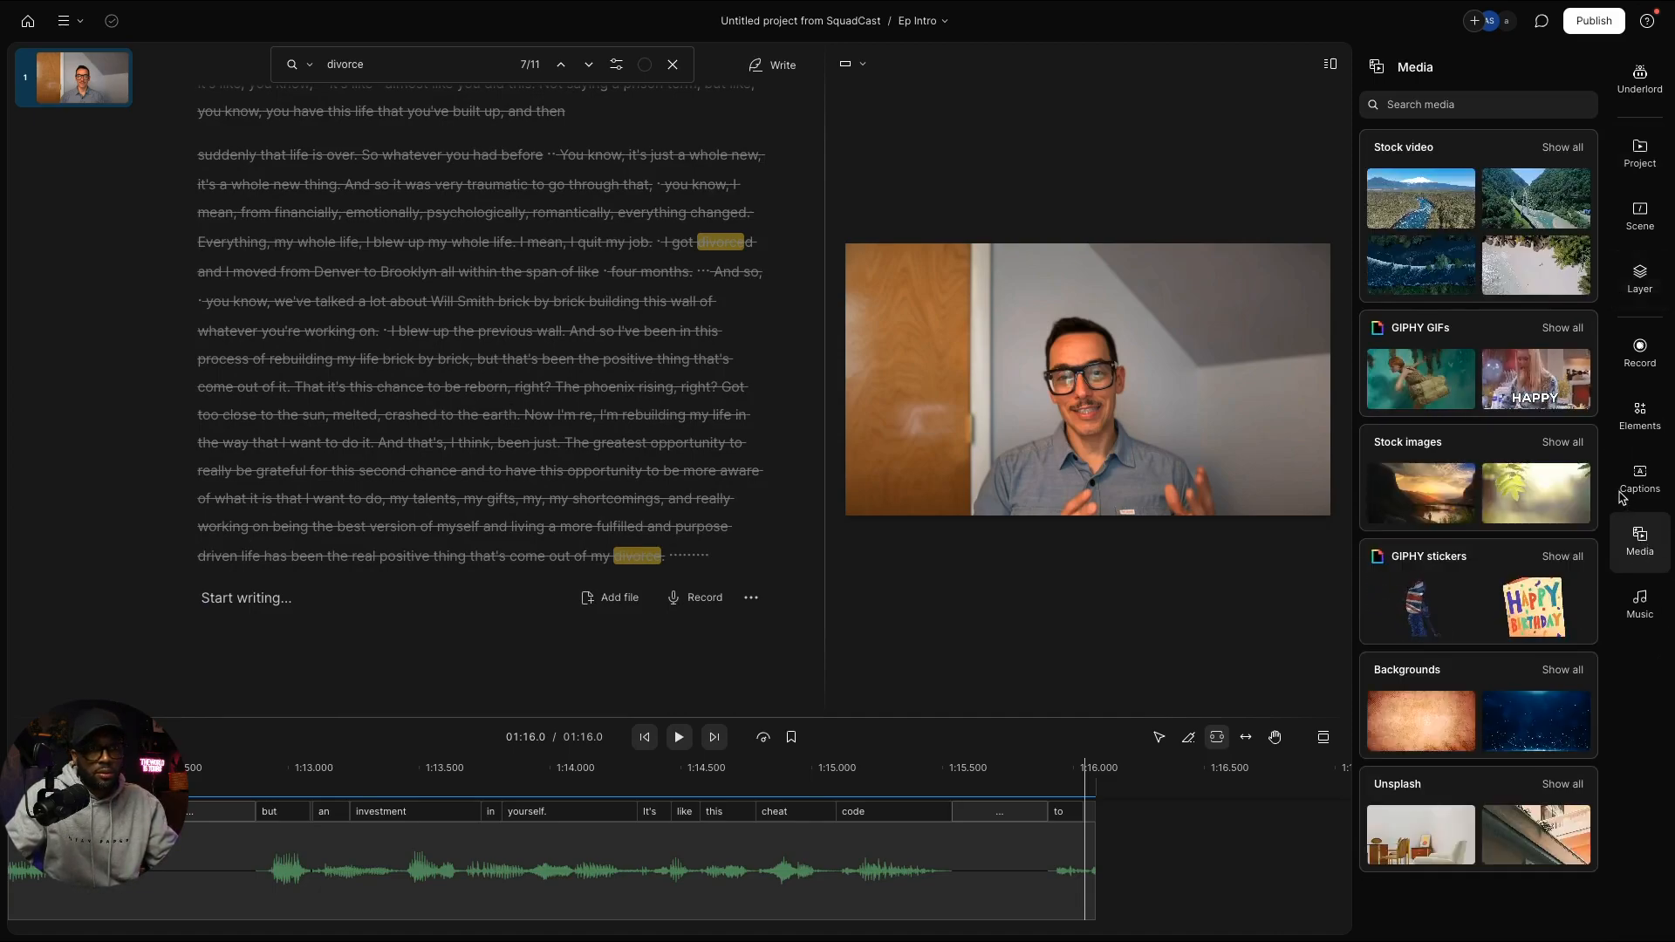
left_click(1618, 495)
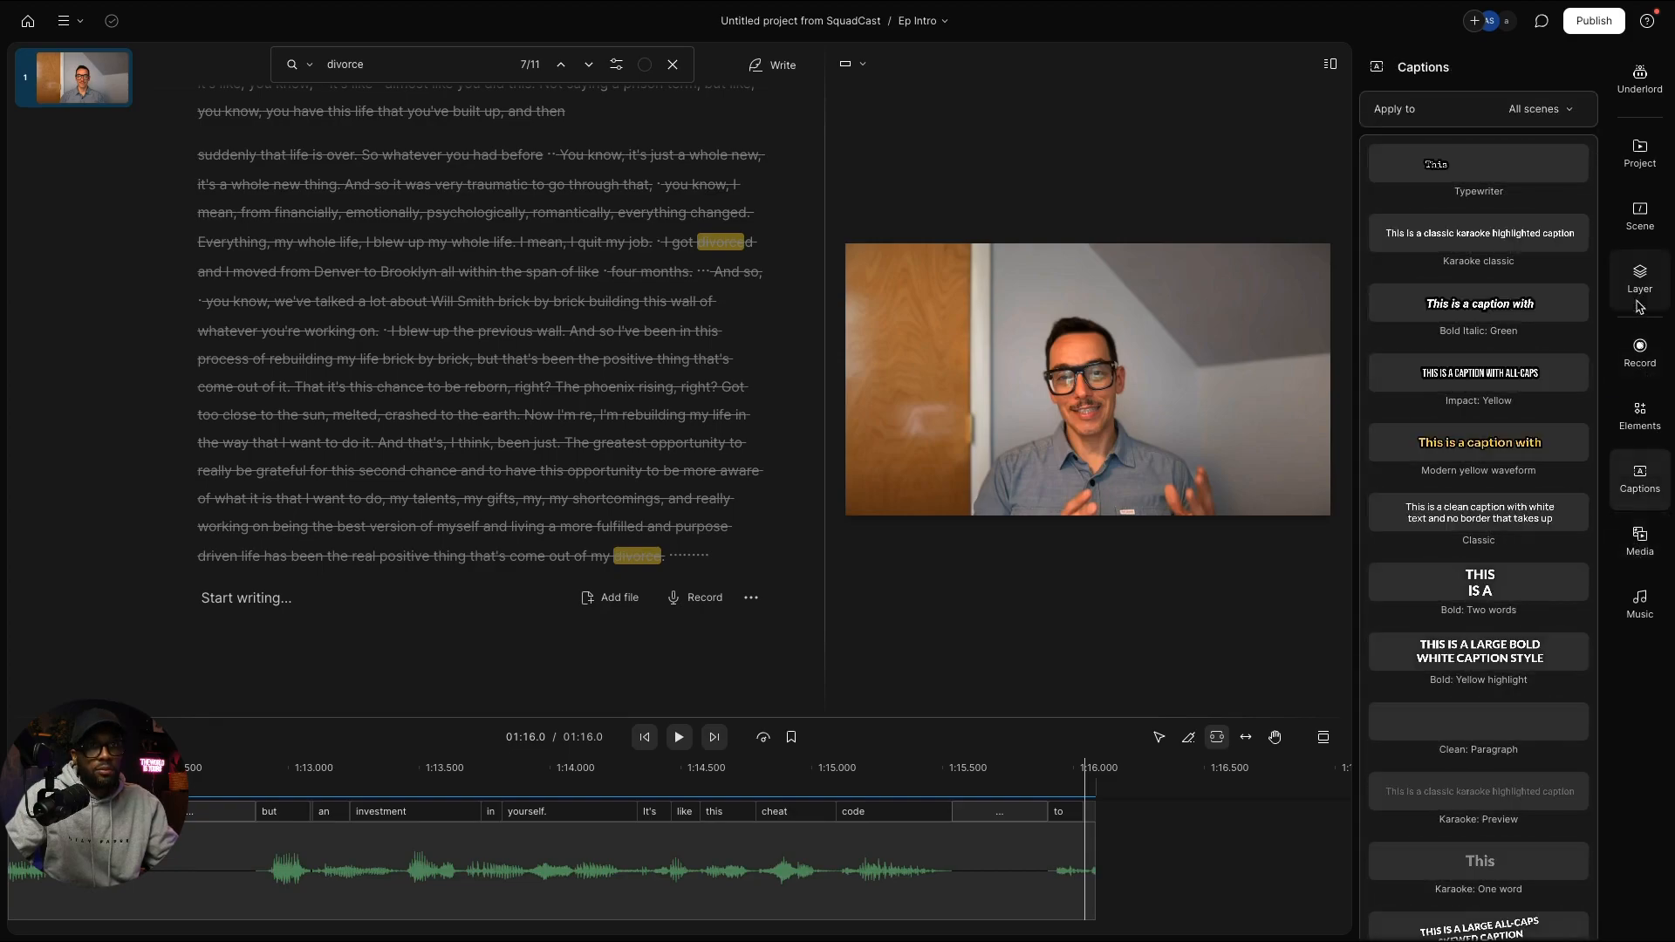
left_click(1640, 284)
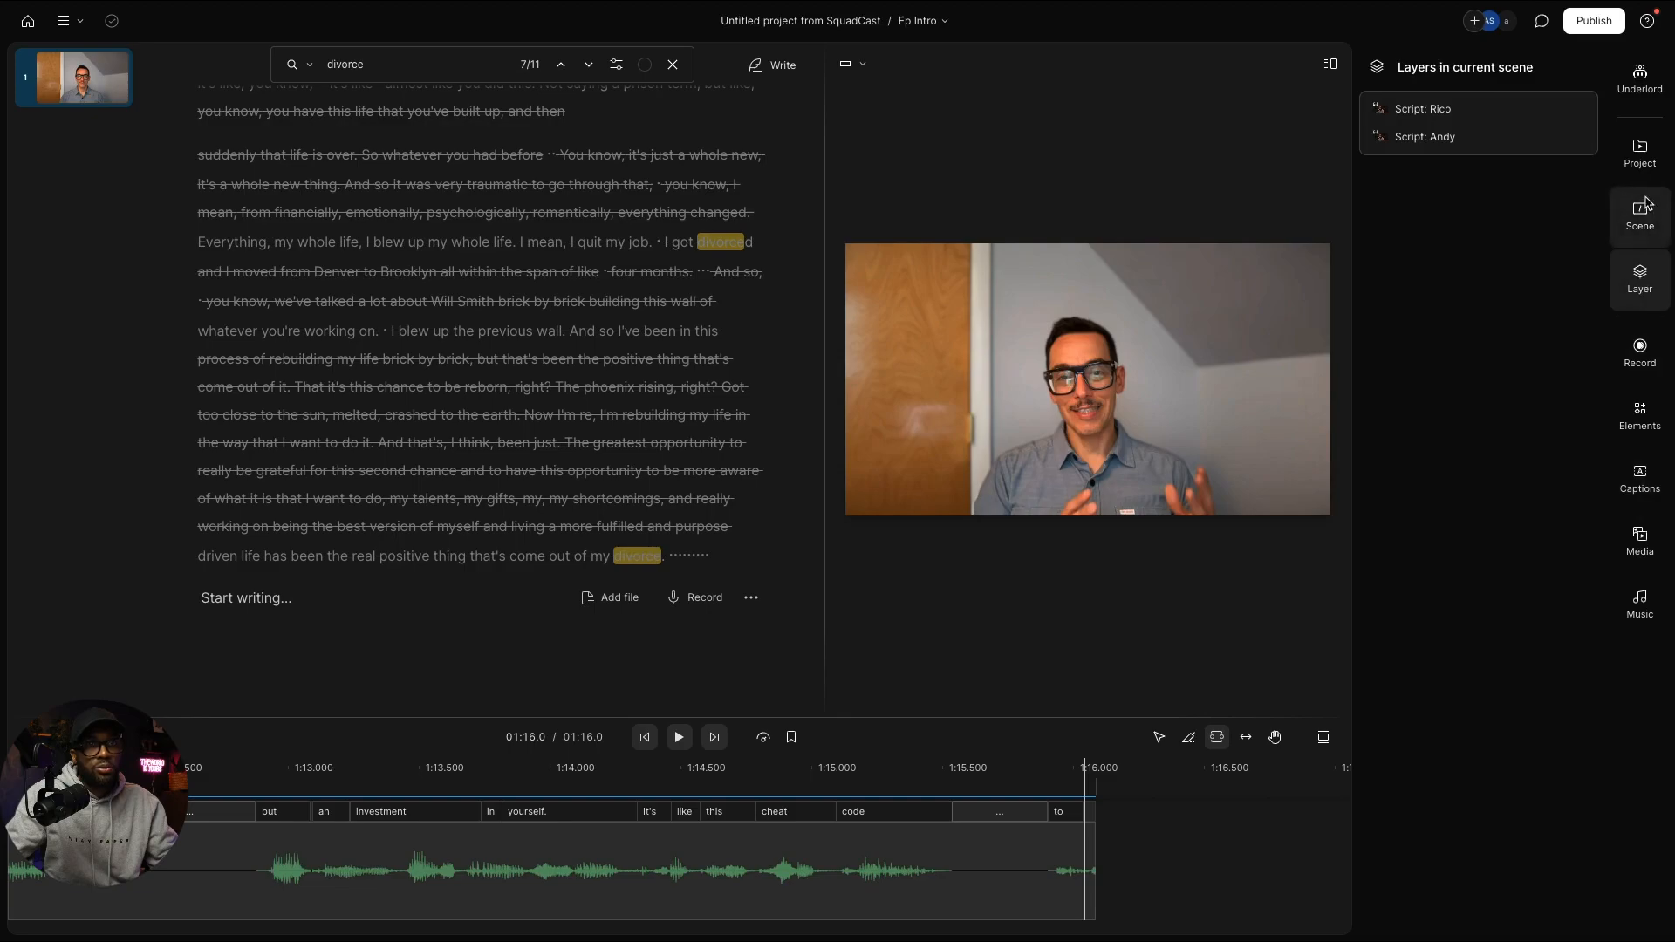
left_click(1647, 164)
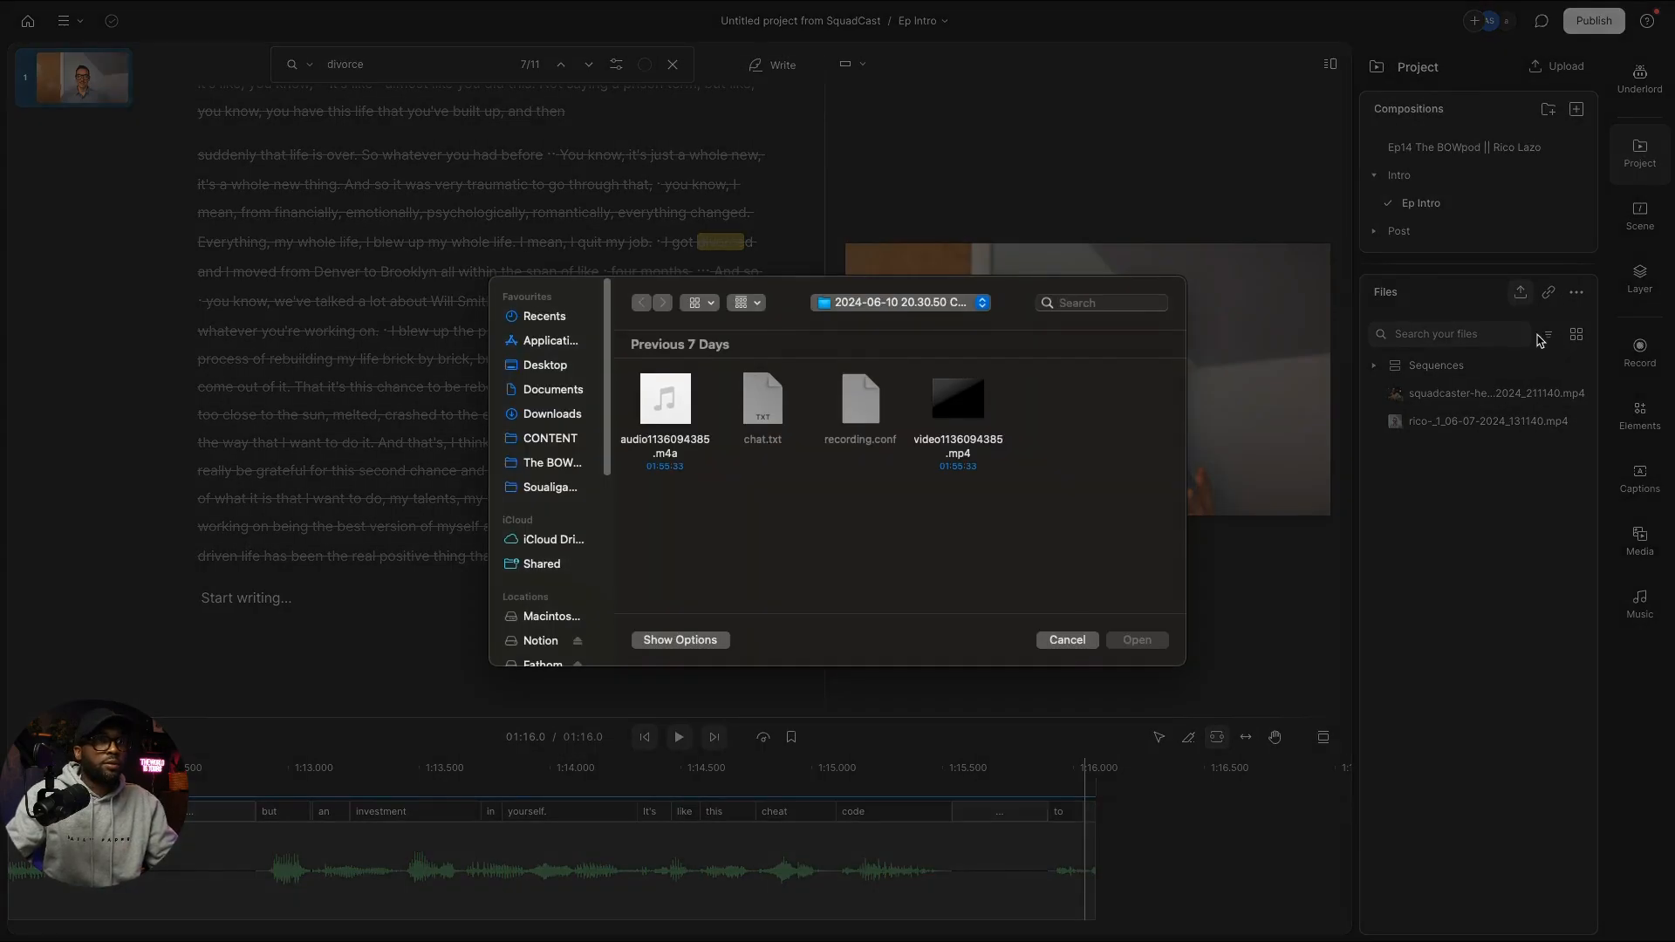
Step: Import THE BOWPOD VIDEO INTRO.mp4 from the Downloads folder into the project
left_click(552, 413)
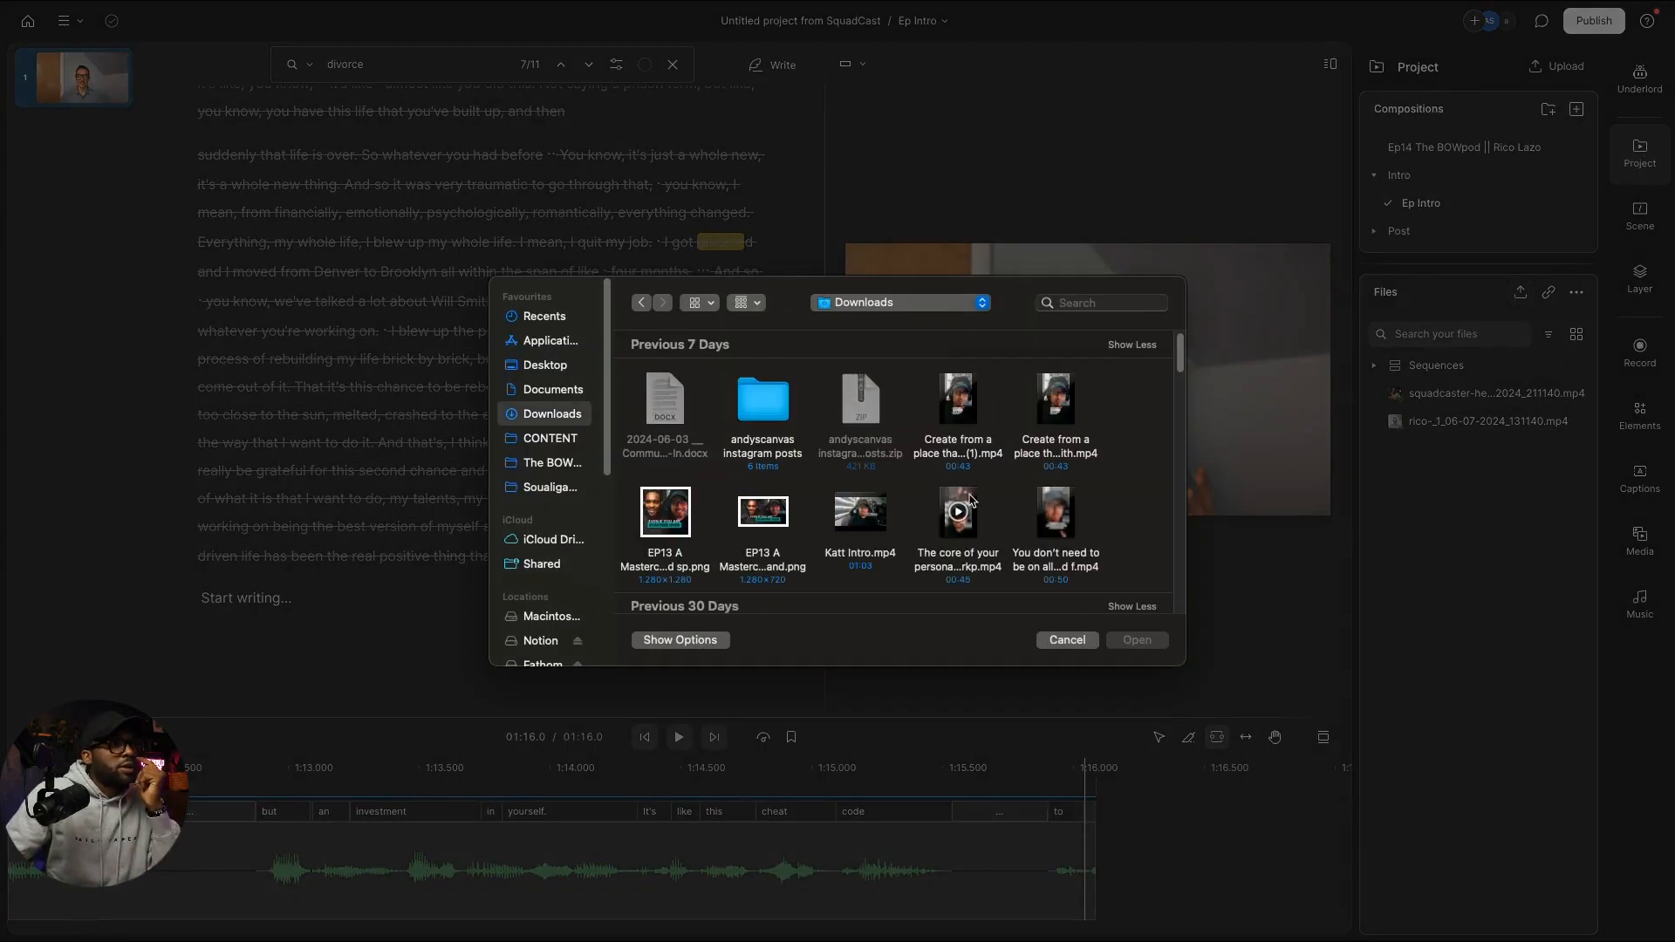
scroll(981, 485, "down", 8)
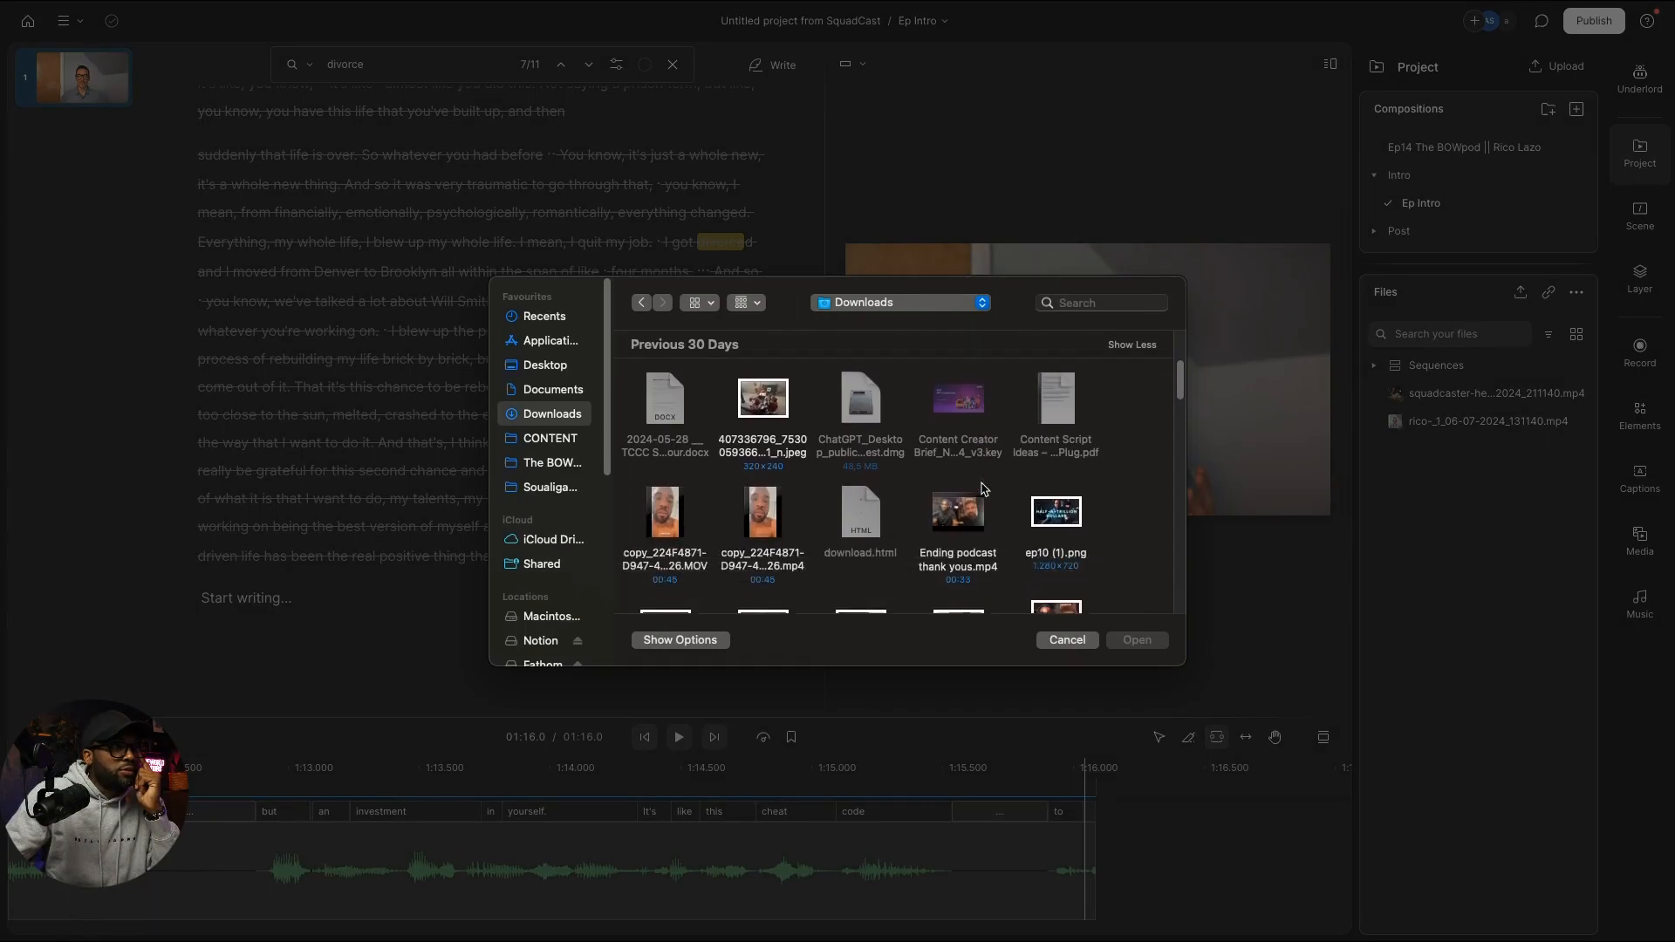
scroll(986, 491, "down", 8)
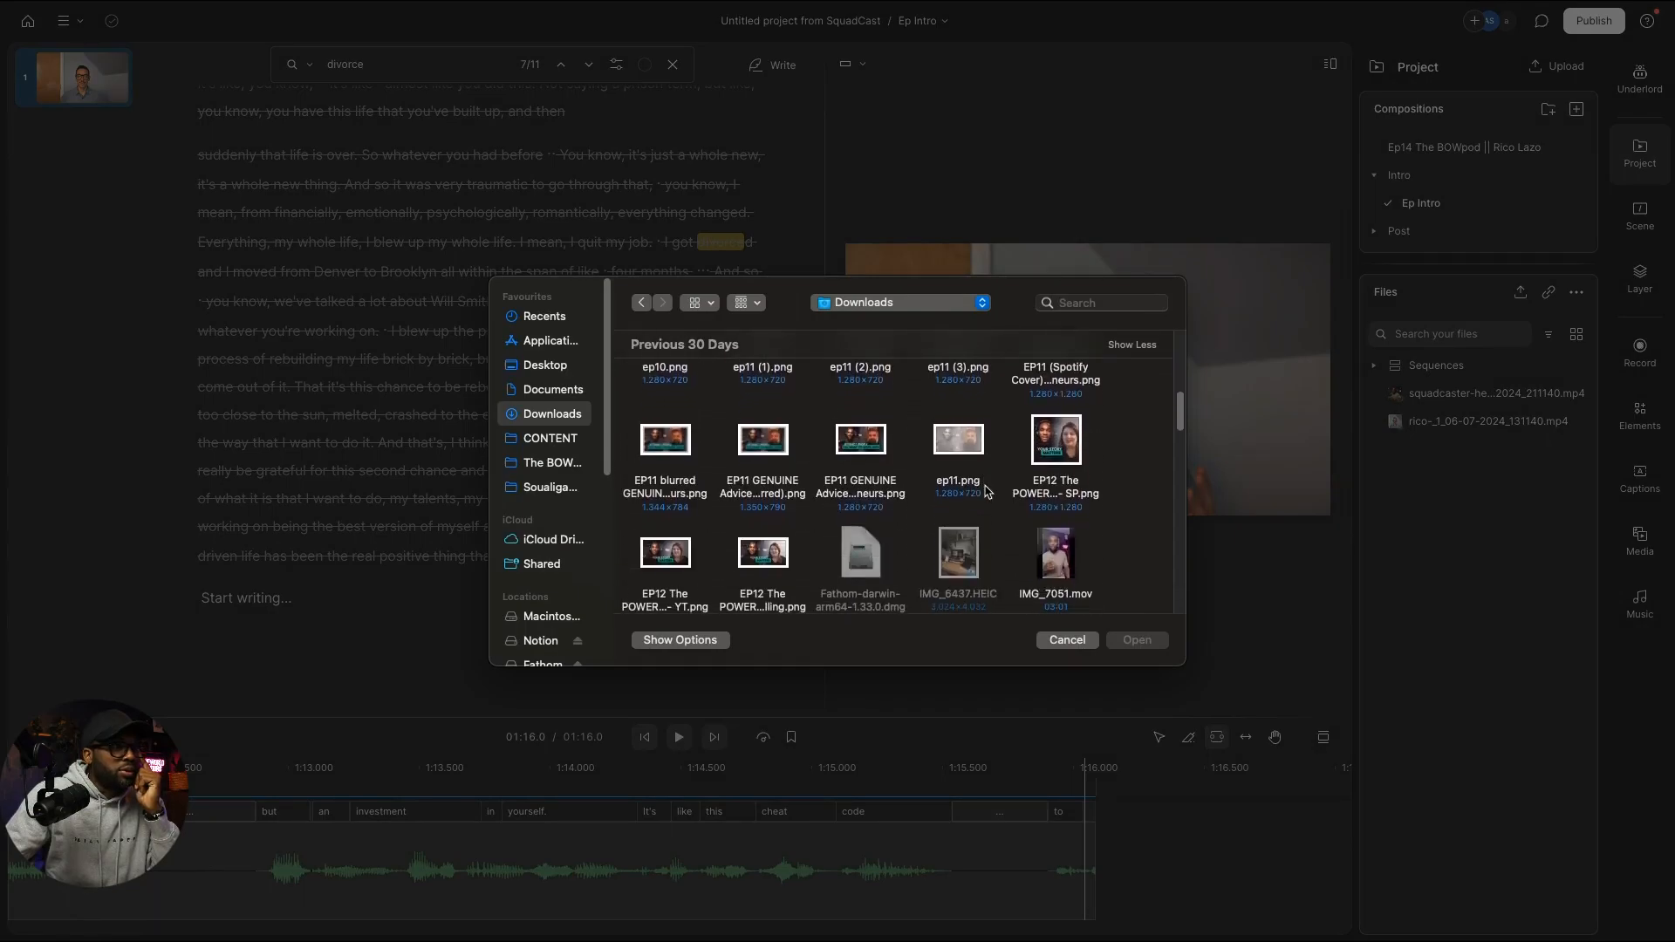
scroll(992, 495, "down", 10)
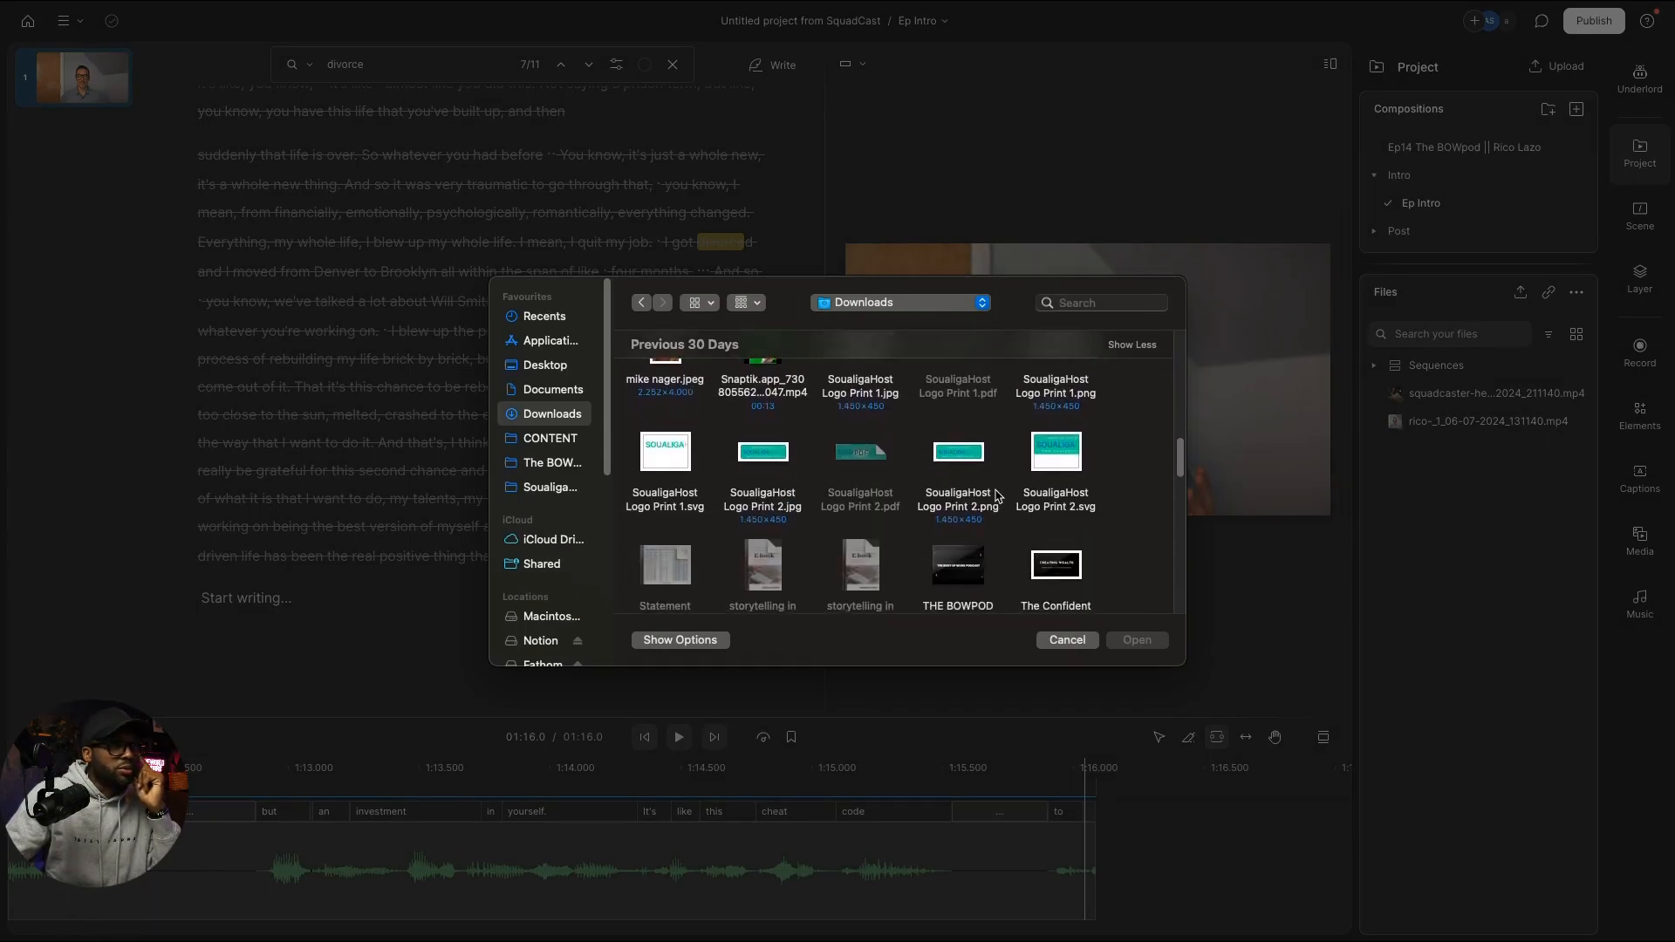
scroll(995, 497, "down", 2)
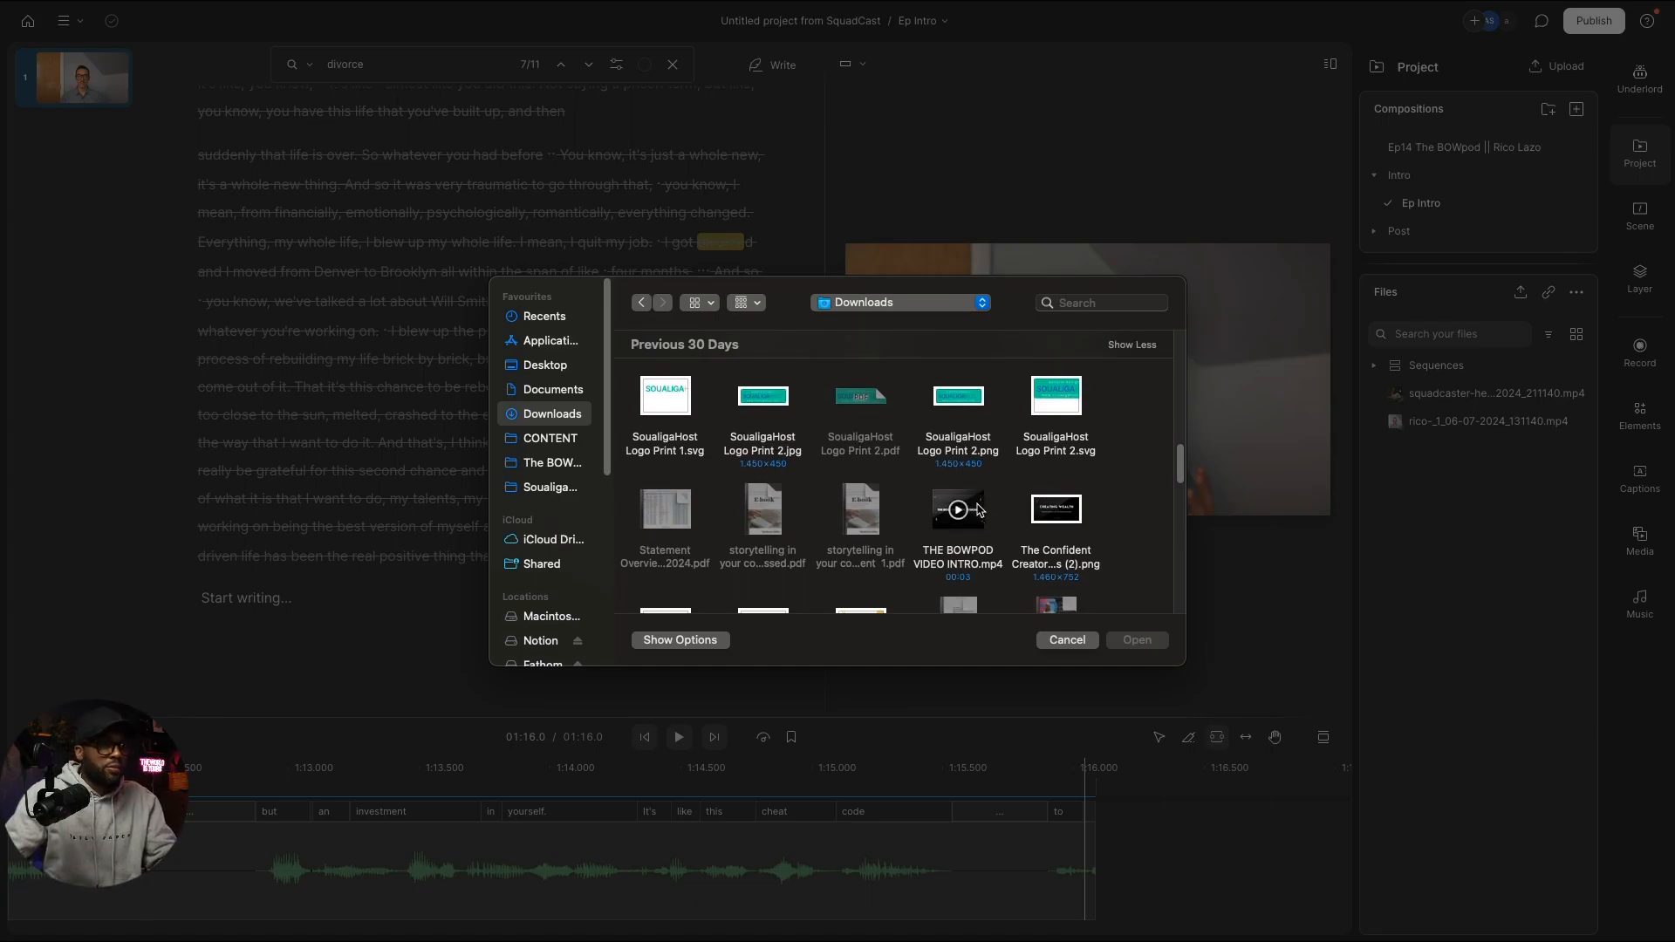
left_click(979, 510)
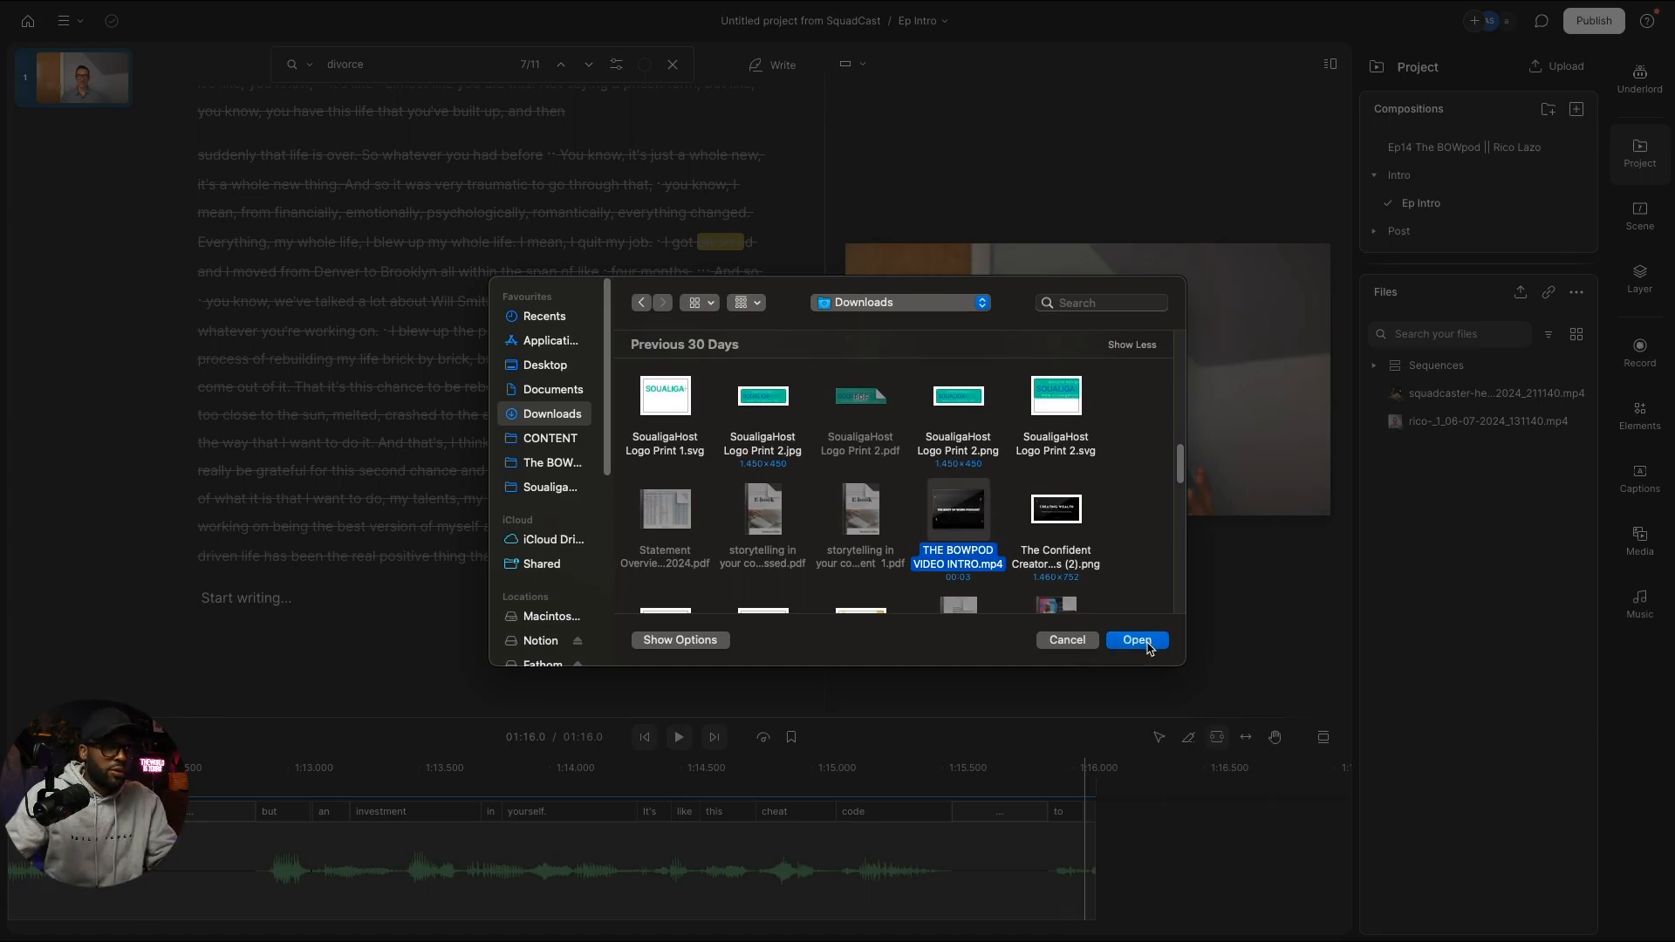
left_click(1146, 643)
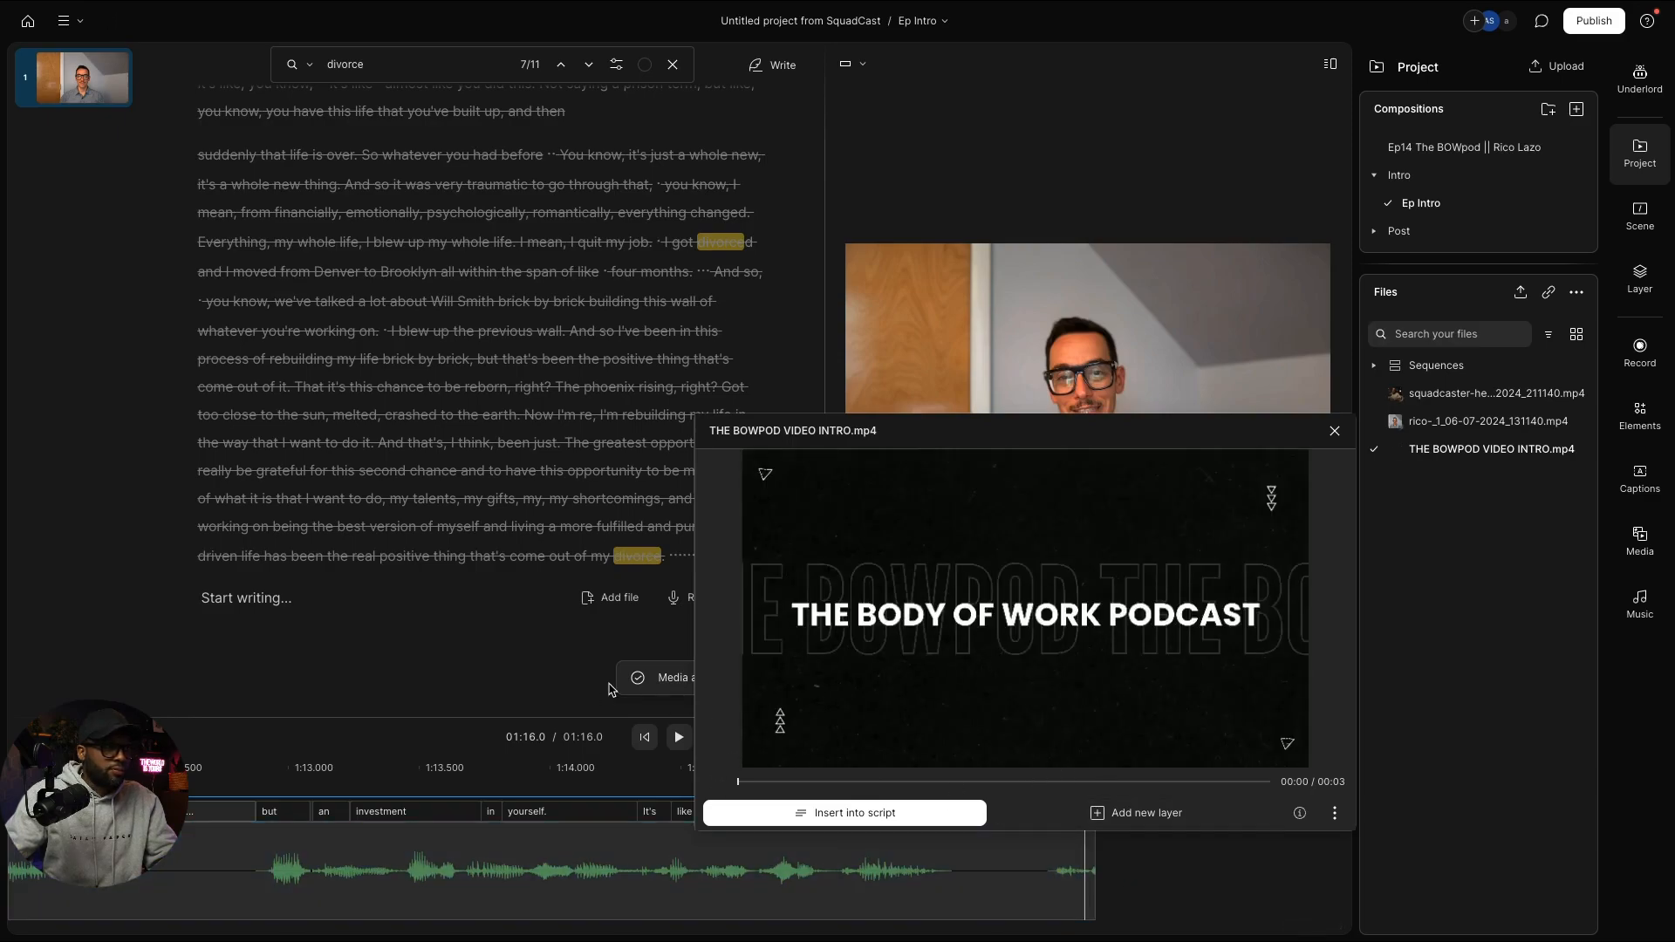
Step: Place the intro video at the end of the Ep Intro timeline, bringing it to 01:19.1
scroll(612, 690, "down", 1)
left_click(1130, 894)
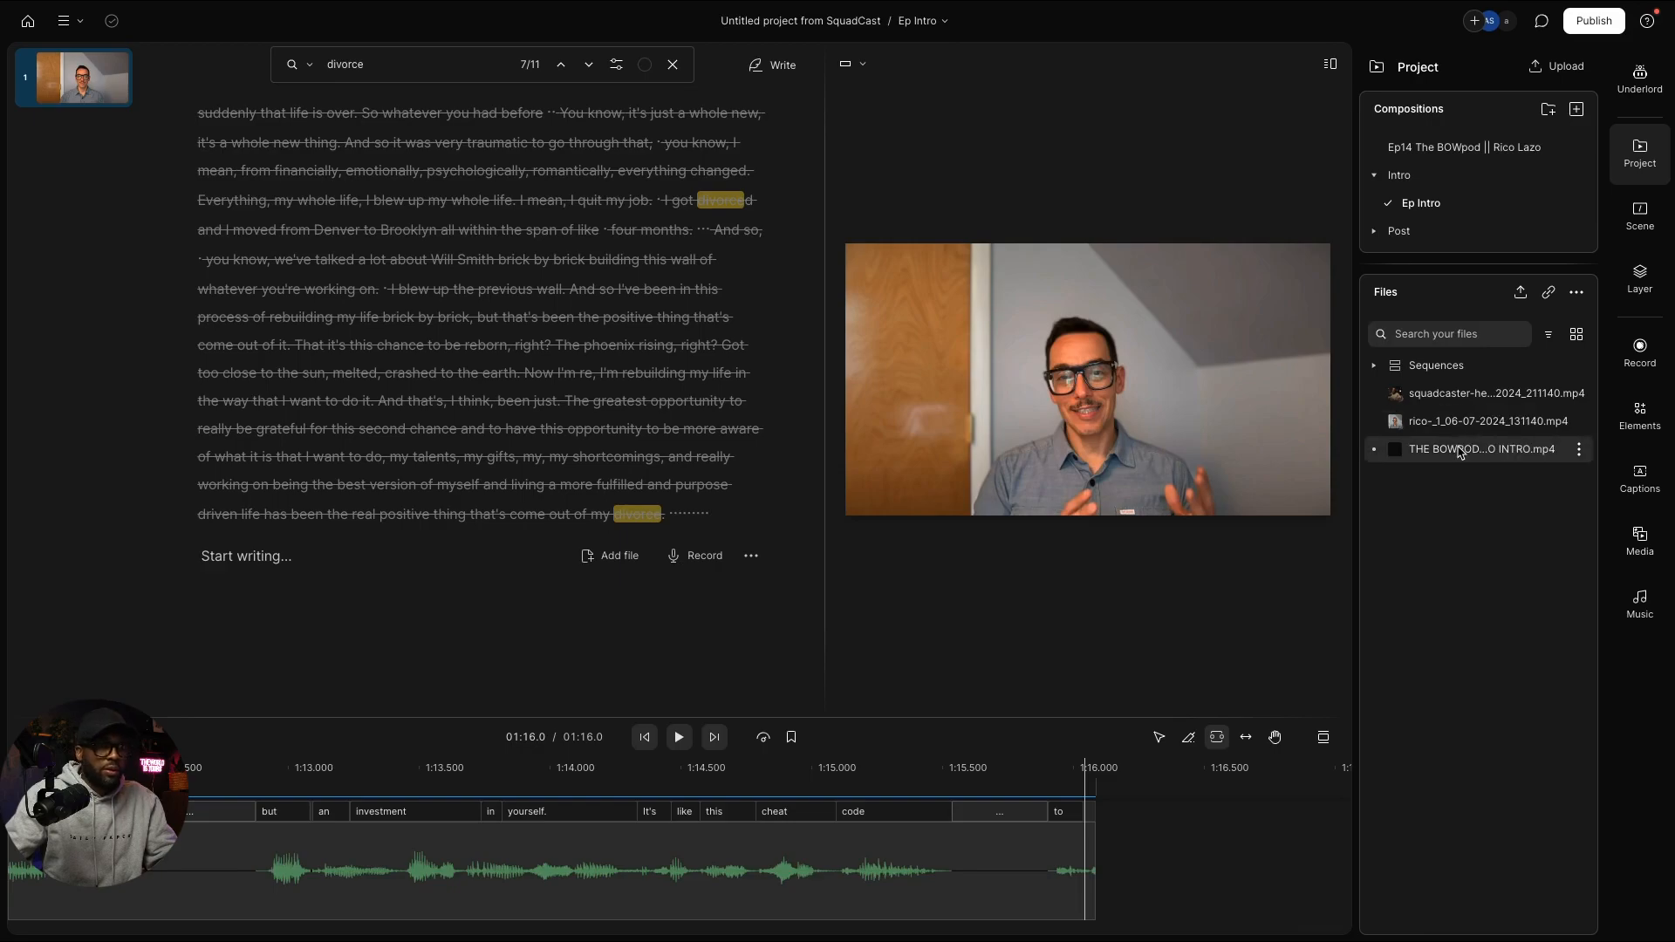
left_click_drag(1459, 451, 1189, 883)
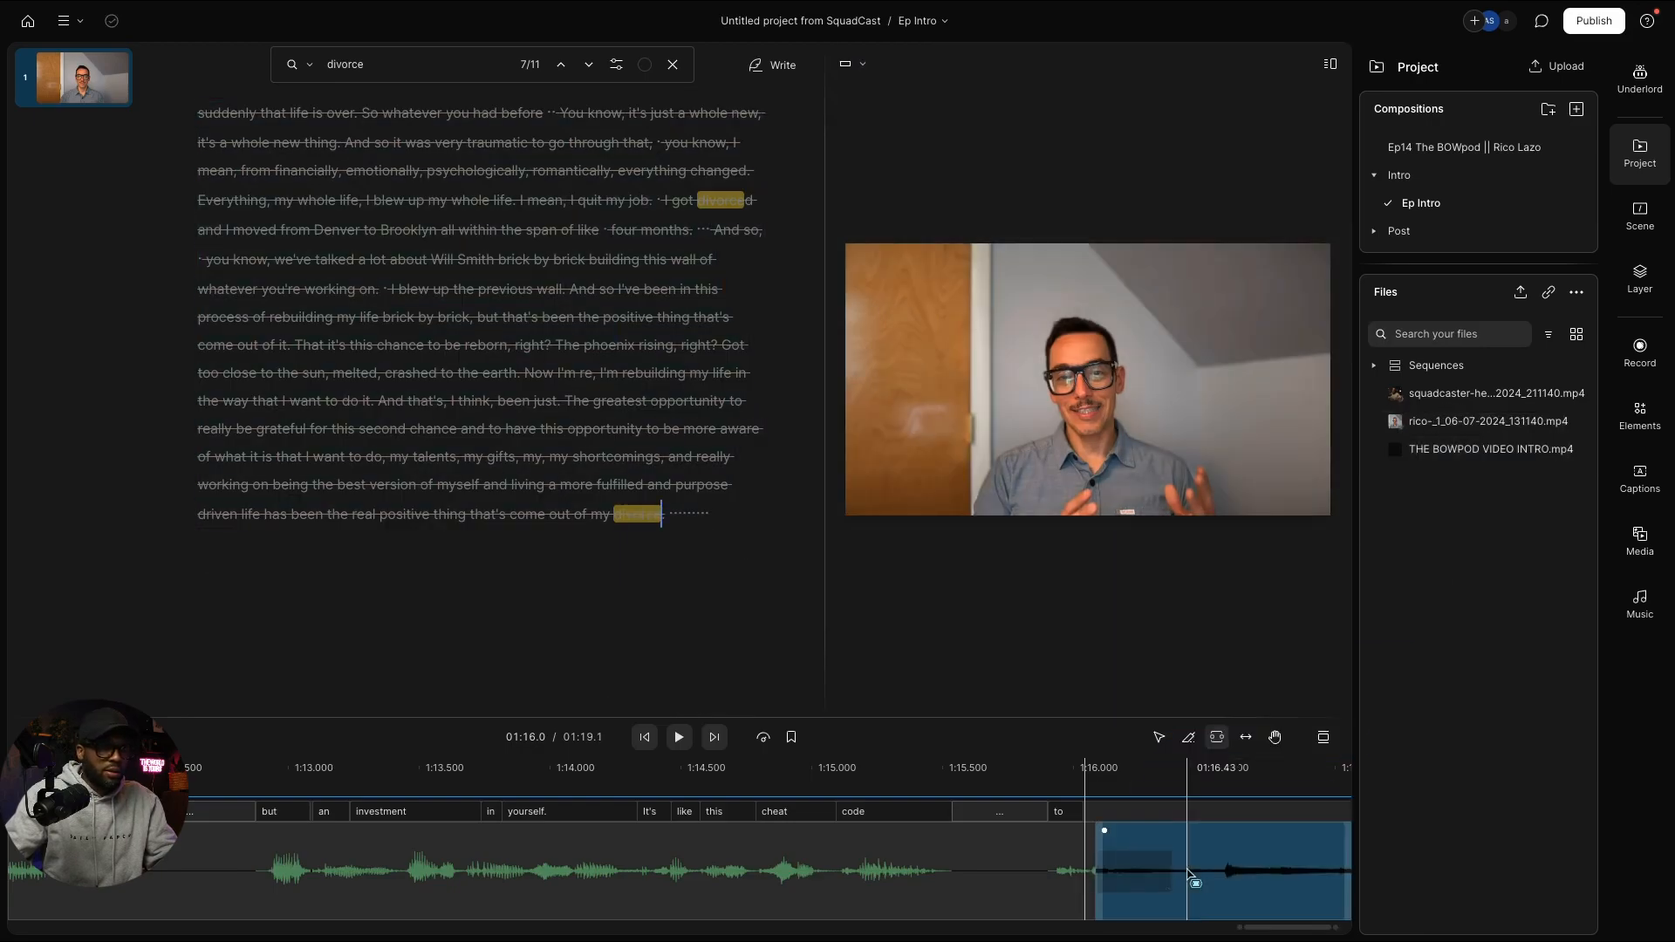
scroll(1171, 866, "right", 2)
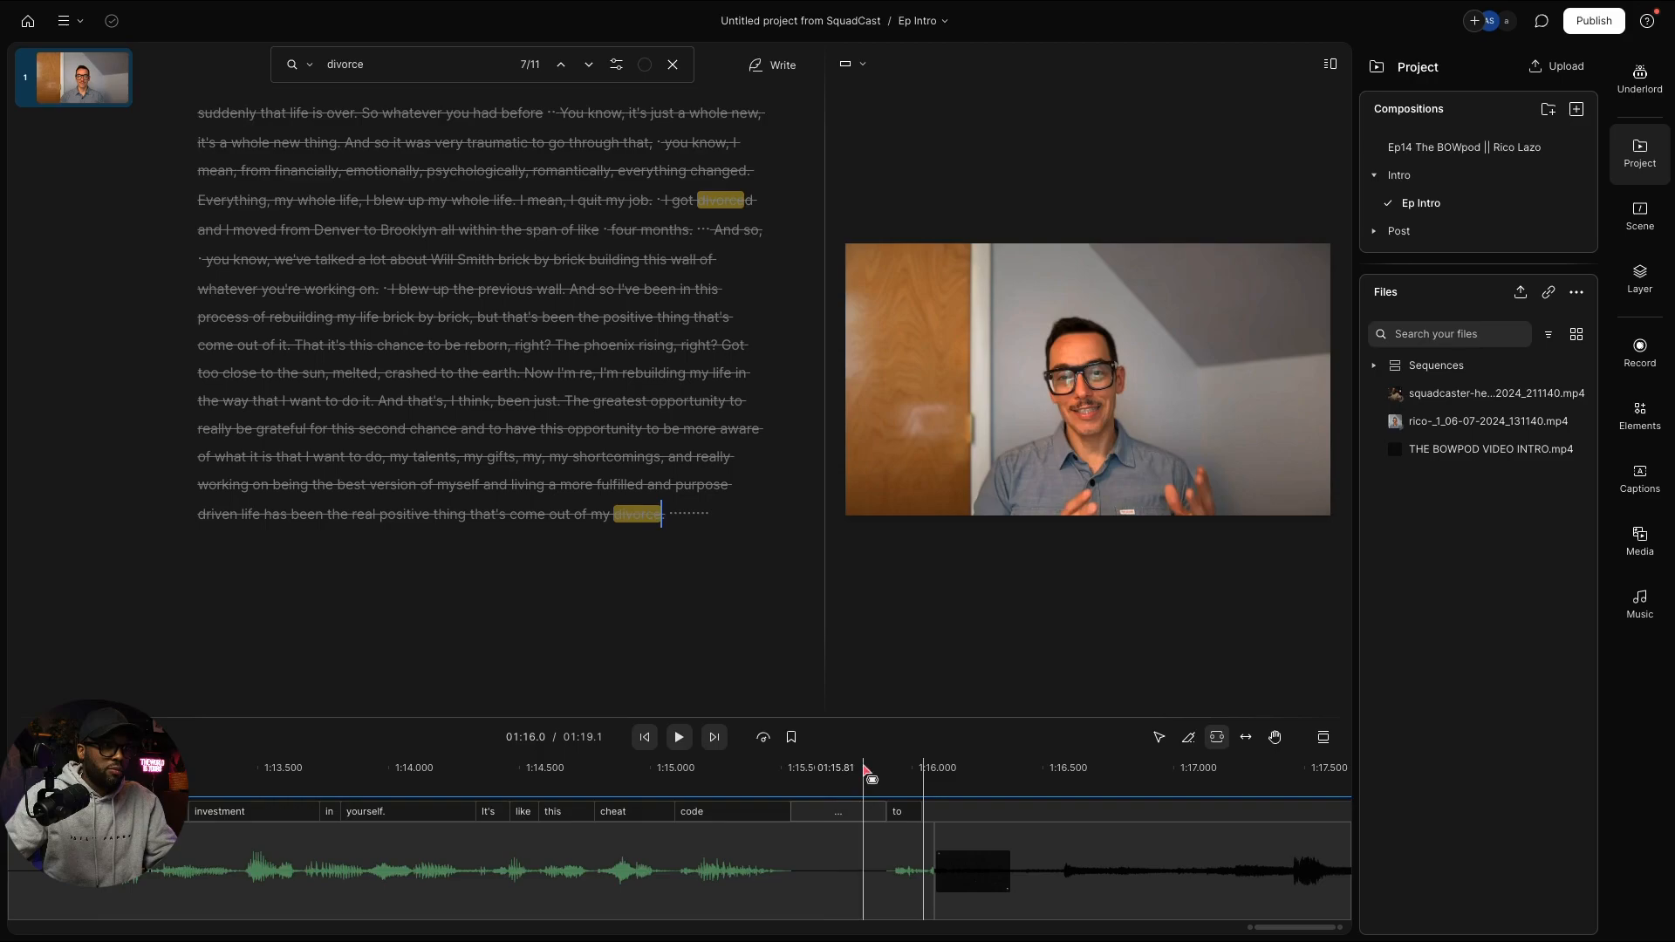
key("space")
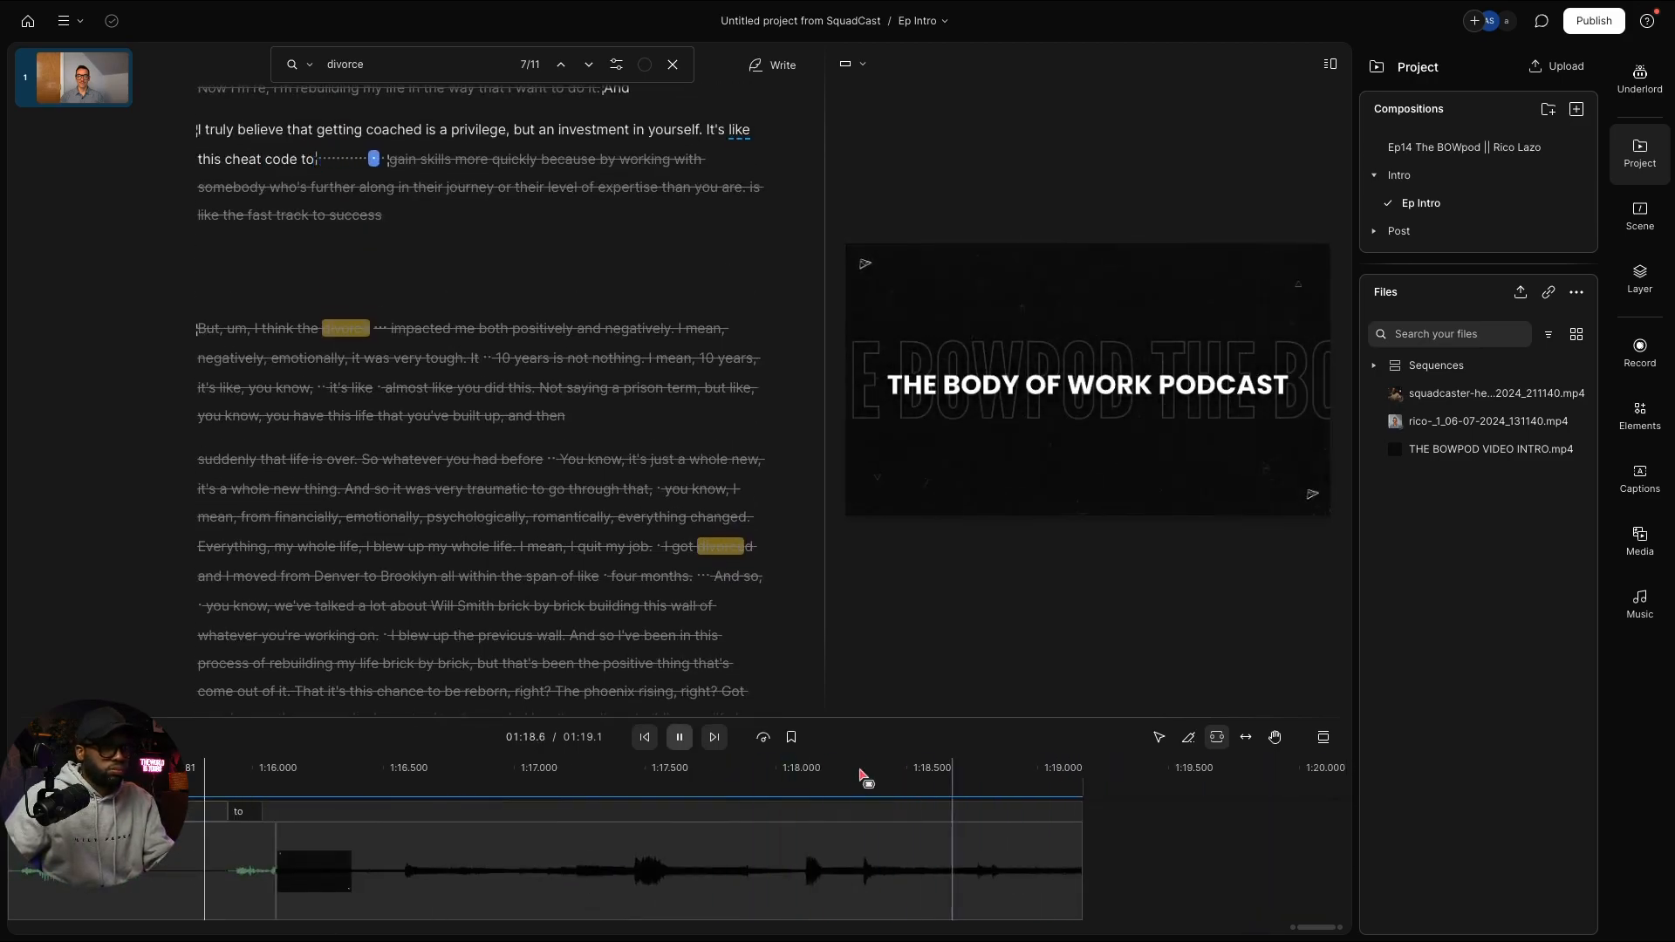
left_click(867, 859)
scroll(868, 855, "left", 4)
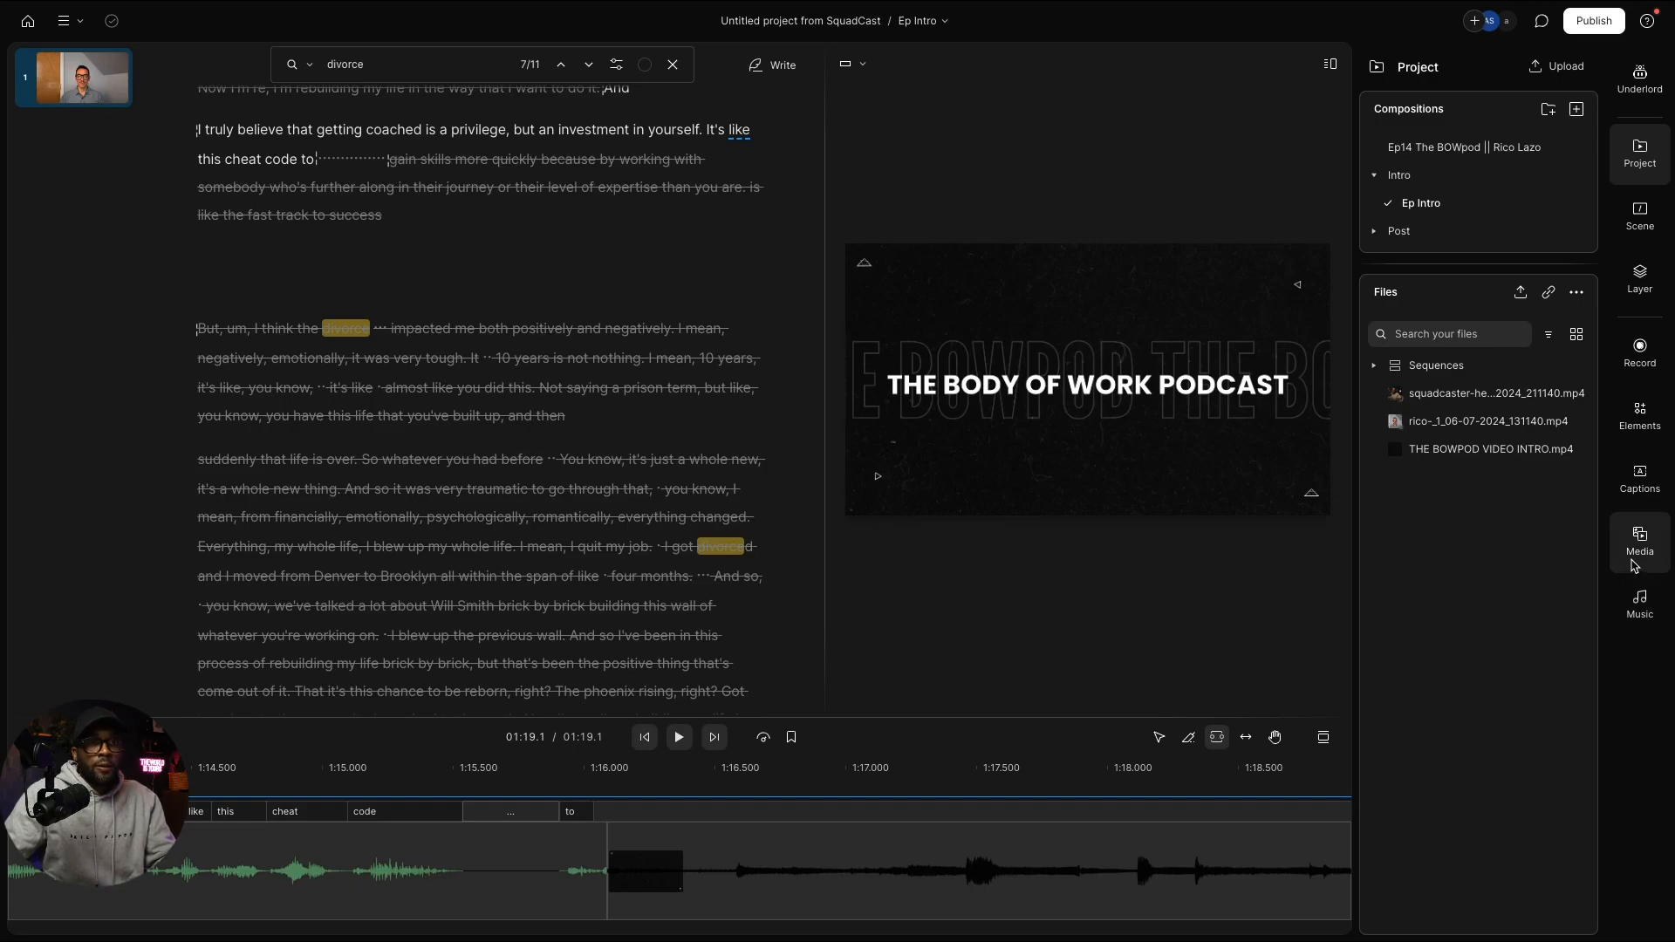
Step: Try a 'zoom' stock media search, clear it, and switch to the Elements library
left_click(1634, 567)
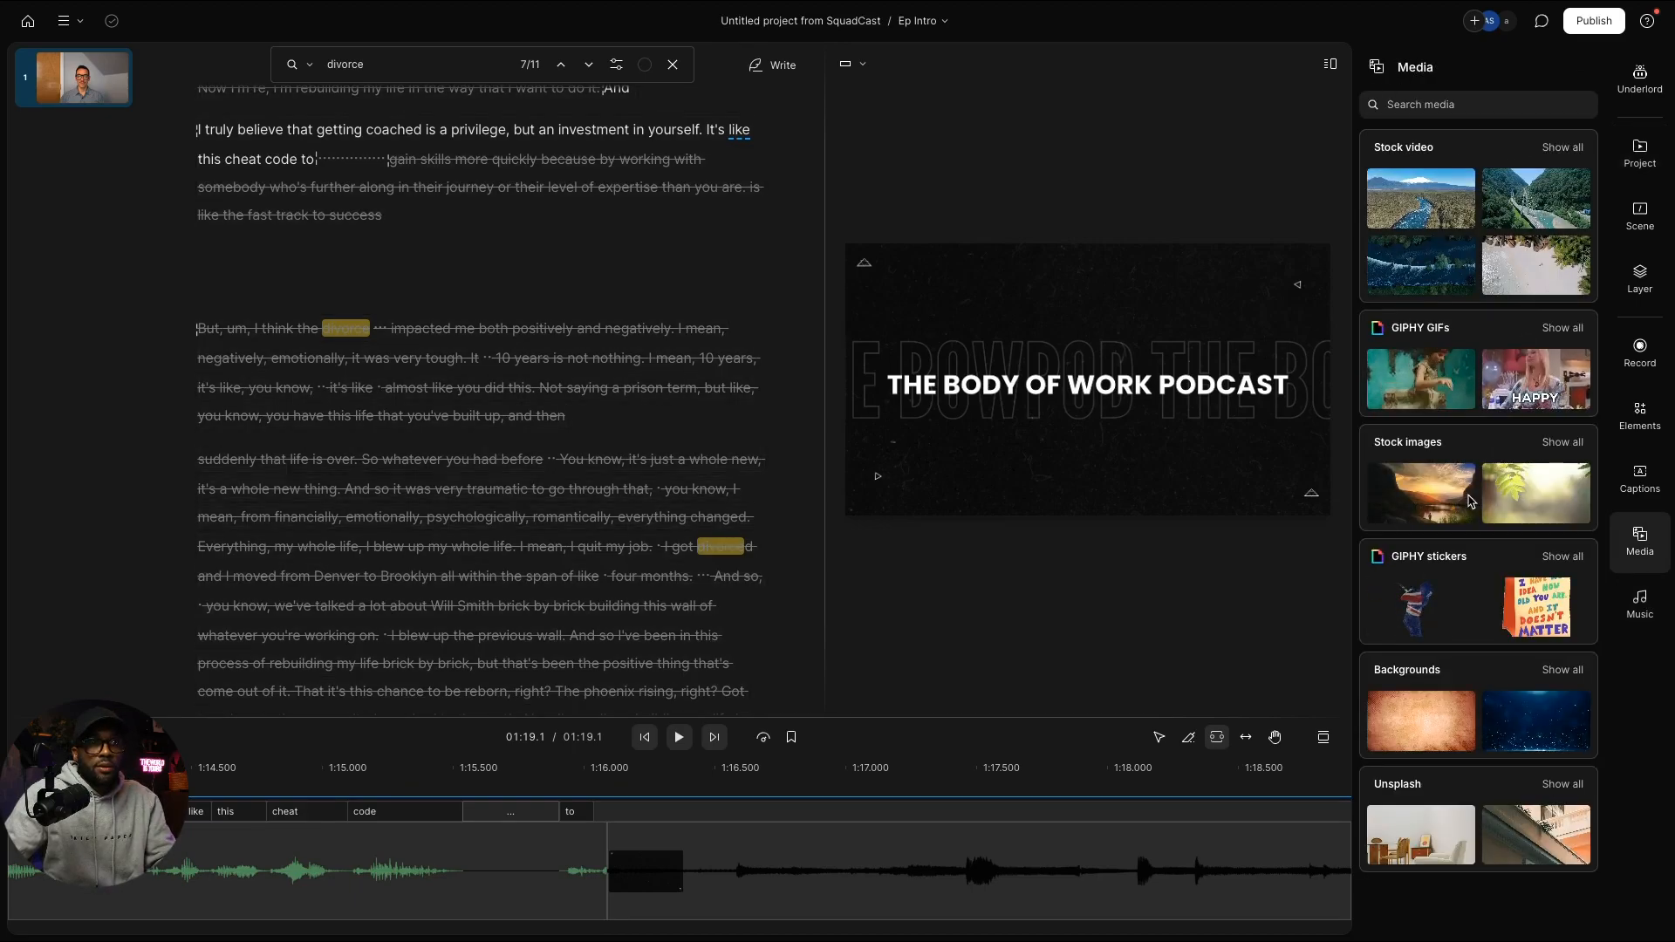
key("ctrl+a")
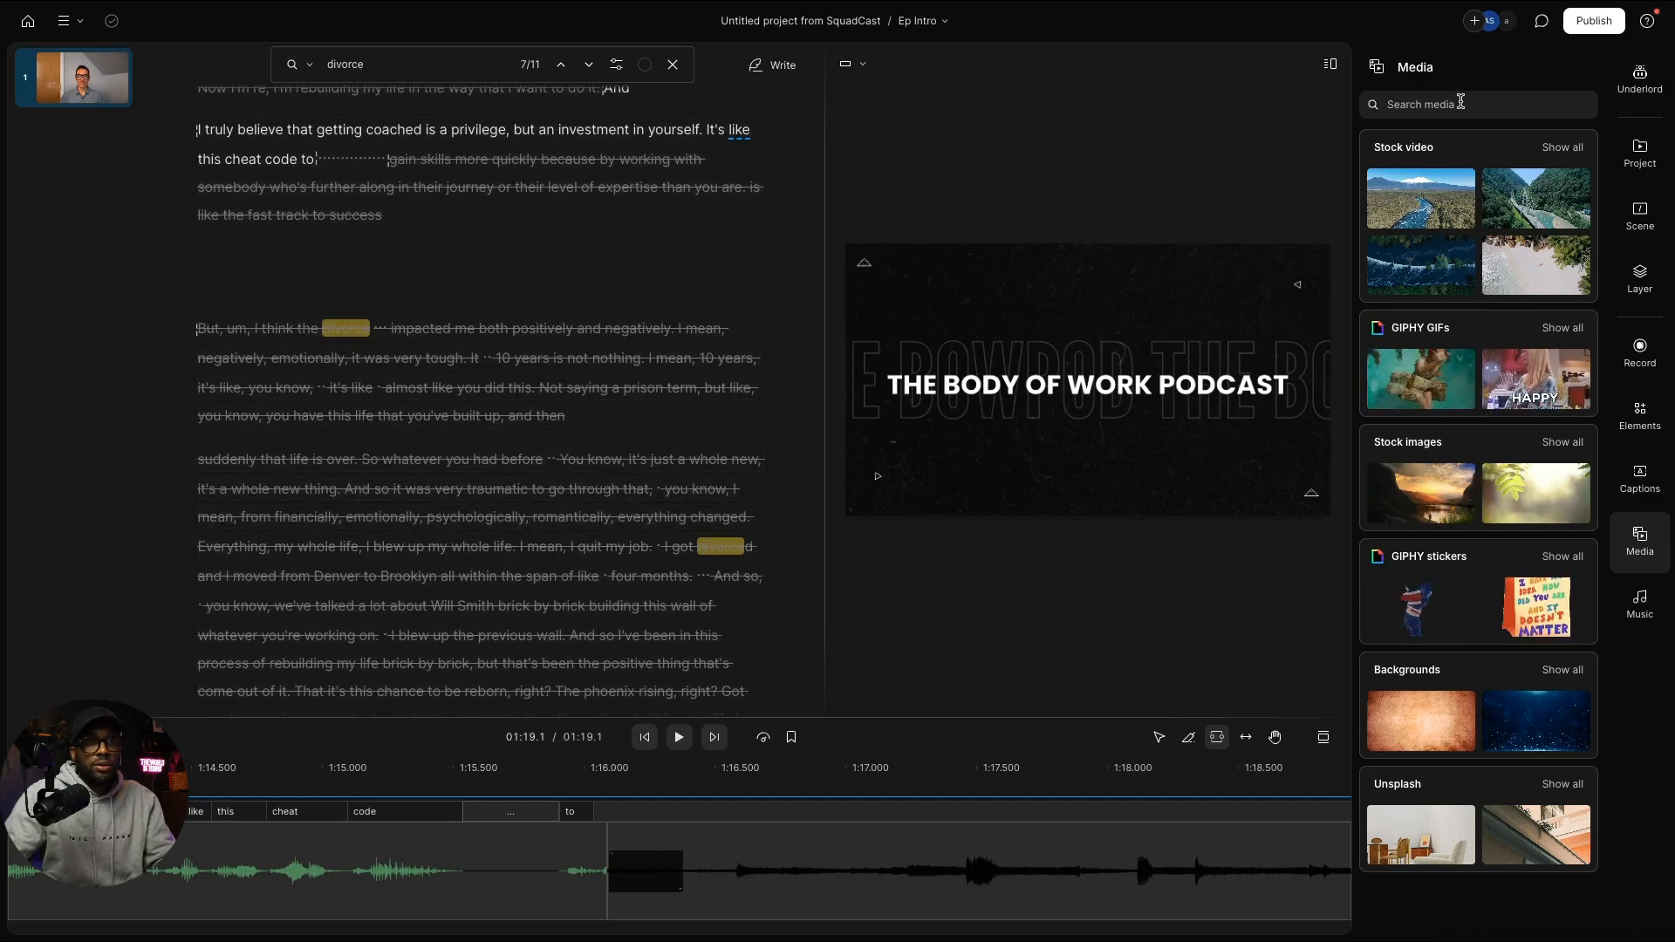
left_click(1461, 103)
type("zoom")
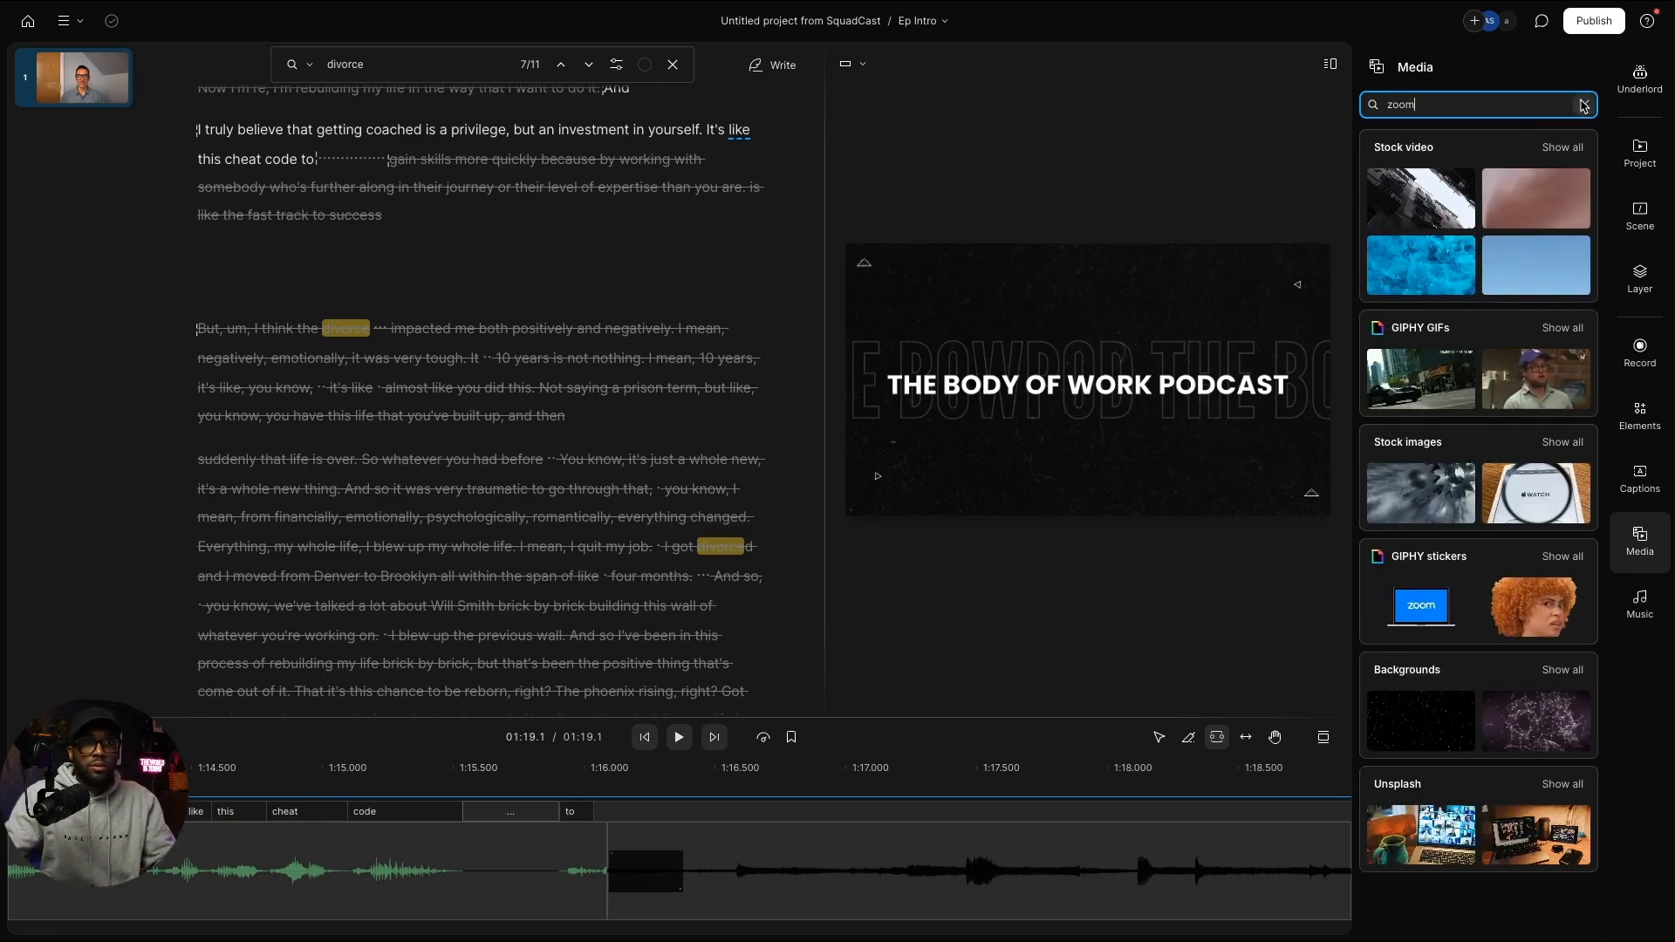
left_click(1583, 105)
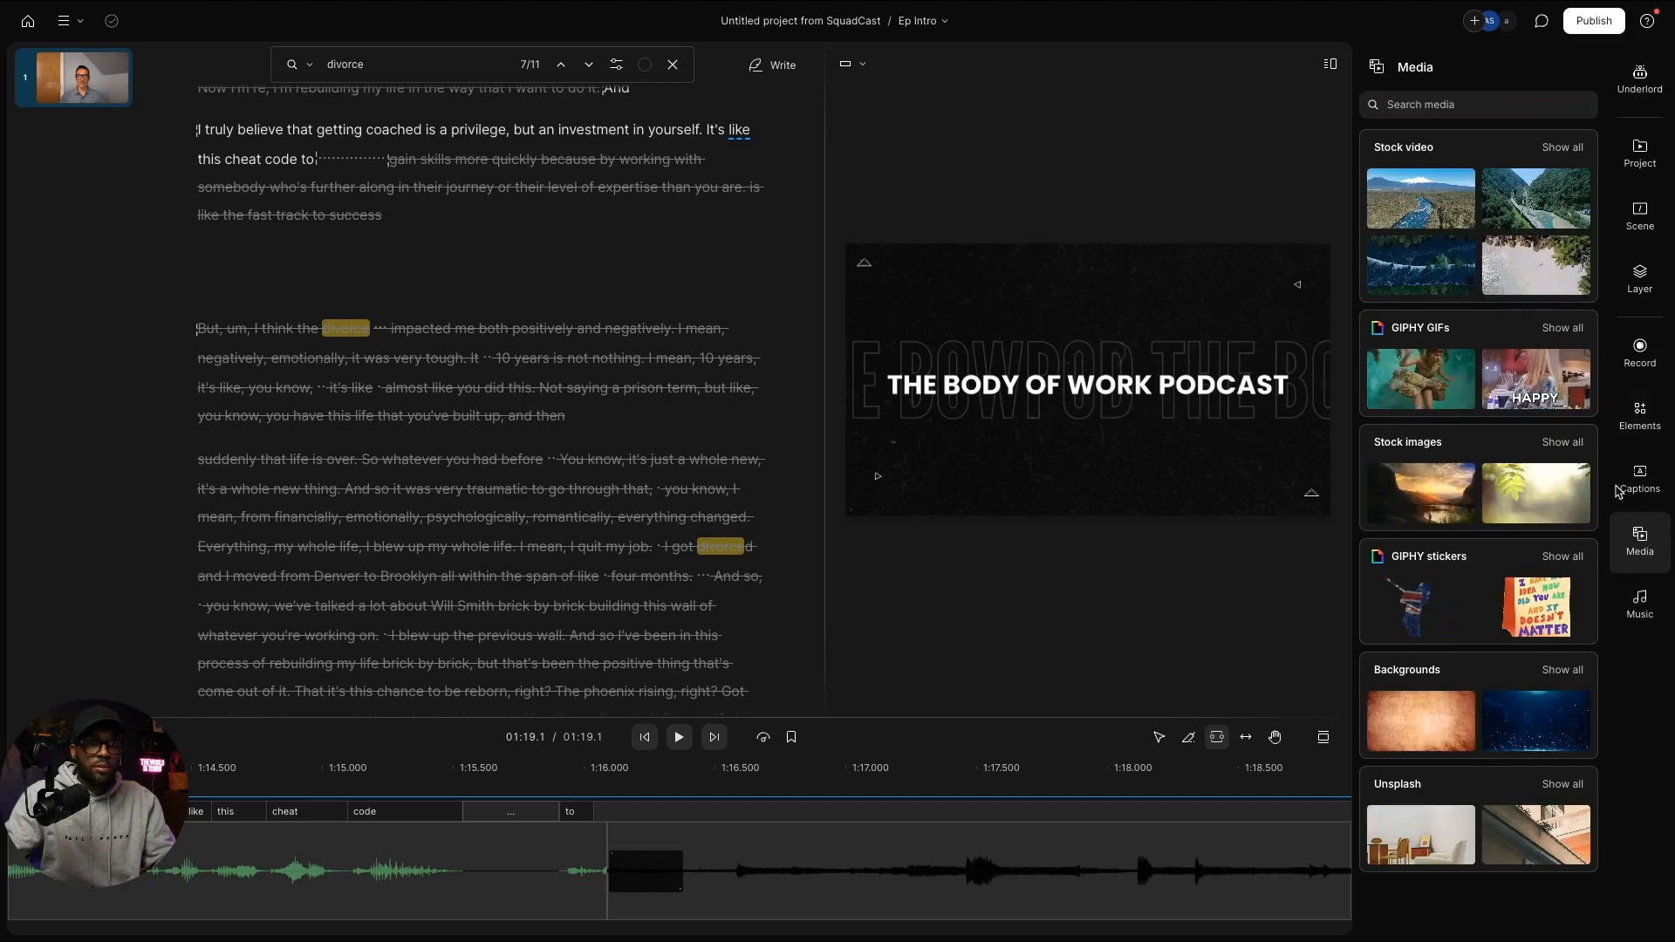
left_click(1624, 426)
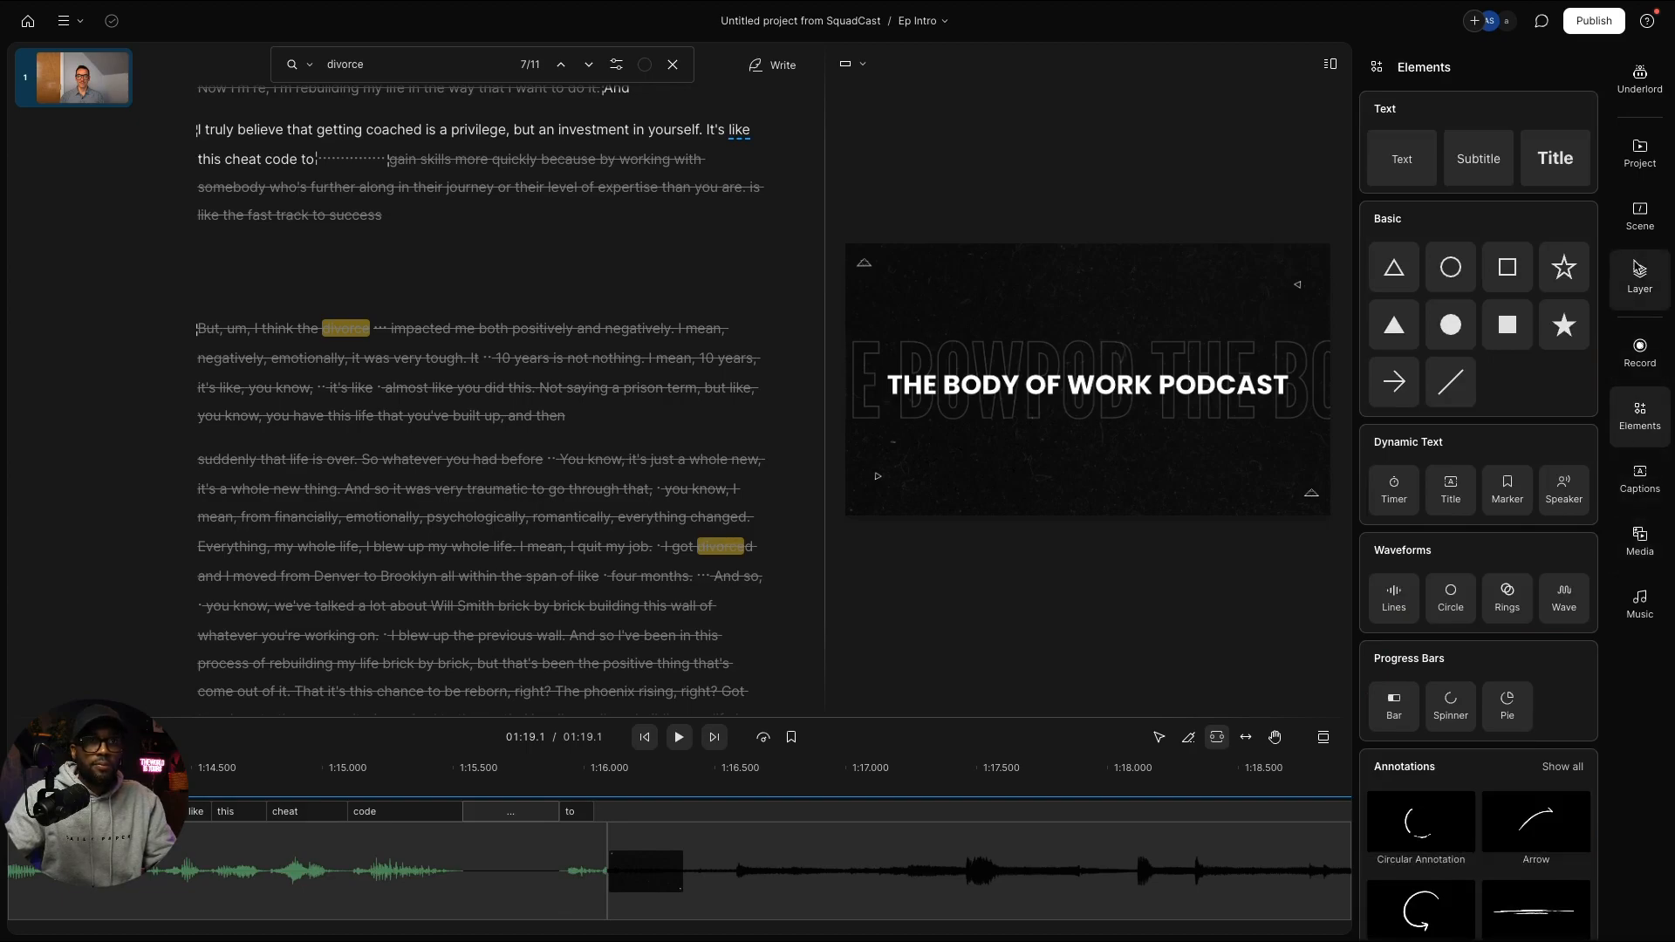
Step: Search music for 'zoom' and preview the Zoom track and Cinematic Zoom Sound 1 and 2
left_click(1640, 601)
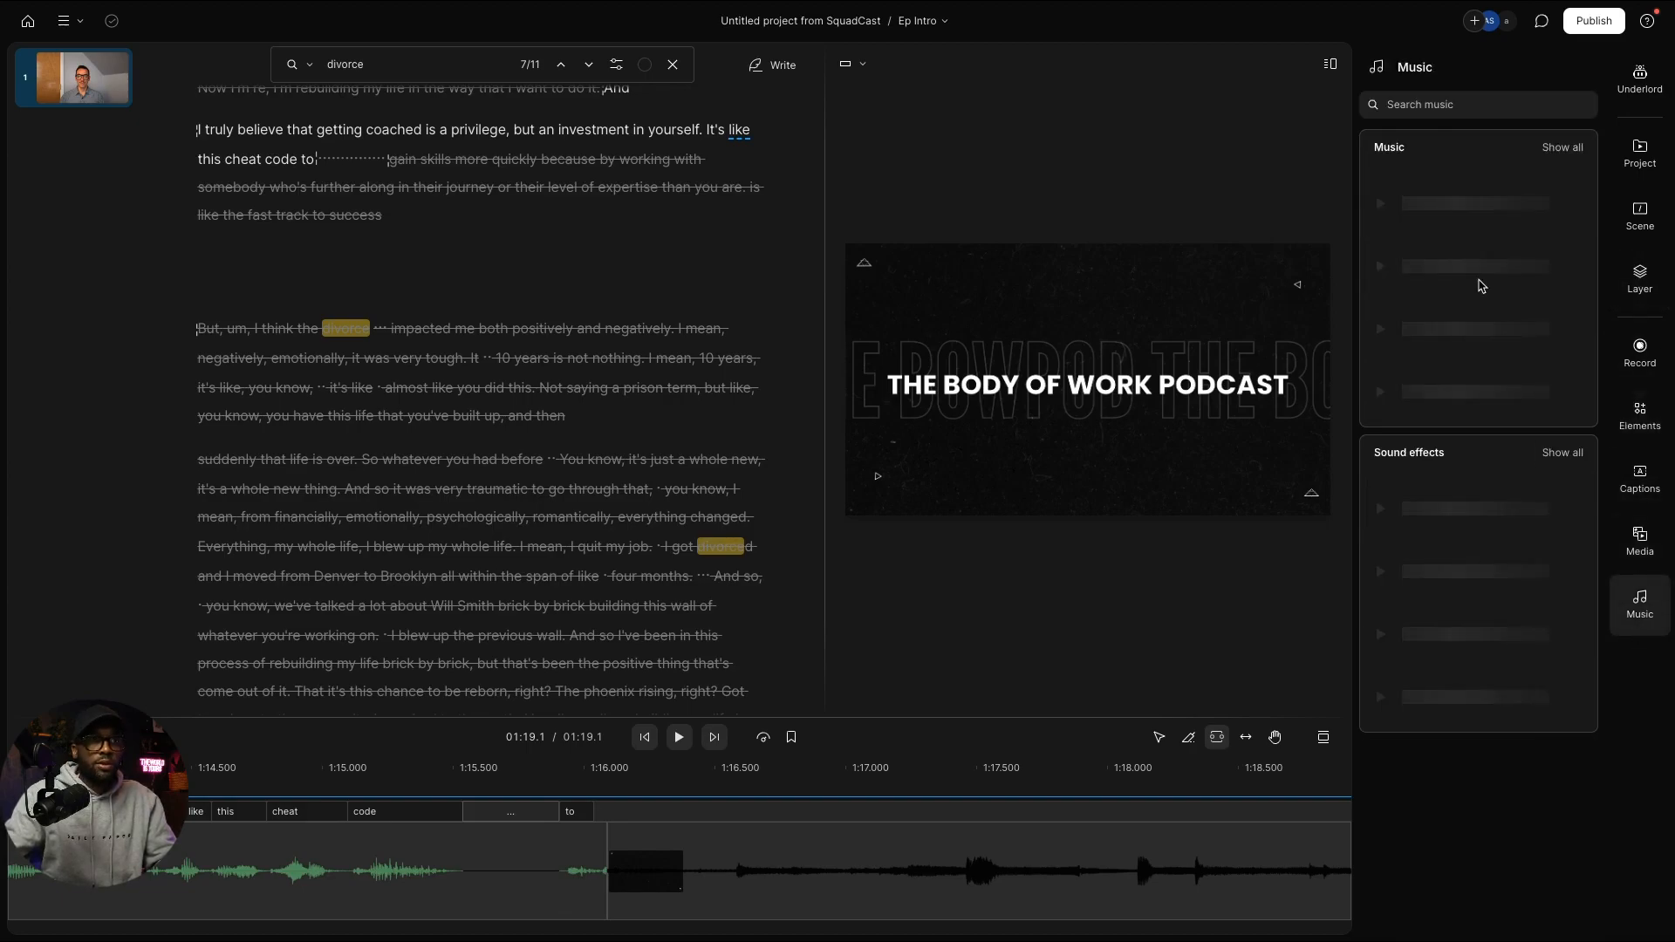
left_click(1432, 105)
type("zoom")
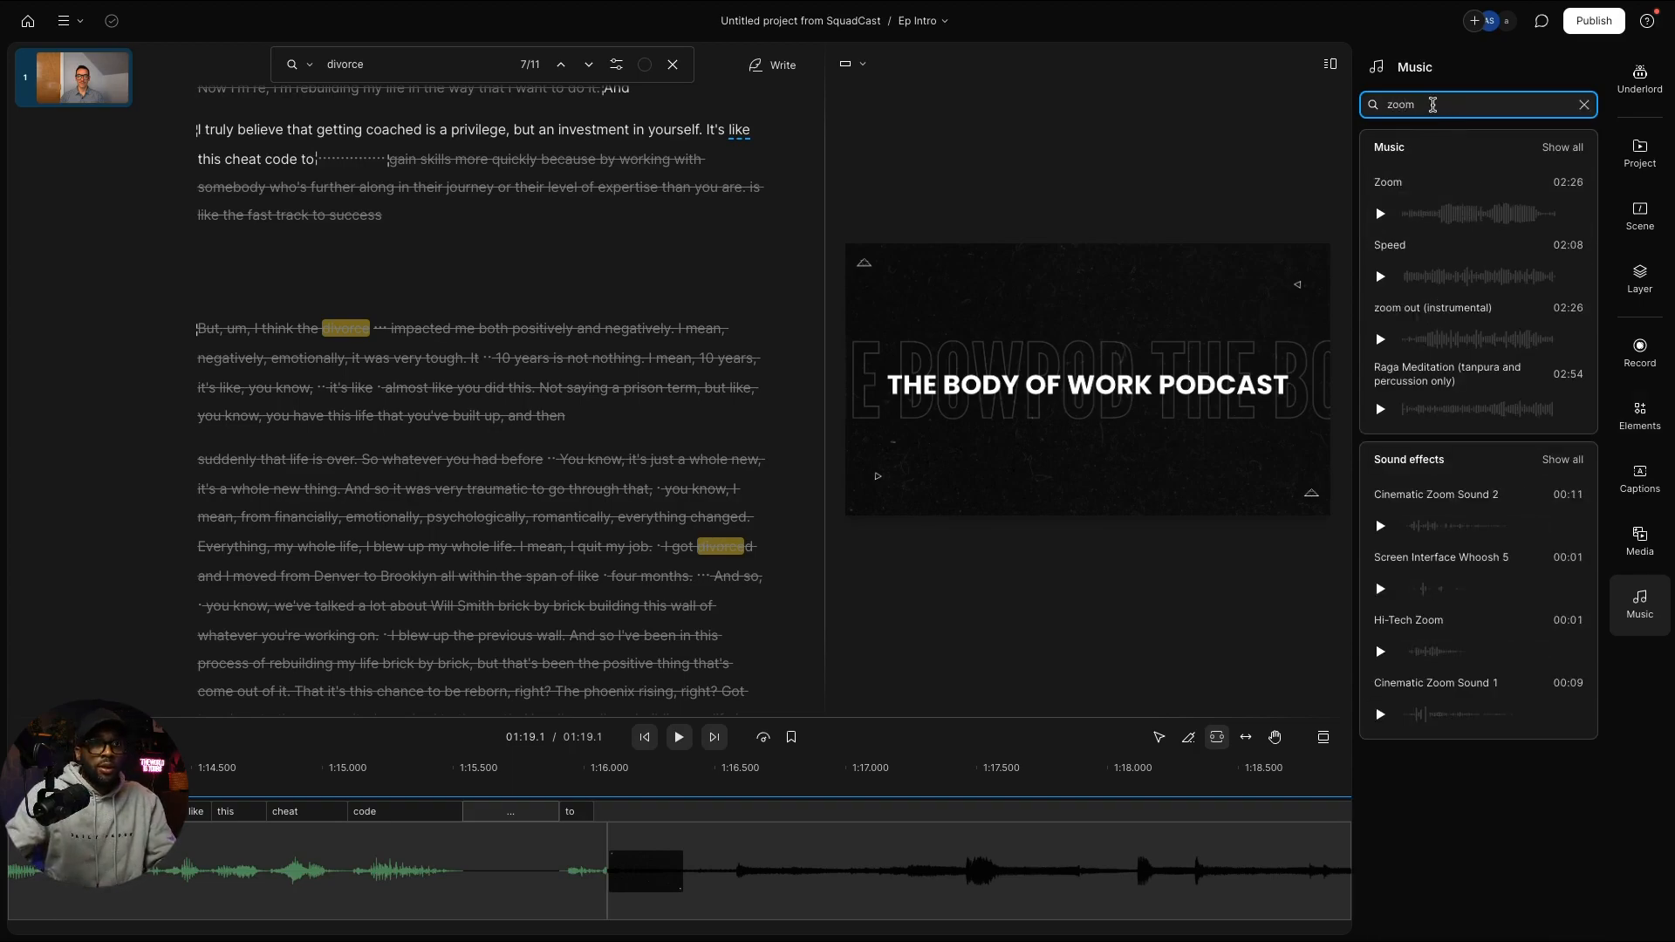
mouse_move(1429, 200)
left_click(1380, 214)
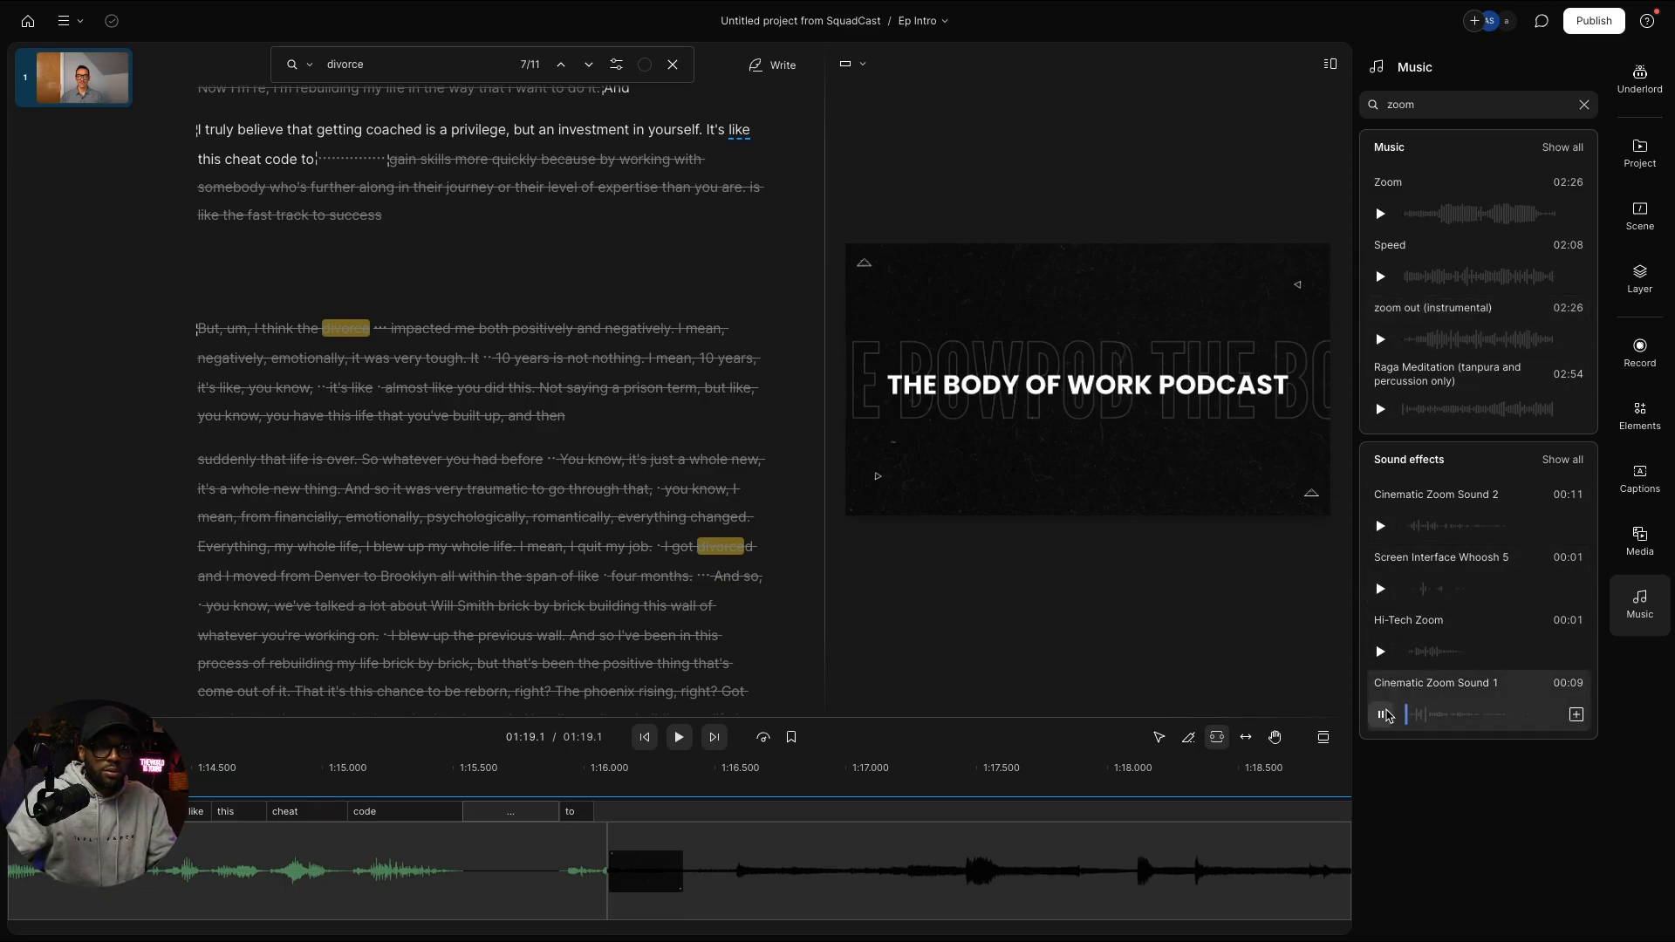
left_click(1383, 714)
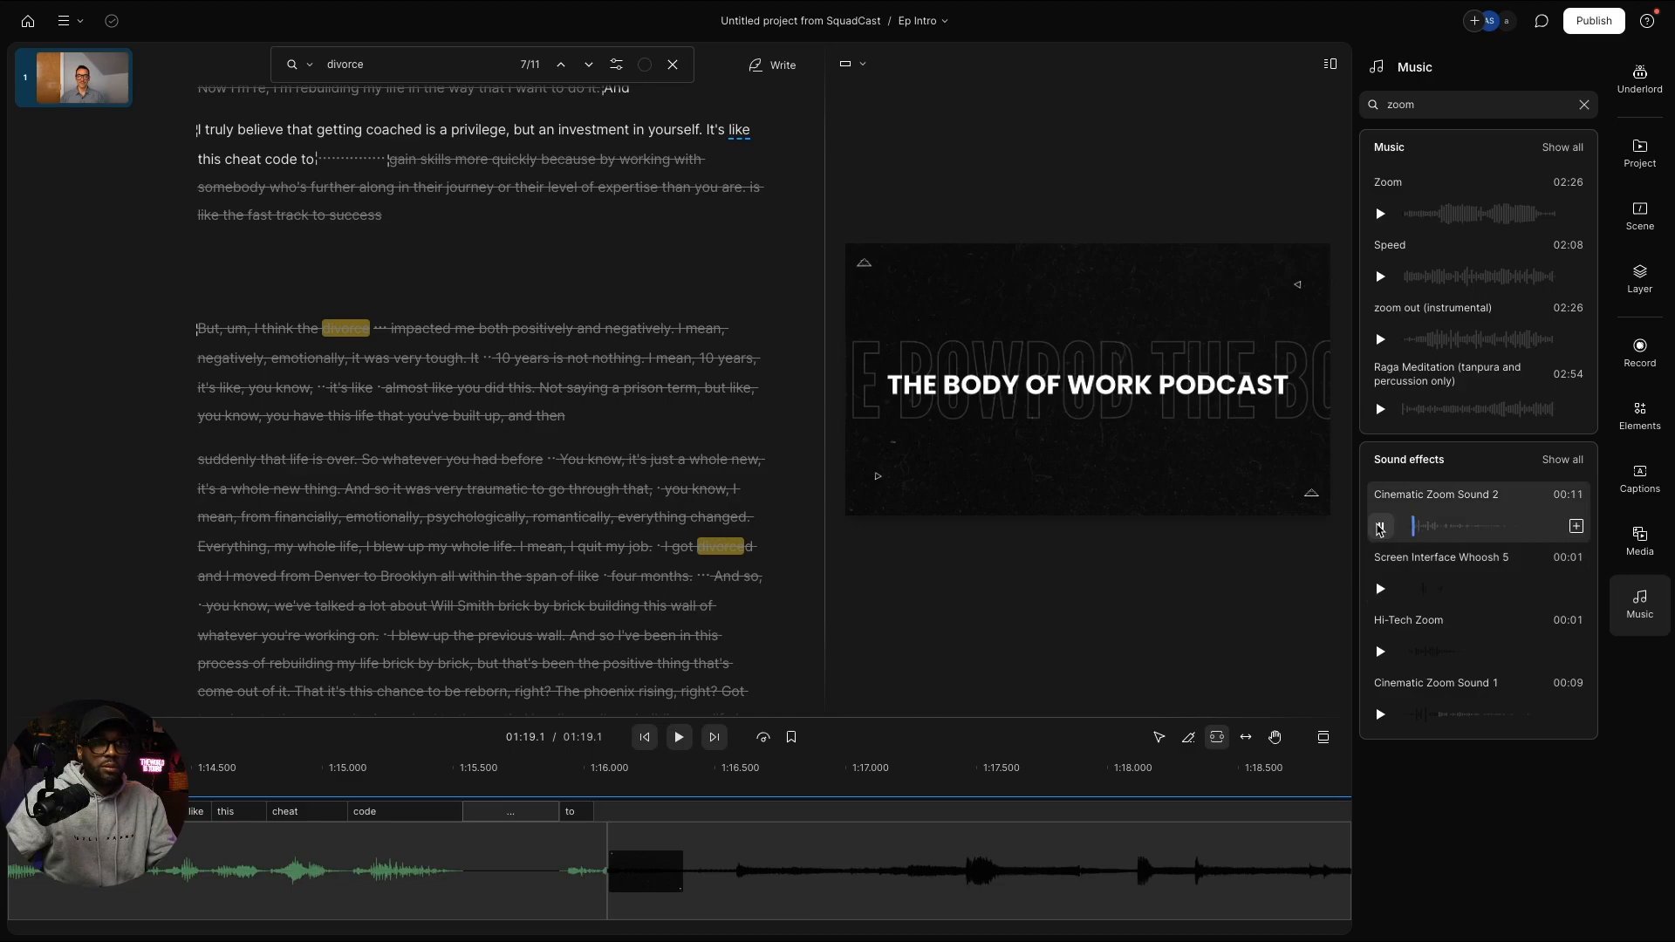
left_click(1380, 526)
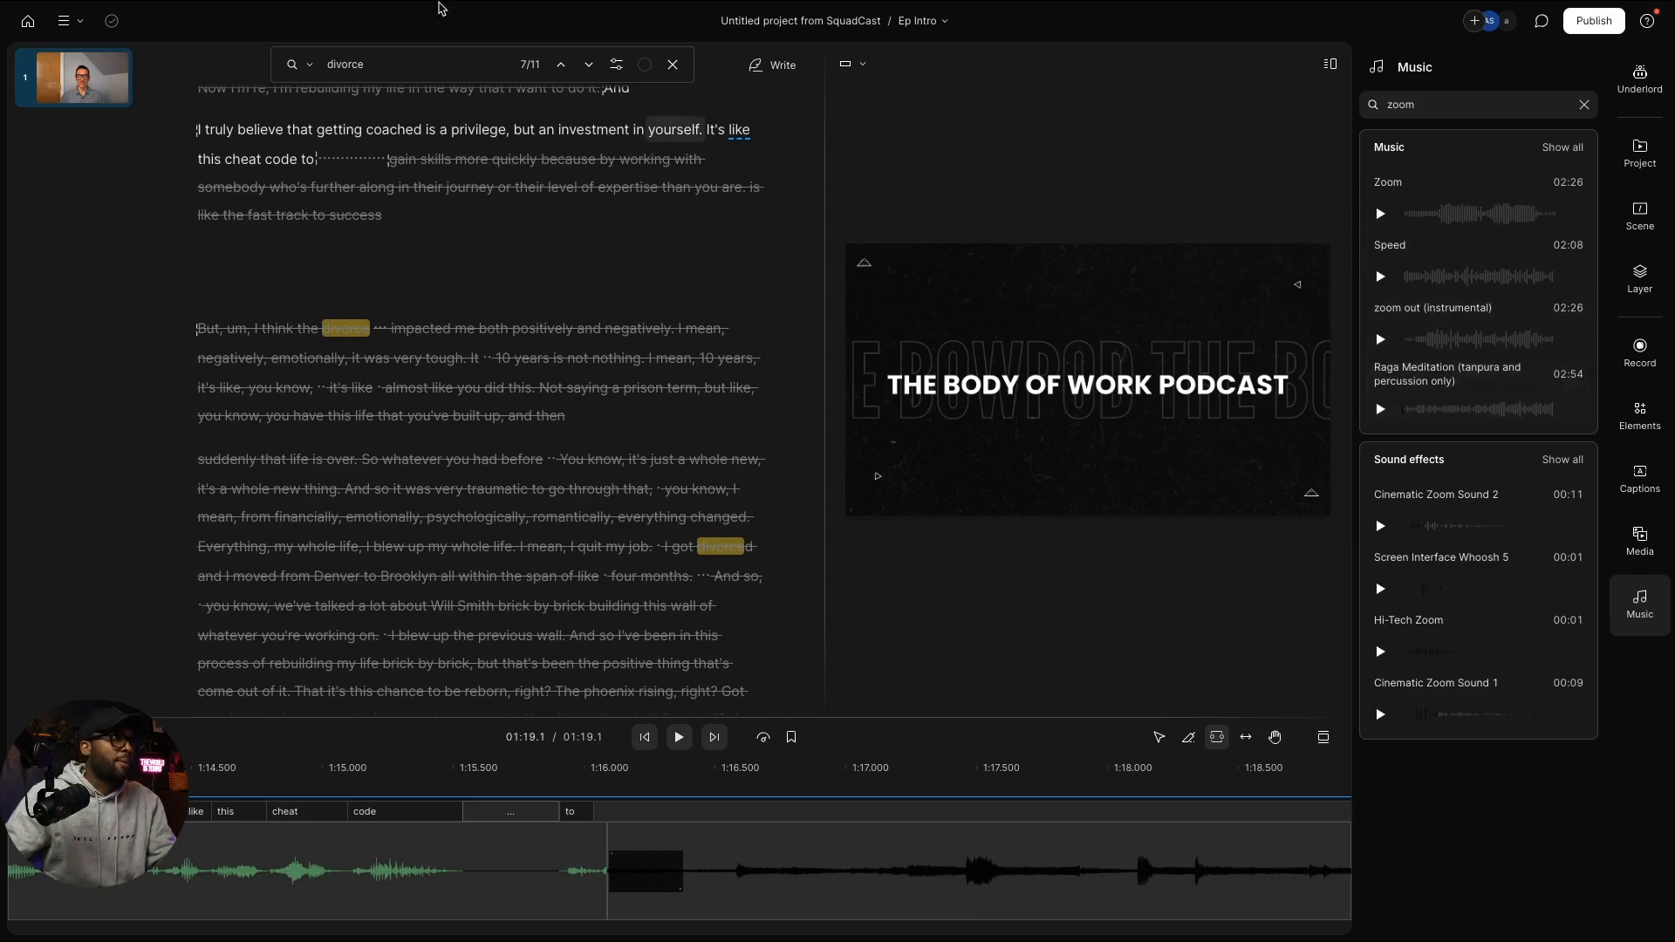
left_click(28, 21)
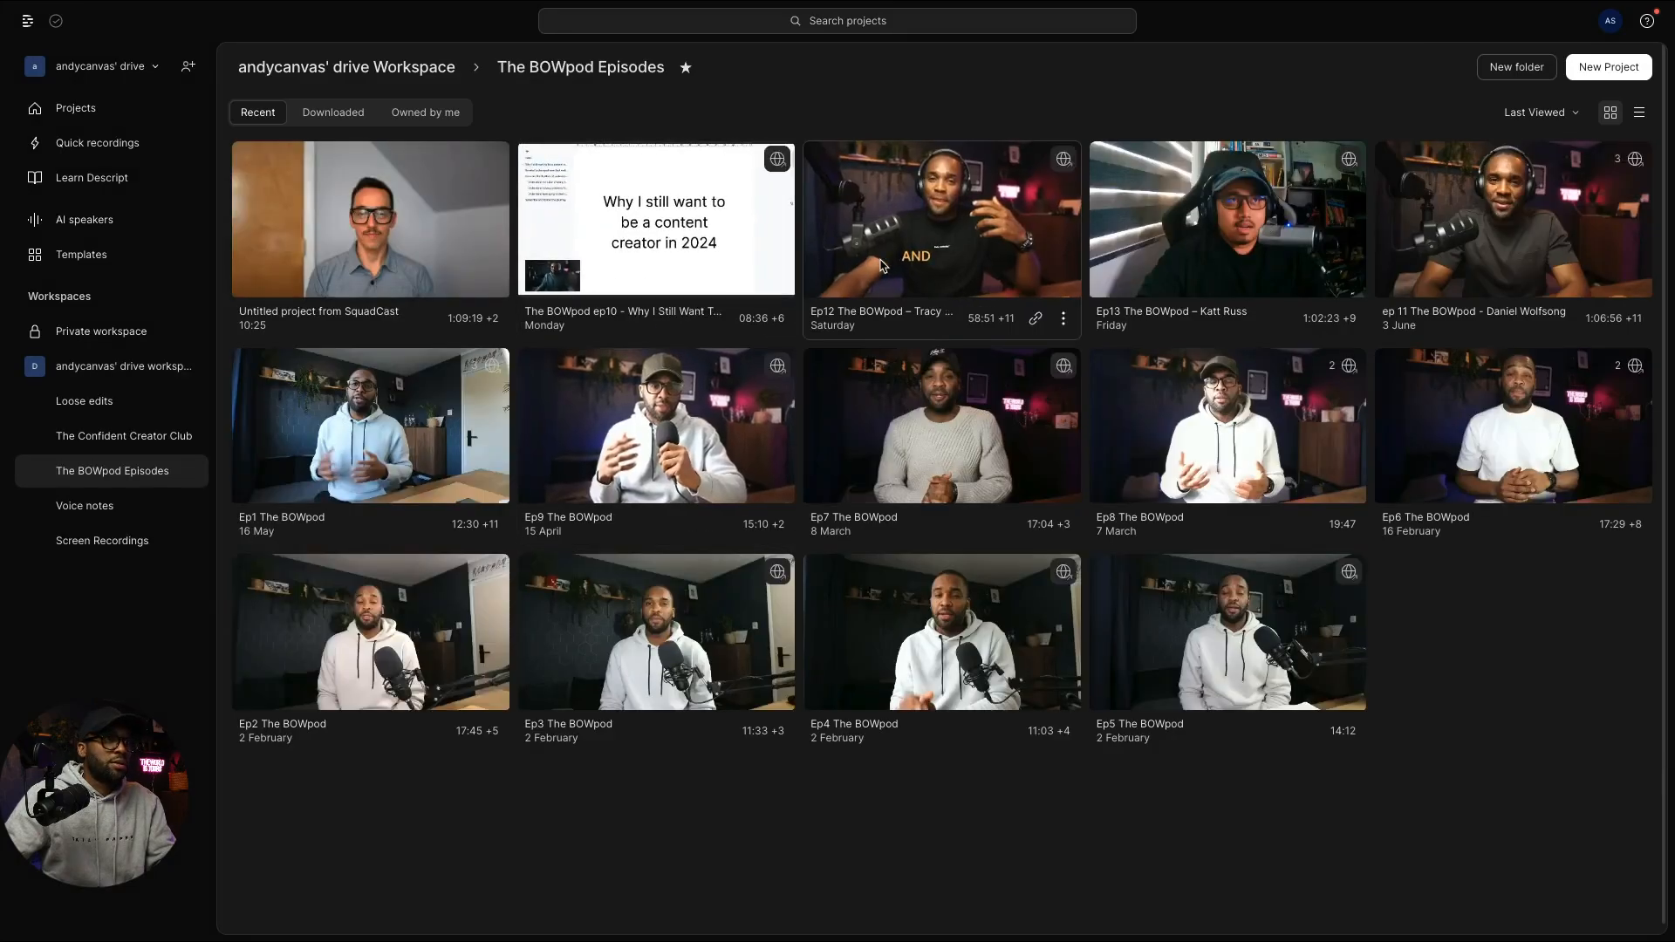
left_click(879, 264)
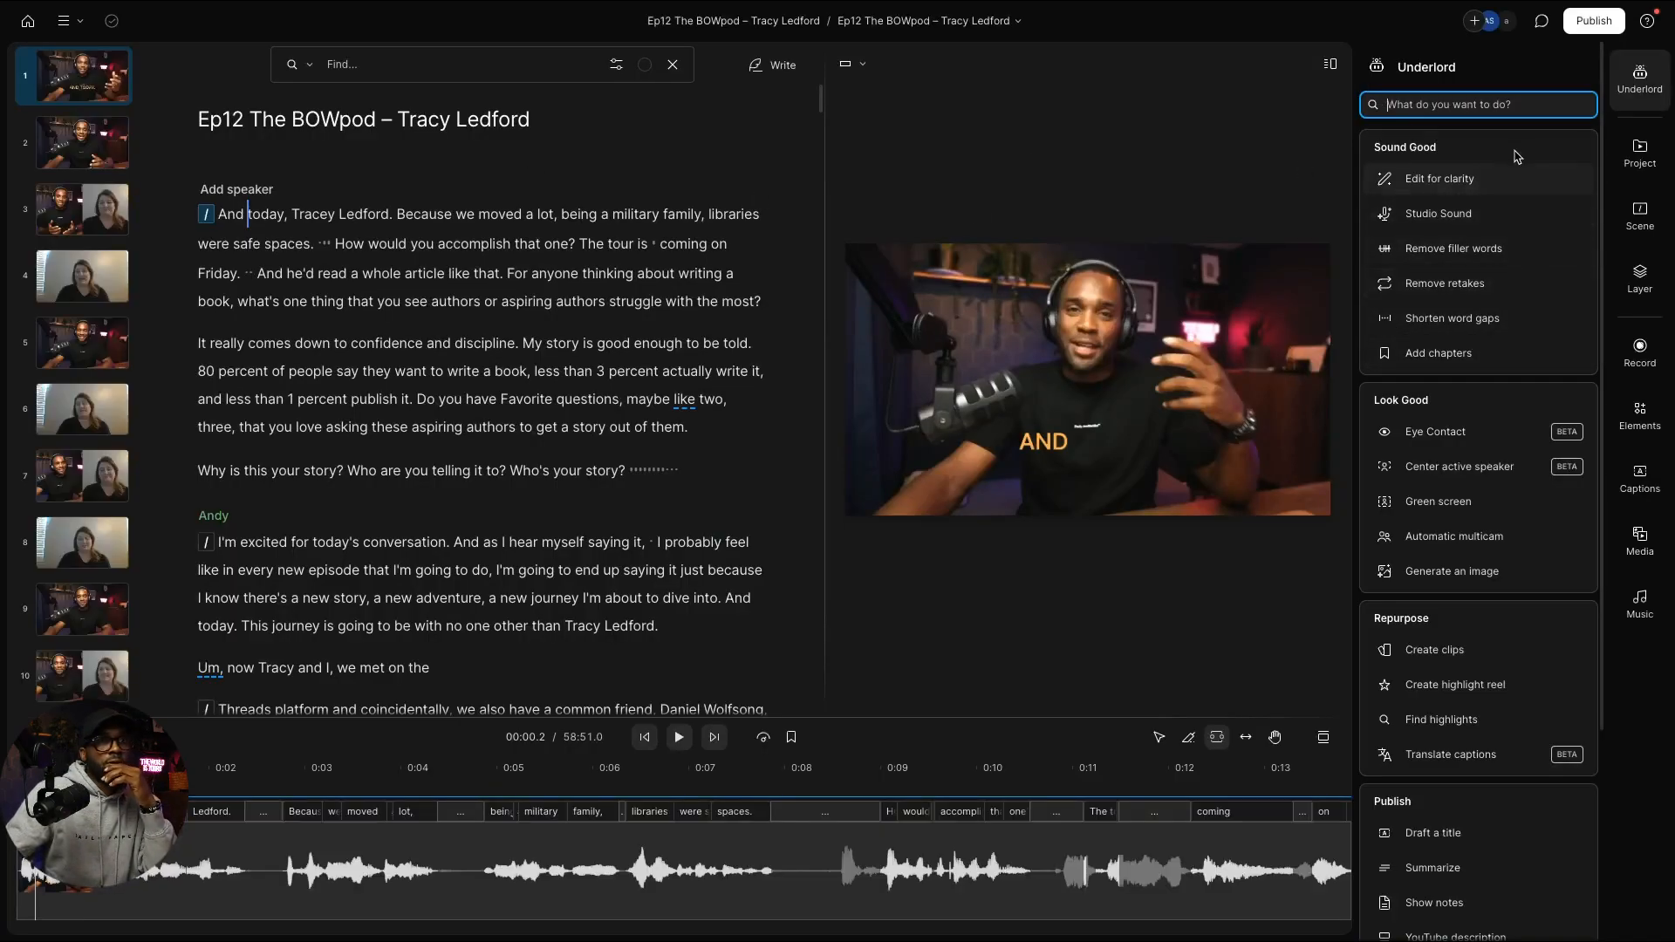
left_click(1640, 153)
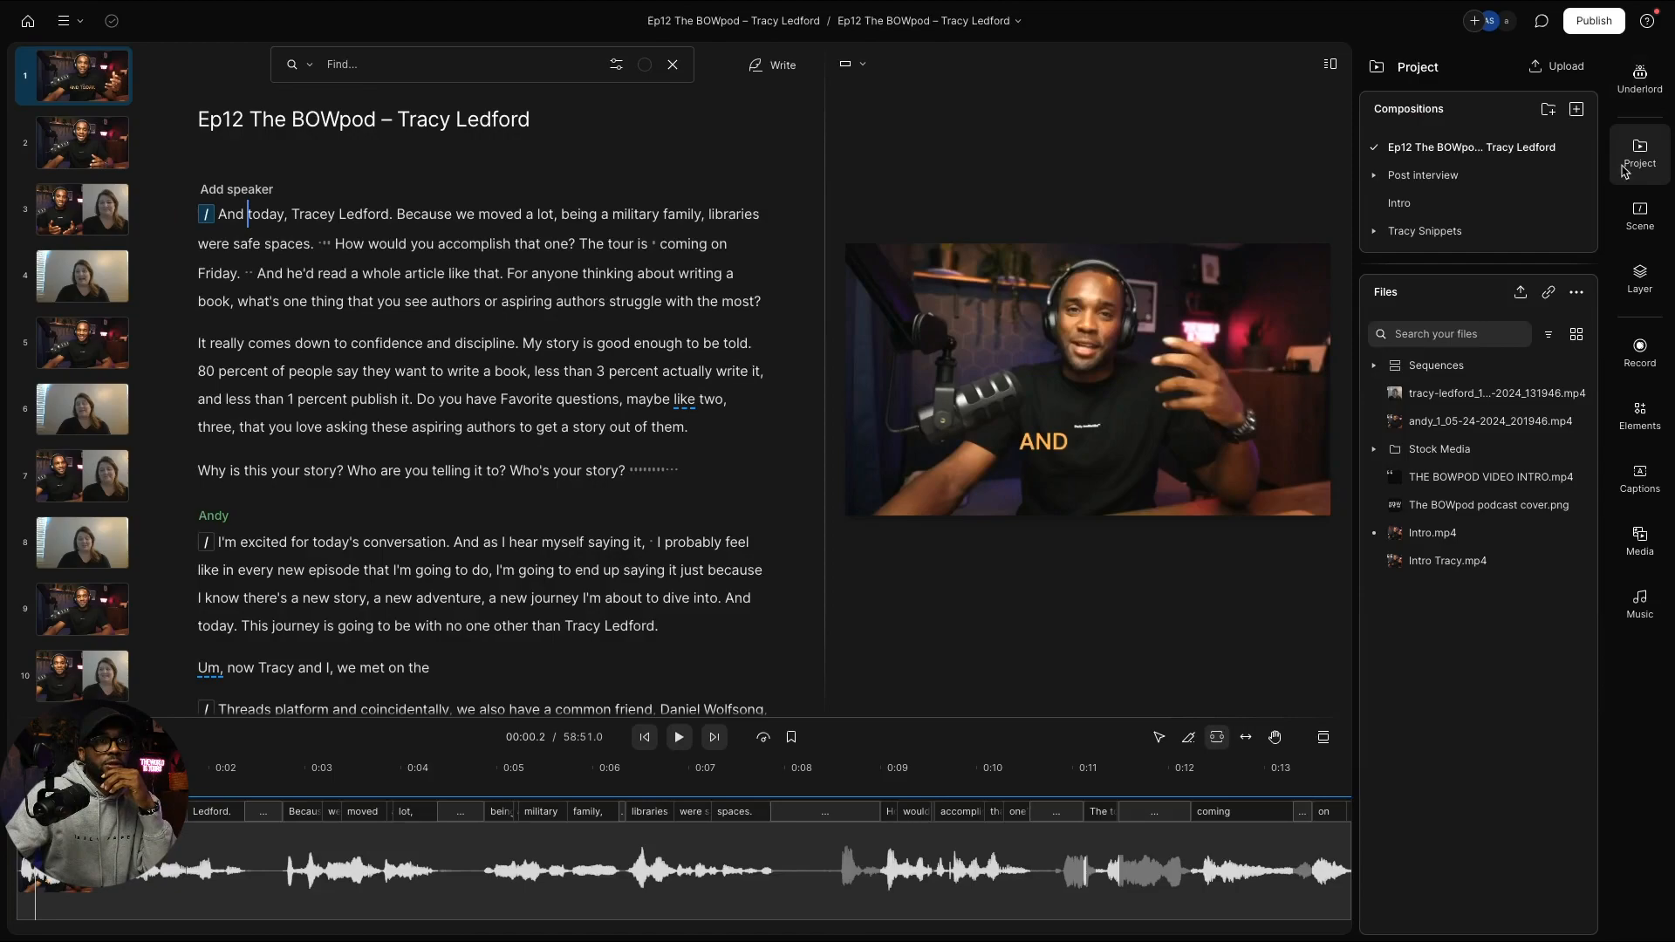
left_click(1445, 209)
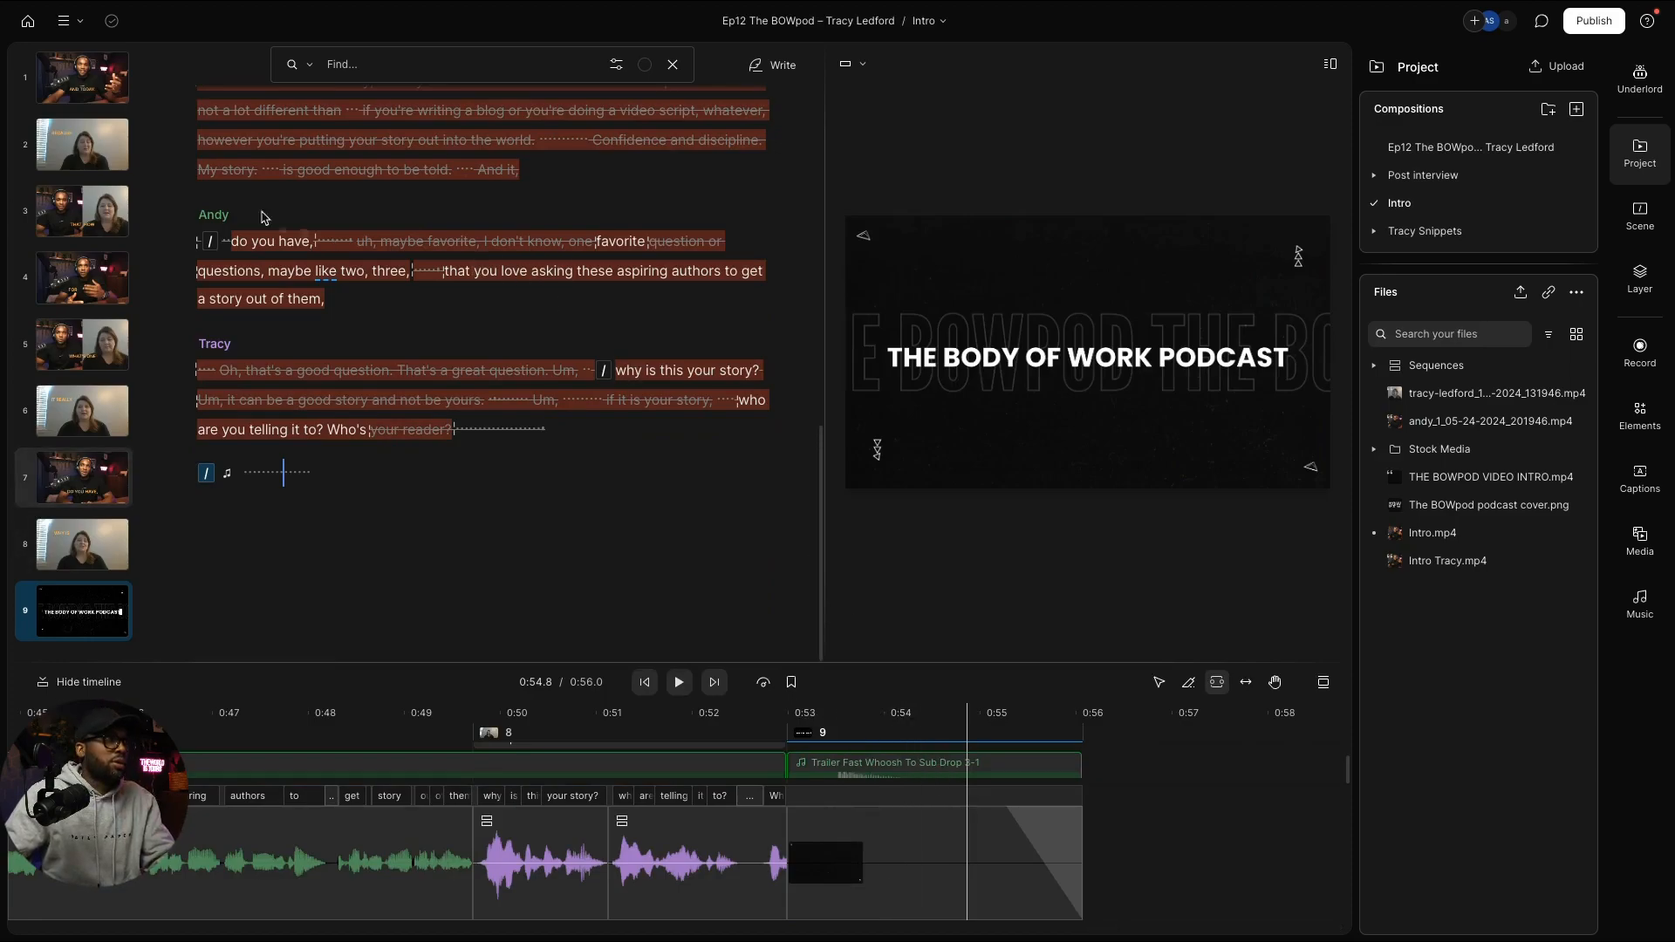
left_click(28, 23)
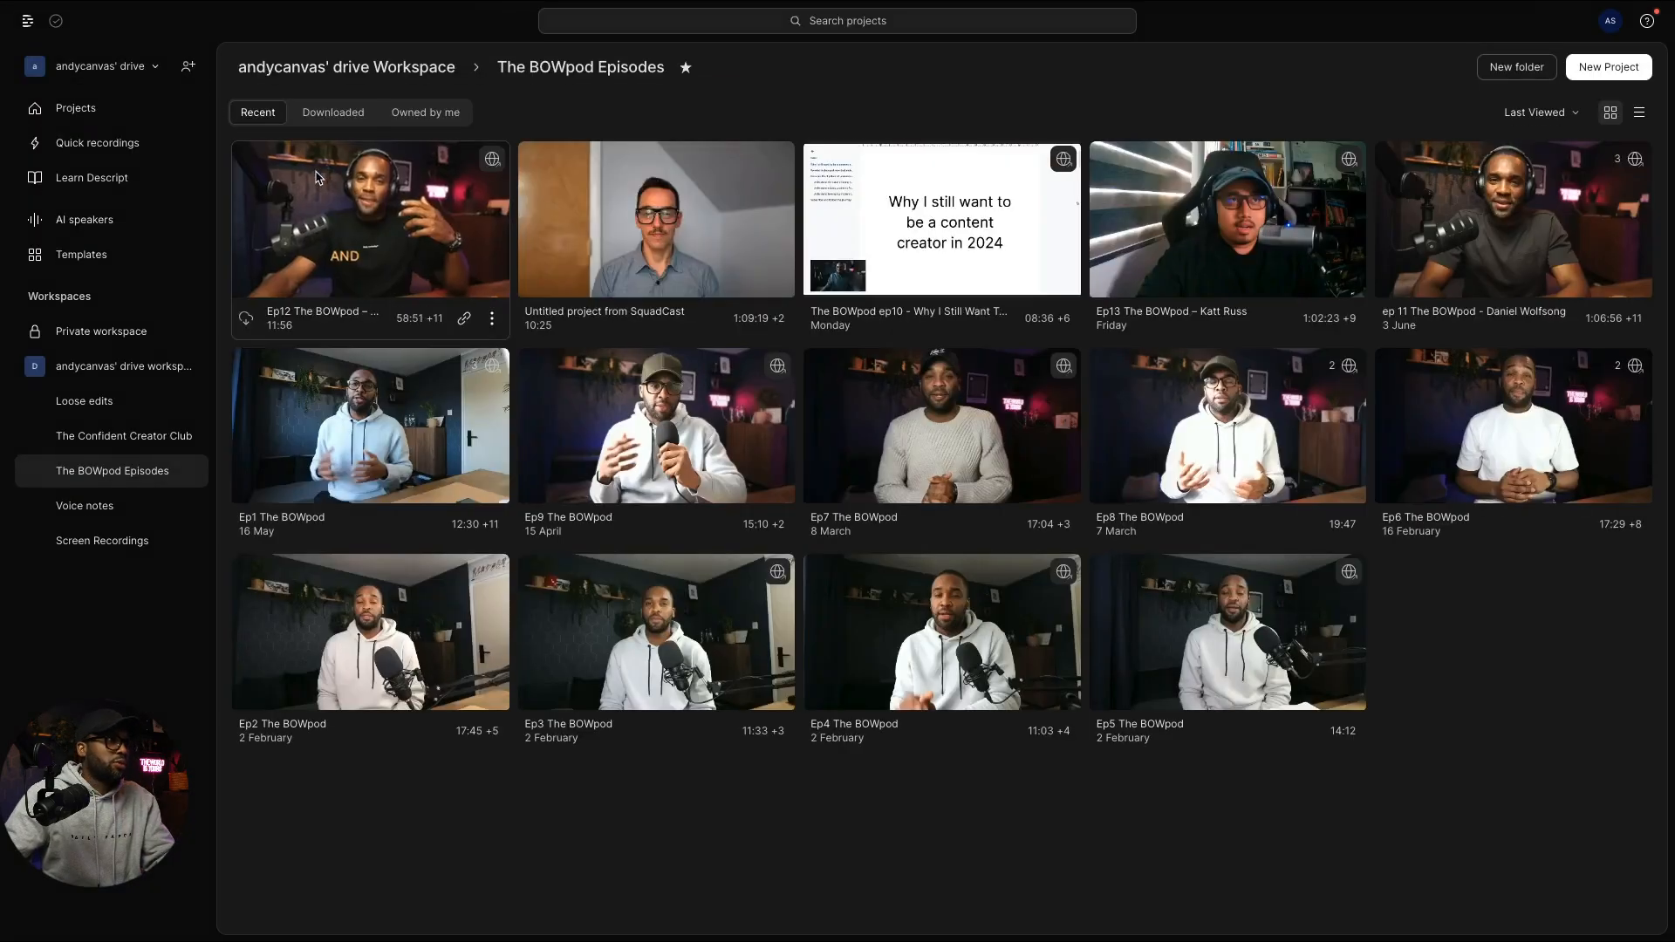
left_click(644, 238)
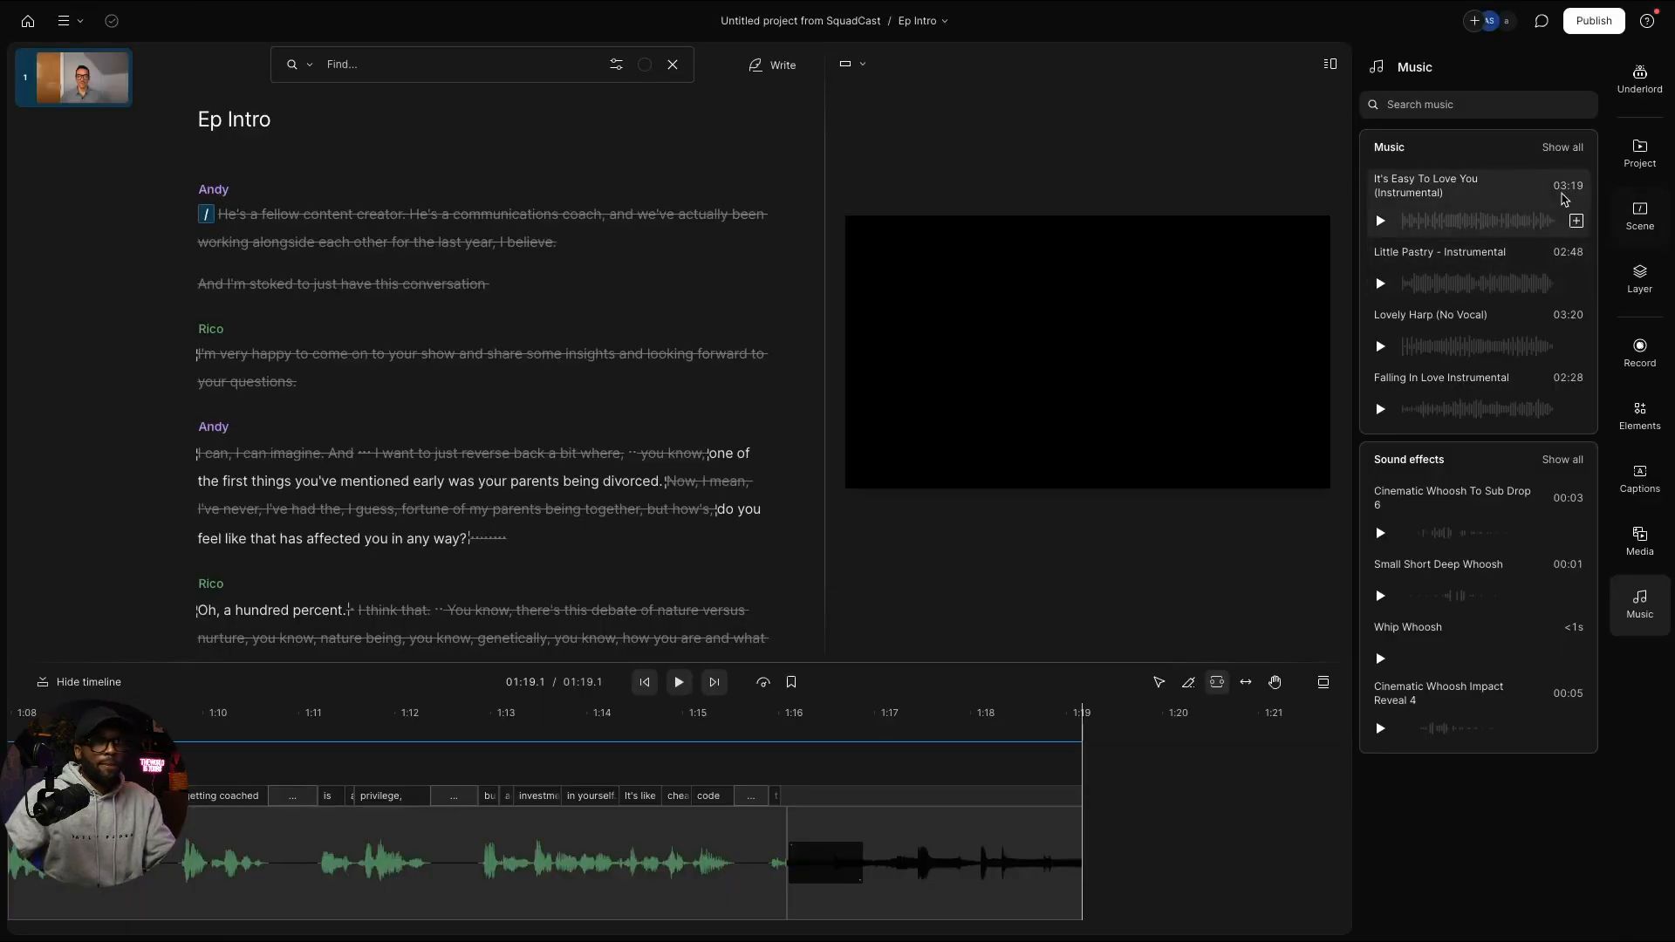
Step: Search music for 'trailer fast whoosh' and preview the top music result
left_click(1451, 100)
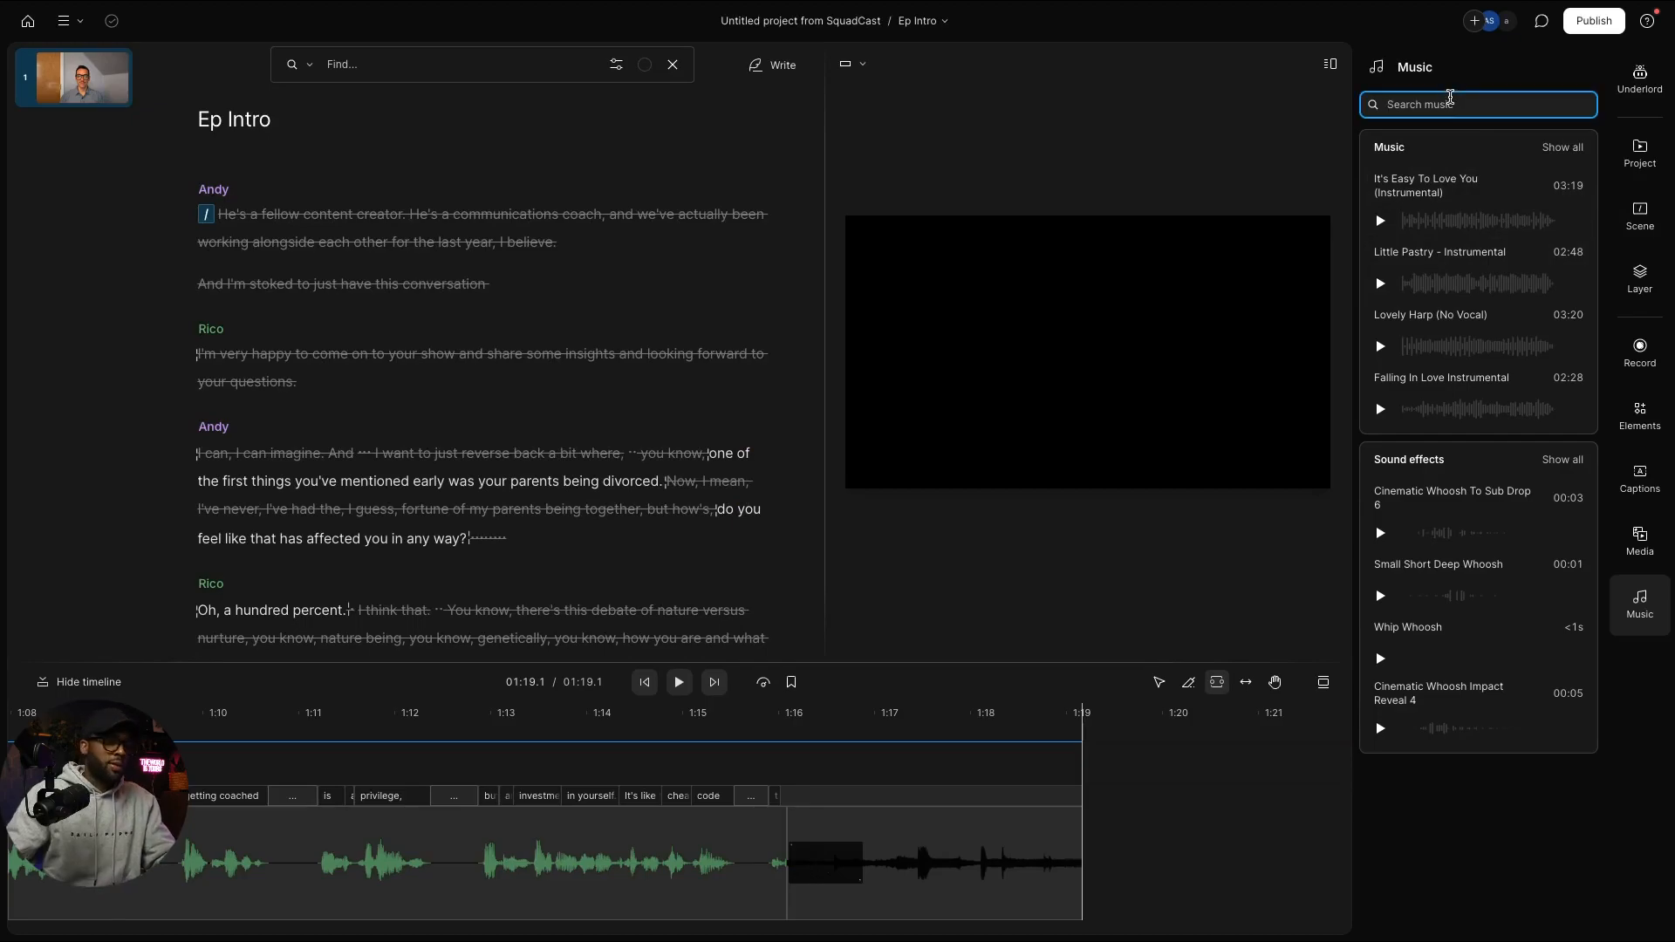
type("whoosh")
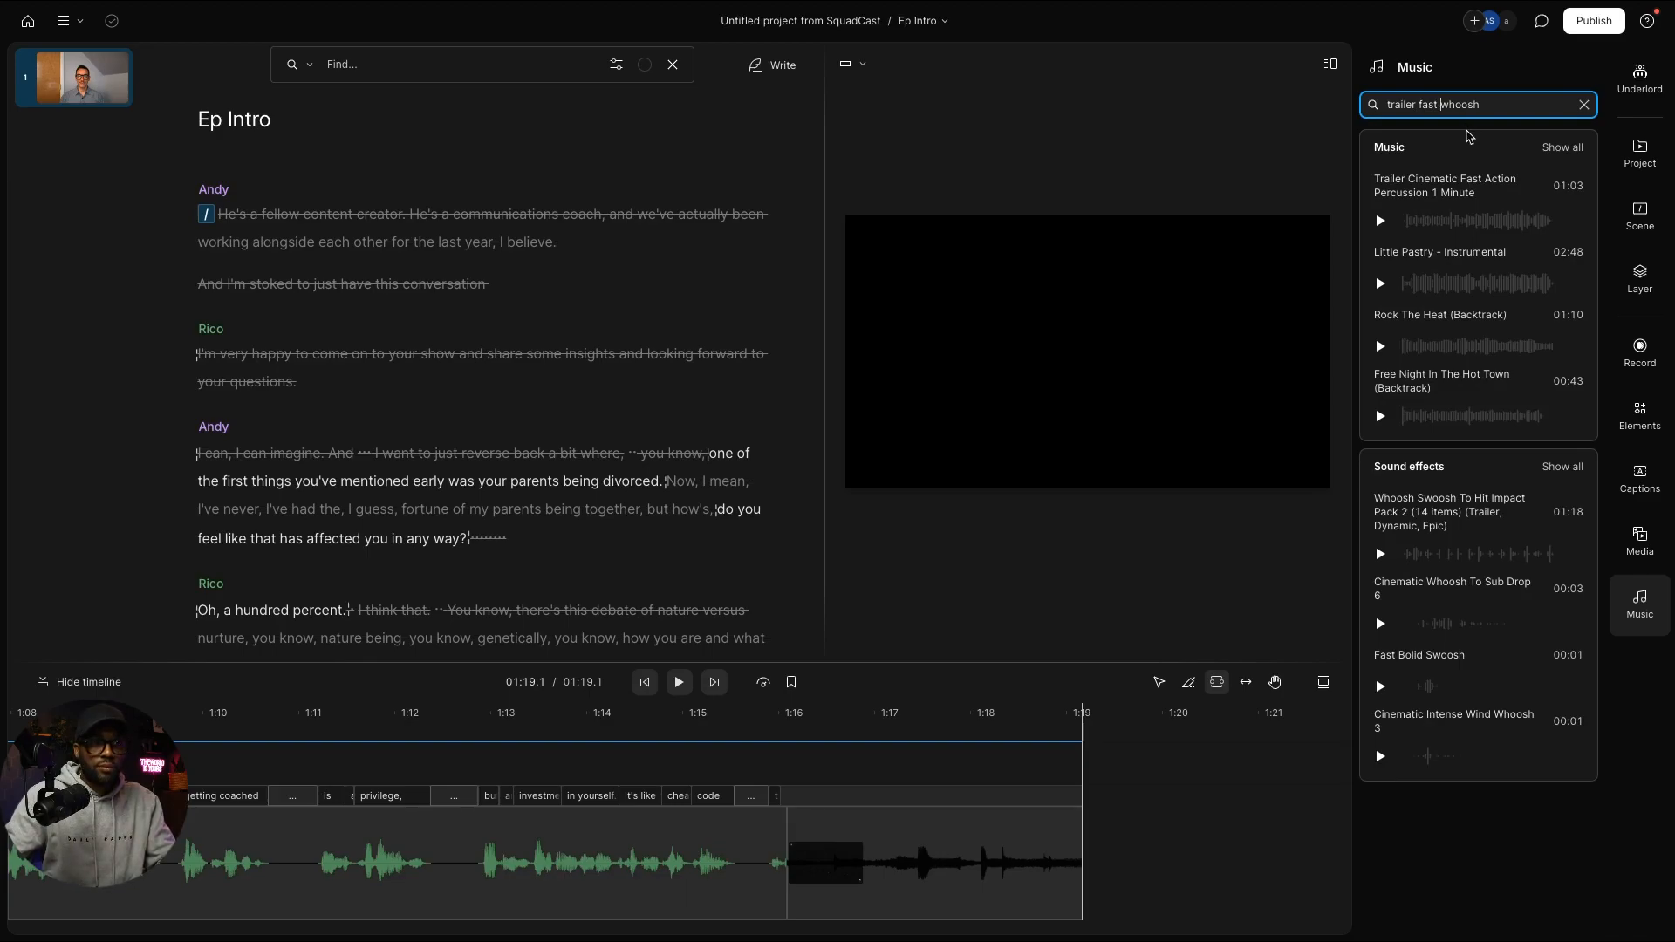
left_click(1381, 221)
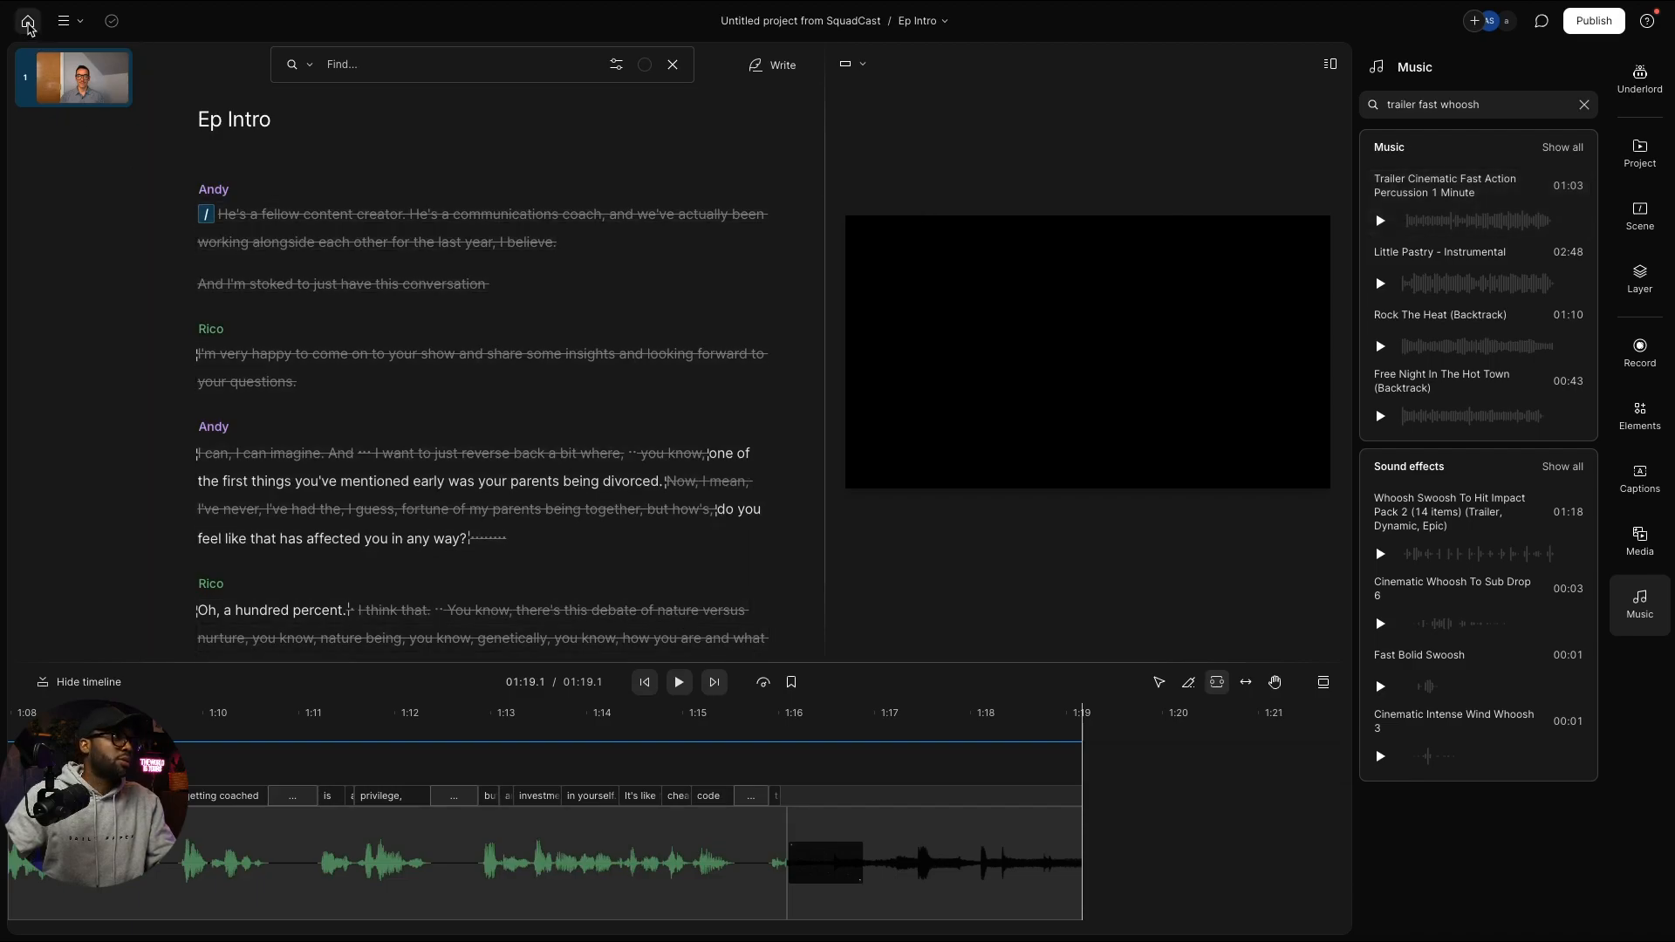
Step: Reopen the Ep12 project and expand its Stock Media folder
left_click(28, 20)
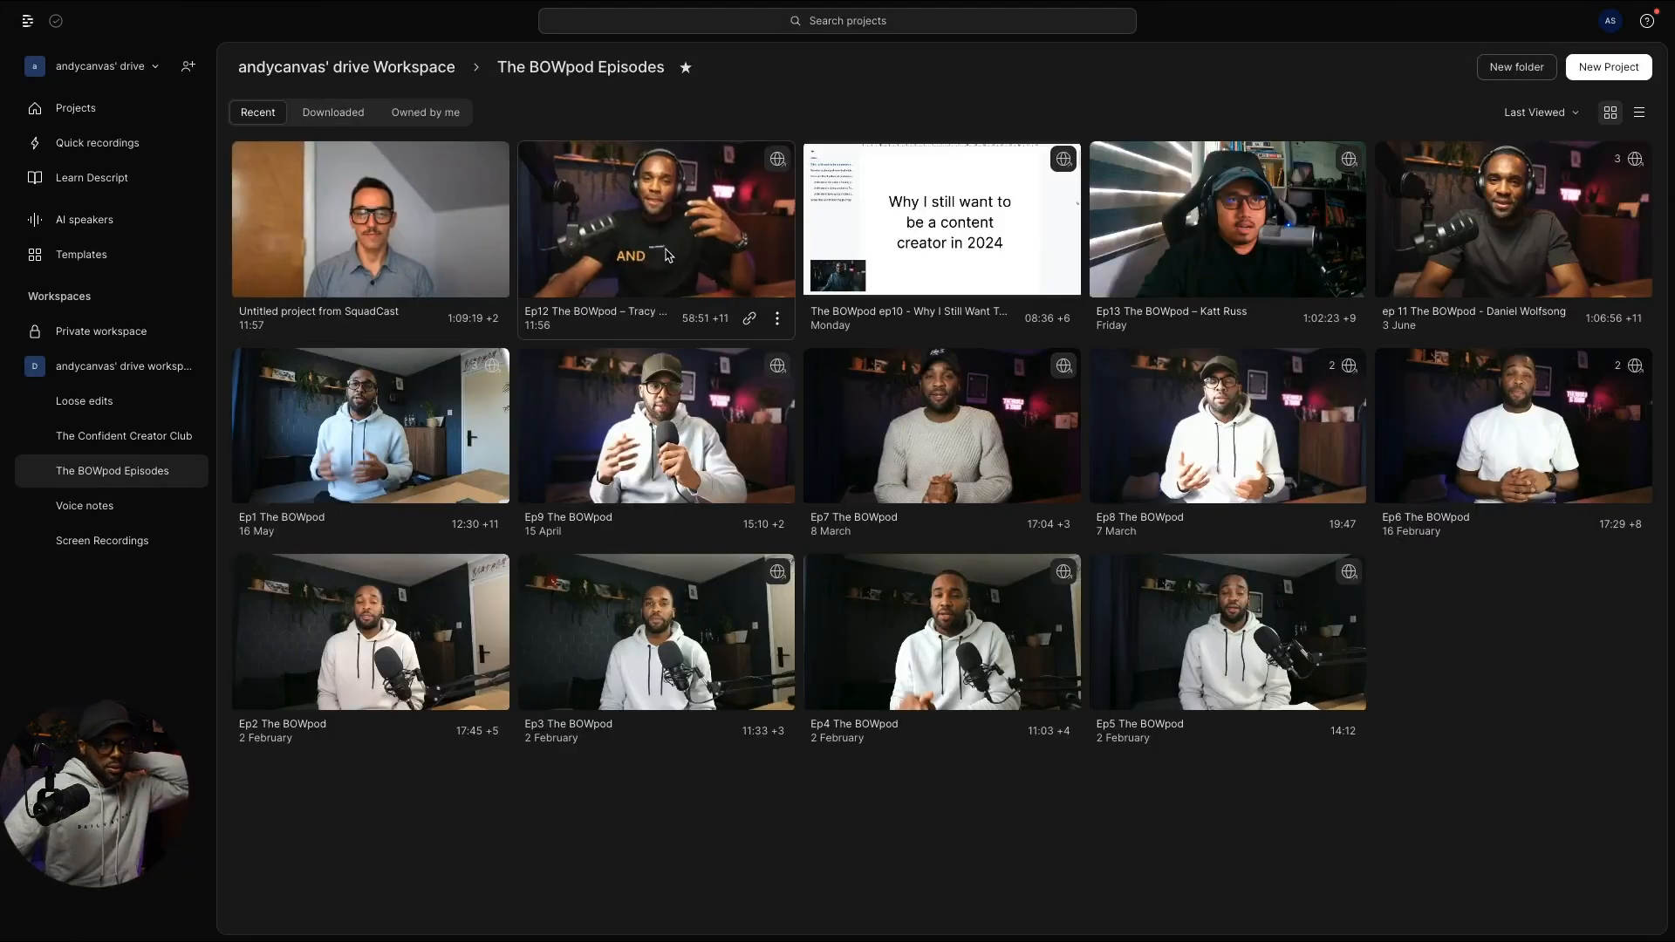
left_click(1583, 317)
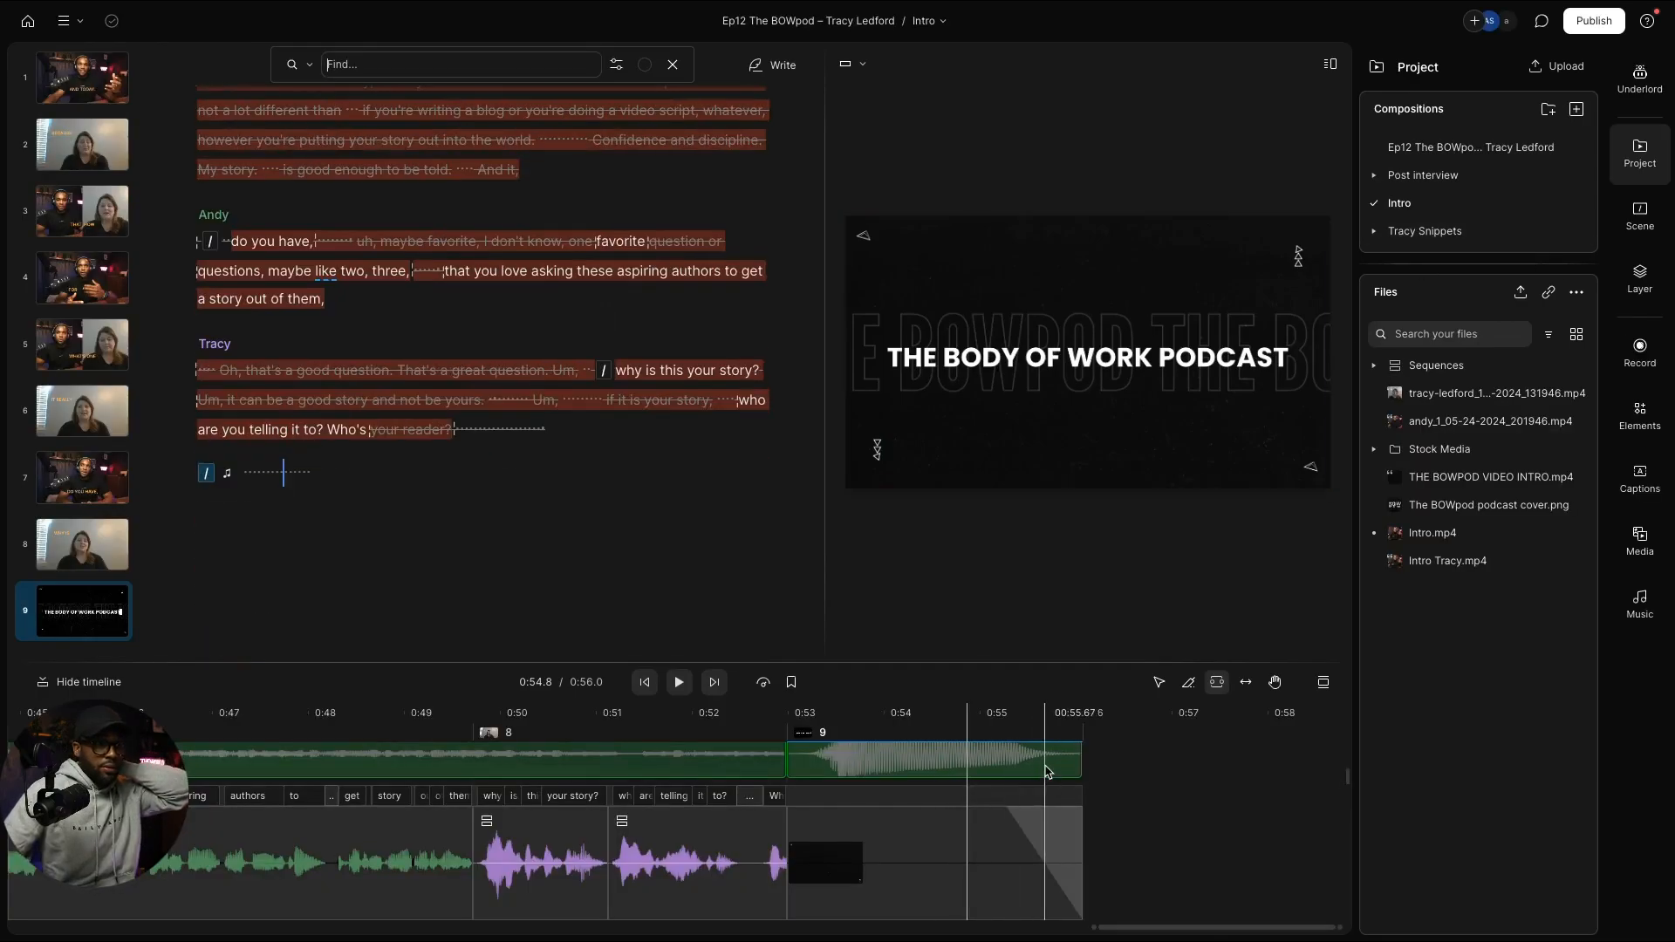
right_click(1044, 772)
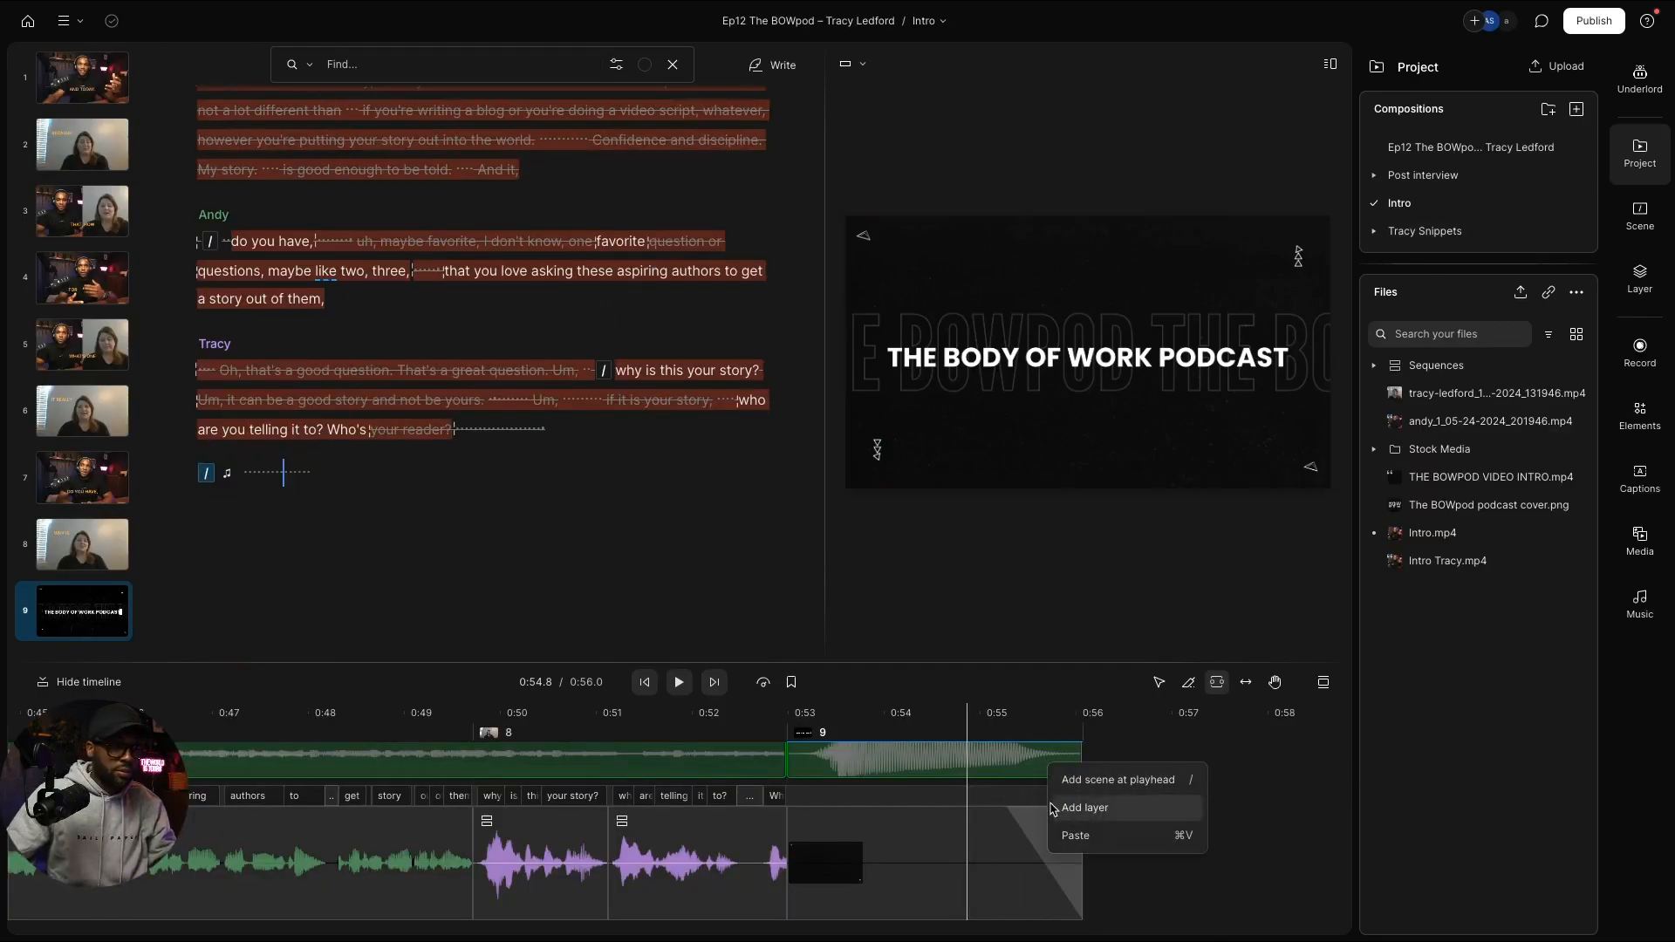
left_click(927, 783)
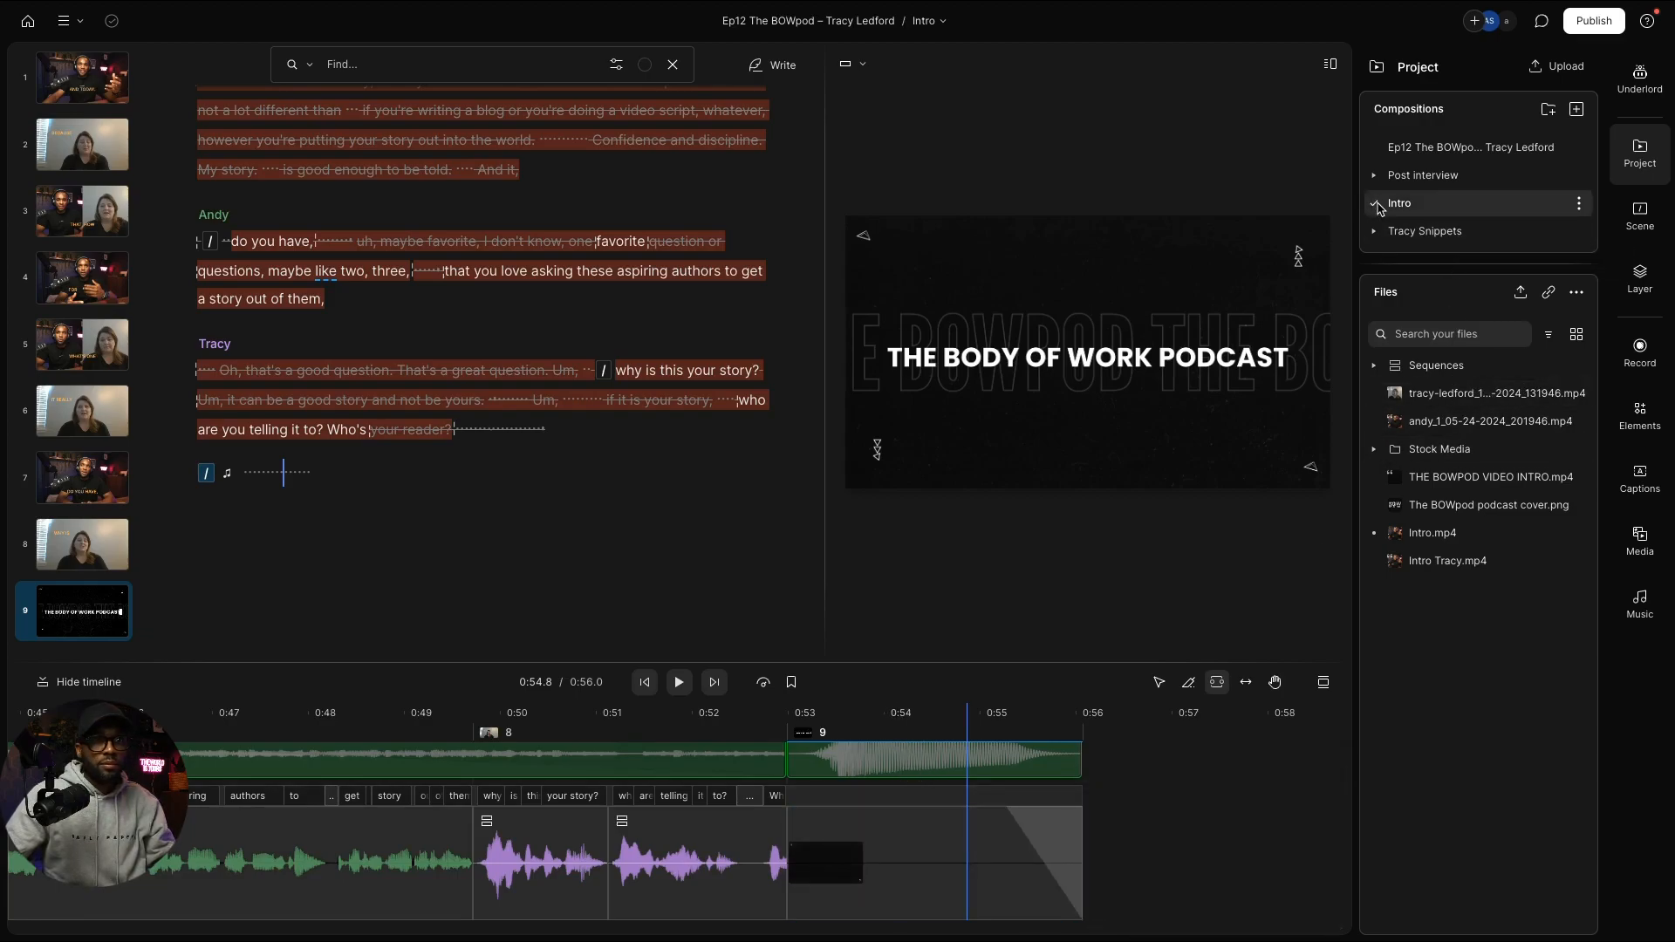
left_click(1375, 450)
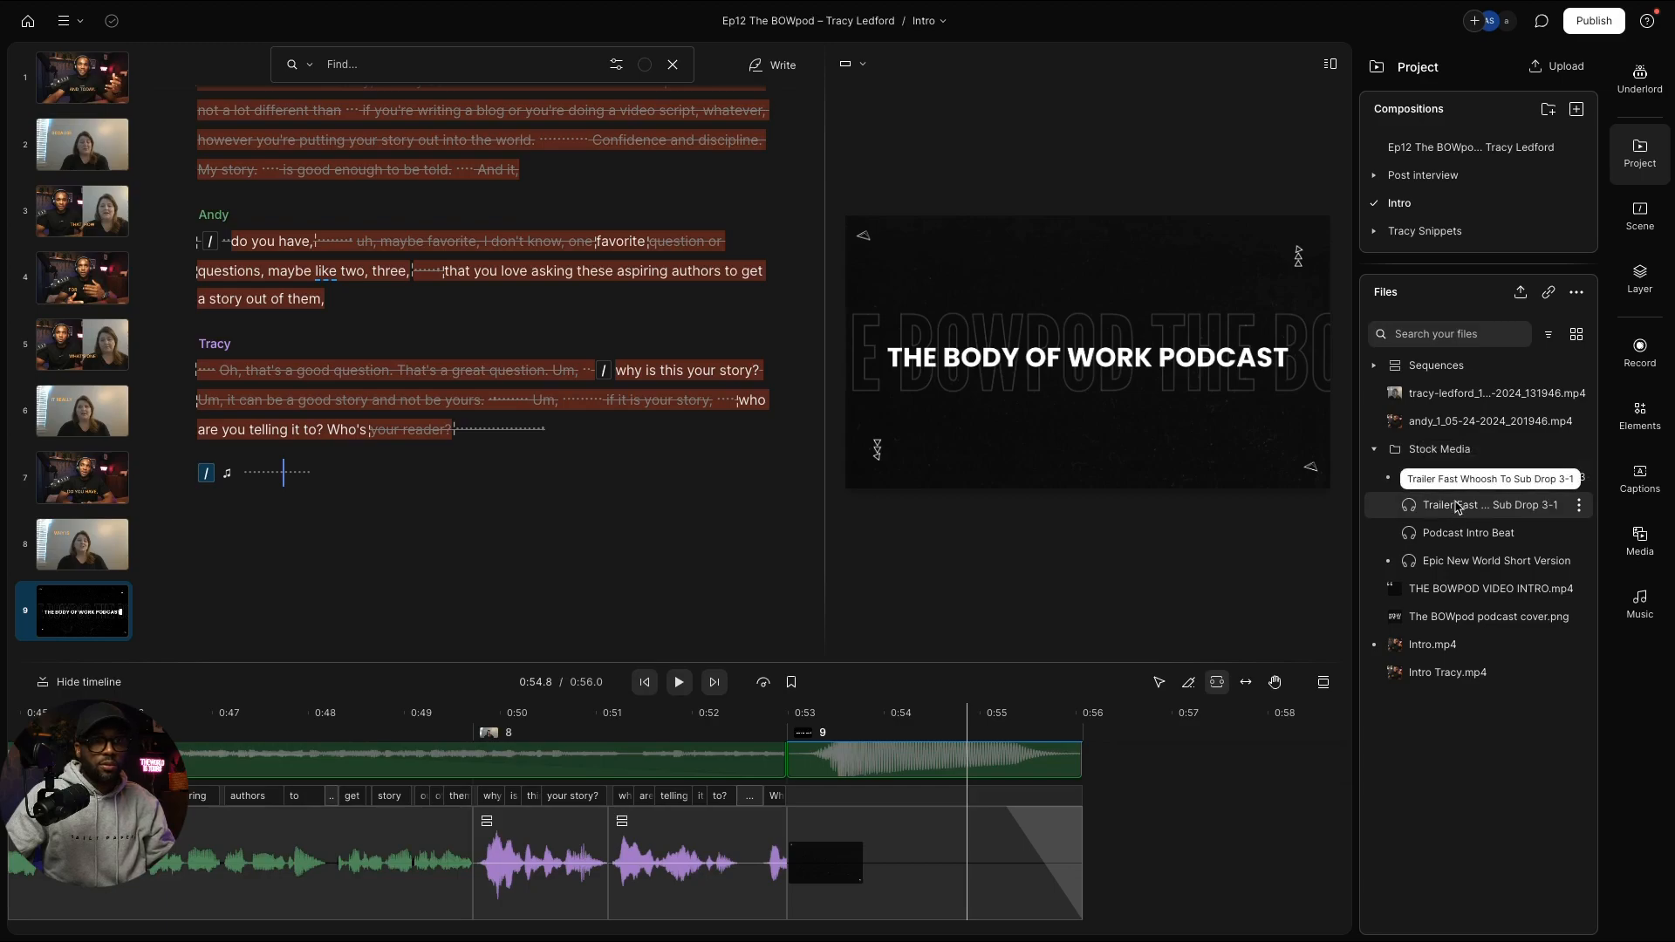
Step: Copy the whoosh clip from the Intro timeline and return to the project list
right_click(850, 768)
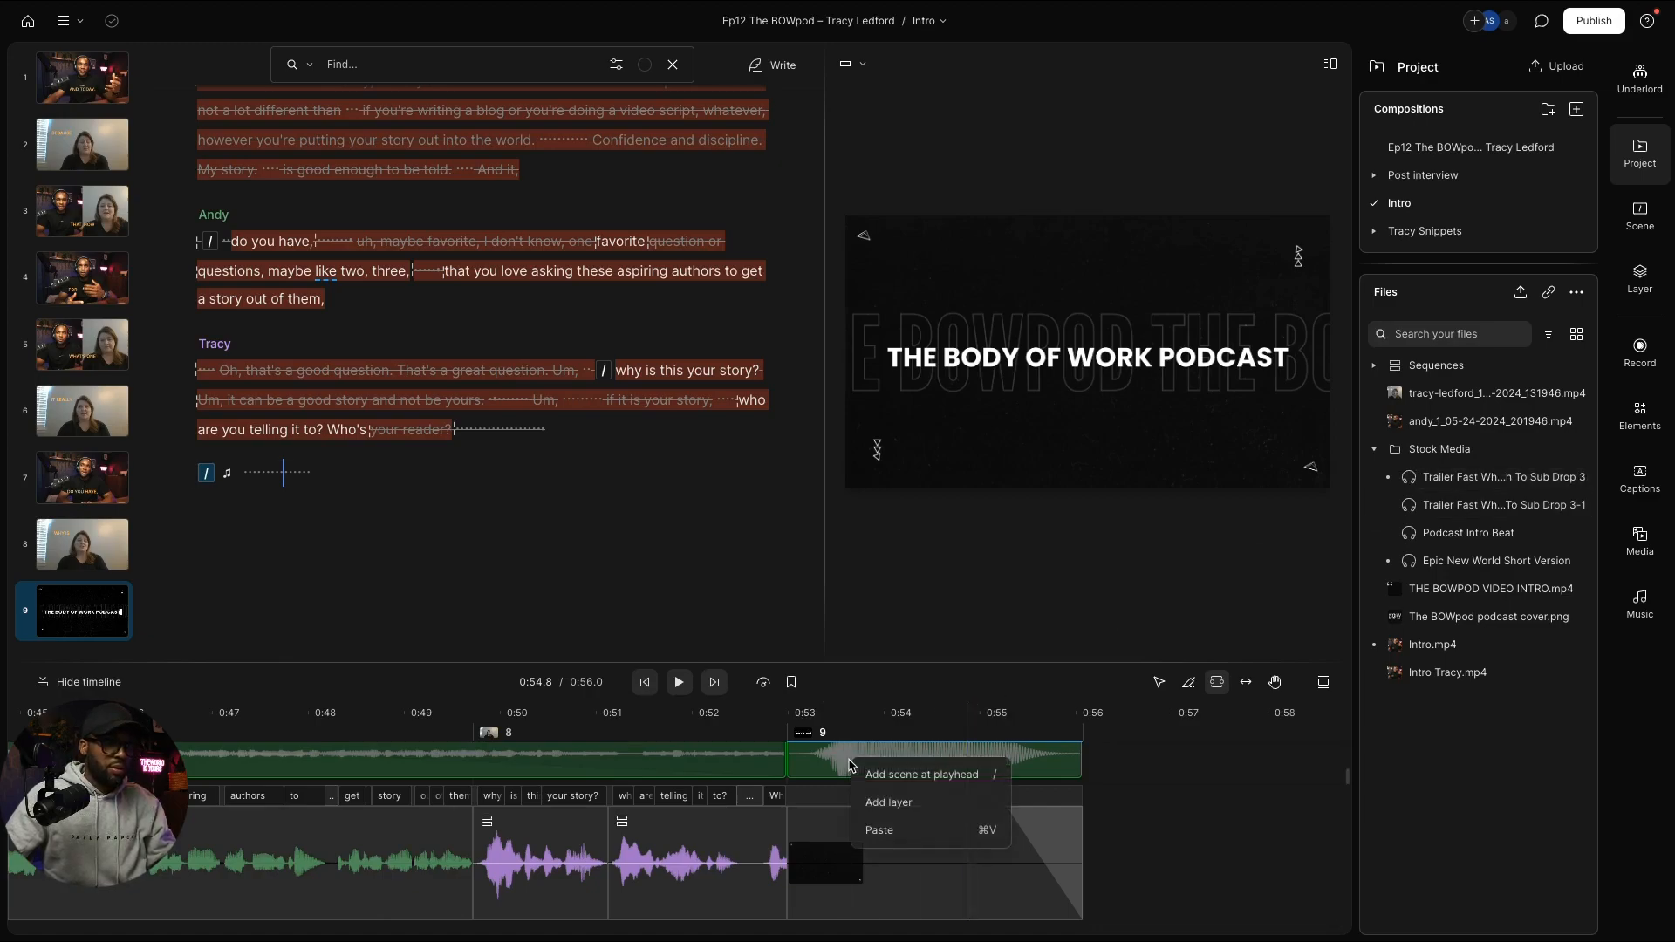
key("Escape")
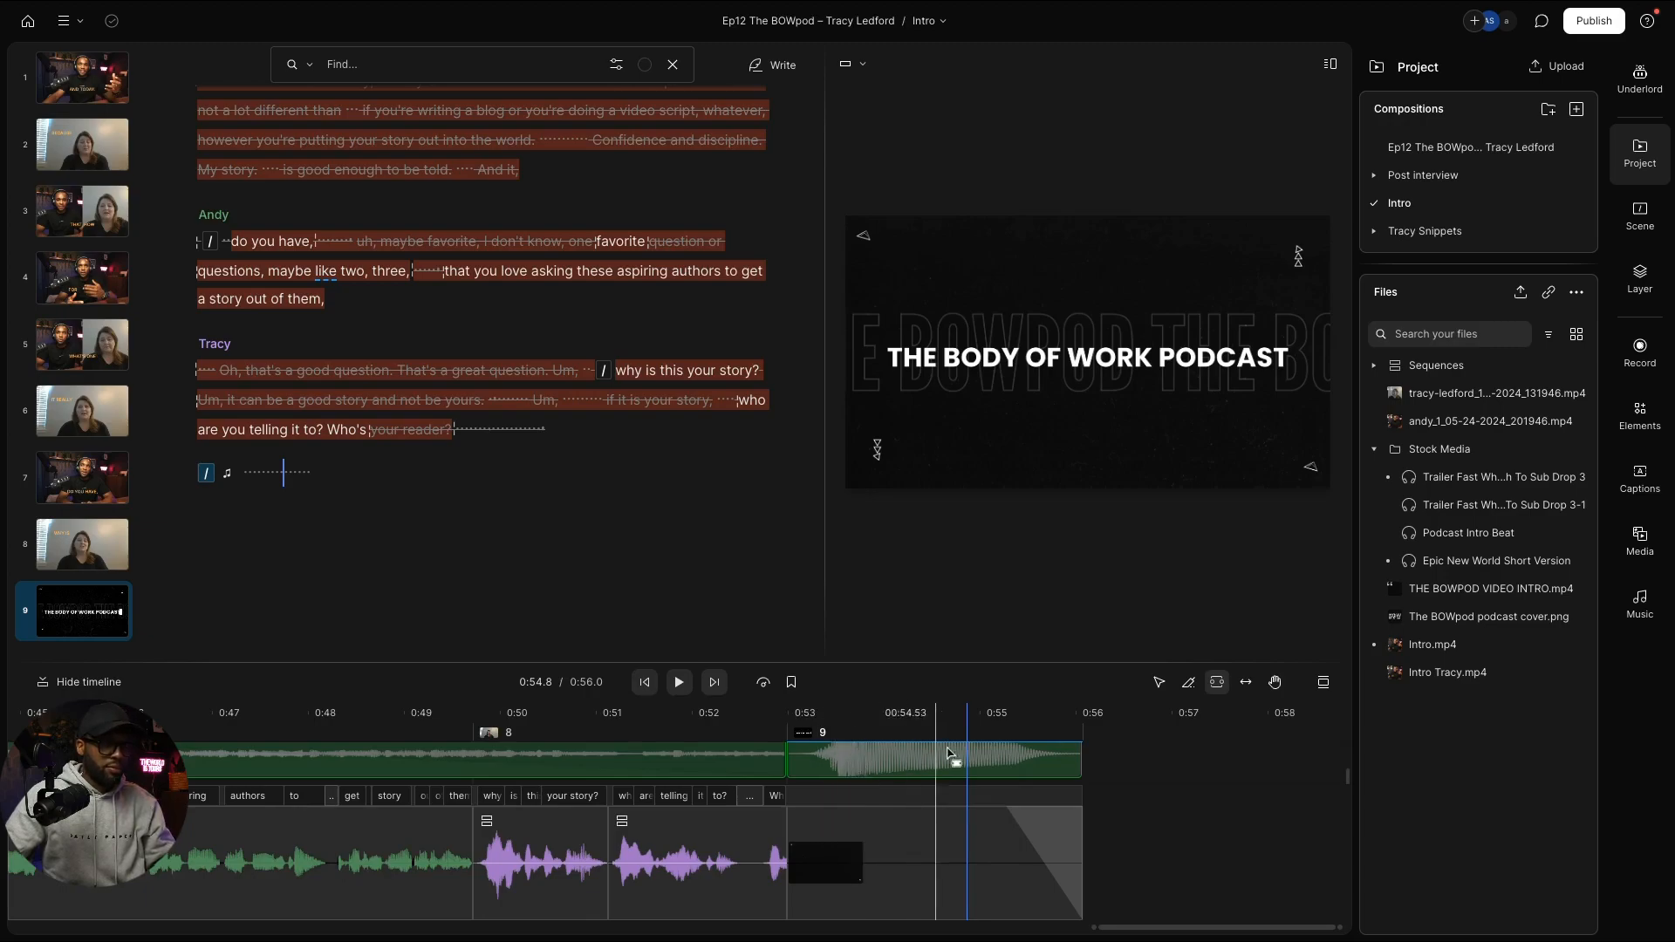
right_click(854, 773)
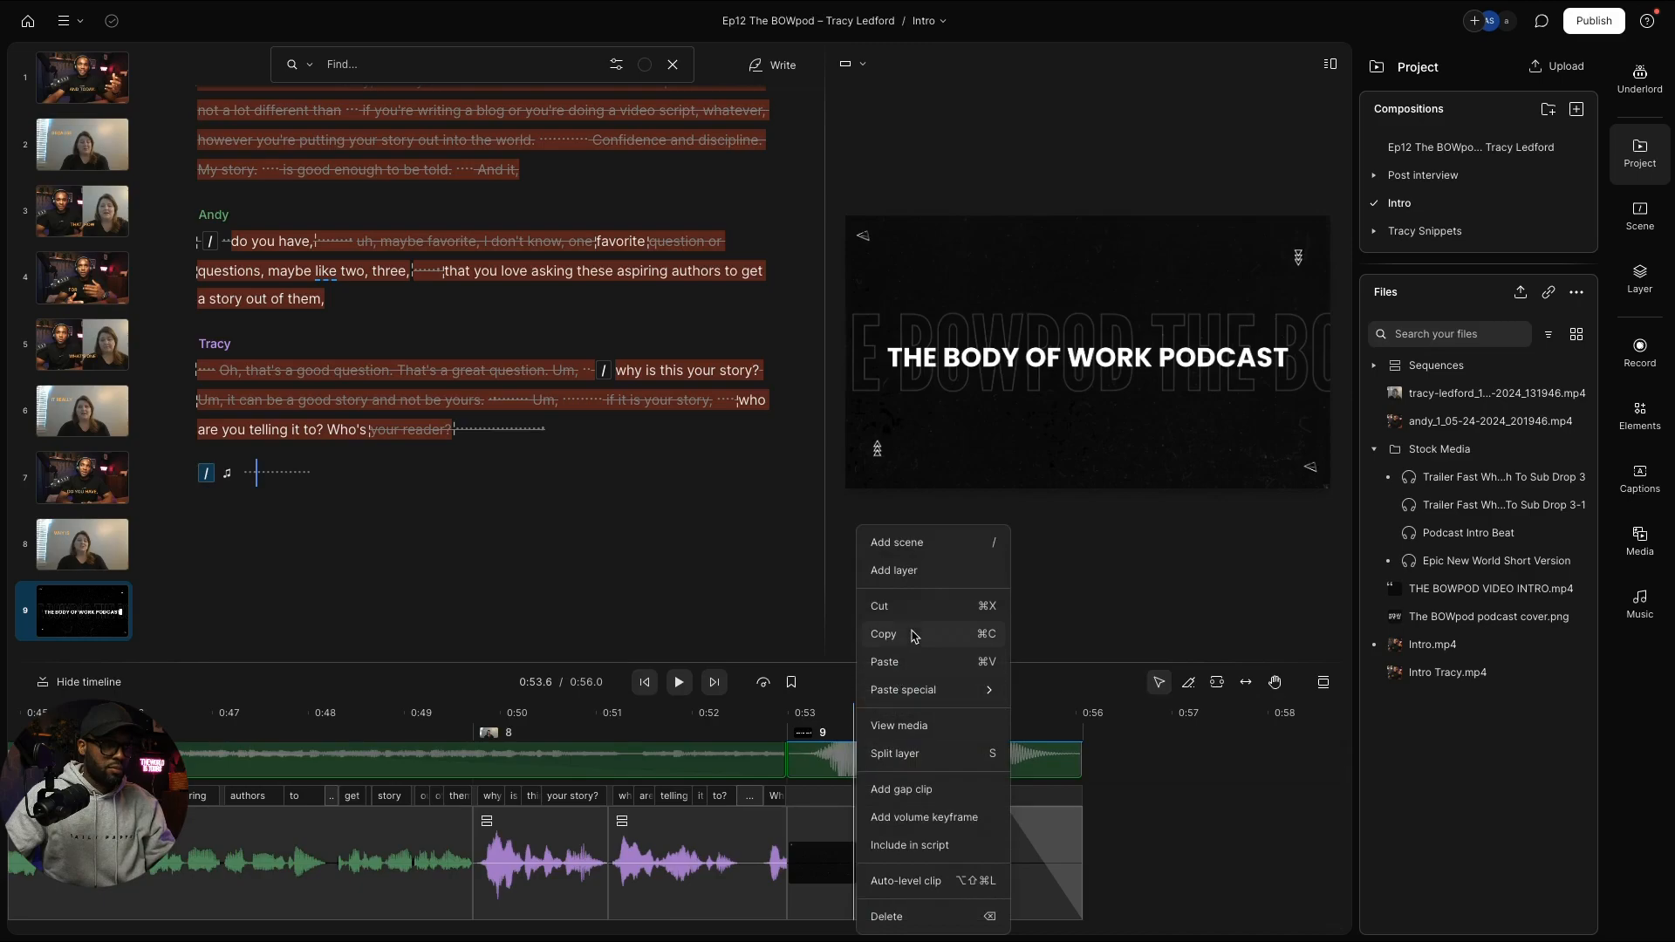
left_click(913, 635)
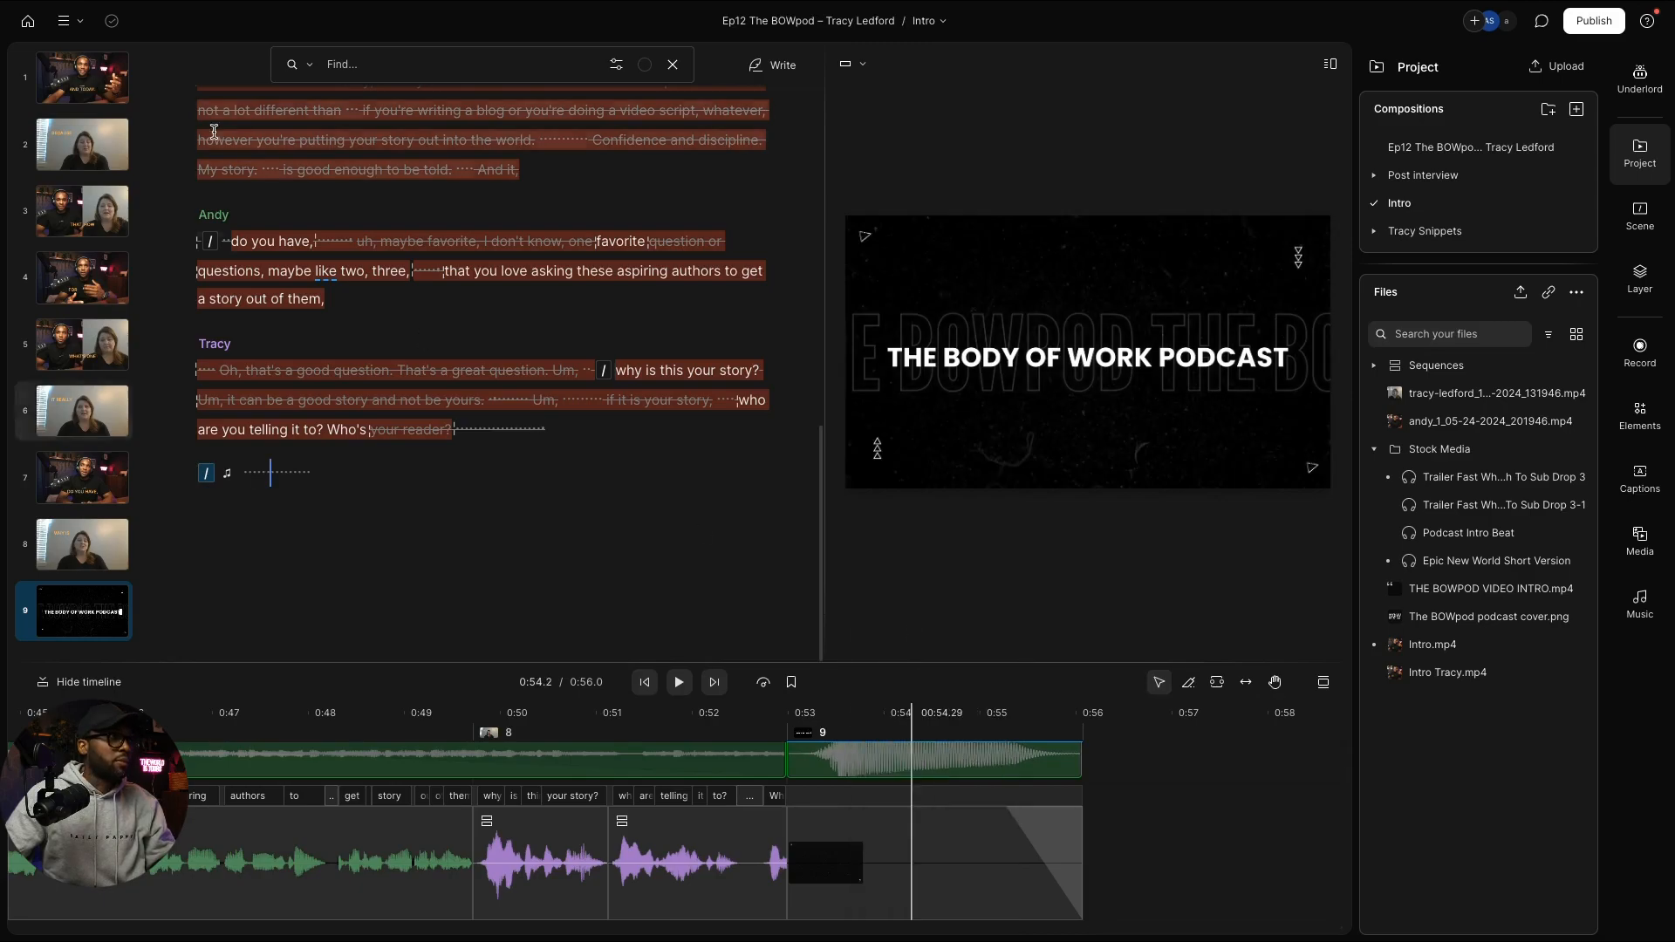
left_click(28, 20)
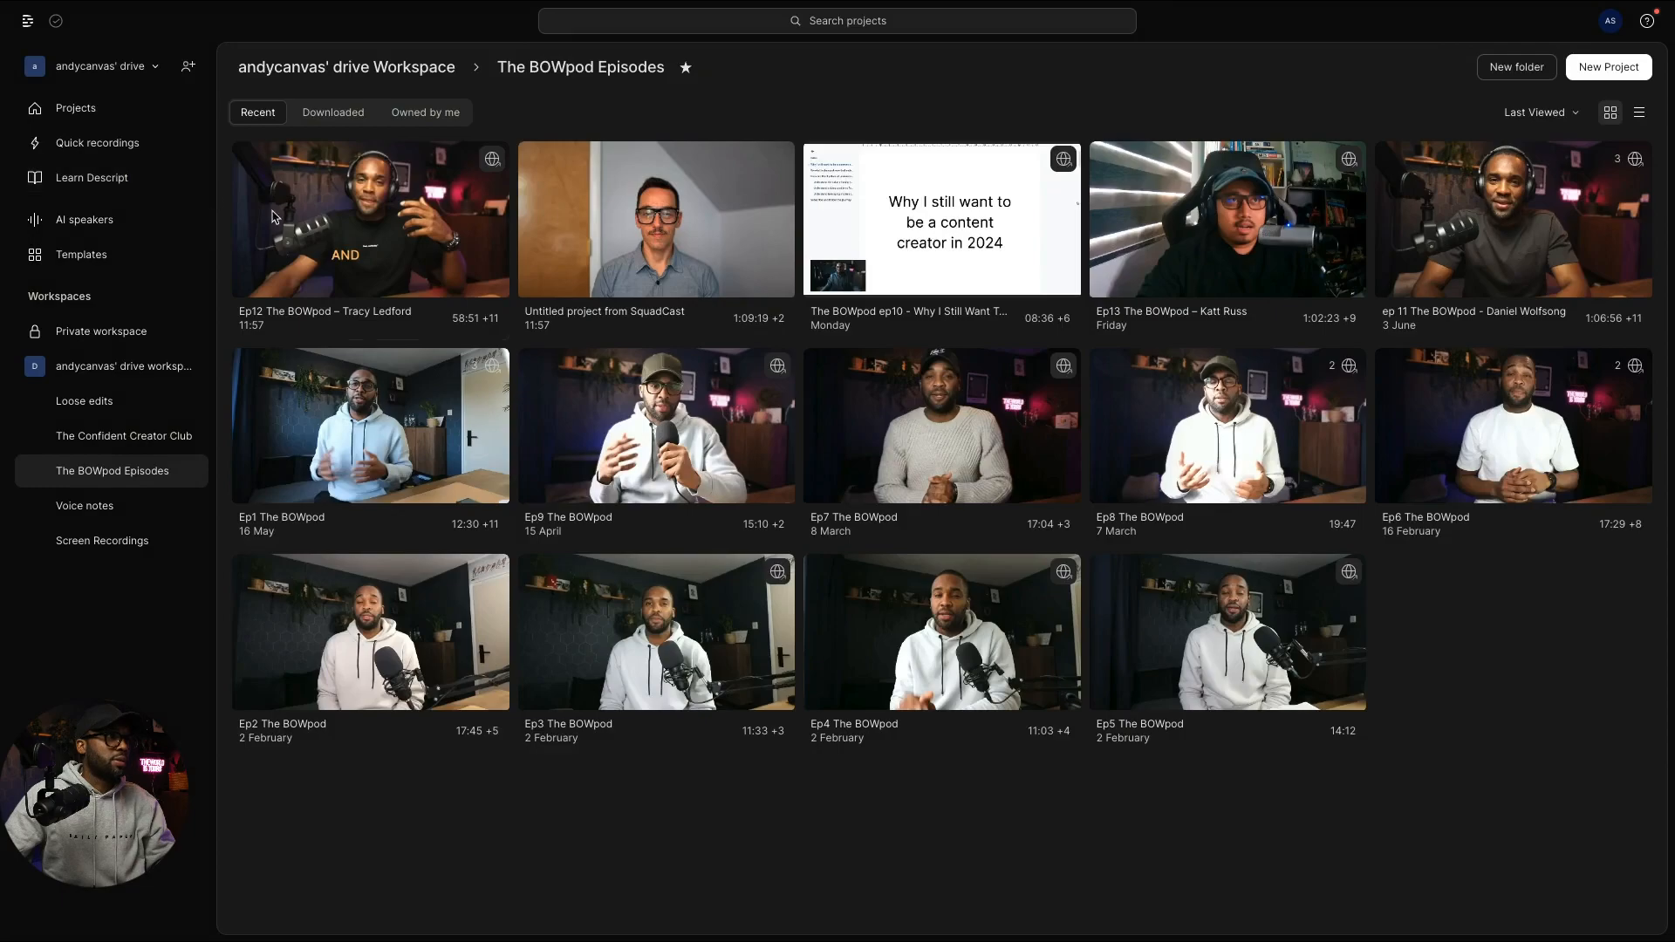
Step: In the SquadCast project, mark the title card's start at 01:16 and enlarge the transcript track
left_click(621, 260)
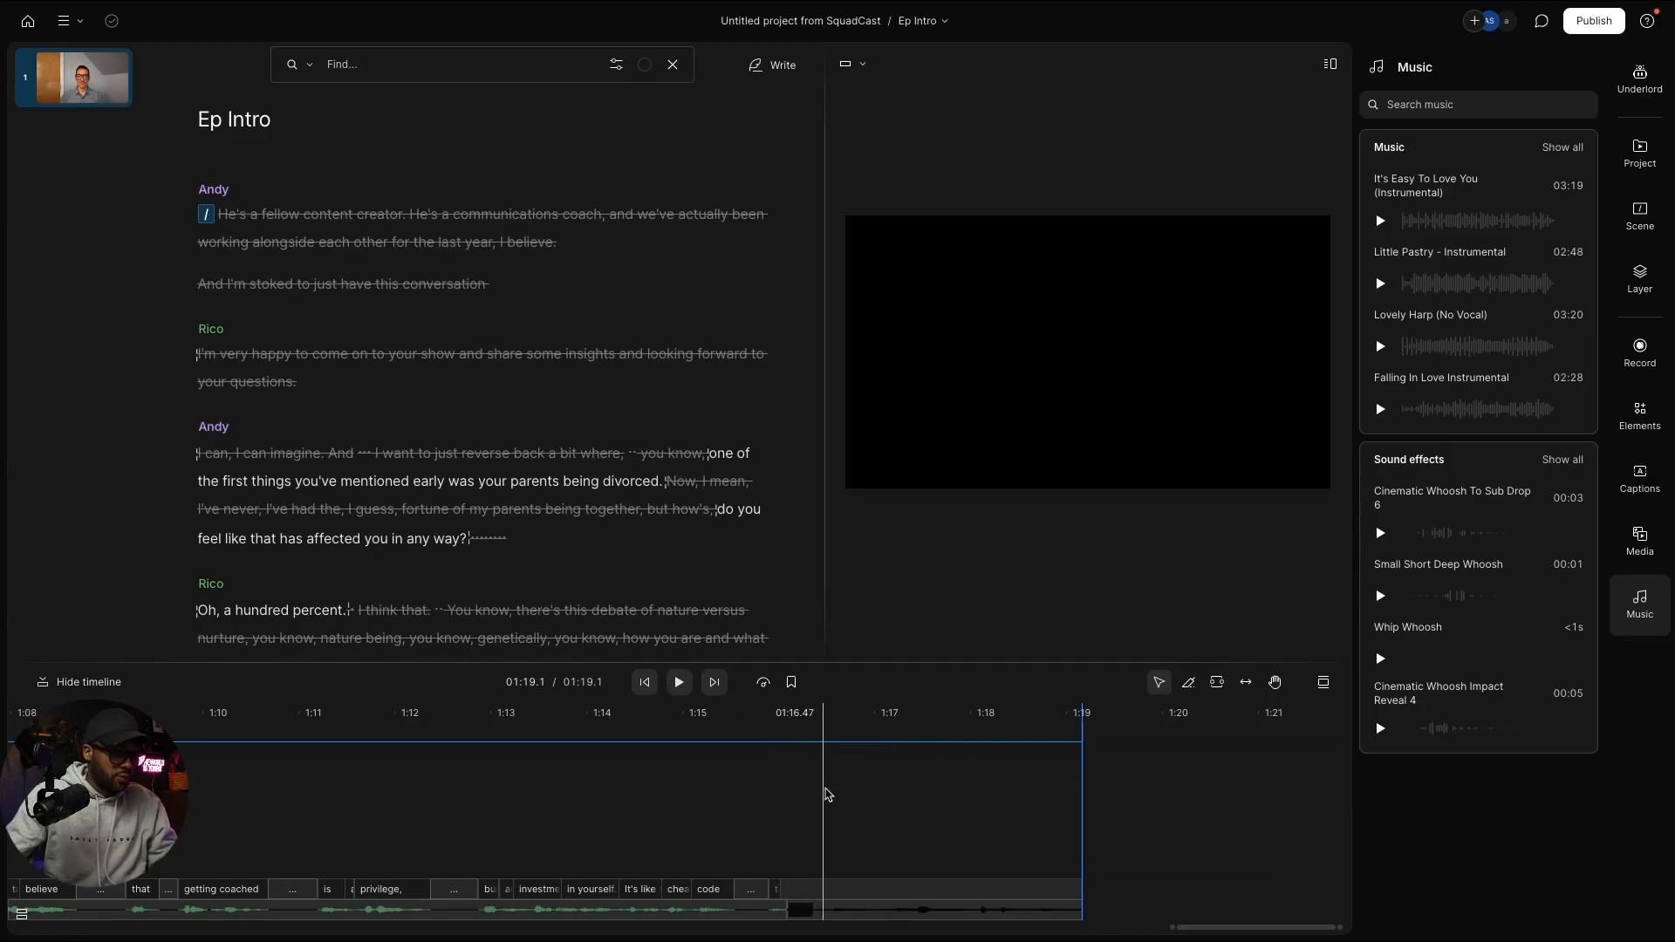
left_click(786, 728)
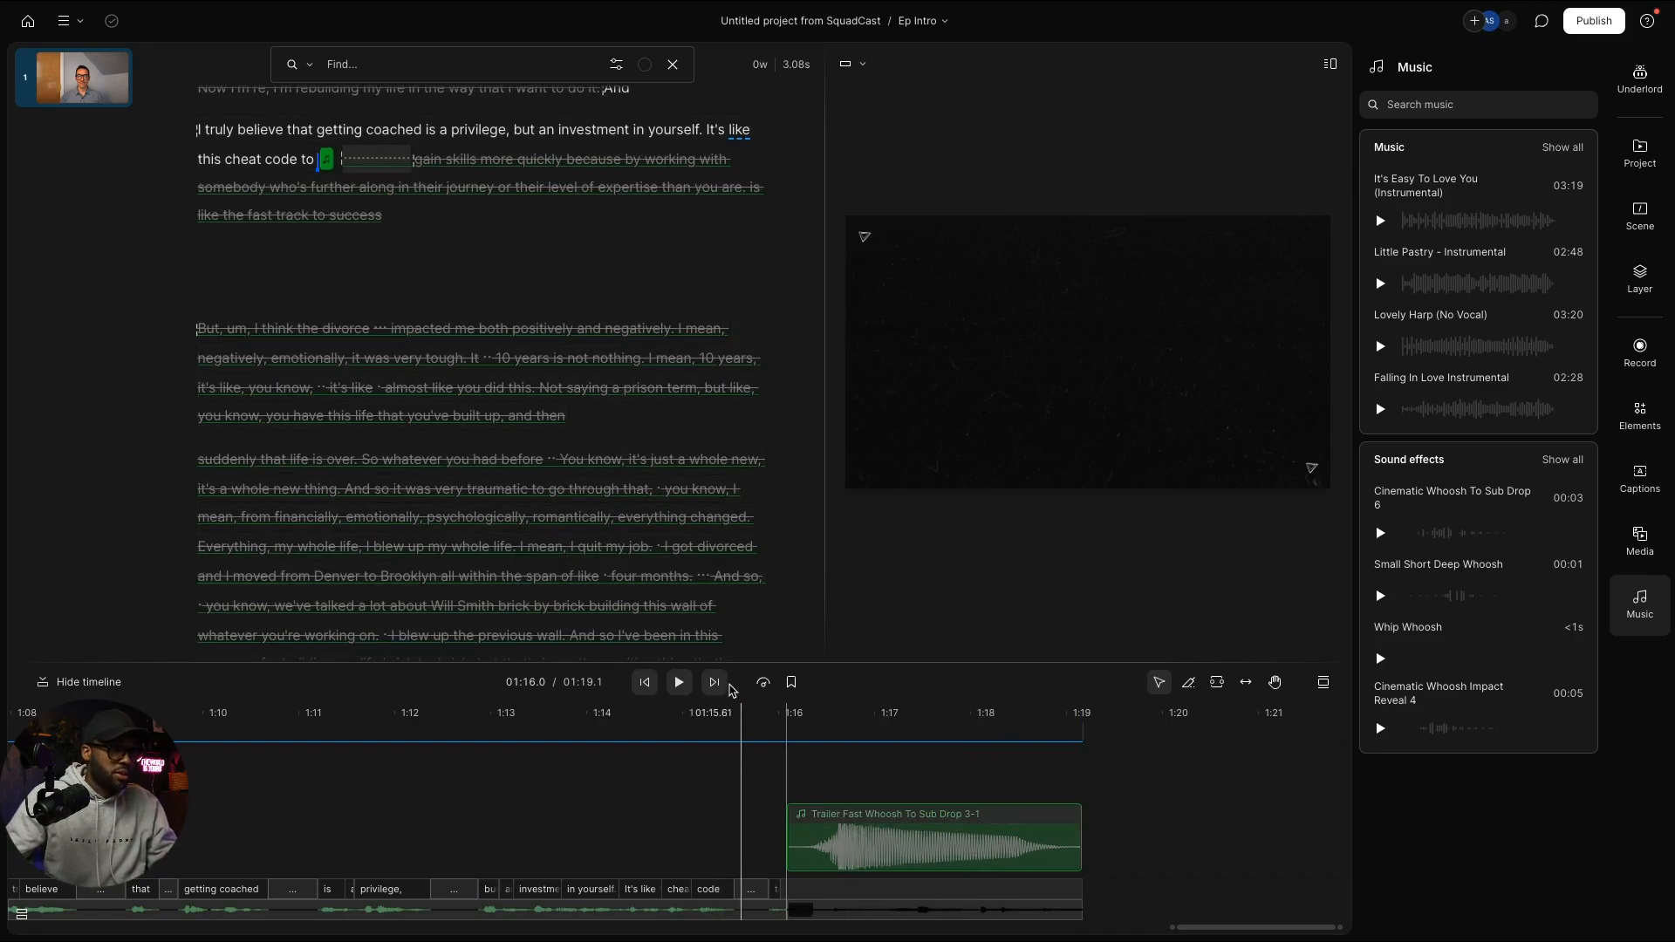
left_click(65, 688)
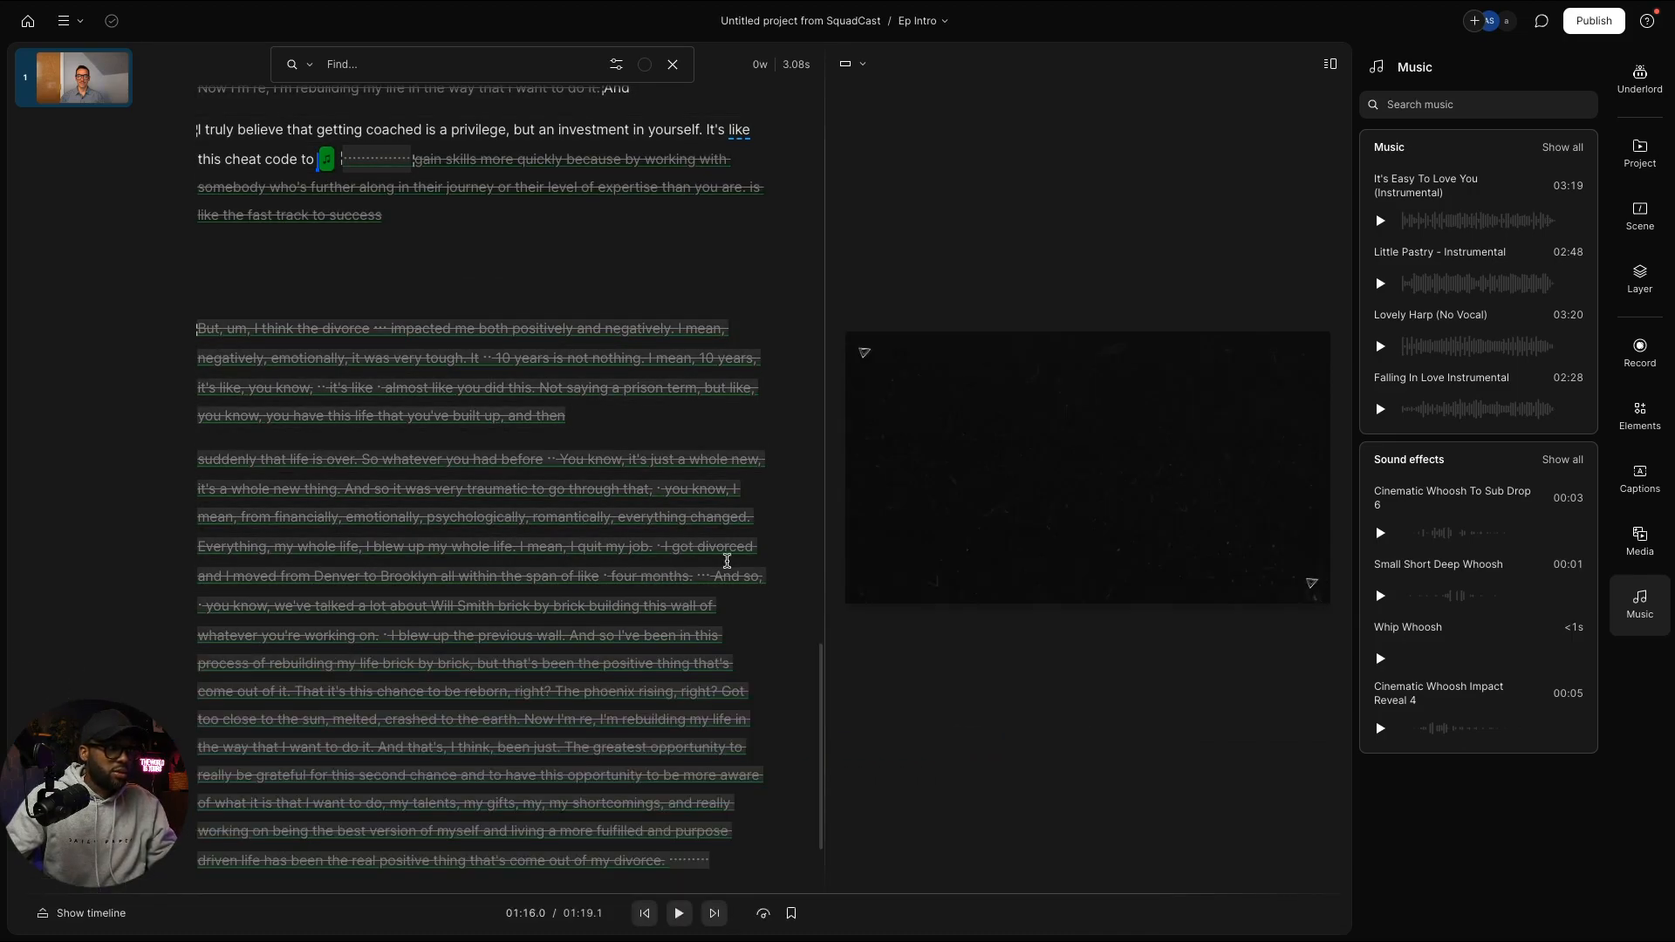
scroll(714, 483, "up", 1)
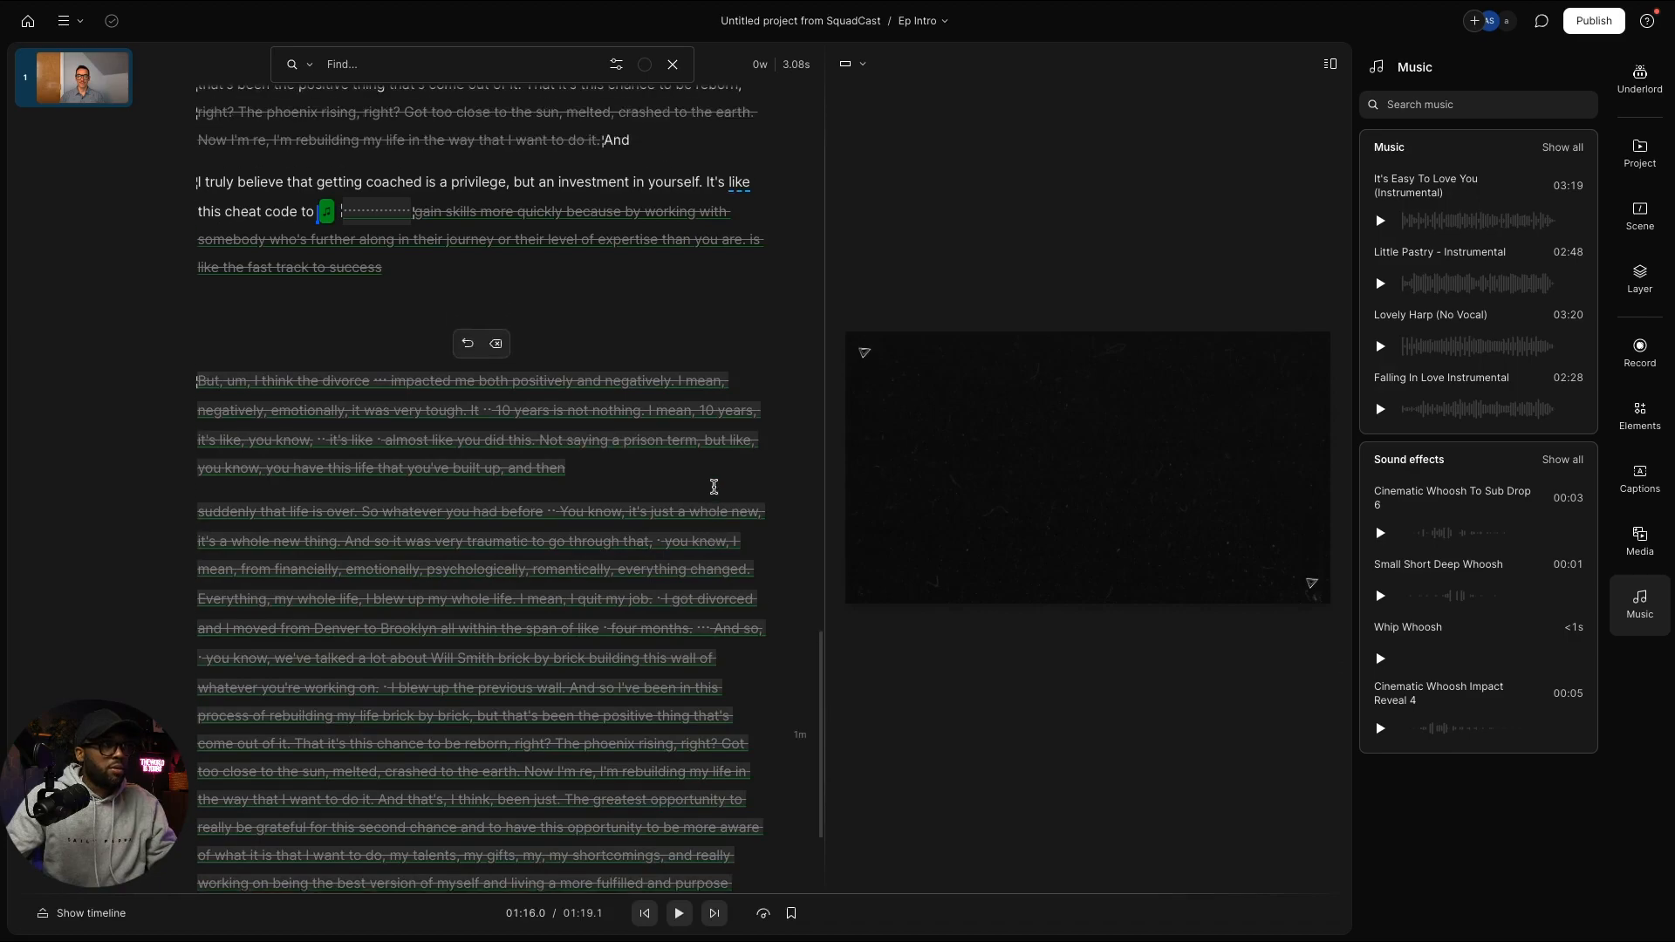
scroll(714, 483, "down", 4)
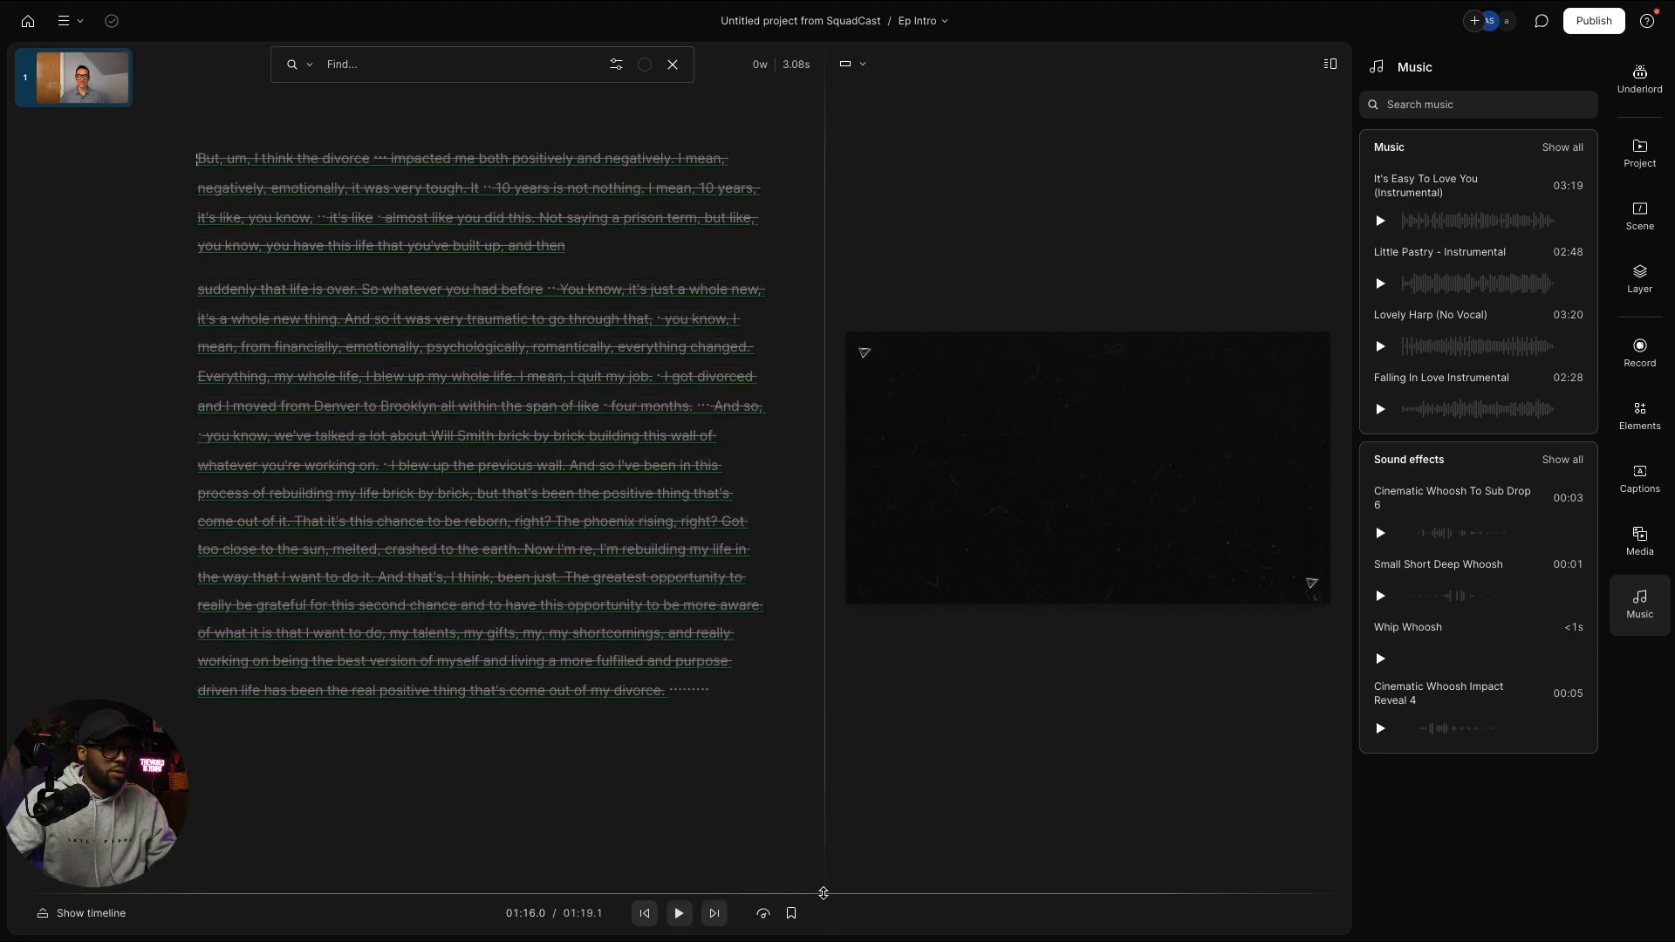
left_click_drag(822, 893, 818, 712)
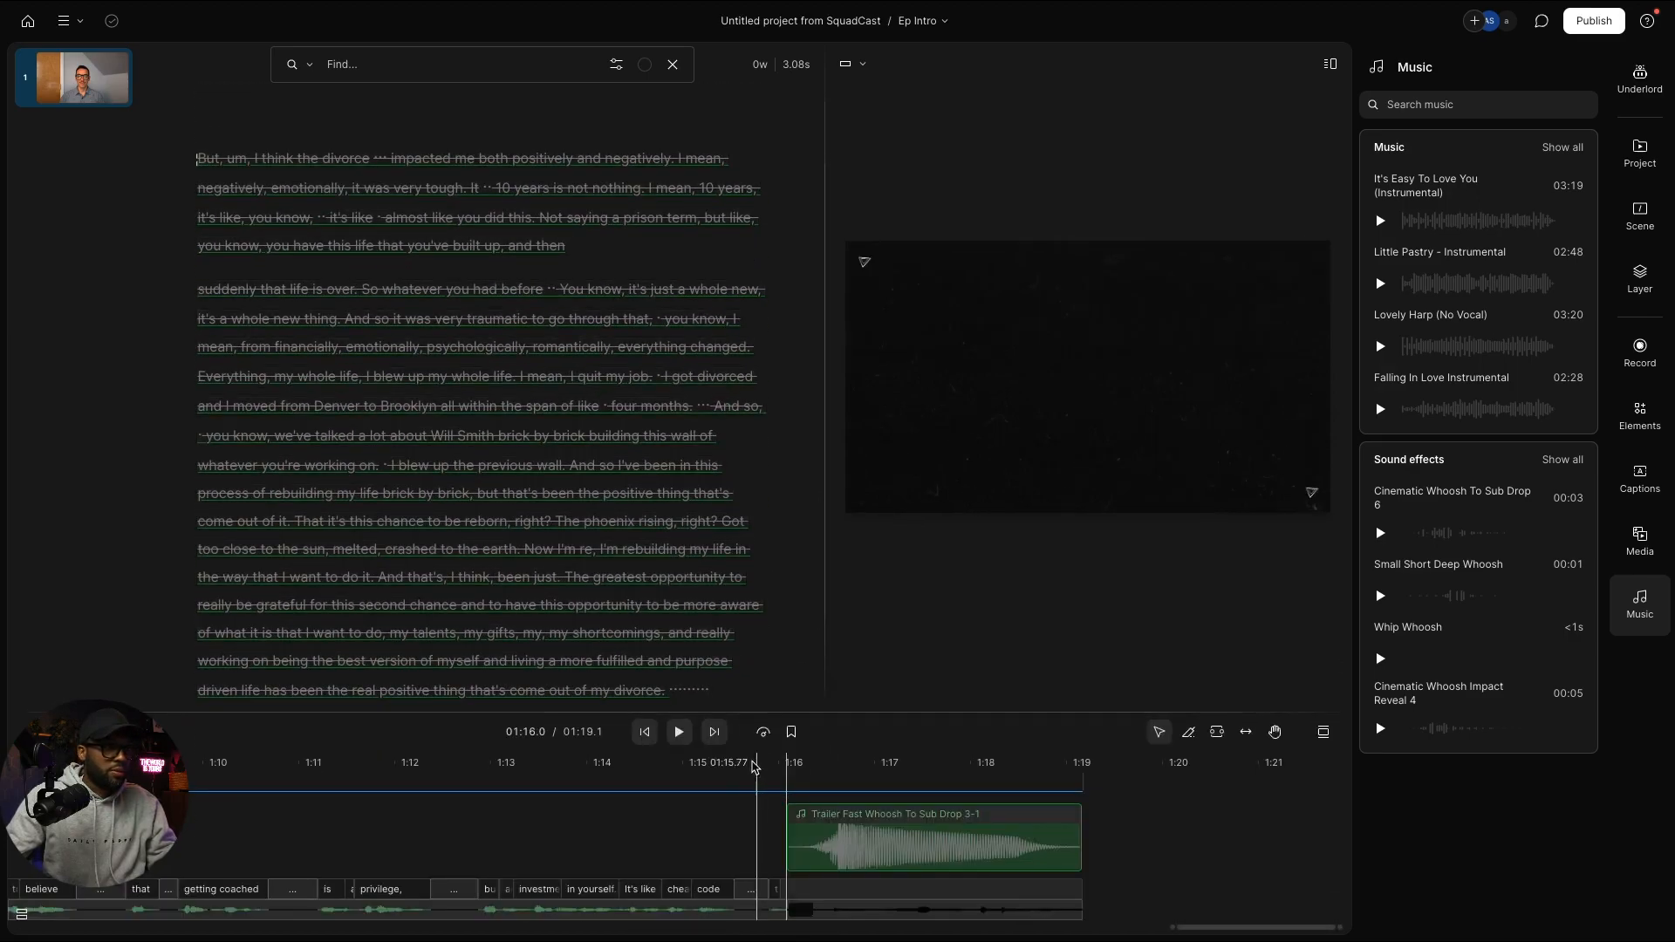
left_click_drag(712, 875, 734, 821)
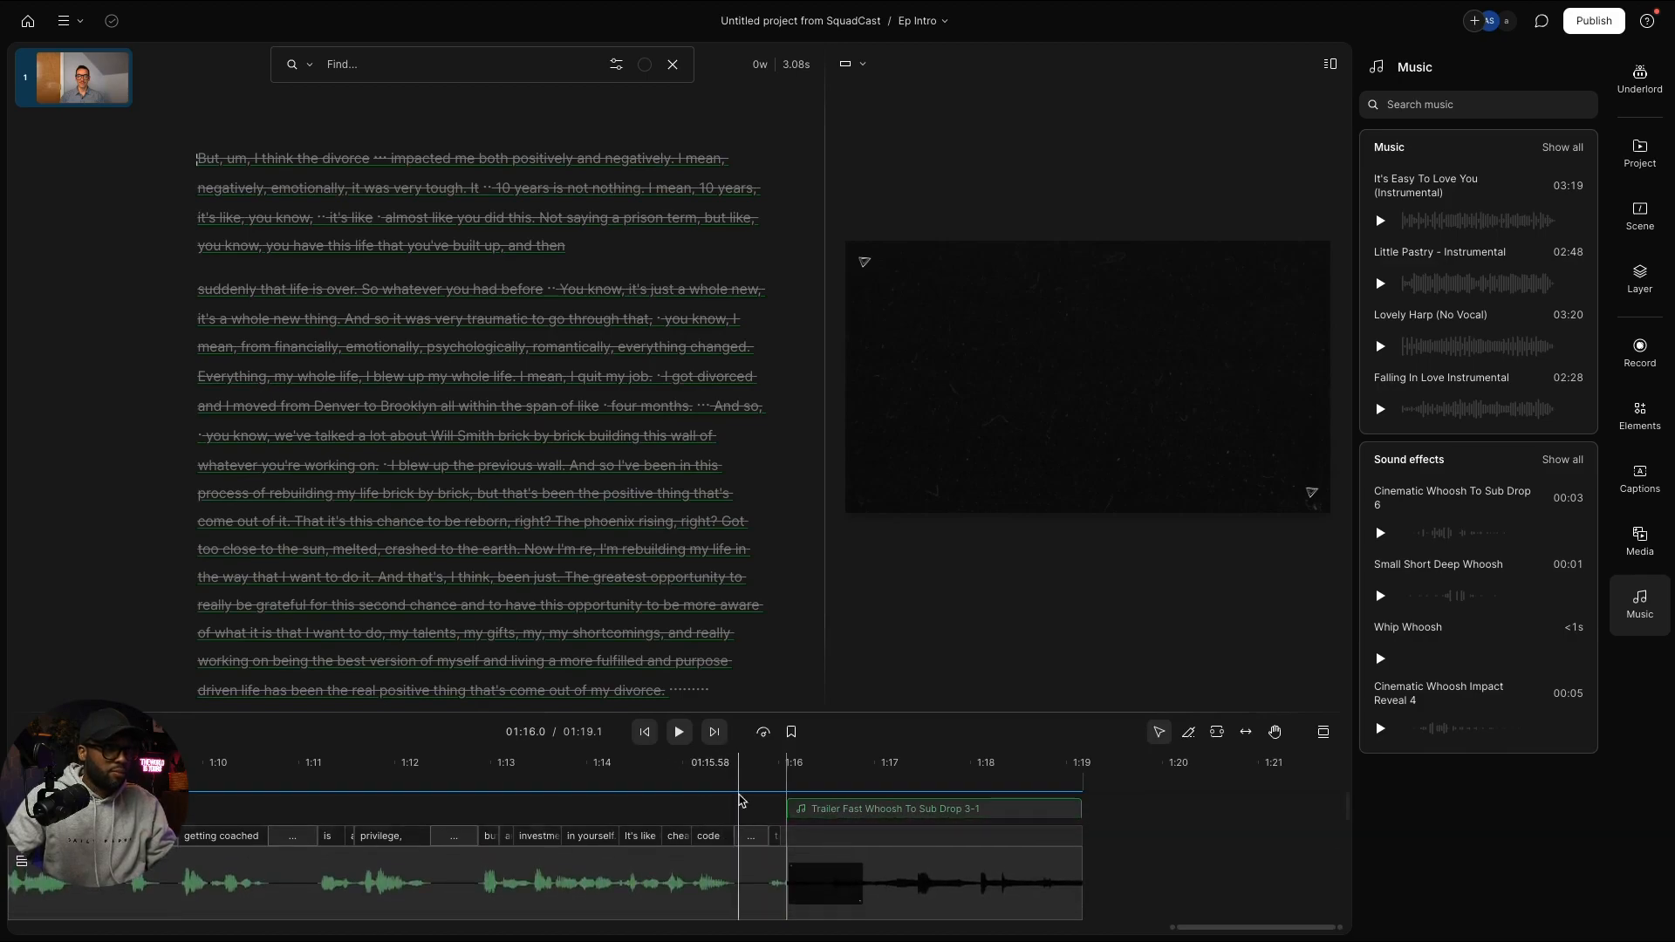
Step: Play the whoosh transition from 01:14.5 to check it, then return to the project list
left_click(714, 772)
left_click(641, 775)
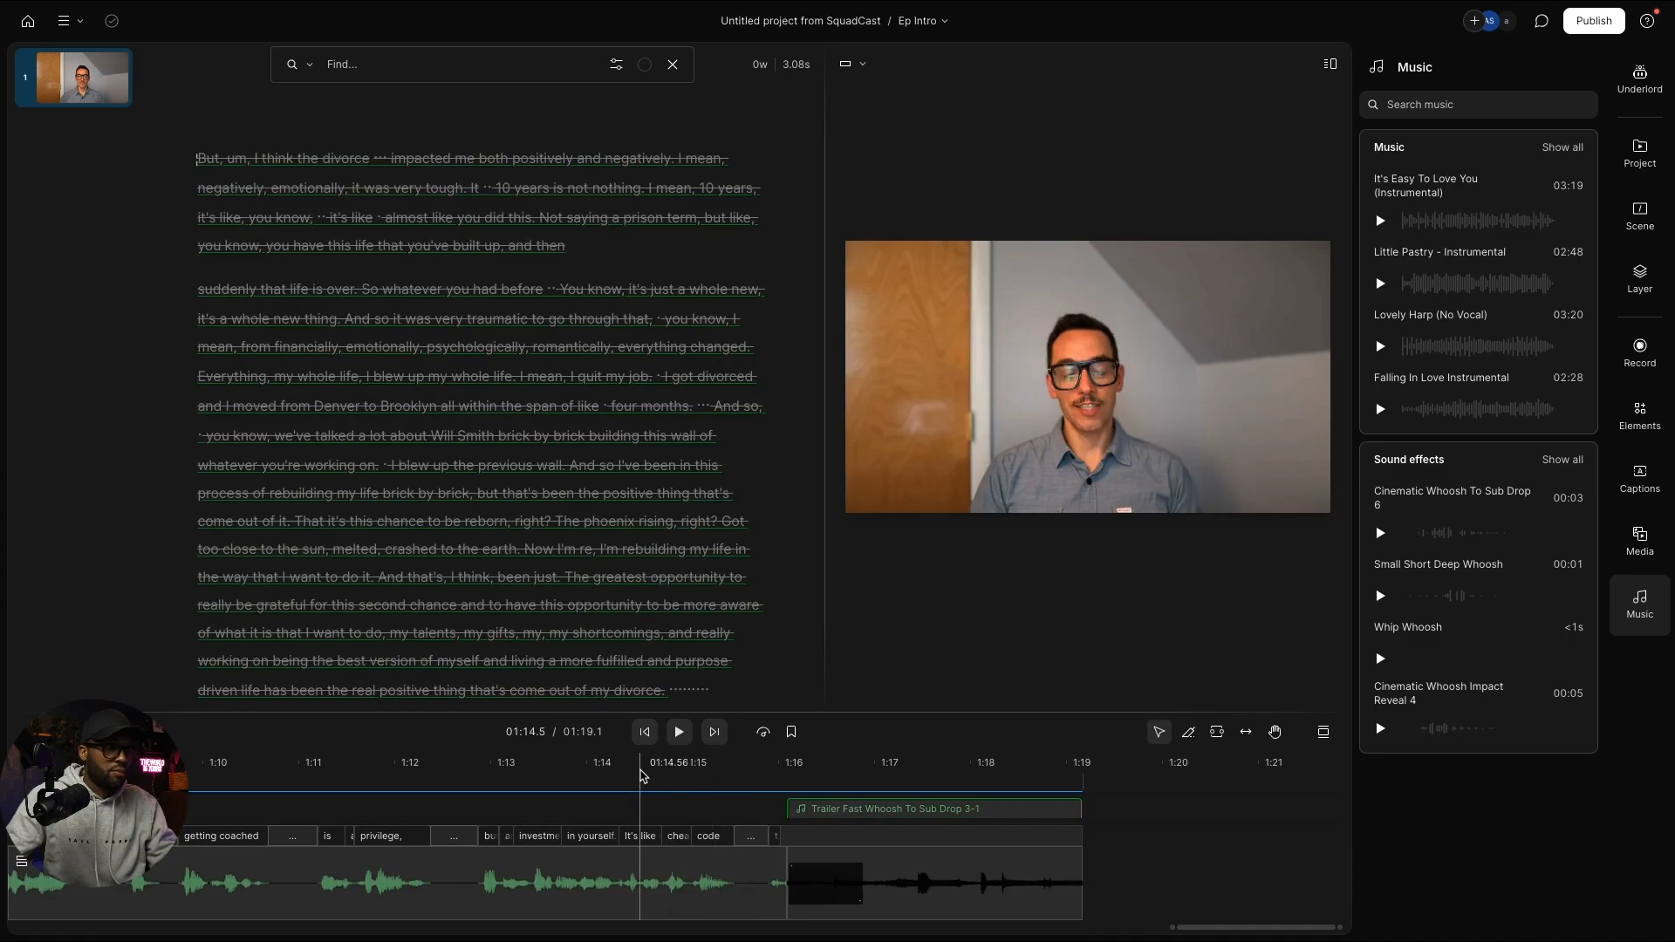
key("space")
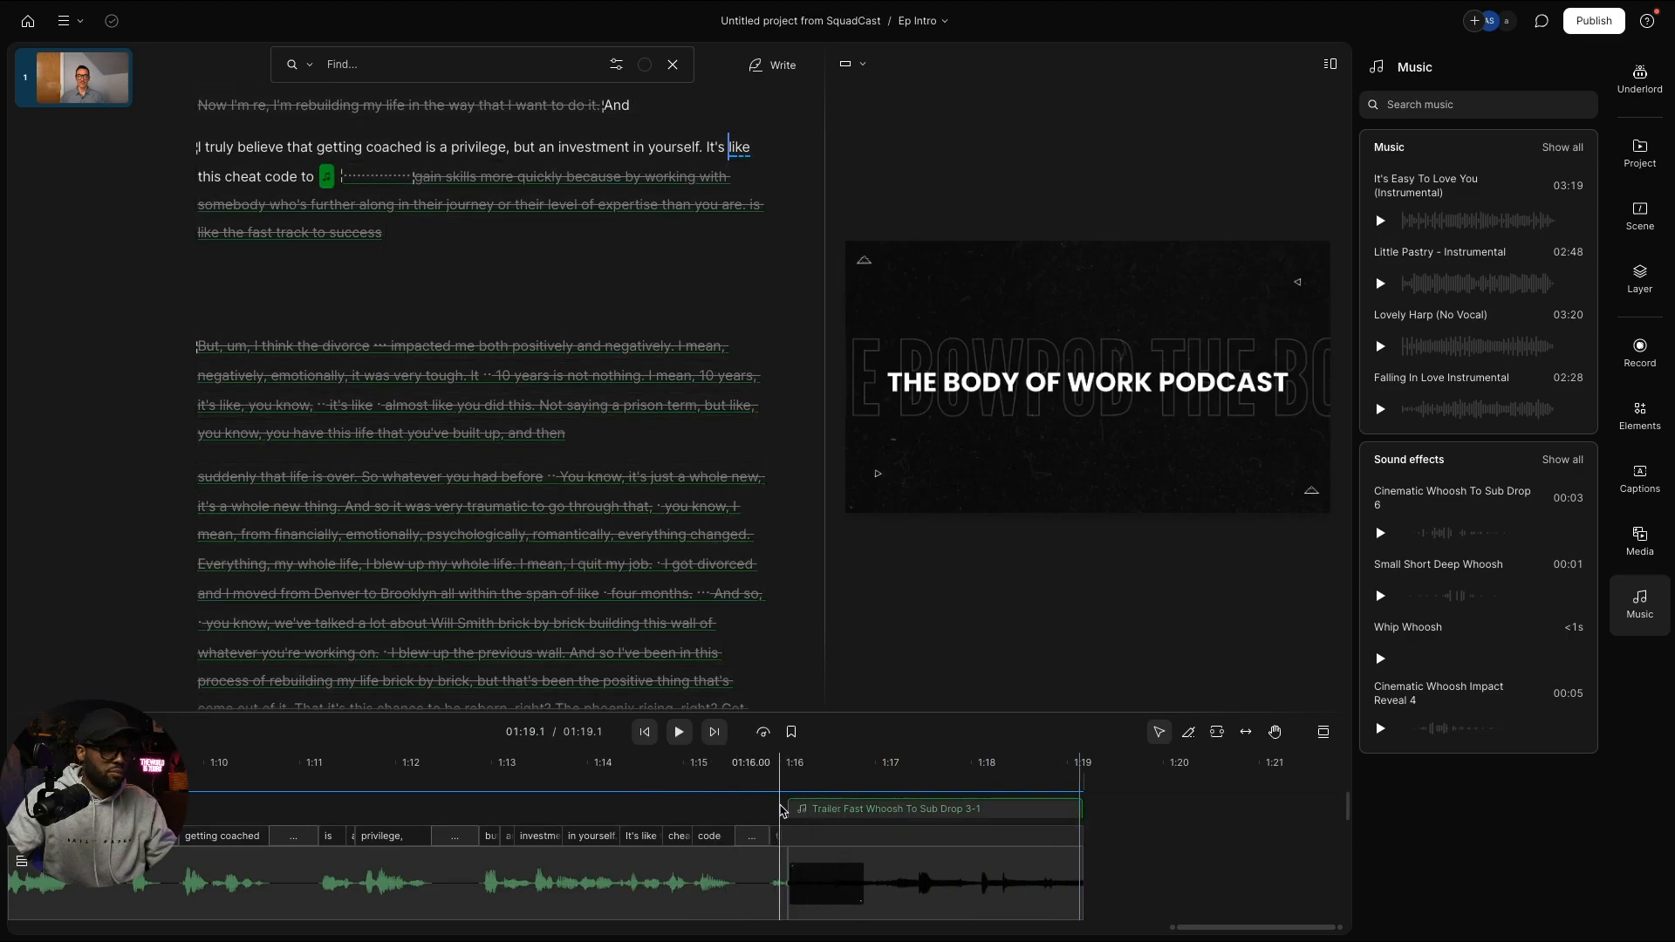
left_click(777, 782)
scroll(778, 782, "up", 3)
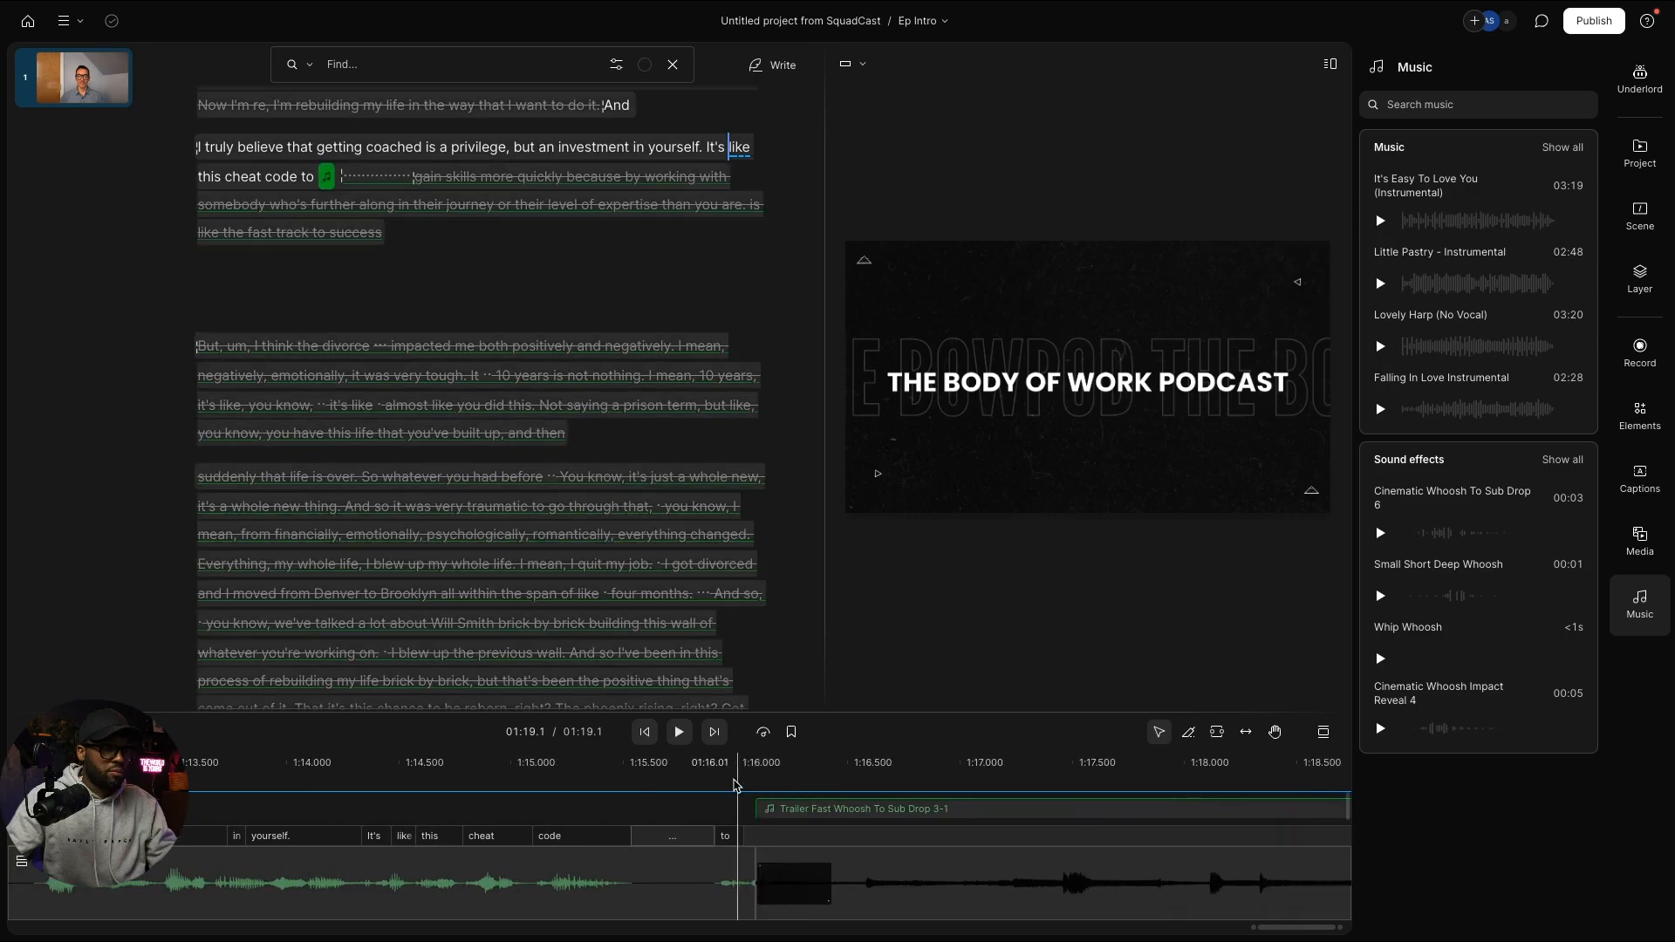
key("space")
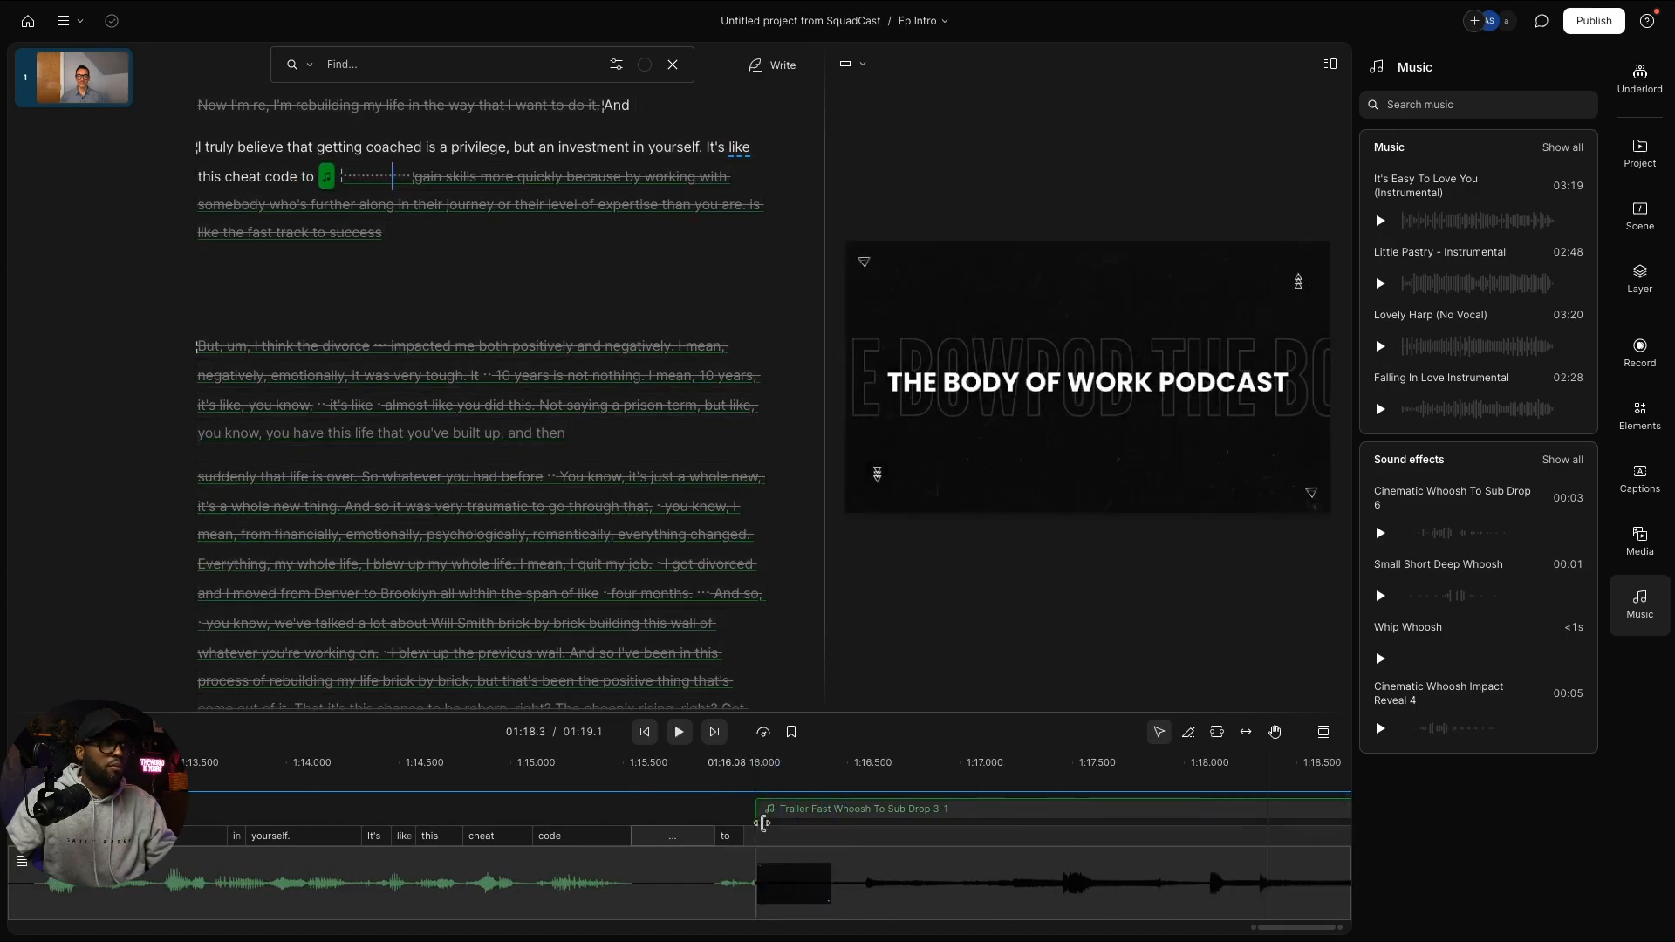
key("space")
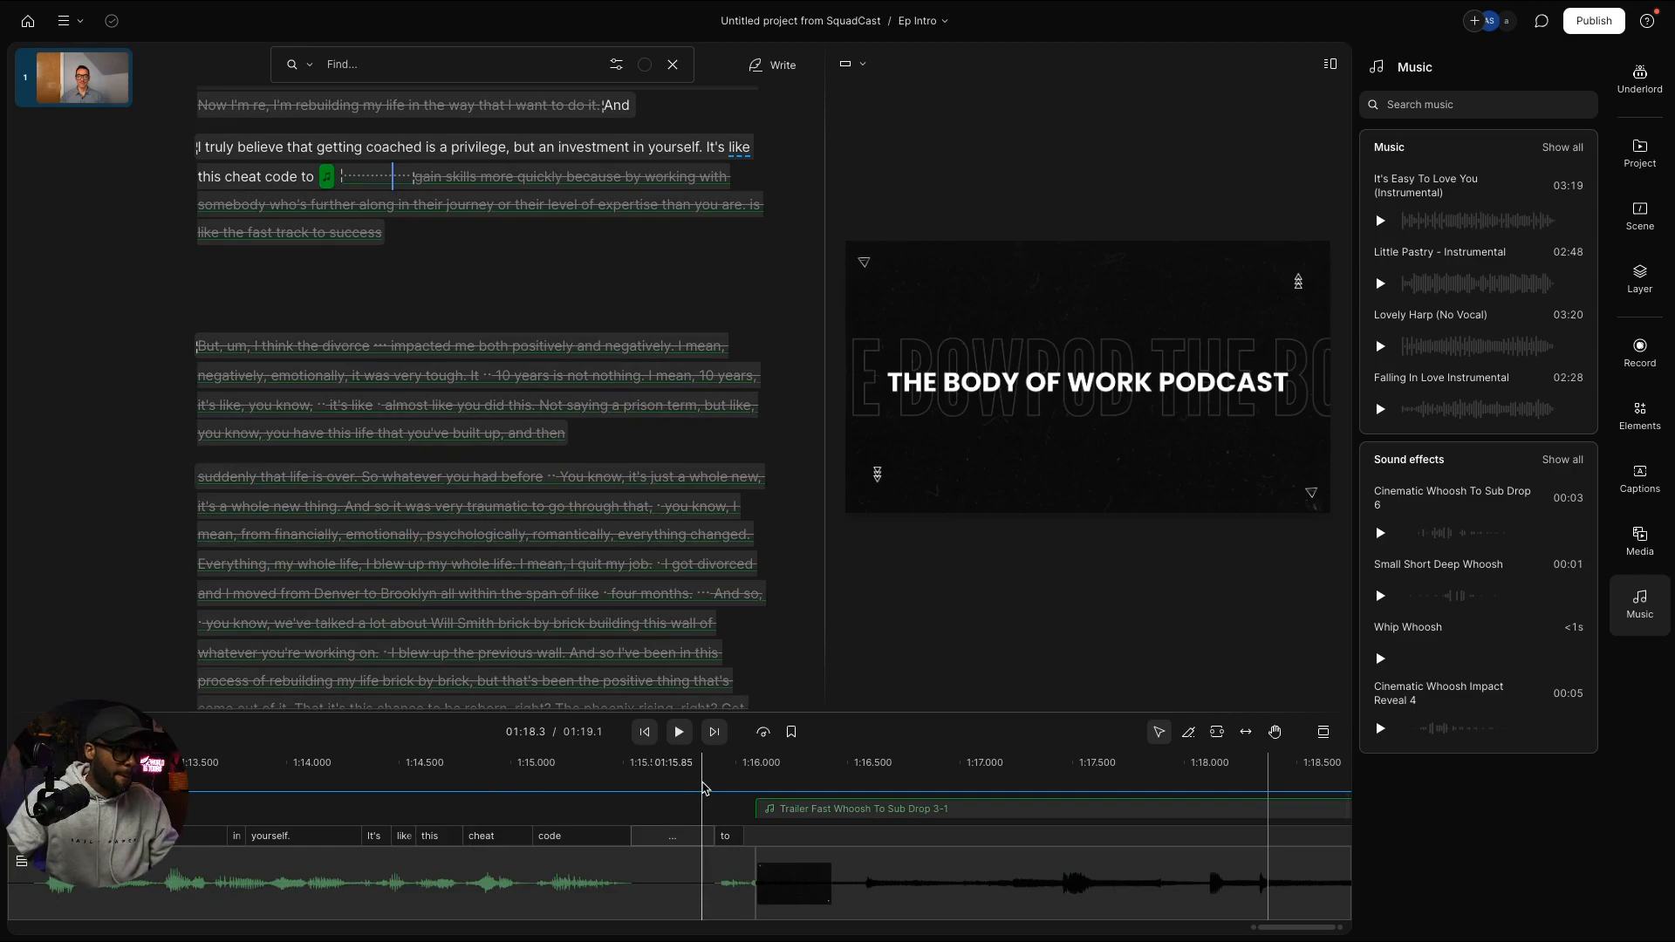
left_click(703, 788)
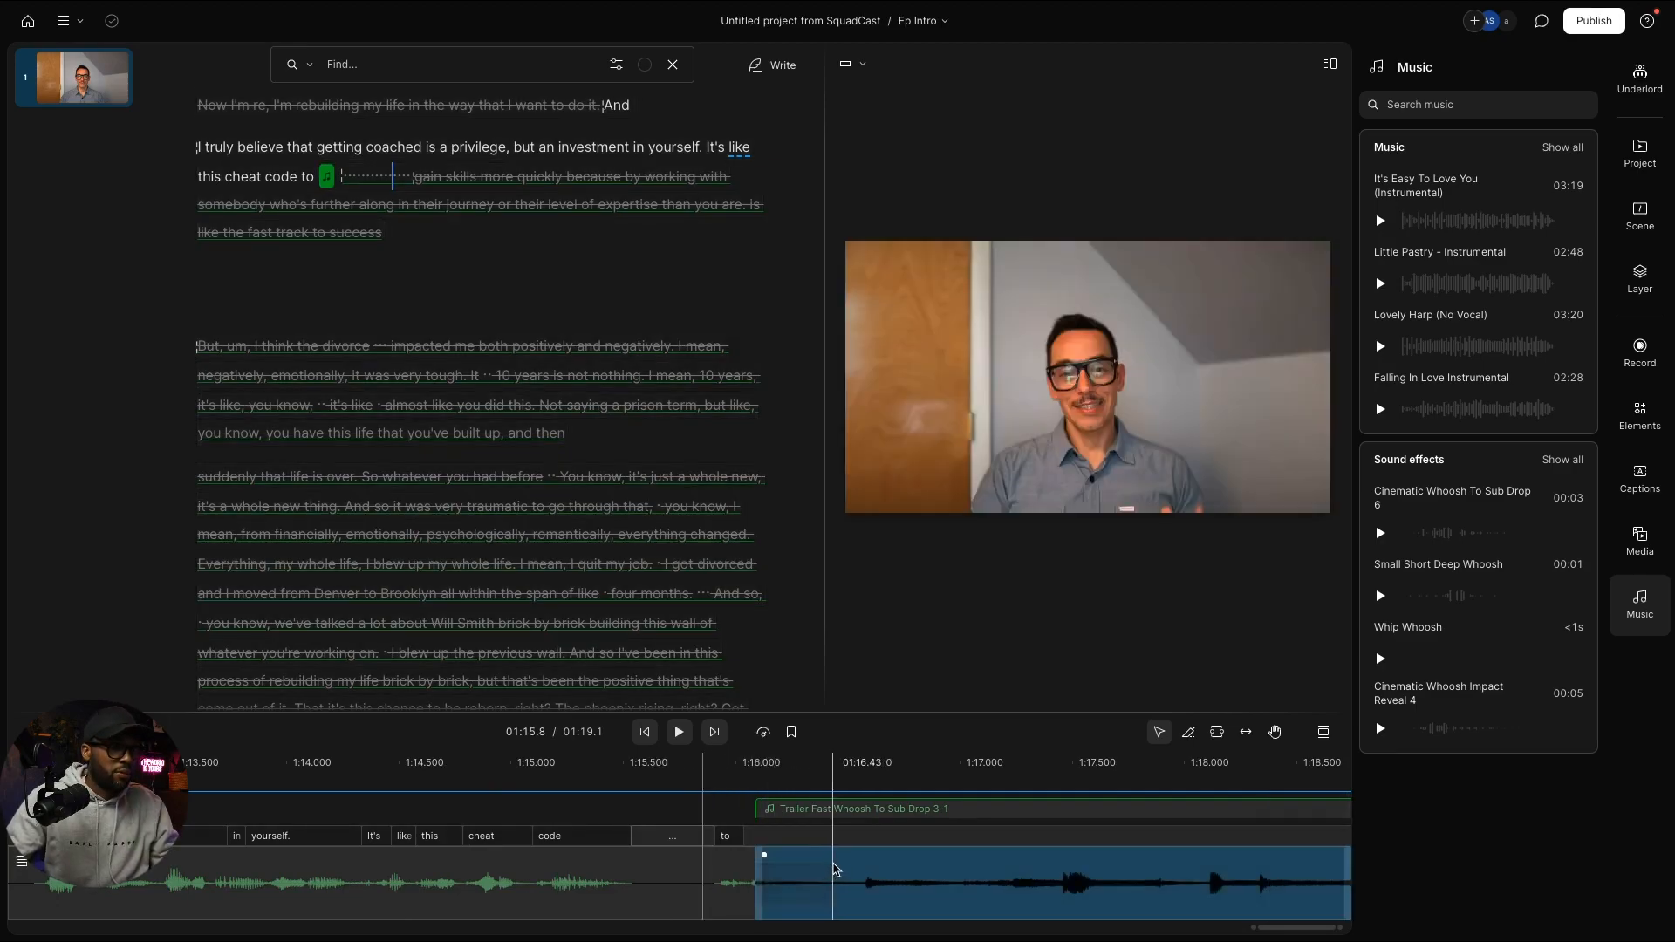
left_click(833, 867)
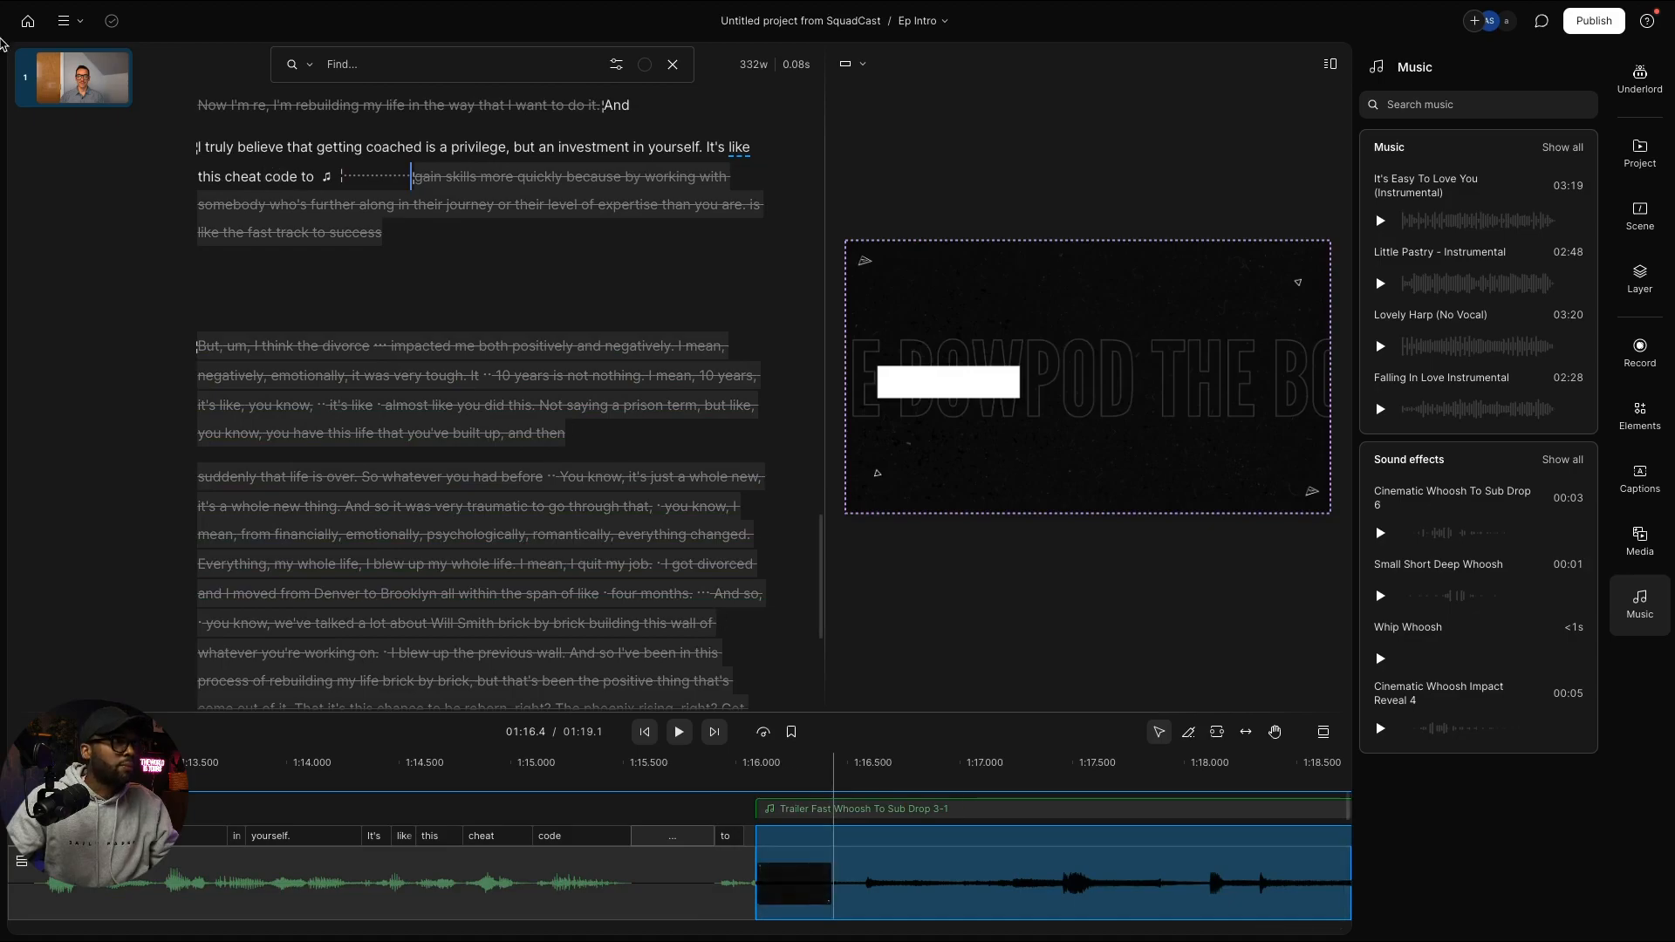
left_click(27, 21)
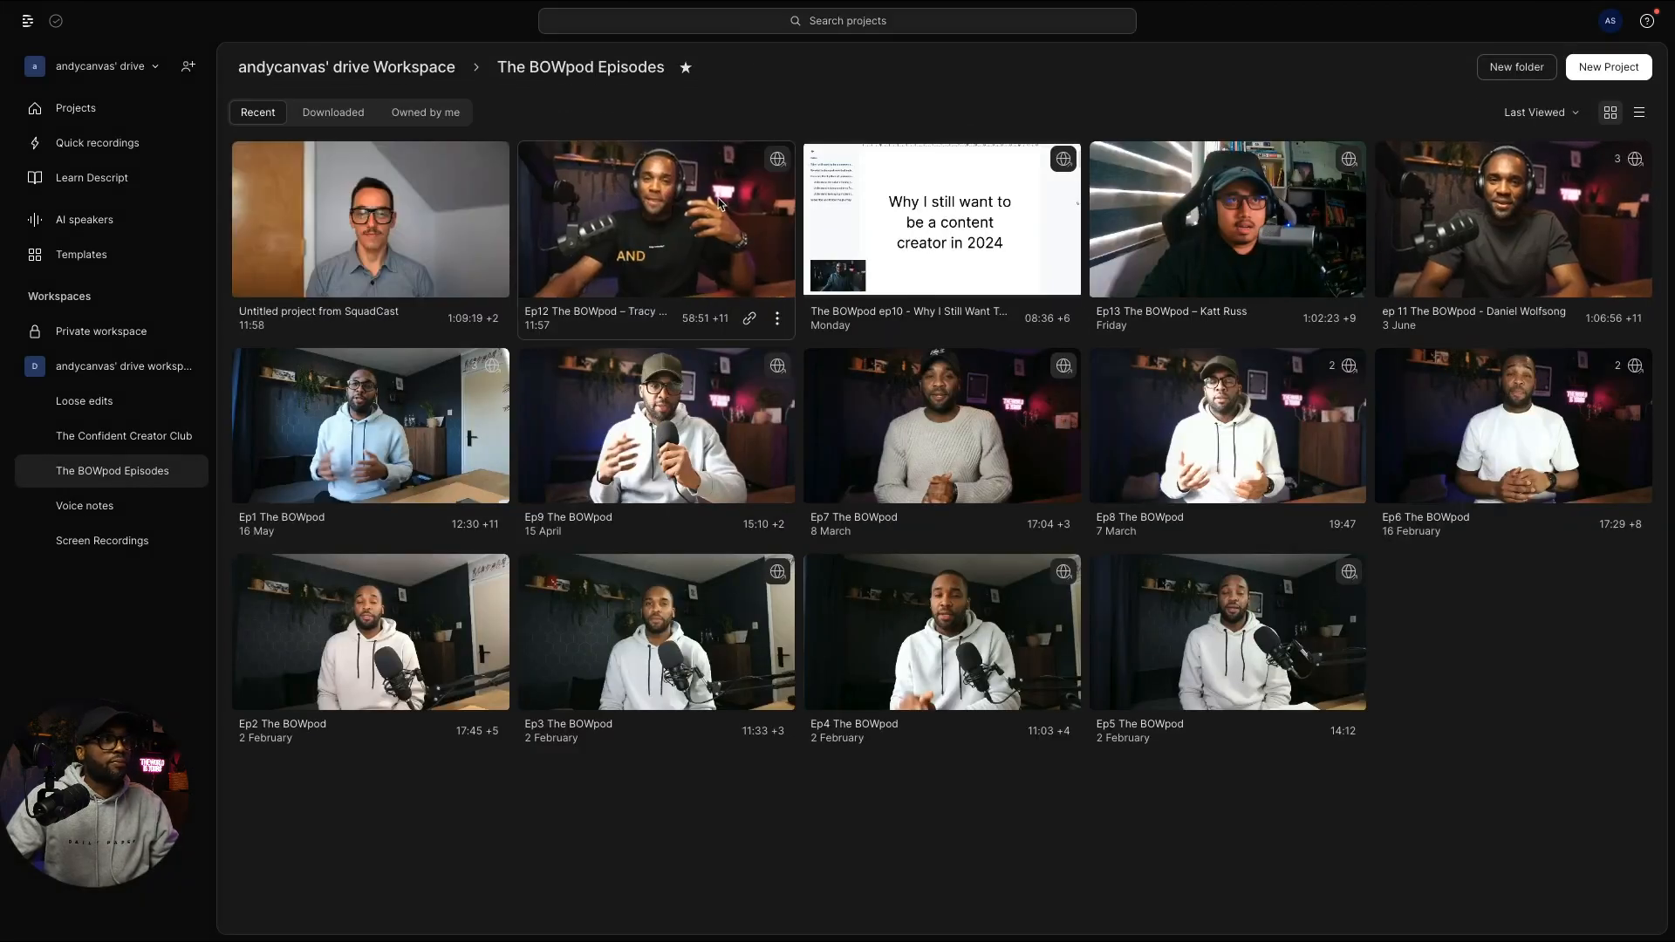
Step: Reopen Ep12 and inspect the properties of the whoosh clip and scene 9 title card
left_click(728, 207)
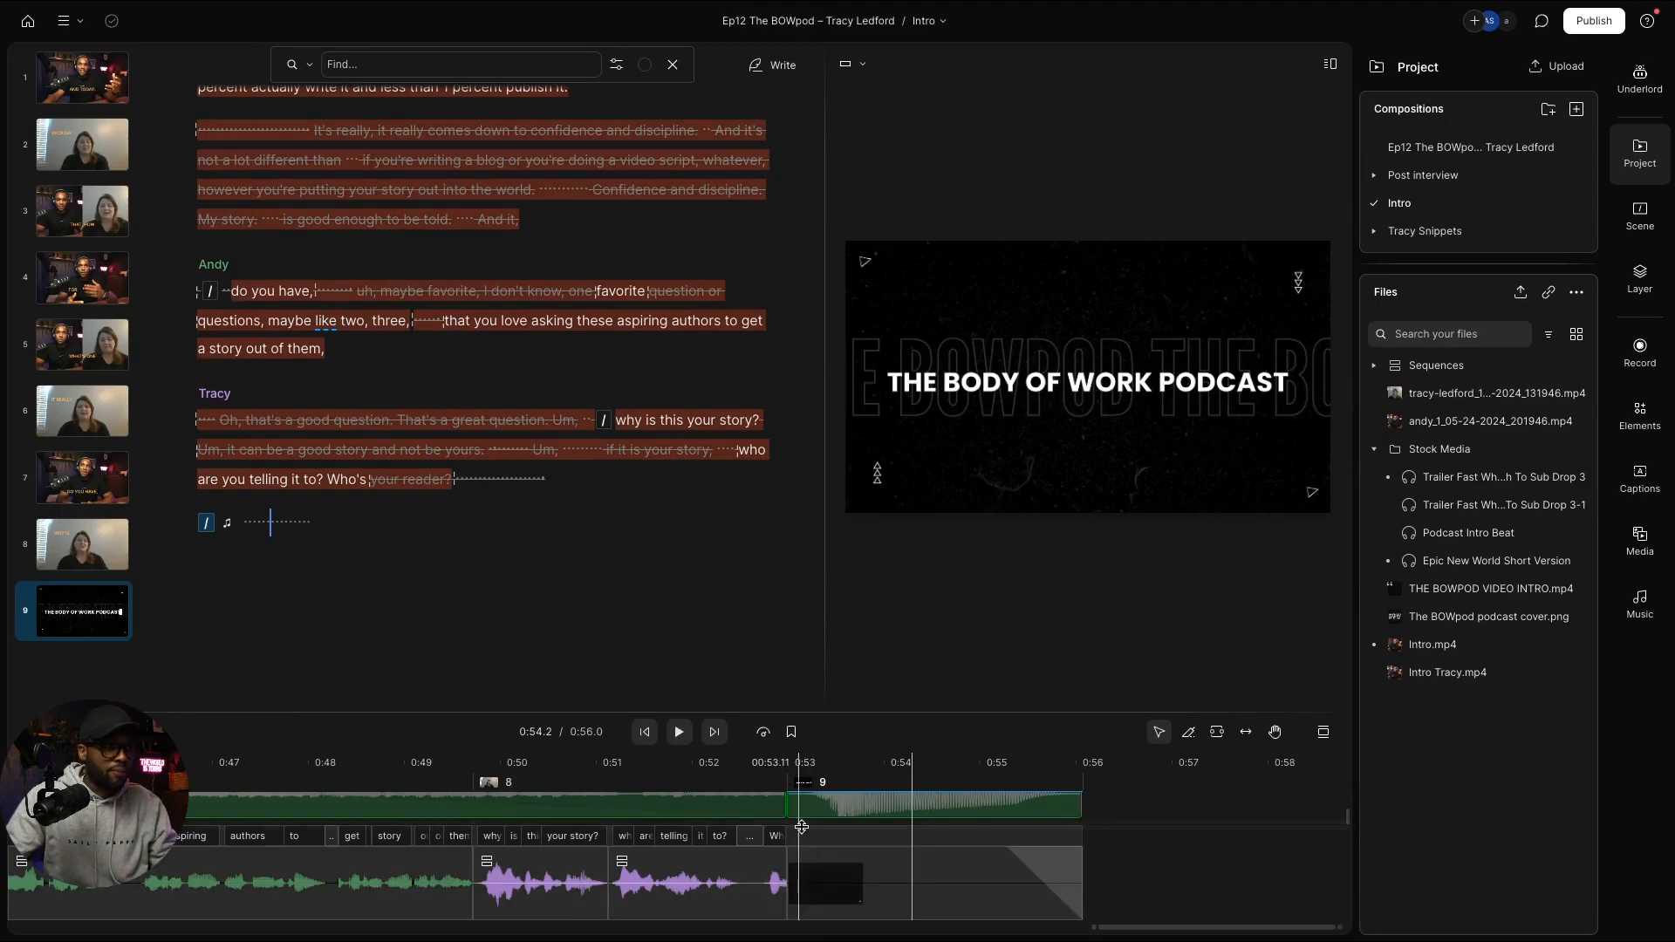
left_click(833, 810)
left_click(1640, 214)
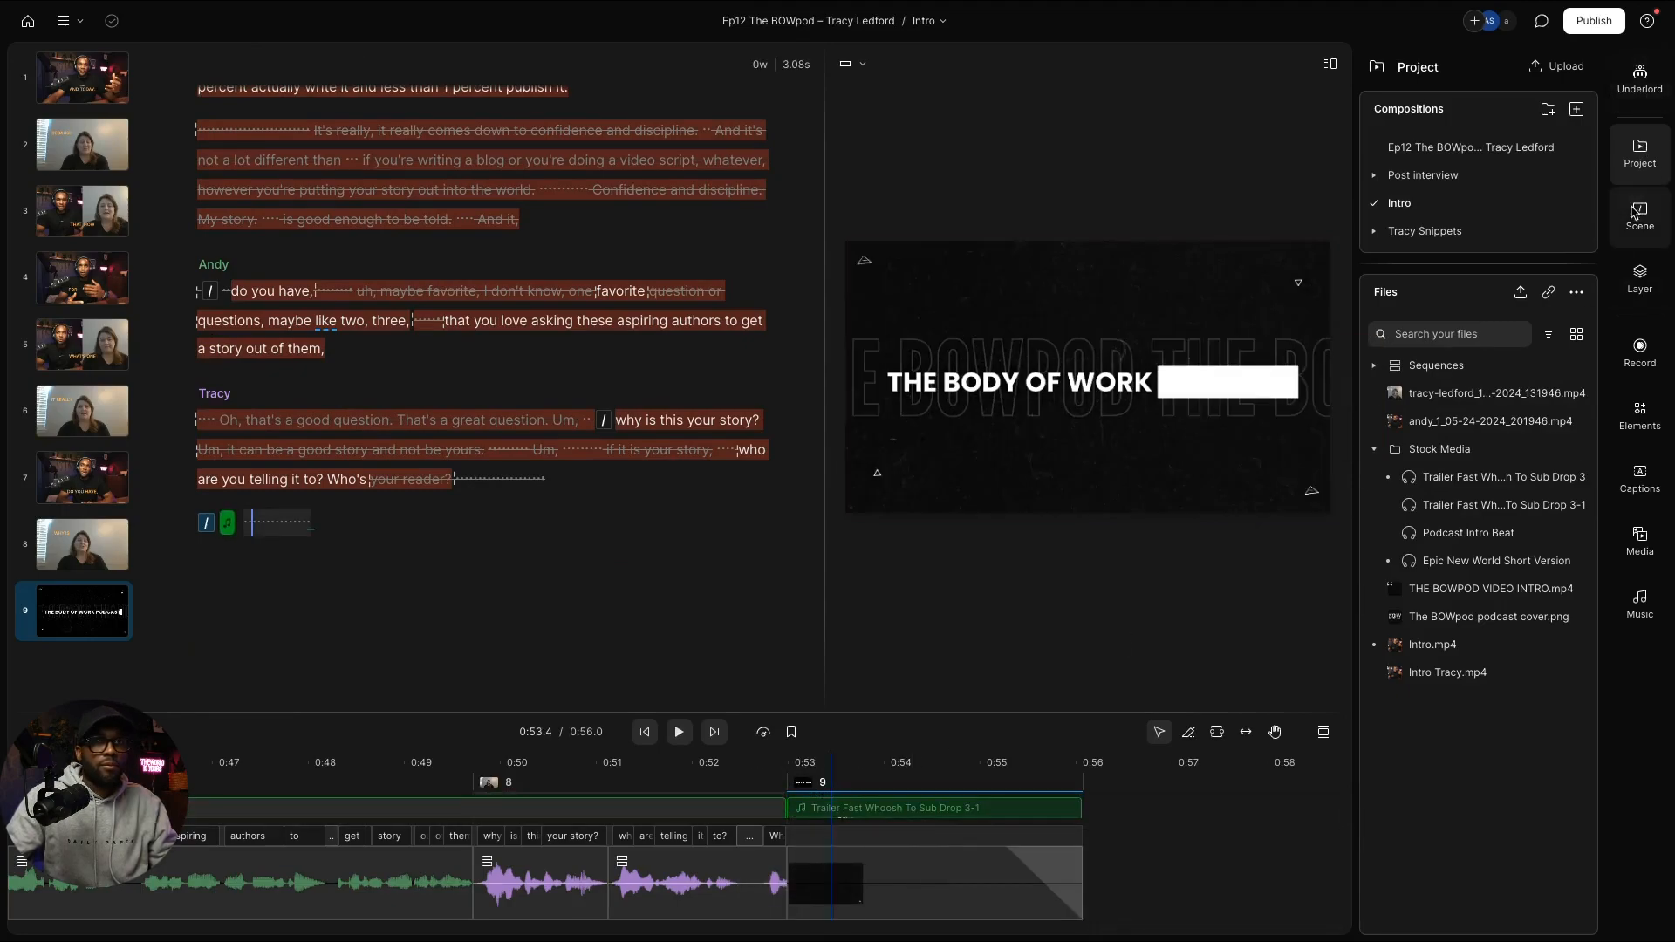
left_click(907, 810)
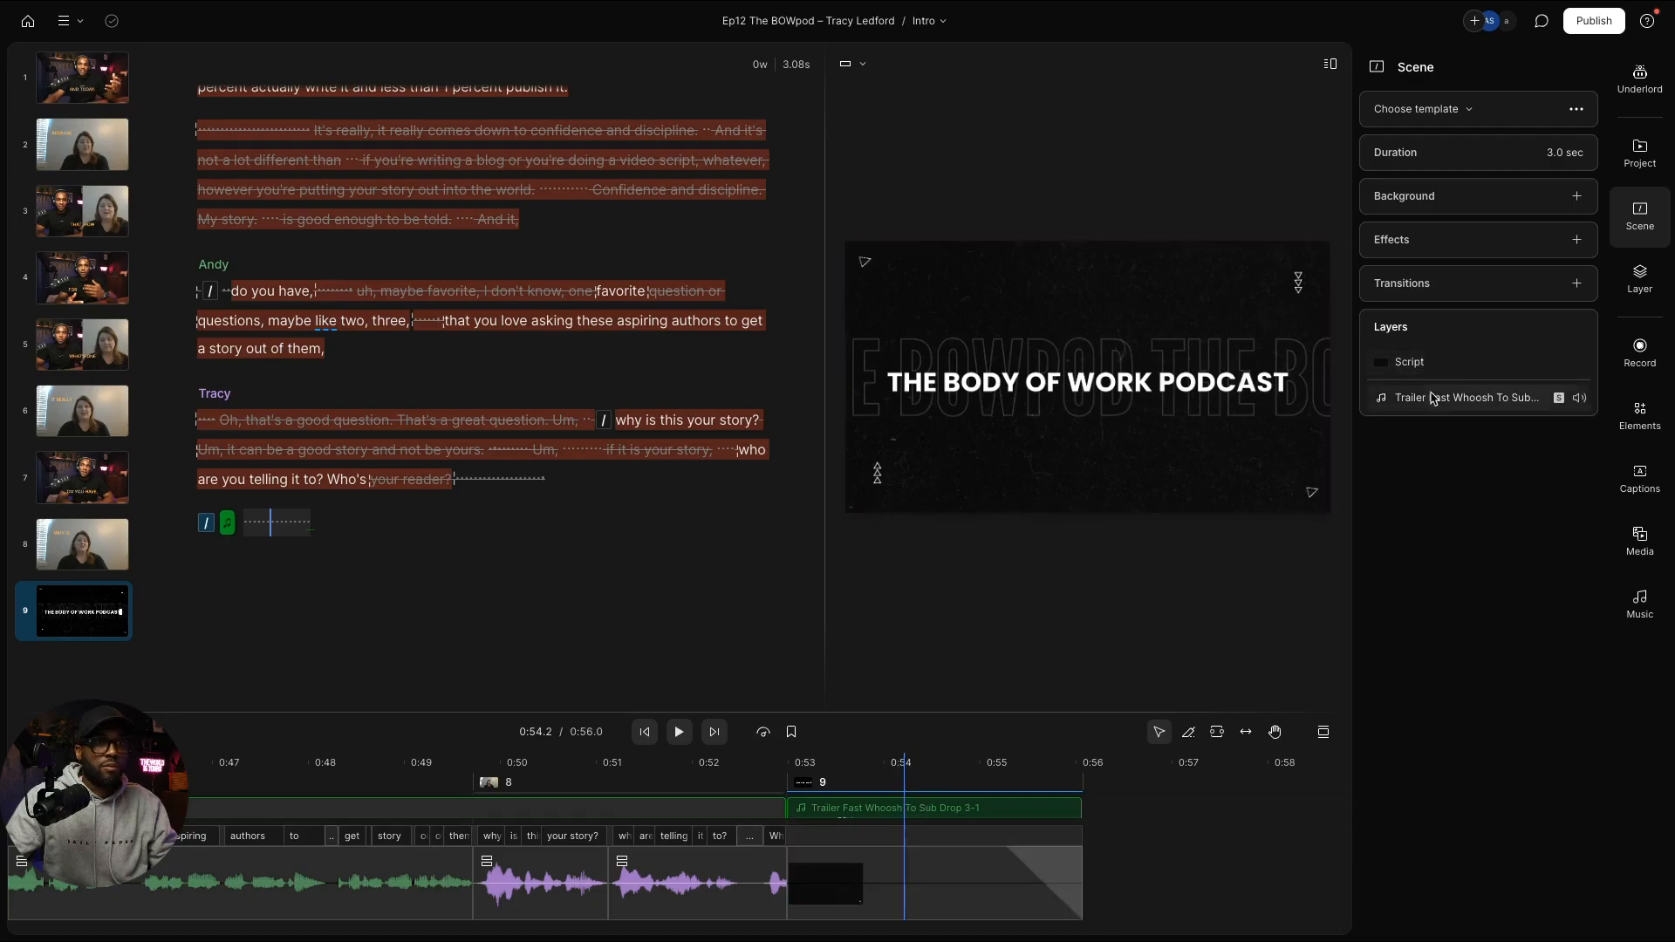
left_click(923, 871)
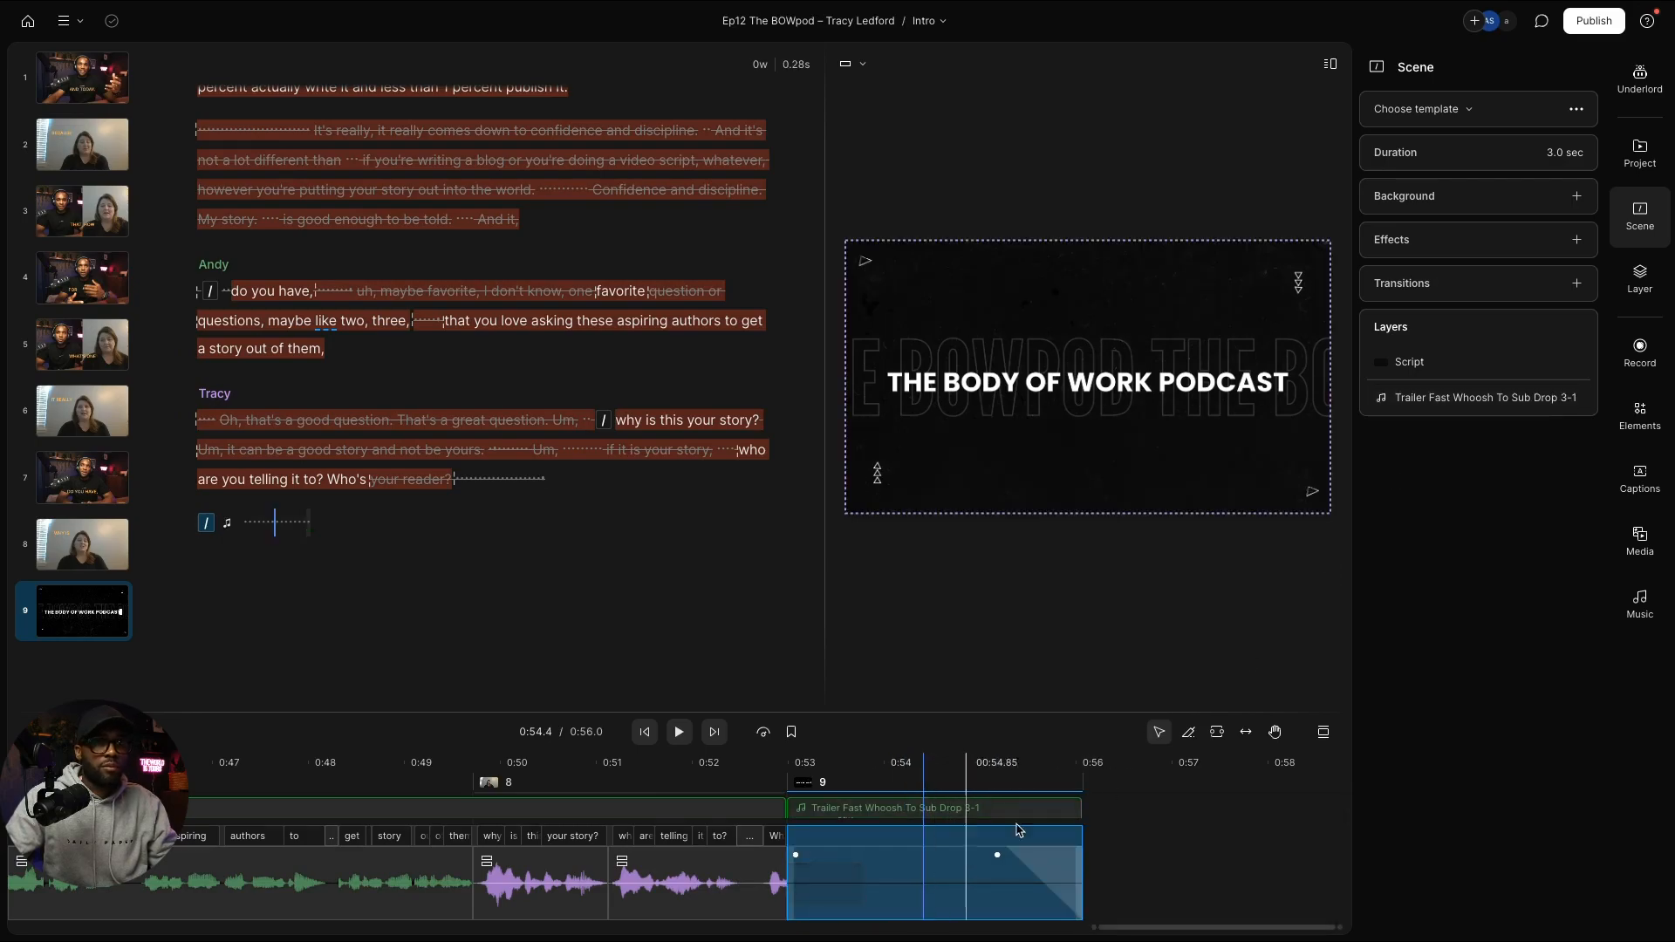
left_click(1640, 281)
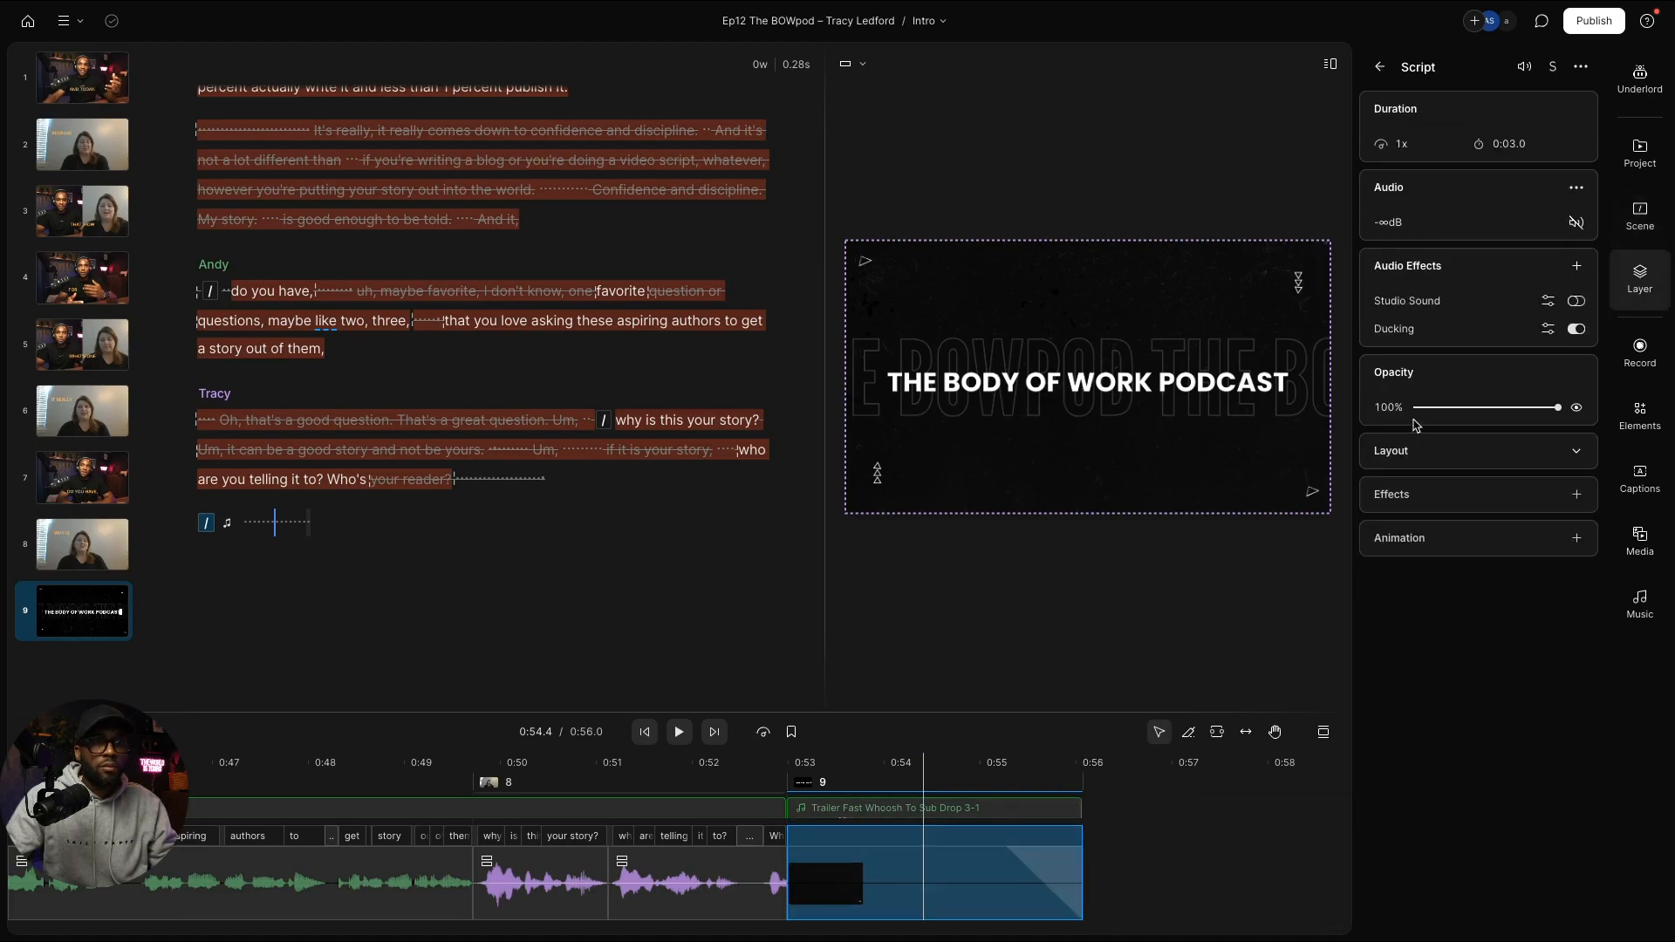
Step: Enlarge the whoosh audio track to view its waveform, then return to the project list
mouse_move(1014, 873)
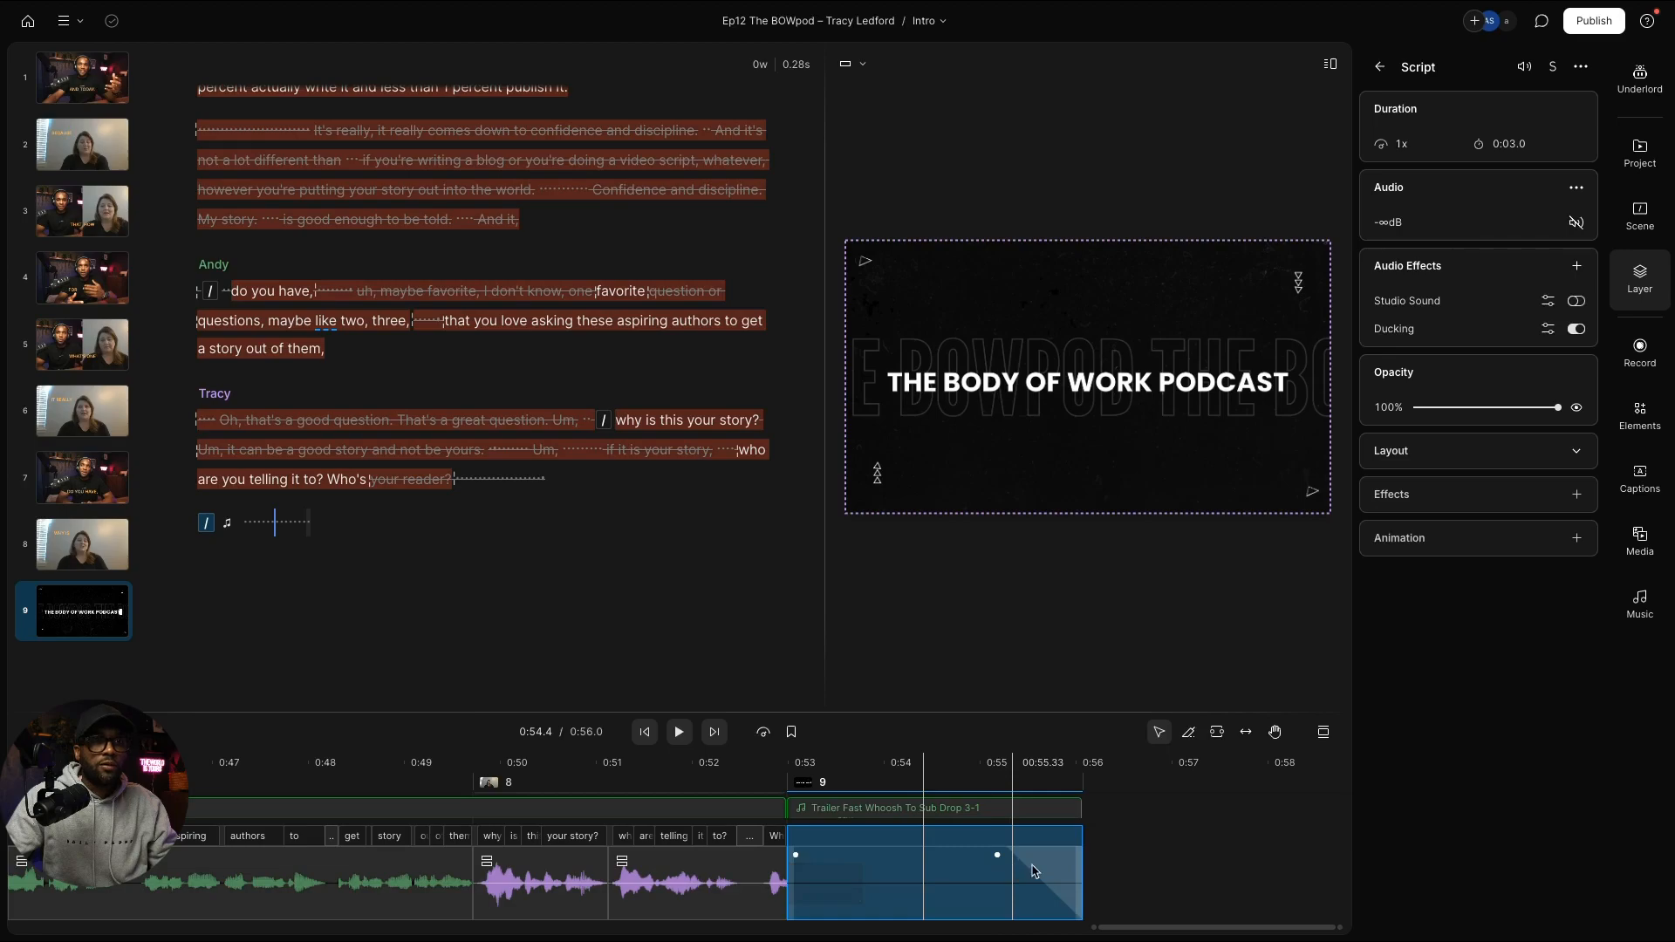
left_click(1021, 810)
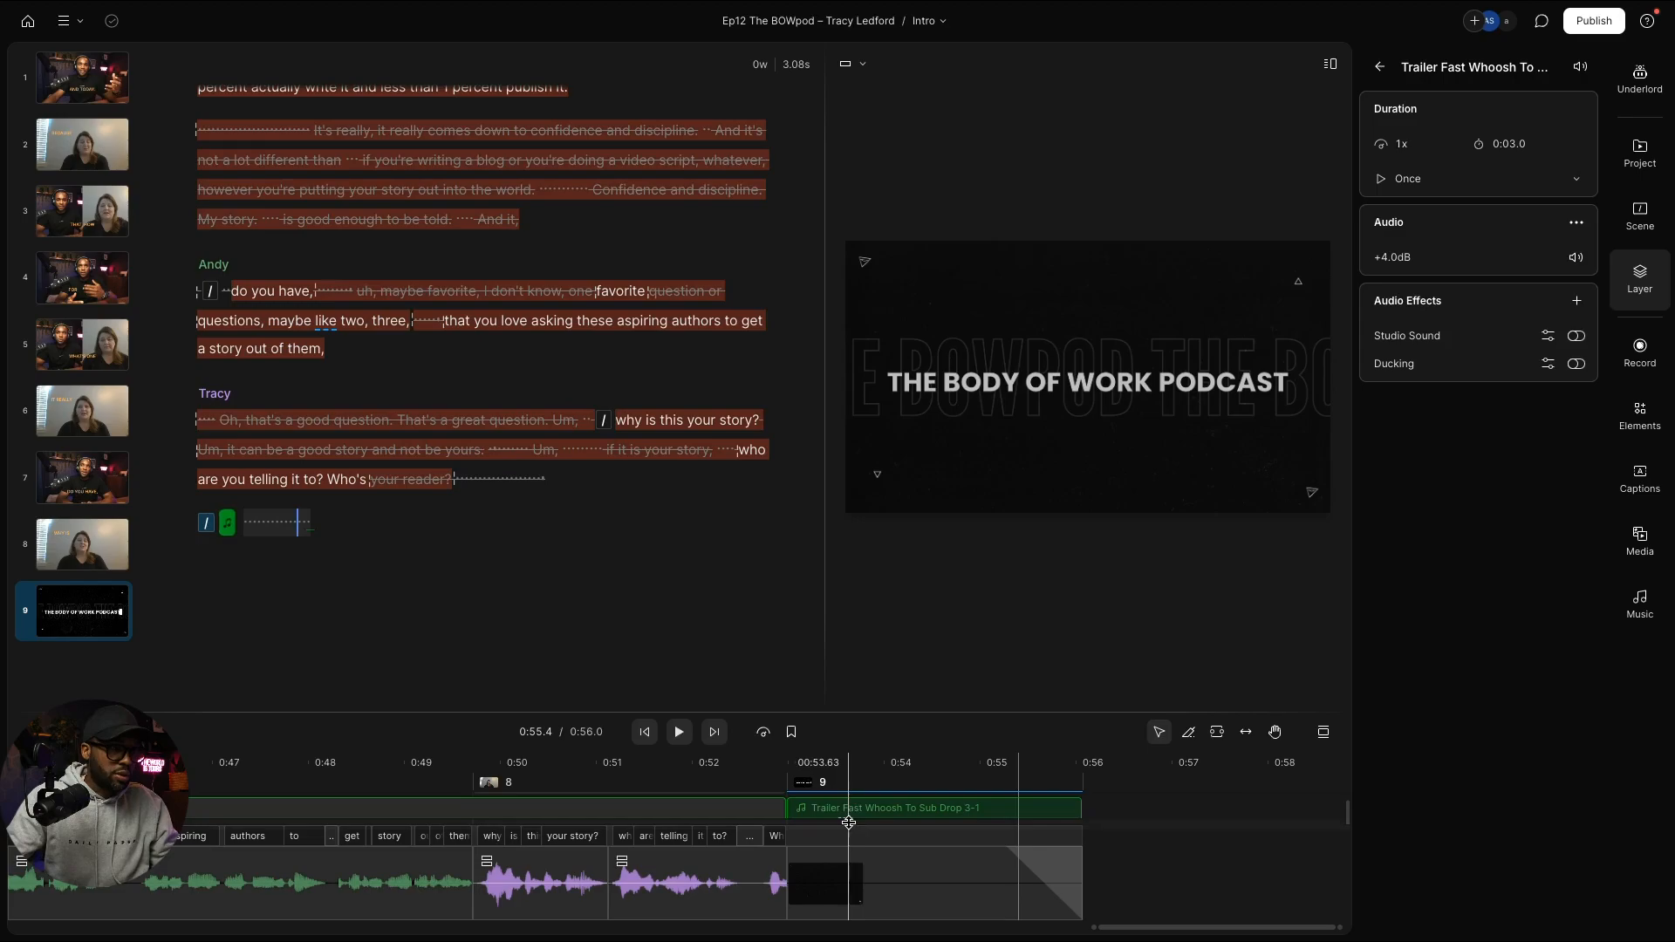
mouse_move(849, 821)
left_mouse_down()
mouse_move(857, 863)
mouse_move(855, 836)
left_mouse_up()
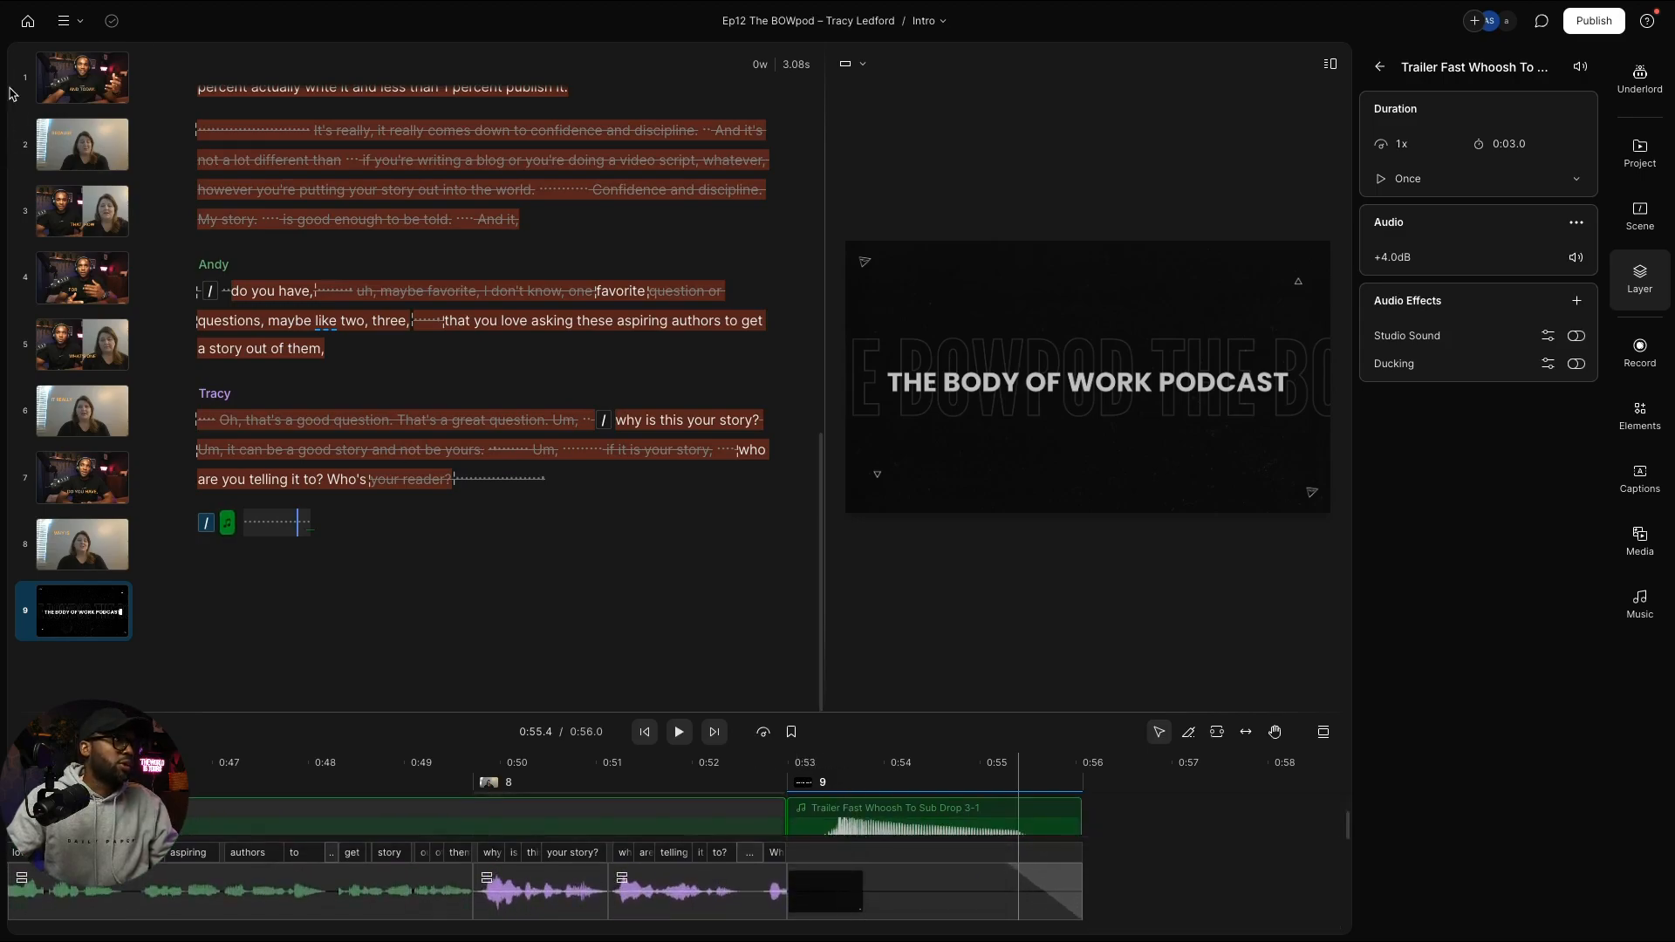
left_click(24, 23)
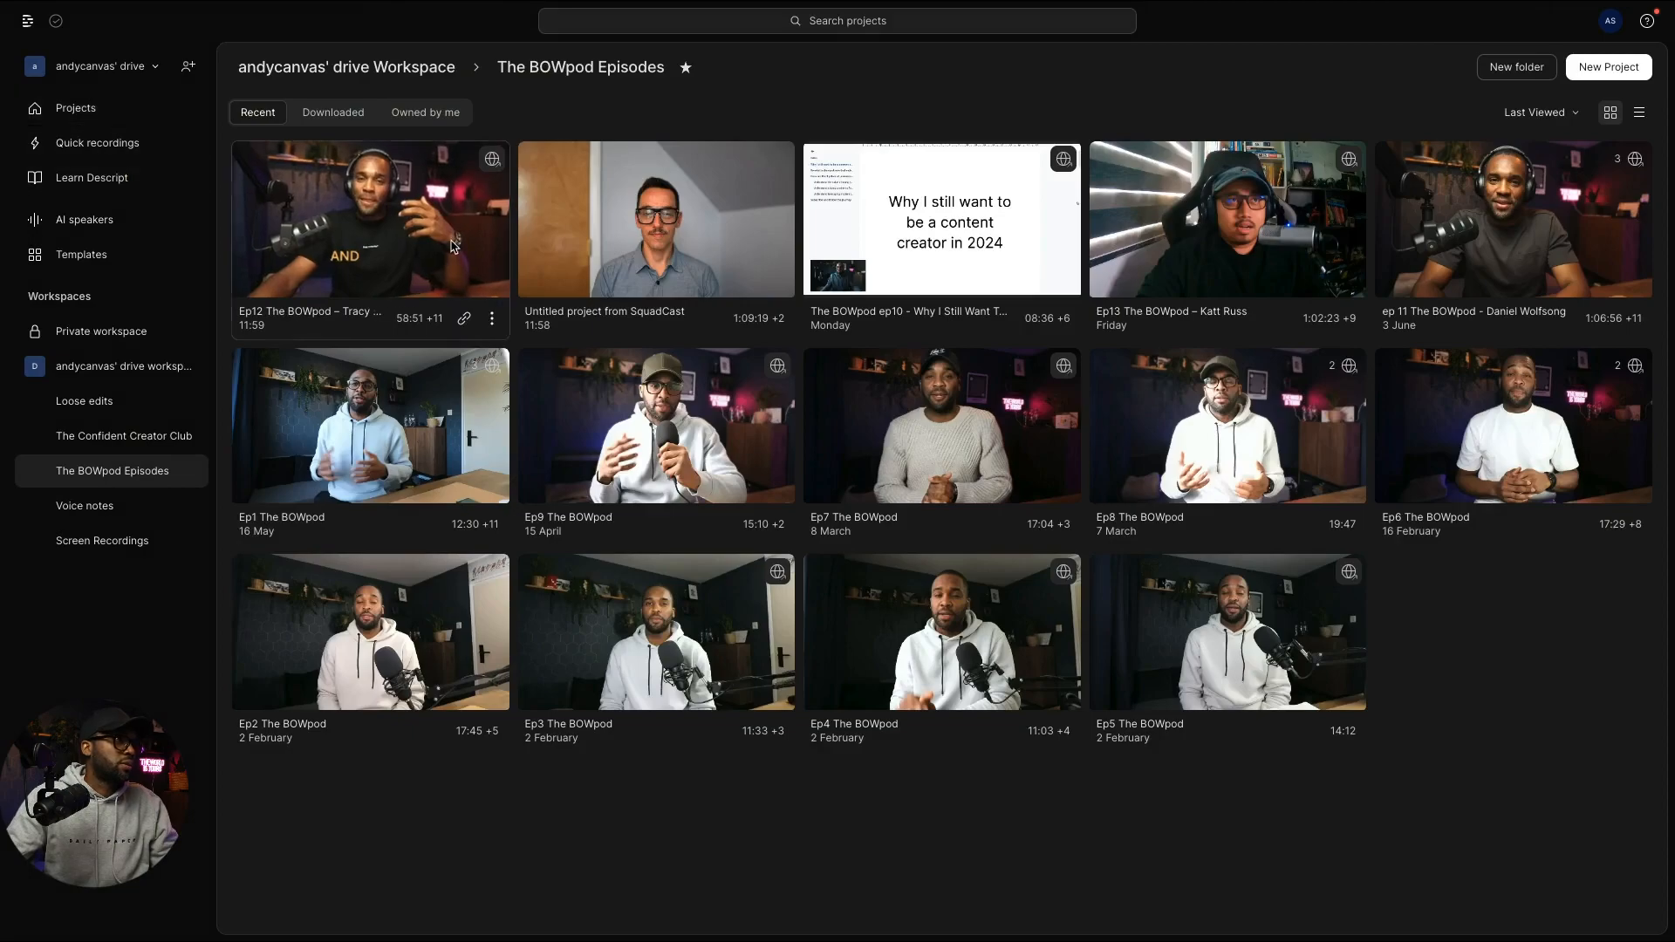
Step: Mute the closing BOWPOD title-card clip in the SquadCast Ep Intro and play from just before it
left_click(584, 246)
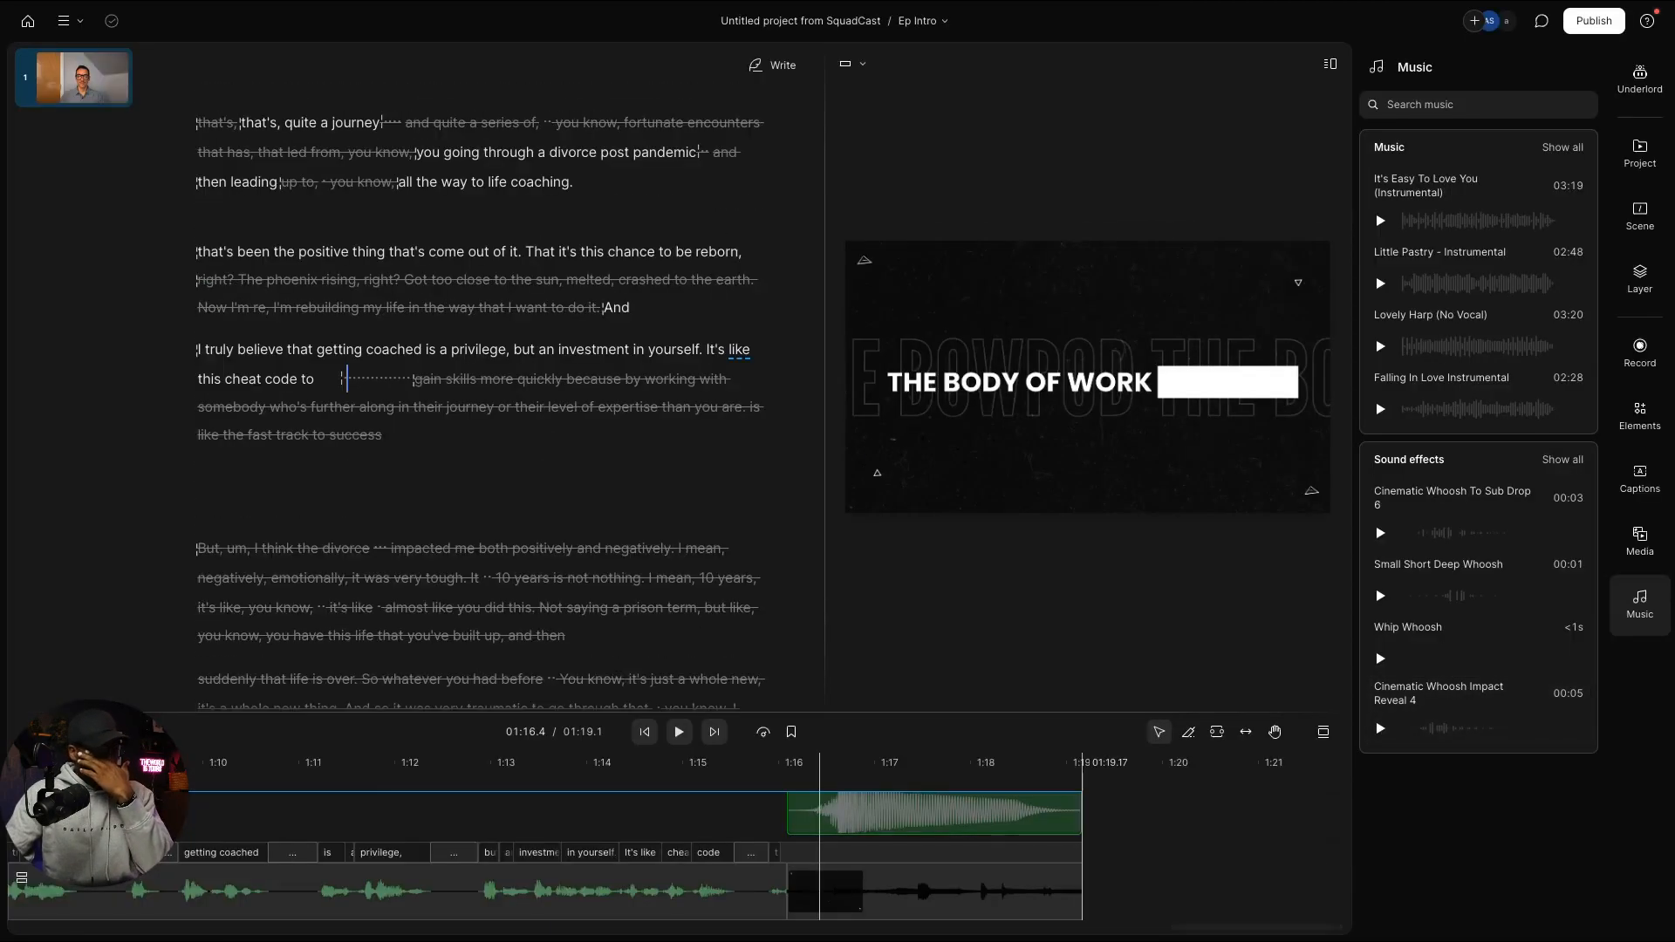
left_click(1073, 863)
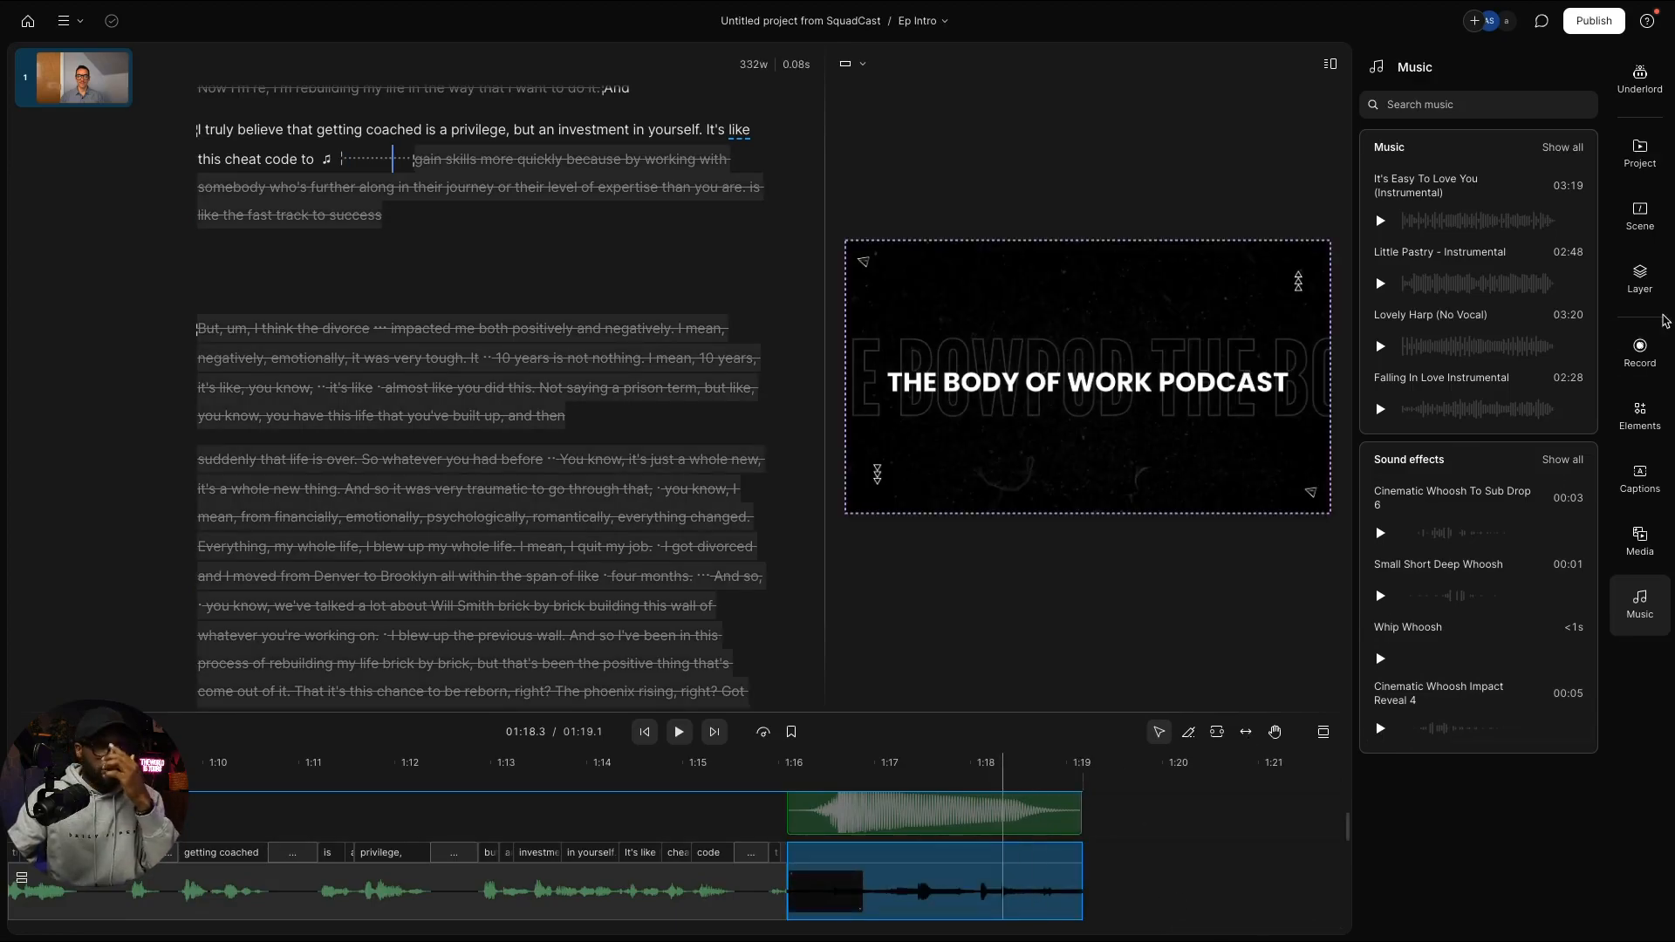
left_click(1636, 274)
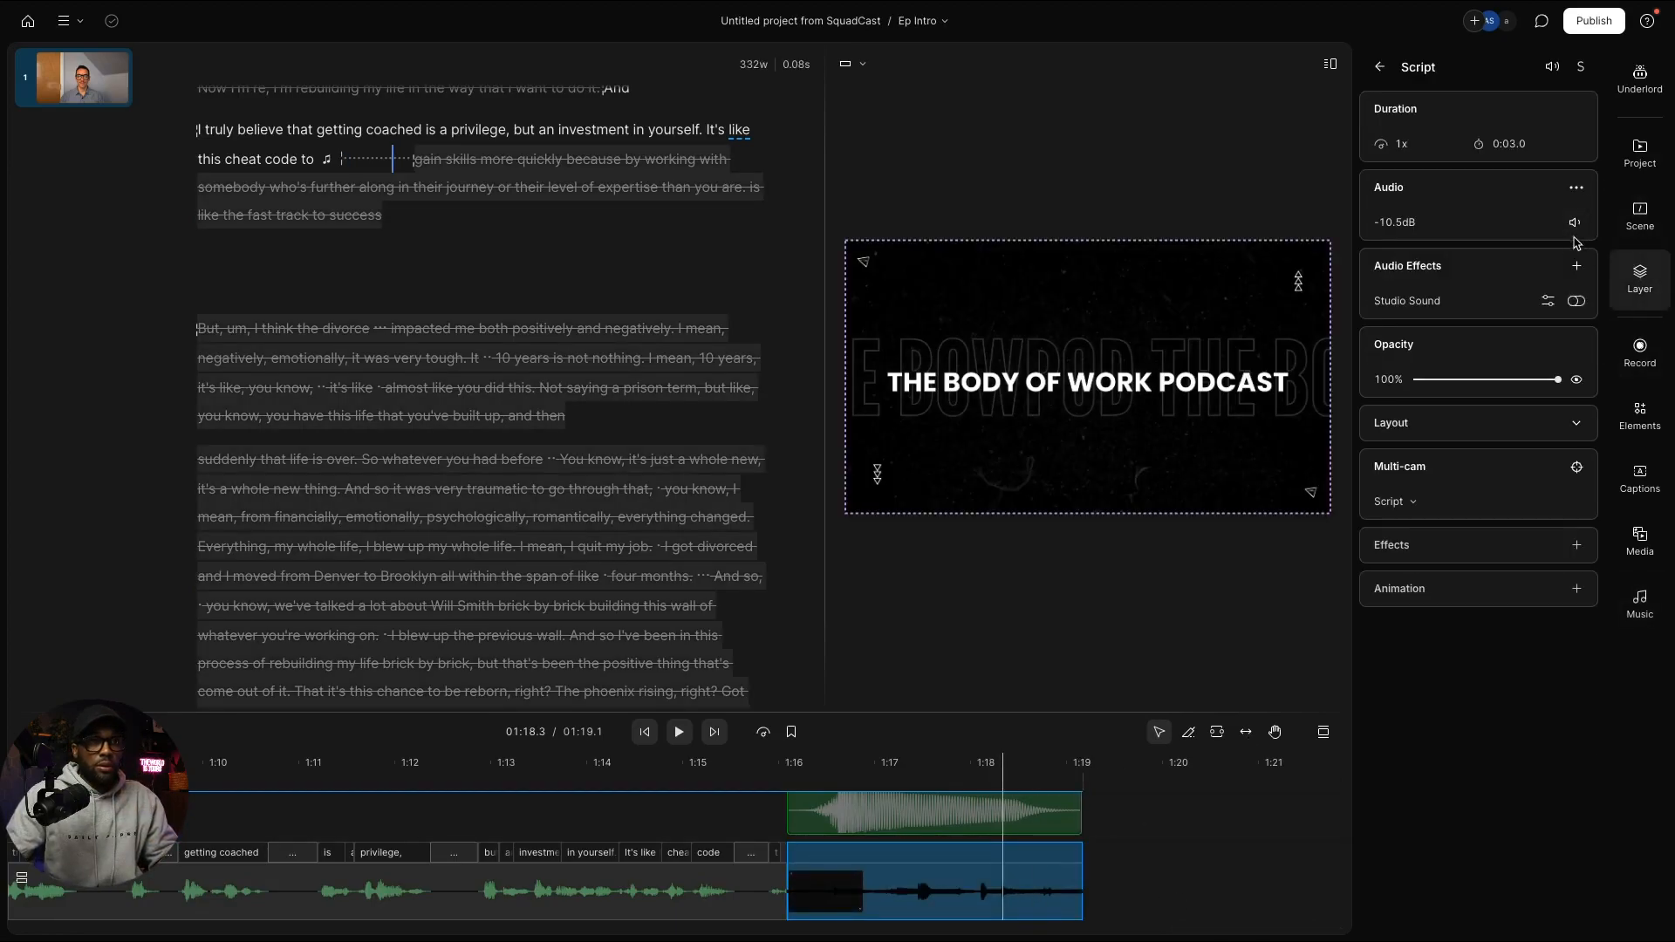
left_click(1577, 222)
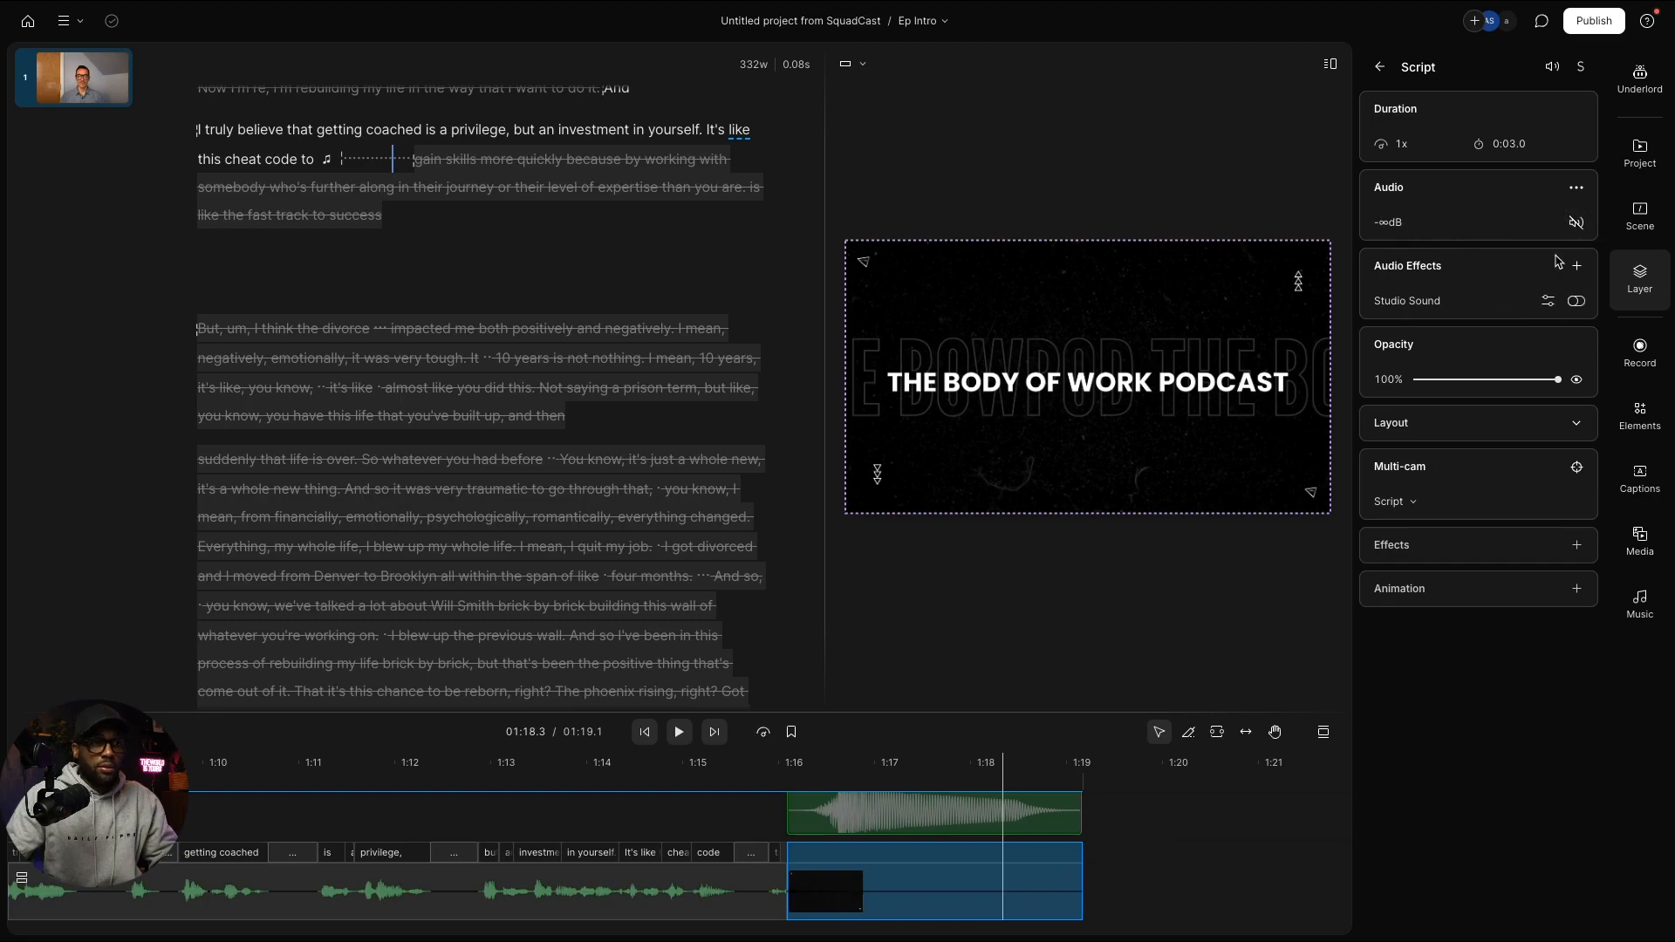
left_click(731, 779)
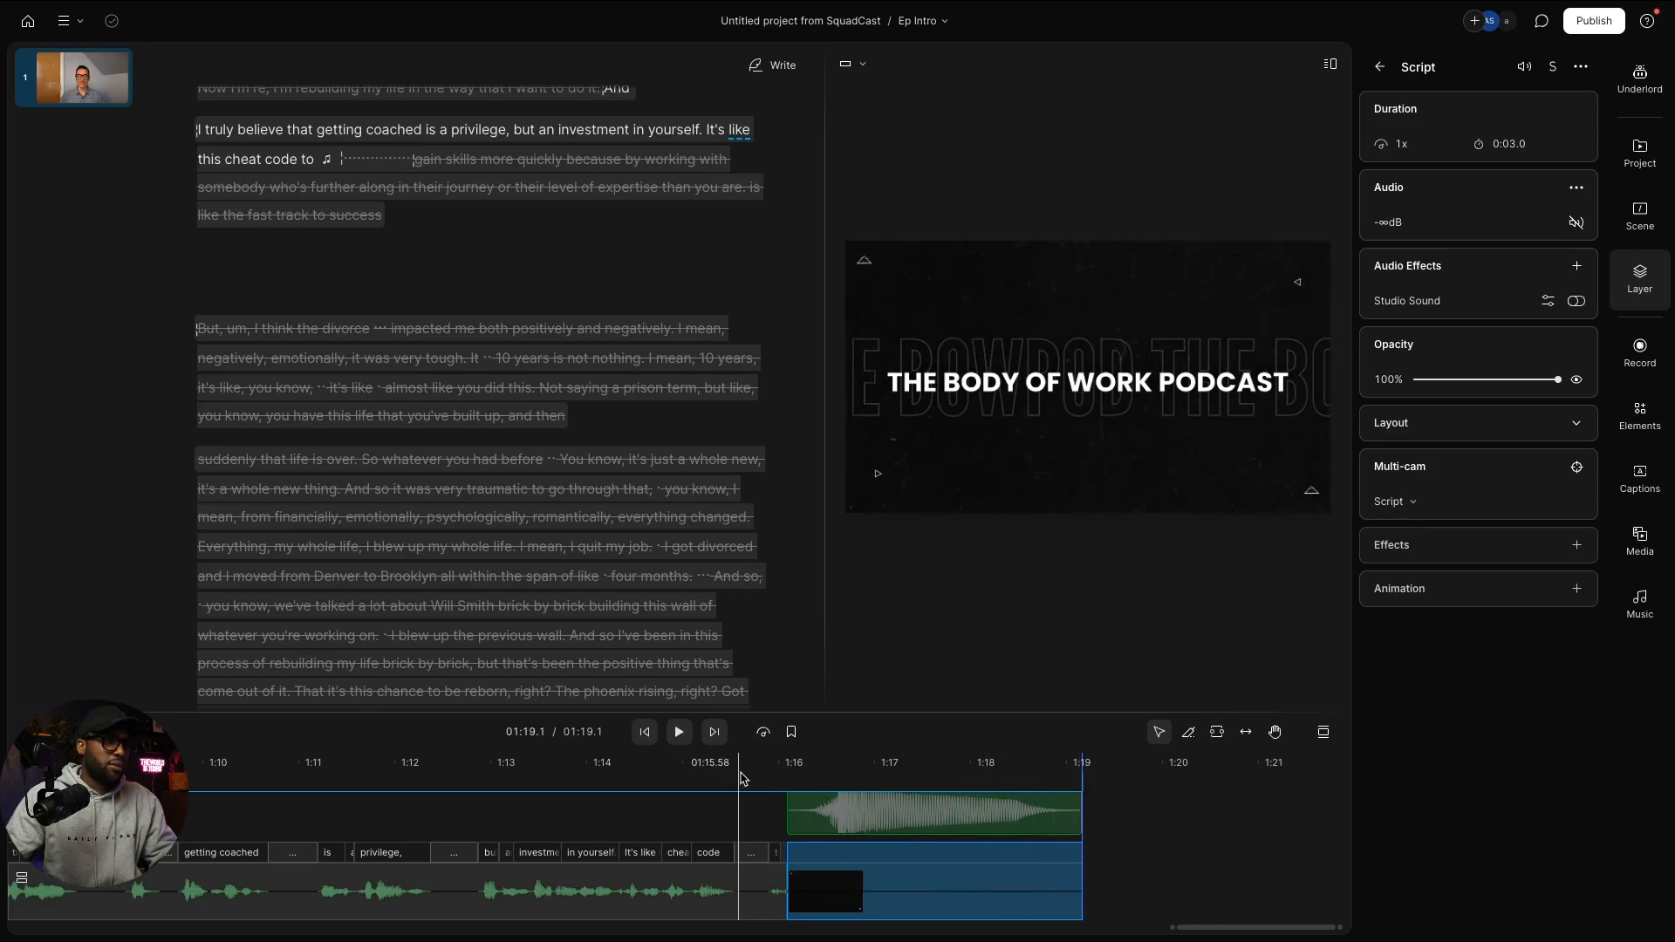
scroll(785, 837, "down", 3)
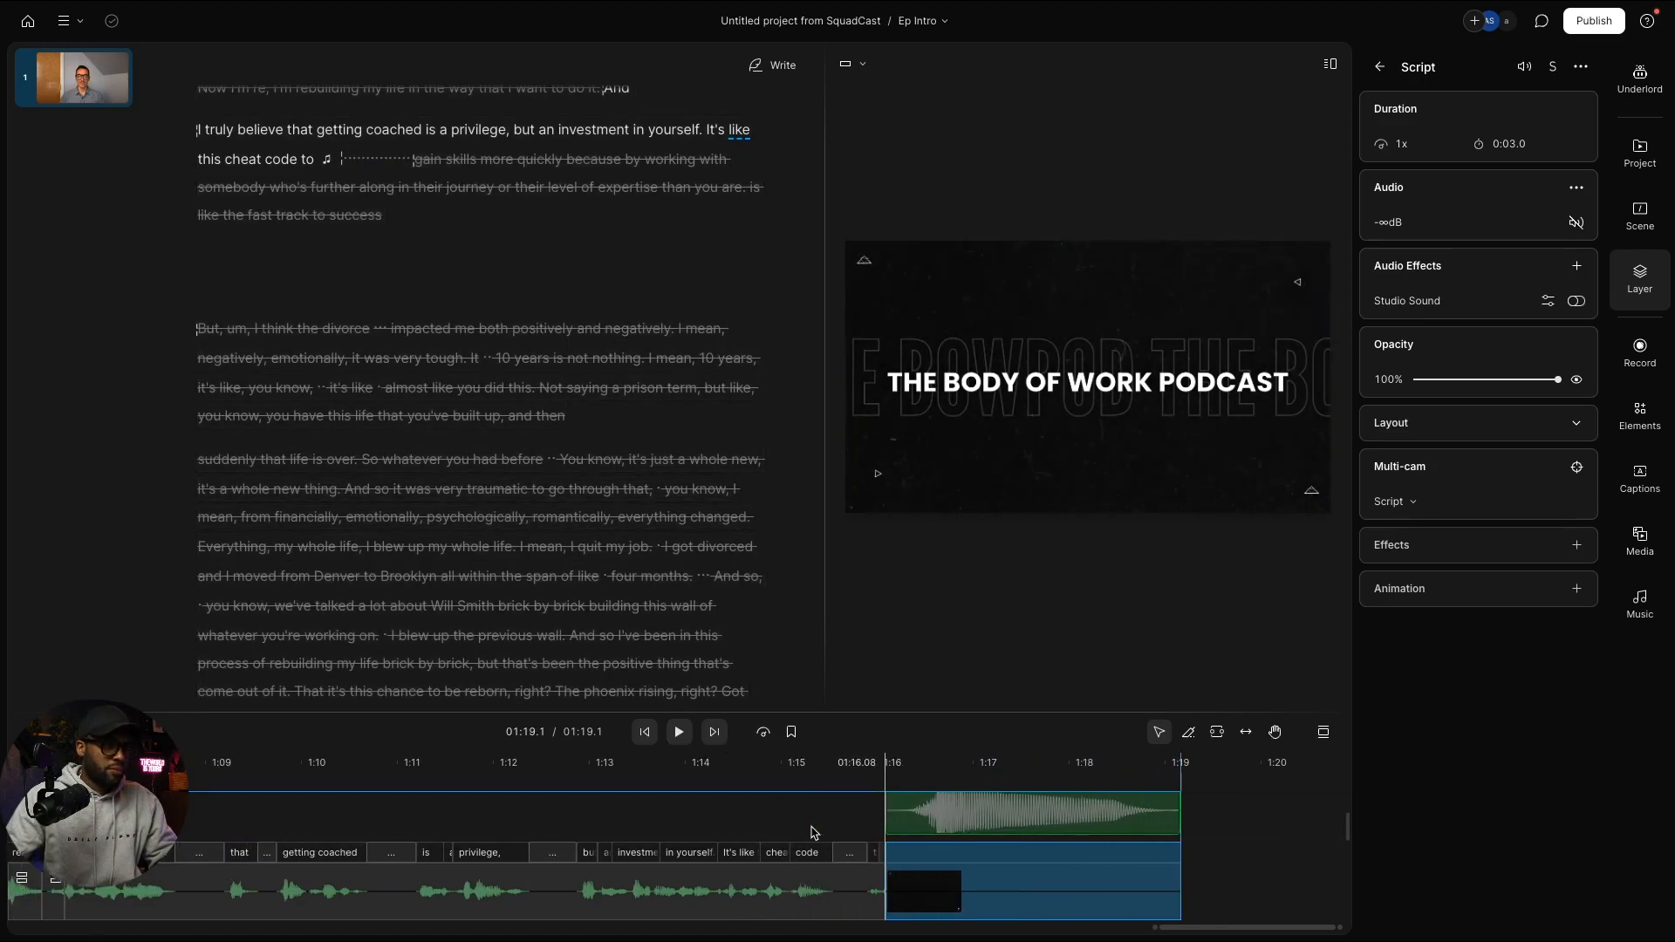
scroll(811, 830, "up", 2)
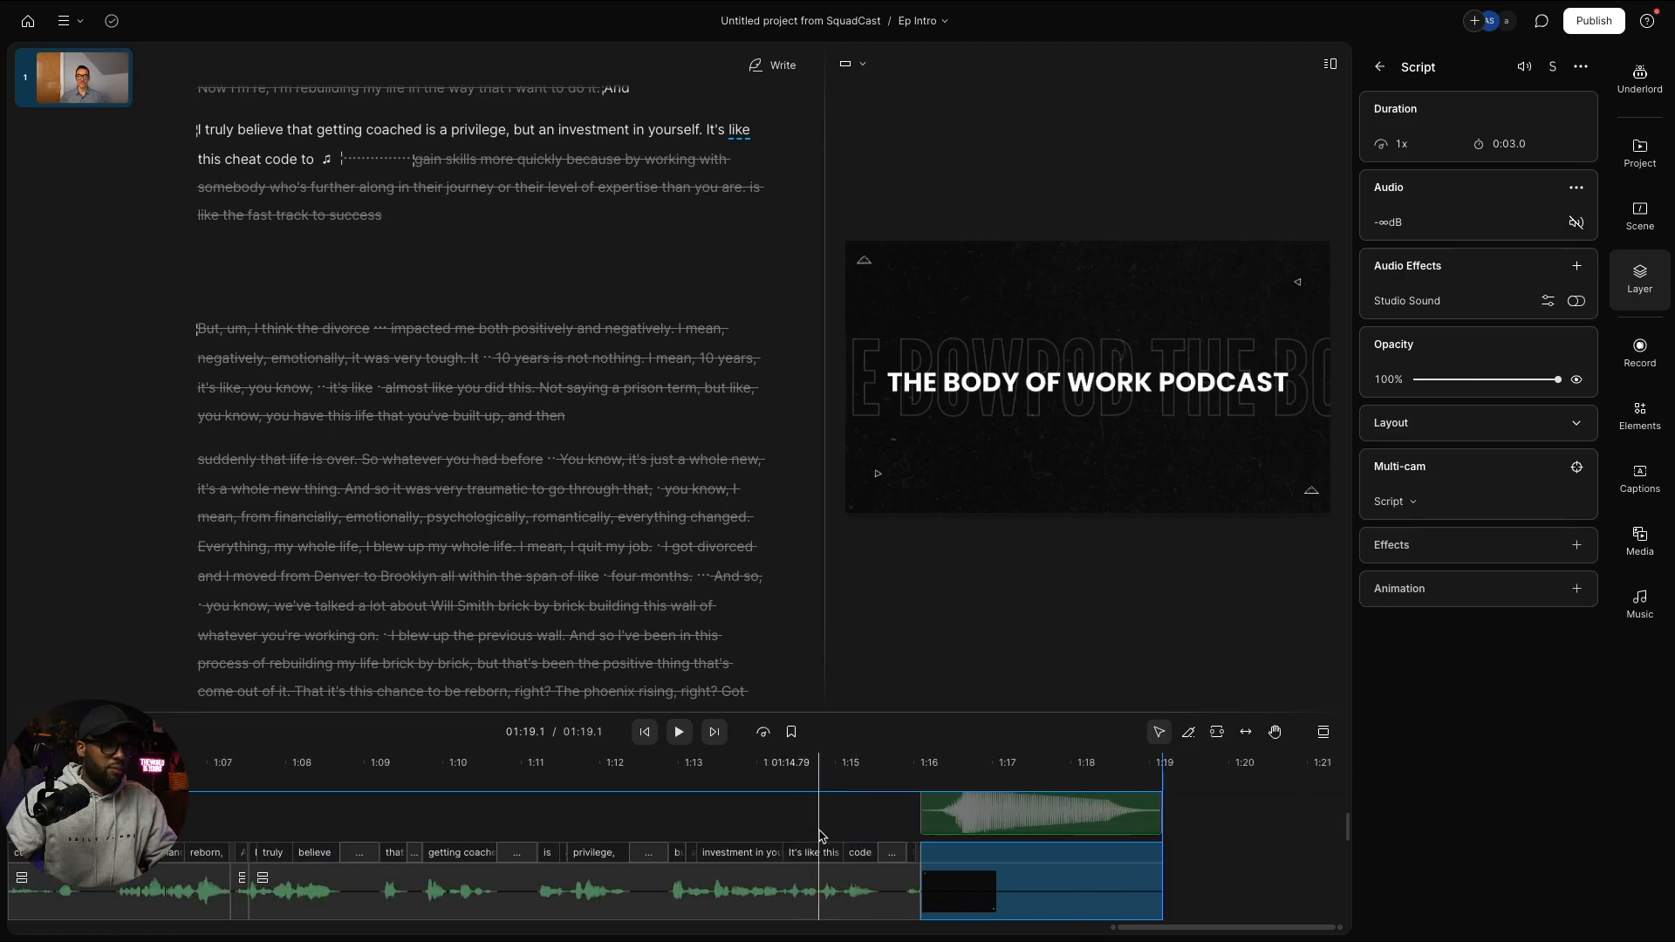
scroll(879, 790, "left", 15)
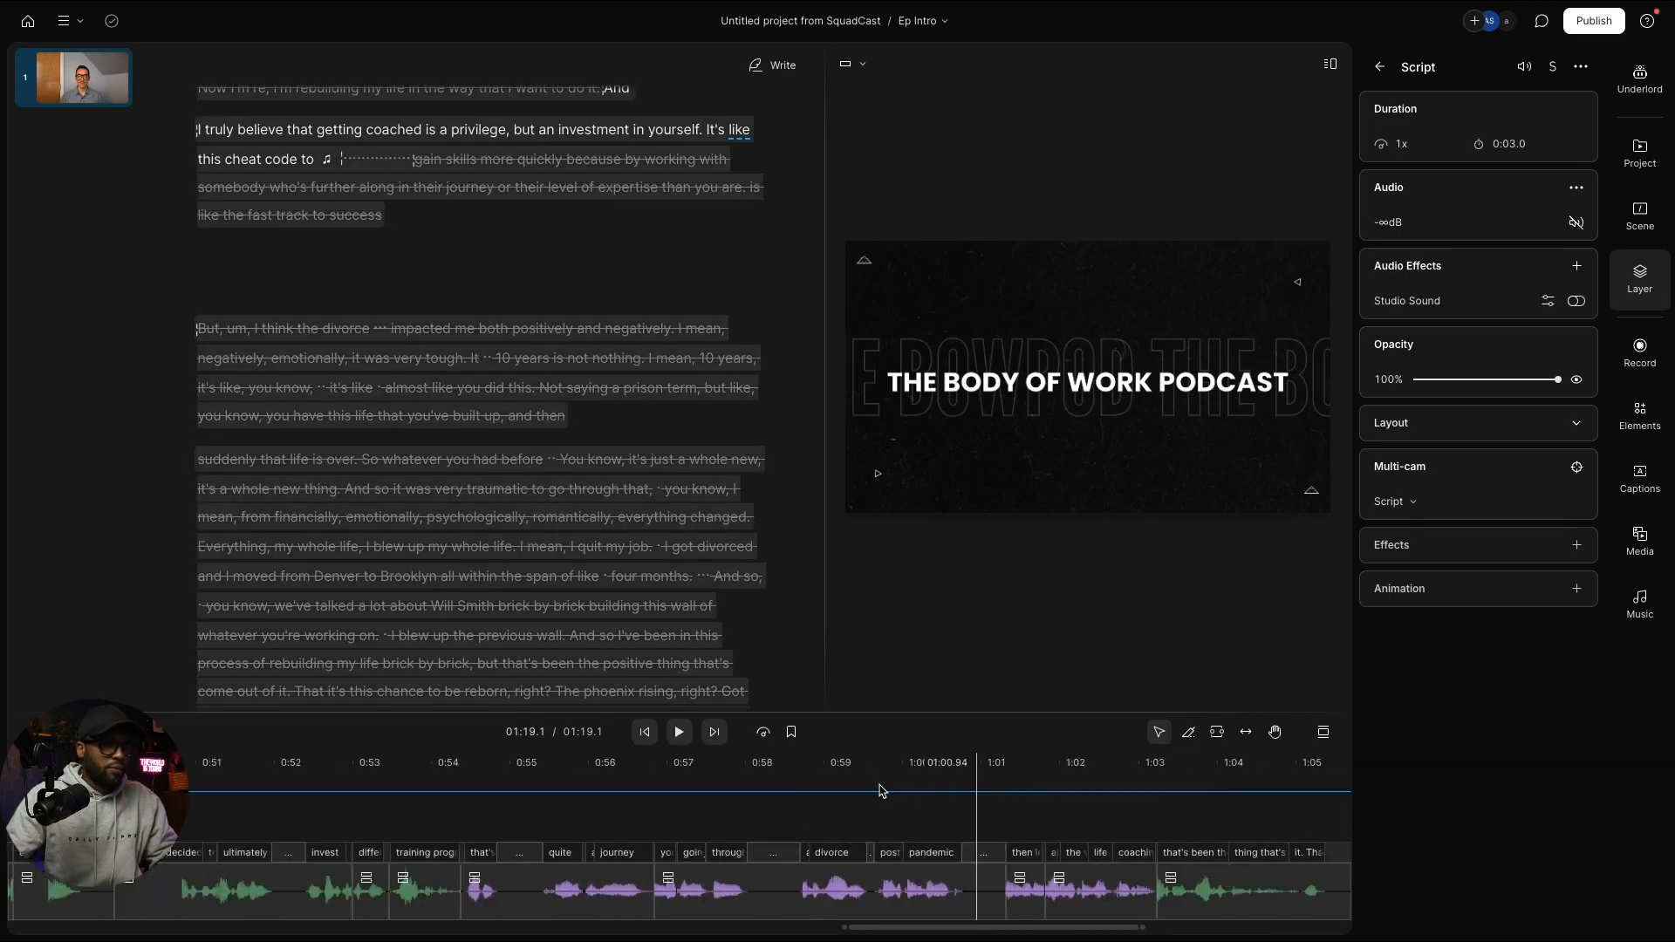
scroll(867, 783, "left", 13)
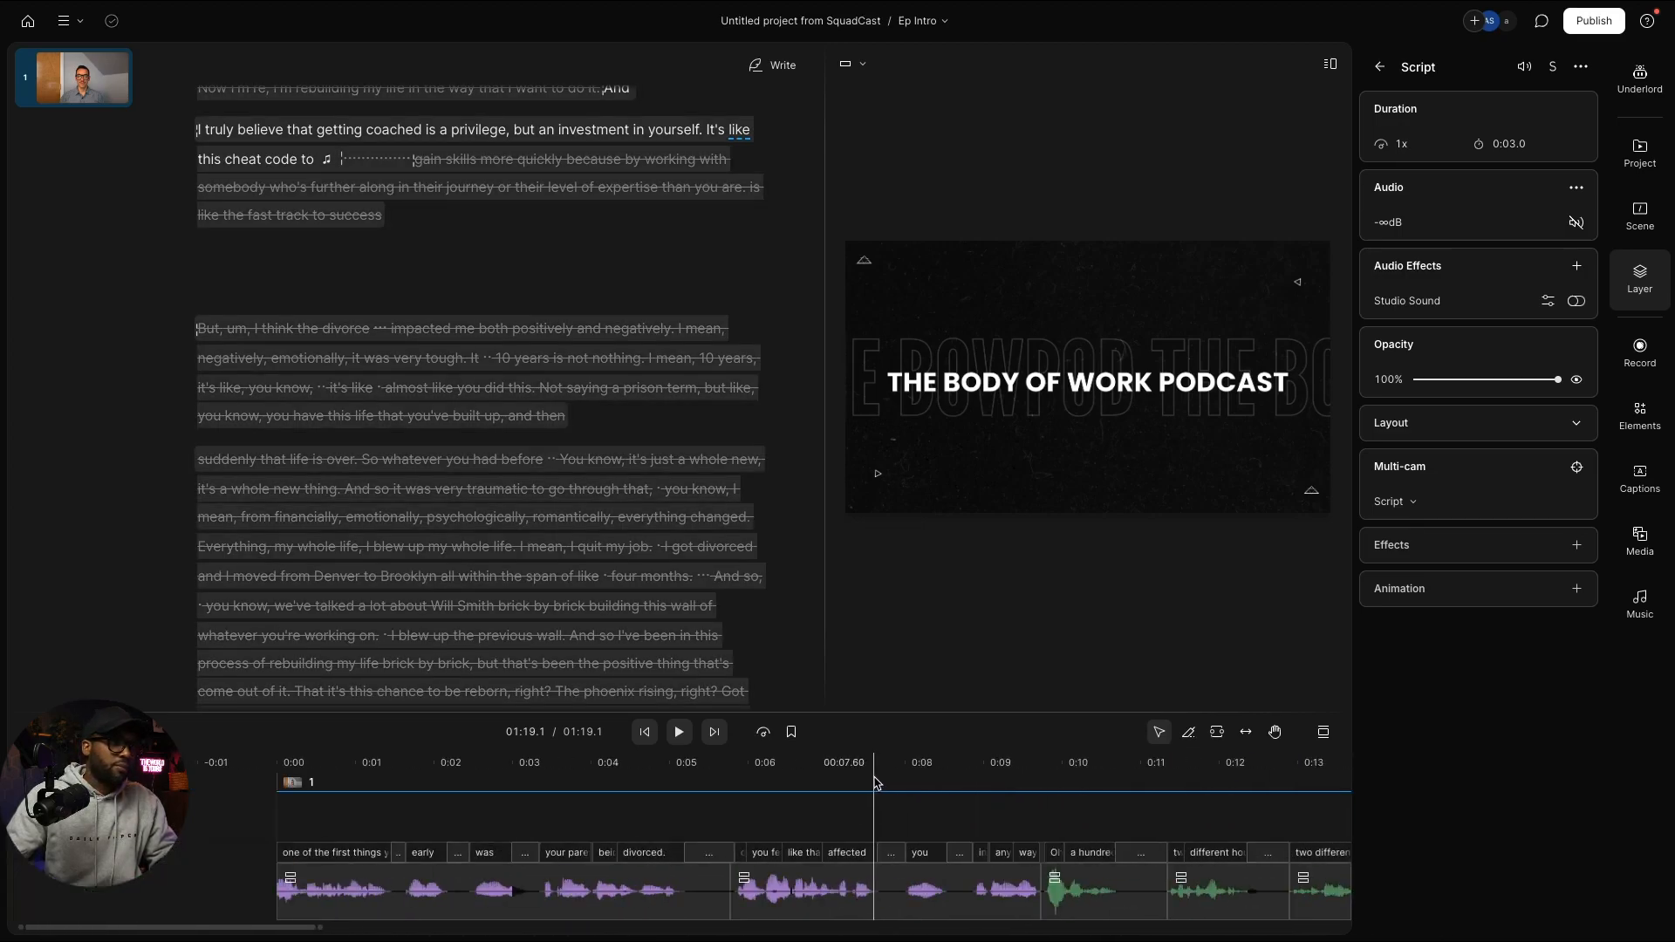
Step: From 0:00, search Music for 'podcast intro', preview Podcast Intro Beat, add it, and select the speaker video layer
left_click(279, 814)
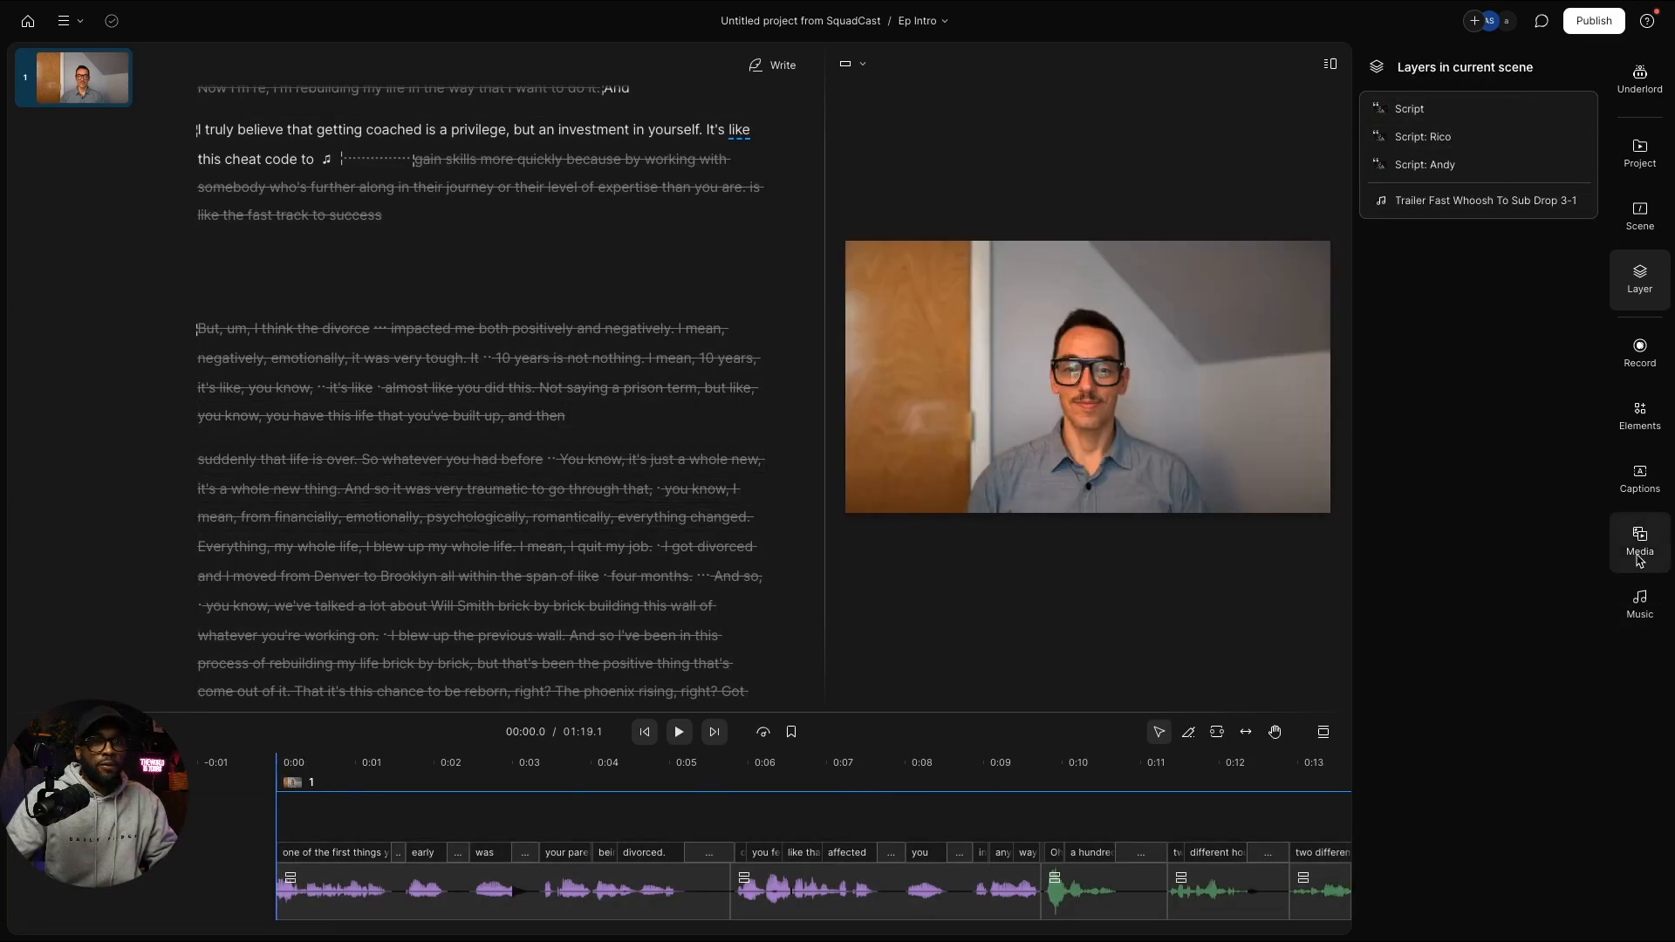
left_click(1639, 601)
left_click(1442, 104)
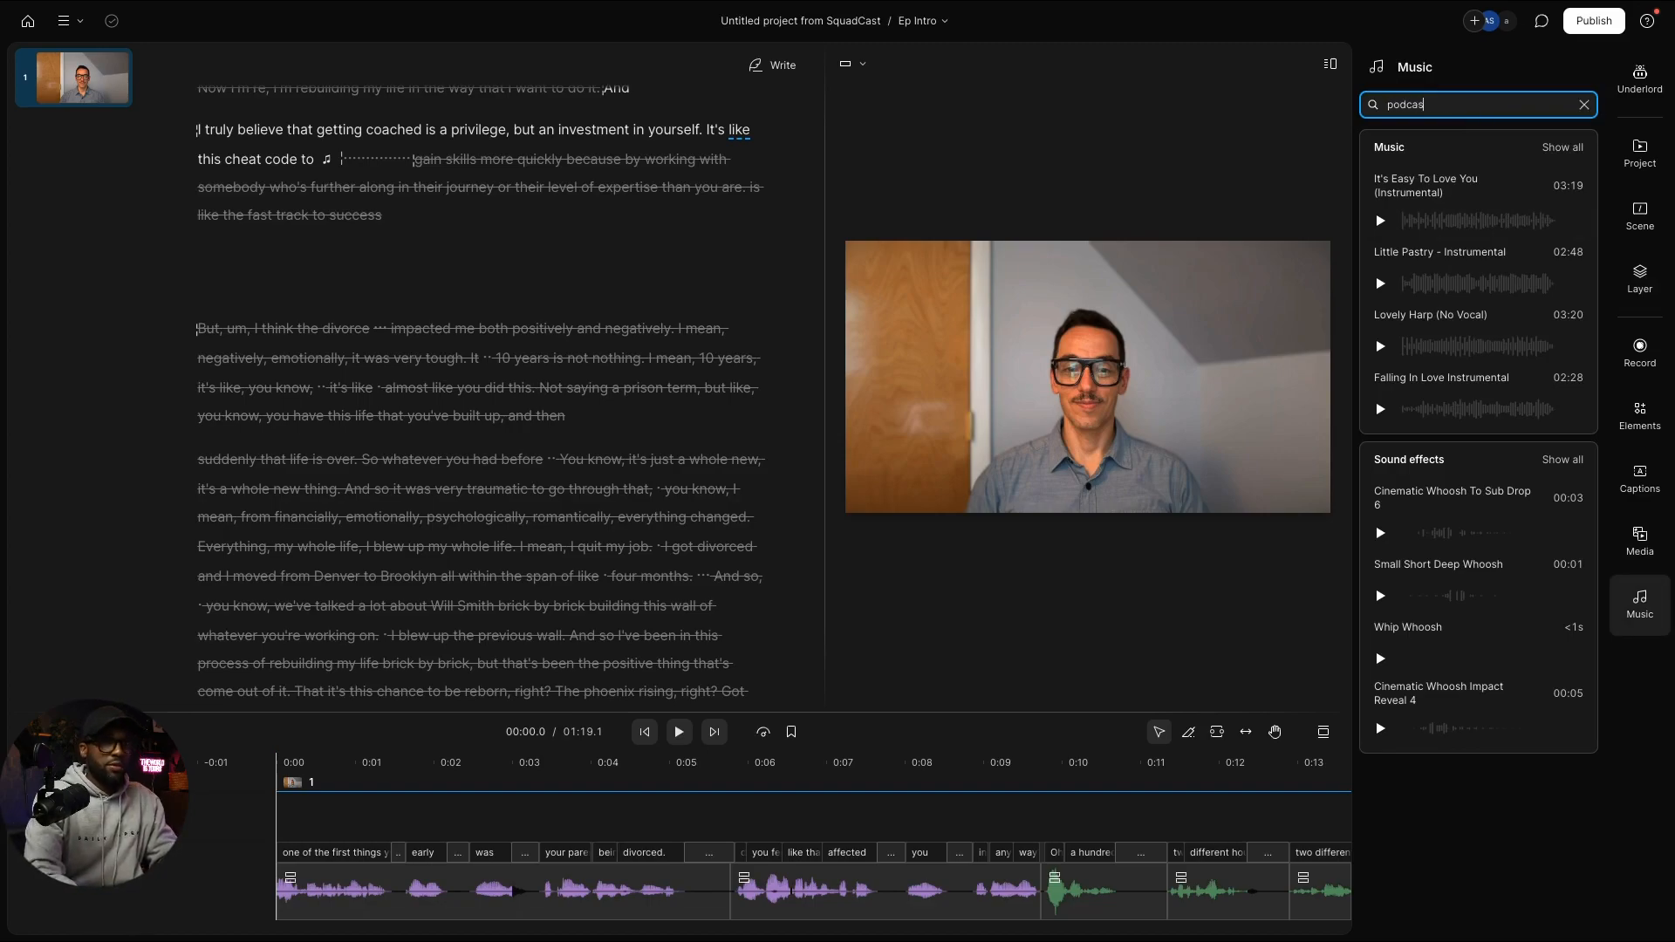
type("podcast intro")
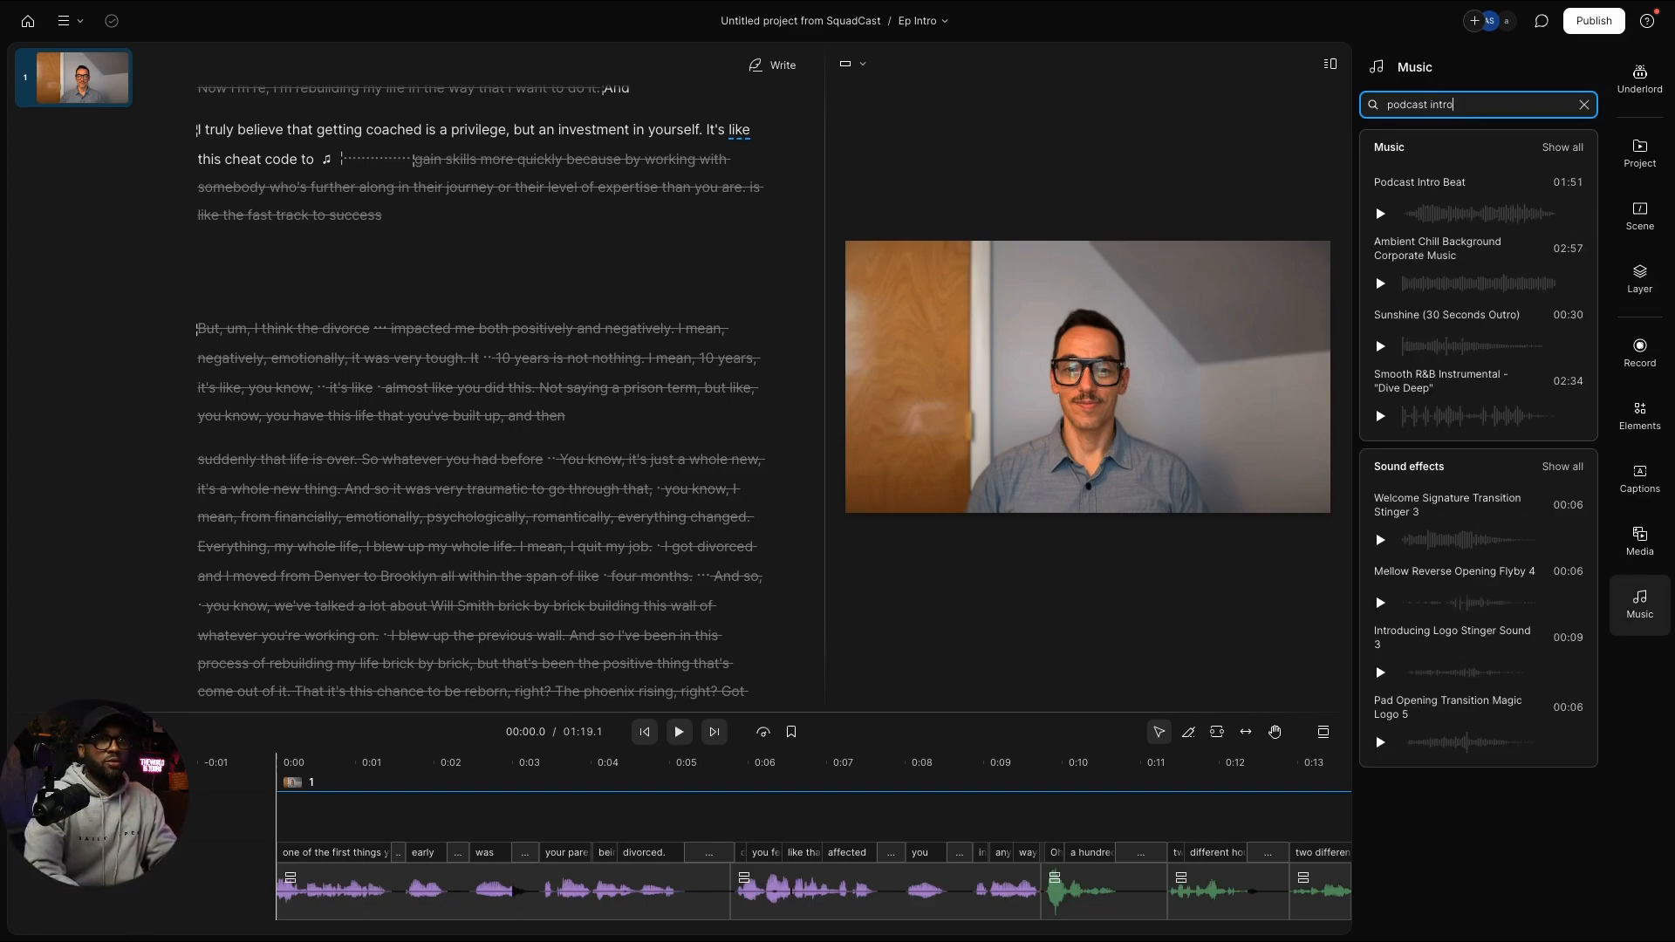
left_click(1378, 214)
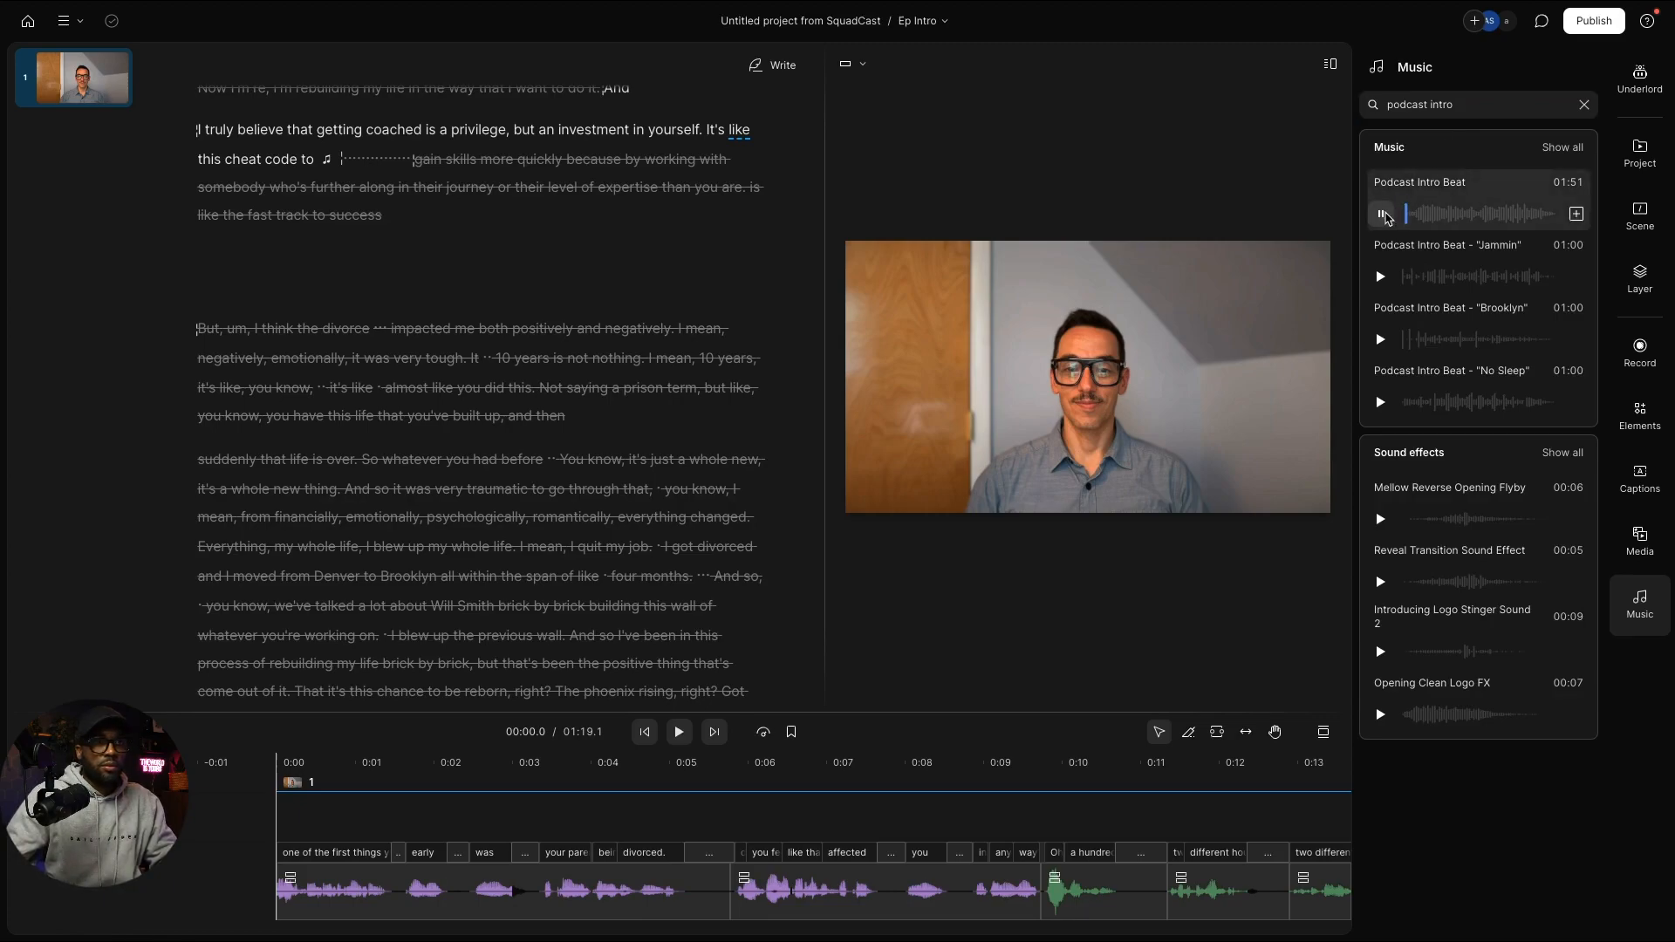
left_click(1575, 214)
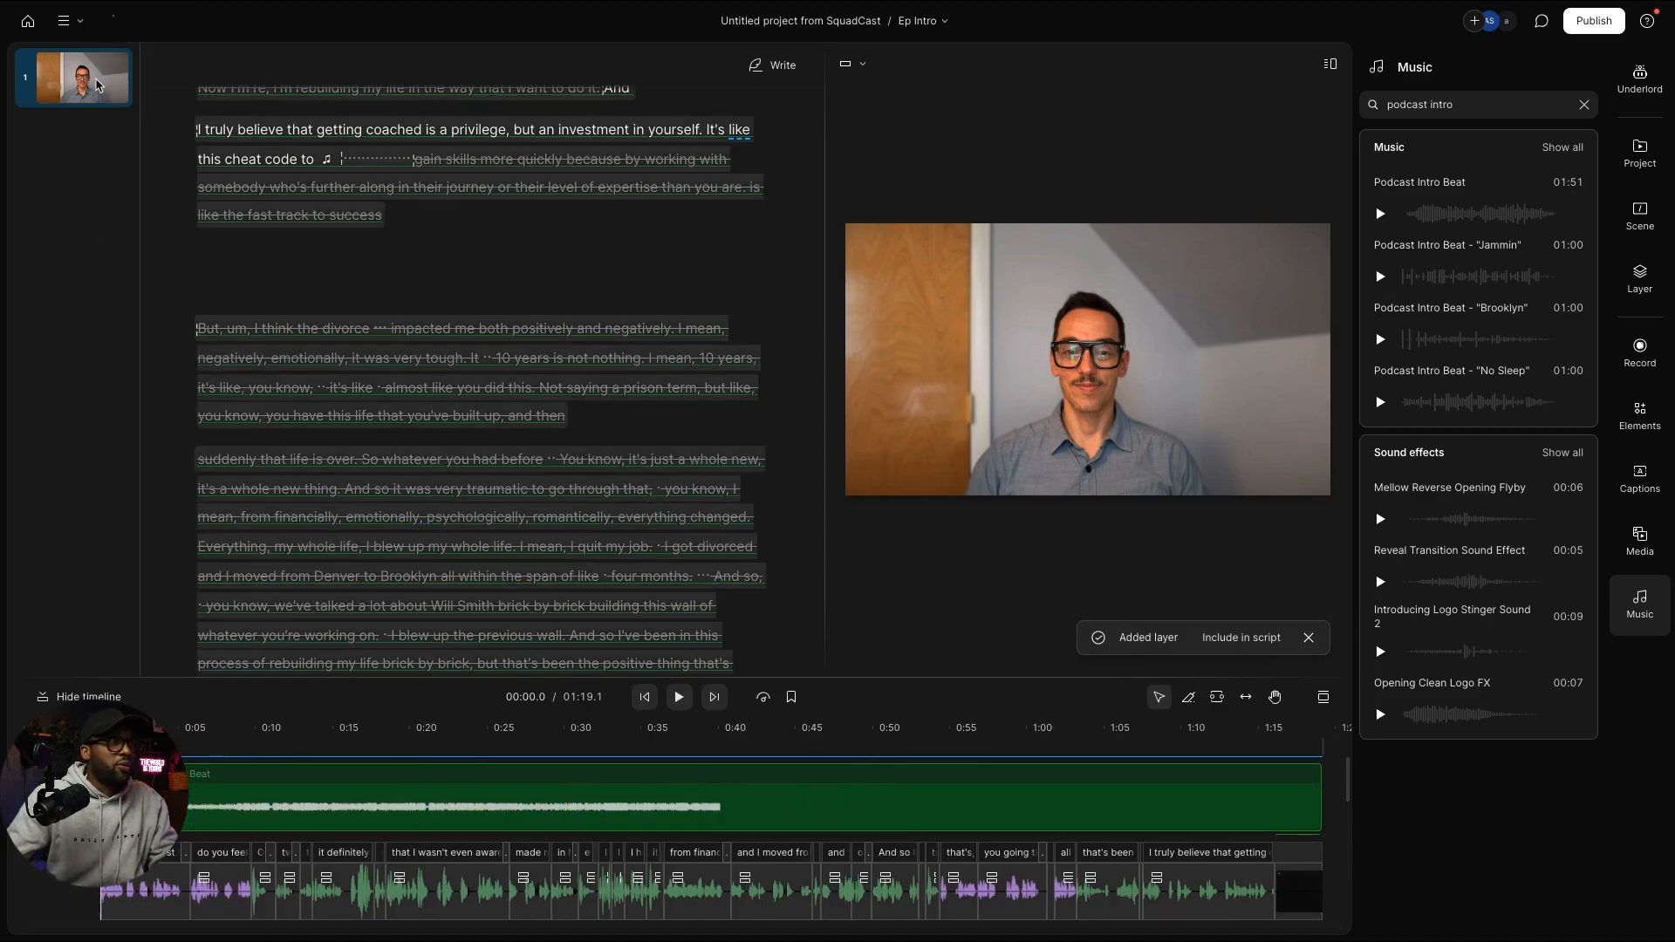
left_click(96, 84)
left_click(1016, 322)
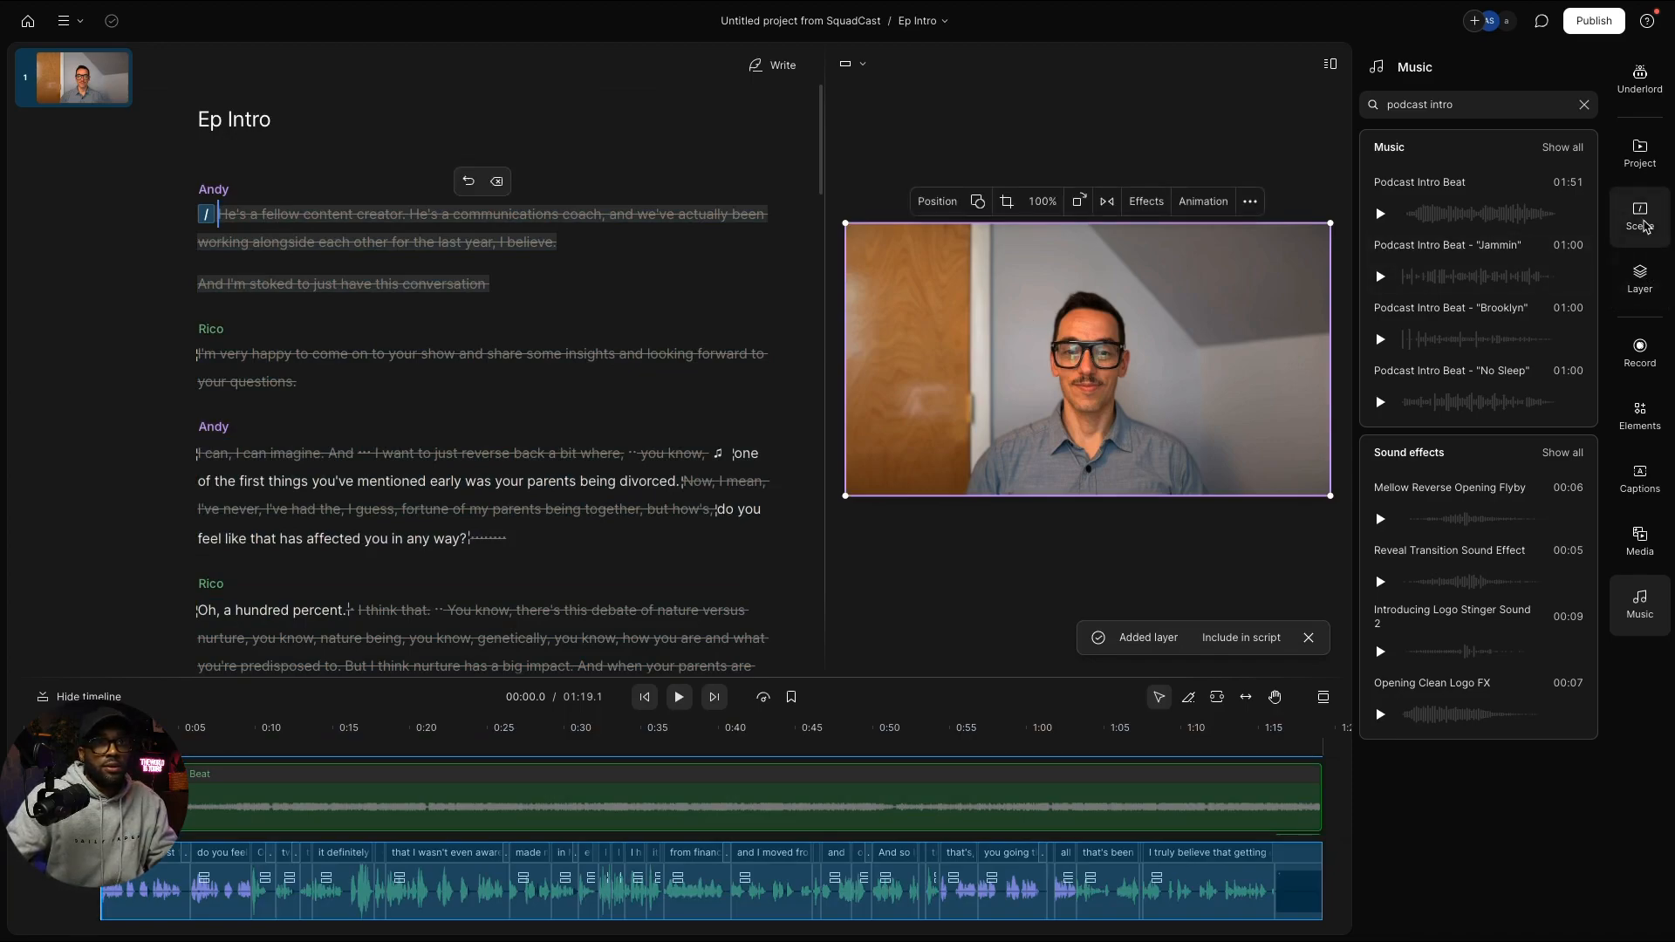
Step: Browse the scene's visual effects, then select the whole script and the speaker video layer
left_click(1642, 220)
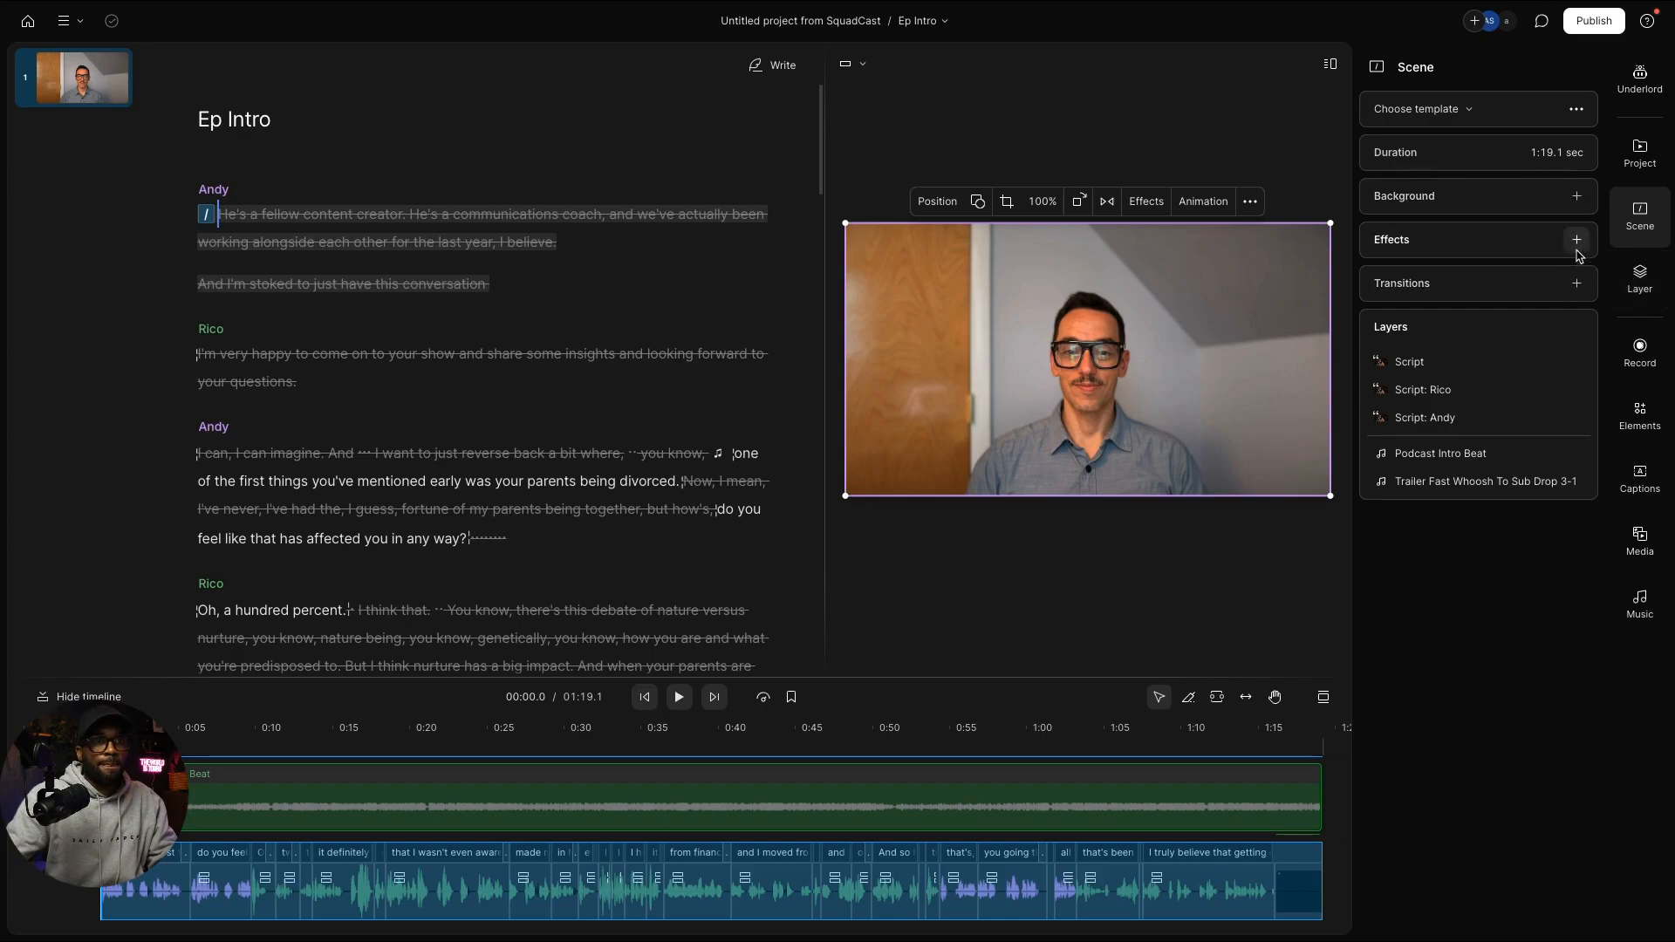
left_click(1577, 244)
left_click(1577, 244)
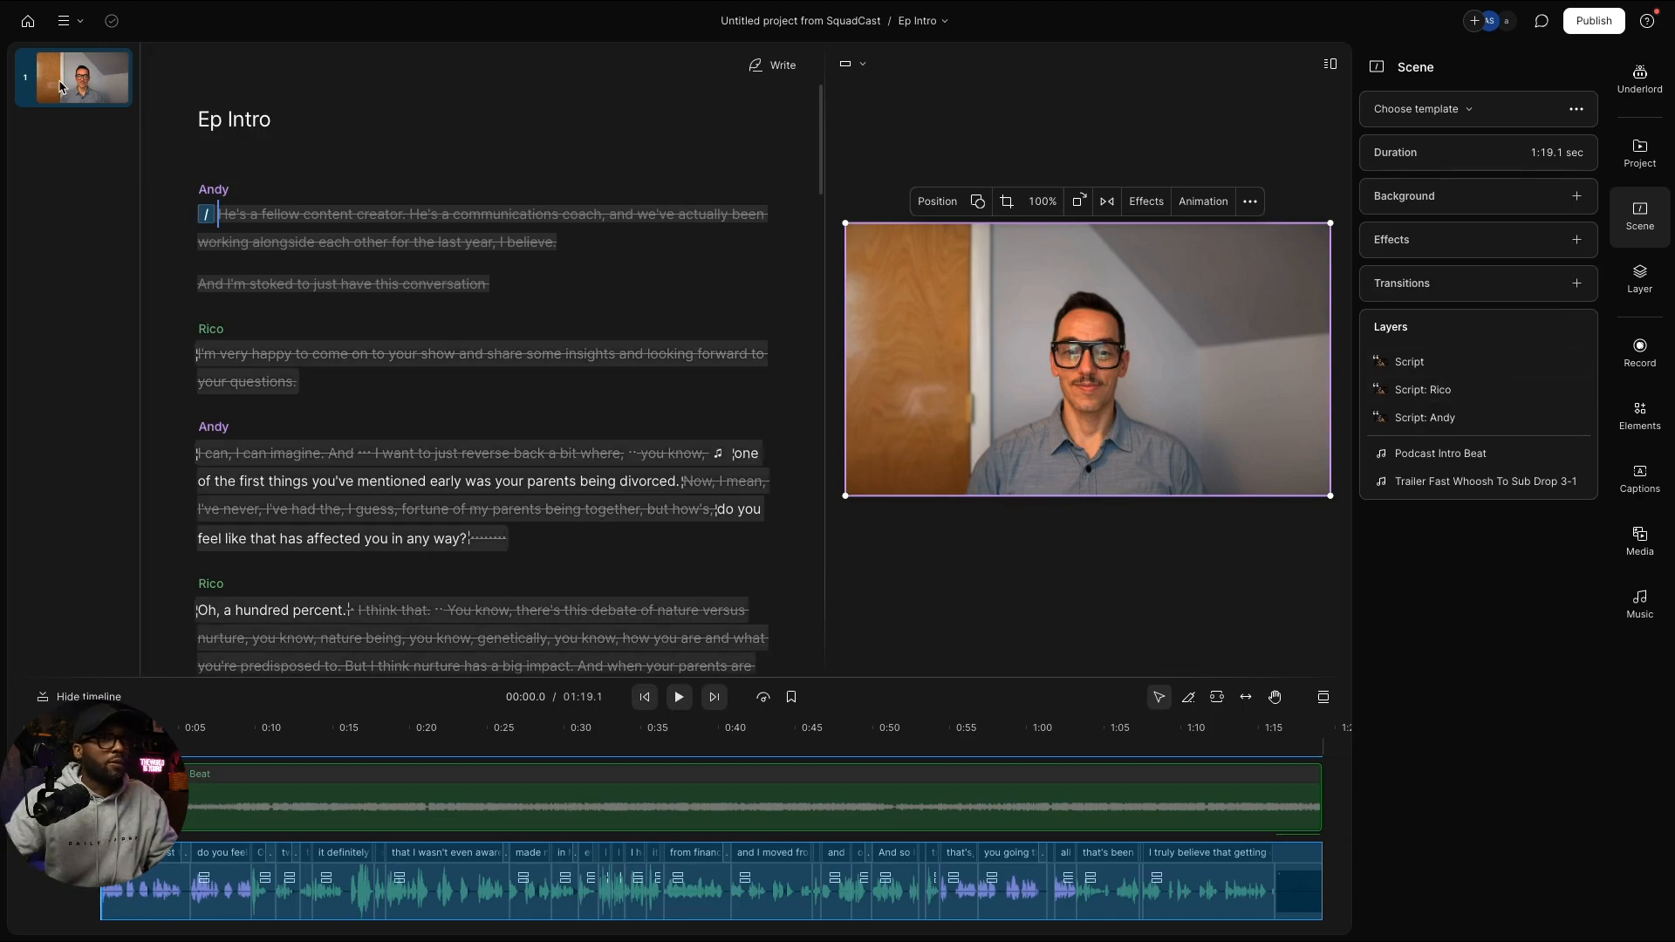
left_click(61, 88)
left_click(67, 85)
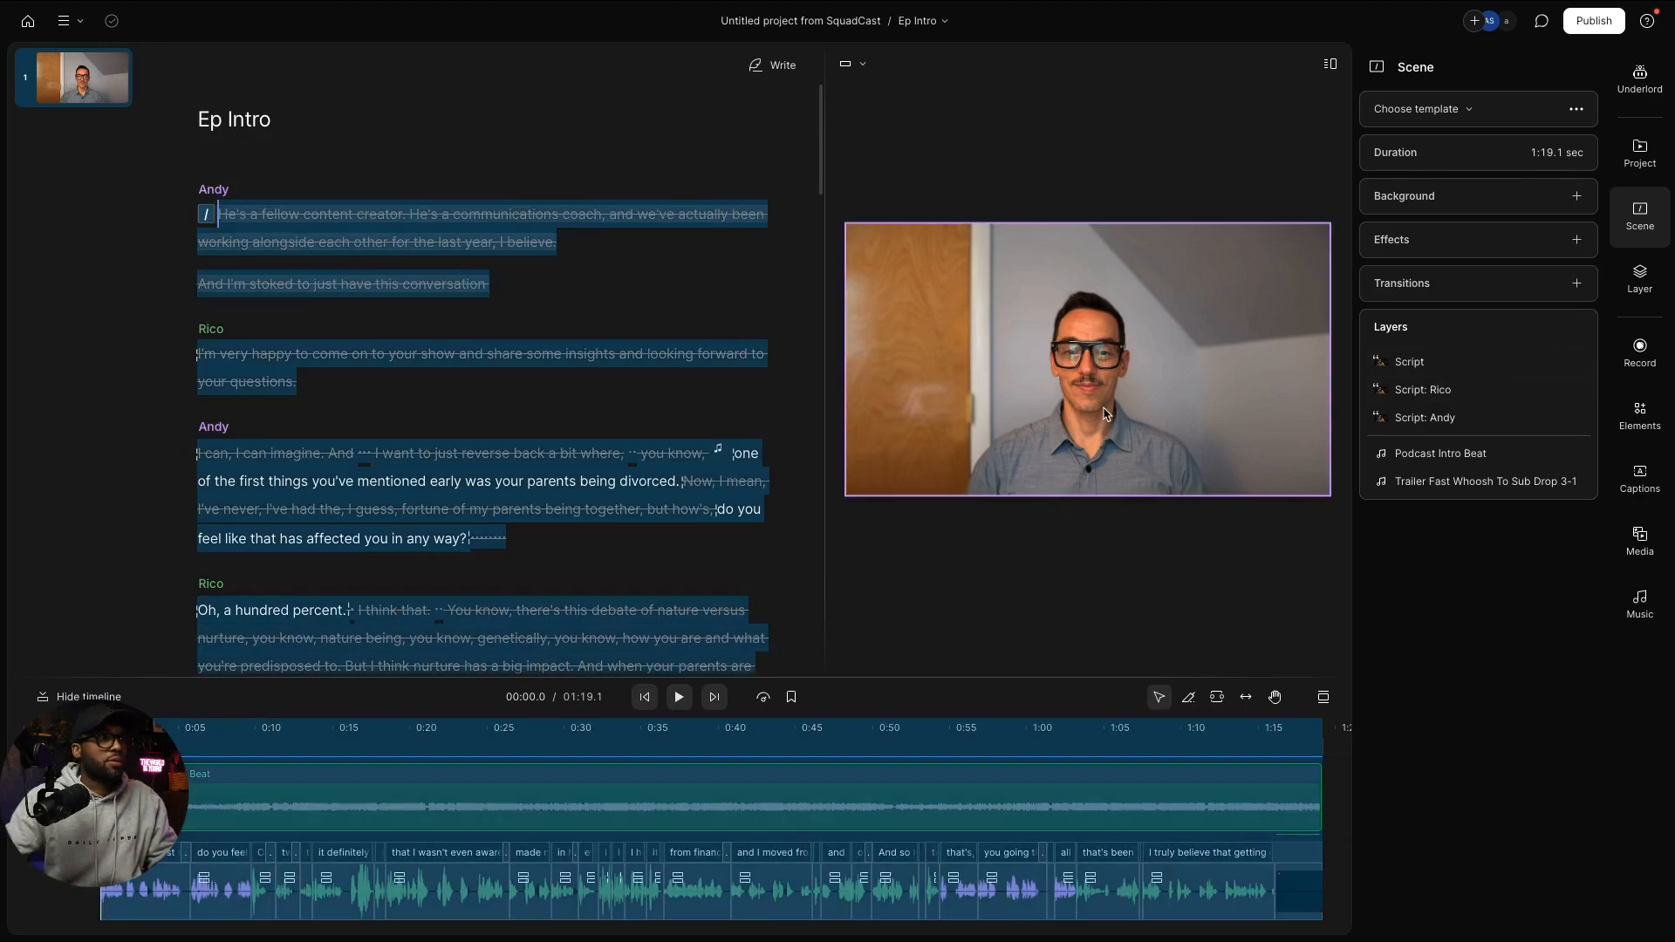
left_click(1114, 410)
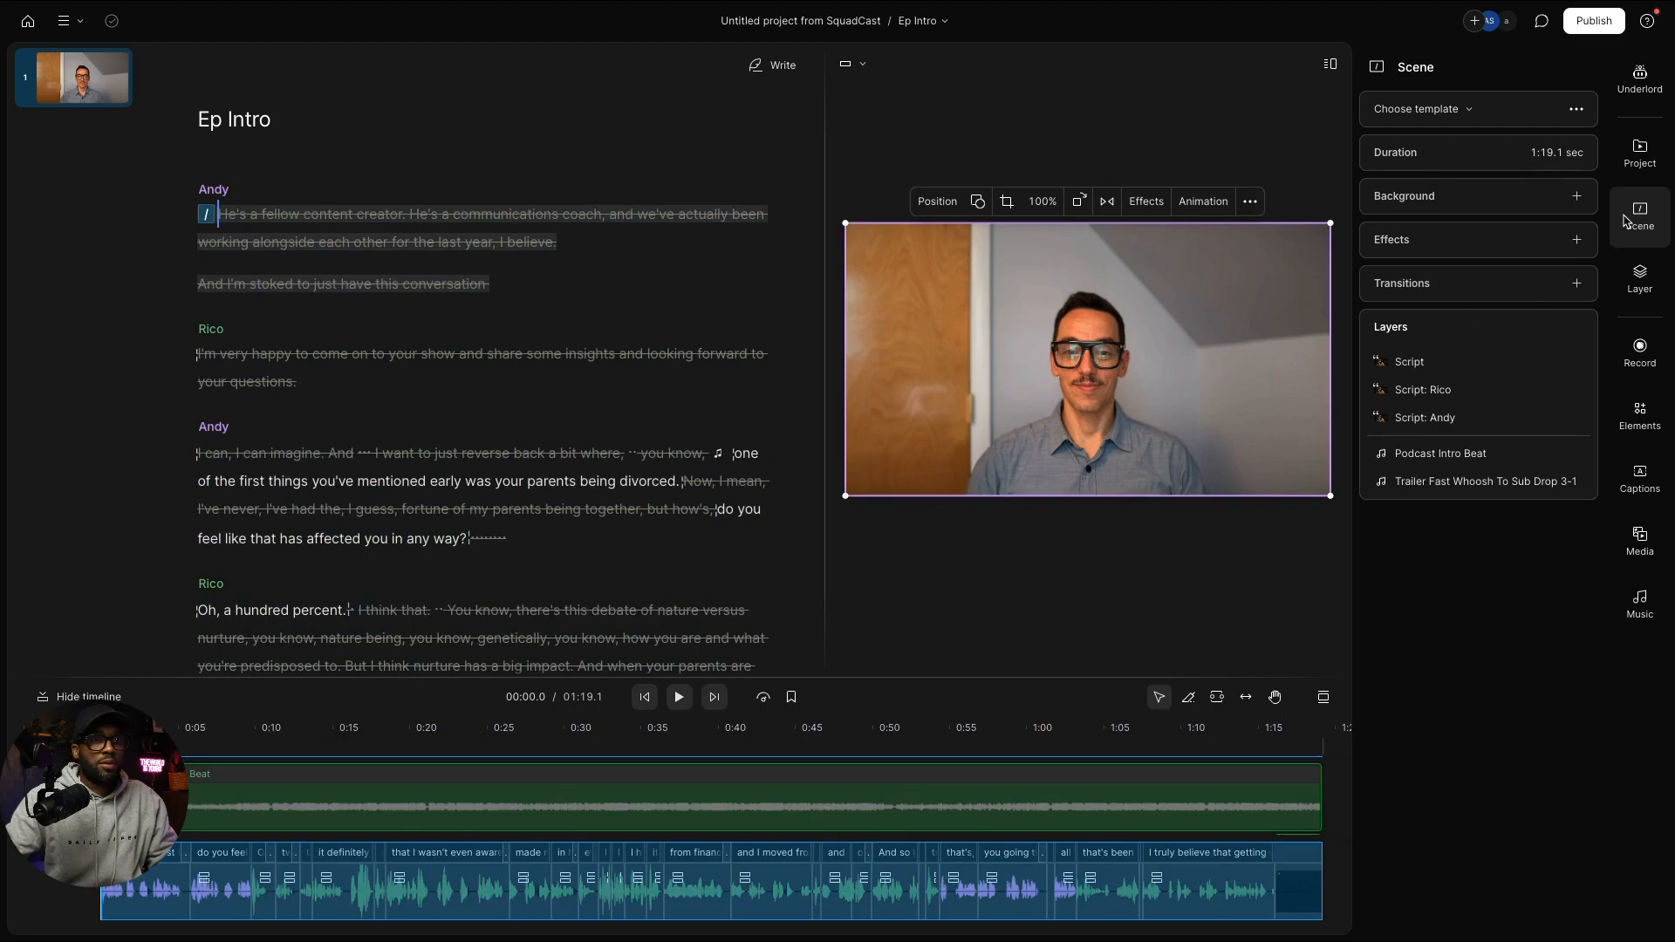
Step: Add a Dynamics > Ducking audio effect at 16% amount and play back the ducked music
left_click(1638, 281)
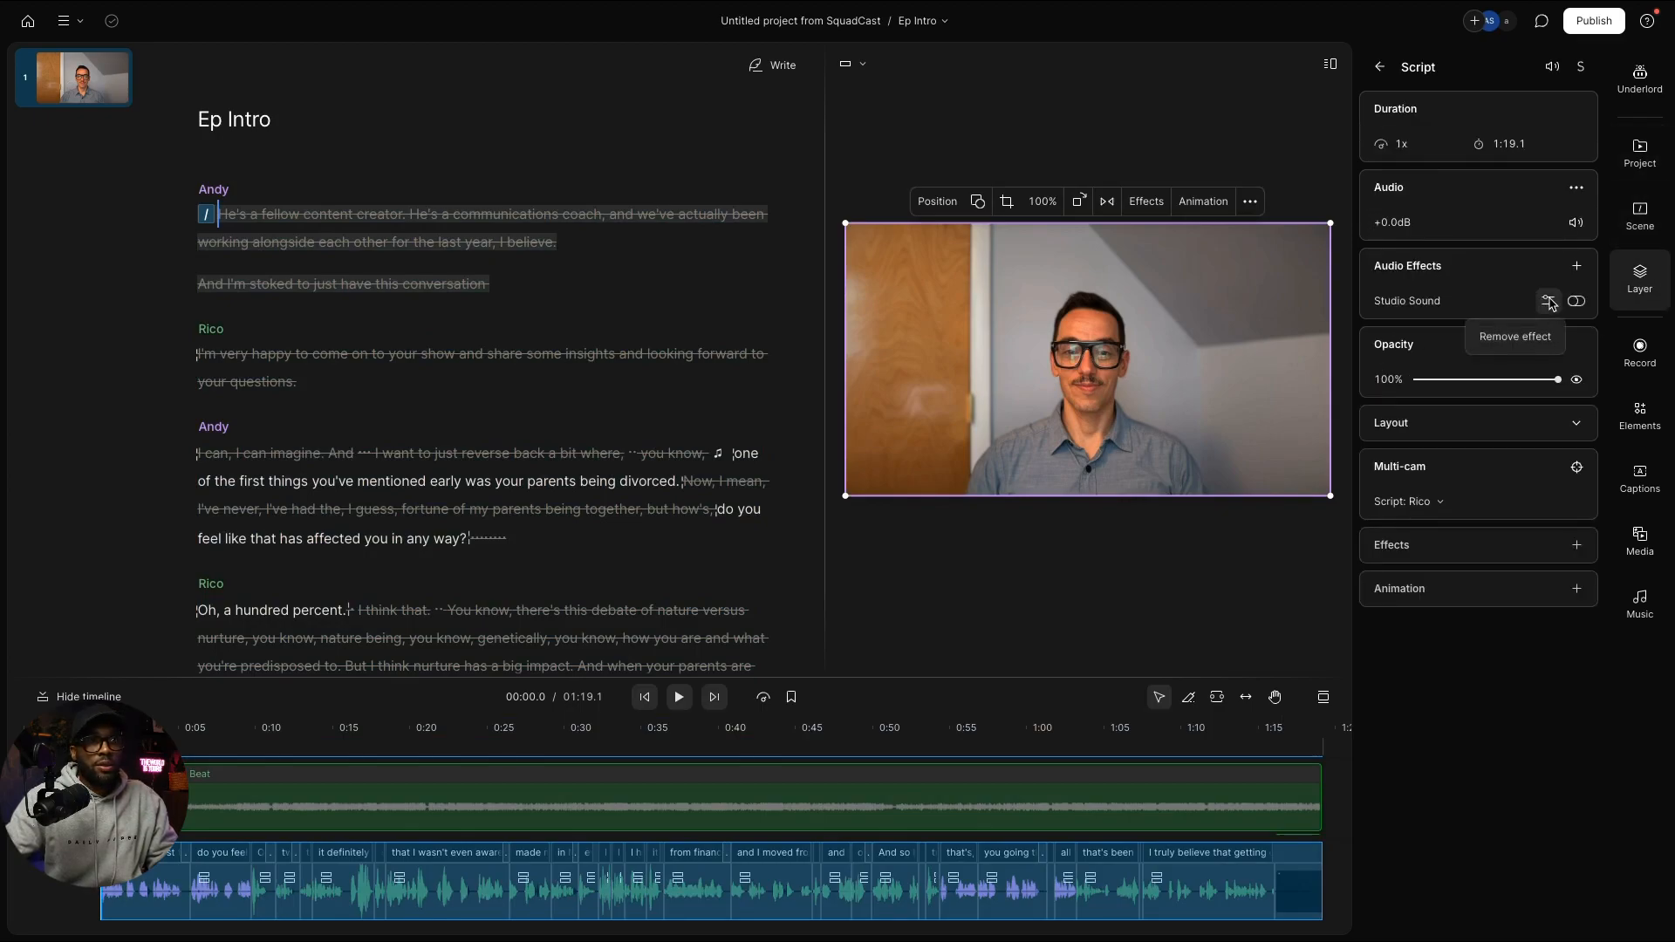
left_click(1576, 267)
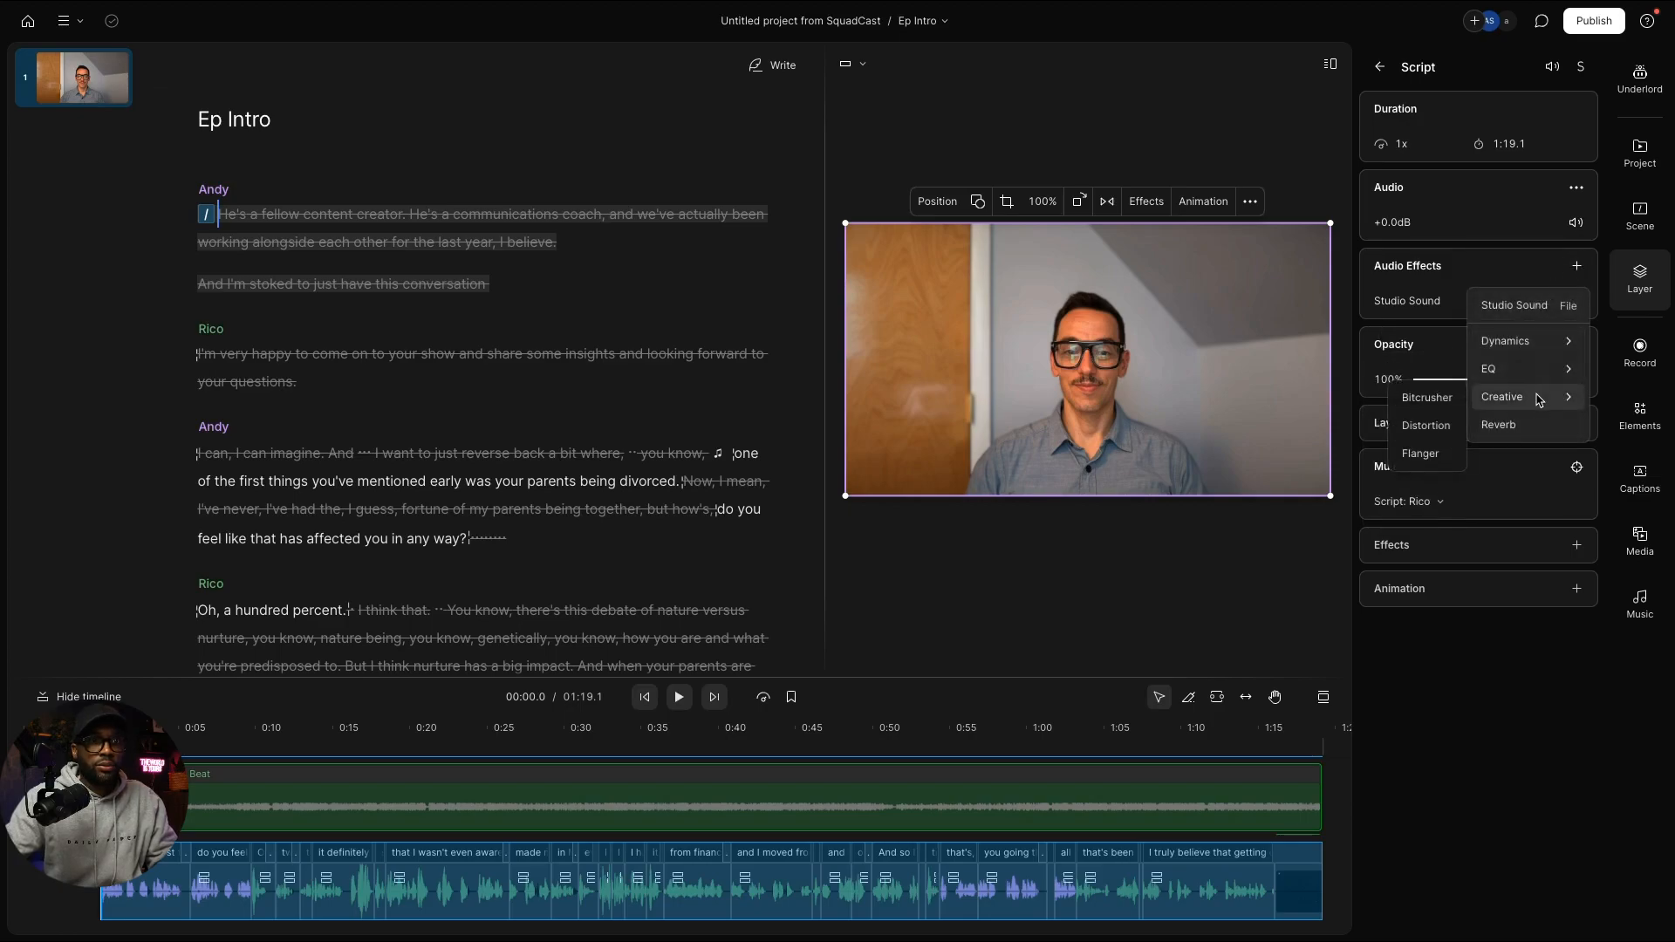
mouse_move(1555, 348)
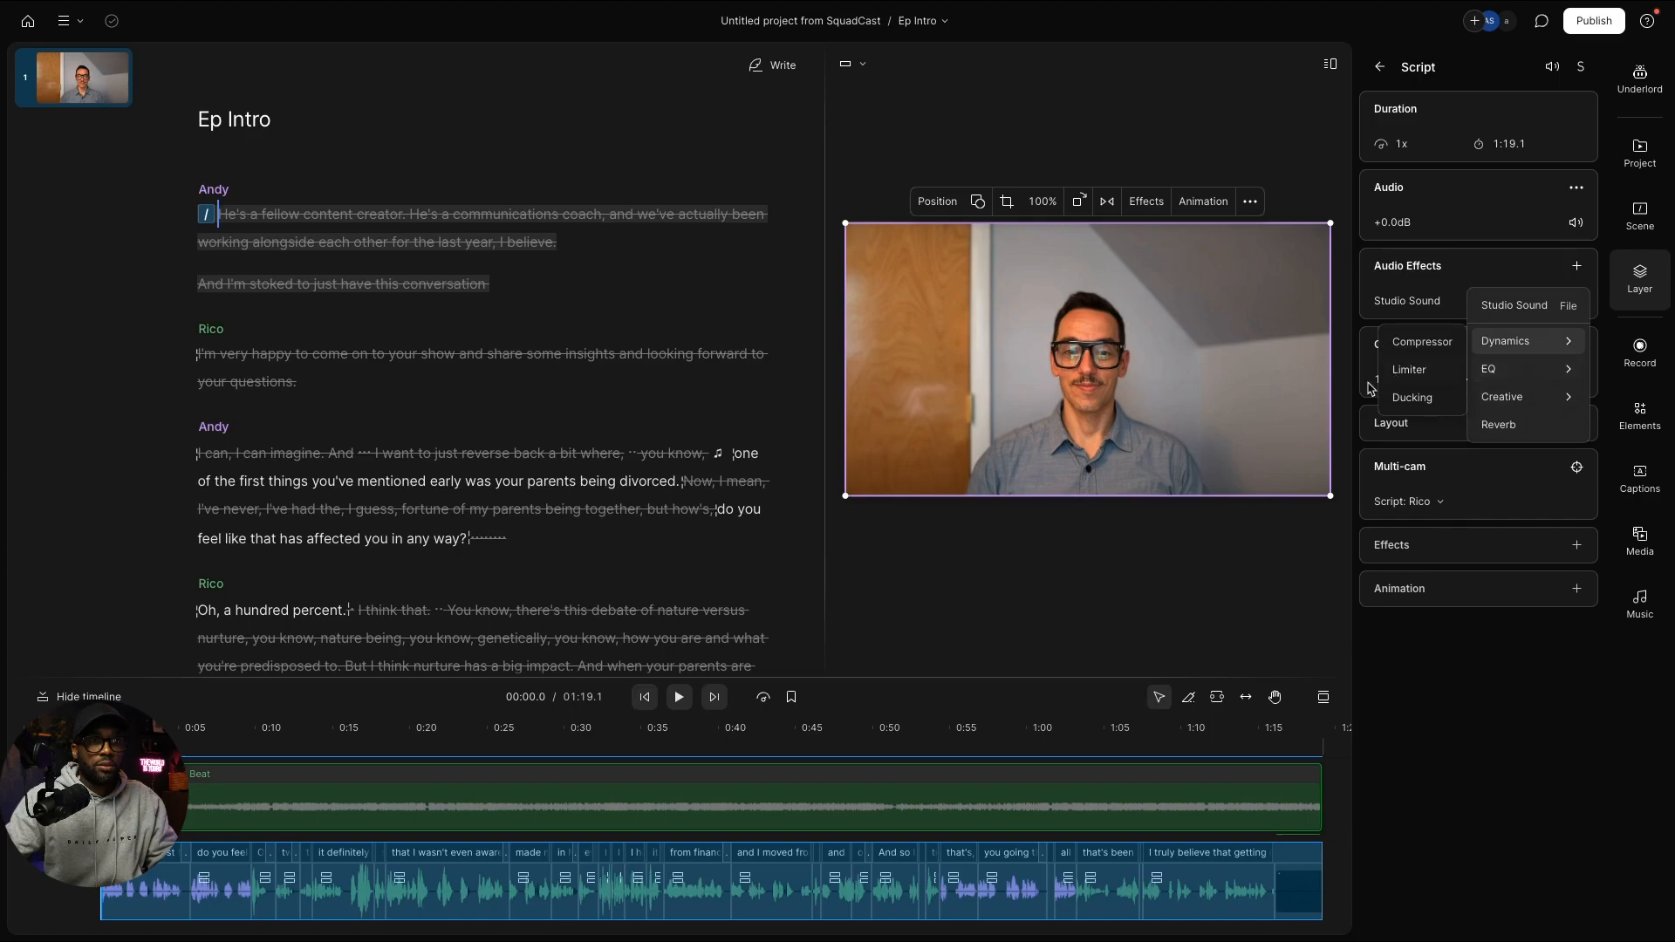
left_click(1411, 399)
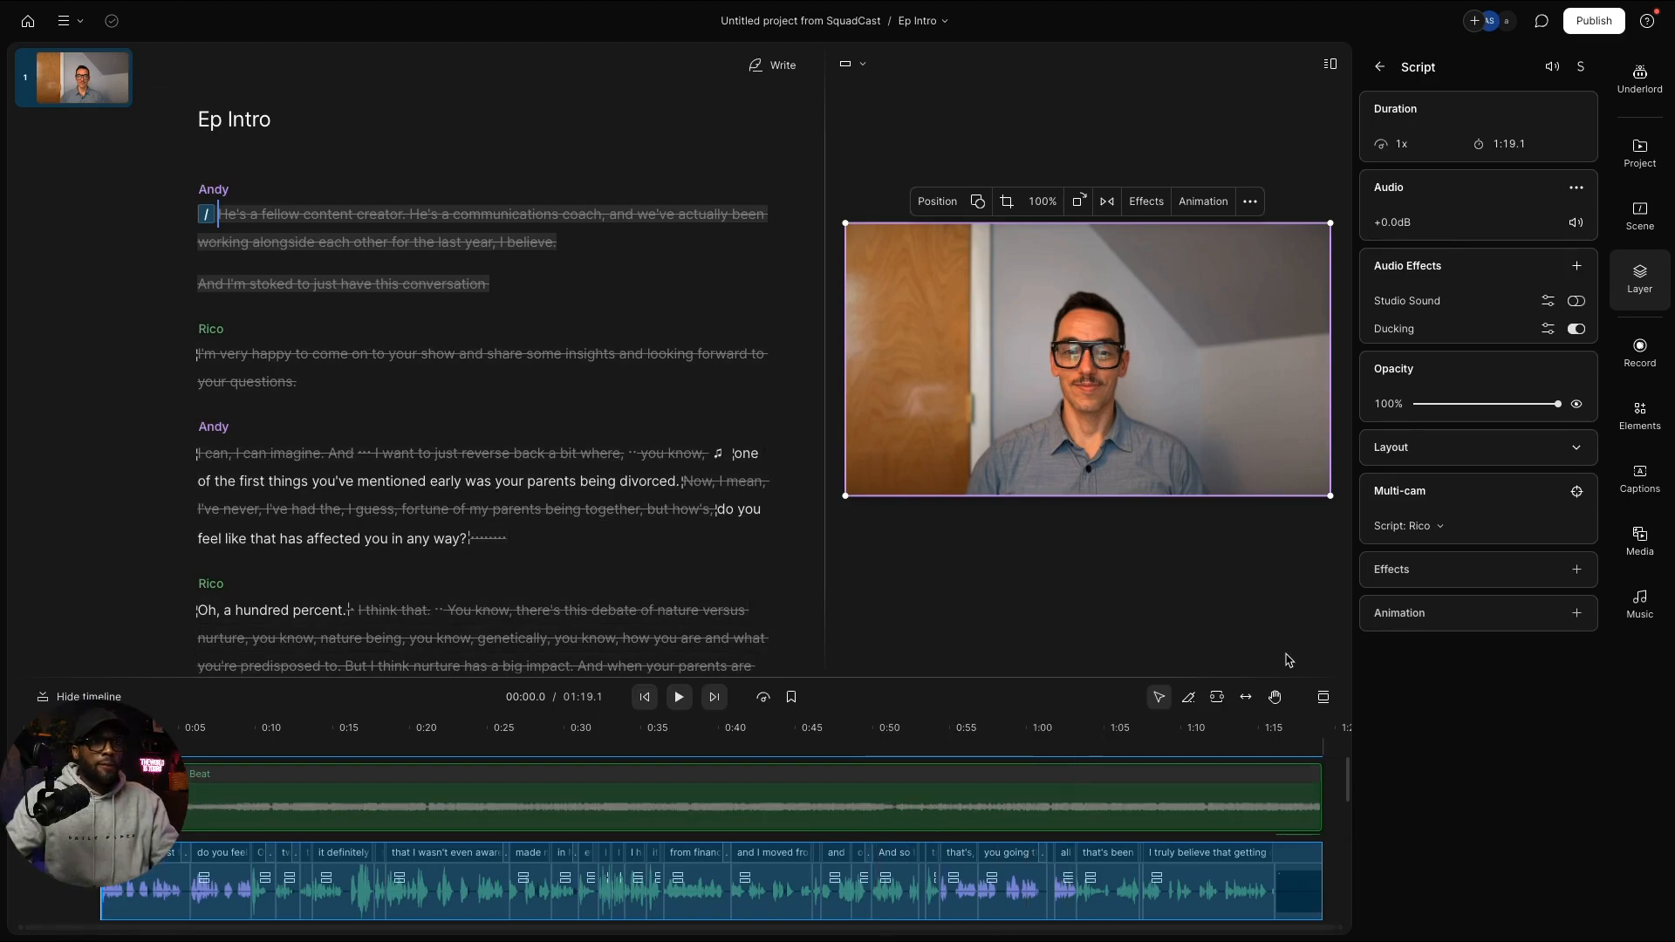
left_click(1547, 329)
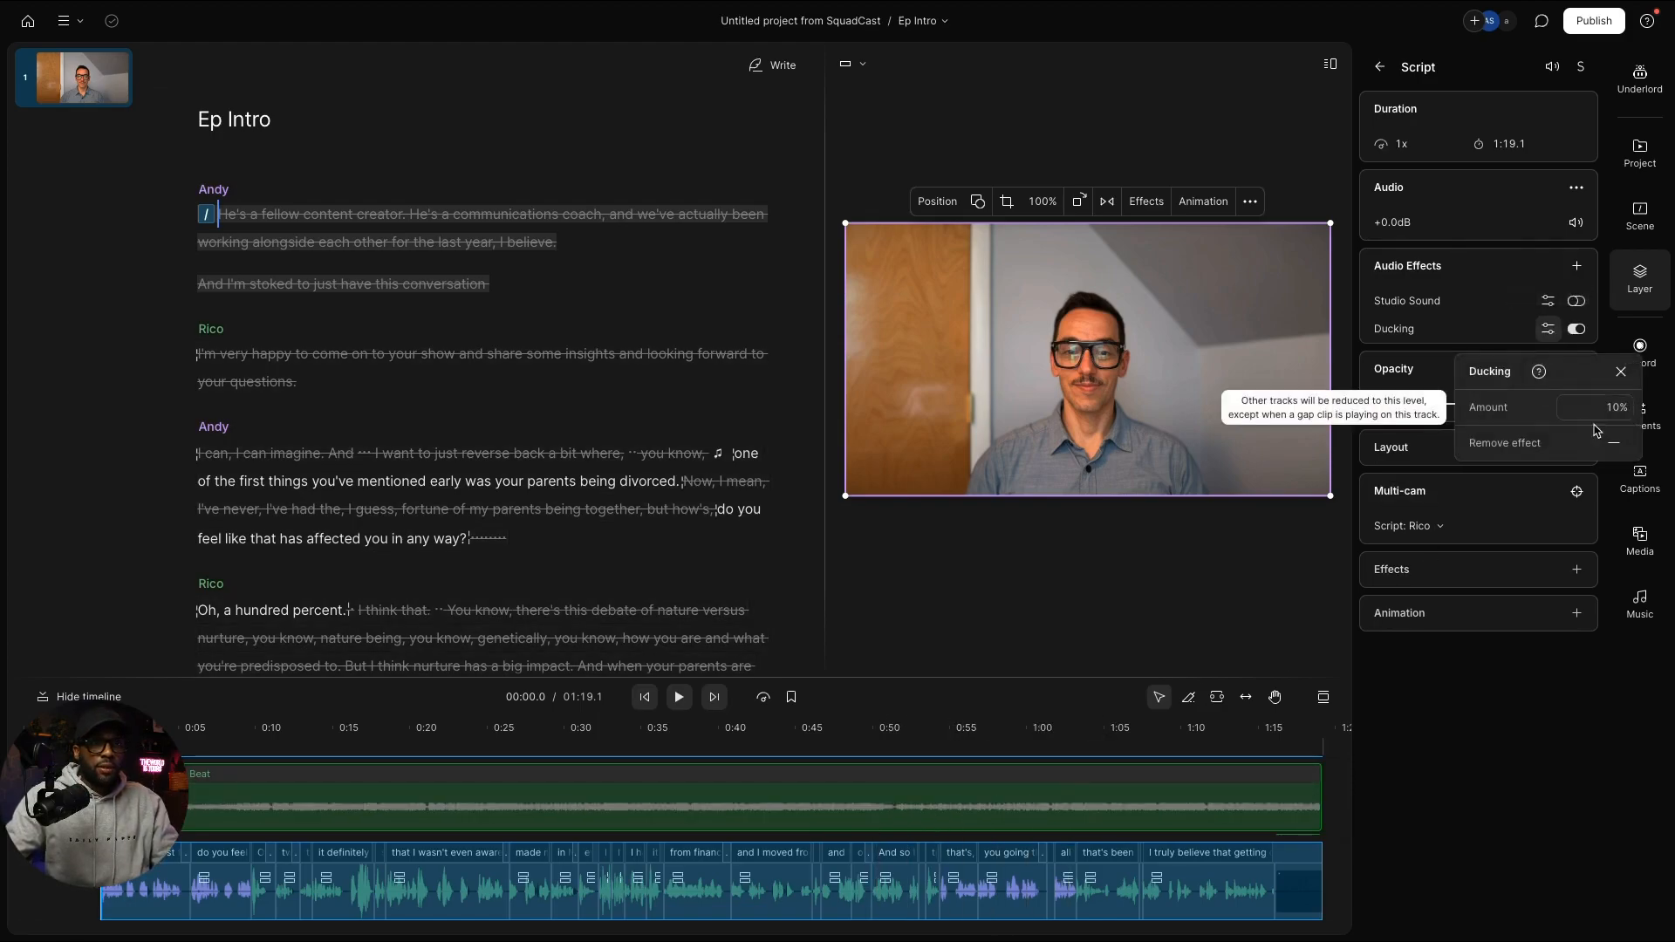
left_click(1613, 408)
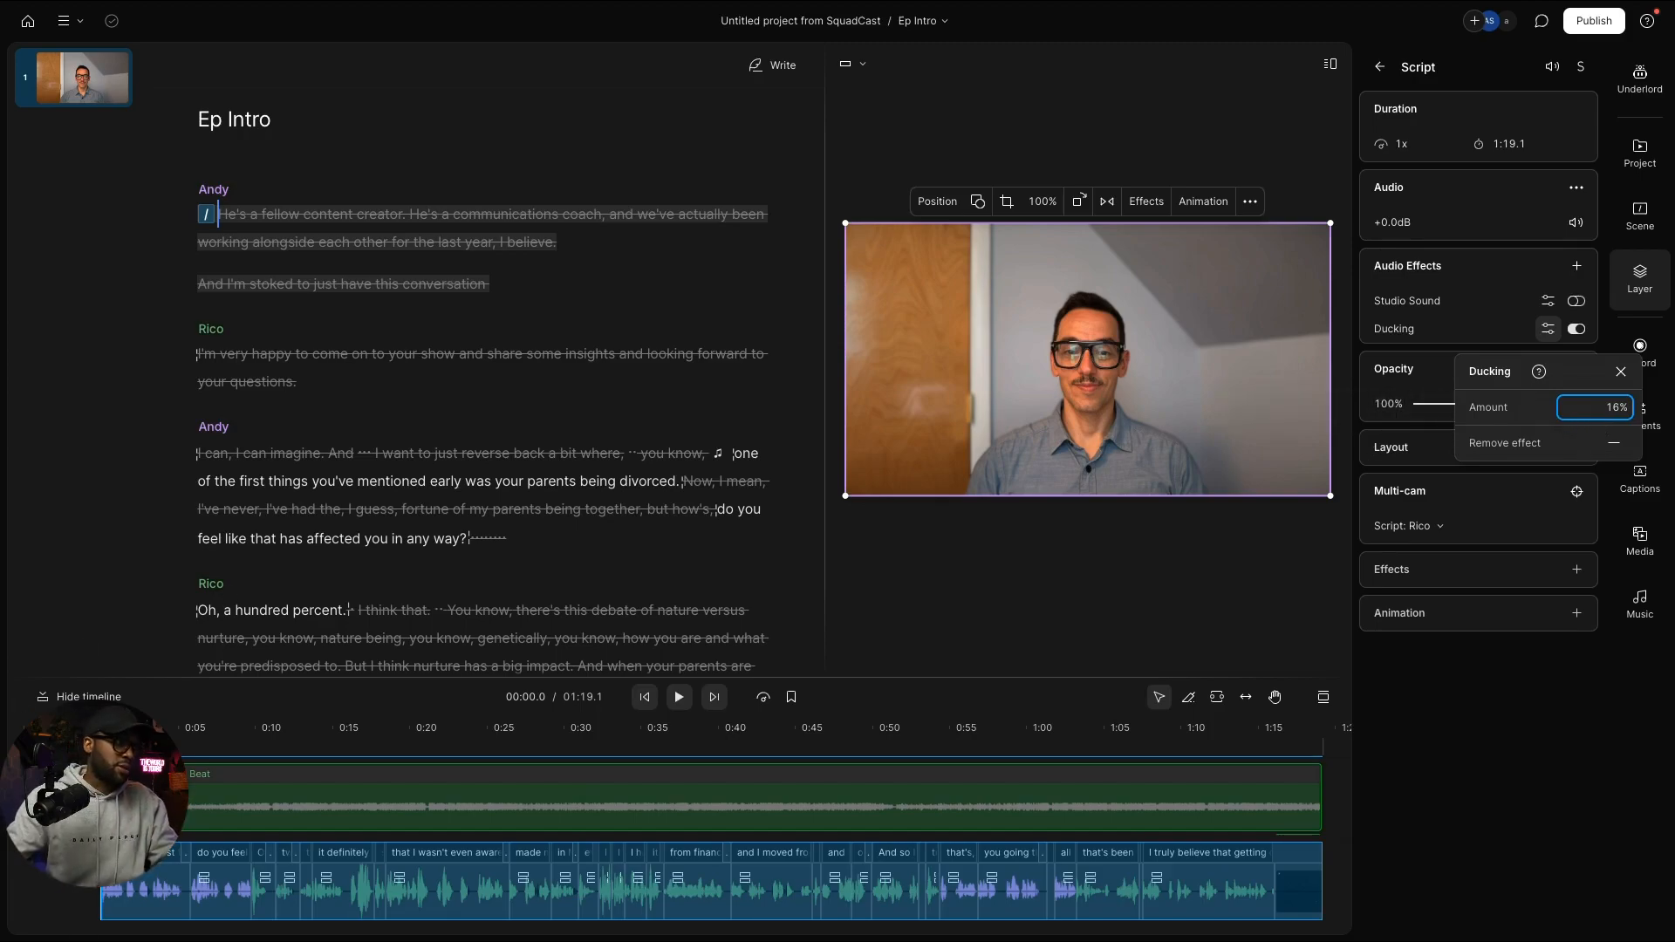
key("Escape")
key("space")
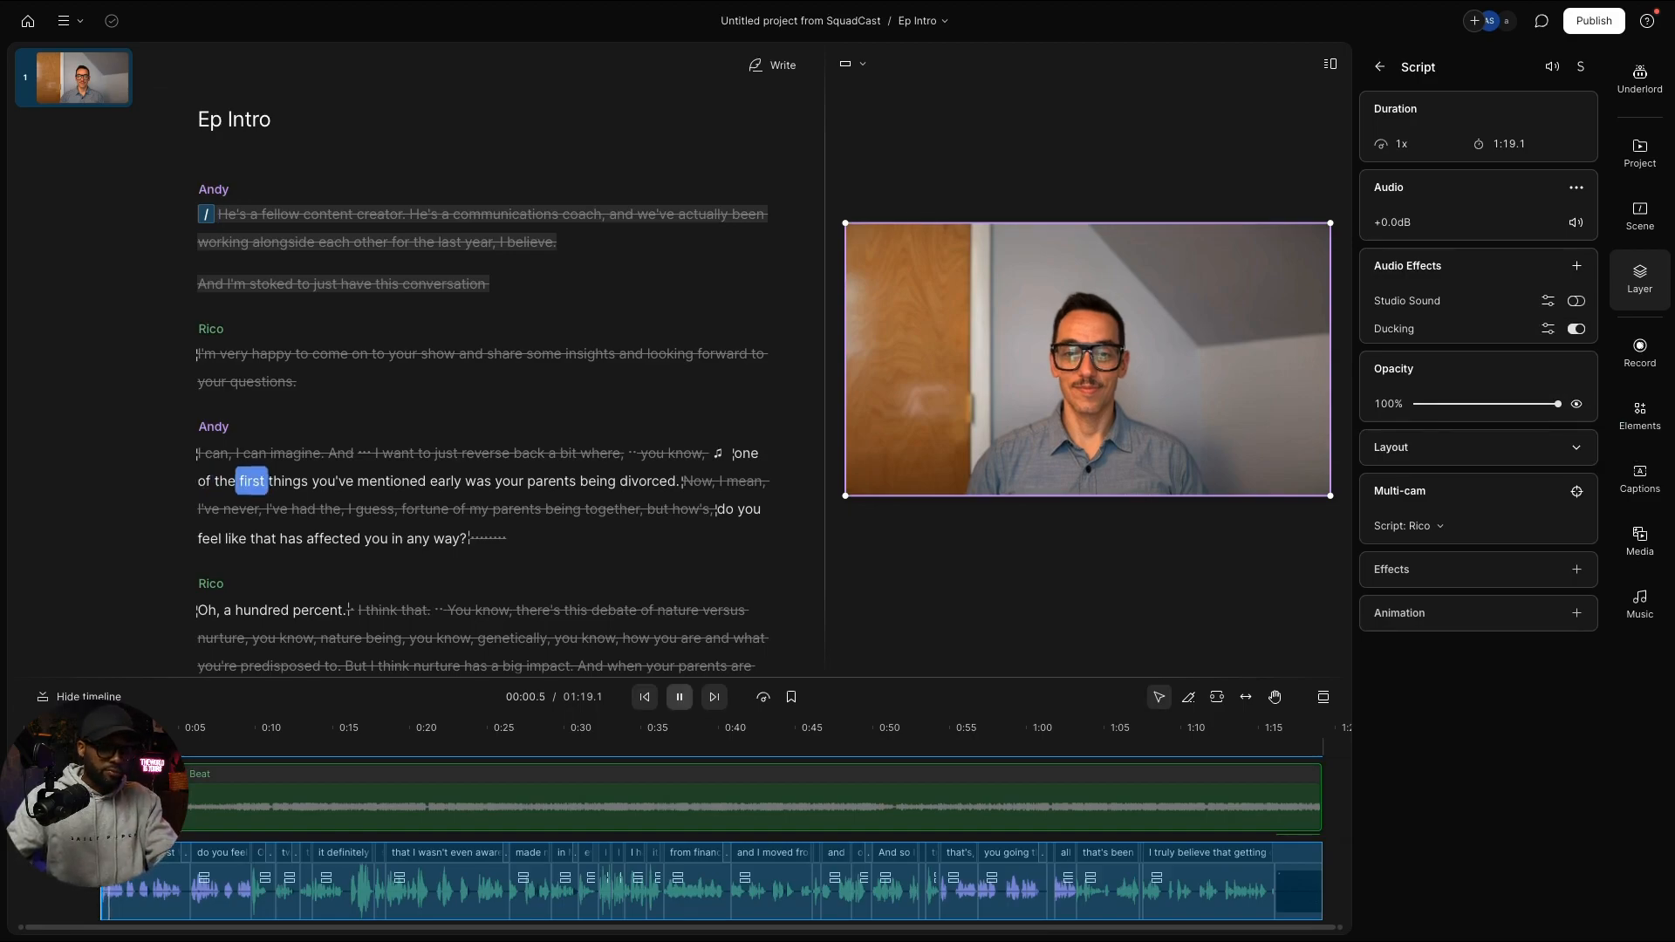
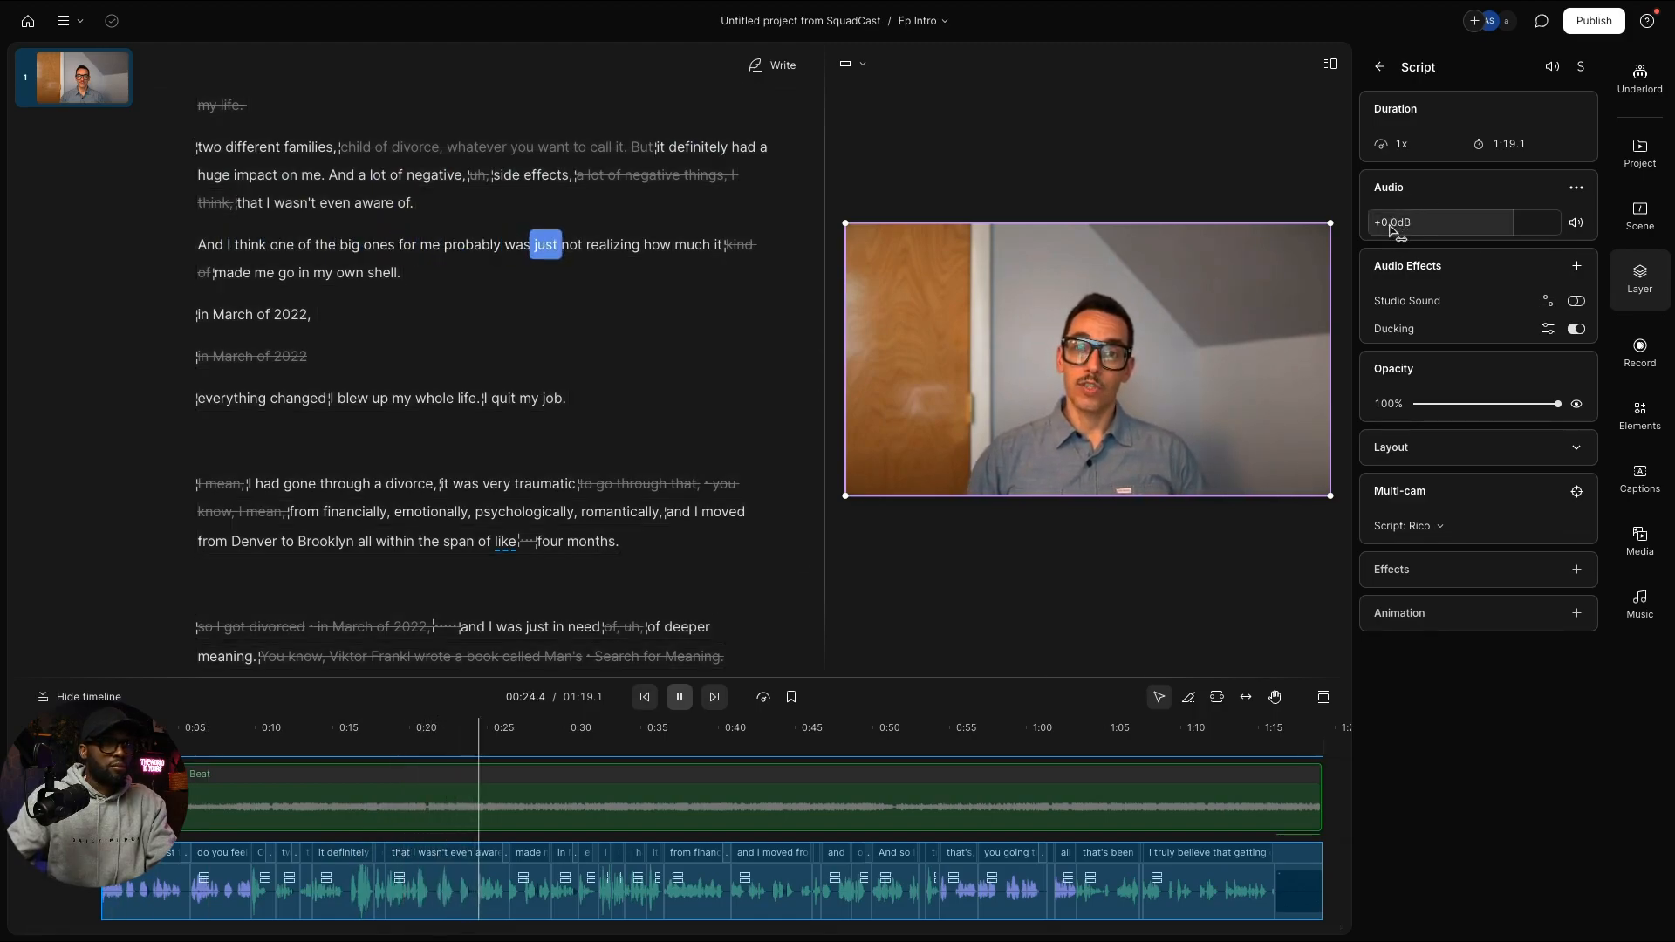
Step: Boost the interview audio gain to +5.7 dB, and give the intro beat a ~7-second fade-out with a trimmed end
left_click_drag(1392, 229, 1573, 227)
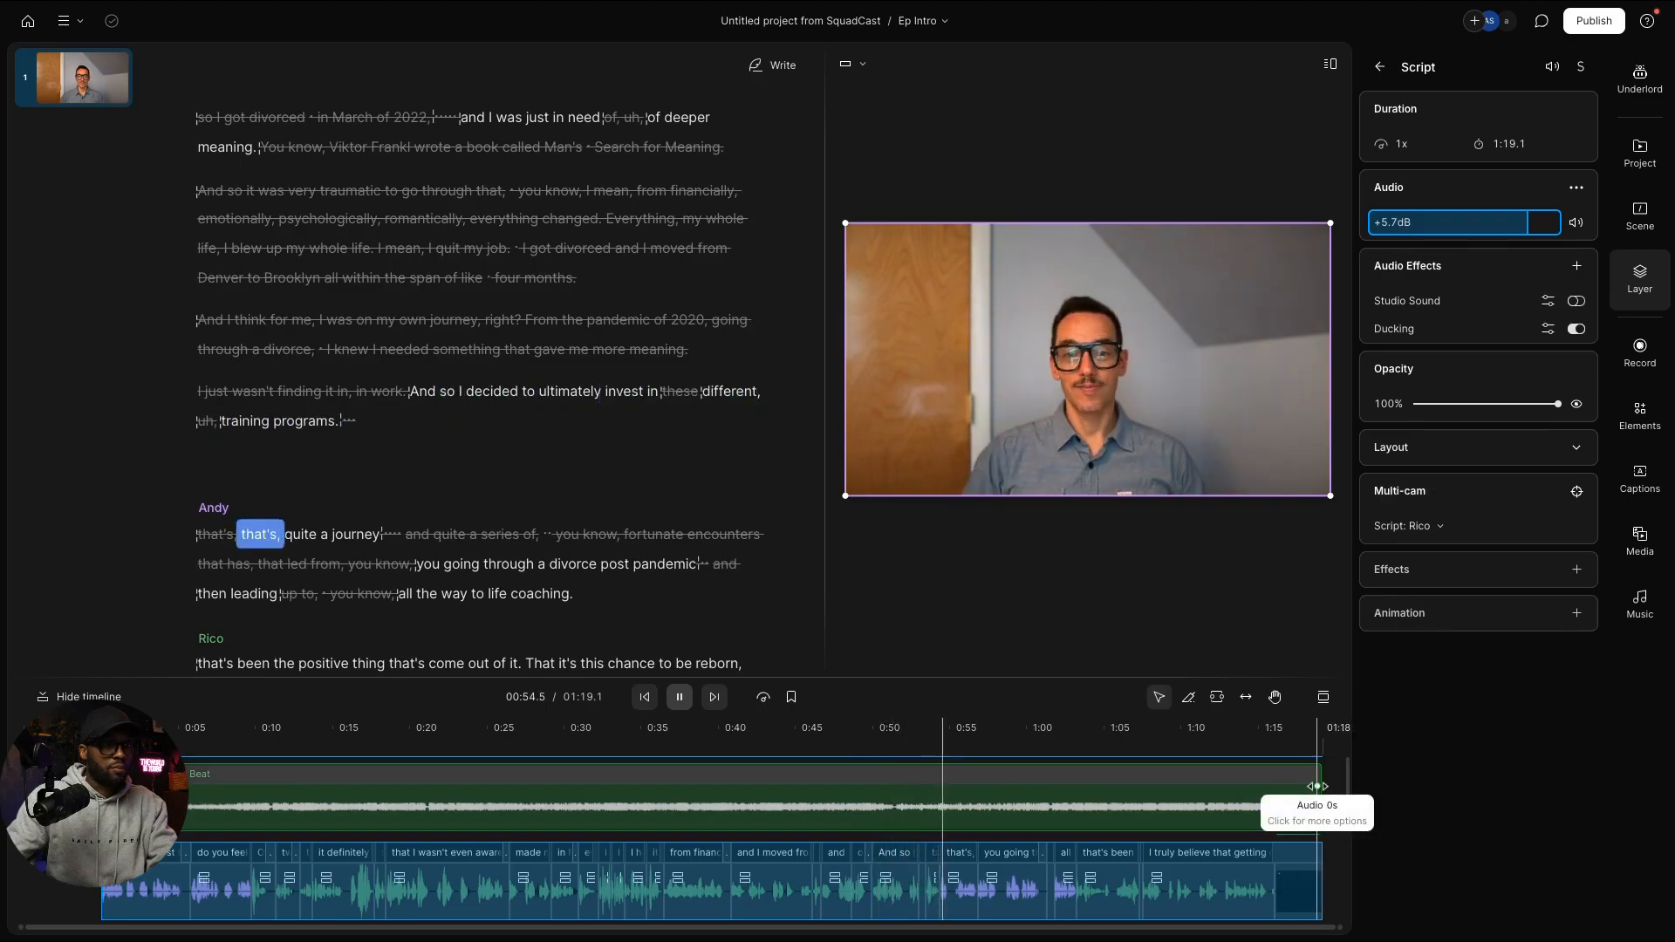
left_click_drag(1317, 786, 1300, 786)
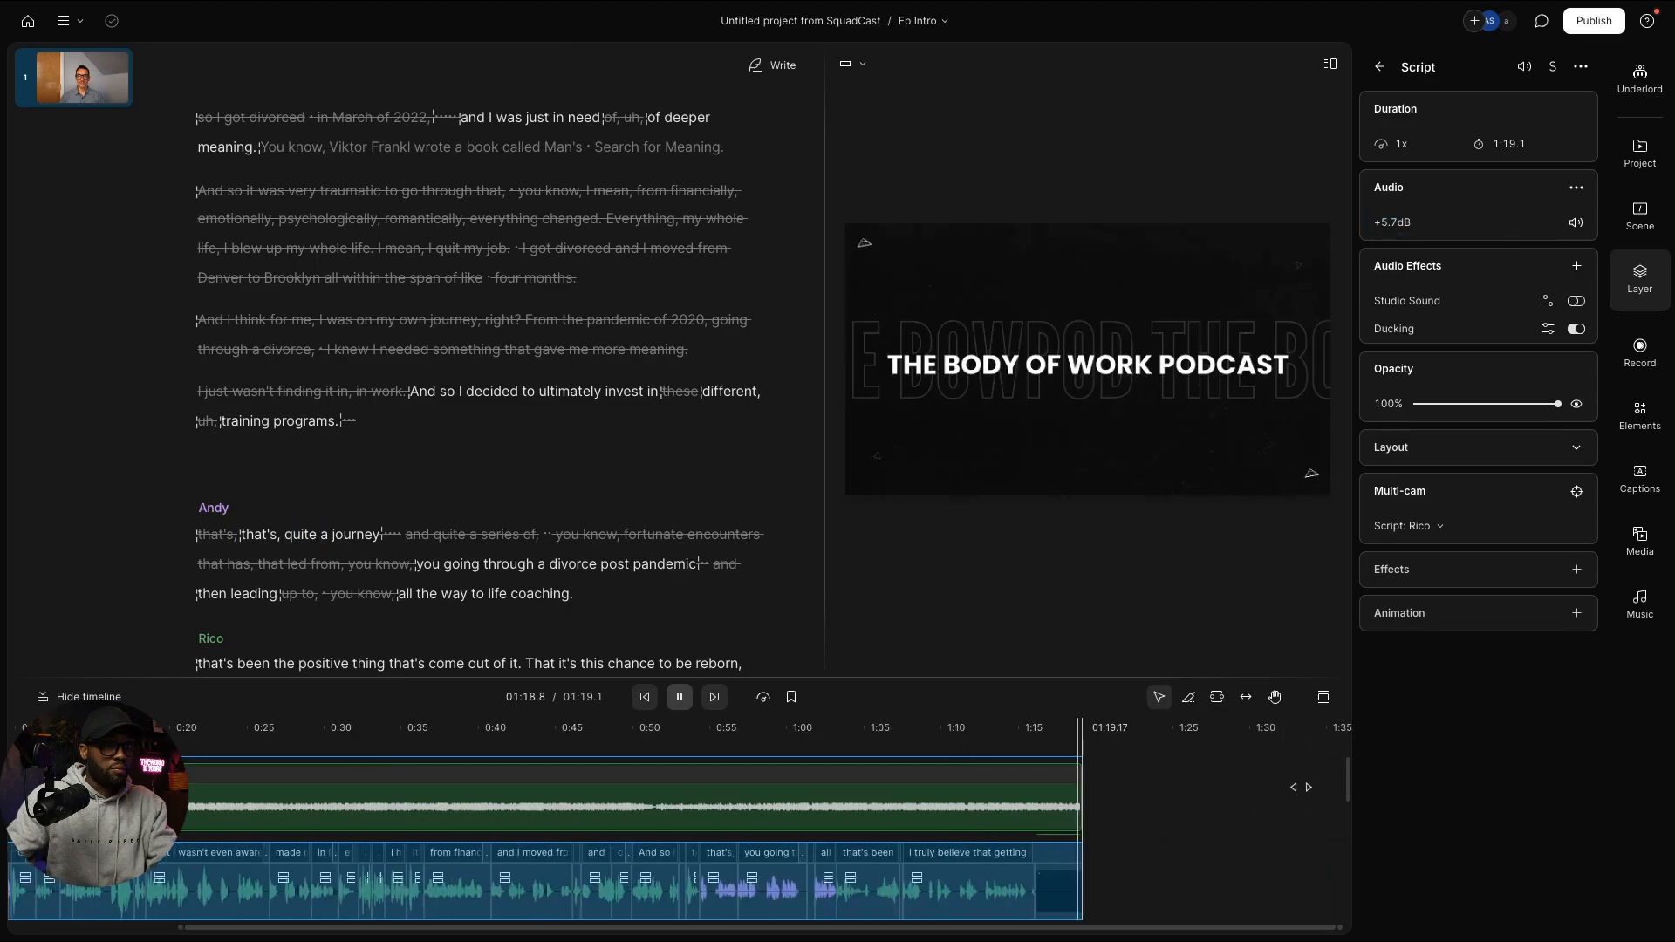
left_click_drag(1060, 787, 903, 788)
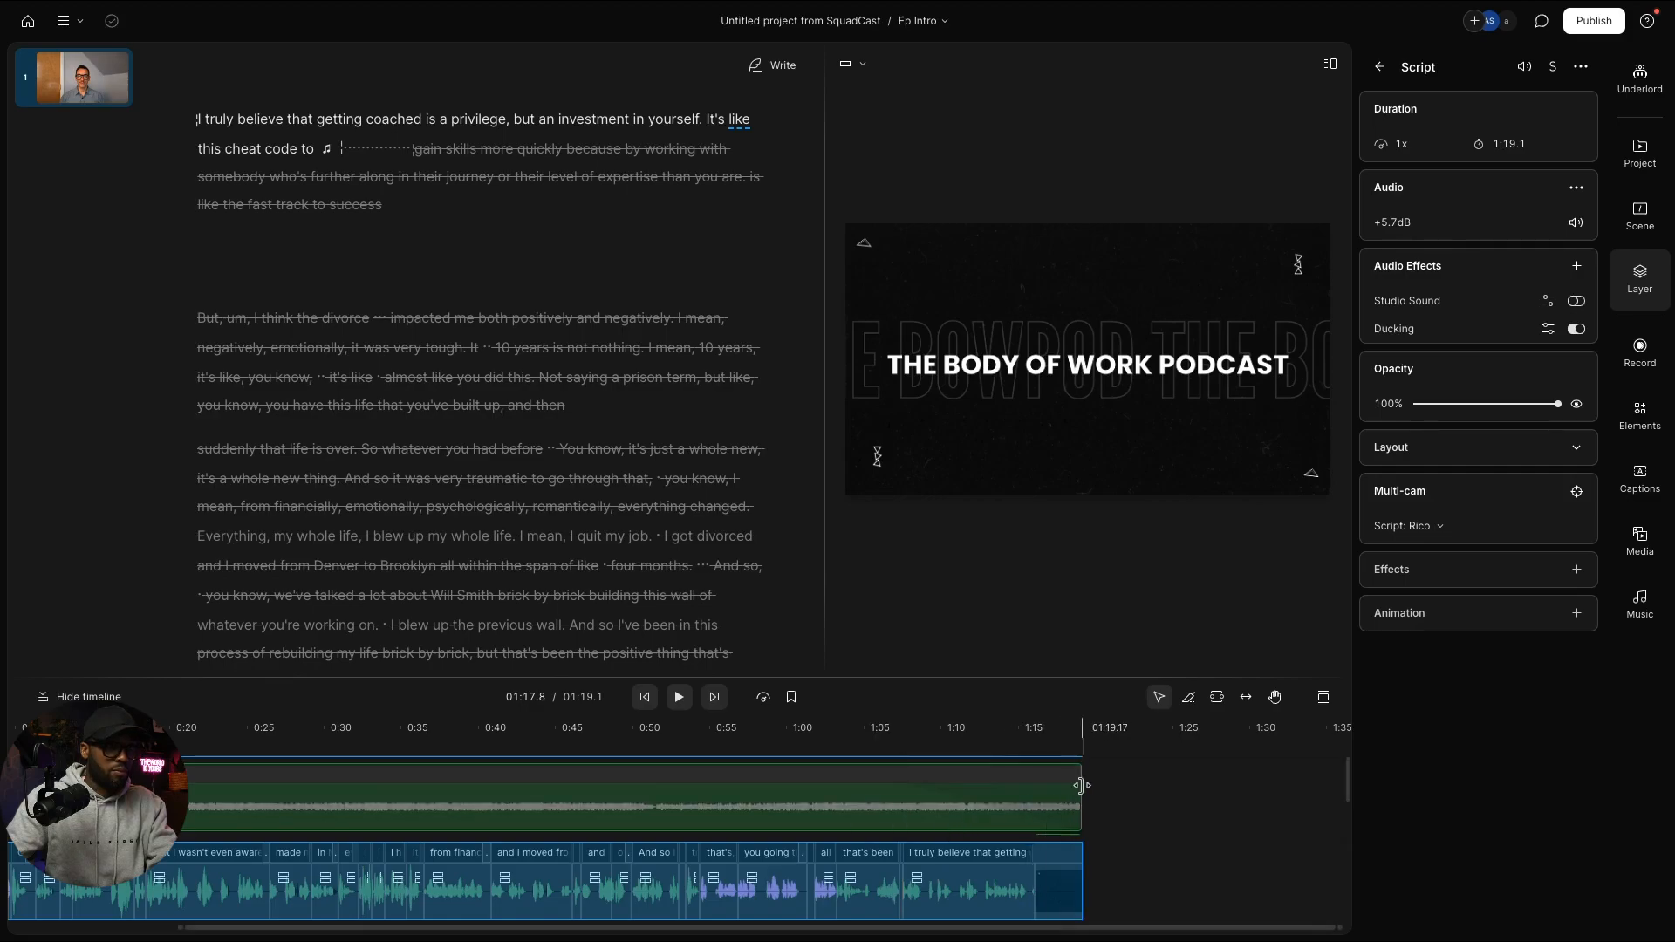
left_click_drag(1082, 787, 1034, 795)
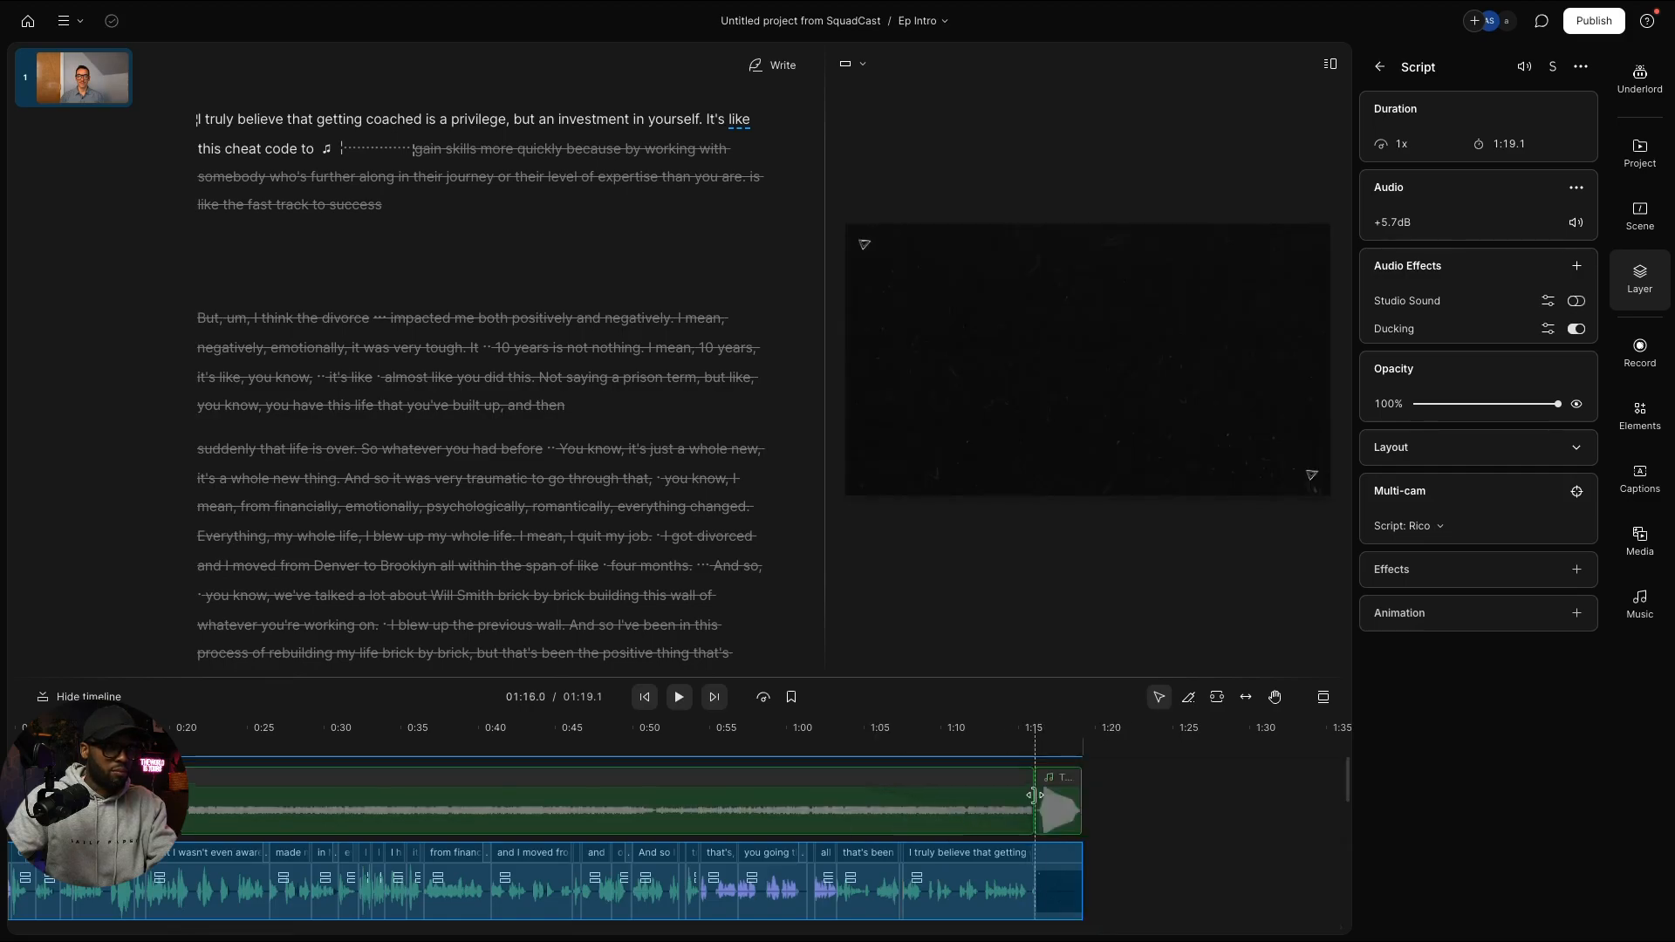
Step: Play back the mix from around 34 seconds to check how the music ends
left_click(855, 789)
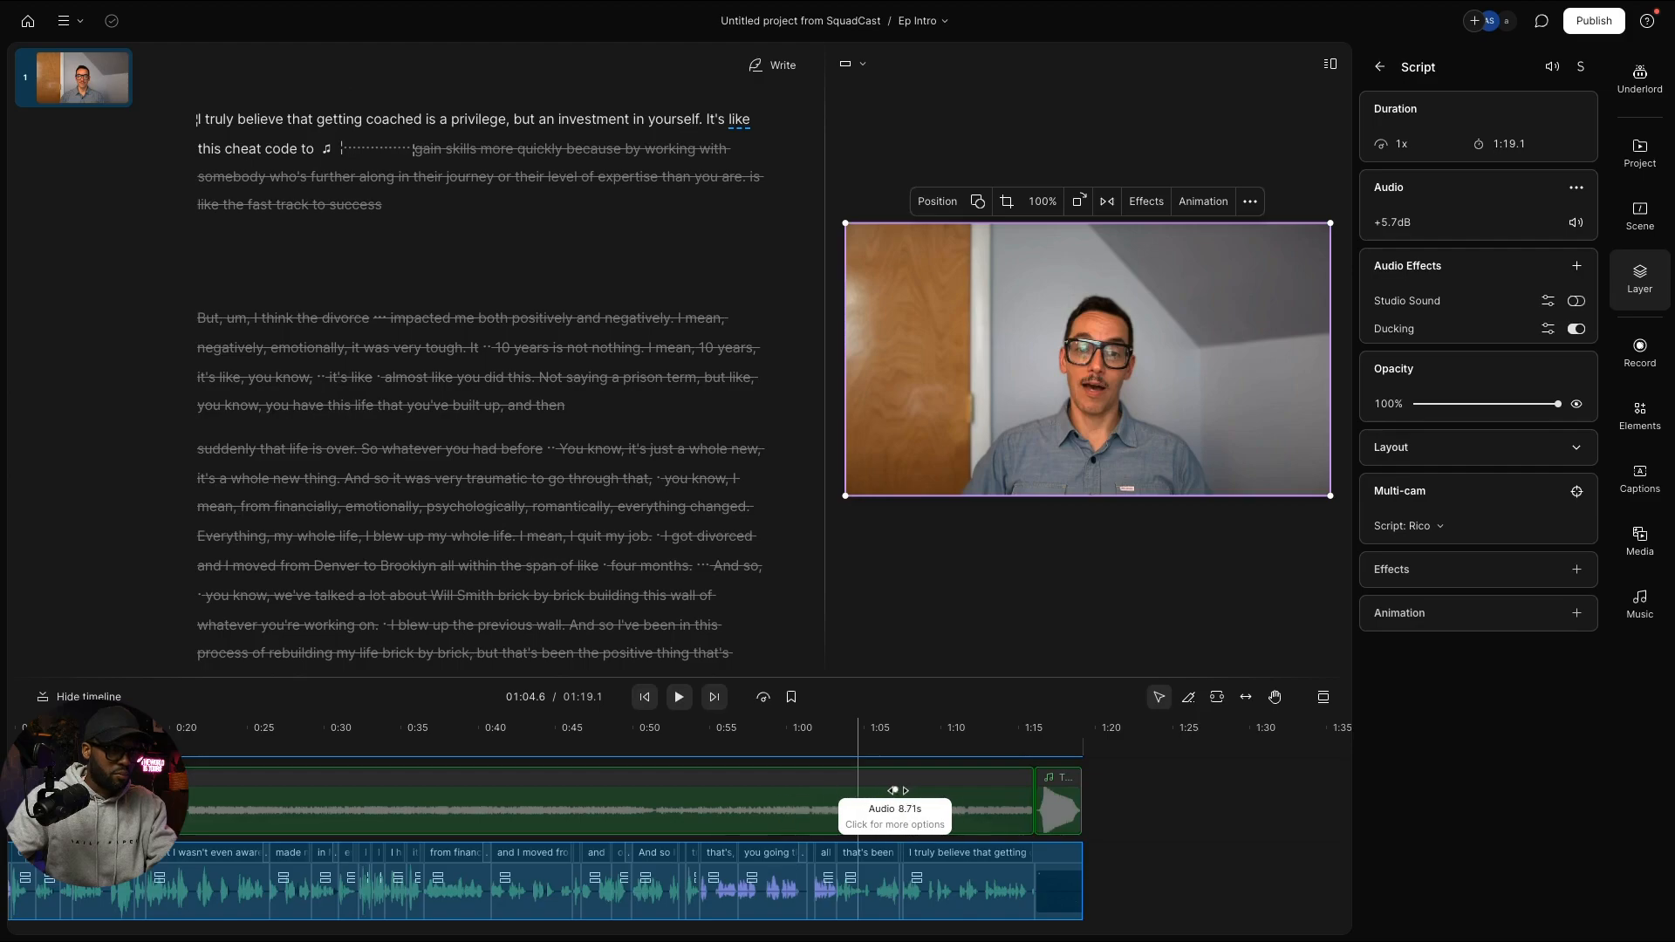
left_click(772, 730)
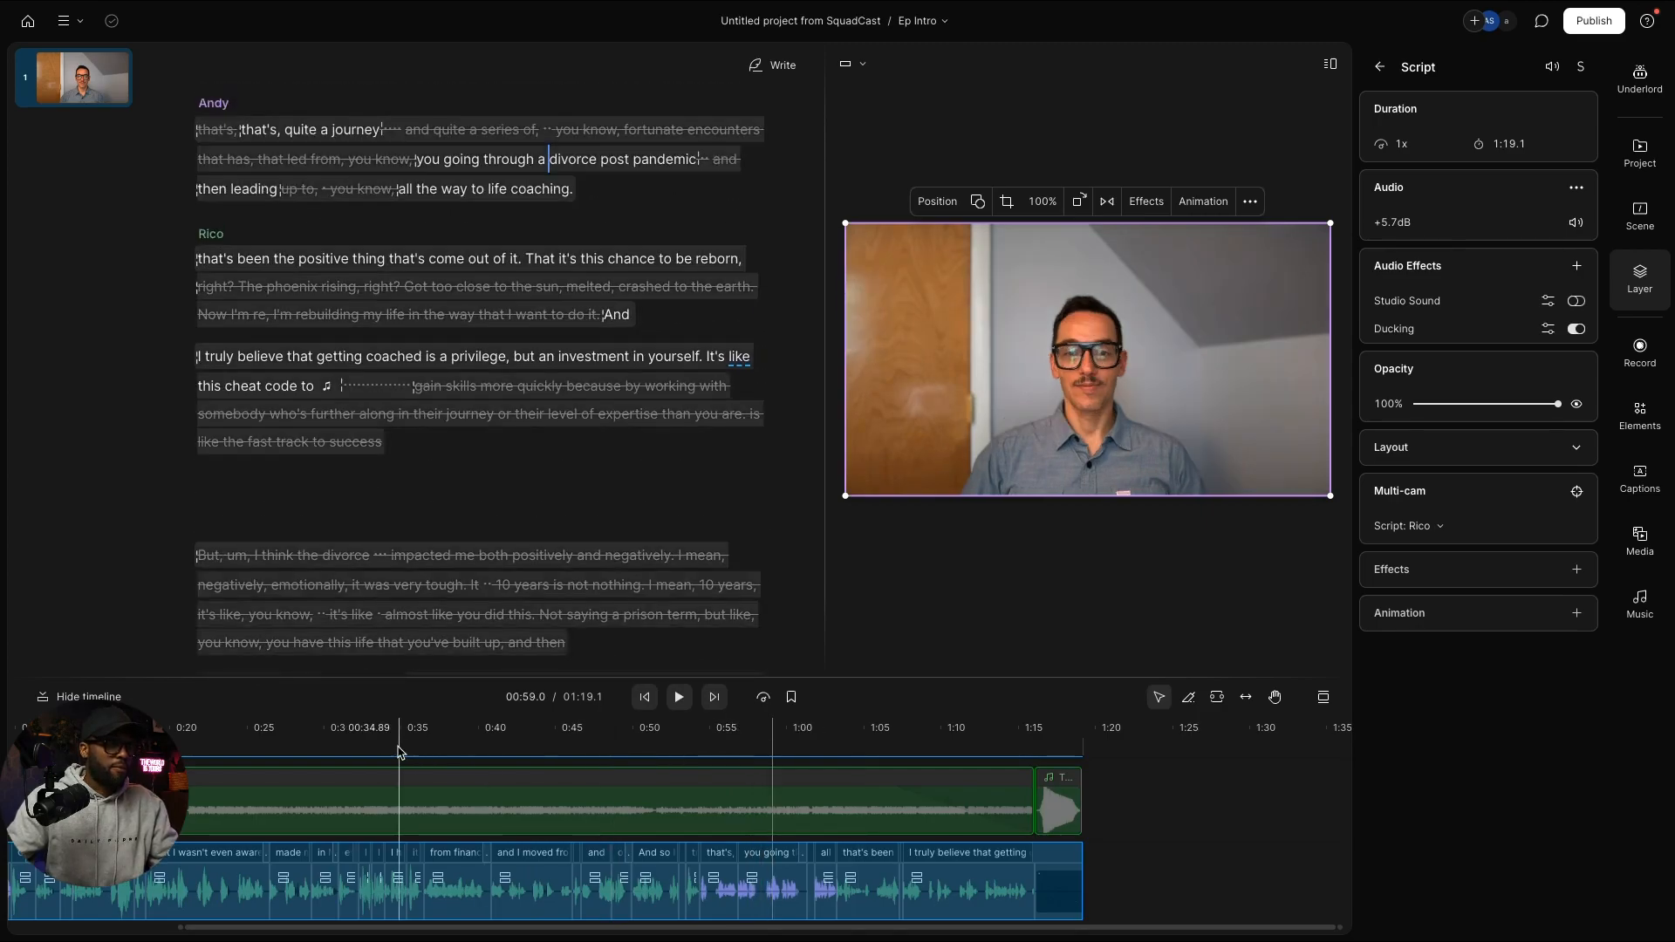
left_click(390, 740)
key("space")
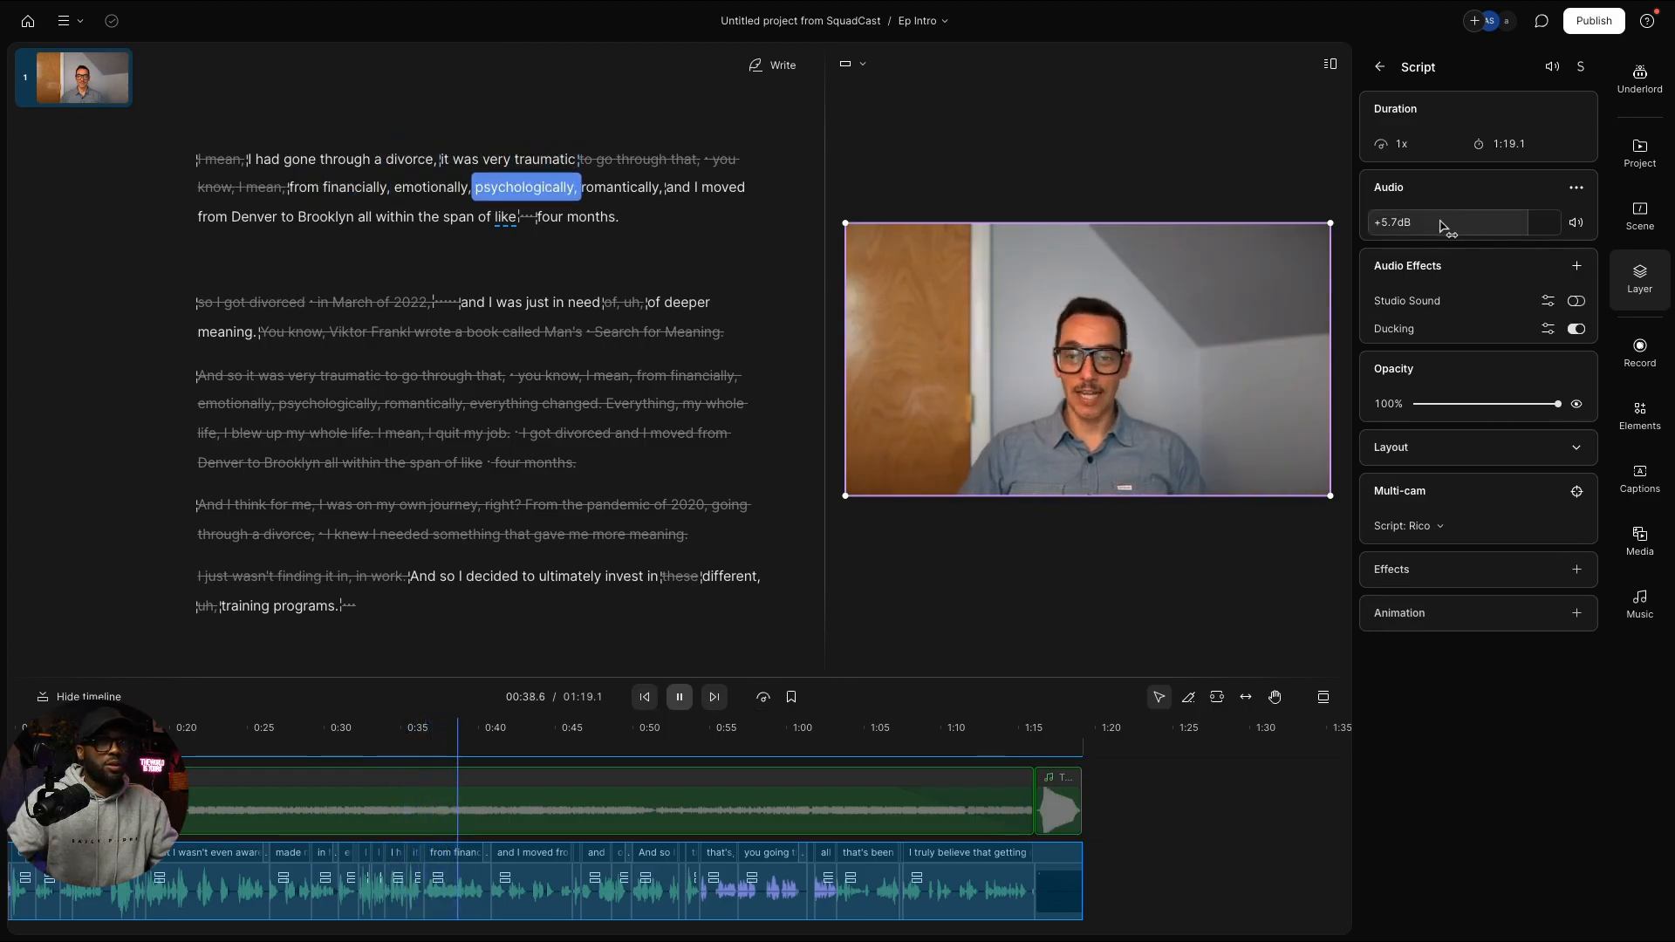
Step: Lower the interview audio gain step by step from +5.7 dB to +2.0 dB during playback
left_click_drag(1437, 228, 1398, 233)
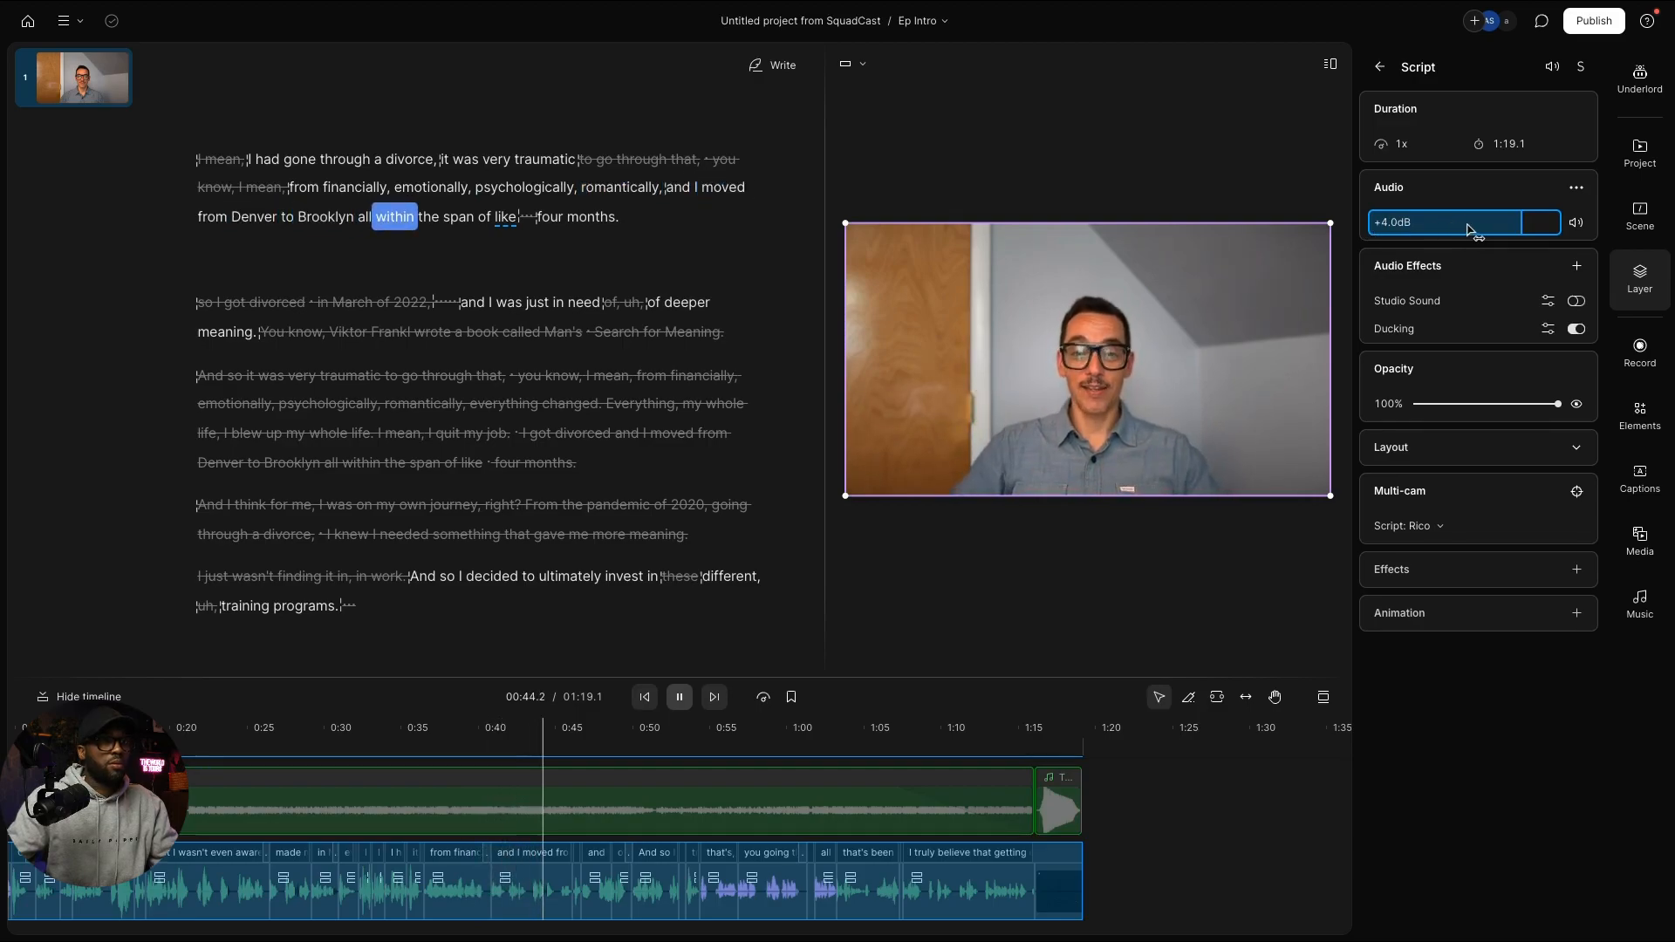
left_click_drag(1468, 229, 1446, 234)
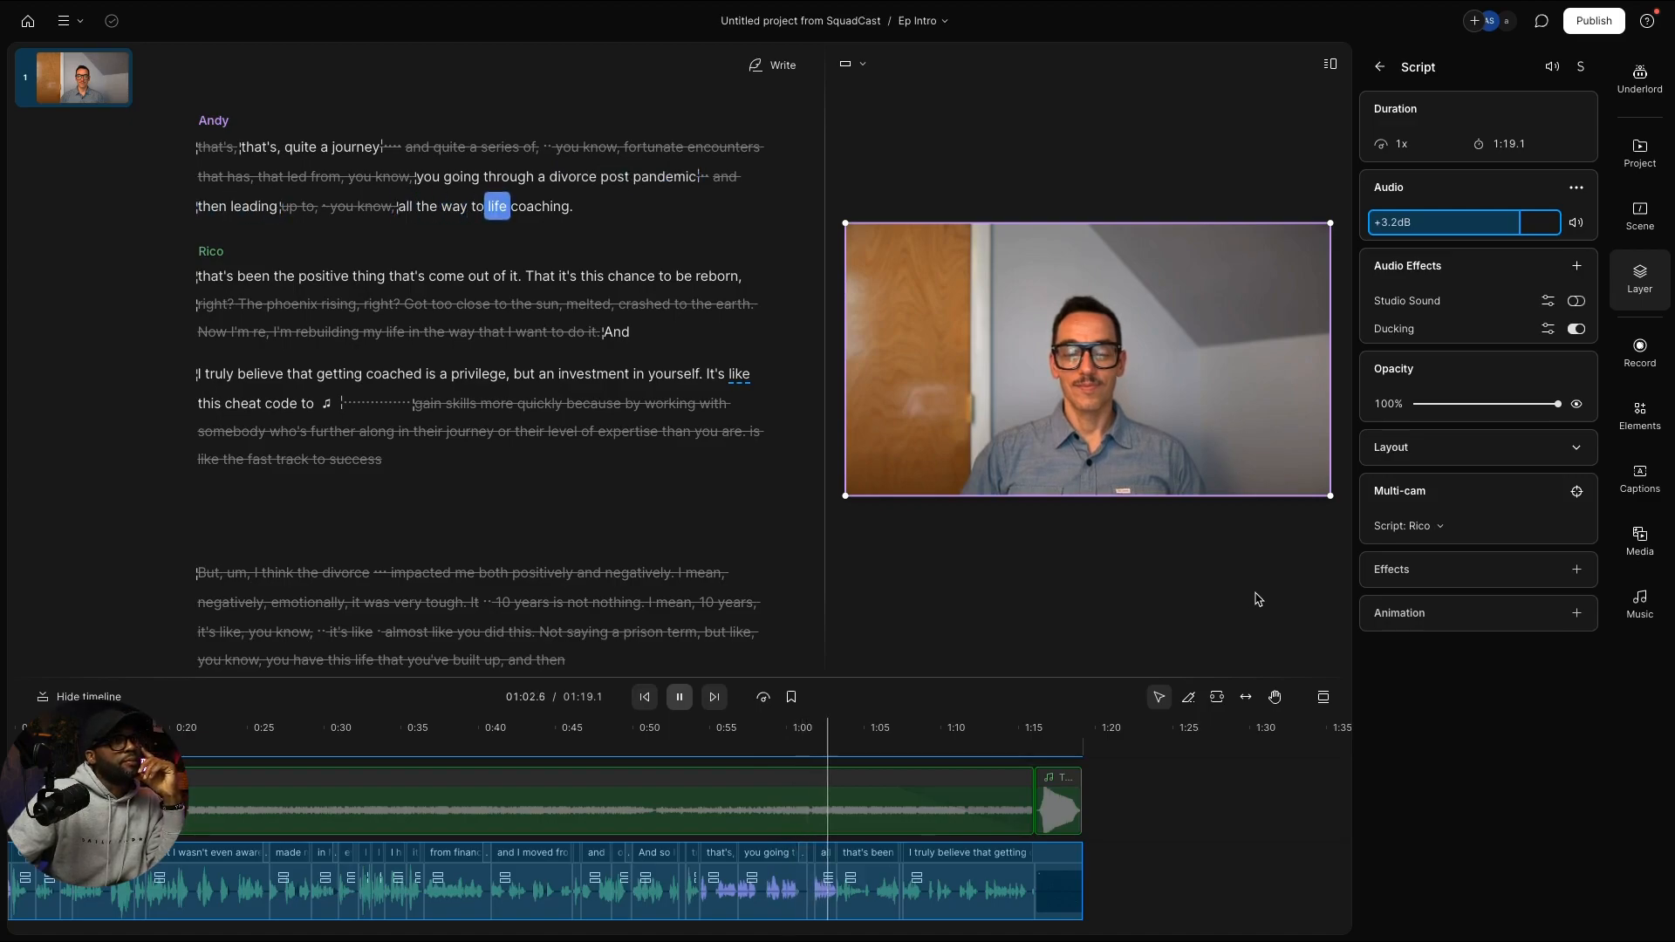
left_click_drag(1520, 225, 1482, 228)
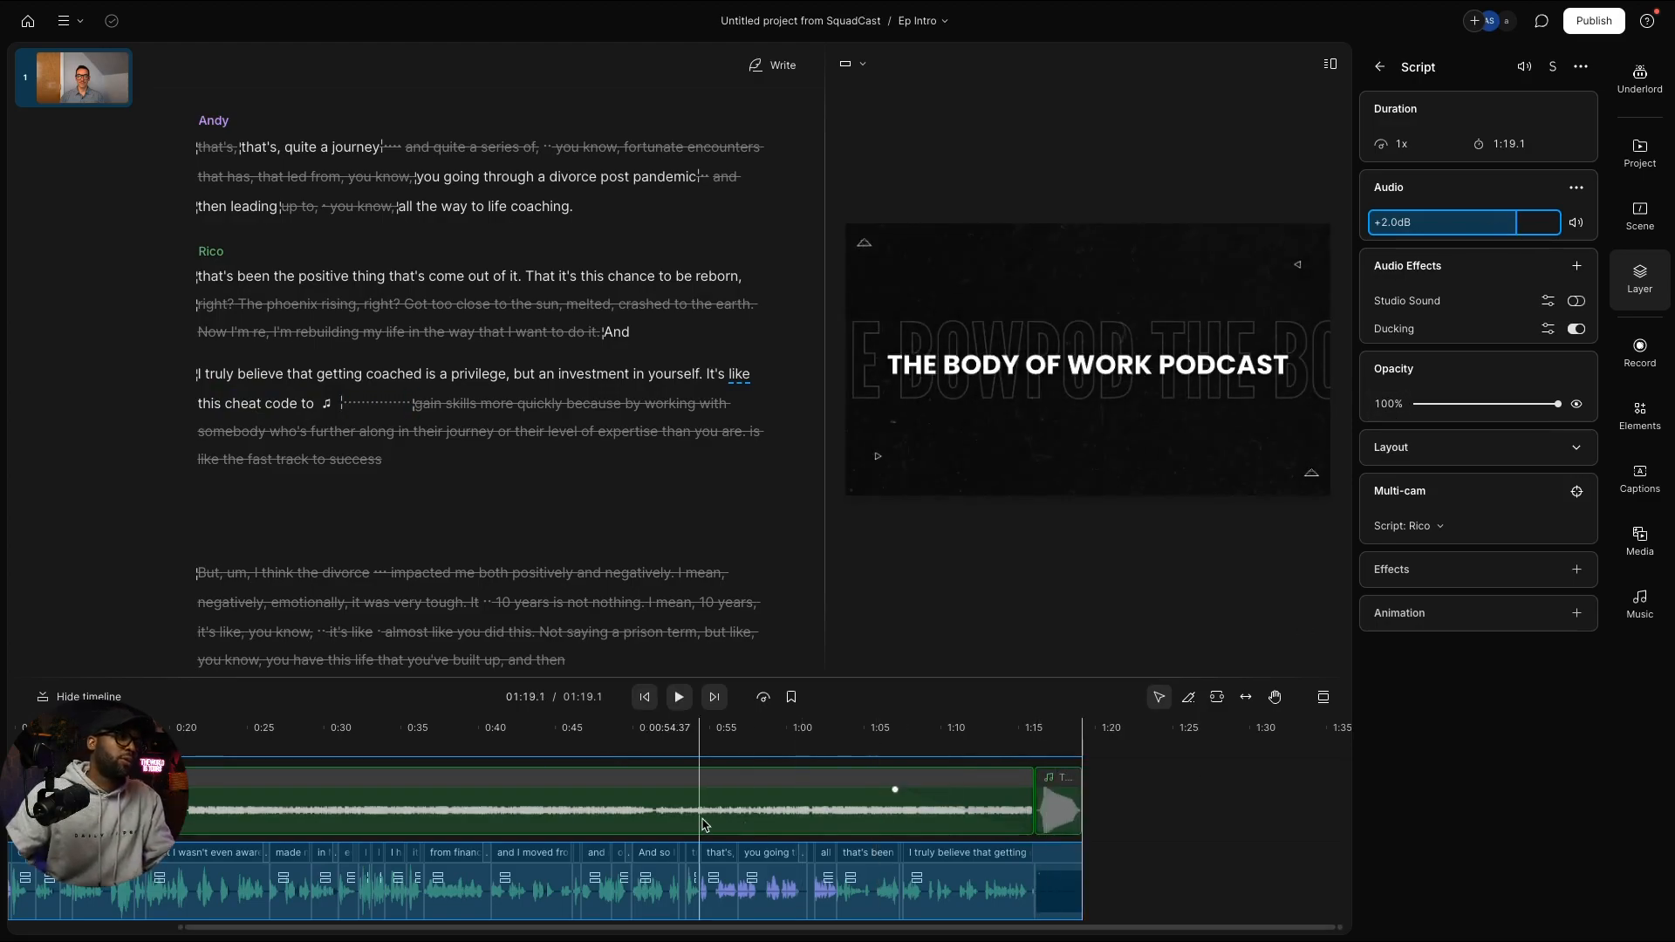
Step: Return to the episode's start and play the opening briefly
scroll(706, 827, "left", 5)
scroll(706, 829, "left", 1)
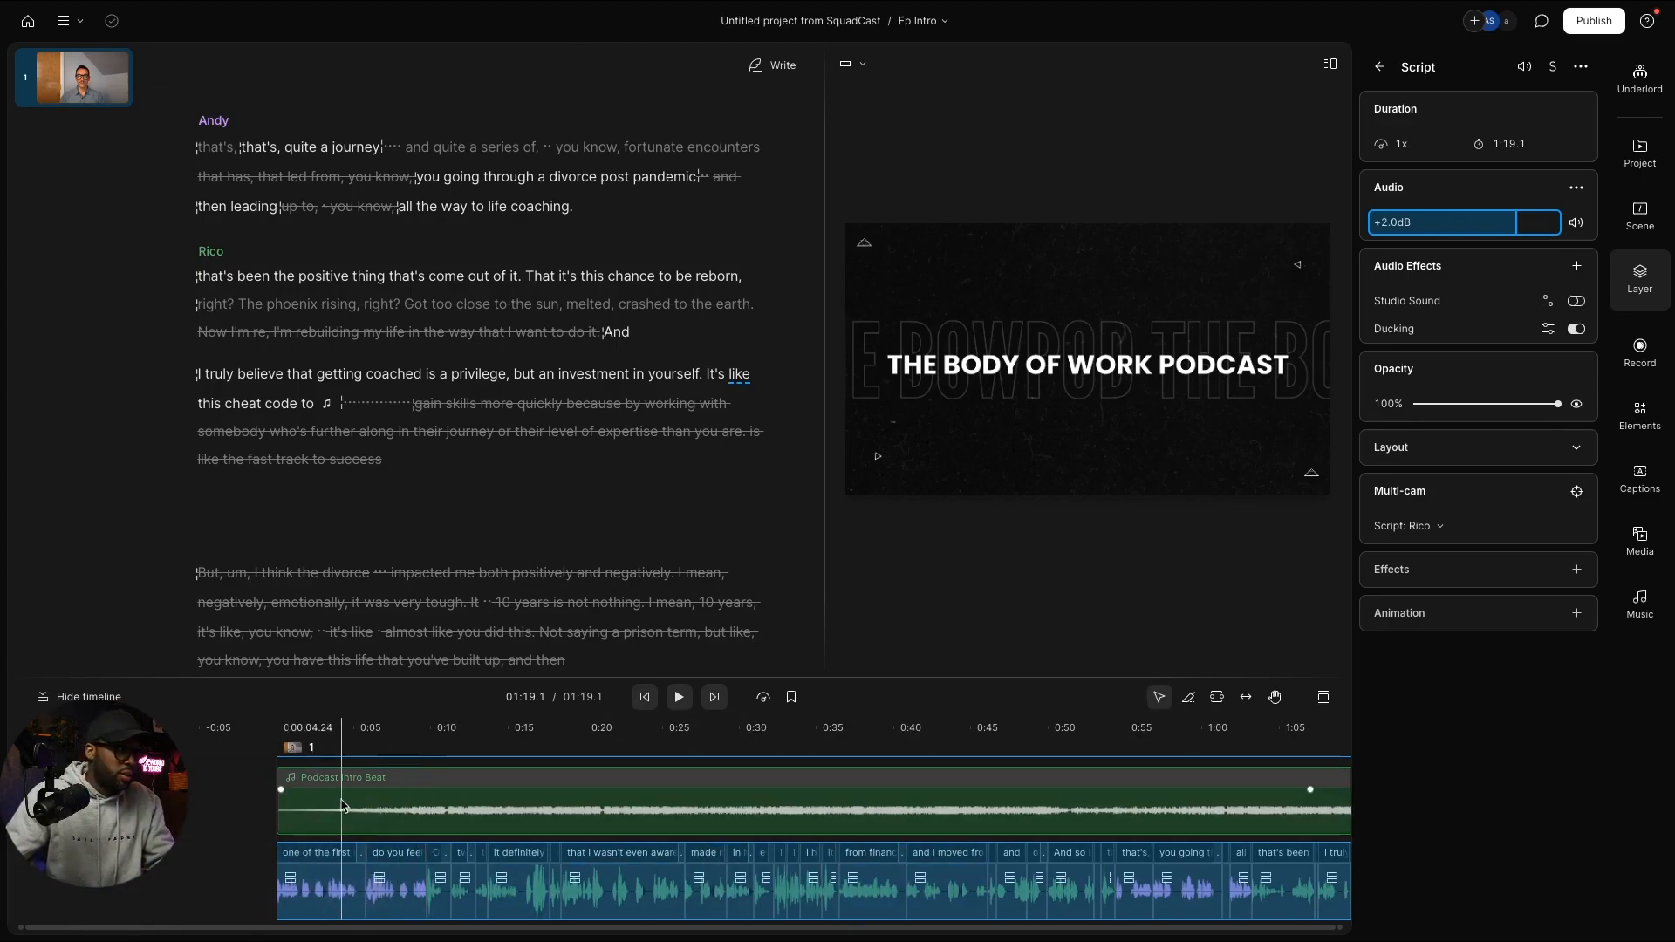
left_click(278, 728)
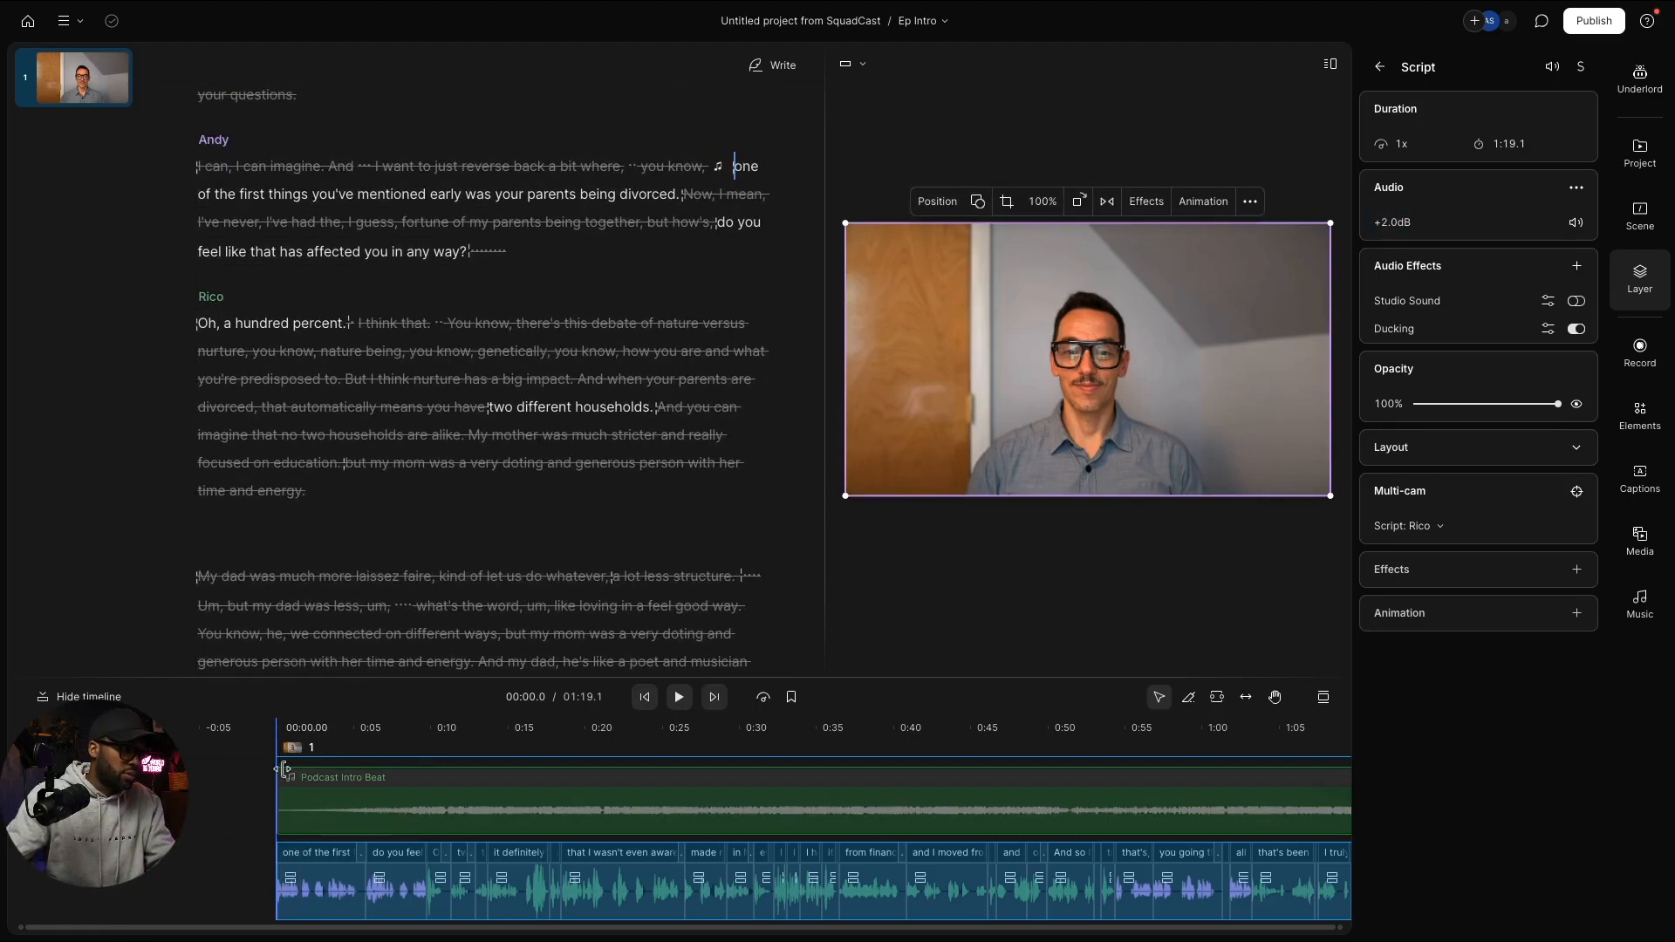
key("space")
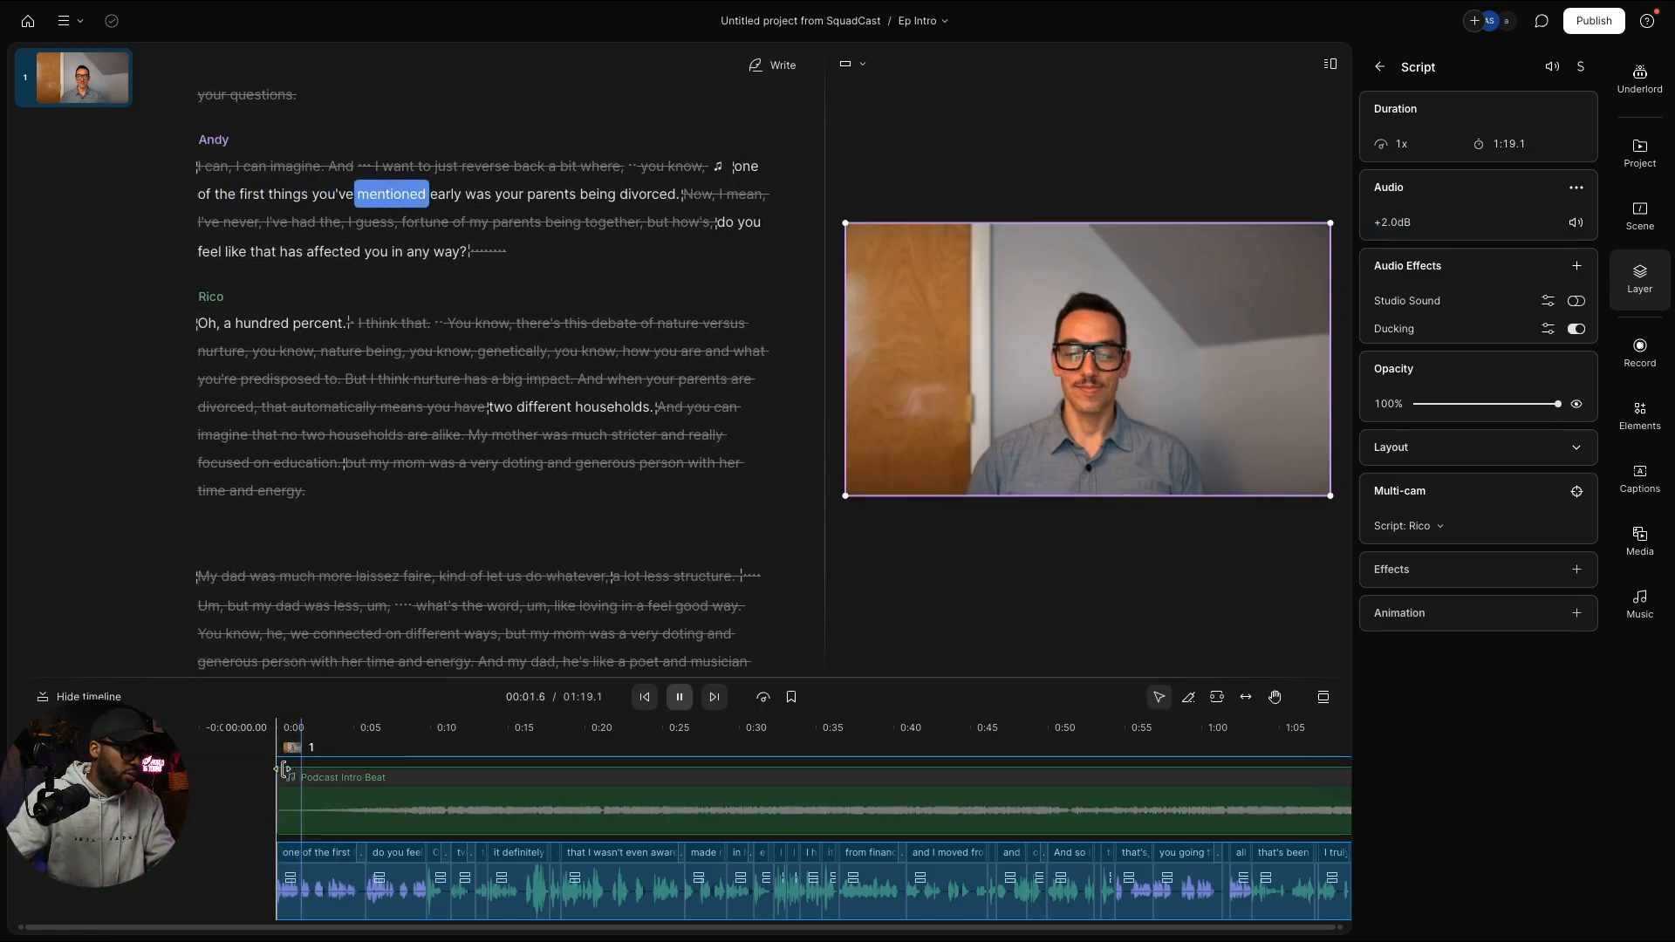
key("space")
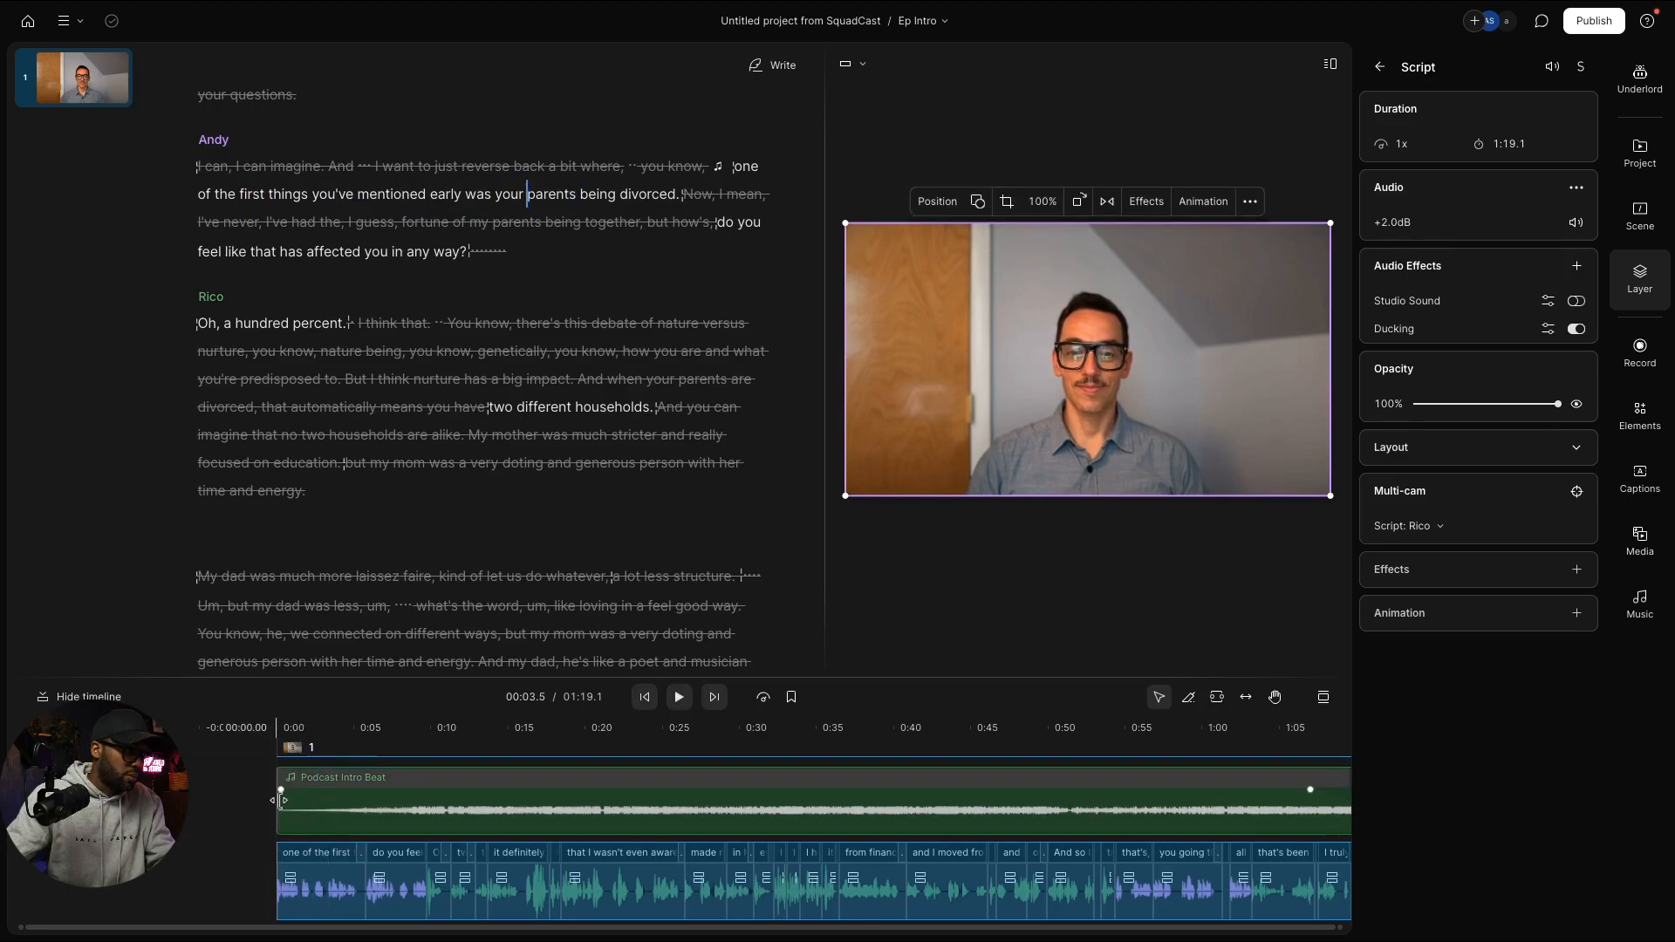
Step: Trim the Podcast Intro Beat's start, move it to 0:00 and extend it to 1:16.0
left_click_drag(281, 800, 340, 803)
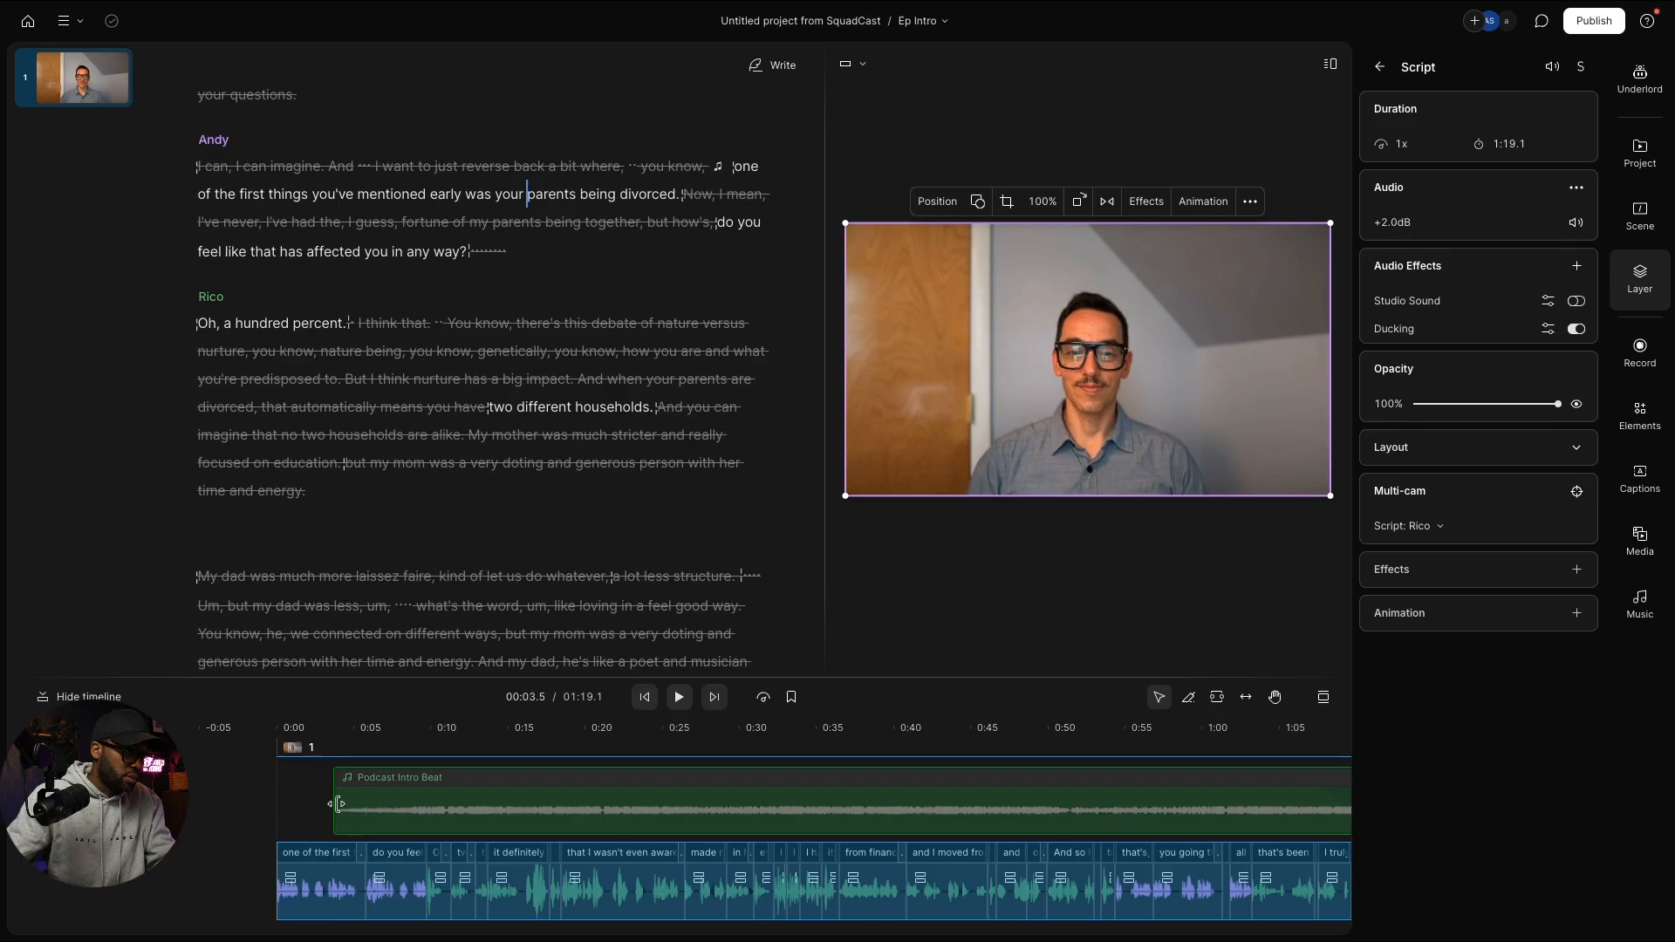
left_click(510, 804)
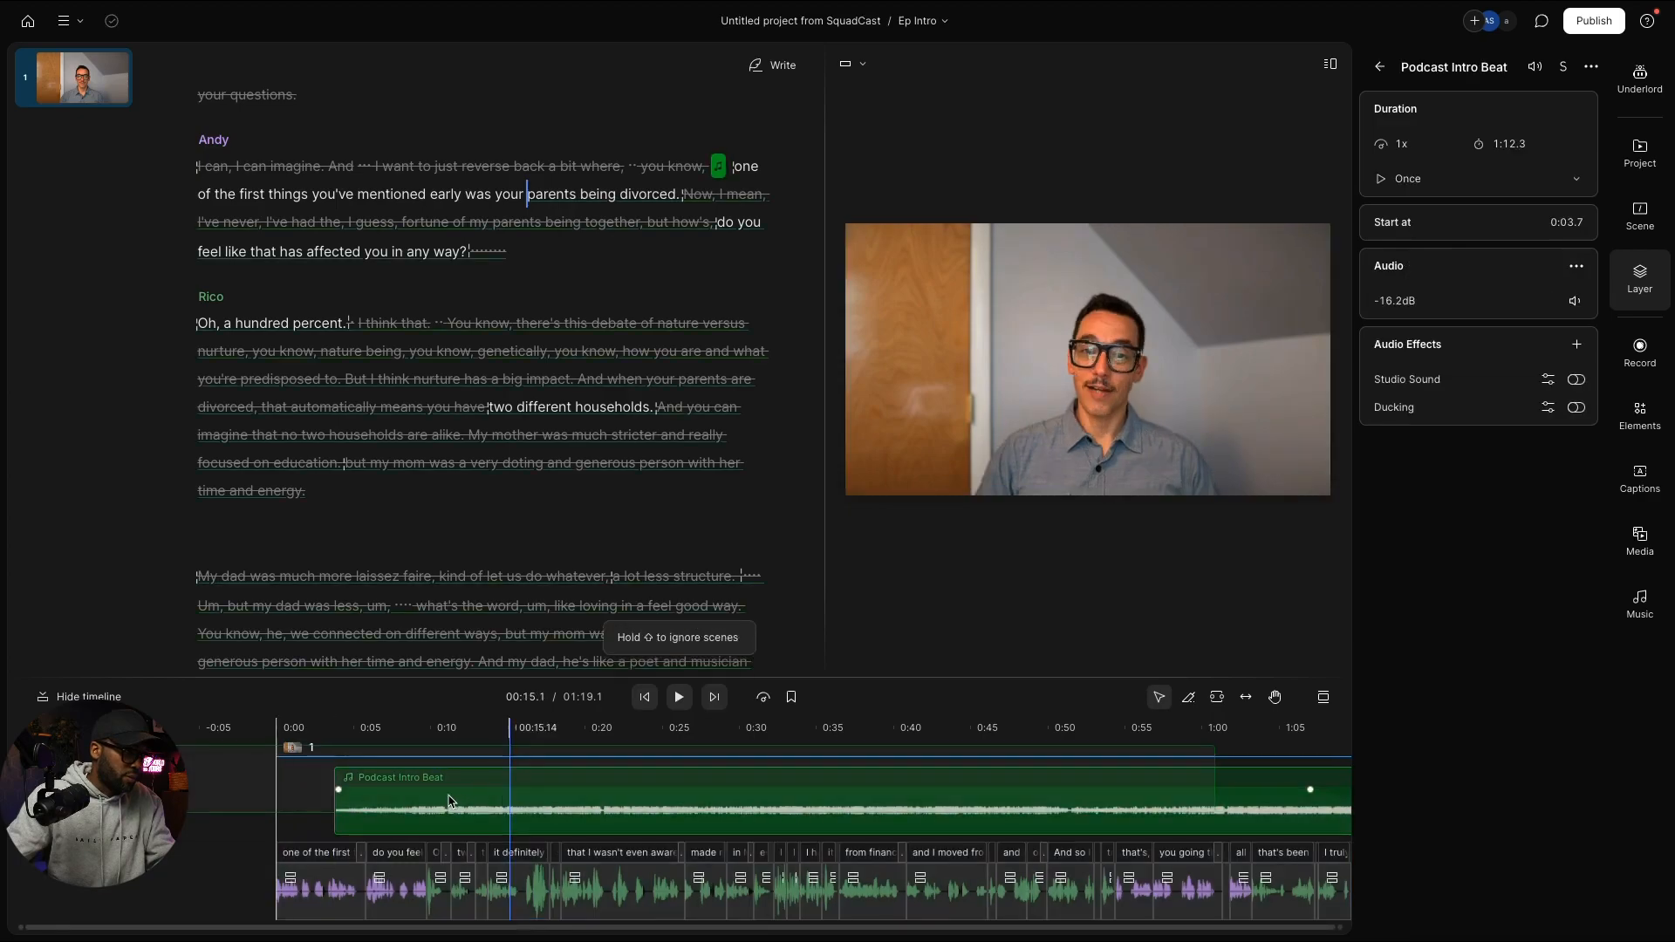
left_click_drag(465, 805, 417, 813)
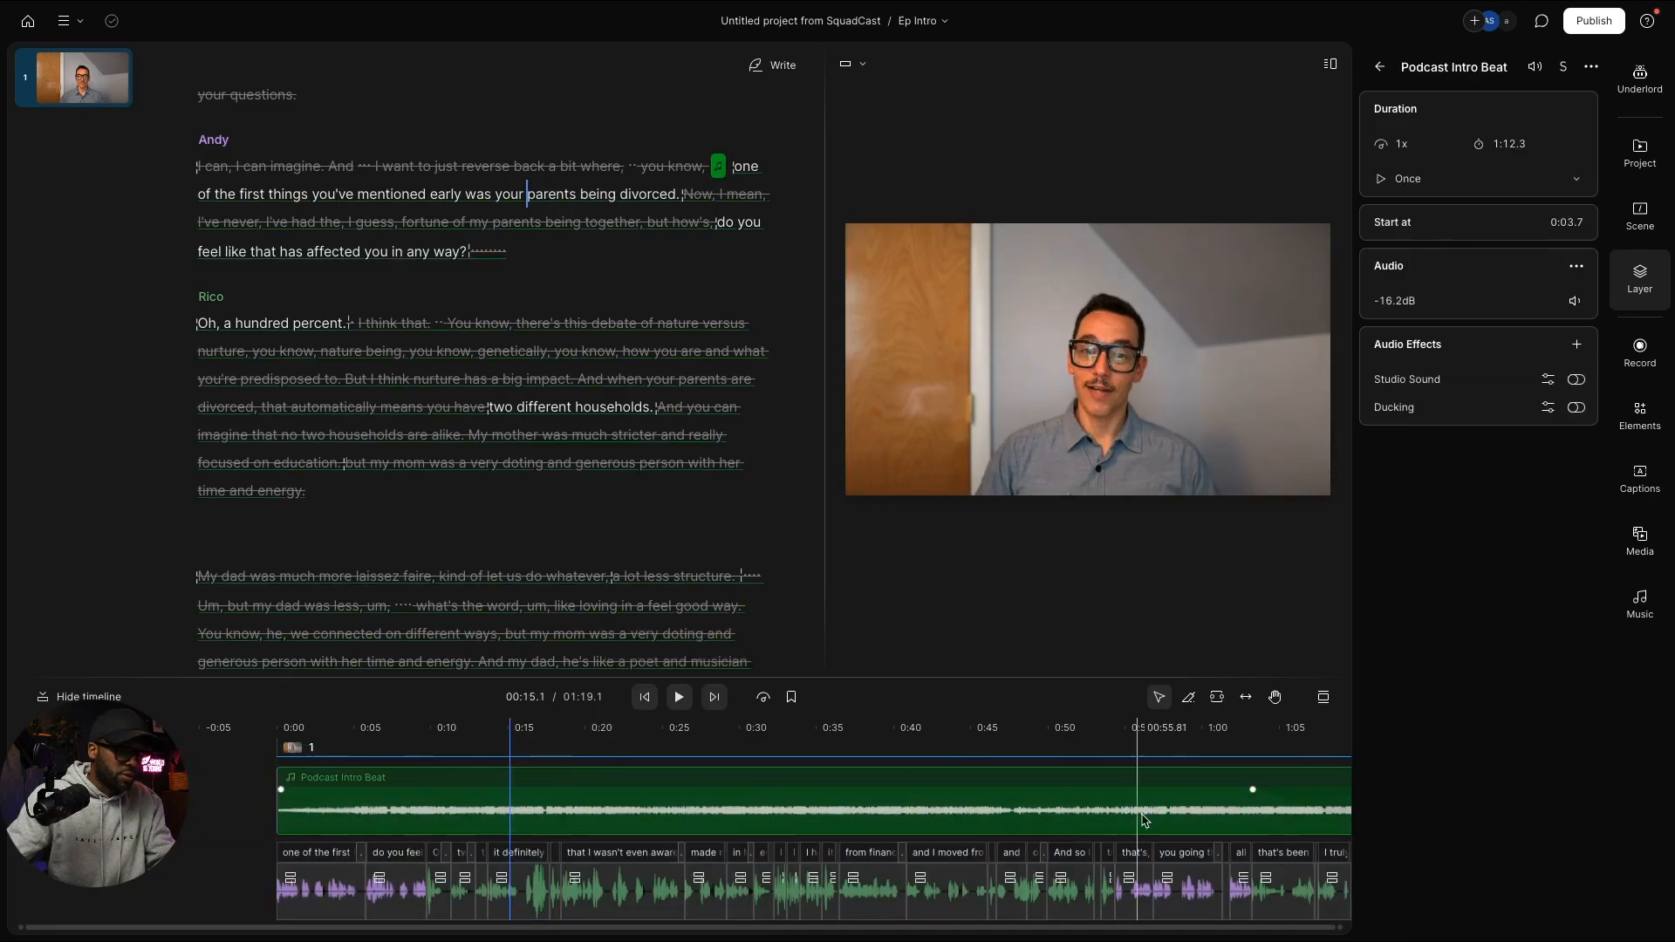
scroll(1173, 820, "right", 1)
scroll(1173, 820, "right", 5)
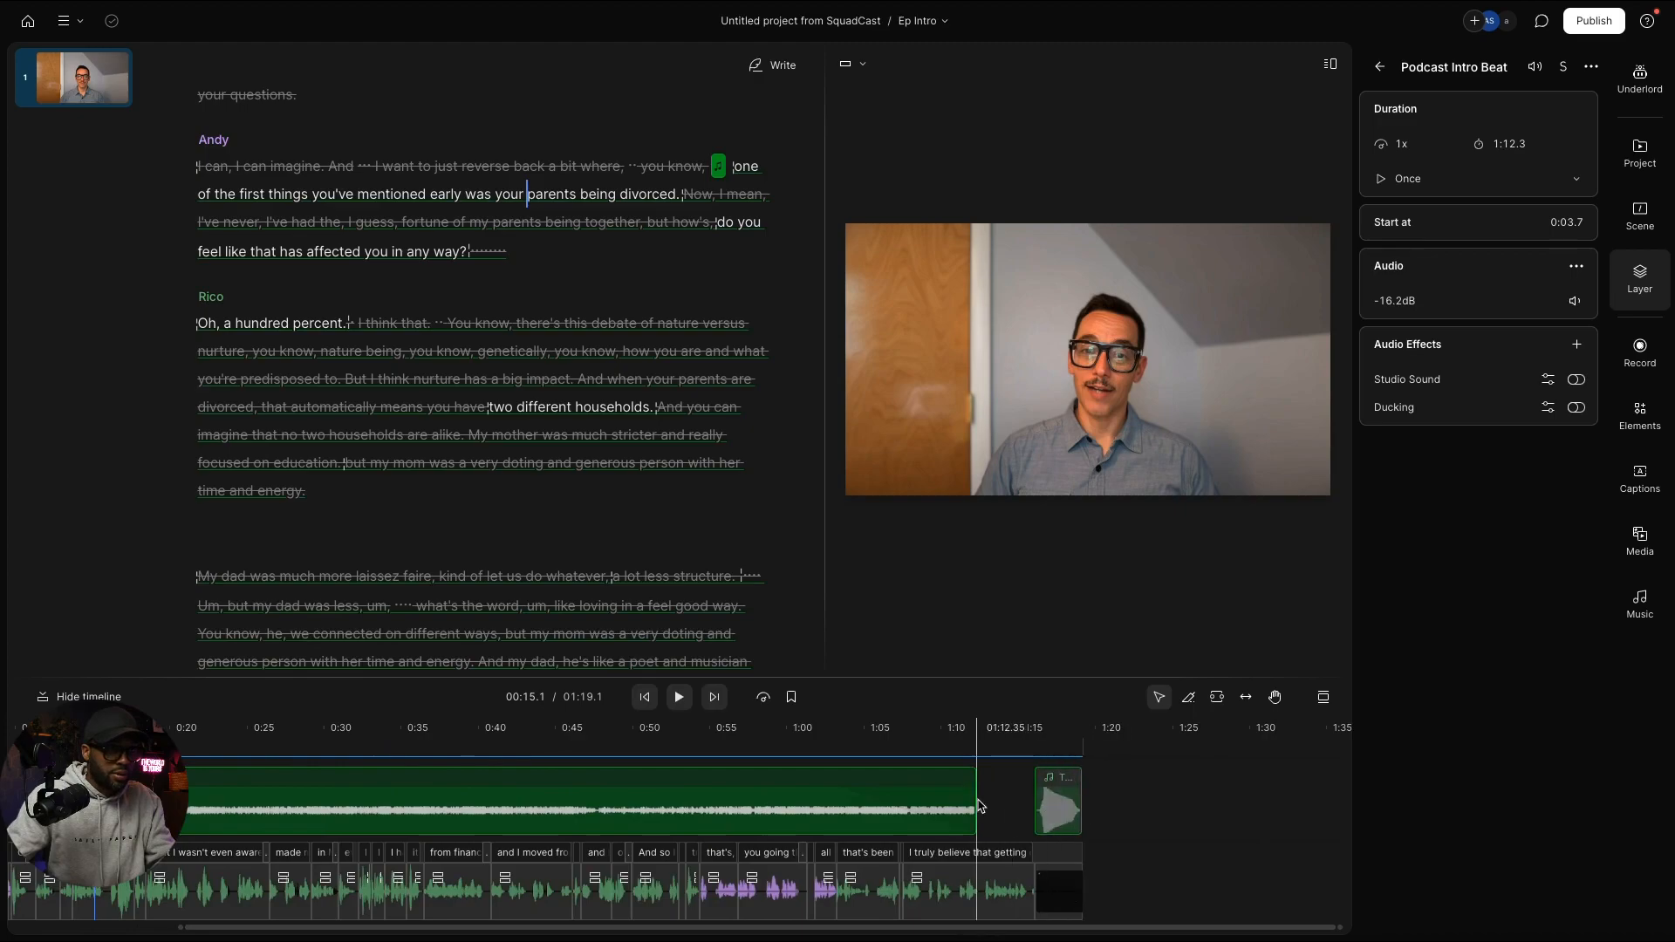
left_click_drag(971, 797, 1019, 803)
scroll(872, 804, "left", 6)
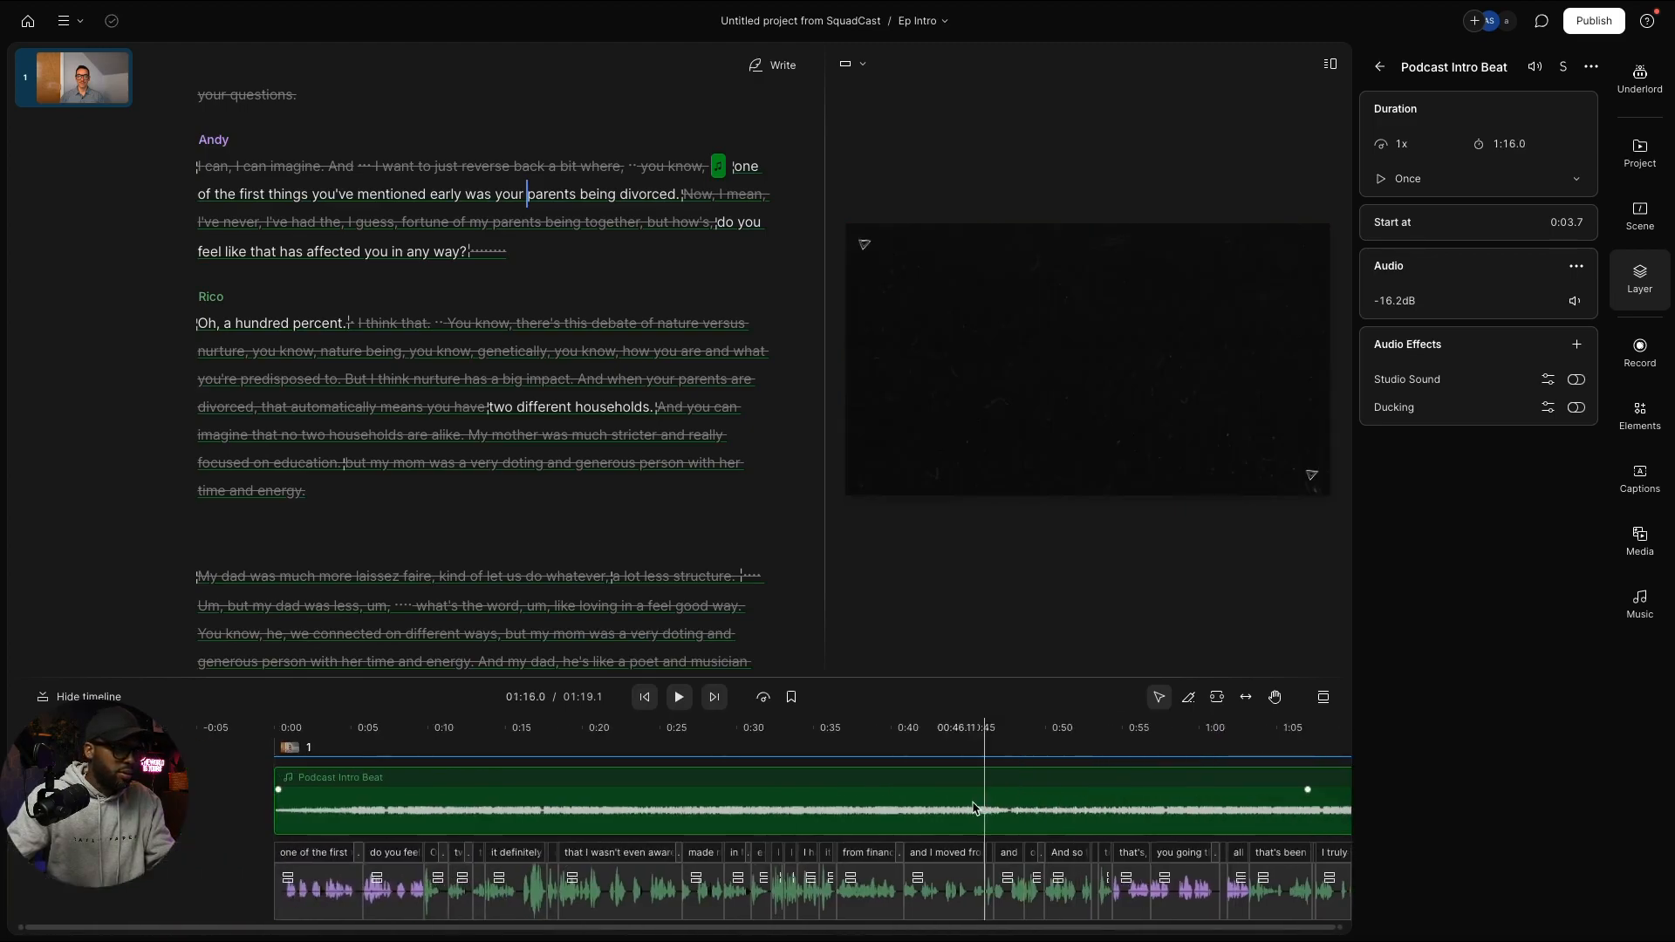
left_click(279, 739)
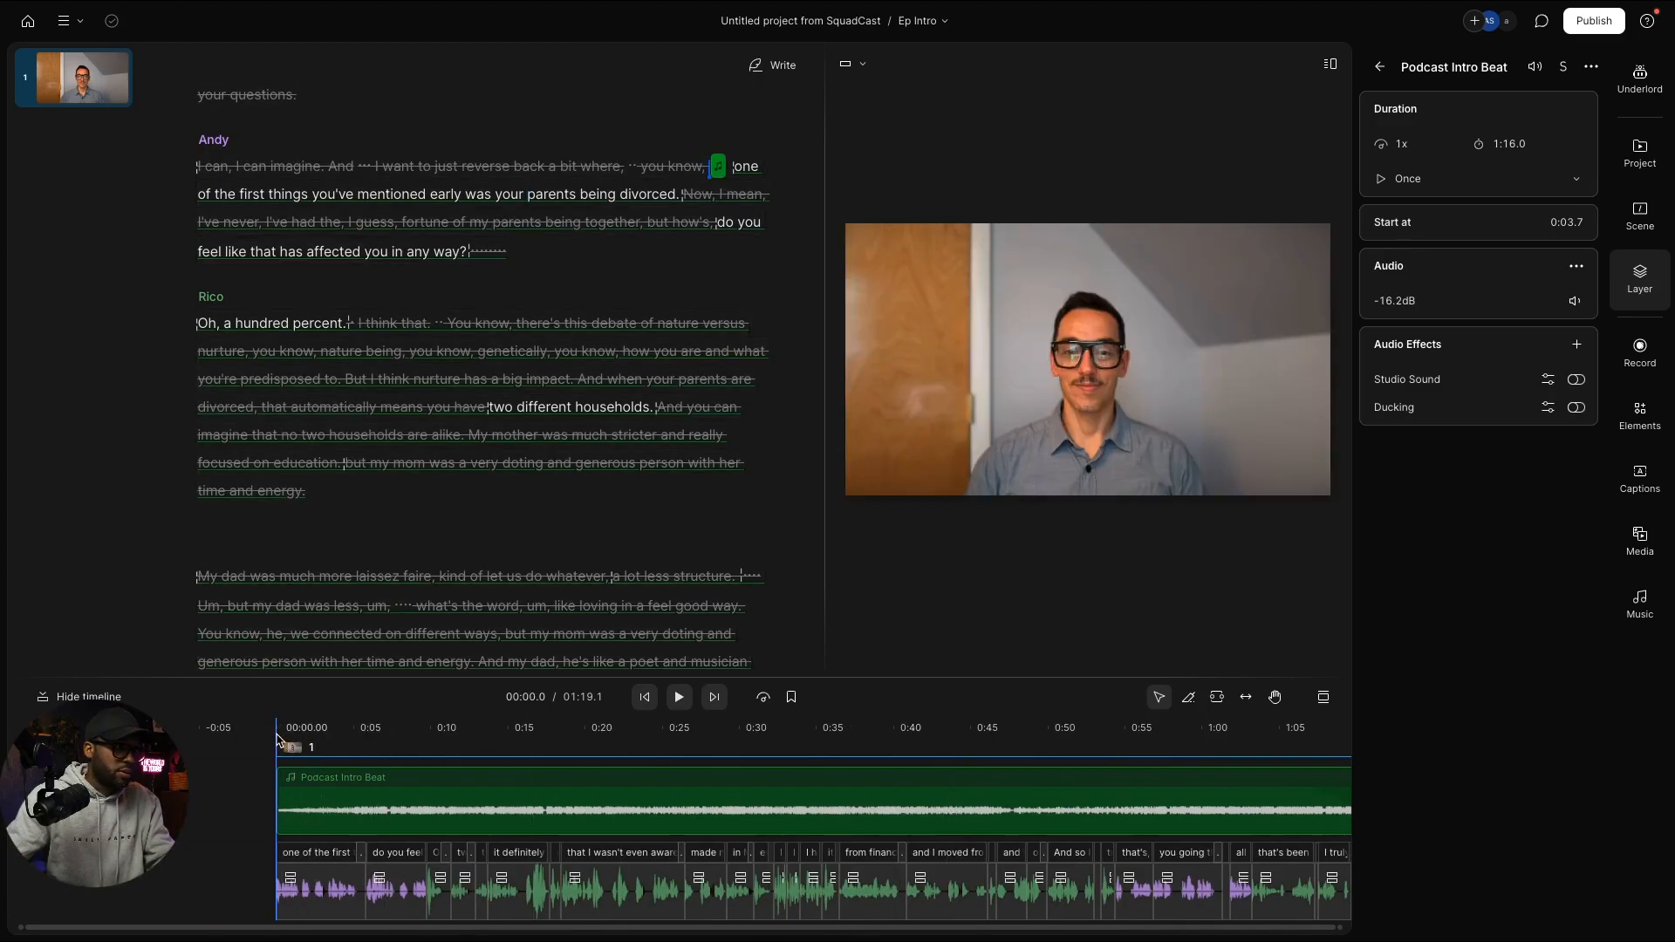
key("space")
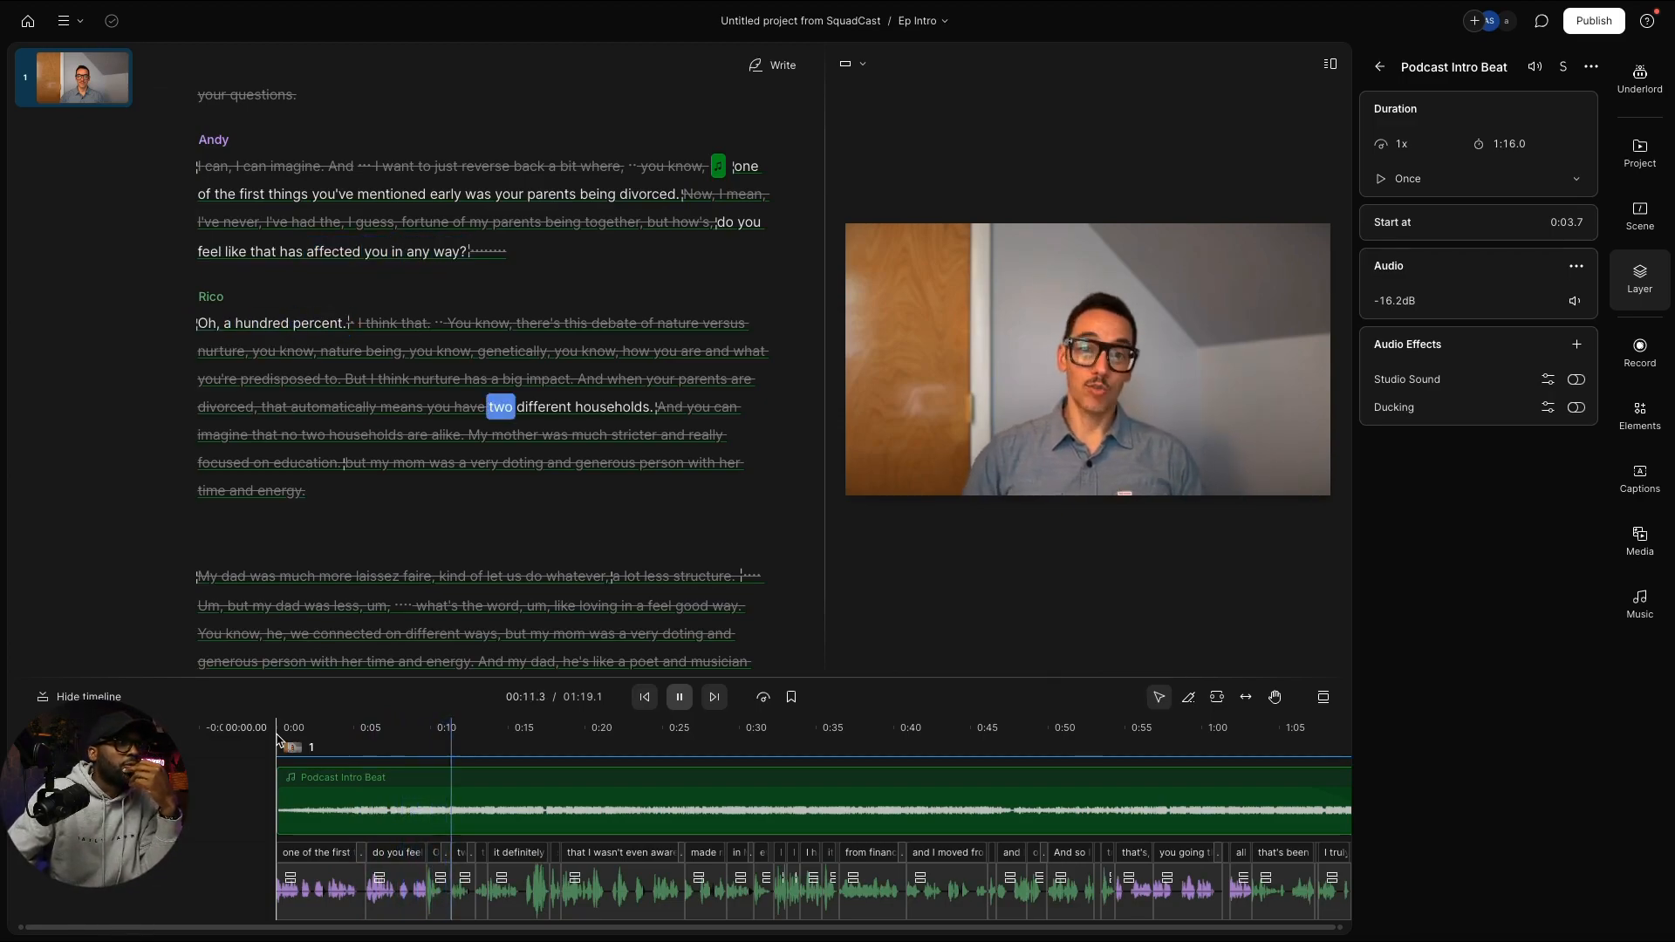
scroll(569, 663, "down", 1)
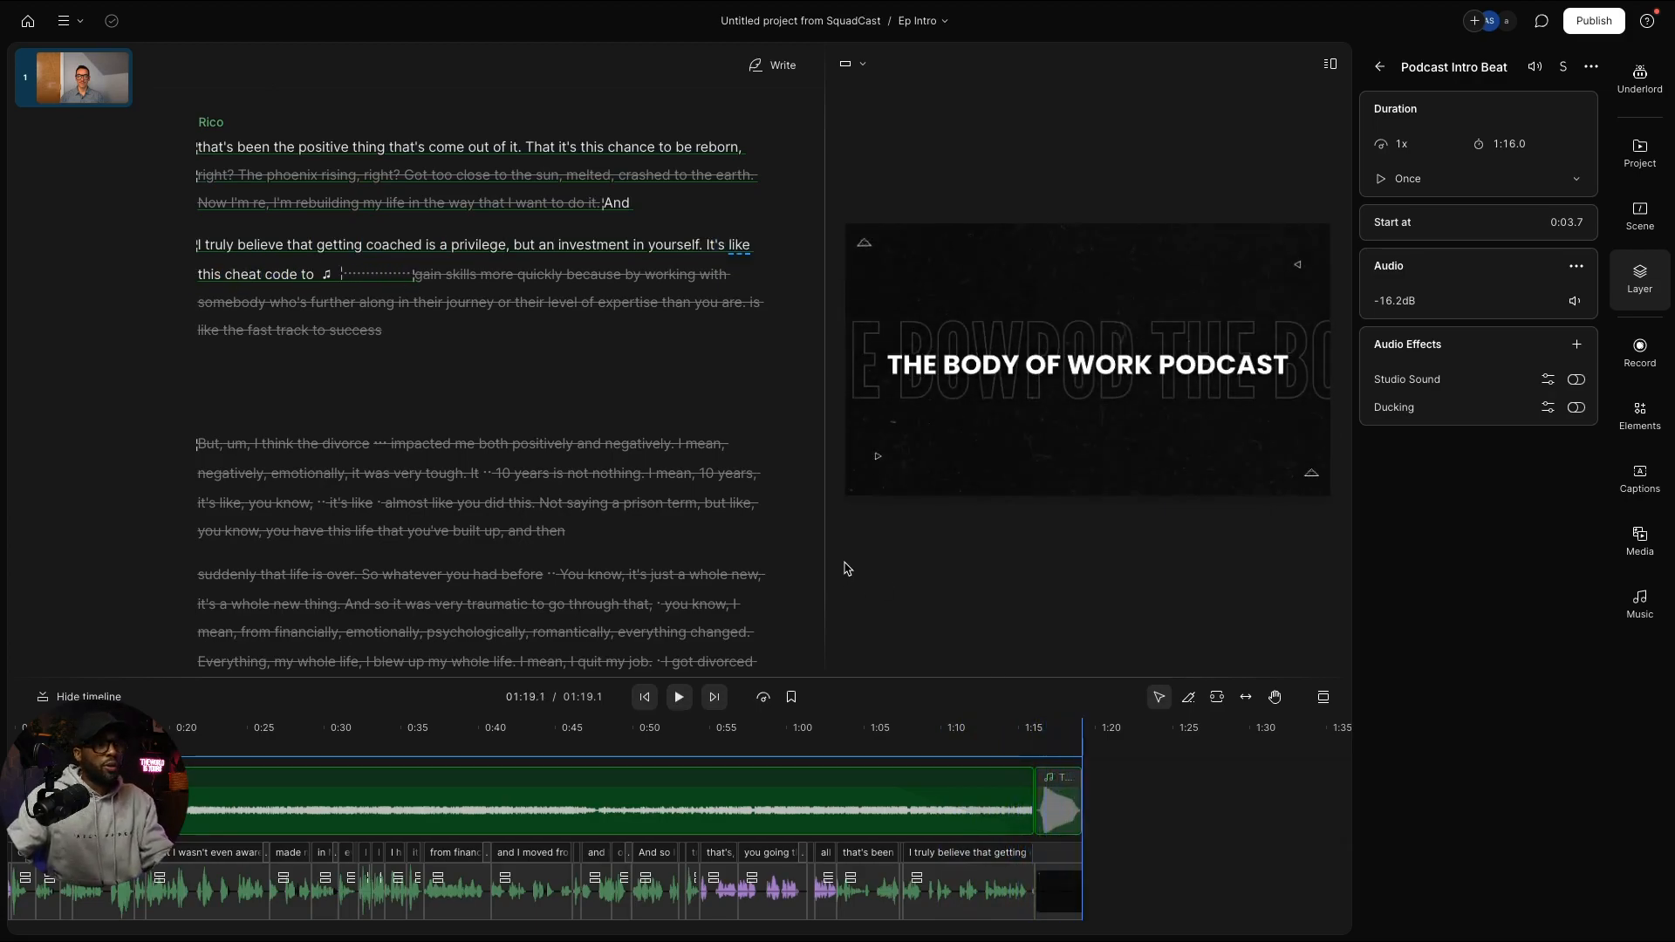
scroll(744, 486, "up", 2)
scroll(736, 483, "up", 3)
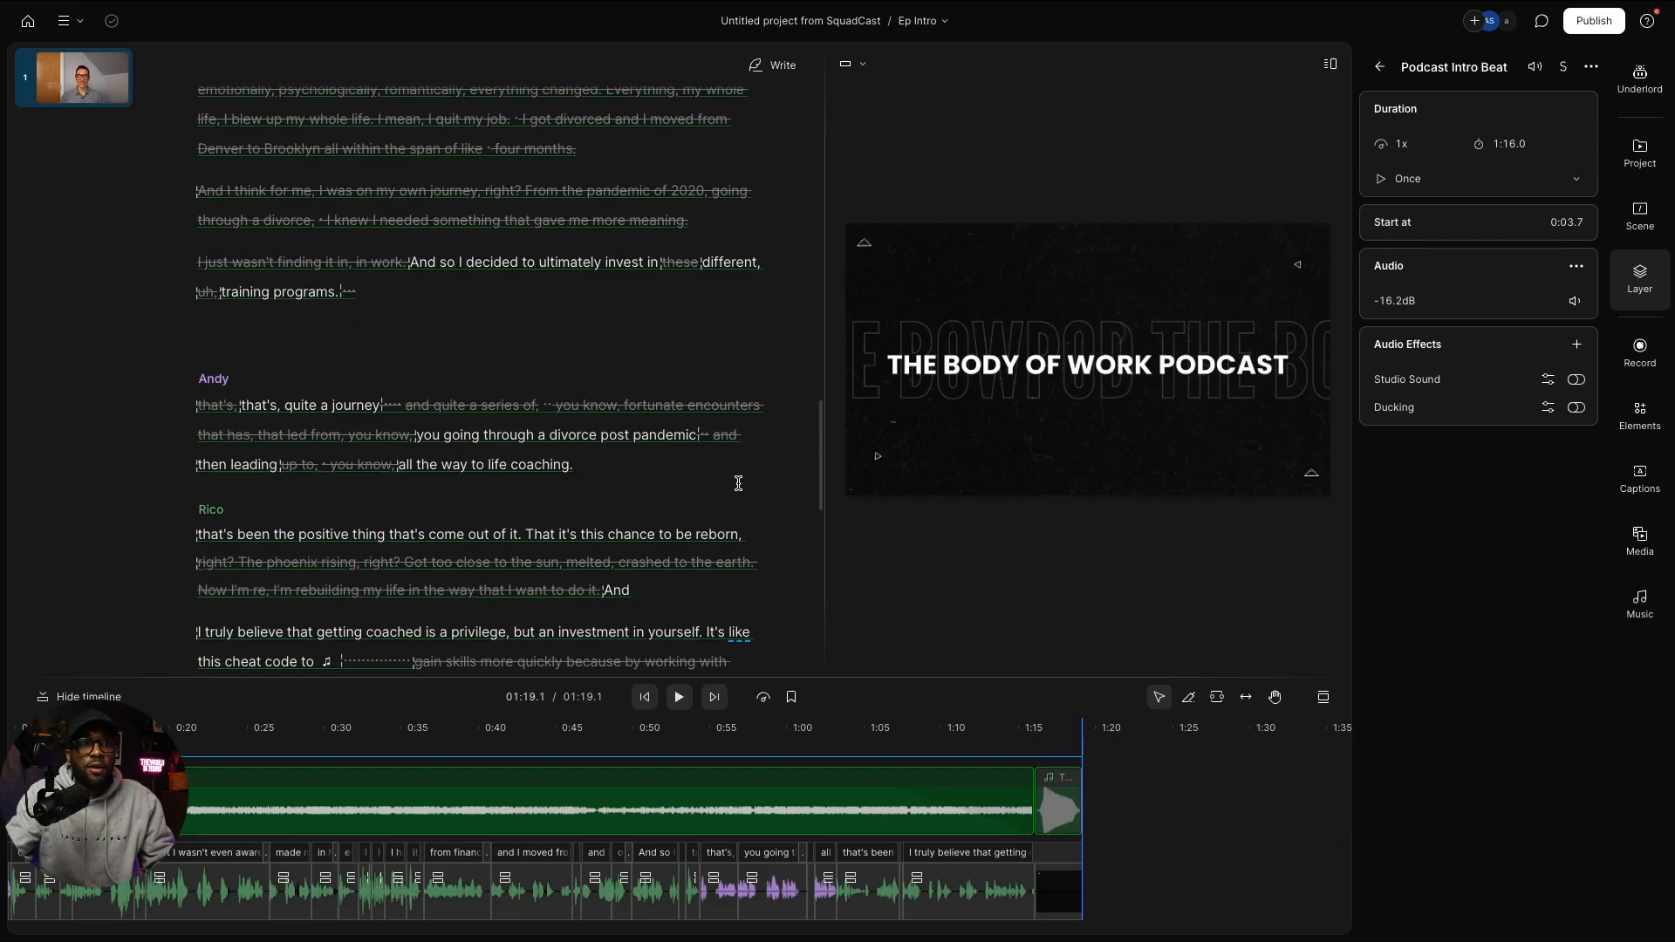
scroll(686, 461, "up", 12)
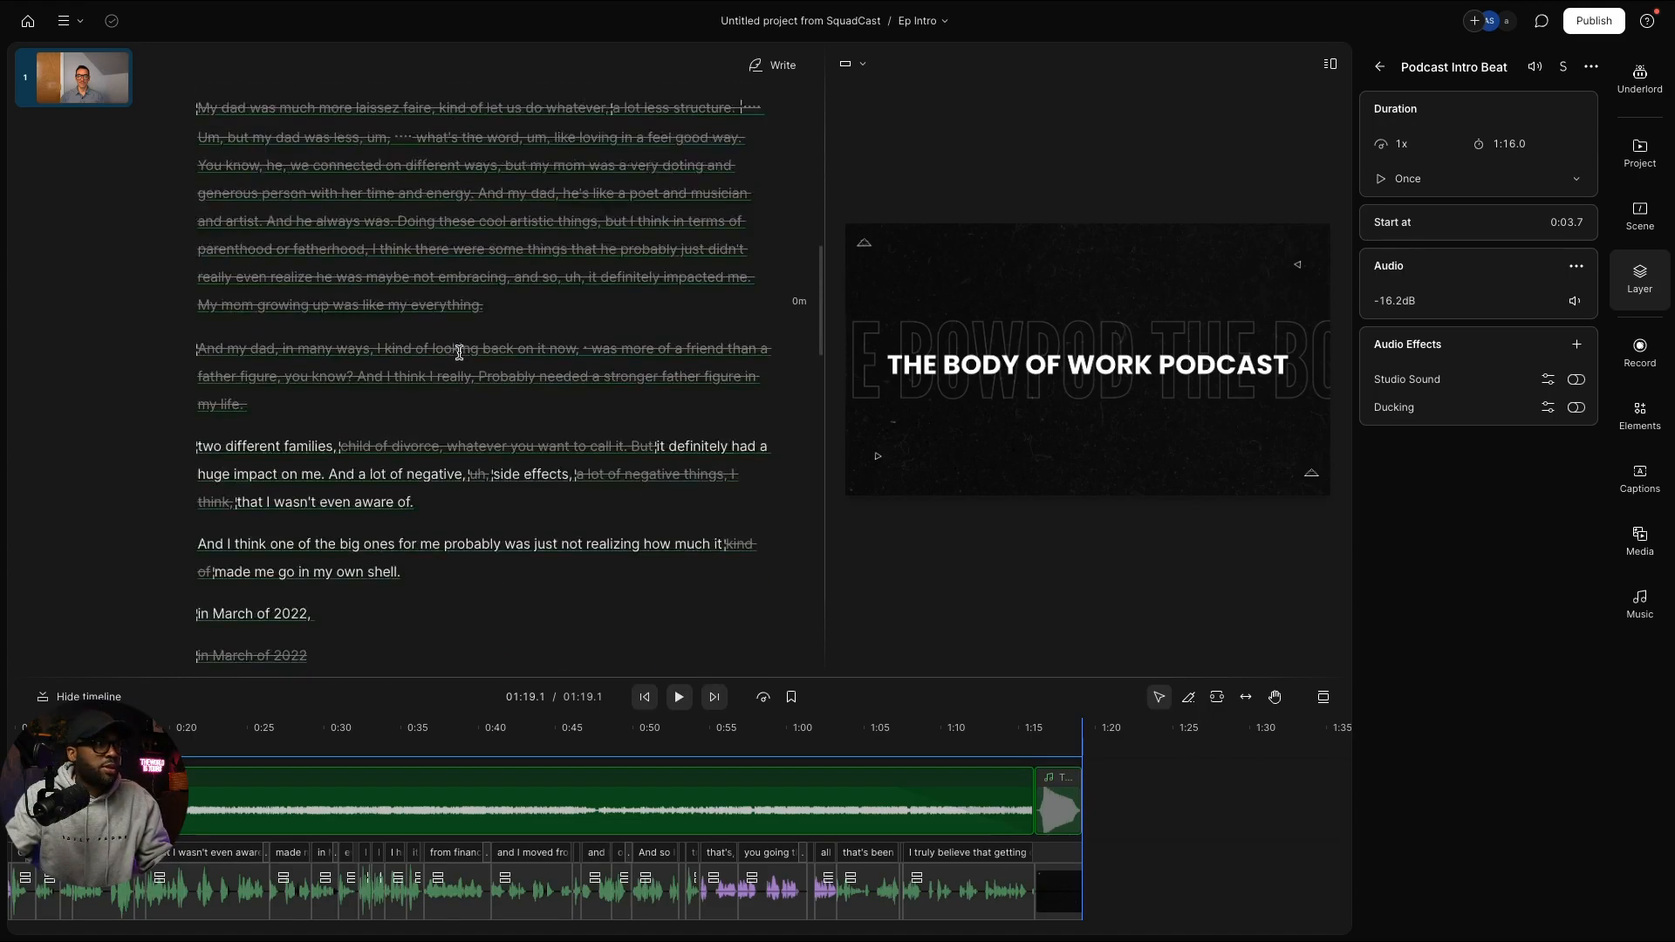
Step: From scene 1, run Underlord's Automatic multicam to cut the episode into four speaker scenes
left_click(94, 82)
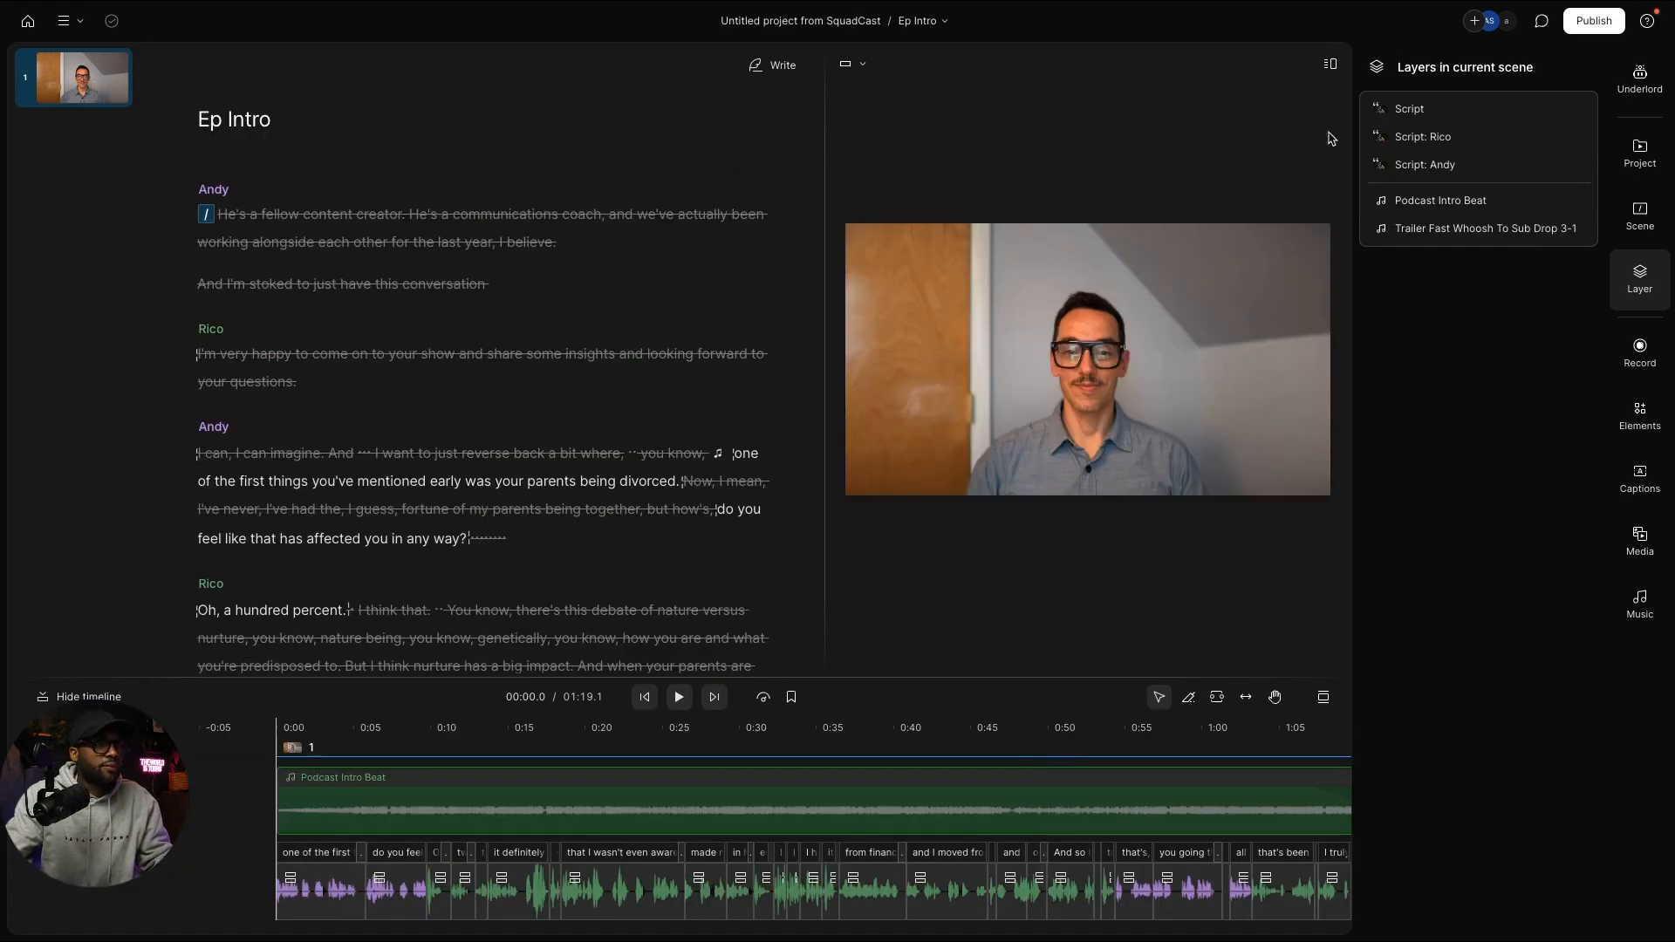
left_click(1643, 81)
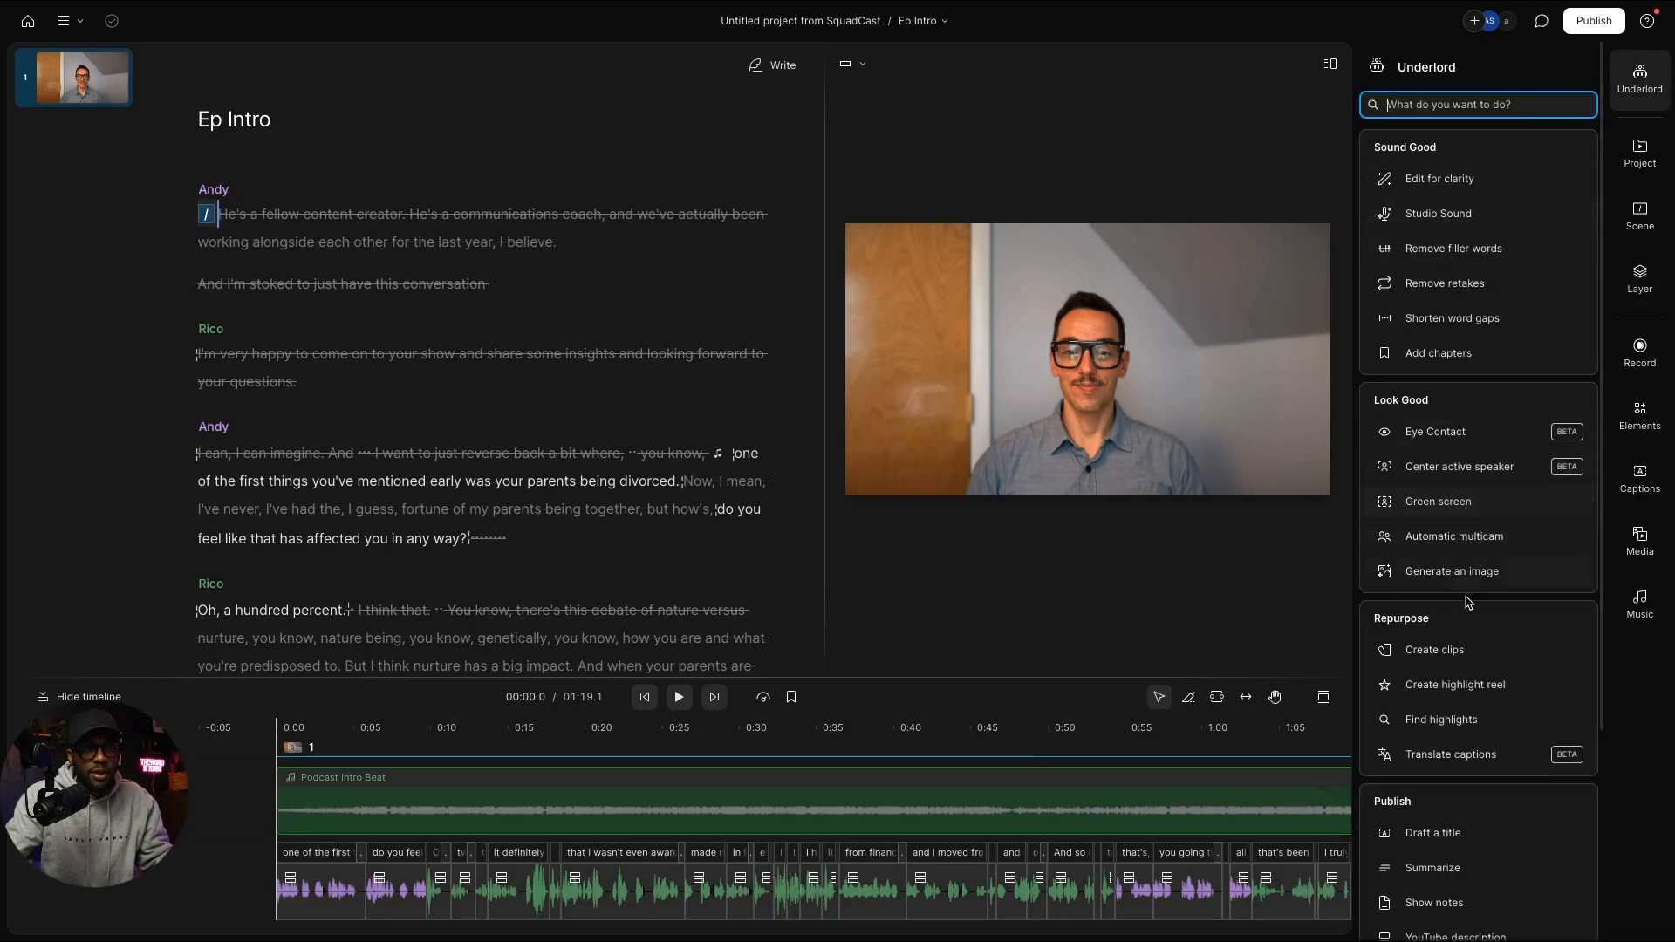
mouse_move(1468, 544)
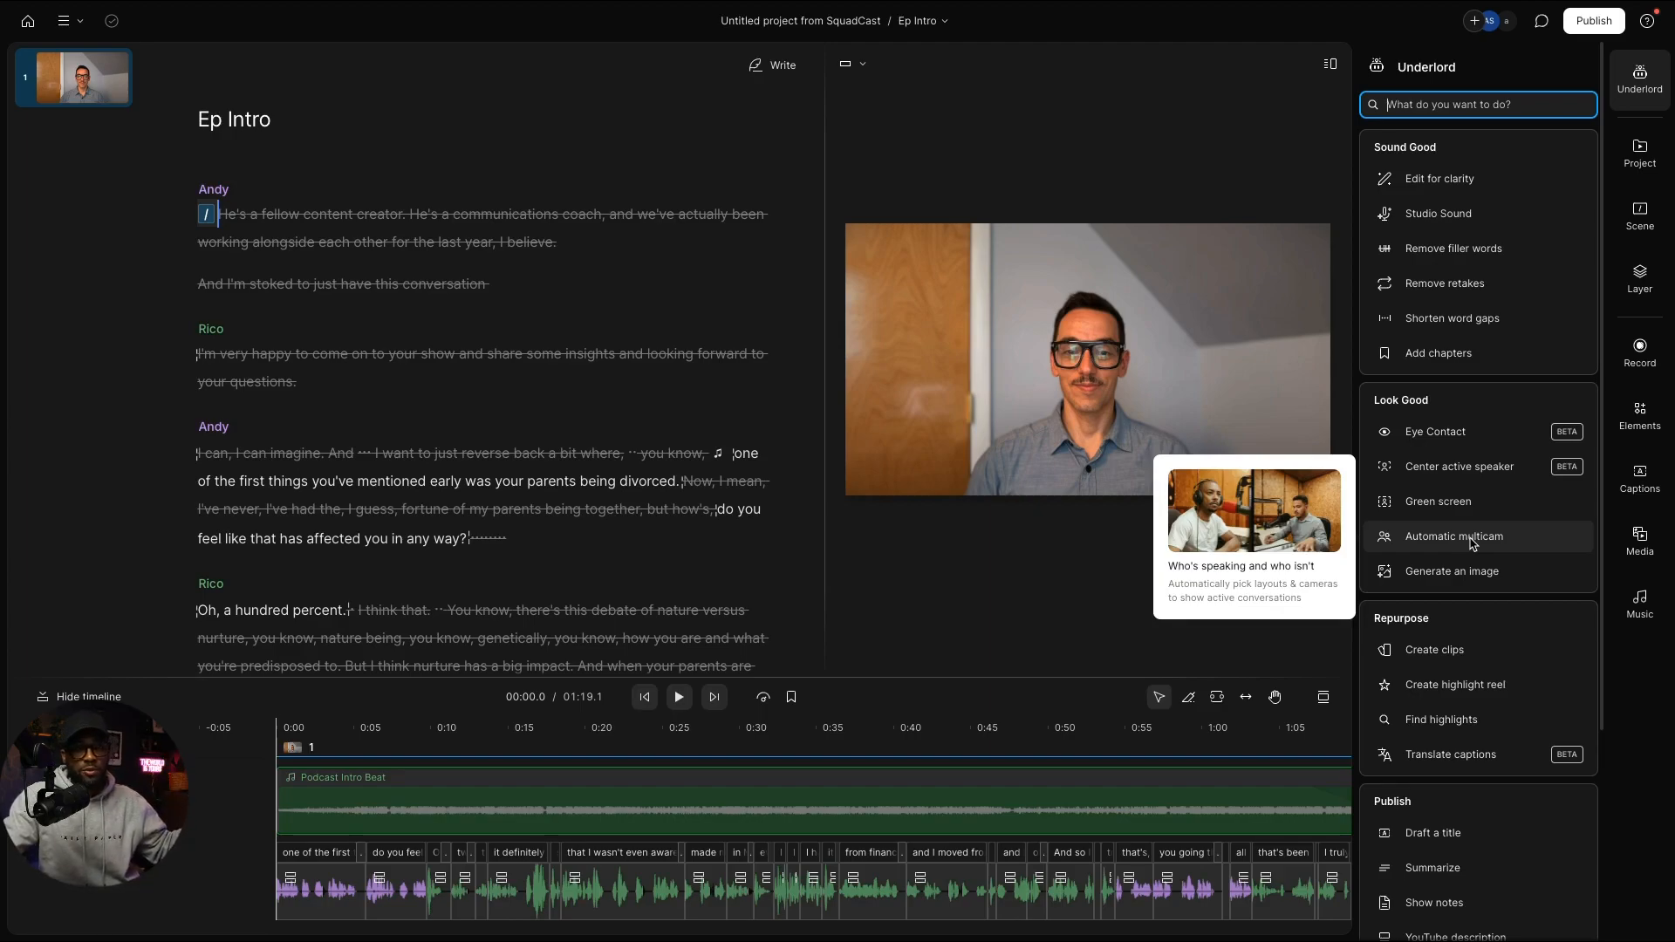
left_click(1472, 542)
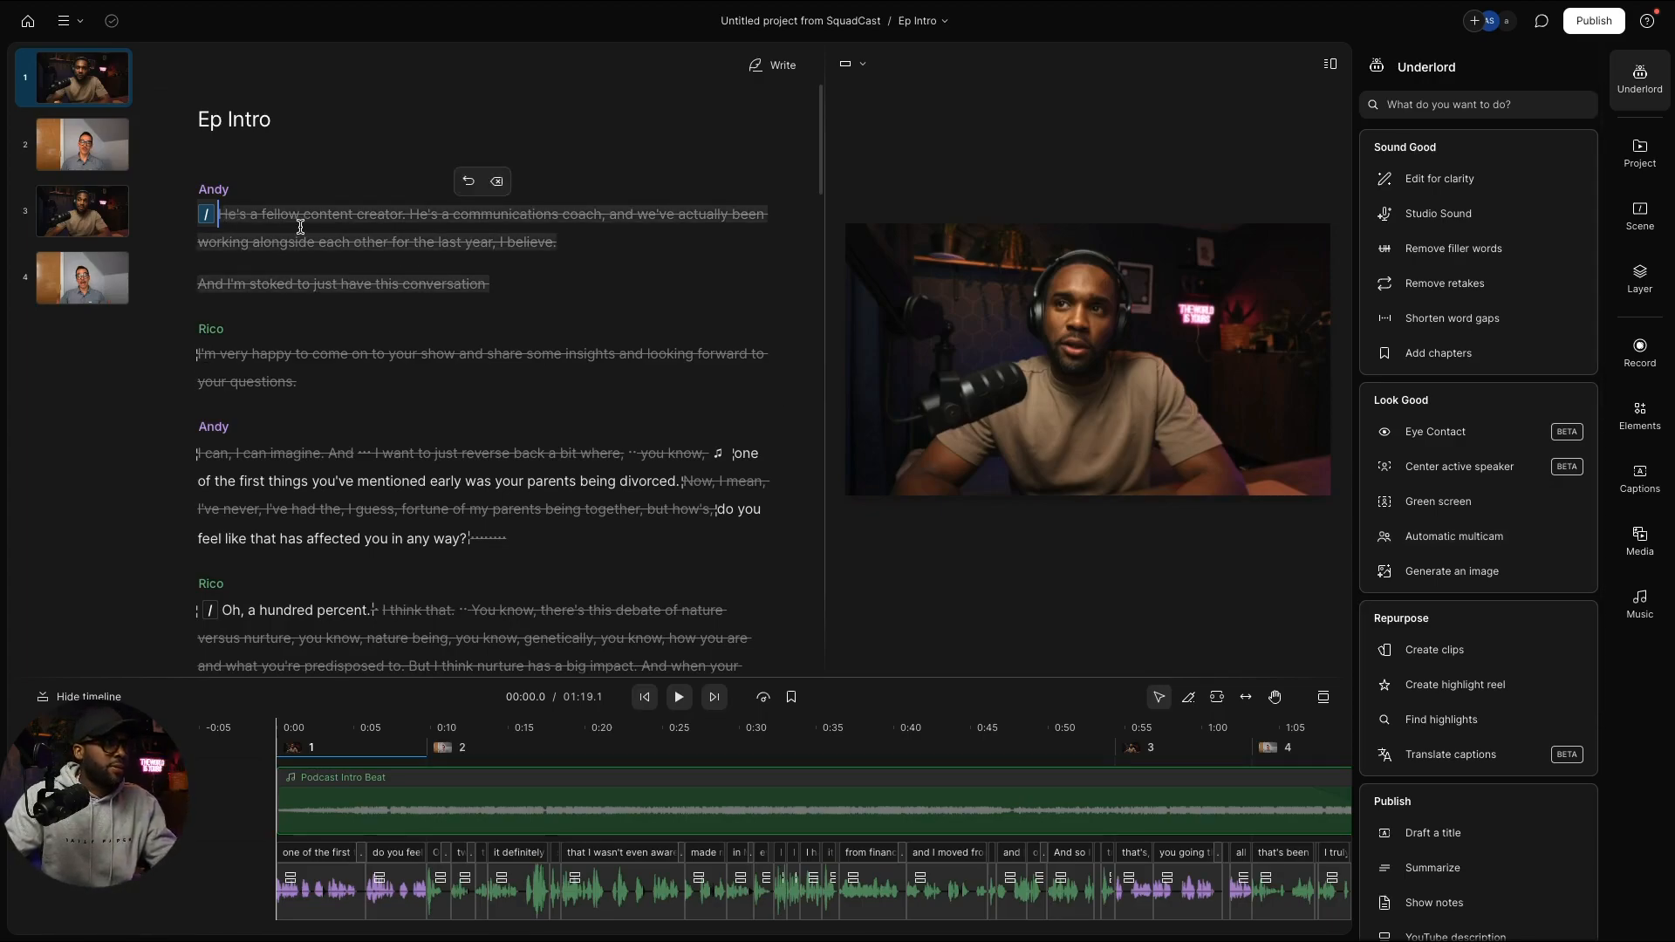
Step: Preview the multicam edit, then stretch and crop the headphone-wearing speaker's video in scene 1
key("space")
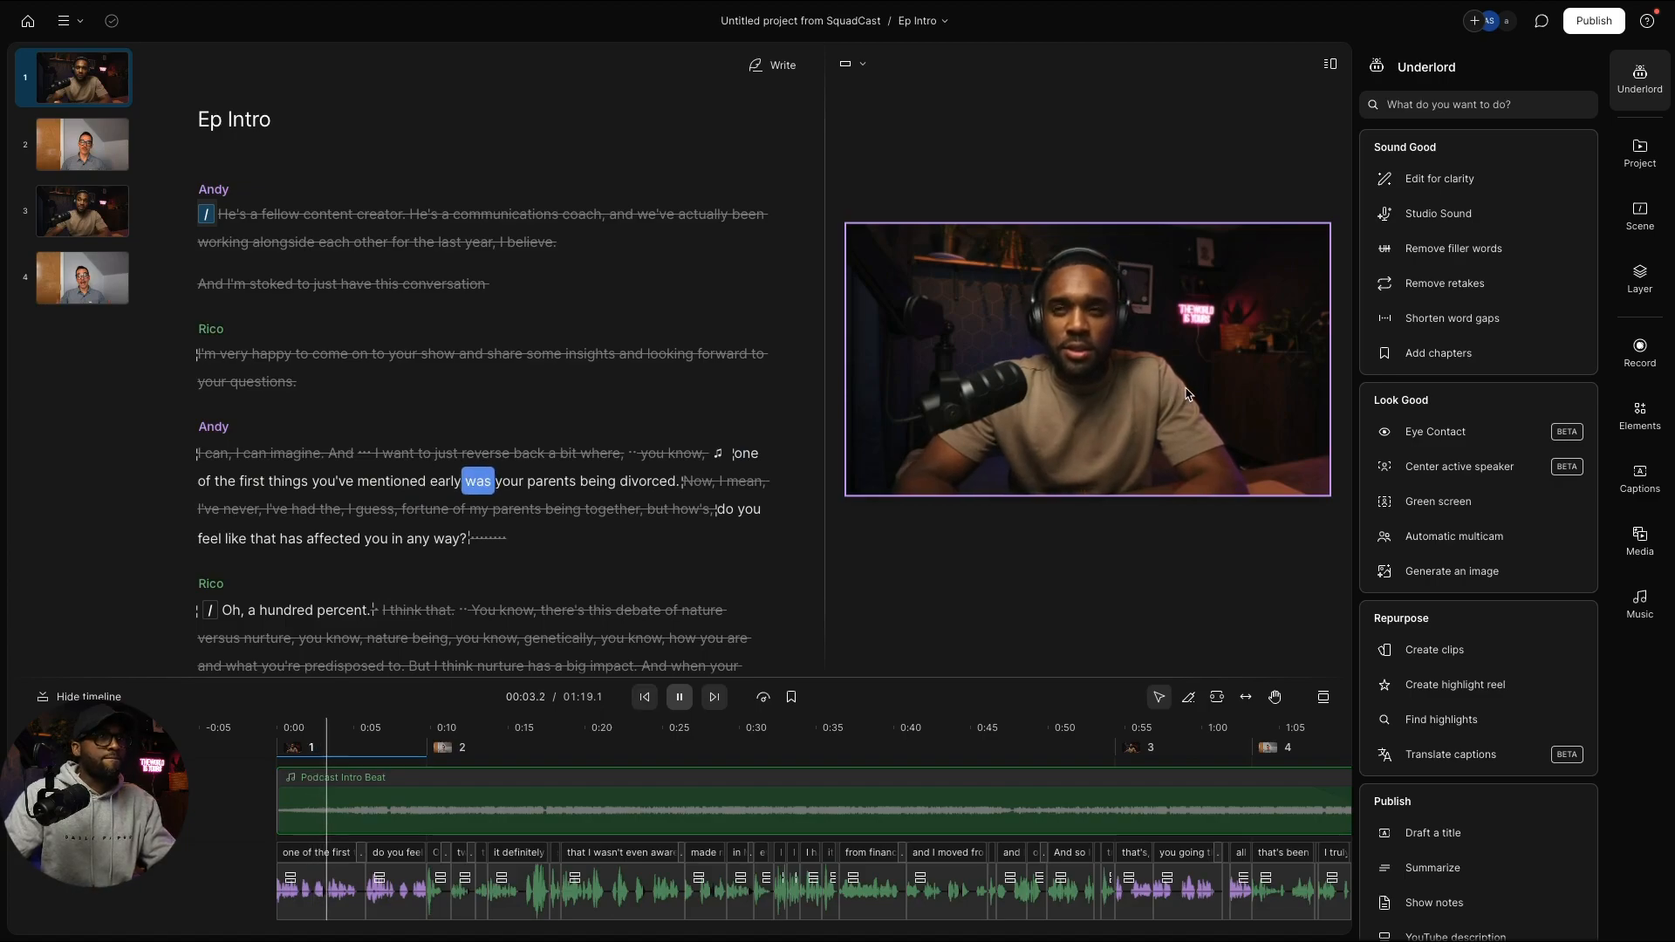
key("space")
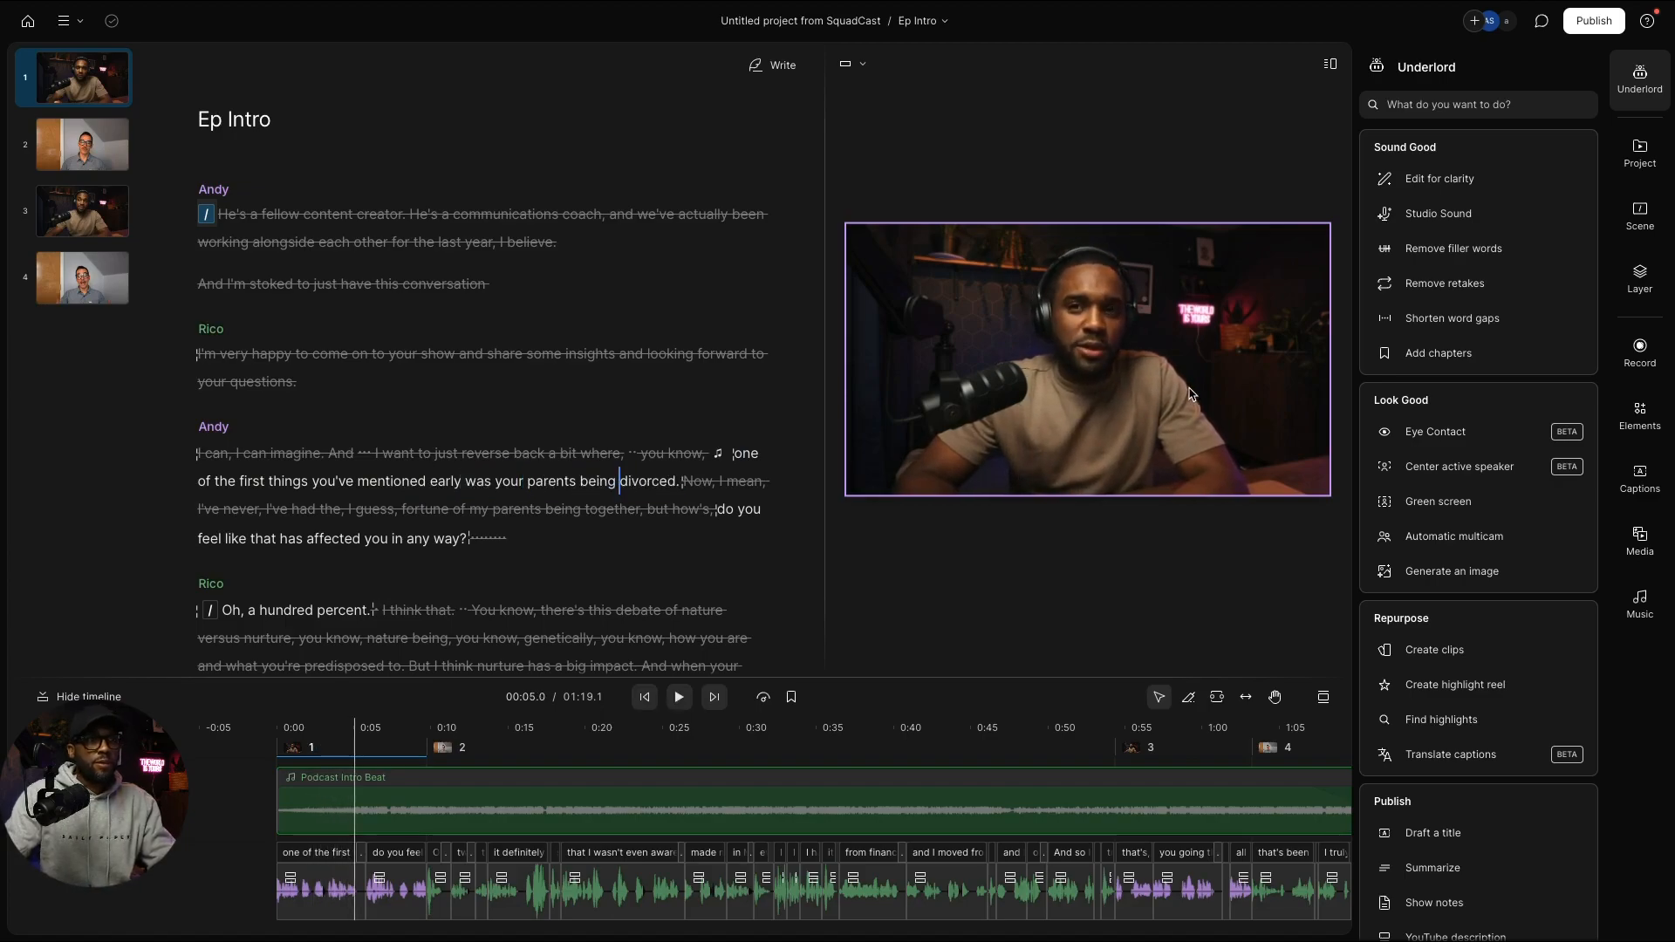
left_click(1175, 393)
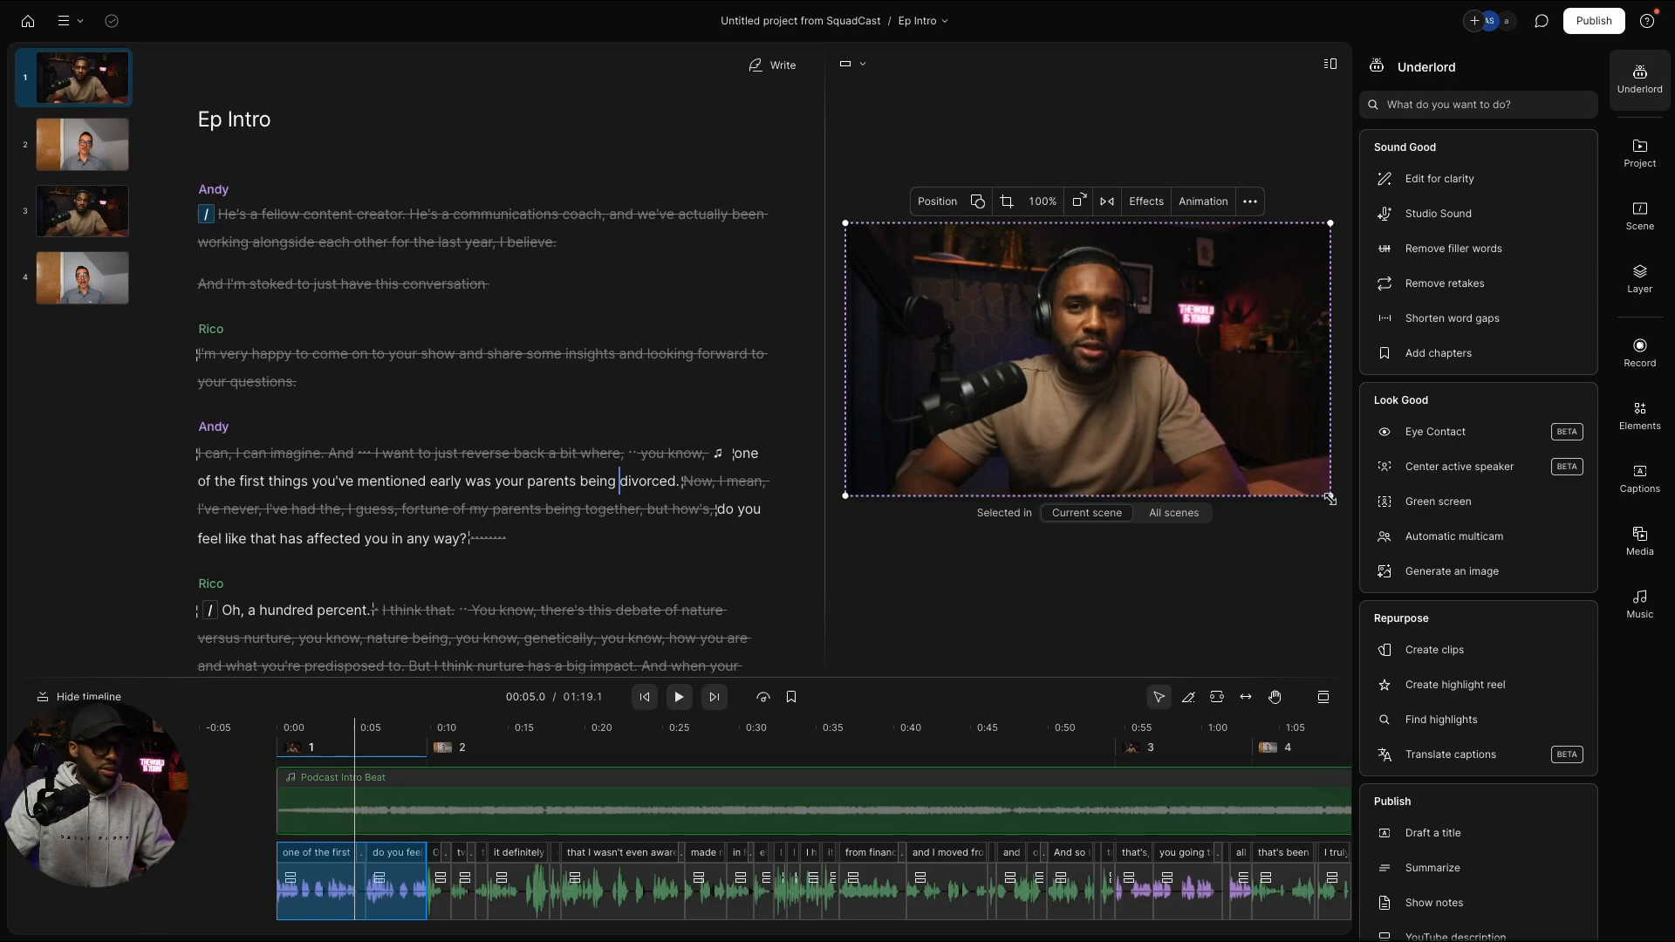
left_click_drag(1102, 225, 1105, 205)
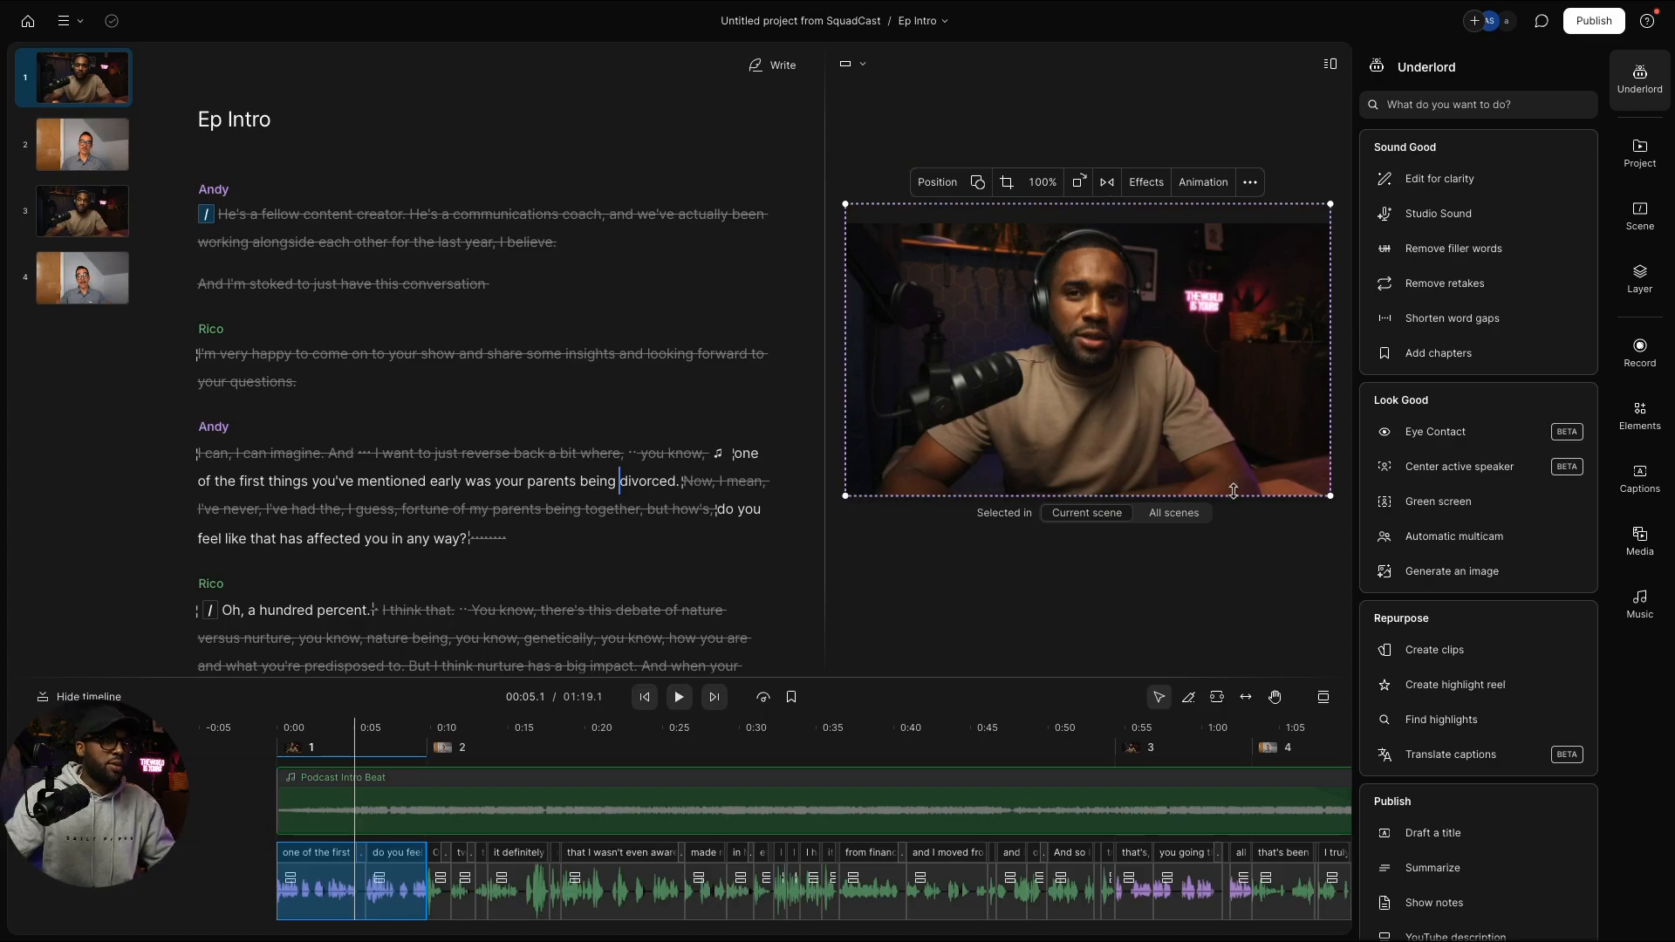
double_click(1201, 446)
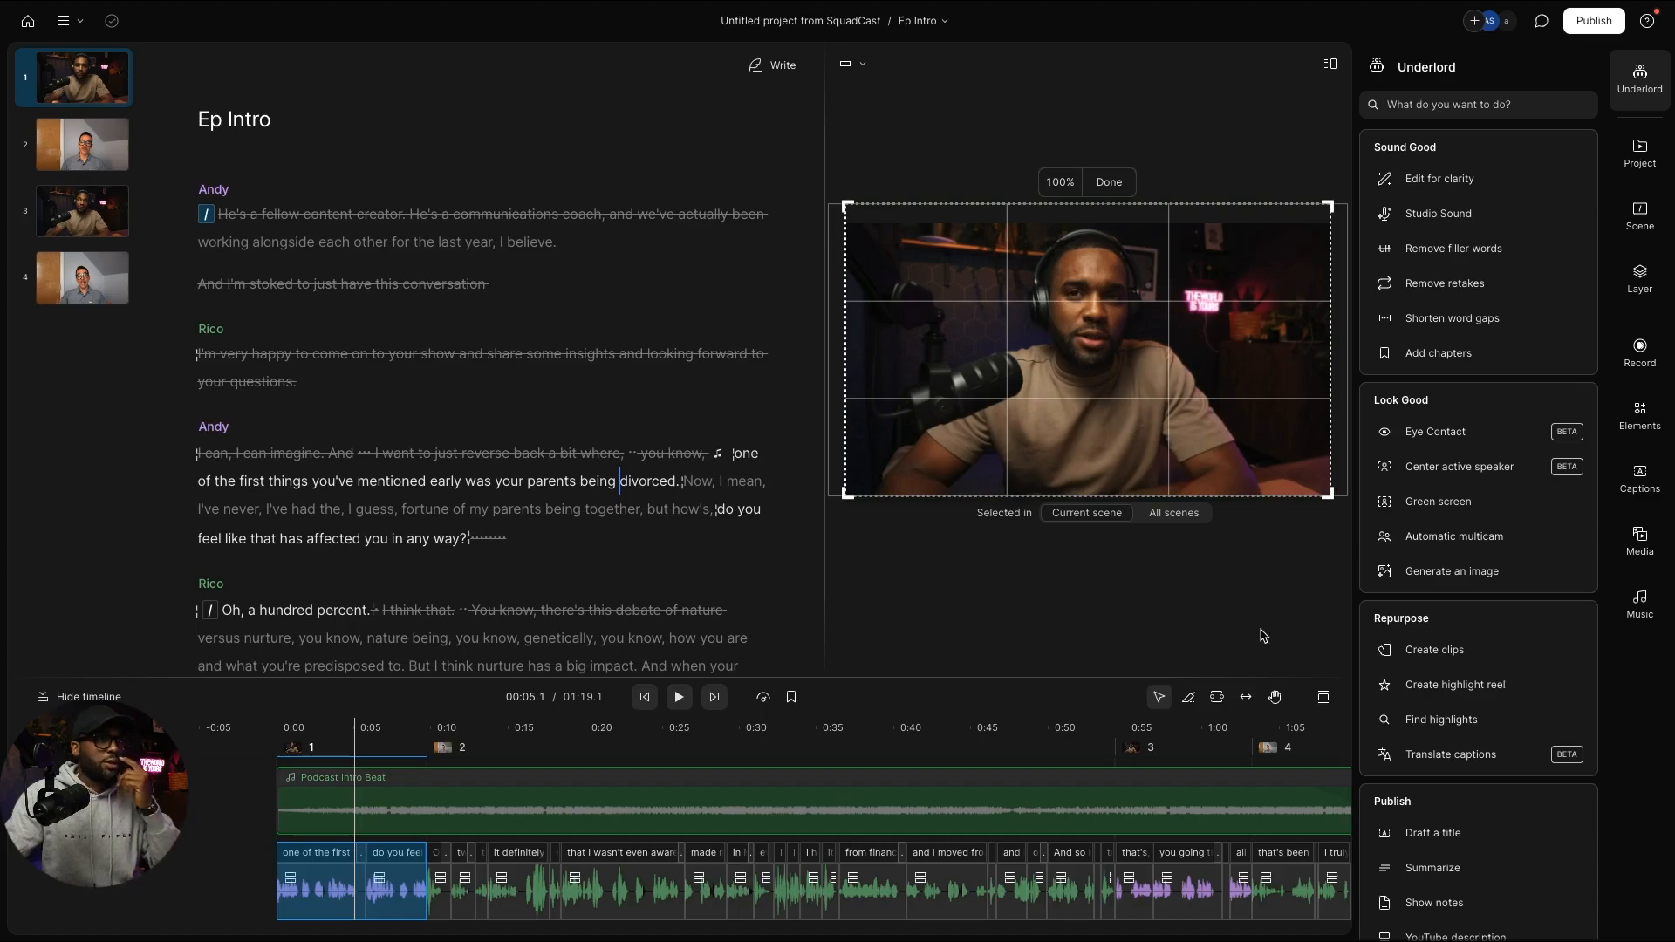
left_click(1101, 182)
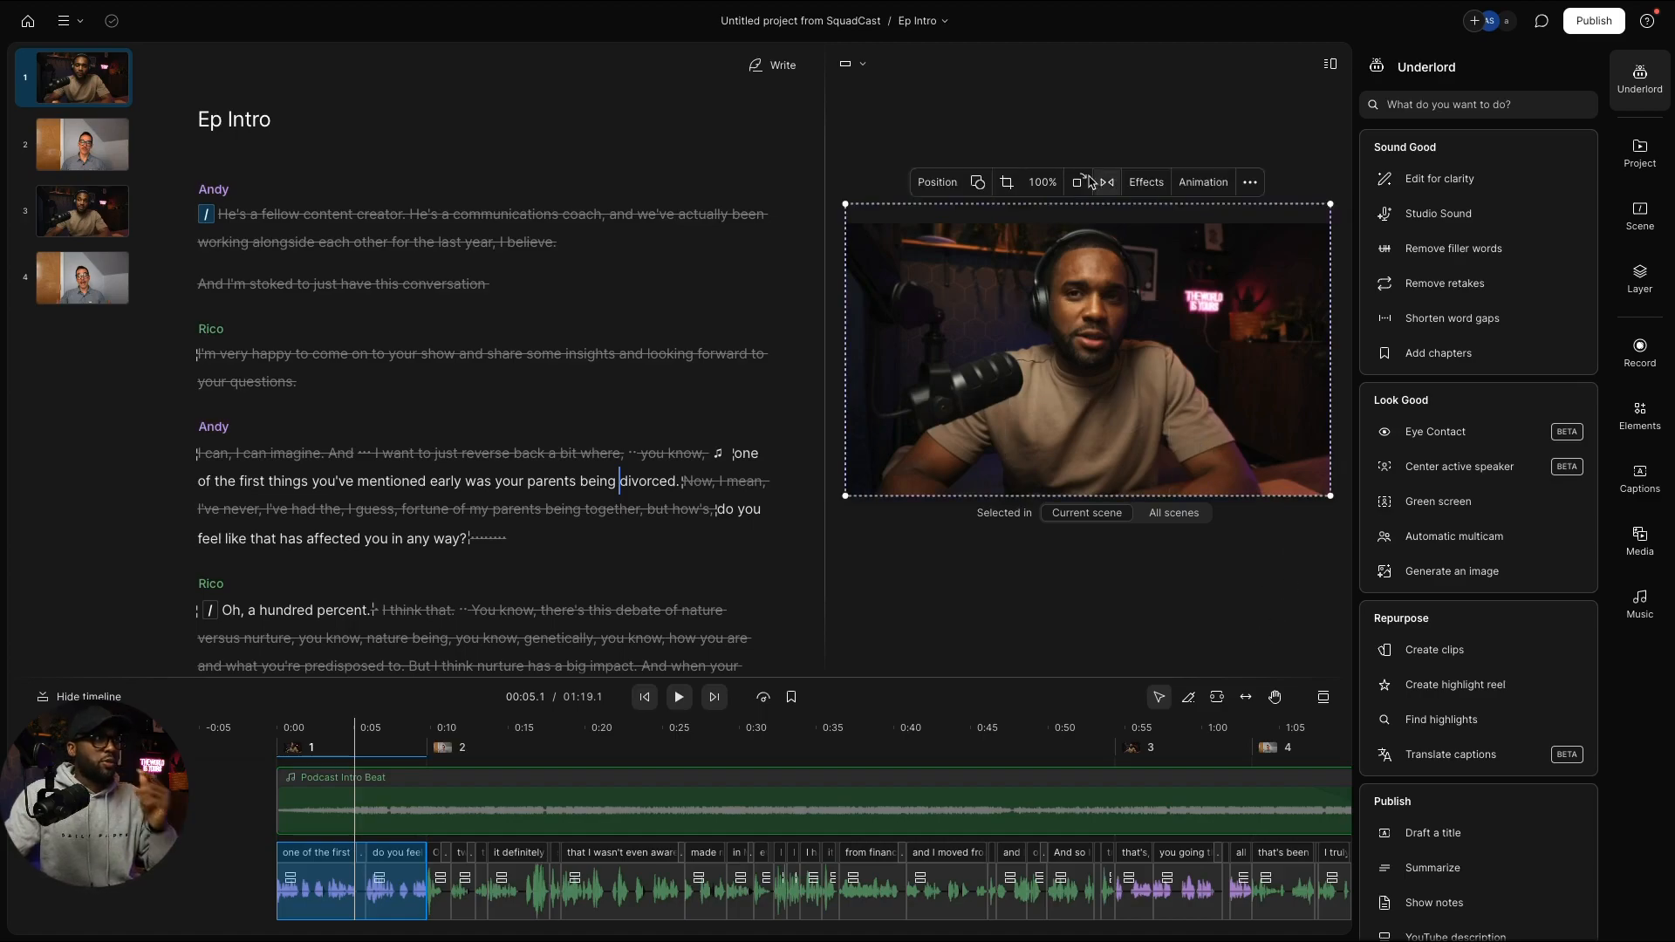
left_click(96, 82)
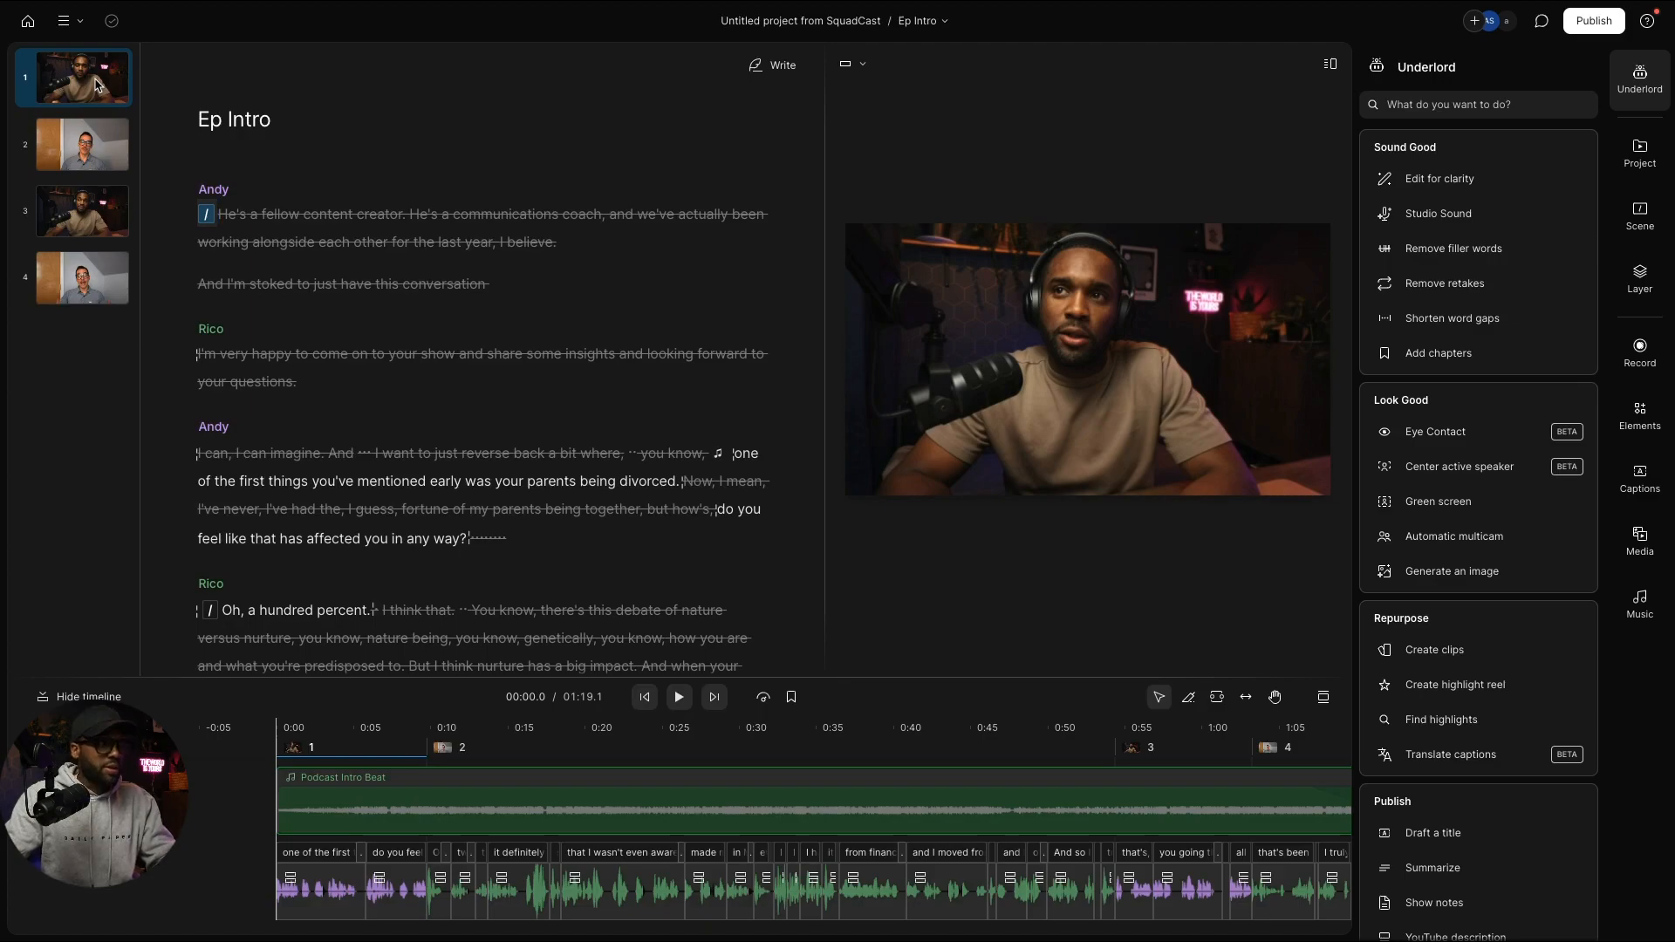
Step: Paste the copied layout into scene 3, then enlarge and reframe the second speaker's video in scene 2
left_click(83, 211)
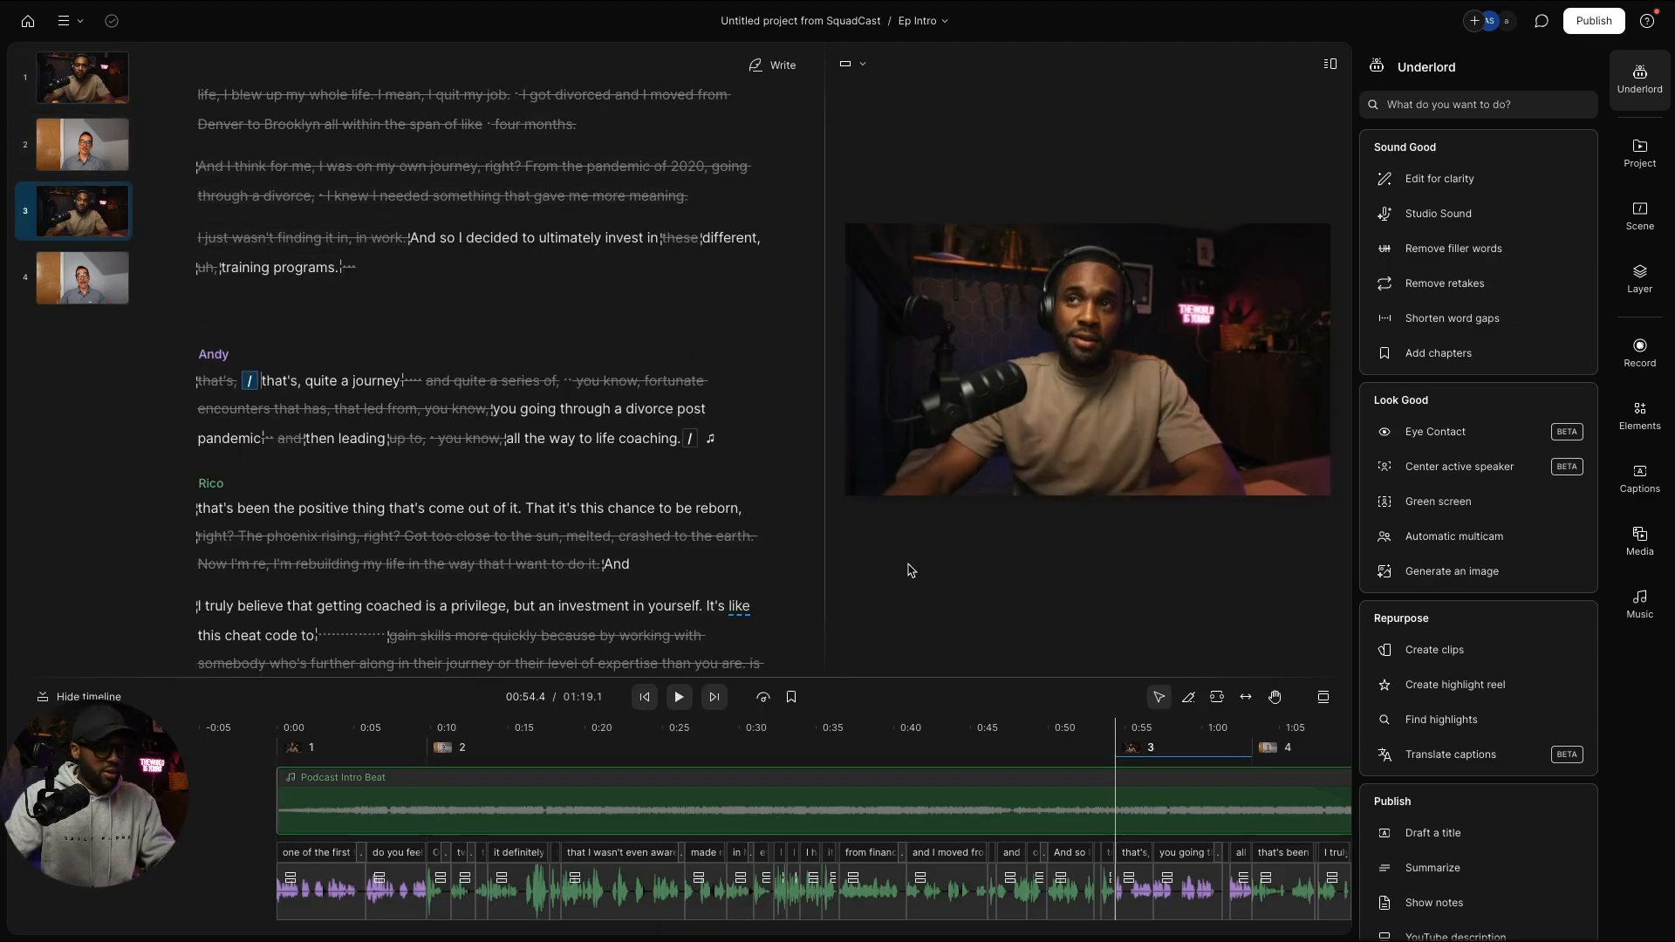
key("ctrl+v")
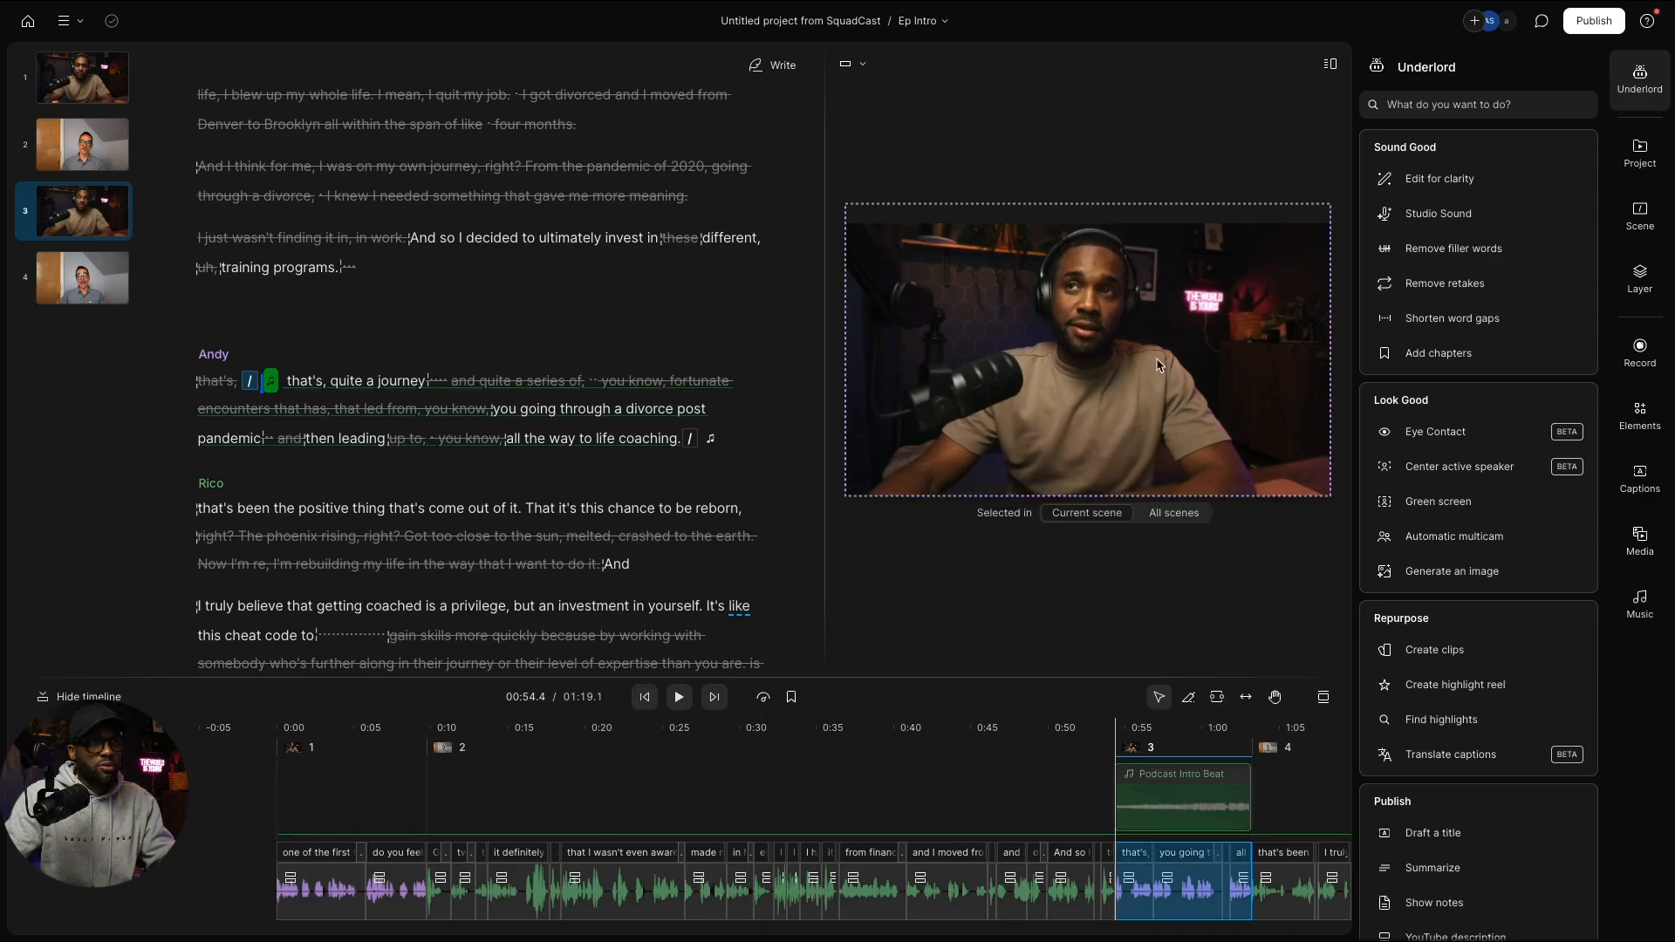
left_click(98, 144)
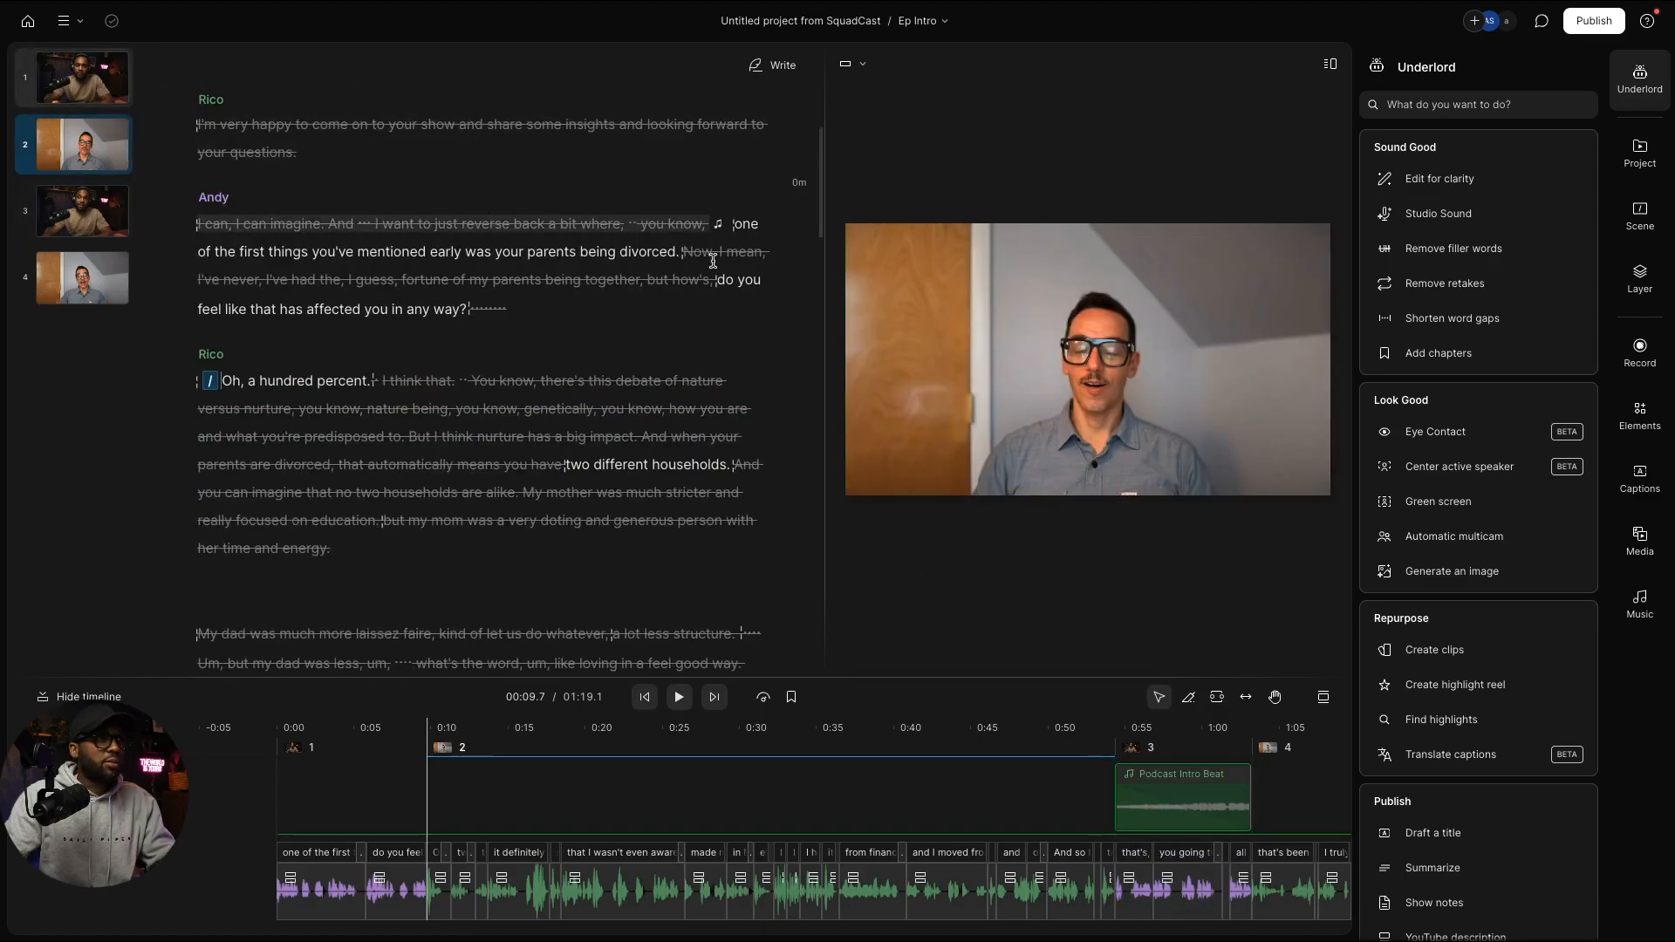
left_click(1038, 300)
left_click_drag(1088, 225, 1072, 166)
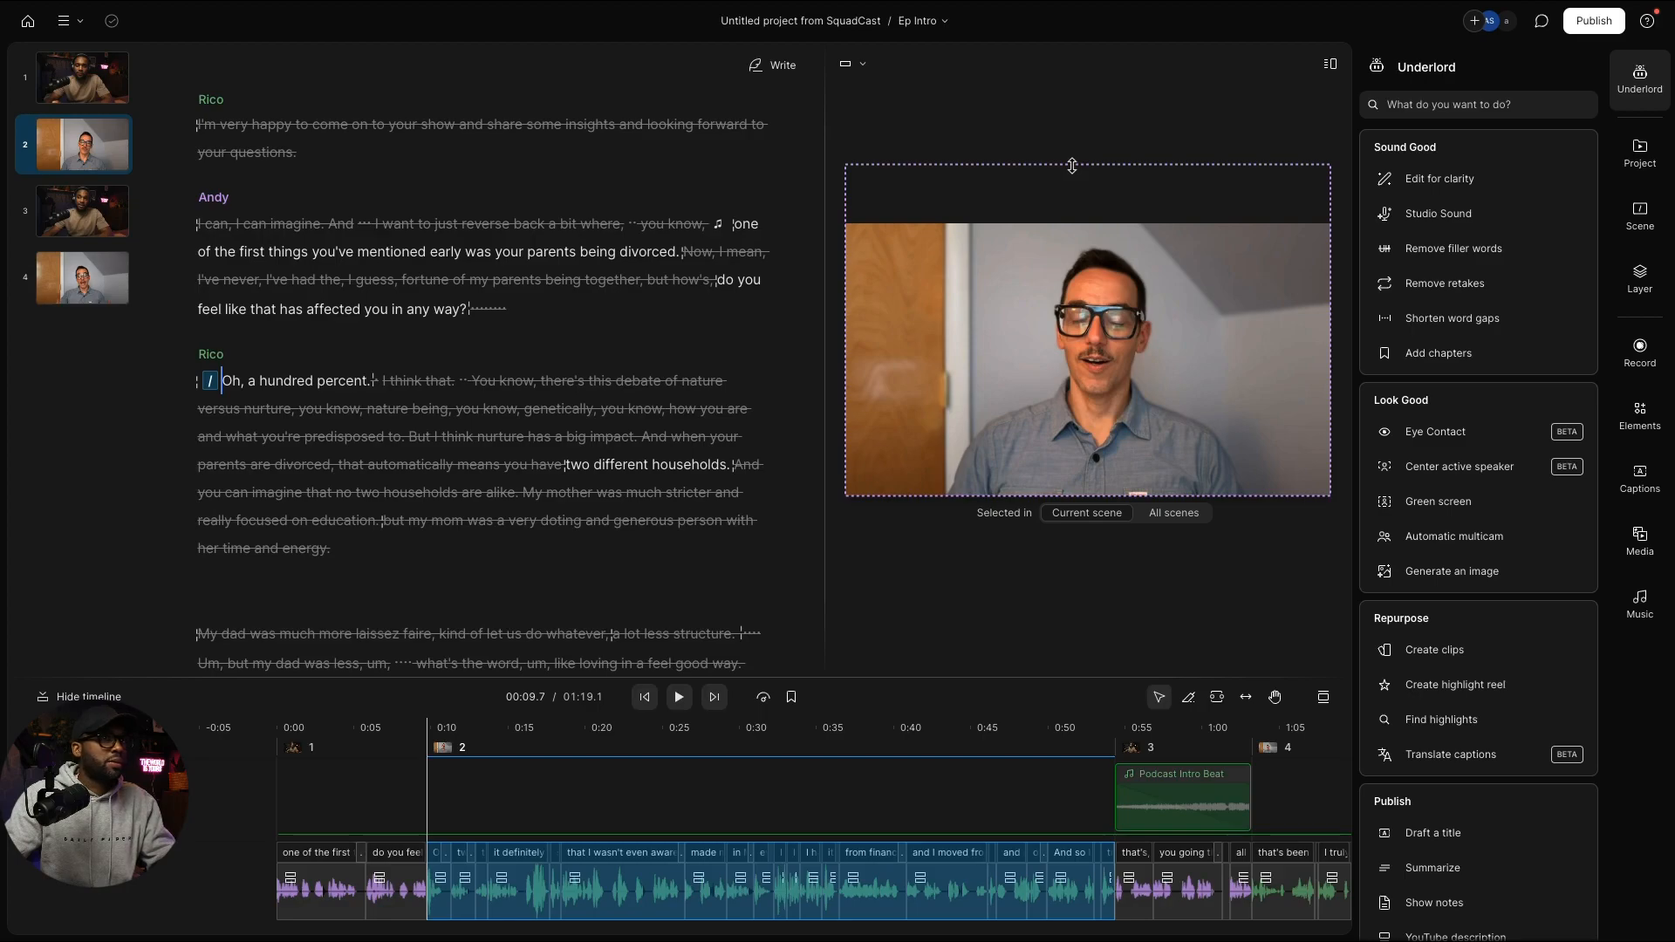
left_click_drag(1072, 165, 1072, 166)
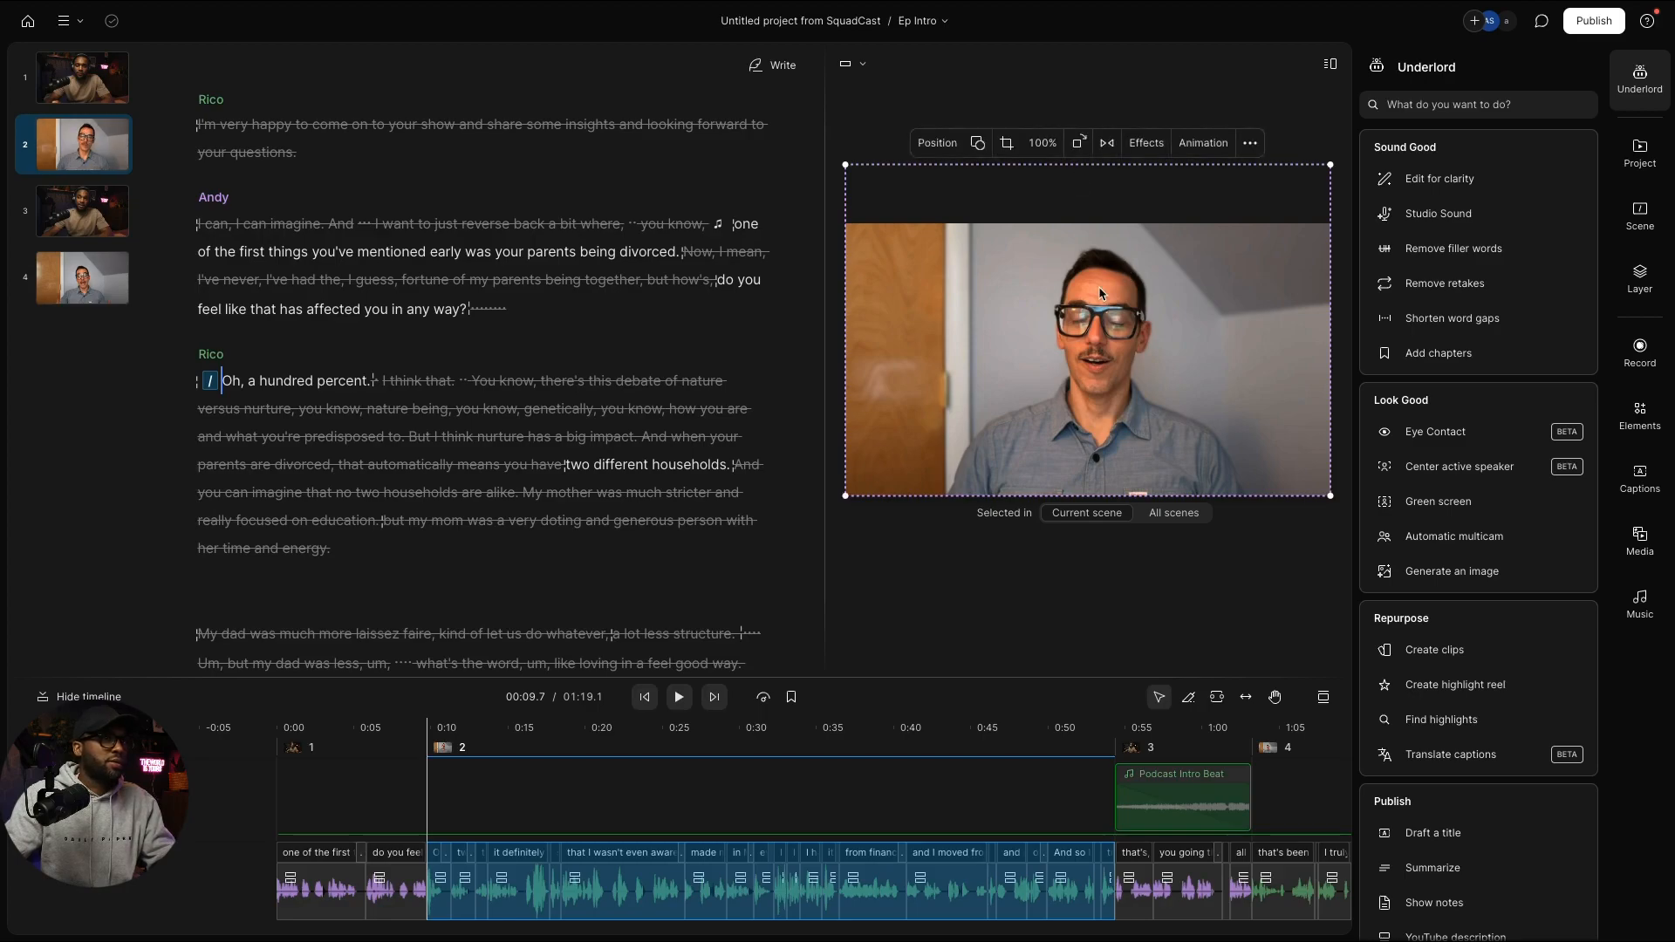
left_click_drag(1103, 352, 1097, 373)
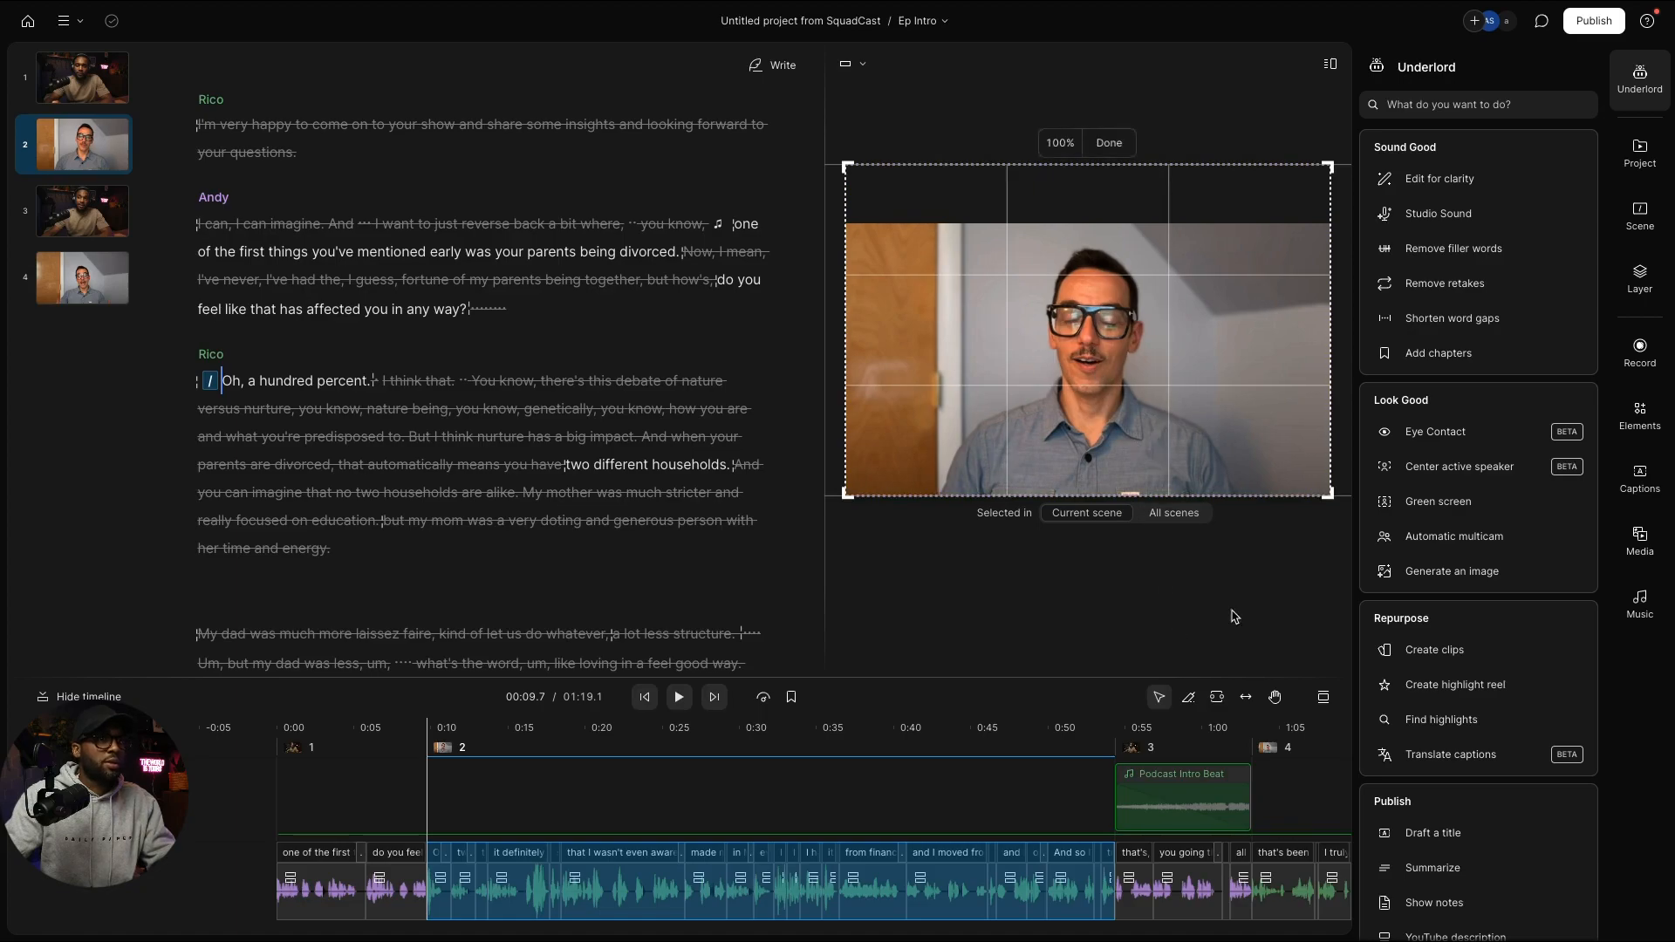
left_click(1099, 150)
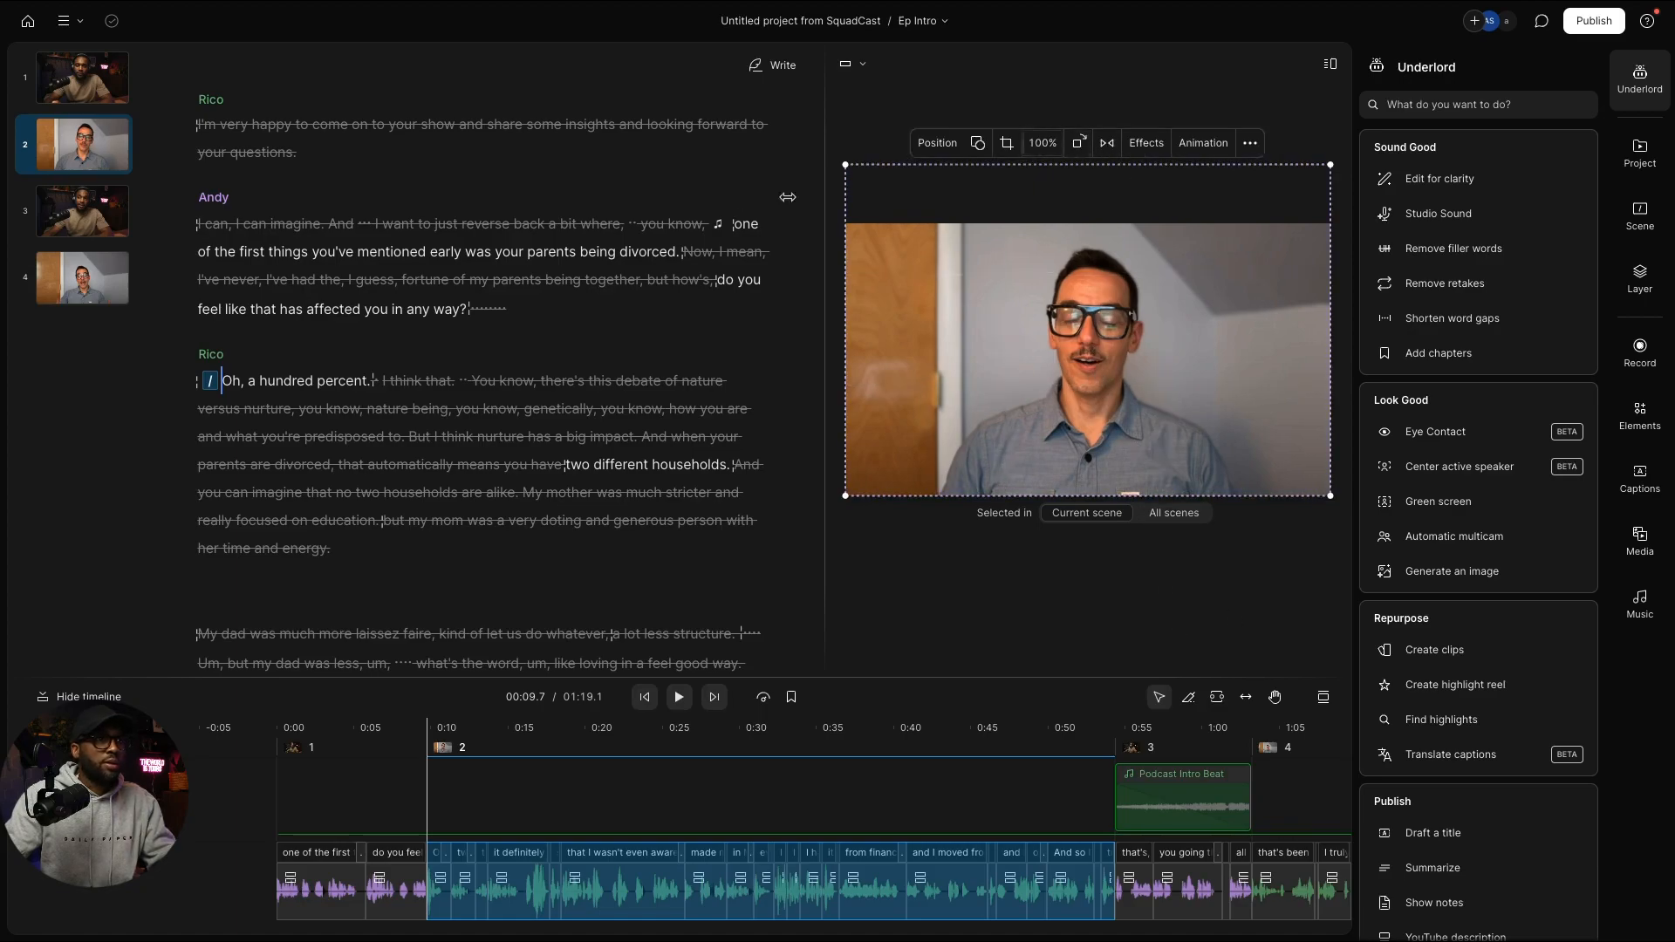
left_click(99, 157)
Step: Check scene 4, then replay the episode from the beginning
left_click(88, 281)
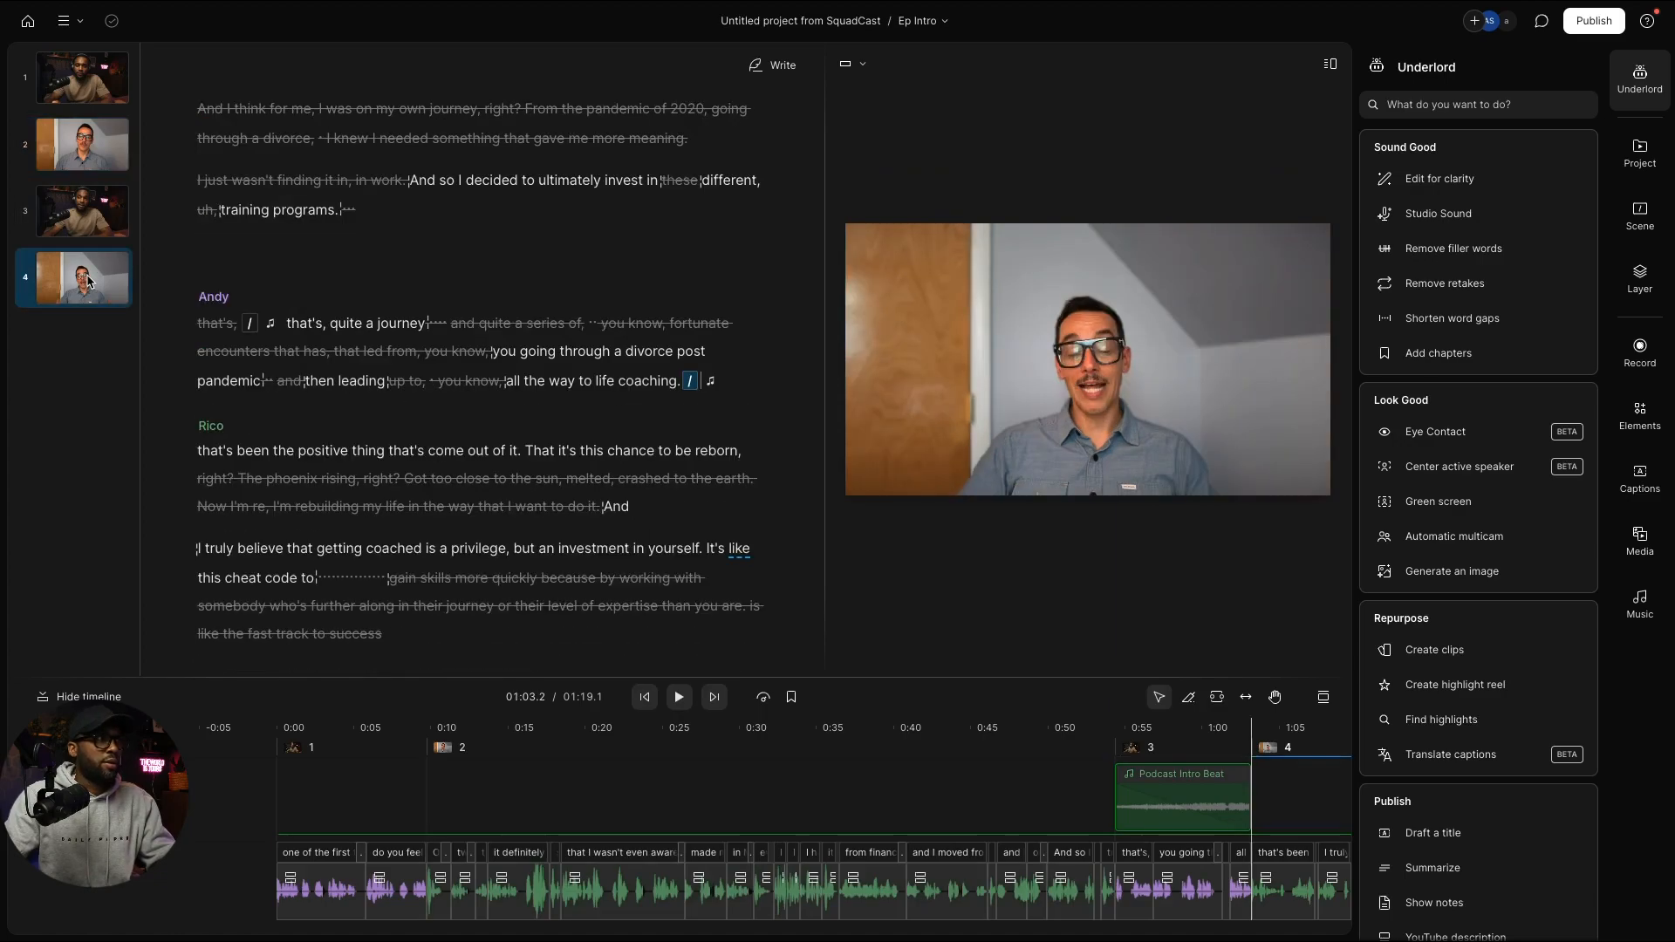
scroll(277, 204, "up", 4)
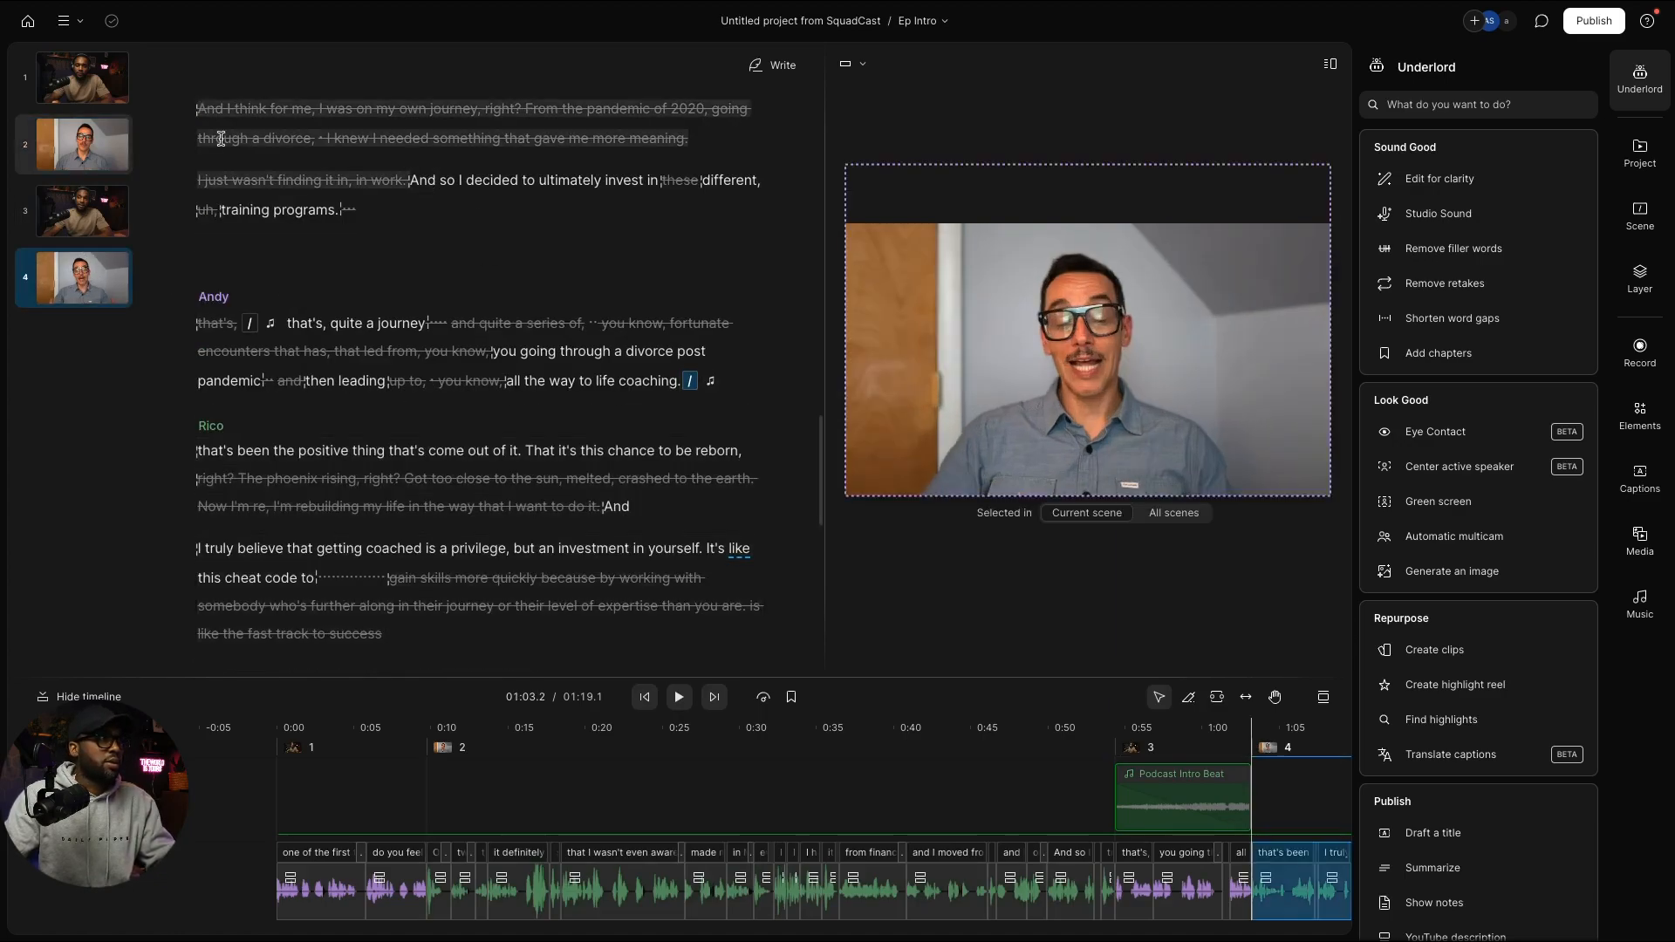
scroll(277, 203, "up", 12)
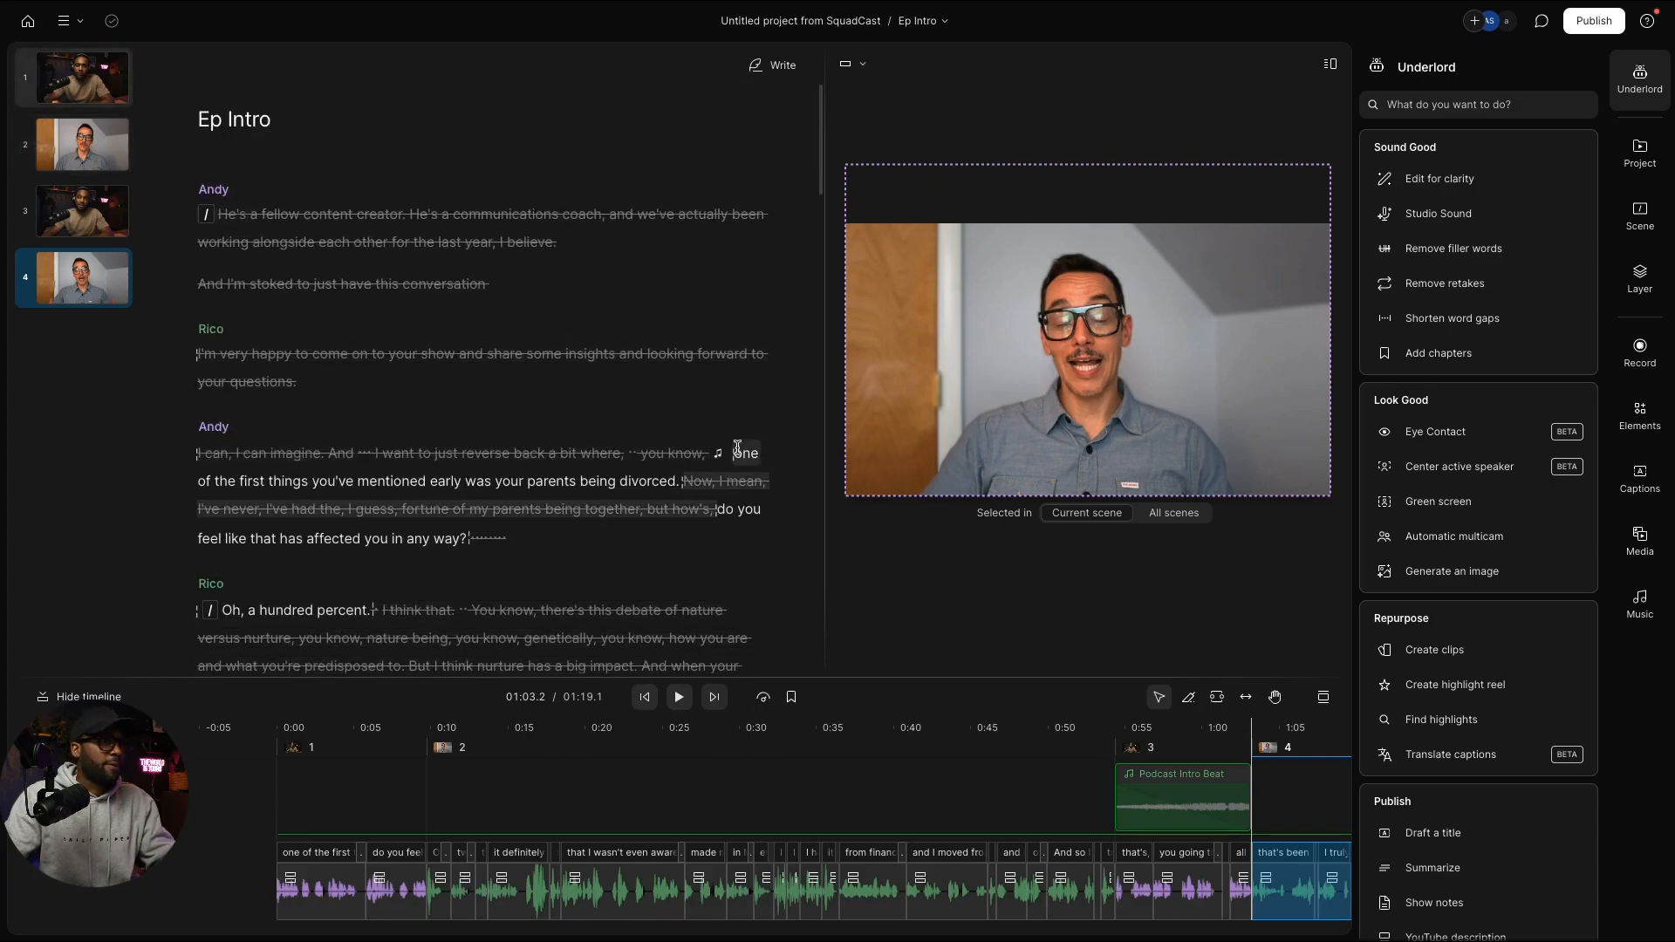
mouse_move(729, 454)
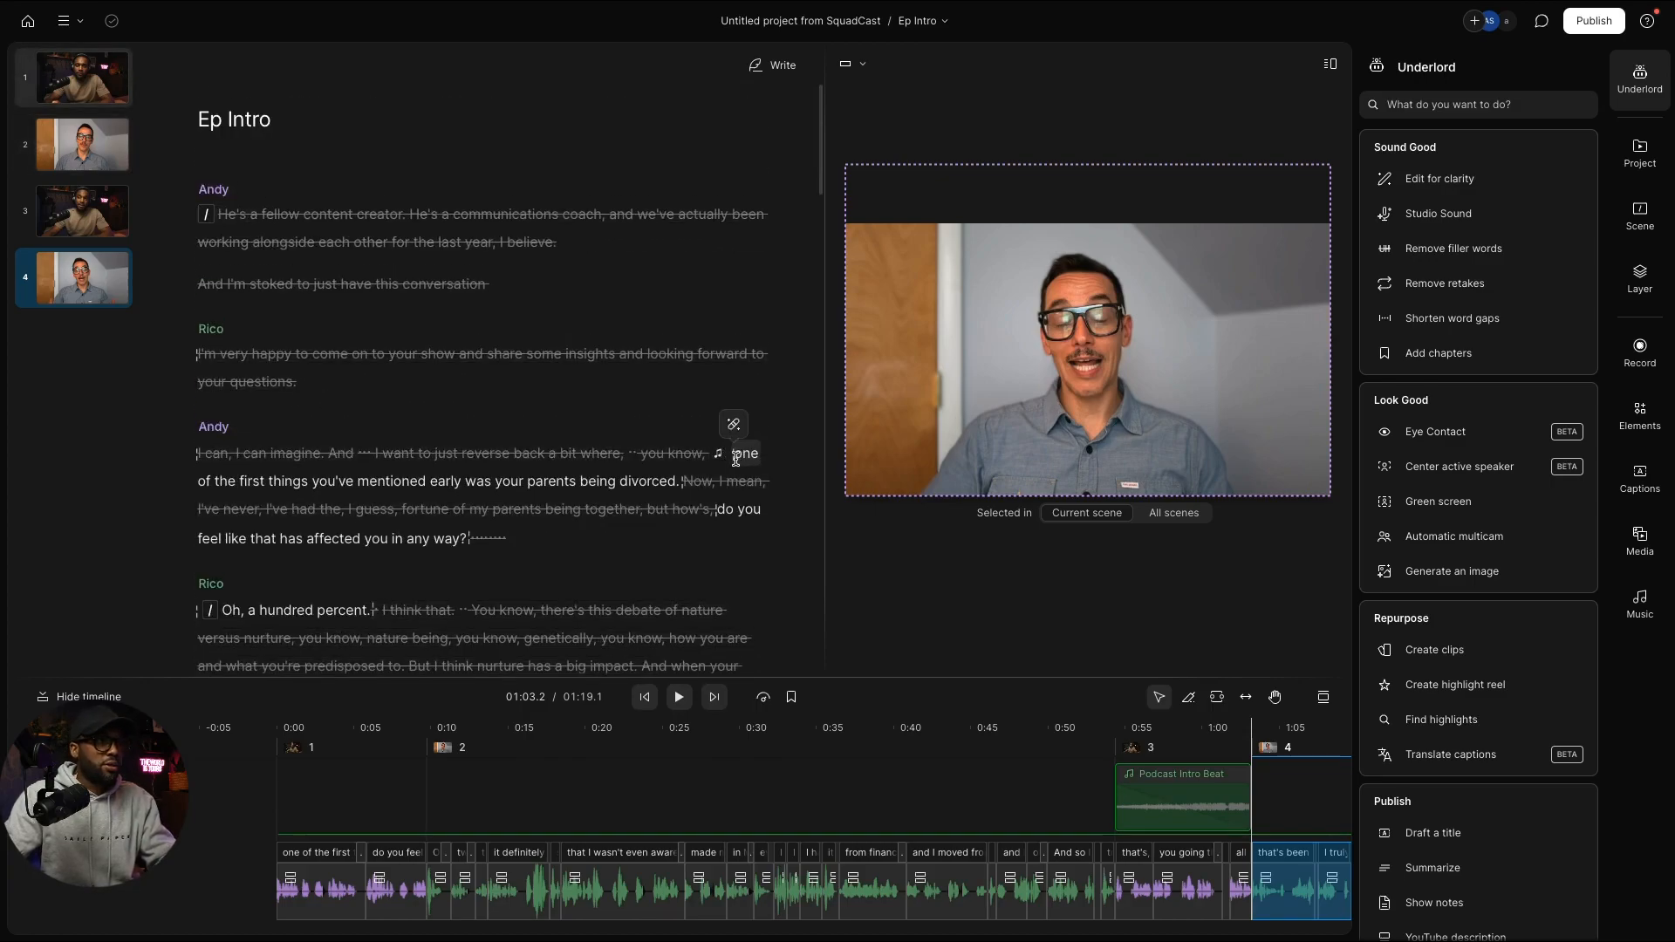
left_click(737, 455)
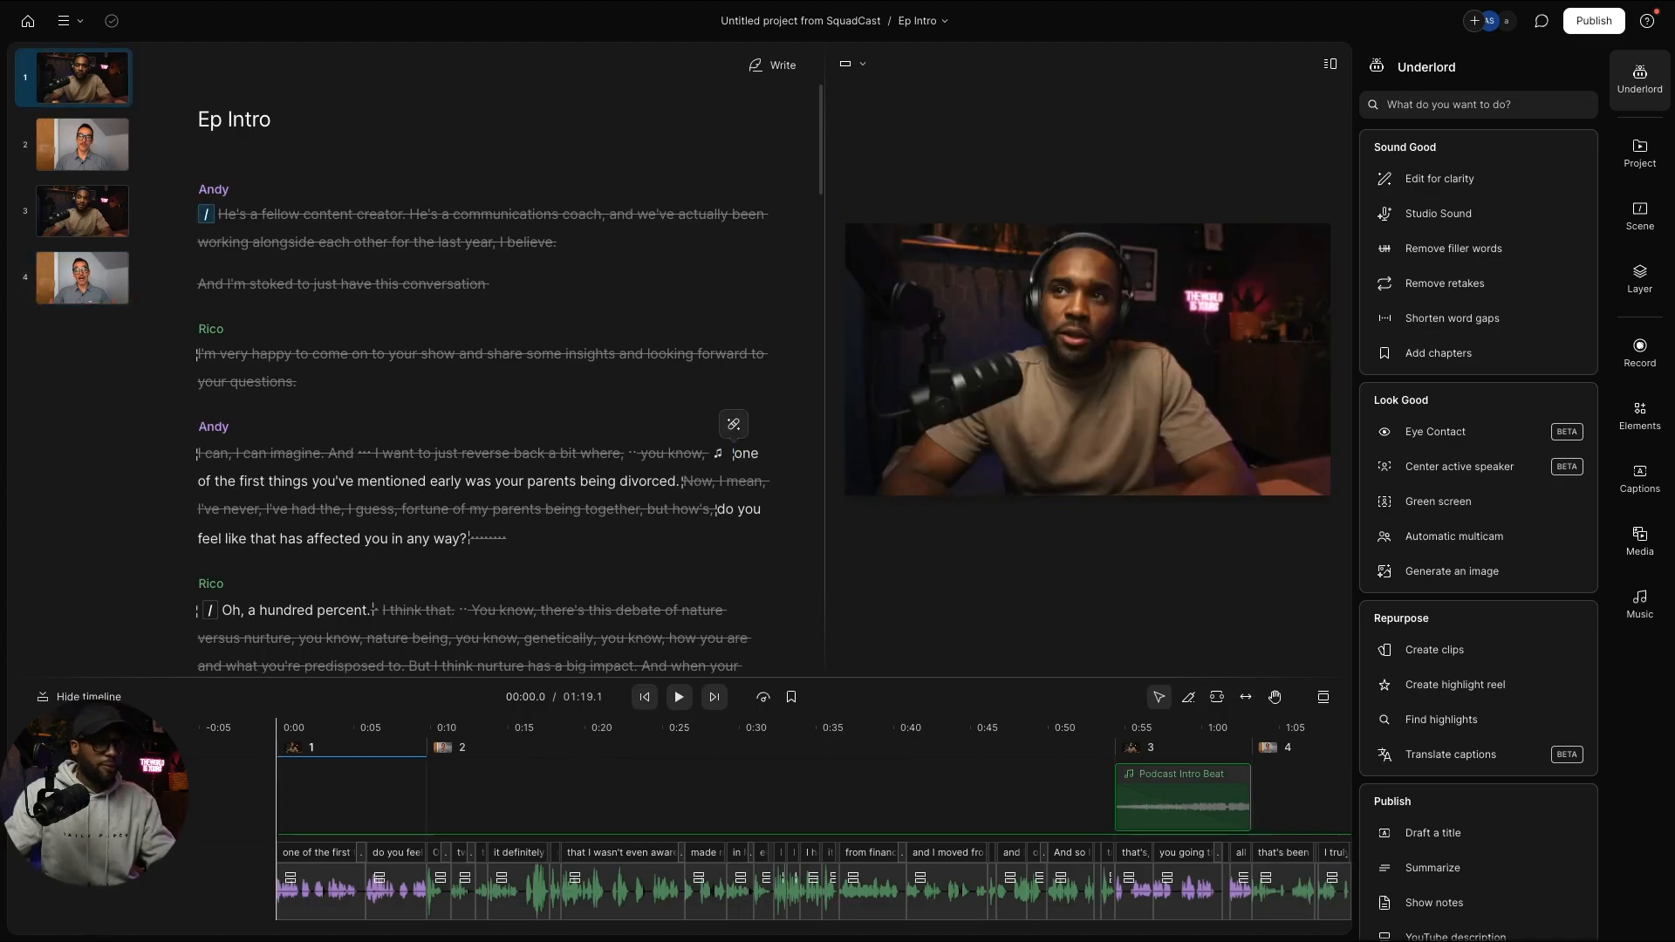
key("space")
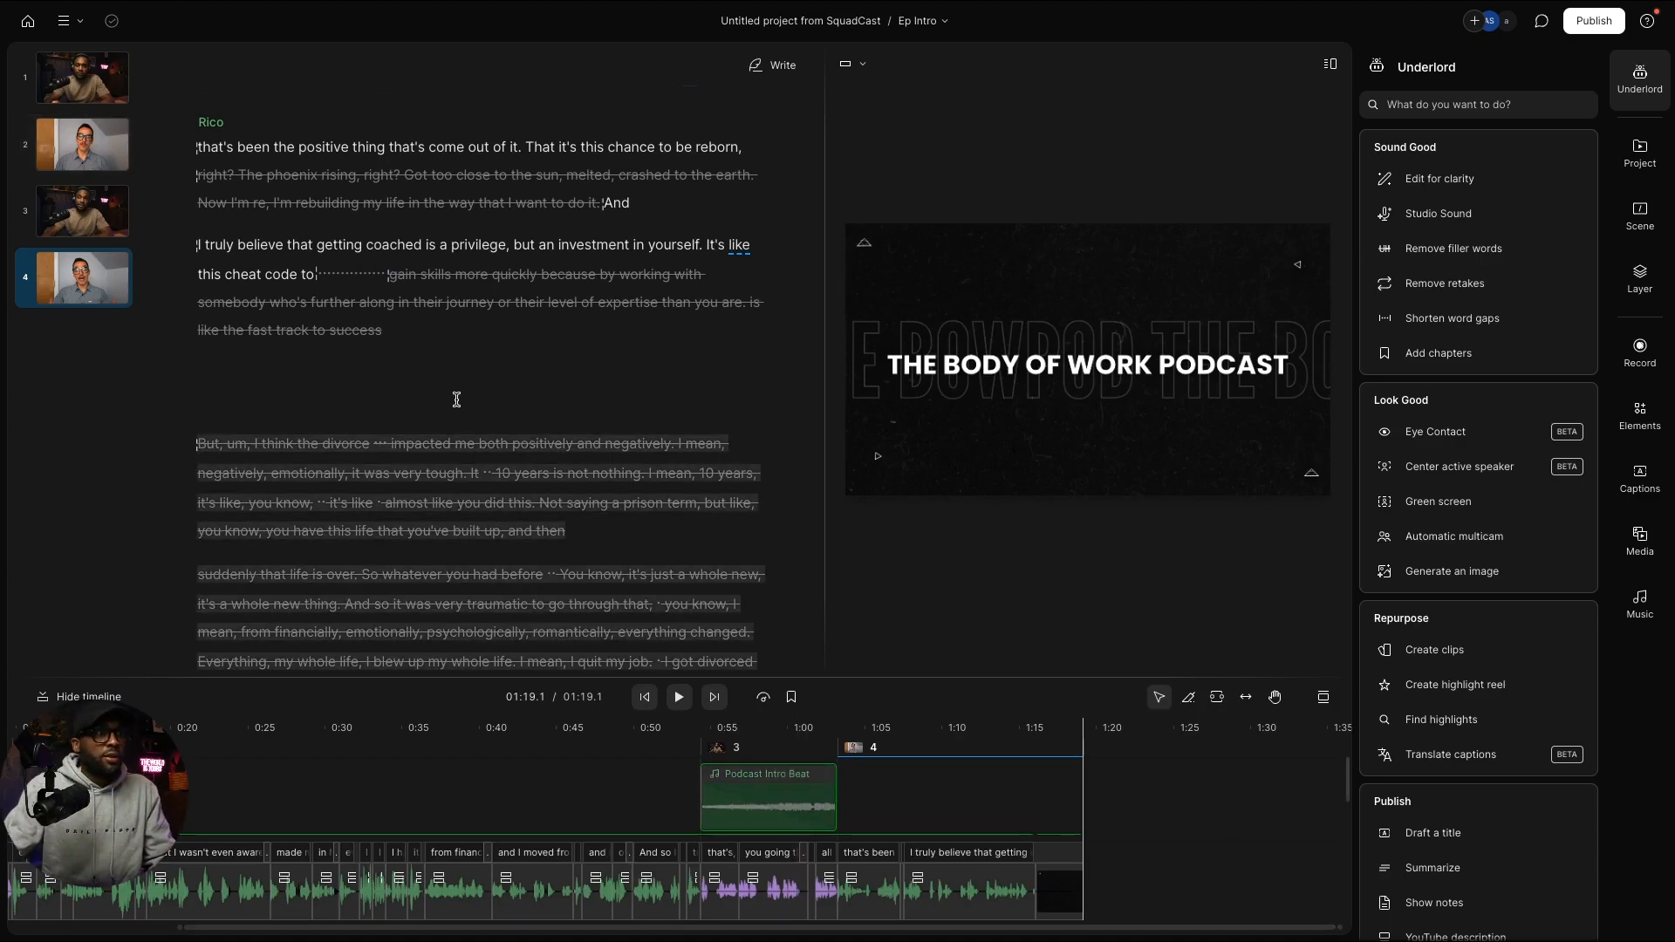
Step: Scroll the script to scene 2 and place the playhead at "in March of 2022,"
scroll(471, 391, "up", 6)
scroll(473, 389, "up", 5)
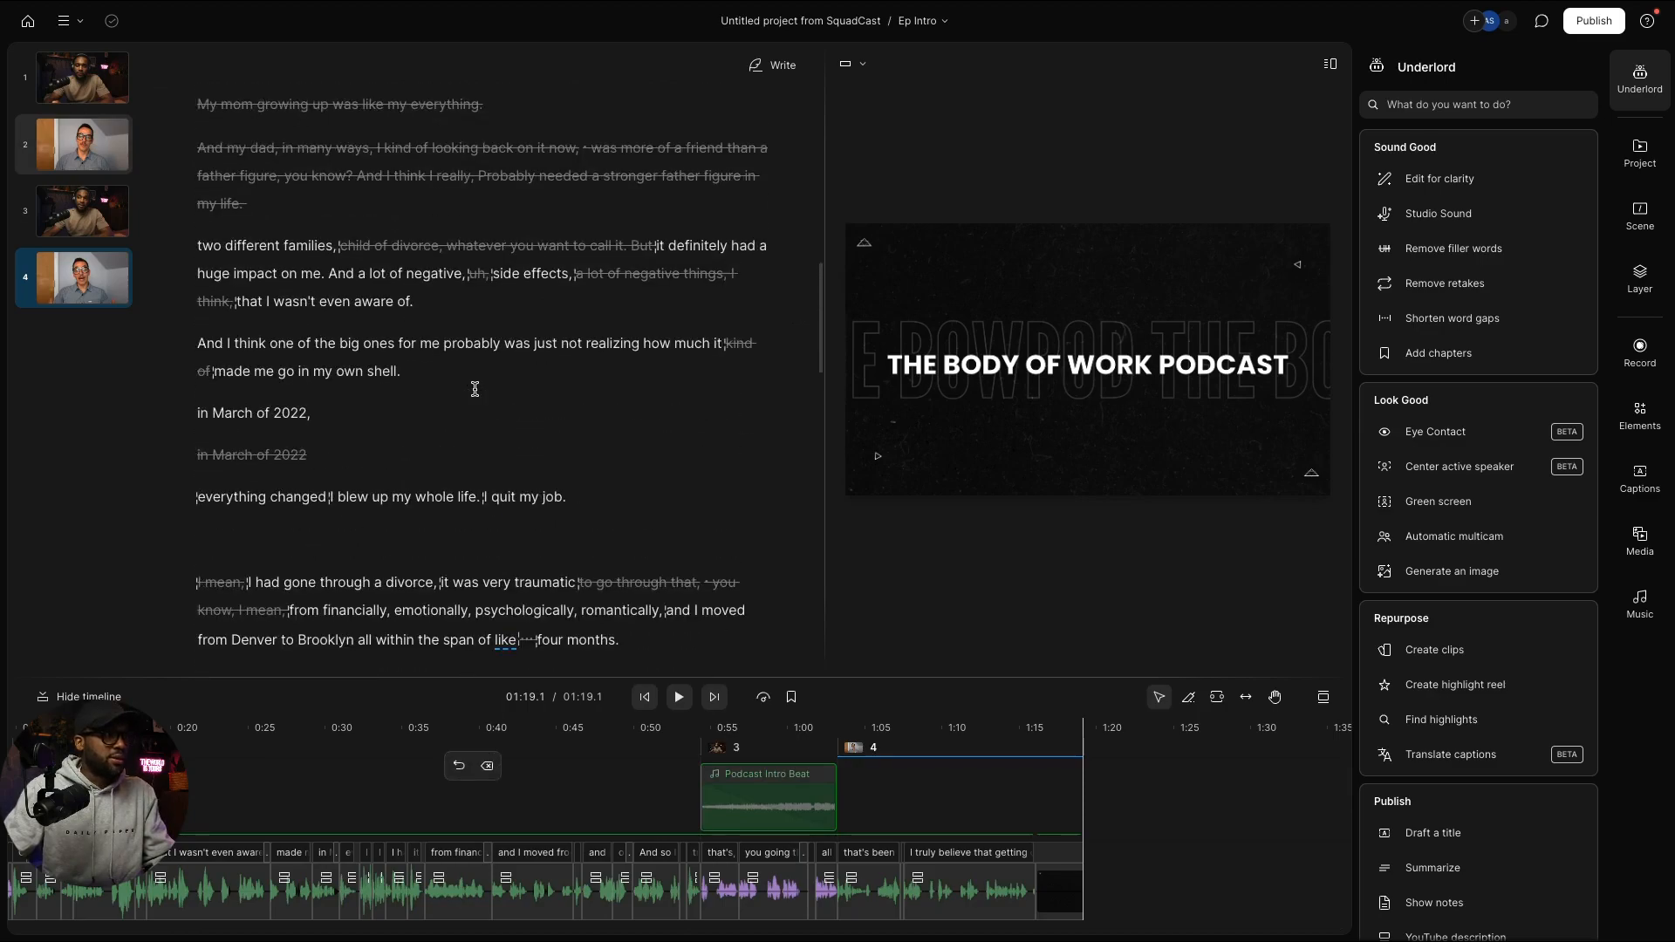
scroll(474, 389, "down", 6)
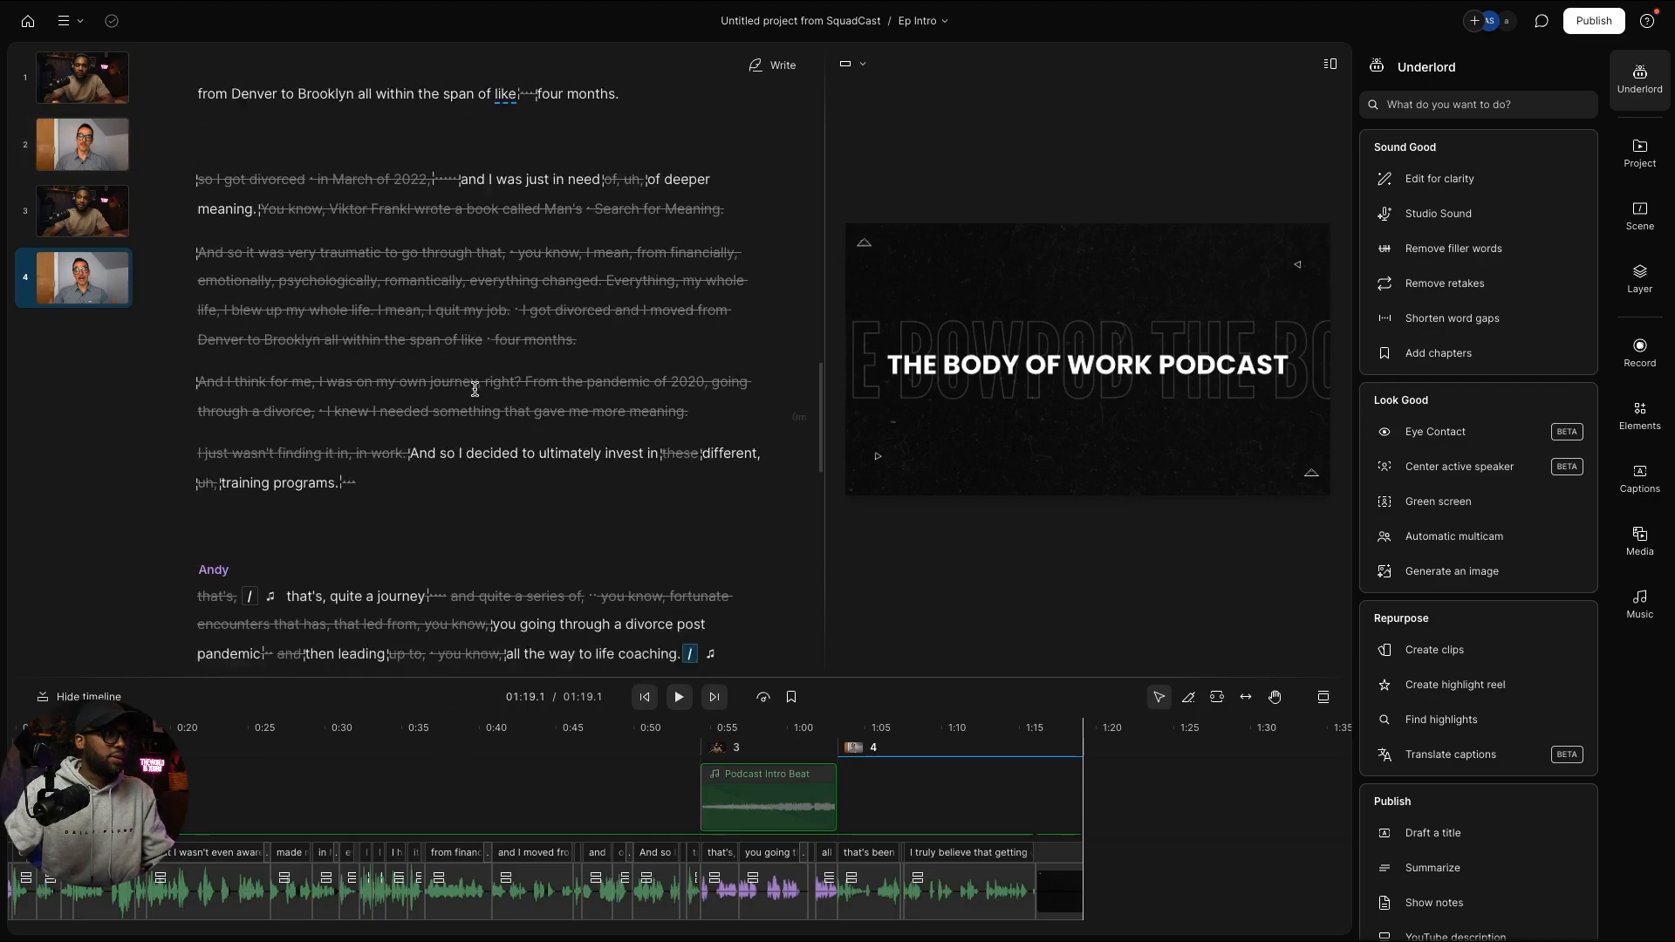
scroll(475, 389, "down", 2)
scroll(476, 389, "up", 8)
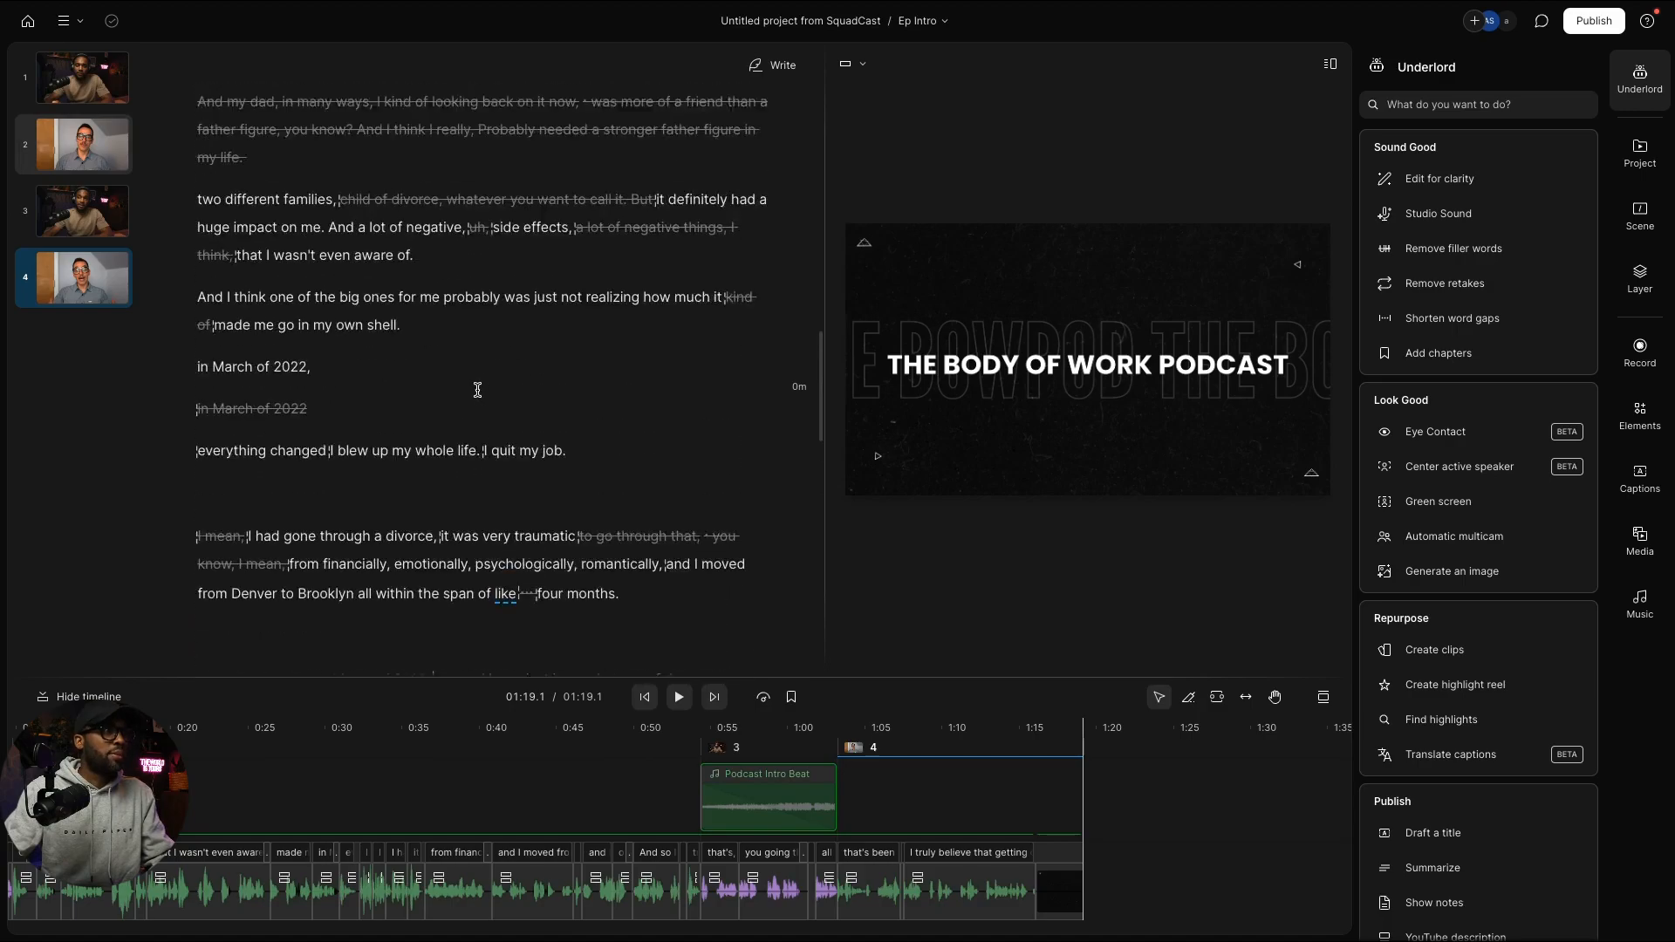
scroll(477, 389, "up", 10)
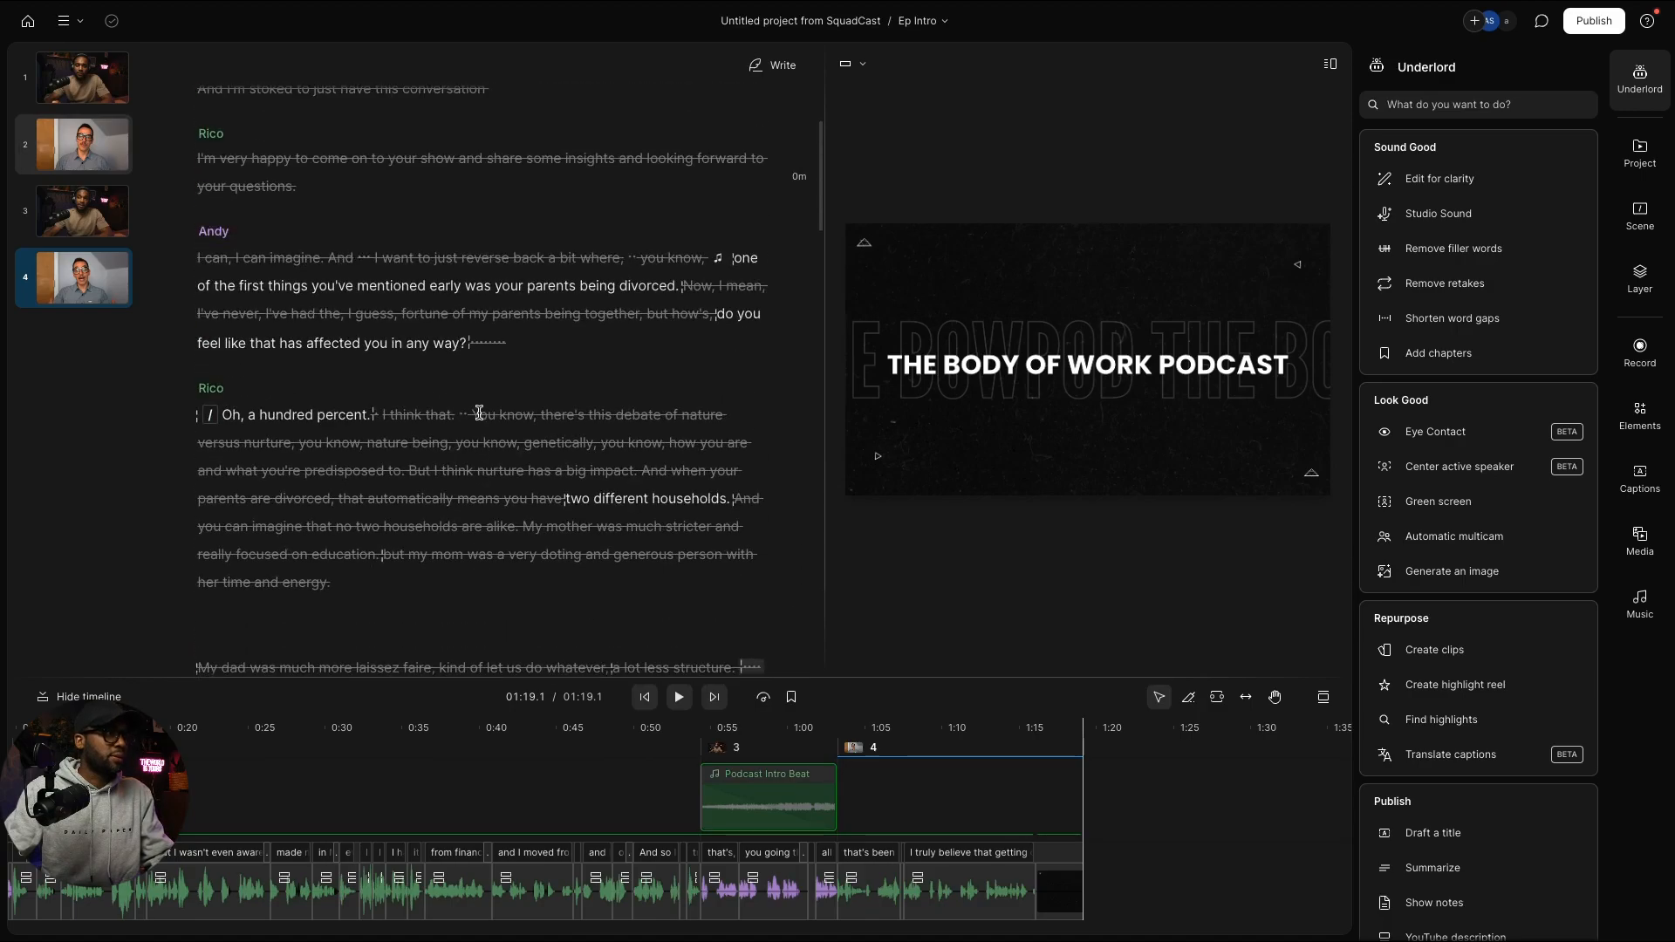
scroll(479, 412, "up", 2)
scroll(479, 412, "down", 10)
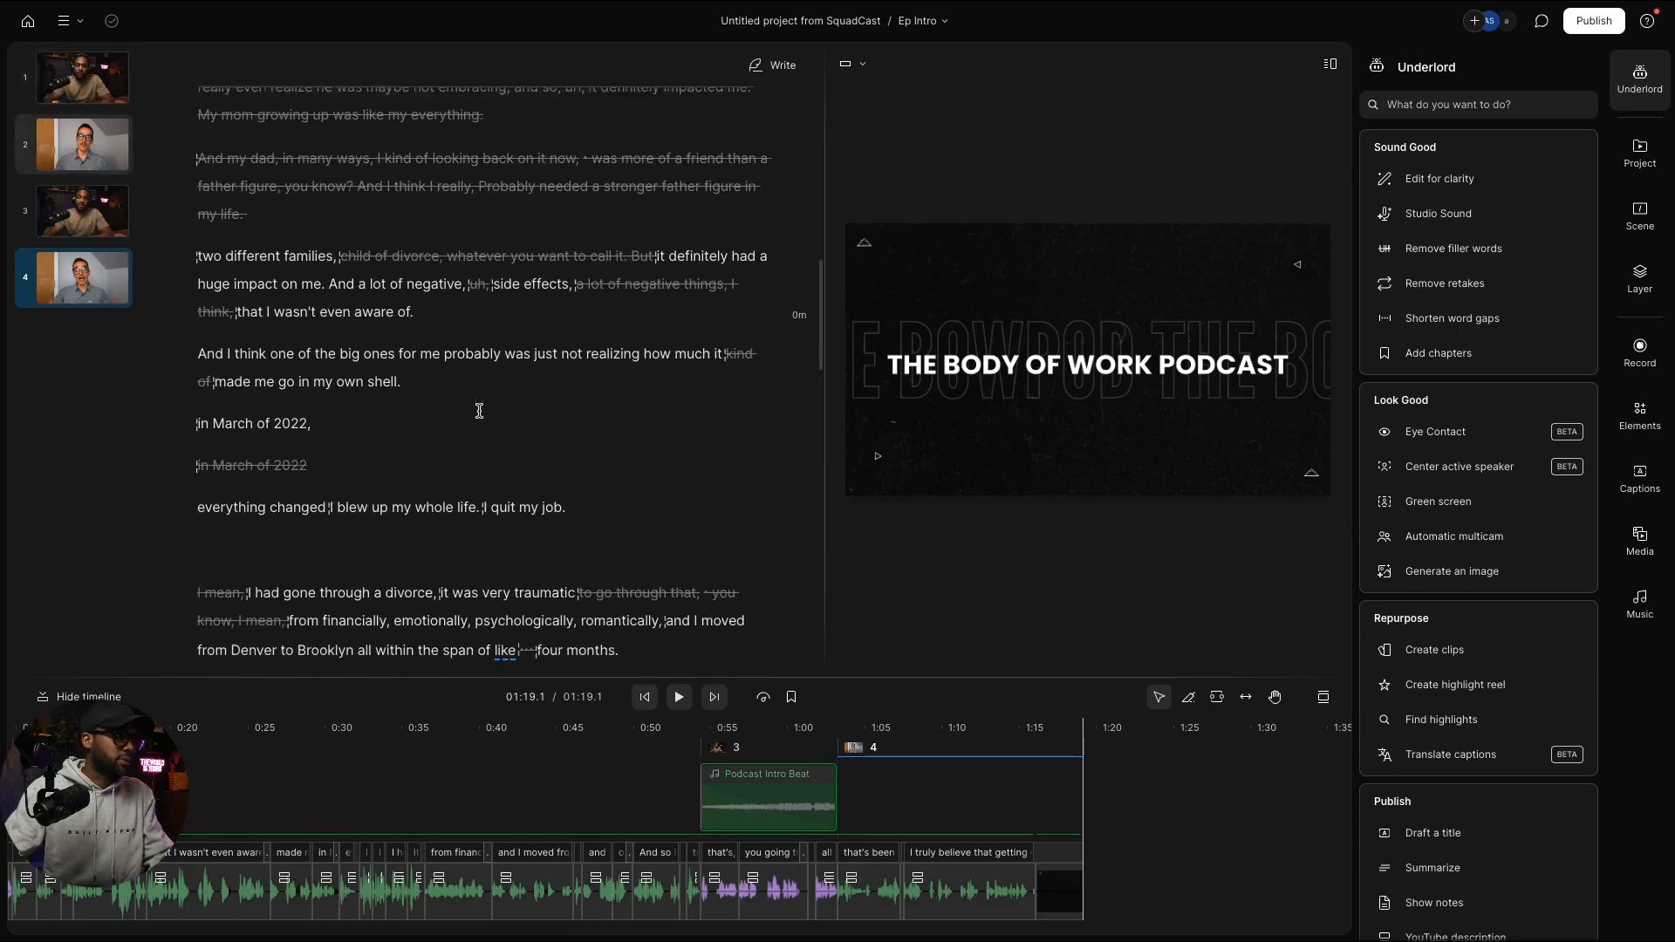
scroll(479, 410, "down", 1)
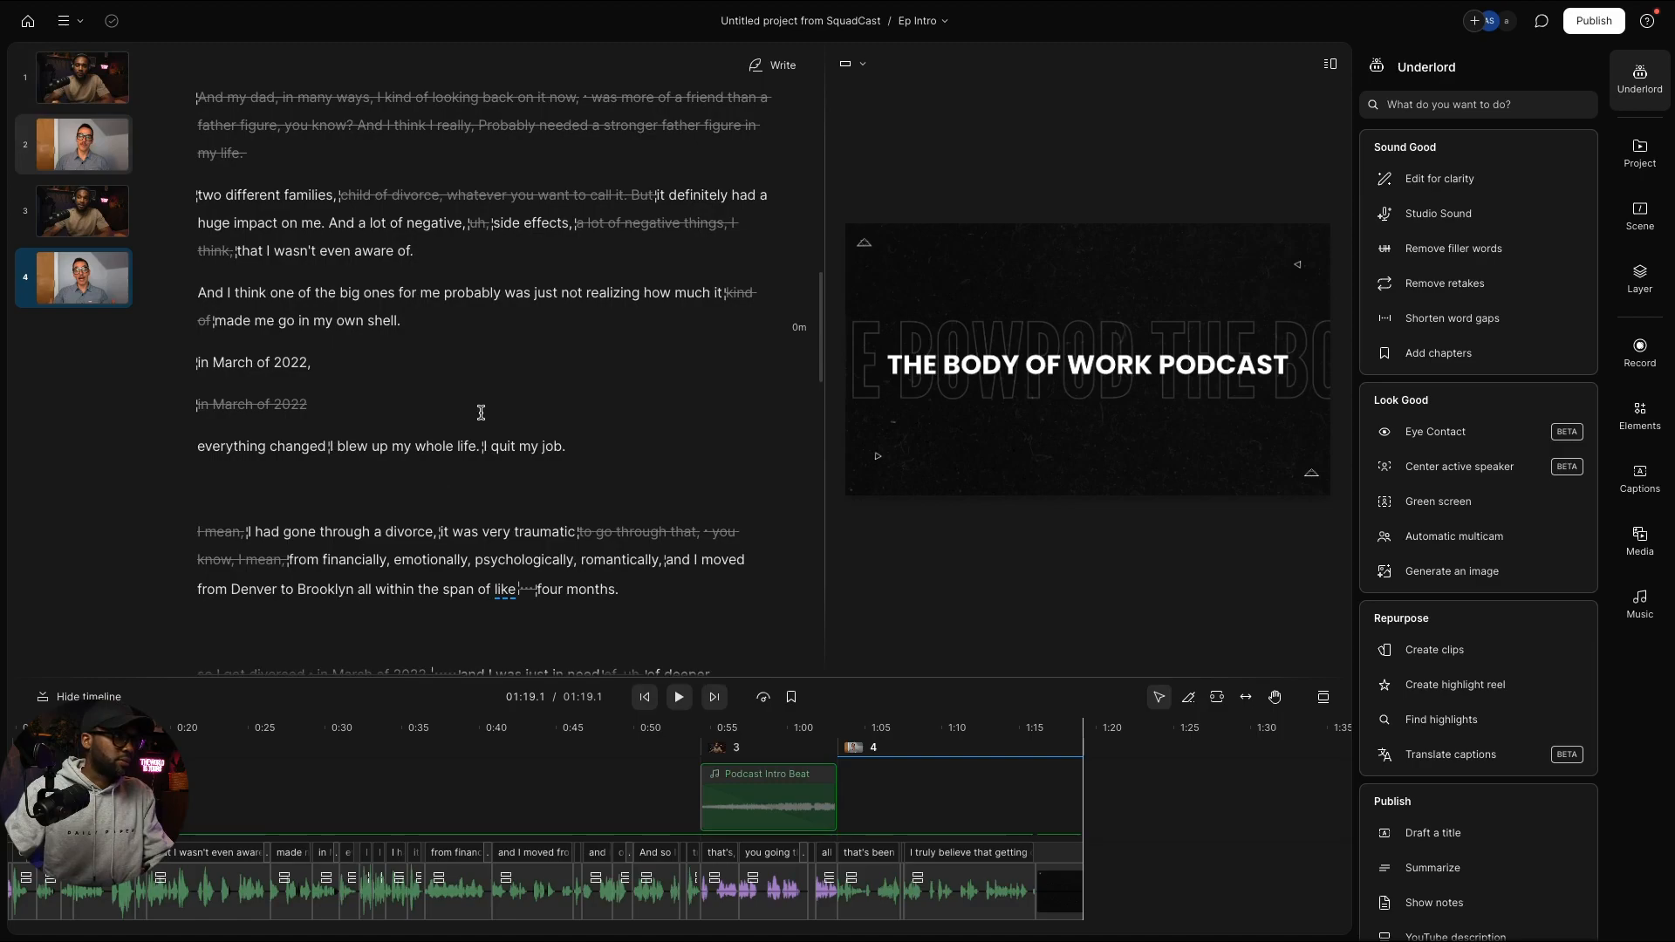
left_click(320, 356)
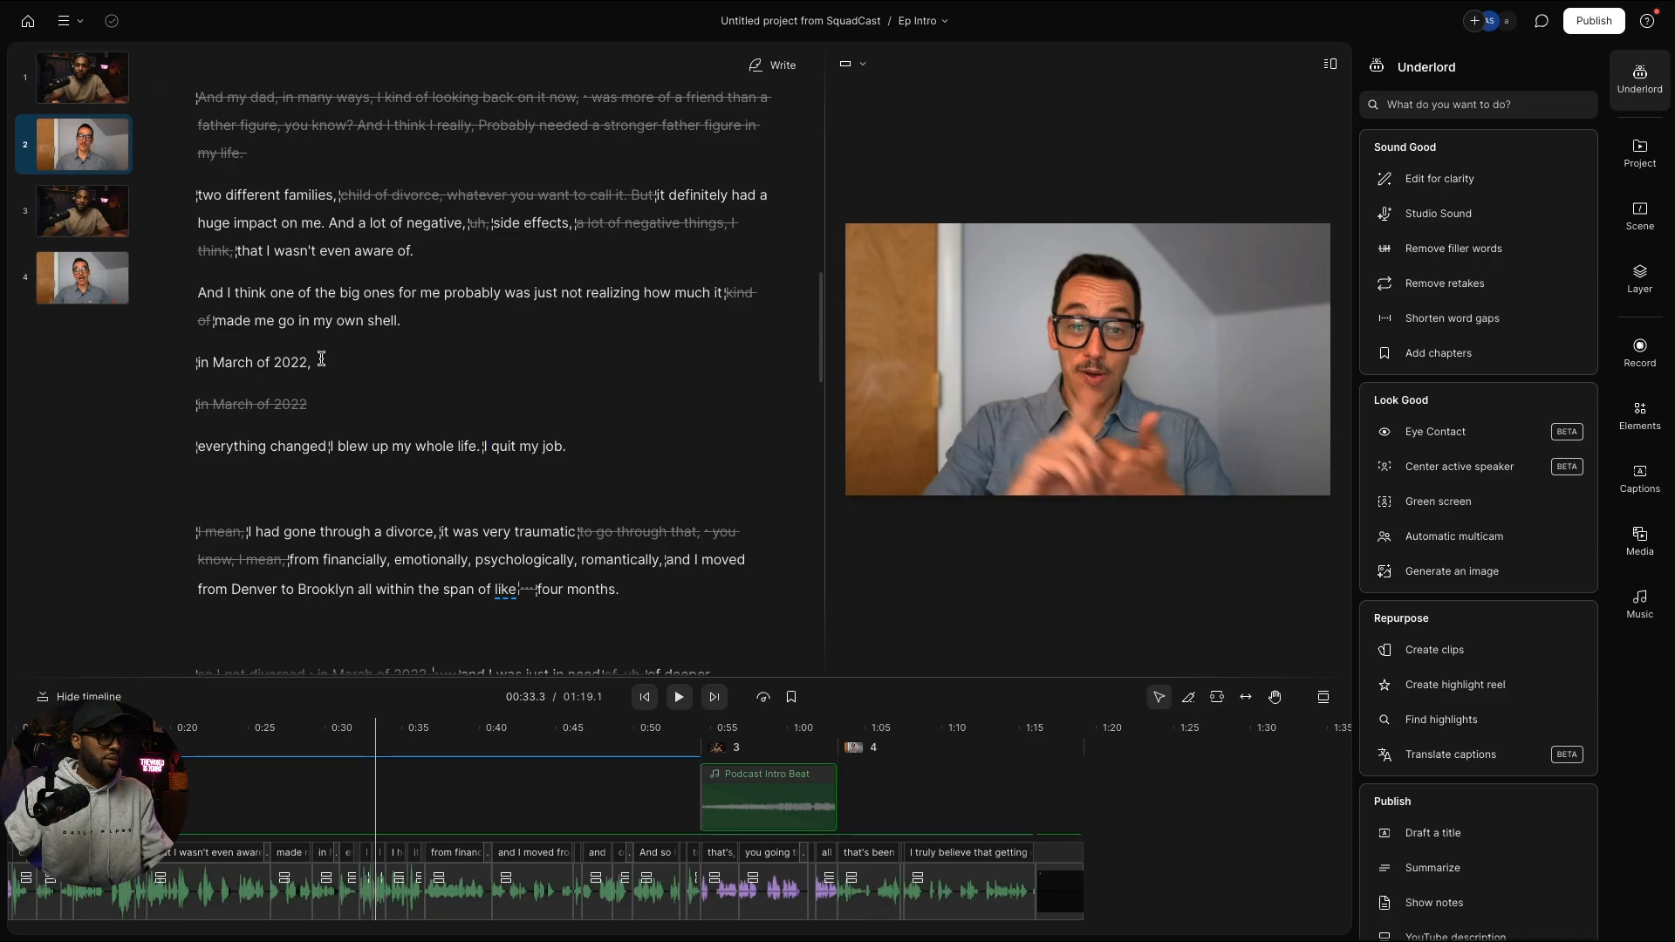
key("space")
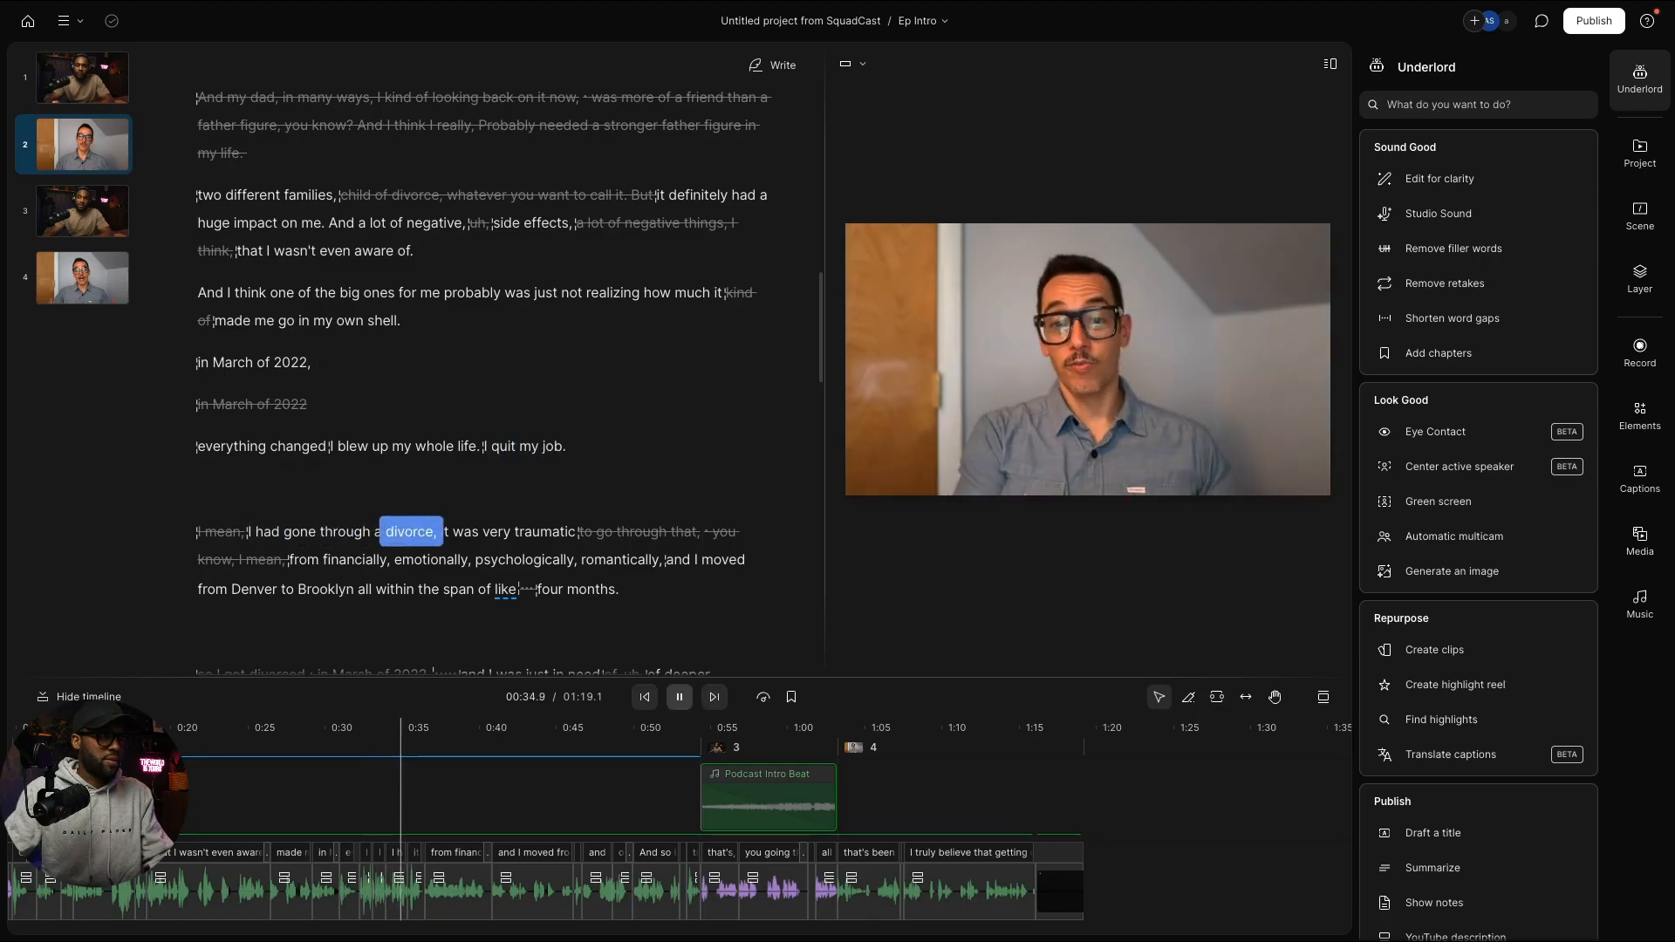
key("space")
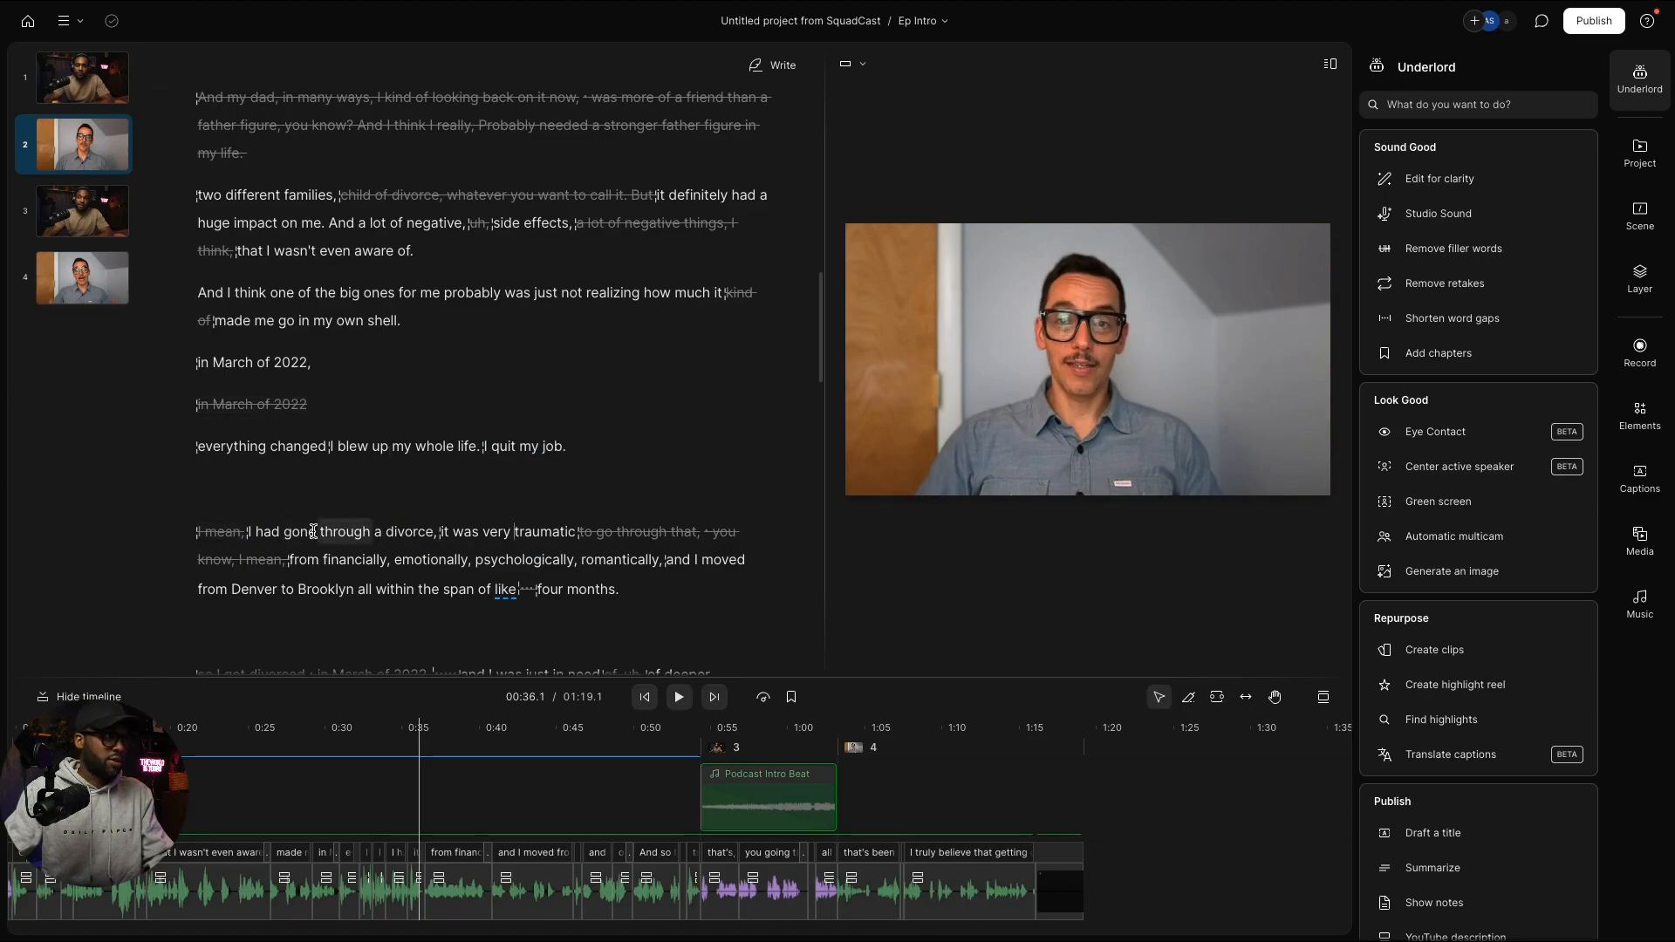
scroll(428, 877, "up", 1)
scroll(428, 877, "up", 10)
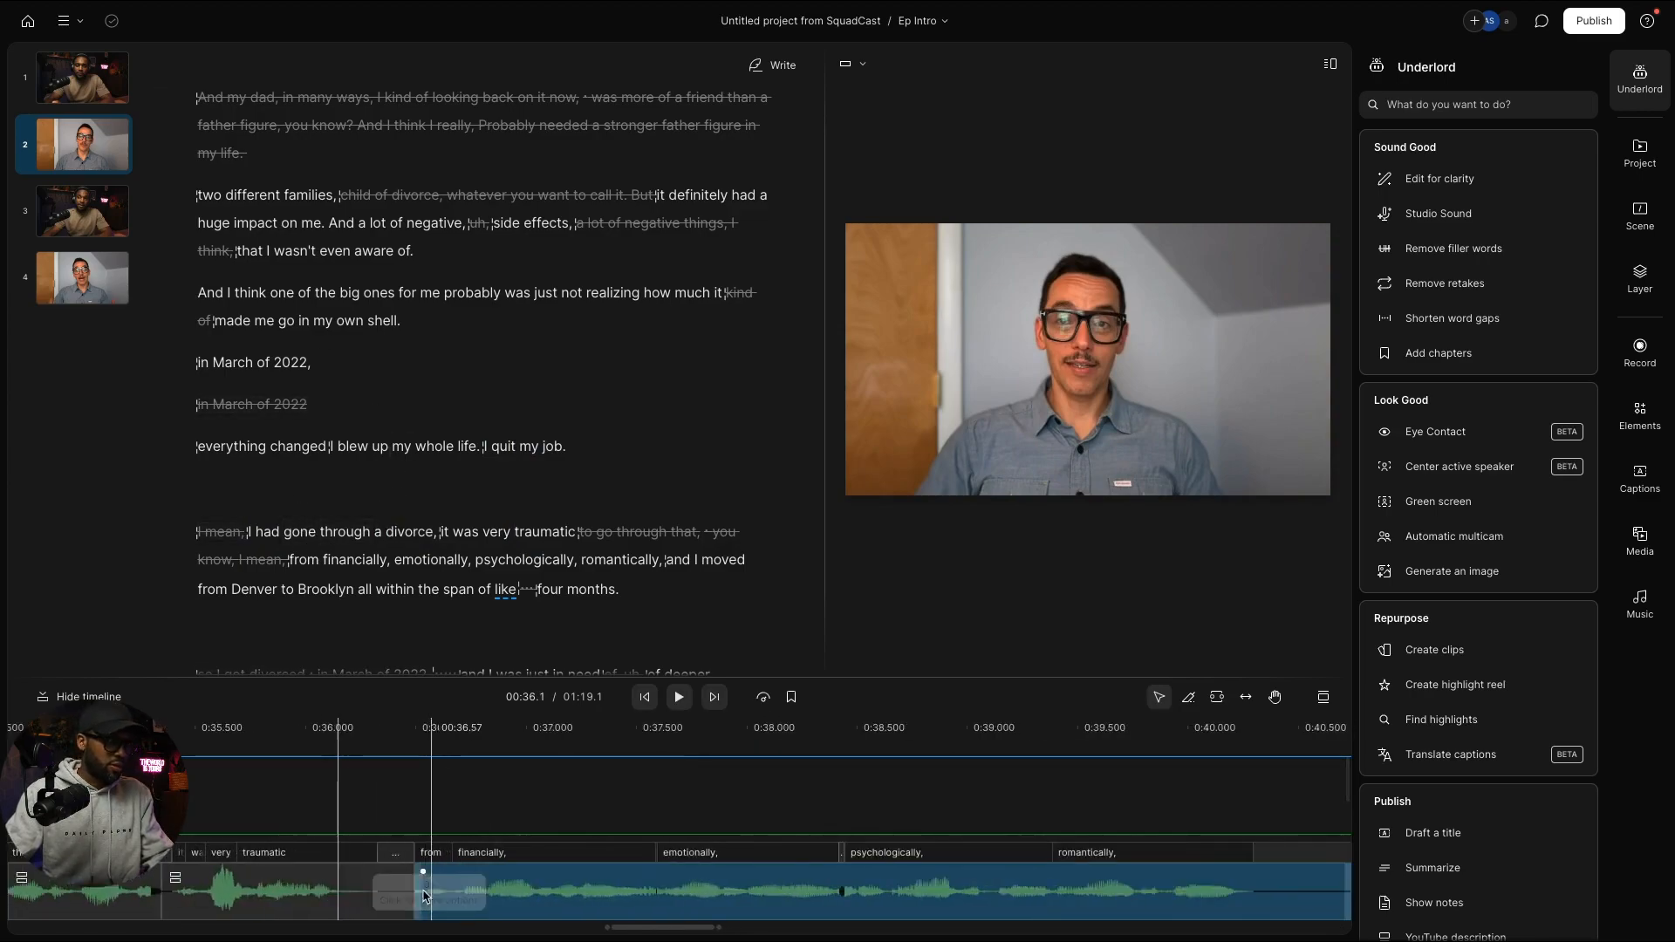
scroll(638, 891, "left", 5)
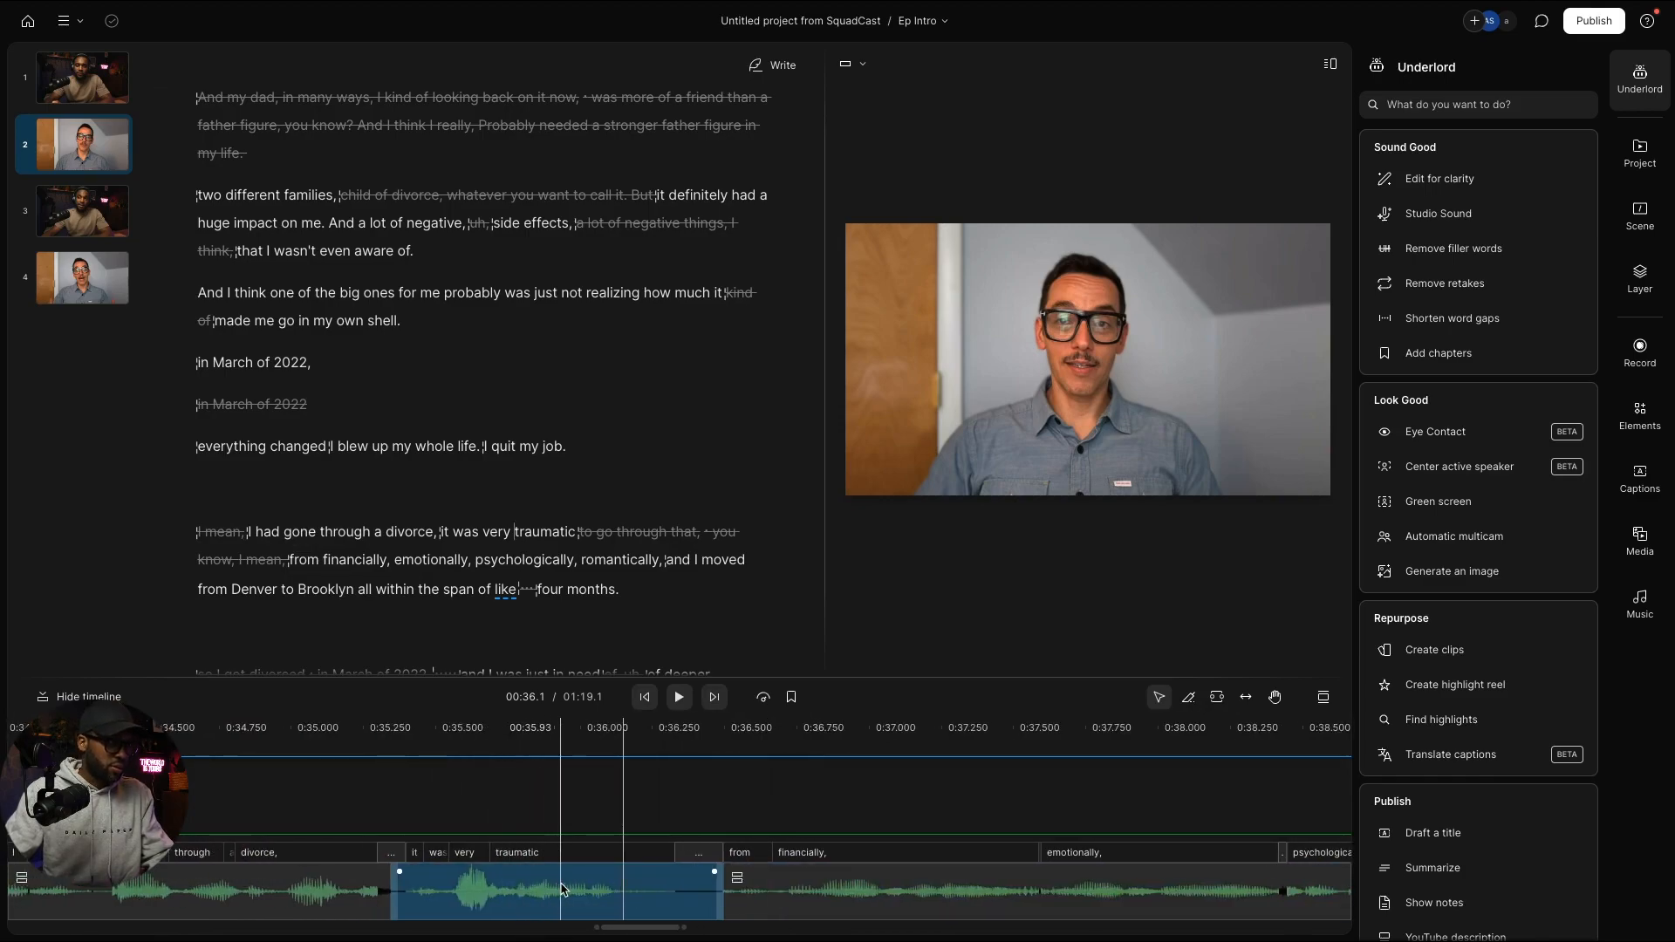
scroll(562, 889, "left", 2)
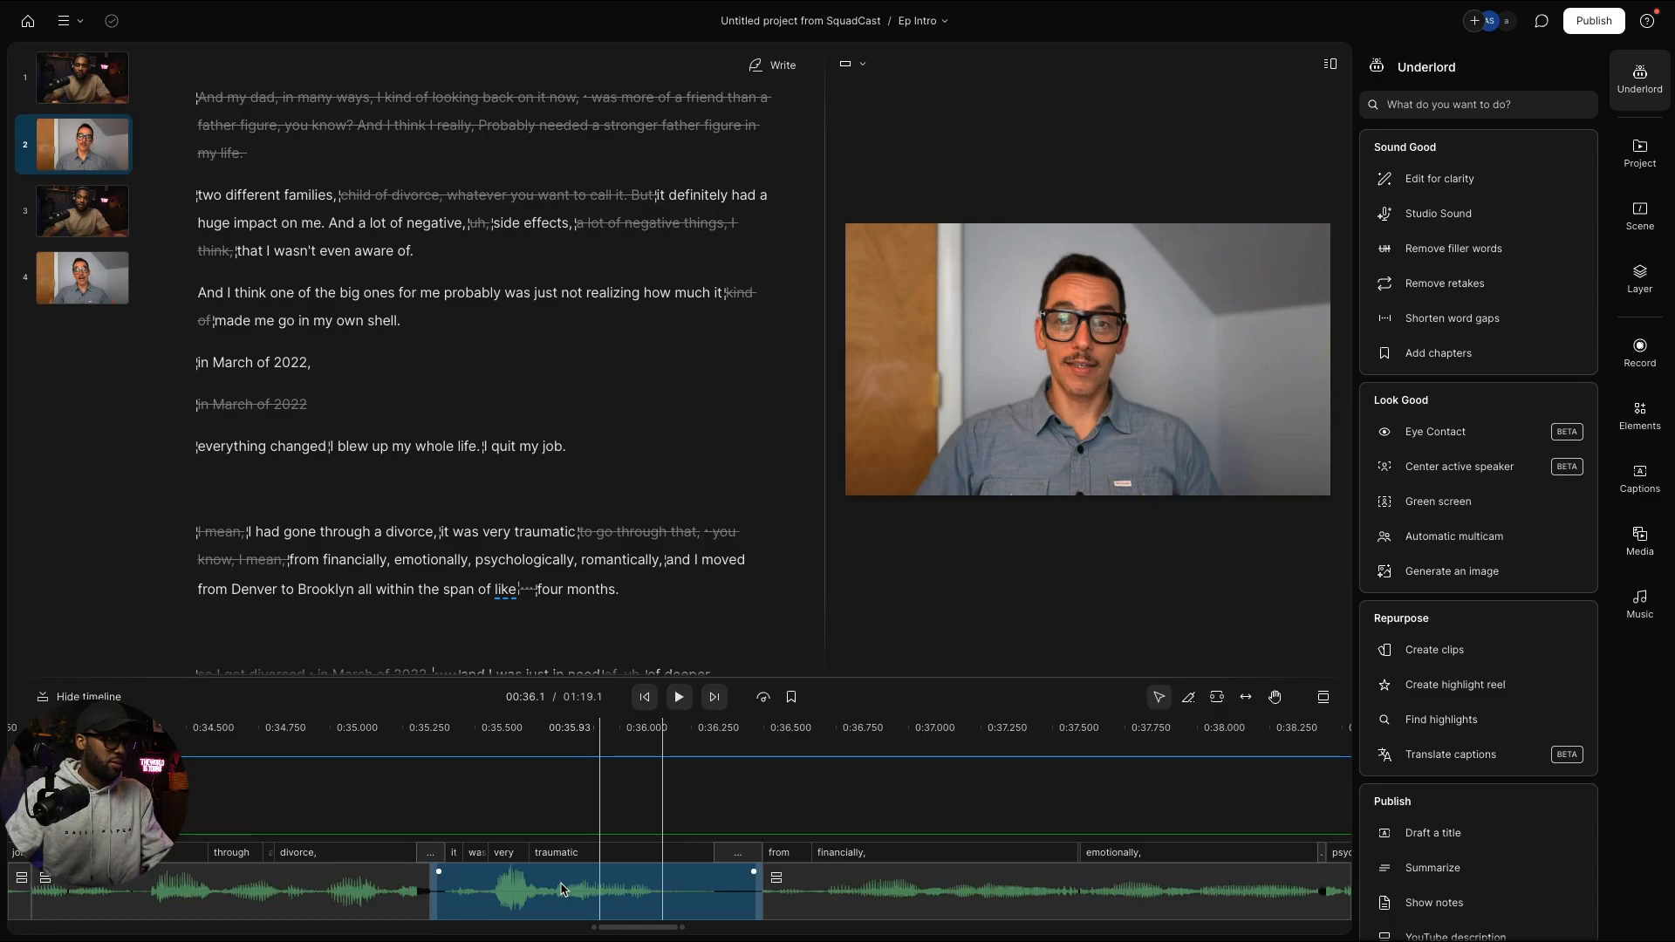
scroll(562, 890, "left", 2)
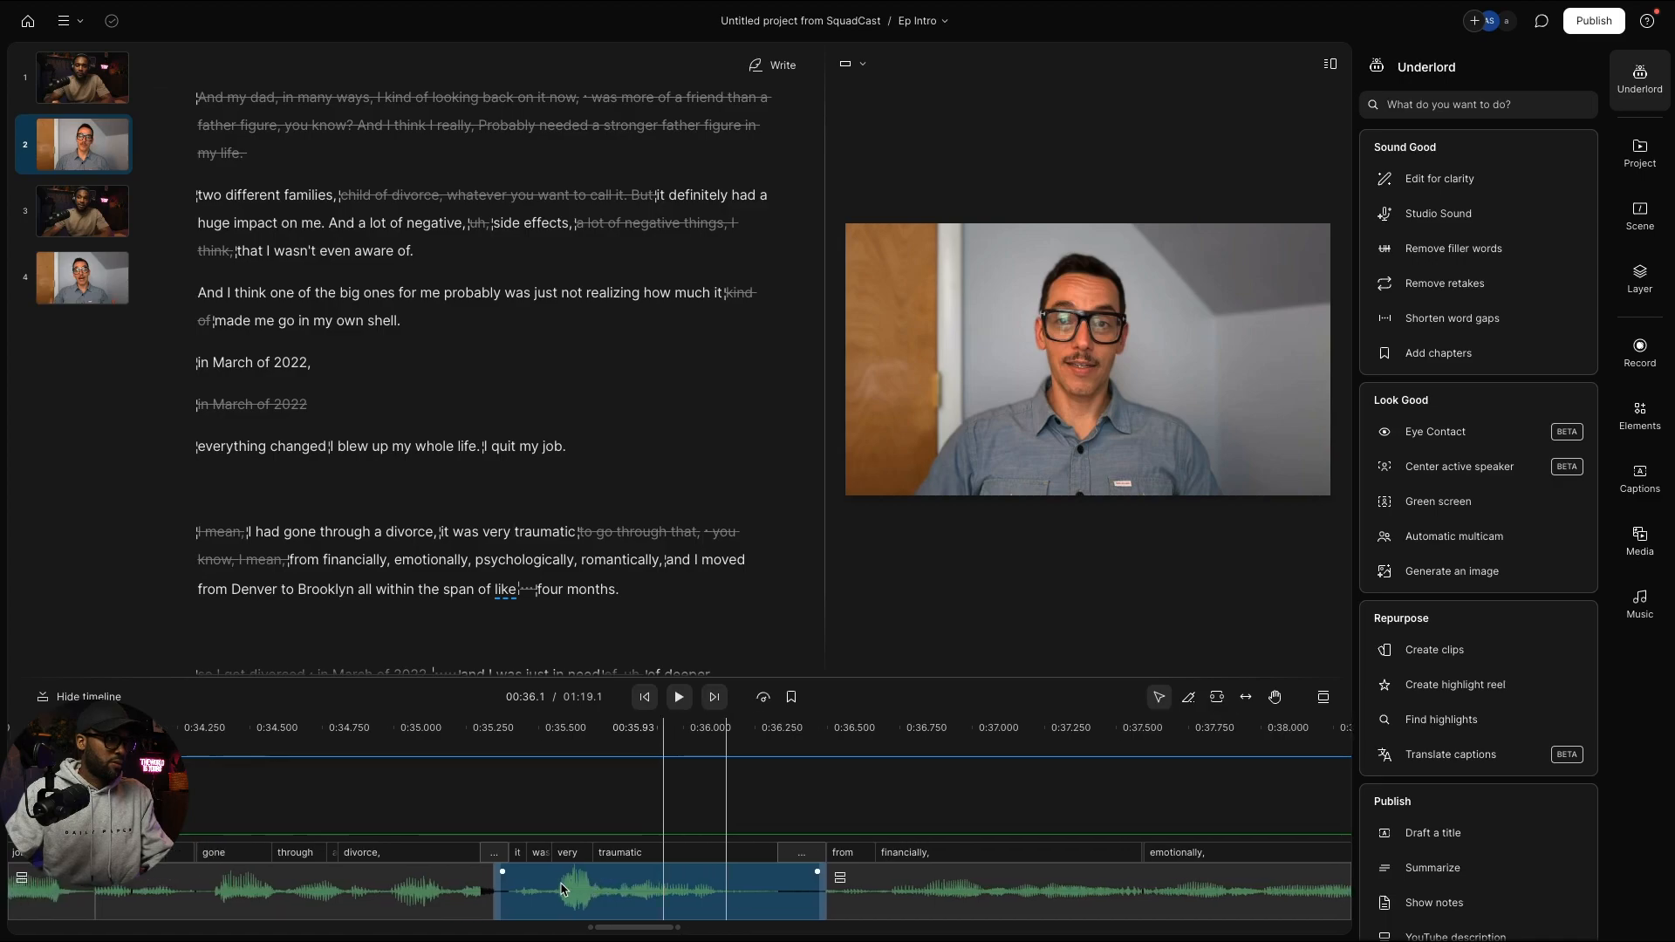
left_click(601, 889)
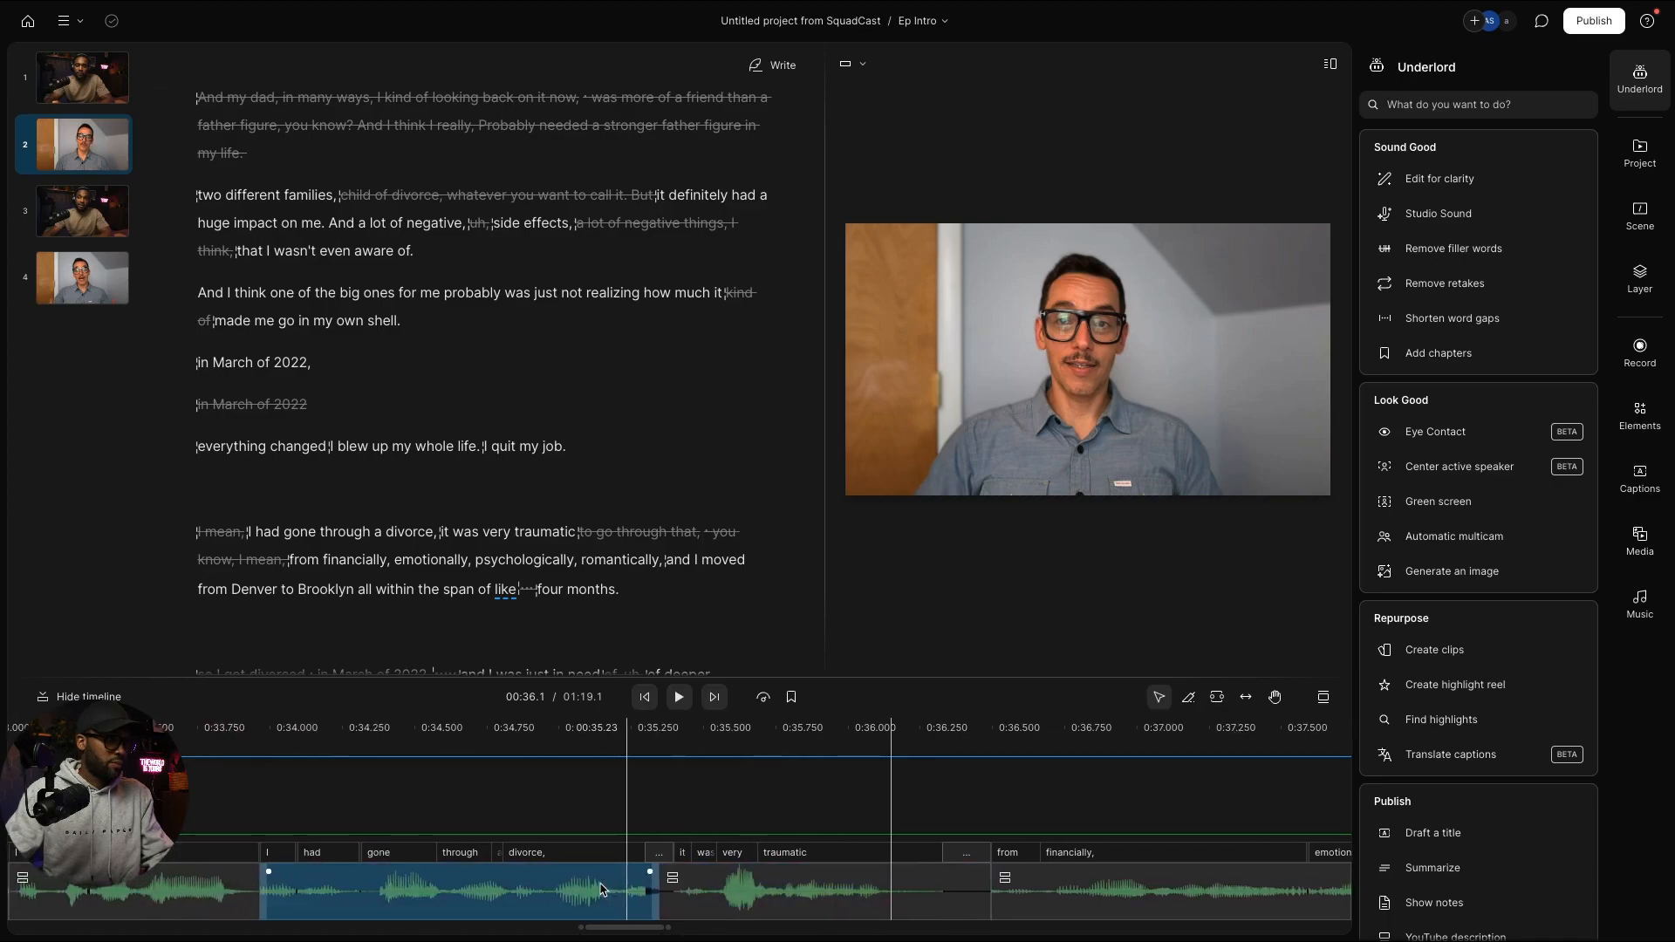
left_click(666, 890)
scroll(665, 891, "down", 2)
left_click(653, 894)
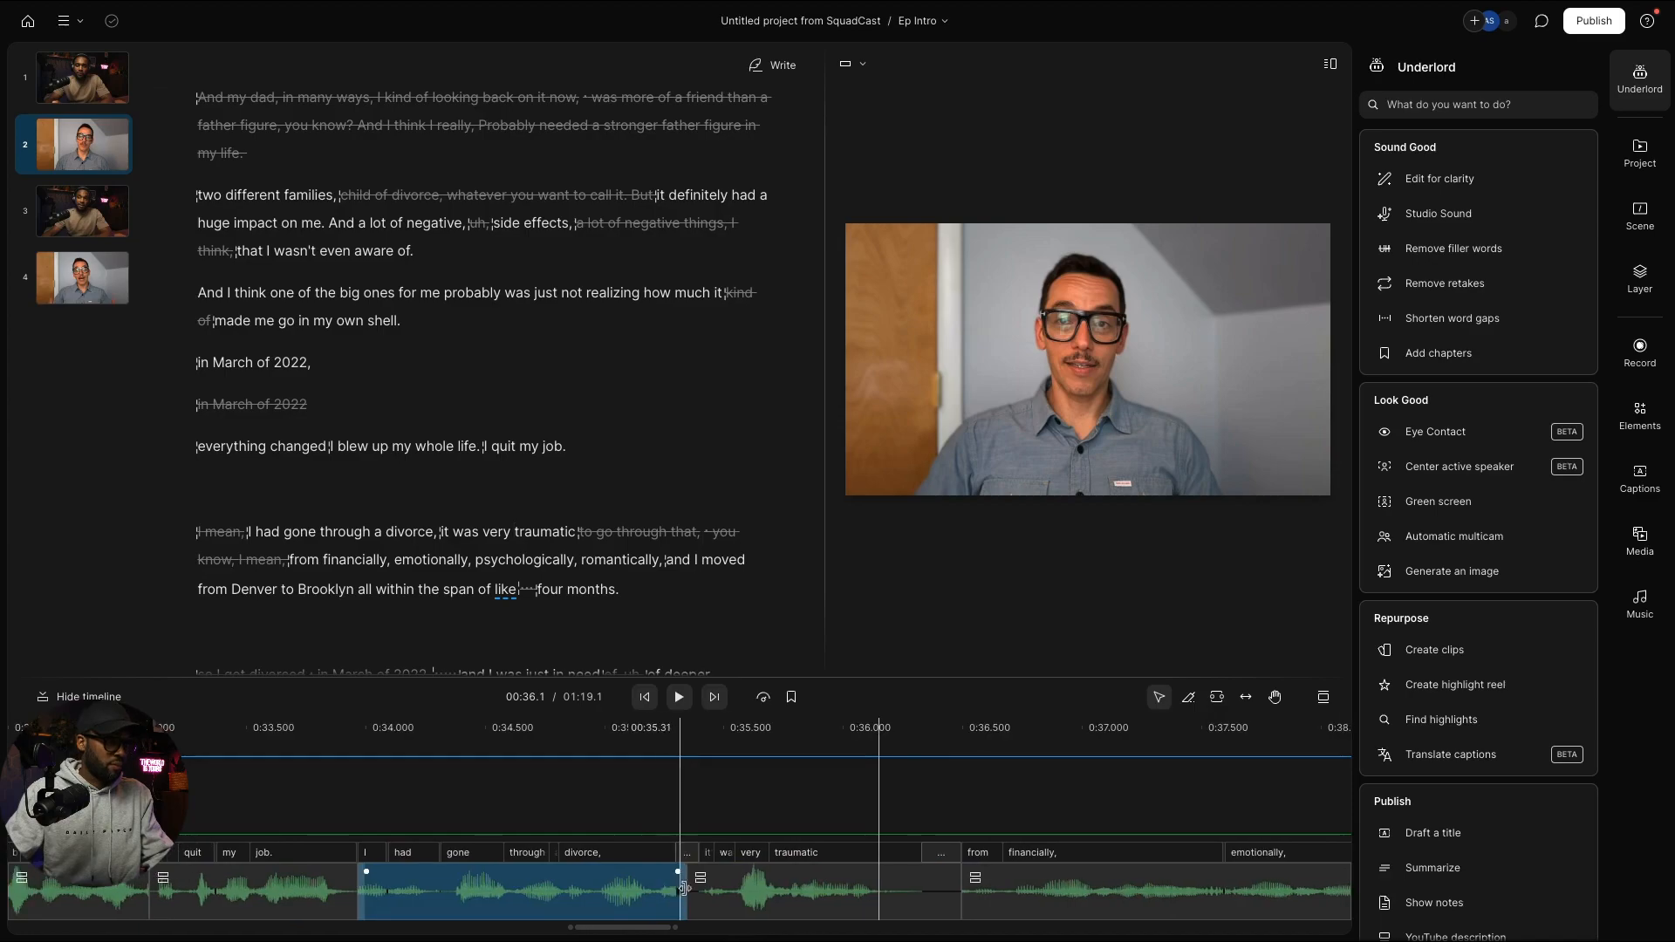
scroll(689, 896, "left", 2)
left_click(905, 904)
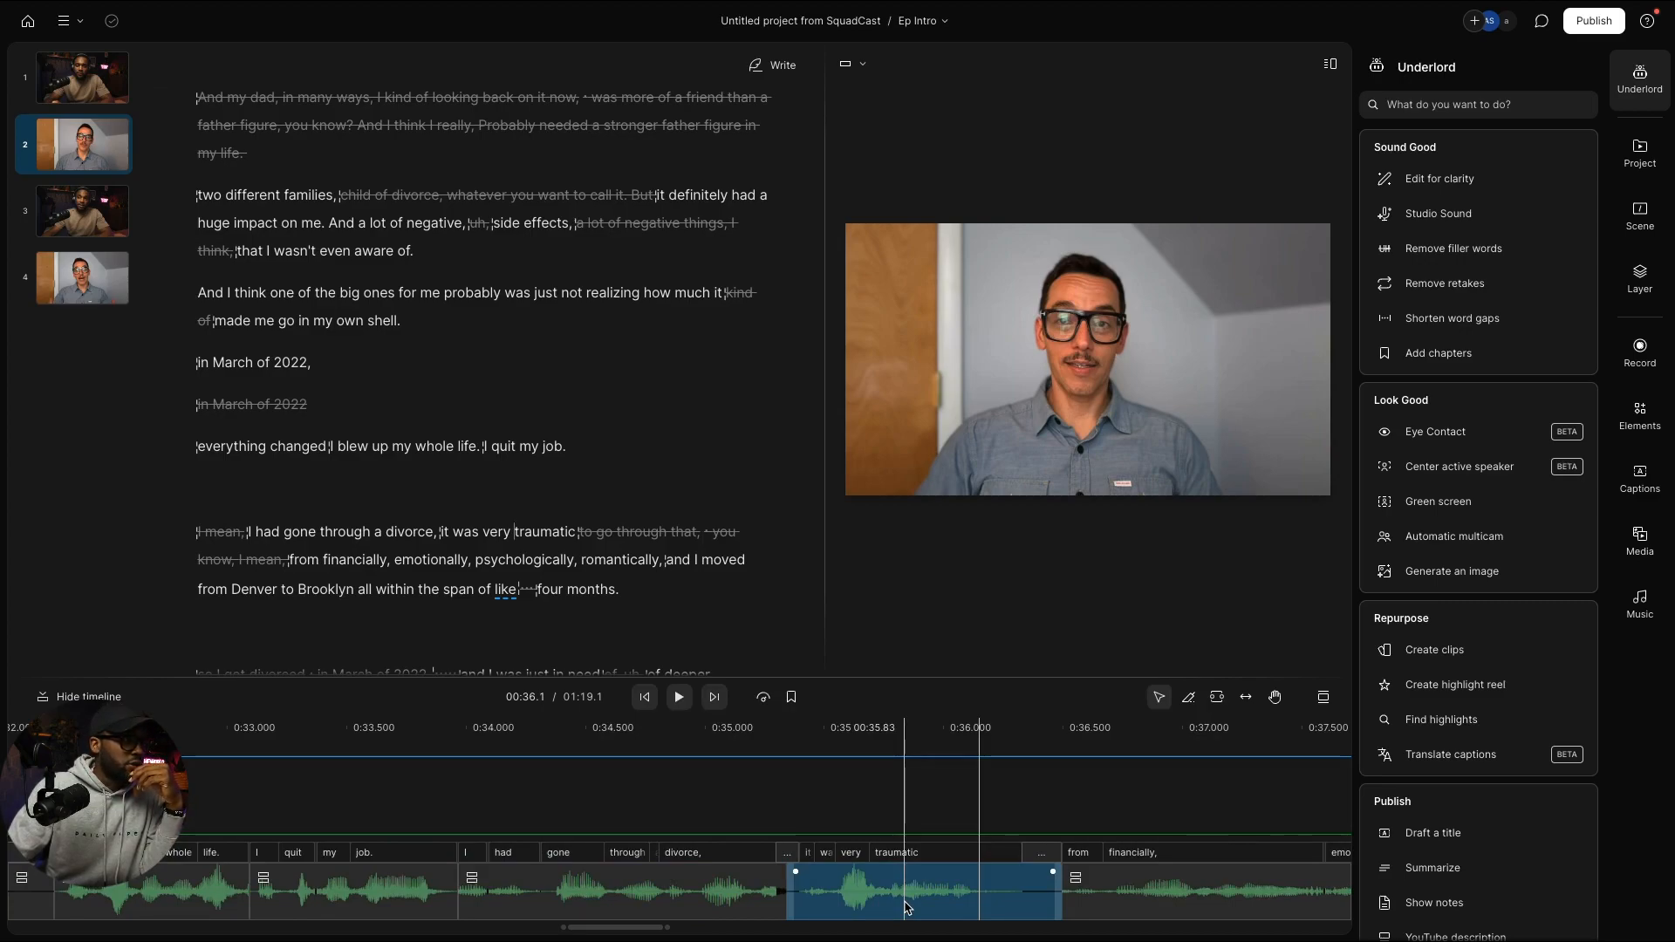
scroll(904, 908, "left", 2)
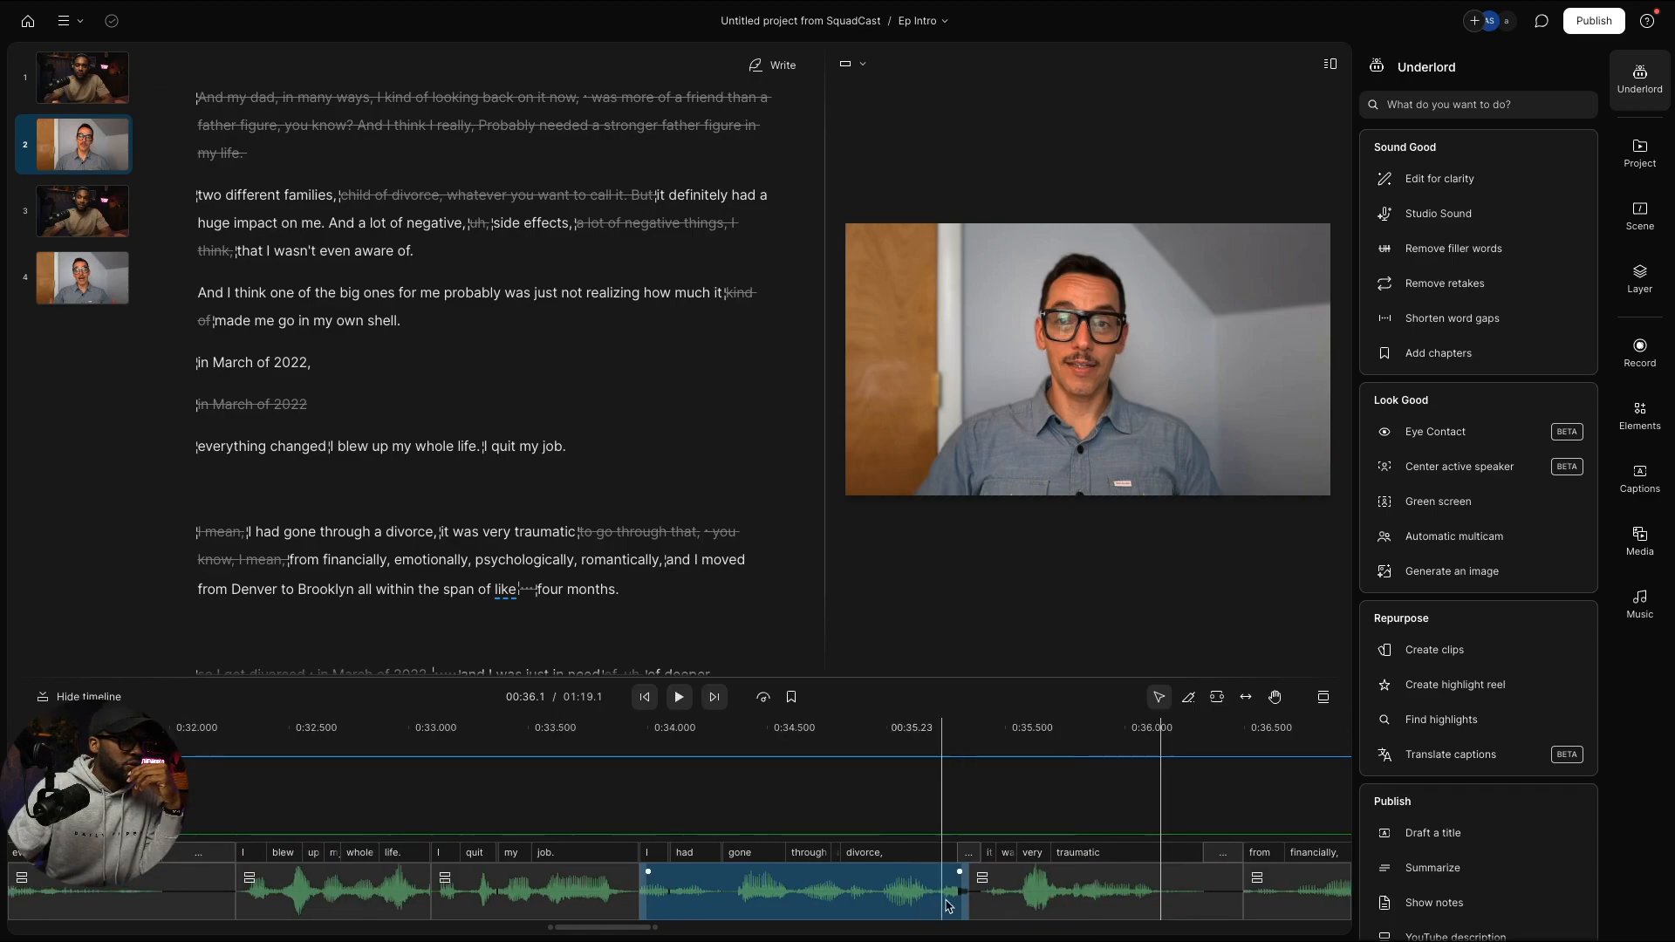
left_click(1032, 902)
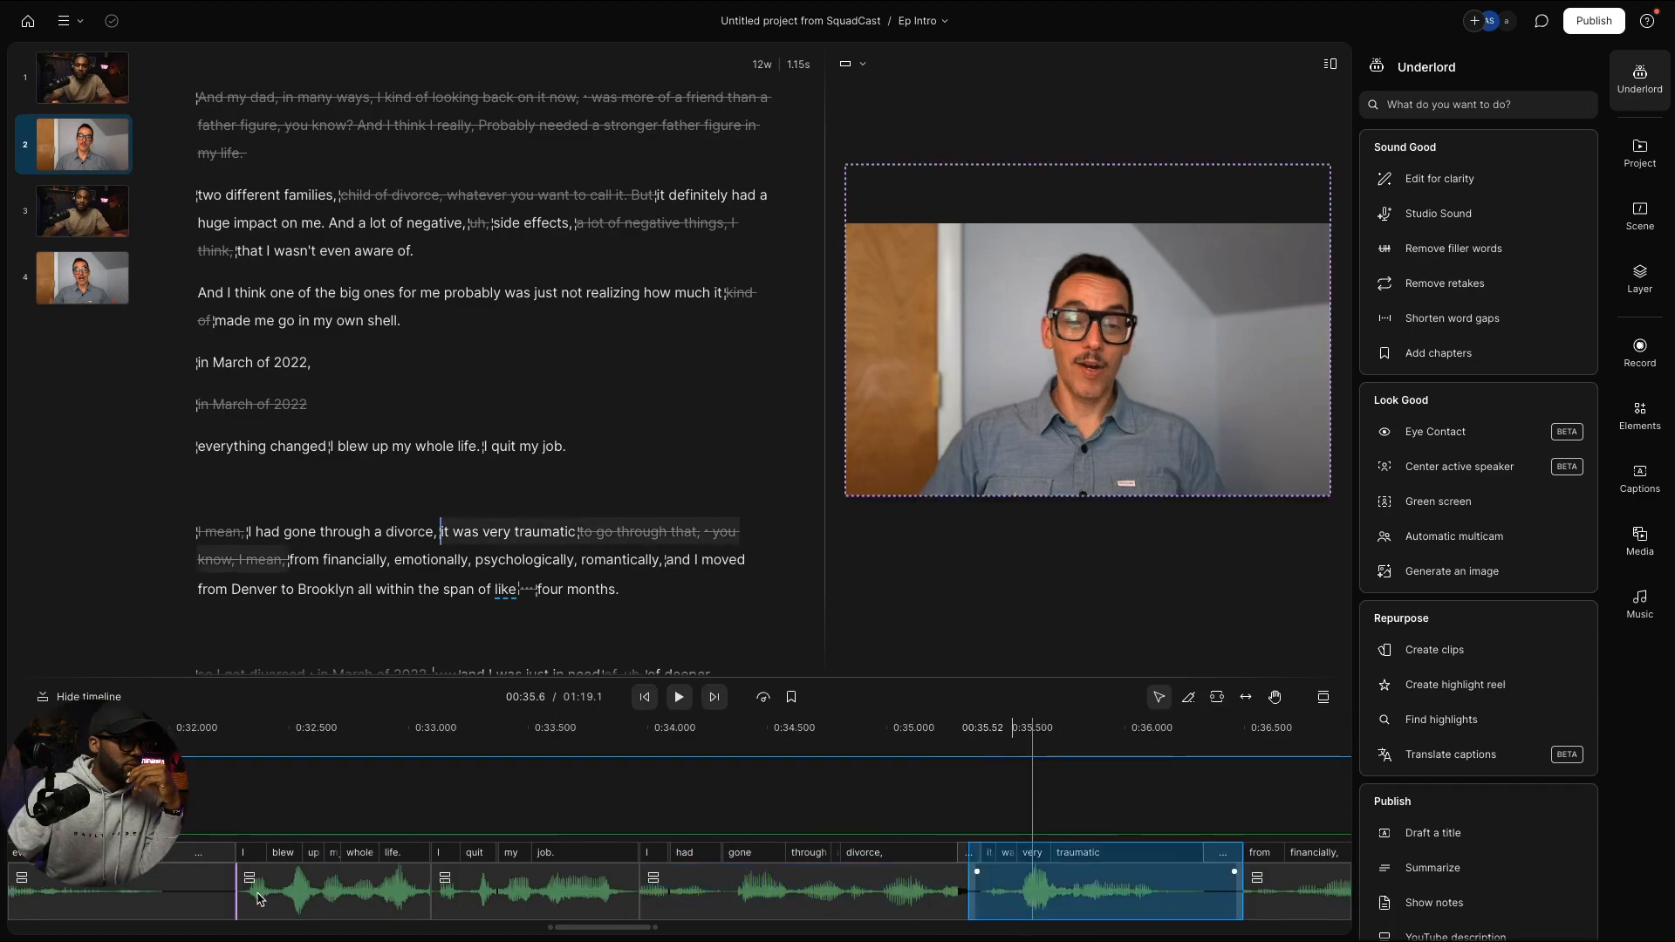
left_click_drag(255, 898, 255, 898)
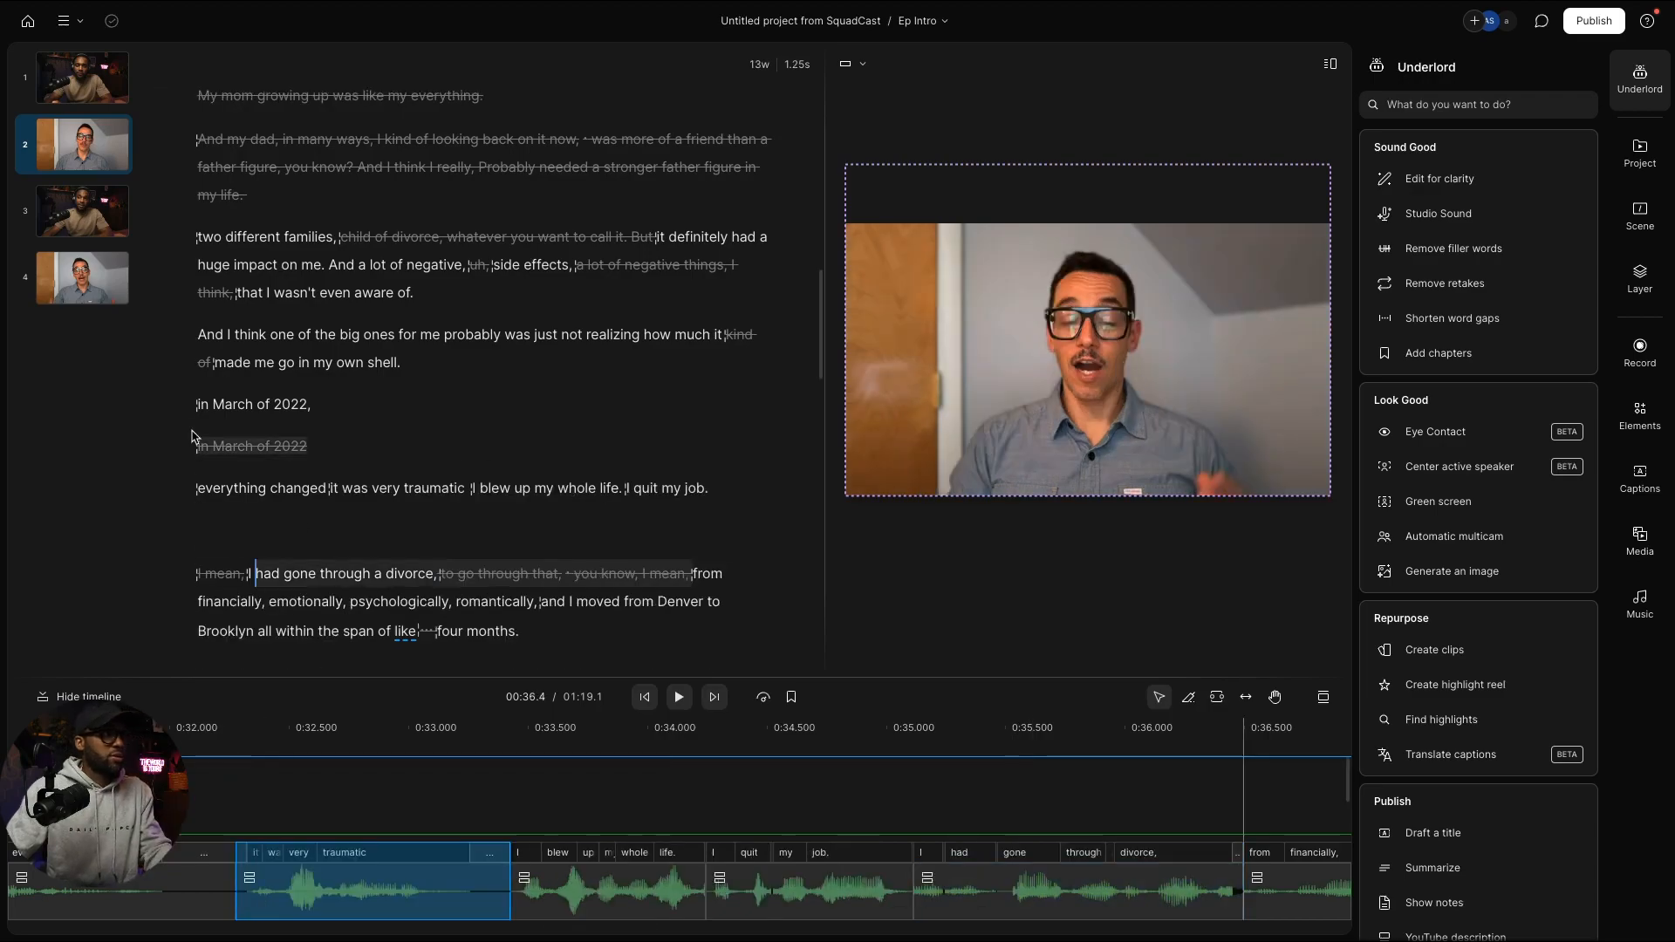
left_click(199, 397)
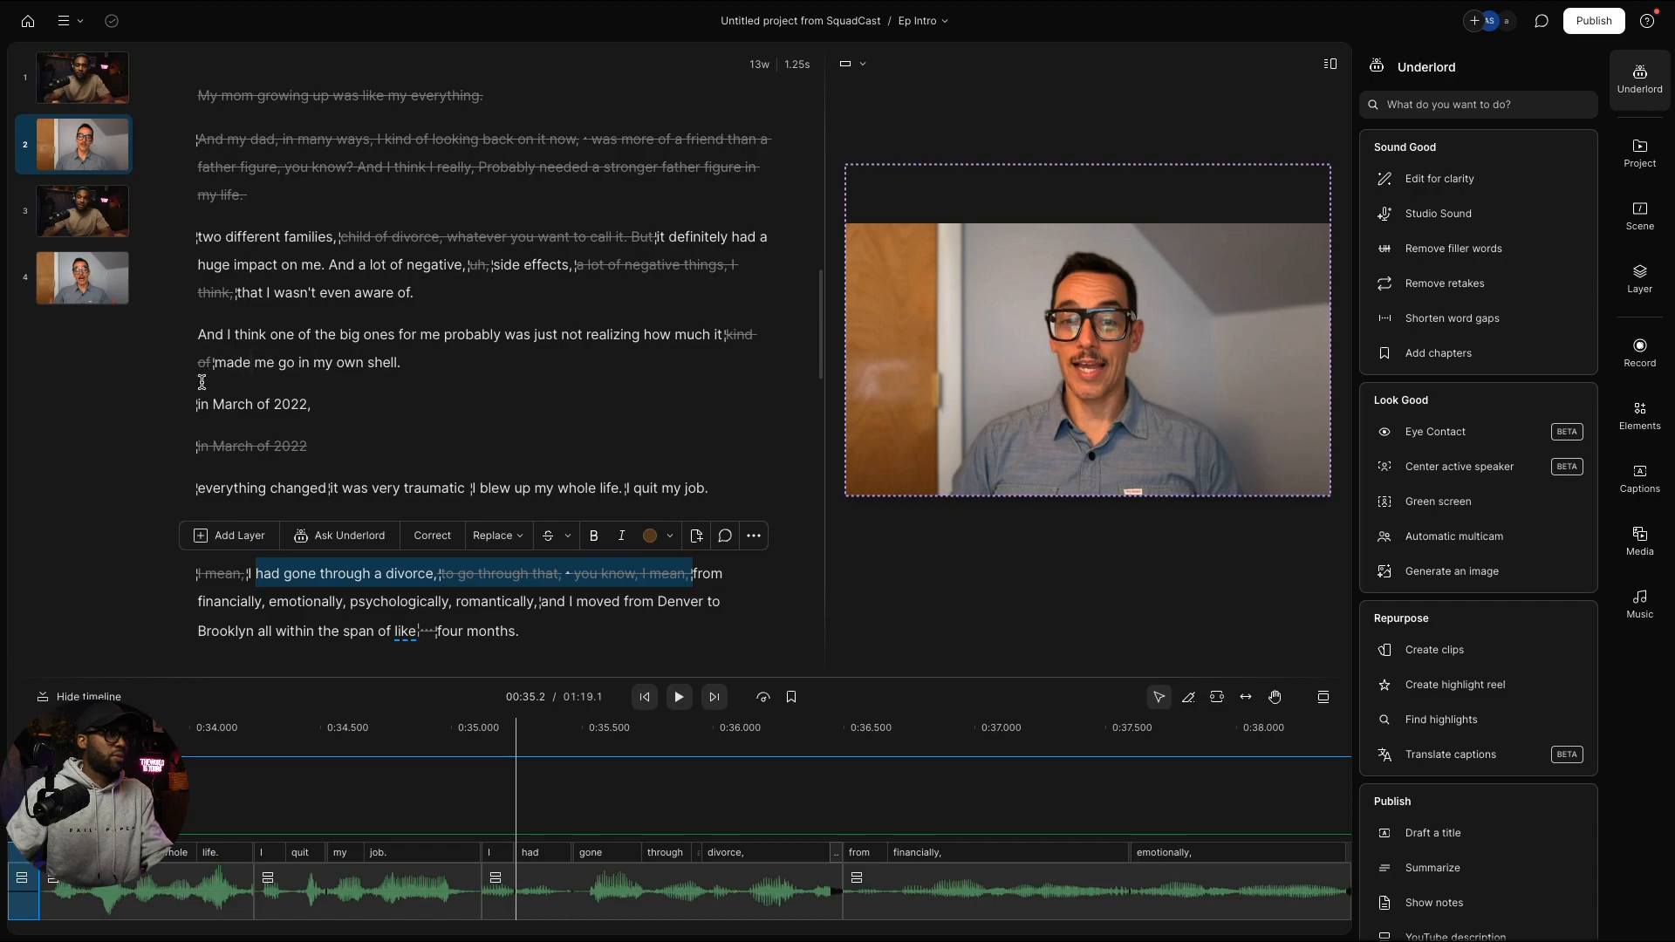
left_click(199, 400)
key("space")
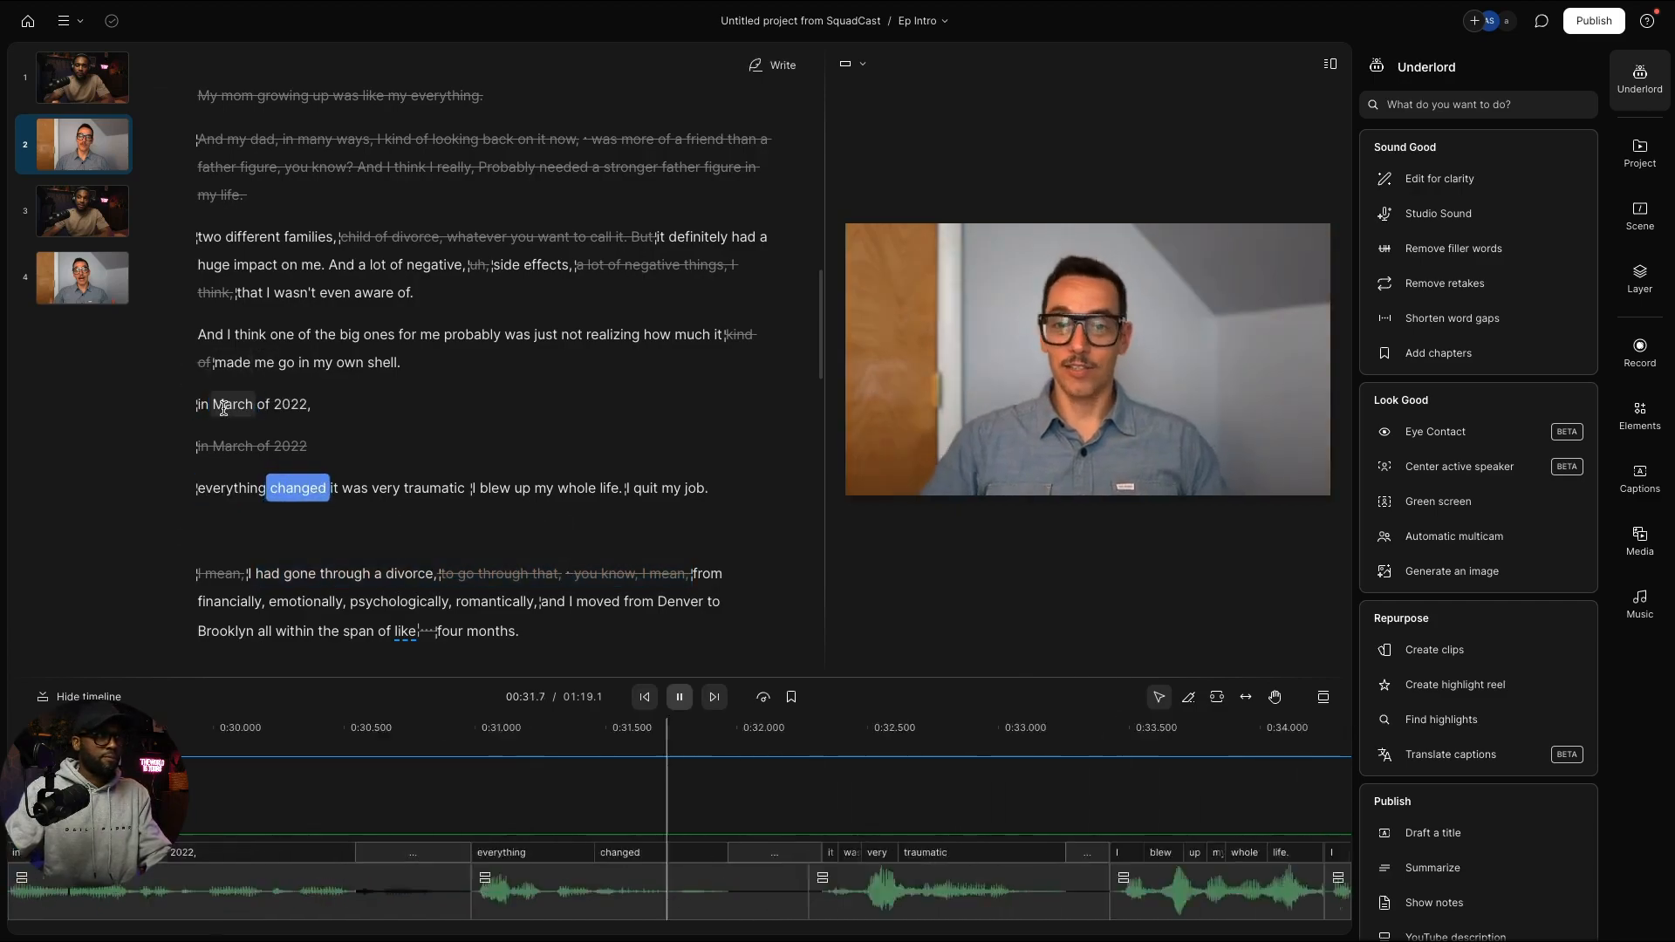
key("space")
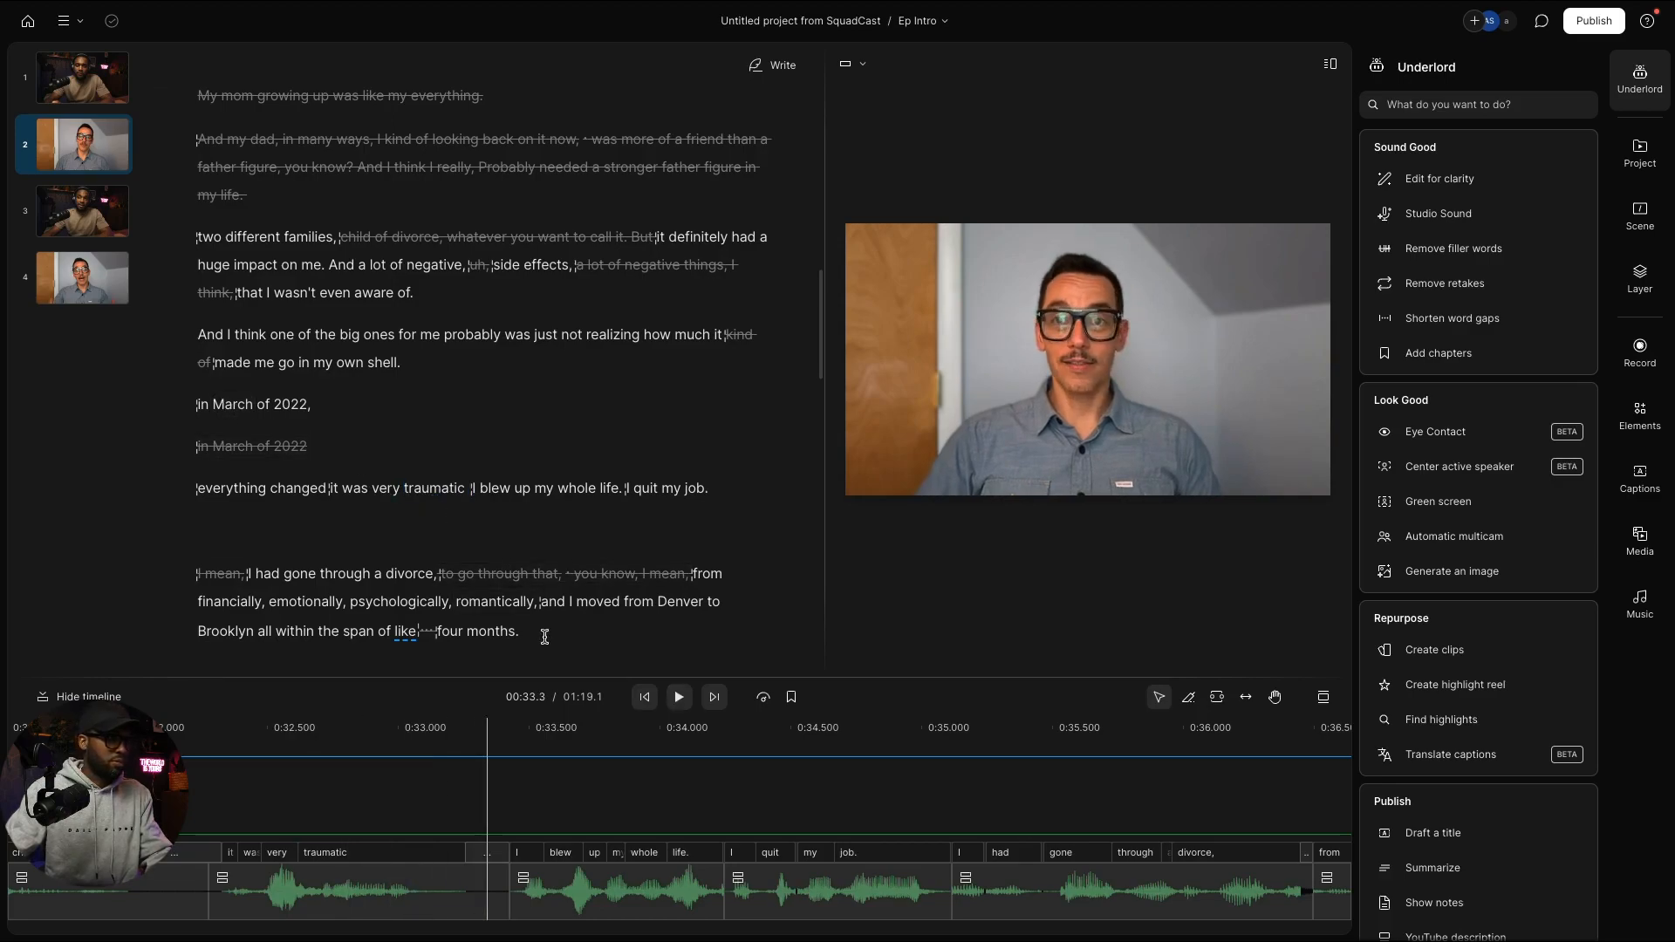
key("ctrl+z")
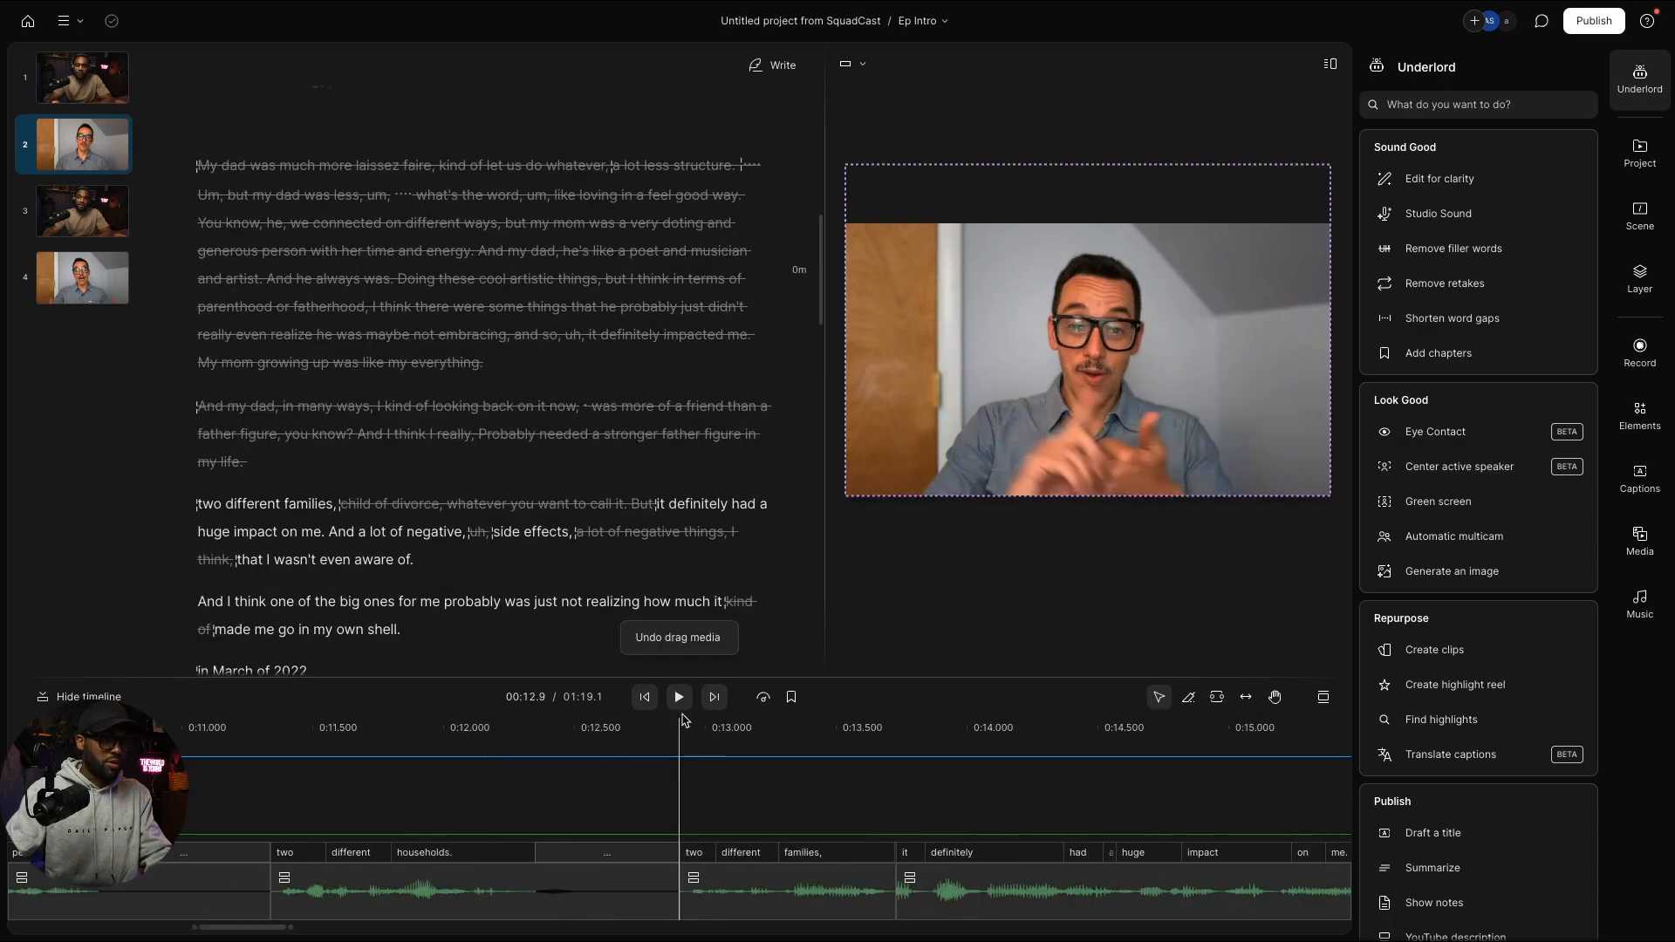
Step: Select the "it definitely had" clip and locate the divorce line in the transcript
scroll(428, 556, "down", 5)
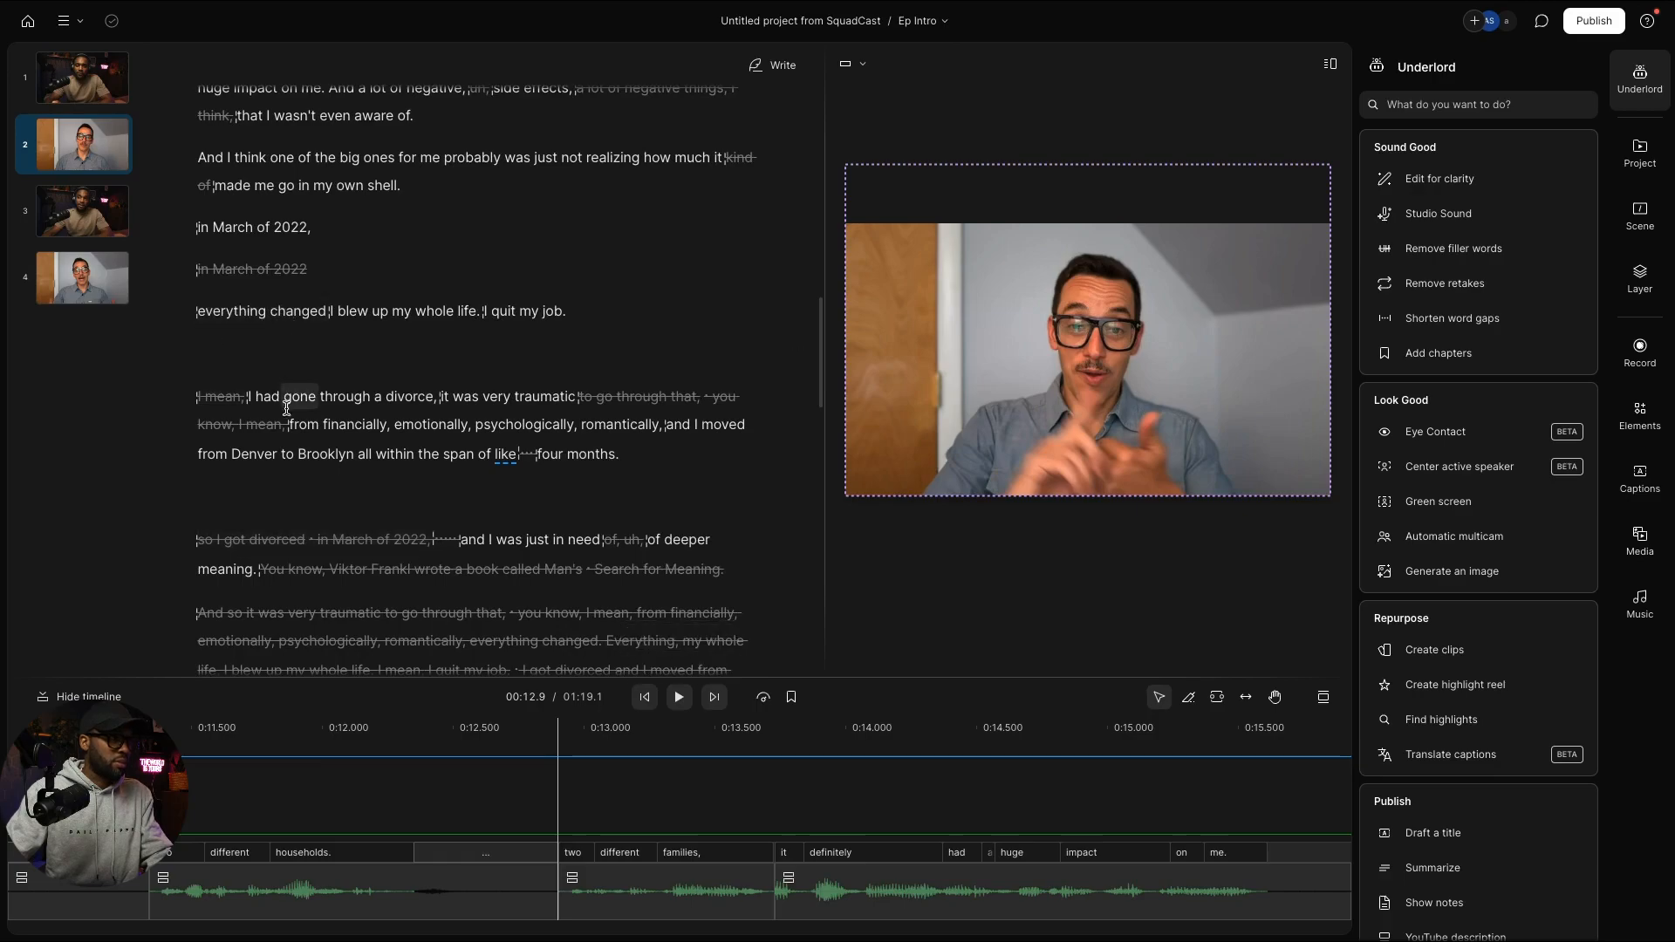
left_click(1001, 898)
scroll(1001, 908, "right", 4)
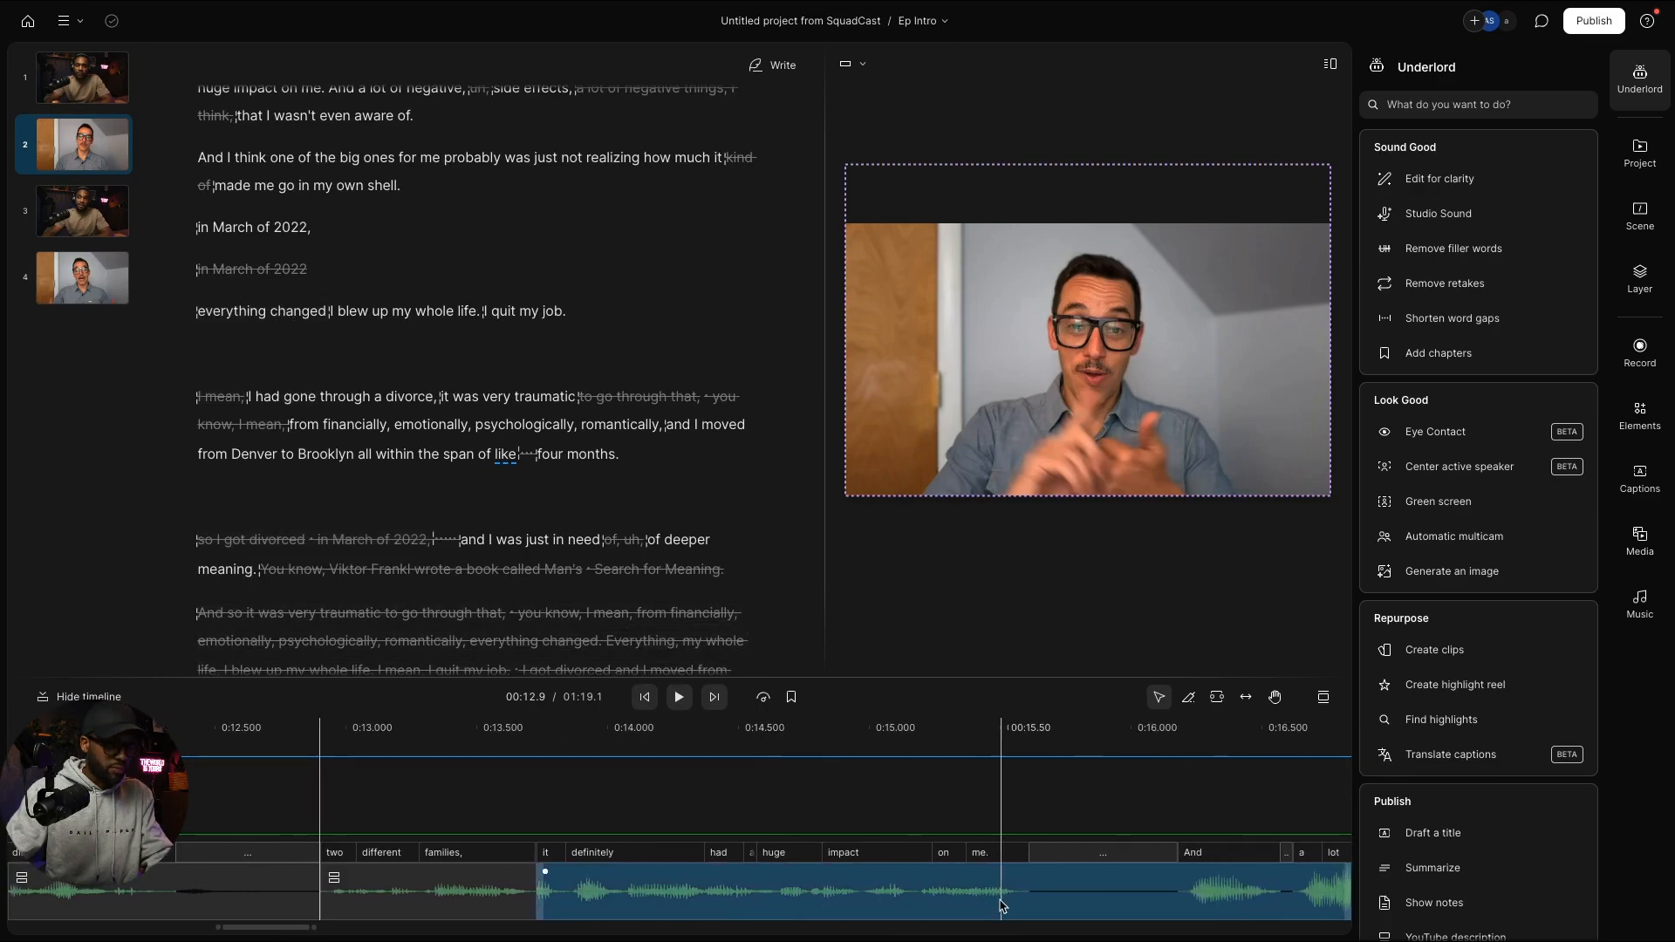
scroll(1002, 904, "down", 5)
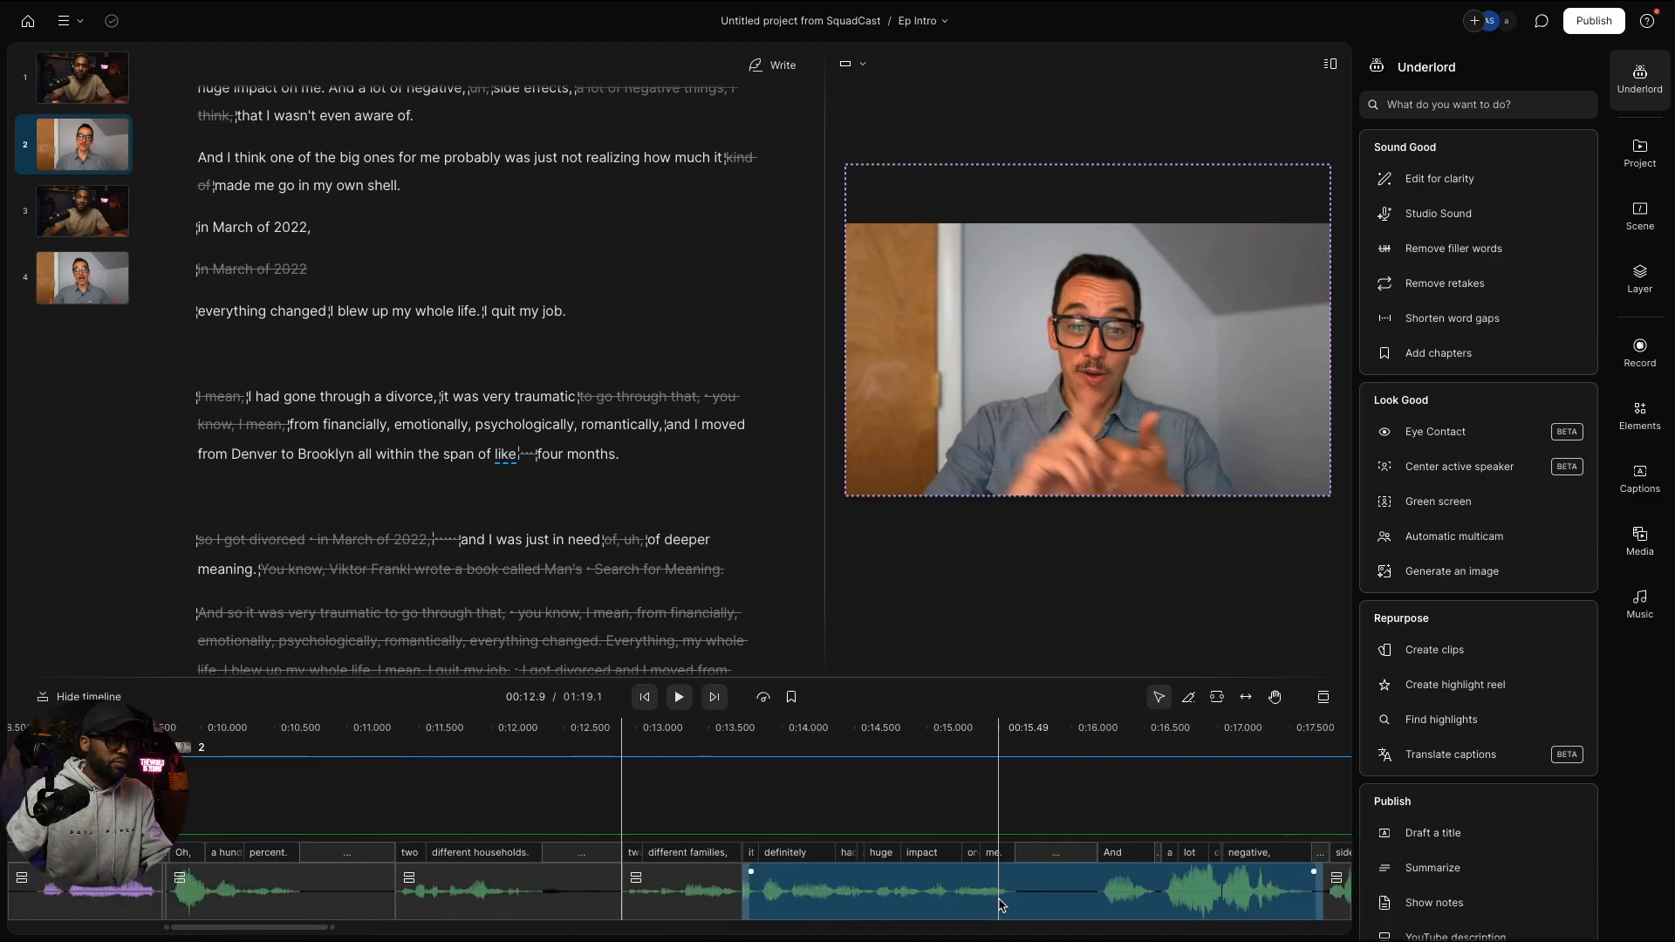
scroll(1001, 904, "right", 6)
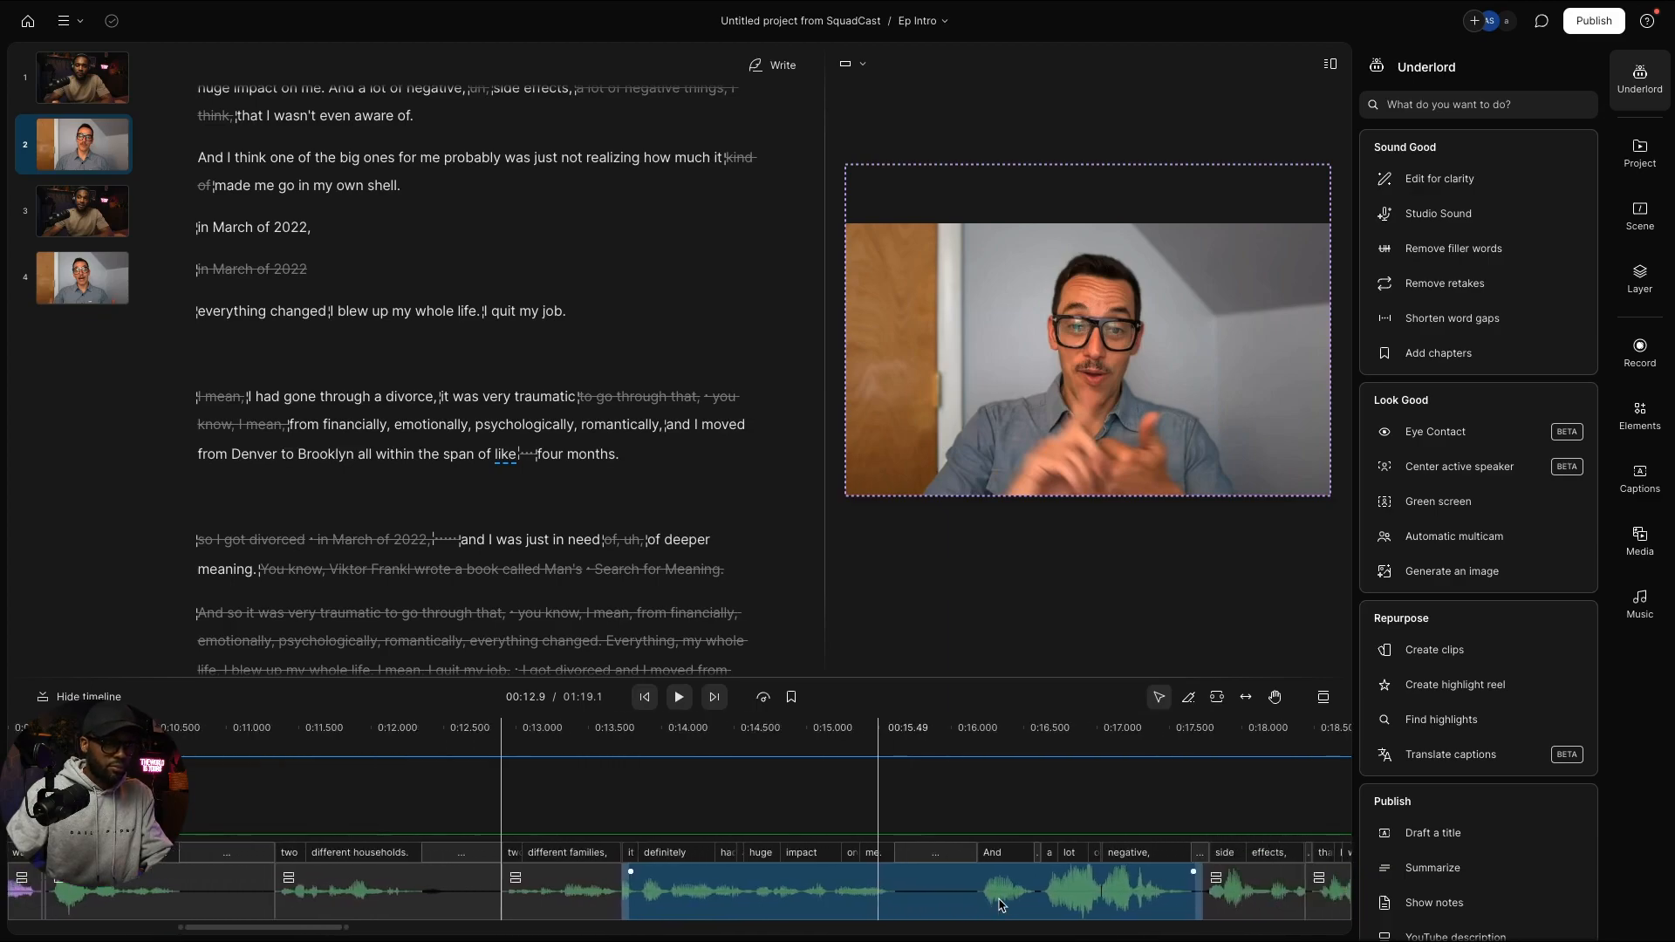
scroll(1001, 904, "right", 3)
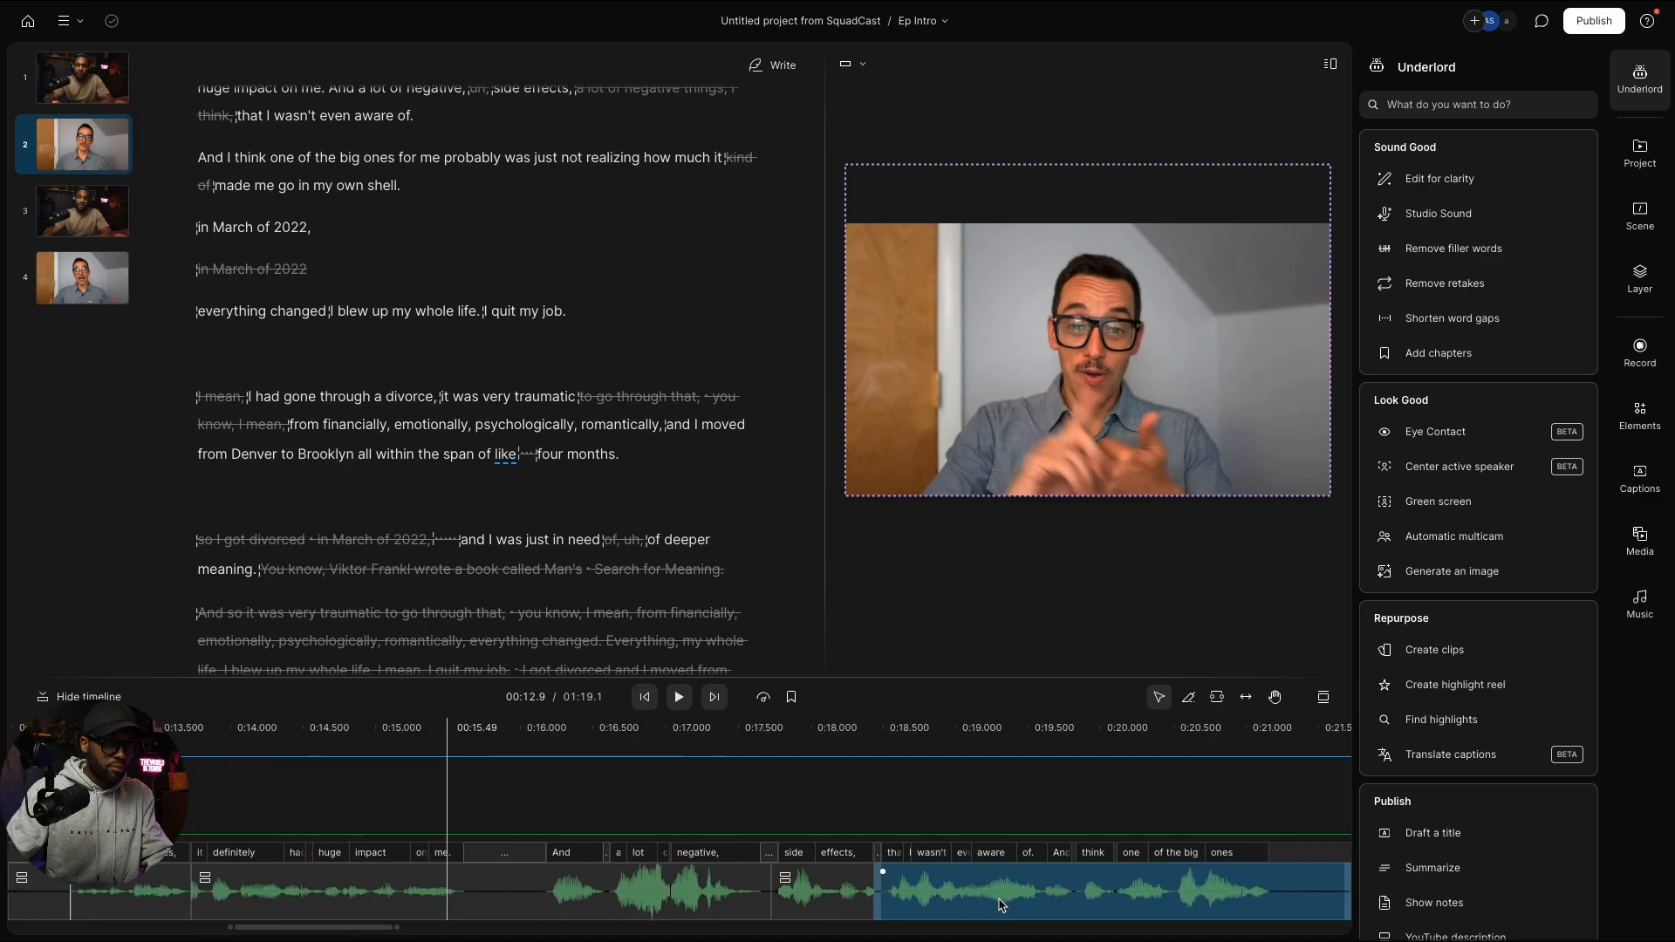
scroll(1001, 905, "right", 4)
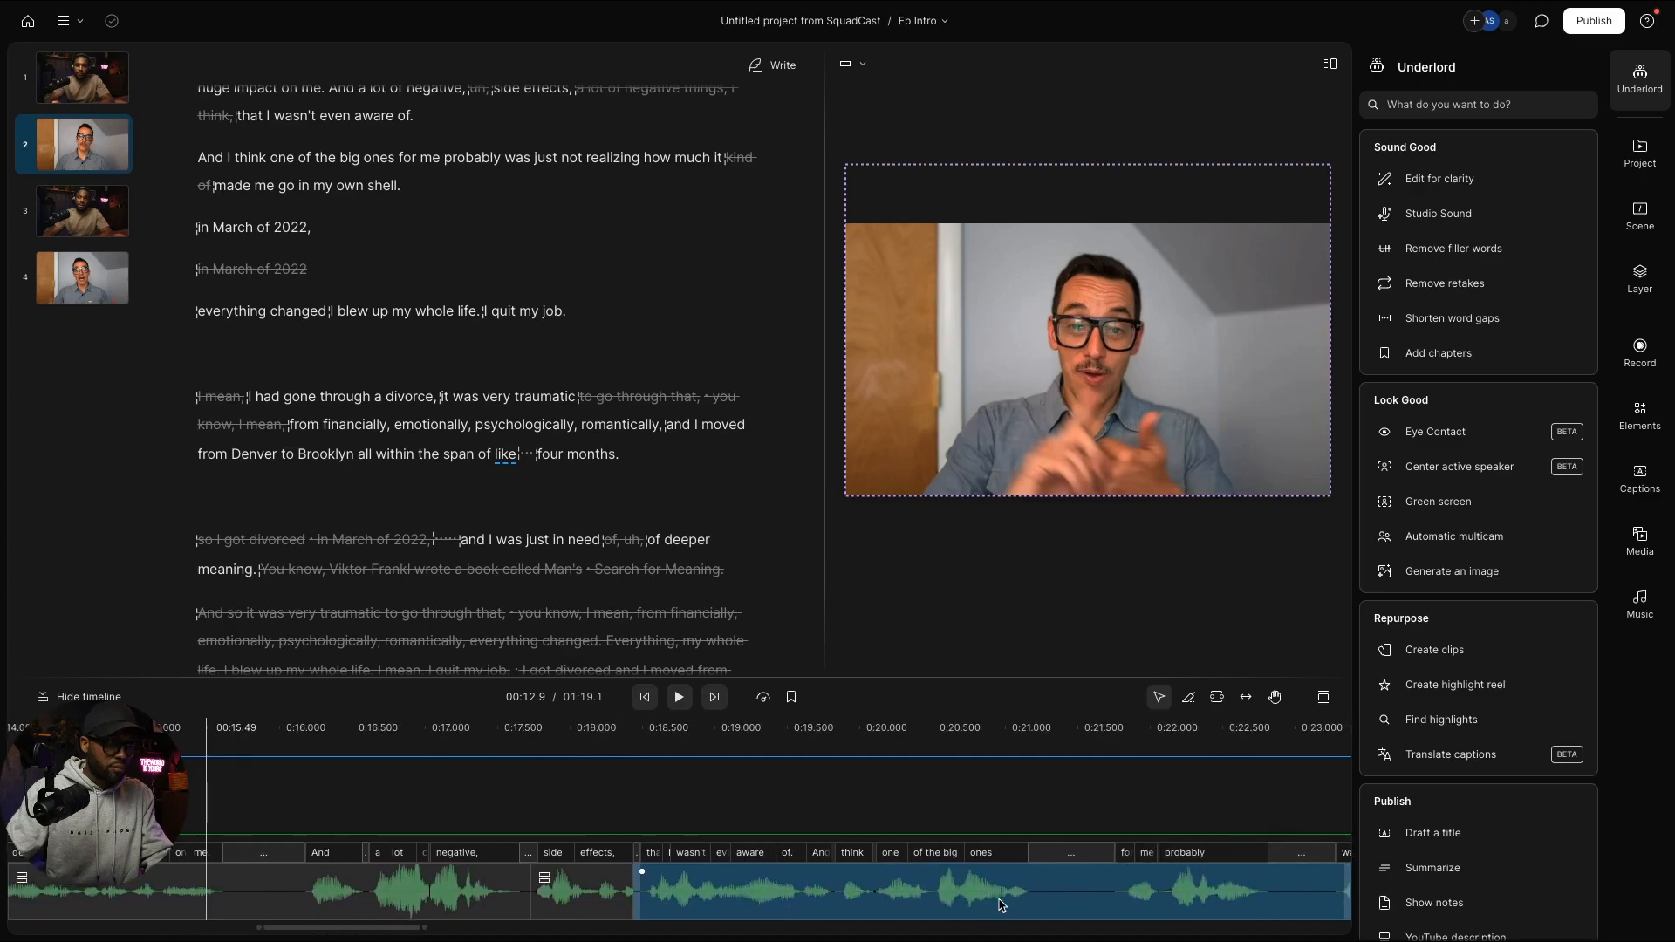
scroll(1001, 905, "left", 3)
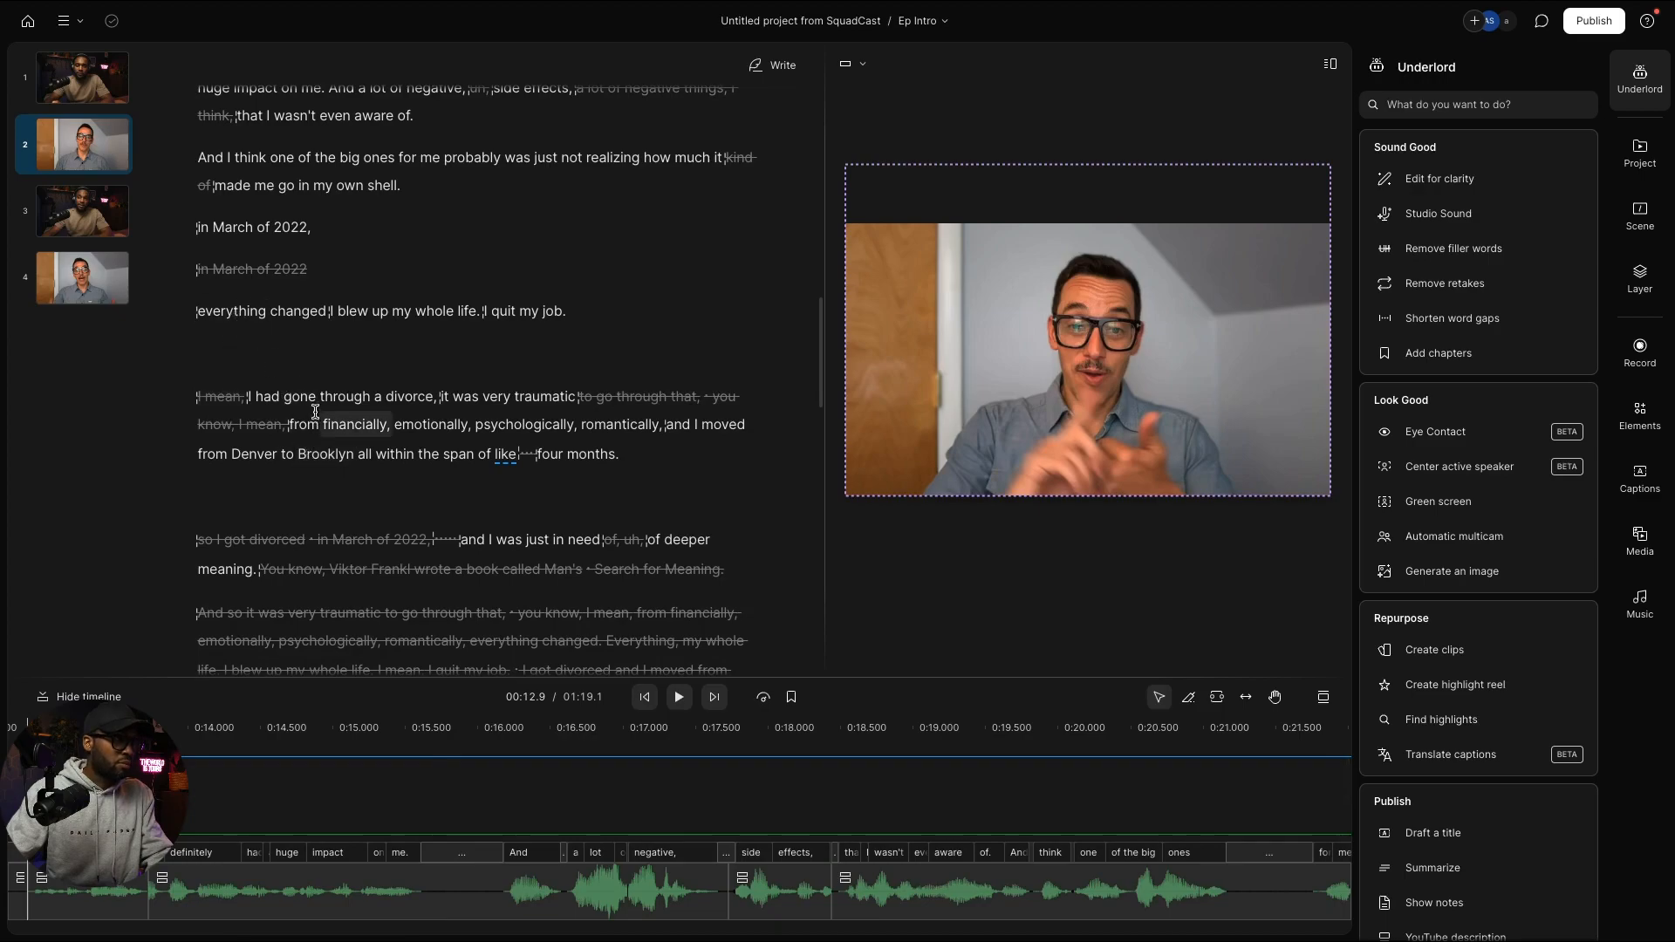
left_click(315, 411)
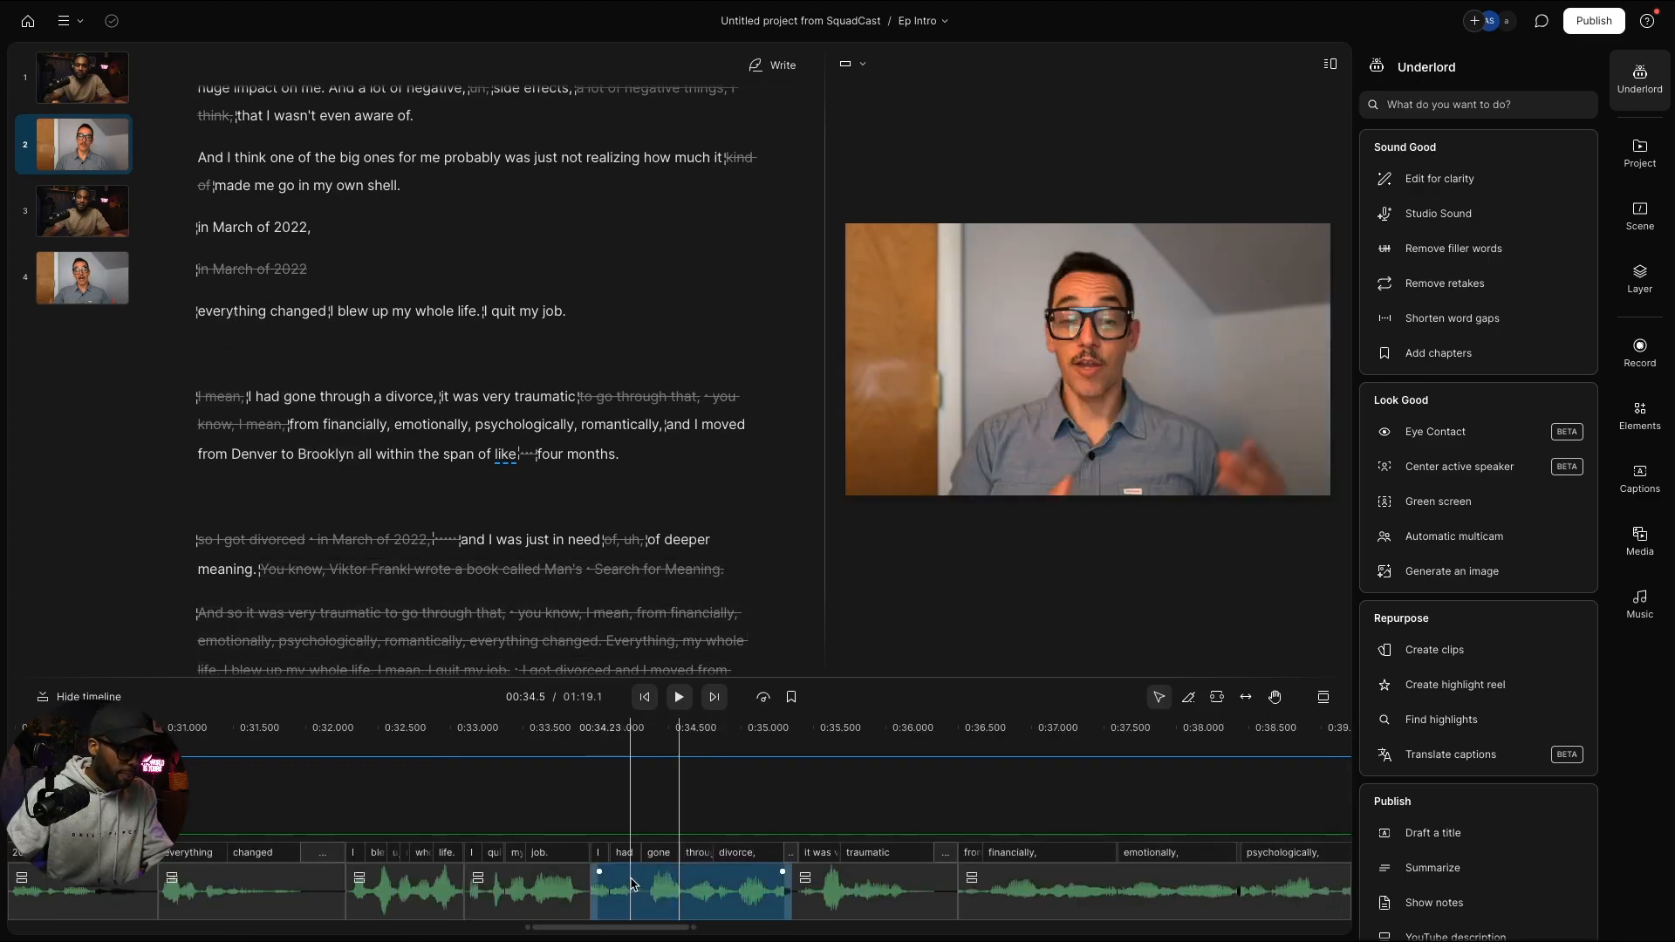
Step: Move the "I had gone through a divorce" clip ahead of "I blew up"
left_click(633, 884)
scroll(732, 899, "left", 5)
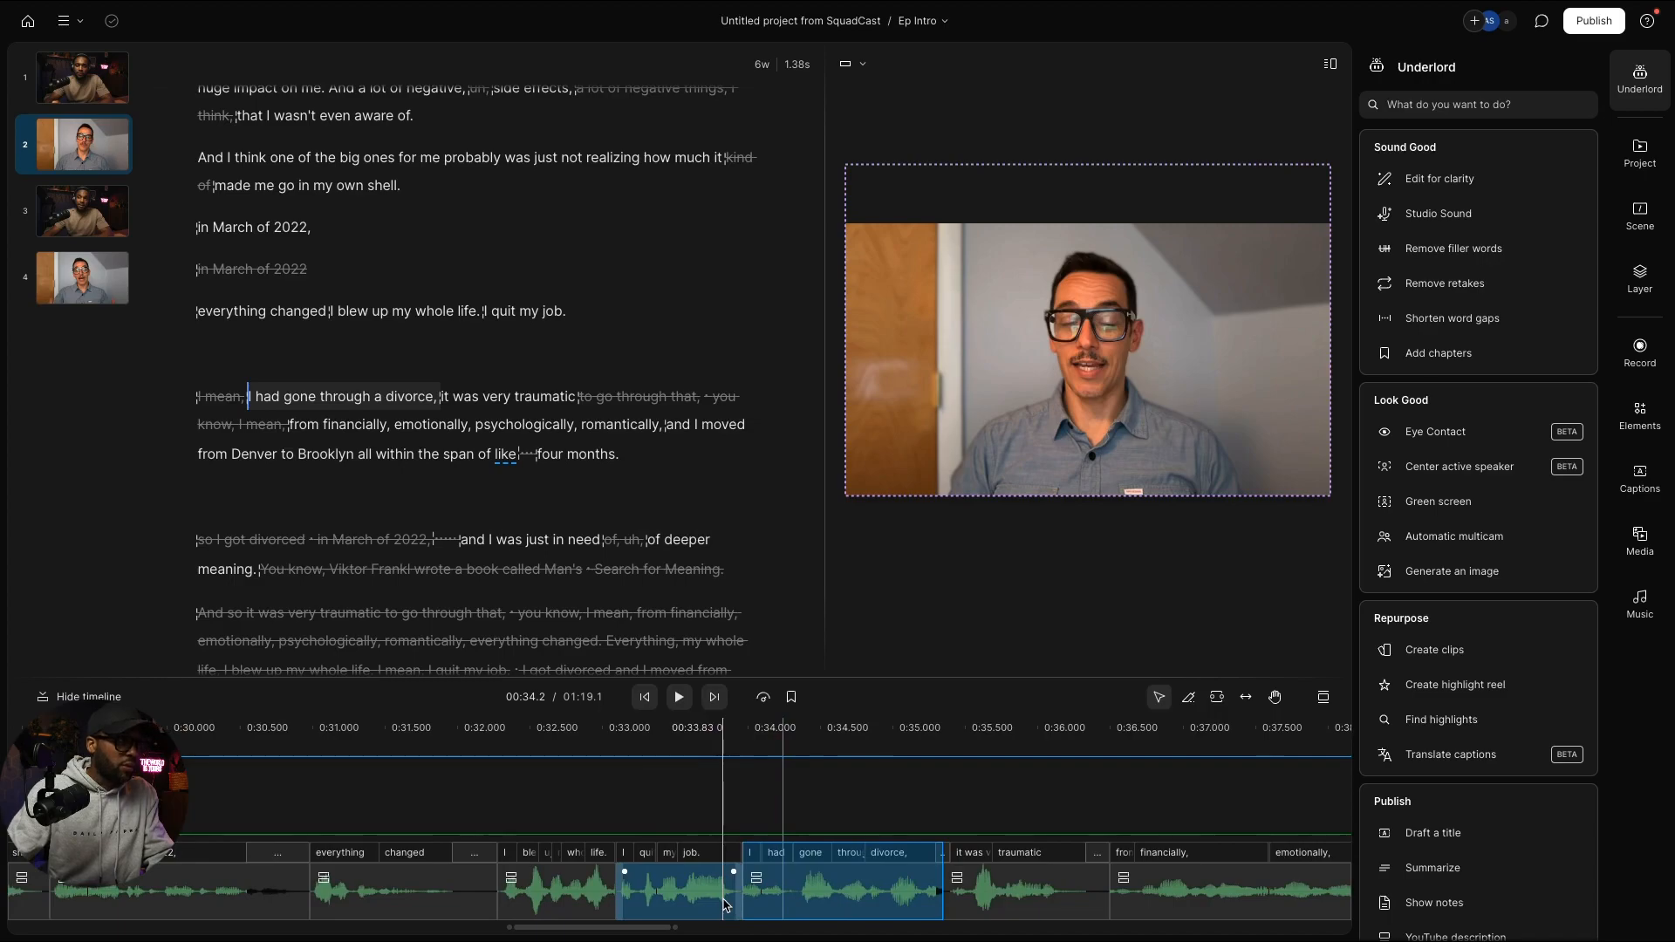
scroll(788, 905, "left", 2)
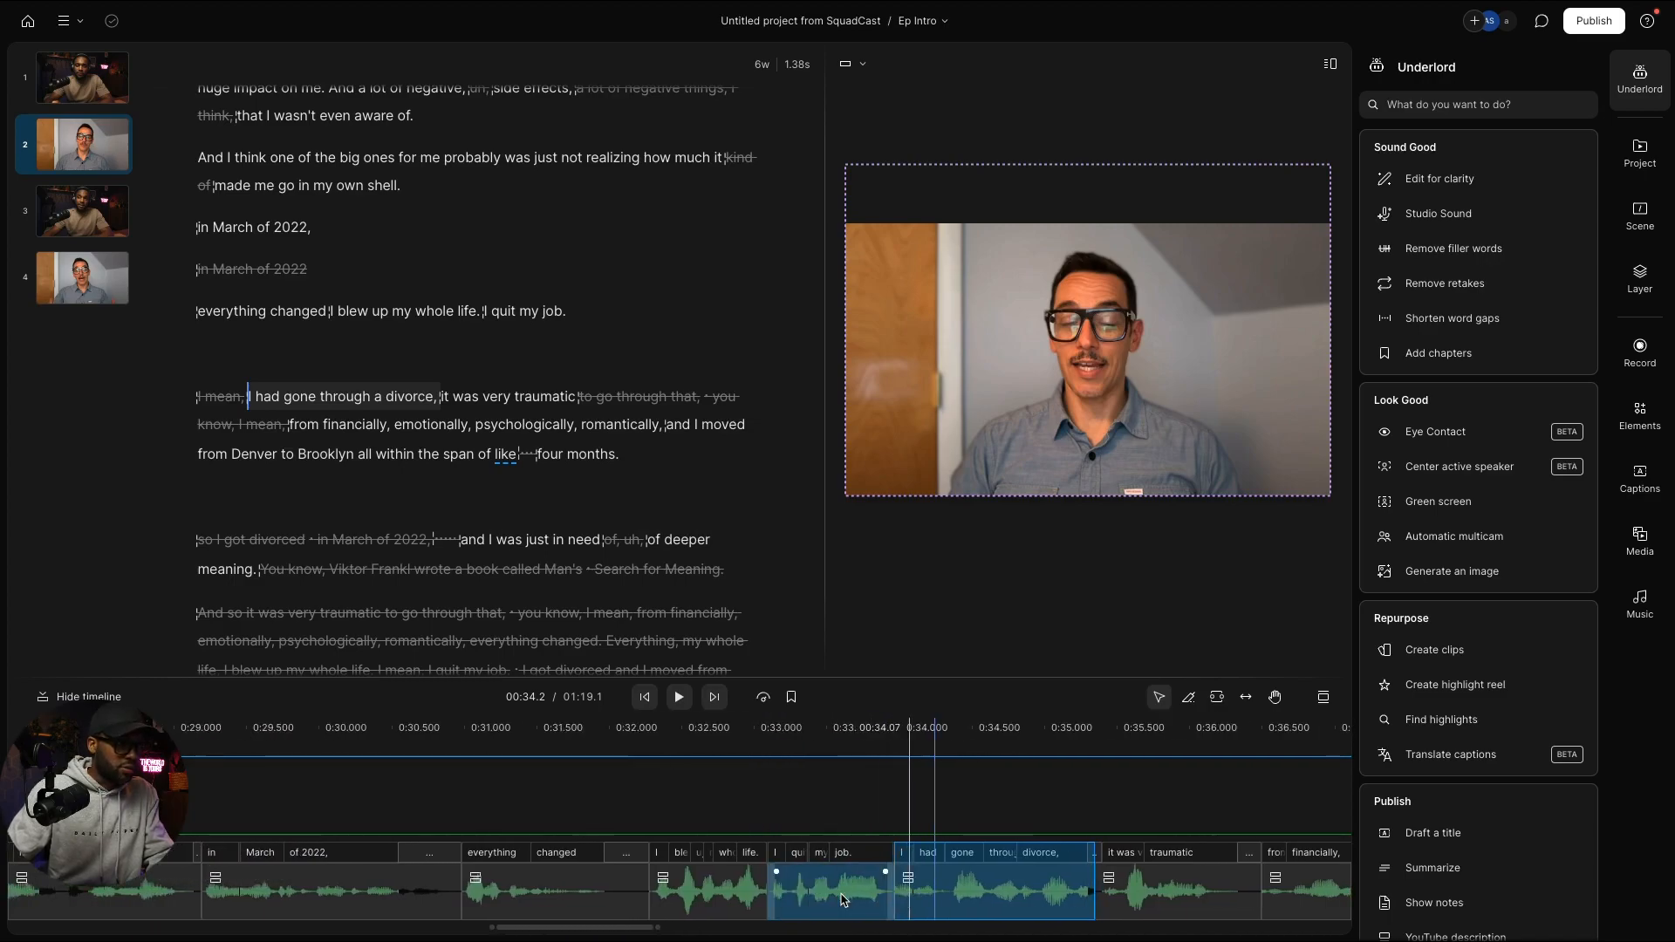
scroll(999, 896, "left", 1)
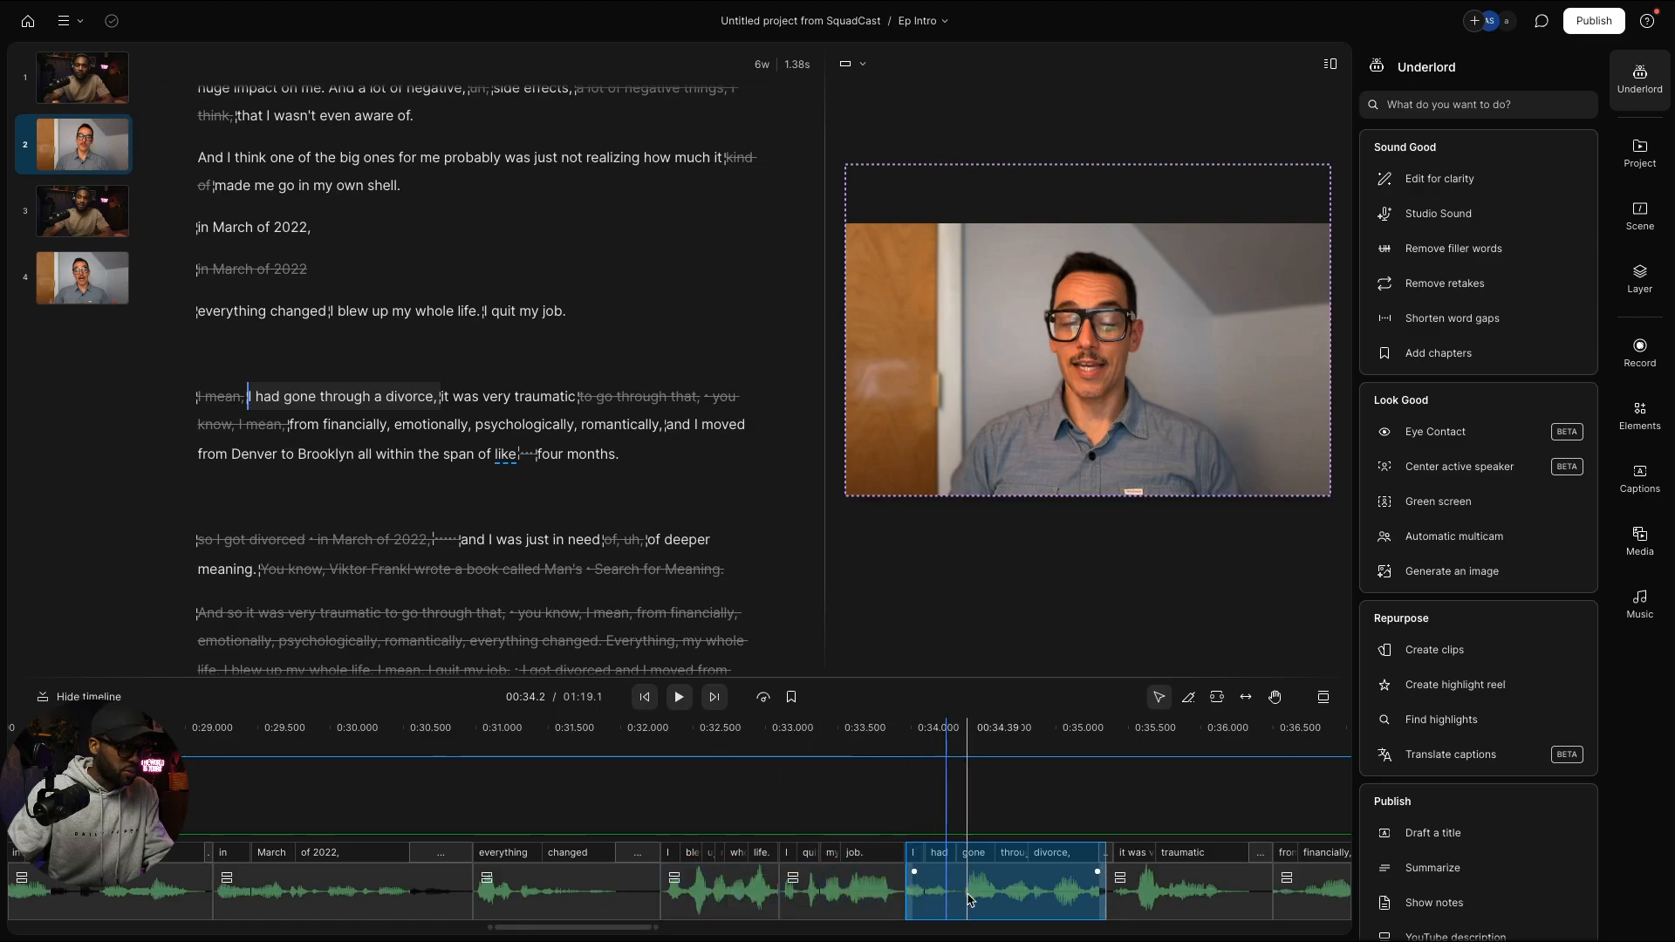
scroll(970, 899, "left", 1)
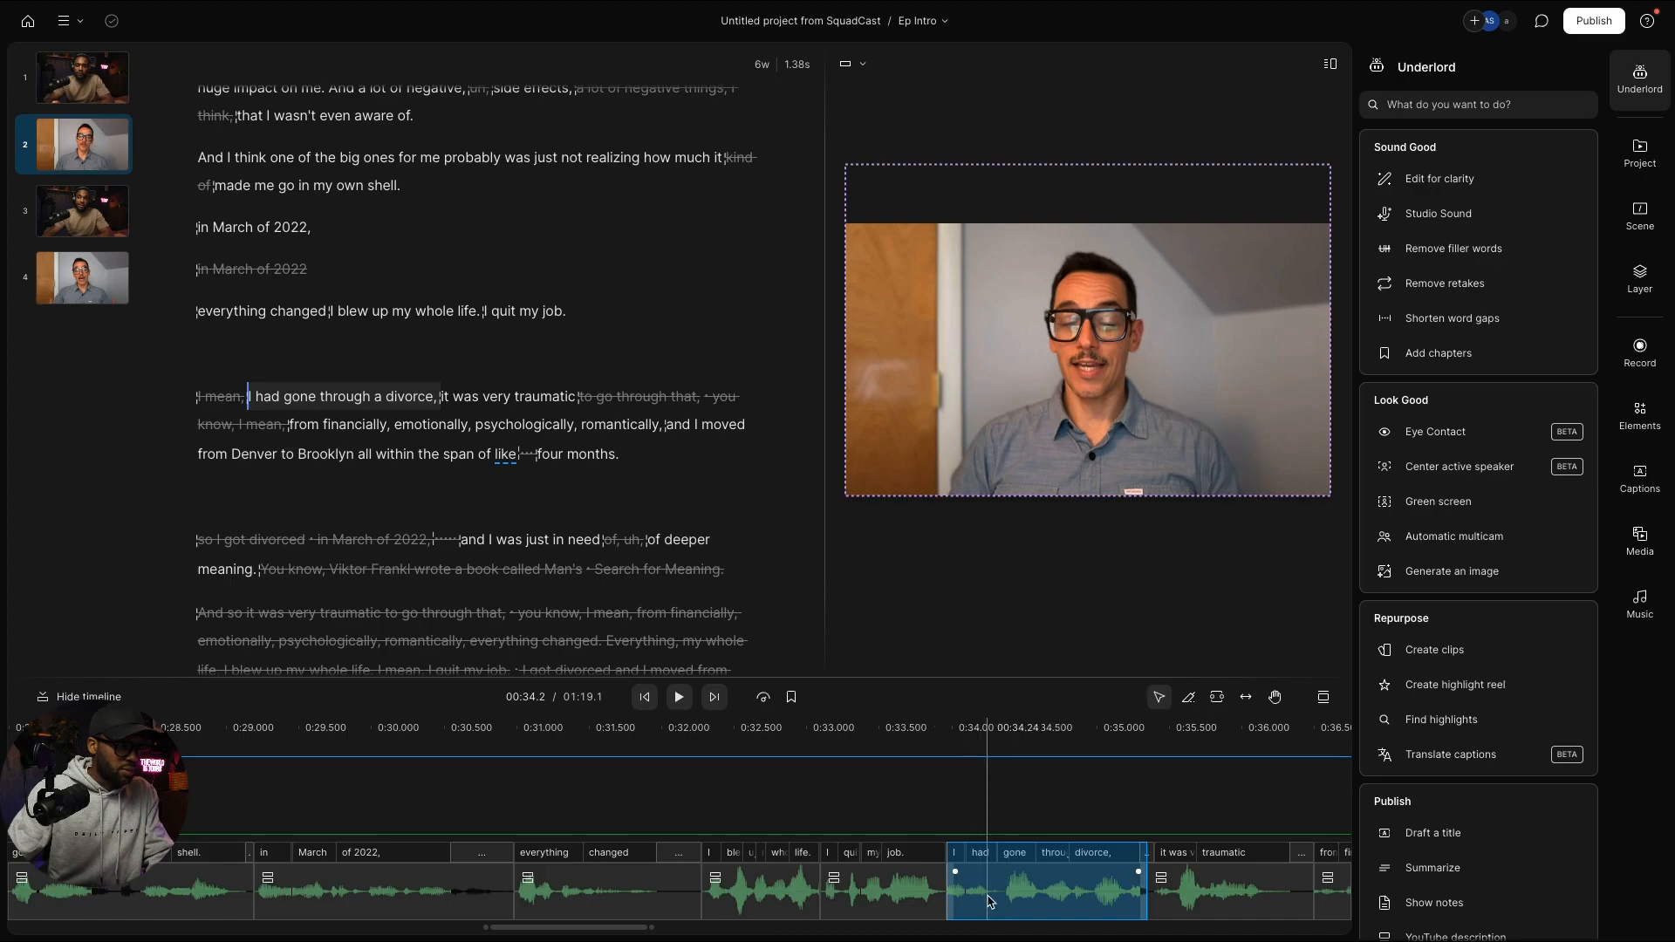
left_click(1032, 901)
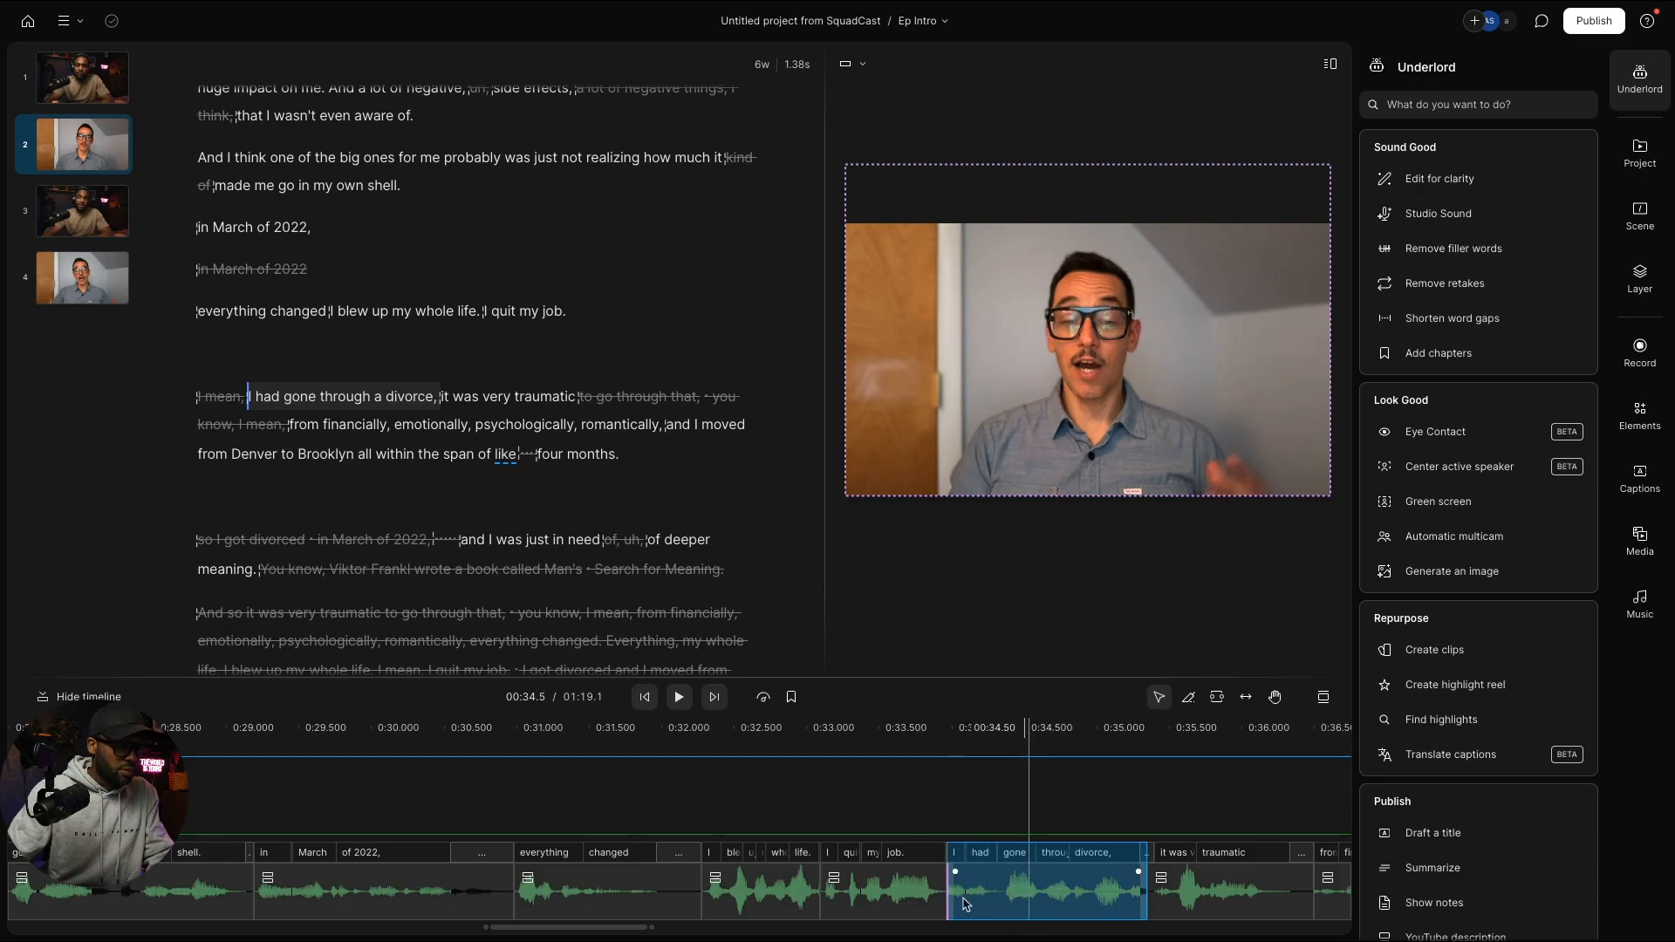
left_click_drag(736, 901, 737, 896)
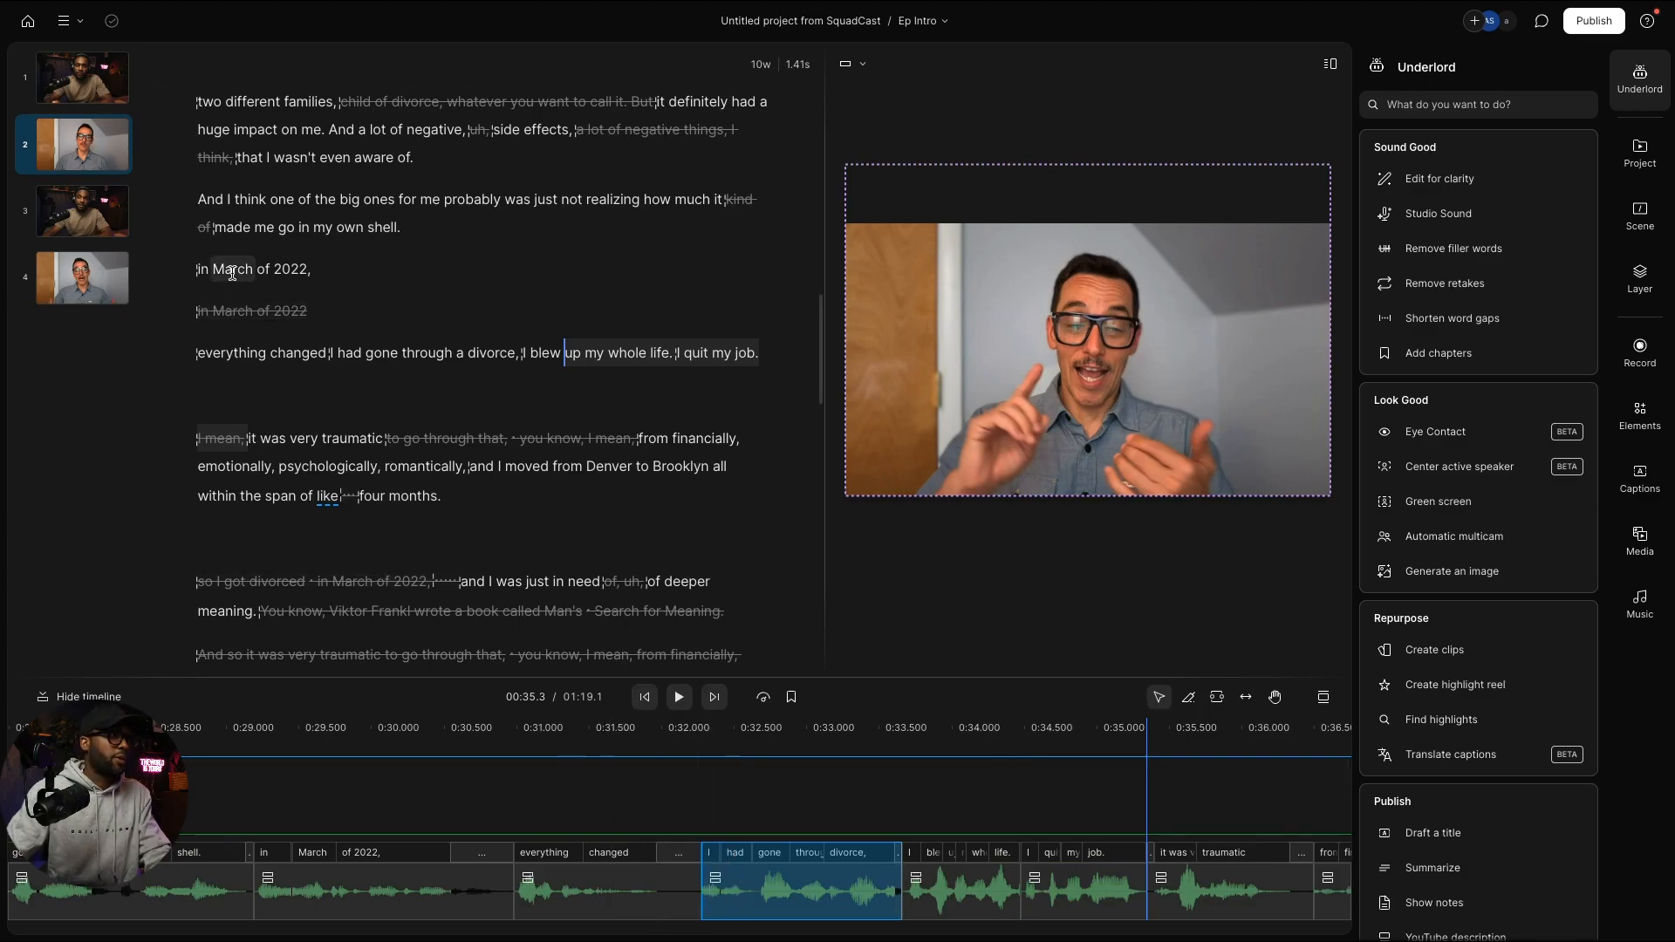
Step: Preview the reordered passage from "In March of 2022,", then undo the media move
left_click(228, 270, "shift")
key("space")
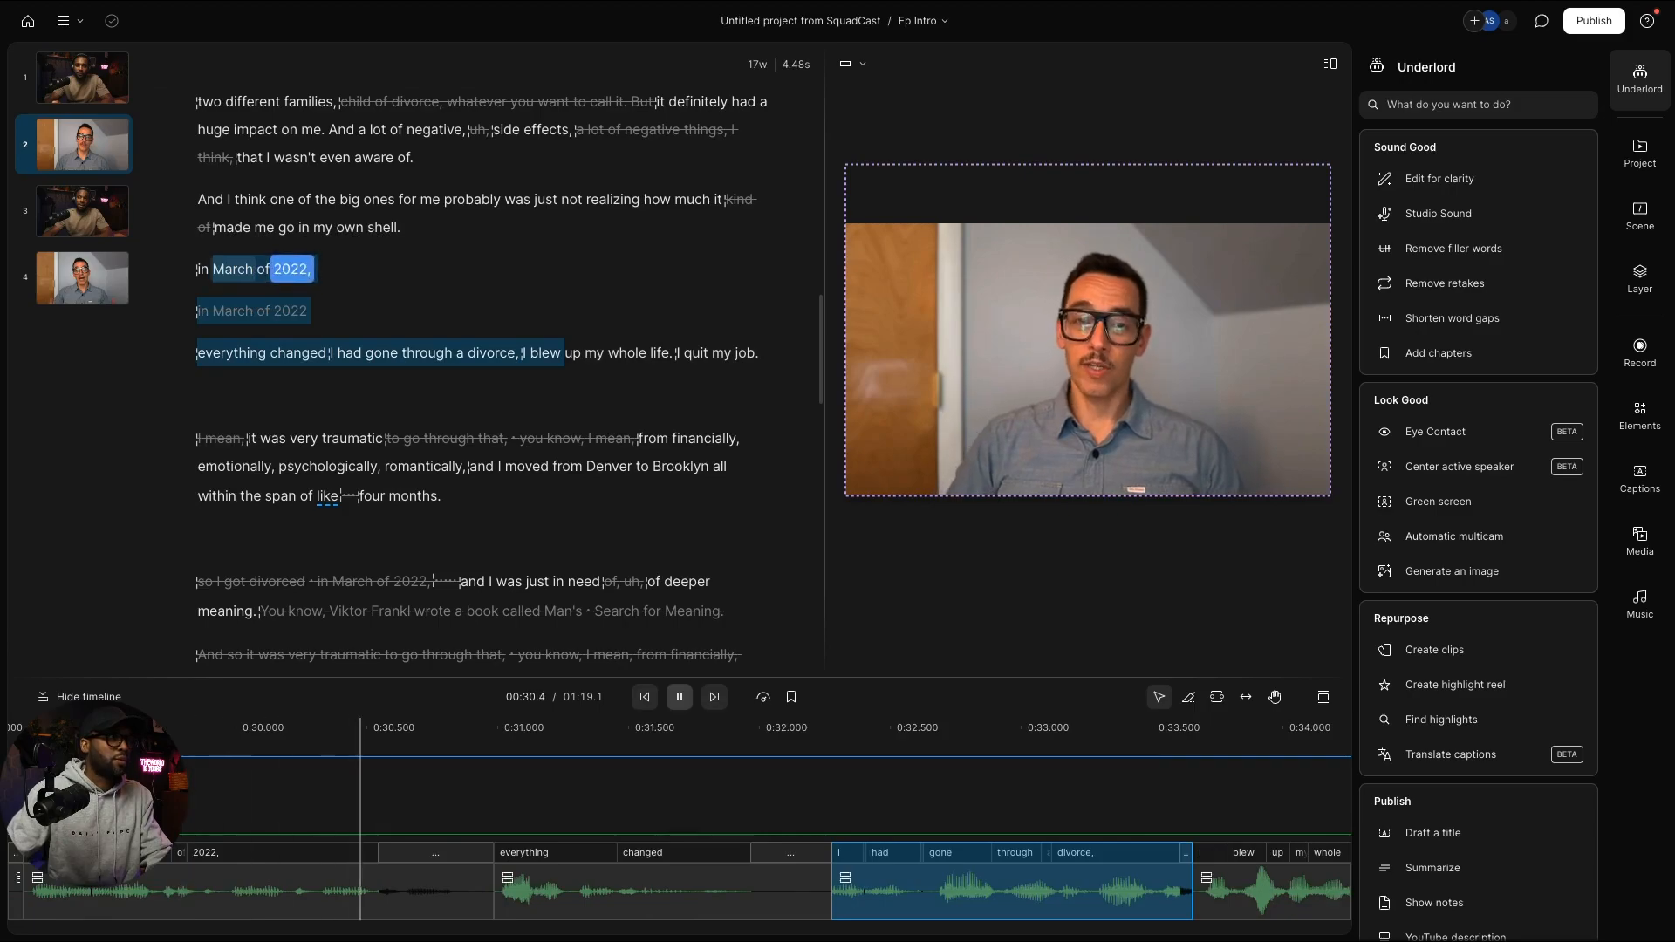
key("space")
left_click(207, 273)
key("space")
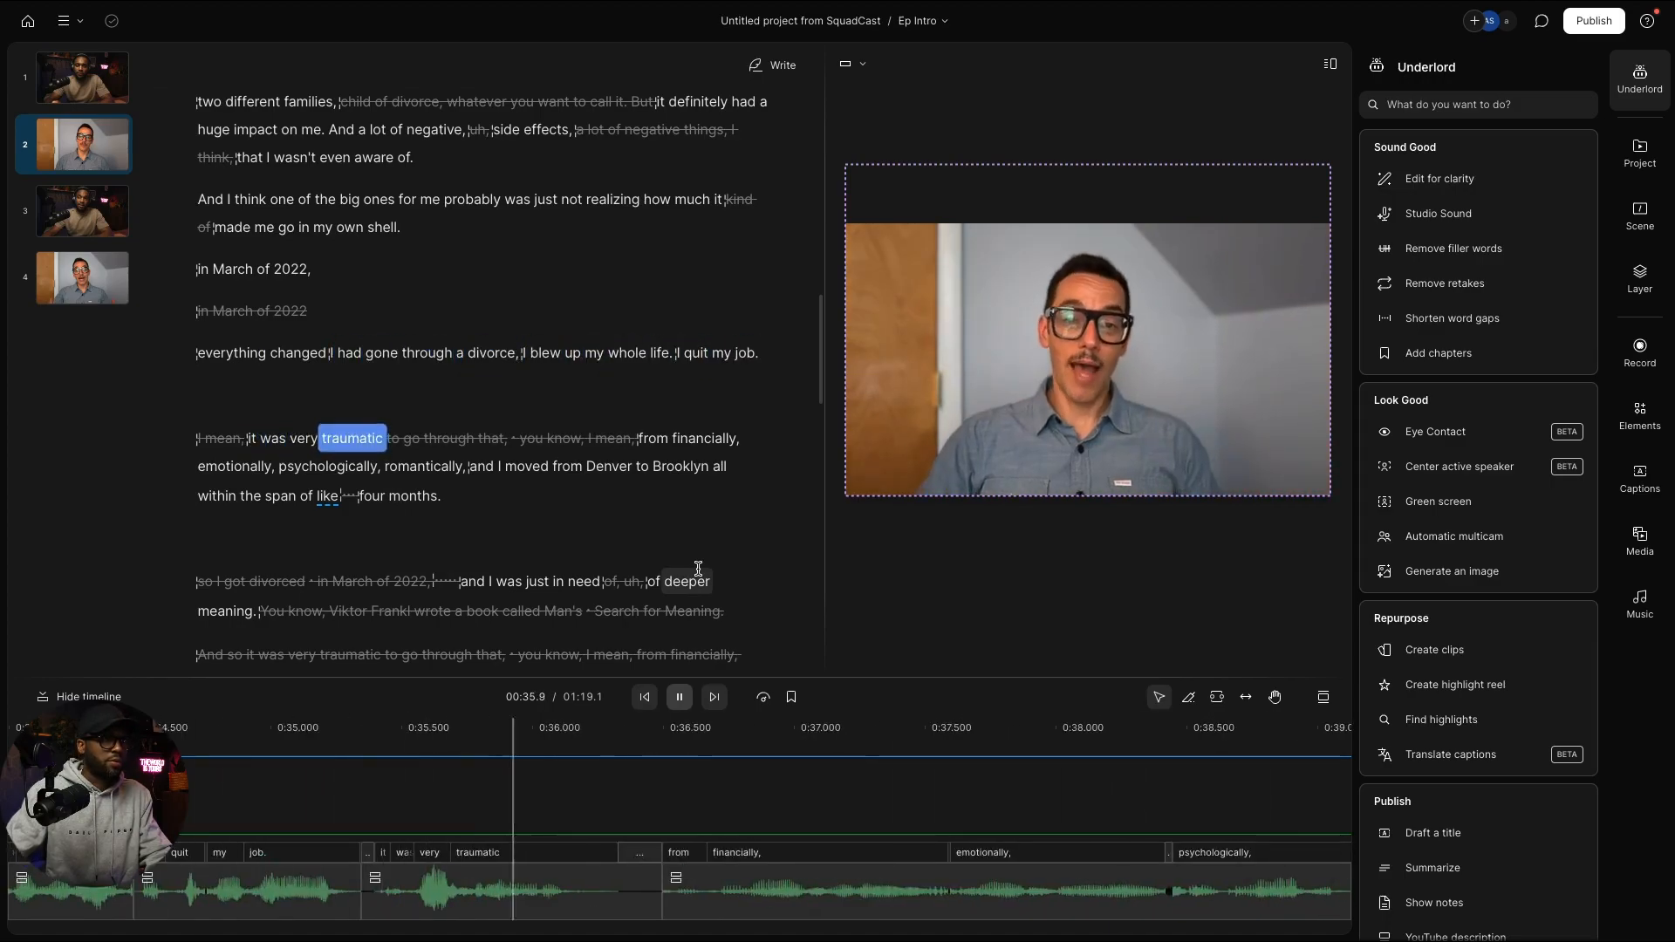
key("space")
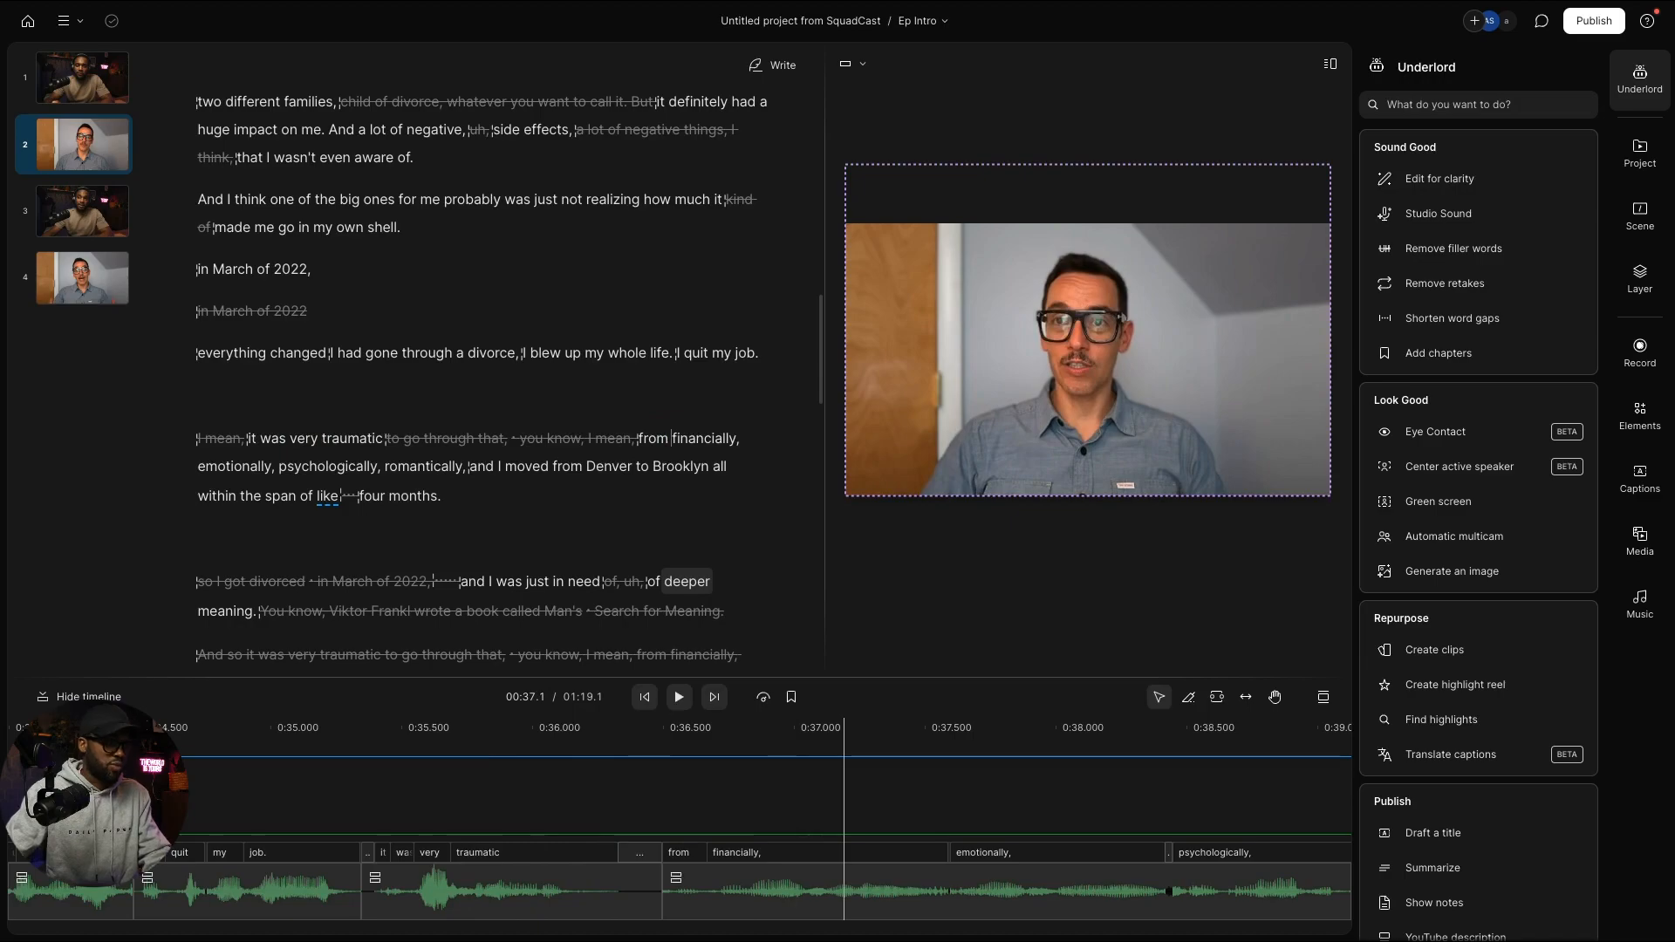
key("ctrl+z")
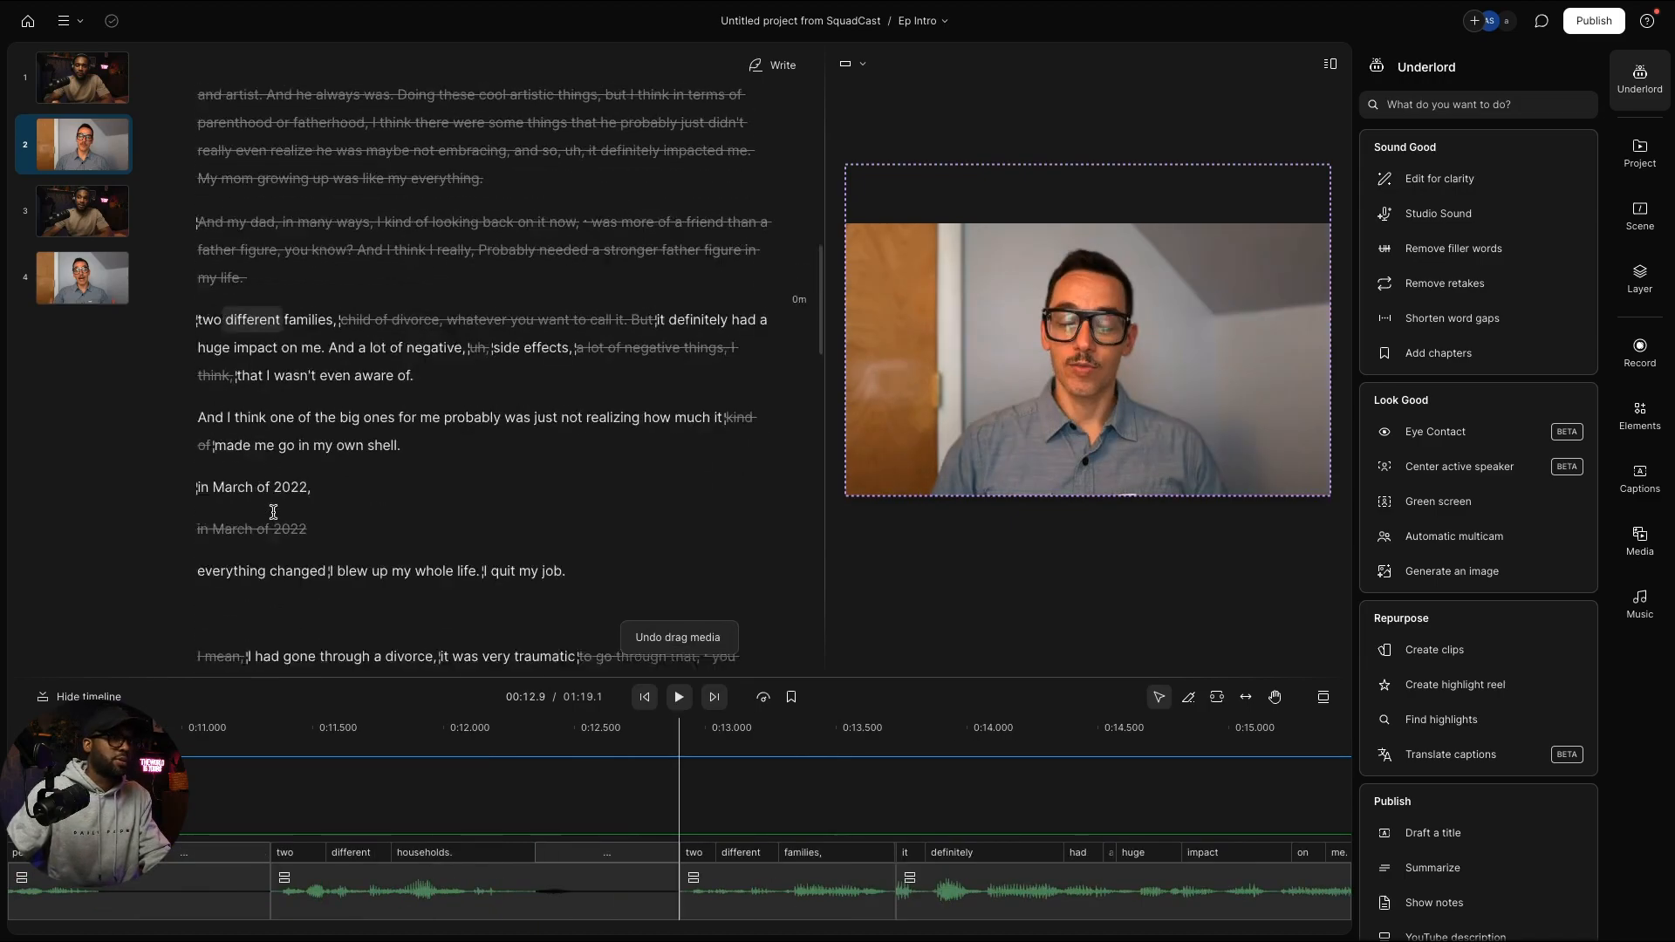
Step: Scroll the script and select the struck-through paragraphs from "But, um" onward
scroll(273, 512, "down", 10)
scroll(273, 512, "up", 4)
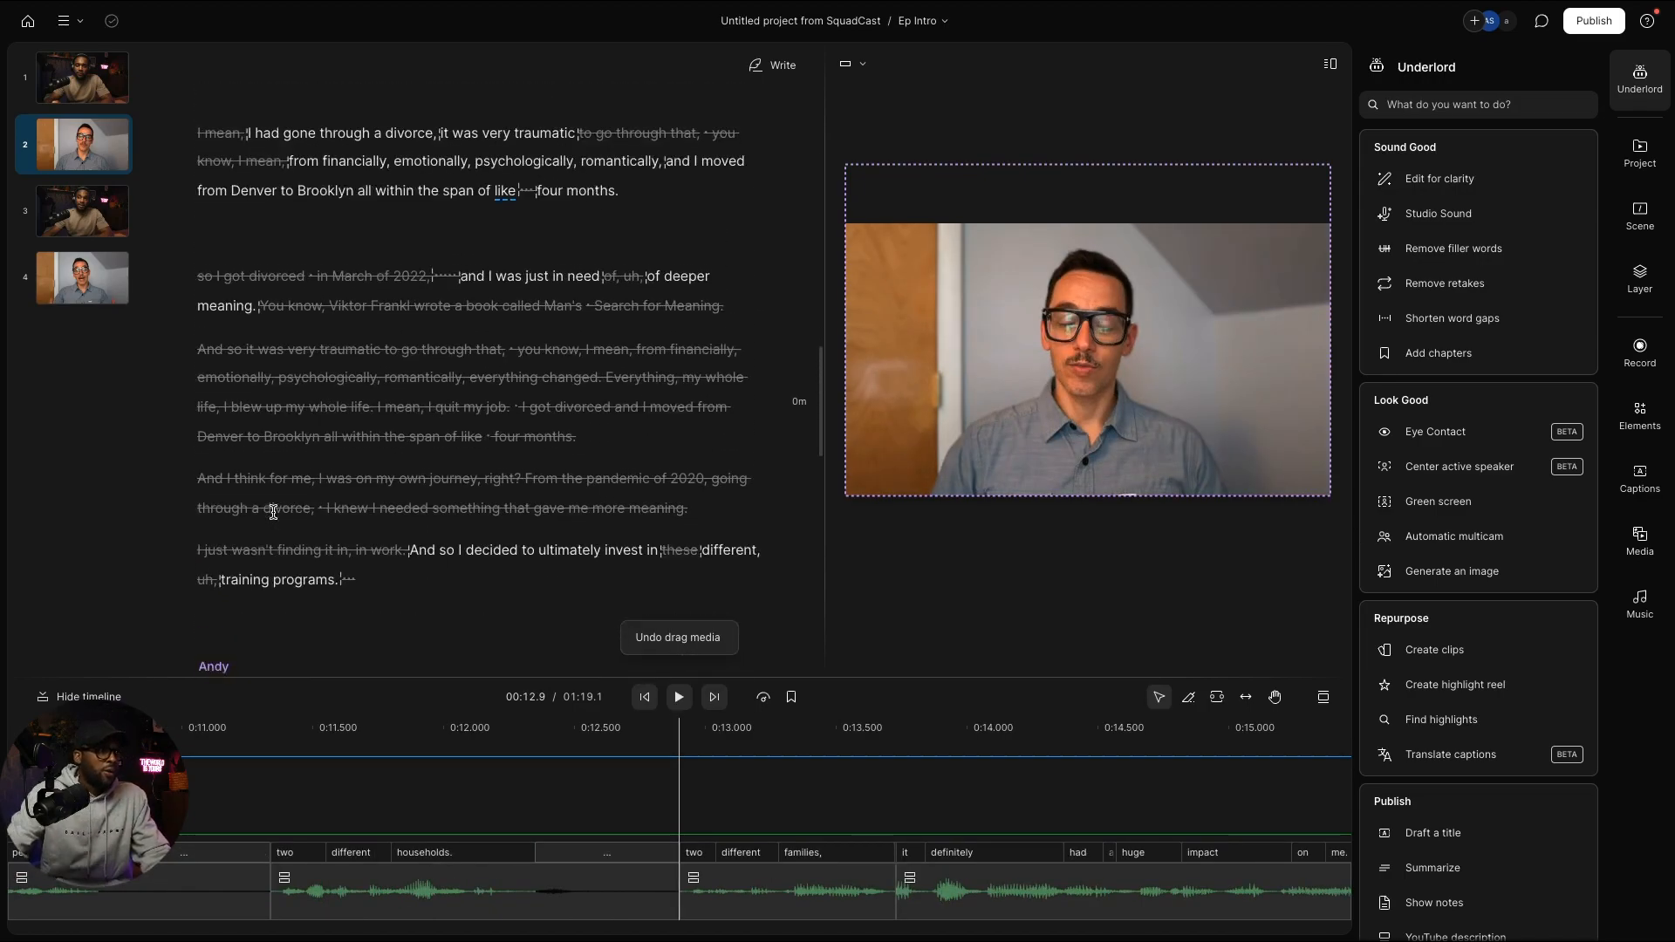
scroll(299, 509, "down", 2)
scroll(310, 532, "up", 3)
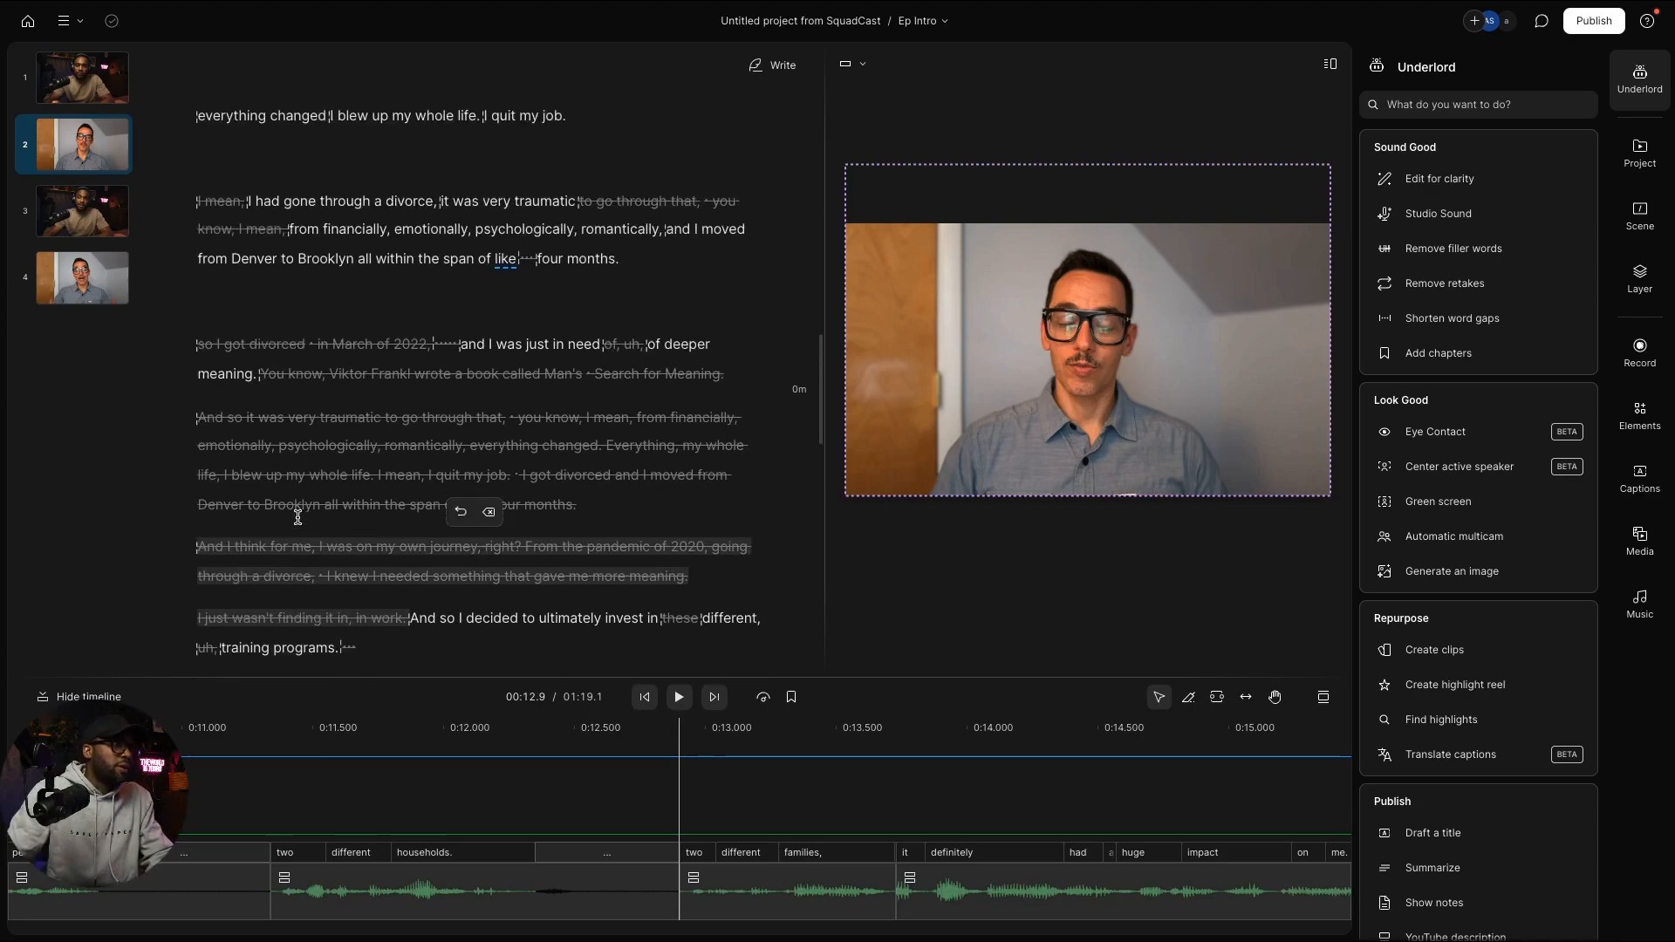
scroll(323, 550, "down", 5)
scroll(327, 551, "down", 2)
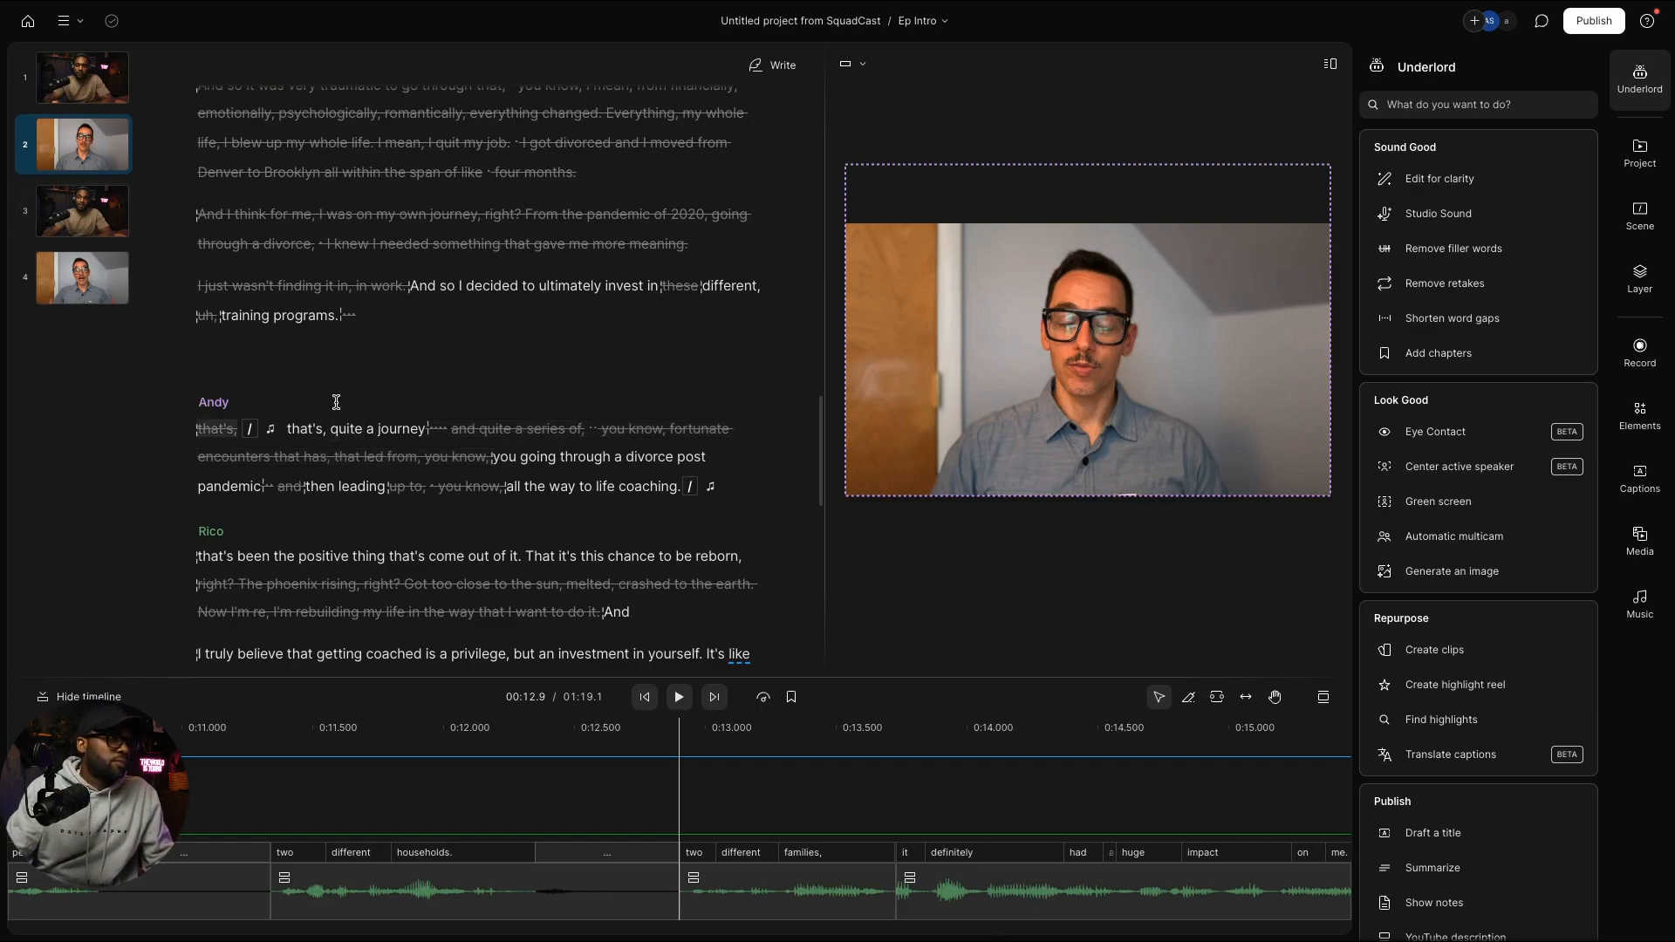
scroll(337, 406, "down", 8)
scroll(340, 375, "down", 6)
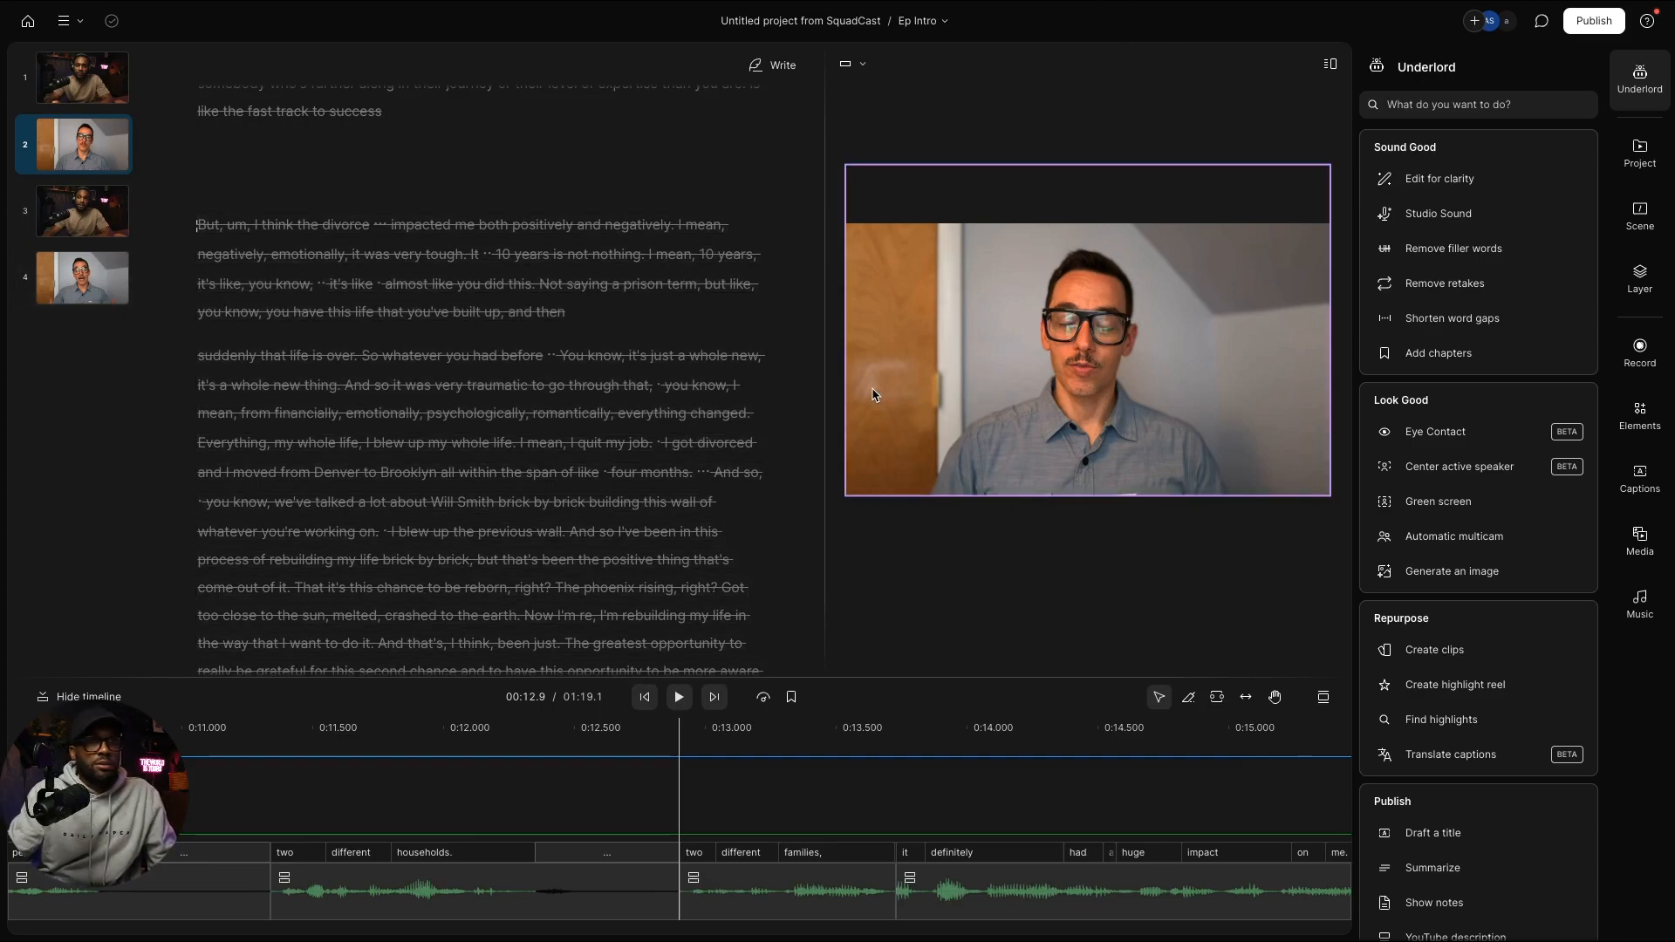
key("ctrl+a")
Step: Play the episode from the word "one" at the start of scene 1
scroll(618, 399, "up", 15)
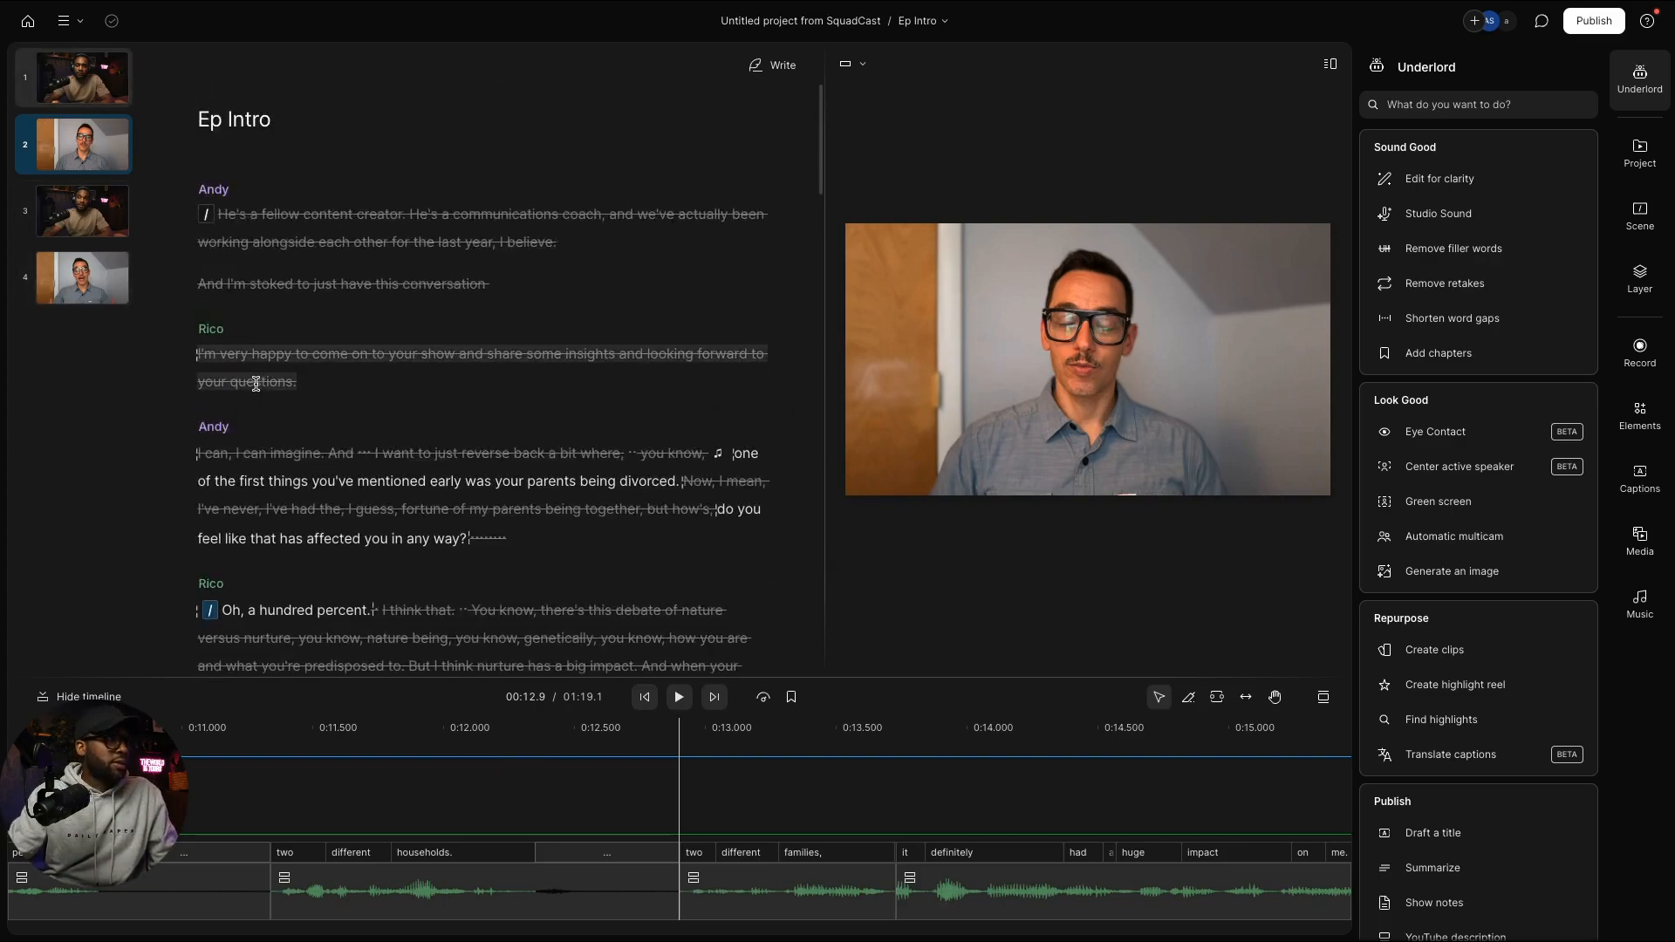
scroll(262, 388, "down", 2)
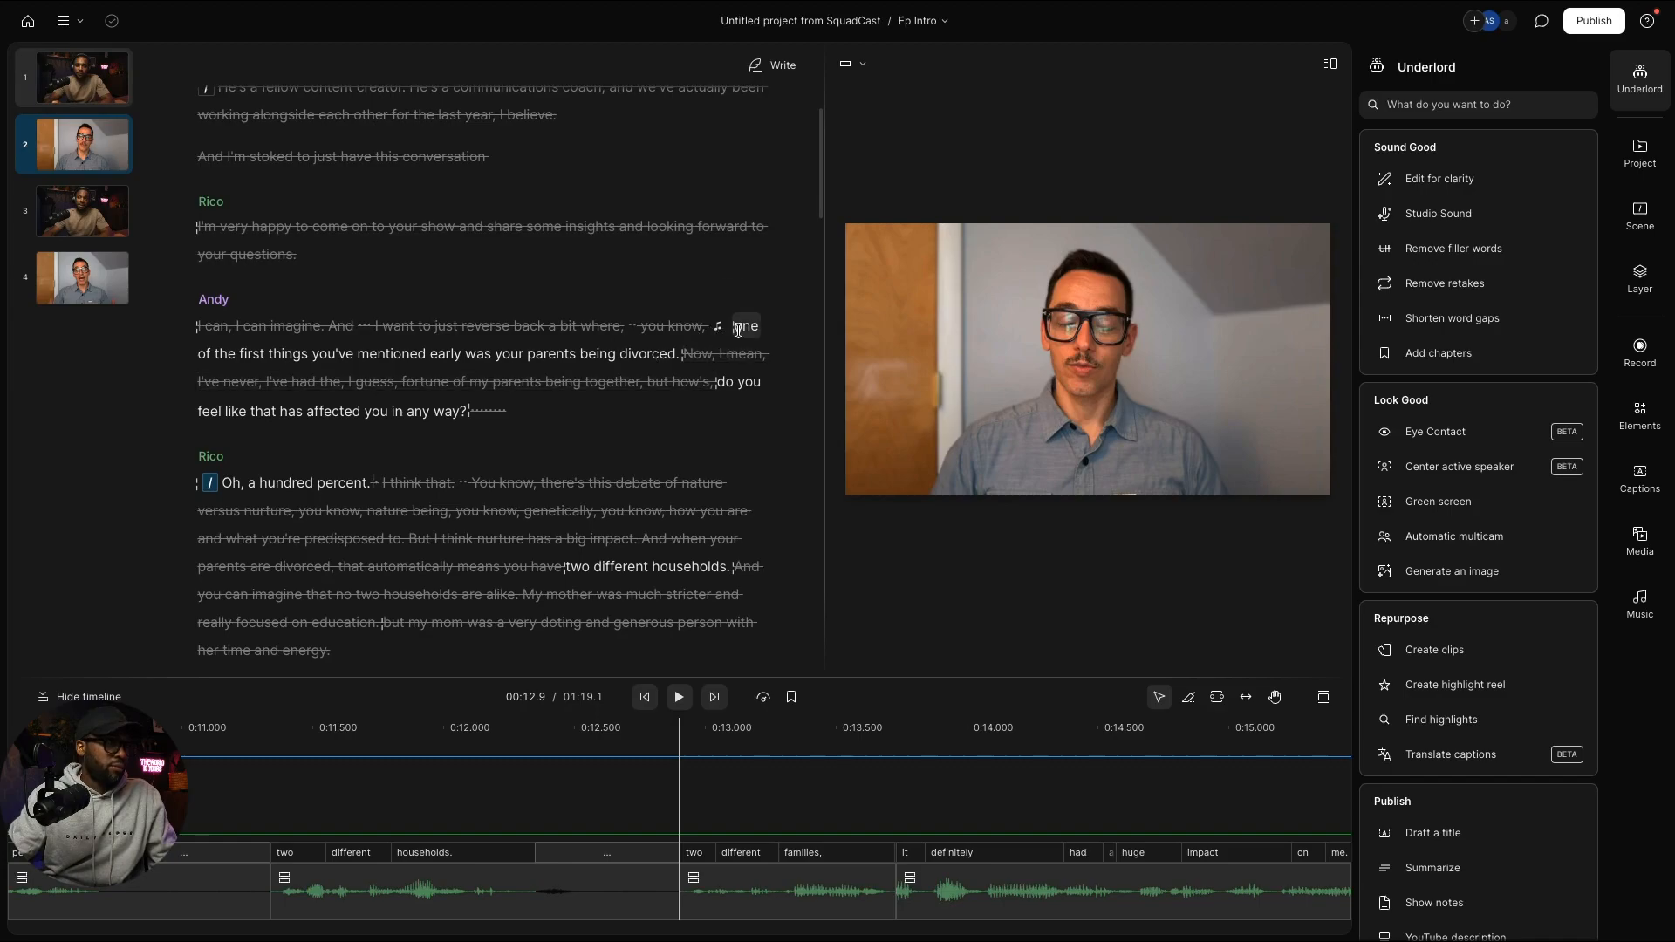
left_click(735, 328)
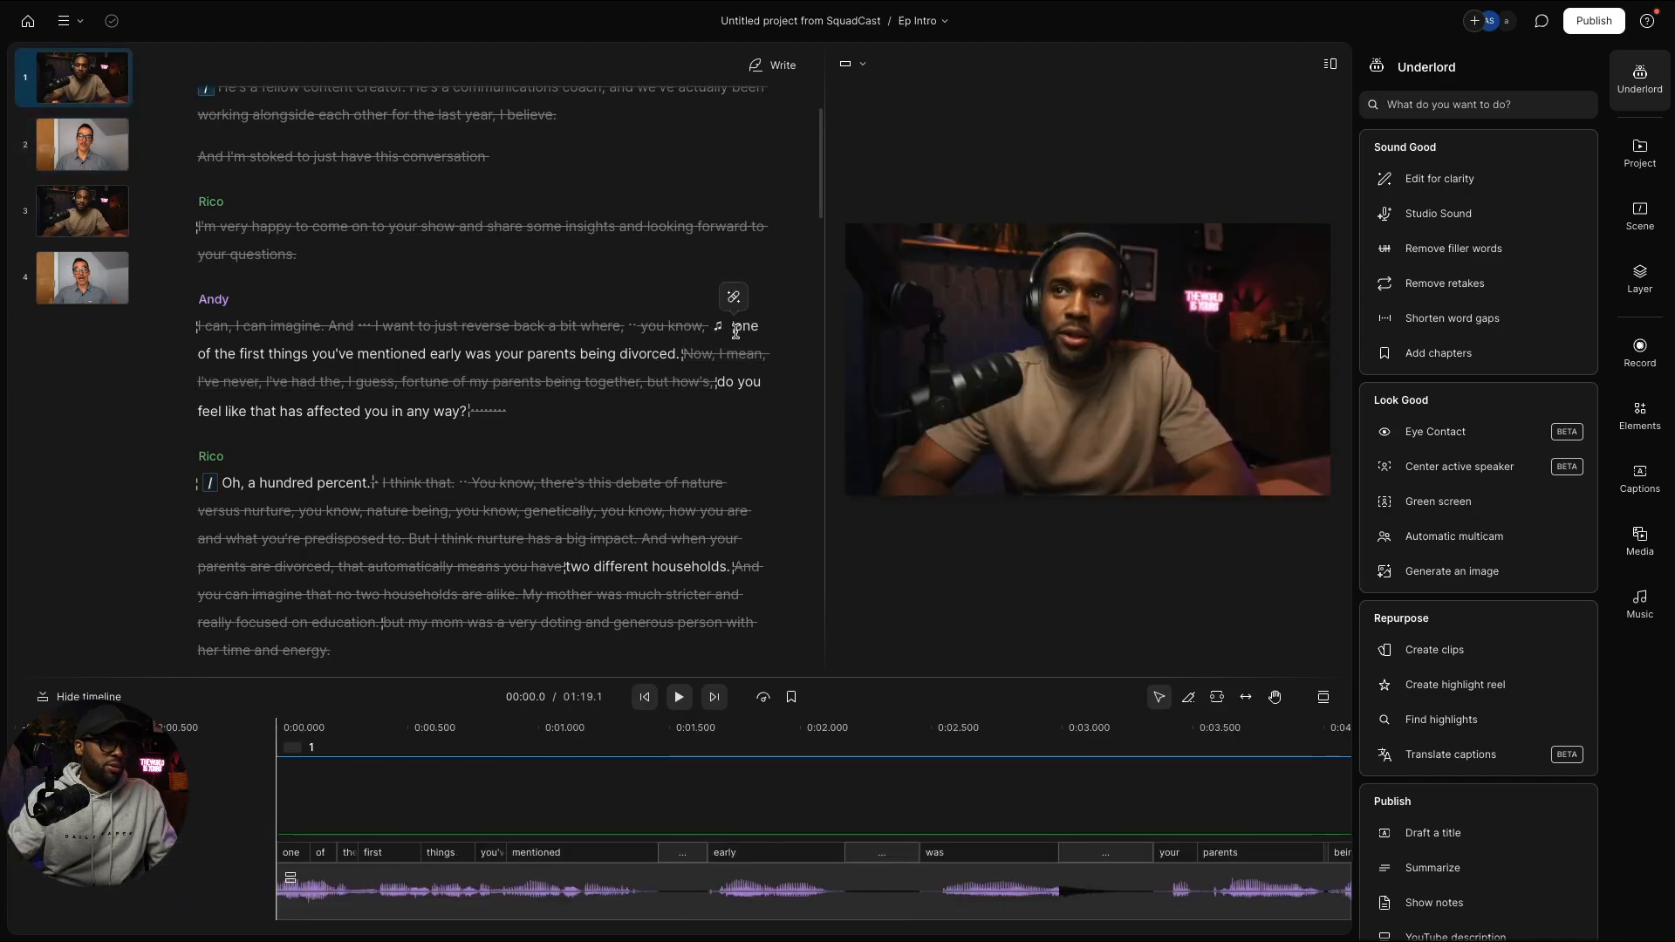
key("space")
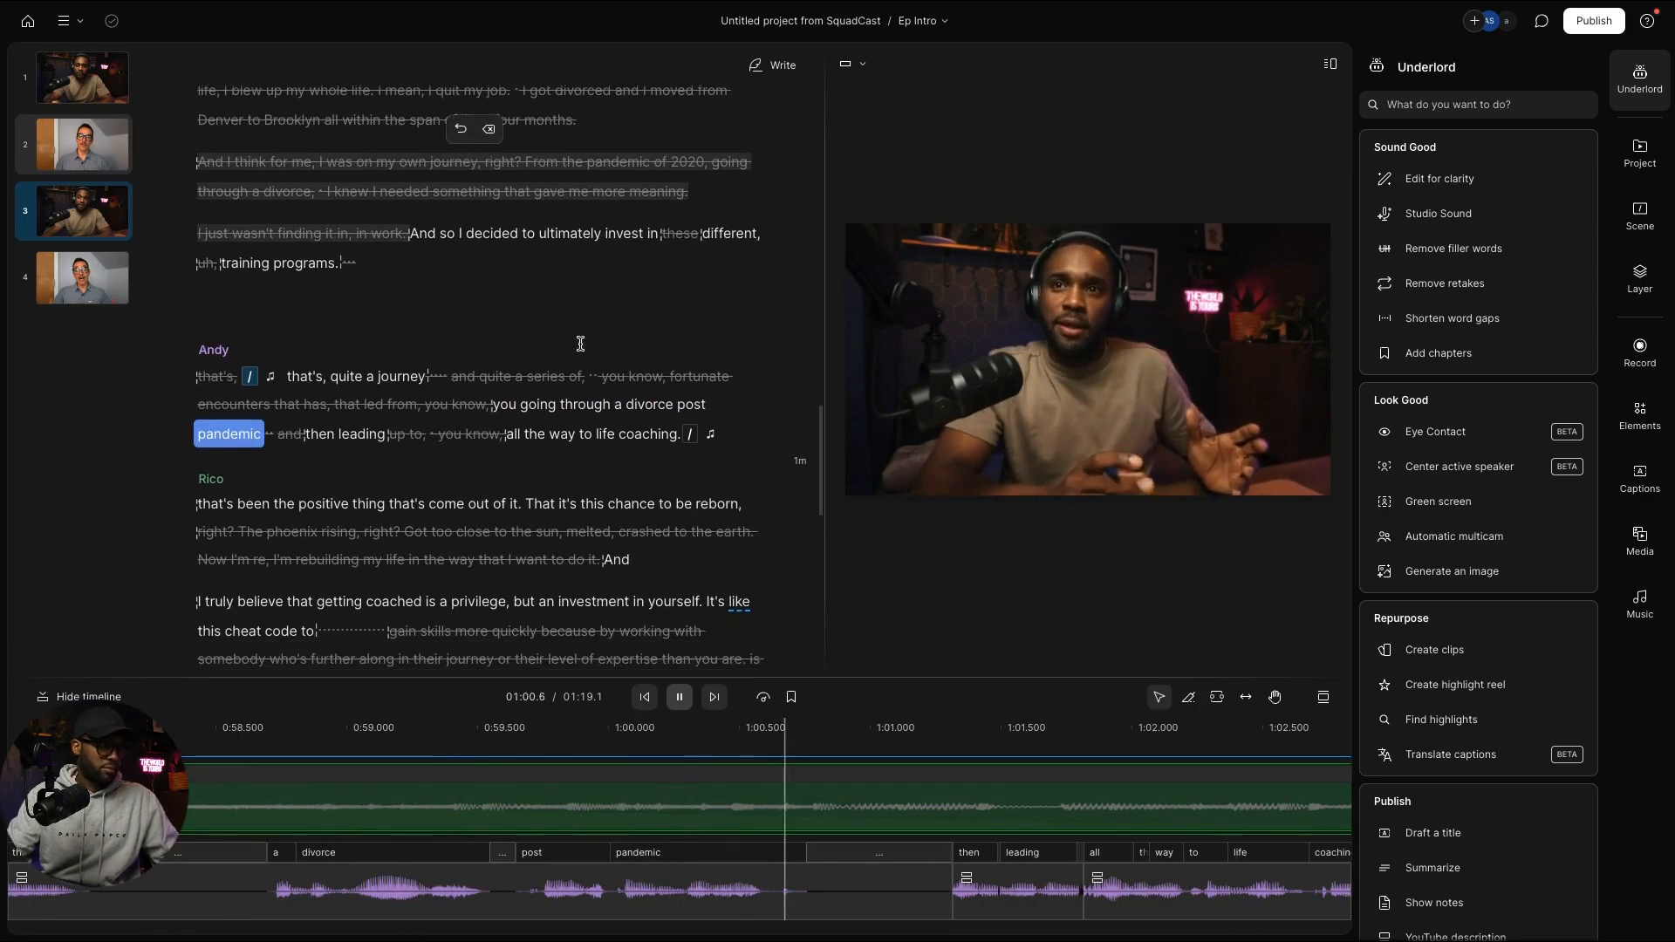
Step: Find the short intro music clip in scene 3 and restore the full-length Podcast Intro Beat
scroll(553, 846, "down", 5)
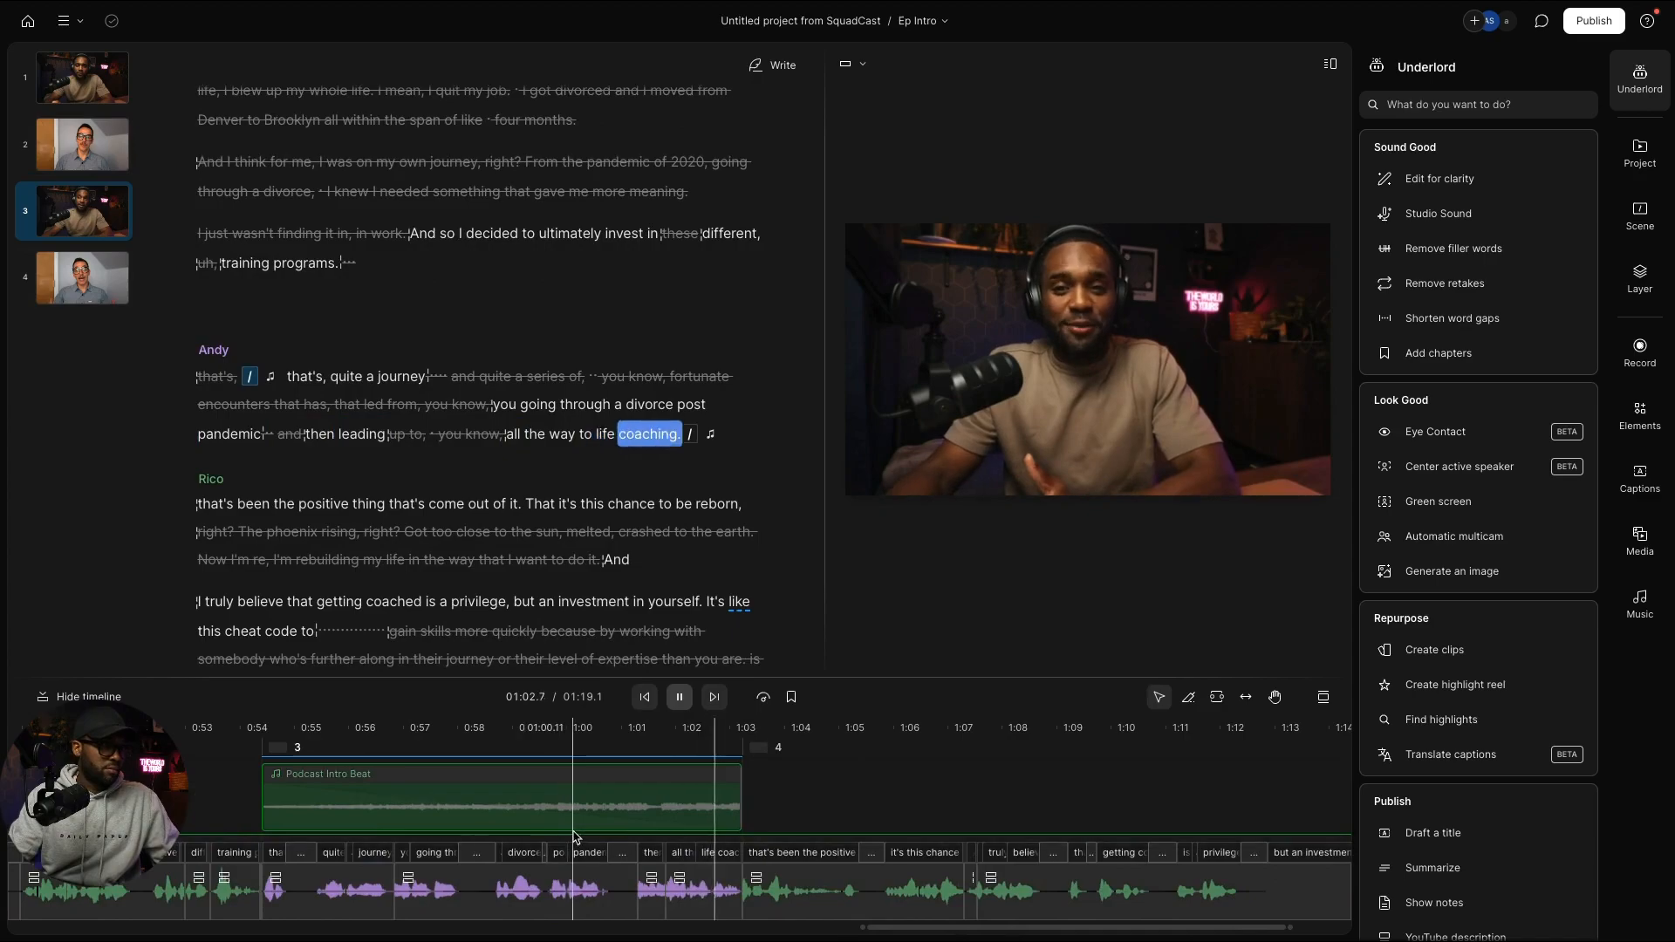
scroll(573, 837, "down", 5)
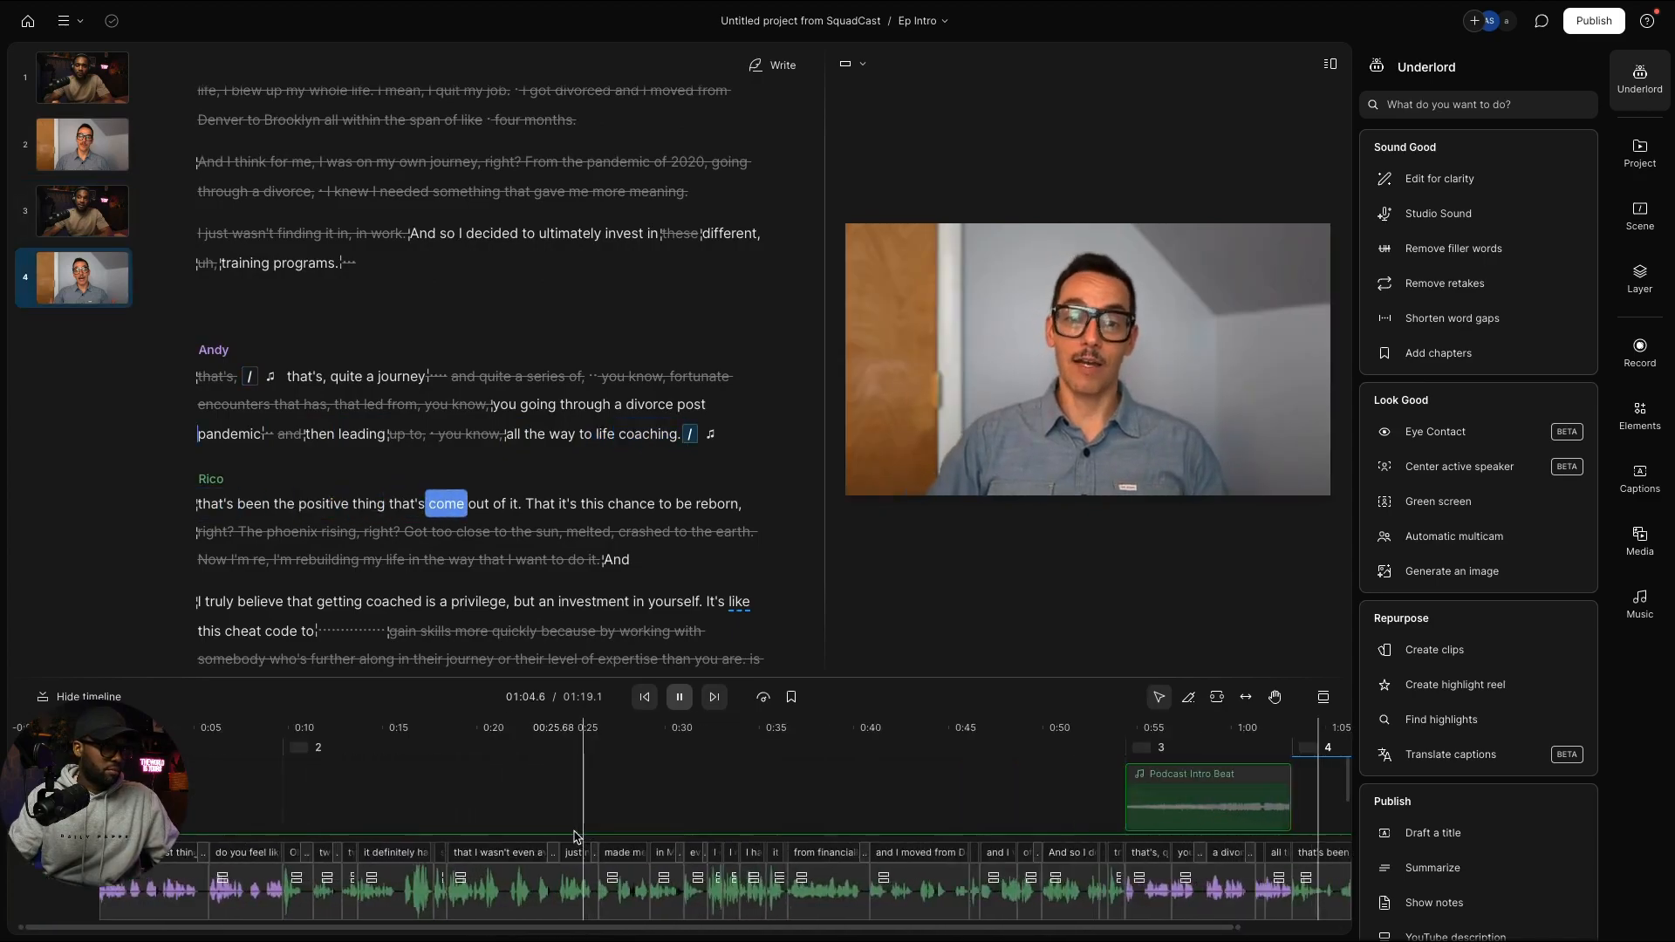
scroll(573, 838, "up", 1)
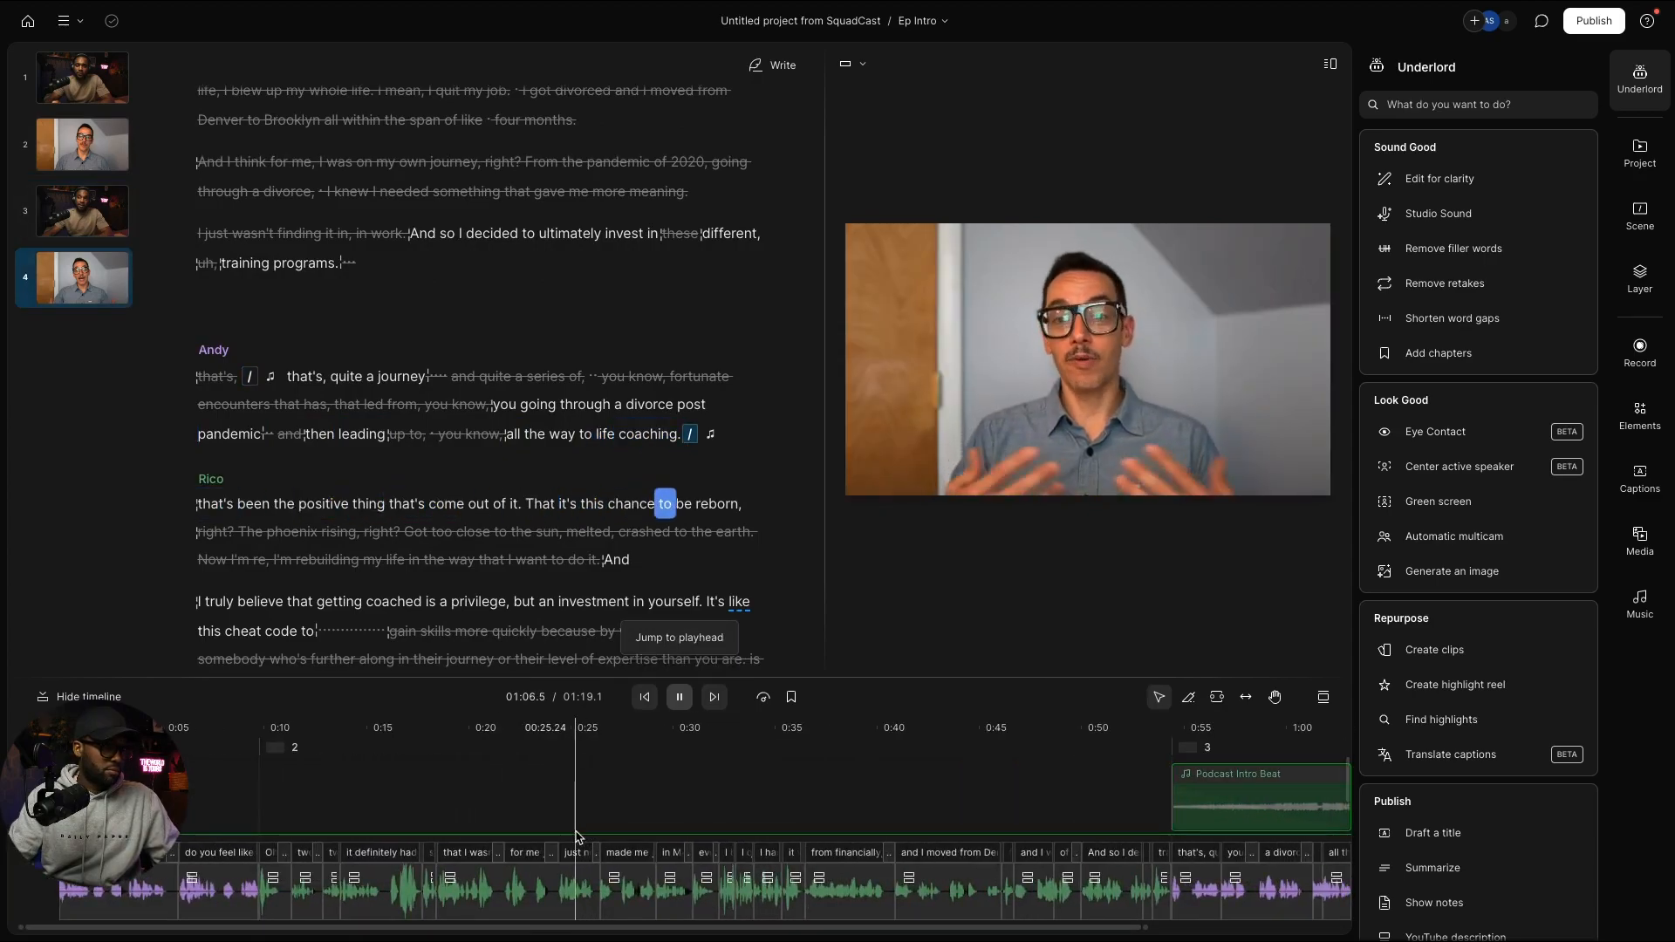
scroll(575, 838, "right", 2)
scroll(576, 838, "right", 6)
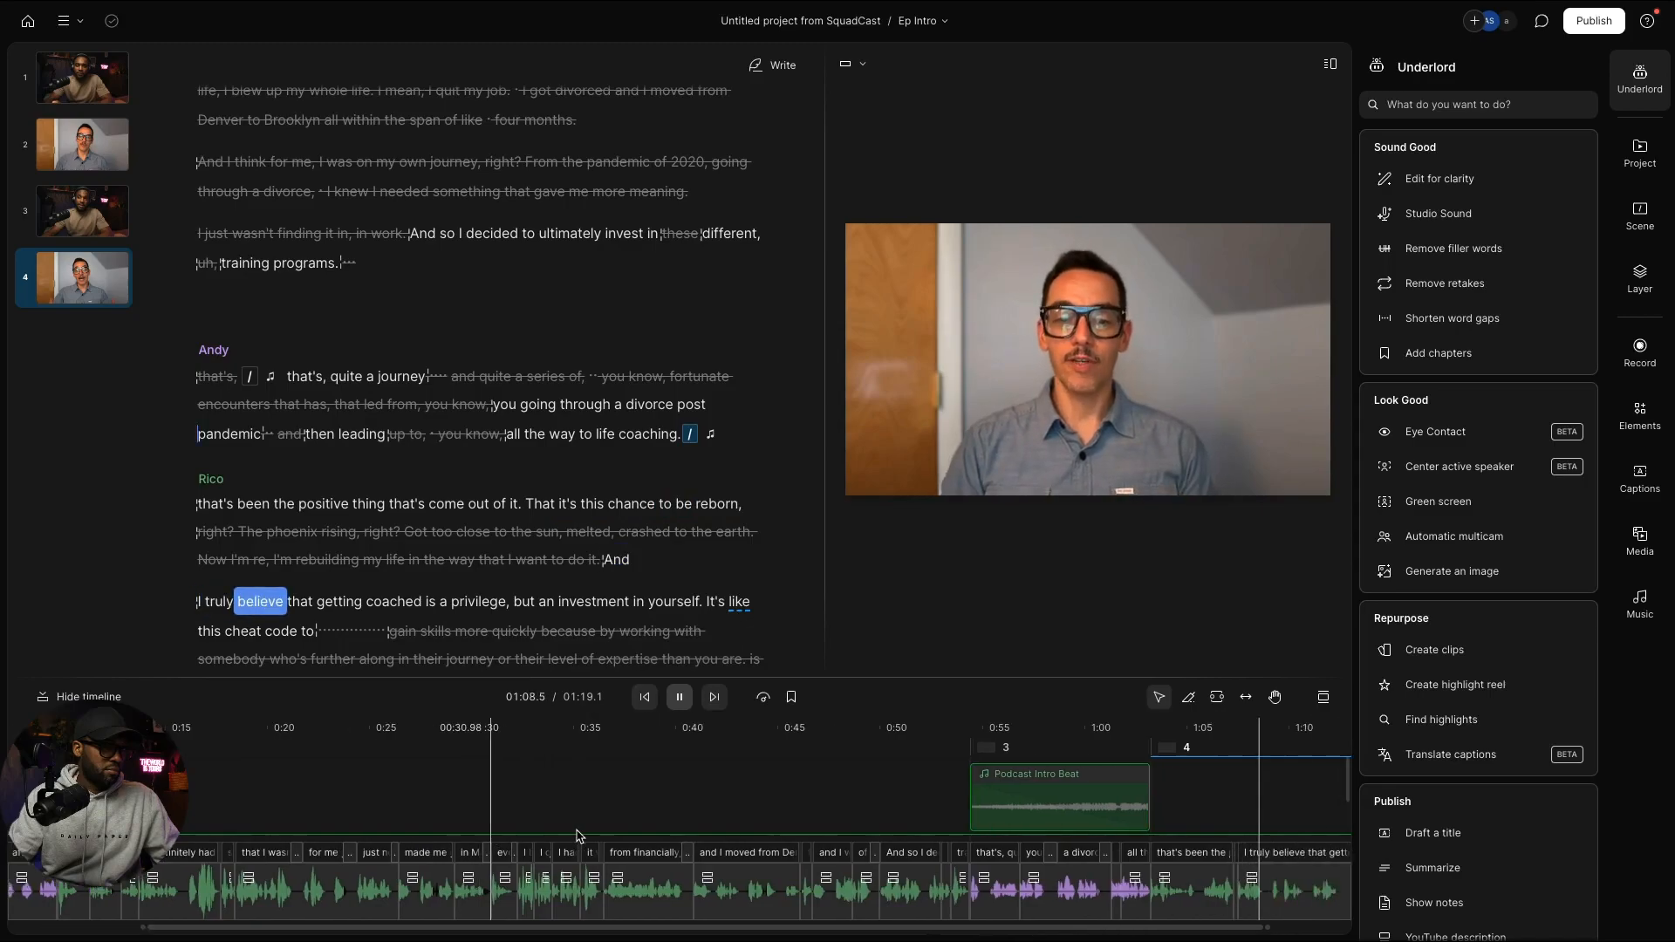
scroll(575, 836, "left", 1)
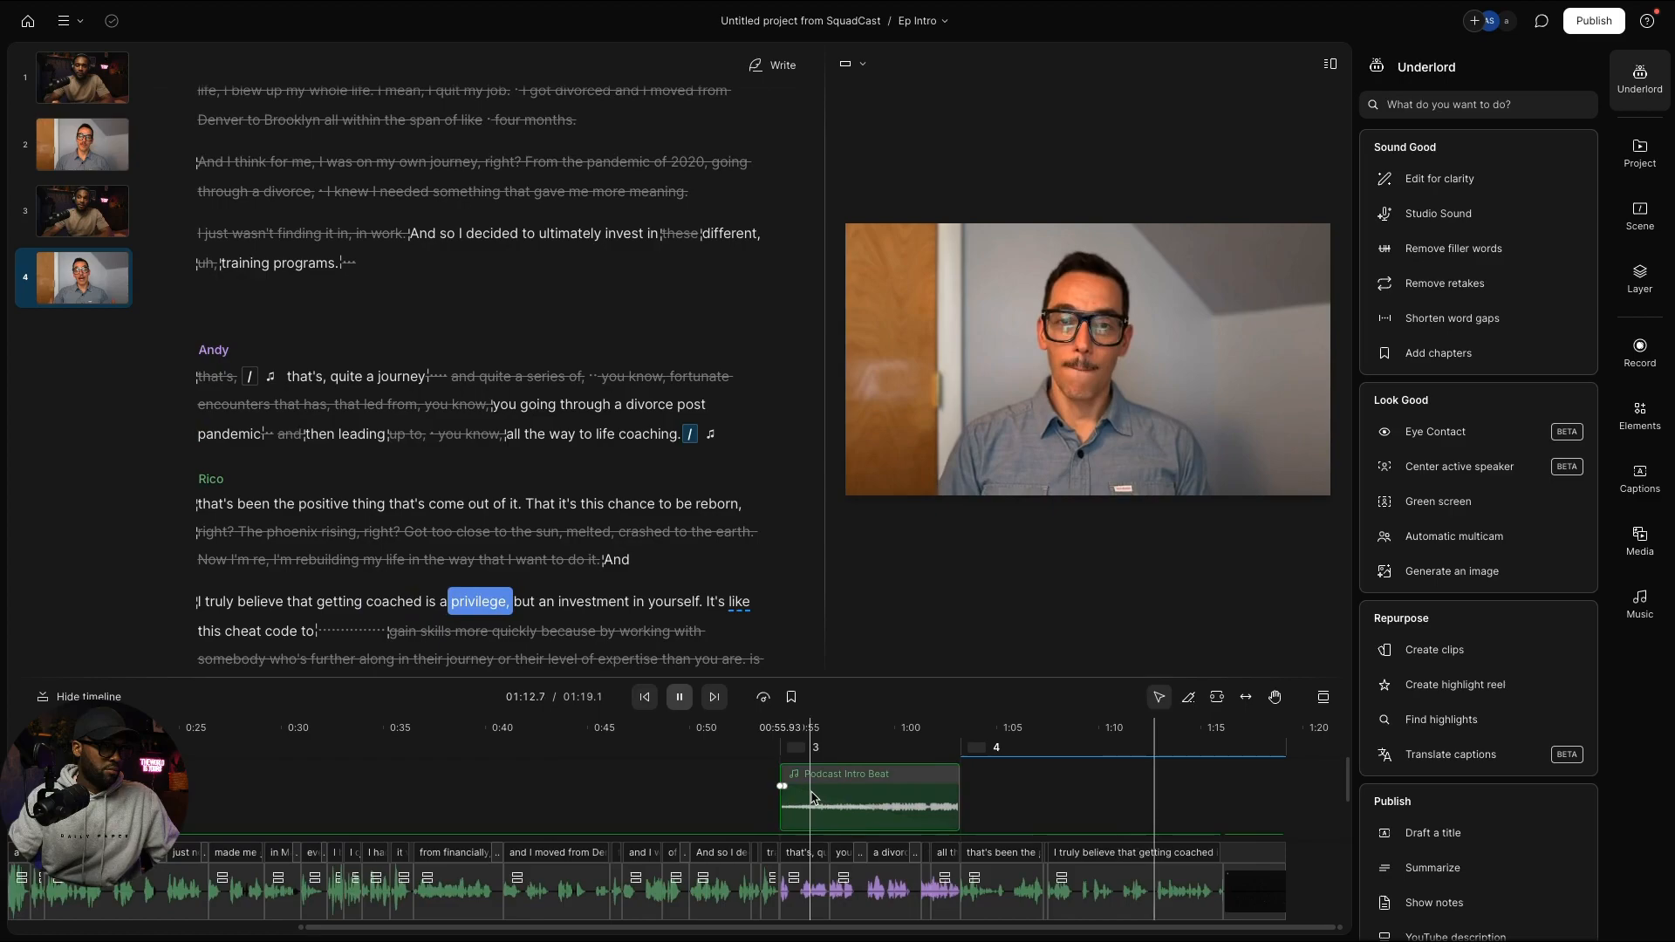
scroll(812, 797, "right", 1)
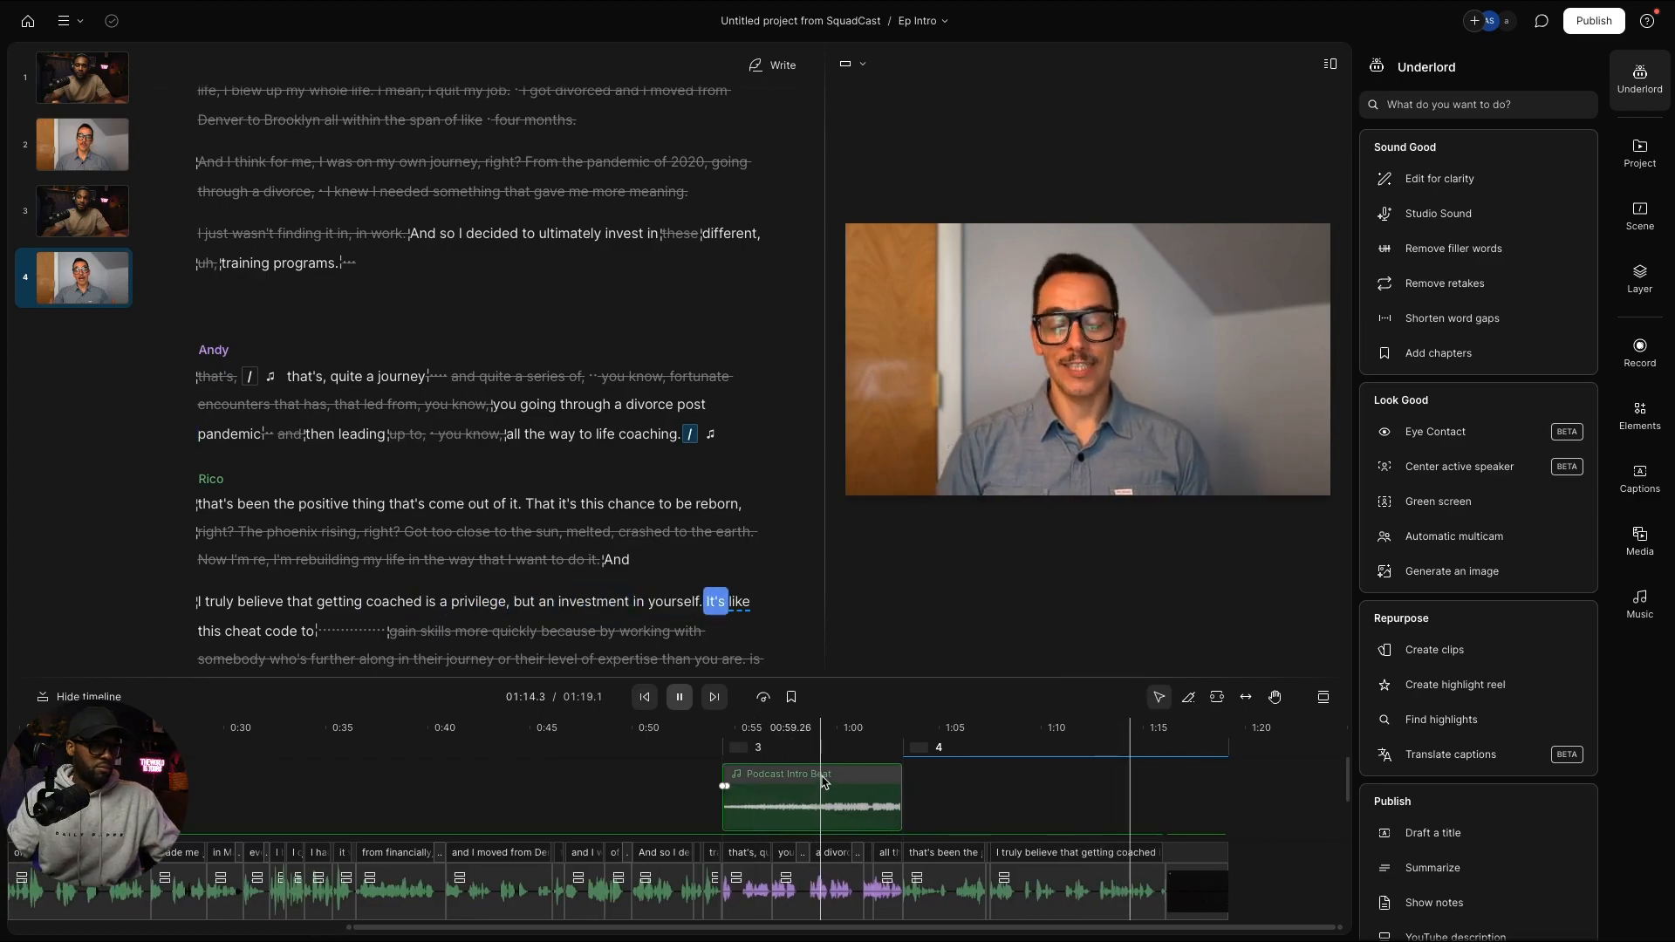
left_click(823, 782)
key("Delete")
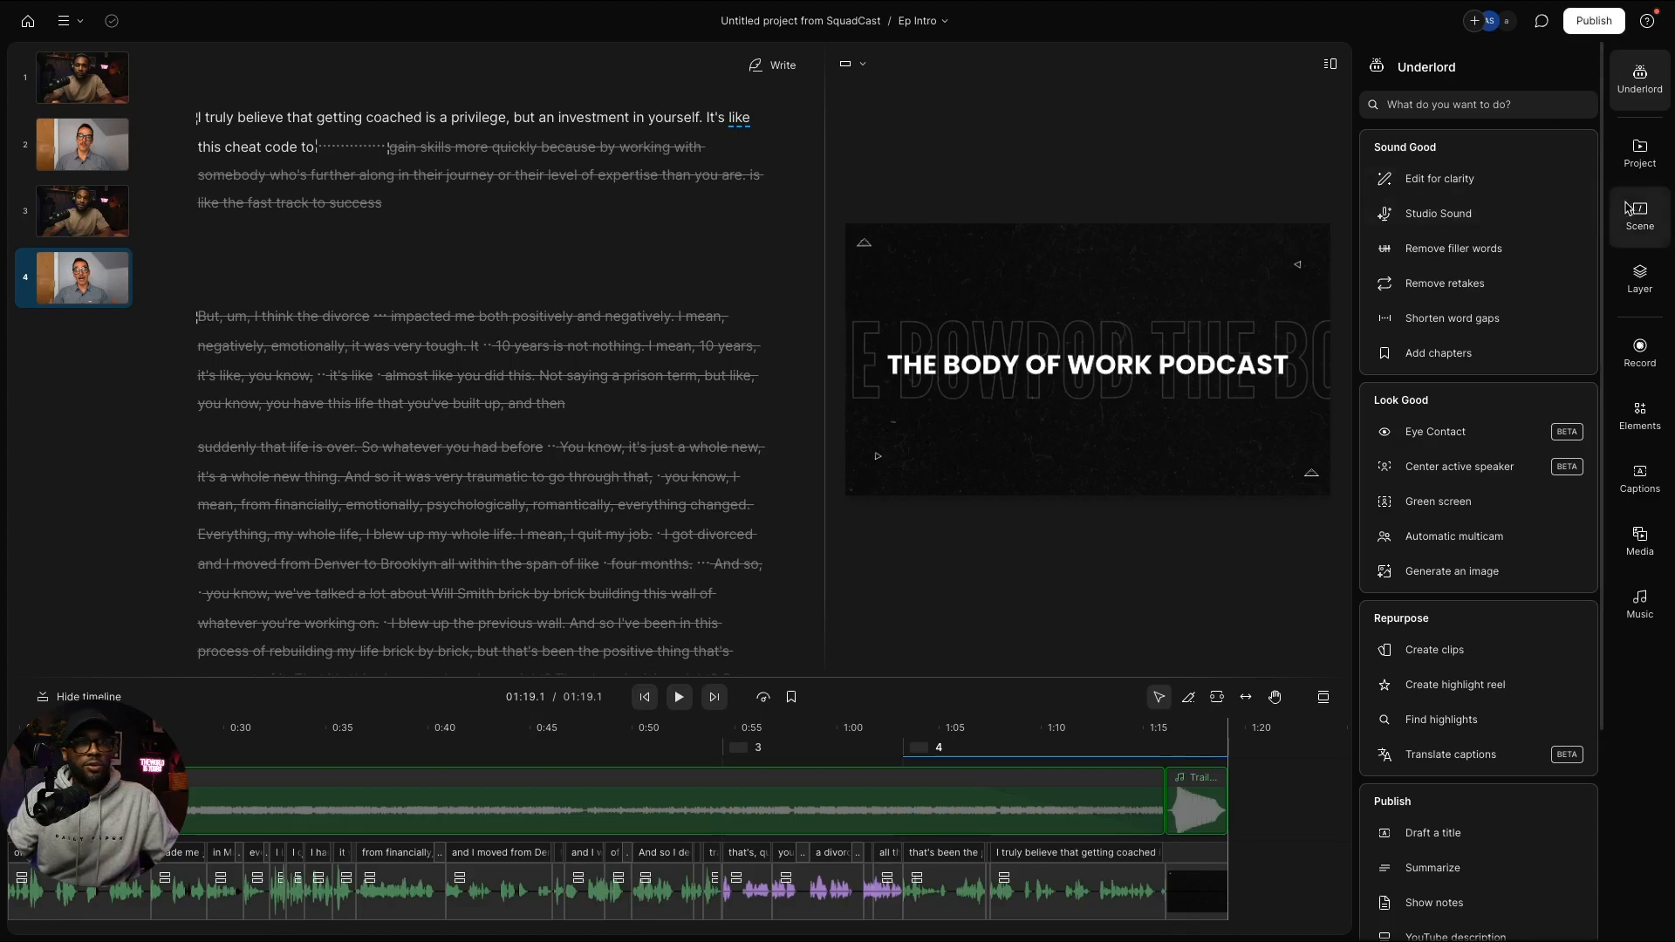
Step: Select the Script: Rico video layer in scene 2
left_click(98, 159)
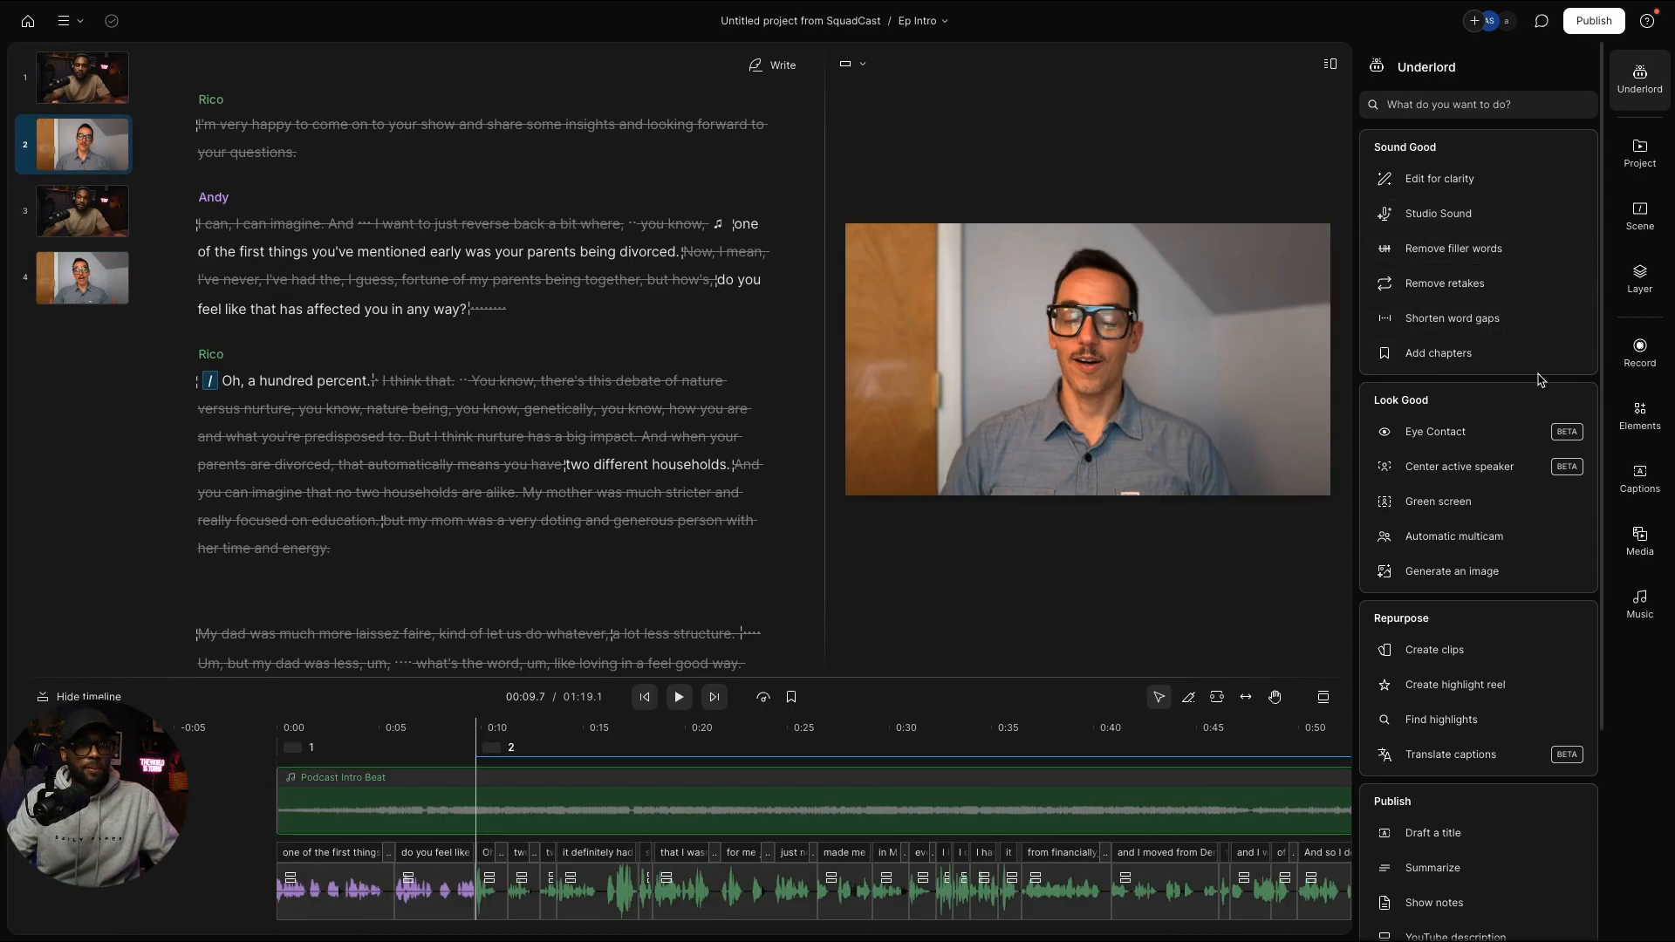
left_click(1643, 288)
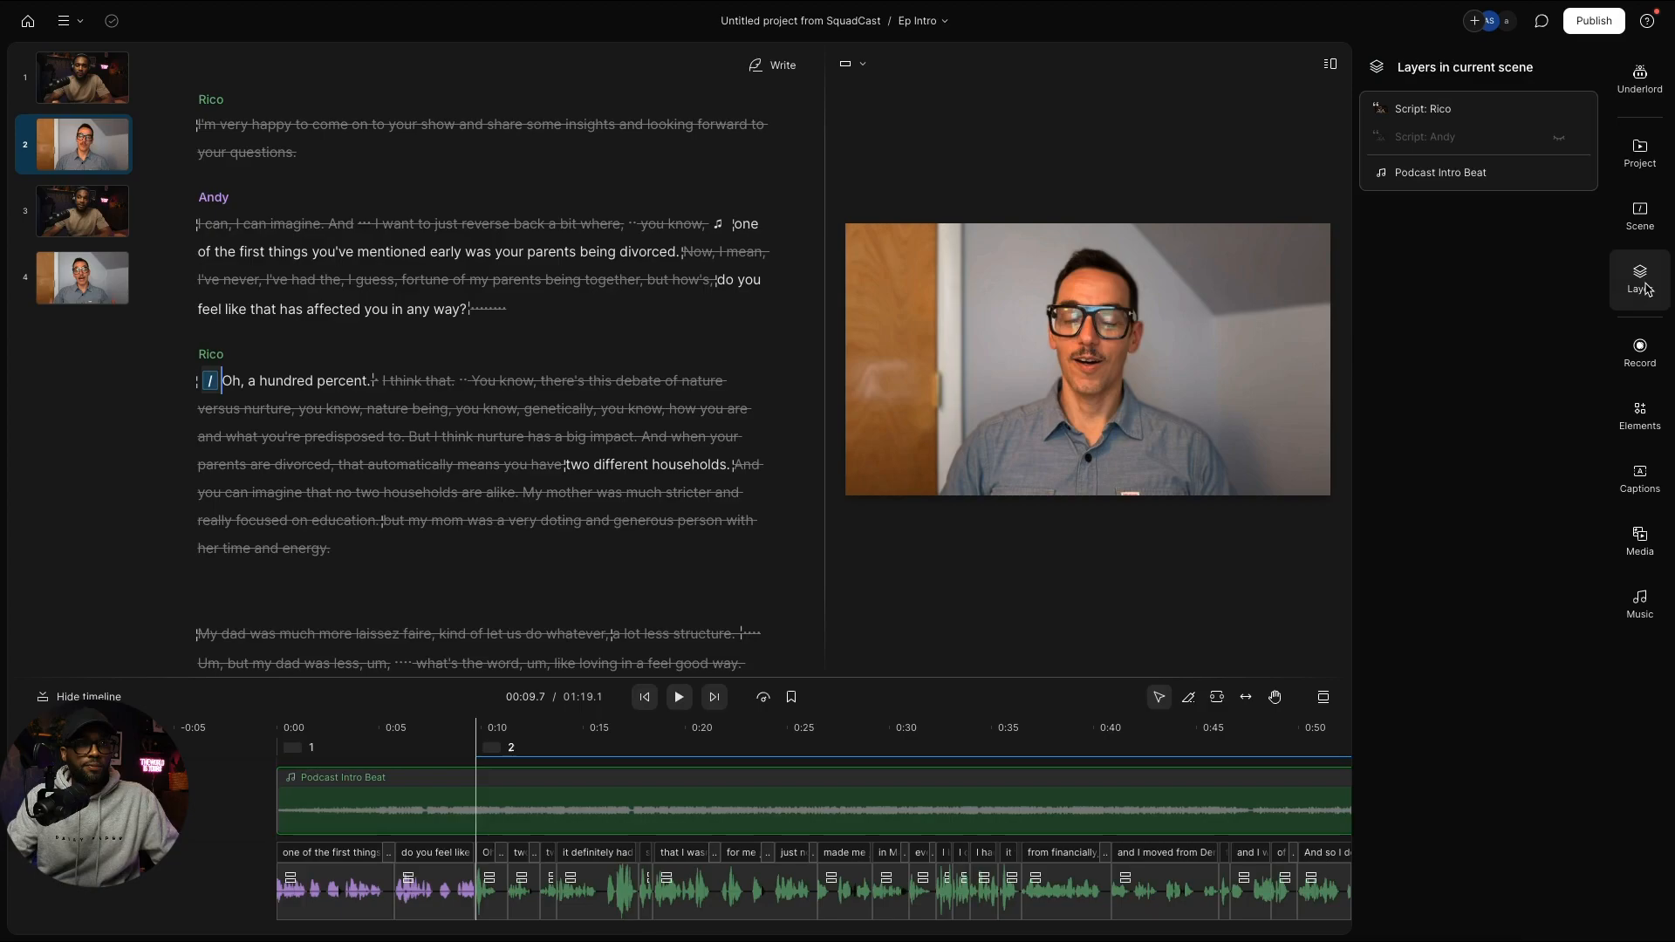
left_click(1423, 109)
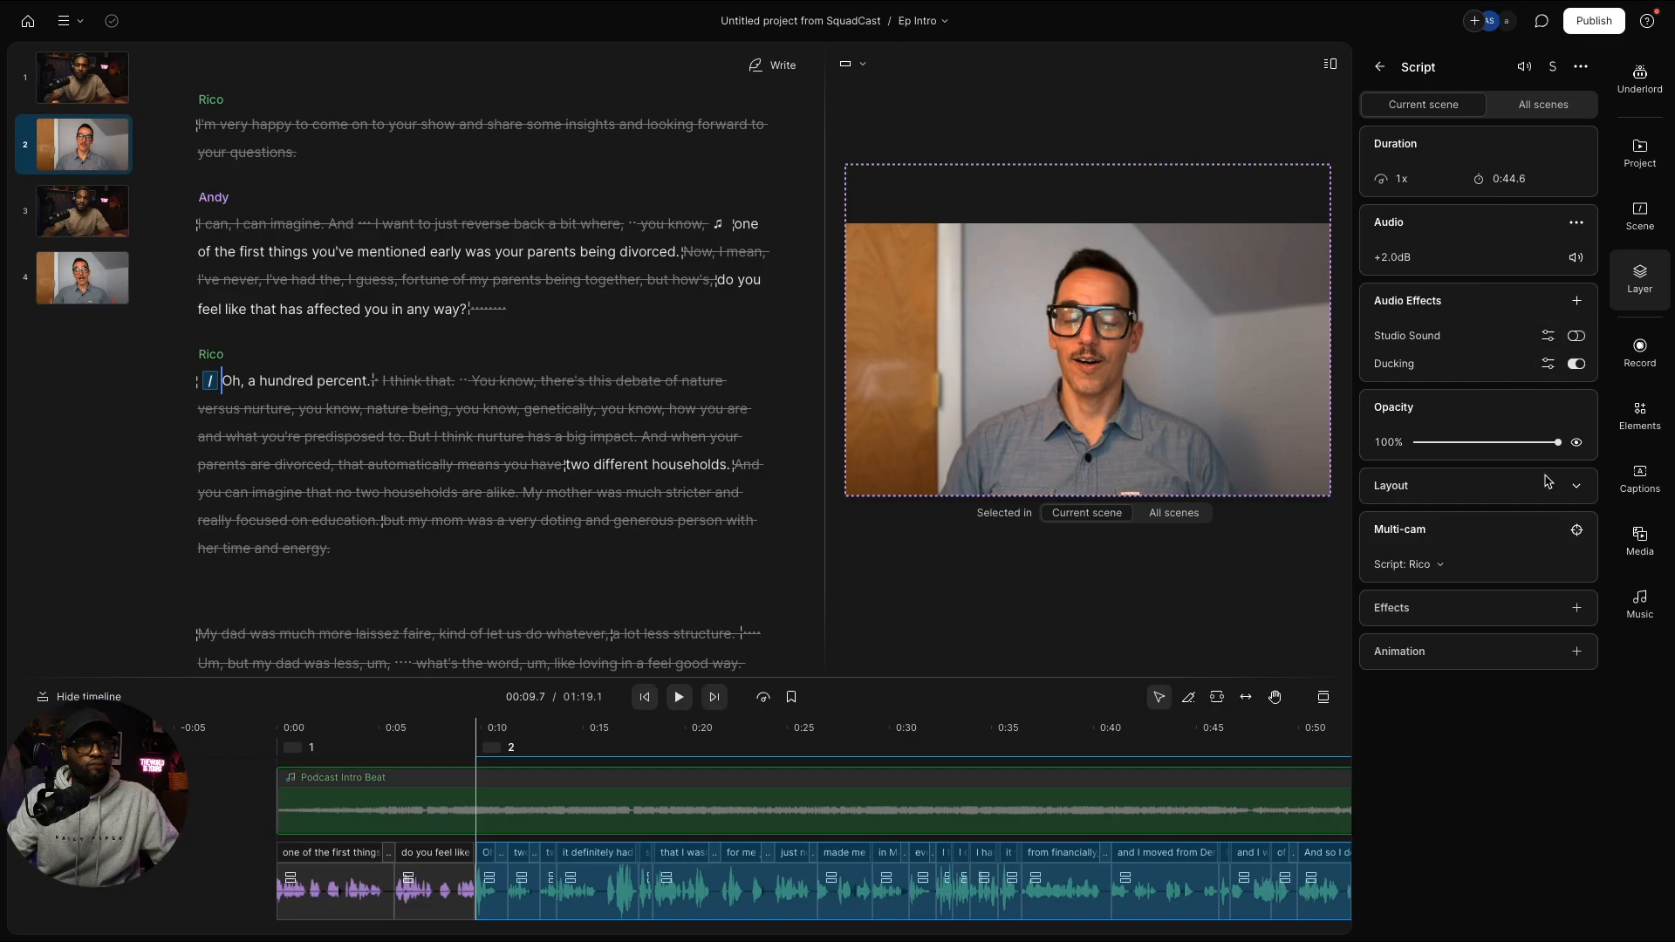
Step: Look over the layer's Layout and Effects settings without changing them, then bring up Publish
left_click(1575, 485)
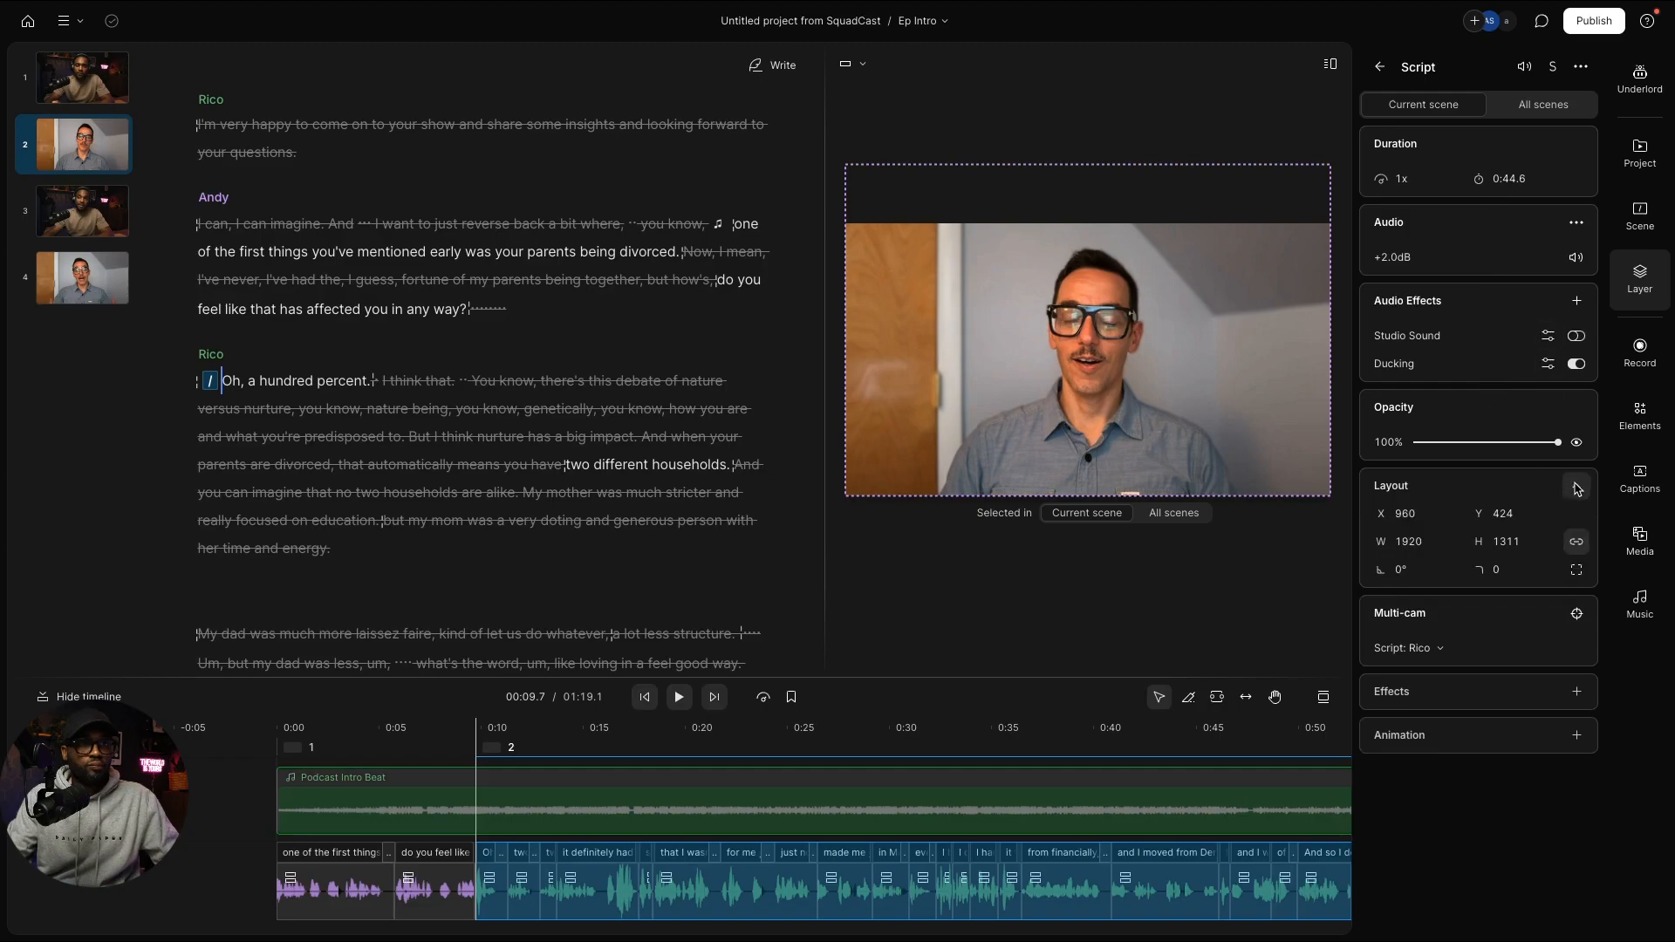
left_click(1576, 487)
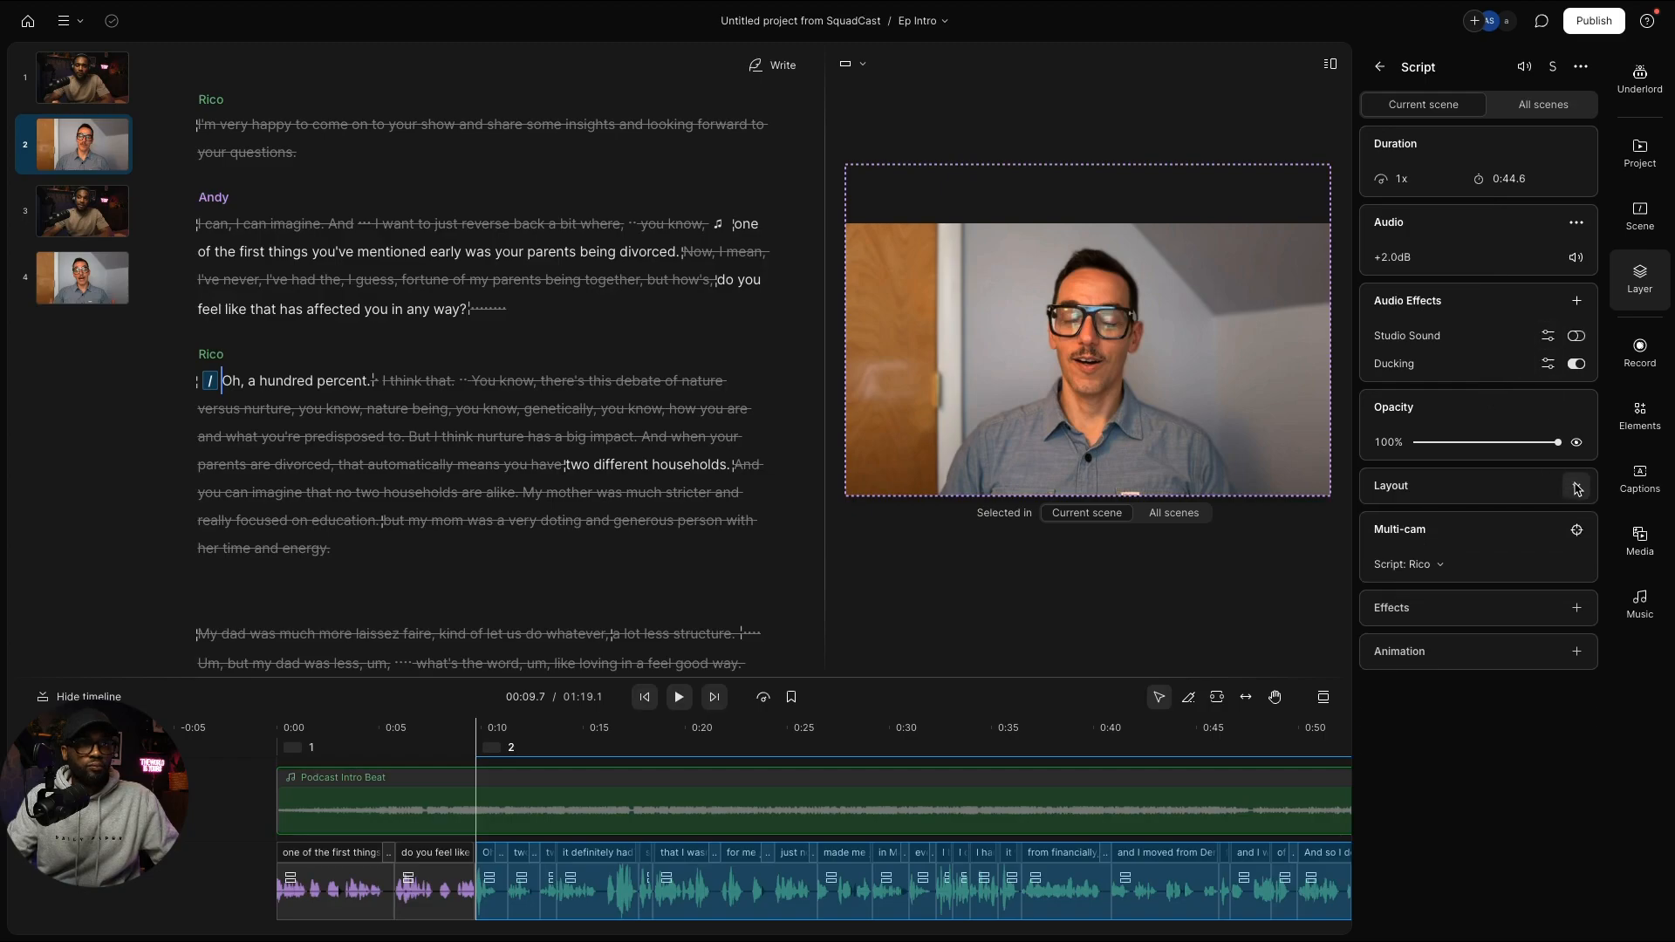
left_click(1576, 608)
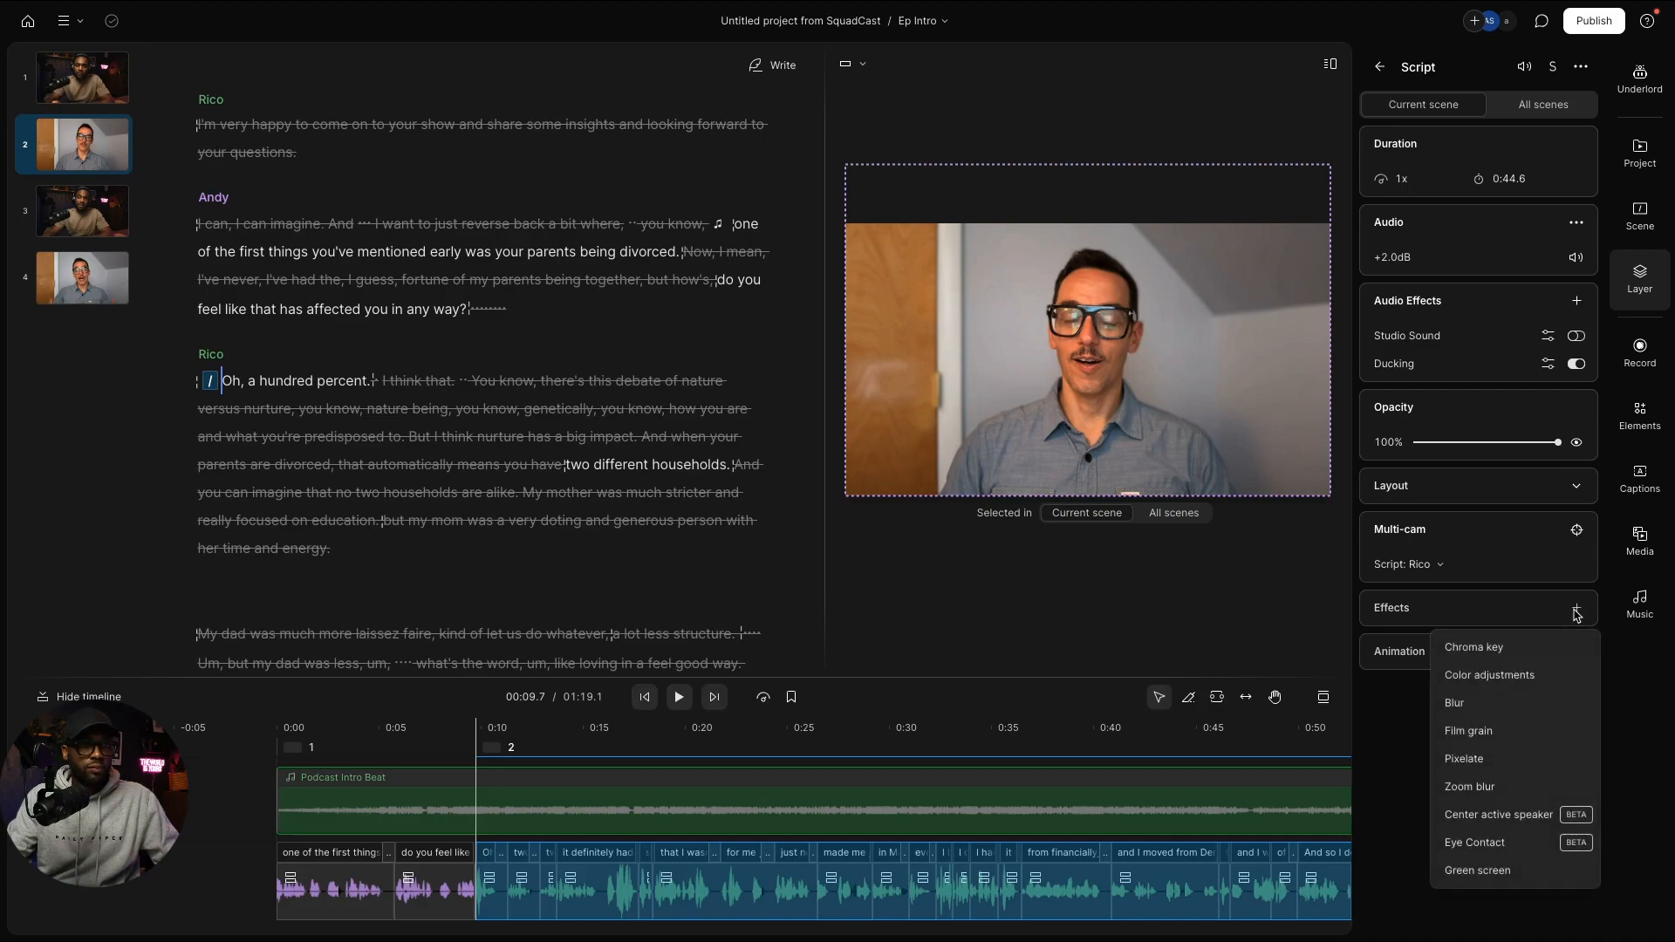
left_click(481, 436)
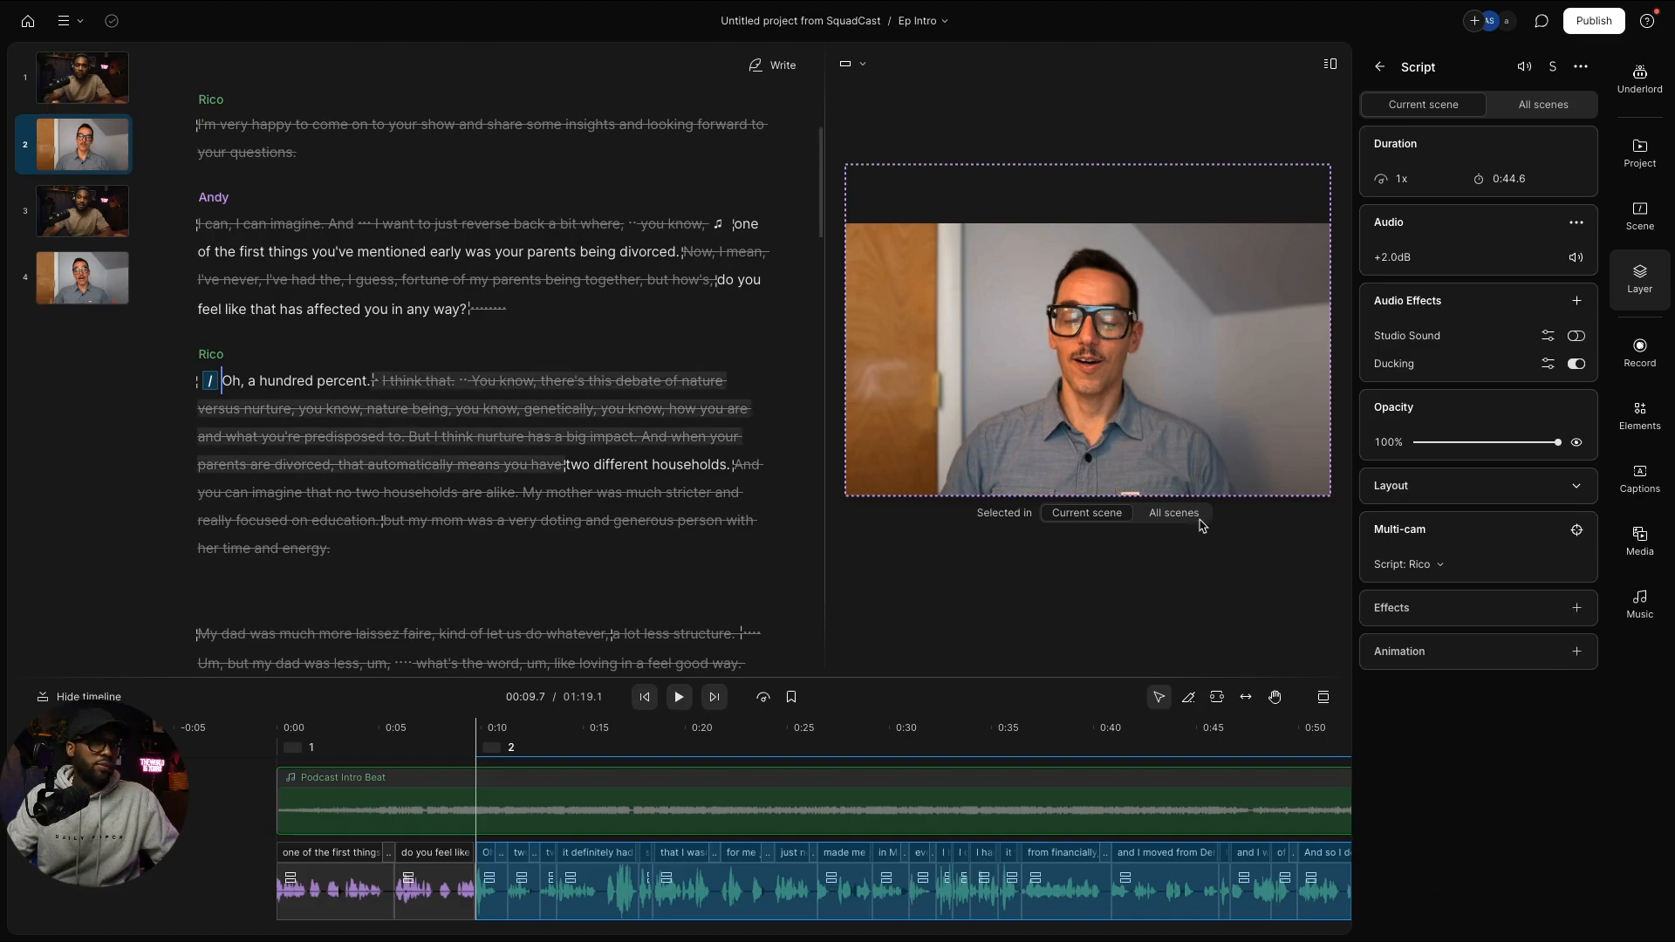
left_click(1583, 25)
Step: Export the intro as Max-resolution video, saving Ep Rico Intro.mp4 to Downloads, and close the panel
left_click(1309, 64)
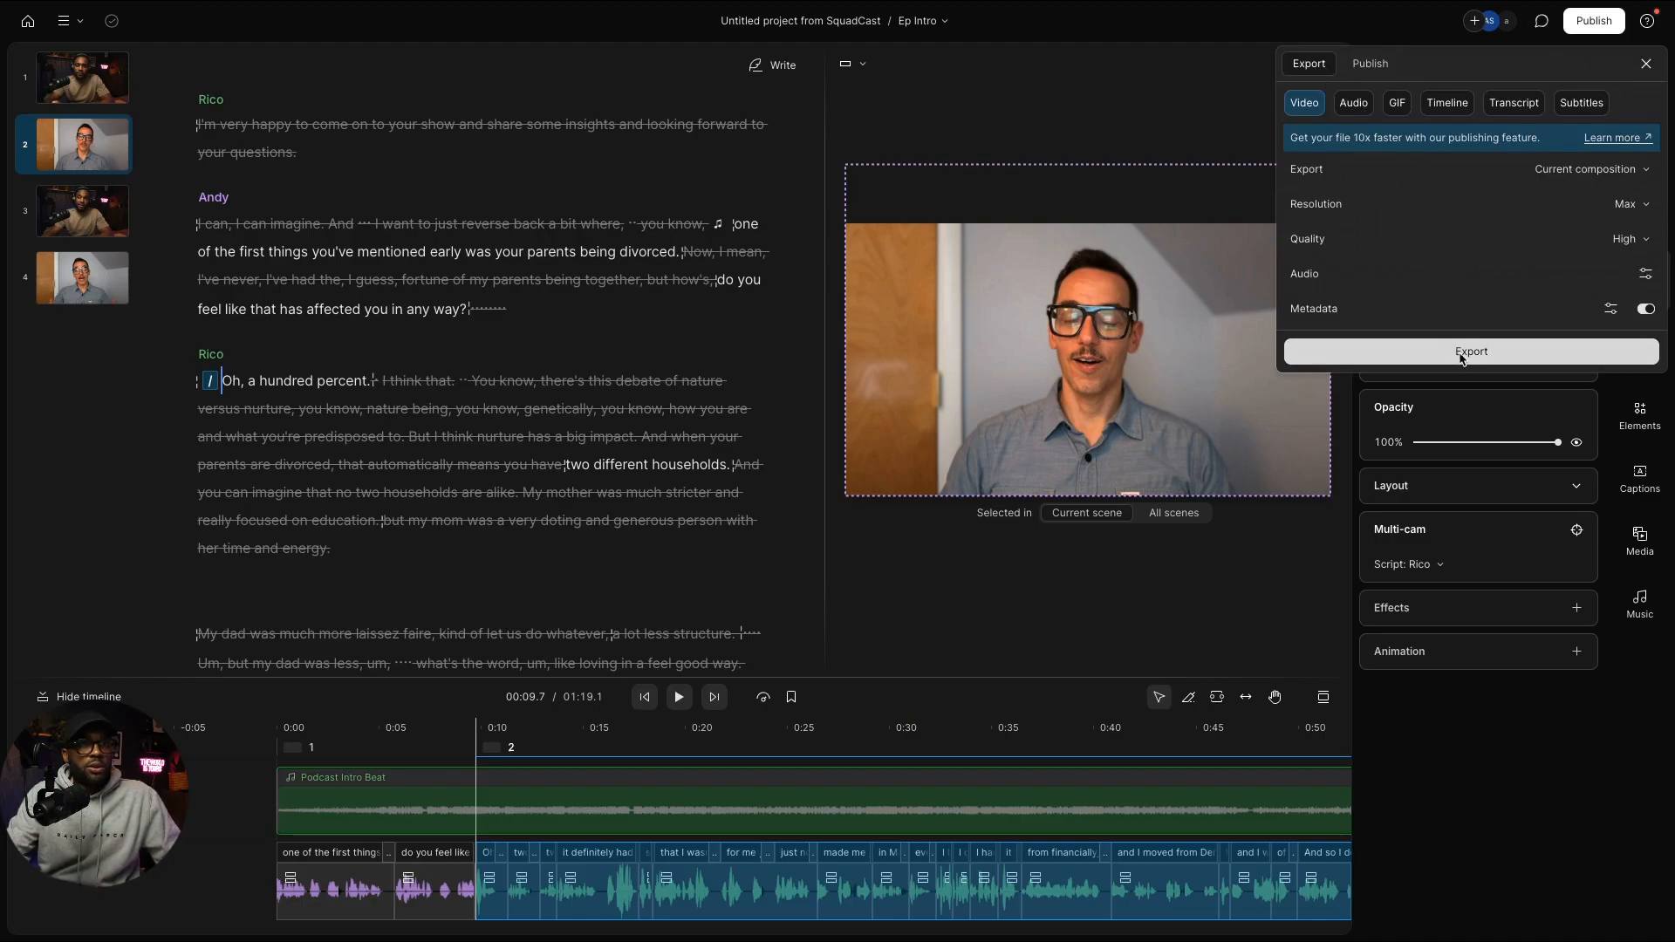
left_click(1631, 206)
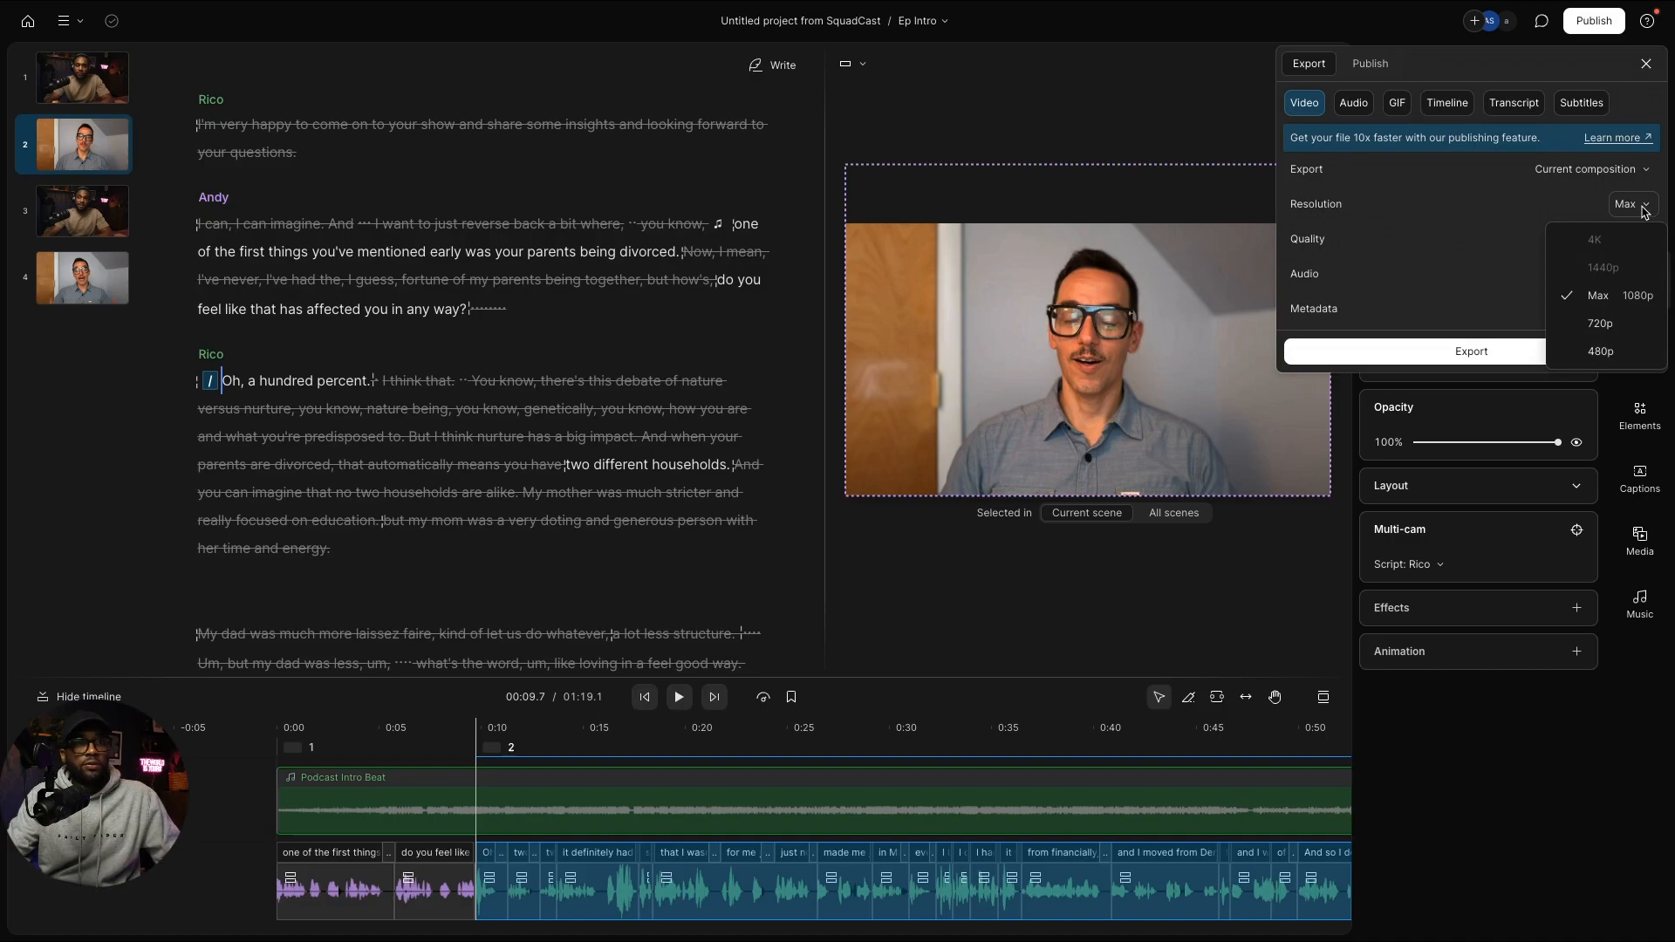
left_click(1643, 208)
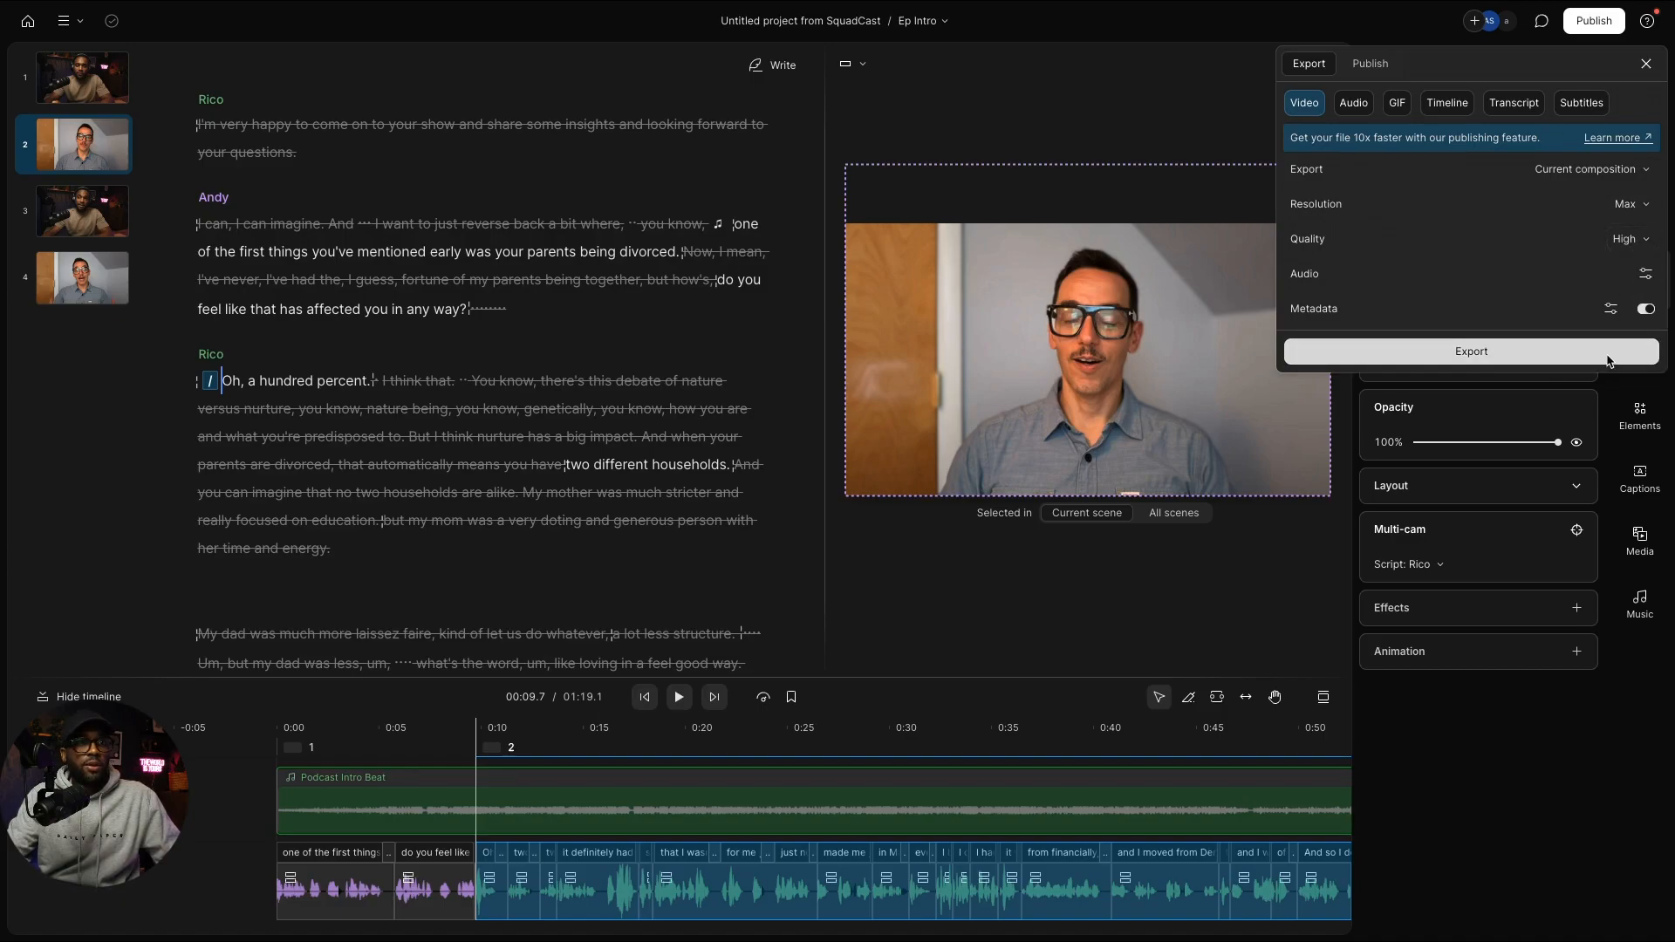
left_click(1560, 357)
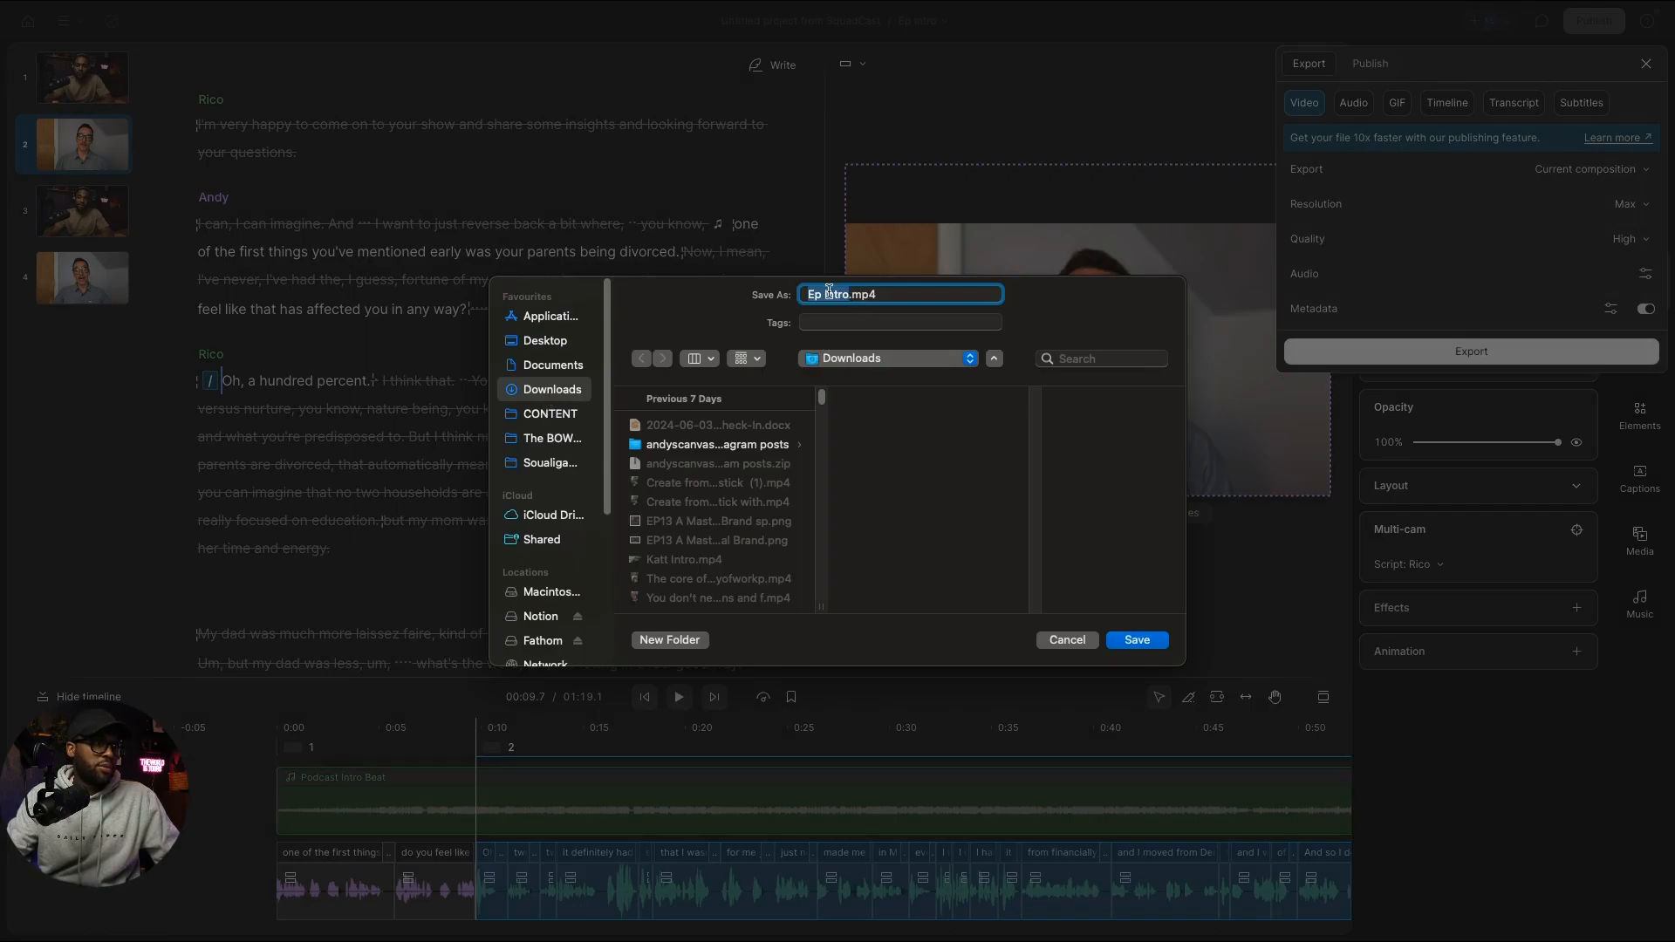
left_click(827, 294)
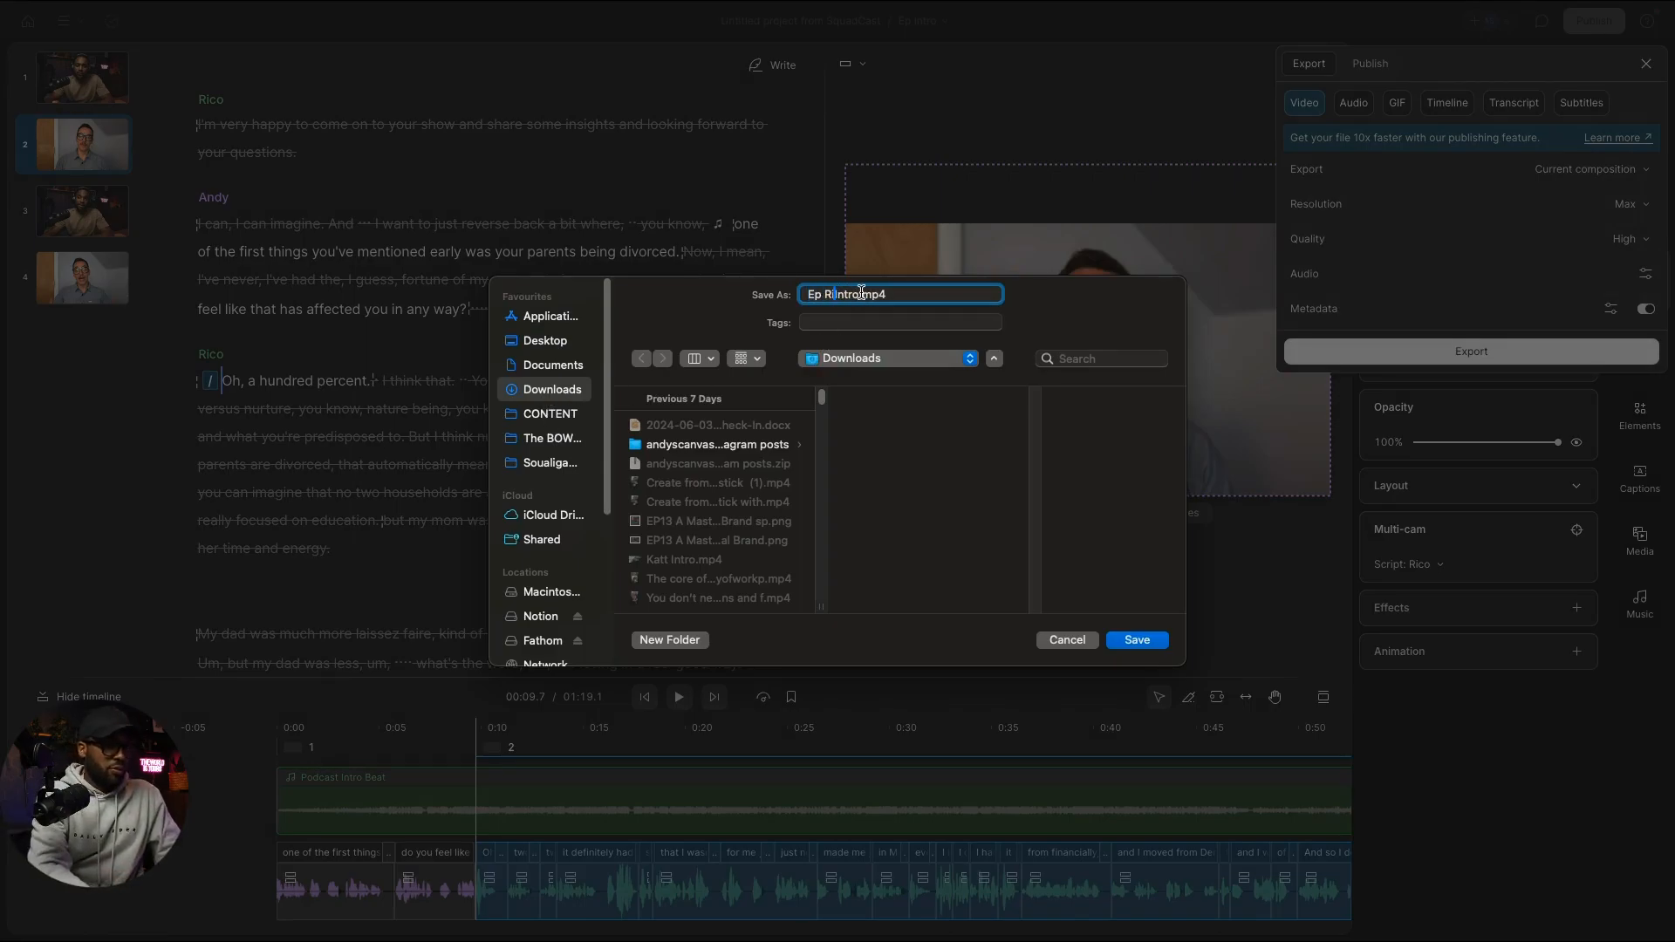
left_click(1137, 640)
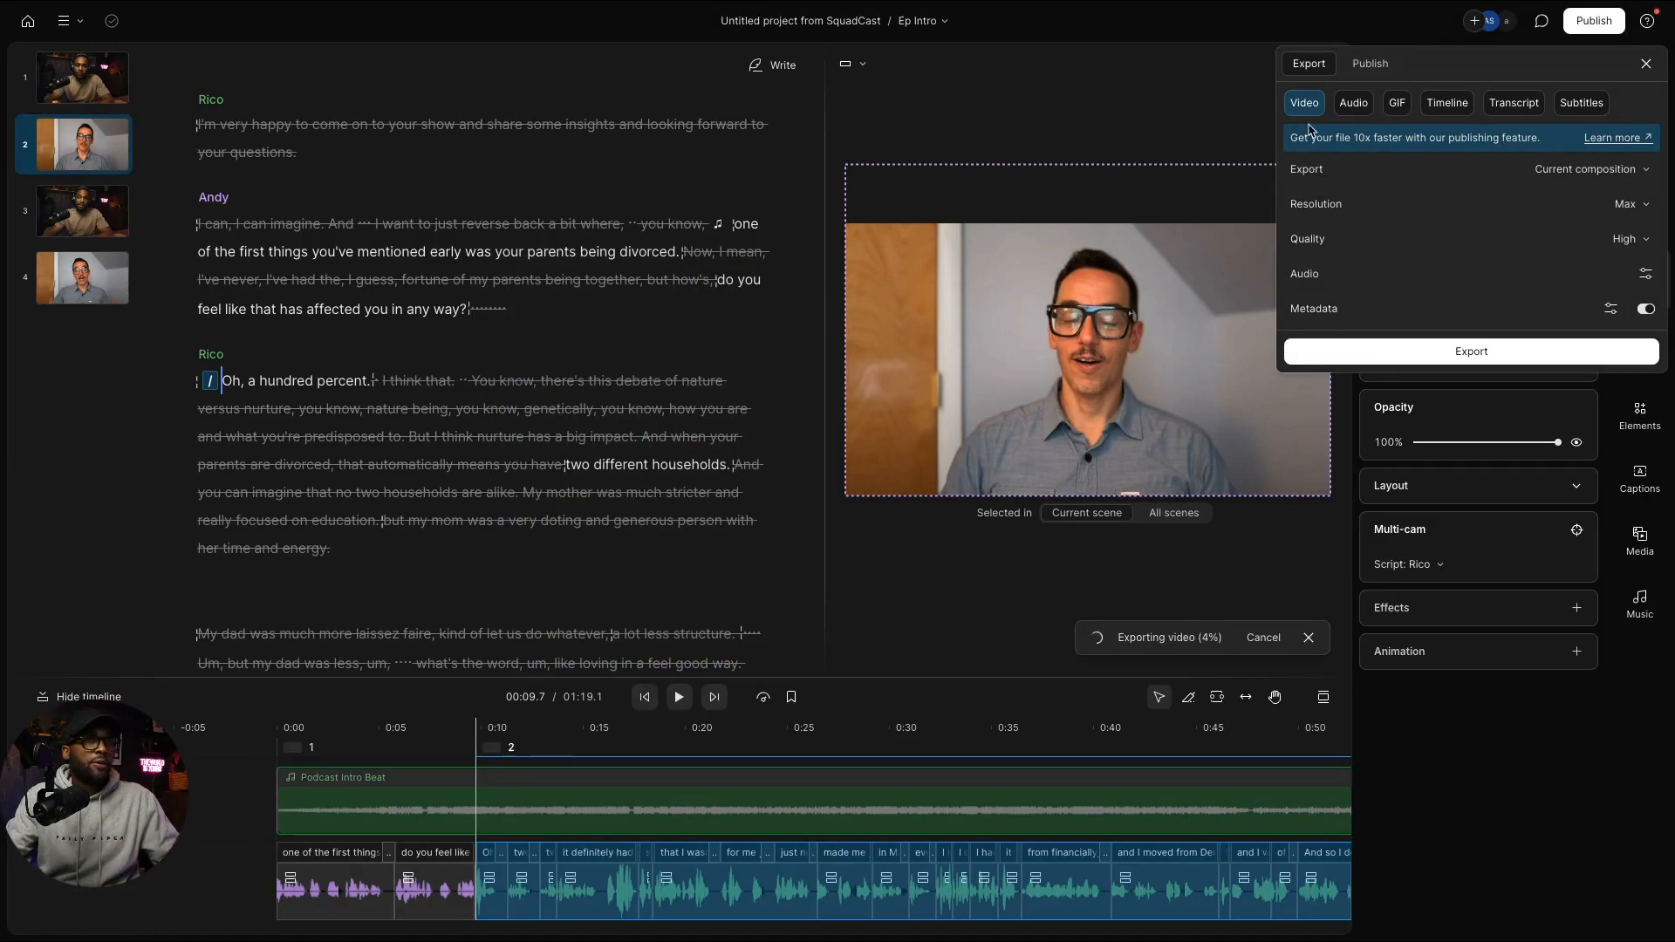
left_click(1647, 65)
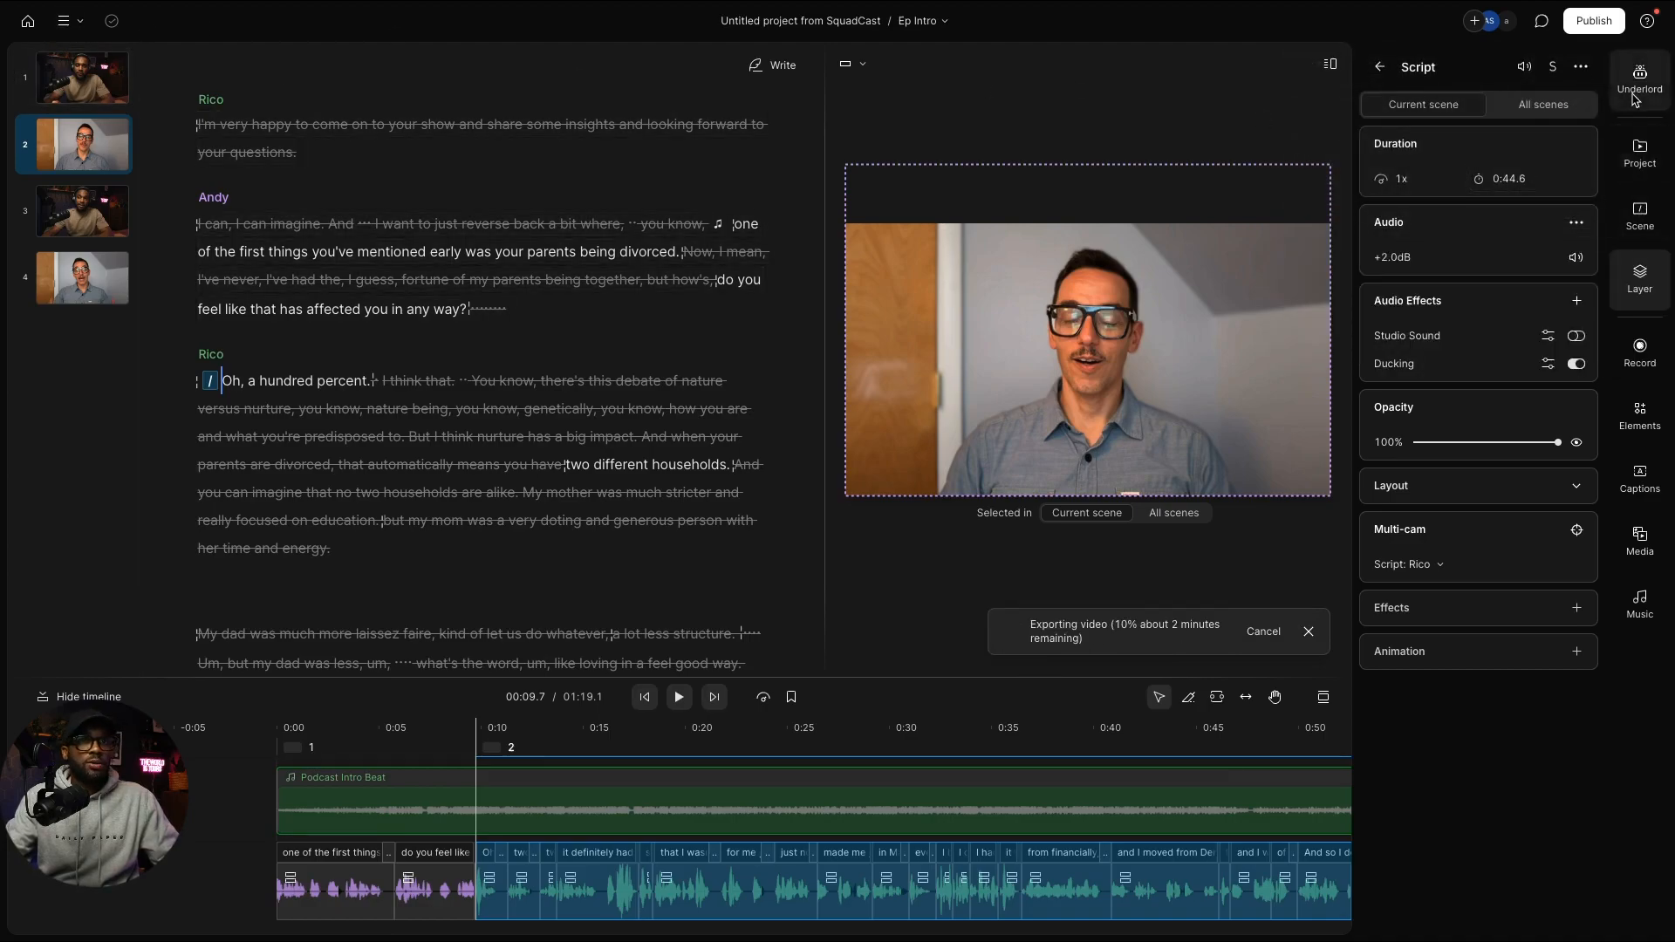
left_click(1639, 152)
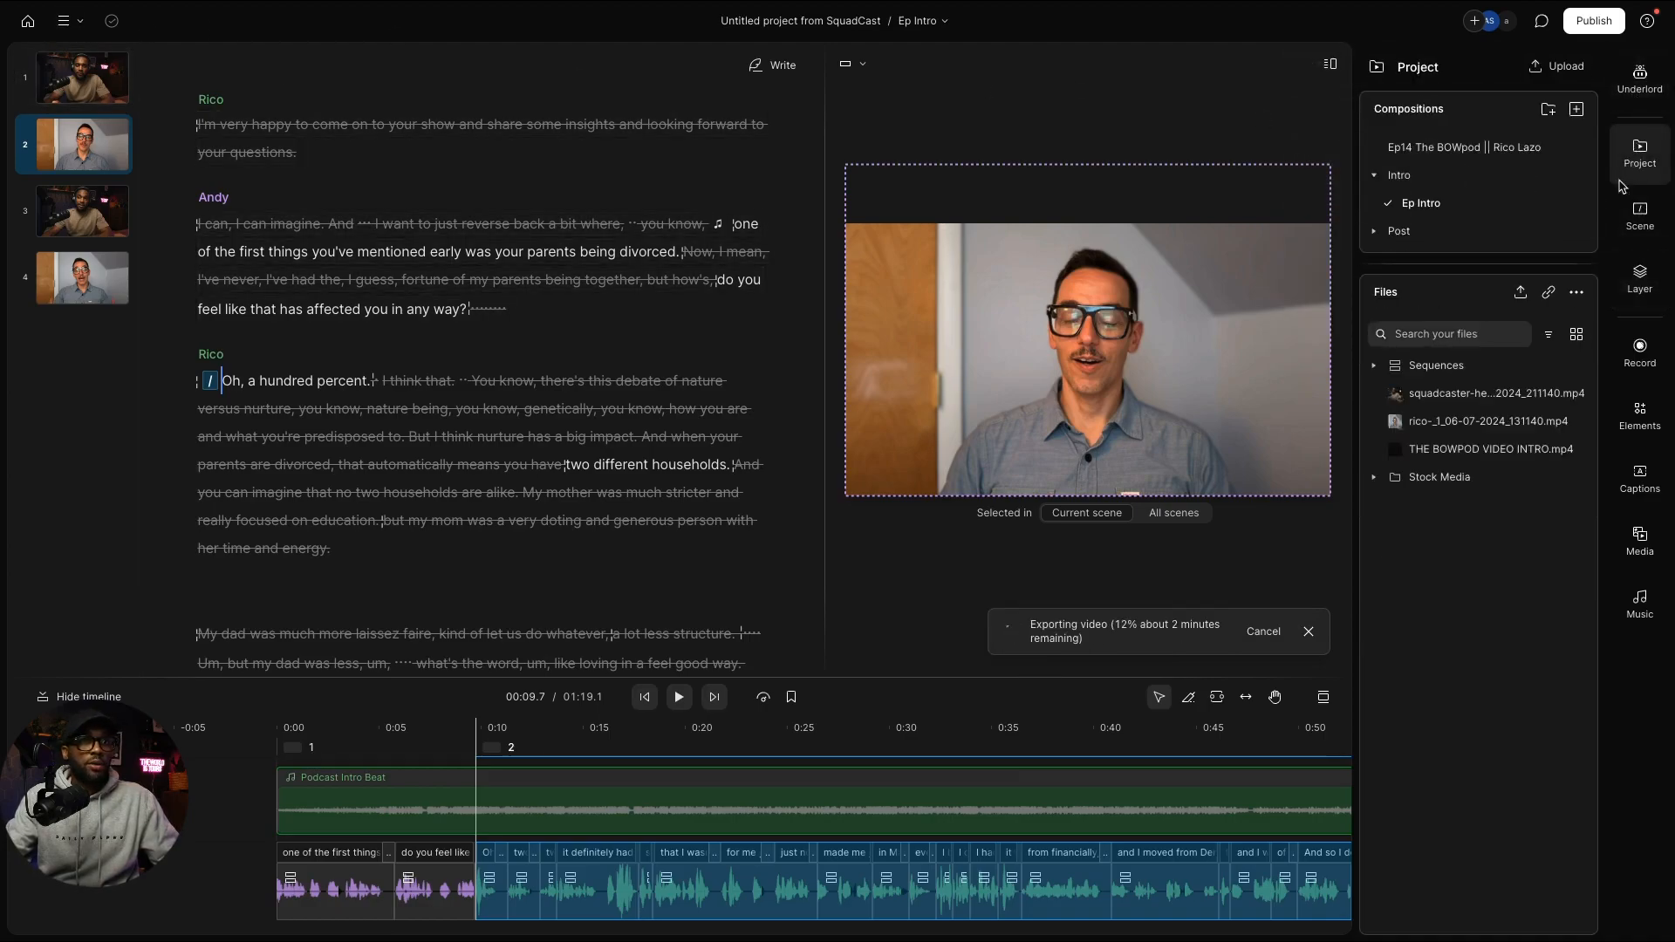
left_click(1445, 154)
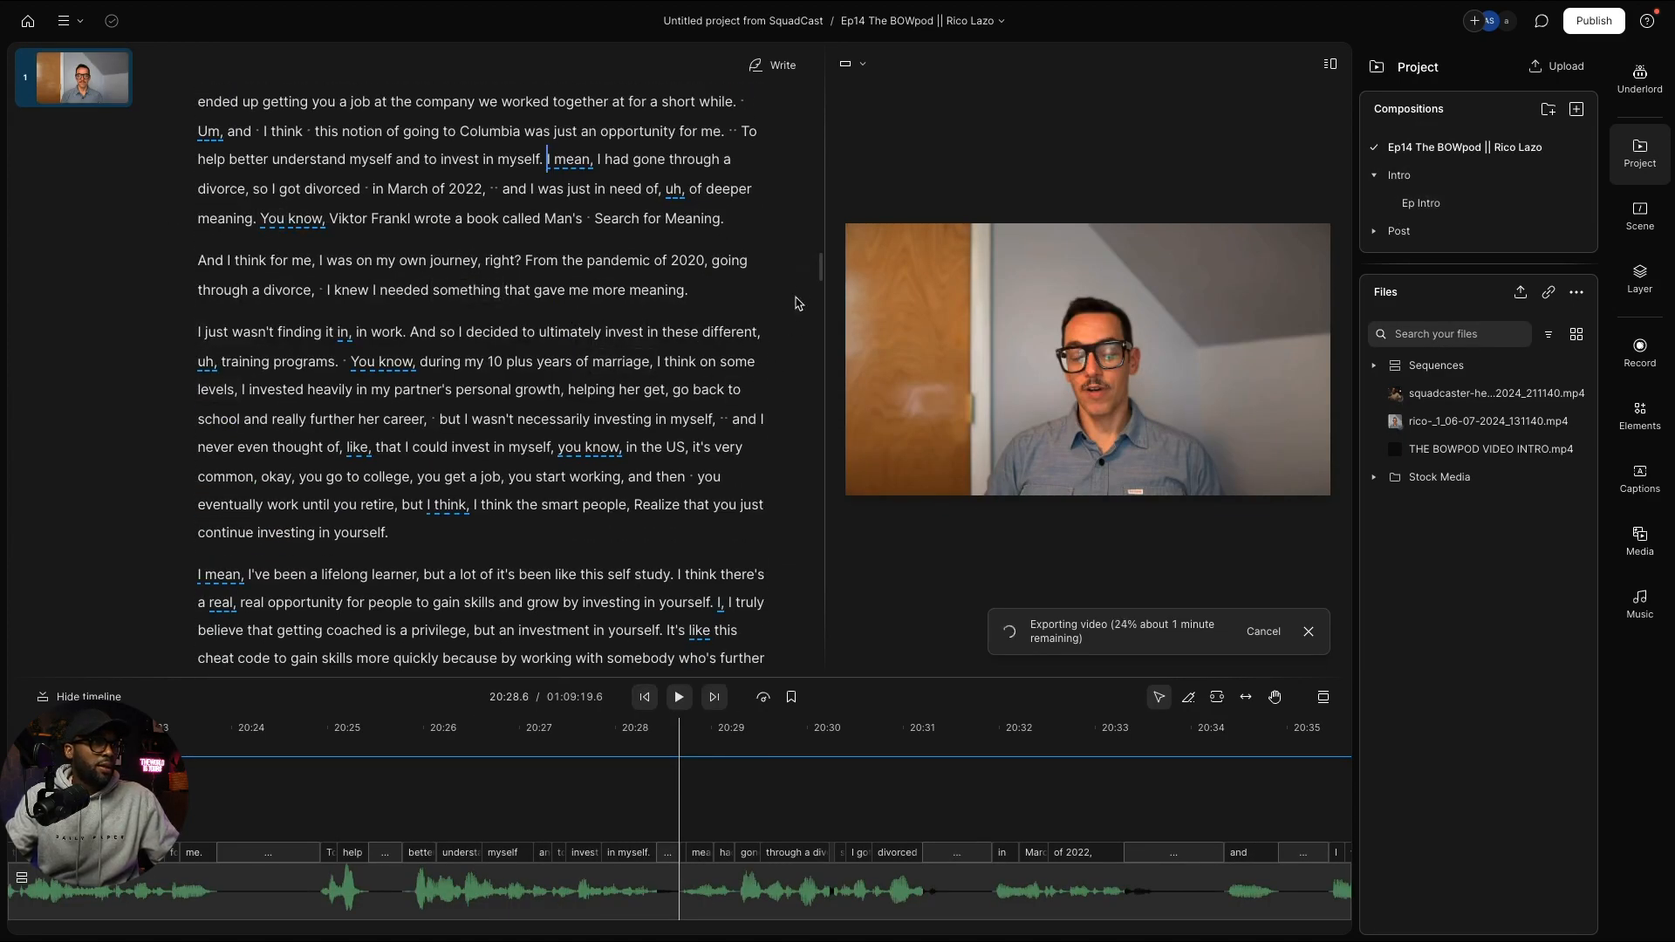
left_click_drag(818, 266, 815, 82)
key("ctrl+Left")
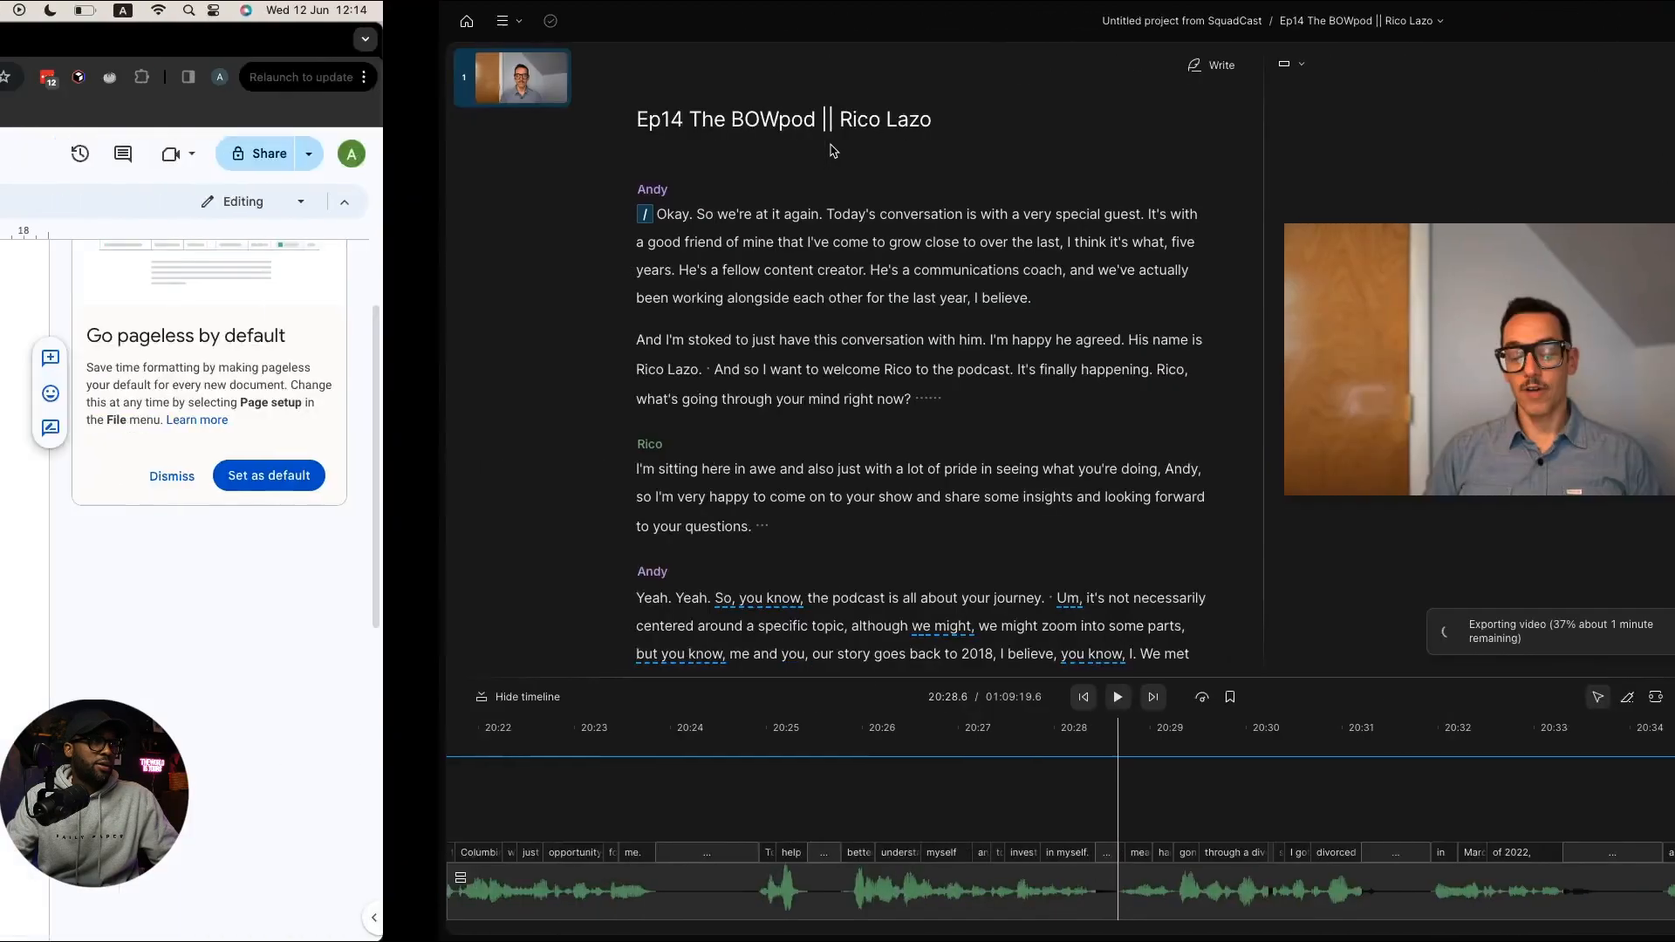
Step: Select the outline lines IMPORT video through Export intro, toggle bullets on and off, and browse the menus for strikethrough
left_click(431, 436)
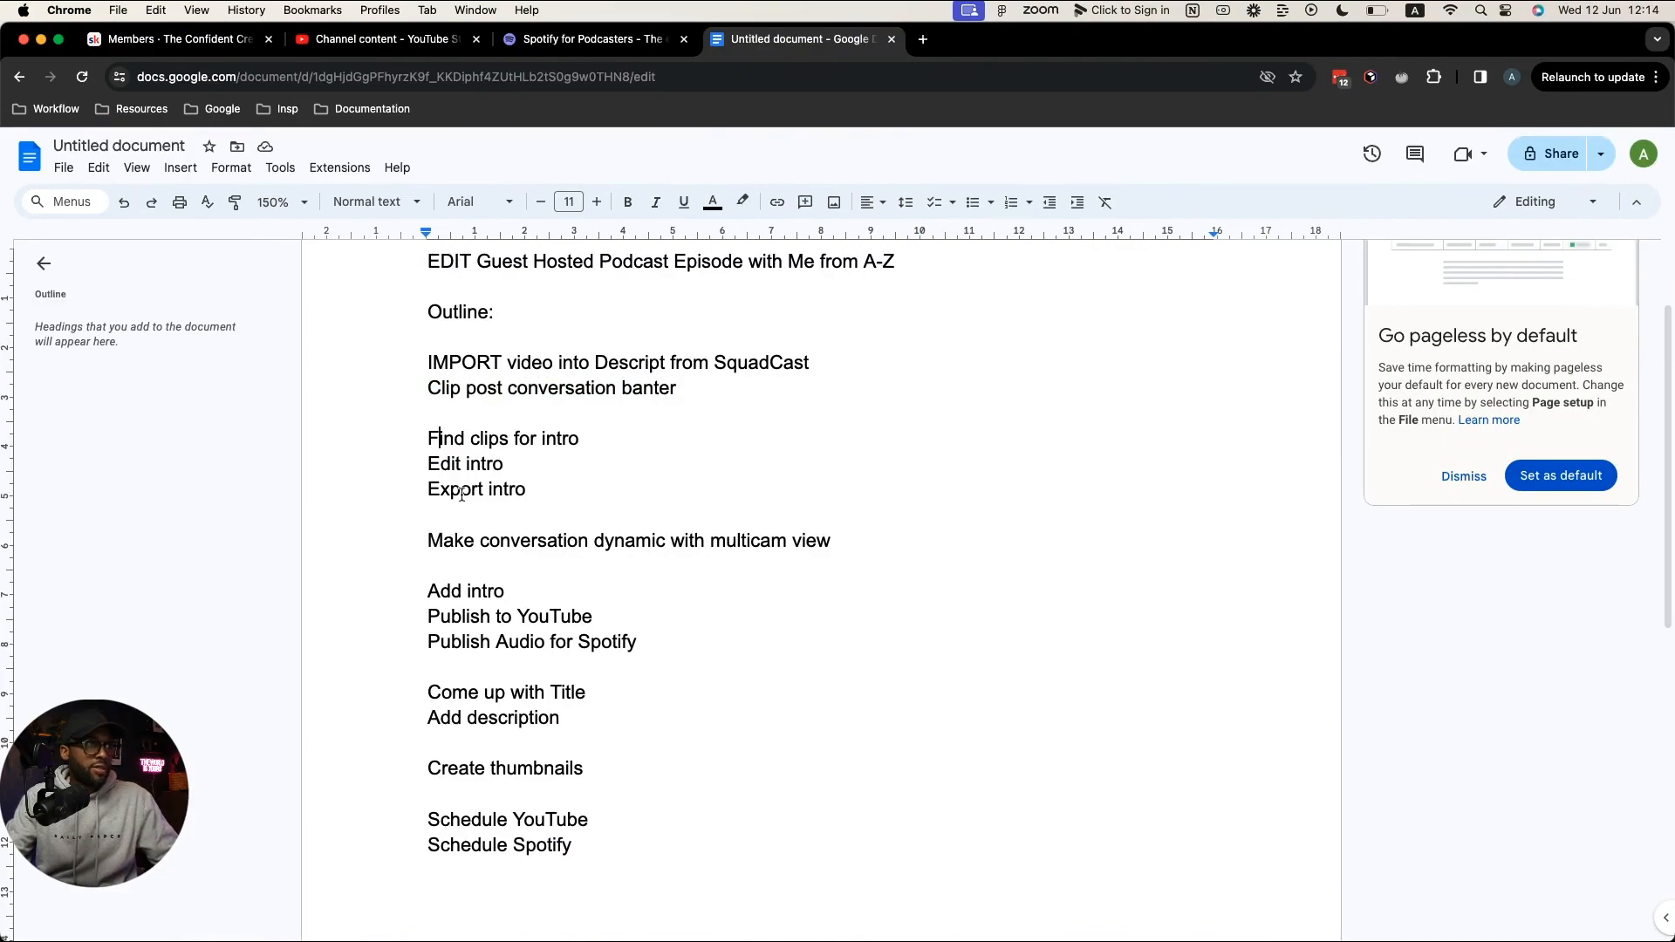
left_click(541, 491)
left_click_drag(540, 491, 416, 358)
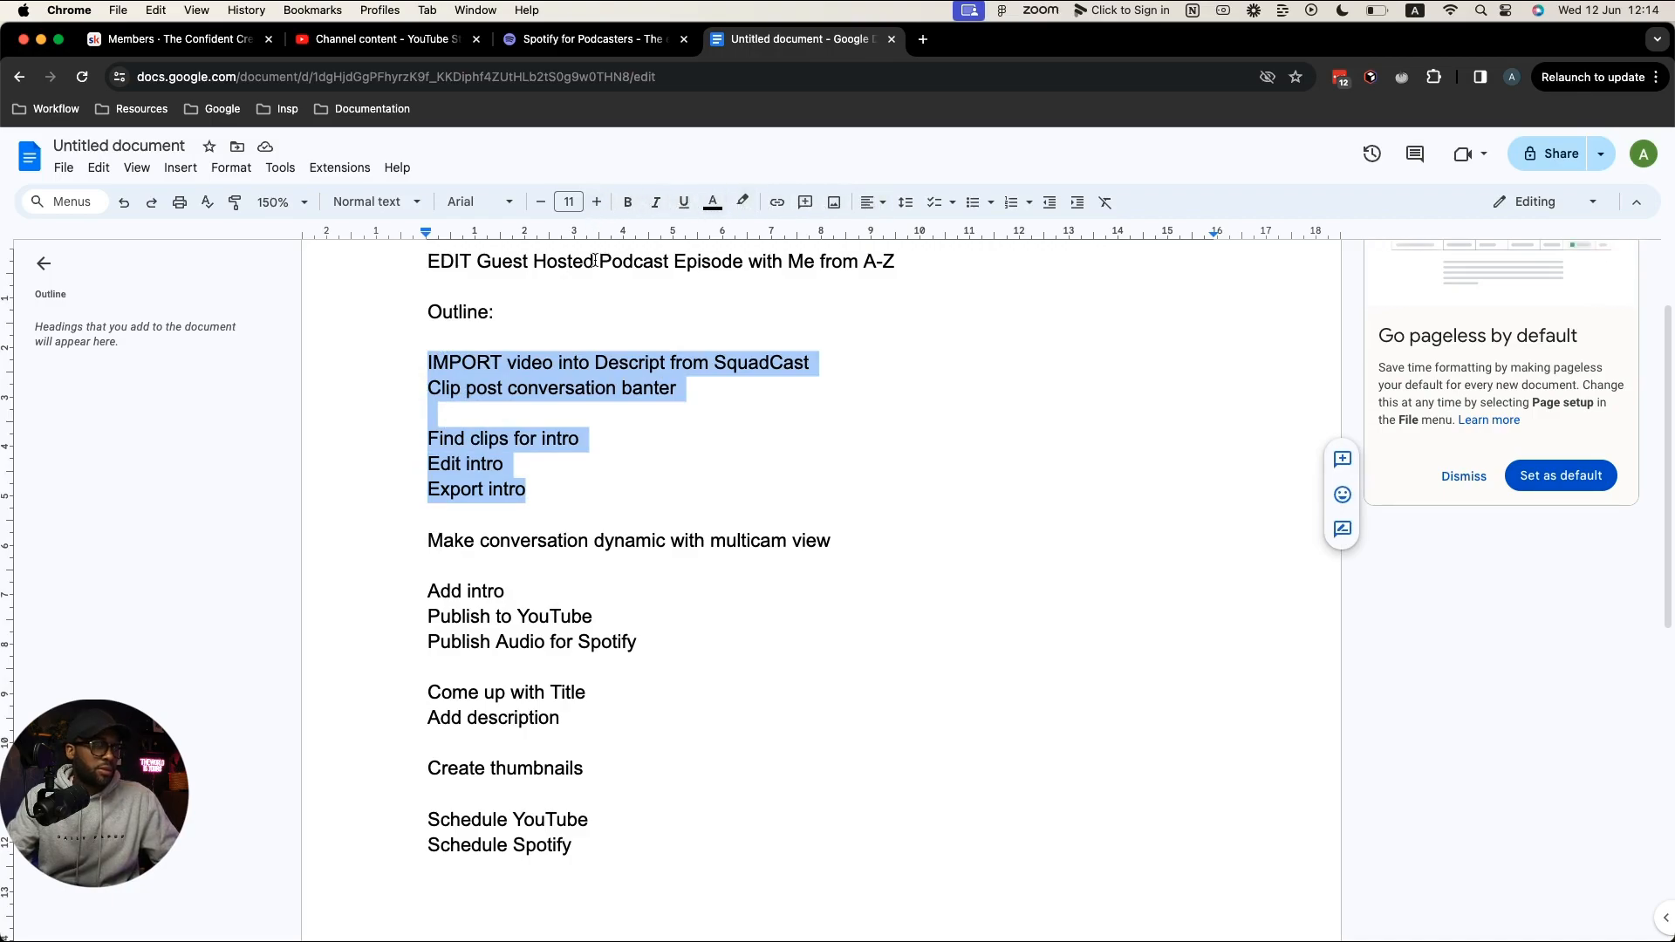
key("super+shift+8")
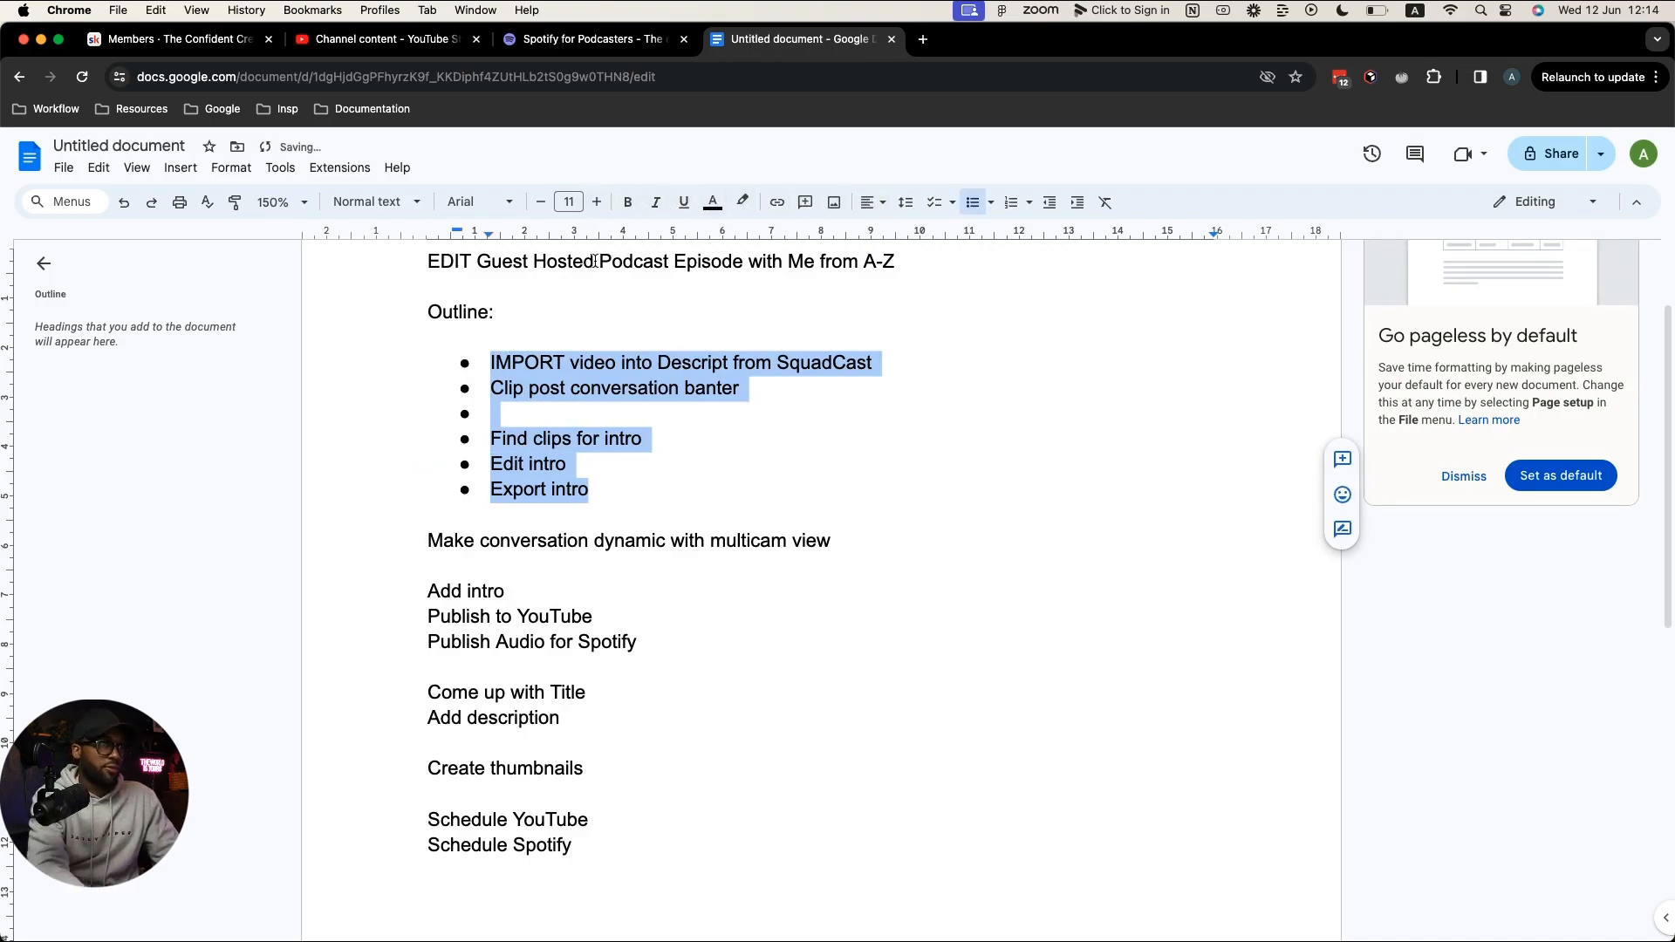
key("super+shift+8")
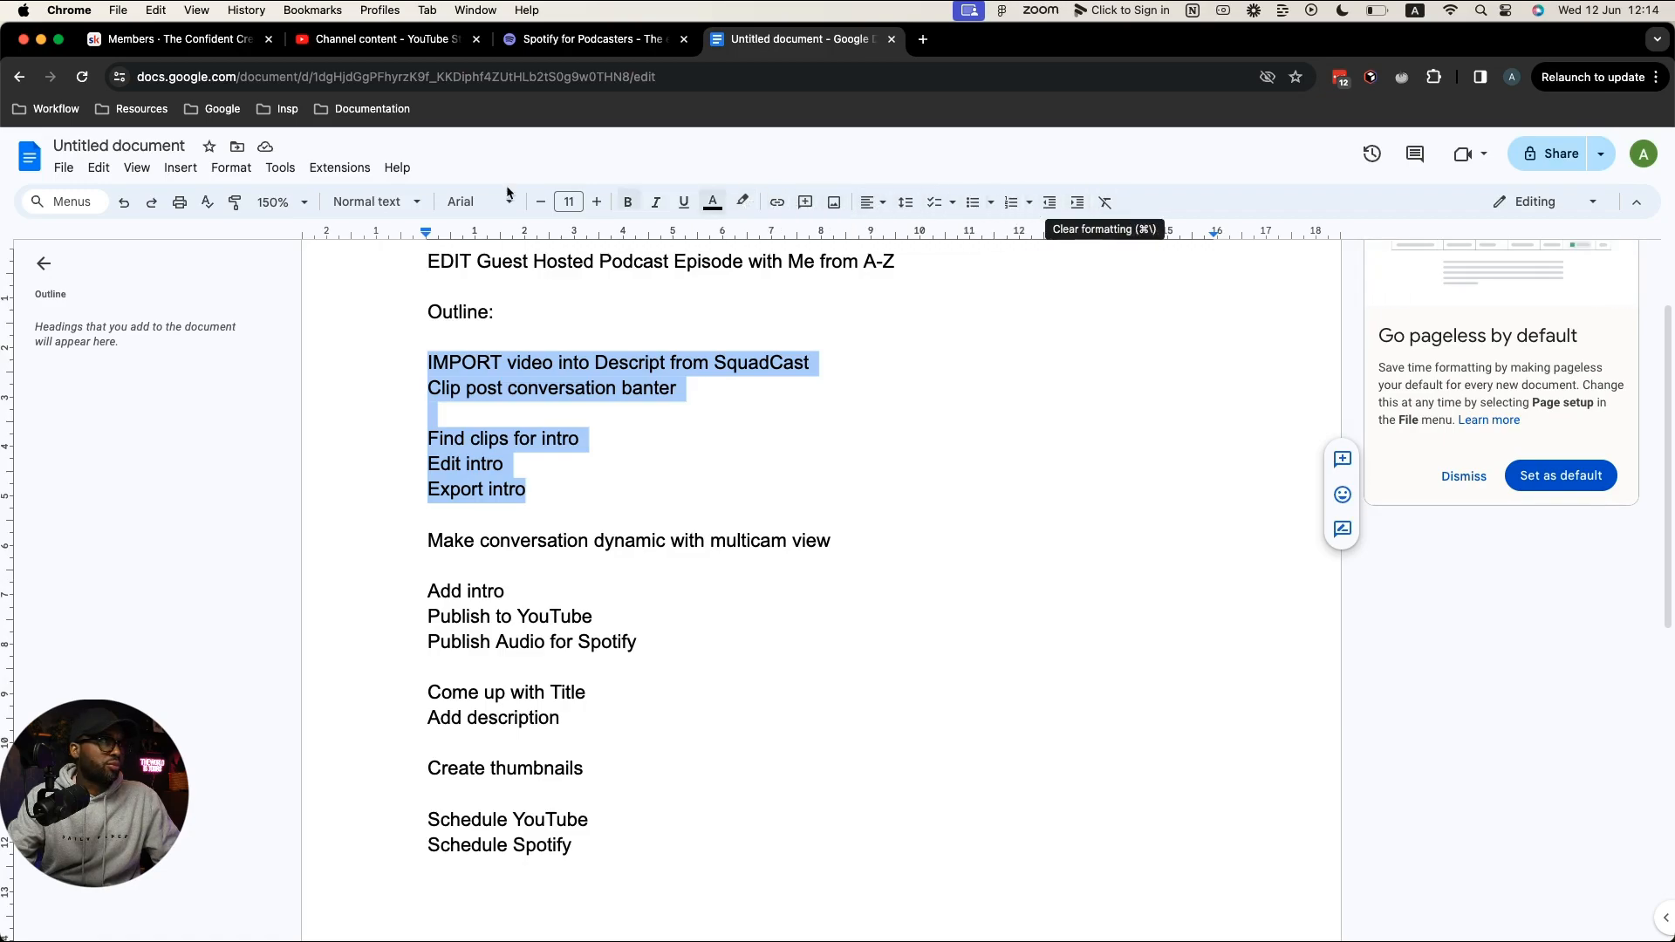
left_click(110, 170)
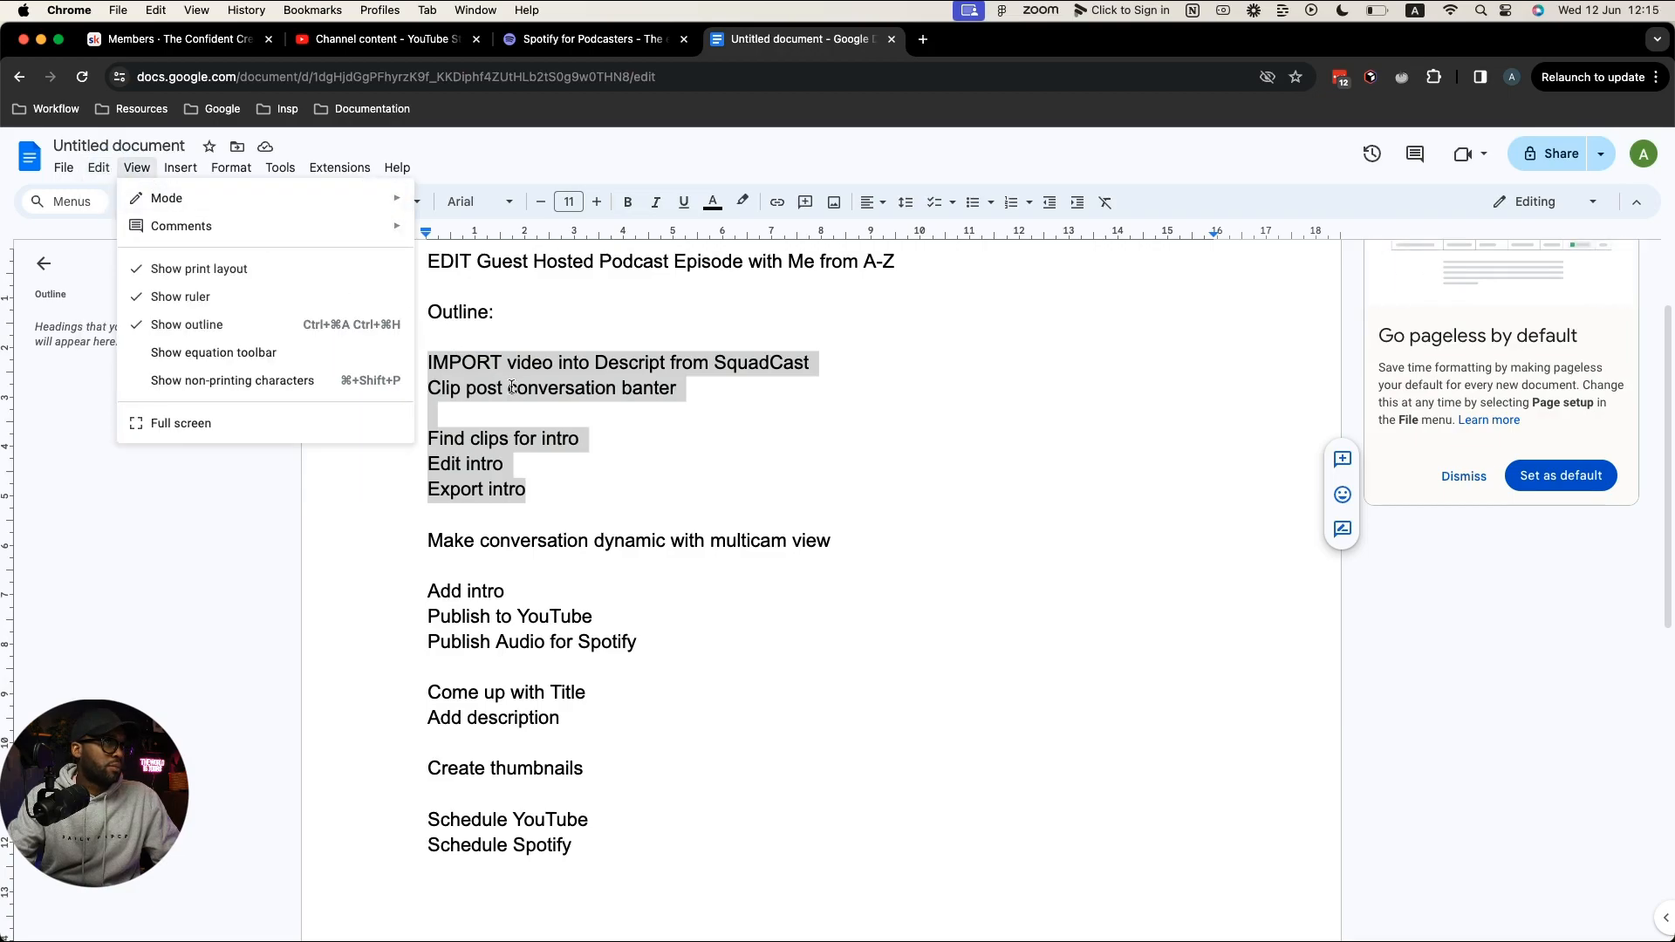
Step: Search 'strikethrough shortcut google docs' in a new tab, then close that tab
left_click(923, 39)
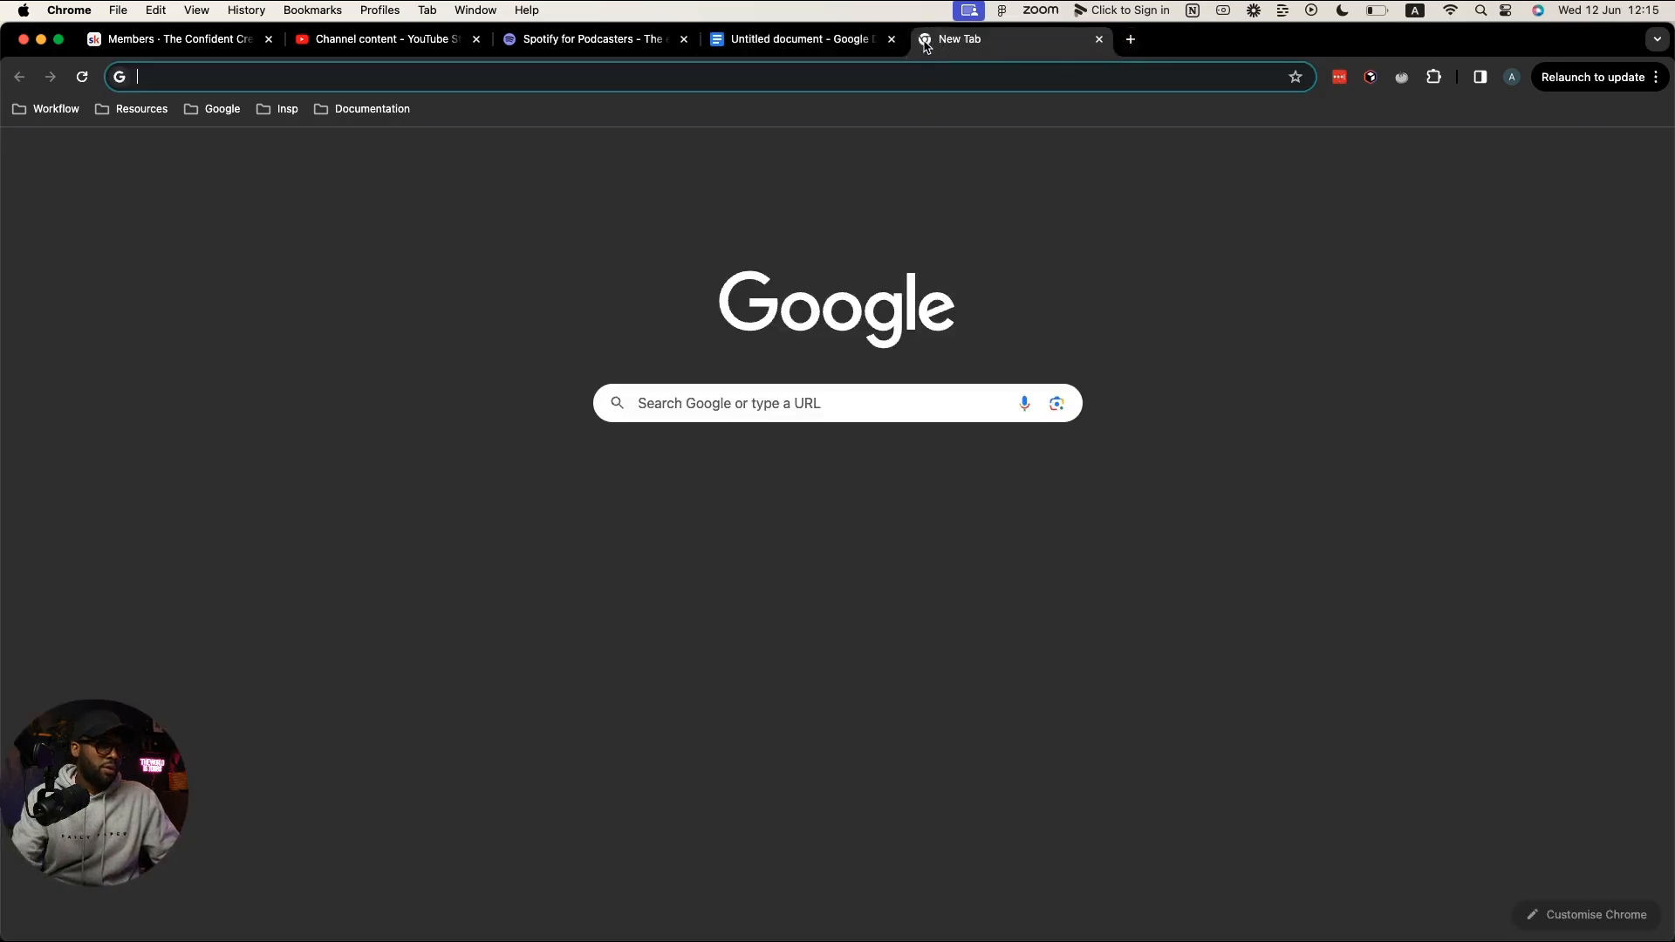
type("strick")
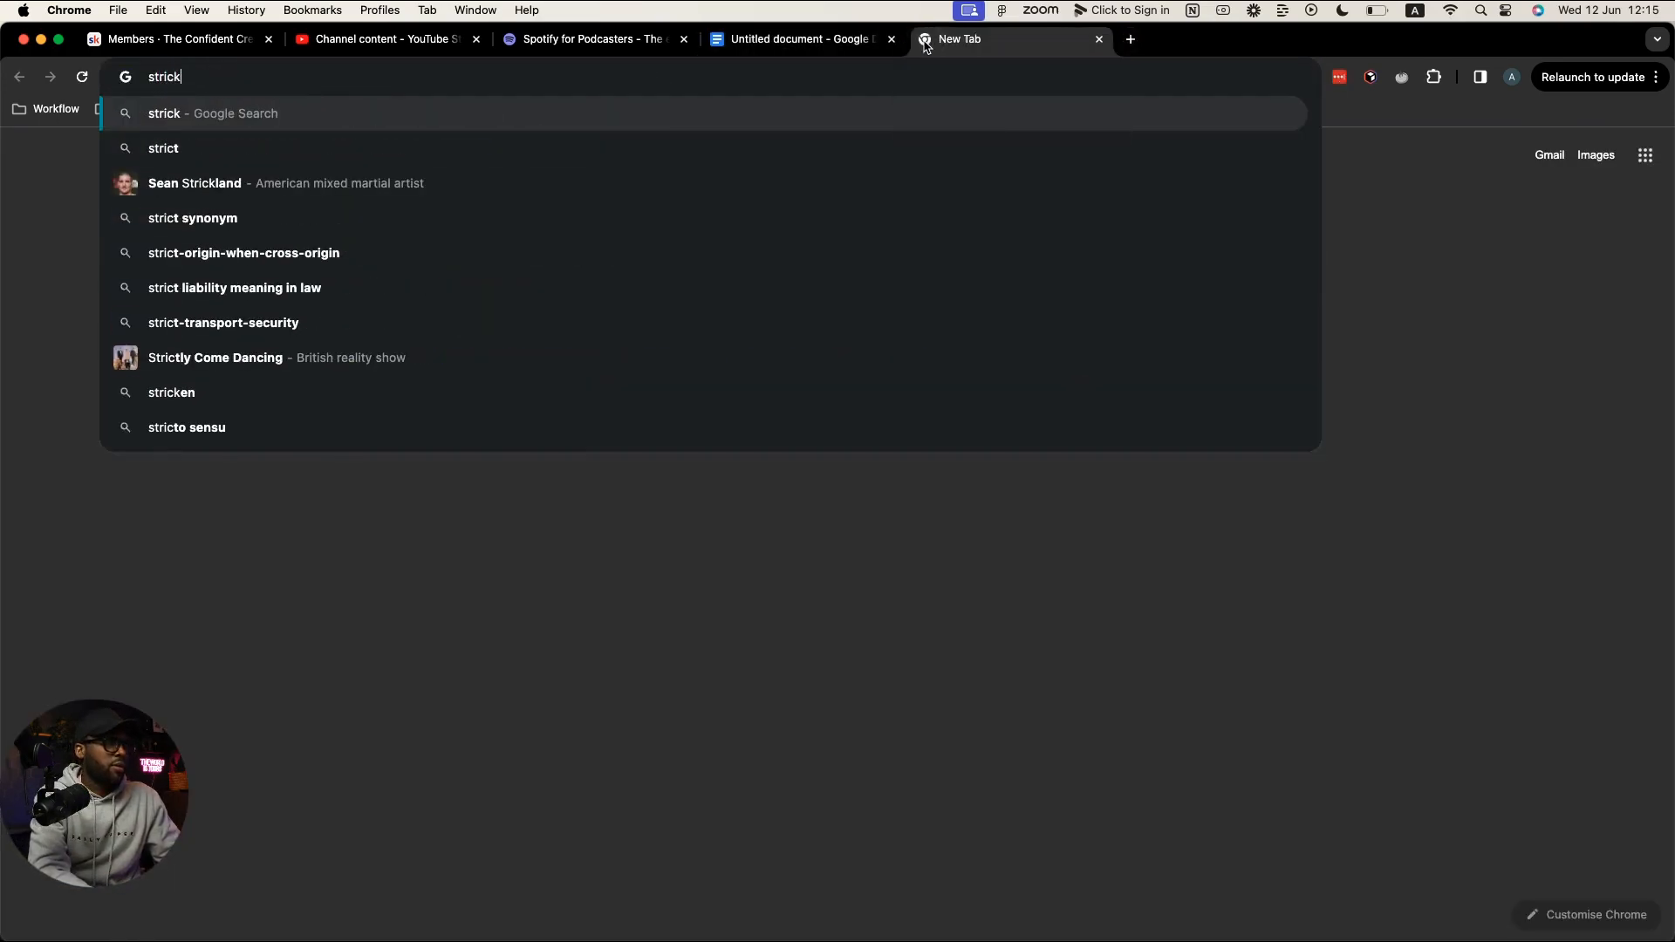
key("BackSpace")
key("BackSpace")
type("kethr")
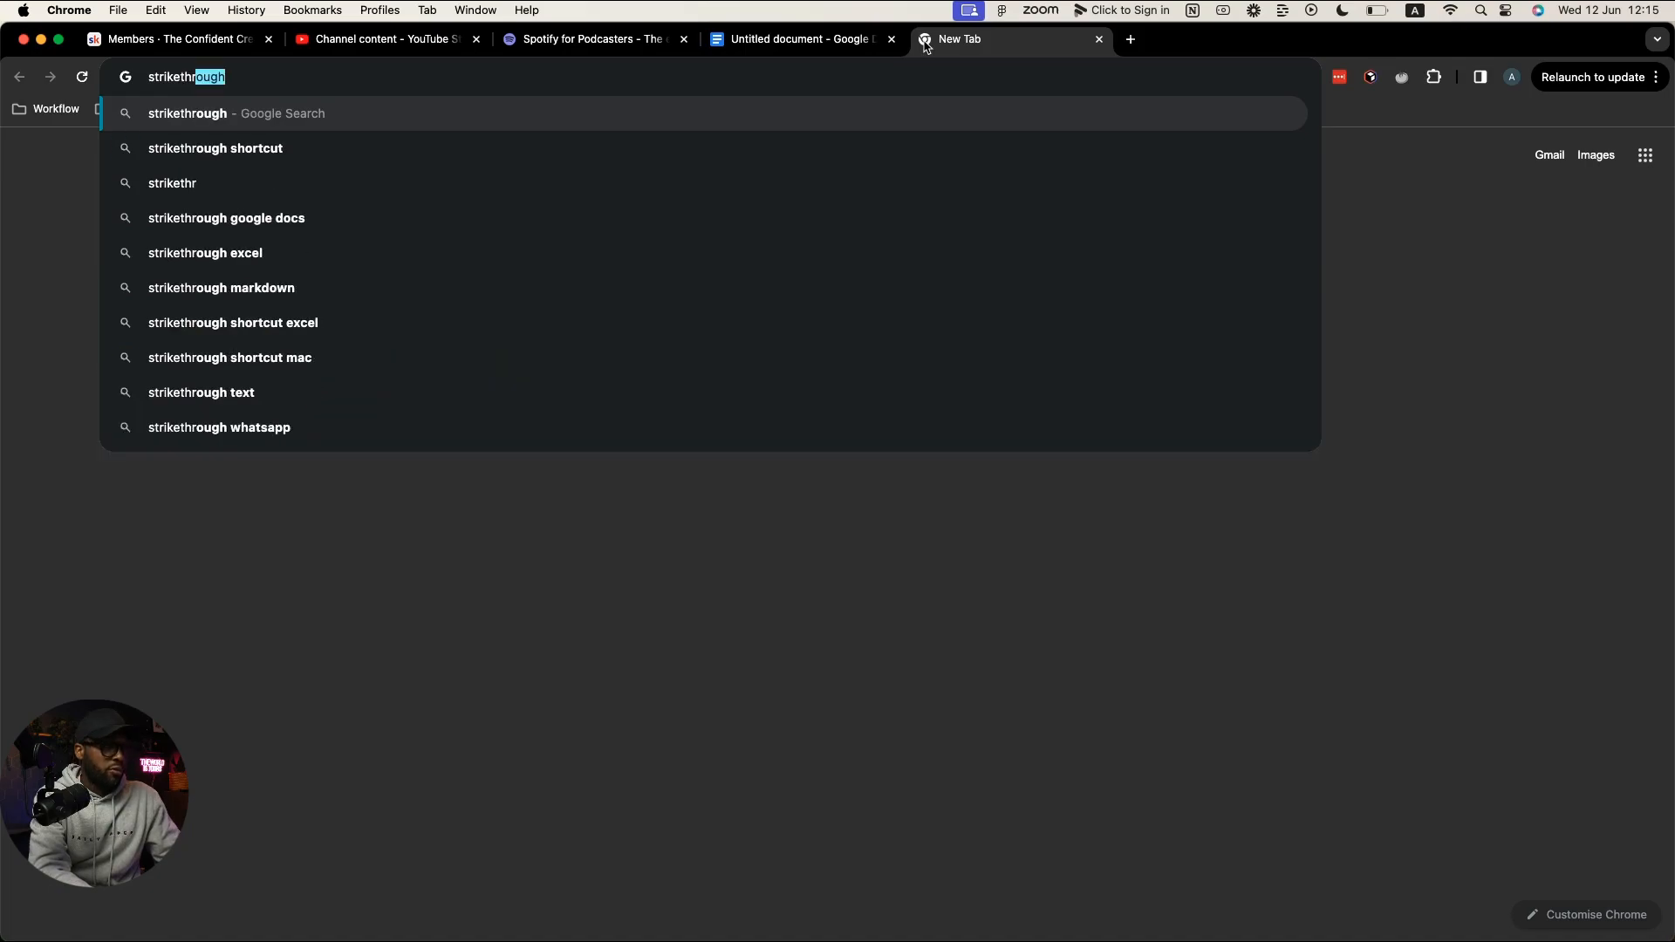
key("Down")
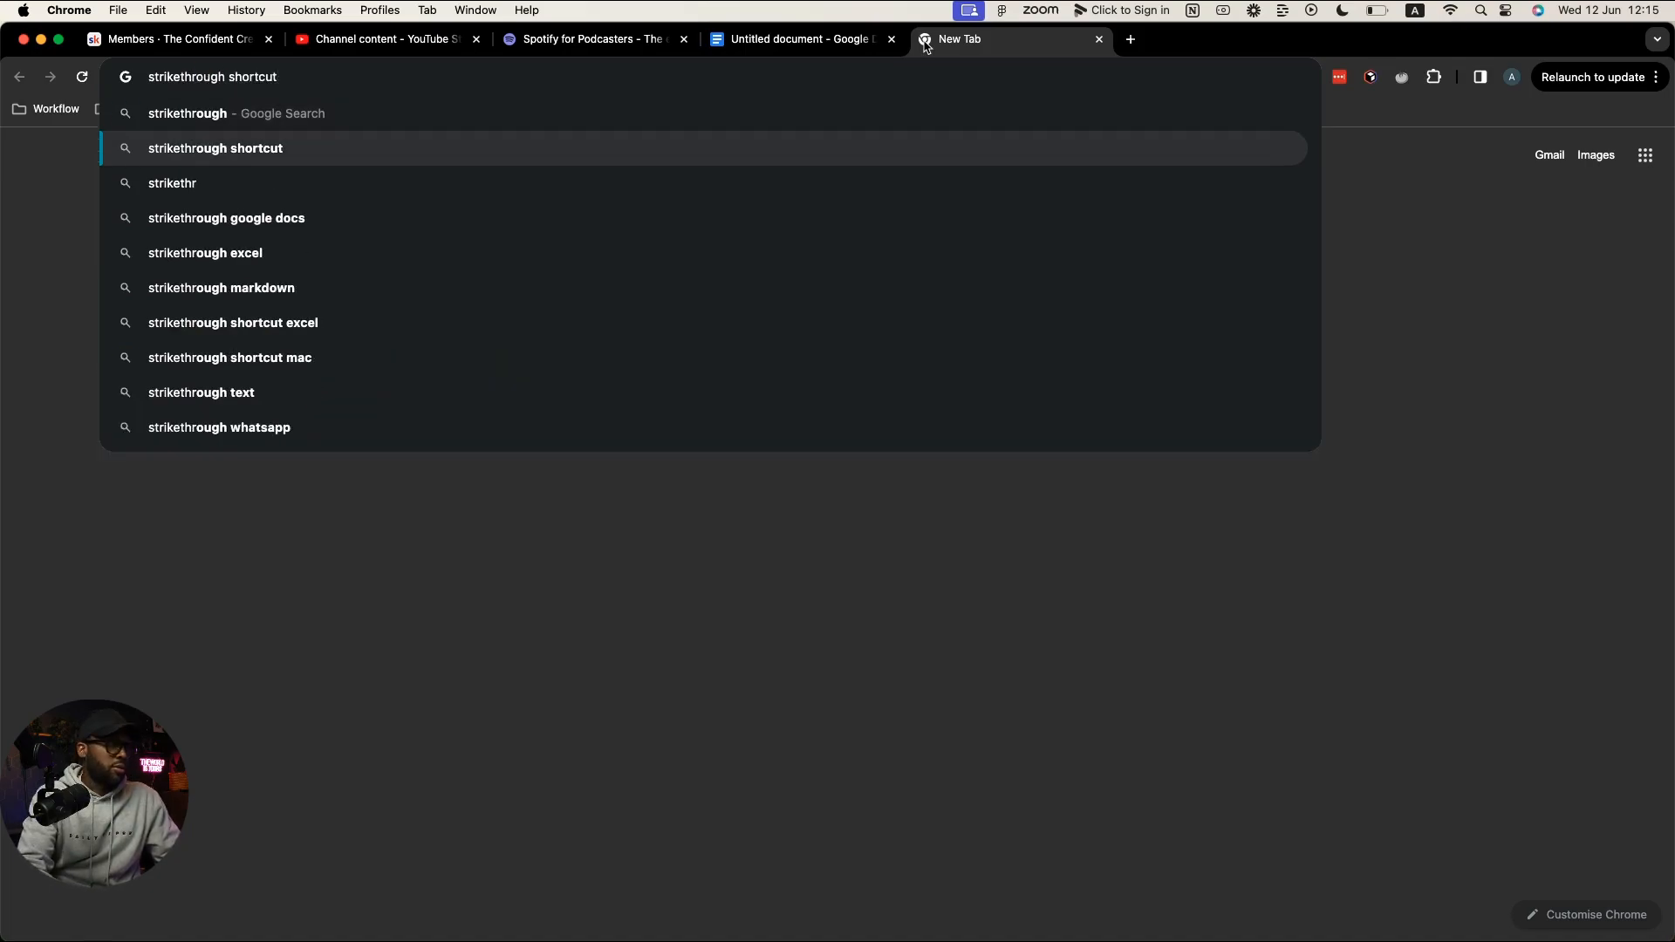
key("Down")
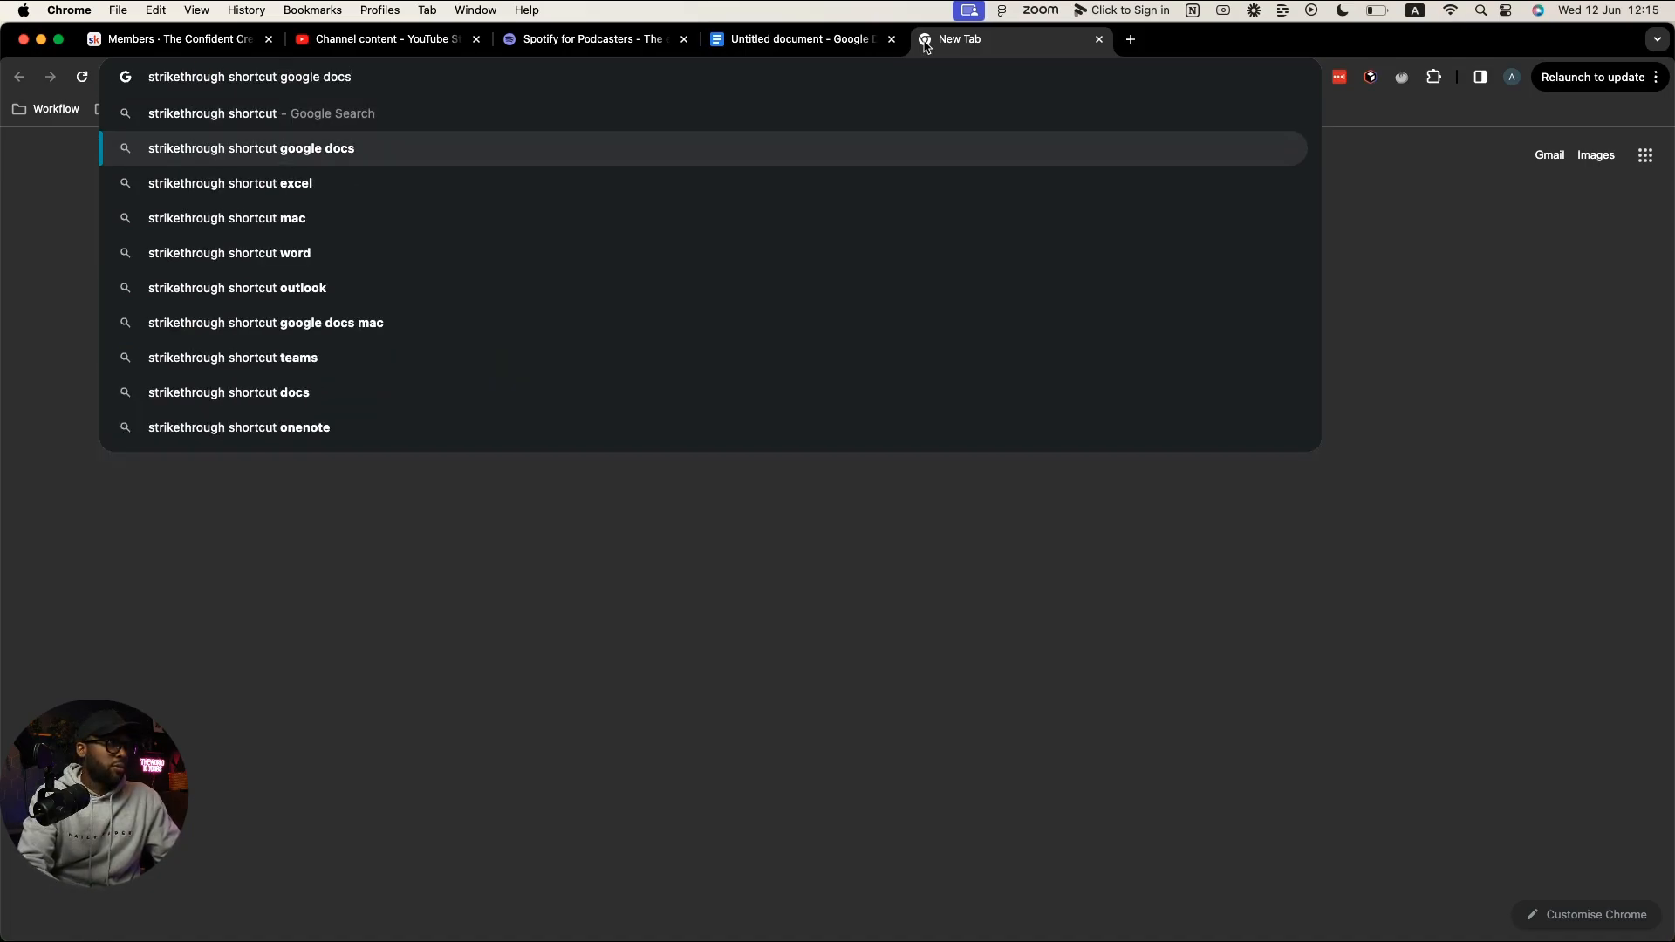
key("Return")
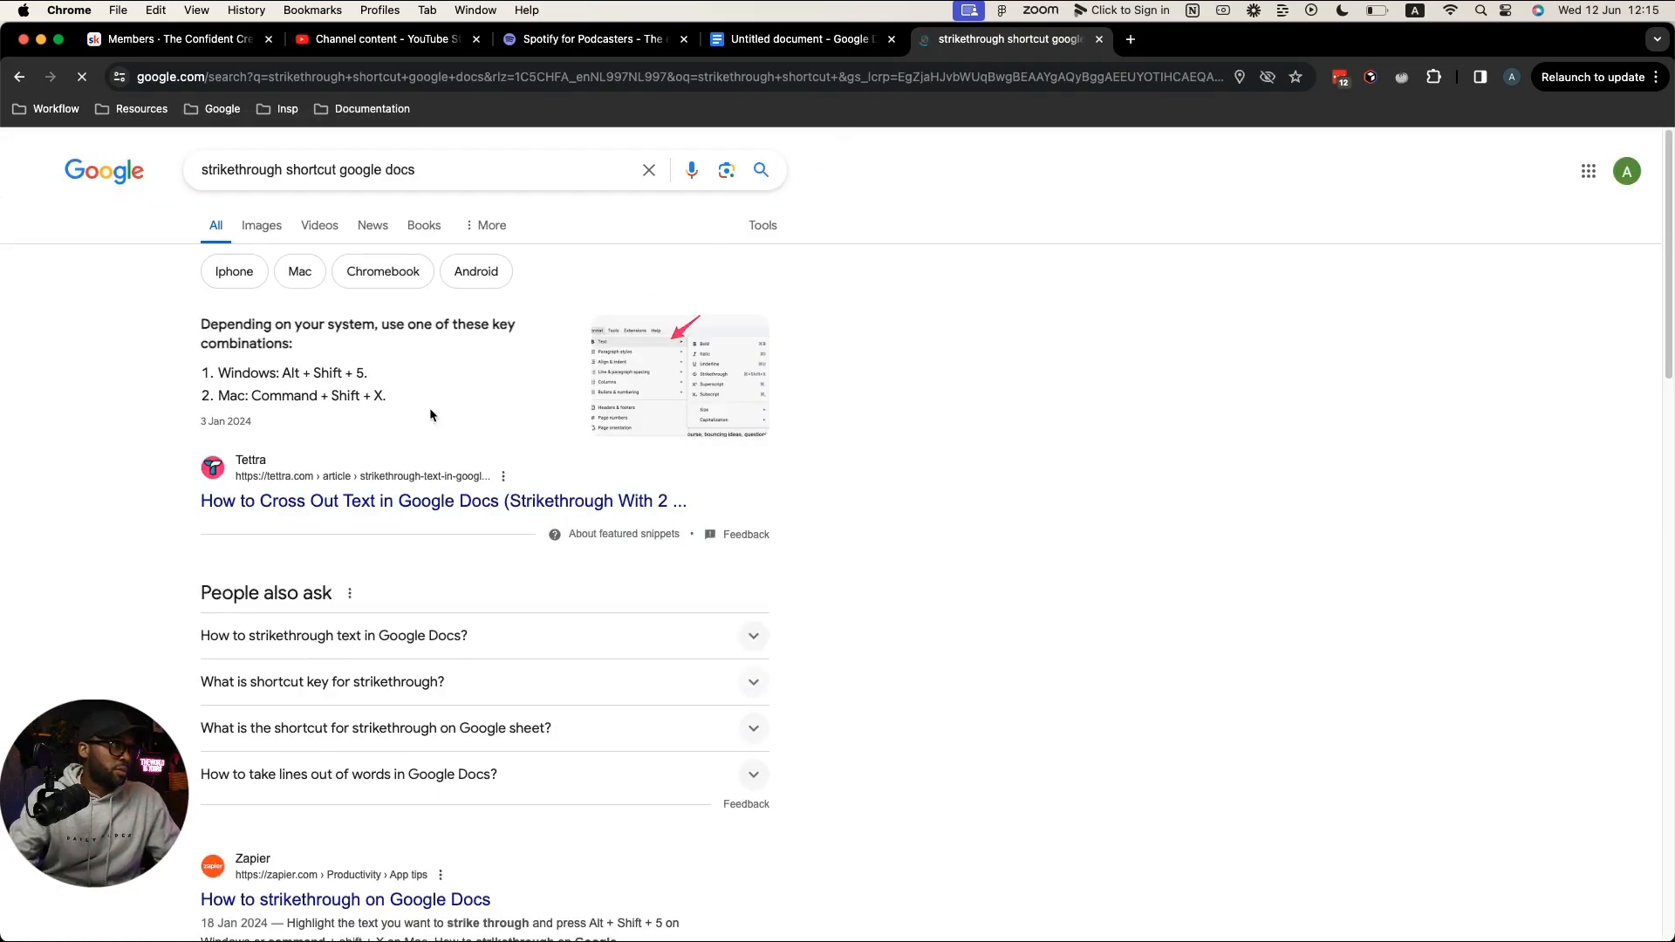
left_click(1098, 40)
Step: Strike through the selected IMPORT video to Export intro lines with Cmd+Shift+X, then return to Descript
key("super+shift+x")
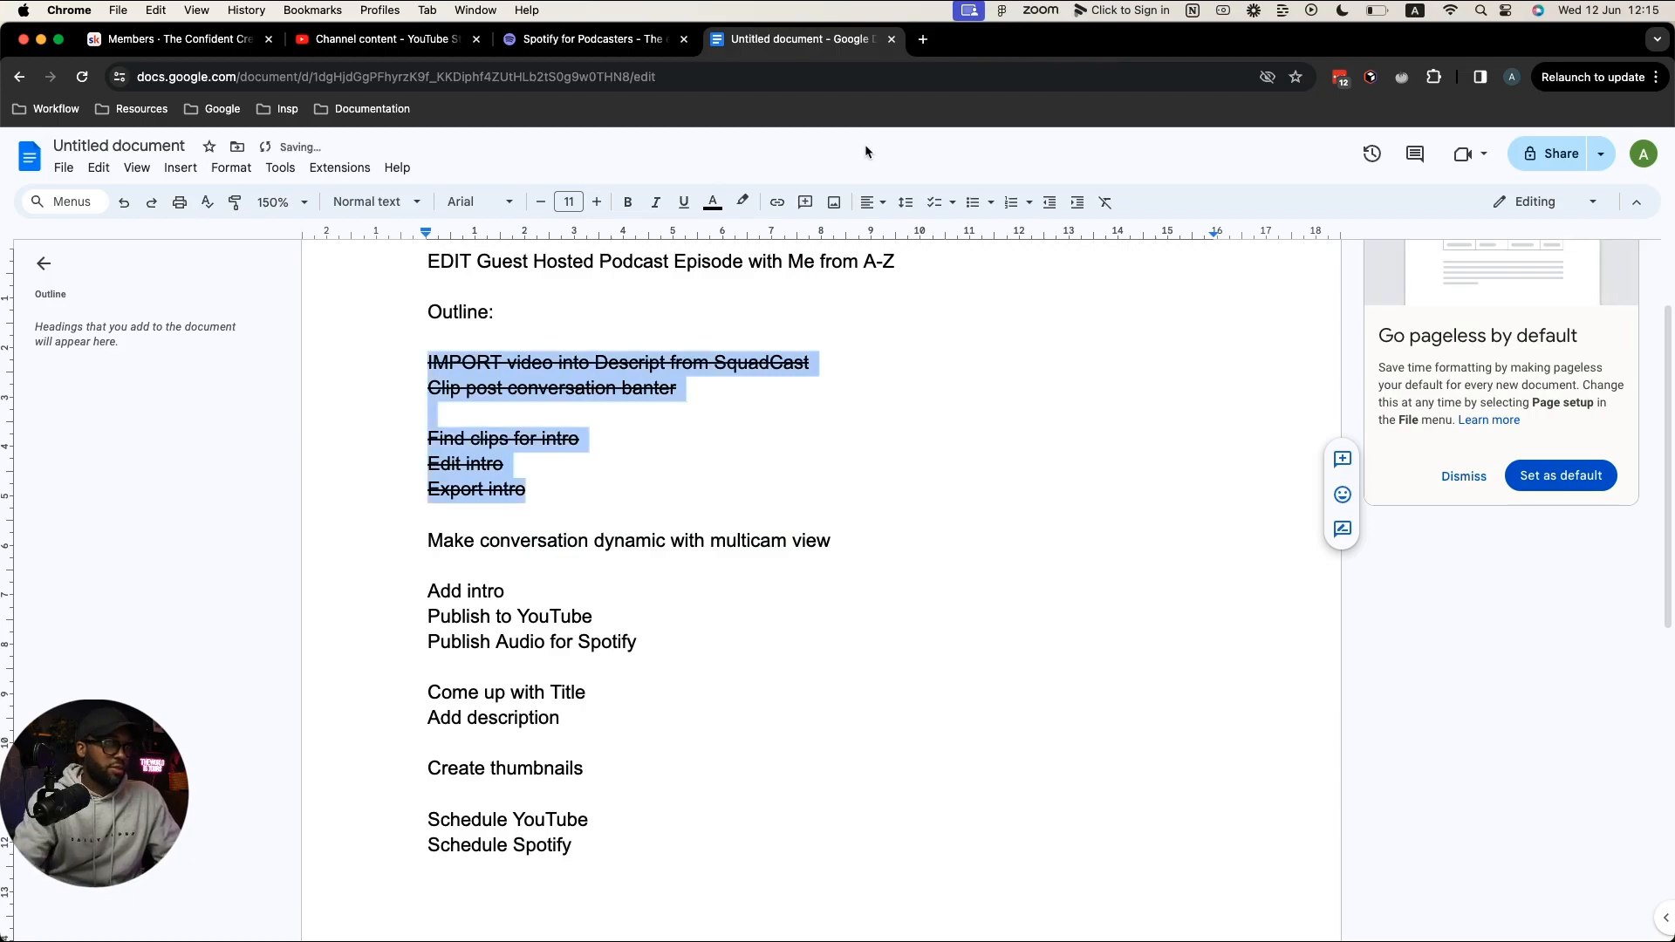
left_click(707, 534)
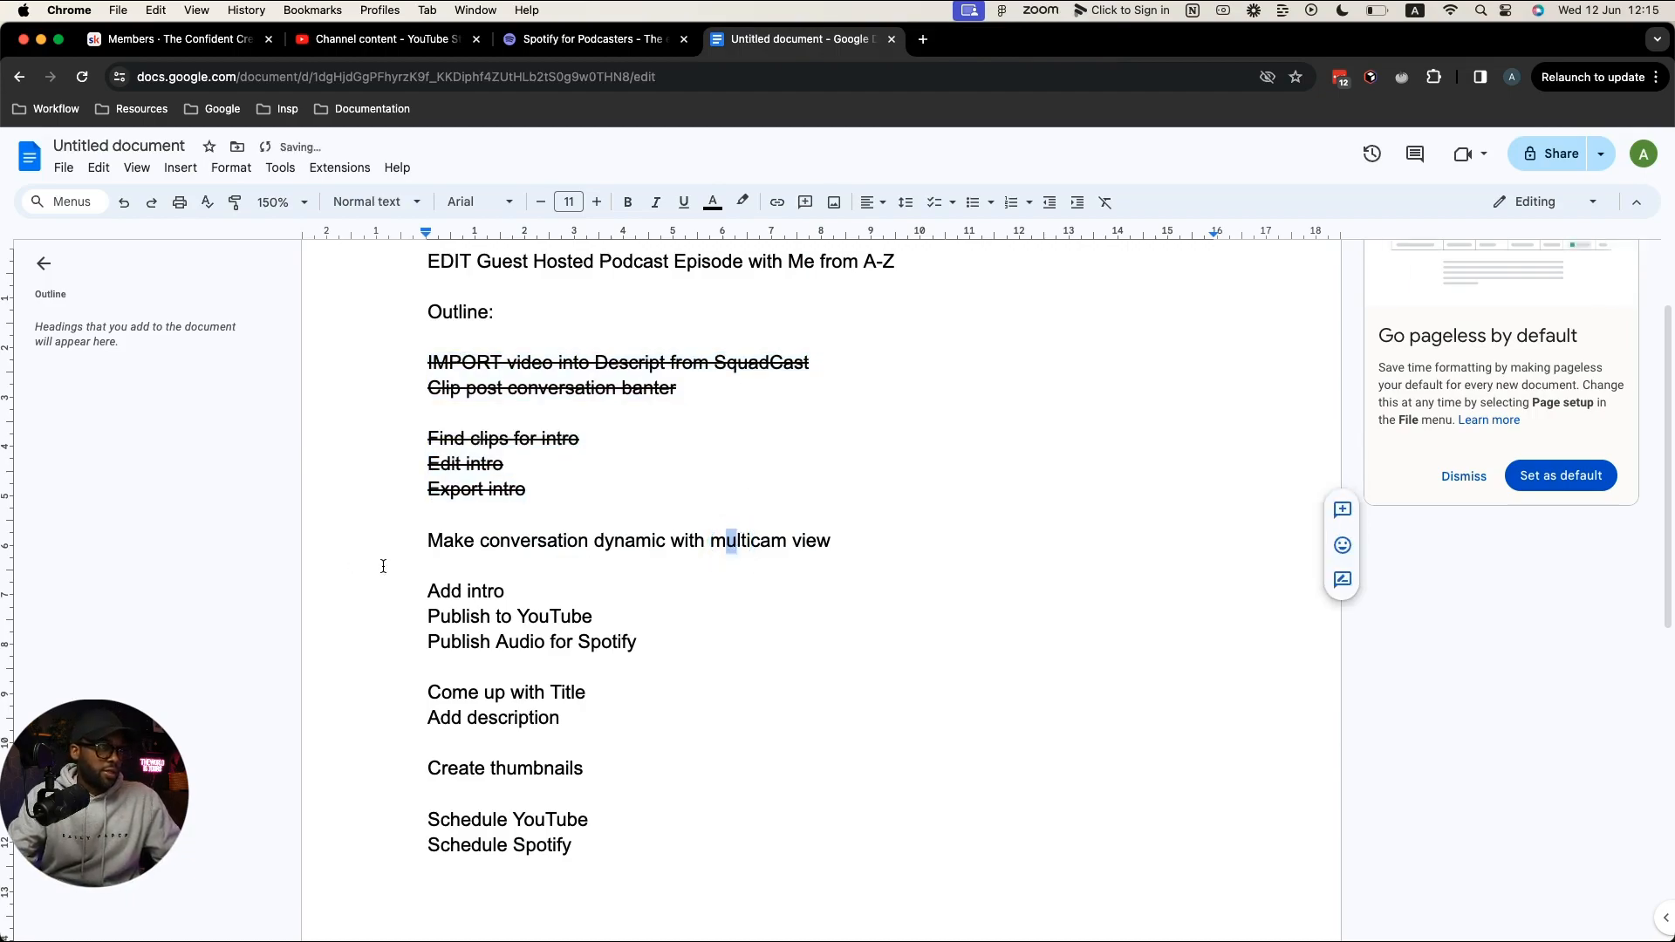
left_click(850, 541)
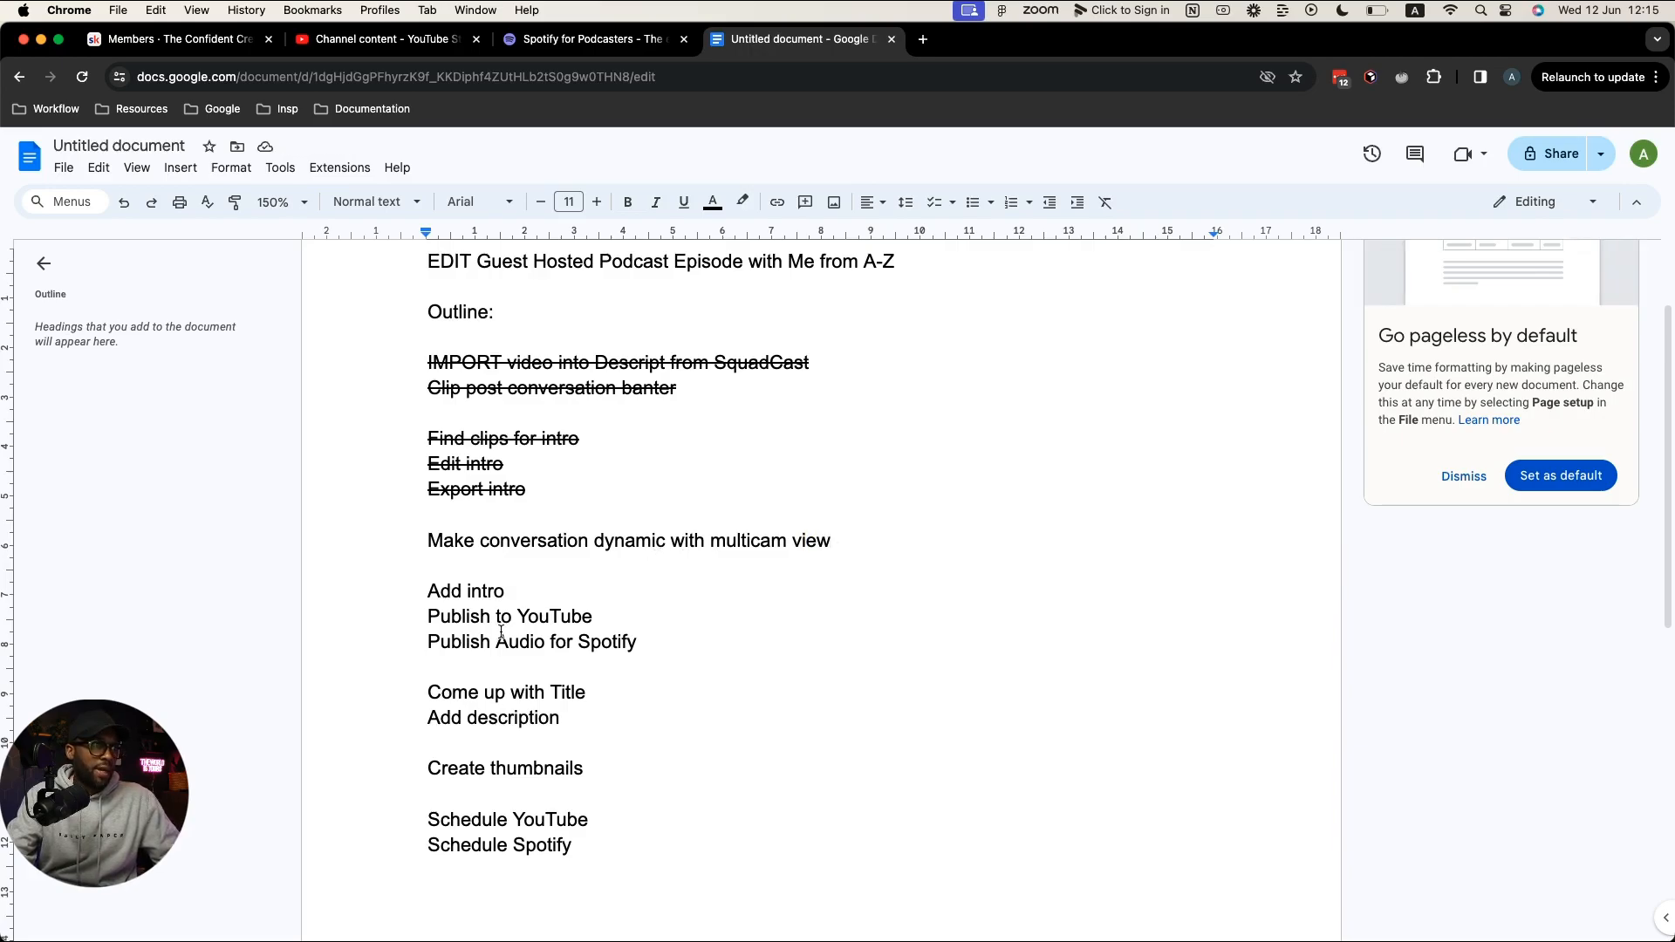
key("ctrl+Right")
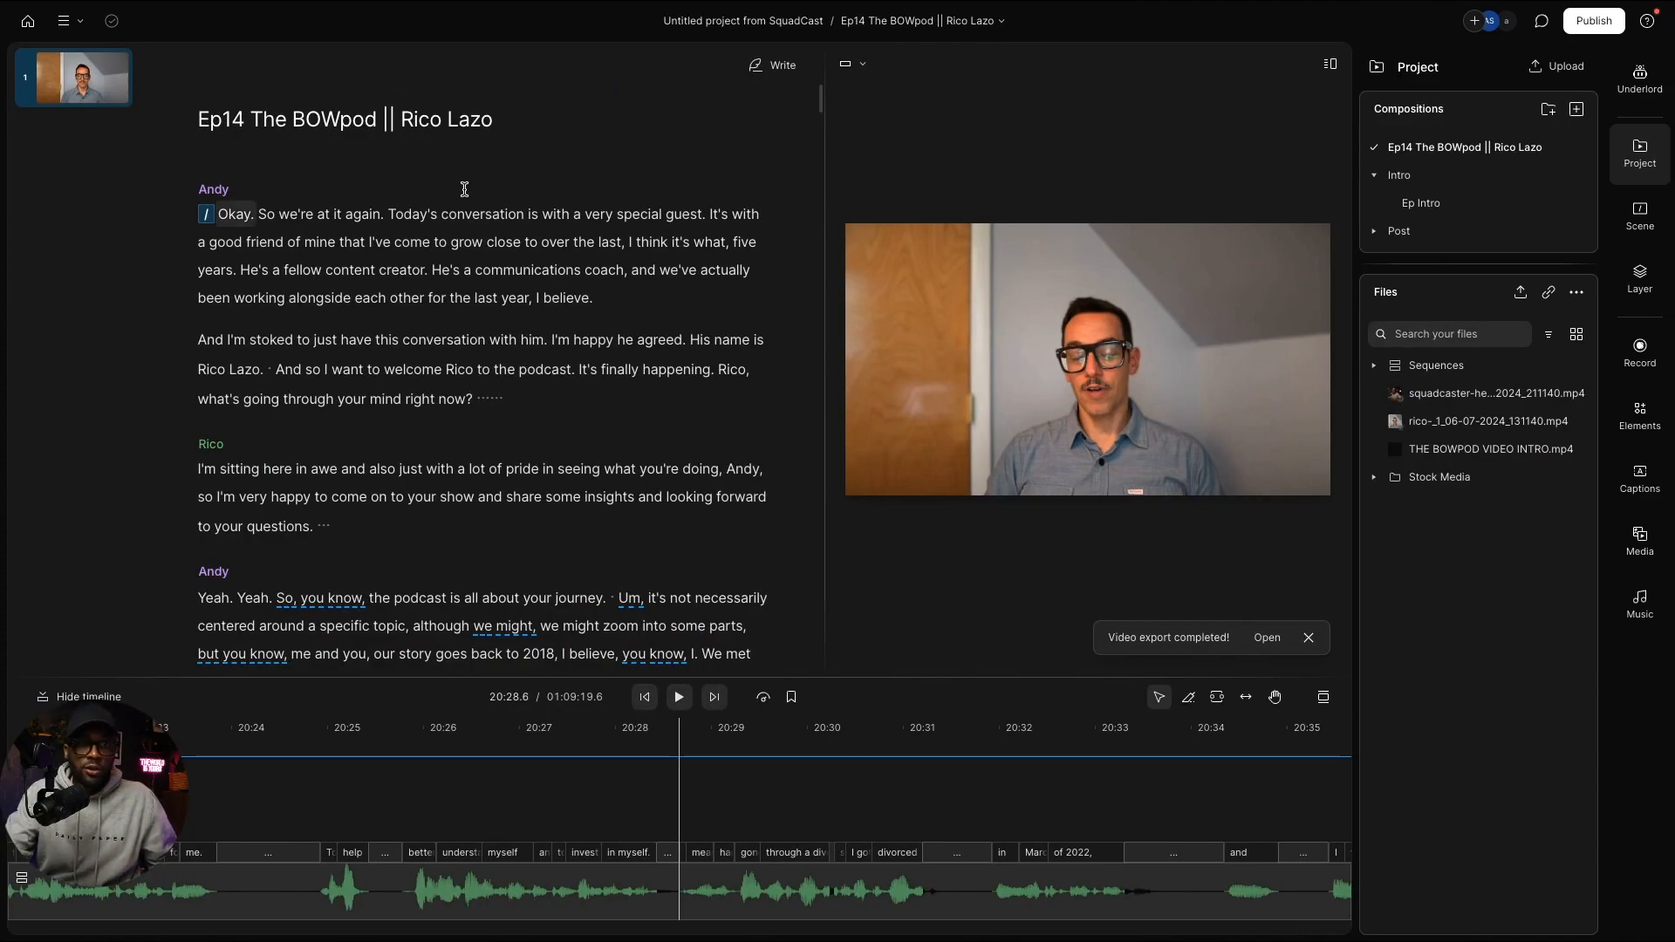
Step: Run Underlord's Automatic multicam on the Ep14 episode from scene 1, then switch to the Ep Intro composition
left_click(54, 79)
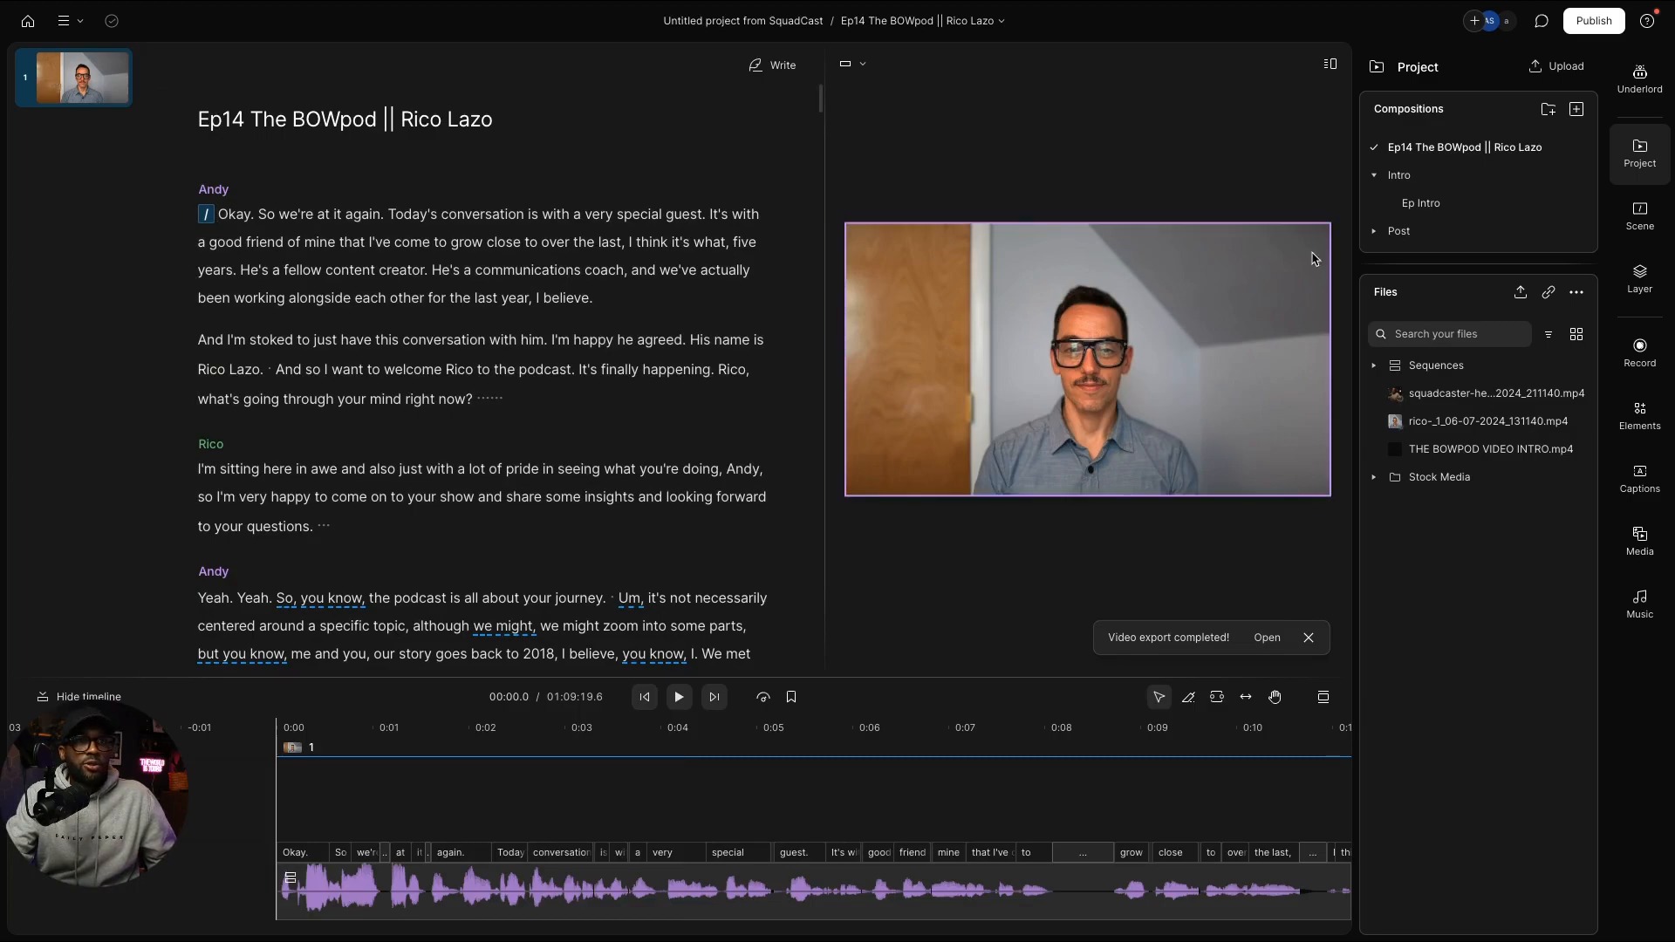
left_click(1641, 88)
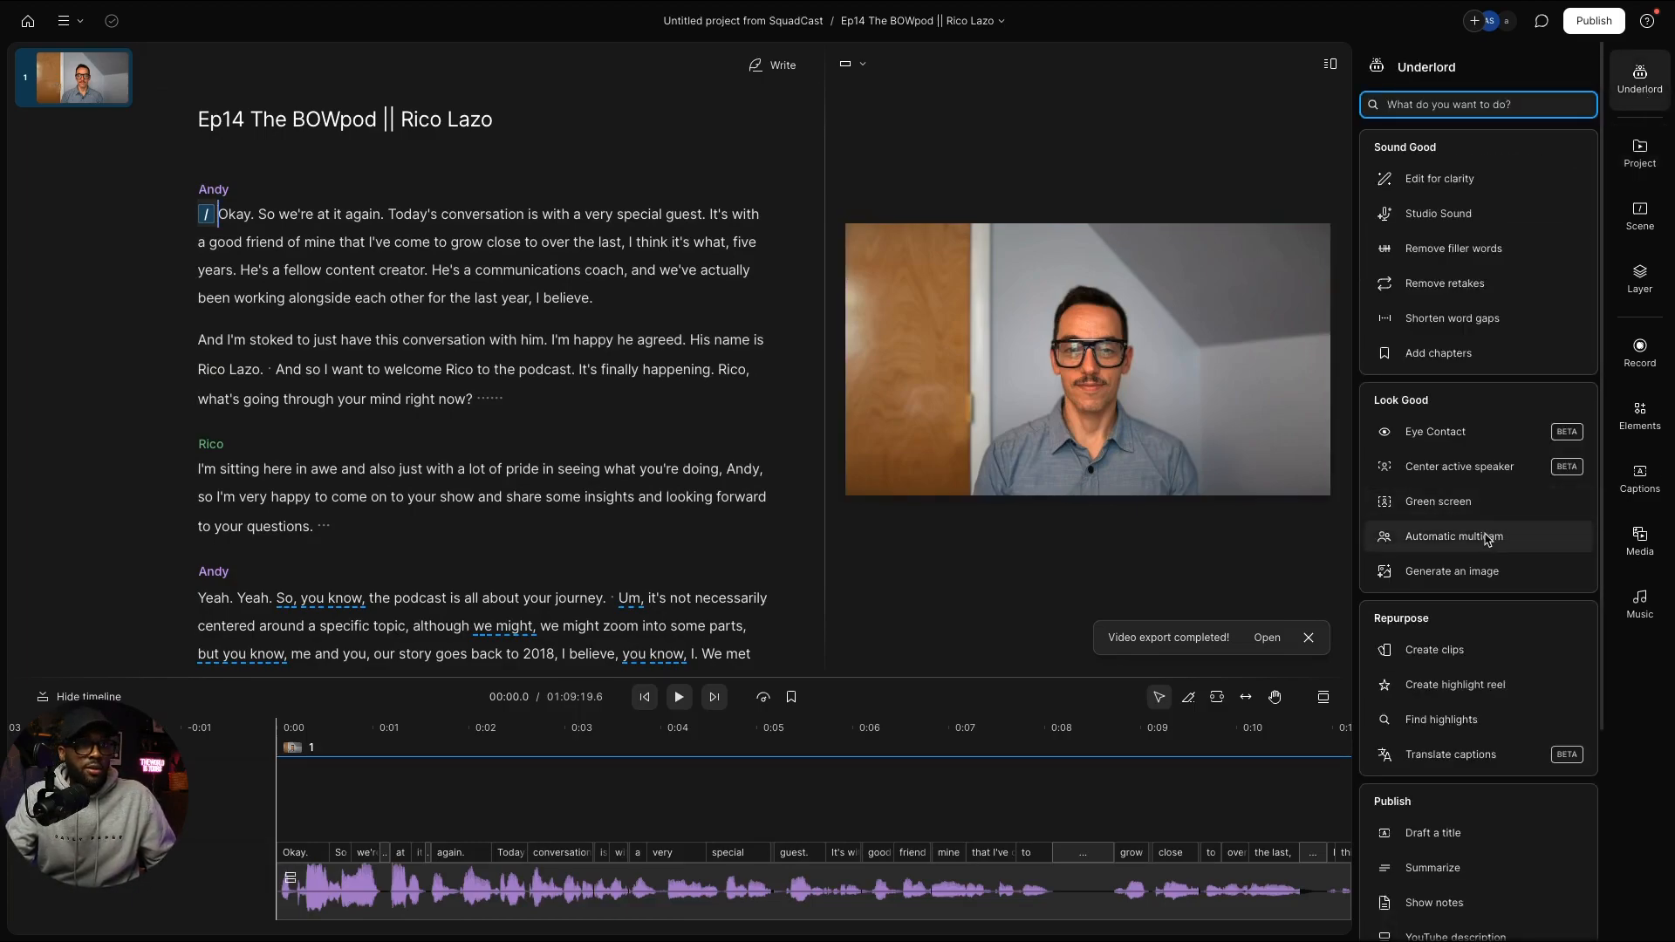
mouse_move(1487, 539)
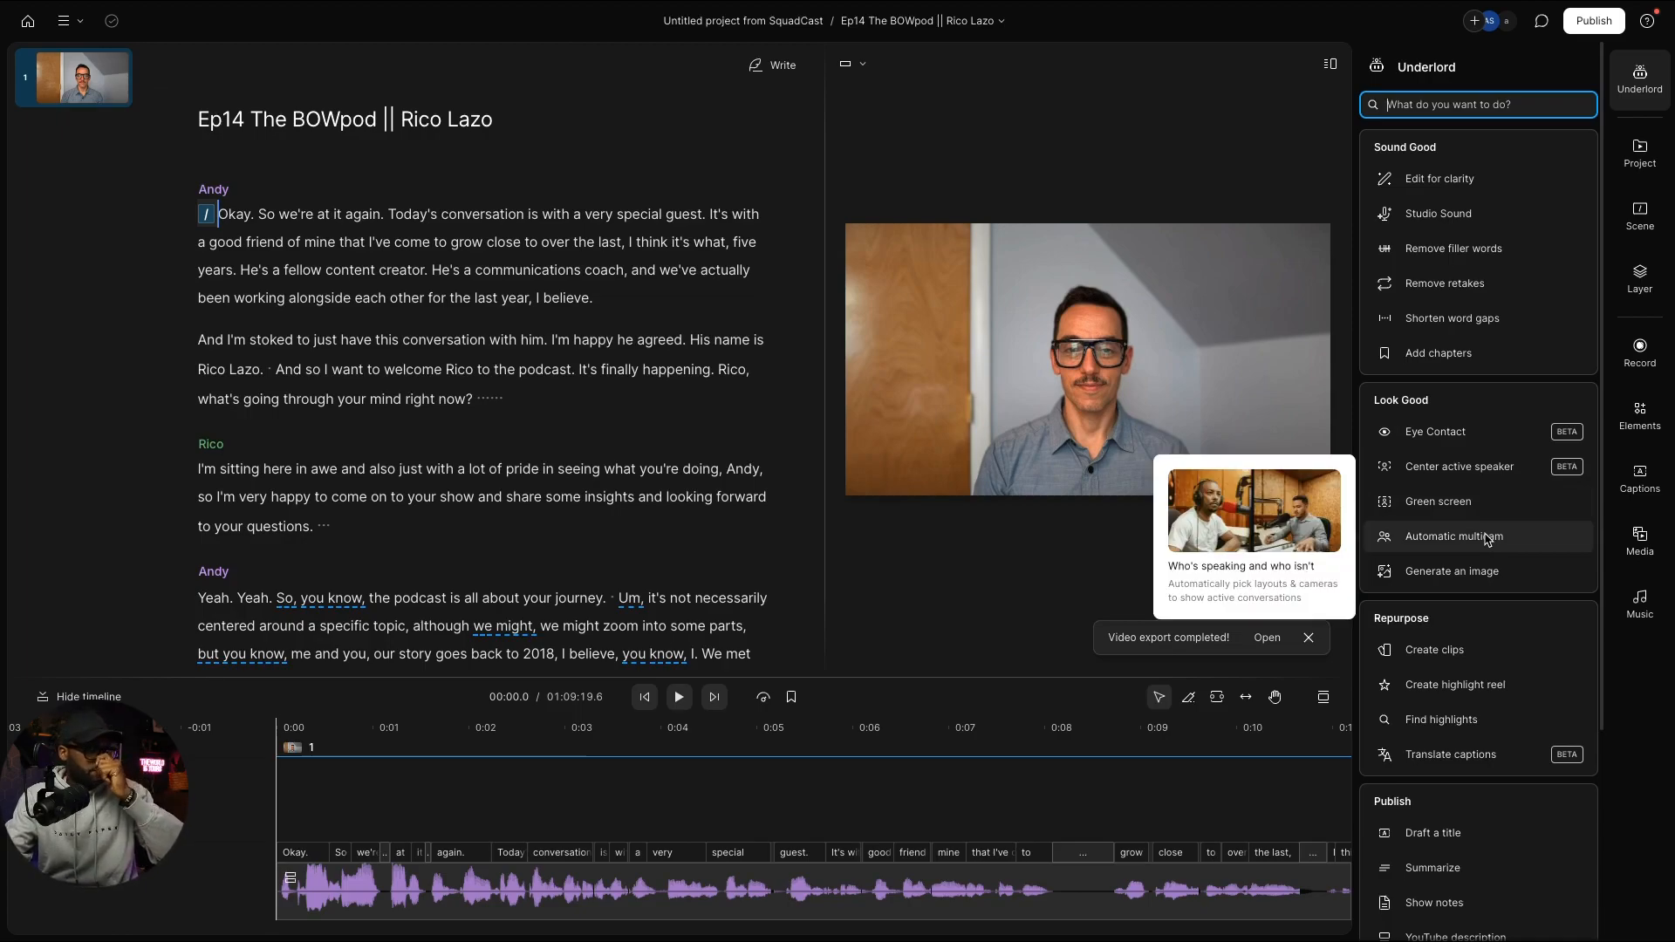
left_click(1486, 539)
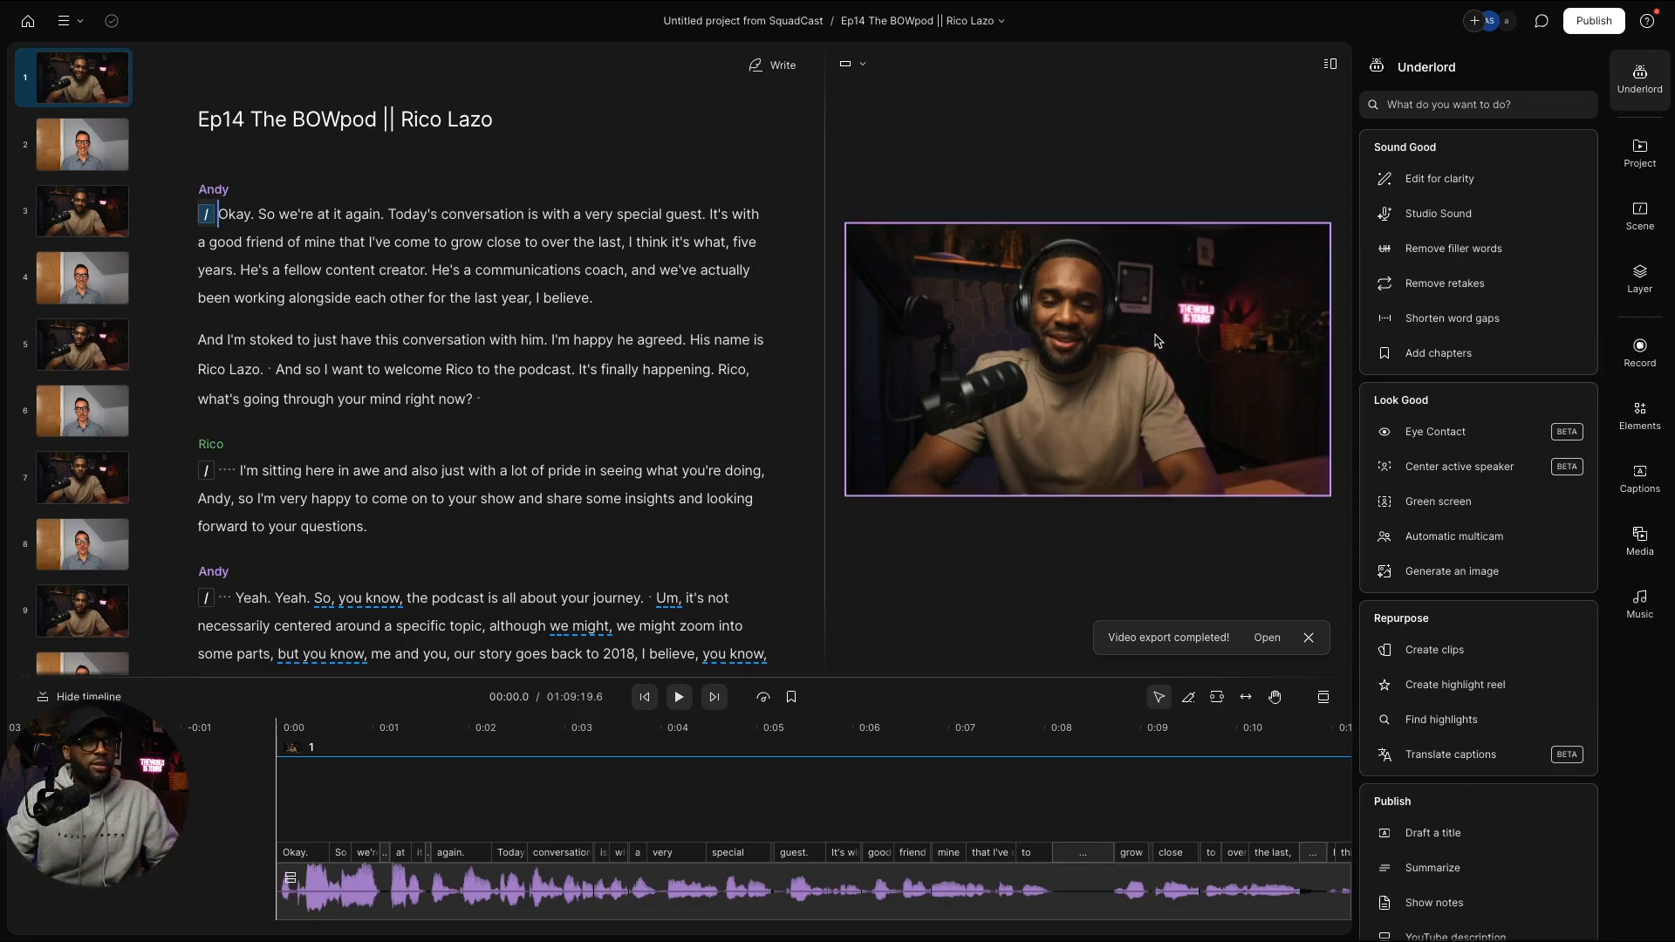
left_click(1642, 154)
left_click(1429, 204)
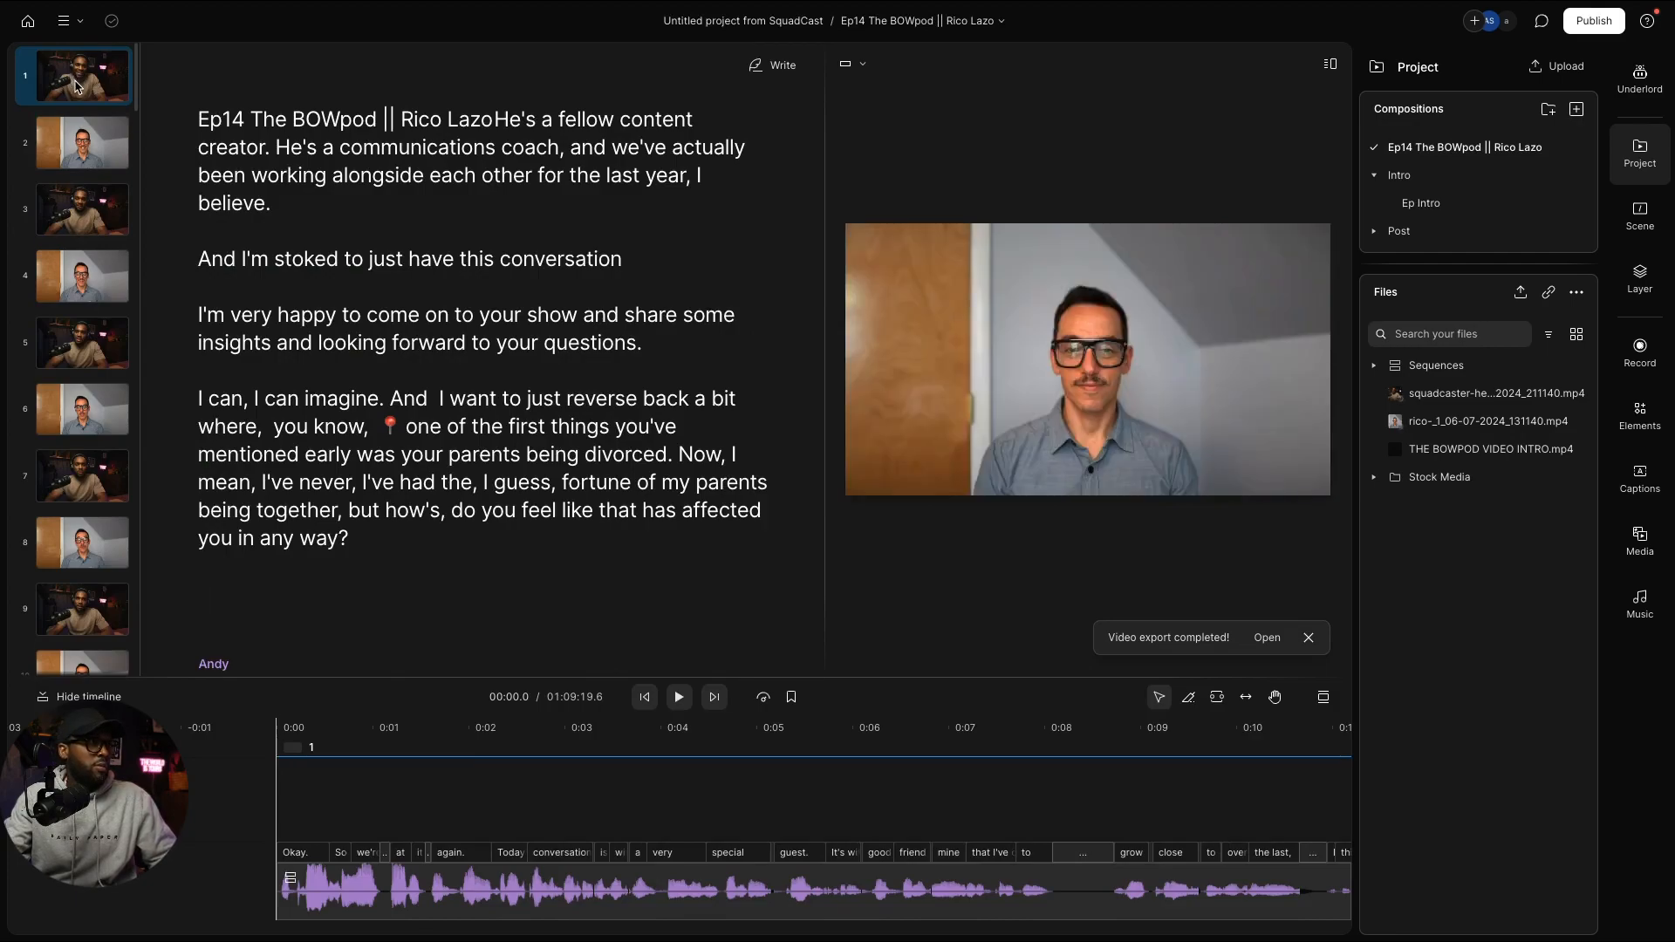
Step: Undo the automatic multicam with Ctrl+Z and place playback at Rico's first reply
key("ctrl+z")
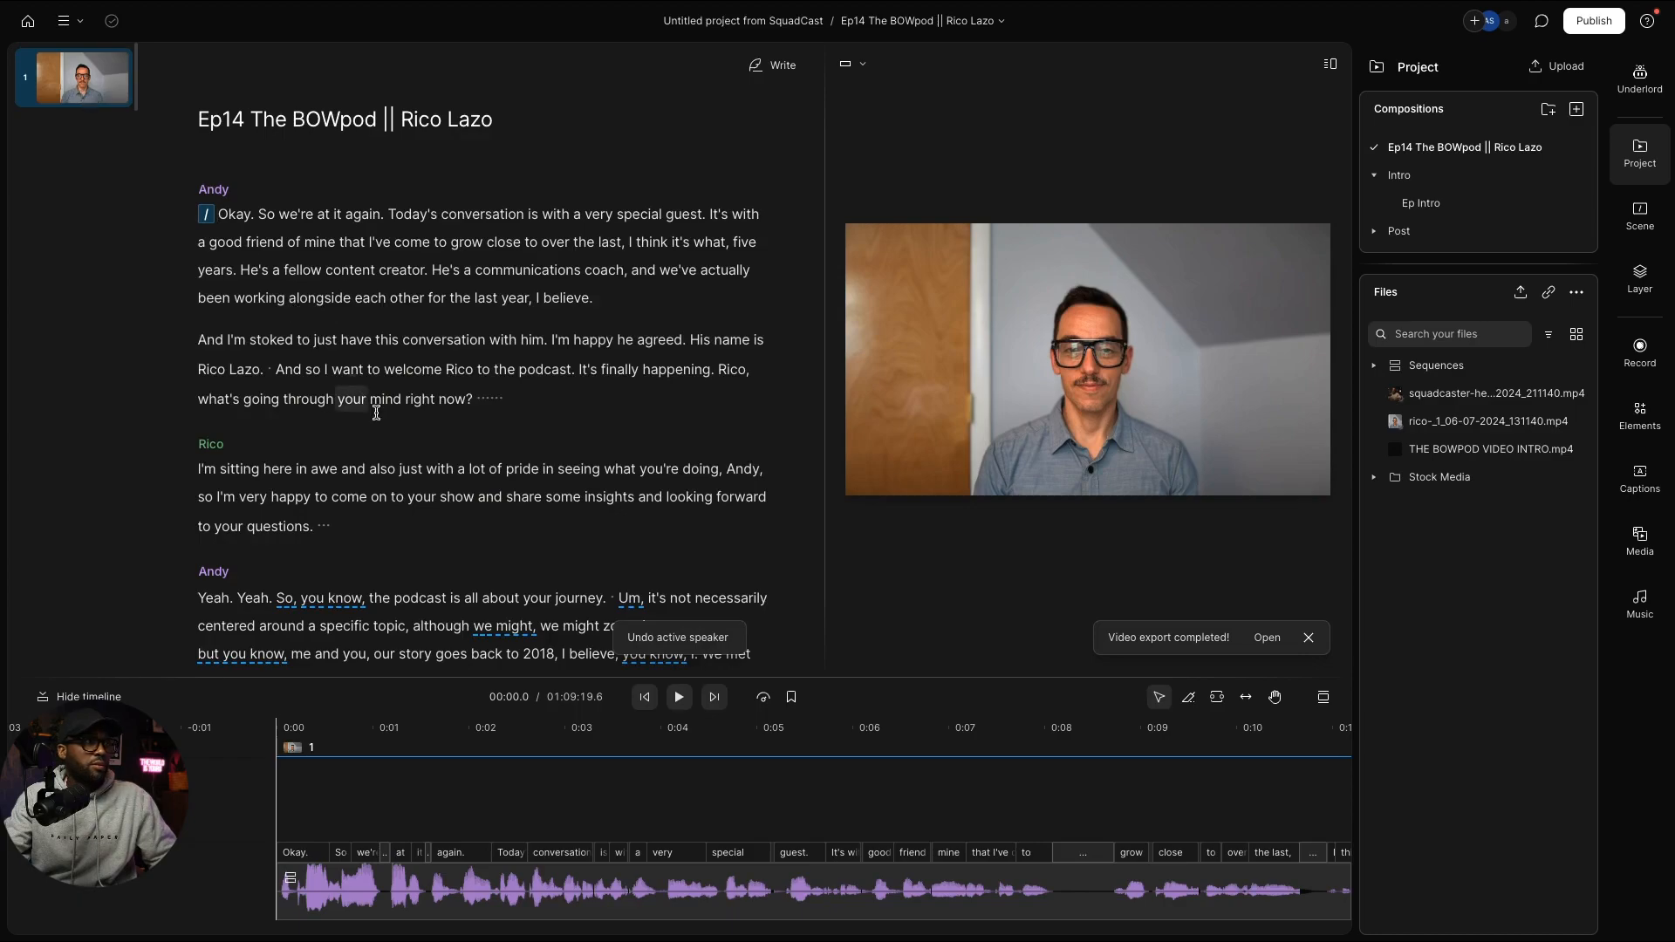
left_click(399, 433)
scroll(401, 361, "down", 1)
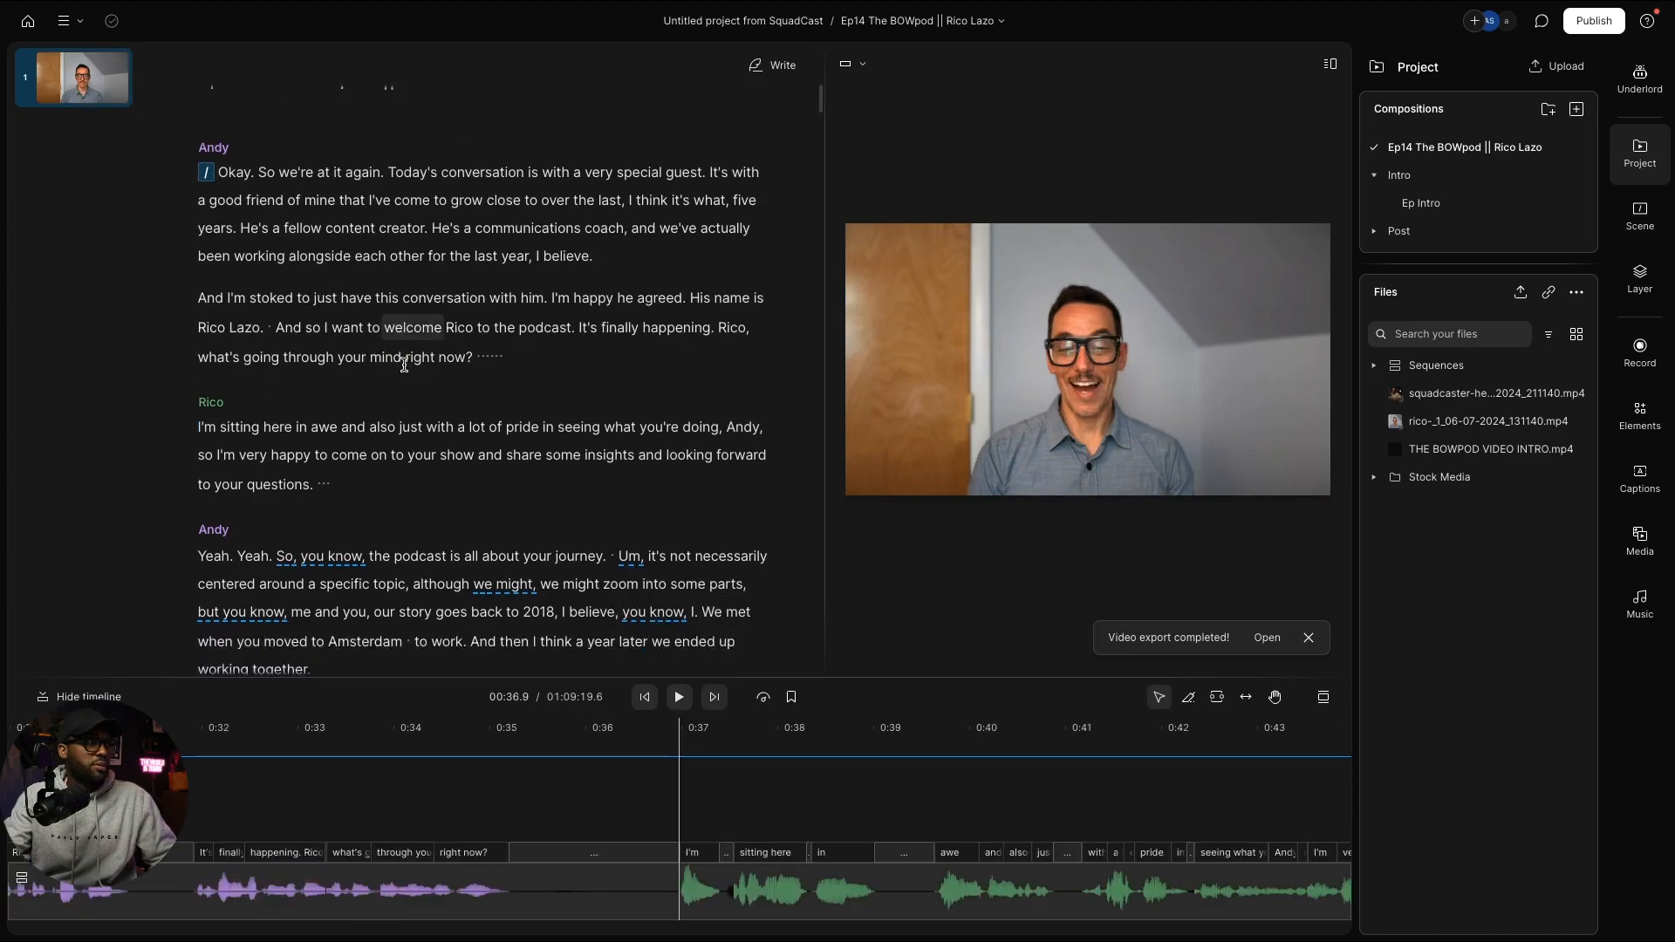
scroll(408, 392, "up", 1)
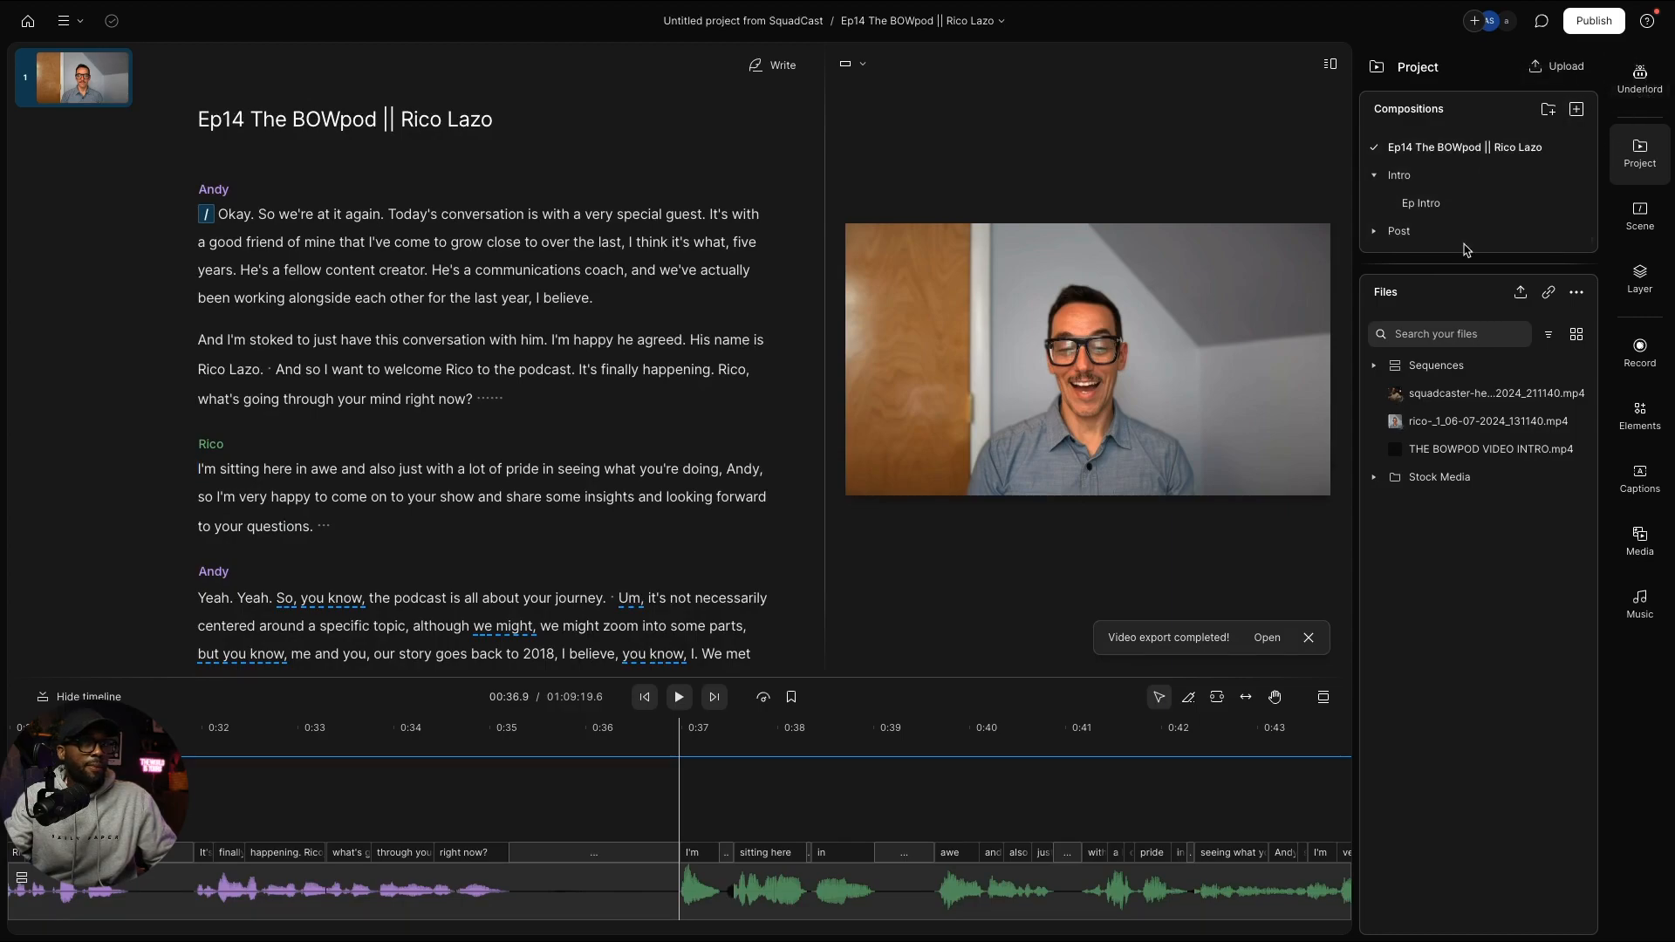
left_click(1462, 208)
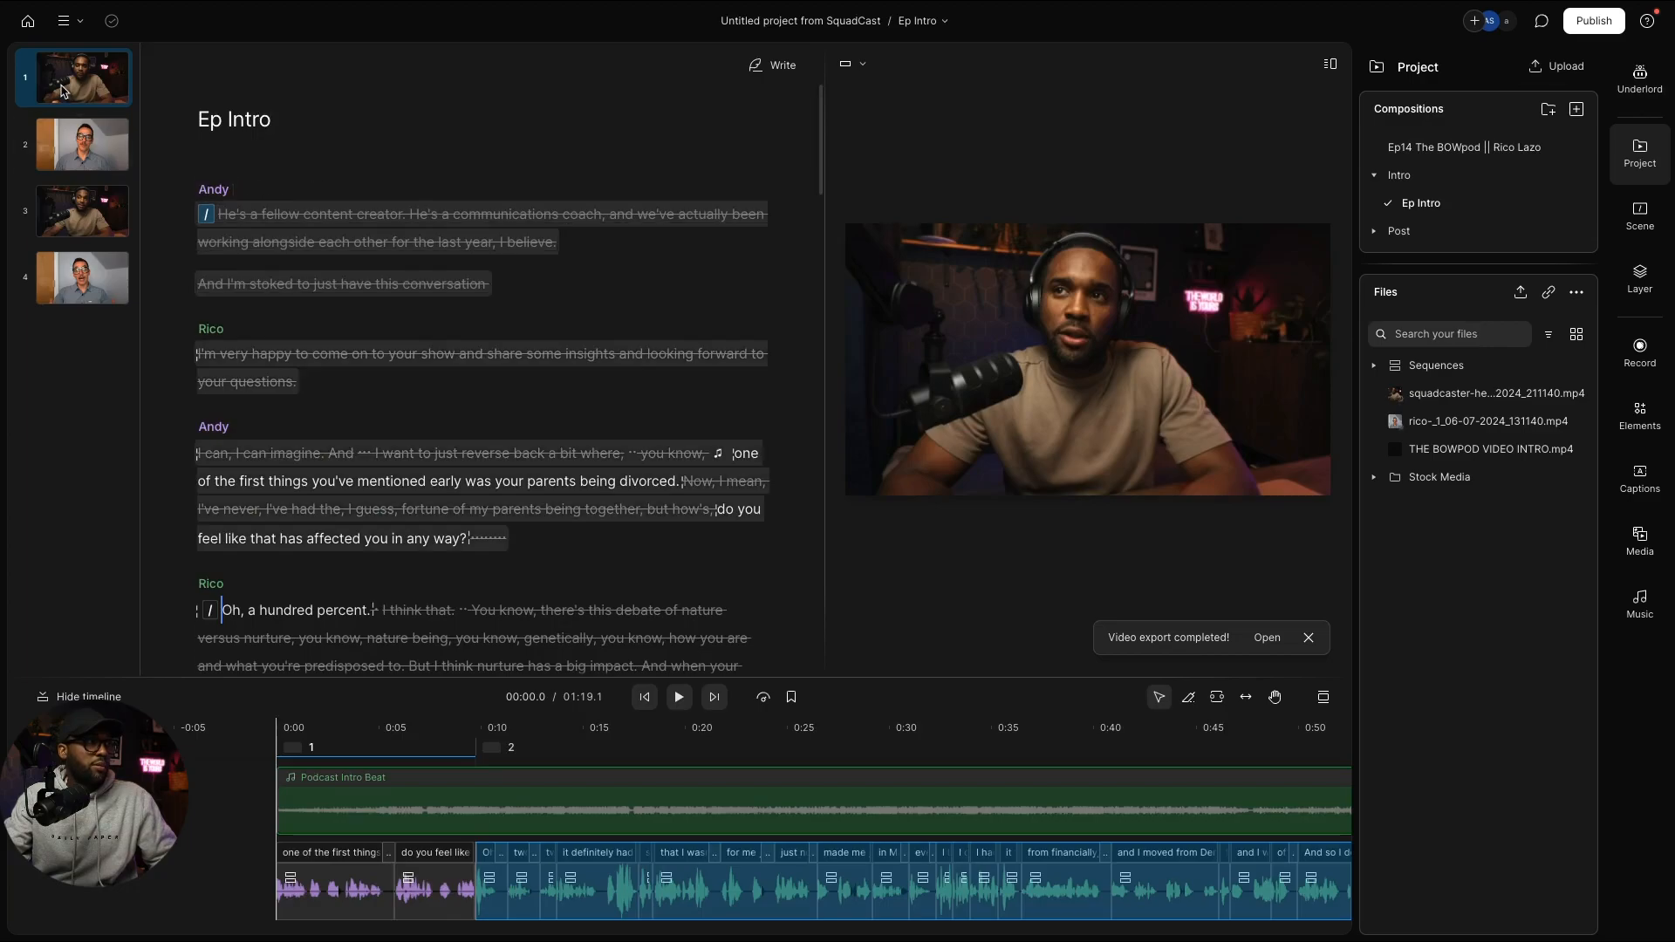
left_click(61, 91)
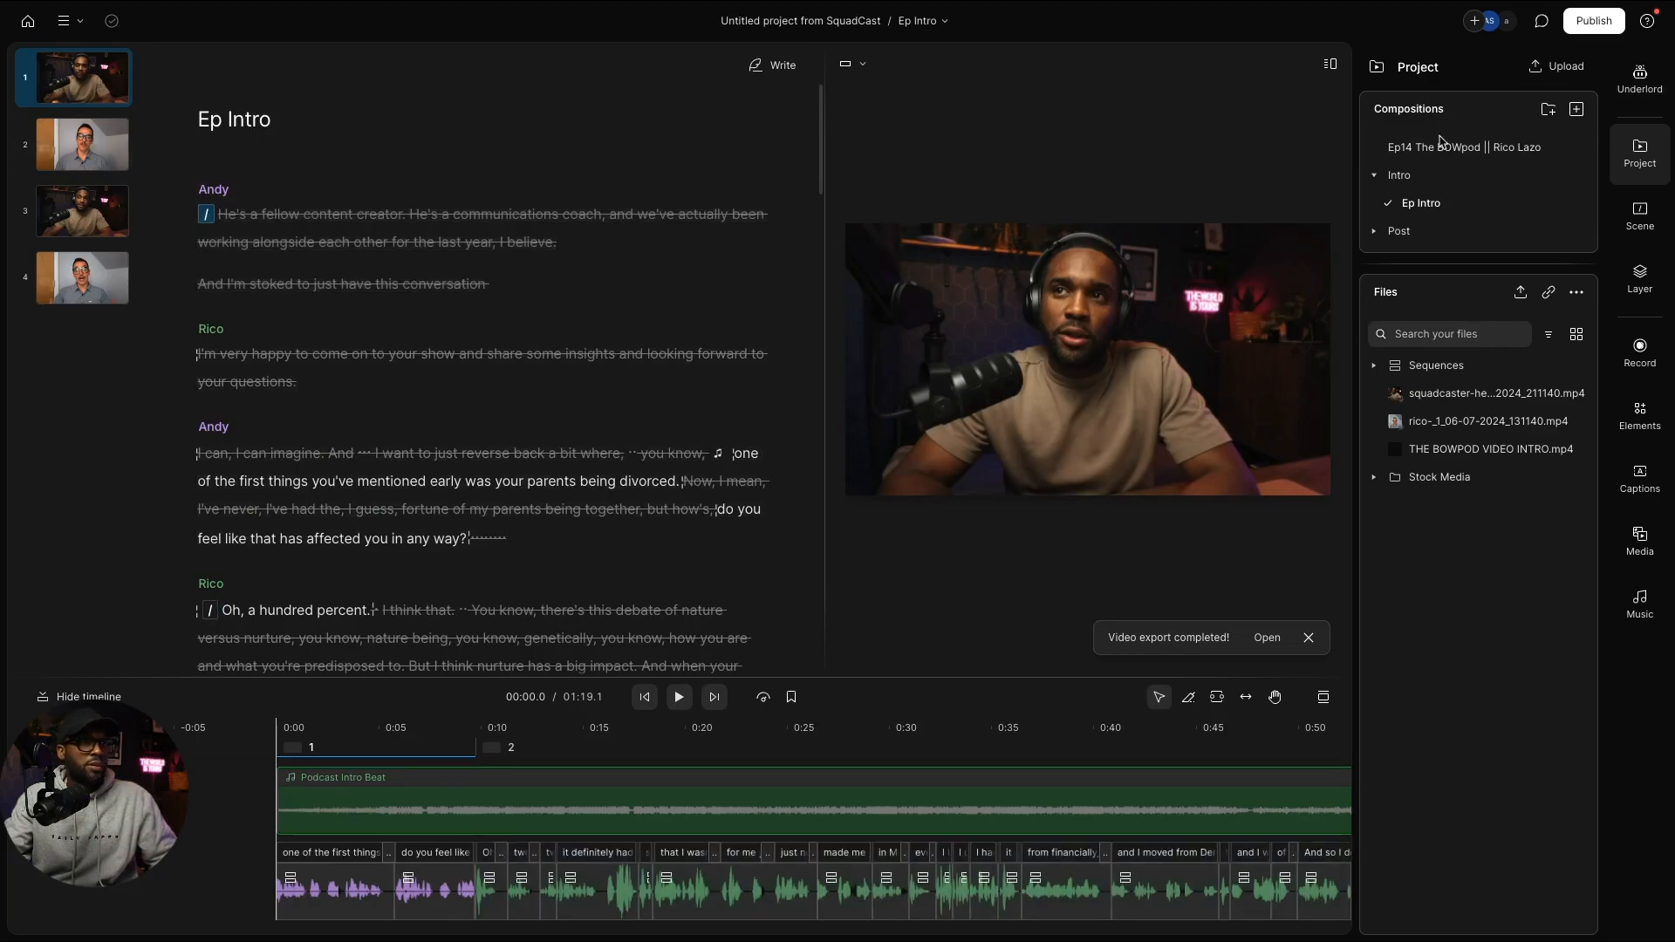
left_click(1645, 225)
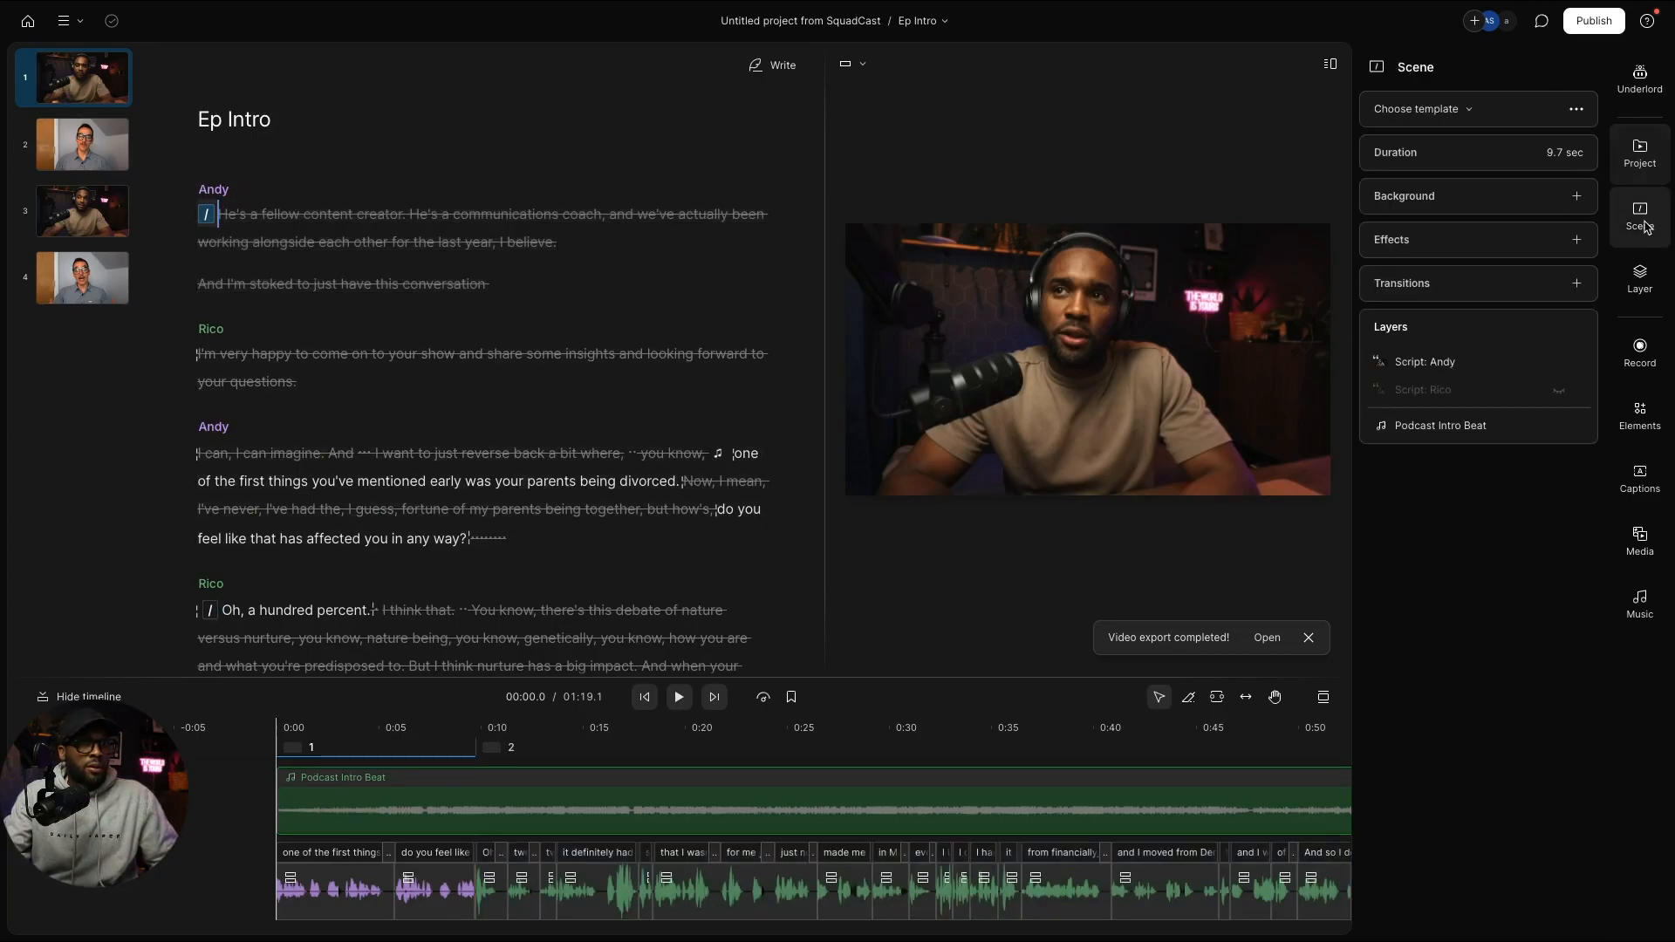
left_click(1576, 111)
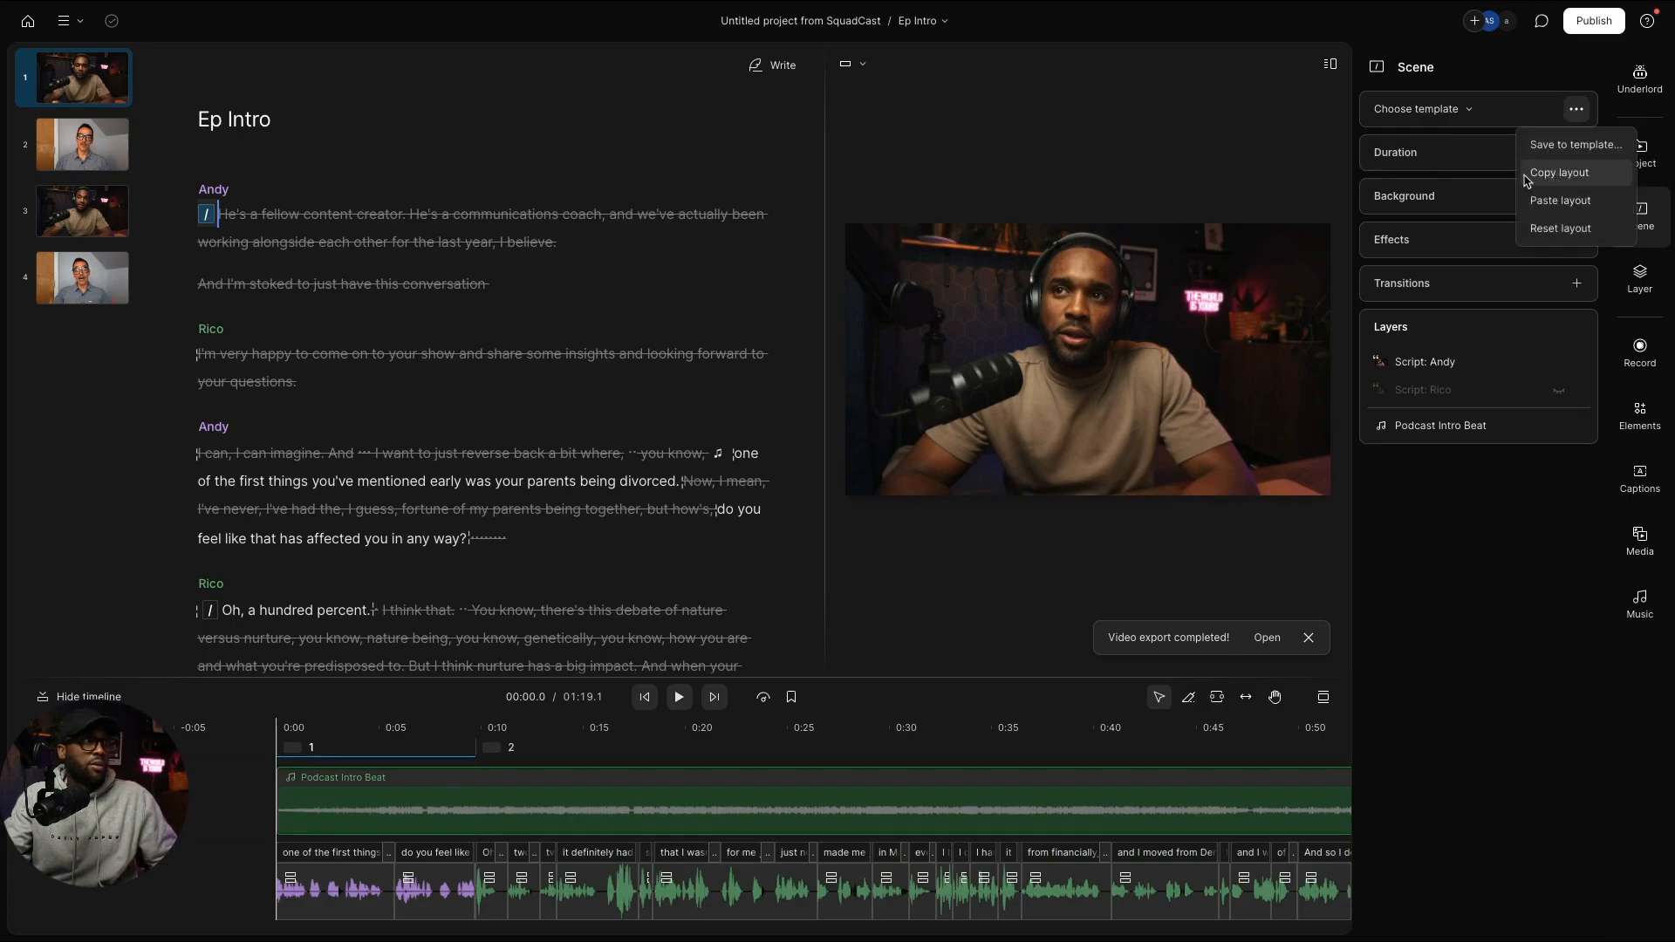
left_click(1540, 174)
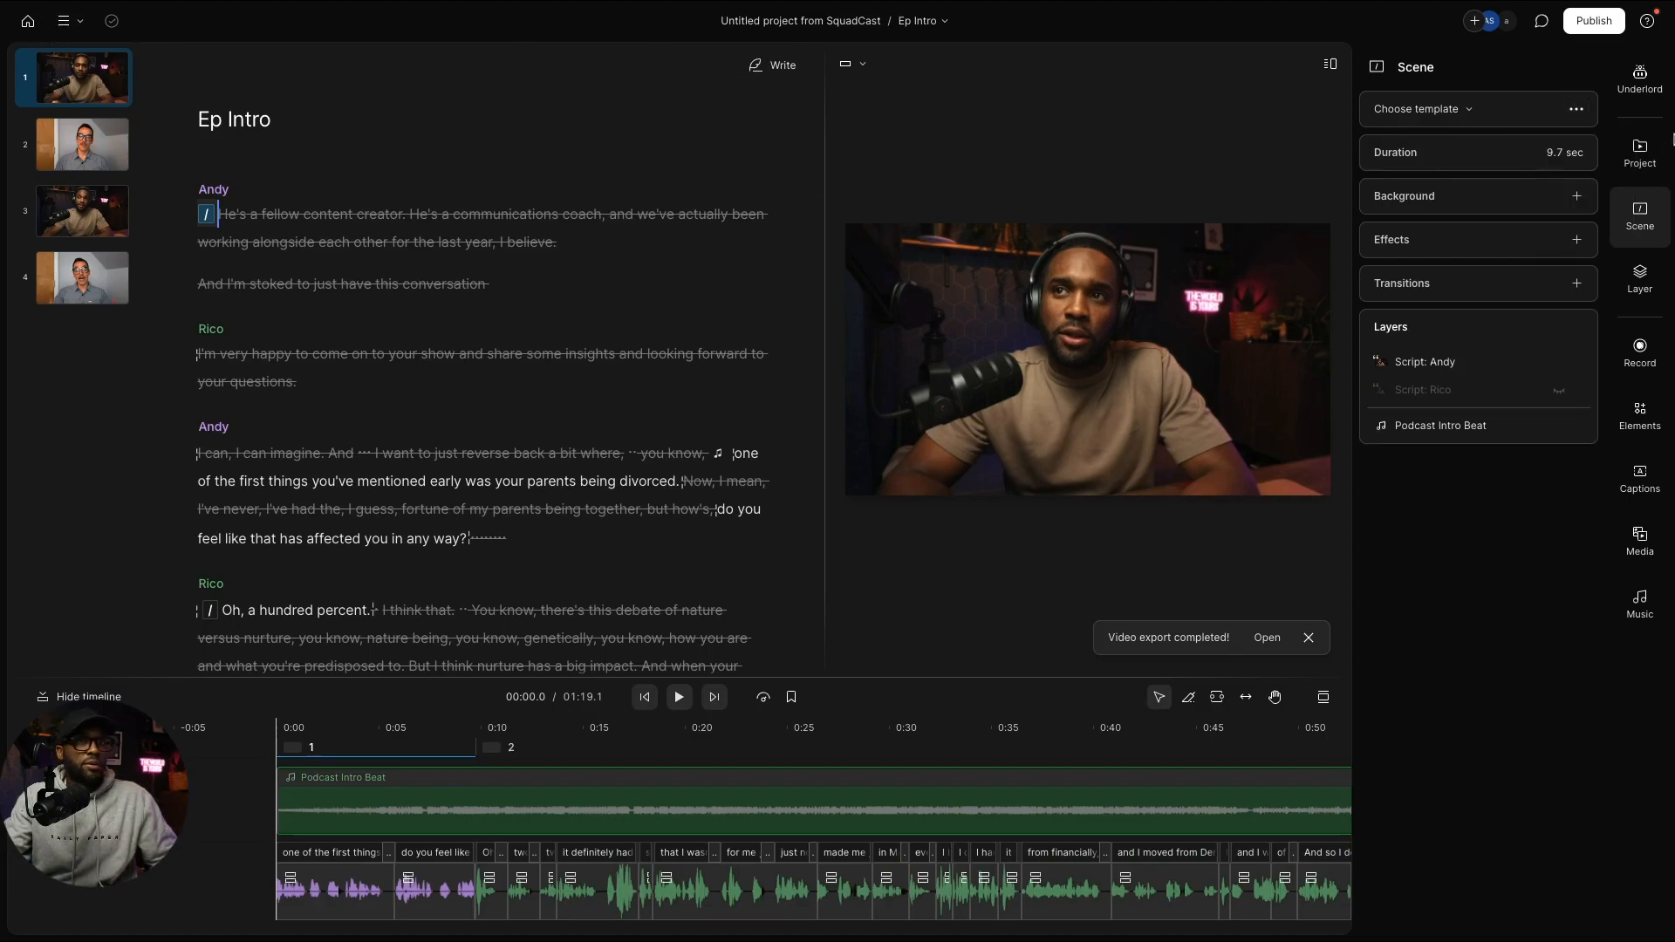
left_click(1639, 152)
left_click(1448, 148)
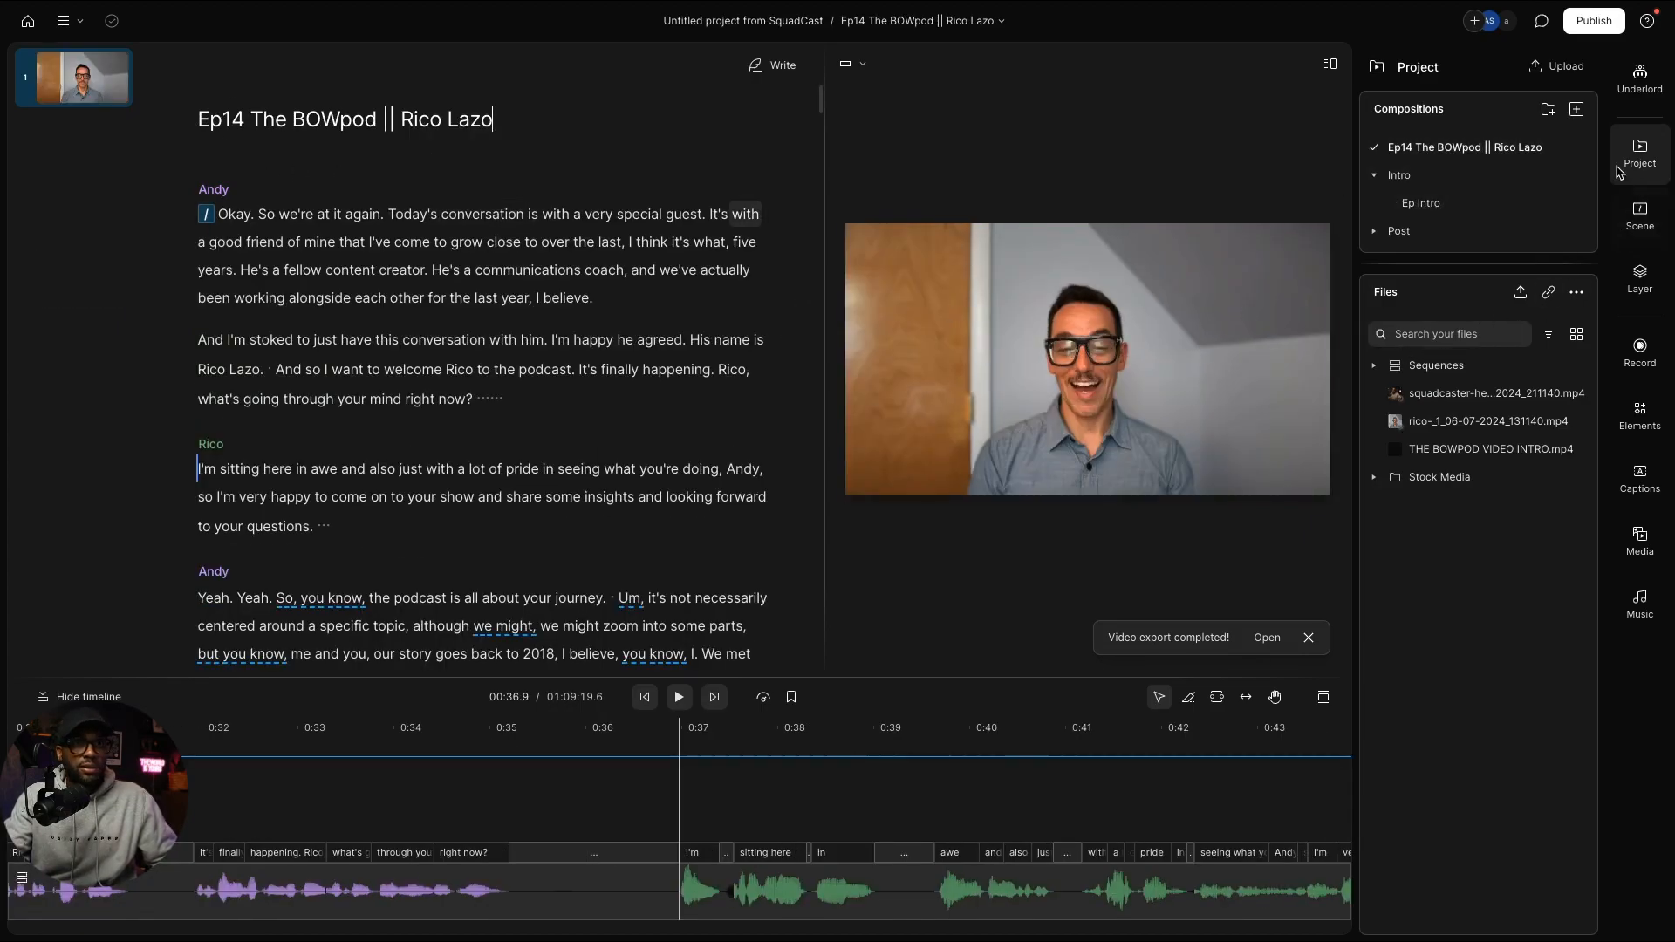
Step: Paste the copied Andy layout onto scene 3 of the episode
left_click(1638, 84)
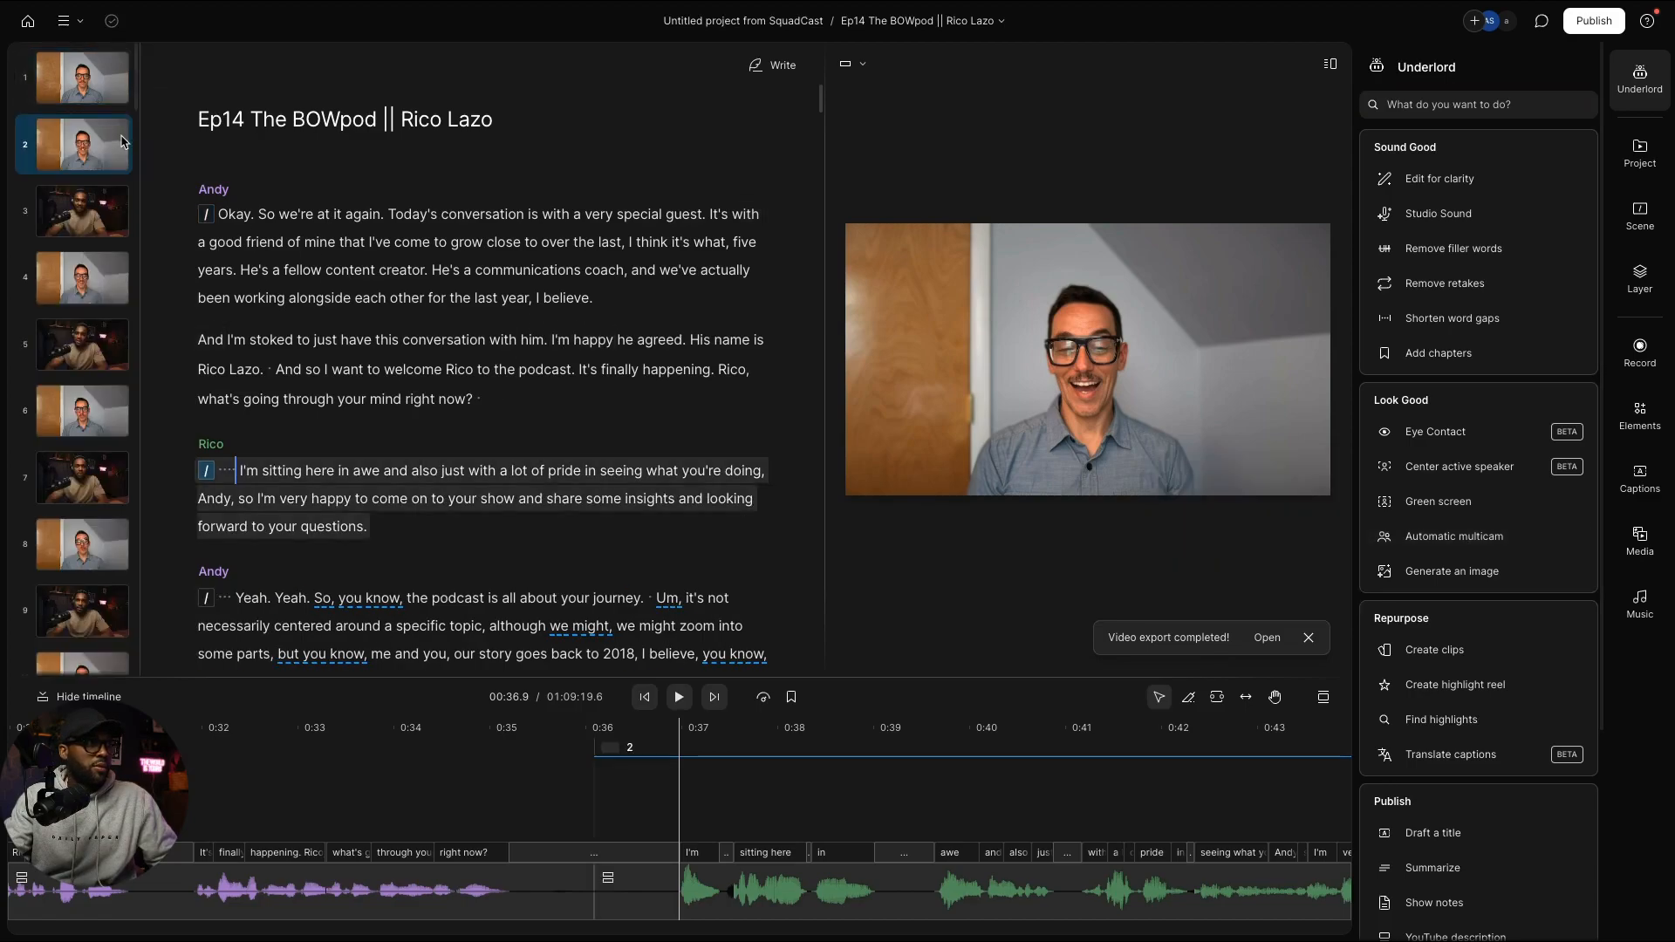
left_click(77, 89)
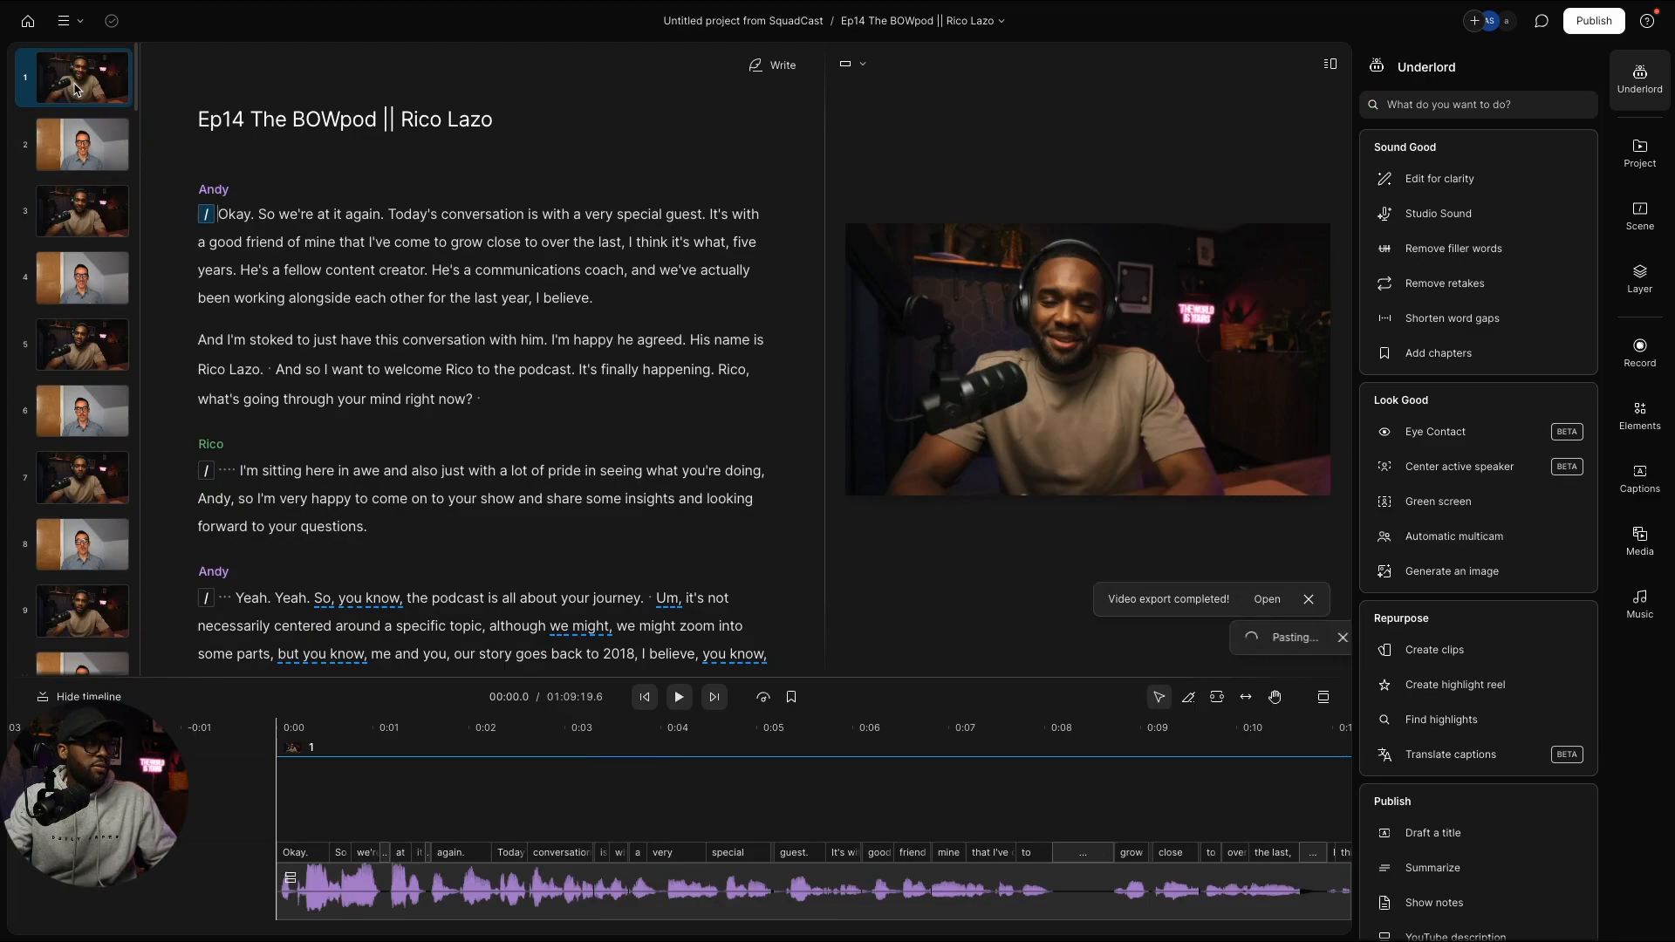
left_click(98, 221)
key("ctrl+v")
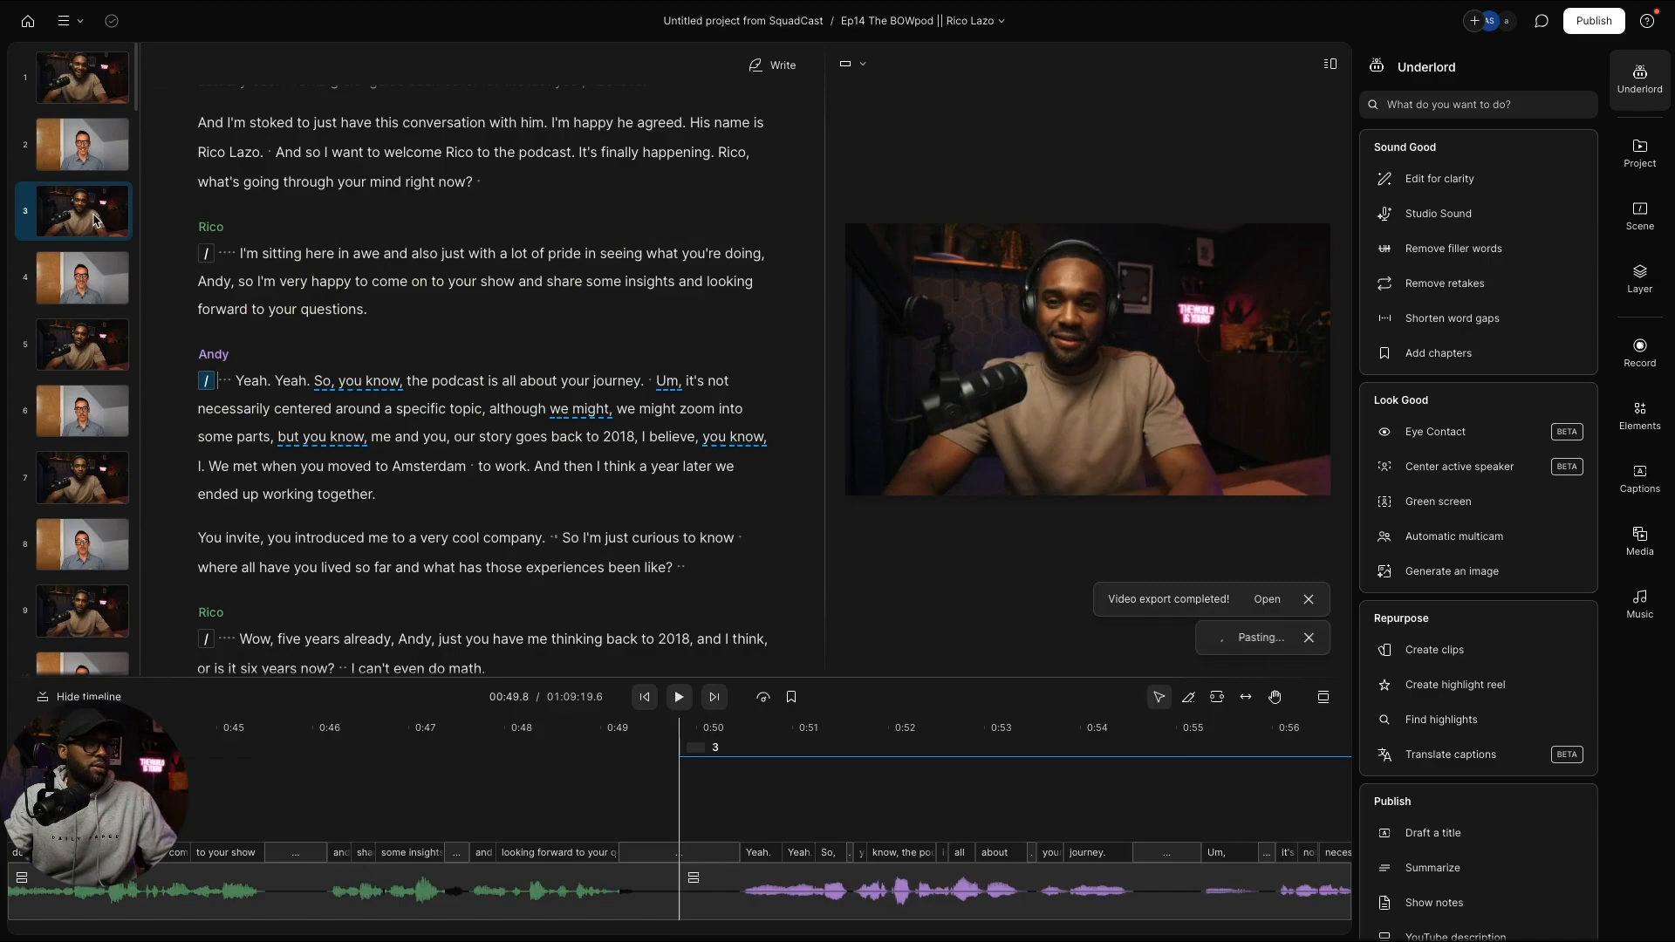
Step: Step between scenes 5 and 7, then undo the last layout paste
left_click(80, 358)
left_click(85, 481)
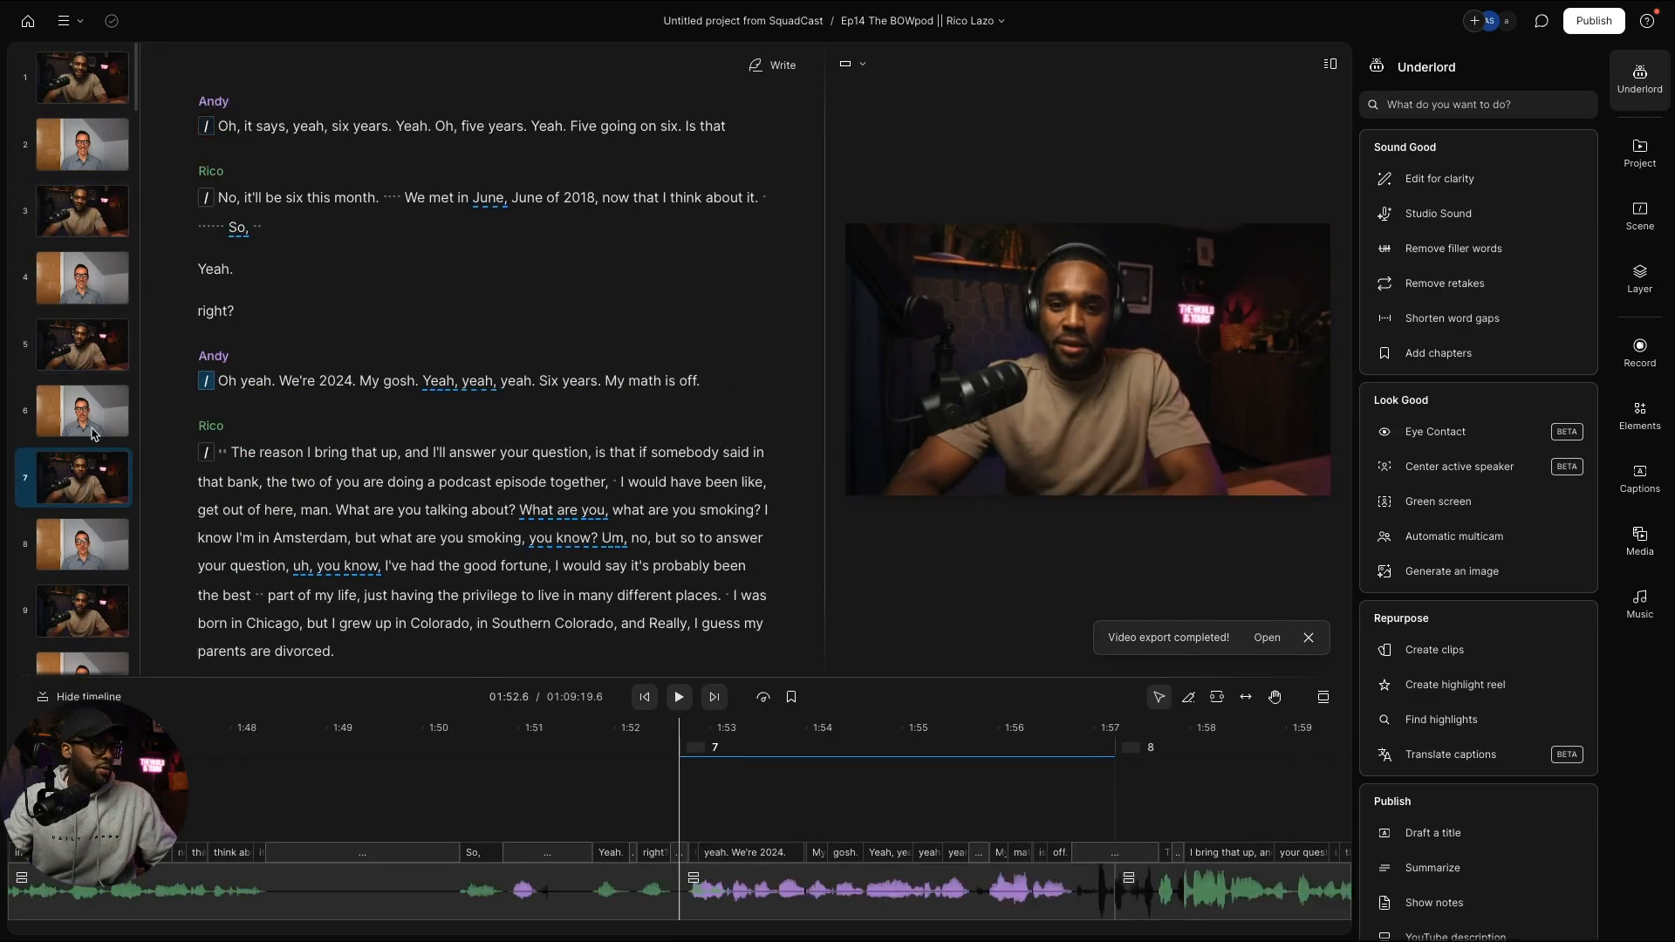
left_click(90, 362)
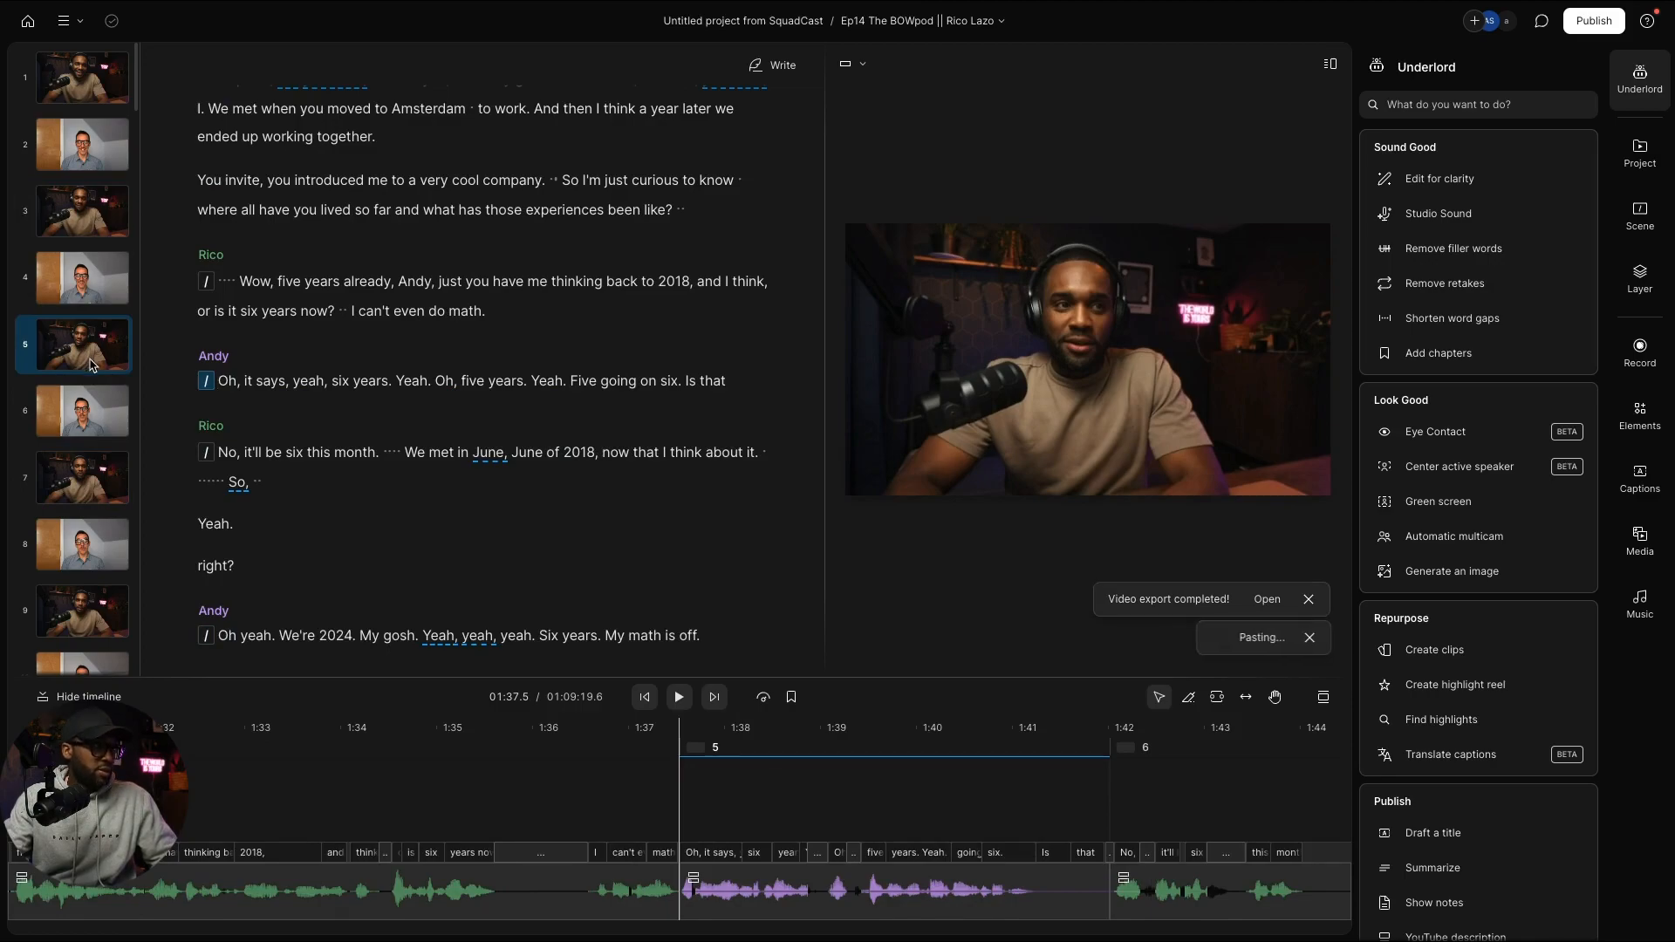
left_click(85, 477)
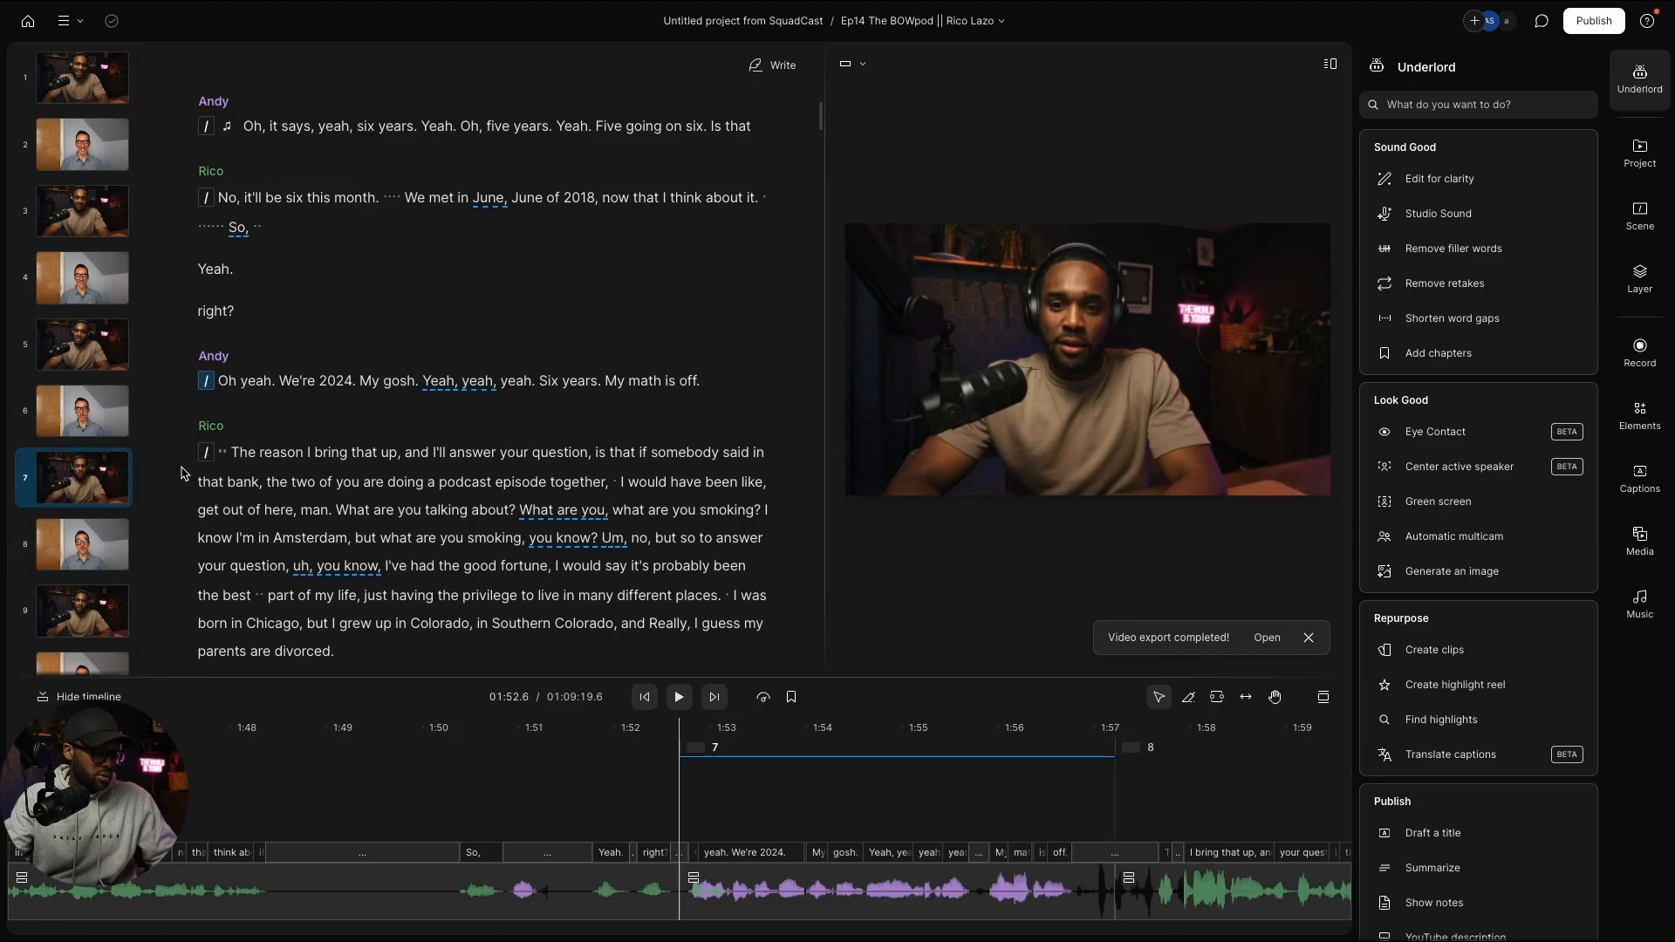
key("ctrl+z")
scroll(182, 474, "up", 3)
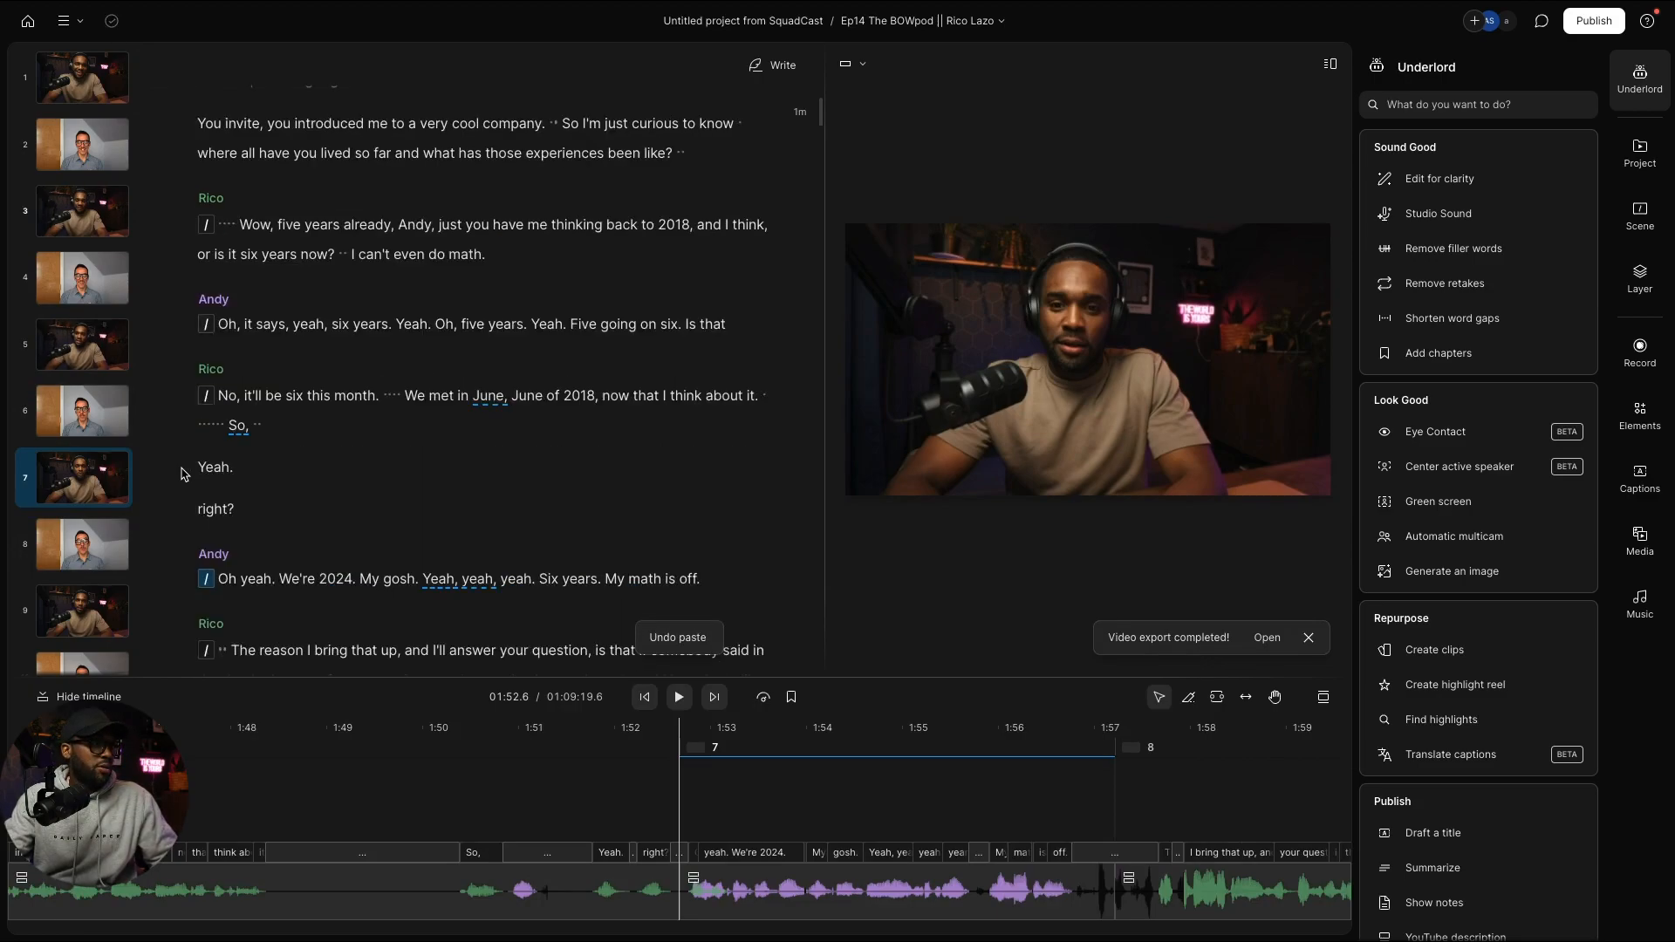
scroll(188, 474, "up", 10)
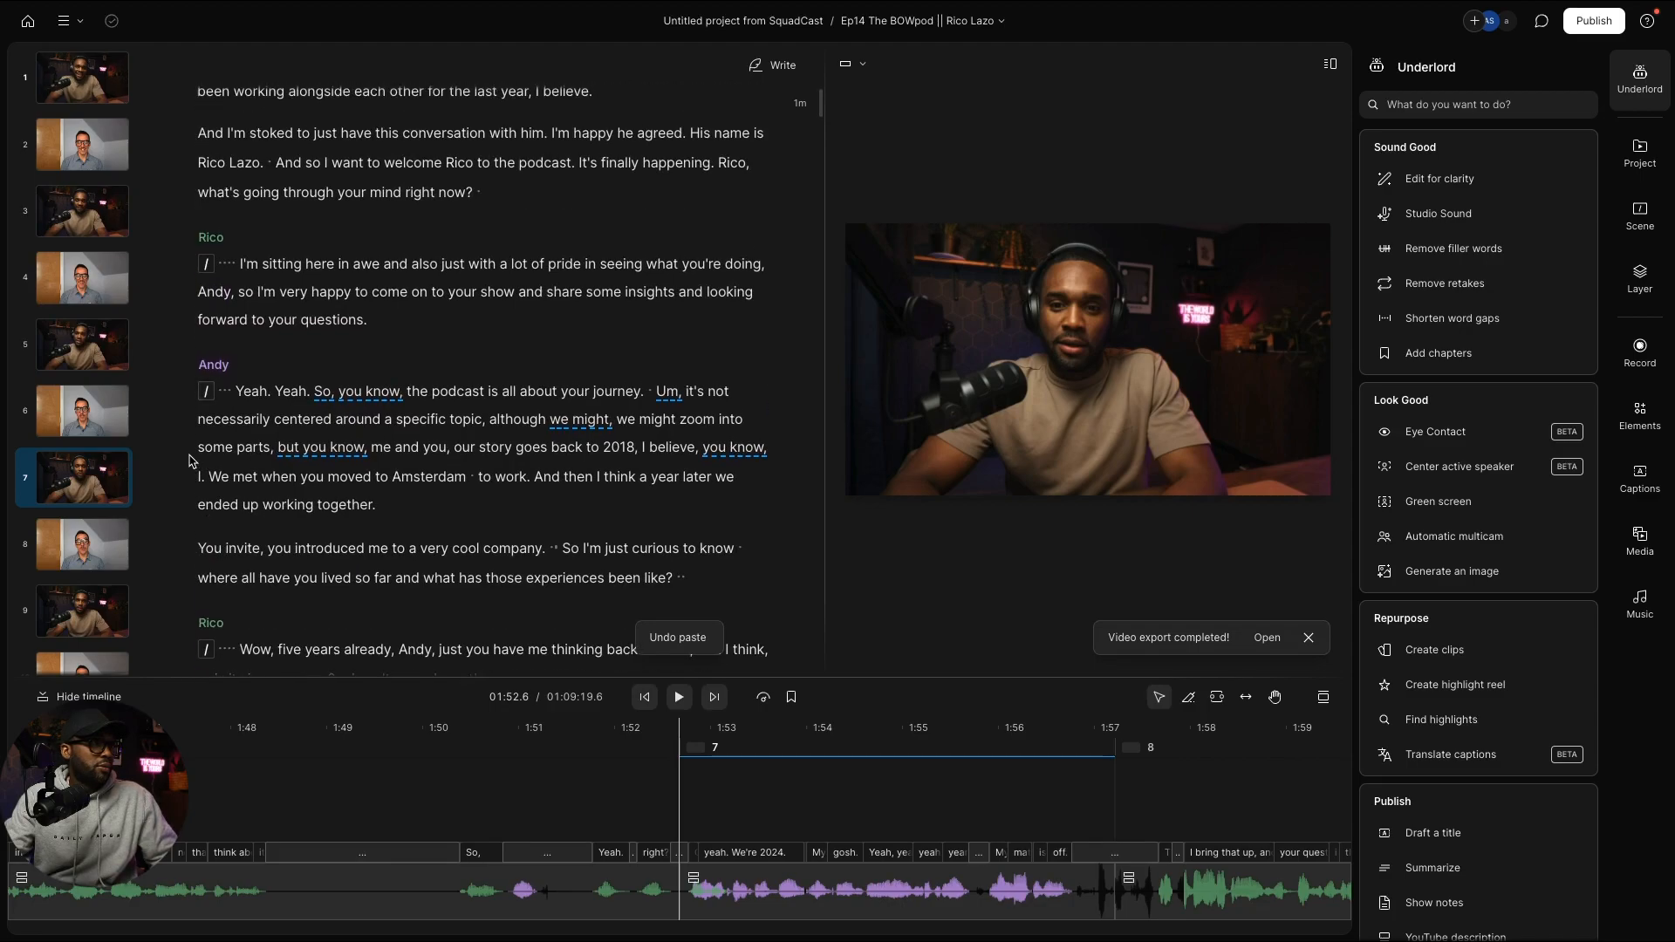
Step: Shift Andy's video slightly right within its crop in scene 1 so his camera fills the frame
left_click(60, 75)
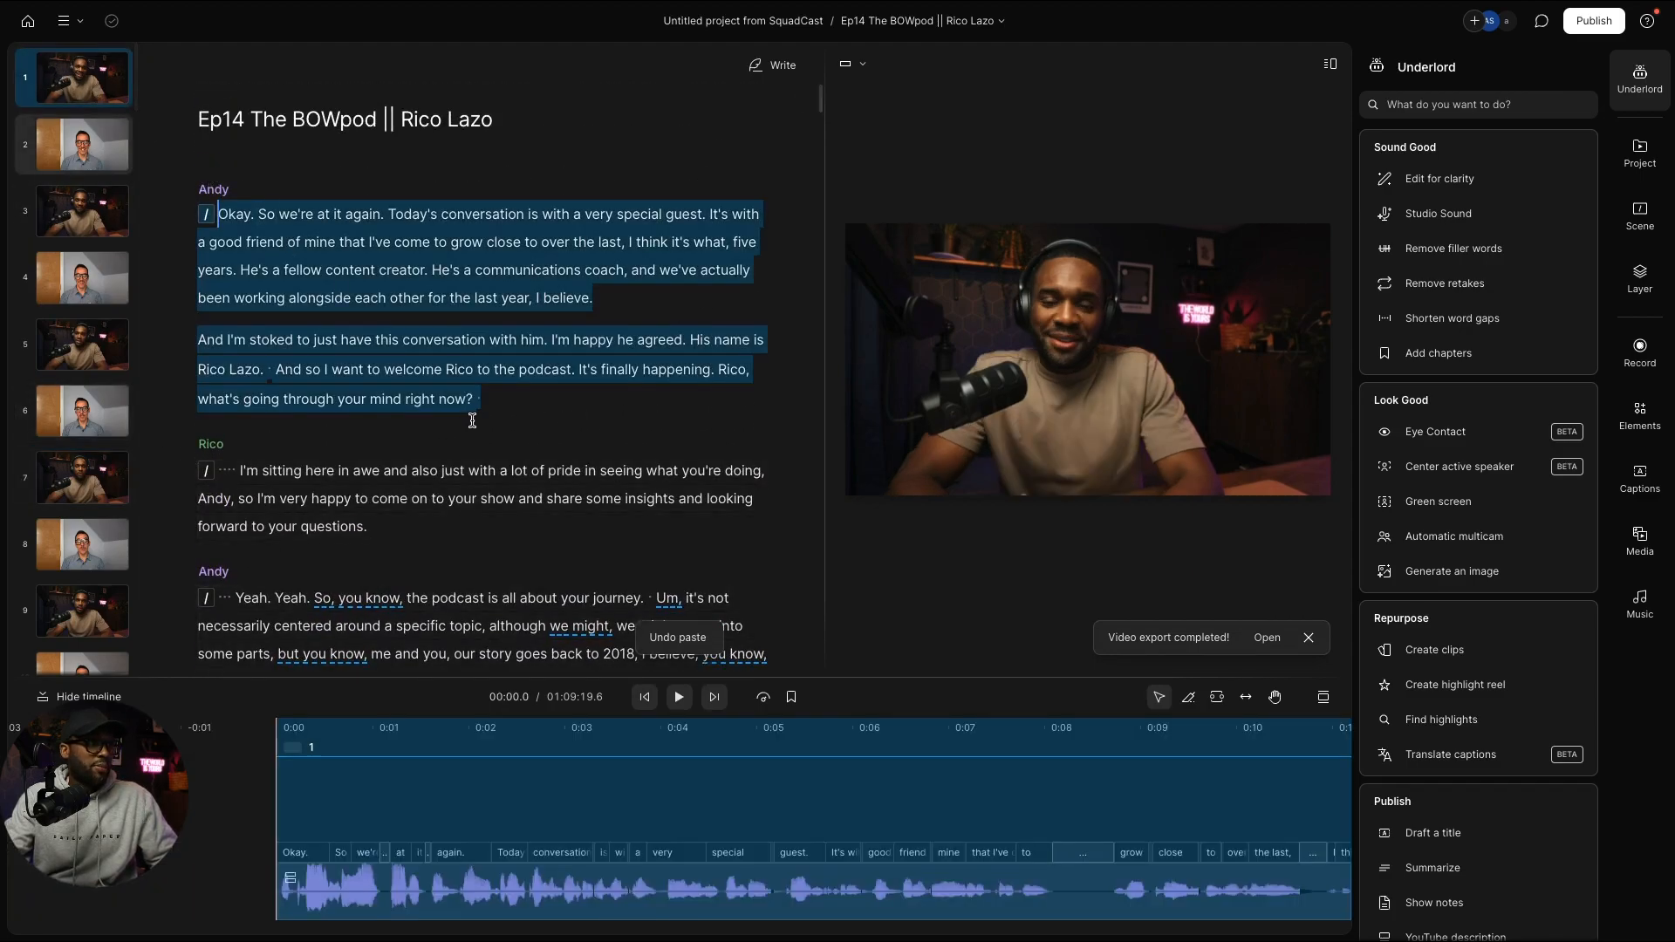
left_click(455, 320)
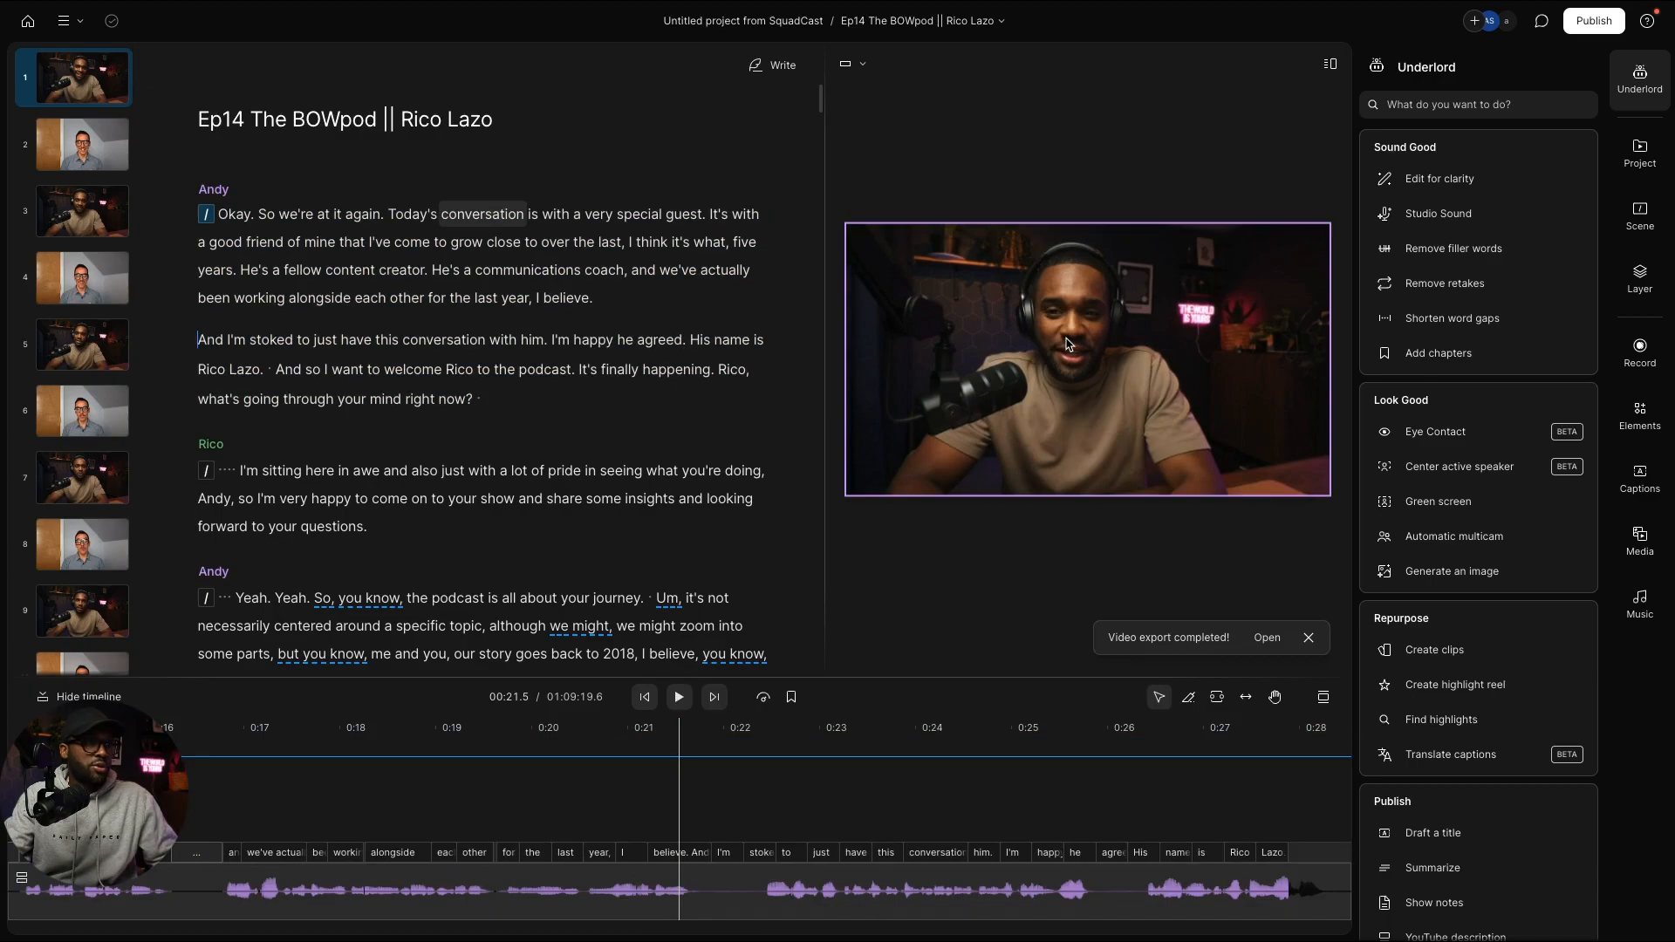
left_click(1144, 270)
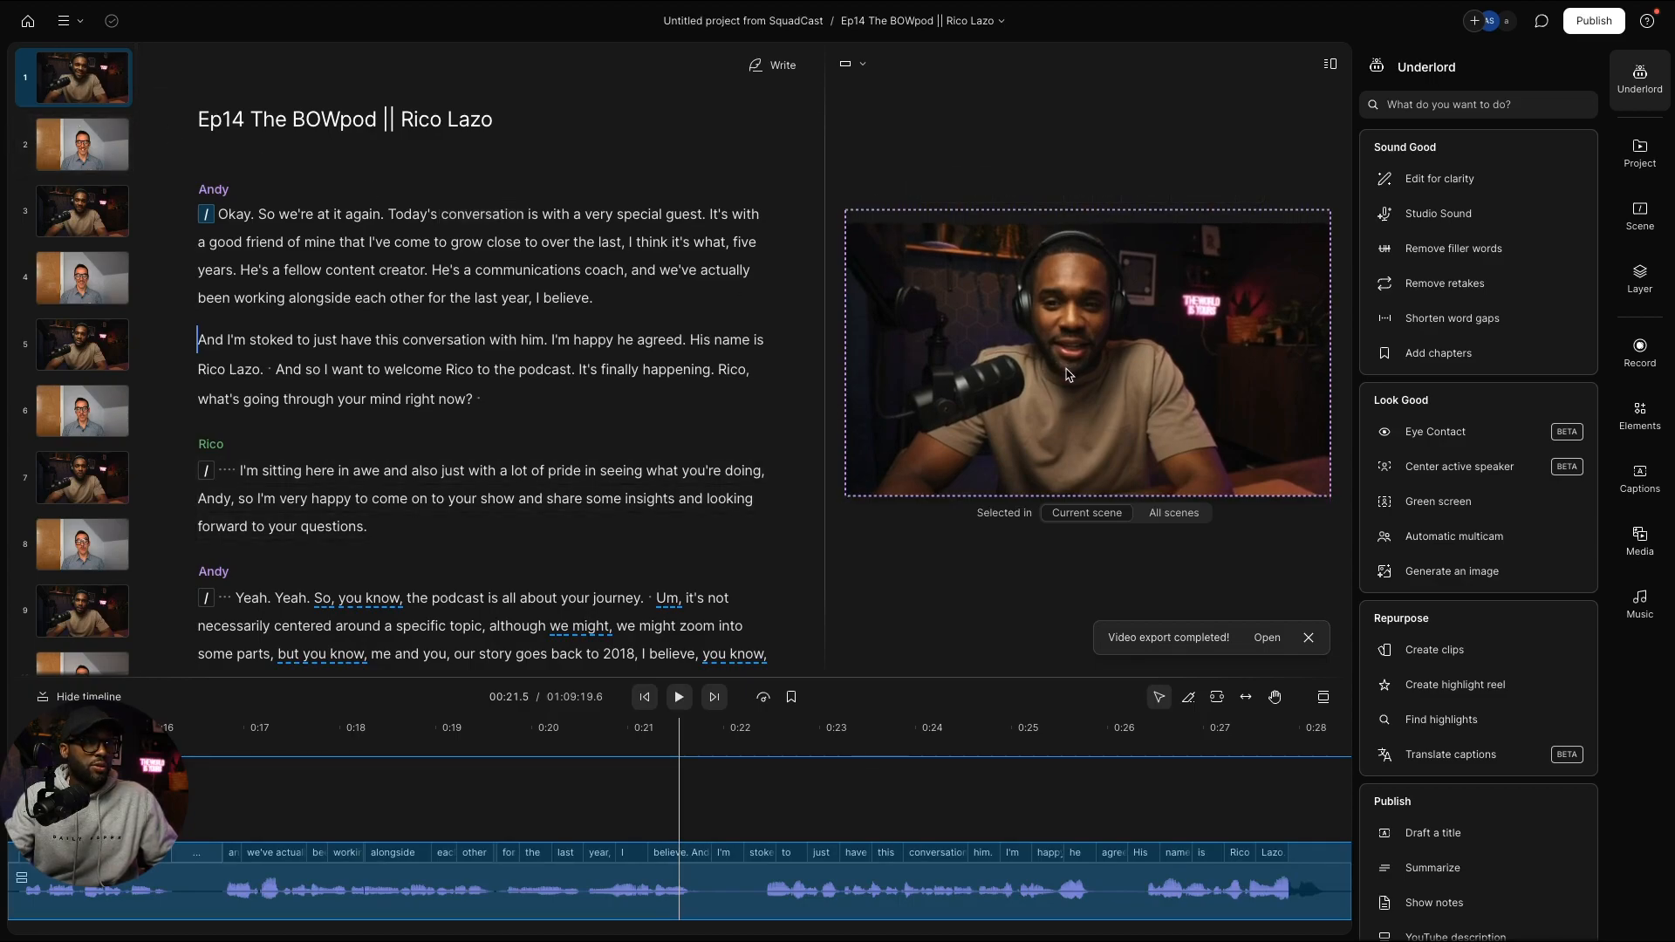
left_click_drag(1069, 375, 1084, 375)
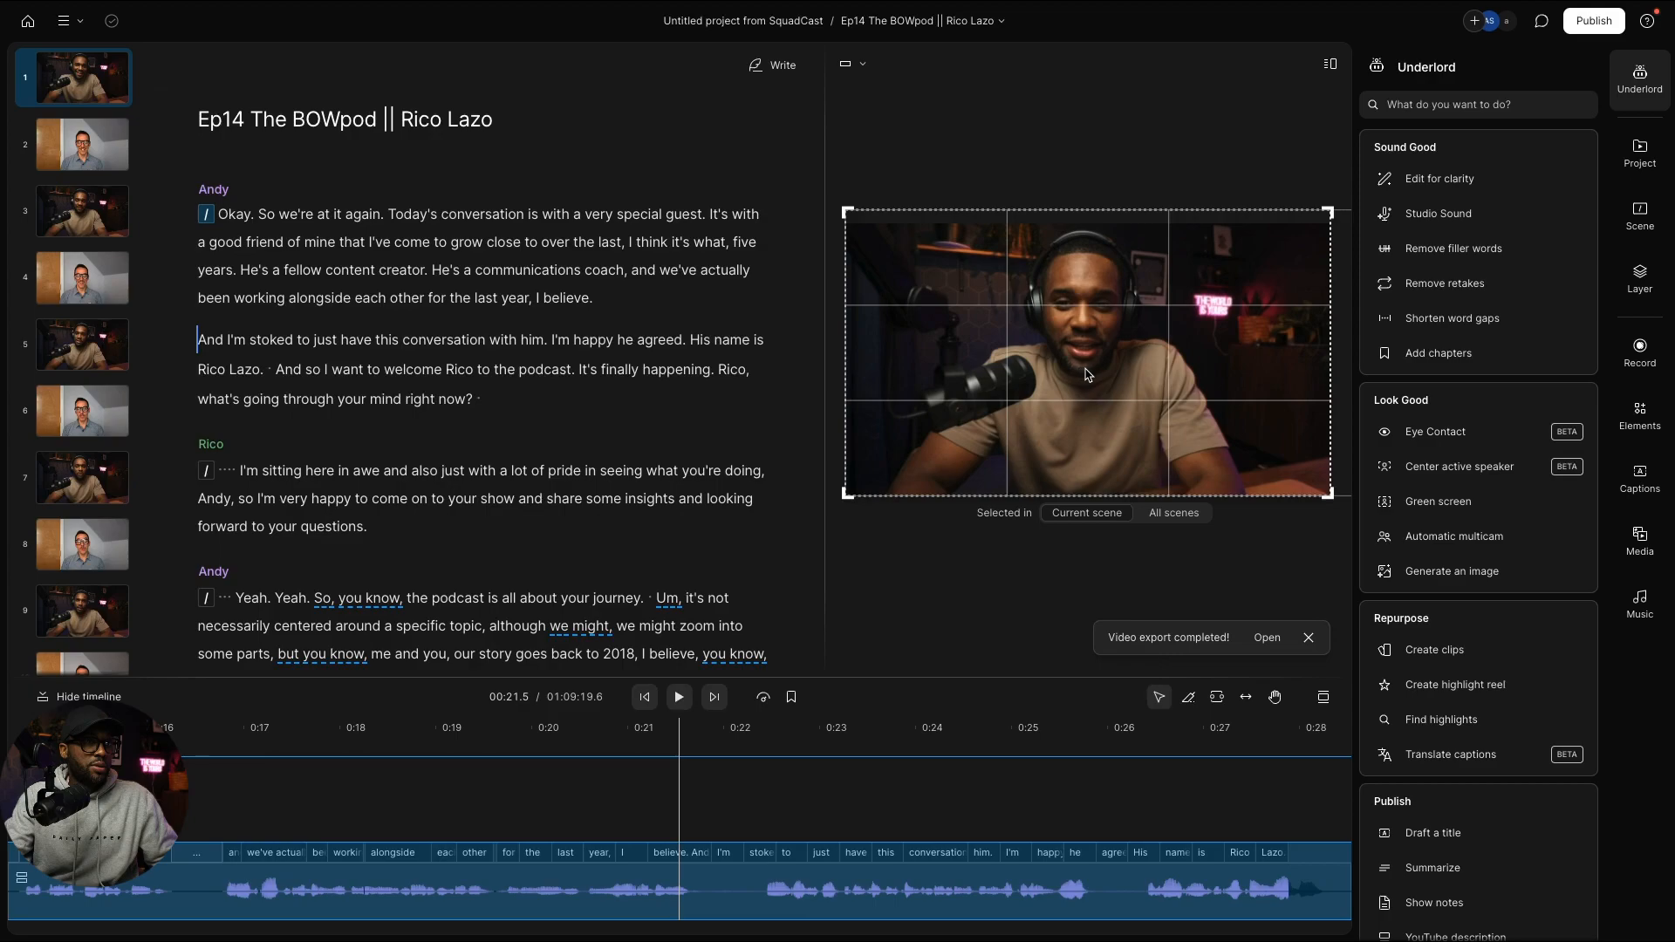
left_click(1110, 189)
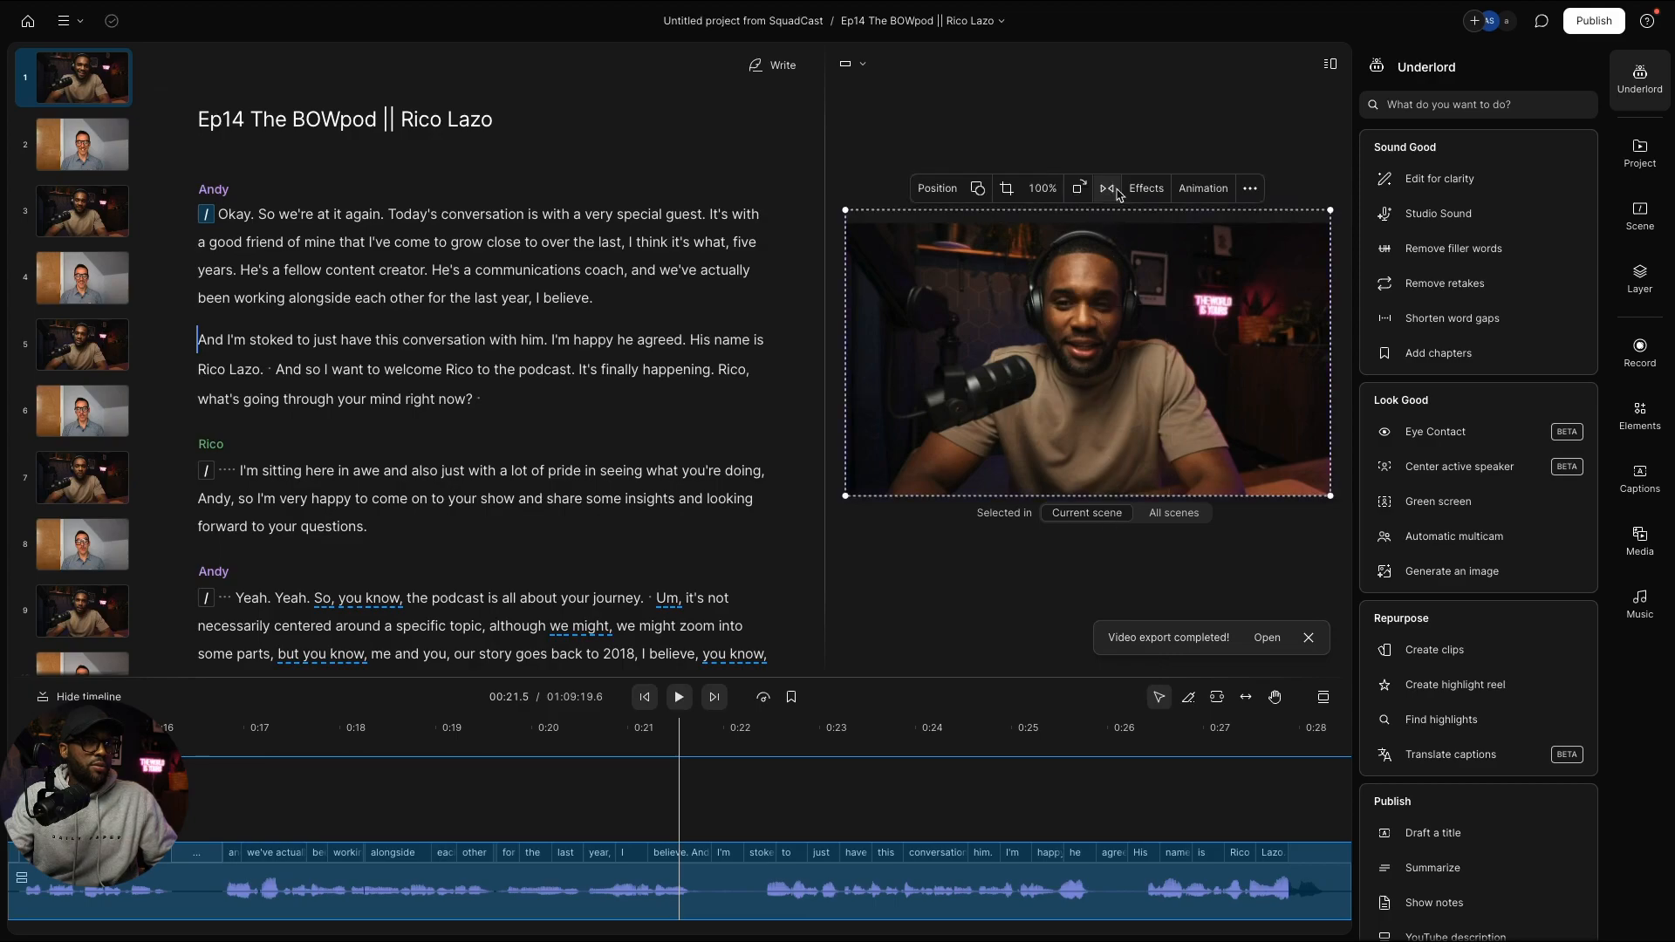
left_click(63, 94)
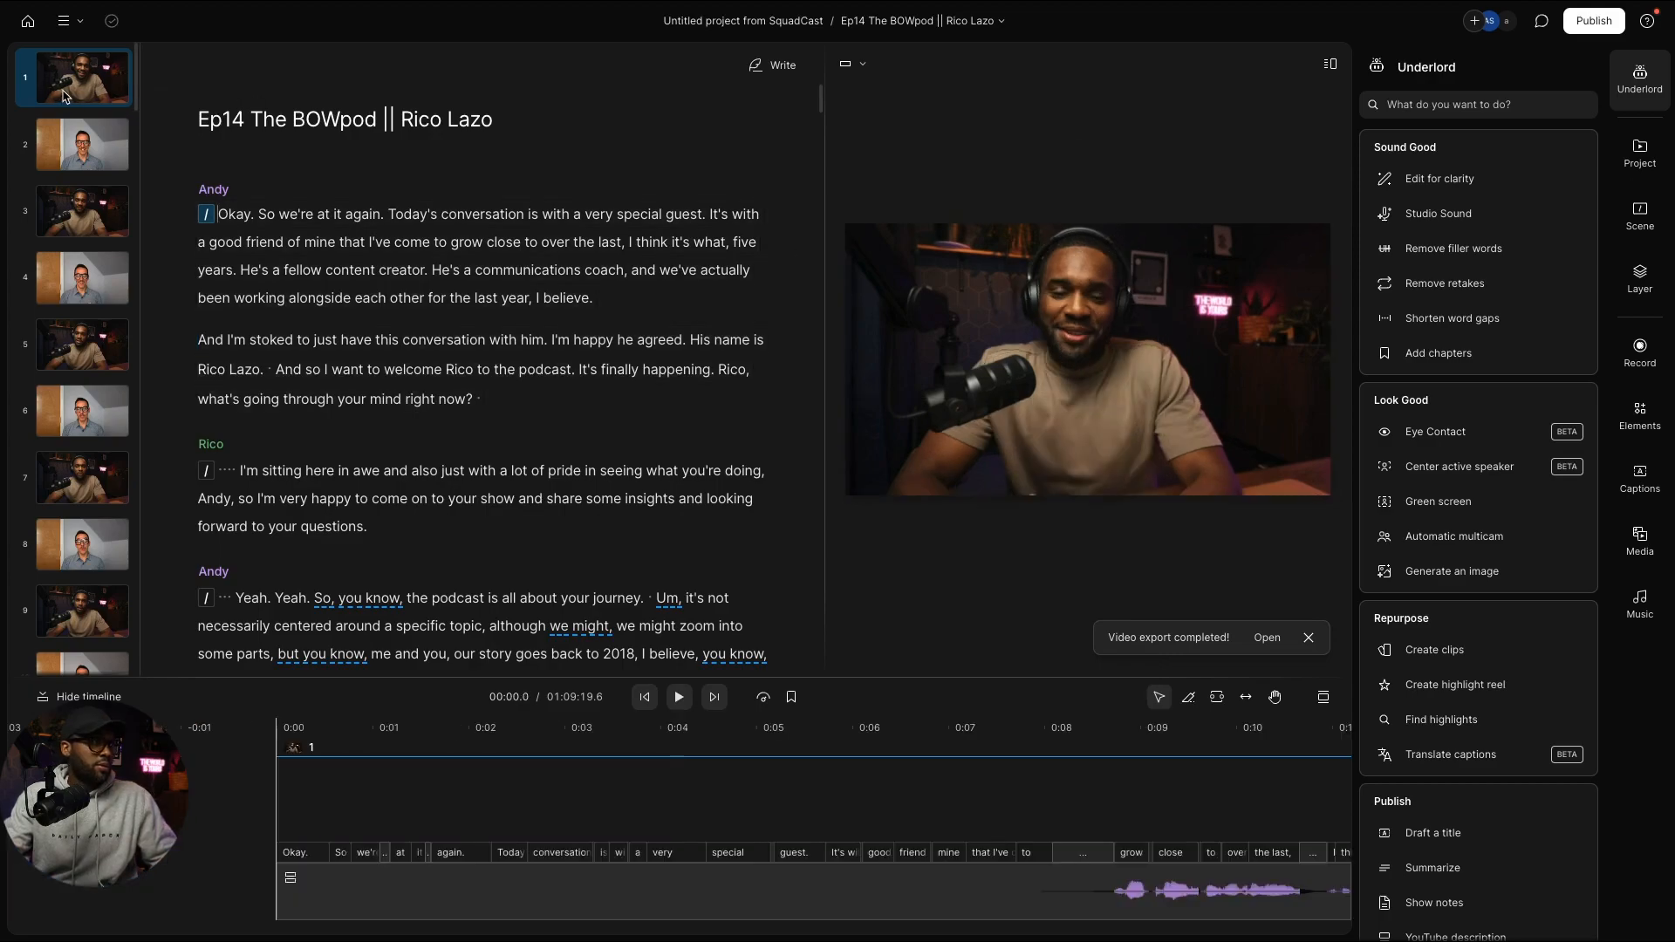
Step: Paste the Andy layout onto Andy's scenes 9, 17, 19 and 21
left_click(84, 225)
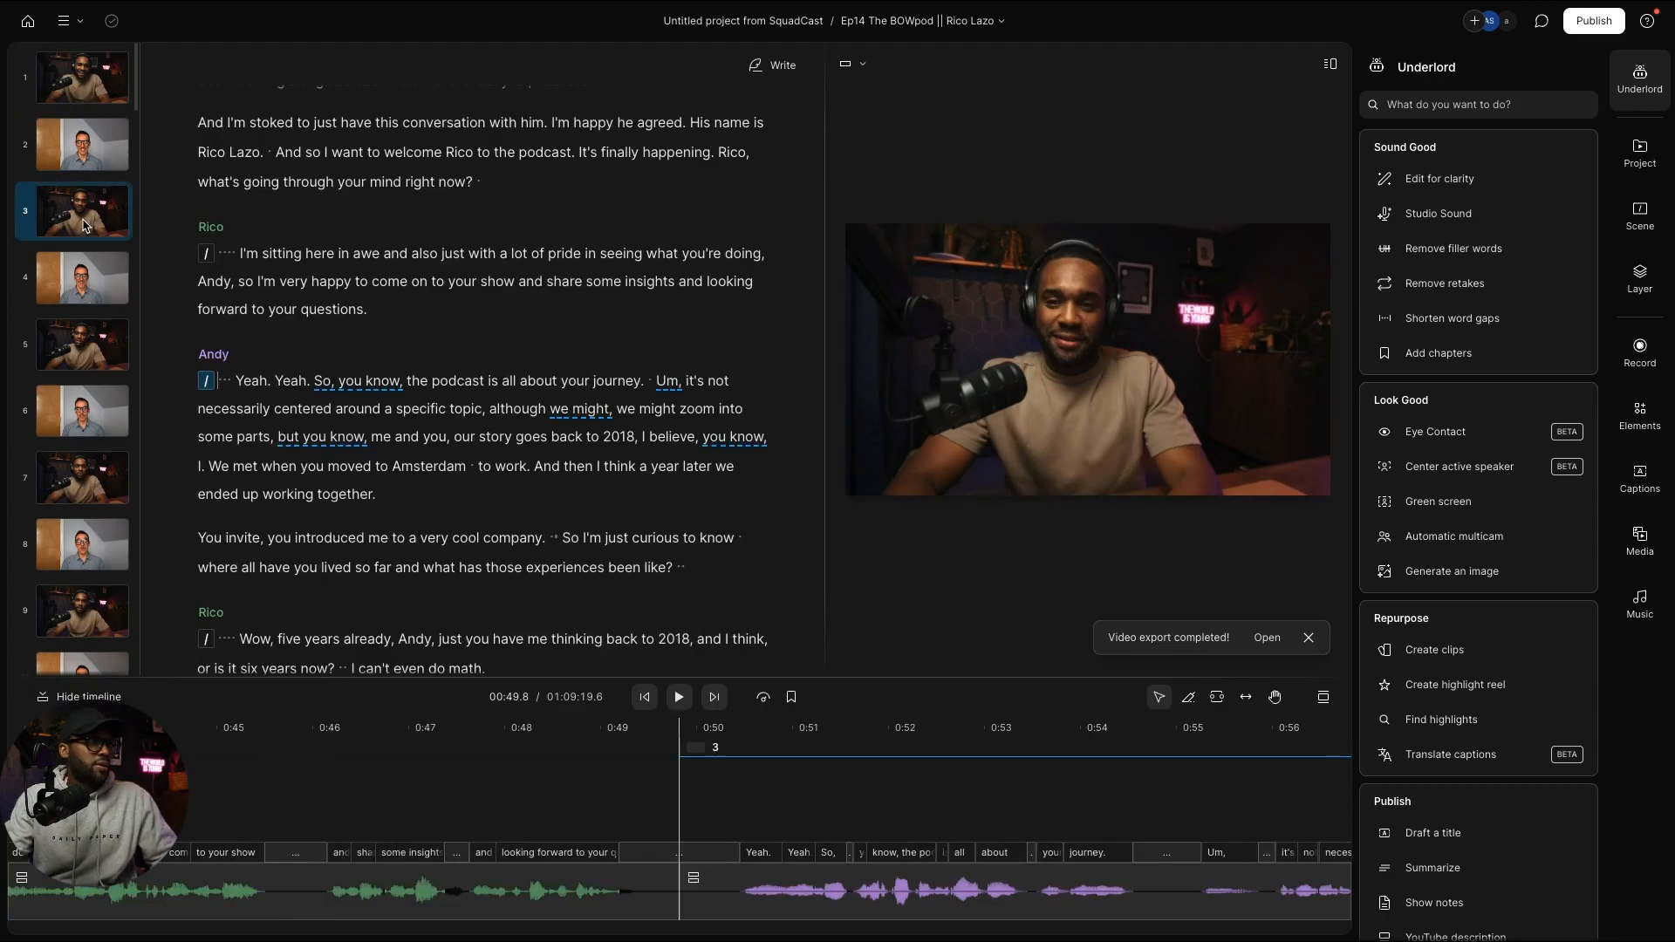
left_click(85, 342)
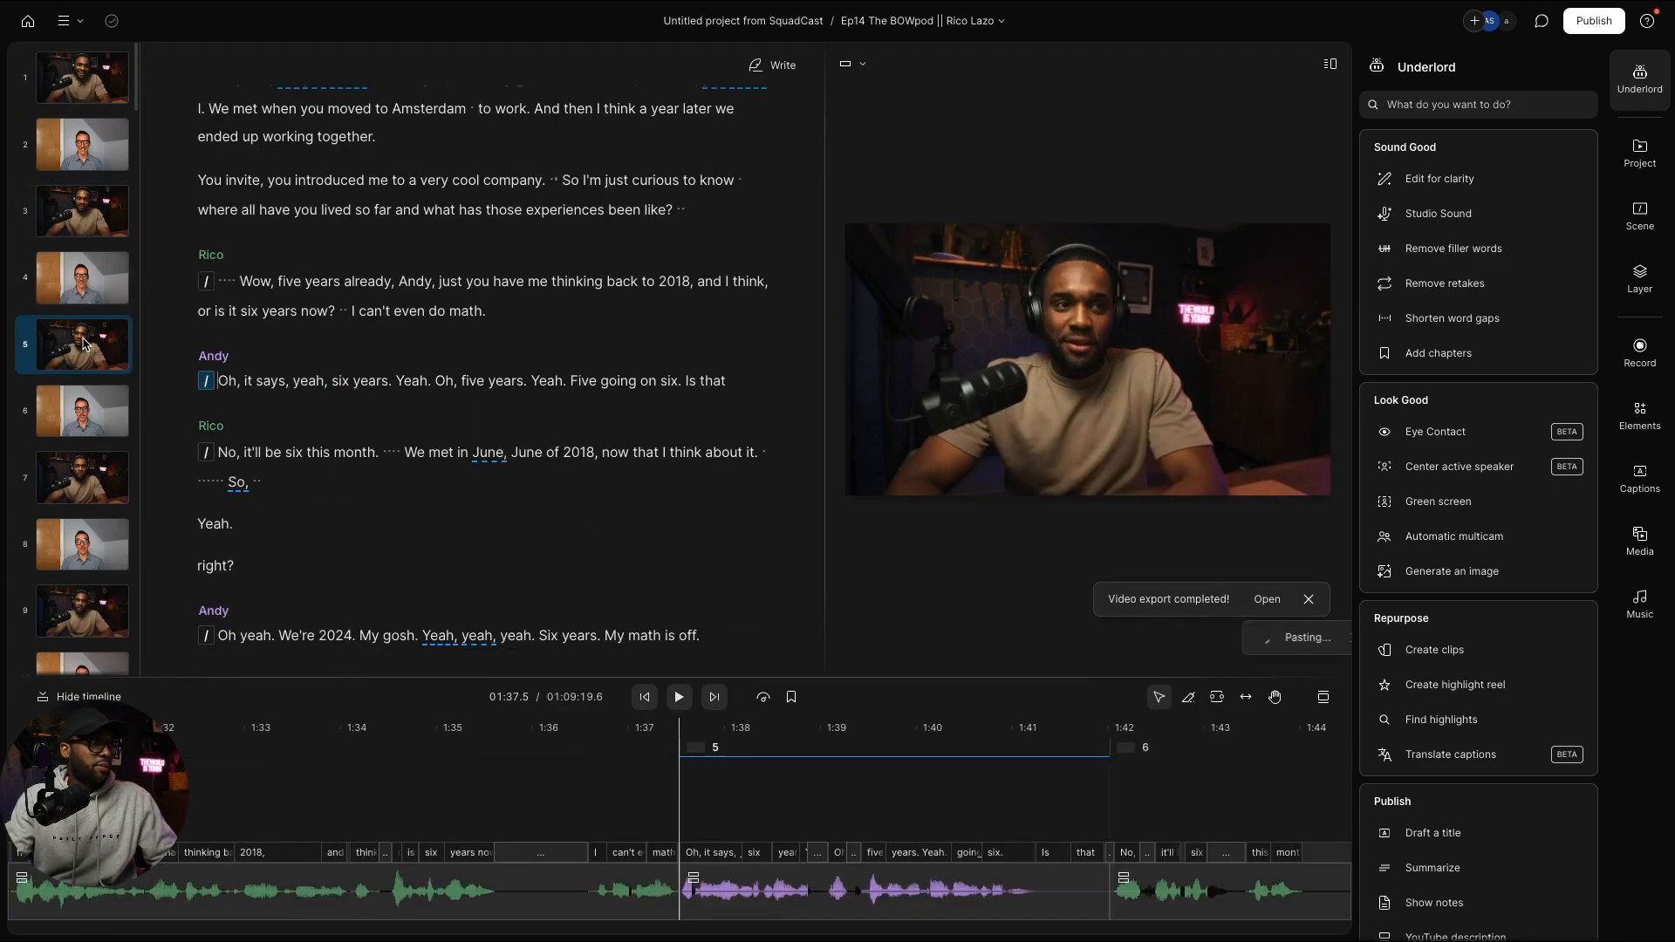
left_click(85, 478)
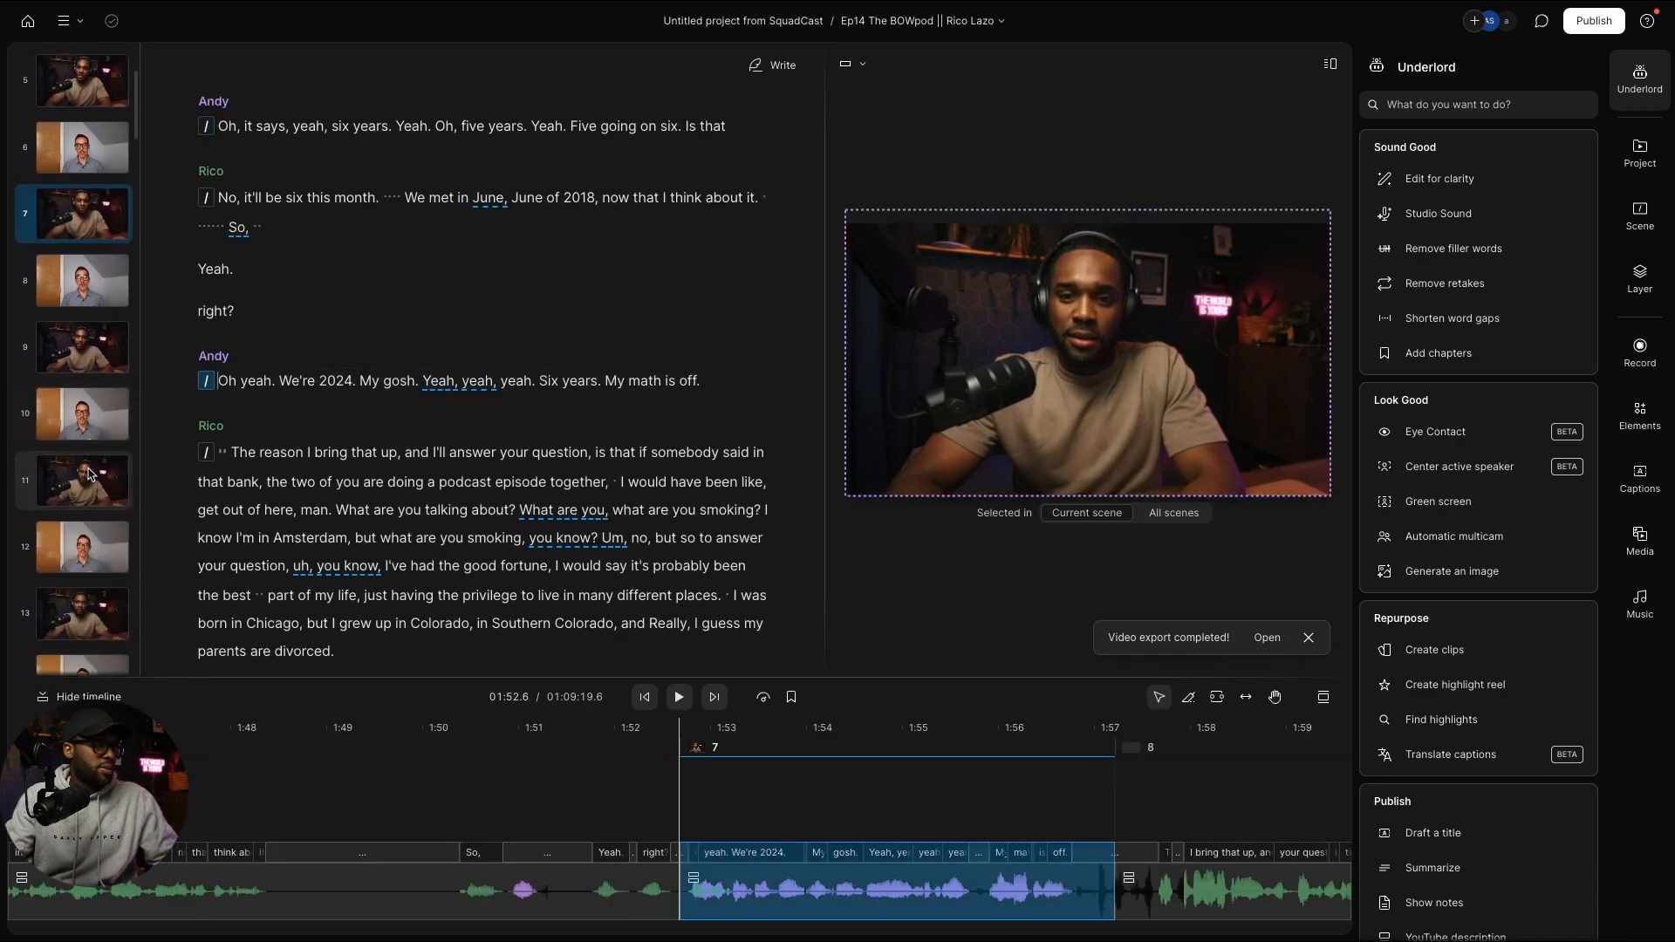
left_click(80, 270)
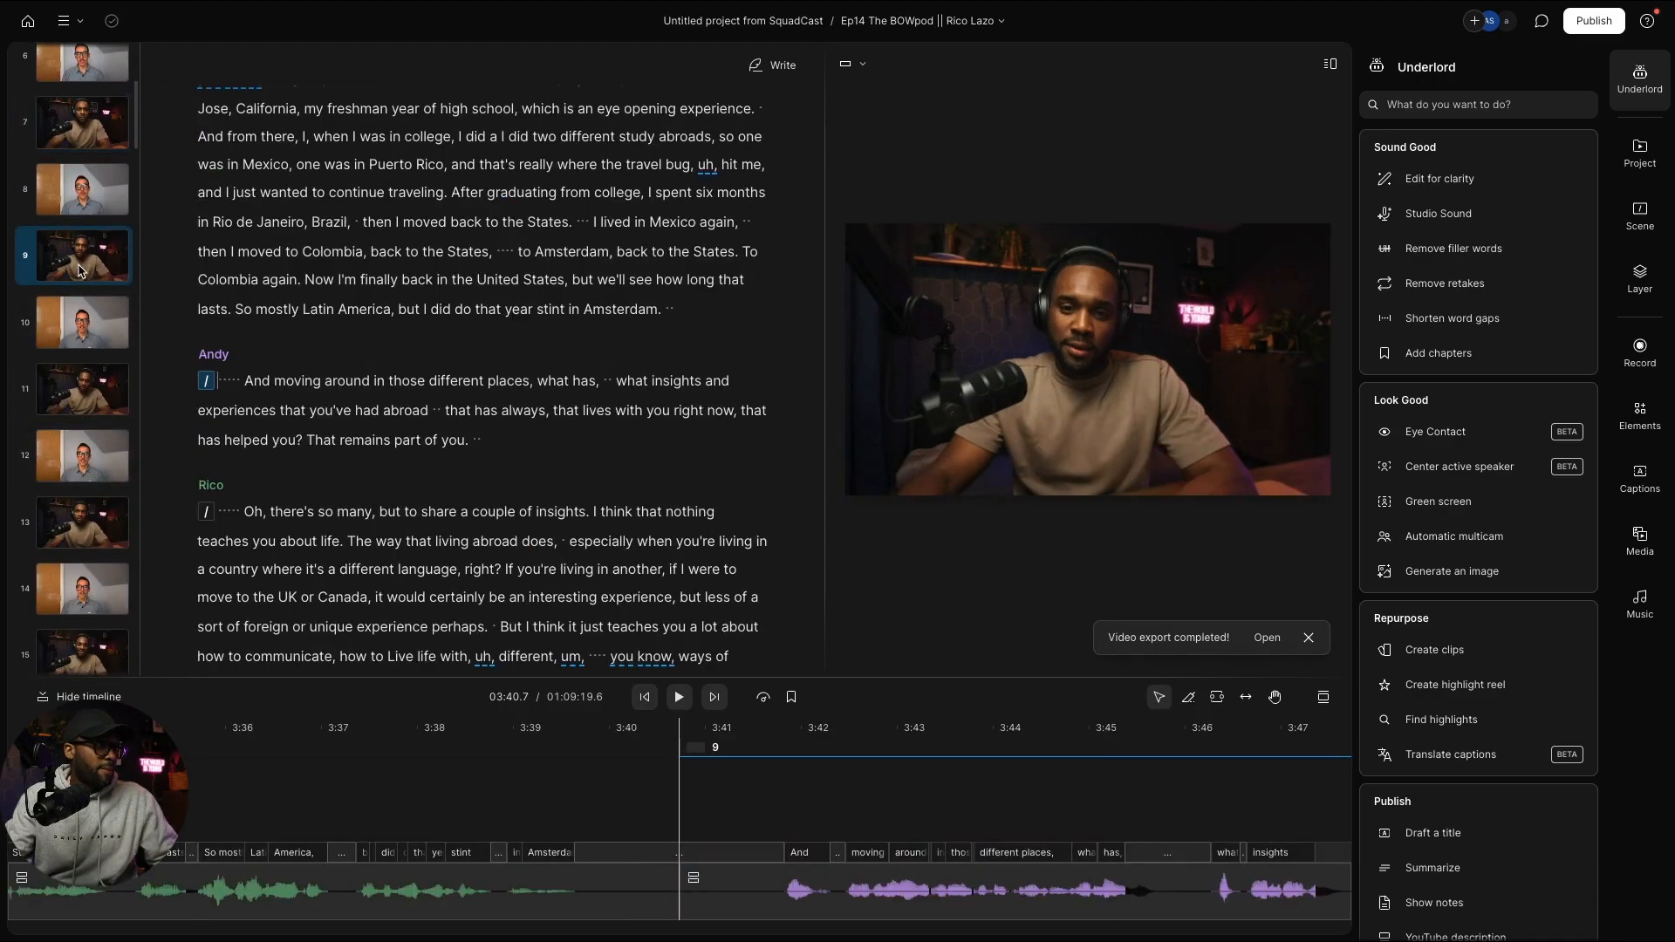
key("ctrl+v")
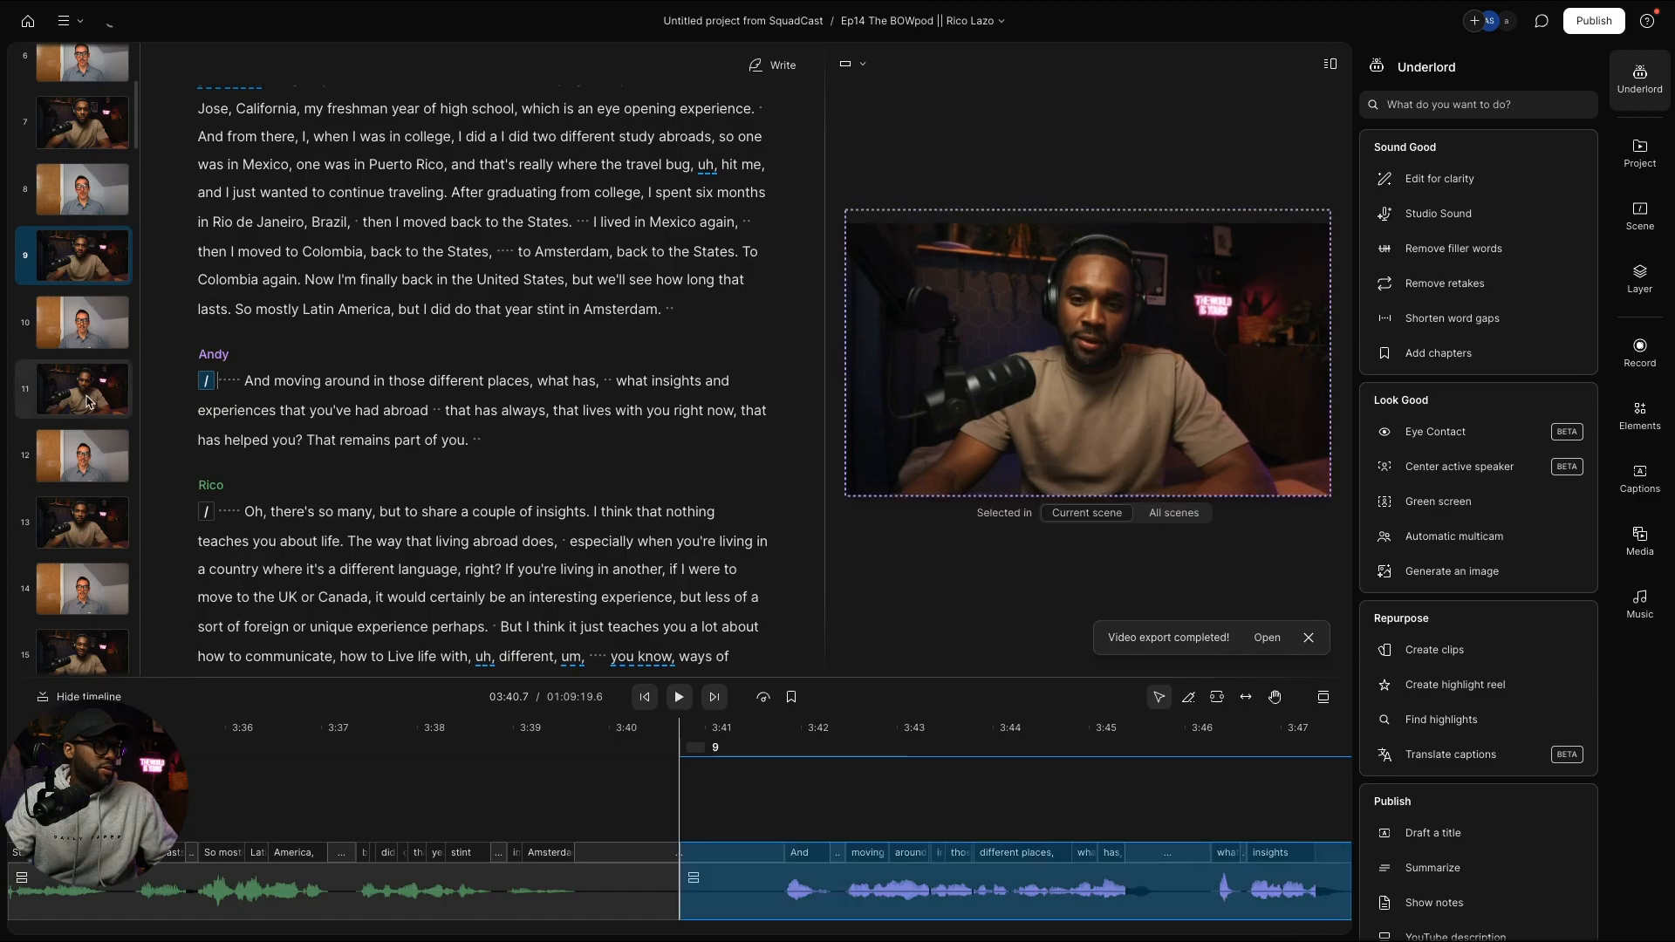
left_click(86, 397)
left_click(88, 521)
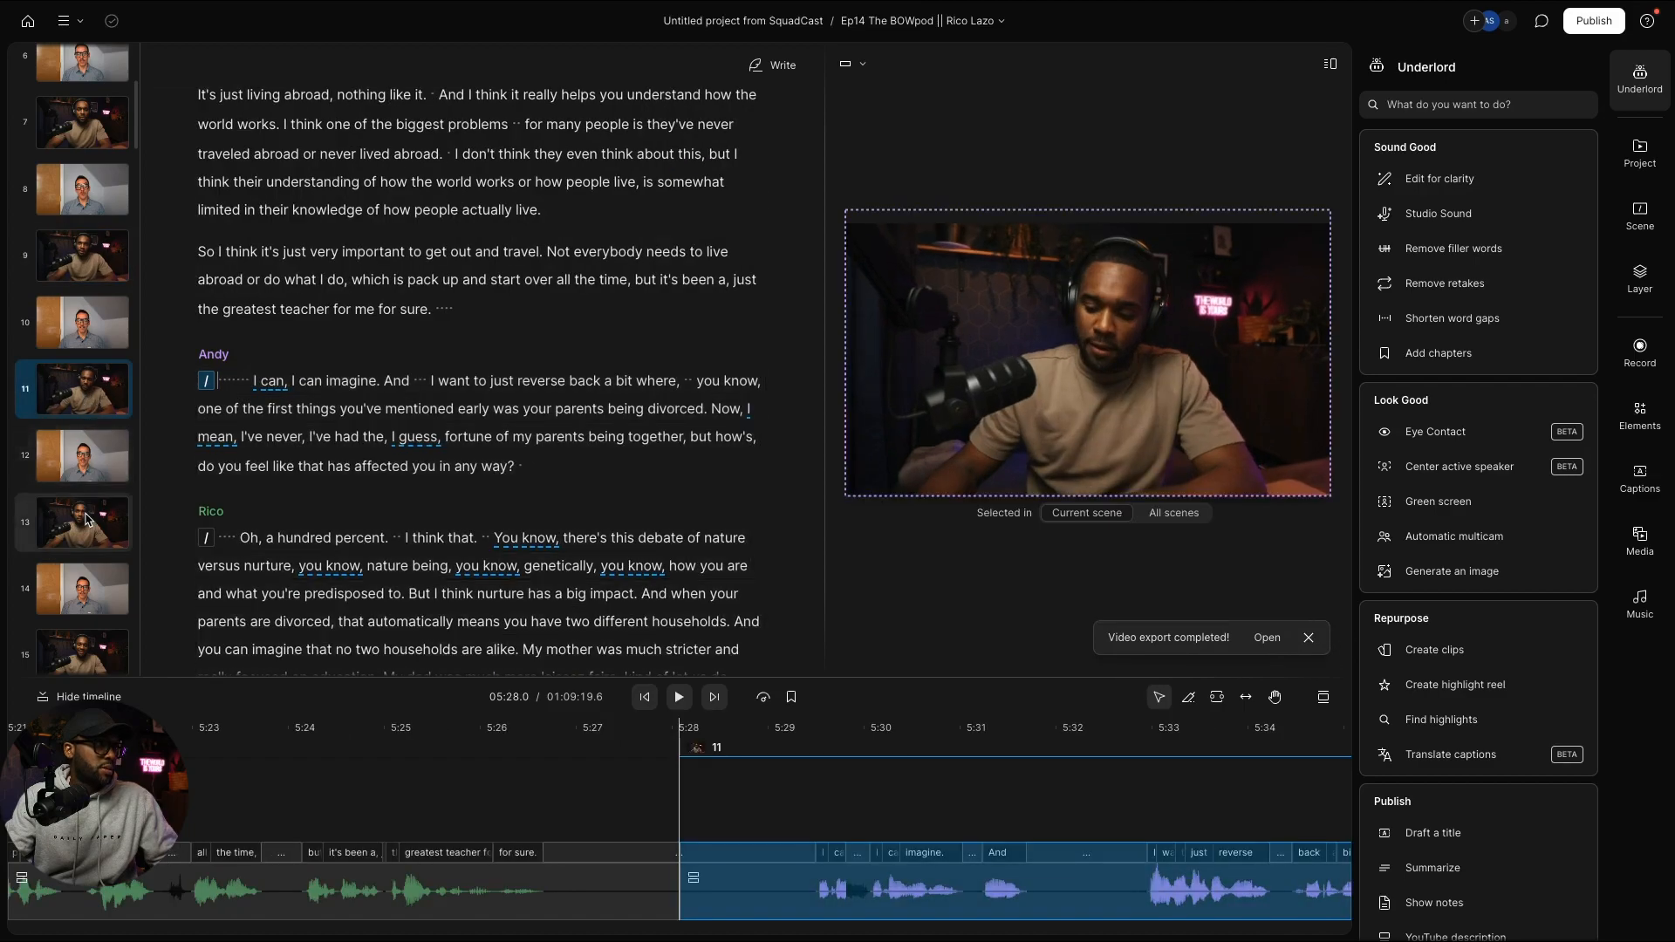
left_click(98, 656)
scroll(83, 436, "down", 5)
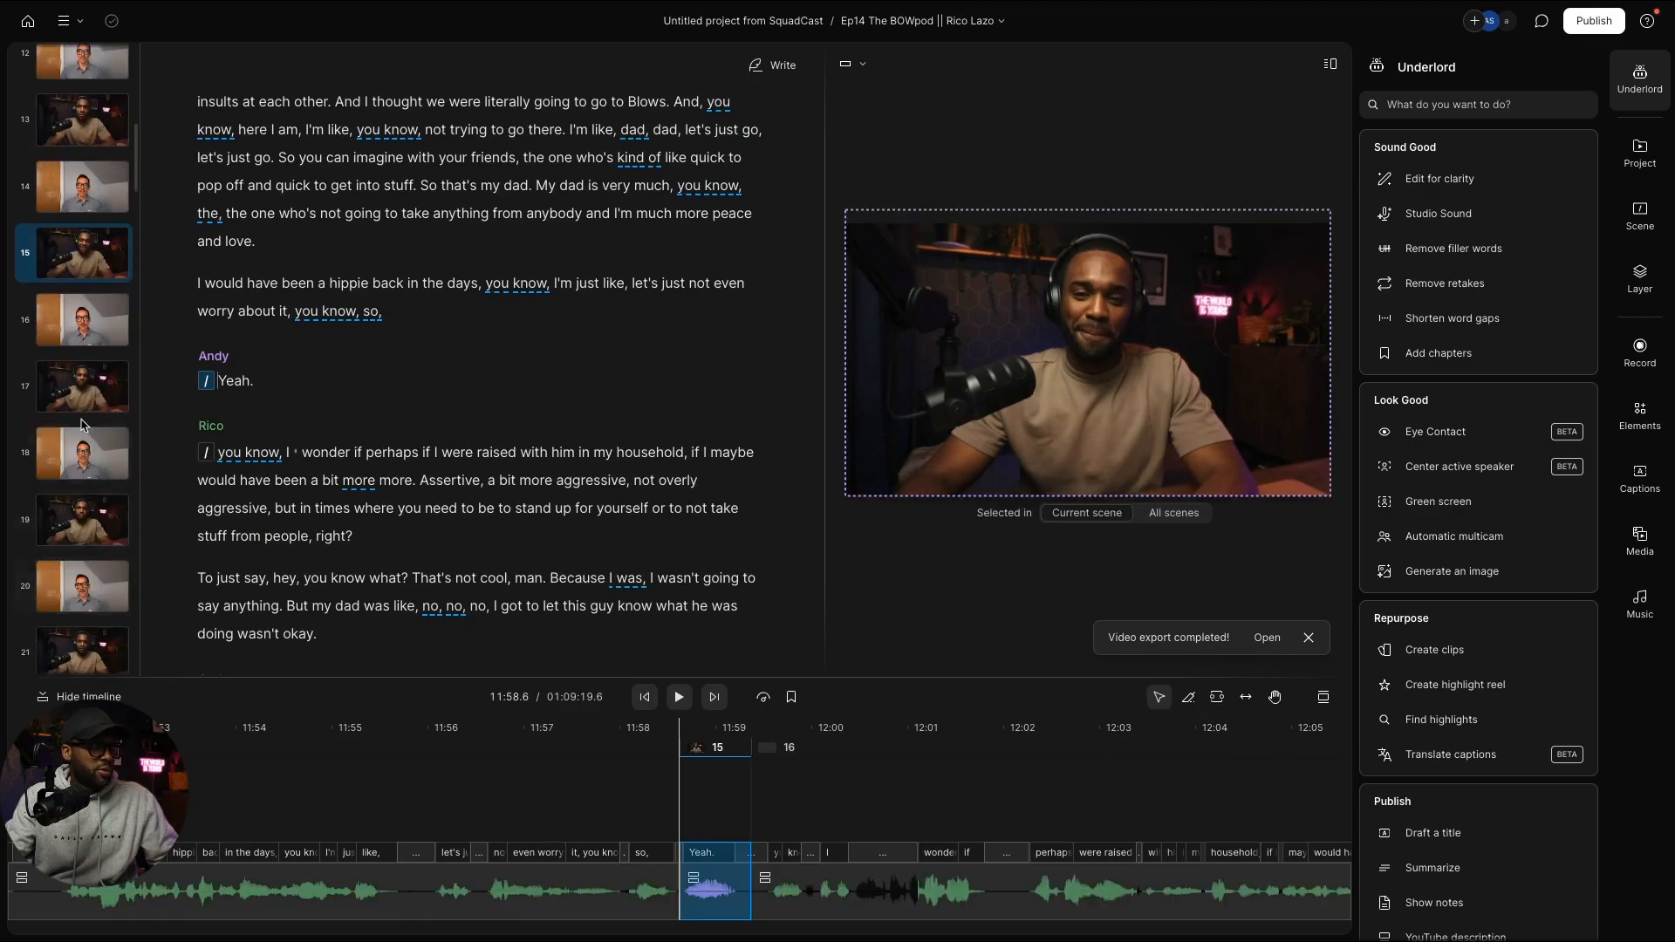
left_click(79, 383)
key("ctrl+v")
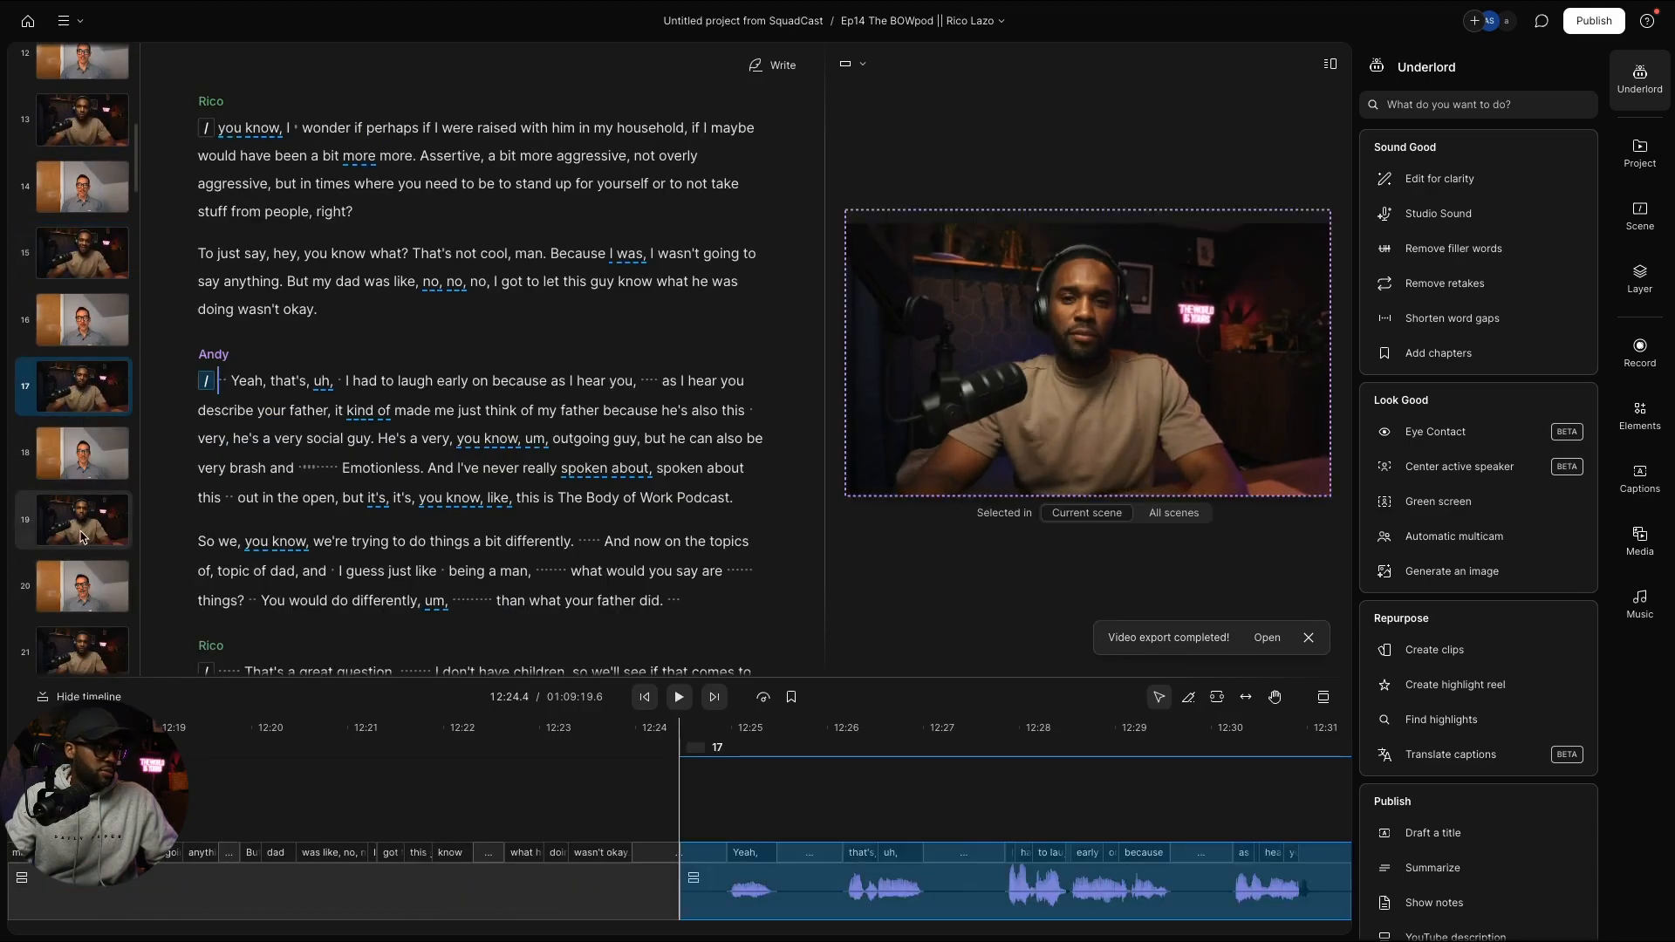
left_click(83, 530)
key("ctrl+v")
left_click(90, 621)
key("ctrl+v")
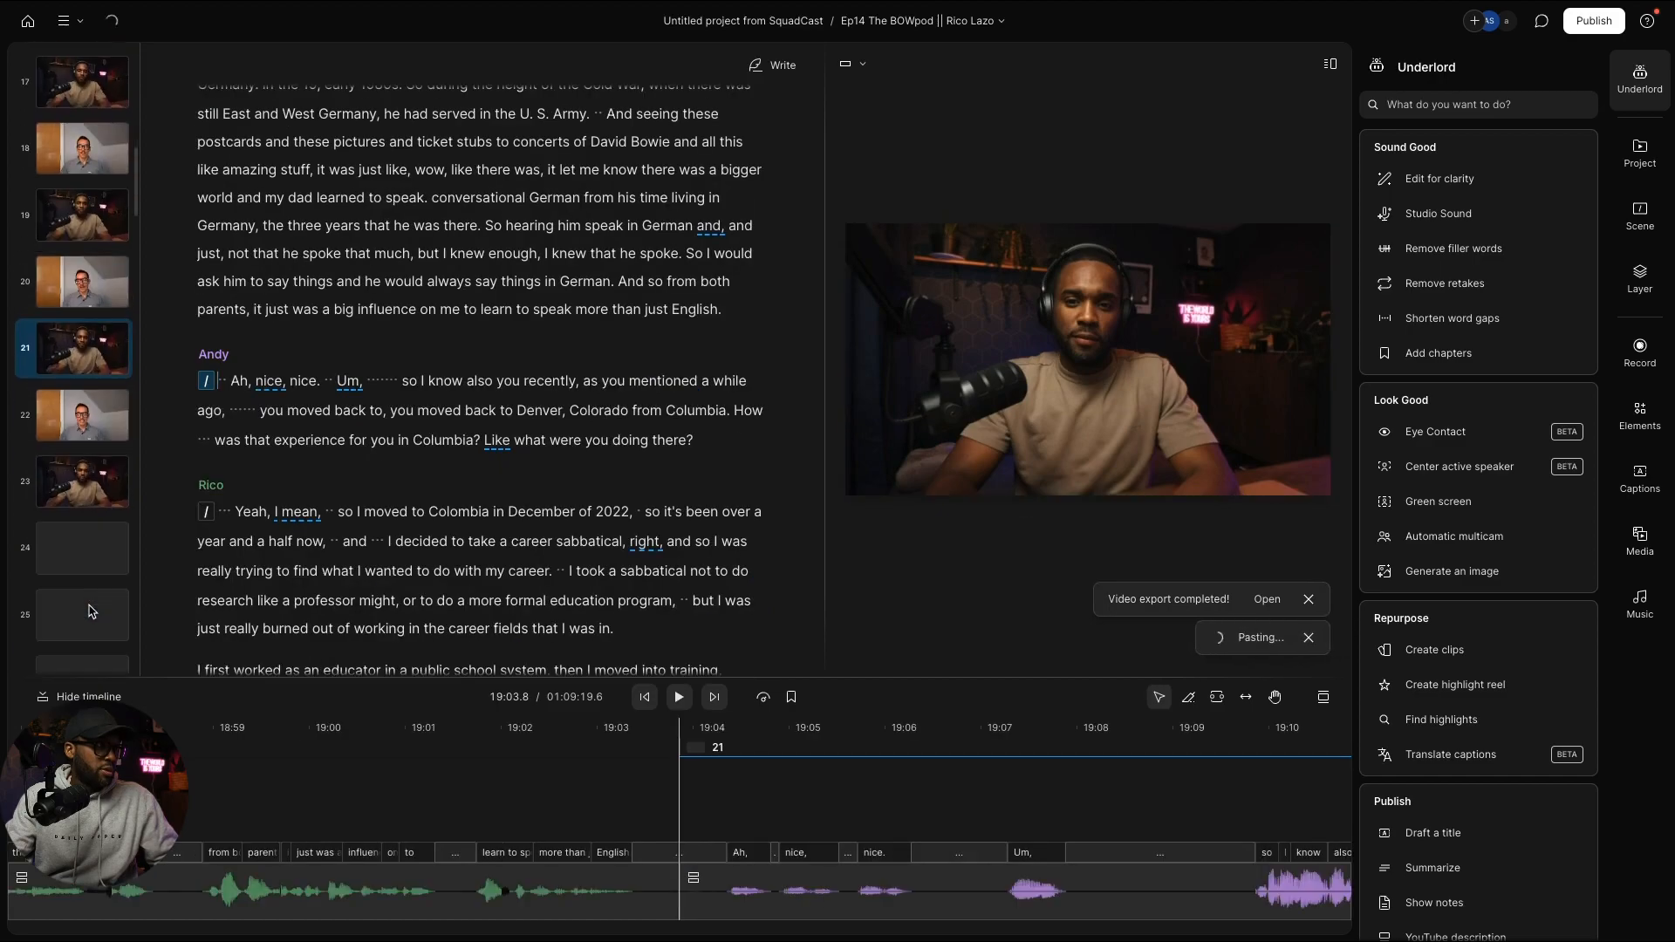
Step: Paste the Andy layout onto odd scenes 23 through 37
left_click(74, 480)
key("ctrl+v")
scroll(80, 471, "down", 2)
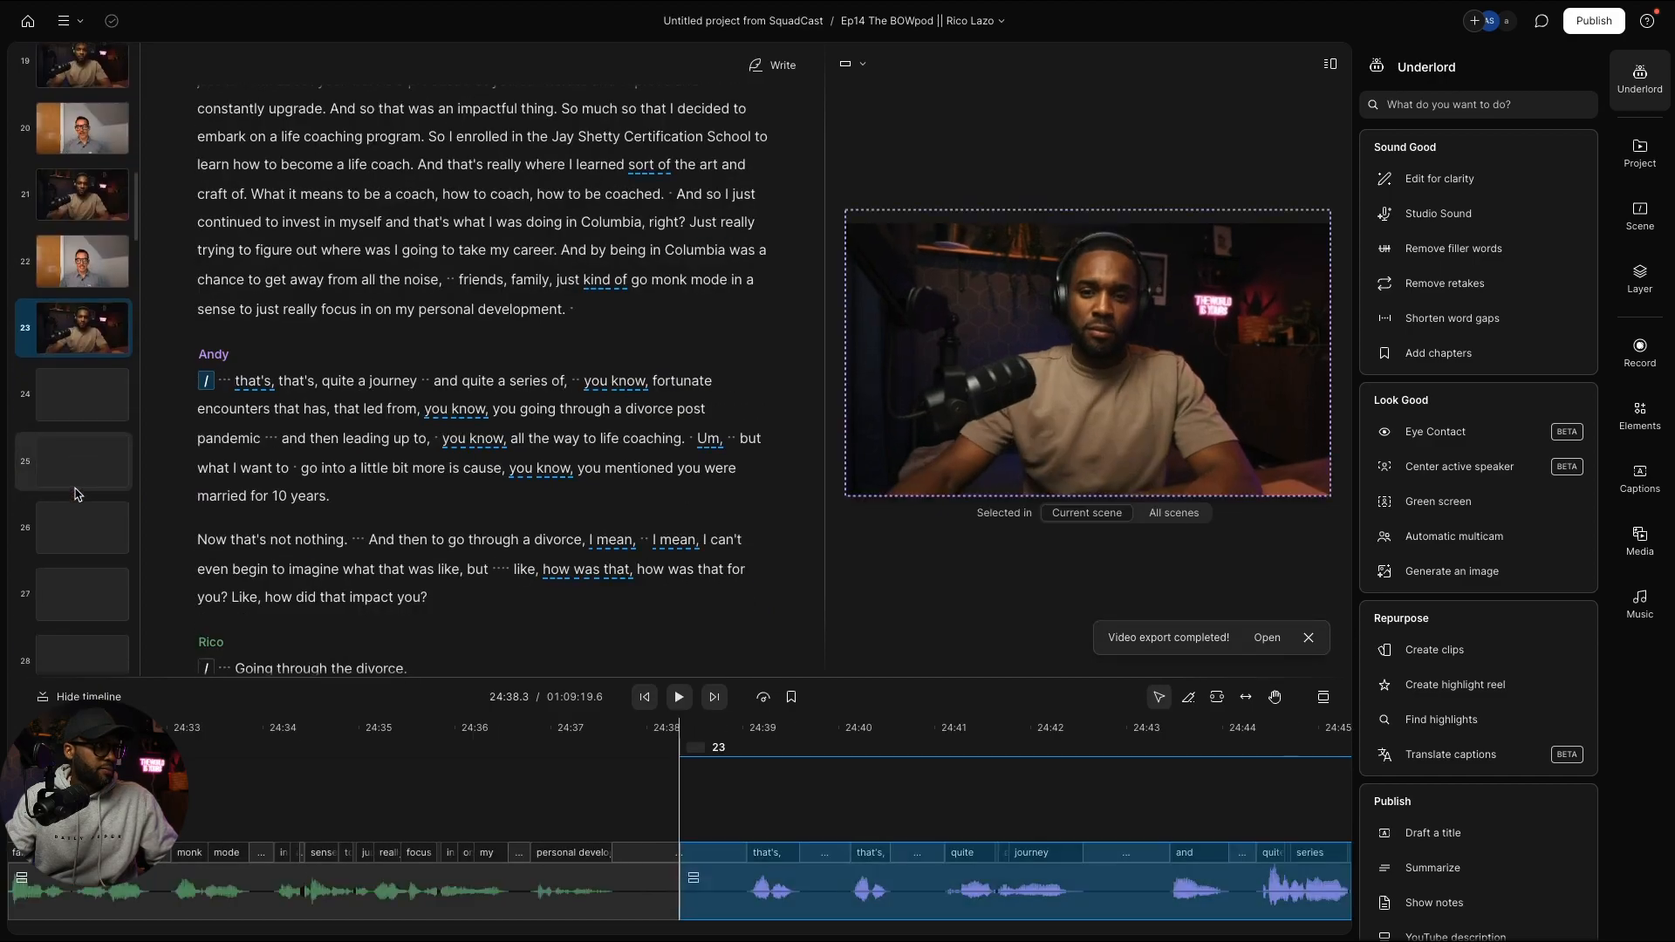
left_click(90, 482)
key("ctrl+v")
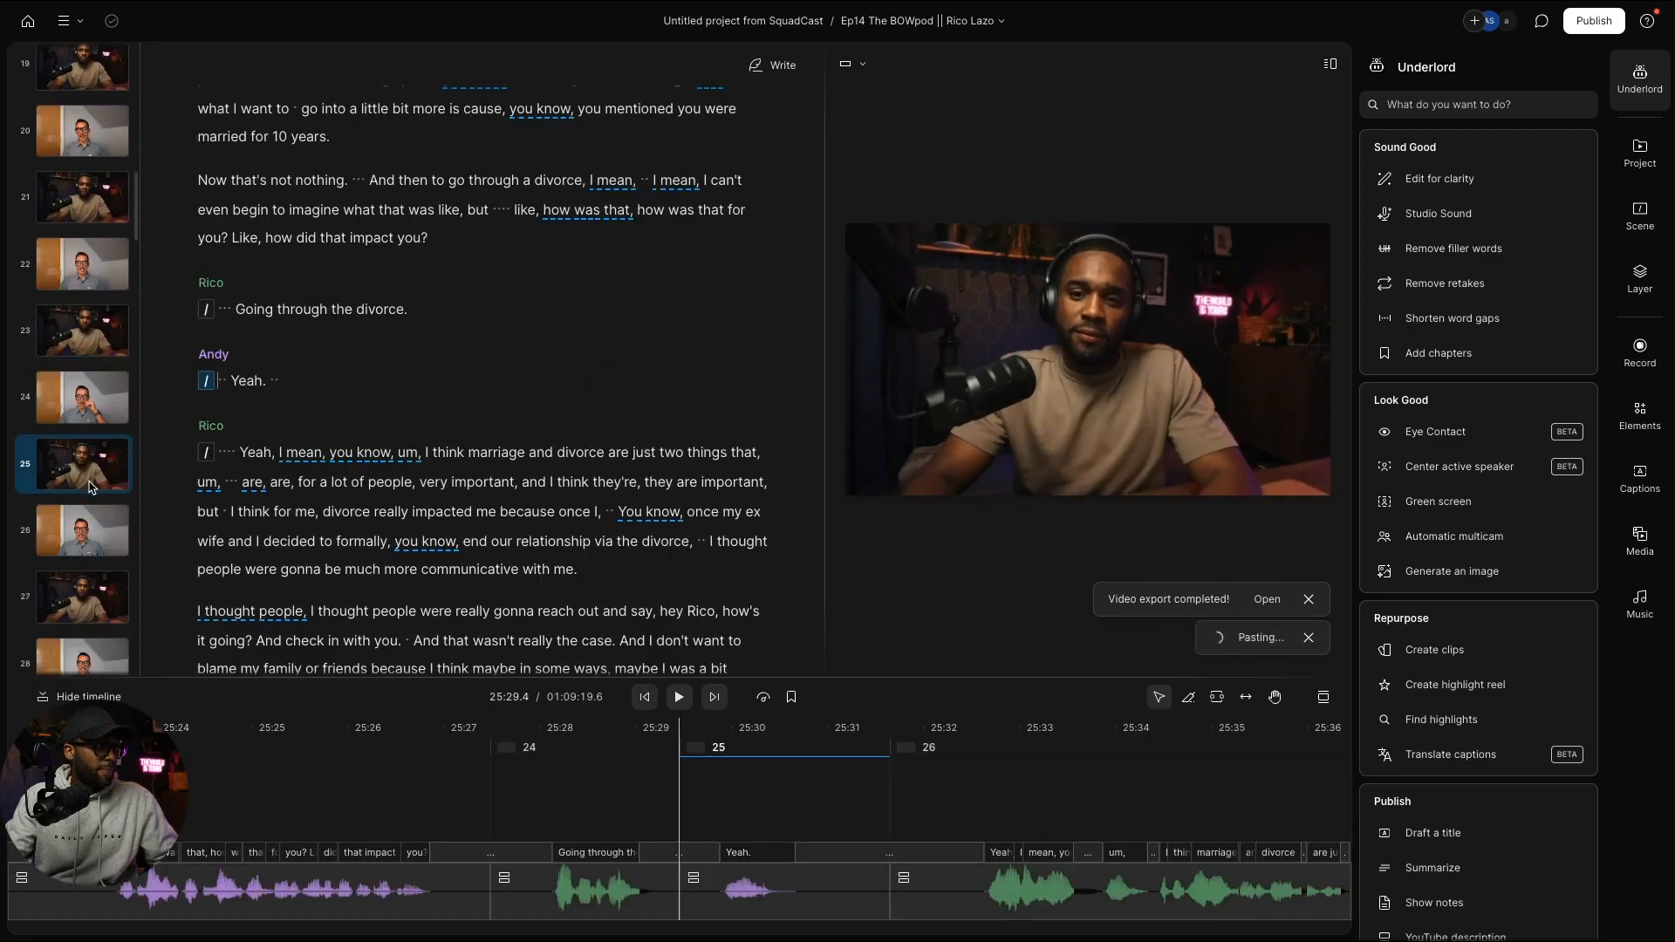
scroll(91, 485, "down", 2)
left_click(87, 434)
key("ctrl+v")
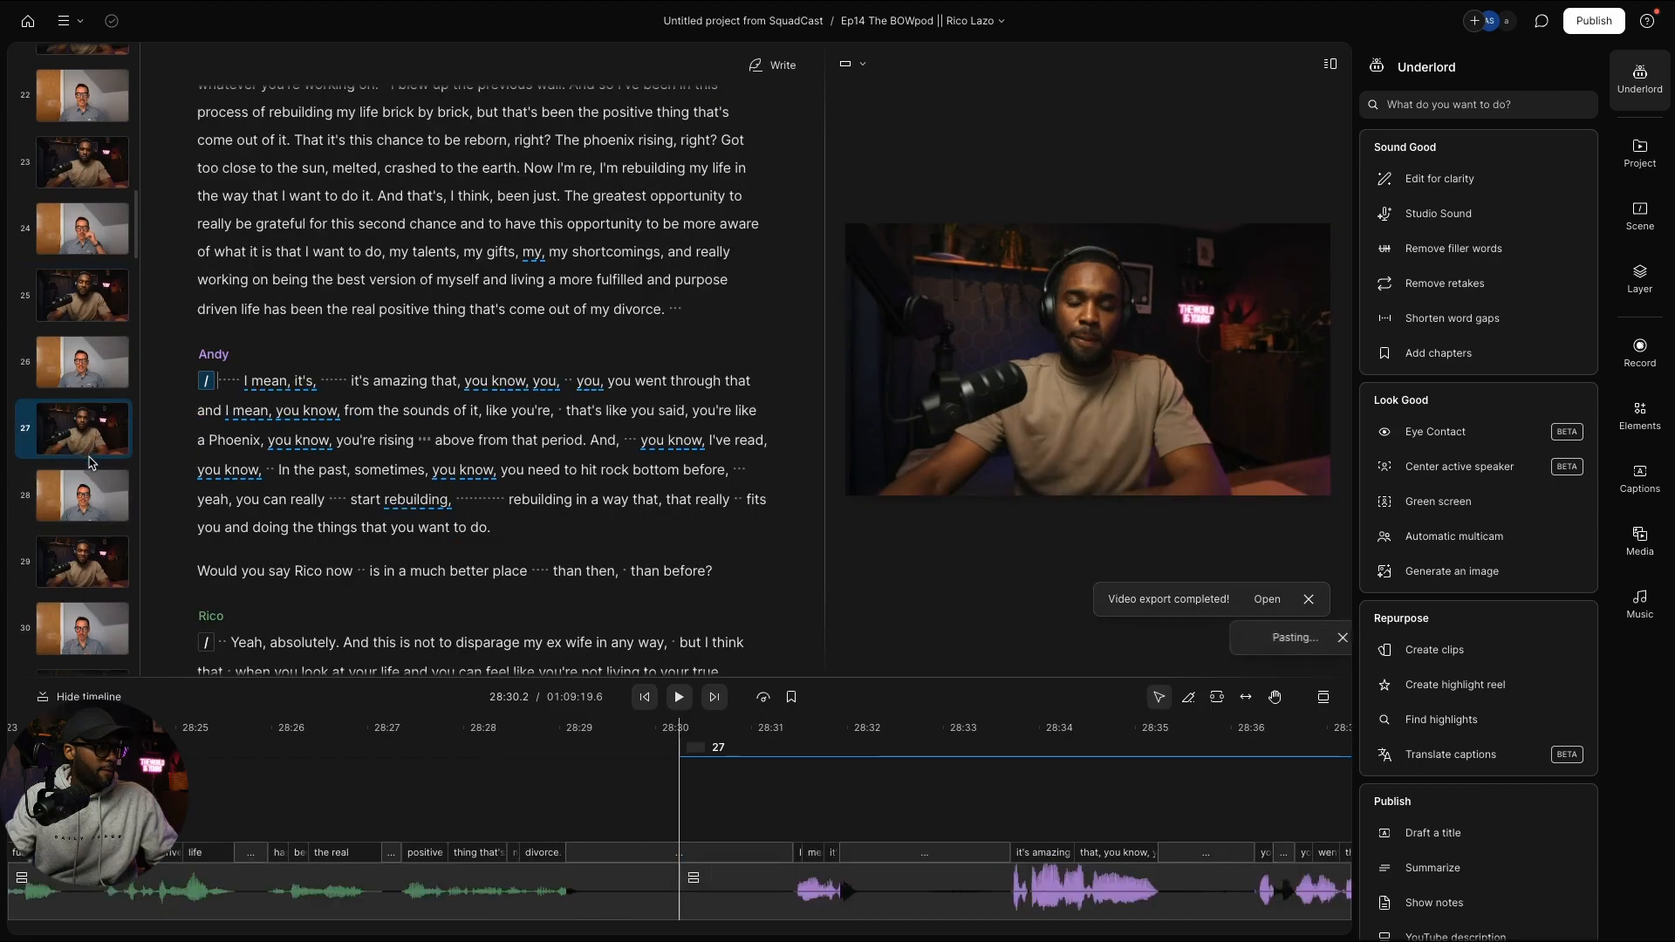
left_click(94, 574)
key("ctrl+v")
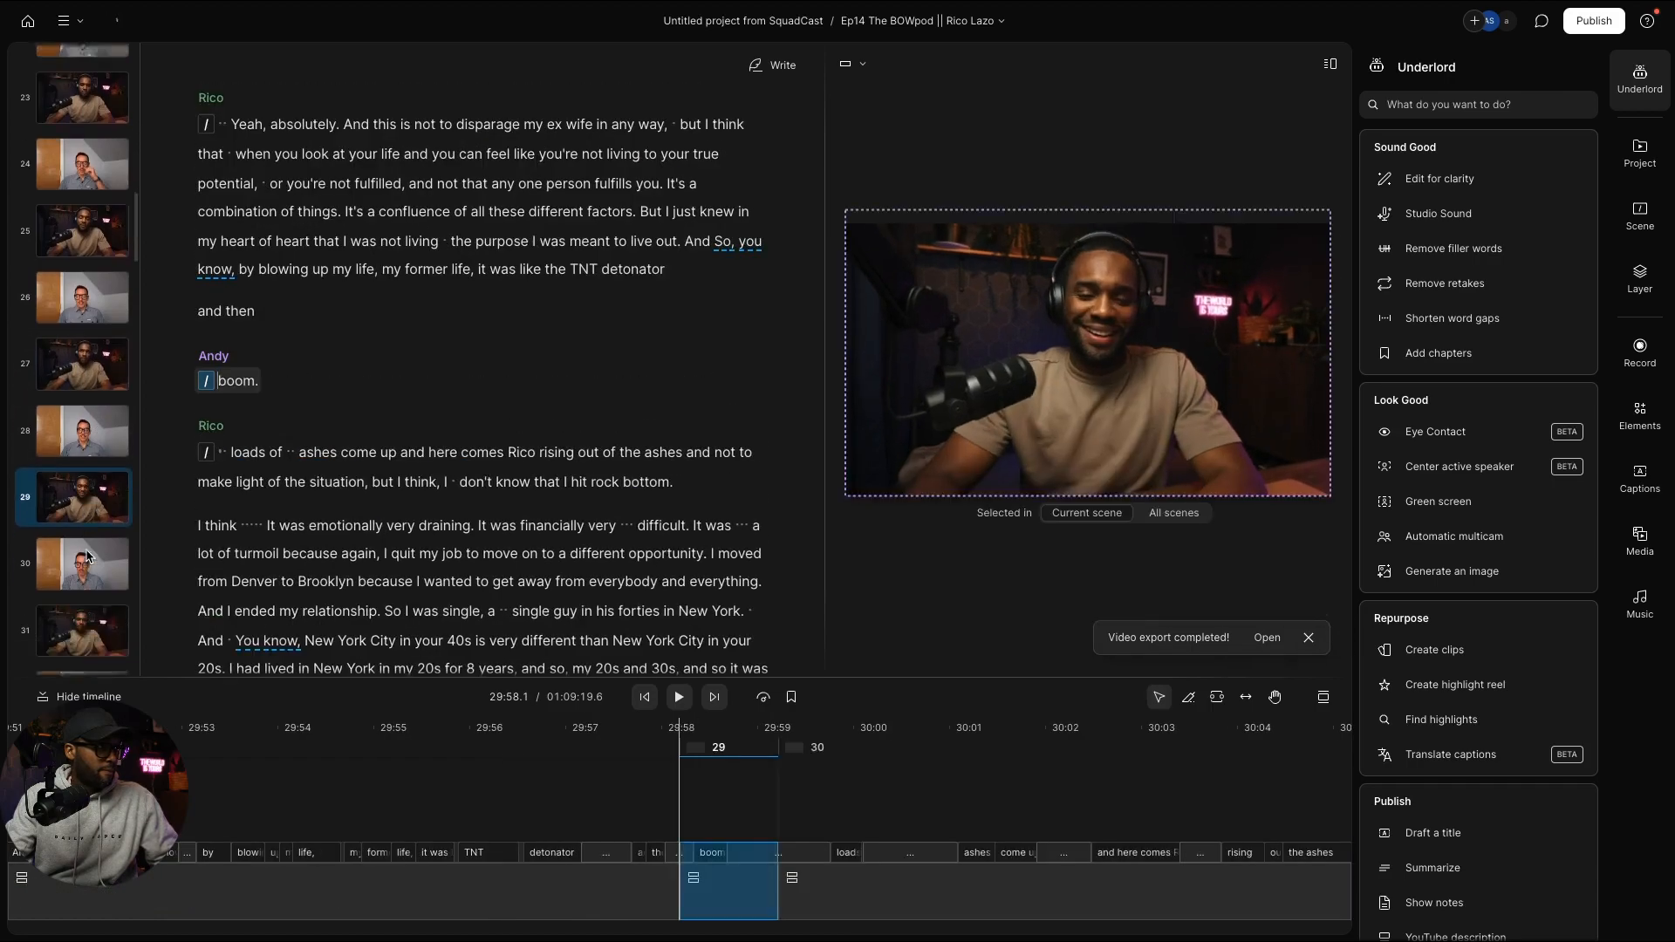
scroll(85, 515, "down", 2)
left_click(85, 463)
key("ctrl+v")
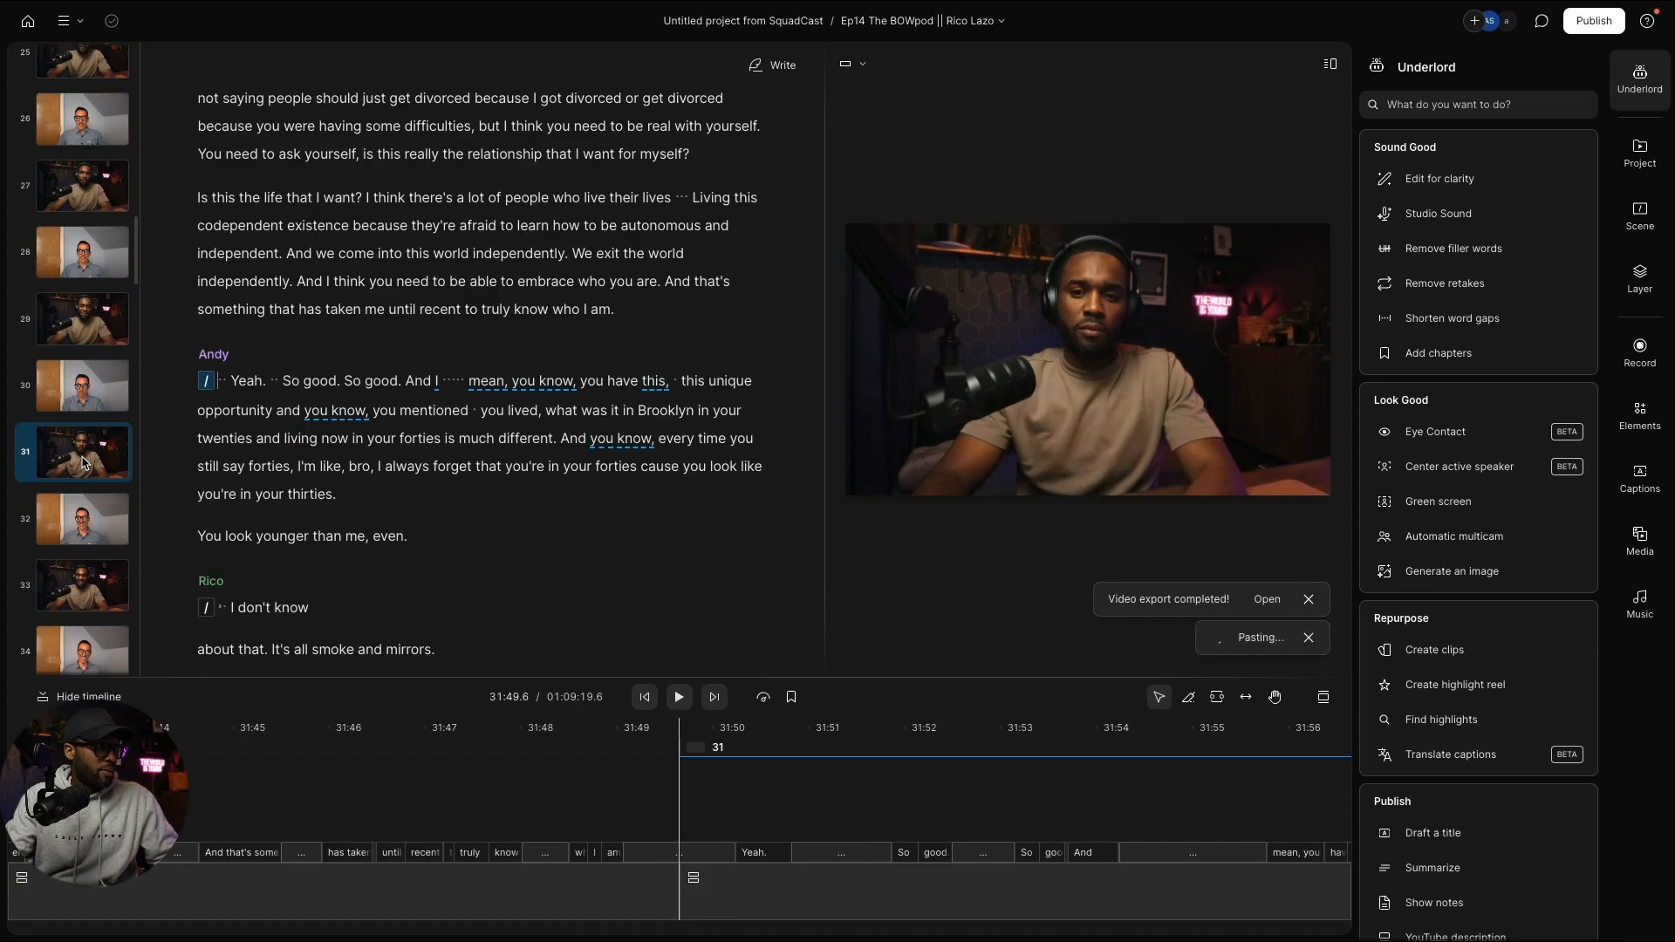
scroll(83, 463, "down", 2)
left_click(87, 471)
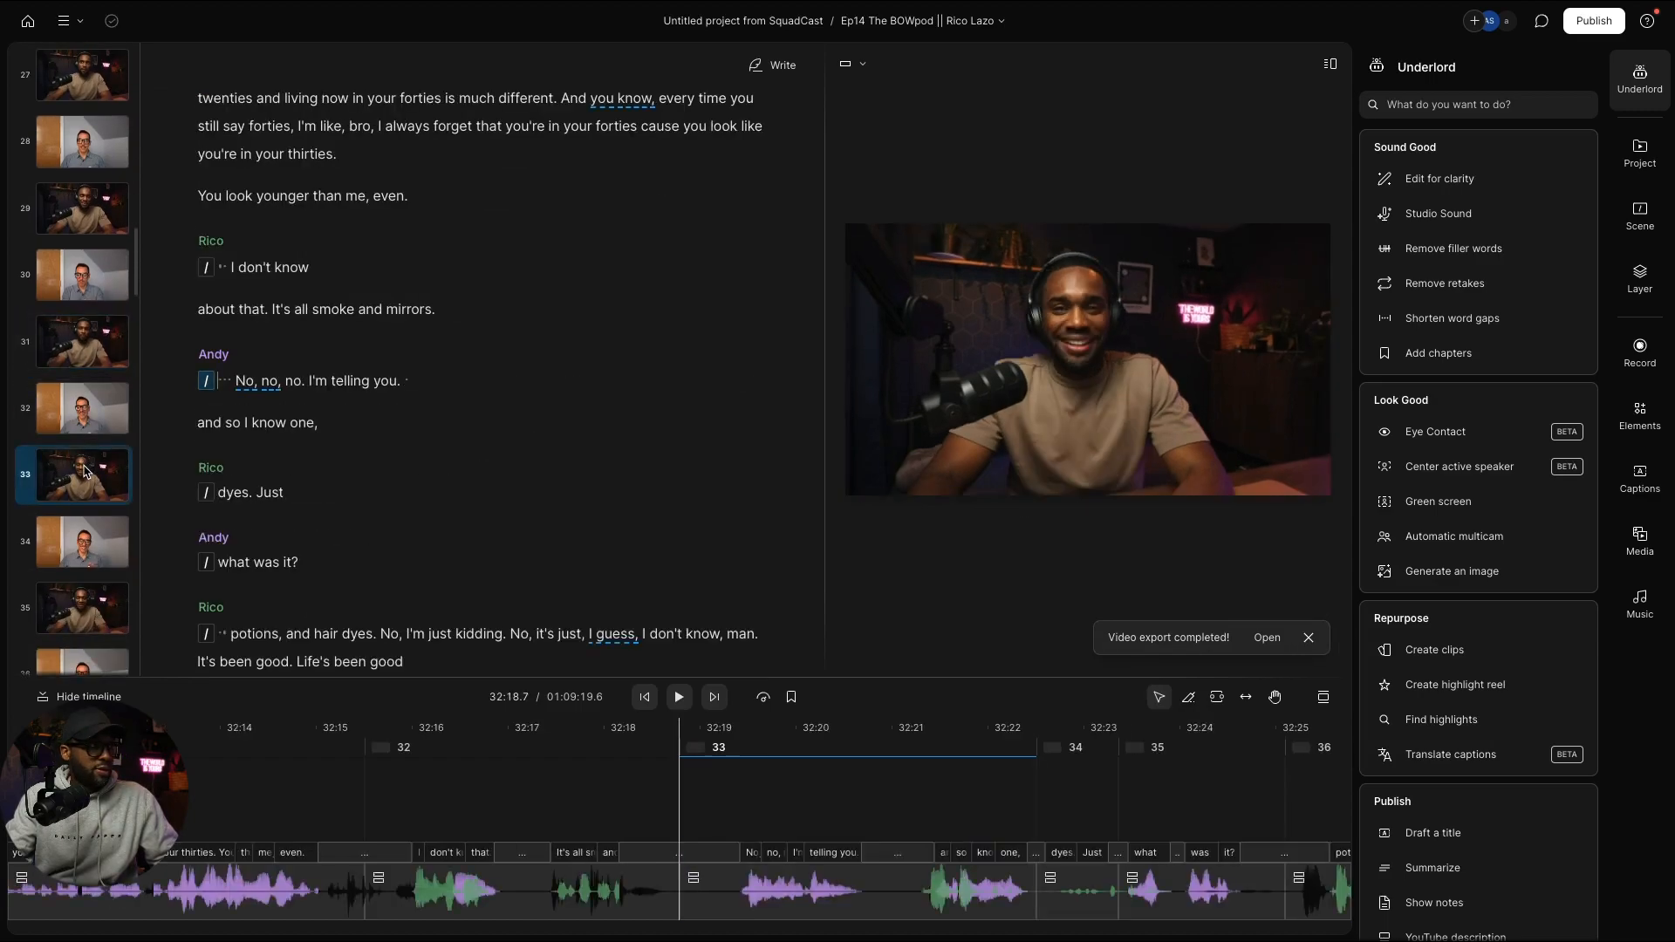
key("ctrl+v")
scroll(96, 511, "down", 2)
left_click(84, 459)
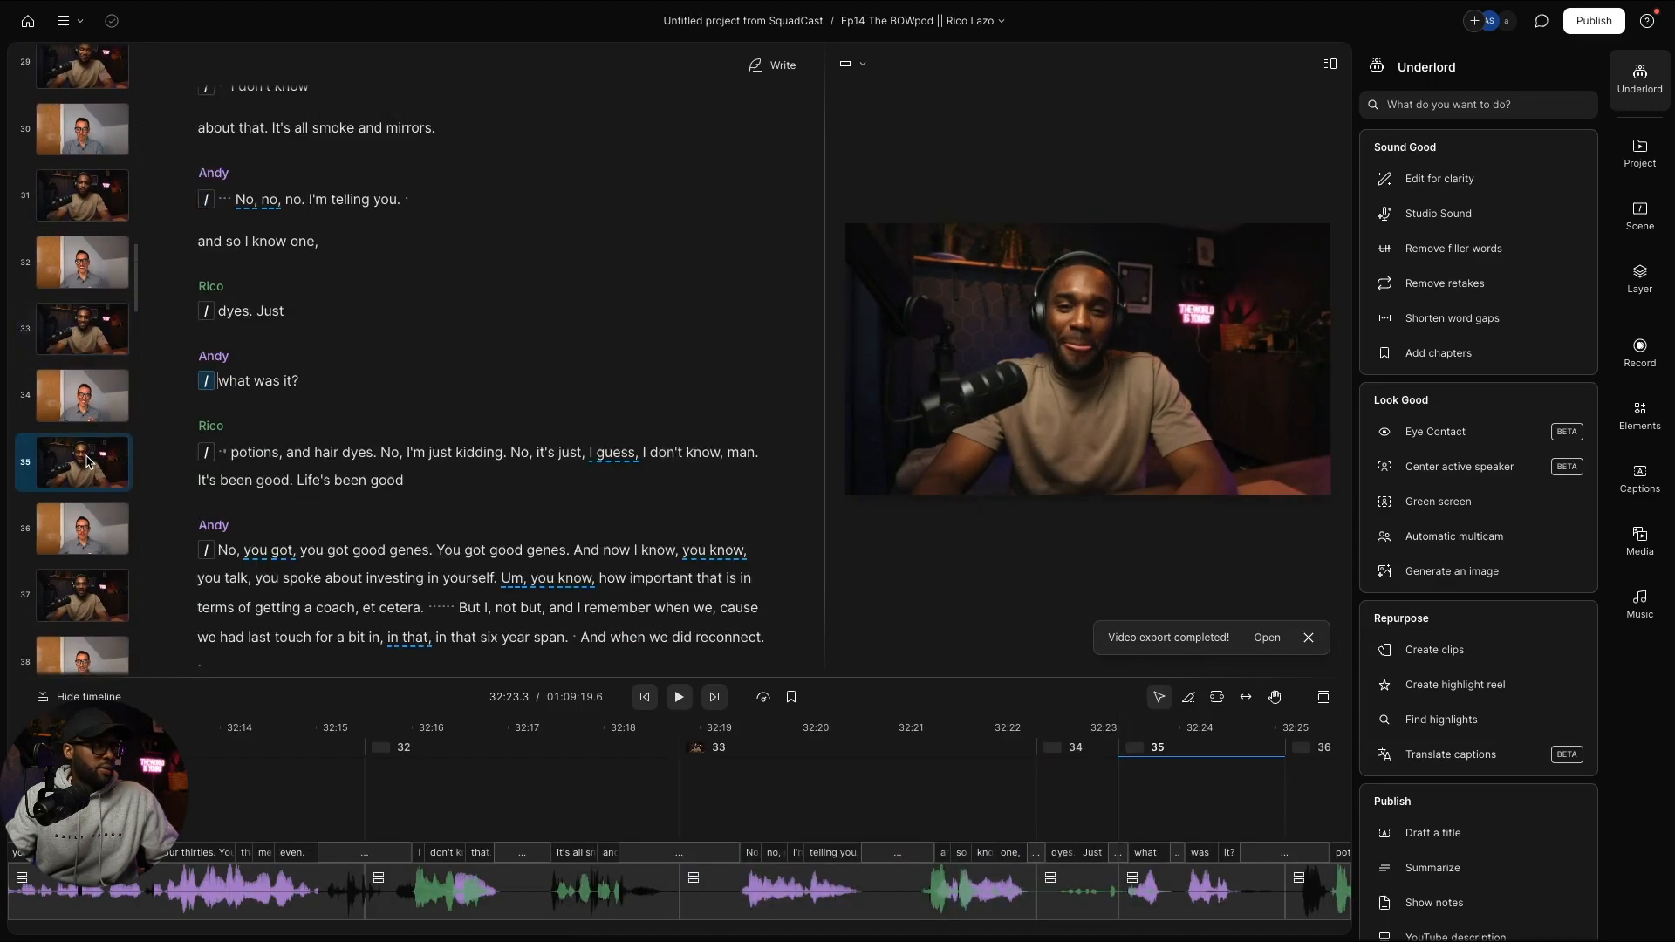
key("ctrl+v")
scroll(91, 460, "down", 2)
left_click(98, 504)
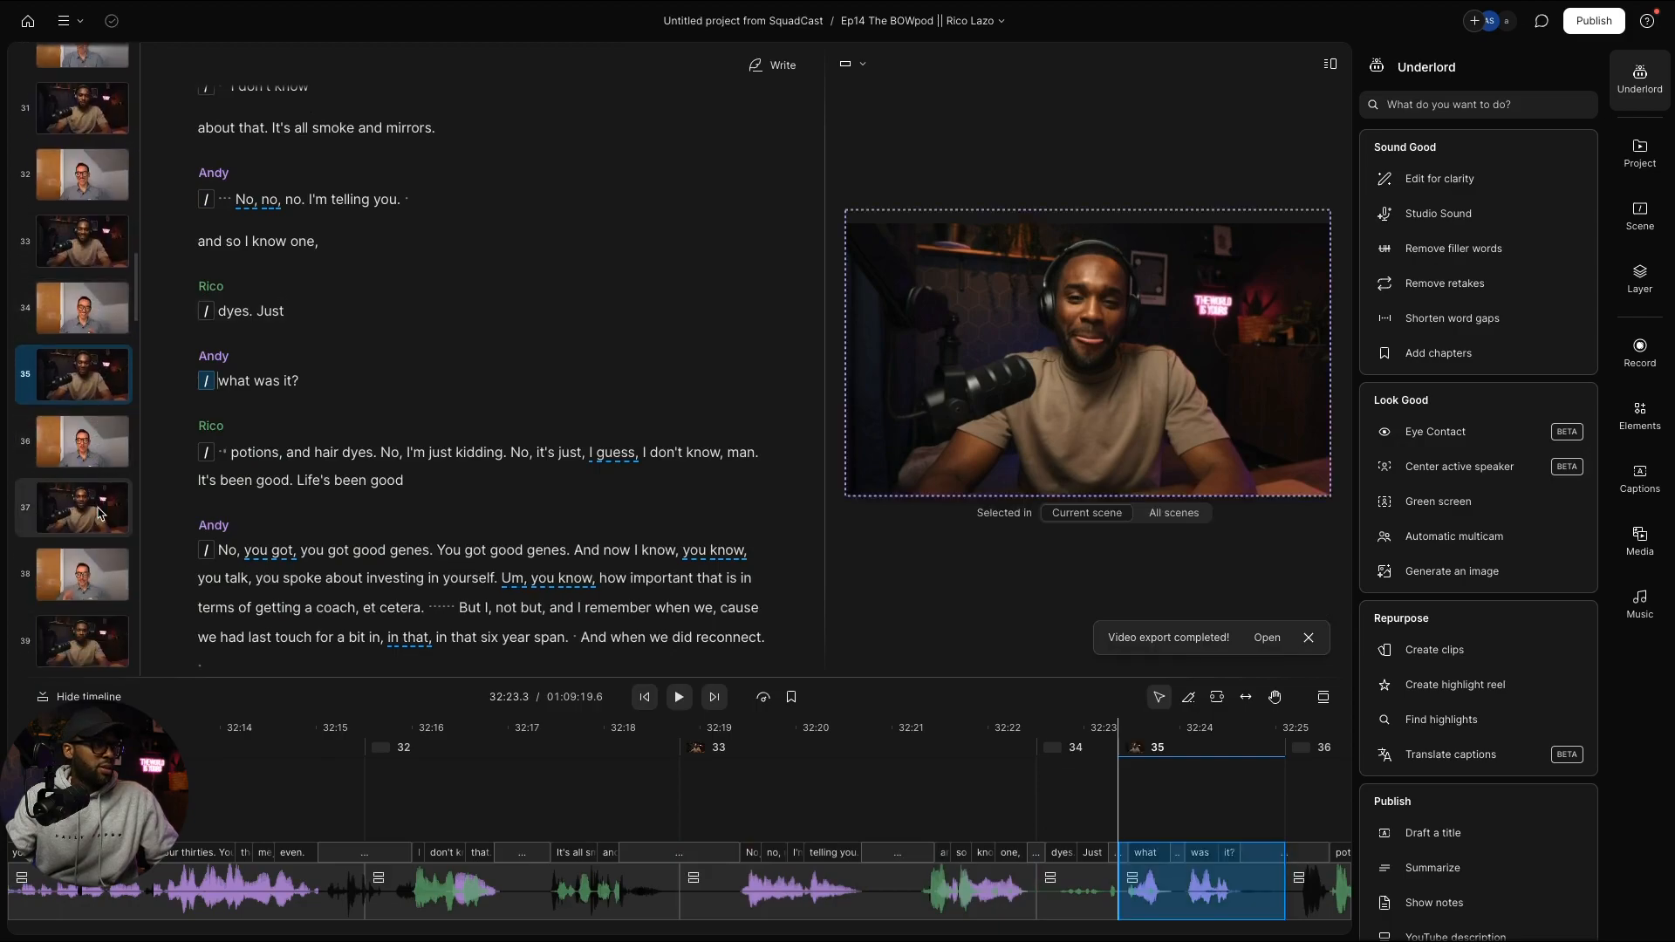
key("ctrl+v")
Step: Paste the Andy layout onto odd scenes 39 through 51
scroll(103, 506, "down", 2)
scroll(101, 504, "down", 1)
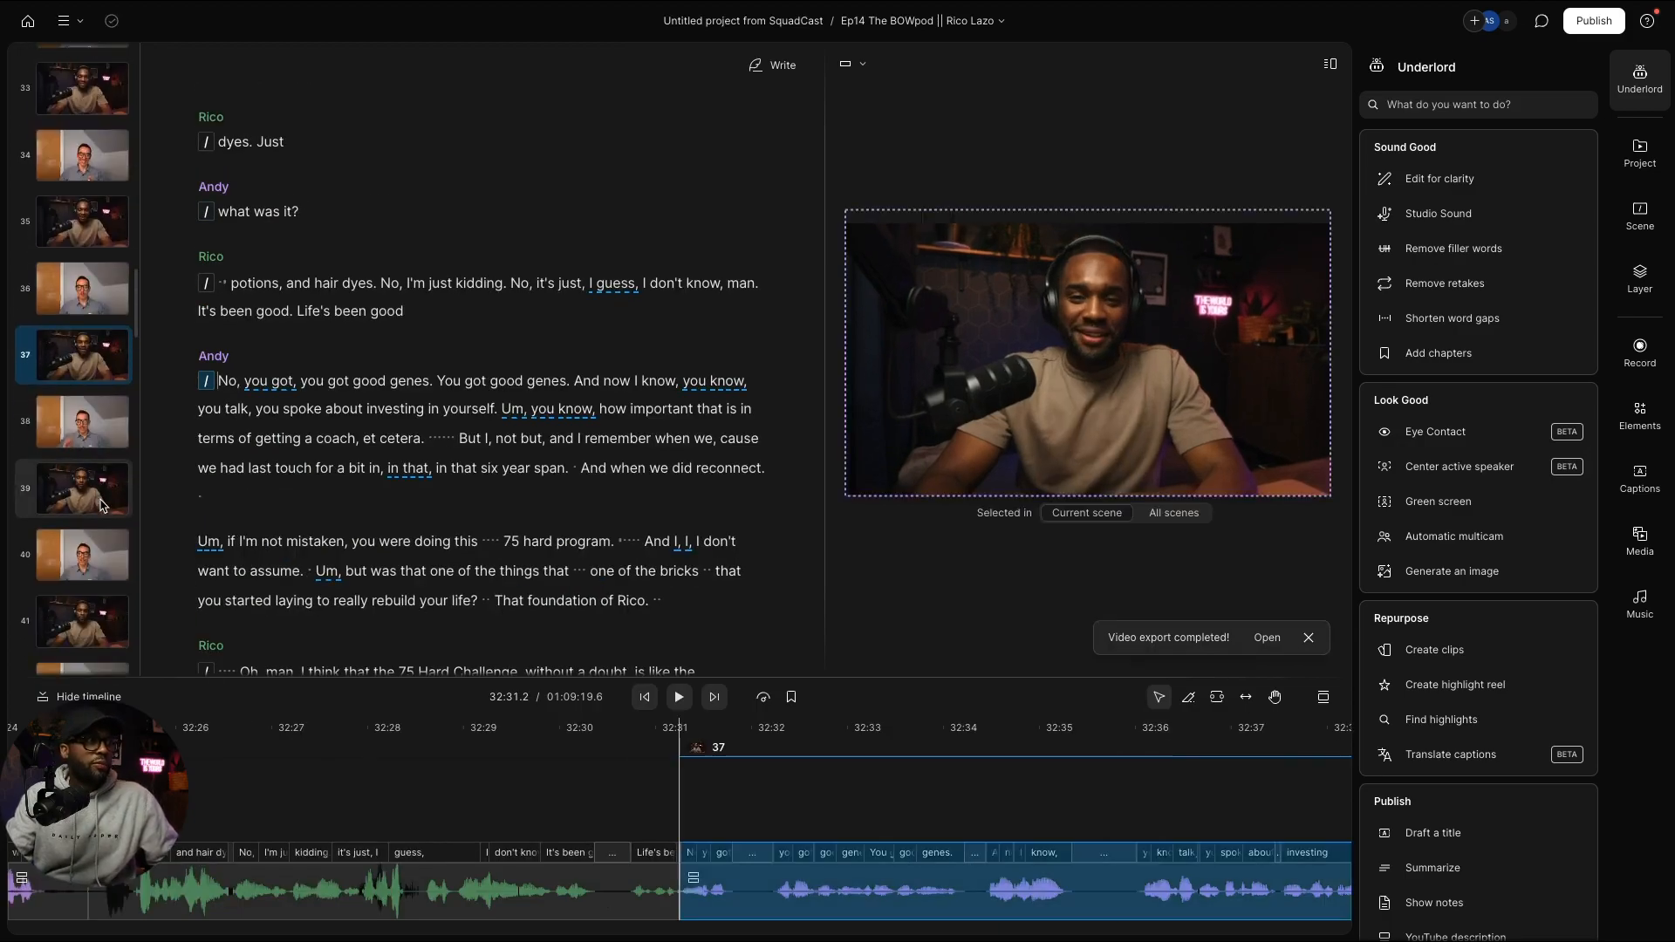
left_click(82, 500)
key("ctrl+v")
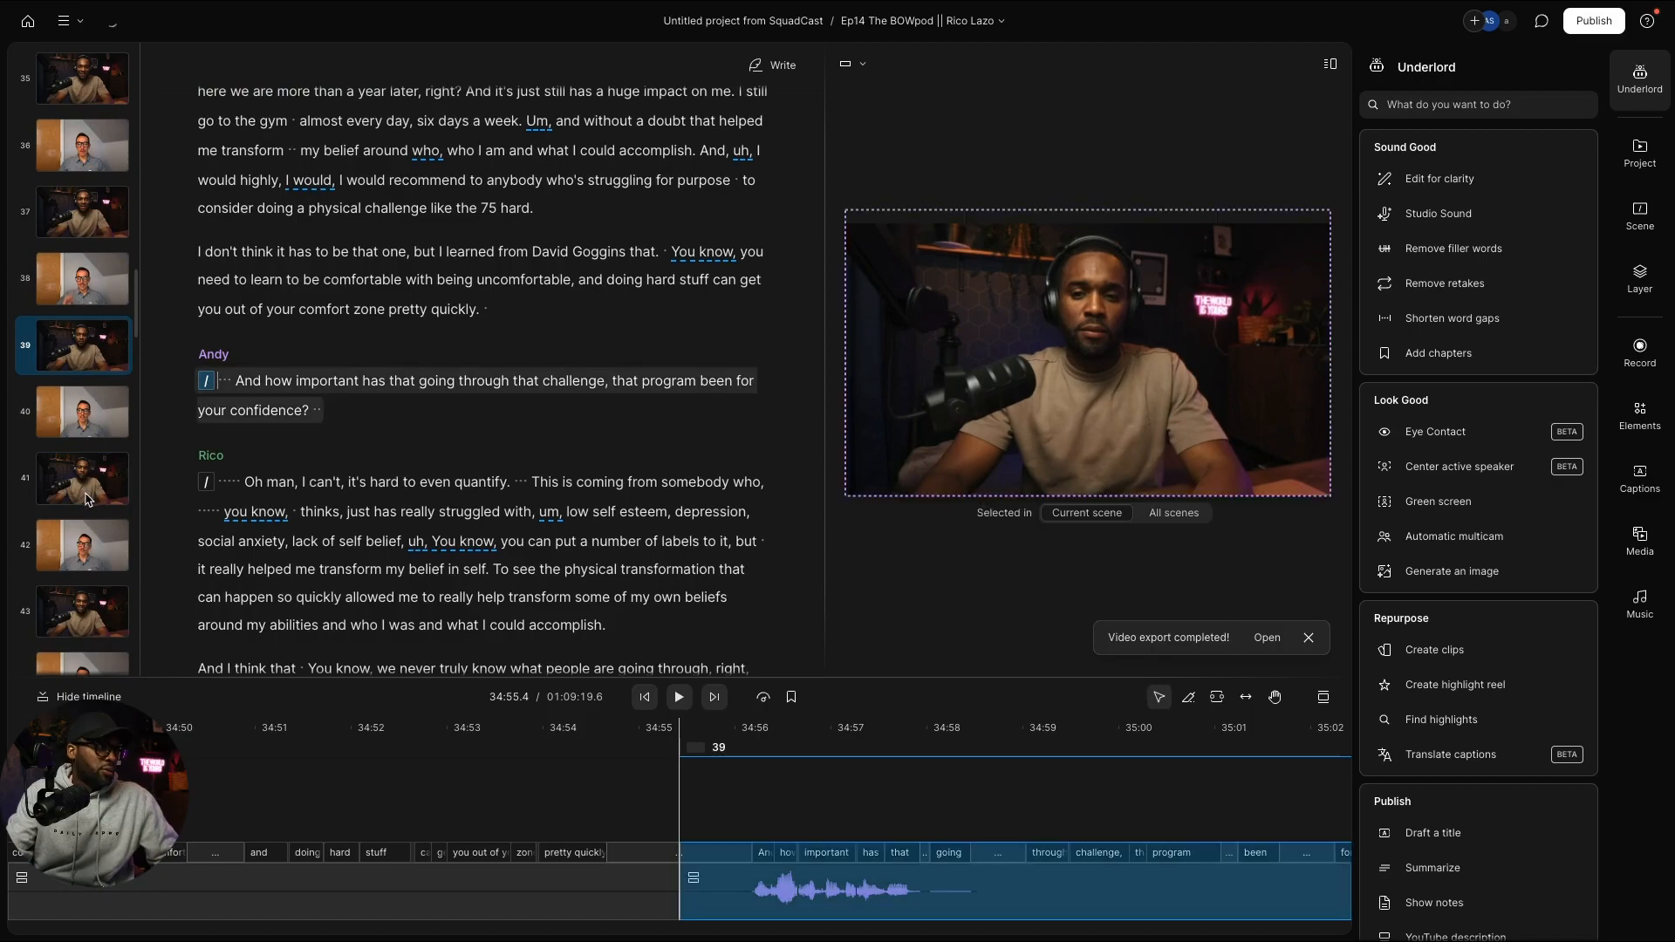
scroll(87, 493, "down", 2)
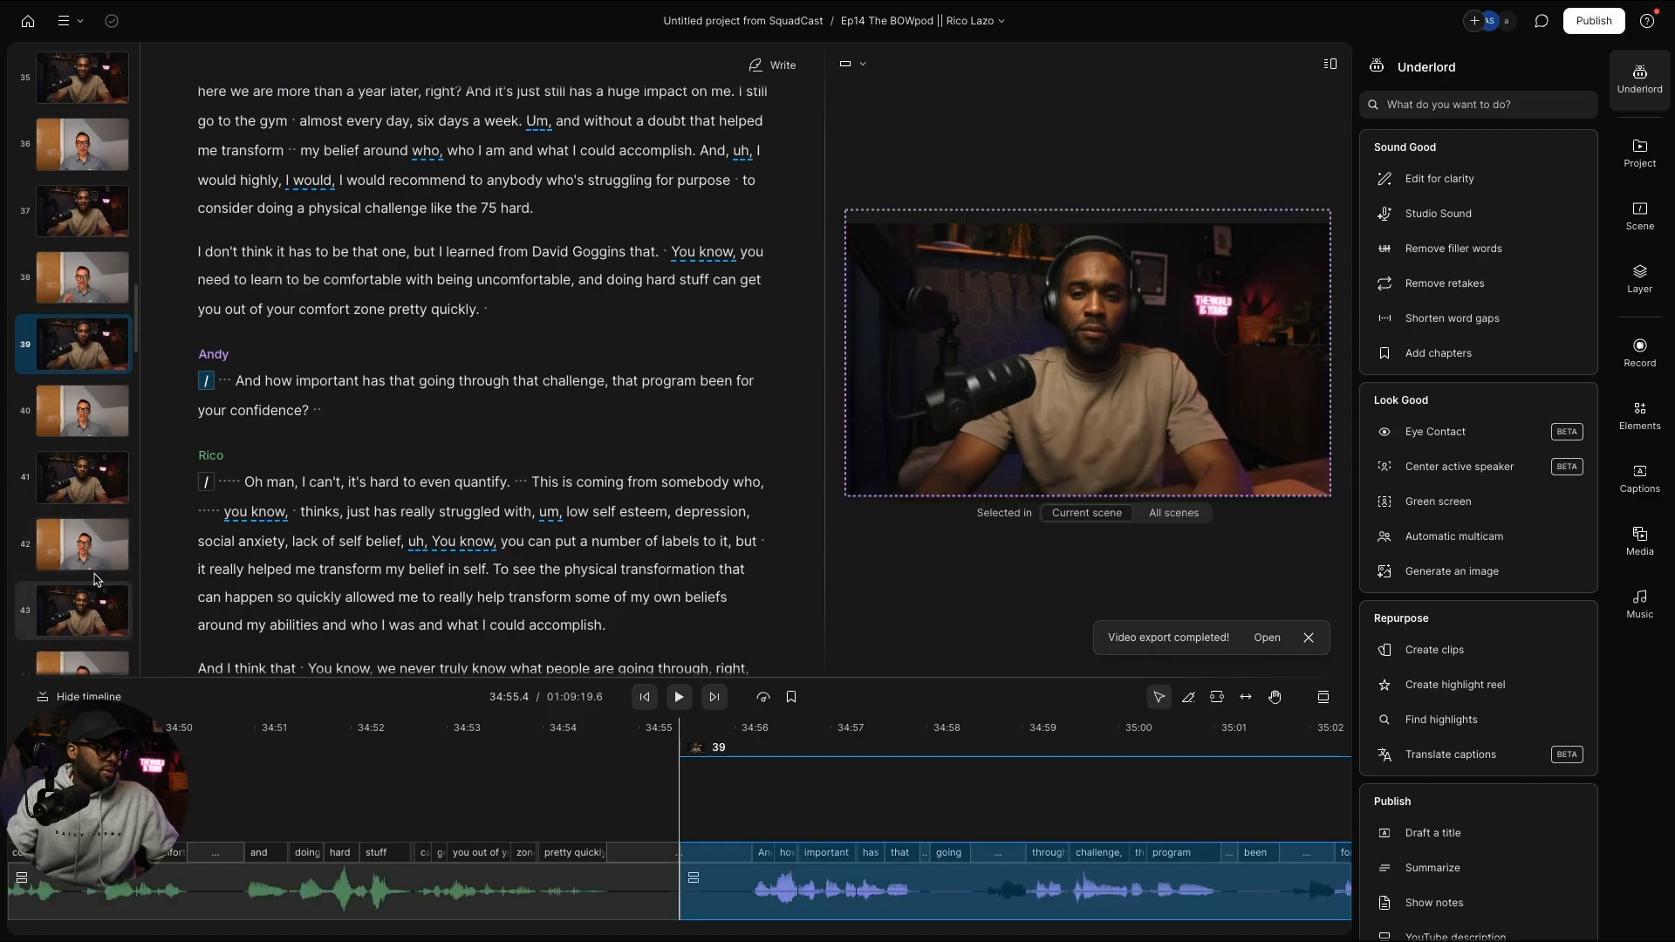
left_click(91, 488)
key("ctrl+v")
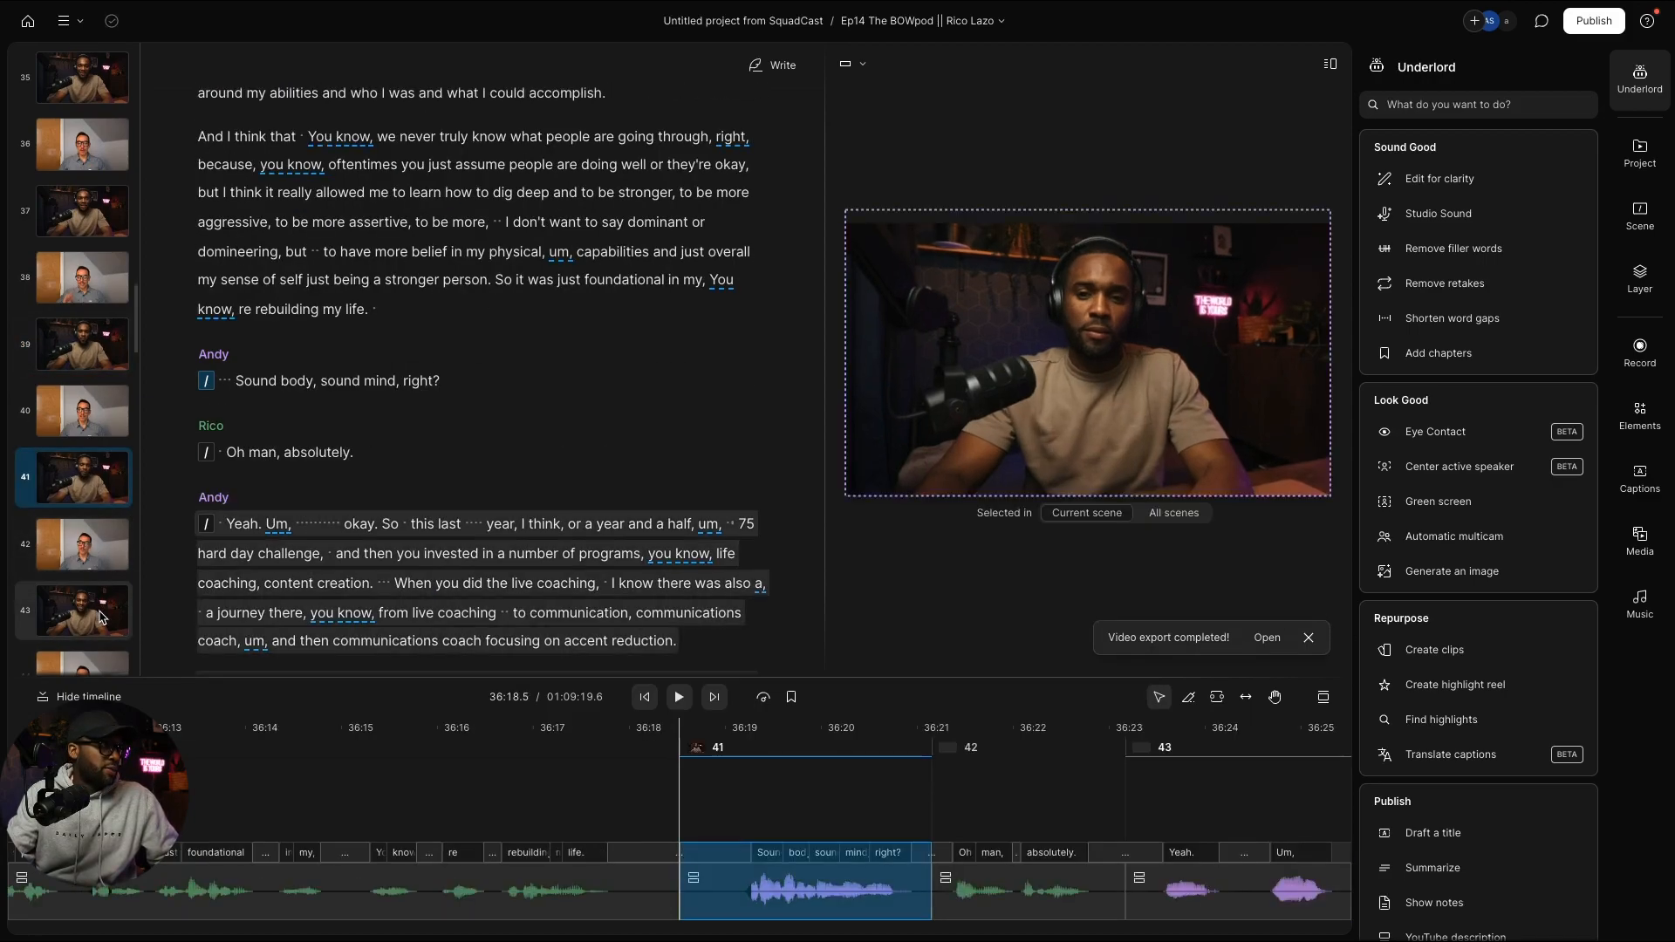
left_click(100, 615)
key("ctrl+v")
scroll(98, 609, "down", 2)
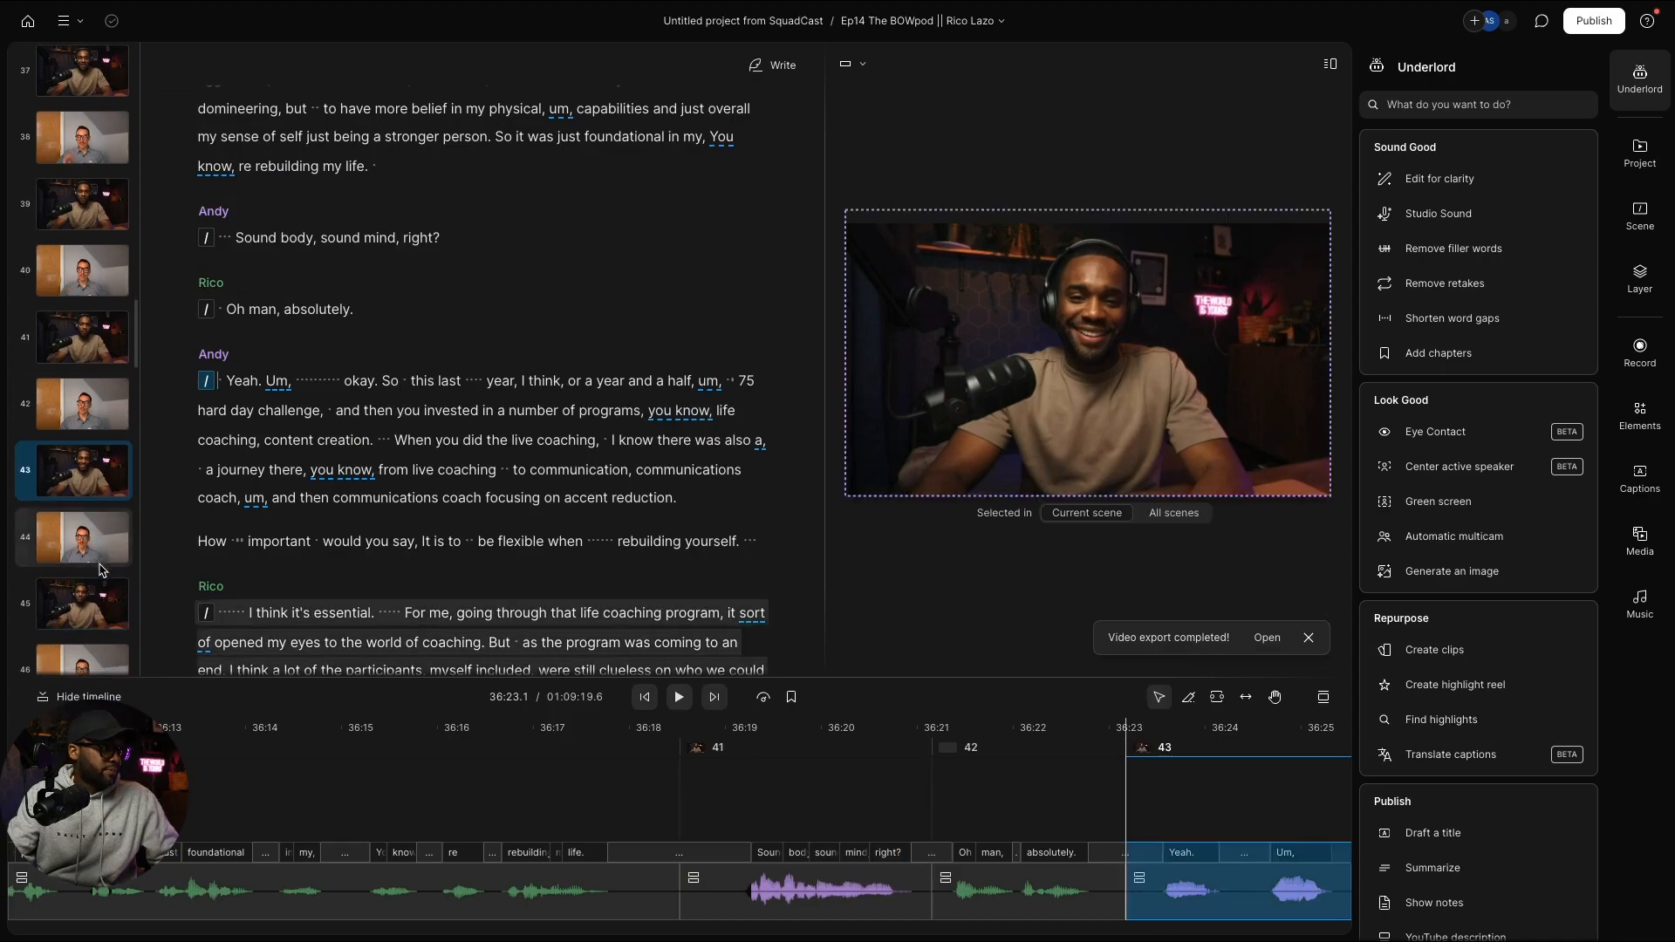
left_click(99, 609)
key("ctrl+v")
scroll(98, 606, "down", 2)
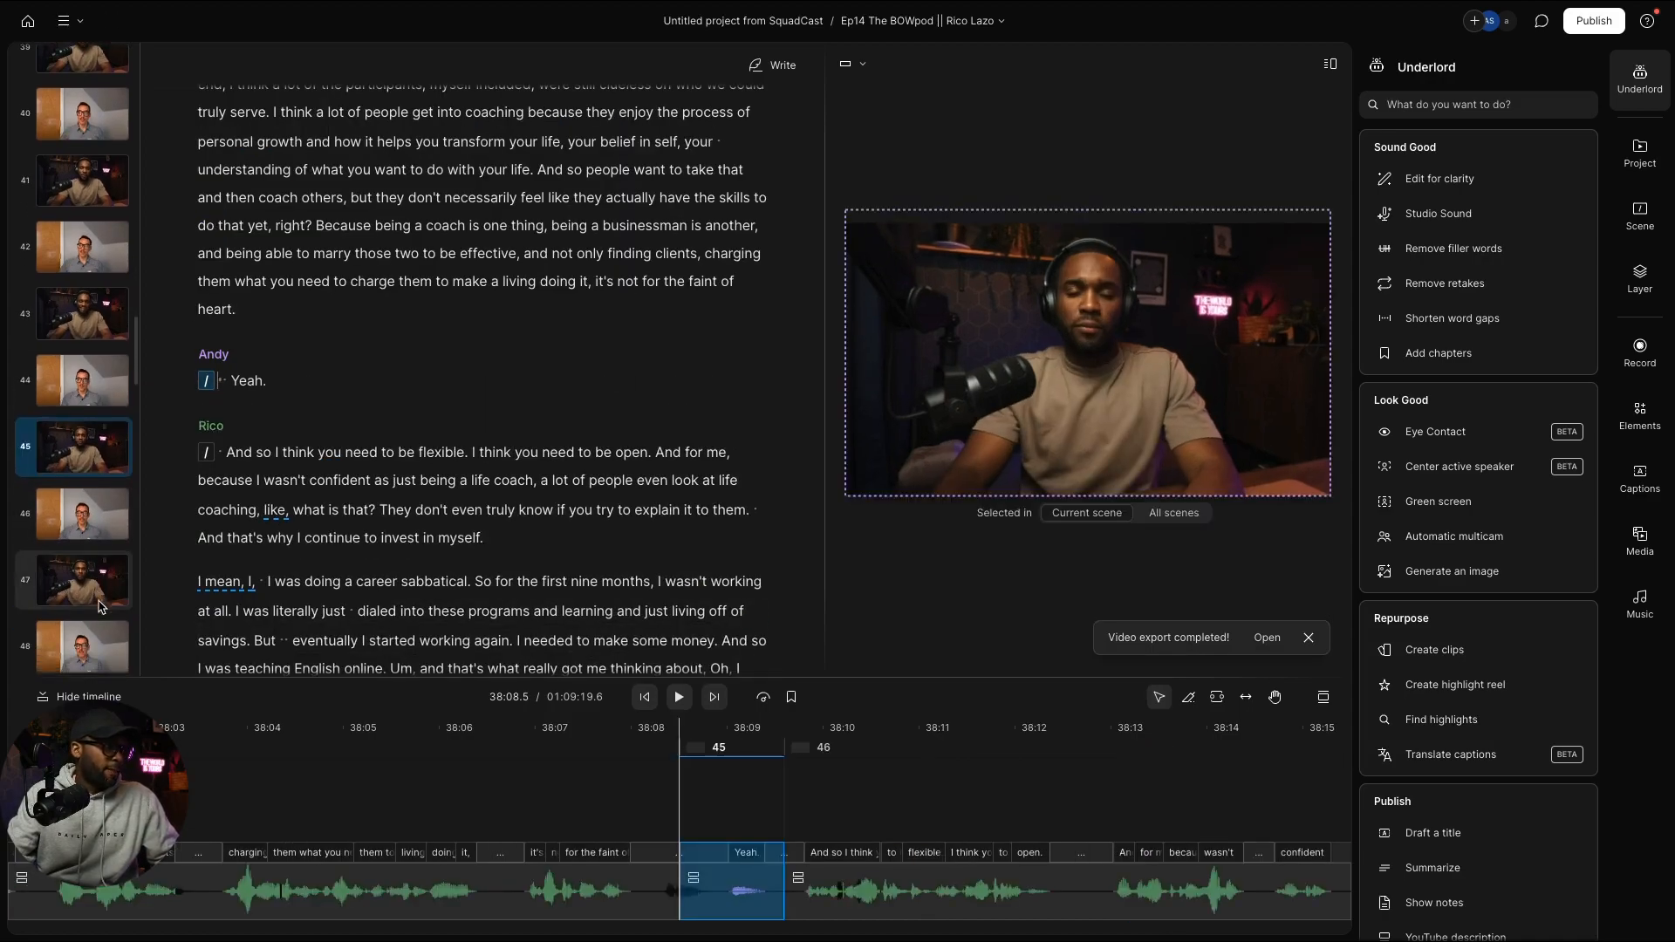
scroll(99, 606, "down", 1)
left_click(103, 497)
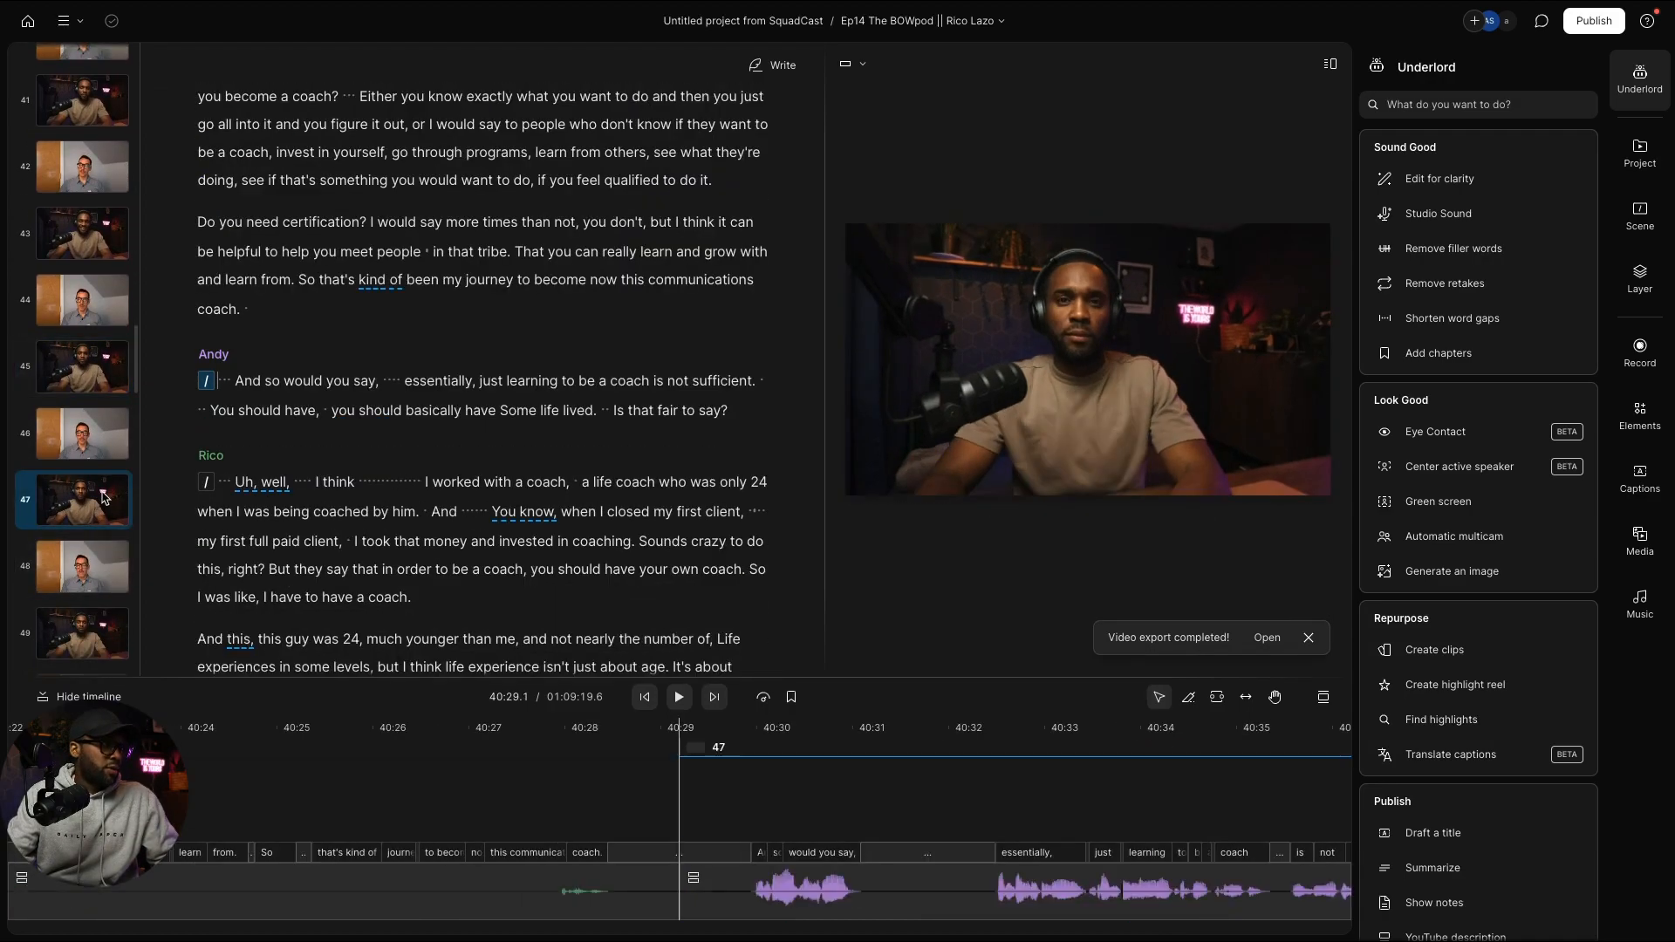
key("ctrl+v")
scroll(99, 489, "down", 3)
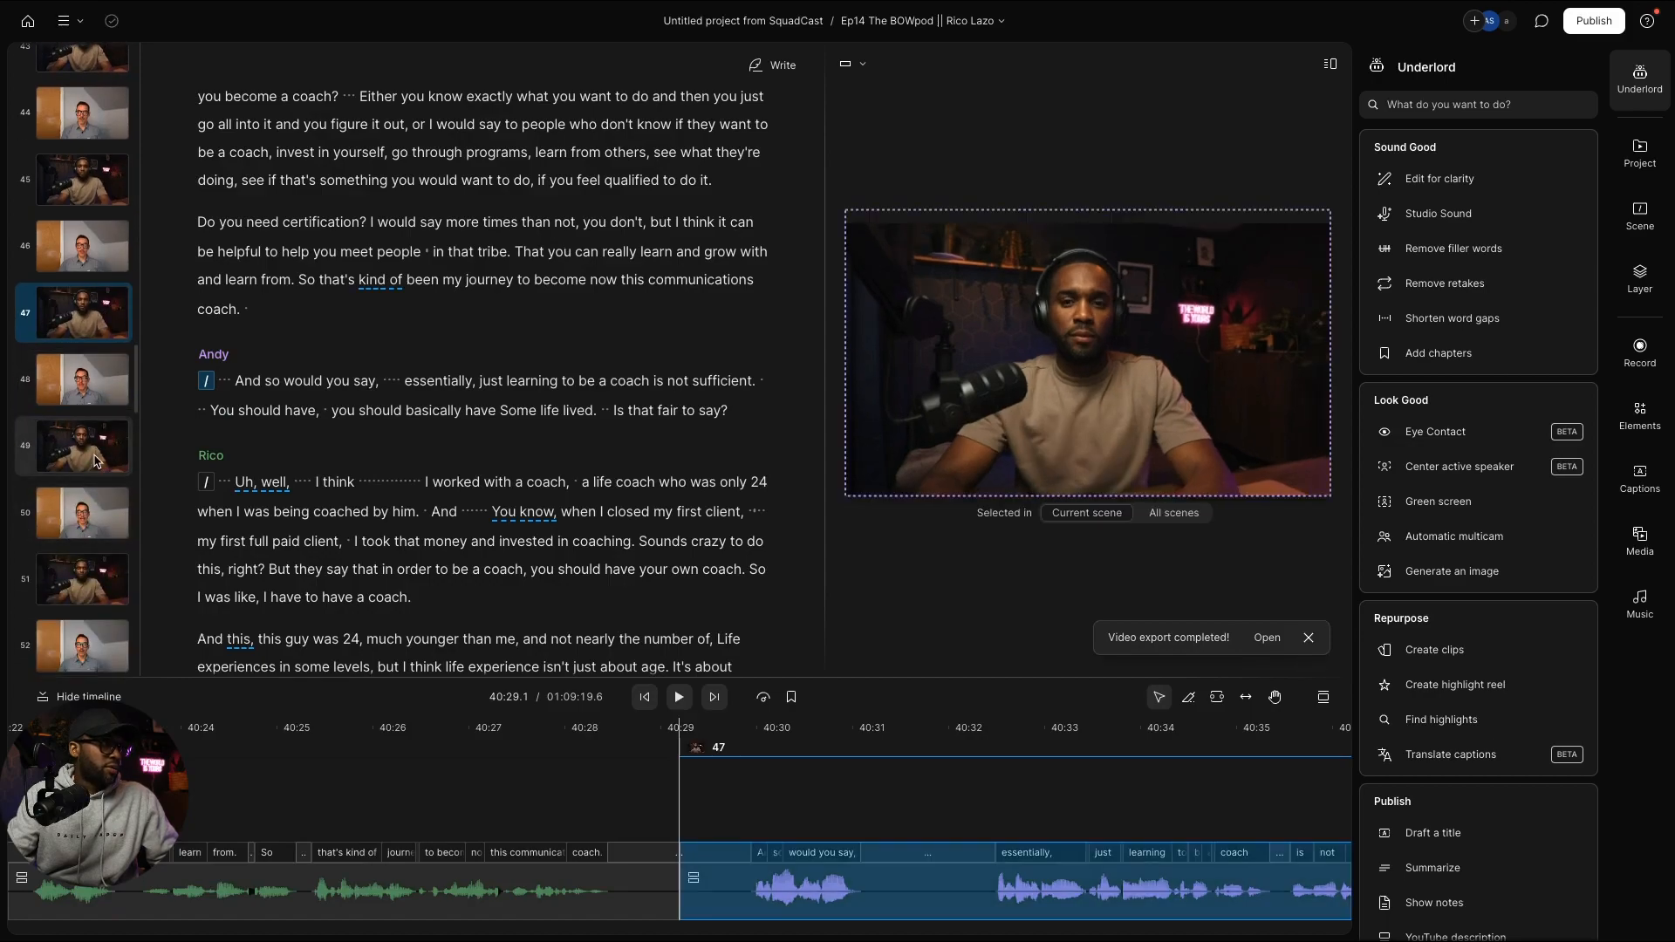
left_click(96, 460)
key("ctrl+v")
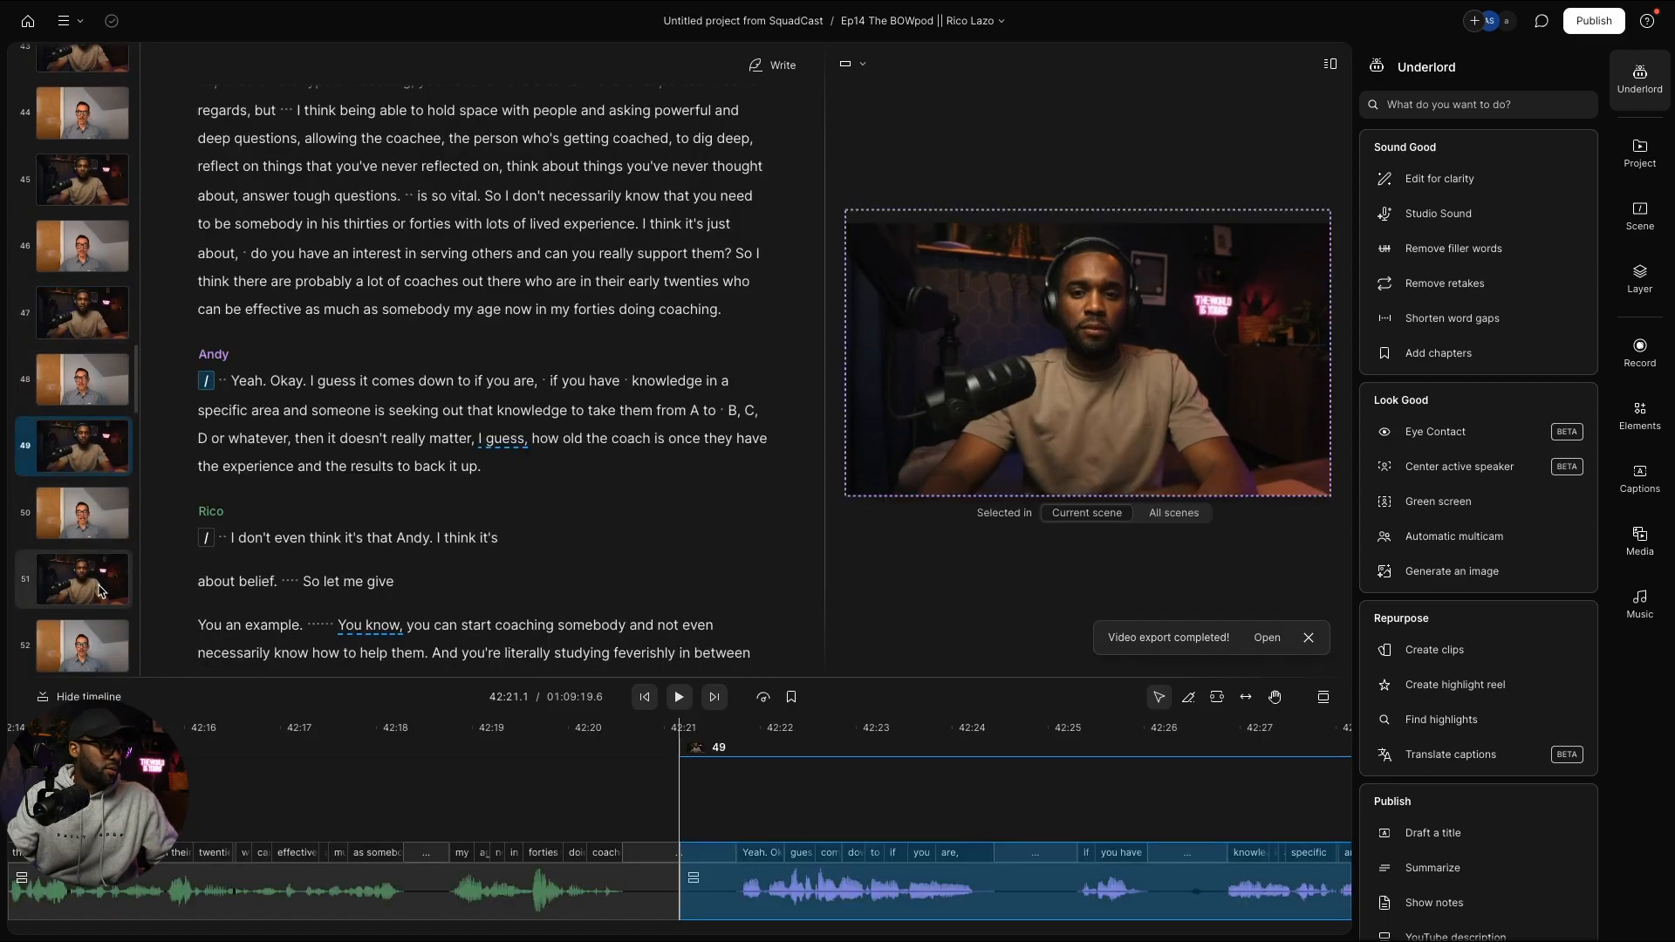
left_click(99, 590)
key("ctrl+v")
Step: Paste the Andy layout onto odd scenes 53 through 69
scroll(98, 582, "down", 2)
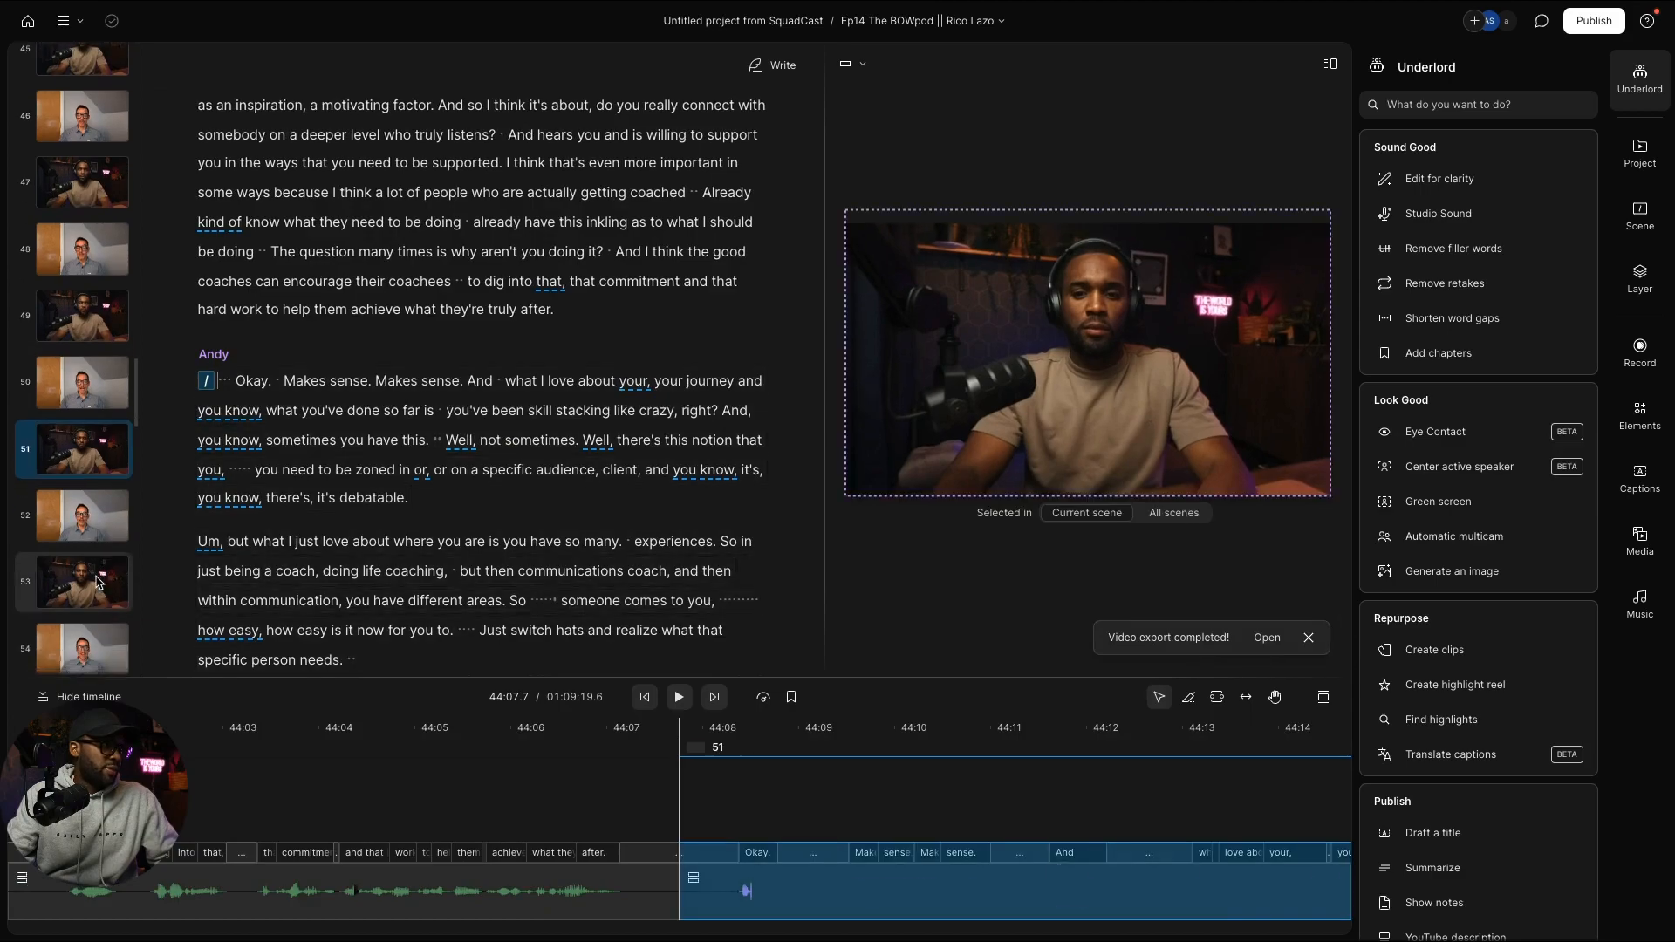
left_click(98, 581)
key("ctrl+v")
scroll(96, 572, "down", 2)
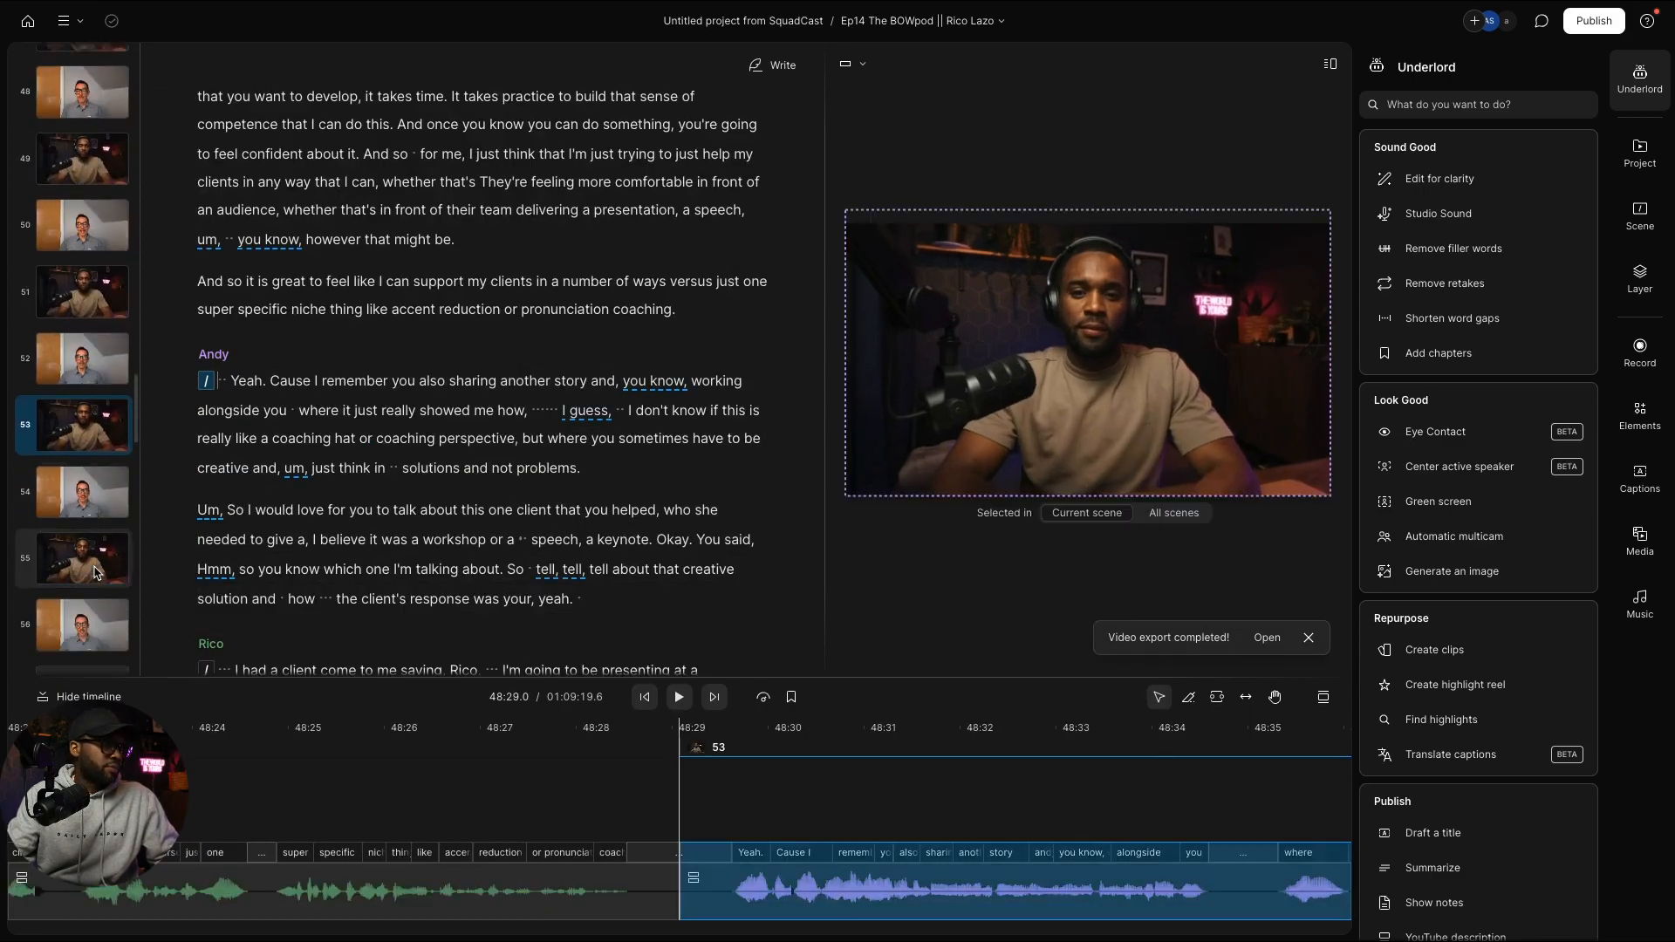
scroll(96, 573, "down", 1)
left_click(84, 489)
key("ctrl+v")
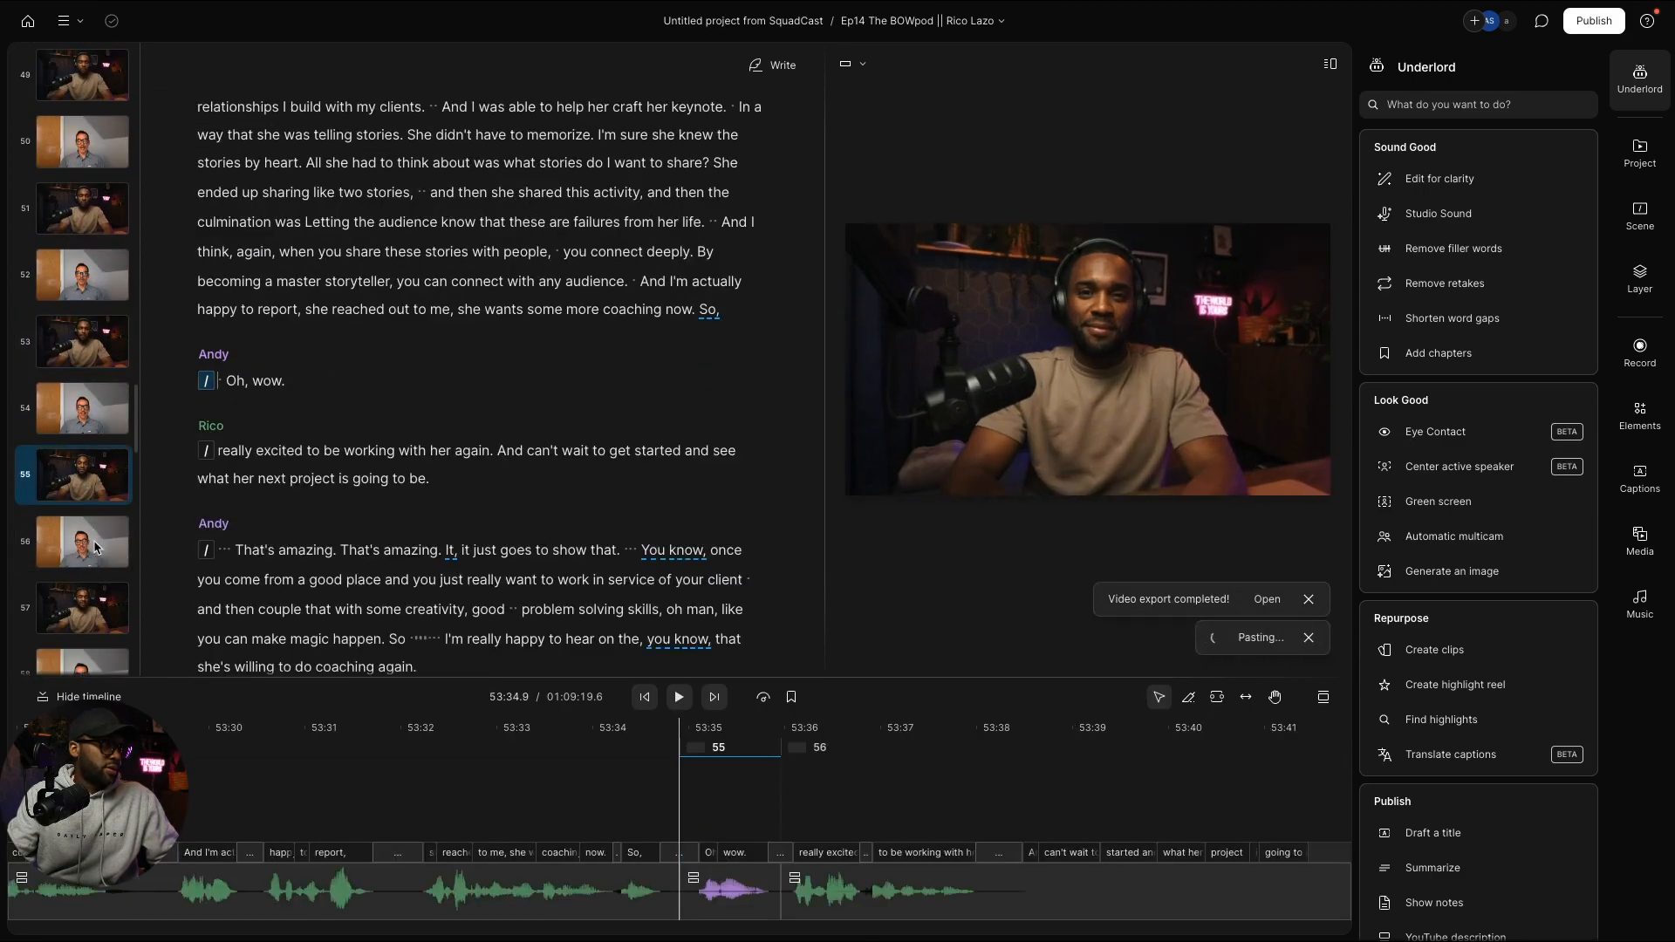
left_click(94, 600)
key("ctrl+v")
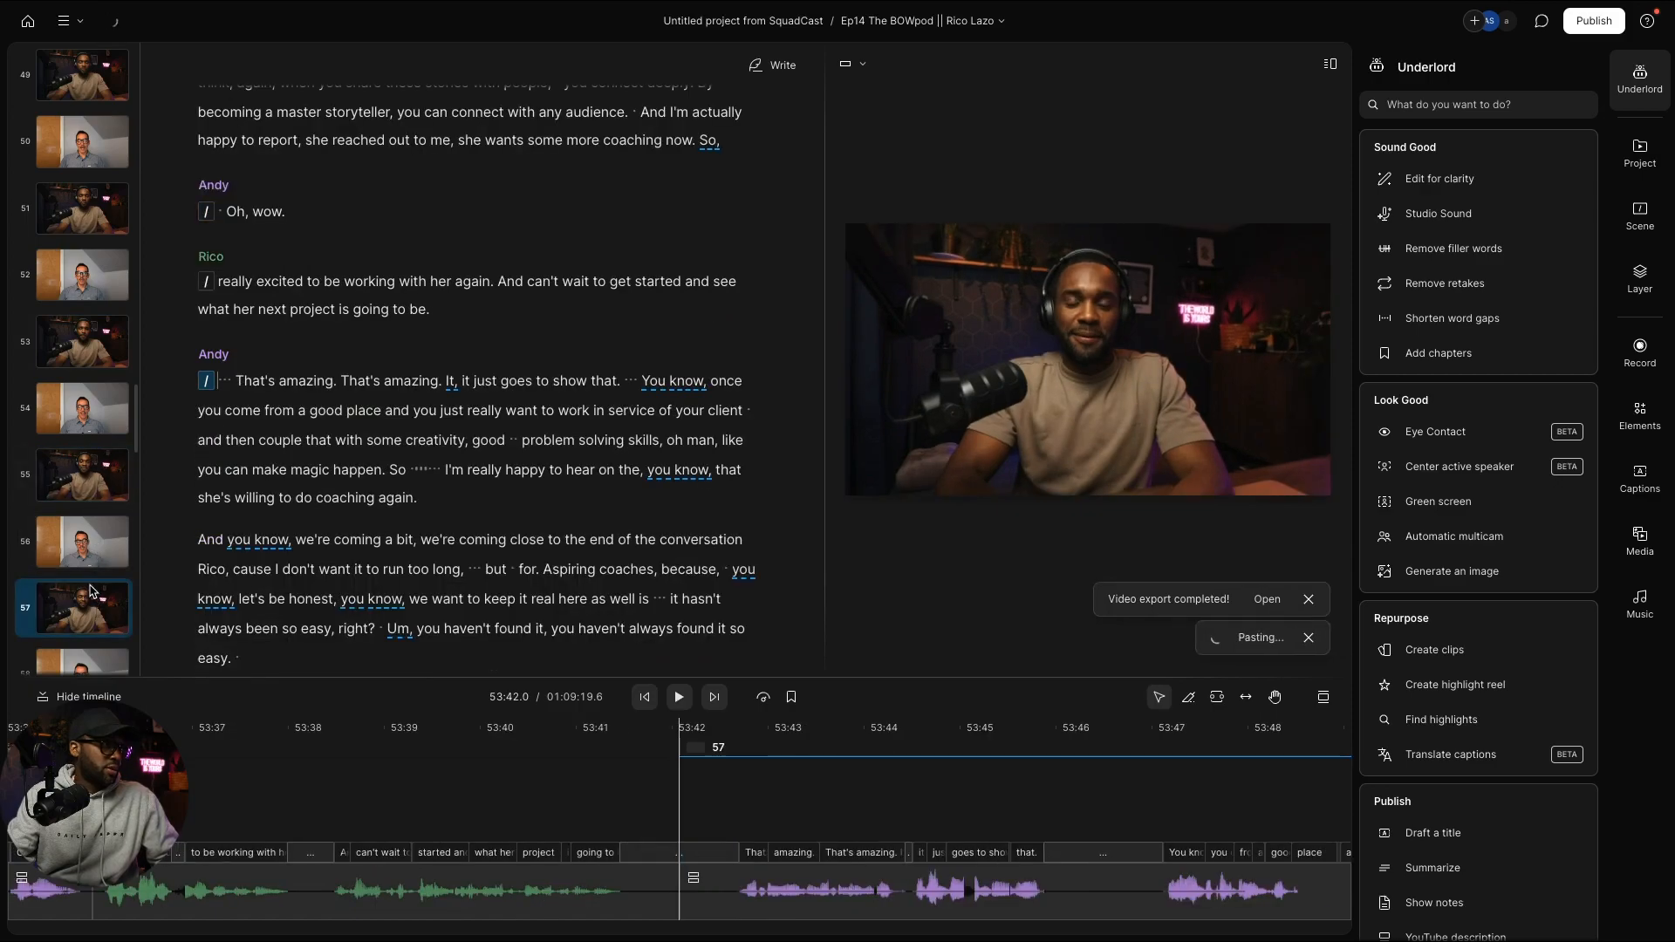
scroll(93, 584, "down", 2)
left_click(90, 565)
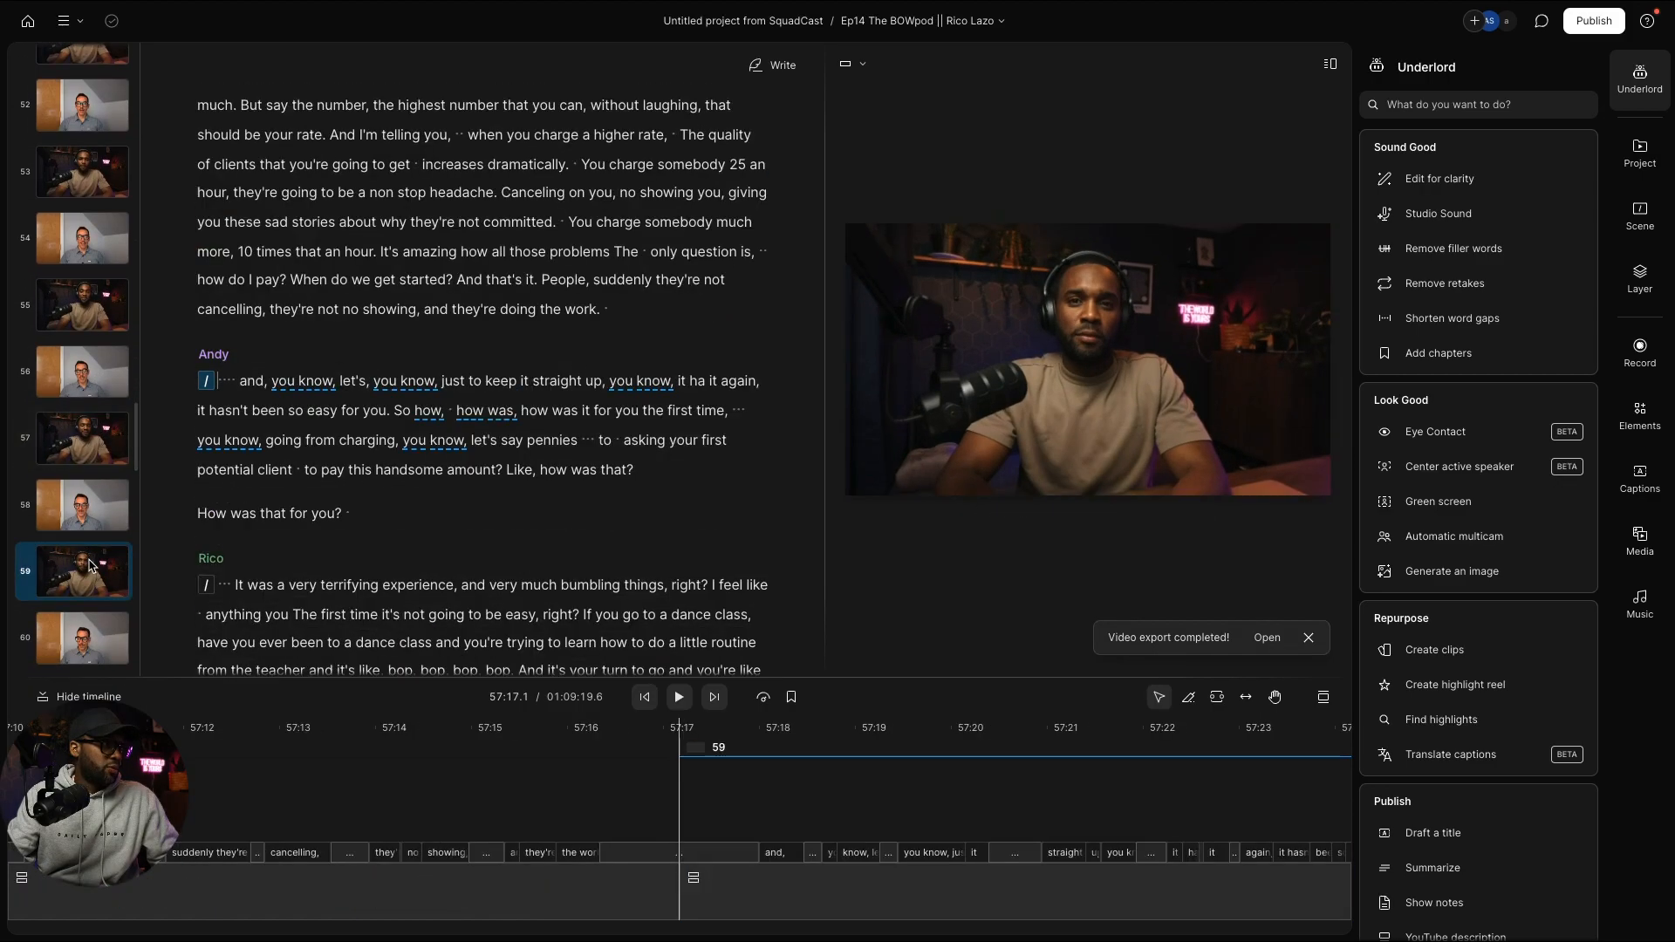
key("ctrl+v")
scroll(87, 506, "down", 3)
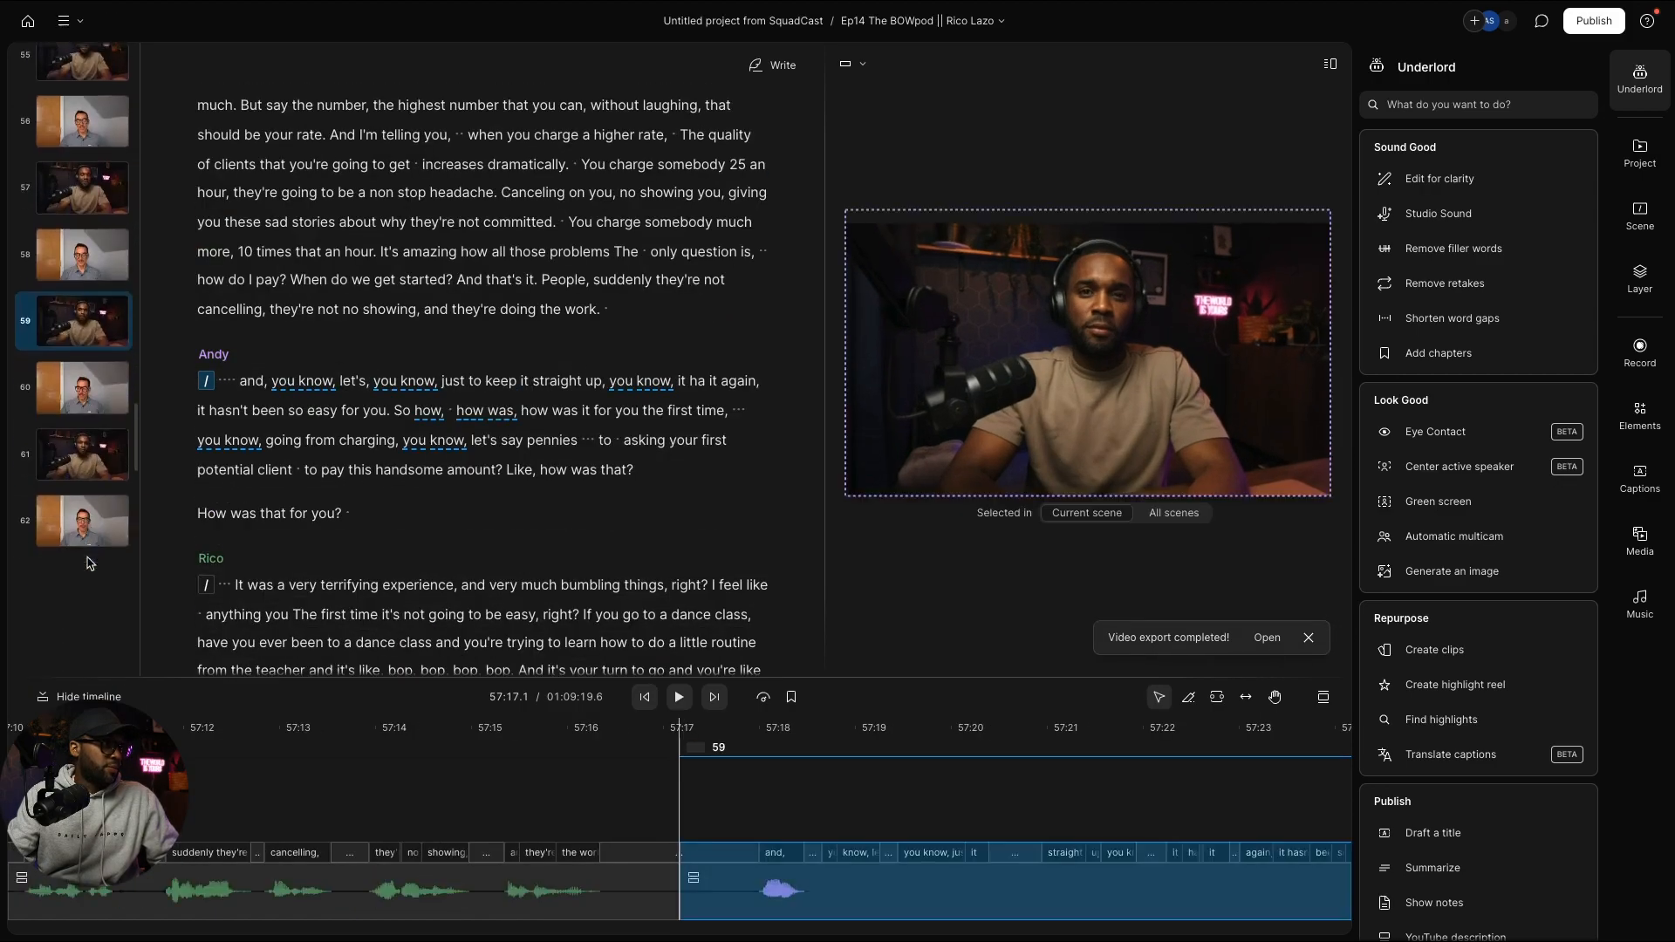
left_click(84, 440)
key("ctrl+v")
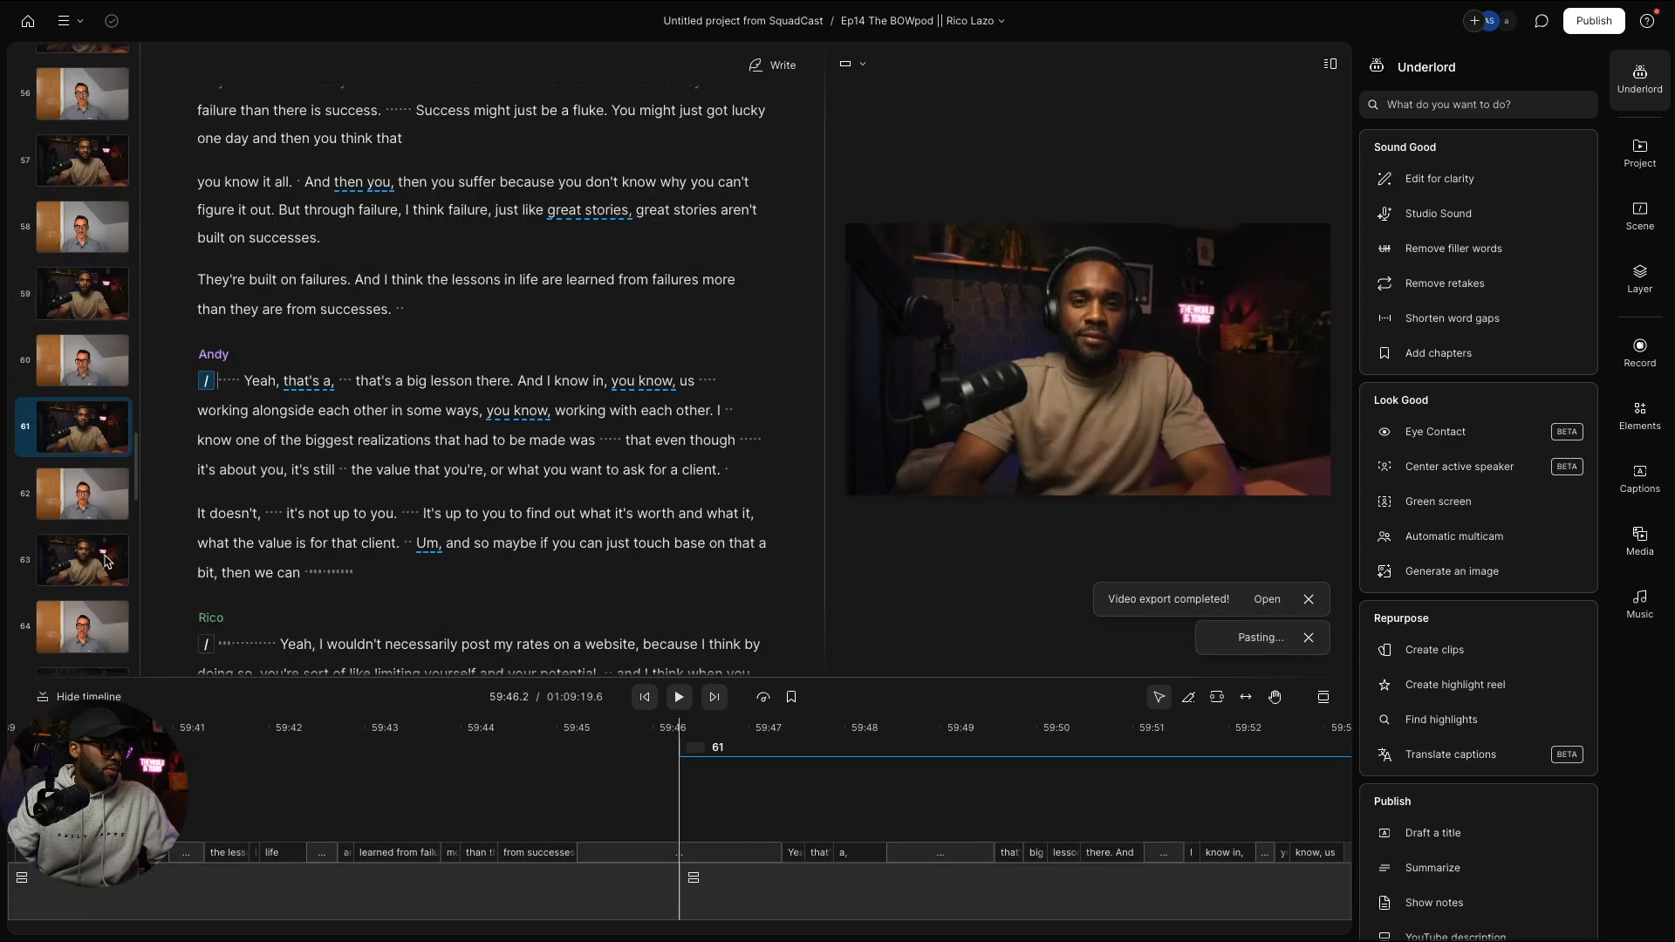
left_click(105, 551)
key("ctrl+v")
scroll(104, 560, "down", 2)
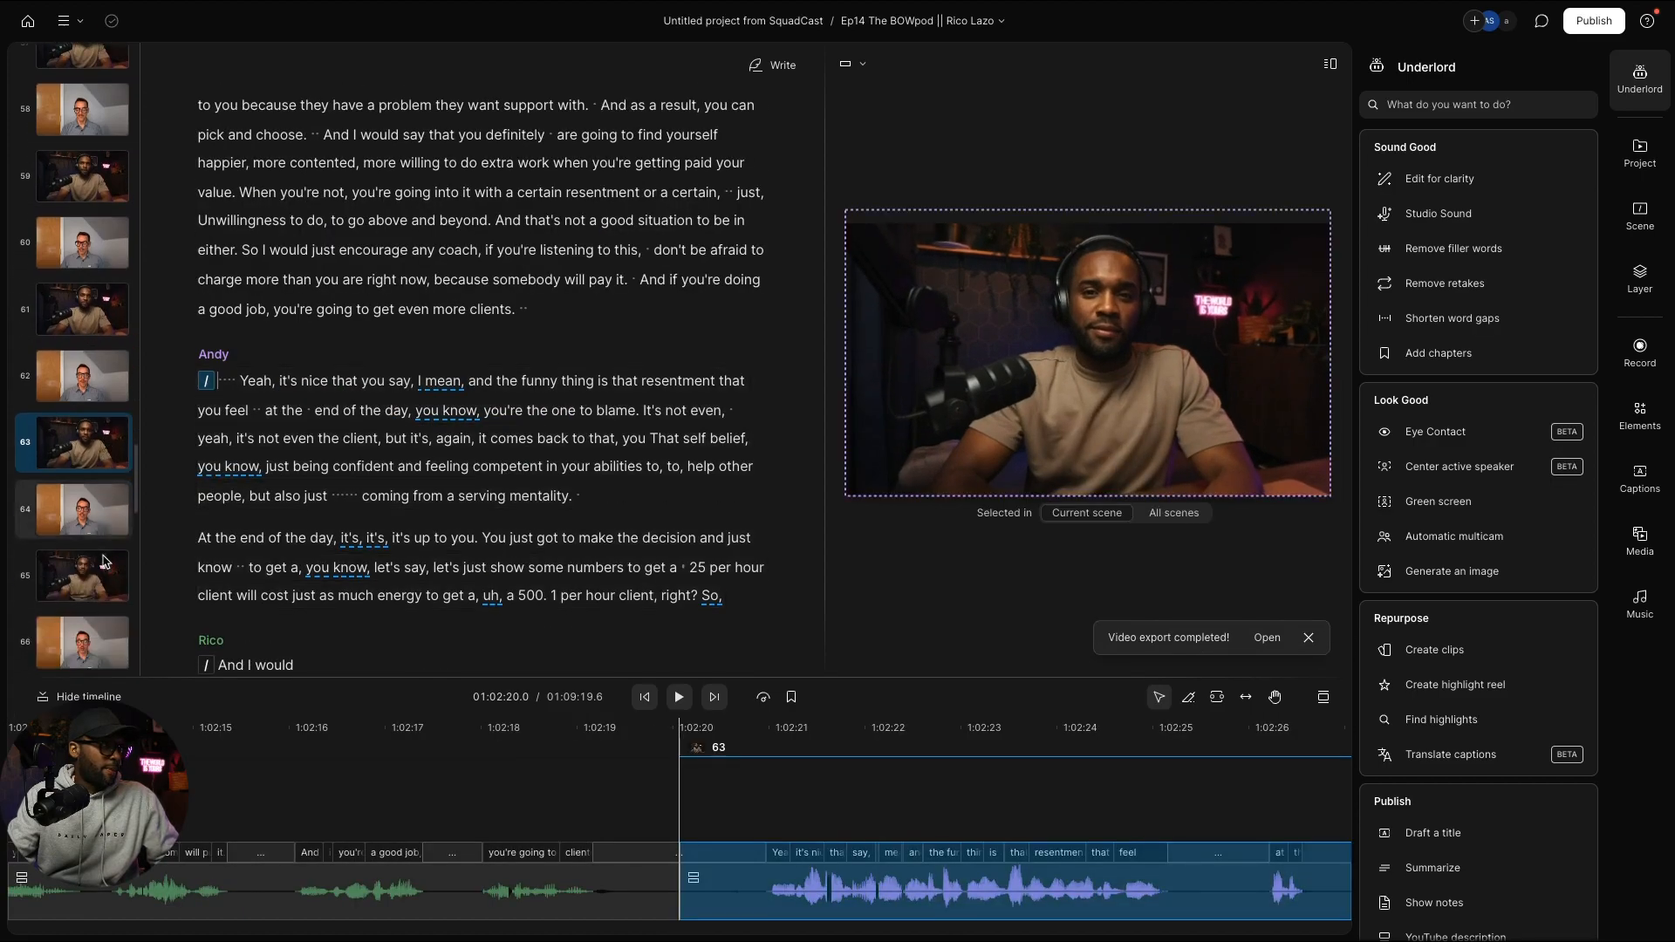
left_click(104, 561)
key("ctrl+v")
scroll(83, 489, "down", 3)
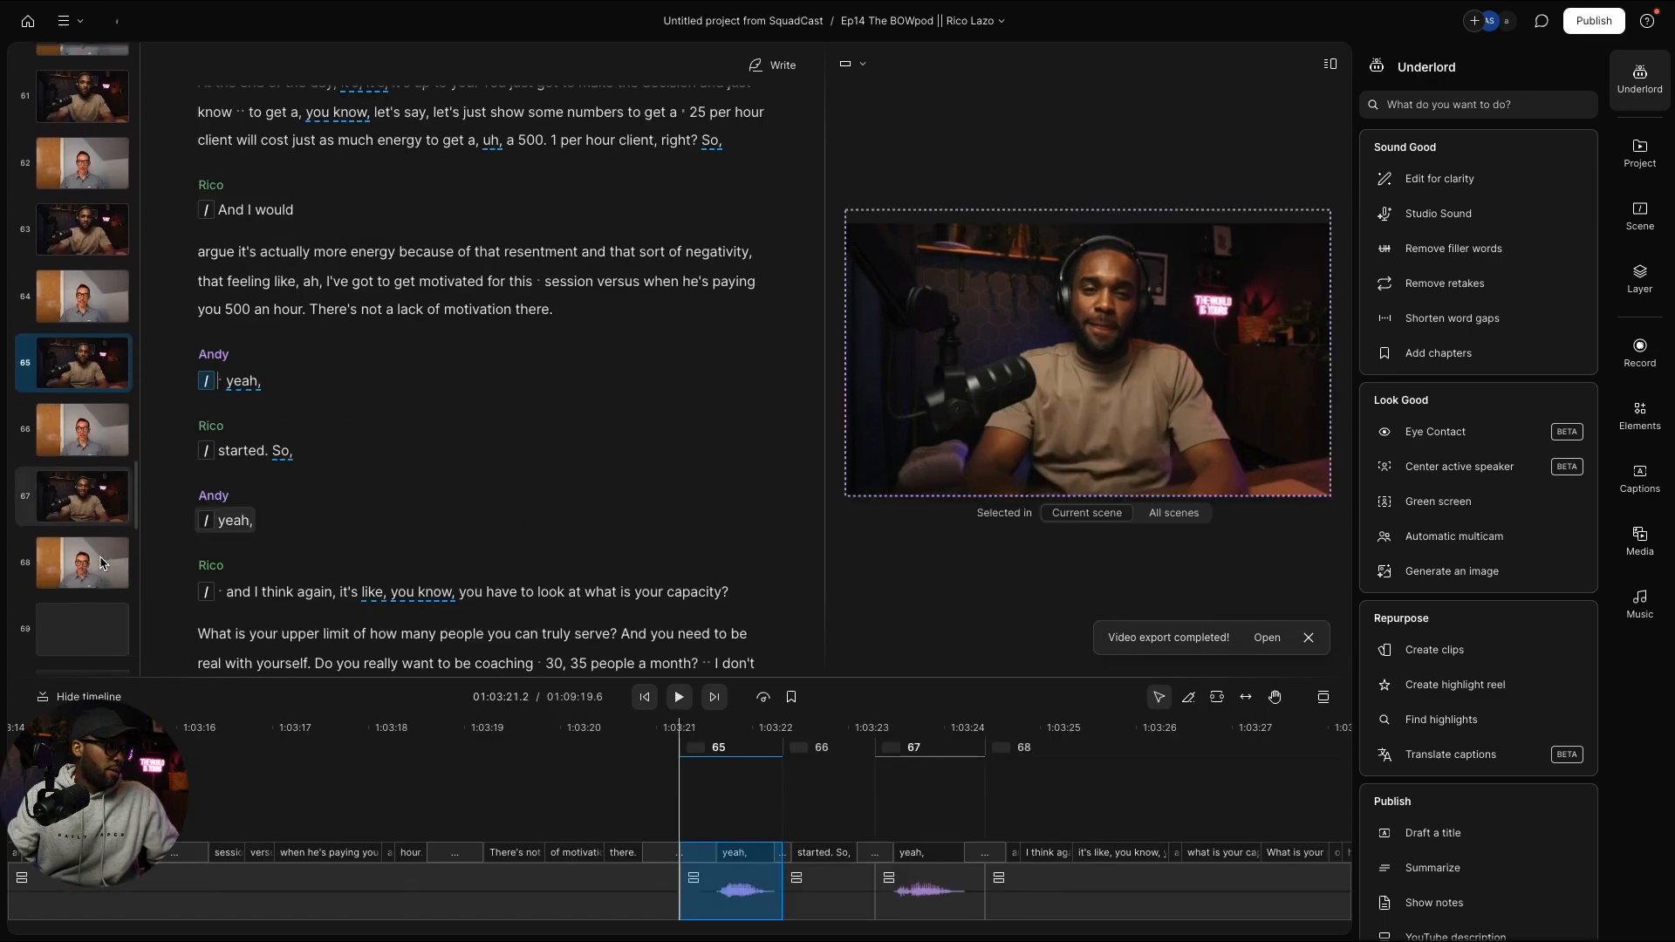
left_click(75, 442)
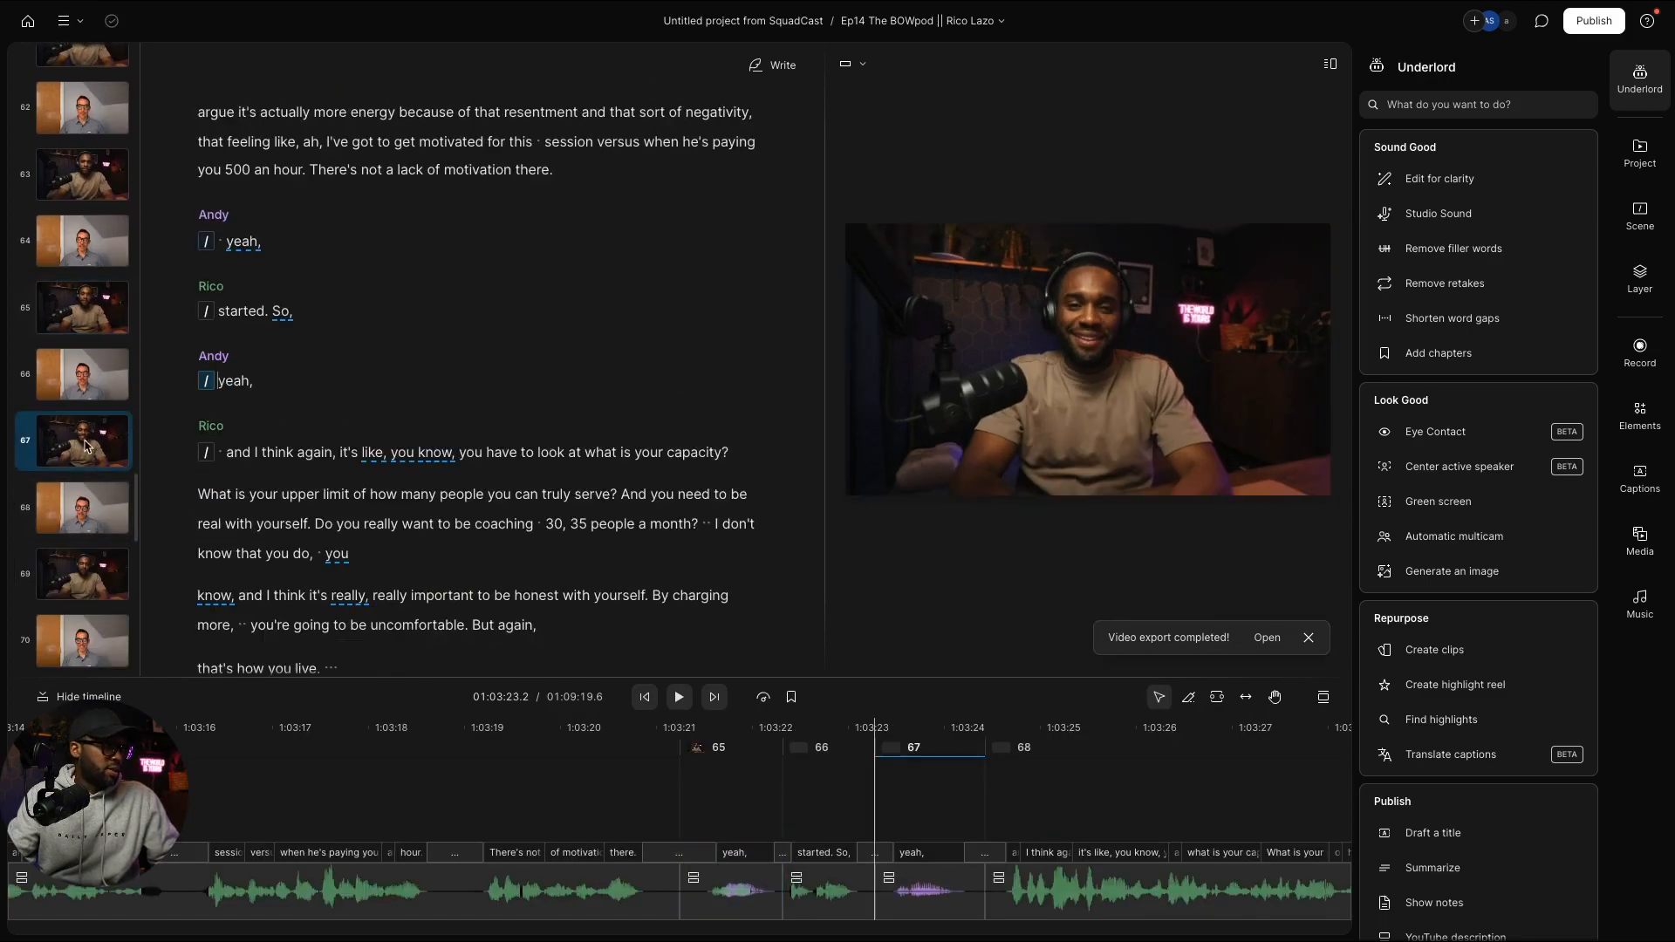
key("ctrl+v")
scroll(109, 487, "down", 2)
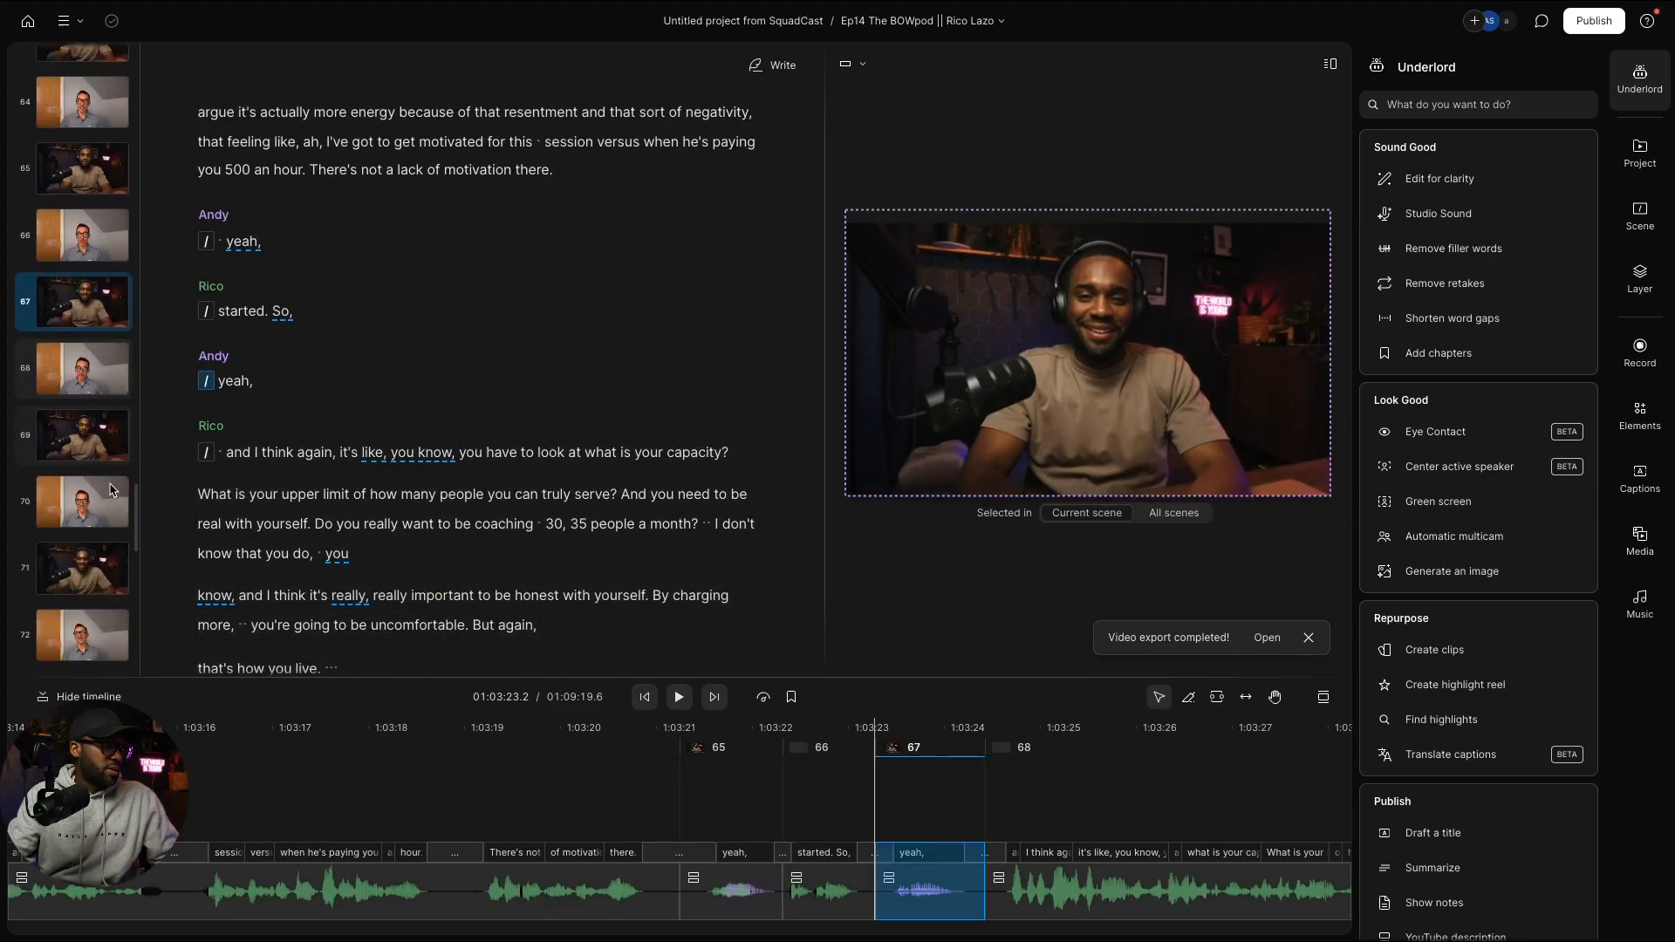
left_click(90, 412)
key("ctrl+v")
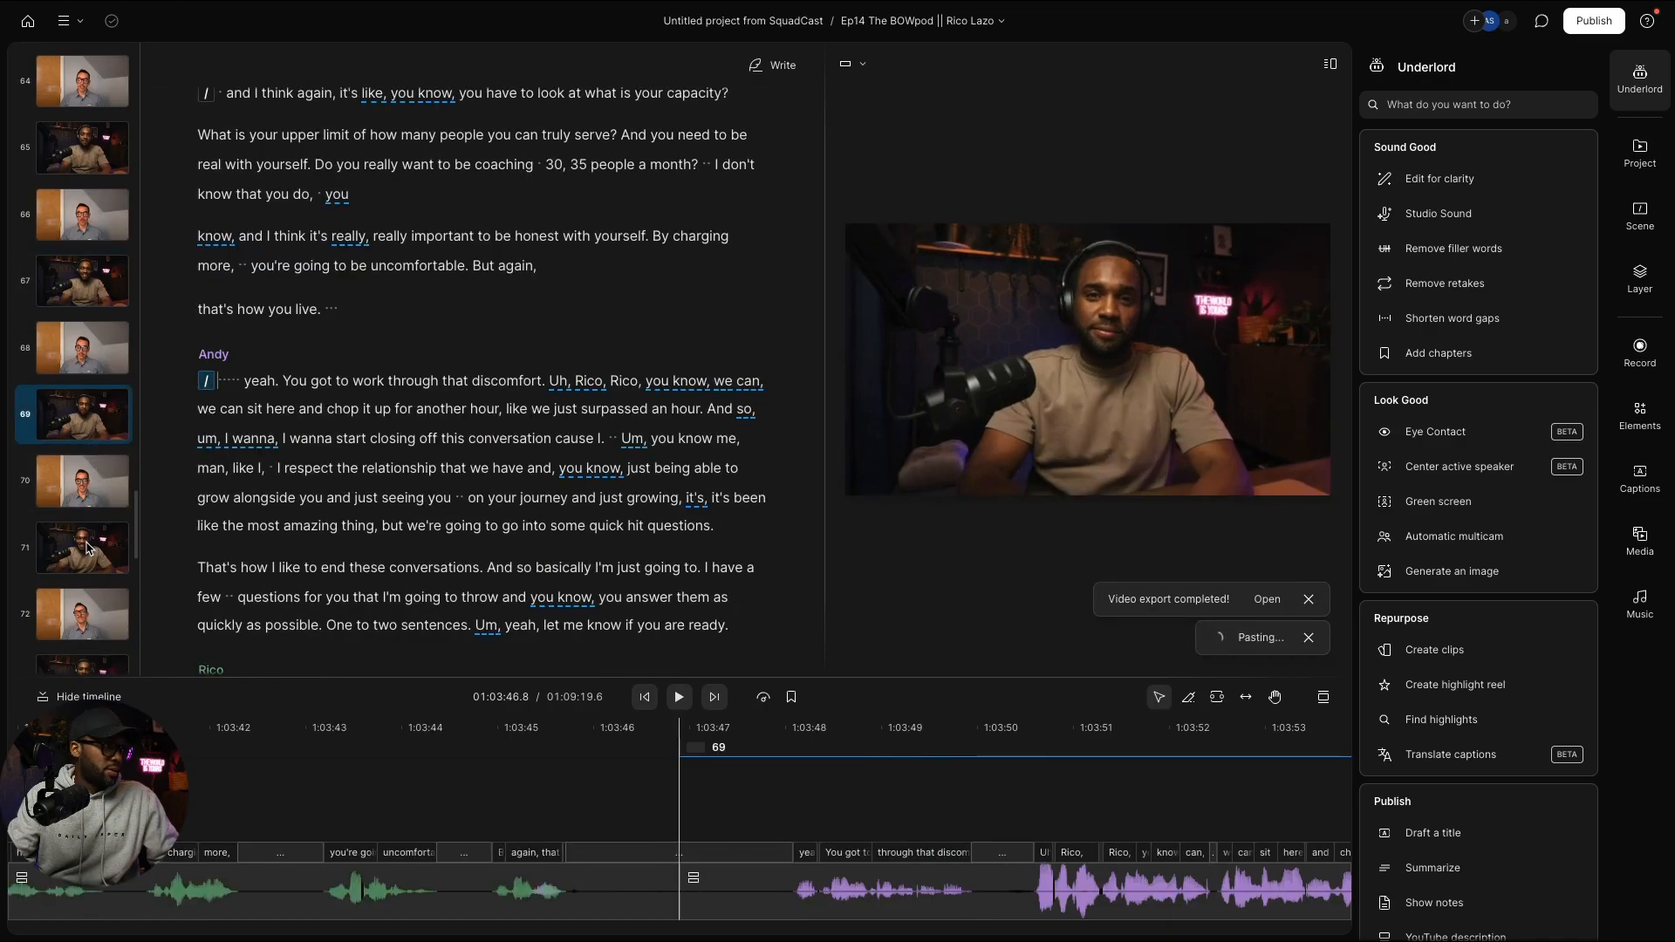
Step: Paste the Andy layout onto scenes 71, 75 and odd scenes 77 through 89
left_click(87, 548)
key("ctrl+v")
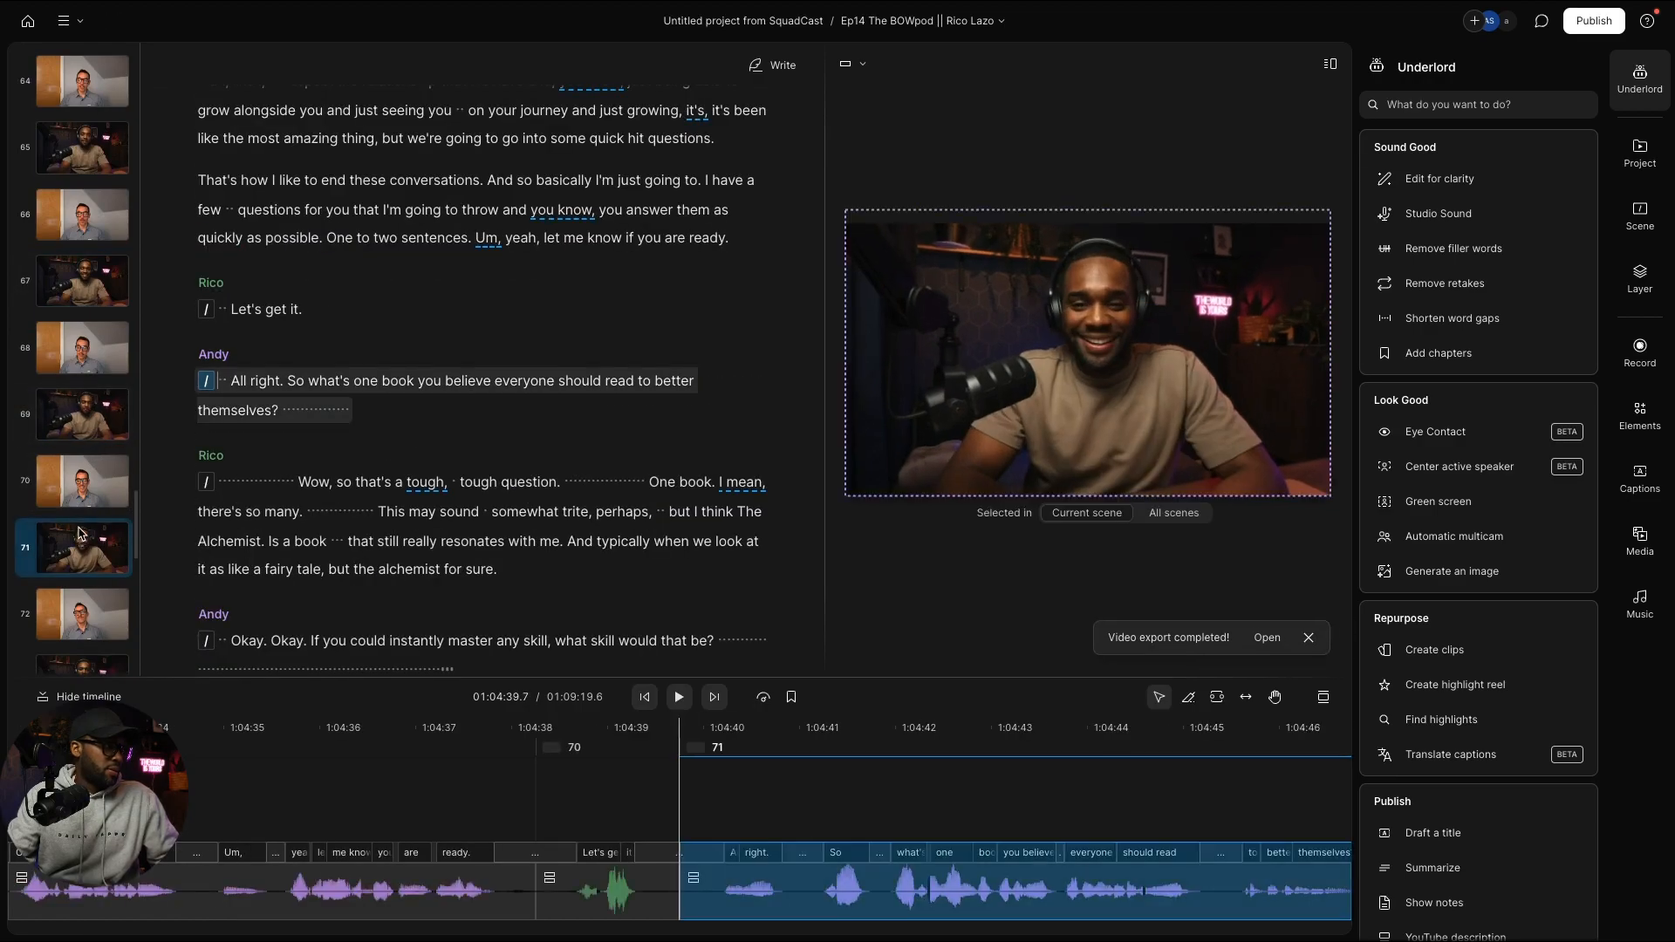
scroll(85, 523, "down", 3)
left_click(94, 630)
key("ctrl+v")
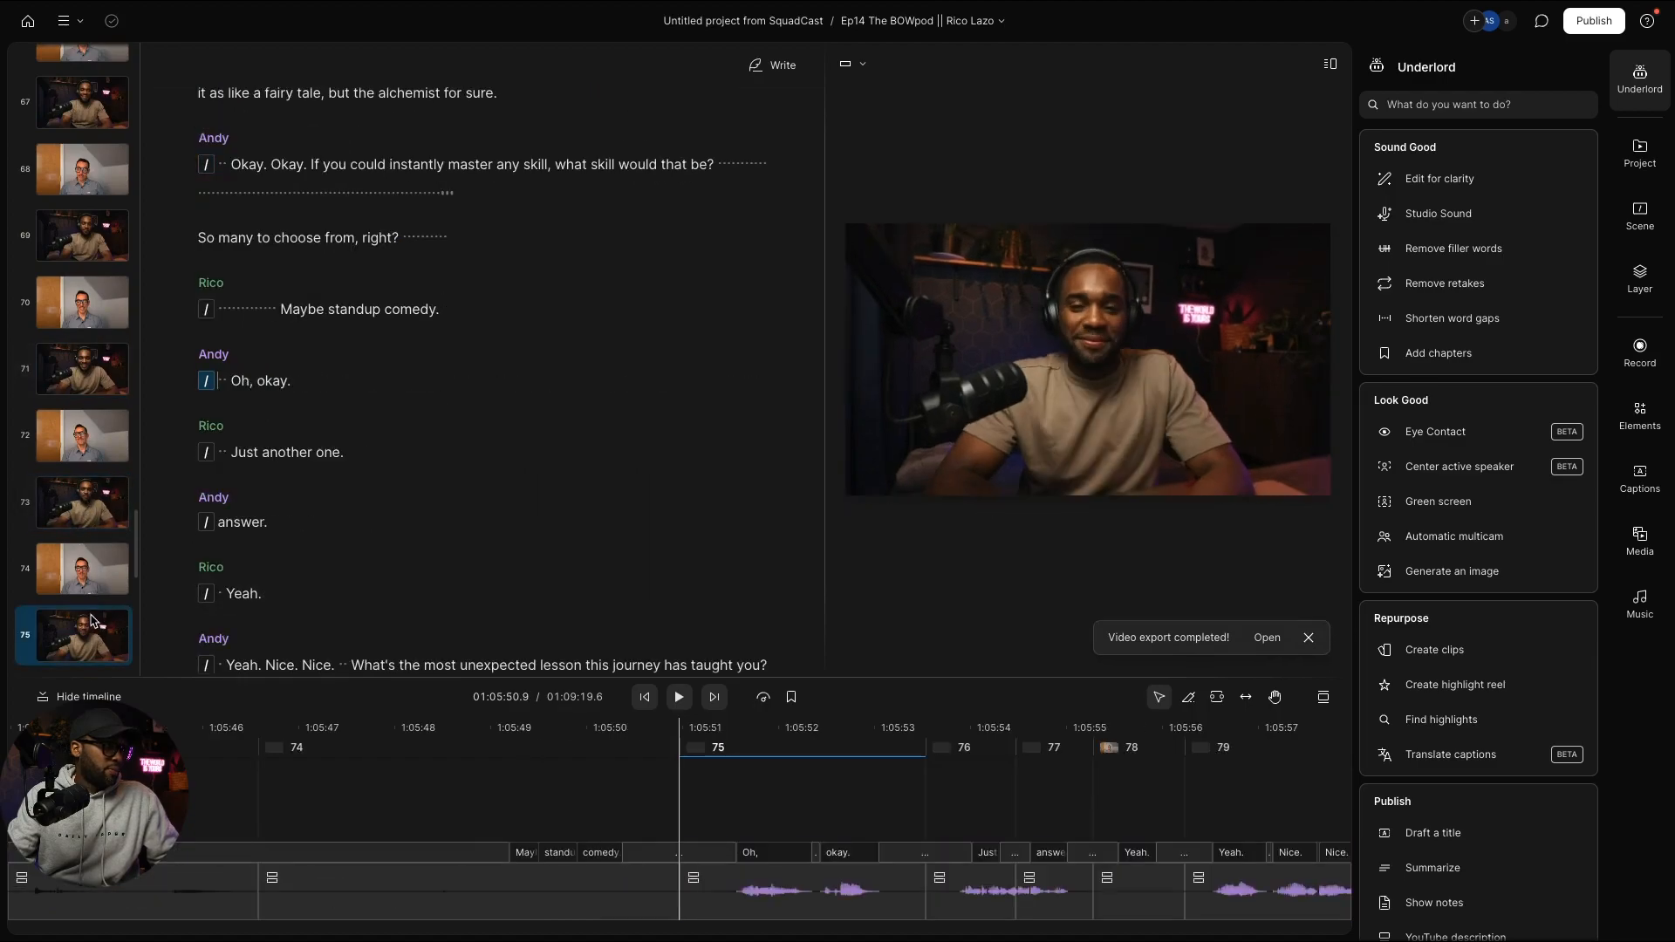
key("ctrl+v")
scroll(88, 515, "down", 5)
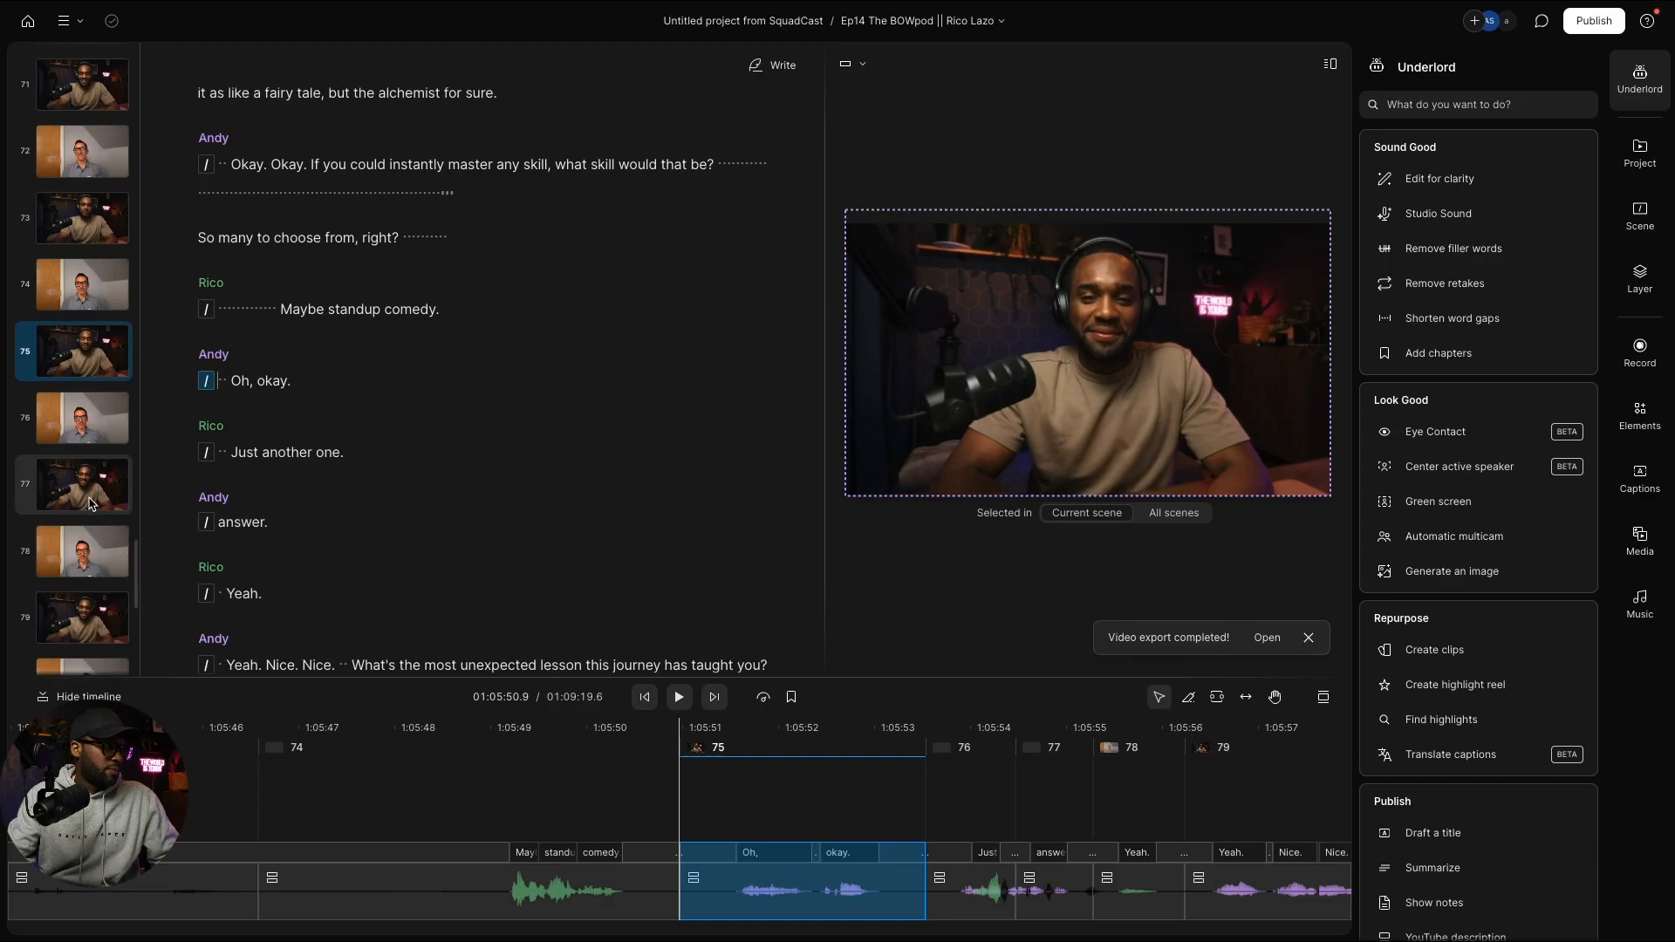
left_click(90, 503)
key("ctrl+v")
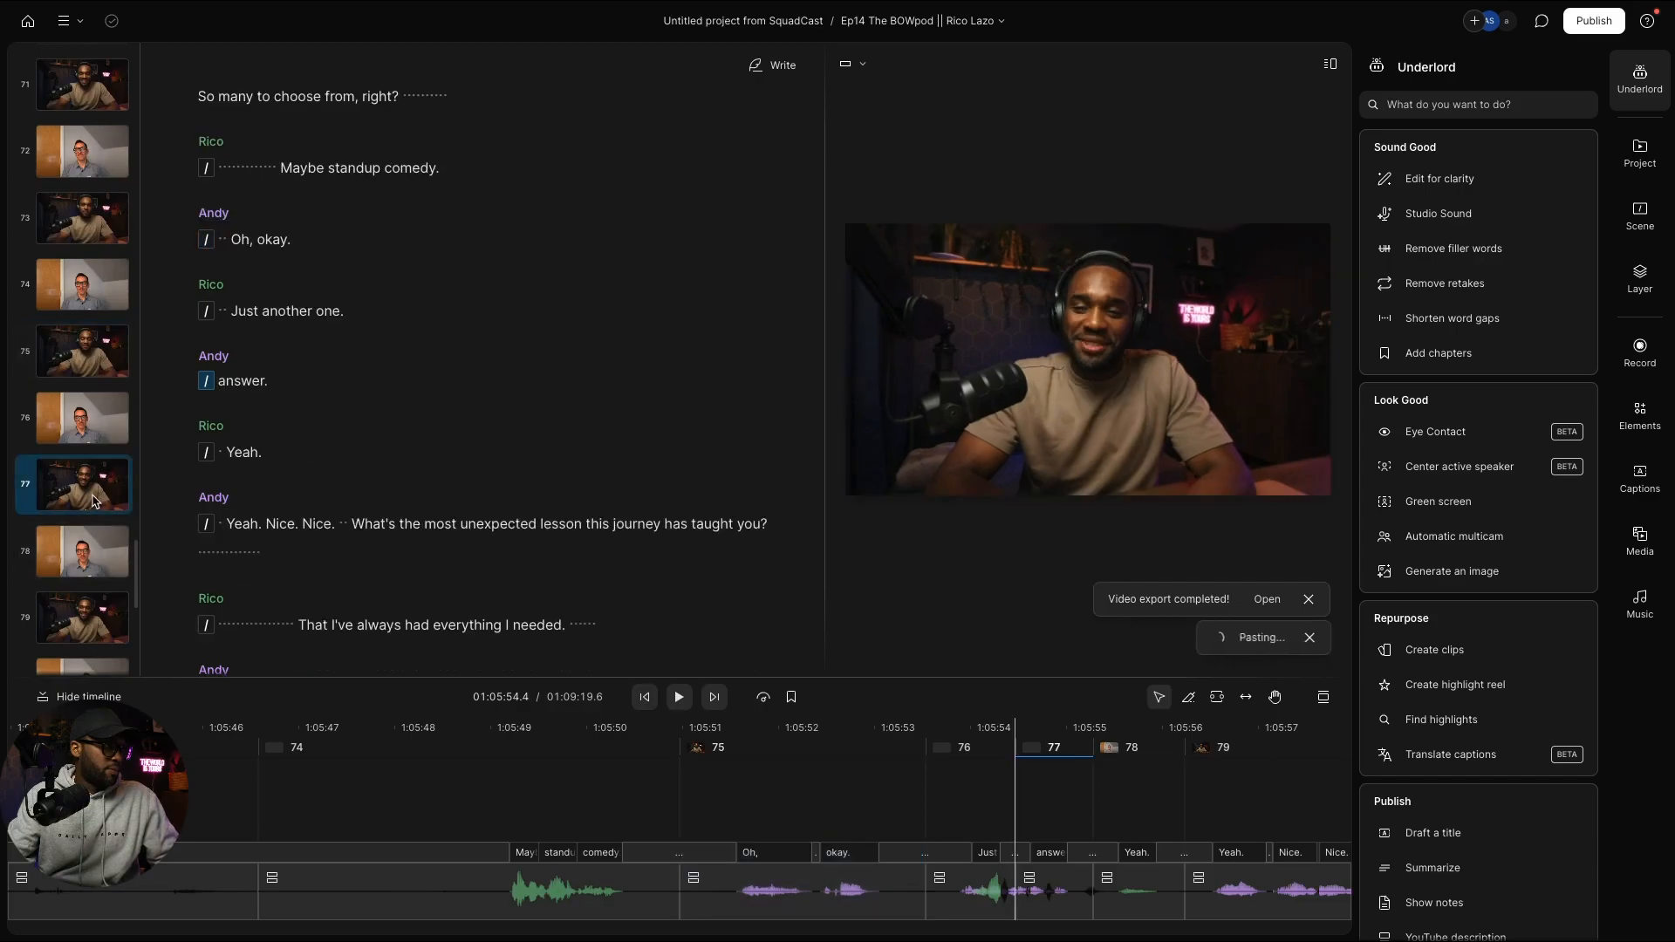
scroll(94, 497, "down", 3)
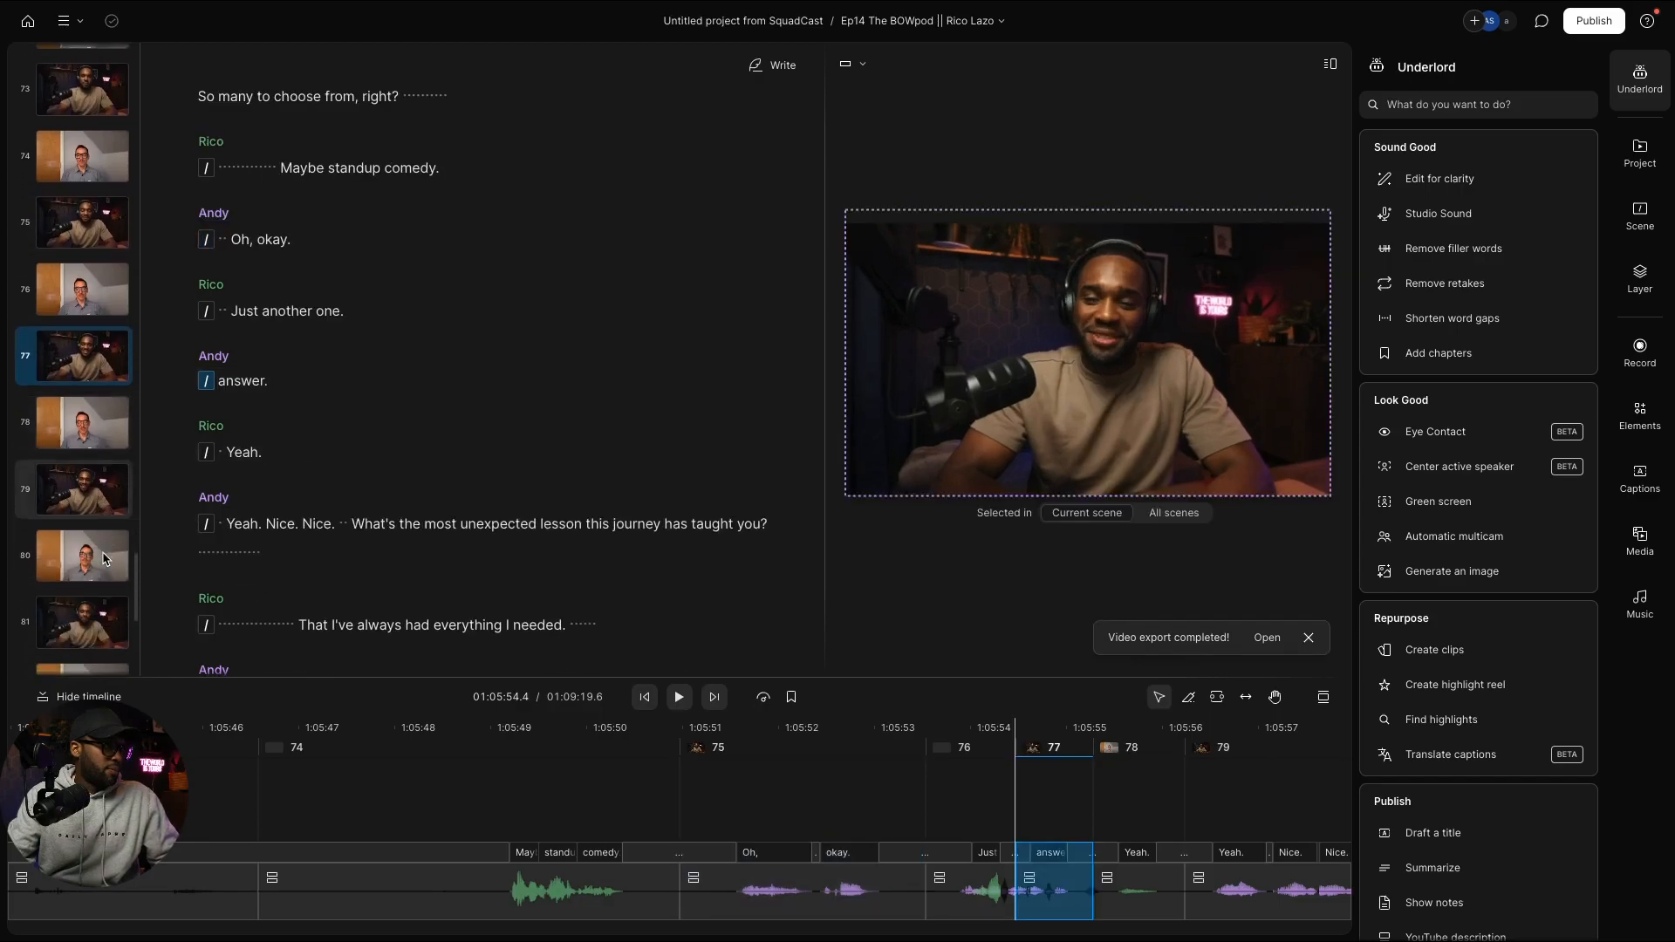
left_click(94, 485)
key("ctrl+v")
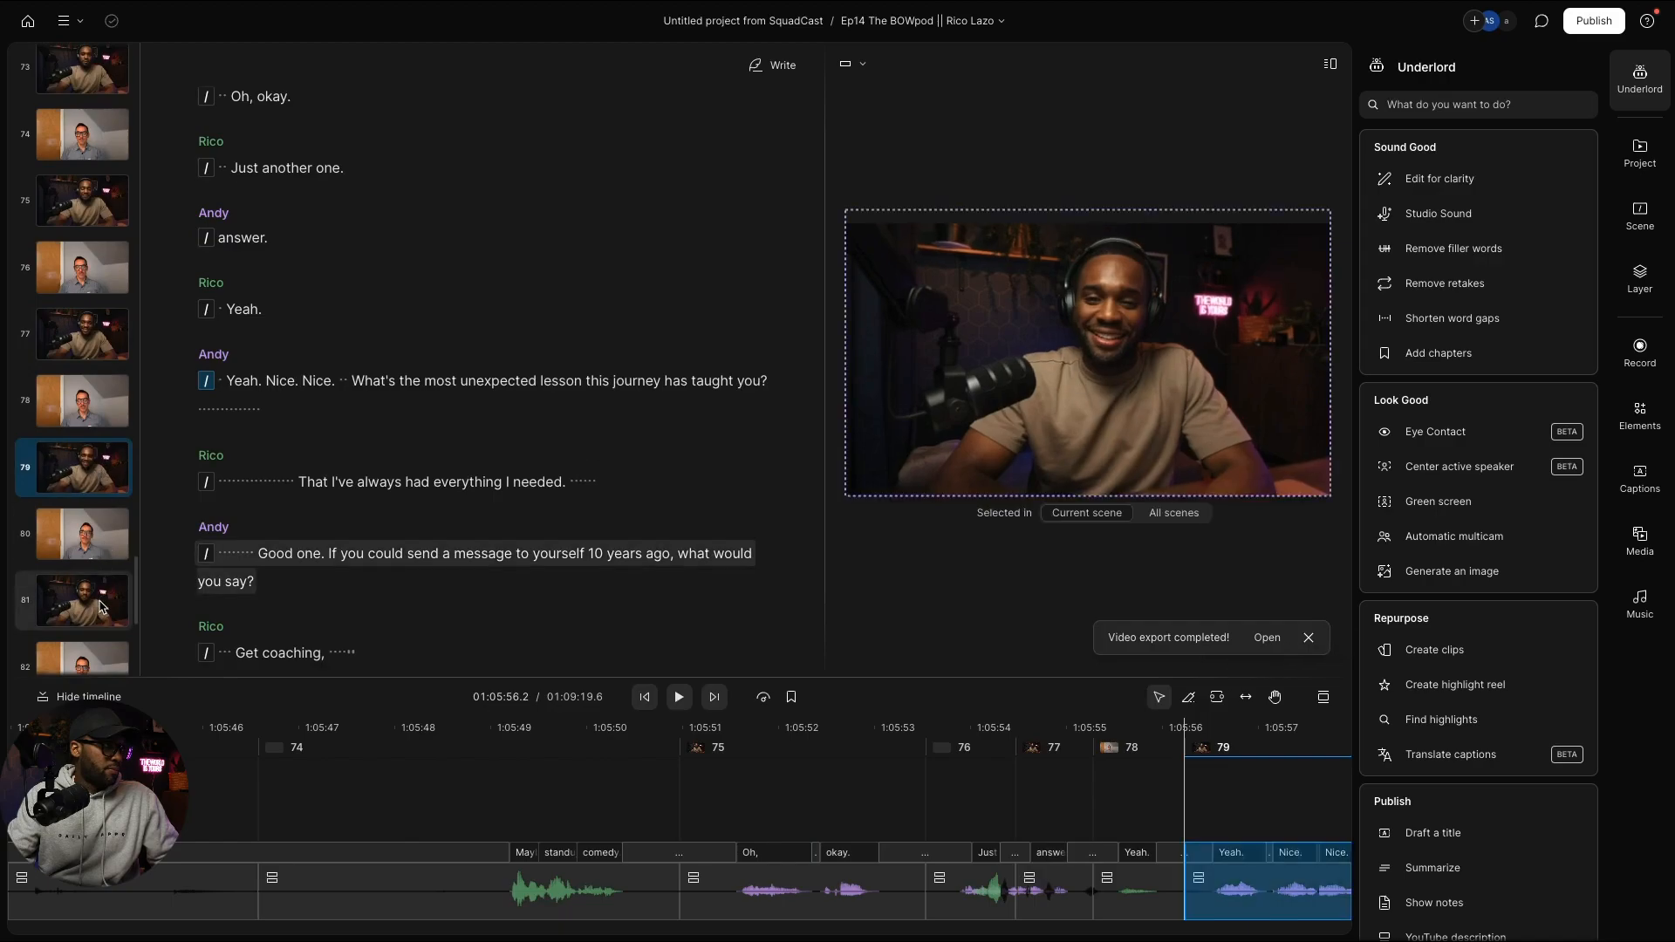
left_click(100, 606)
scroll(97, 600, "down", 3)
key("ctrl+v")
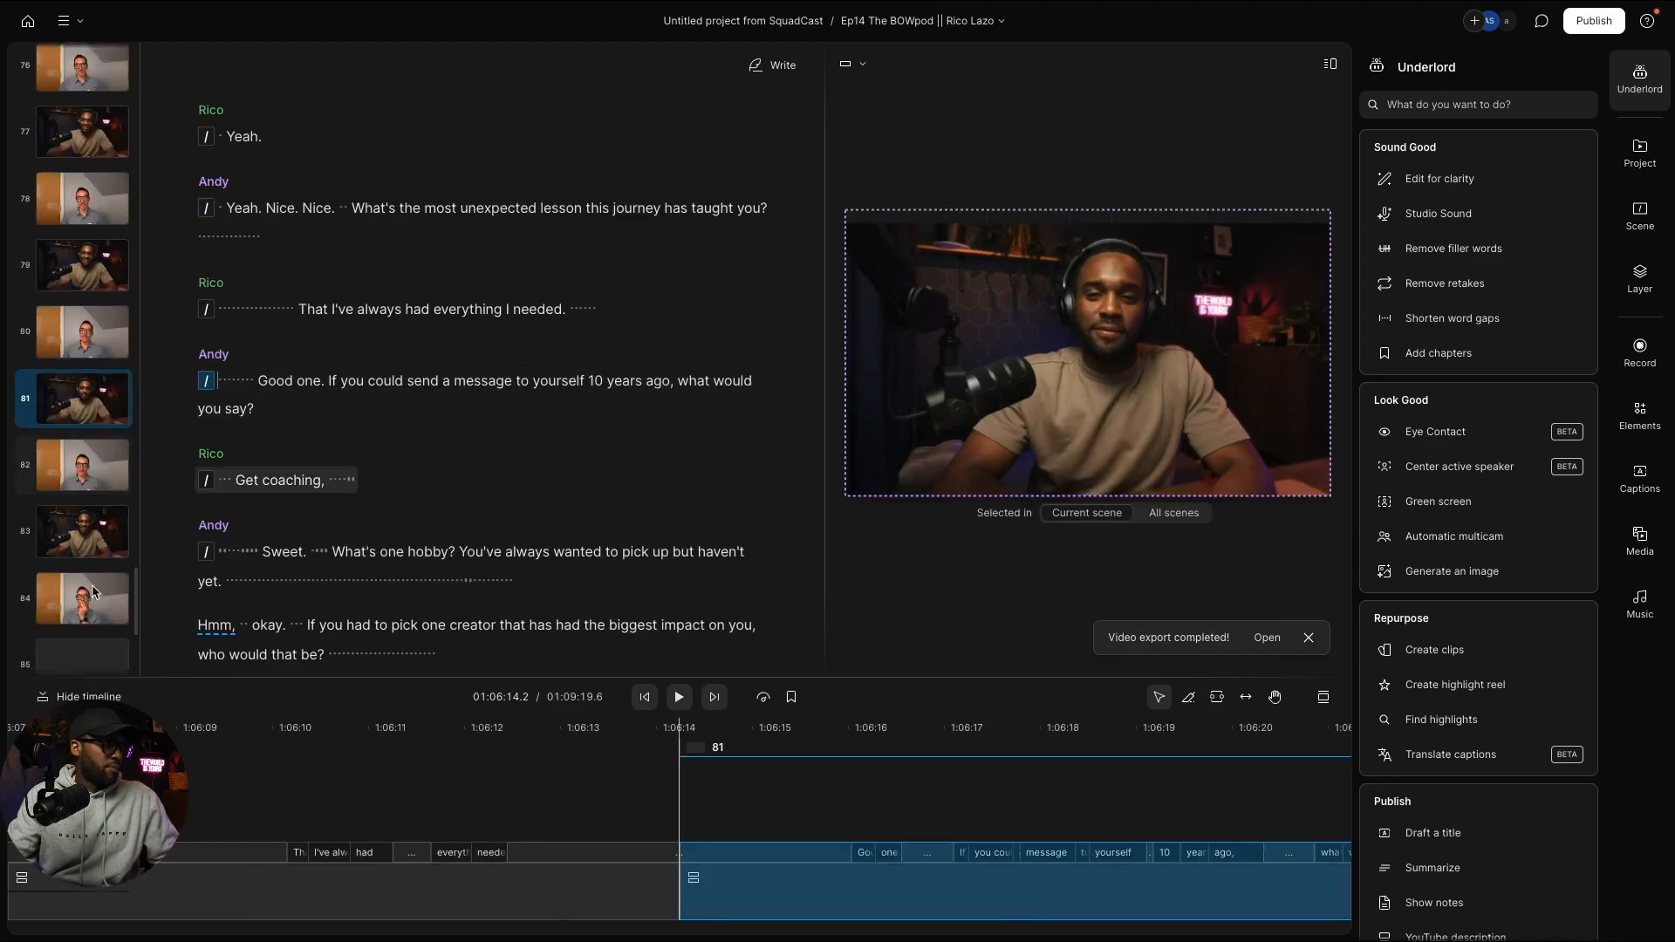
scroll(94, 593, "down", 2)
left_click(94, 442)
key("ctrl+v")
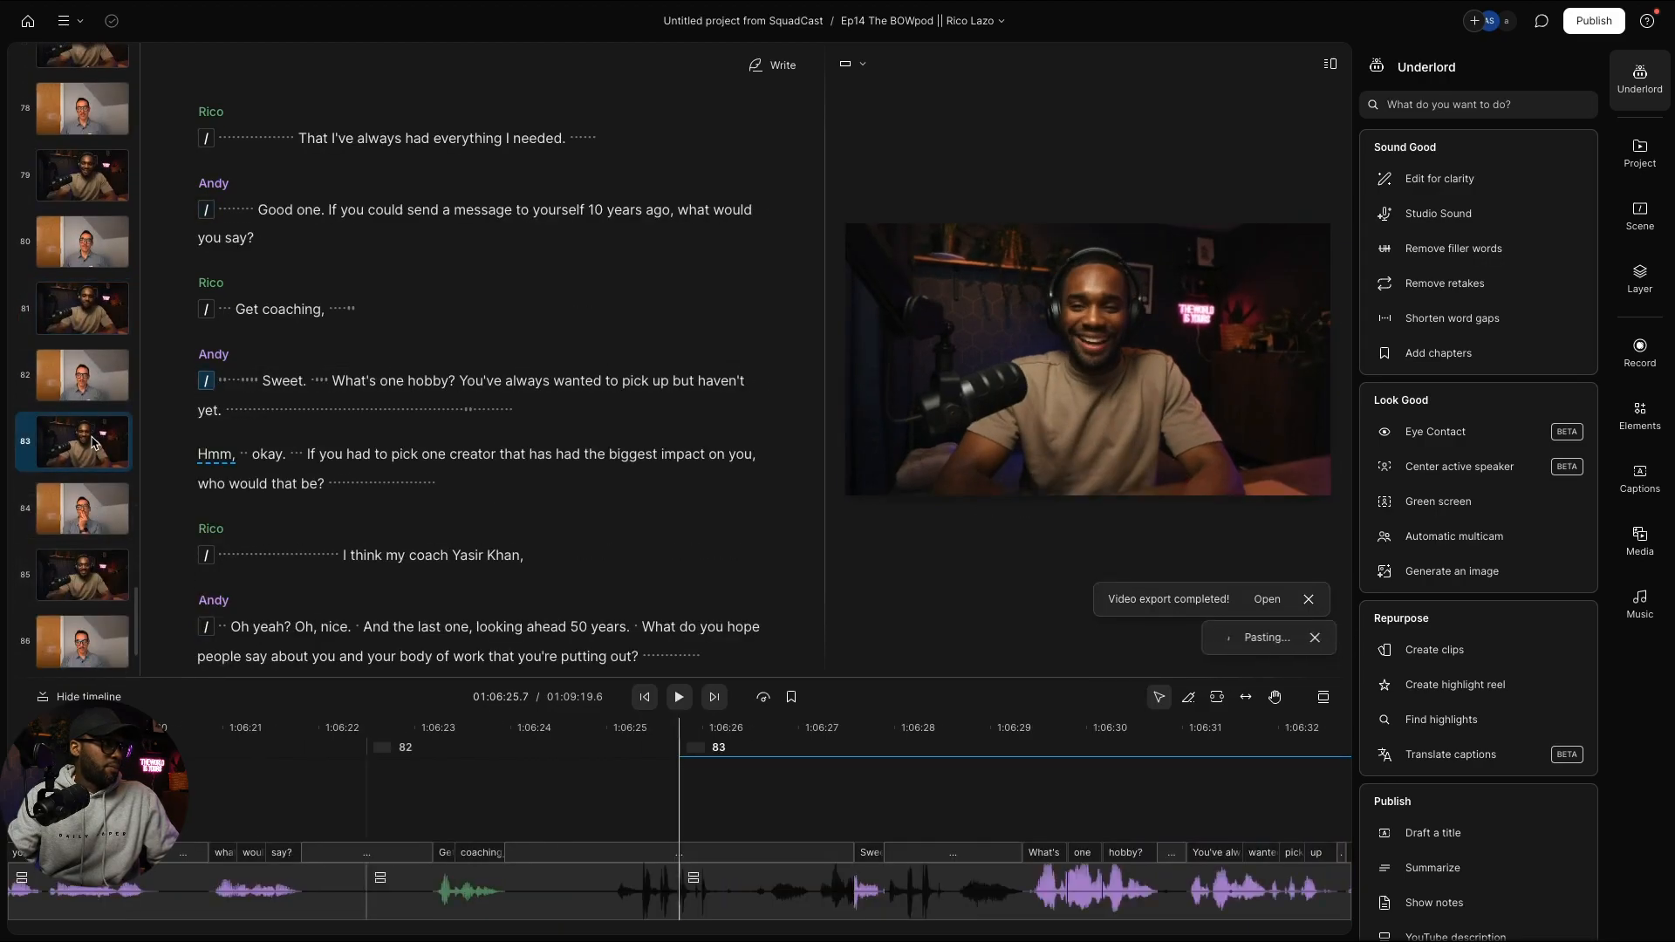
left_click(96, 589)
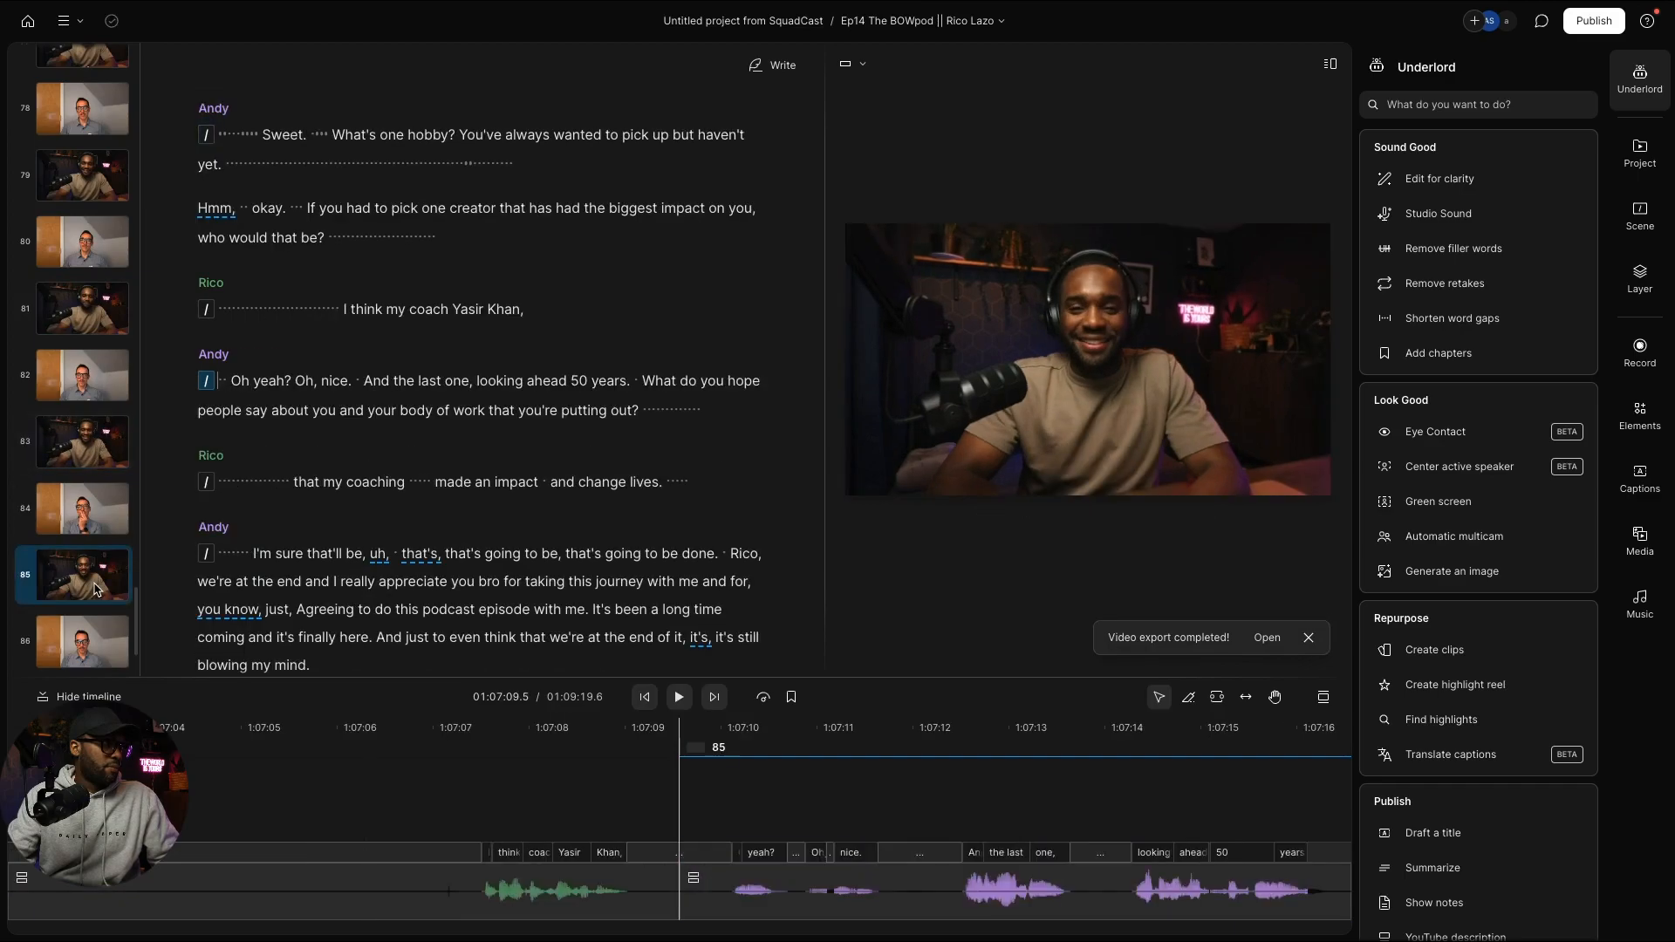
key("ctrl+v")
scroll(96, 589, "down", 1)
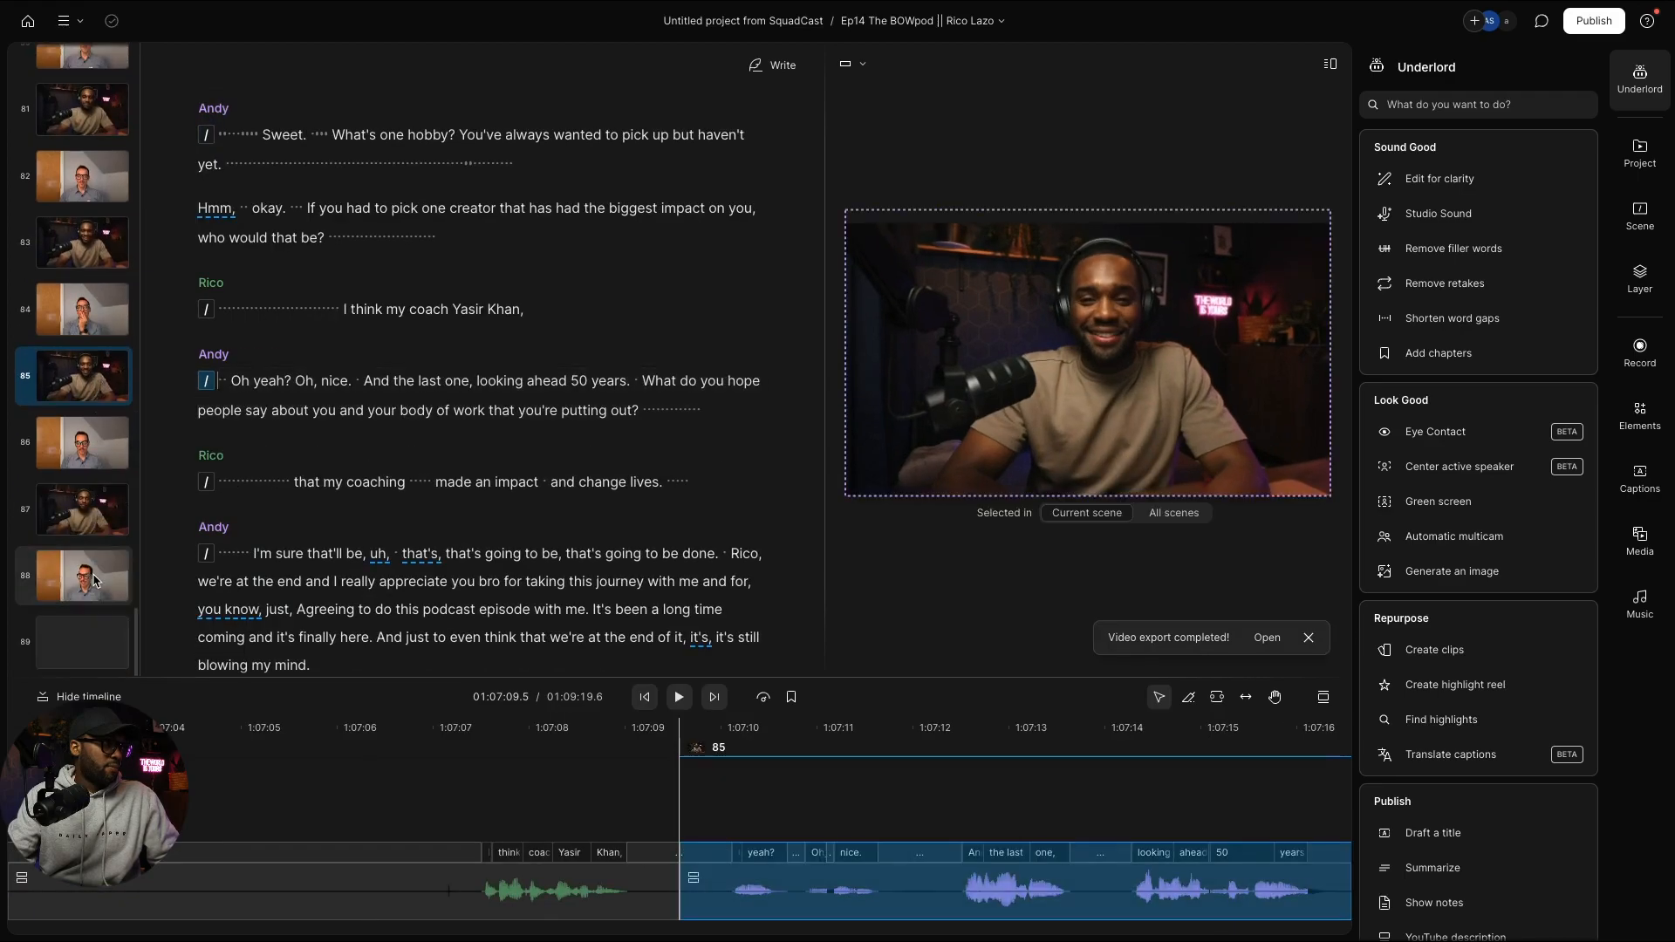
left_click(96, 505)
key("ctrl+v")
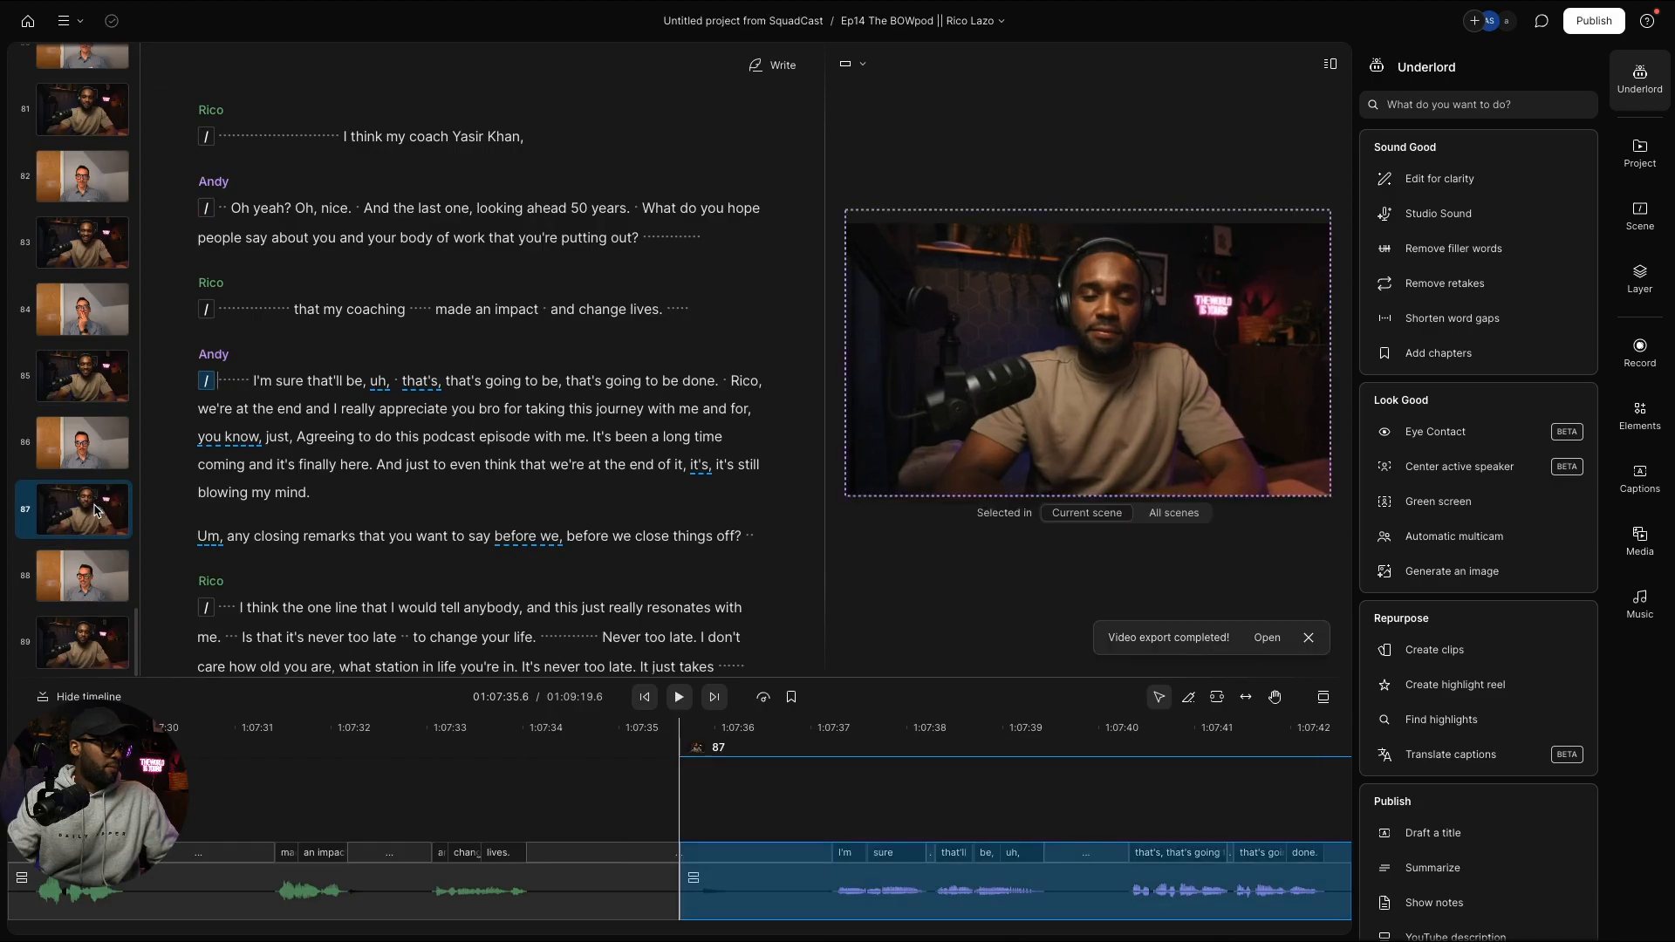
left_click(108, 626)
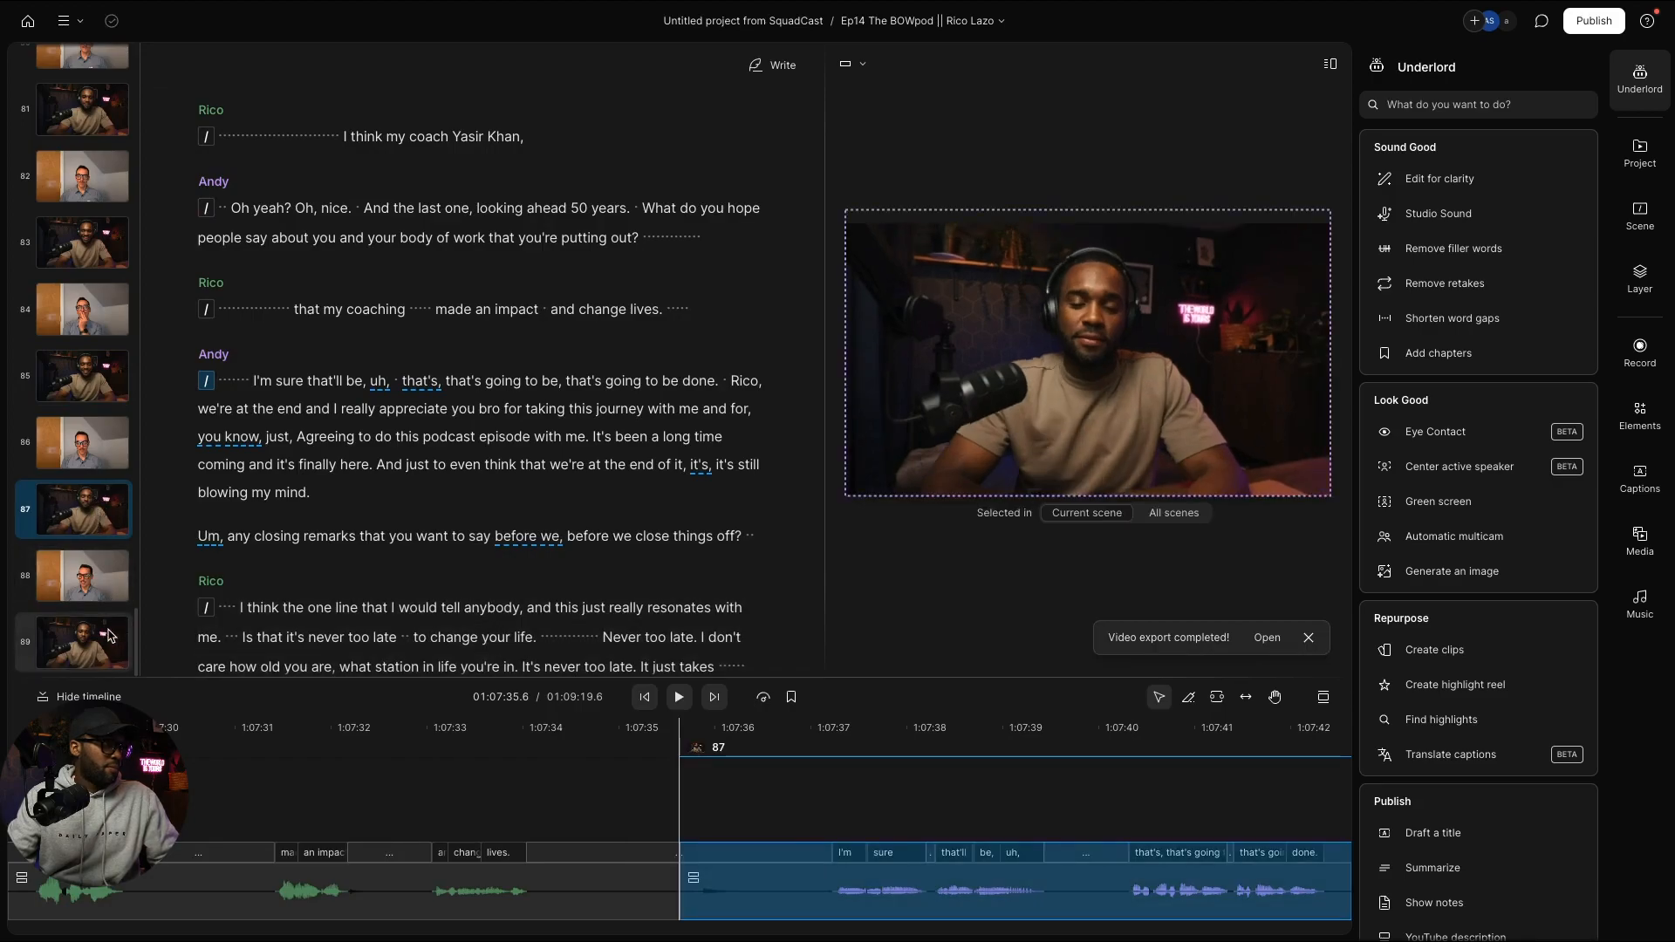
key("ctrl+v")
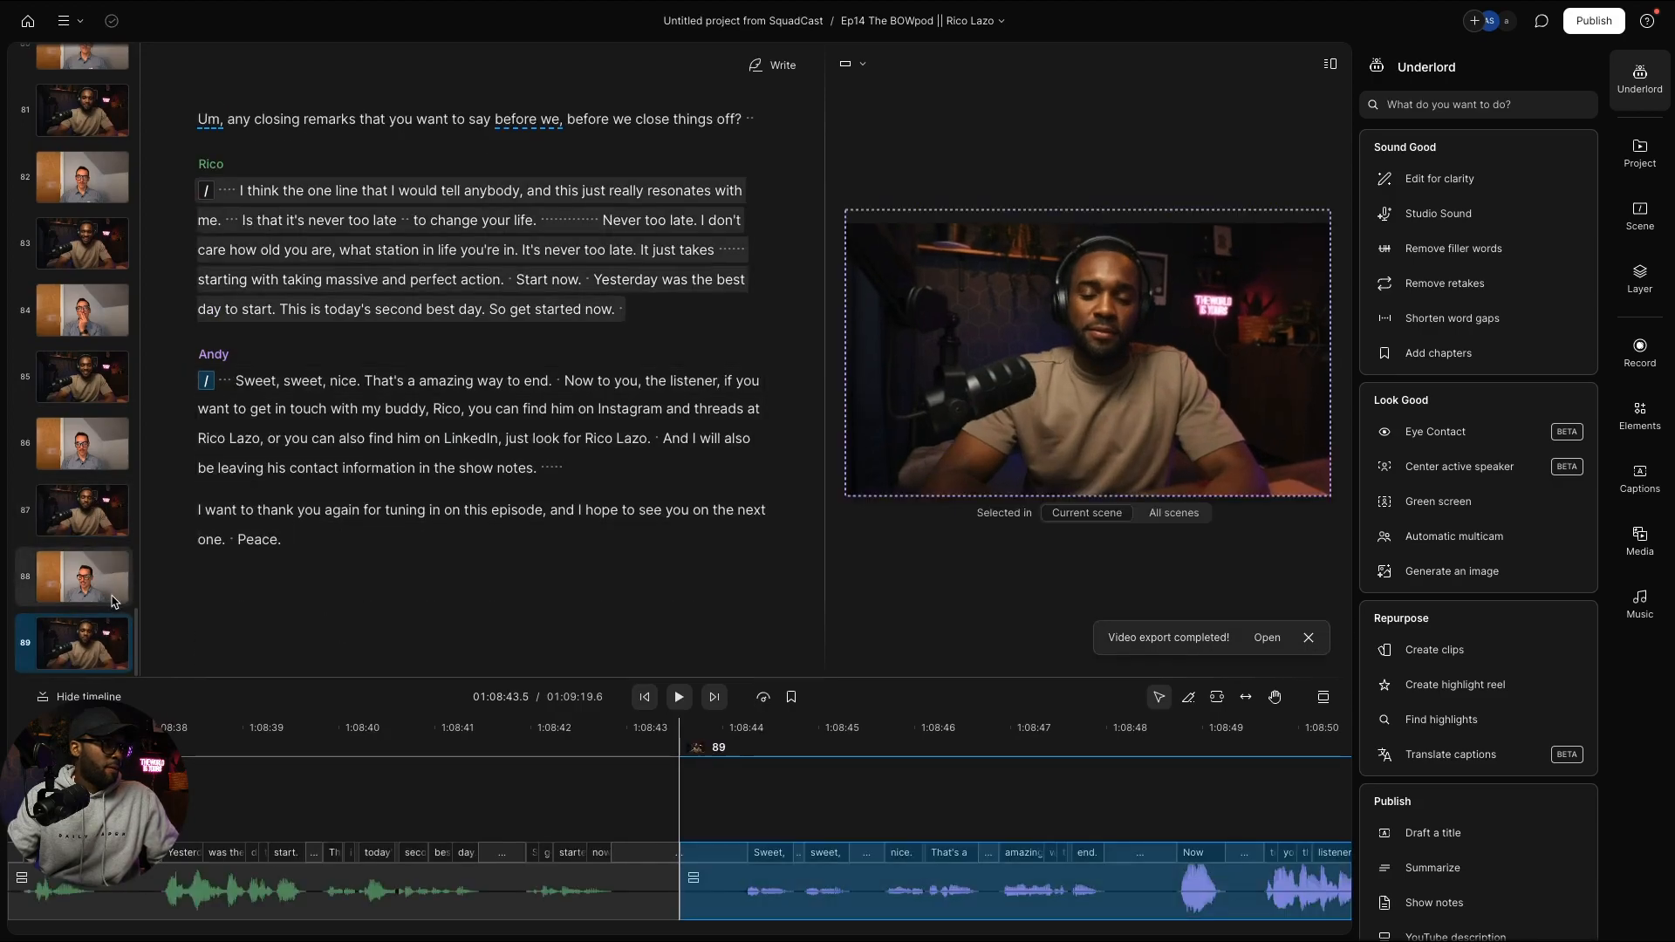
left_click(112, 600)
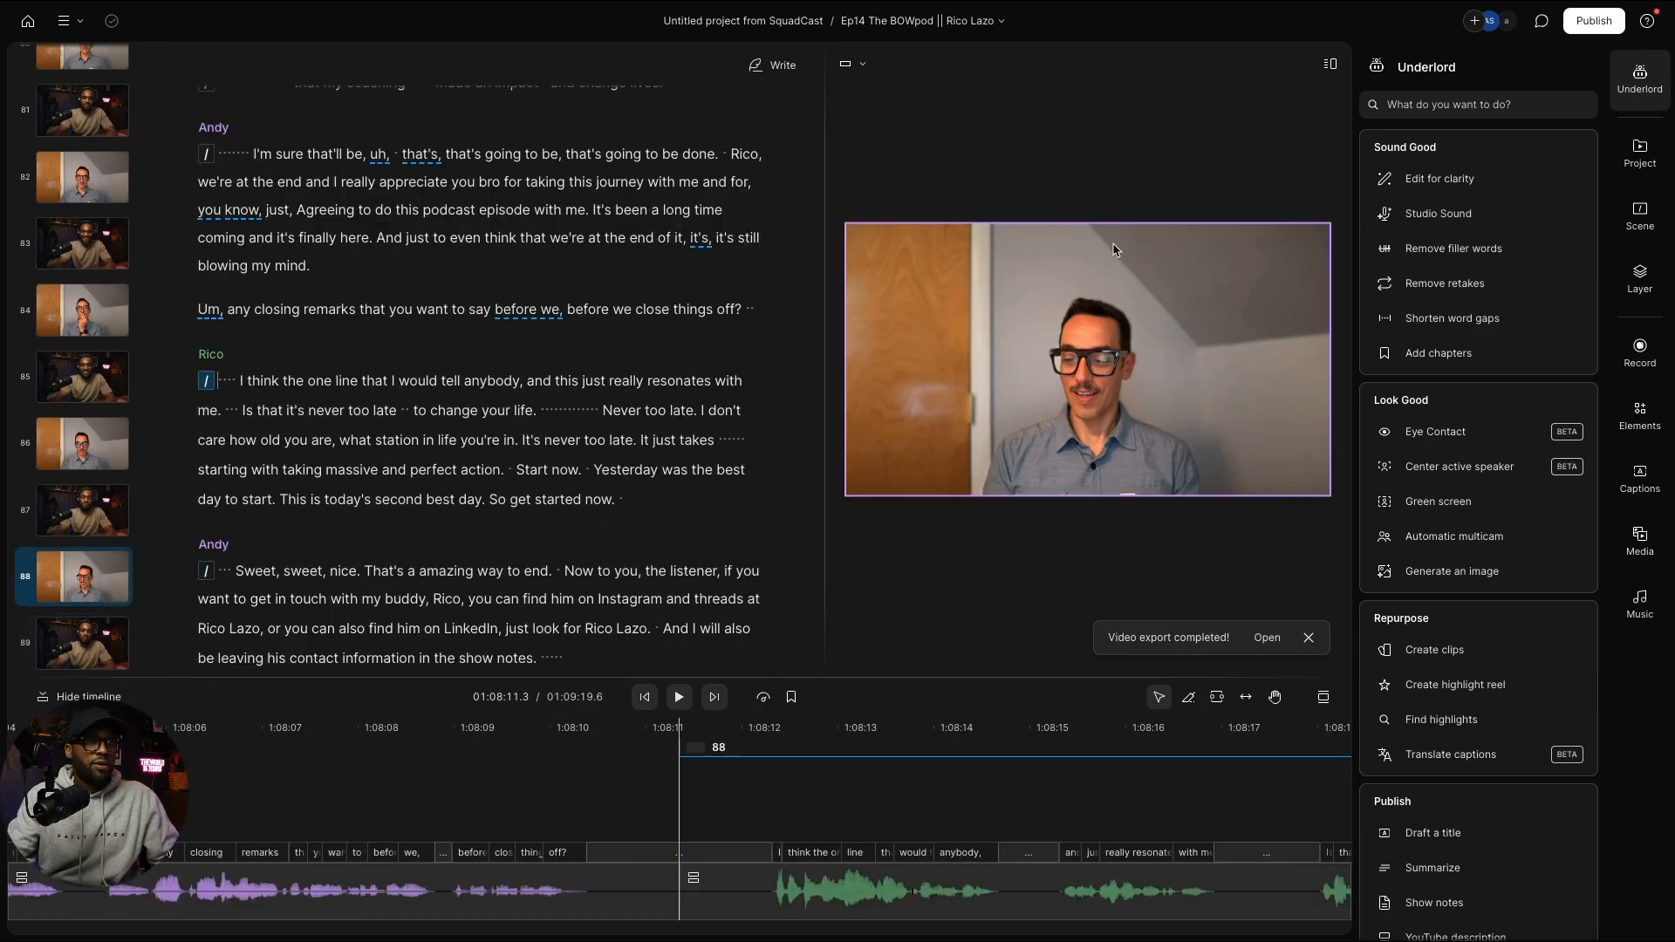
Step: Stretch Rico's video in scene 88 taller and crop it to the right half of the frame
left_click(1098, 253)
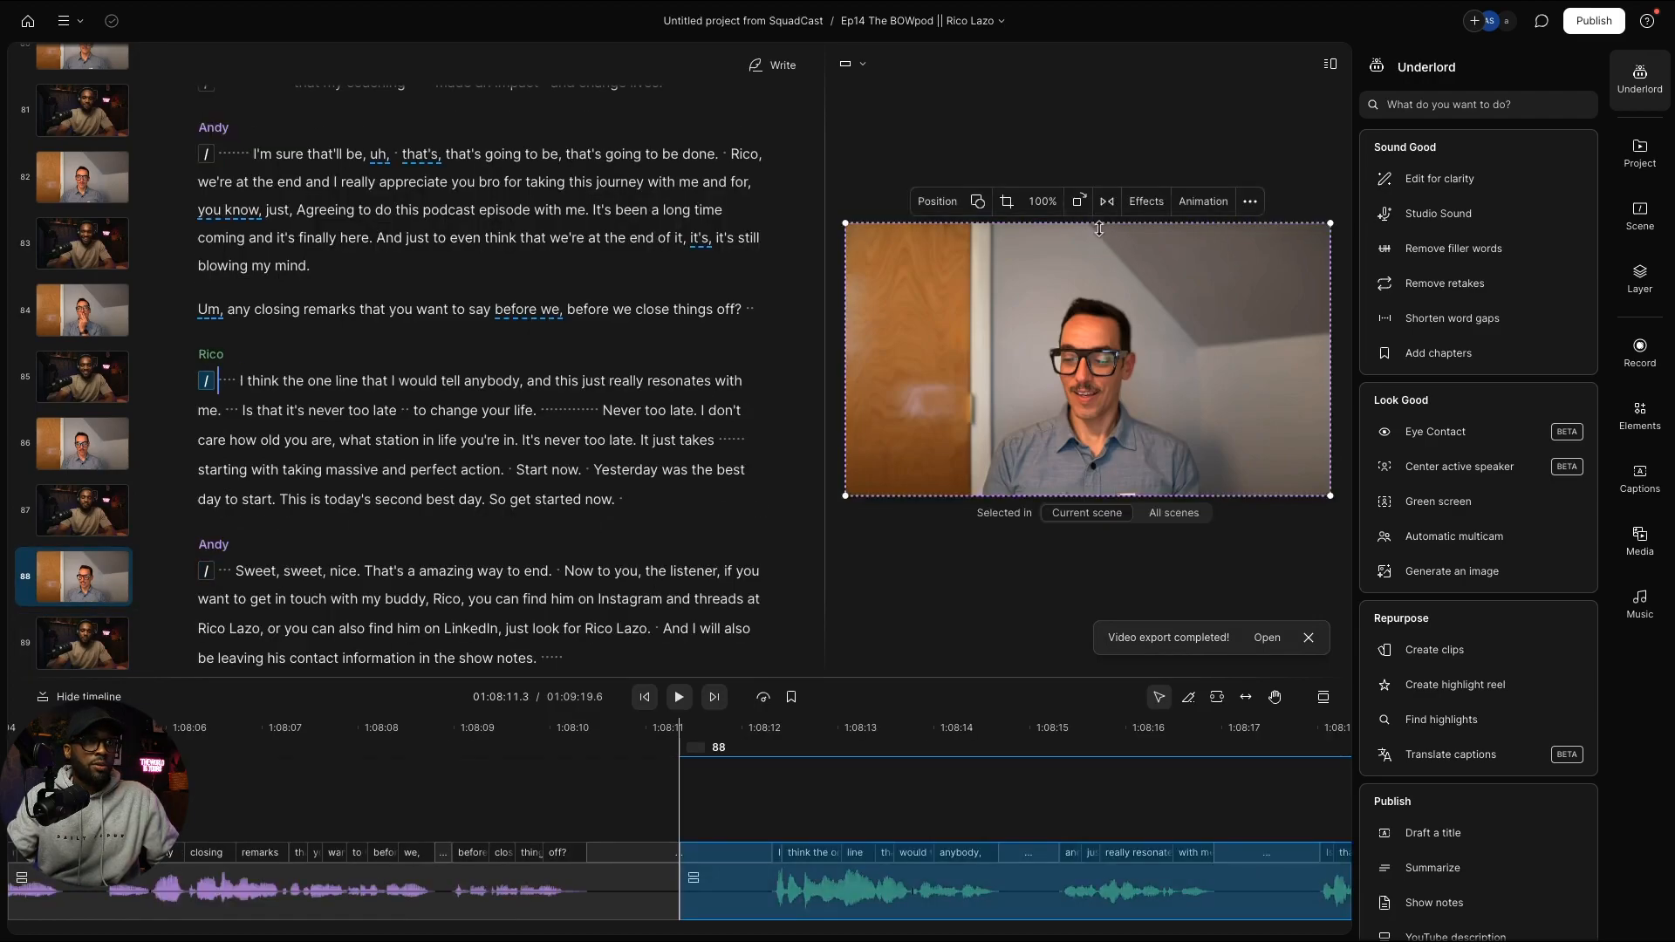
left_click_drag(1098, 229, 1099, 144)
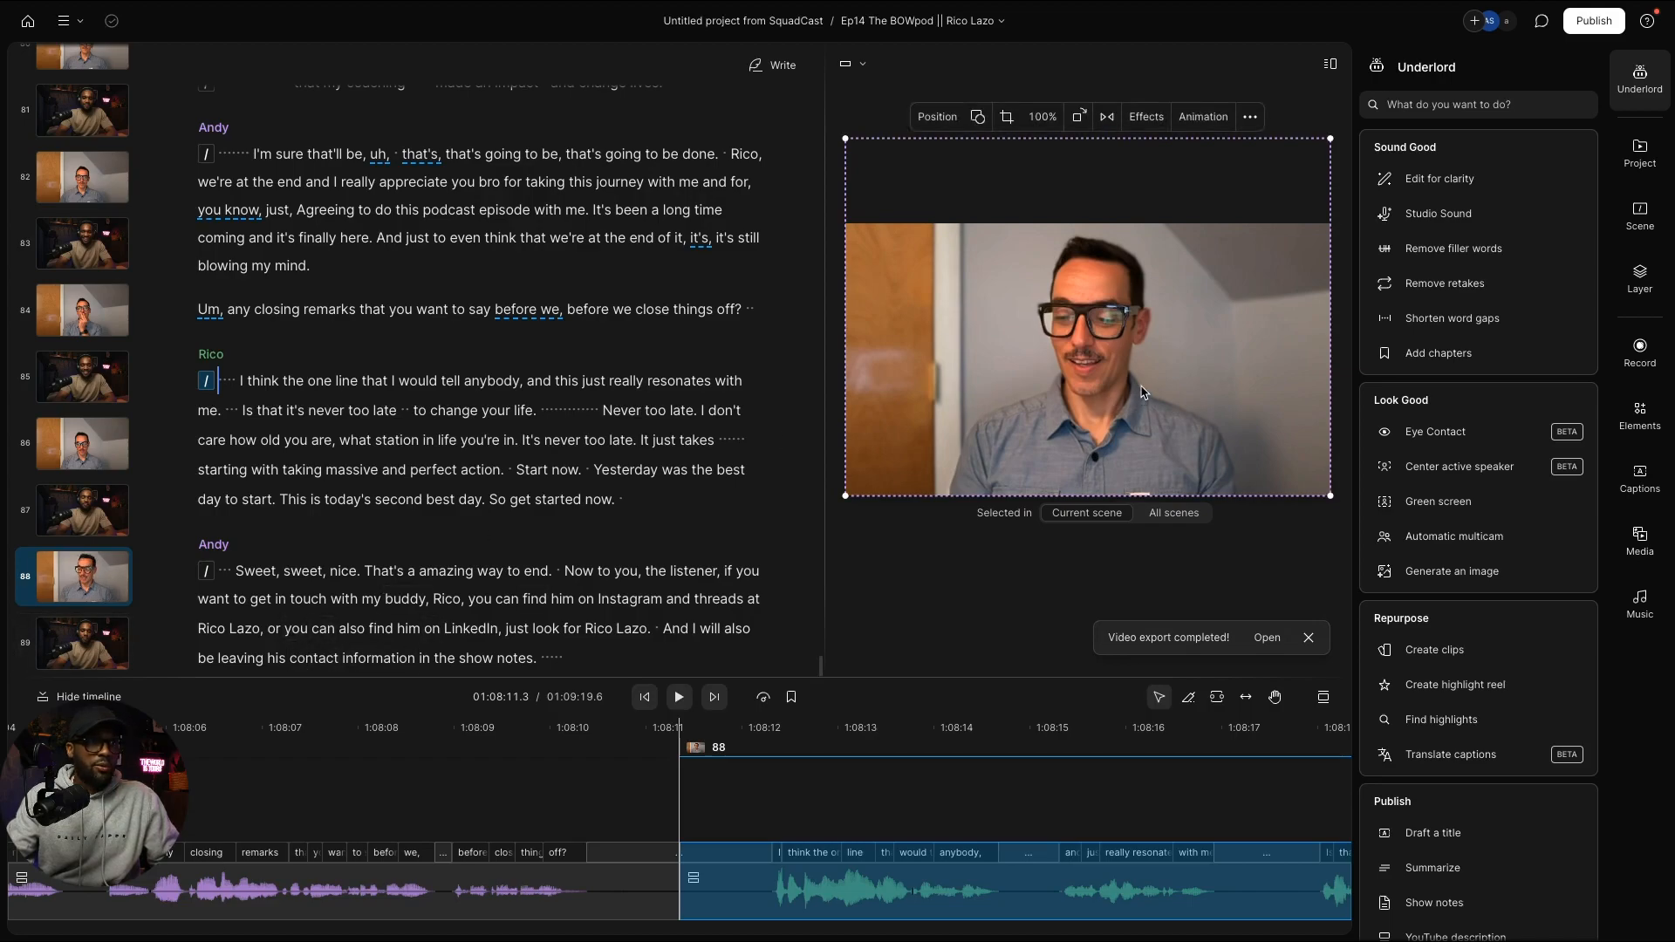
left_click_drag(844, 303, 1088, 321)
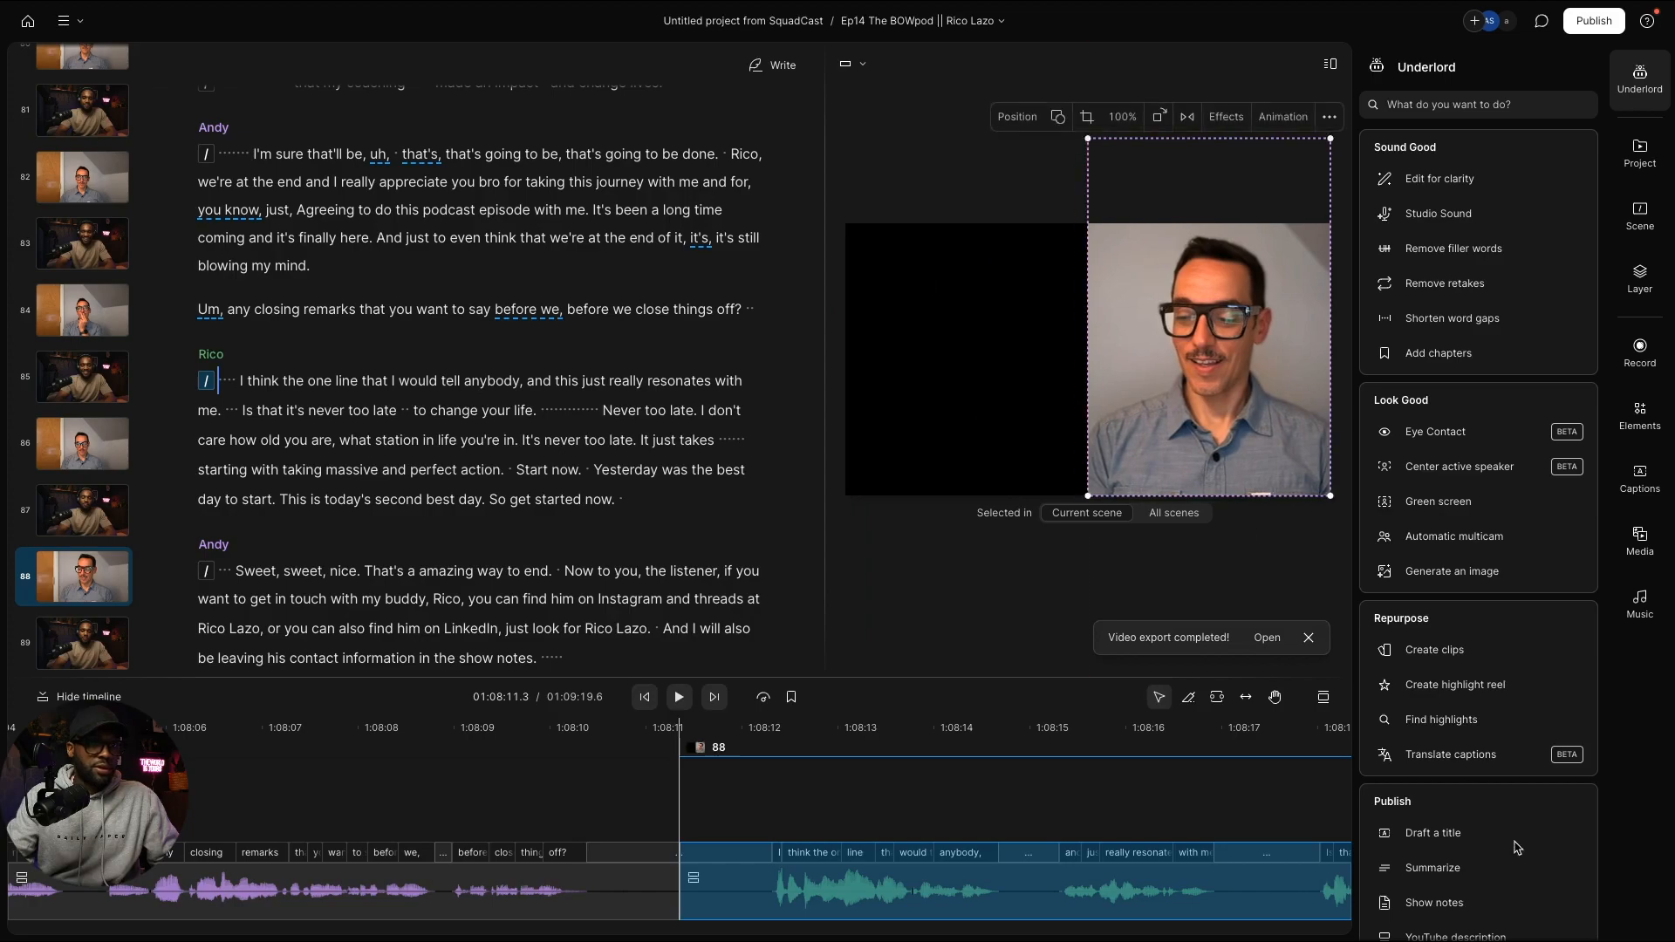
left_click(1642, 284)
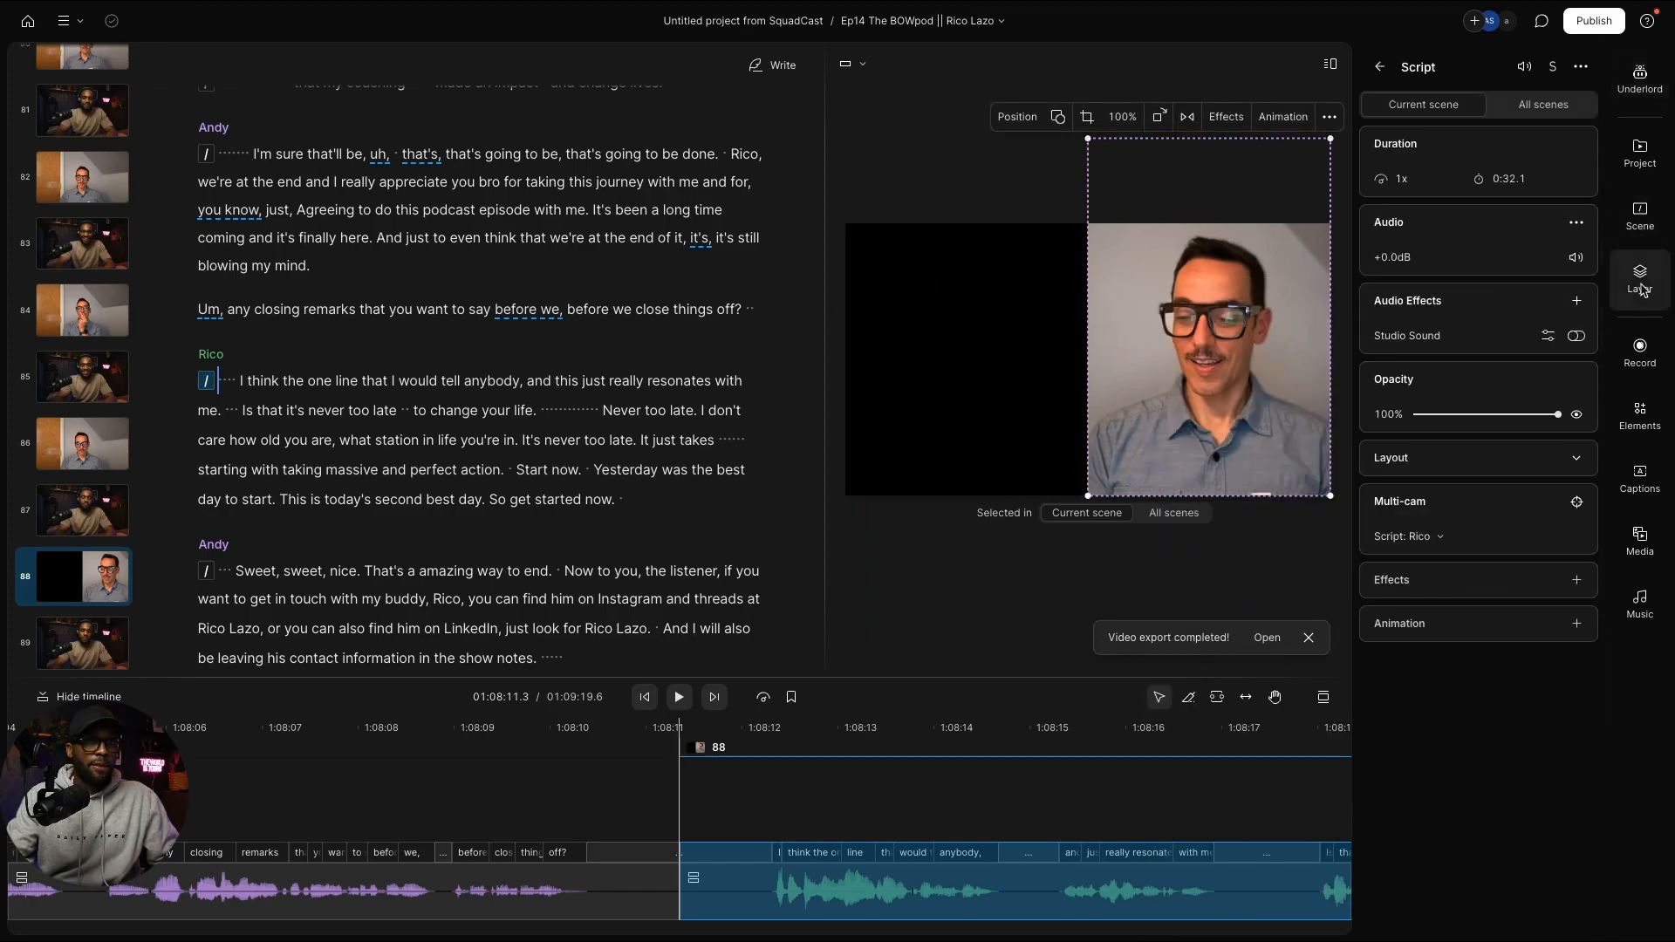
Step: Unhide Andy's video layer in scene 88 and resize it to fill the left half
left_click(1641, 211)
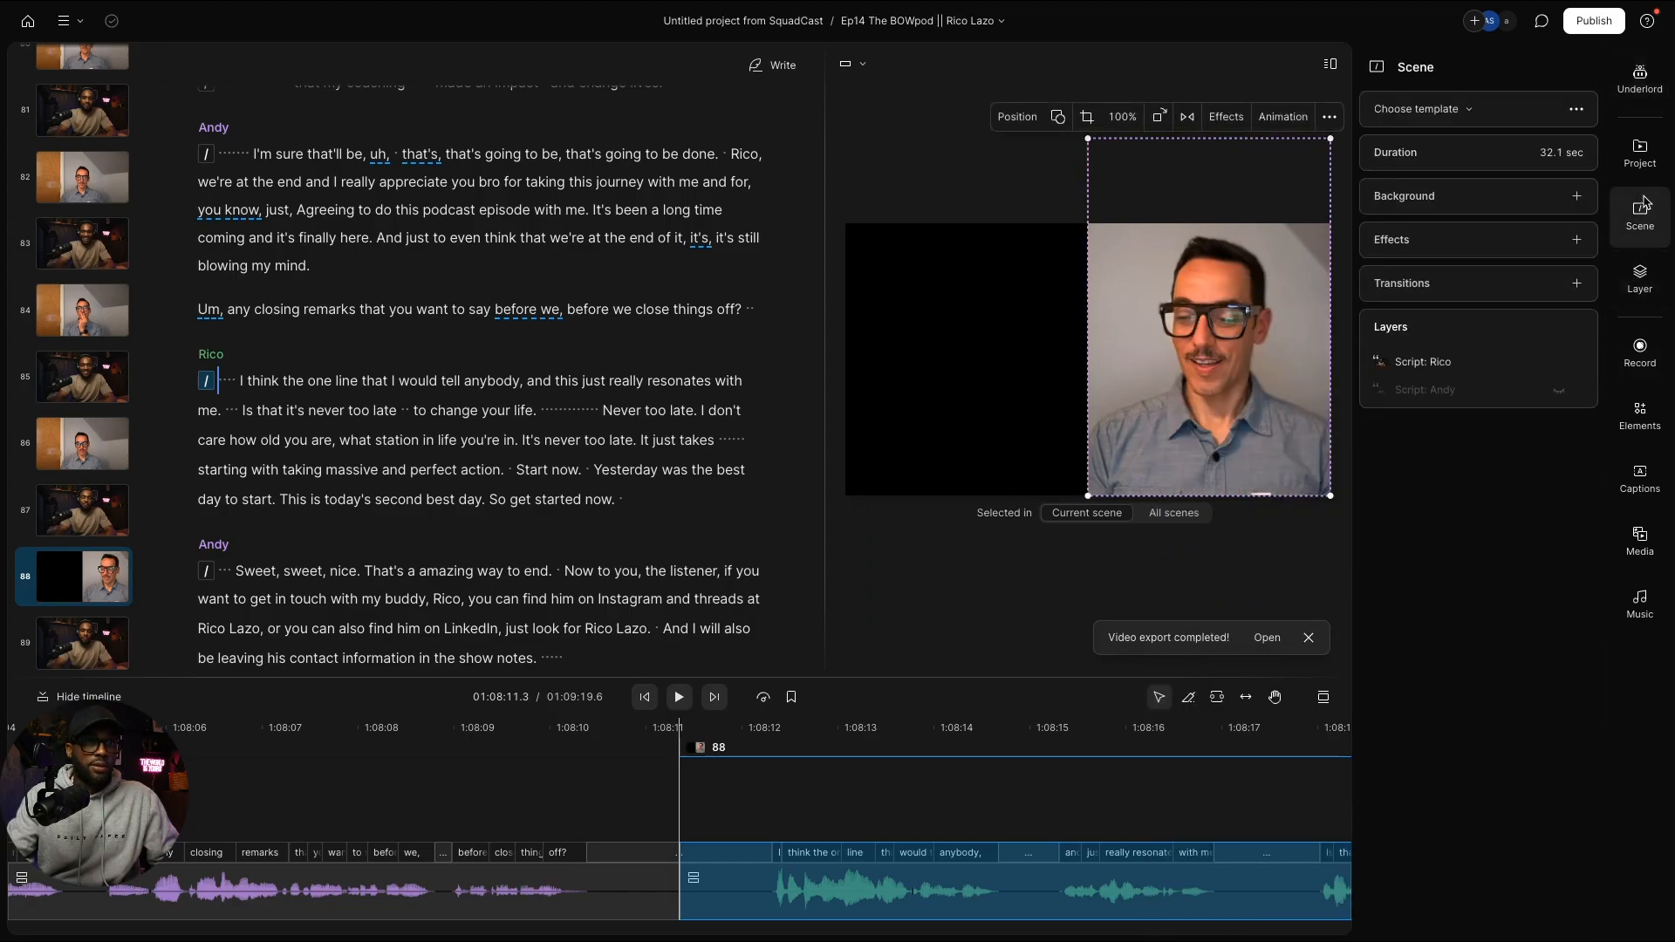
left_click(1558, 390)
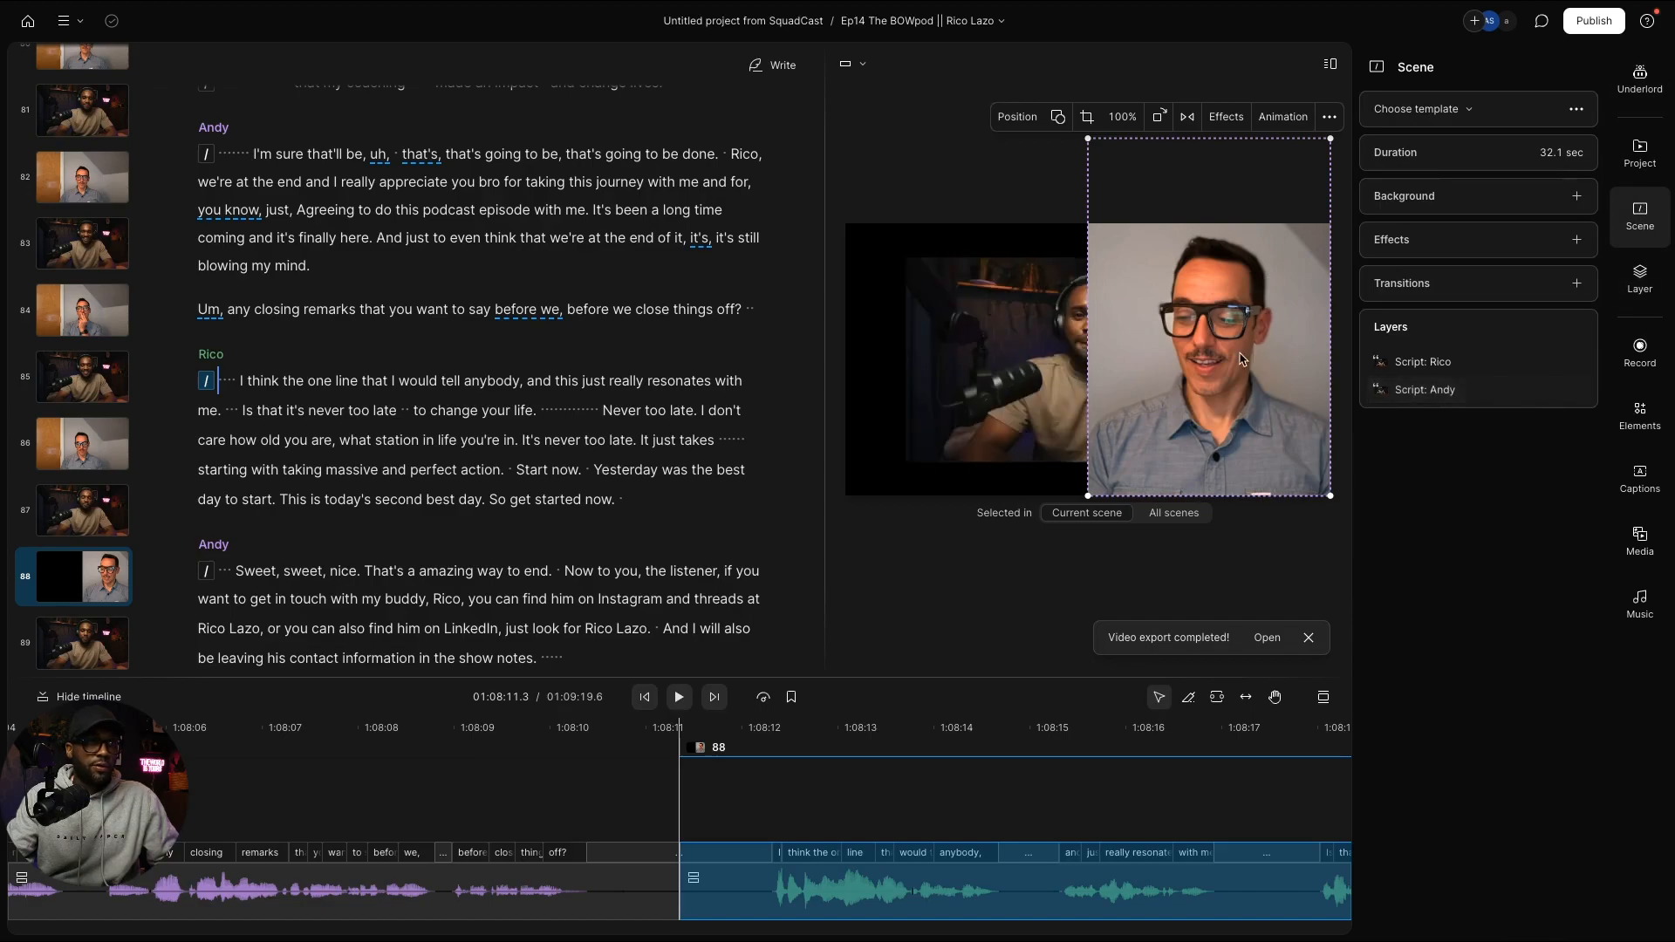
left_click(1054, 355)
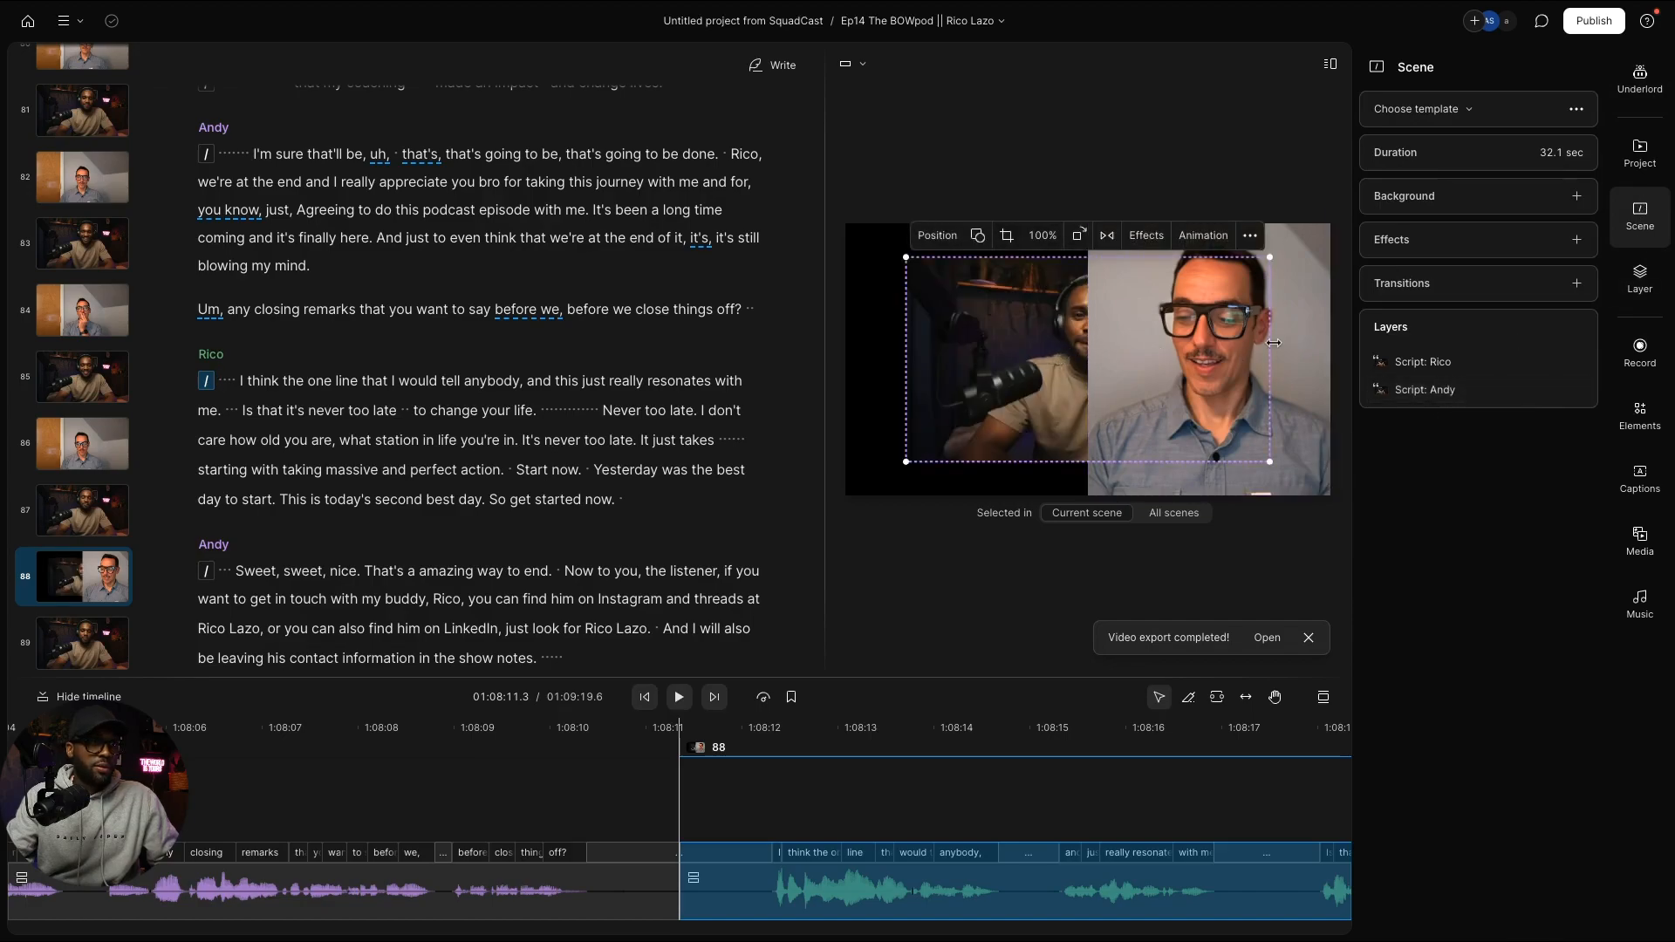
left_click_drag(1163, 350, 1047, 313)
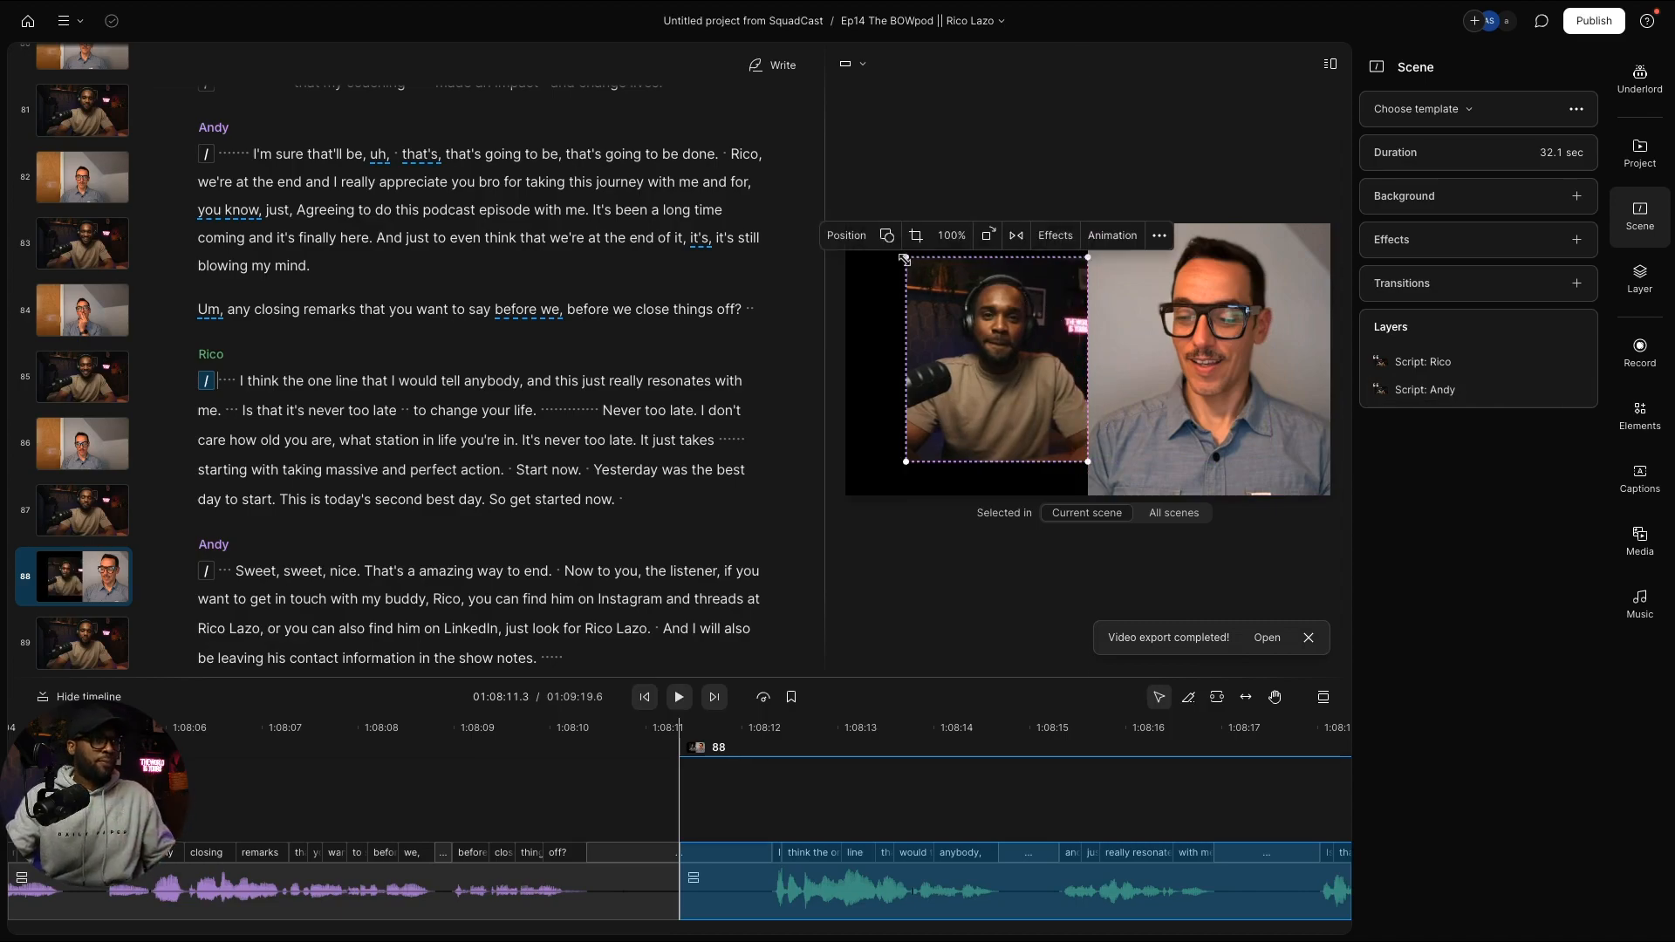
left_click_drag(905, 257, 850, 240)
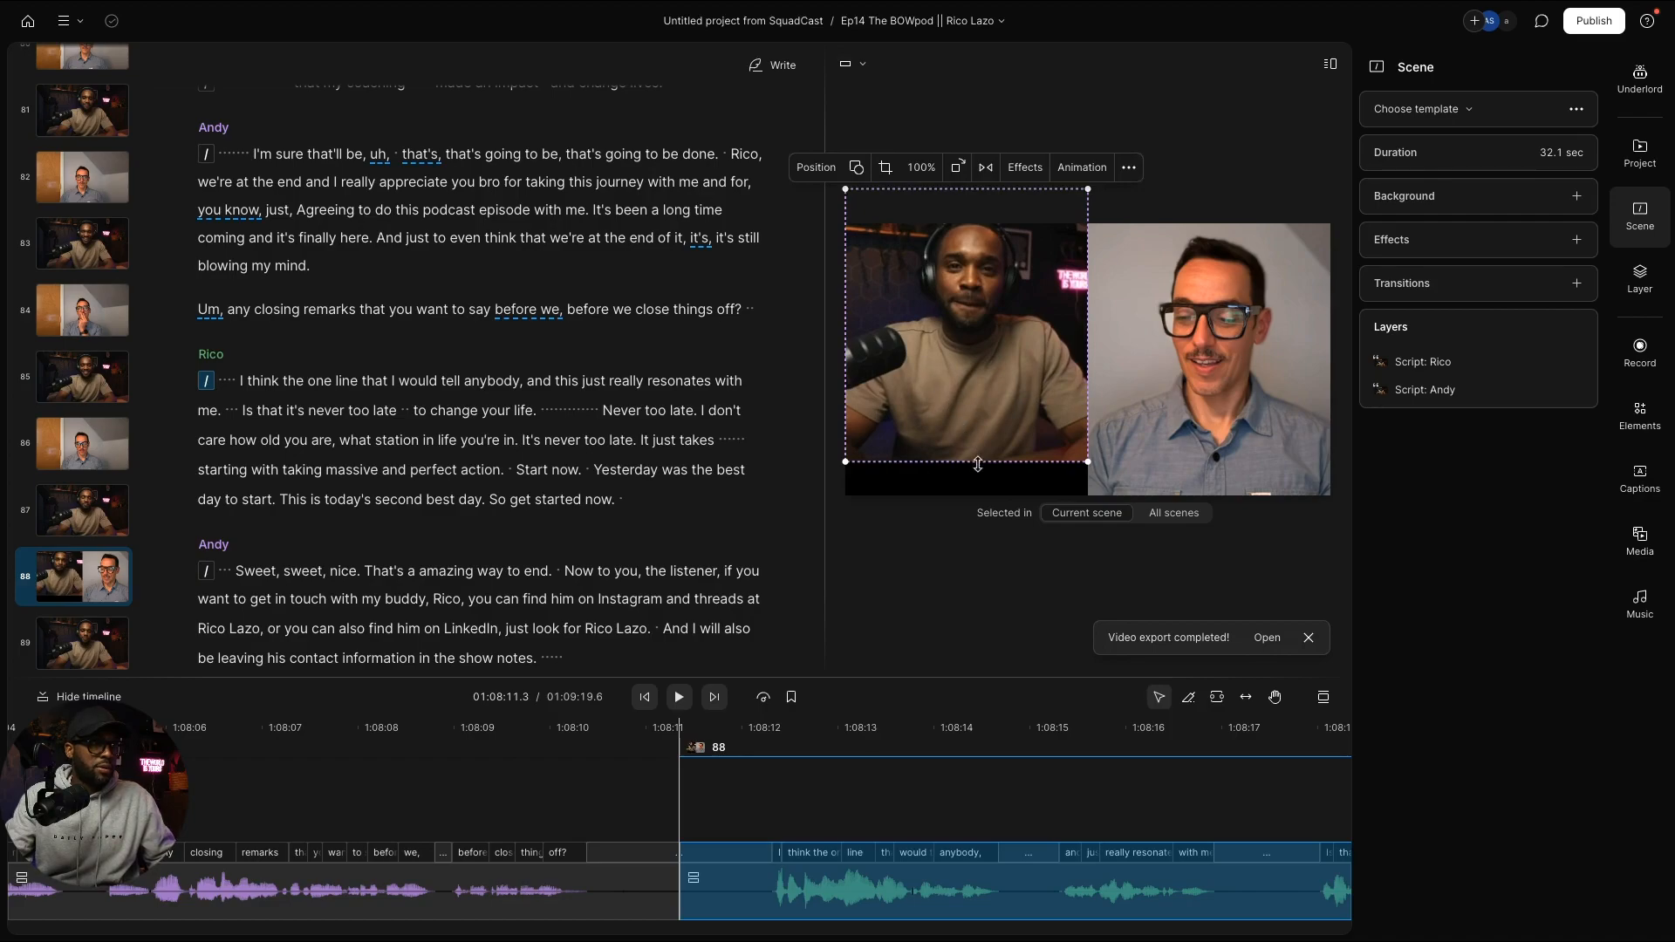
mouse_move(978, 464)
left_mouse_down()
mouse_move(980, 497)
mouse_move(988, 452)
left_mouse_up()
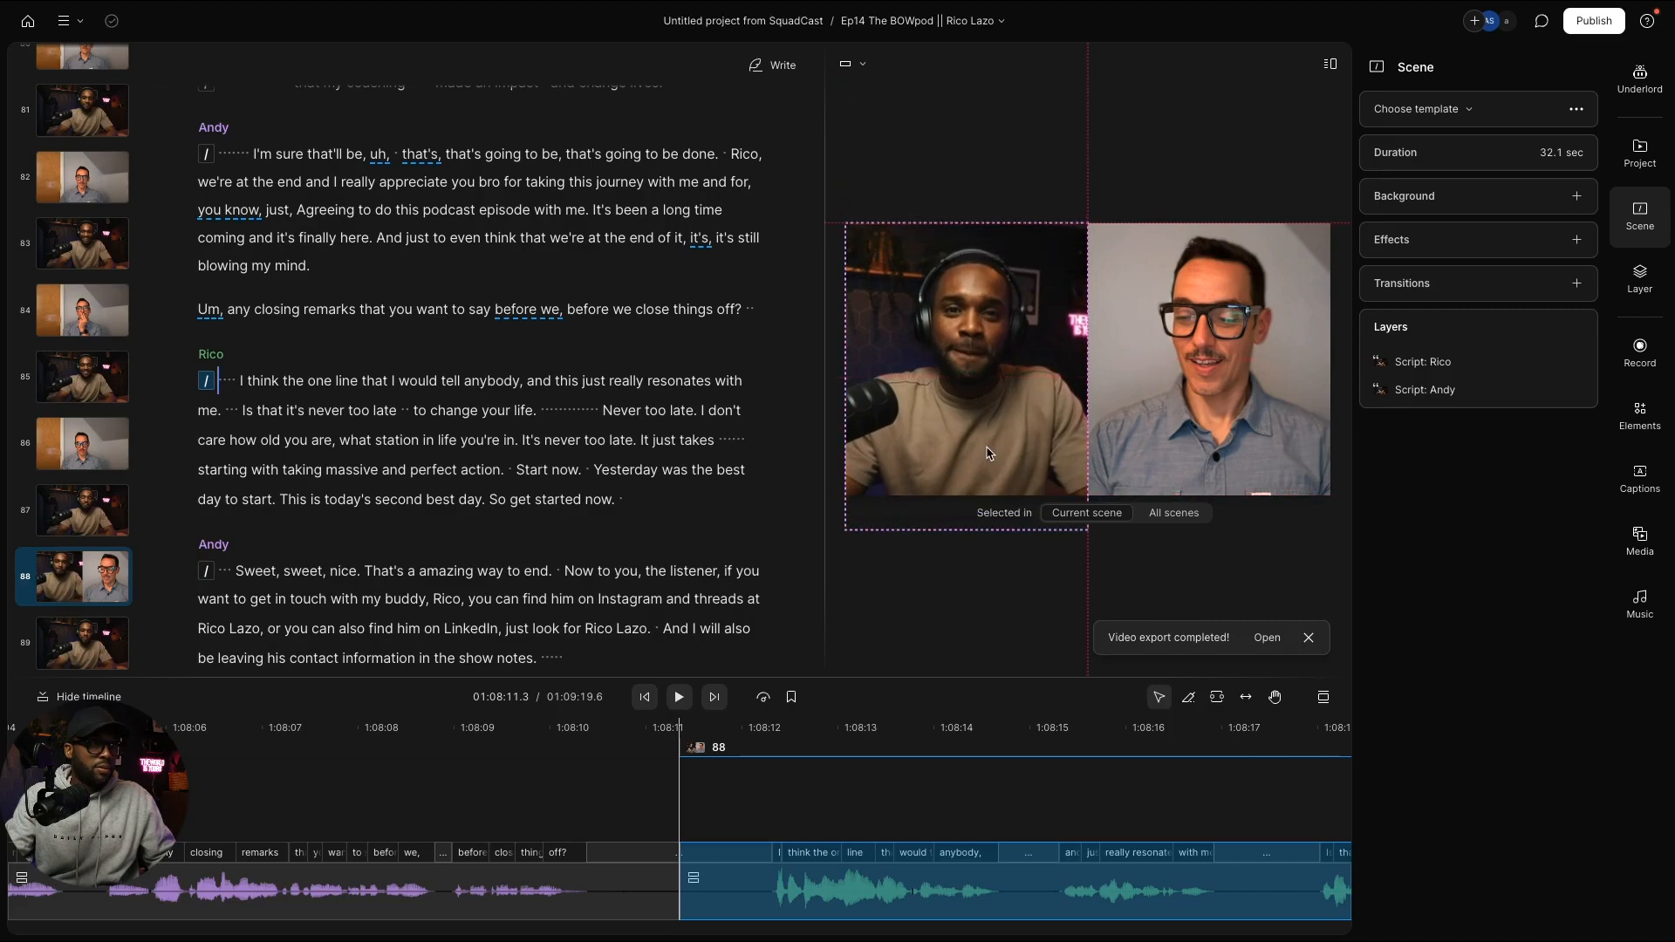
left_click_drag(988, 452, 988, 453)
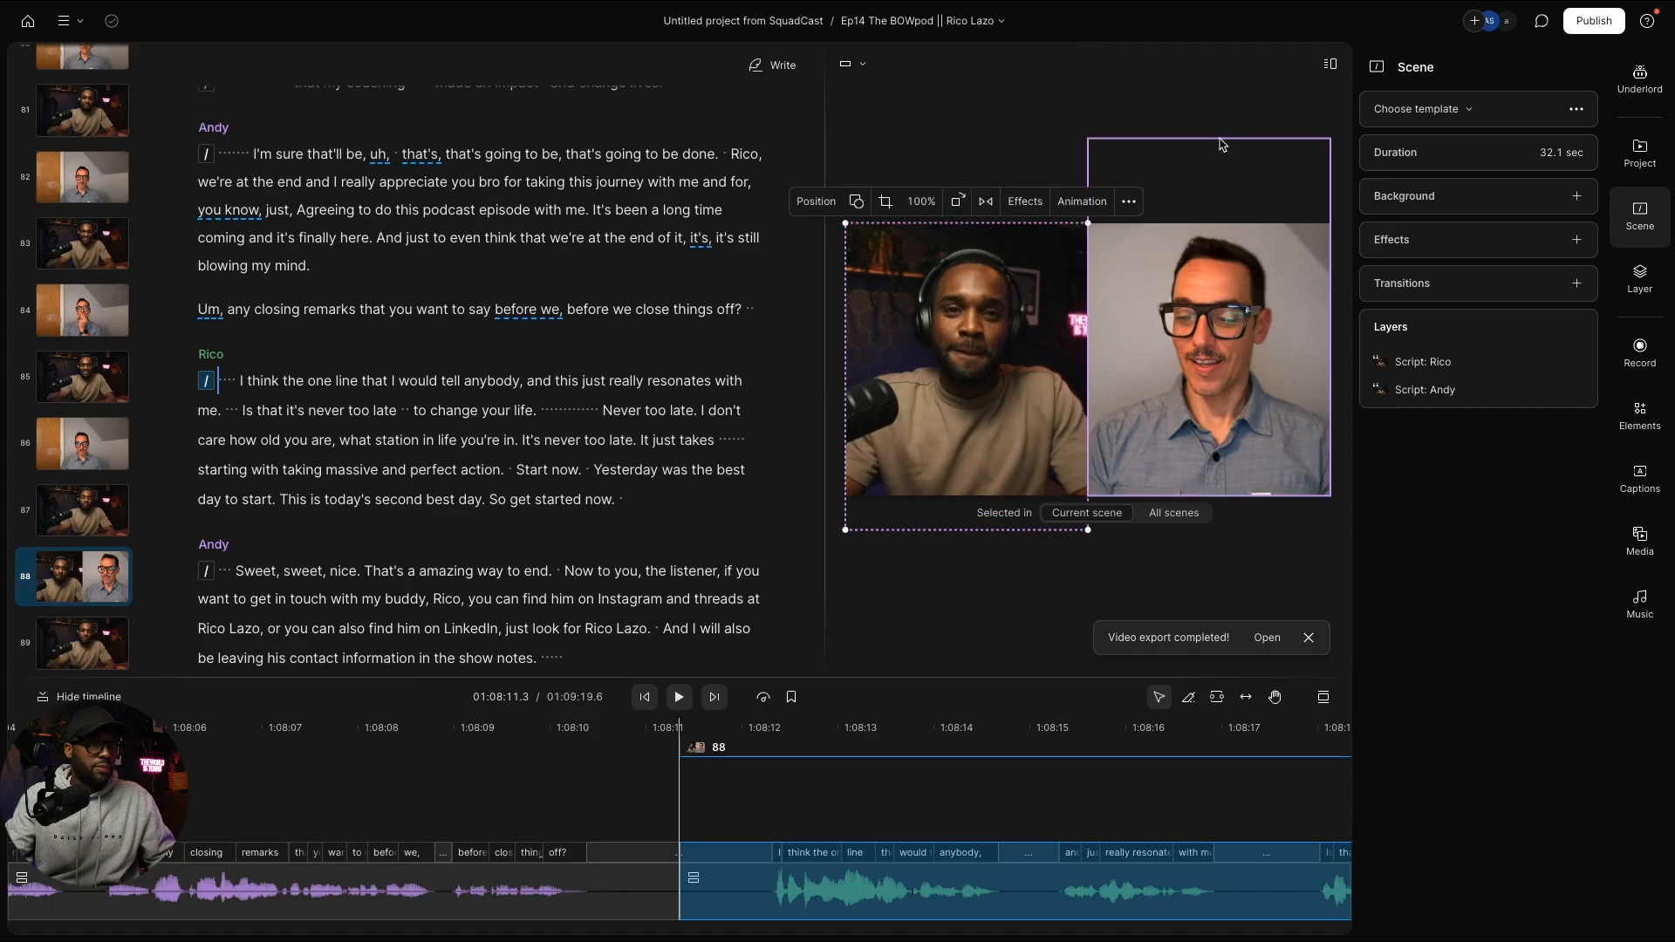
Step: Adjust the top edge of Rico's video and shift his picture slightly left in its crop
left_click(1218, 270)
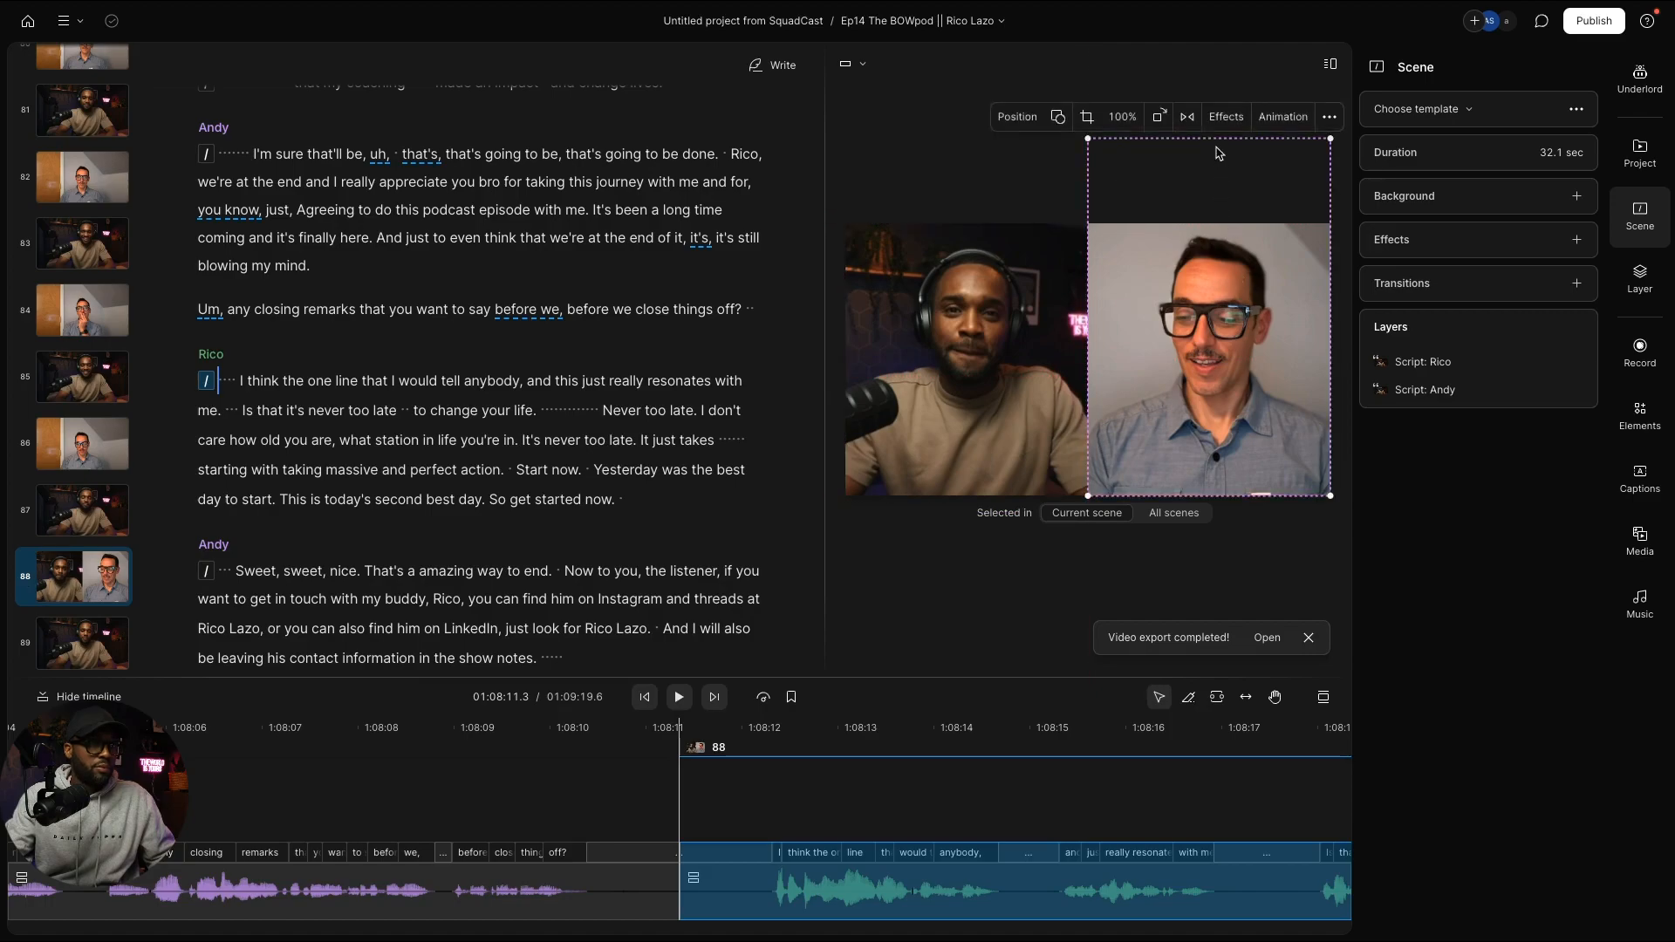
left_click_drag(1215, 140, 1216, 154)
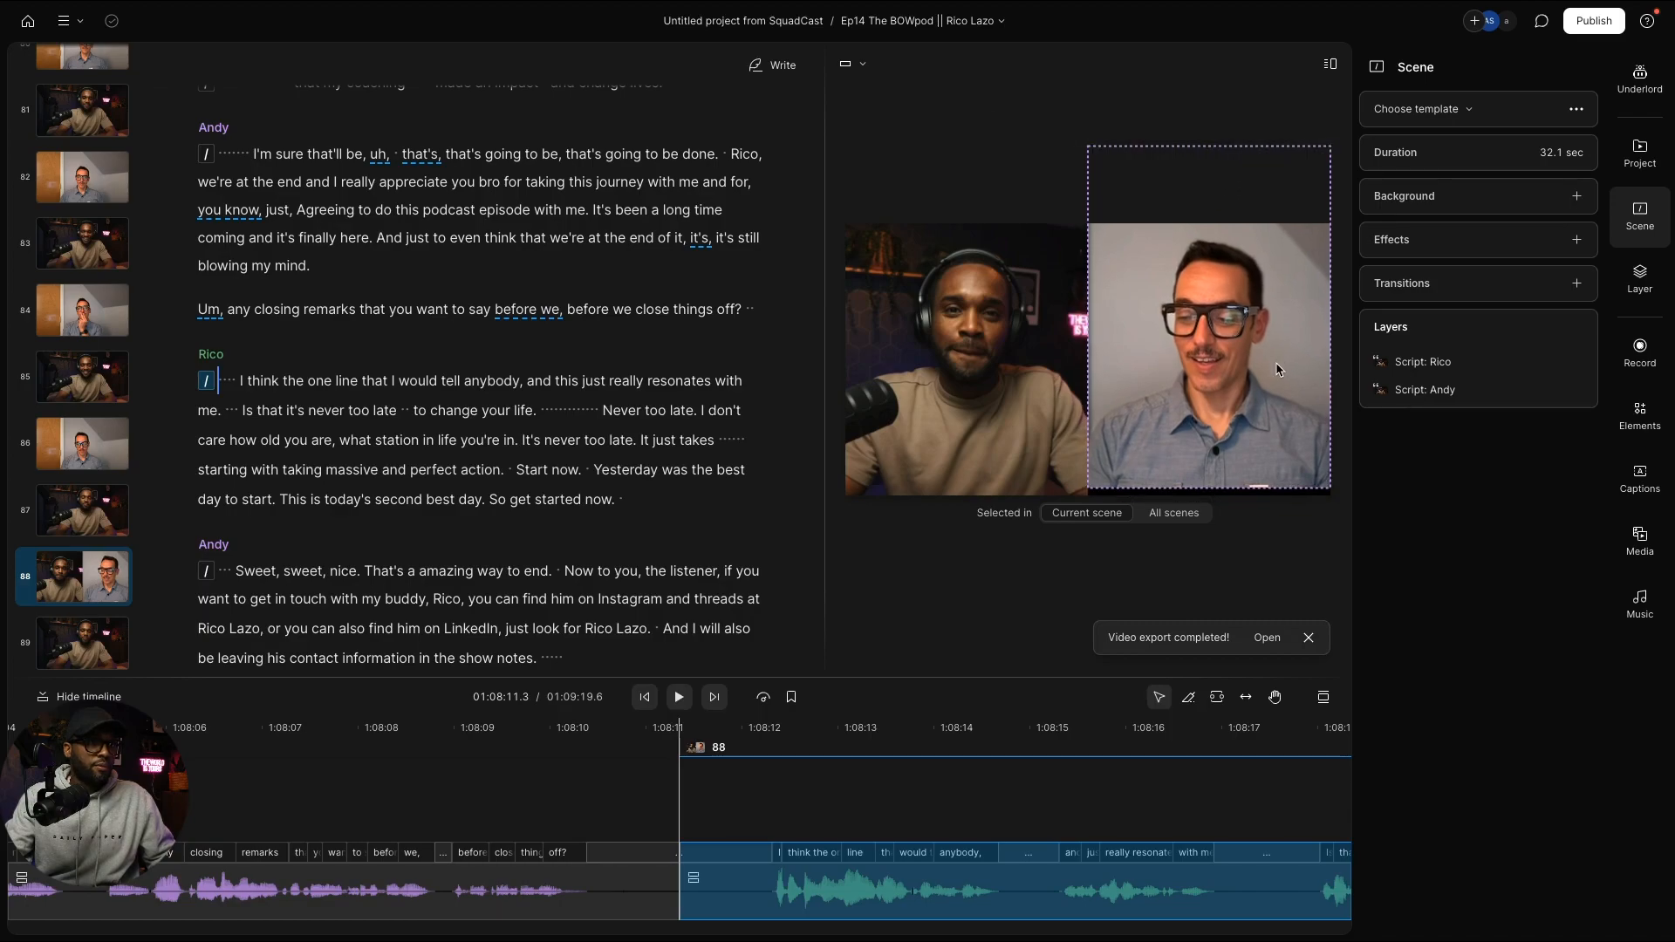
double_click(1263, 346)
left_click_drag(1264, 346, 1259, 342)
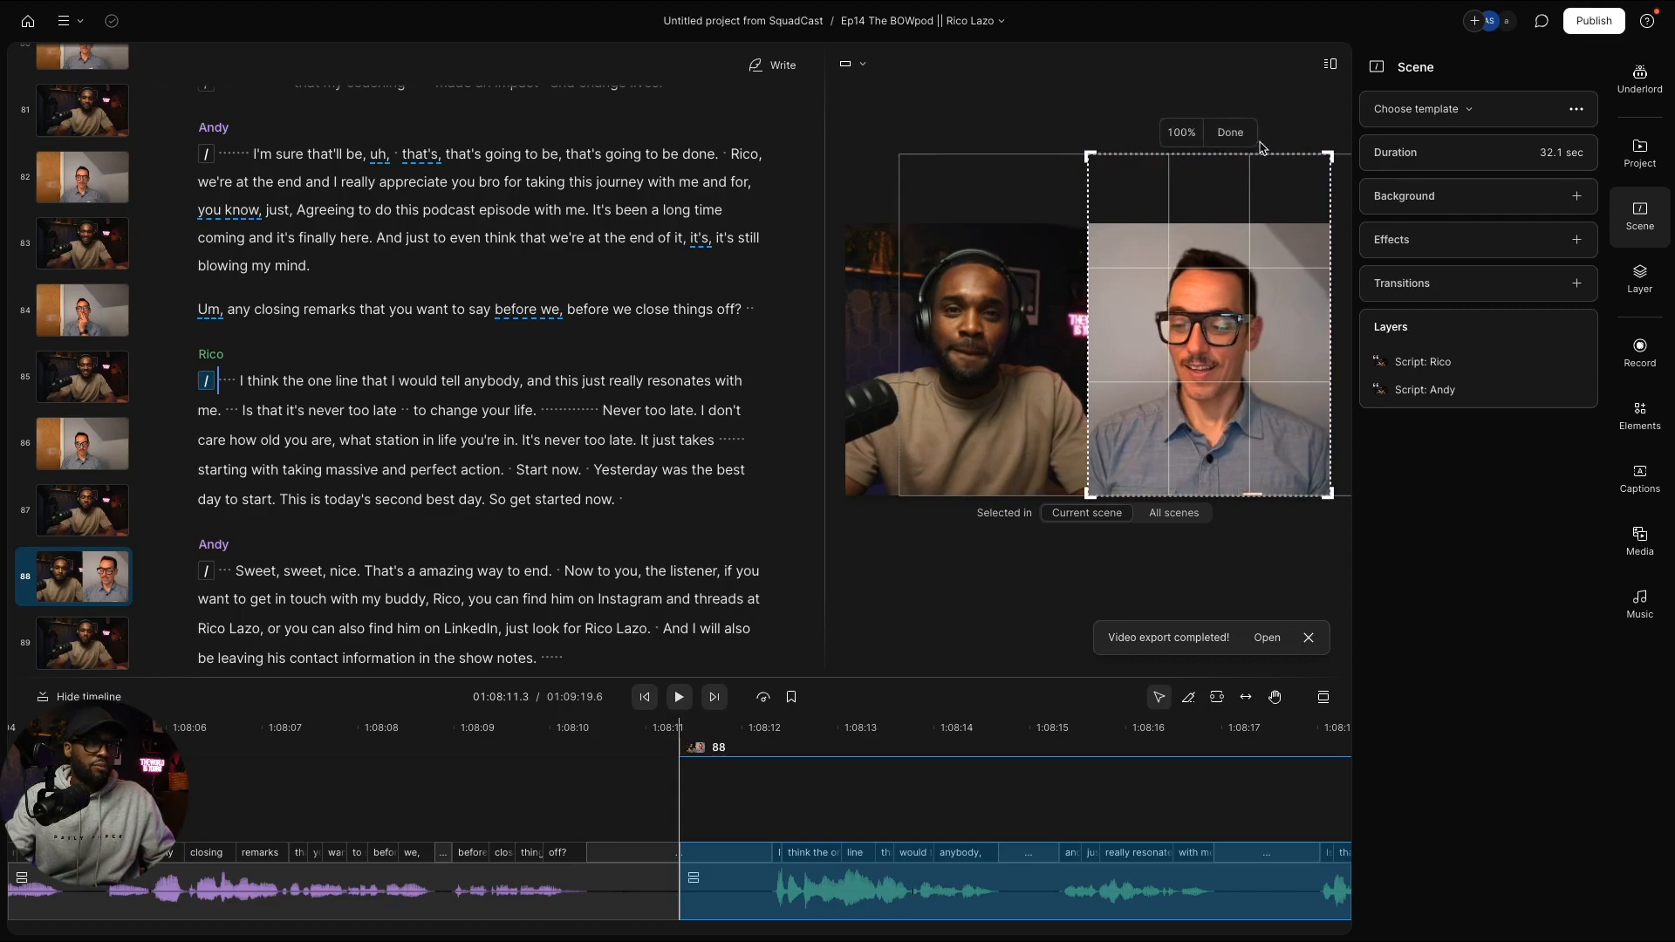
left_click(1232, 133)
left_click(1482, 390)
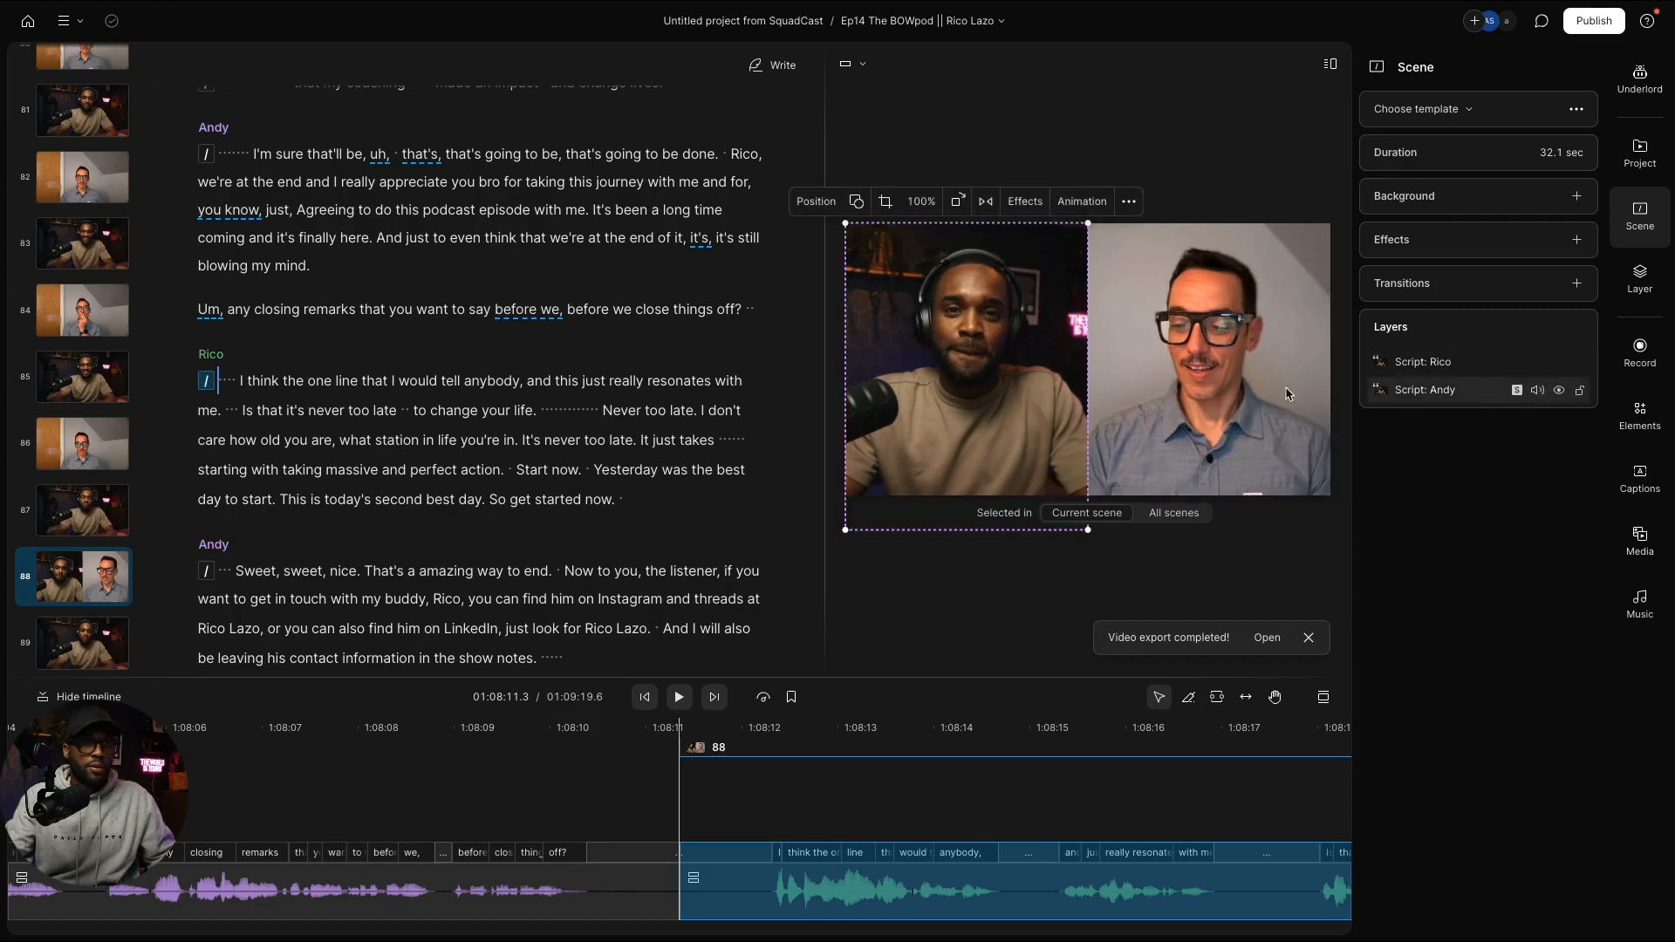
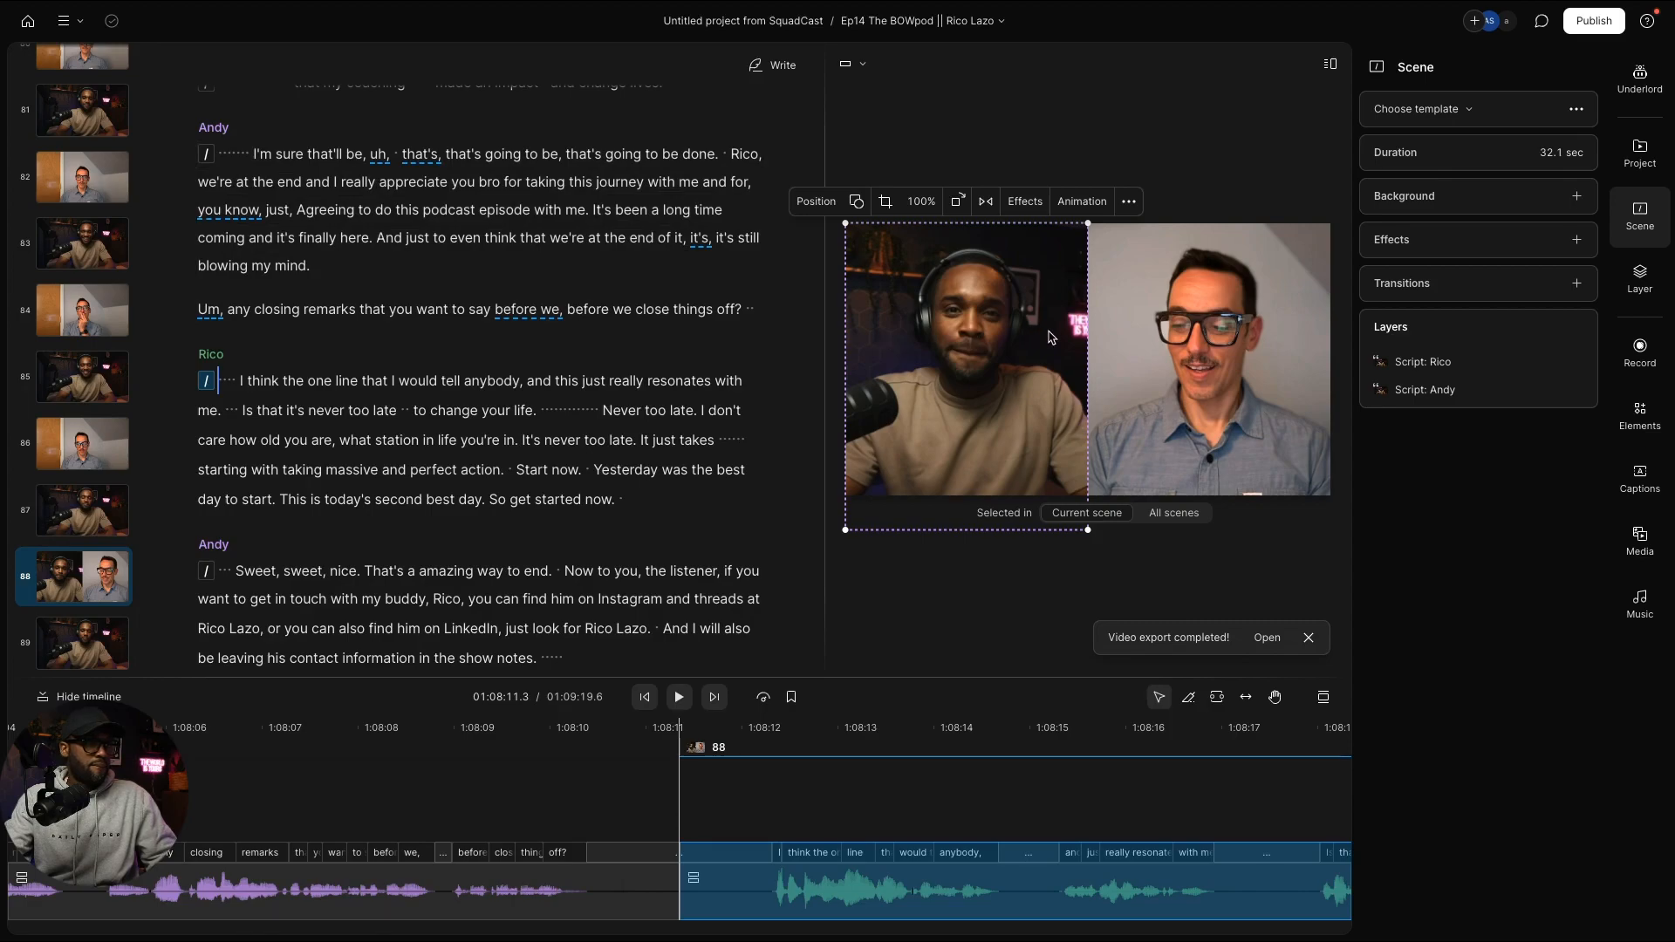
Step: Adjust the host's video frame in scene 88, then hide the host's video layer
mouse_move(1018, 530)
left_mouse_down()
mouse_move(1017, 501)
mouse_move(1020, 554)
left_mouse_up()
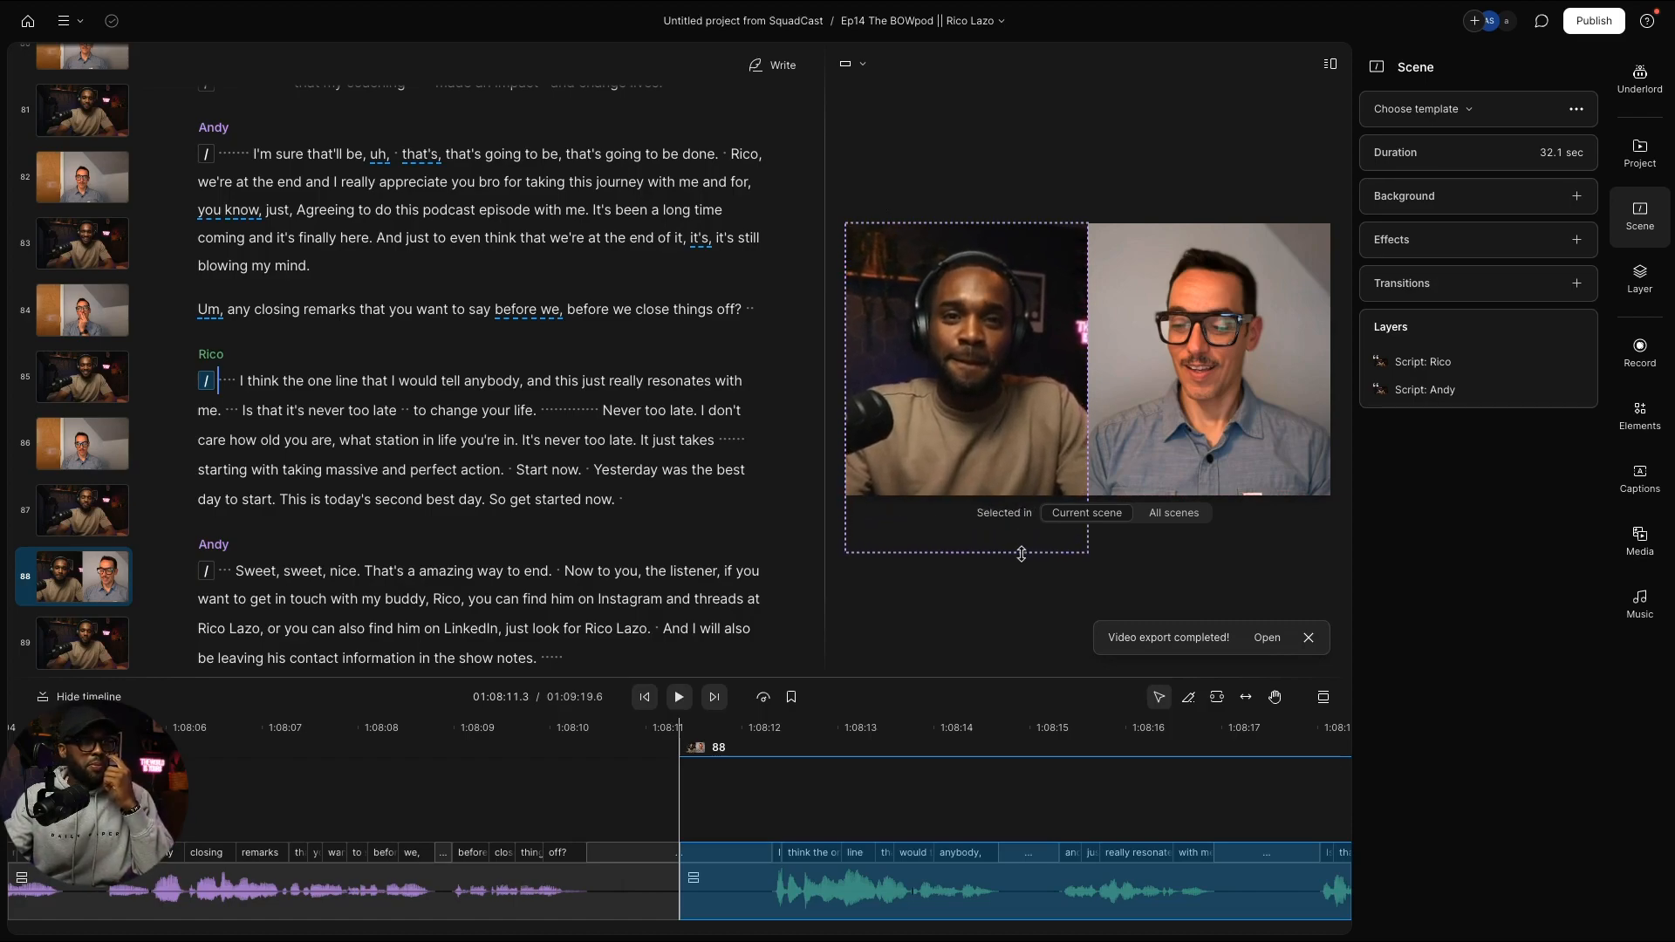
left_click(1020, 554)
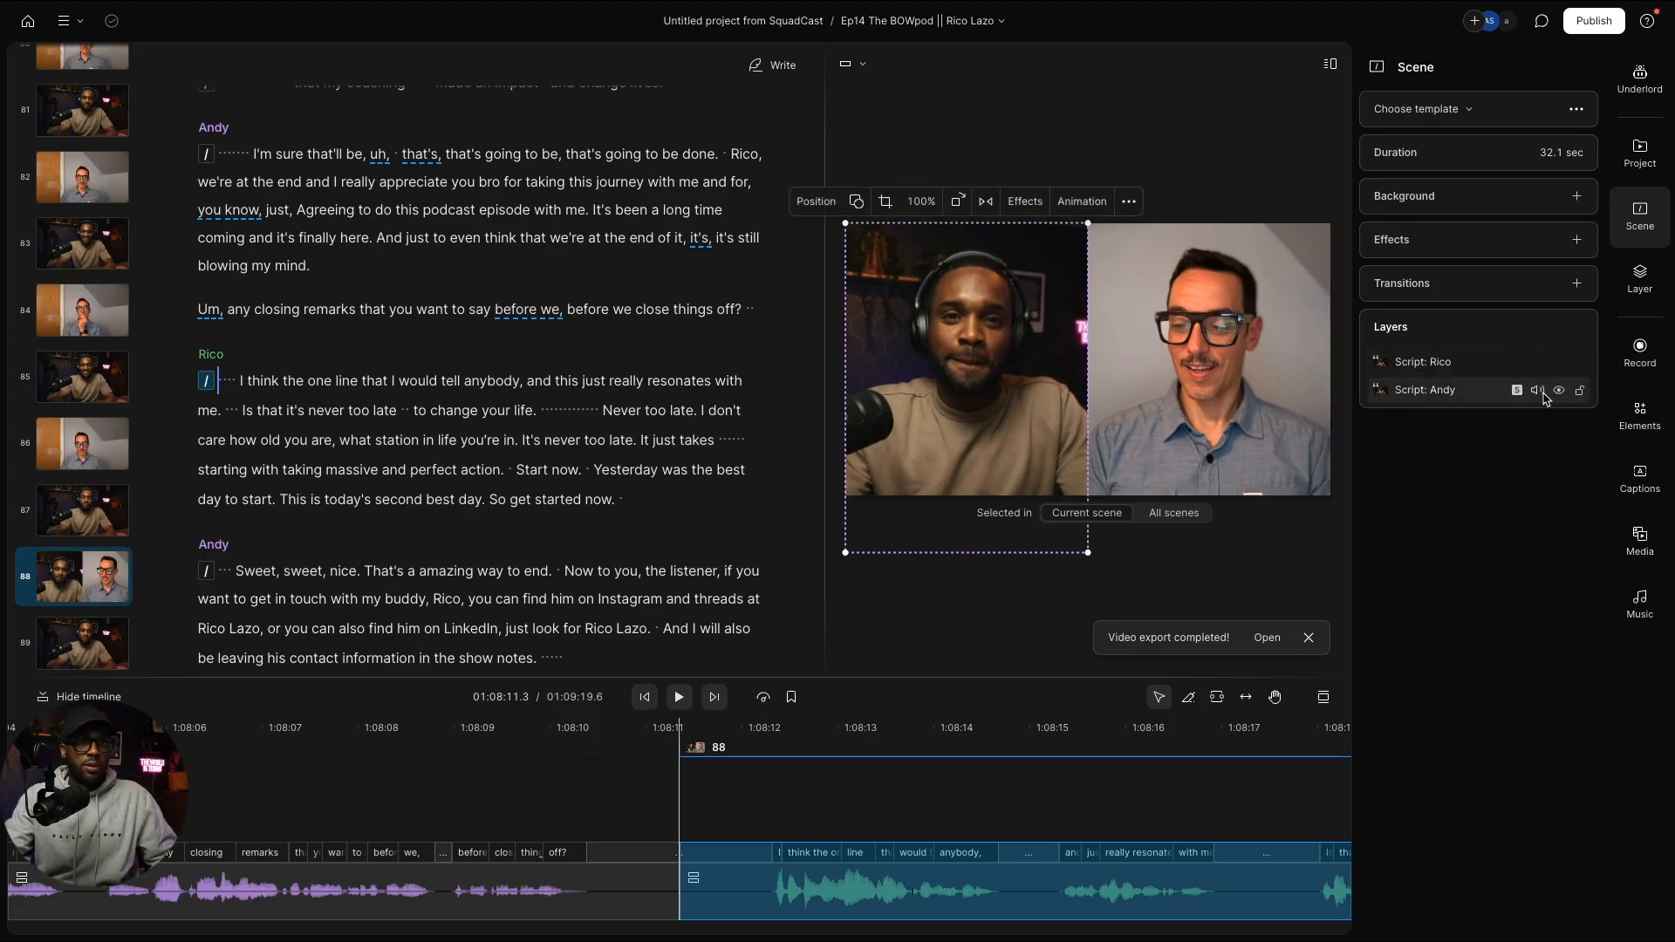
left_click(1538, 390)
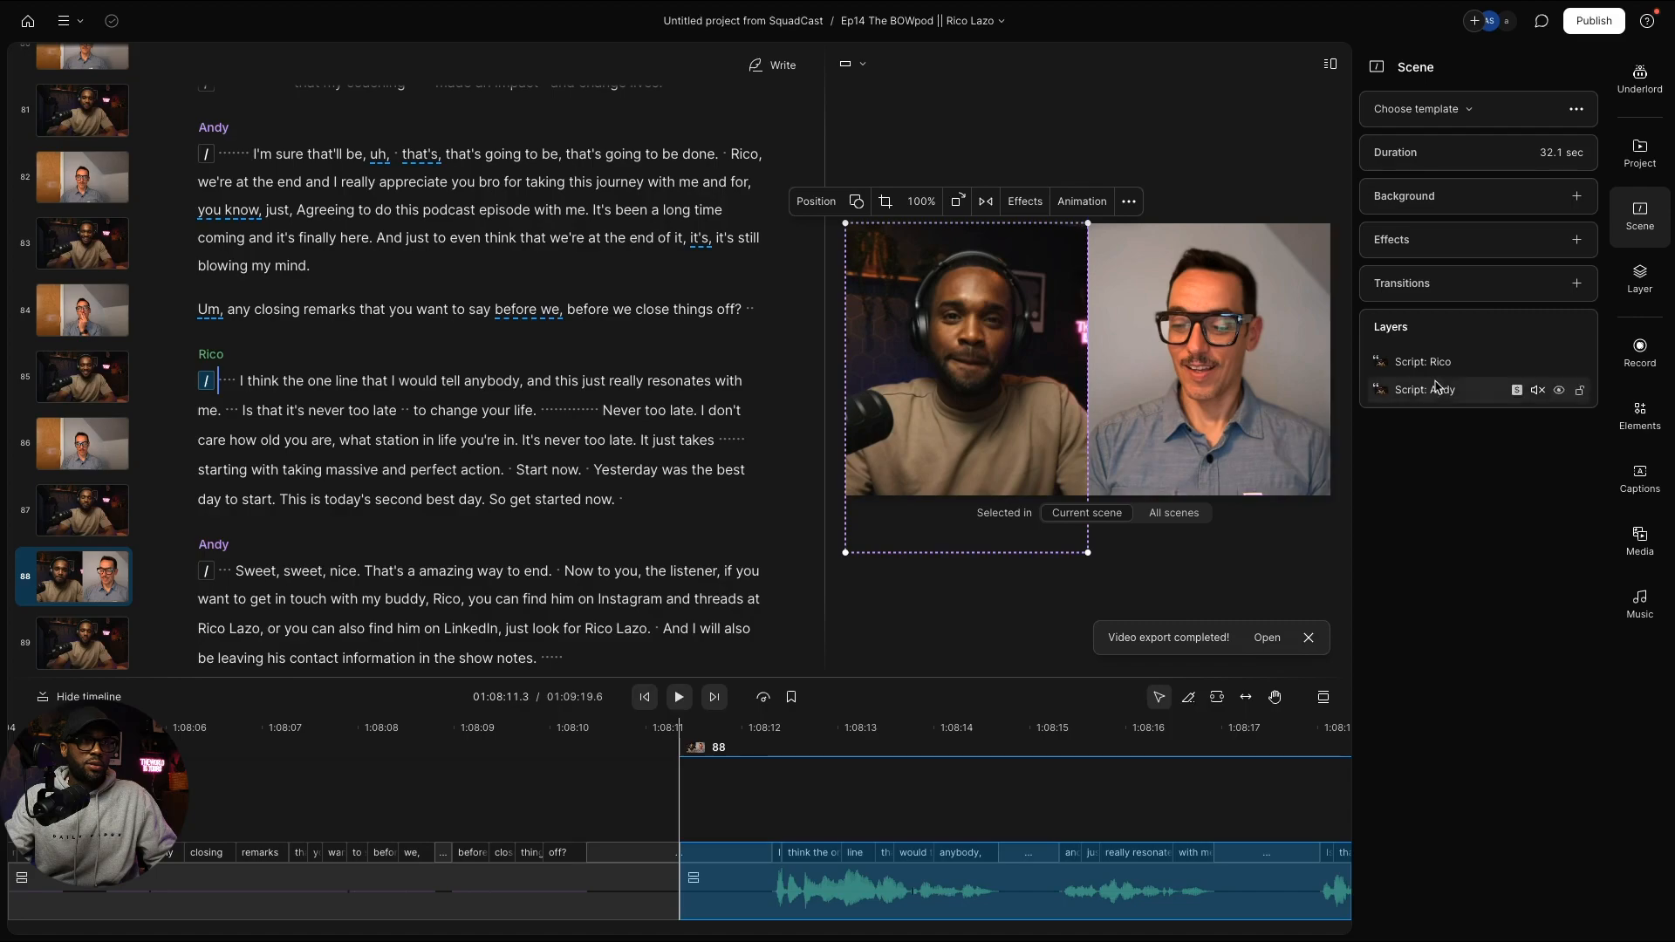
left_click(1541, 392)
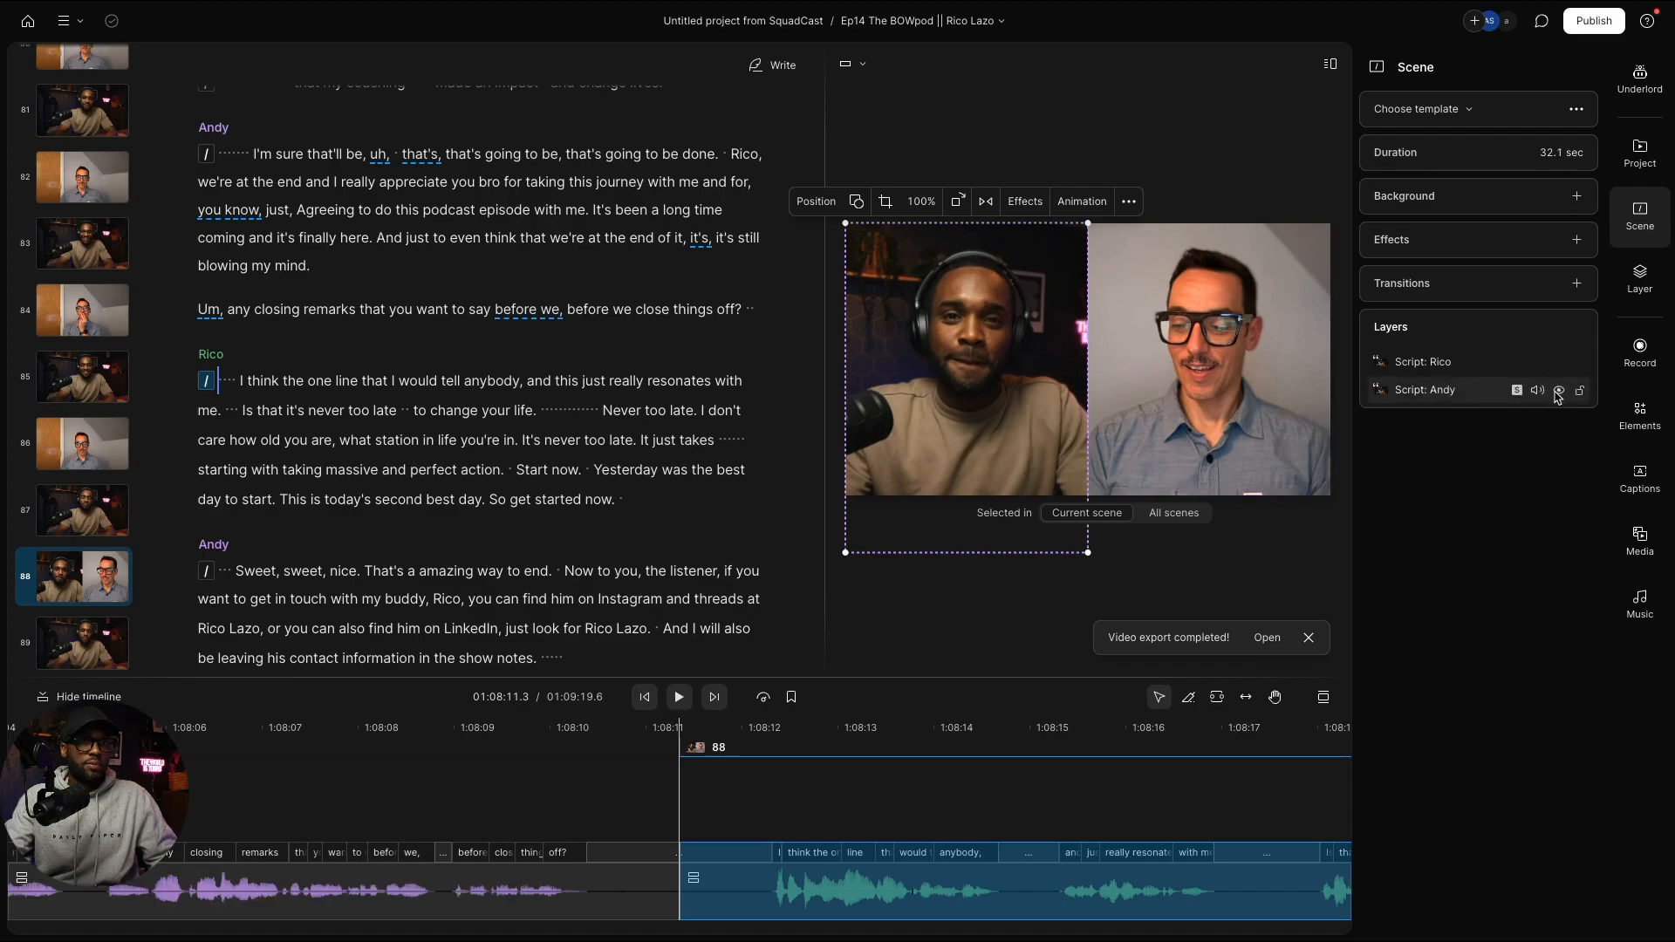
left_click(1557, 391)
Step: Widen the guest's video in scene 88 so it fills the whole frame
left_click(1139, 367)
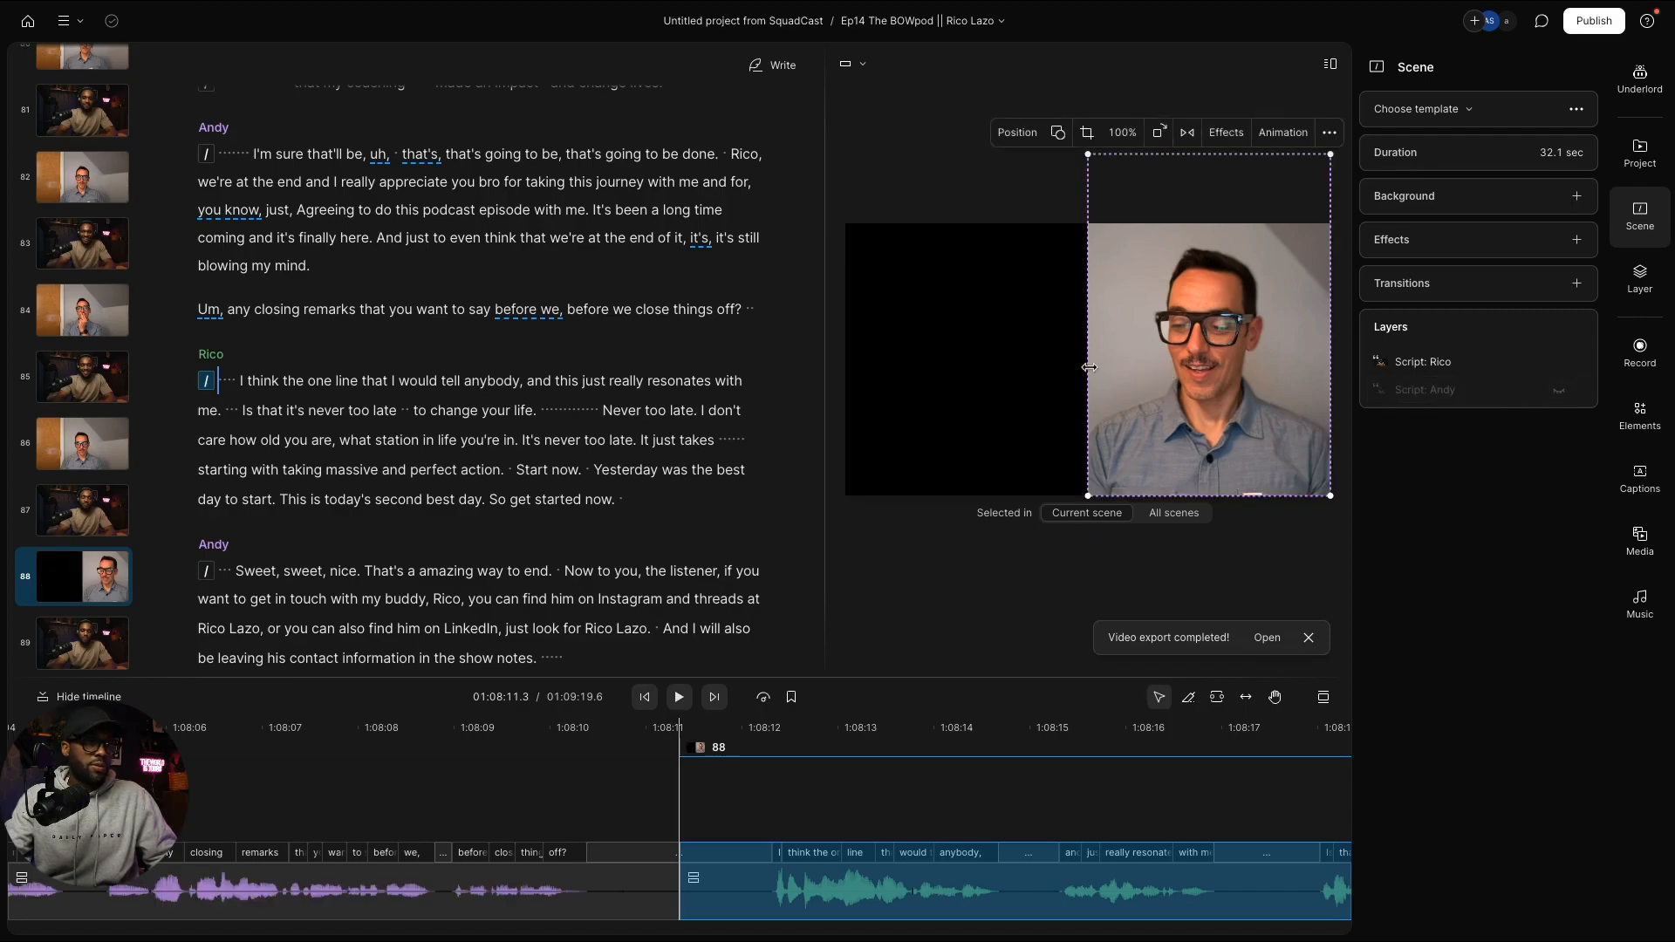
left_click_drag(1088, 368, 846, 376)
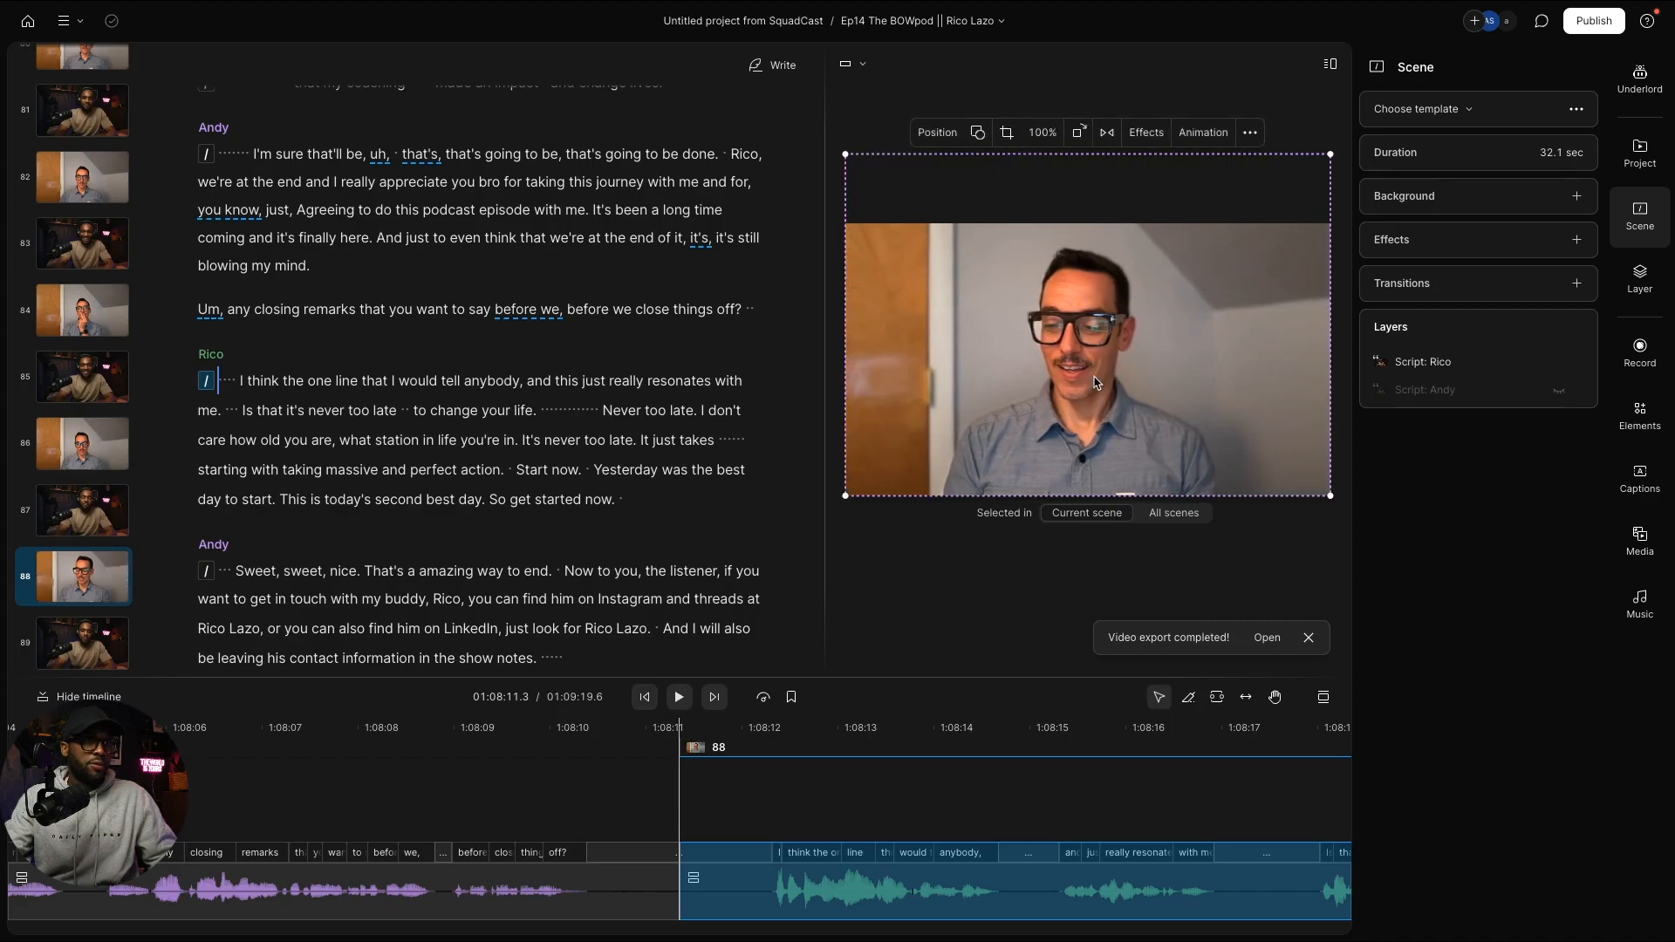
left_click(1292, 549)
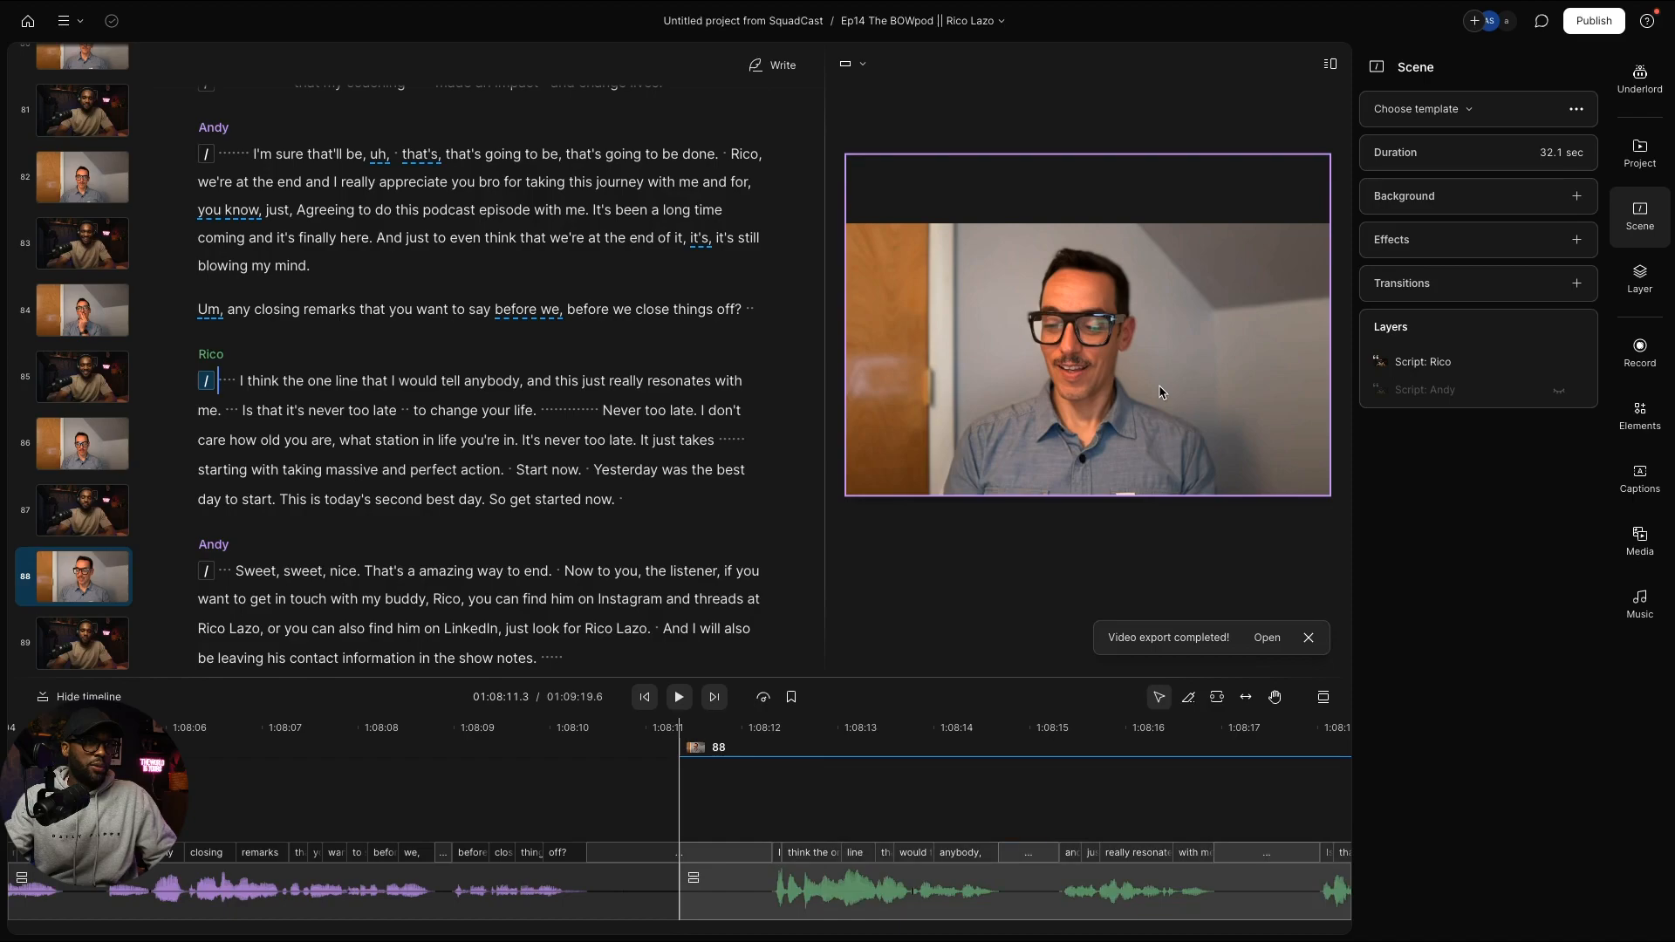
left_click(1160, 389)
left_click(83, 594)
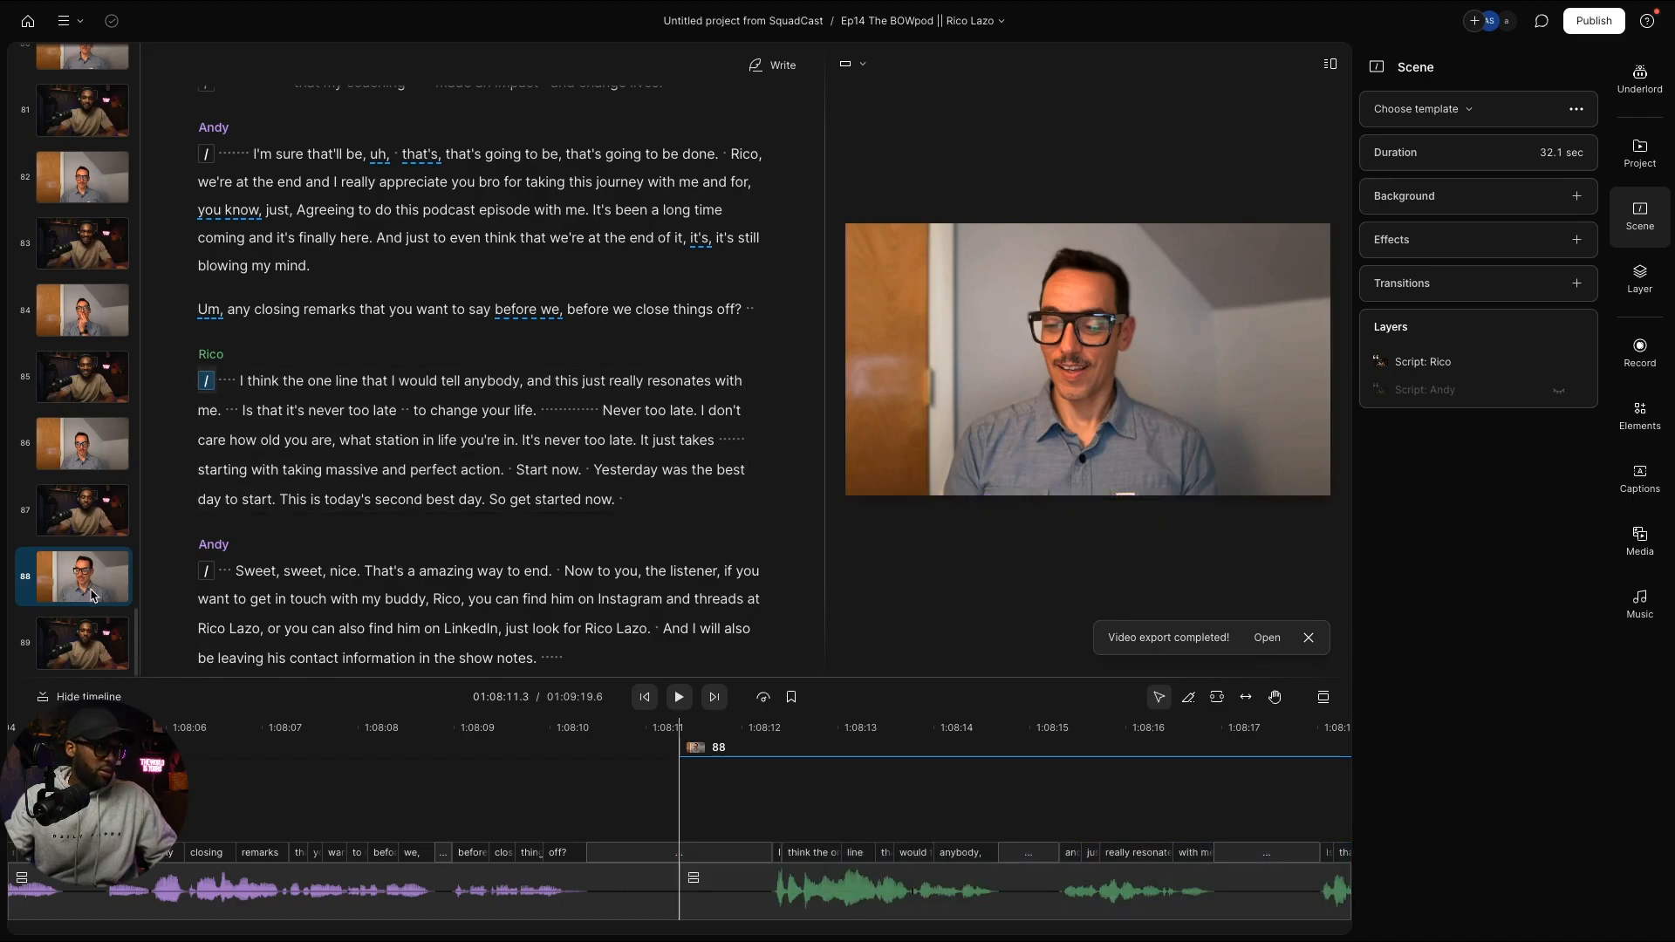
Step: Paste the copied video layer into the even-numbered scenes from 86 down to 60
left_click(88, 441)
key("ctrl+v")
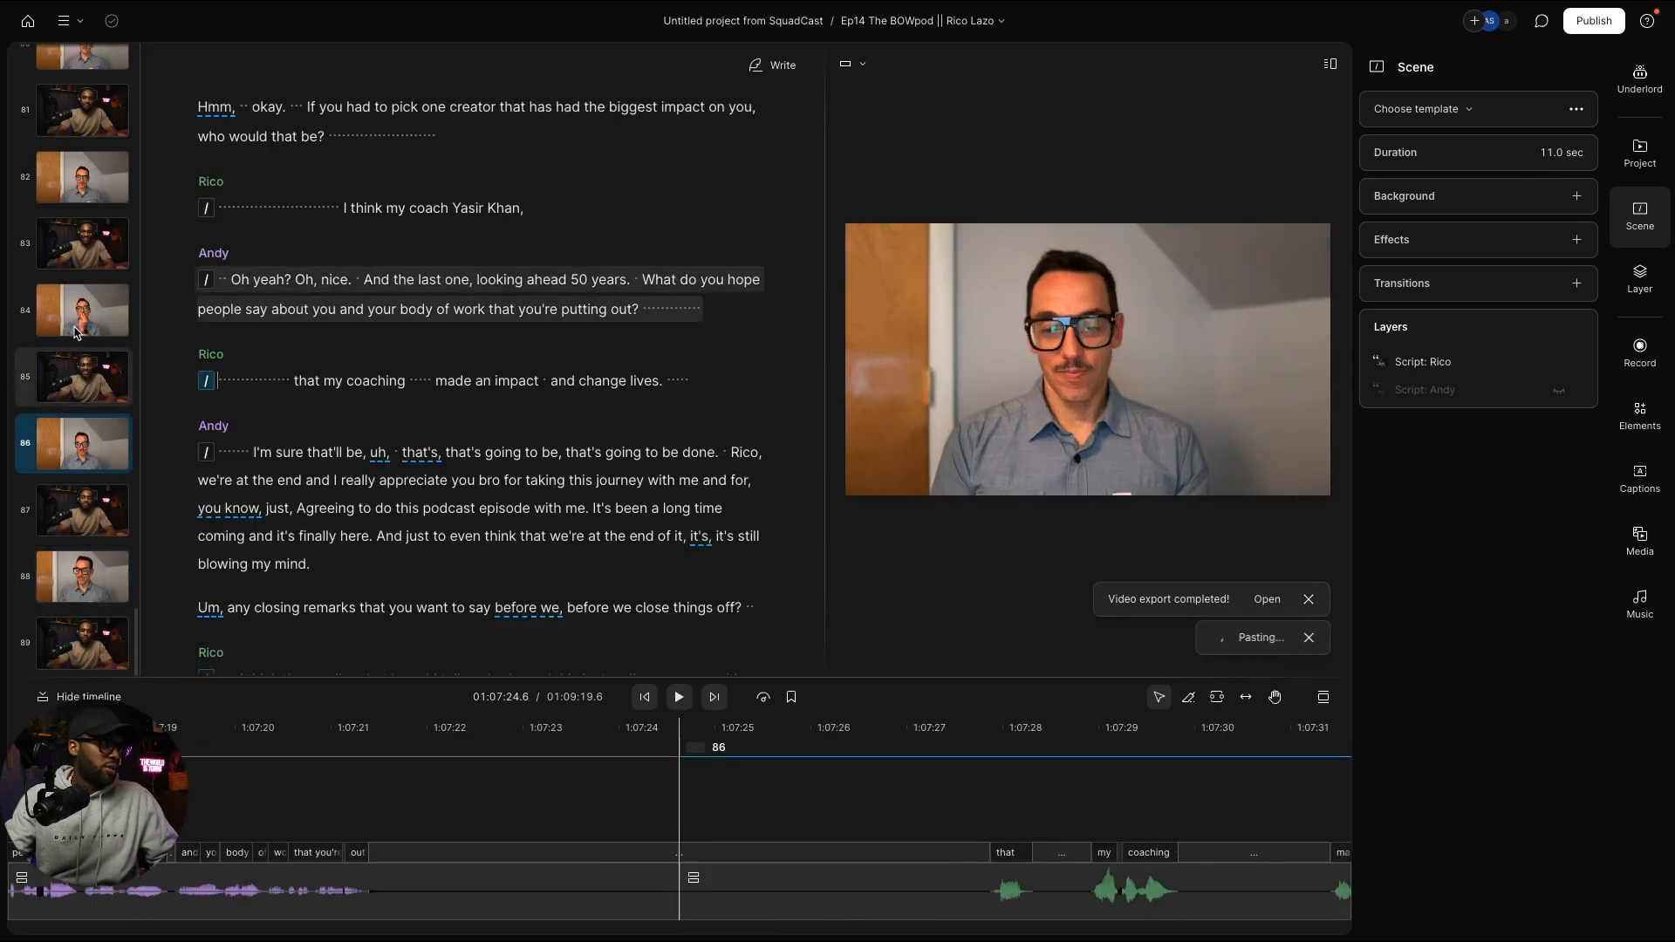
left_click(77, 328)
key("ctrl+v")
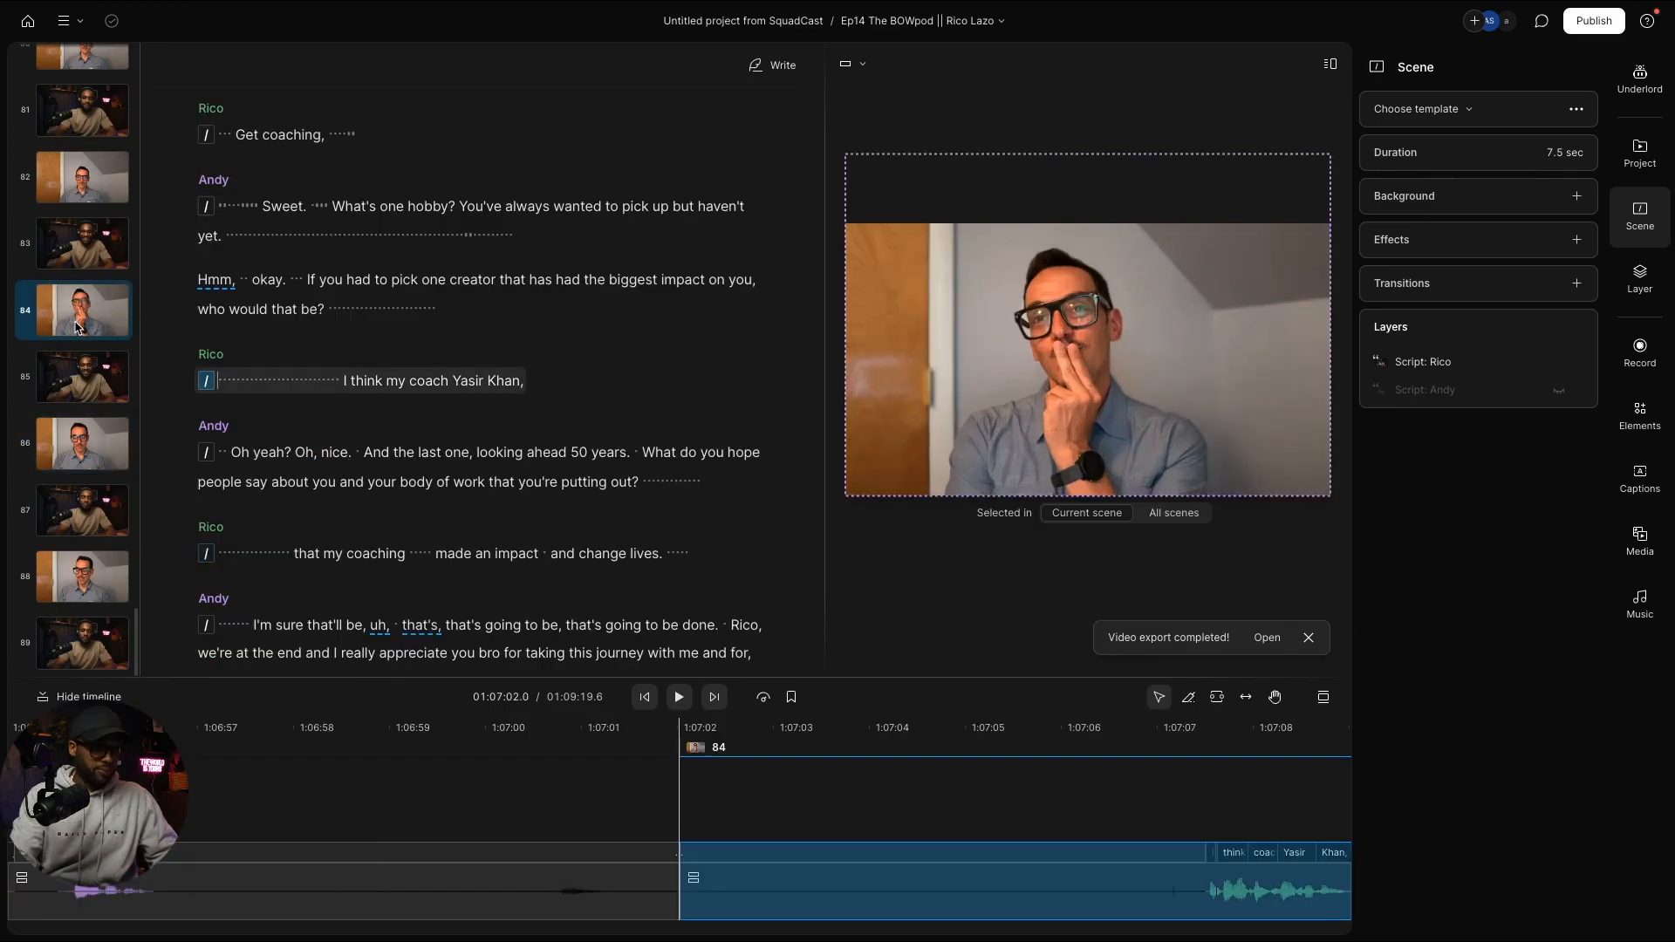
key("Up")
key("Up")
key("Up")
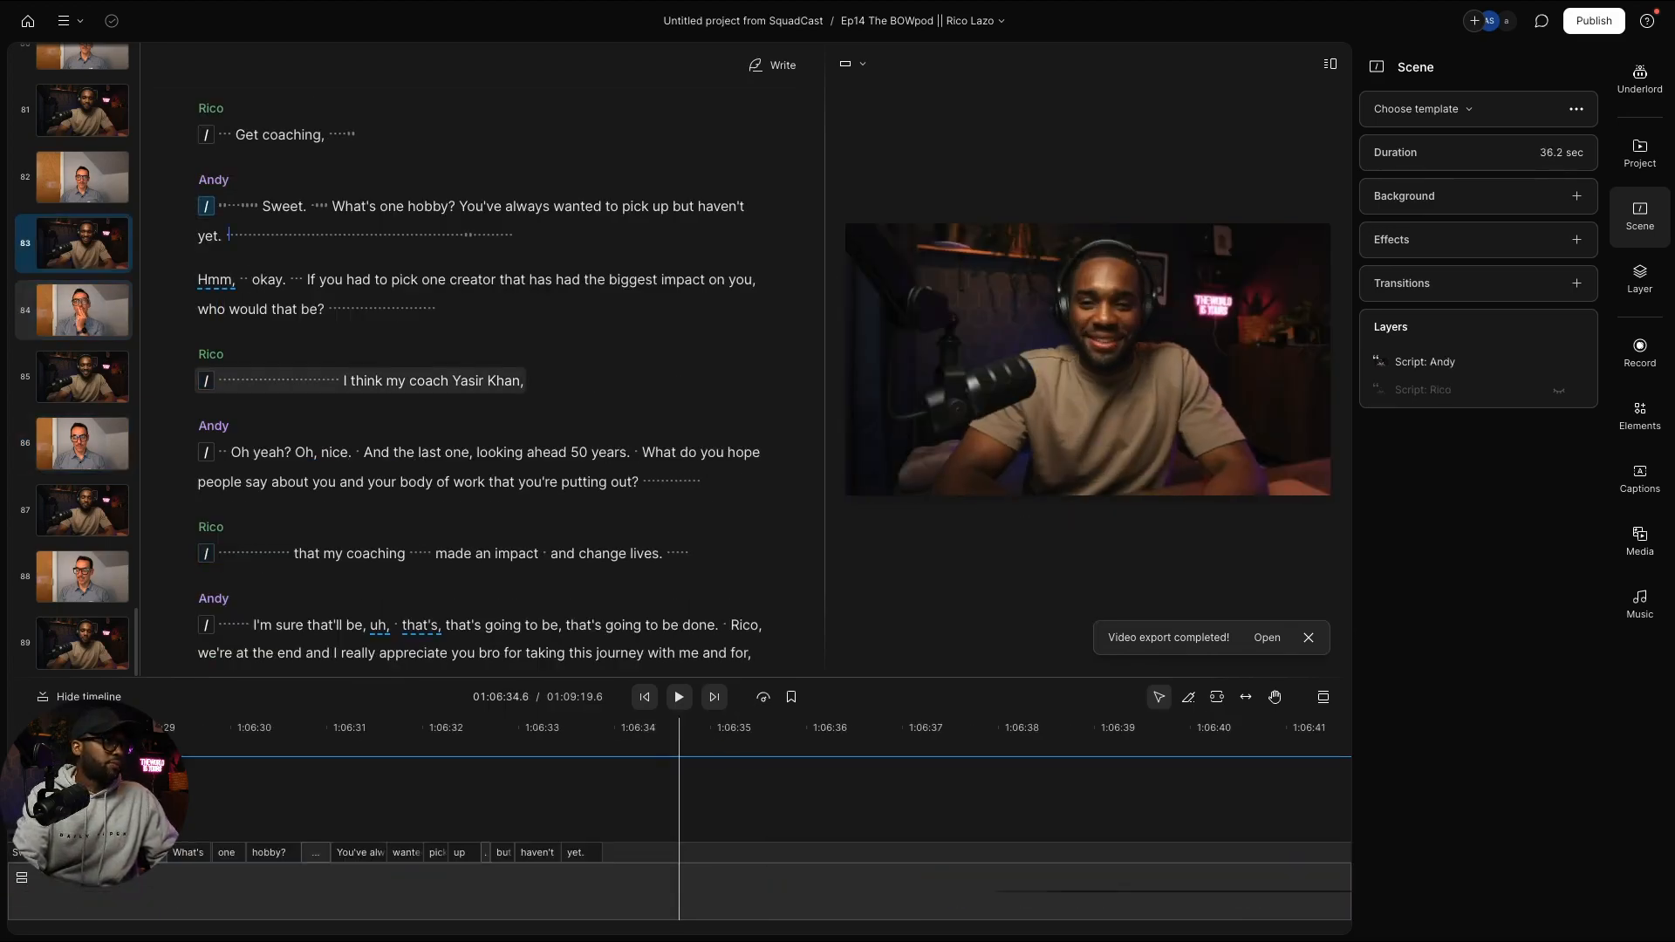
left_click(68, 193)
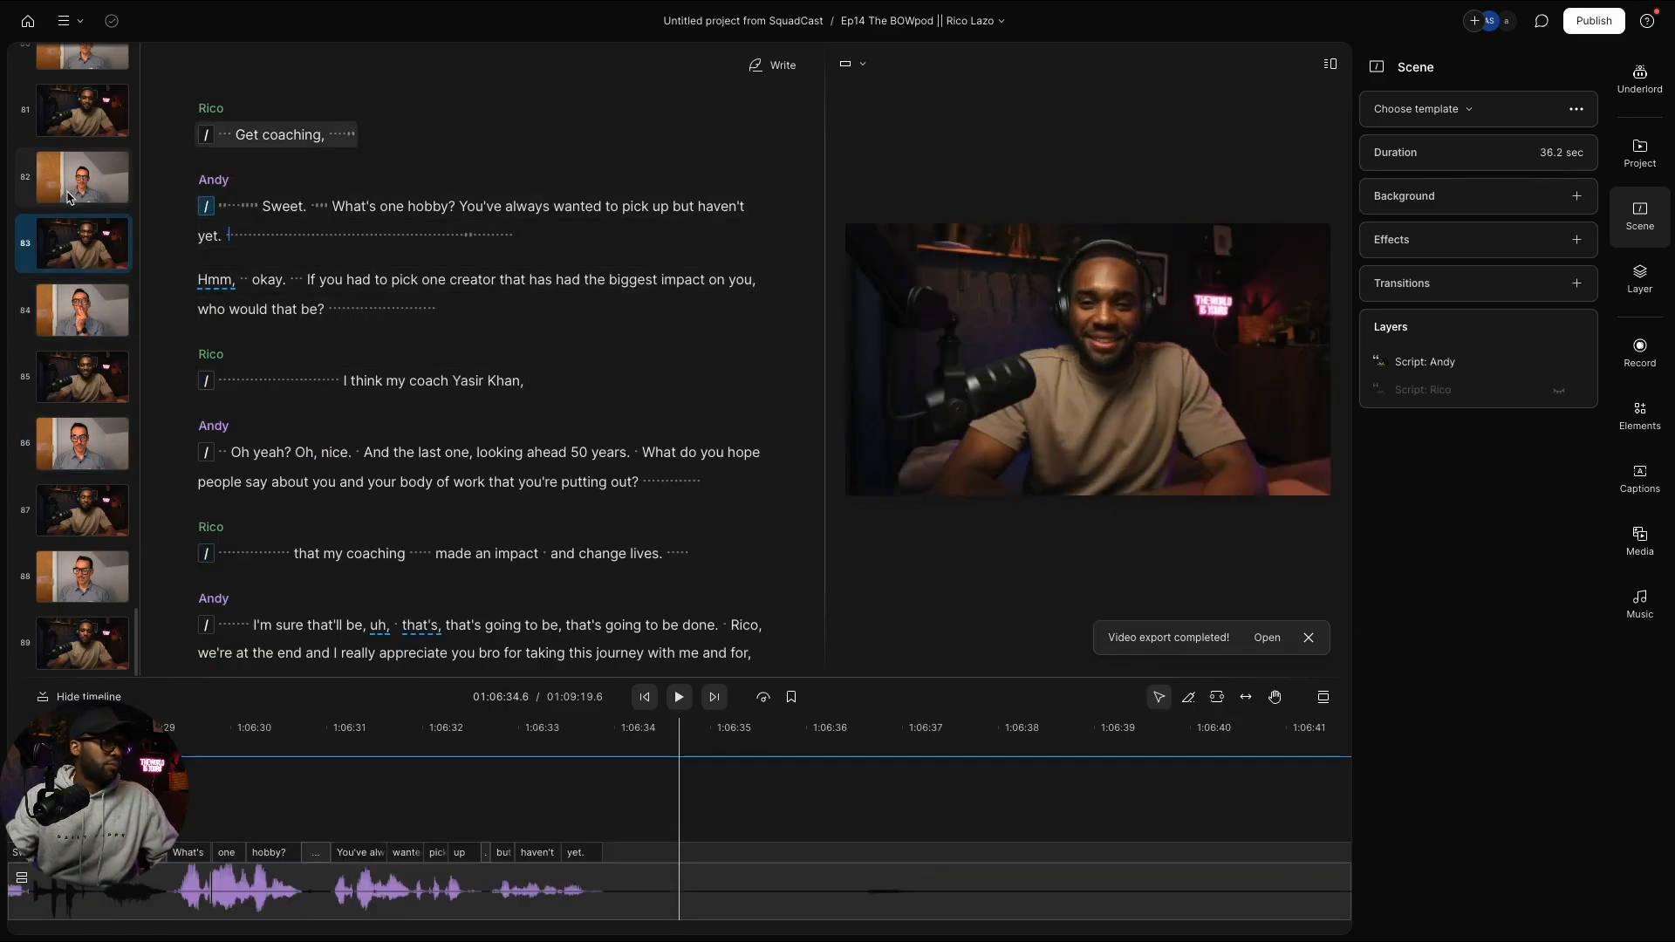
key("ctrl+v")
scroll(87, 419, "up", 5)
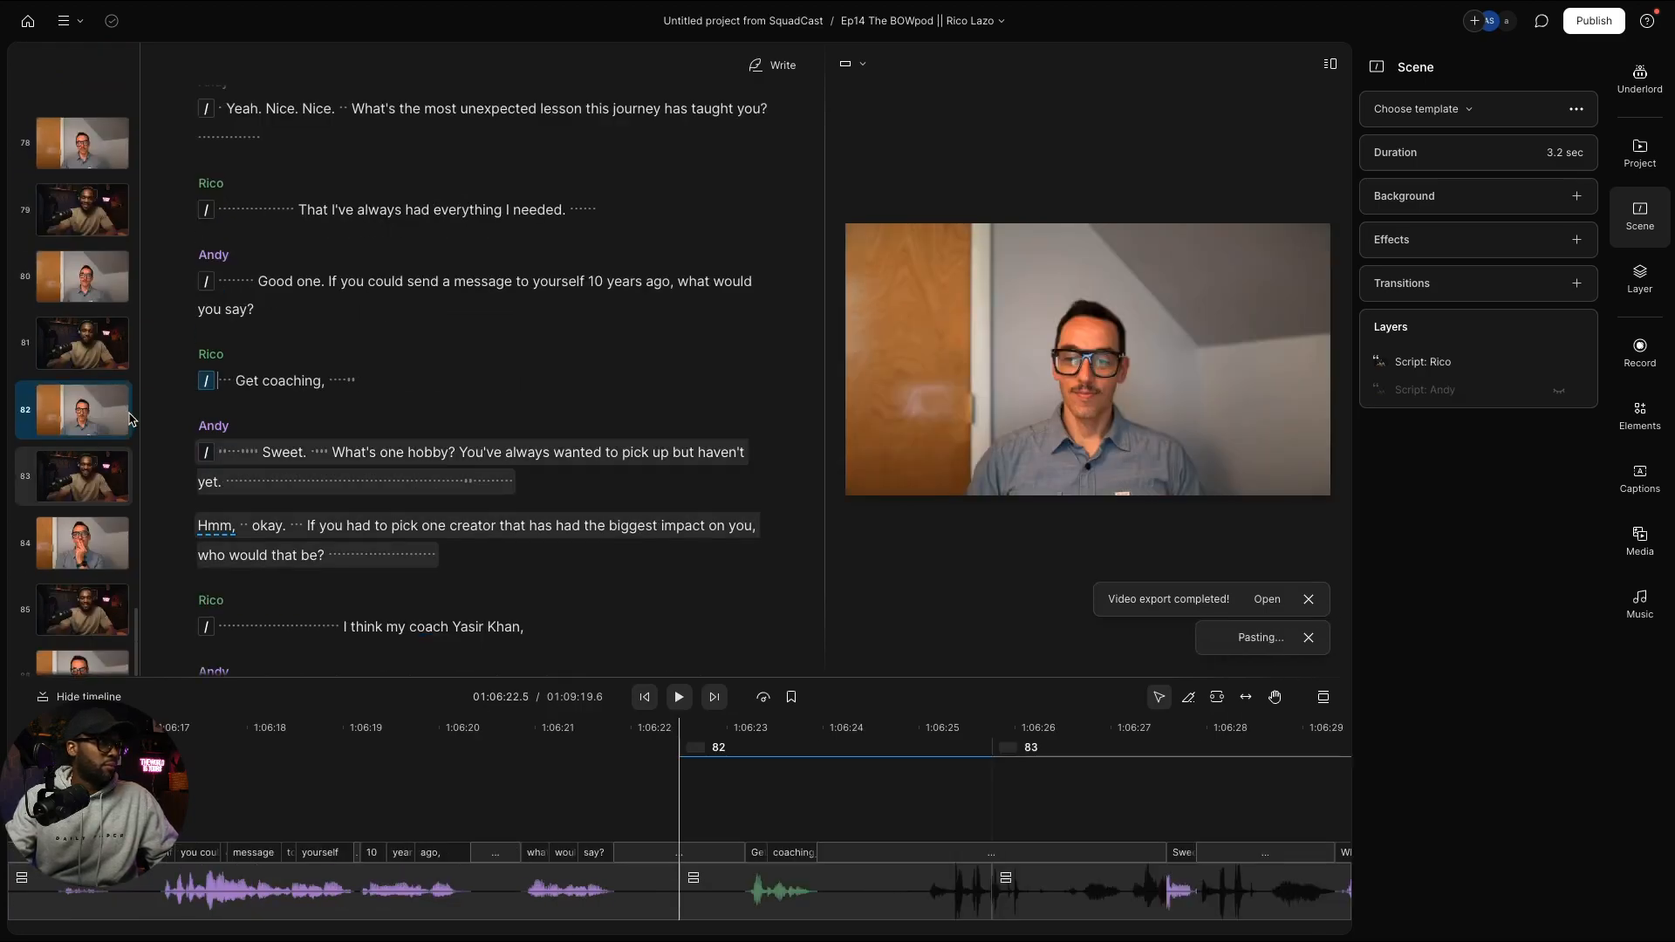
left_click(90, 432)
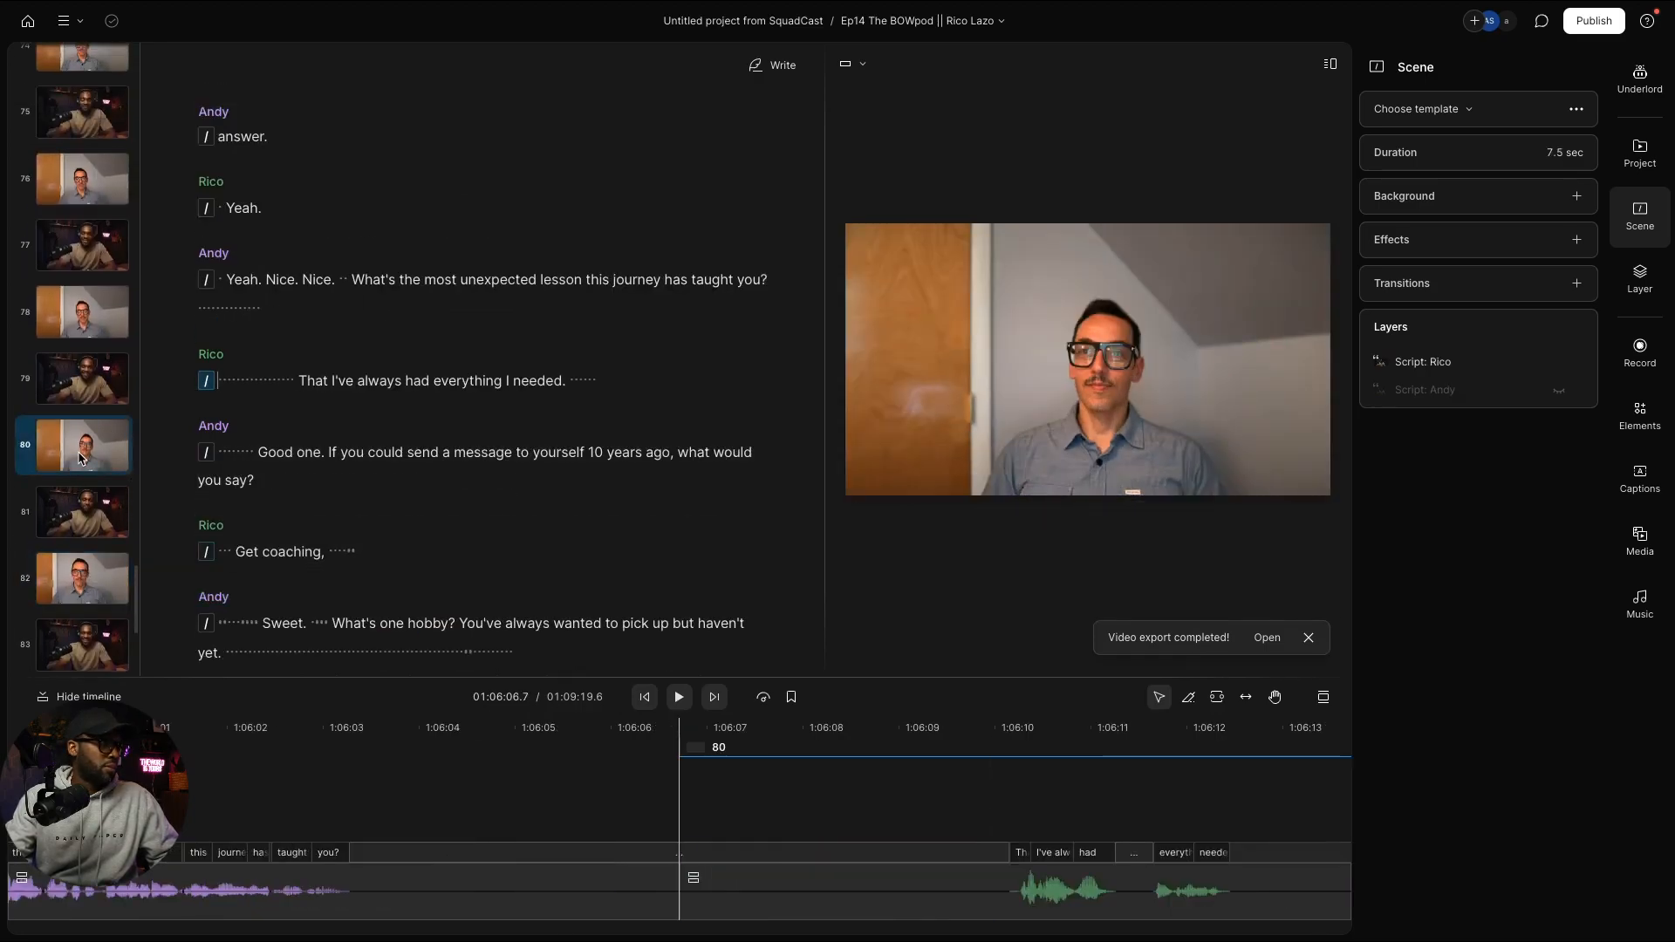
left_click(73, 328)
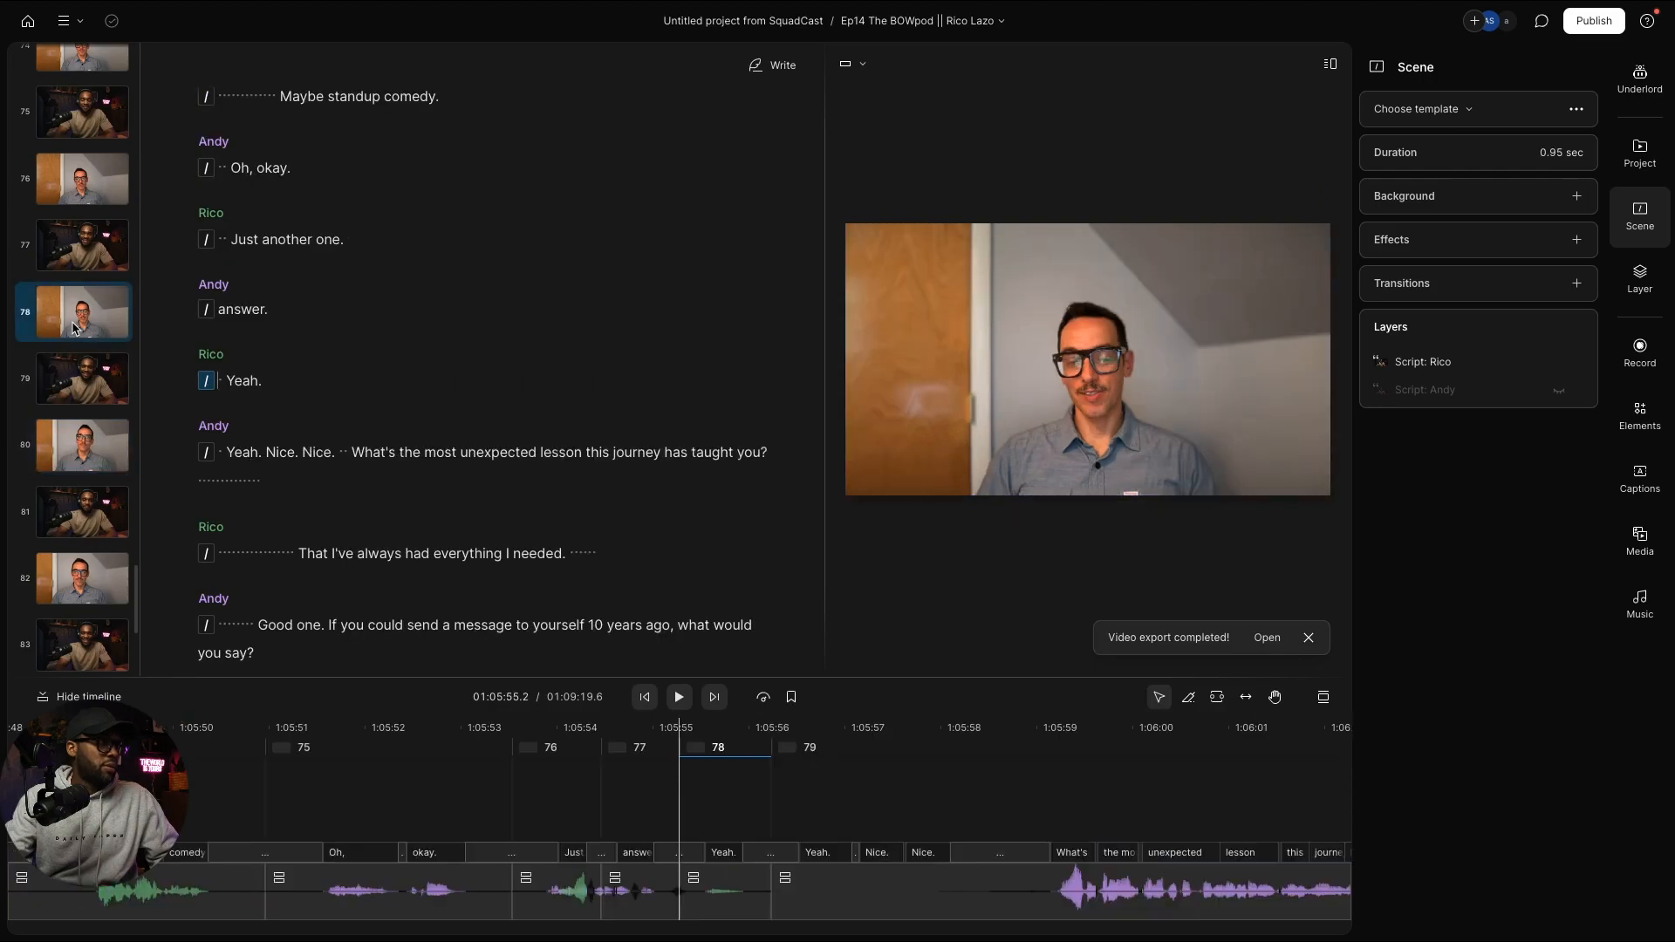
key("ctrl+v")
left_click(79, 192)
key("ctrl+v")
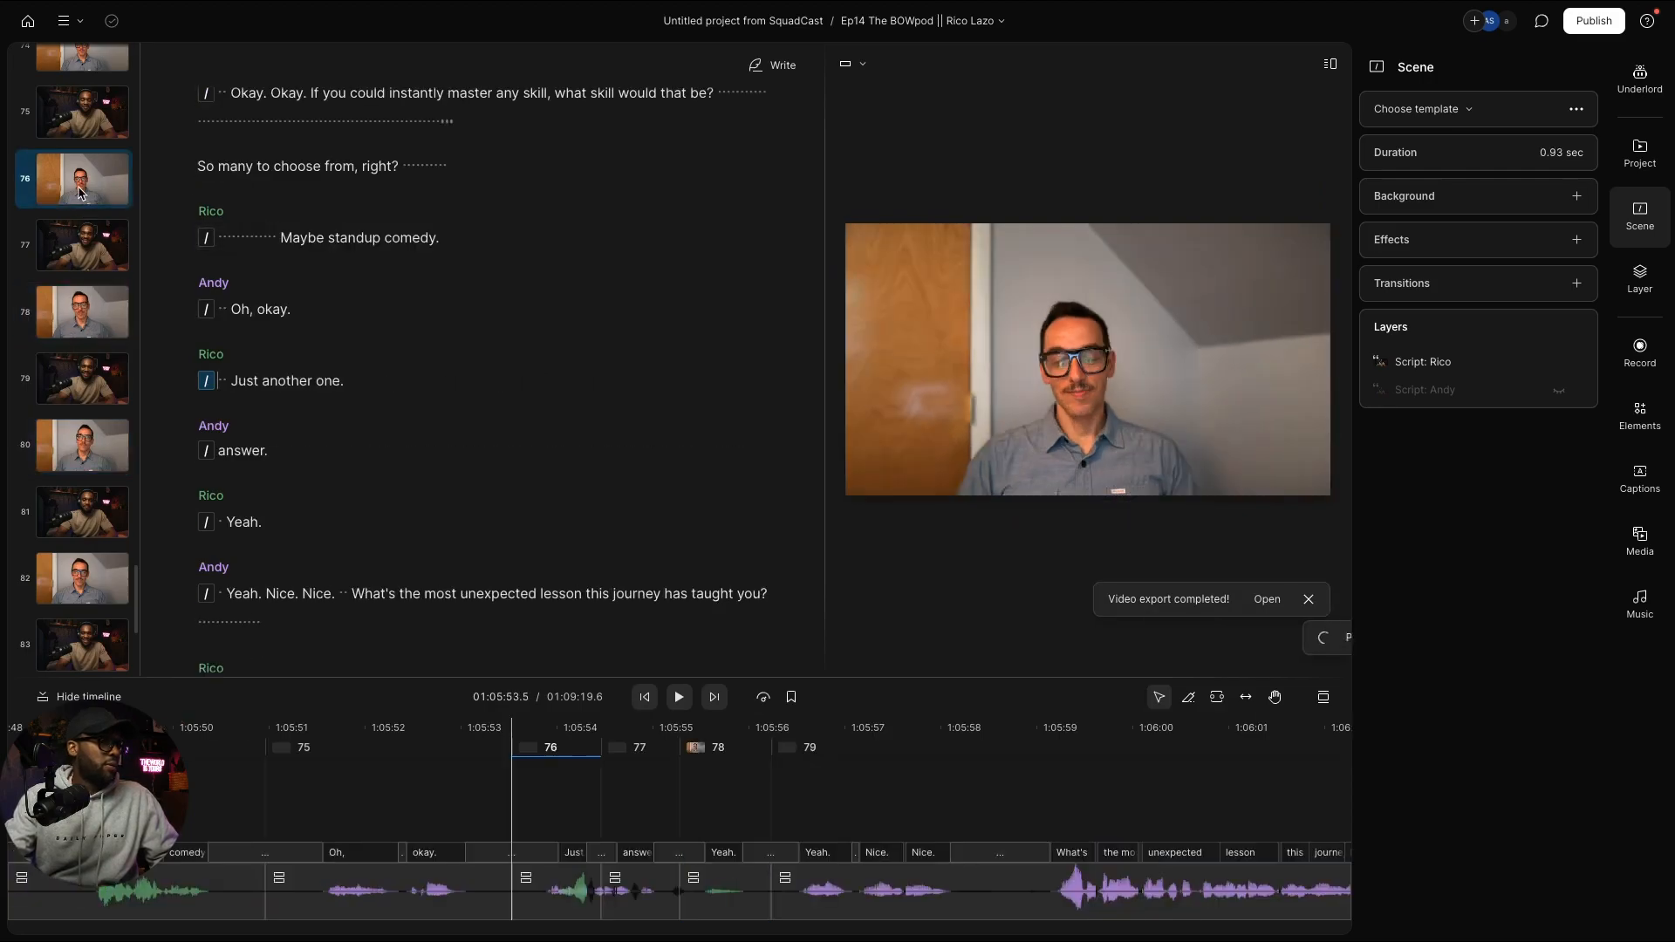
scroll(75, 349, "up", 4)
left_click(73, 412)
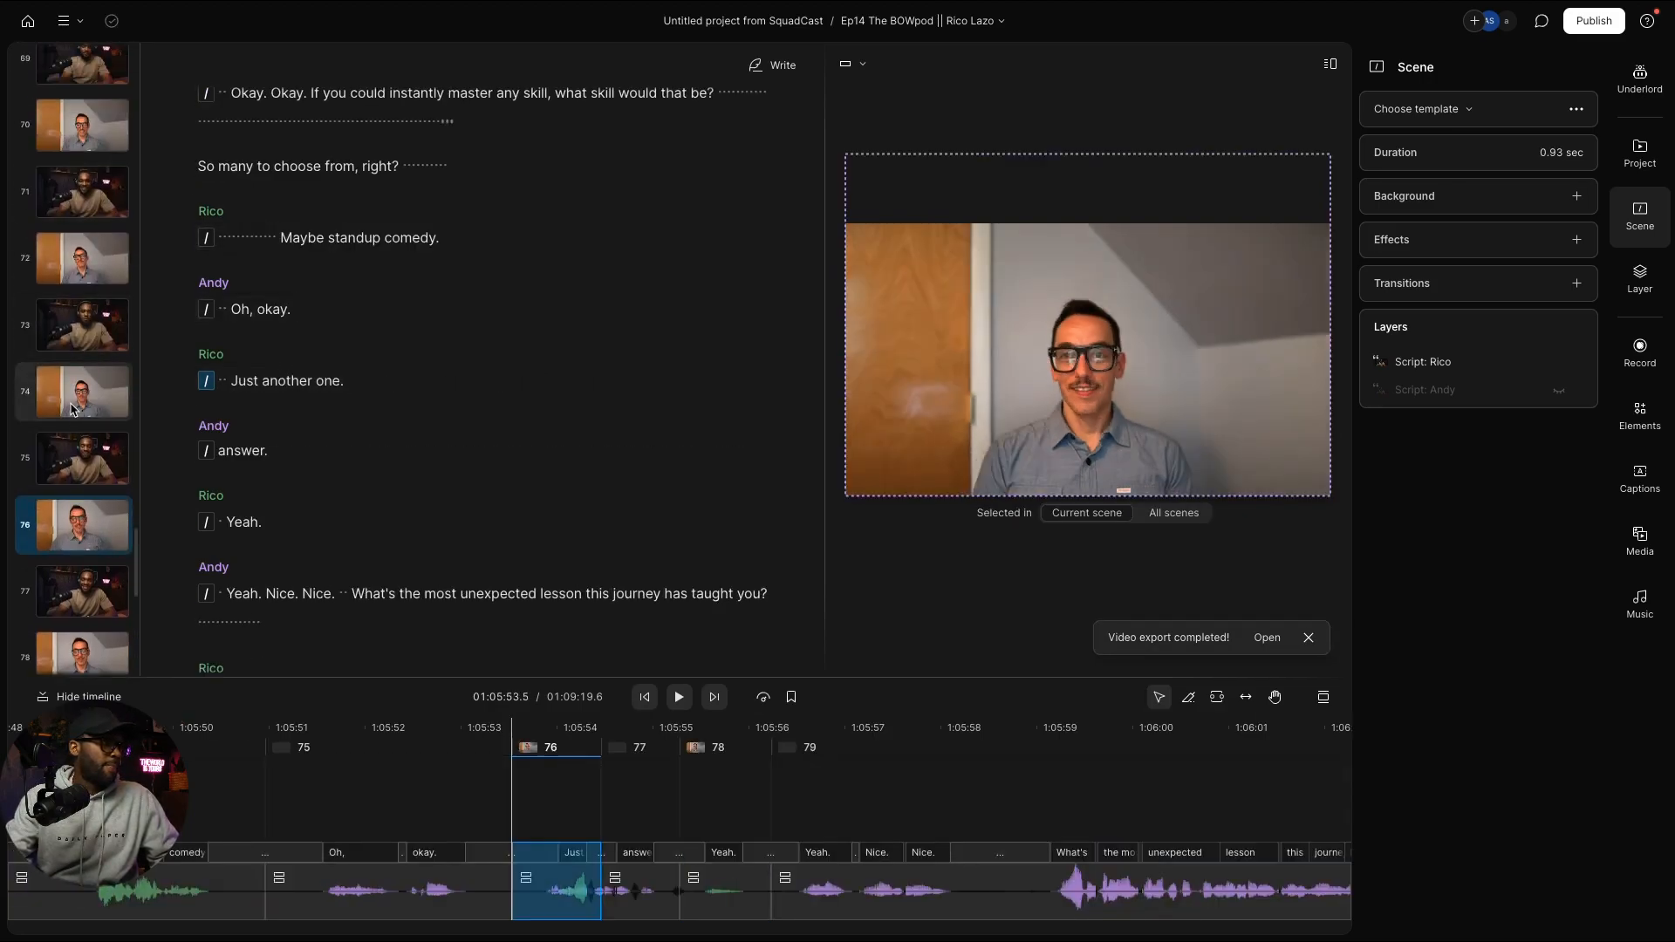
key("ctrl+v")
left_click(73, 262)
key("ctrl+v")
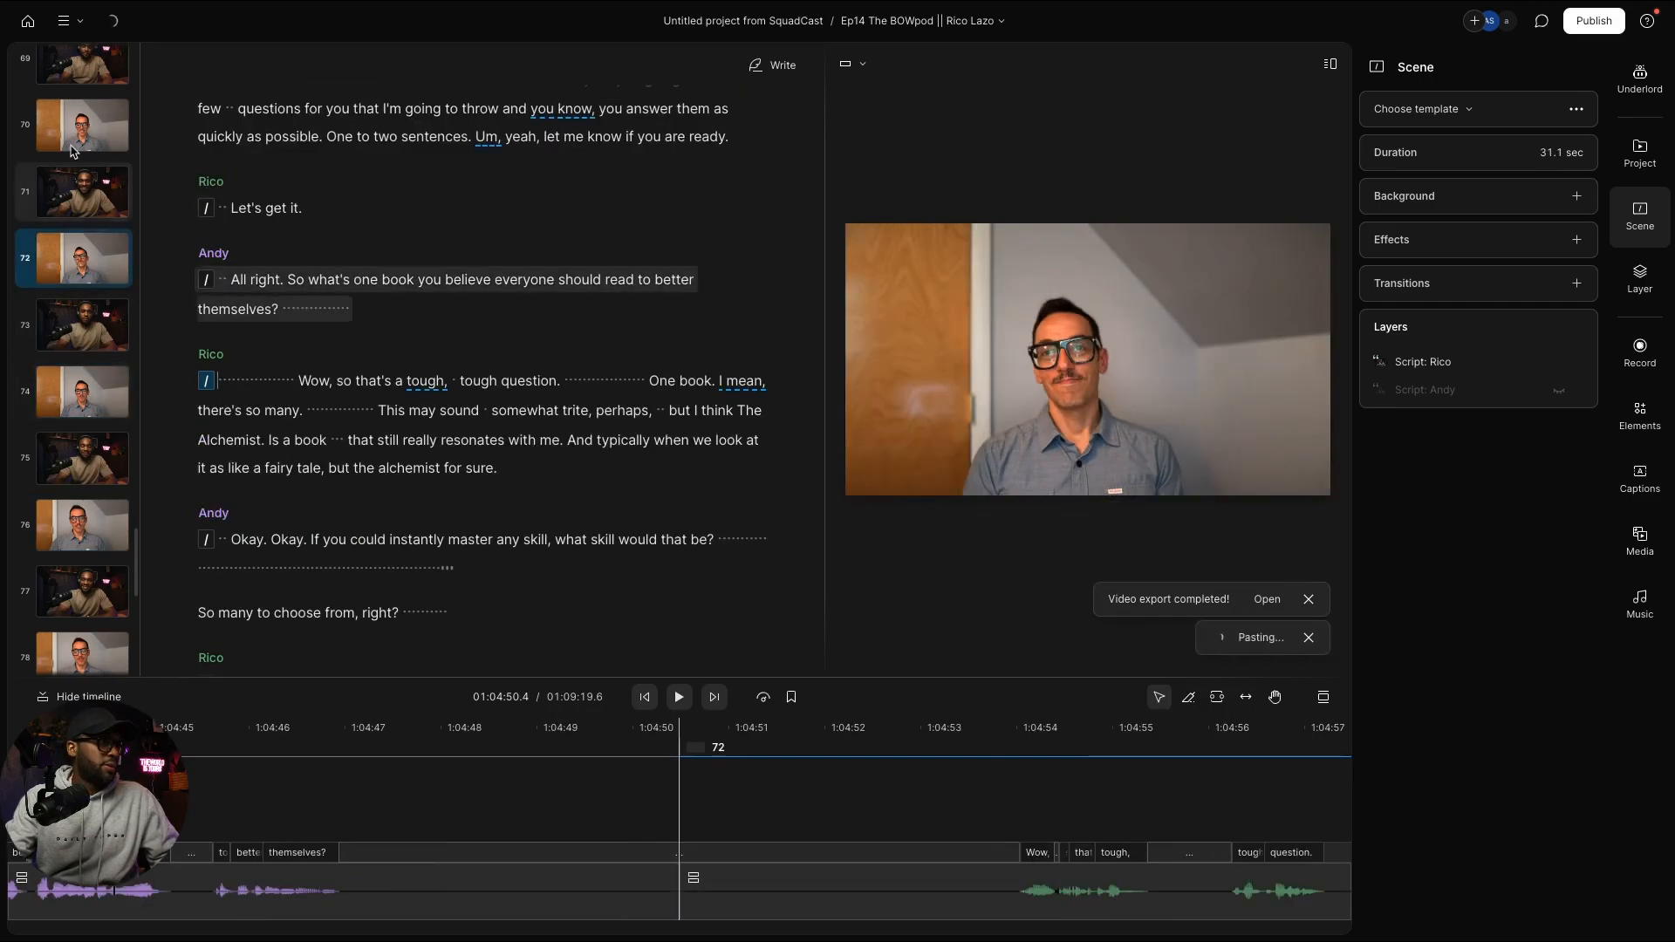
left_click(83, 129)
key("ctrl+v")
scroll(104, 286, "up", 2)
scroll(105, 291, "up", 2)
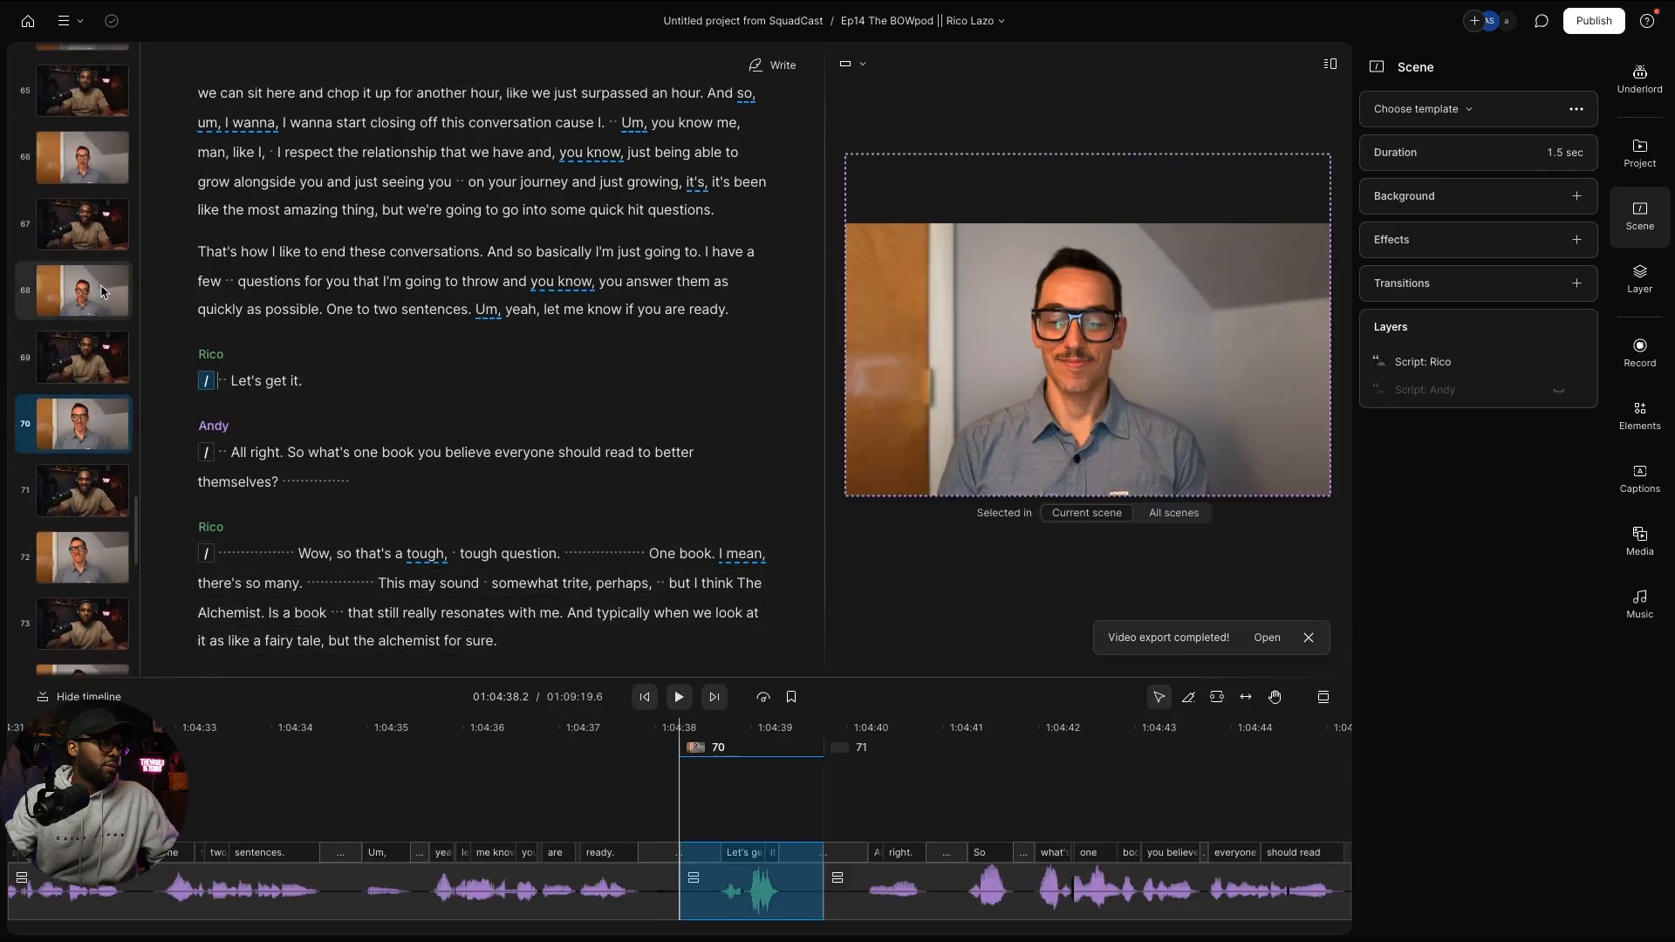
left_click(71, 306)
key("ctrl+v")
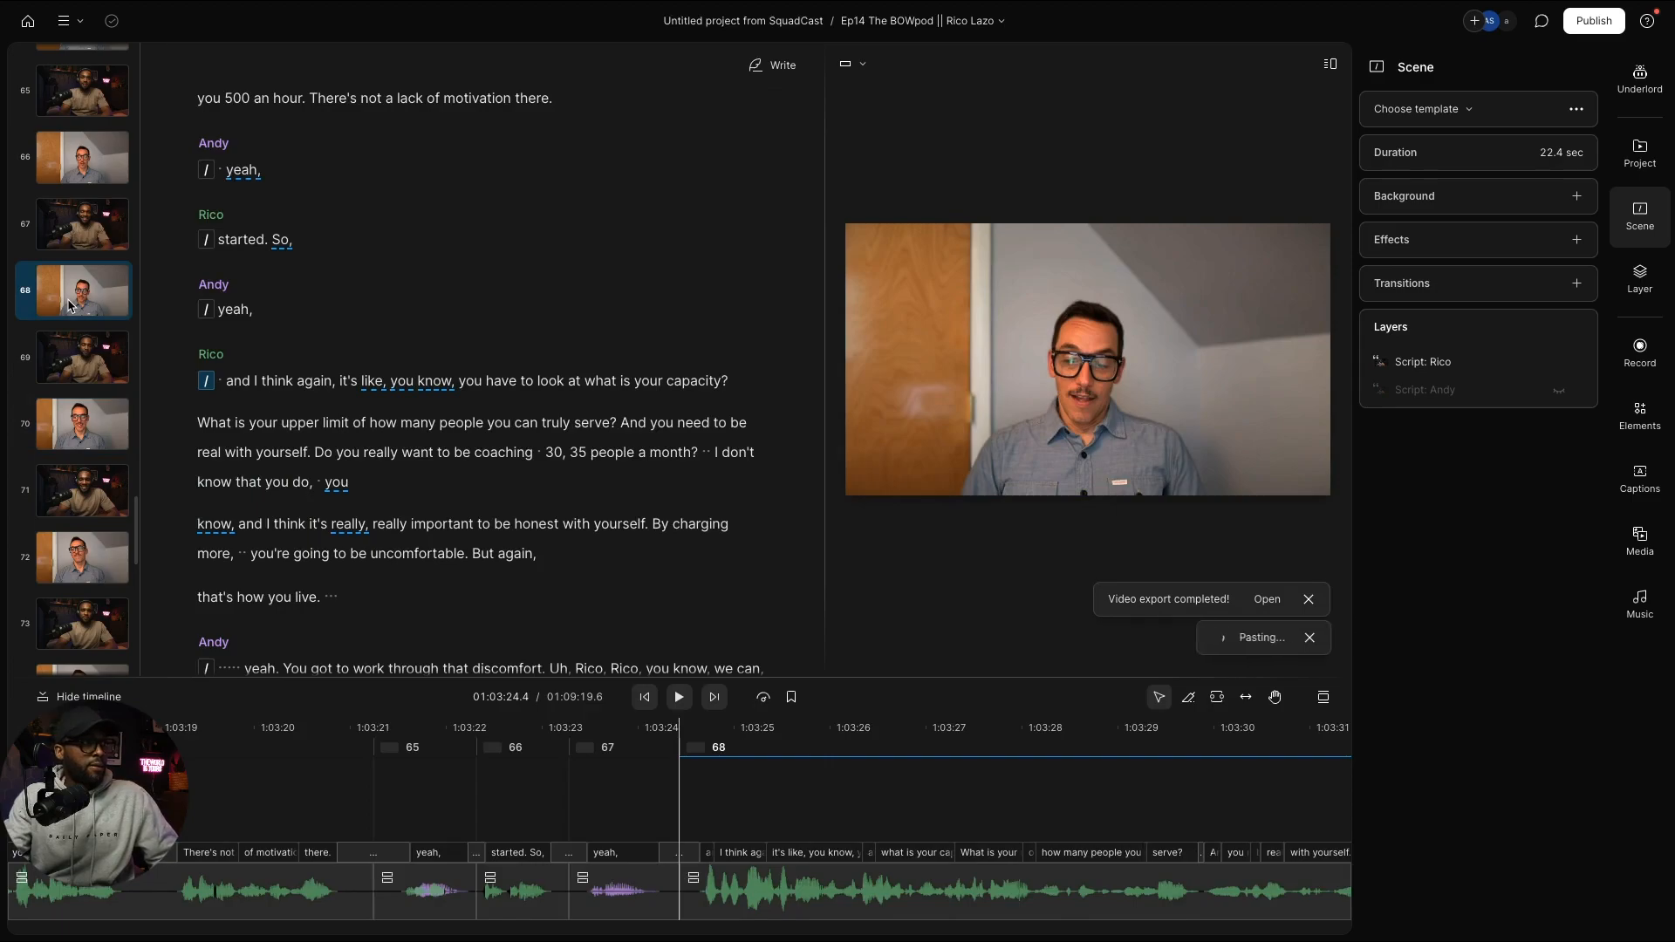
scroll(74, 320, "up", 1)
scroll(75, 305, "up", 1)
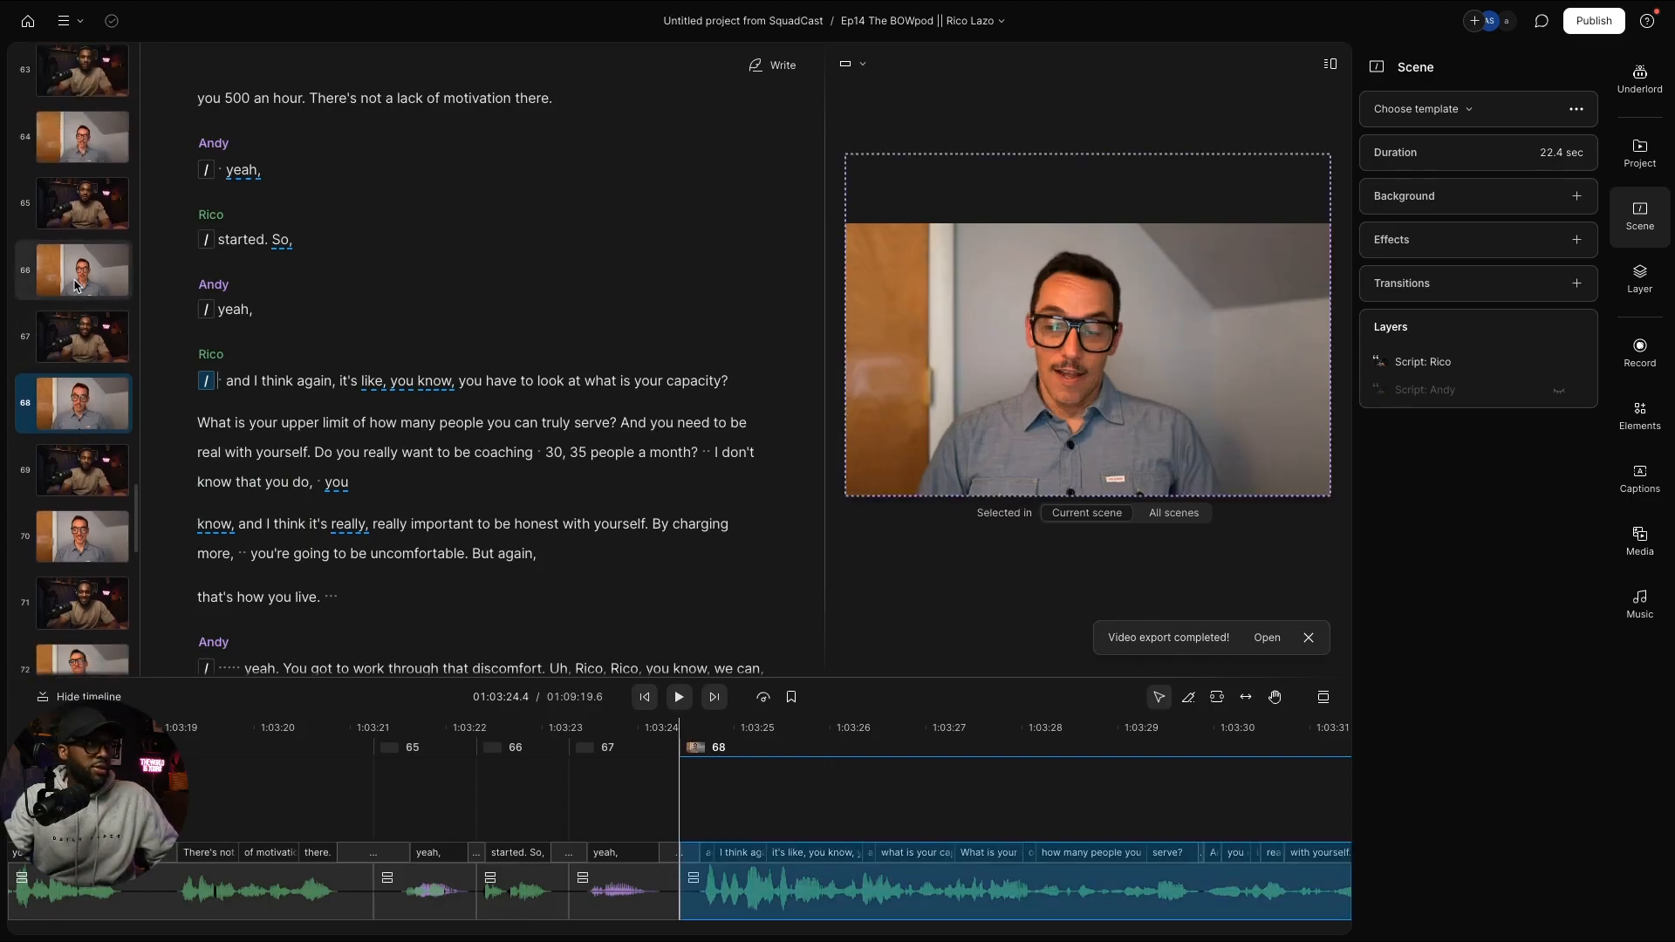
left_click(75, 284)
key("ctrl+v")
scroll(76, 290, "up", 2)
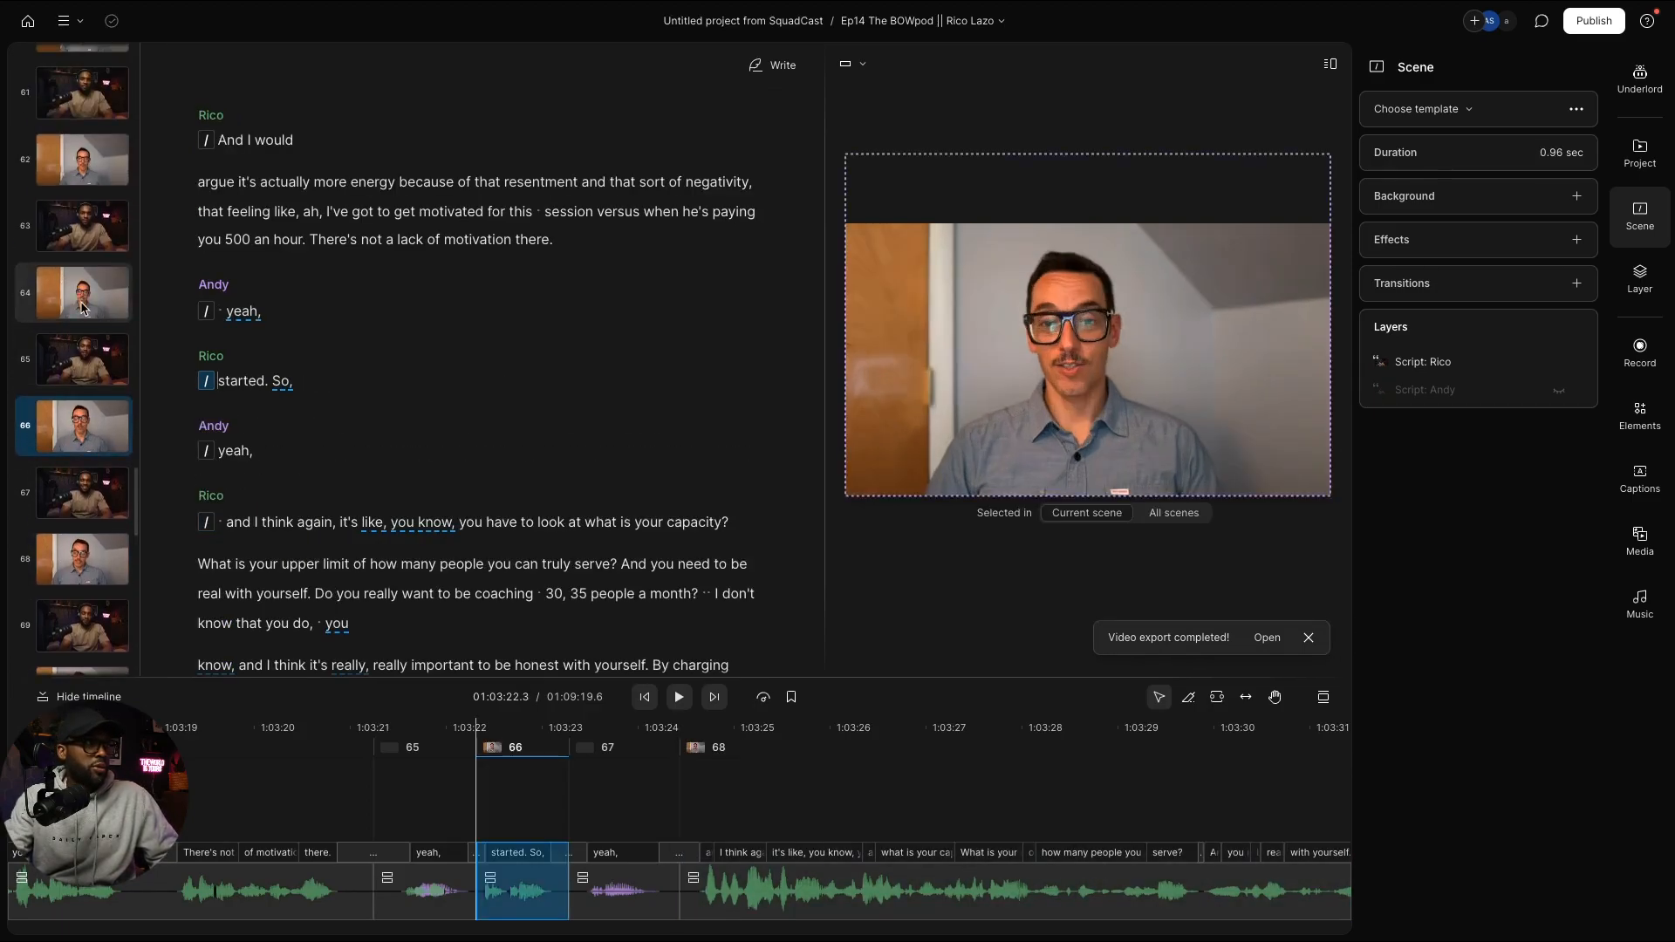
left_click(81, 307)
key("ctrl+v")
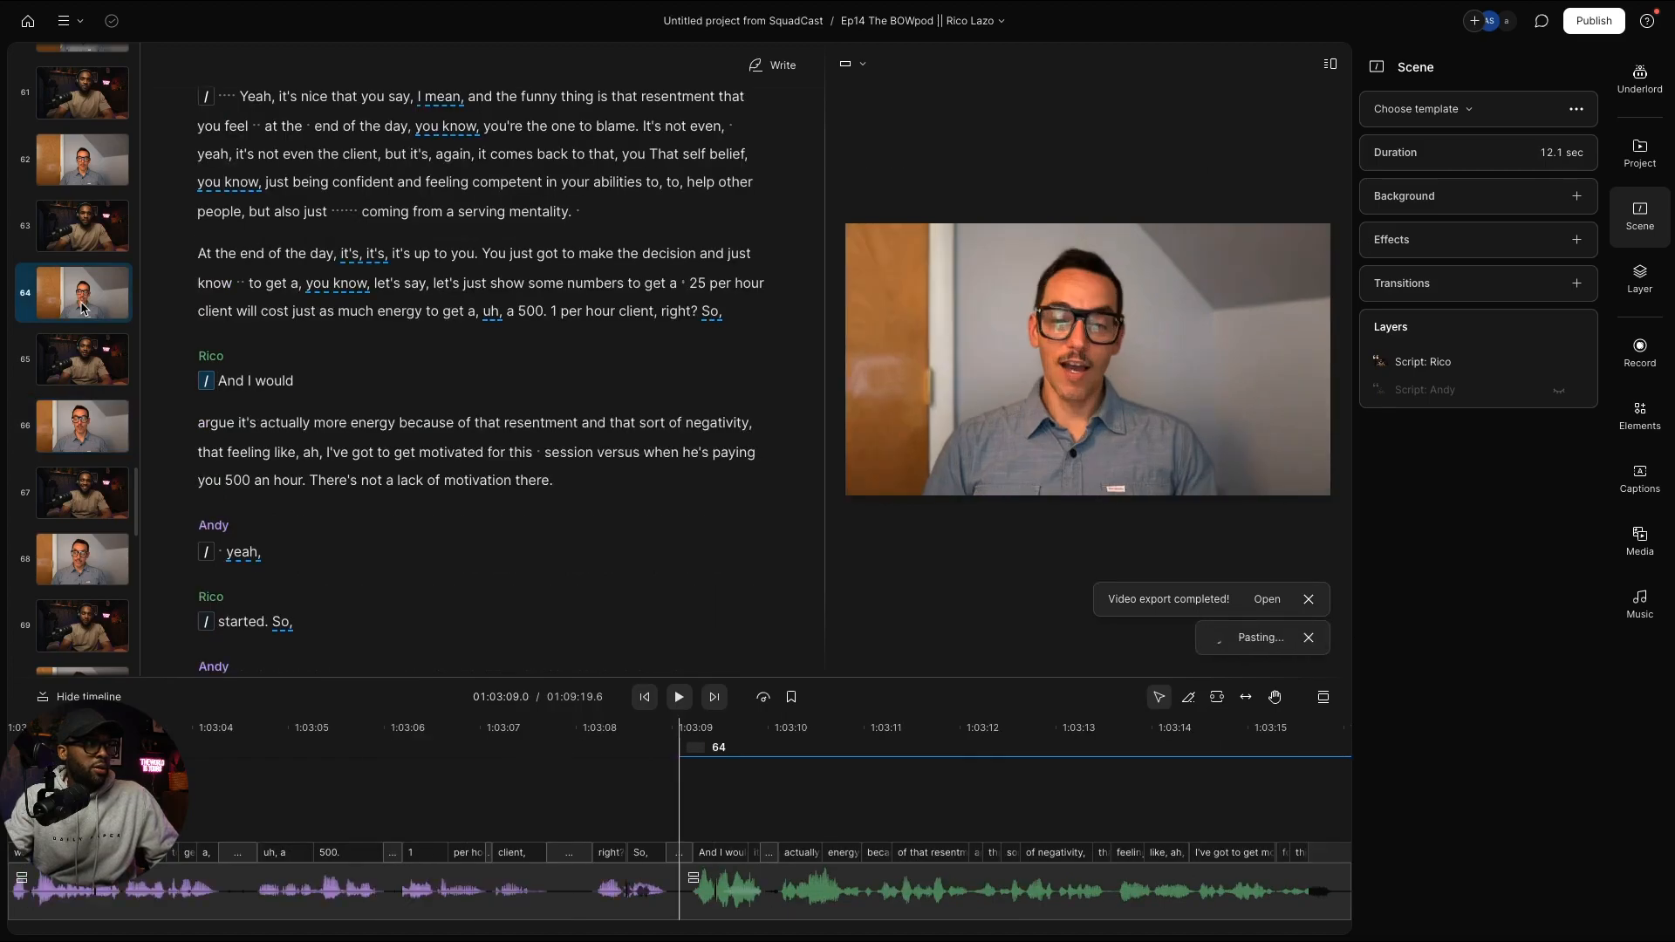
scroll(83, 309, "up", 2)
scroll(87, 349, "up", 1)
left_click(87, 390)
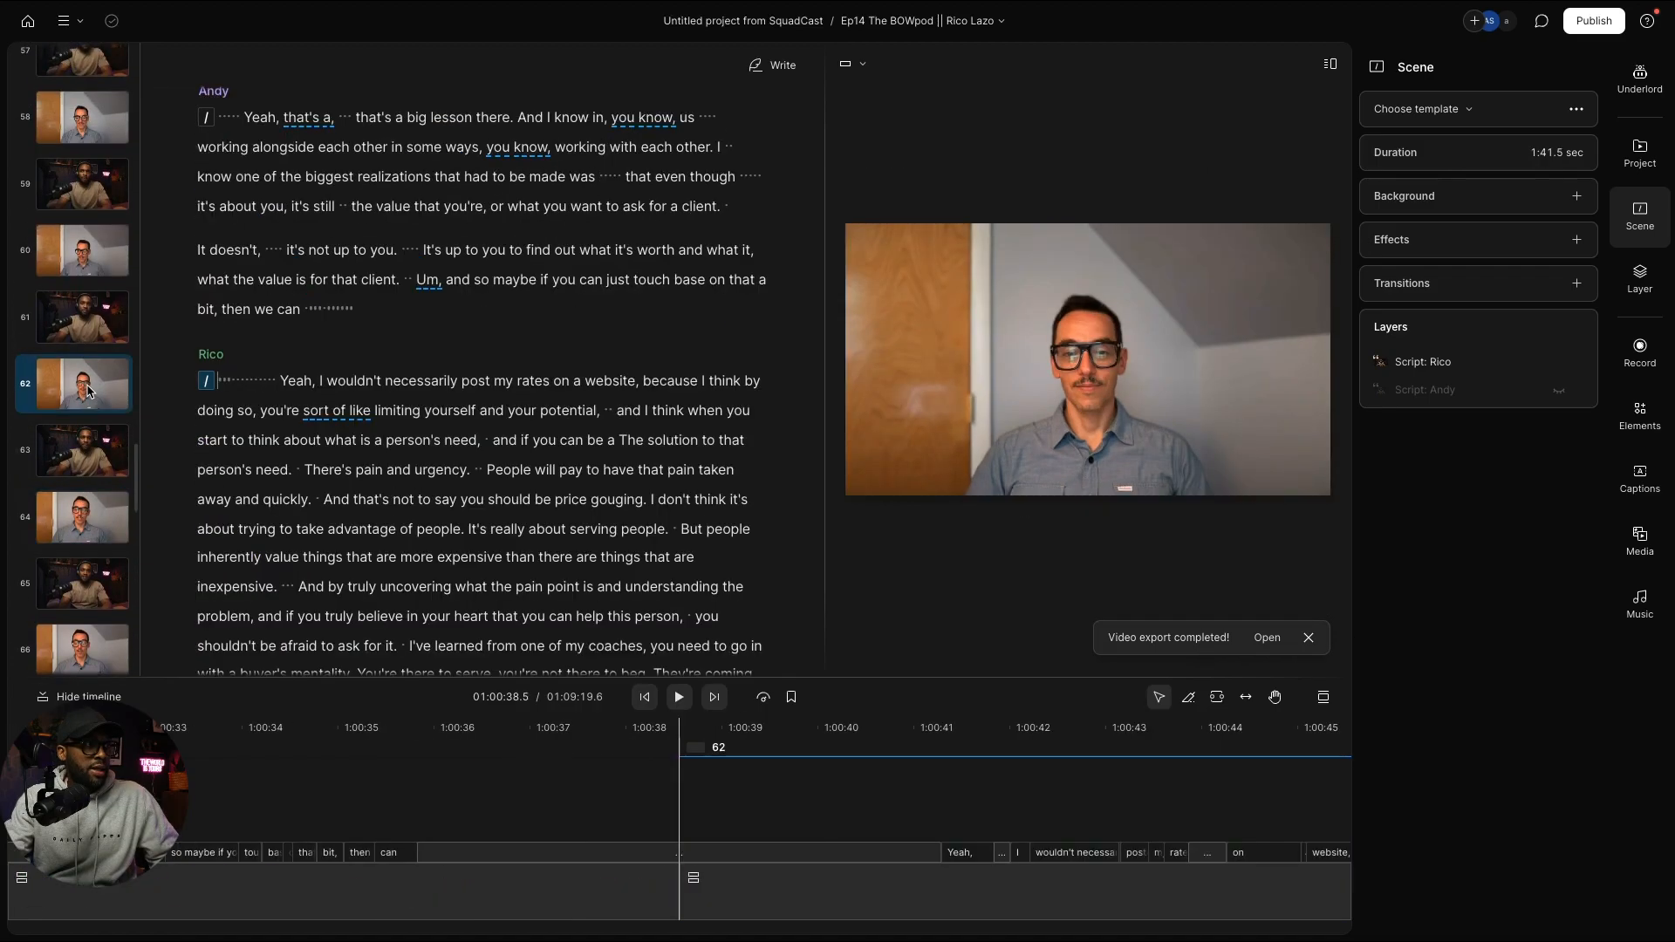
key("ctrl+v")
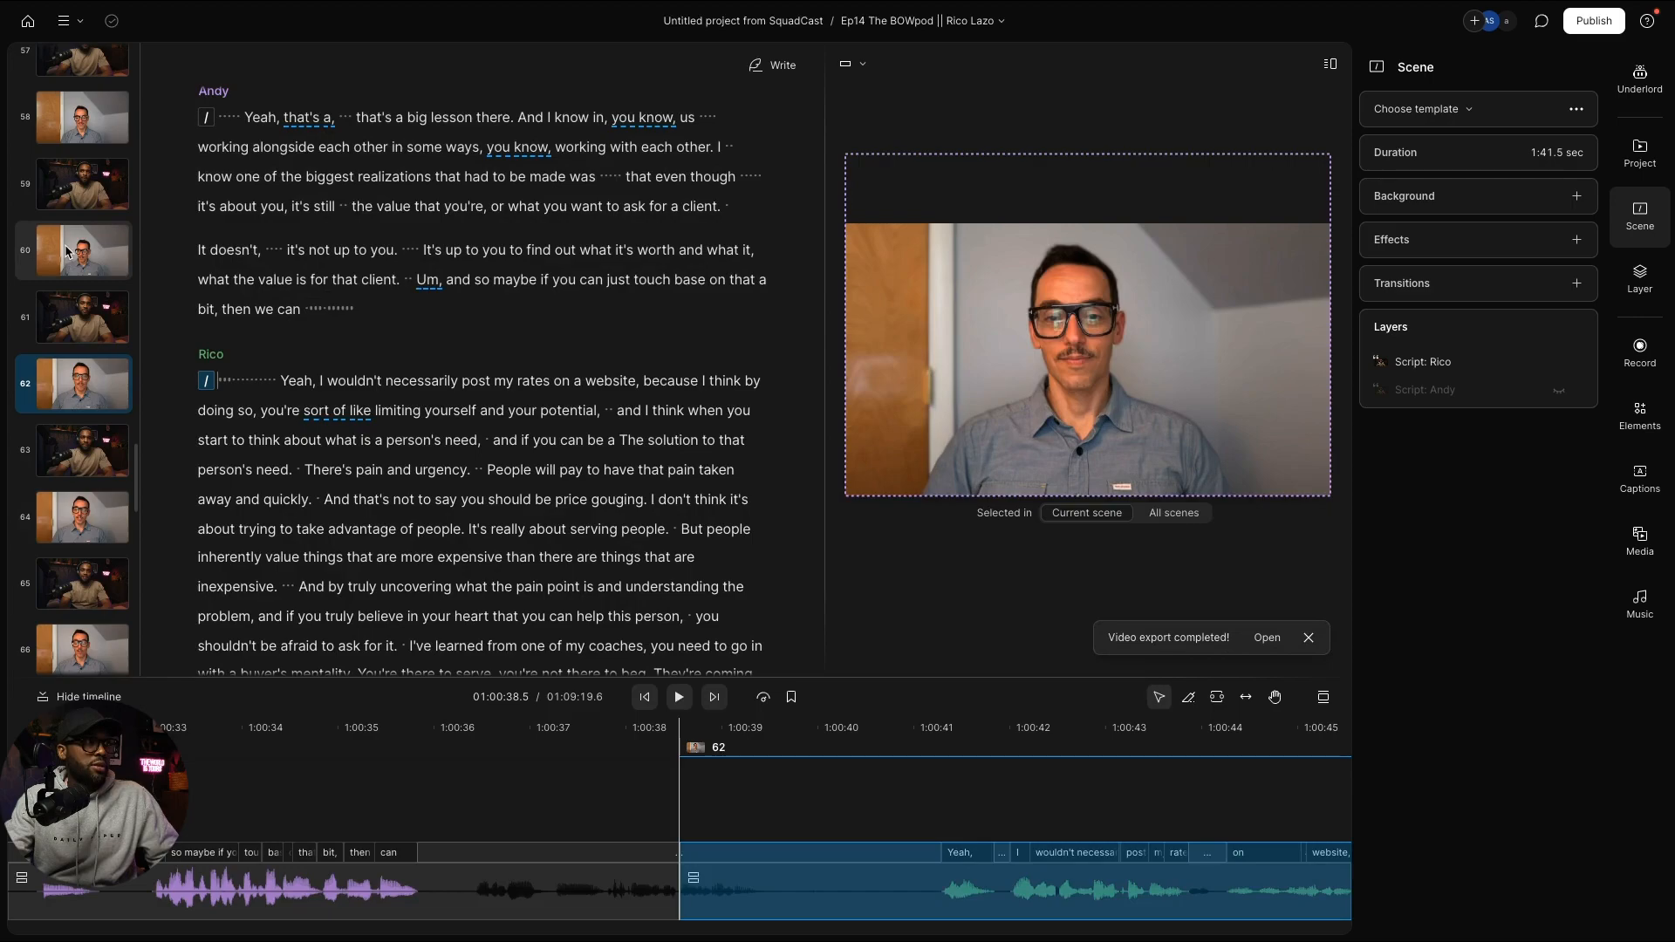
left_click(67, 251)
key("ctrl+v")
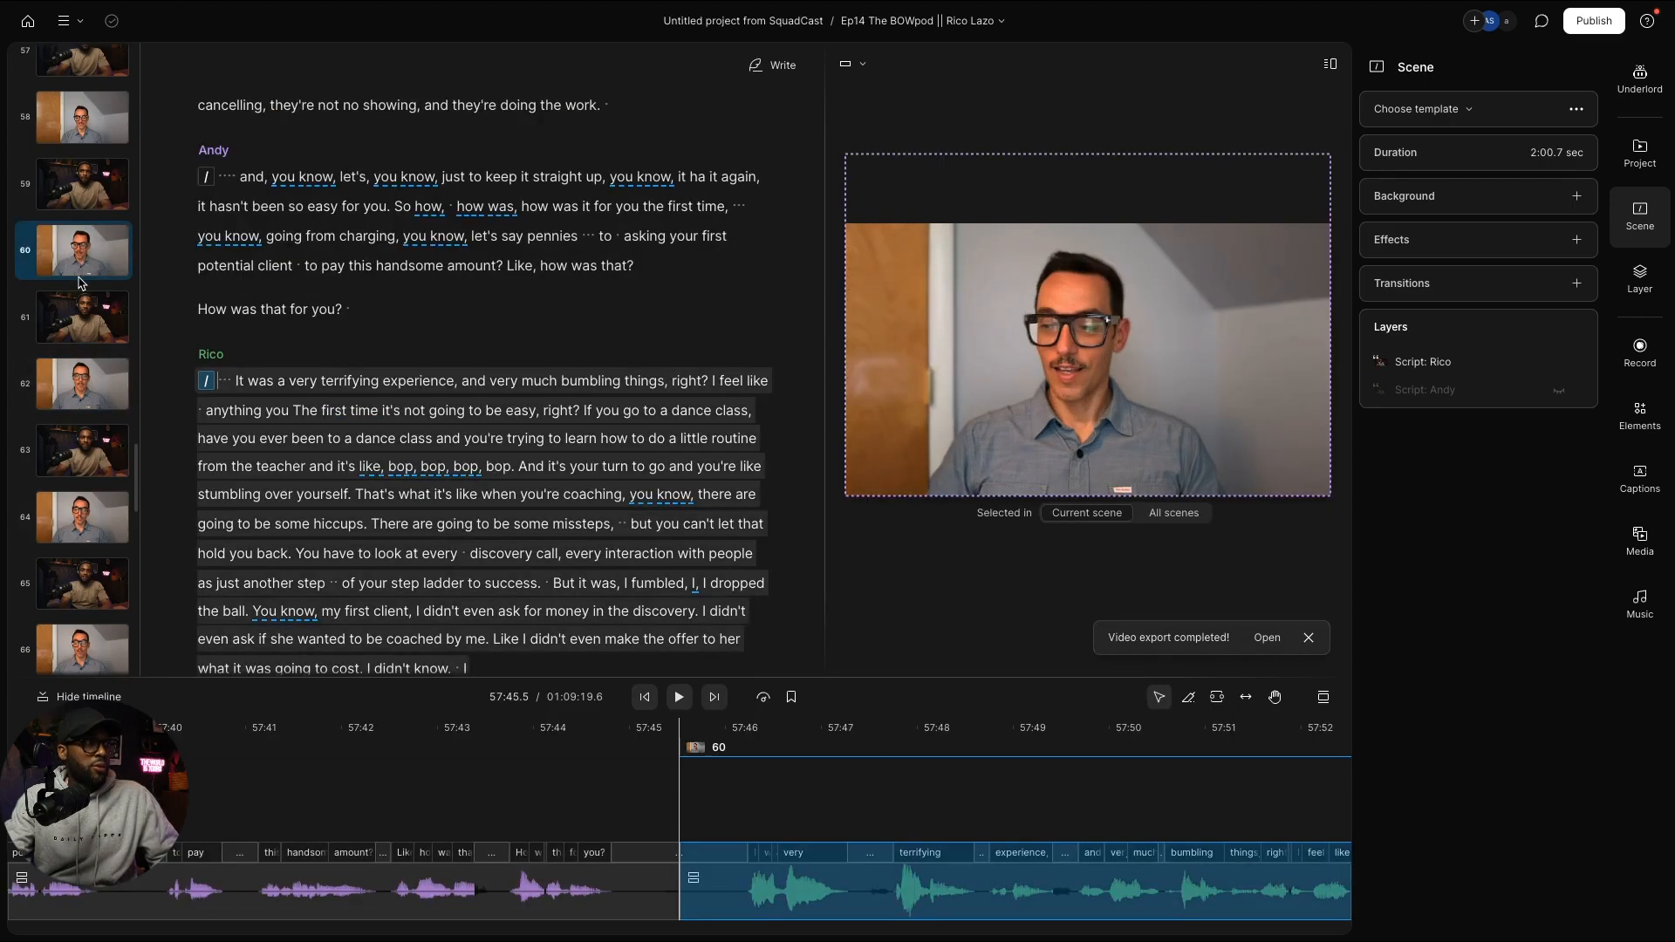
Step: Paste the copied video layer into the even-numbered scenes from 58 down to 36
scroll(74, 266, "up", 2)
left_click(78, 282)
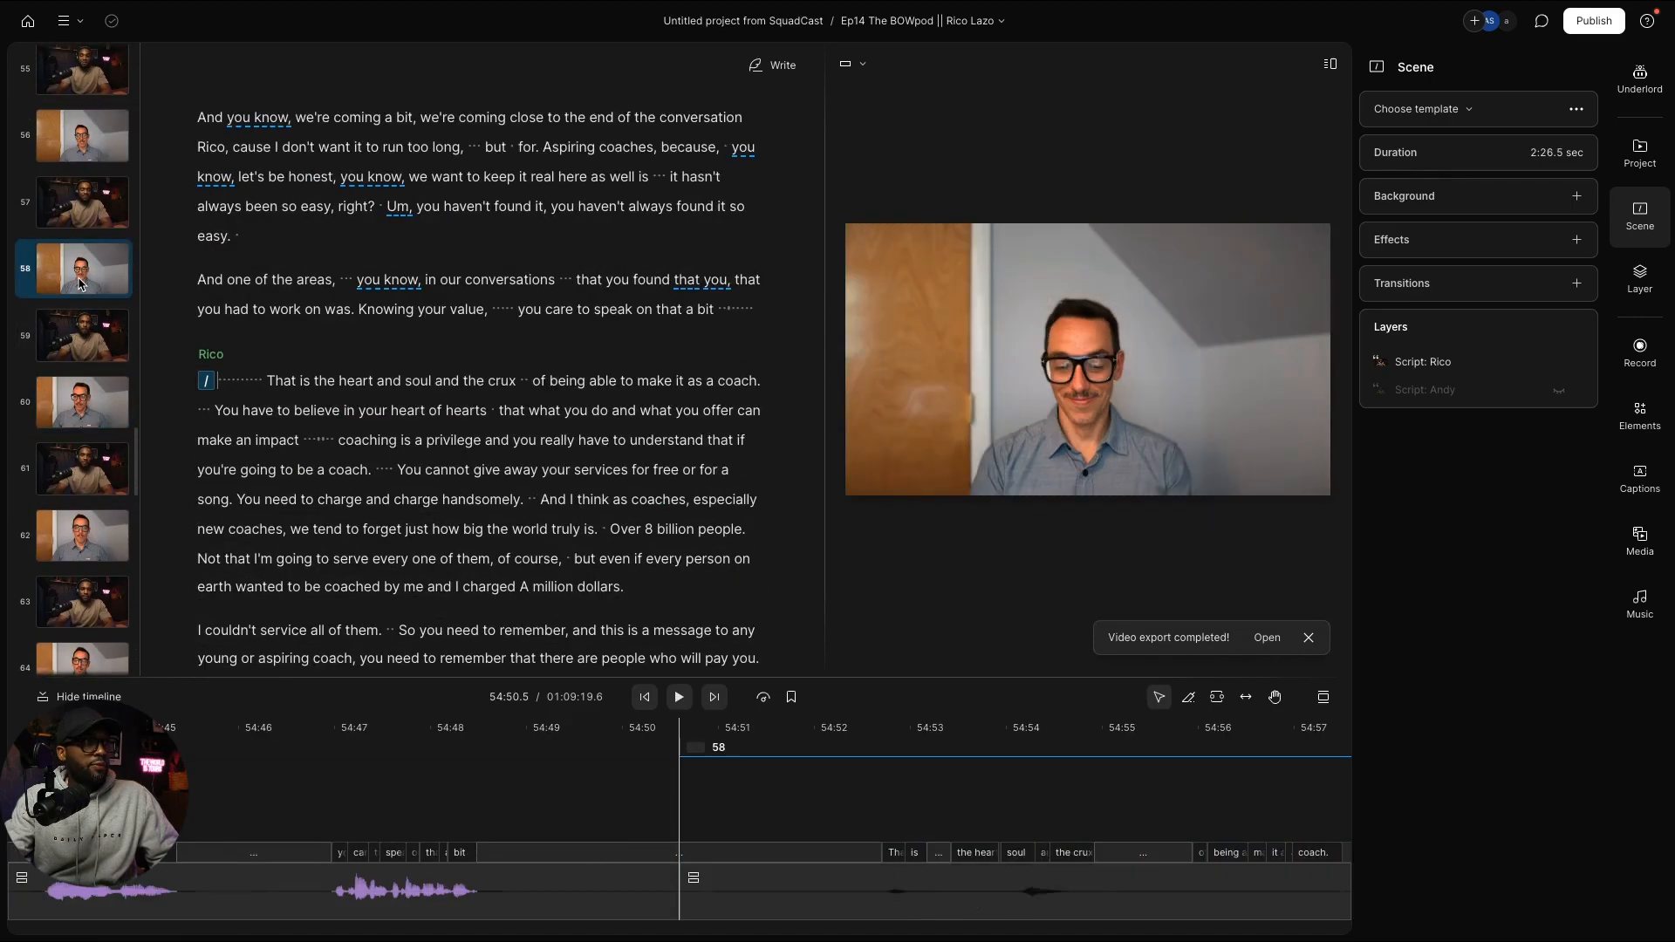
key("ctrl+v")
scroll(80, 286, "up", 3)
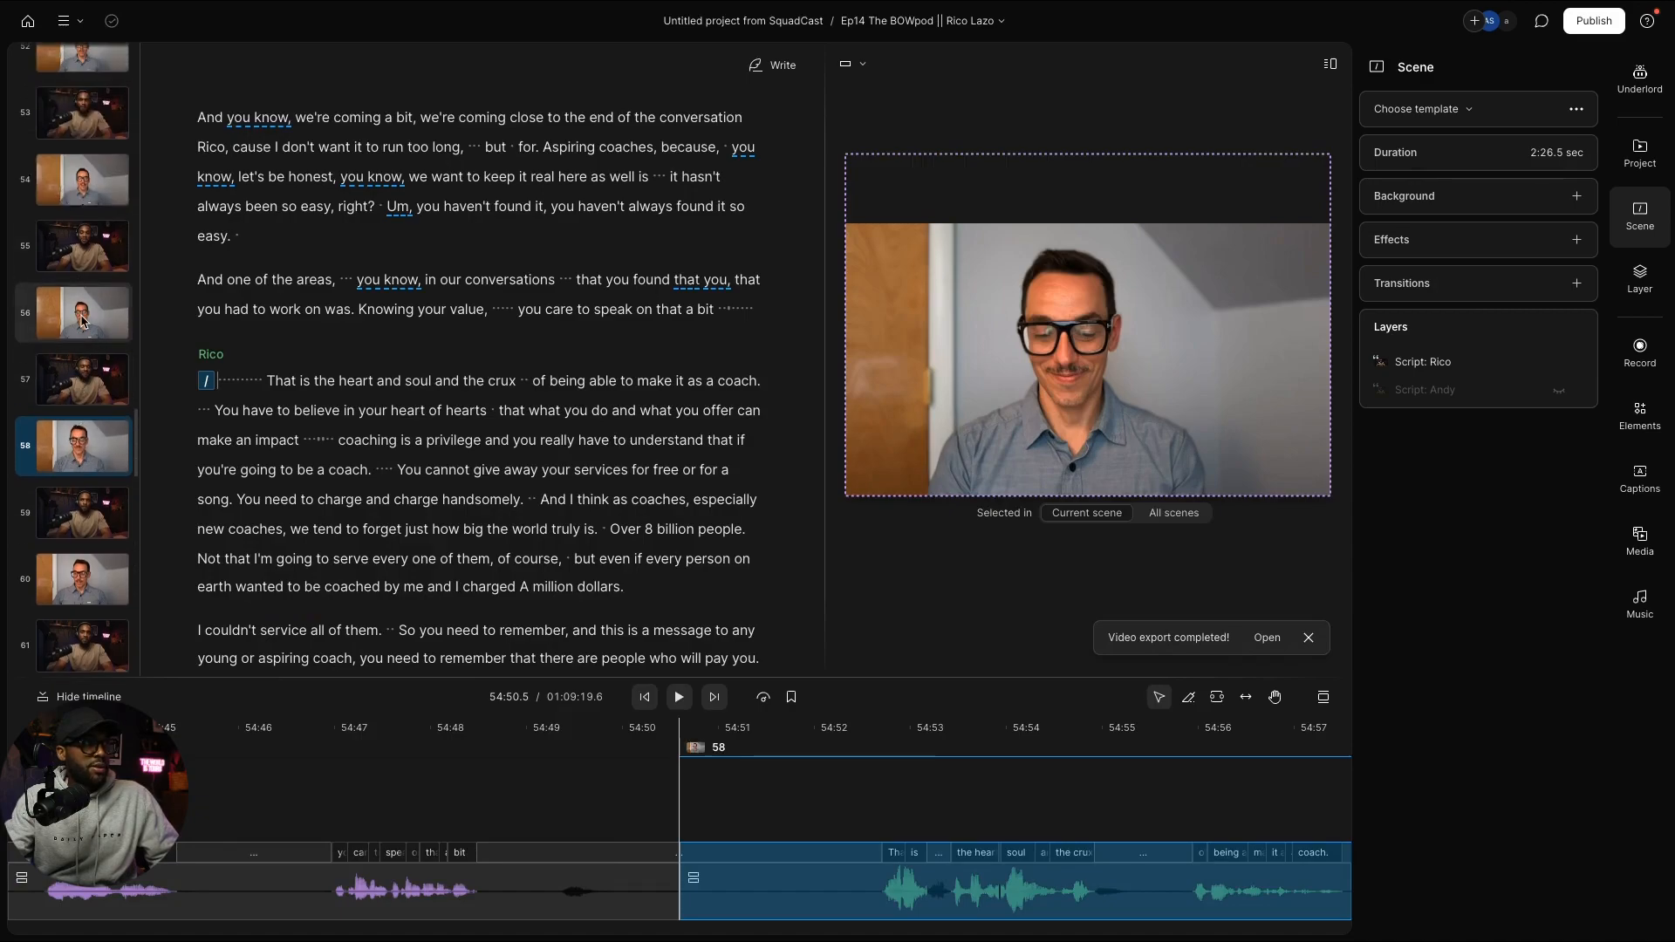
left_click(83, 321)
key("ctrl+v")
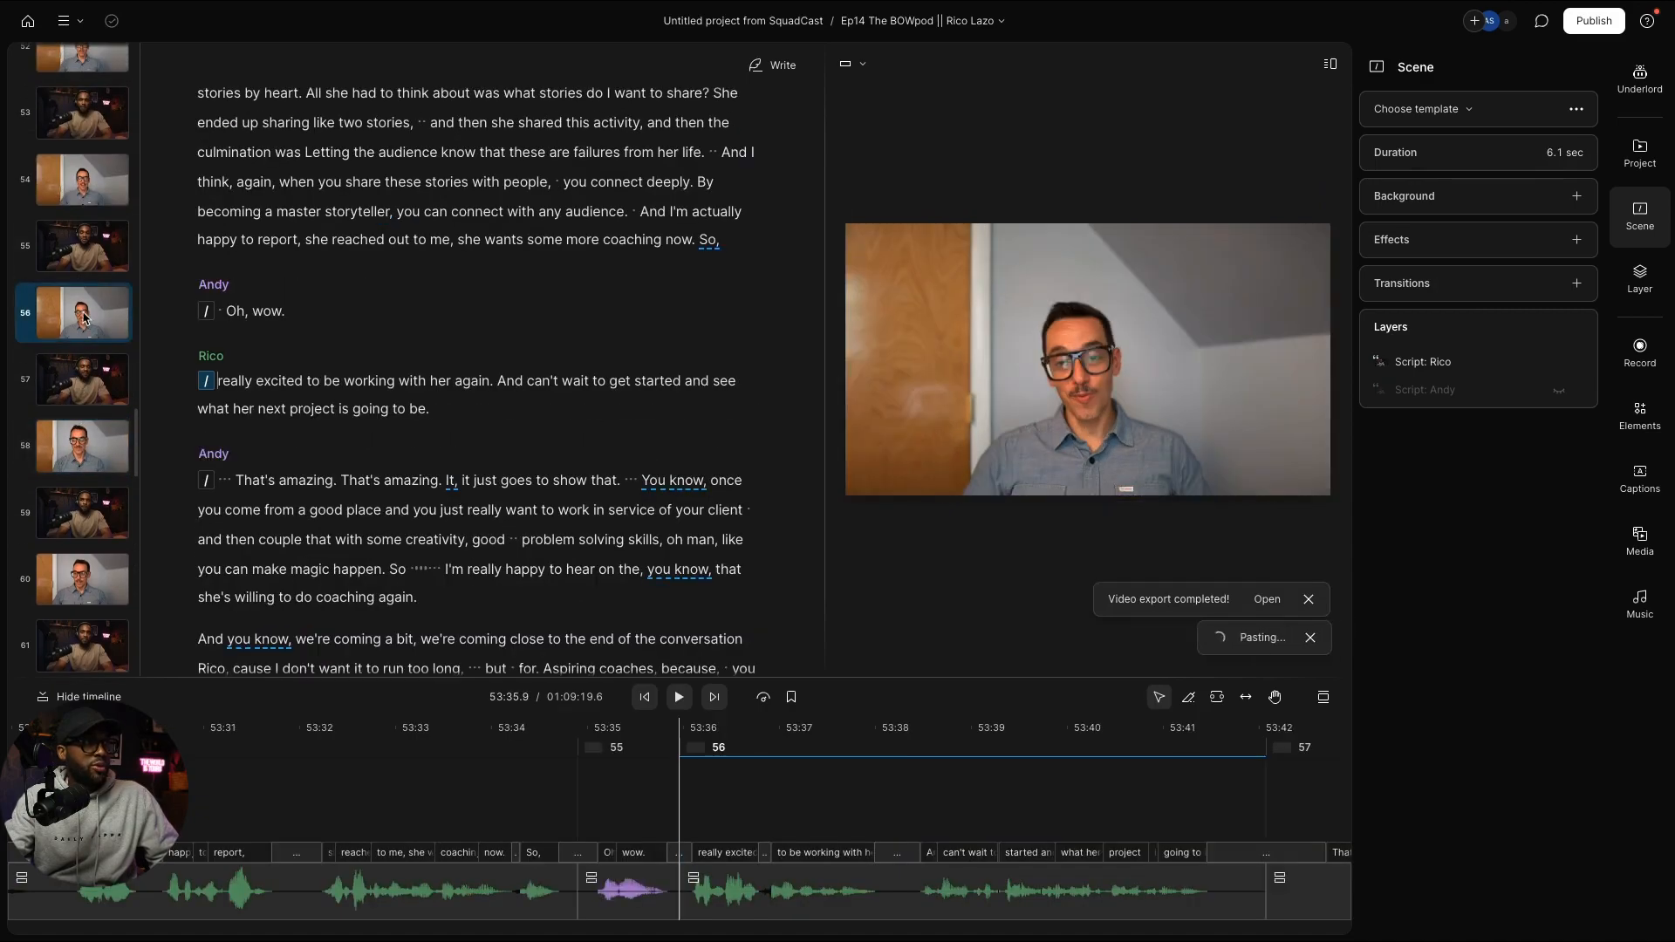
left_click(74, 189)
key("ctrl+v")
scroll(87, 226, "up", 4)
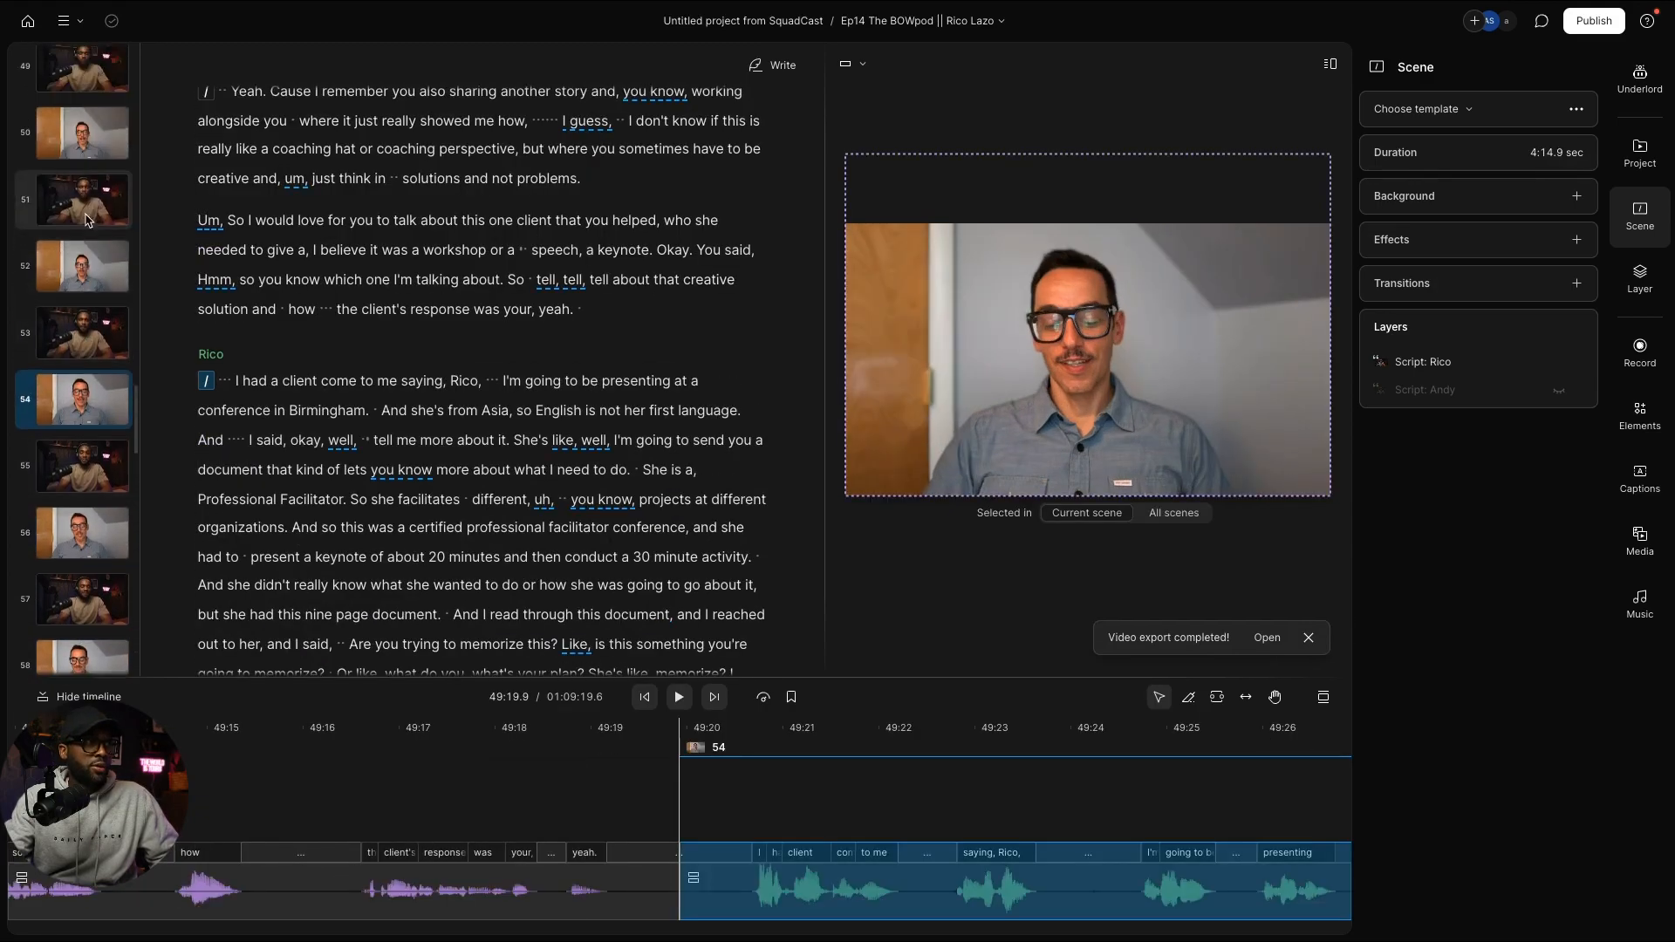
left_click(94, 305)
key("ctrl+v")
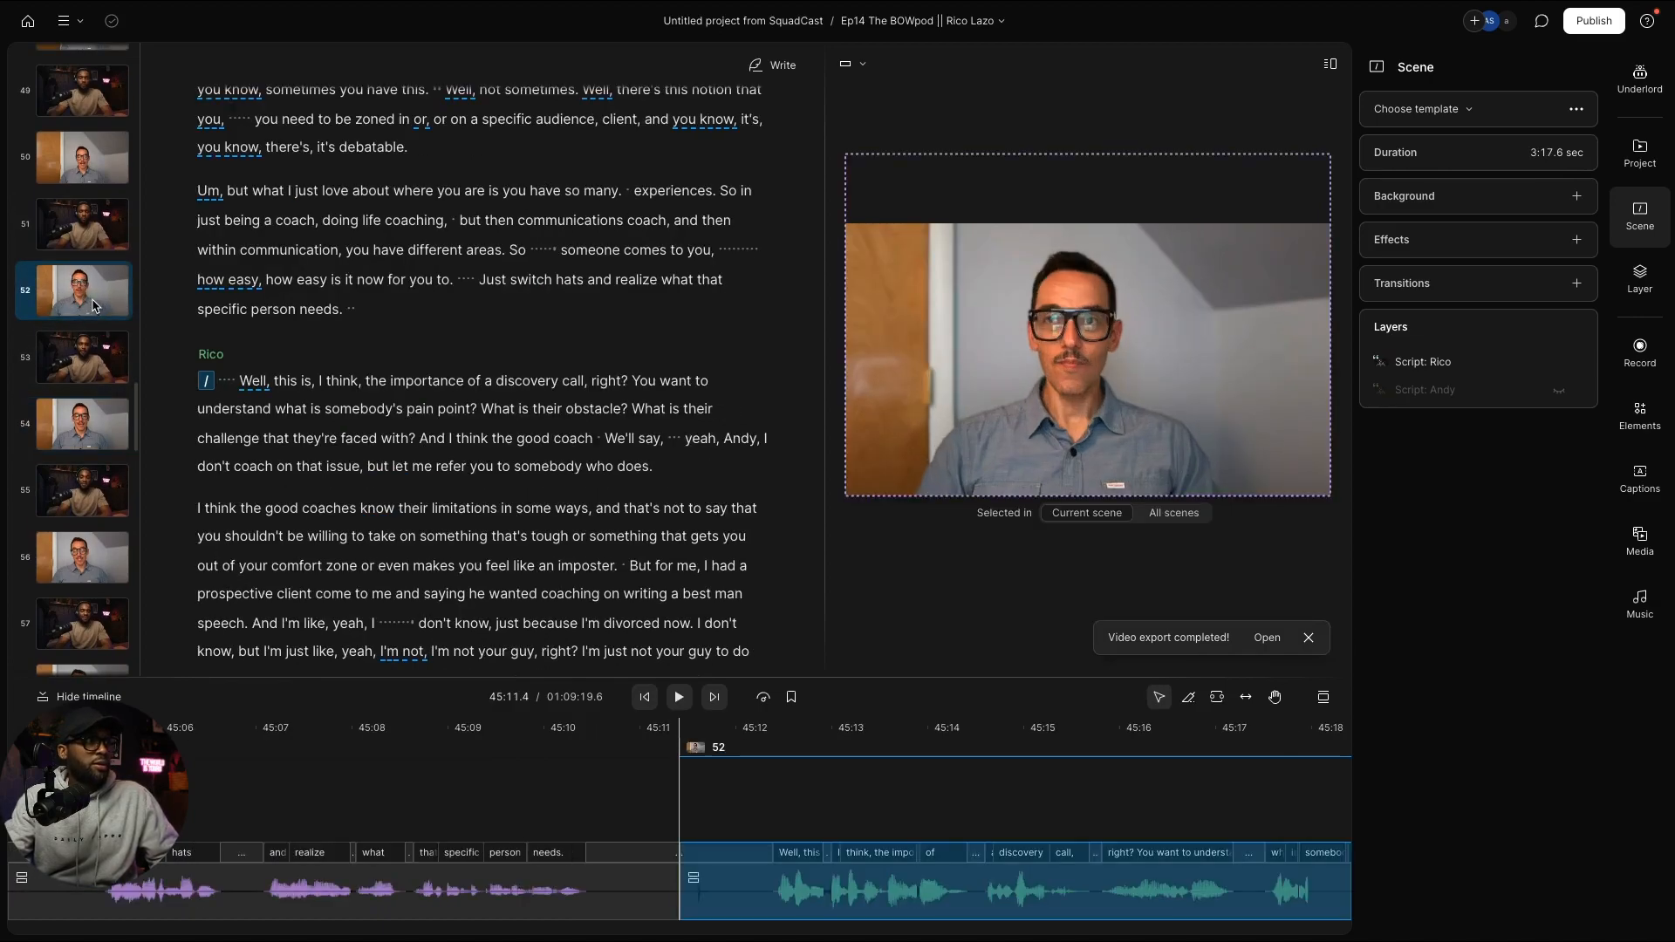
left_click(76, 166)
key("ctrl+v")
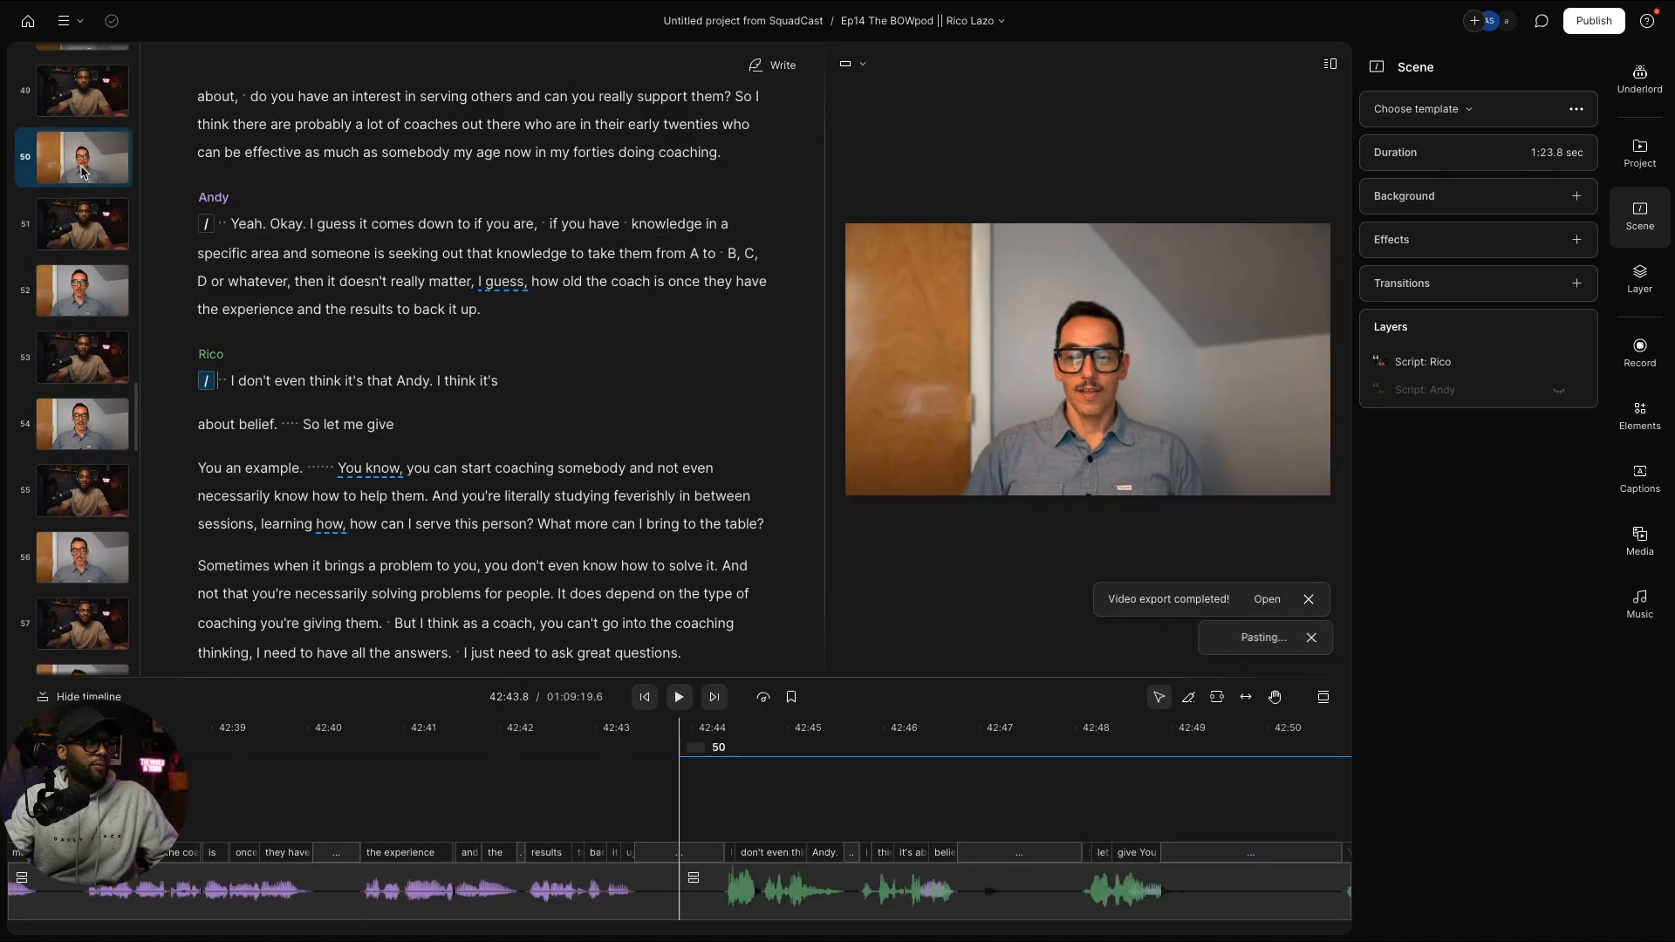
scroll(87, 288, "up", 4)
left_click(98, 304)
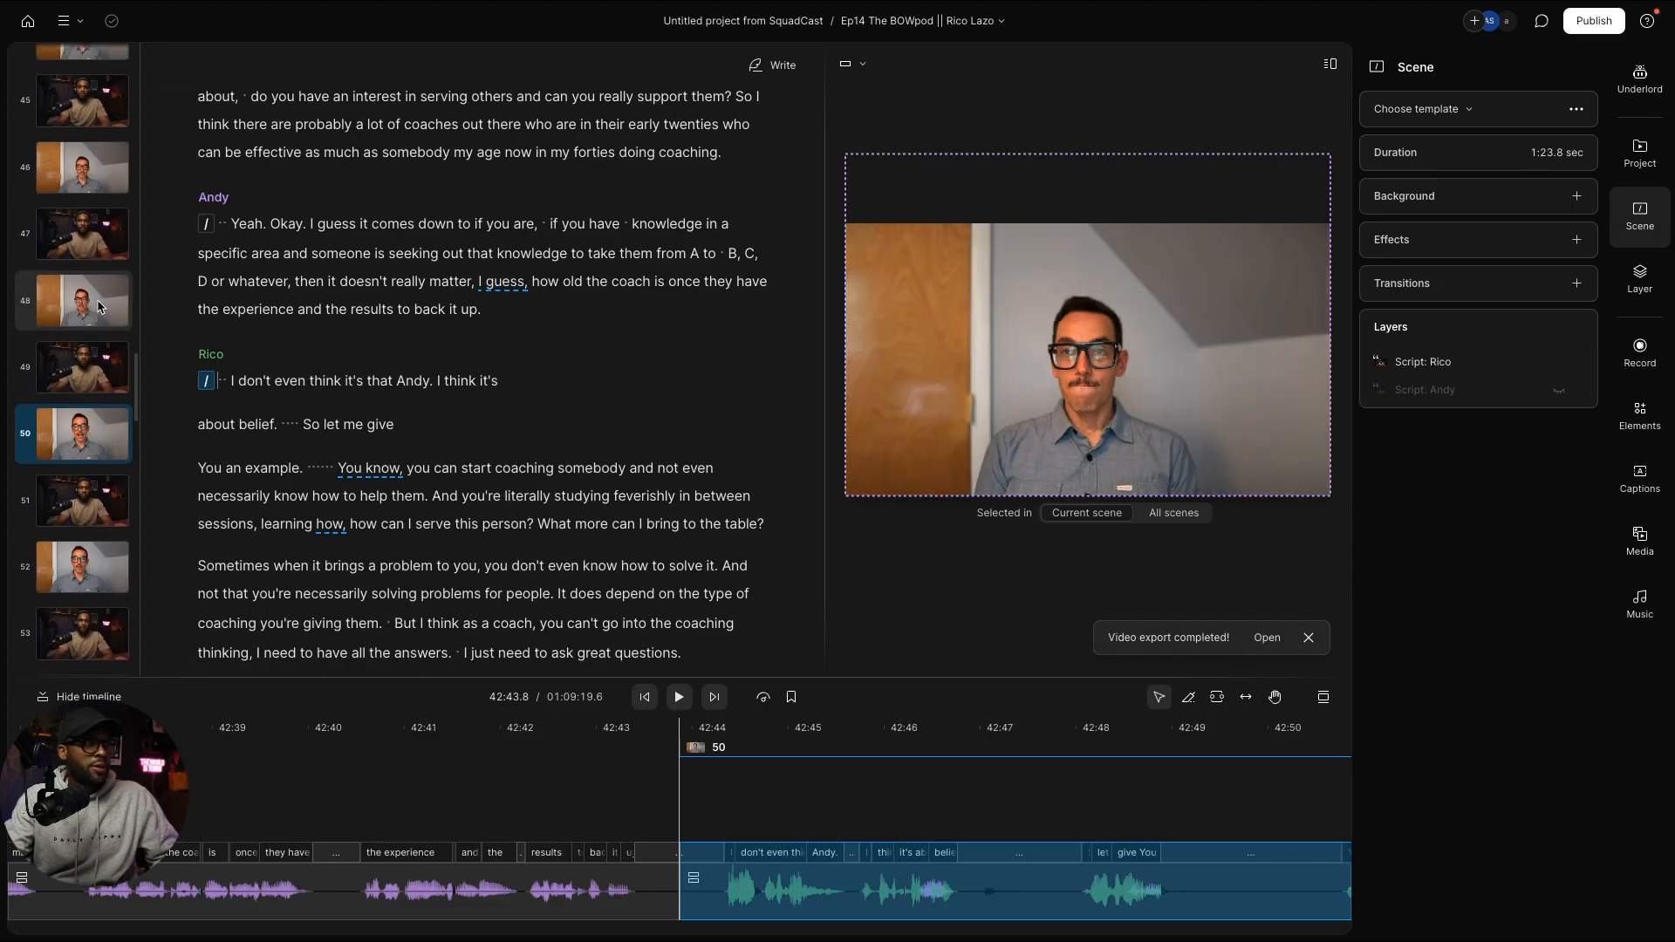
key("ctrl+v")
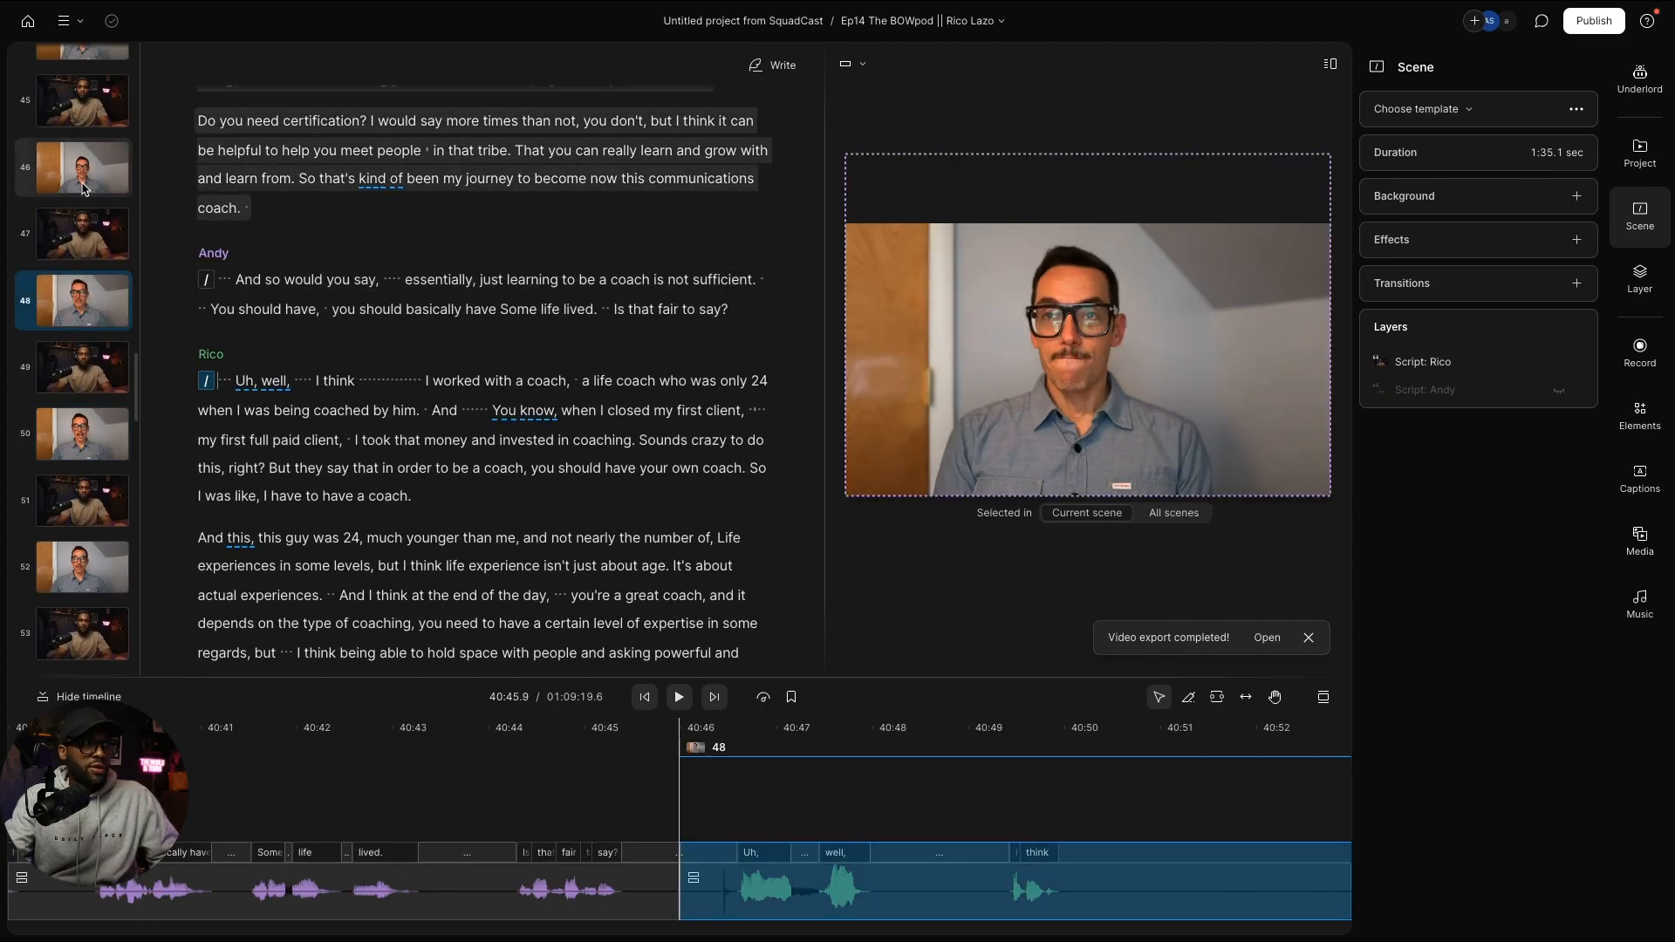
left_click(83, 187)
key("ctrl+v")
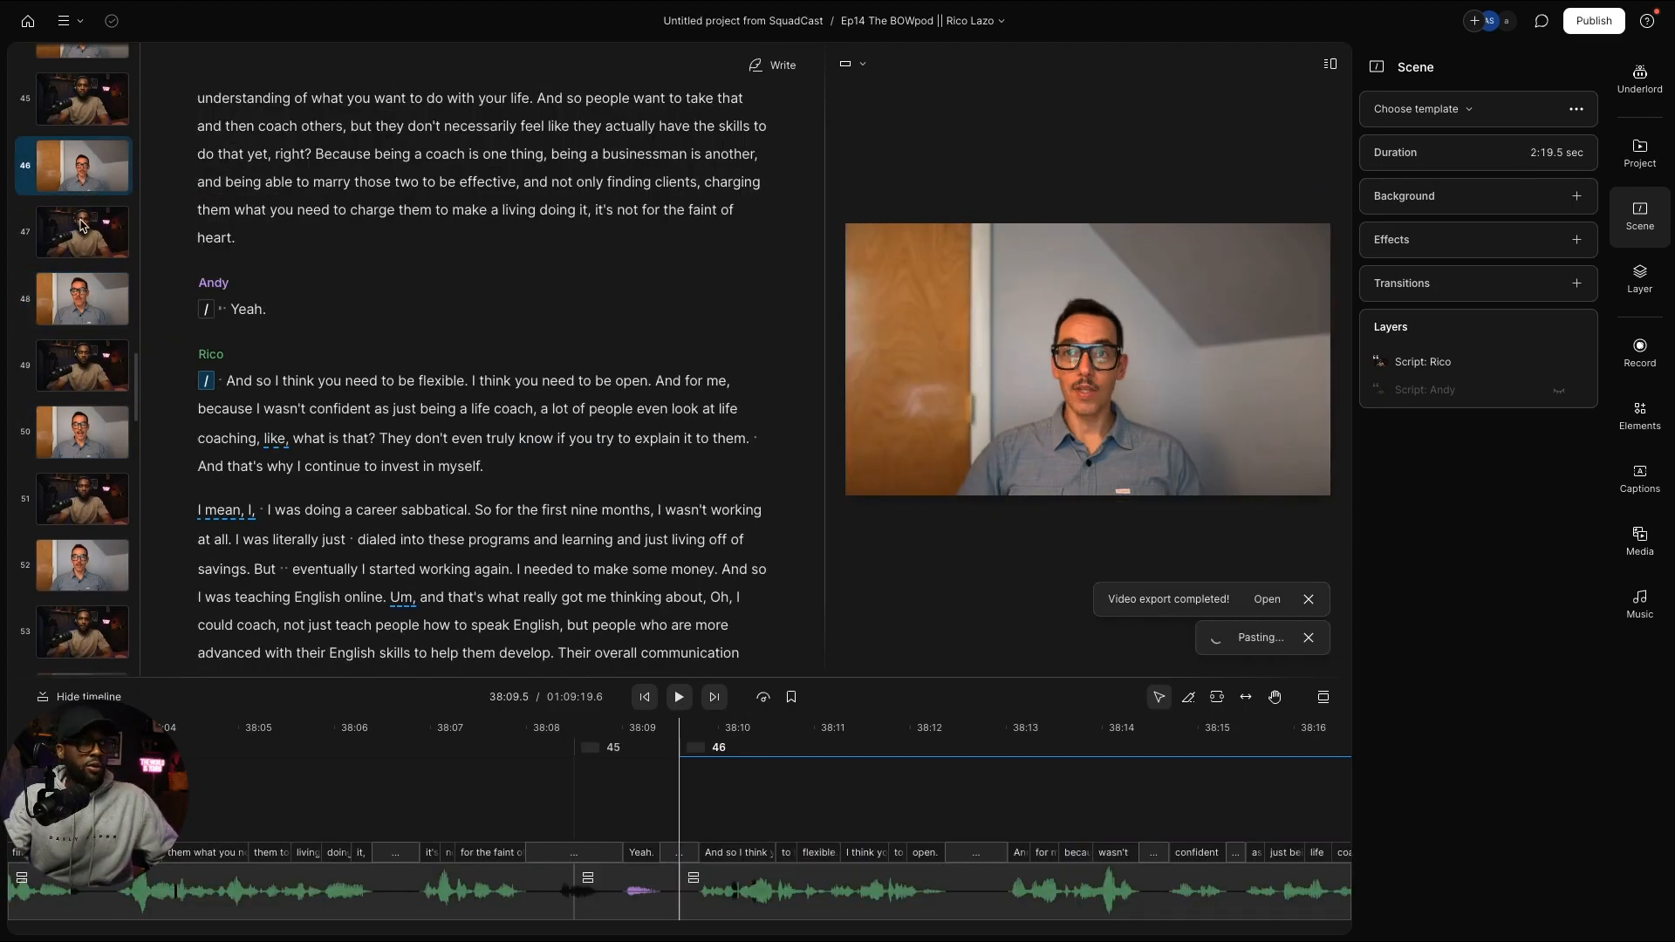
scroll(83, 247, "up", 1)
scroll(83, 247, "up", 1)
left_click(85, 179)
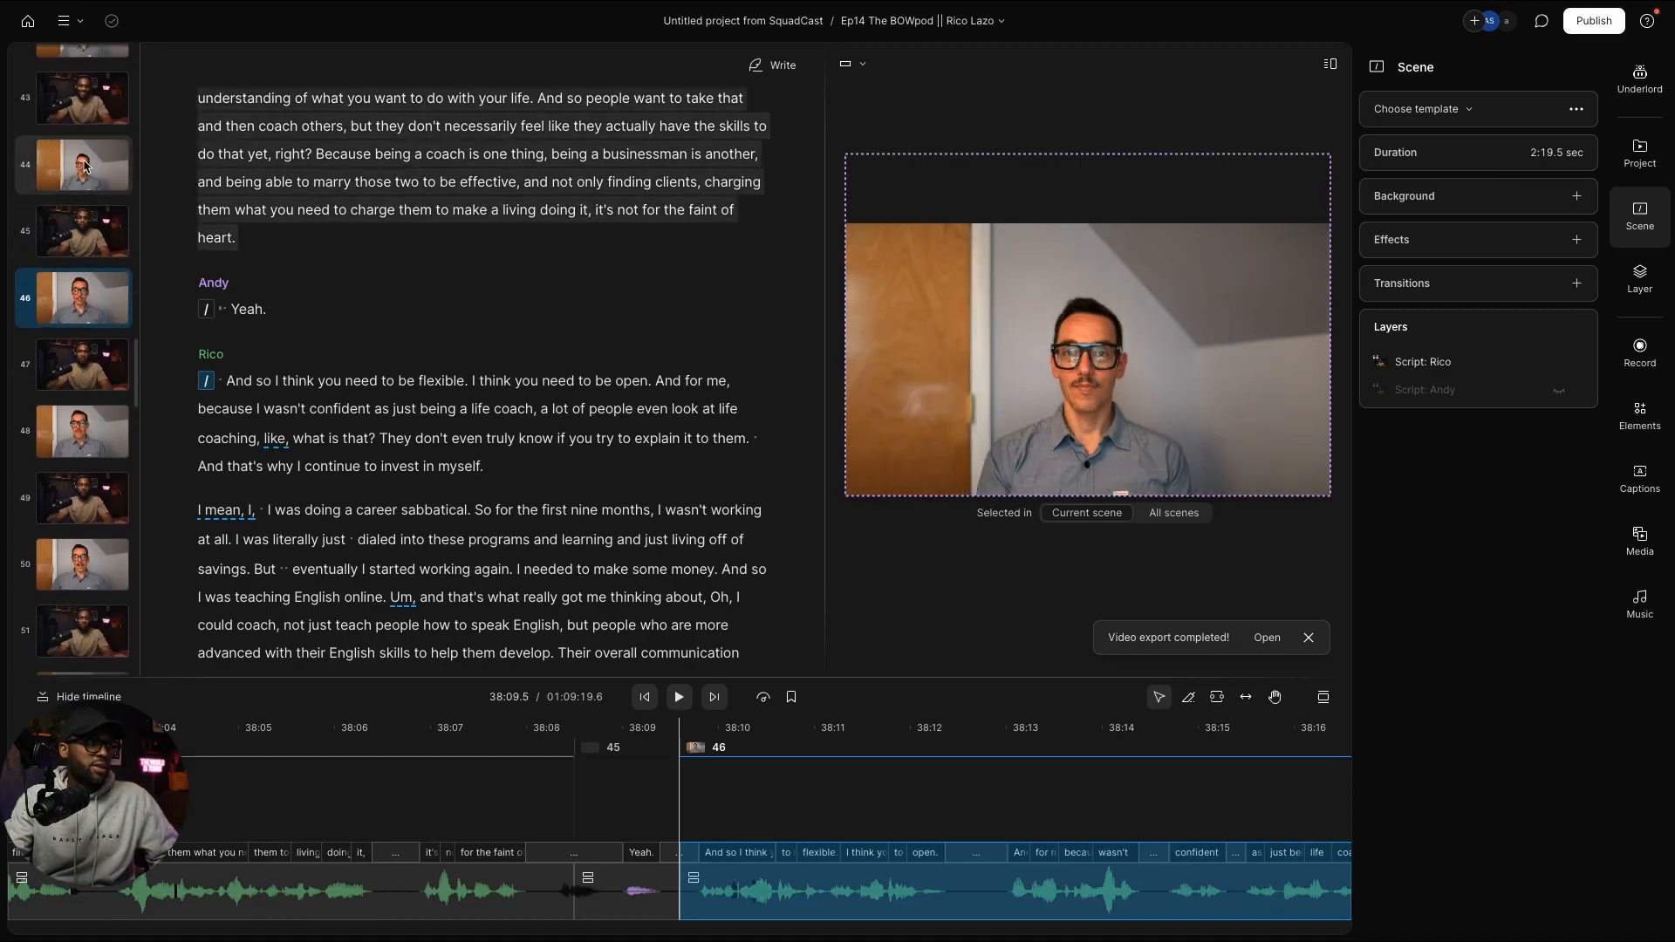
key("ctrl+v")
scroll(85, 179, "up", 3)
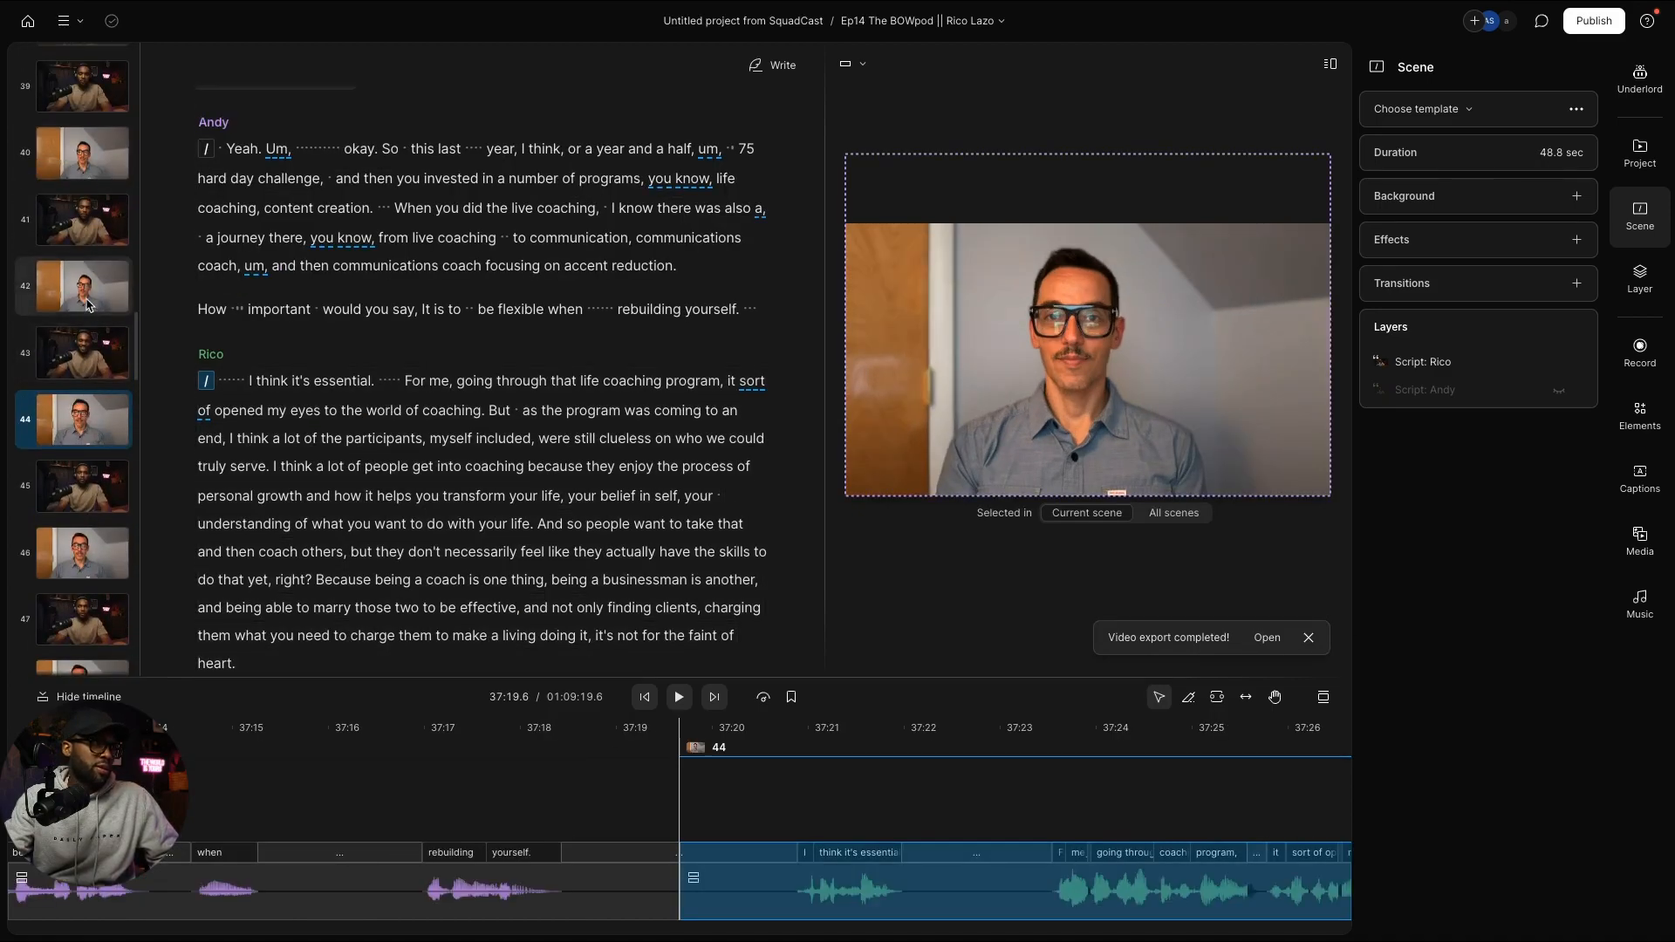
left_click(87, 303)
key("ctrl+v")
scroll(84, 261, "up", 2)
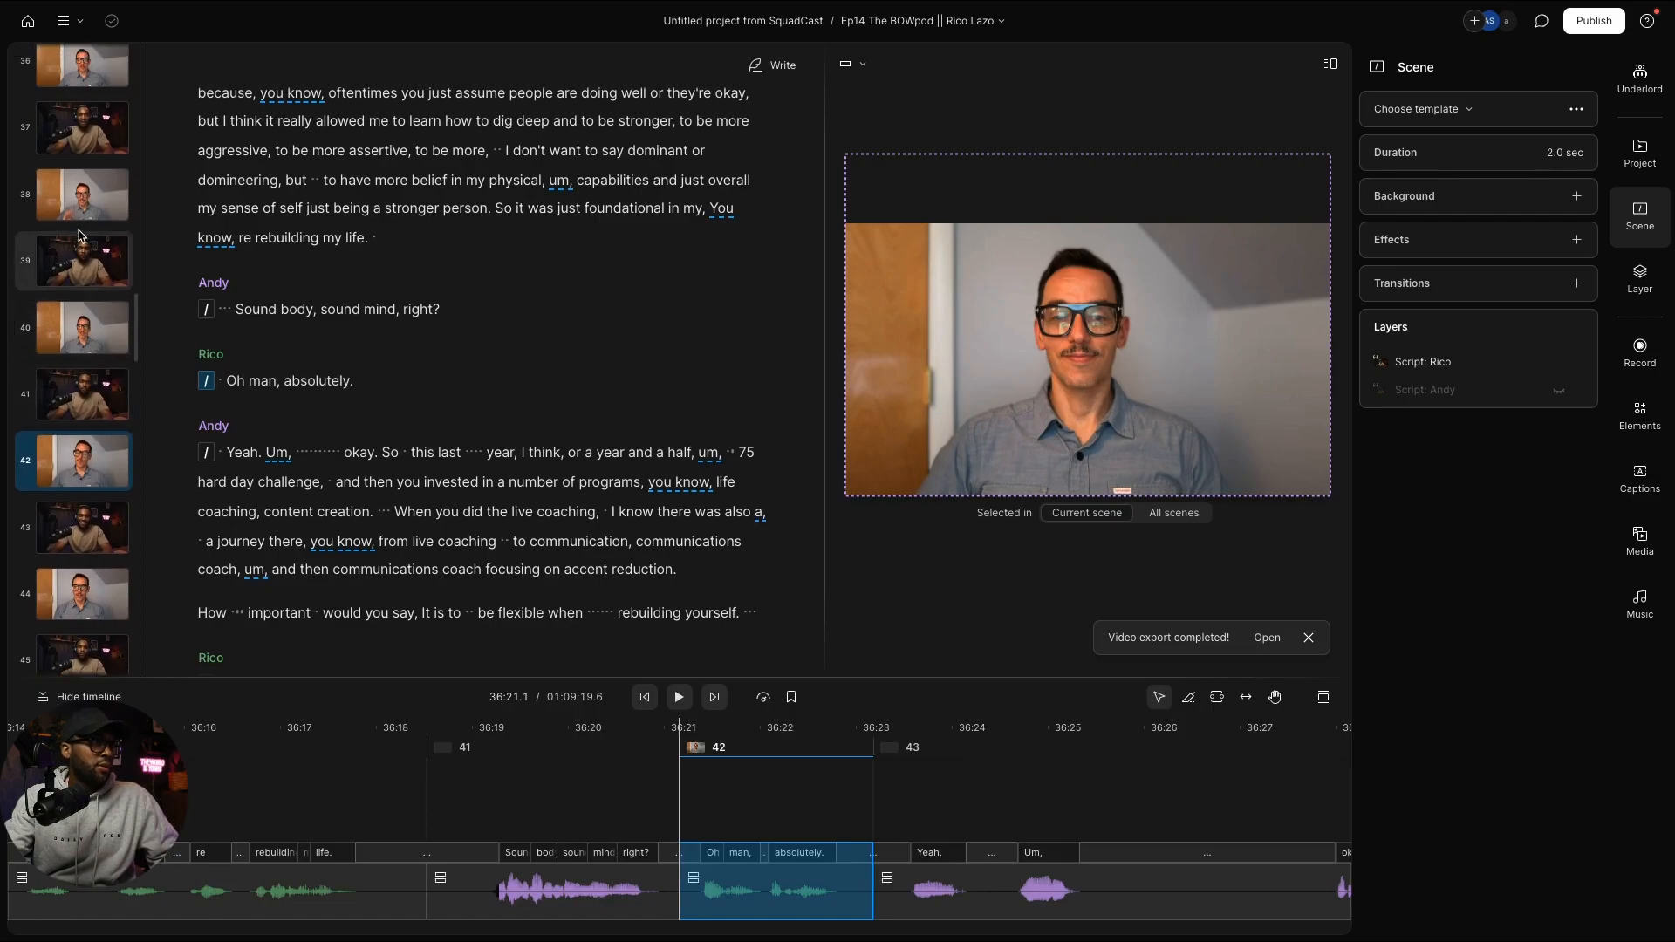
left_click(80, 221)
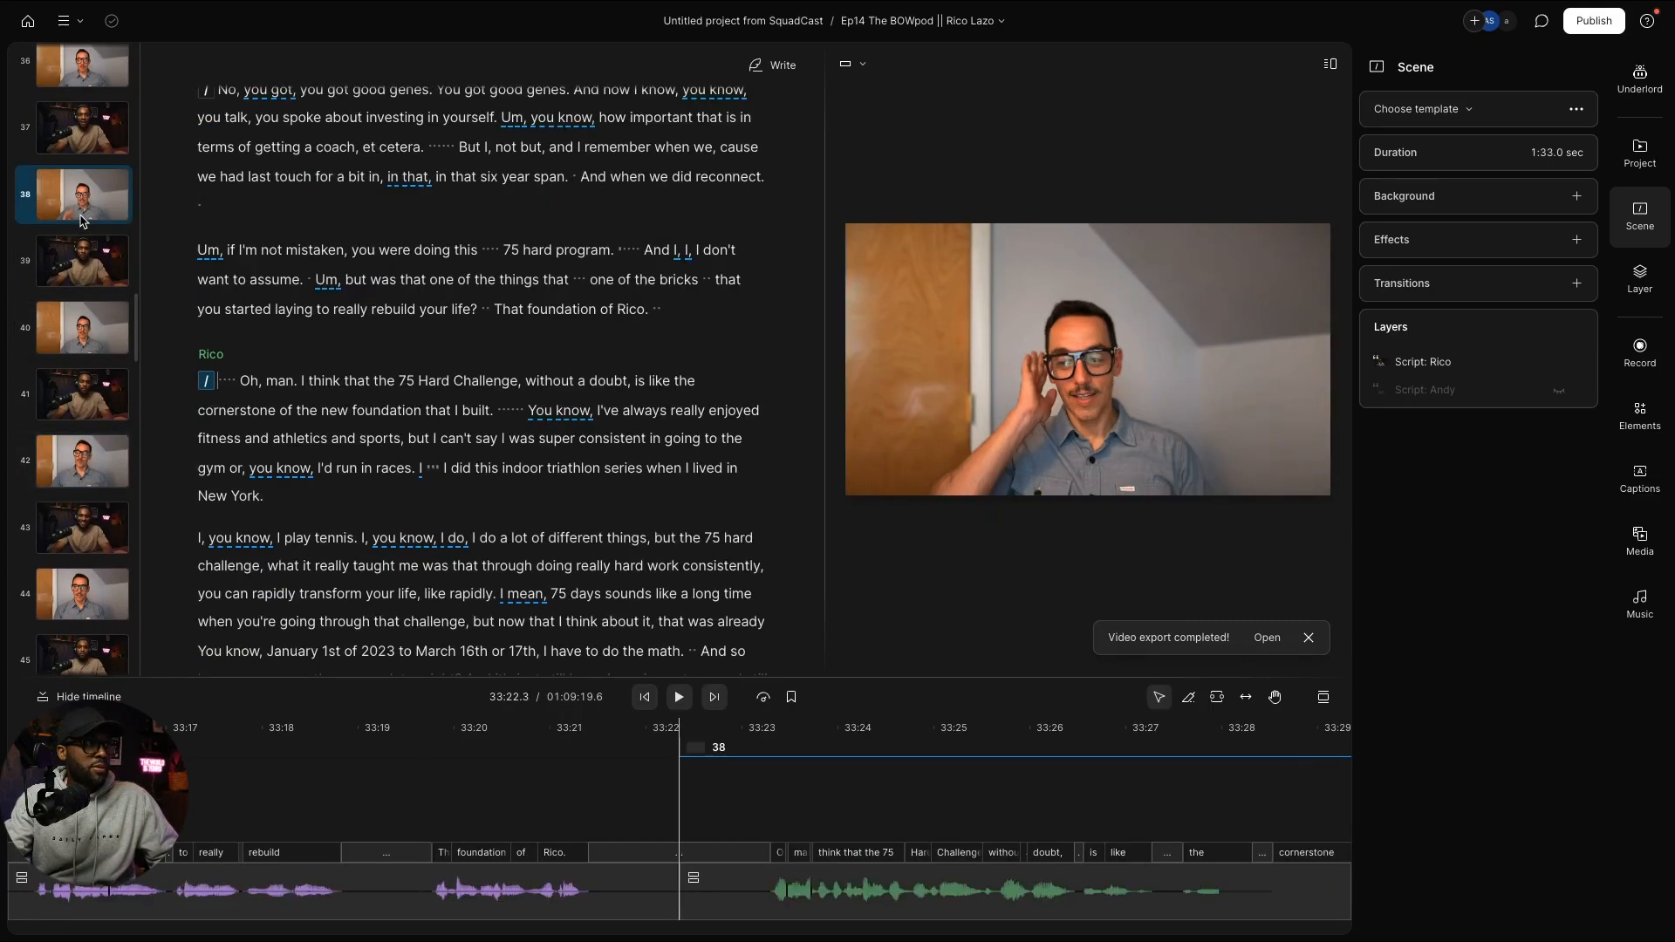
key("ctrl+v")
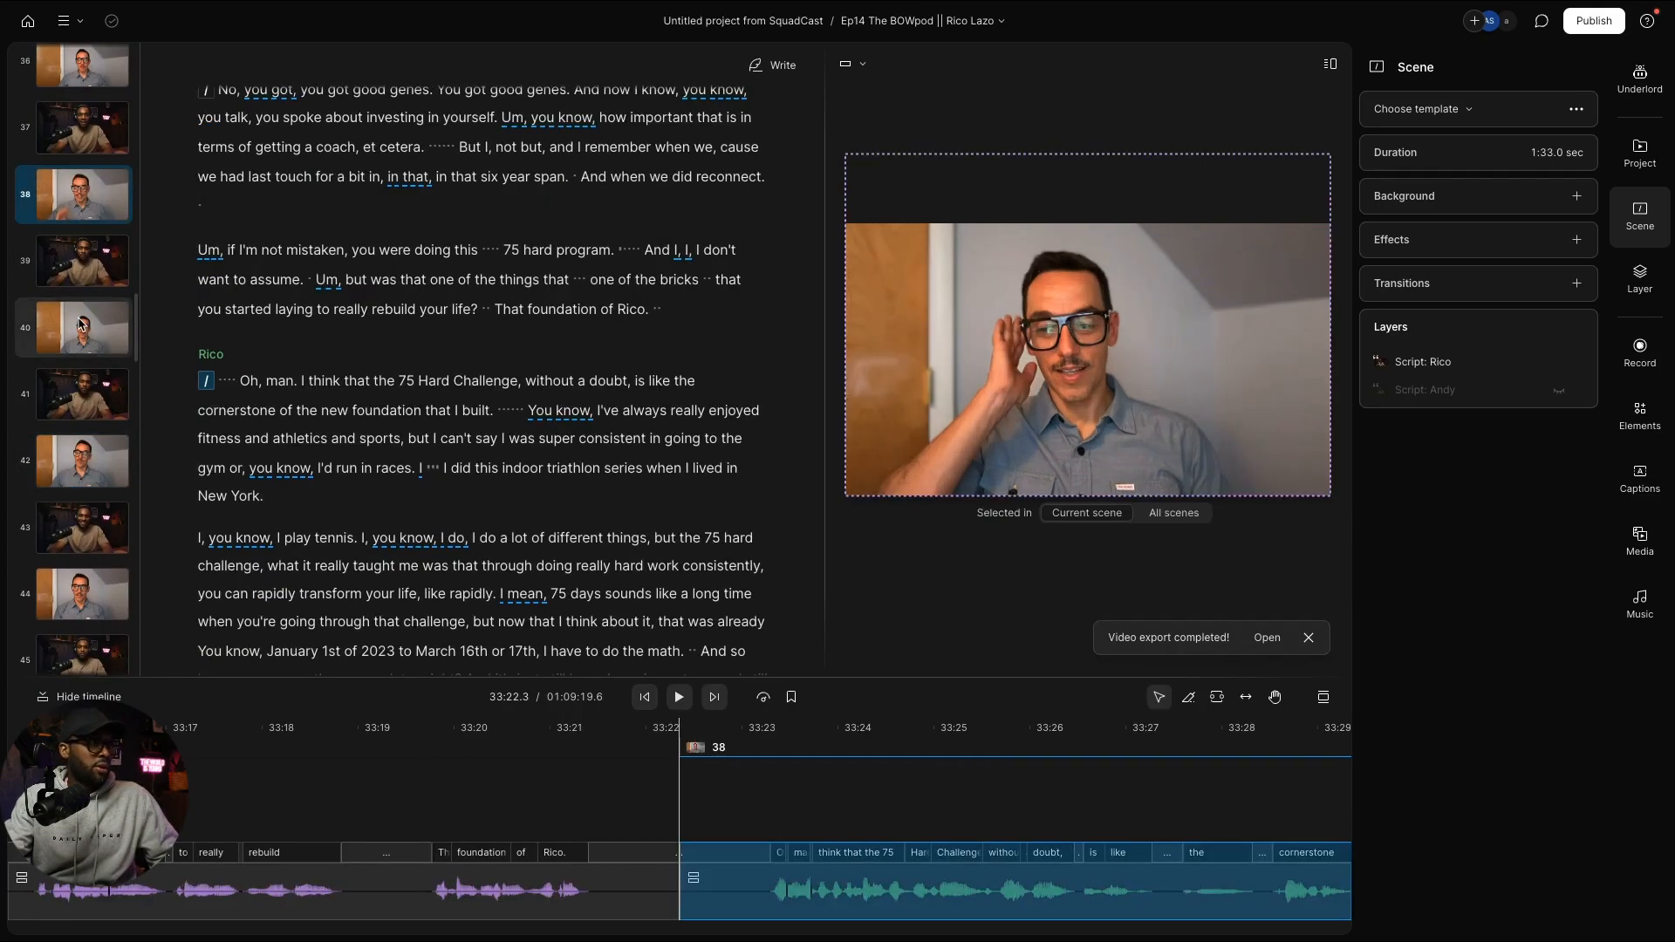
left_click(80, 324)
key("ctrl+v")
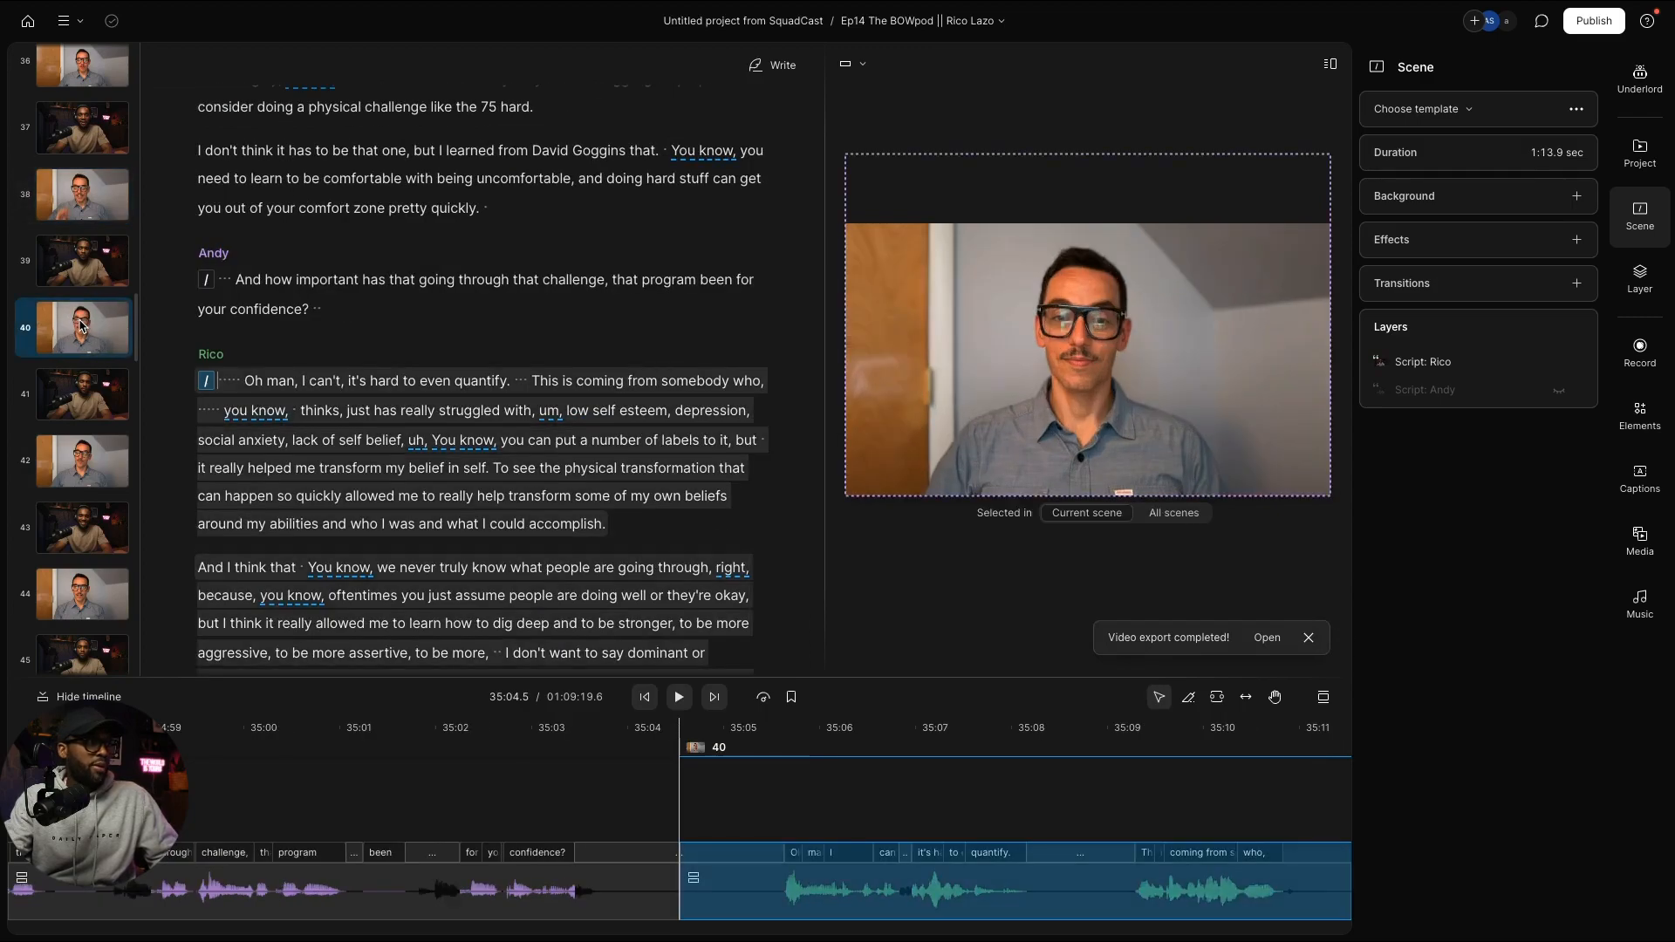
scroll(82, 325, "up", 2)
left_click(80, 237)
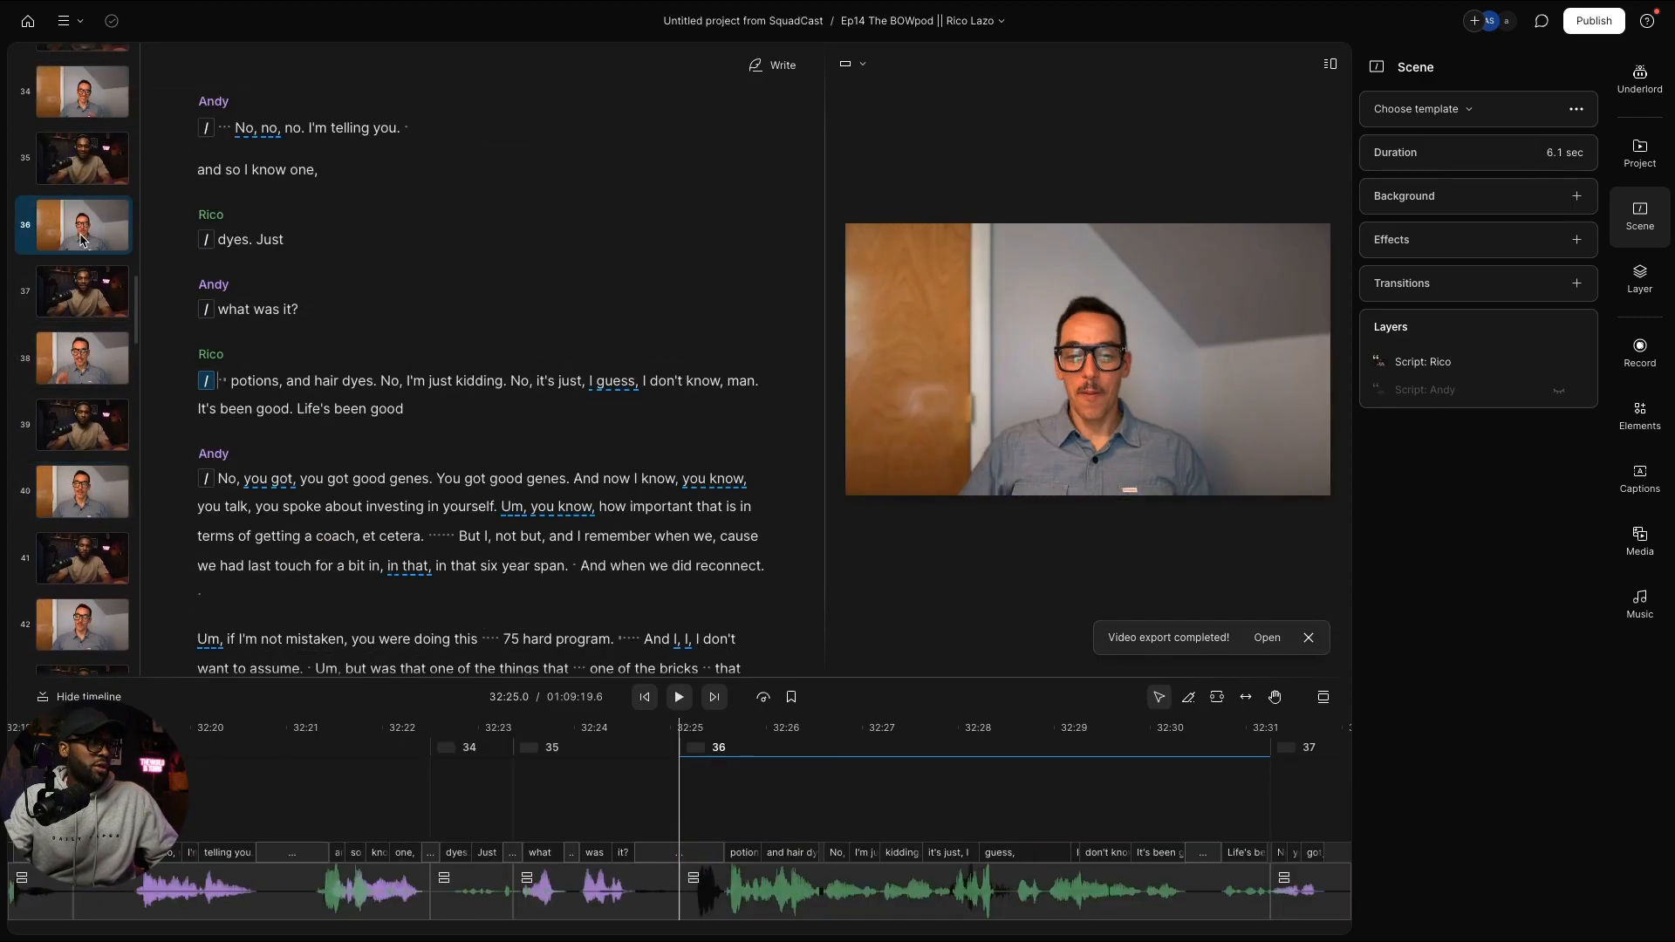
key("ctrl+v")
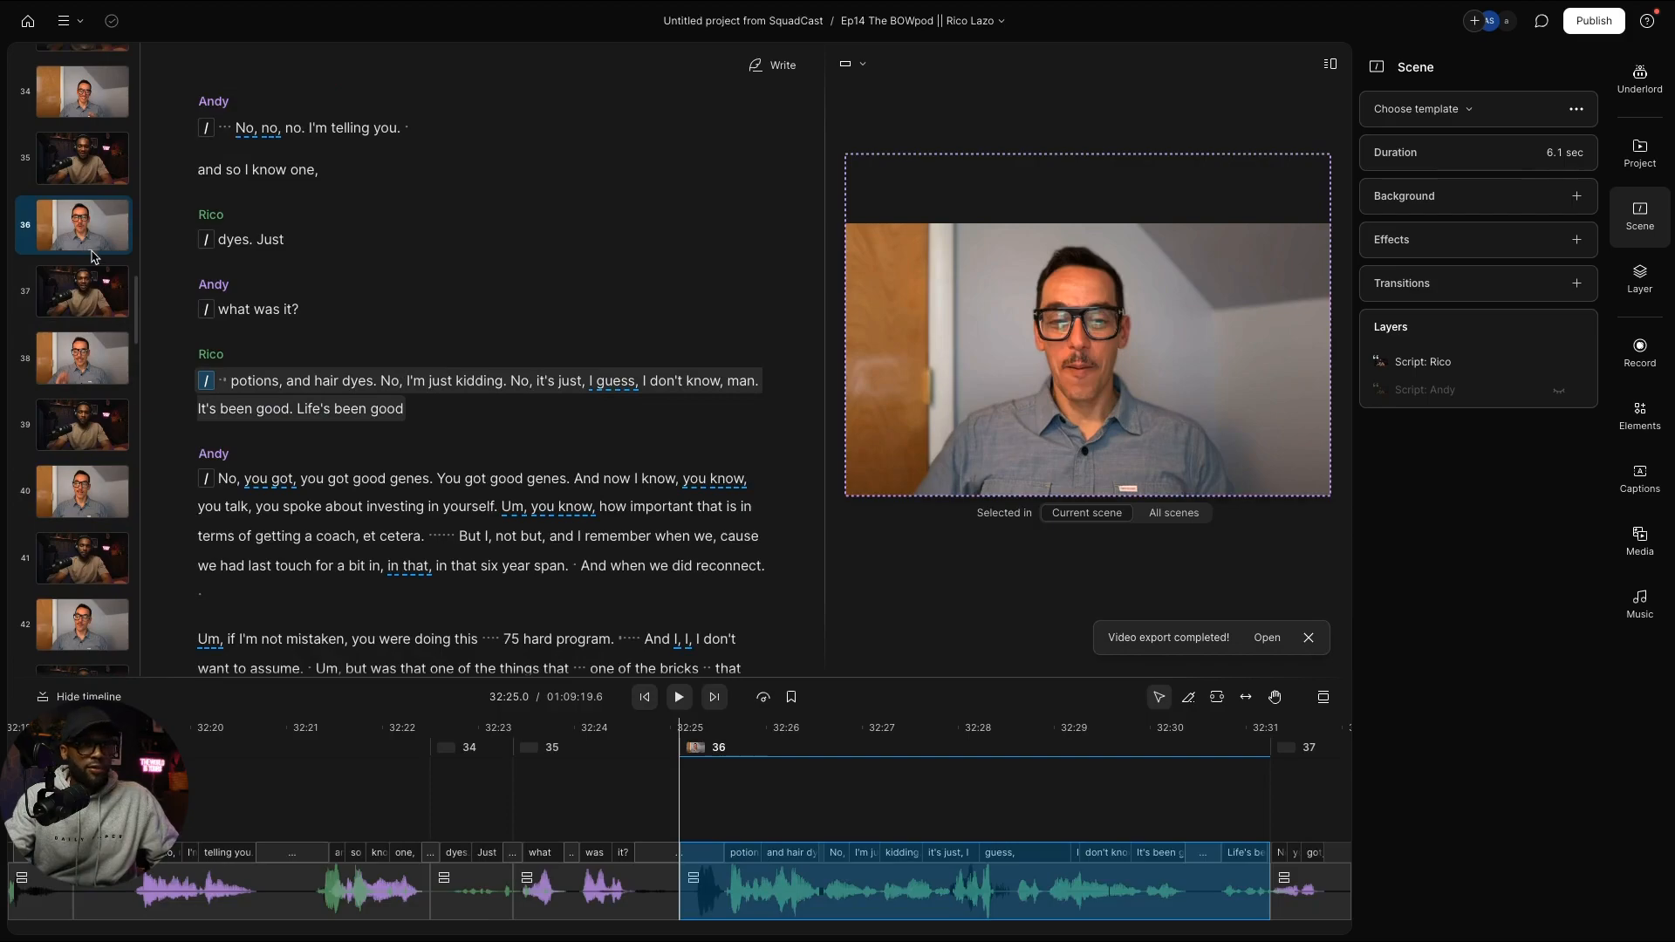
Step: Paste the video layer into scenes 26 and 20 down to 2, then return to 00:00
scroll(94, 262, "up", 2)
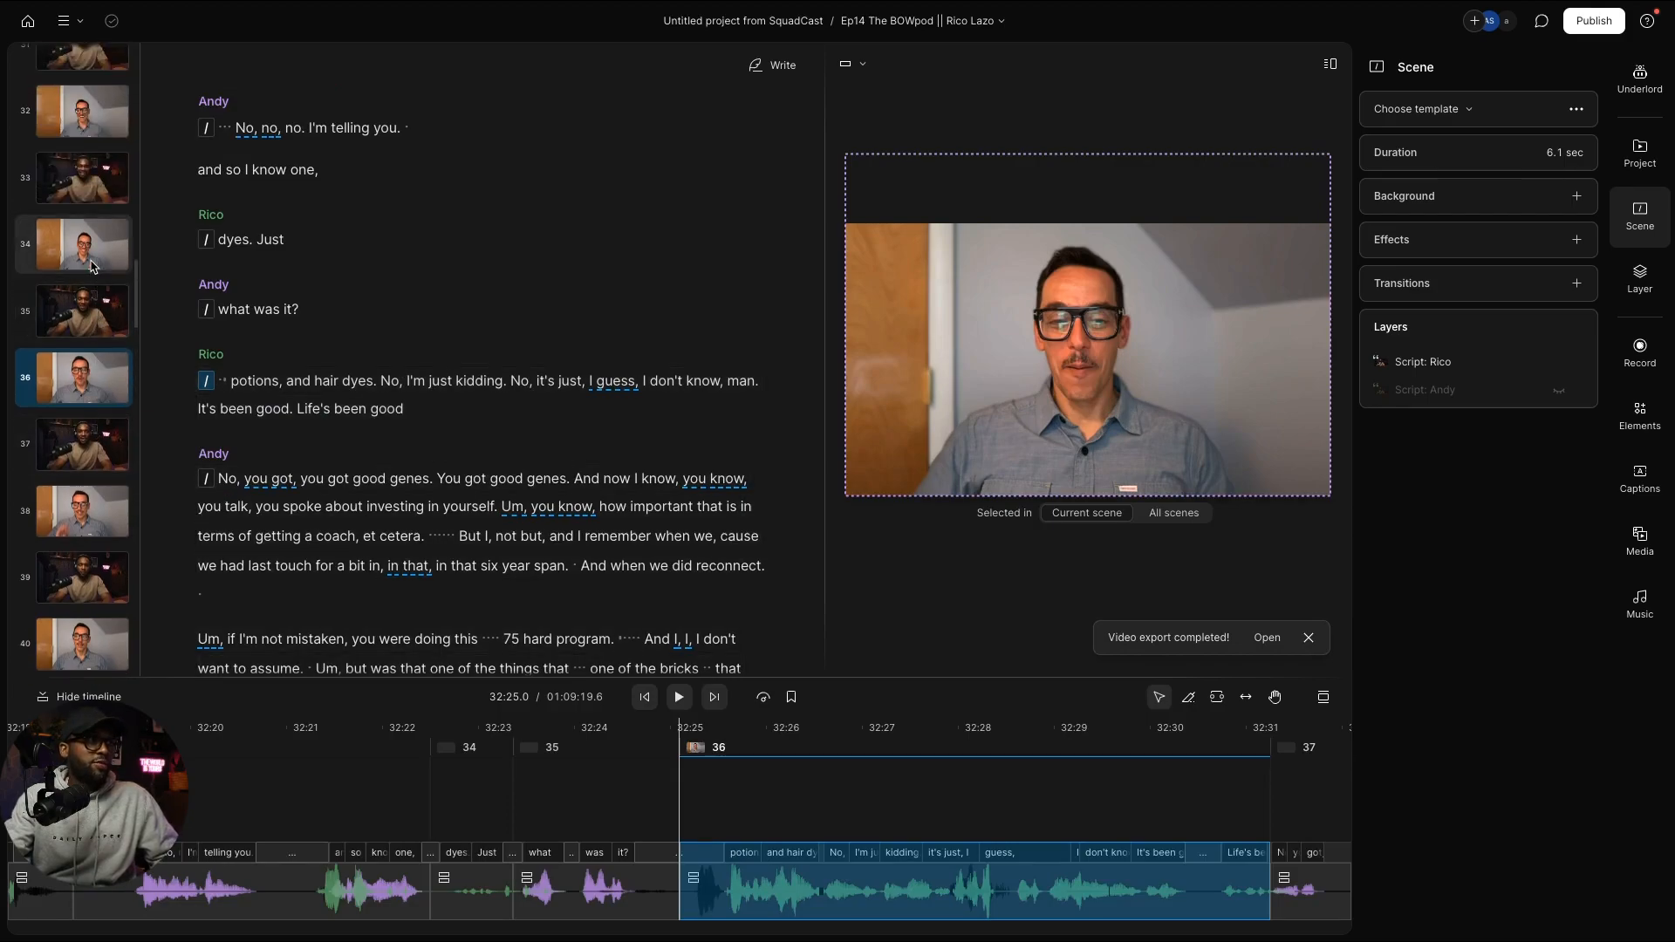
left_click(94, 266)
scroll(96, 300, "up", 1)
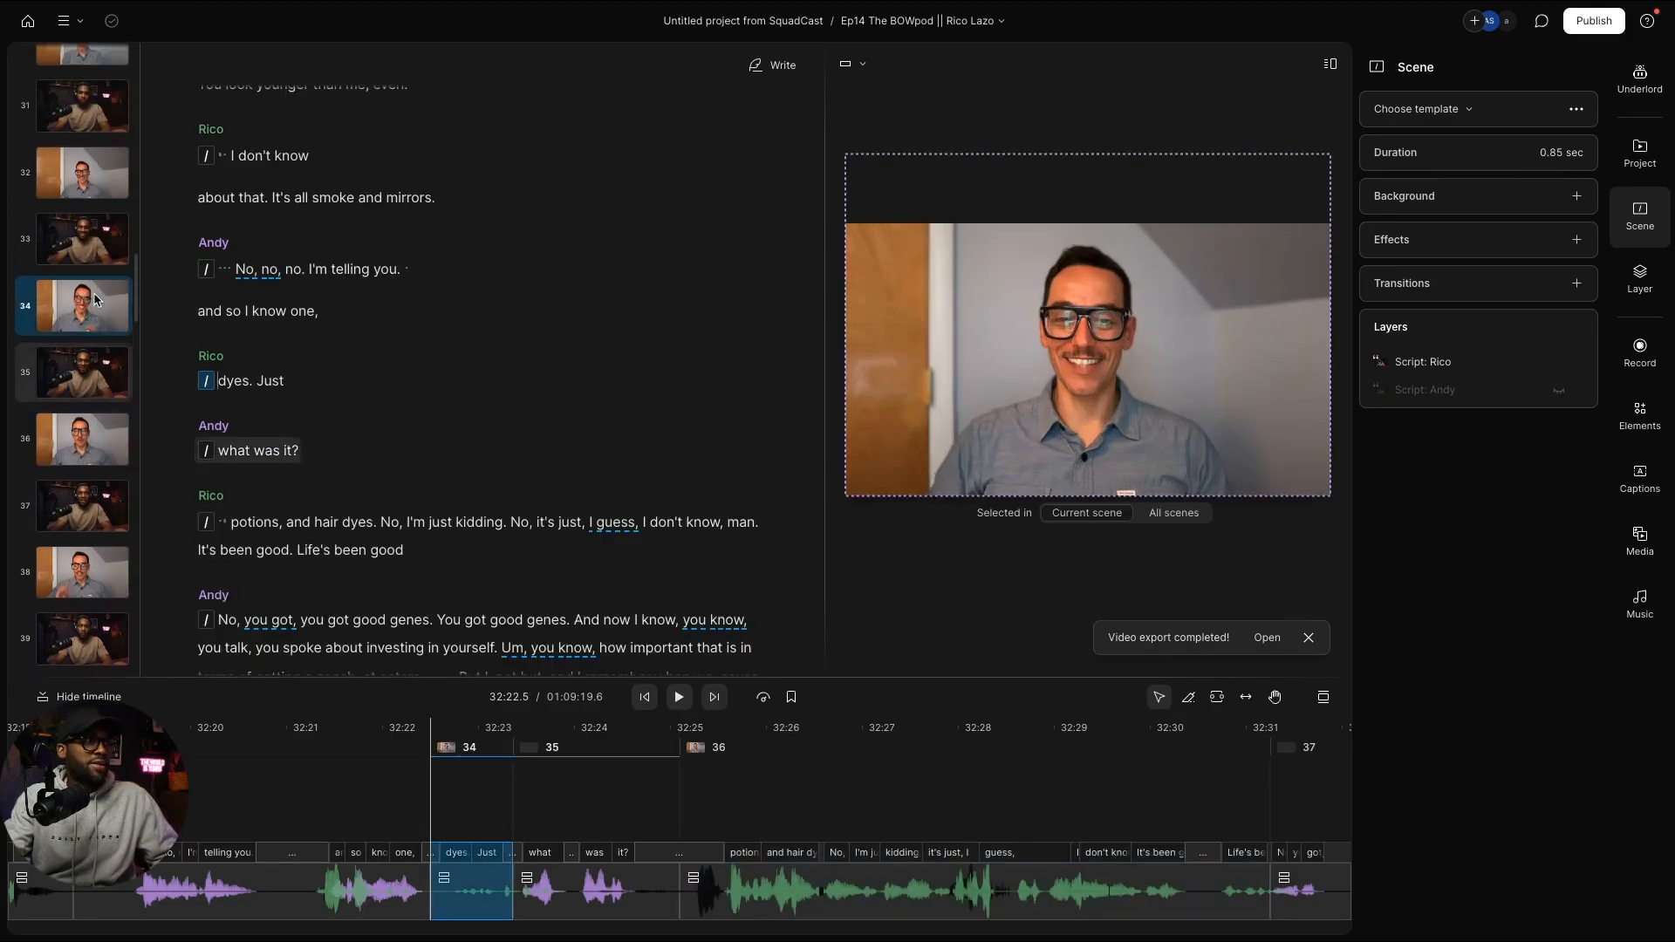
scroll(94, 299, "up", 2)
left_click(81, 291)
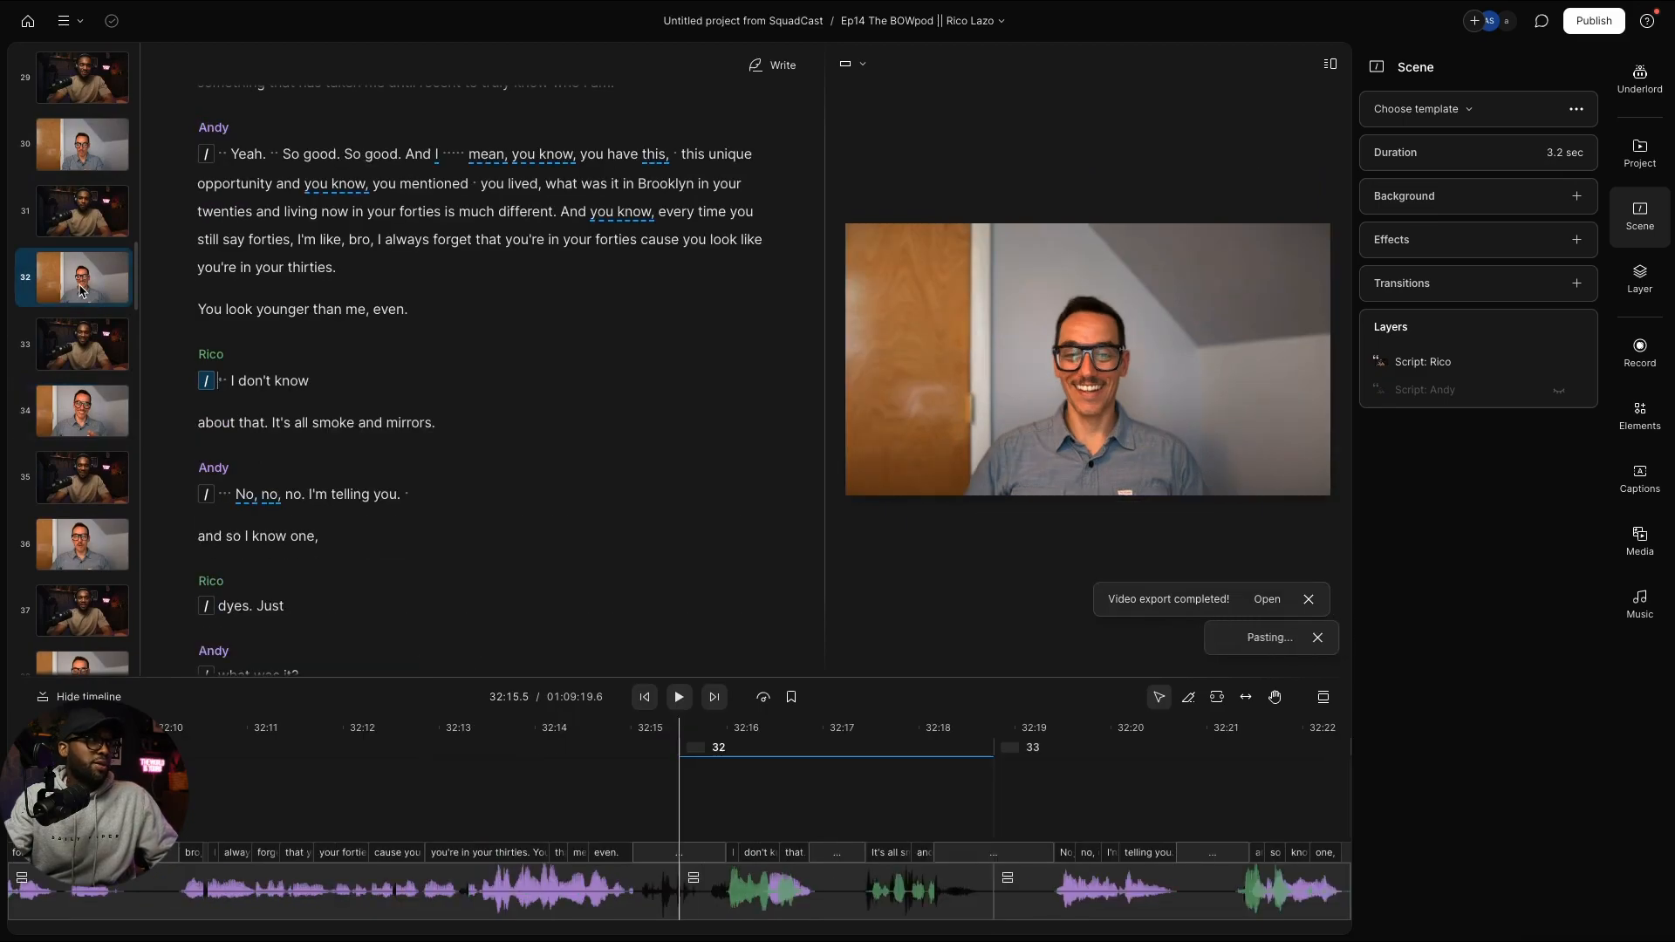
left_click(76, 152)
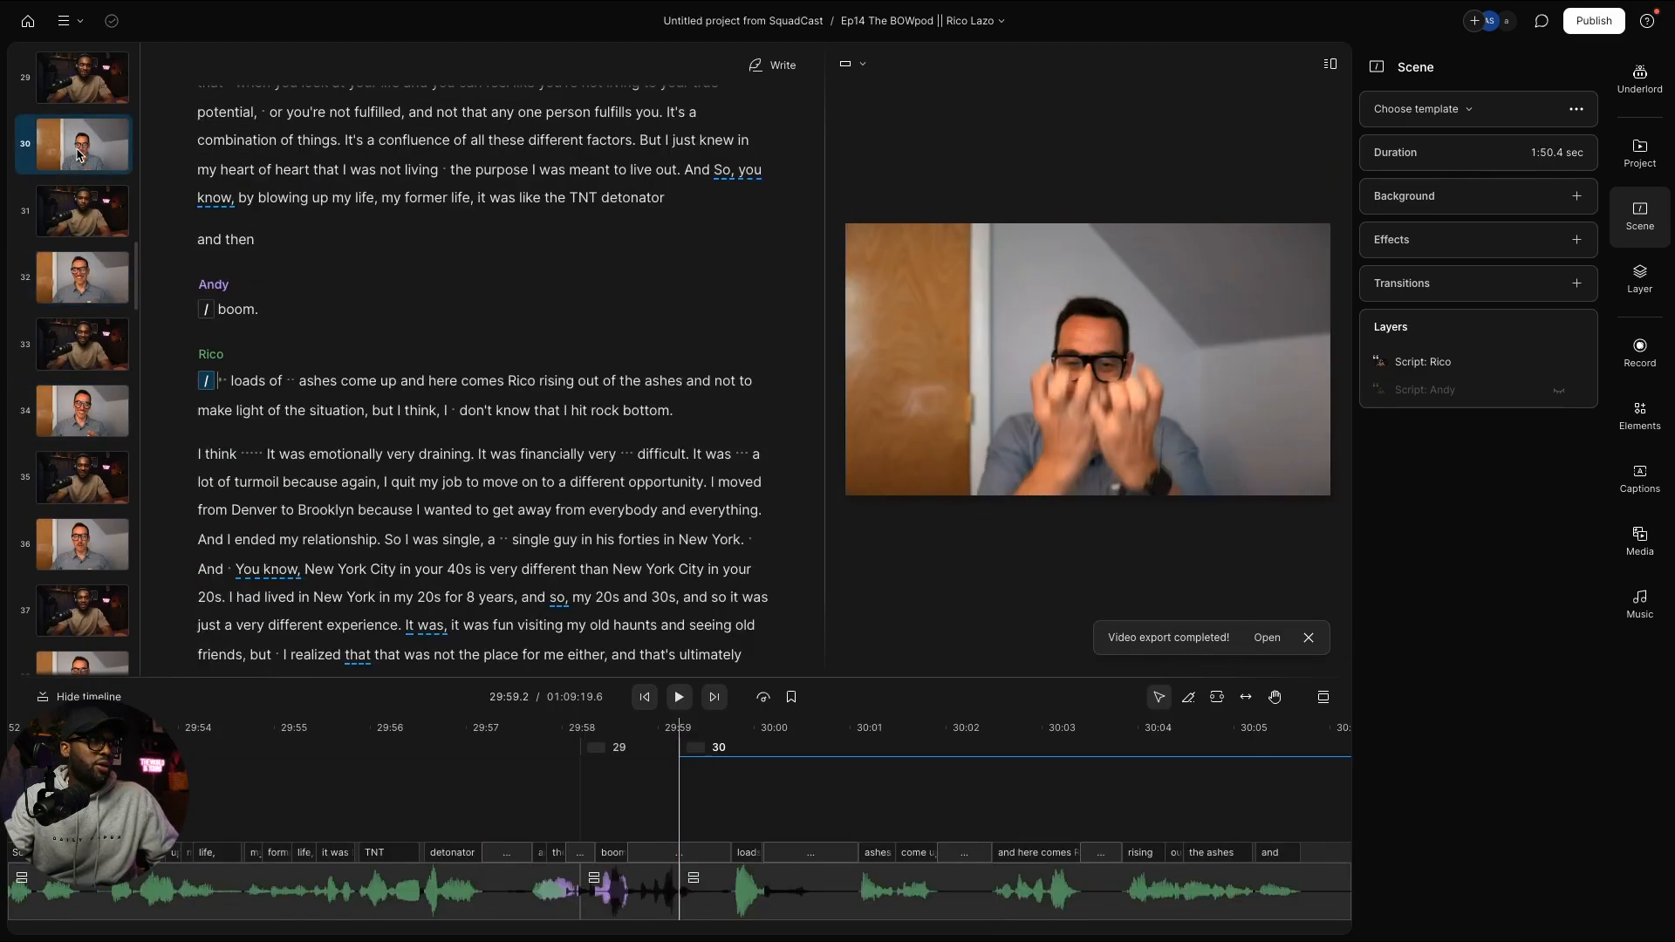
scroll(87, 197, "up", 3)
scroll(87, 197, "up", 1)
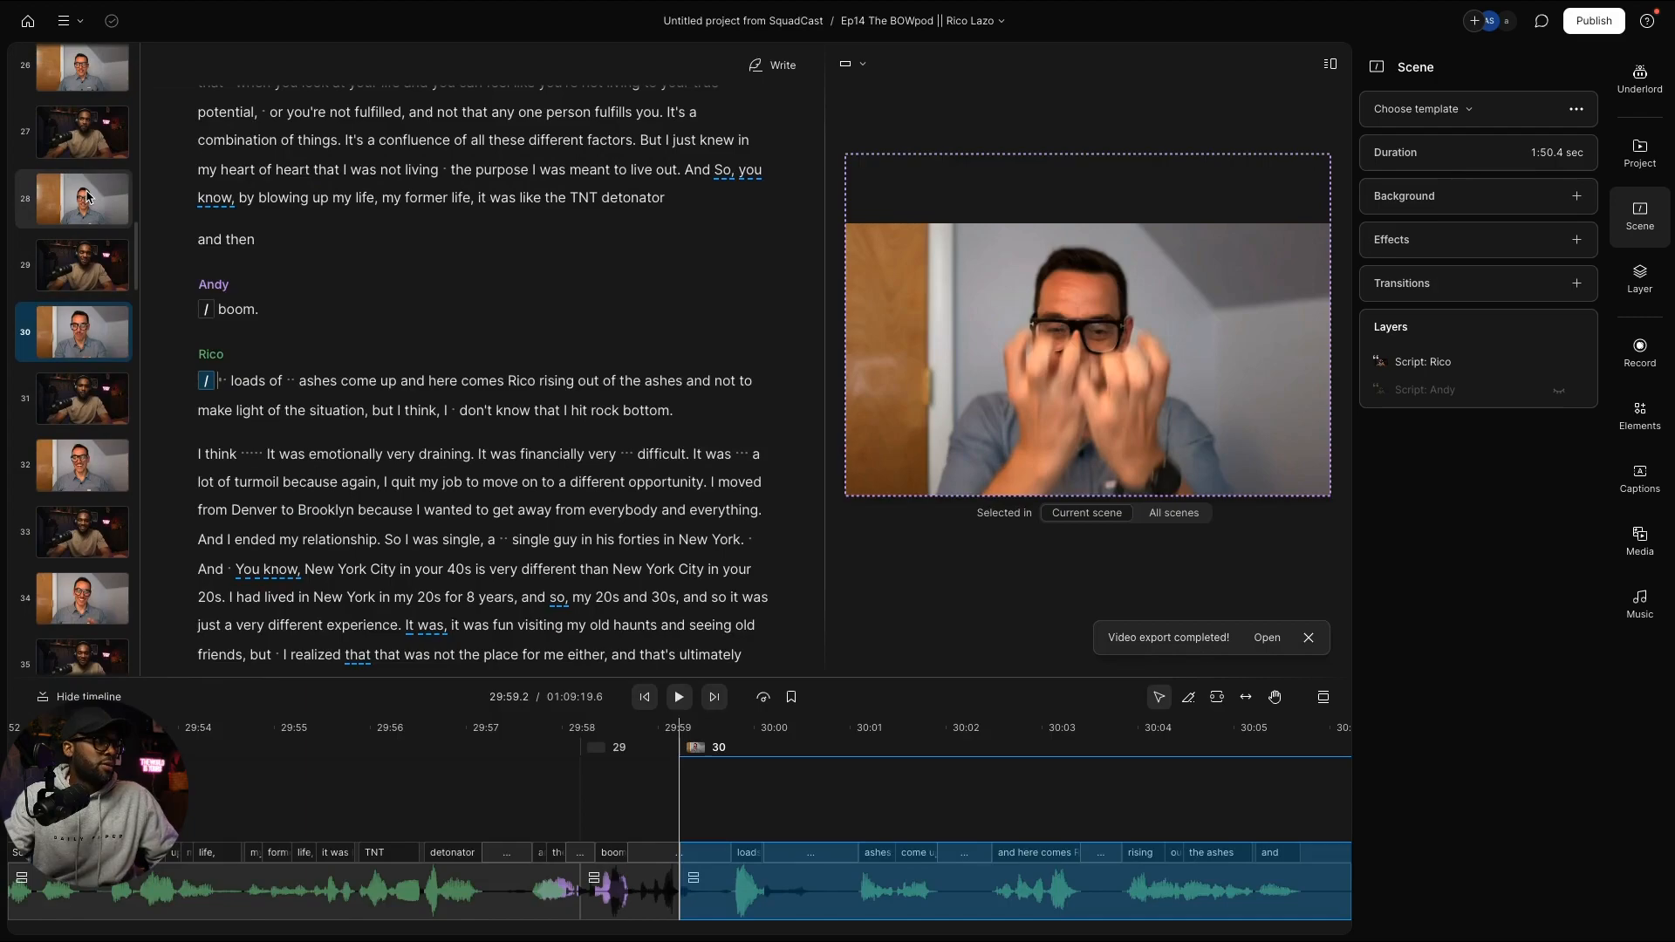
left_click(87, 197)
scroll(87, 197, "up", 3)
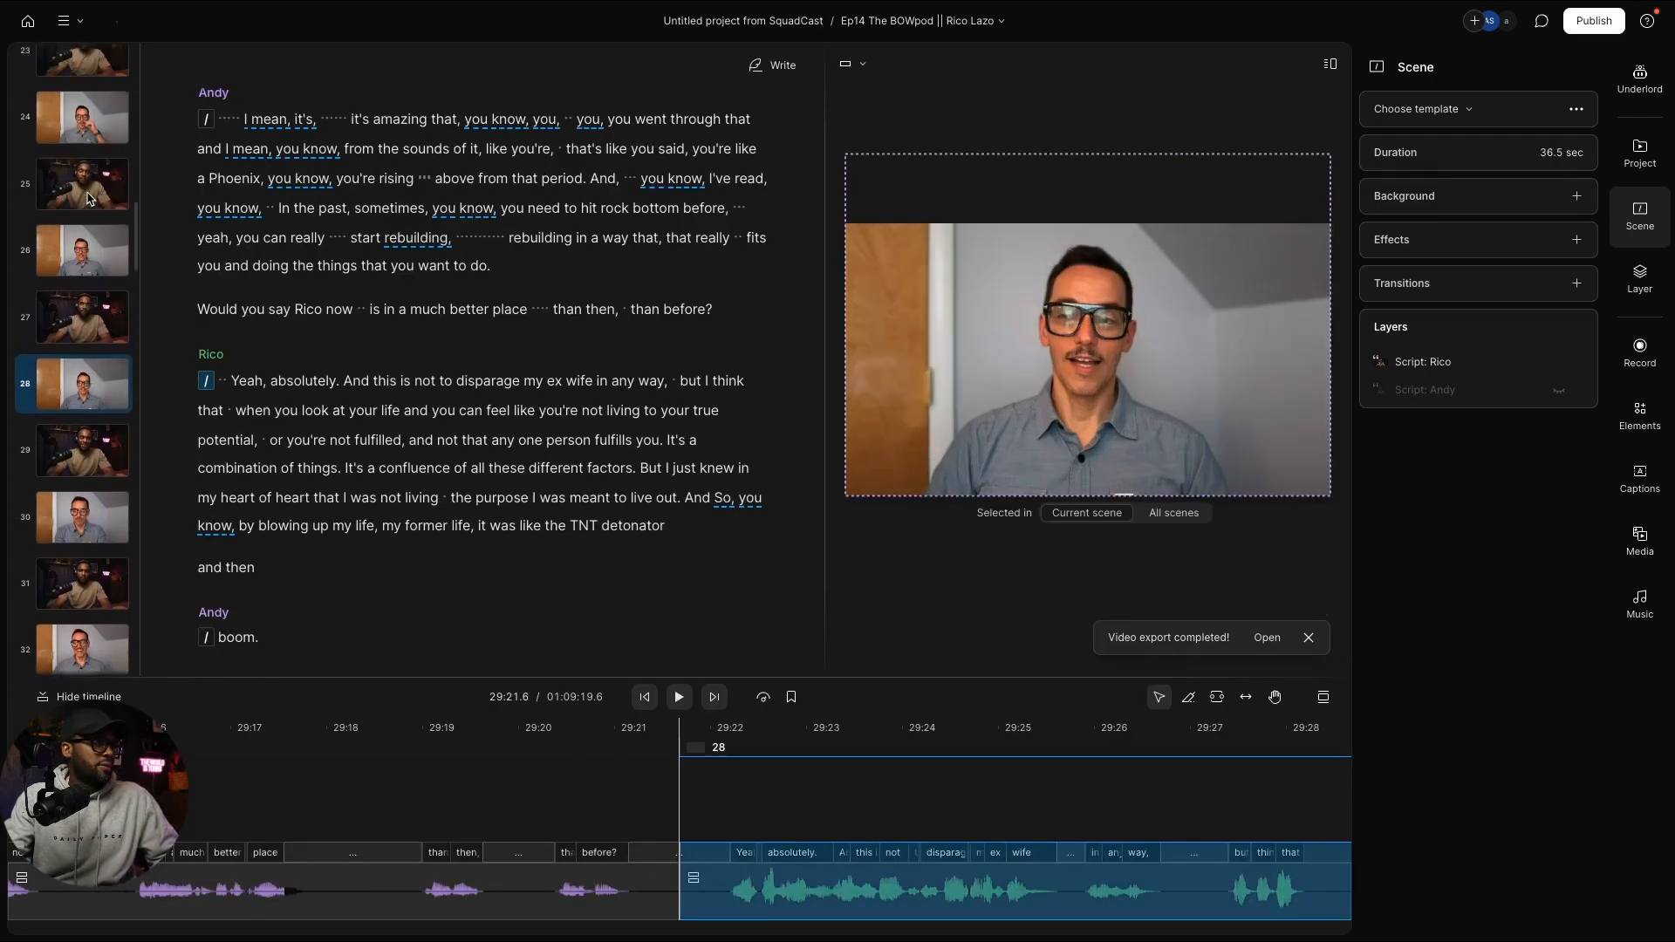
left_click(87, 252)
key("ctrl+v")
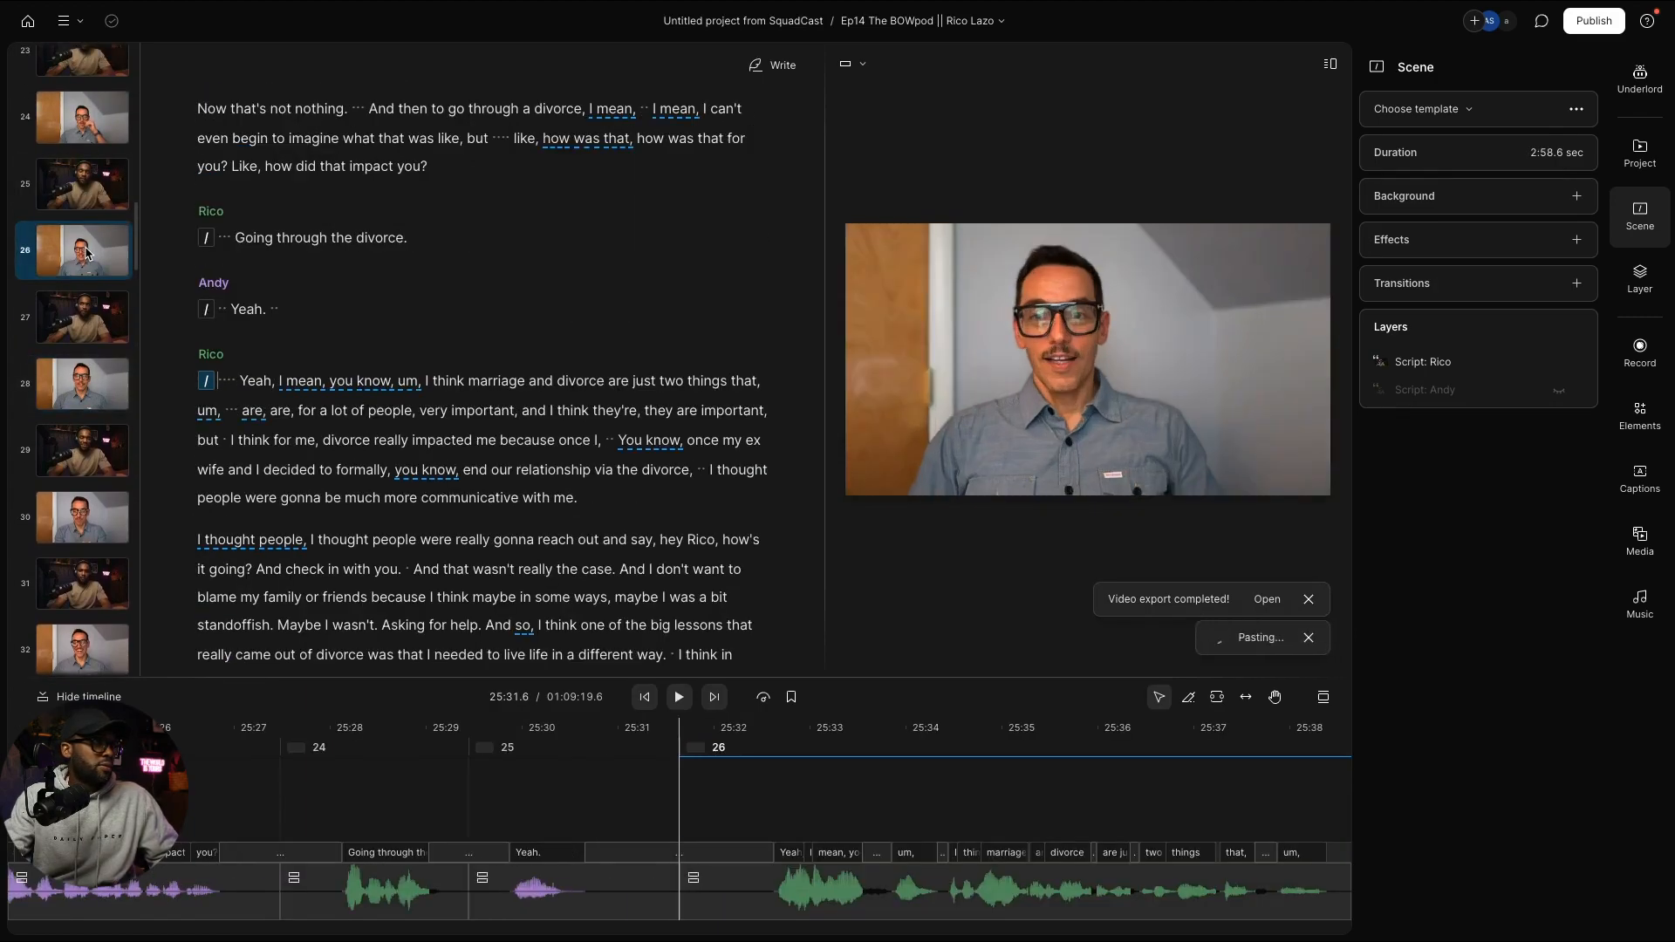
left_click(79, 133)
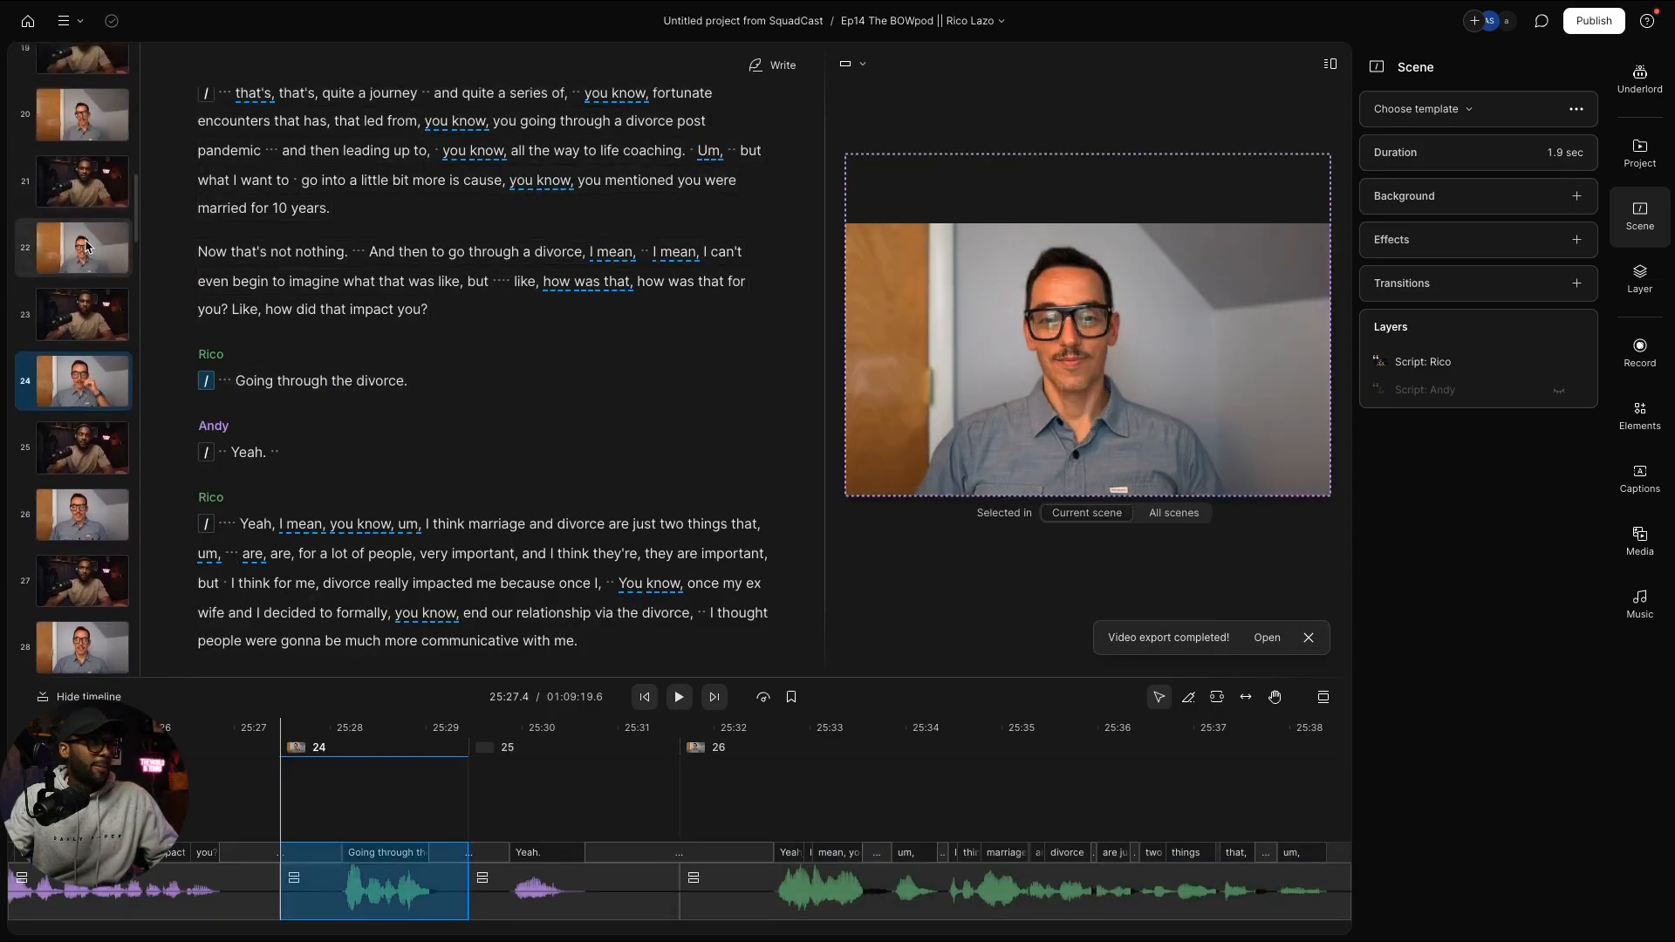
left_click(88, 247)
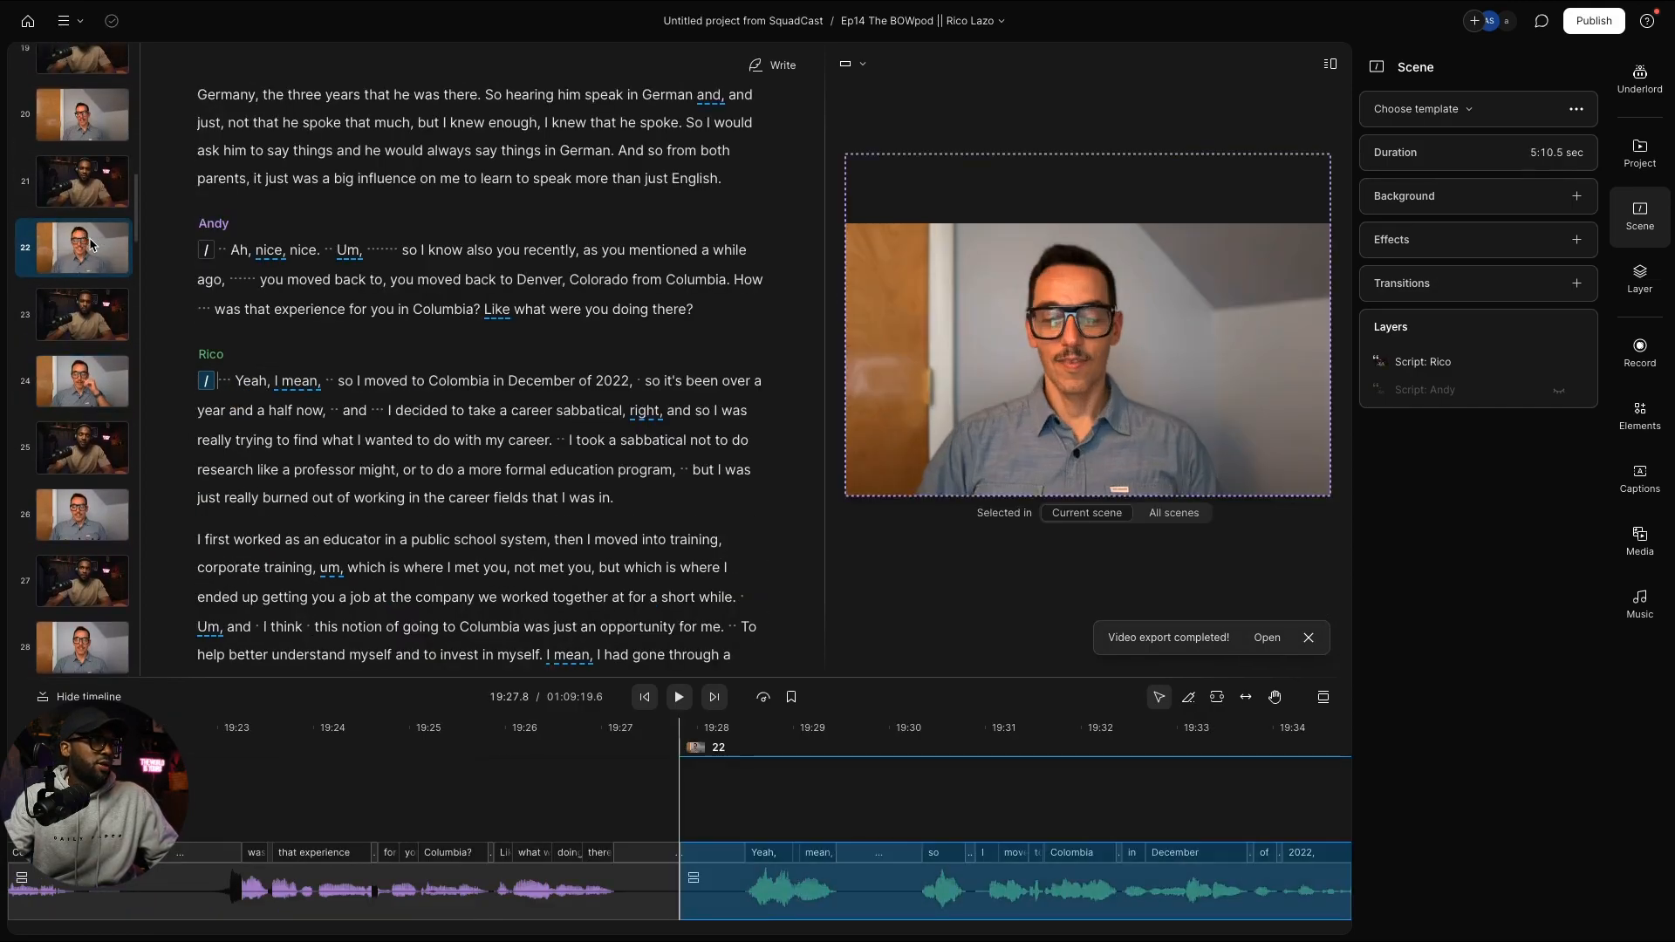
left_click(87, 134)
key("super+v")
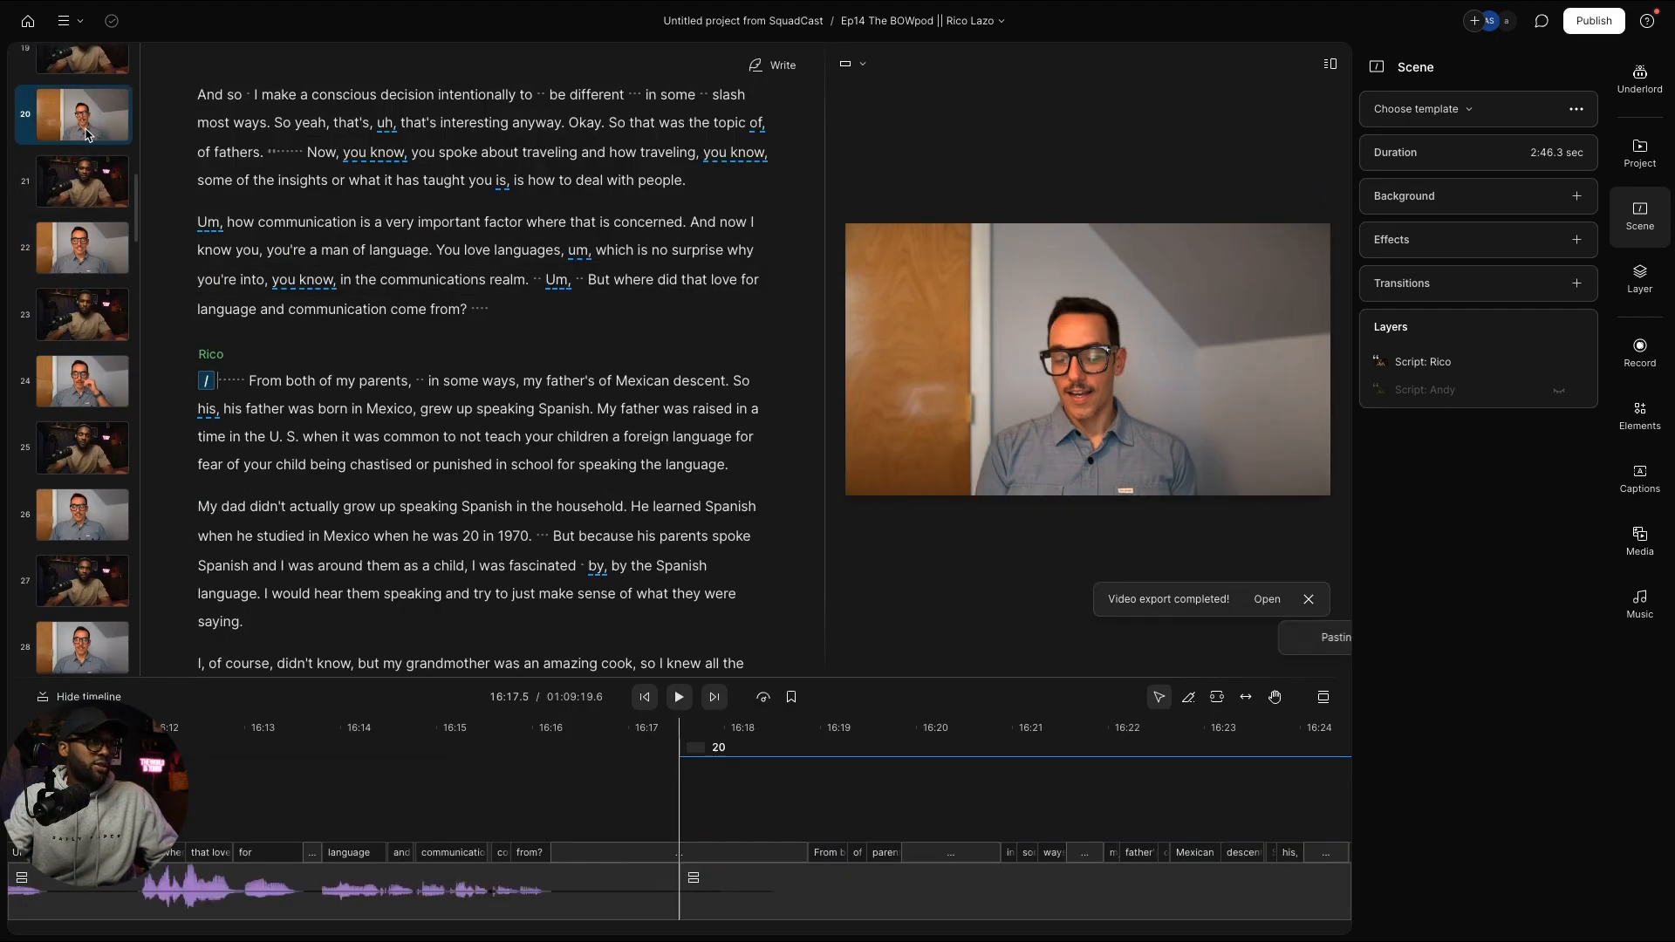
scroll(93, 186, "up", 2)
left_click(90, 185)
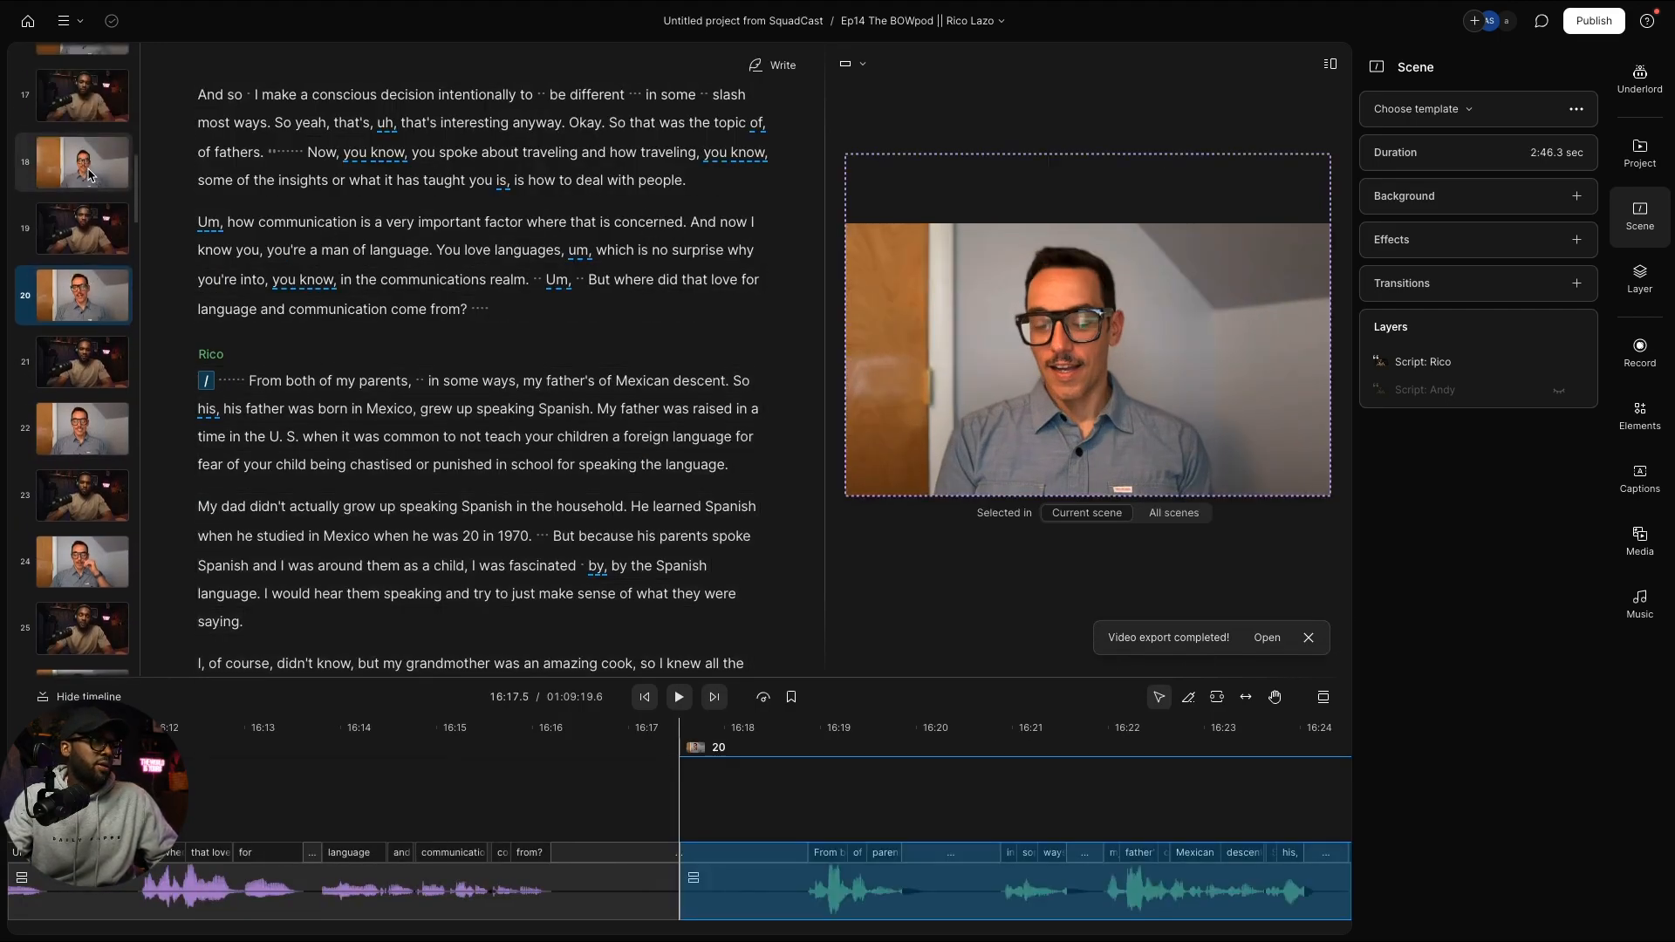
key("super+v")
scroll(89, 218, "up", 3)
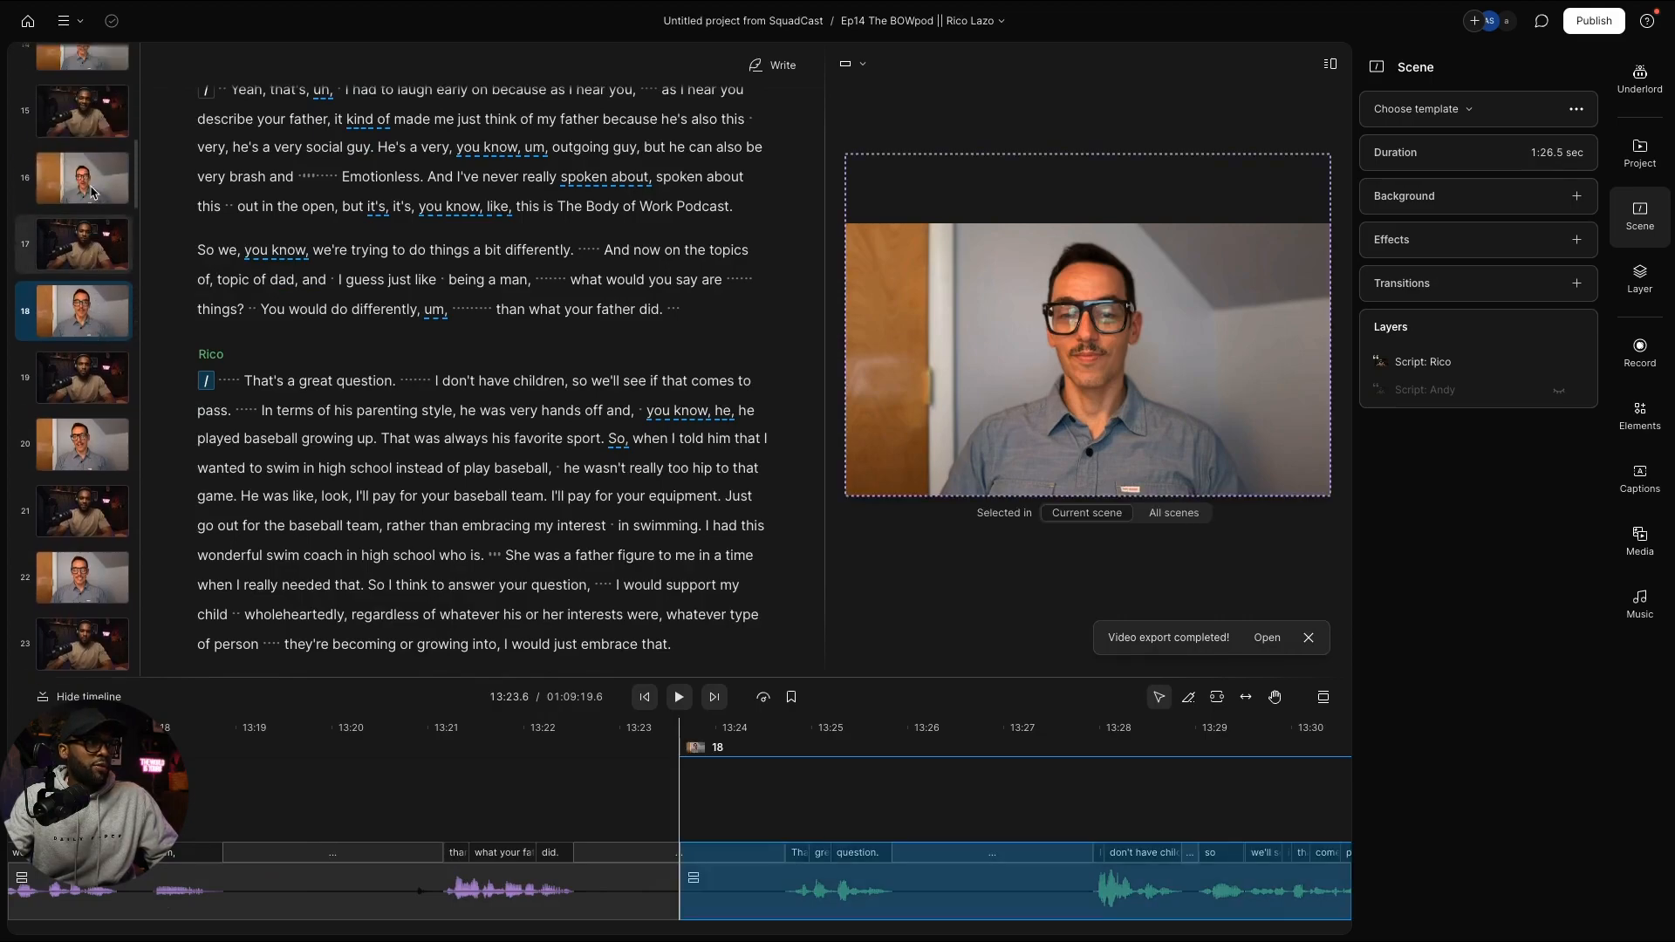
left_click(87, 267)
key("super+v")
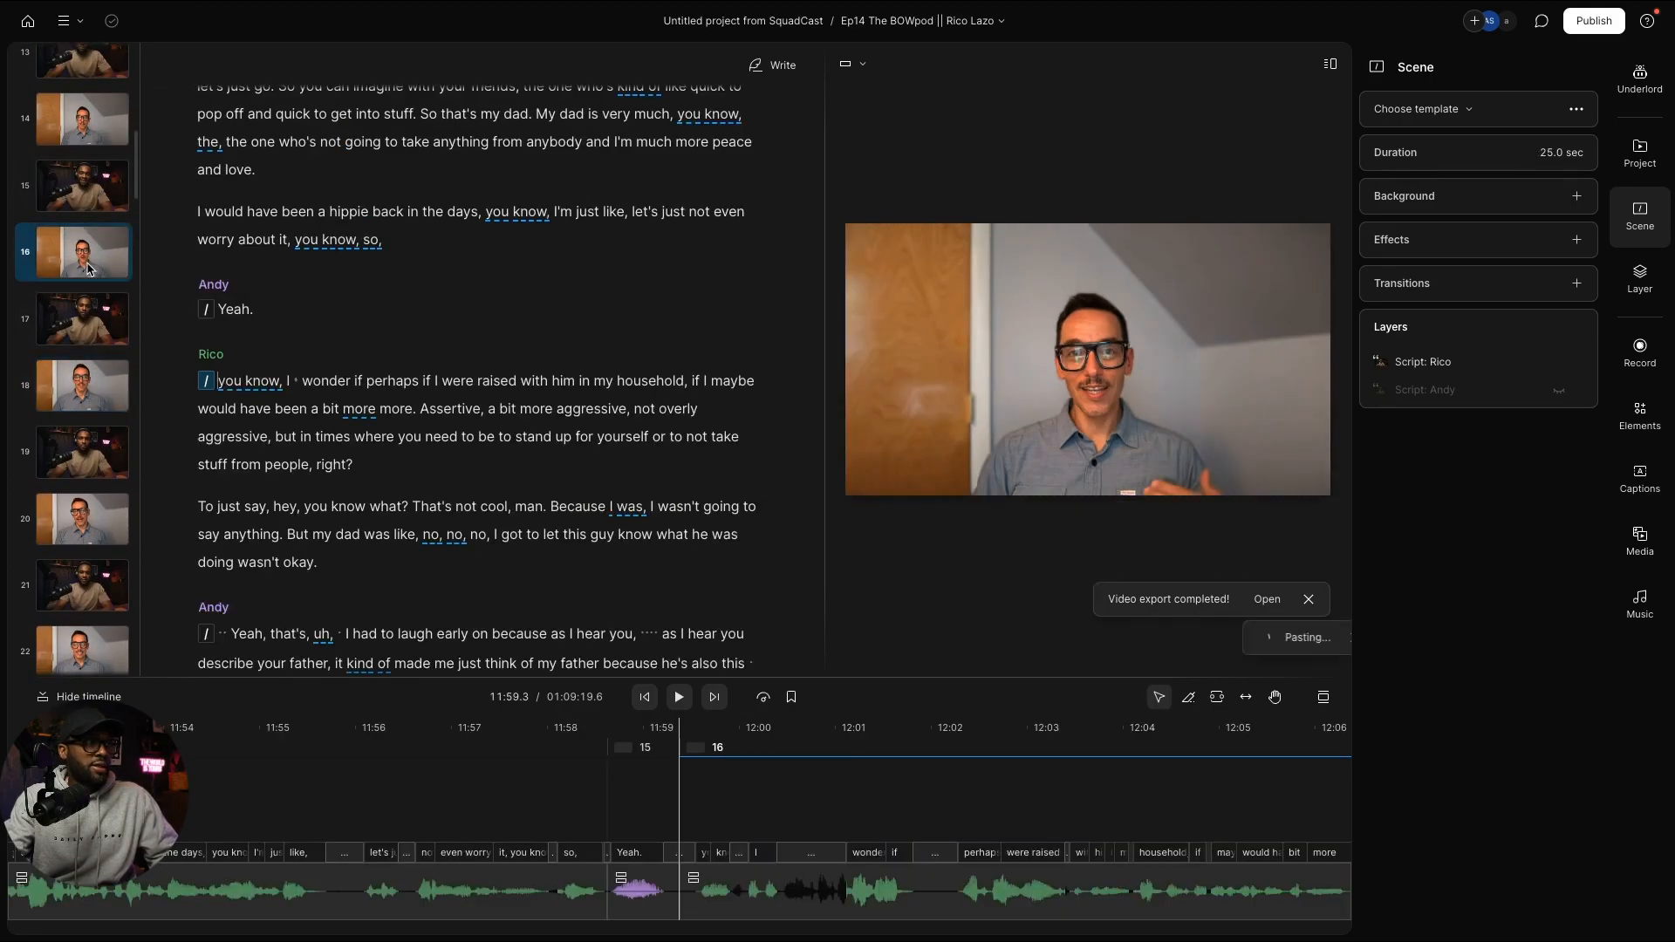
scroll(87, 296, "up", 3)
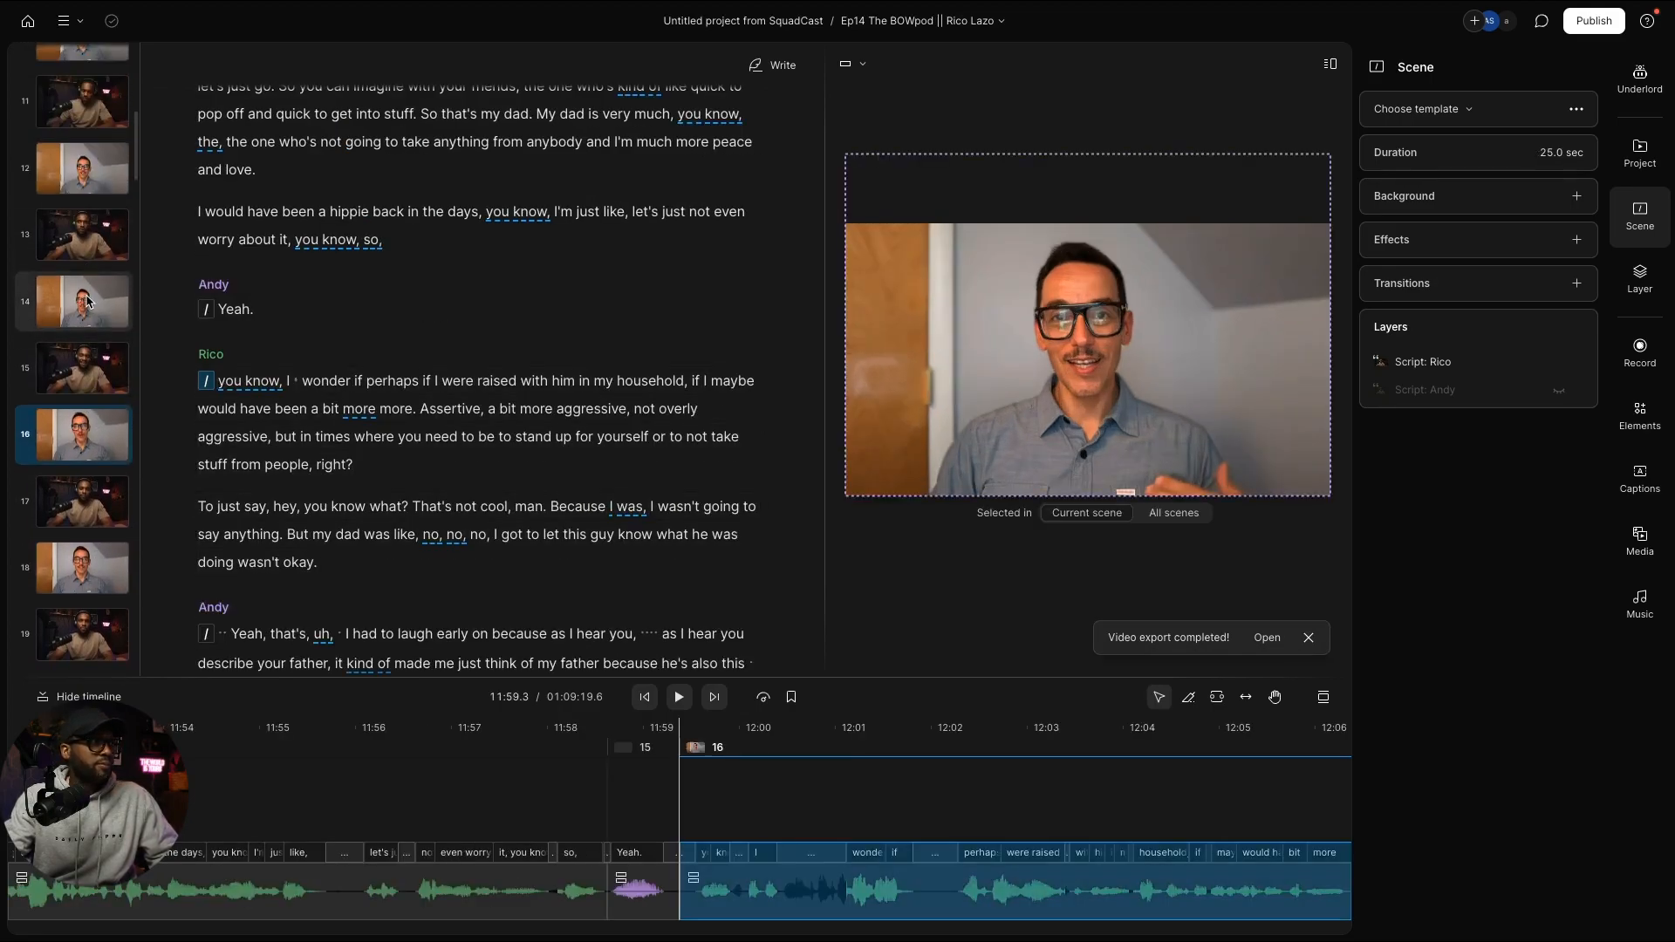
left_click(87, 301)
key("super+v")
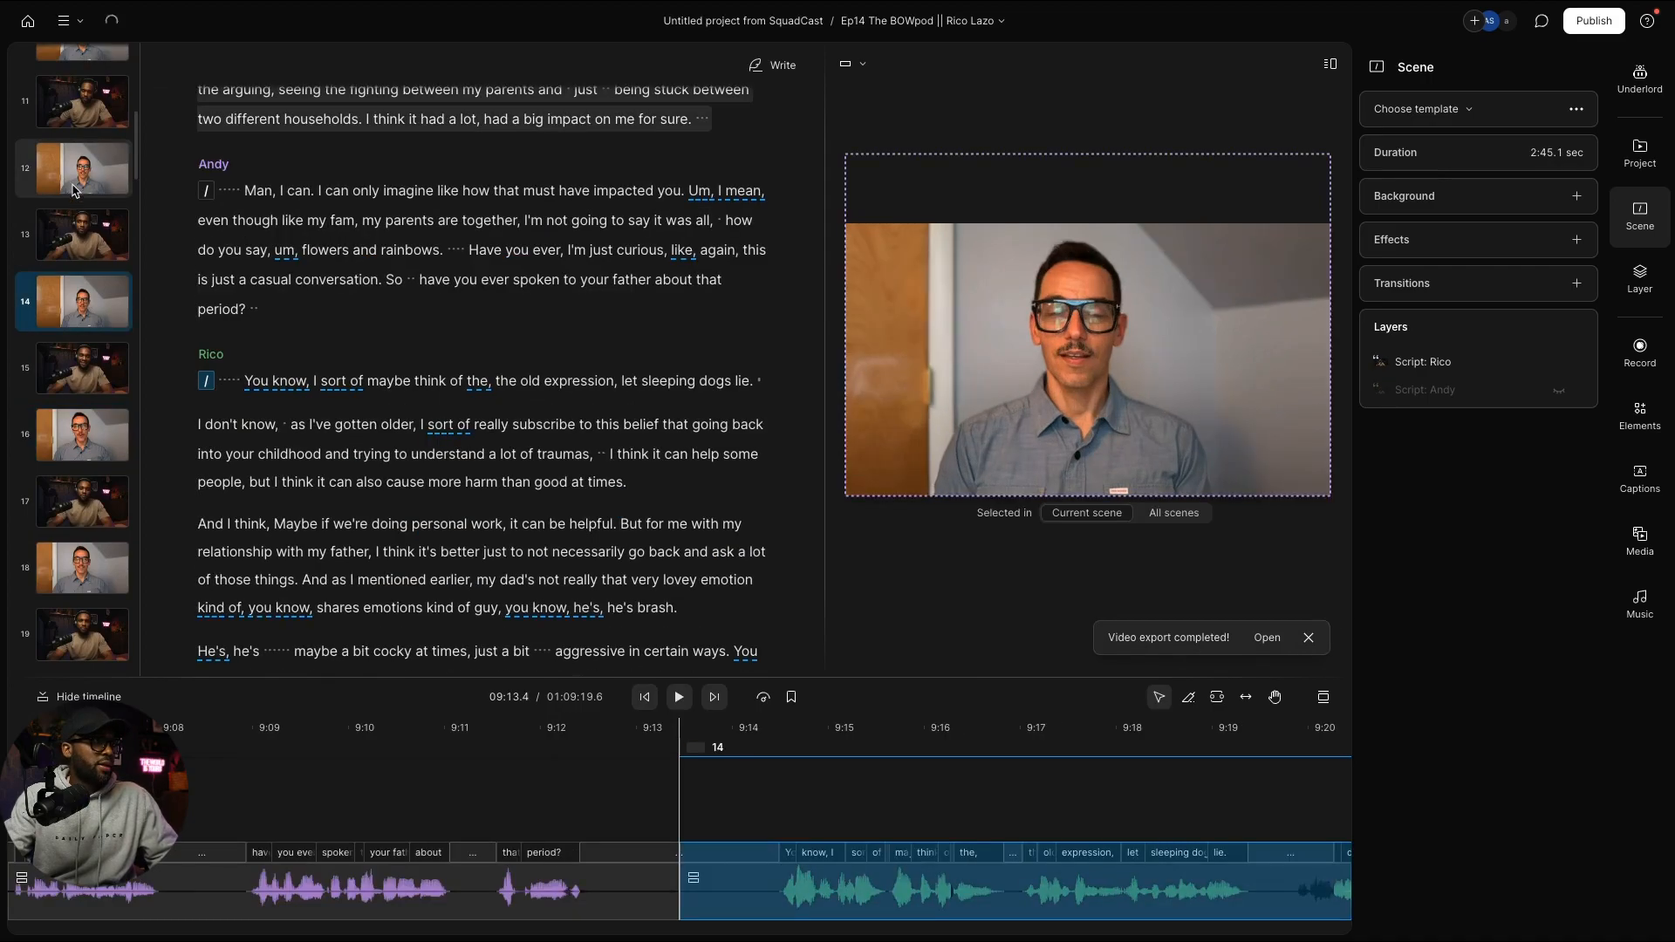
left_click(79, 181)
key("super+v")
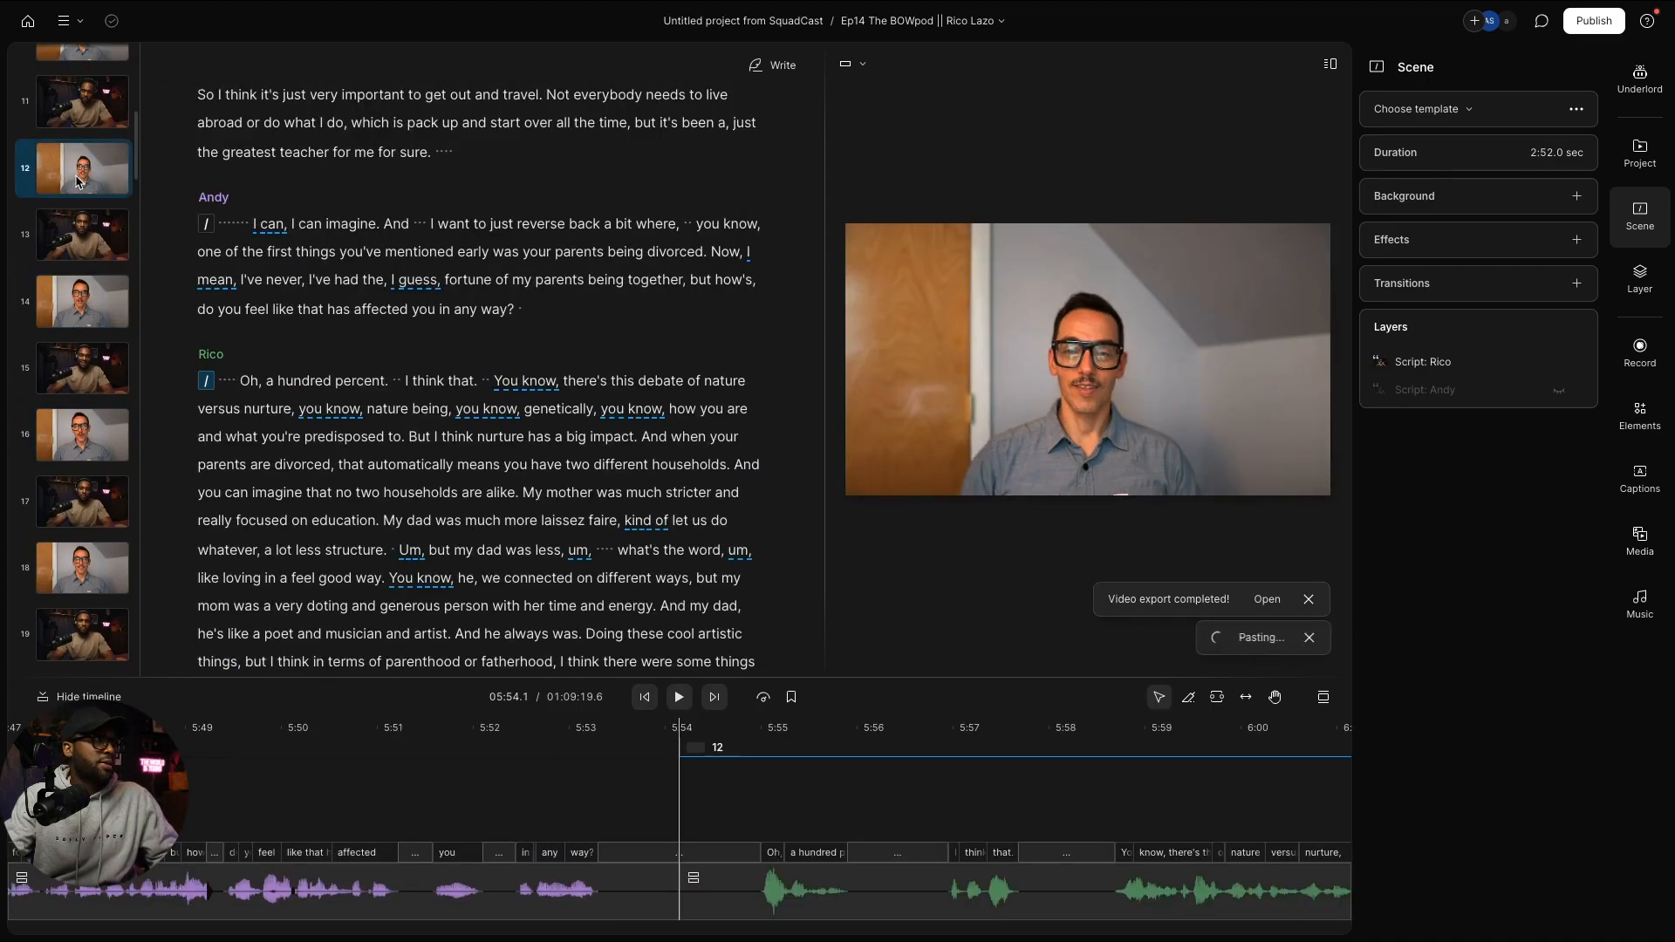
scroll(76, 185, "up", 3)
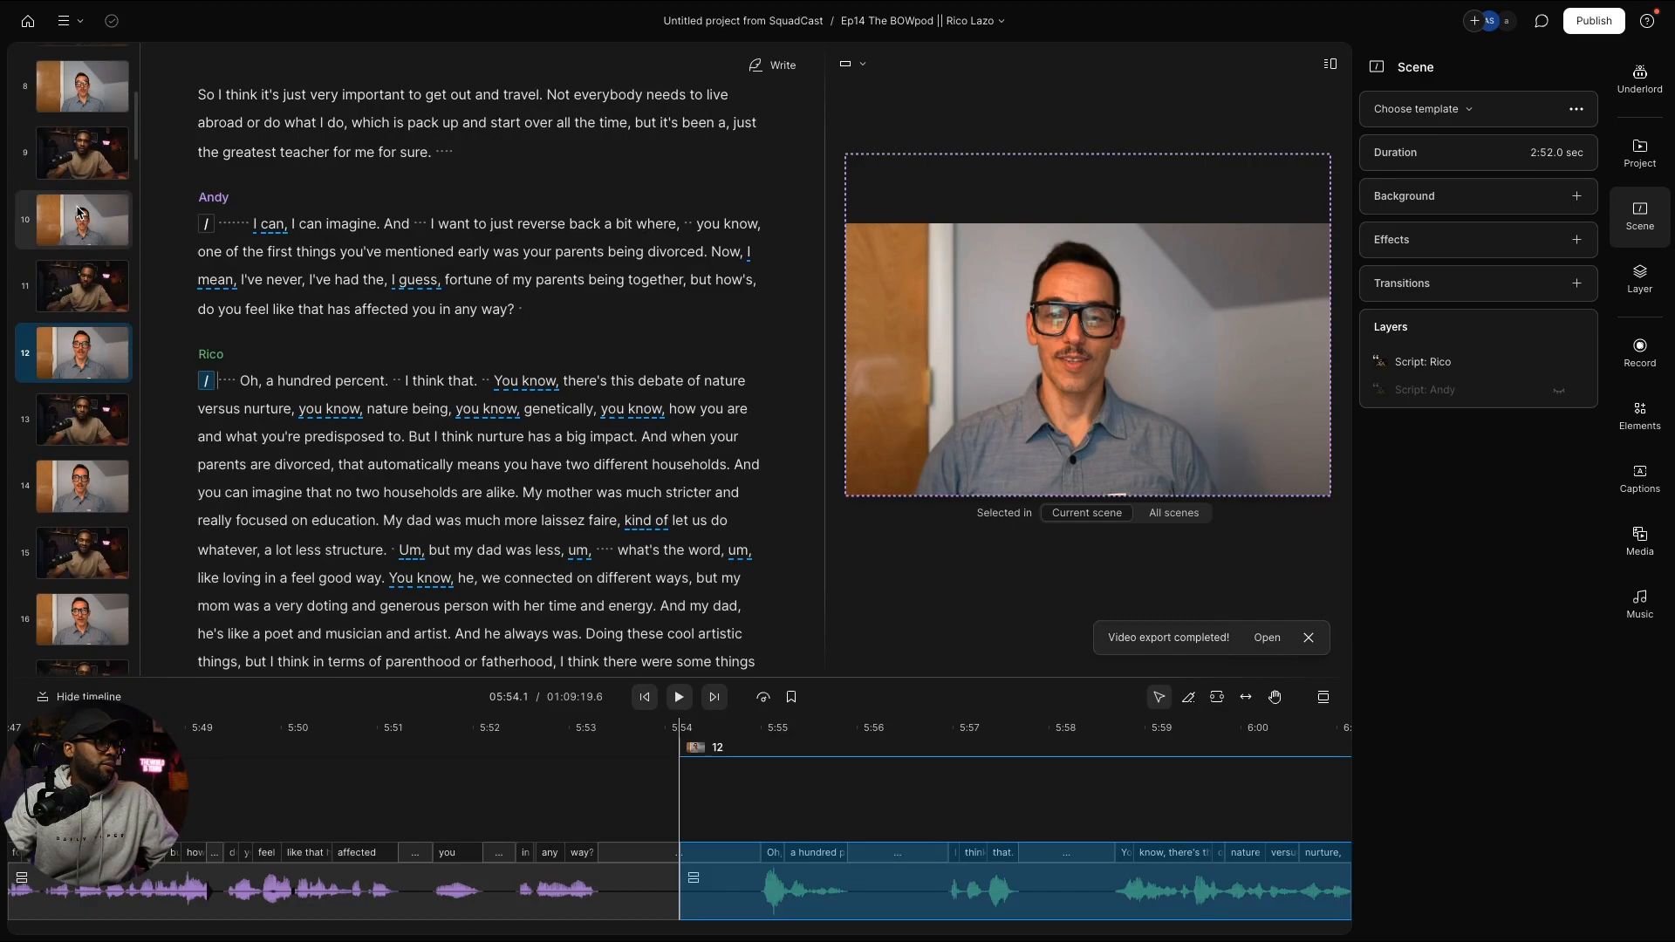
left_click(78, 211)
key("super+v")
scroll(79, 214, "up", 2)
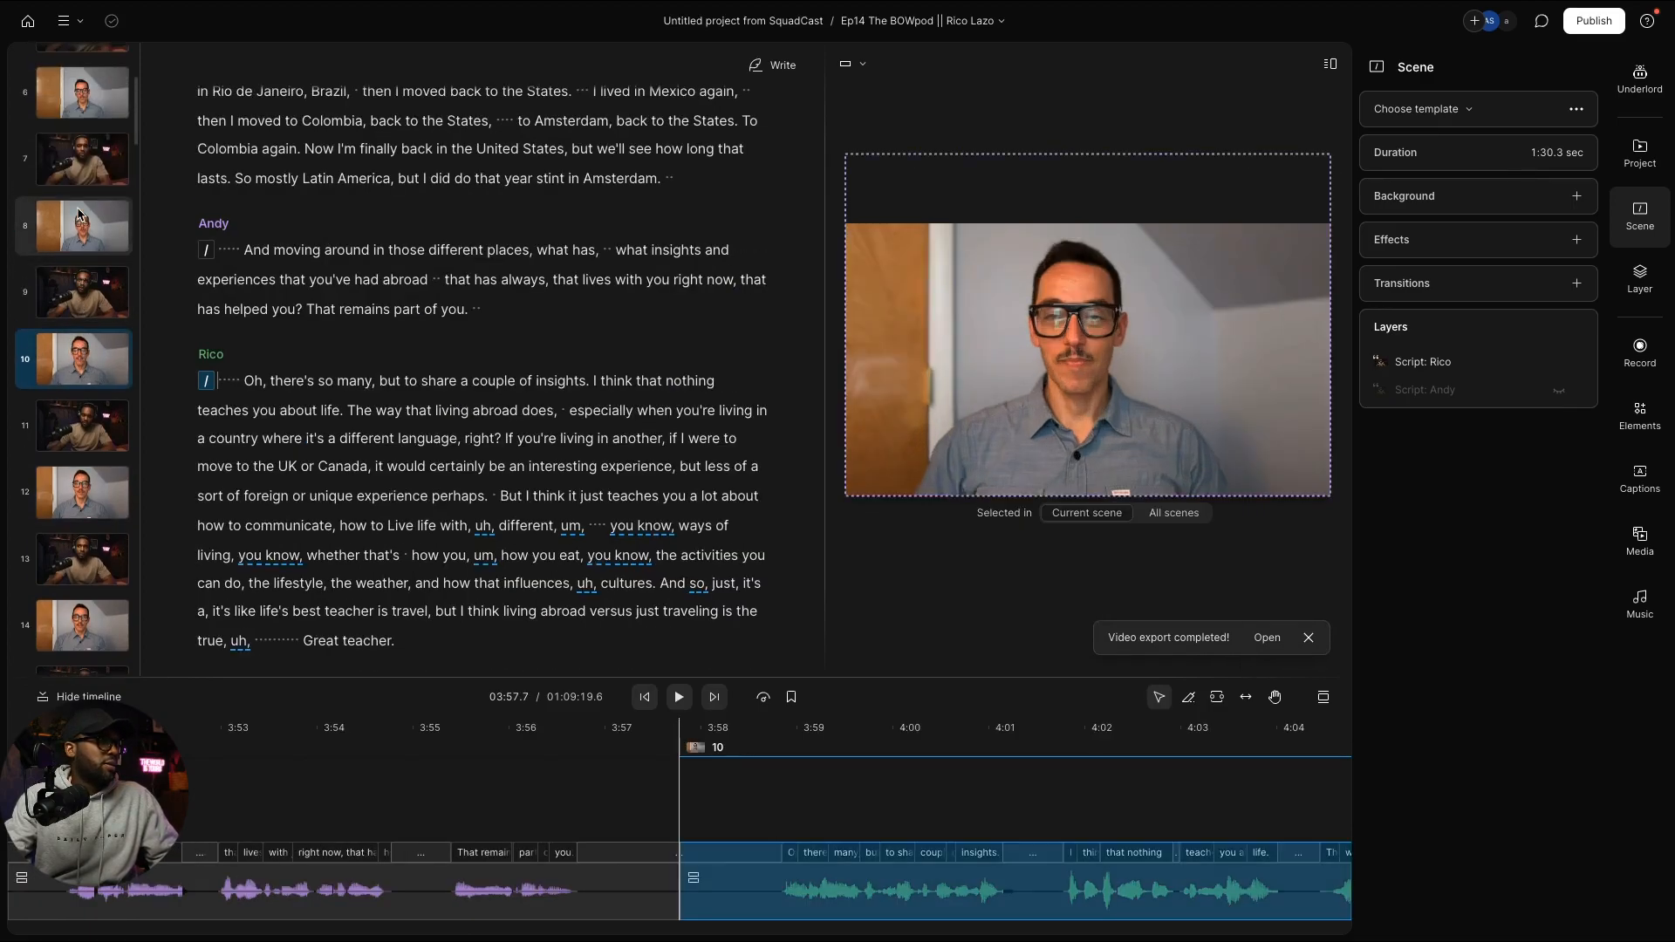
left_click(79, 214)
key("super+v")
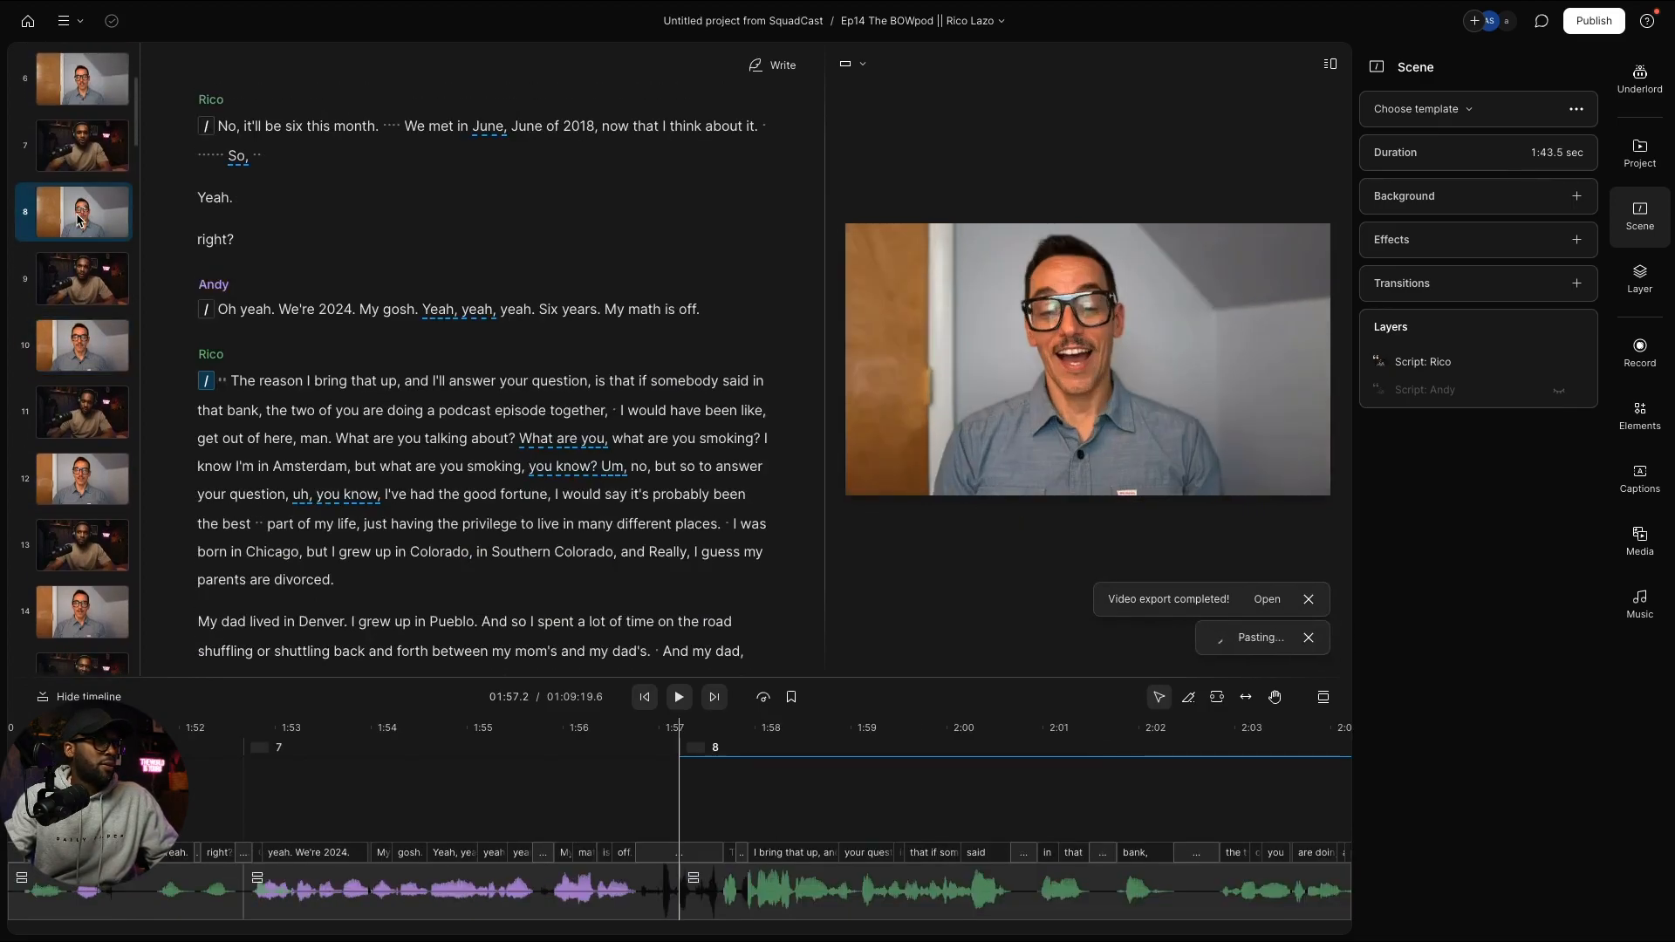
scroll(79, 218, "up", 2)
left_click(81, 208)
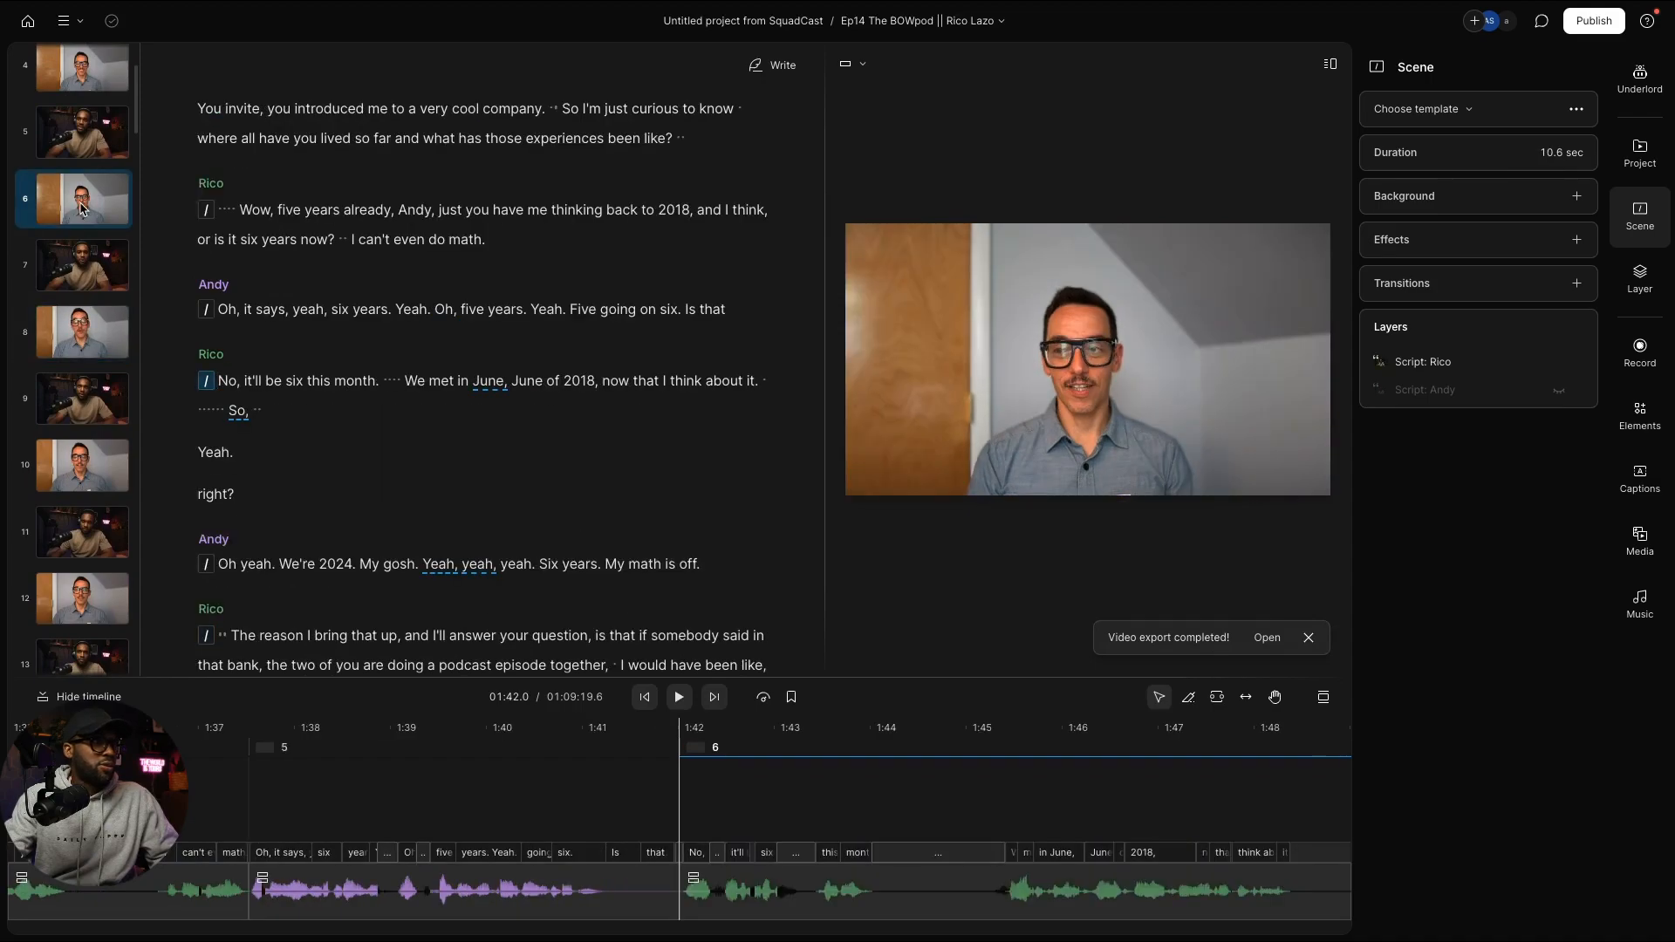
key("super+v")
scroll(79, 201, "up", 3)
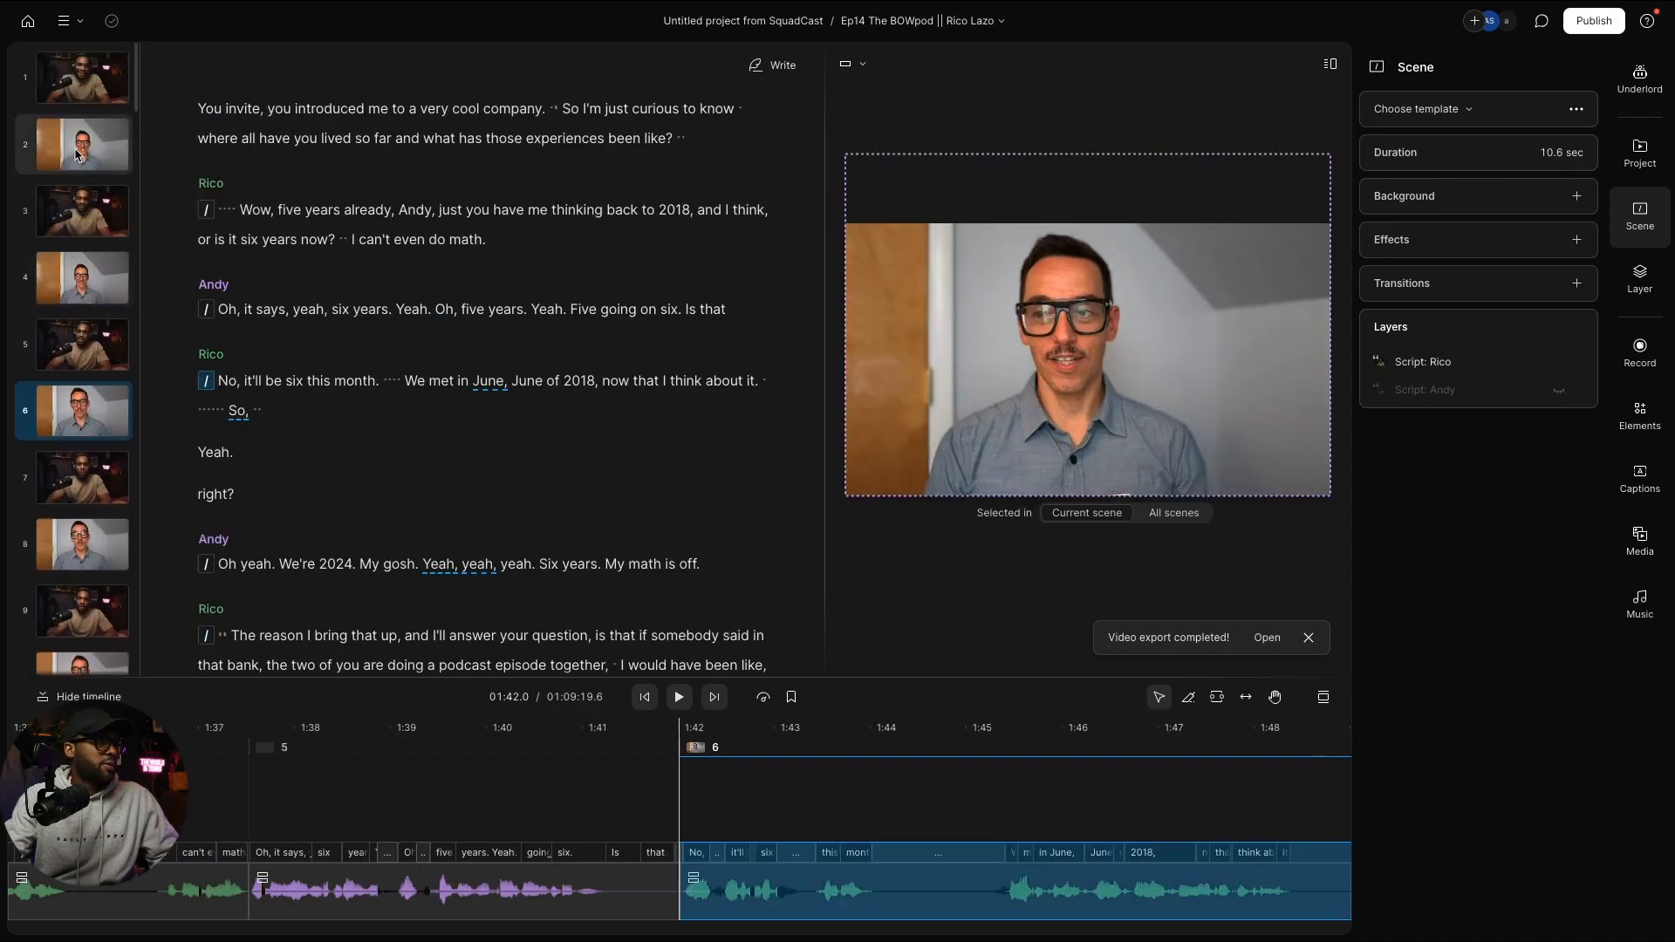
left_click(77, 156)
key("super+v")
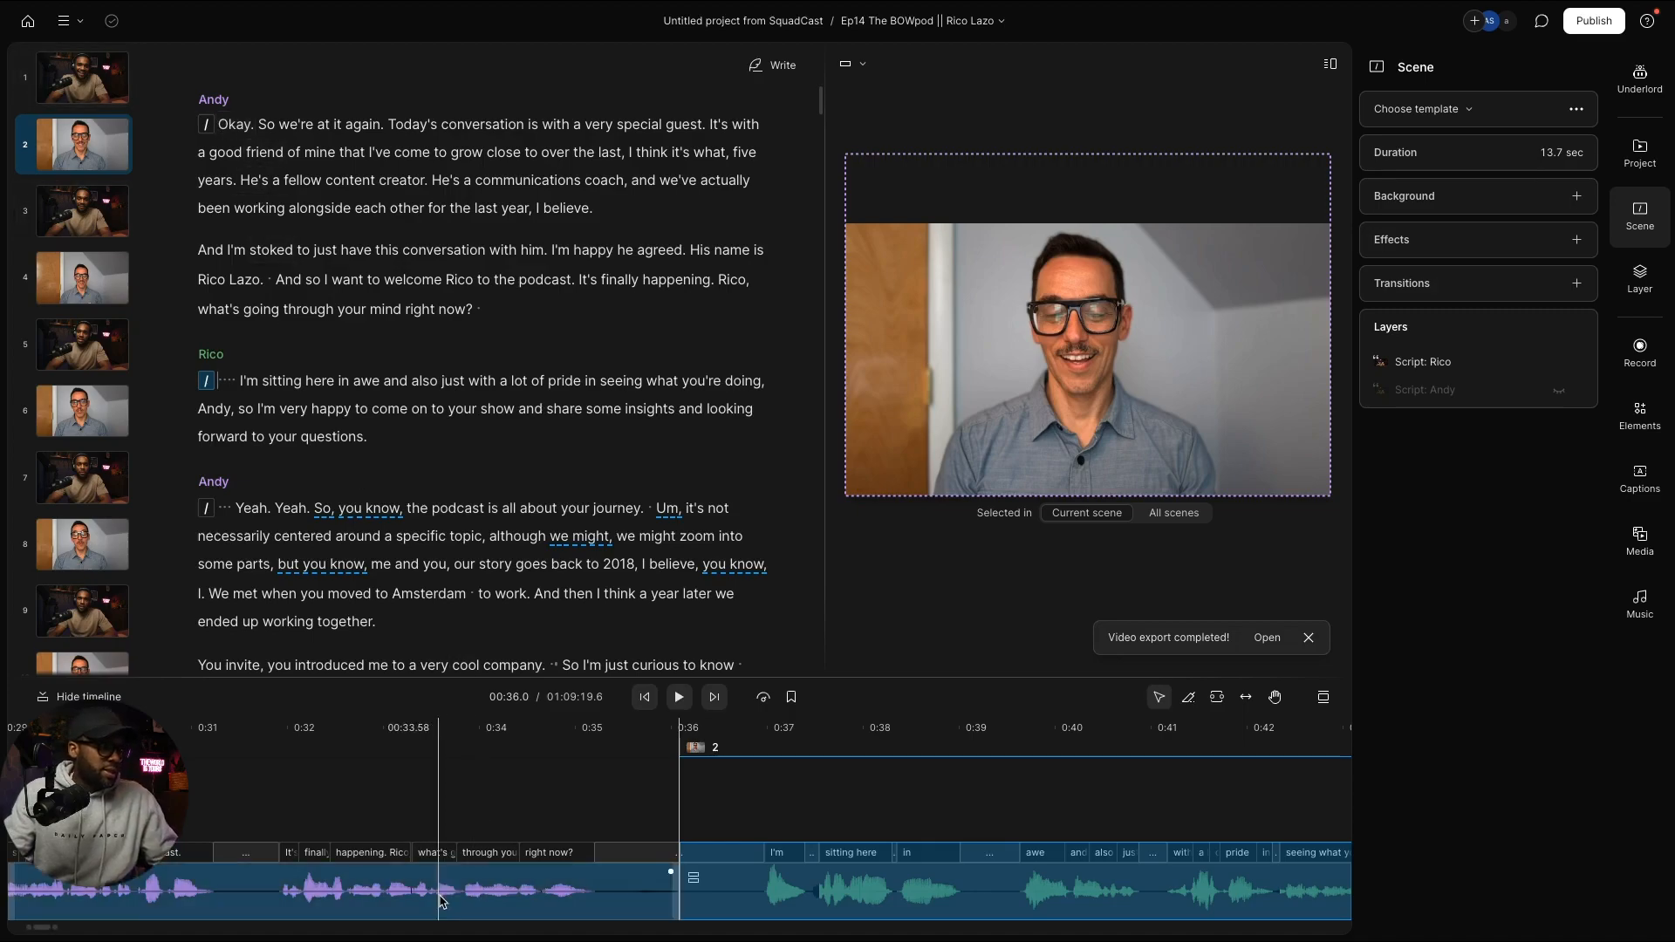
scroll(502, 853, "left", 10)
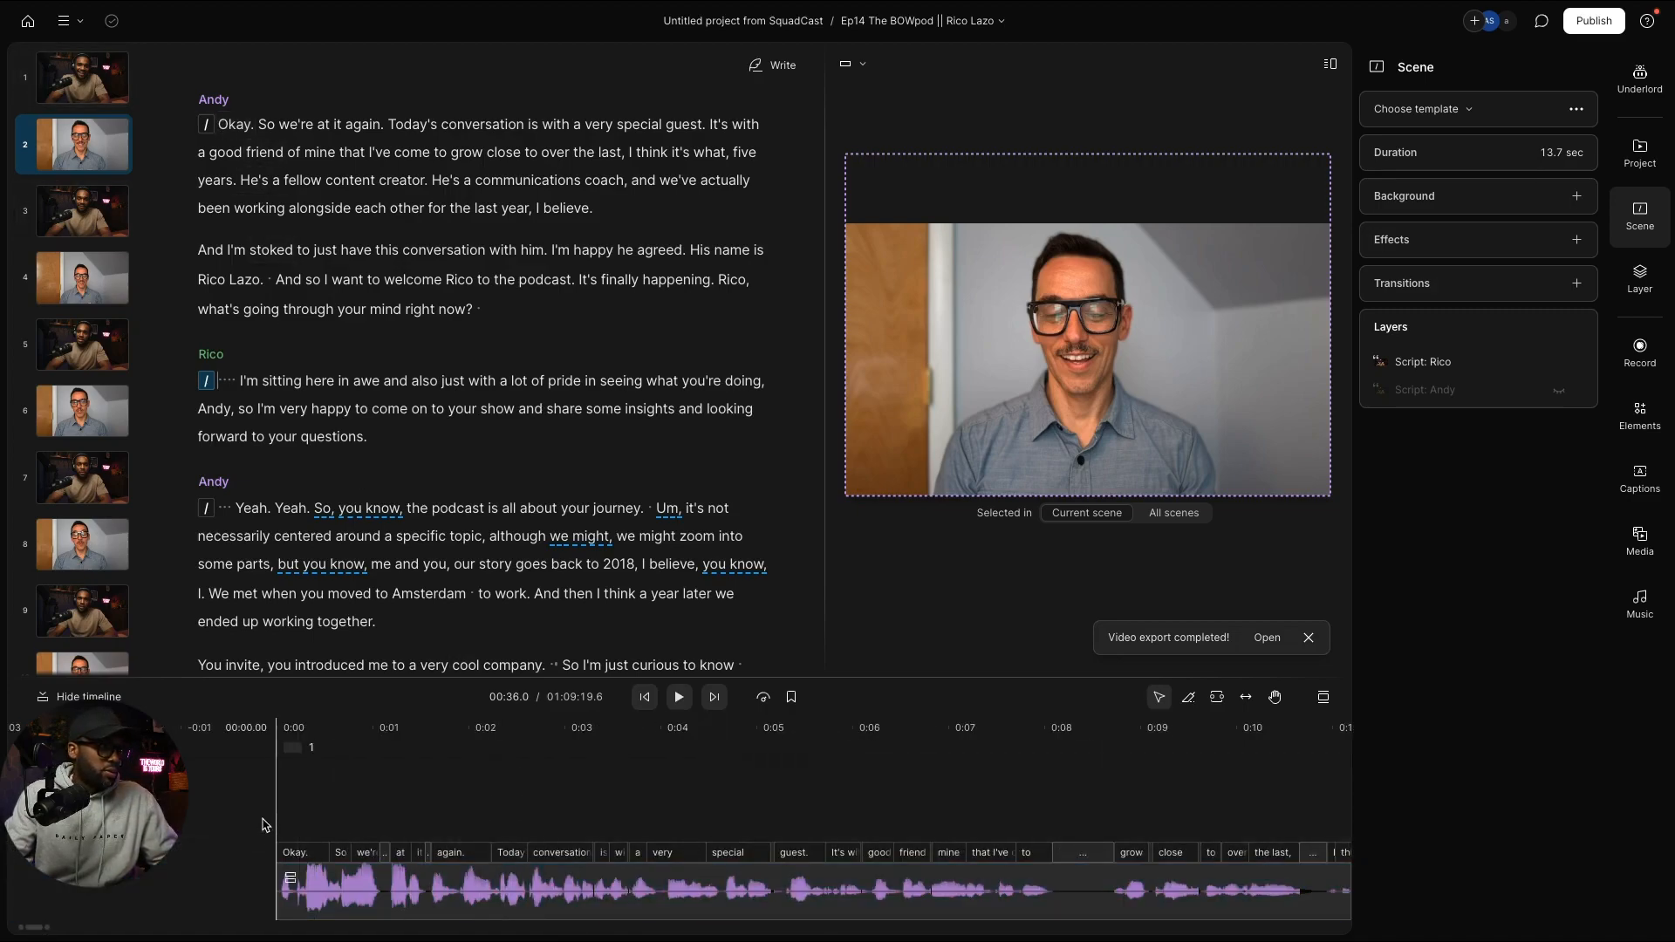
left_click(279, 817)
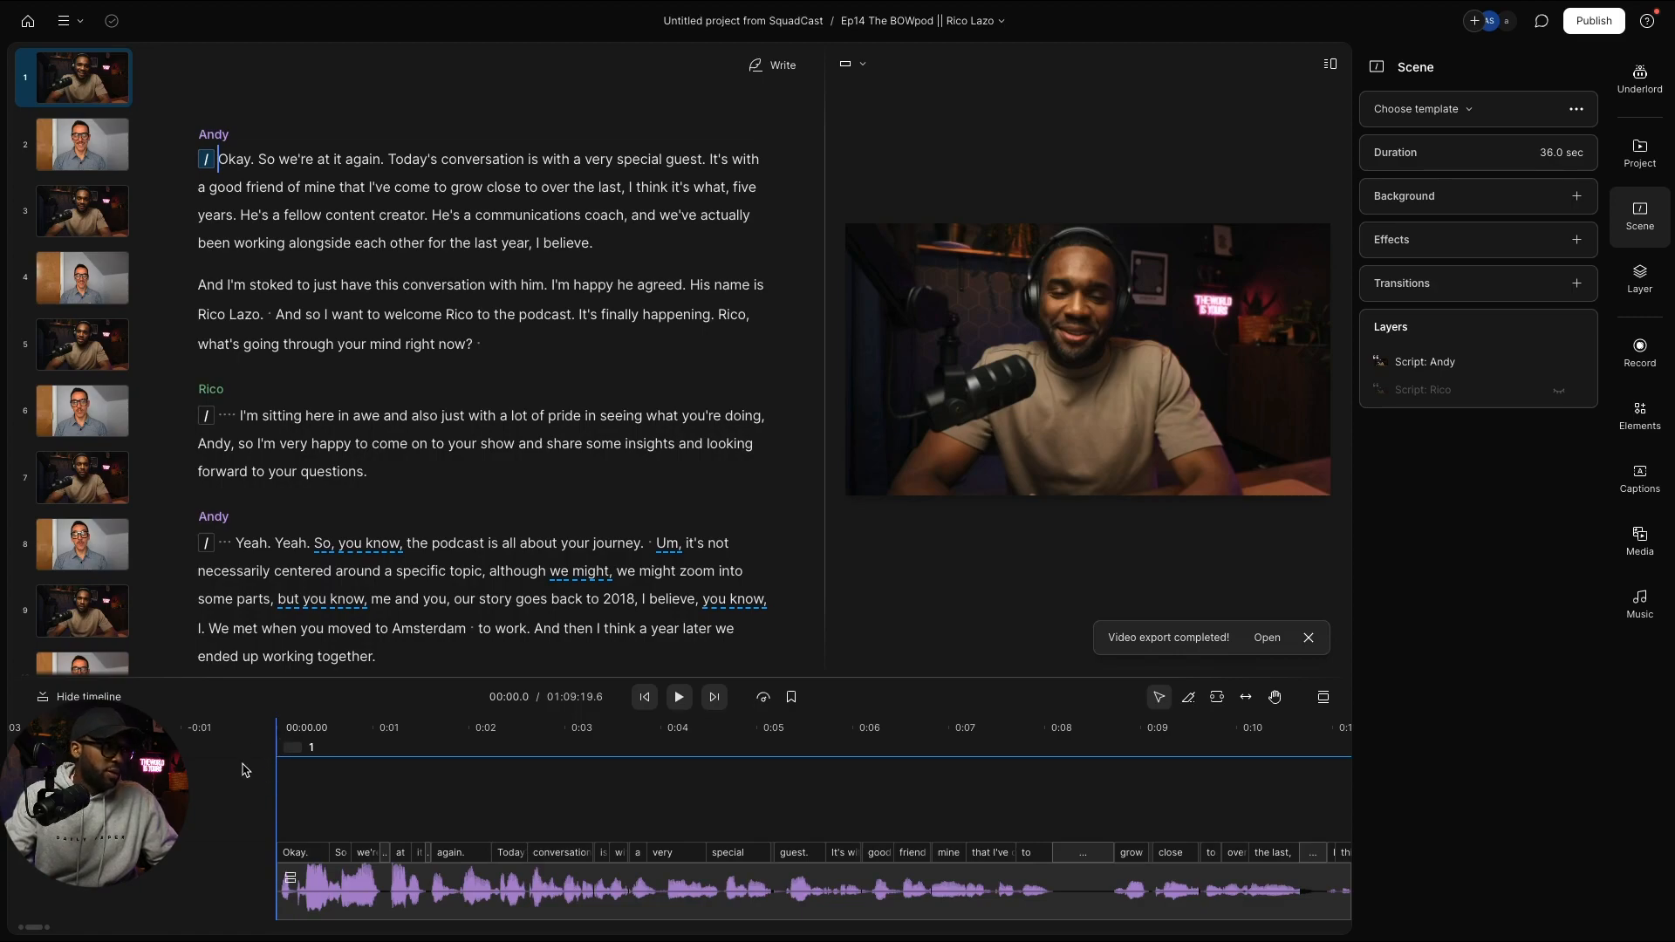
Step: Import Ep Rico Intro.mp4 from Downloads into the project's files
left_click(1638, 157)
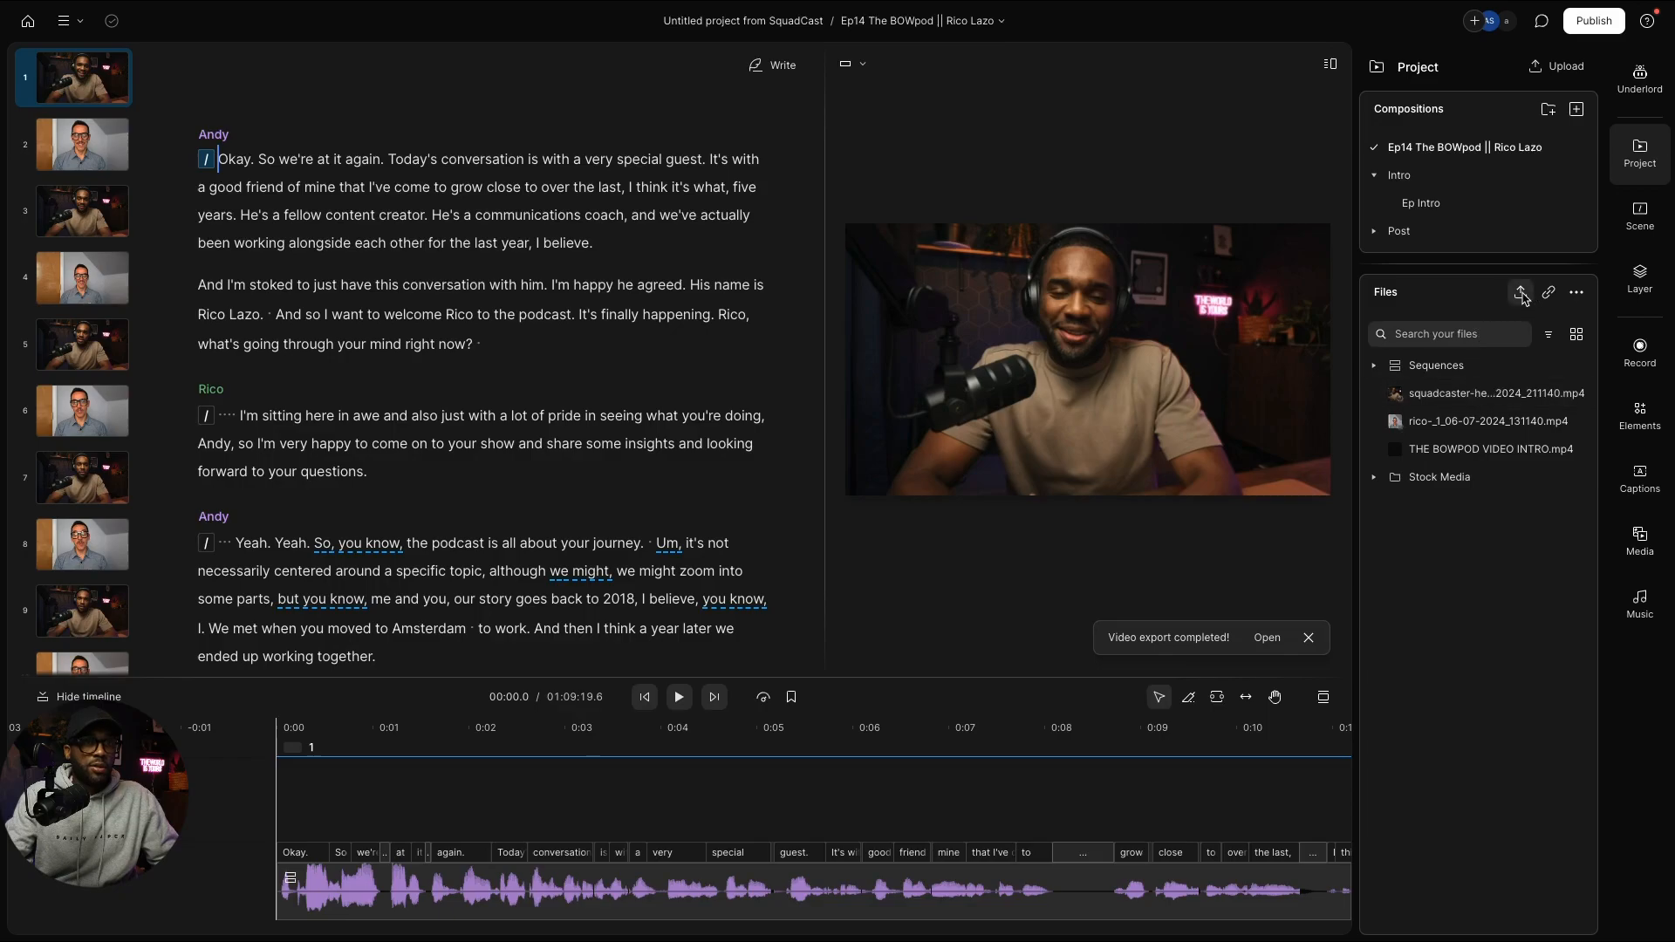
left_click(1519, 293)
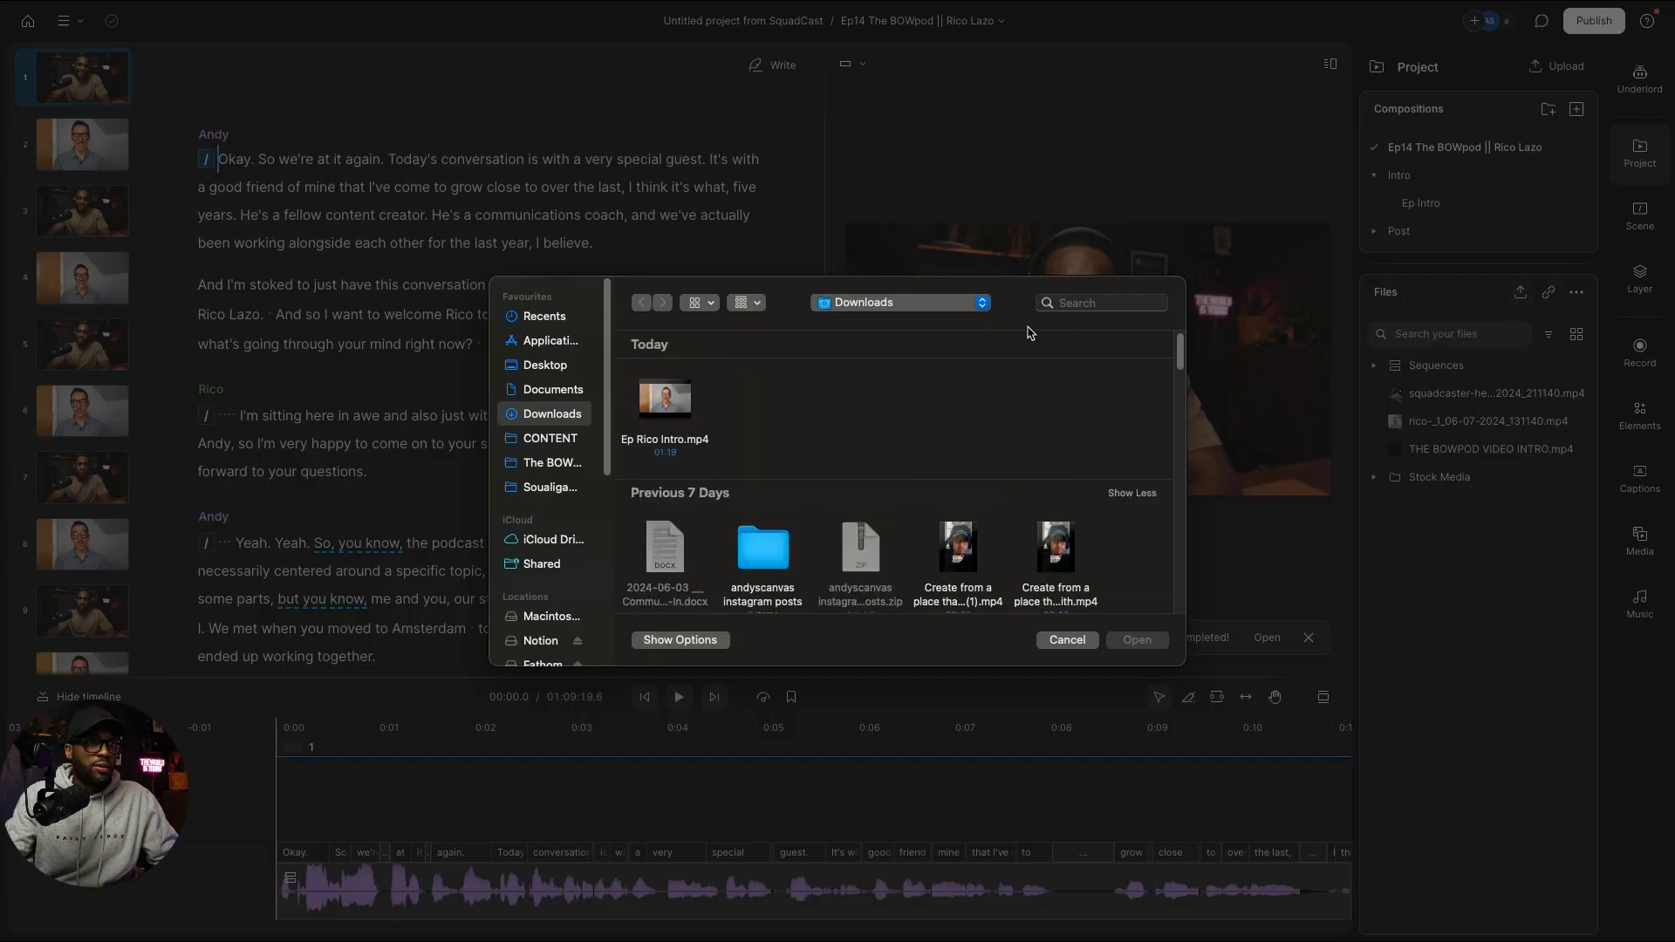
double_click(652, 394)
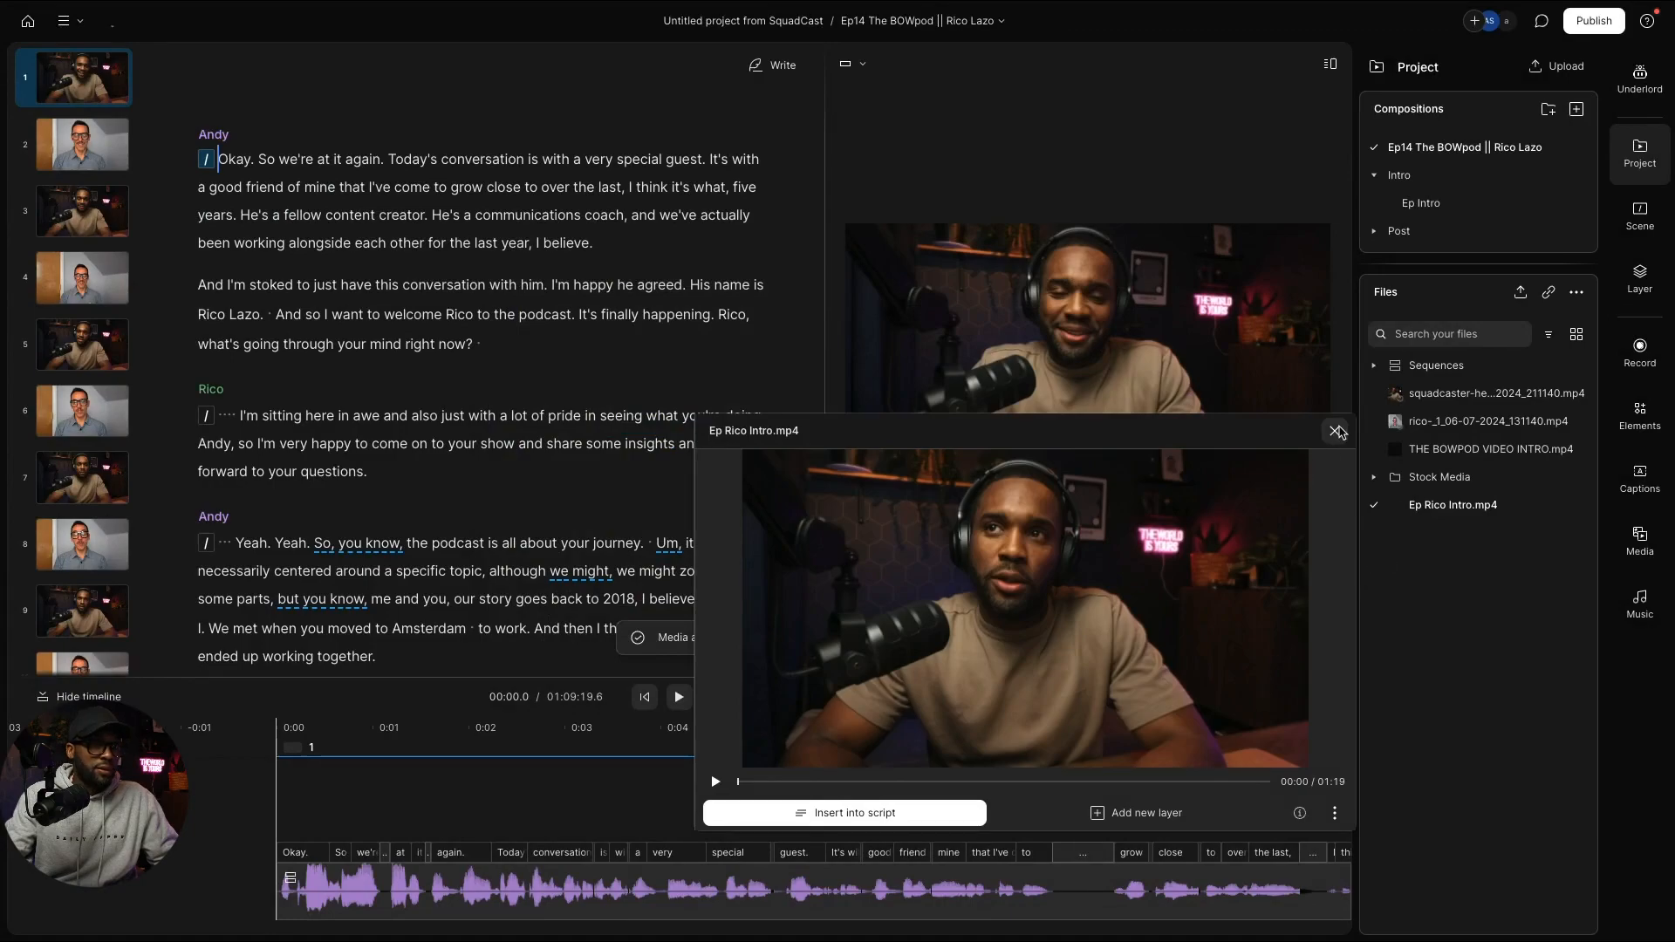
left_click(1335, 432)
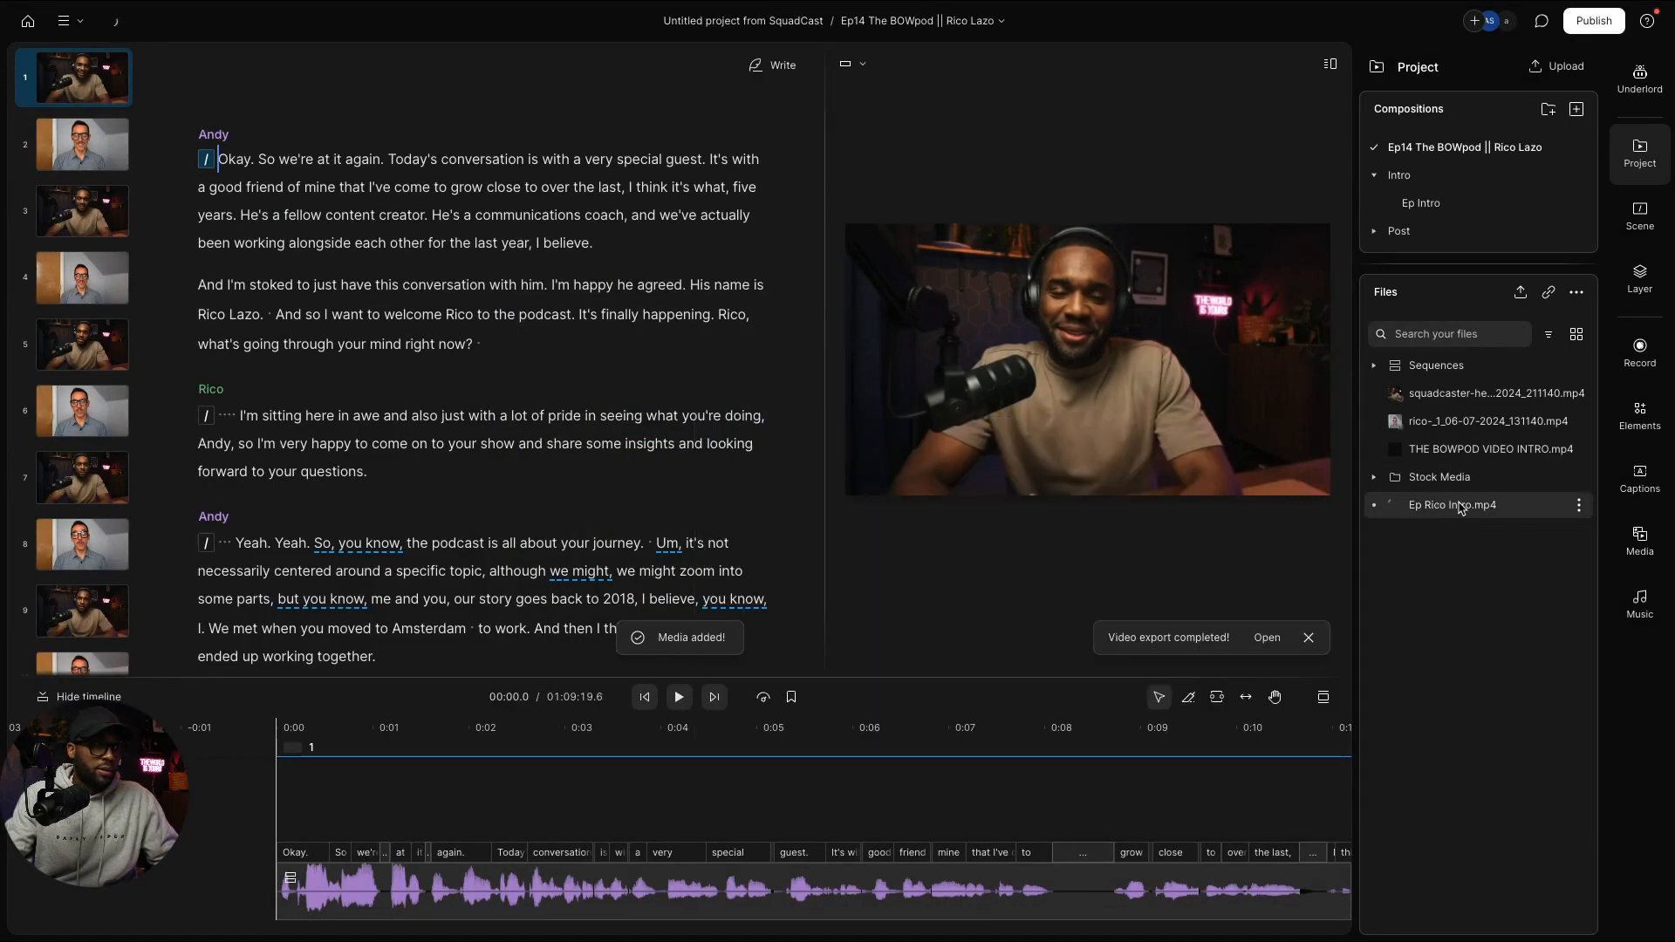
Step: Insert Ep Rico Intro.mp4 at the start of the script rather than as a timeline layer
left_click_drag(1461, 508, 276, 845)
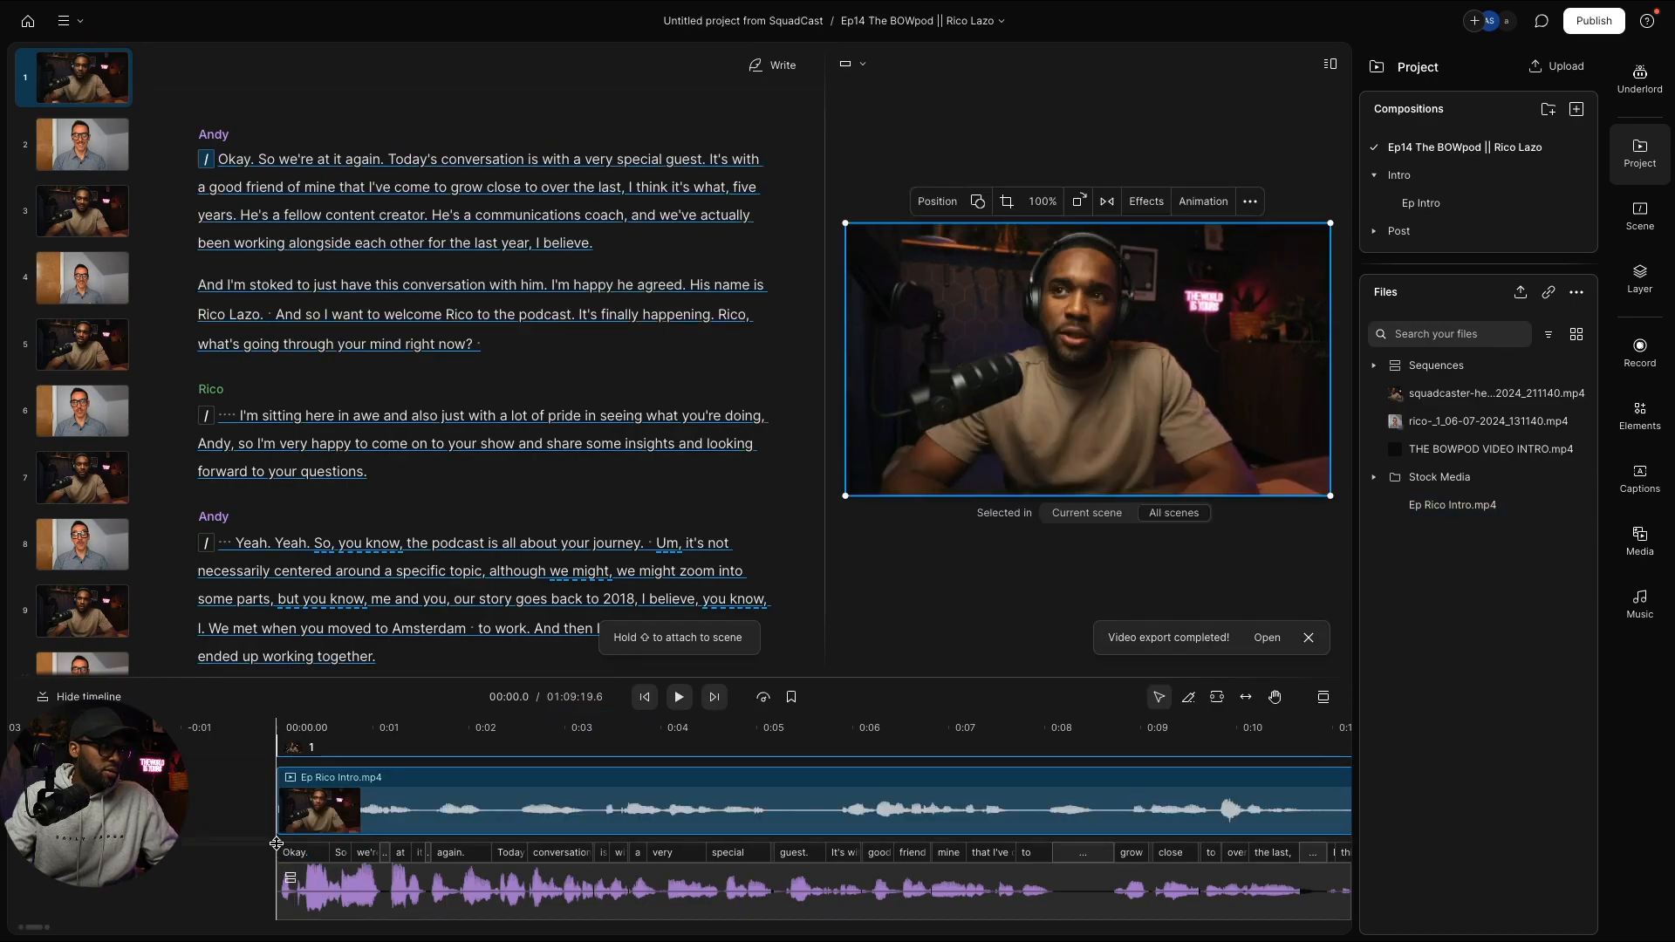
key("ctrl+z")
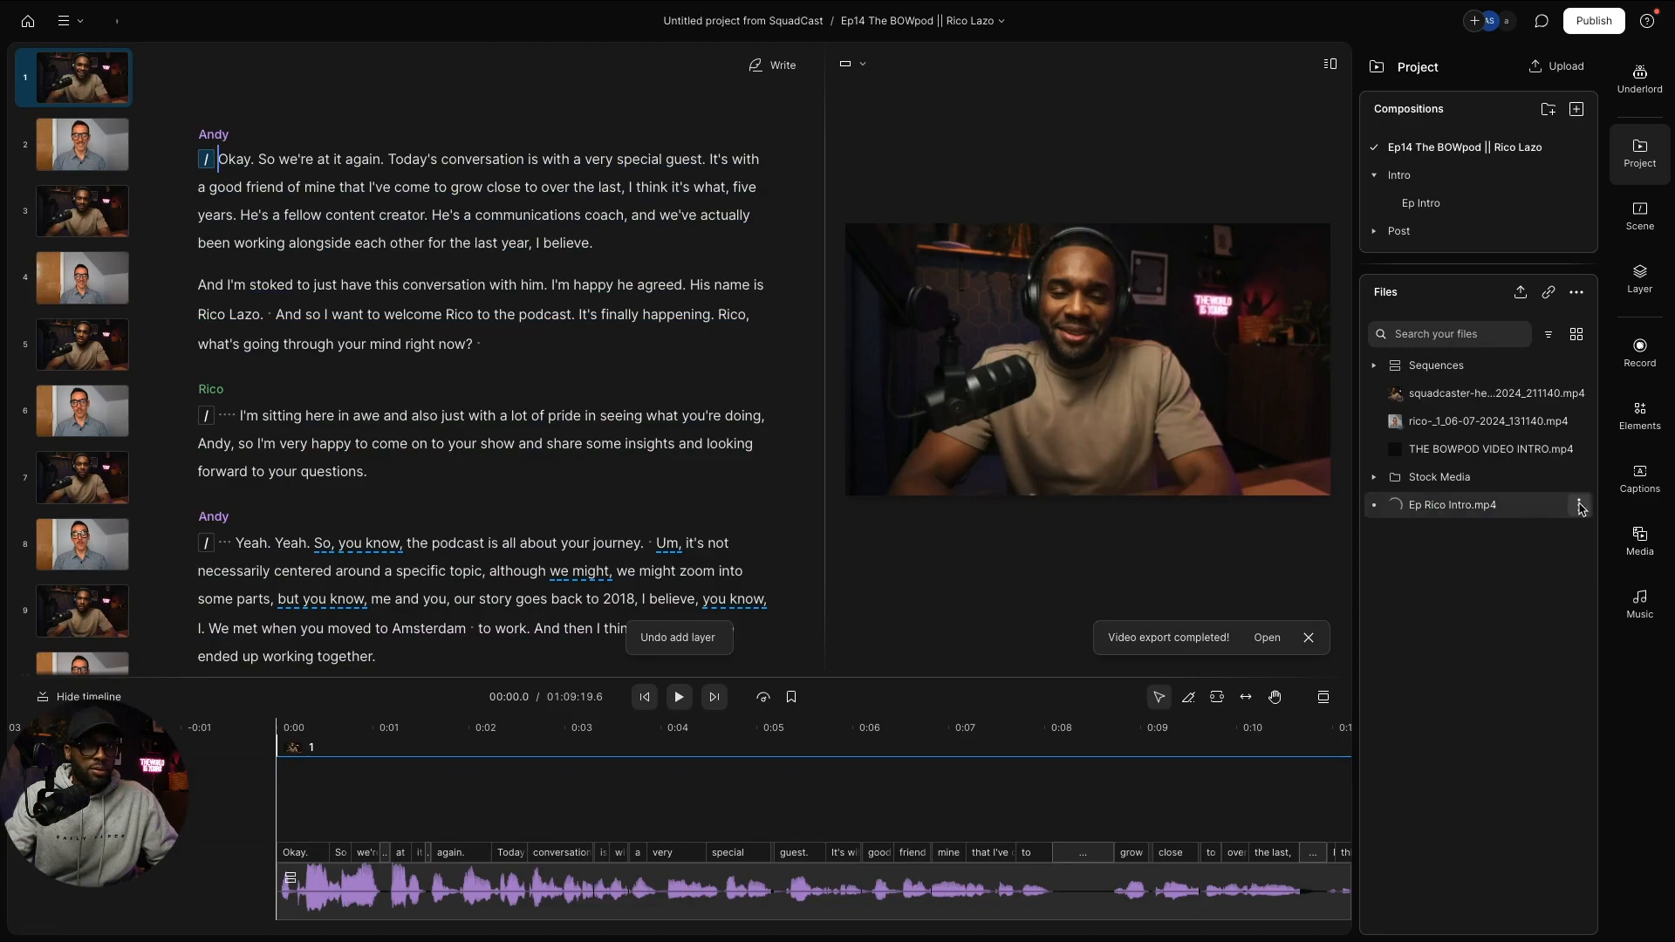
left_click(1578, 506)
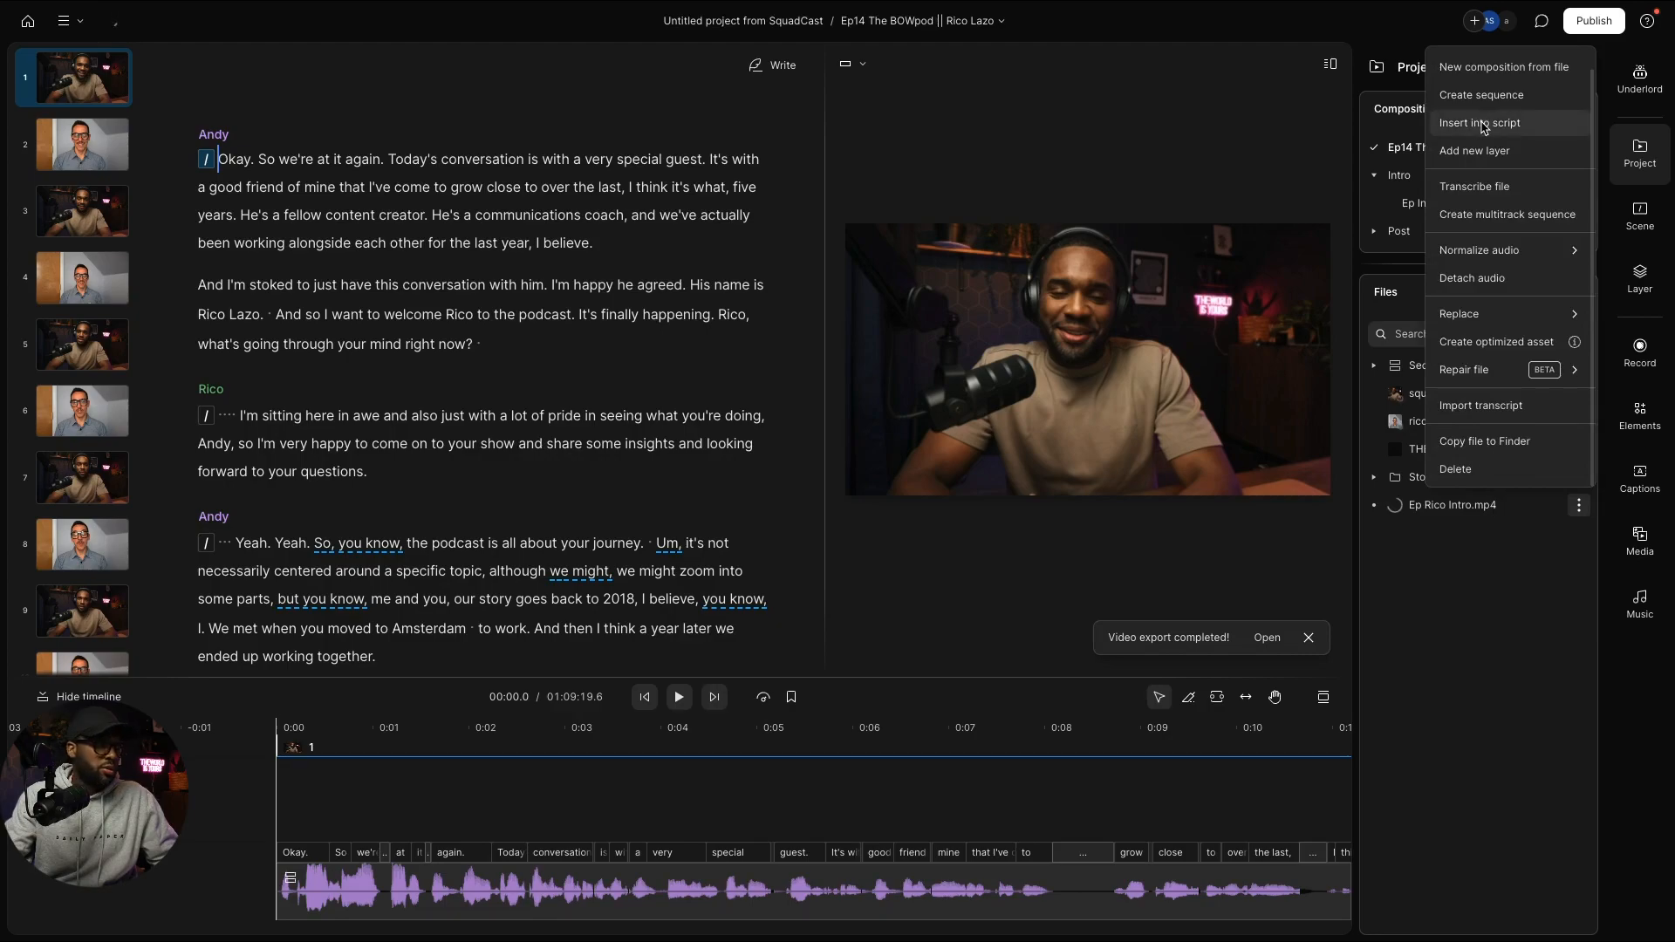
left_click(1482, 123)
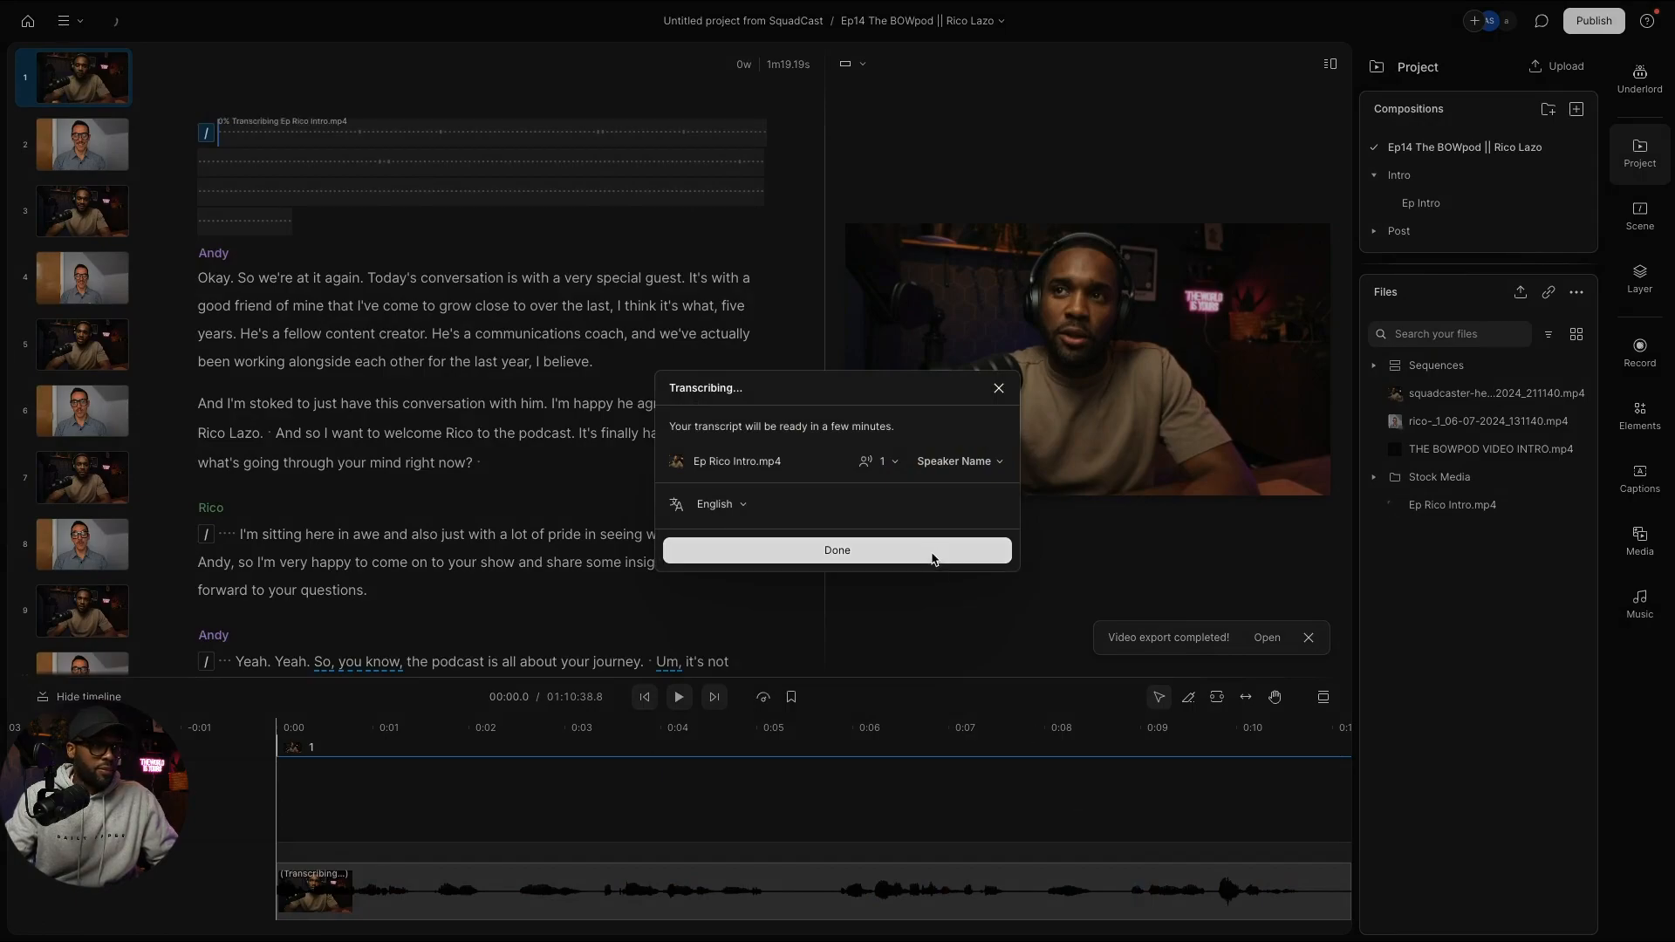
Step: Dismiss the transcription notice and select the new intro clip on the timeline
left_click(930, 556)
left_click(993, 872)
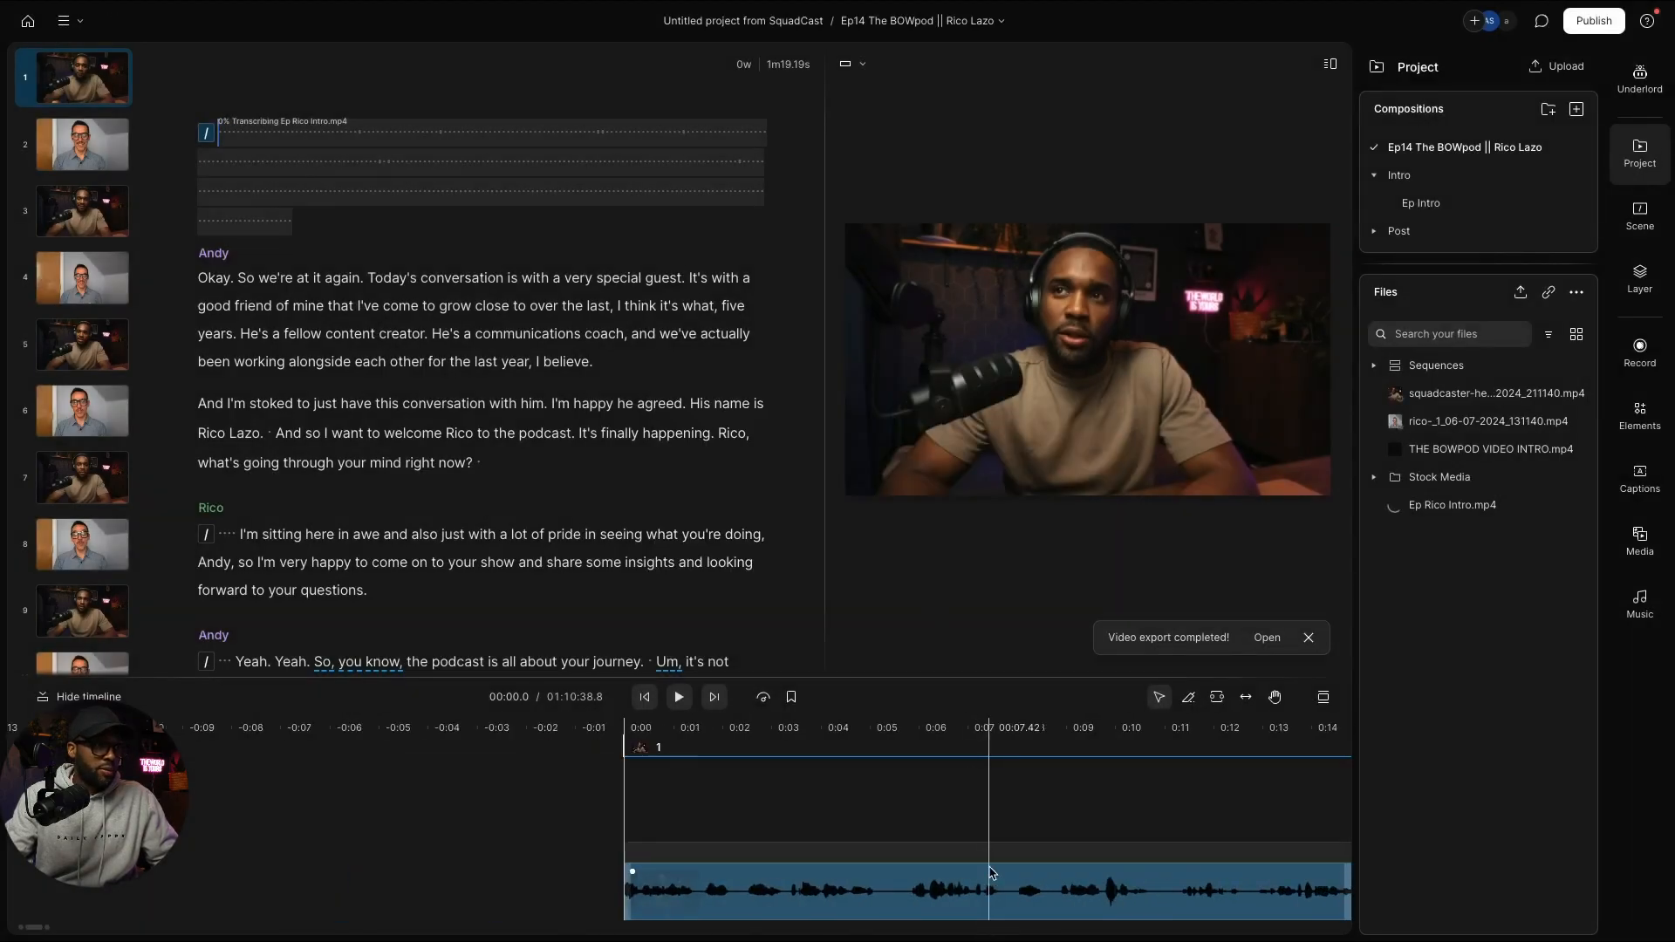
scroll(992, 872, "right", 8)
scroll(993, 871, "down", 5)
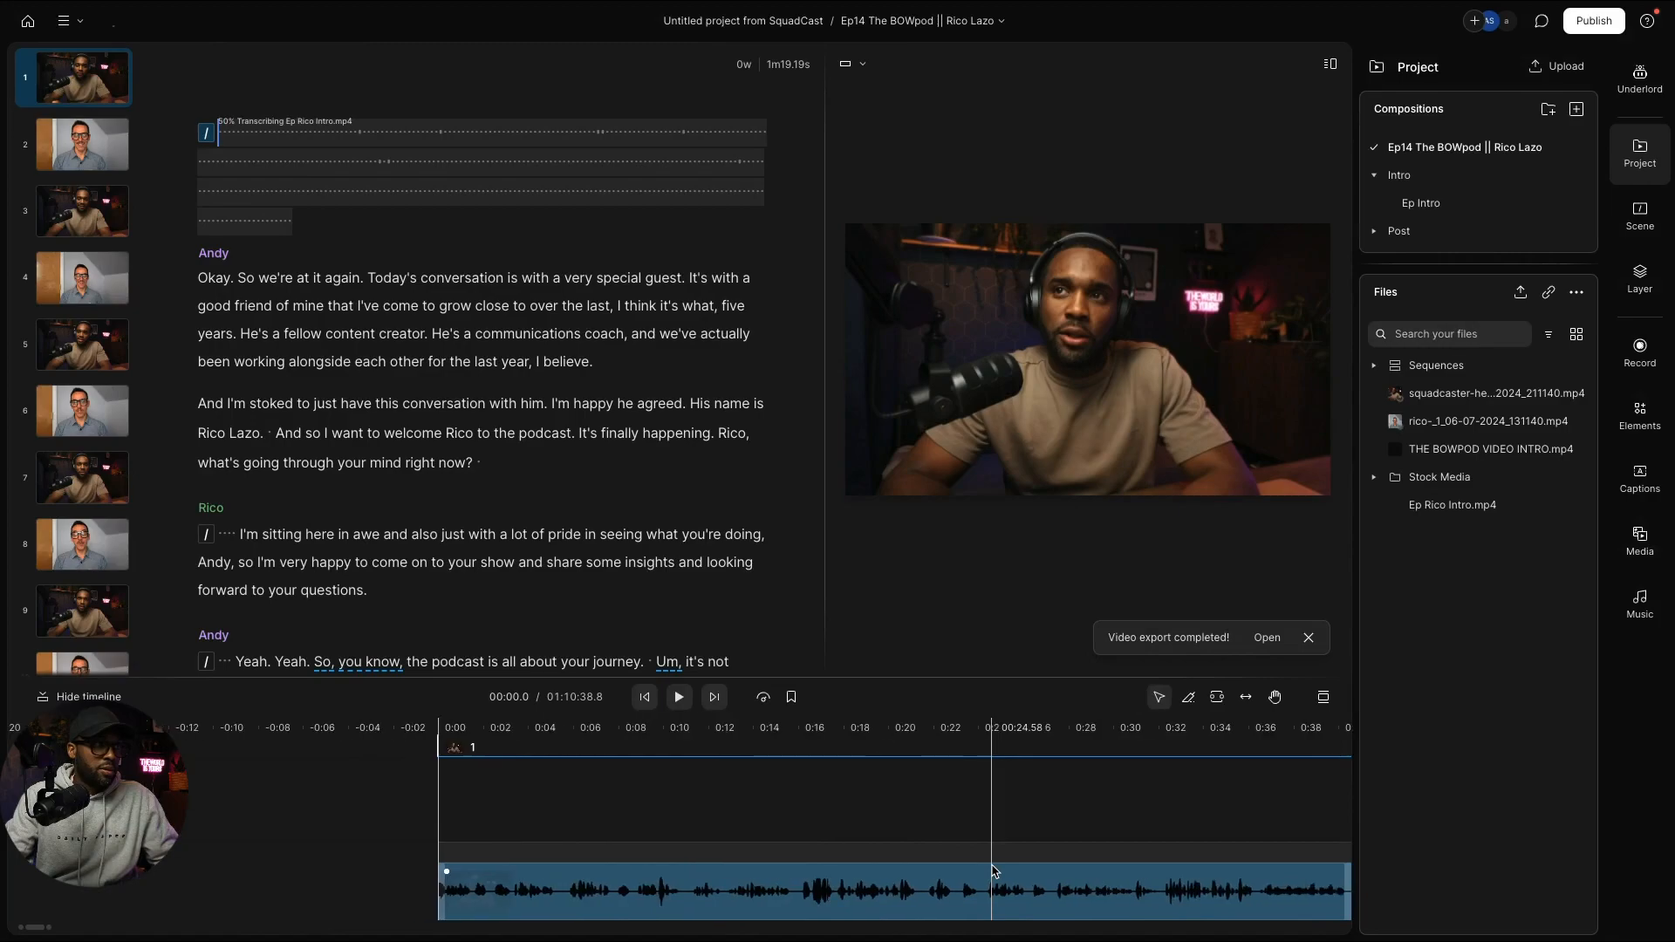
scroll(993, 870, "right", 2)
scroll(993, 870, "right", 2)
Step: Select the transcribing intro block at the top of the script, then clear the selection
scroll(992, 870, "down", 5)
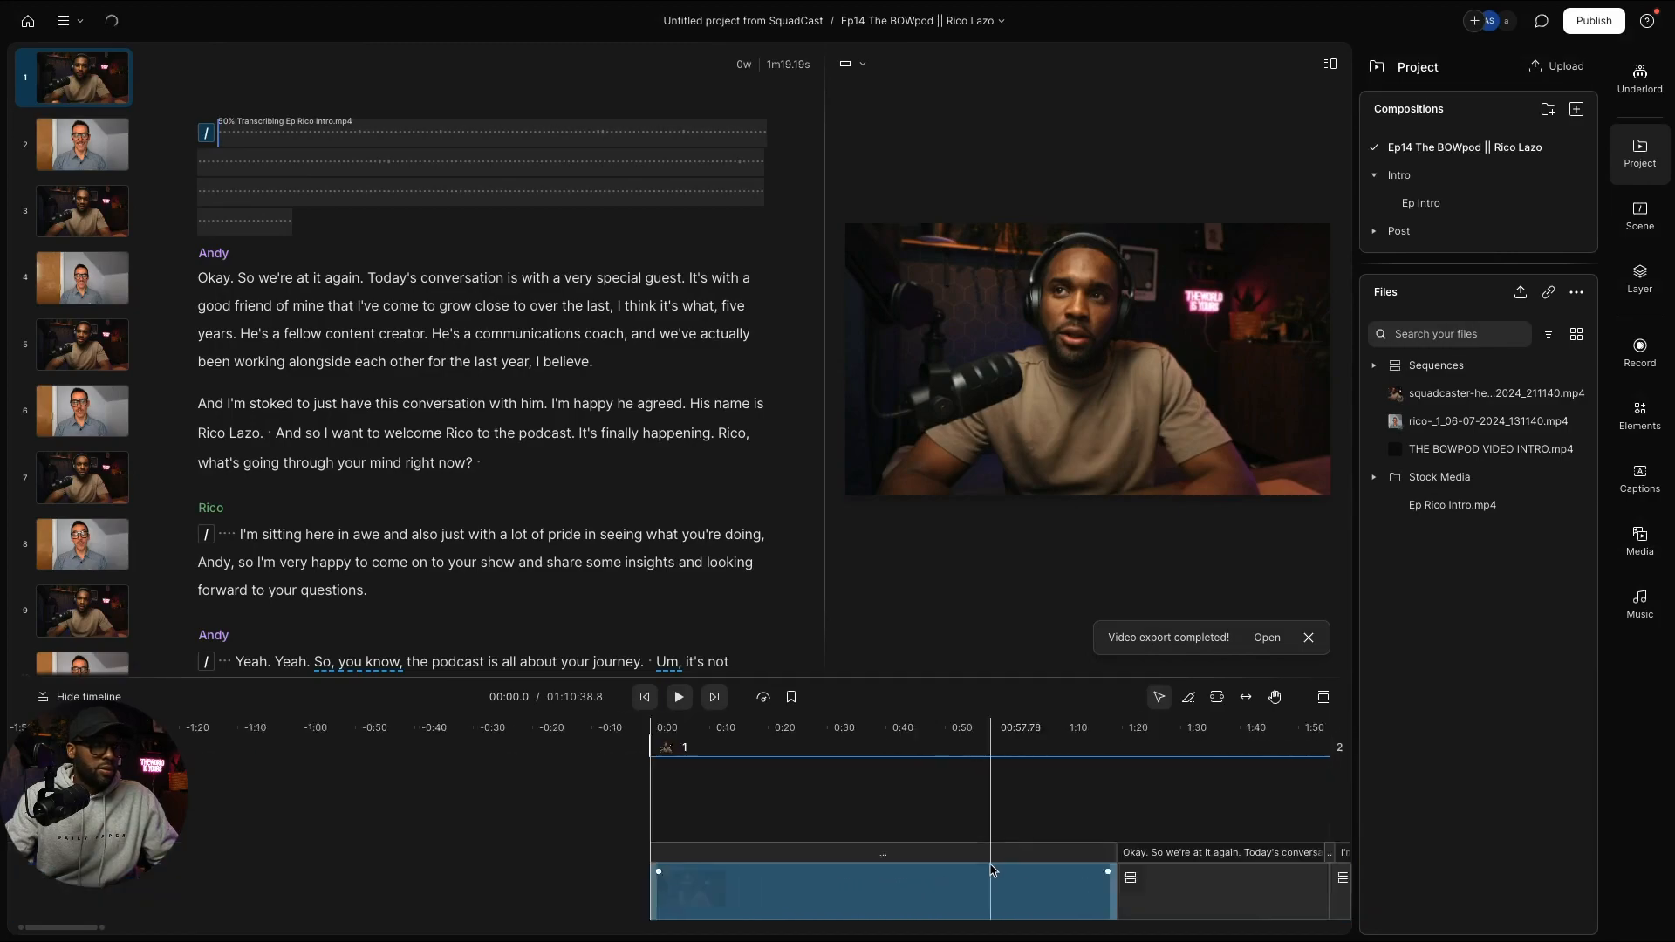
scroll(993, 871, "up", 2)
scroll(993, 871, "up", 1)
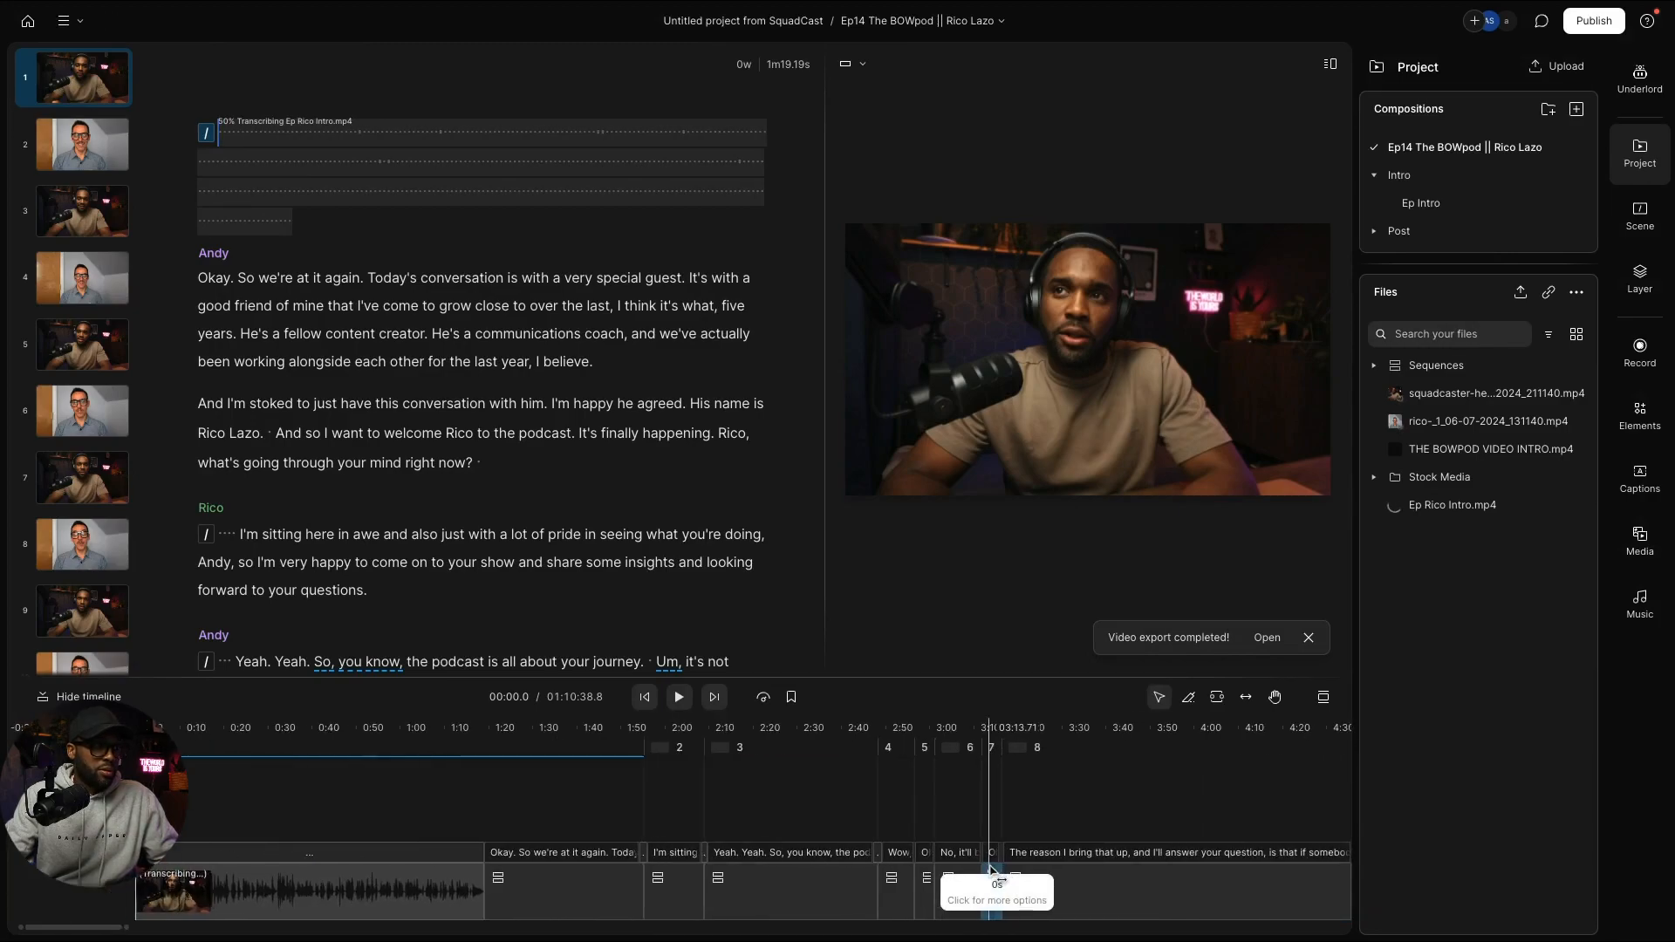
scroll(993, 870, "left", 3)
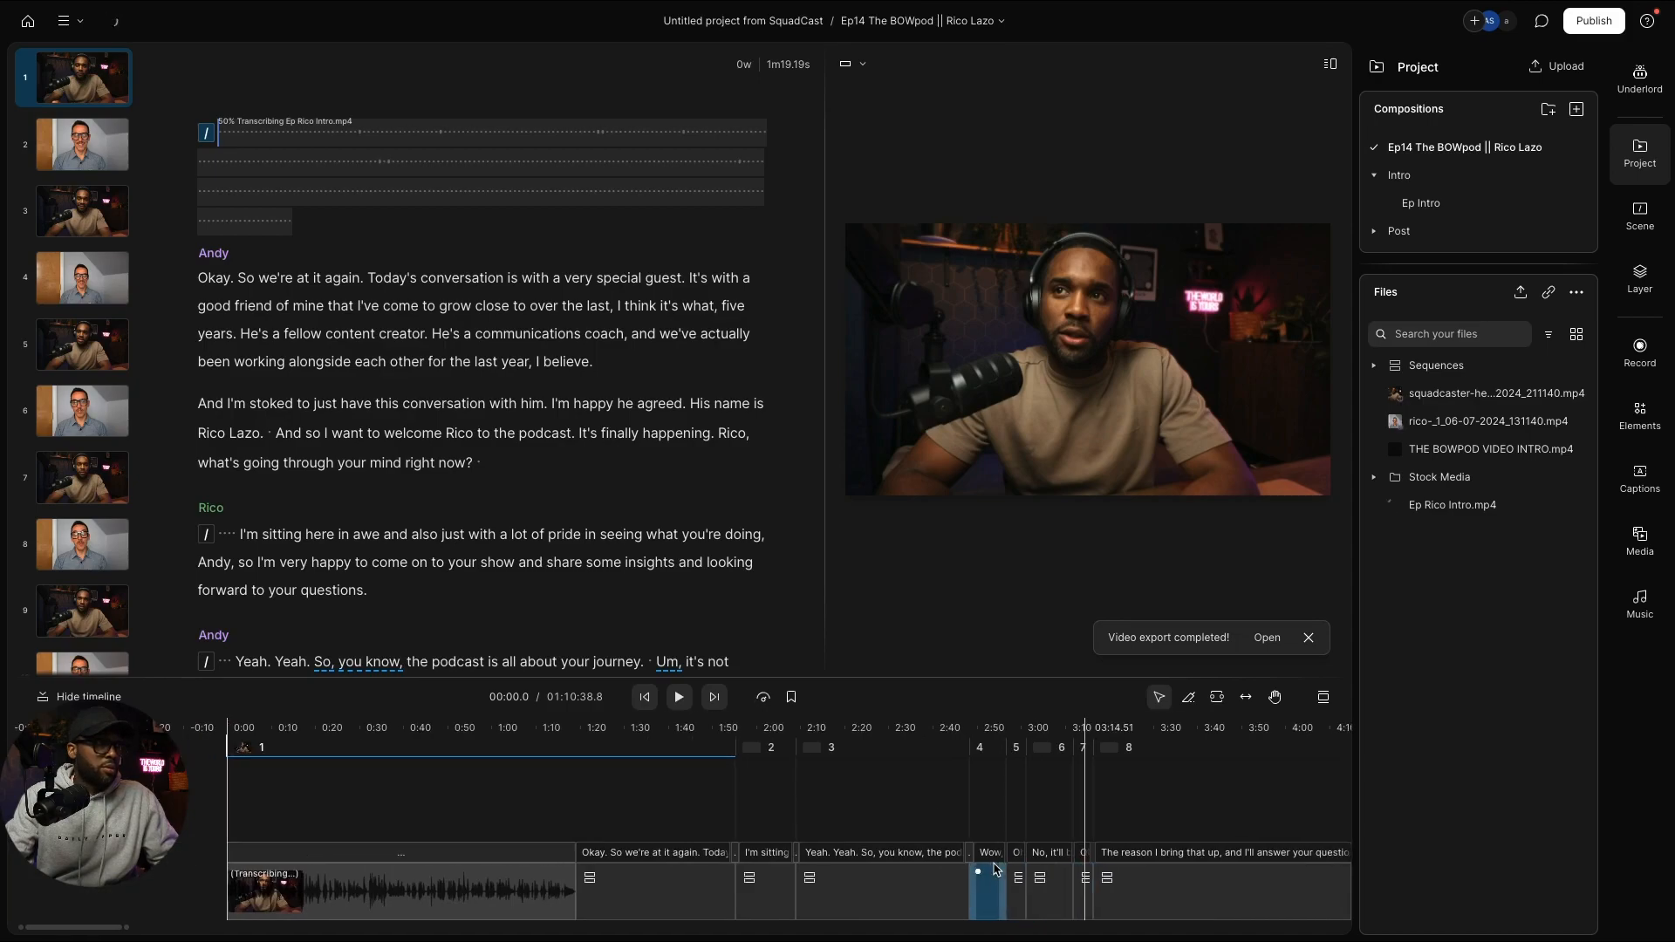
scroll(995, 869, "left", 2)
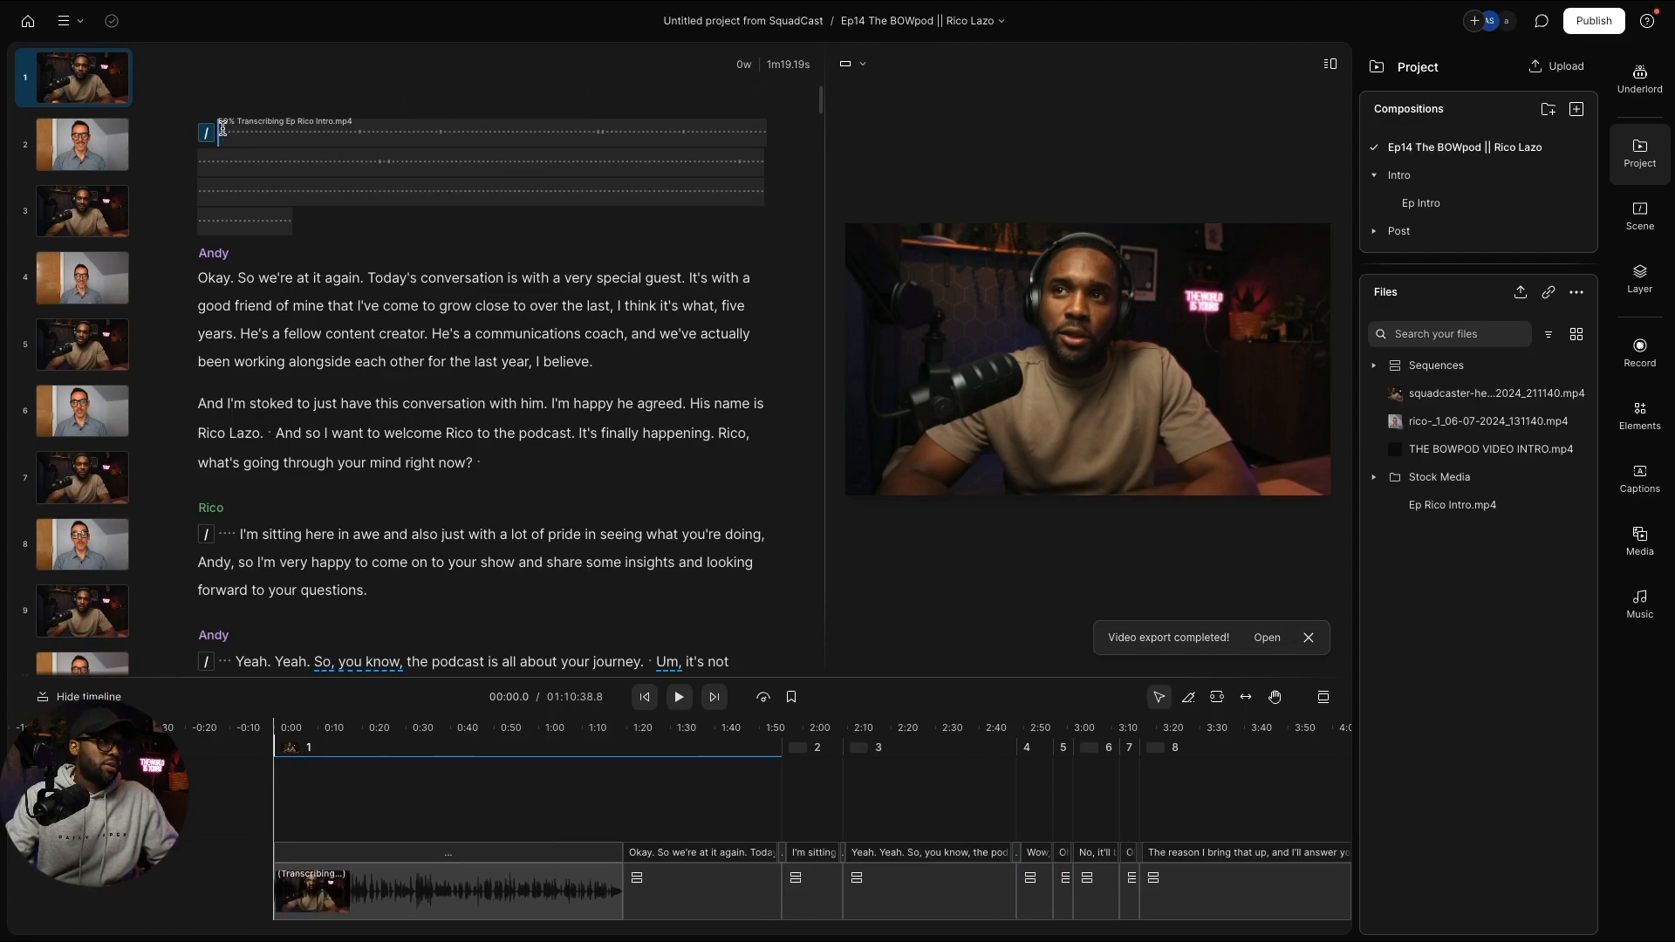
left_click(222, 128)
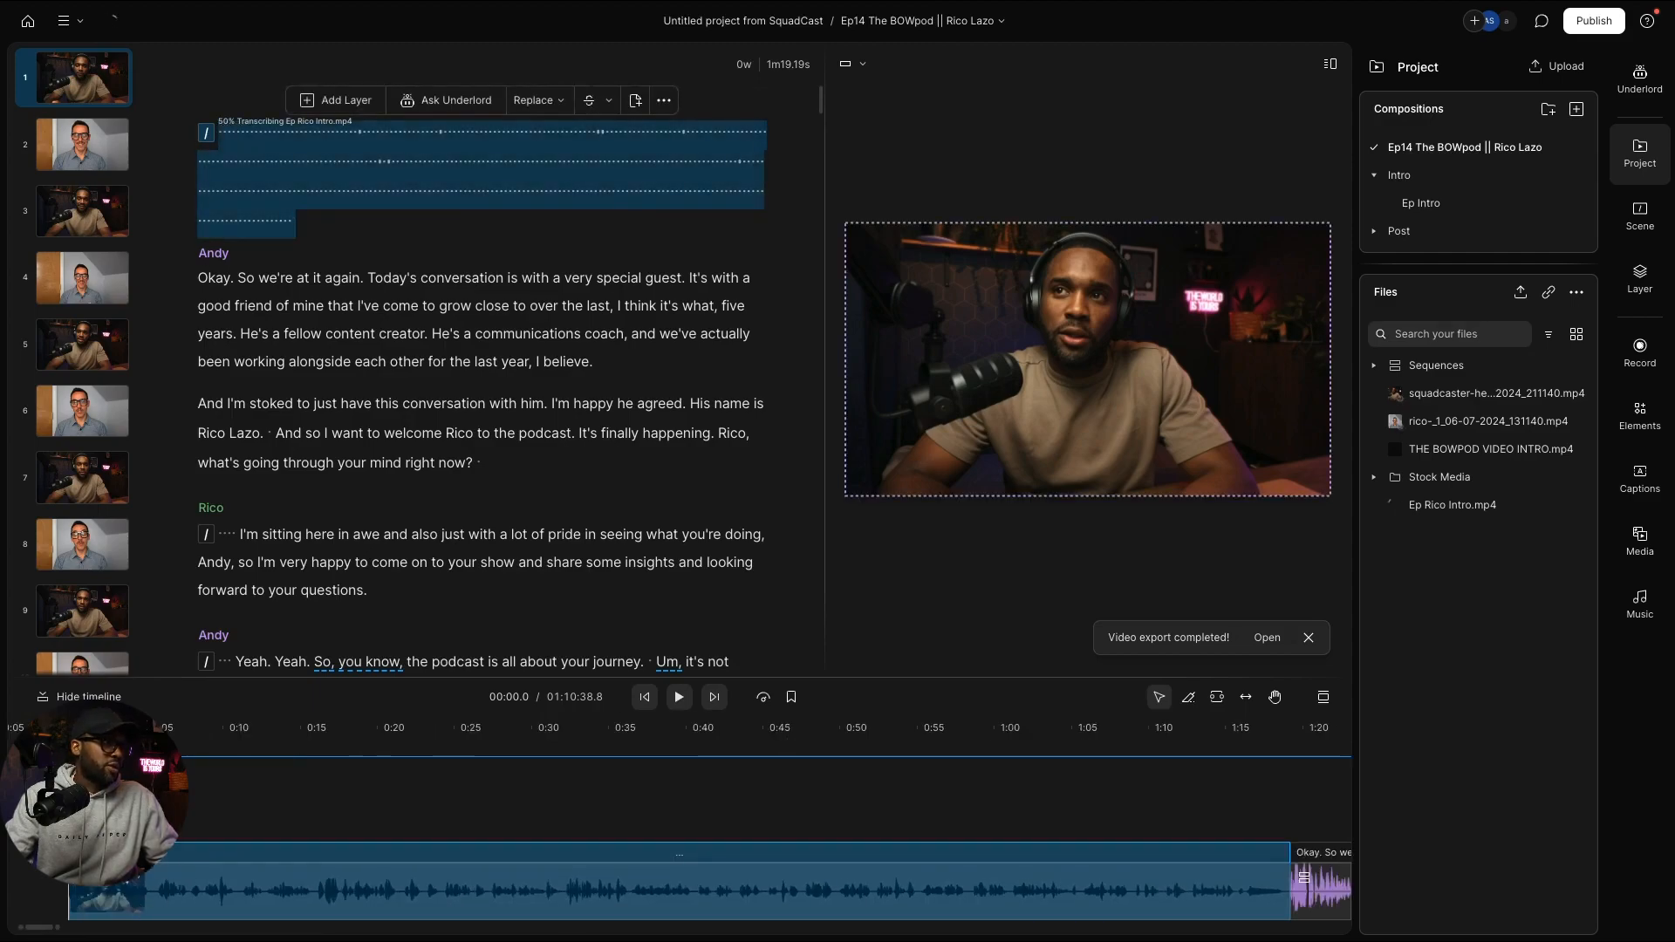
key("Escape")
Step: Play the episode from the guest's intro soundbite into the original opening, then scroll back to the title
key("space")
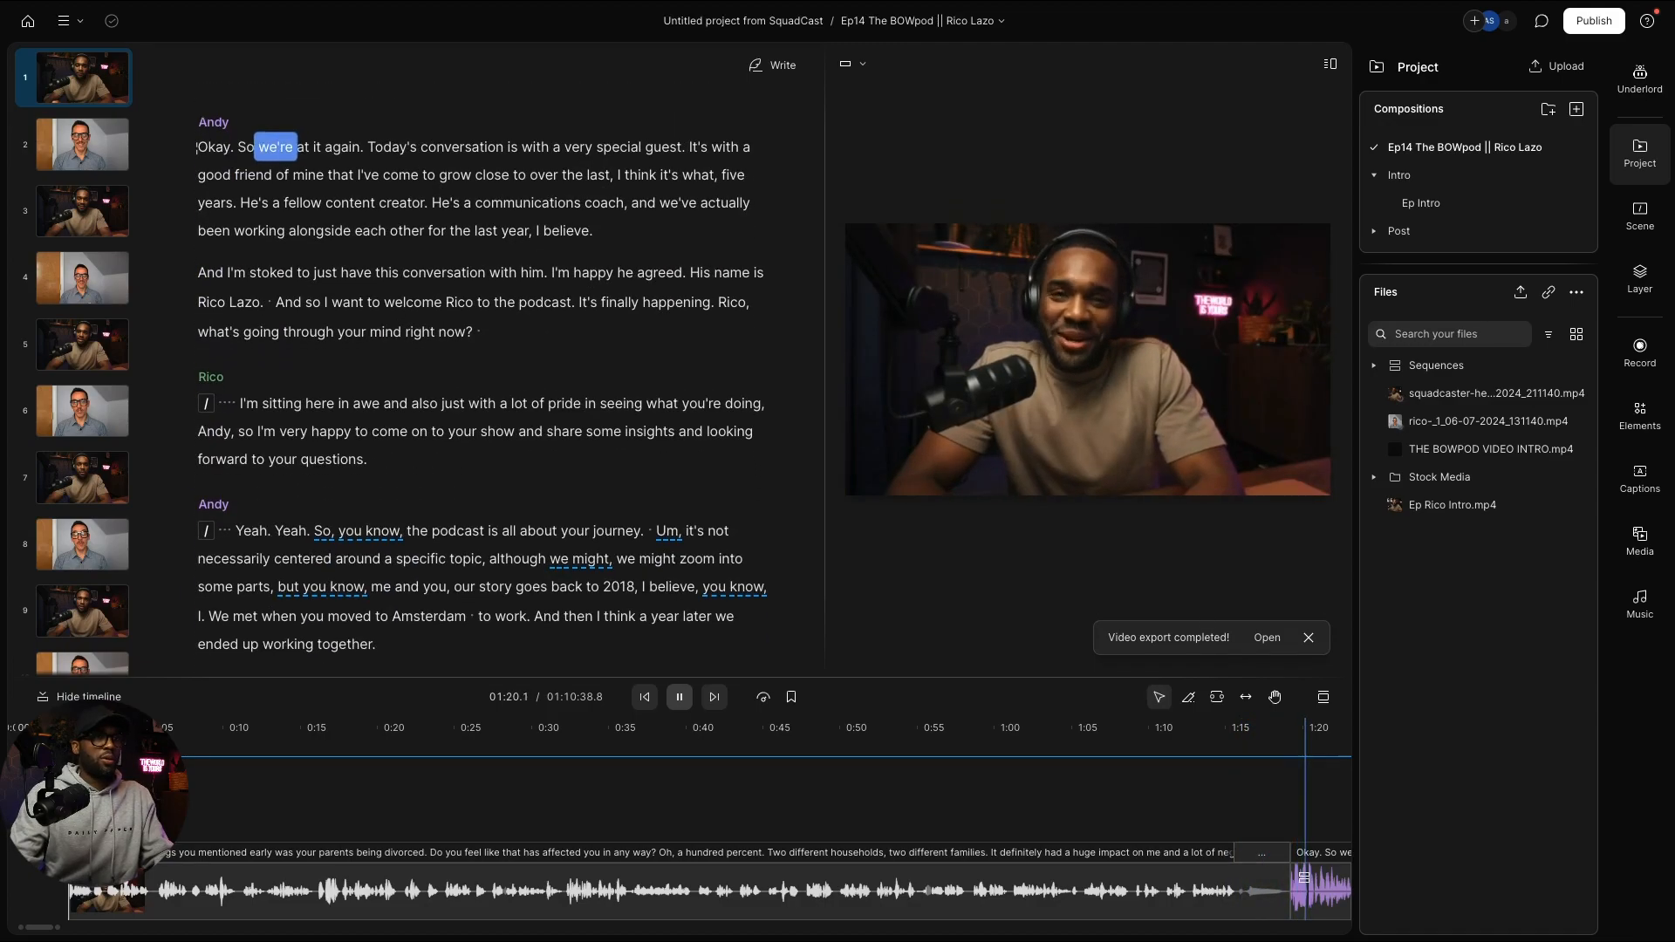
key("space")
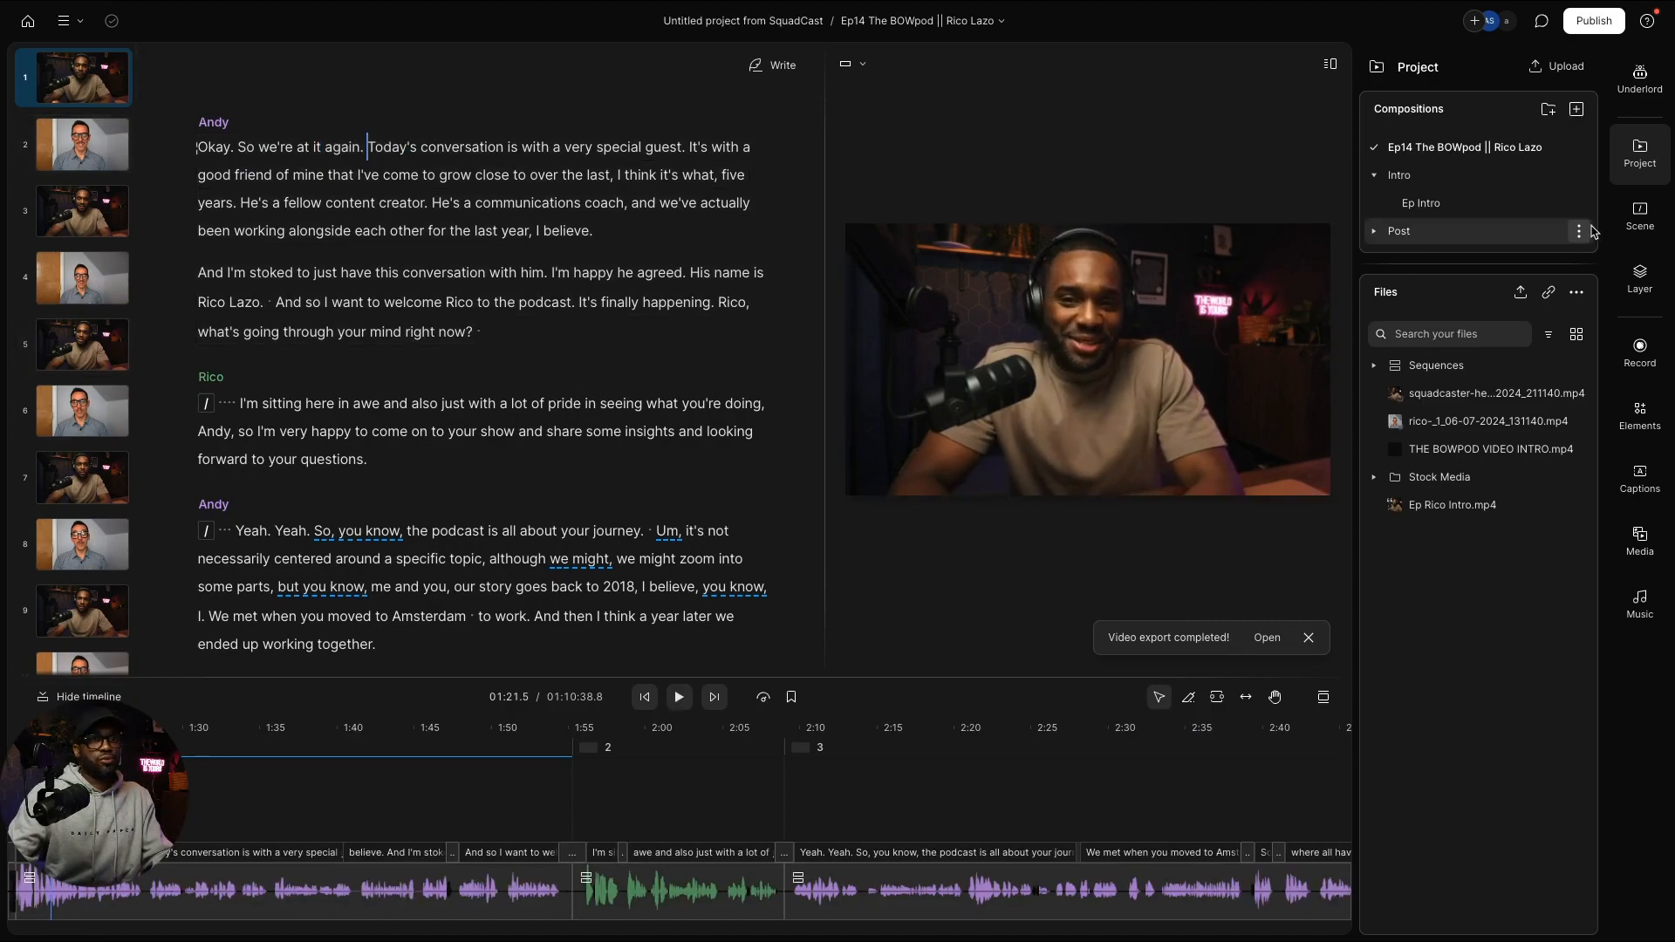
key("space")
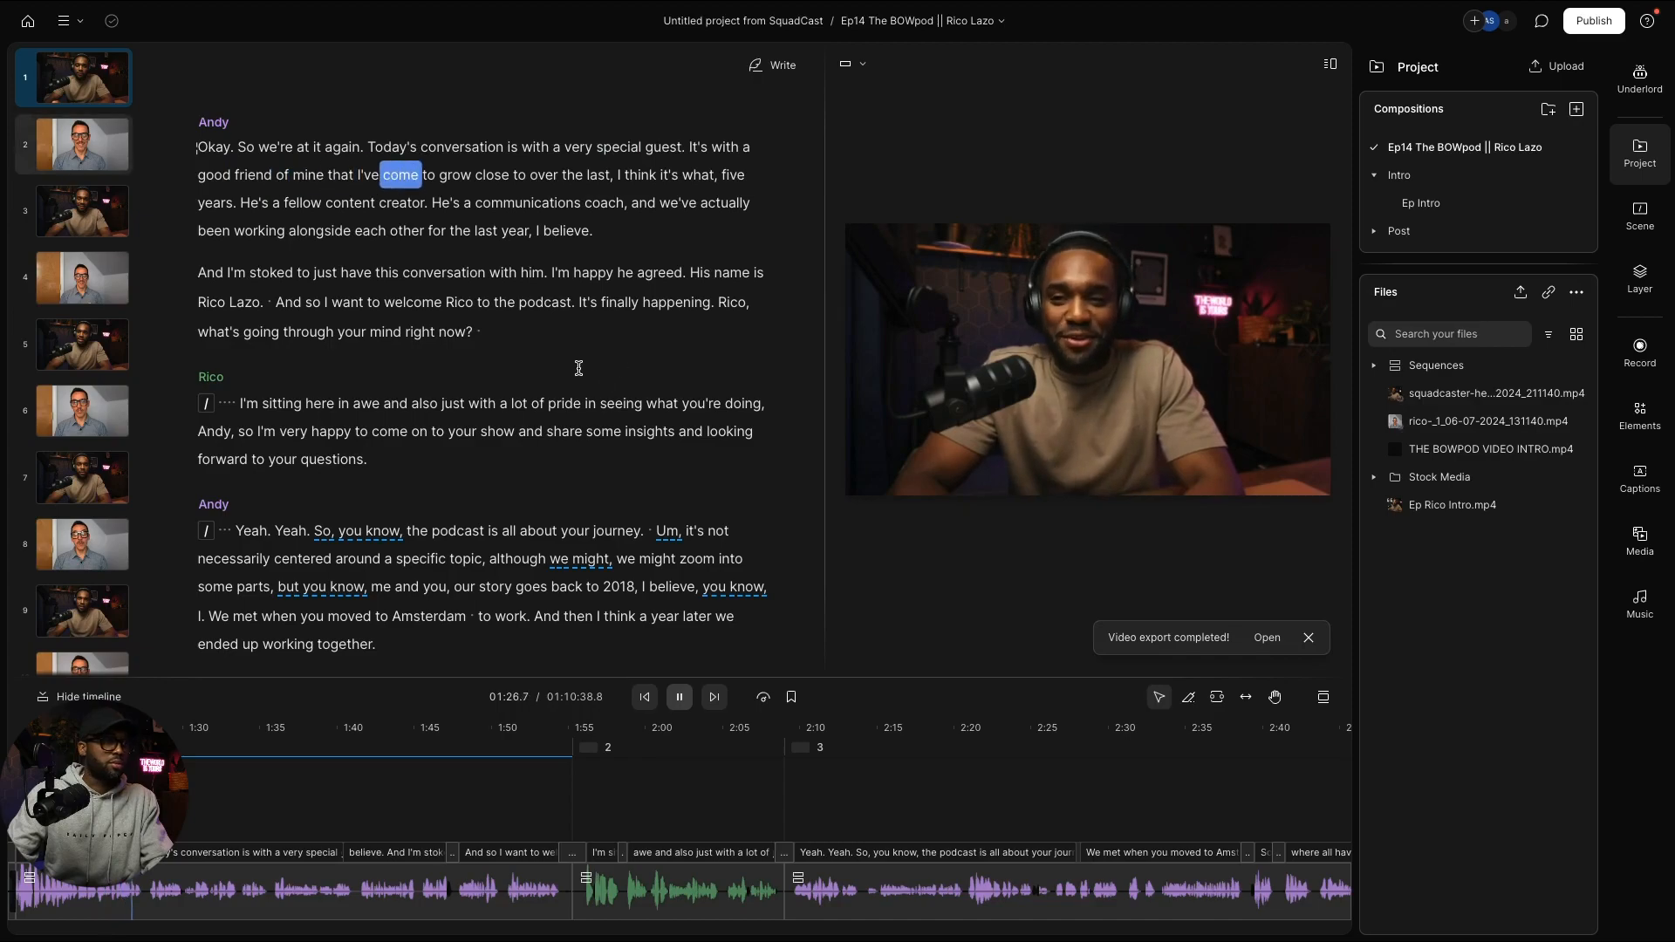
scroll(527, 372, "up", 3)
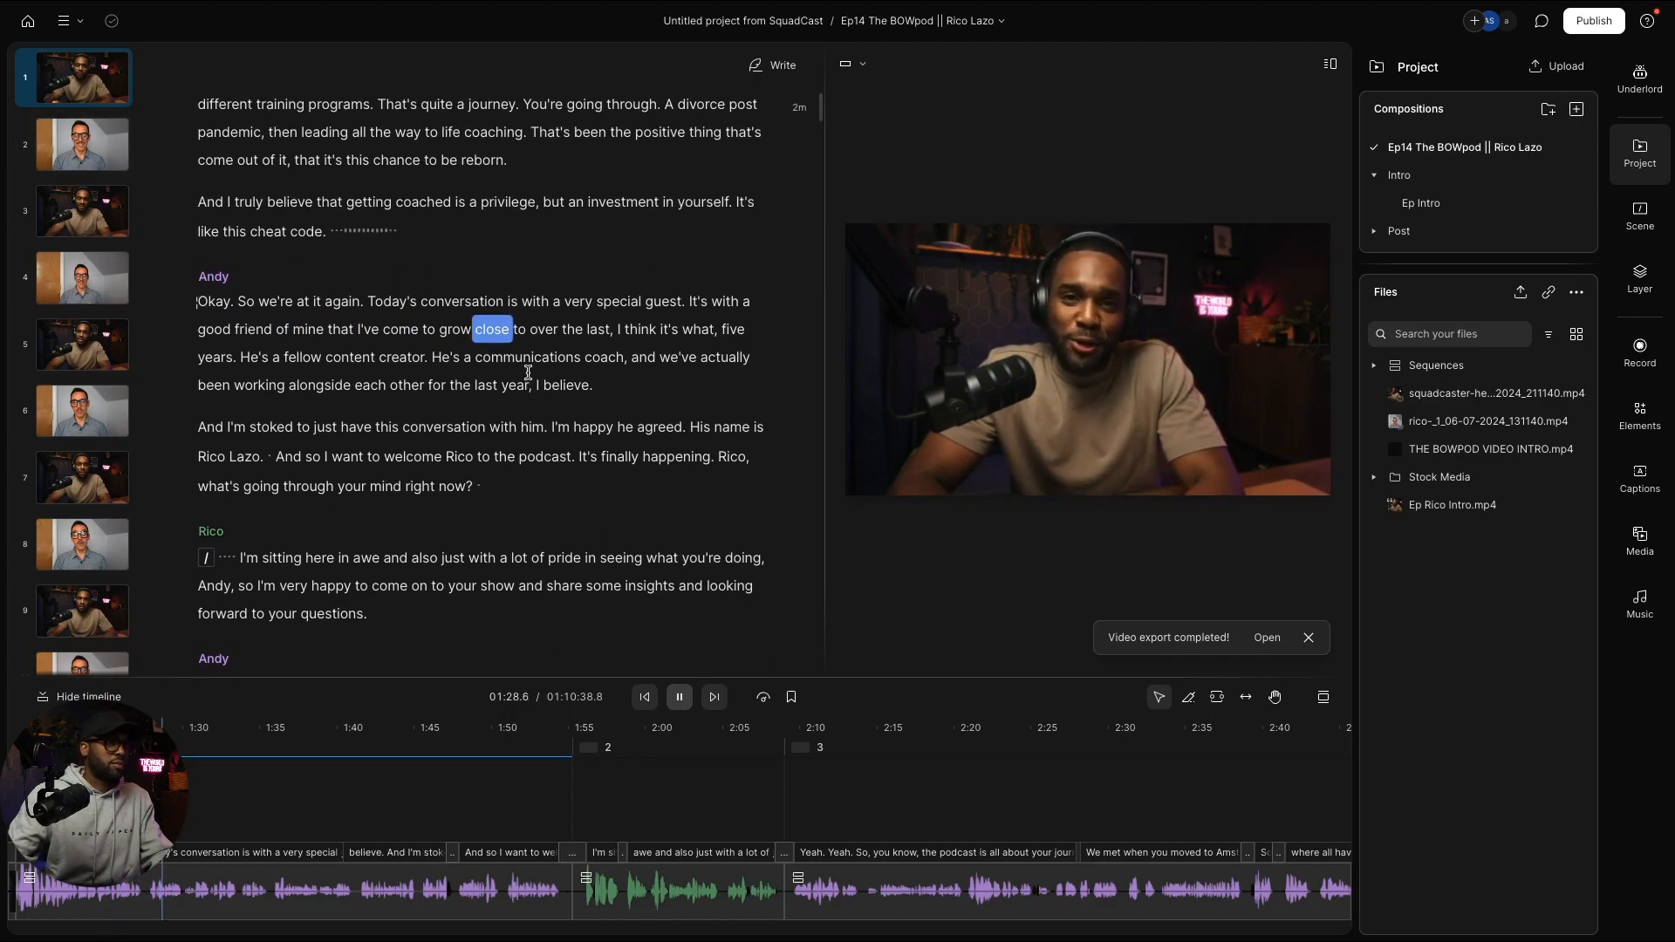
key("space")
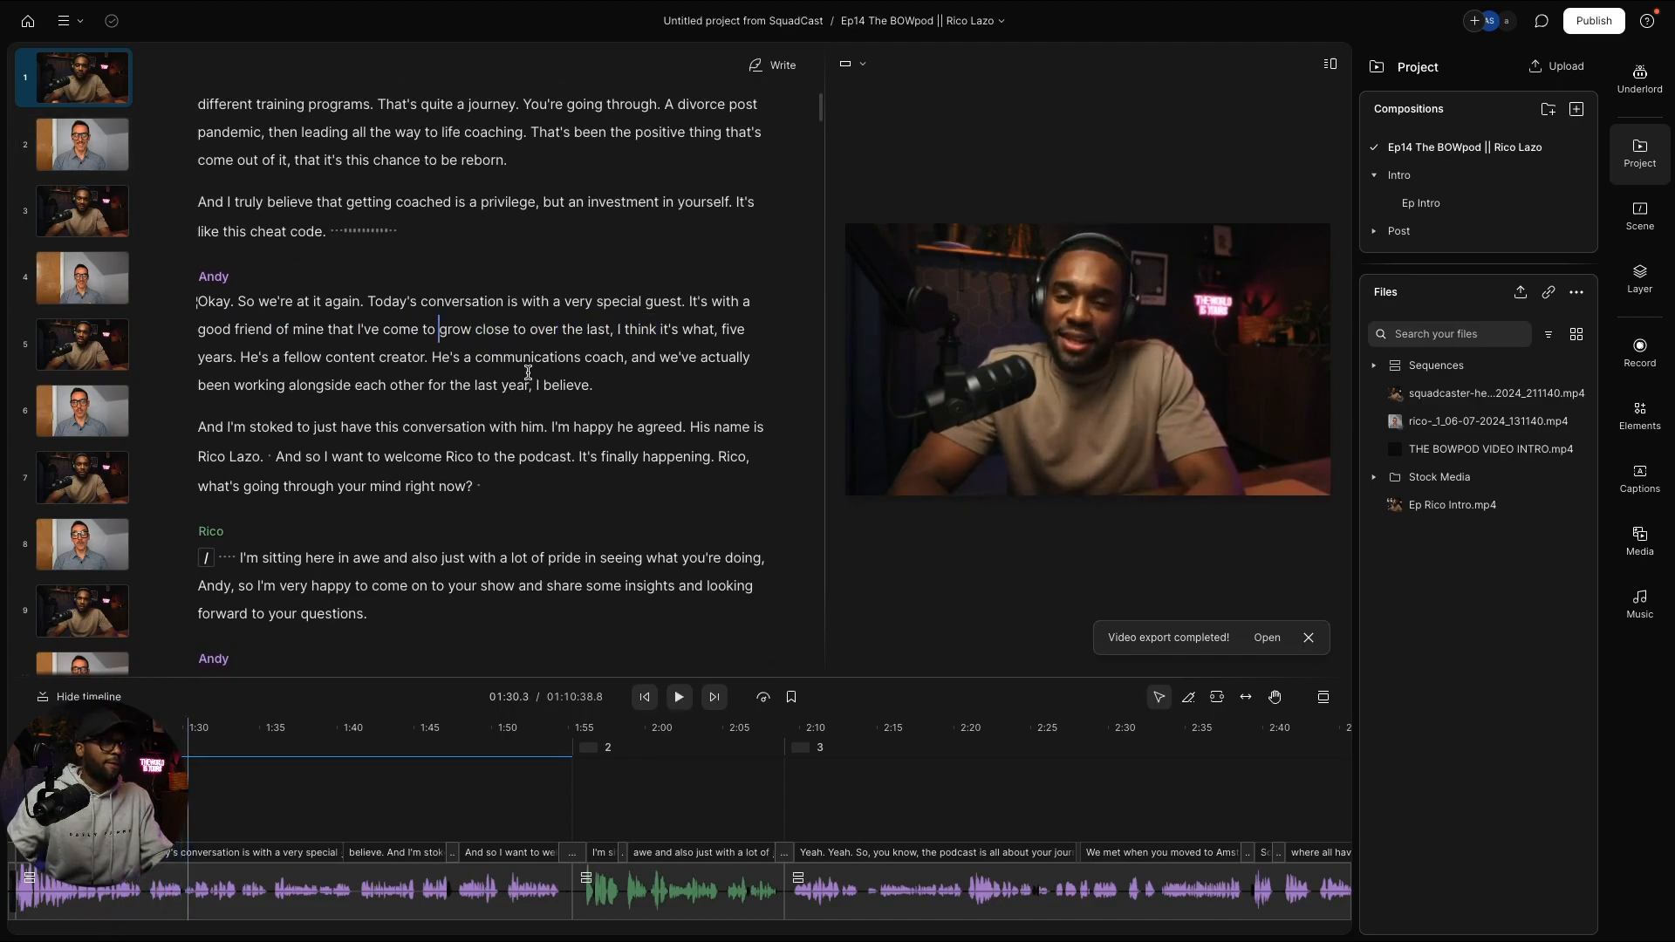
scroll(527, 373, "up", 8)
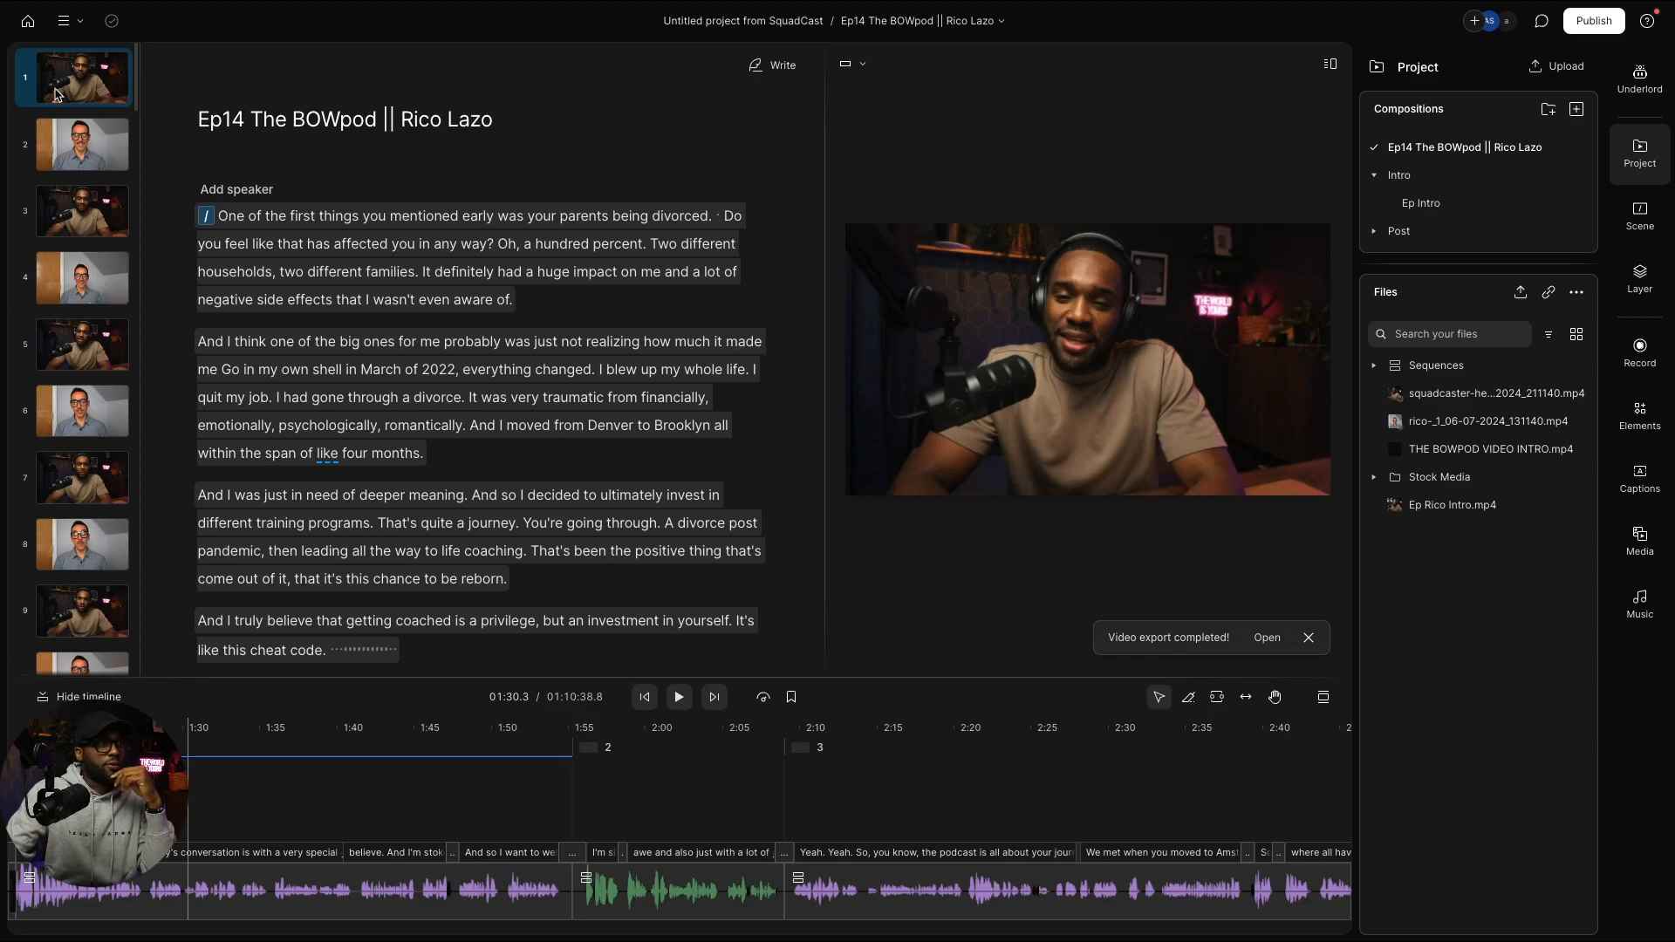
Step: Visit scenes 2 and 4, paste the copied layer into scene 4, and return to scene 1
left_click(96, 157)
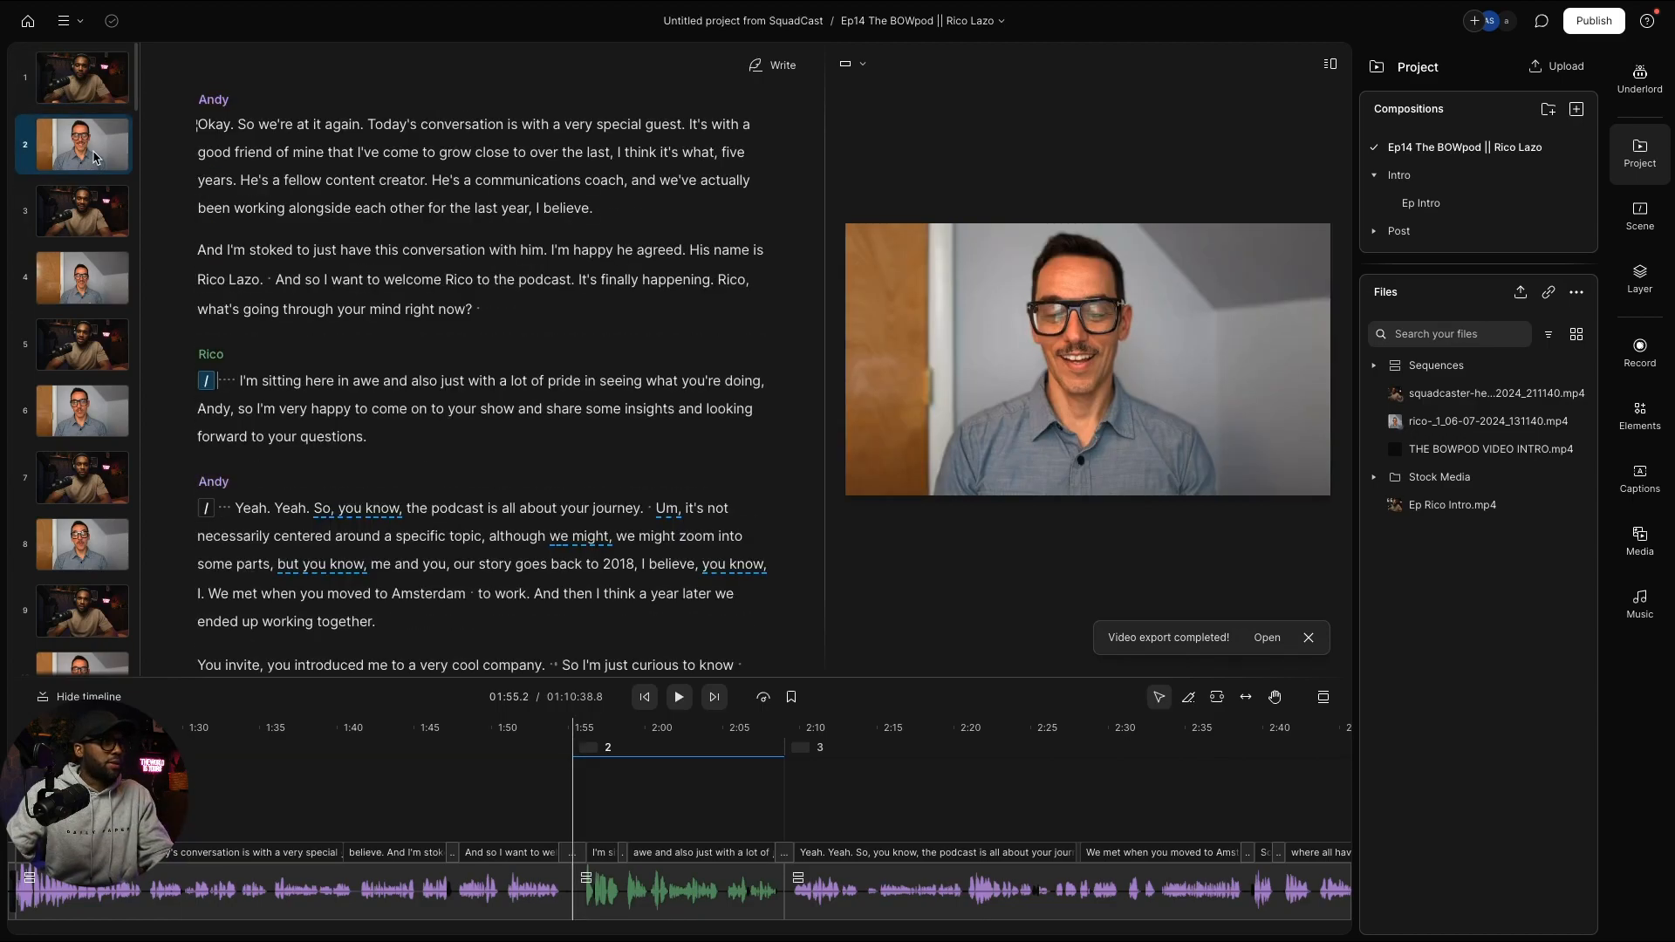
left_click(95, 294)
key("super+v")
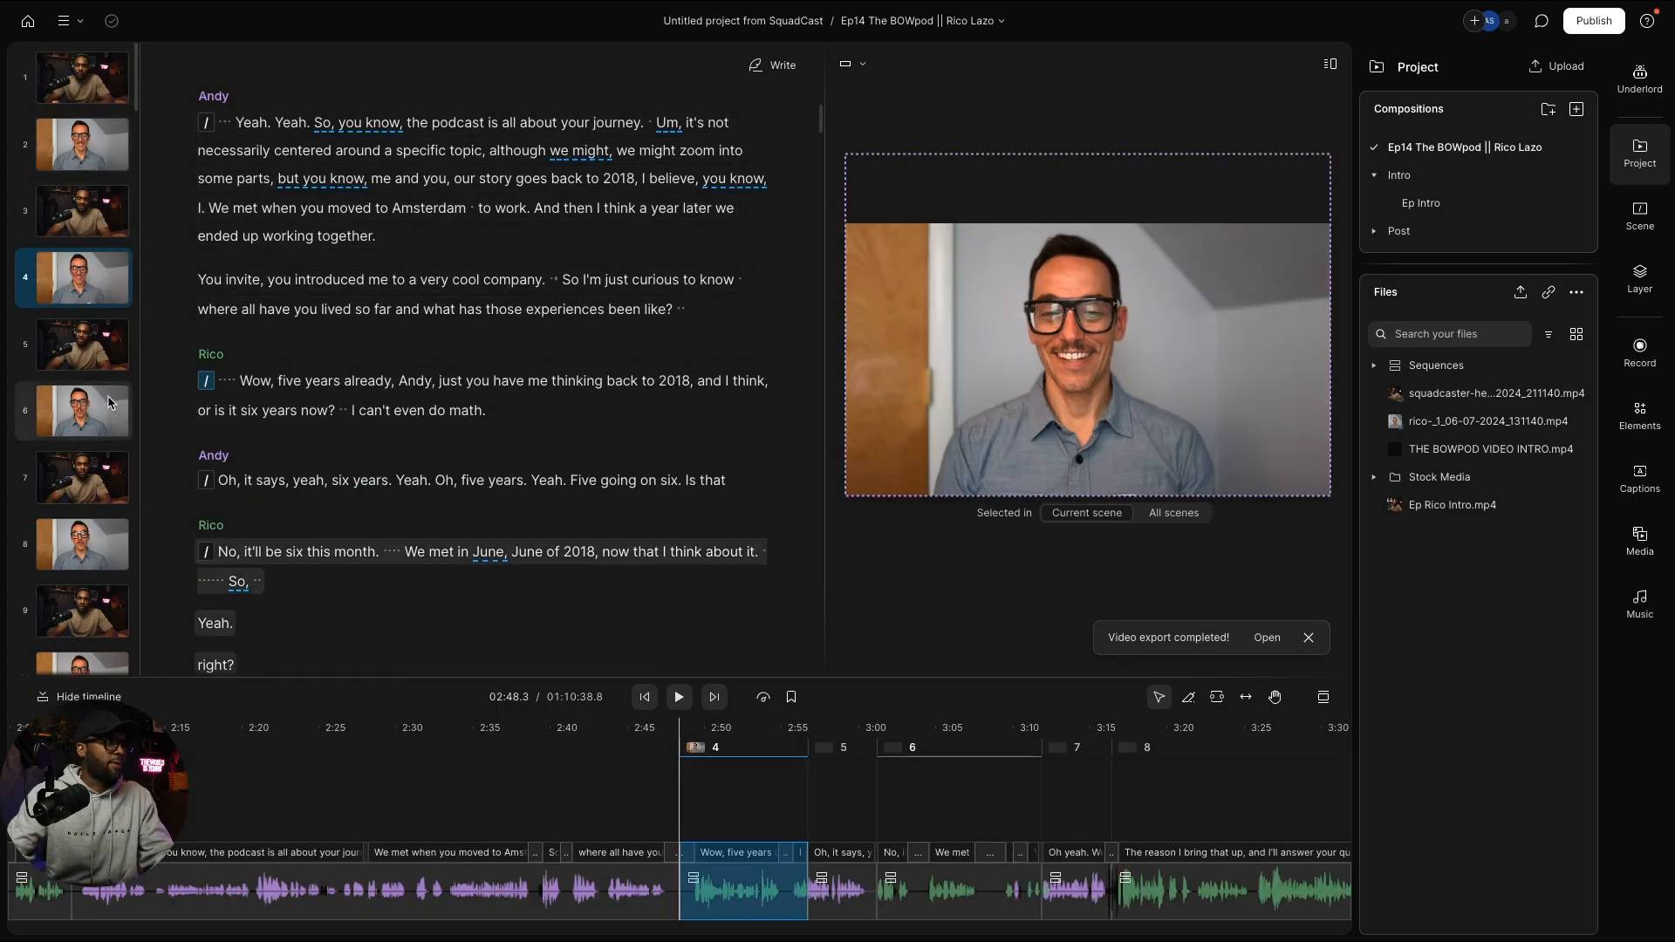
scroll(113, 401, "down", 5)
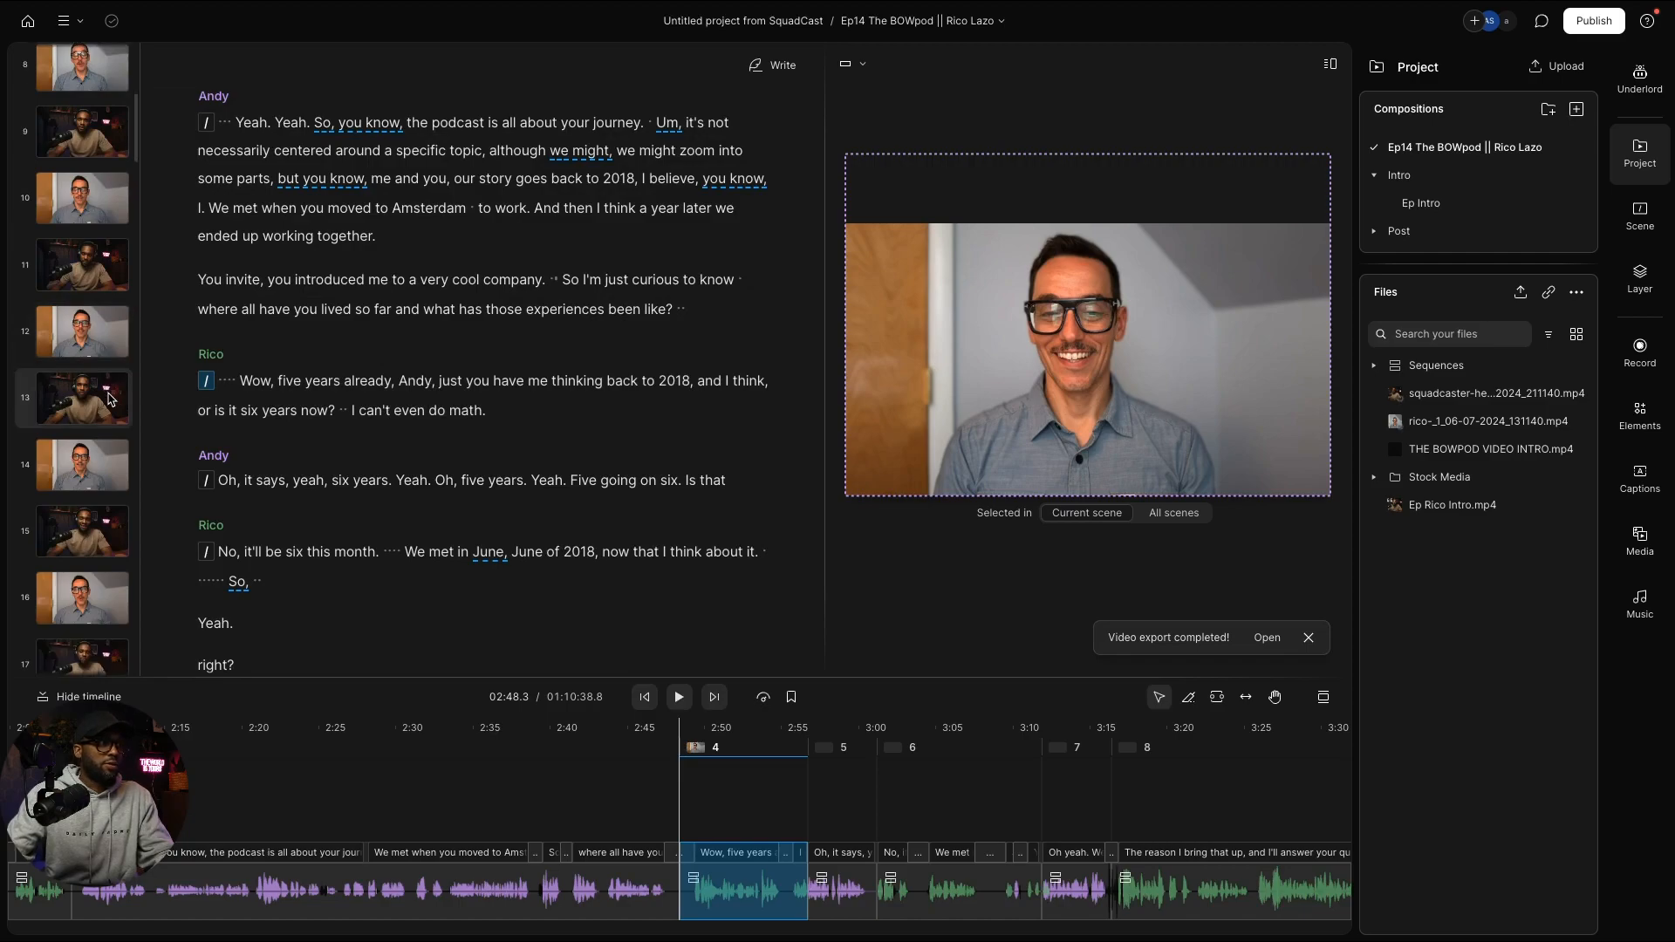
scroll(110, 399, "up", 5)
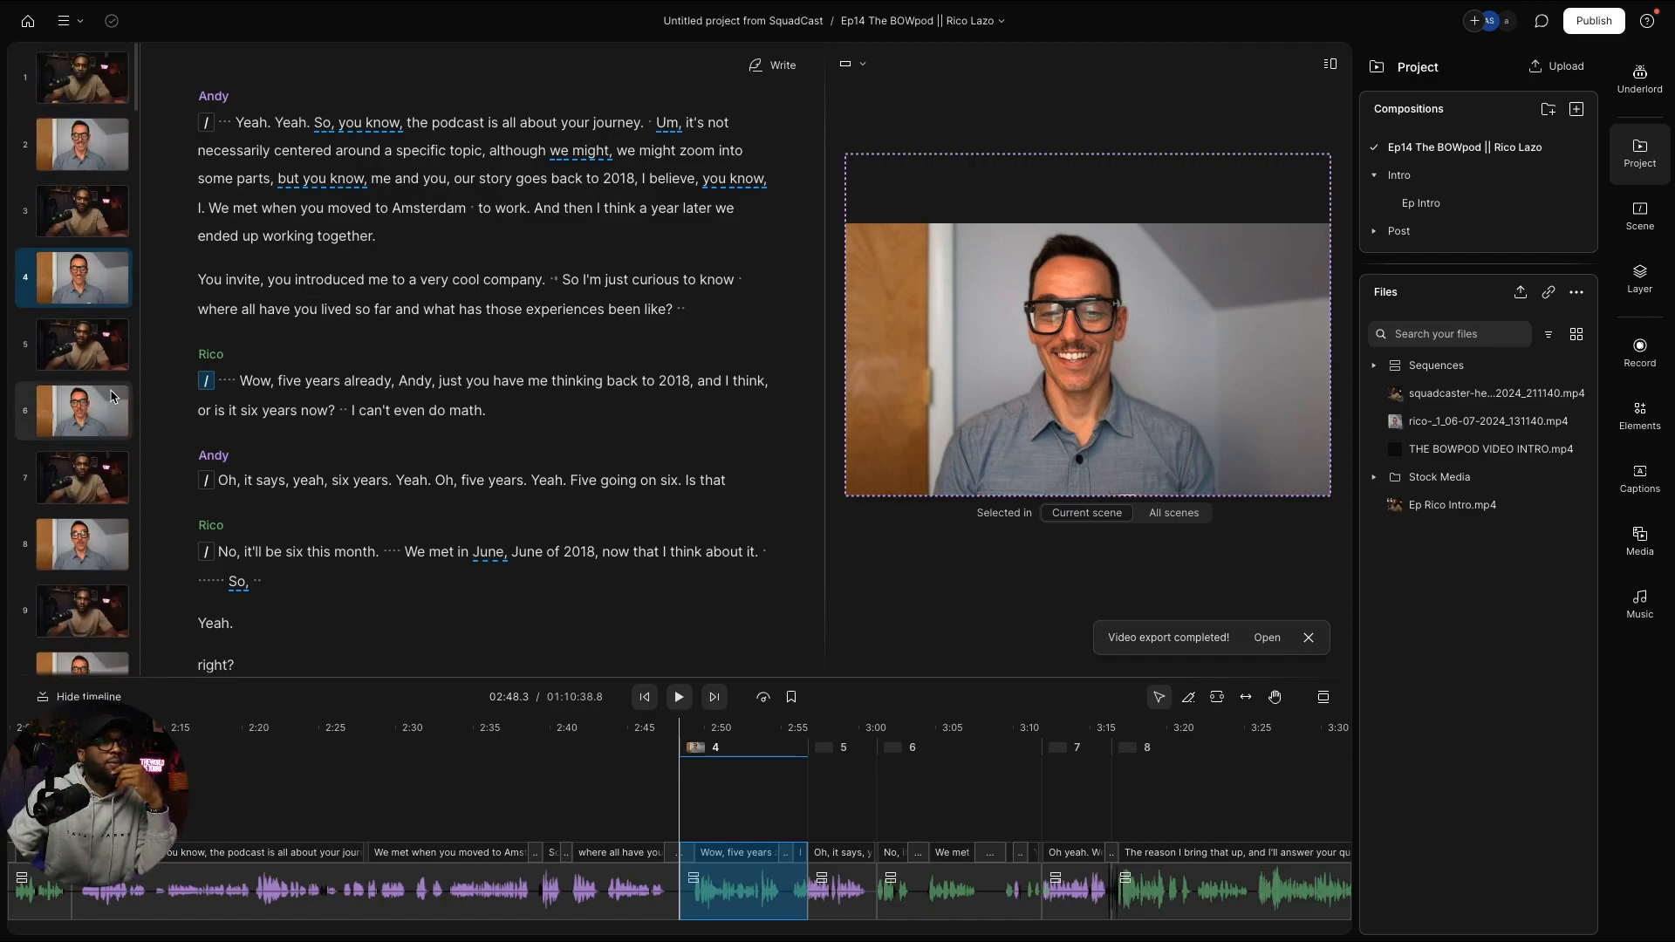
left_click(70, 93)
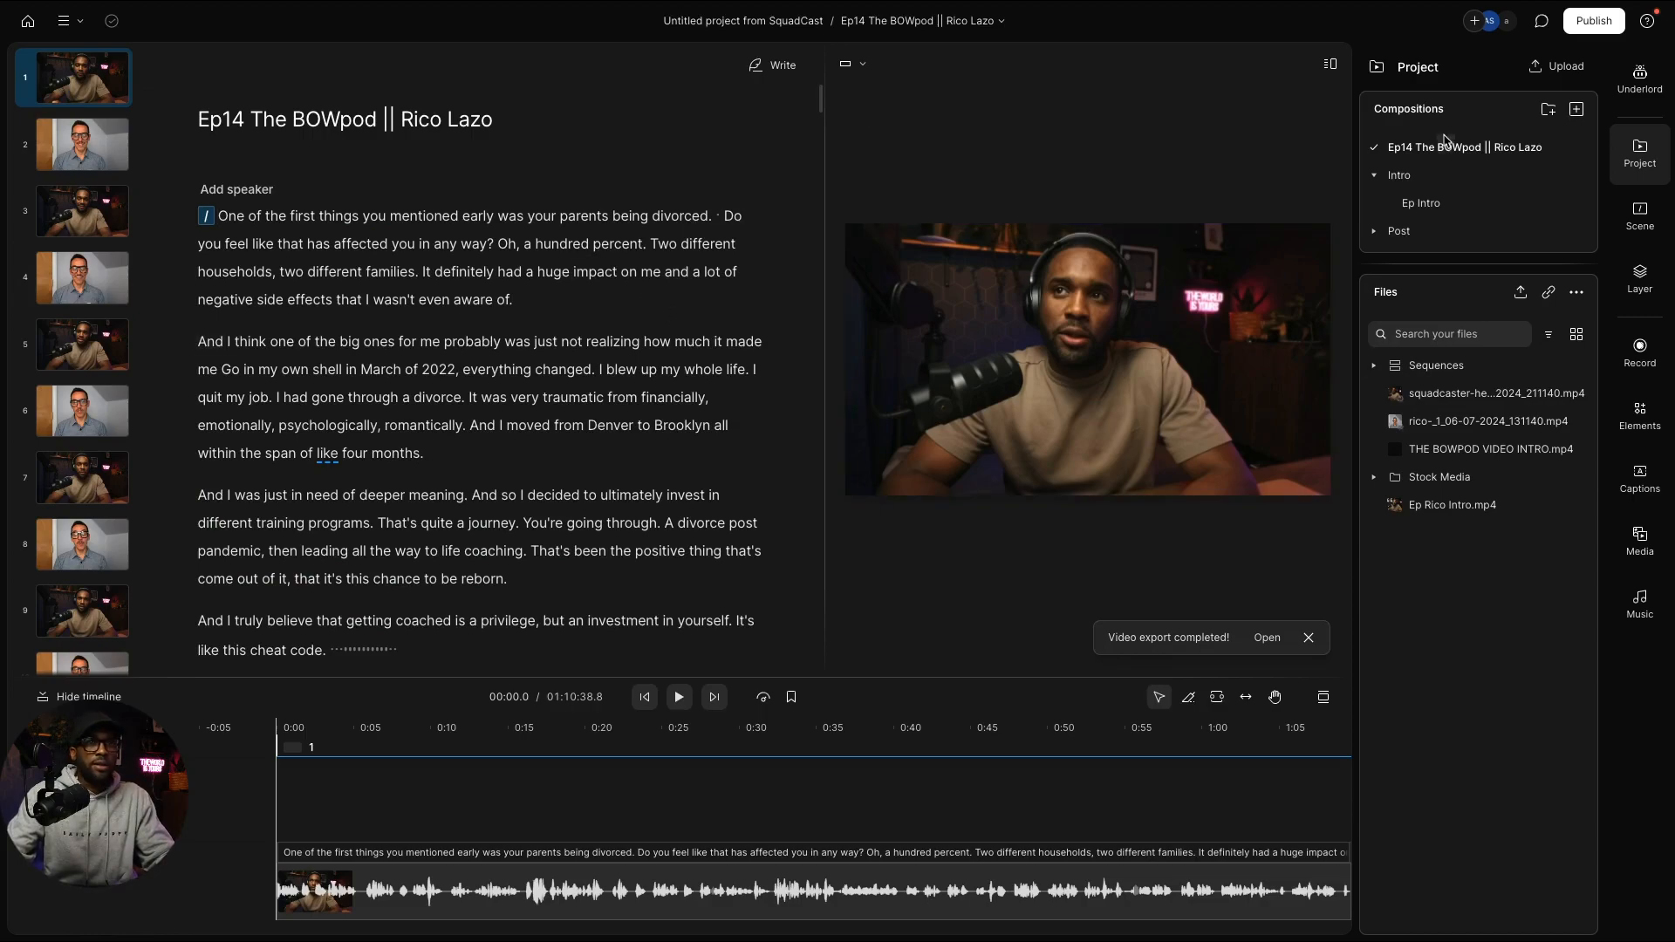
Step: Toggle the Project panel and open the Ep Intro composition
left_click(1651, 161)
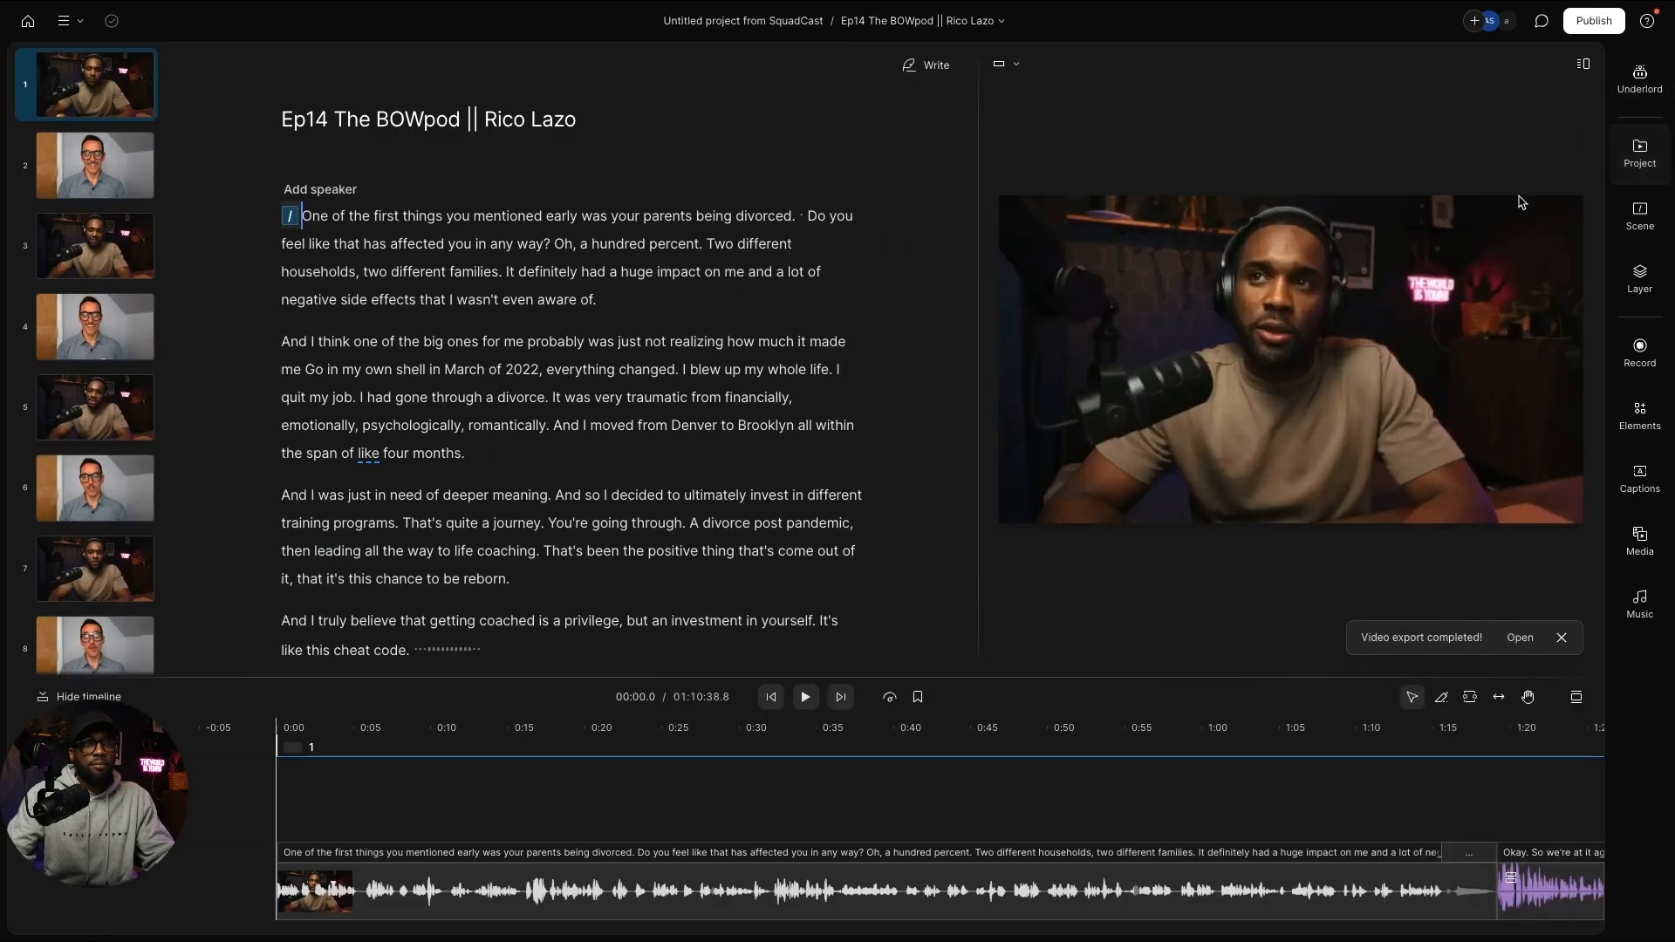
left_click(1648, 137)
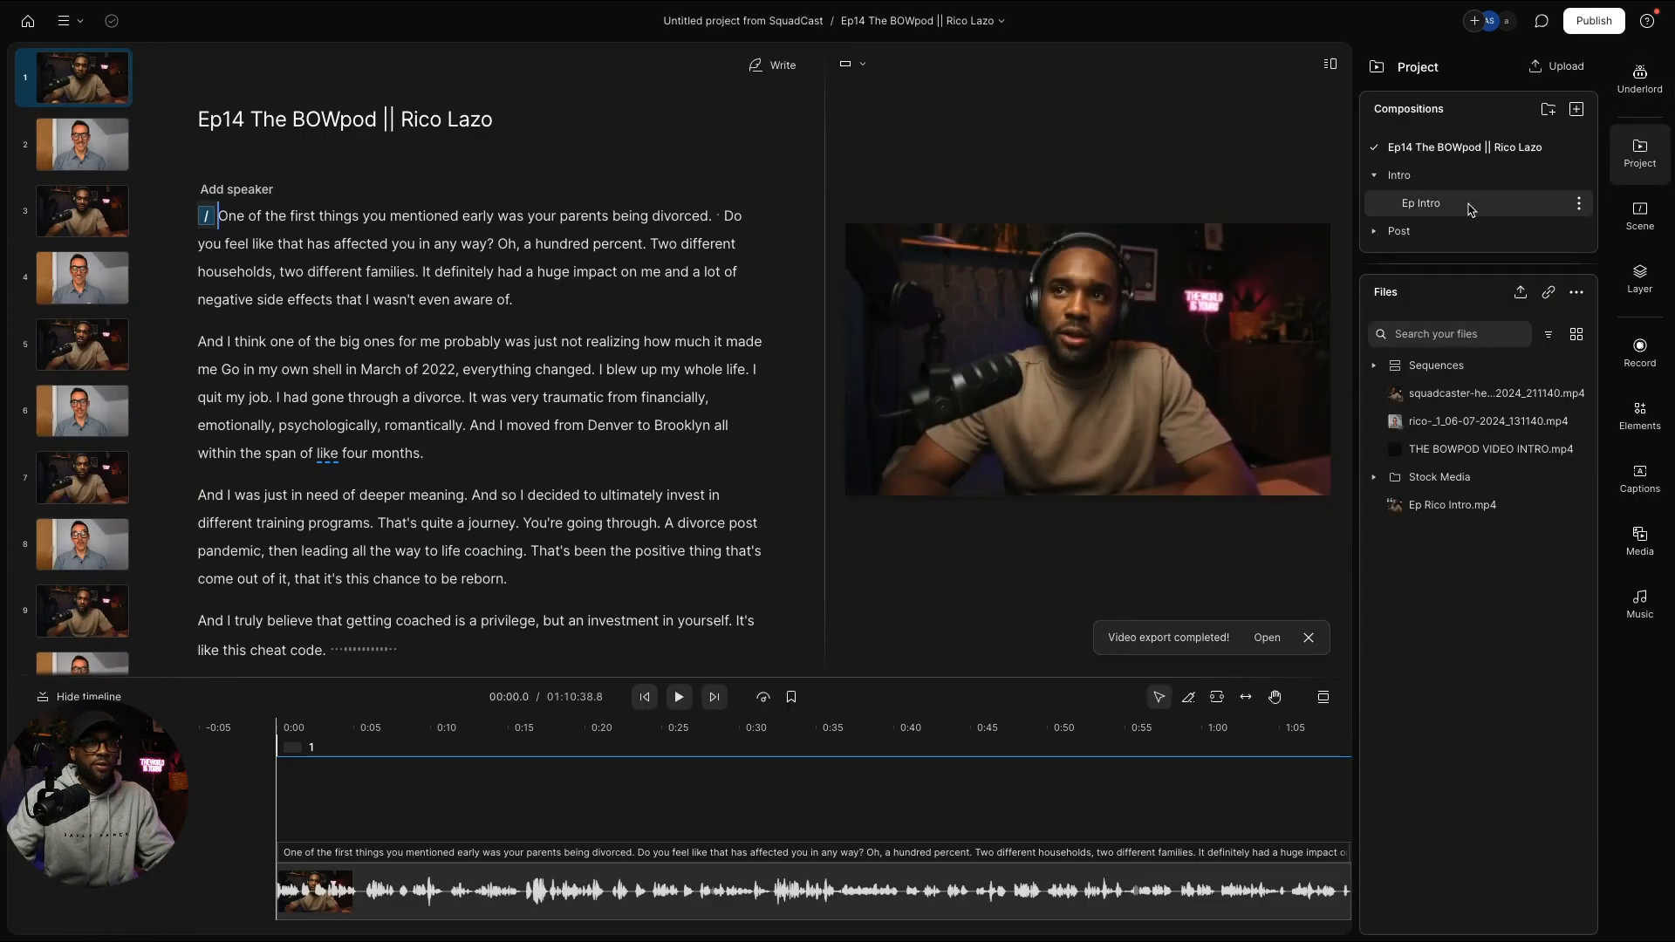
left_click(1470, 206)
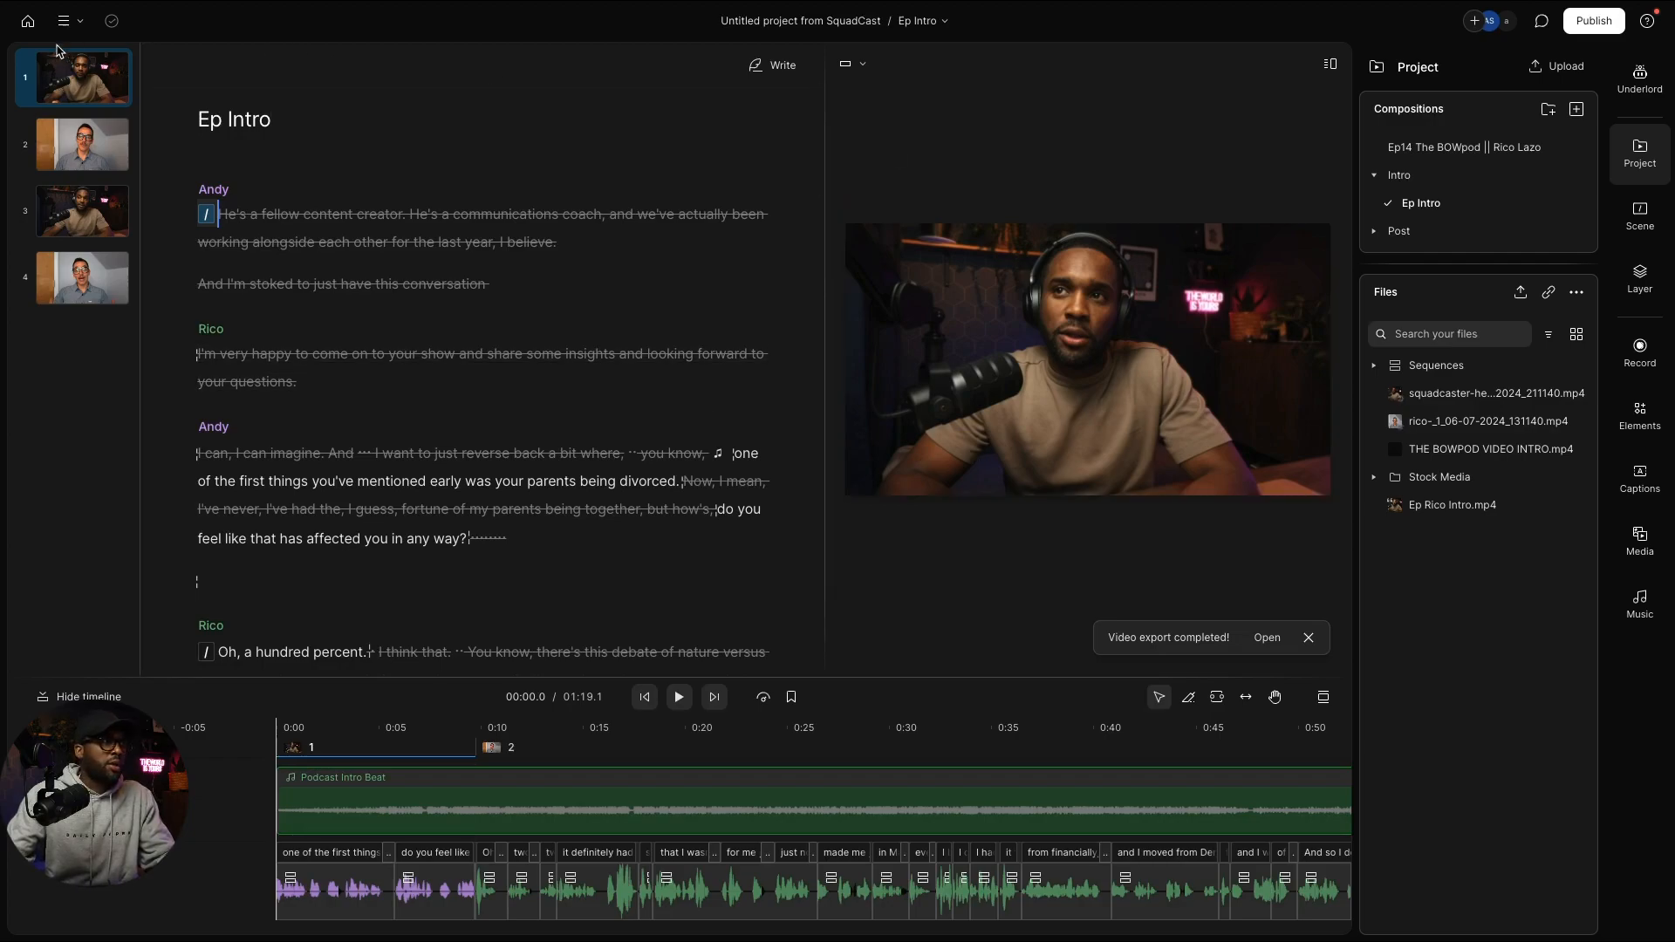
left_click(28, 21)
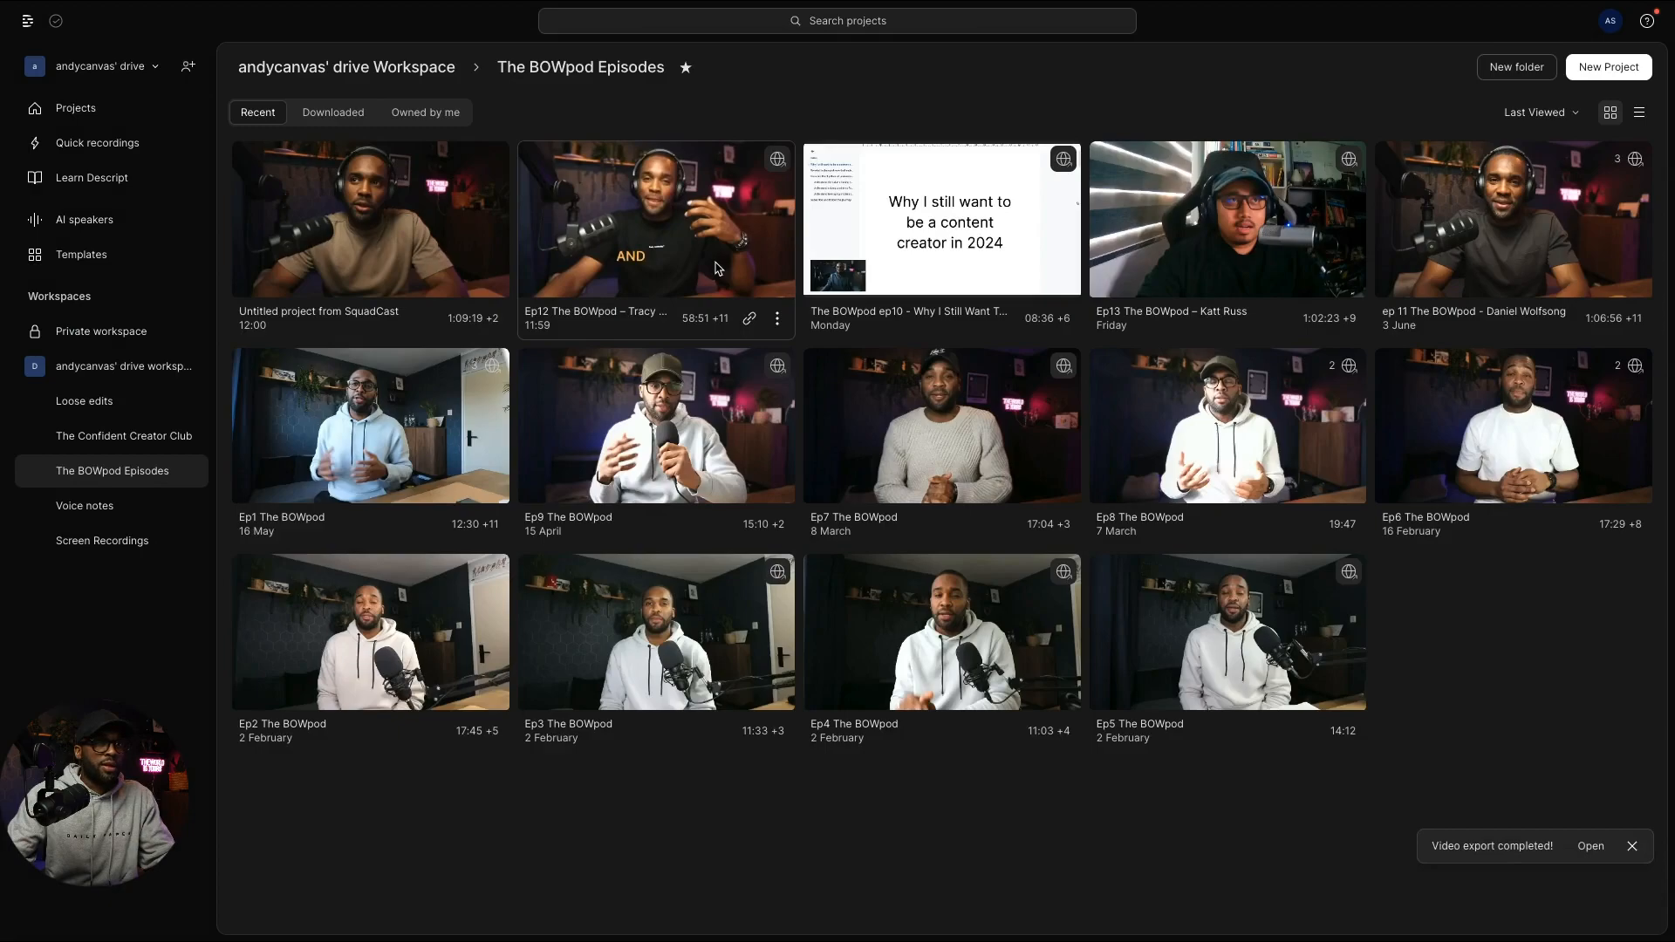
left_click(1213, 259)
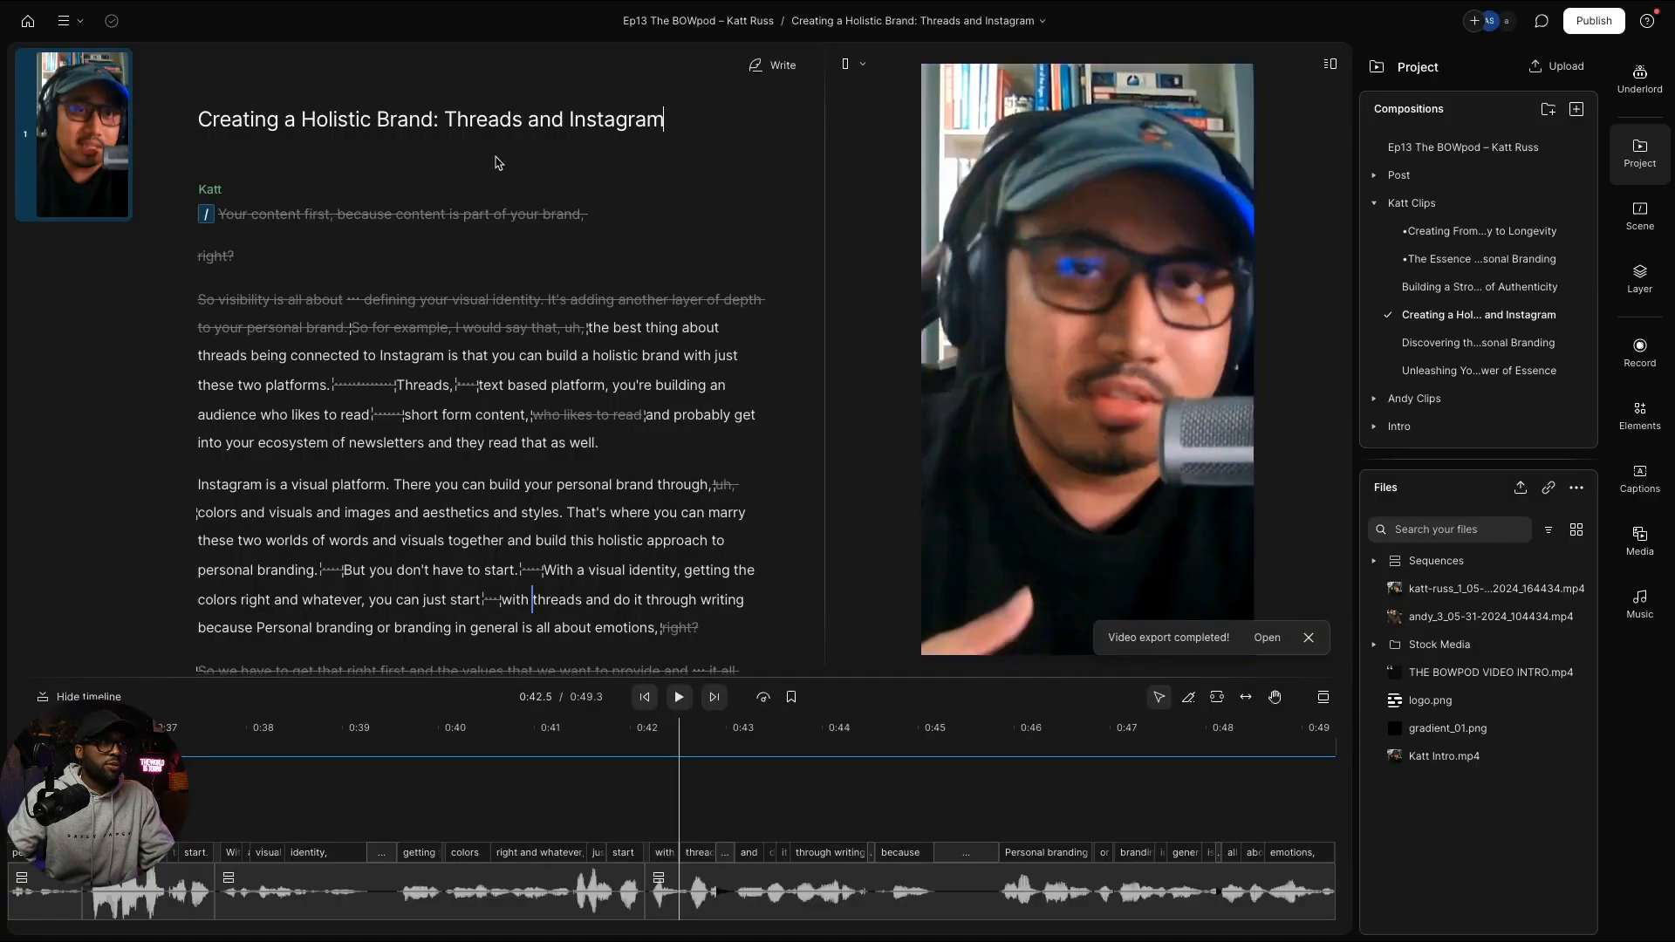
left_click(1420, 426)
left_click(1422, 455)
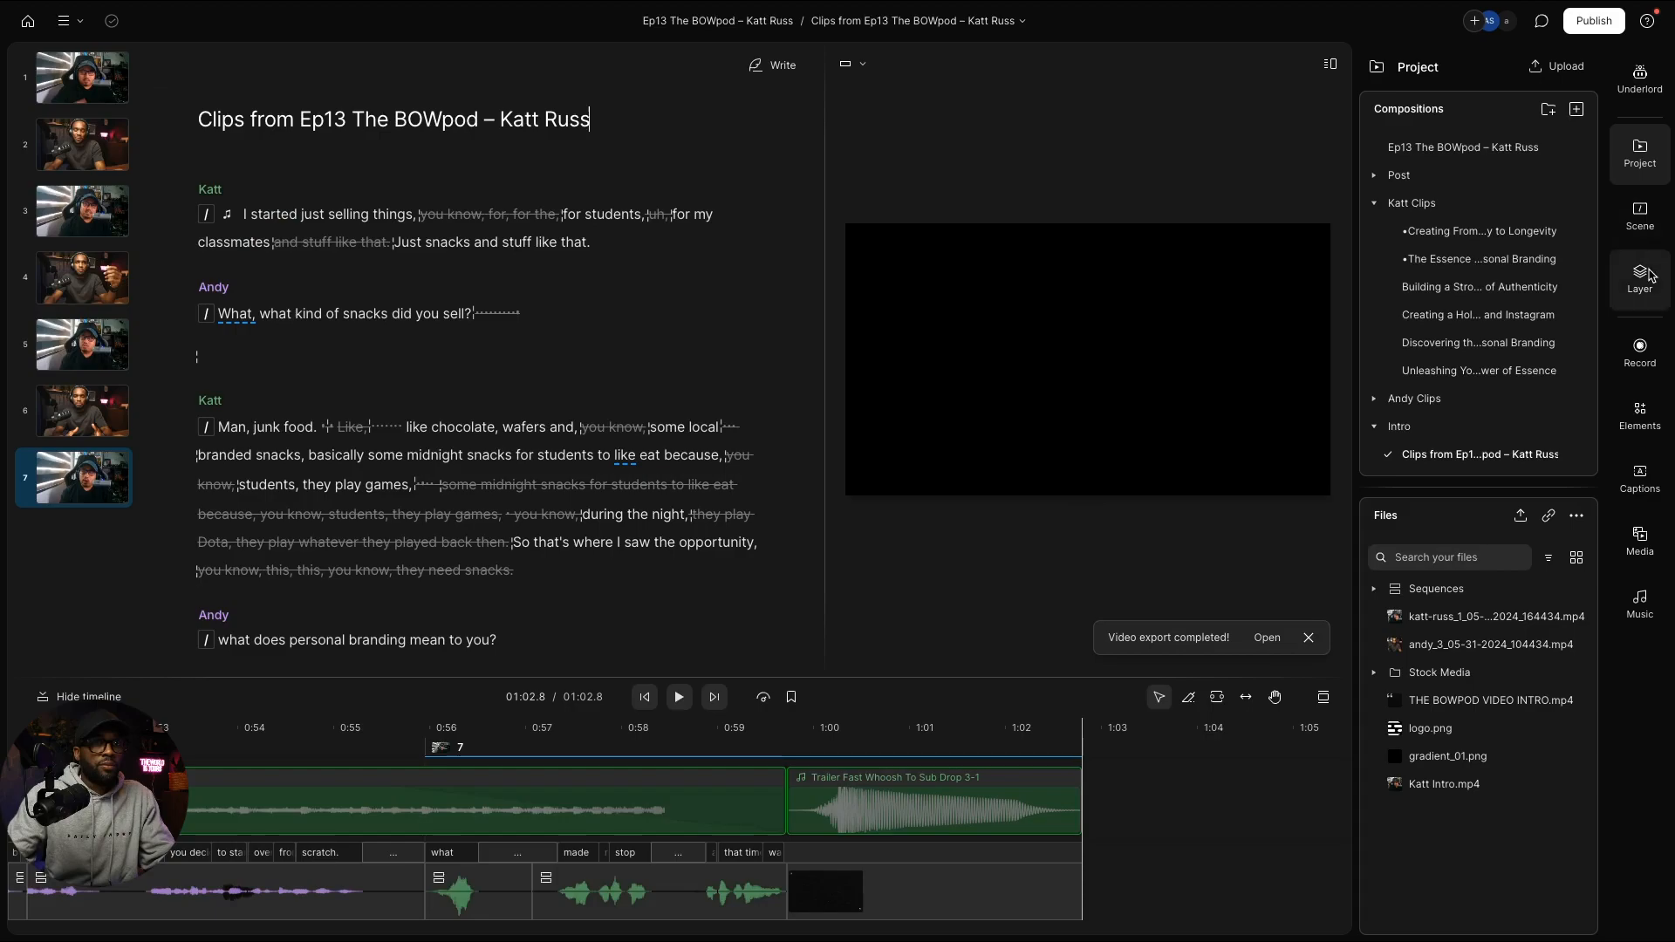
left_click(1640, 223)
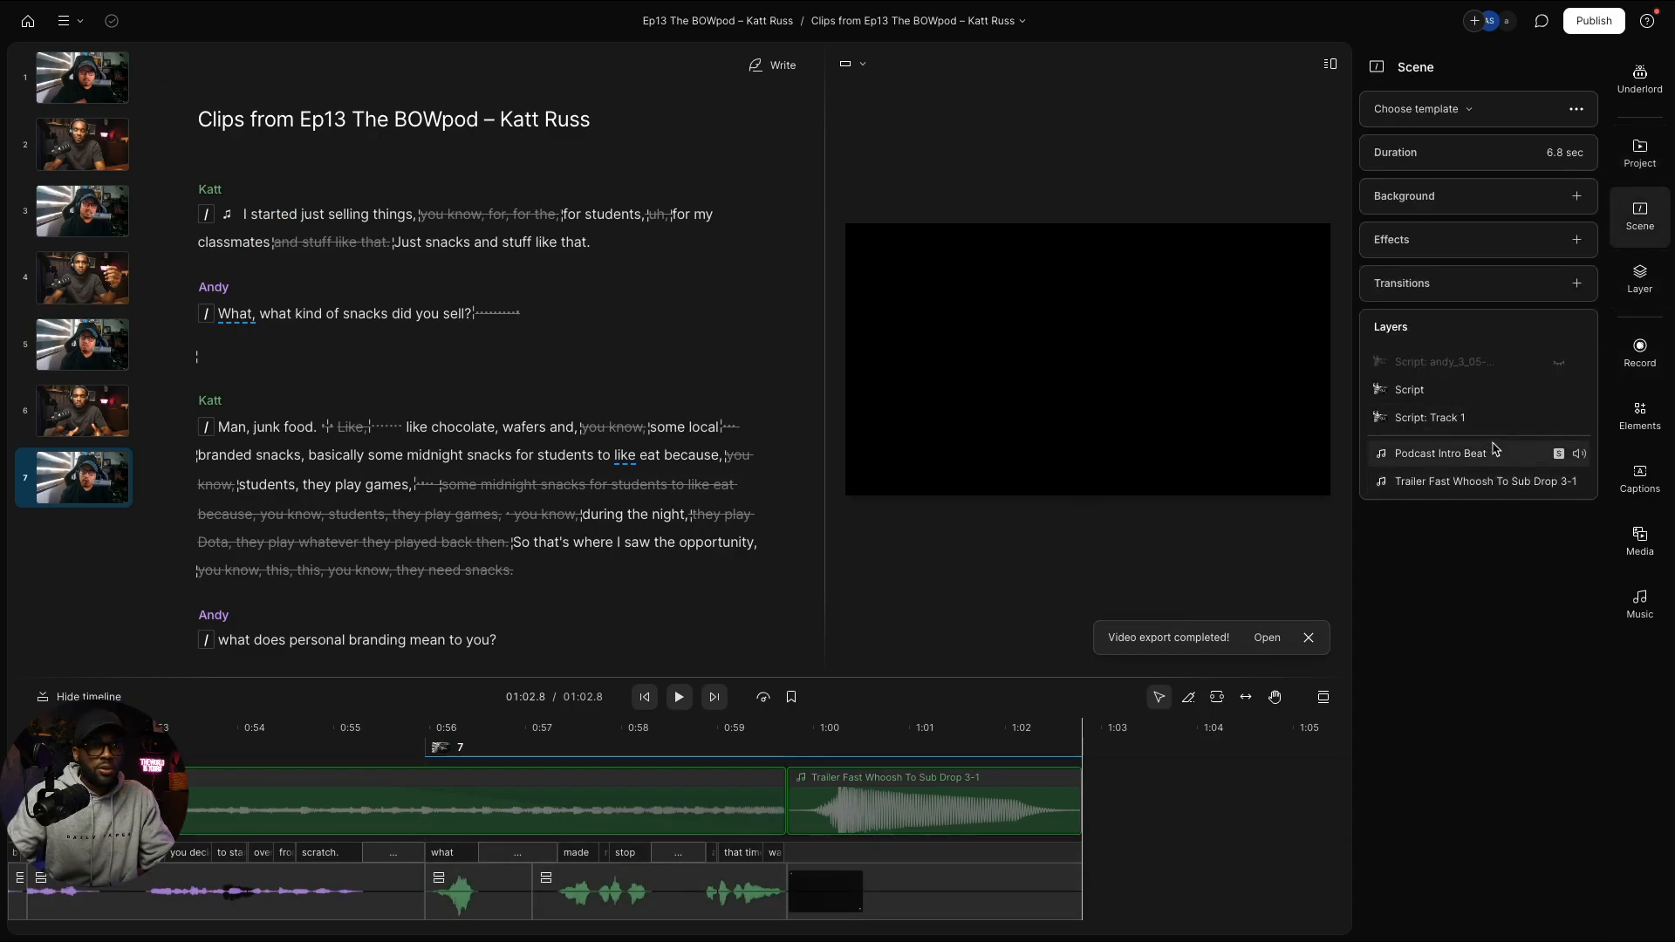
left_click(94, 93)
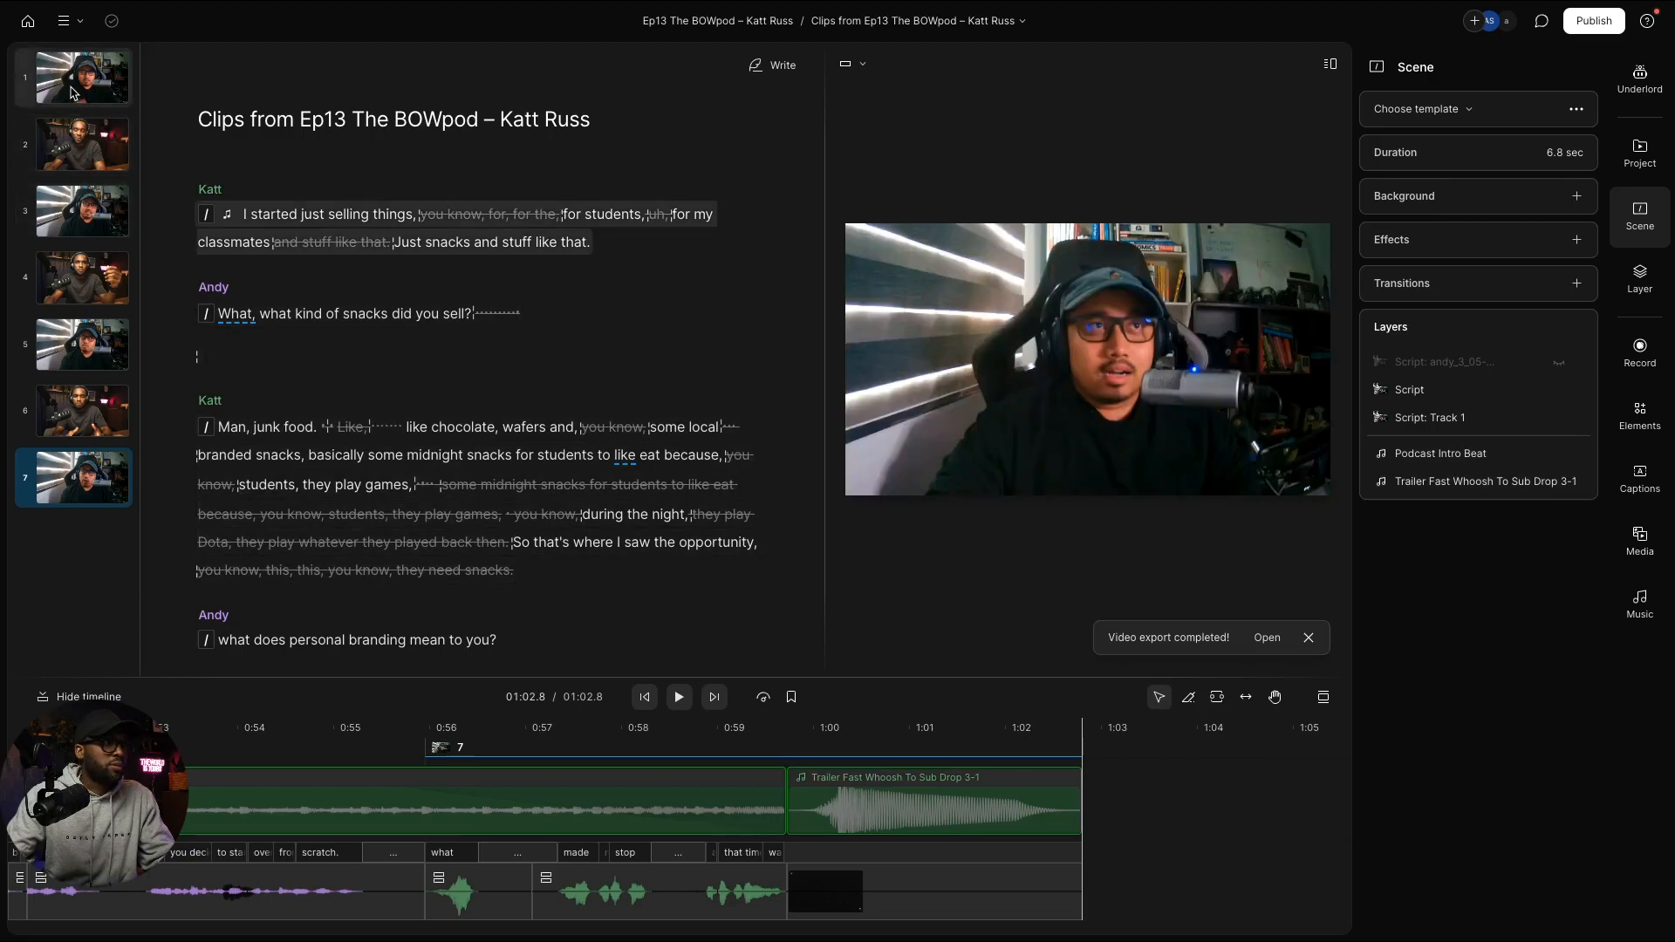
key("space")
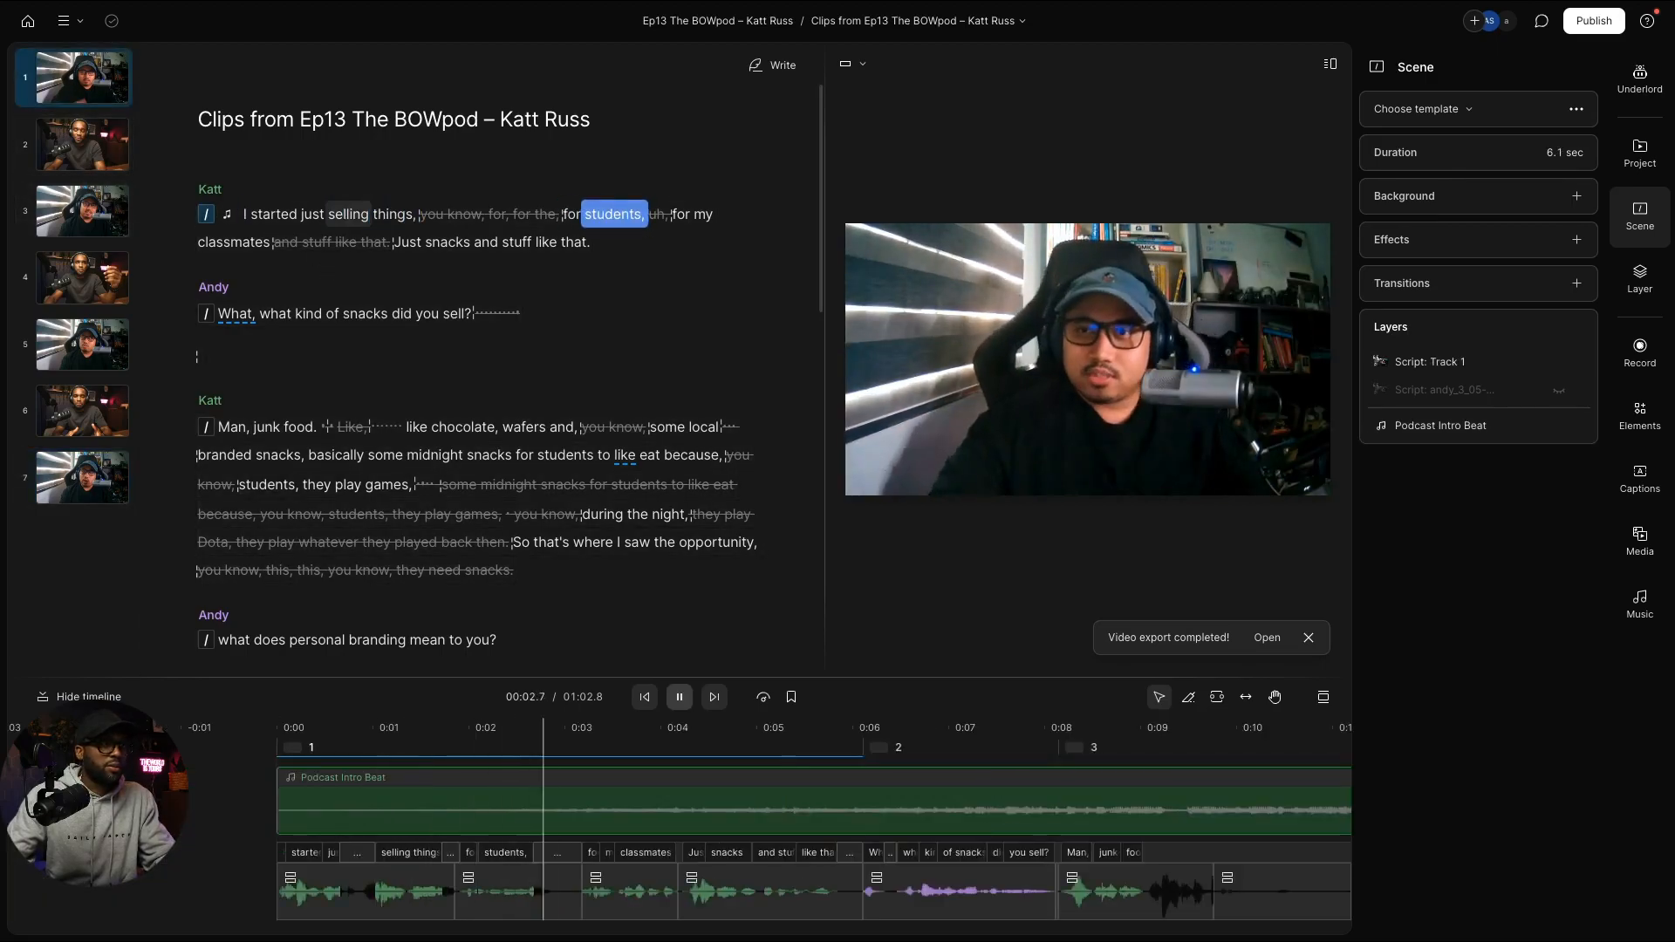
key("space")
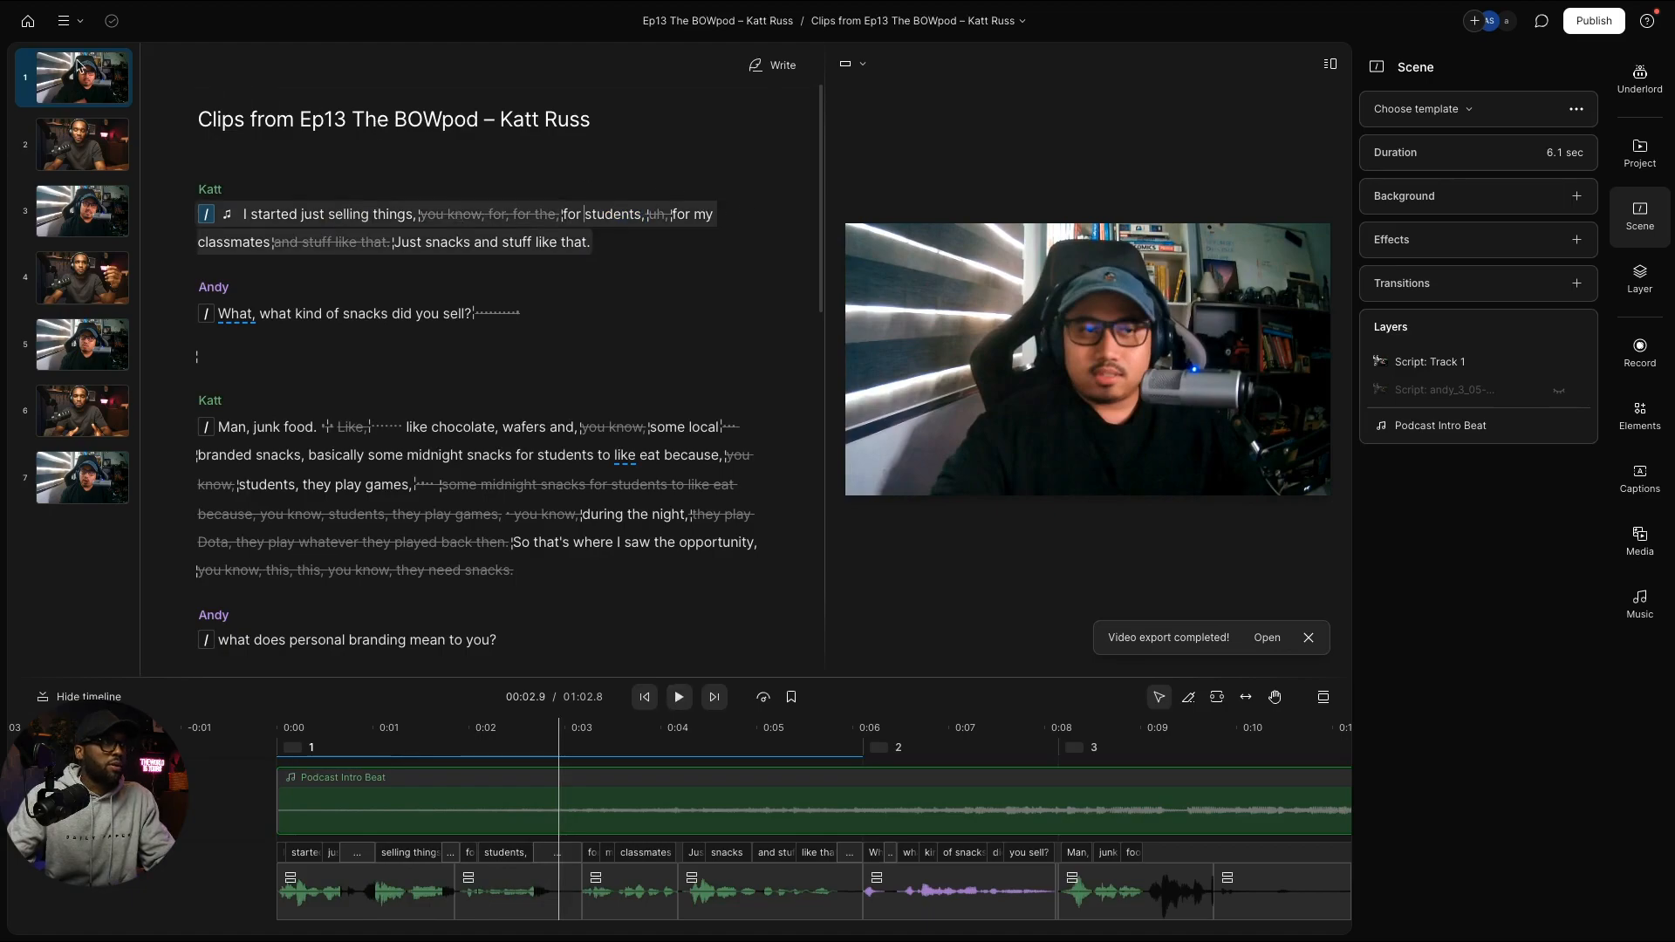
left_click(28, 23)
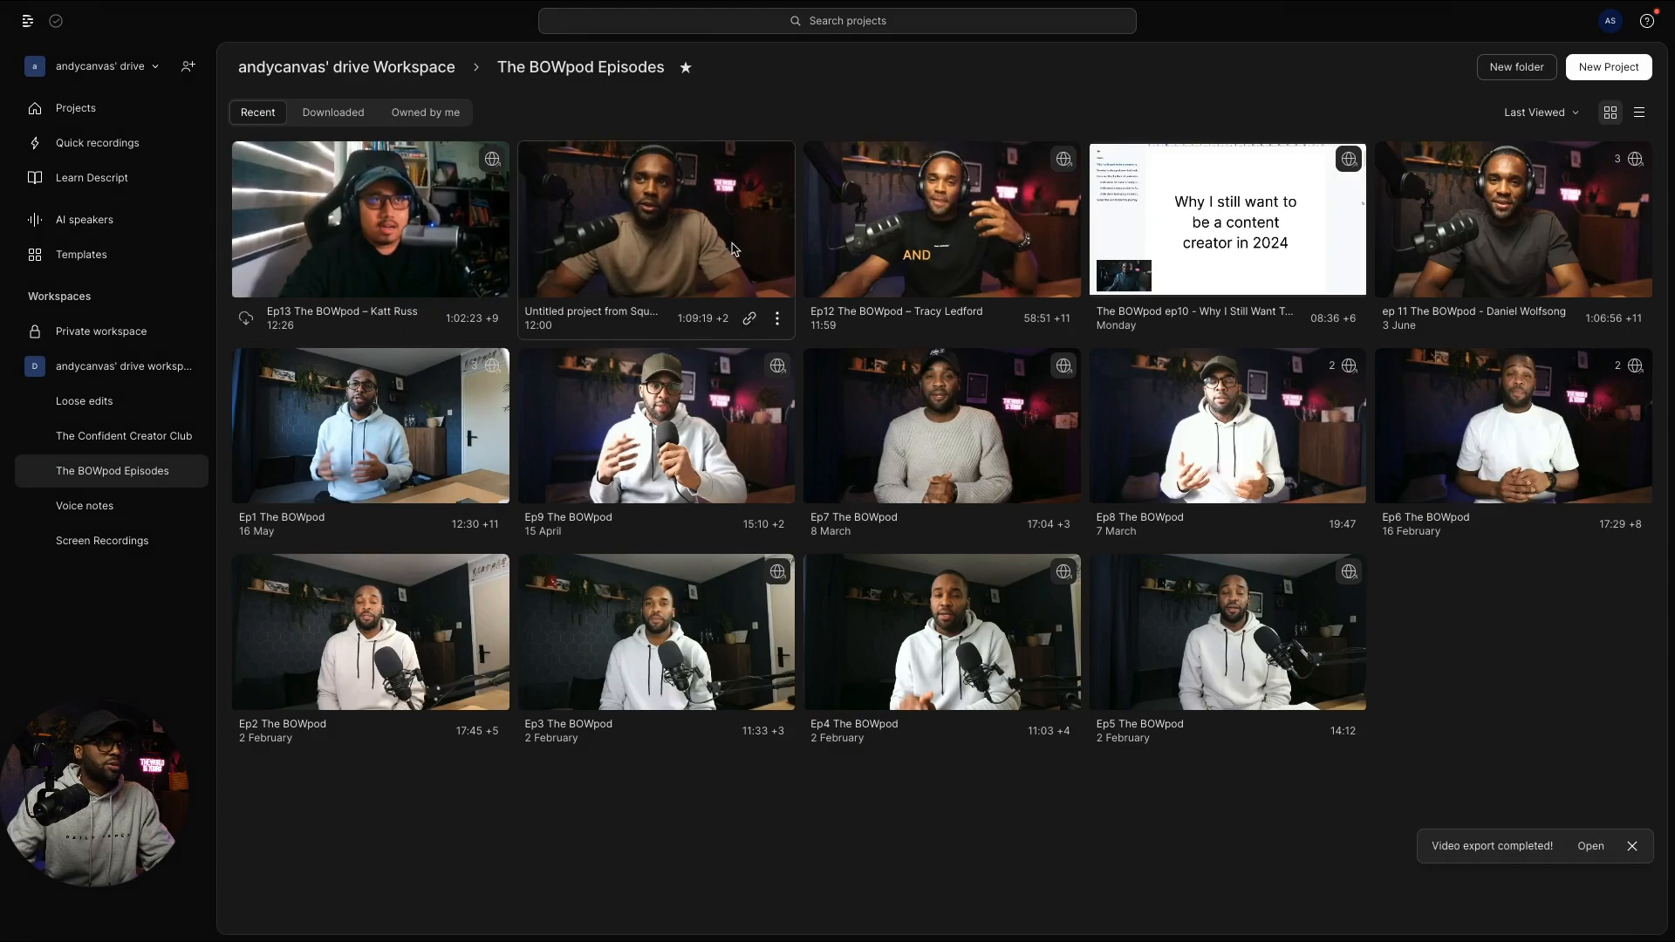
left_click(921, 255)
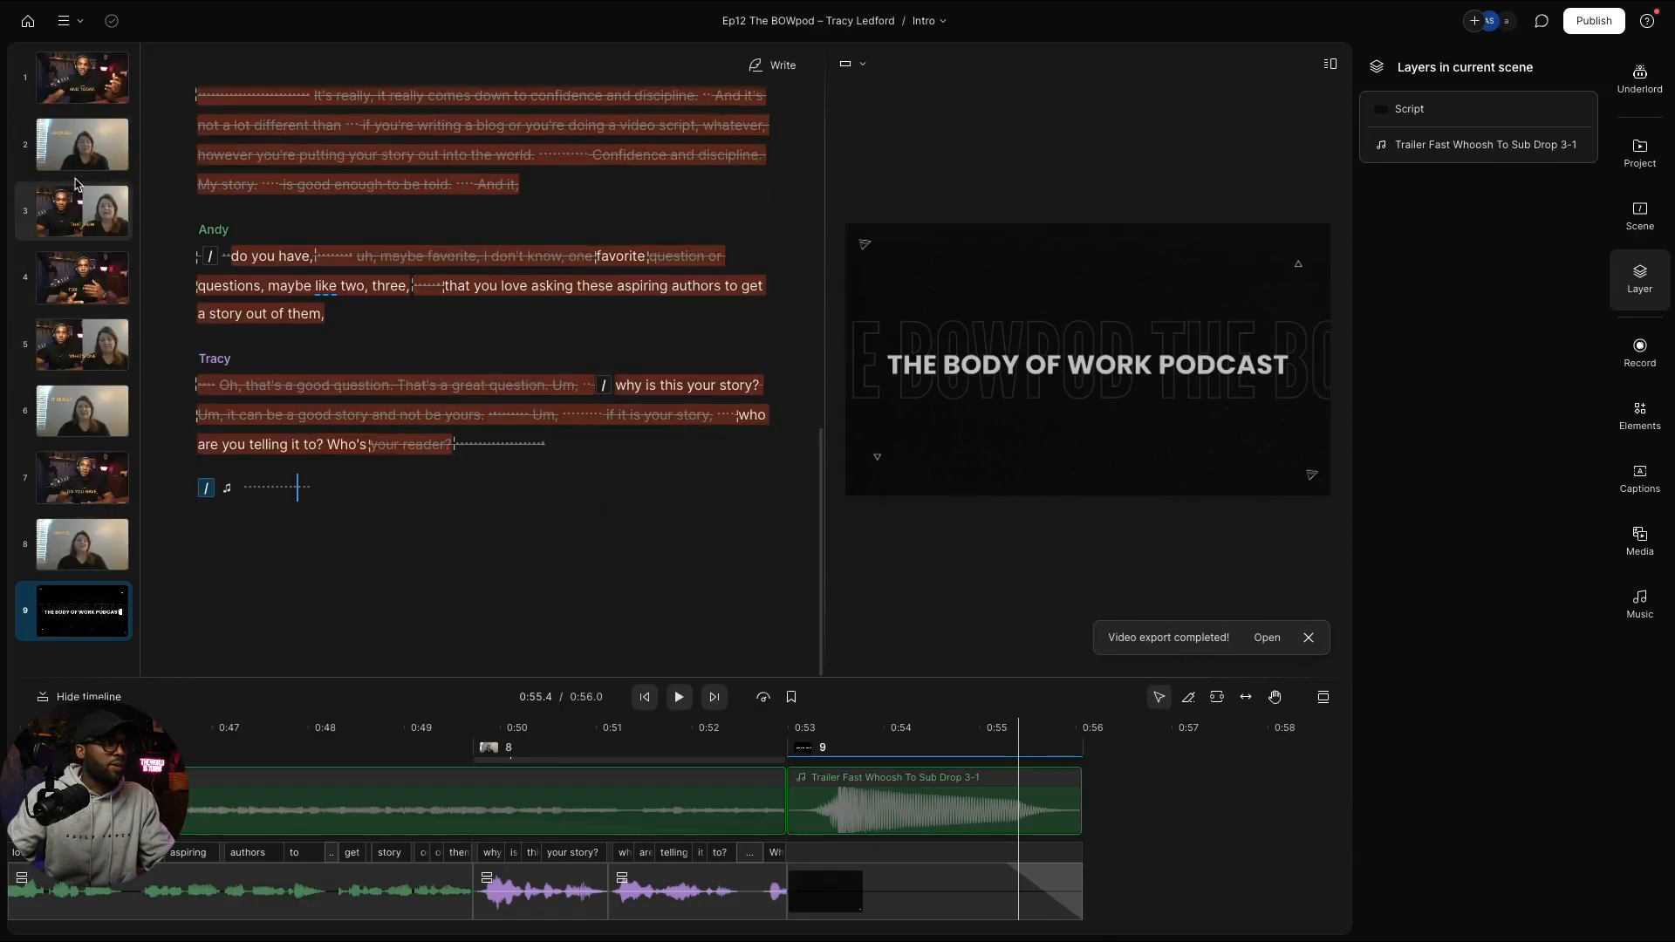
Step: Toggle the Layers, Project and Scene panels in the Ep12 intro
left_click(1640, 279)
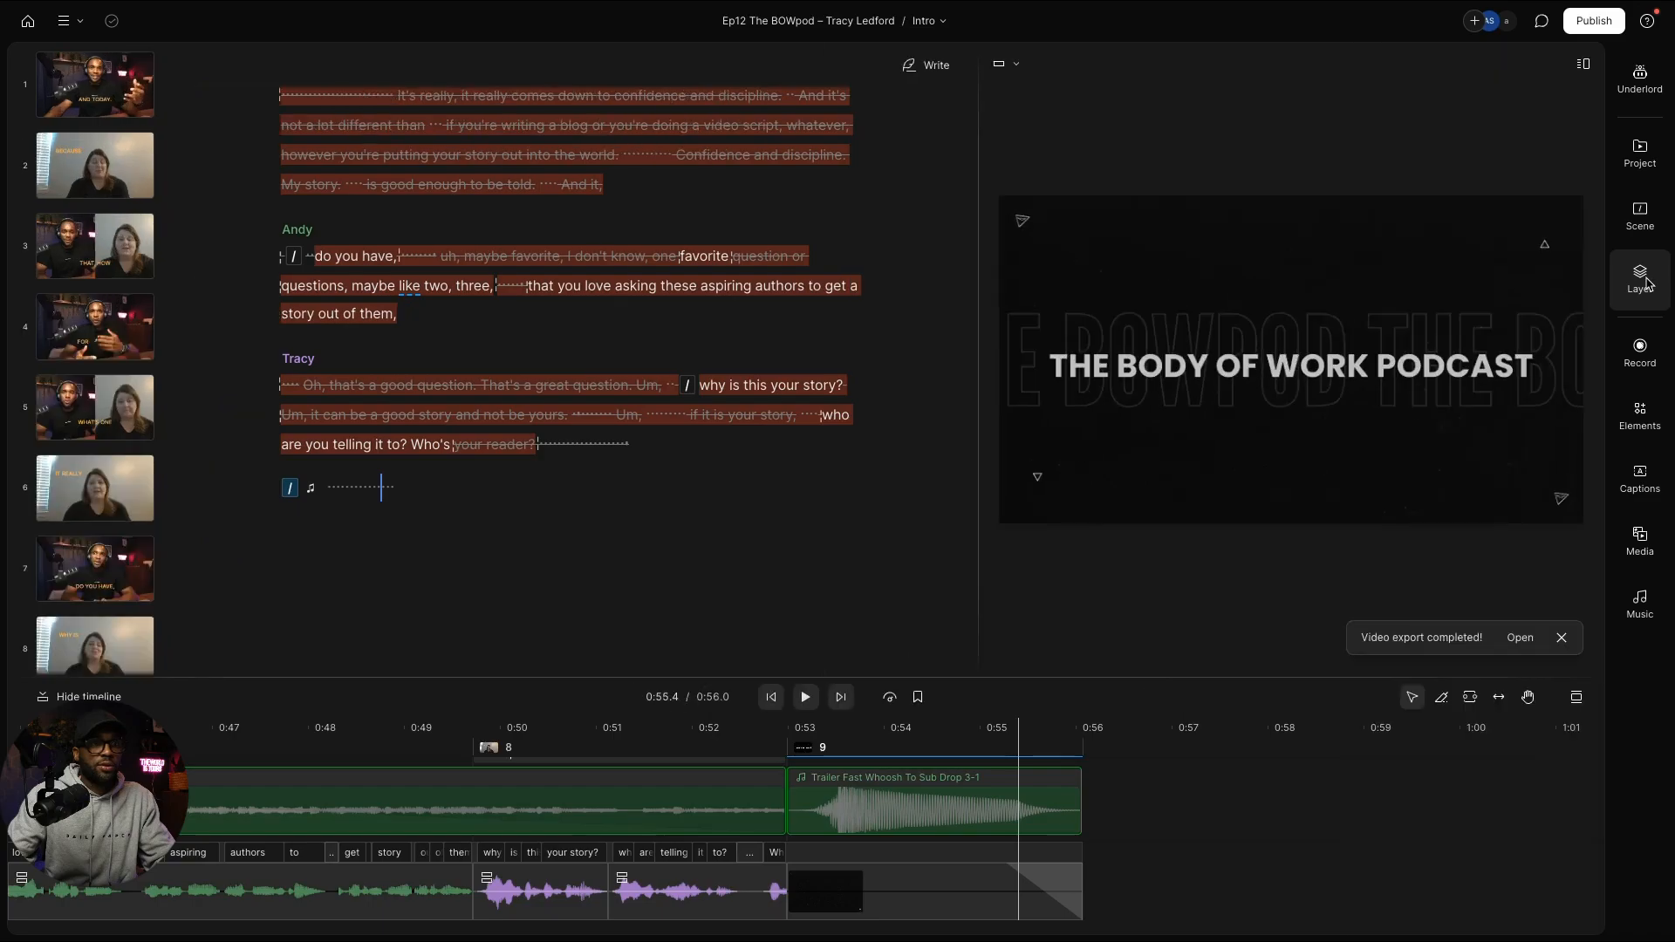
left_click(1644, 281)
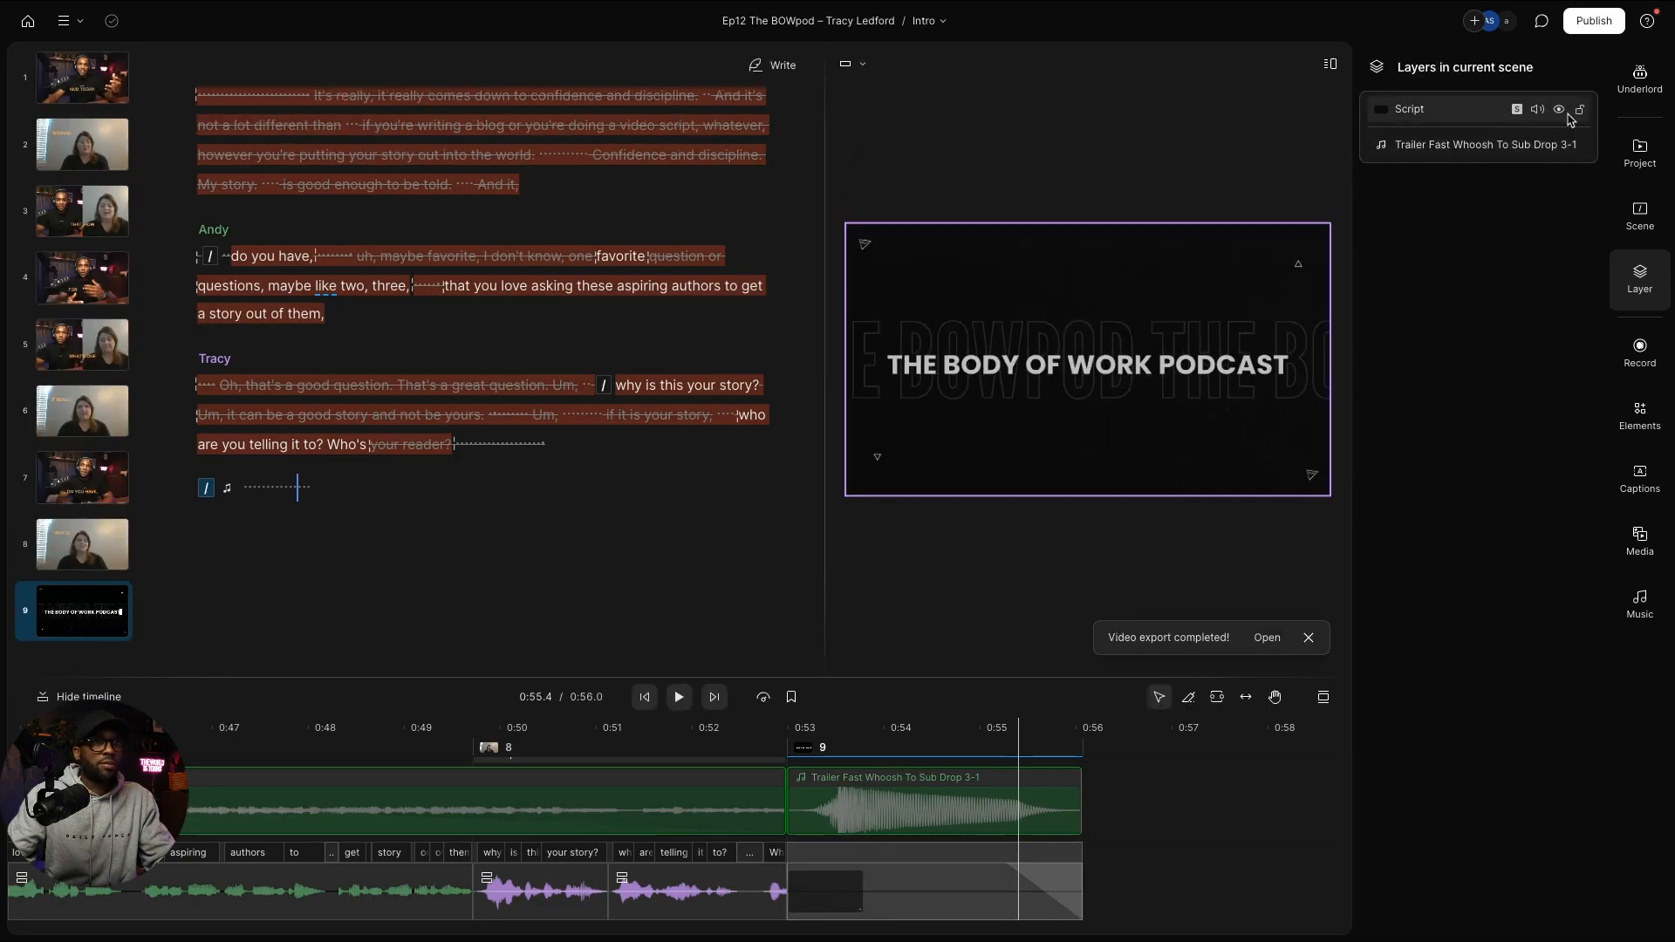
left_click(1639, 153)
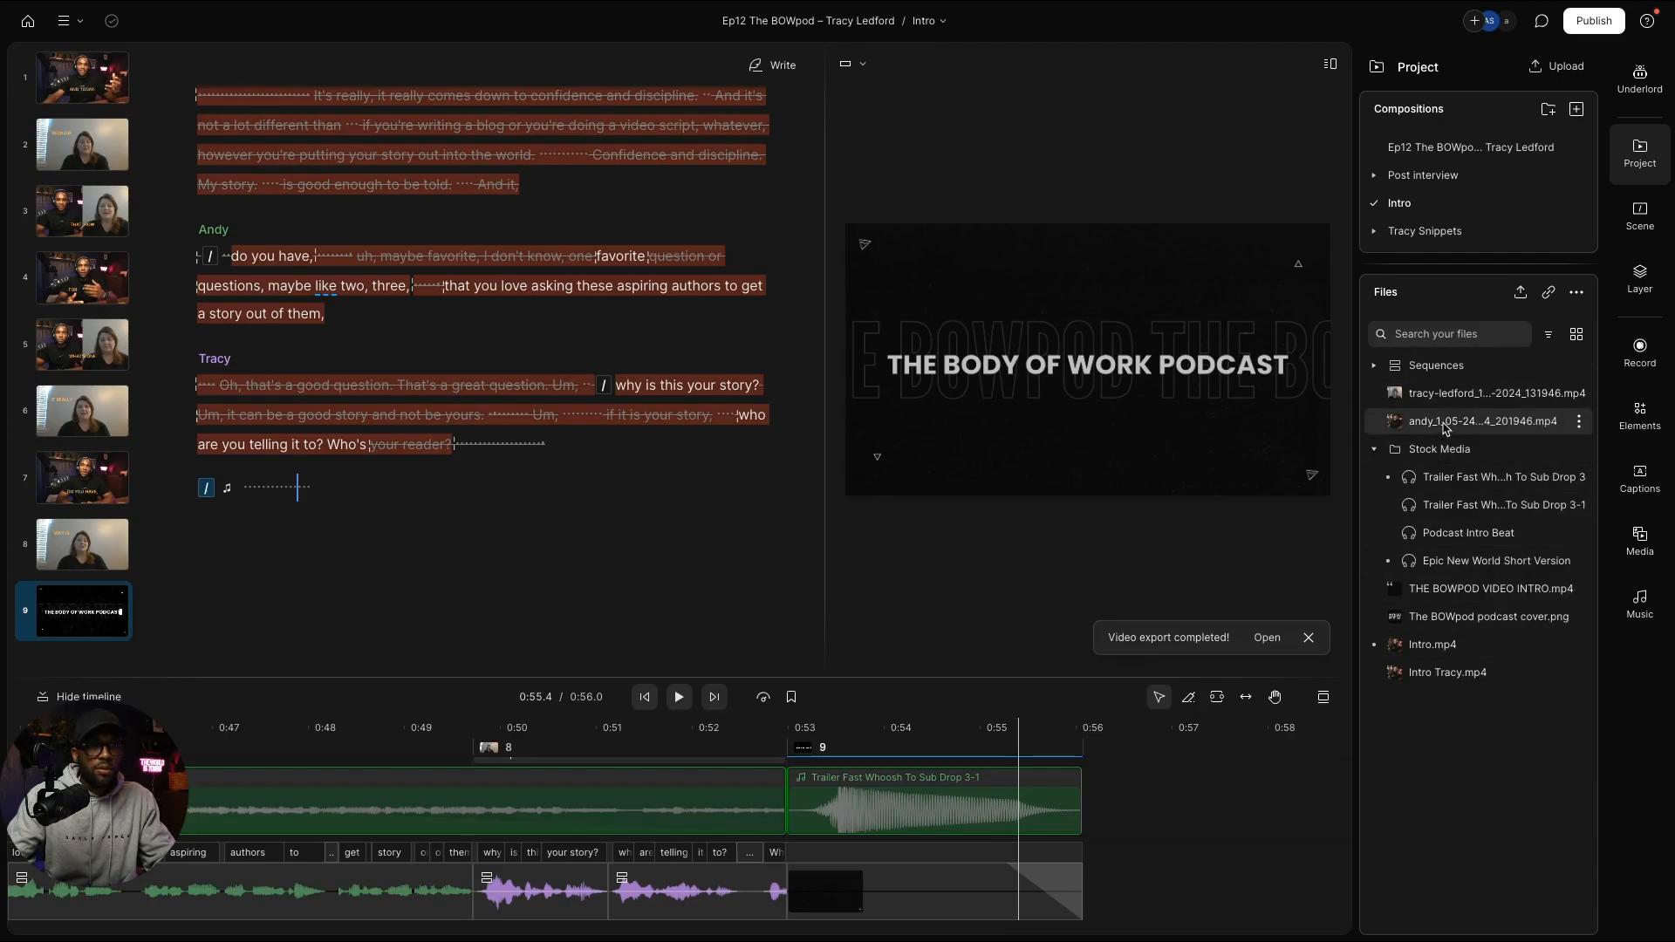
left_click(1636, 220)
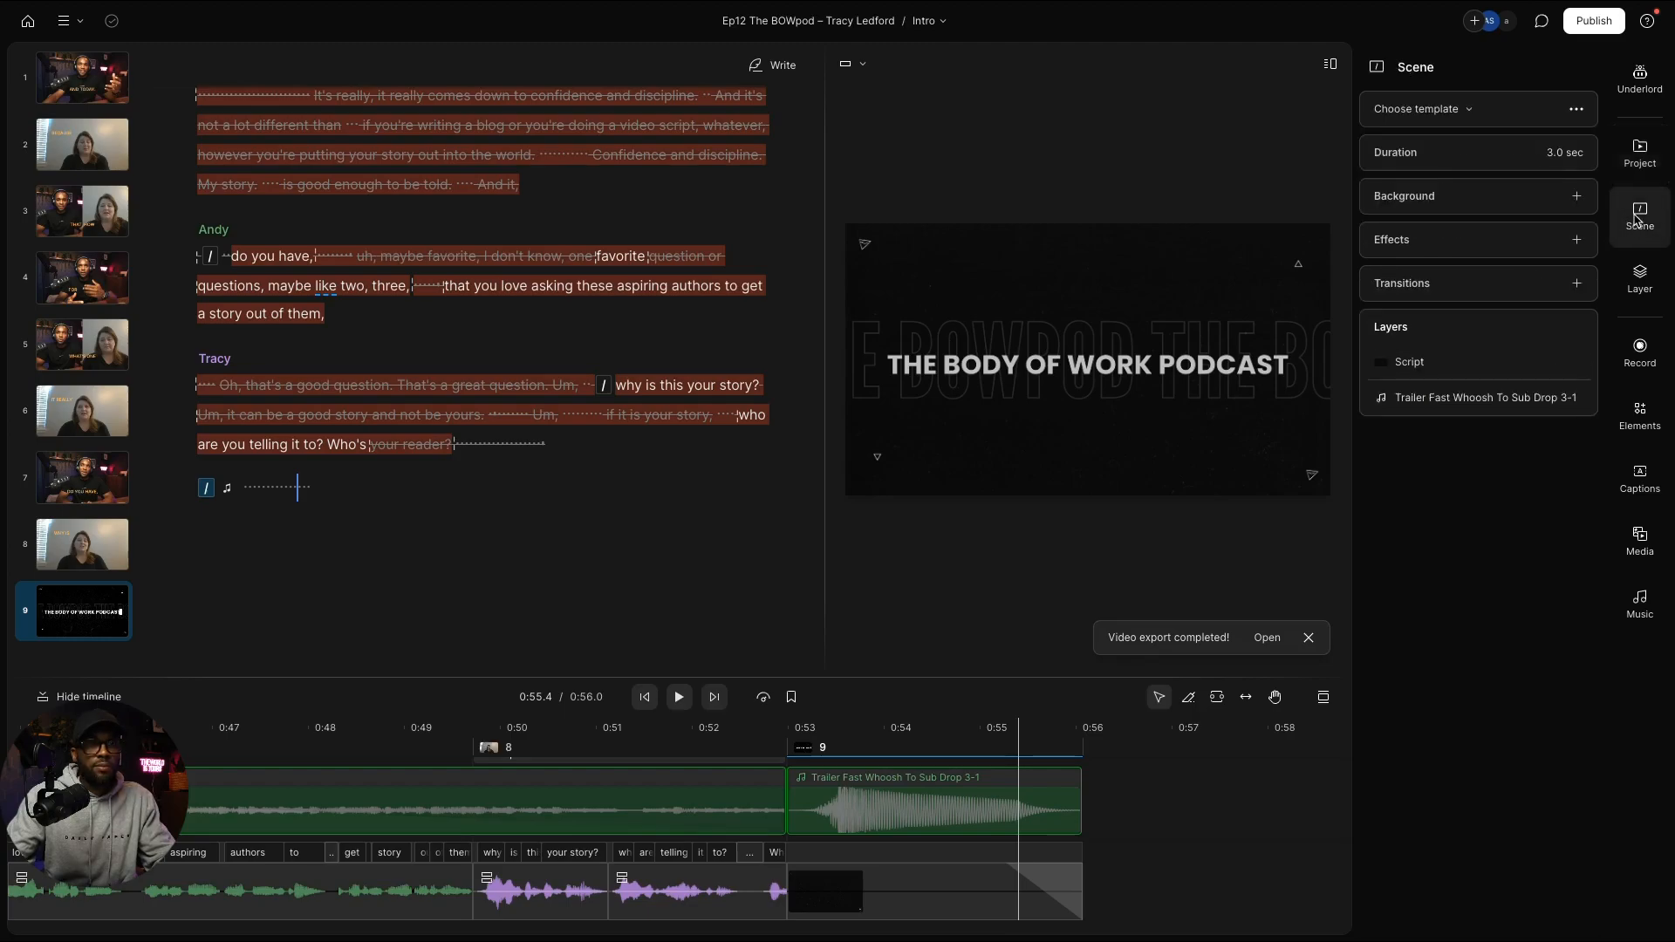
left_click(1640, 273)
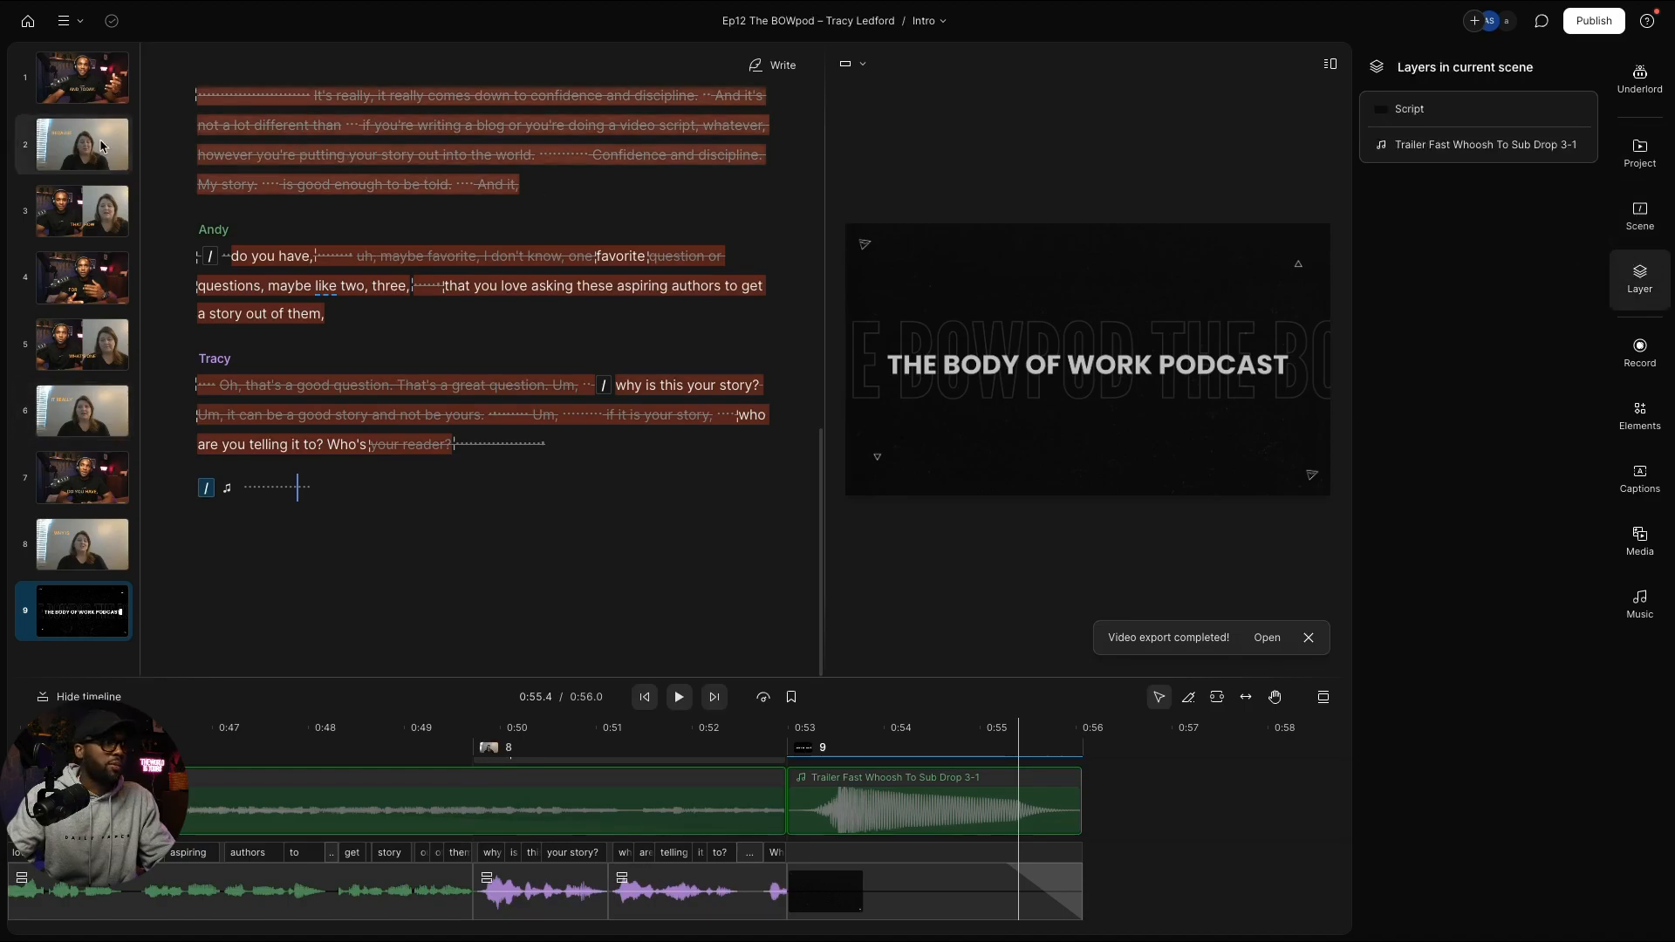
Step: Inspect the AND caption's styling on scene 1, then return to the project list
left_click(86, 99)
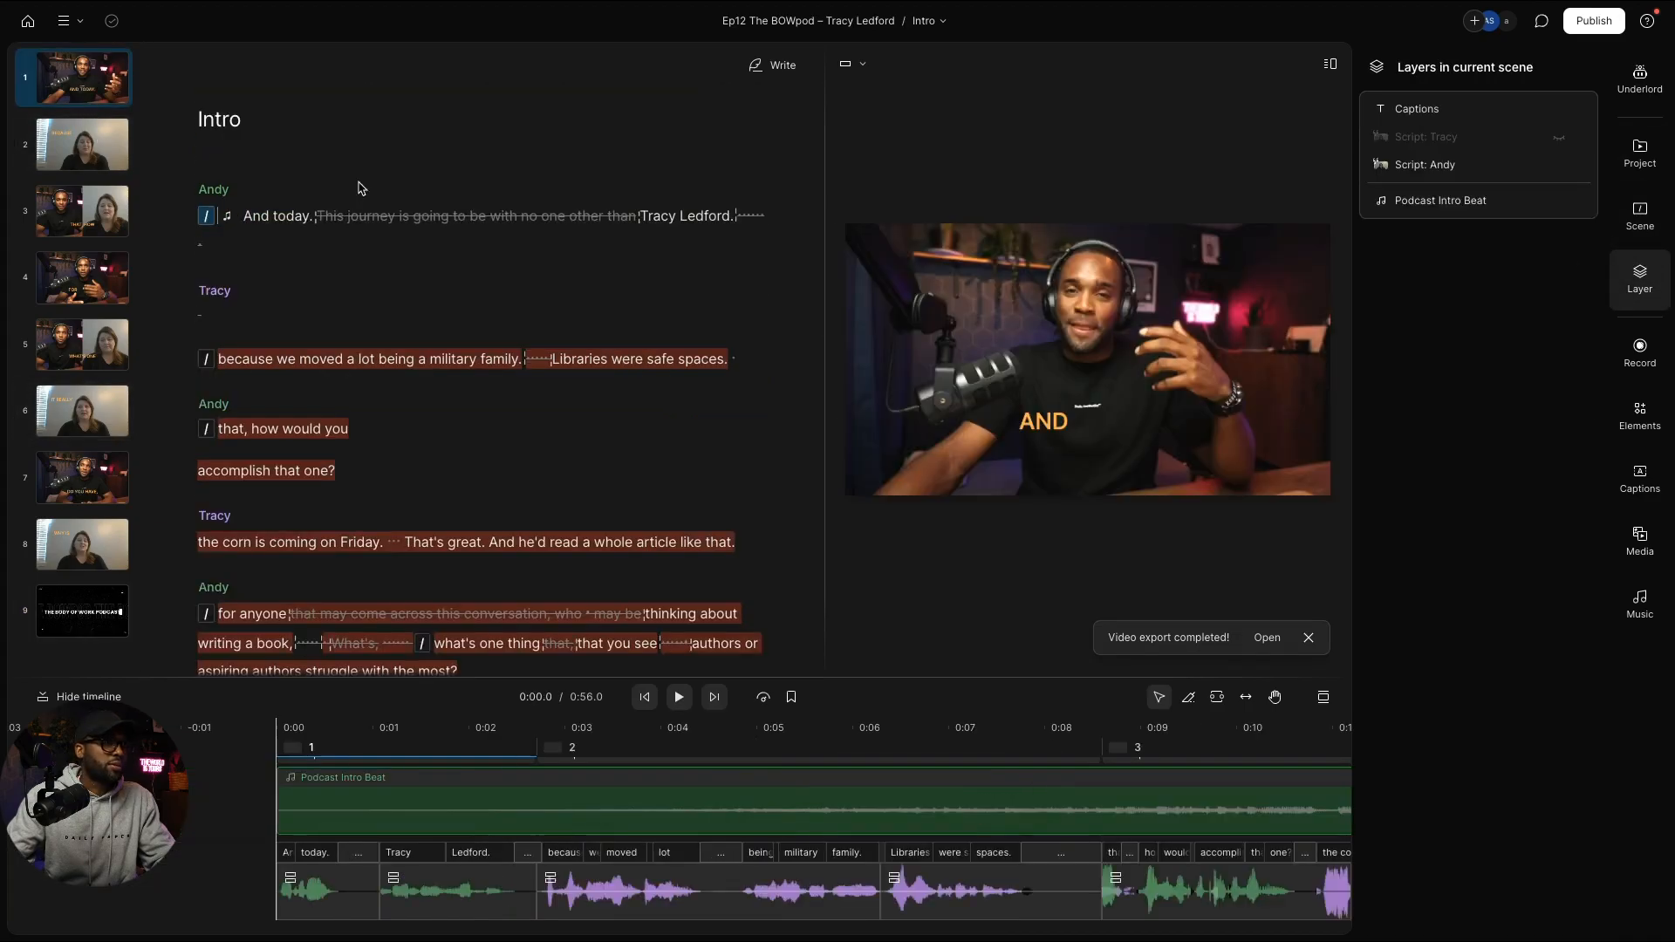
left_click(1072, 428)
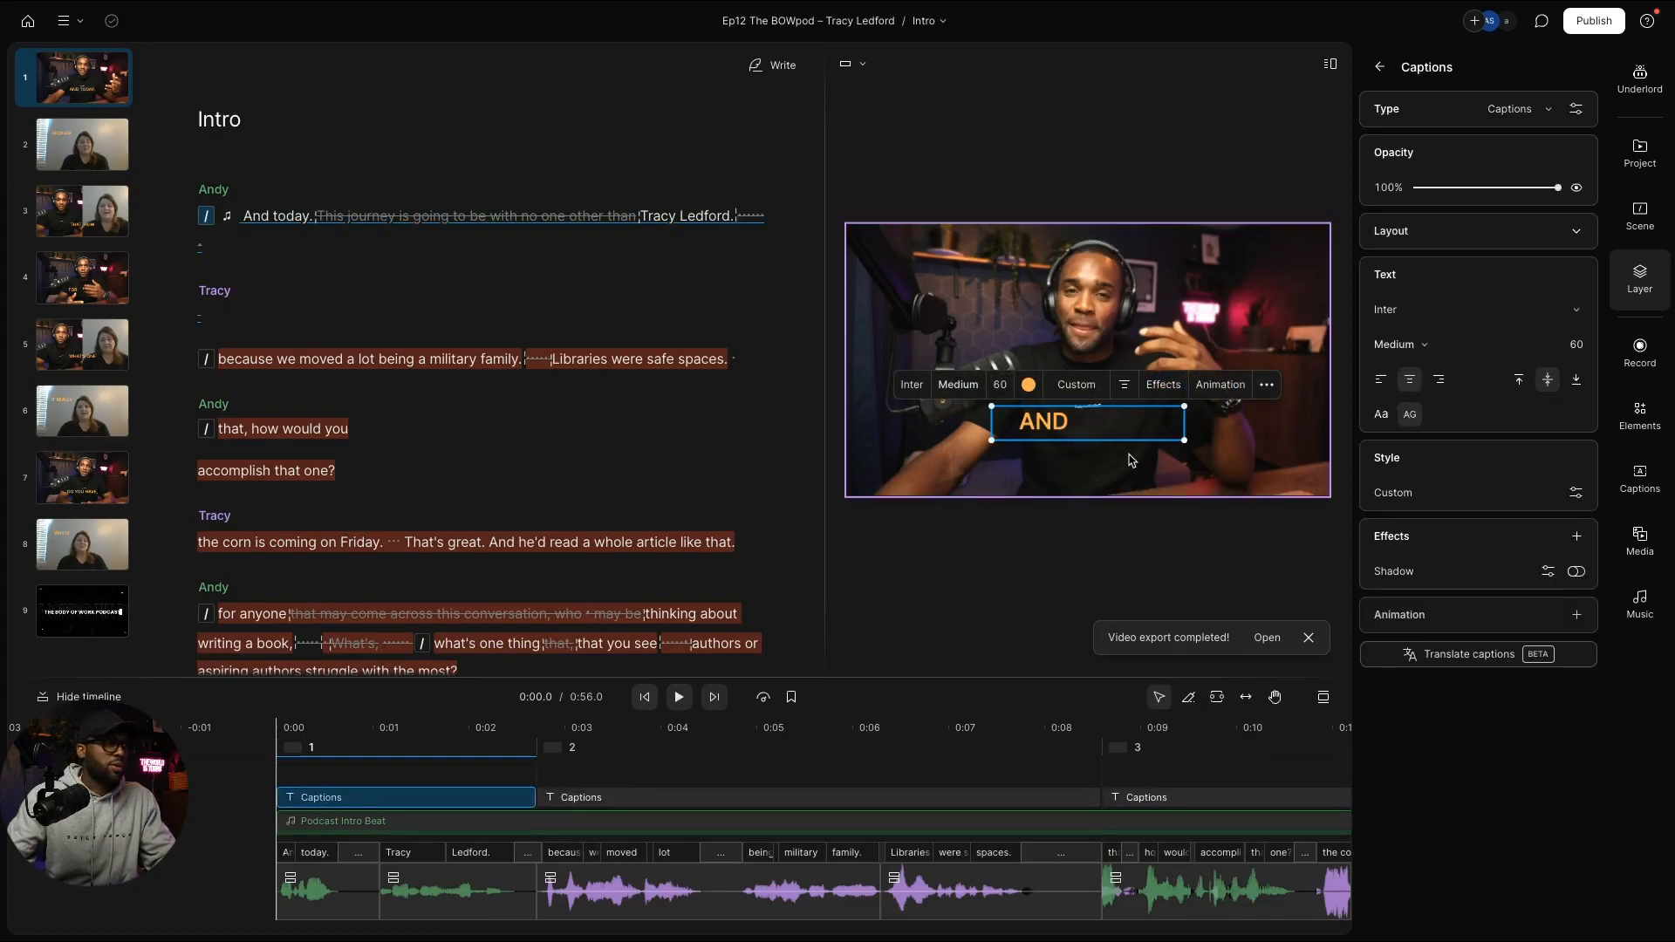
left_click(27, 23)
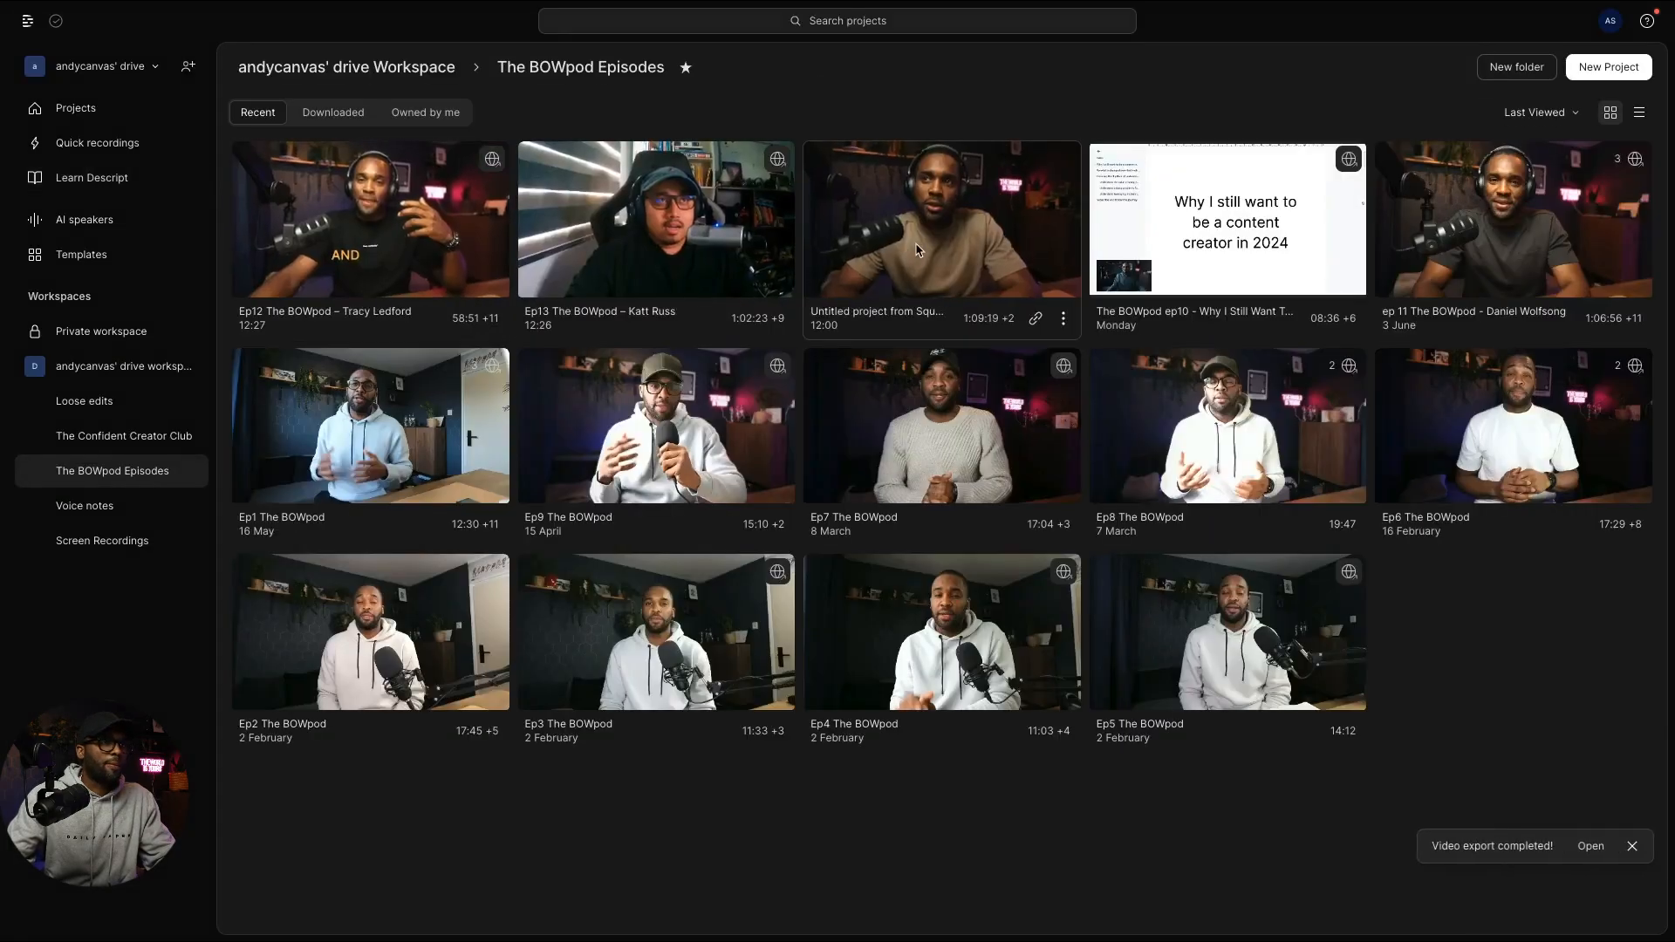
Step: Open the Untitled SquadCast project and select the video in the preview
left_click(919, 251)
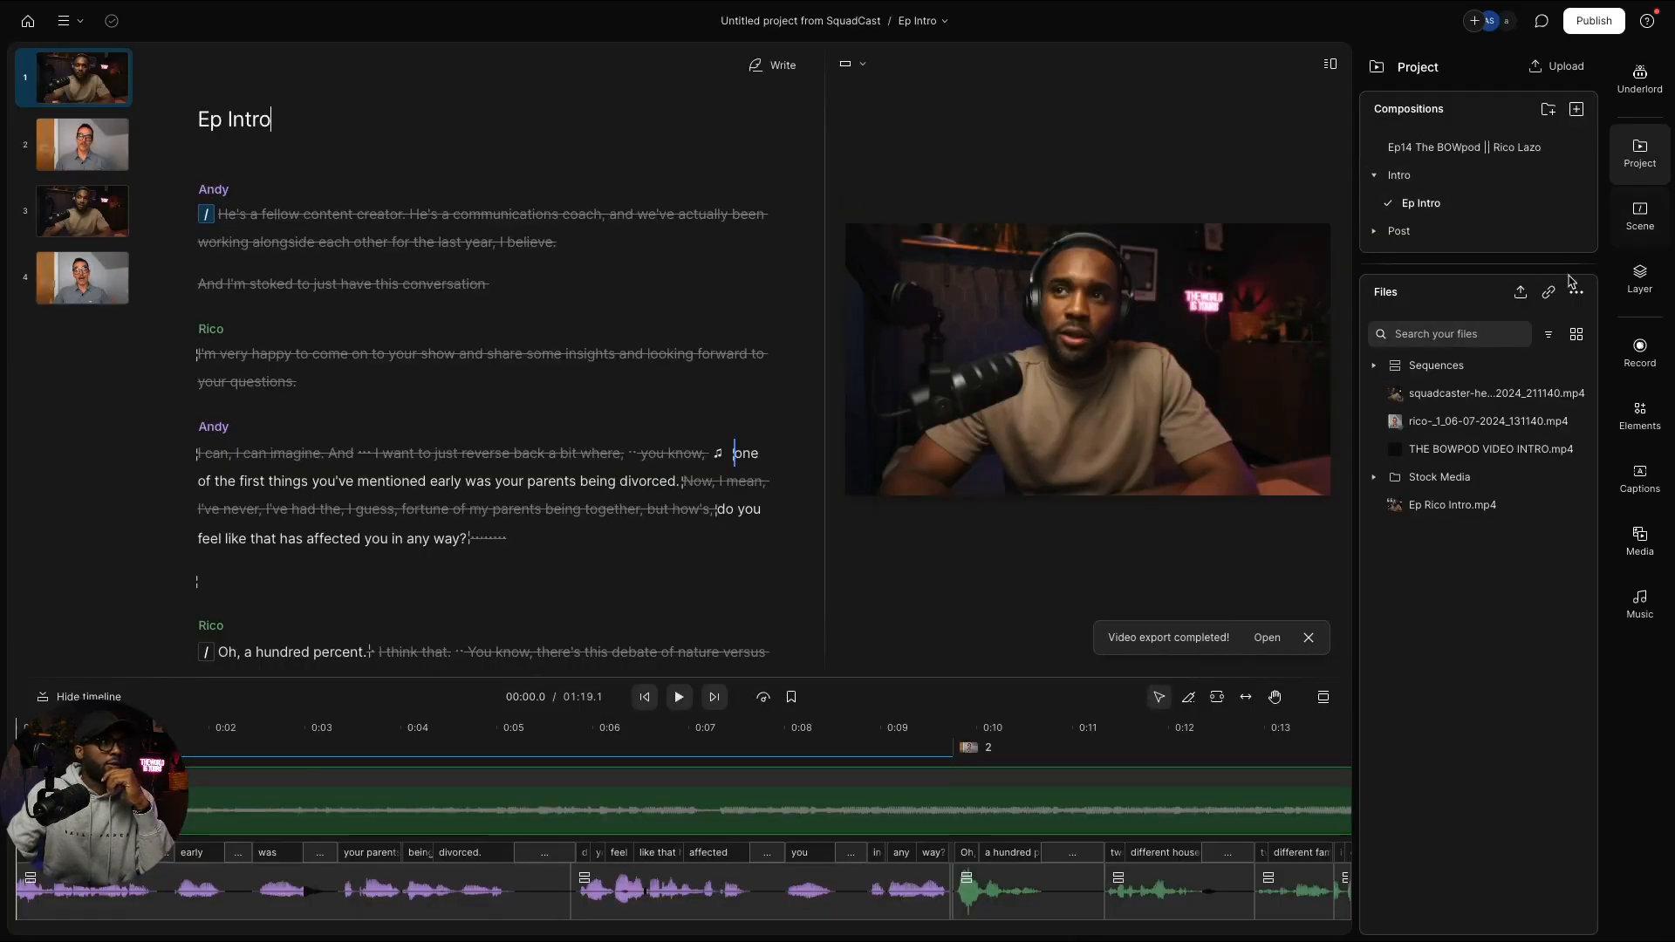
left_click(1159, 361)
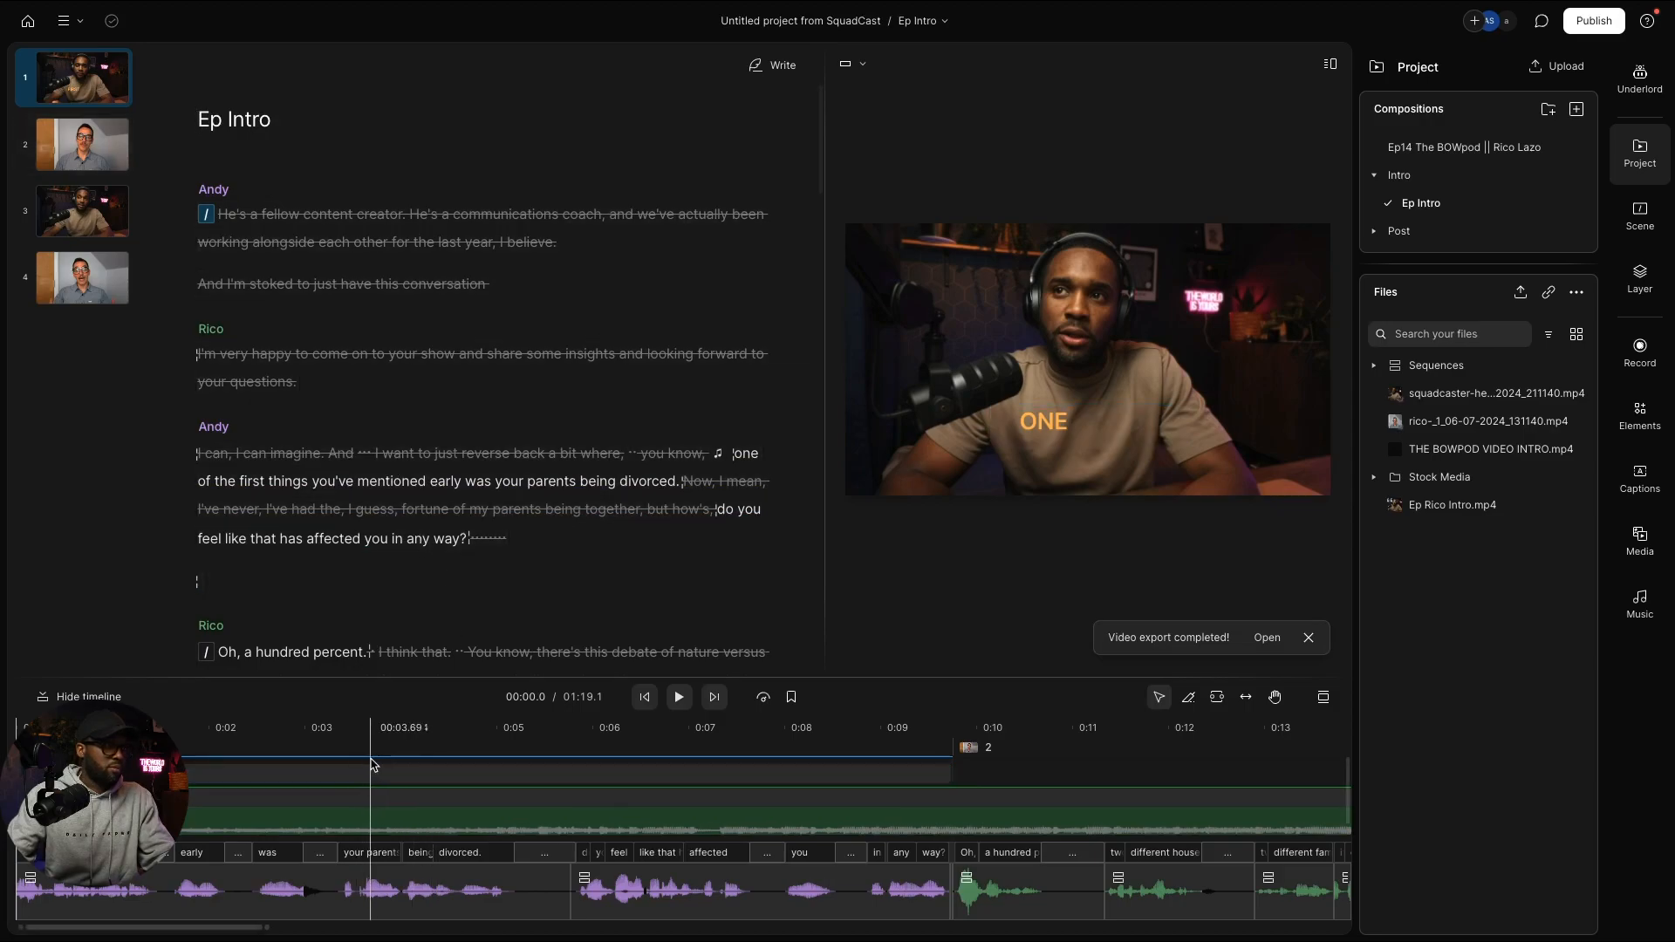
scroll(379, 764, "left", 2)
scroll(740, 818, "right", 1)
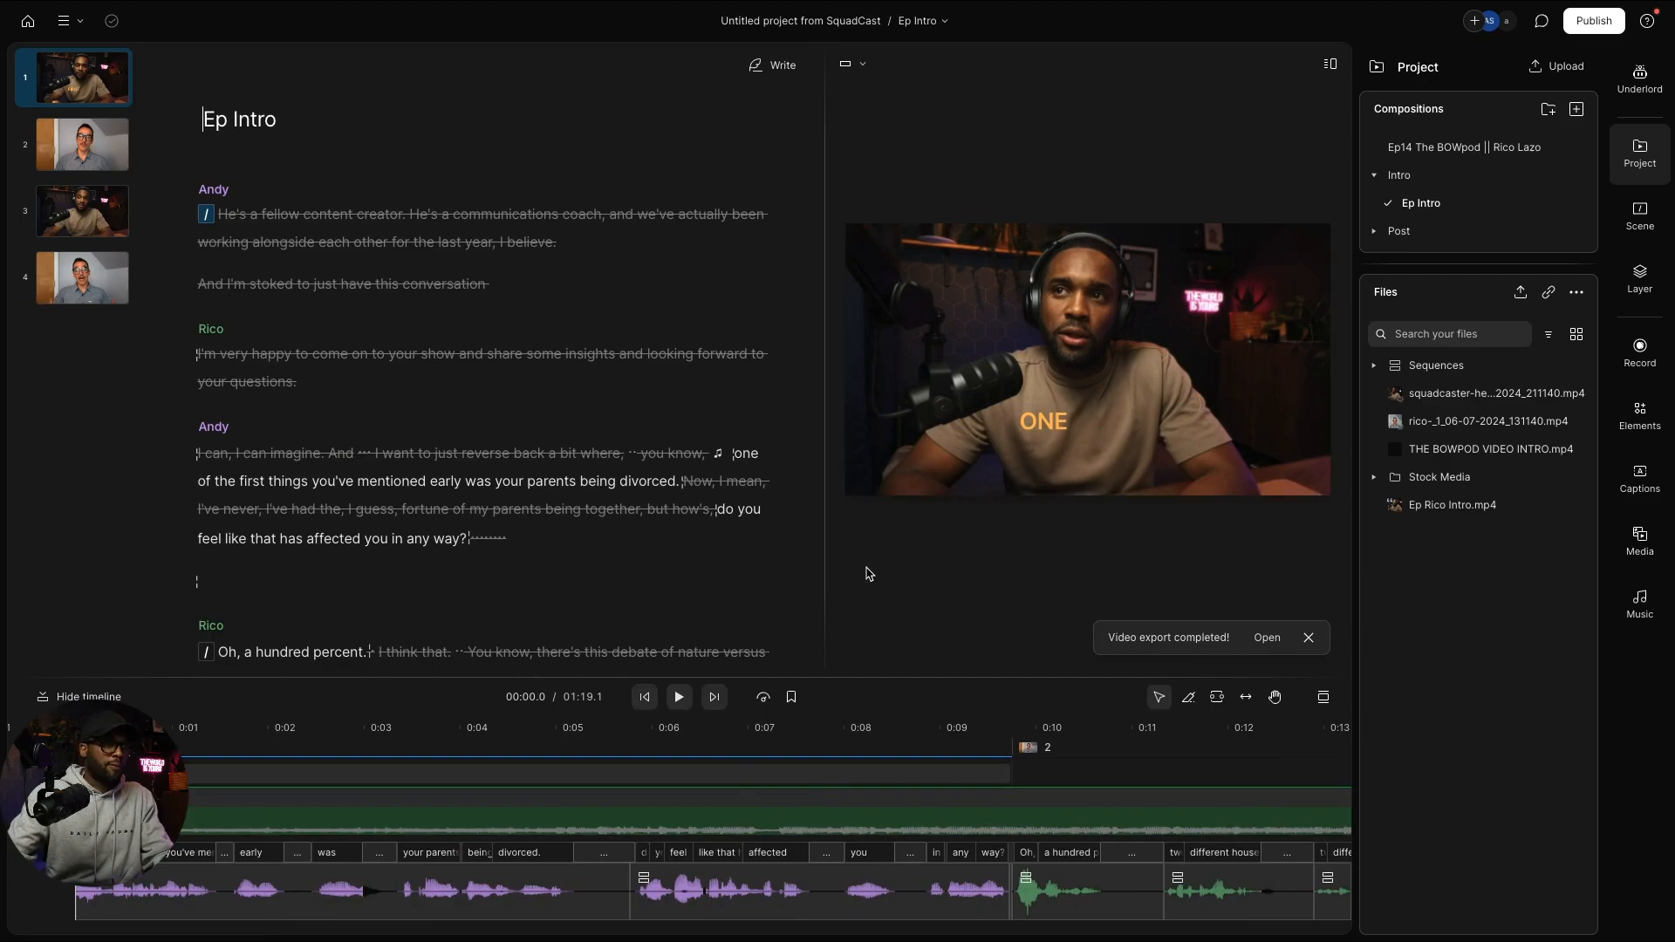
Step: Select the Captions track and play the intro from the start, checking Andy's scene 3 before moving to Rico's scene 2
left_click(614, 774)
key("space")
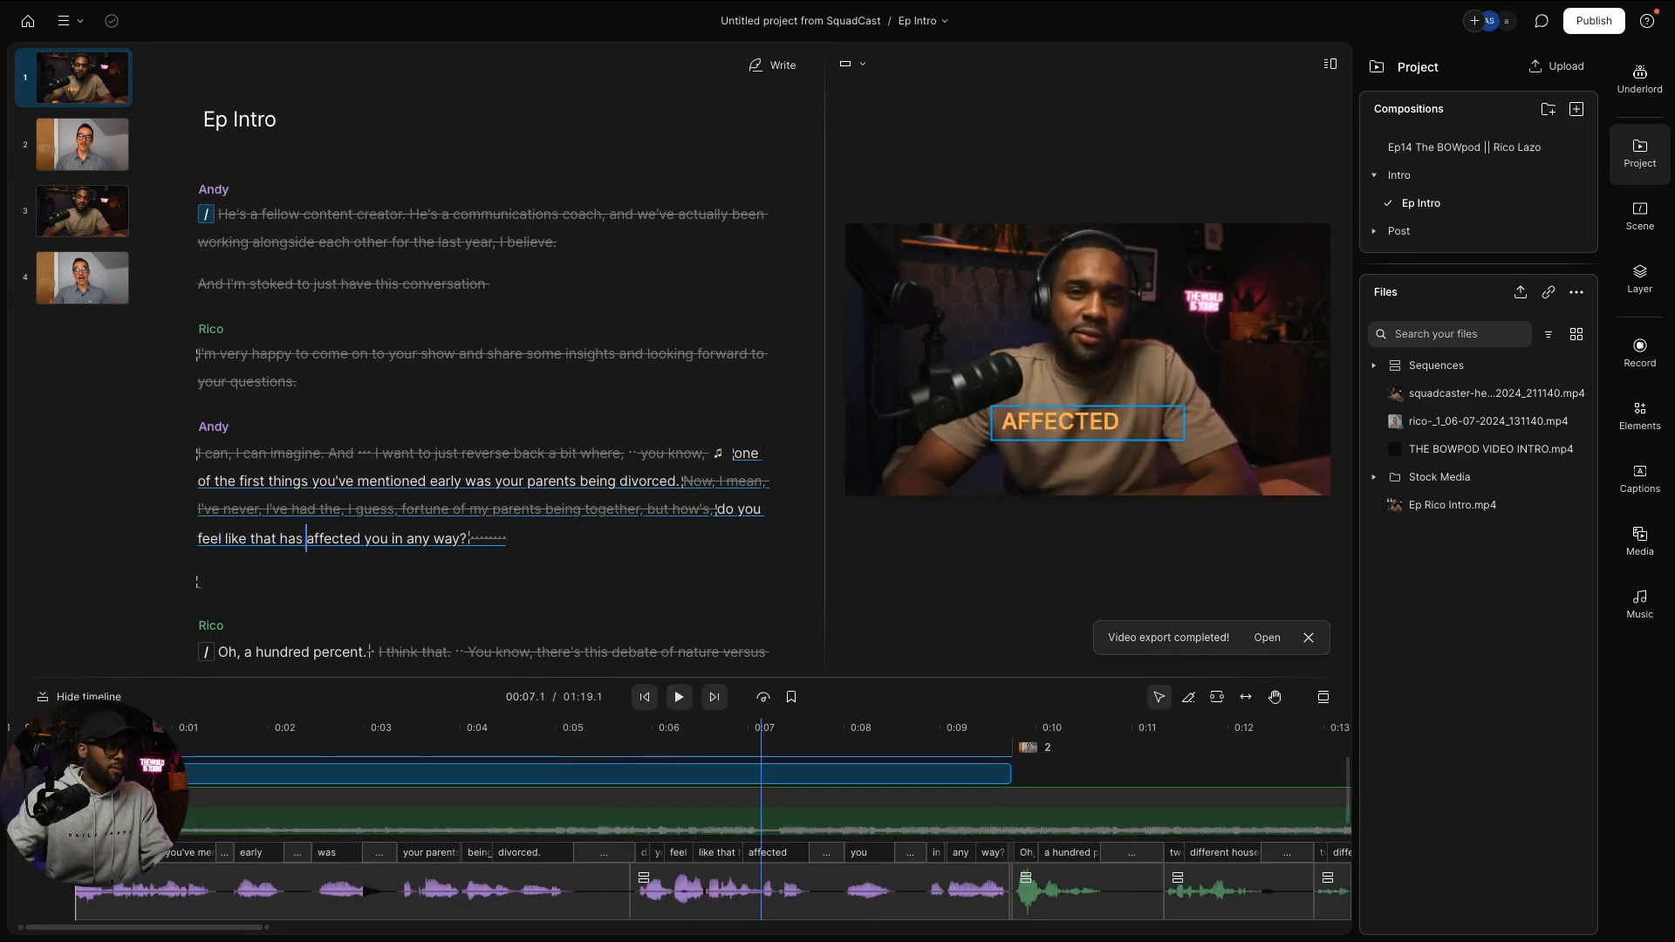
key("Home")
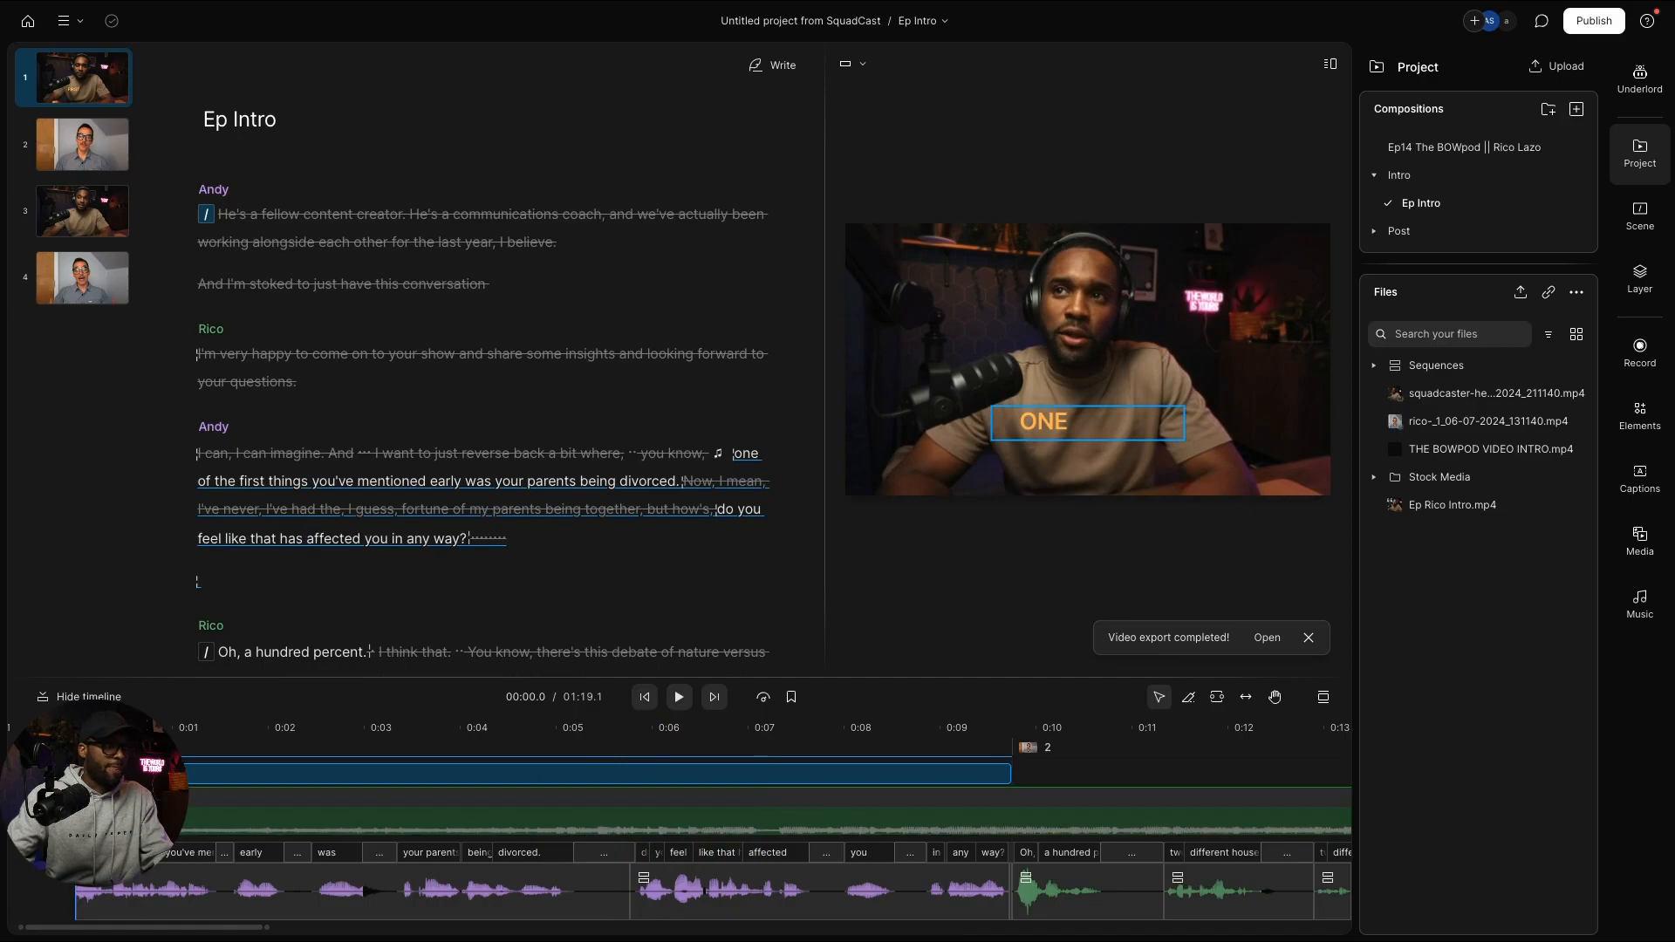
key("space")
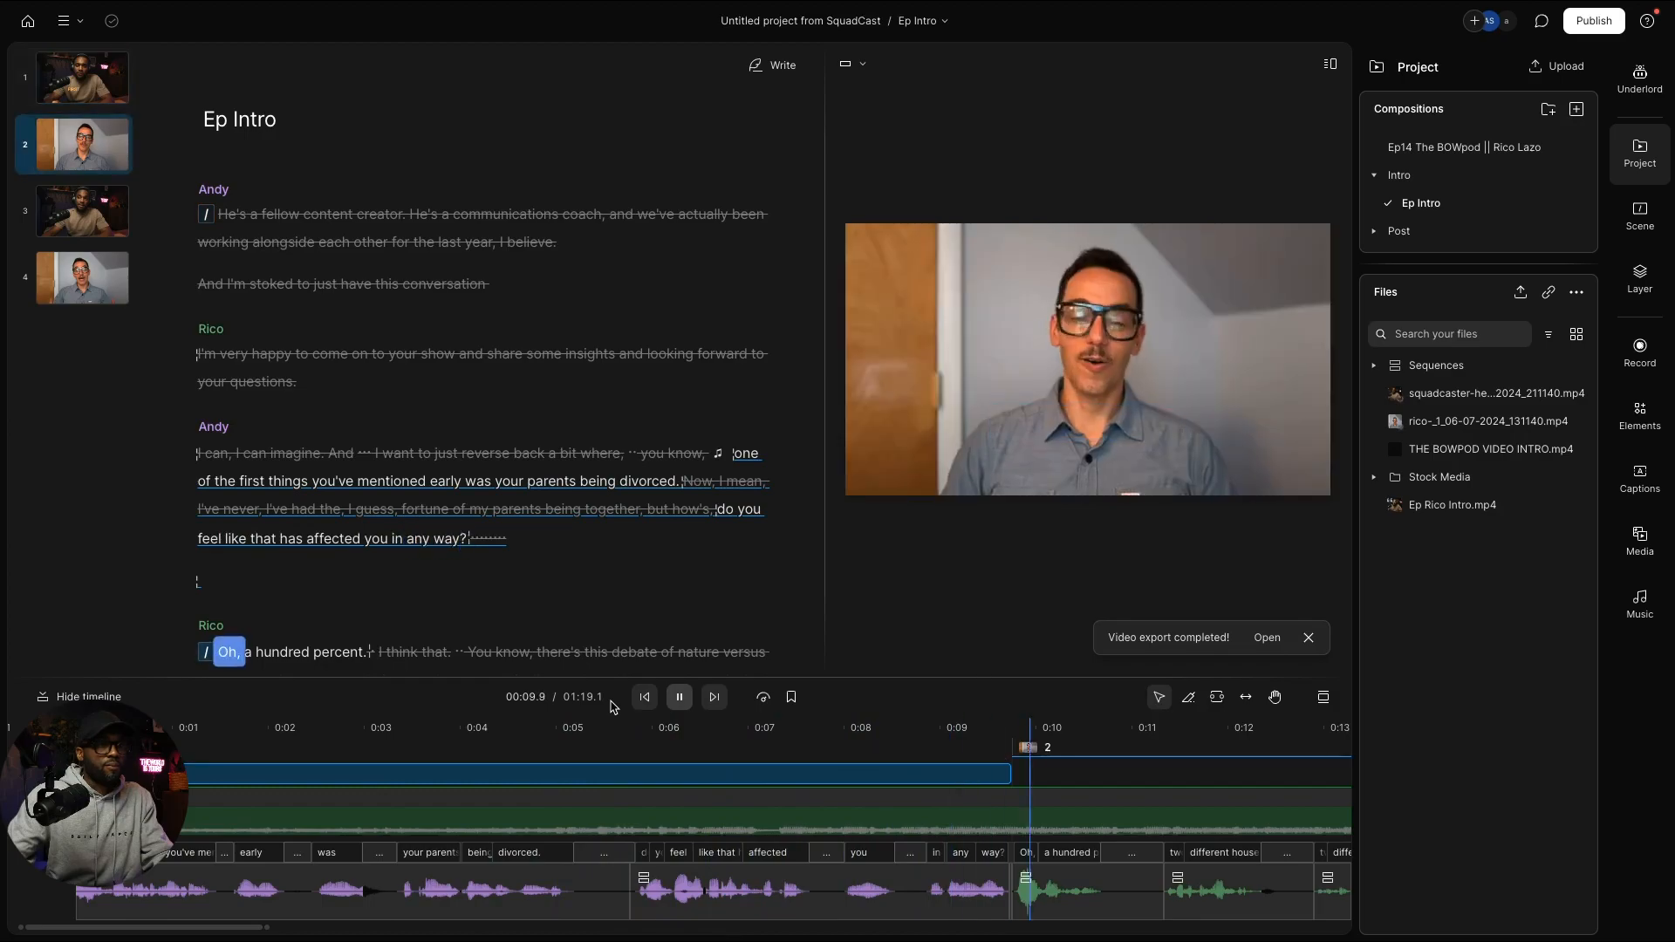
key("space")
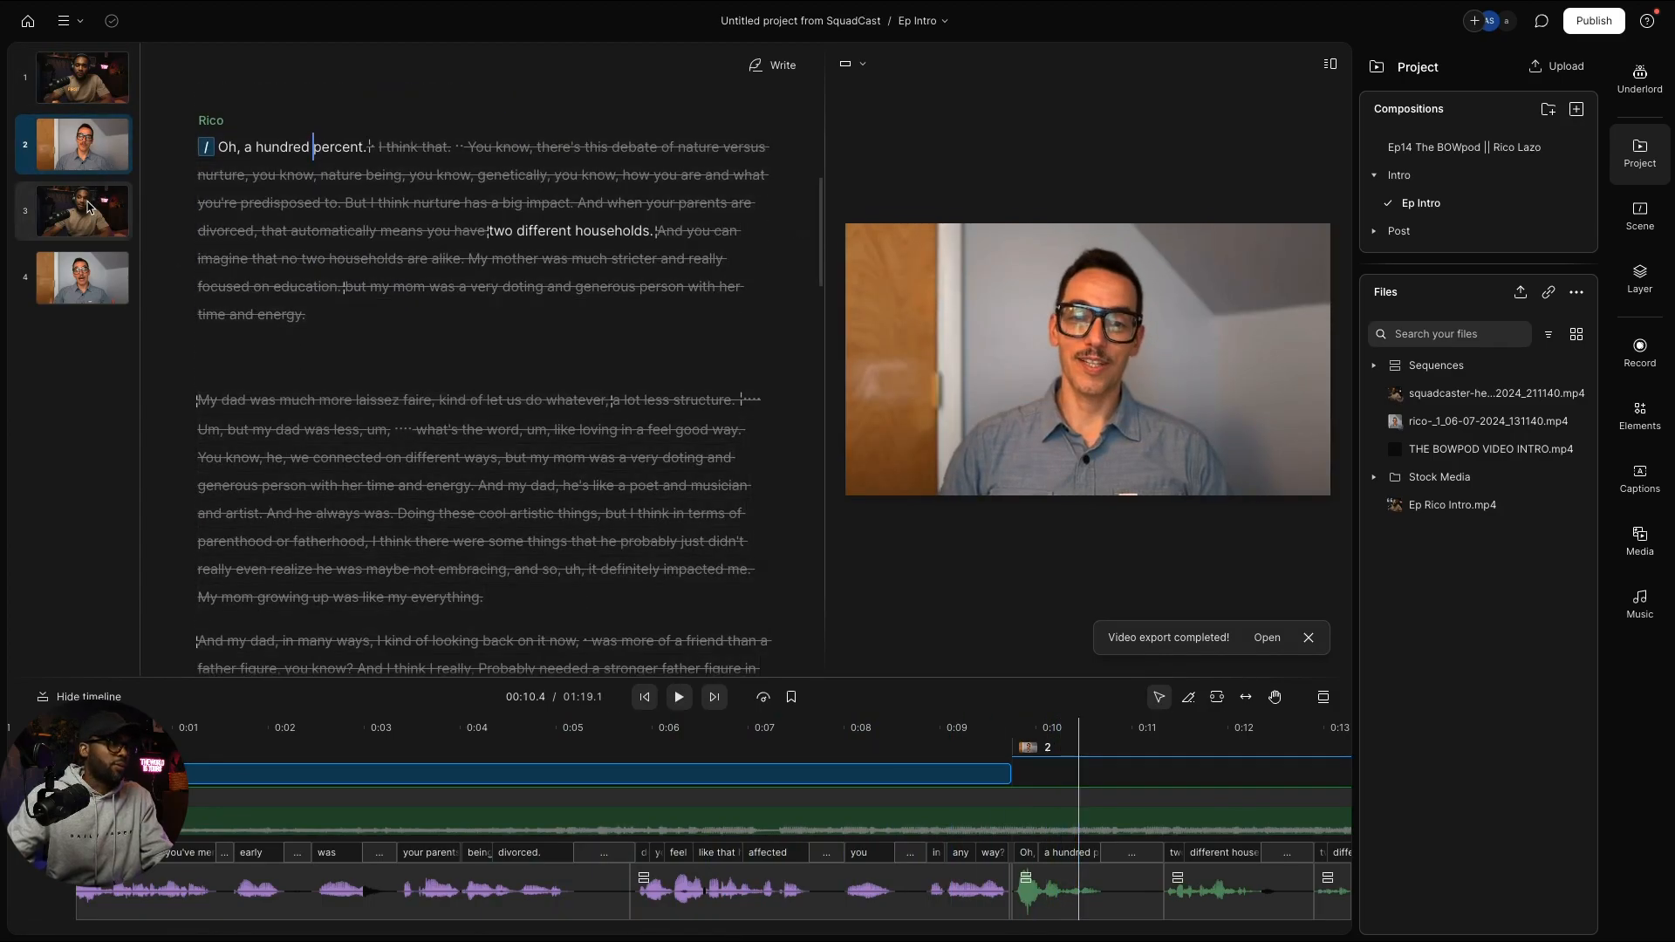
left_click(87, 207)
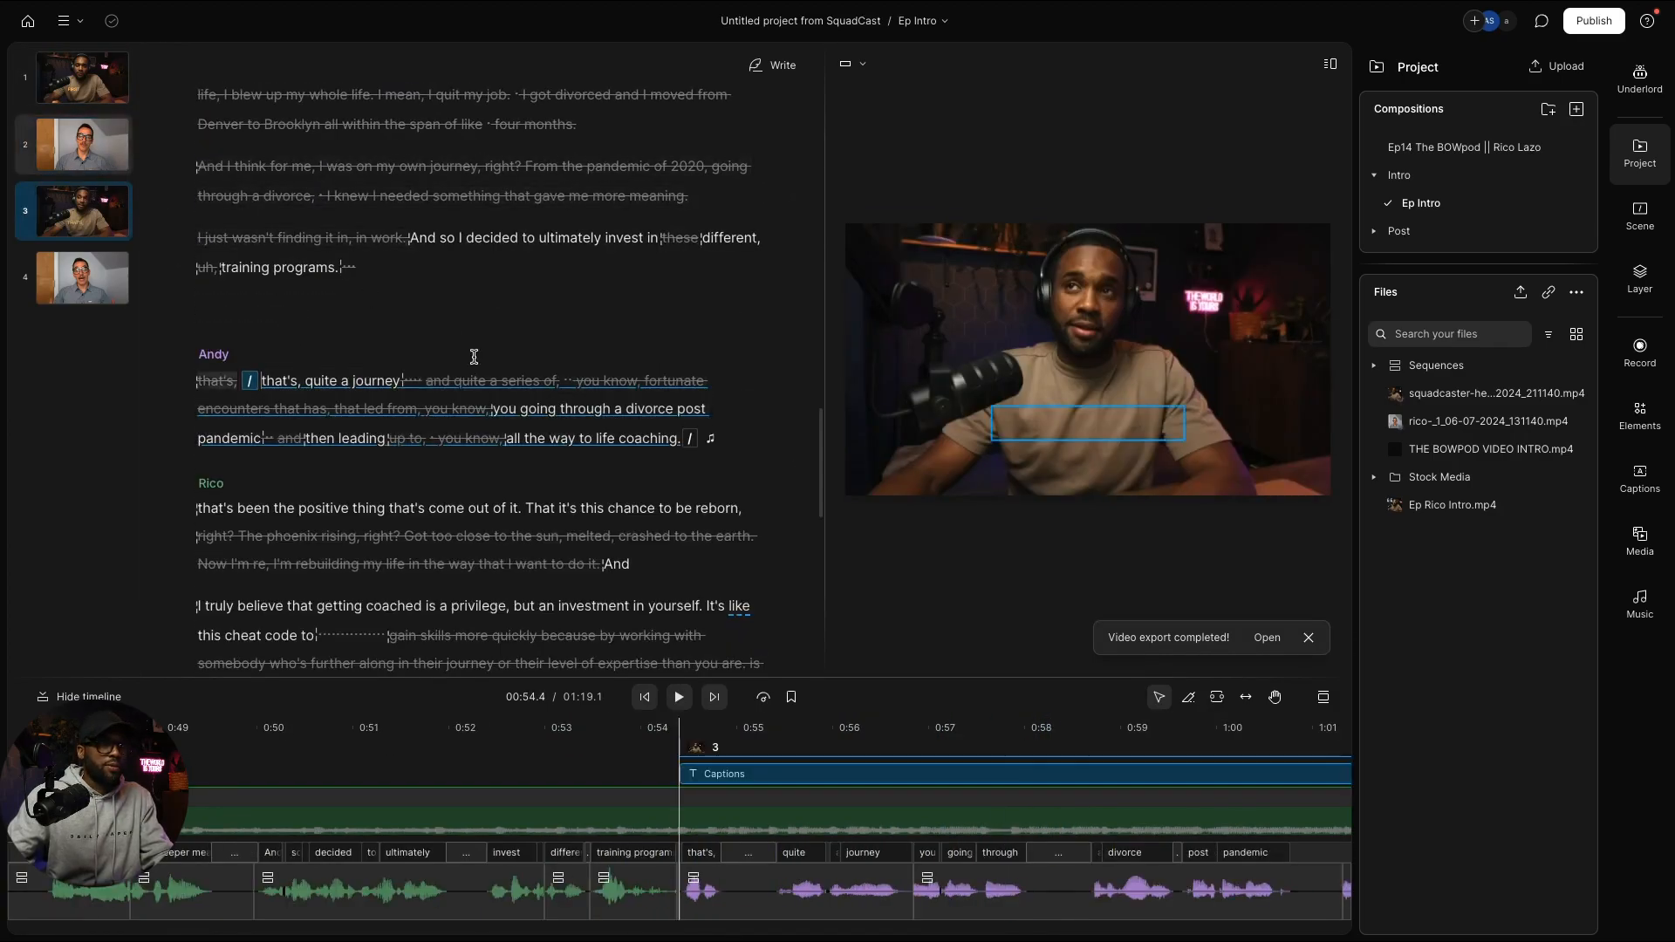
key("space")
key("space")
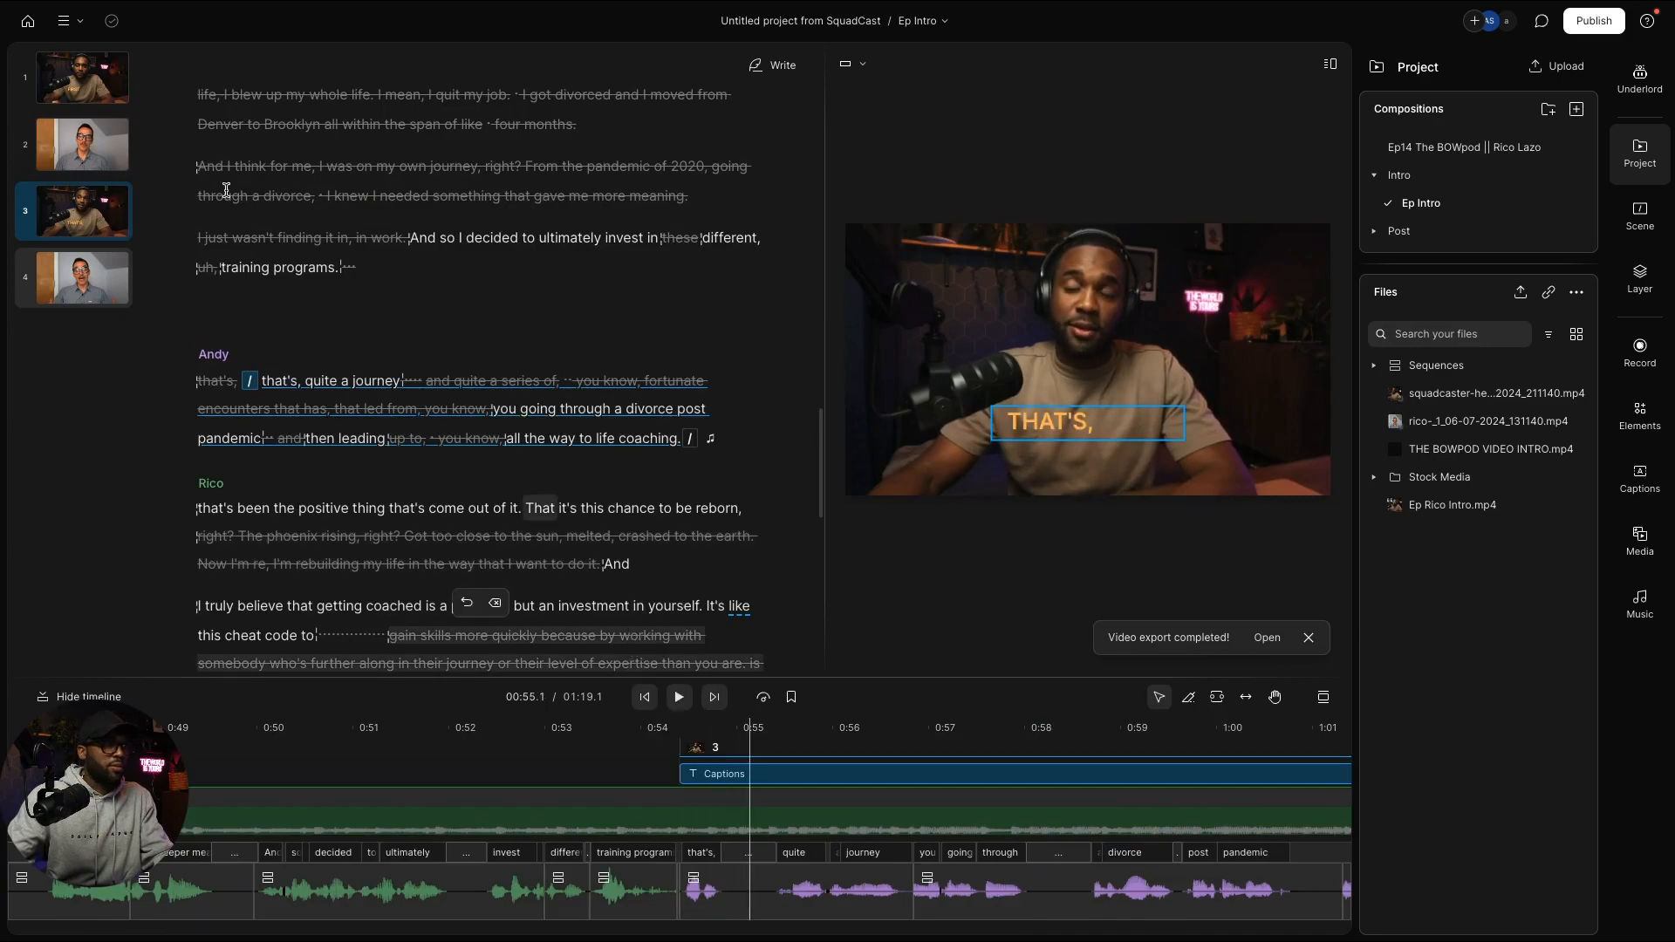
left_click(101, 145)
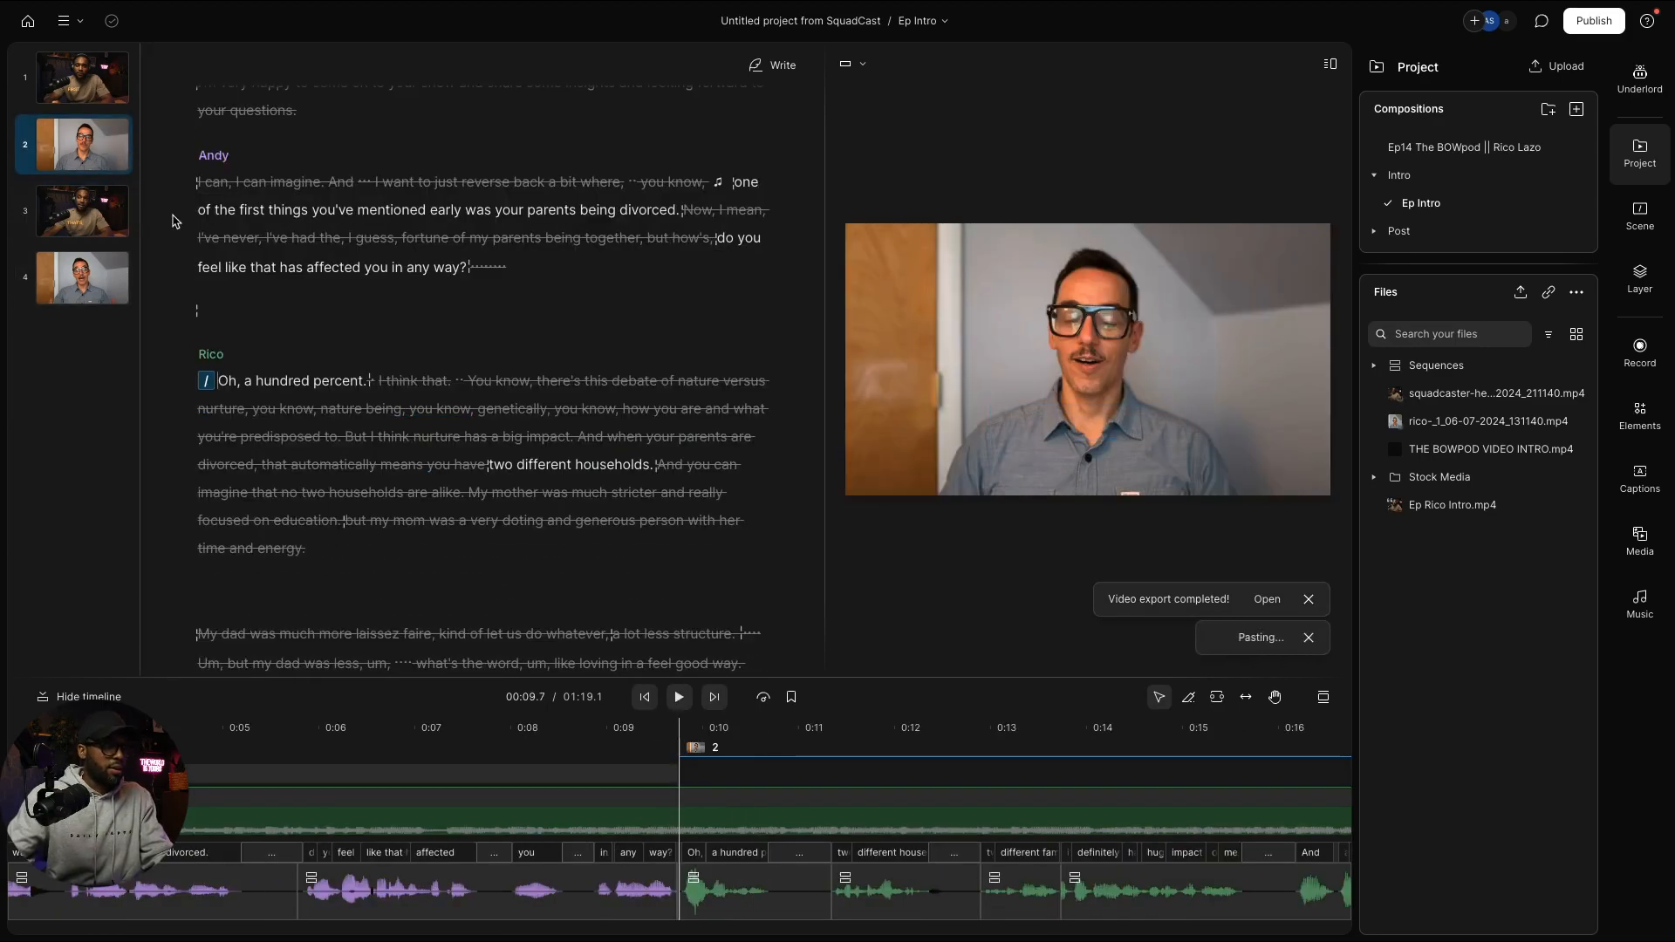
Step: Move the caption to the video's top-right corner and shift the guest's picture slightly left
key("space")
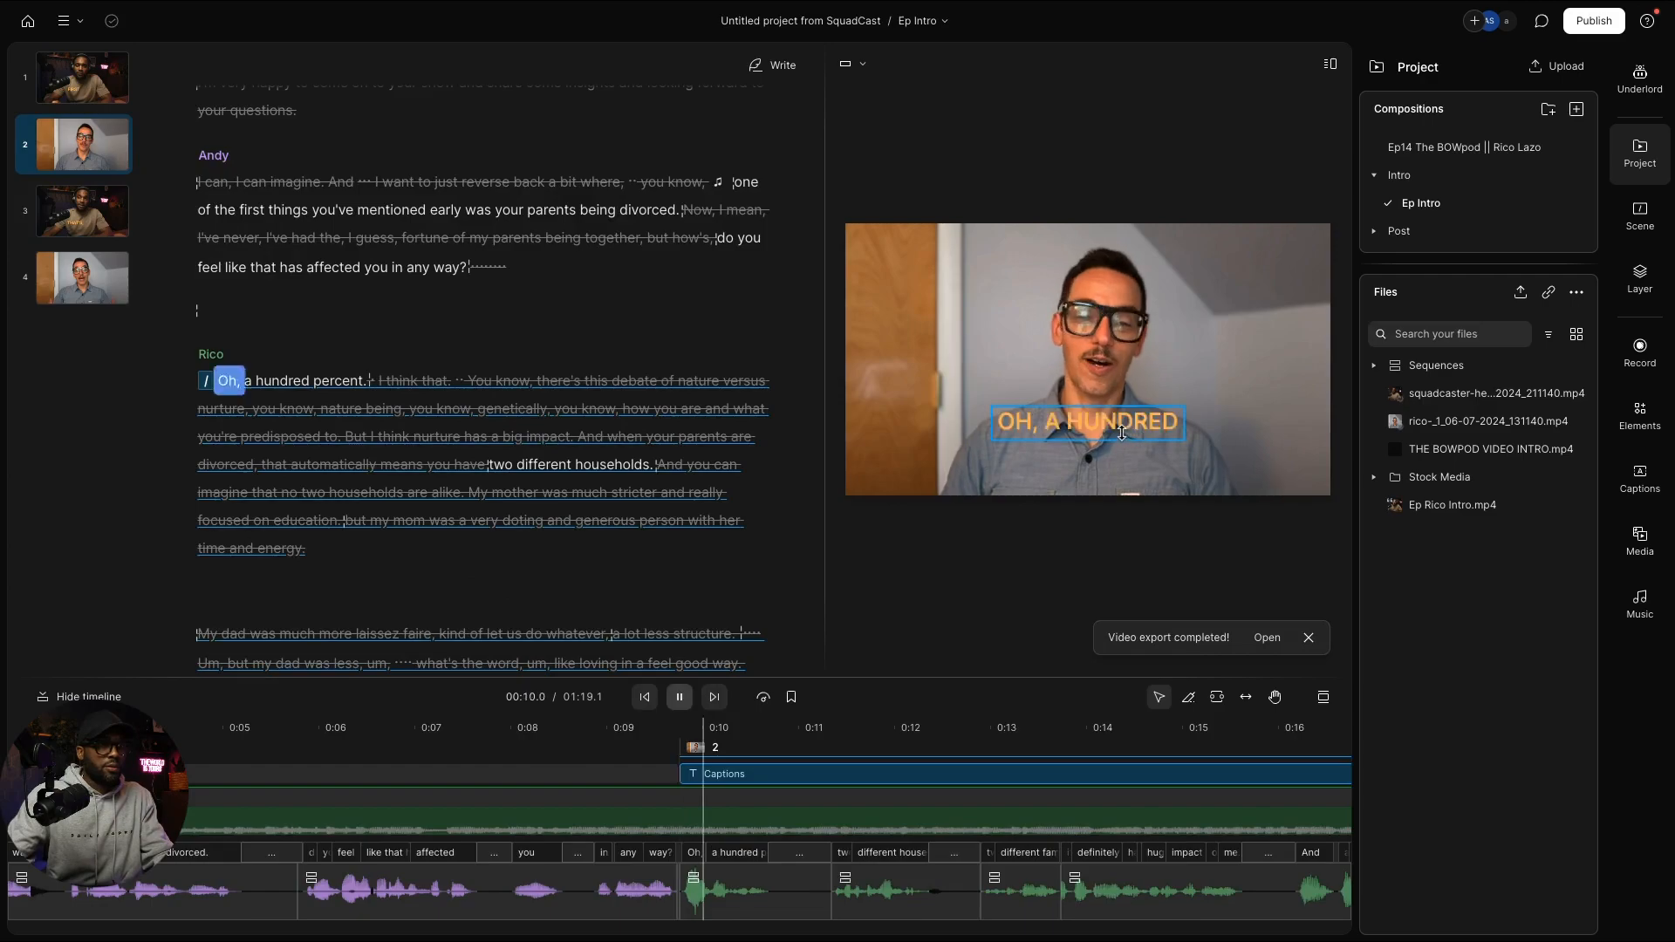
key("space")
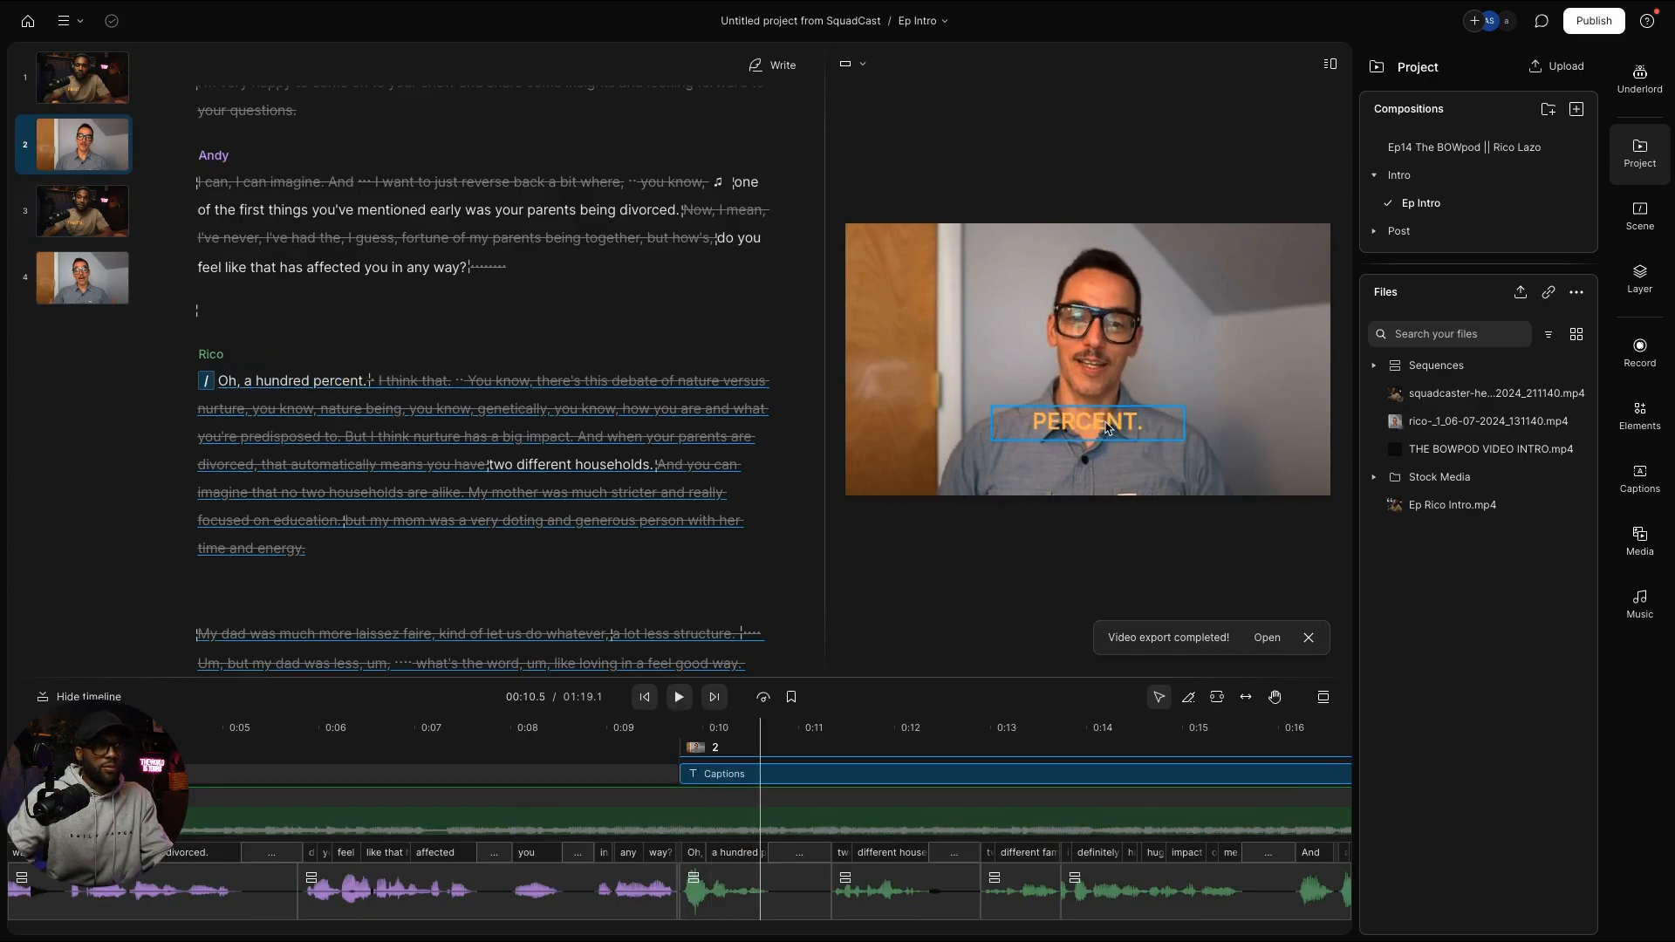
left_click_drag(1106, 427, 972, 411)
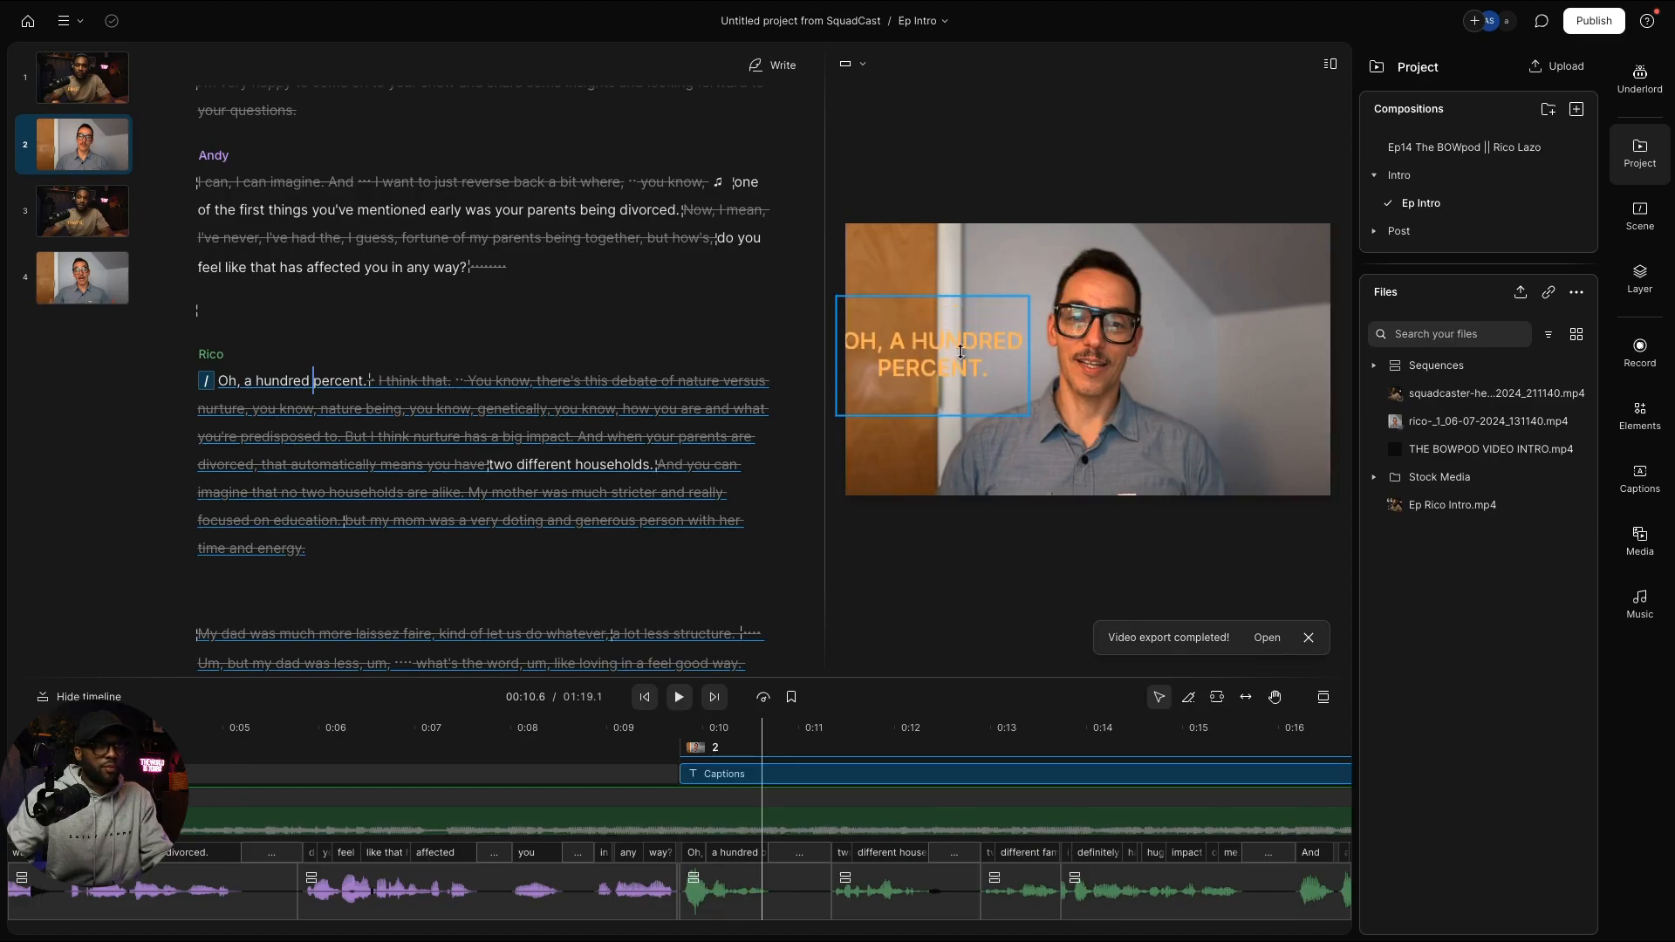
left_click_drag(961, 351, 1253, 336)
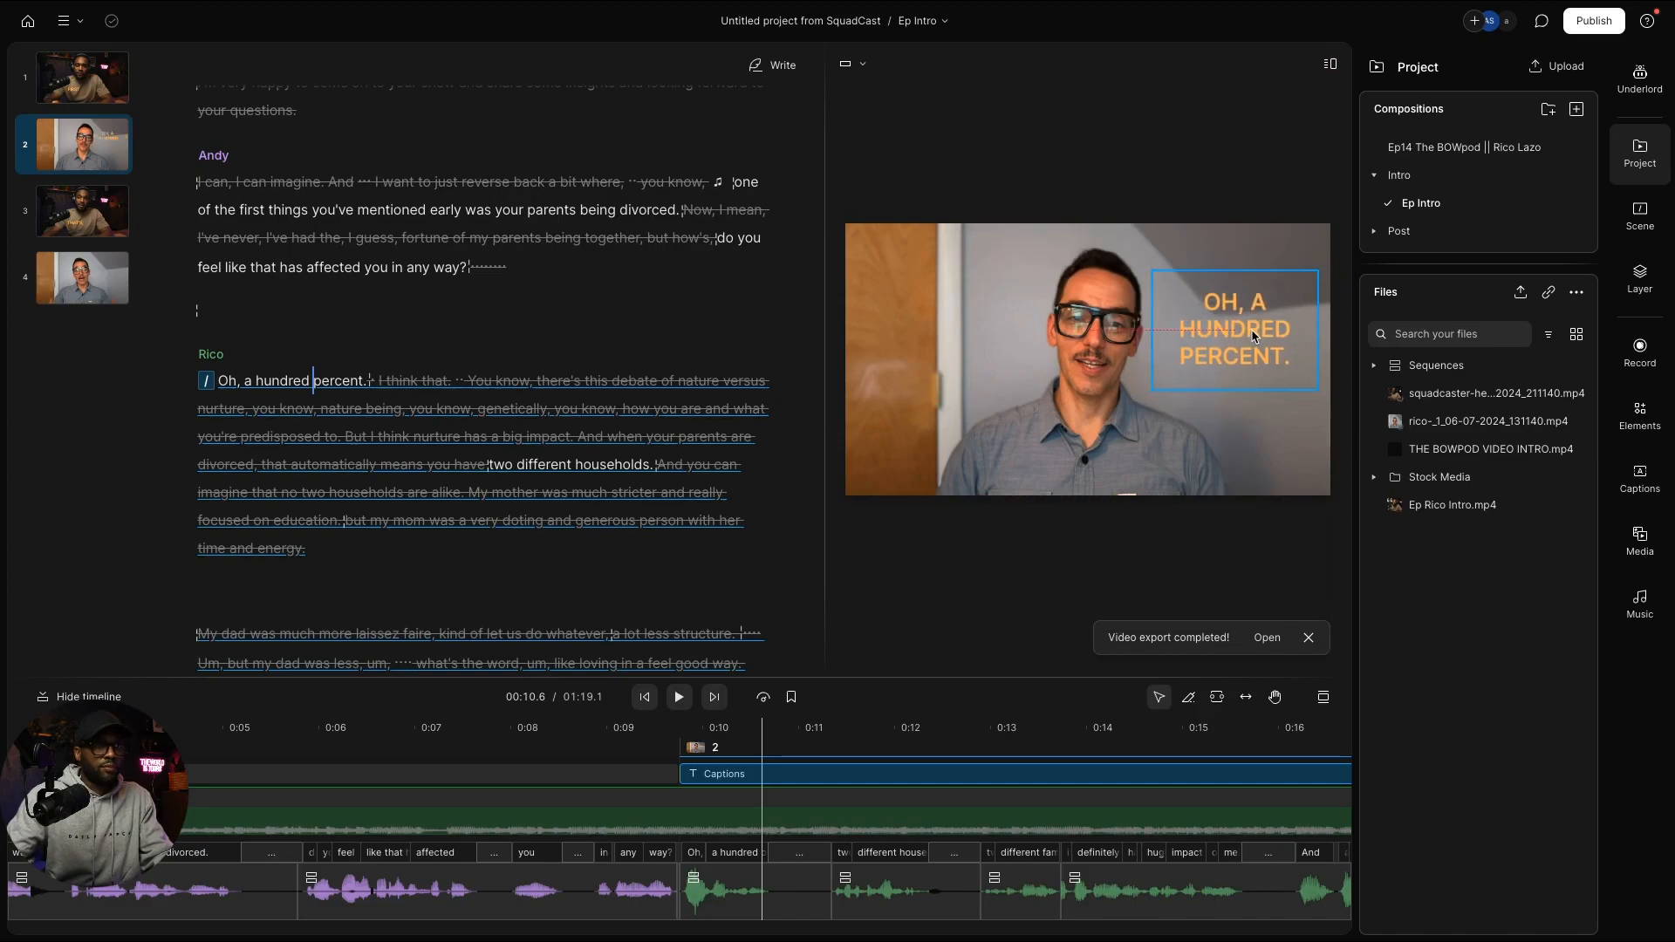
left_click(1115, 424)
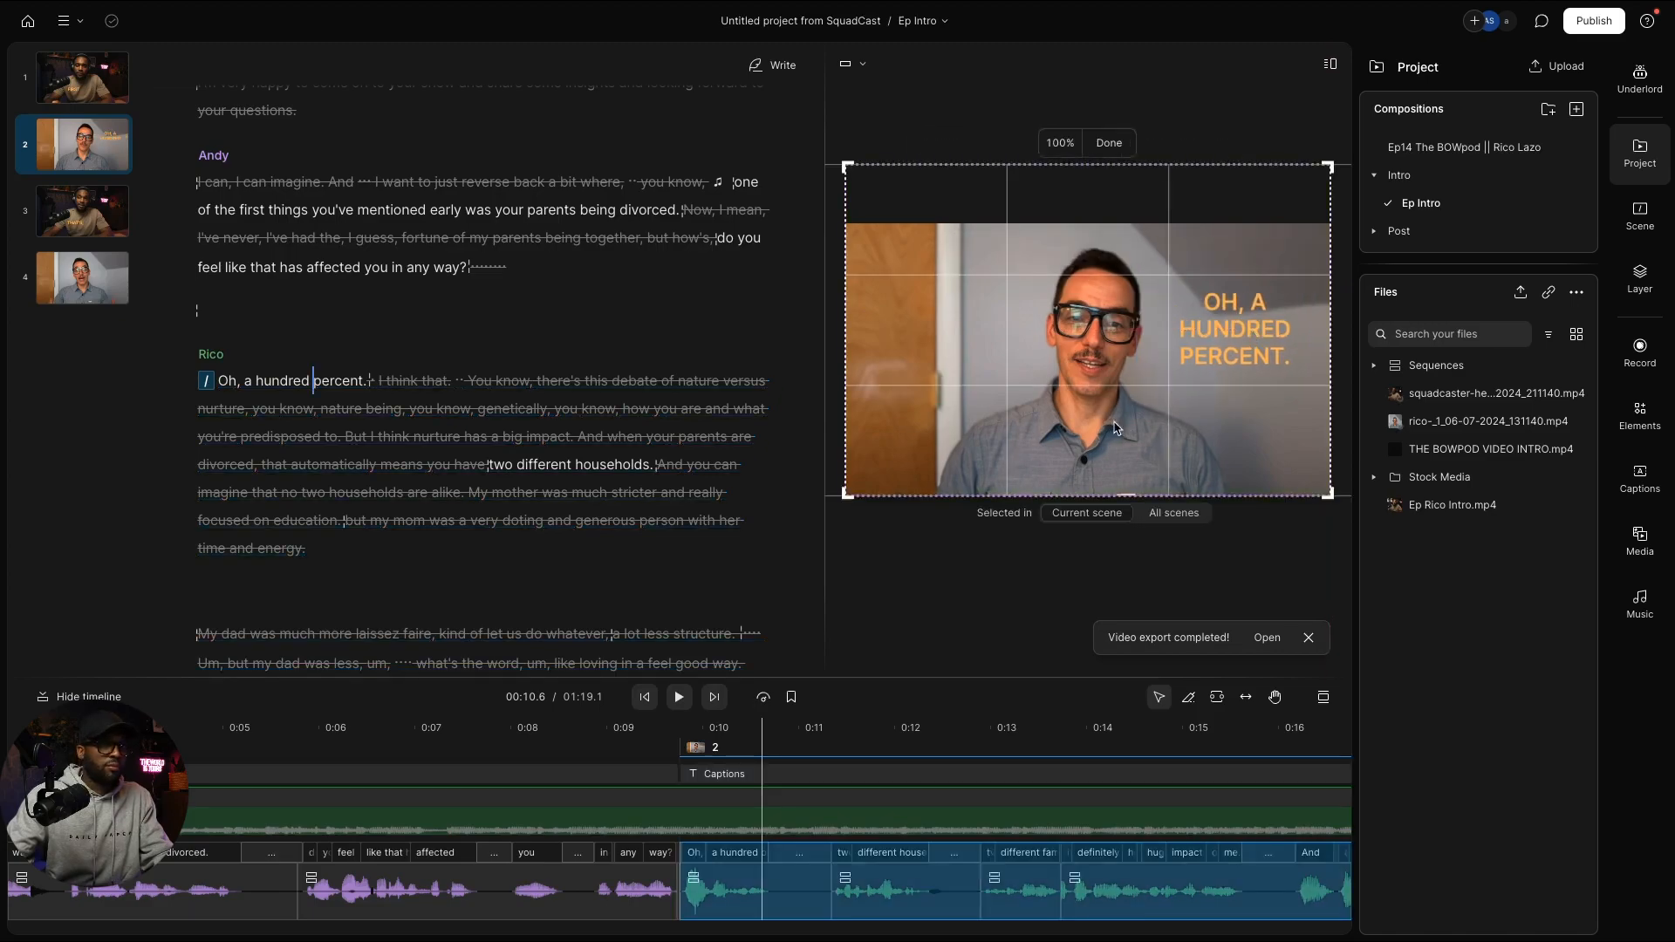
left_click_drag(1094, 425, 1074, 425)
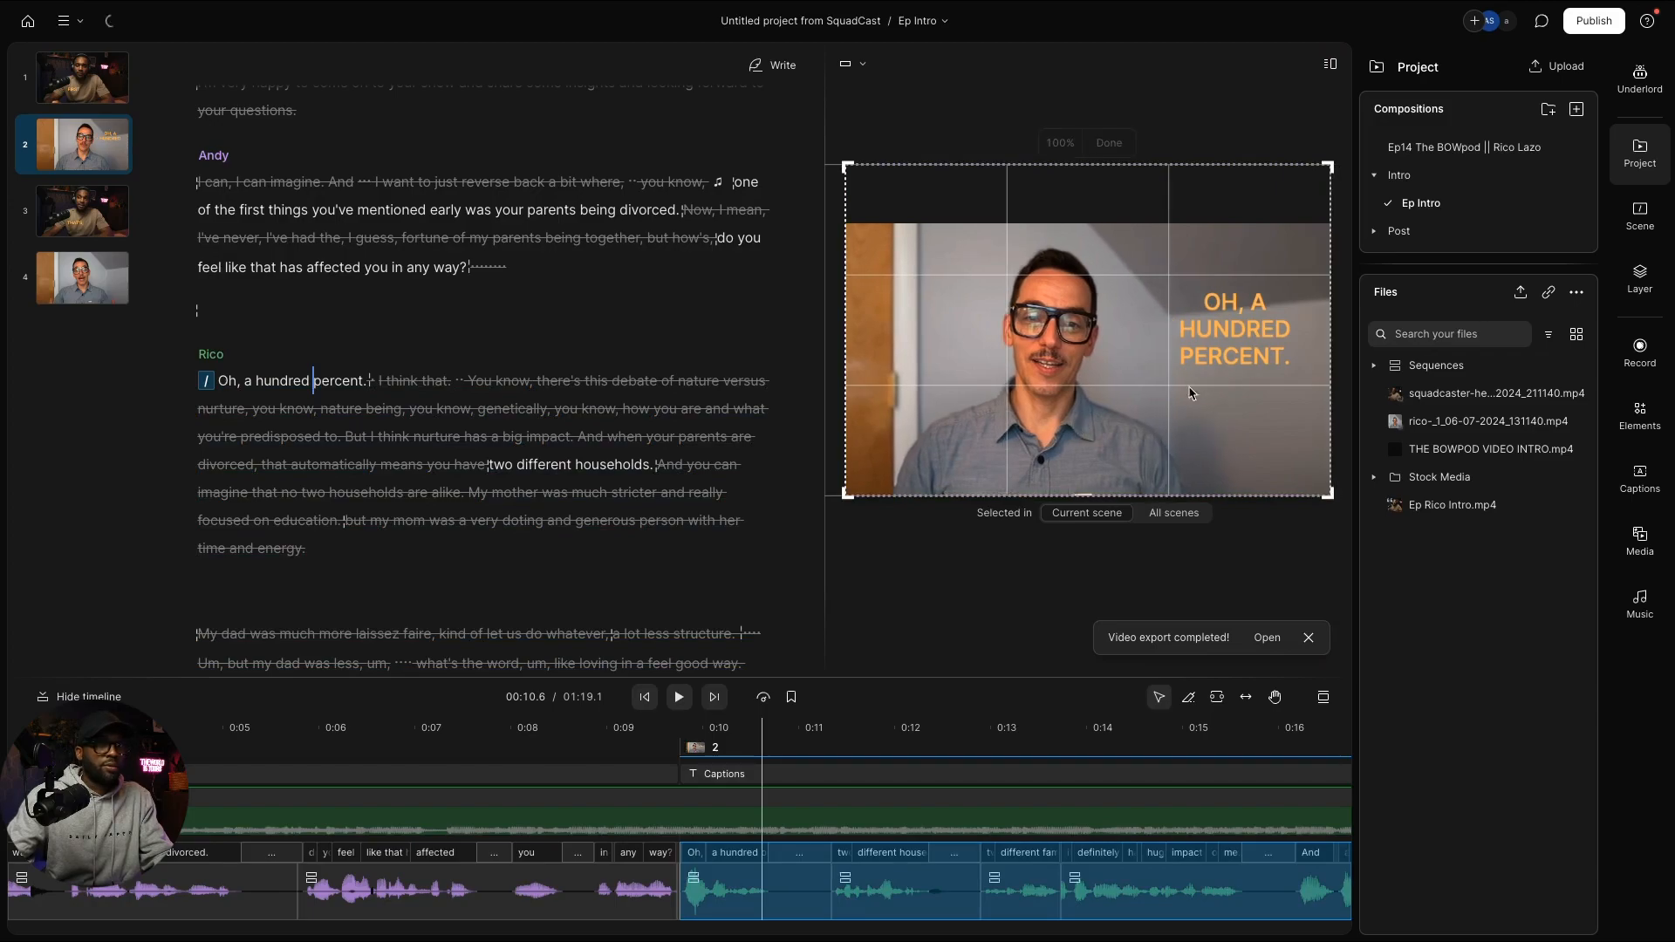
left_click(1120, 148)
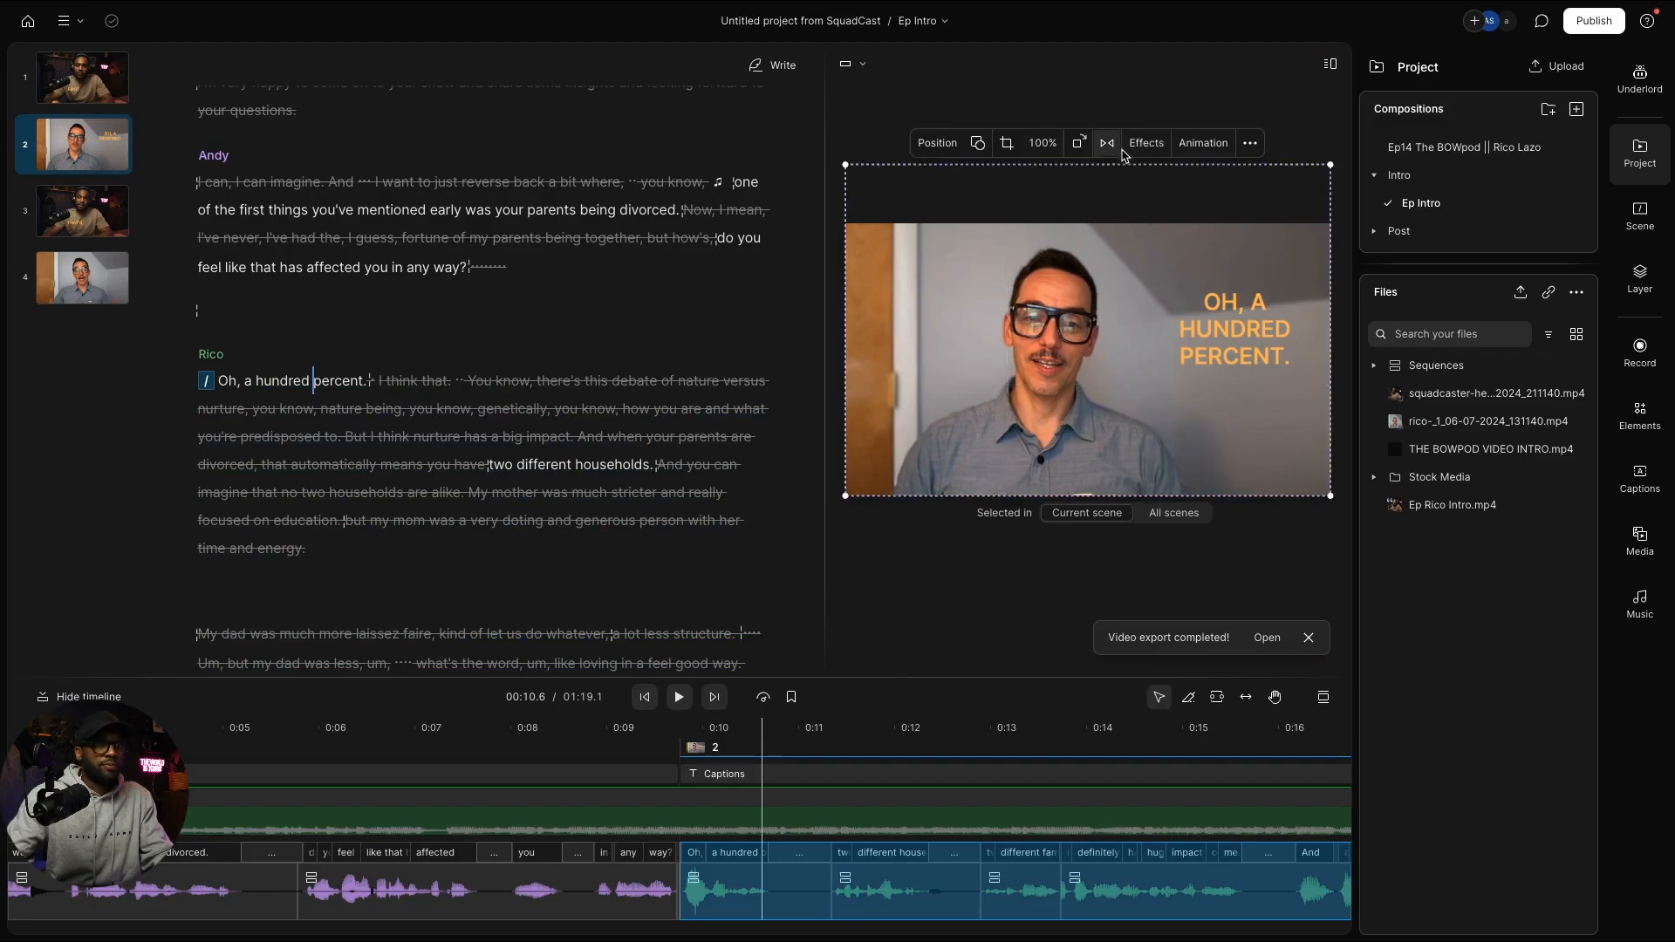
Step: Widen the caption box and lower its top edge, previewing the wider wrapping
left_click(1232, 325)
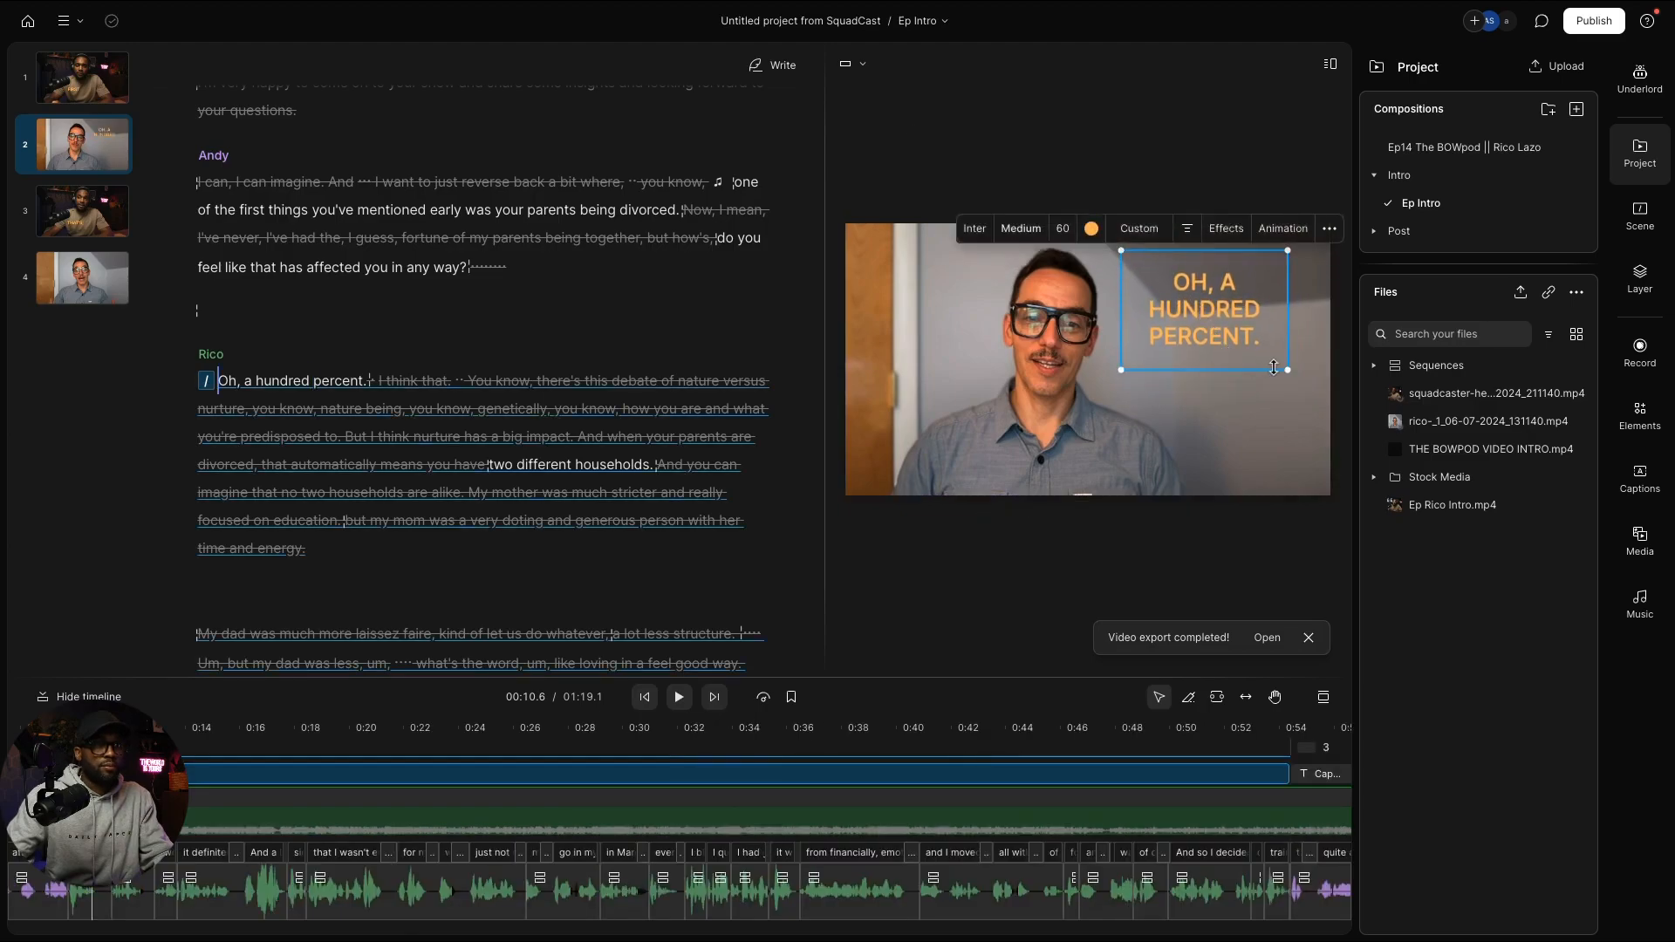
left_click_drag(1289, 372, 1309, 431)
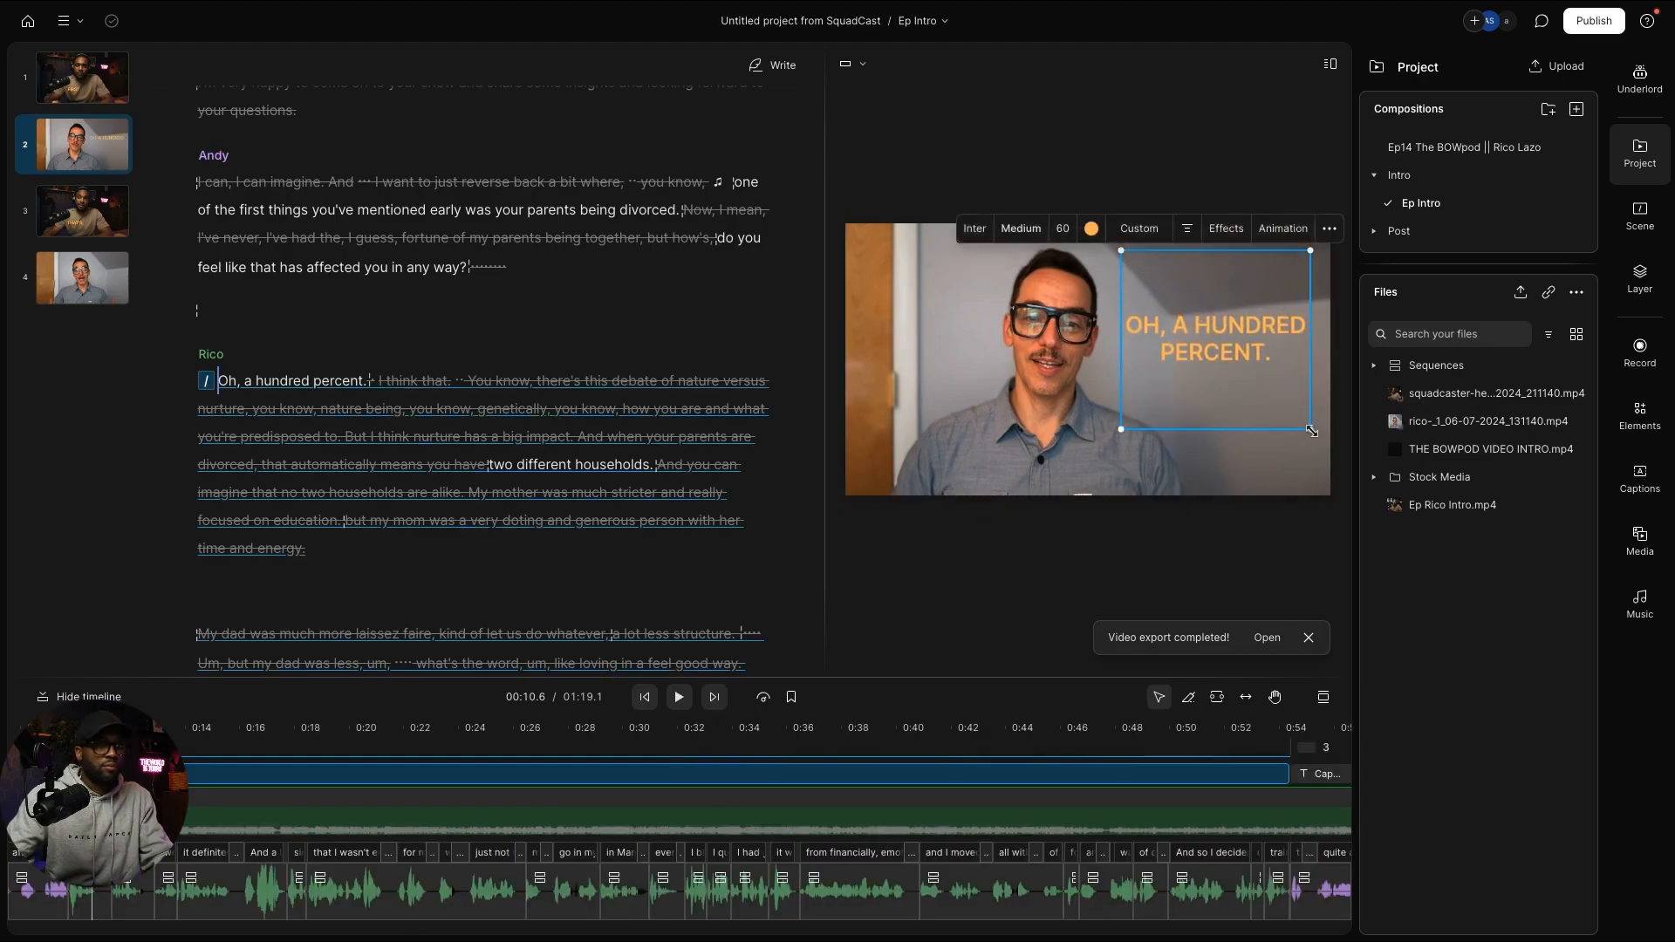
key("space")
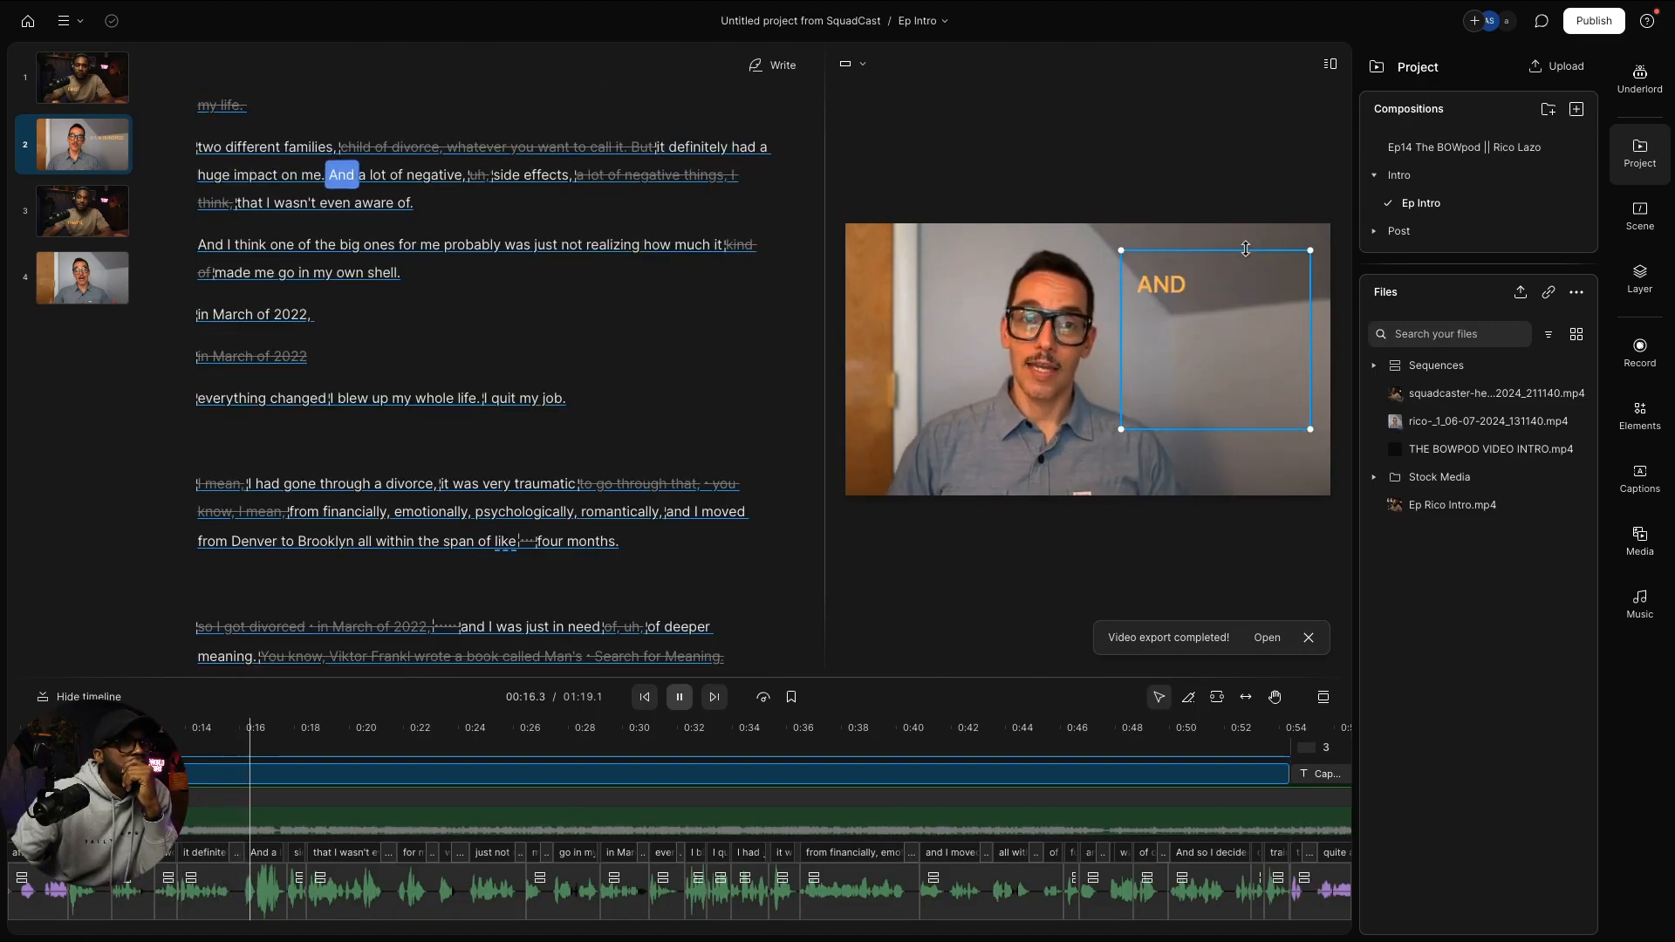
left_click_drag(1244, 270, 1249, 301)
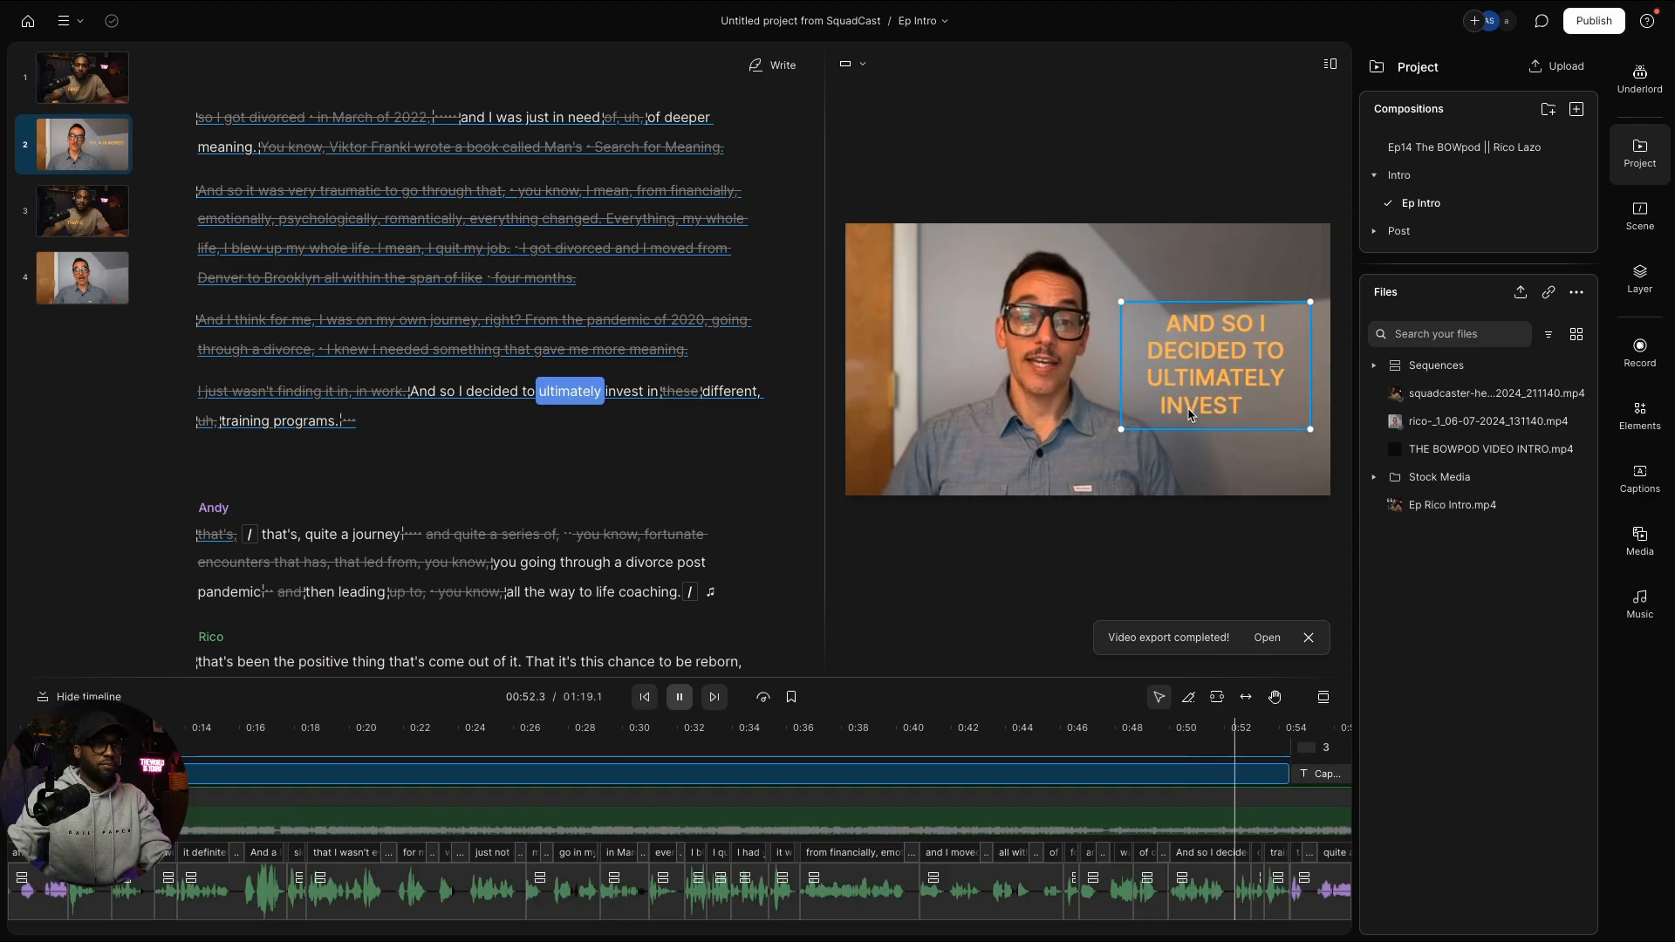
Step: Paste the captions layer into scene 4 and play it to check
left_click(1212, 358)
left_click(94, 158)
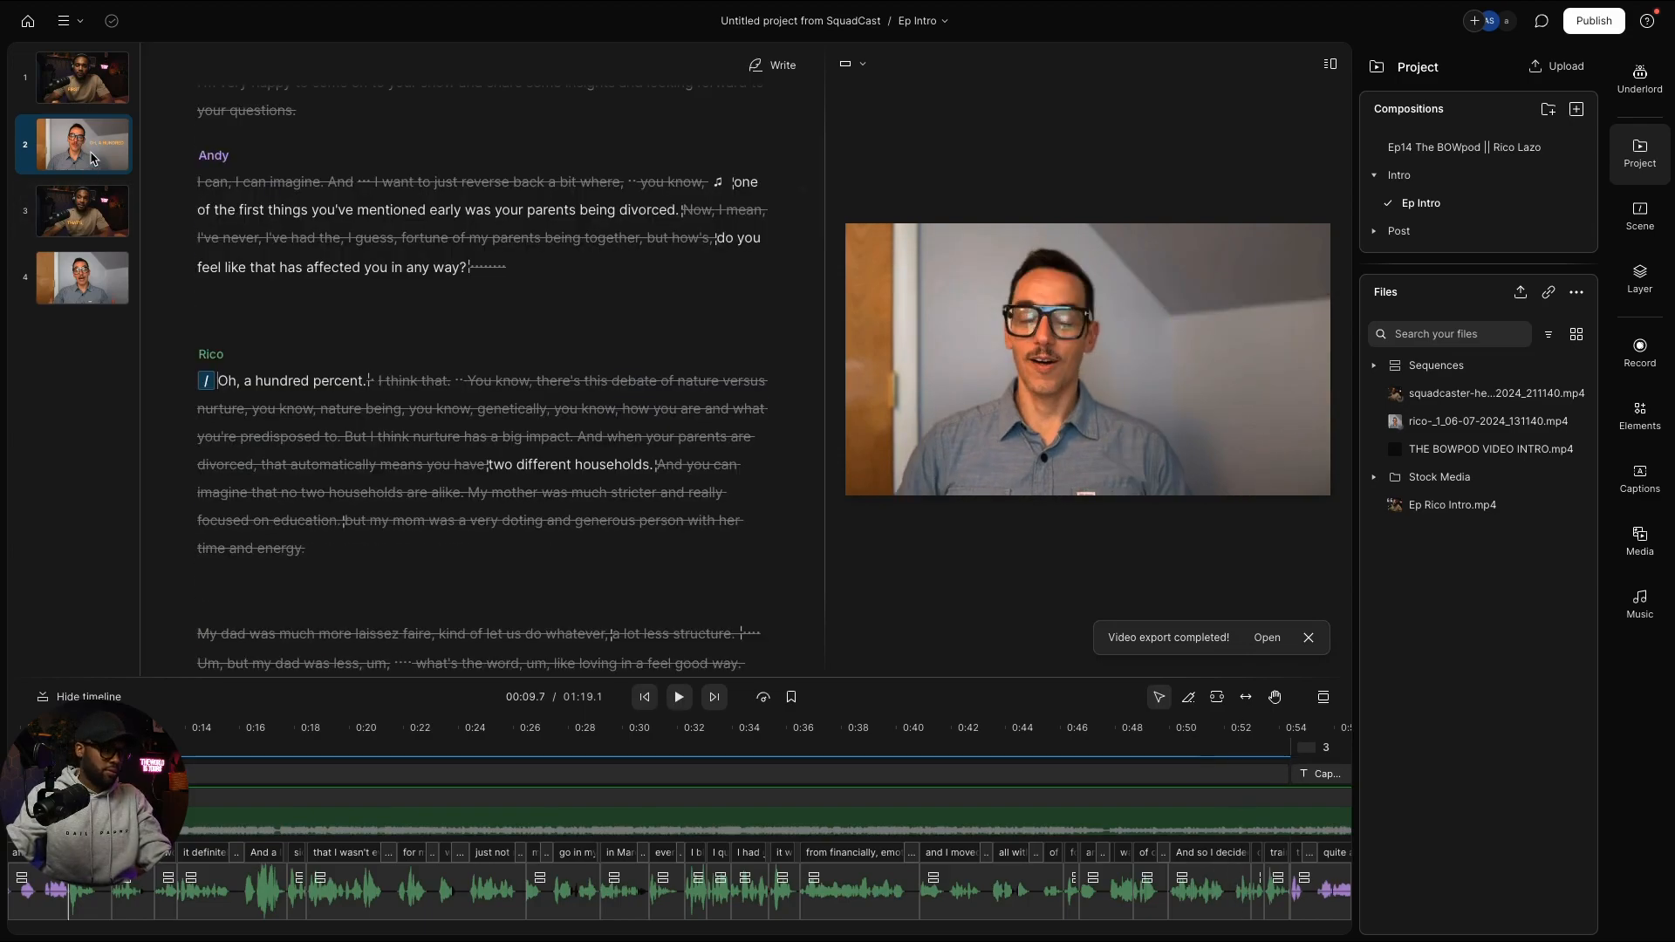
left_click(79, 264)
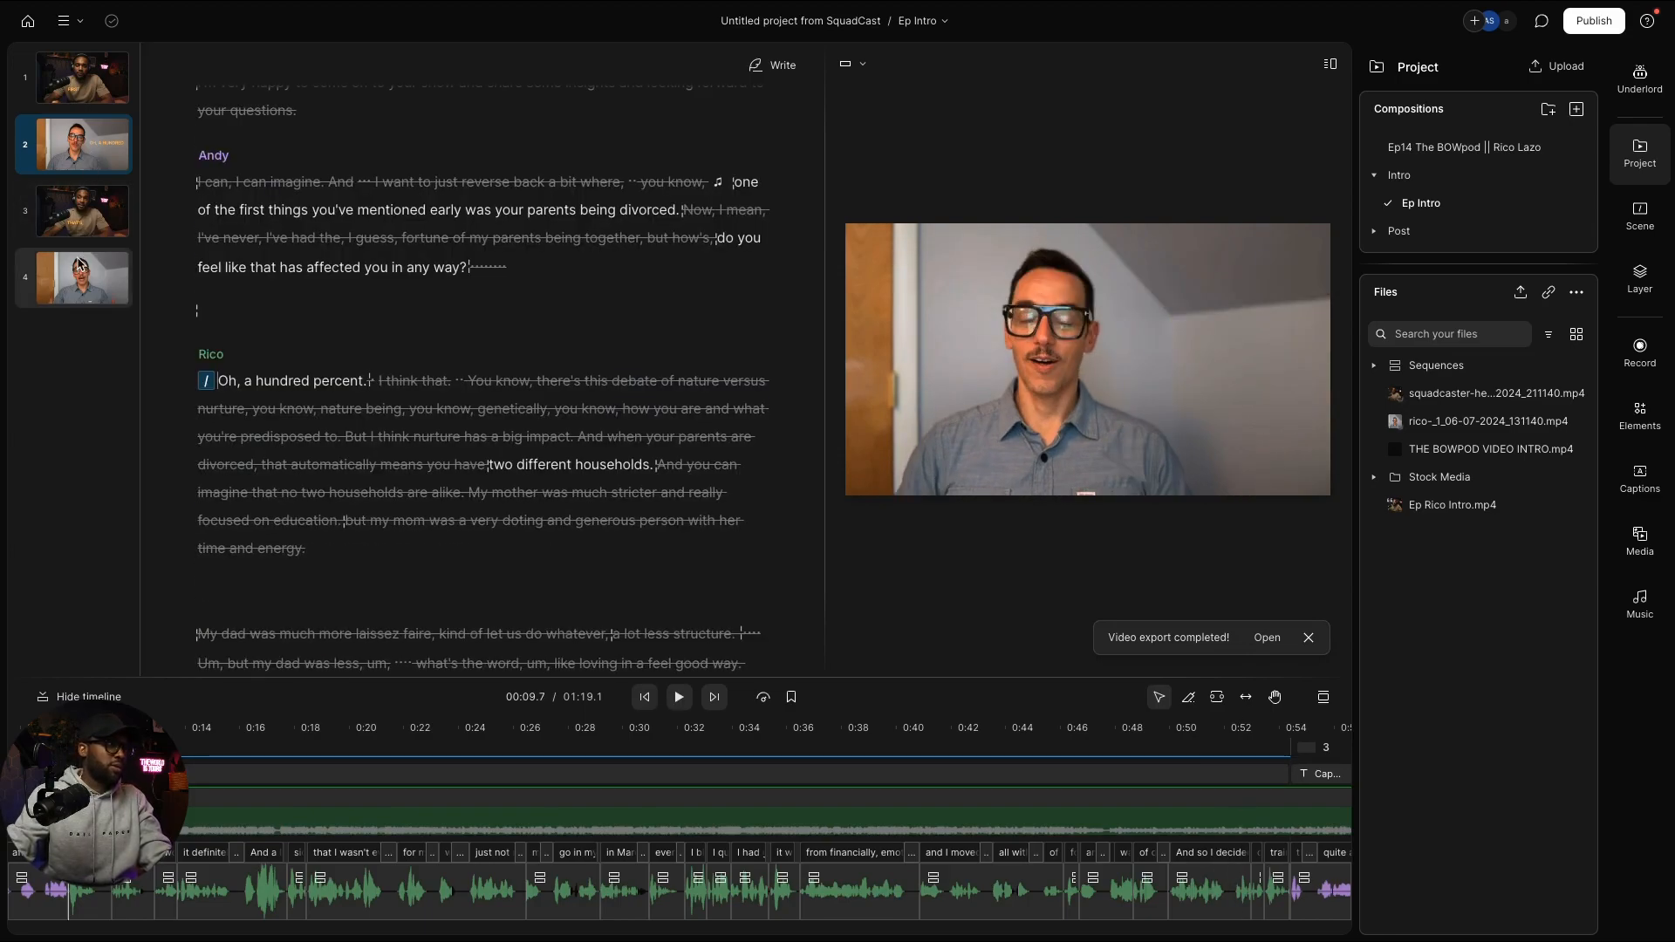
key("ctrl+v")
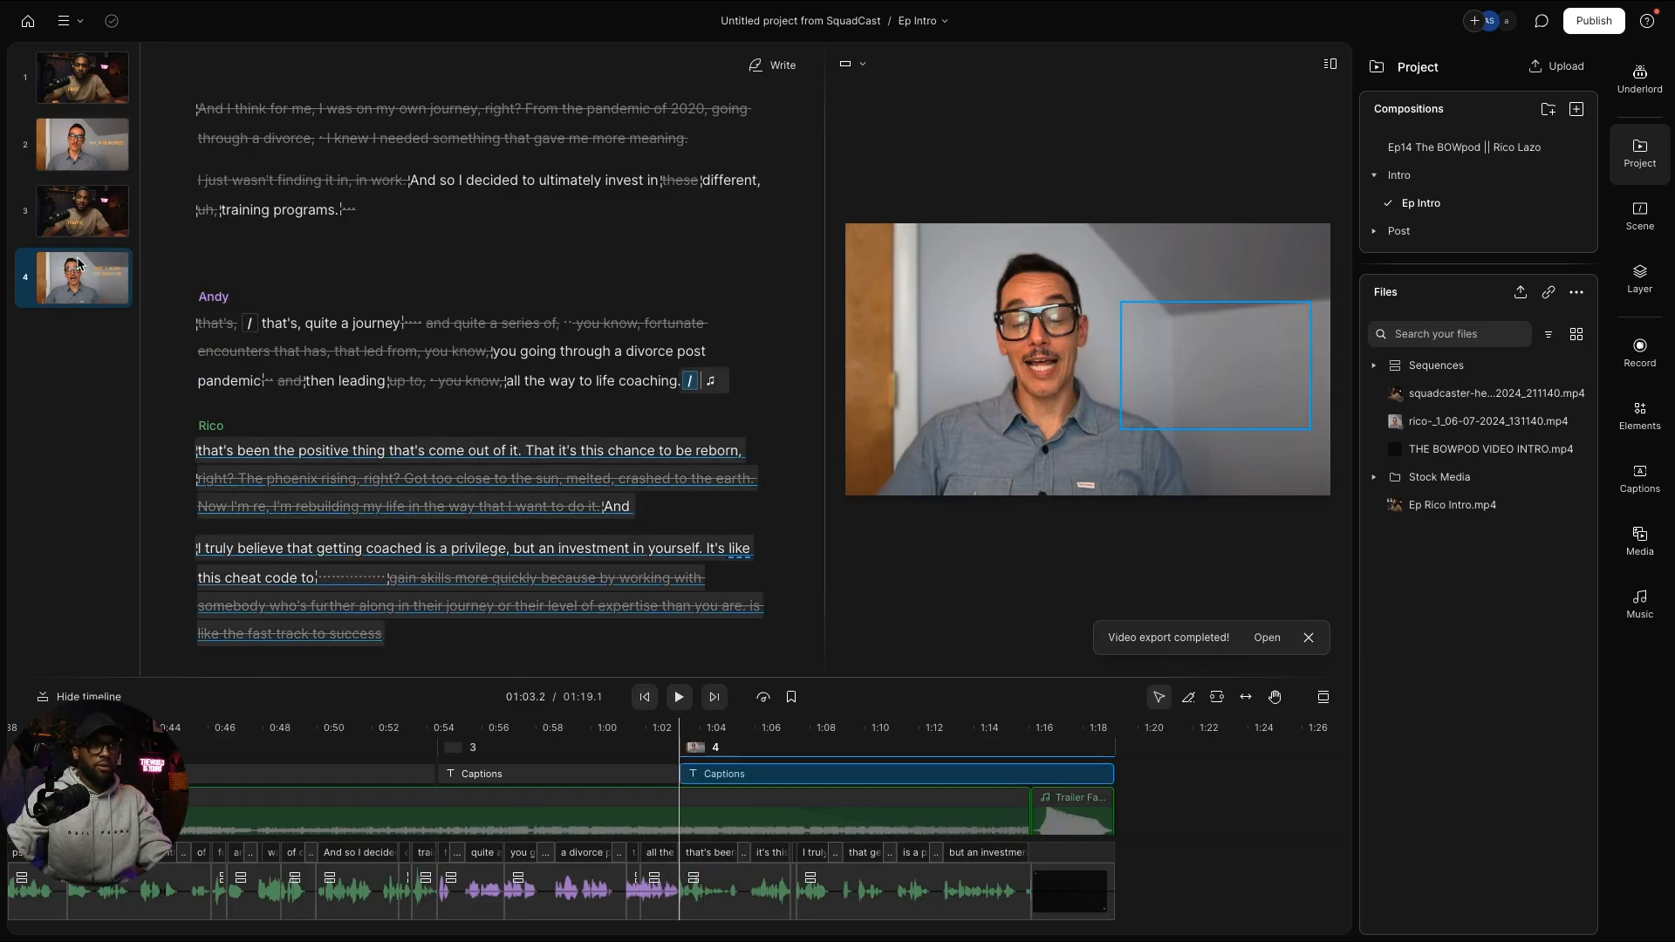
key("space")
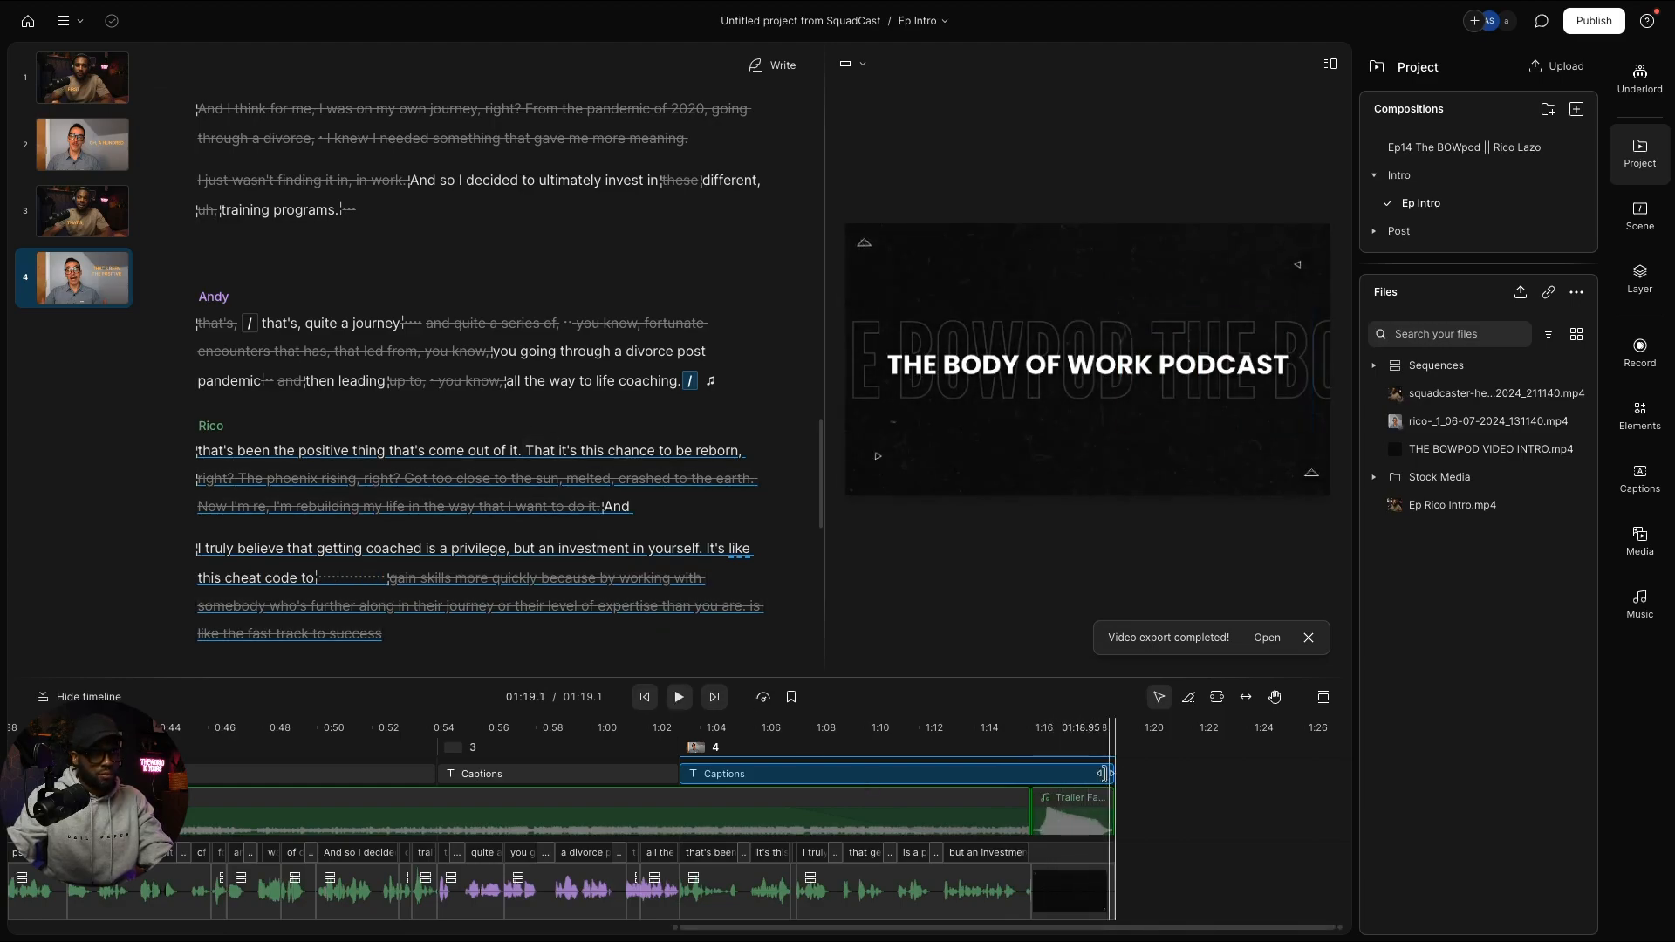
Step: Trim the scene 4 captions to end at 1:16 and replay from 1:13.5 to verify
left_click_drag(1086, 776, 1029, 778)
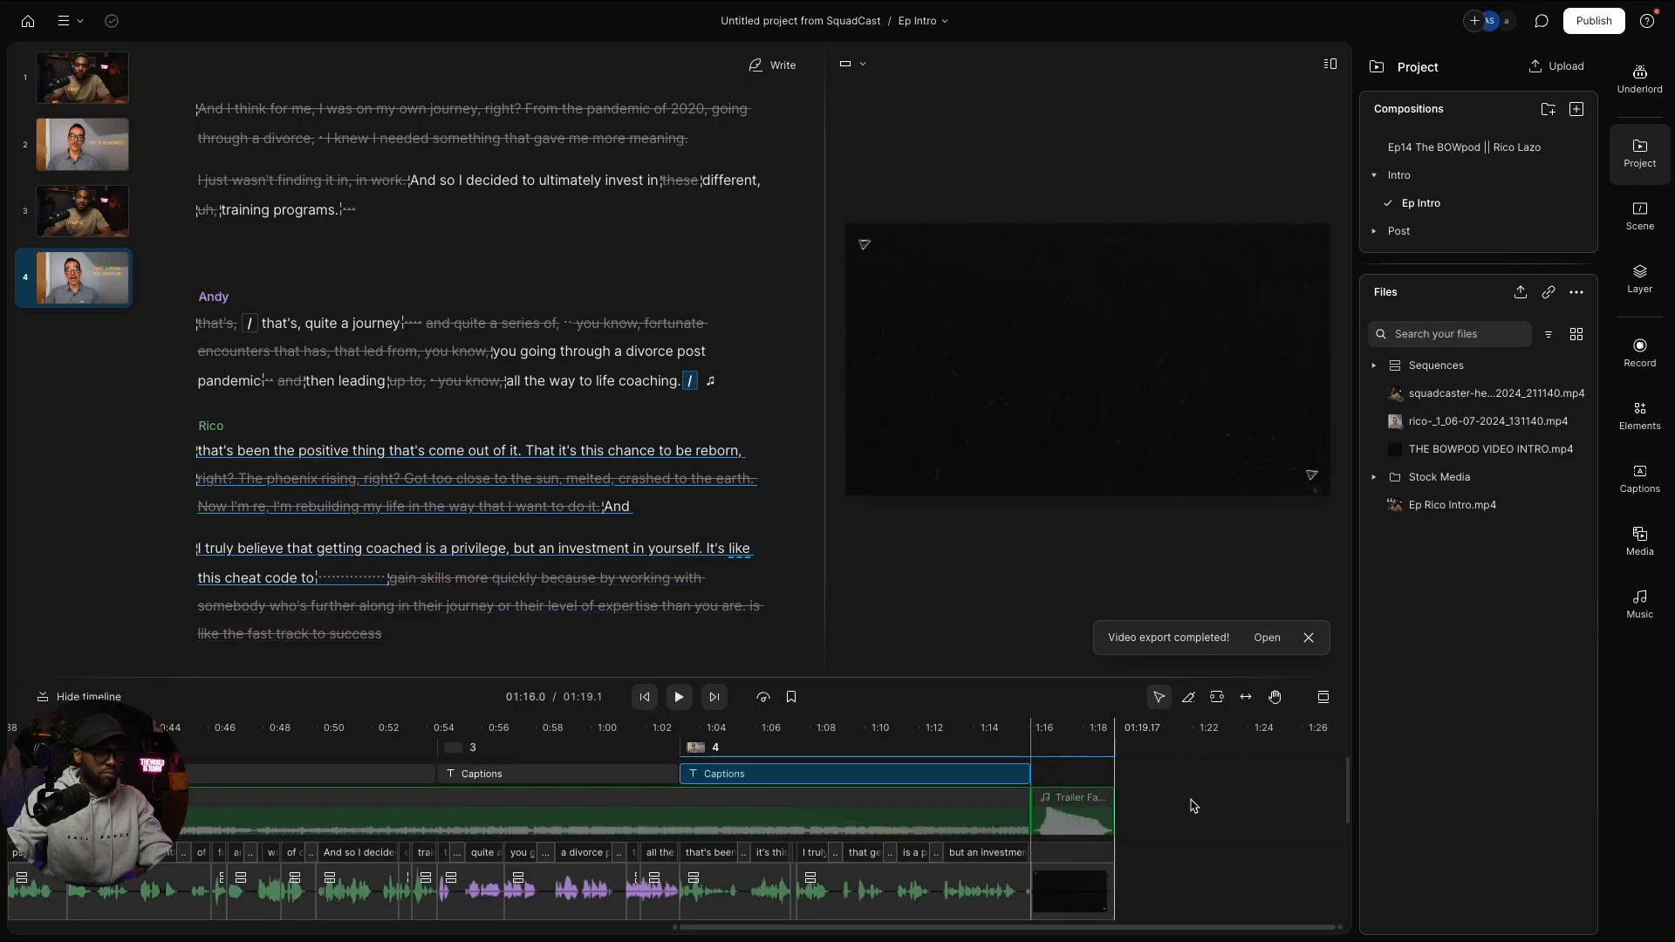
left_click(962, 735)
key("space")
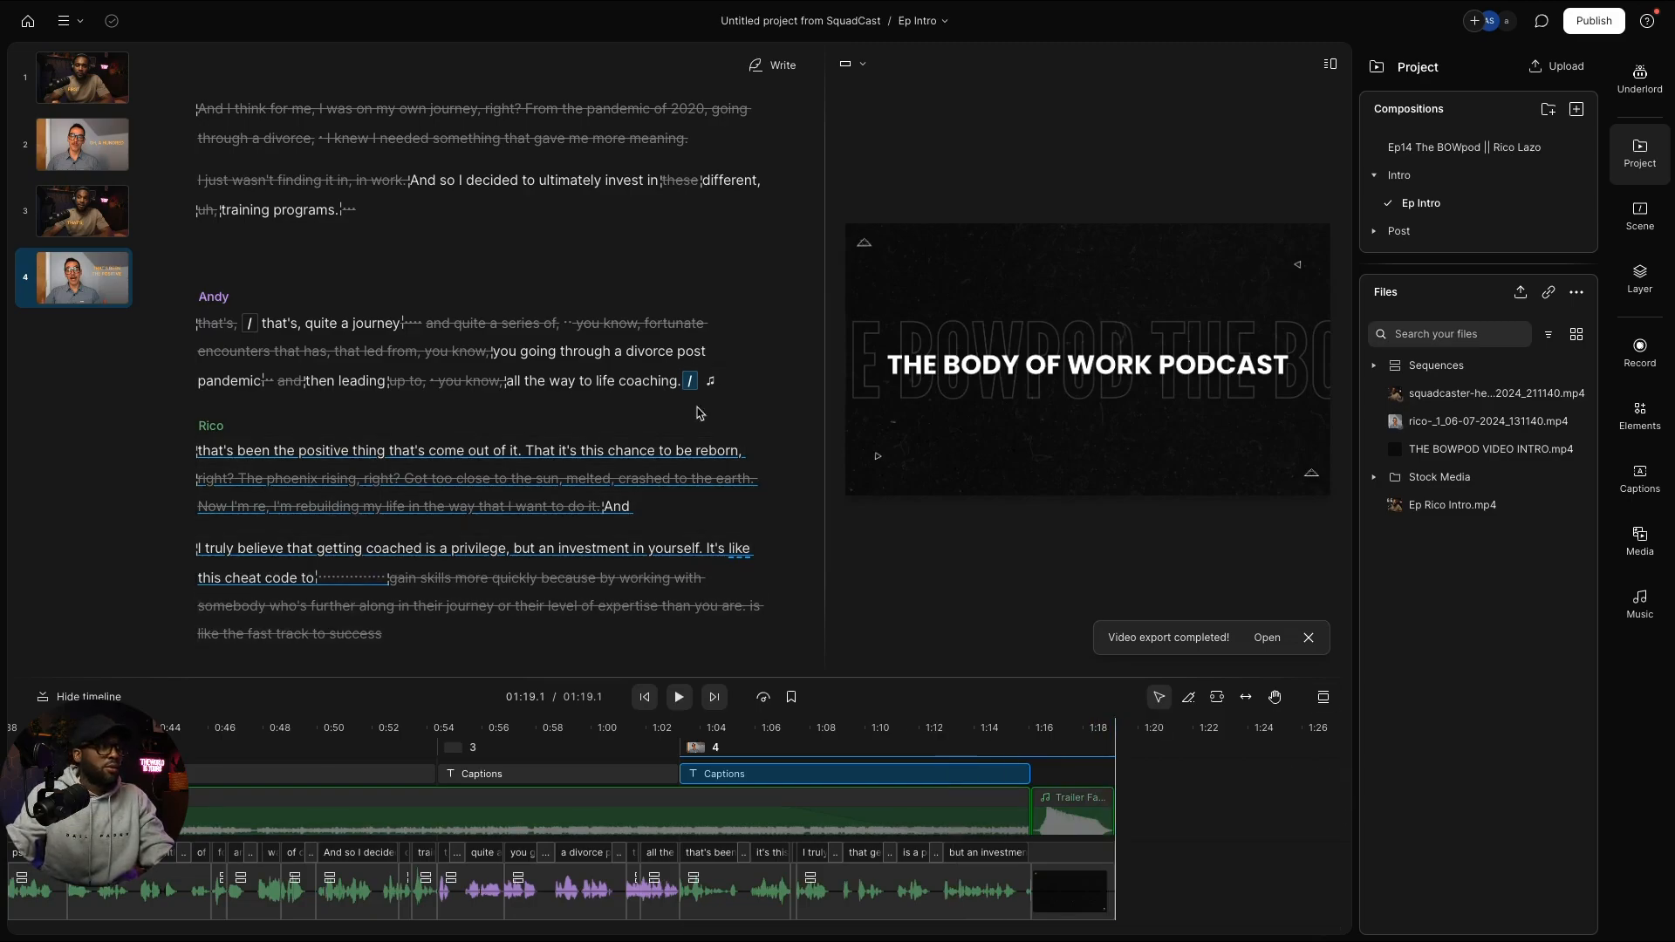
Step: Return to scene 1 and play from the host's question at the word 'any'
left_click(83, 77)
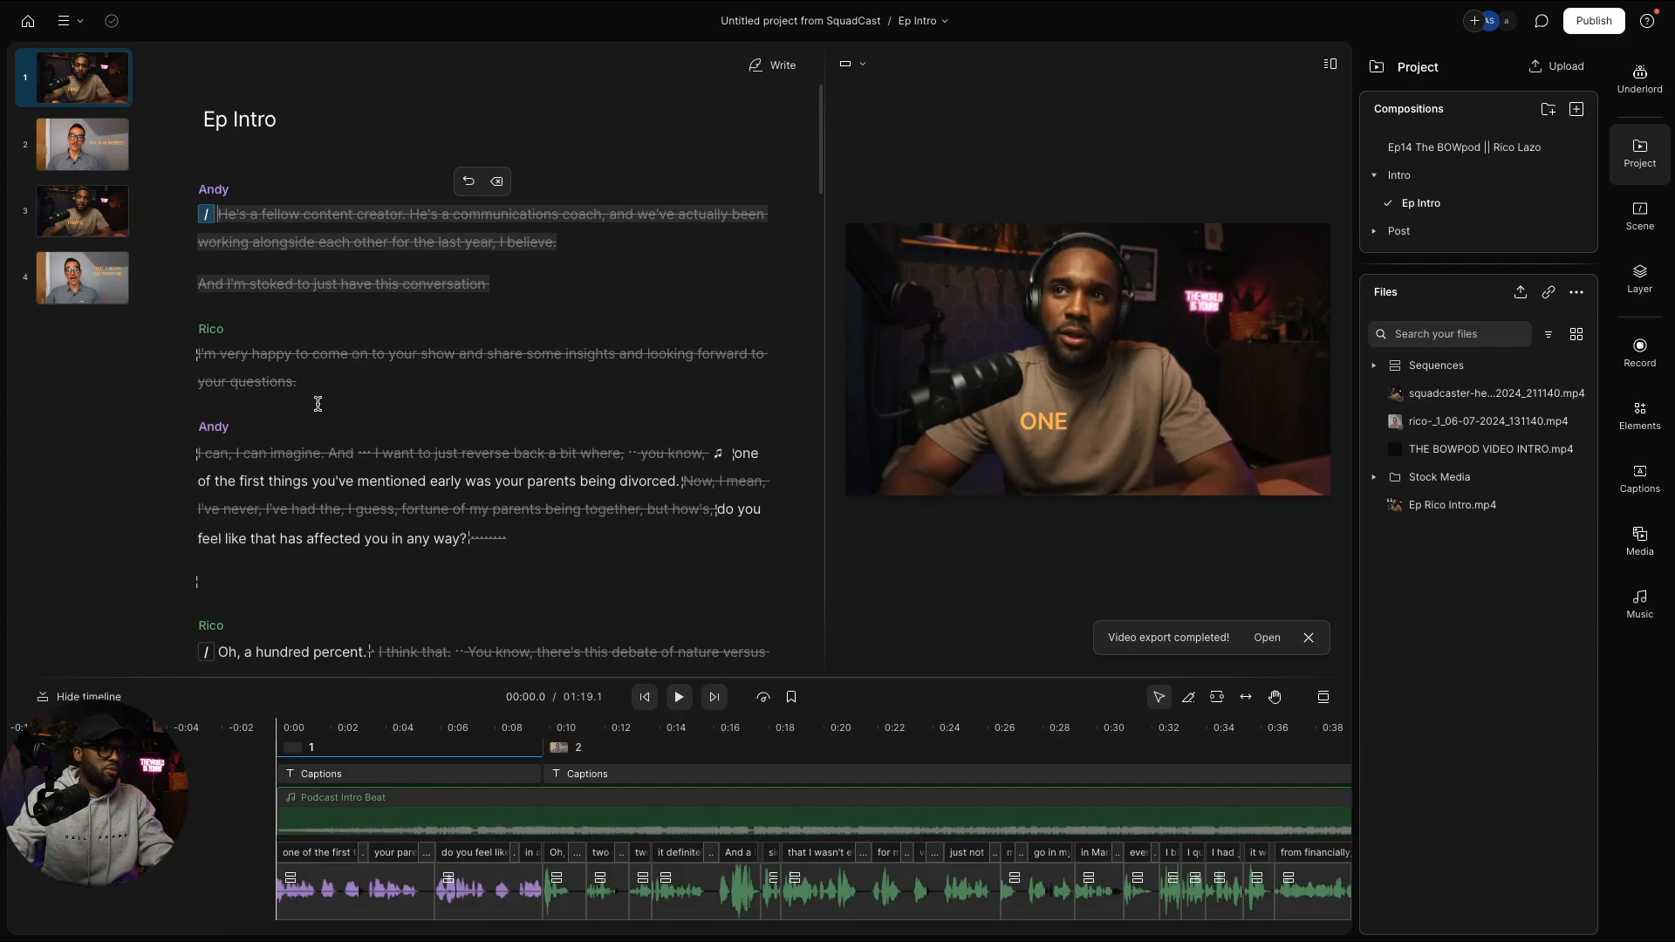
scroll(409, 383, "down", 3)
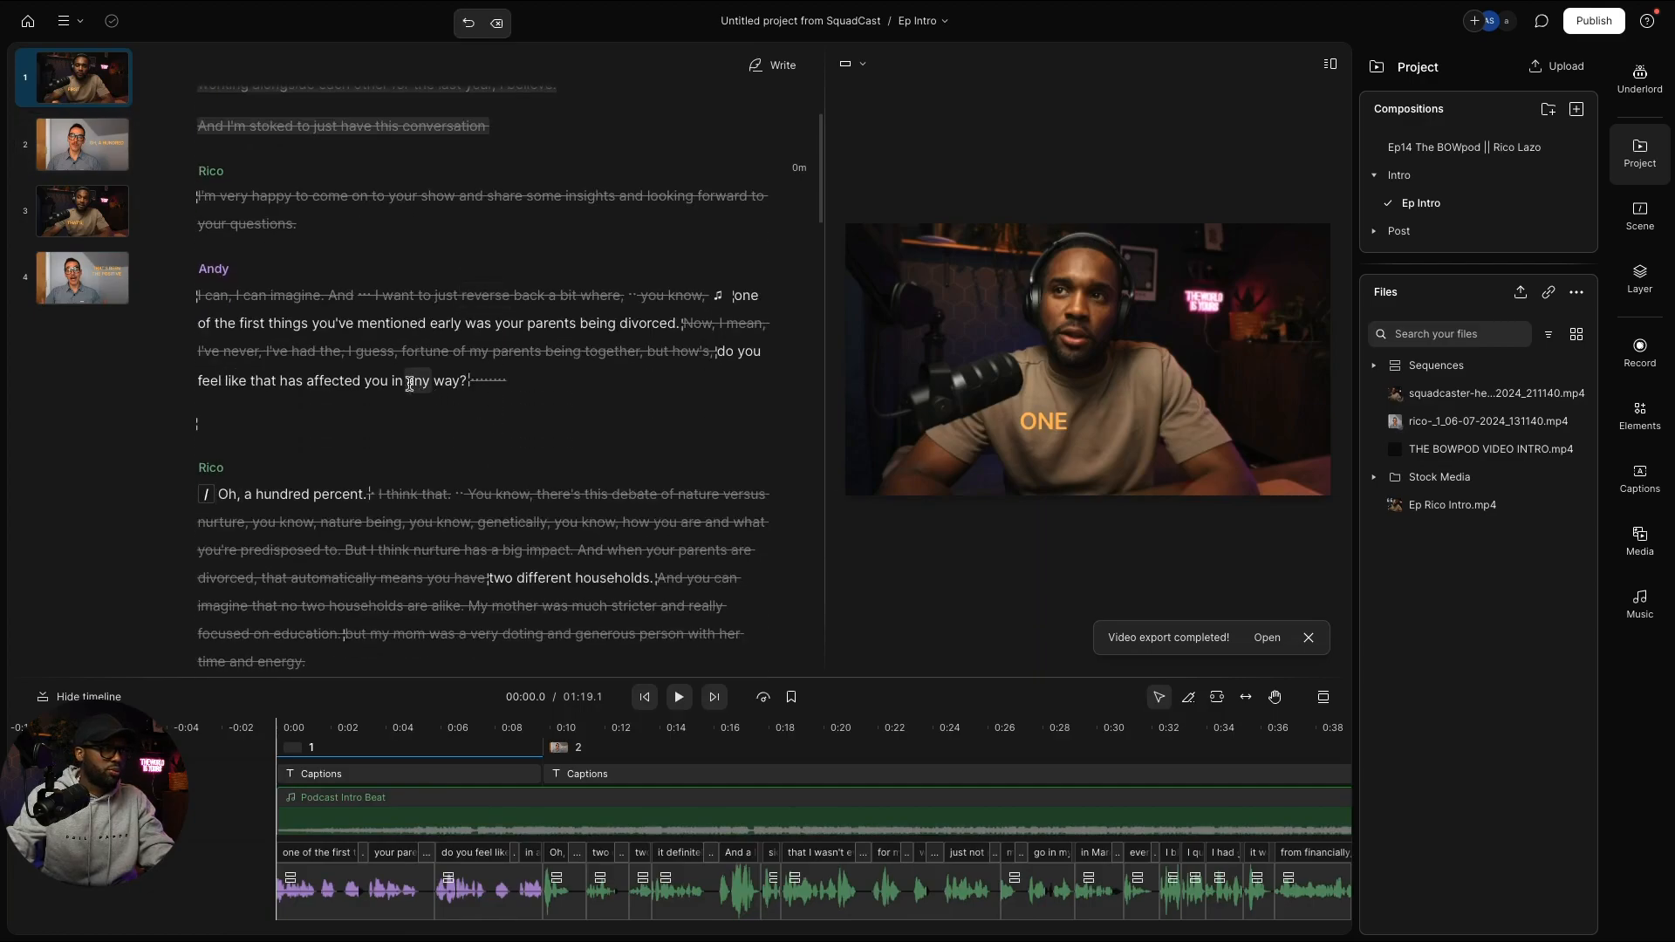
left_click(409, 383)
key("space")
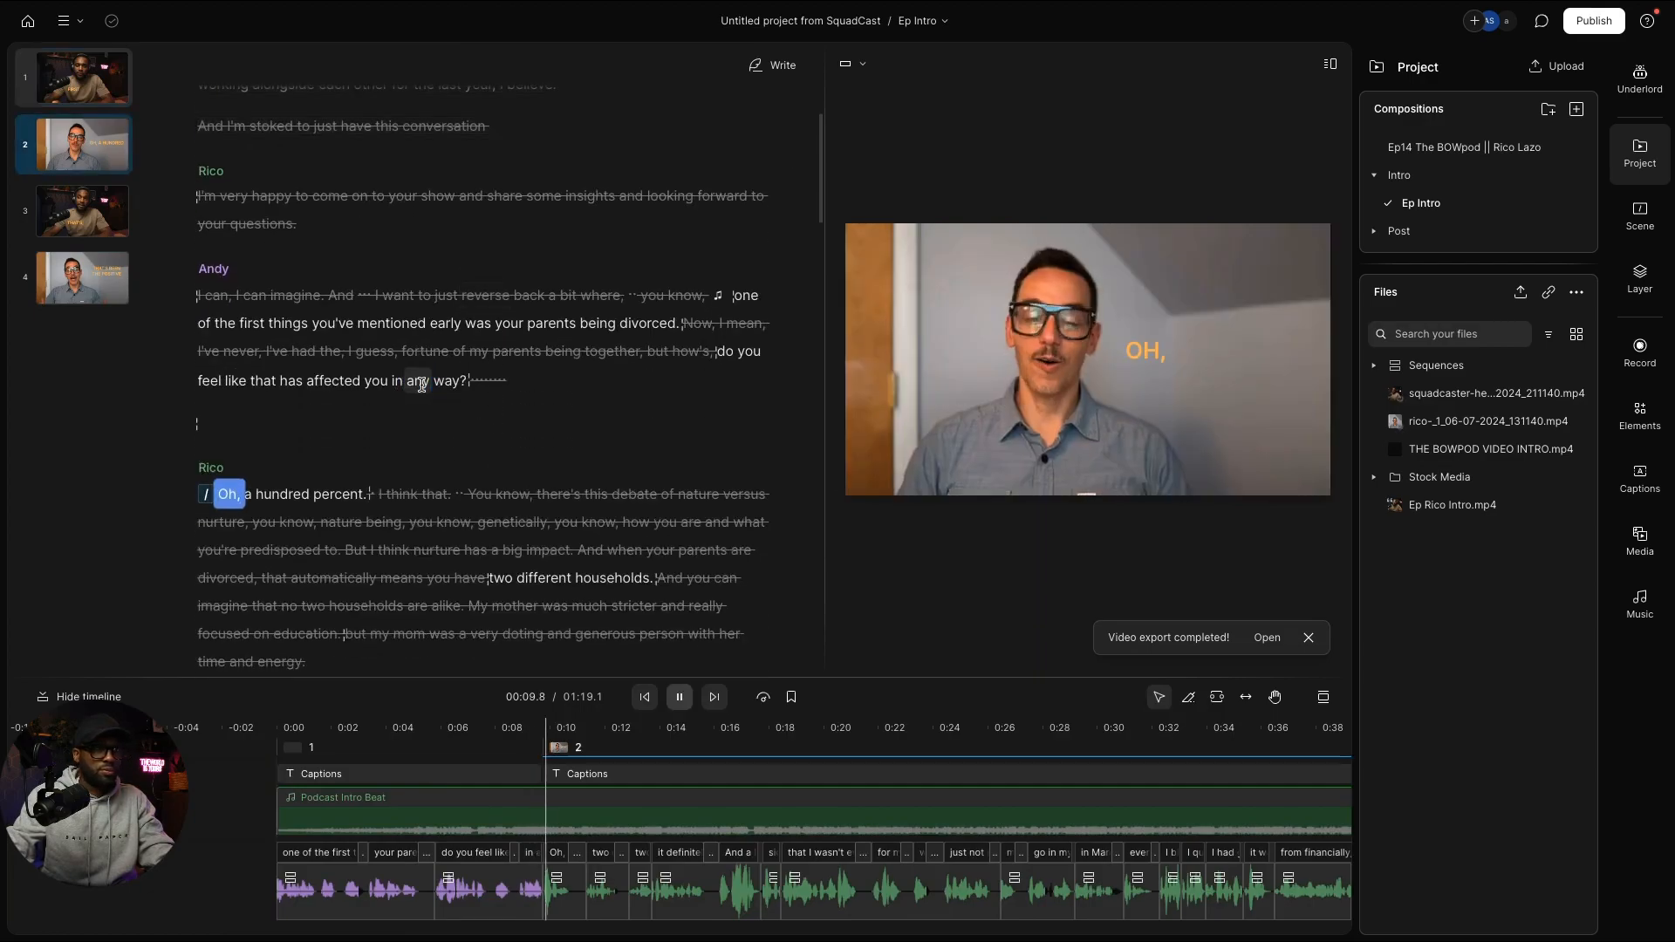
key("space")
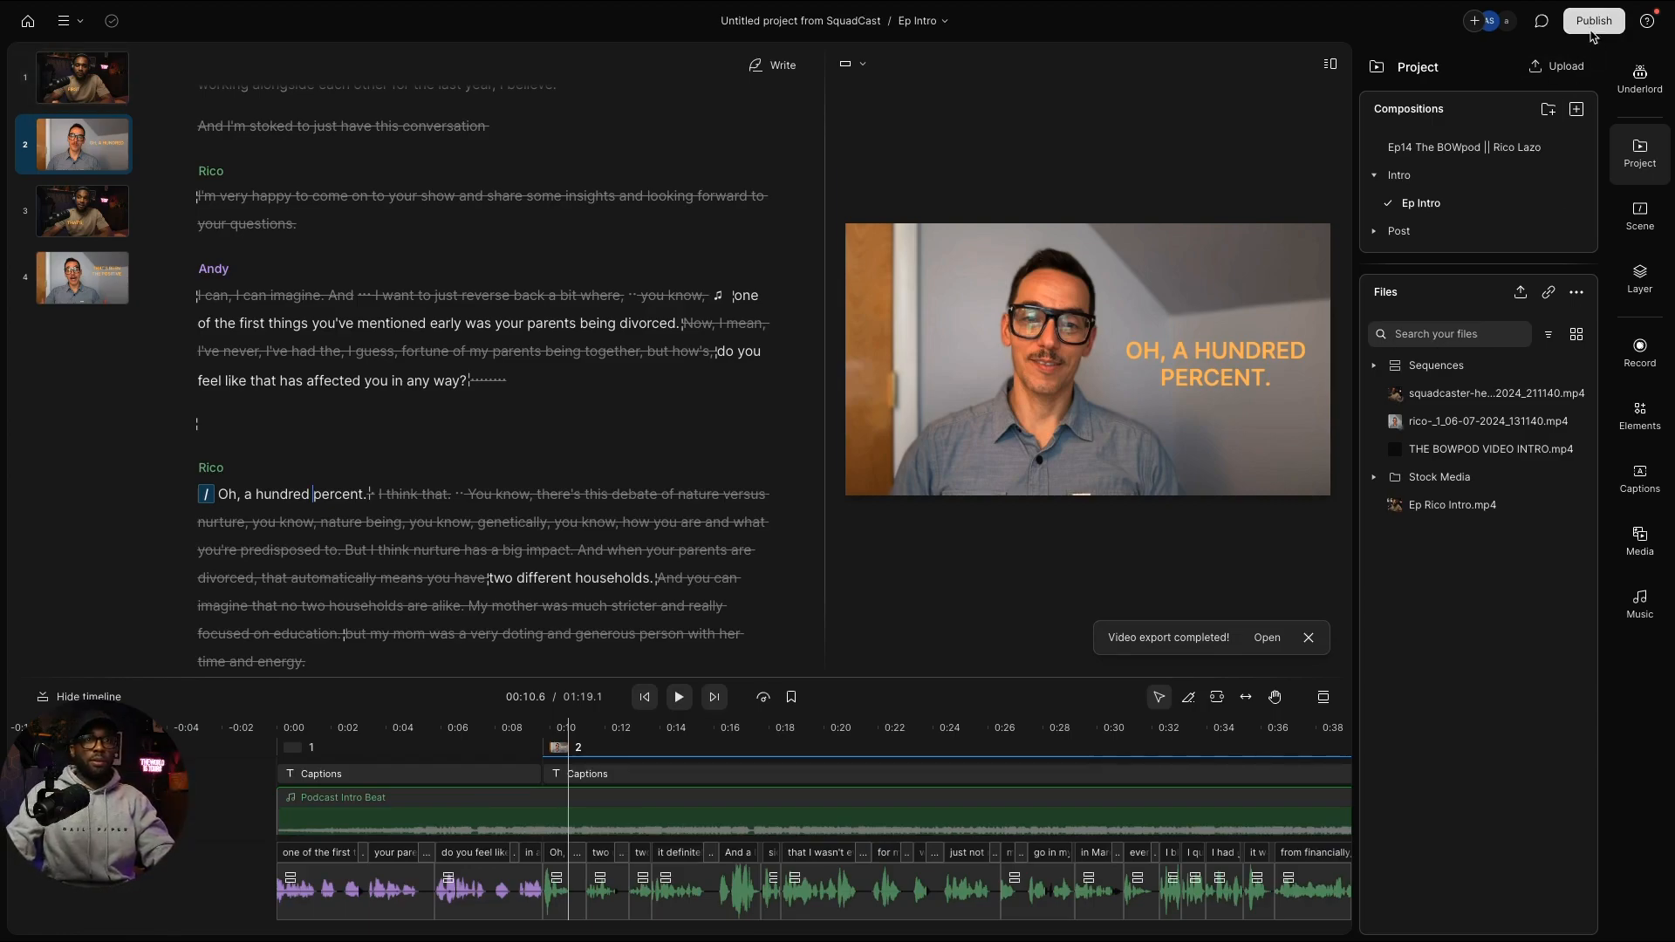
Step: Export the Ep Intro composition as video, saving it as Ep Intro.mp4 in Downloads
left_click(1591, 30)
left_click(1308, 64)
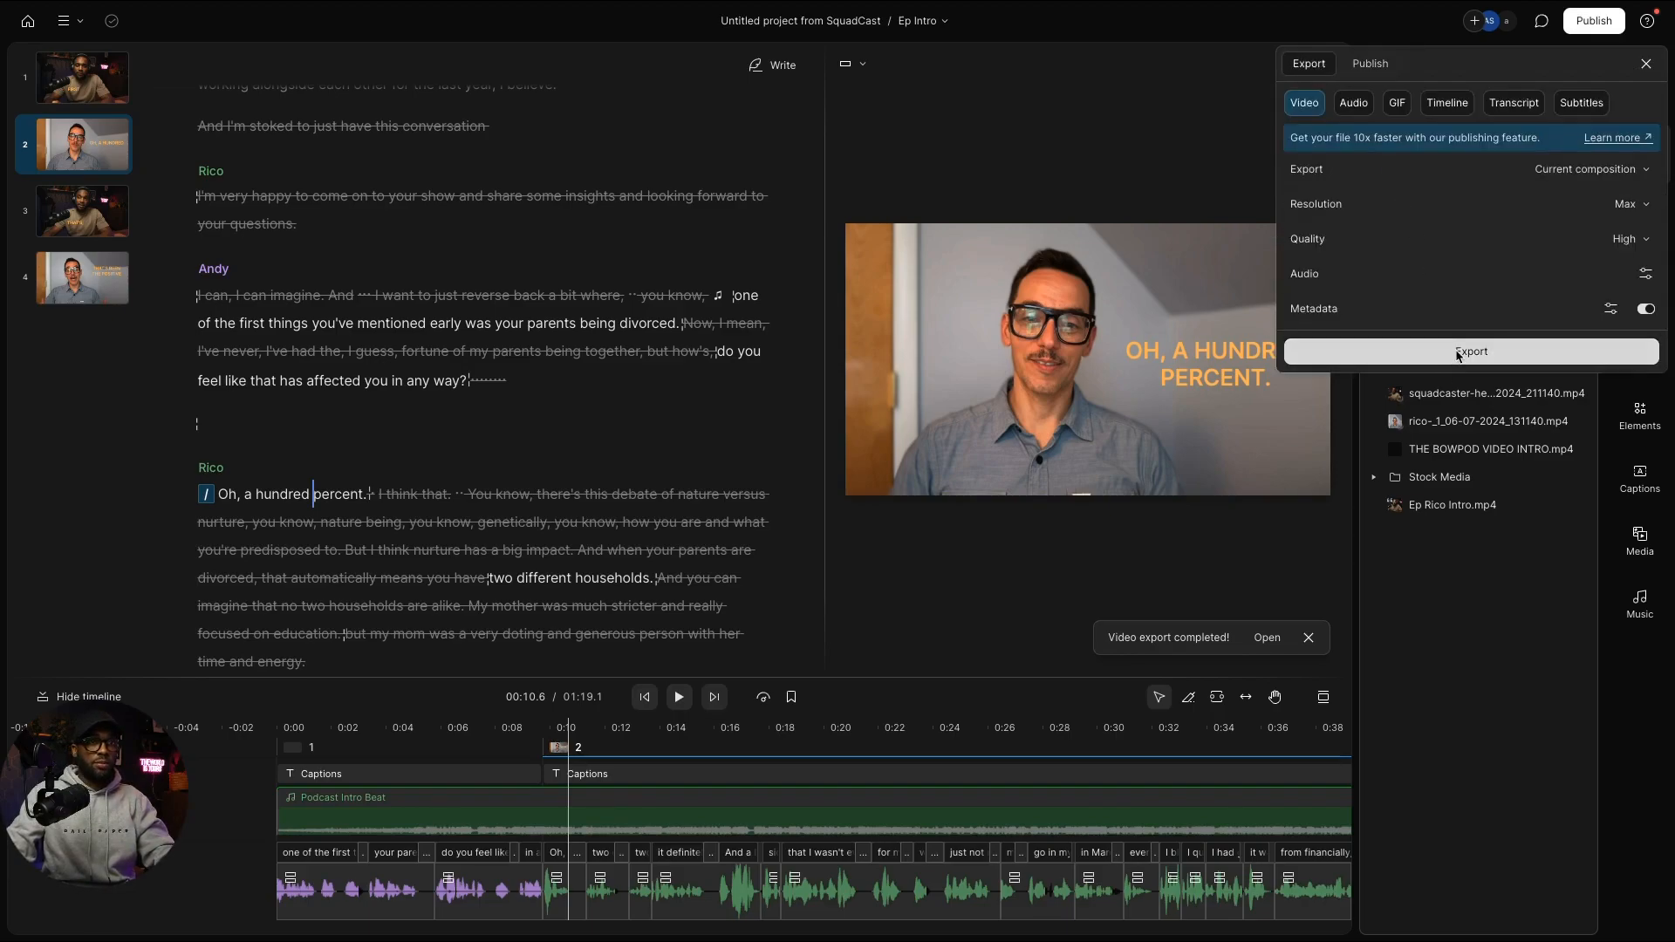
left_click(1456, 351)
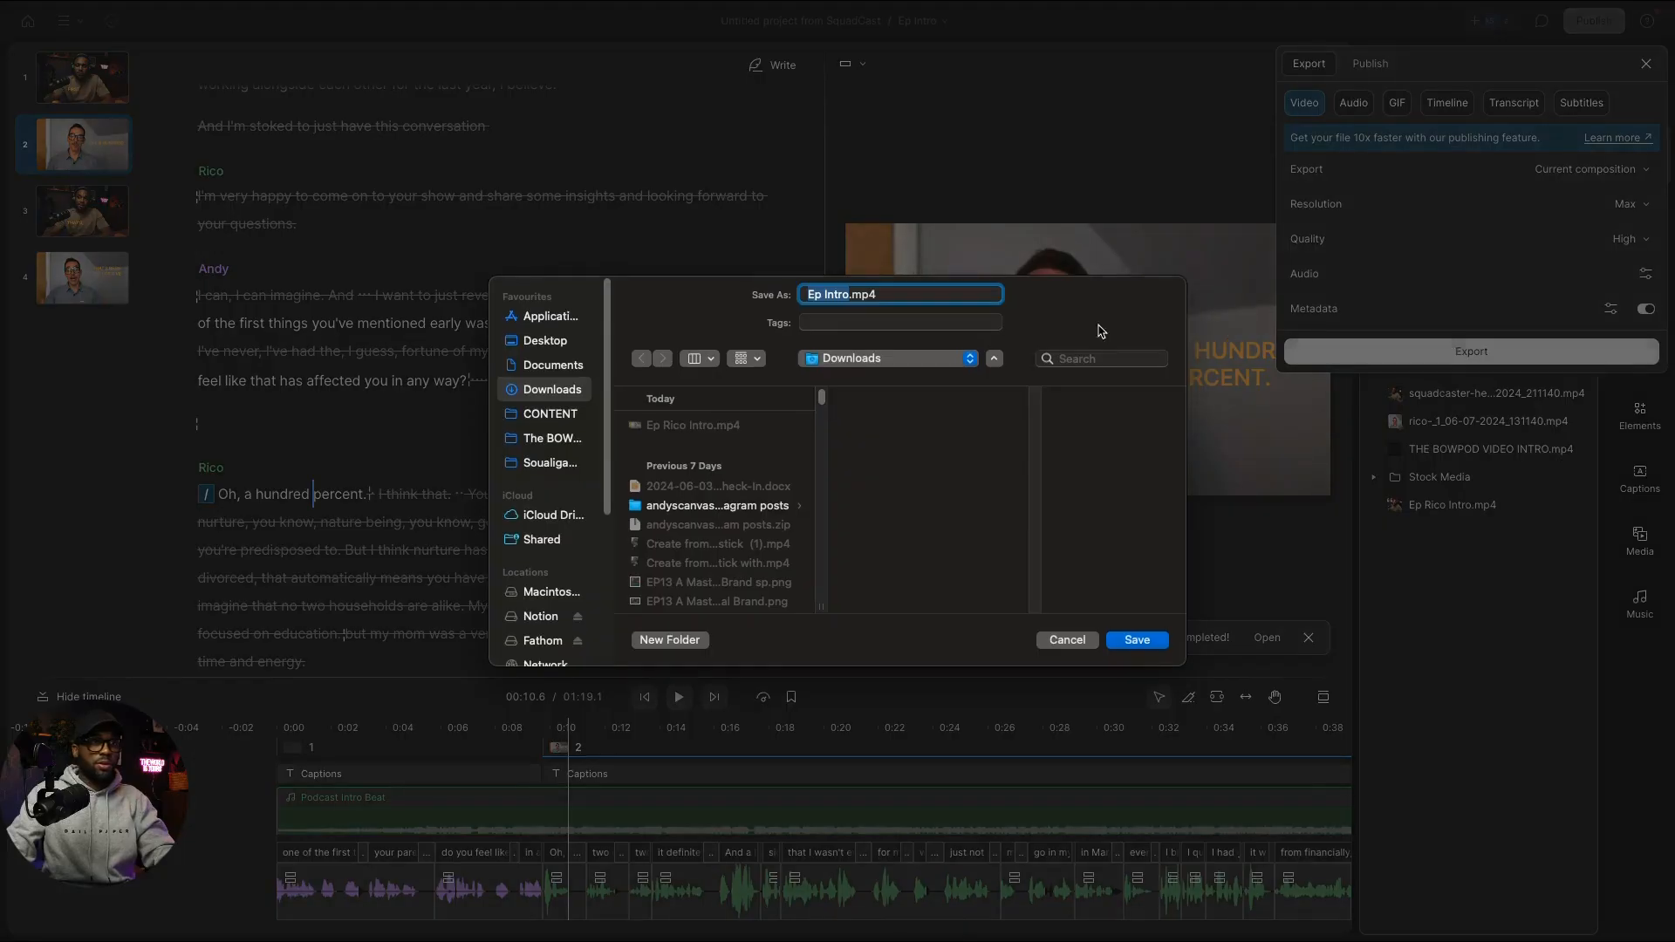
left_click(850, 295)
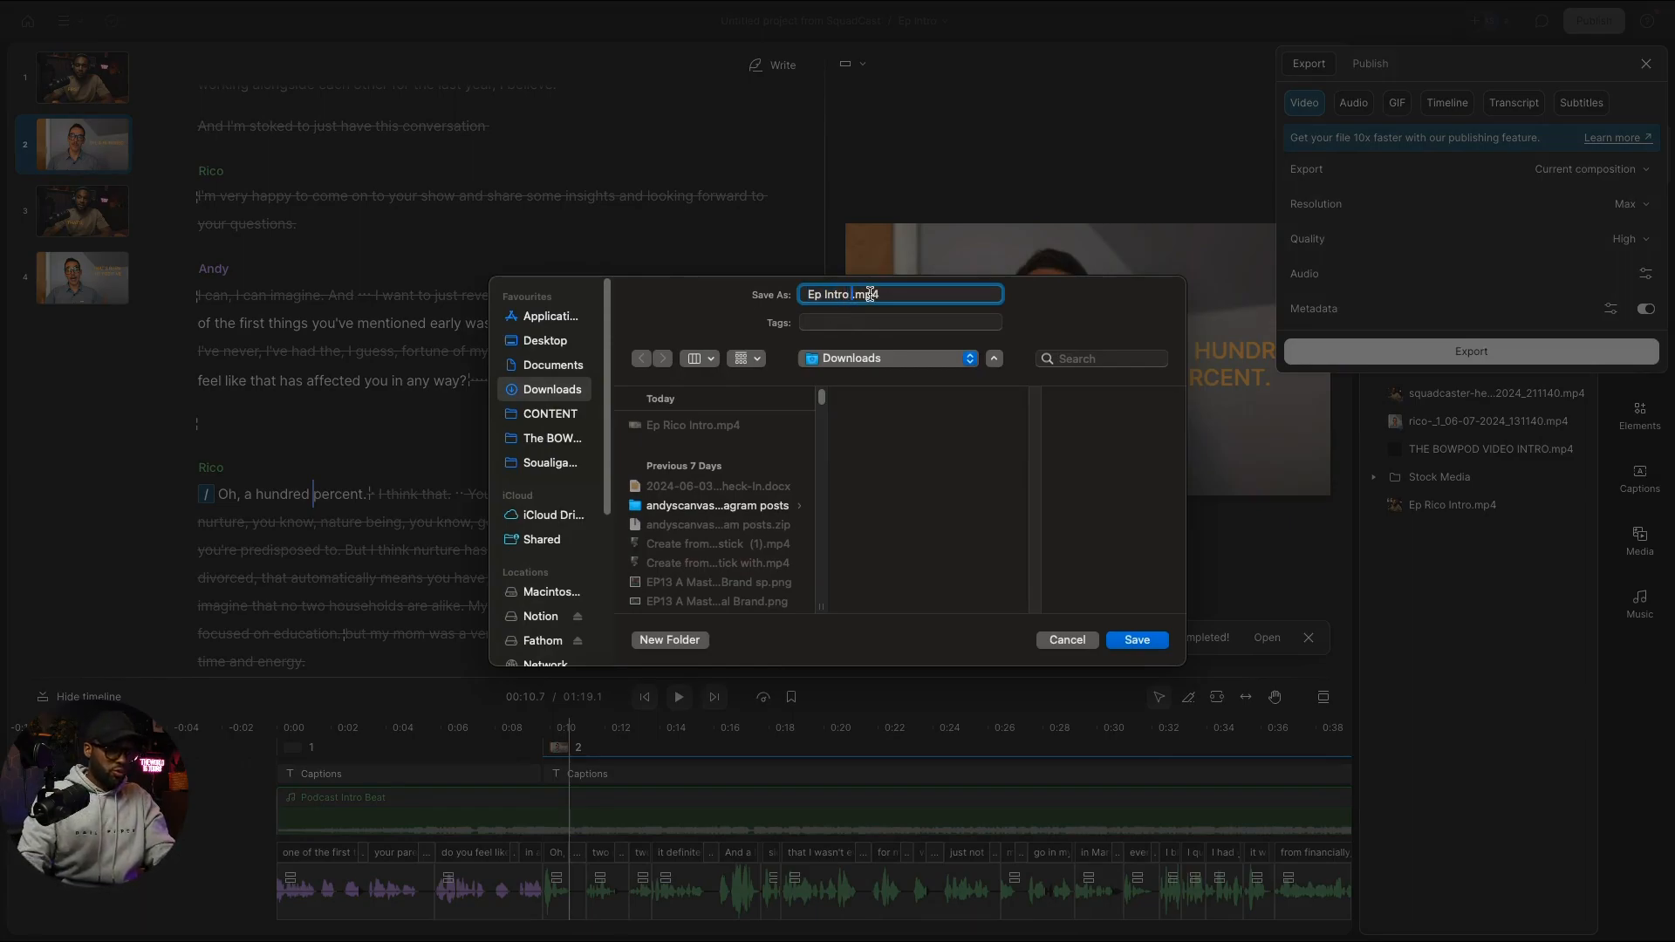
left_click(1139, 647)
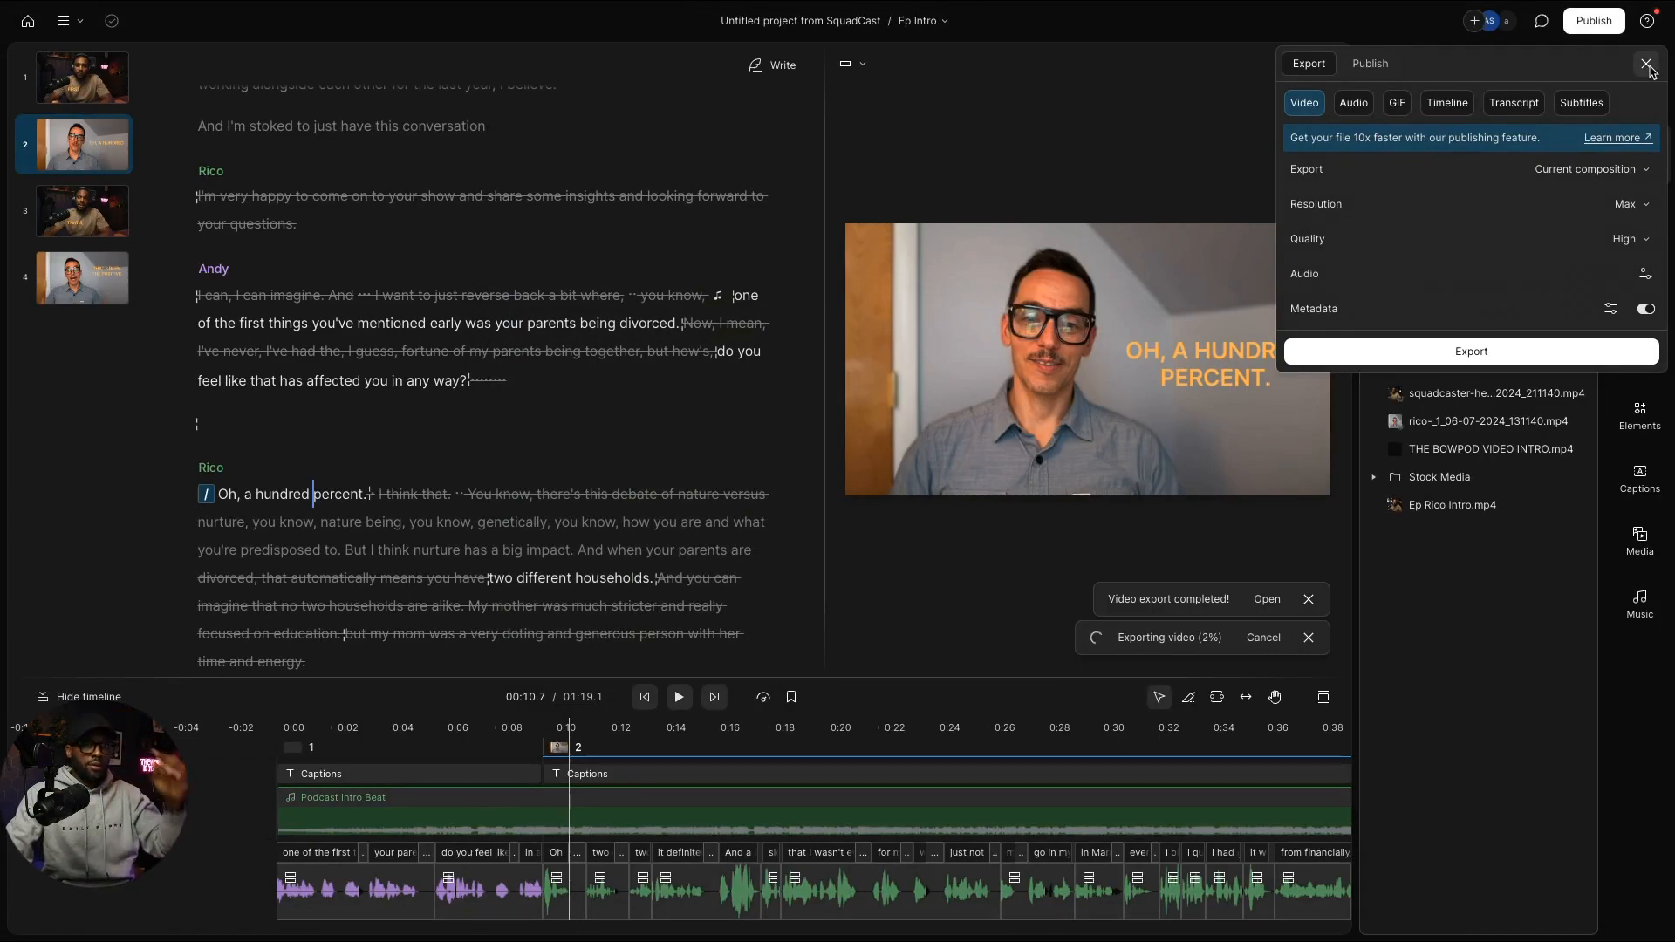
left_click(1646, 65)
Step: Delete the old intro clip from the start of the Ep14 composition and bring up Underlord
left_click(1459, 150)
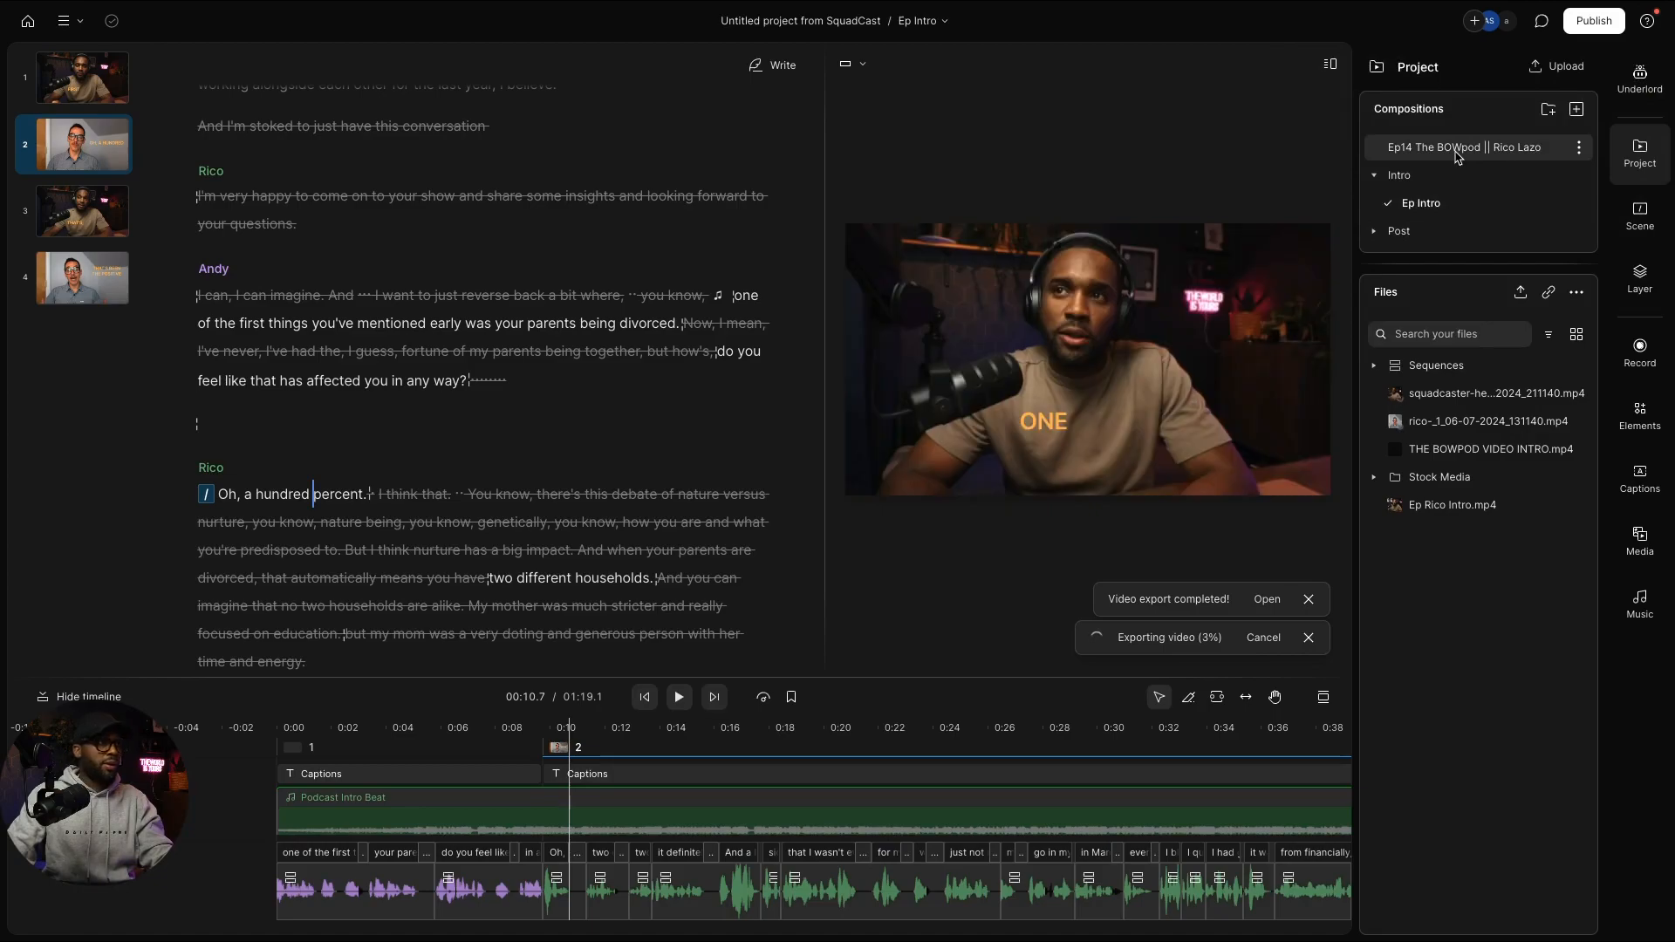
scroll(454, 872, "left", 3)
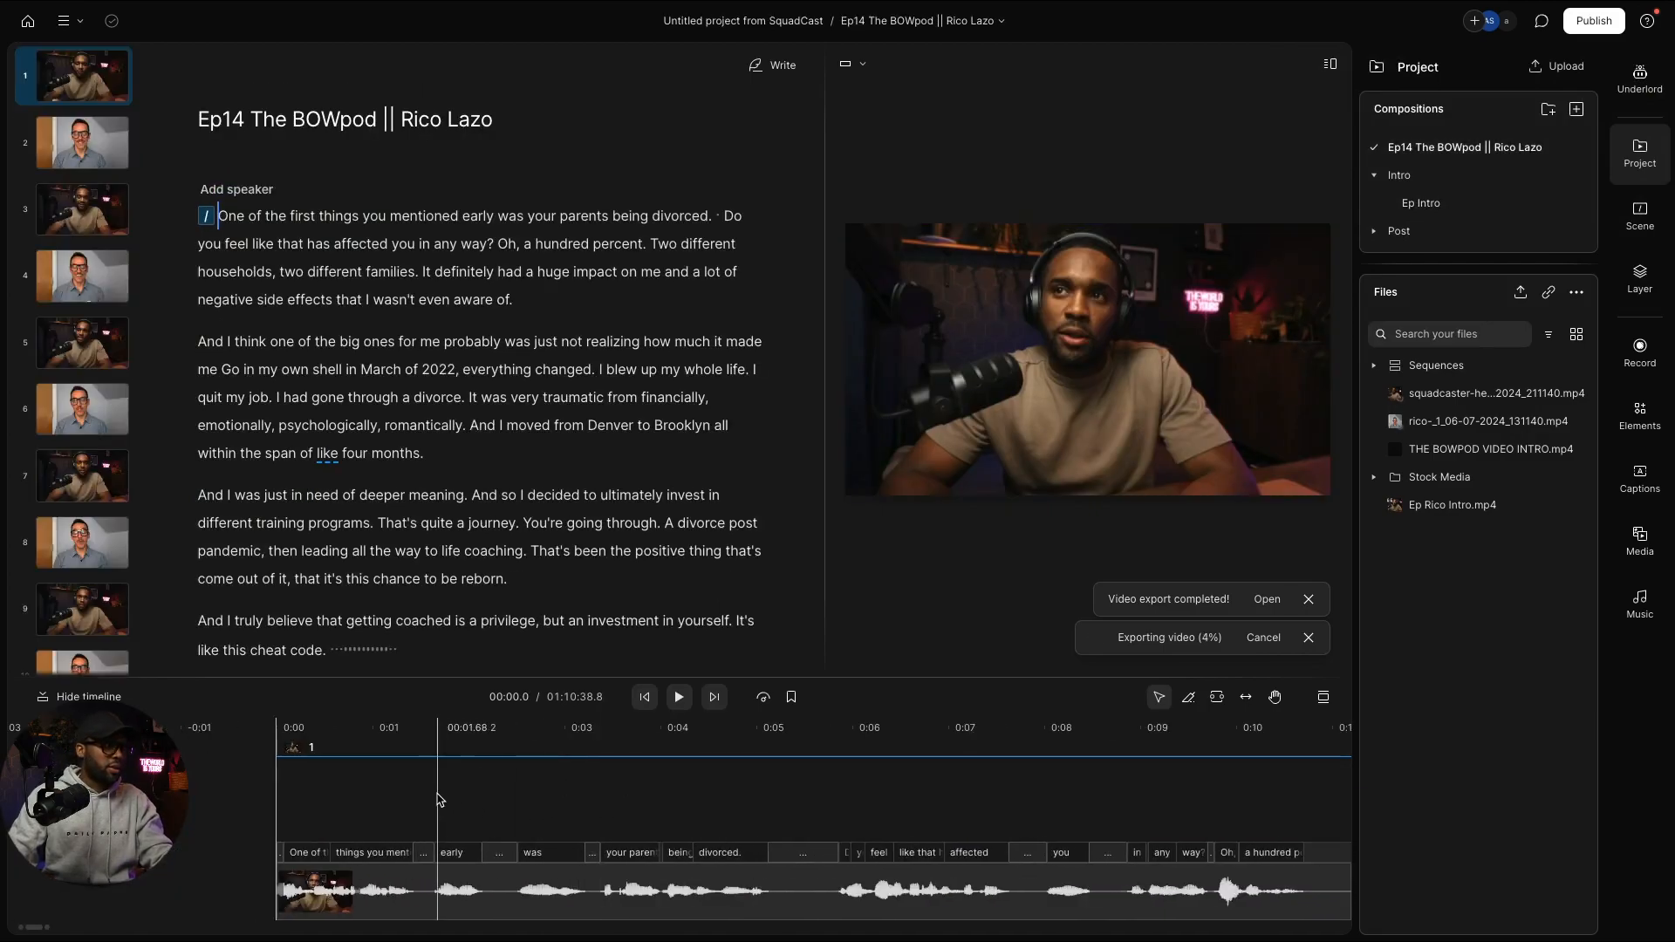
left_click(466, 907)
left_click(466, 904)
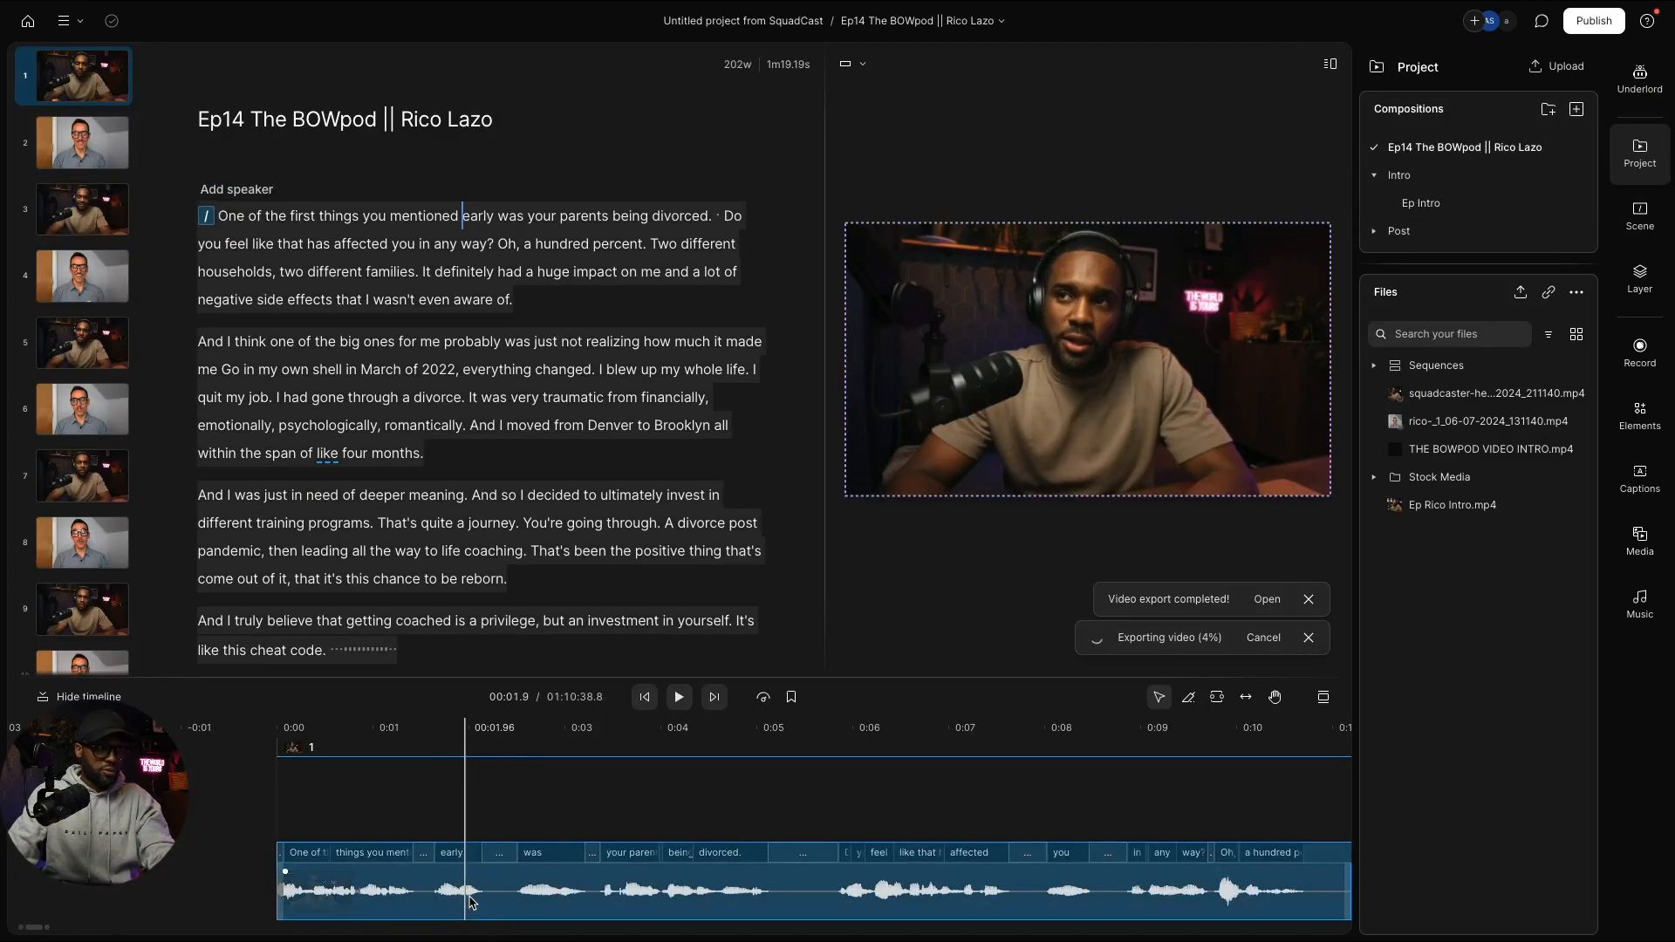
key("Delete")
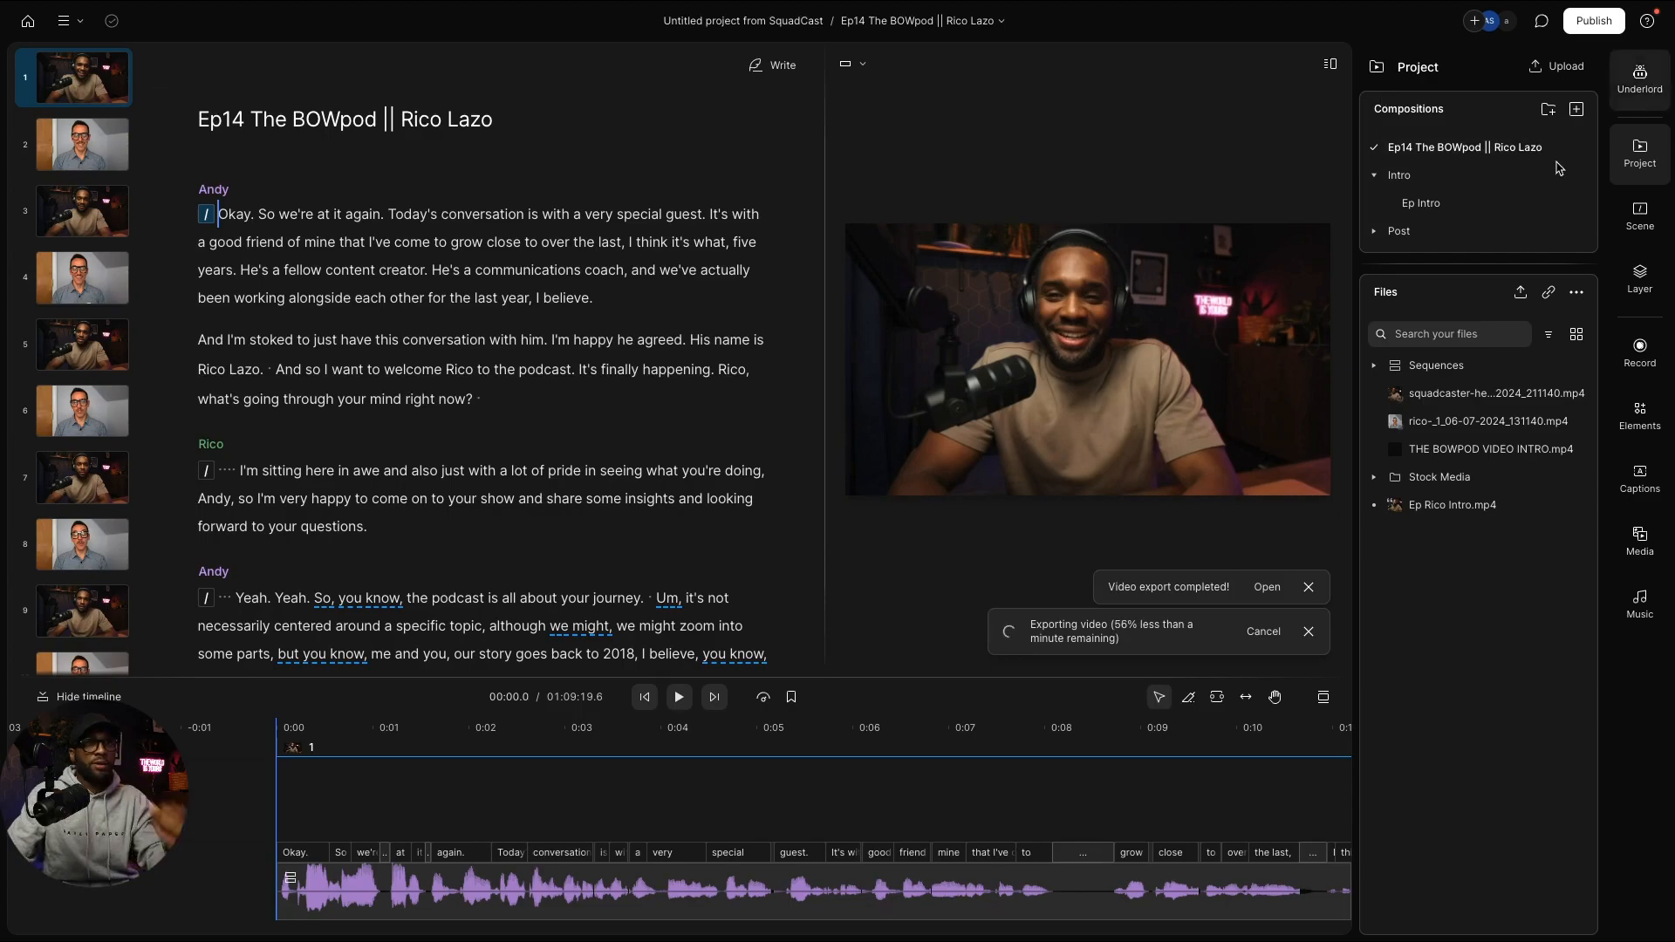
left_click(1642, 78)
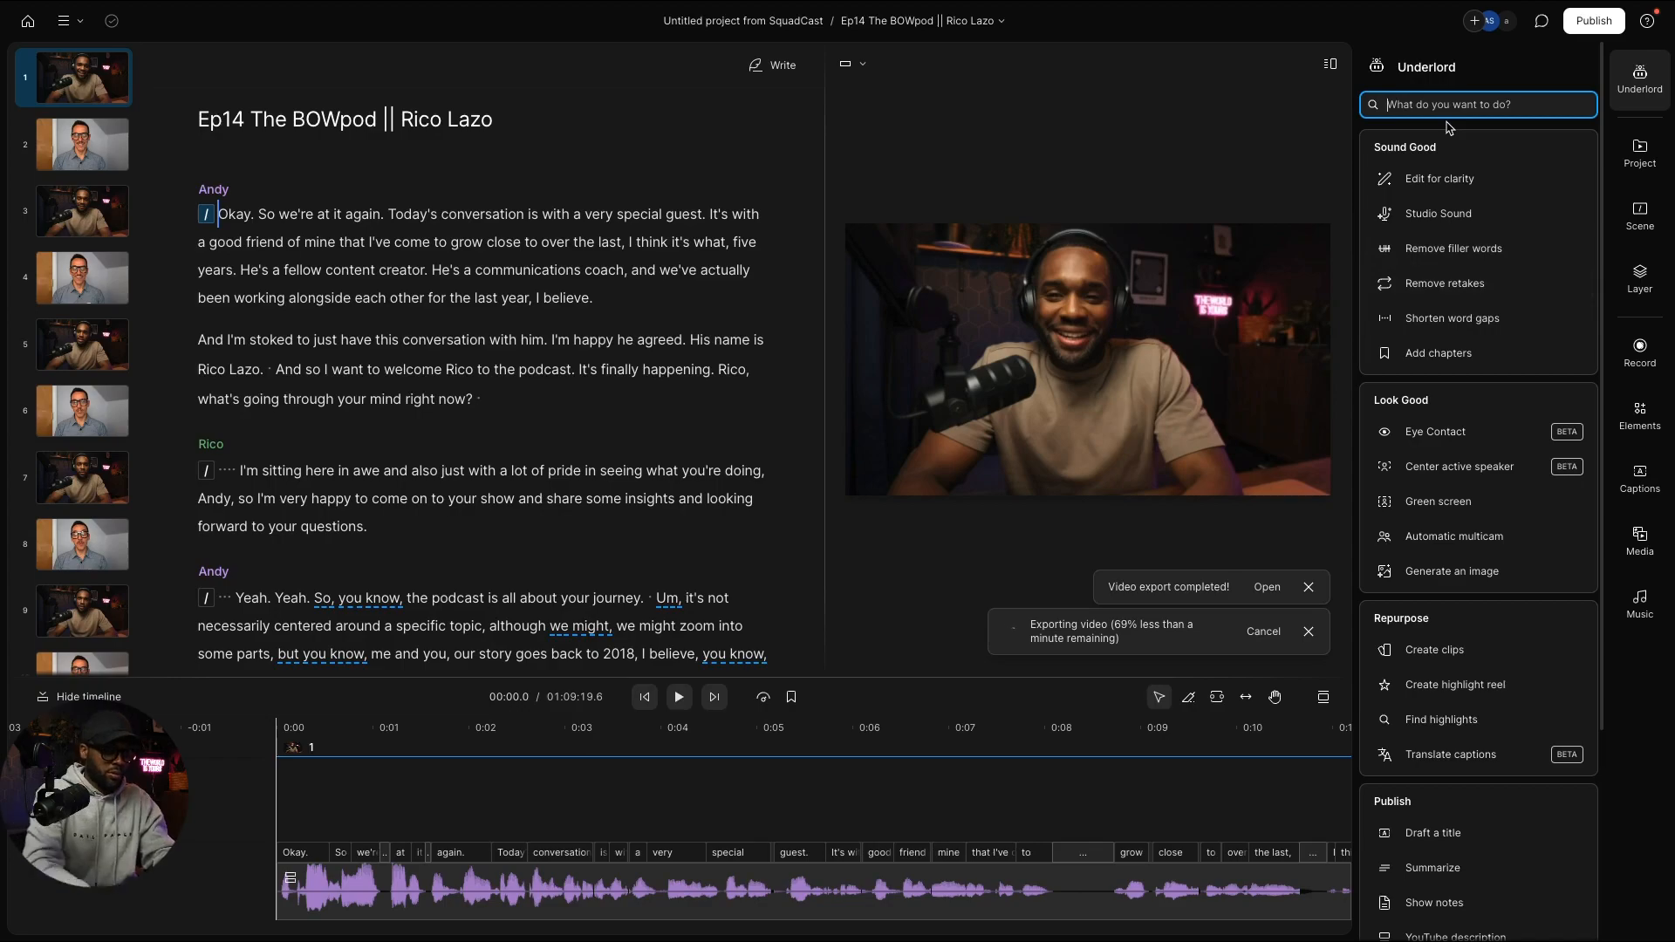
Step: Ask Underlord for 10 YouTube title suggestions that spark curiosity
type("give me ")
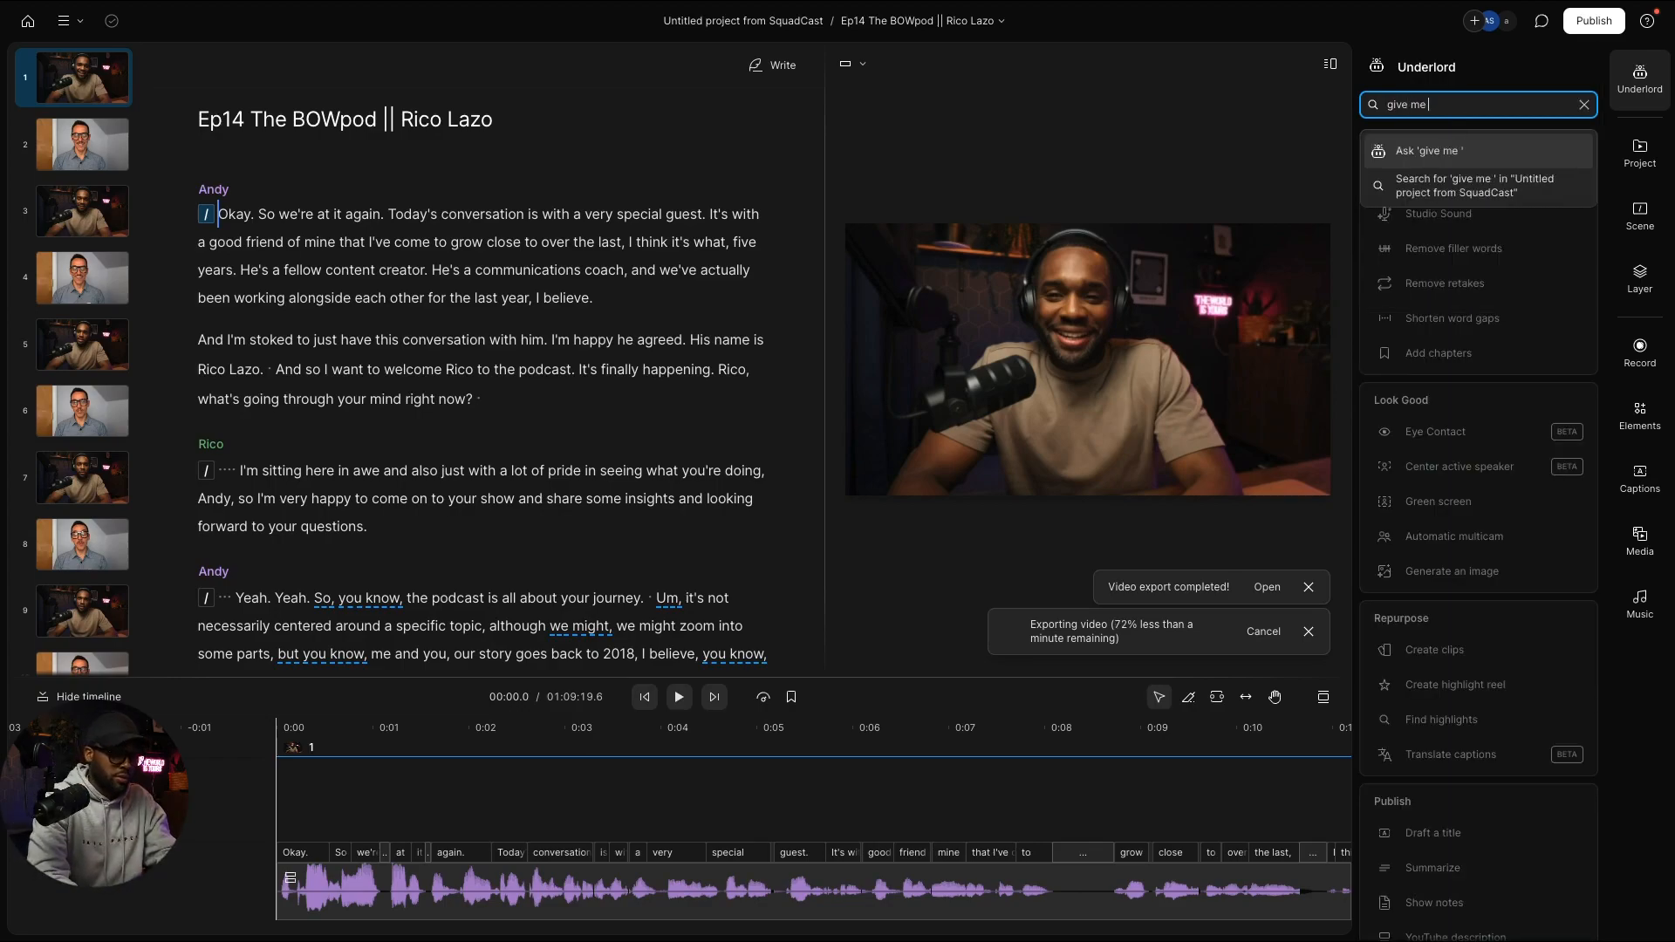
type("10 youtube t")
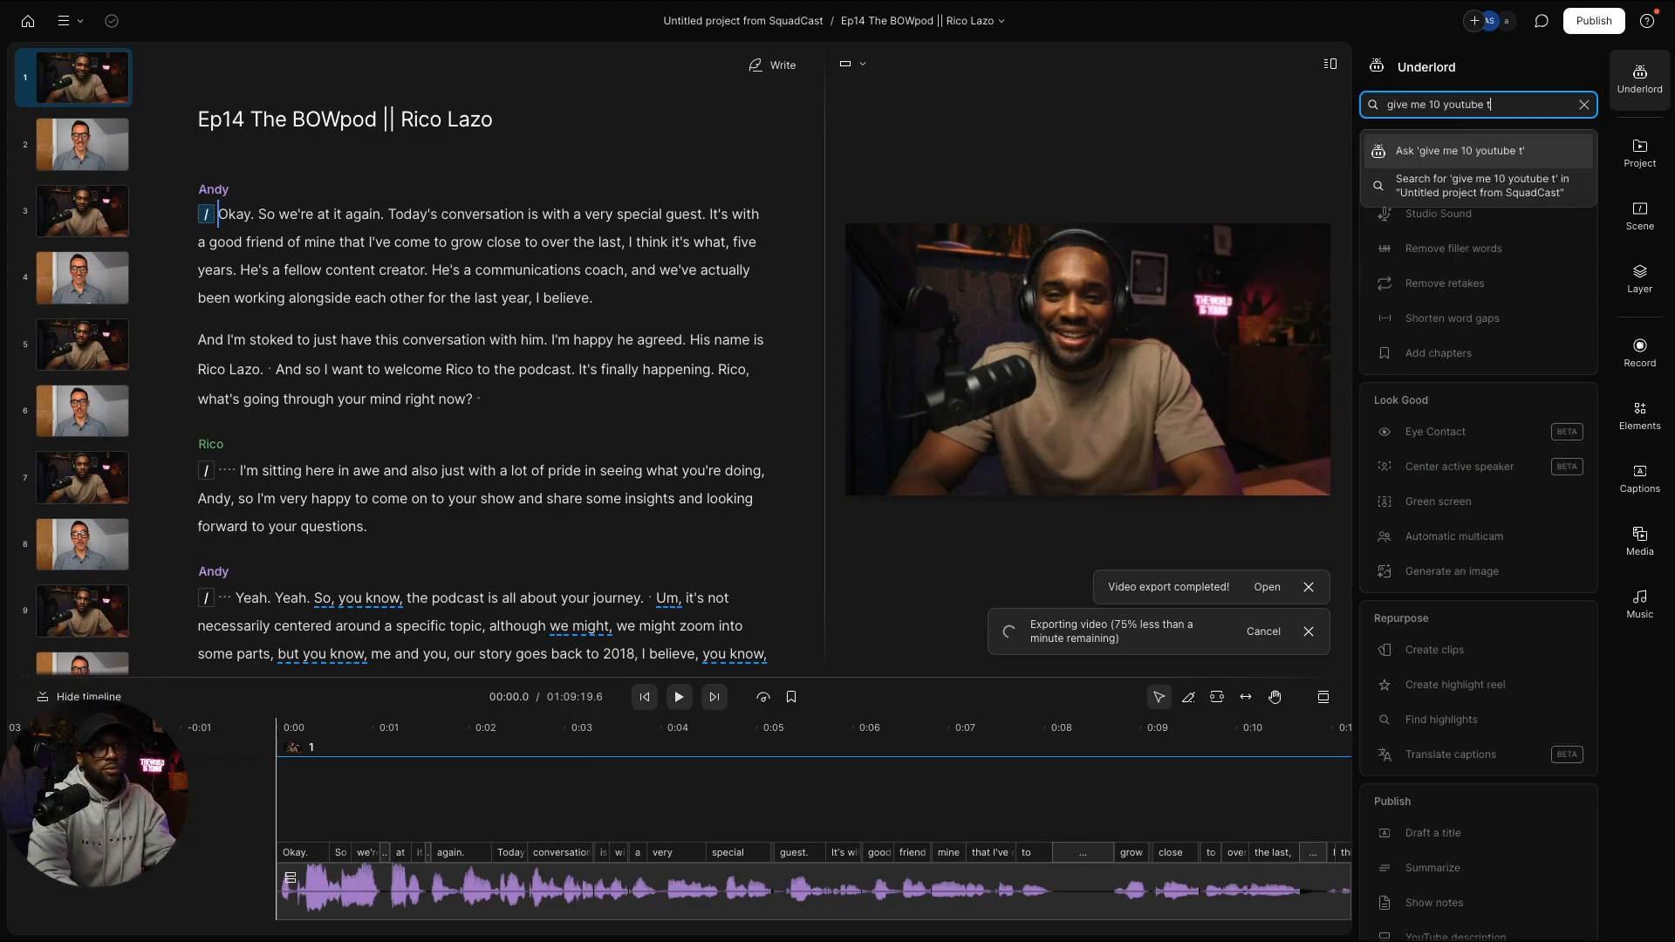
type("itle suggestions")
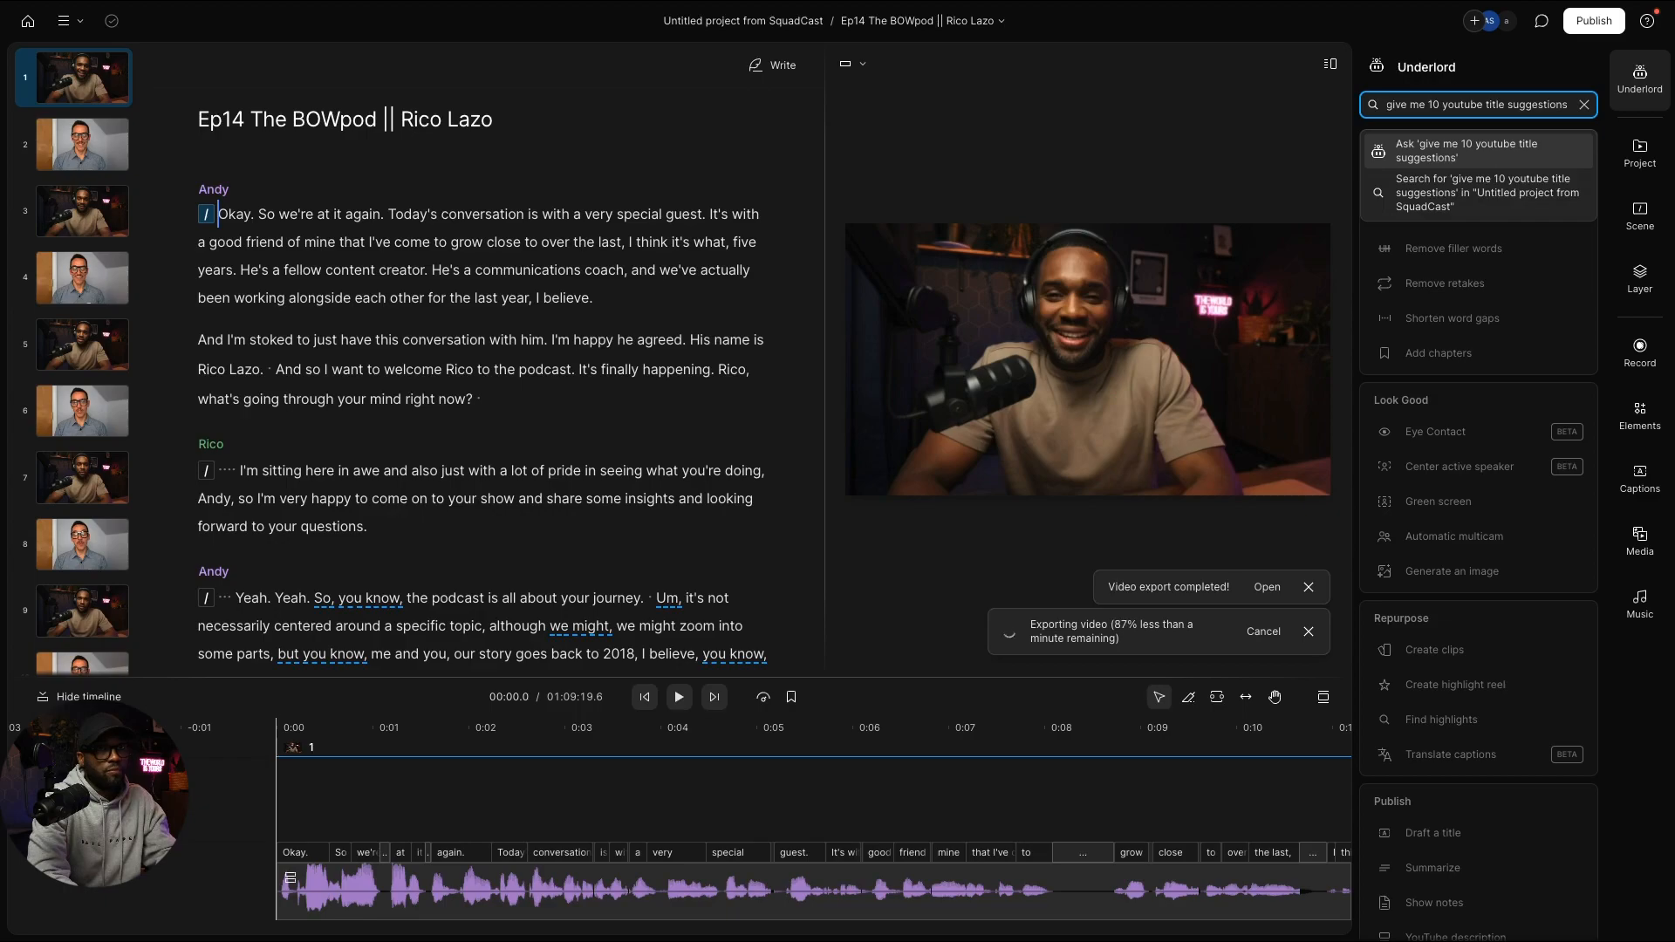
type("th")
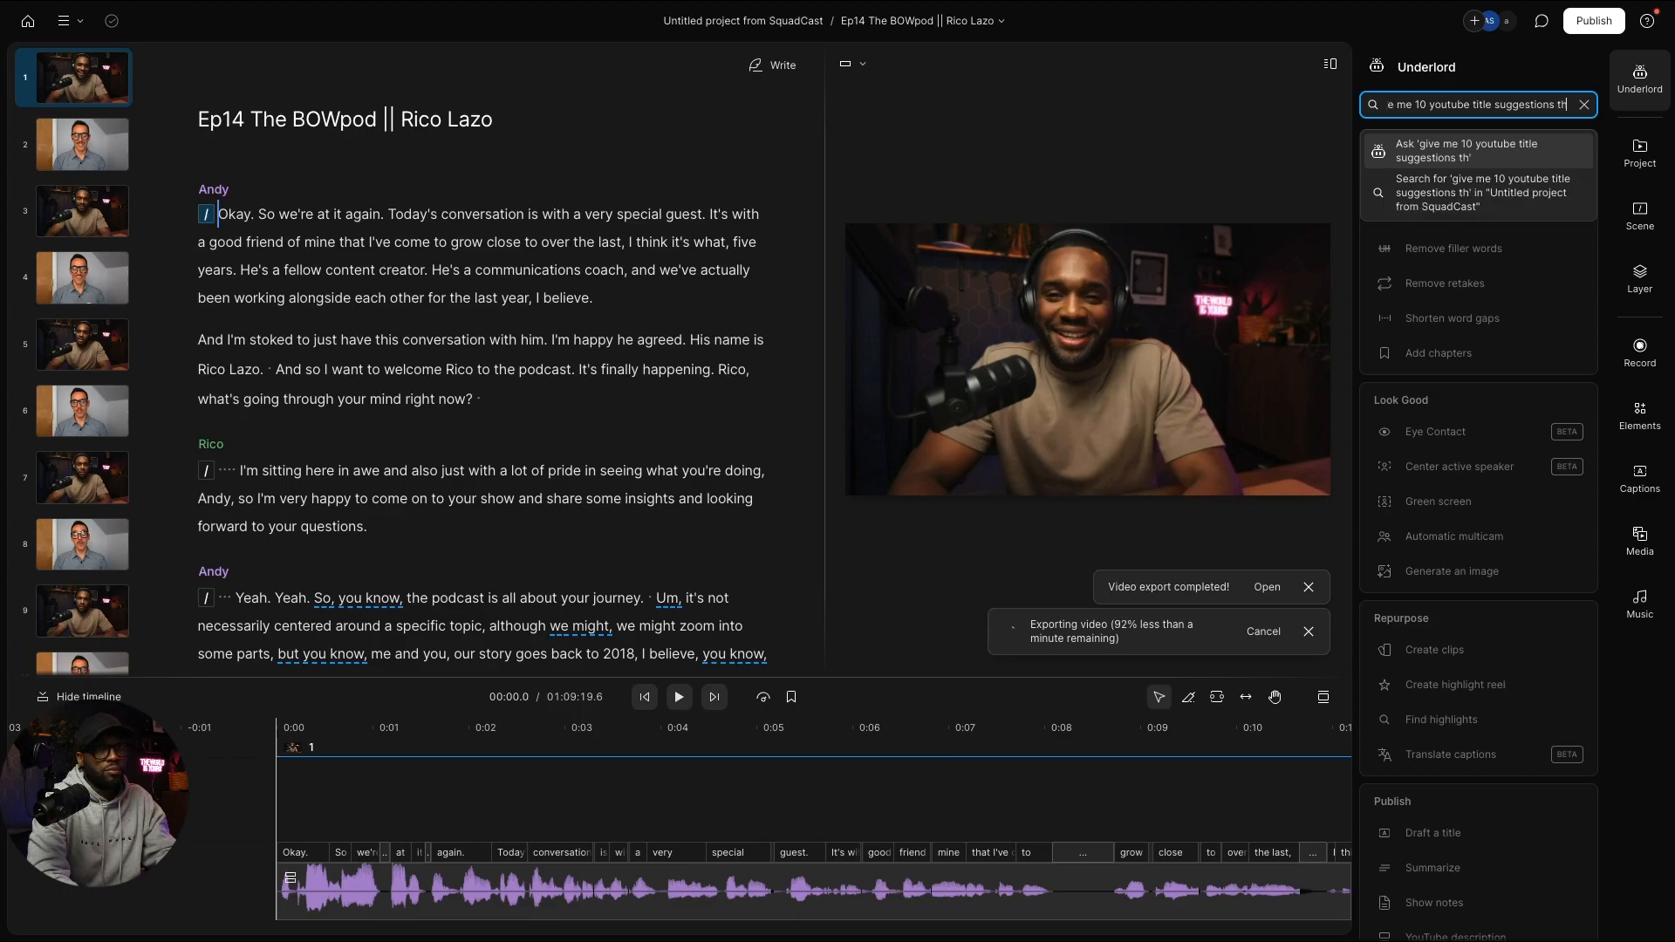
type("at spark")
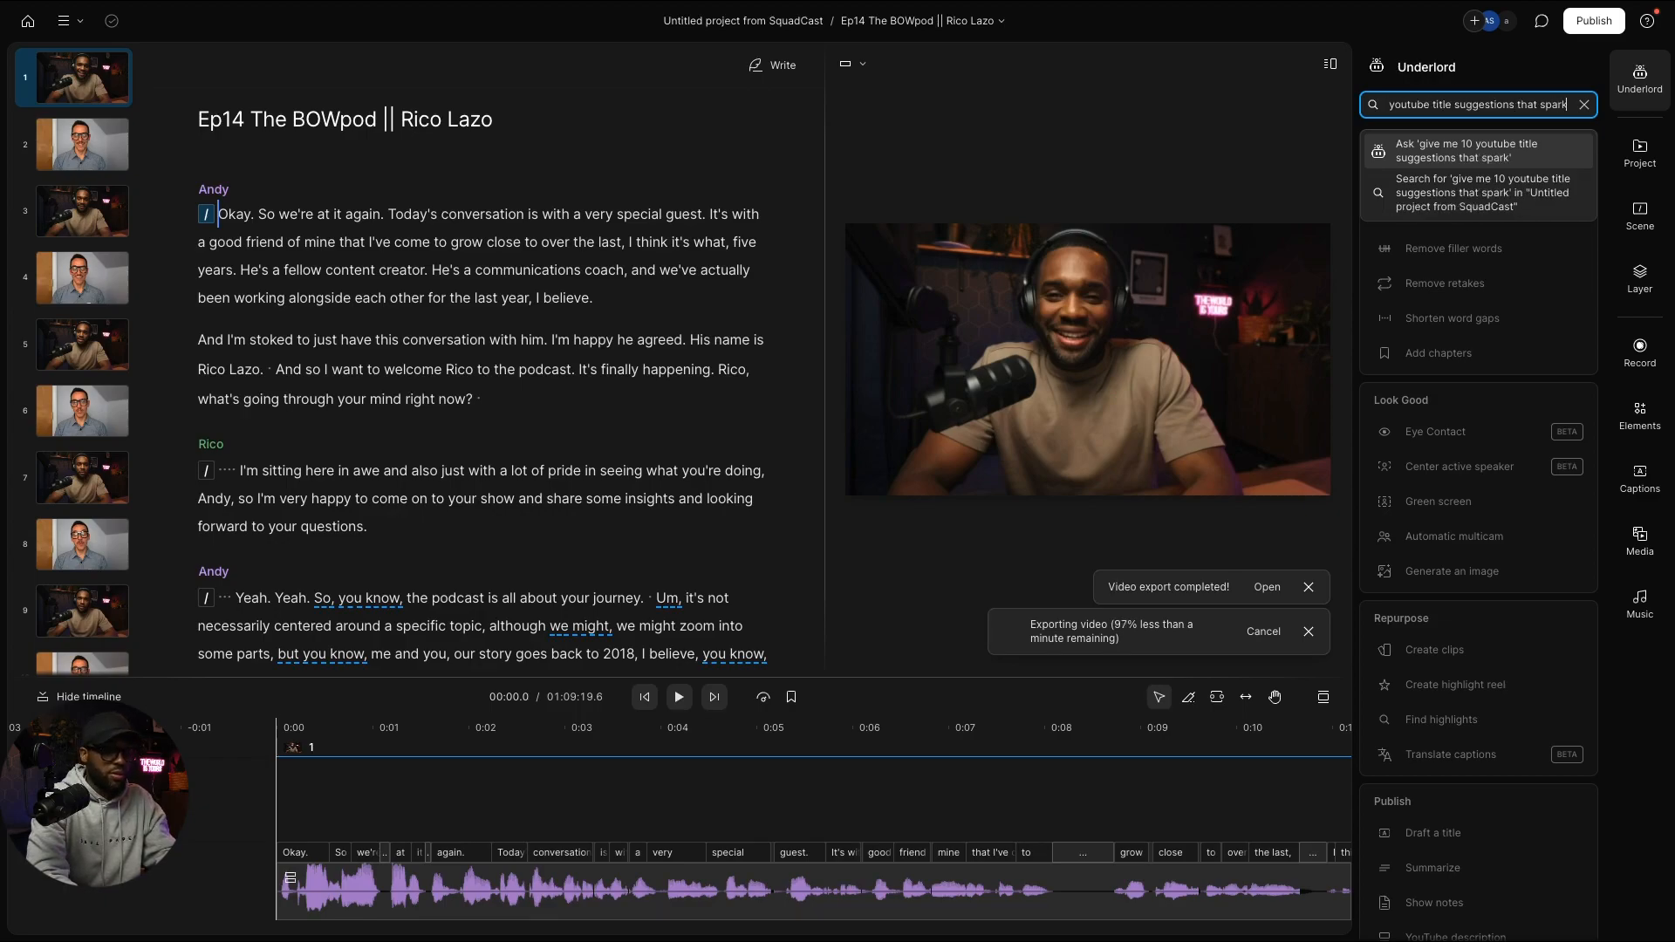
type(" curiosity")
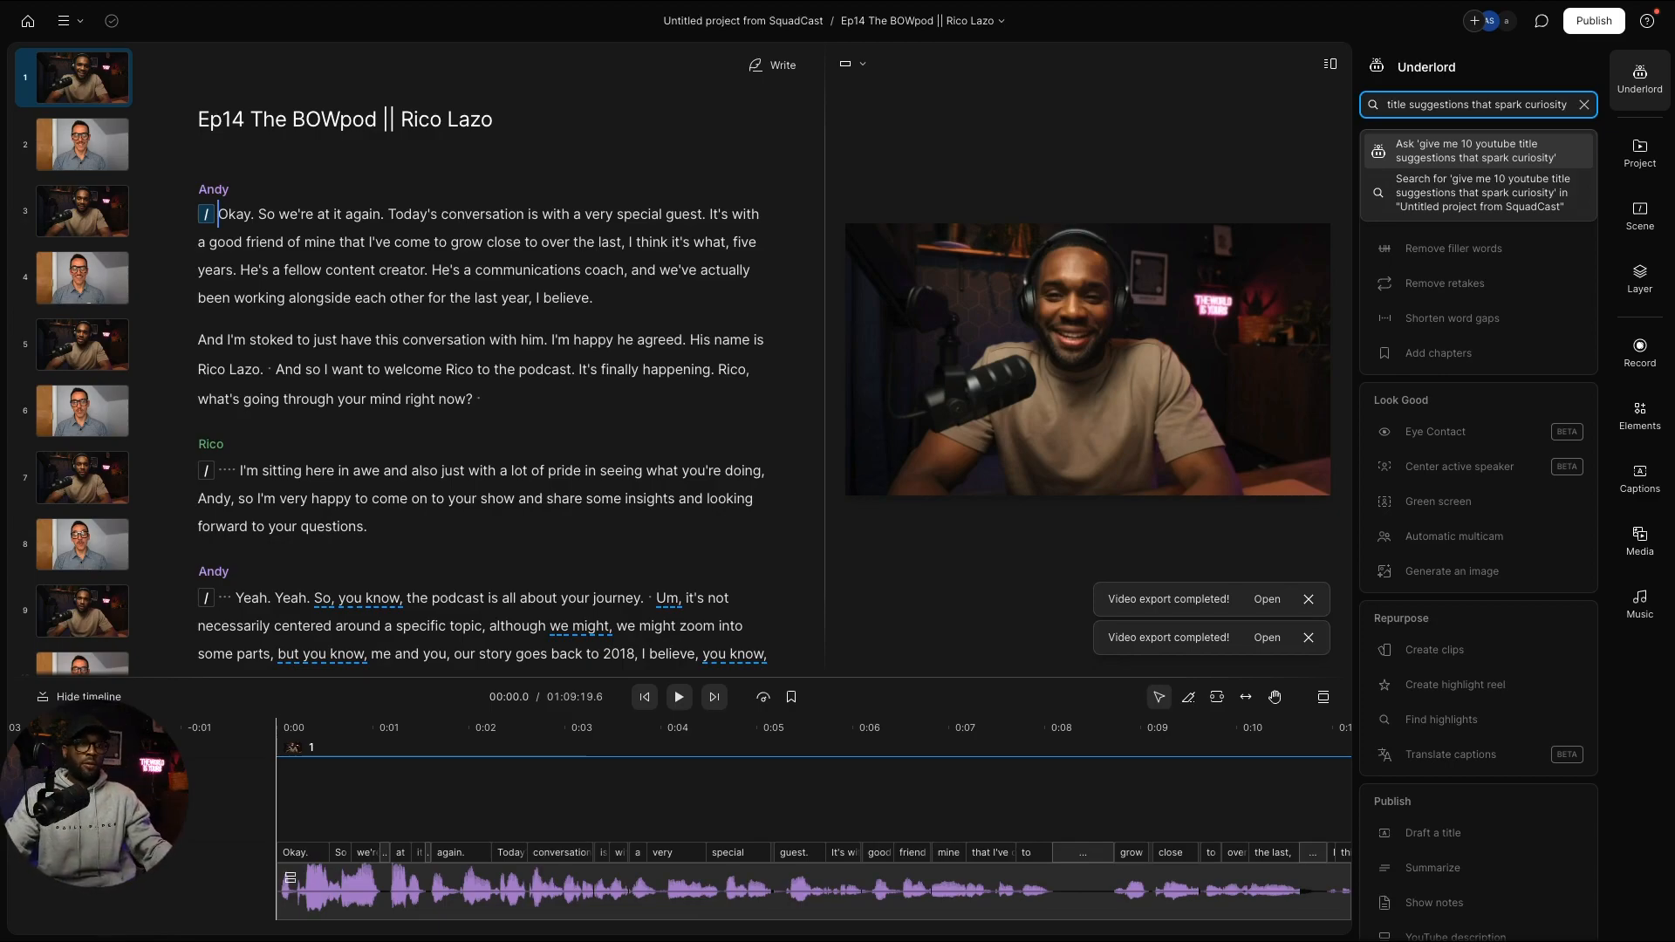
left_click(1466, 158)
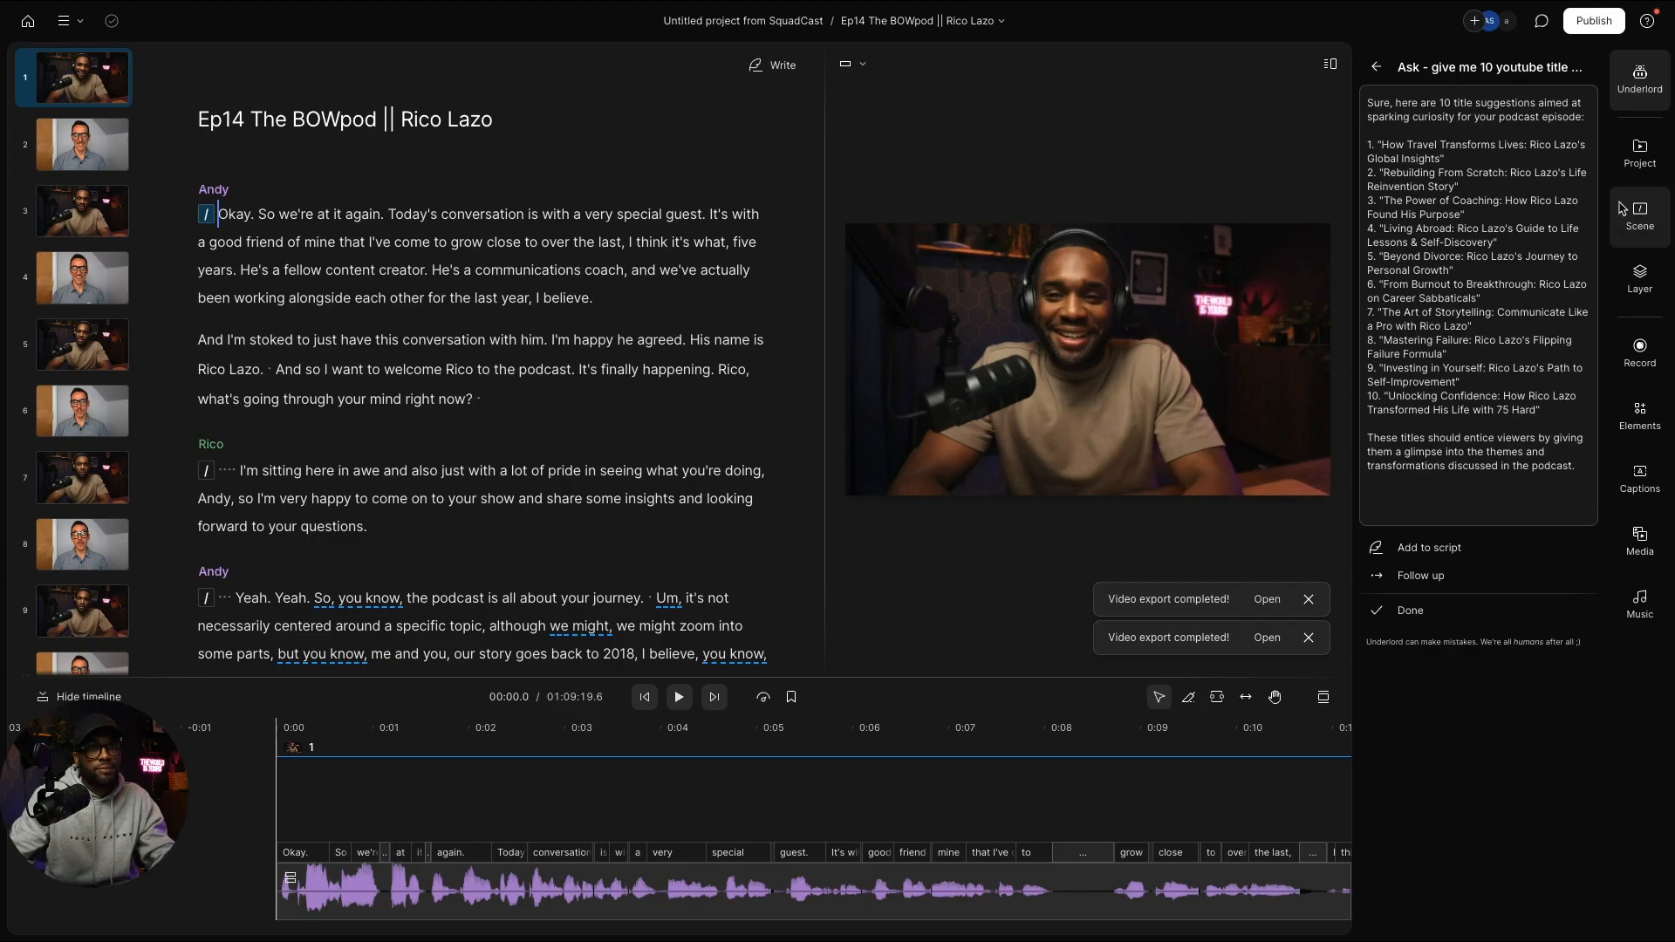
Step: Import Ep Intro 2.mp4 from Downloads and insert it at the top of the episode script
left_click(1639, 154)
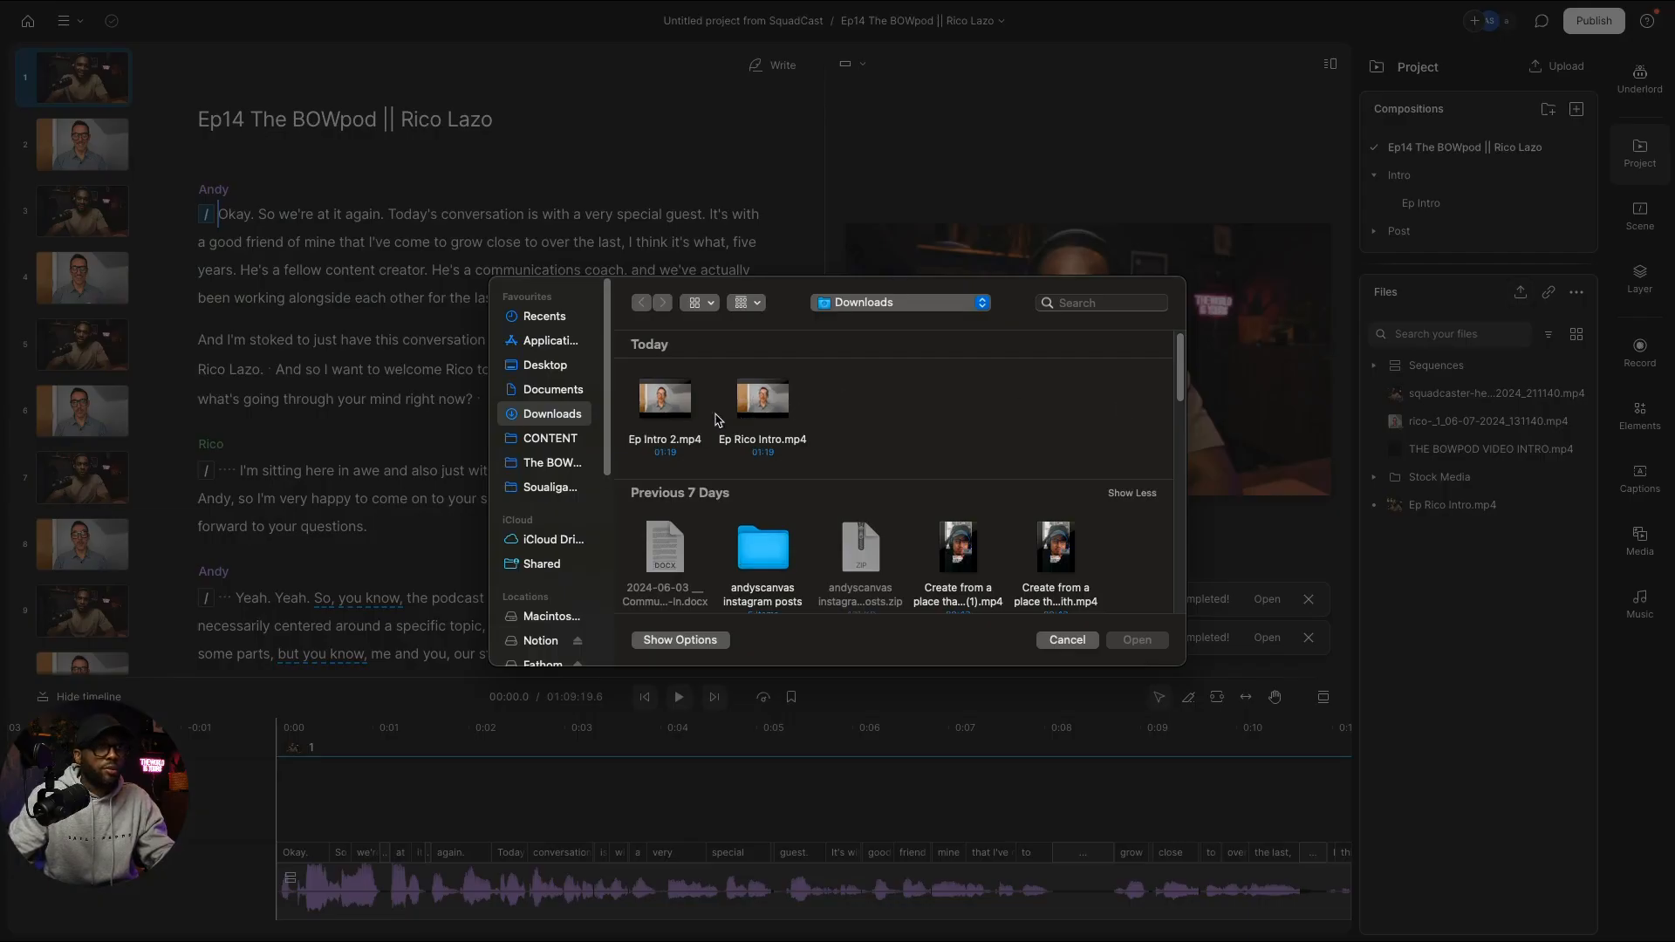
double_click(665, 399)
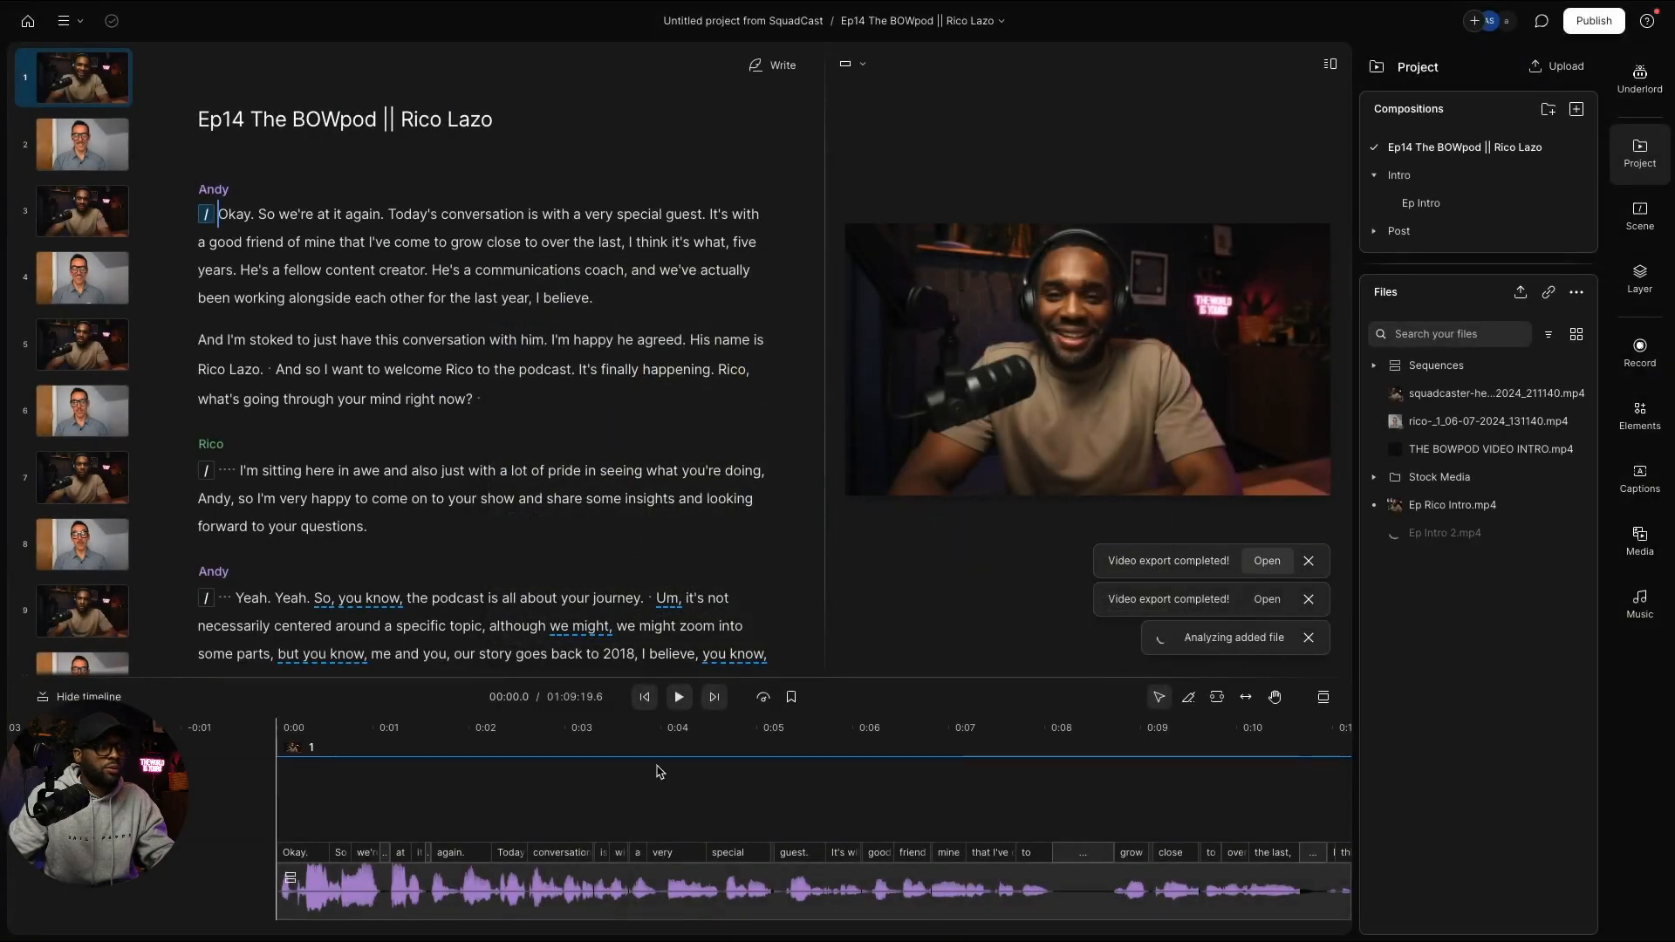
left_click(1447, 532)
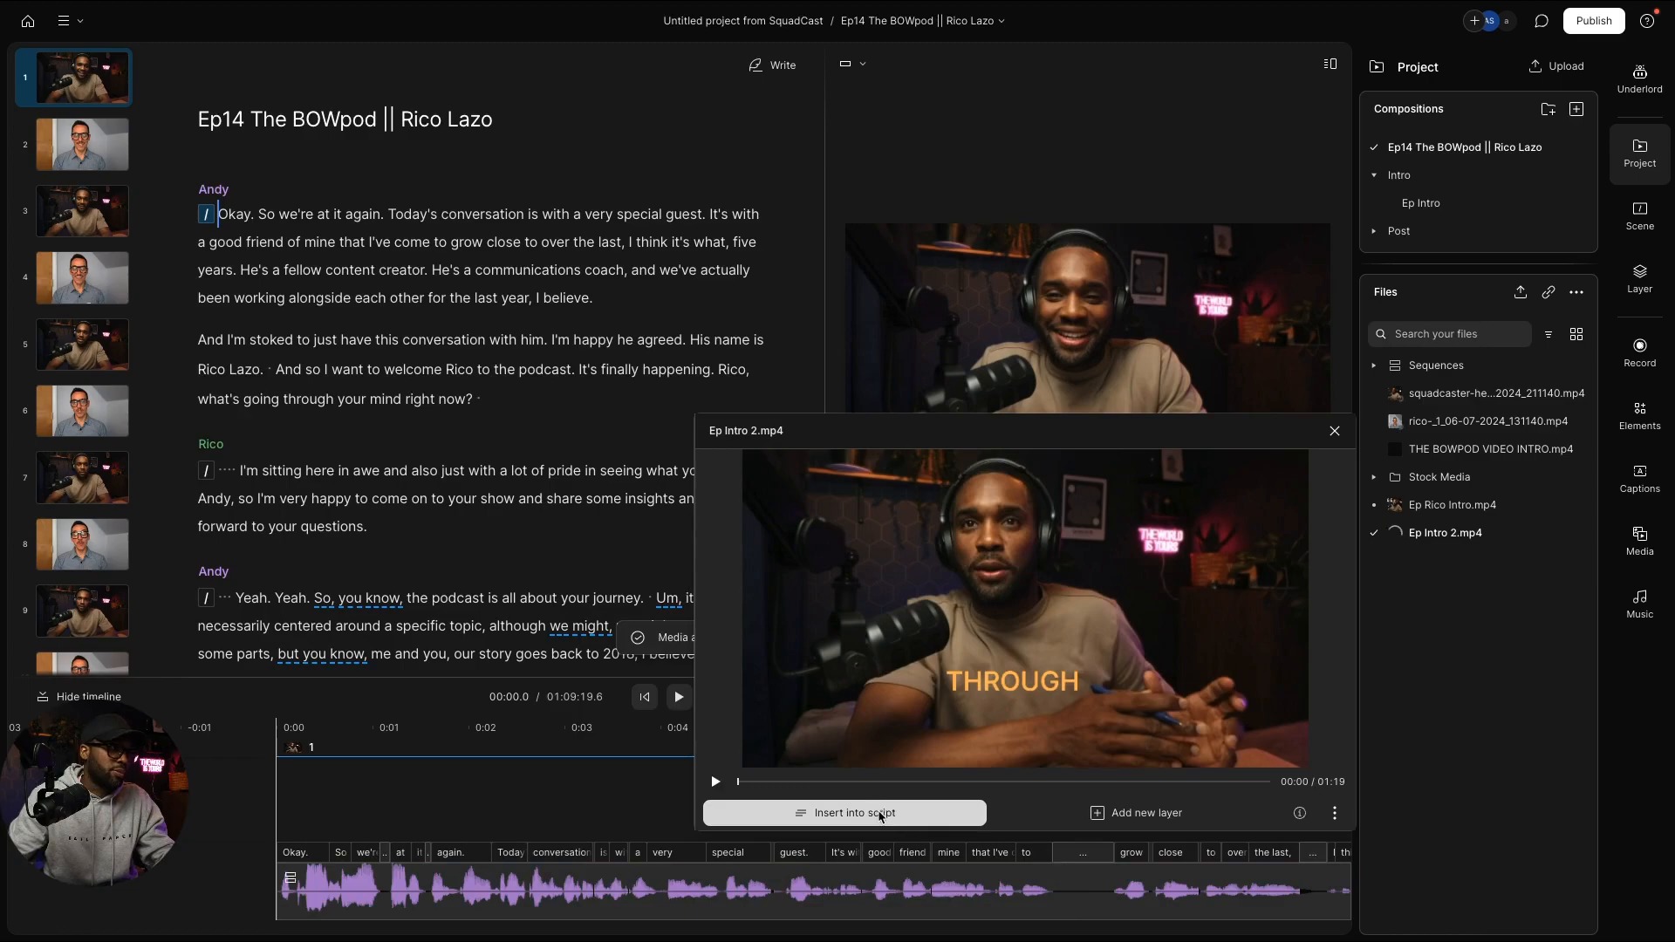
left_click(880, 816)
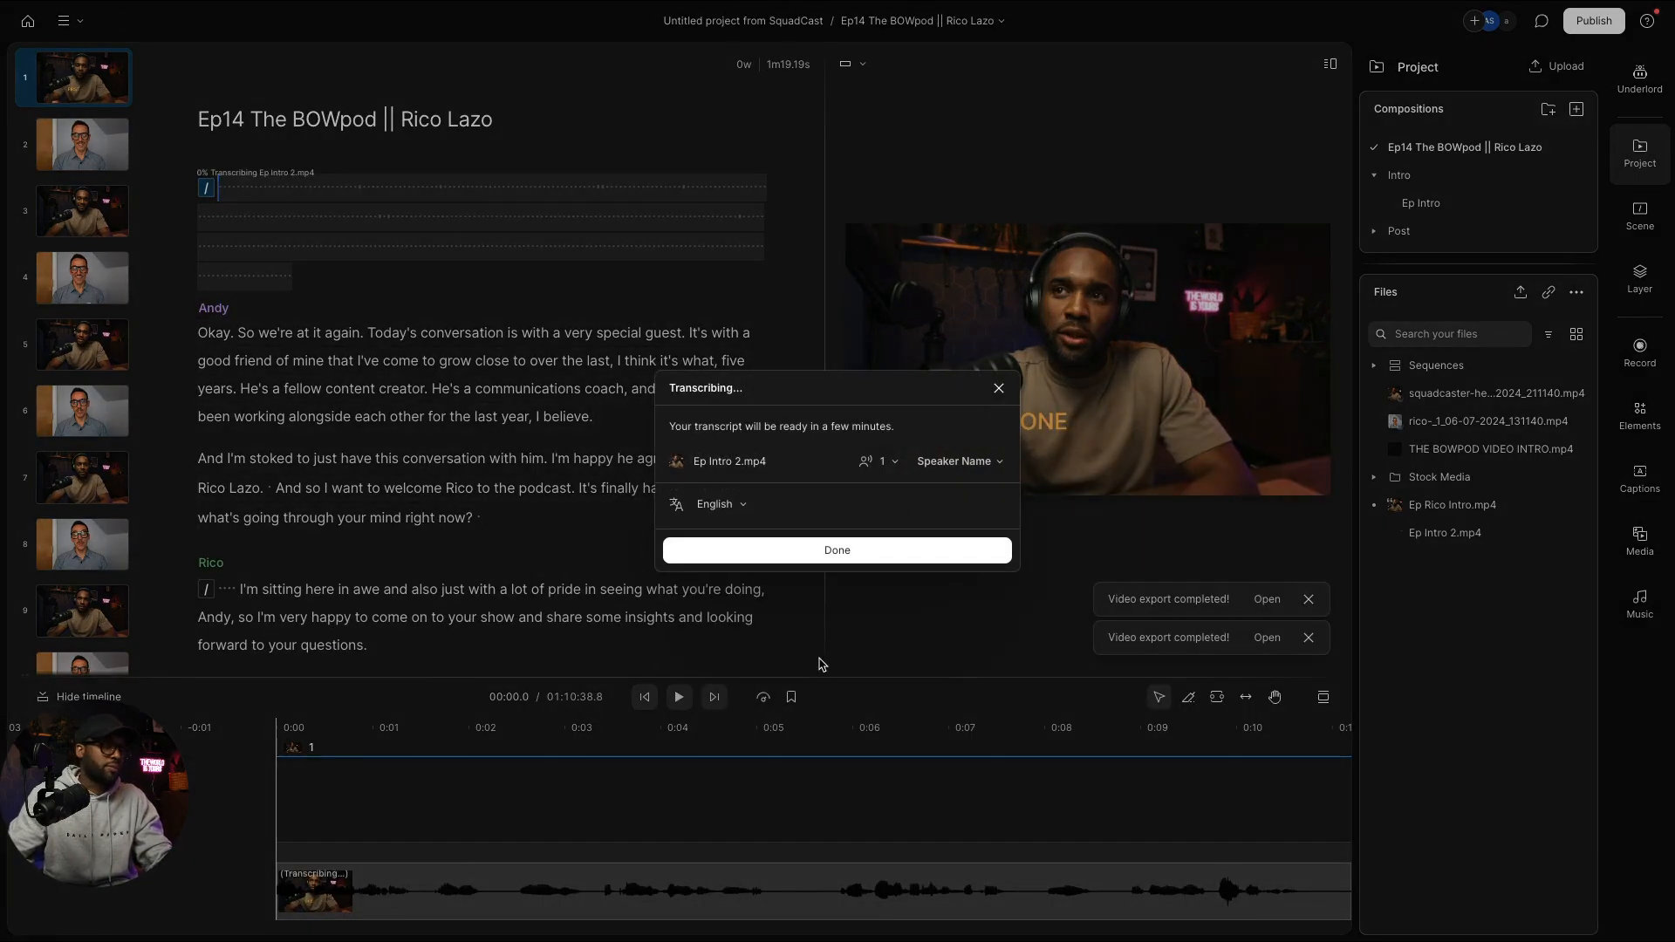
left_click(916, 562)
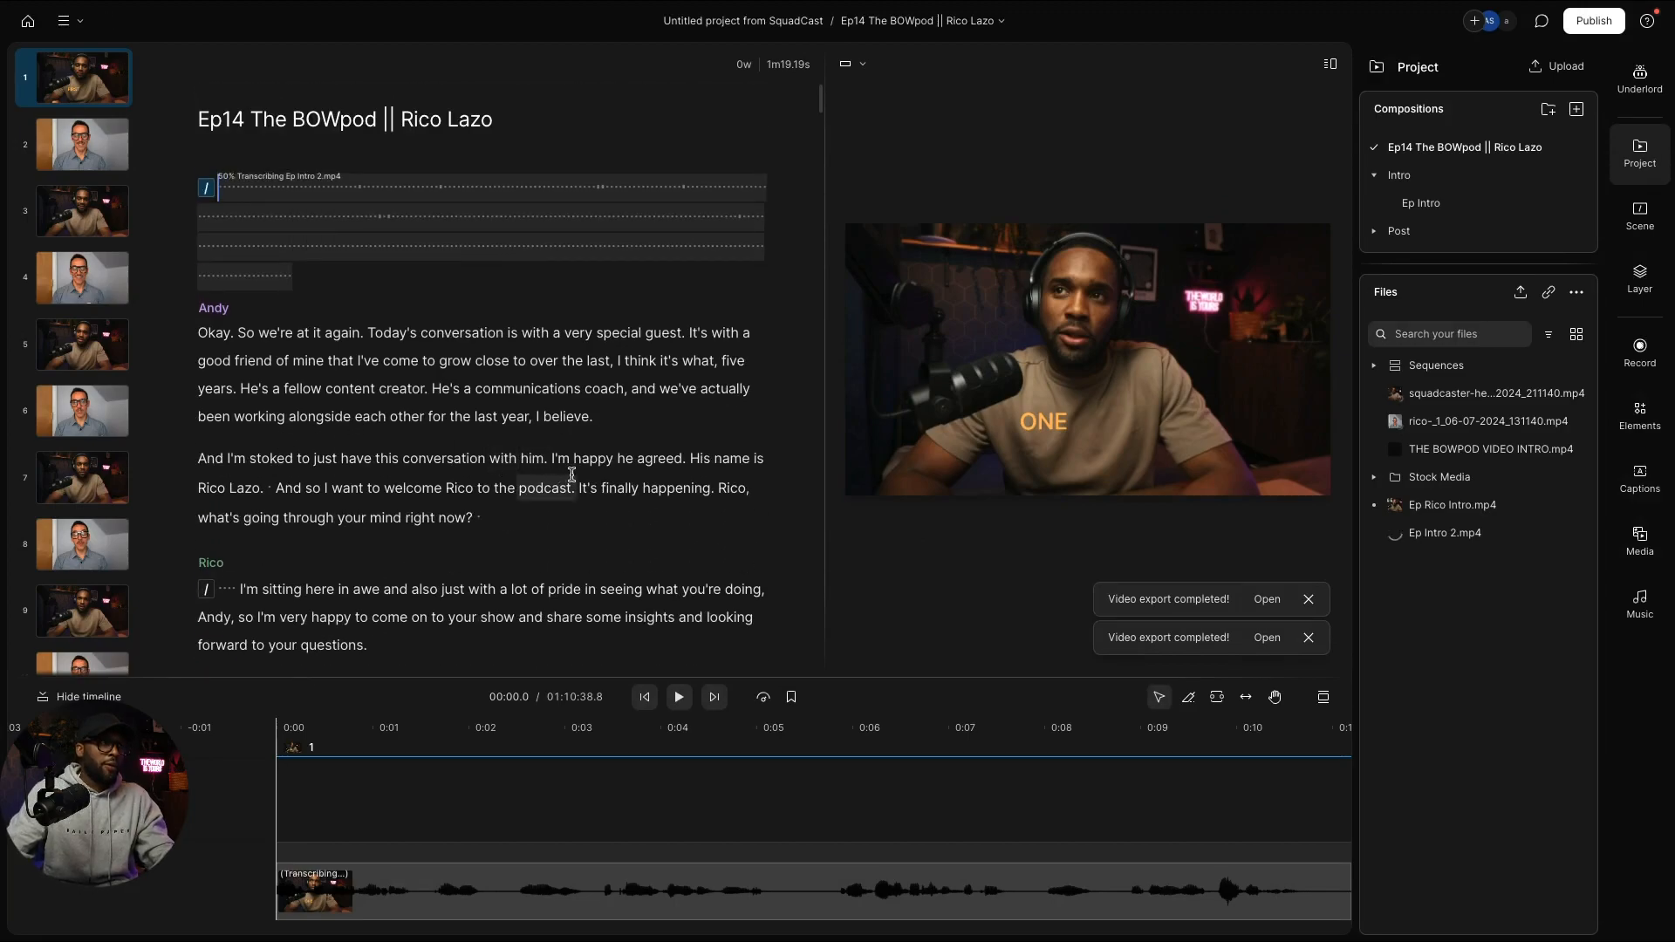
Step: Load the YouTube home page in a new Chrome tab
key("ctrl+Right")
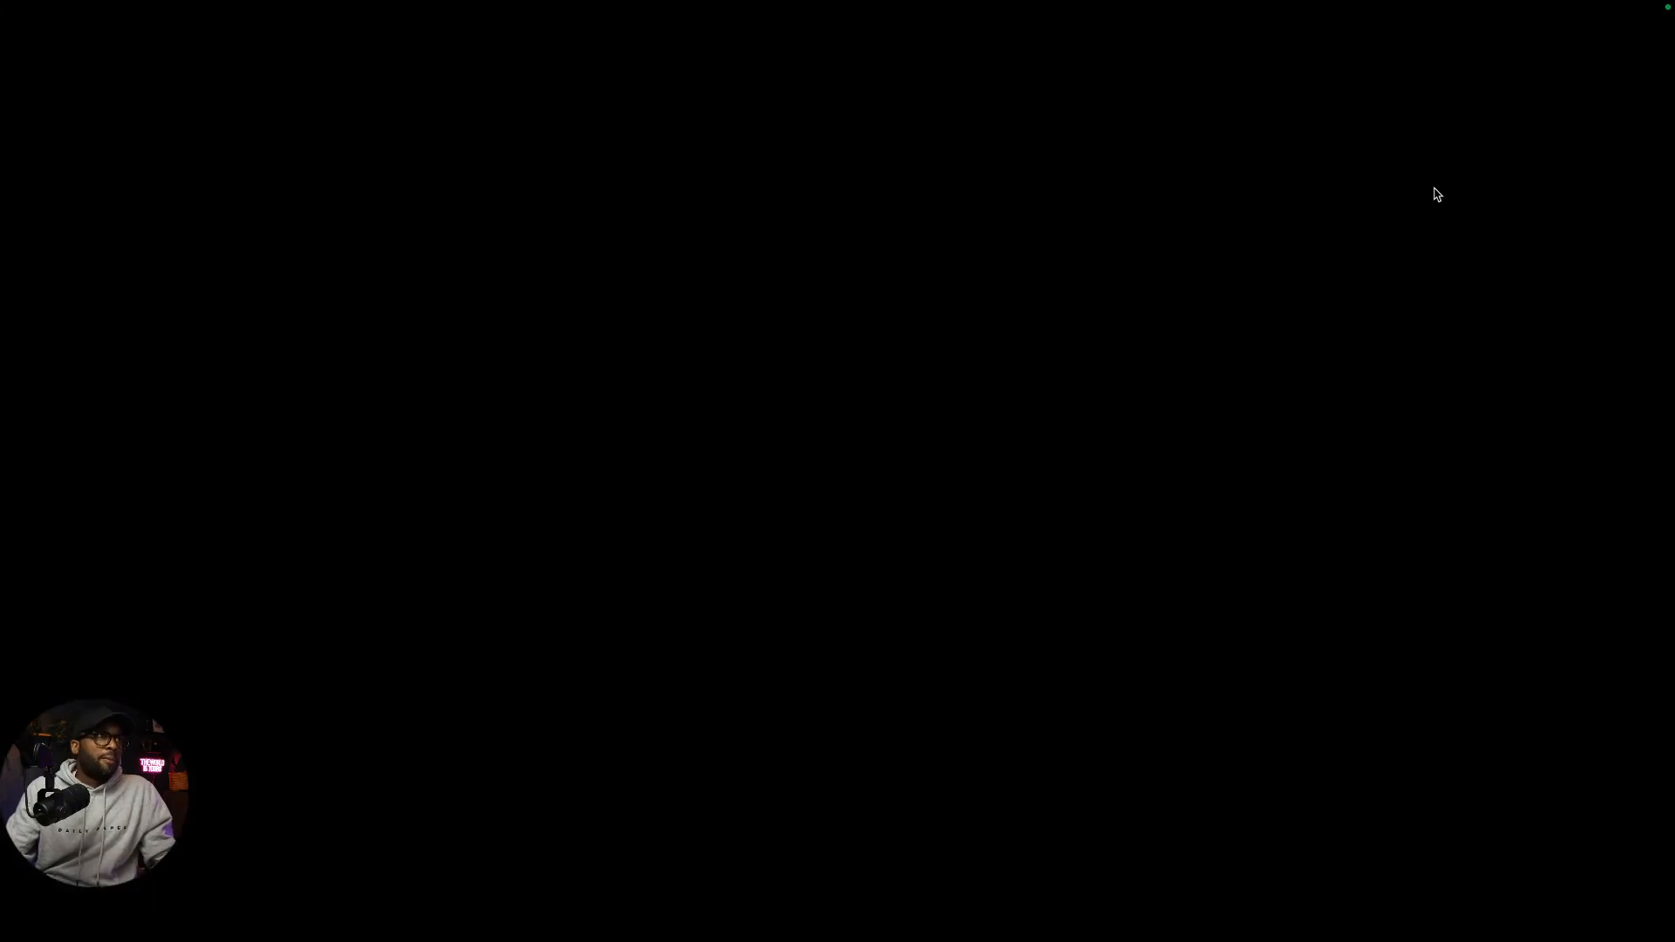
key("ctrl+Left")
key("ctrl+Left")
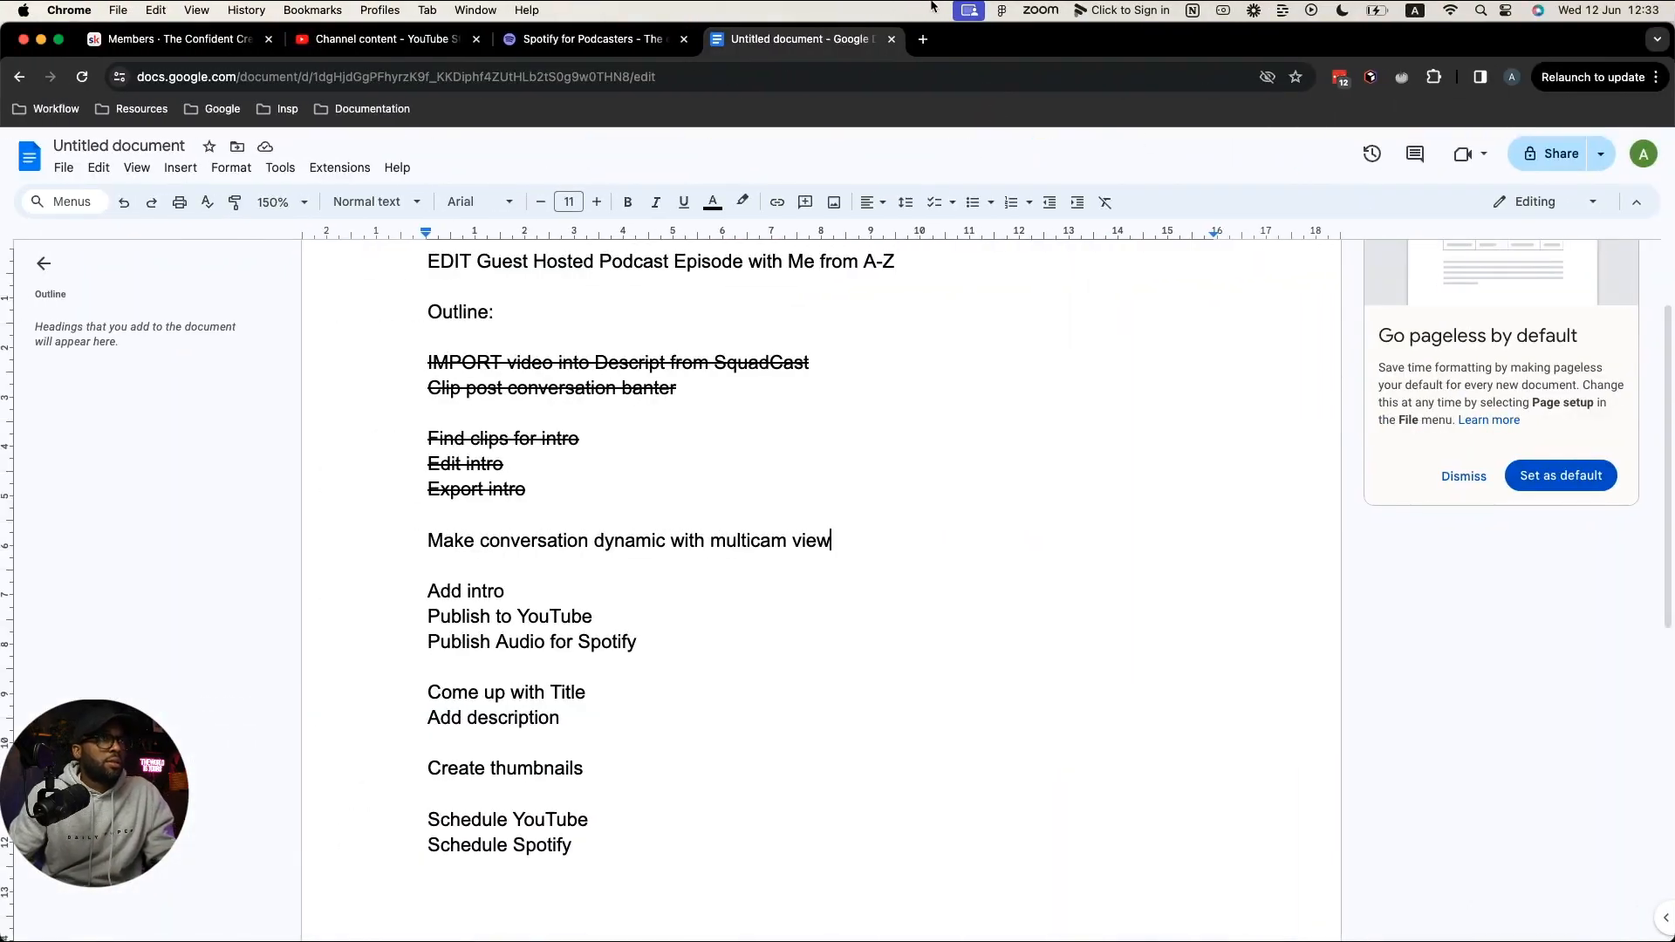
left_click(922, 40)
type("yout")
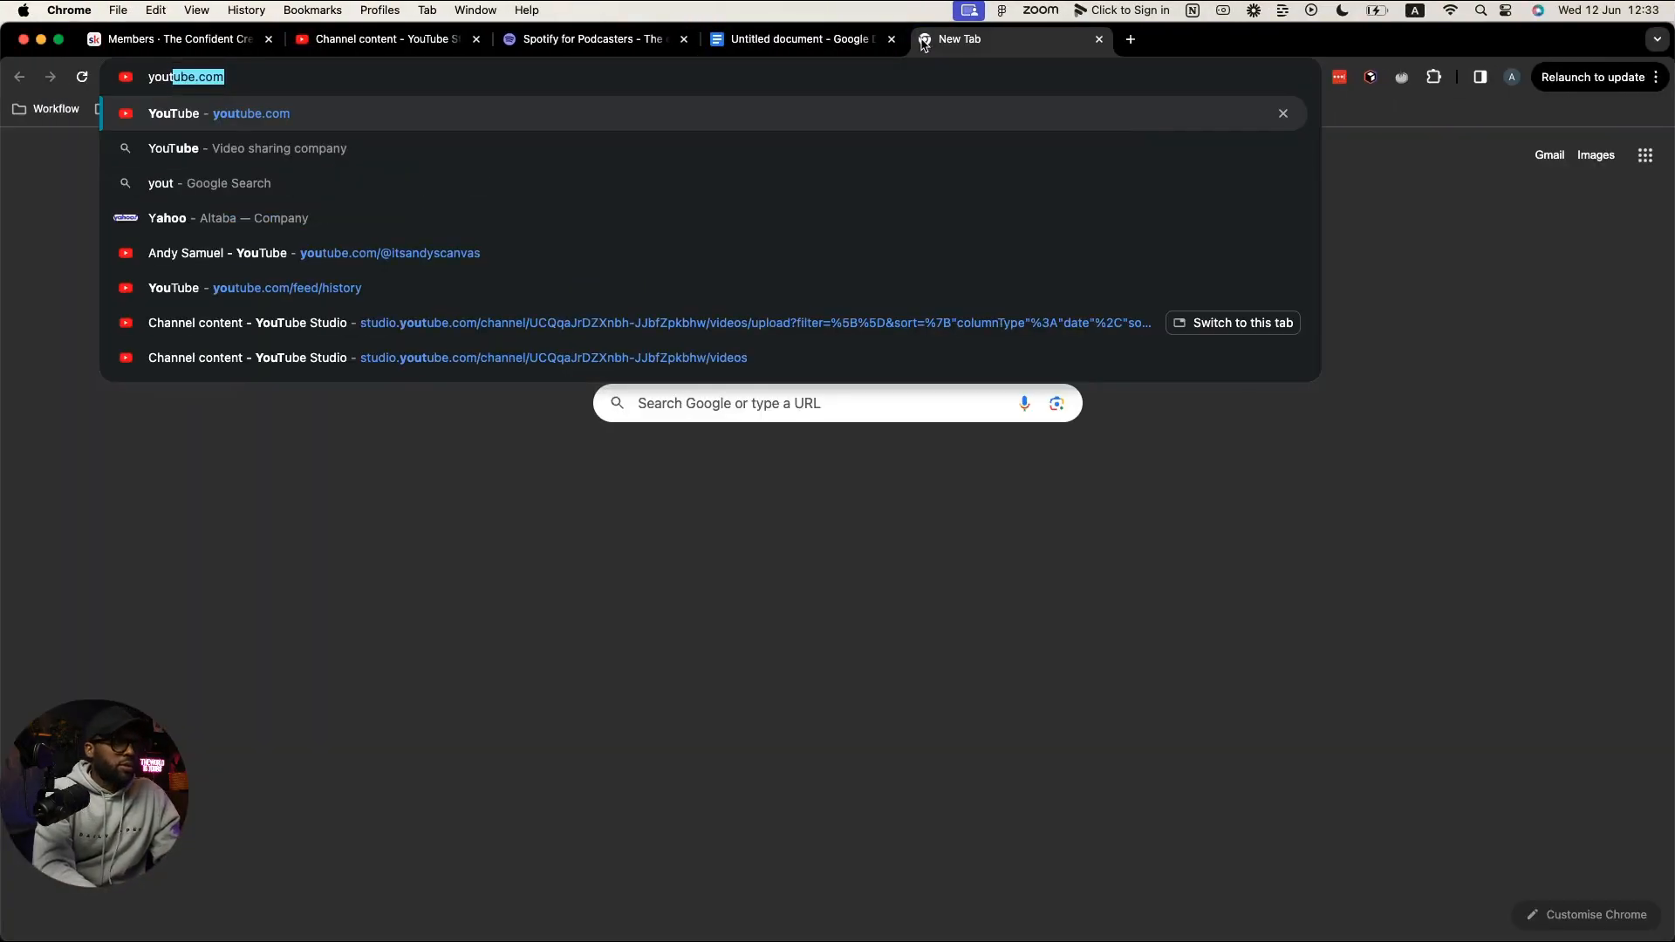
key("Return")
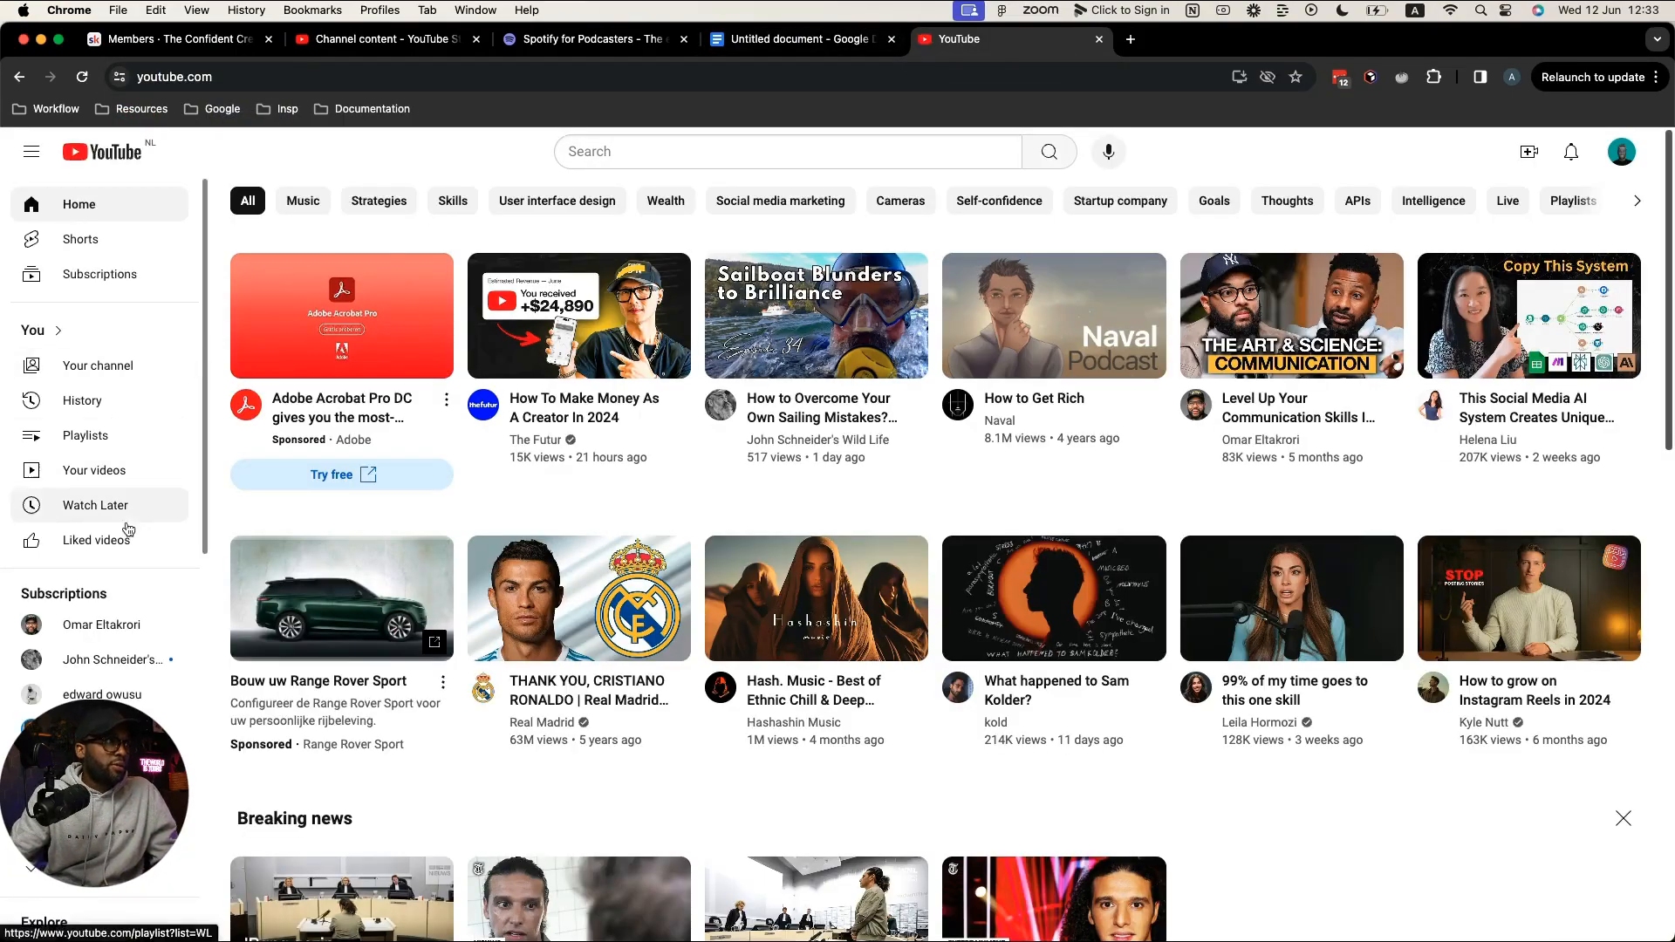
Step: Search the subscribed podcast channel's Videos tab for 'life coach' and browse the matches
left_click(94, 638)
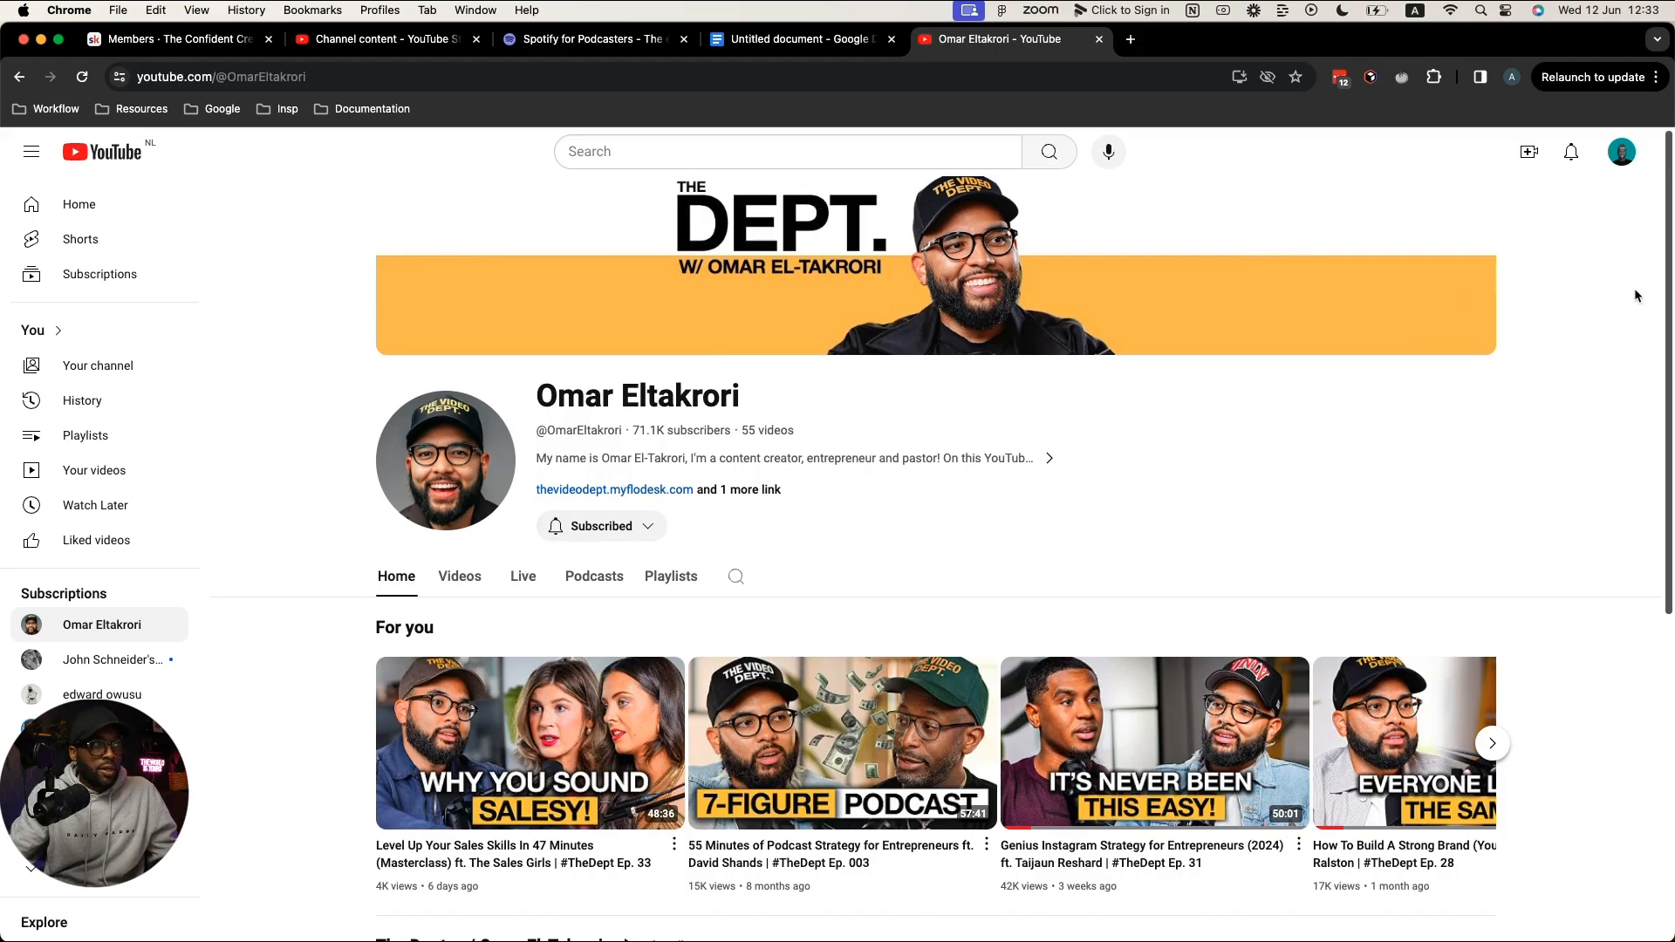
scroll(1634, 296, "down", 2)
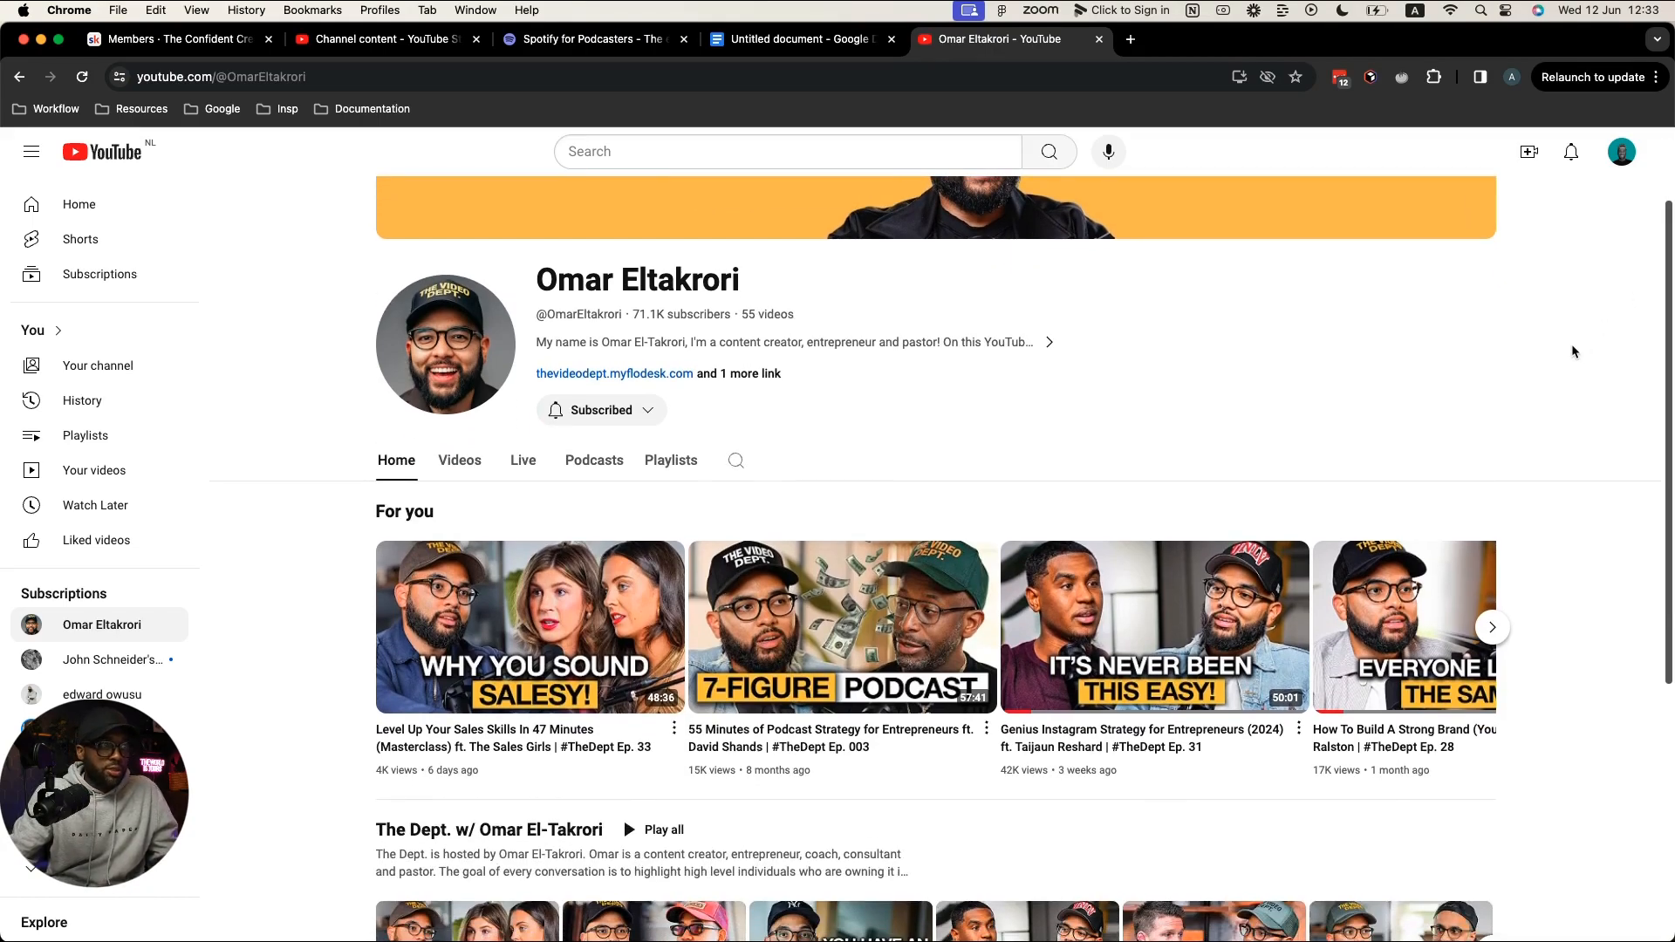
left_click(460, 460)
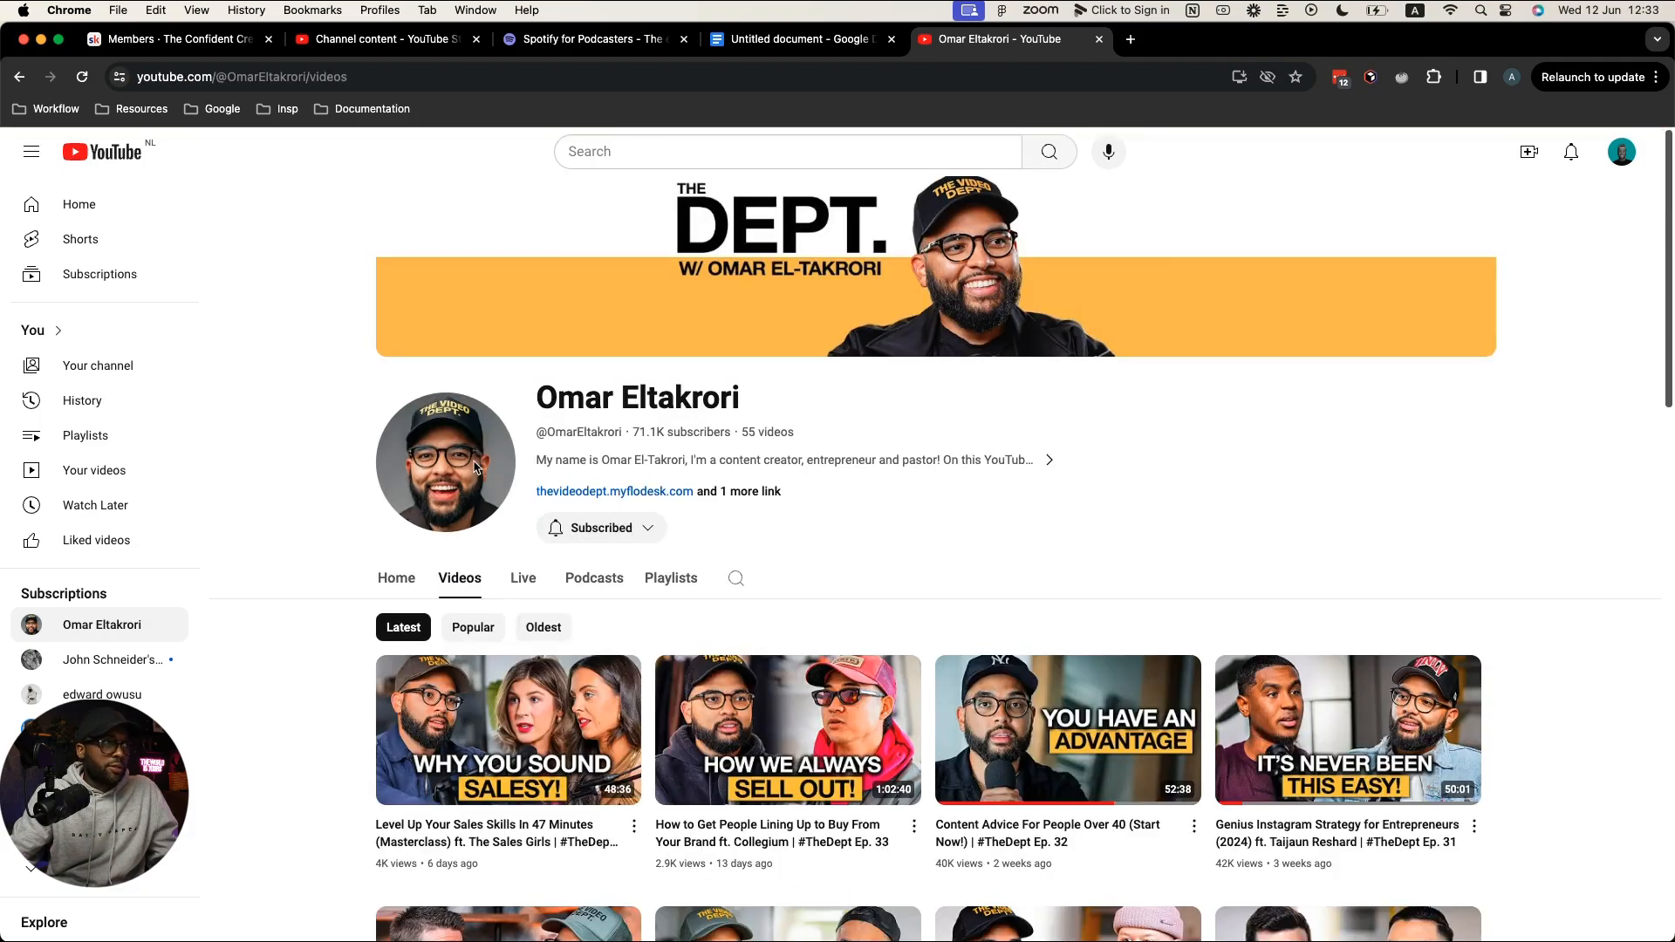
scroll(815, 470, "down", 2)
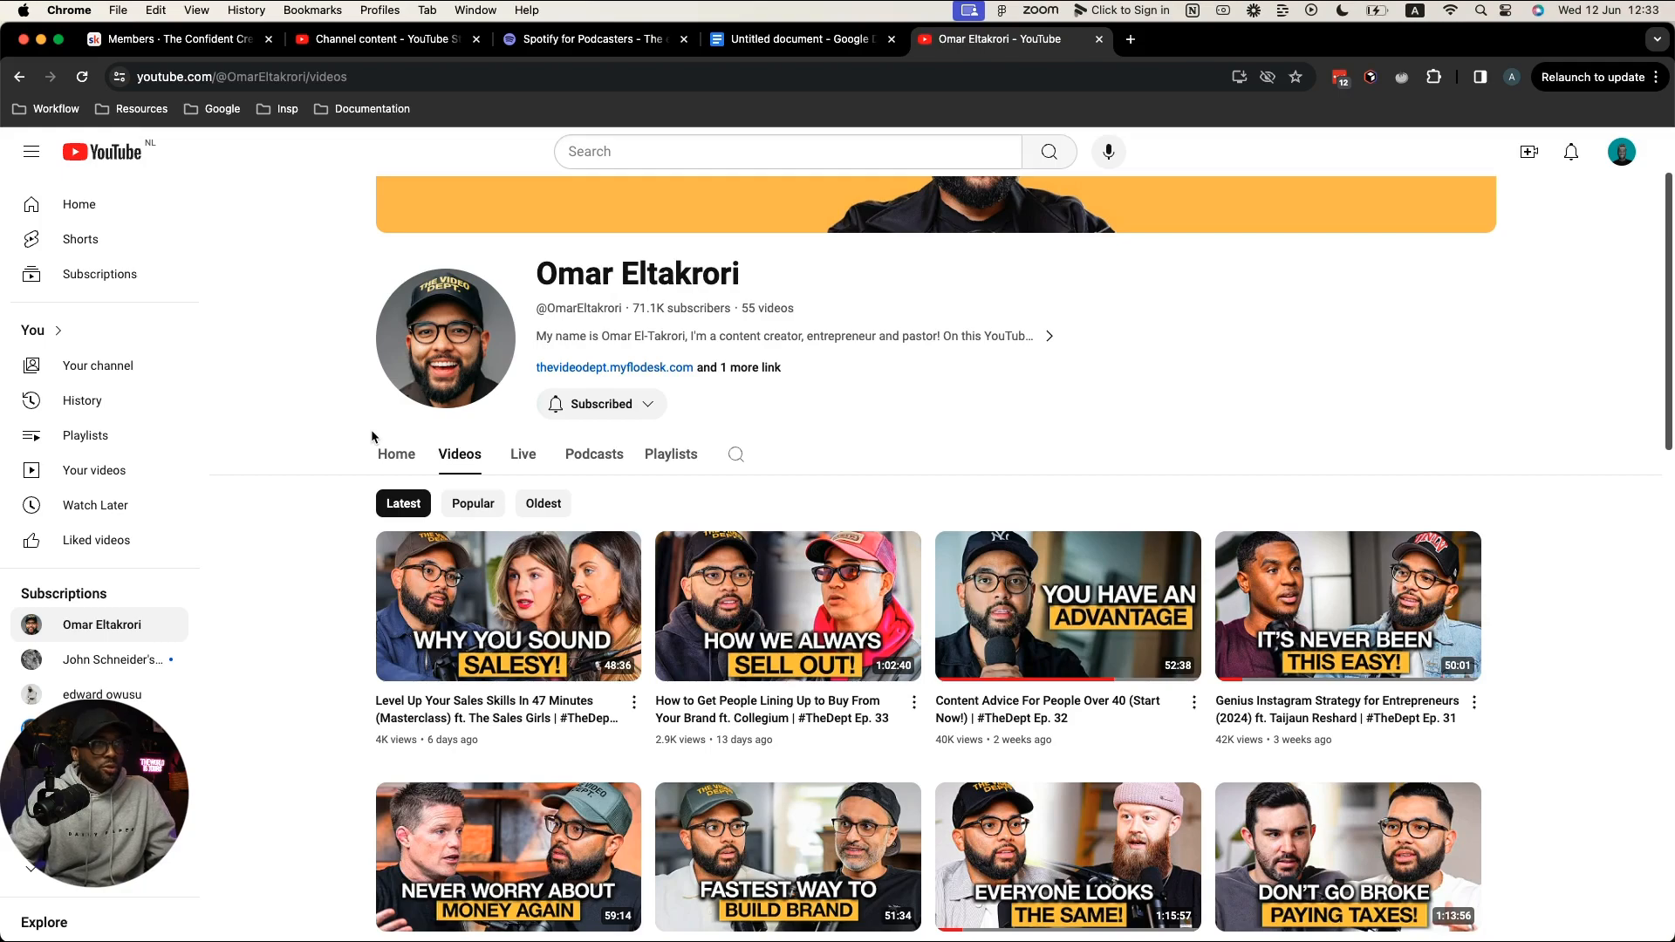
left_click(737, 457)
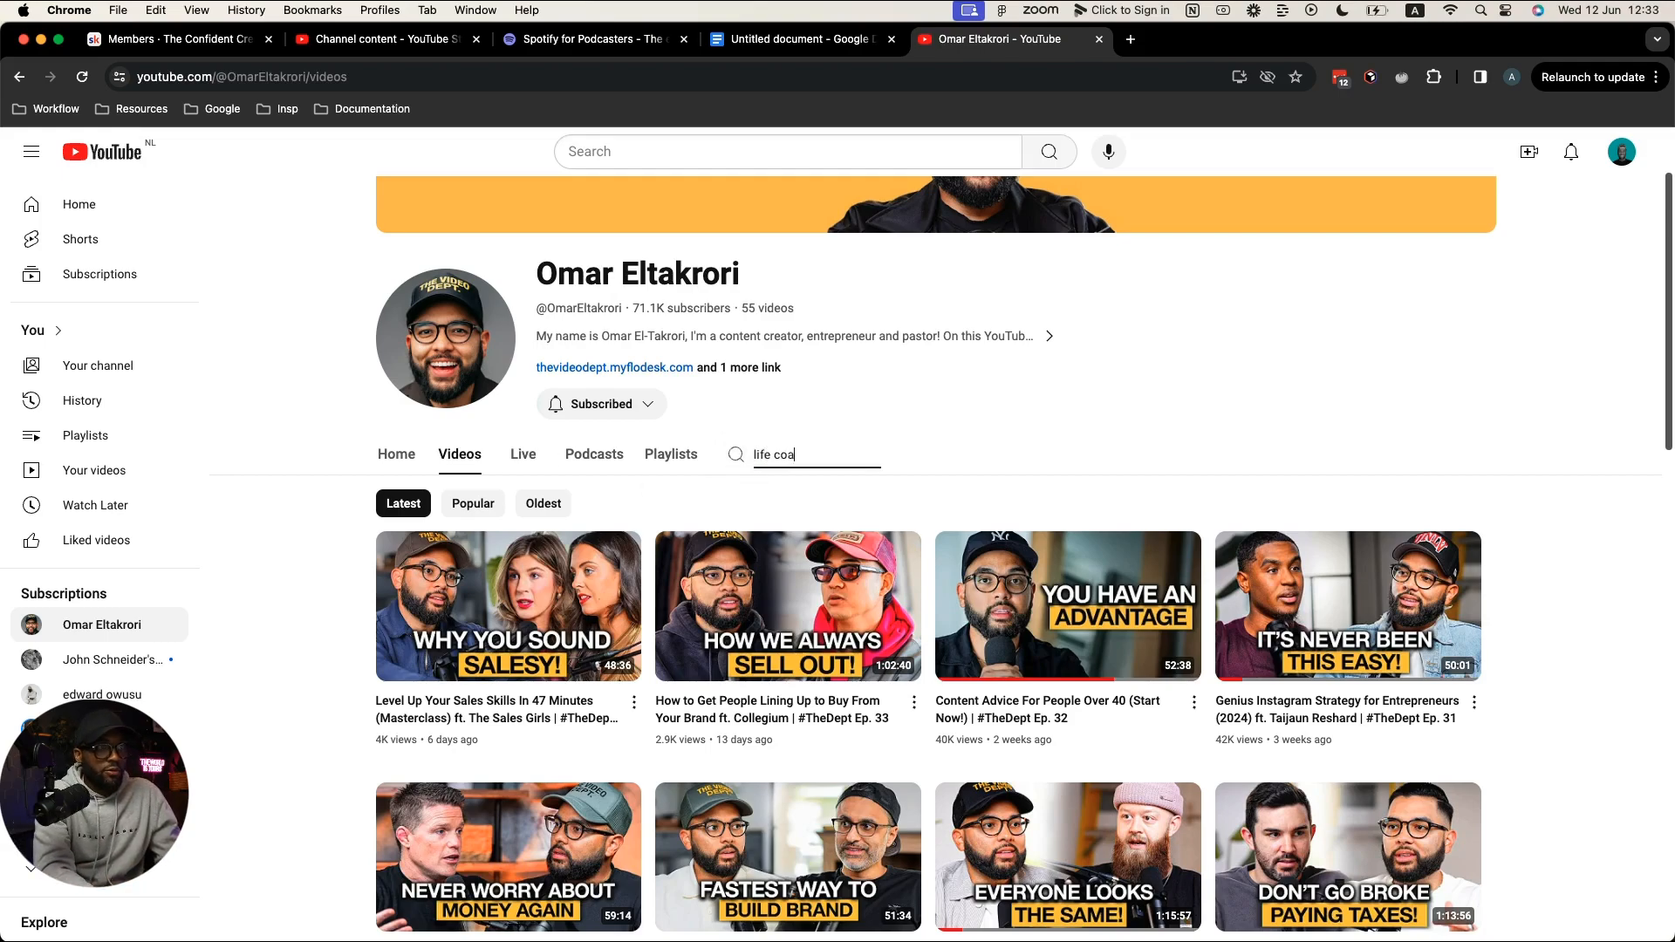
key("Return")
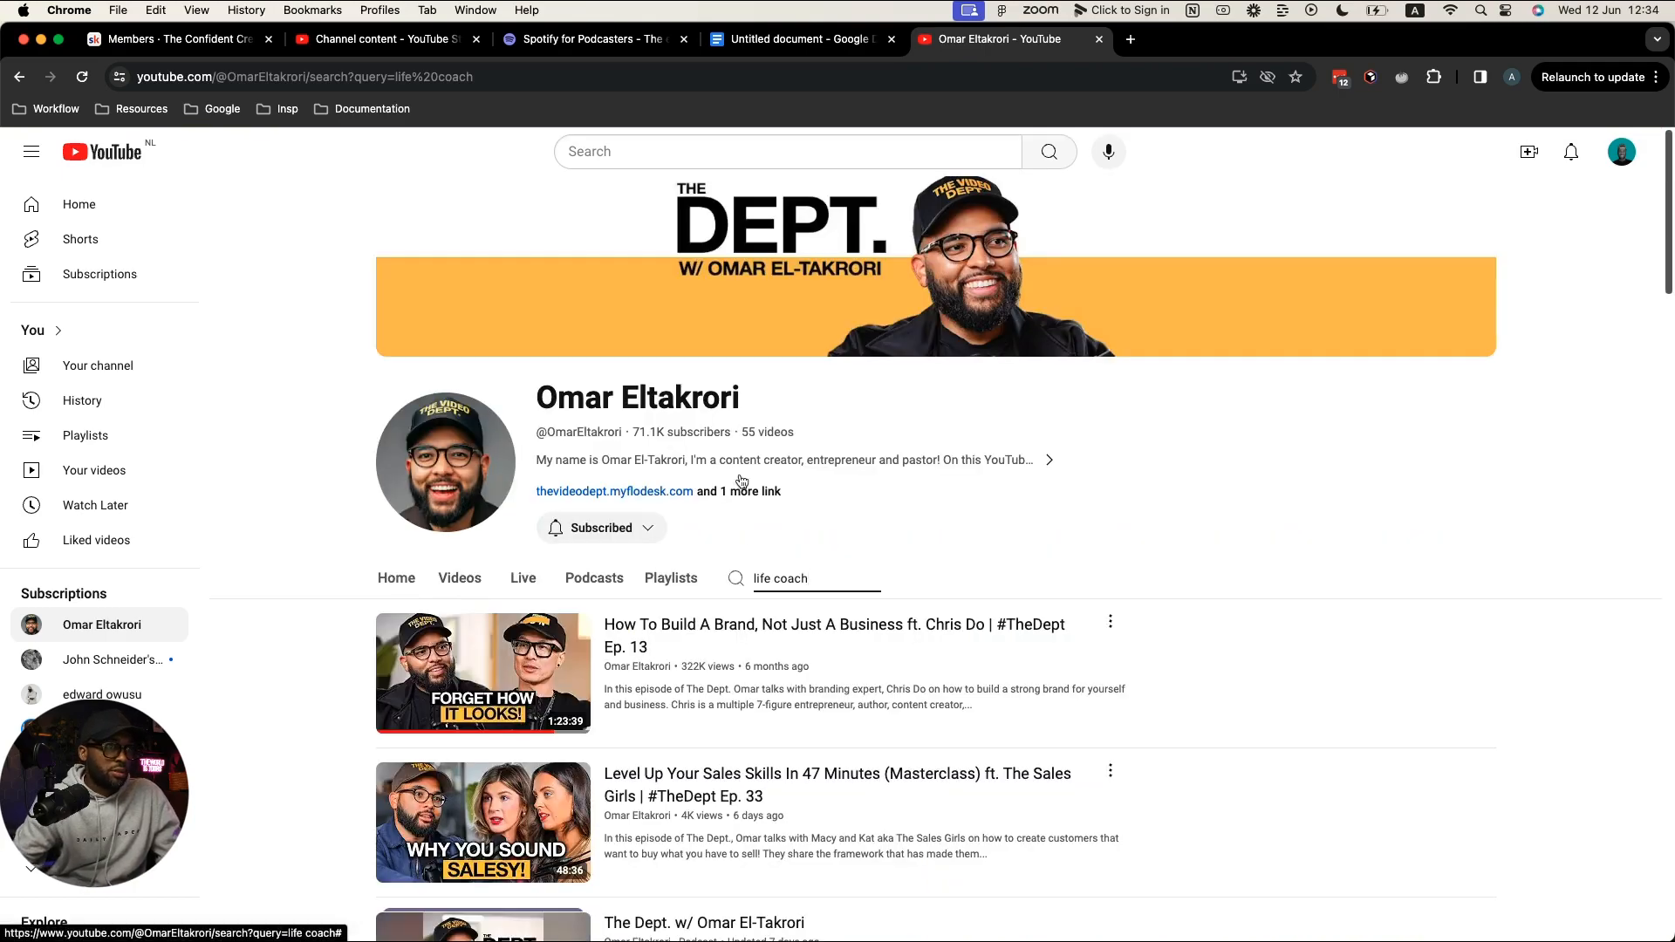
scroll(1261, 625, "down", 3)
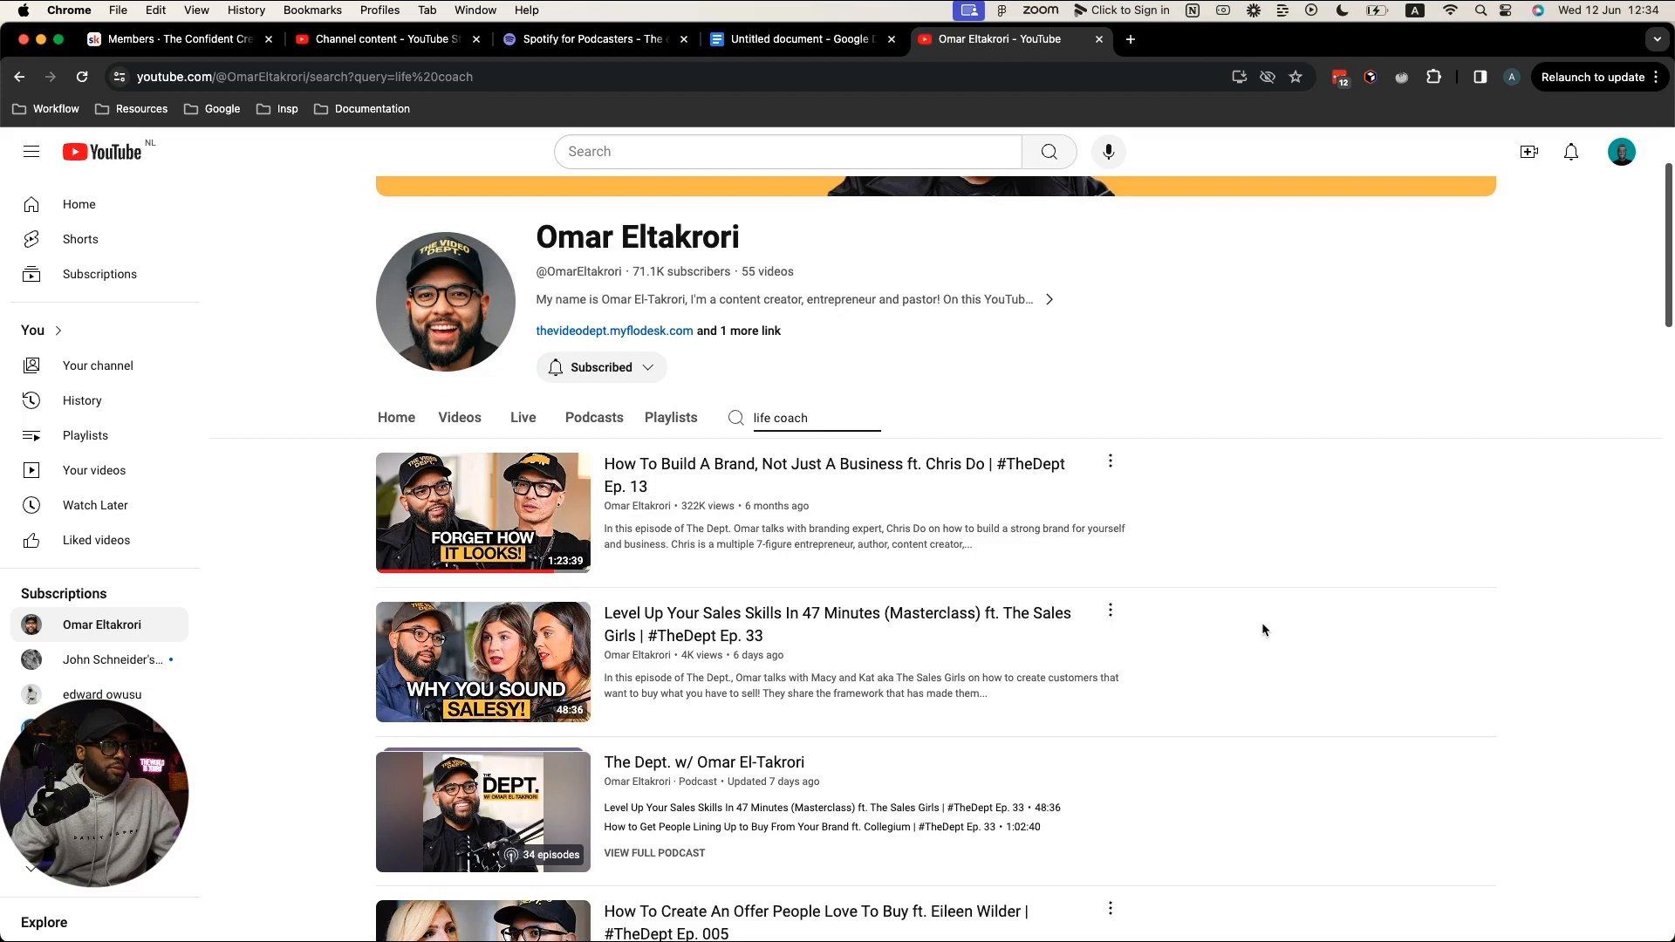
scroll(1262, 628, "down", 4)
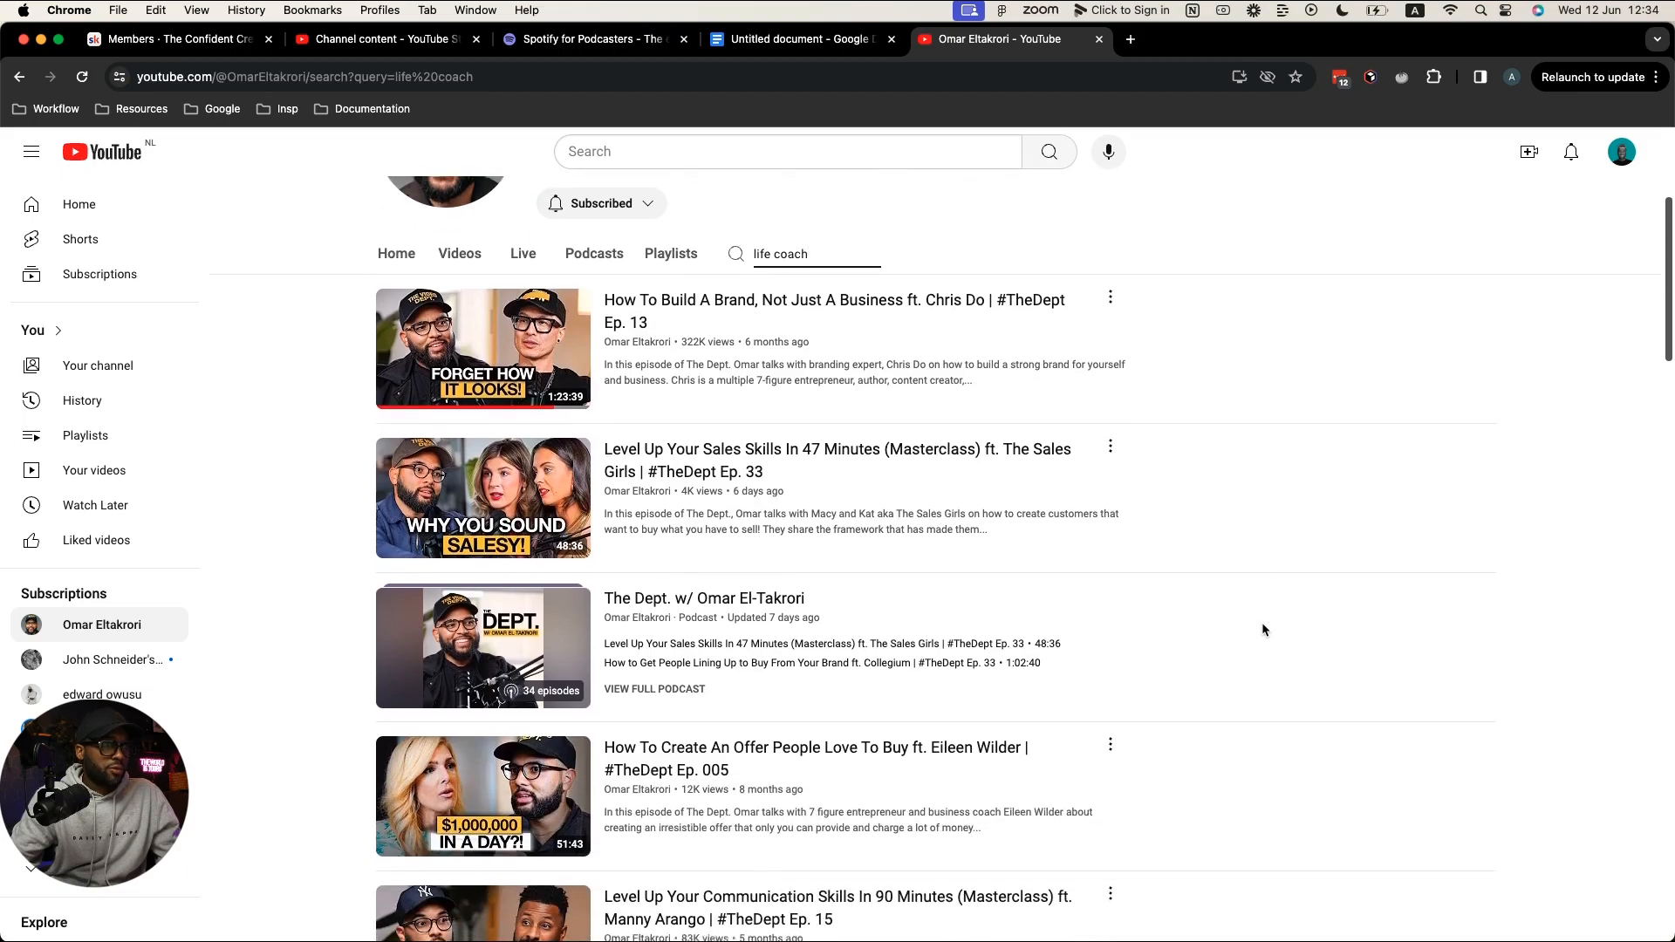
scroll(1262, 630, "up", 7)
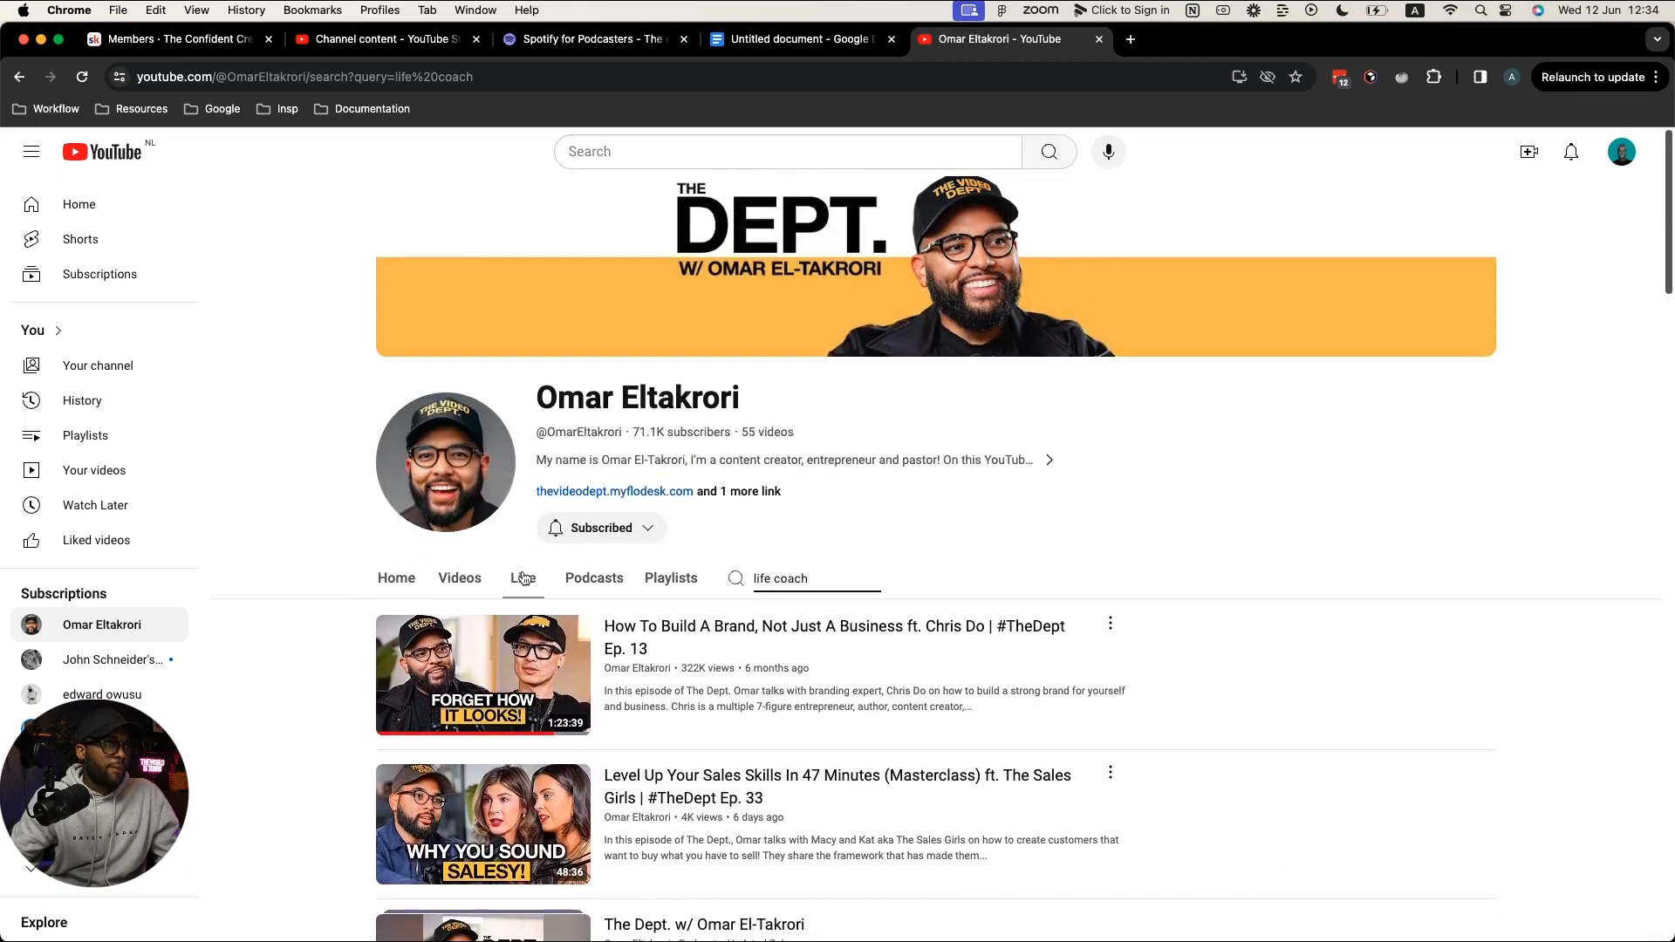
left_click(488, 584)
left_click(472, 627)
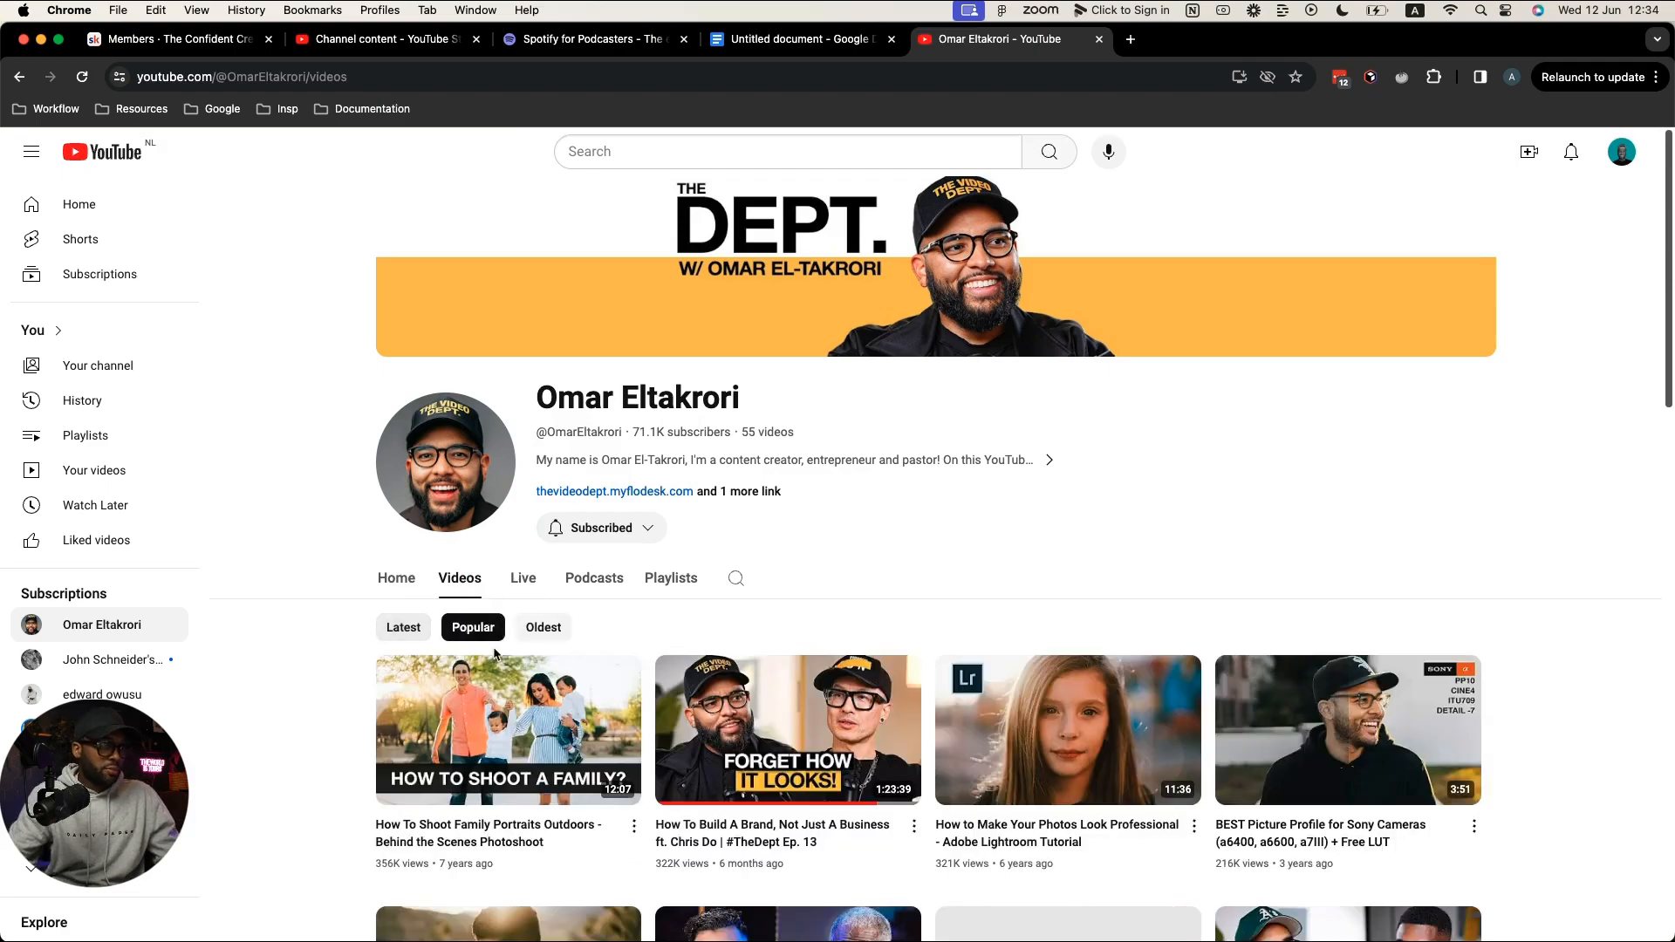
scroll(1208, 540, "down", 3)
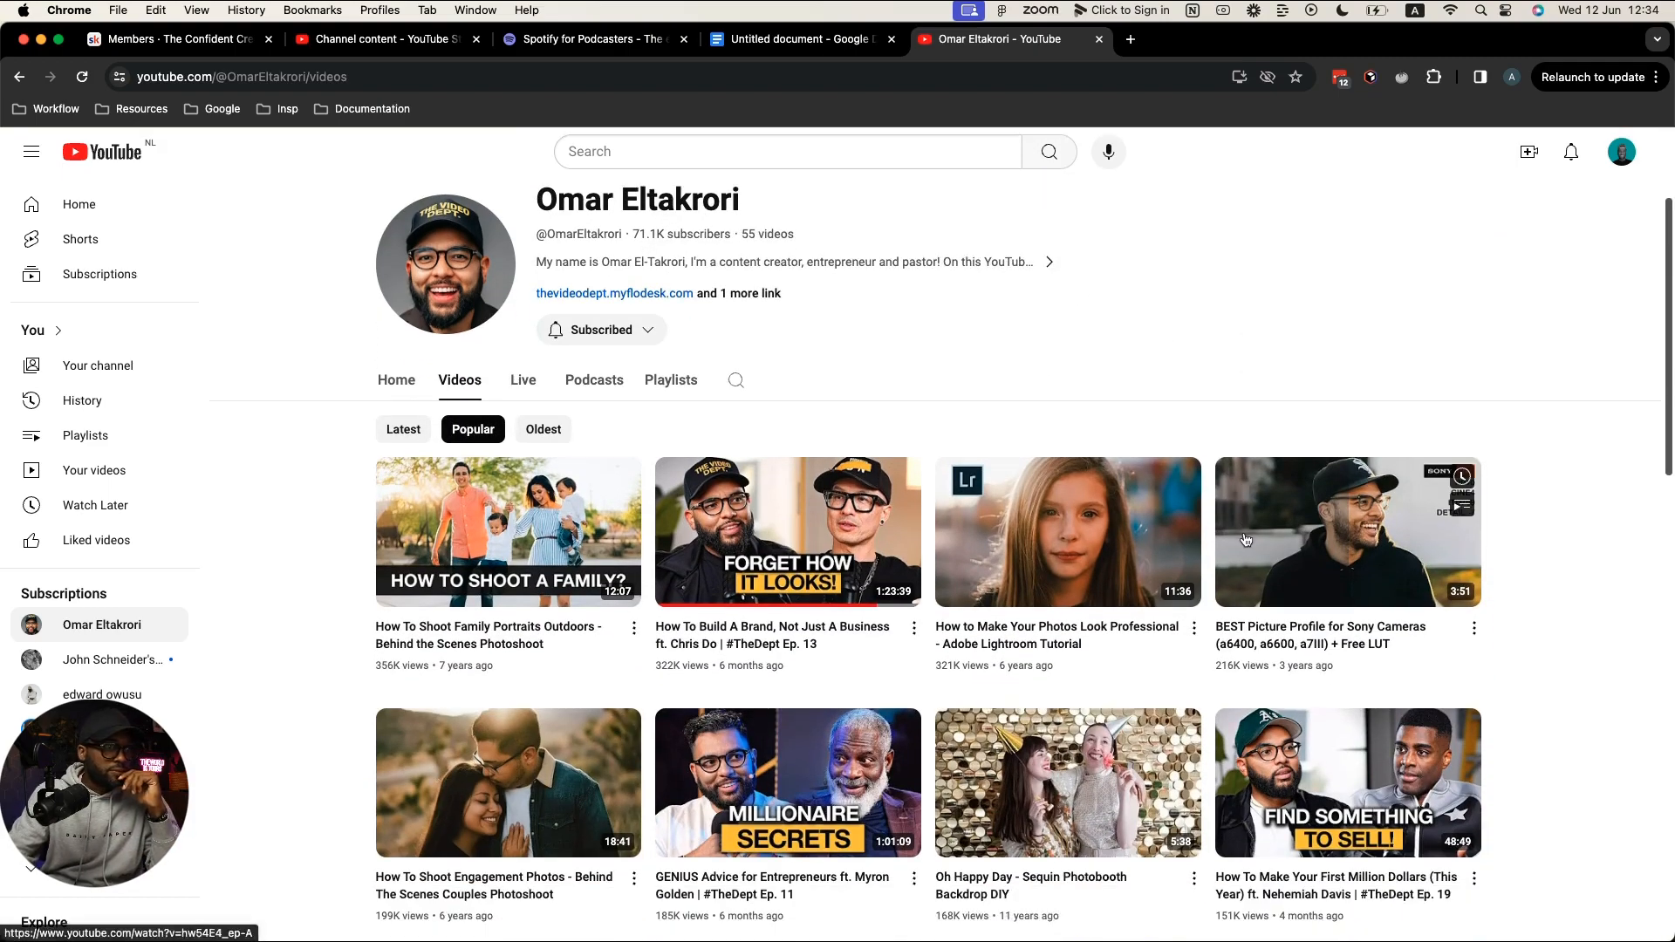
scroll(926, 656, "down", 3)
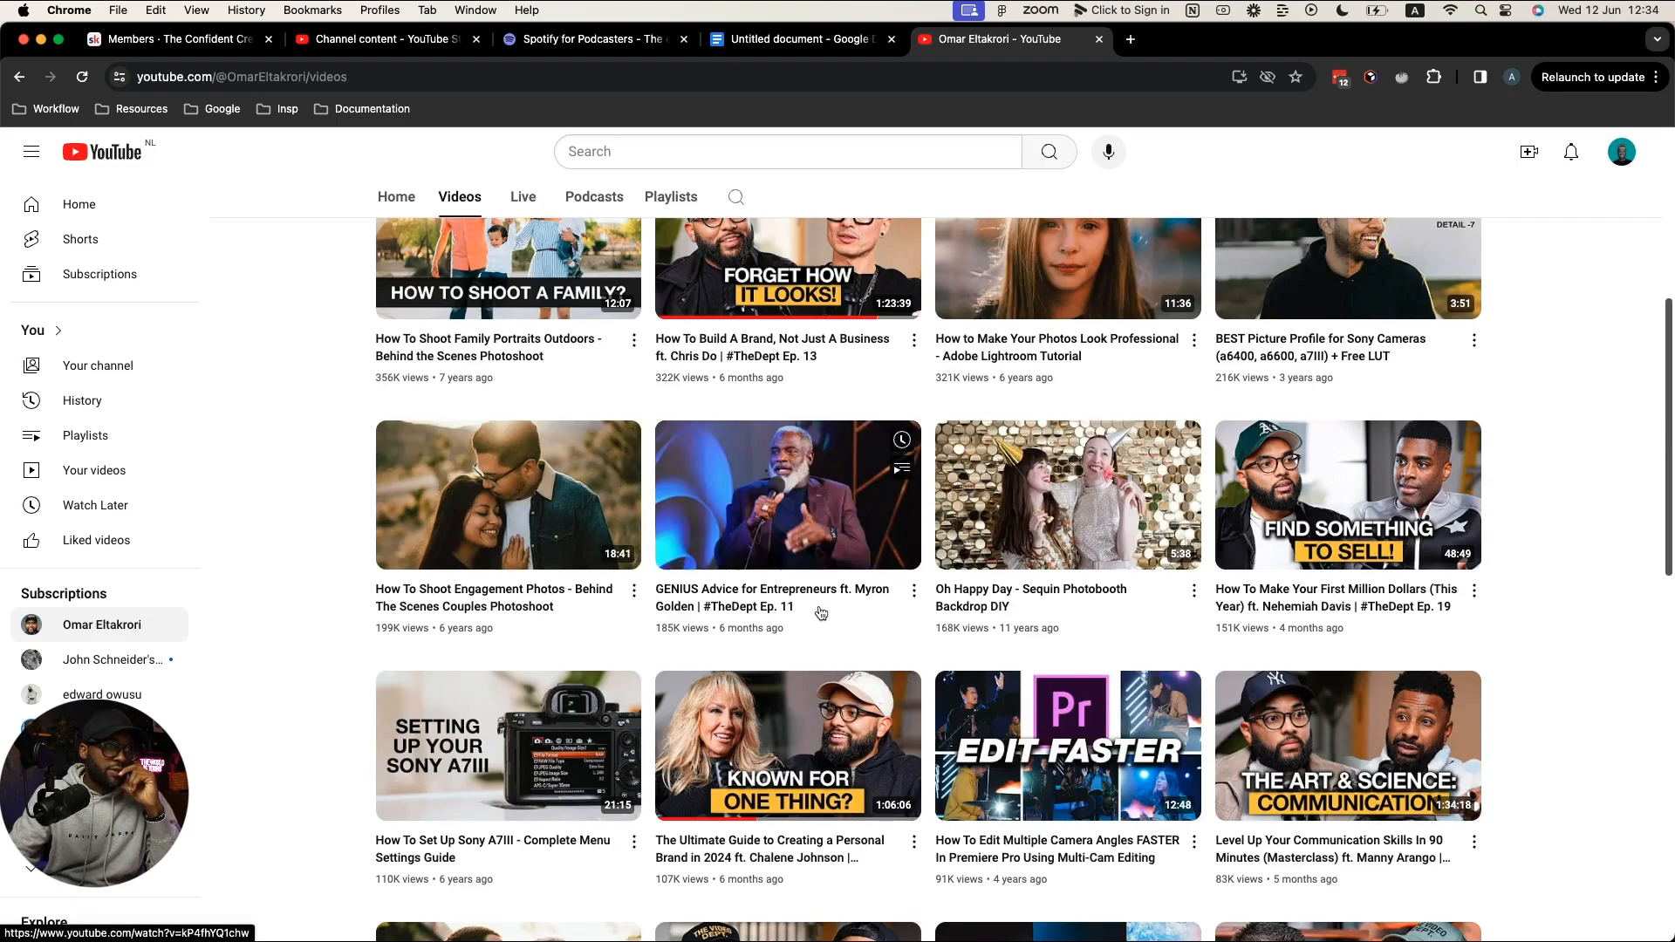
mouse_move(1044, 630)
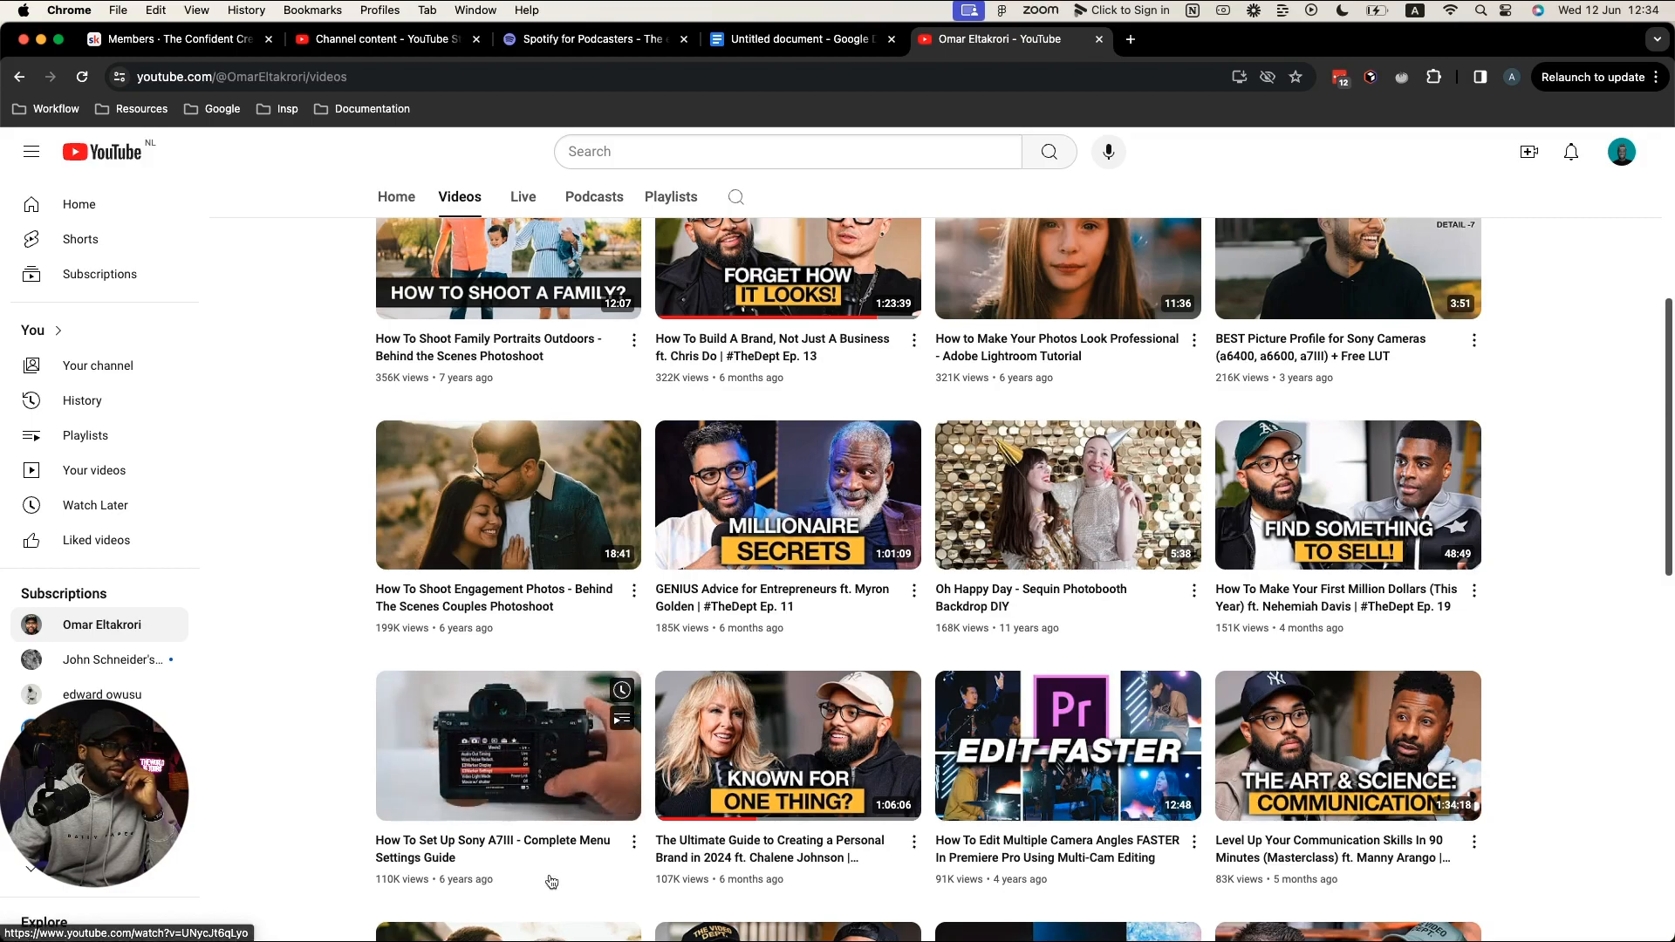
mouse_move(842, 870)
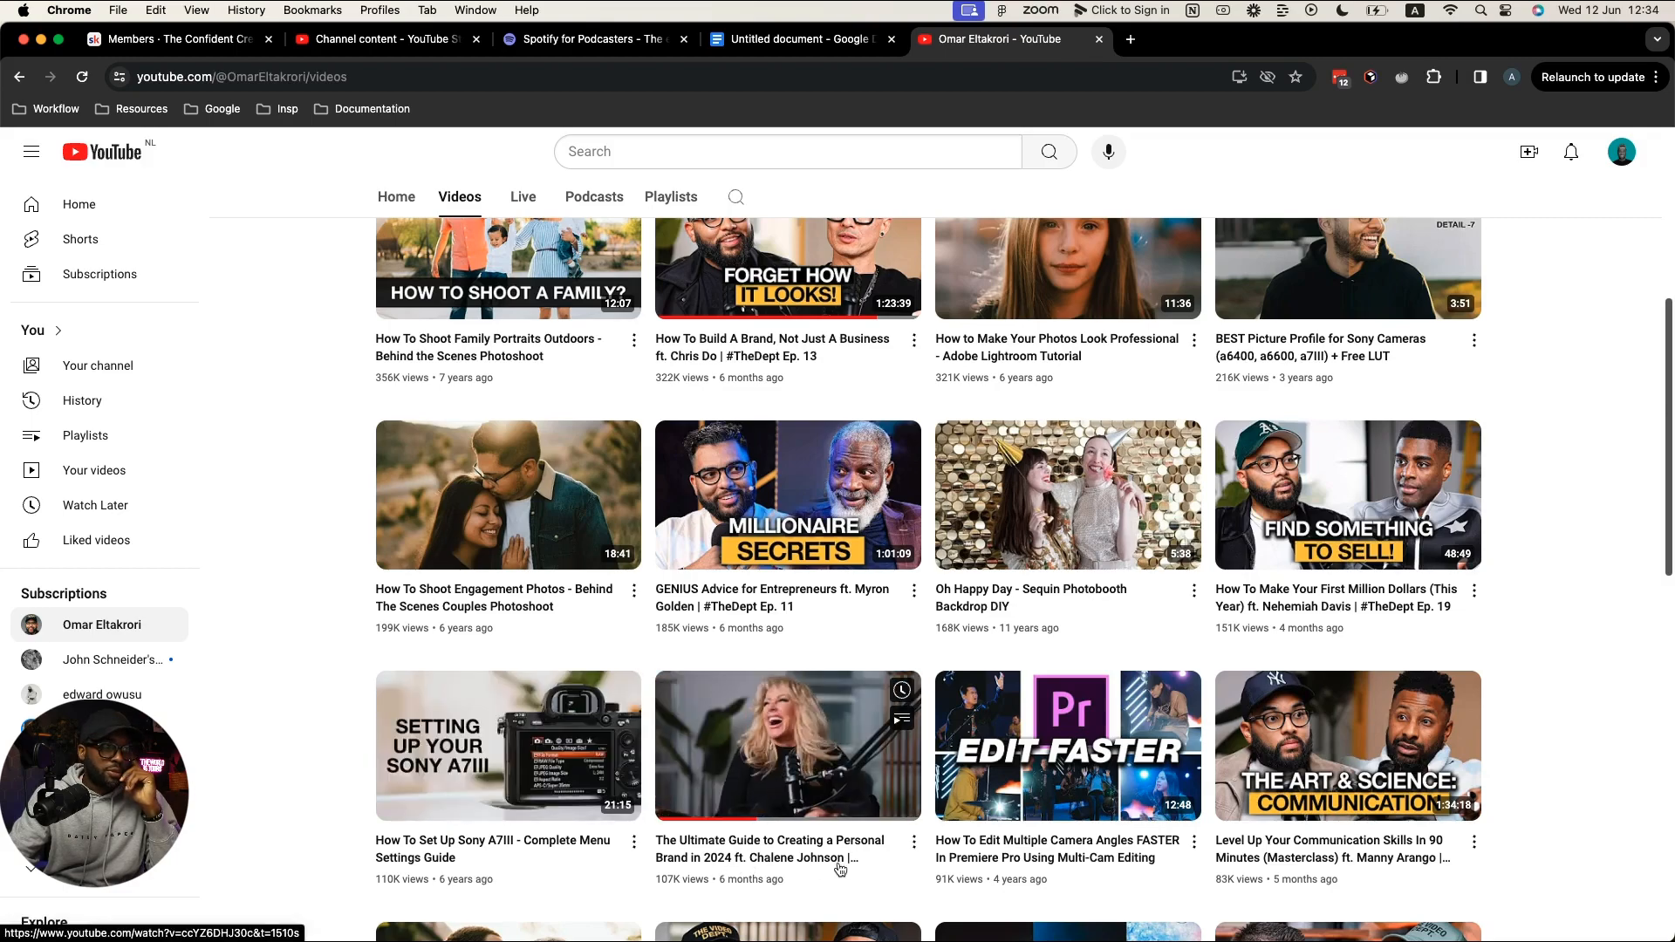
mouse_move(1384, 878)
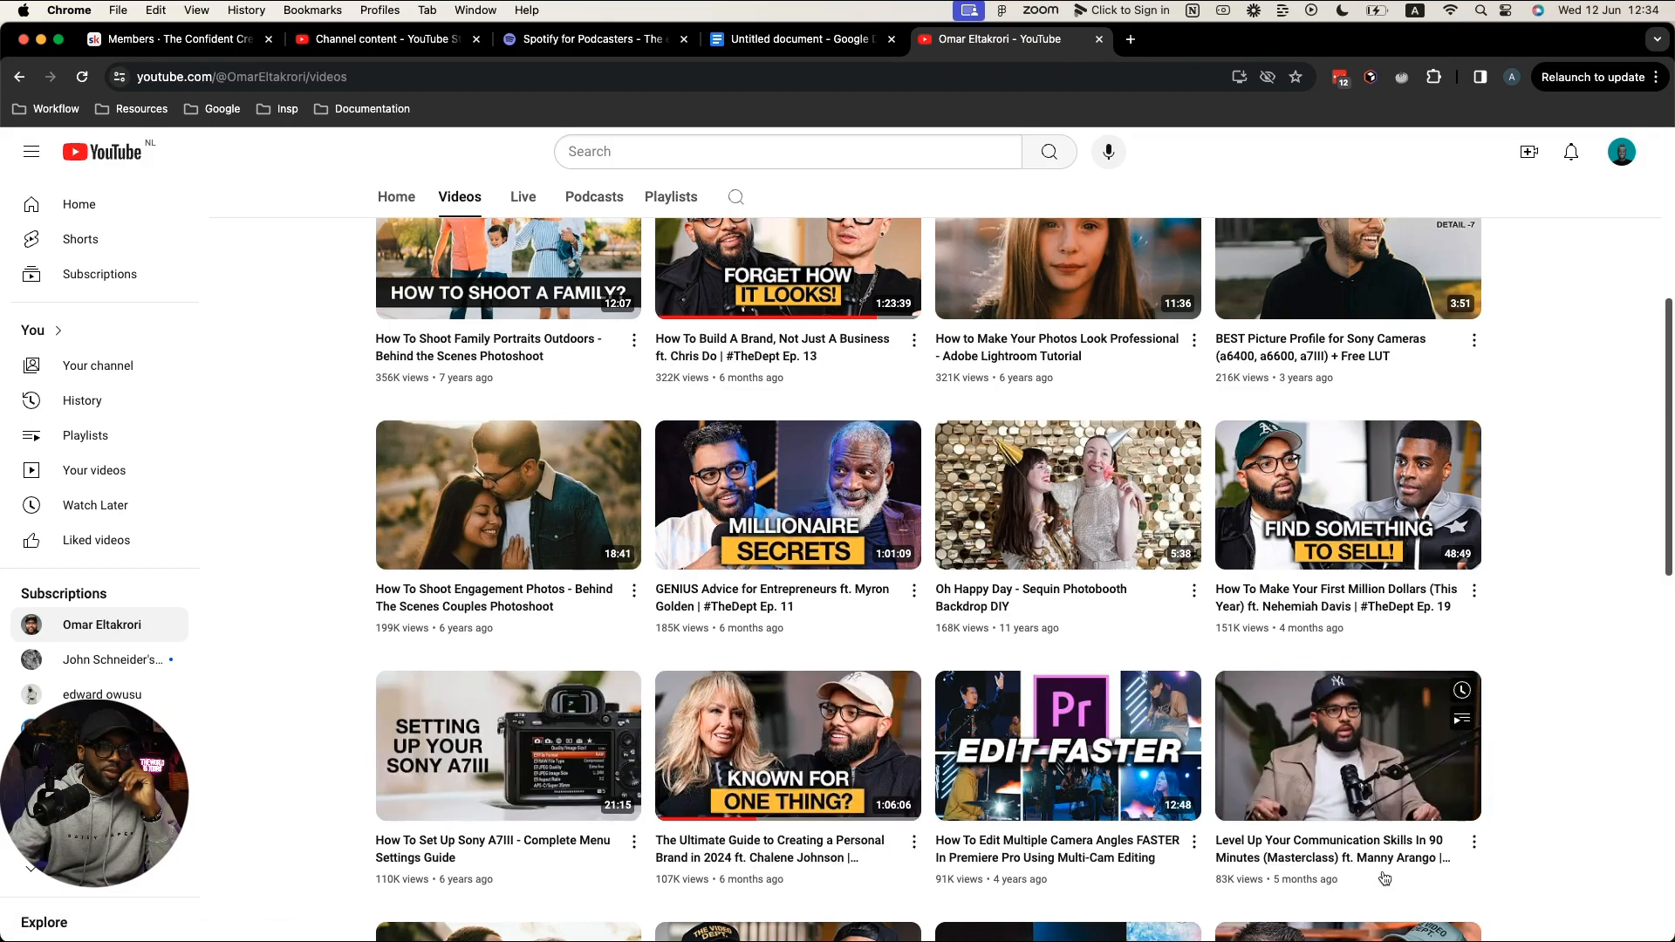
scroll(1384, 877, "down", 3)
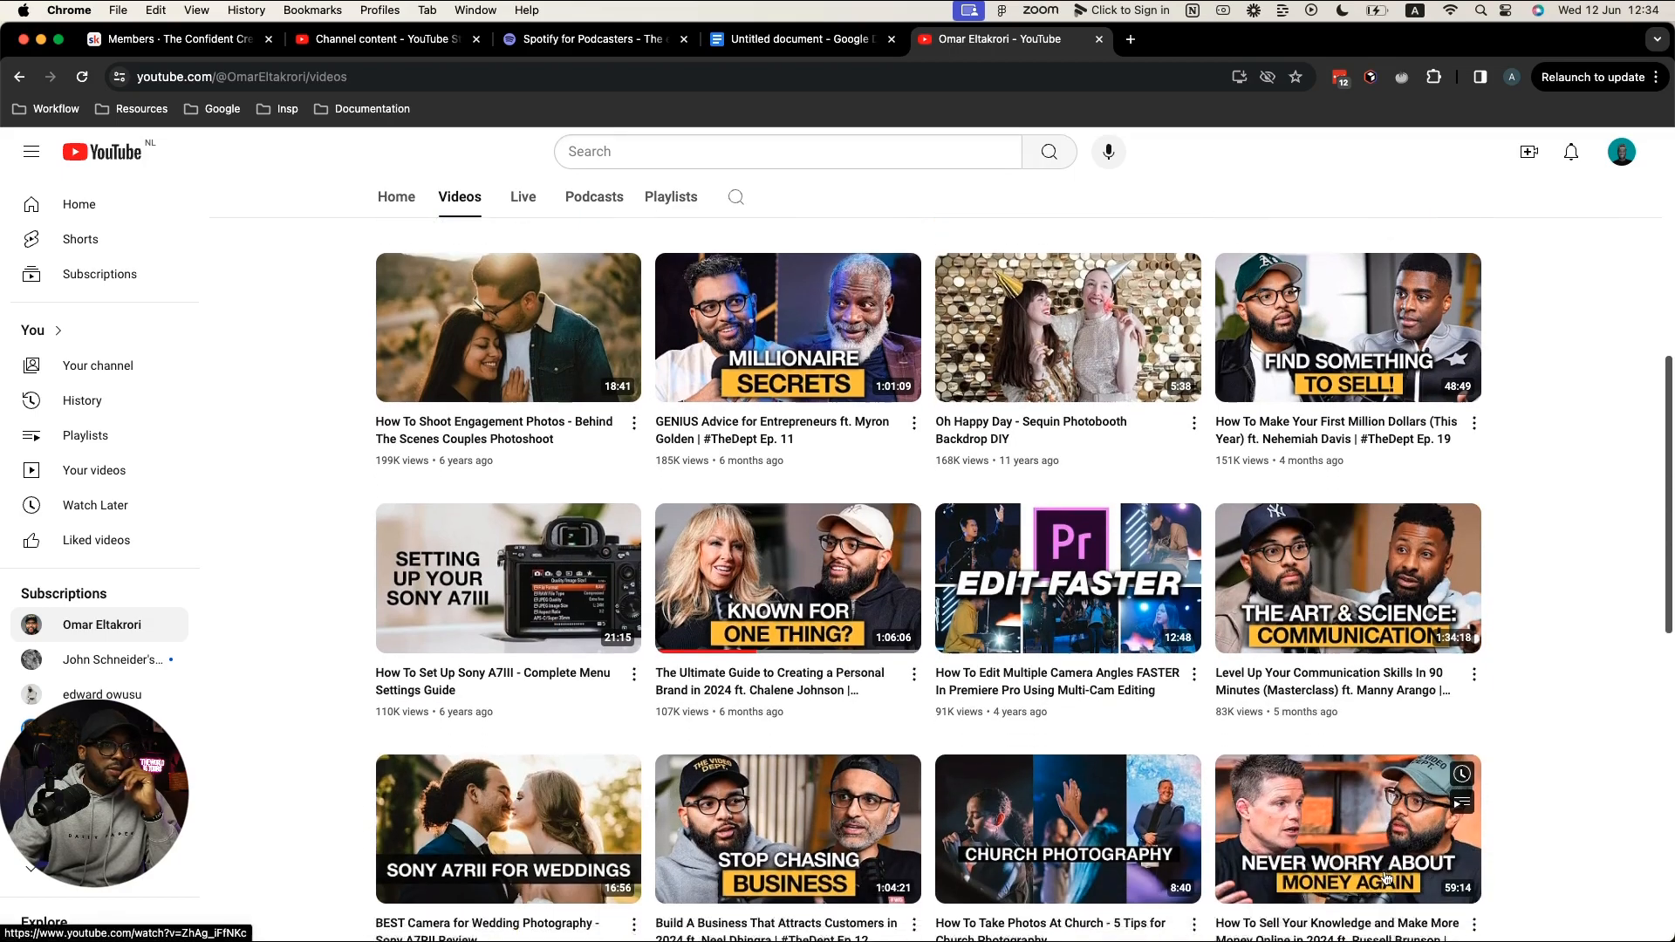
scroll(1623, 717, "down", 2)
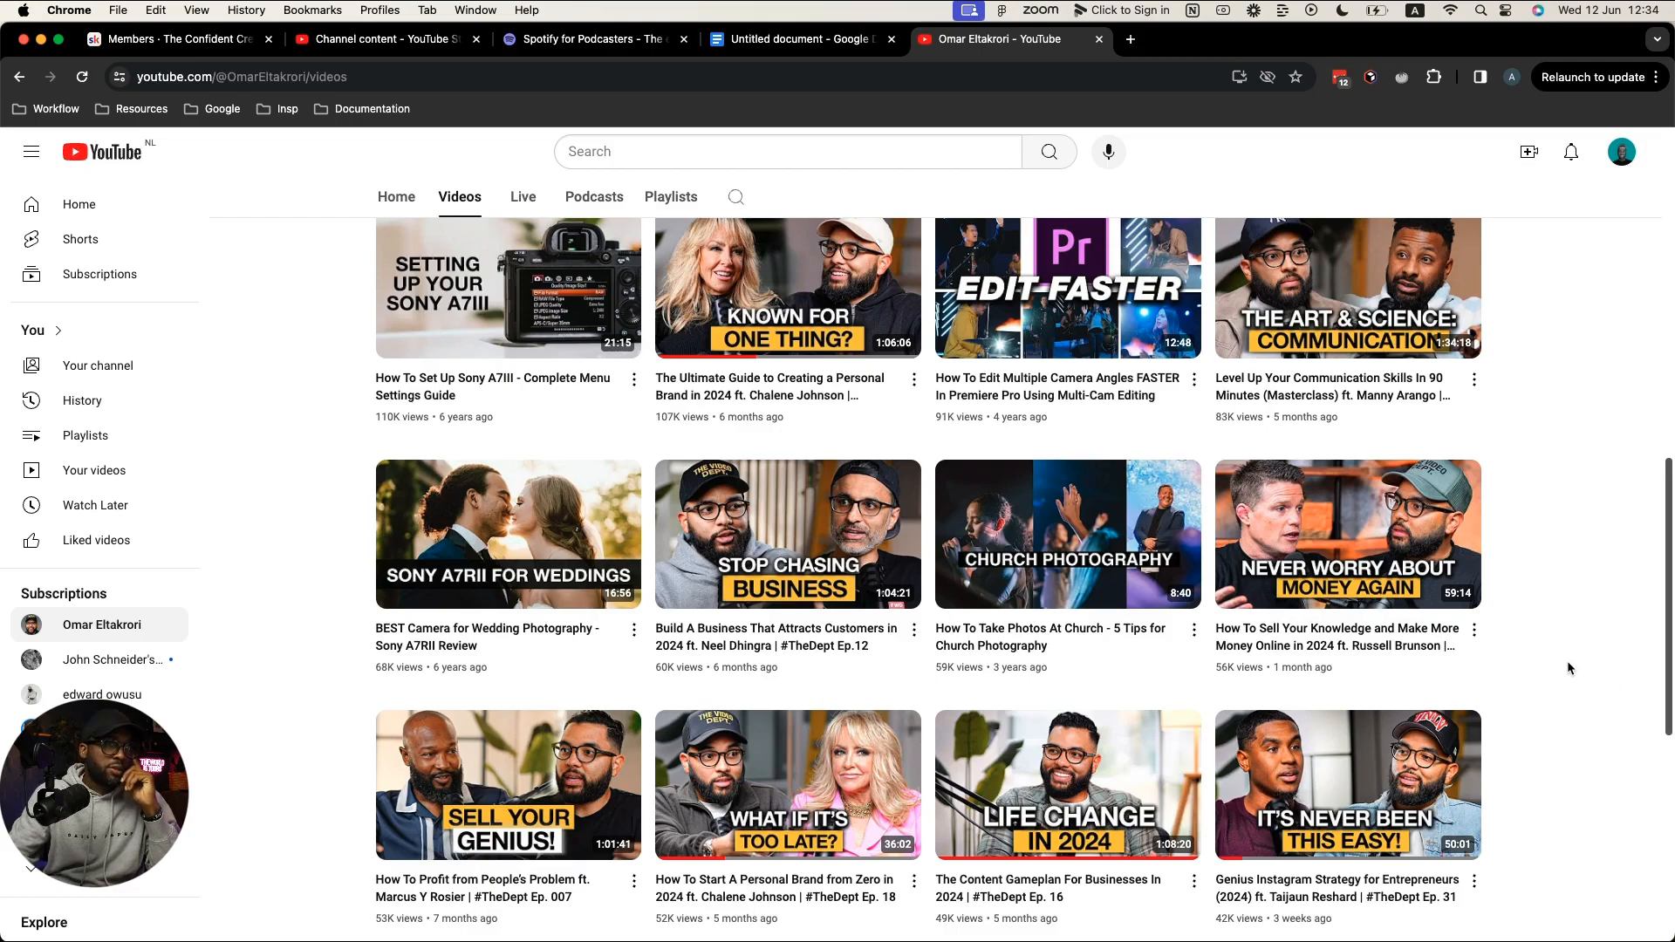
scroll(1568, 668, "down", 1)
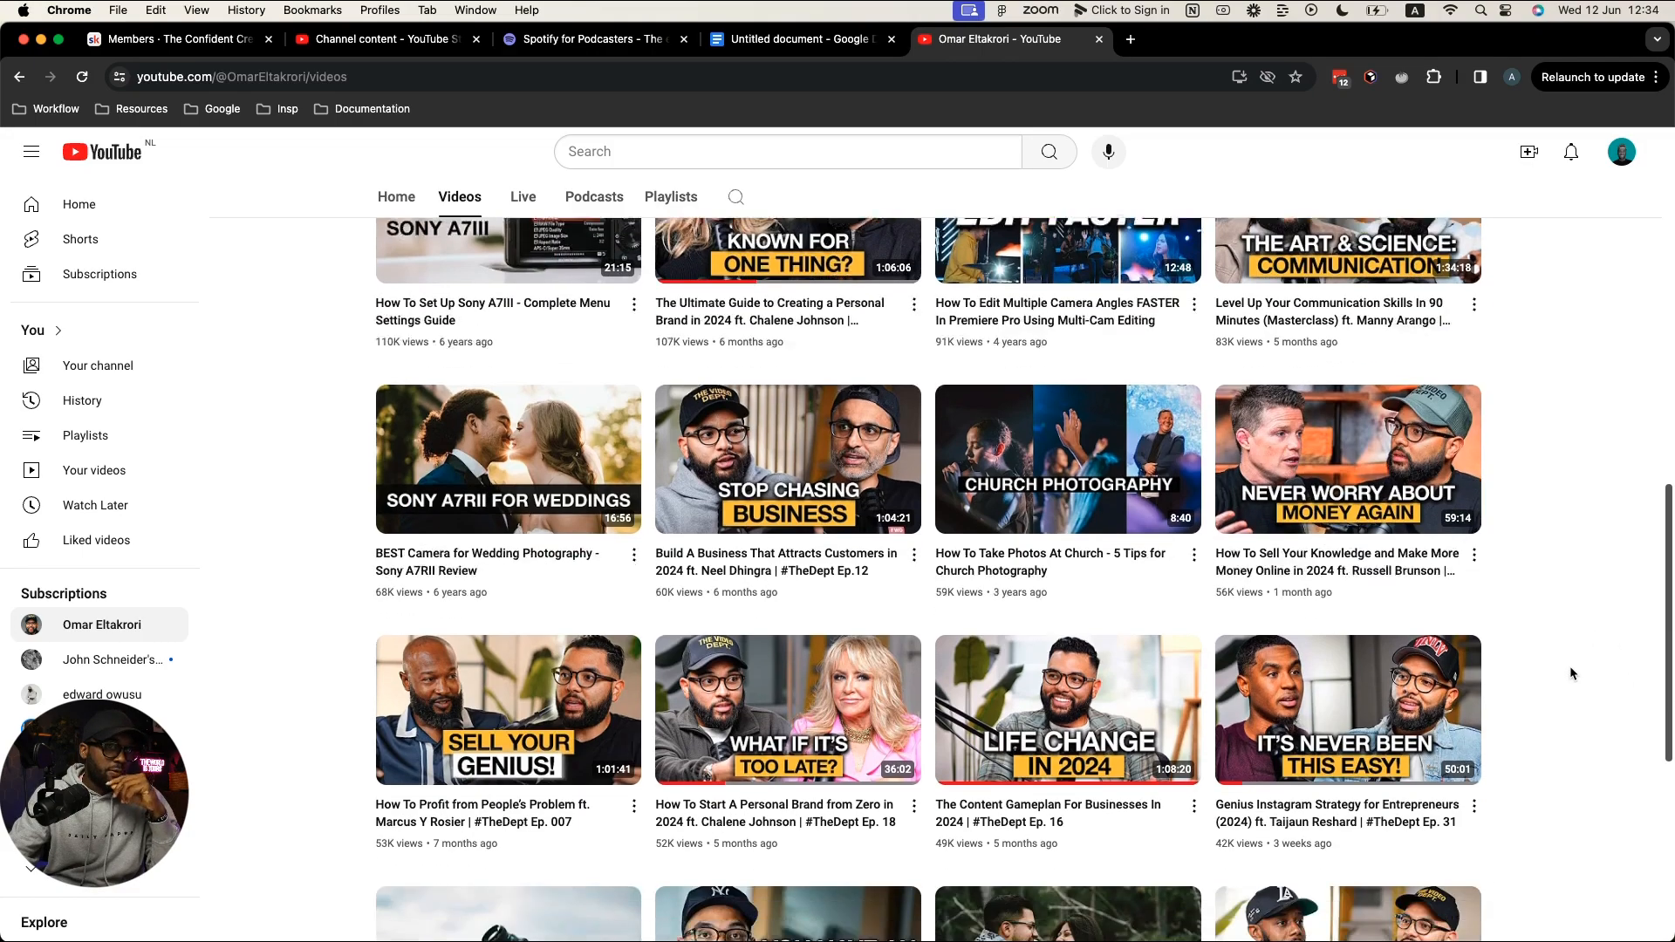
scroll(1570, 673, "down", 1)
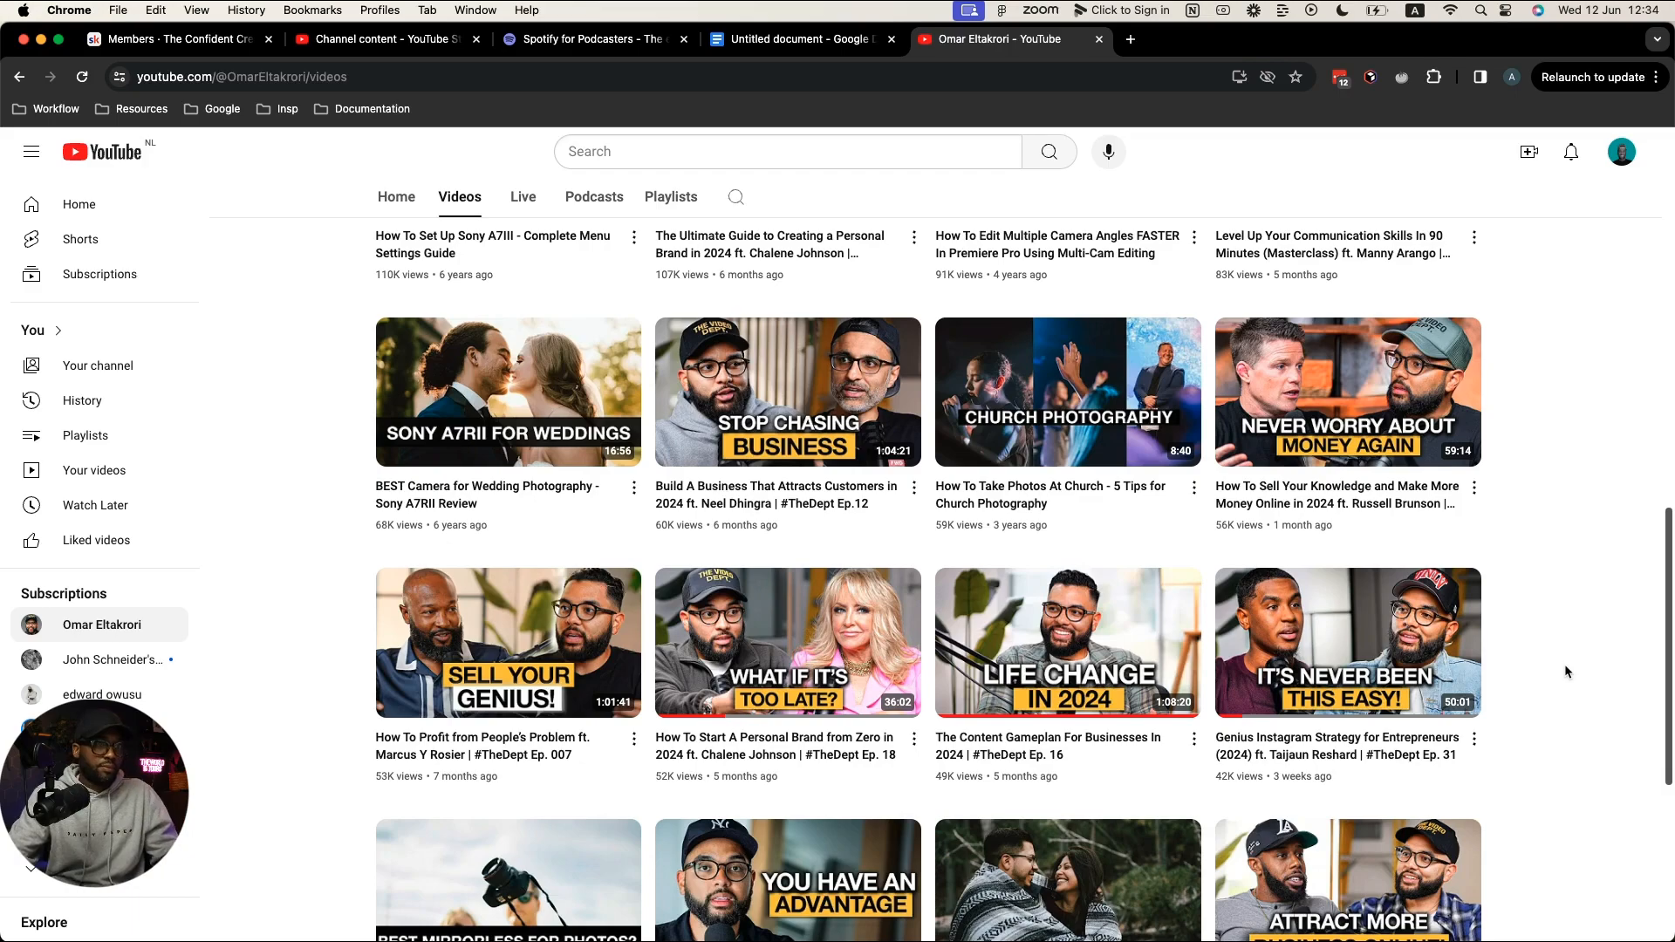
scroll(1541, 681, "down", 1)
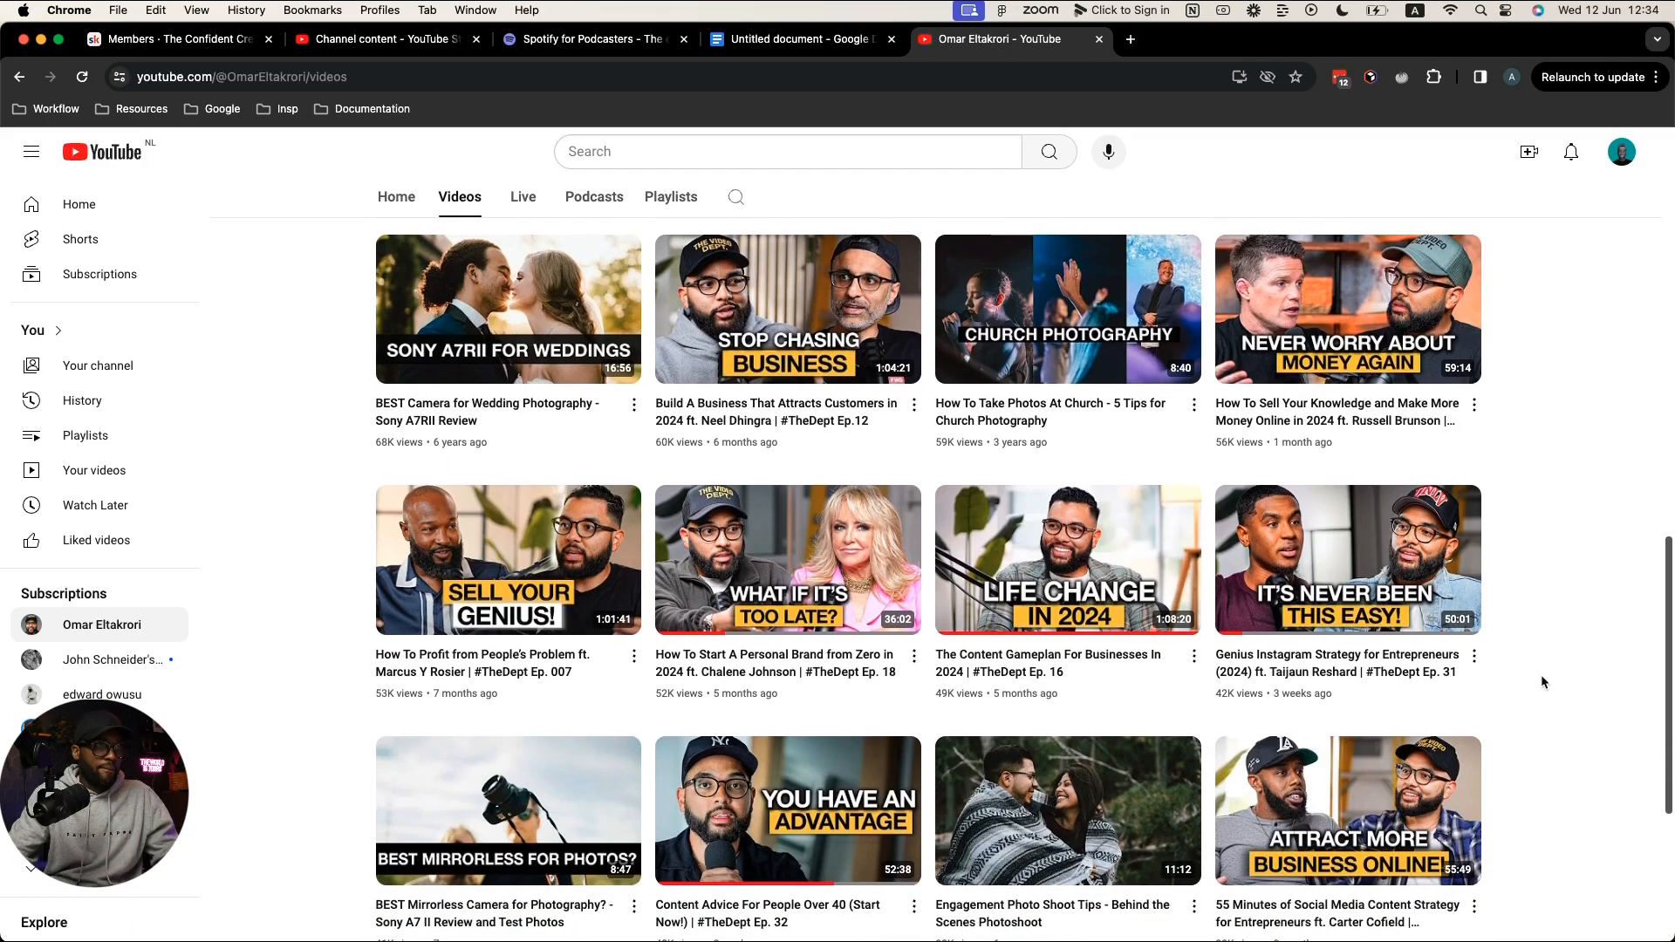
scroll(1542, 676, "down", 3)
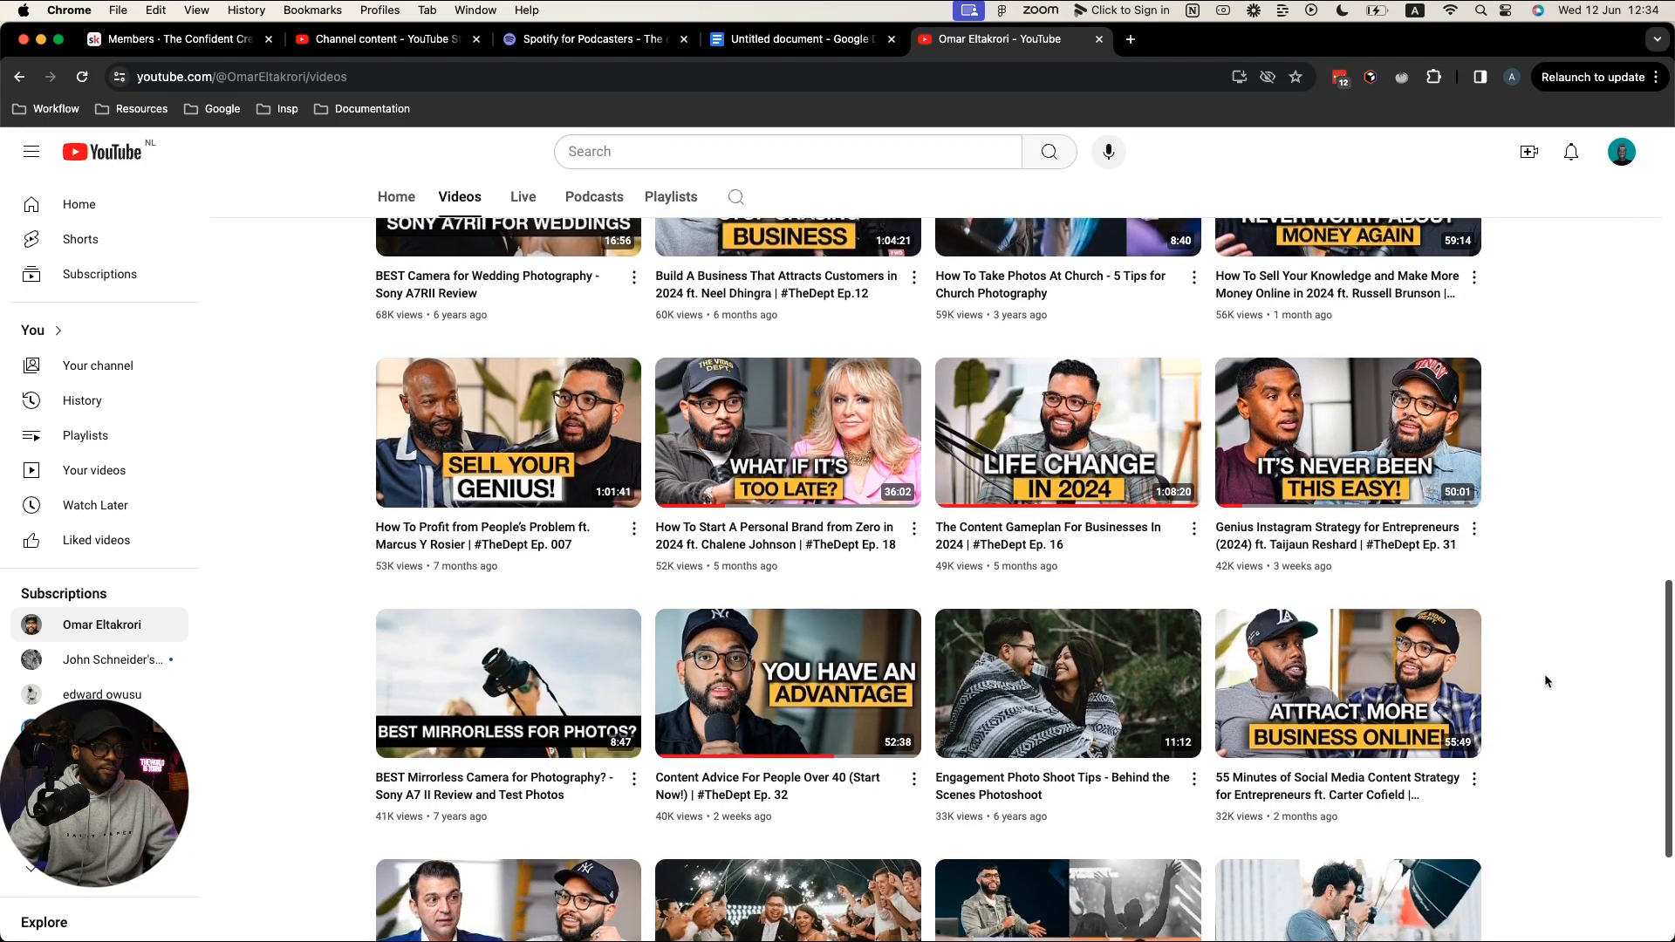
scroll(1544, 675, "down", 2)
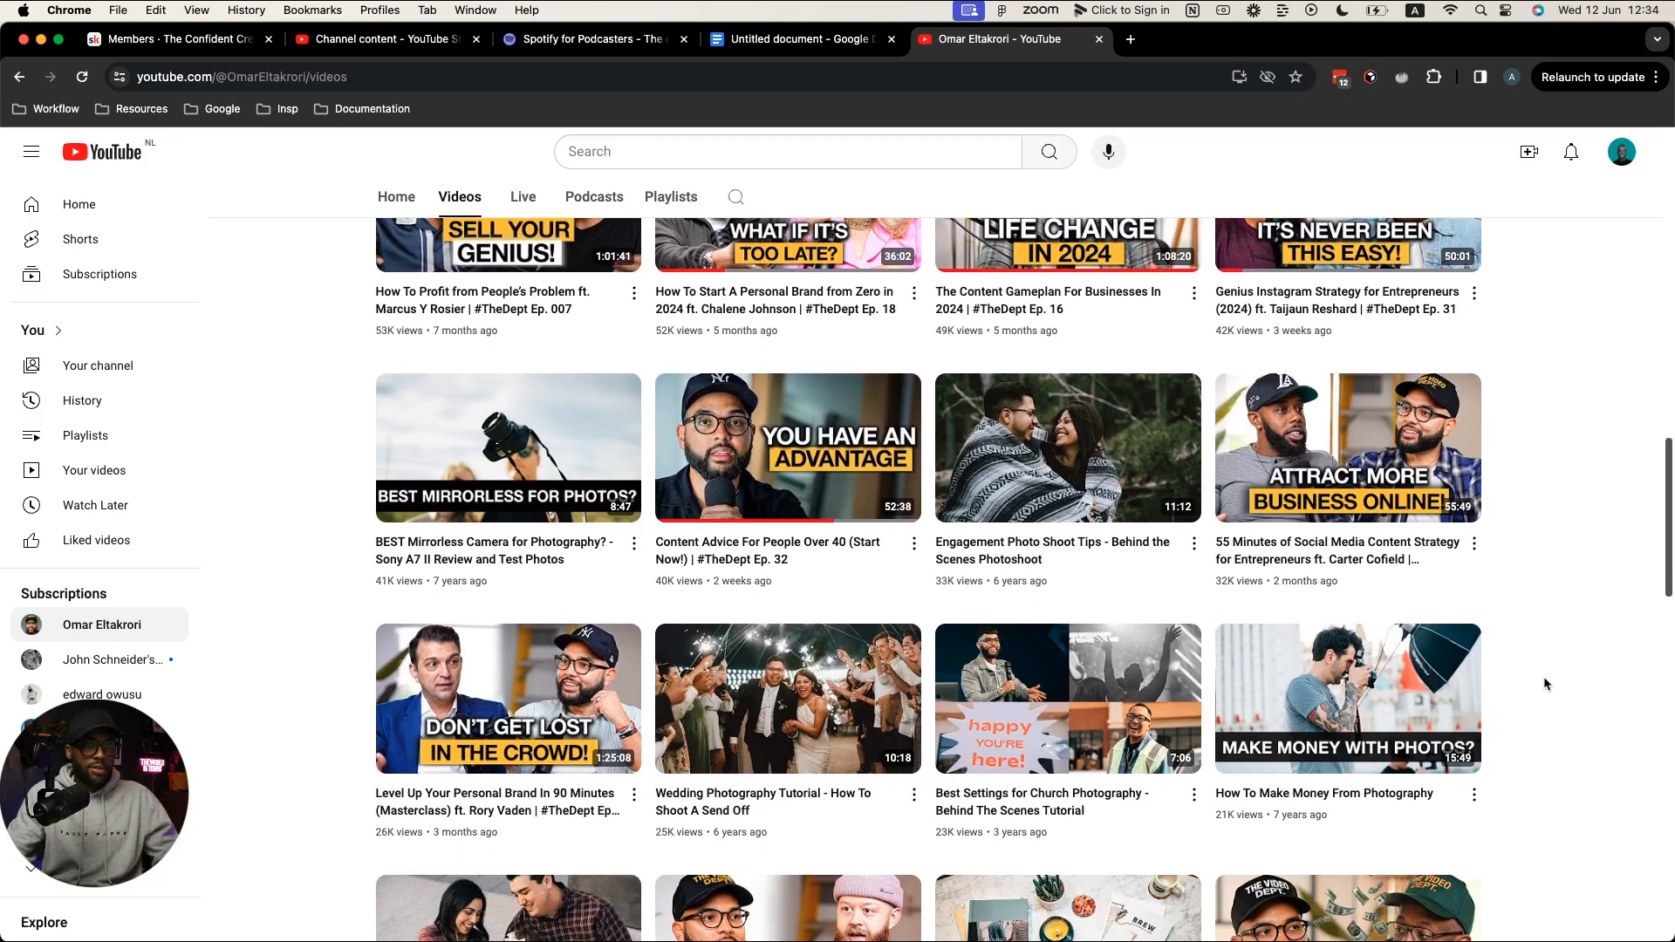
scroll(1542, 678, "down", 3)
scroll(1539, 684, "down", 4)
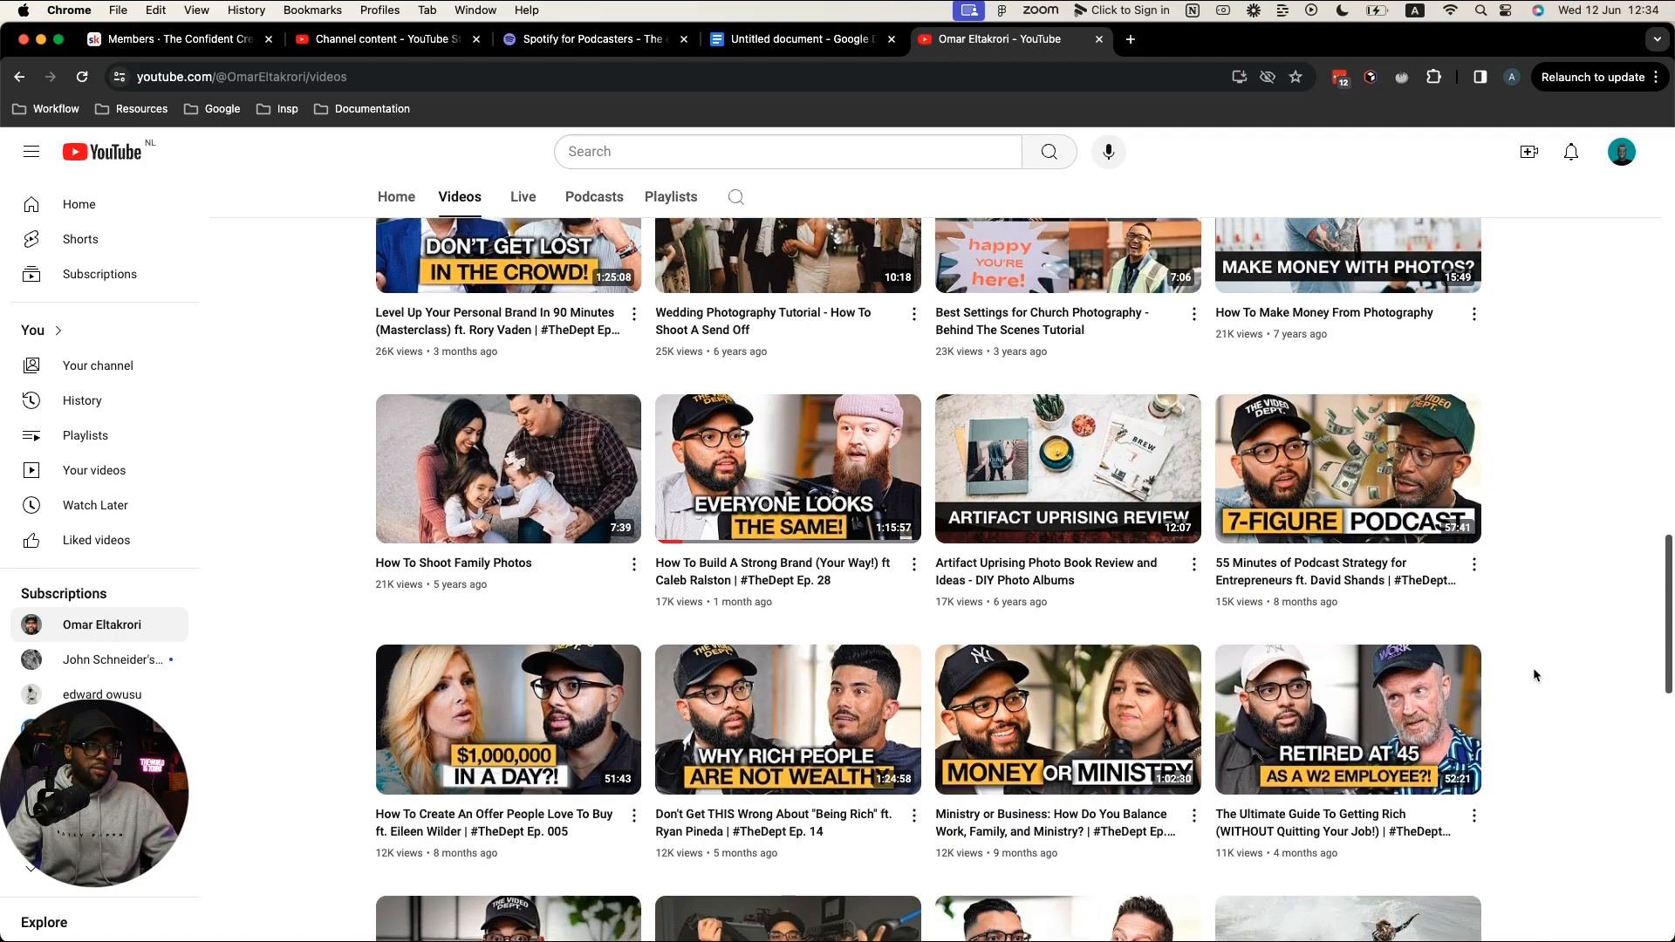
scroll(1539, 670, "down", 1)
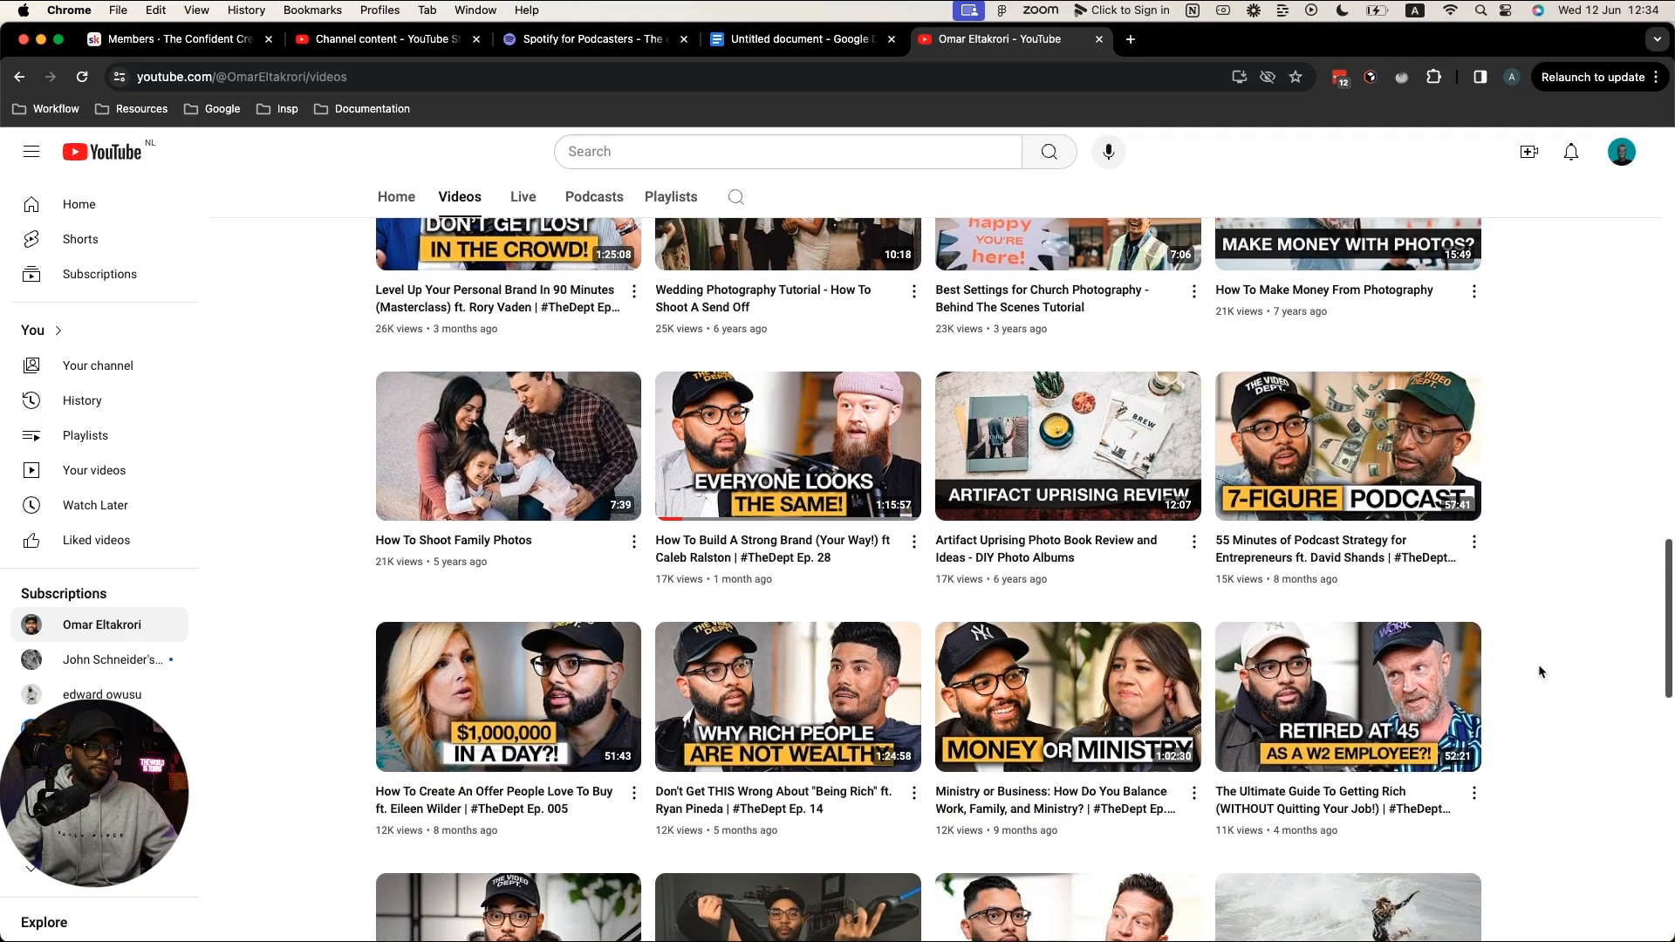
scroll(1540, 671, "down", 1)
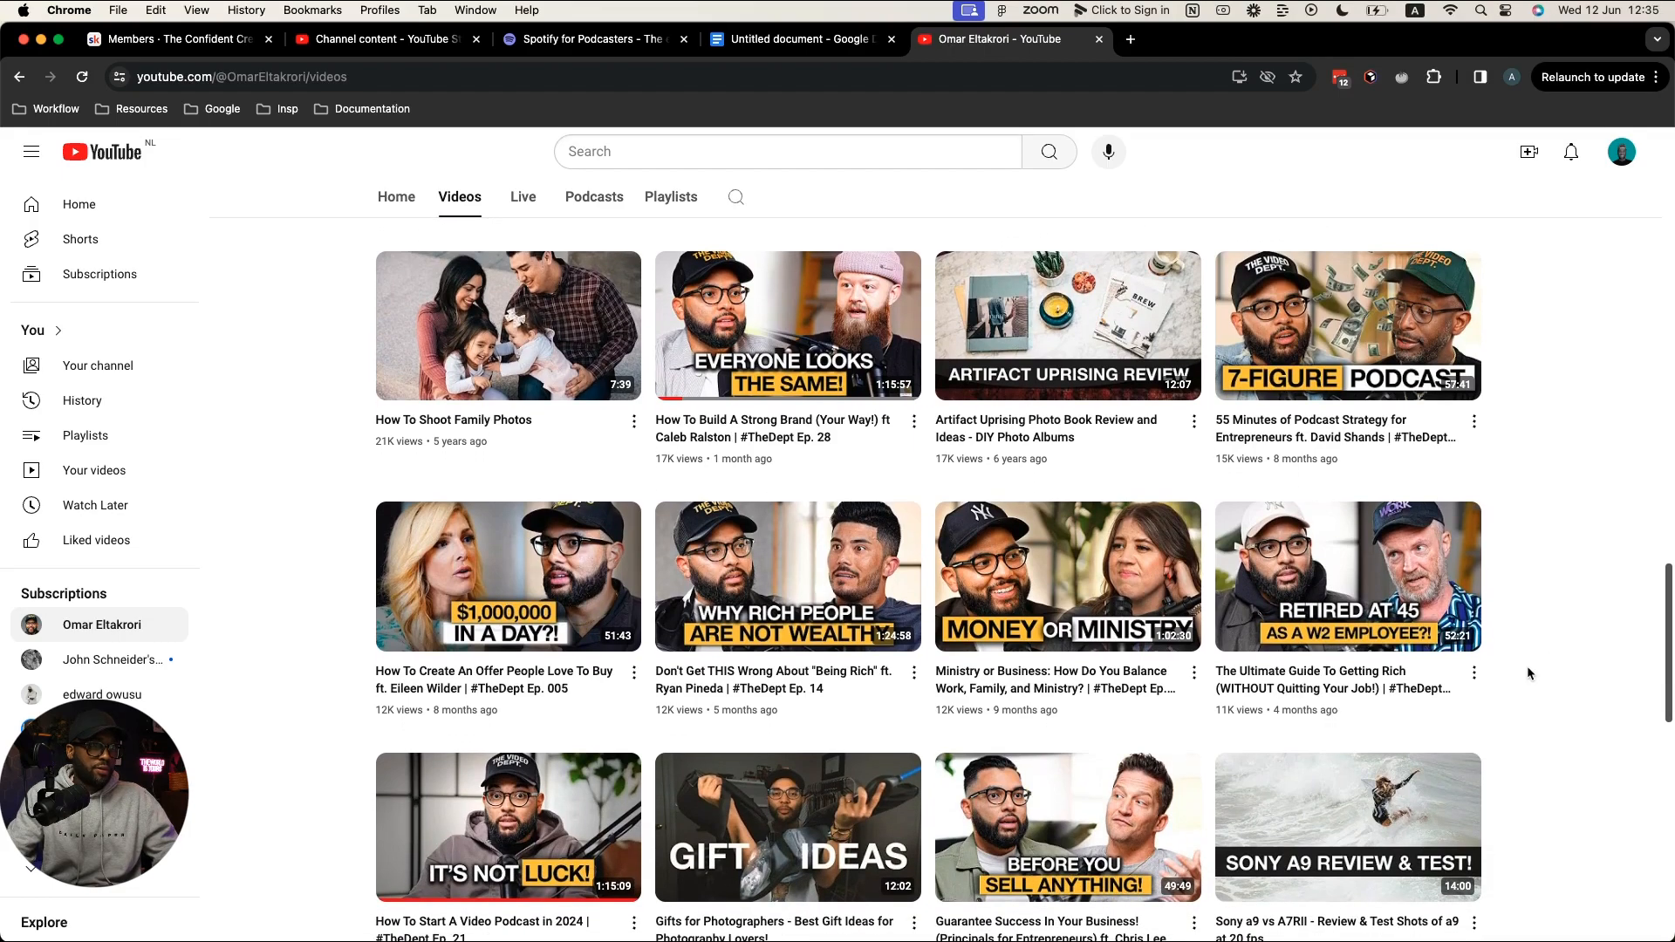
scroll(1527, 666, "down", 1)
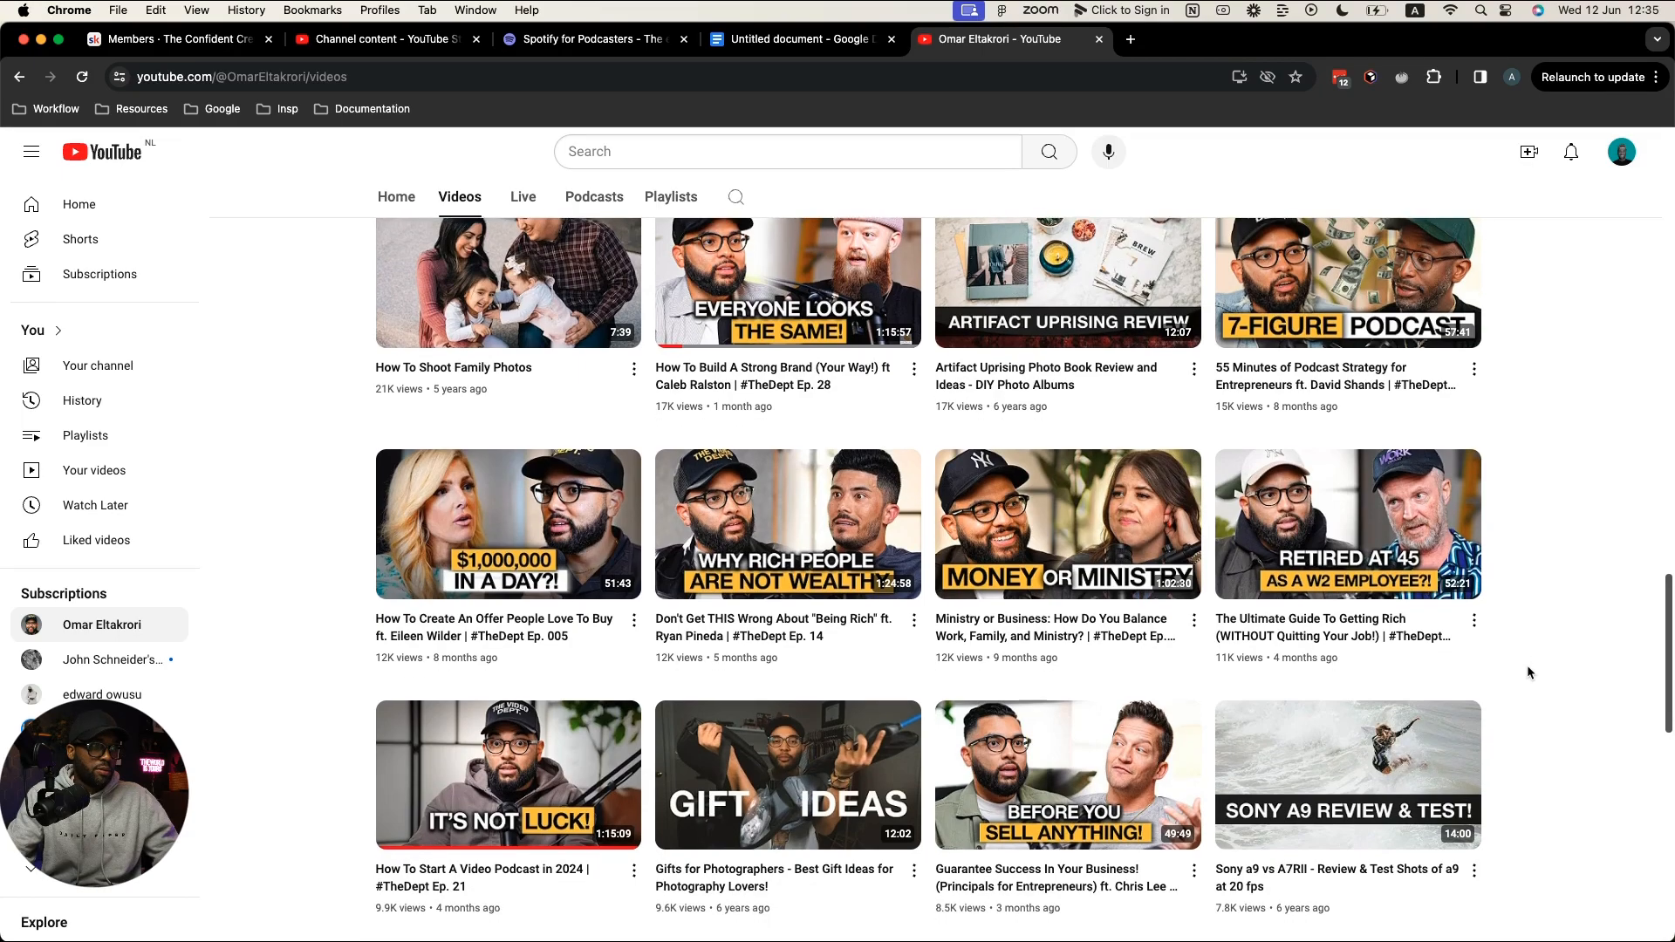
scroll(1528, 672, "down", 5)
scroll(1528, 672, "down", 2)
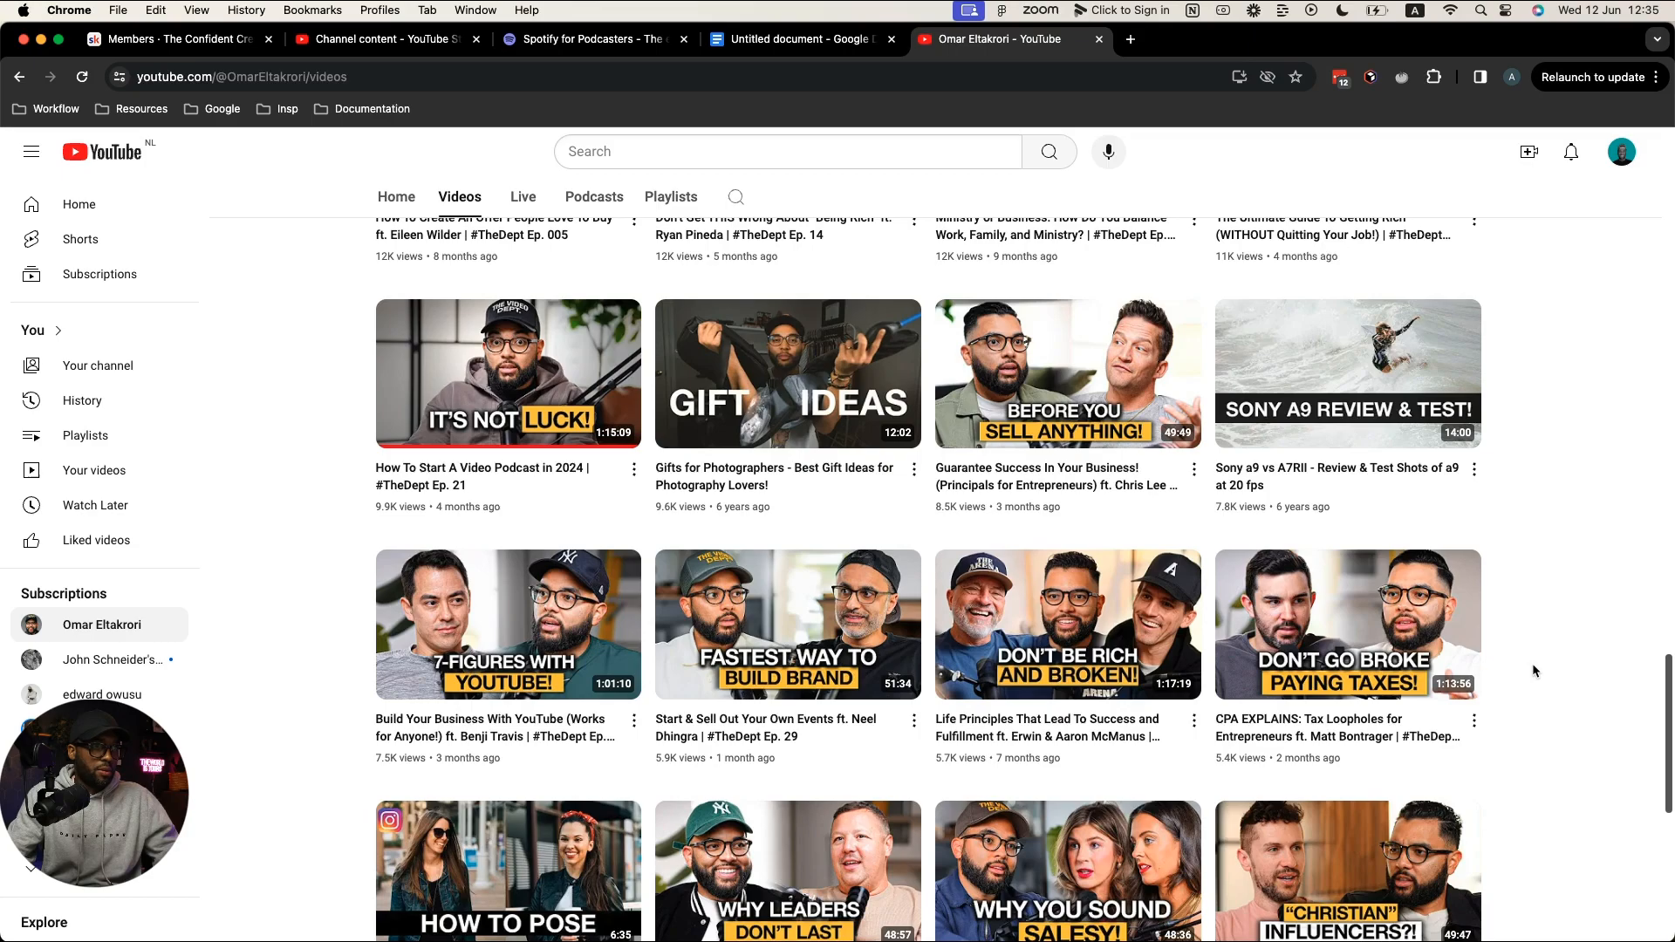
scroll(1532, 667, "down", 4)
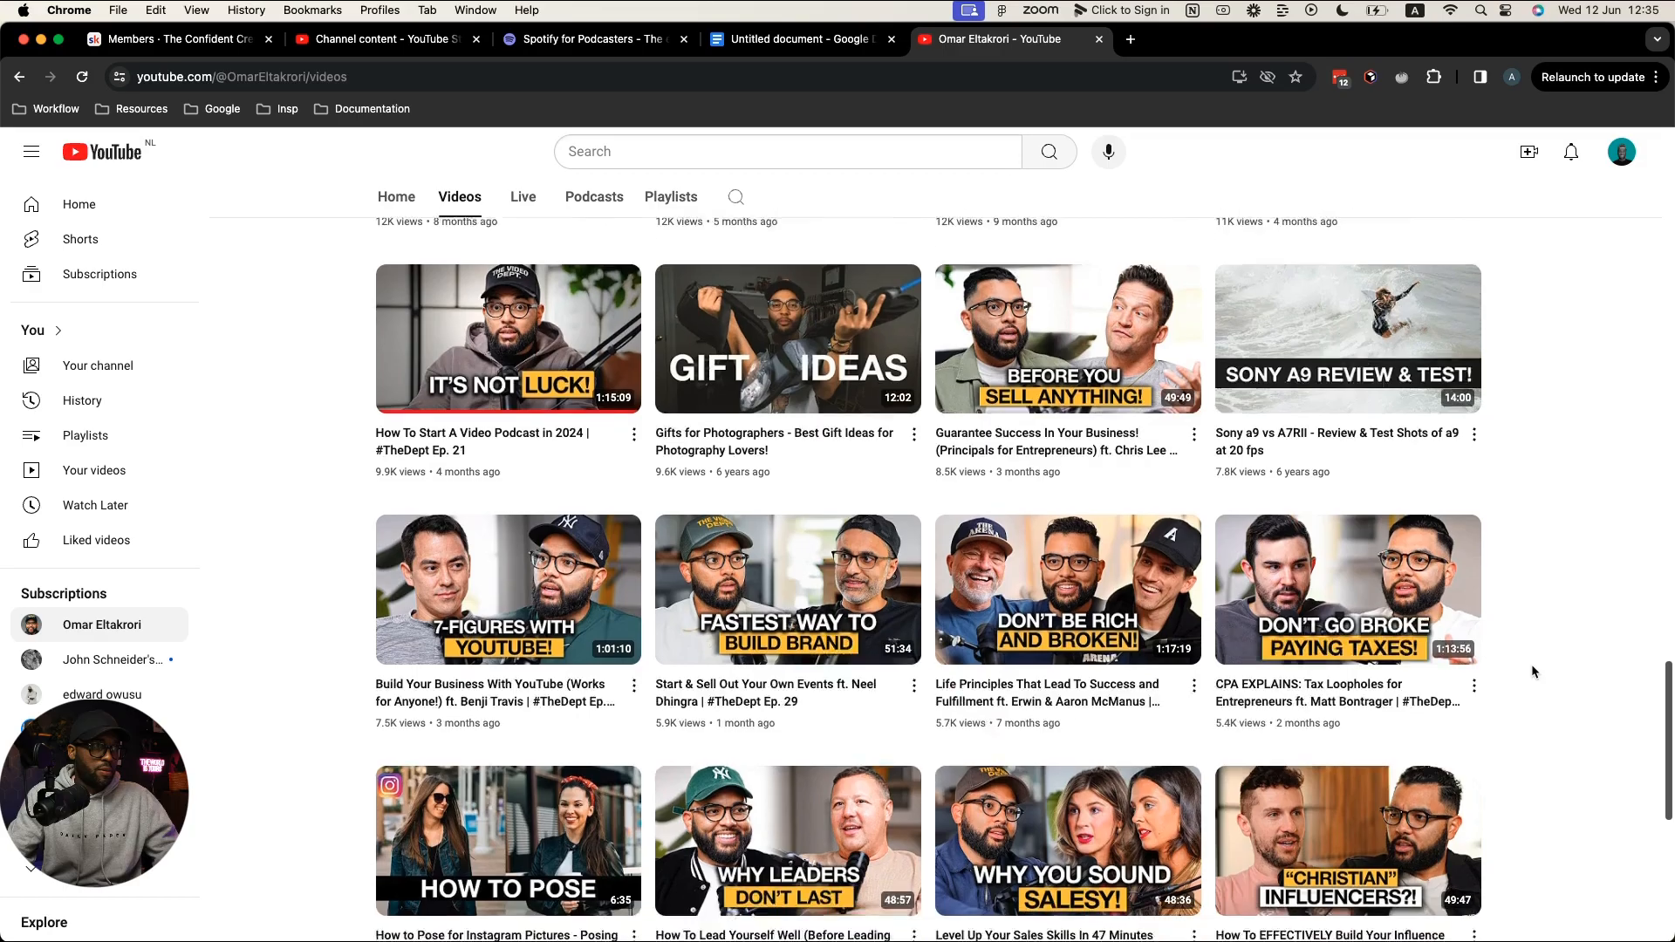
scroll(1522, 663, "up", 10)
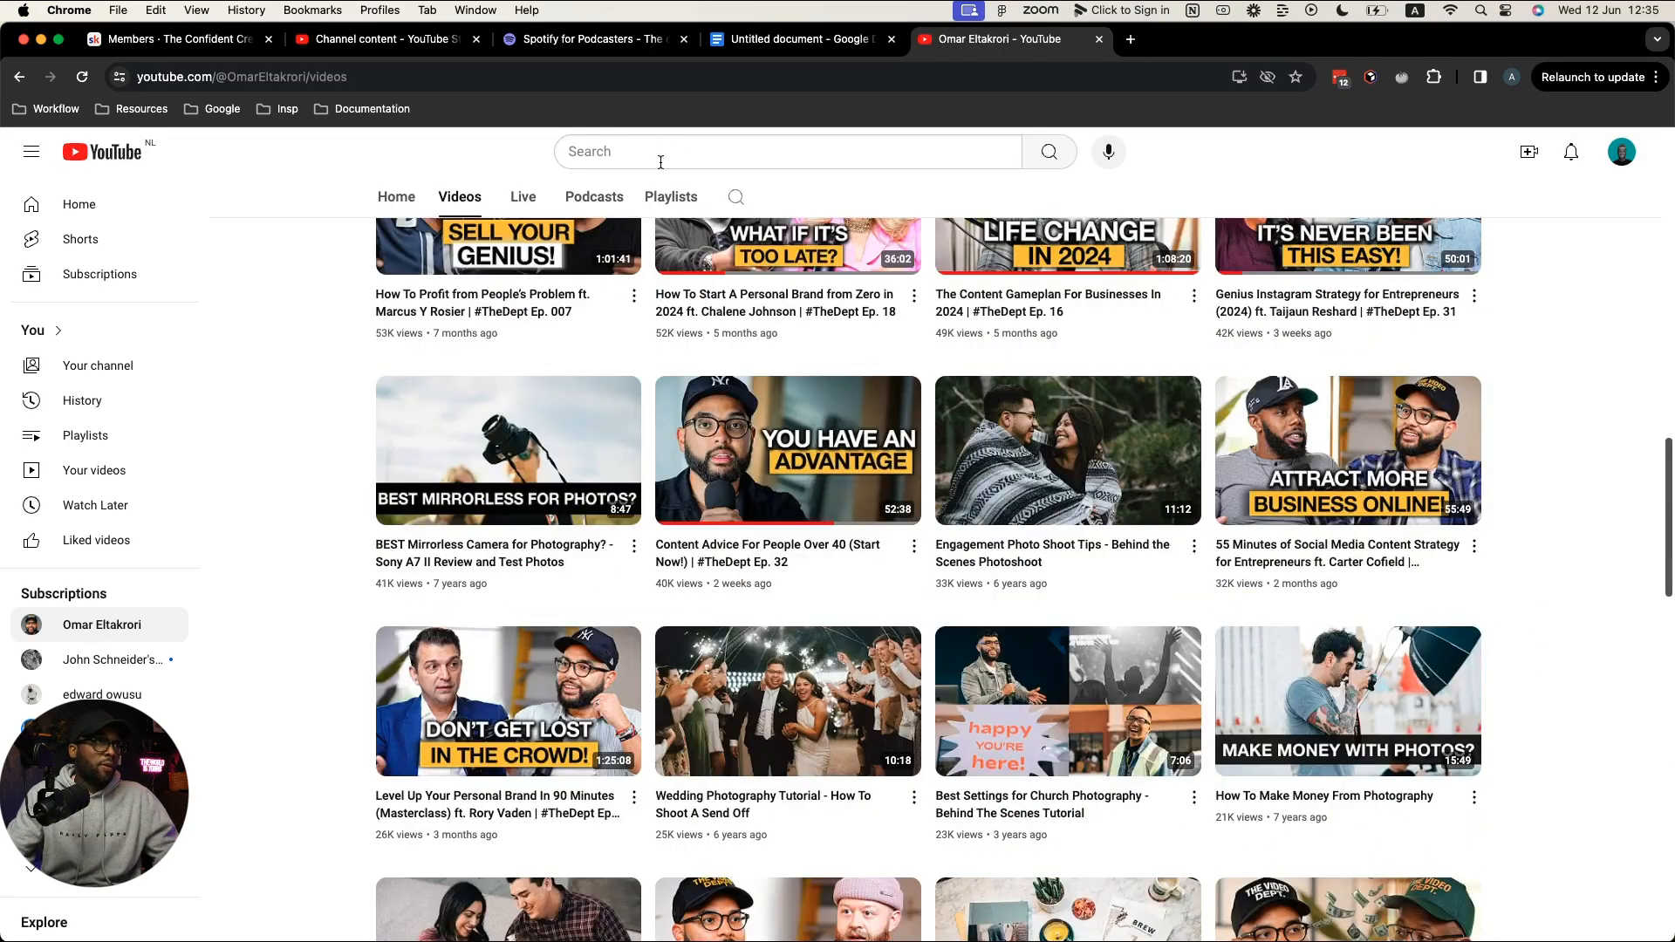
Step: Search YouTube for 'life after divorce' and scroll through the results
left_click(660, 162)
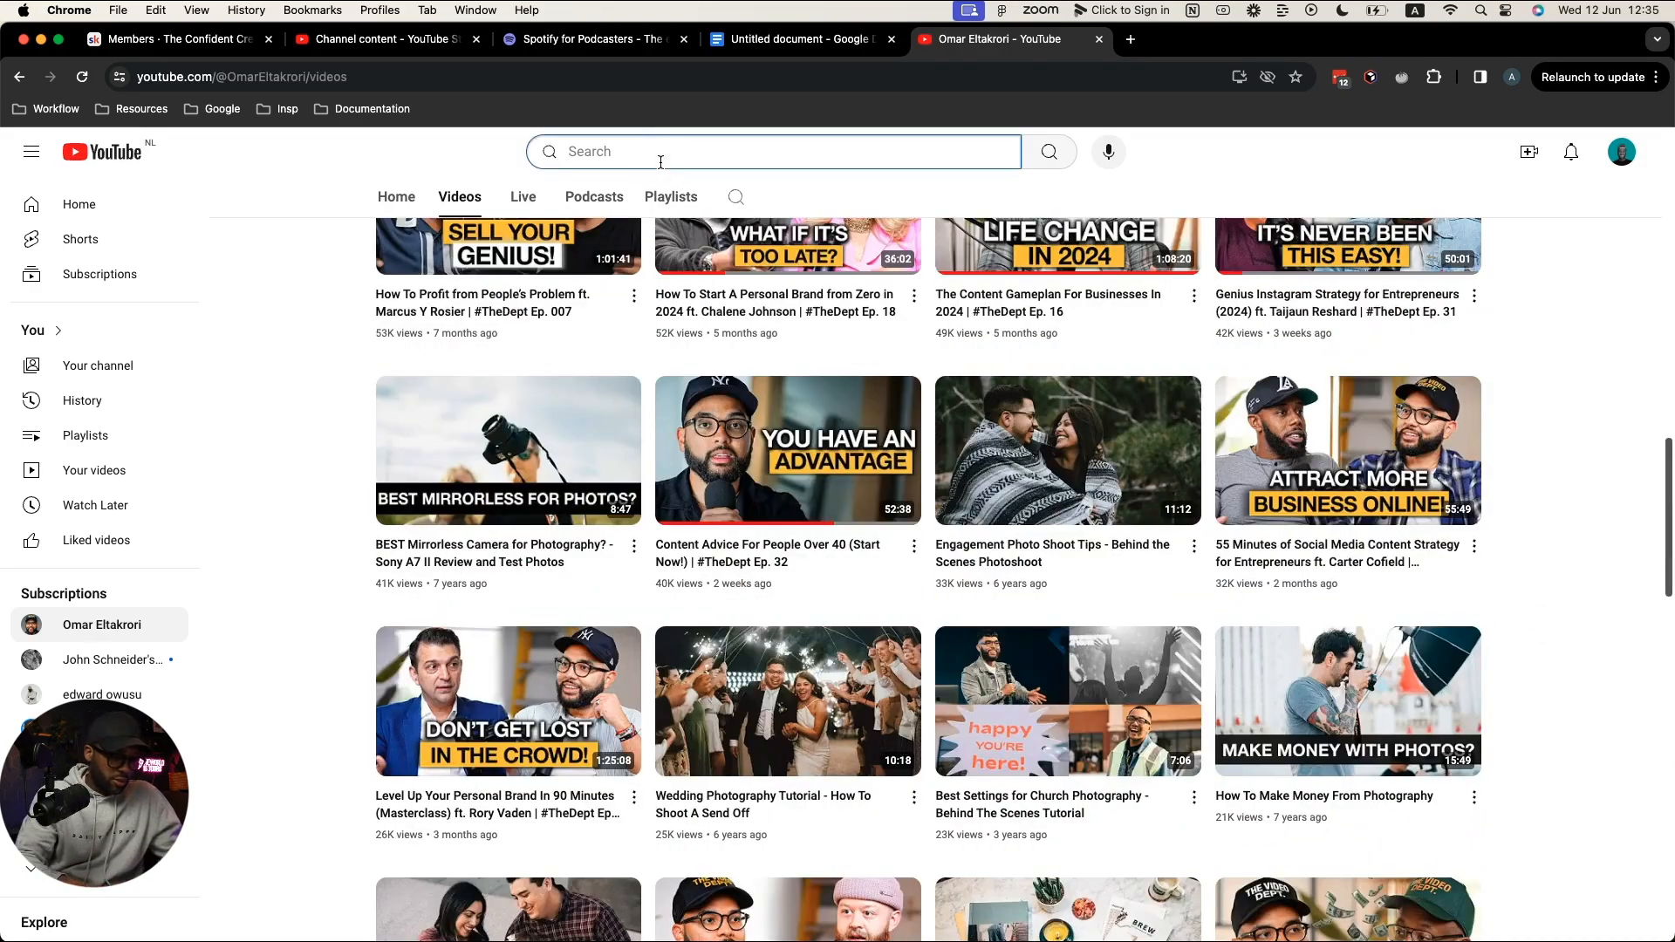
type("d")
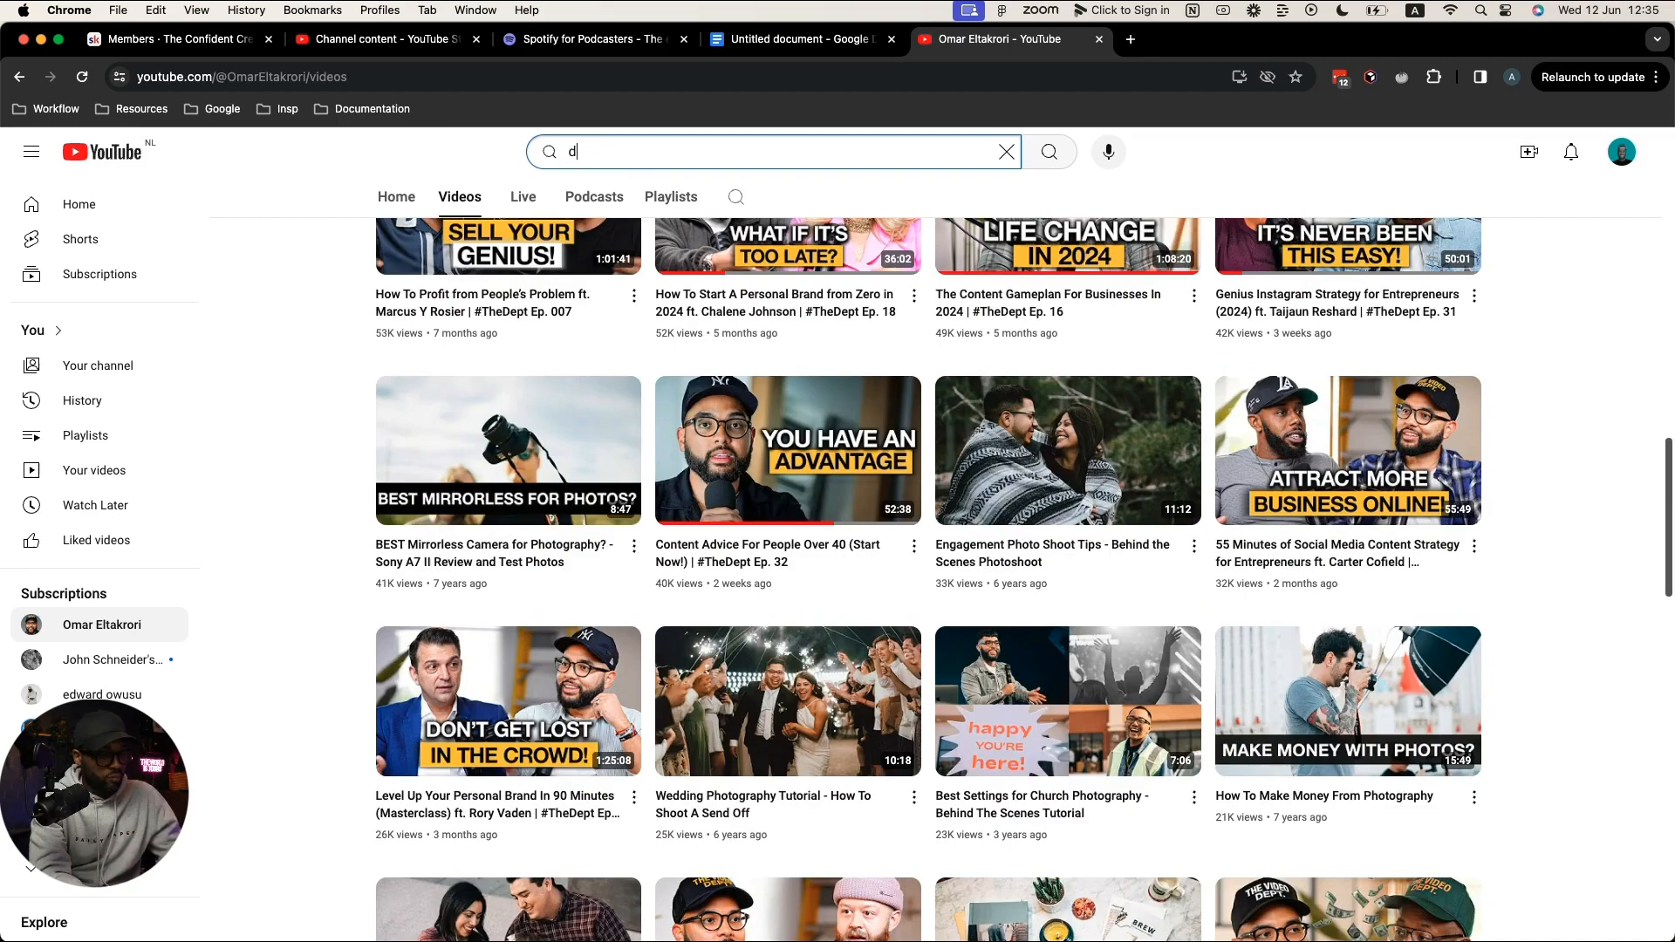
type("ivorce")
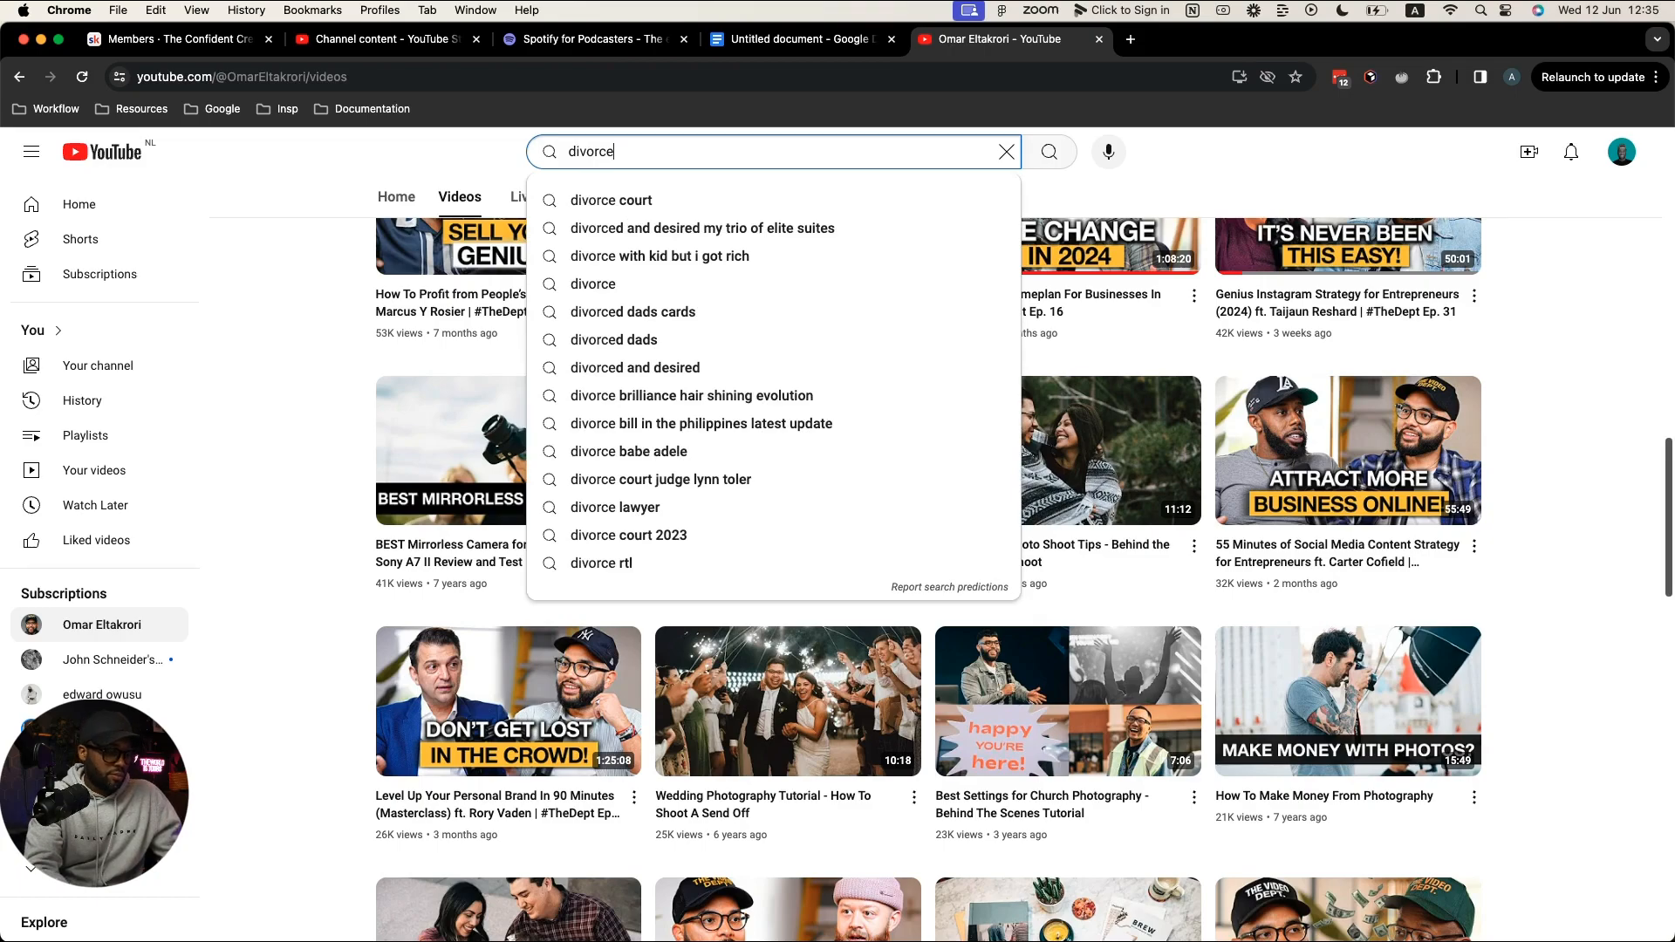
key("super+a")
type("life after divorce")
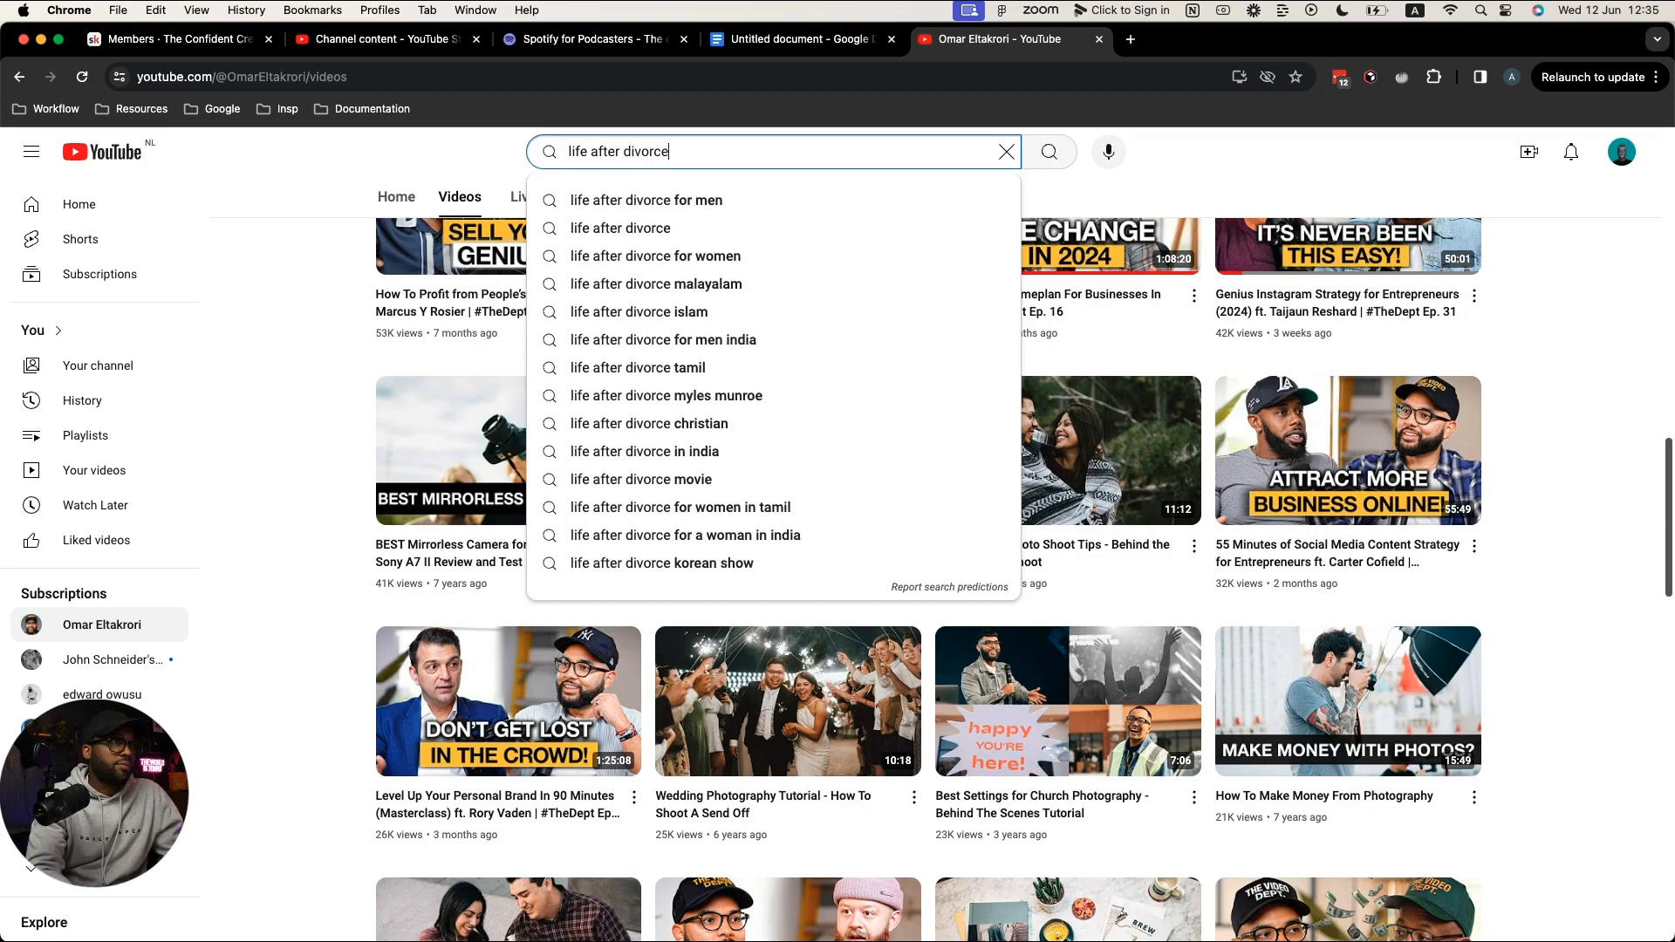
key("Return")
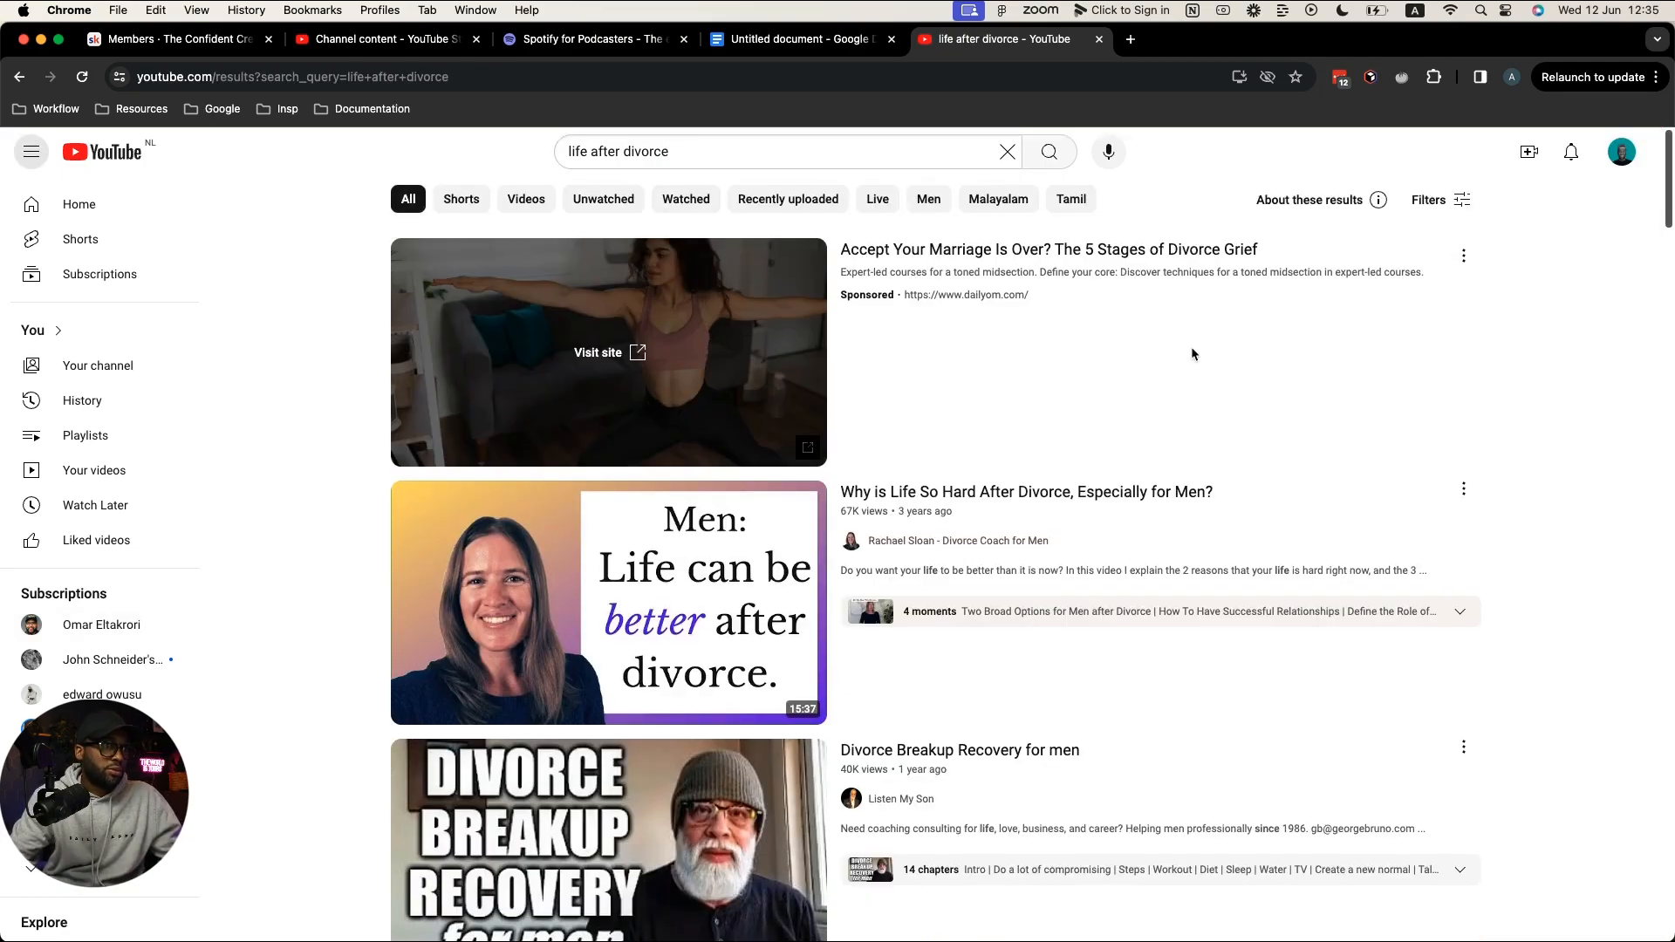
scroll(1046, 355, "down", 1)
scroll(436, 375, "down", 3)
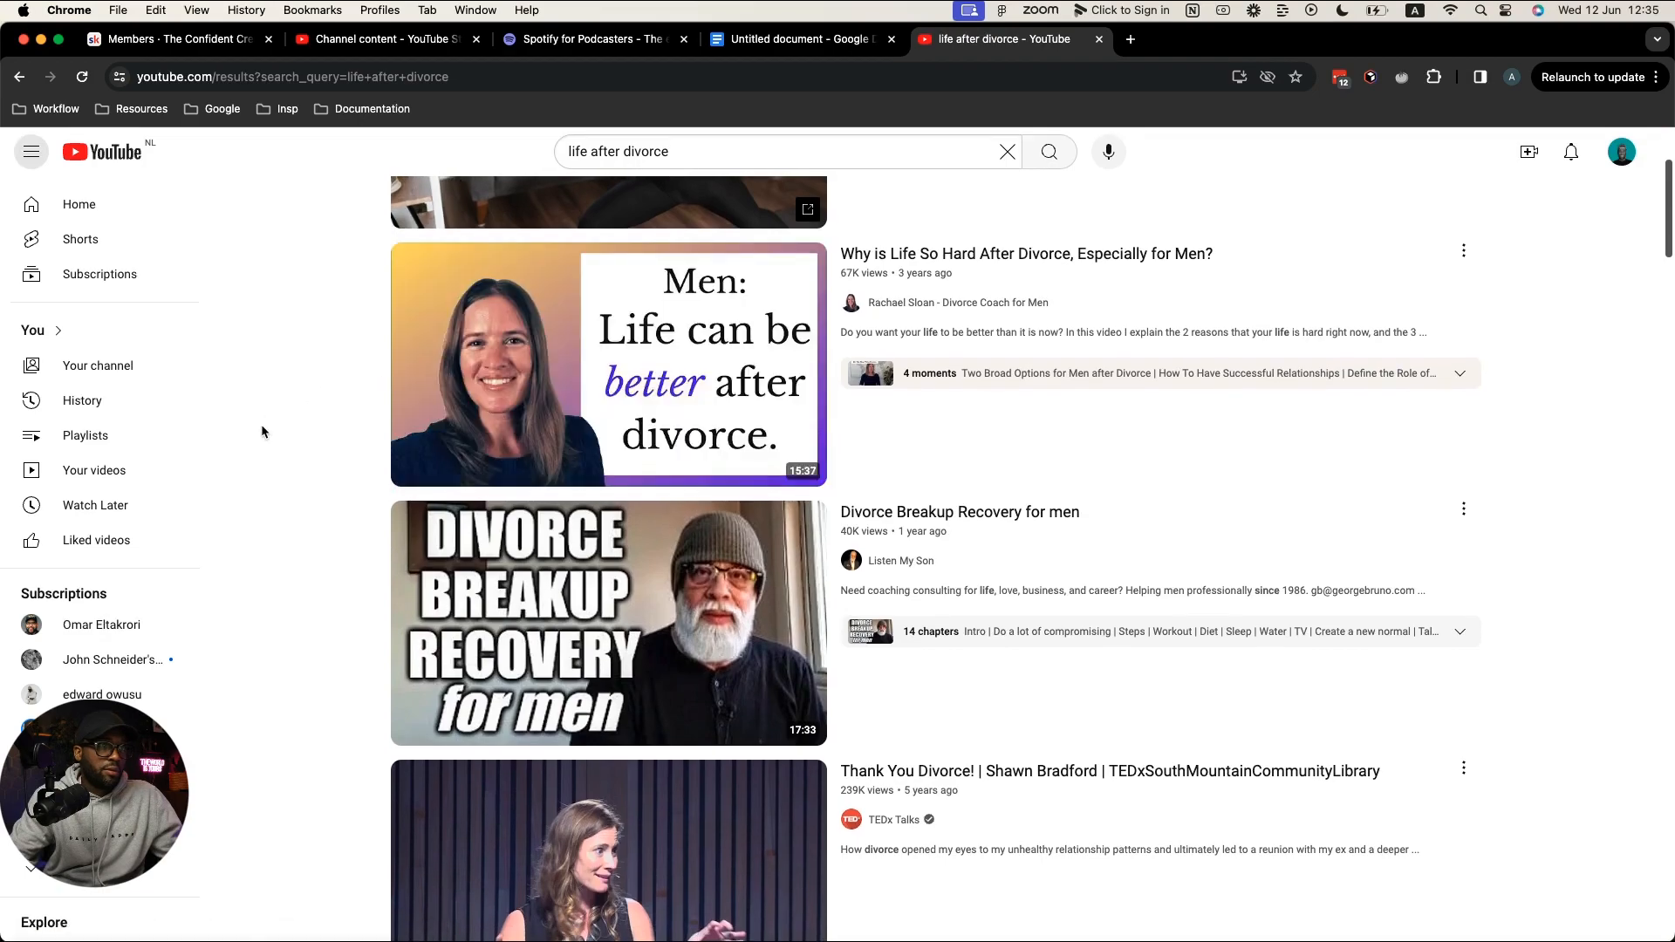
scroll(256, 426, "down", 1)
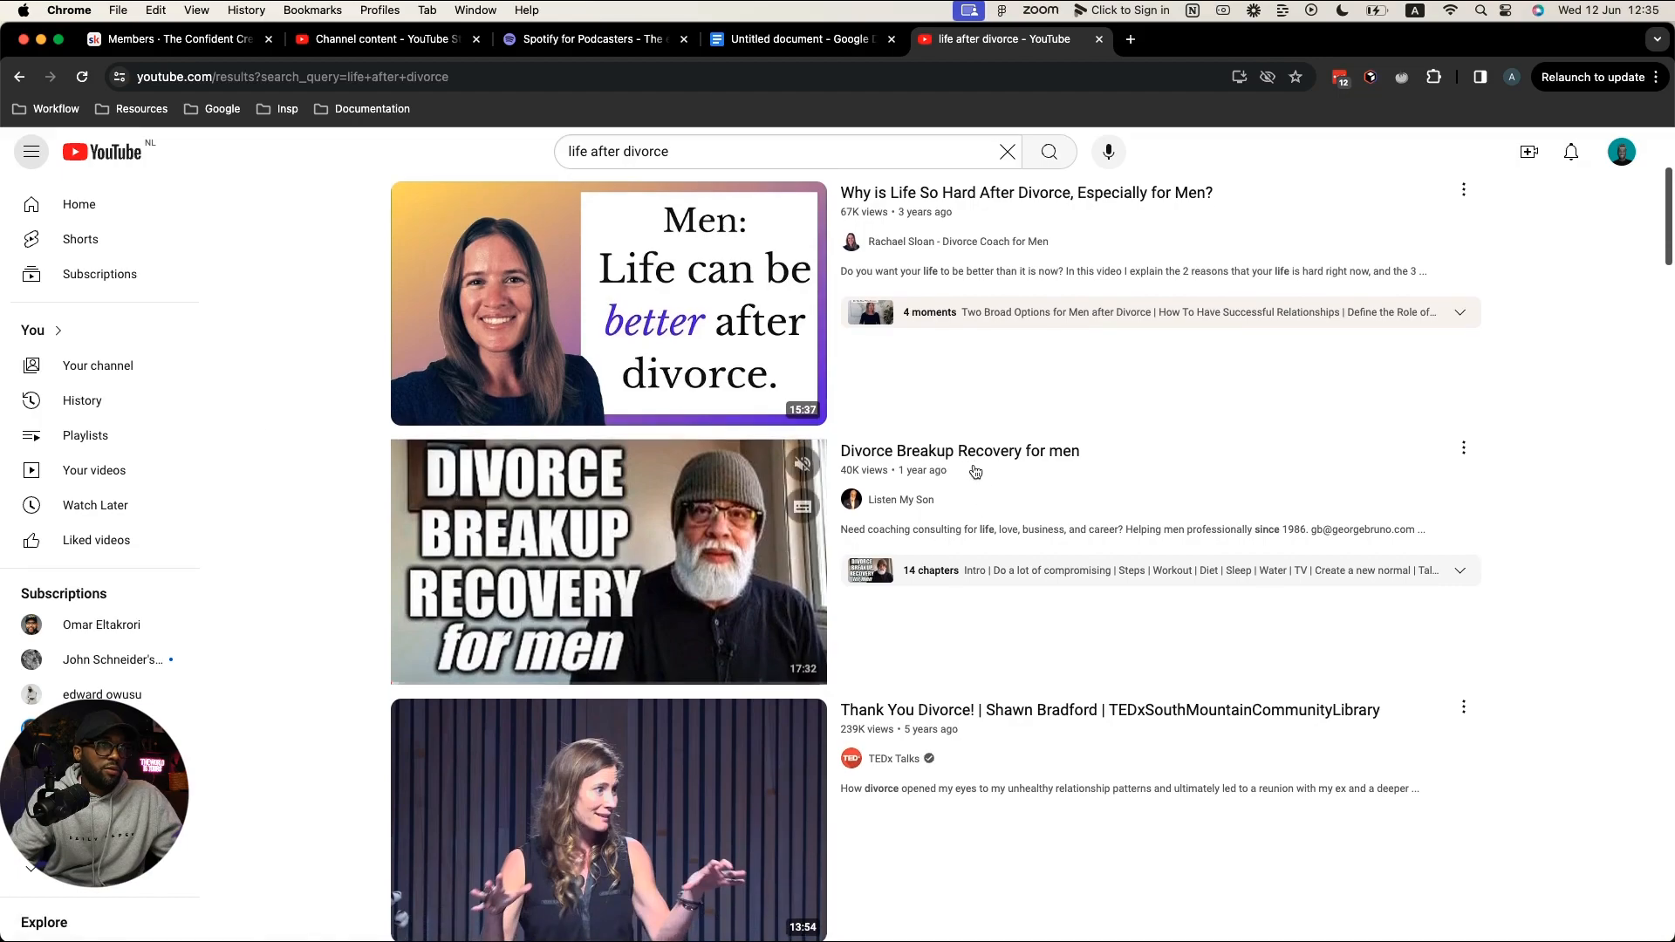
scroll(1382, 496, "down", 4)
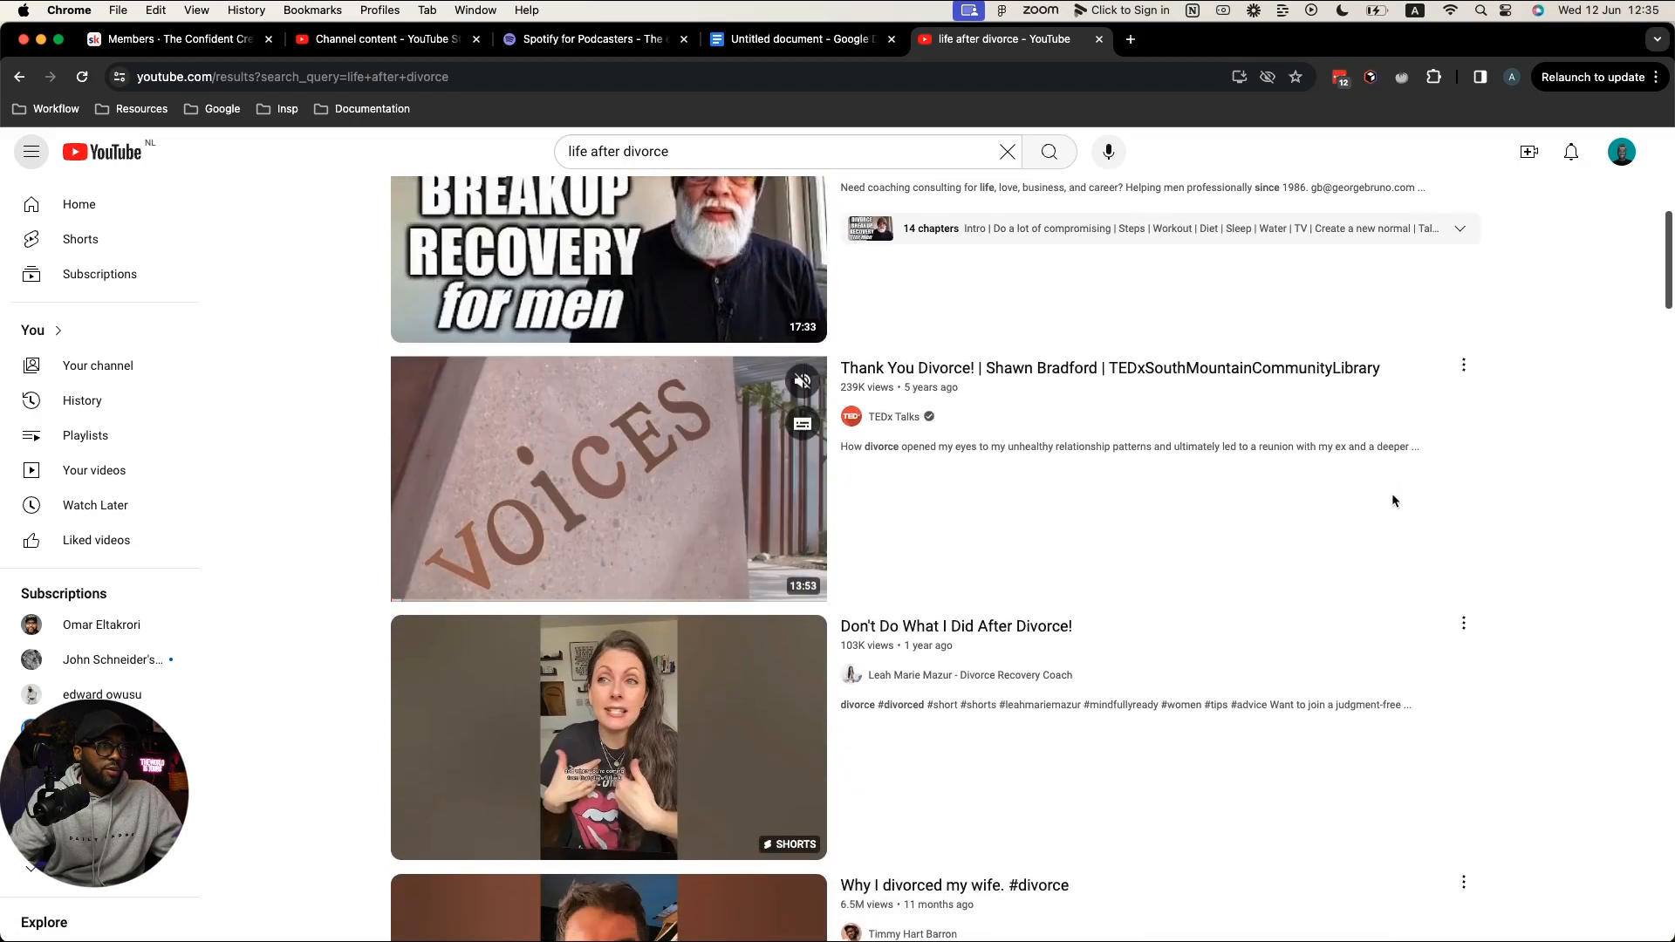
scroll(1390, 497, "down", 2)
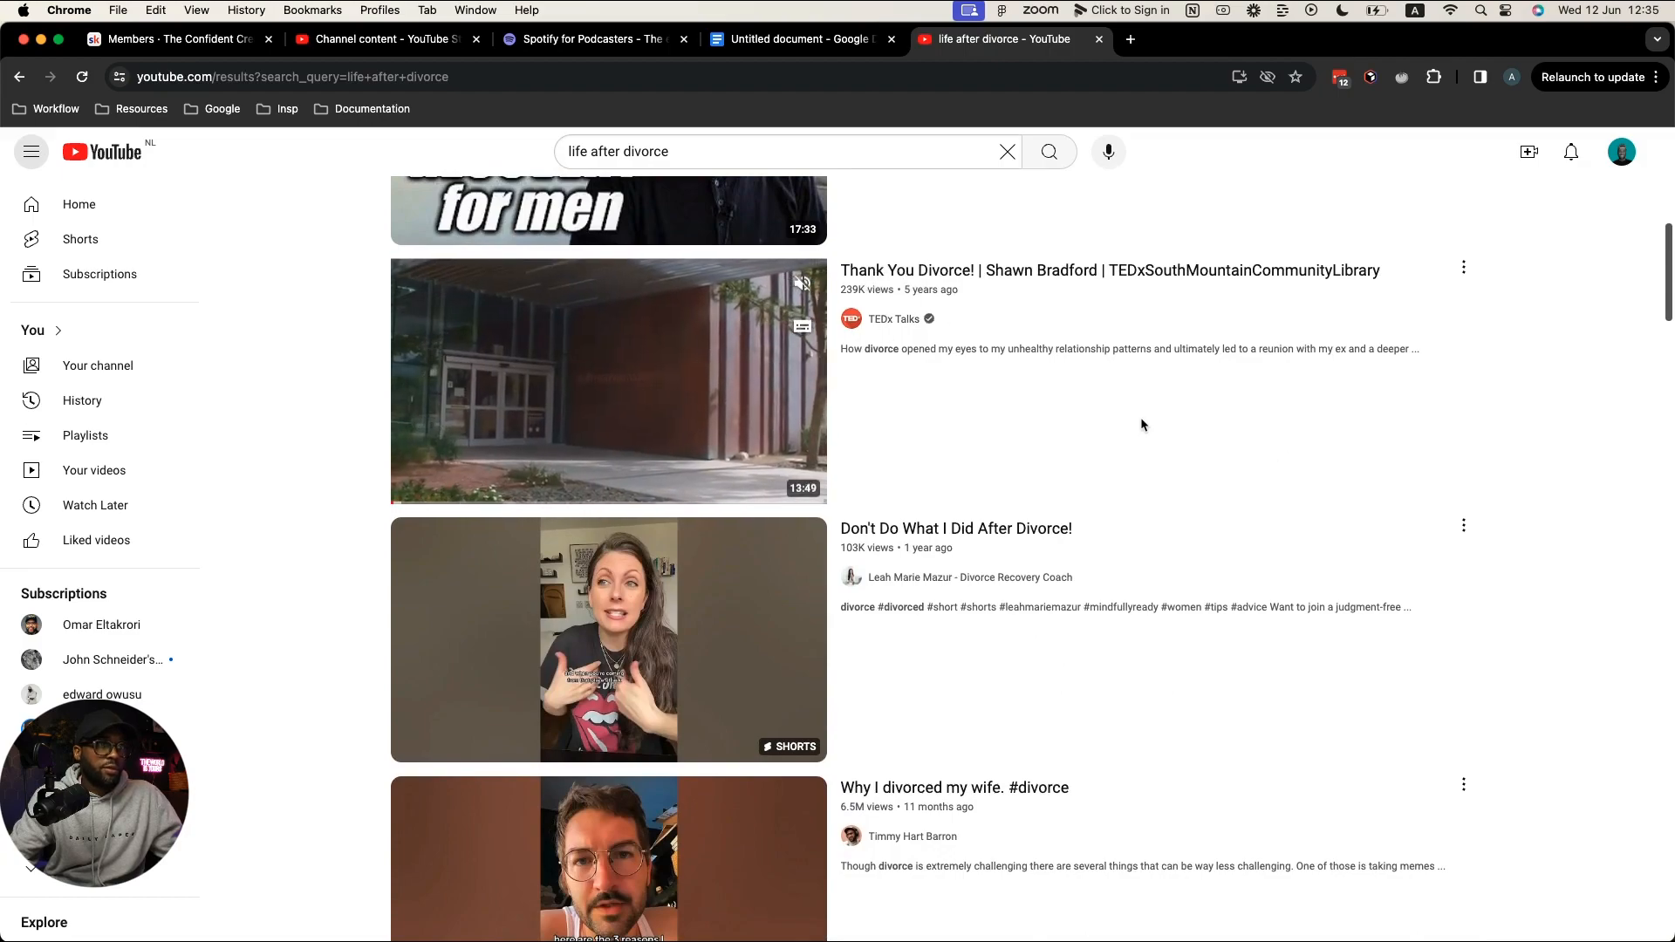
scroll(1139, 417, "down", 2)
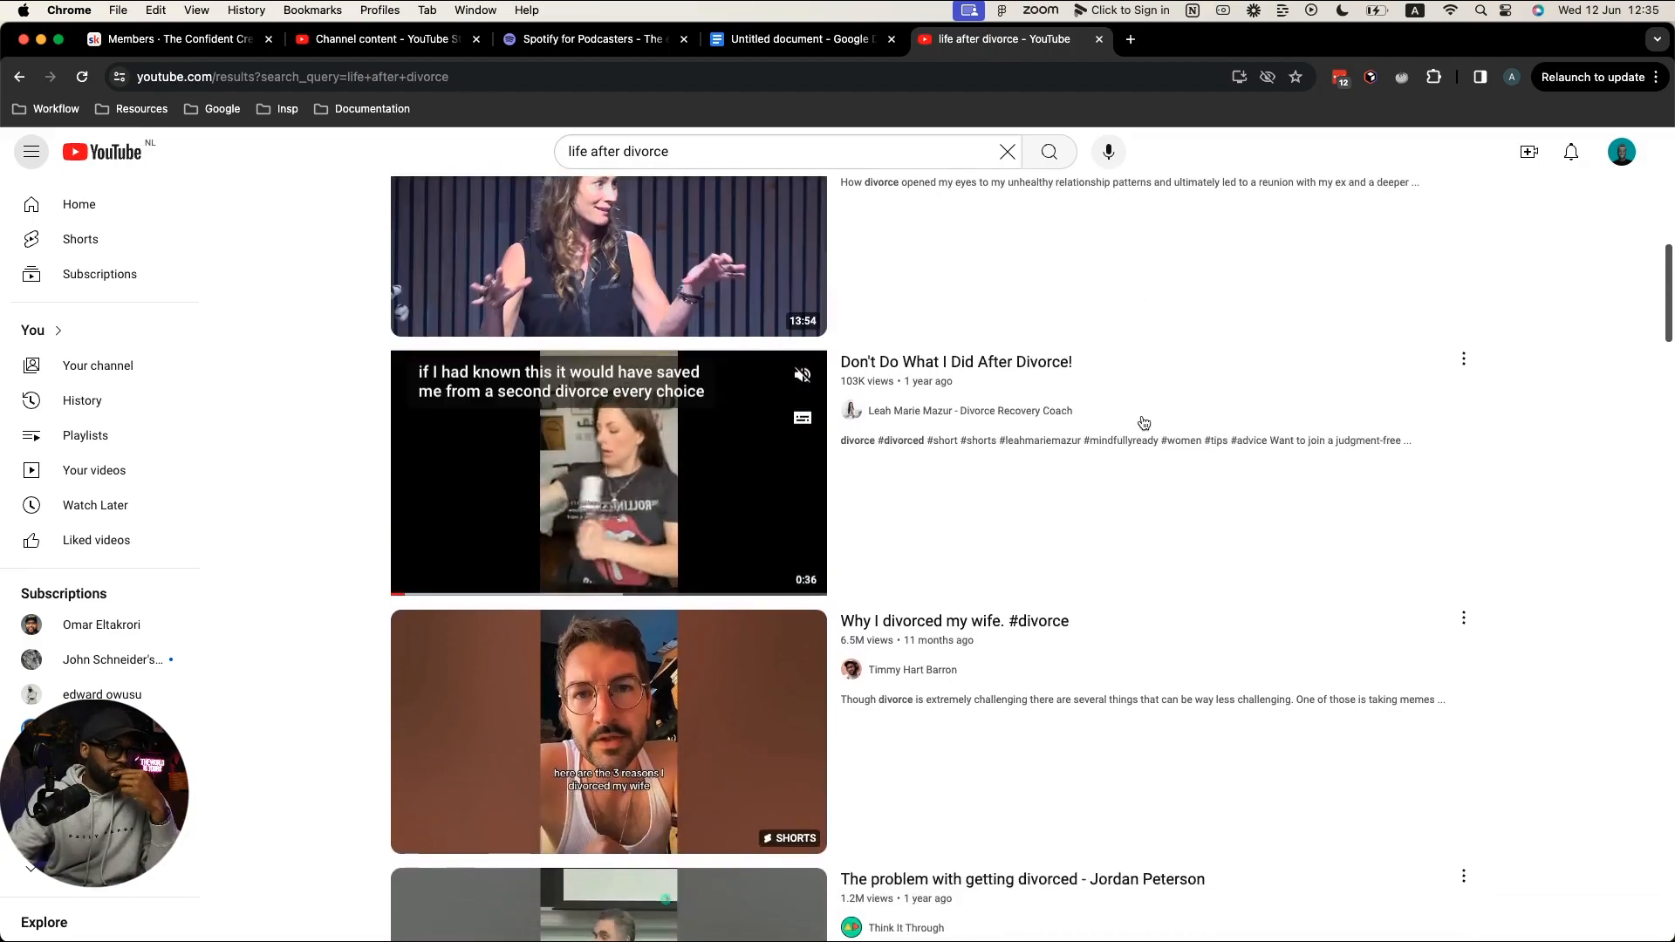
scroll(1143, 423, "down", 3)
scroll(1144, 423, "down", 2)
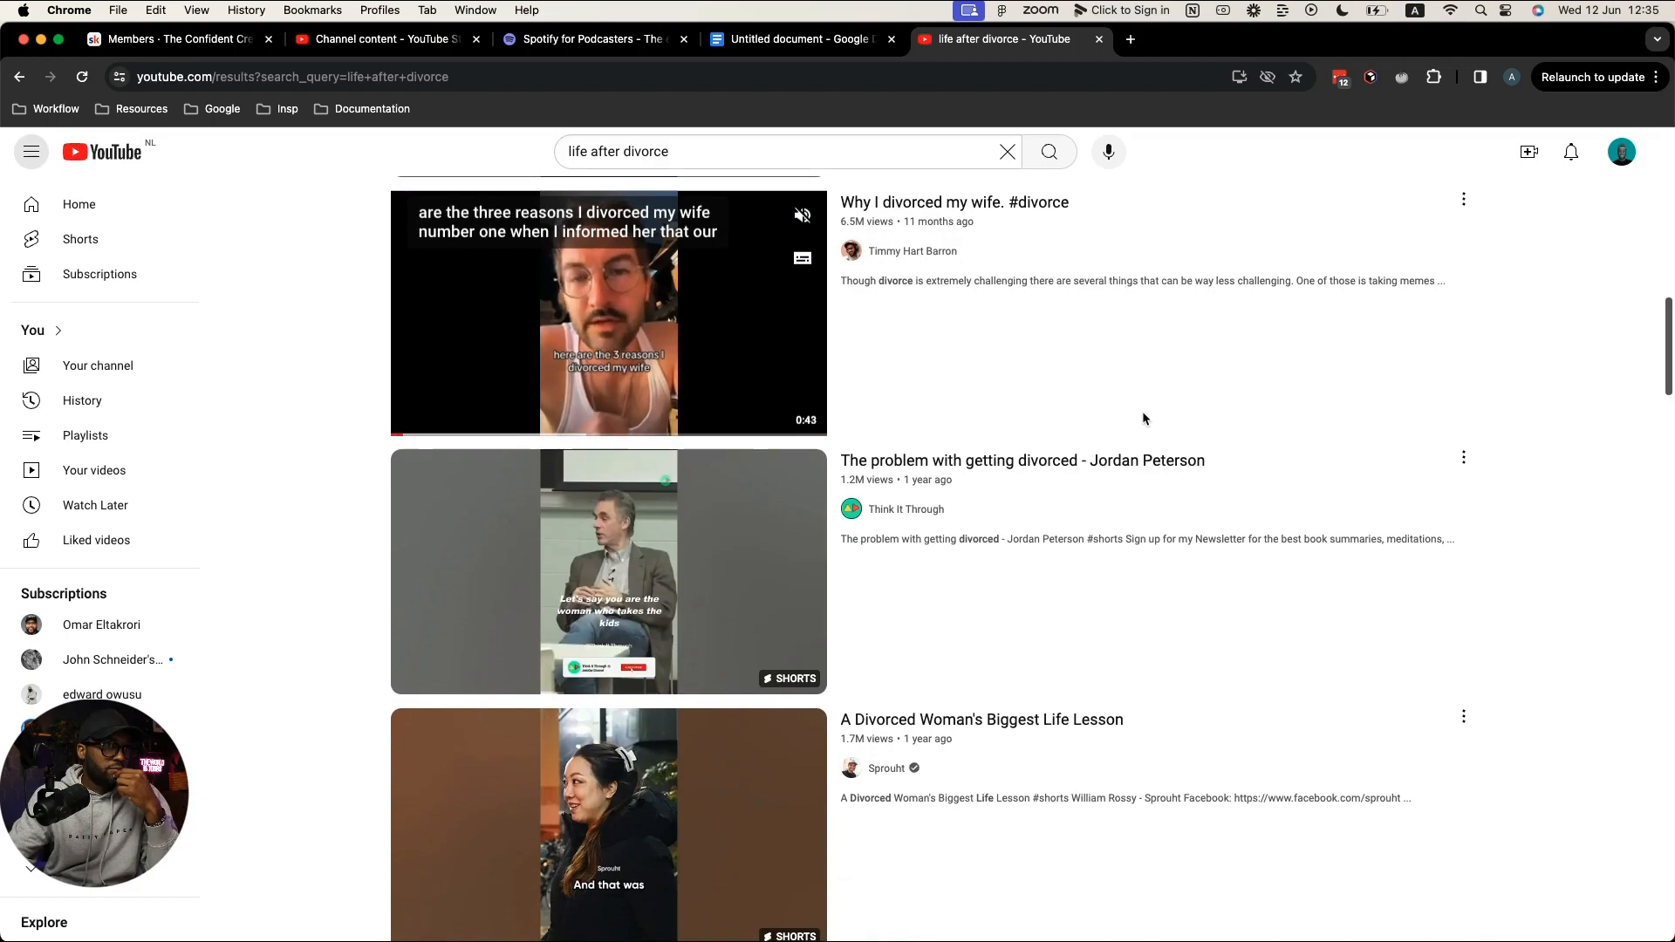
scroll(1144, 419, "down", 3)
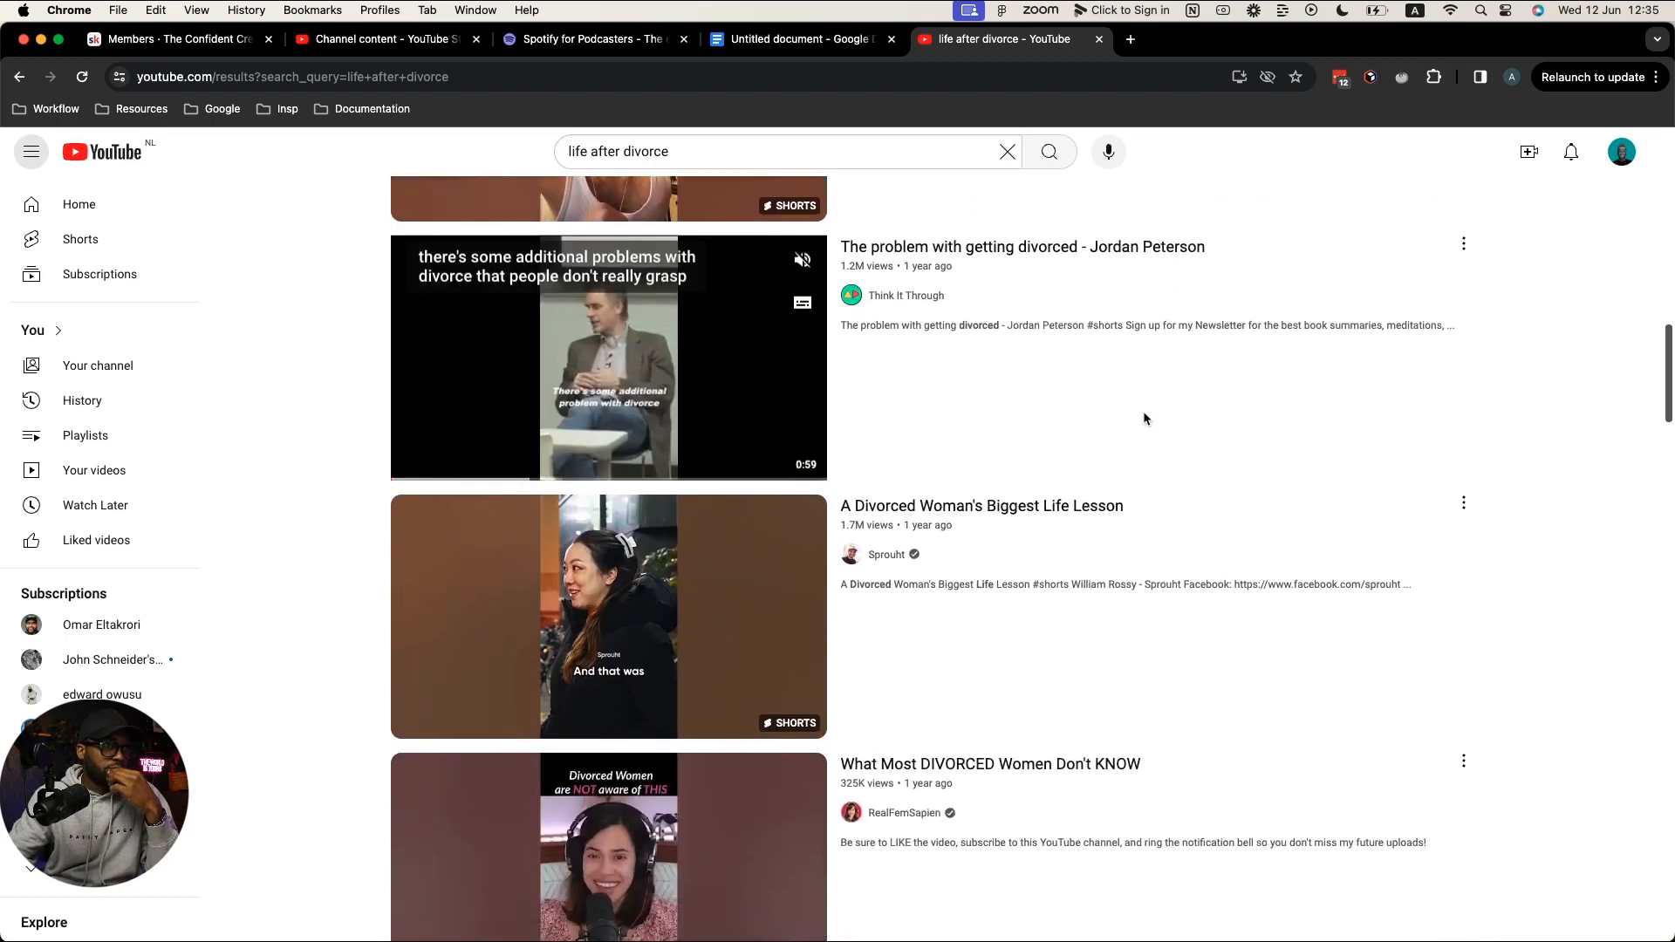
scroll(1142, 419, "down", 2)
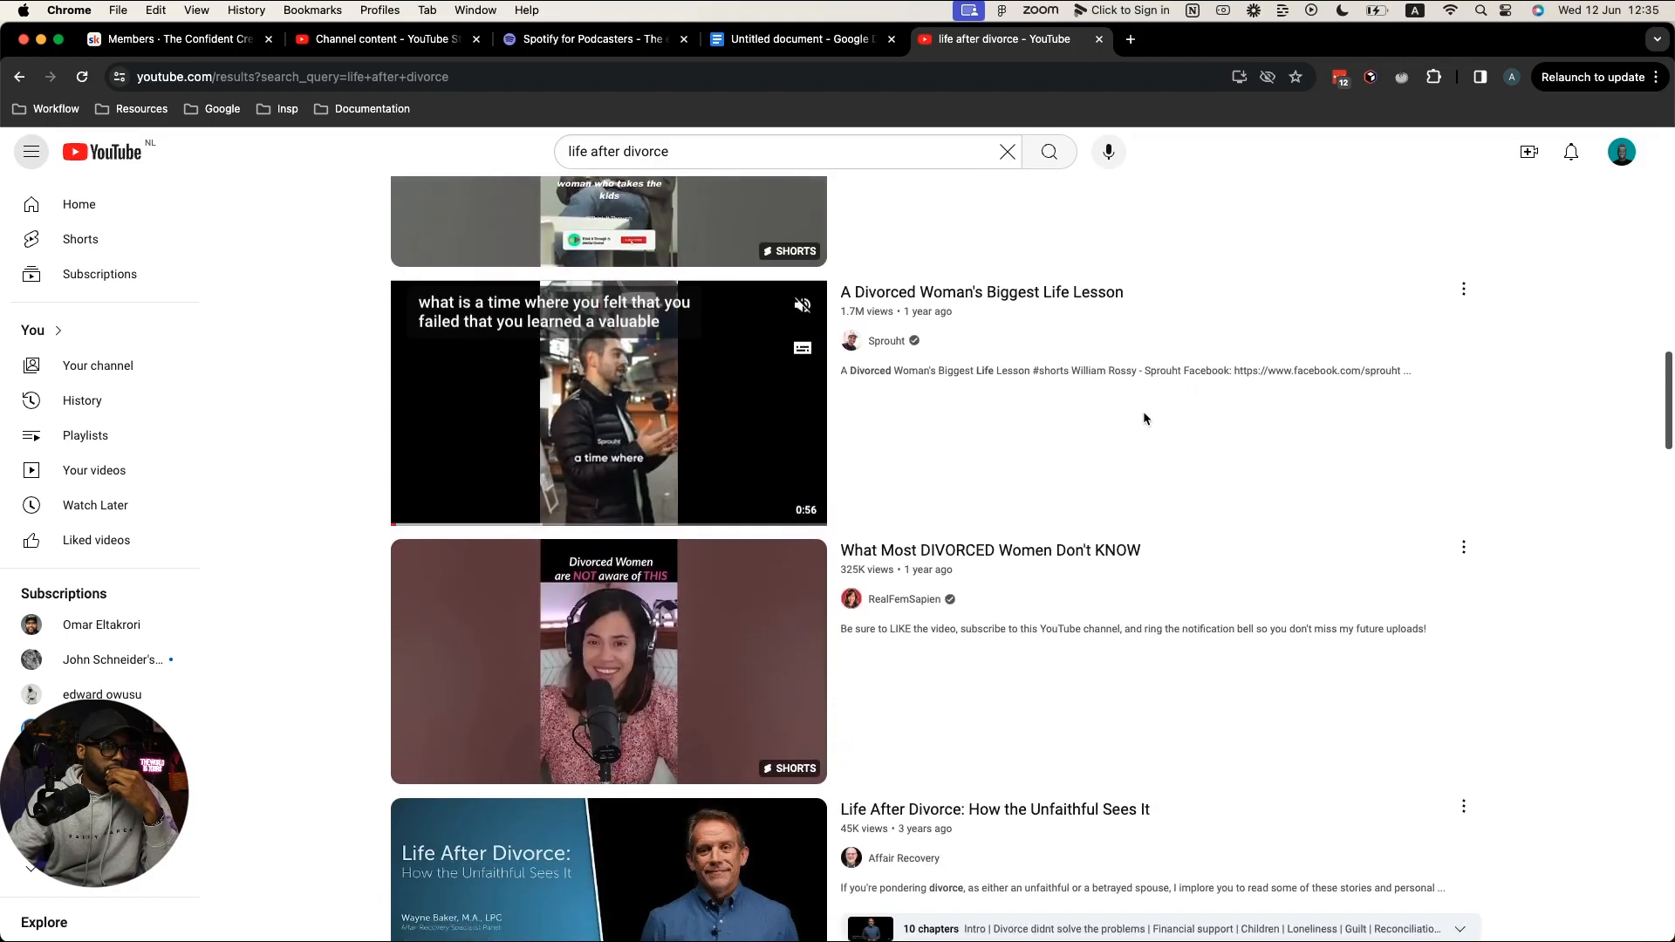
scroll(1143, 419, "down", 2)
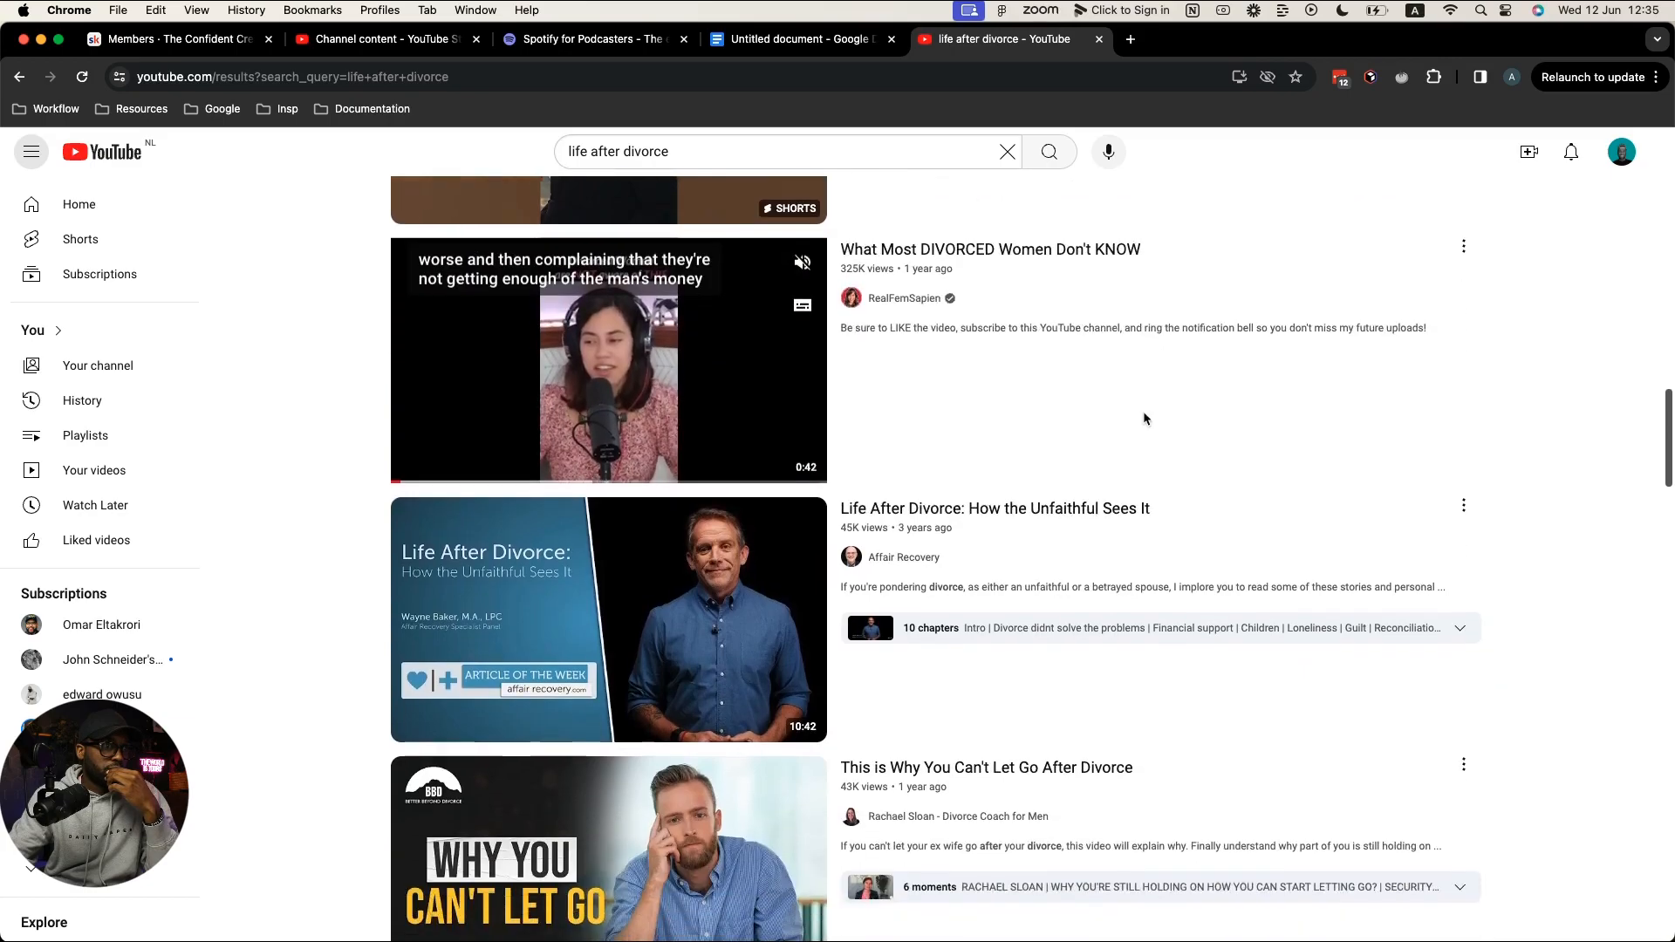
scroll(1091, 331, "up", 6)
scroll(1091, 332, "up", 5)
Step: Search YouTube for 'divorce + life coach', browse the results, then select the query
left_click(541, 150)
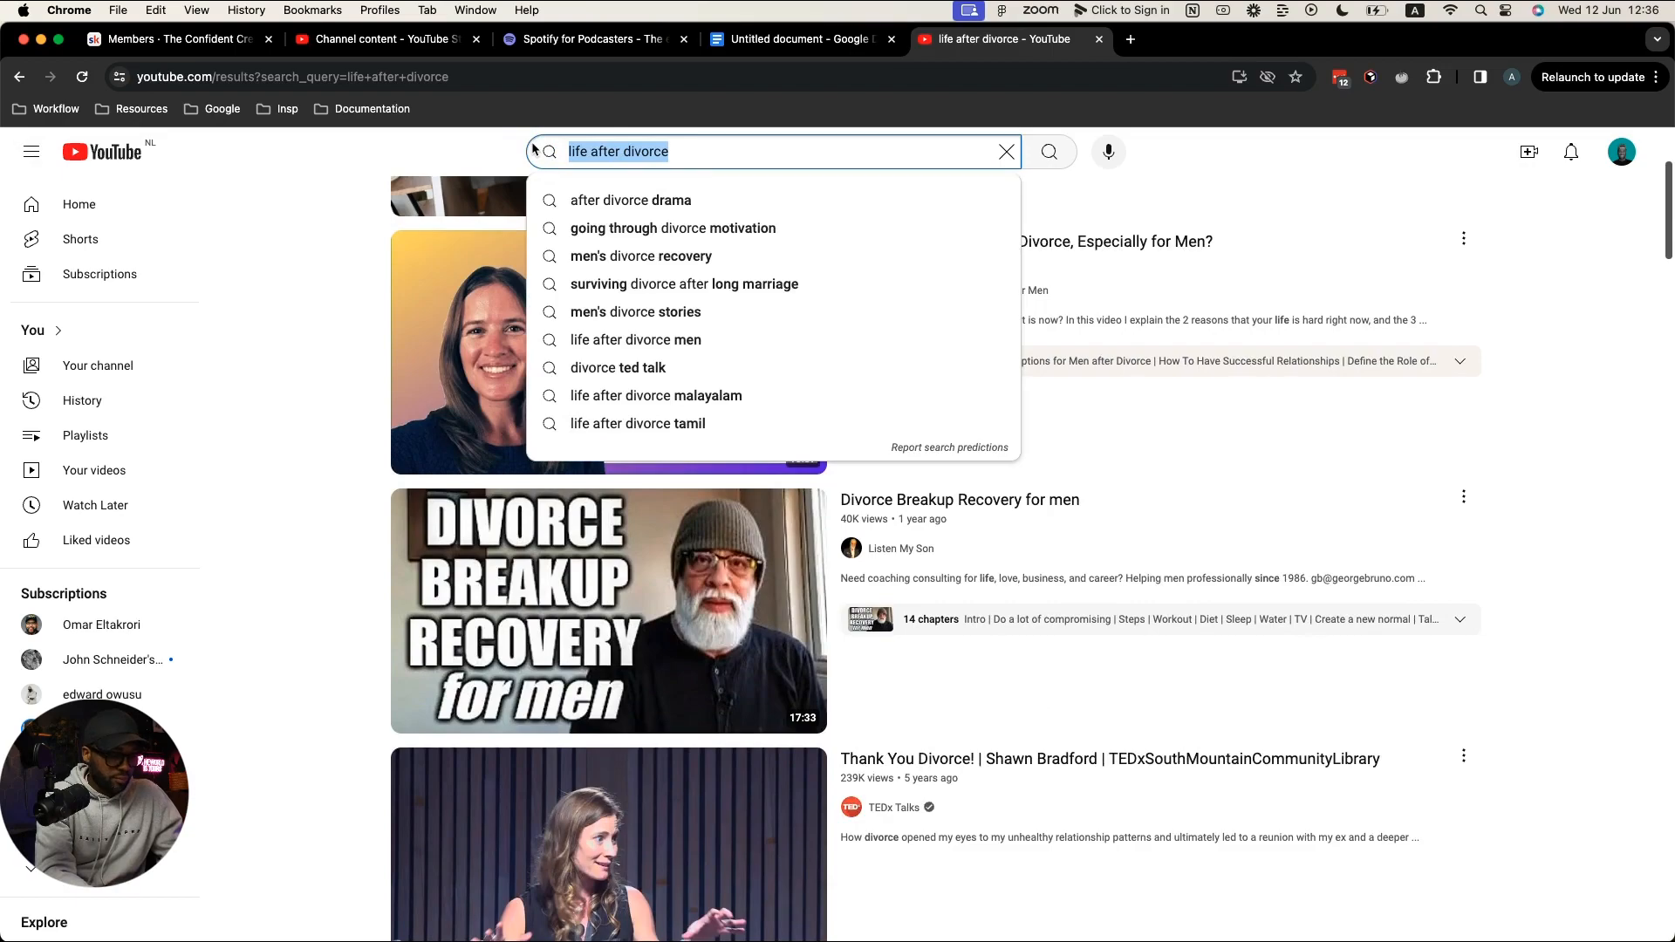
type("ldi")
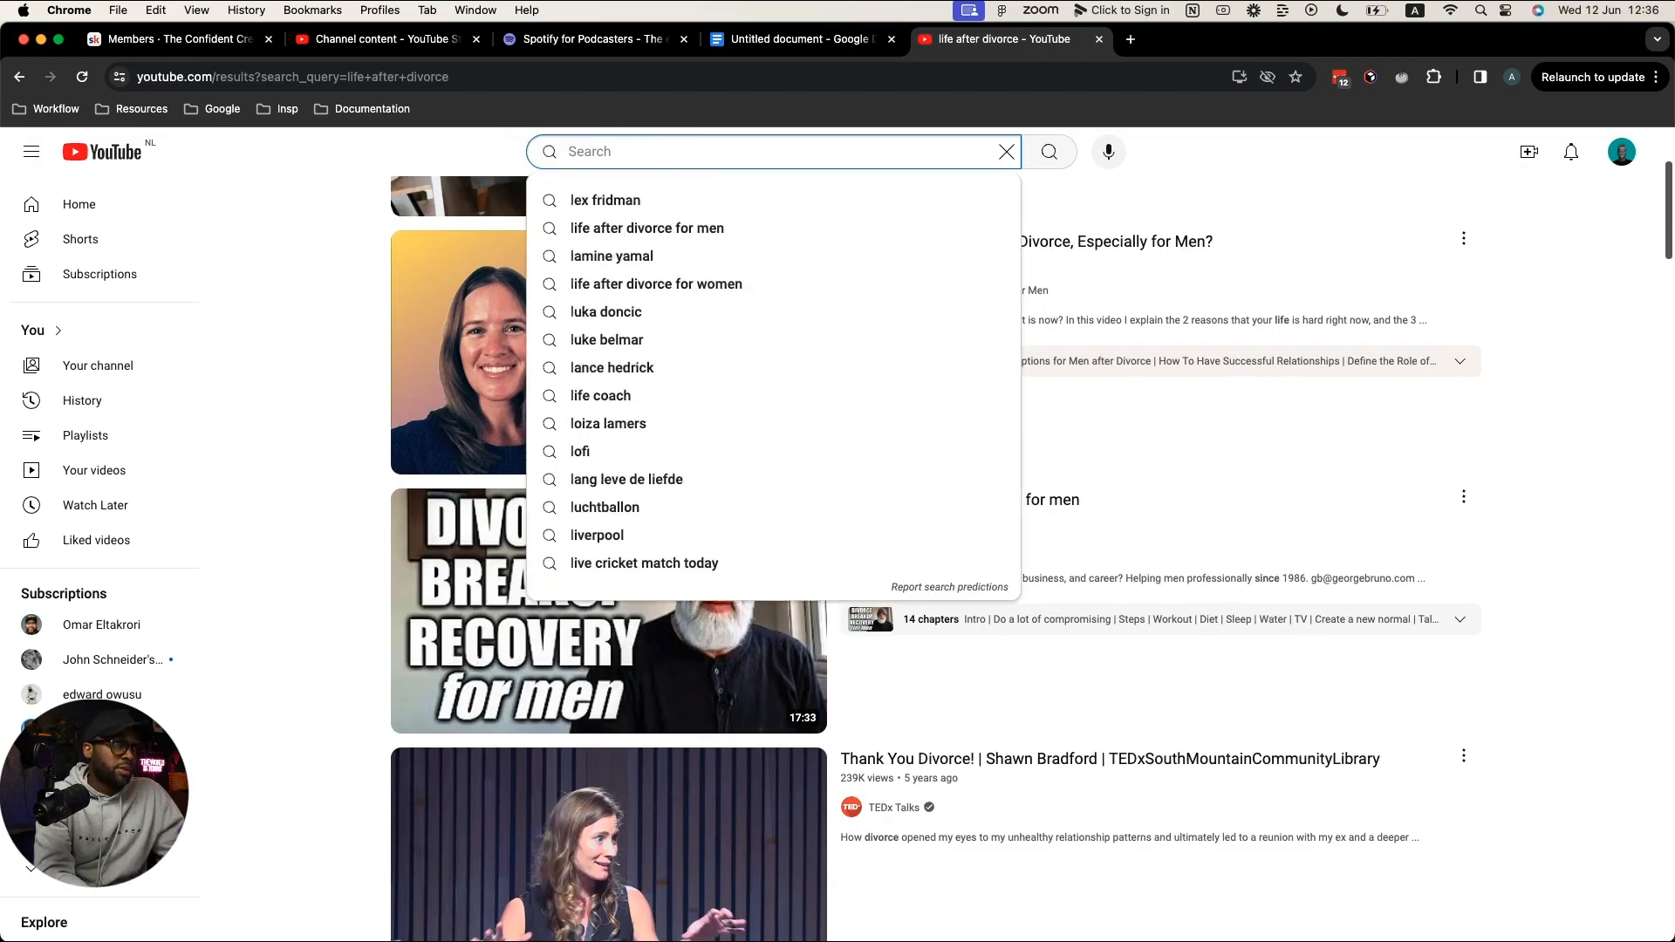
type("divource")
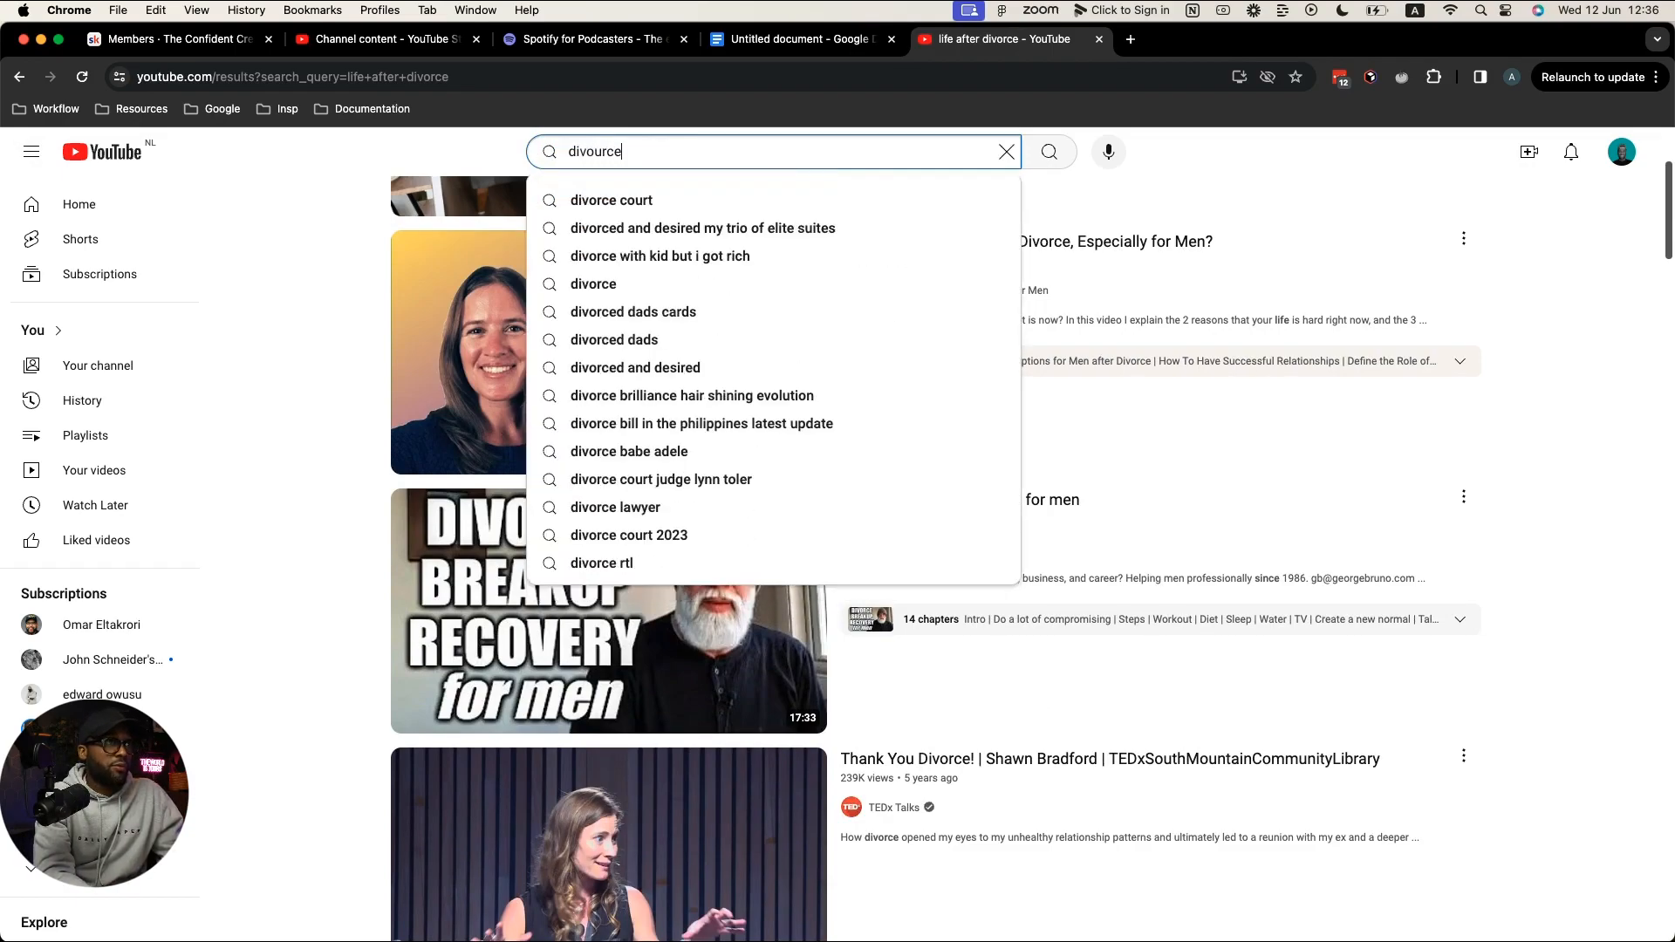
key("BackSpace")
key("BackSpace")
key("BackSpace")
key("BackSpace")
type("r")
type("+ life ")
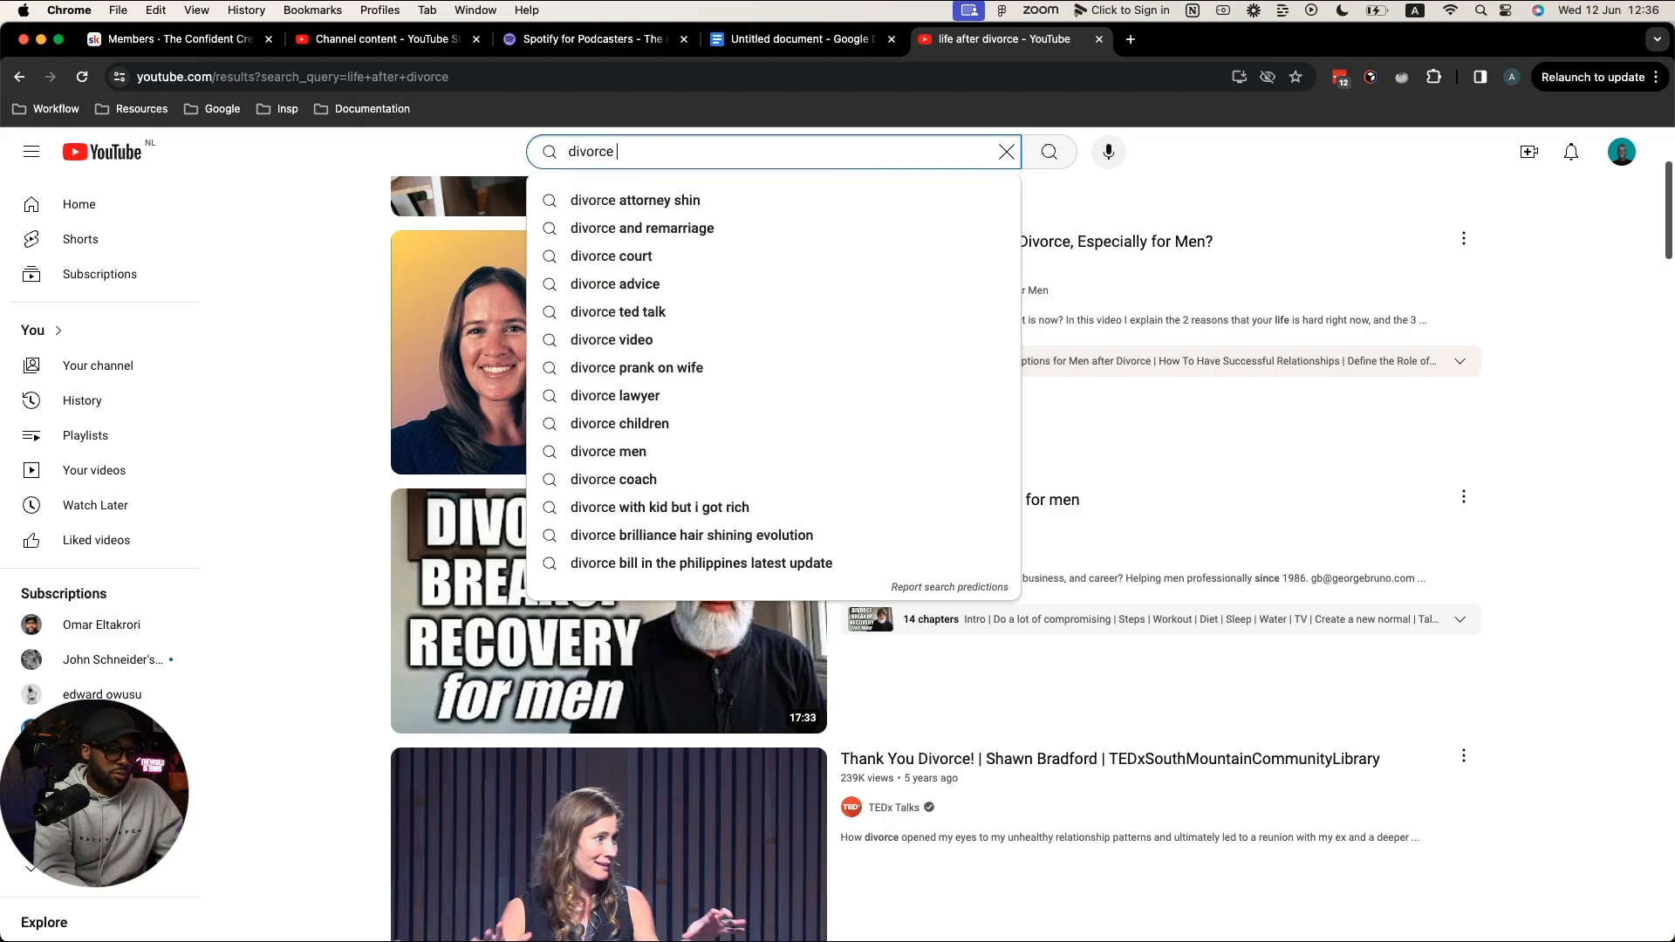
type("coach")
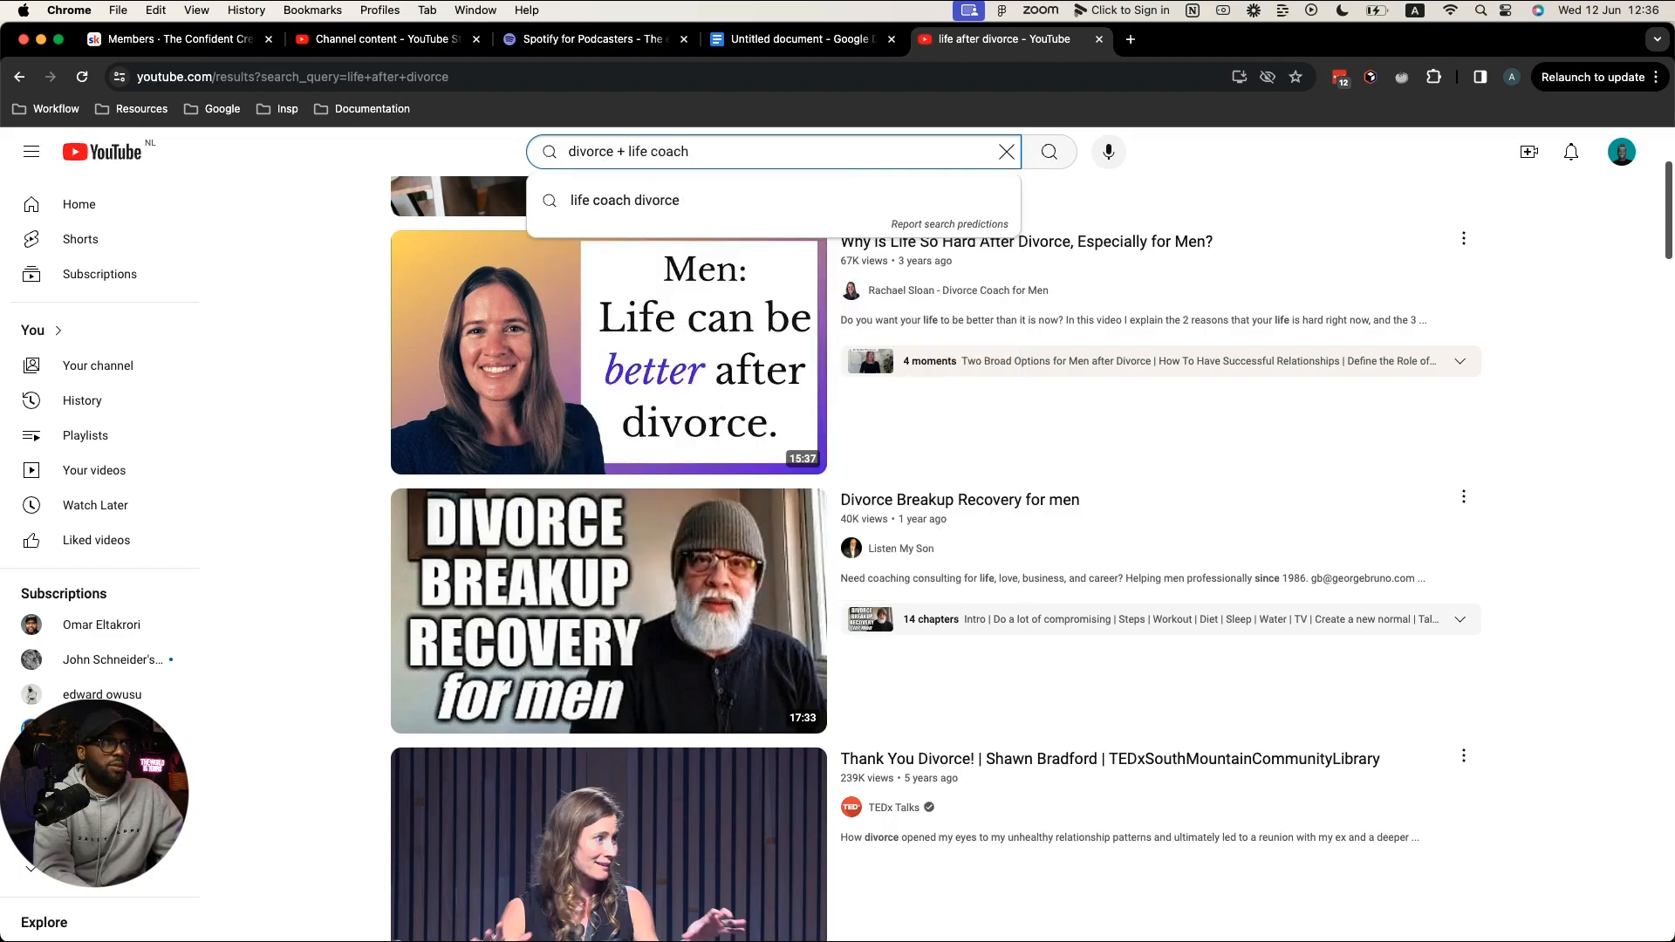
key("Return")
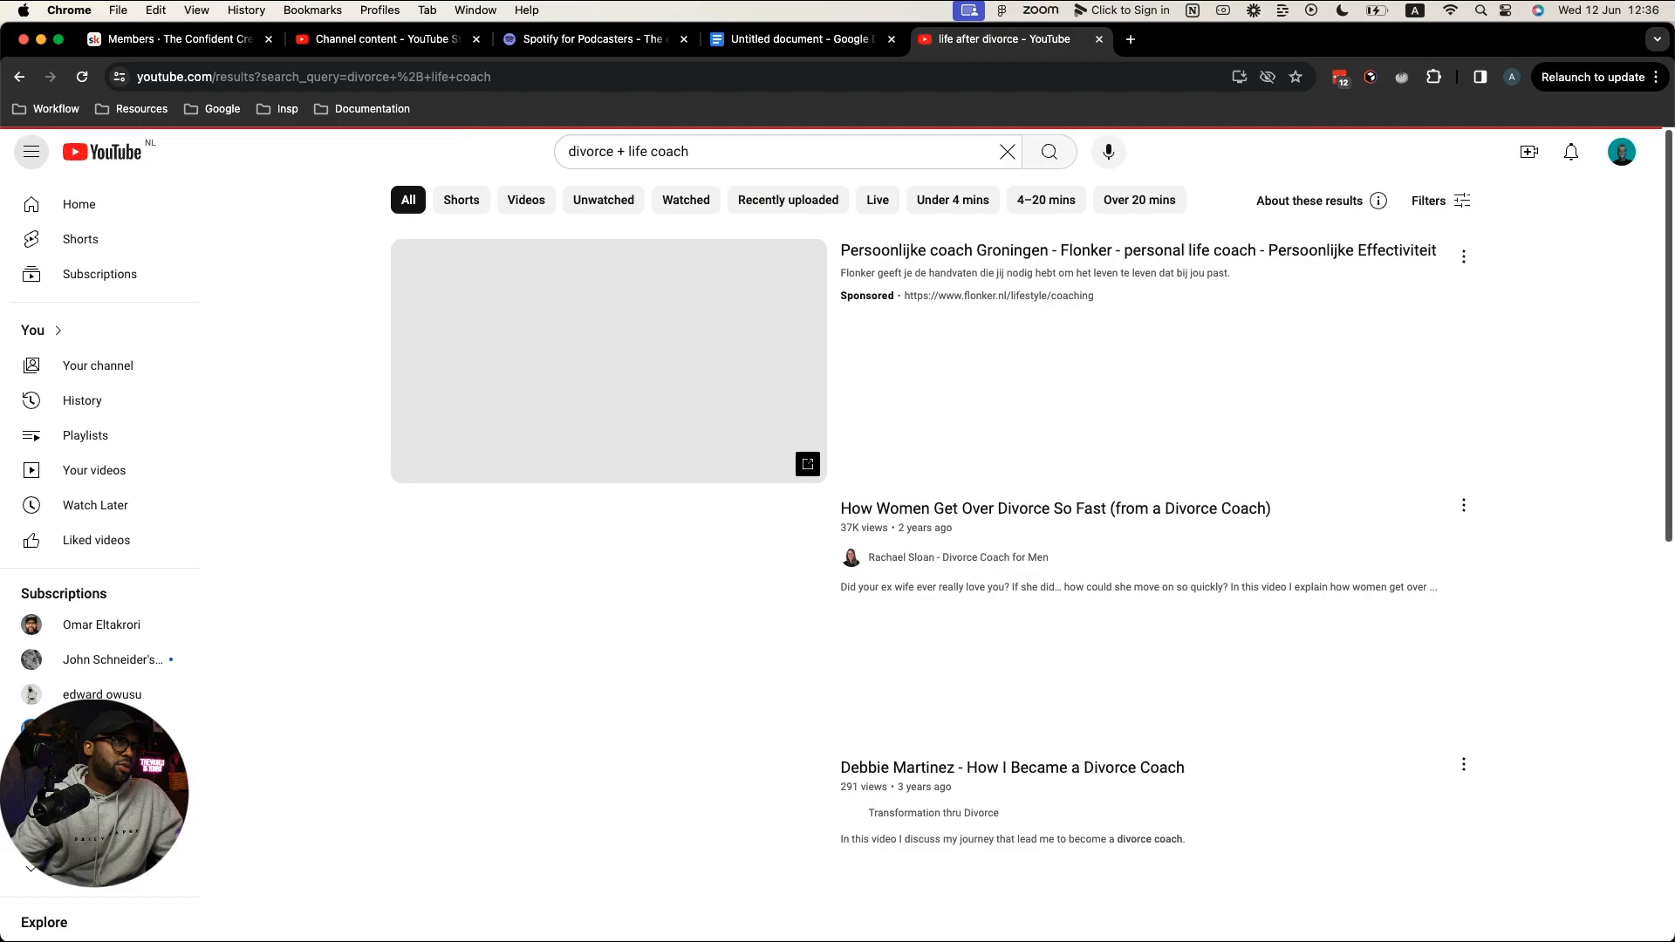
scroll(1395, 501, "down", 2)
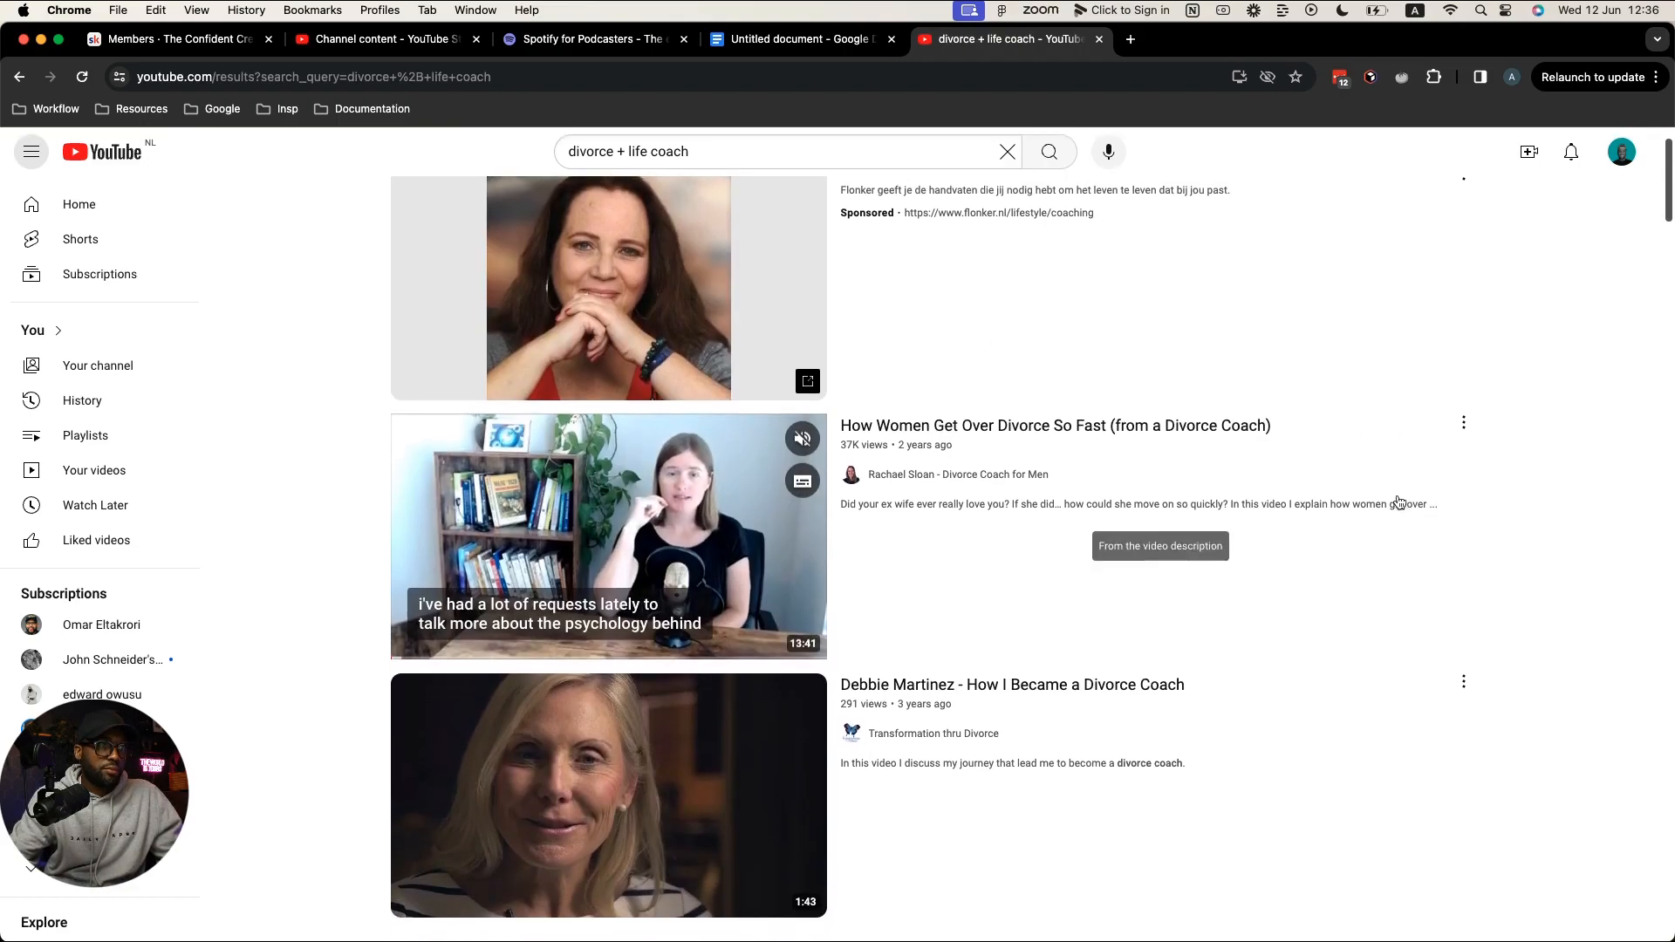
scroll(1399, 502, "down", 5)
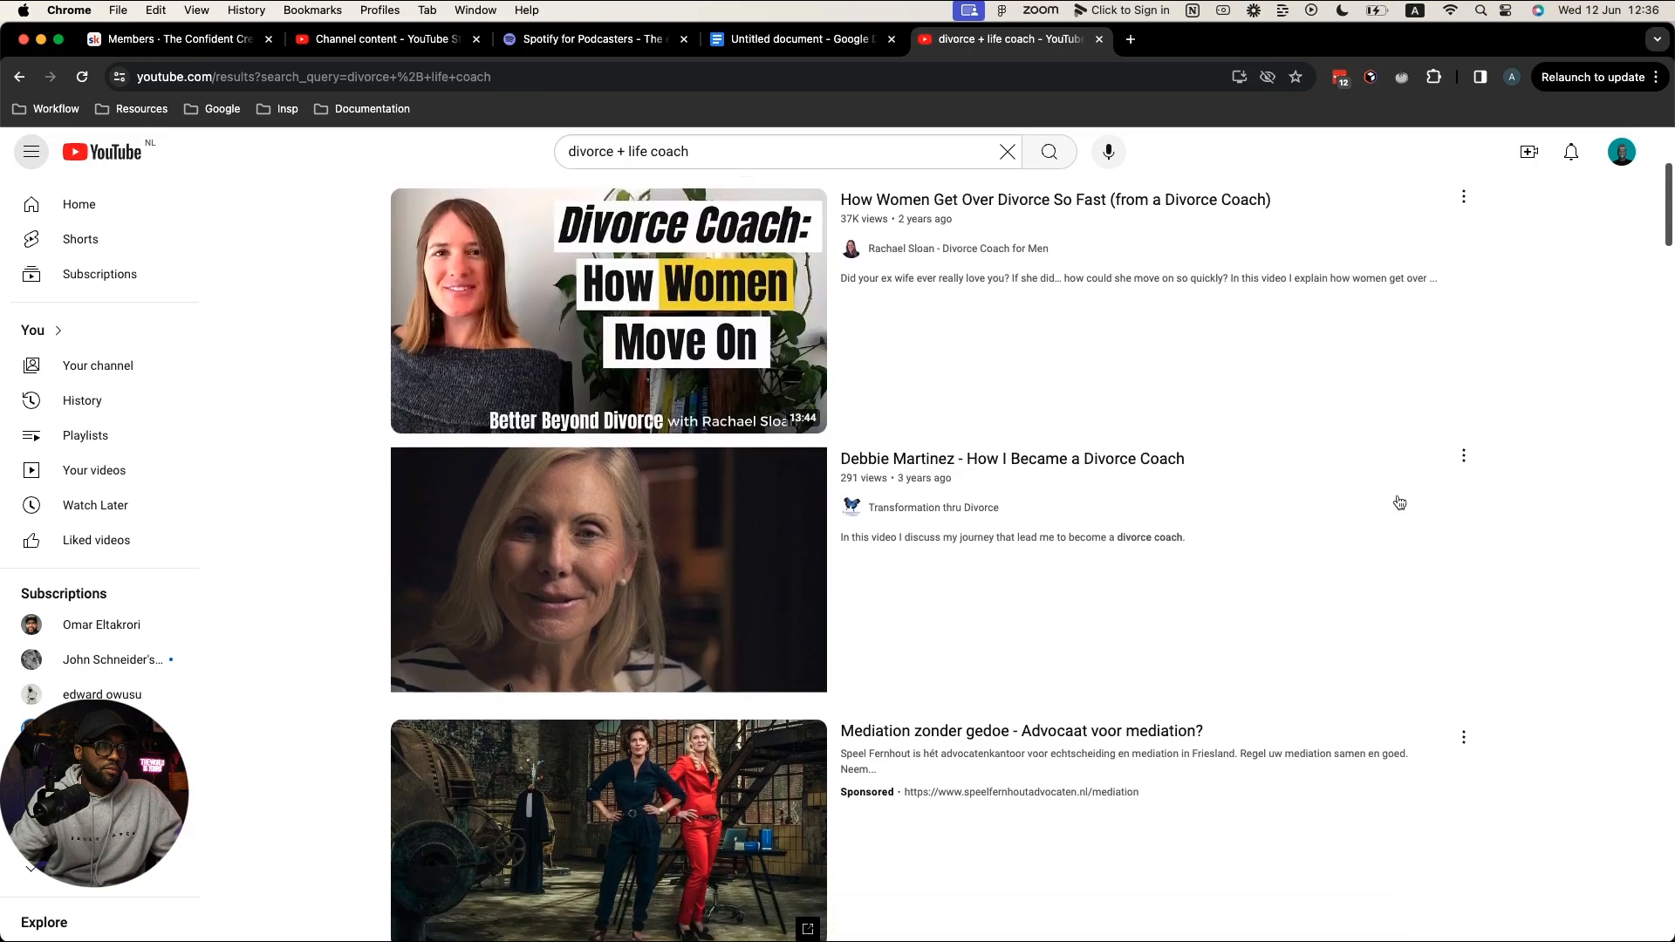
scroll(1399, 503, "down", 10)
scroll(1399, 504, "down", 6)
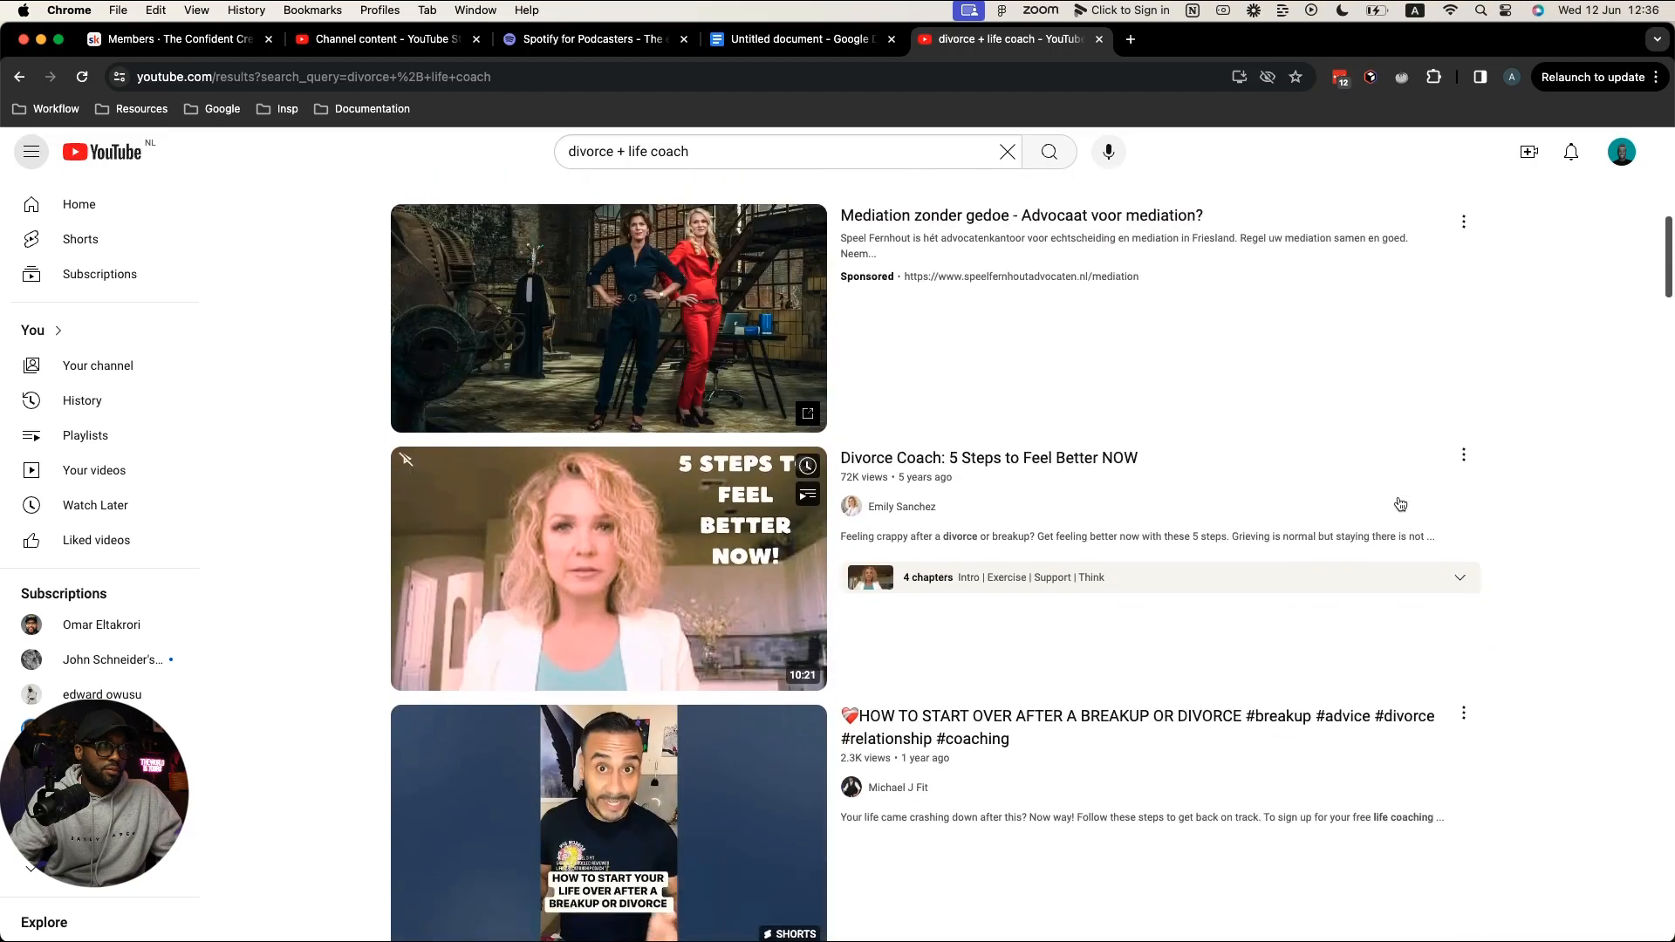
scroll(1397, 503, "down", 8)
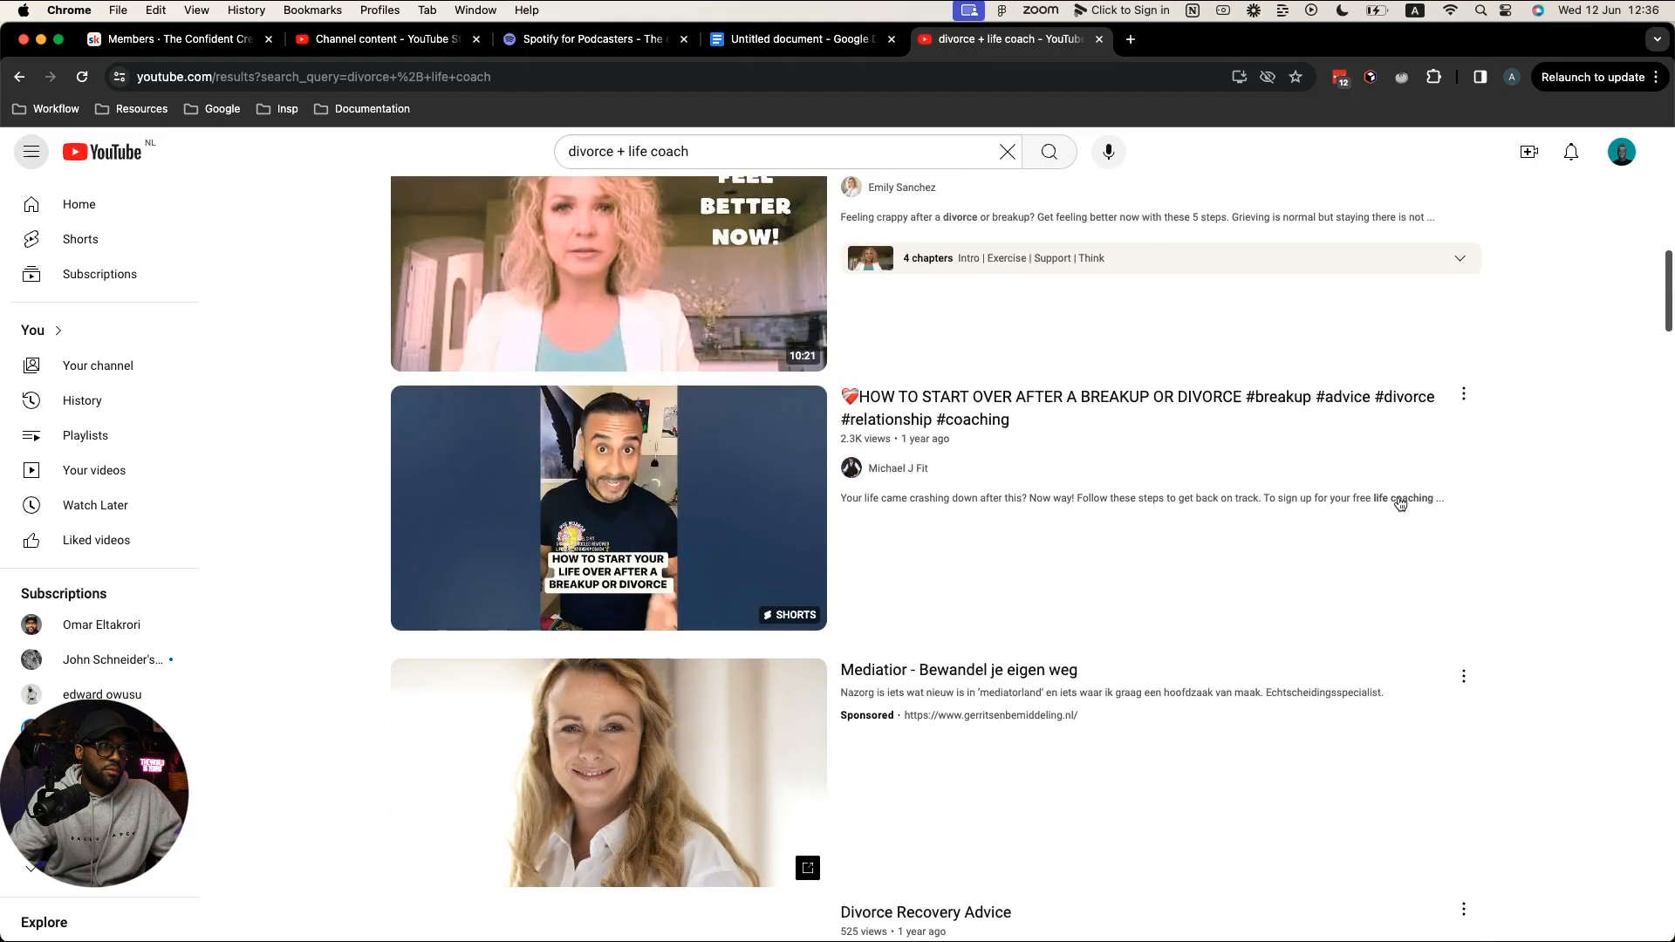
scroll(1397, 502, "up", 9)
scroll(1397, 495, "up", 20)
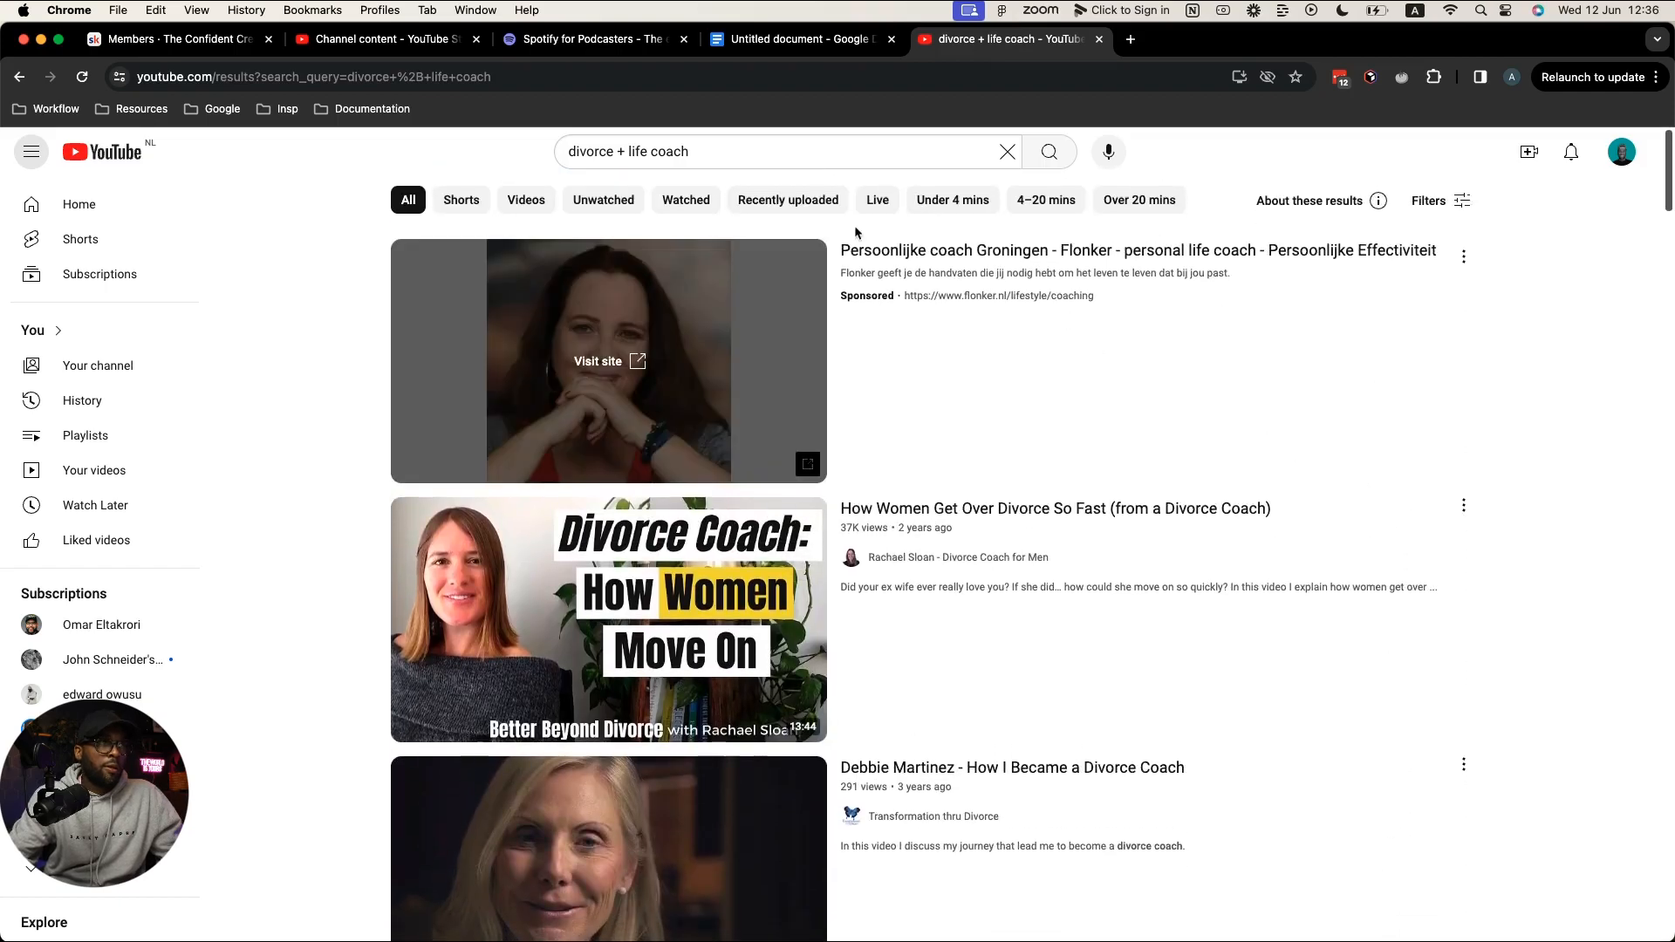
left_click_drag(748, 151, 505, 145)
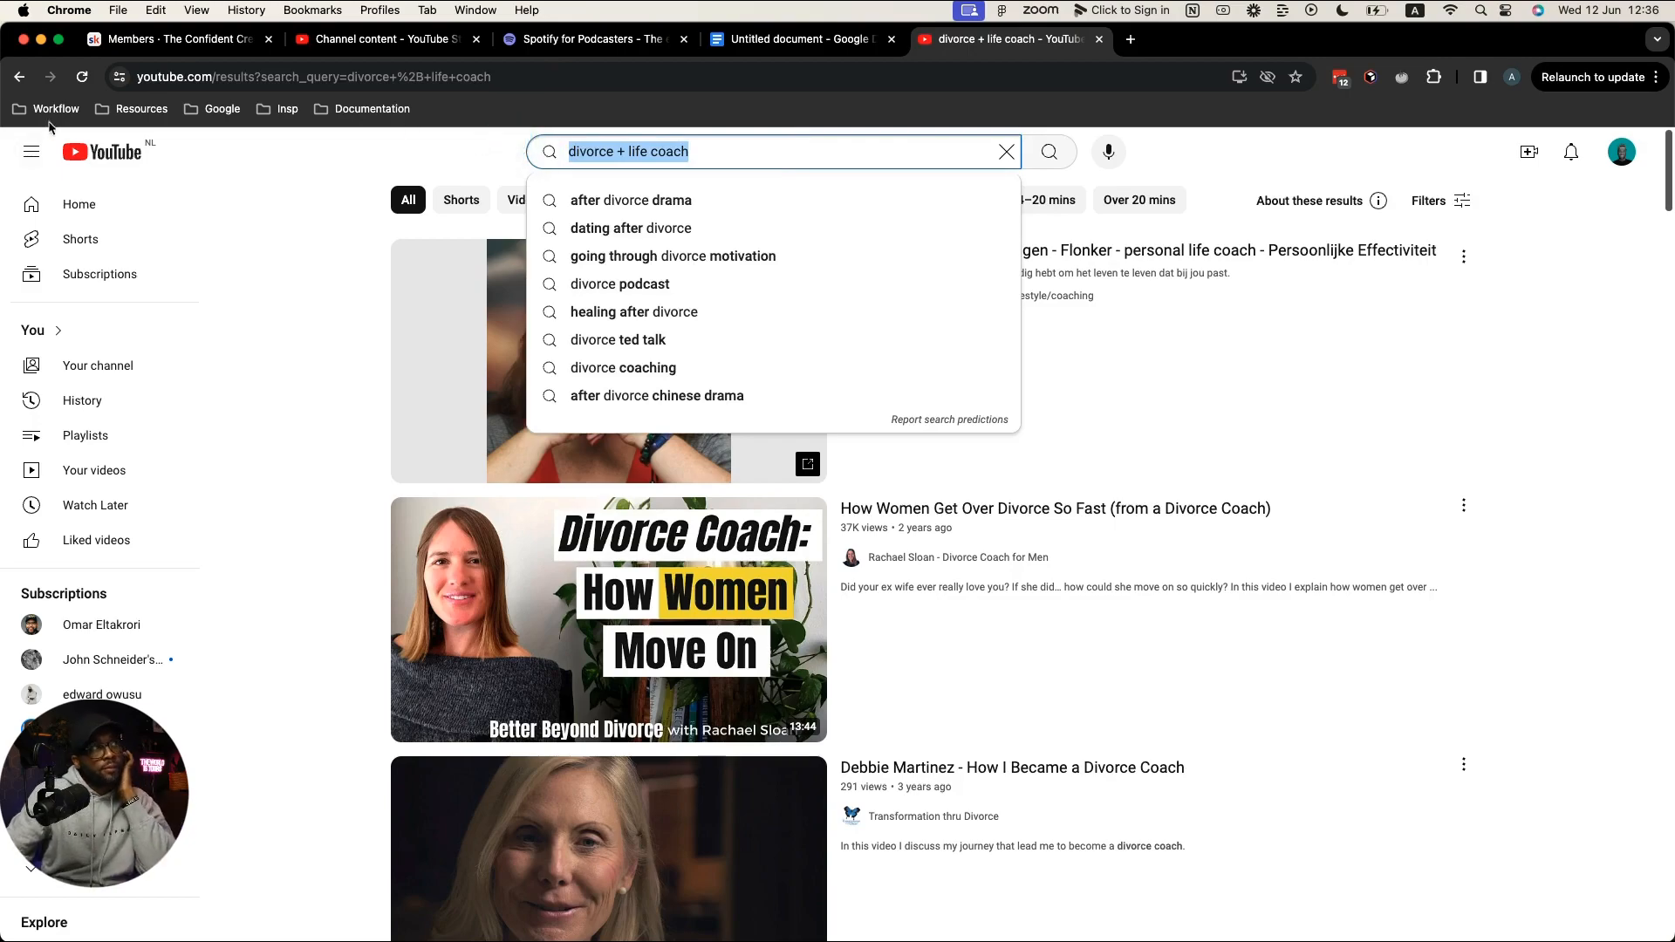
Step: Return to the 'life after divorce' results, clear the search box, and open Your videos
left_click(19, 77)
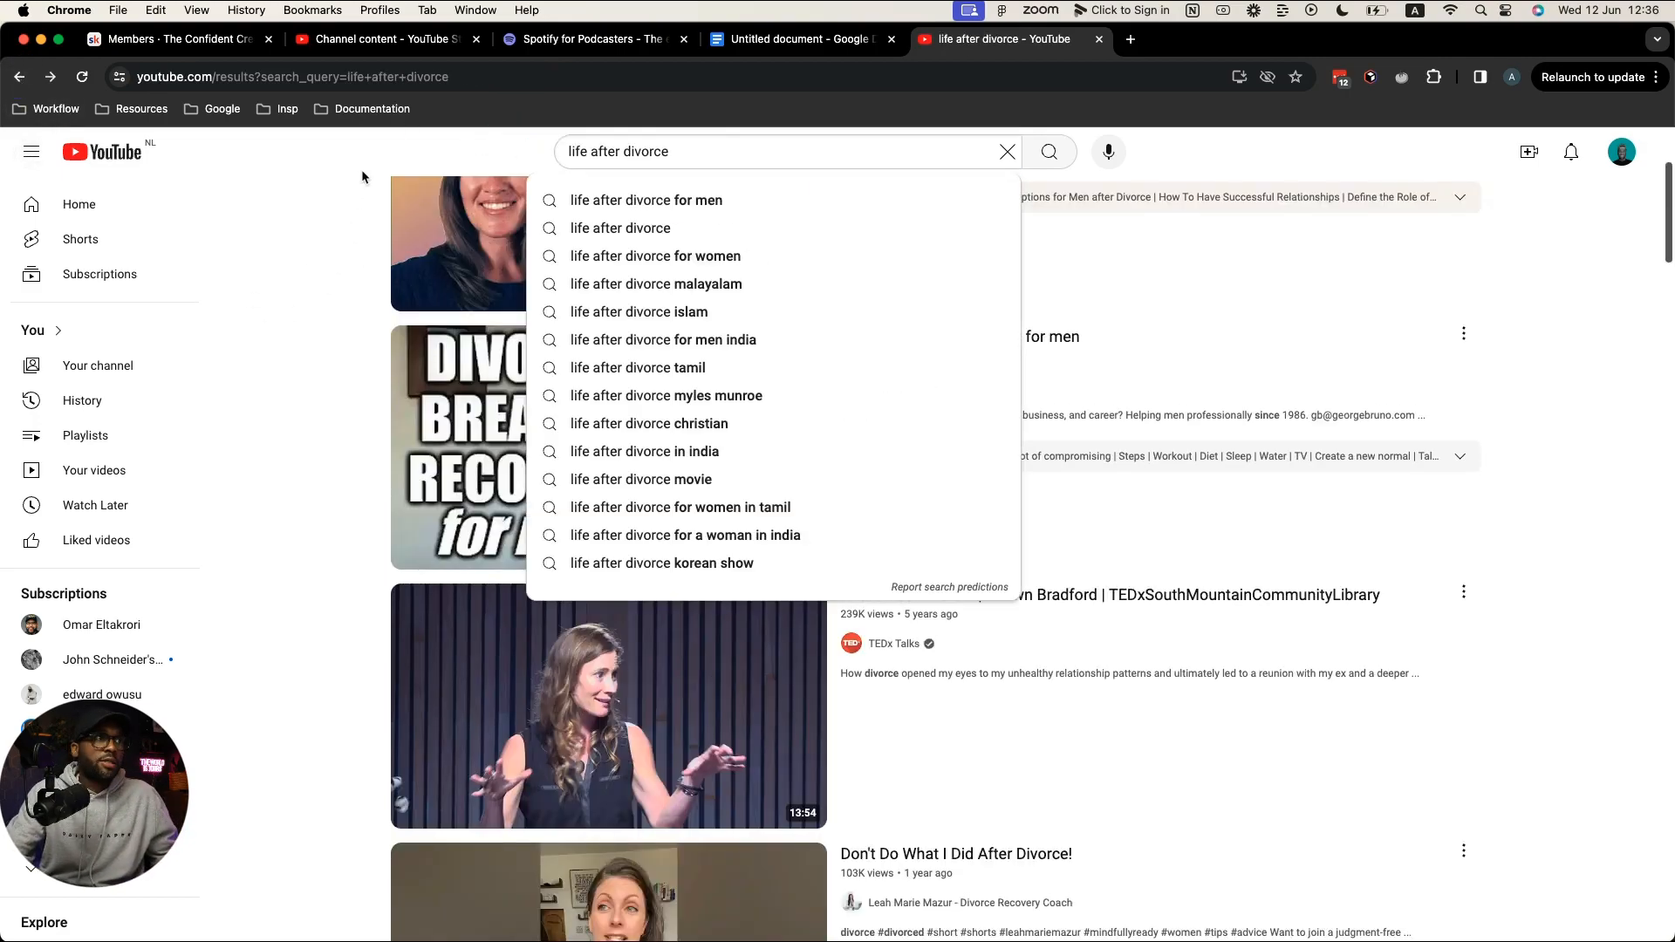
left_click(1003, 150)
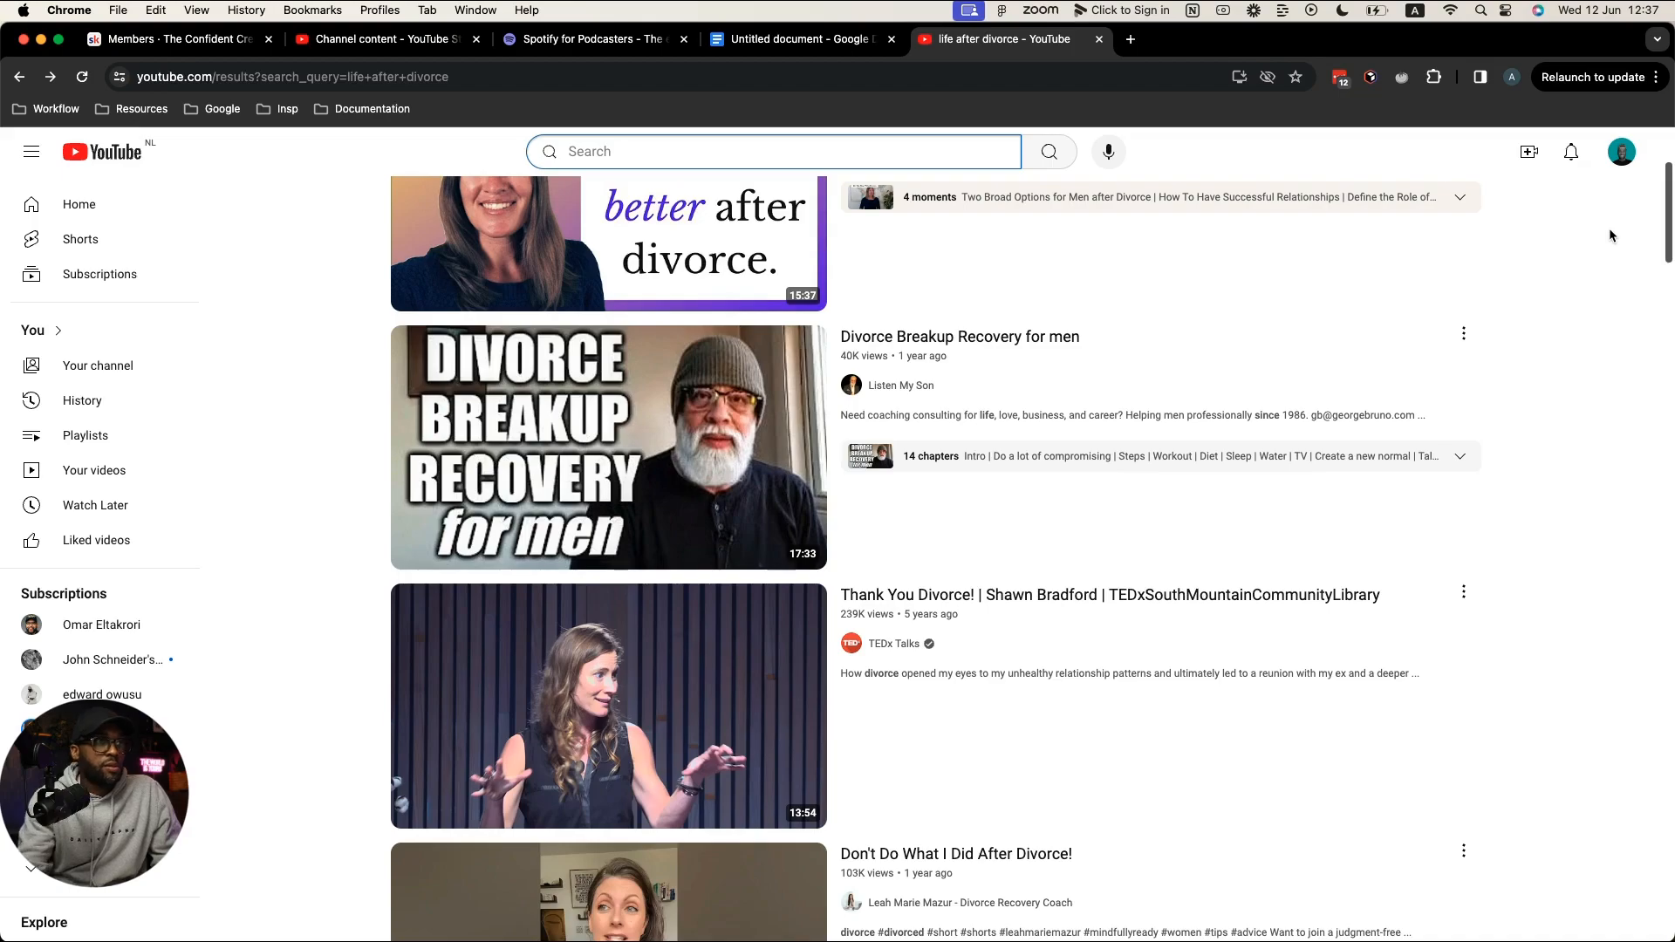
mouse_move(1271, 354)
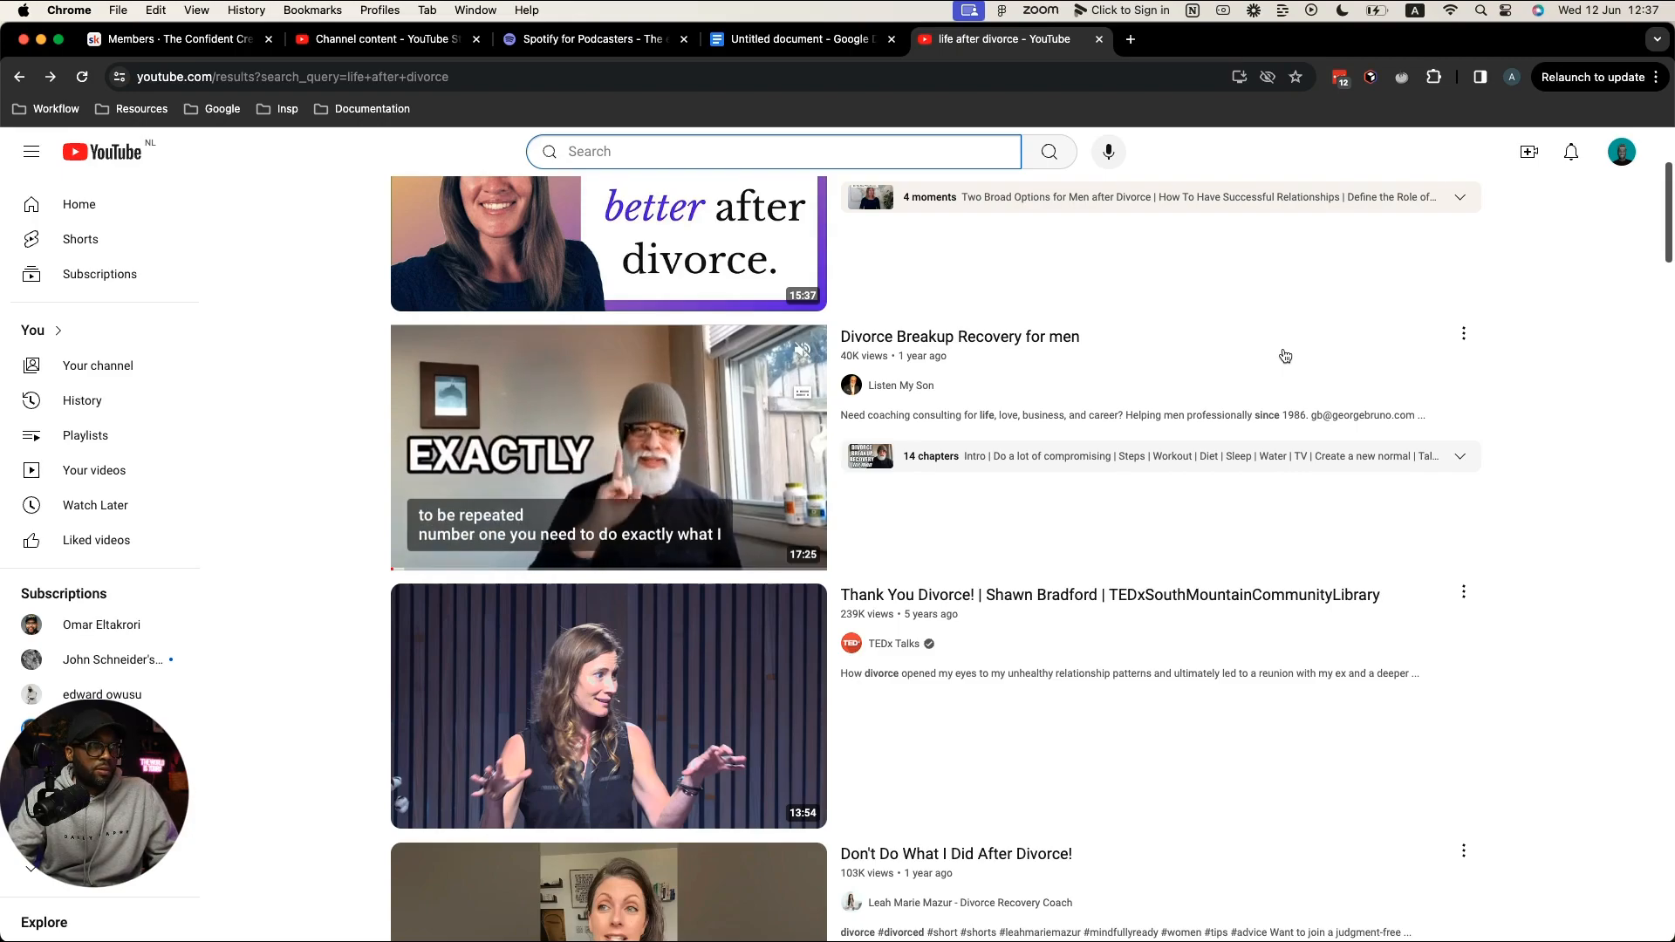
scroll(1282, 345, "up", 4)
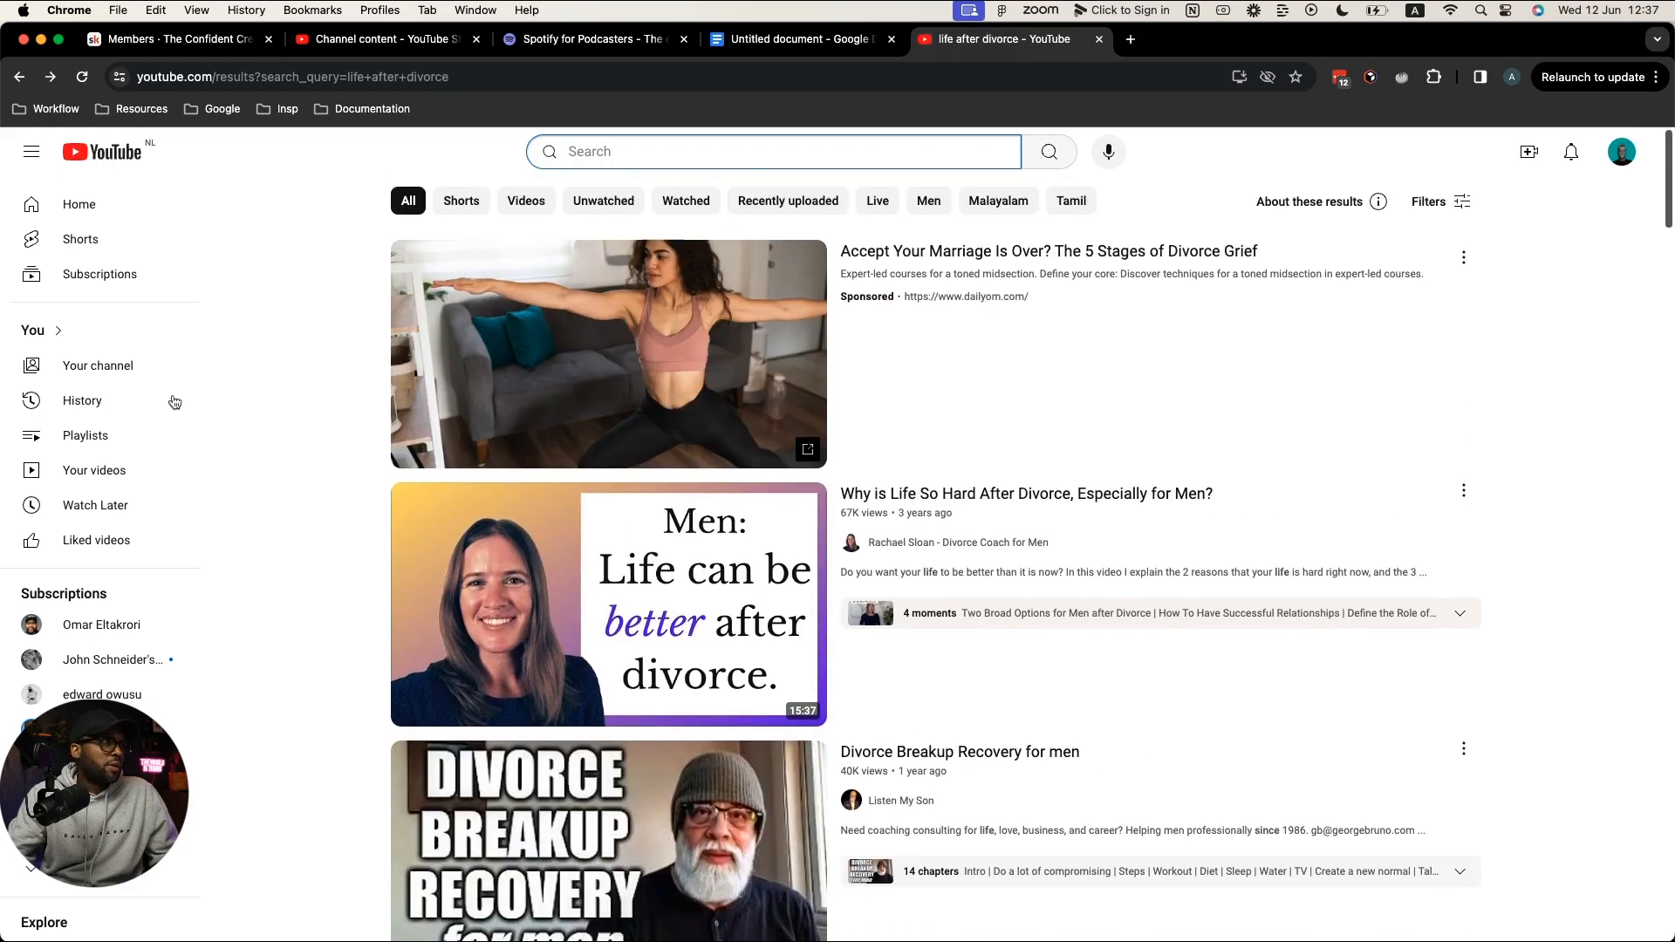
left_click(105, 476)
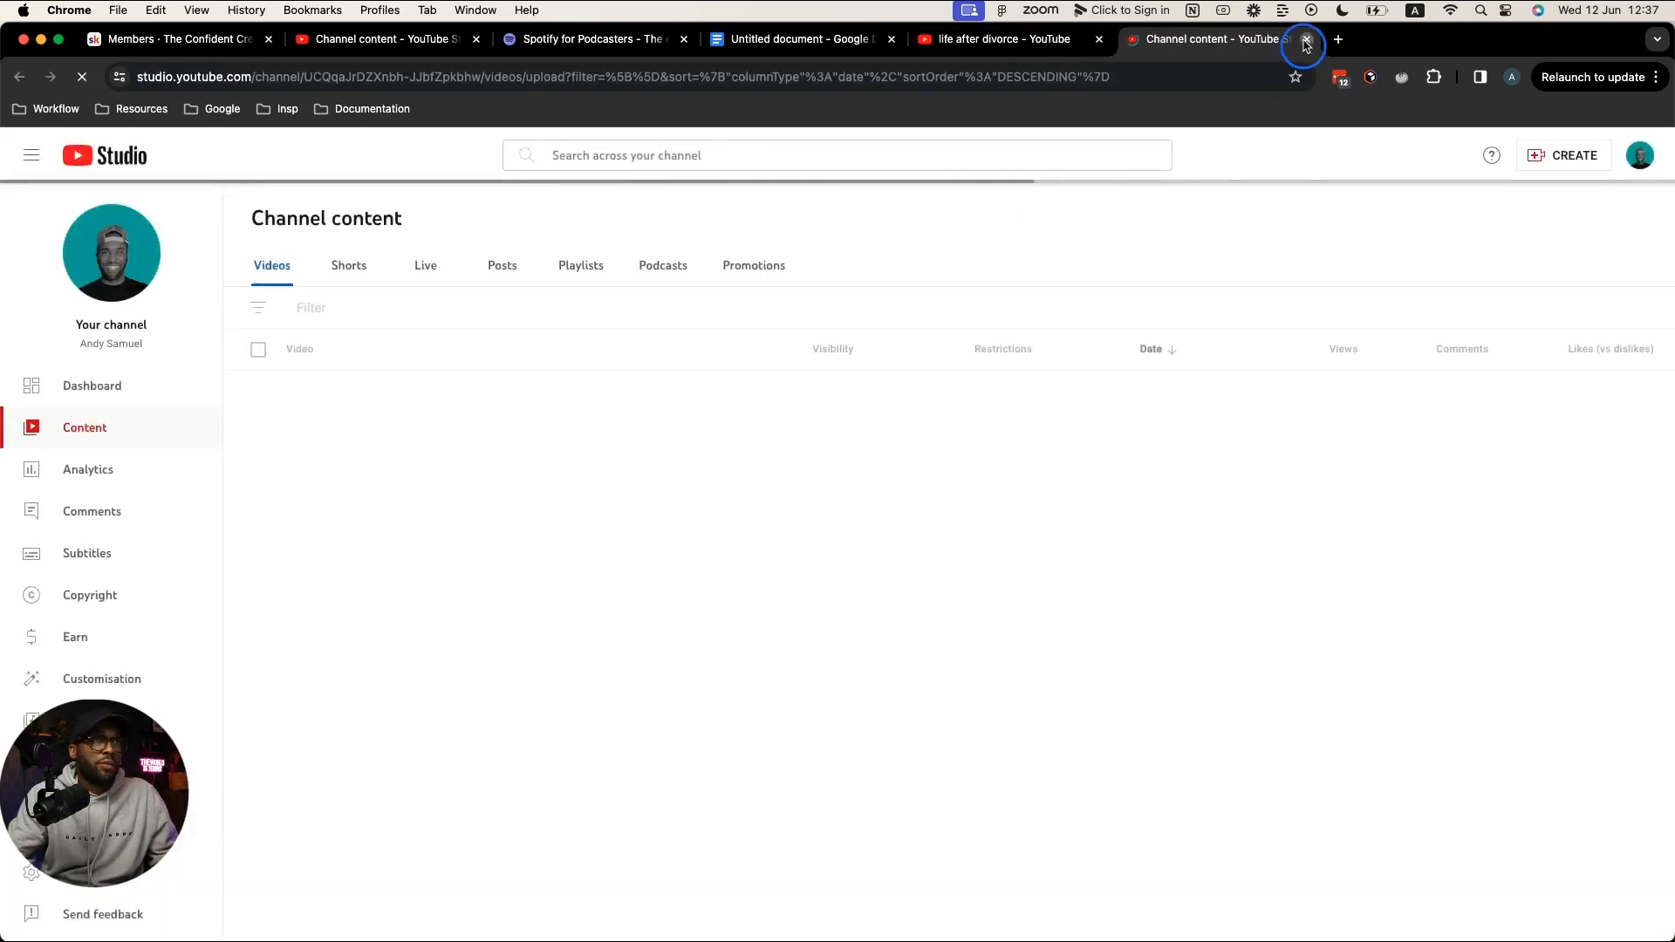
Step: Close the extra Studio tab, return to Channel content, and switch to the Descript desktop
left_click(1307, 39)
left_click(384, 39)
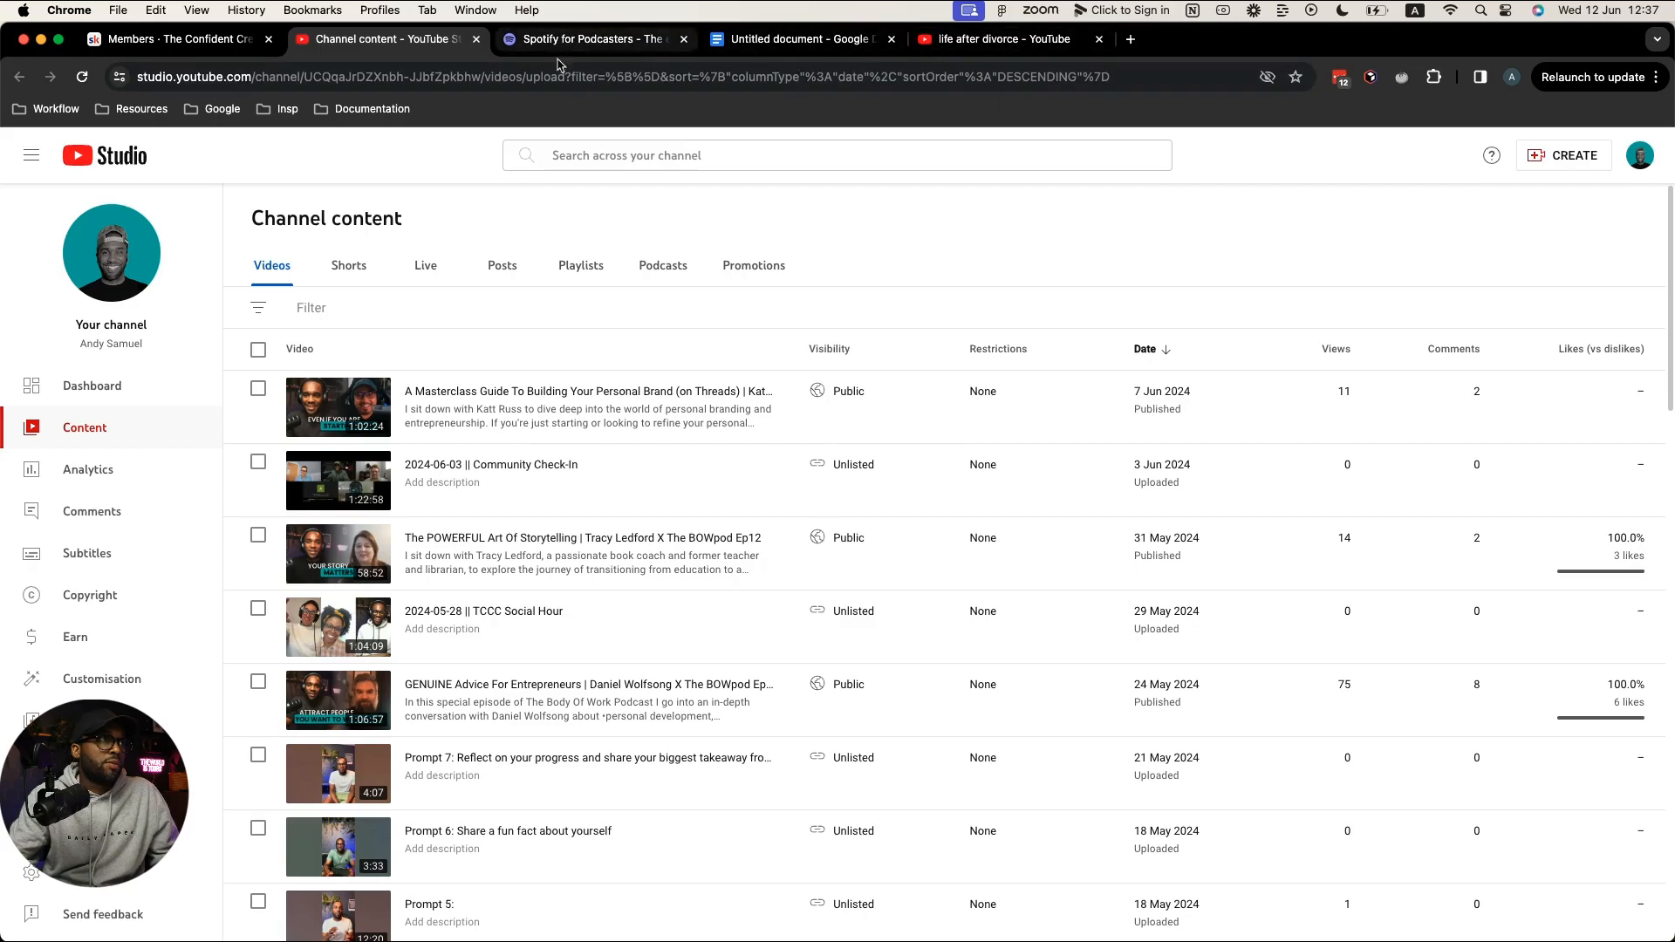
key("ctrl+Right")
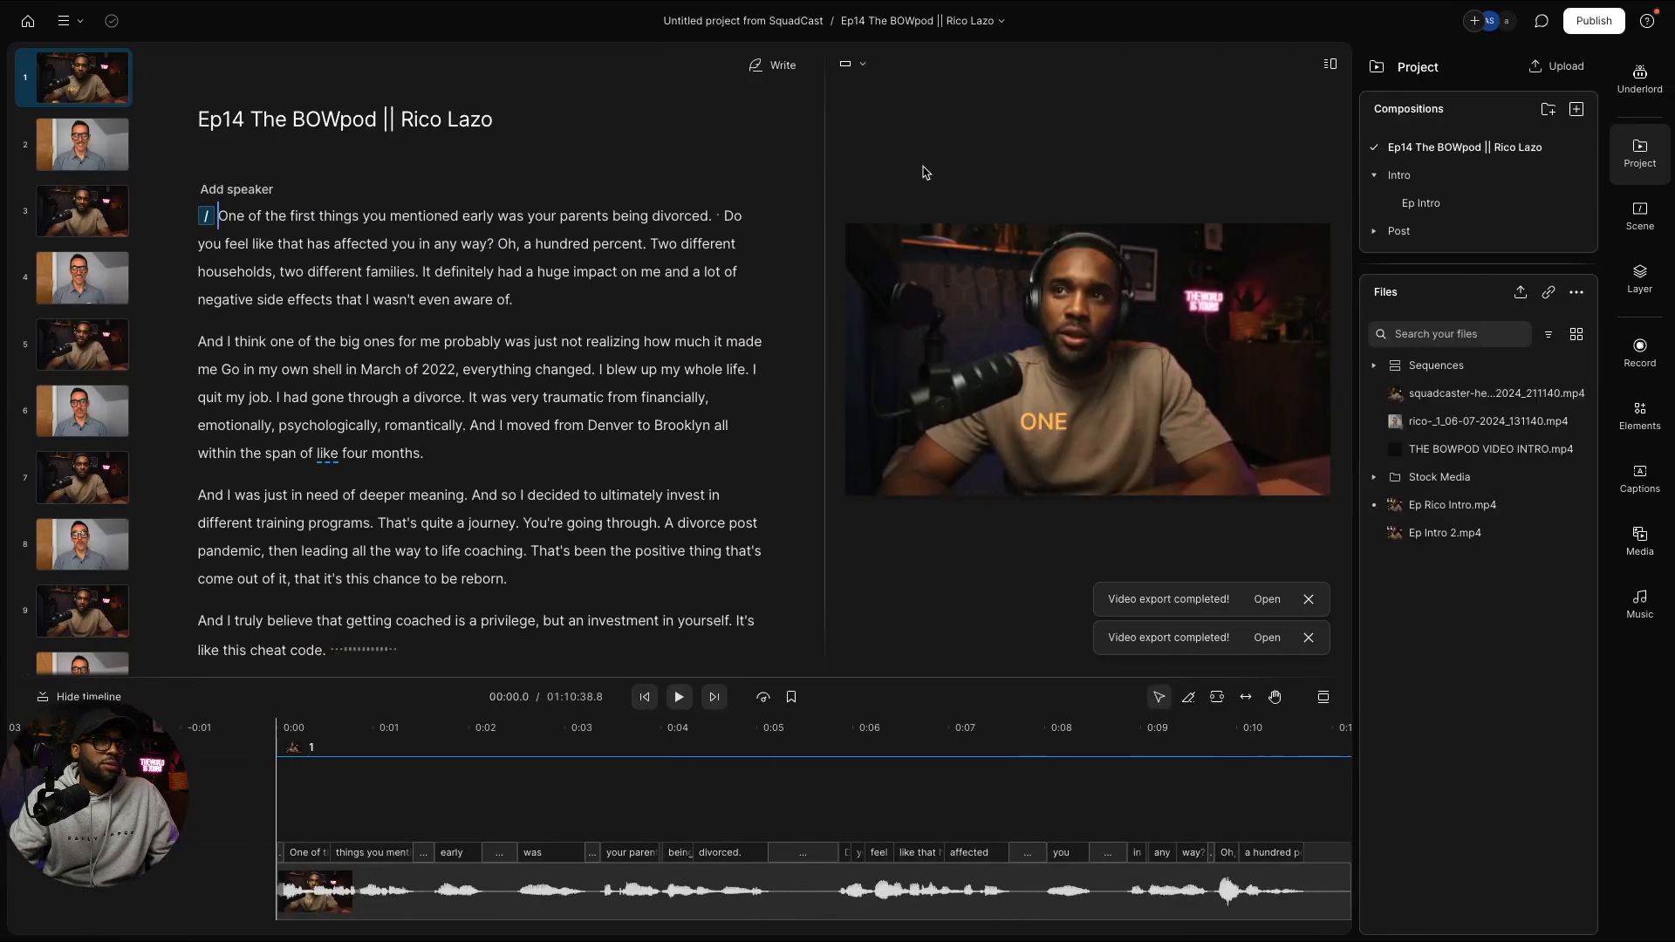
Step: Show Underlord's title suggestions, jump playback to 'everything', and enlarge the video preview
left_click(1637, 81)
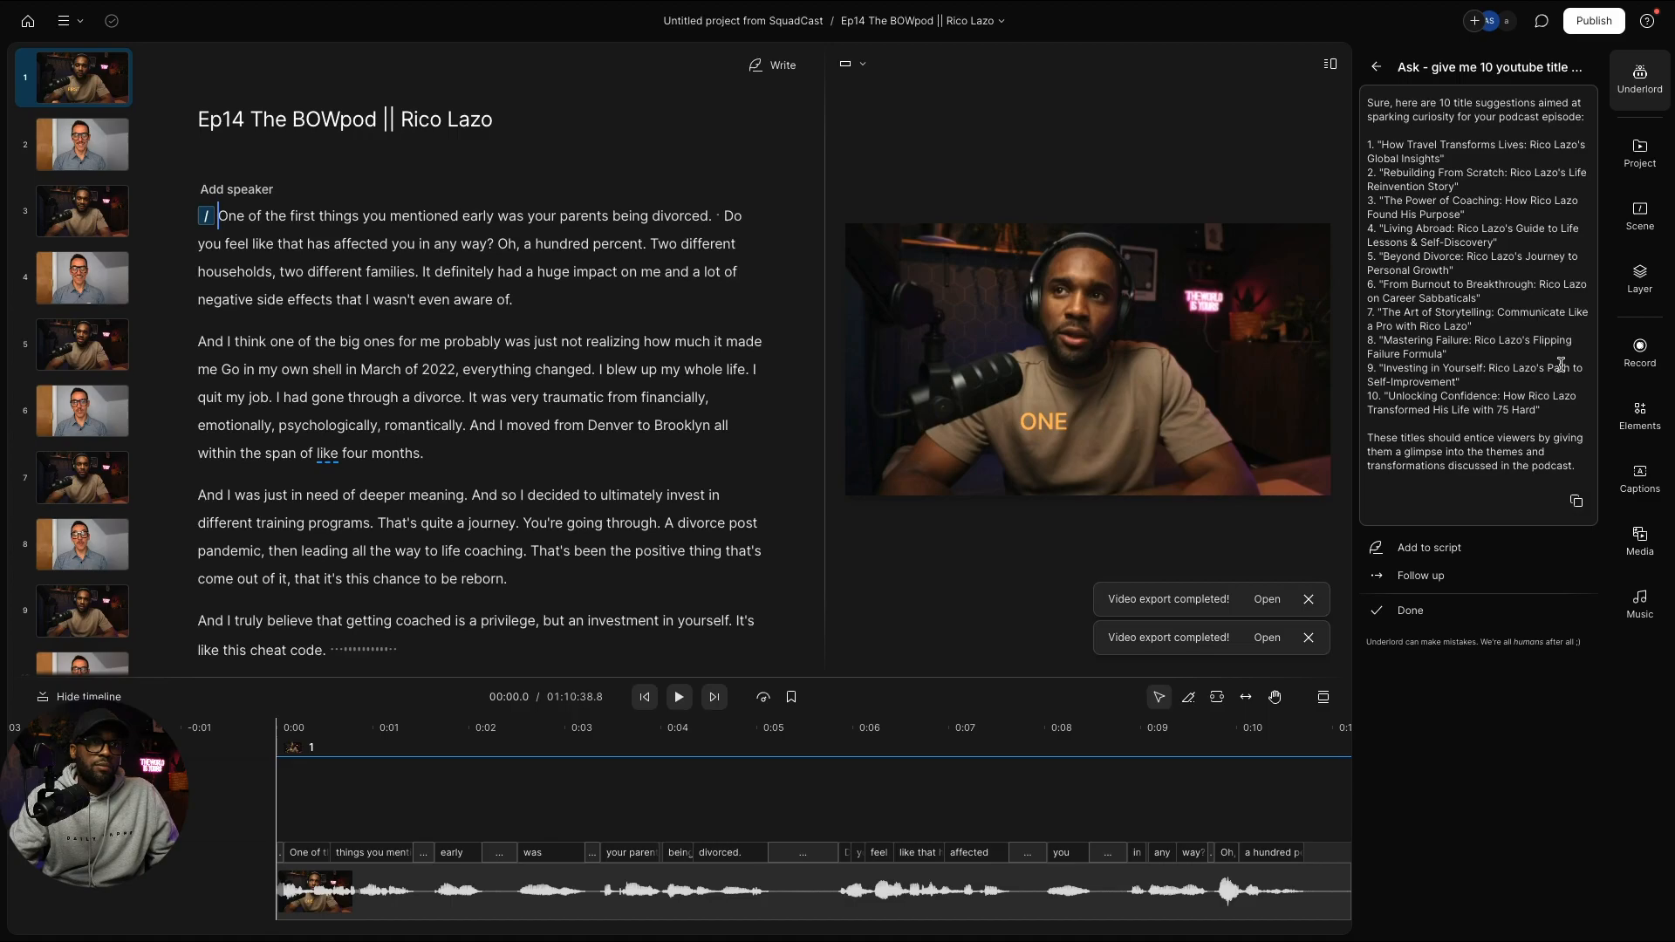
double_click(509, 372)
scroll(513, 390, "down", 15)
scroll(512, 390, "down", 20)
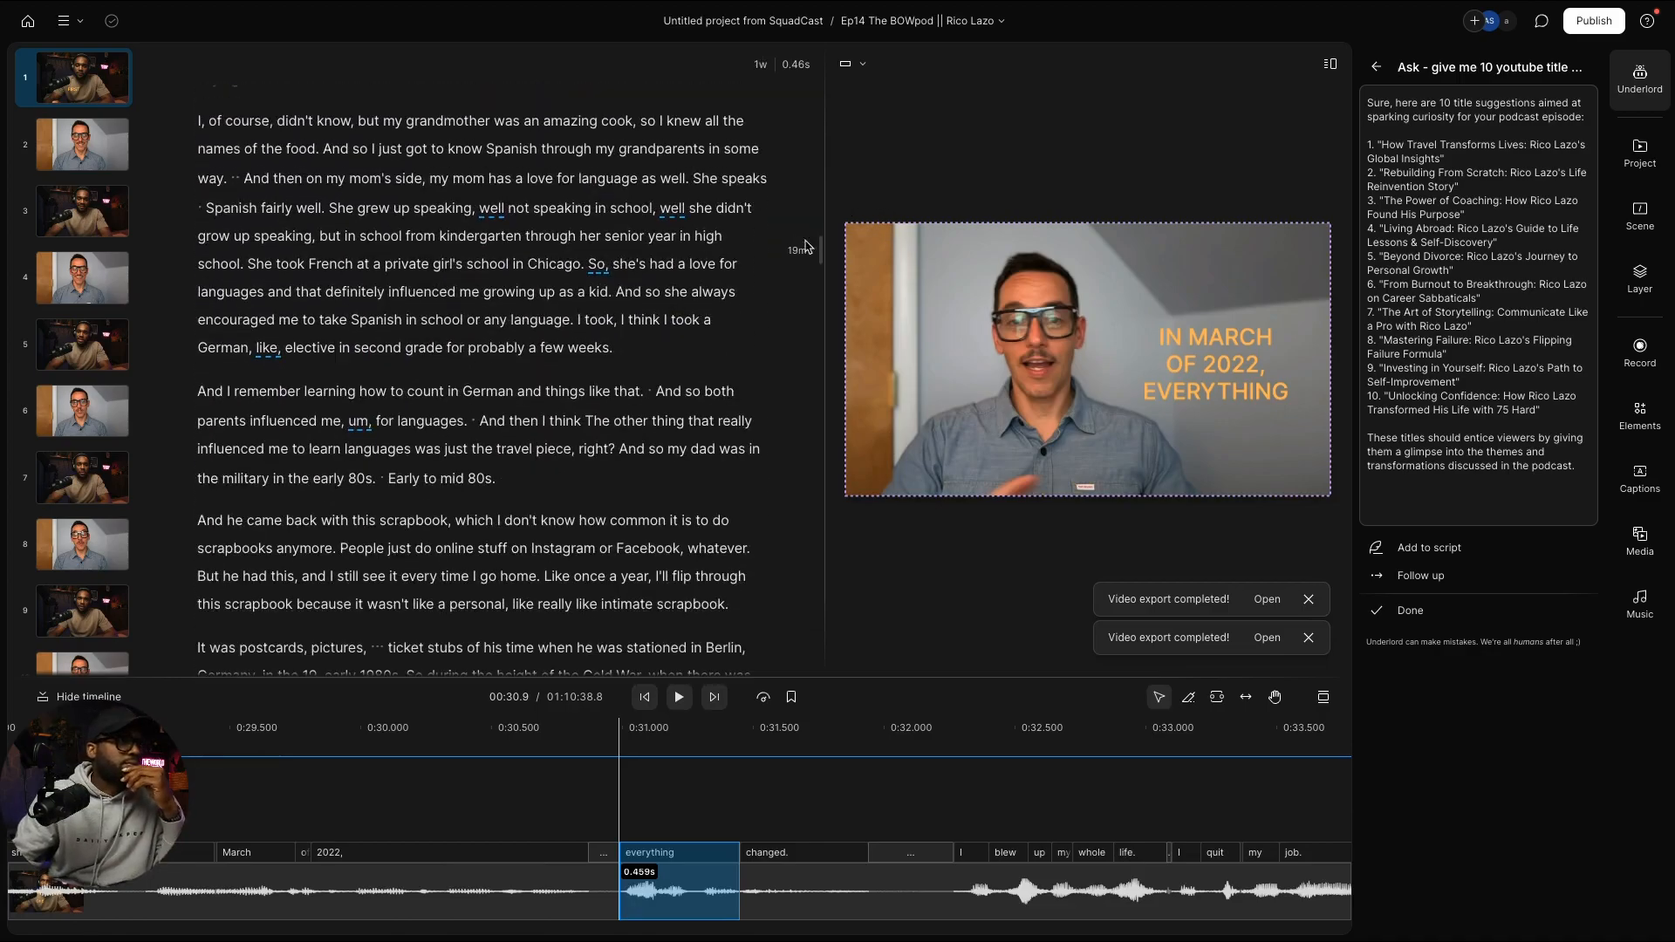
left_click_drag(823, 255, 821, 256)
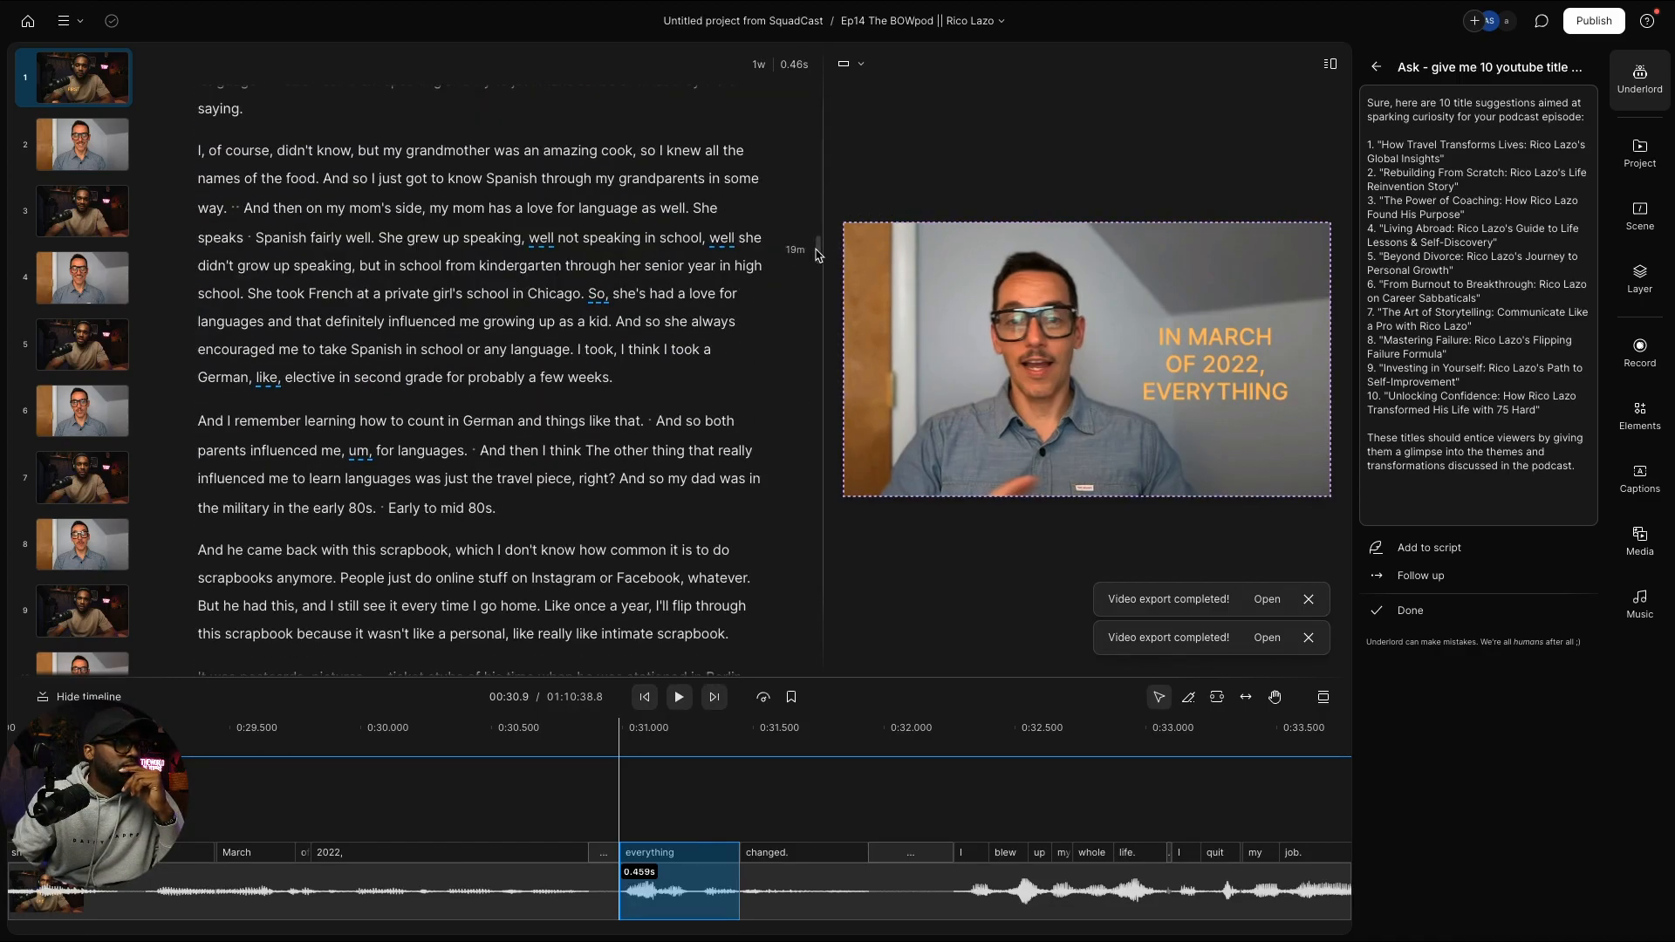
left_click_drag(818, 254, 823, 359)
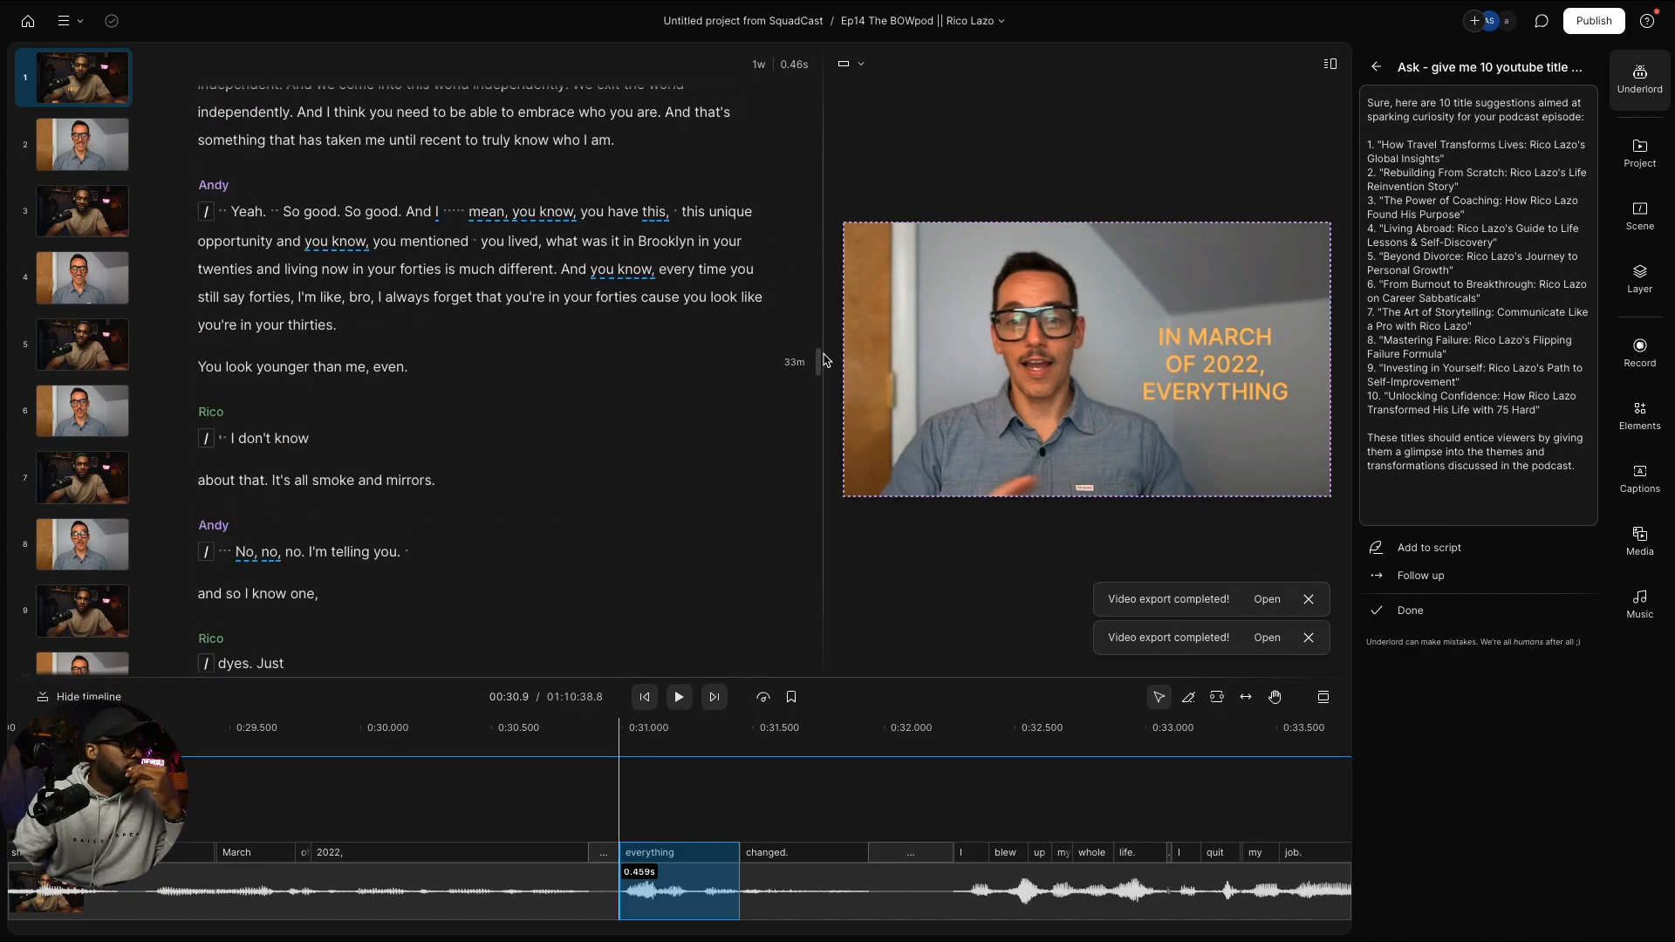
Step: Scroll through the transcript while reviewing Underlord's ten YouTube title suggestions
scroll(793, 361, "up", 10)
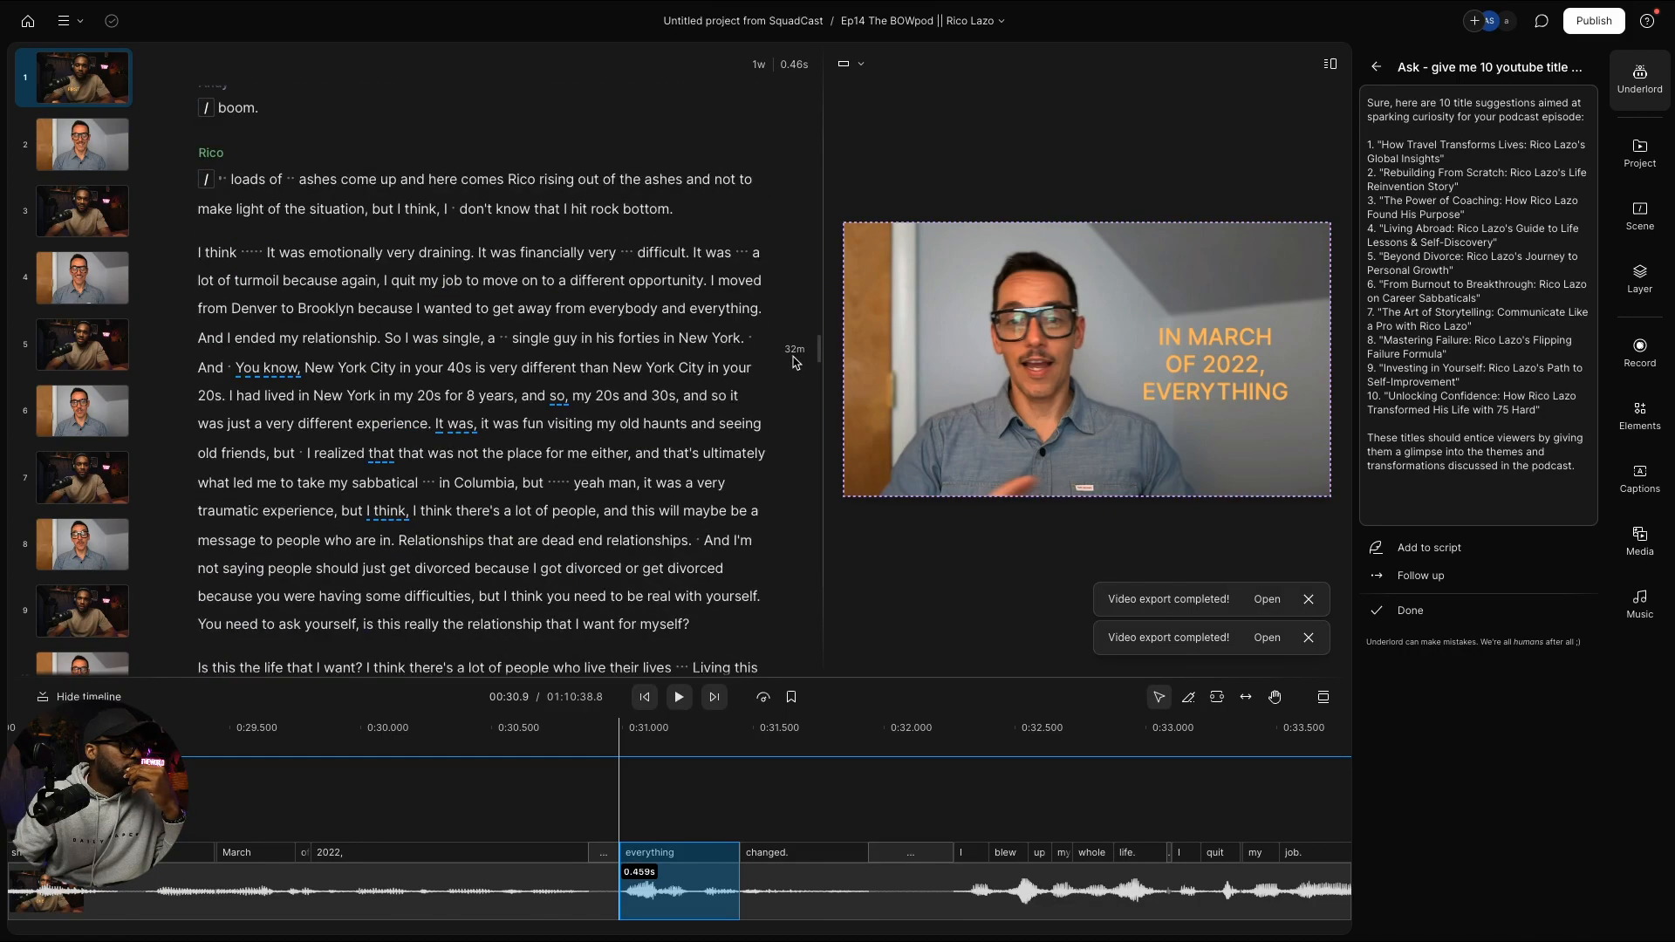
scroll(793, 360, "up", 5)
scroll(793, 360, "up", 6)
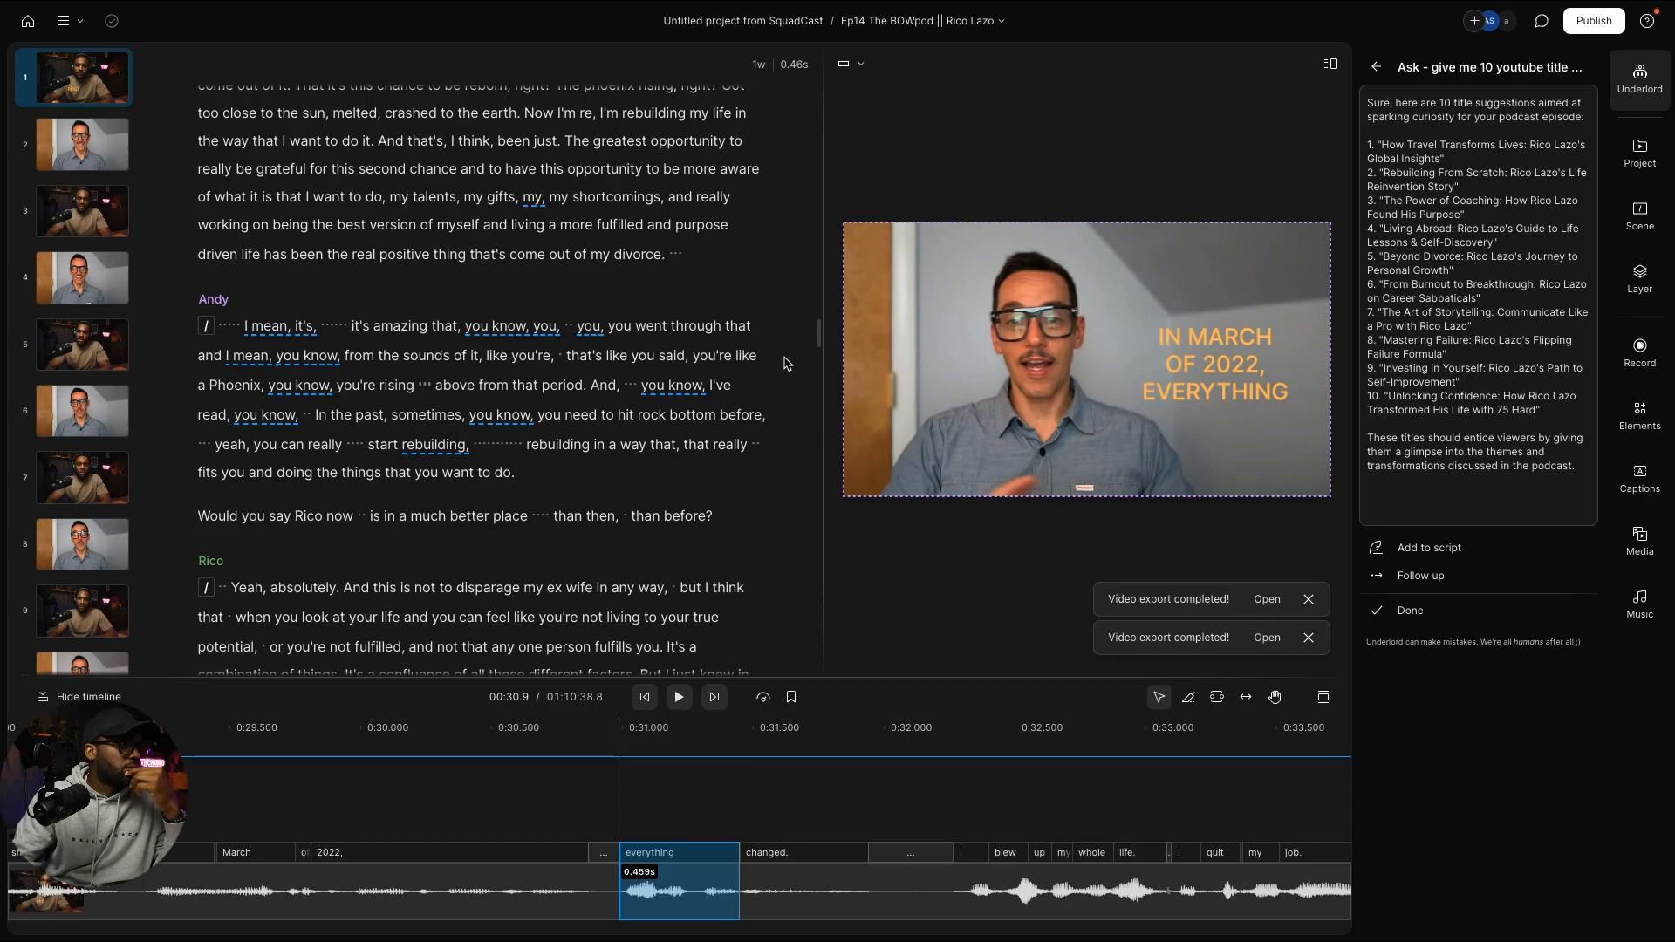
scroll(783, 365, "down", 3)
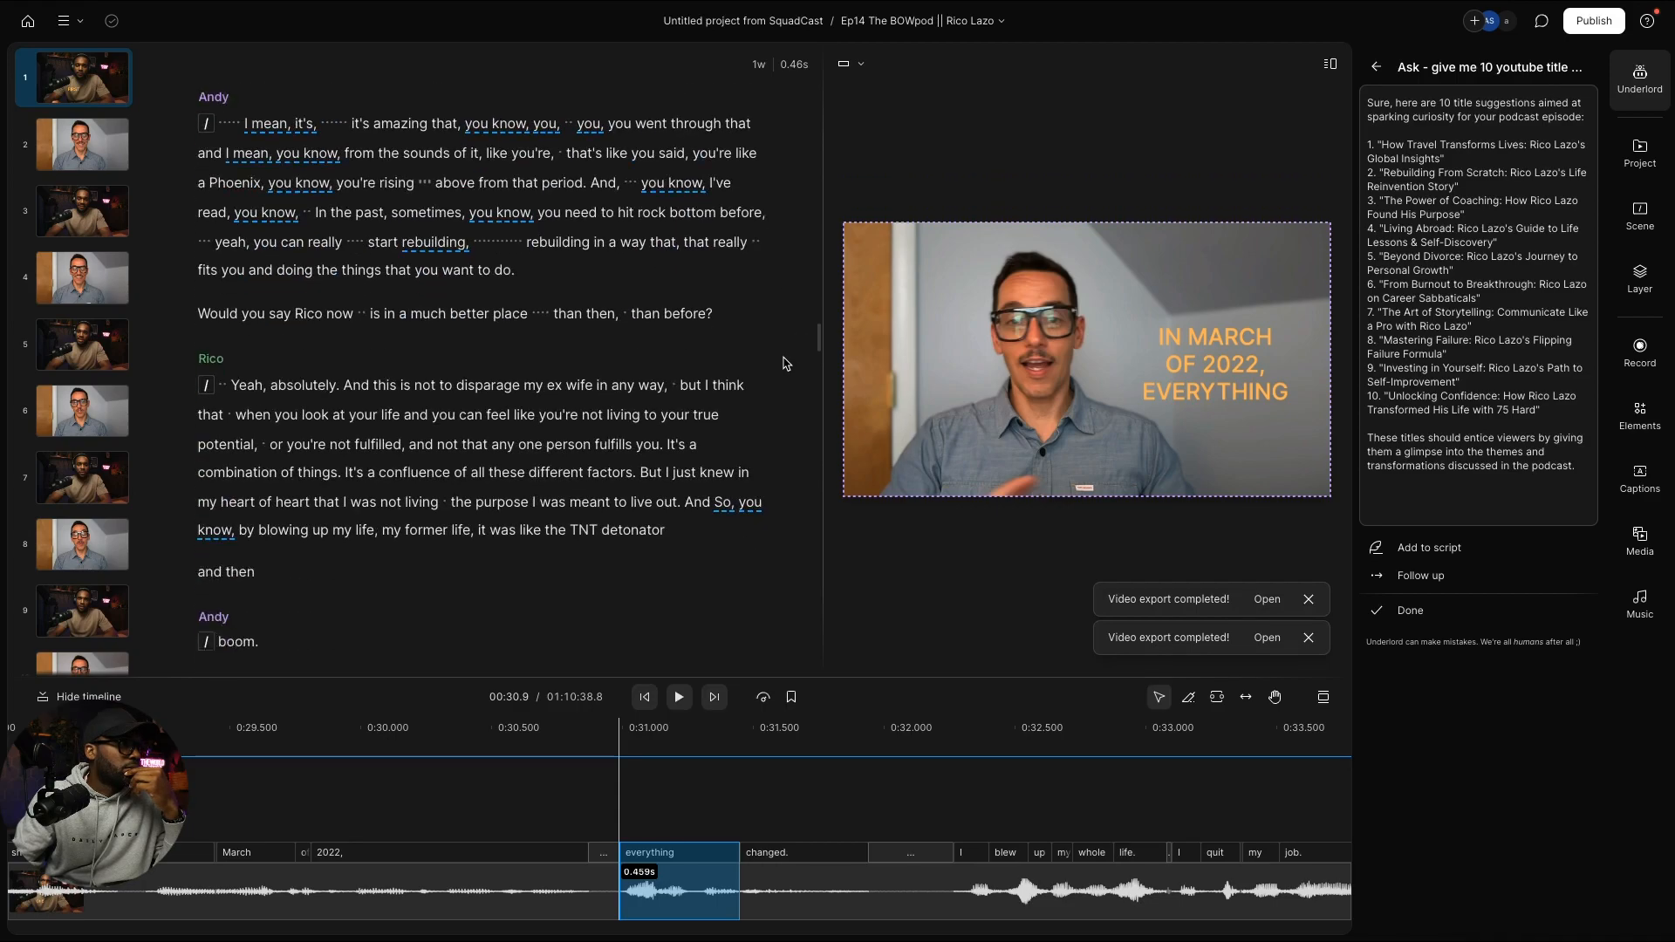
scroll(783, 364, "down", 10)
scroll(783, 364, "down", 10)
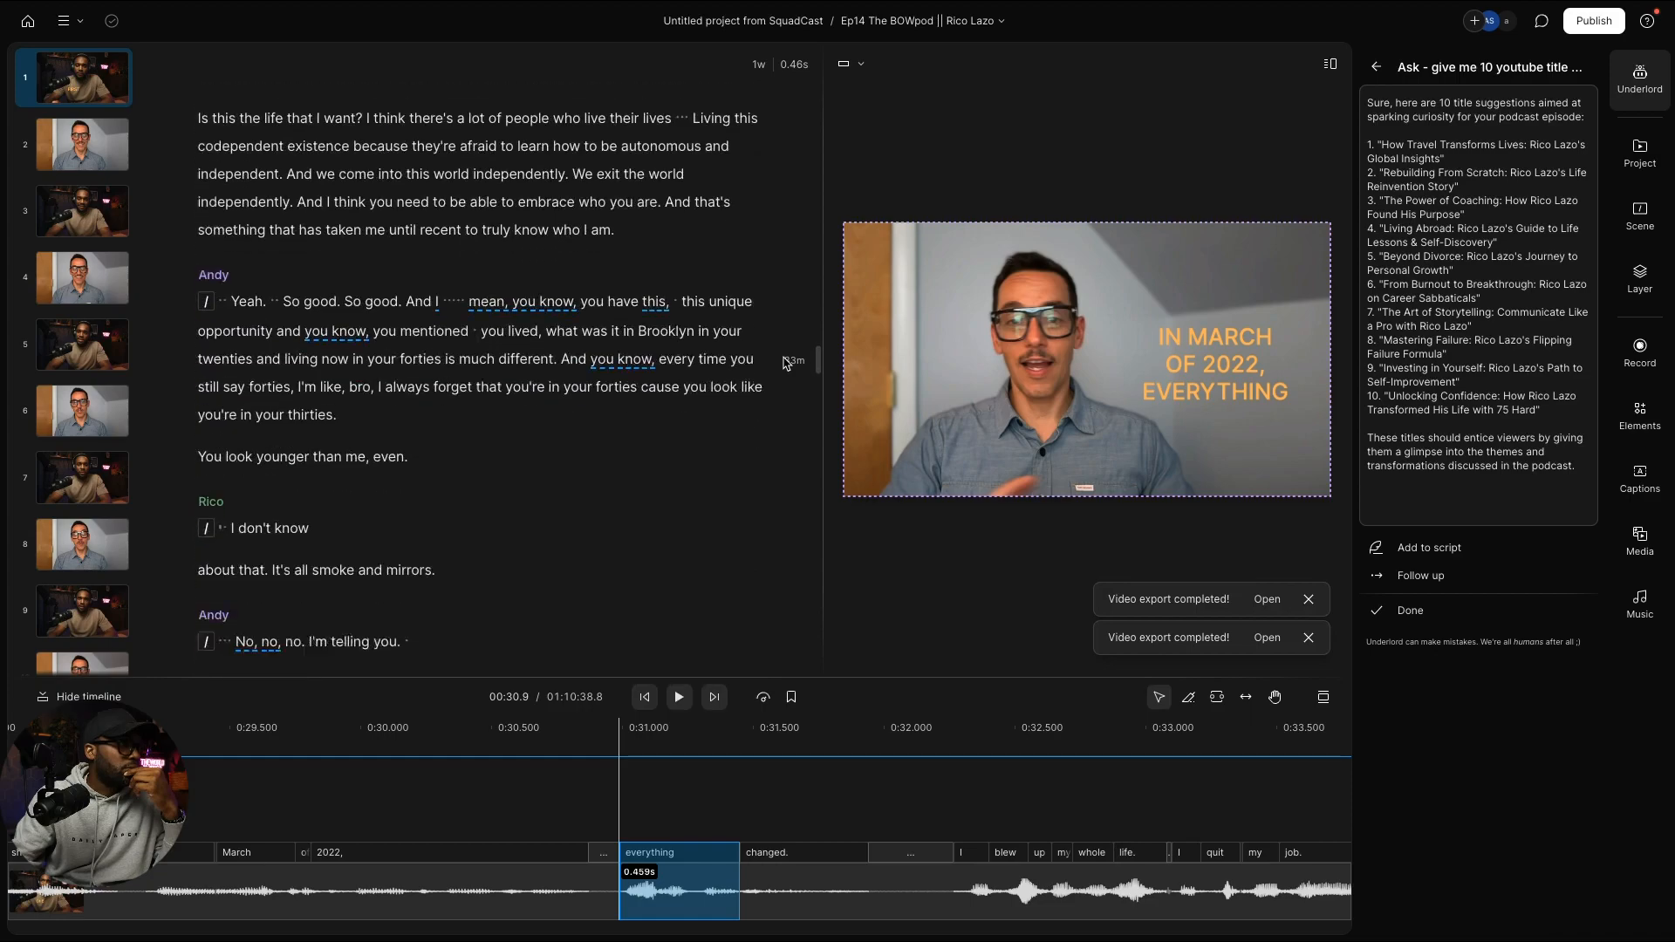
scroll(783, 365, "down", 1)
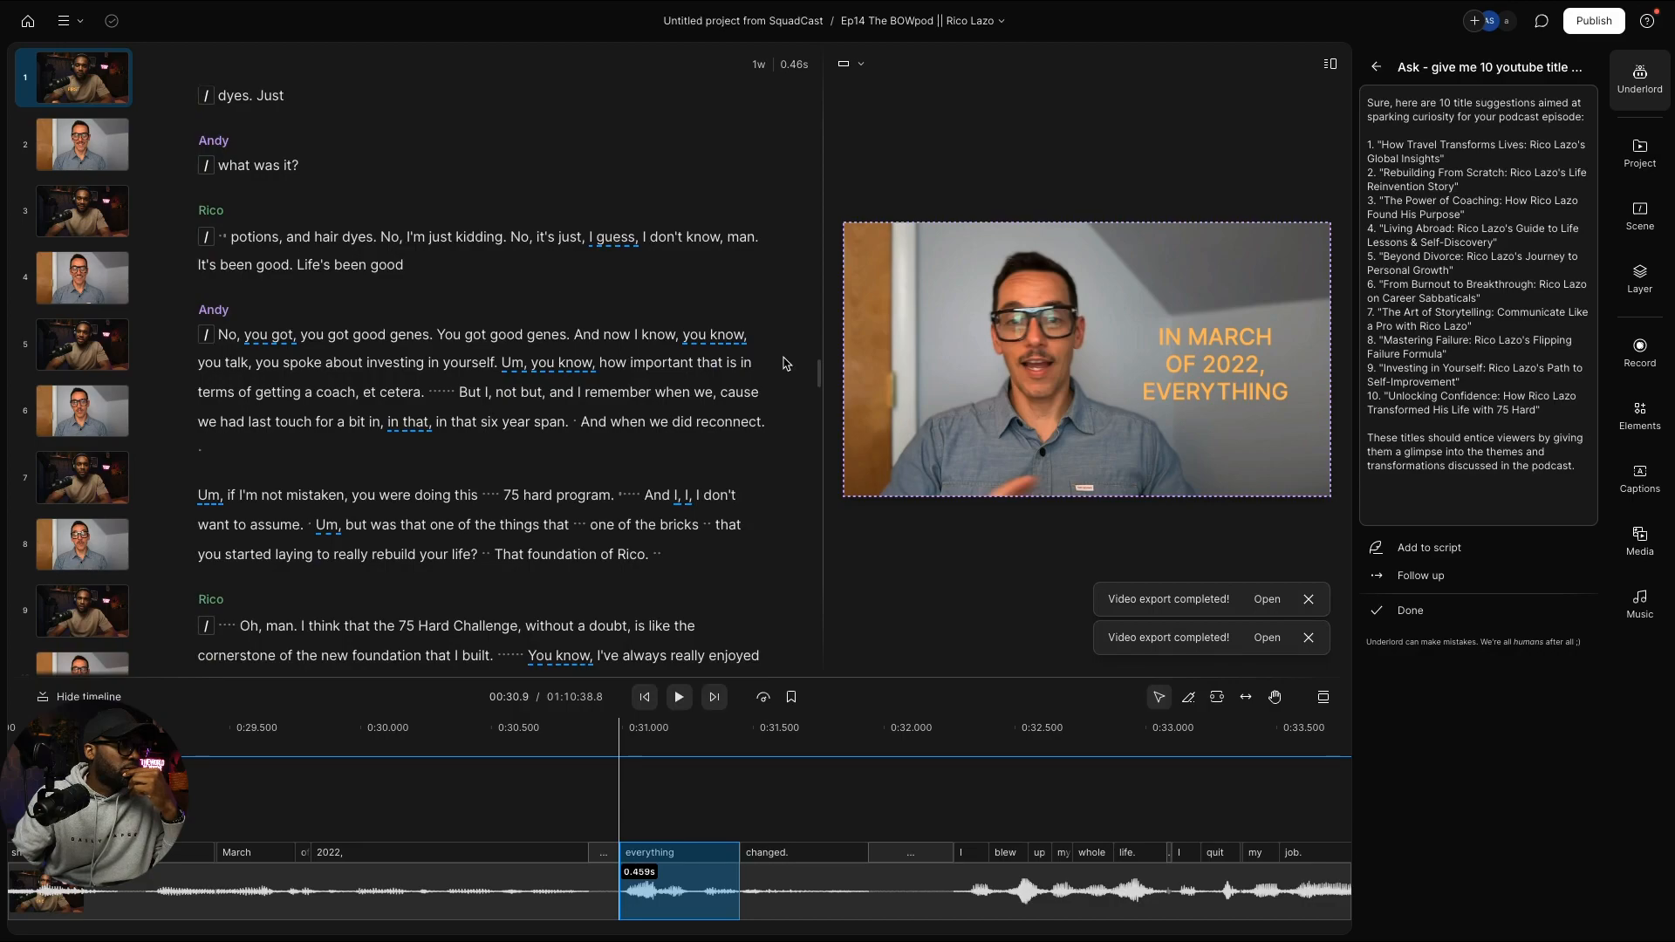
scroll(783, 365, "down", 8)
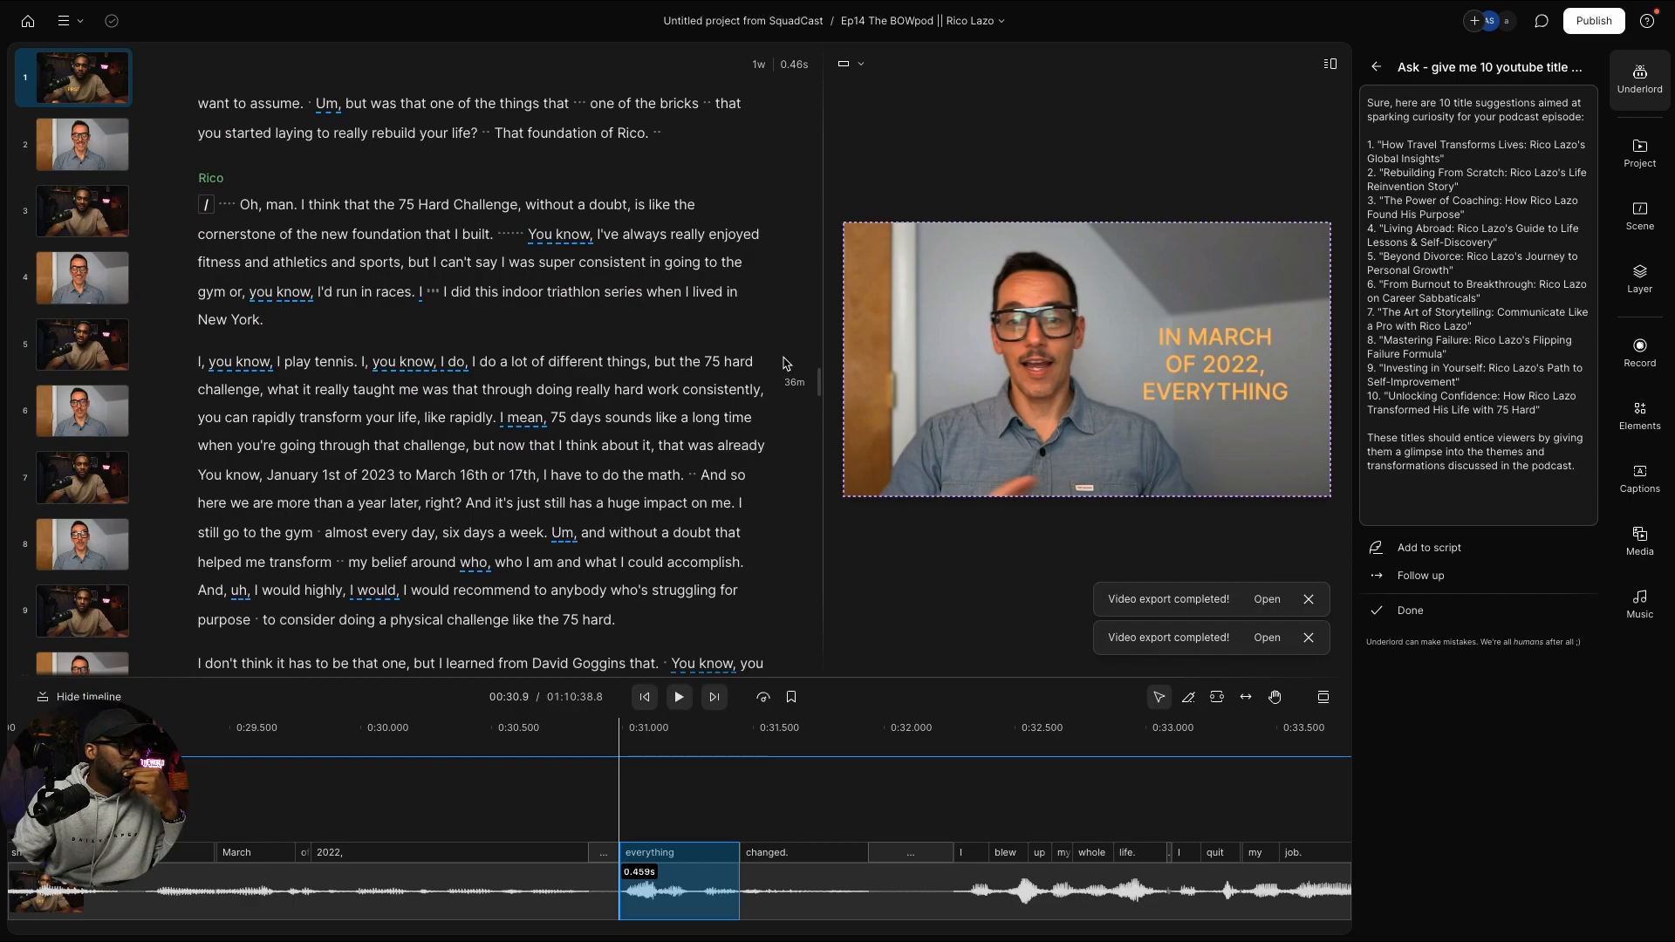
scroll(783, 365, "down", 12)
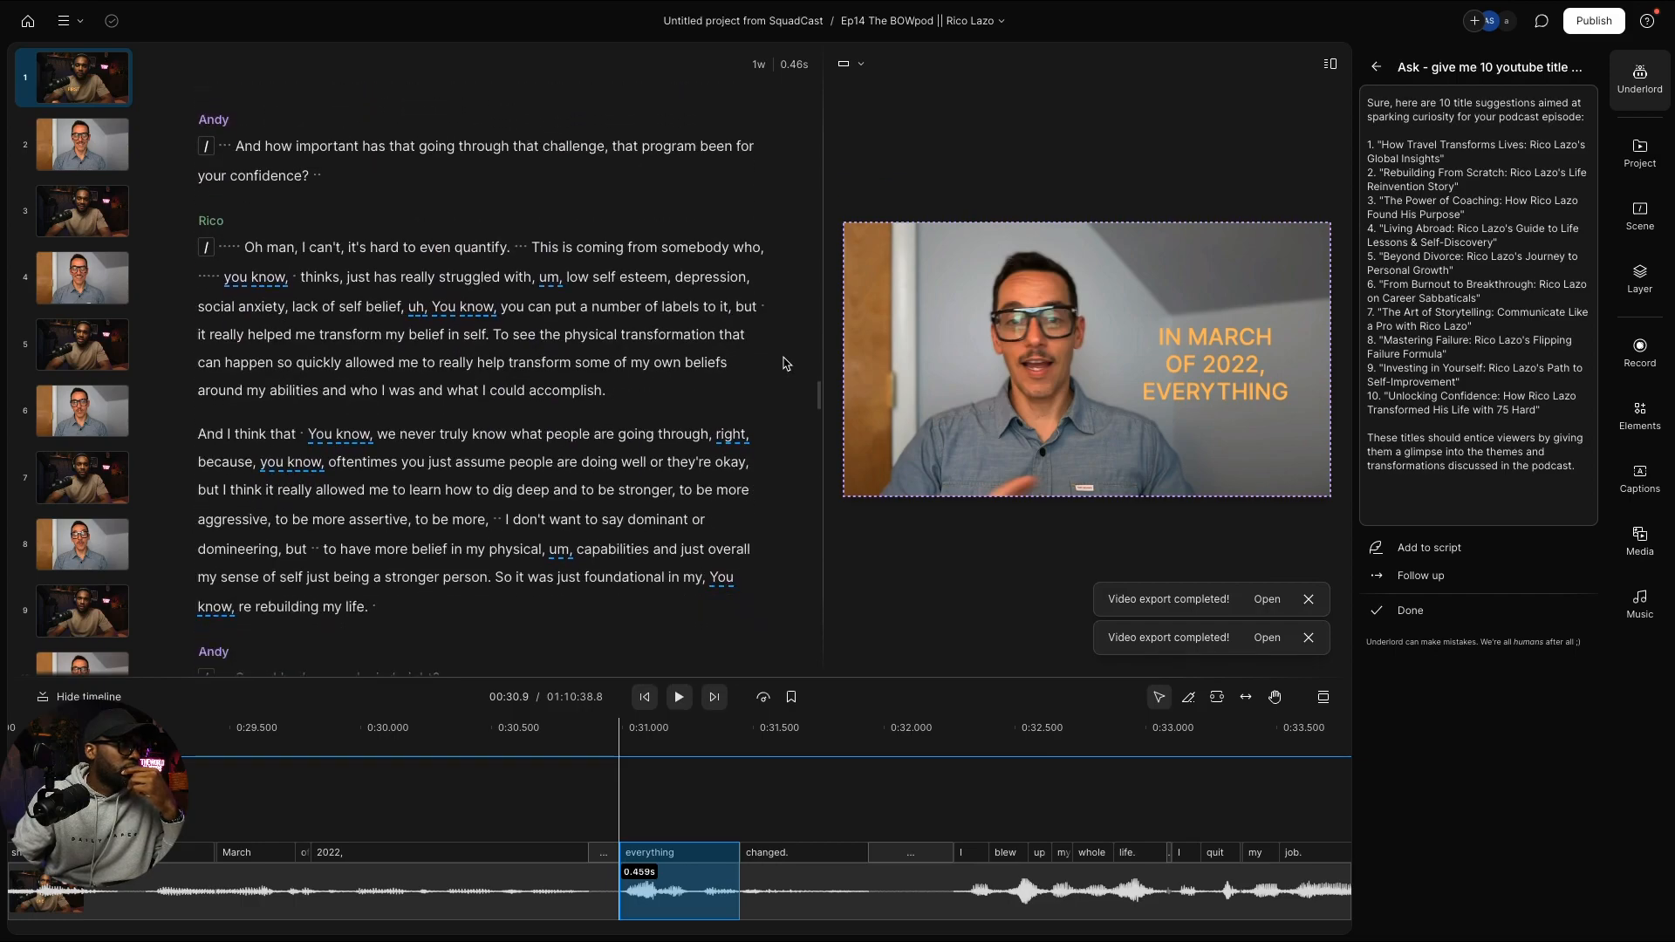
scroll(784, 364, "down", 10)
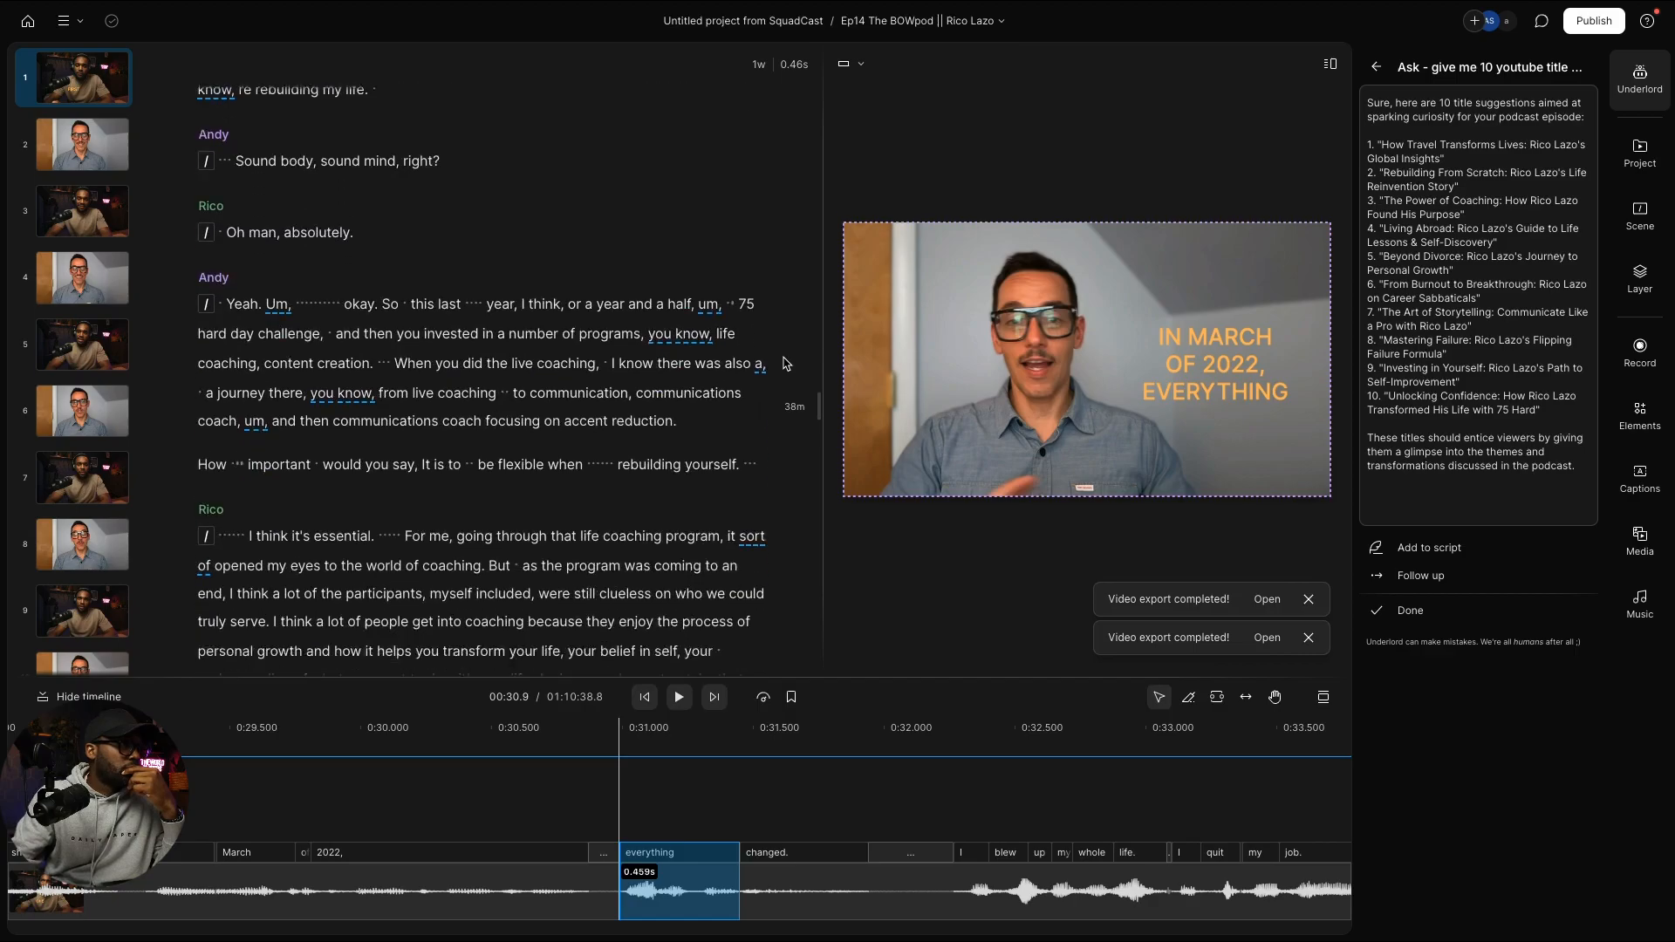
scroll(783, 364, "down", 20)
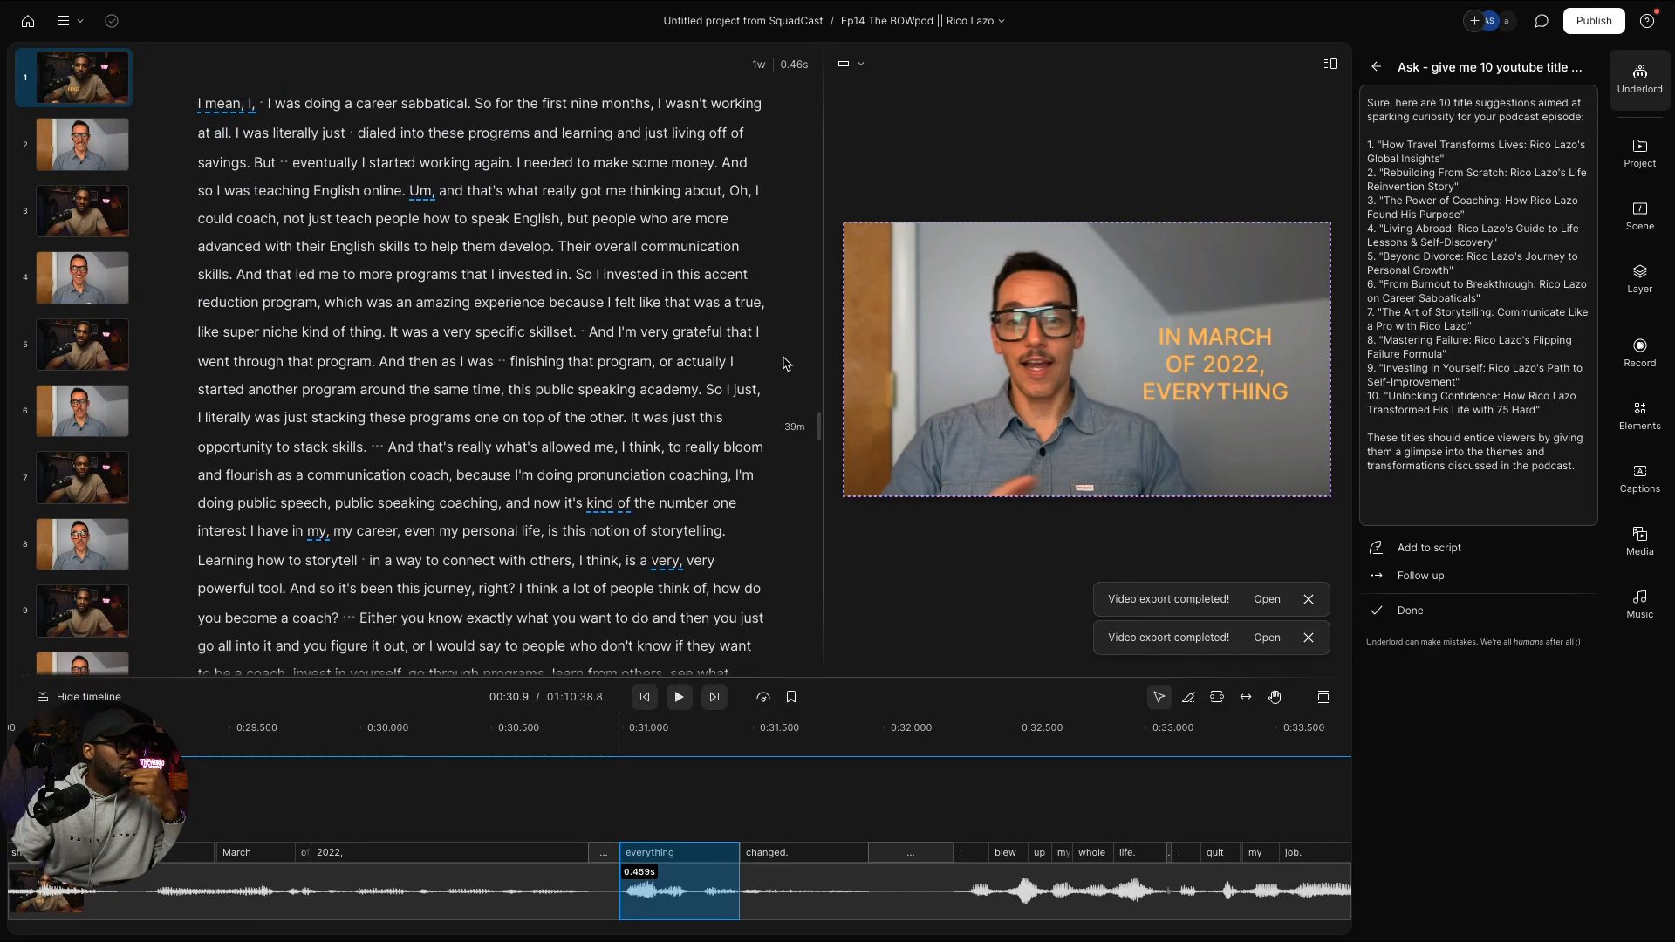
scroll(784, 365, "down", 15)
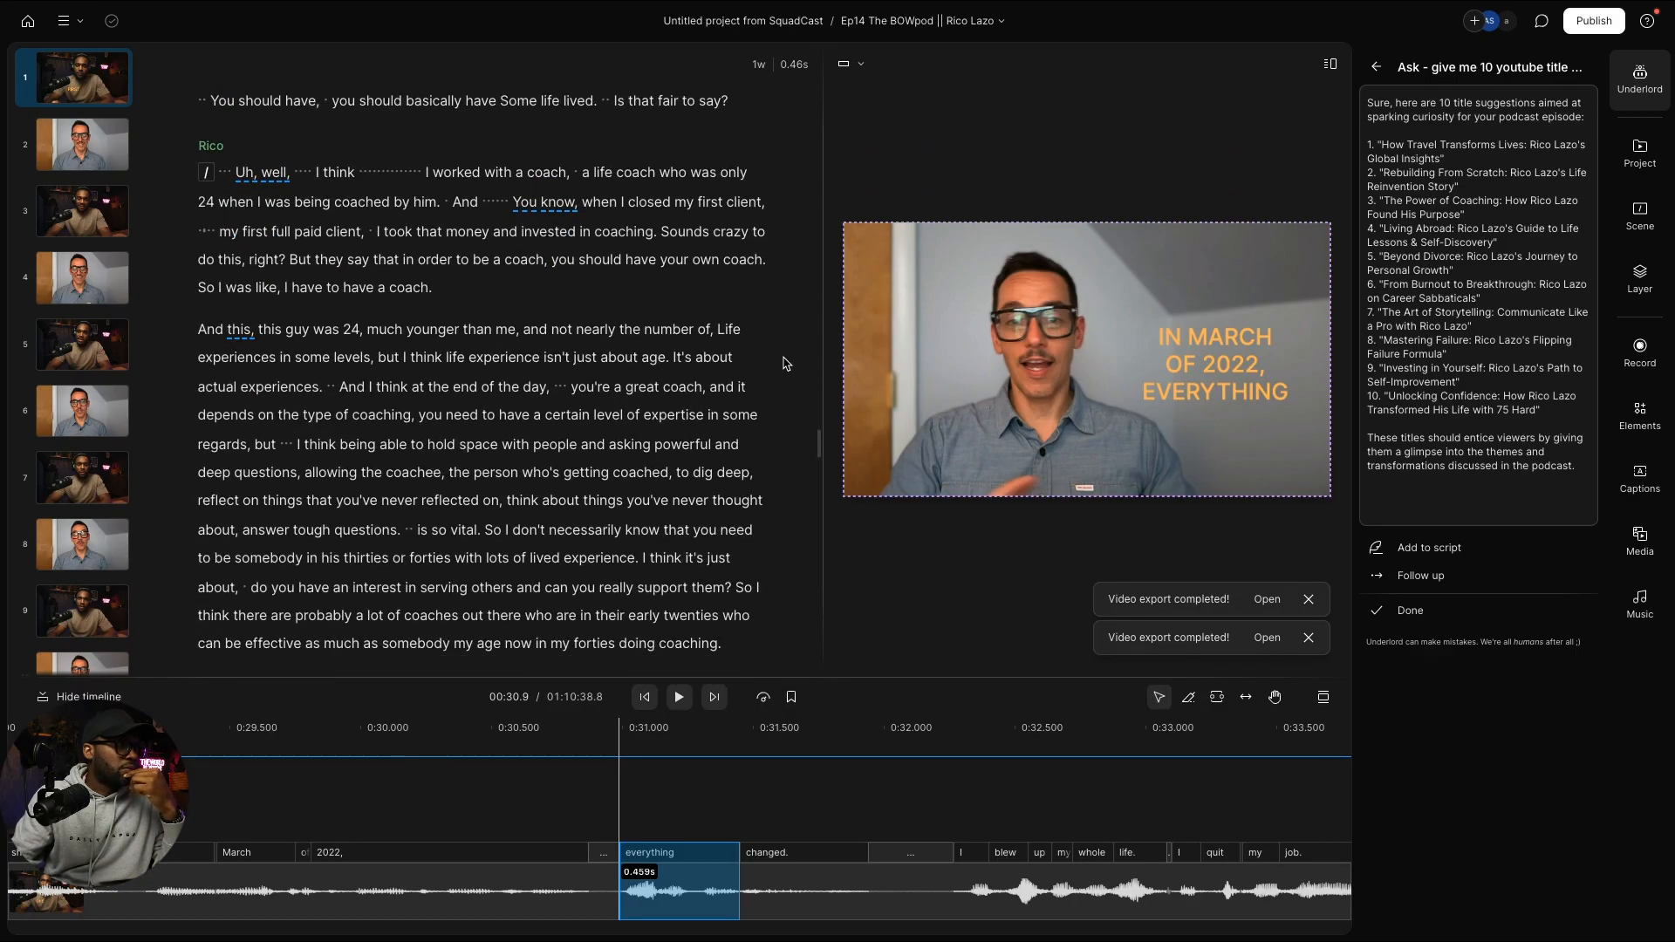
scroll(784, 364, "down", 10)
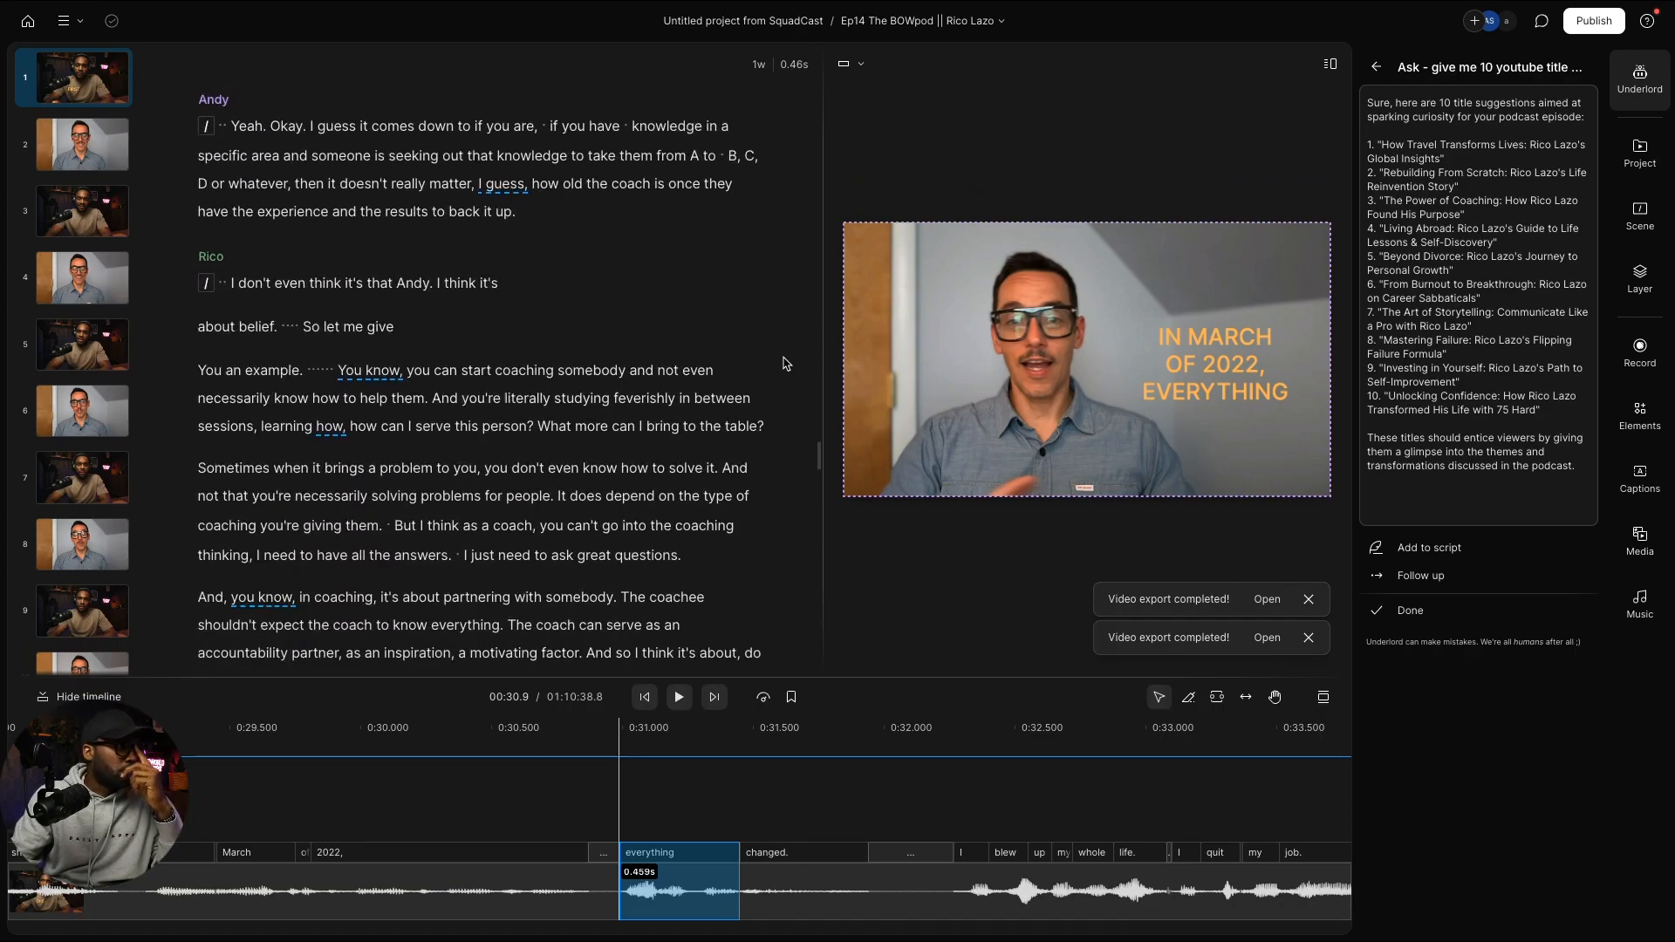
scroll(783, 364, "down", 3)
scroll(784, 365, "up", 5)
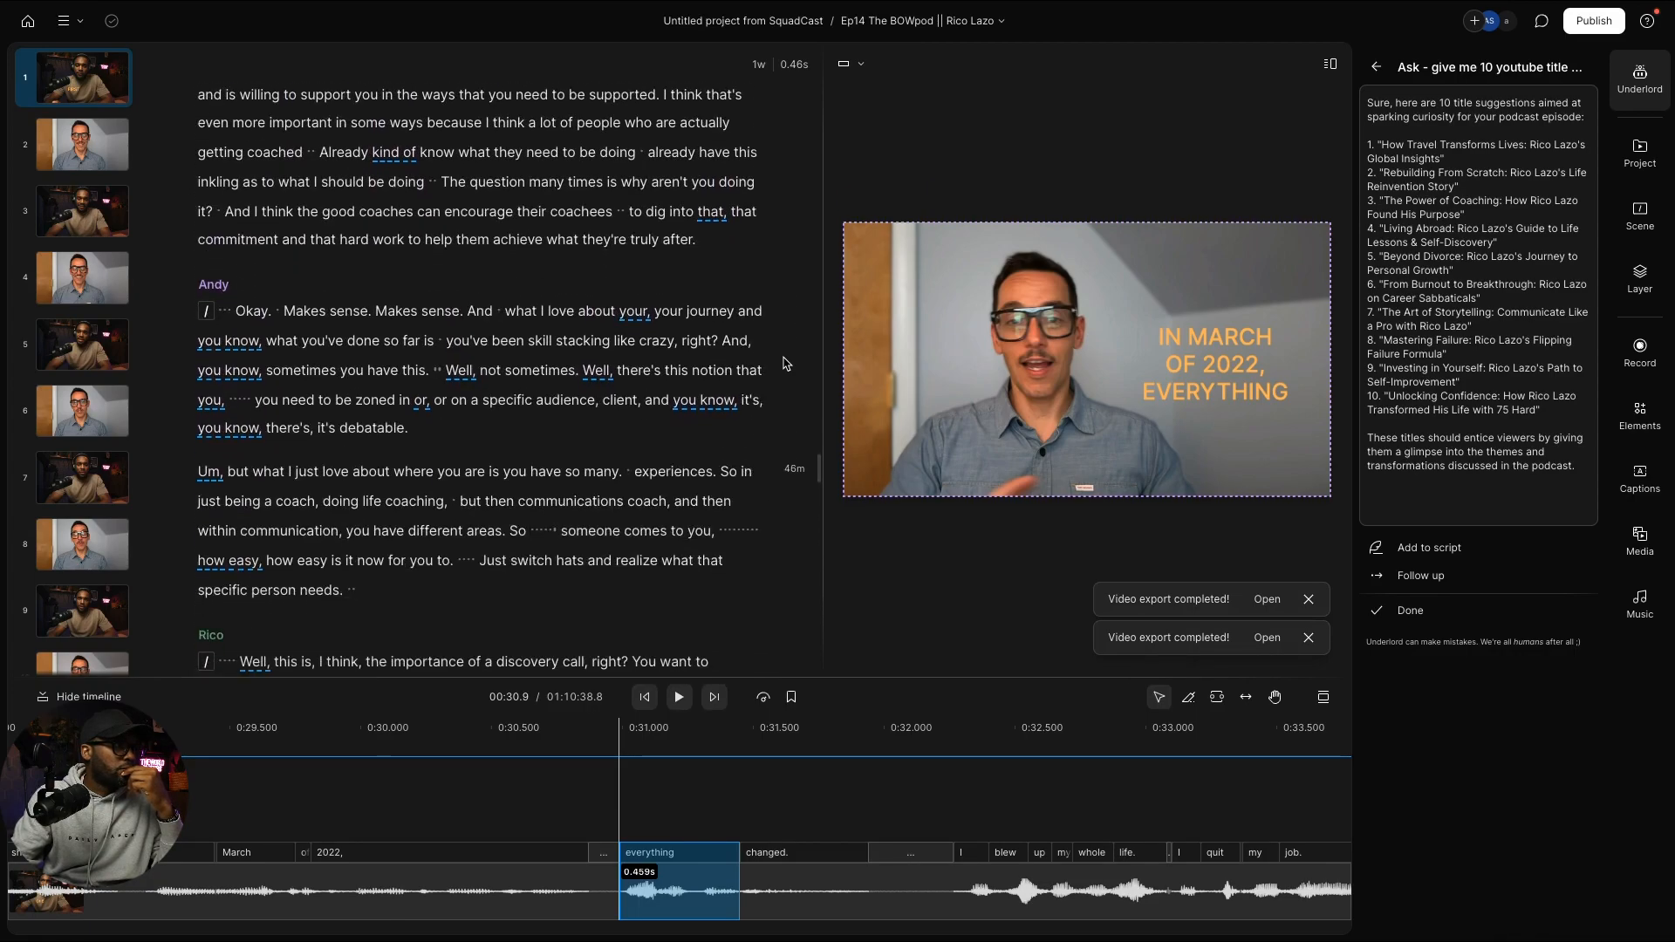
scroll(783, 365, "down", 1)
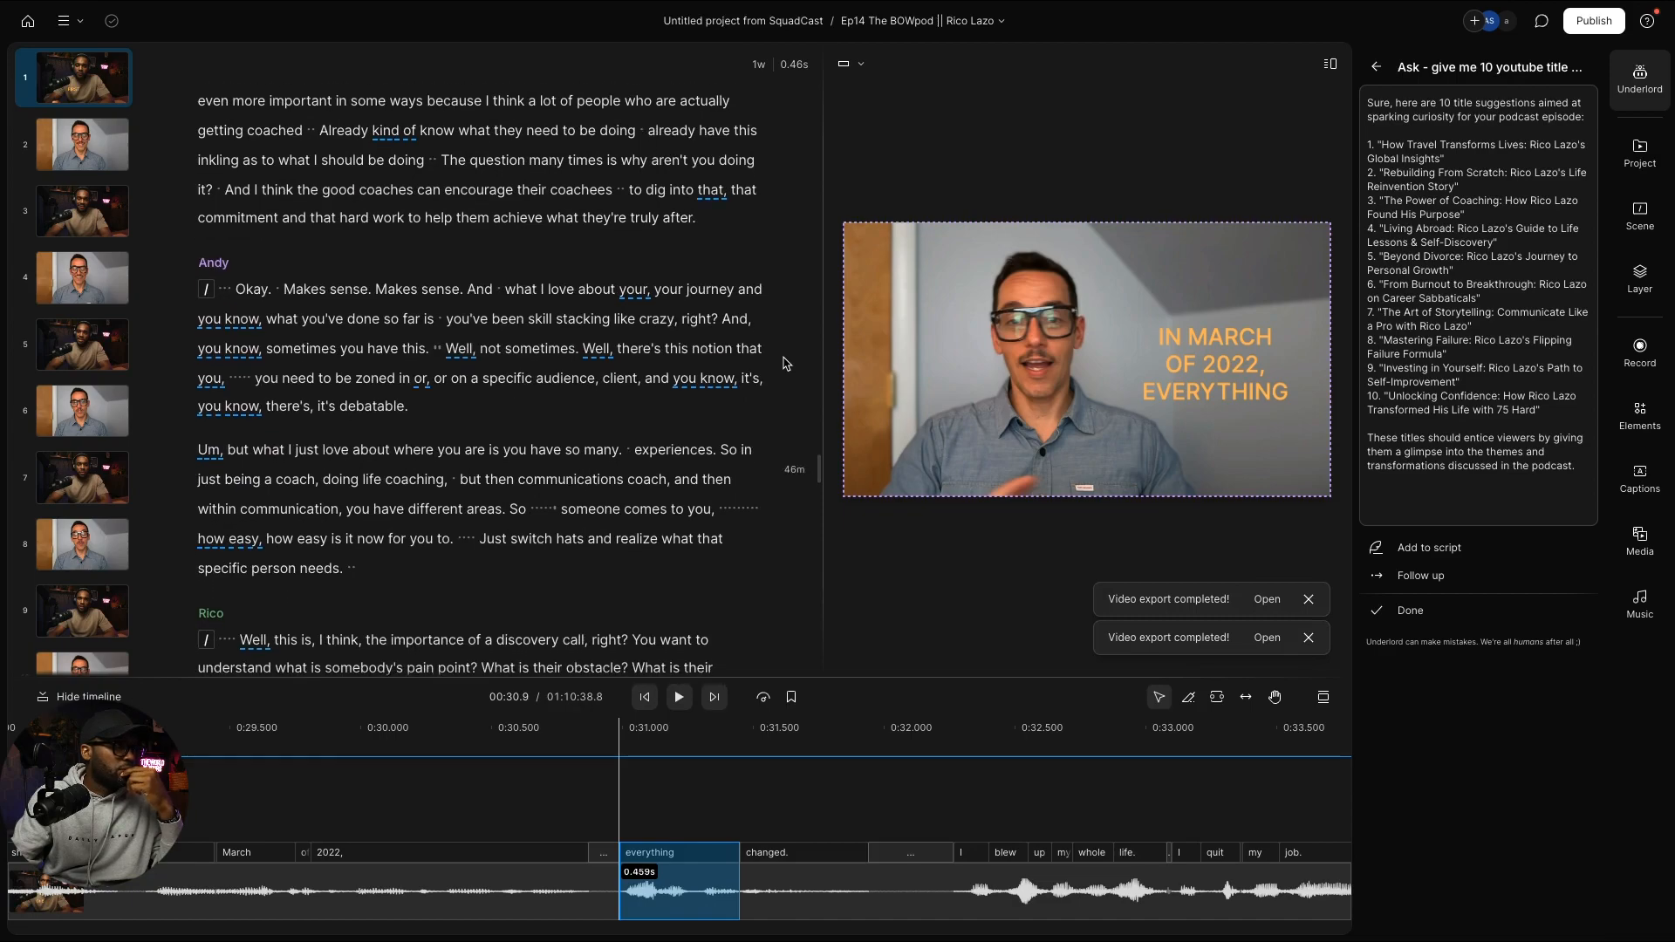
scroll(784, 364, "down", 1)
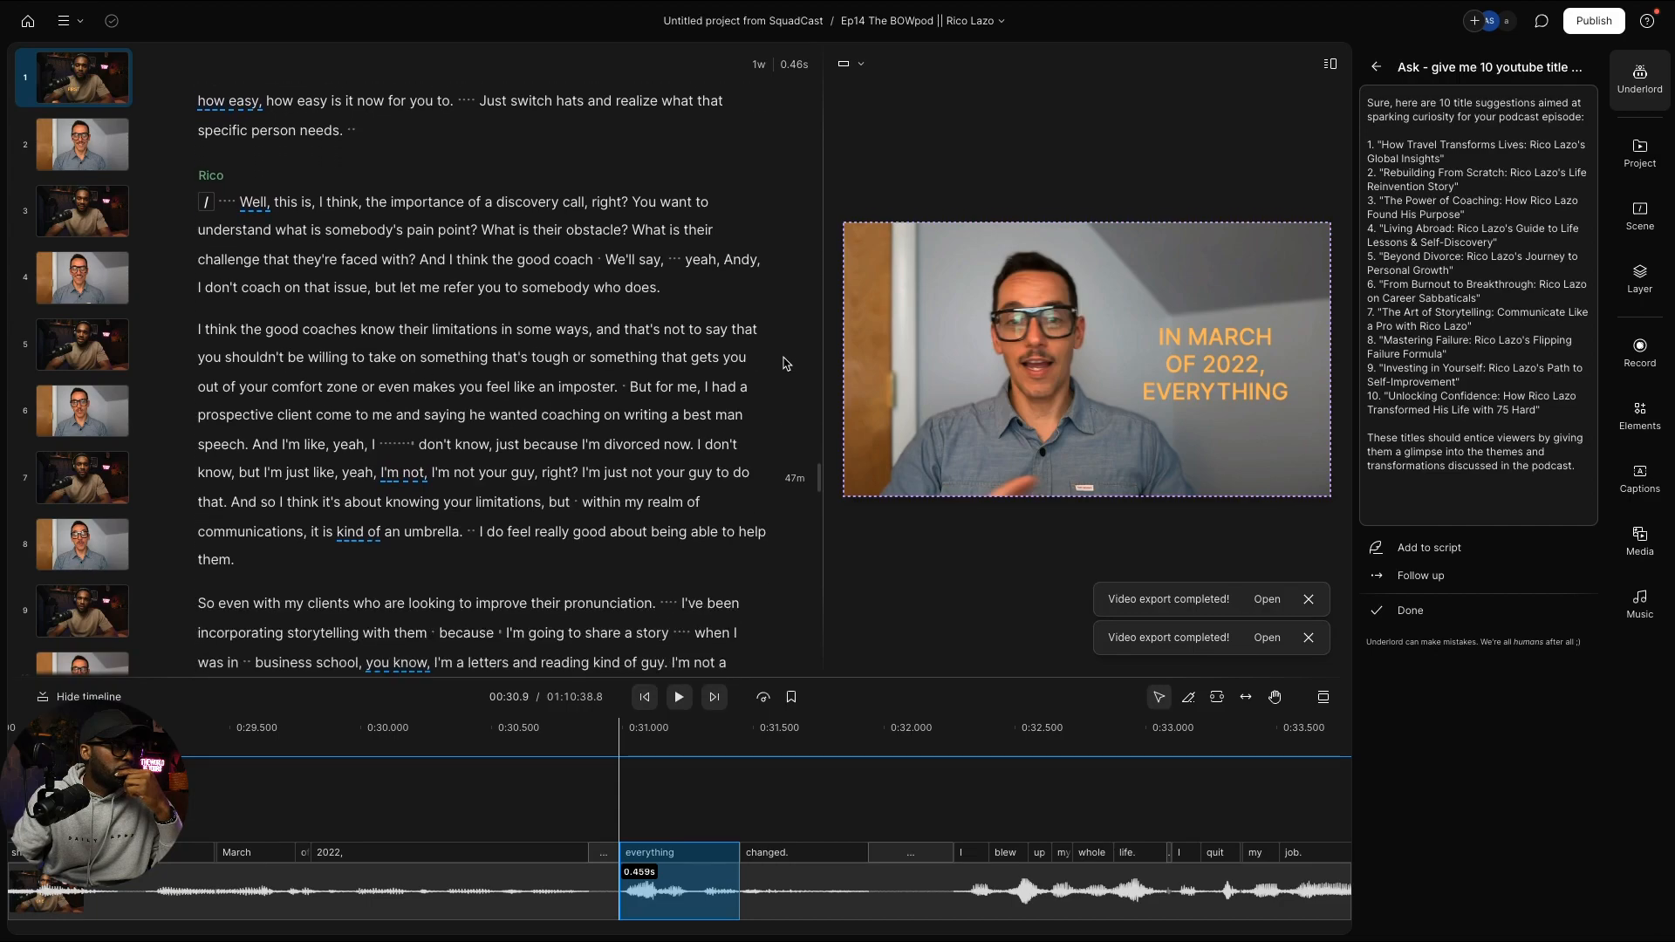
scroll(783, 363, "down", 10)
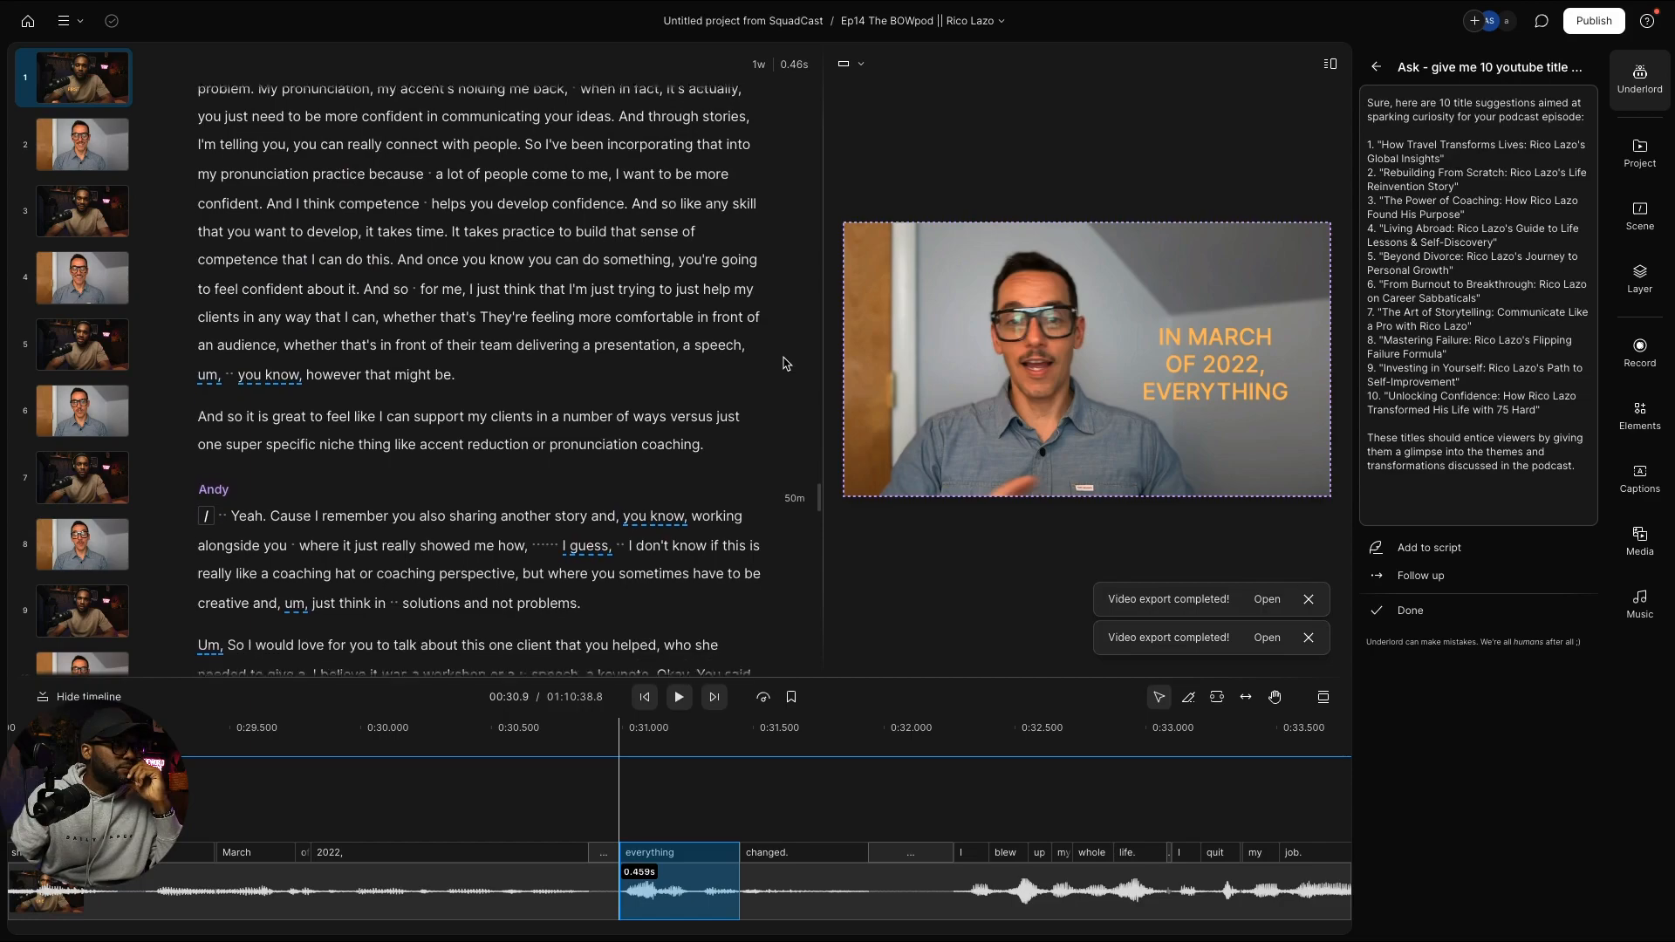
scroll(783, 363, "down", 1)
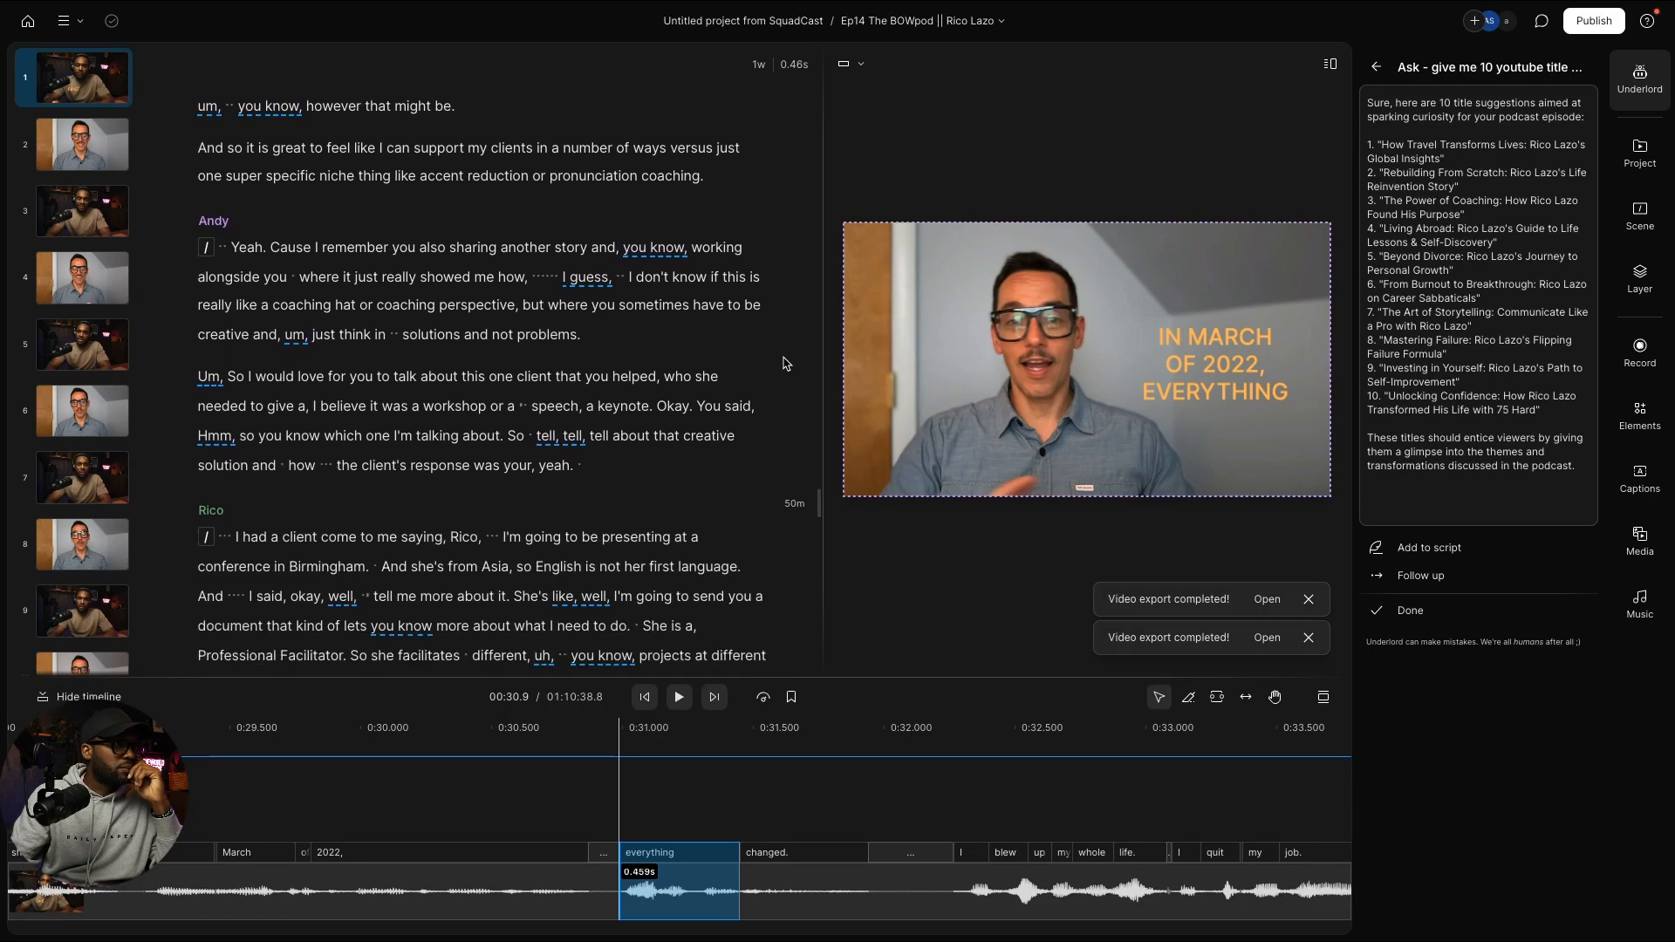
scroll(784, 363, "down", 1)
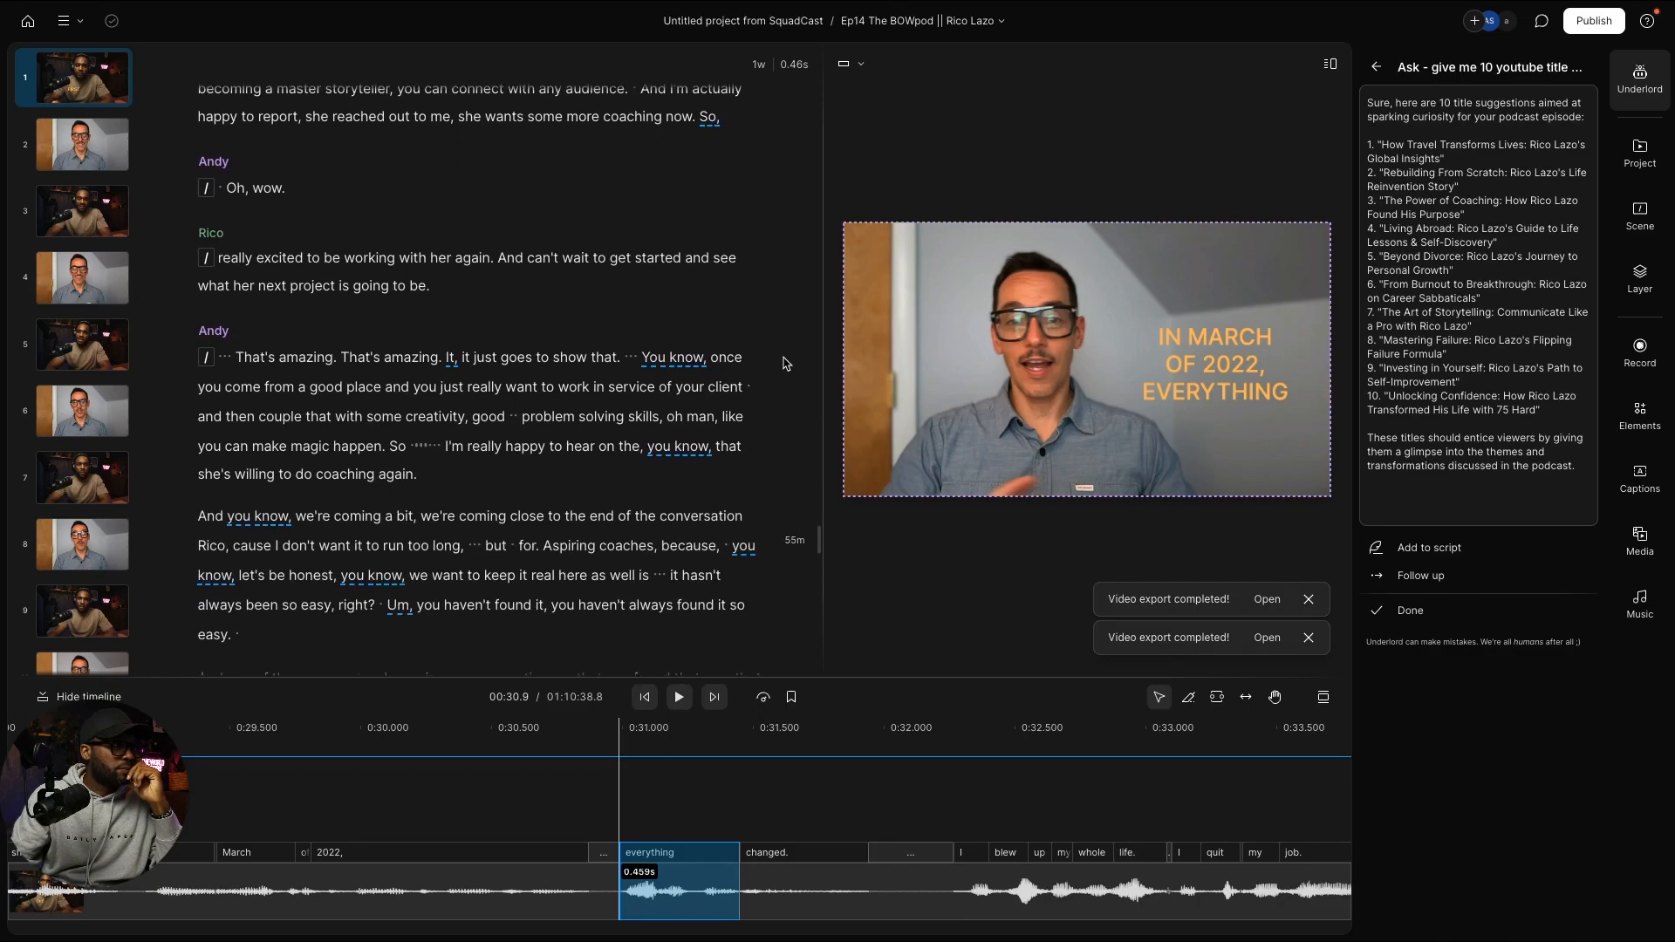
scroll(783, 363, "down", 4)
scroll(783, 363, "down", 6)
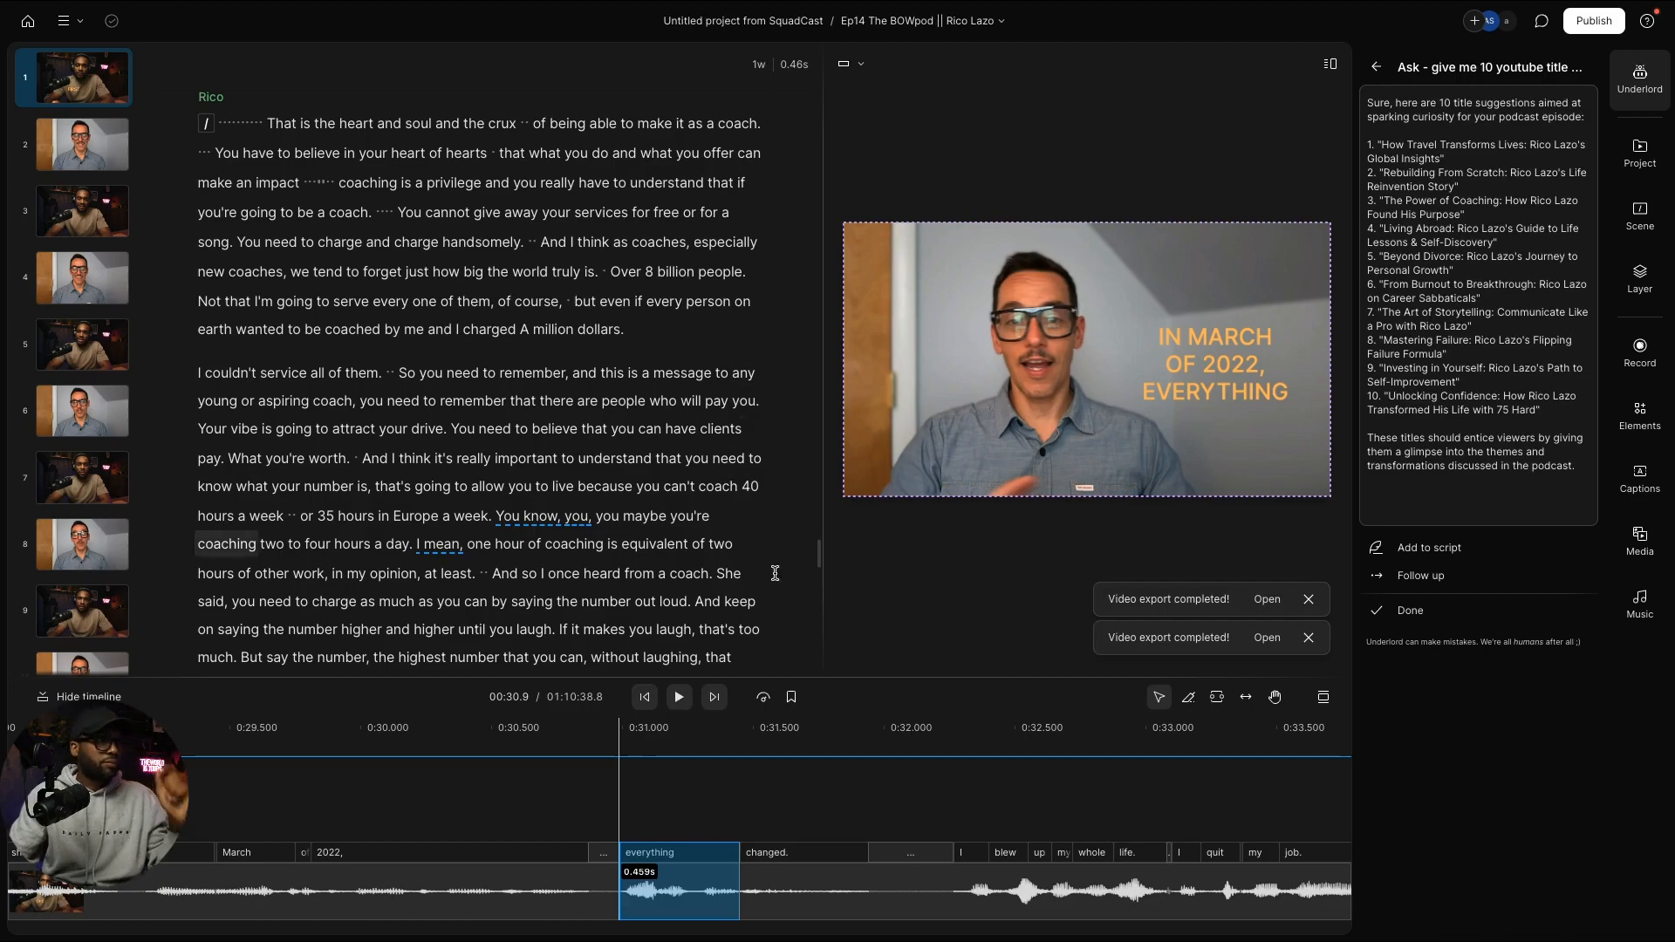
scroll(703, 474, "down", 10)
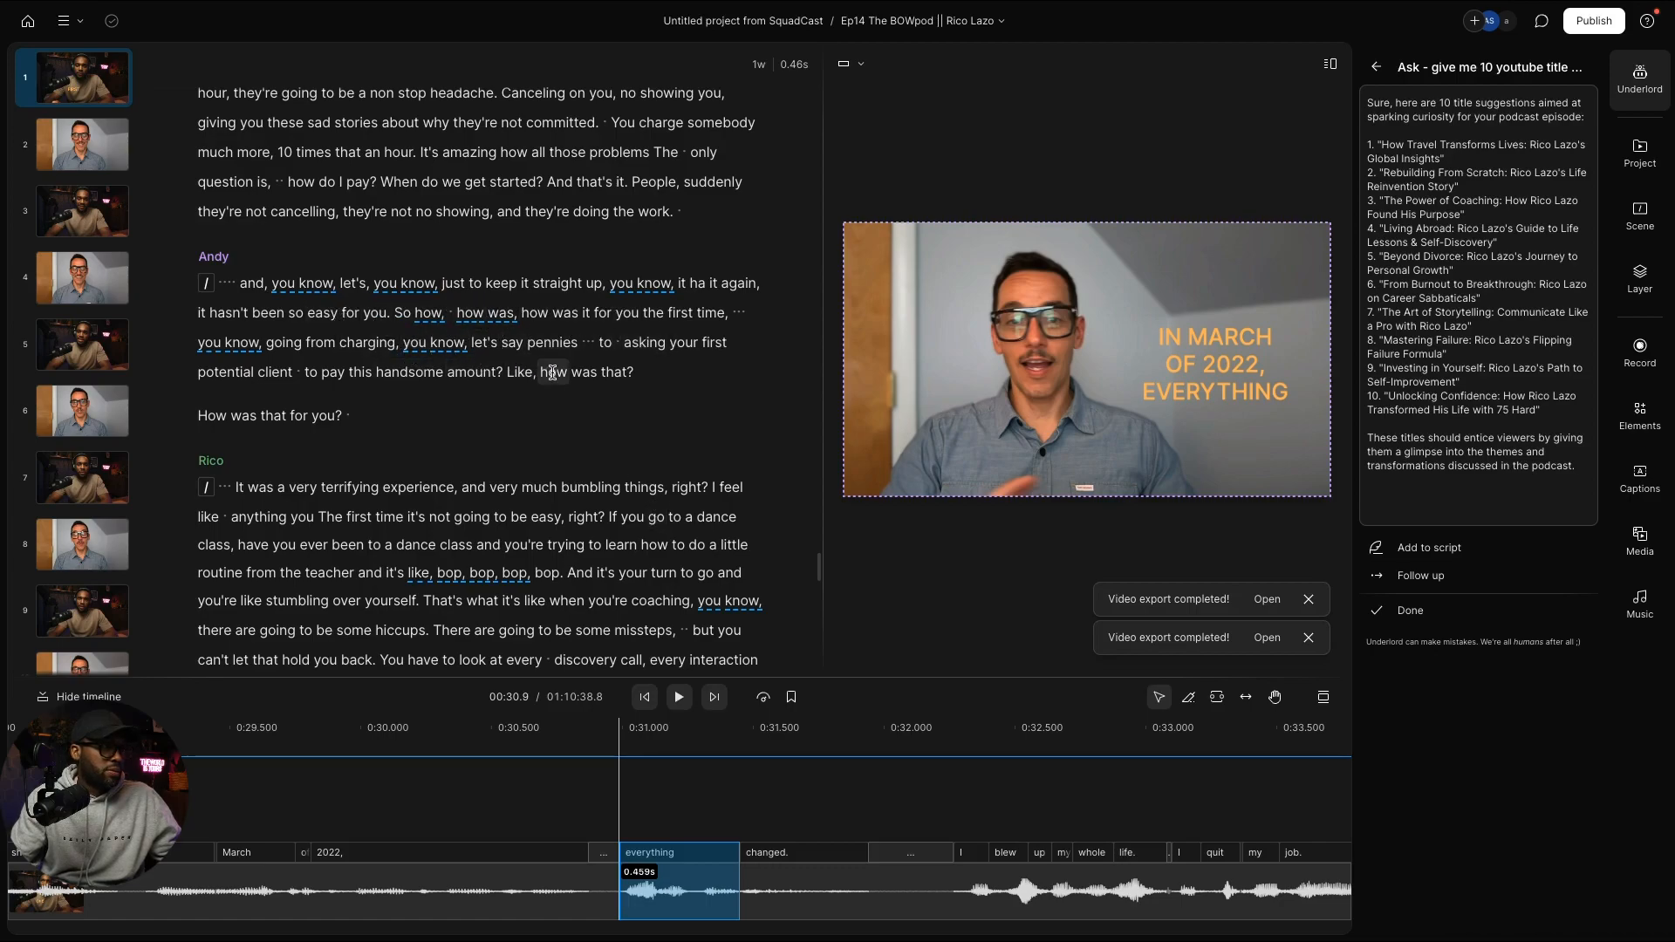
scroll(550, 367, "down", 15)
scroll(552, 365, "down", 5)
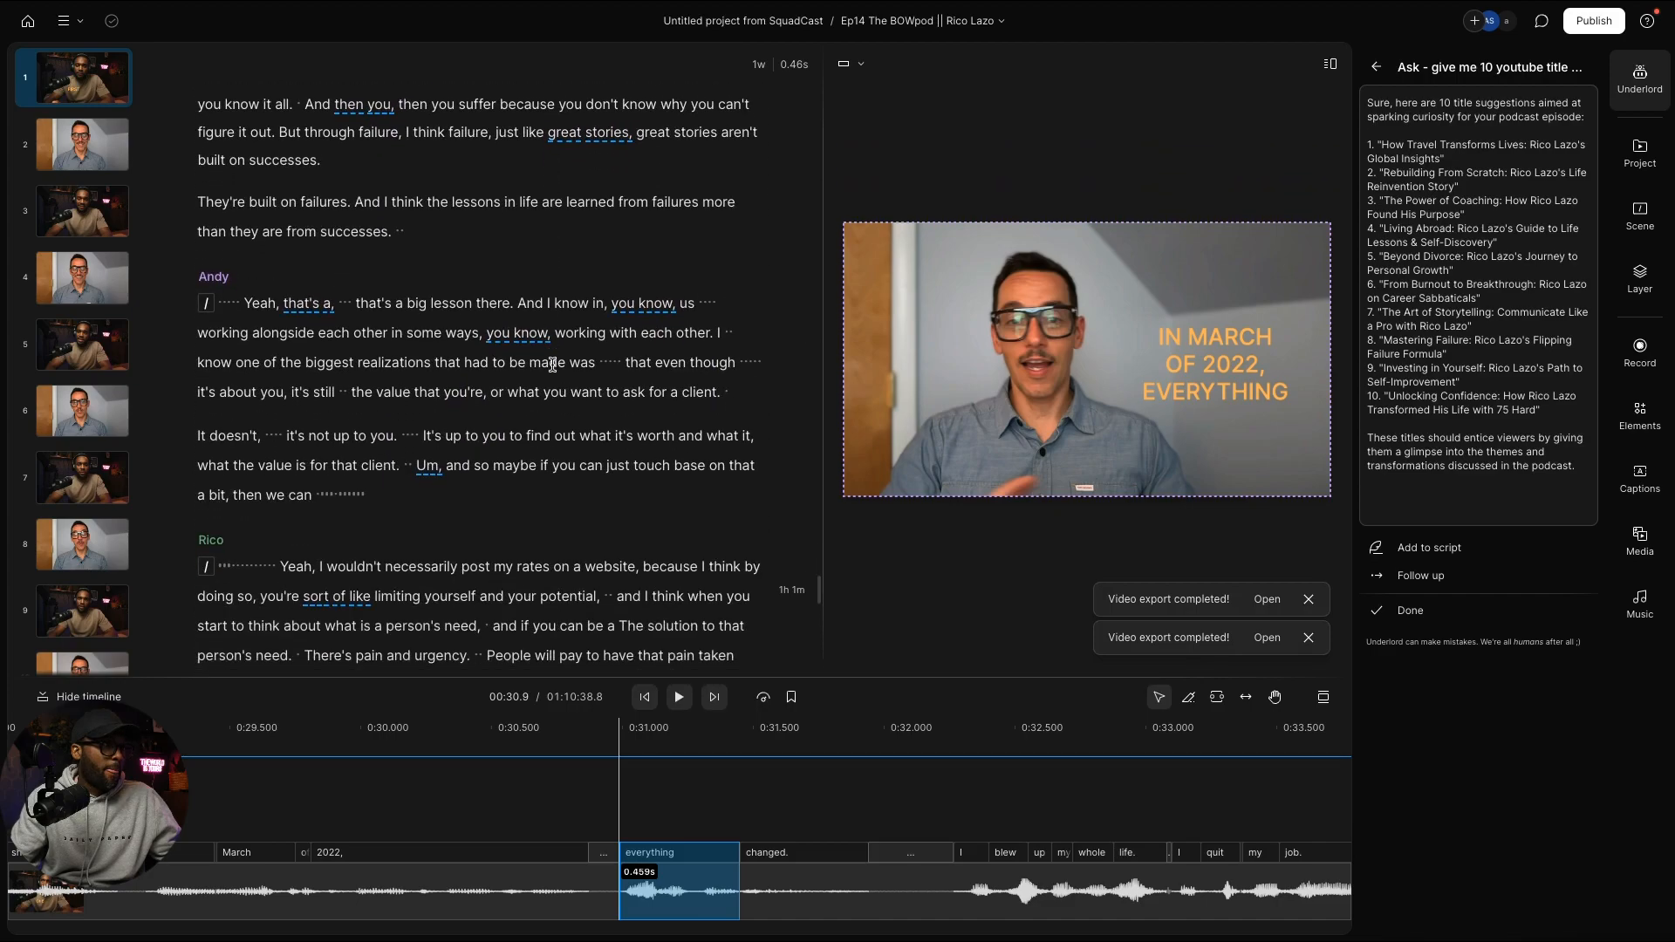
scroll(552, 365, "down", 2)
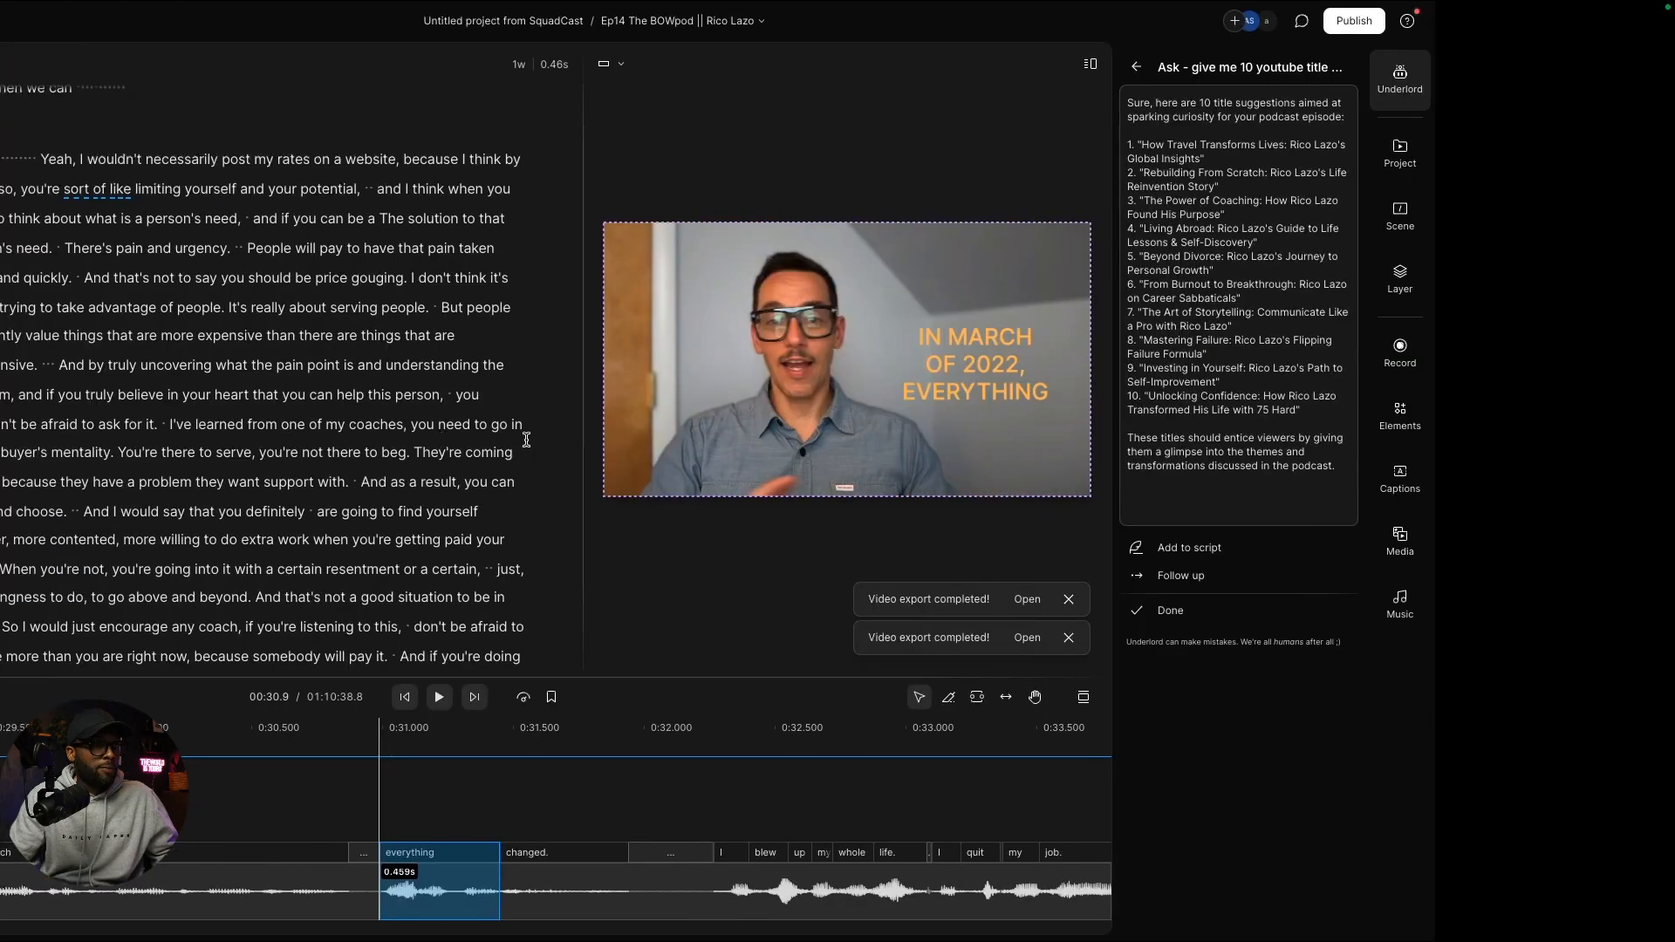
scroll(694, 425, "up", 10)
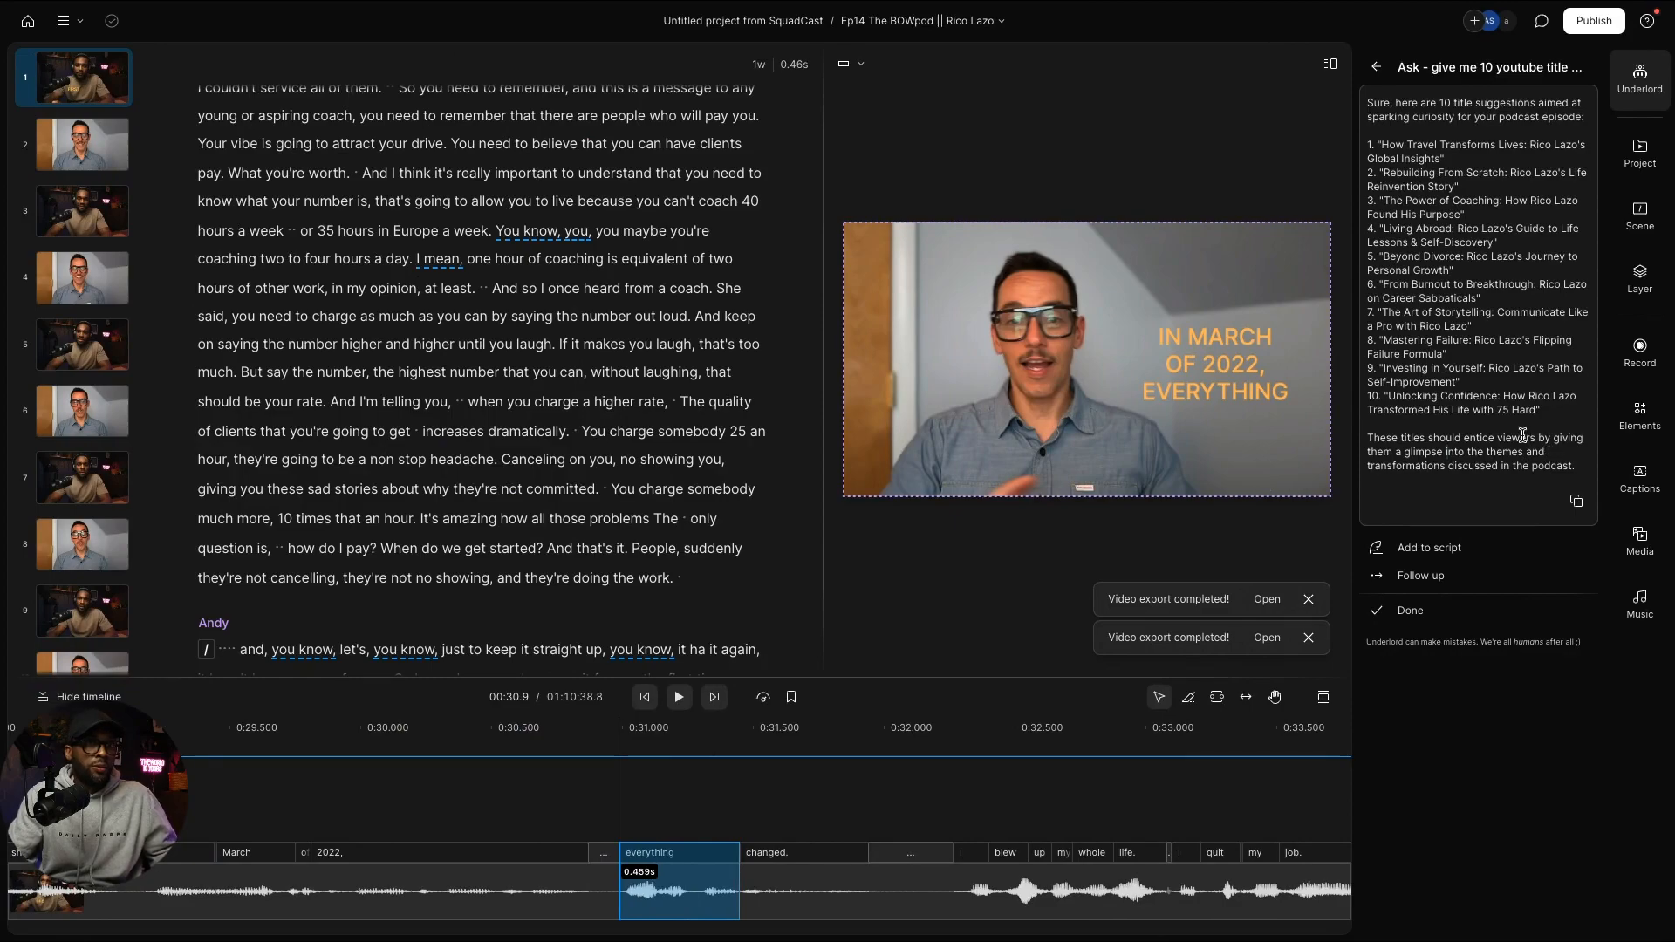
Step: Ask Underlord for titles on a 10-year marriage, quitting a job, confidence, skill stacking and coaching
left_click(1431, 614)
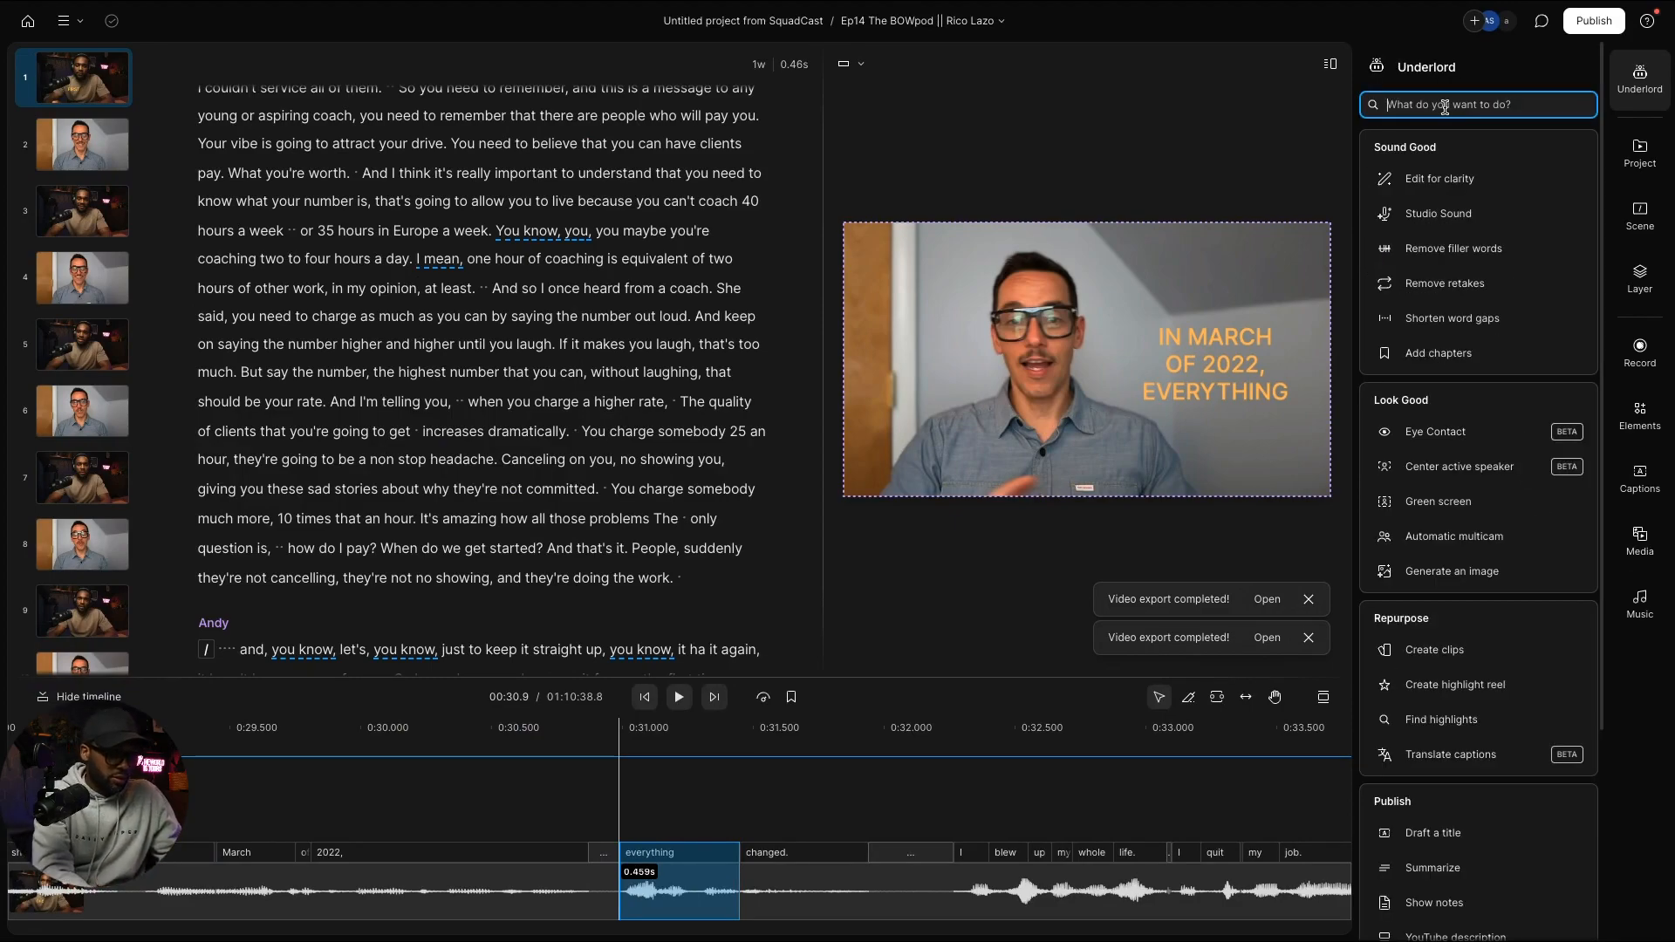
type("give m")
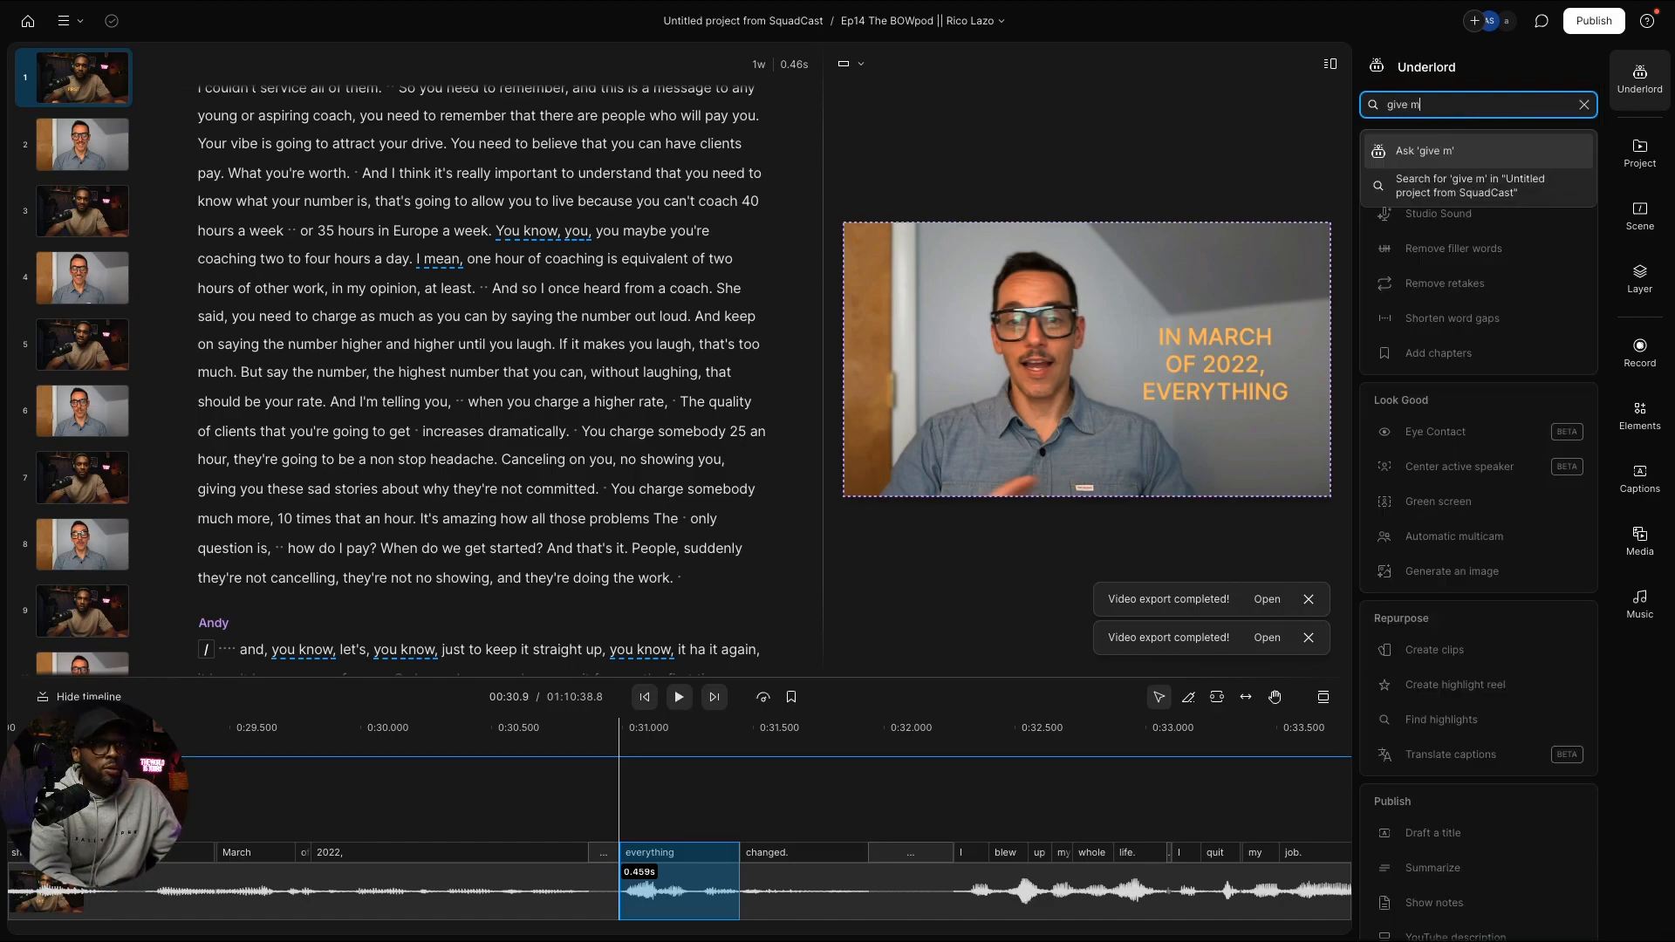
type("e some yout")
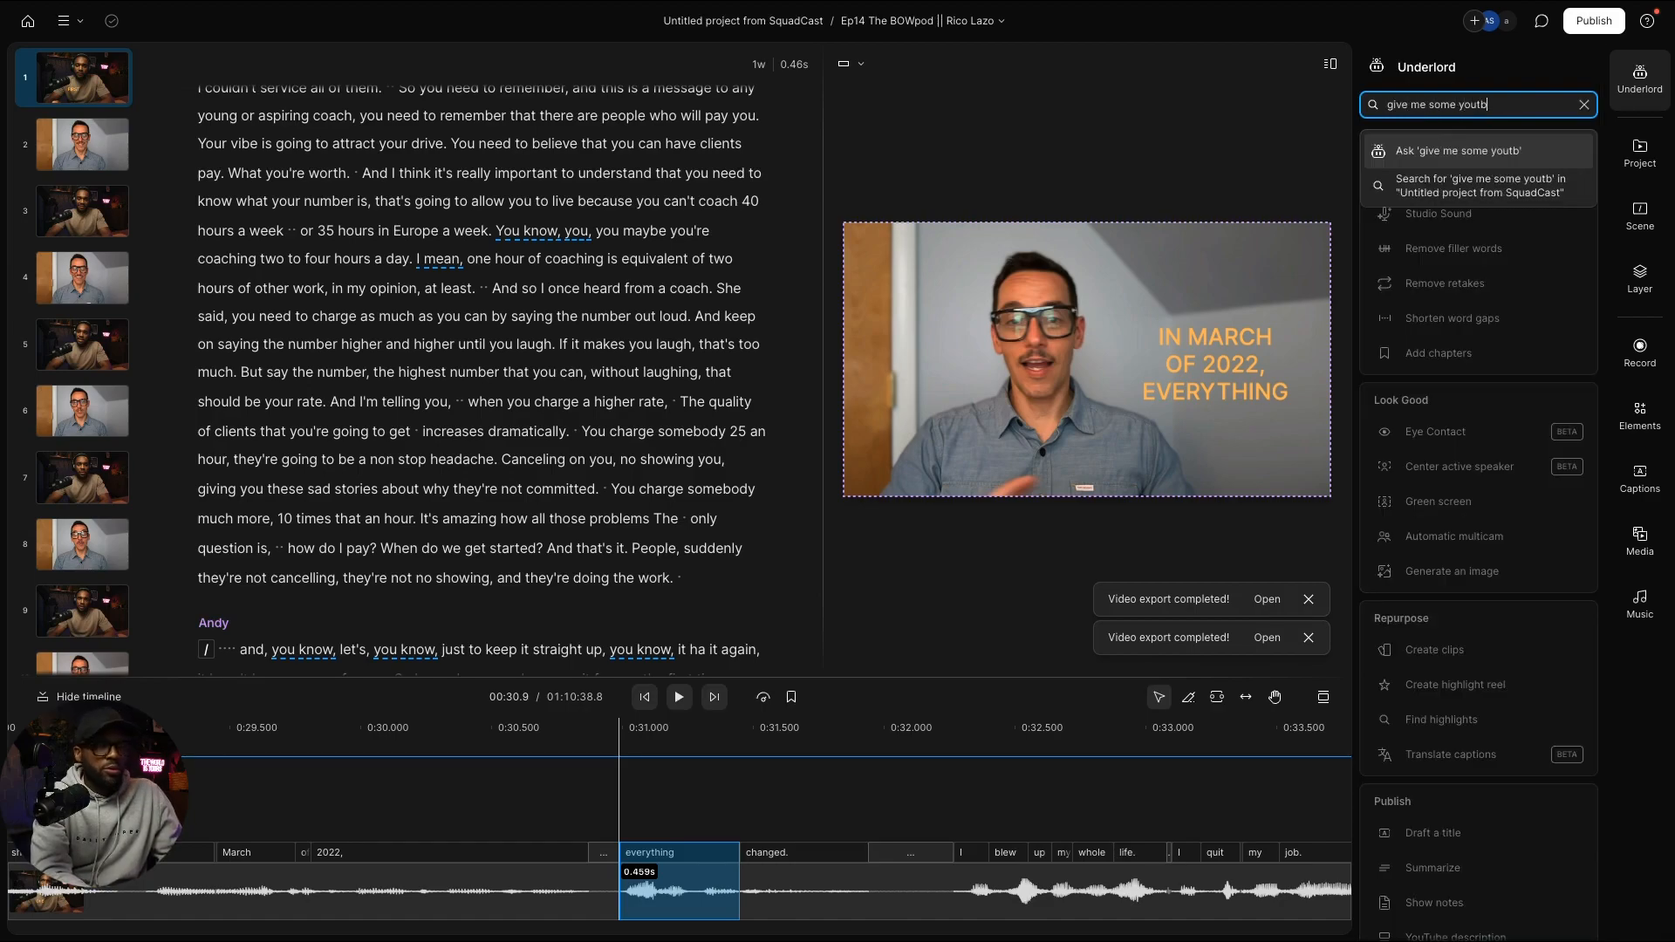
type("ube ")
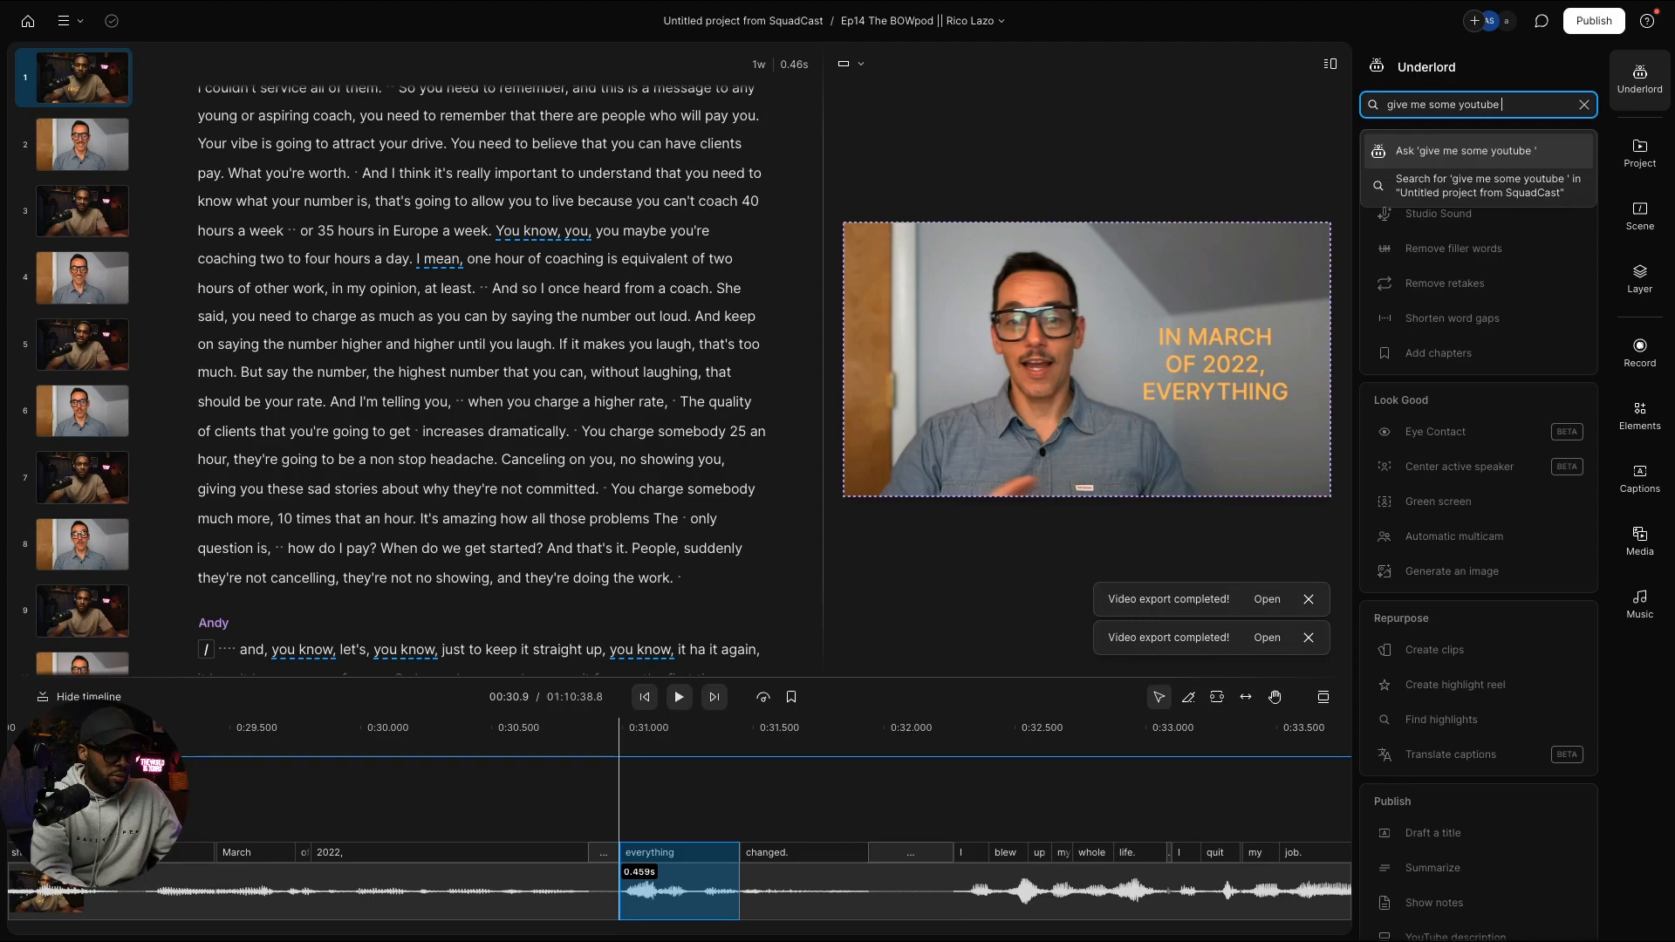
type("title")
type(" ideas tha")
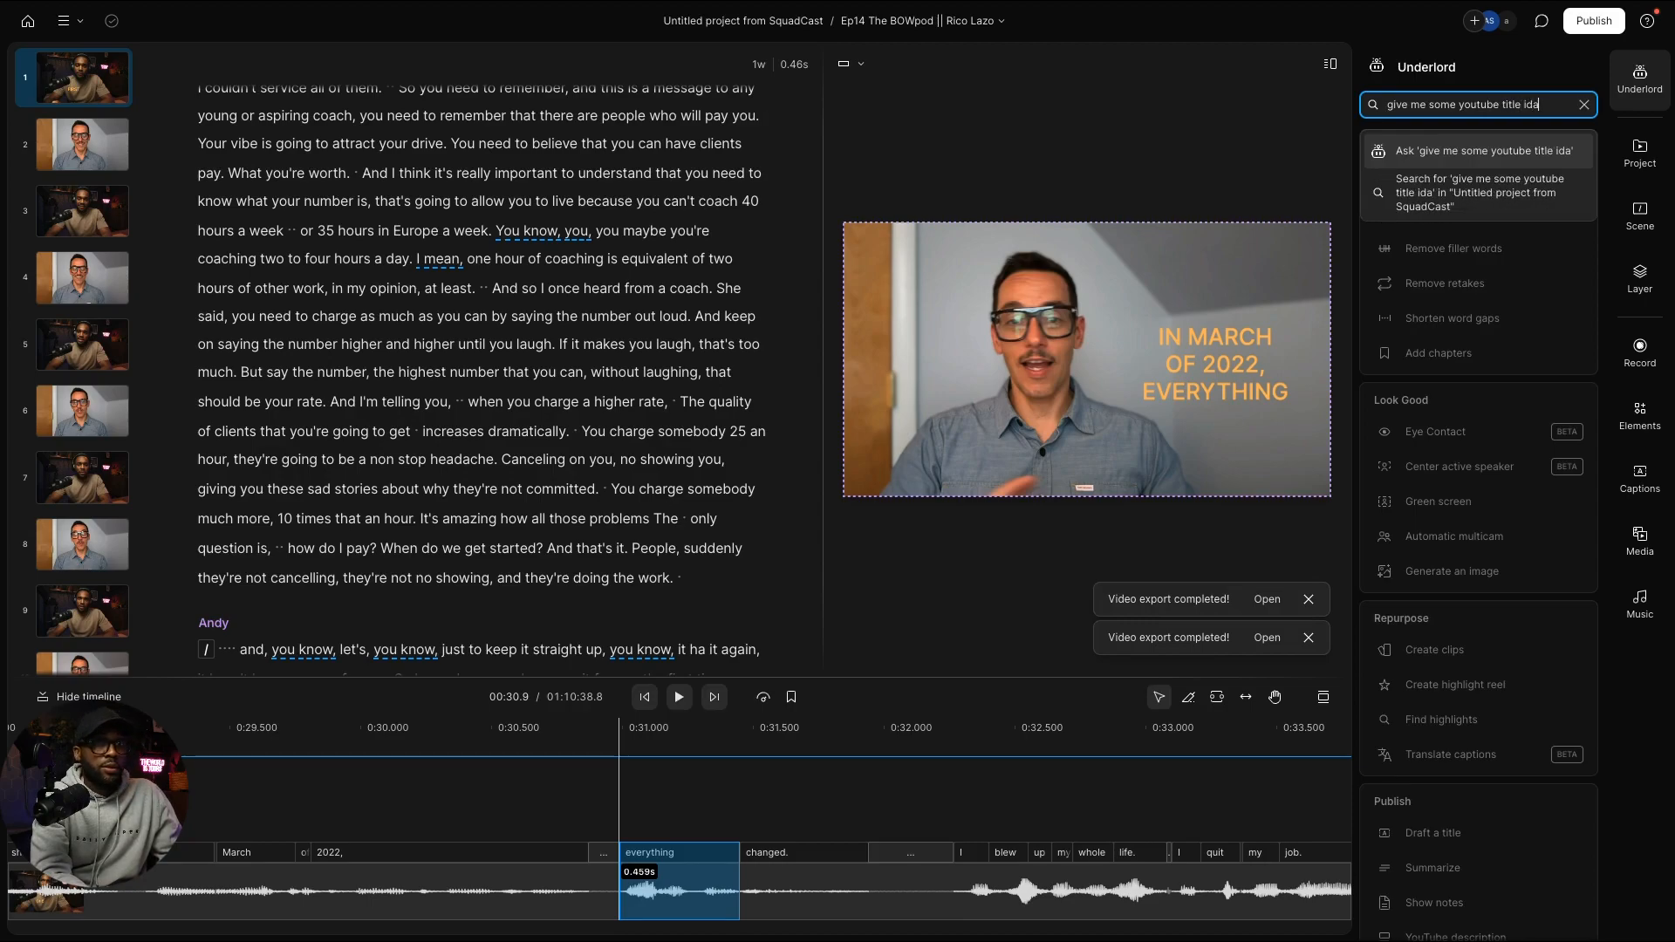
type("t incor")
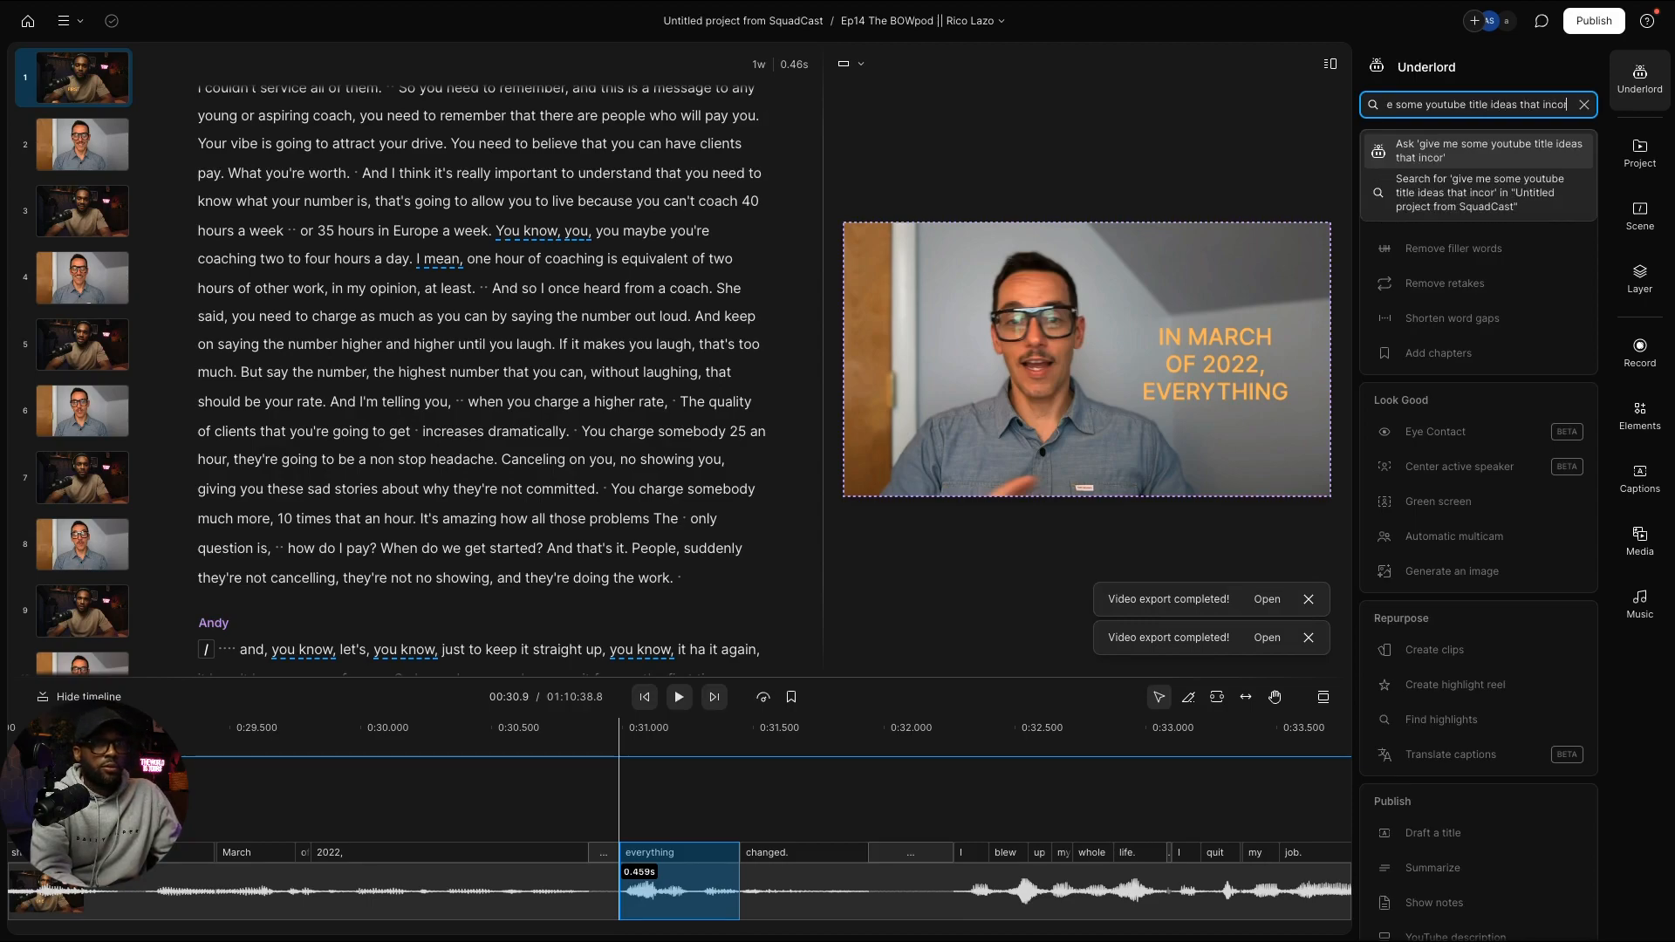
type("porate th")
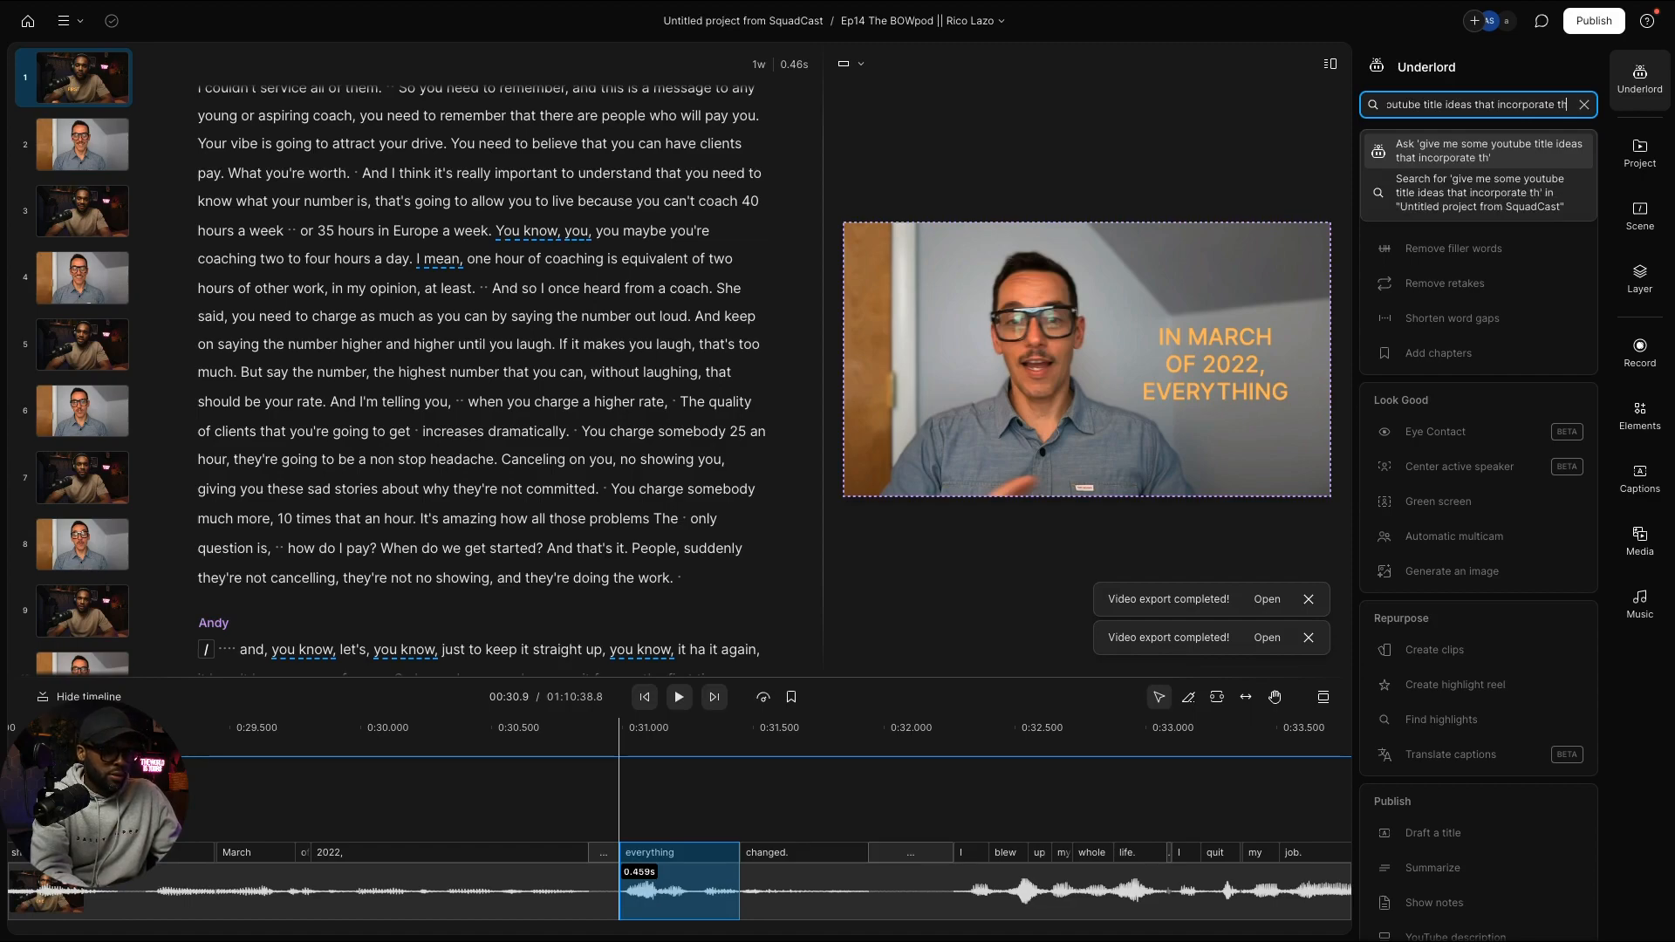
type("e transform")
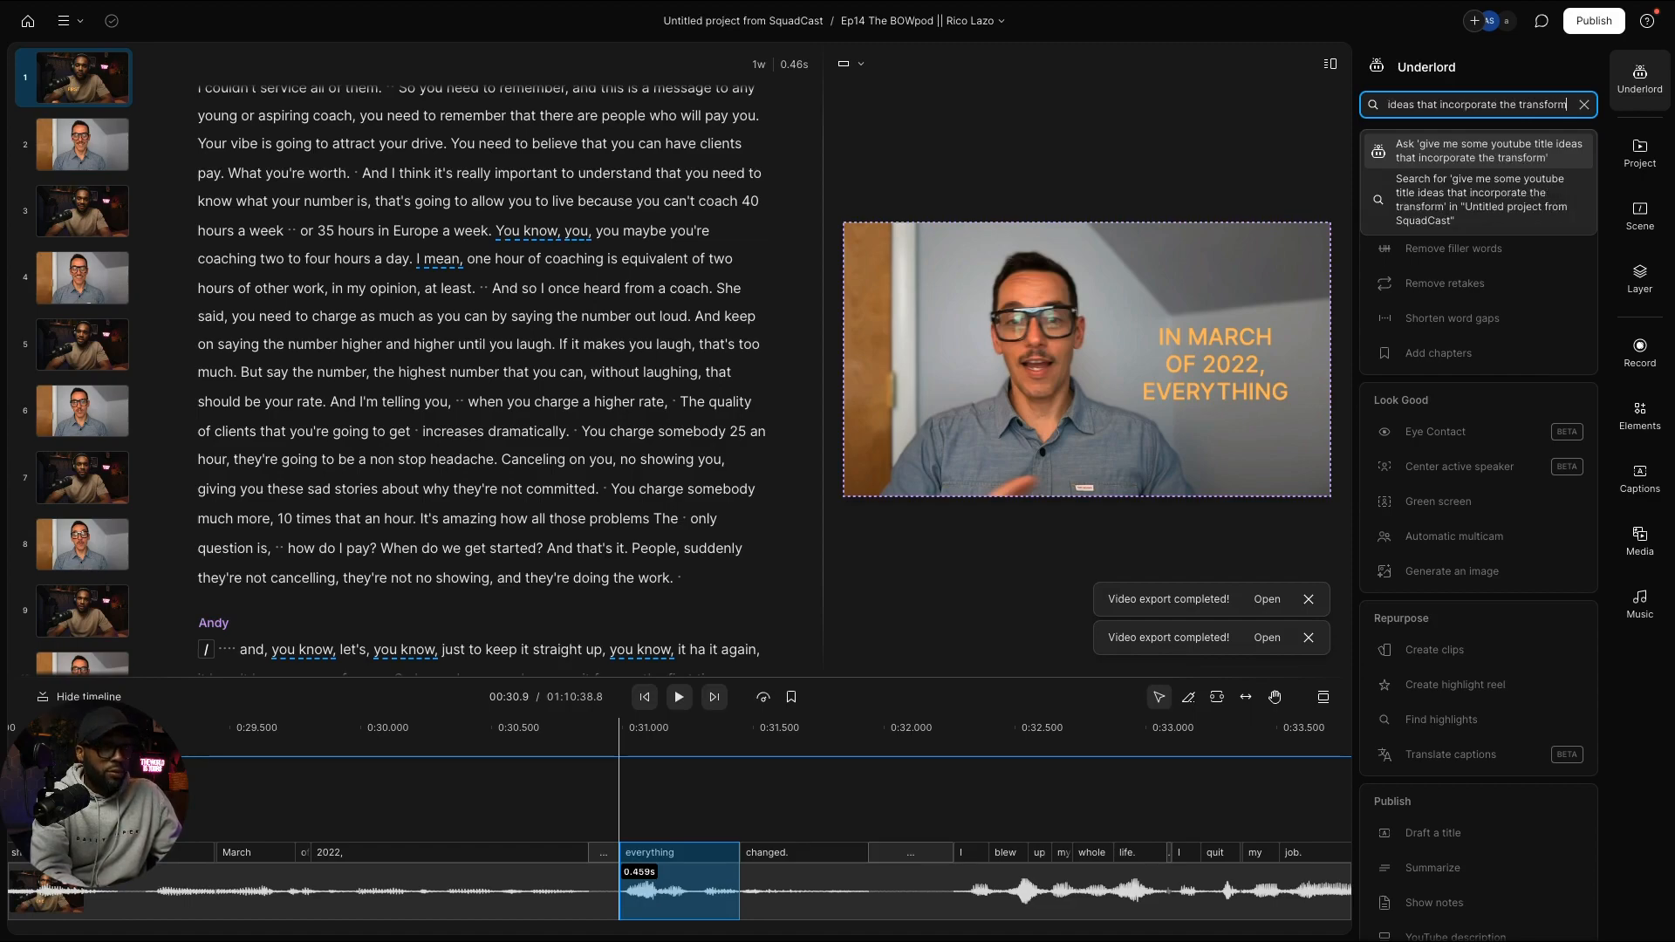
type("ati")
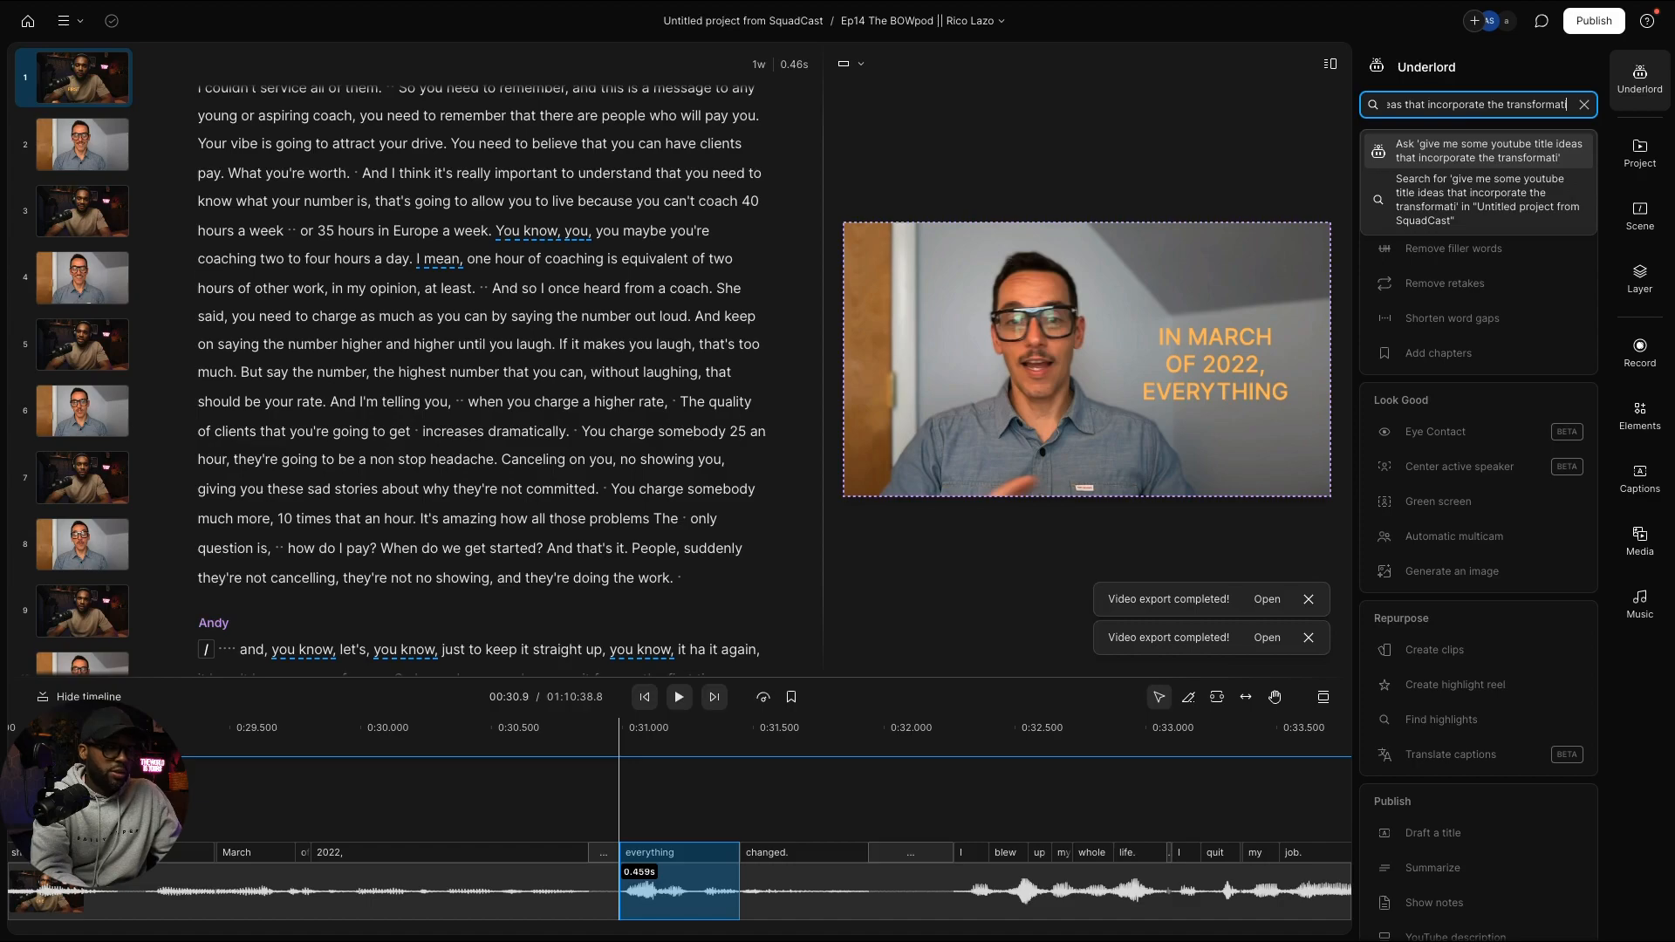
type("on of 1")
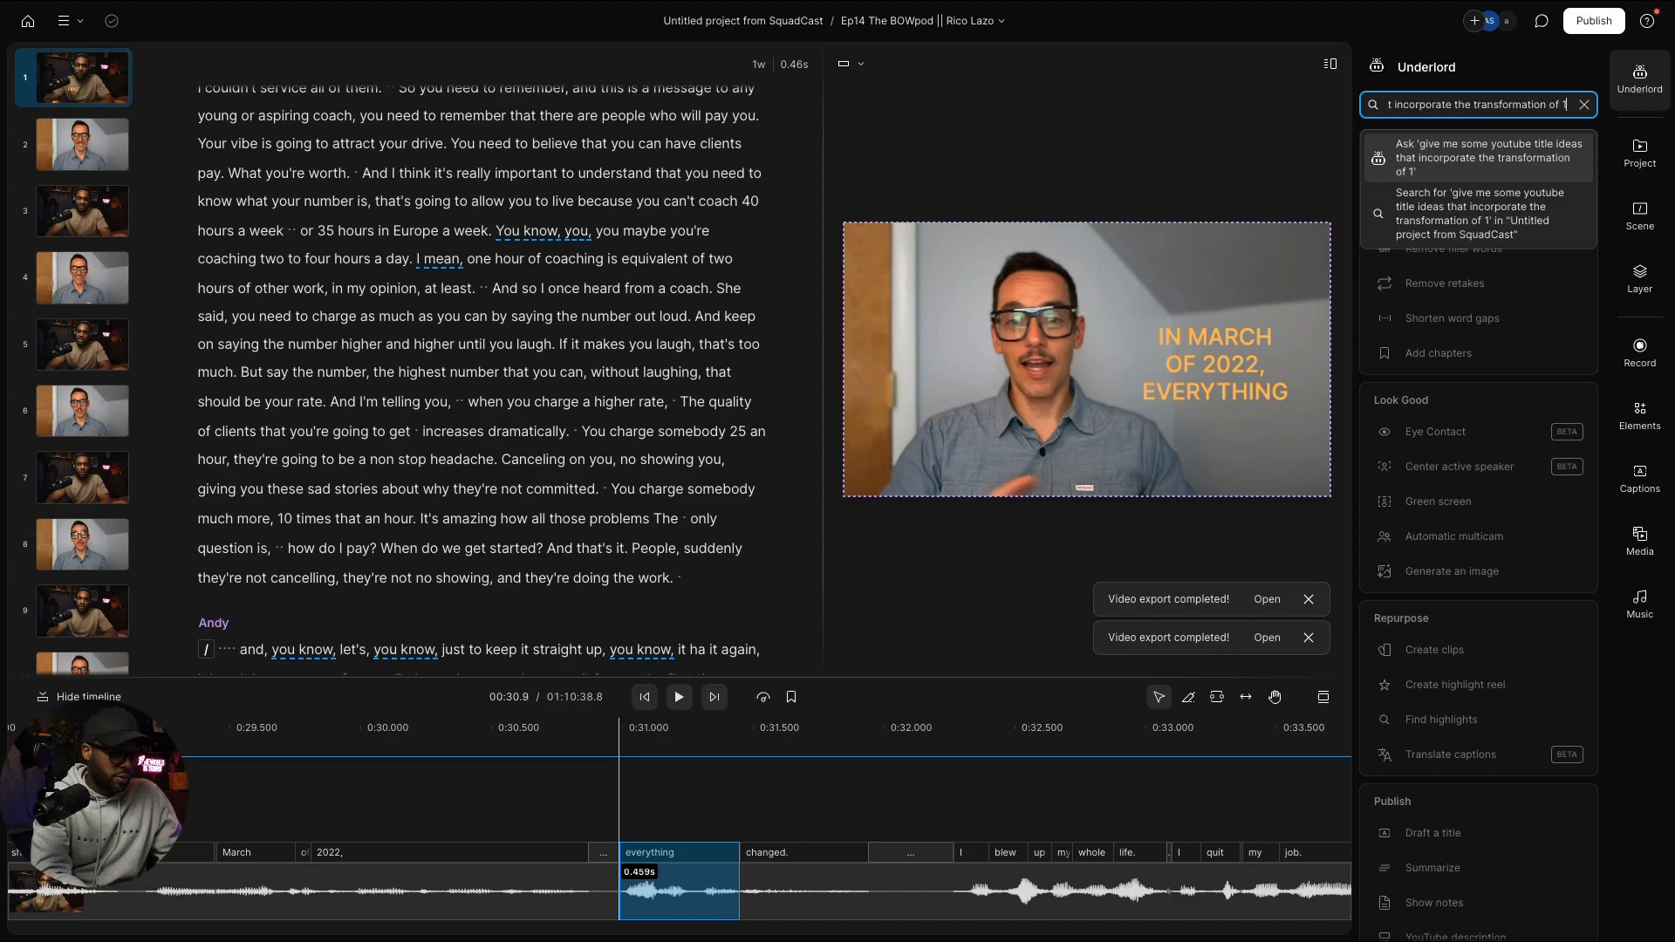
type("0 years marria")
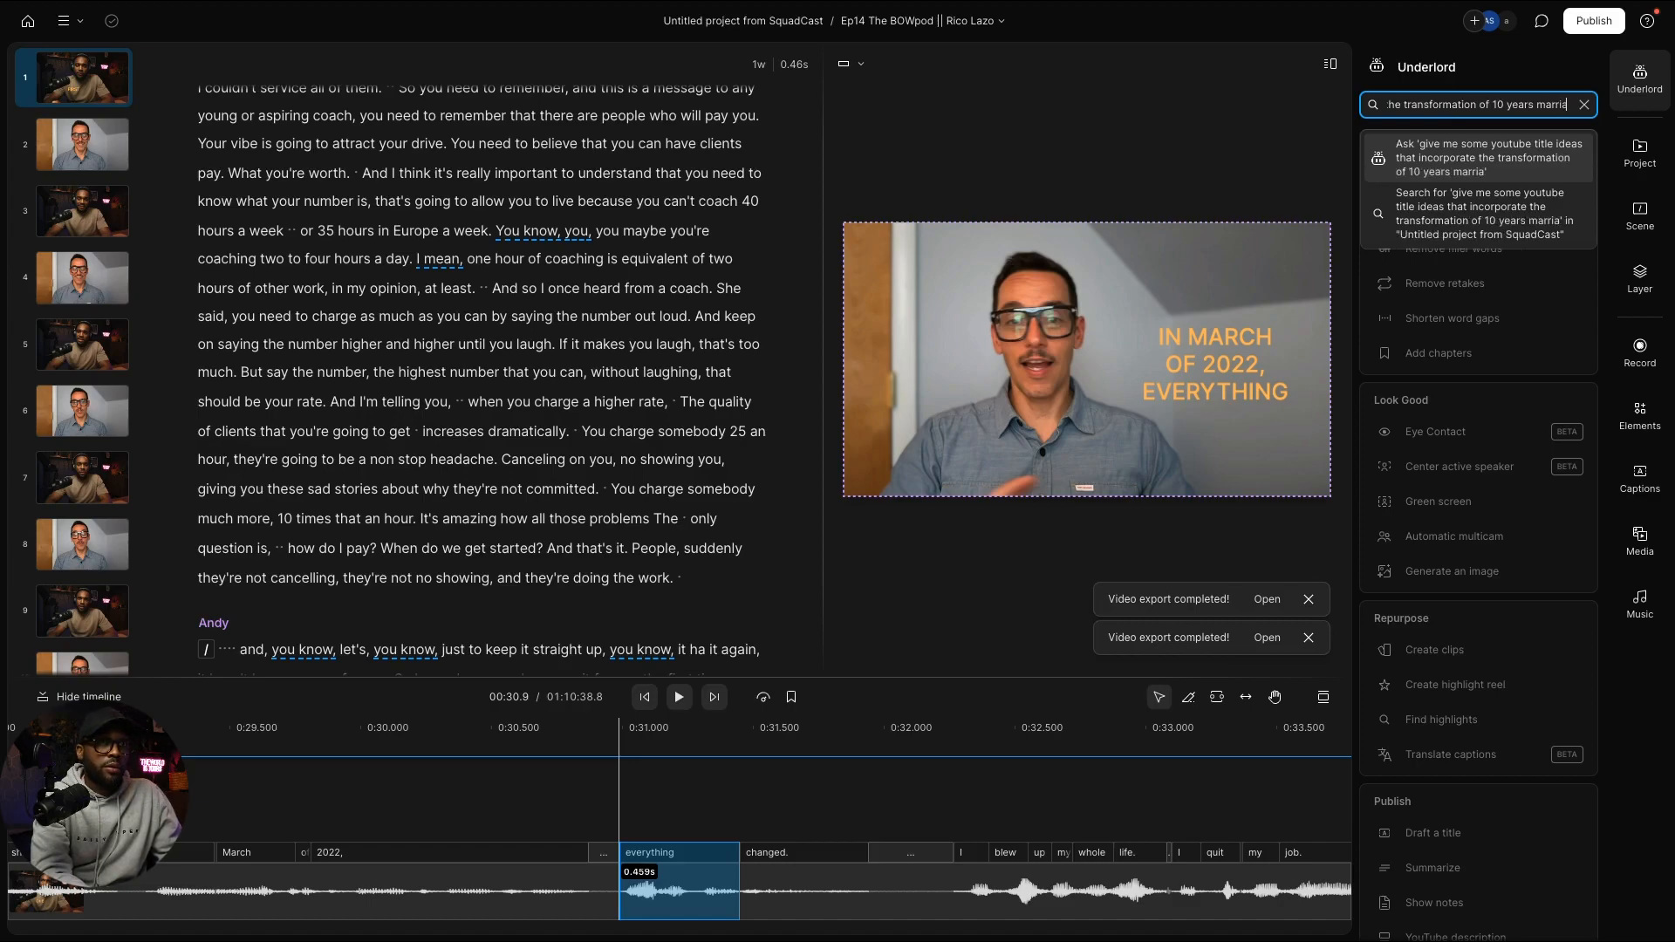
type("ge , going")
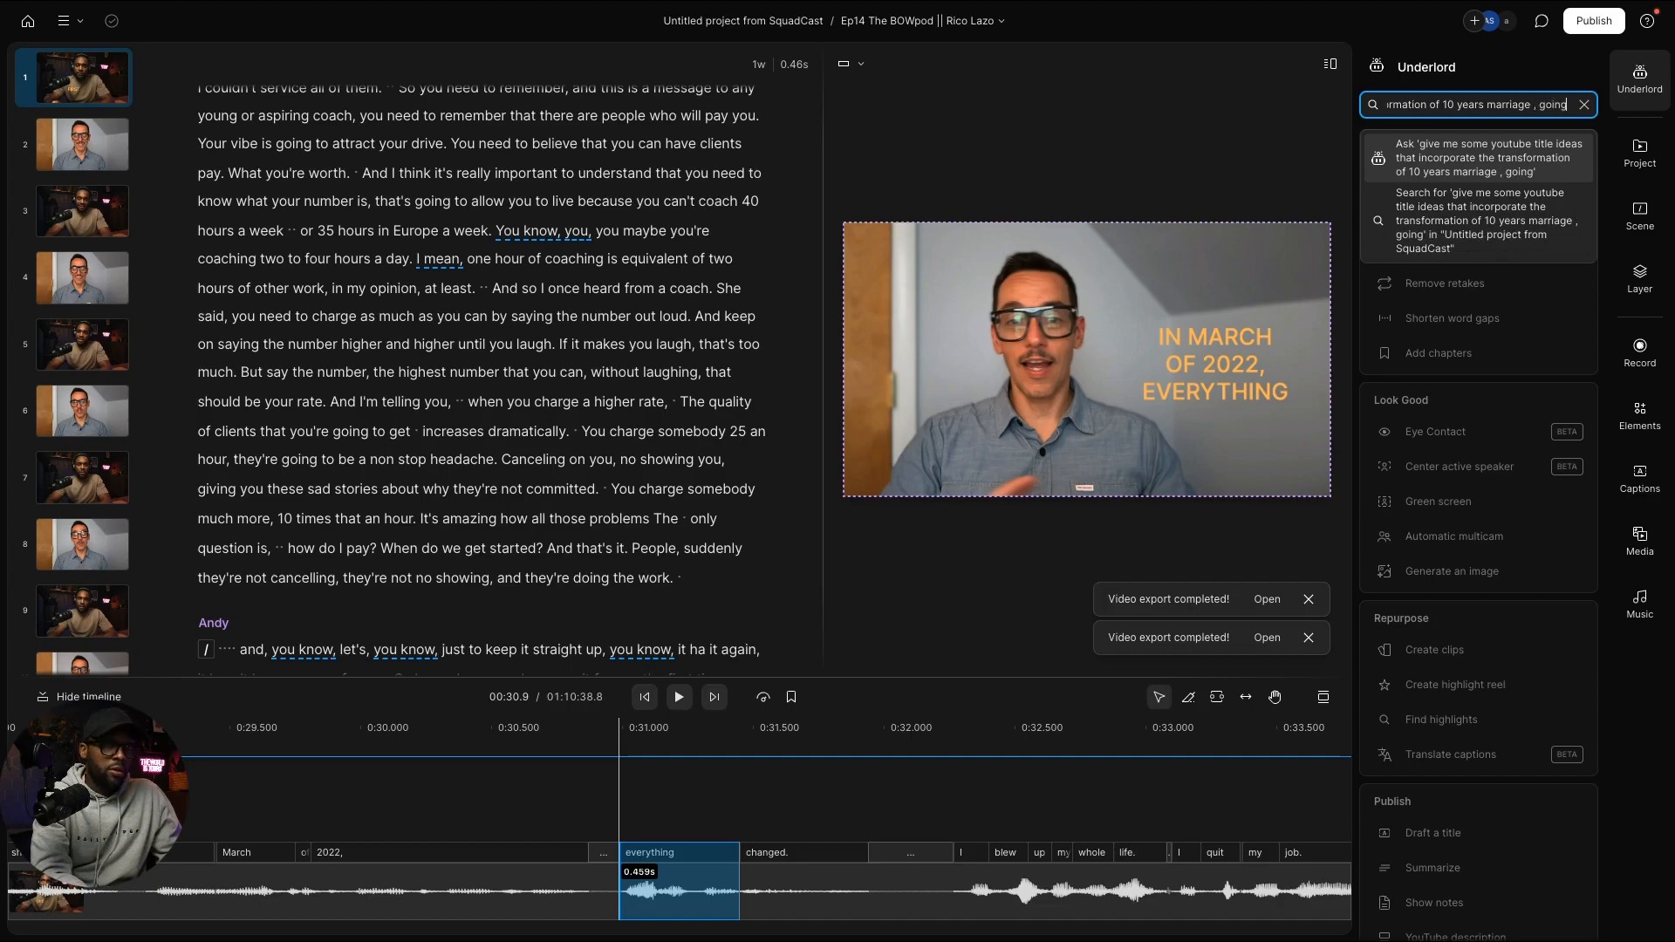
type(" through divorce,")
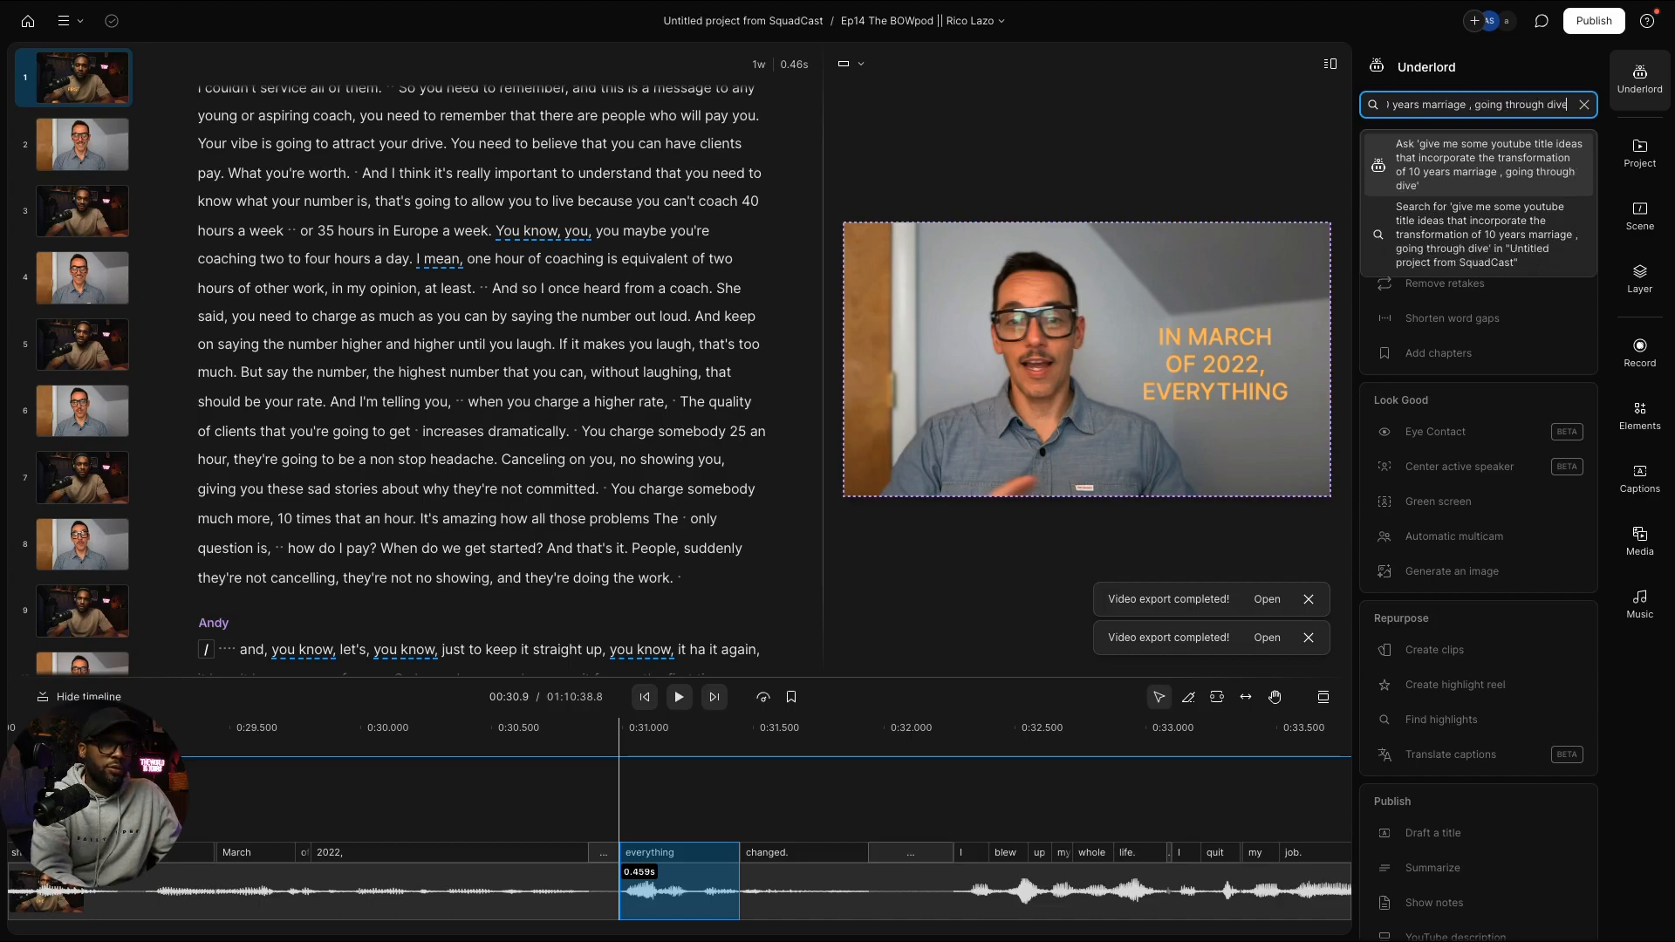
type(" q")
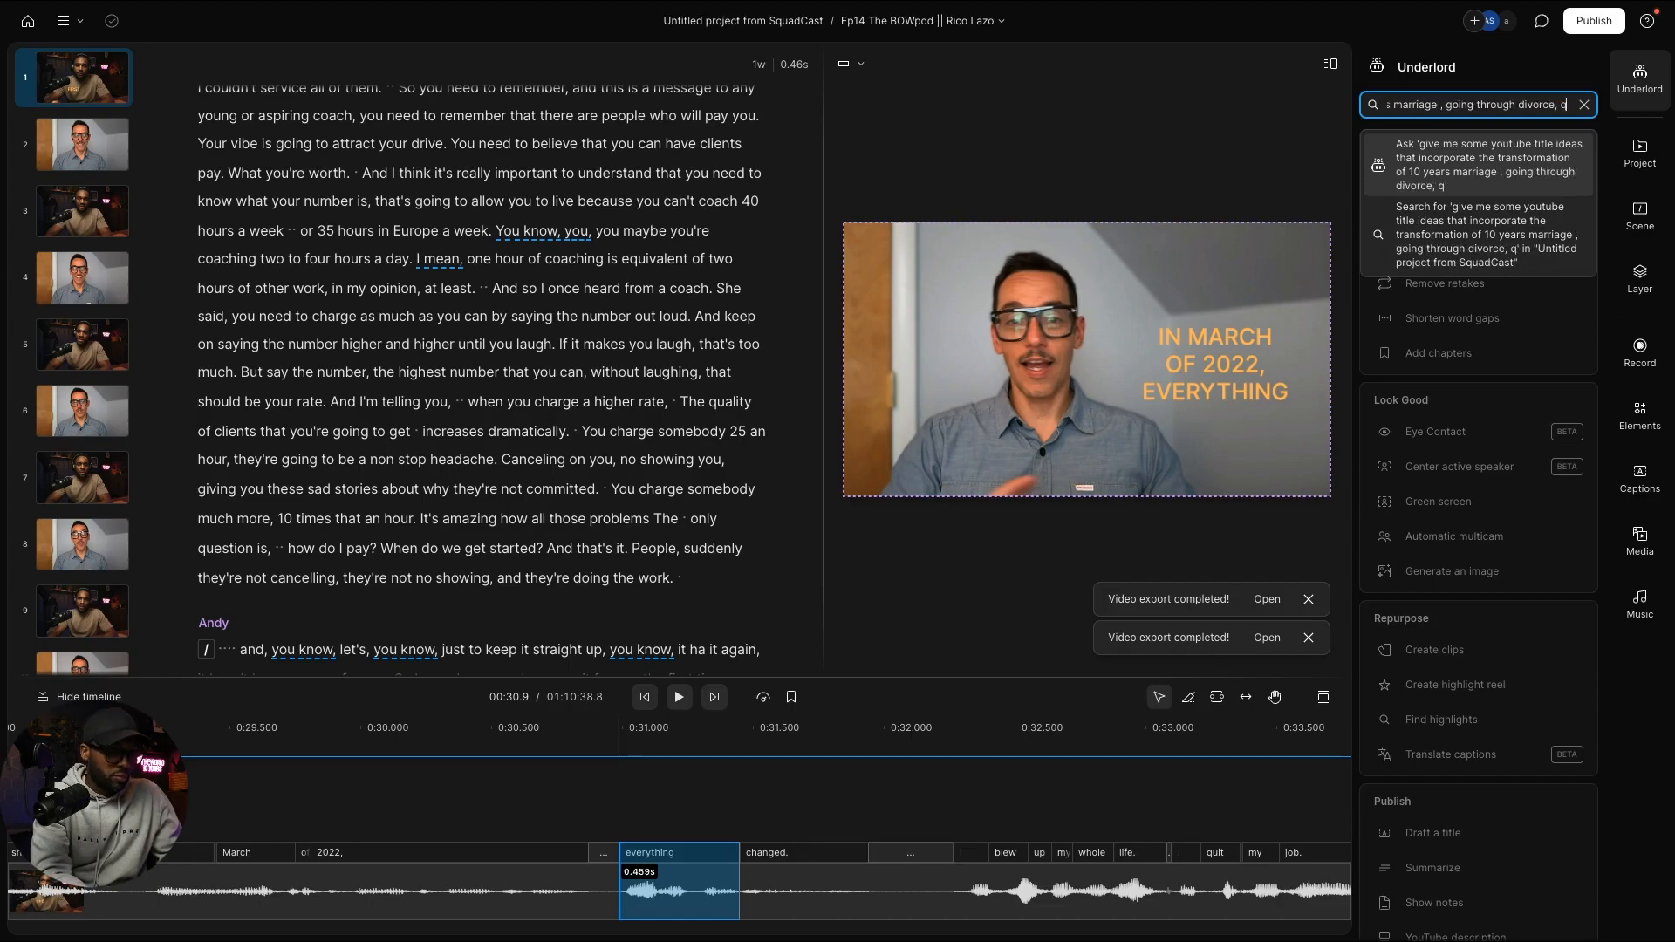
key("BackSpace")
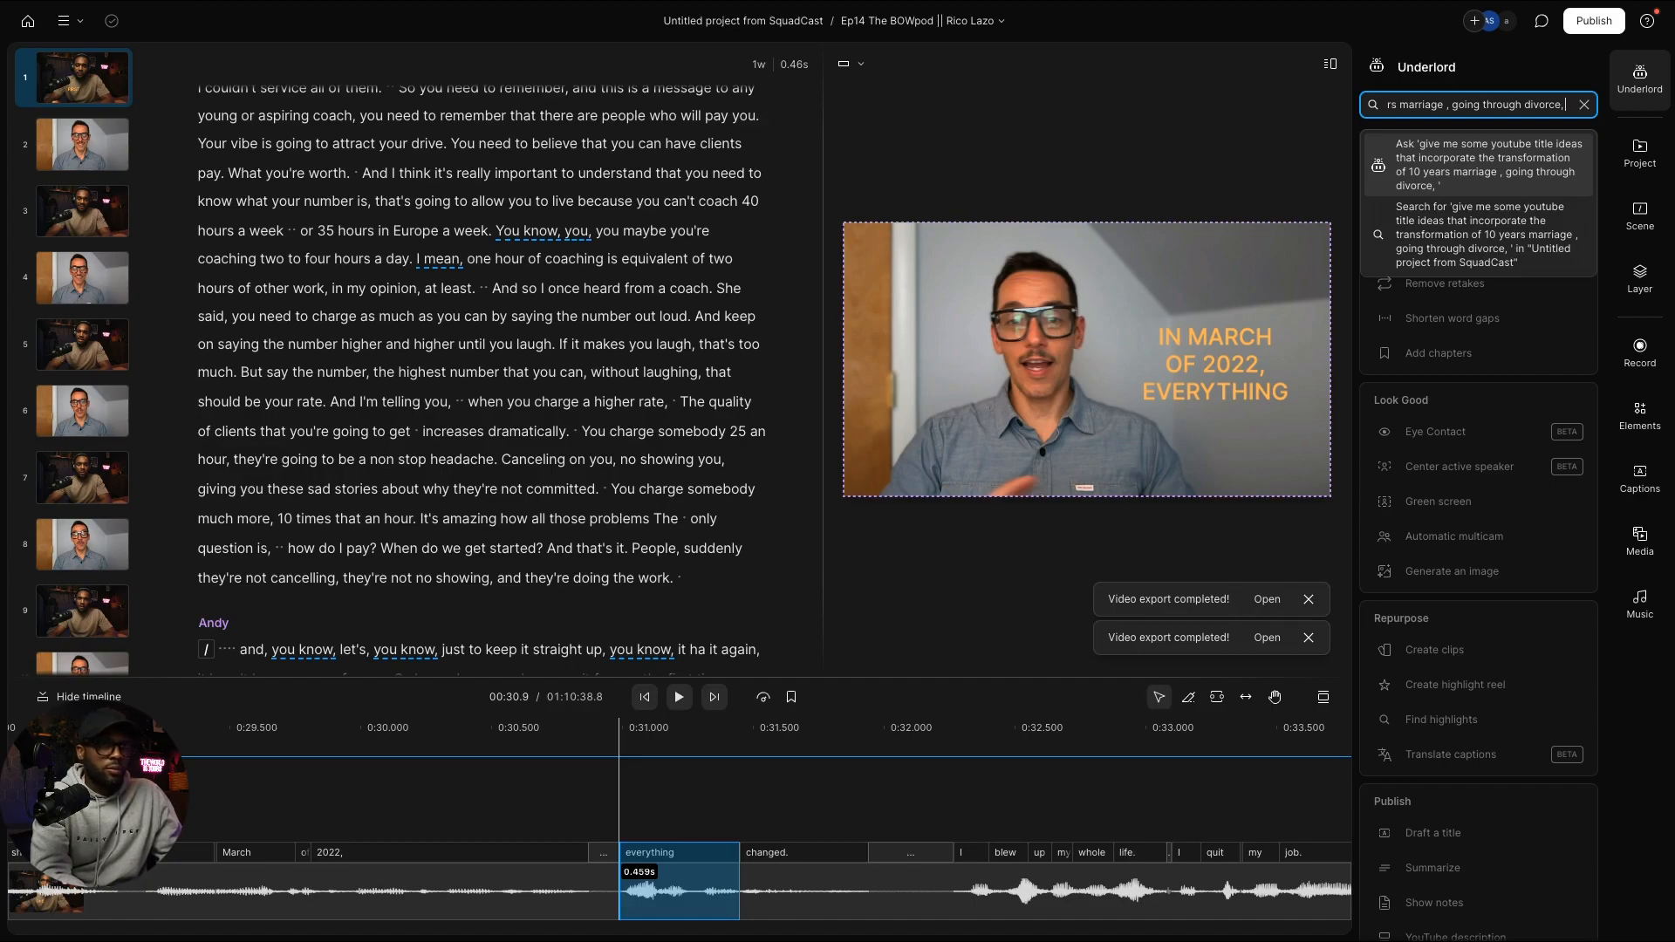
type("quitting job")
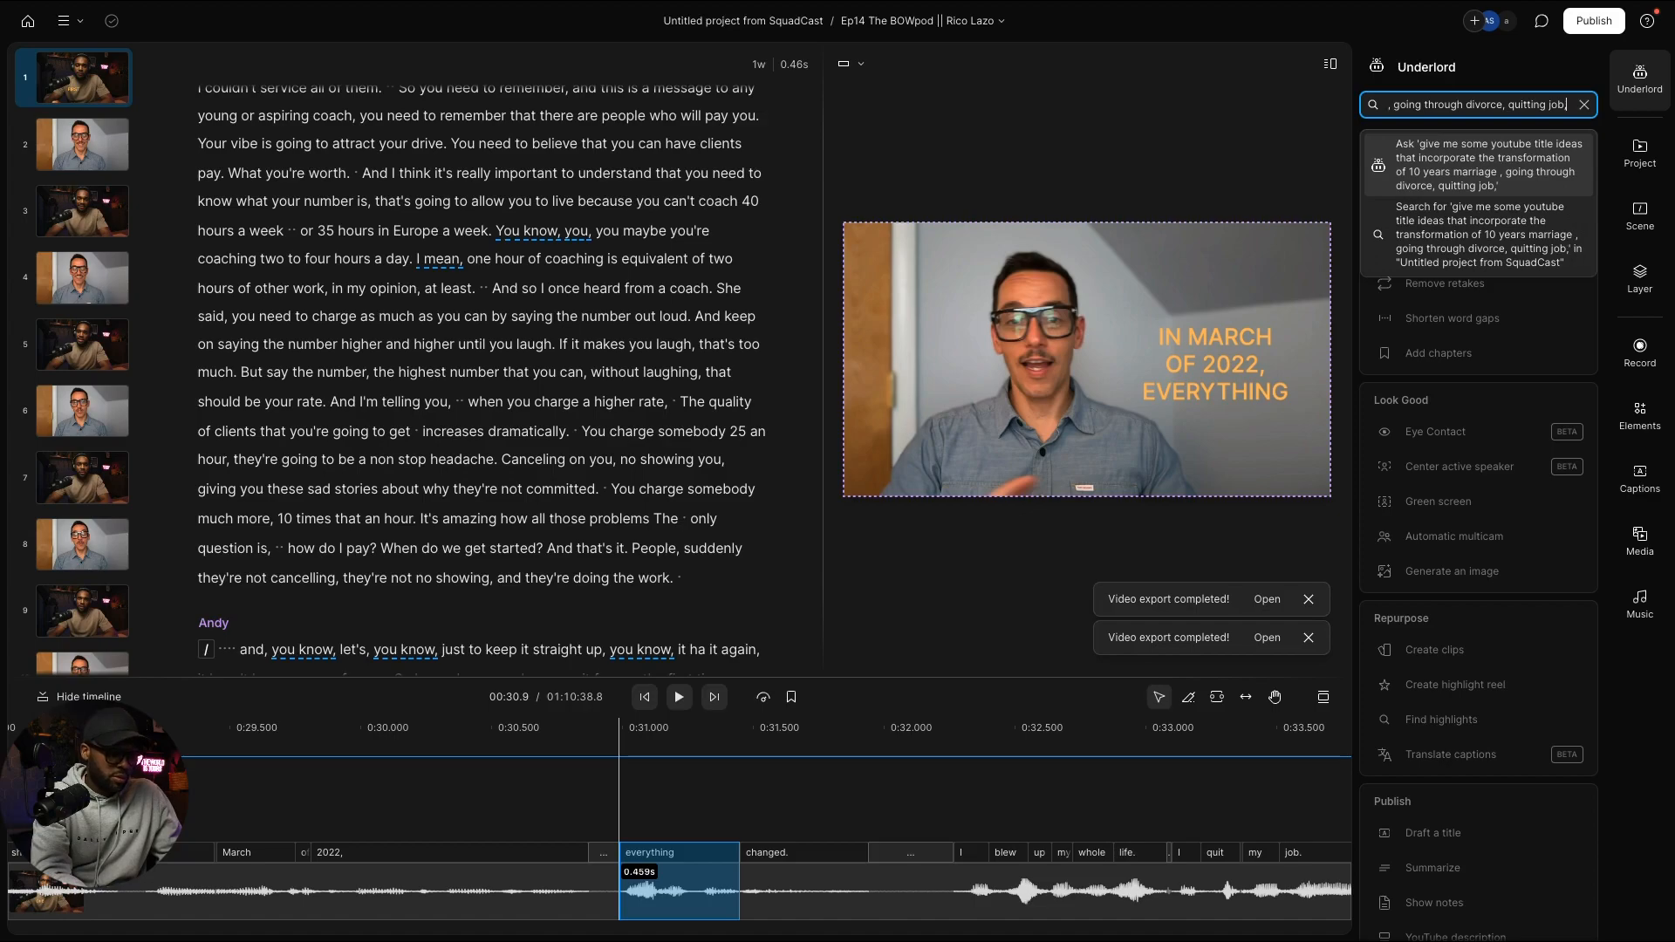
type(",")
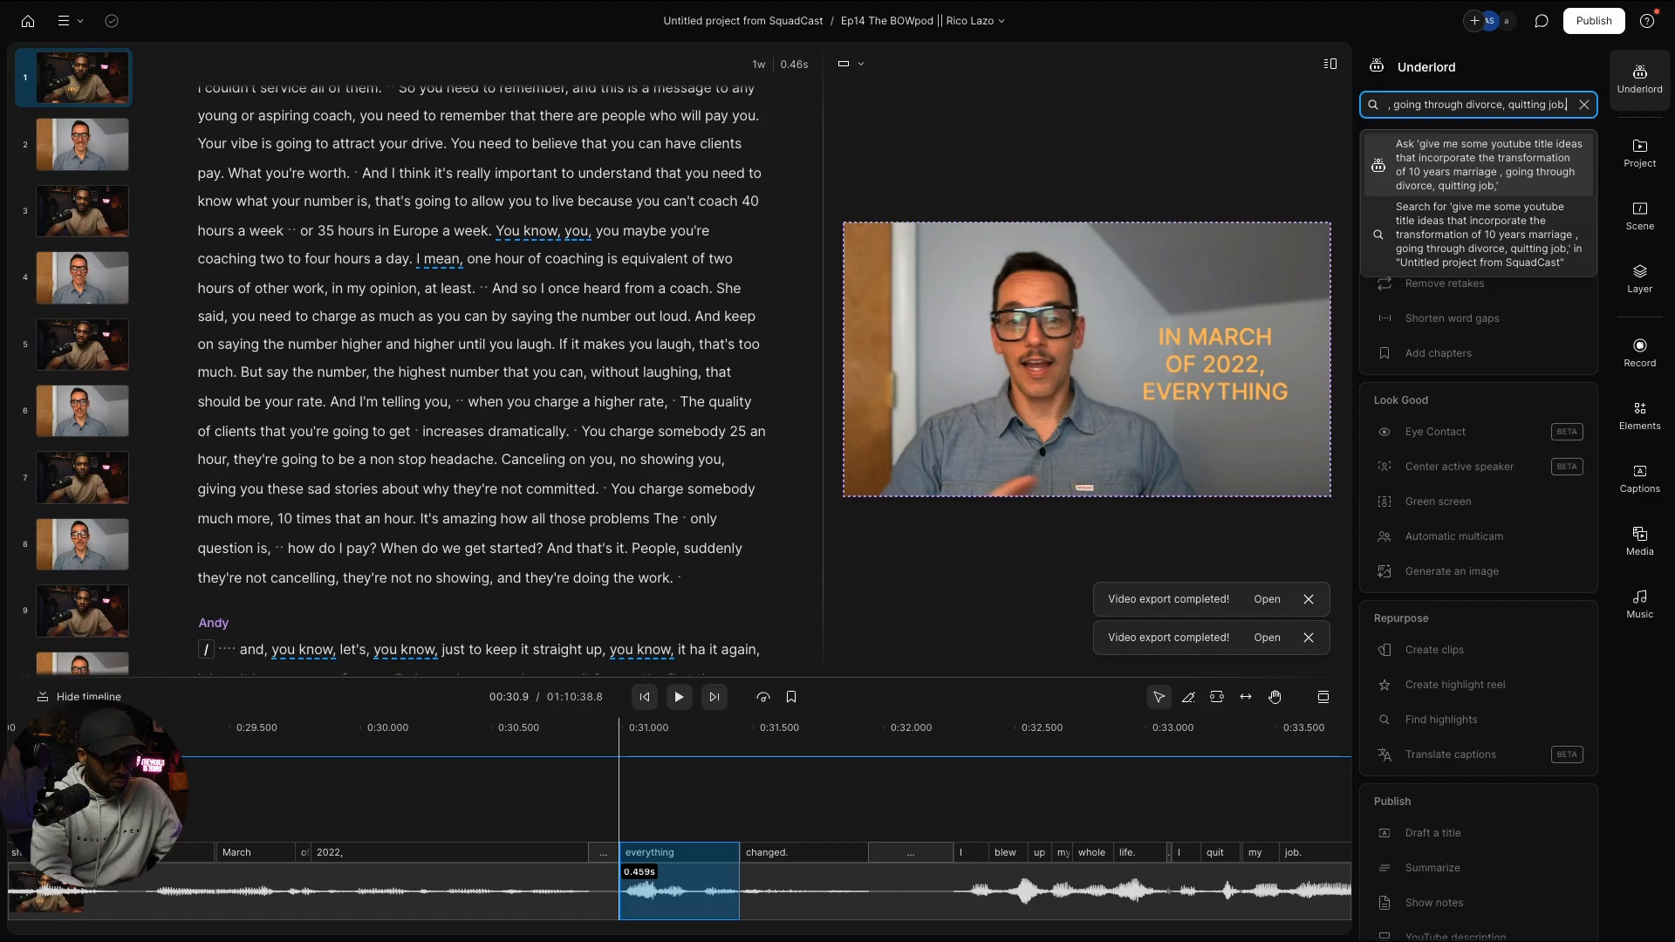
type(" bulding confide")
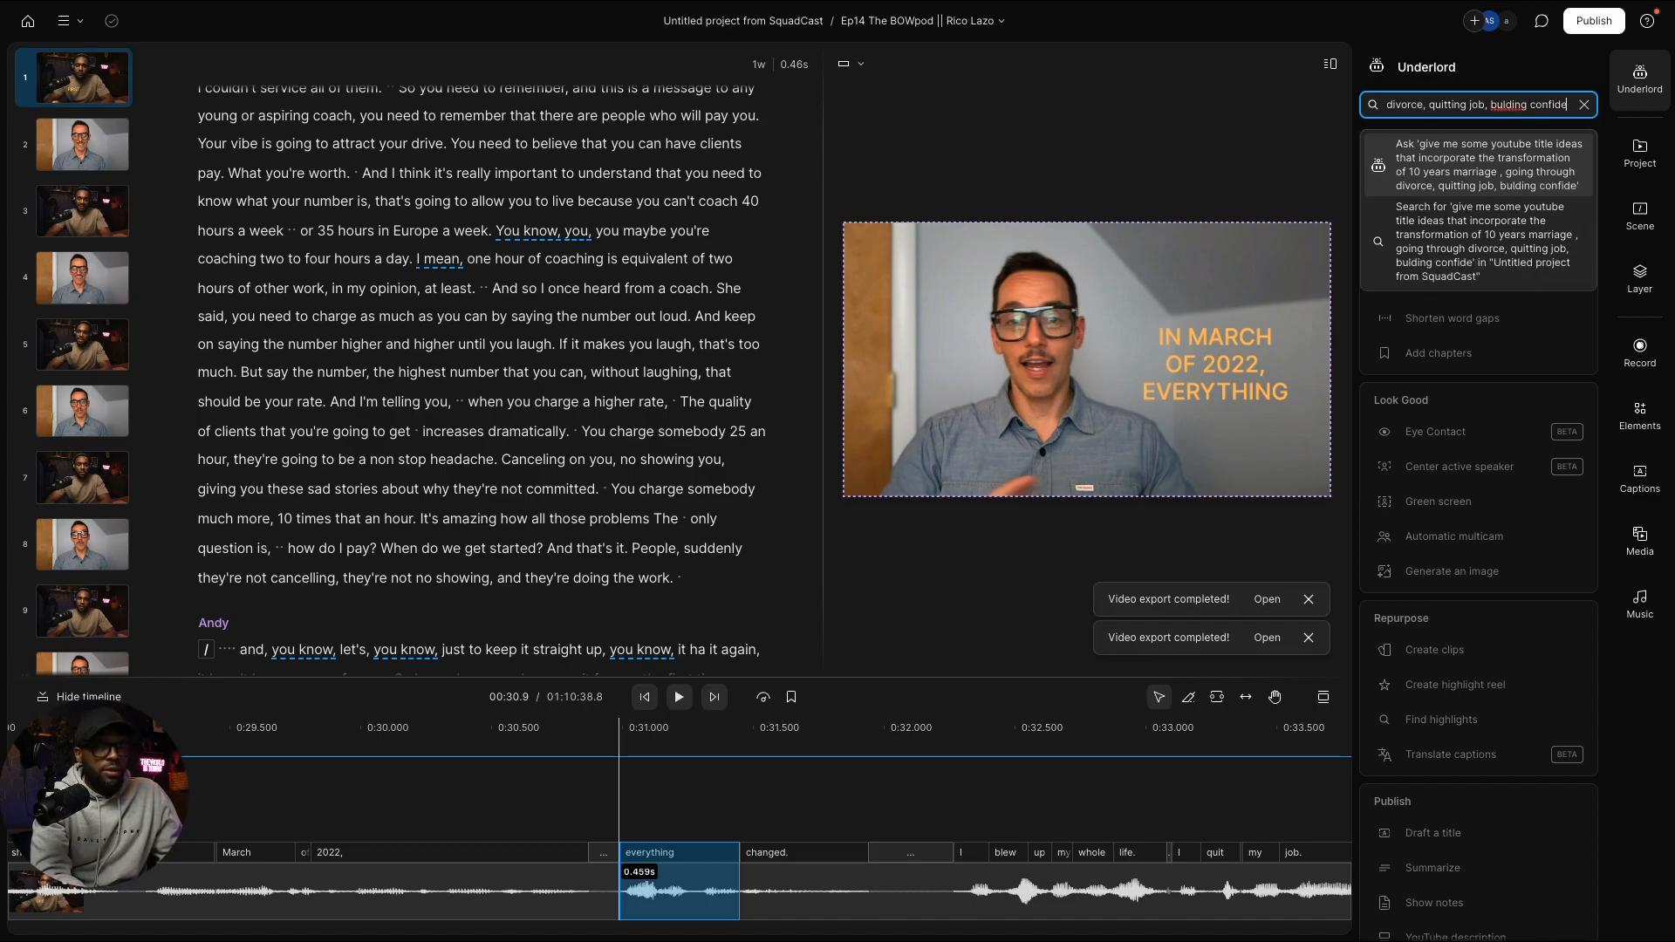
type("nce,")
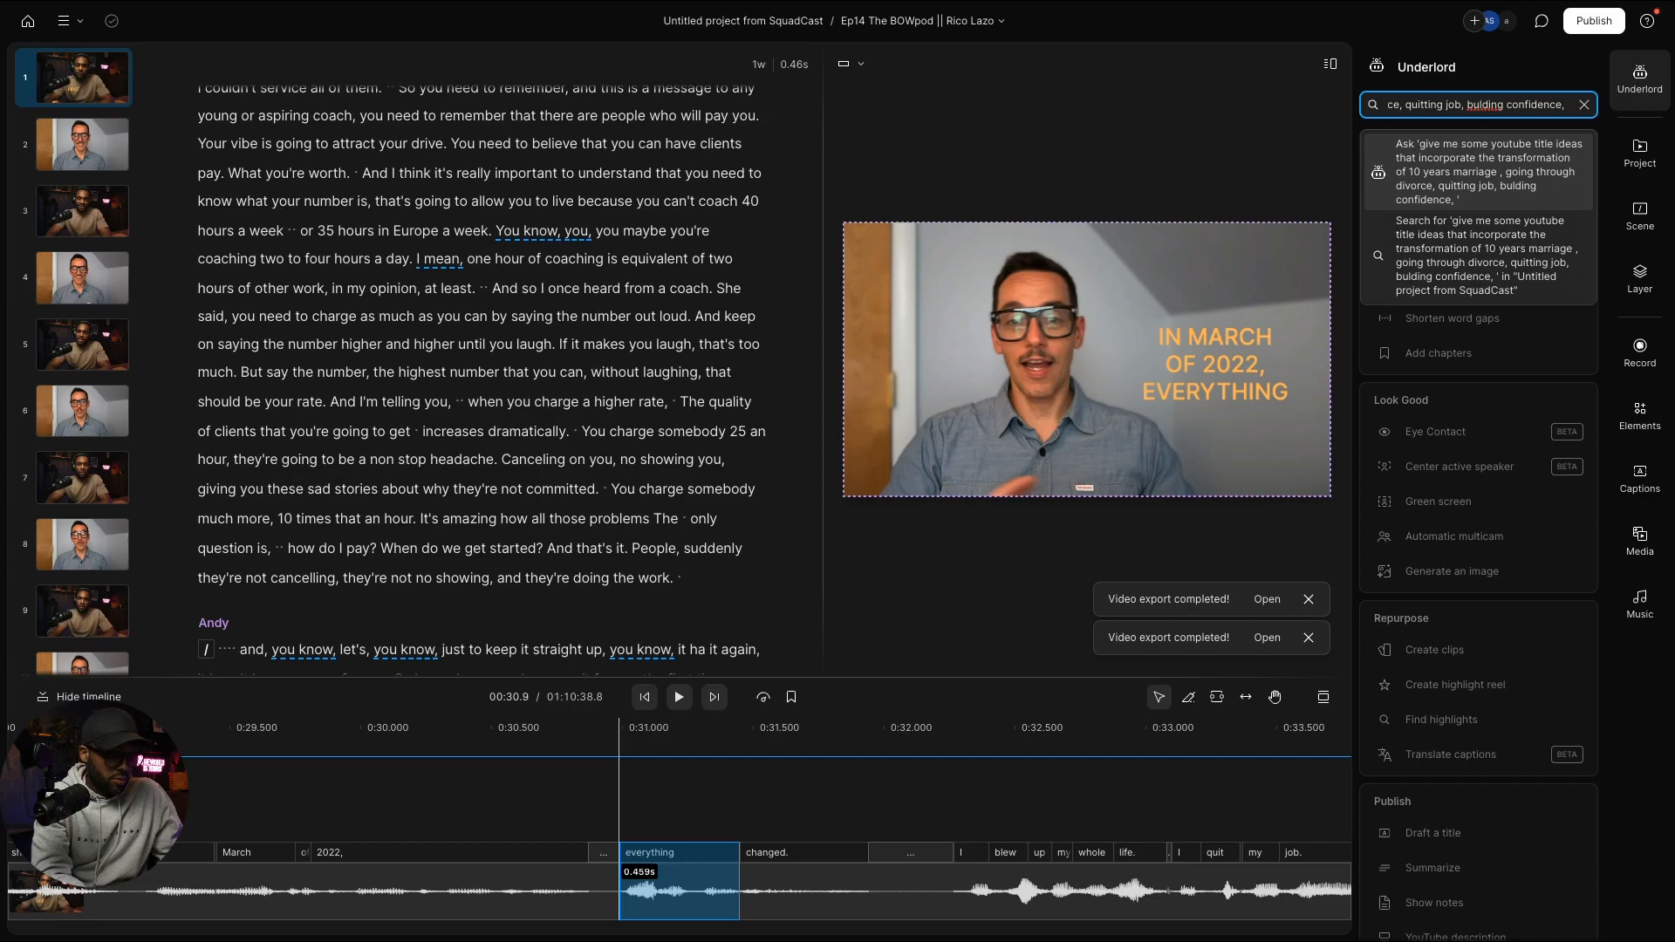
type(" ski")
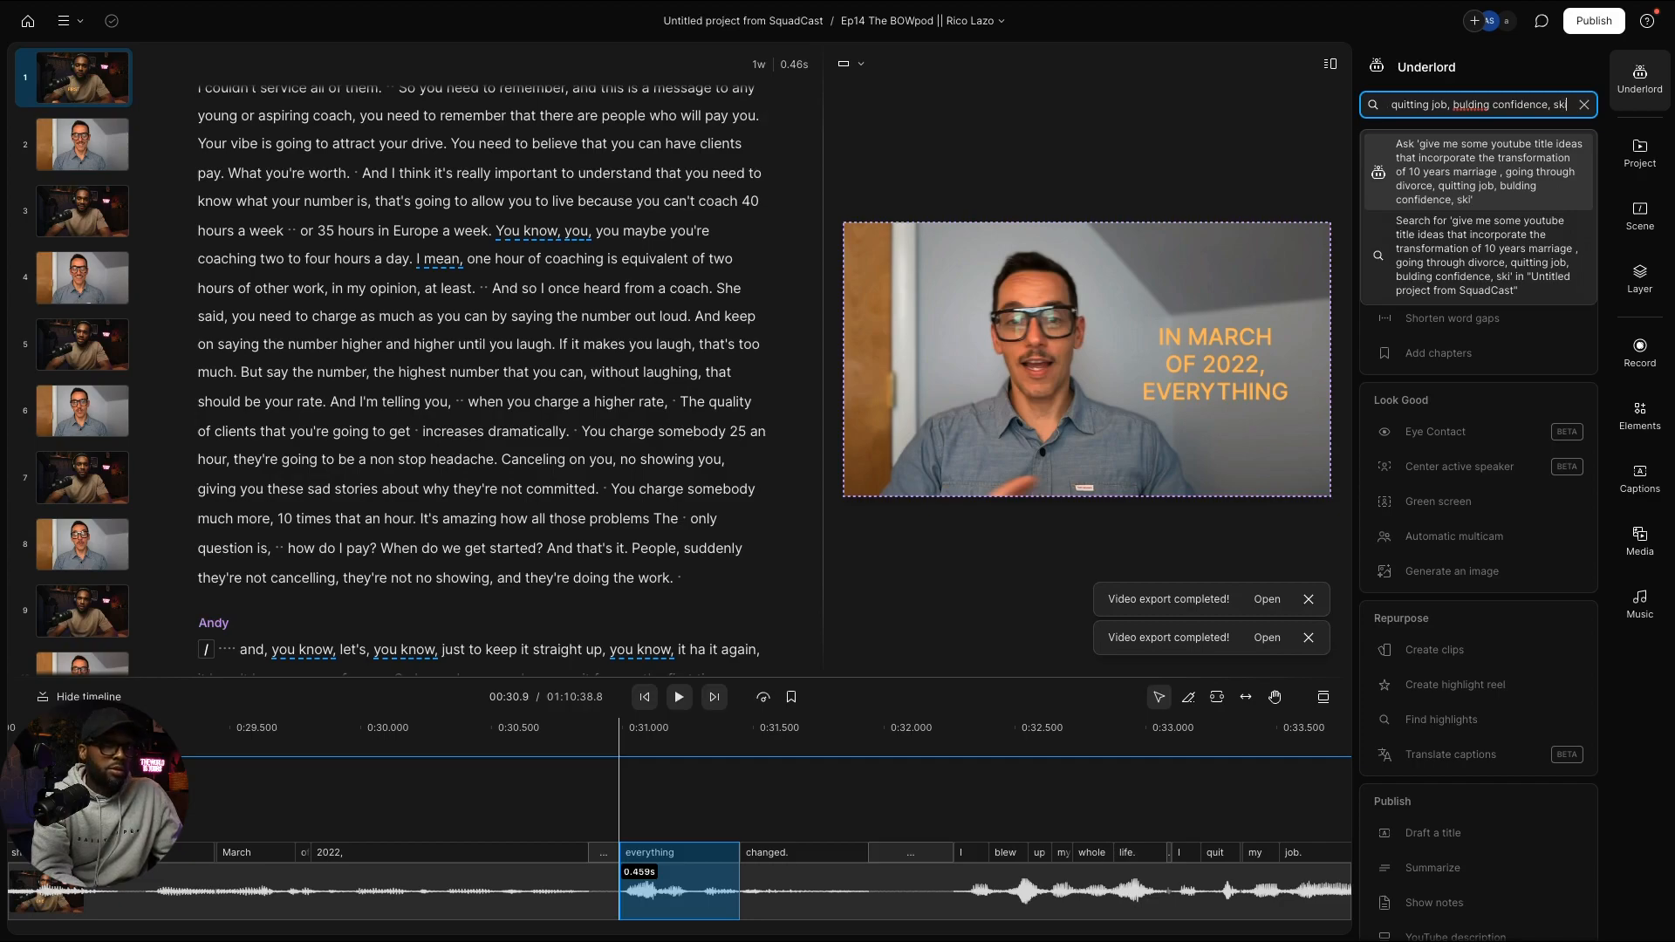
type("ll stacking")
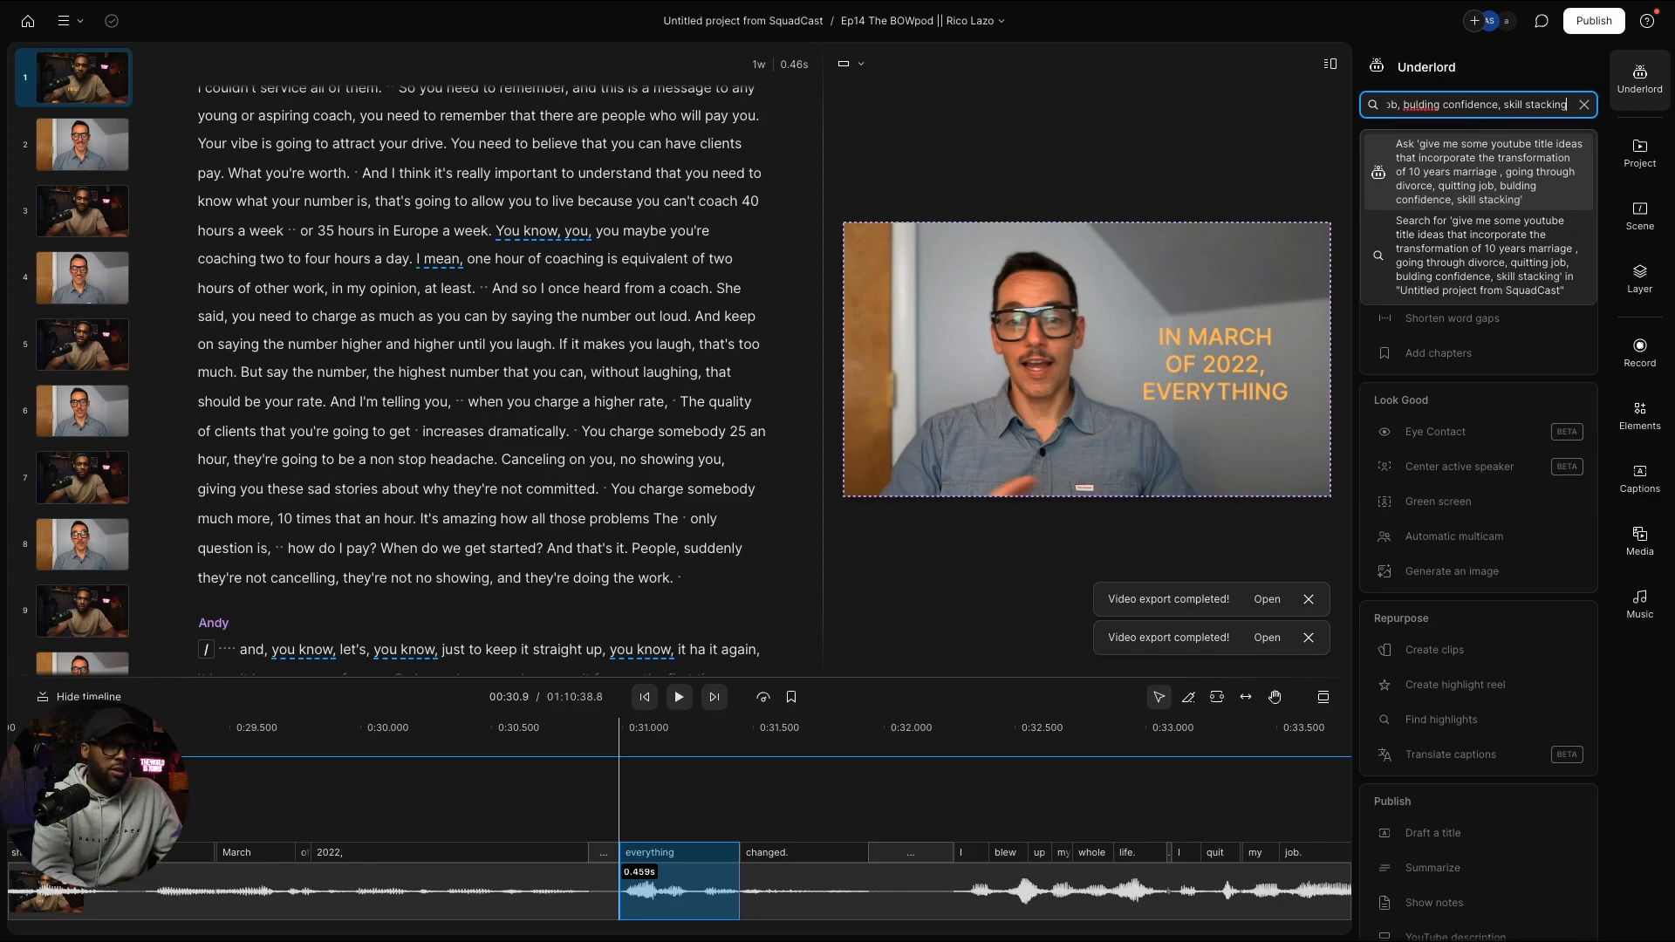
type(", life coa")
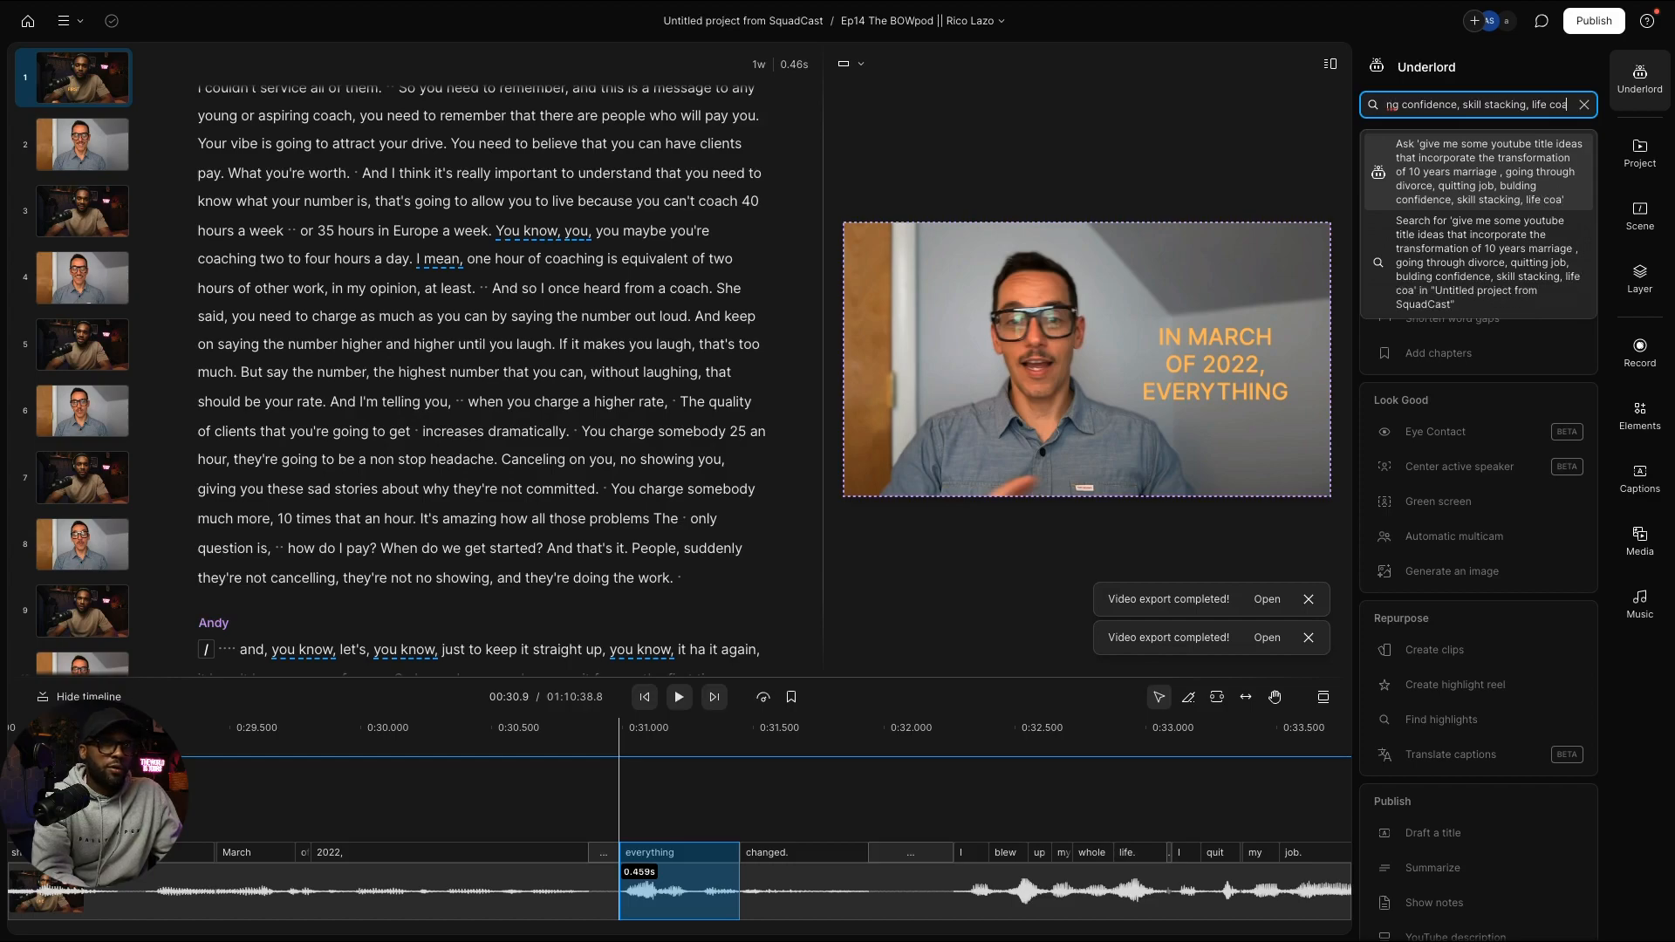
type("ching,")
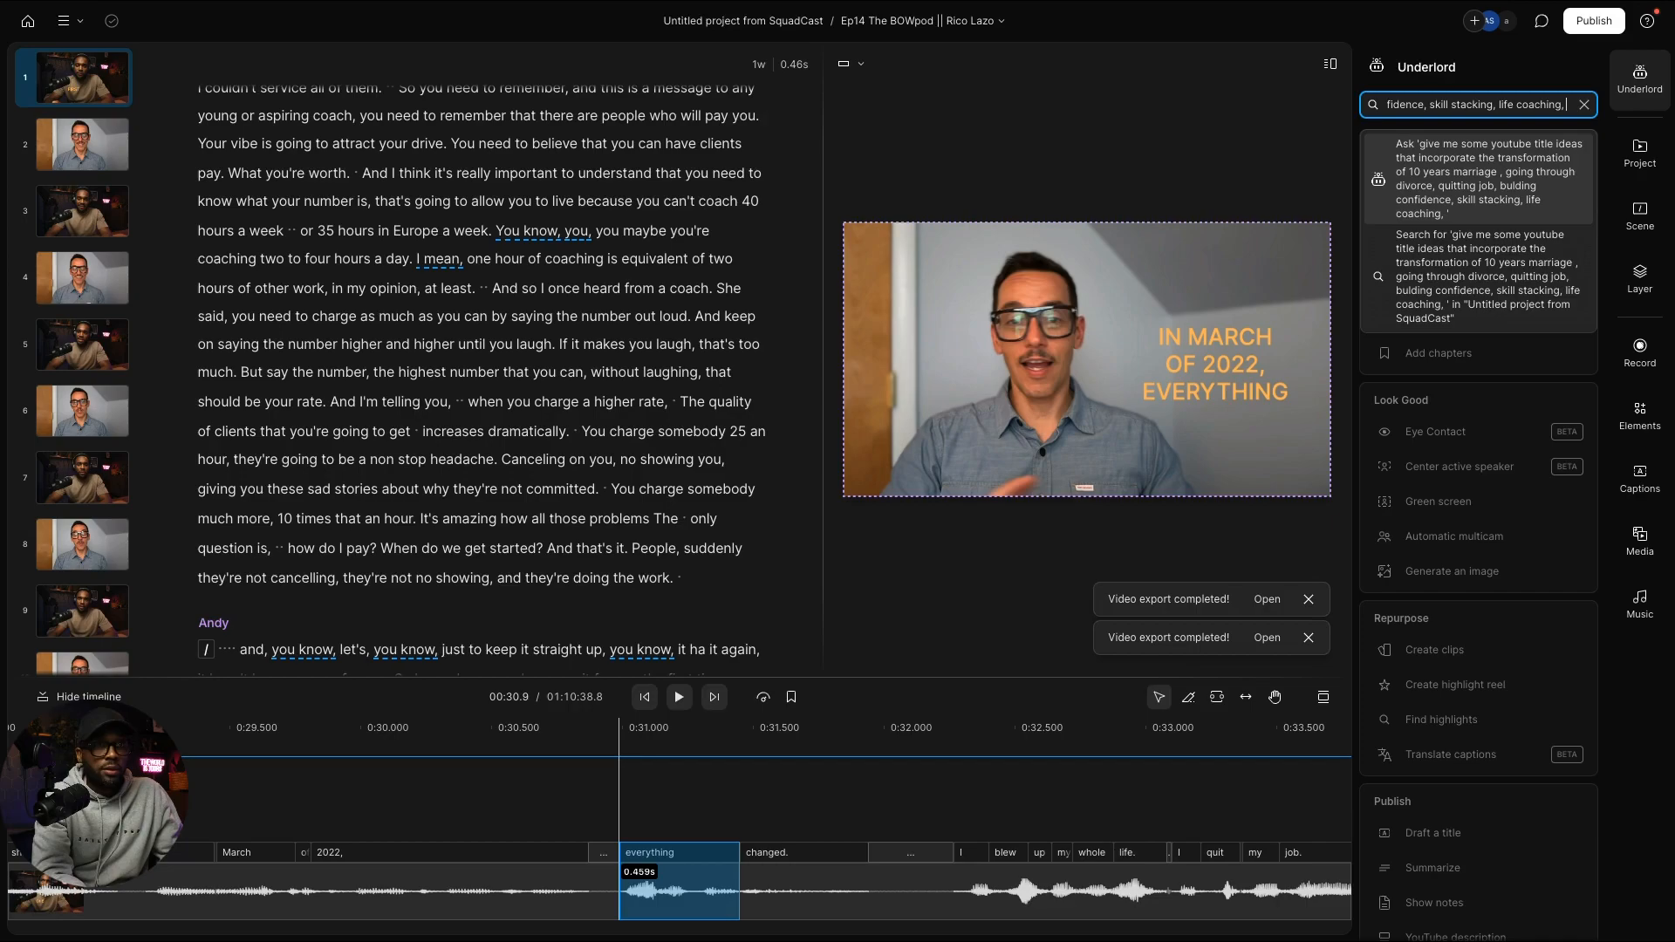
type(" communica")
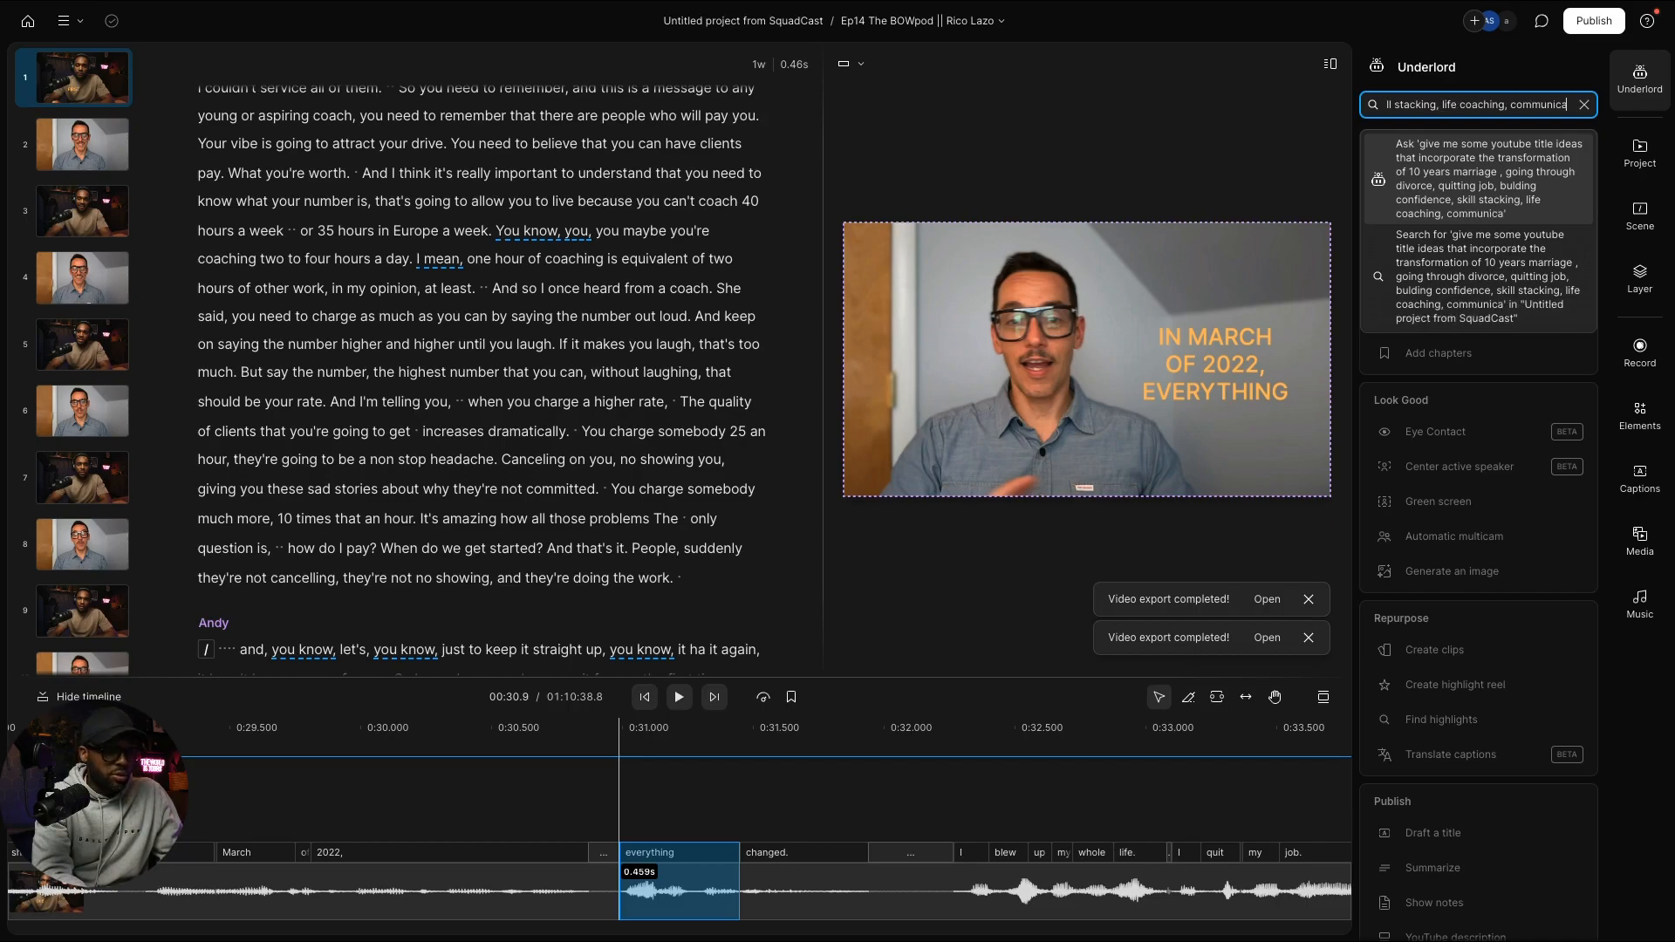
type("tion coach")
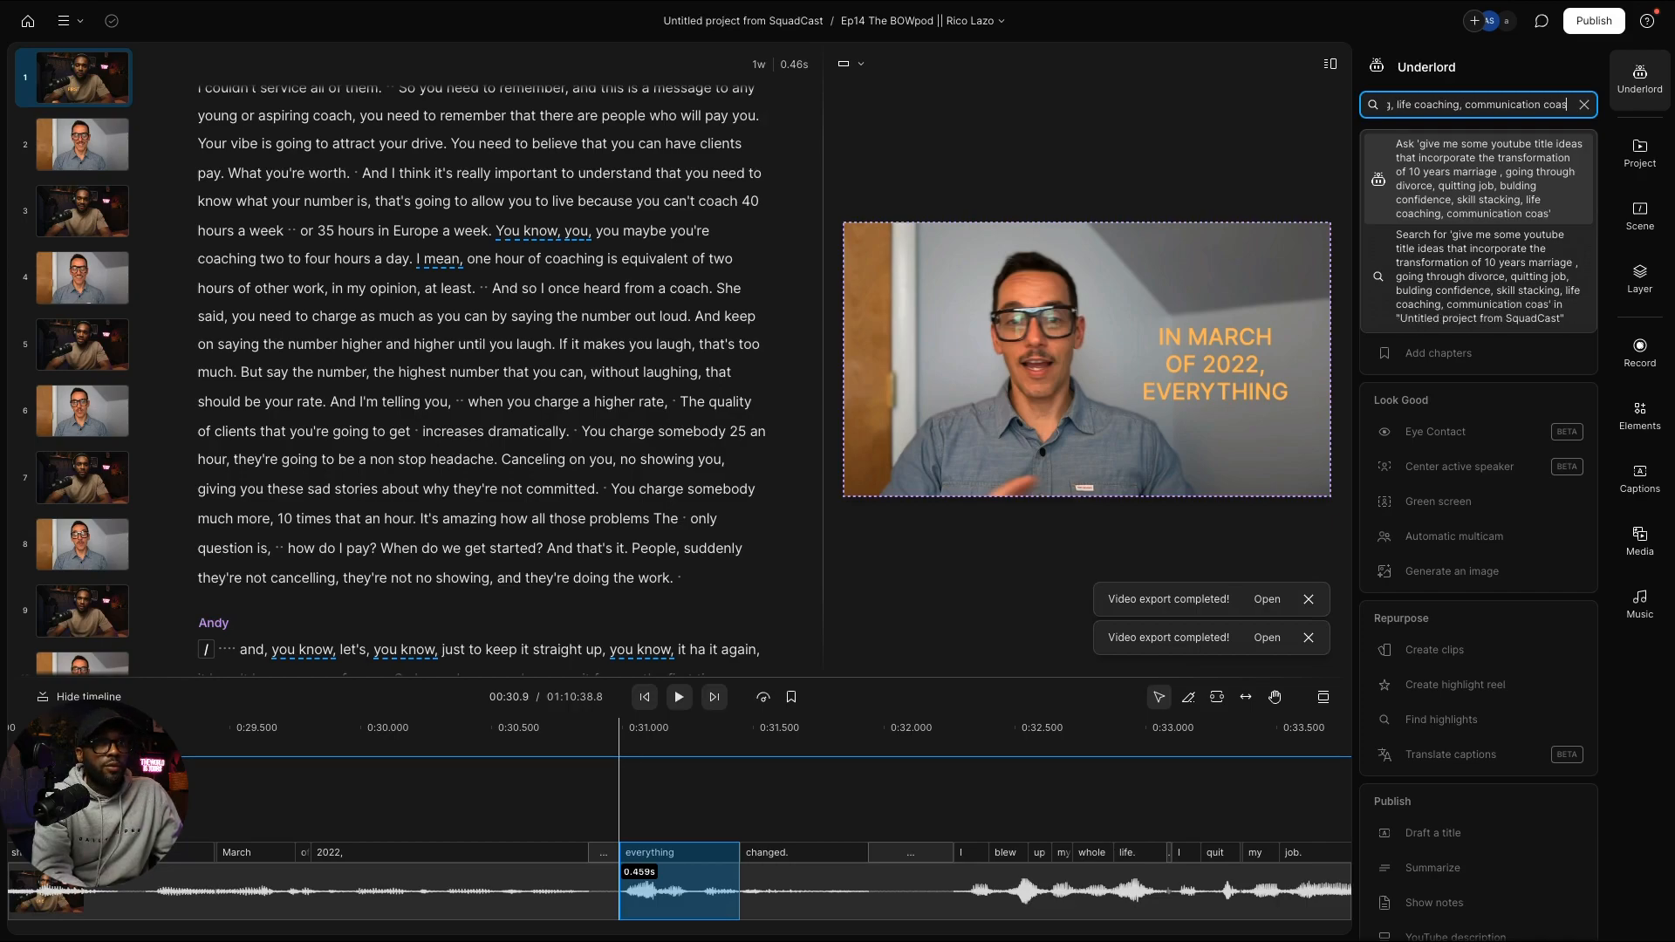
key("Return")
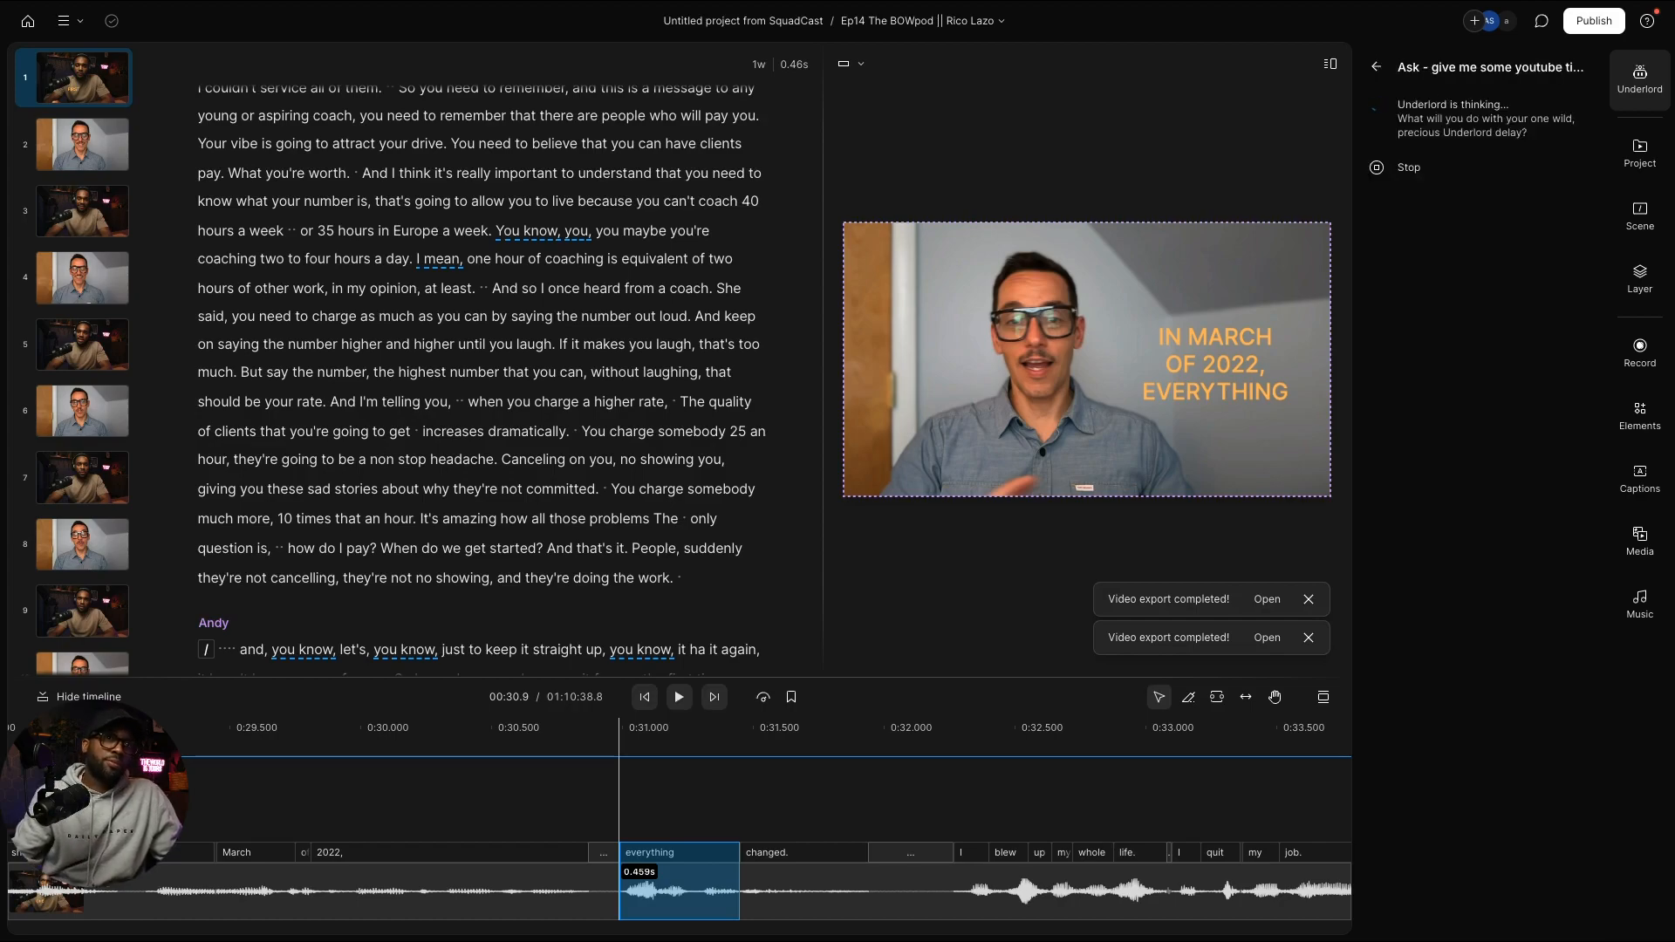
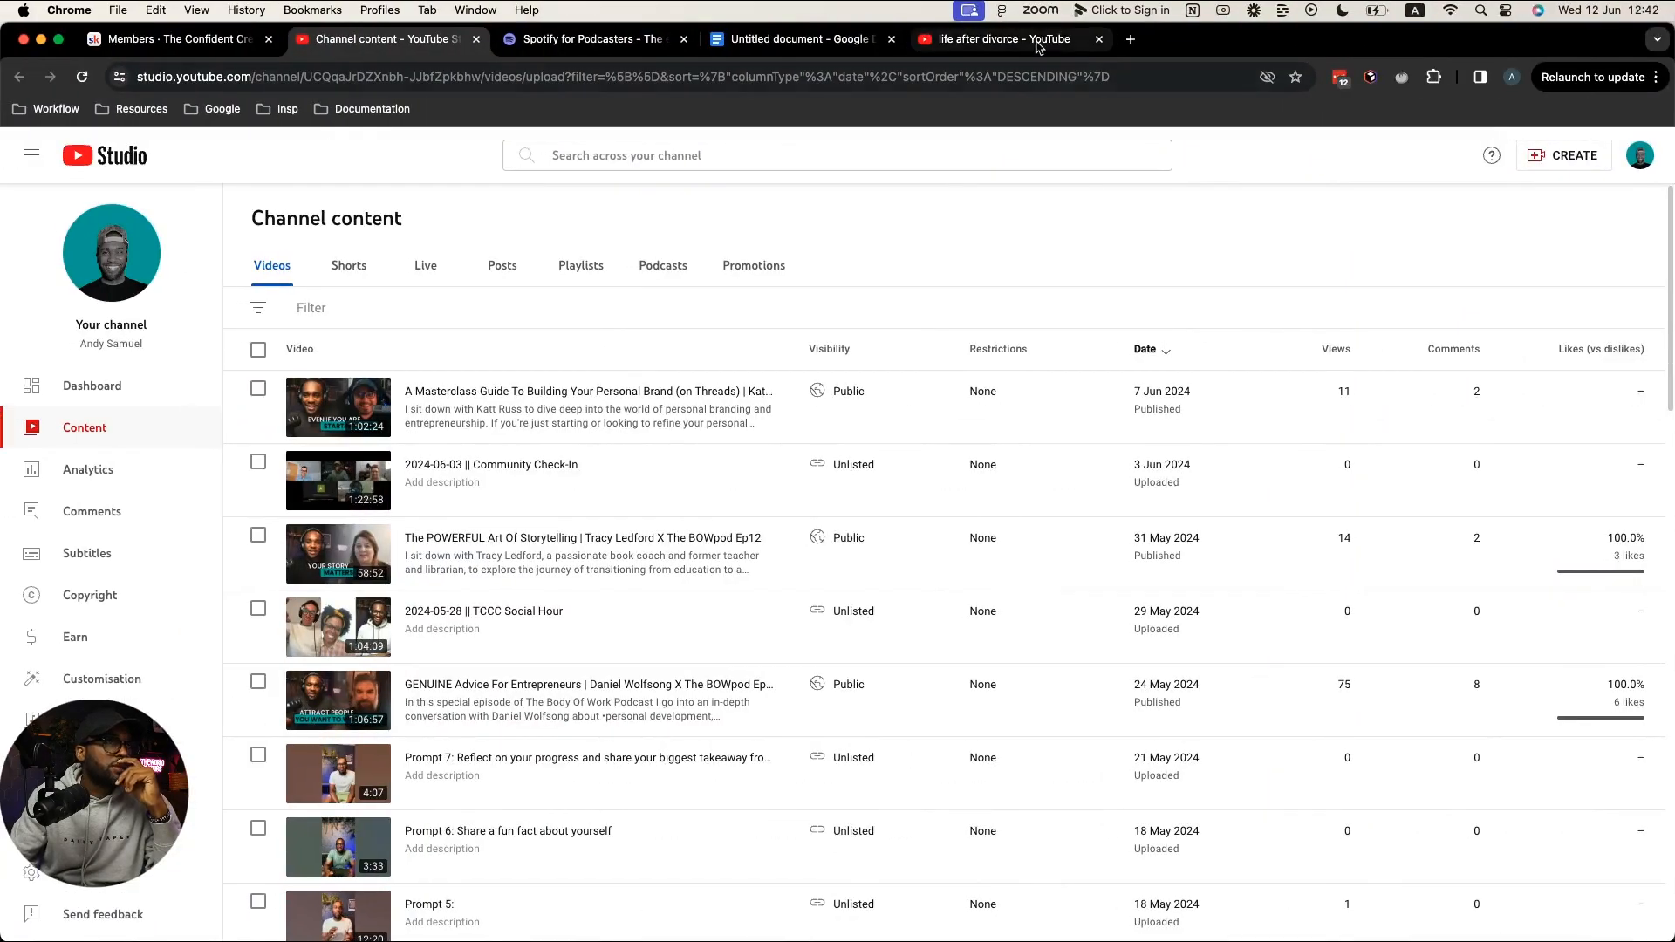
Step: Review the 'life after divorce' YouTube results from the Shorts down to the TEDx talk
left_click(1036, 41)
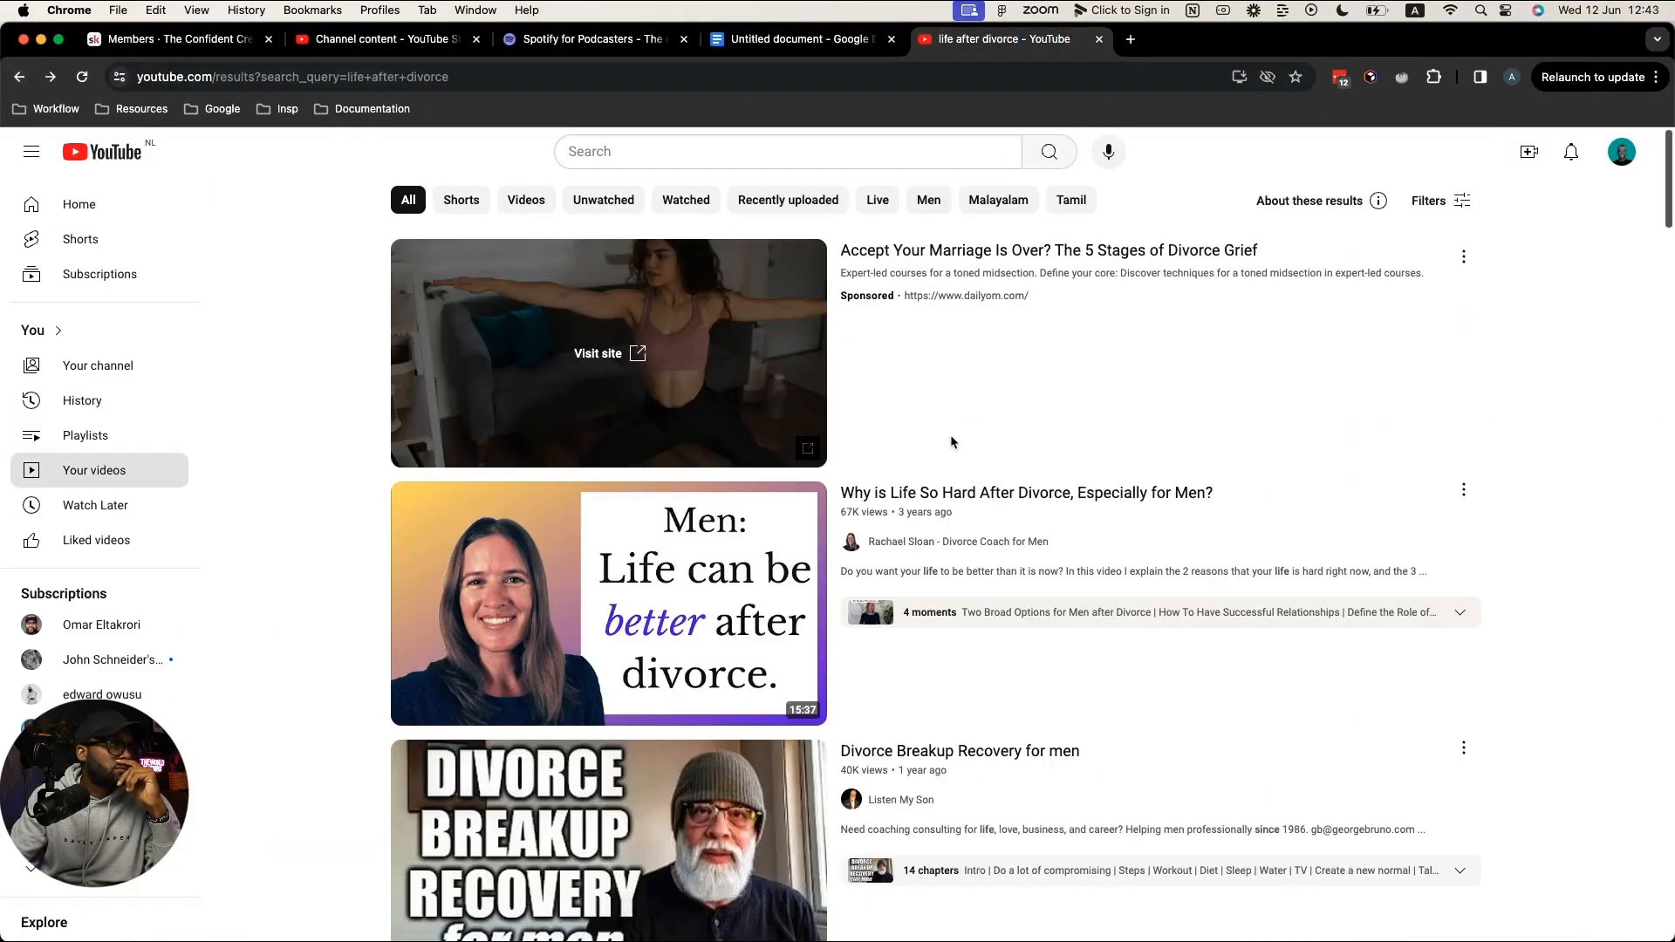
scroll(951, 437, "down", 10)
scroll(952, 441, "down", 5)
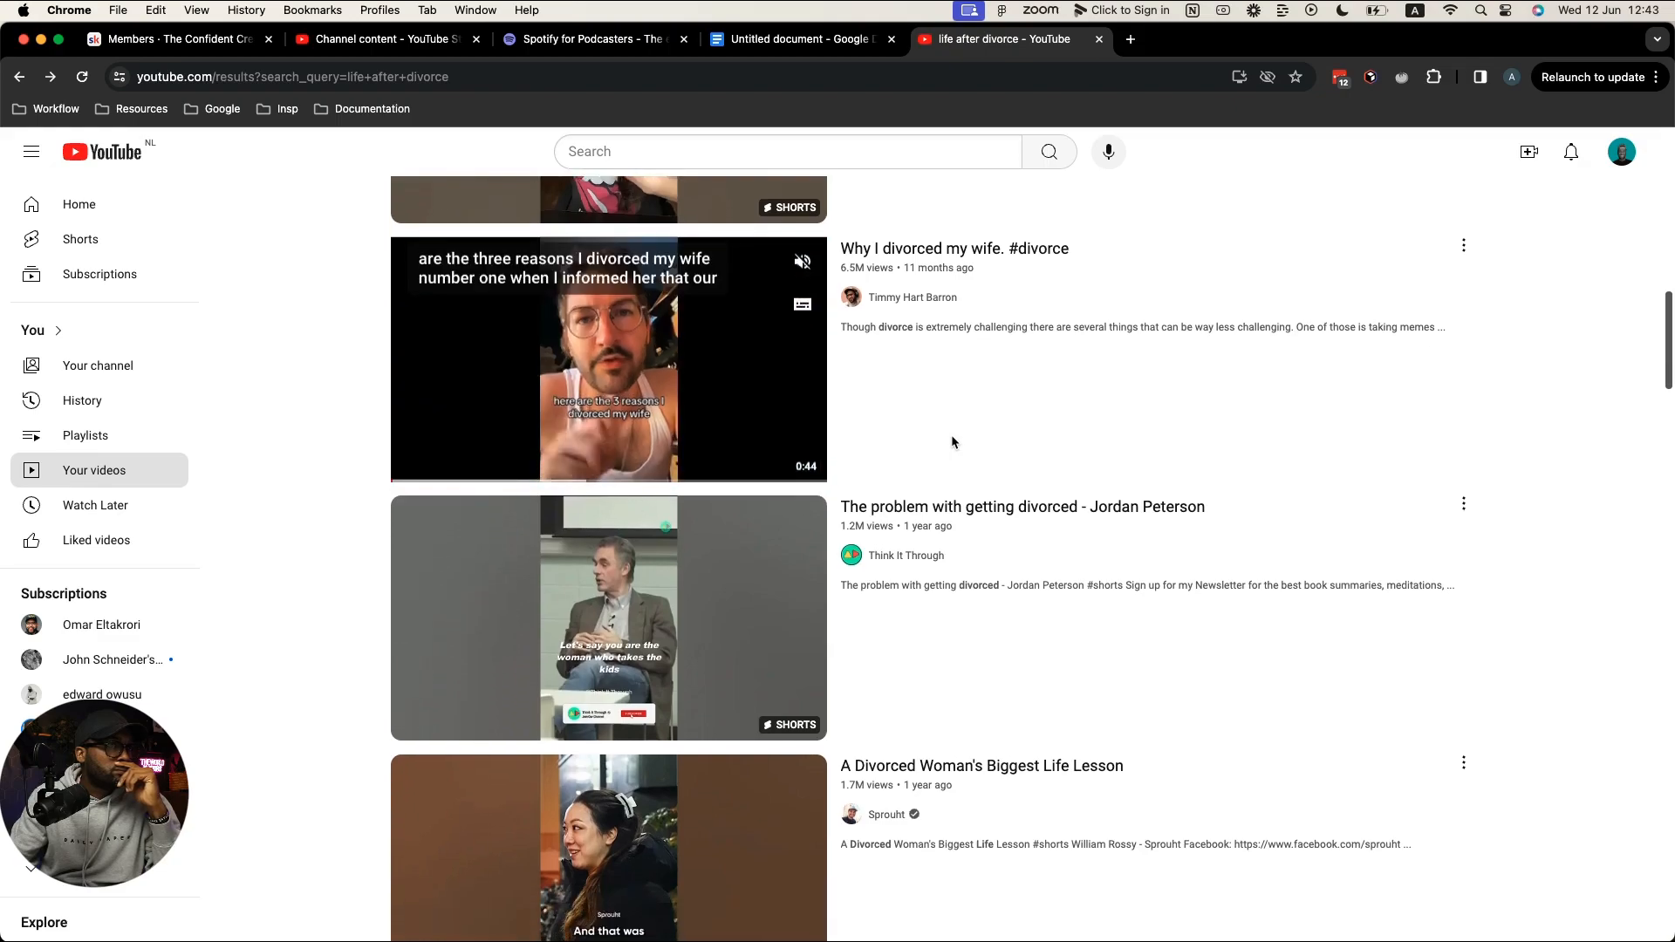
scroll(952, 441, "down", 1)
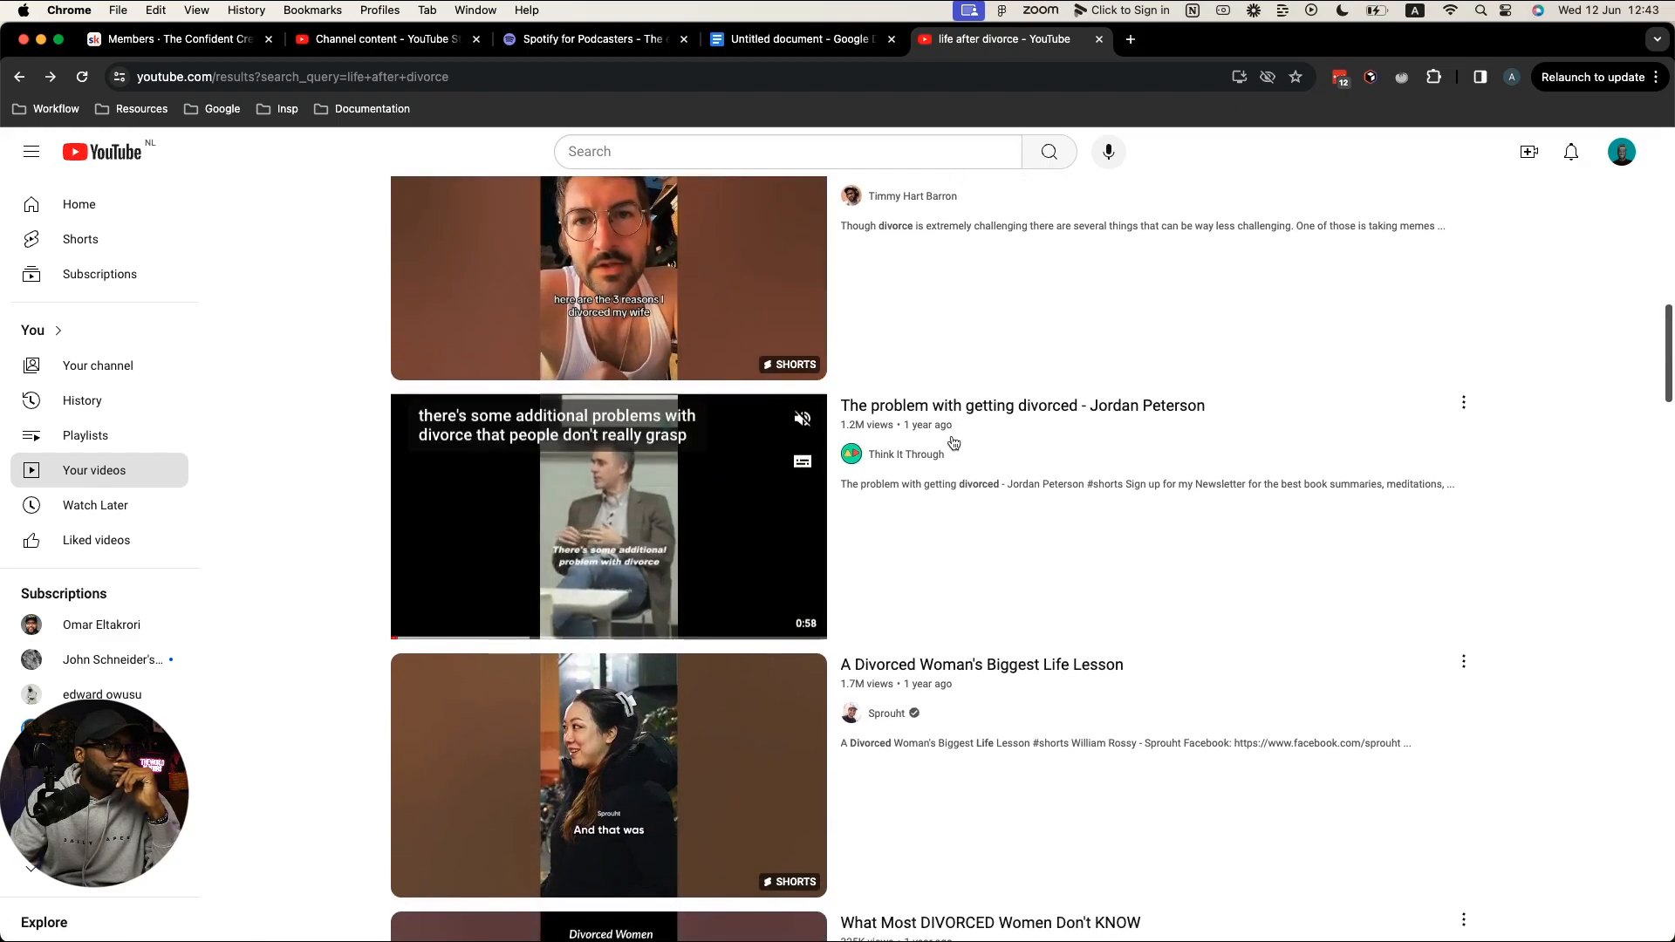
scroll(953, 443, "down", 2)
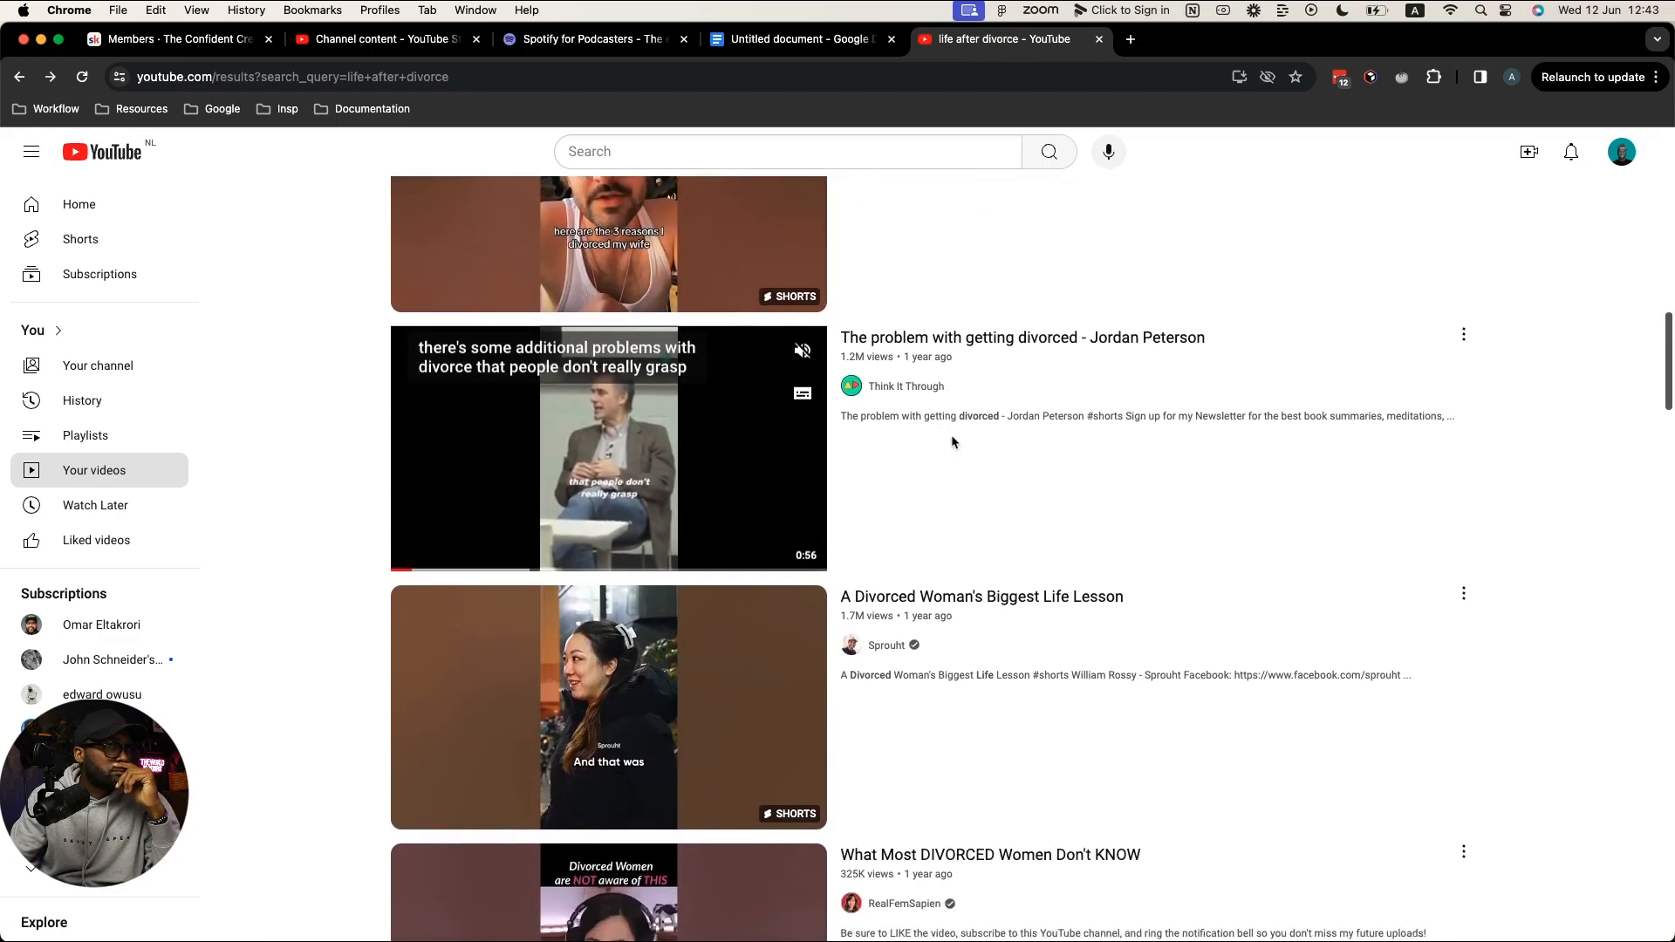
scroll(950, 442, "down", 1)
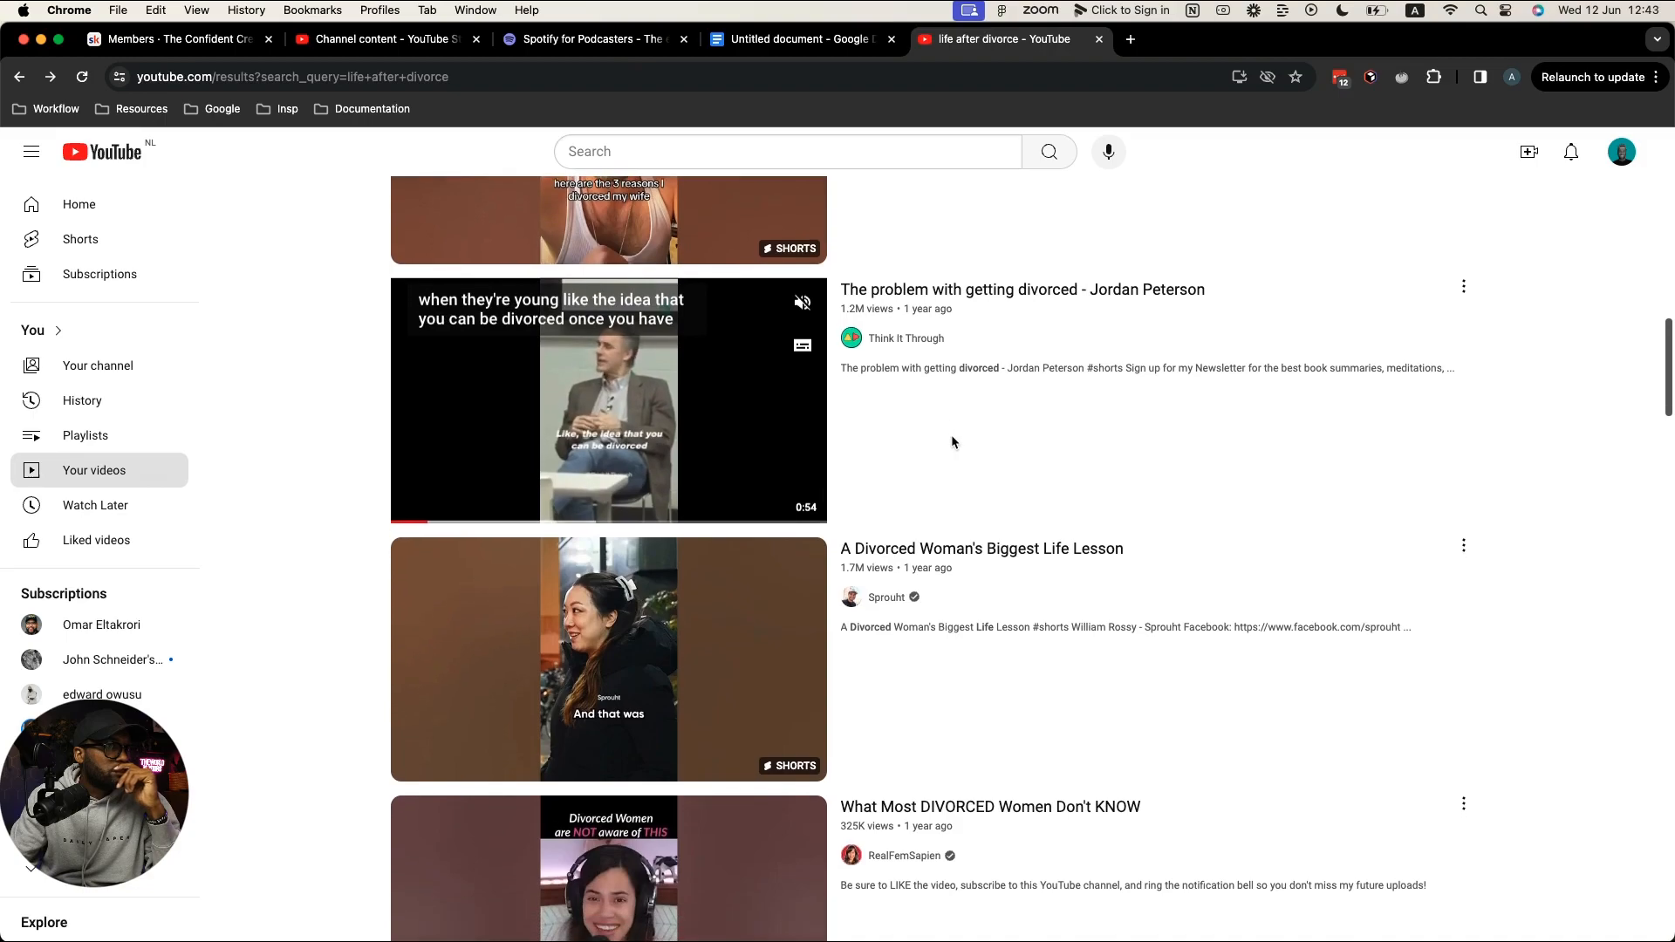
scroll(951, 441, "down", 6)
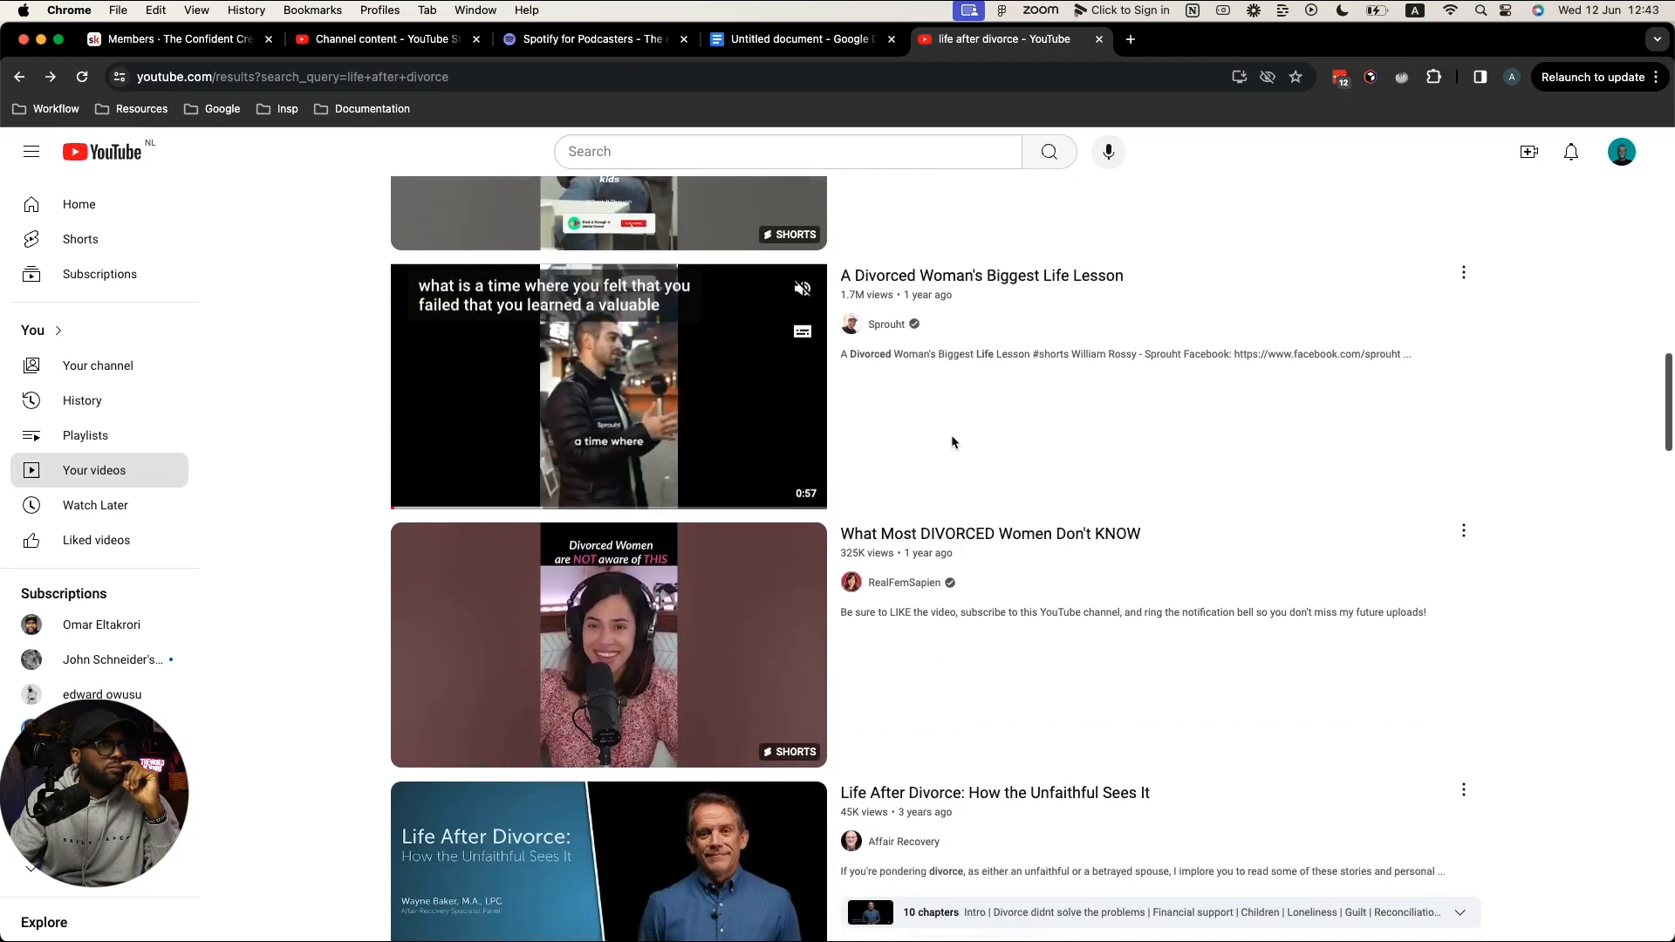
scroll(953, 443, "down", 2)
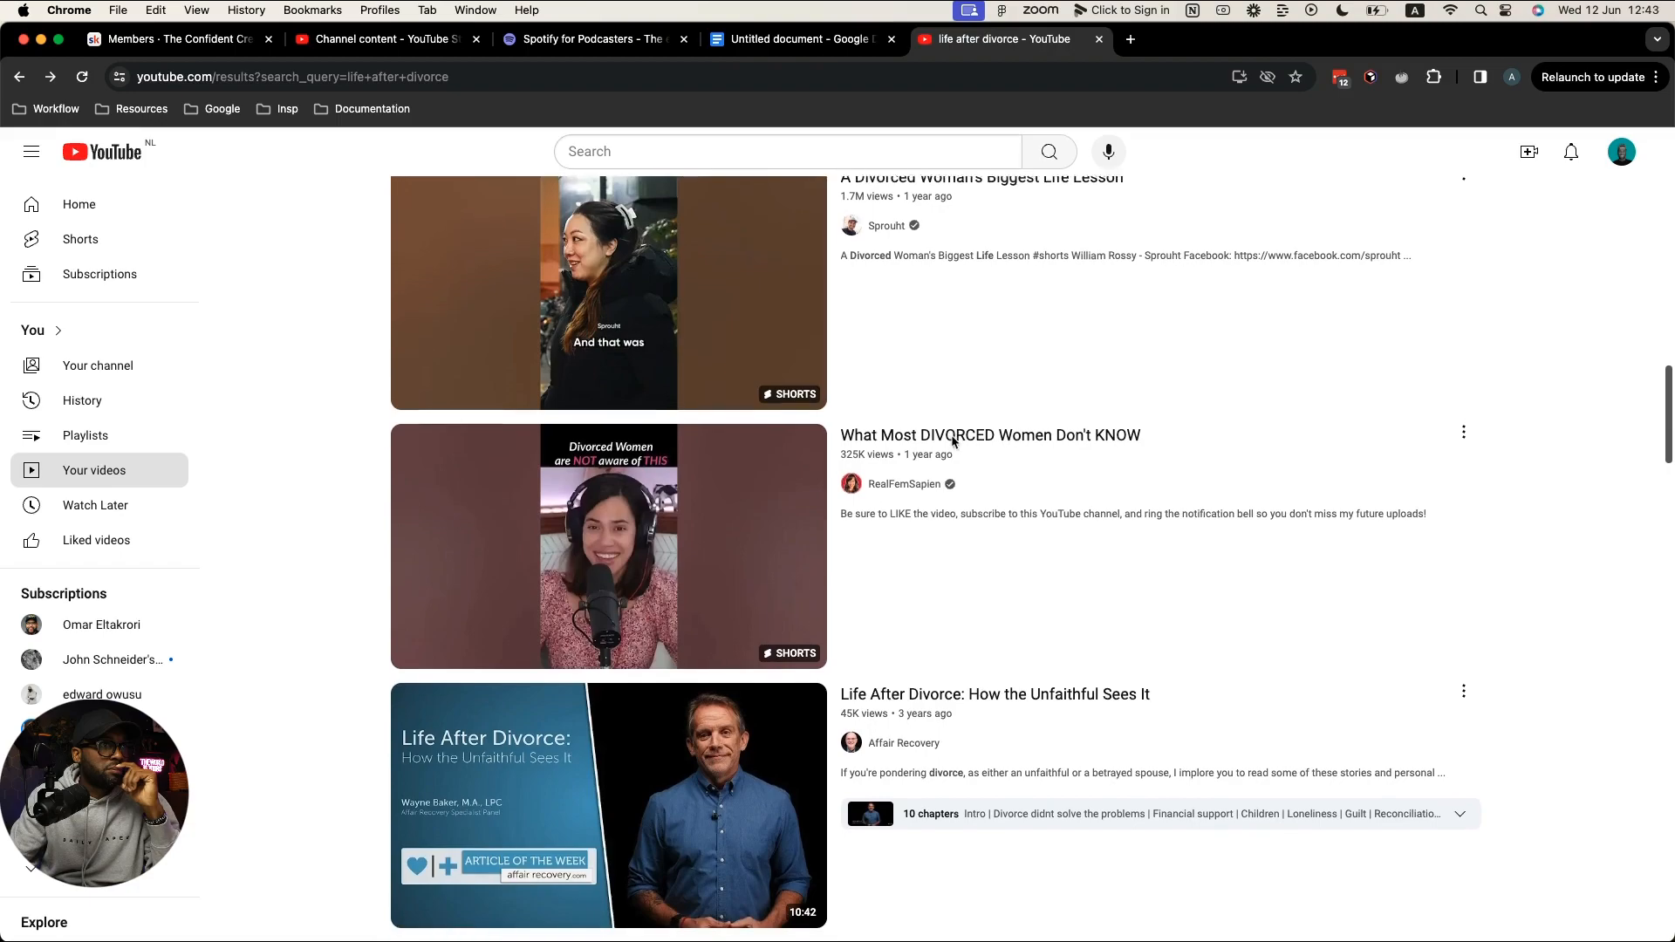
scroll(953, 442, "up", 2)
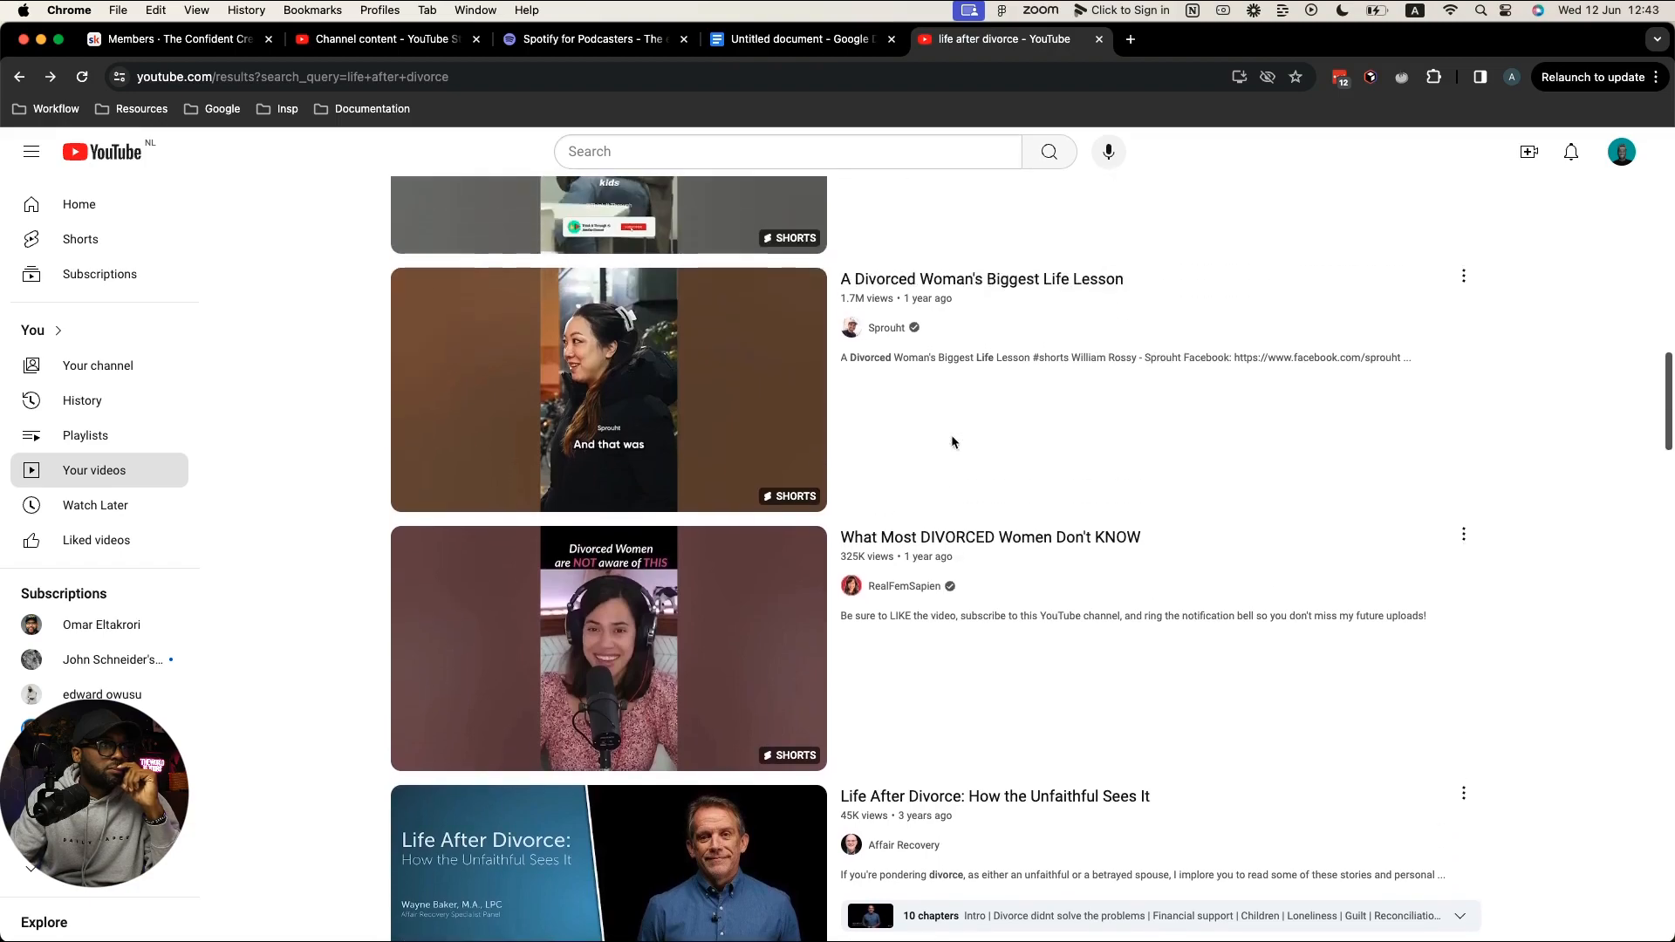
scroll(952, 442, "down", 2)
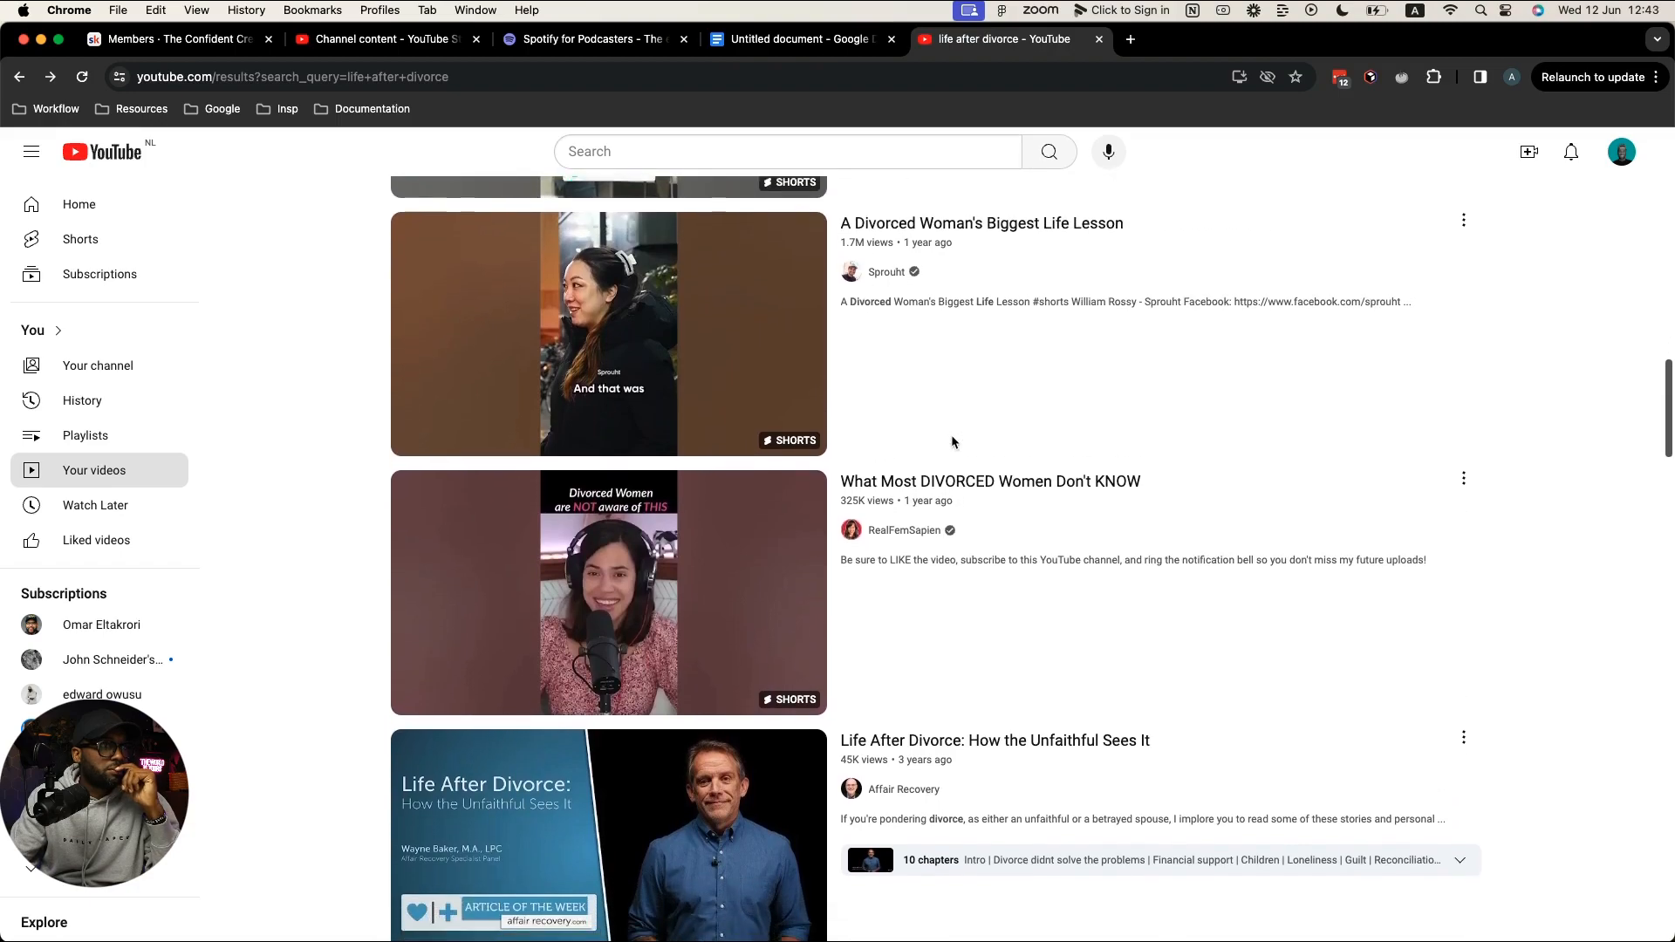
scroll(952, 442, "down", 1)
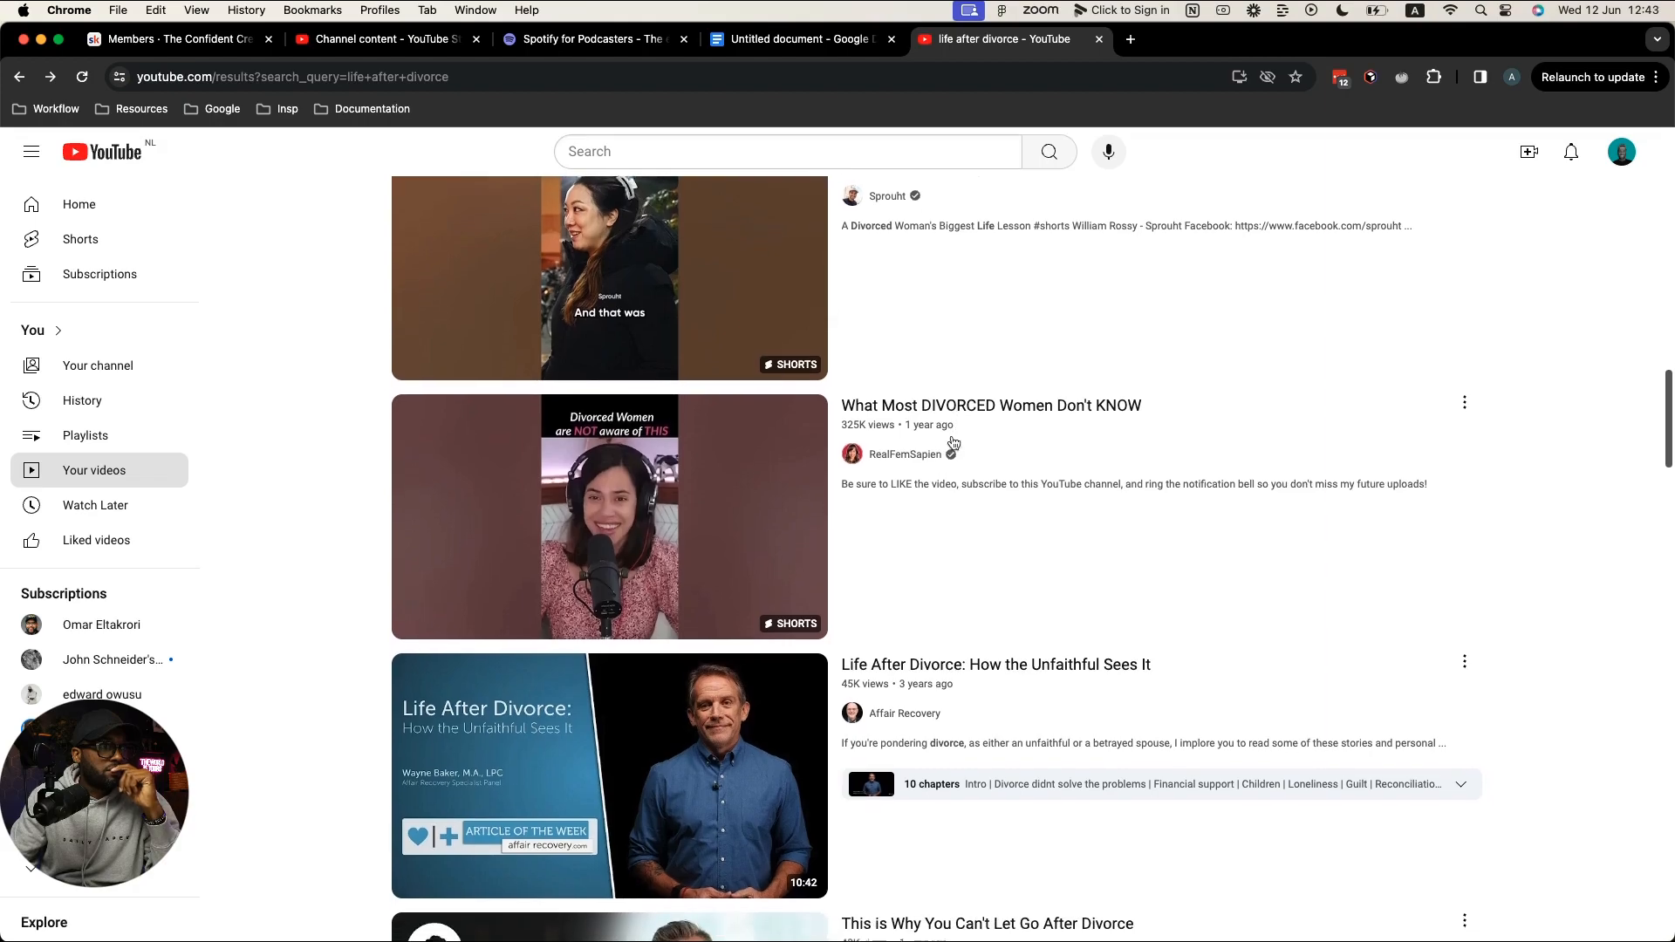
scroll(953, 442, "down", 5)
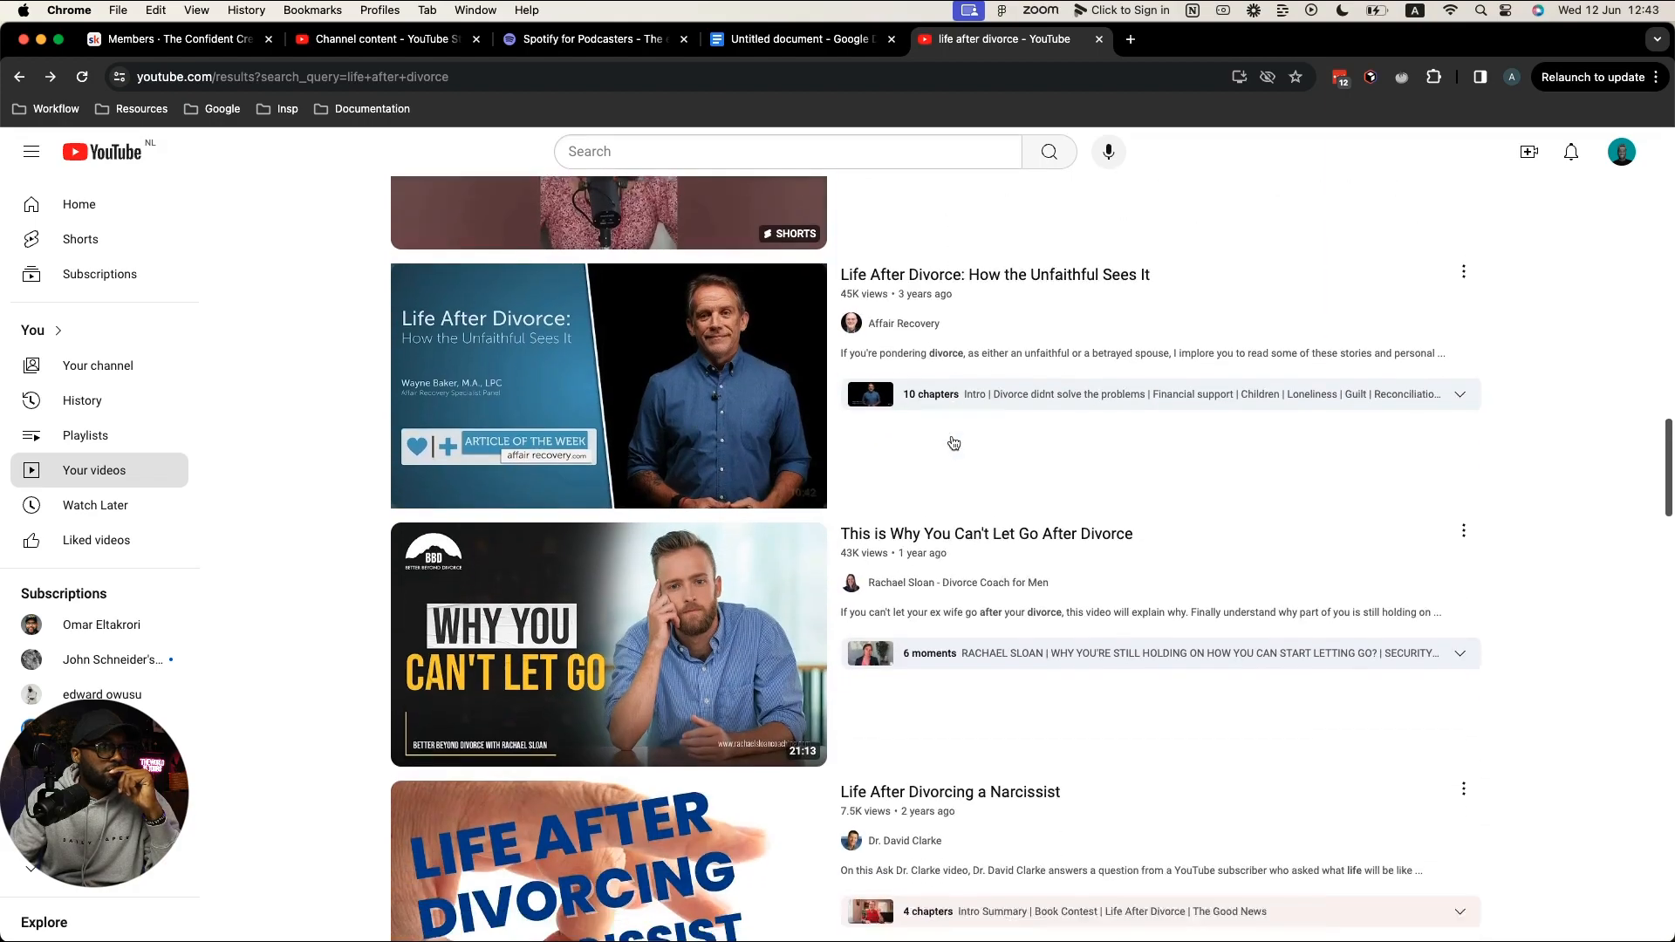
scroll(1531, 502, "down", 3)
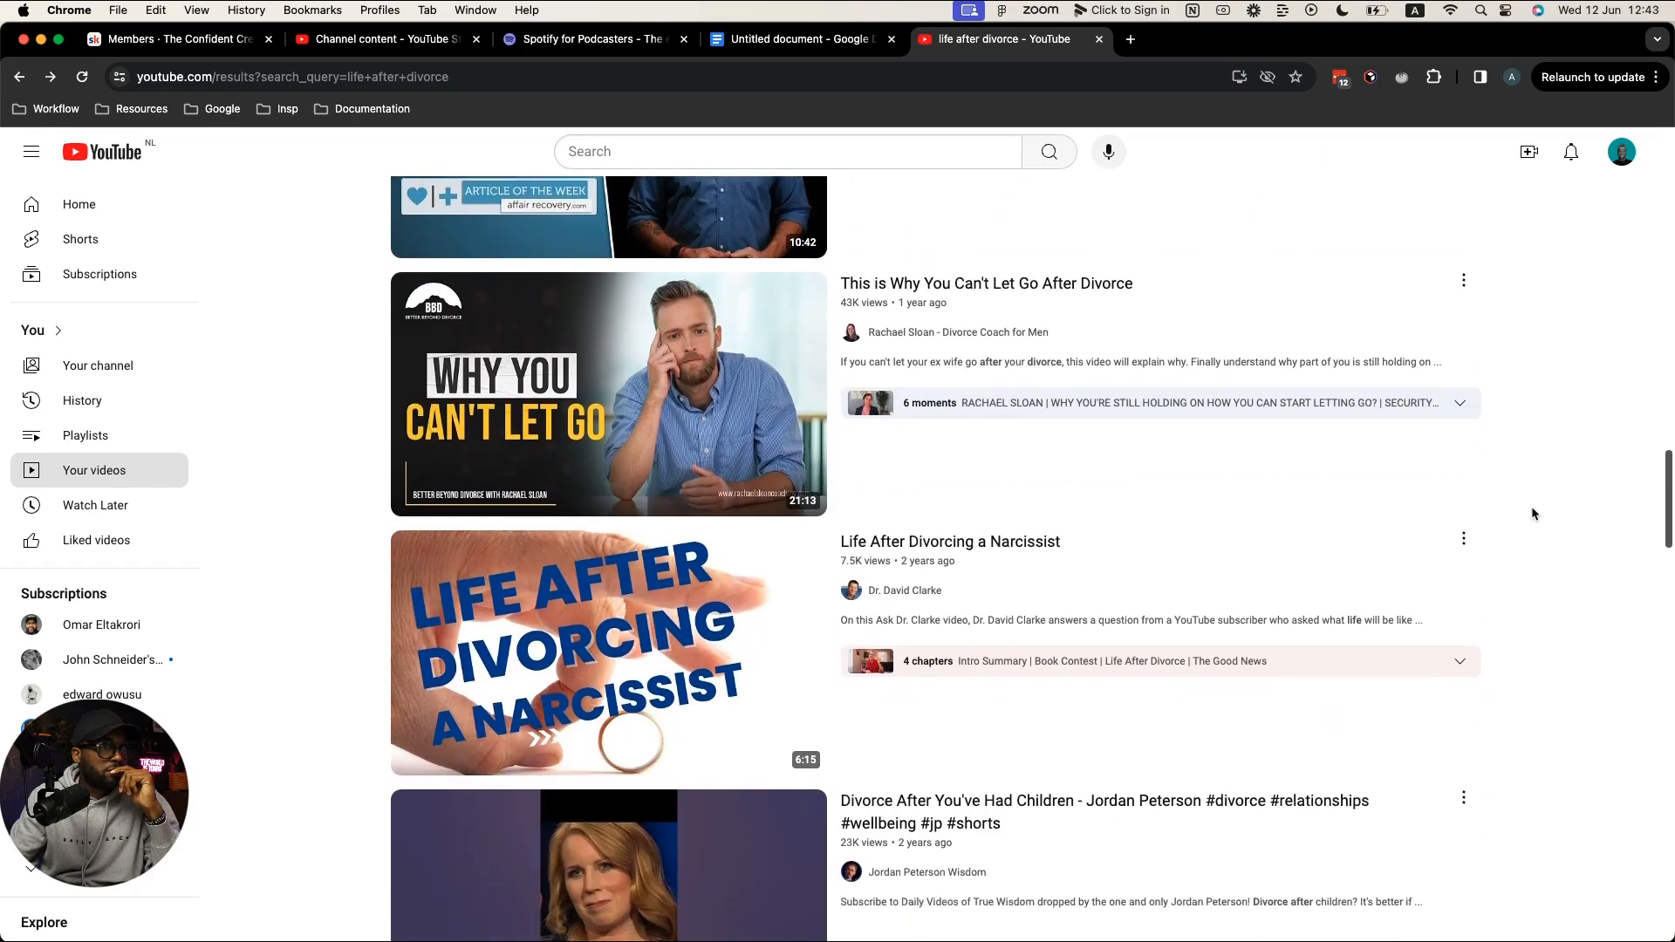
scroll(1535, 507, "down", 3)
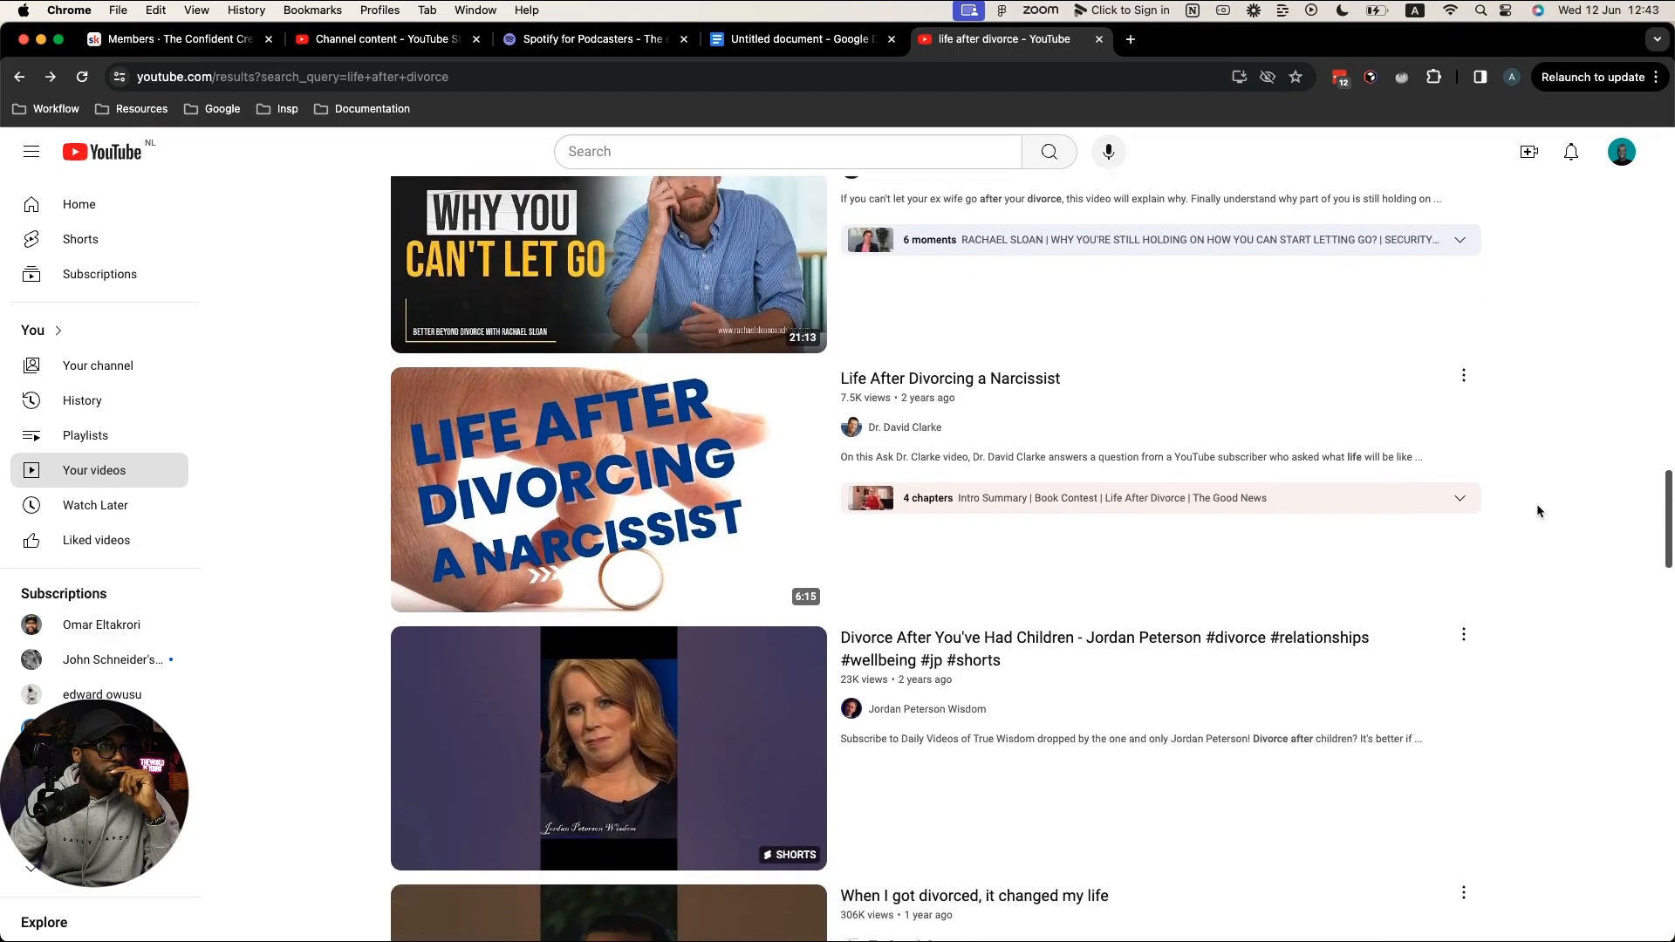
scroll(1540, 506, "down", 4)
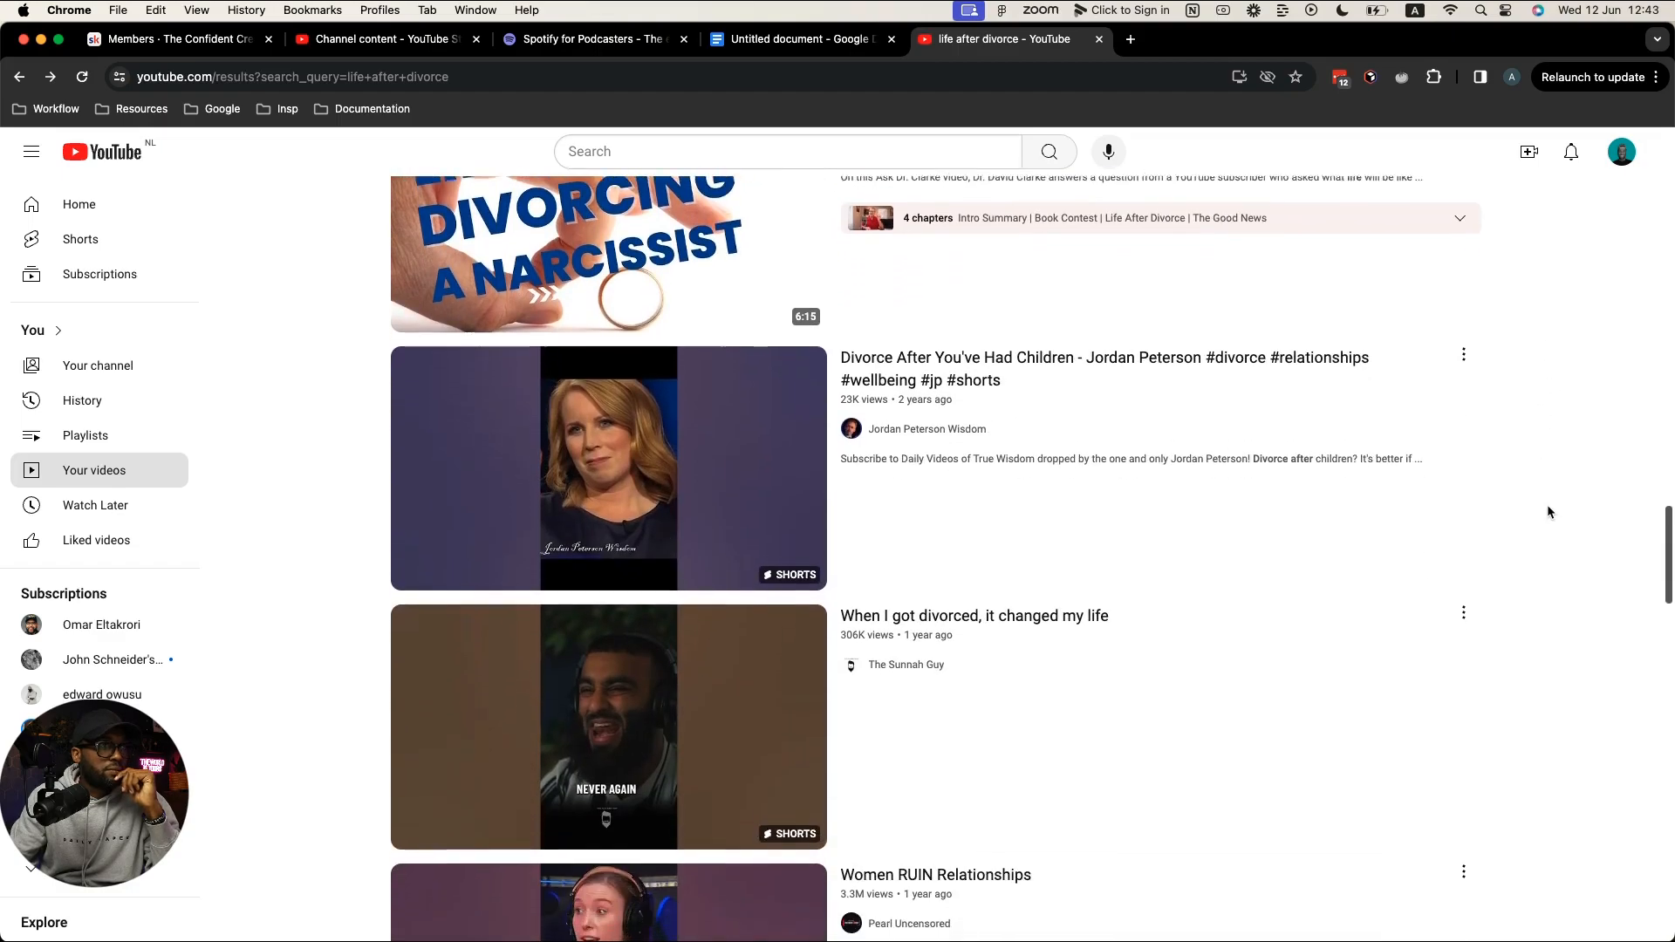
scroll(1547, 511, "down", 5)
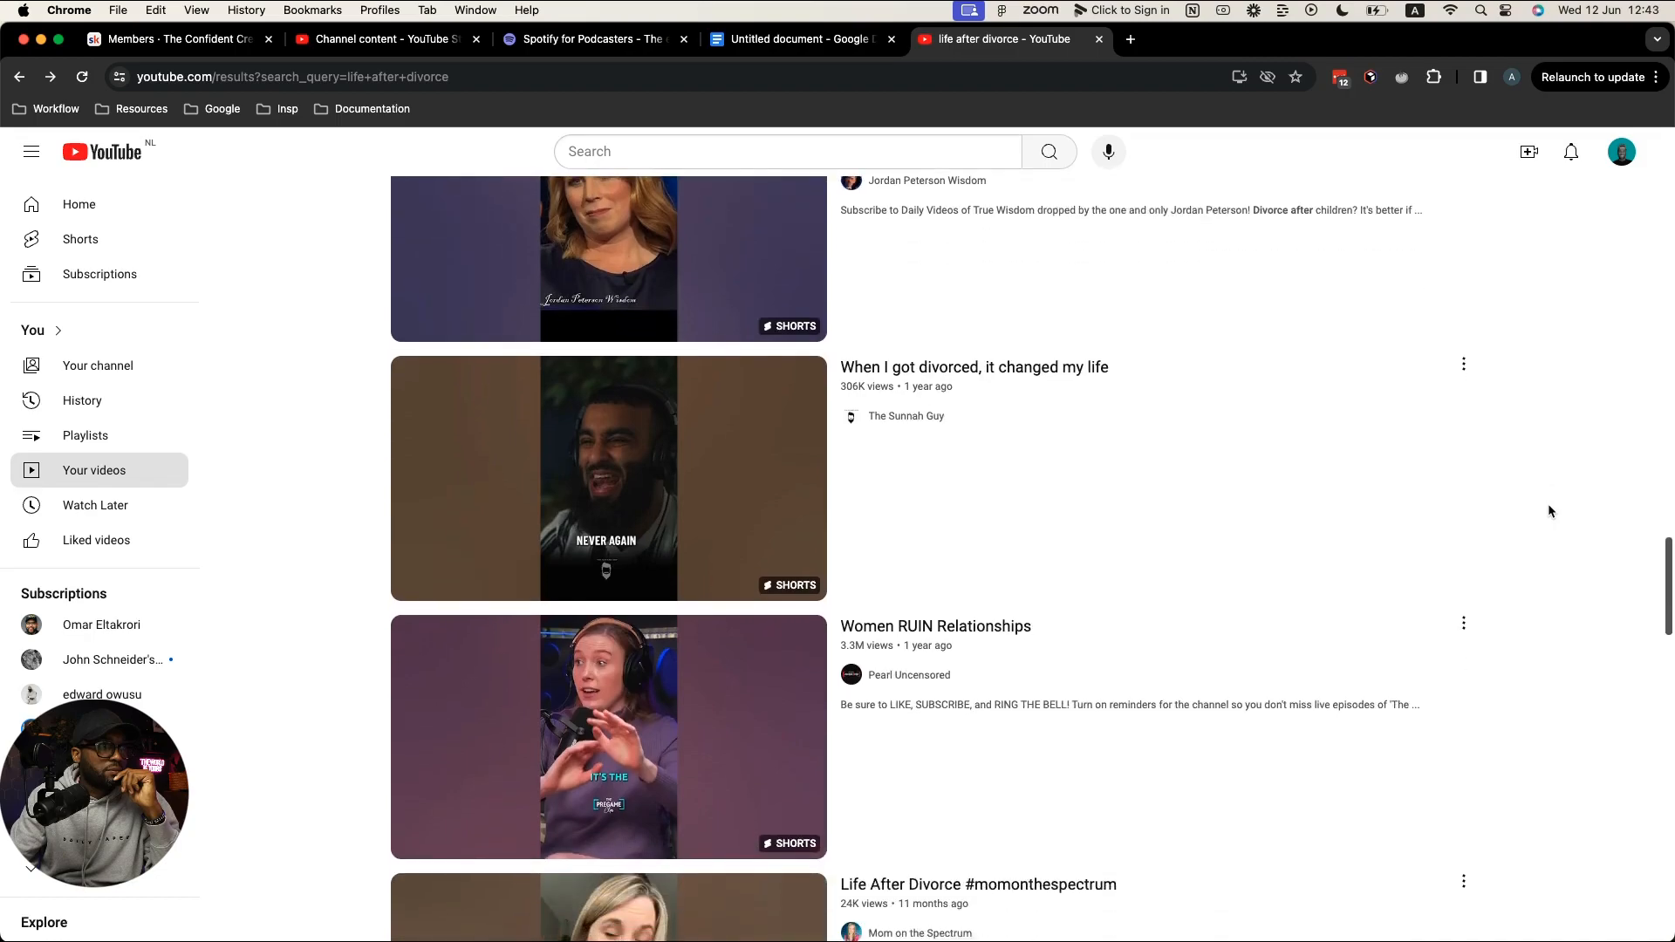
scroll(1551, 511, "down", 2)
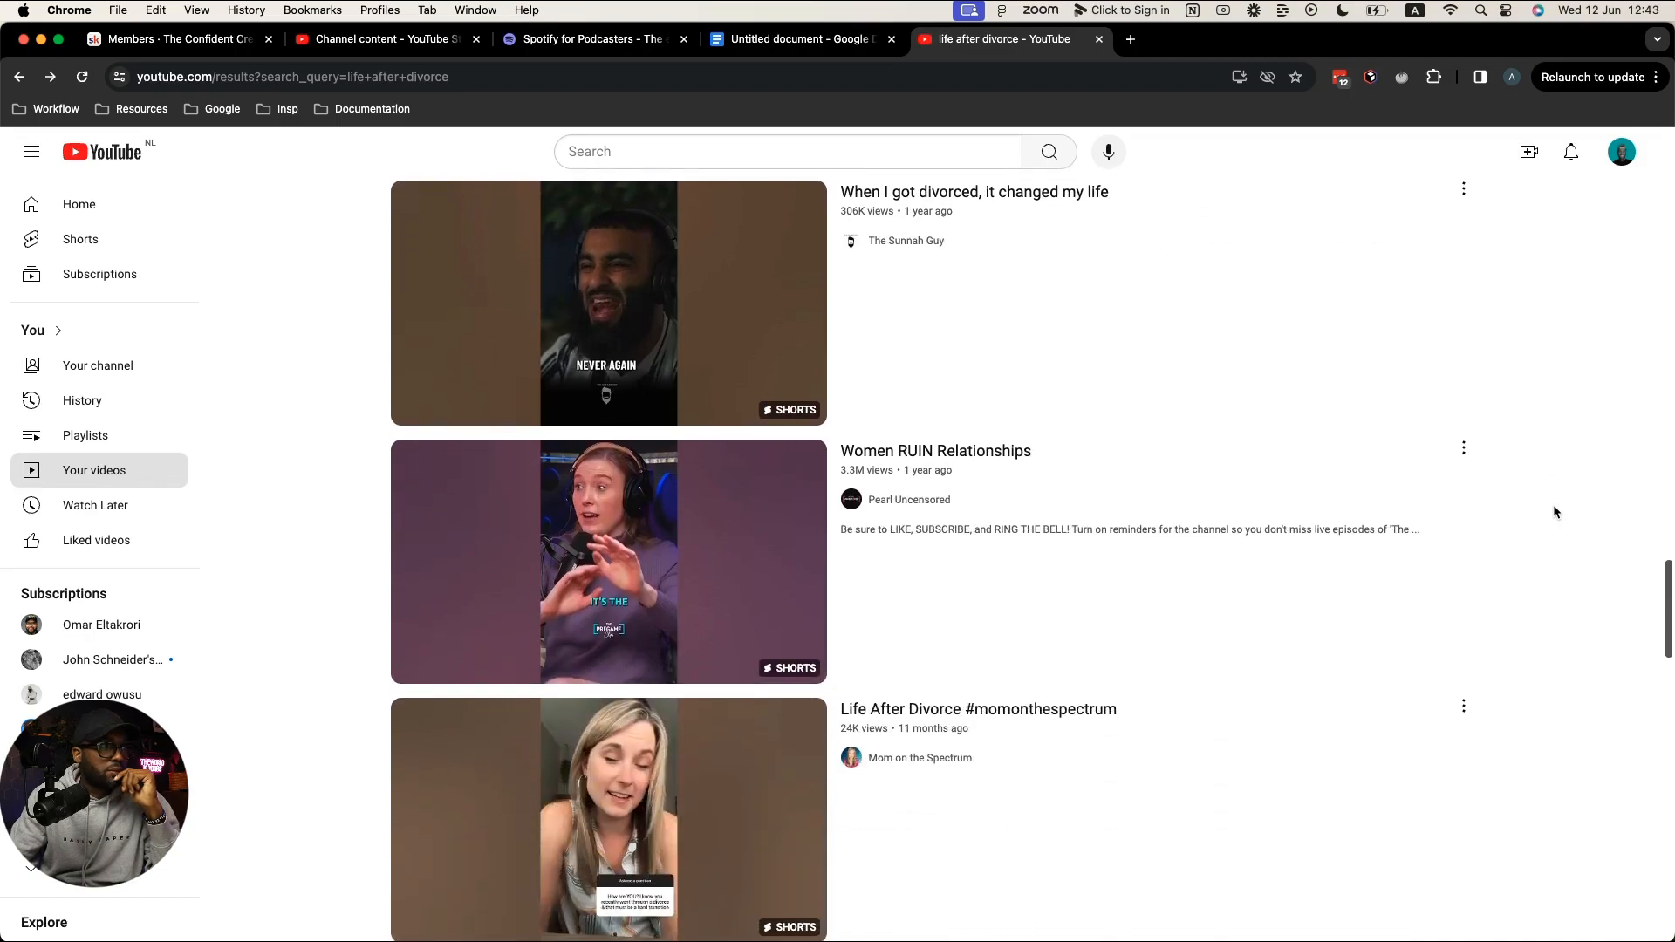
scroll(1554, 511, "down", 1)
scroll(1554, 512, "down", 1)
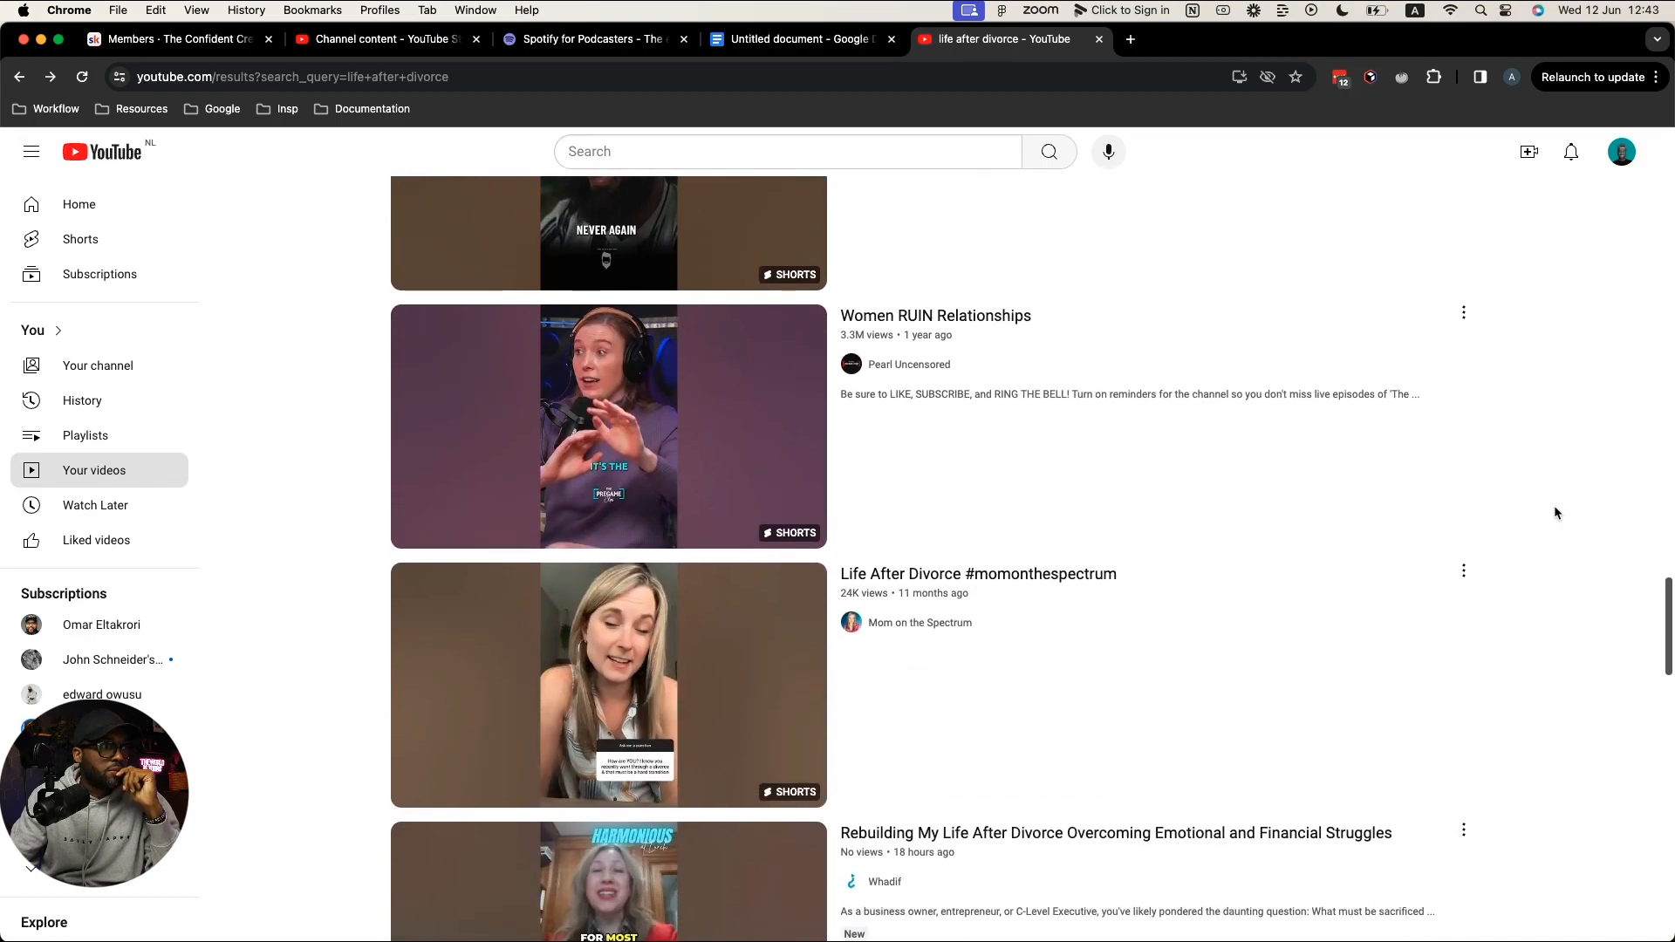
scroll(1554, 513, "down", 1)
scroll(1555, 511, "down", 2)
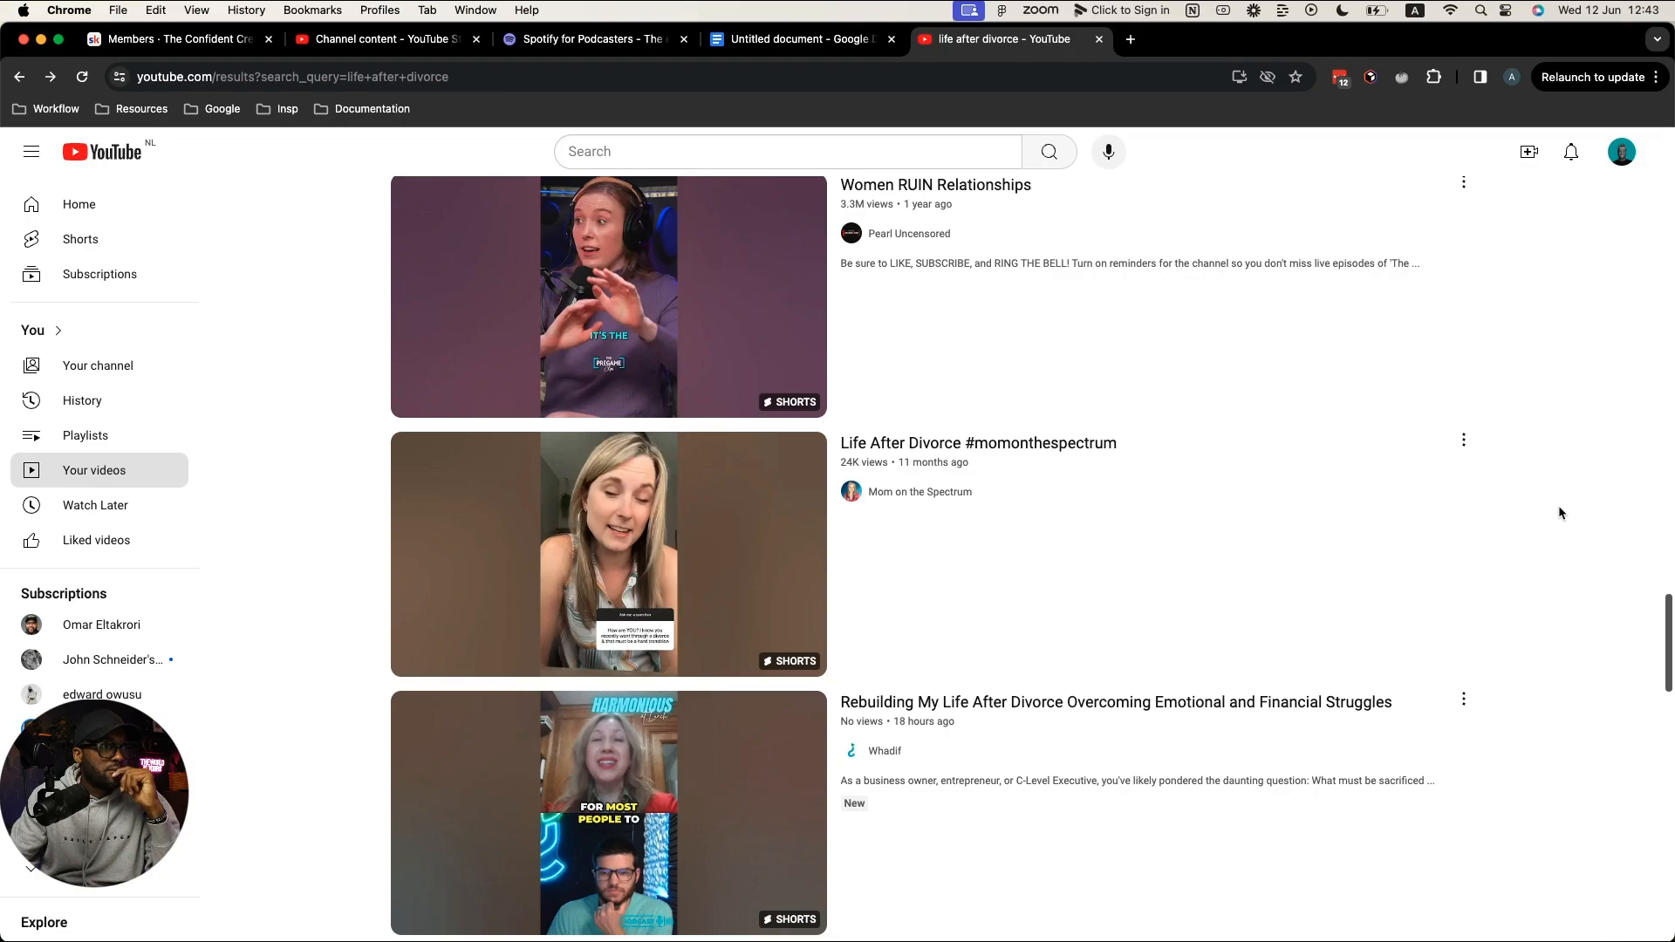
scroll(1558, 513, "down", 6)
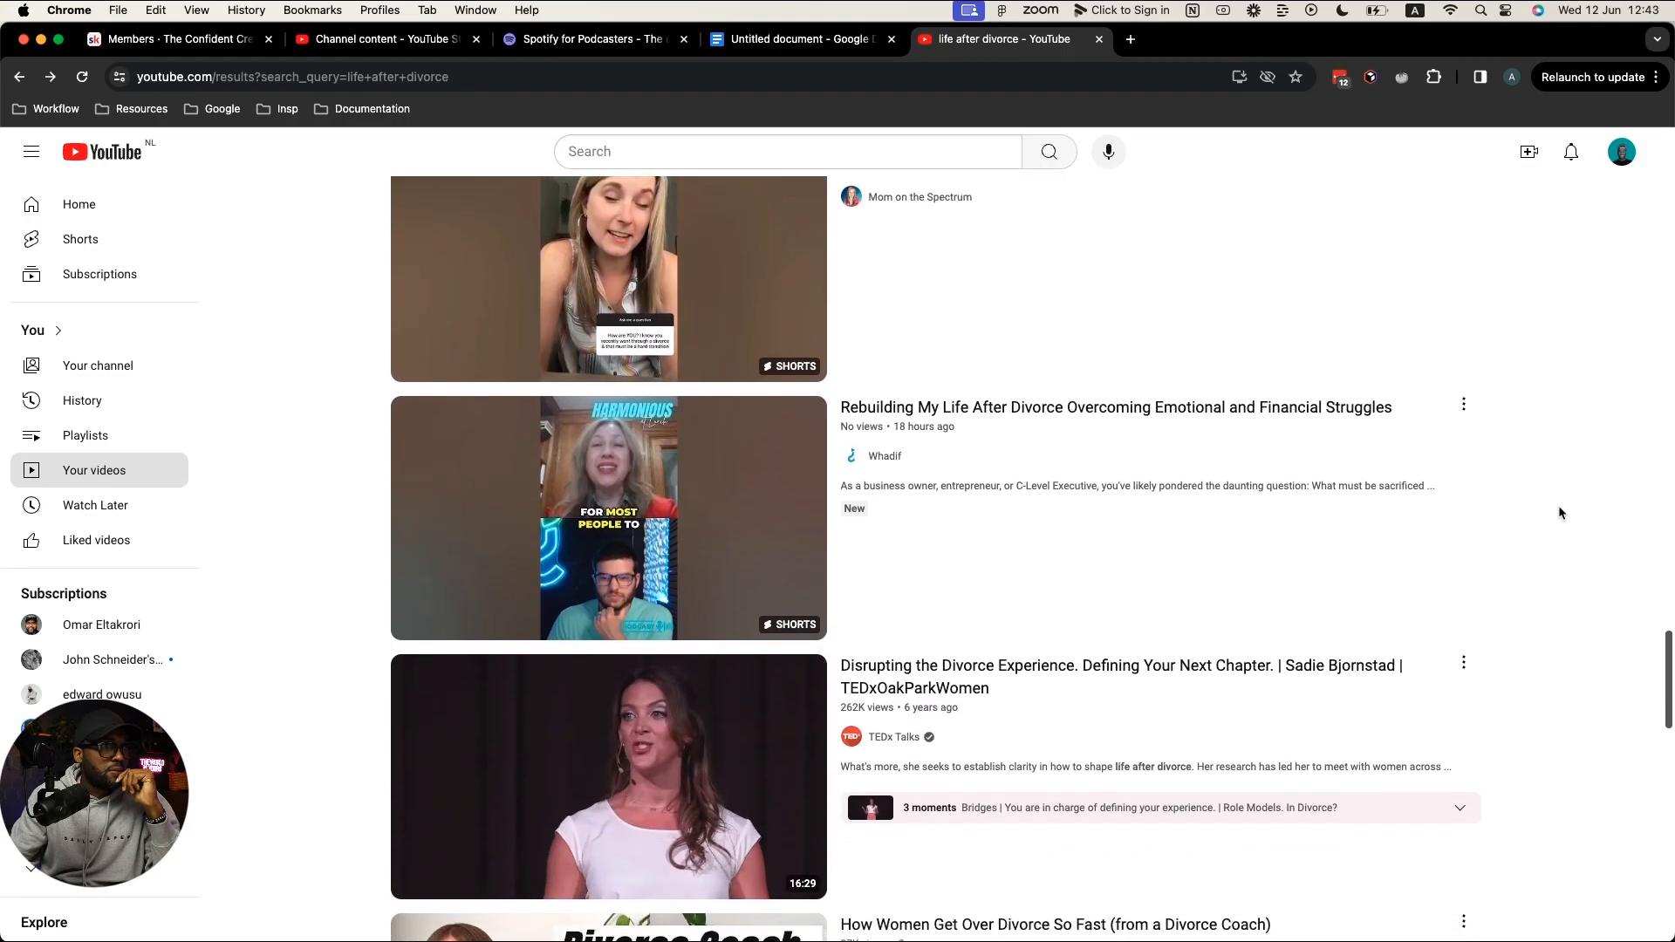
scroll(1560, 513, "up", 5)
scroll(1560, 513, "up", 7)
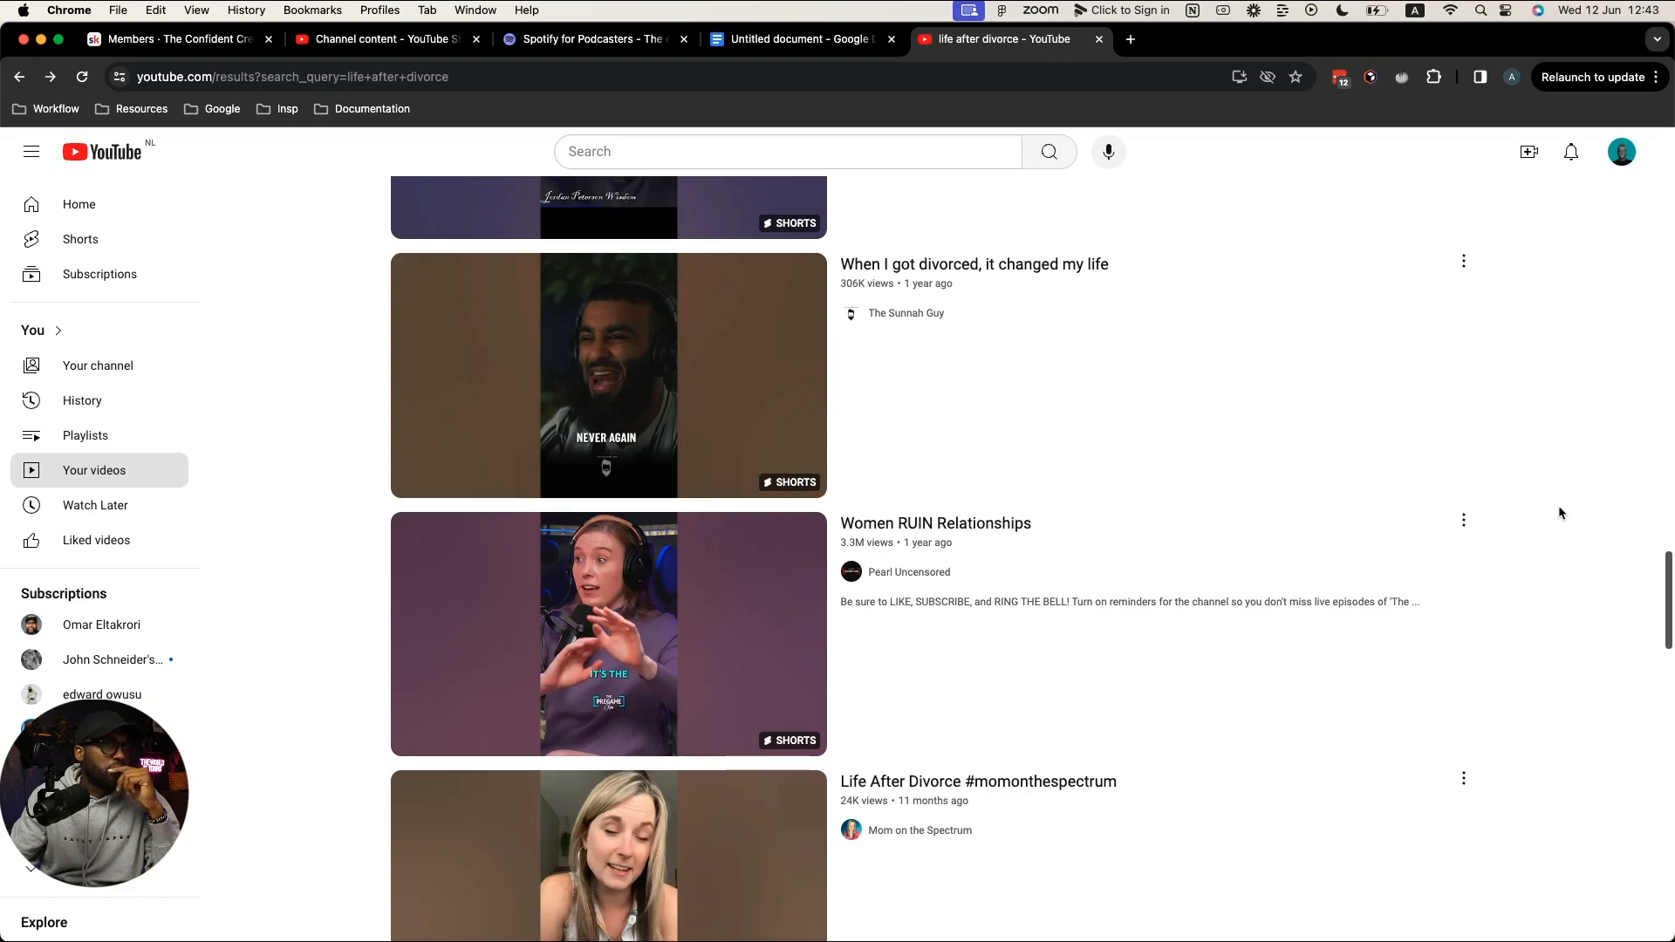
scroll(1558, 513, "down", 3)
scroll(1558, 513, "down", 3)
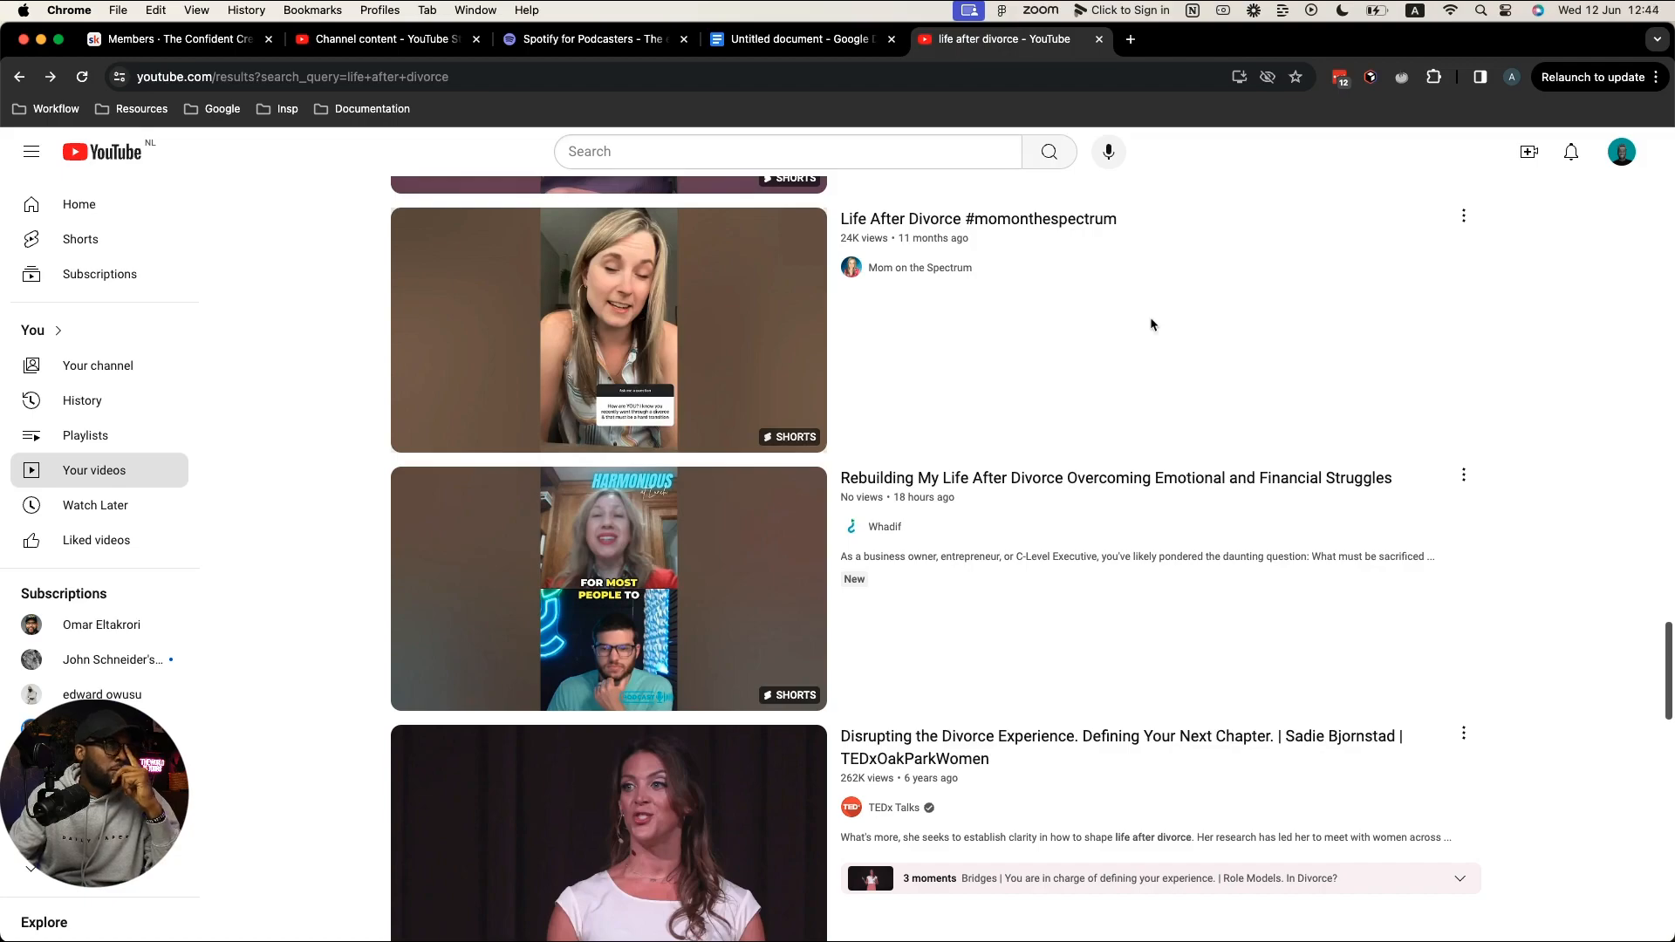
left_click(435, 46)
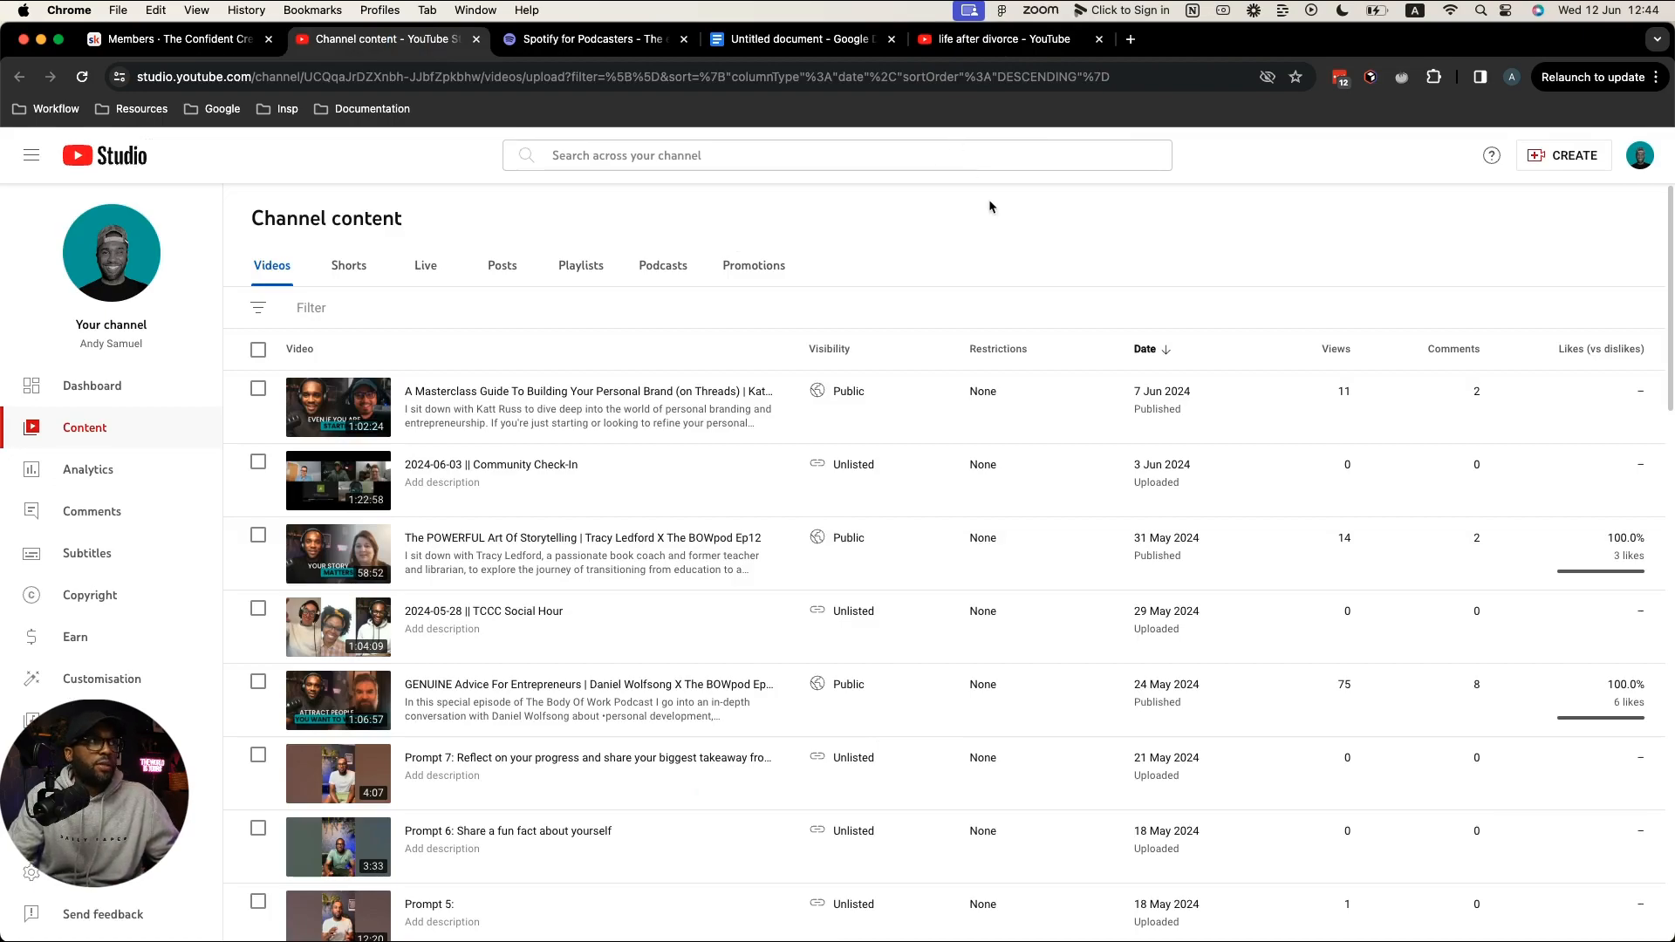
left_click(1018, 42)
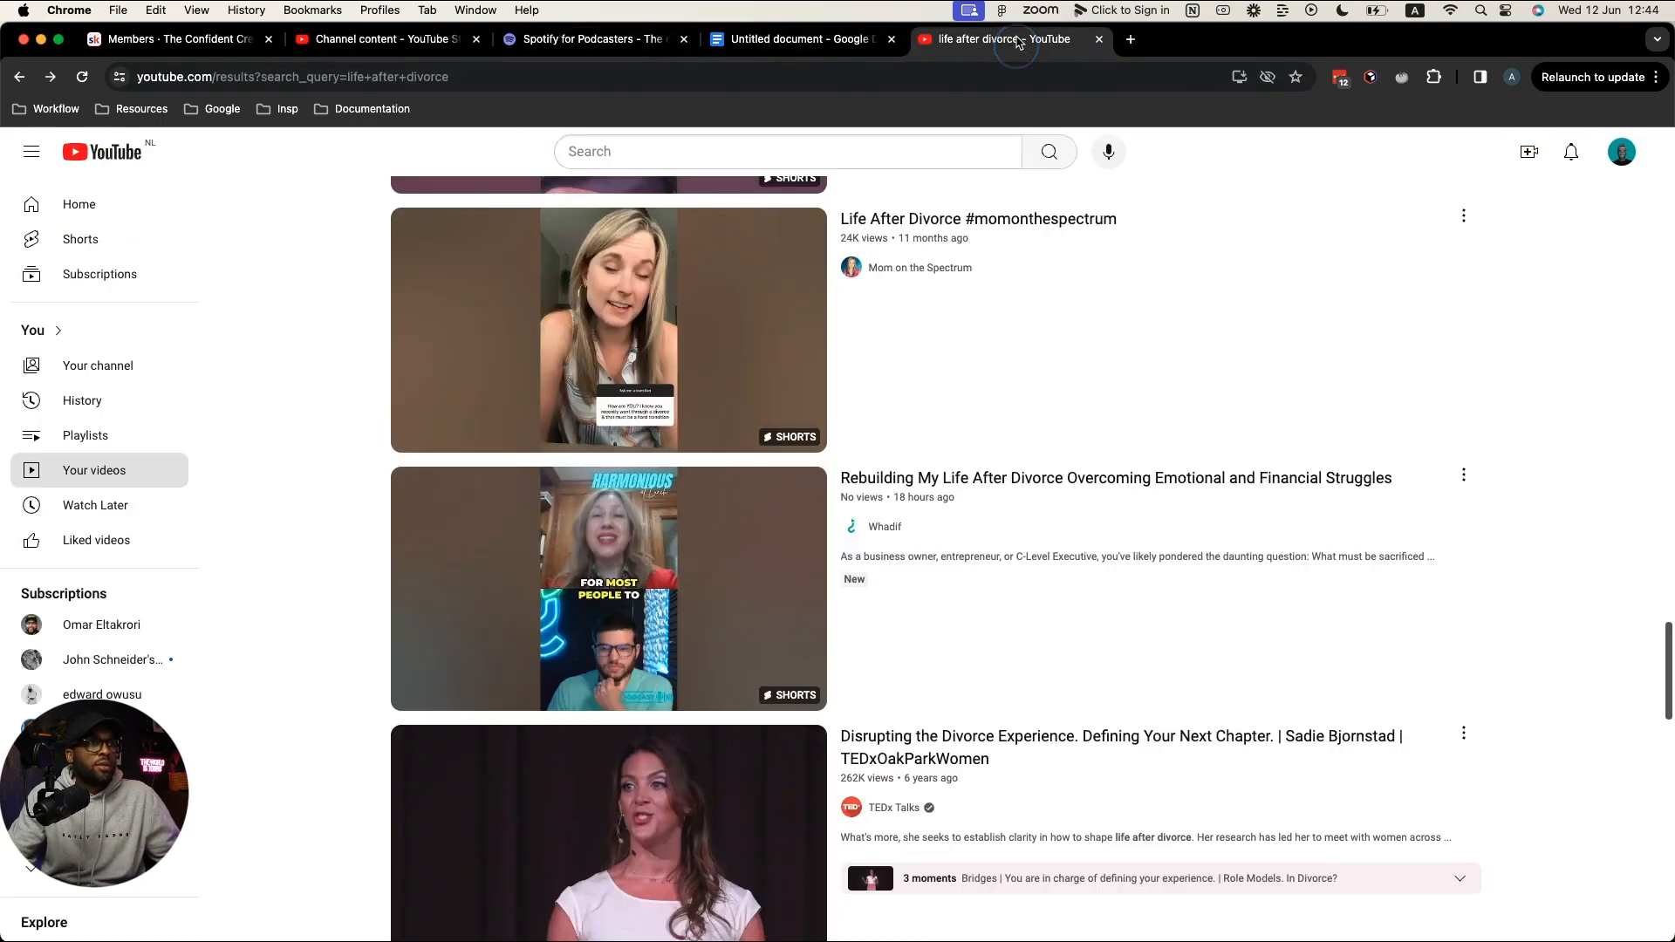
scroll(1237, 438, "up", 9)
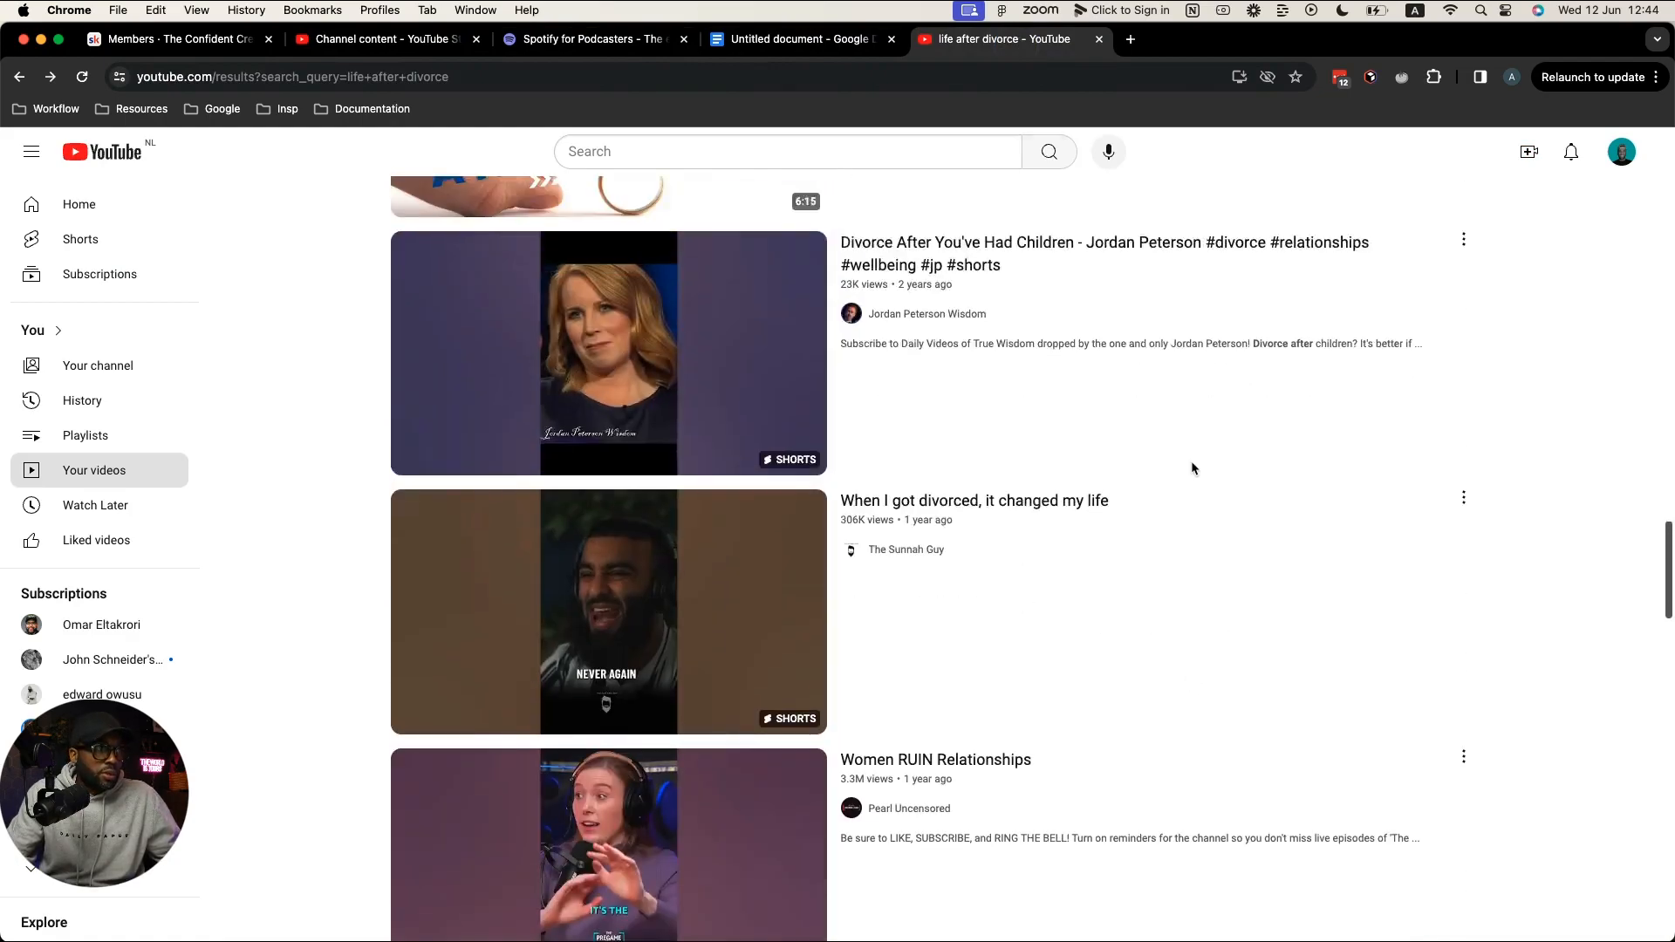
mouse_move(1106, 553)
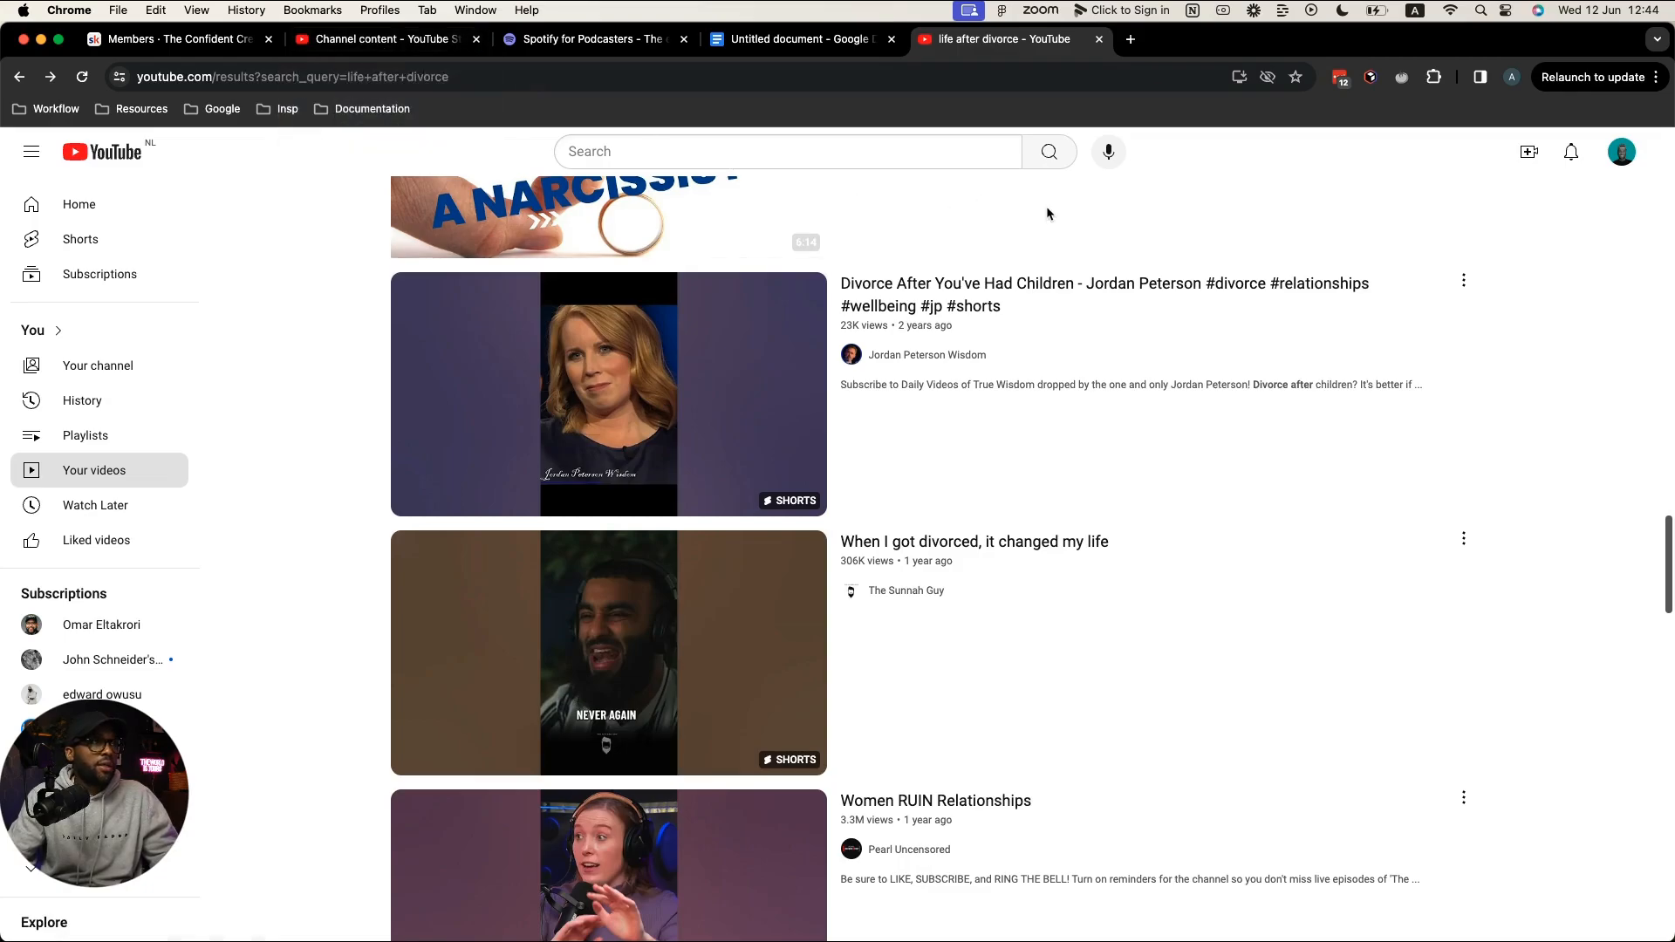
key("ctrl+Right")
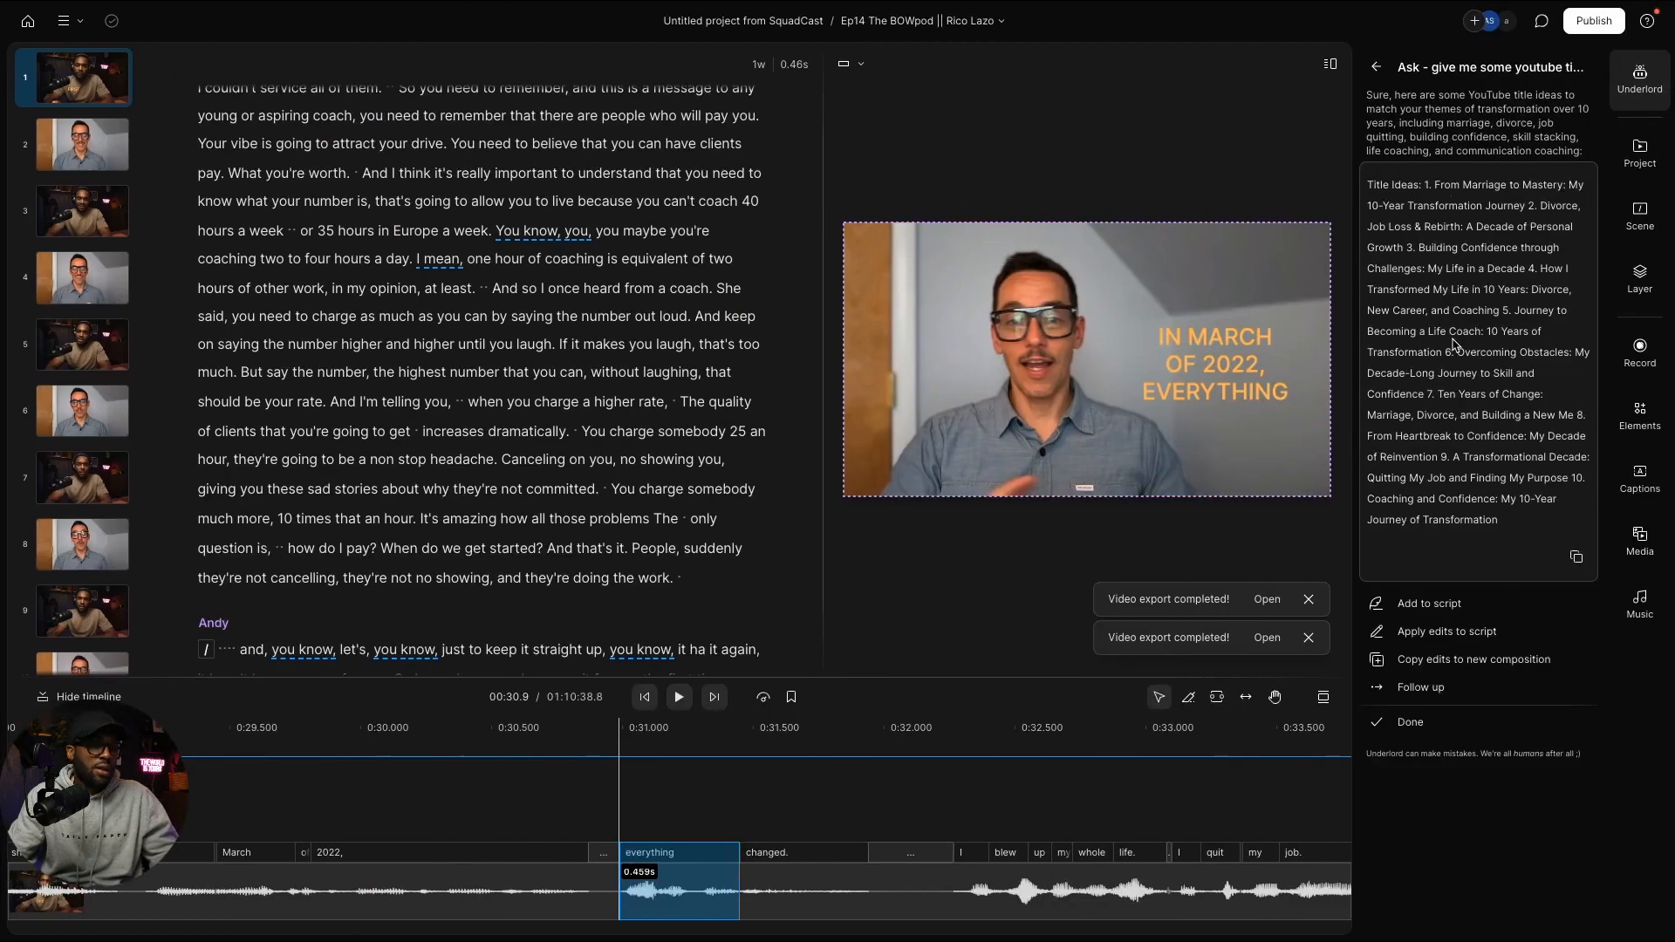
Step: Replace the Underlord field text with 'How Getting Divorced Changed His Life' and return to YouTube
key("super+a")
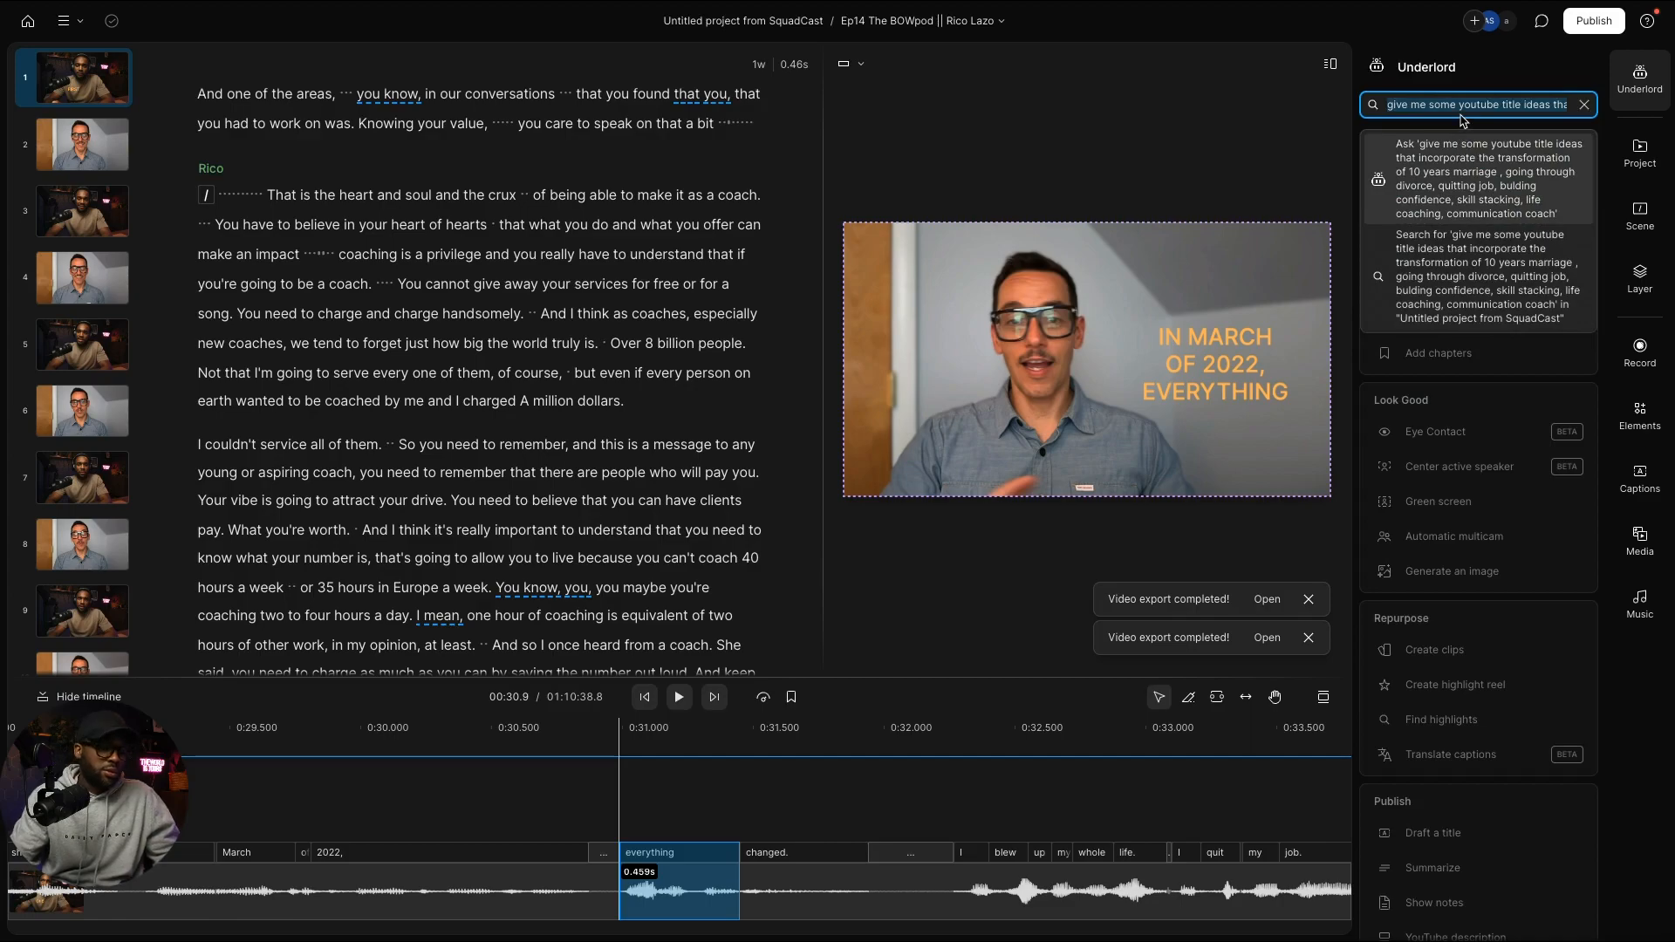
type("Ho")
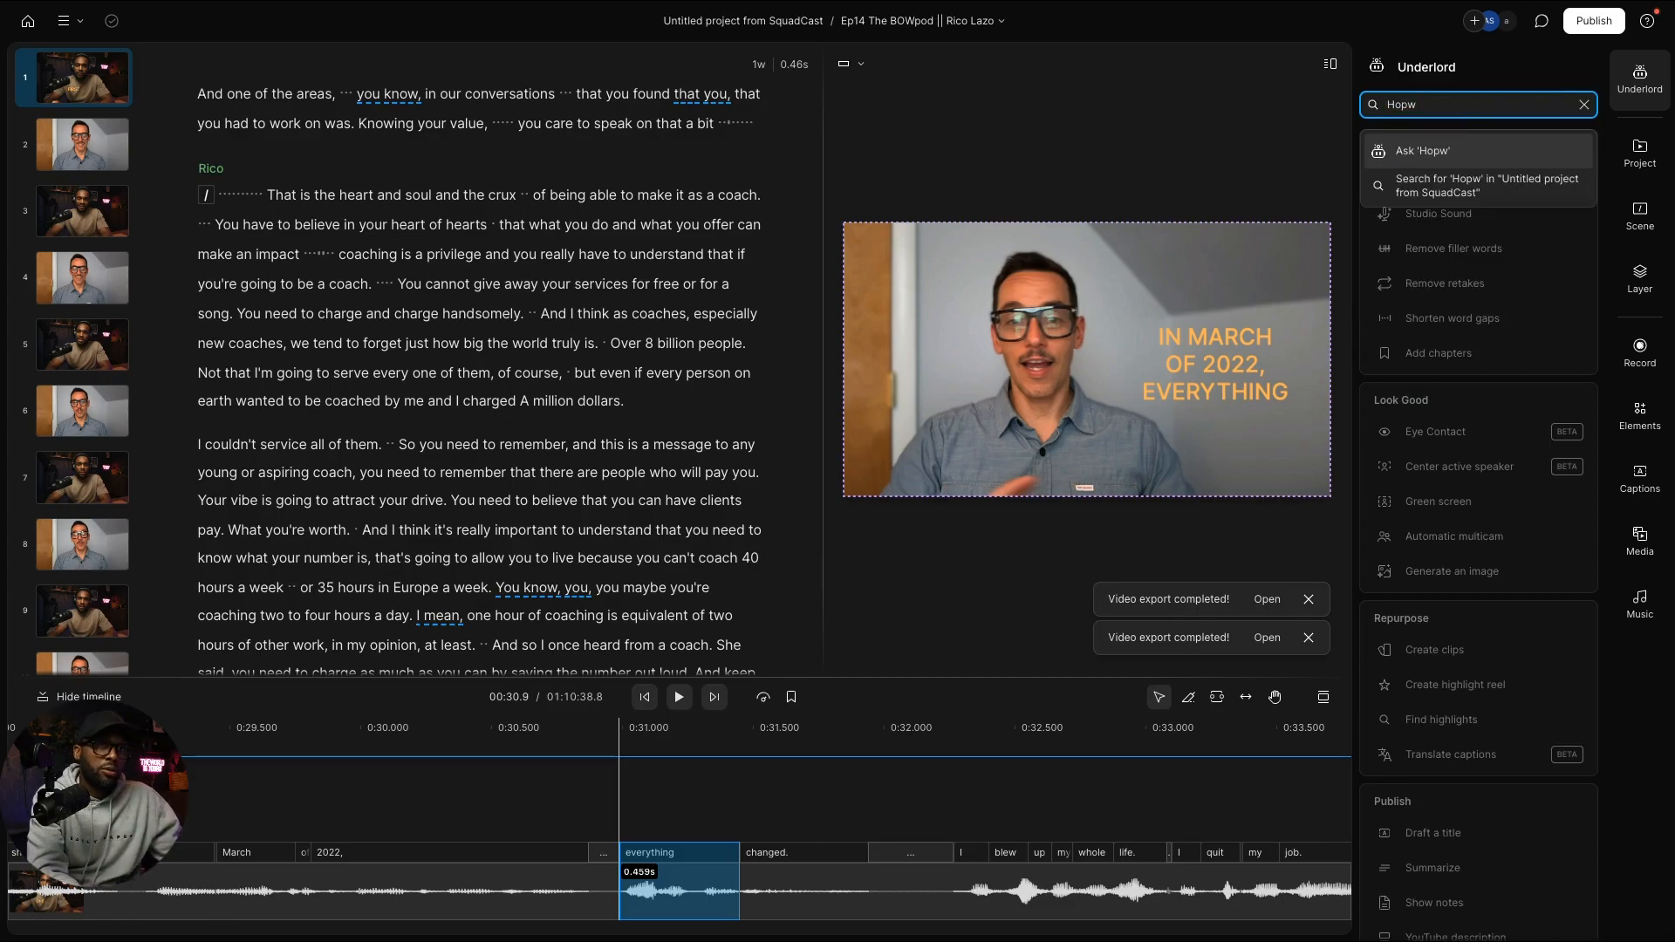
type("w")
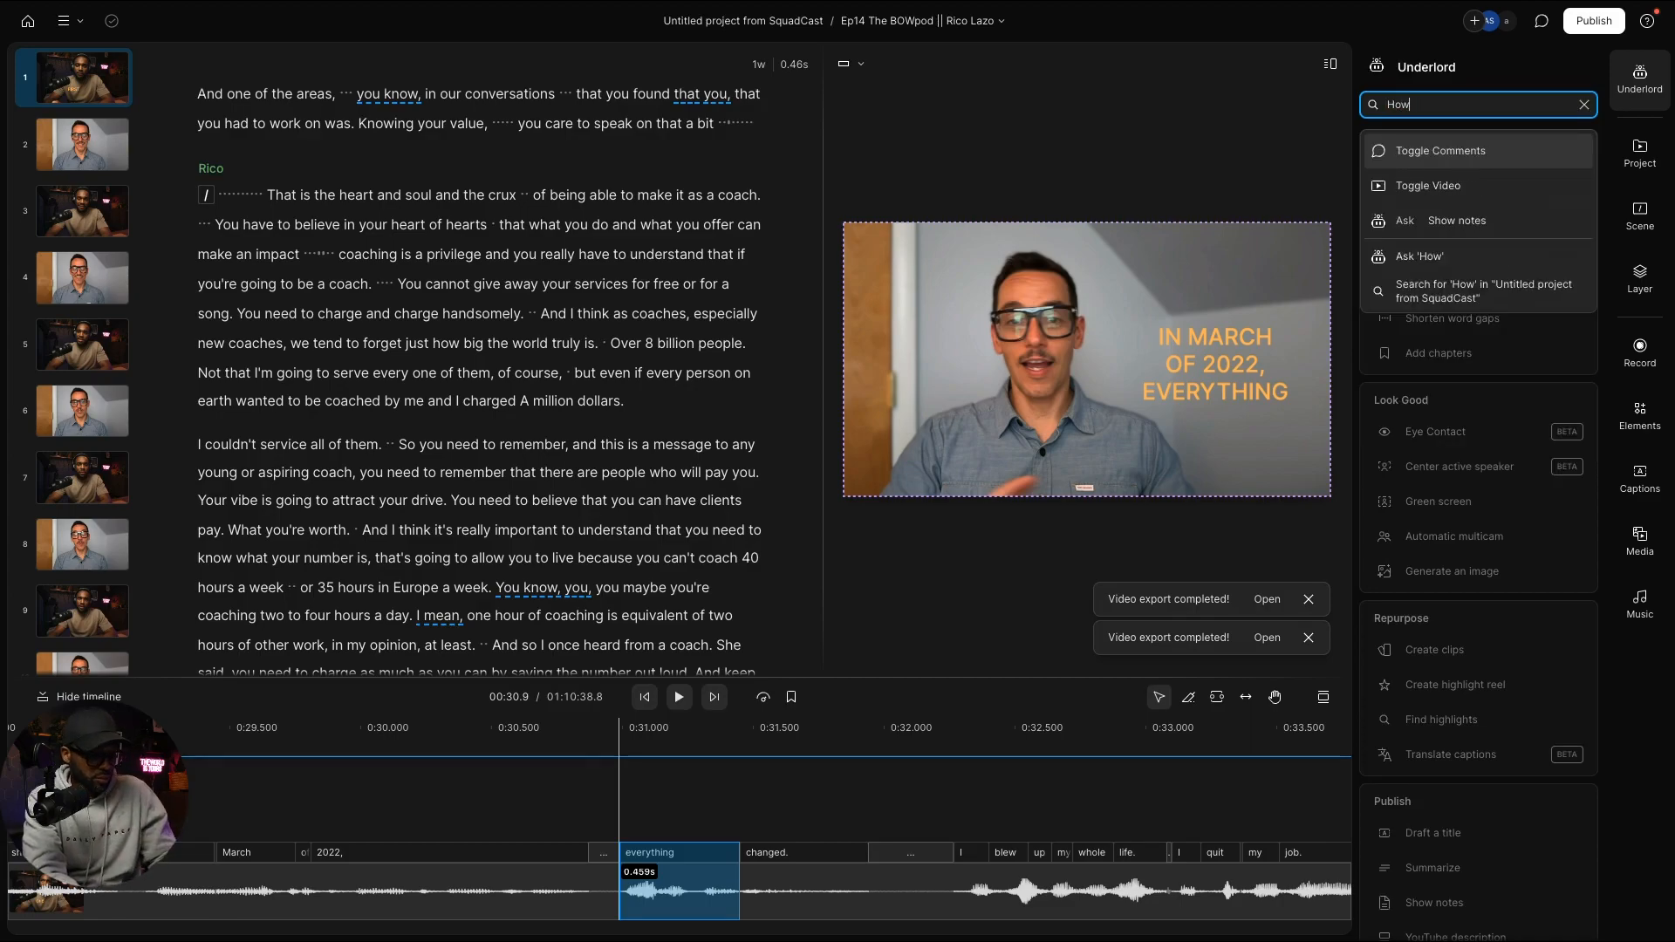
type(" Getting ")
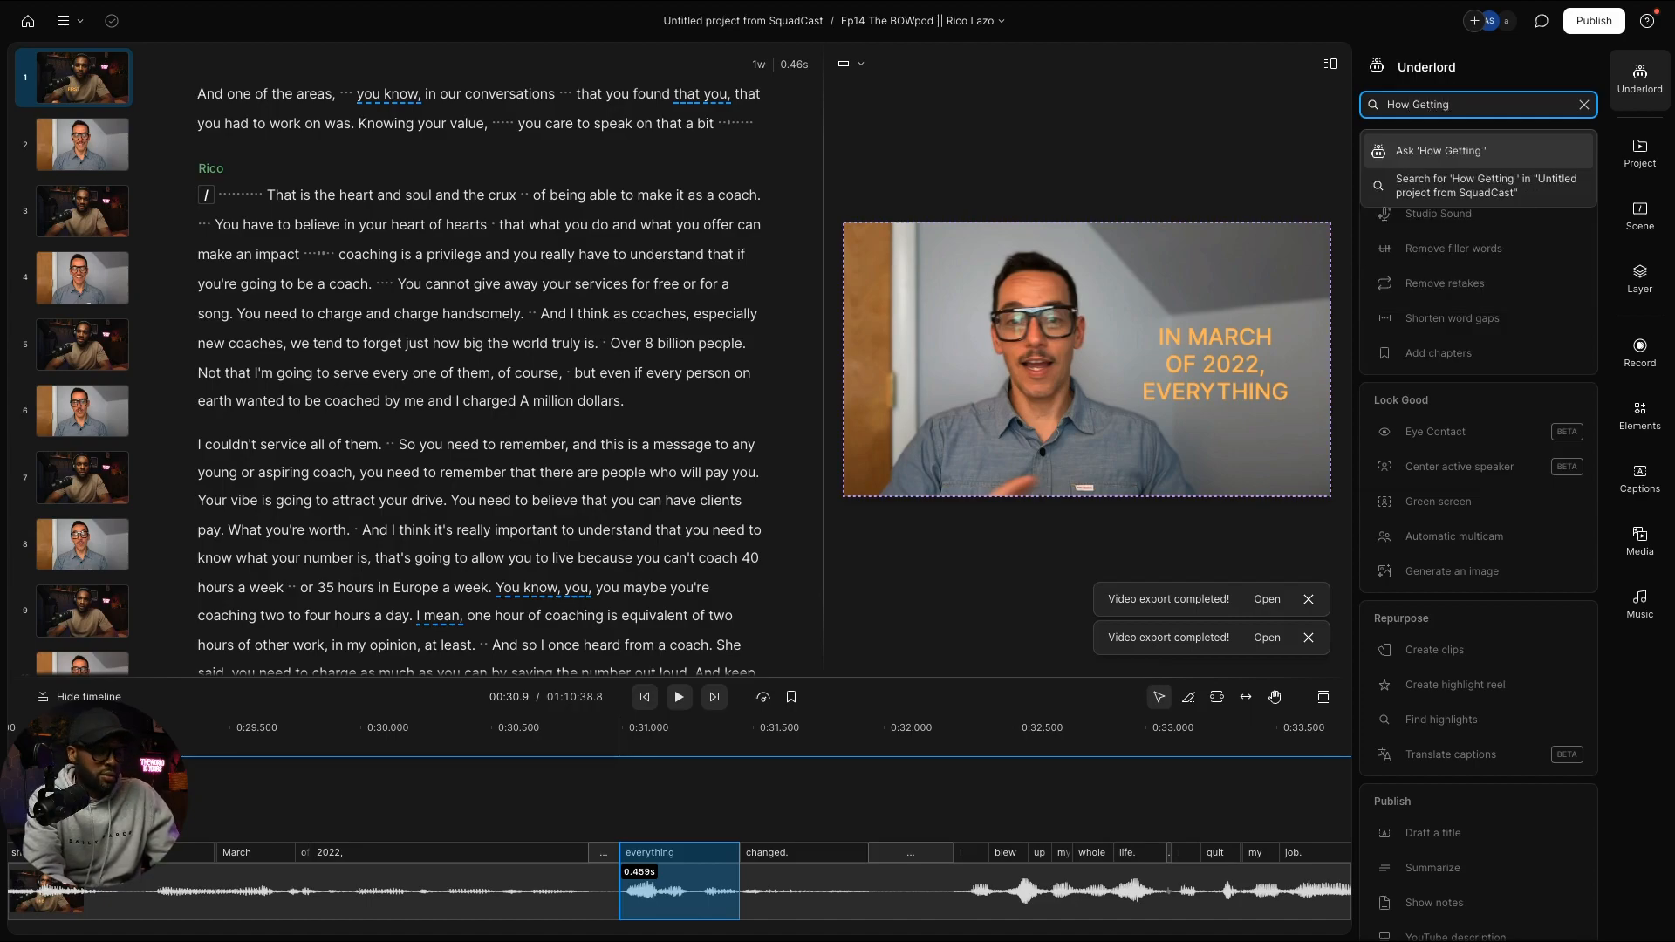
type("Divorce")
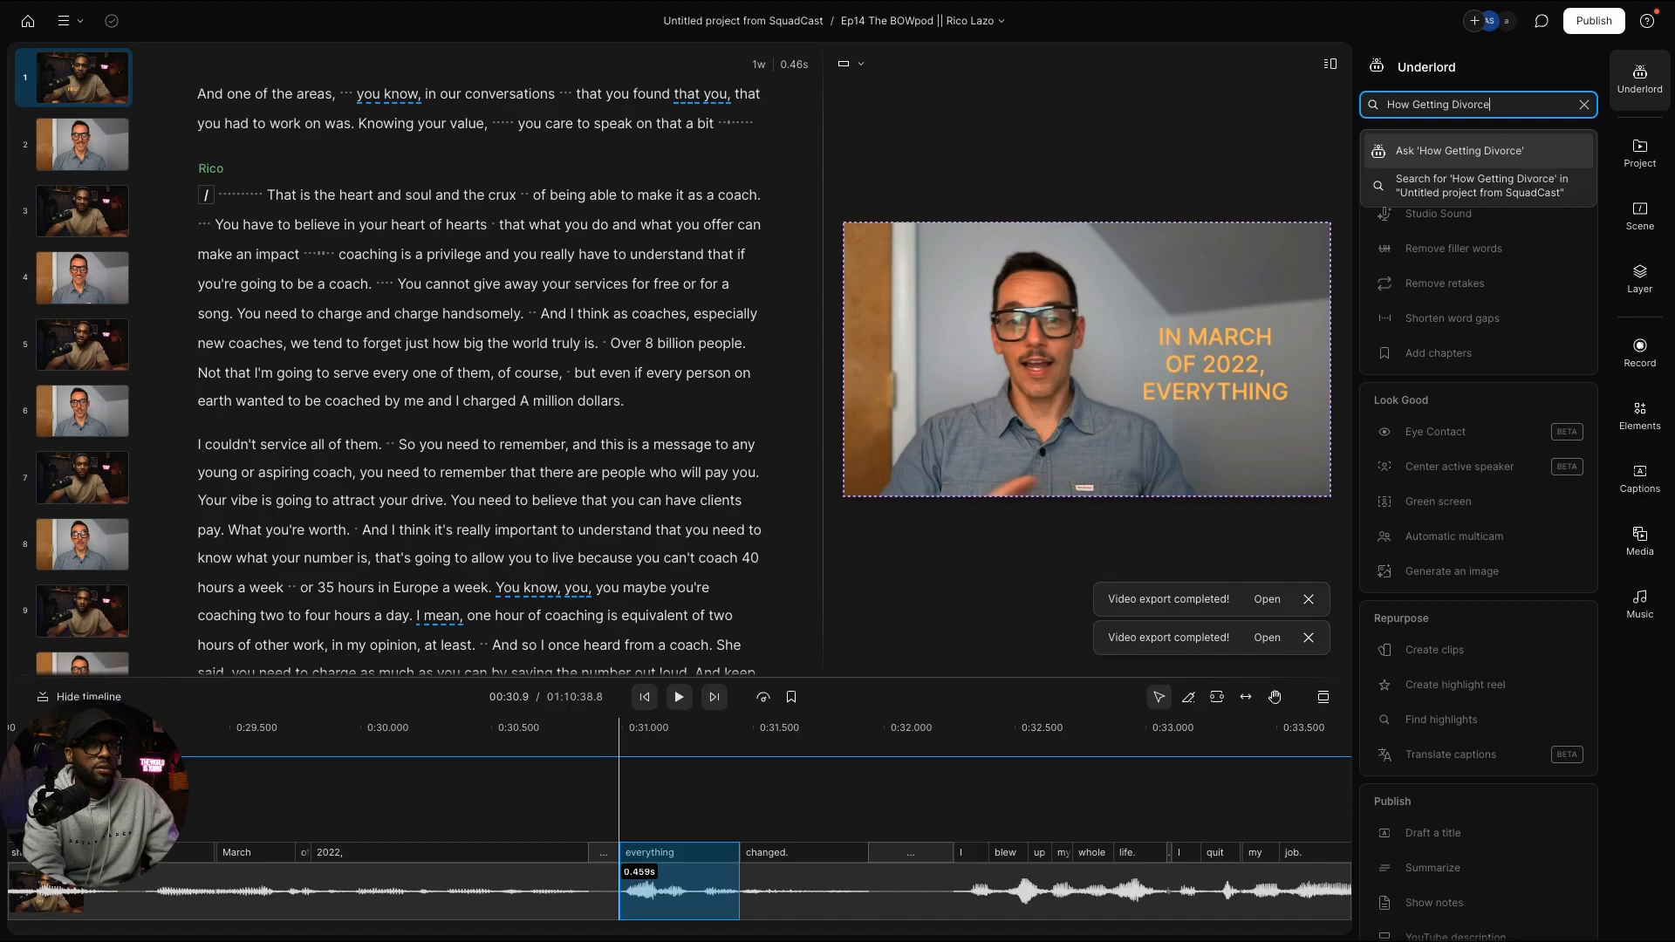
type("d Chan")
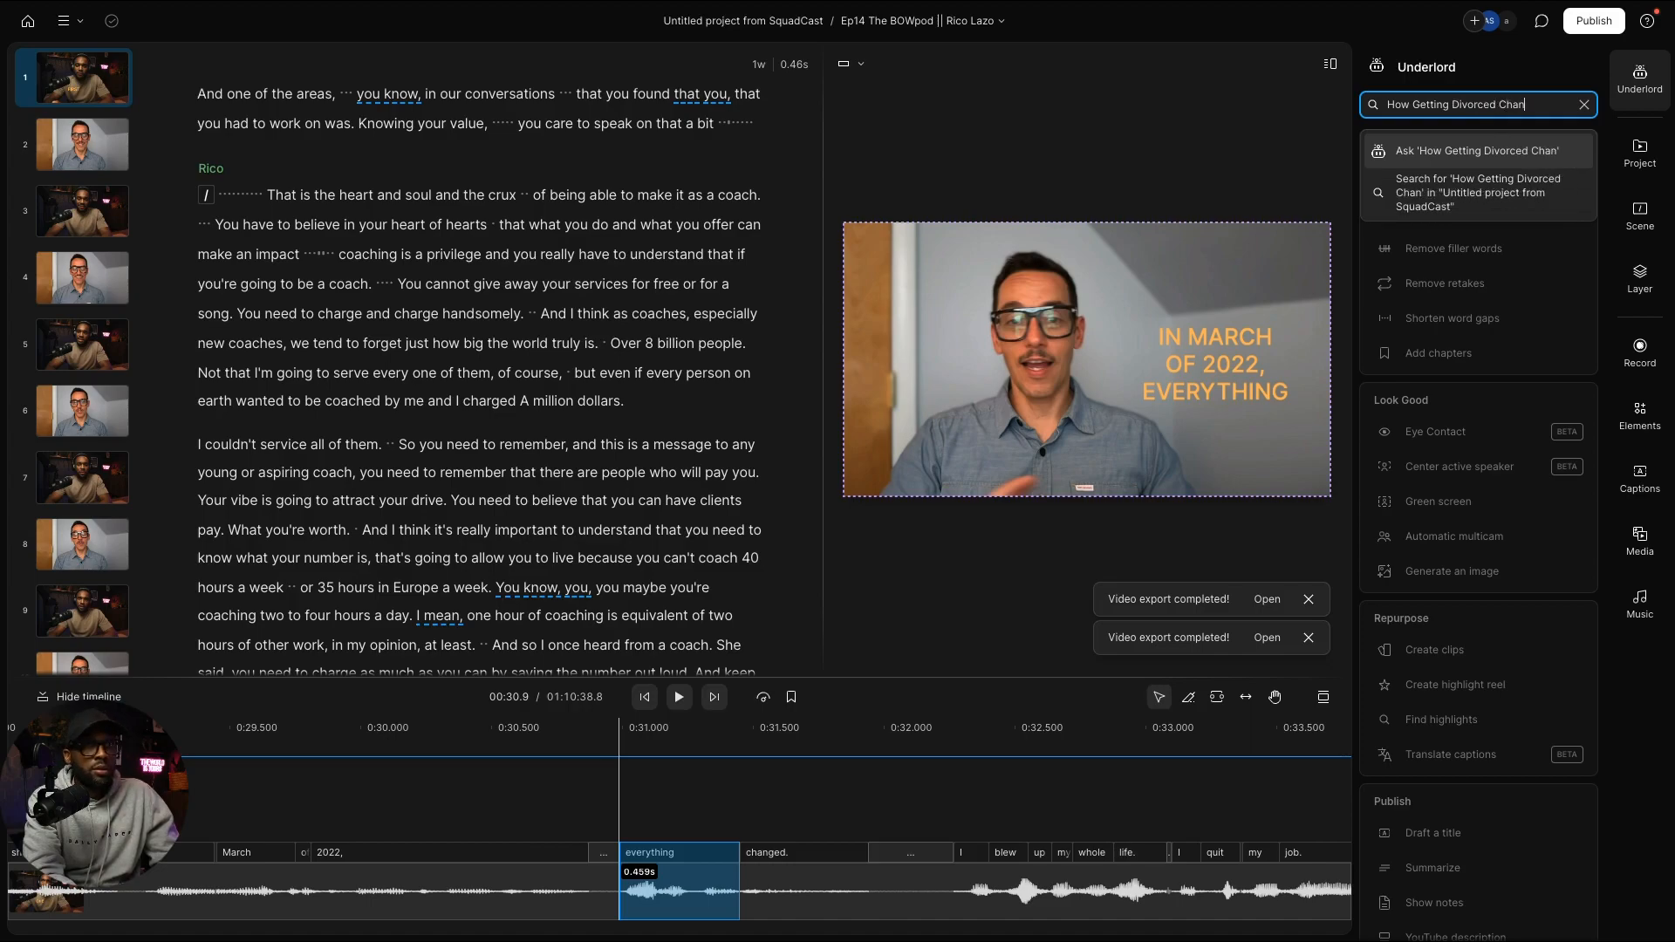
type("ged His ")
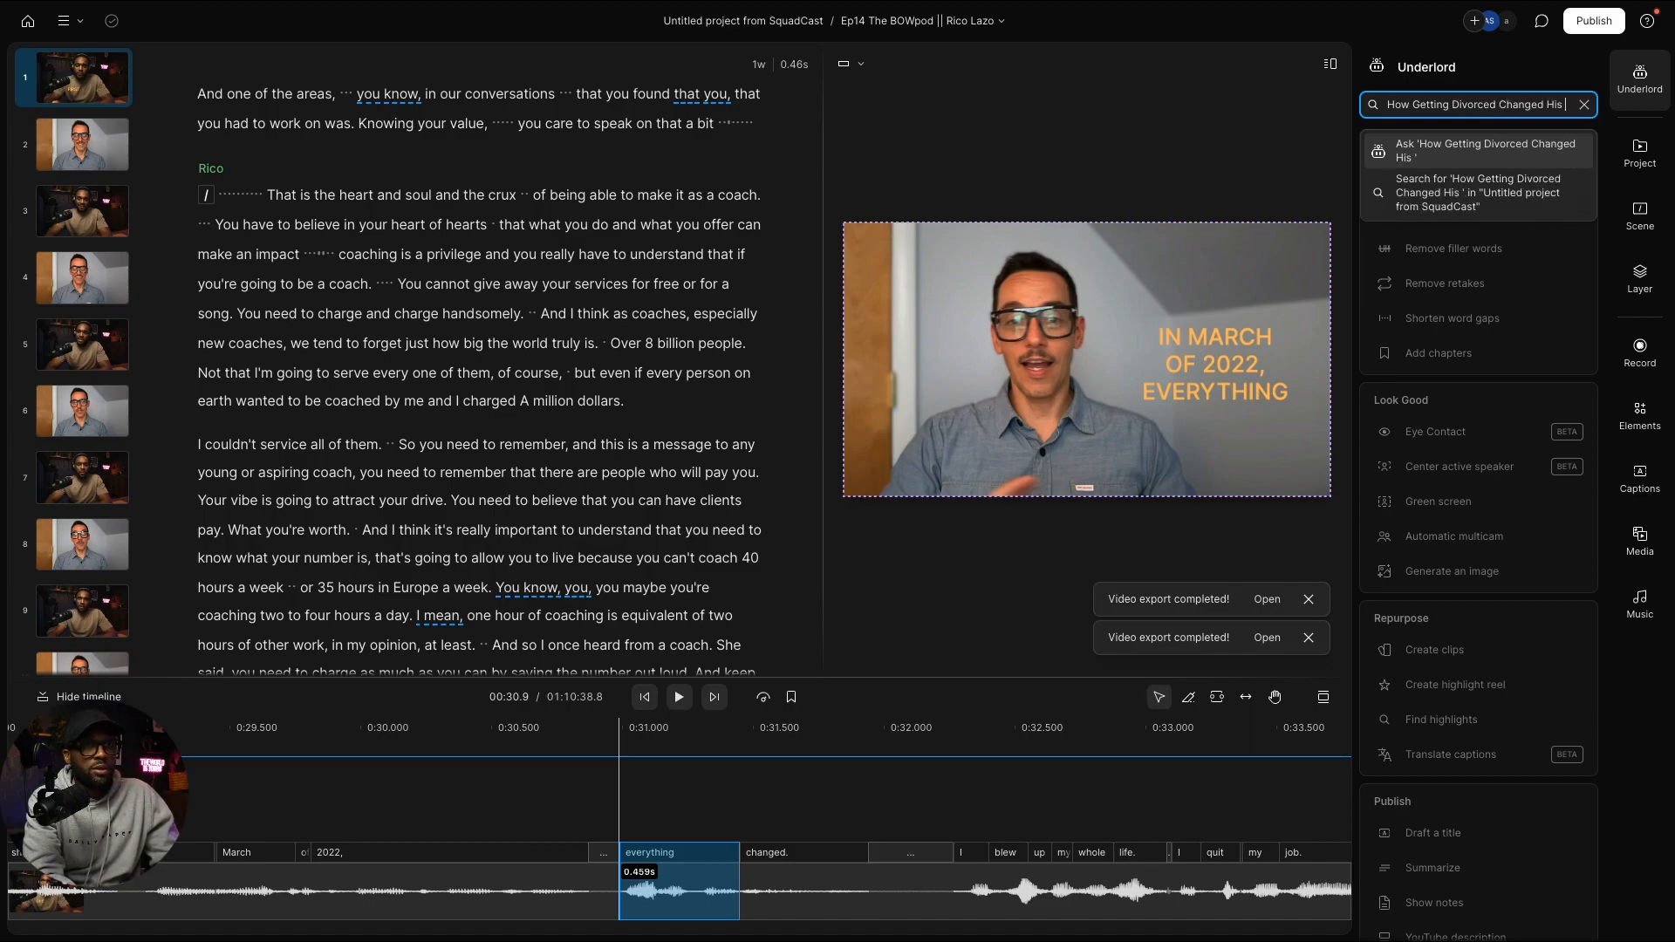
type("Life")
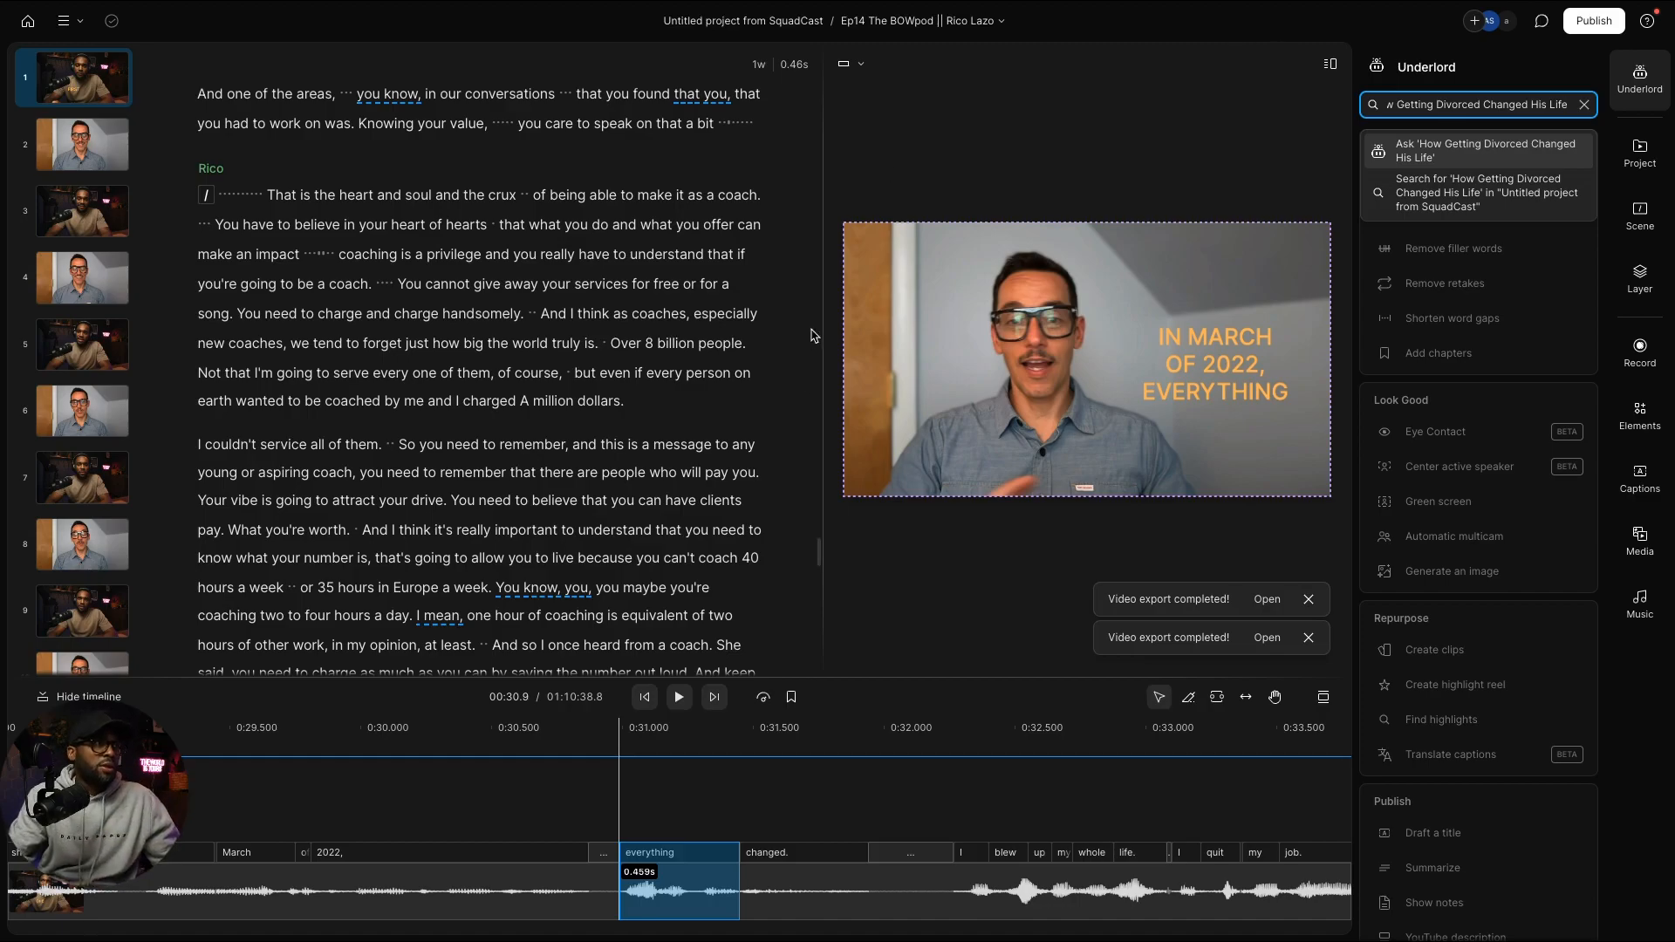
key("ctrl+Left")
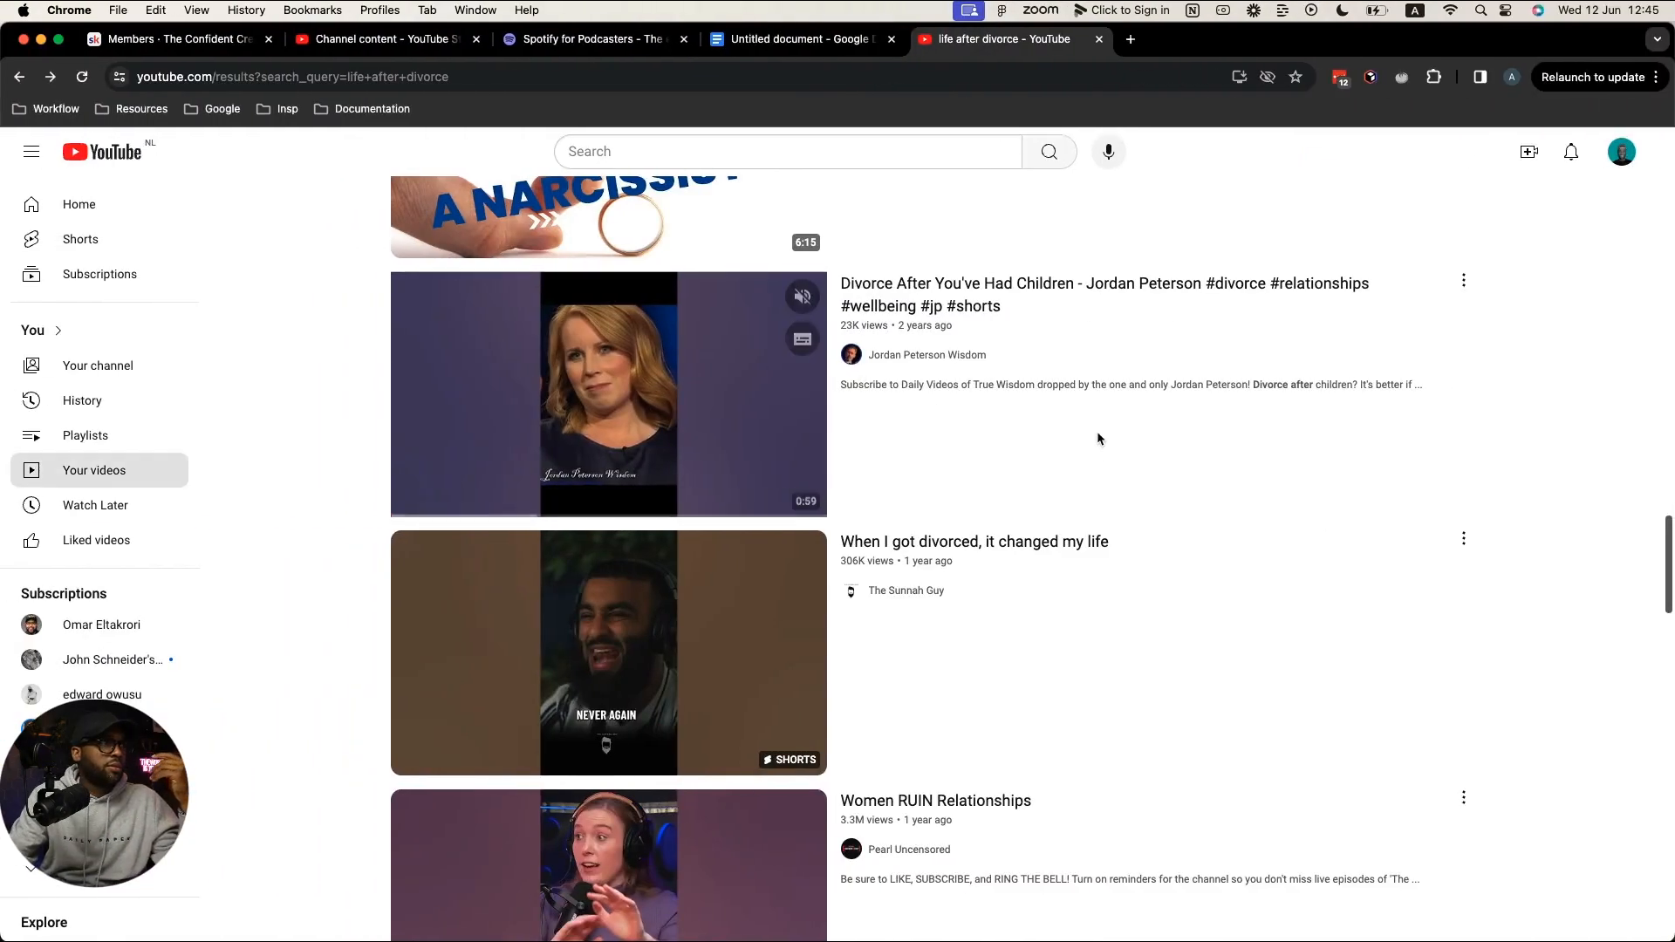
Step: Go back to the channel's Videos page and browse its episode thumbnails
left_click(19, 78)
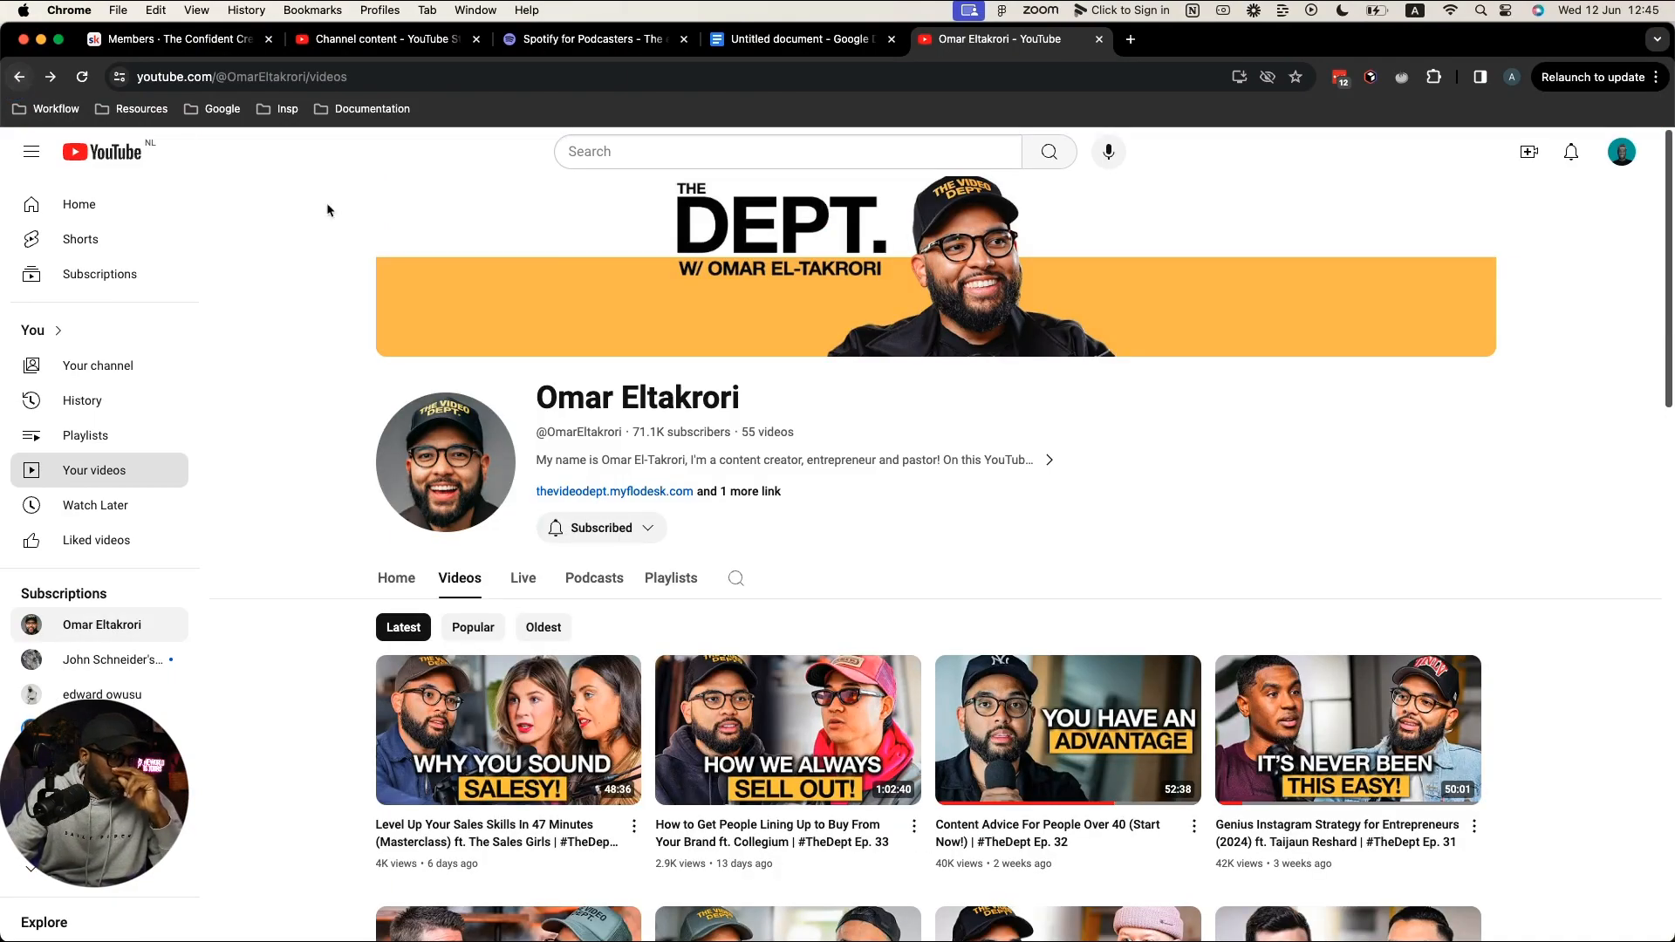
scroll(694, 676, "down", 3)
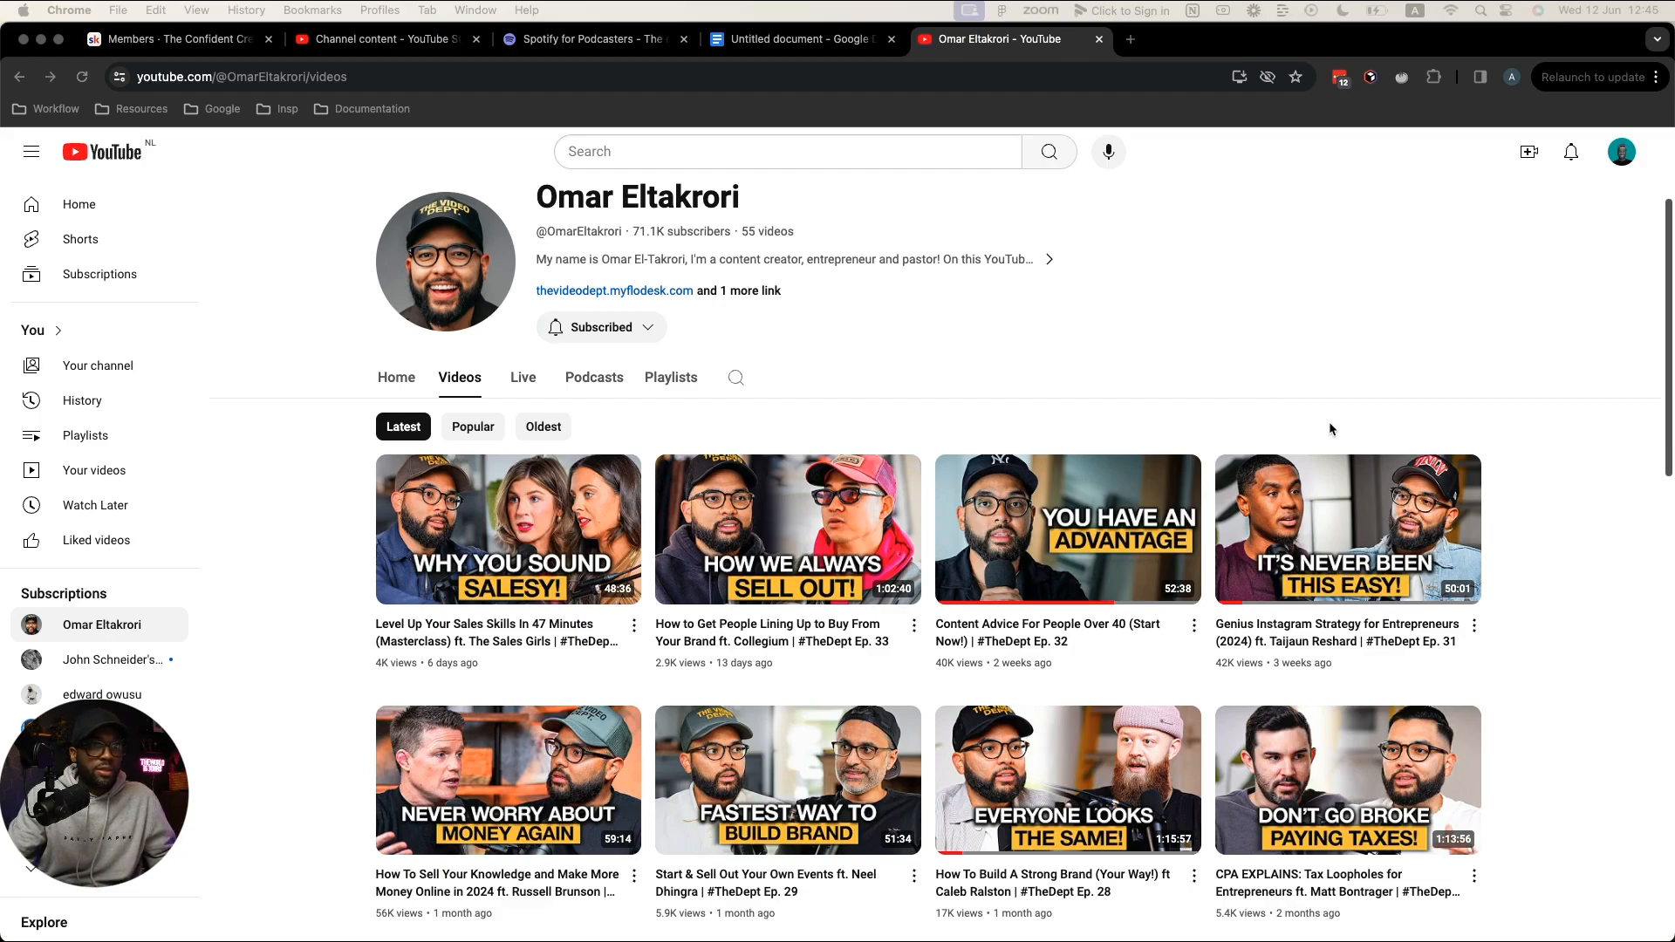
scroll(1542, 652, "down", 2)
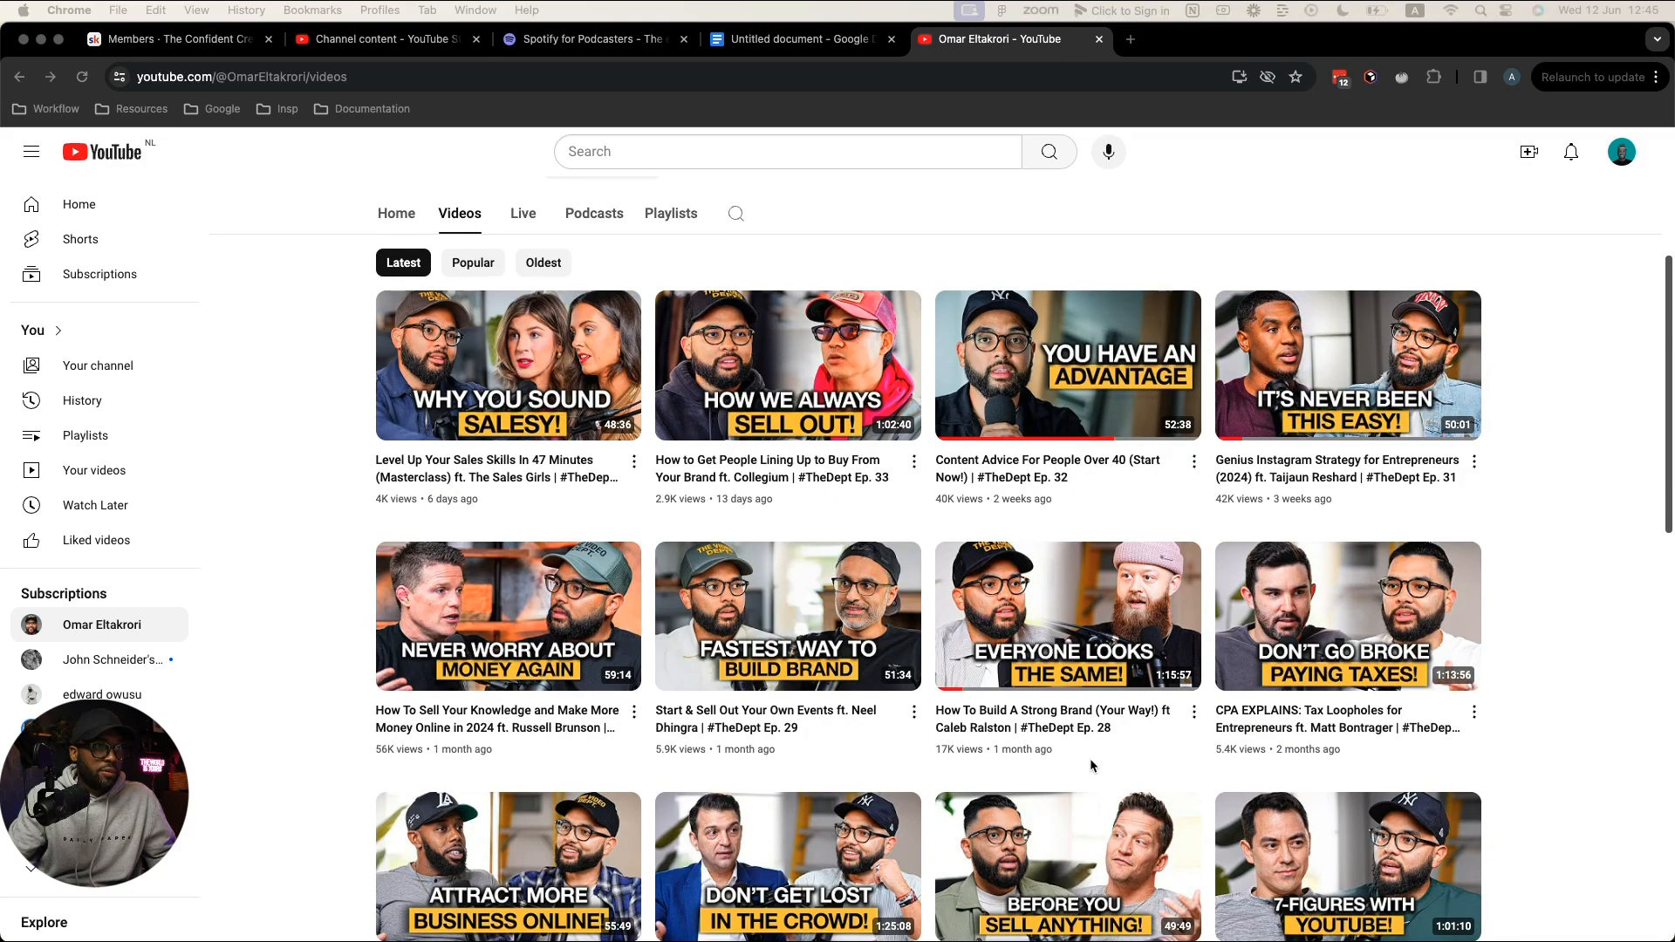
Step: Type 'How Getting Divorced Changed His Life' into the YouTube search box
left_click(696, 148)
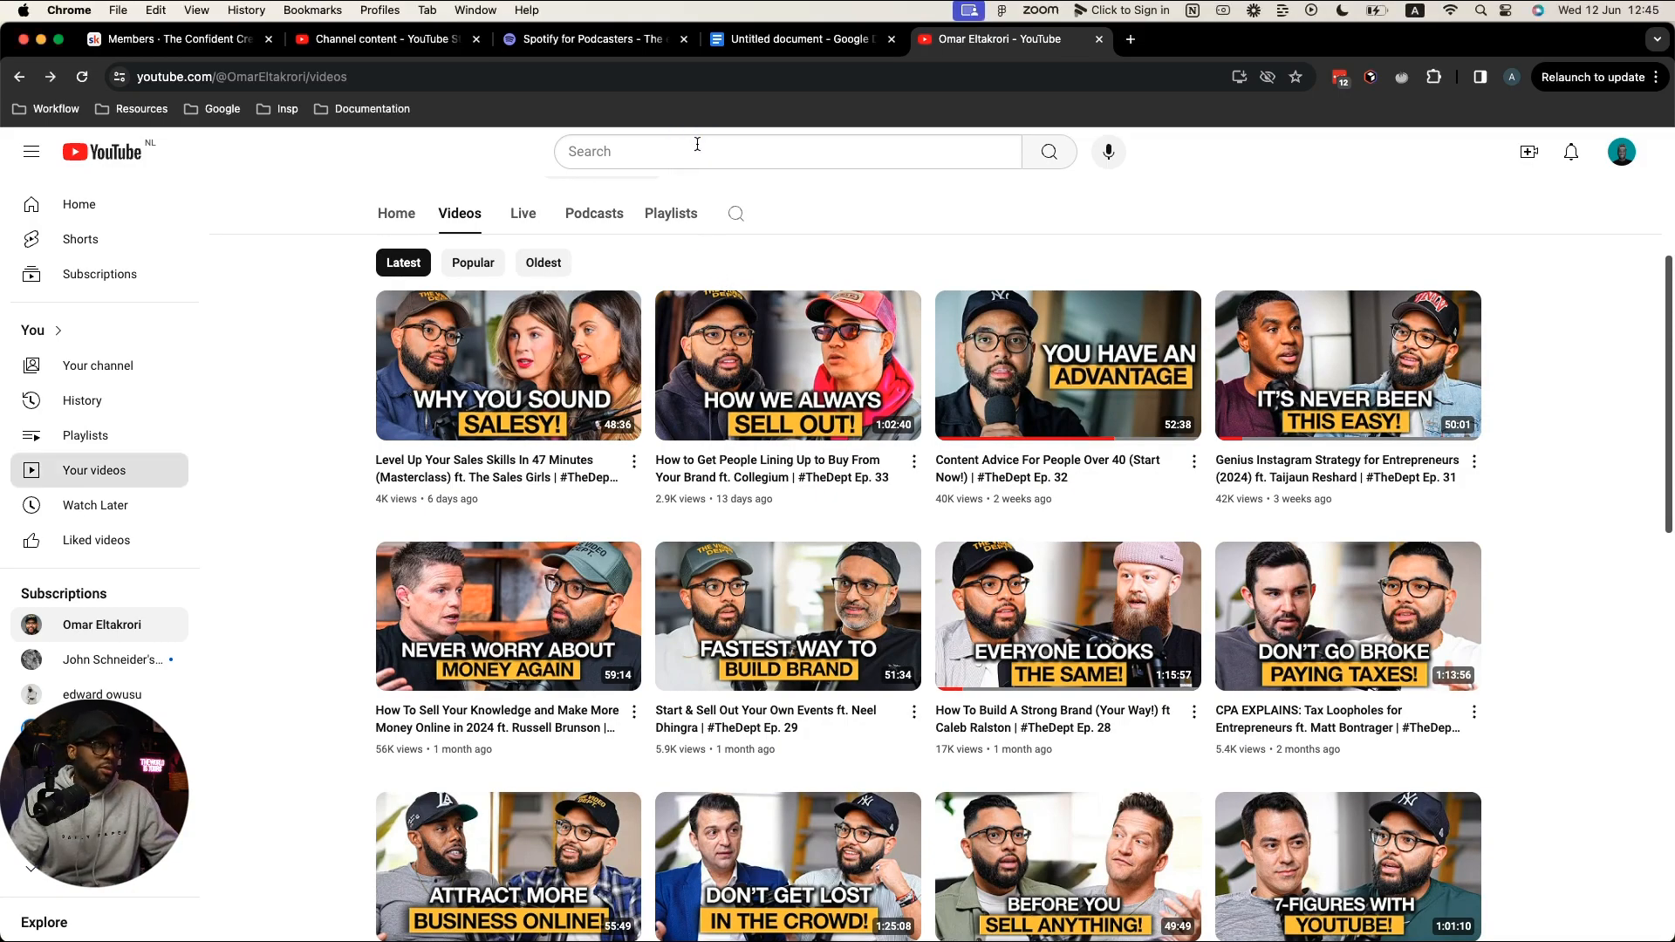
left_click(696, 148)
type("How")
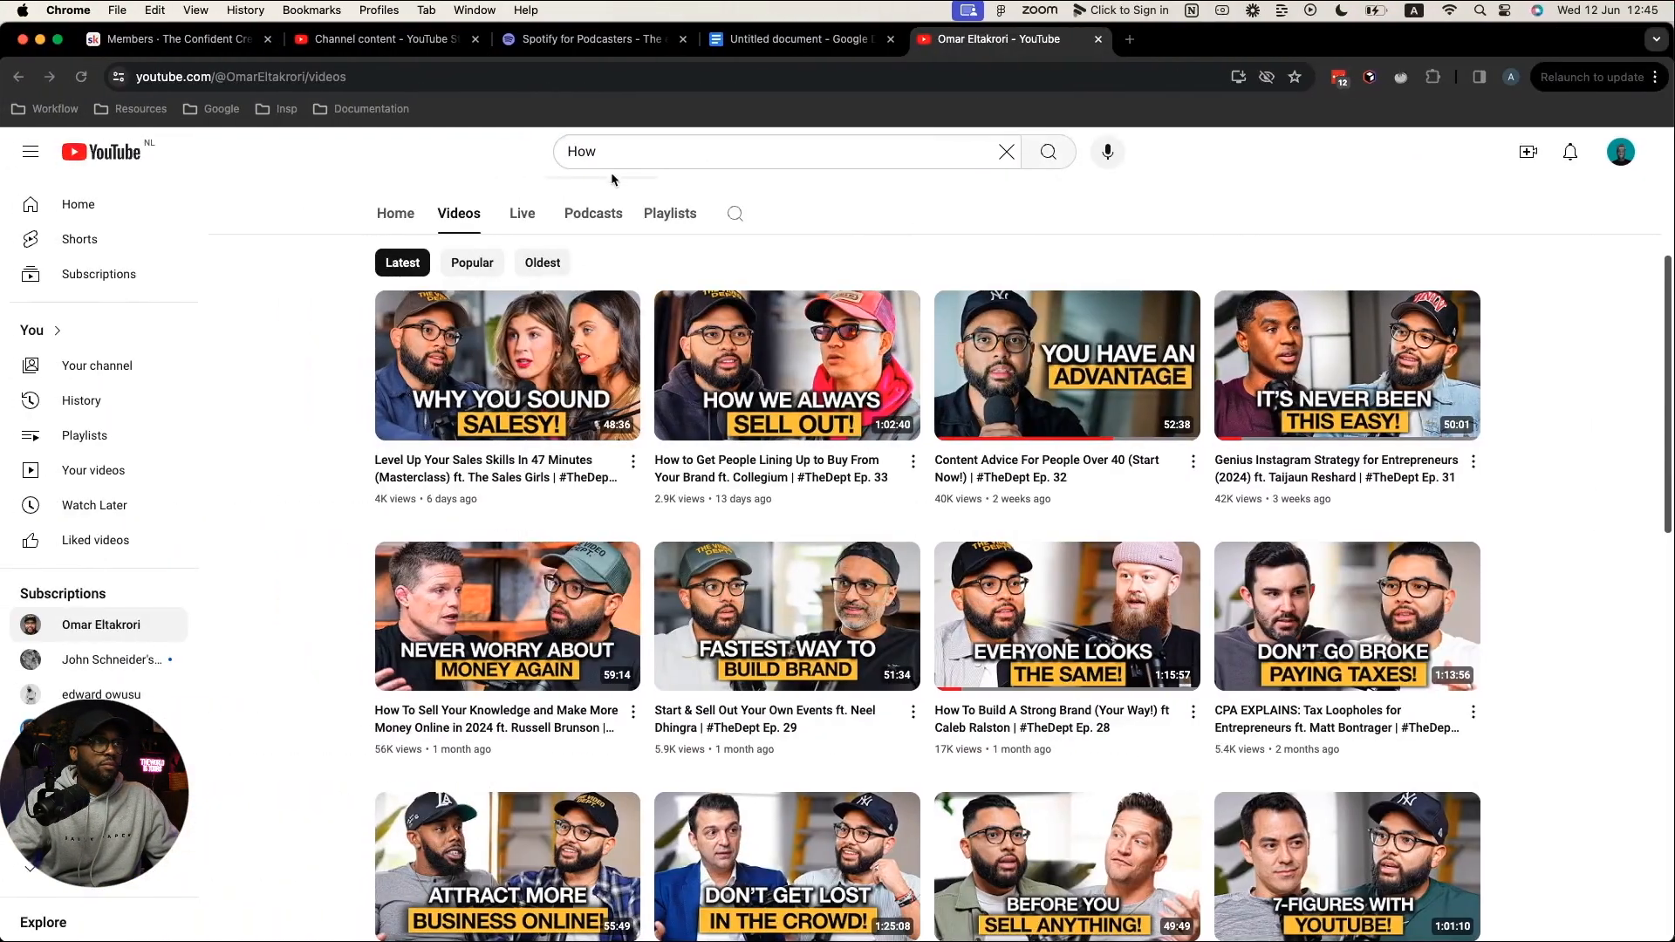
left_click(639, 160)
type("Ge")
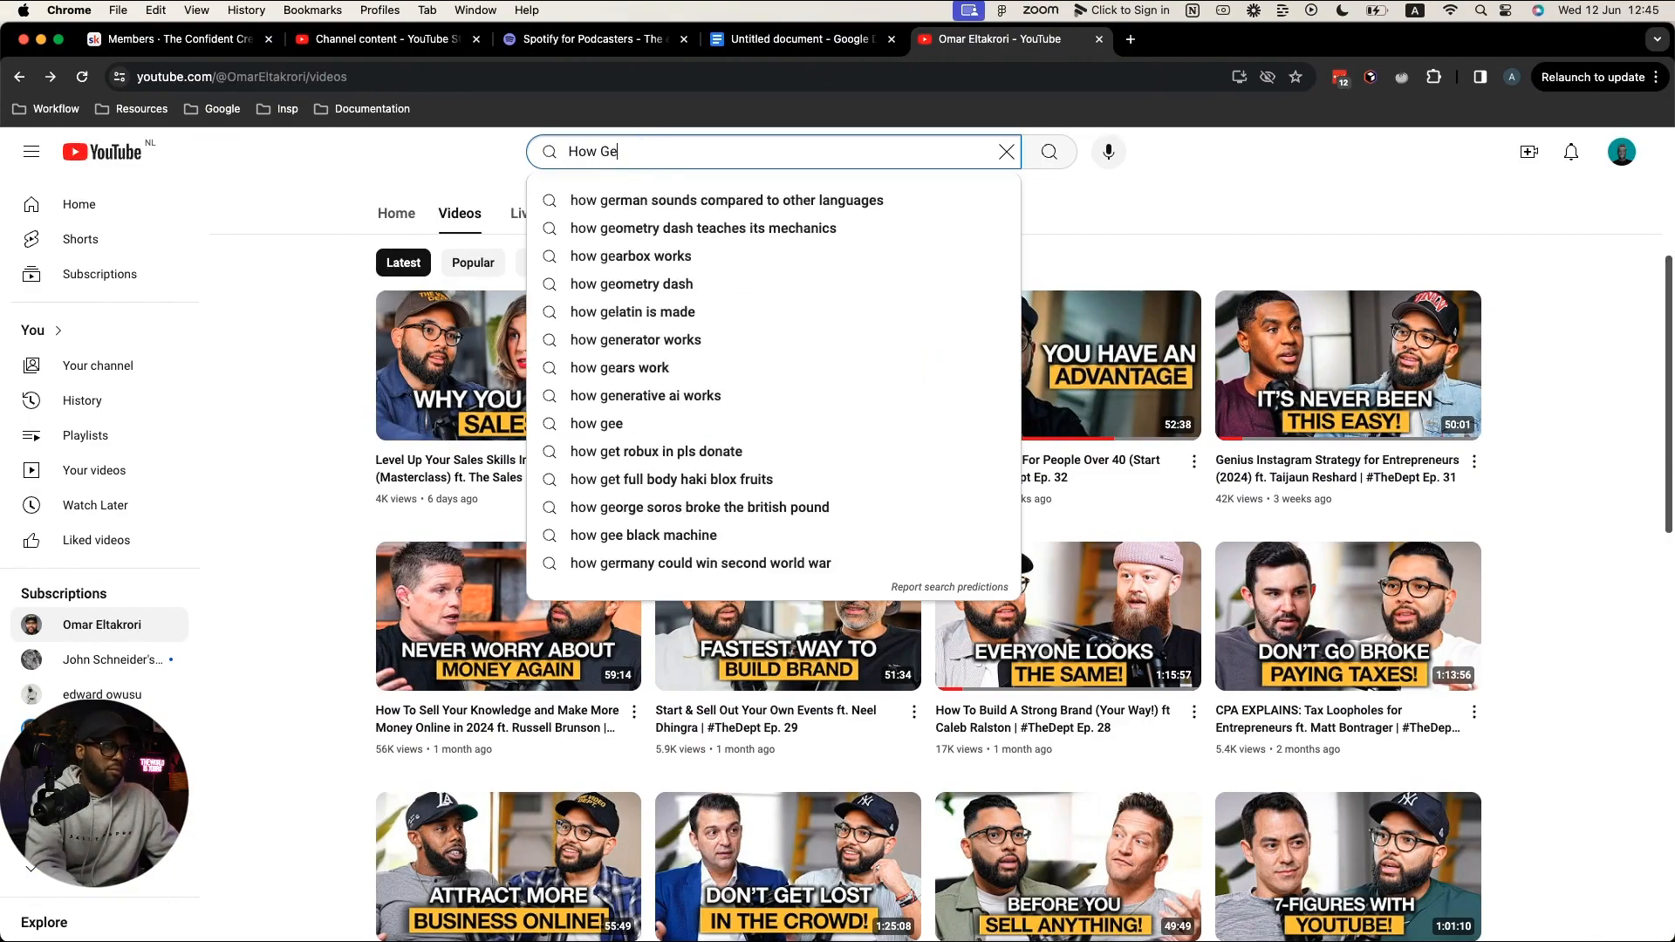
type("tting Div")
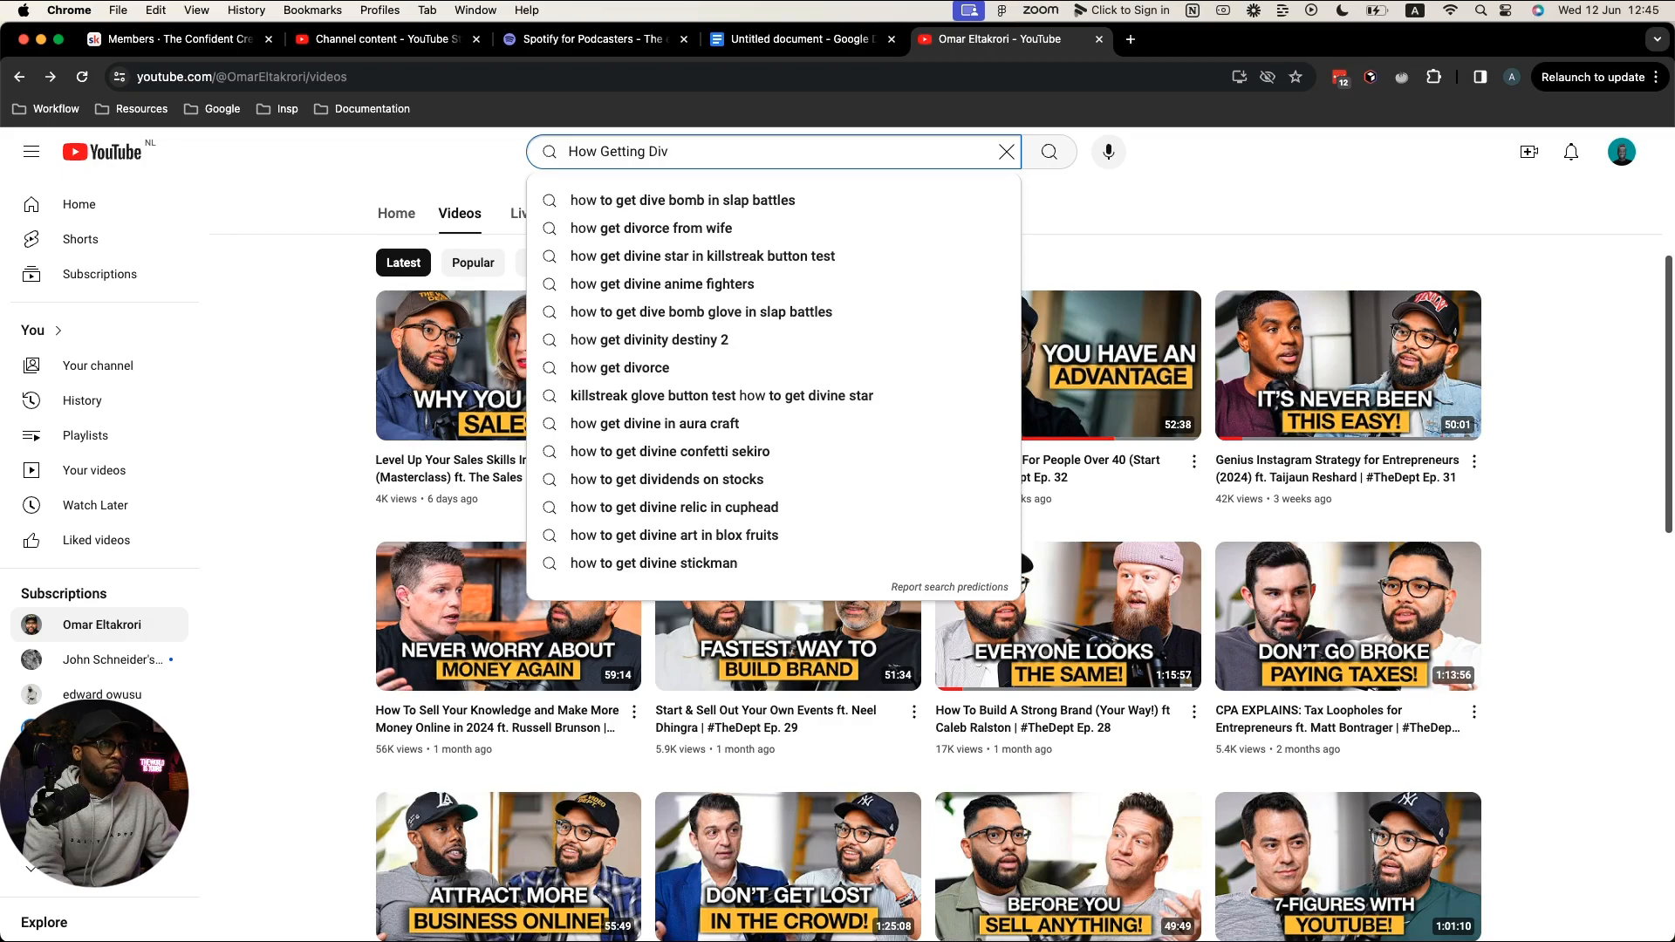
type("o")
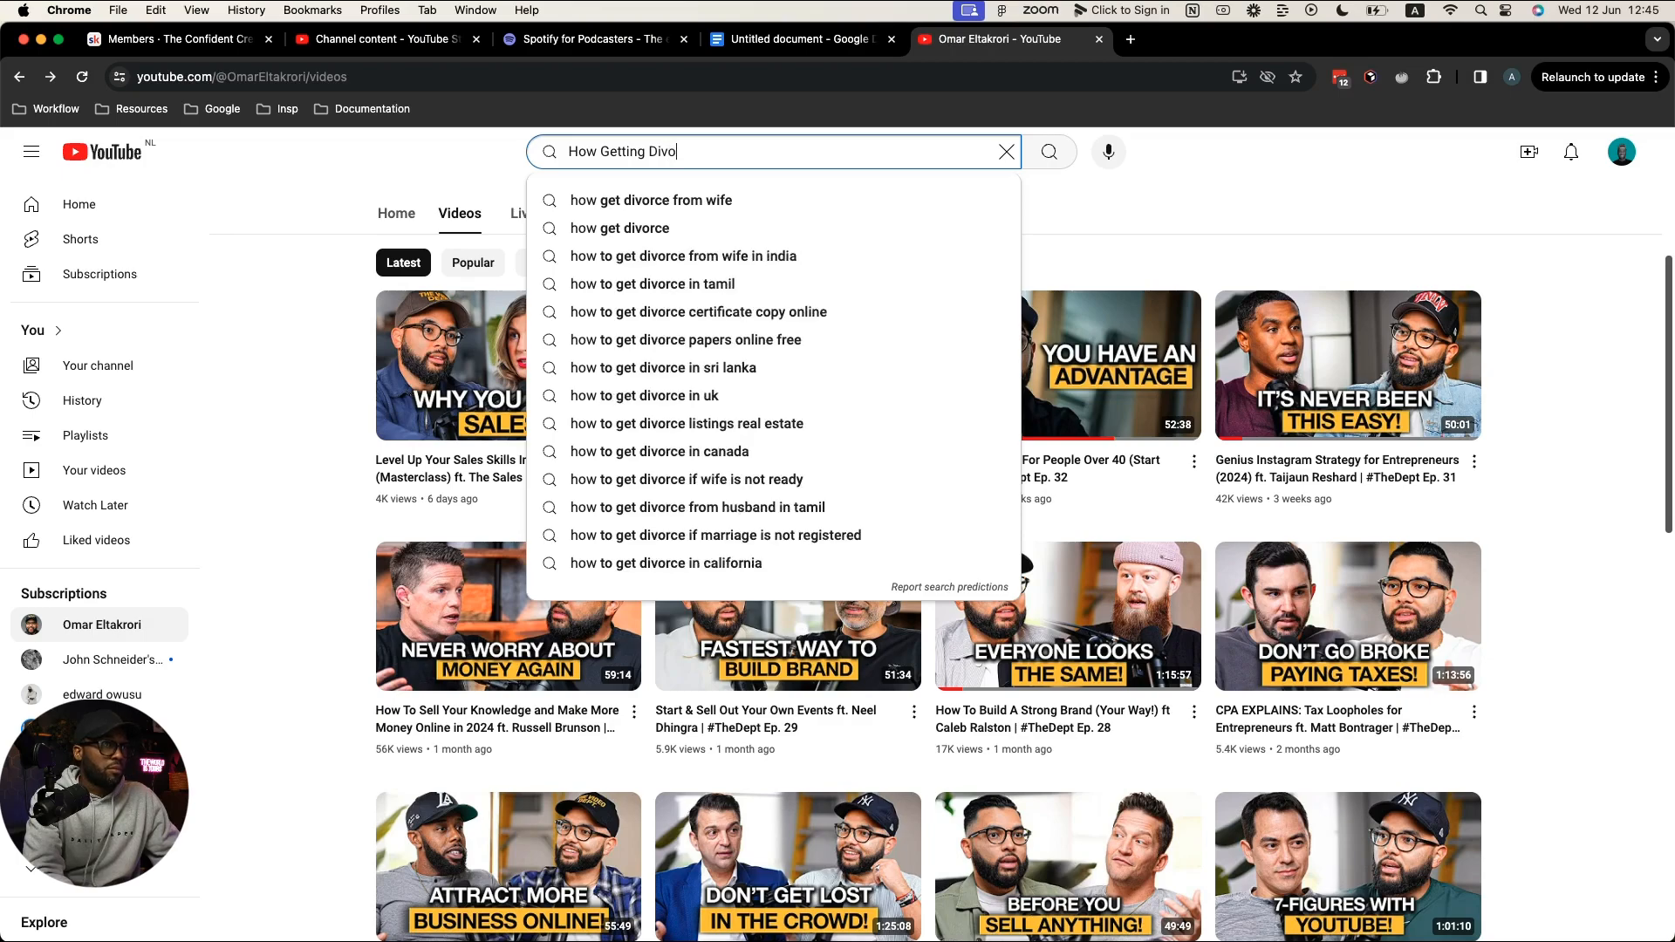
type("rc")
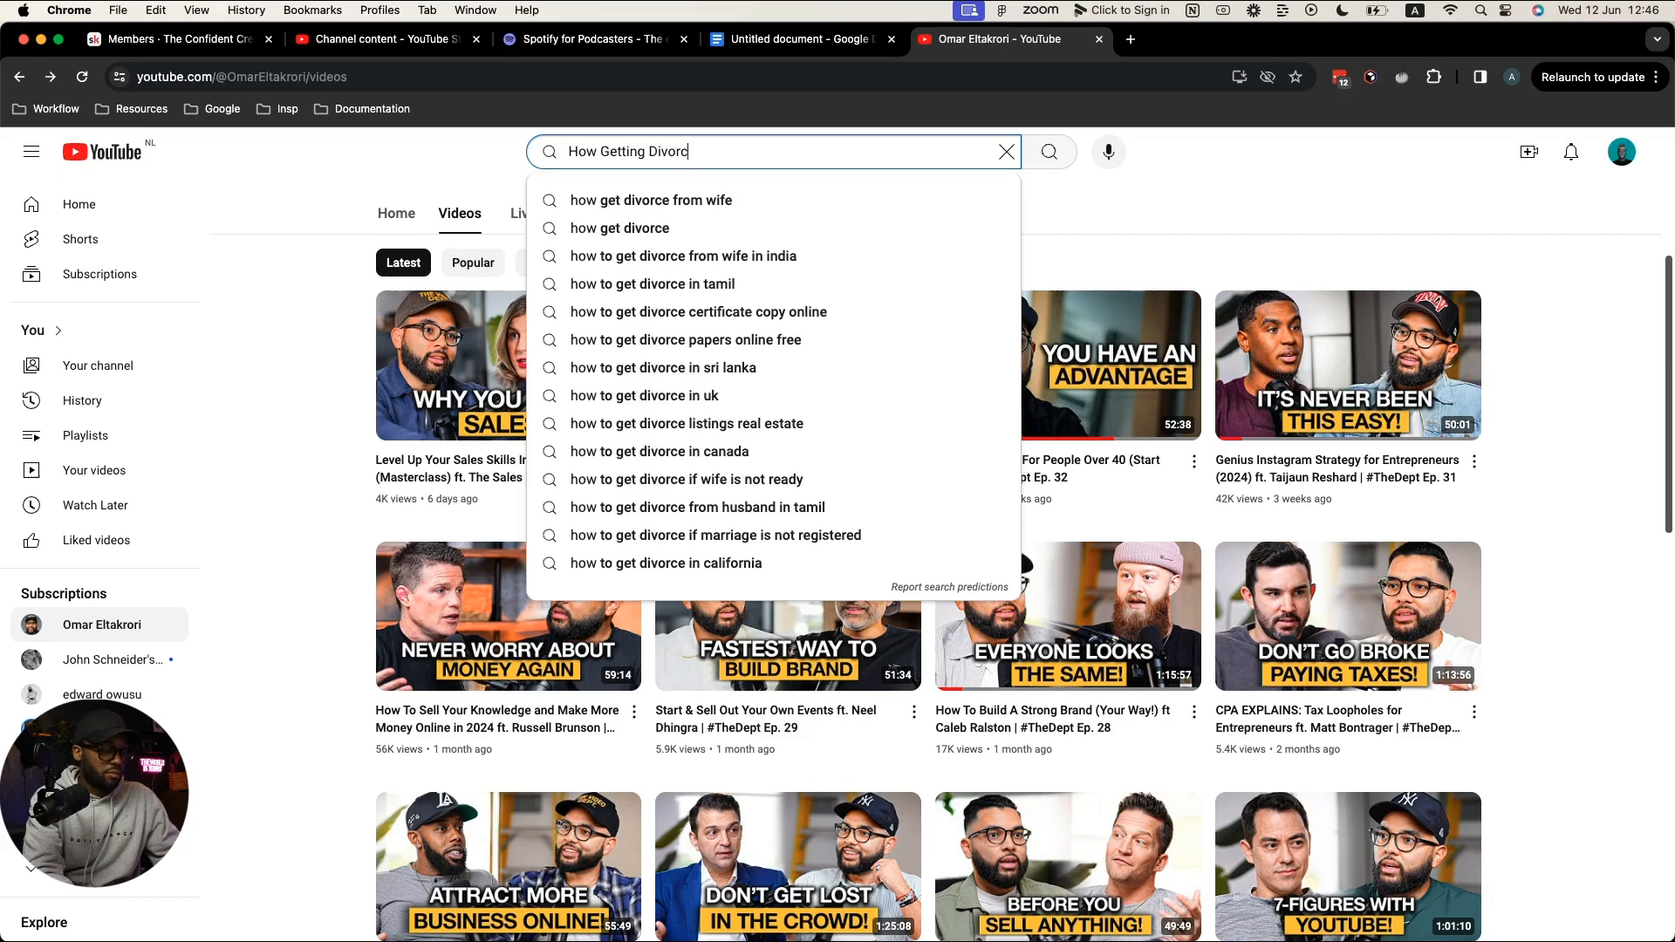
type("ed")
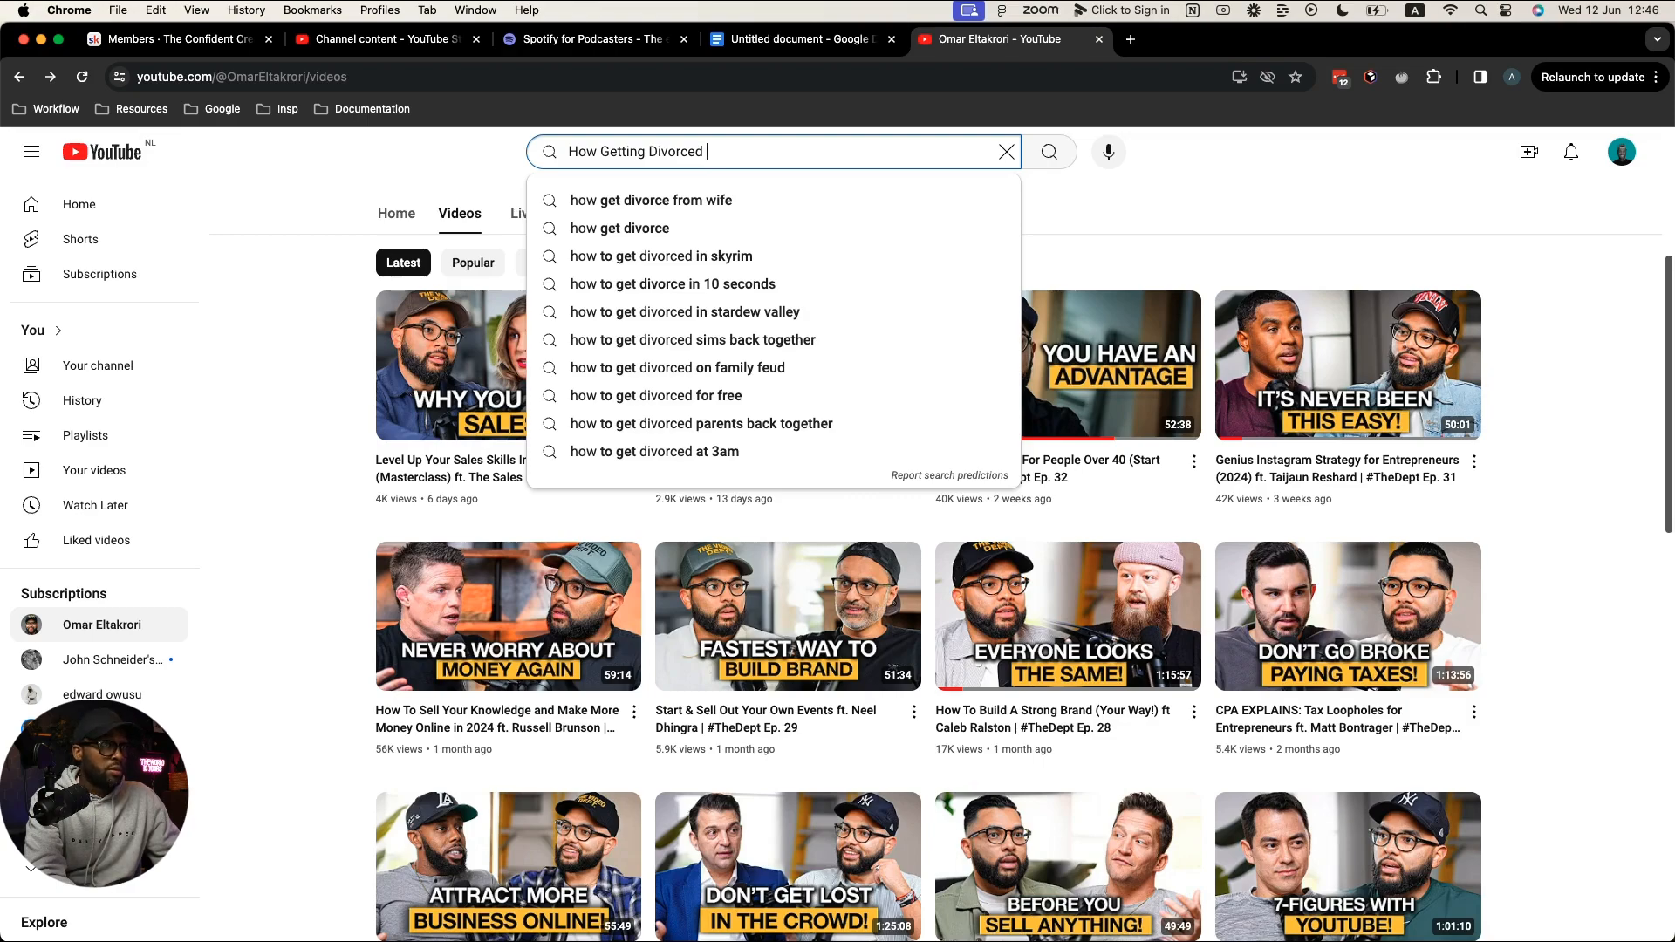
type("and")
key("BackSpace")
key("BackSpace")
key("BackSpace")
key("BackSpace")
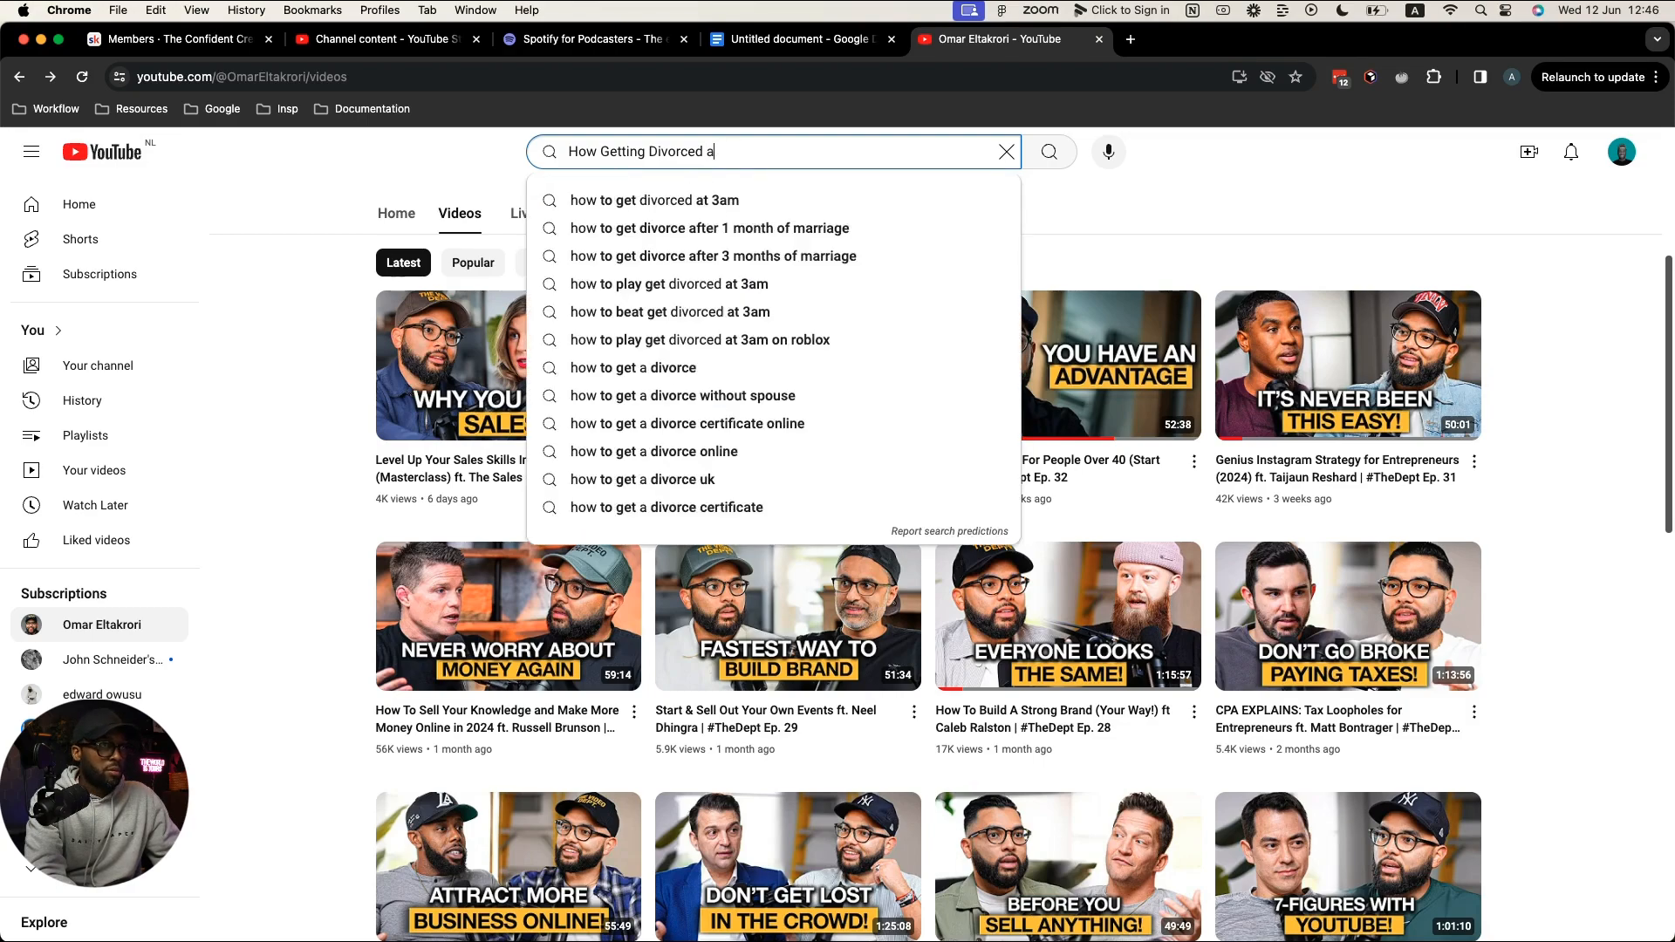
type("And W")
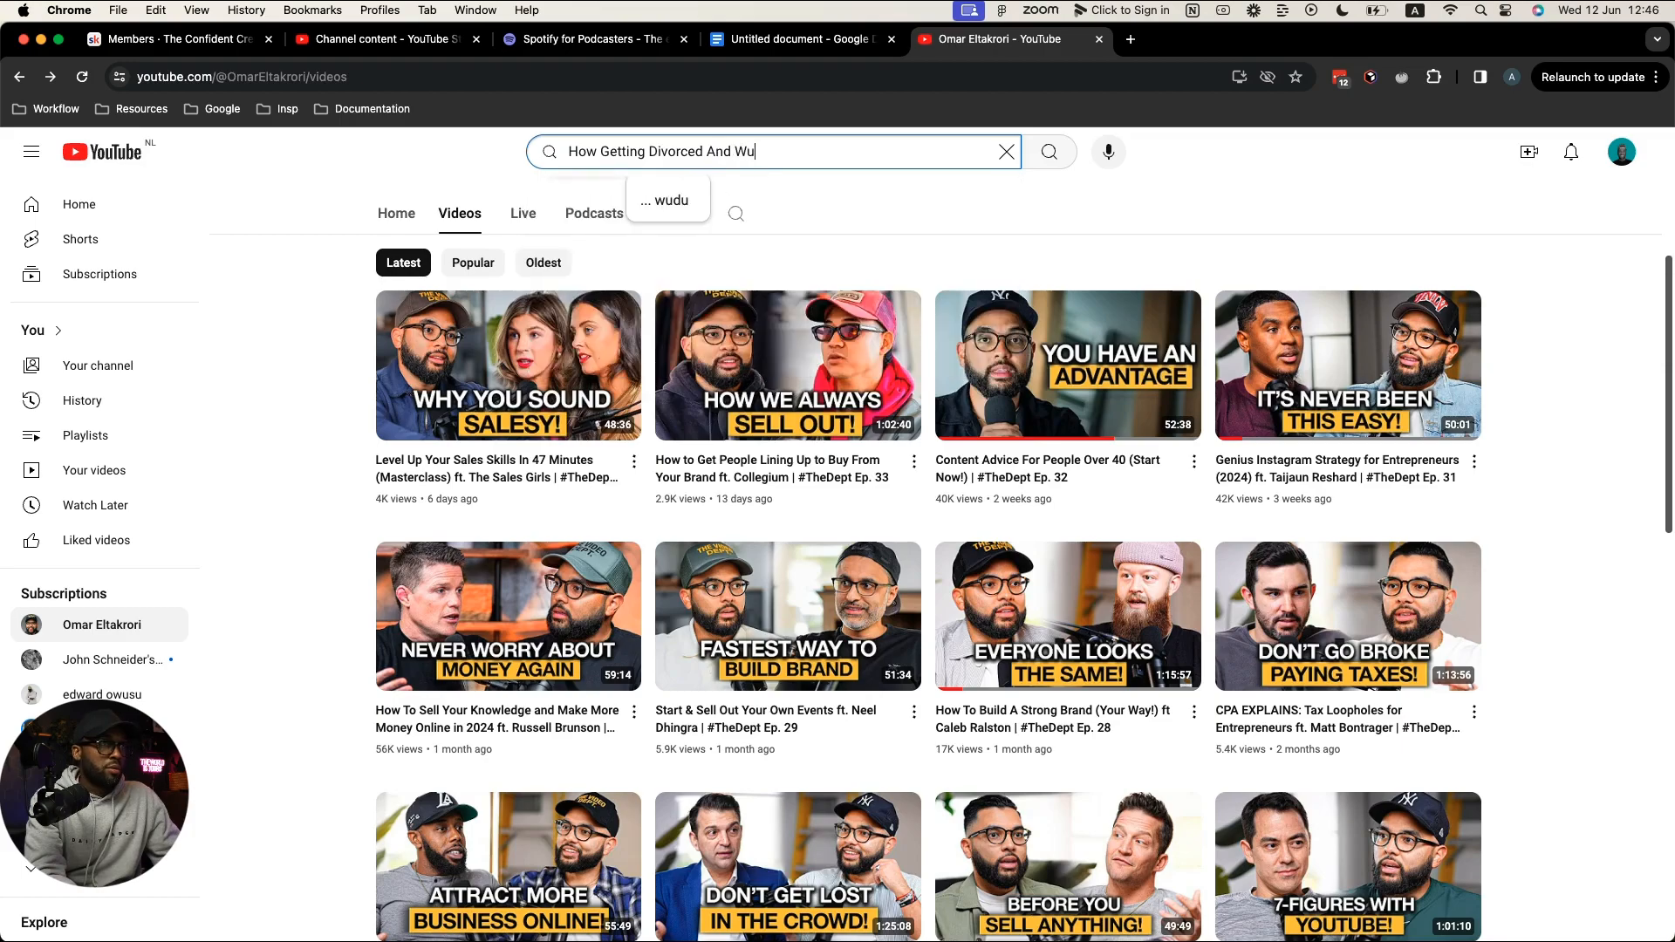
key("BackSpace")
type("Quit")
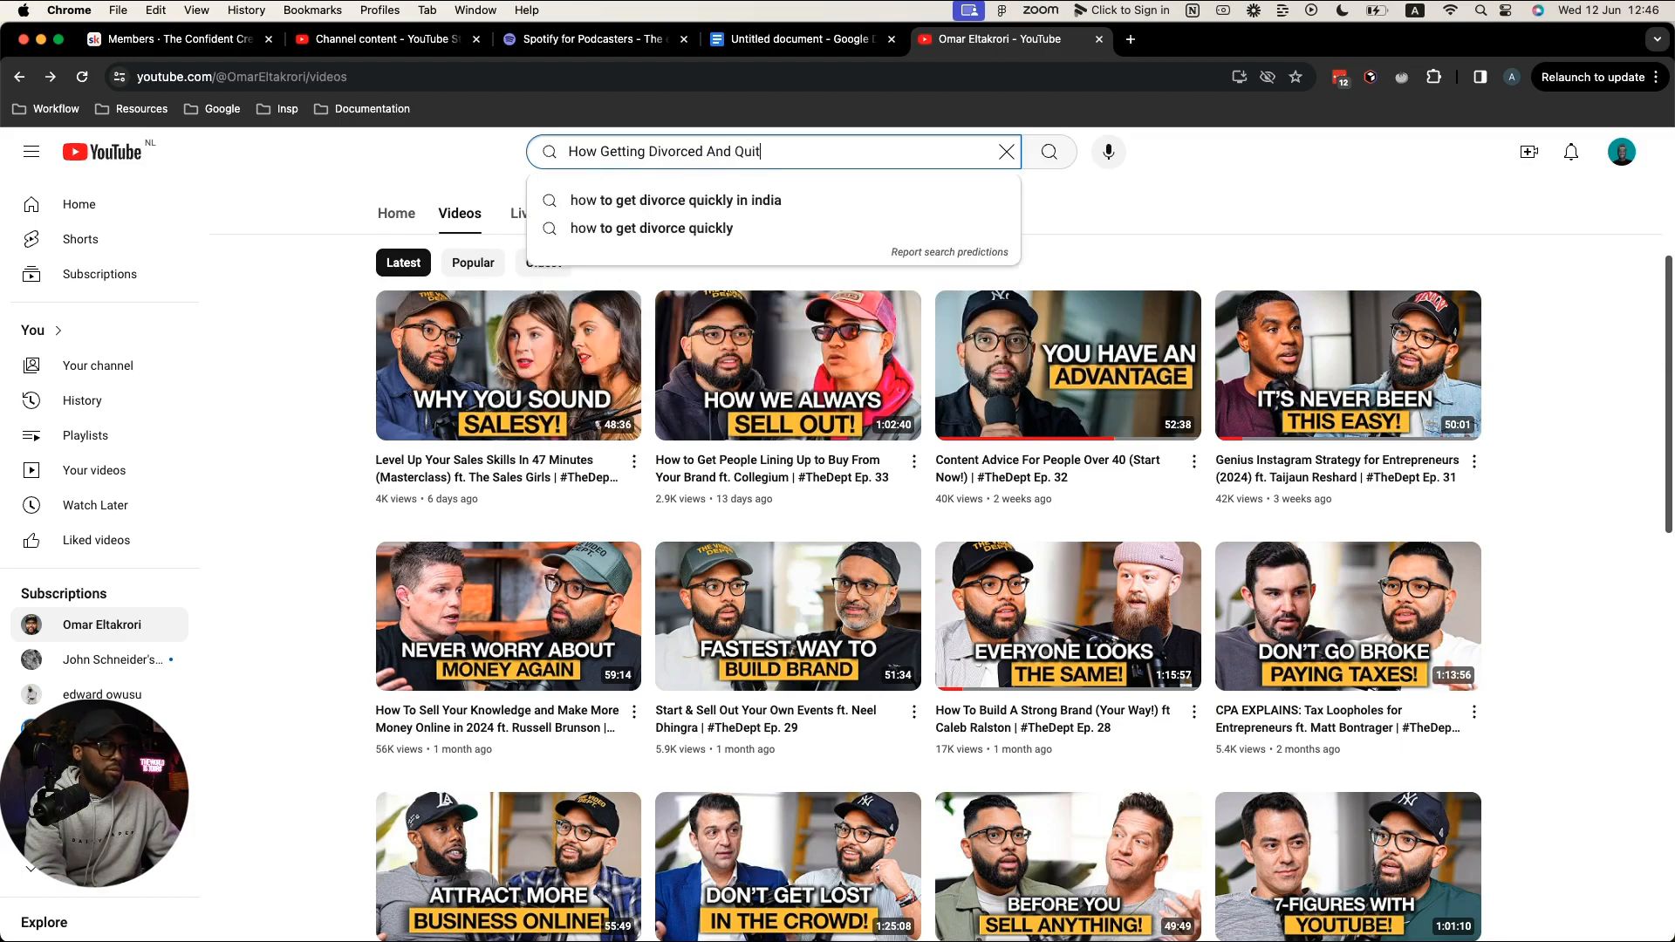
type("ting")
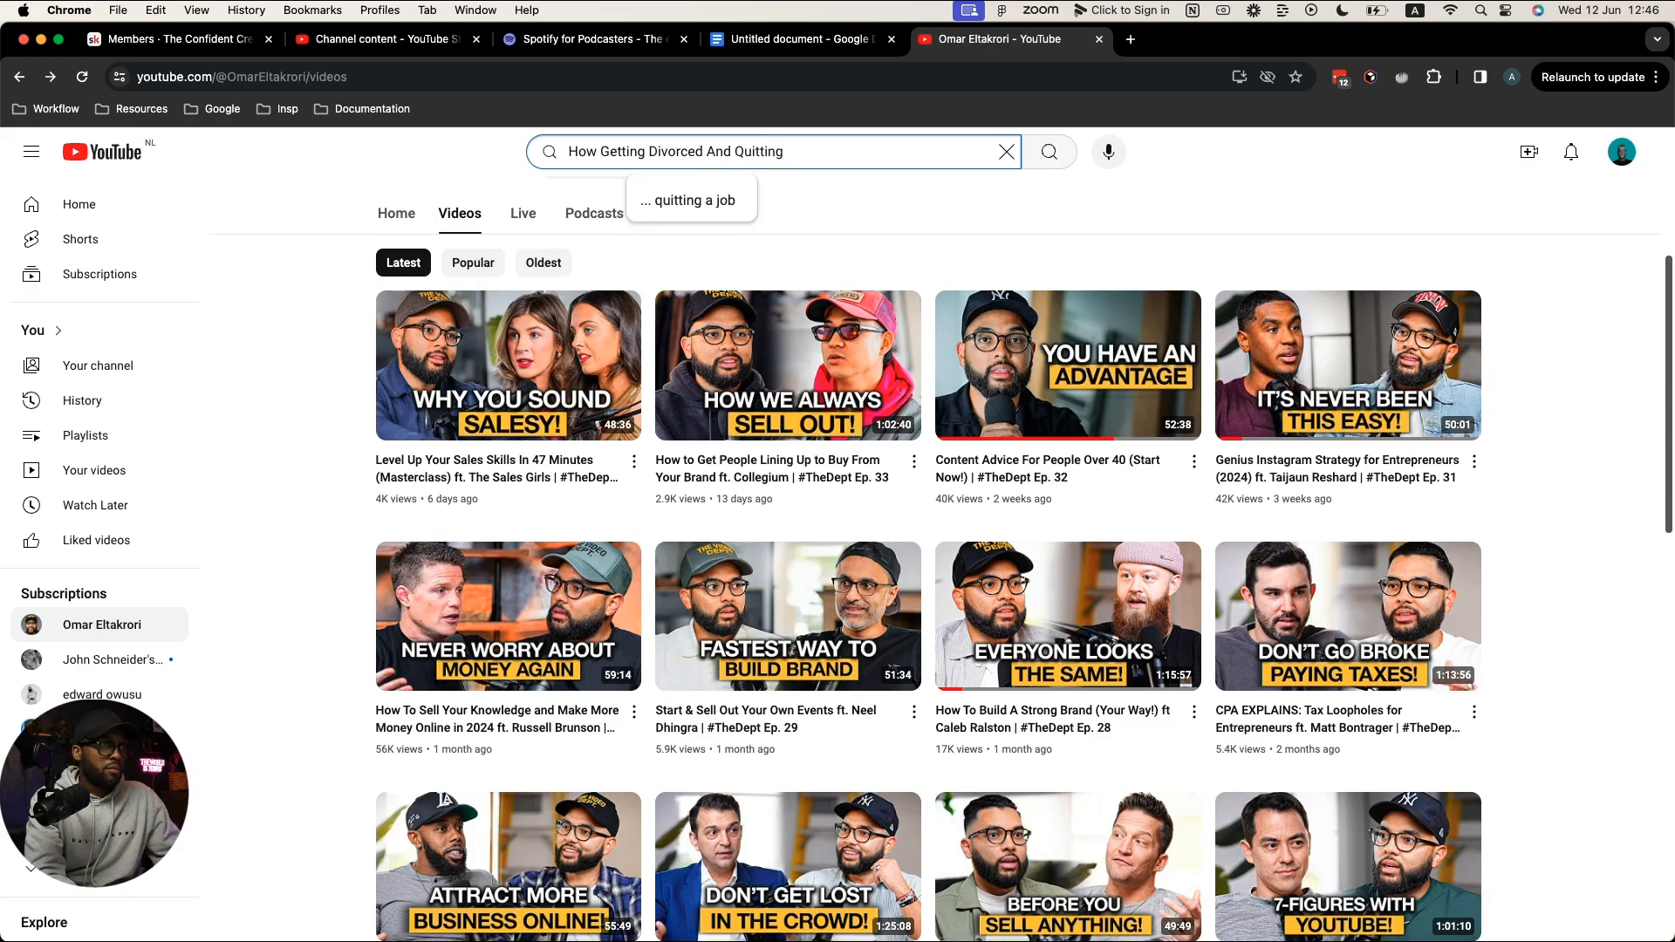
key("BackSpace")
key("BackSpace")
key("BackSpace")
key("BackSpace")
key("BackSpace")
key("BackSpace")
key("BackSpace")
key("BackSpace")
key("BackSpace")
key("BackSpace")
key("BackSpace")
key("BackSpace")
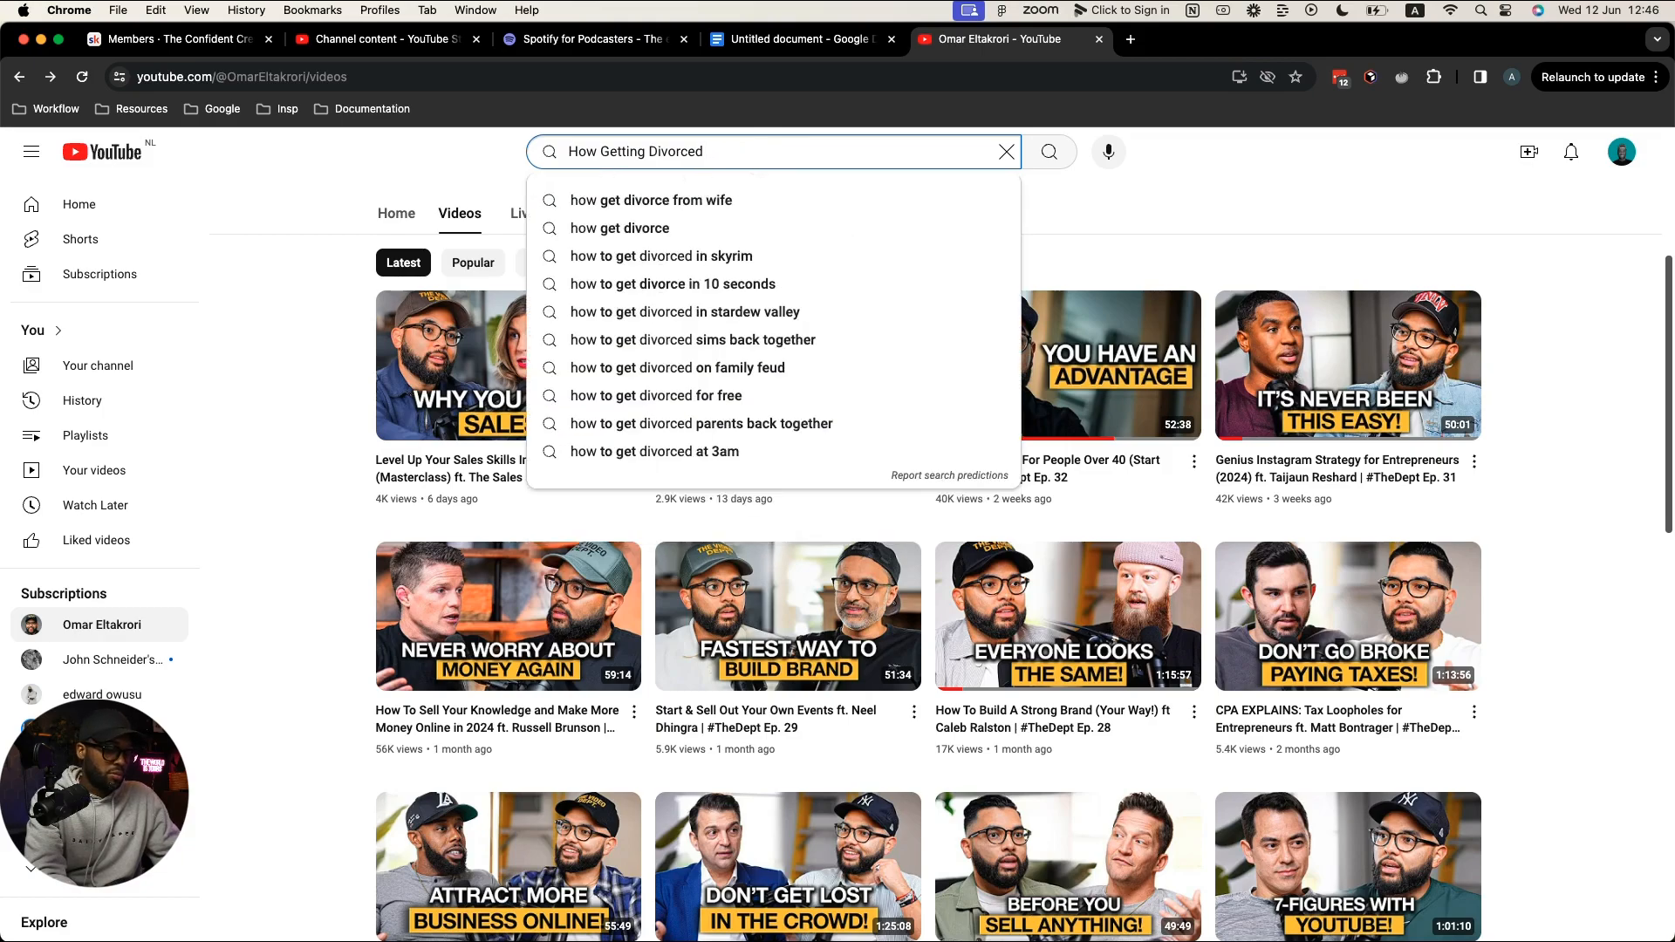
type("Changed ")
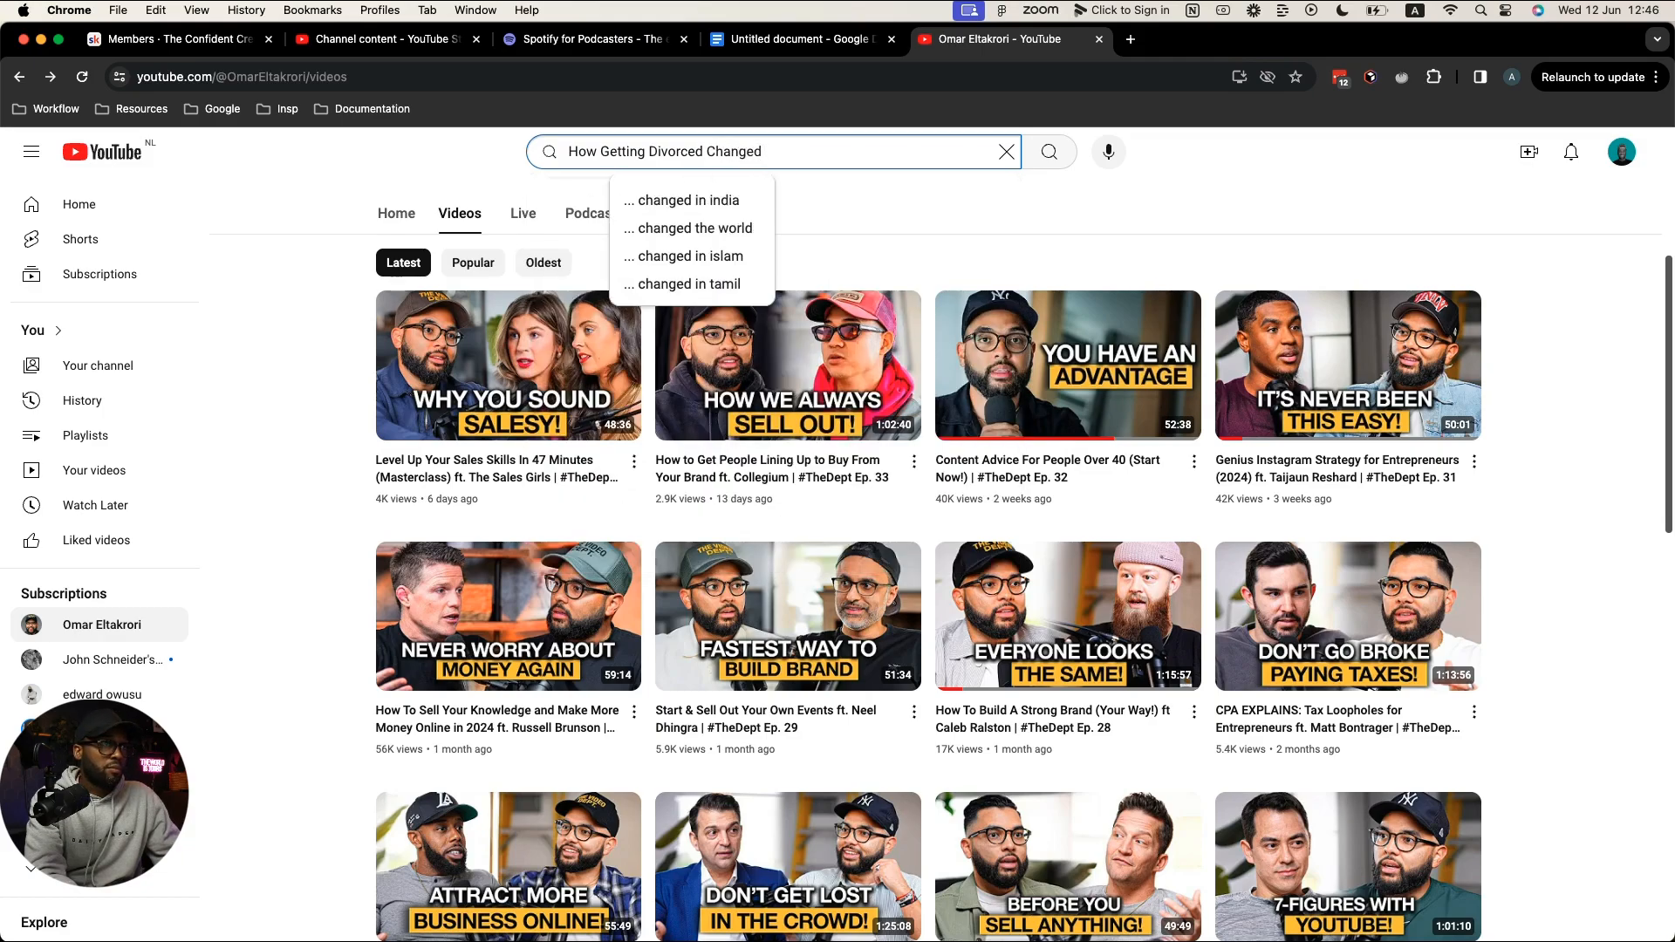
type("His Lif")
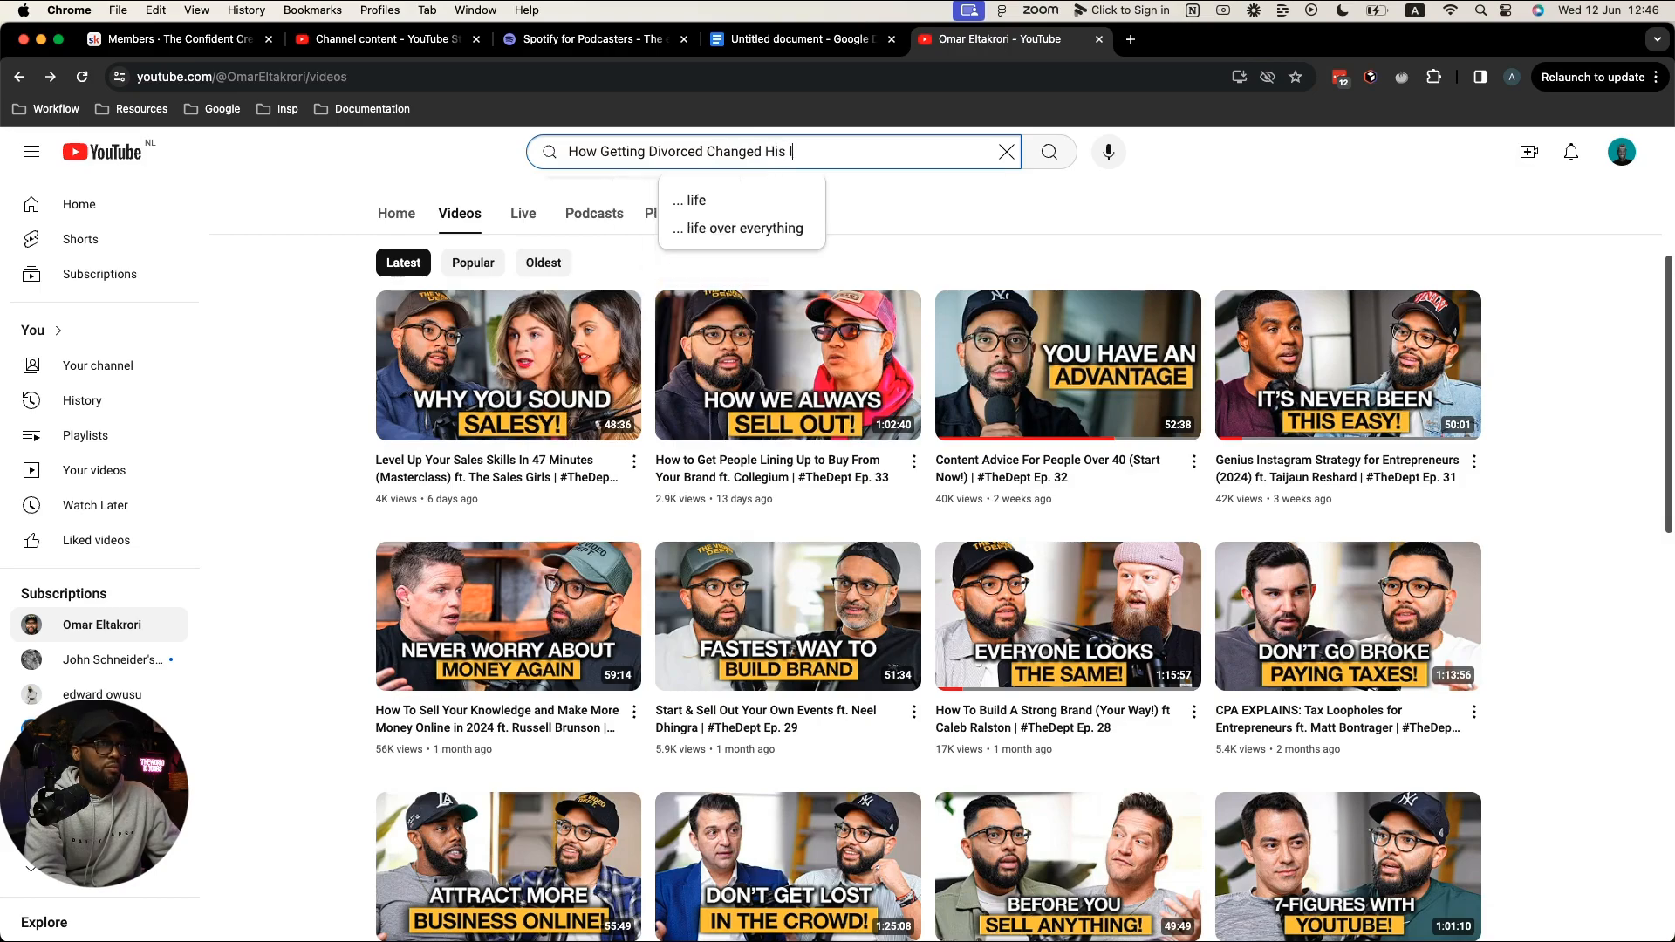
type("e")
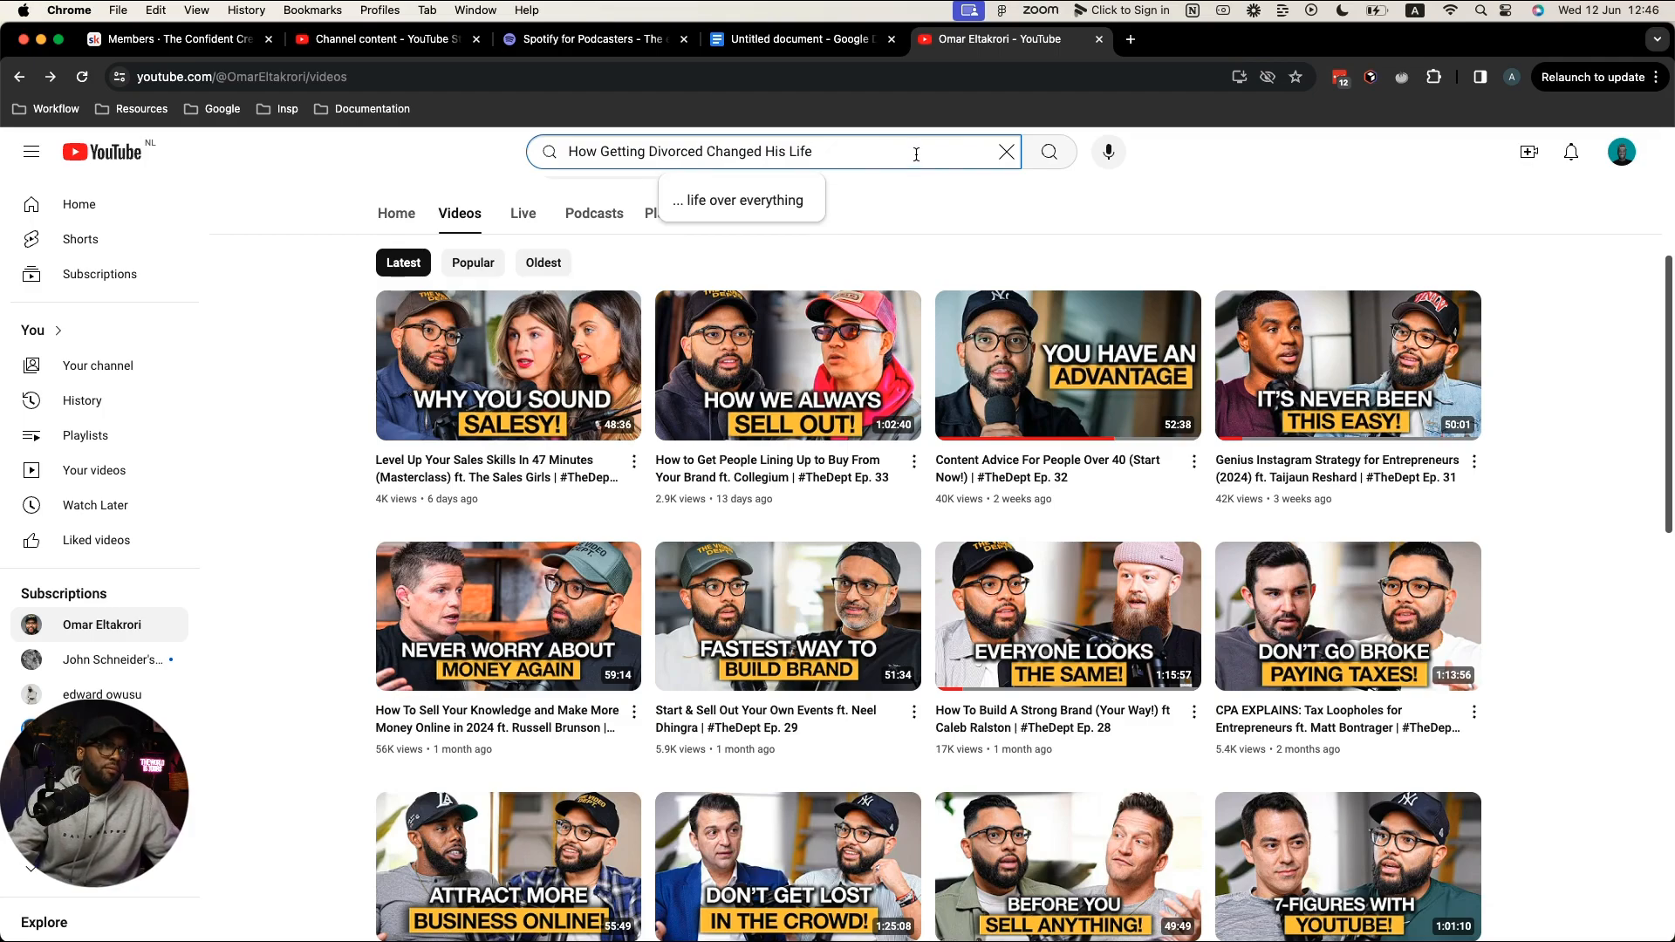
Step: Append '- "I Blew Up My Whole Life"' to the draft title
left_click(1563, 229)
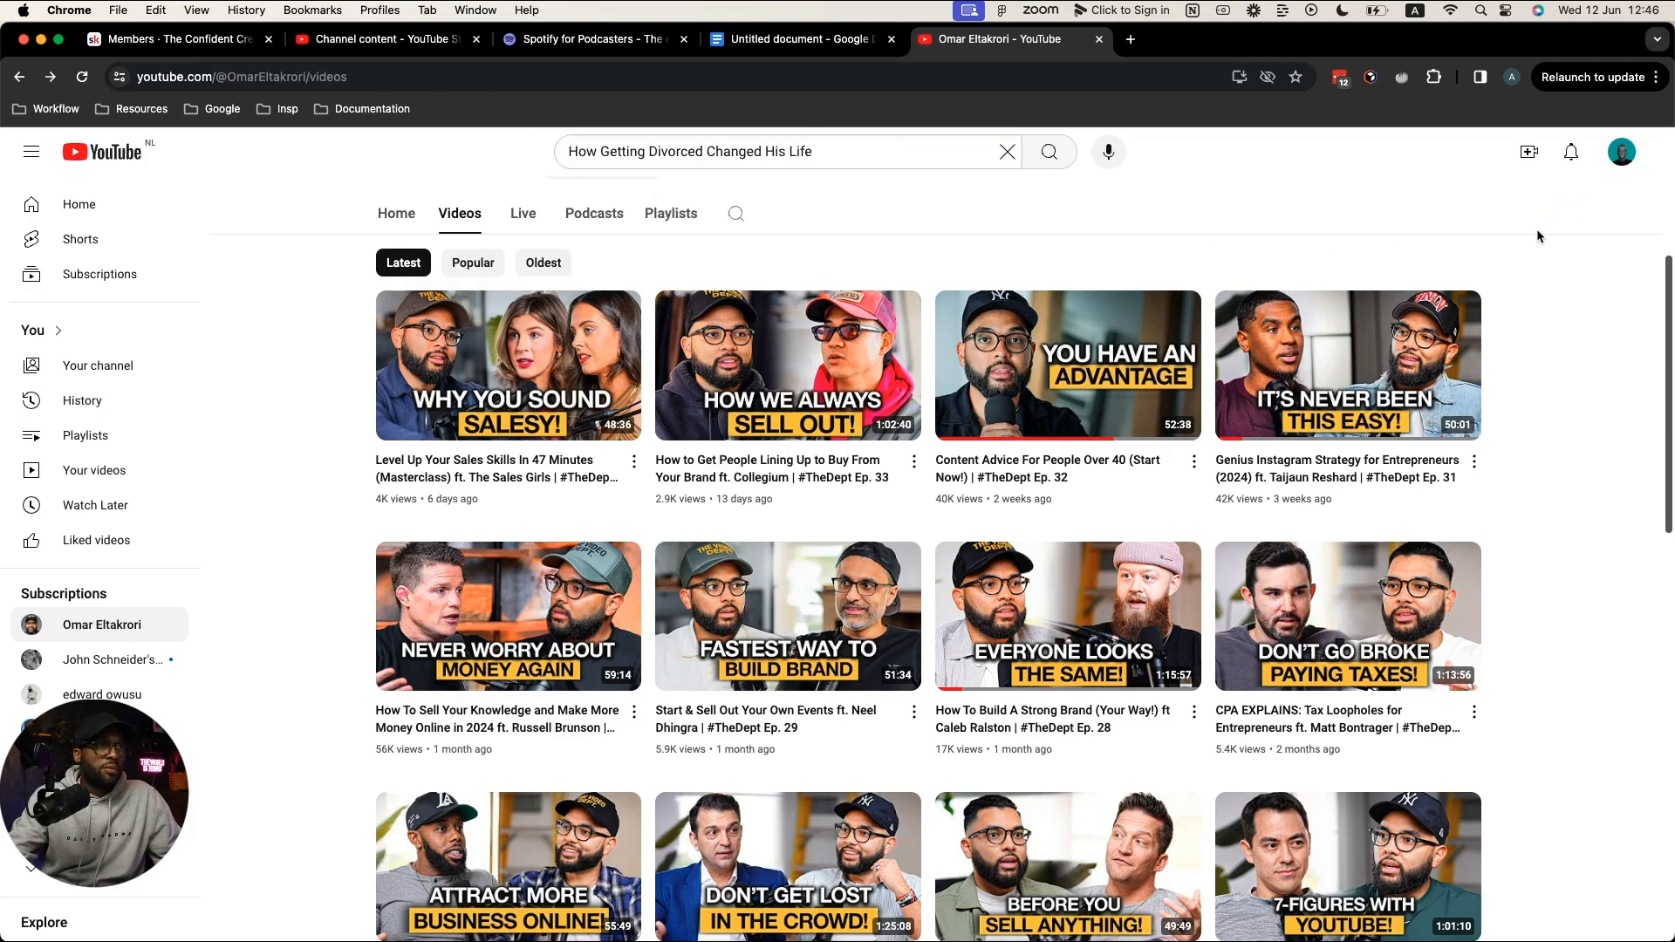
scroll(1562, 262, "down", 1)
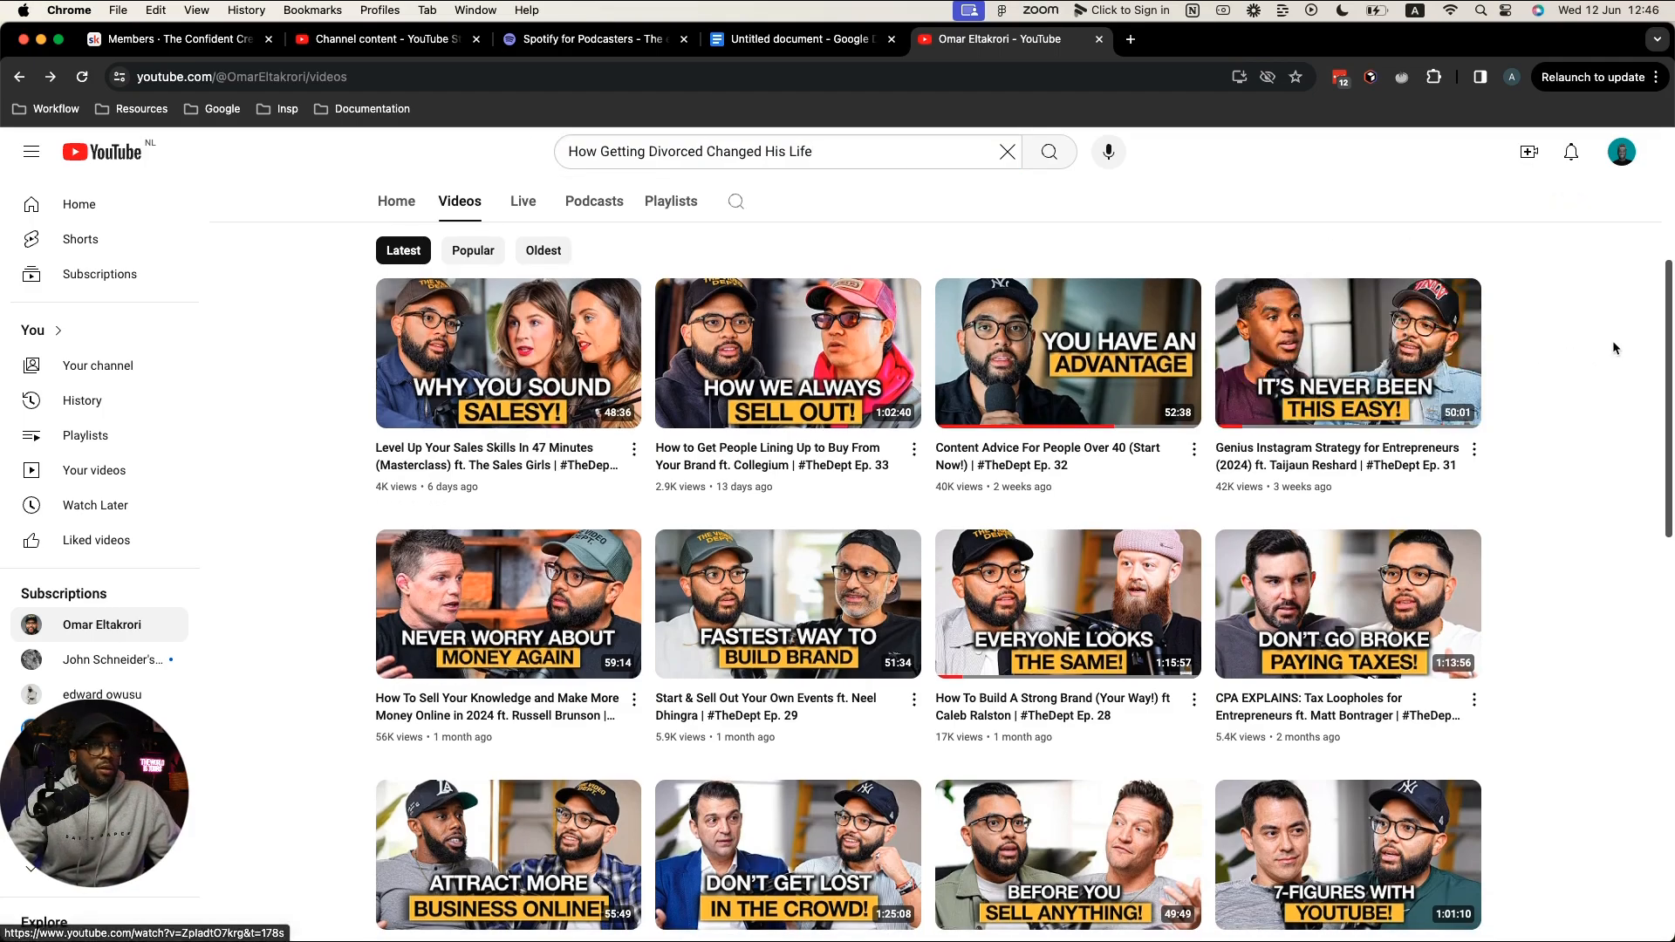
left_click(920, 154)
type("-=")
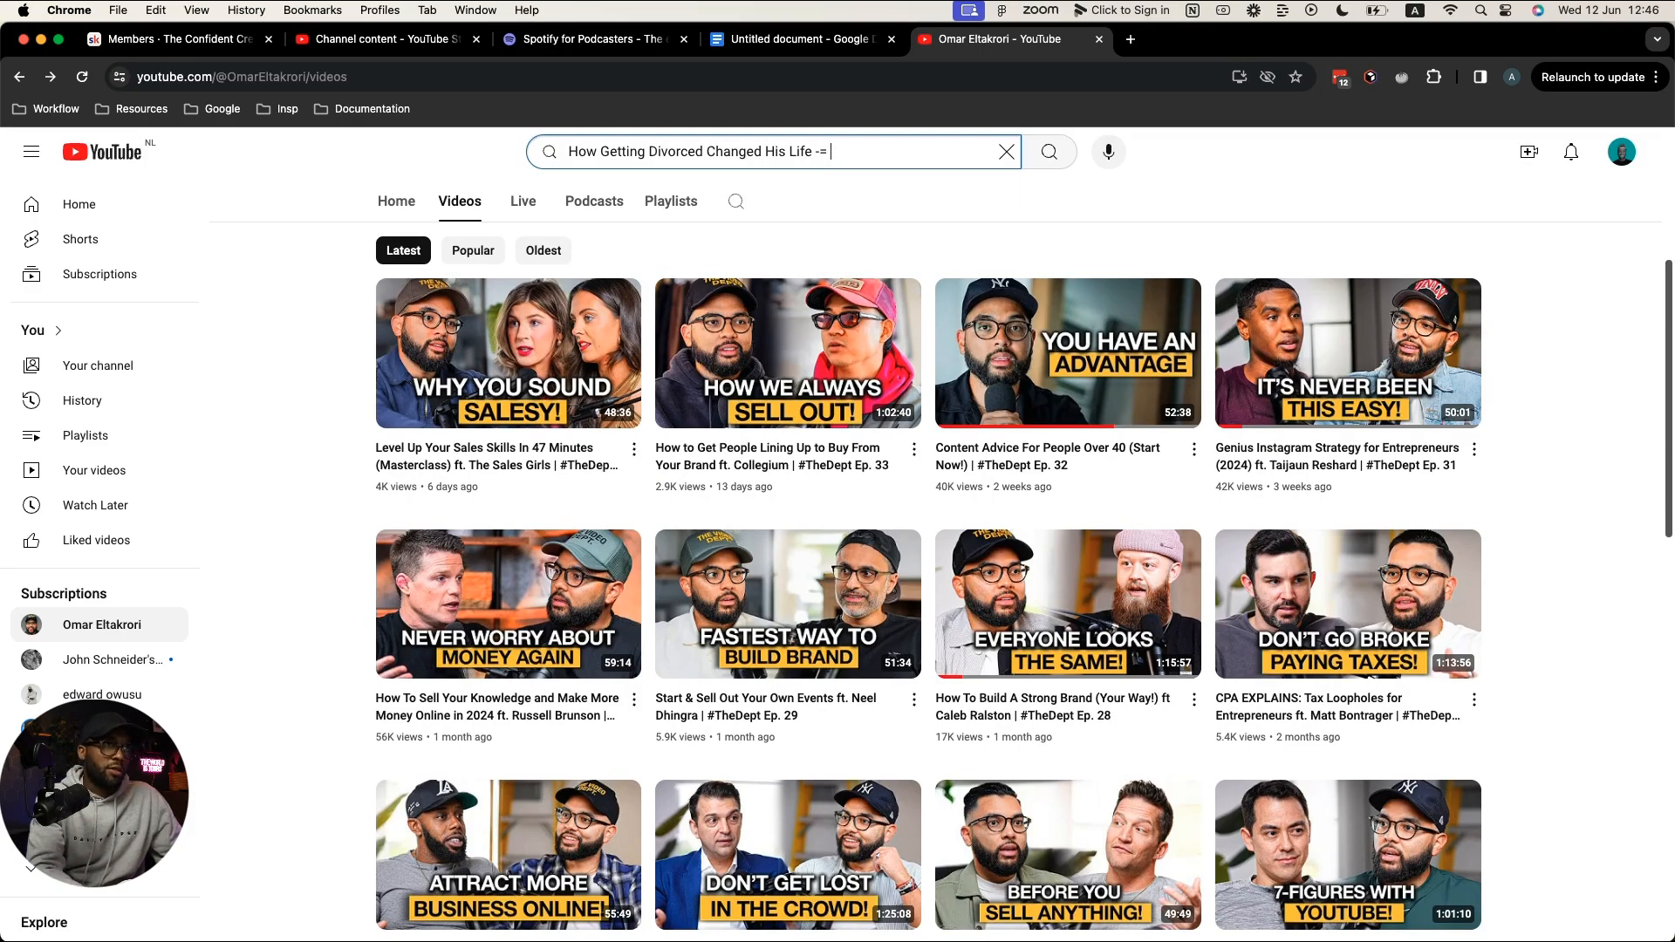
key("BackSpace")
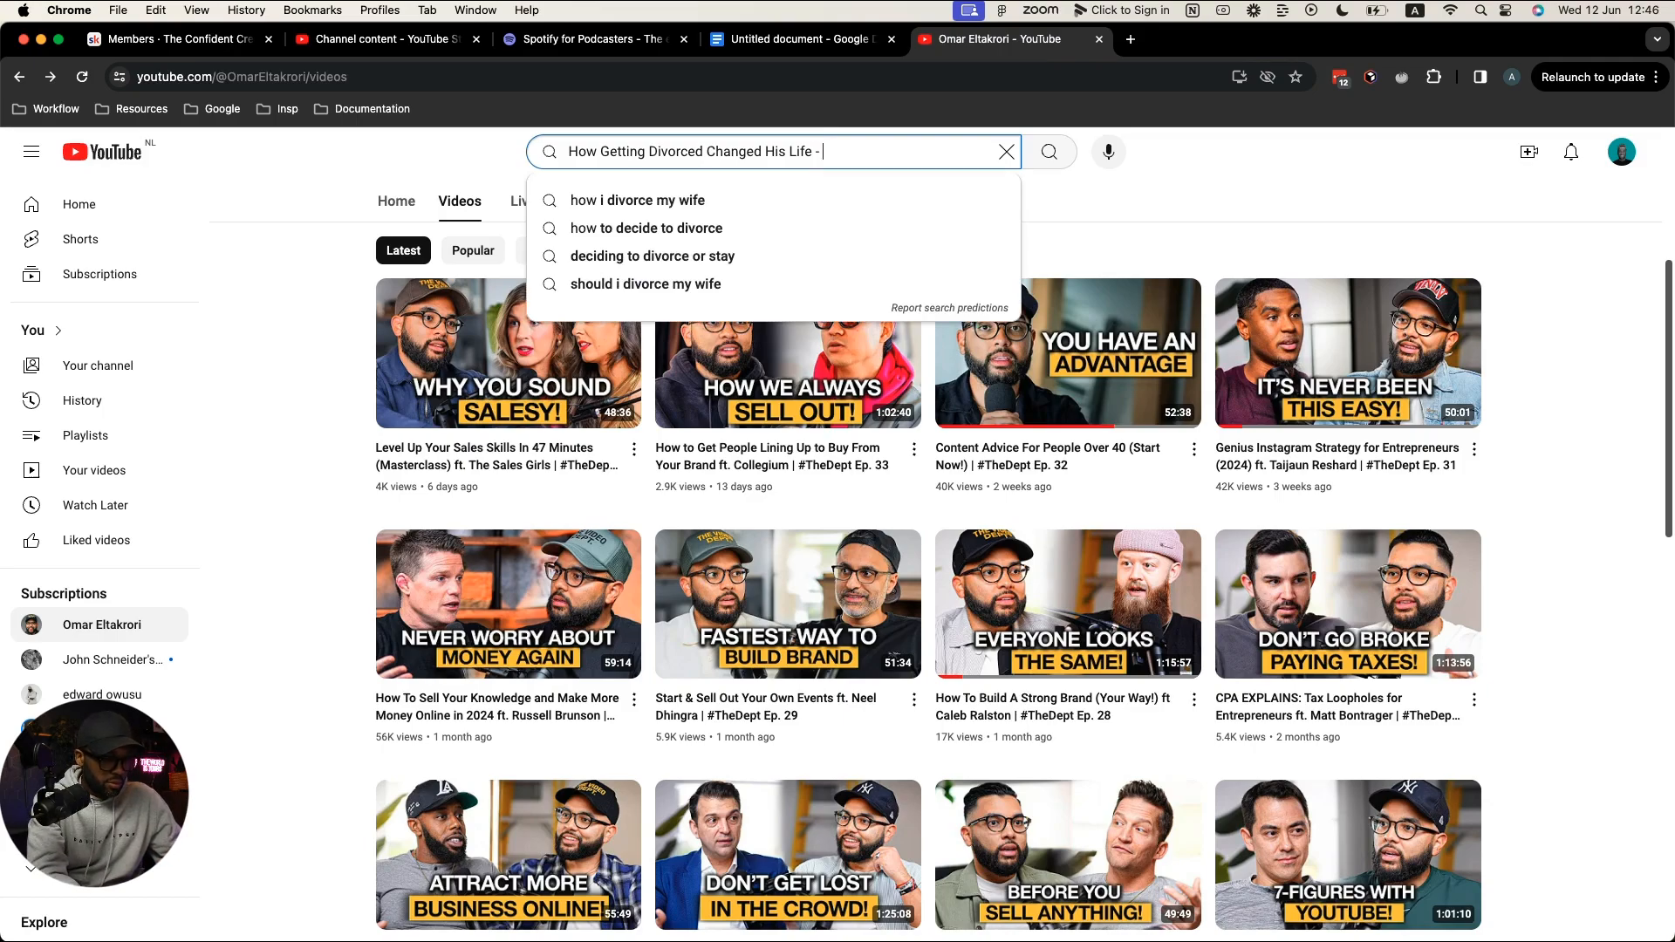
type("\"")
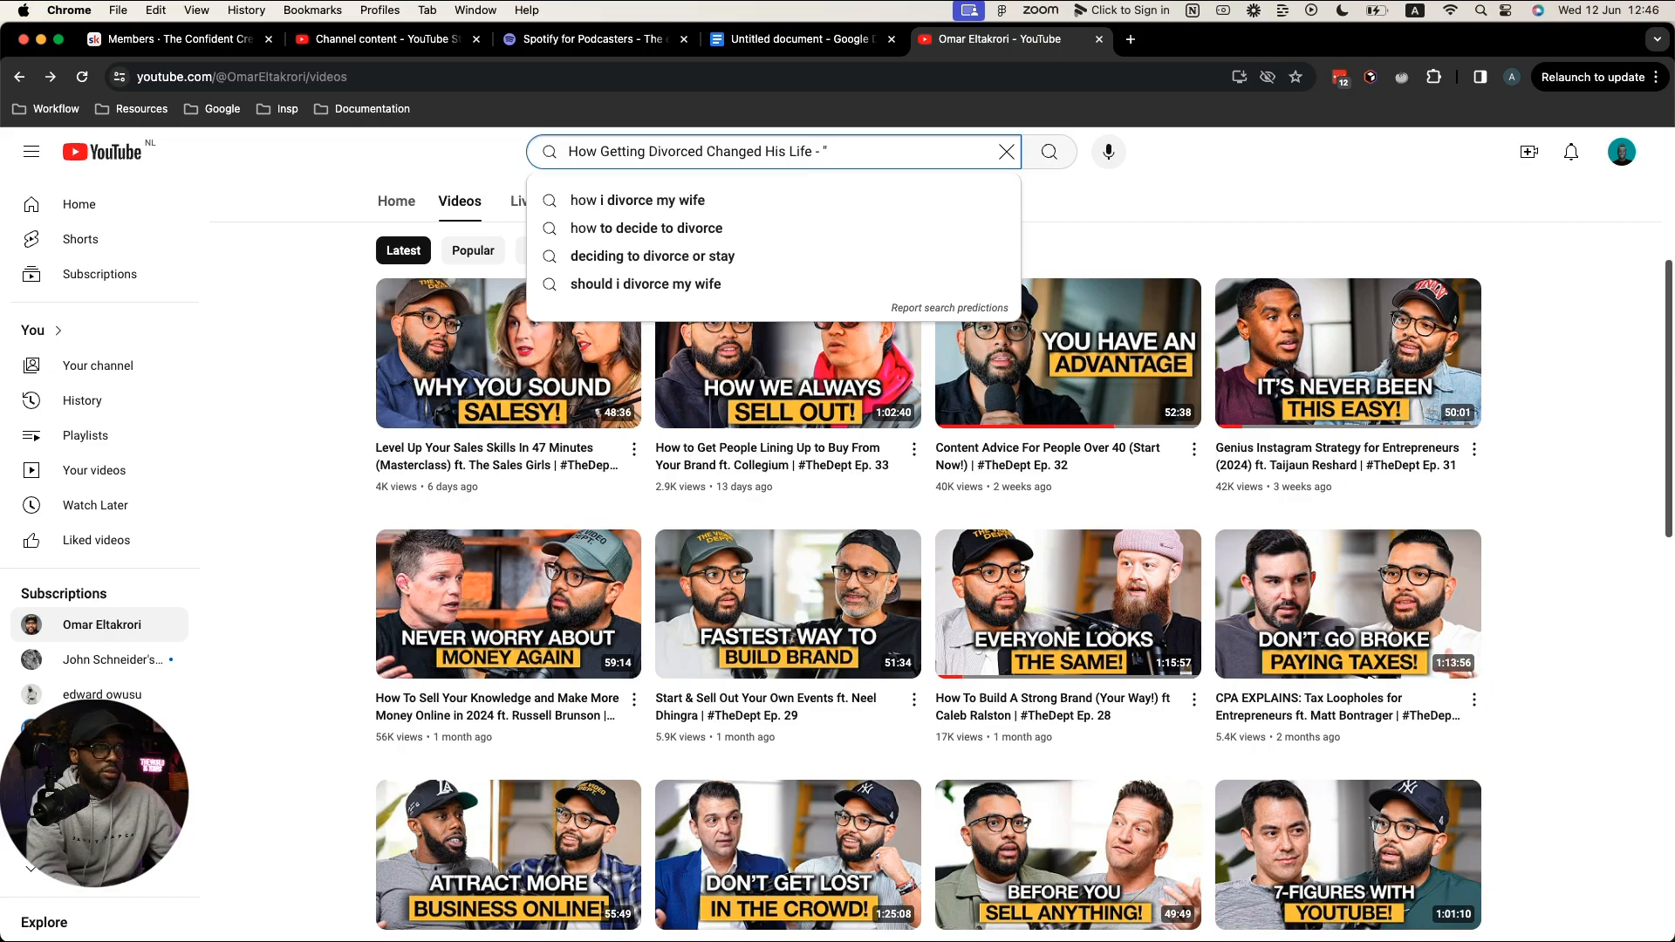
type("I")
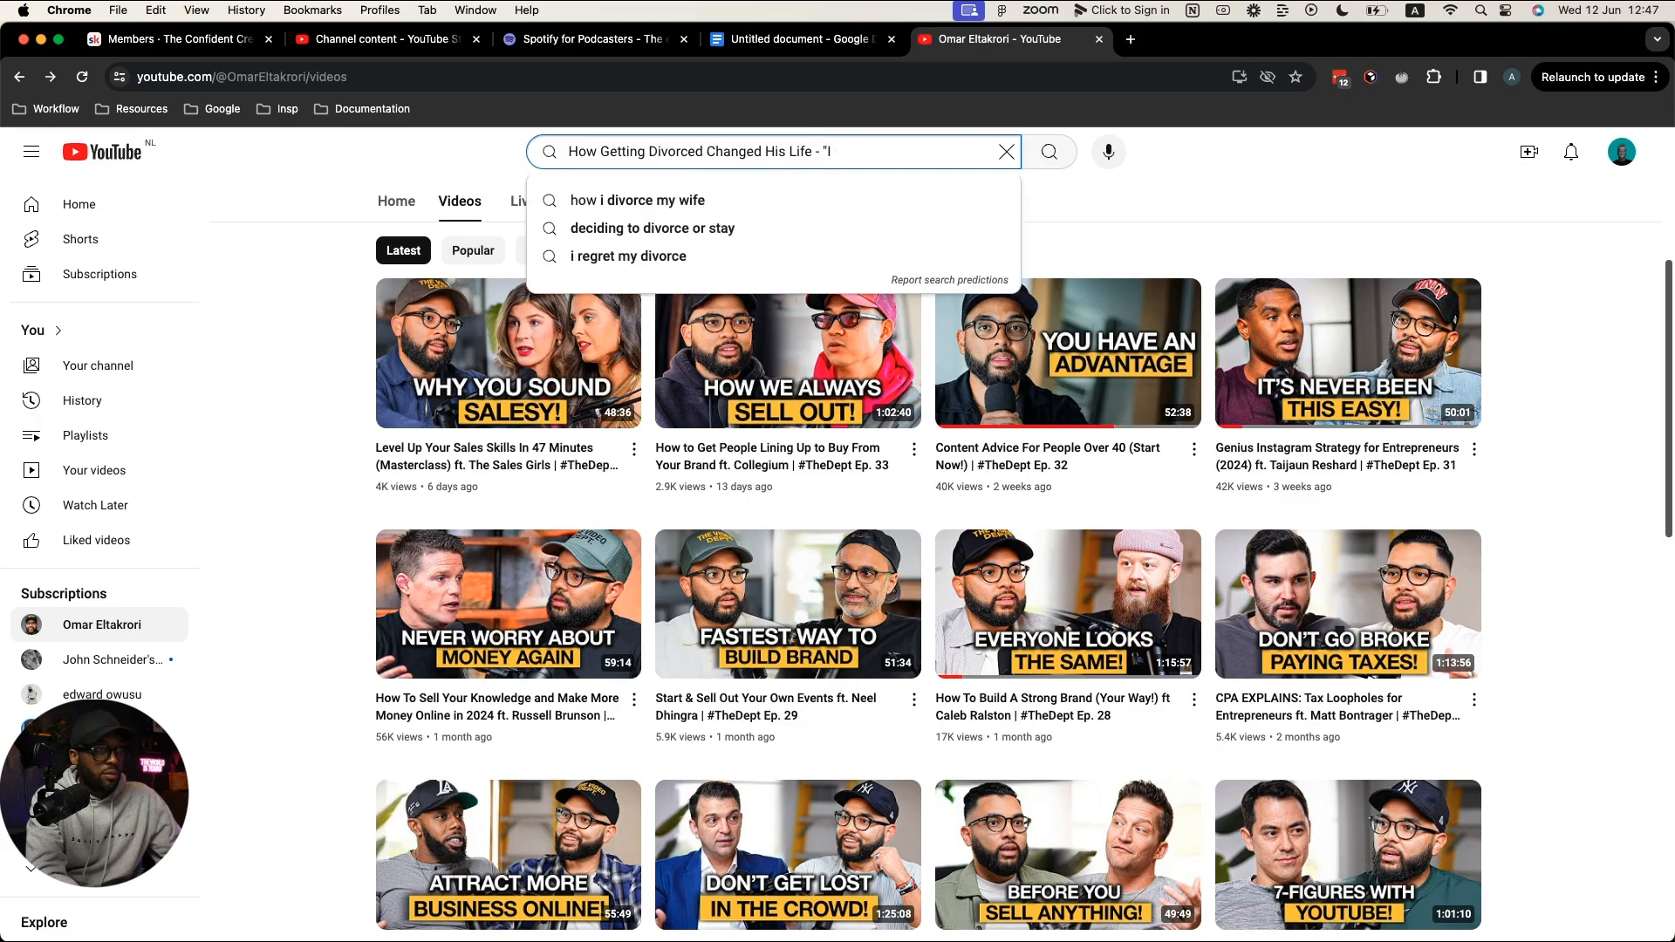
type("Blew ")
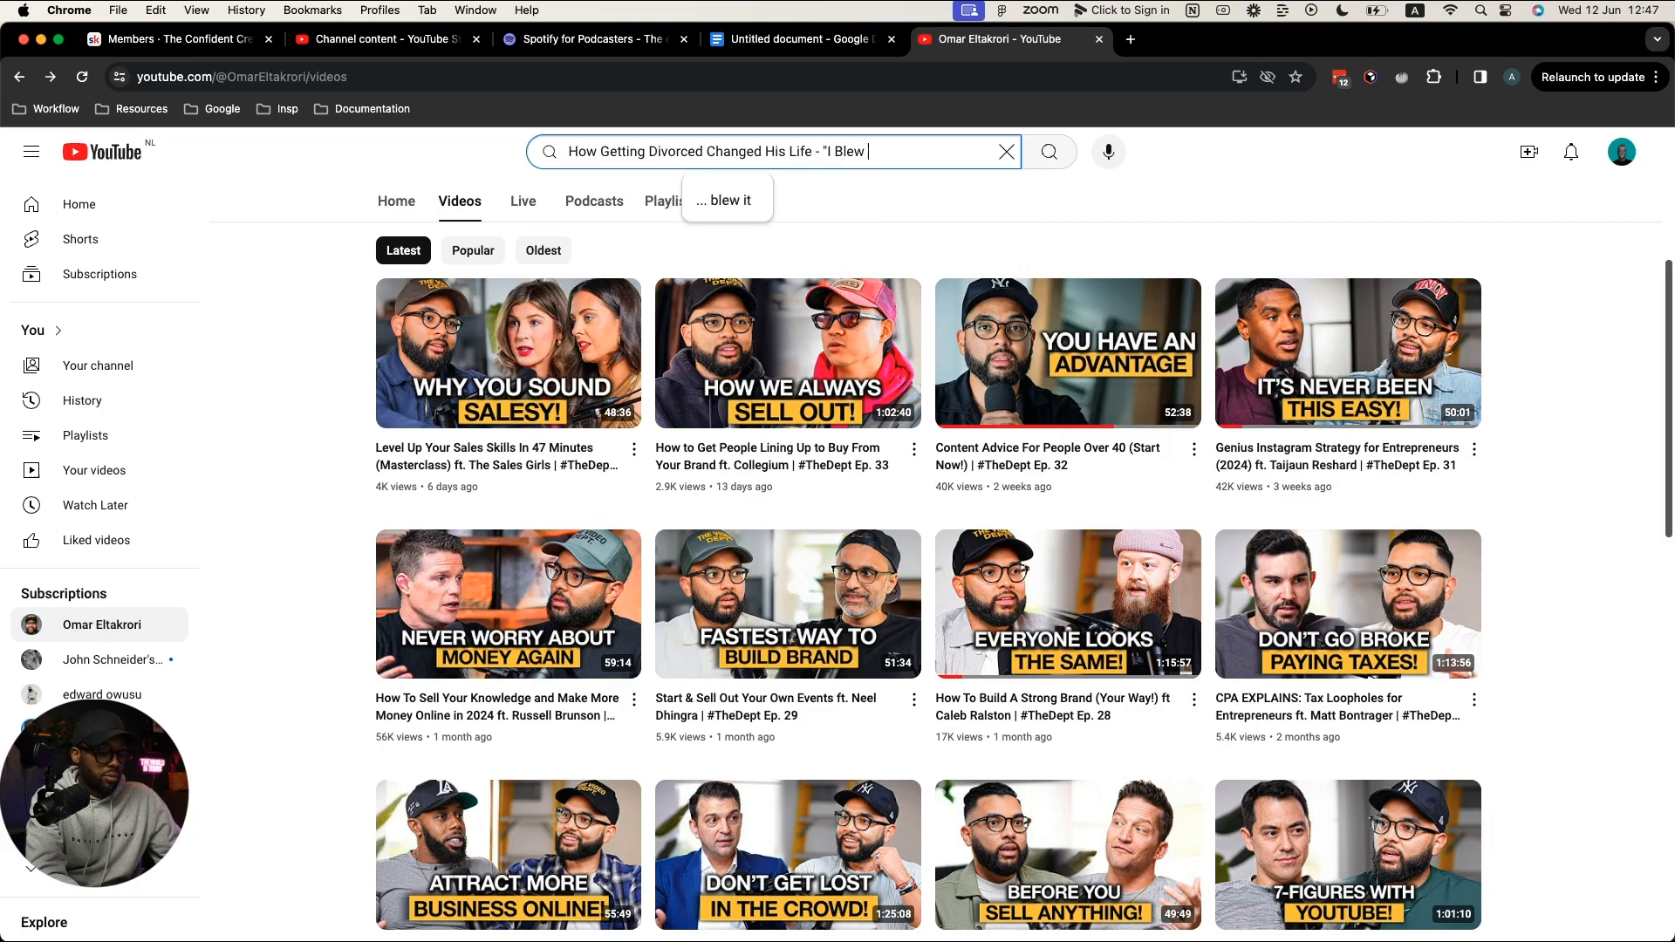
type("Up My Whole")
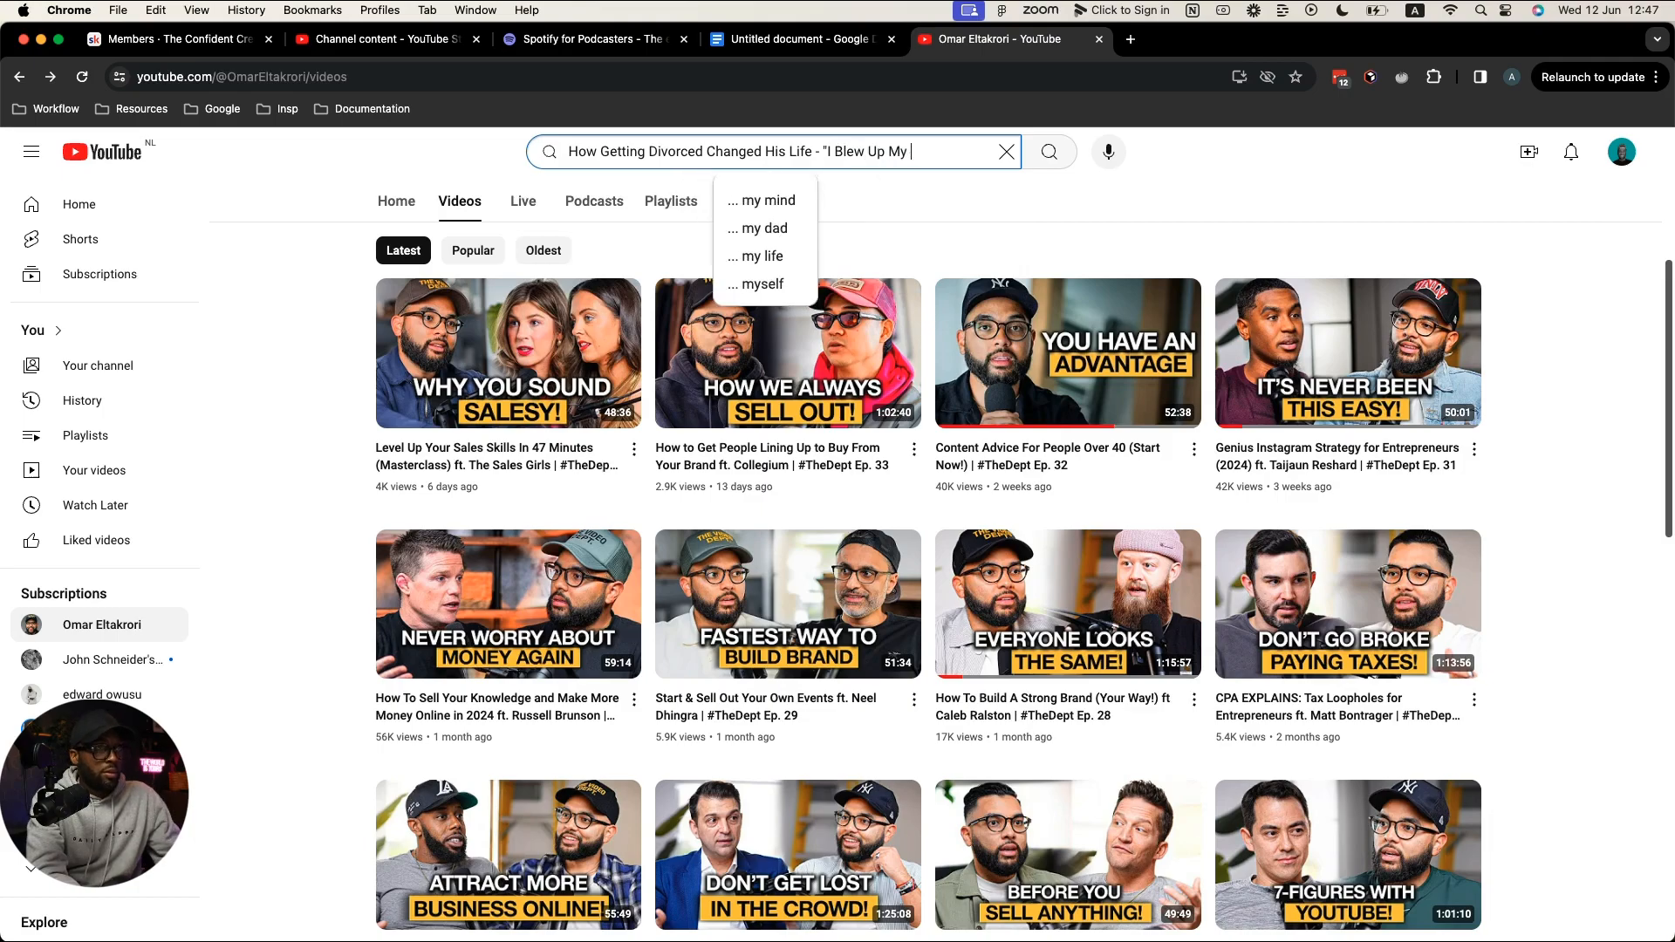
type(" Life\"")
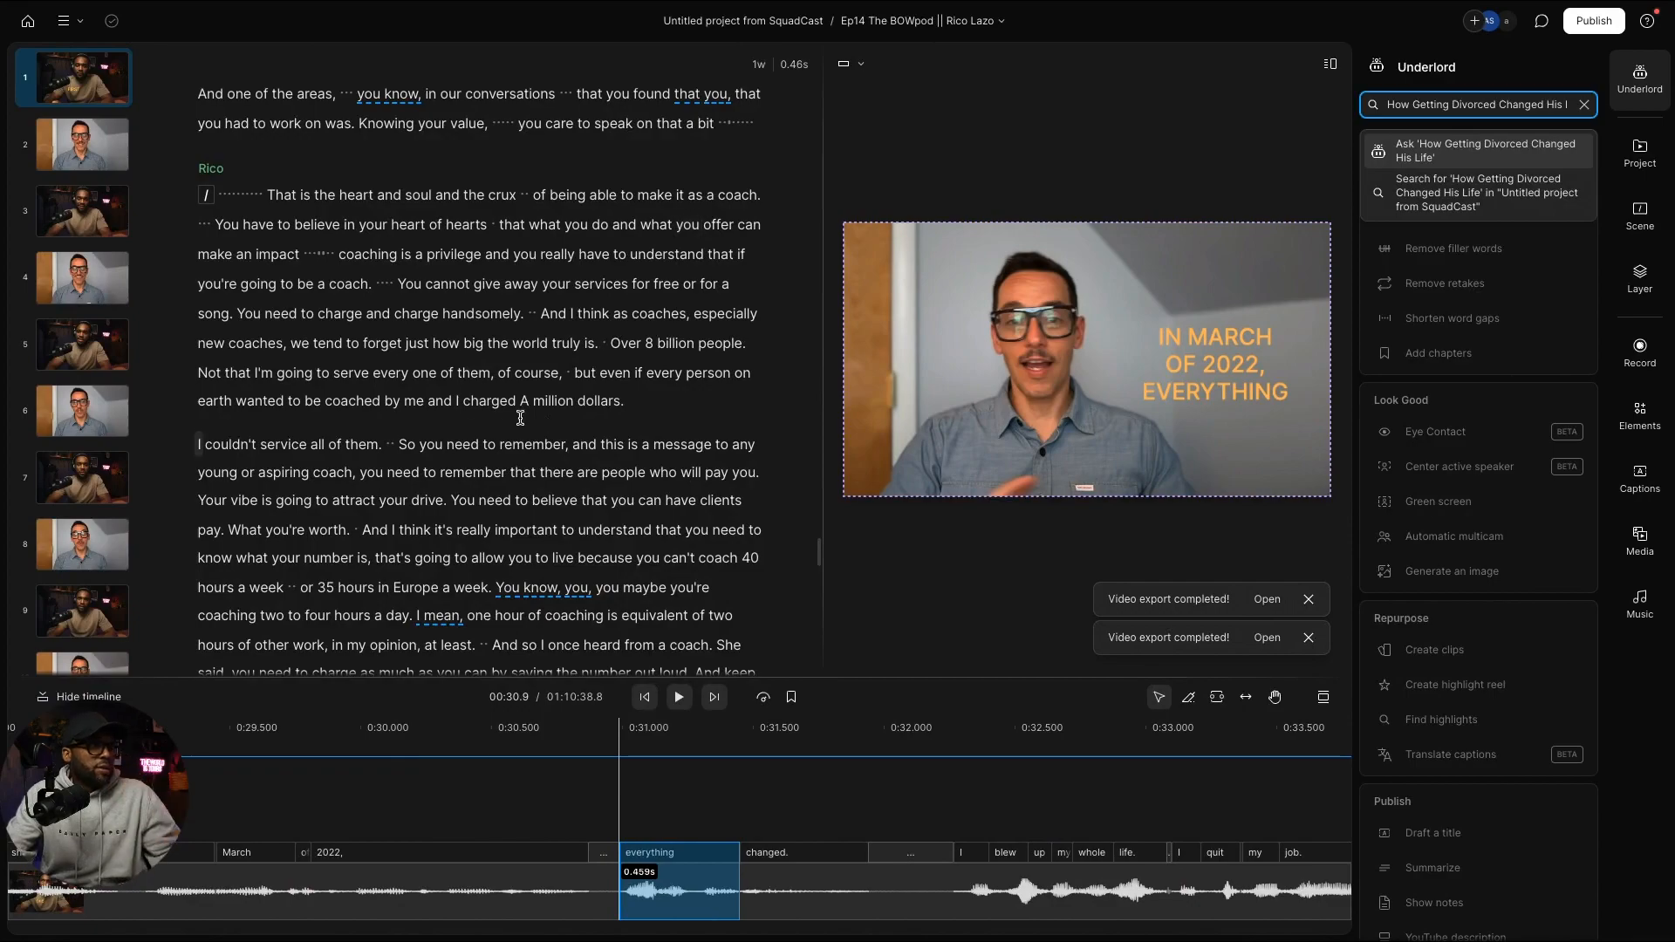
Step: Close Underlord's suggestions and search the transcript for 'blew'
key("Escape")
key("ctrl+f")
type("blew")
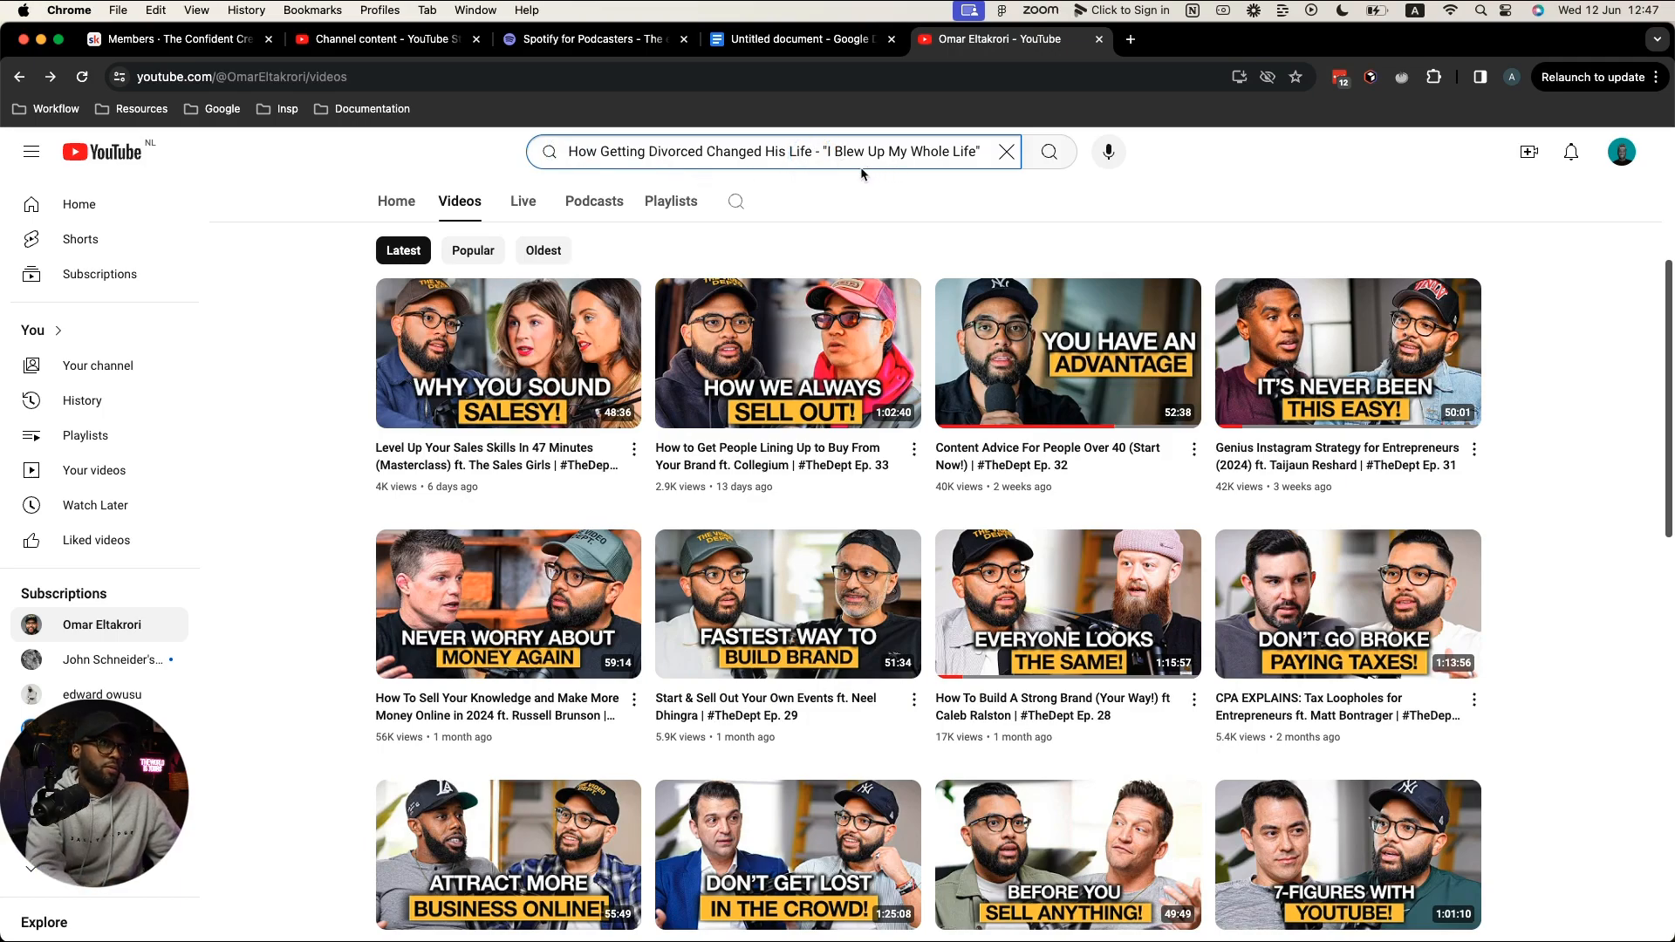
Step: Add 'At' to the draft title, then cut the whole title from the search box
type("At")
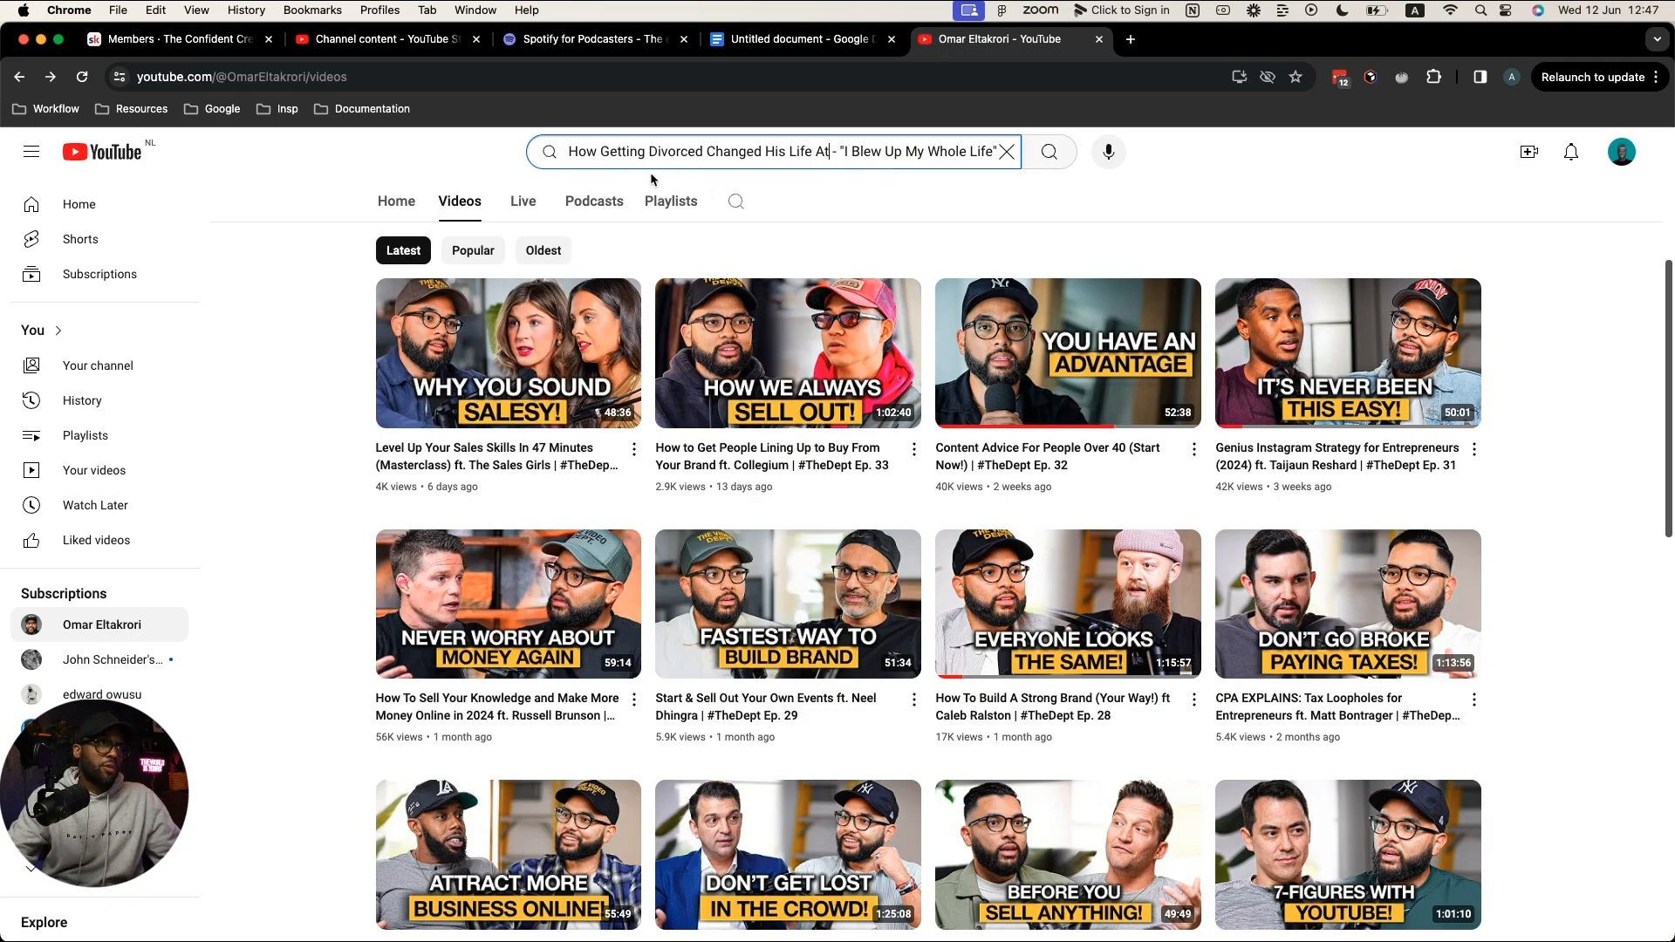
left_click(572, 152)
scroll(572, 153, "down", 1)
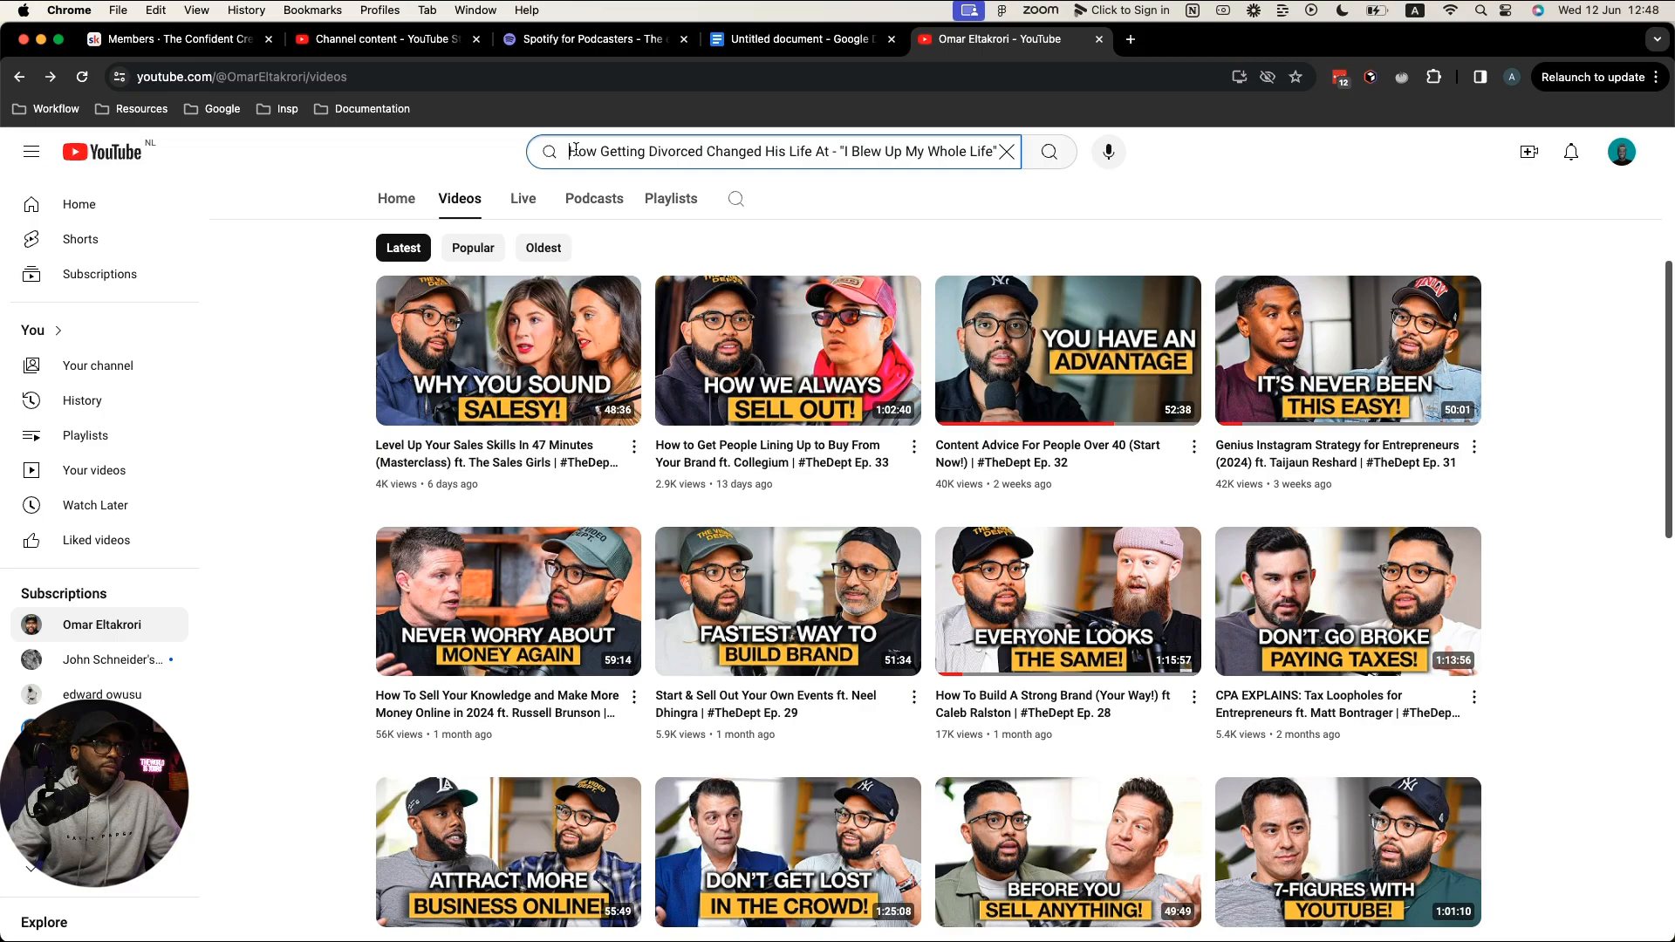
left_click_drag(572, 151, 1017, 153)
key("super+c")
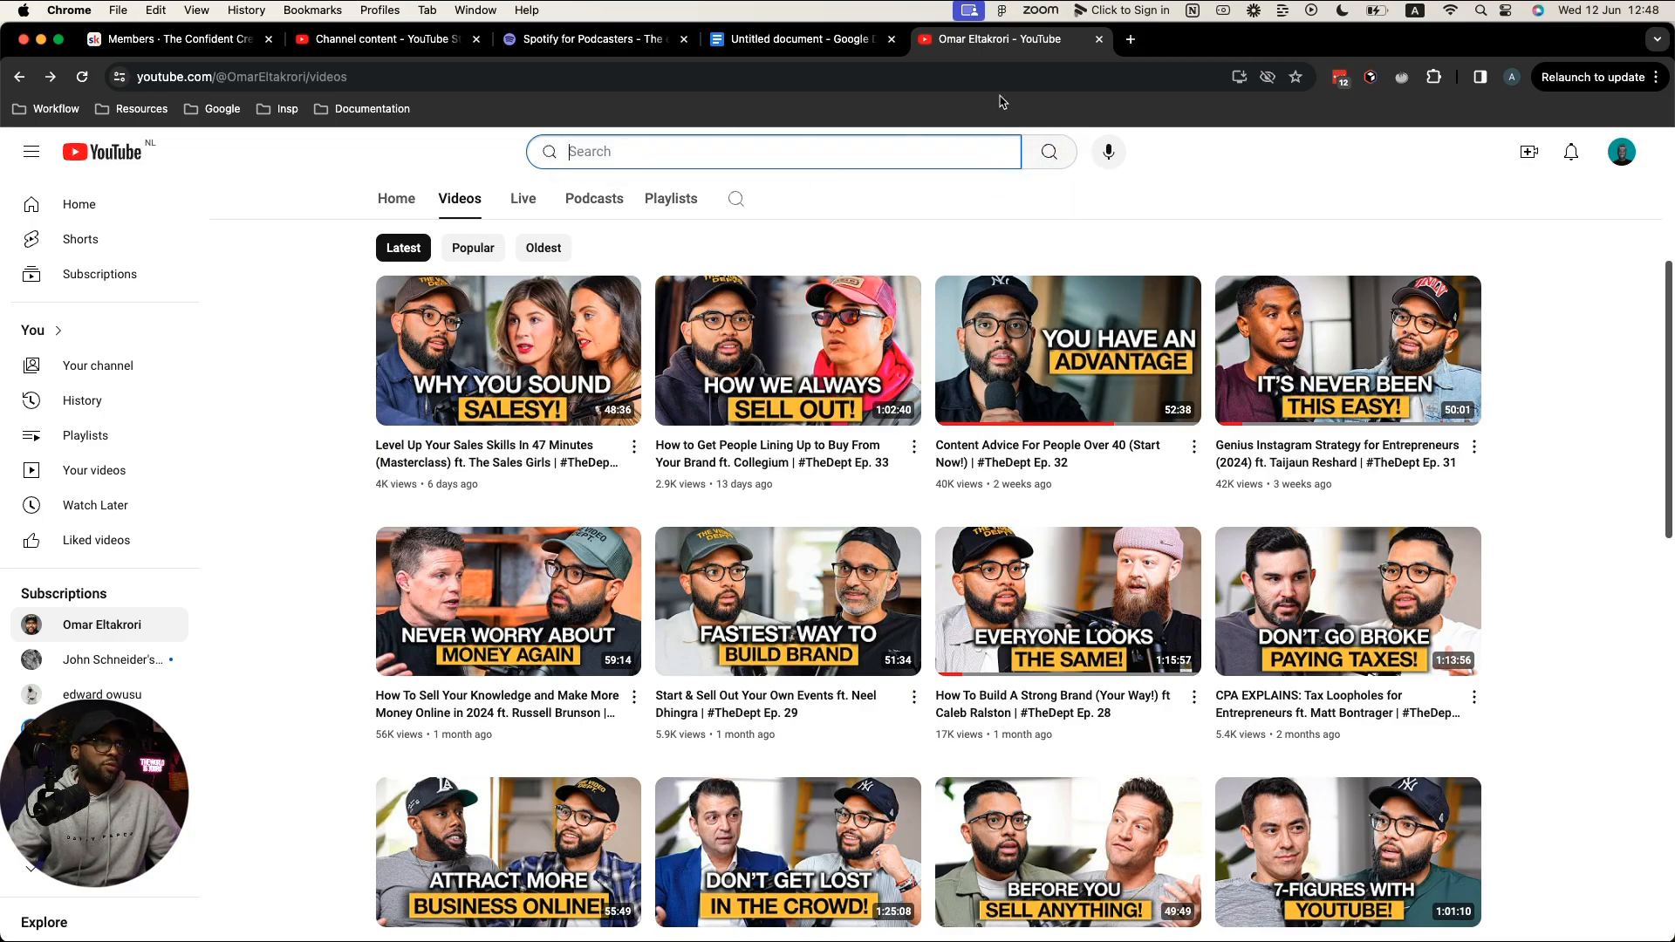
left_click(794, 38)
Step: Paste the draft title below 'Schedule Spotify' and add 'After 10 Years Of Marriage, Getting Divorced Changed His Life'
left_click(657, 655)
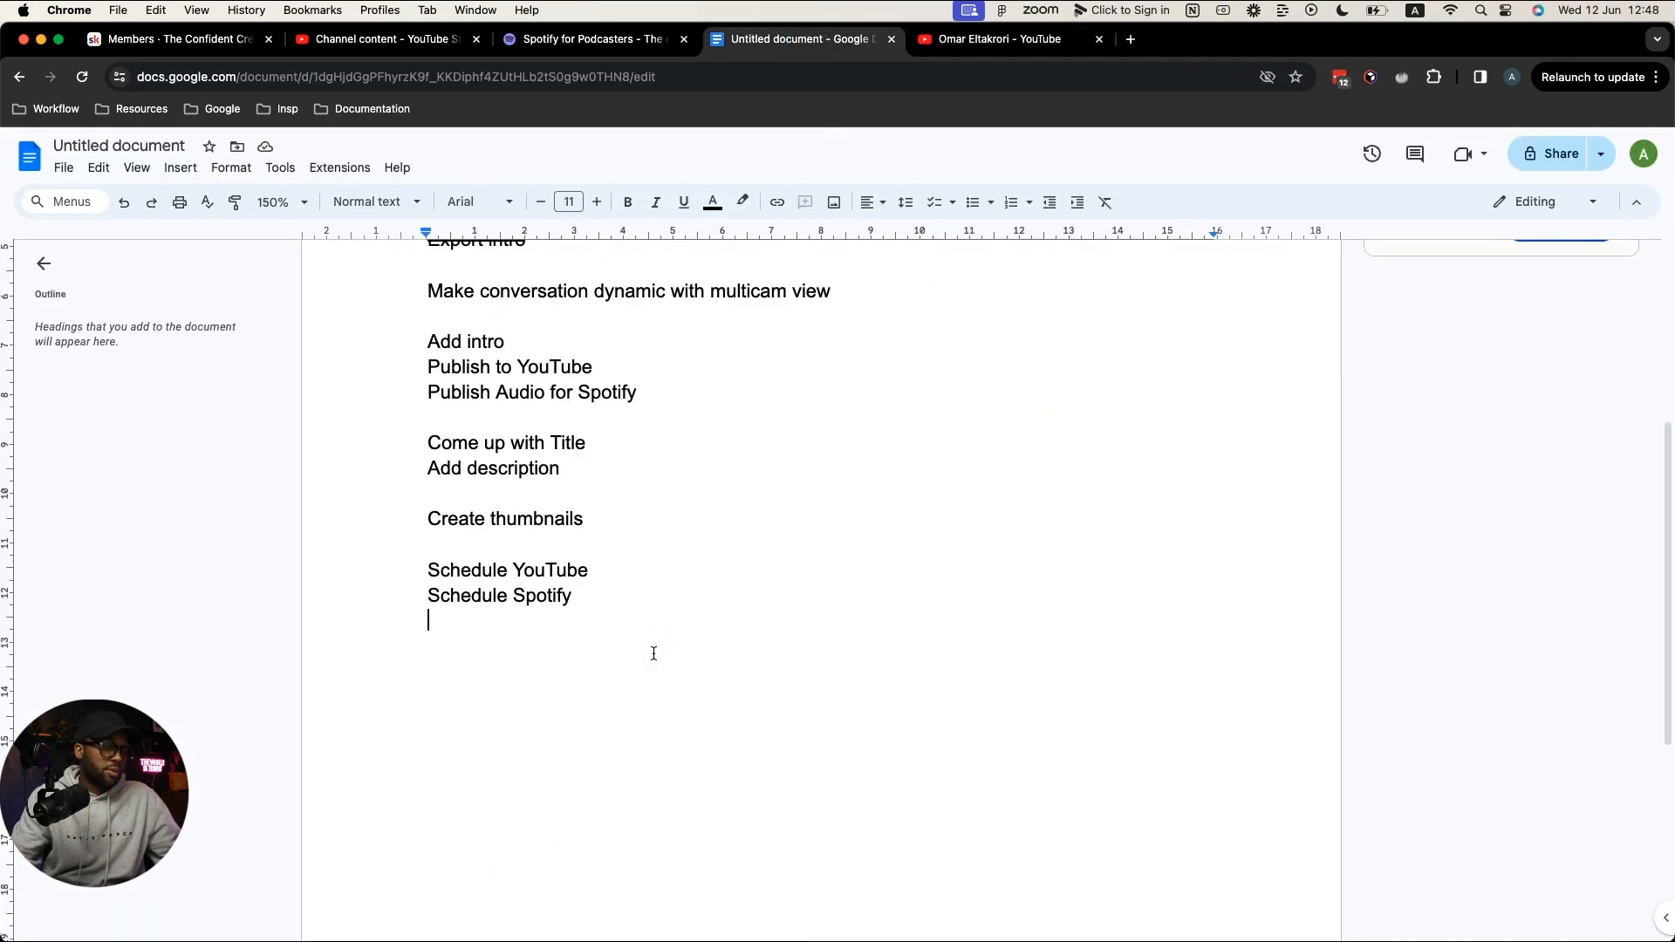
key("Return")
key("Return")
key("Return")
key("super+v")
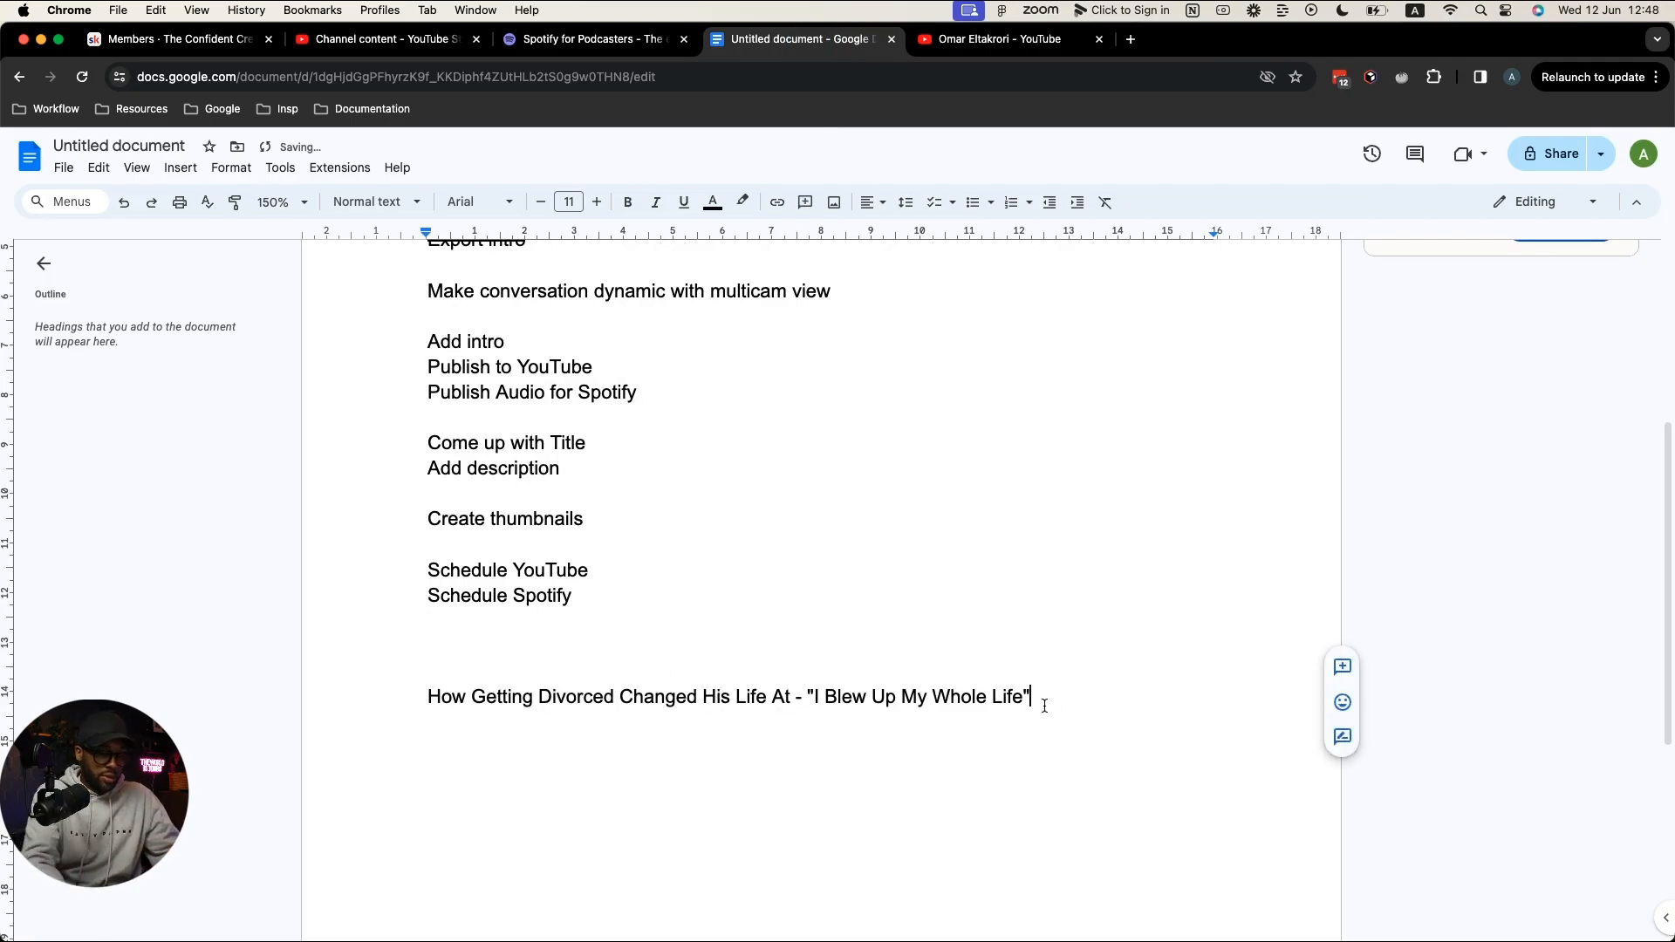
key("Return")
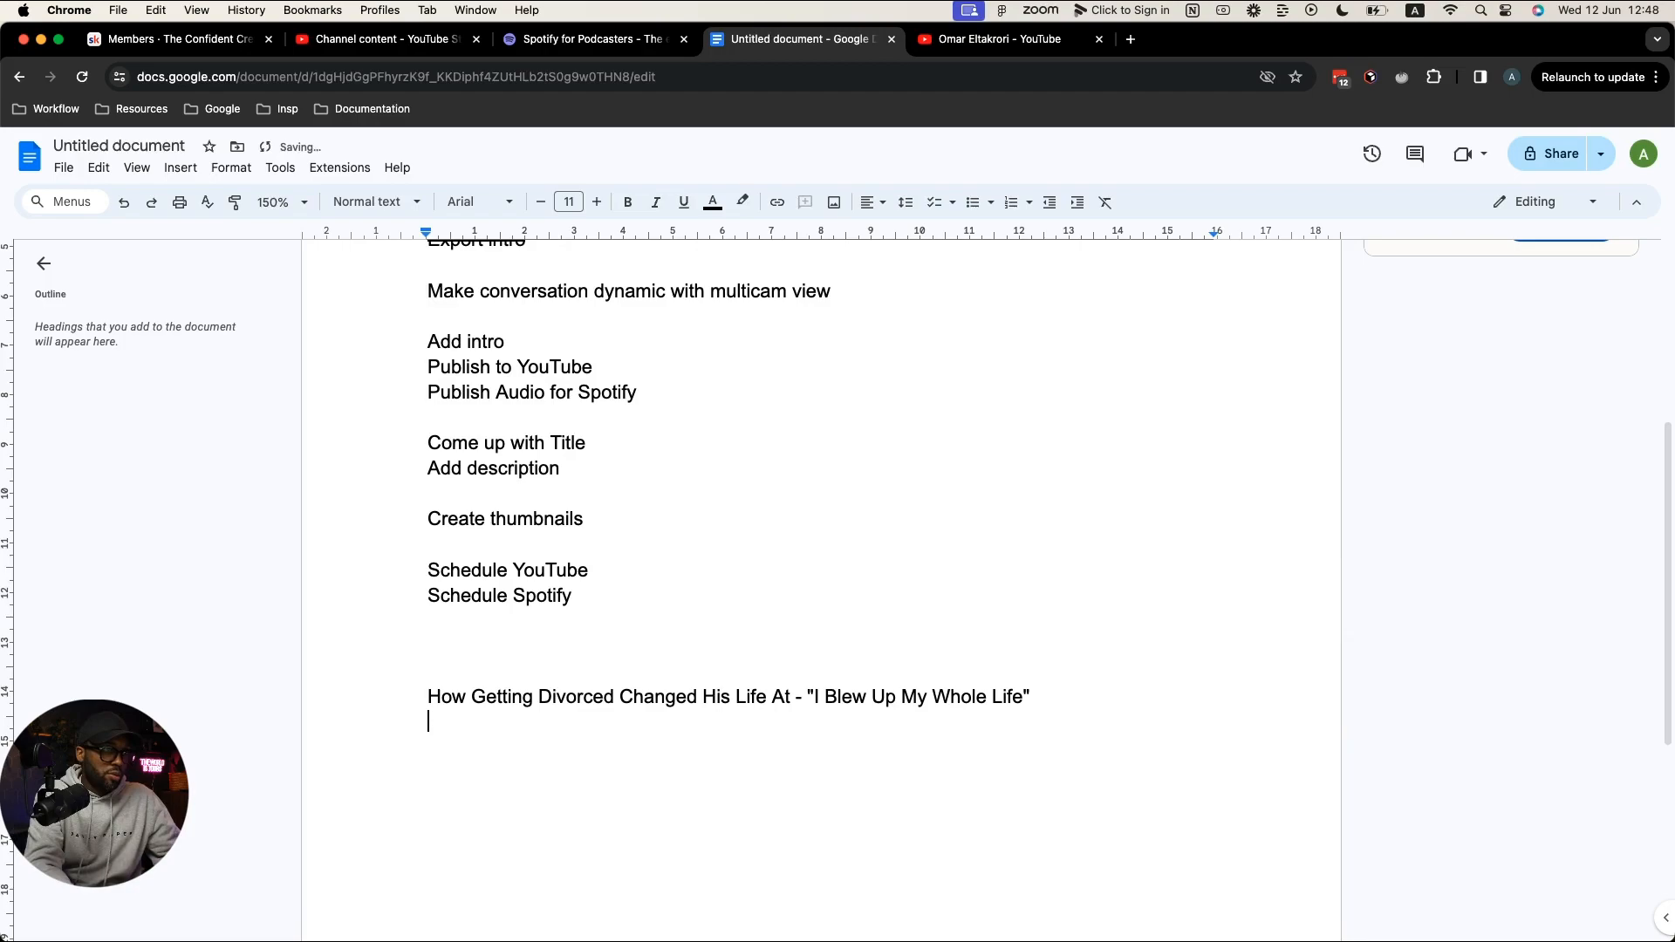
type("Af")
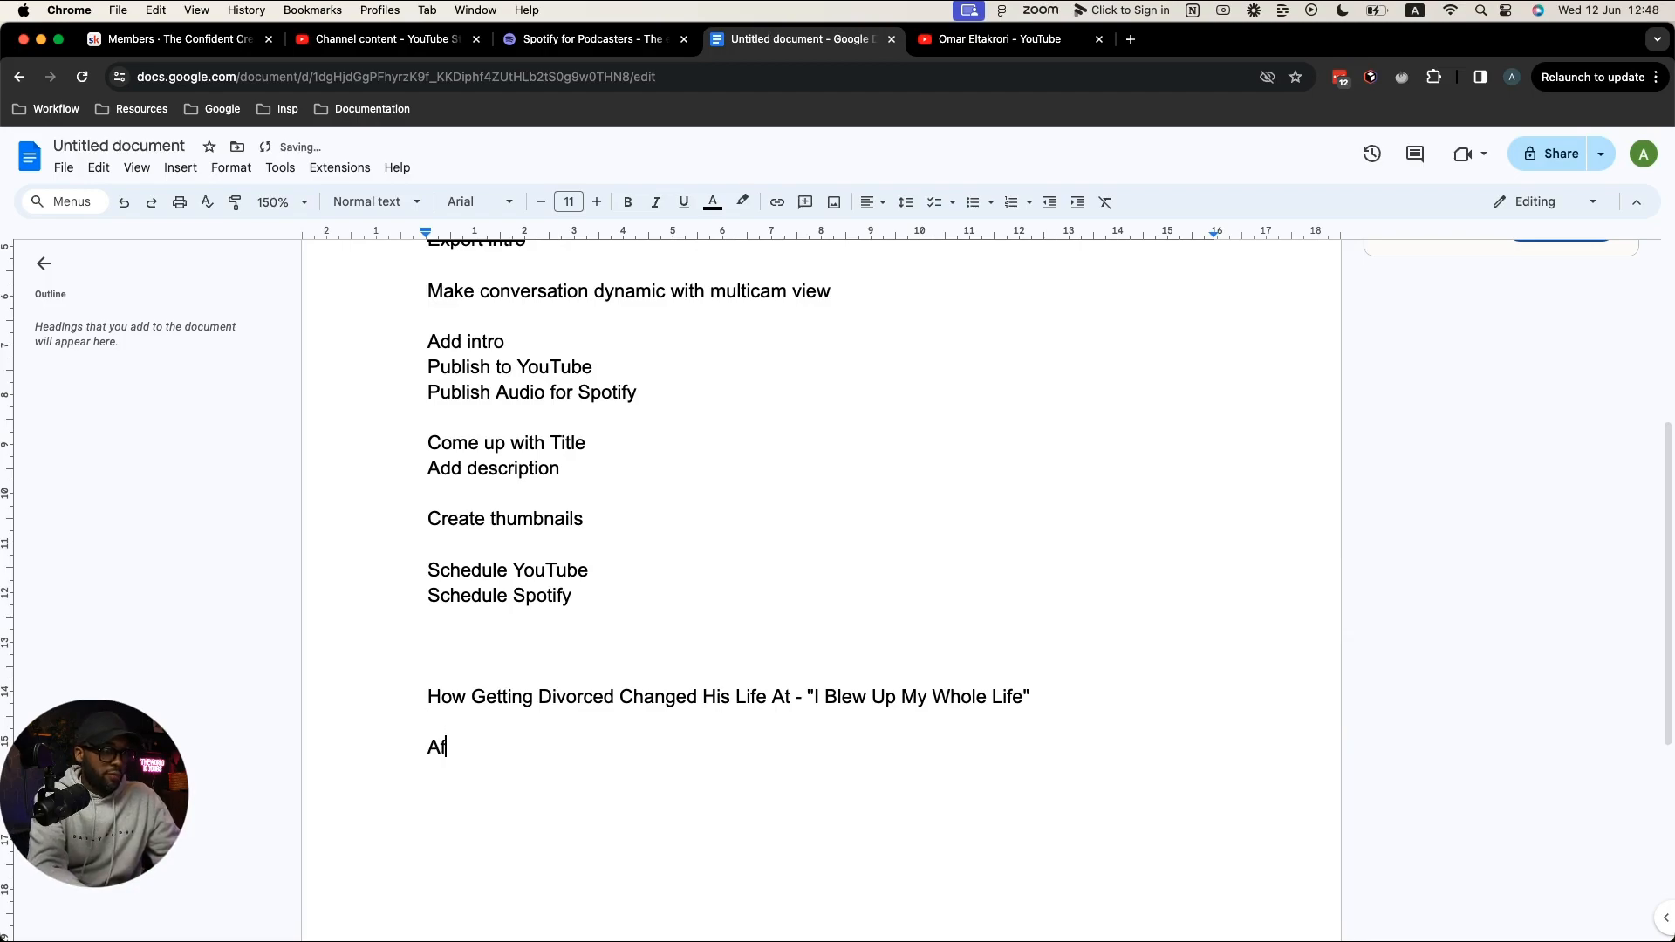
type("ter 10 ")
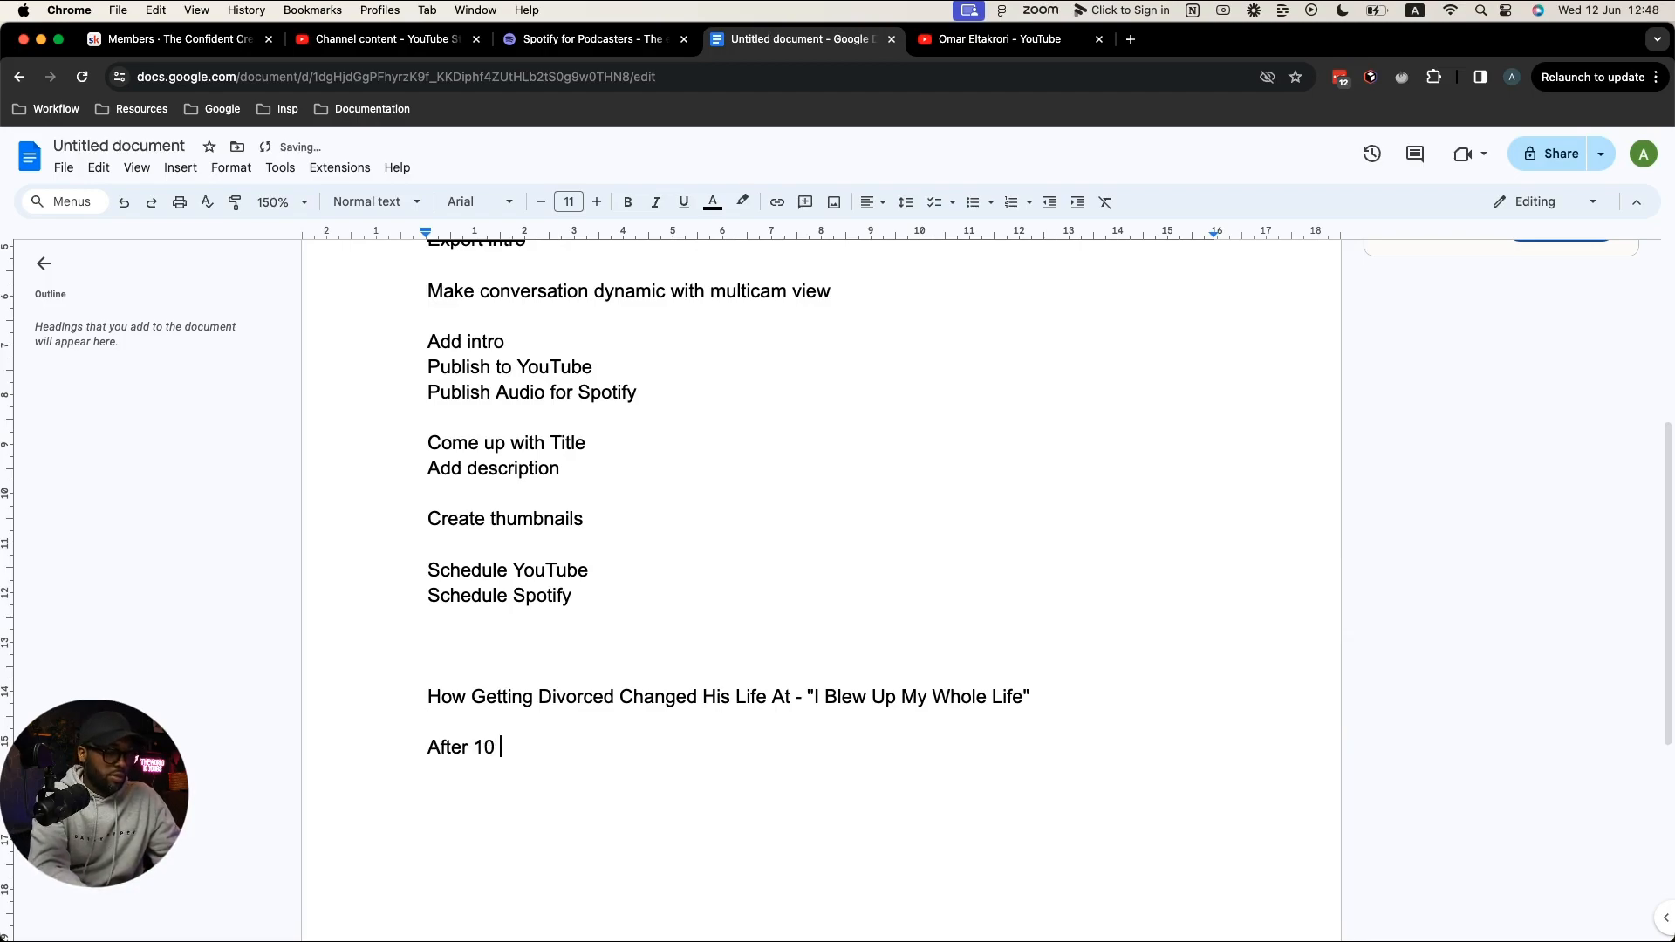
type("Years Of Marriage")
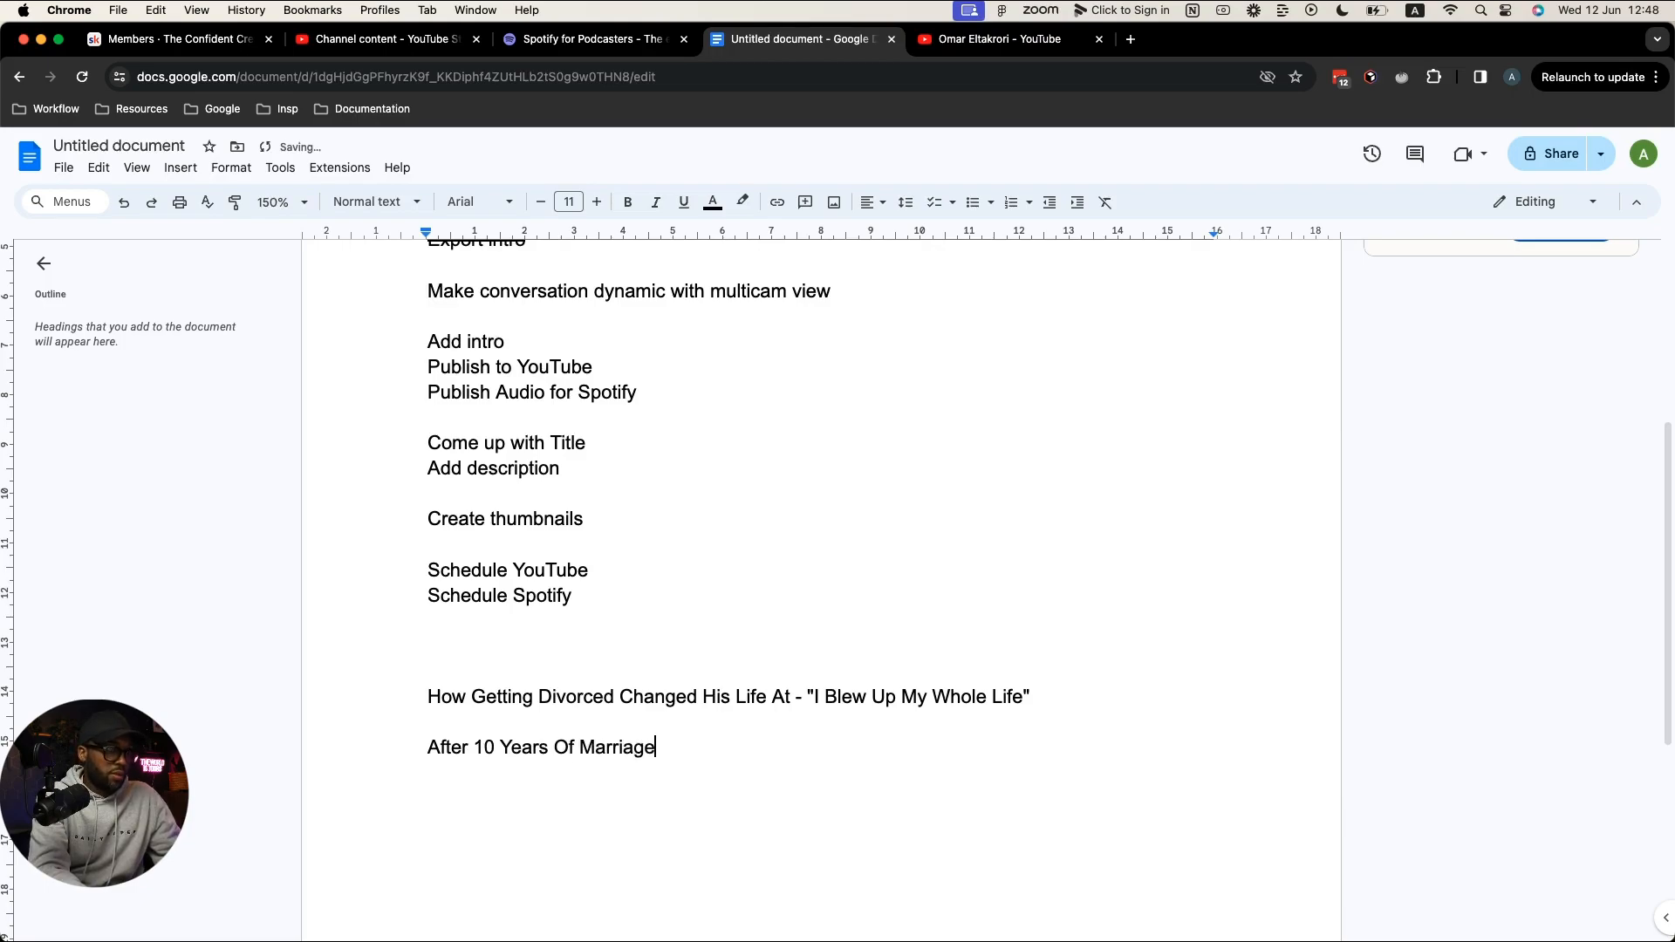
type(", Getting Dov")
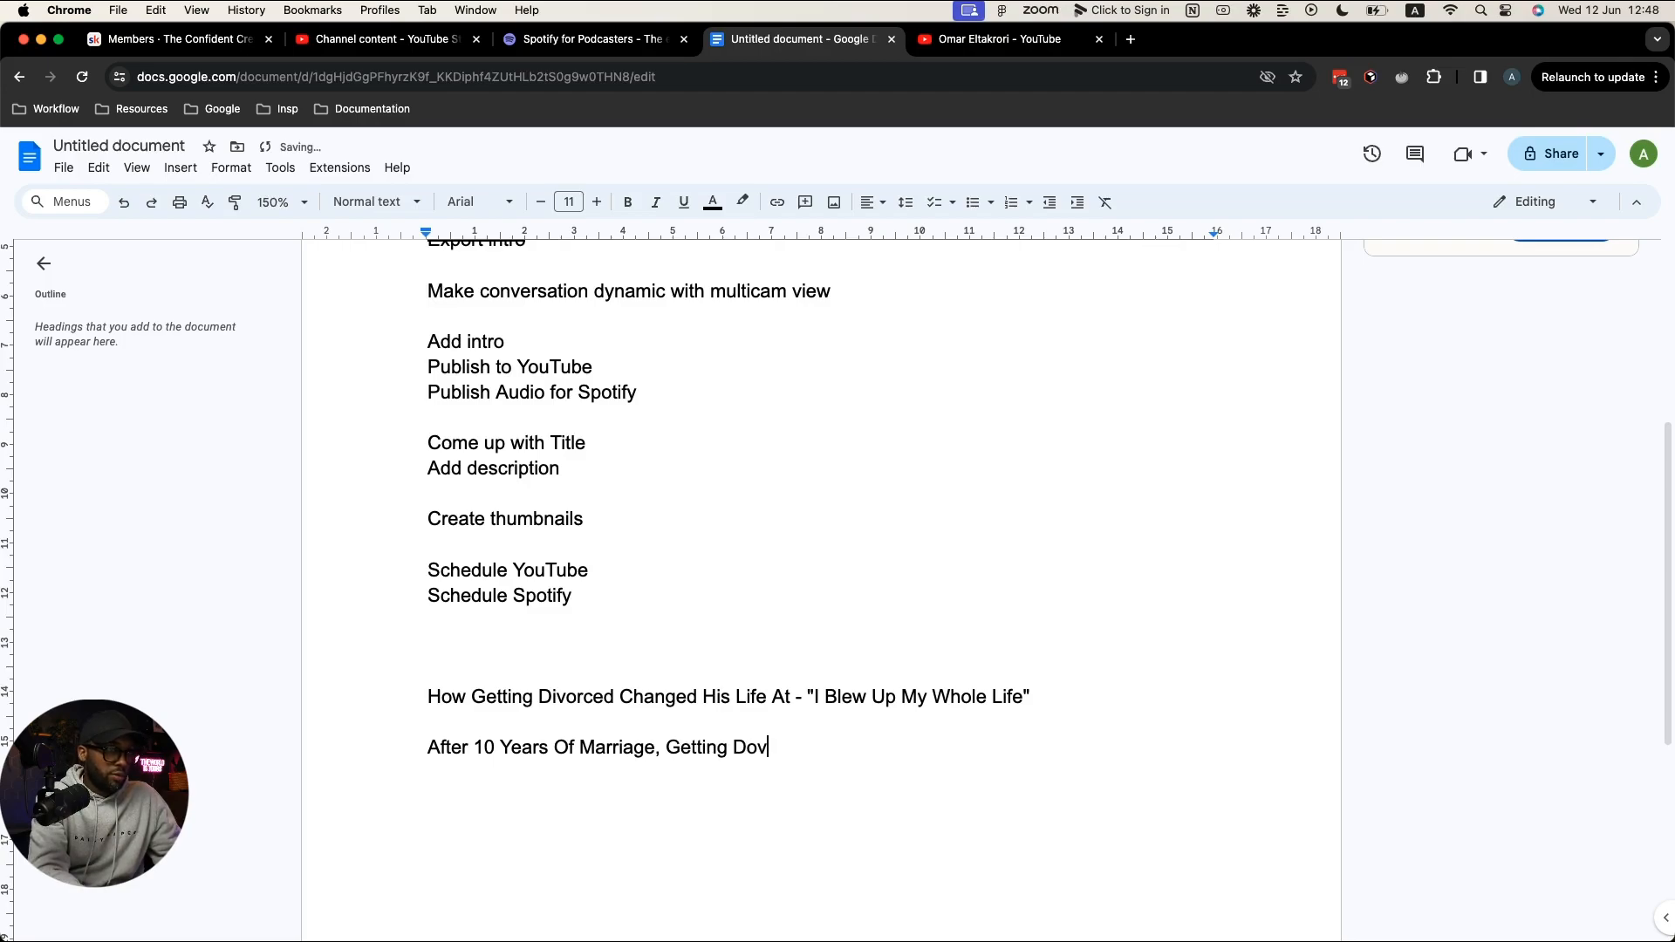
key("BackSpace")
key("BackSpace")
type("ivorced Changed ")
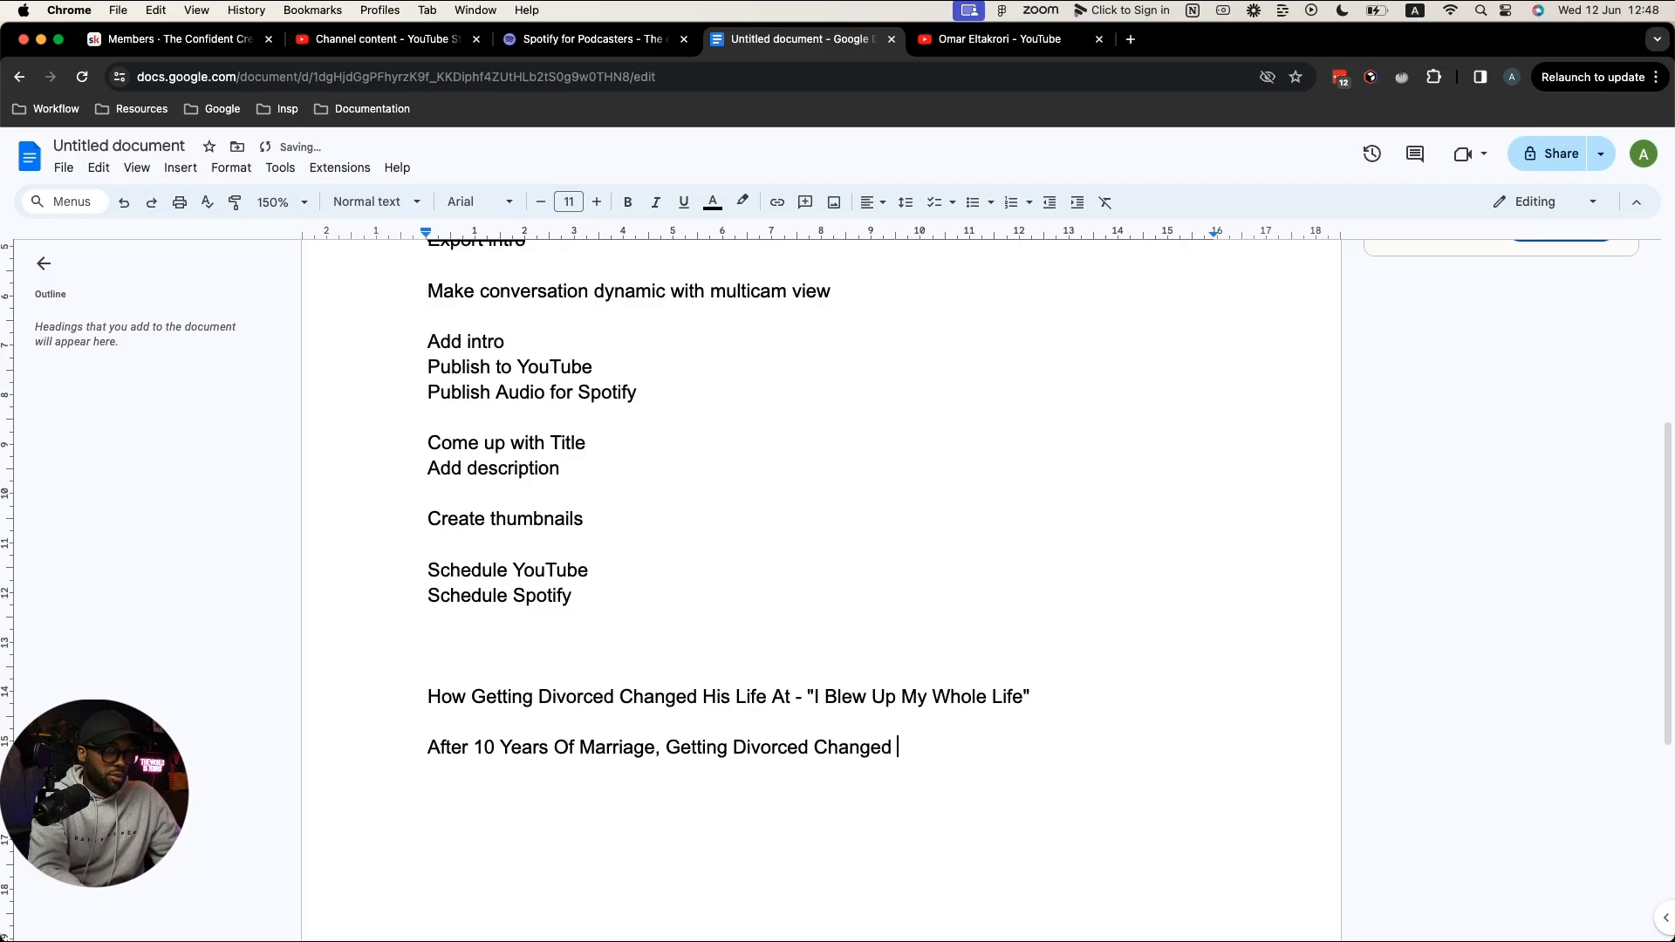
type("His Life")
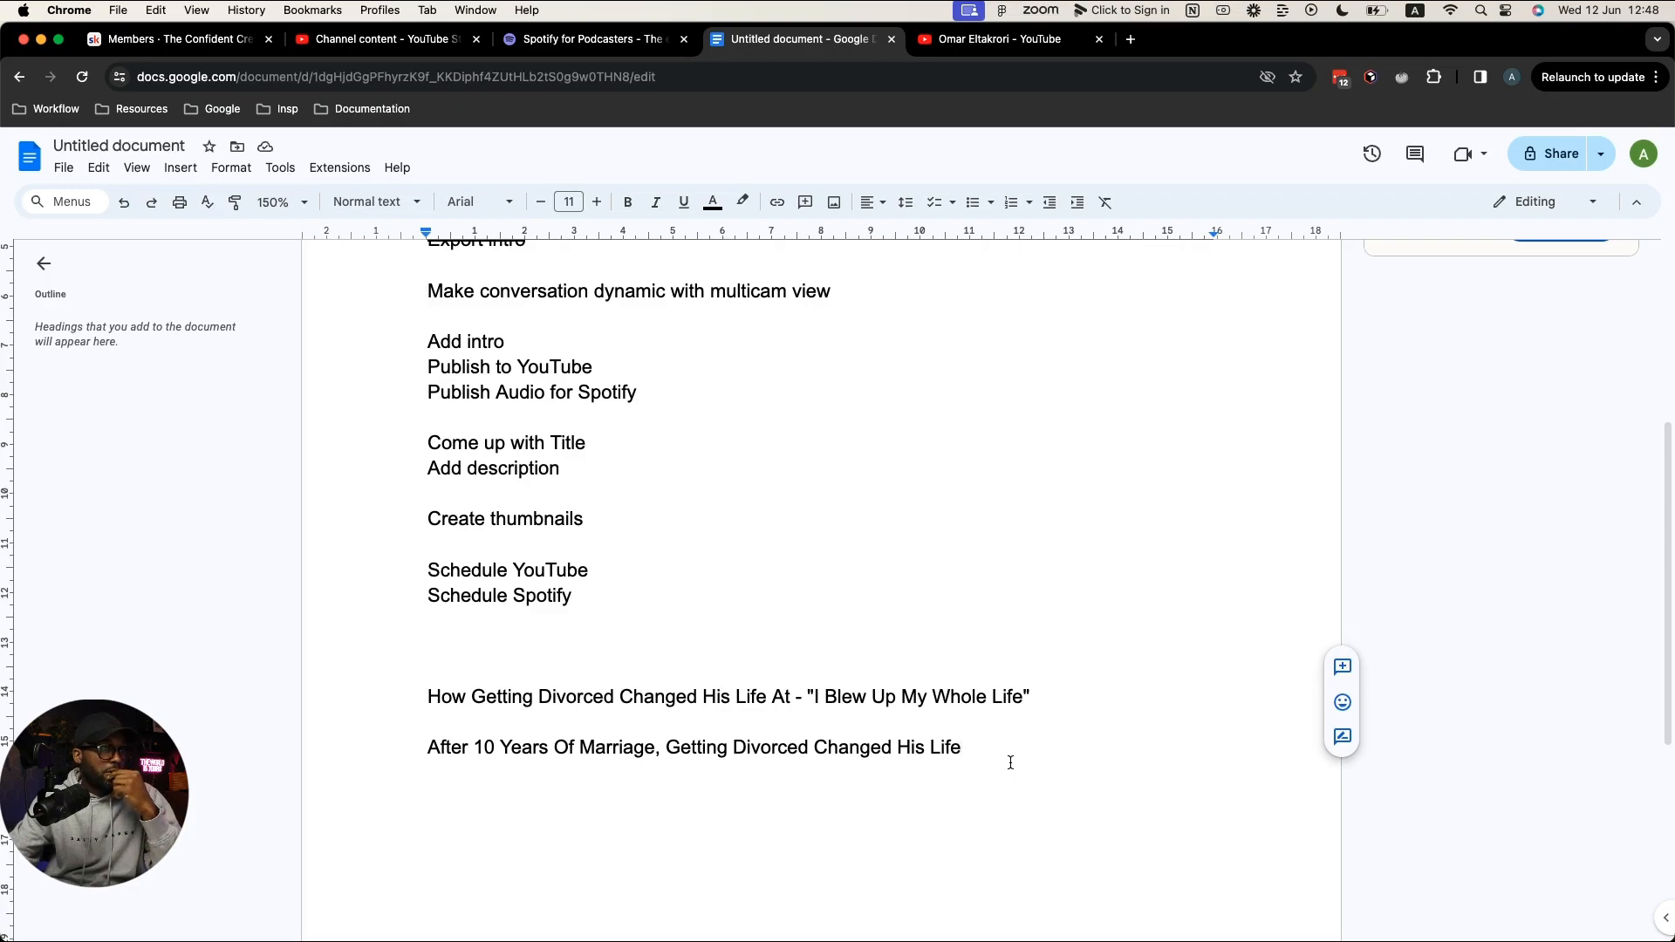
left_click_drag(994, 755, 427, 744)
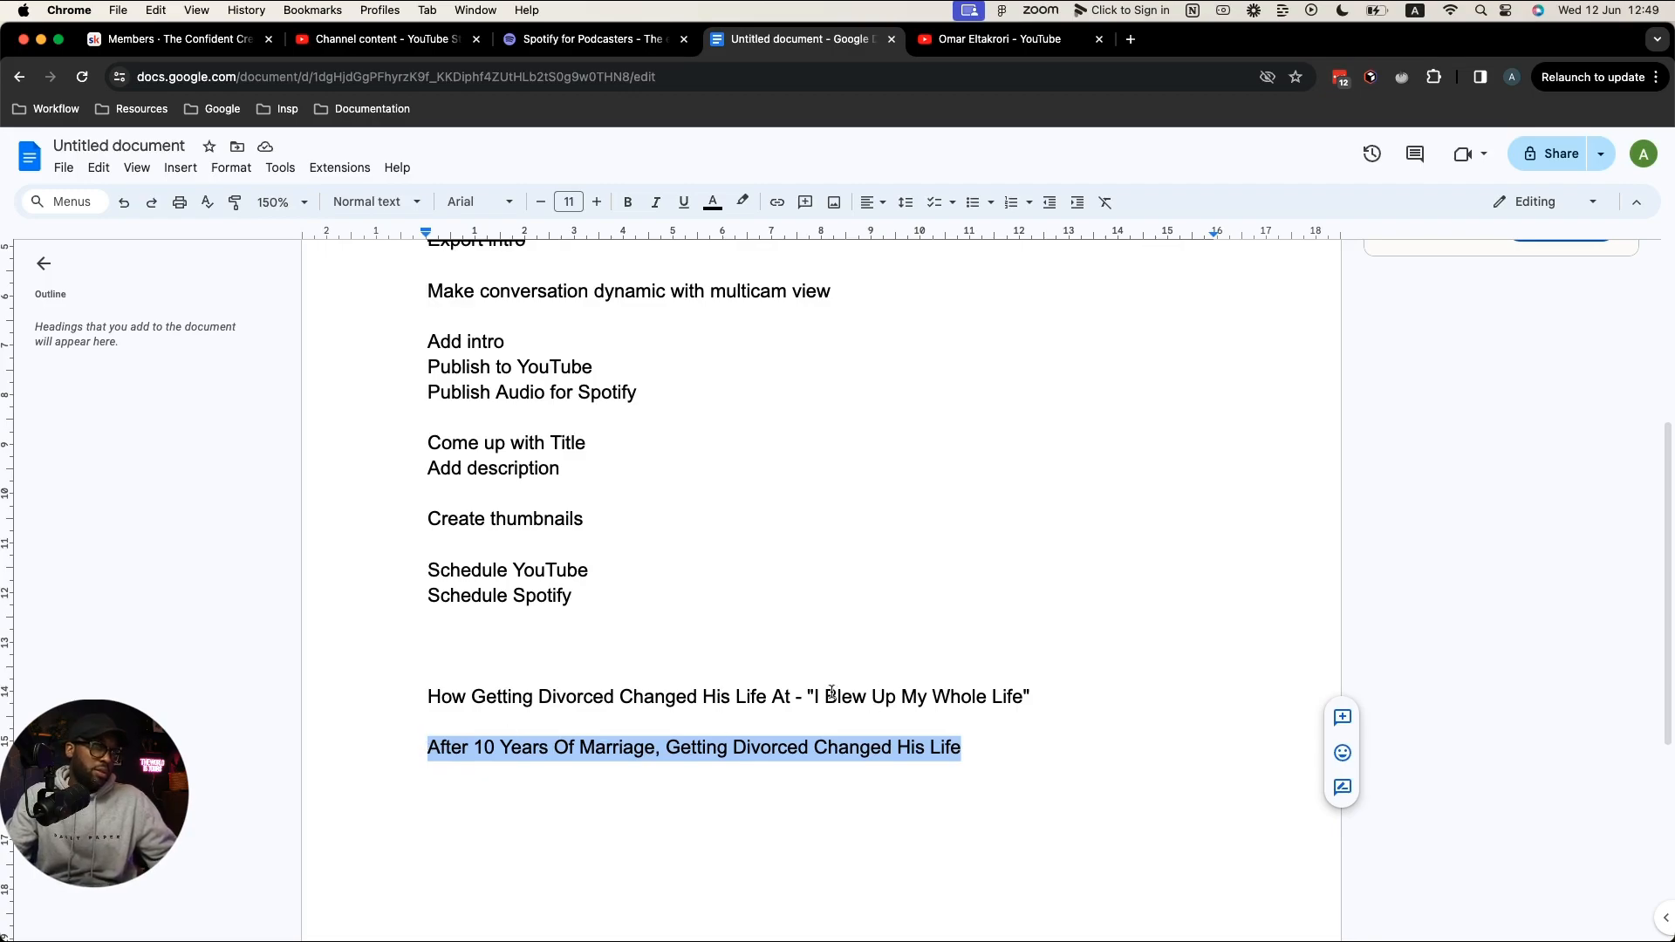
Step: Move the quote 'I Blew Up My Whole Life' onto a new 'Thumbnail:' line
left_click_drag(806, 696, 1073, 695)
key("super+x")
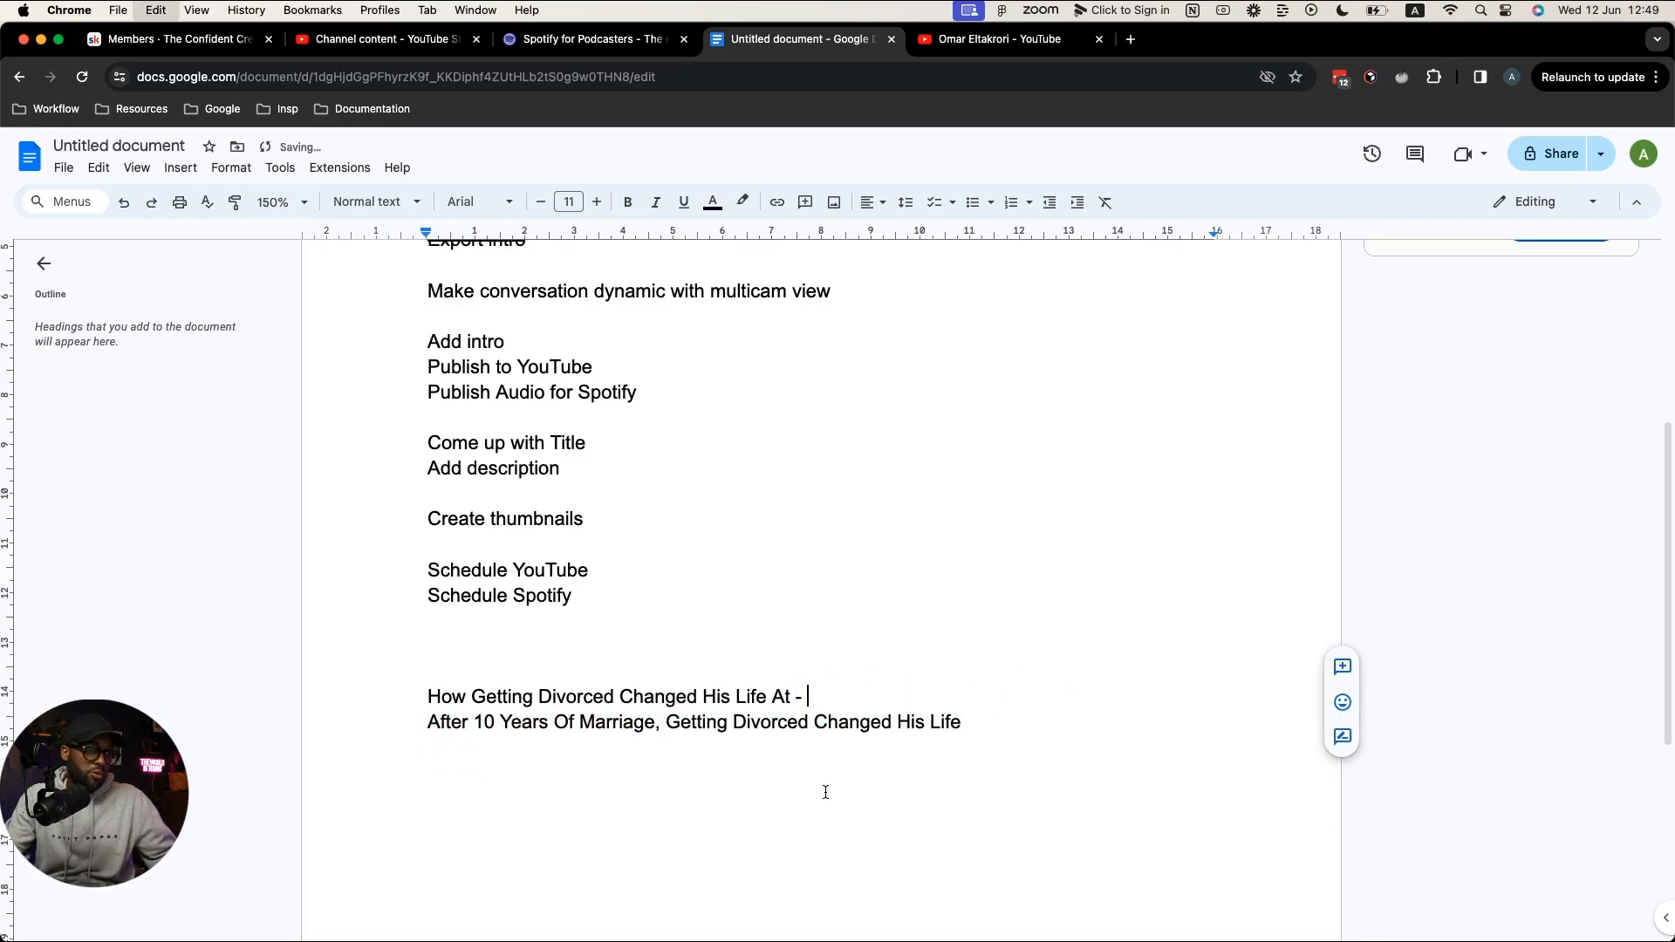
left_click(1002, 726)
key("Return")
key("Return")
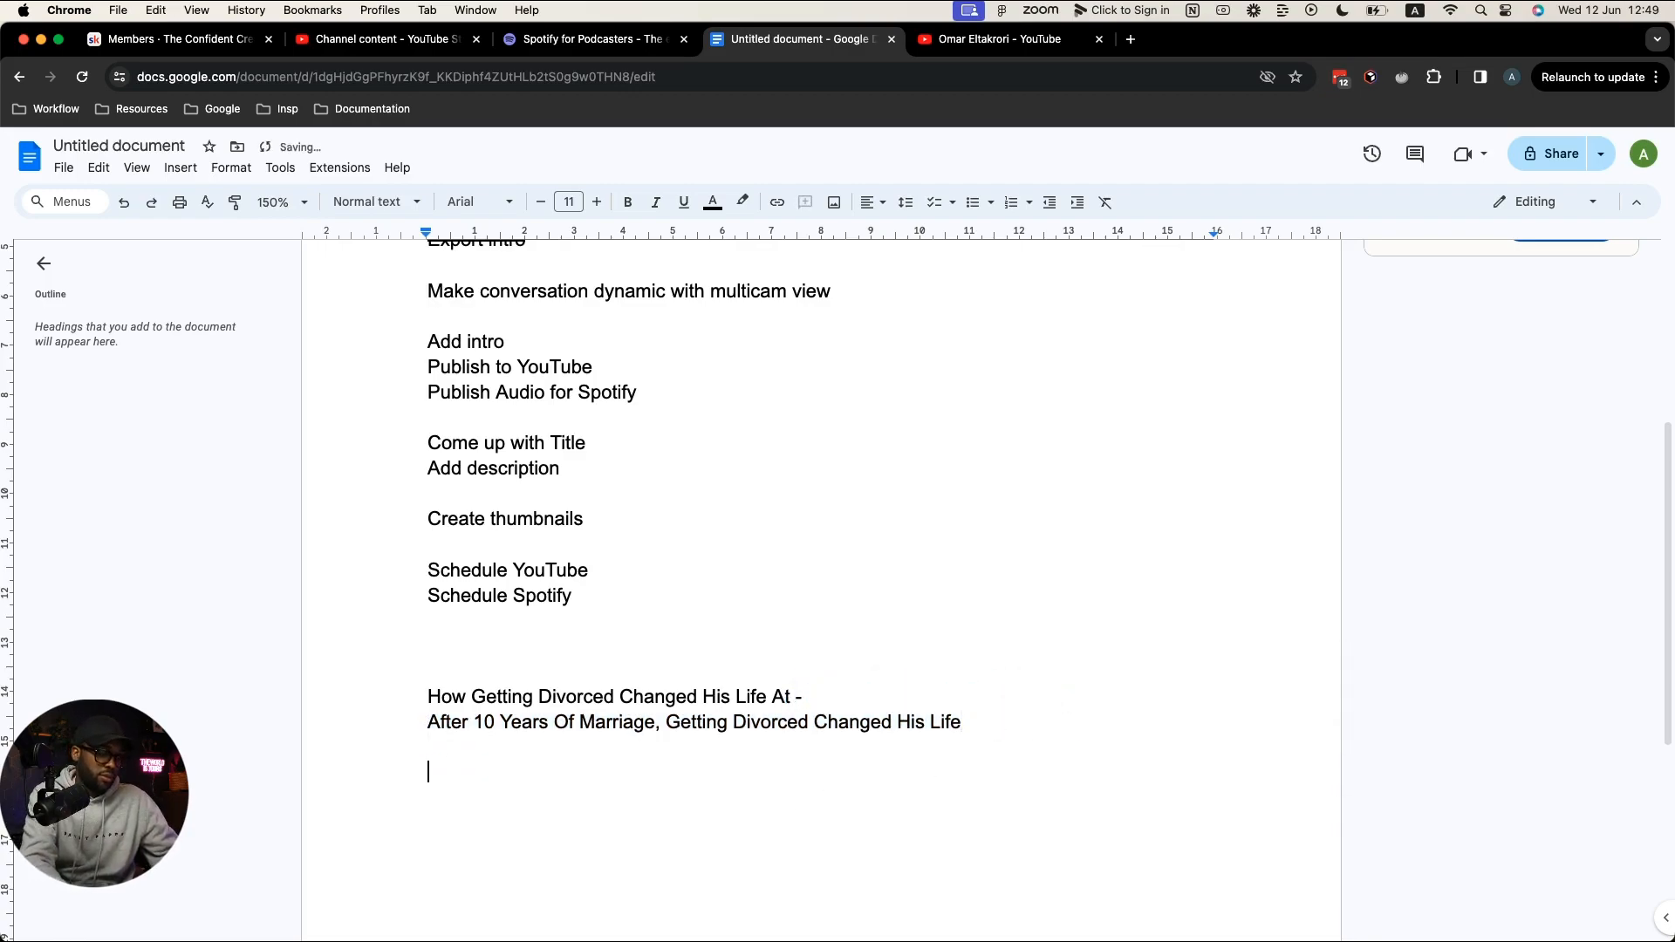
type("Thumb")
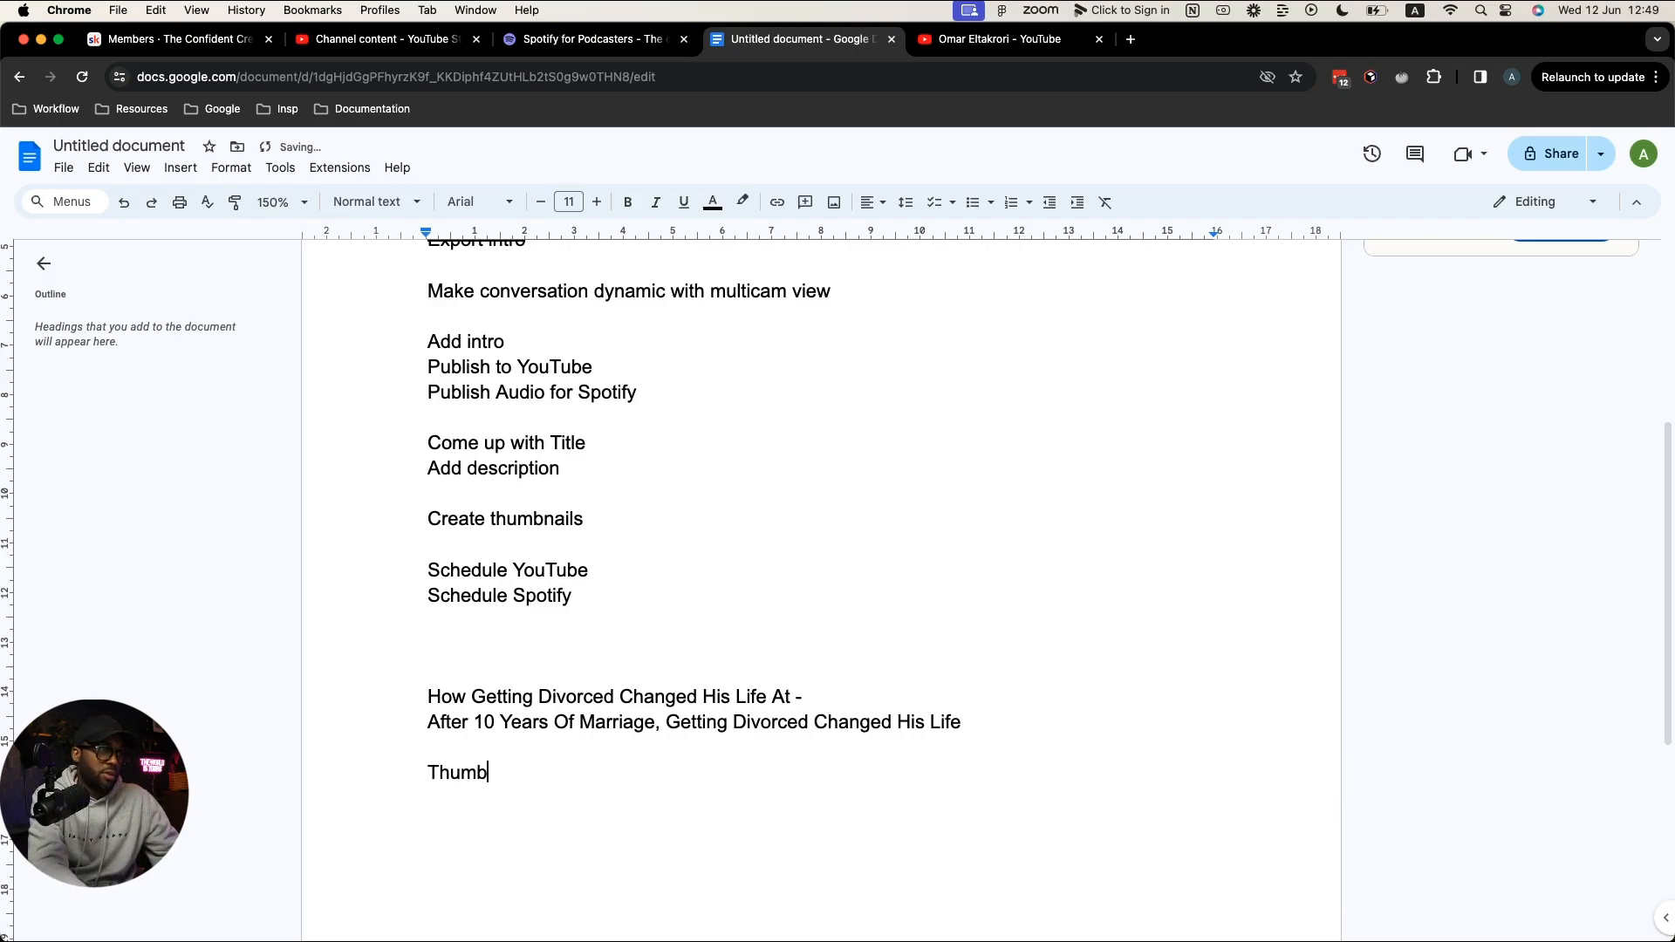
type("nail:")
key("Return")
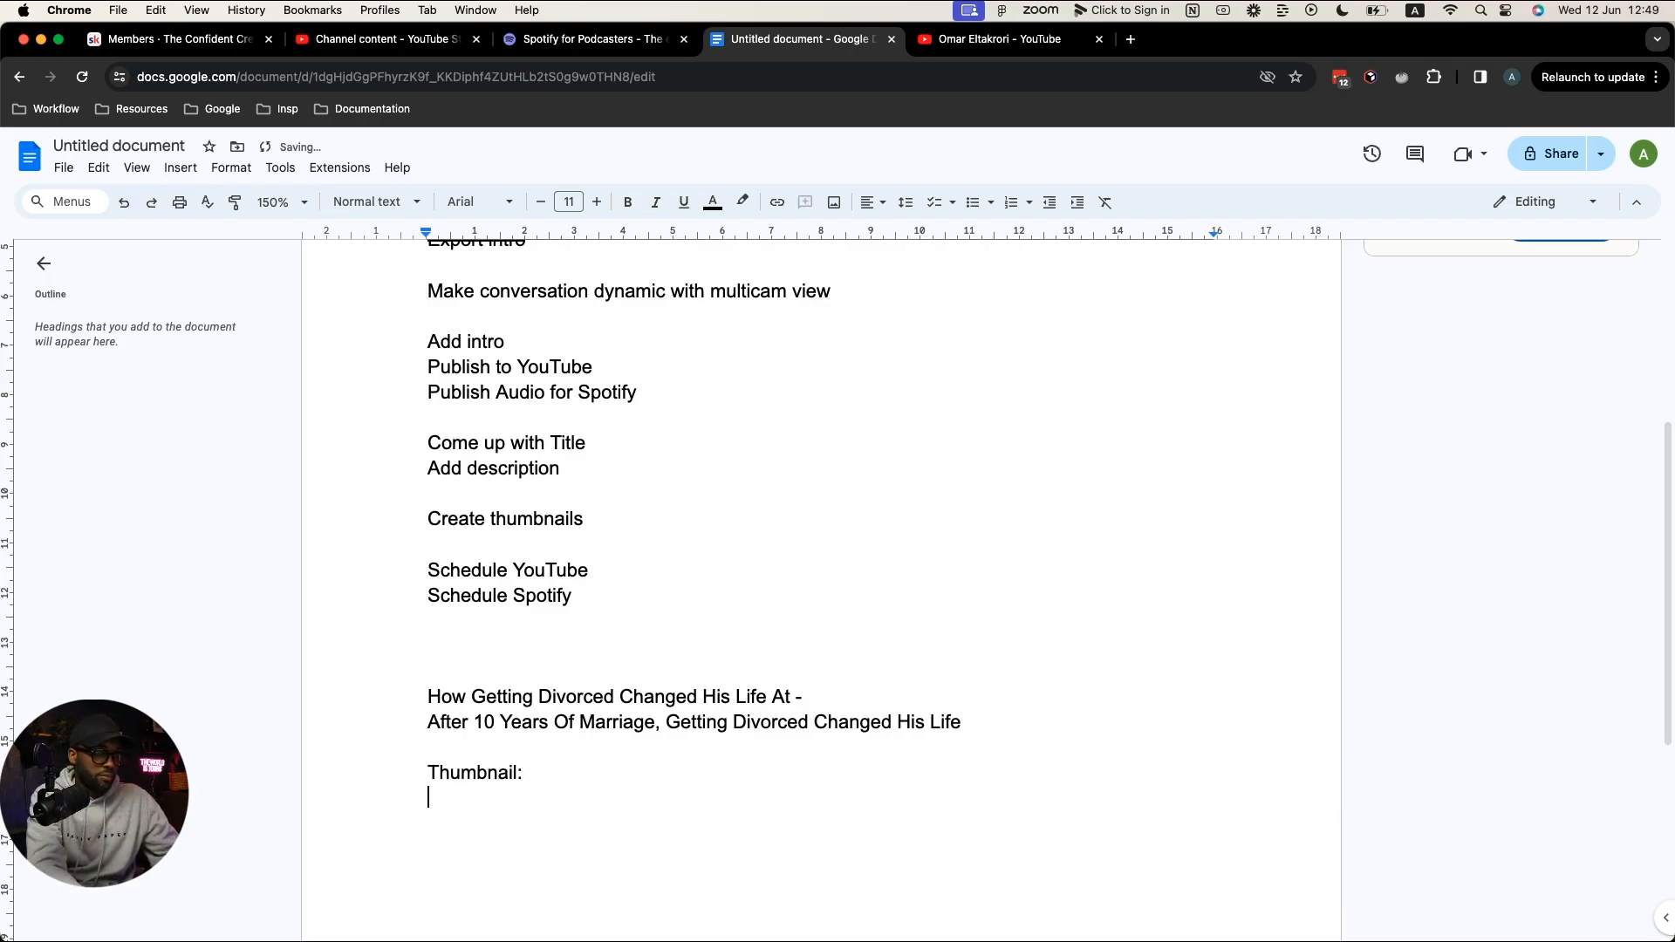
key("BackSpace")
key("super+v")
key("Return")
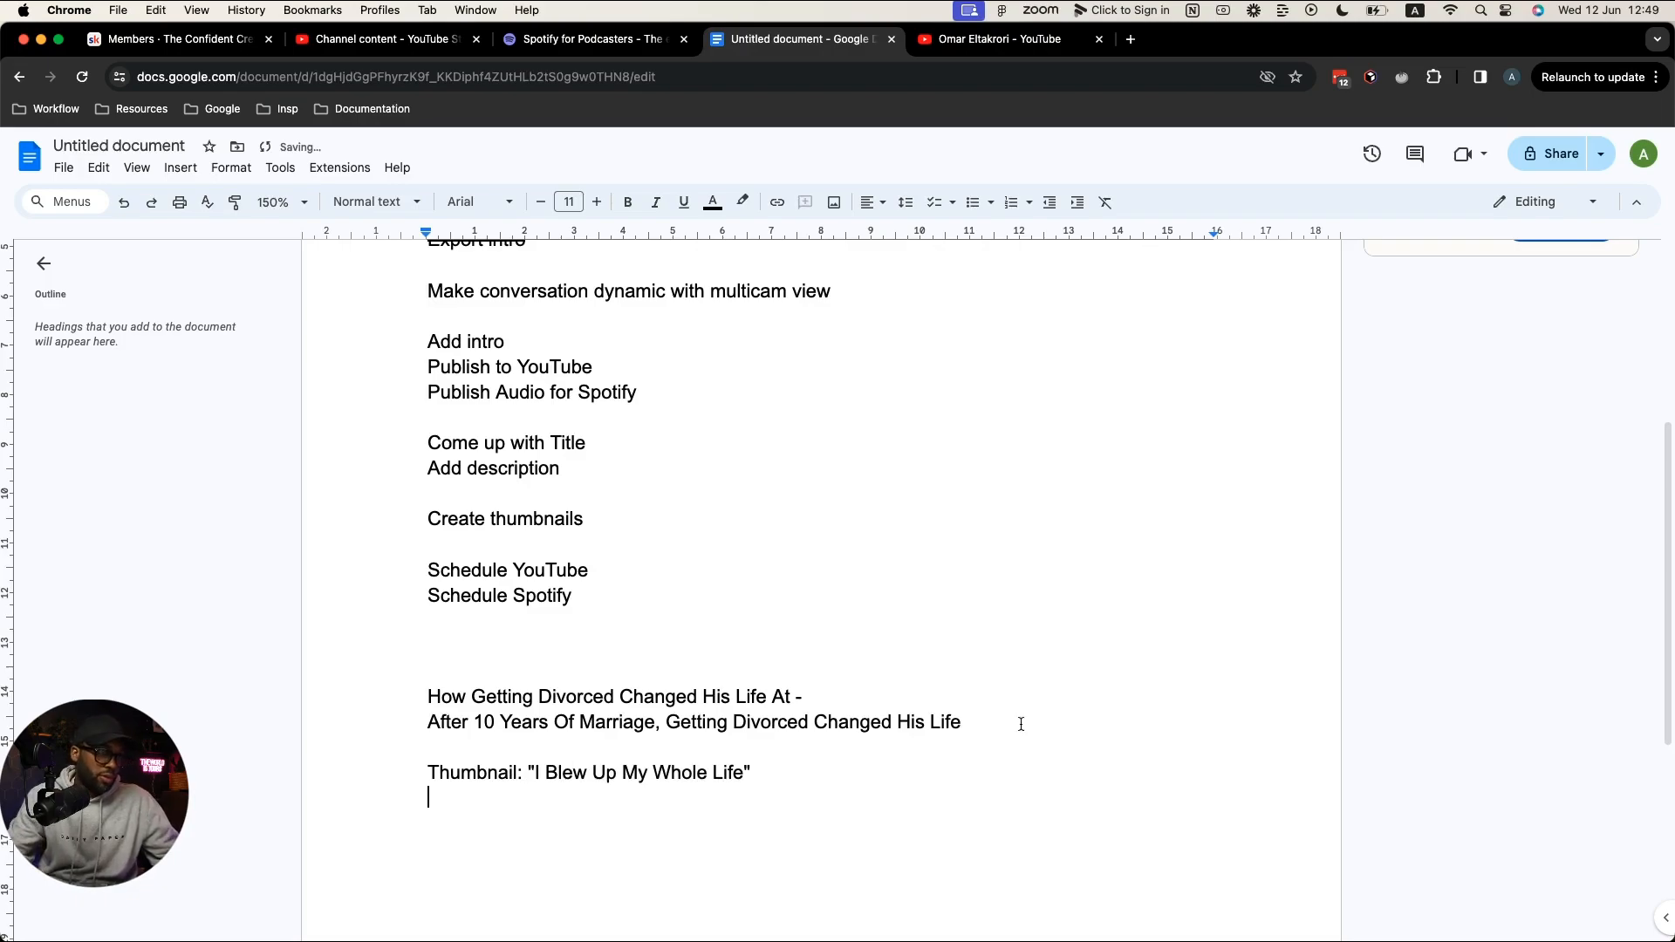
Step: Prefix the marriage line with 'Title:' and insert a blank line above it
left_click(427, 710)
type("Title")
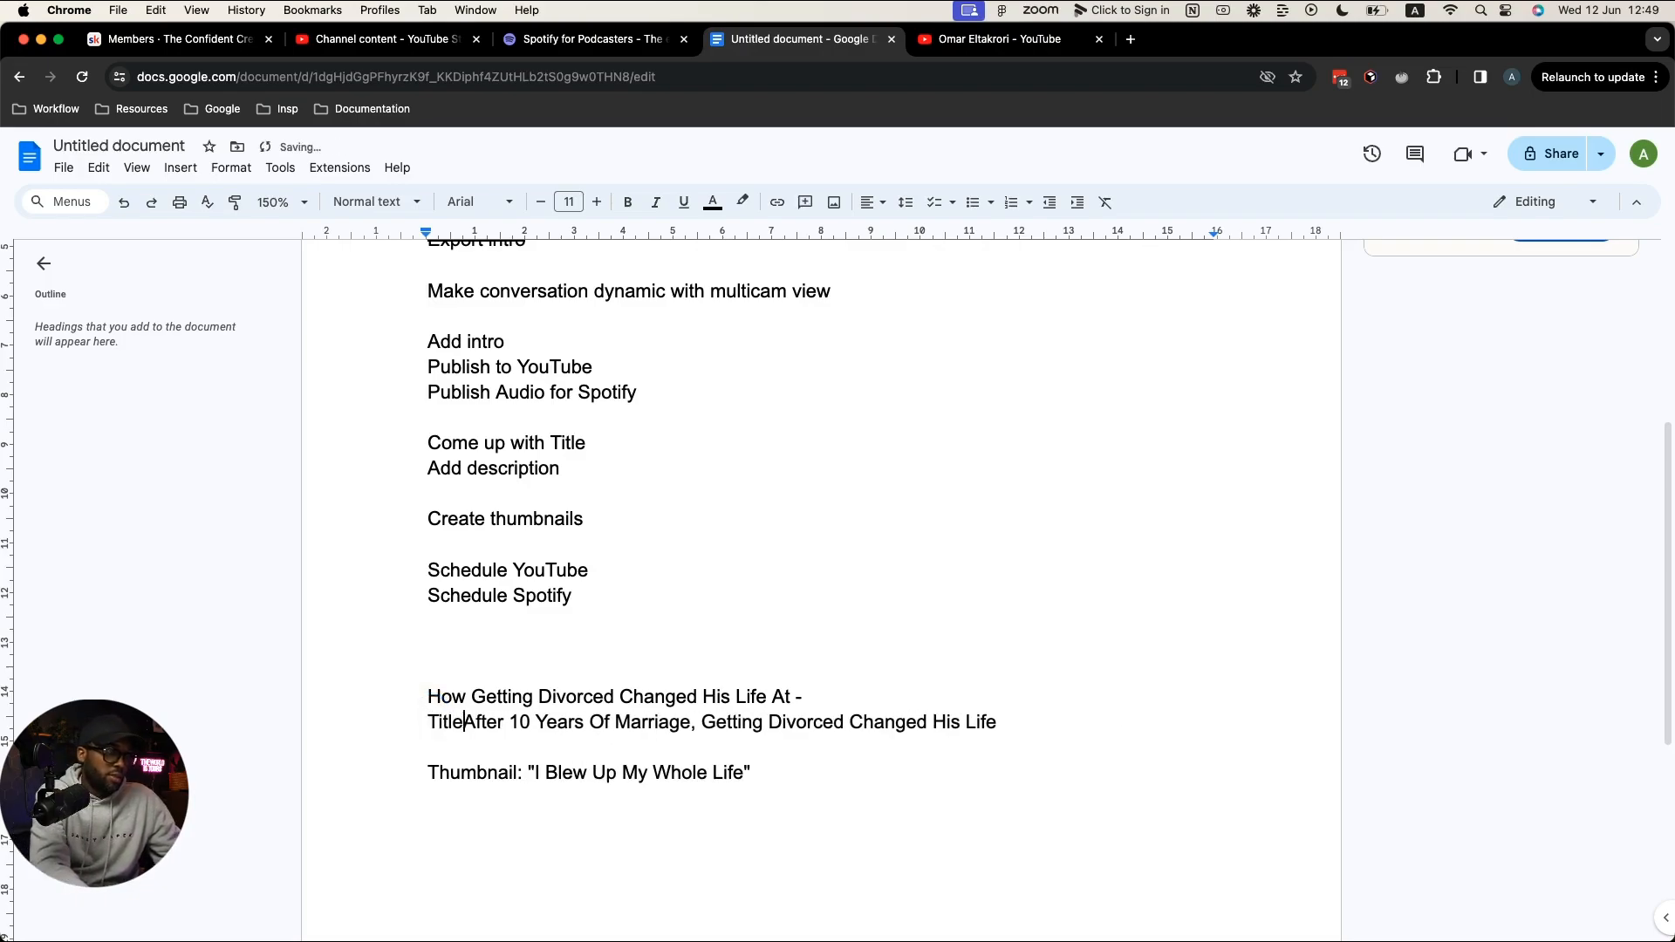
type(":")
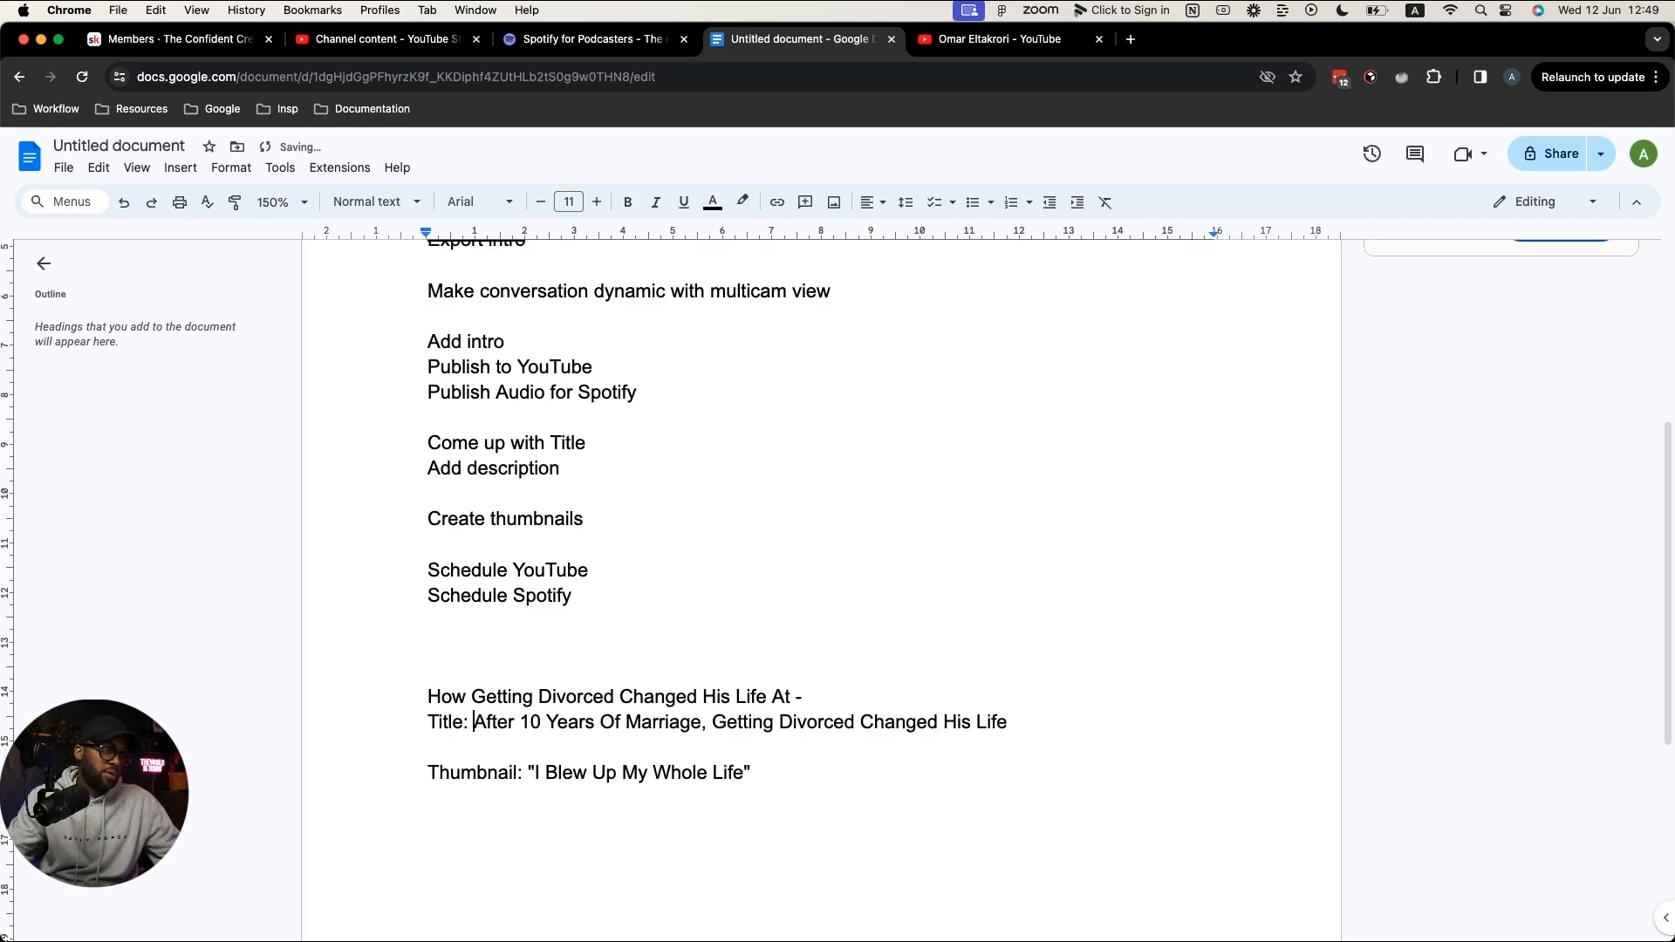
left_click(429, 721)
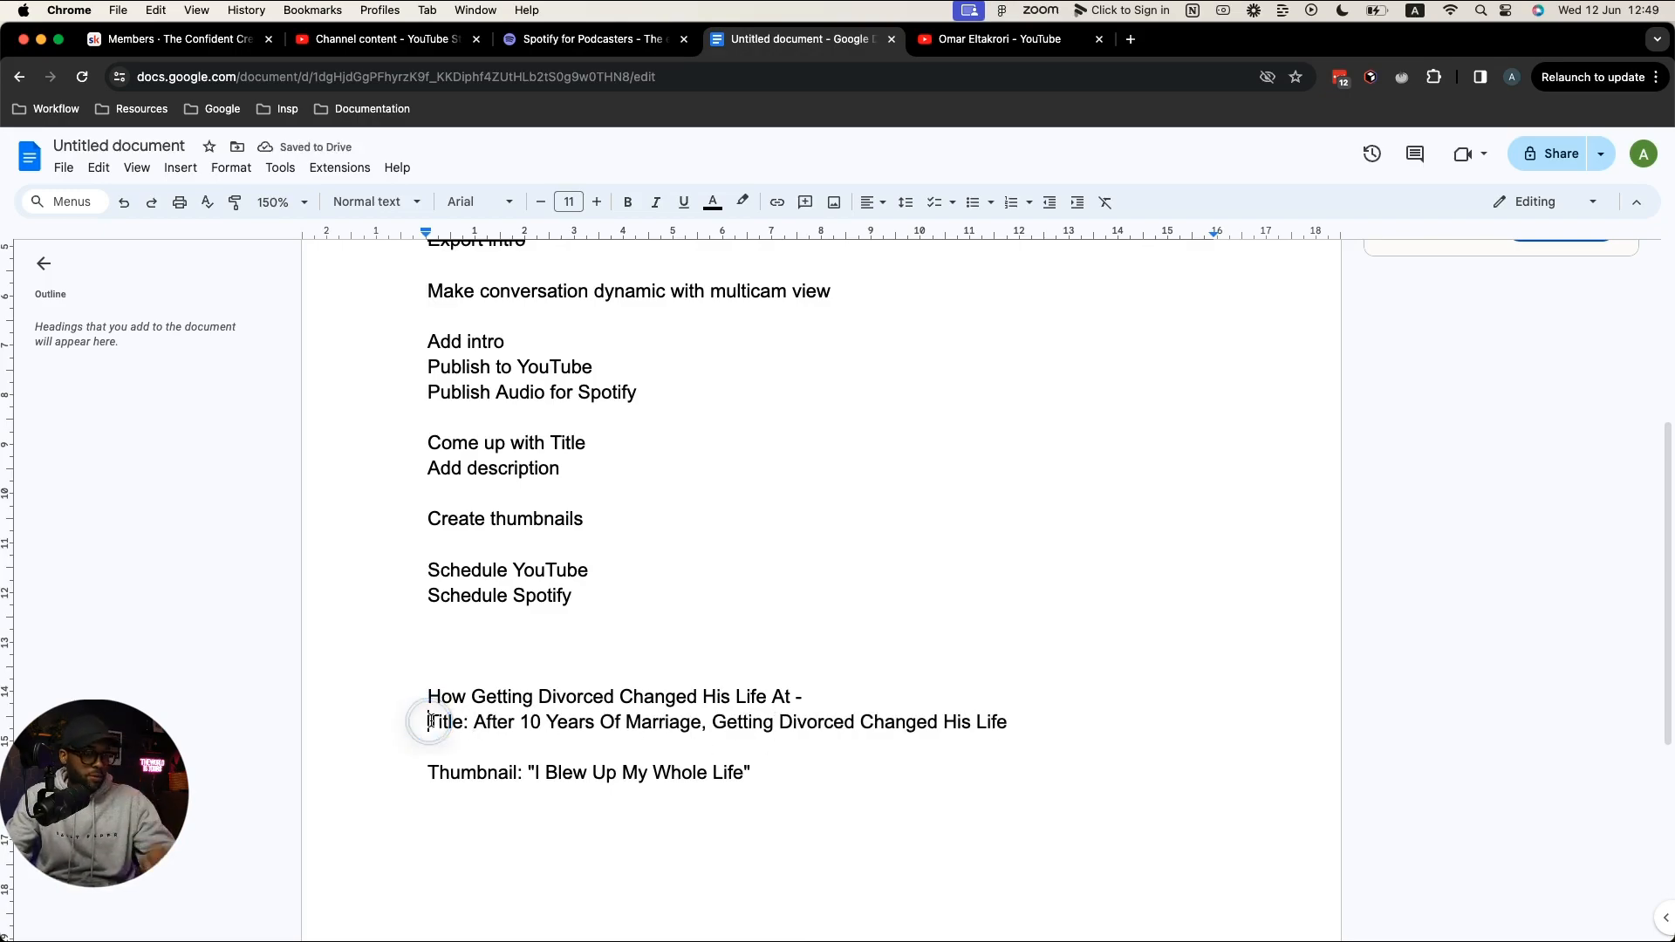
key("Return")
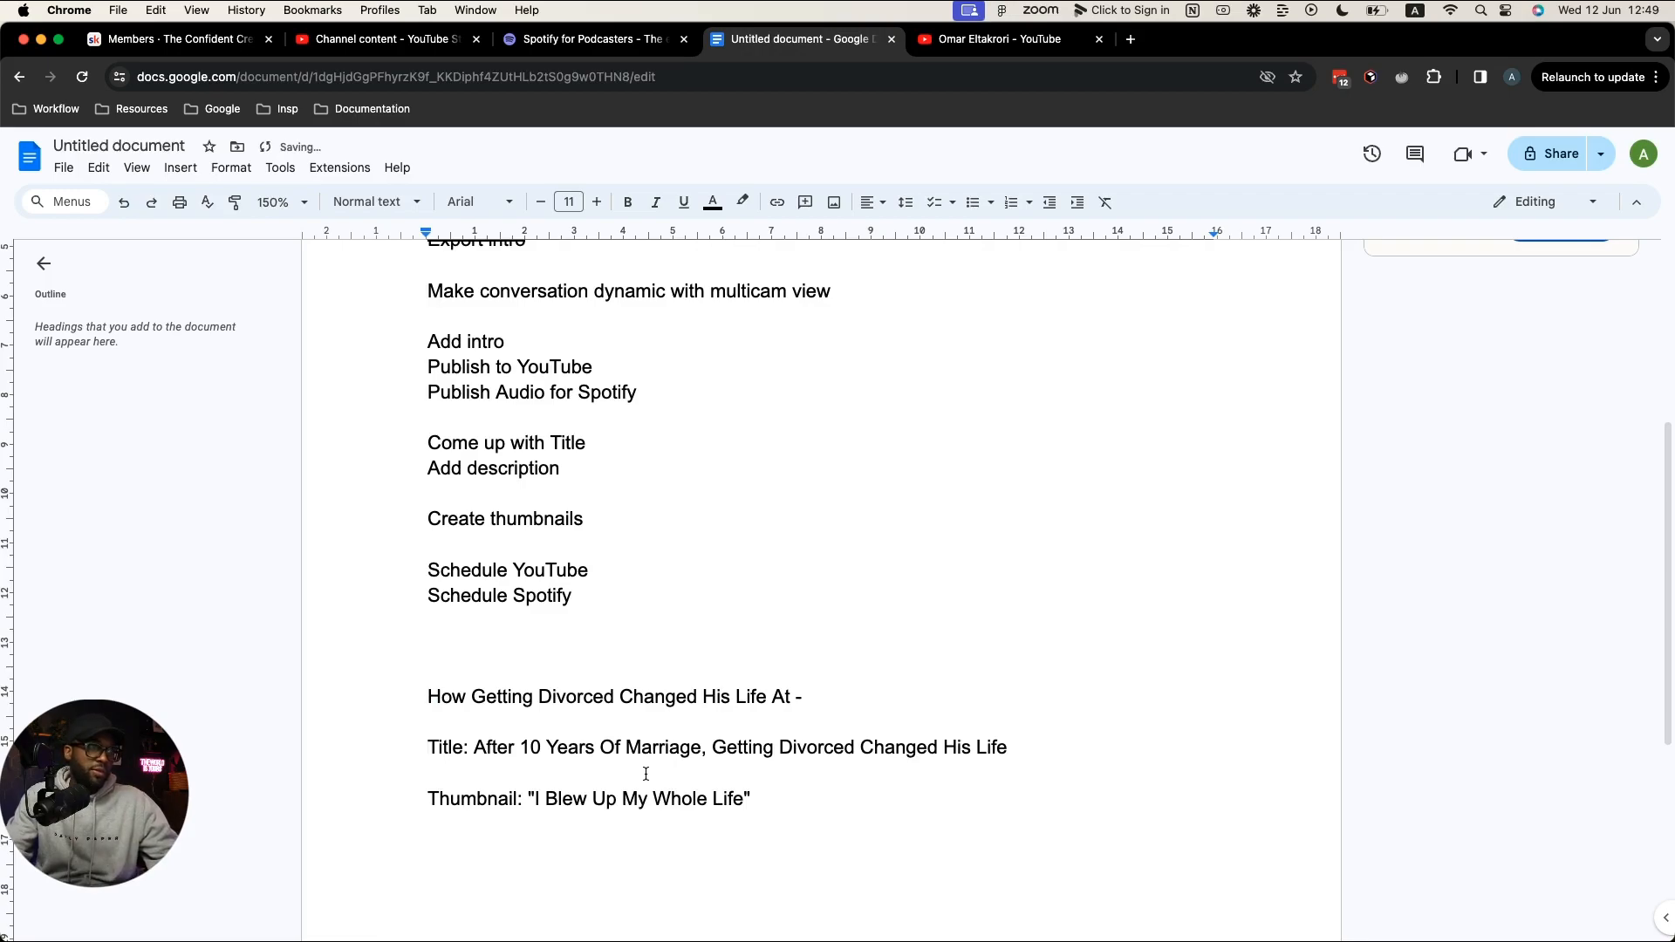
scroll(646, 773, "down", 2)
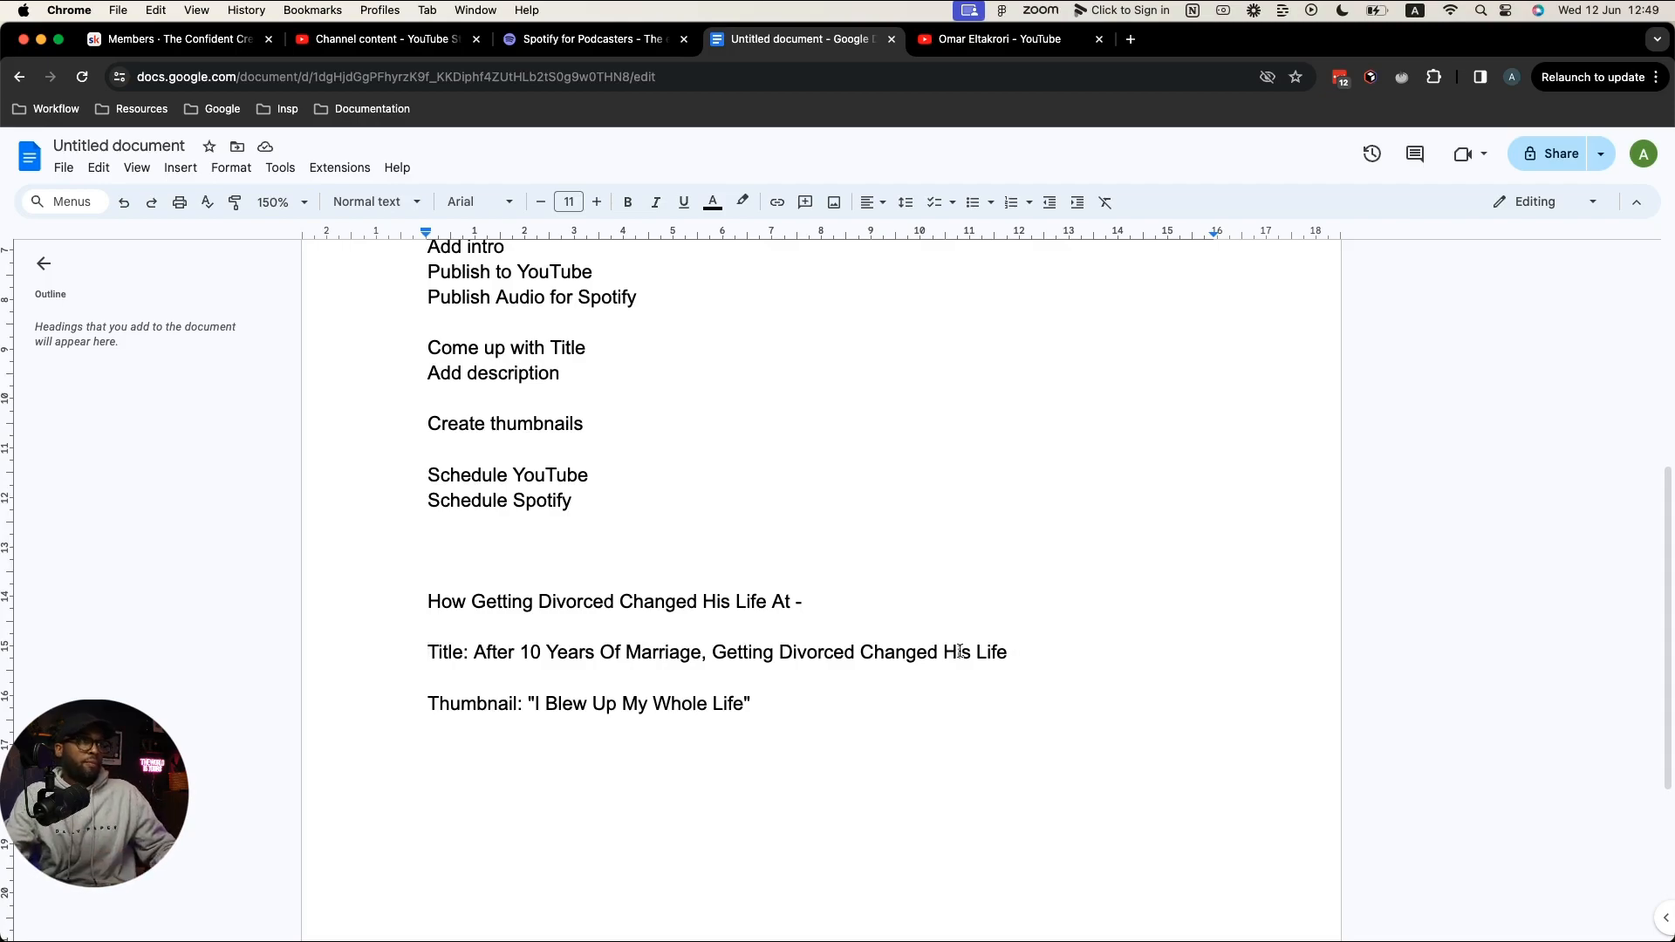
scroll(622, 296, "up", 2)
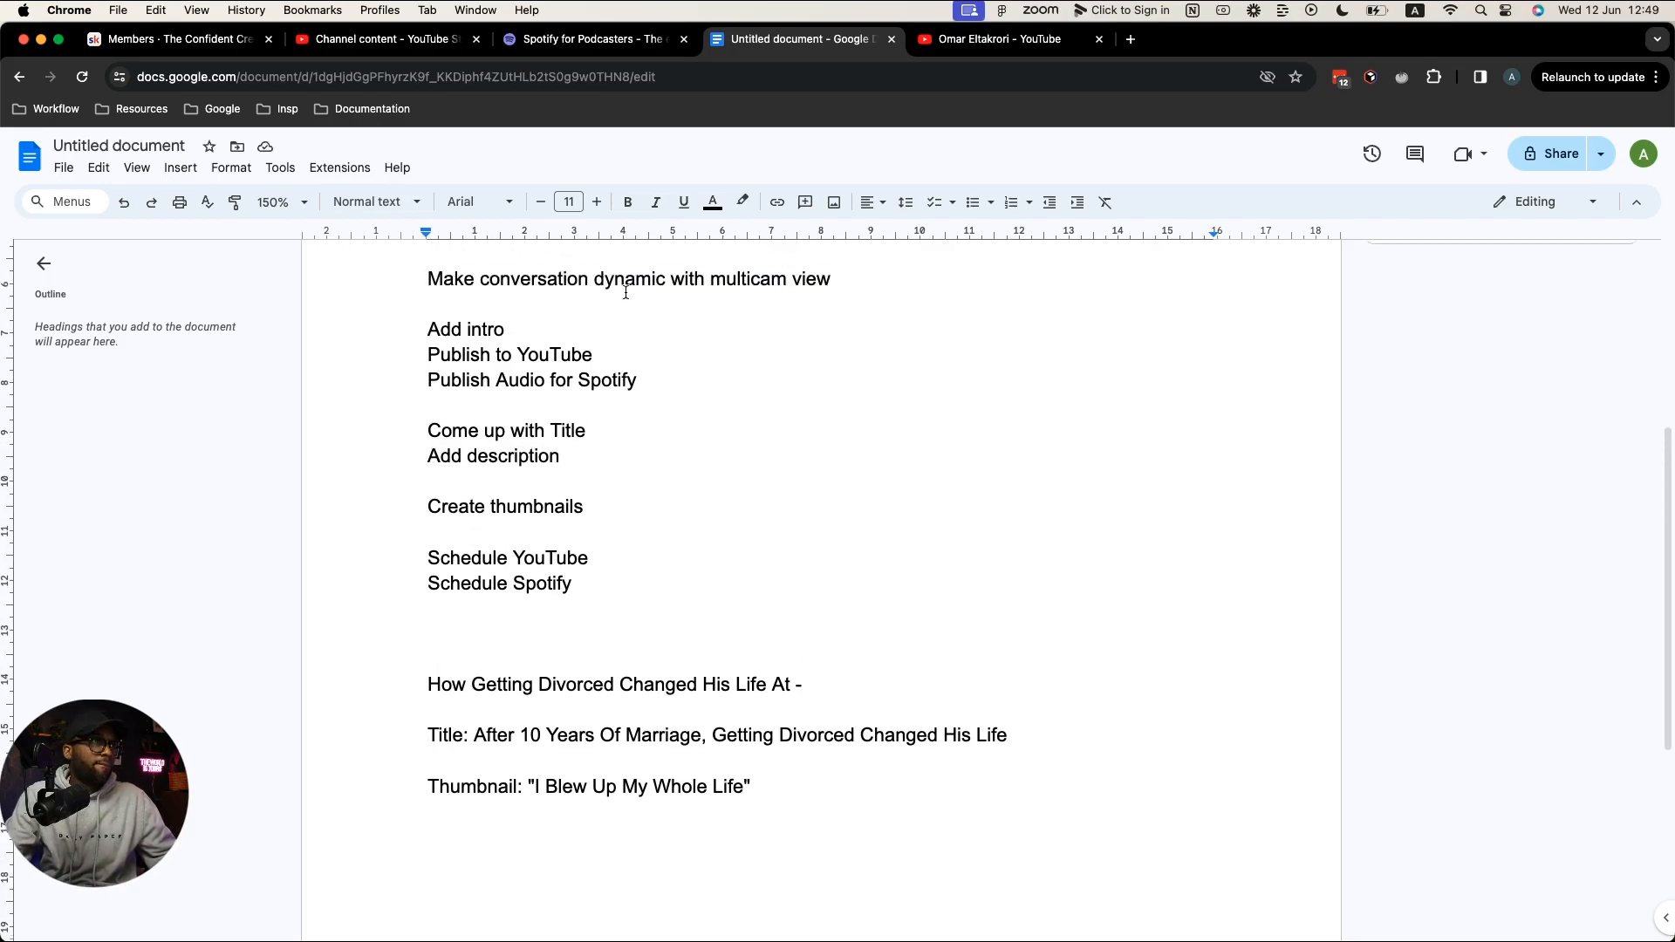
scroll(741, 329, "down", 2)
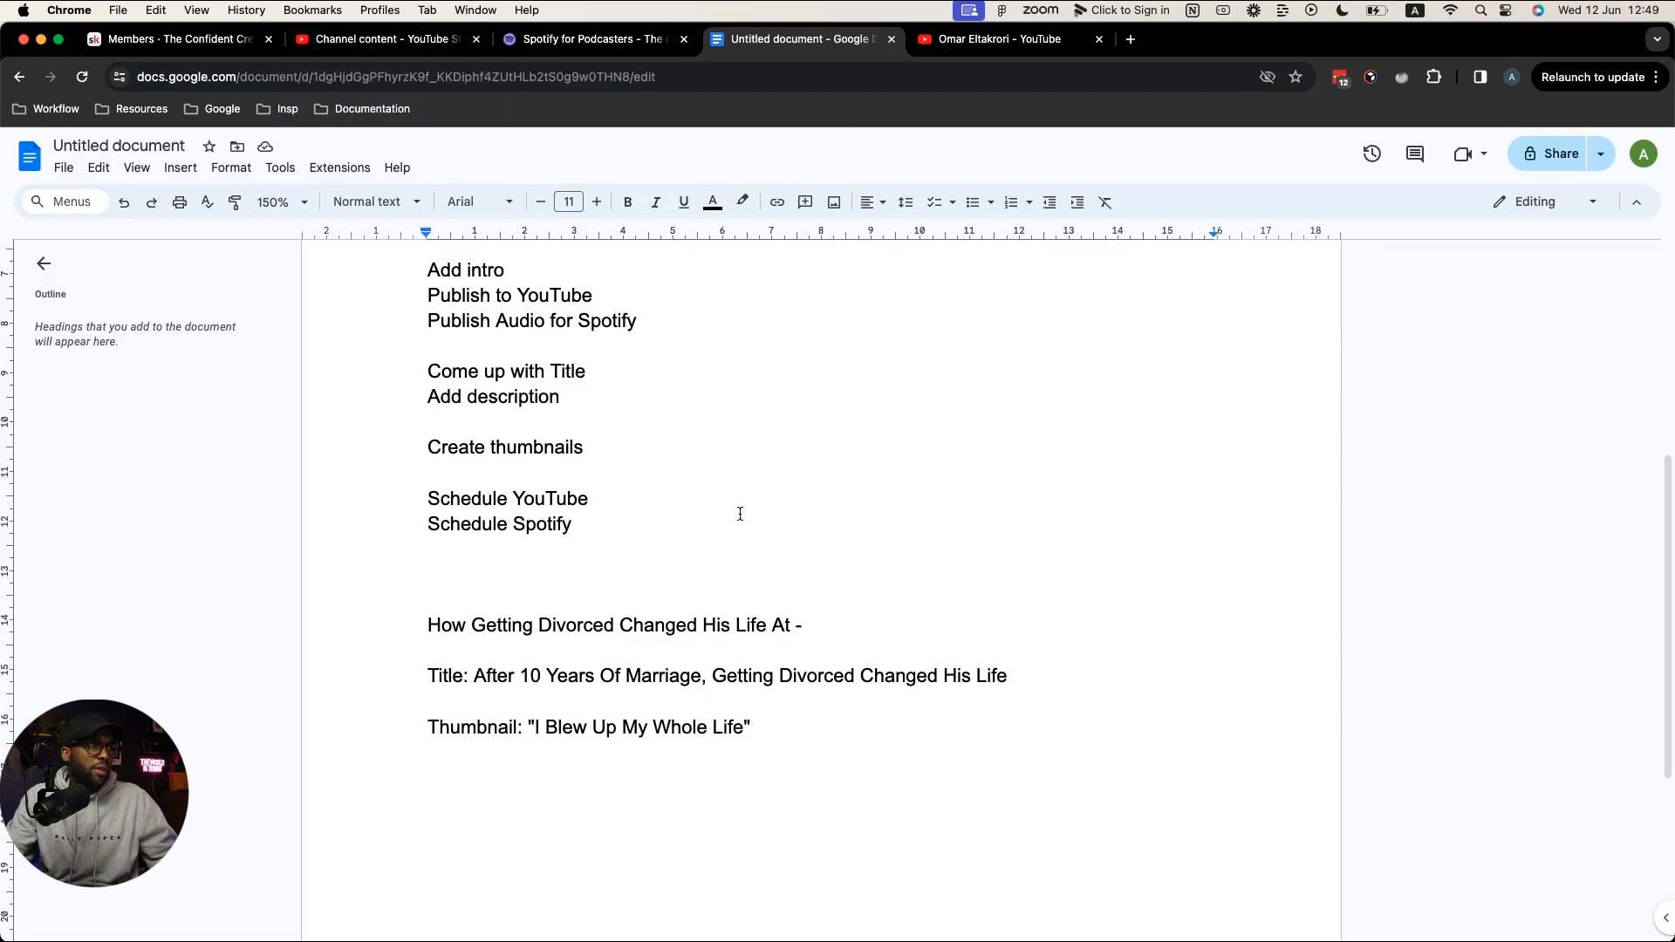
scroll(740, 514, "up", 10)
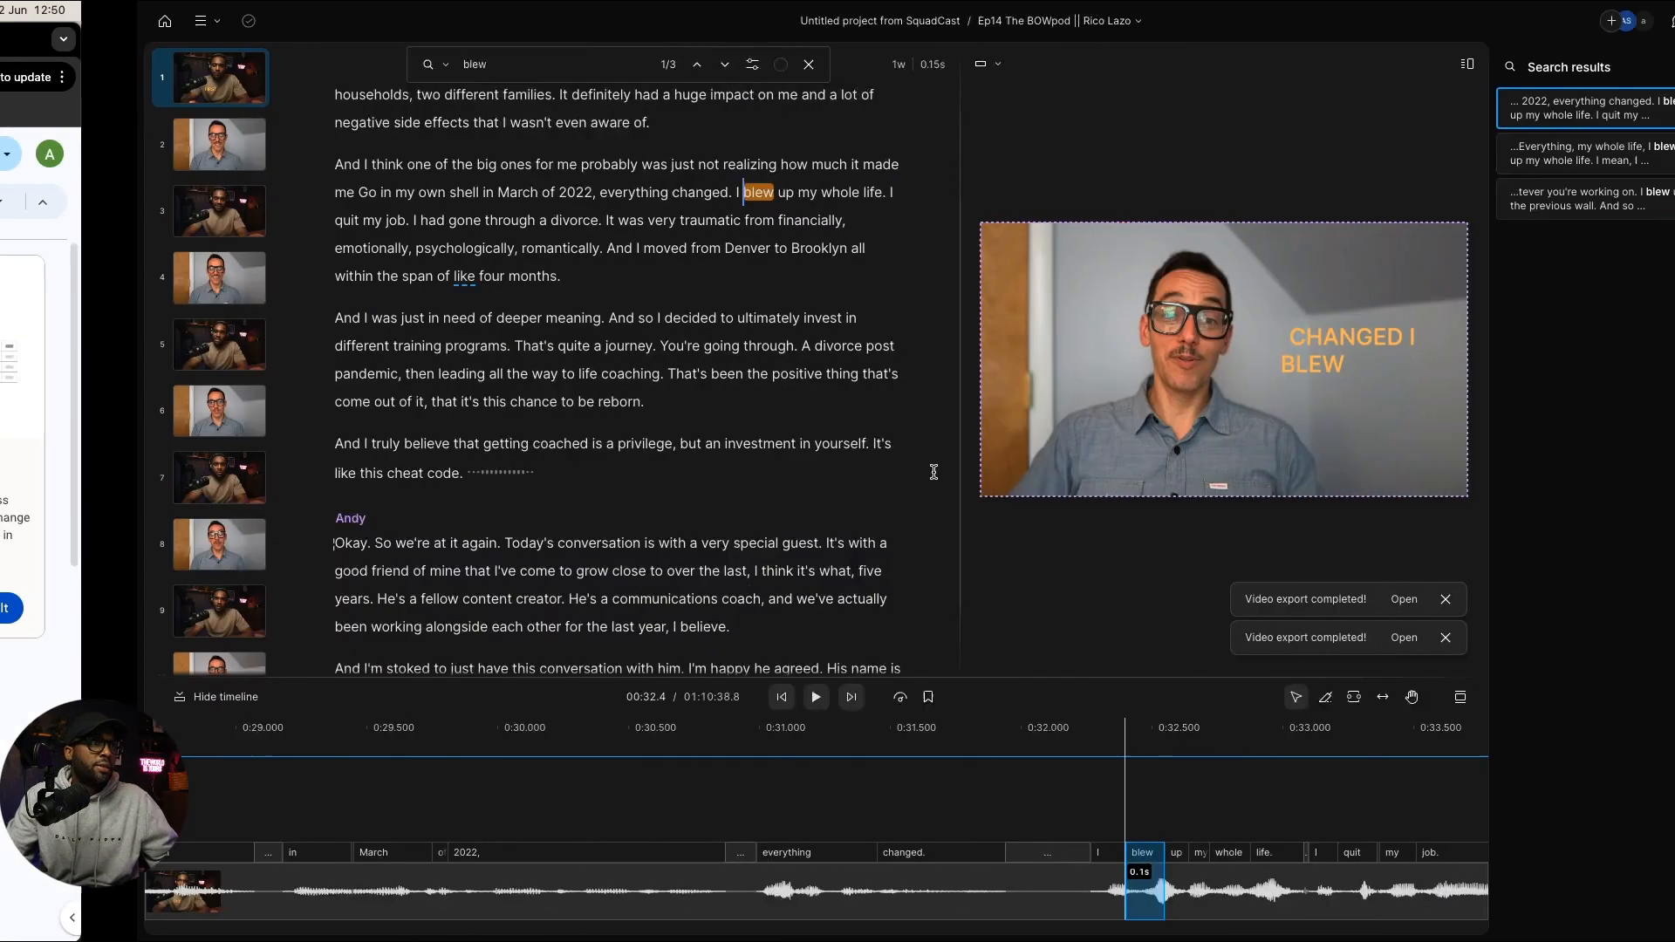
Step: Scroll the script and select the guest's long answer to review it
scroll(663, 497, "up", 3)
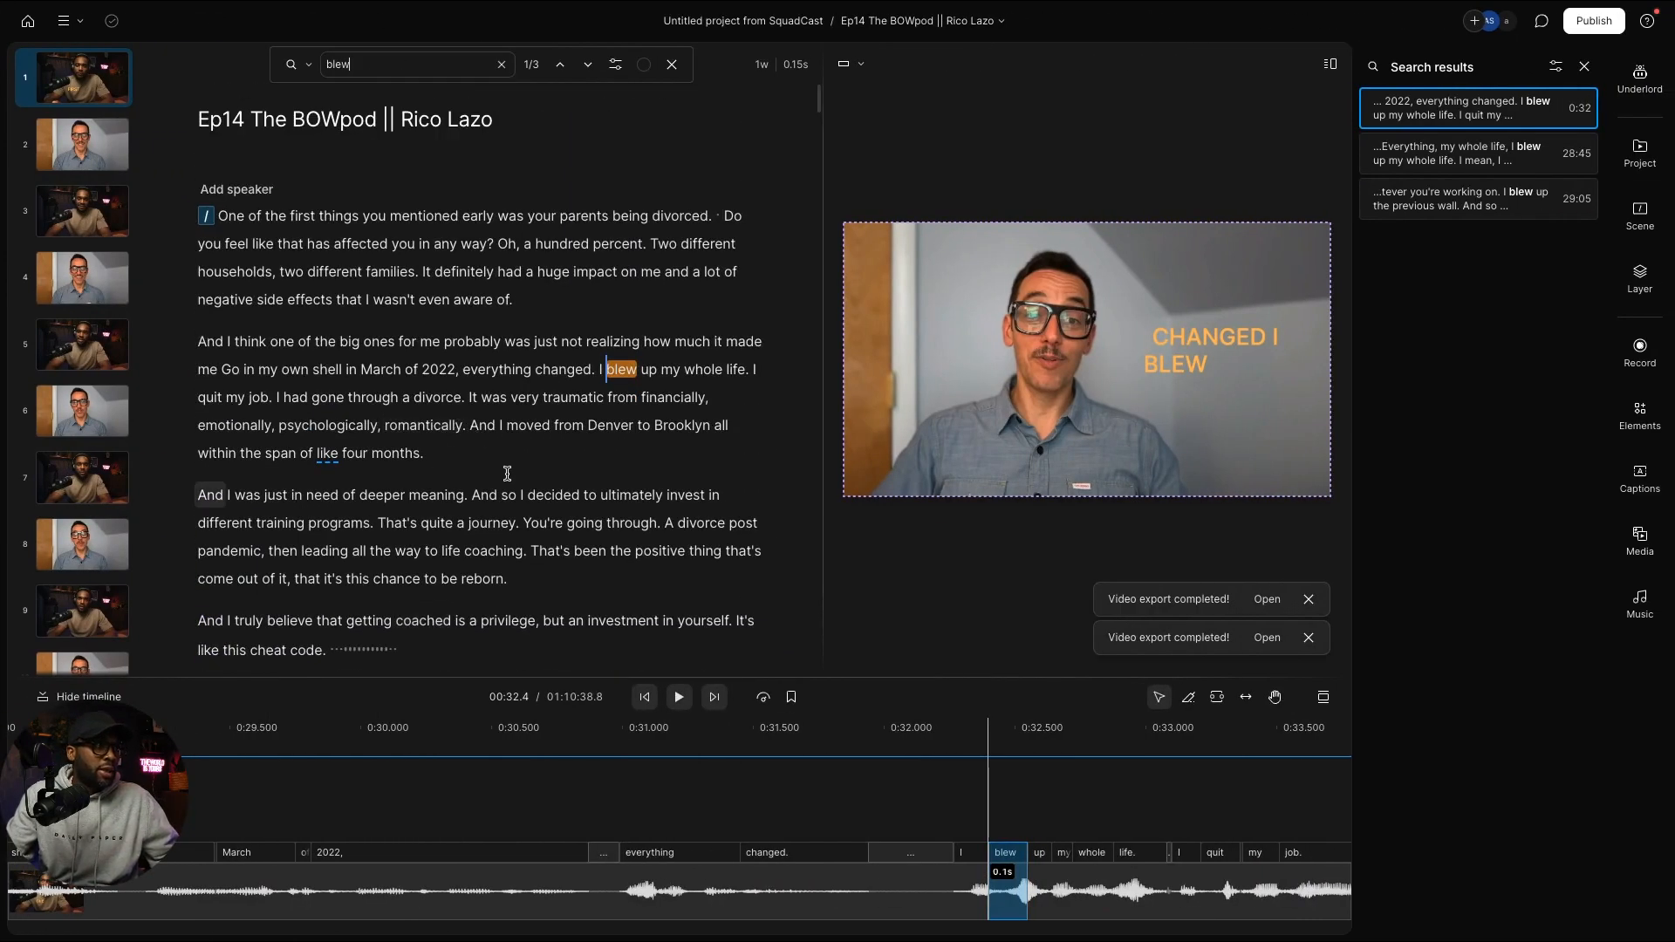
scroll(436, 375, "down", 1)
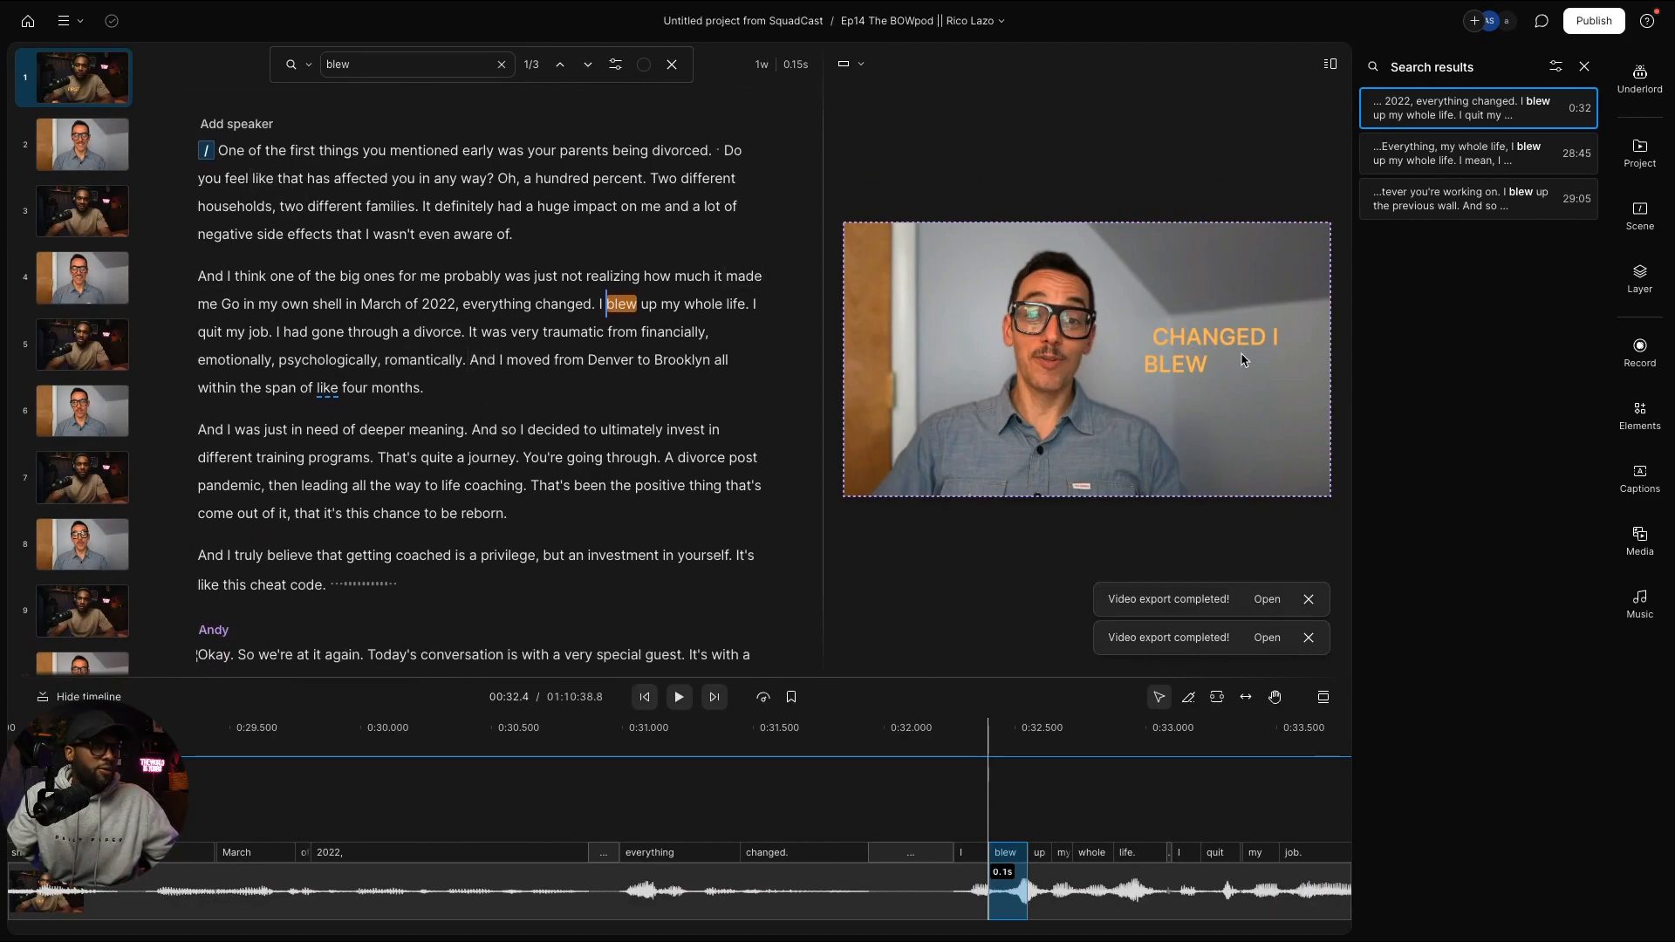
scroll(473, 498, "down", 1)
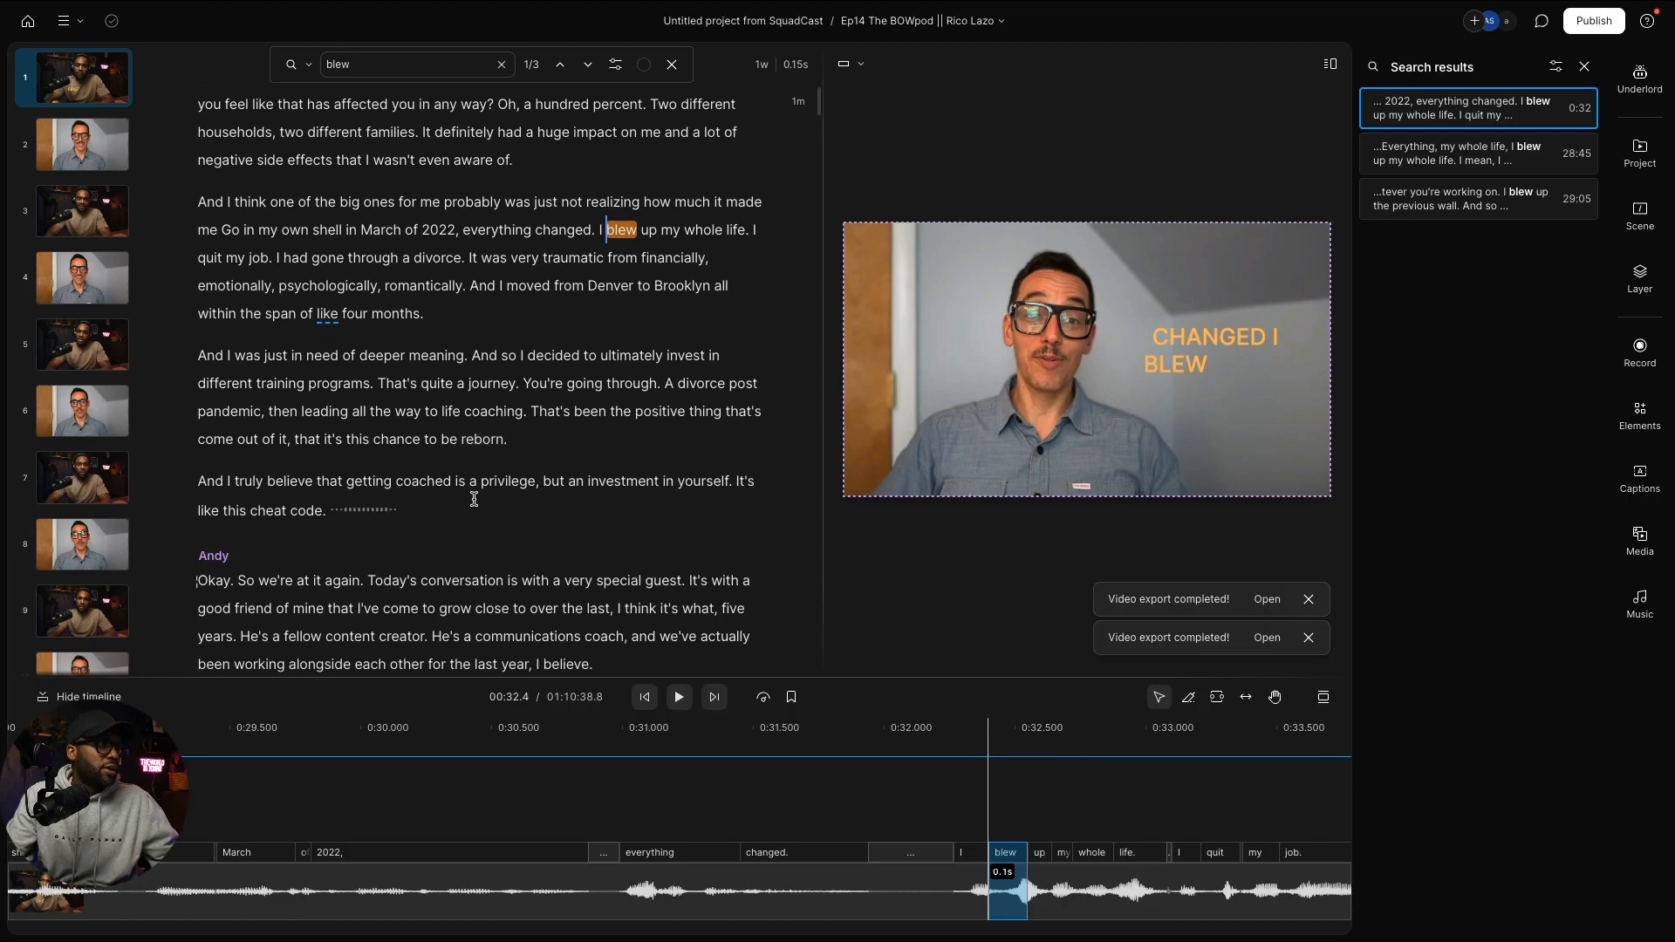
scroll(474, 498, "down", 5)
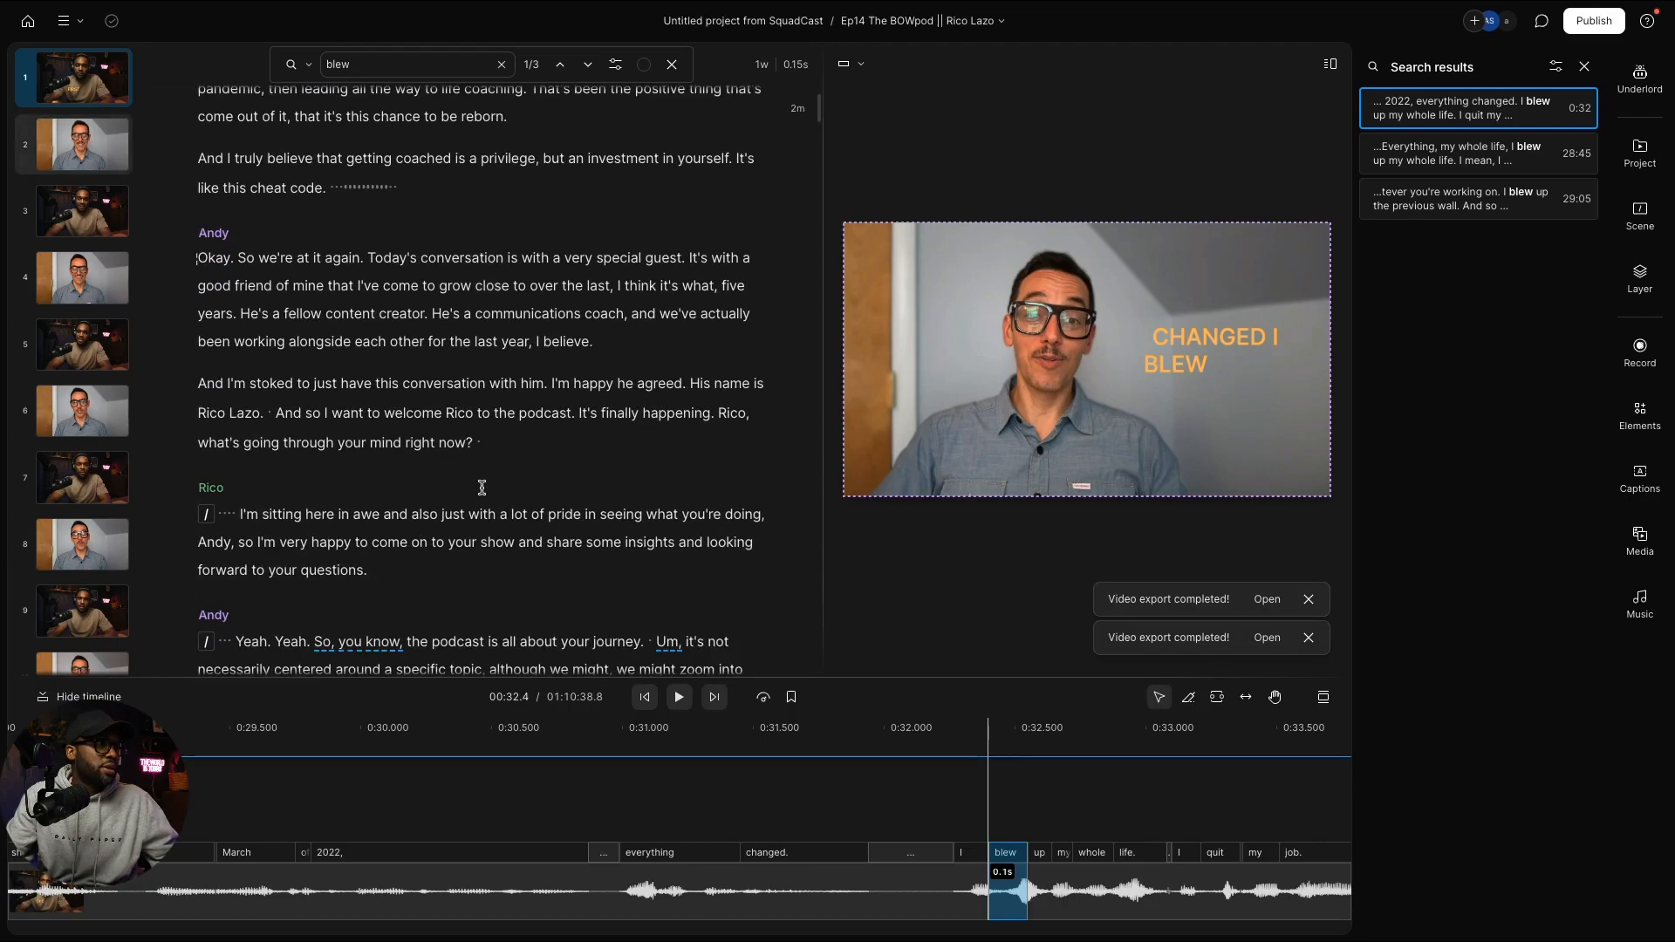
scroll(482, 487, "down", 13)
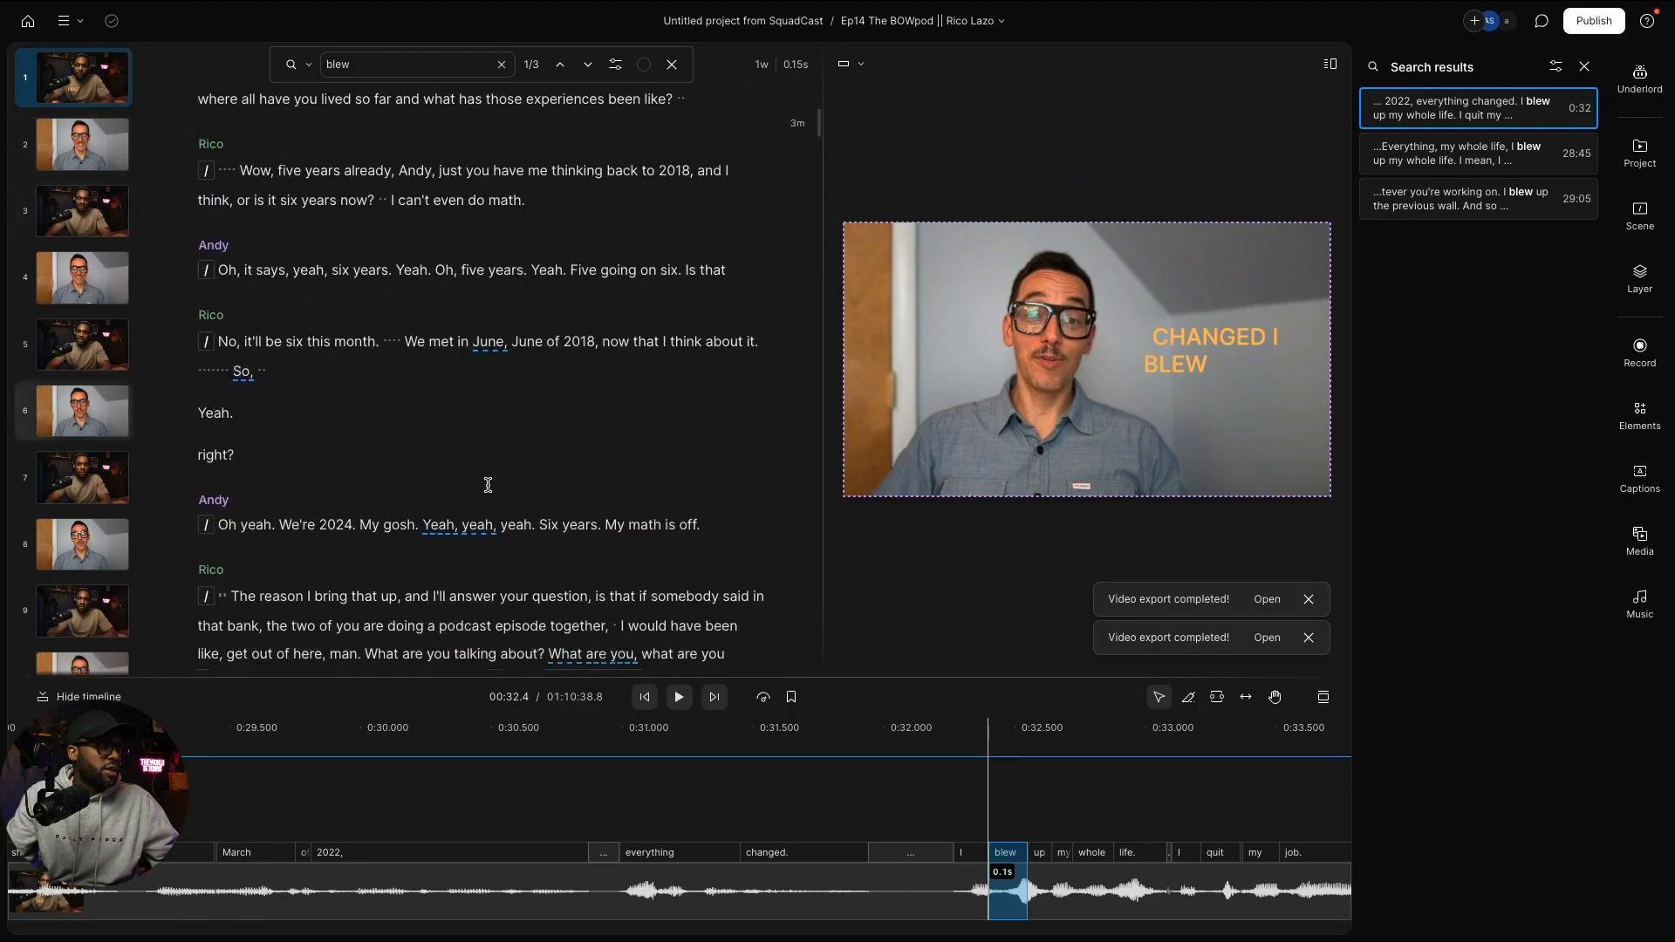
scroll(488, 485, "down", 10)
scroll(494, 484, "up", 3)
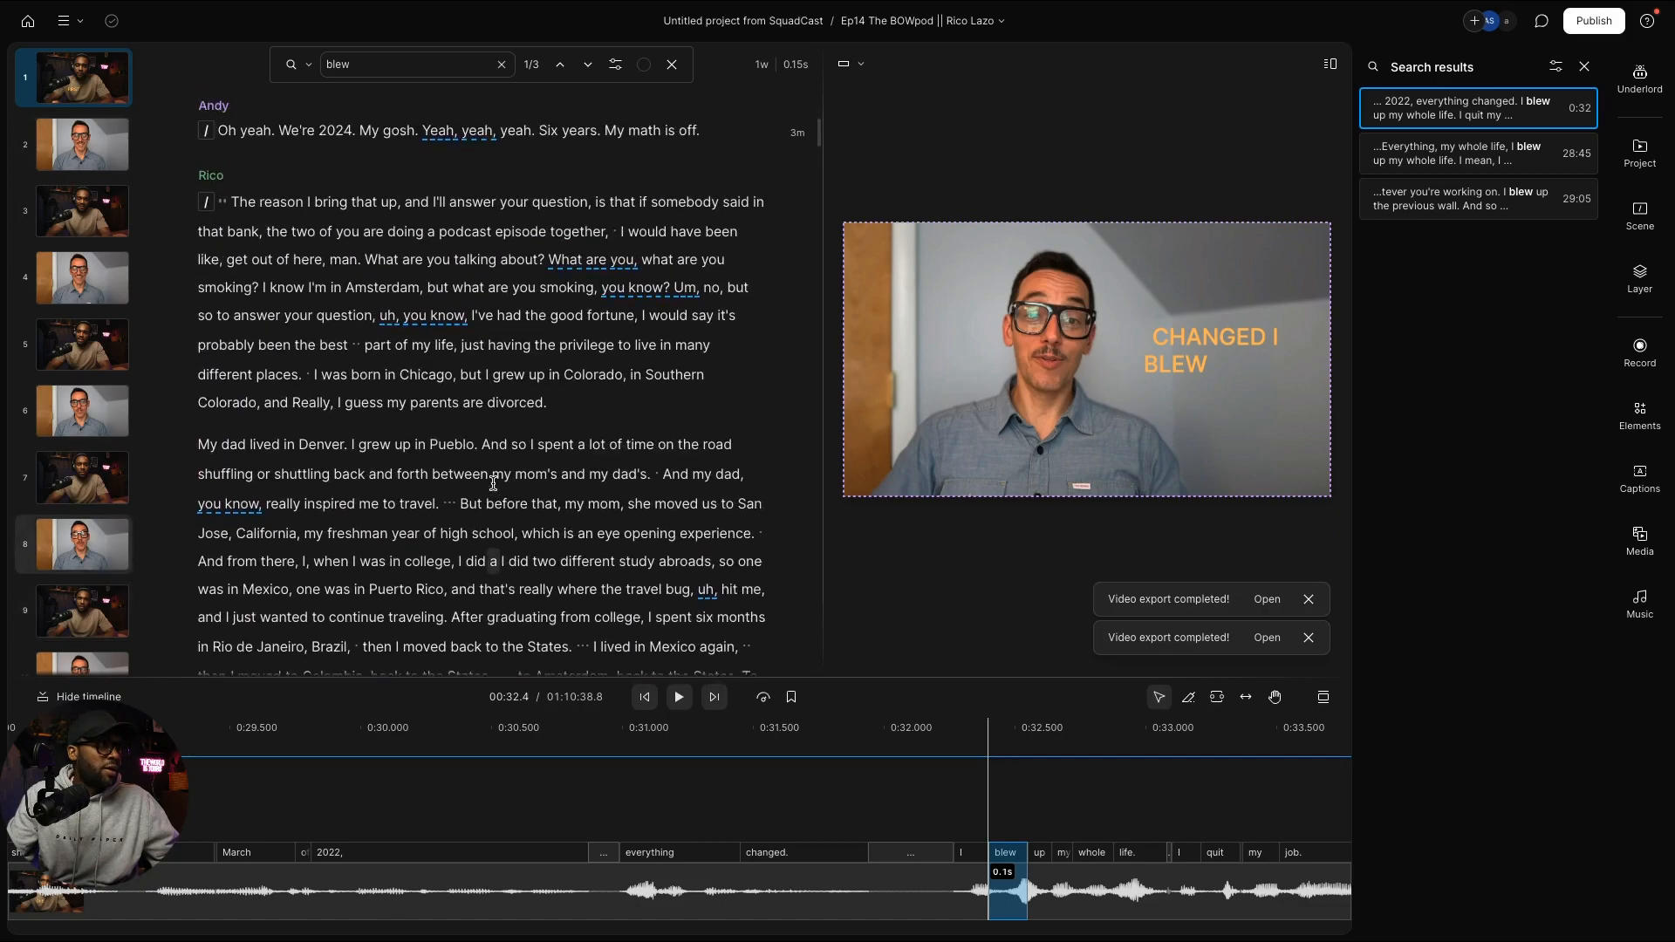
scroll(493, 484, "up", 1)
scroll(494, 484, "down", 2)
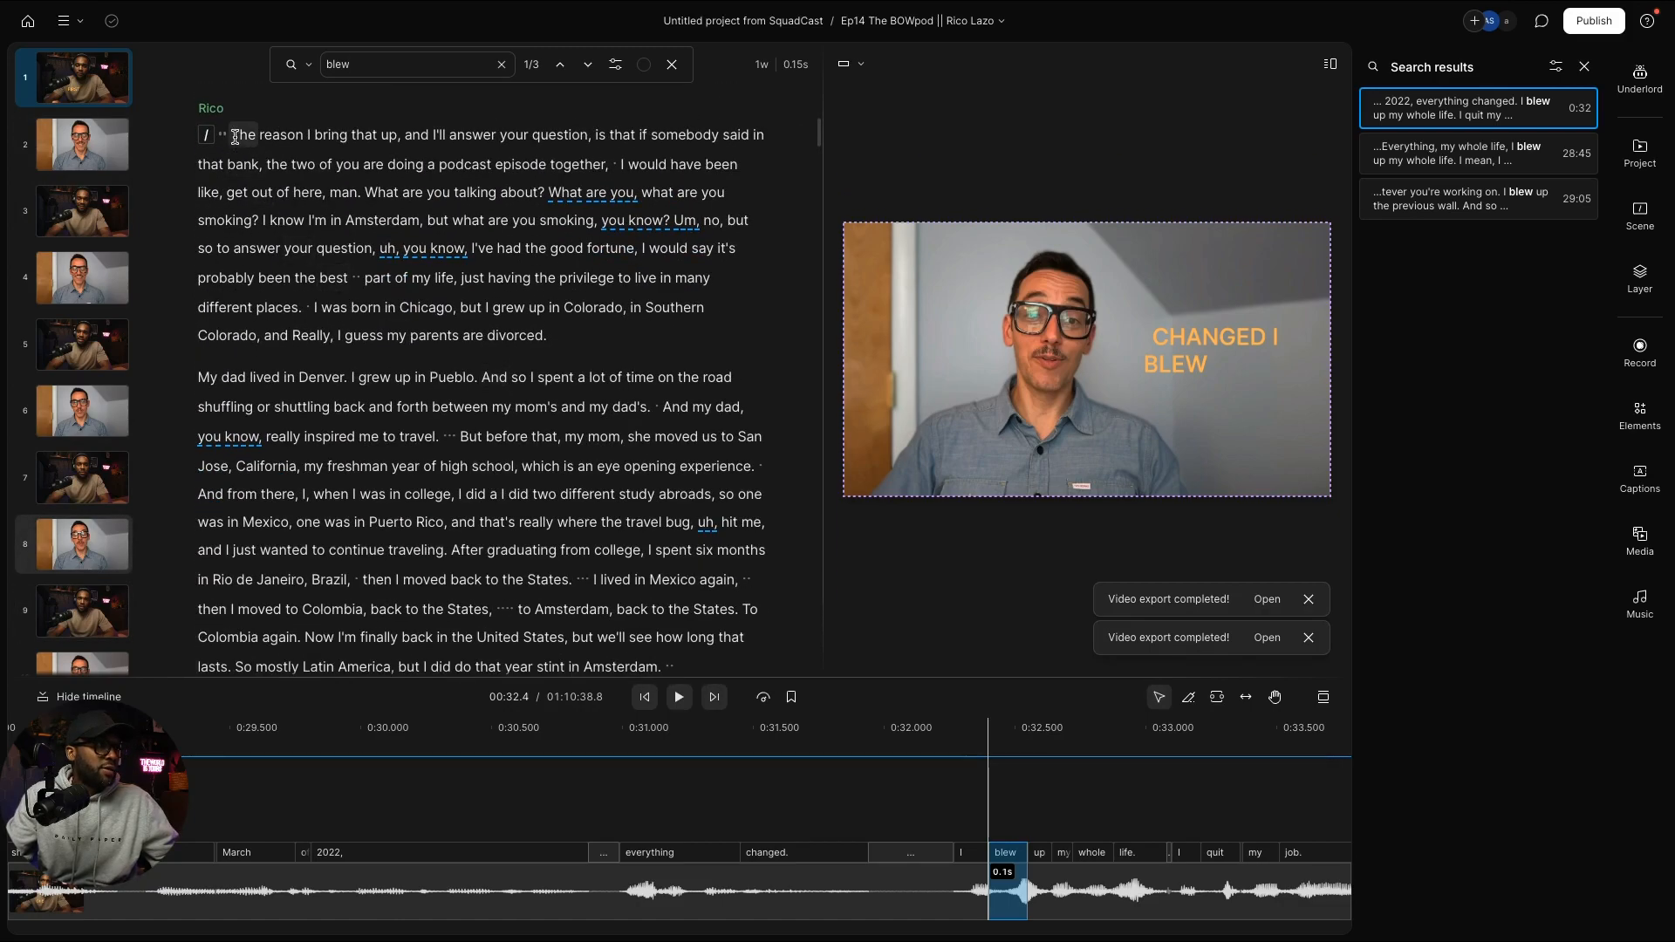
left_click_drag(234, 137, 683, 610)
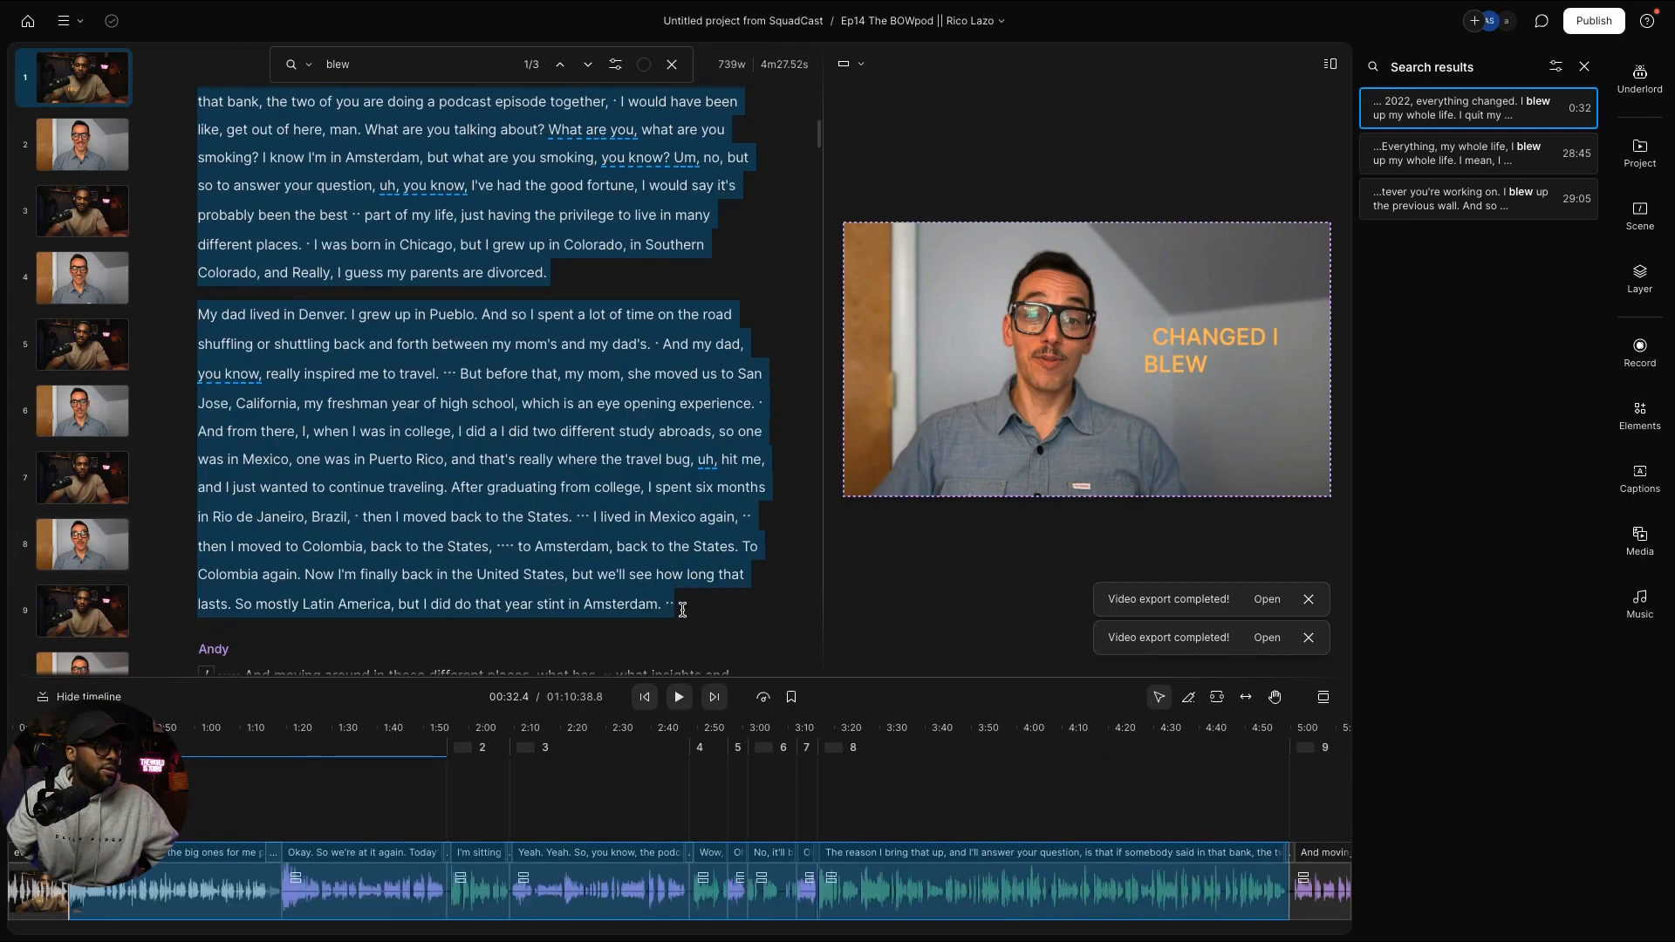
scroll(683, 613, "up", 3)
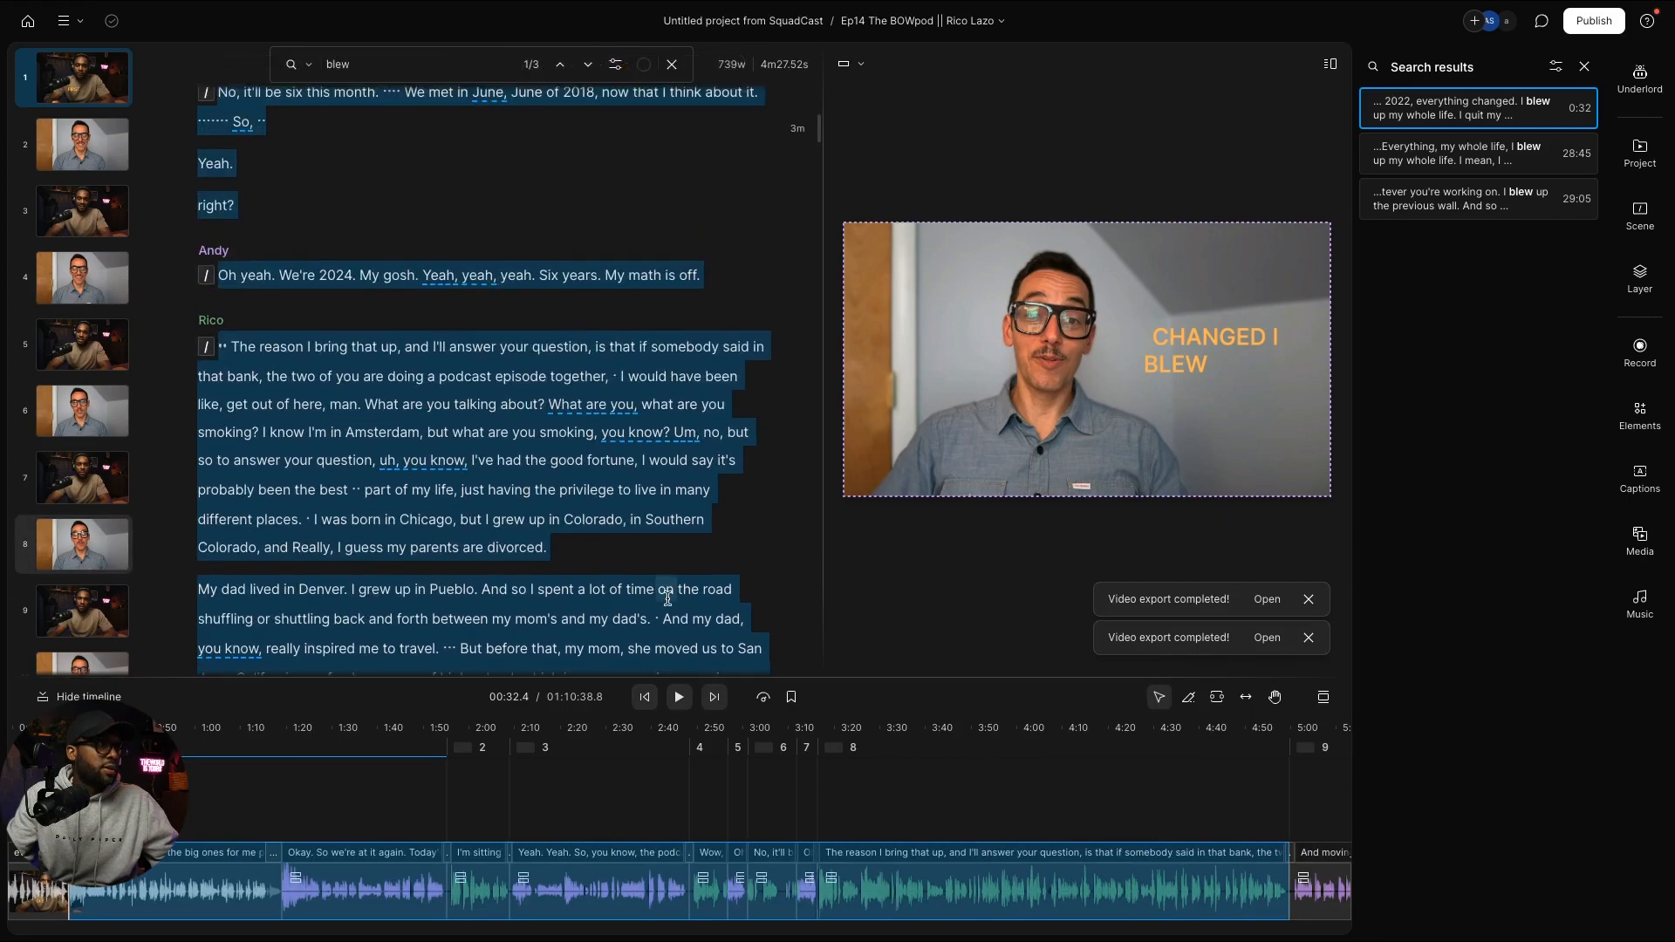
left_click(566, 460)
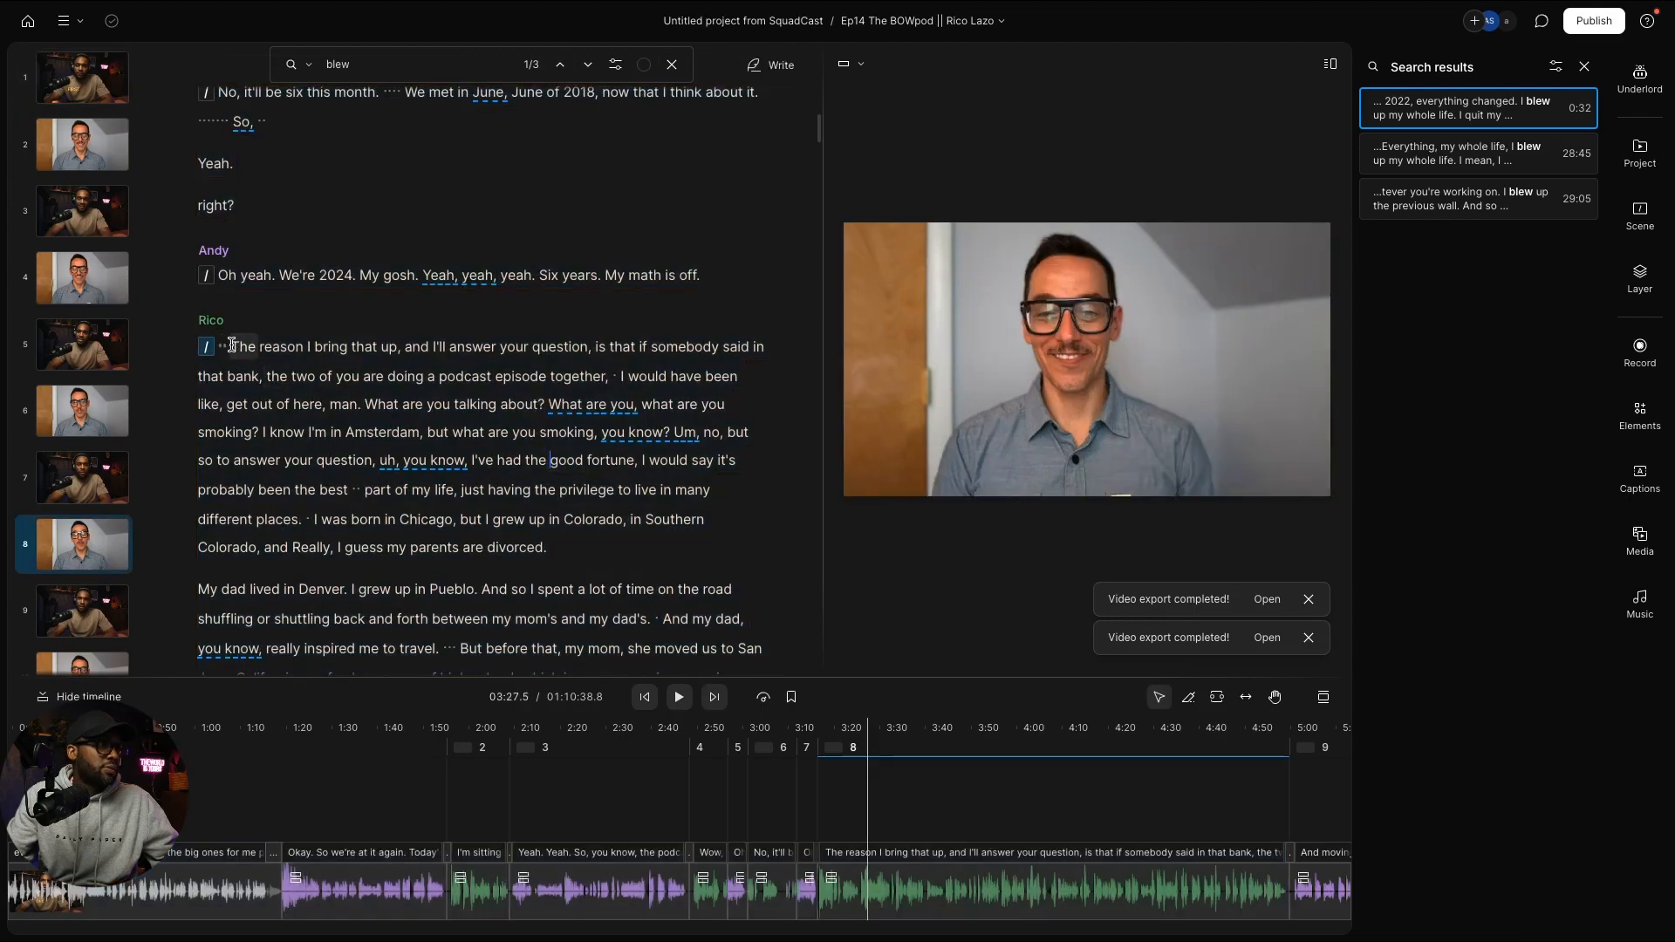
Step: Insert a scene break with / right before 'My dad lived in Denver'
left_click_drag(231, 346, 682, 537)
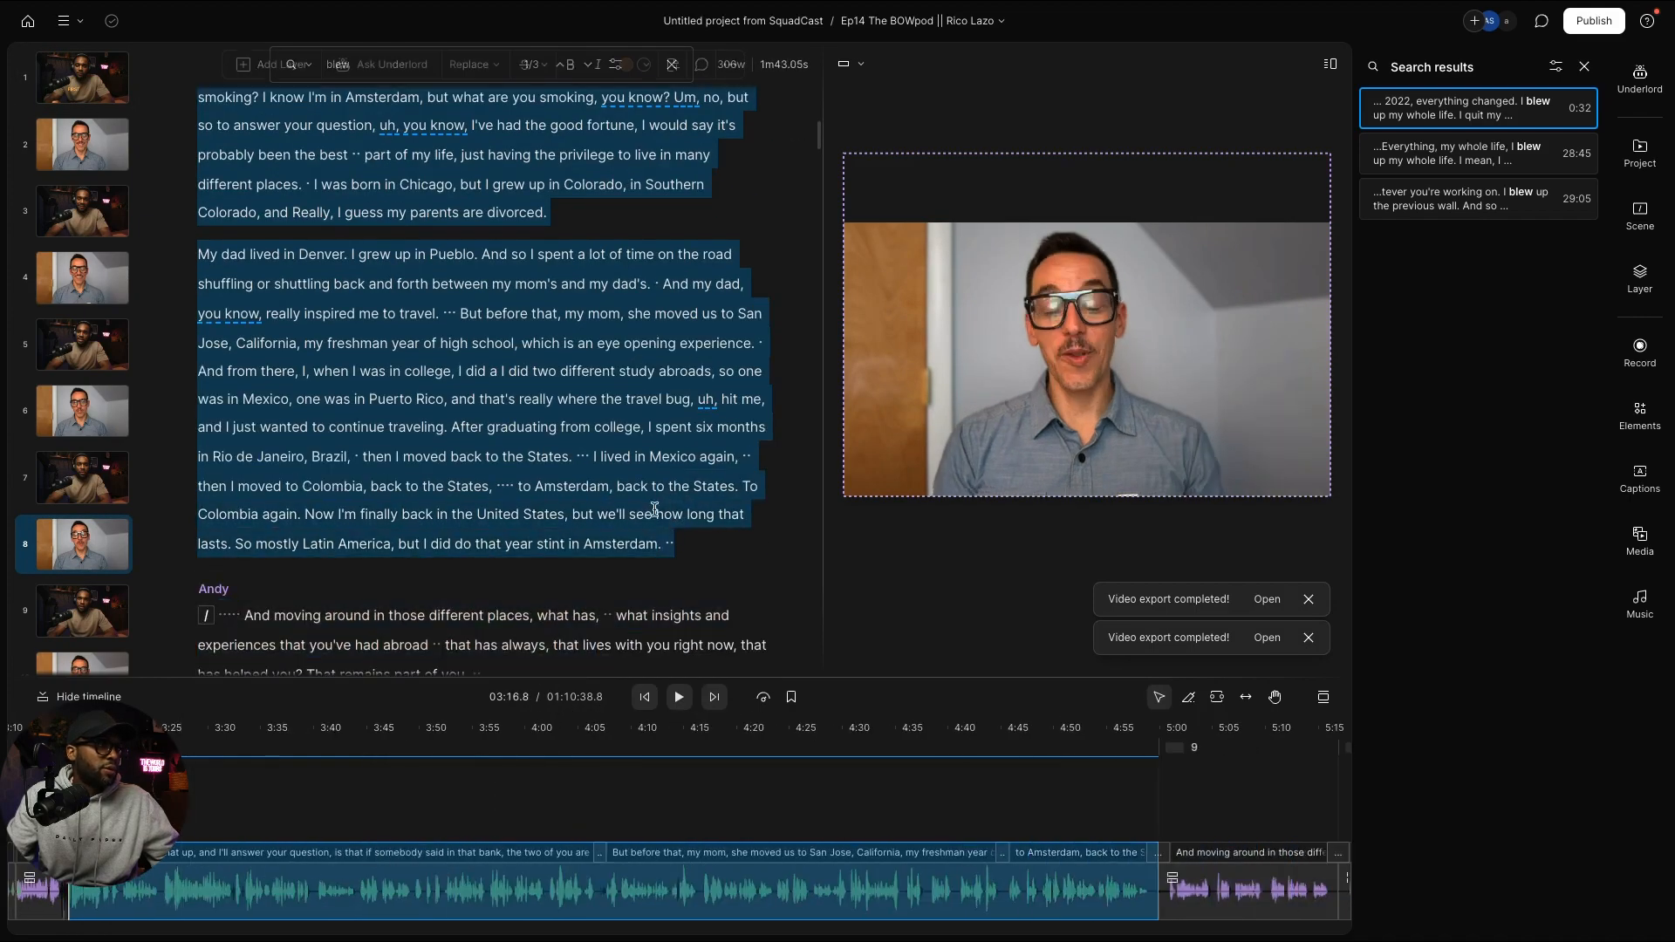
scroll(645, 528, "up", 3)
left_click(609, 516)
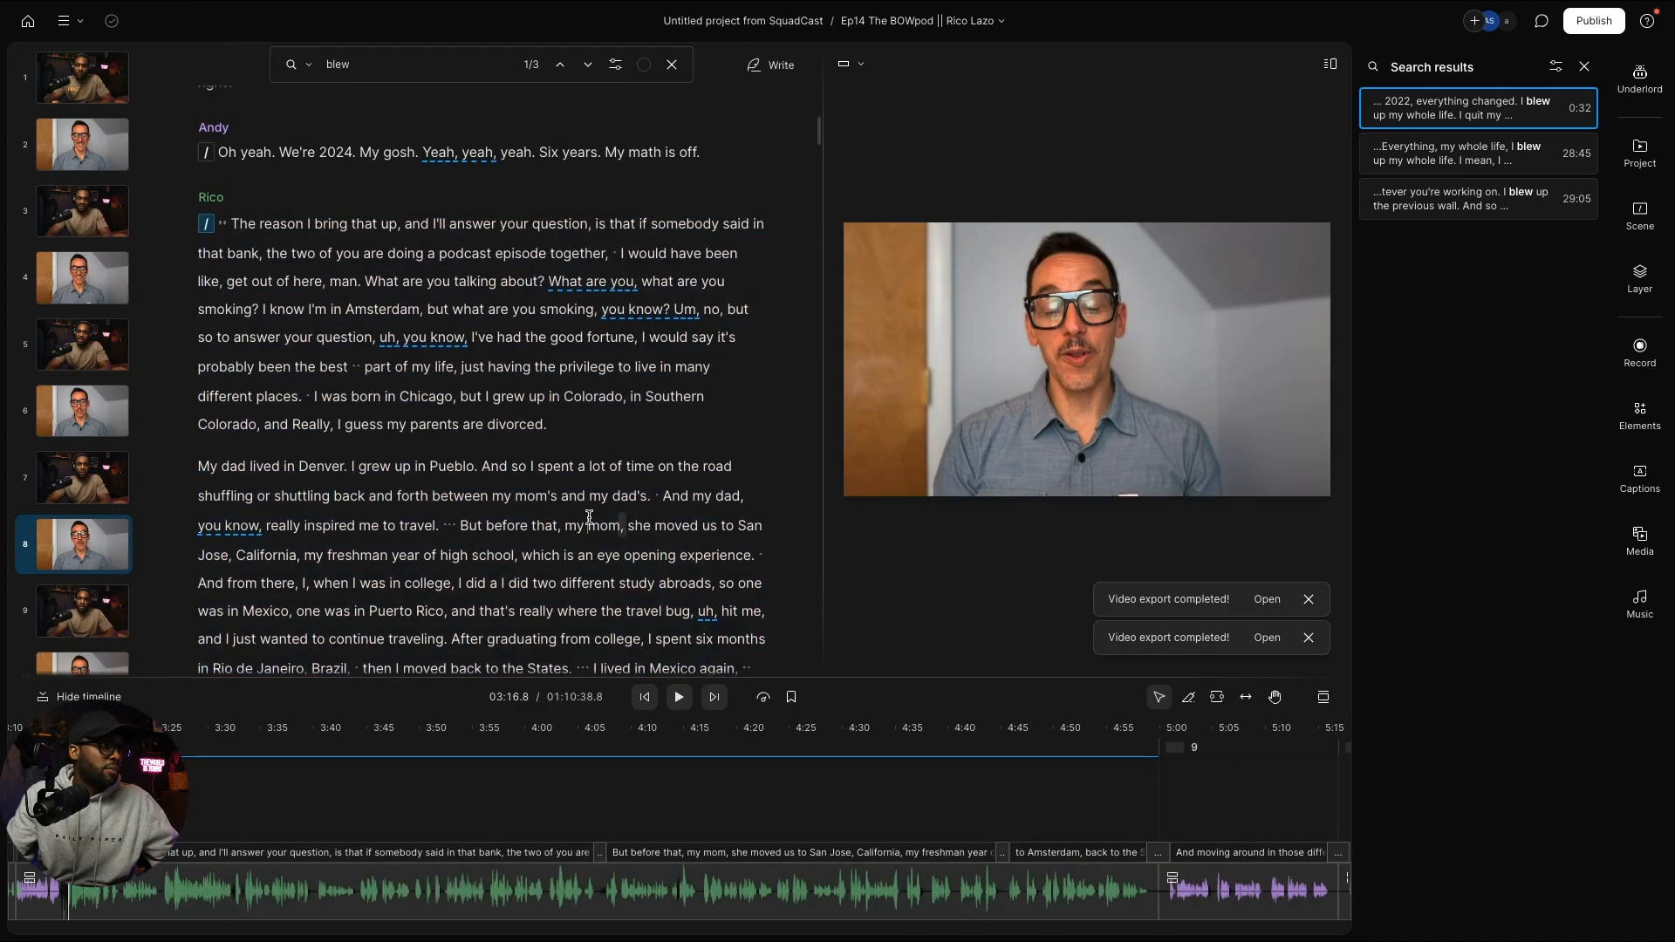
scroll(567, 523, "down", 3)
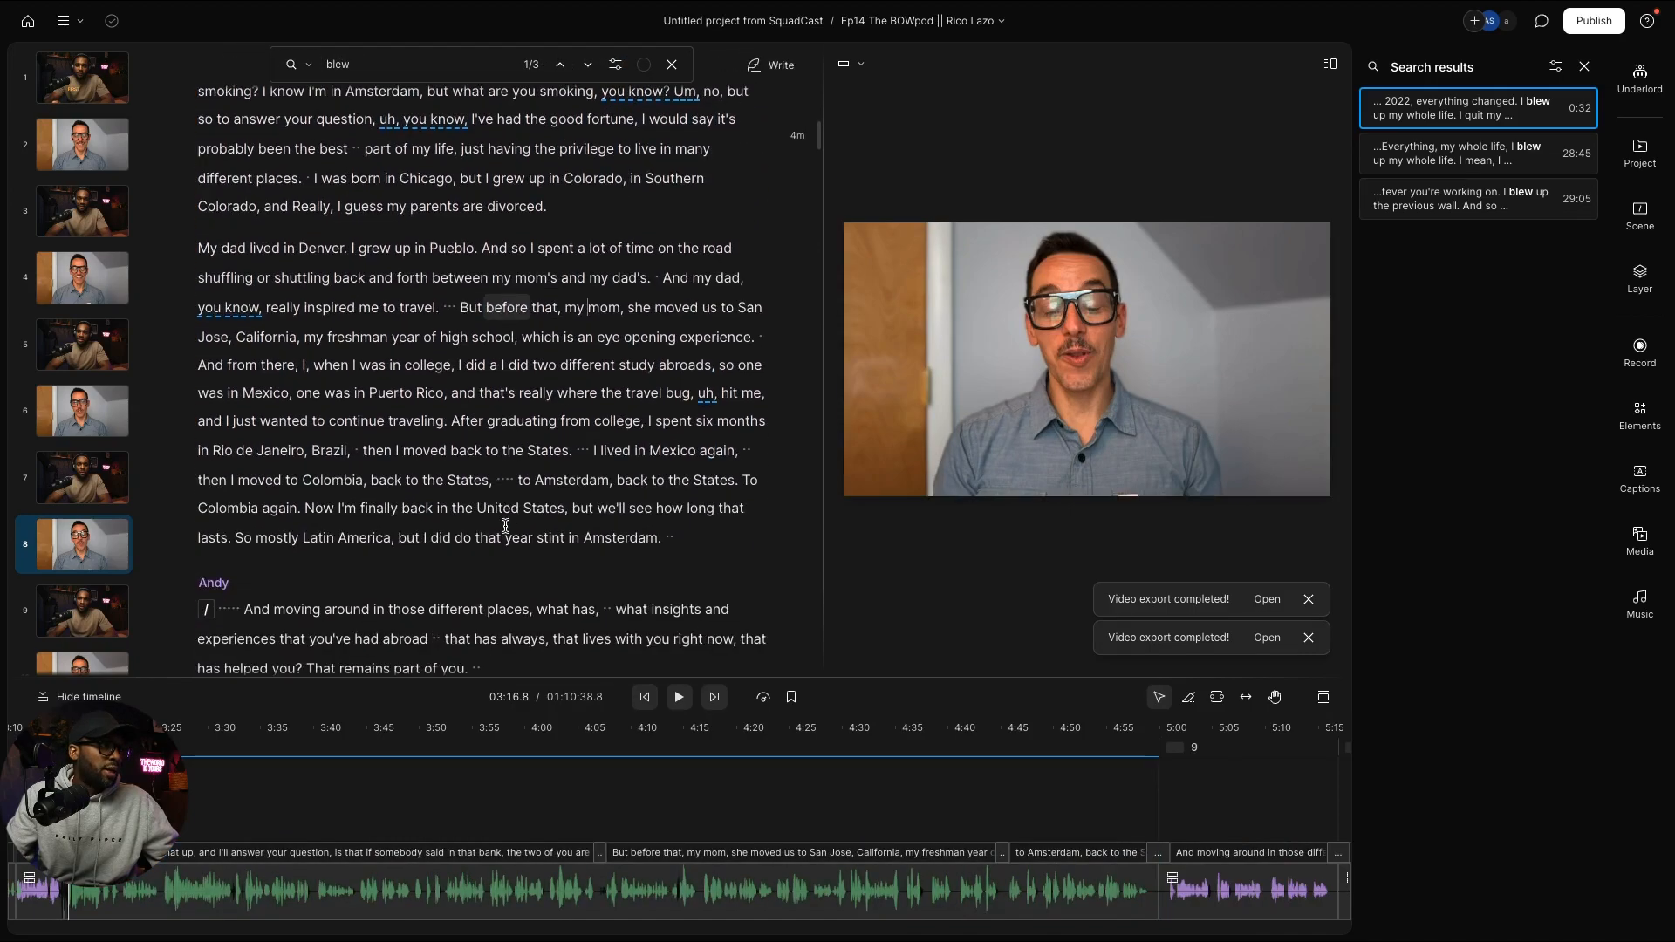
left_click(198, 248)
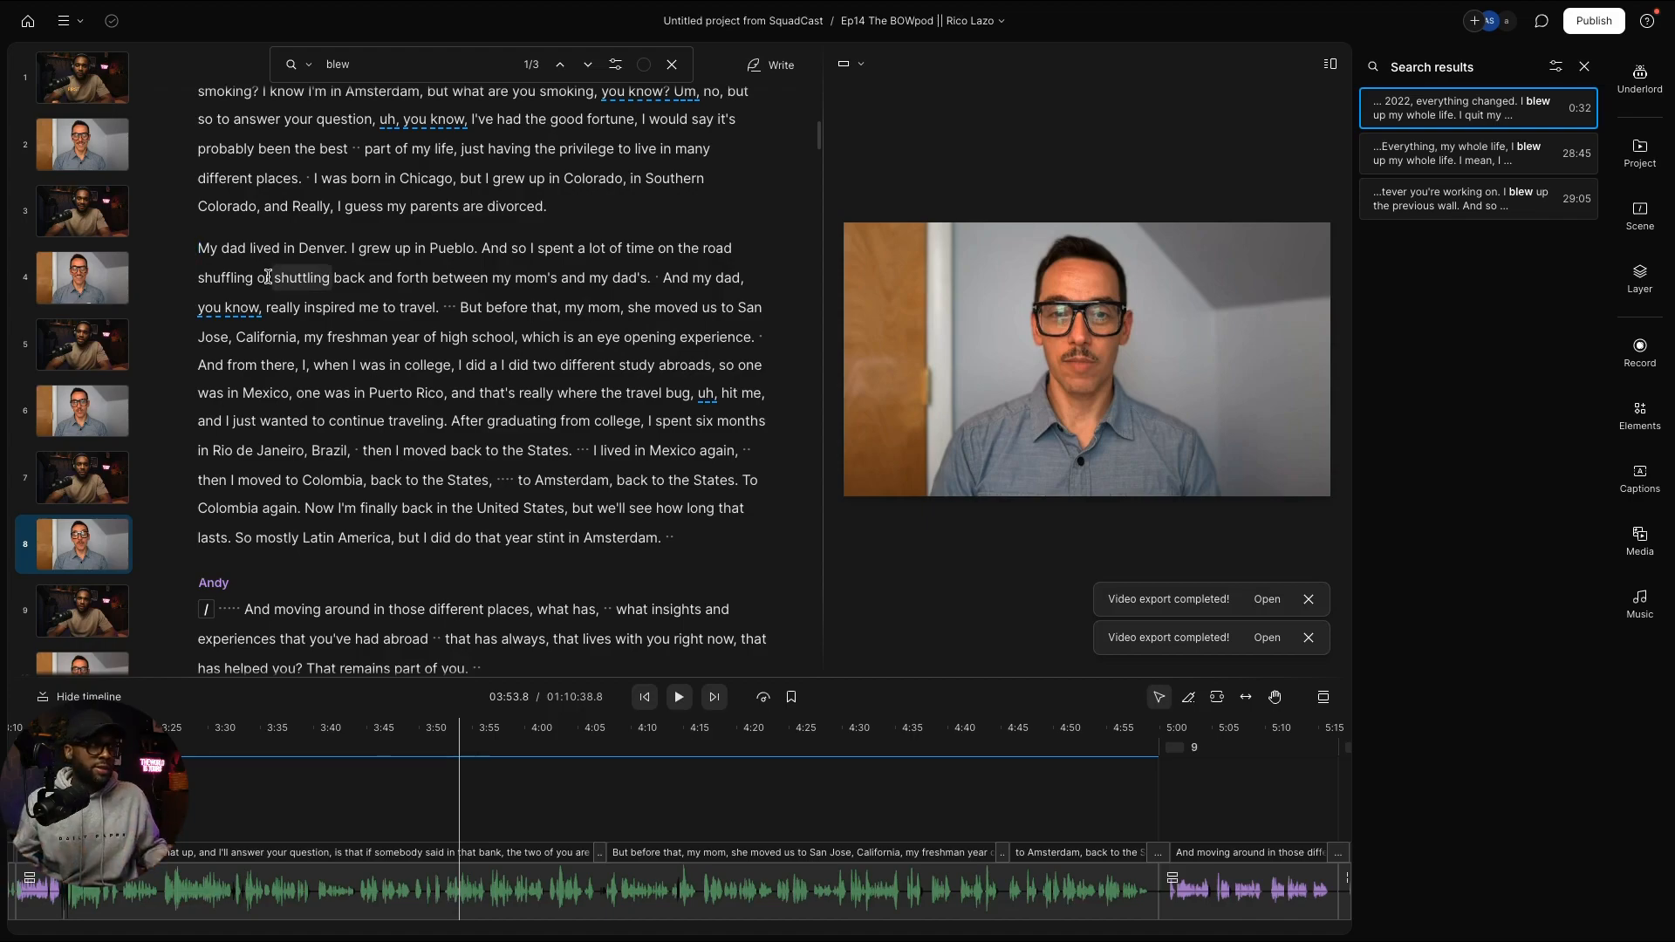
scroll(268, 277, "down", 2)
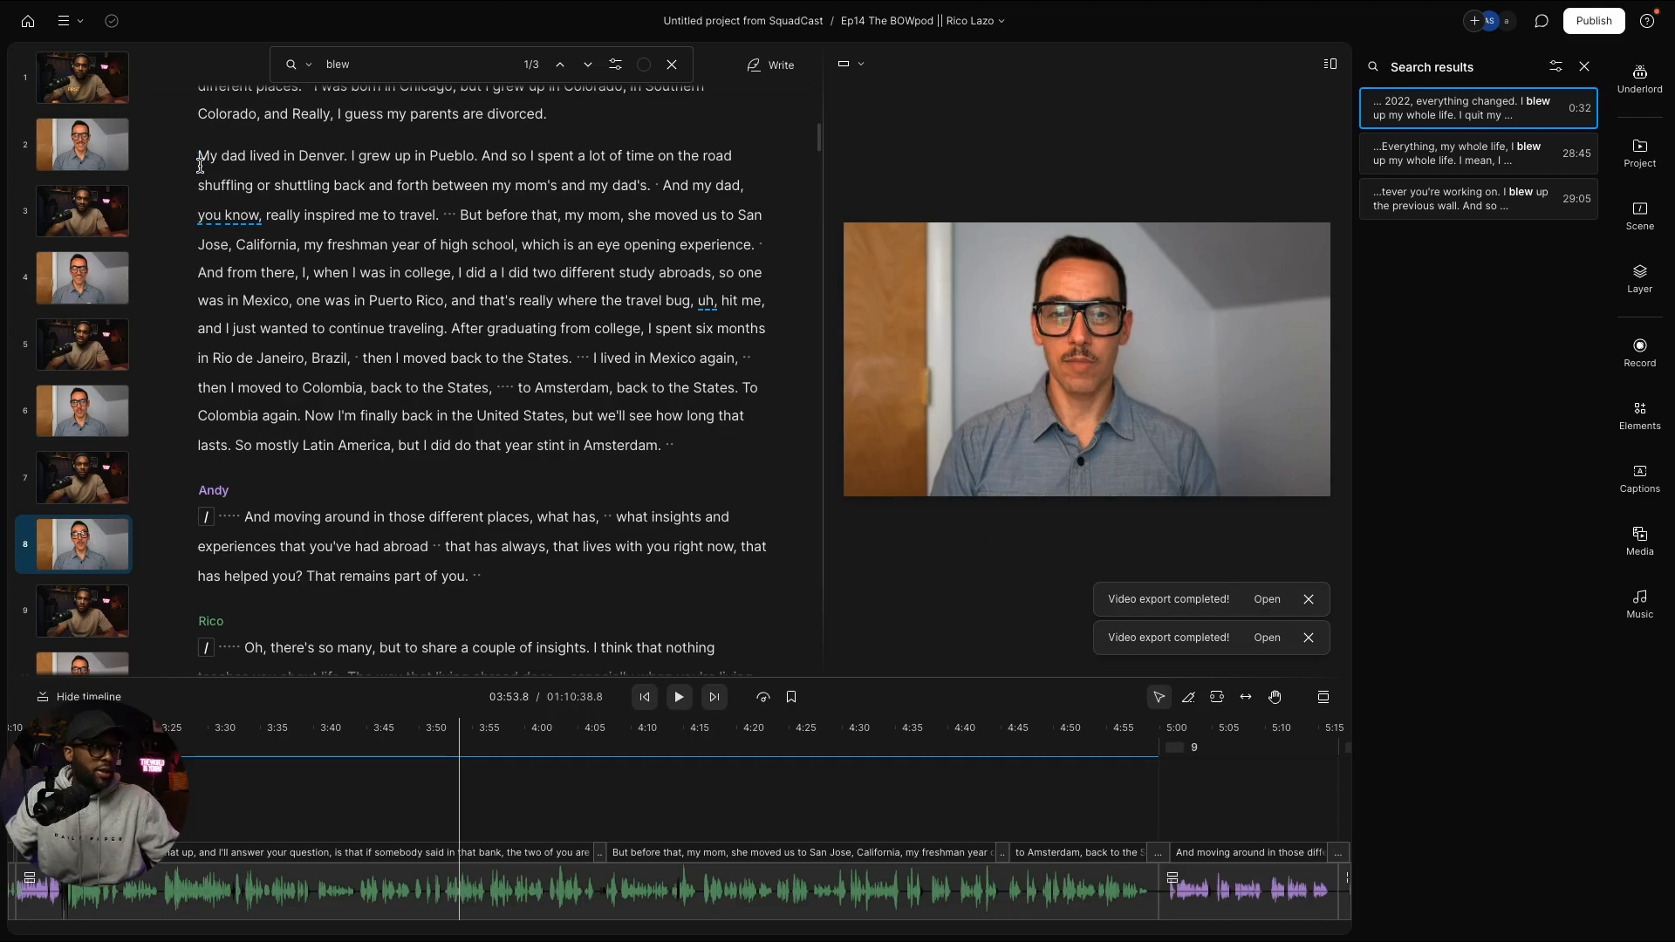
type("/")
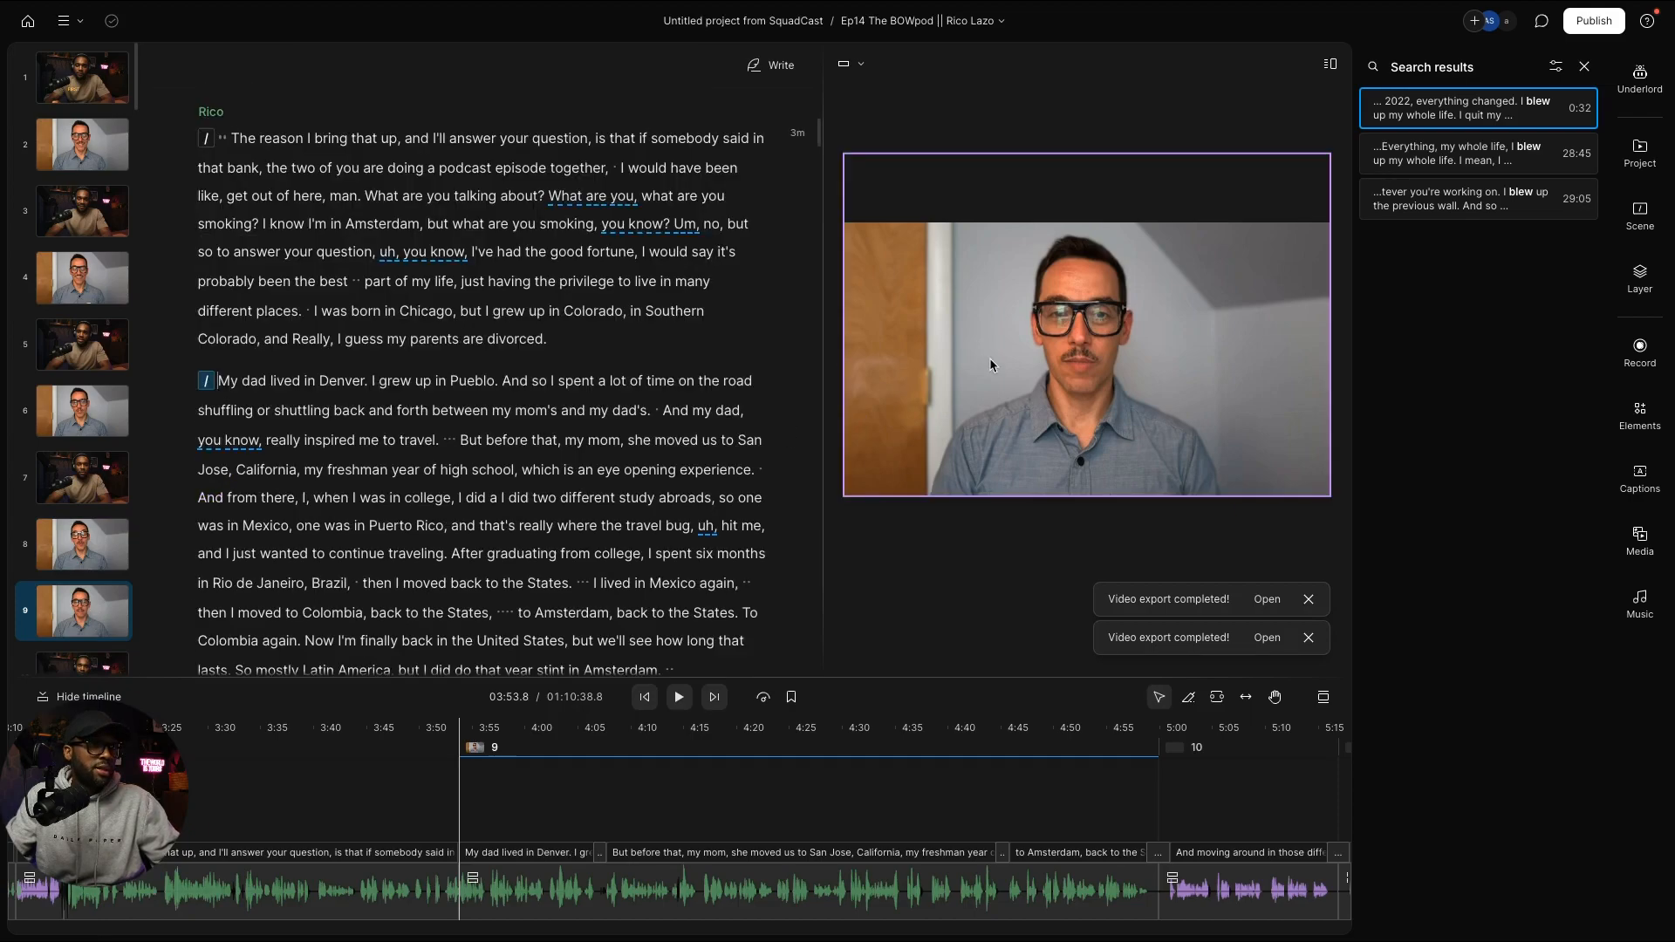
Step: Crop the guest's video to the right half and unhide the host's layer in the scene
left_click(989, 357)
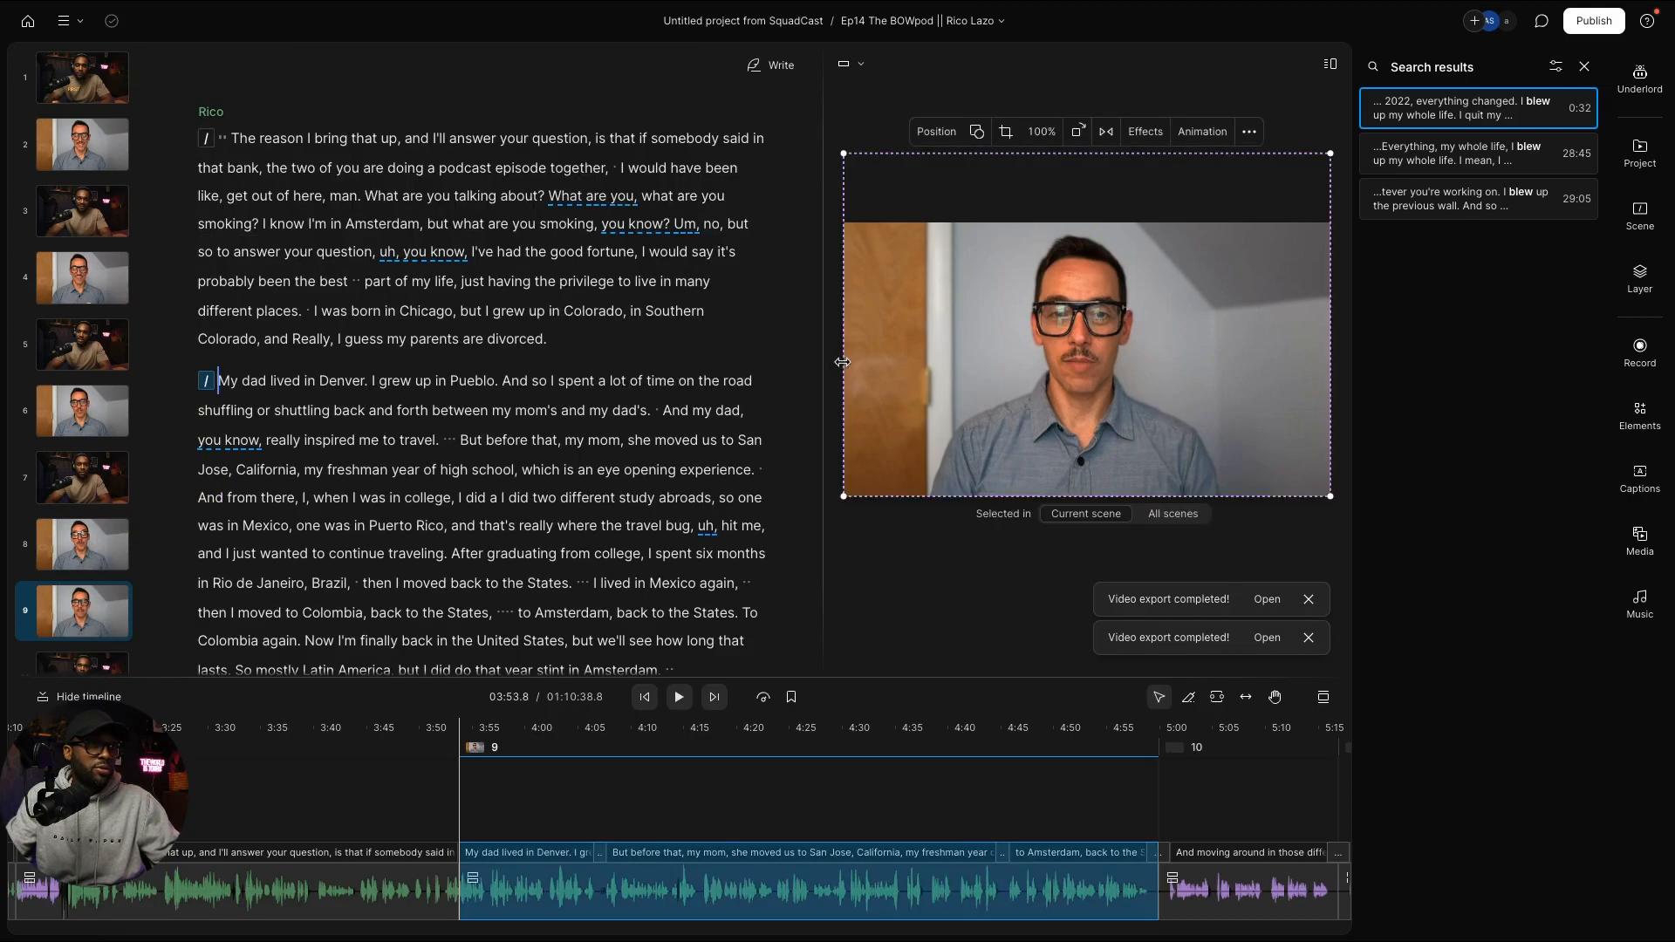
left_click_drag(841, 362, 1082, 365)
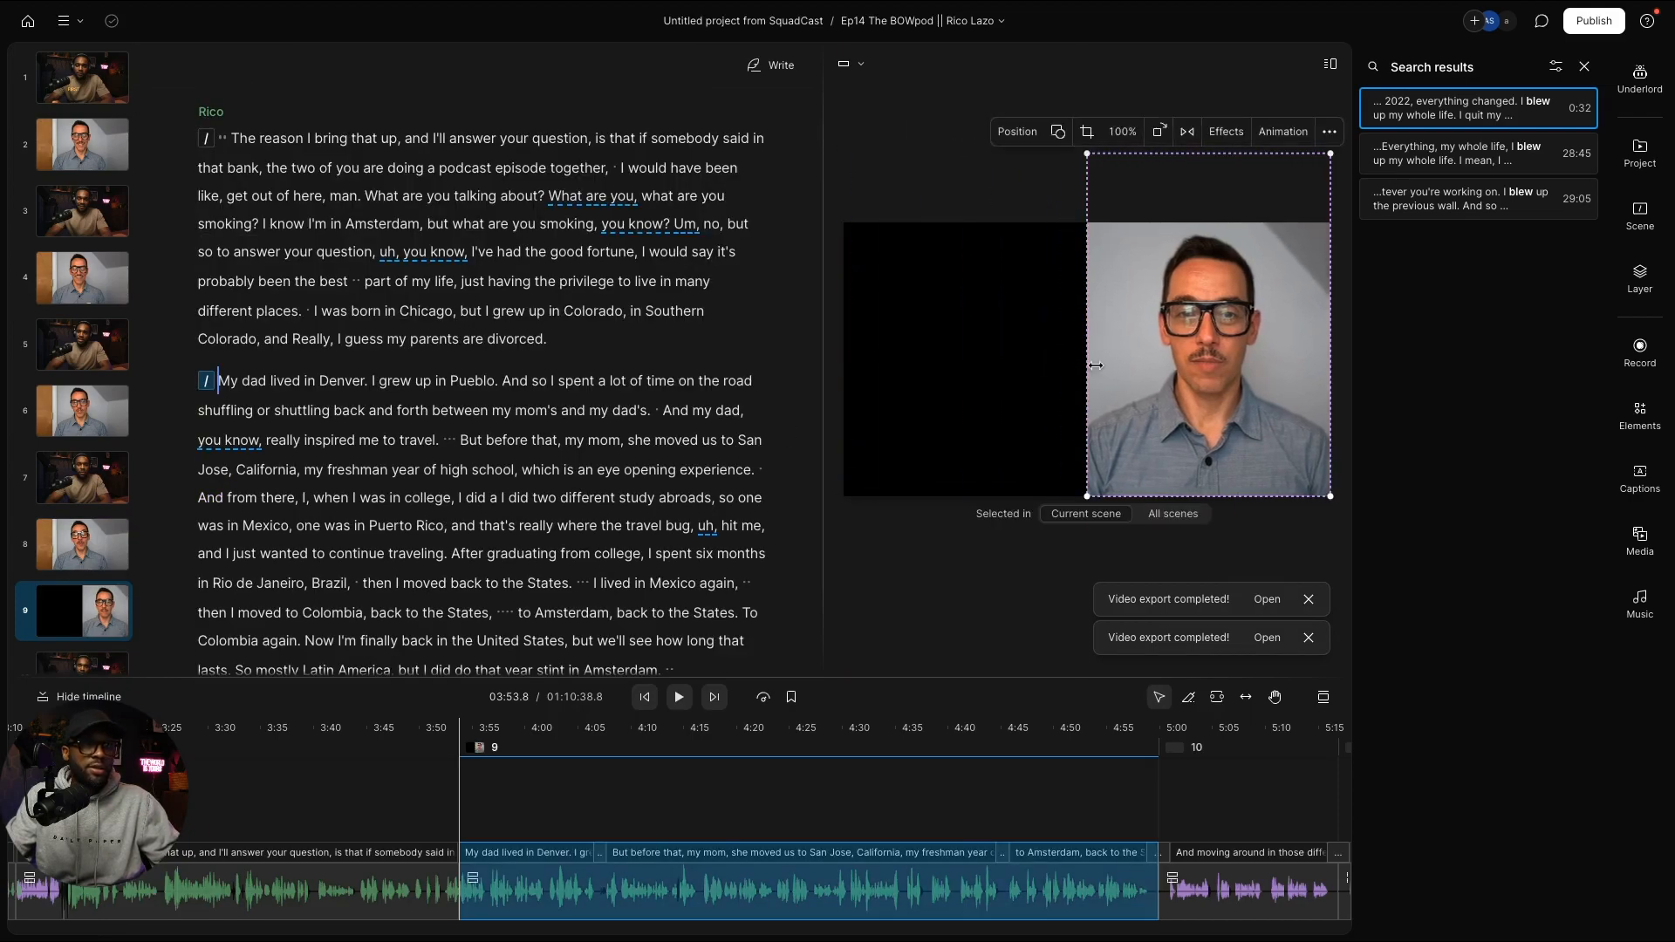
left_click(1639, 217)
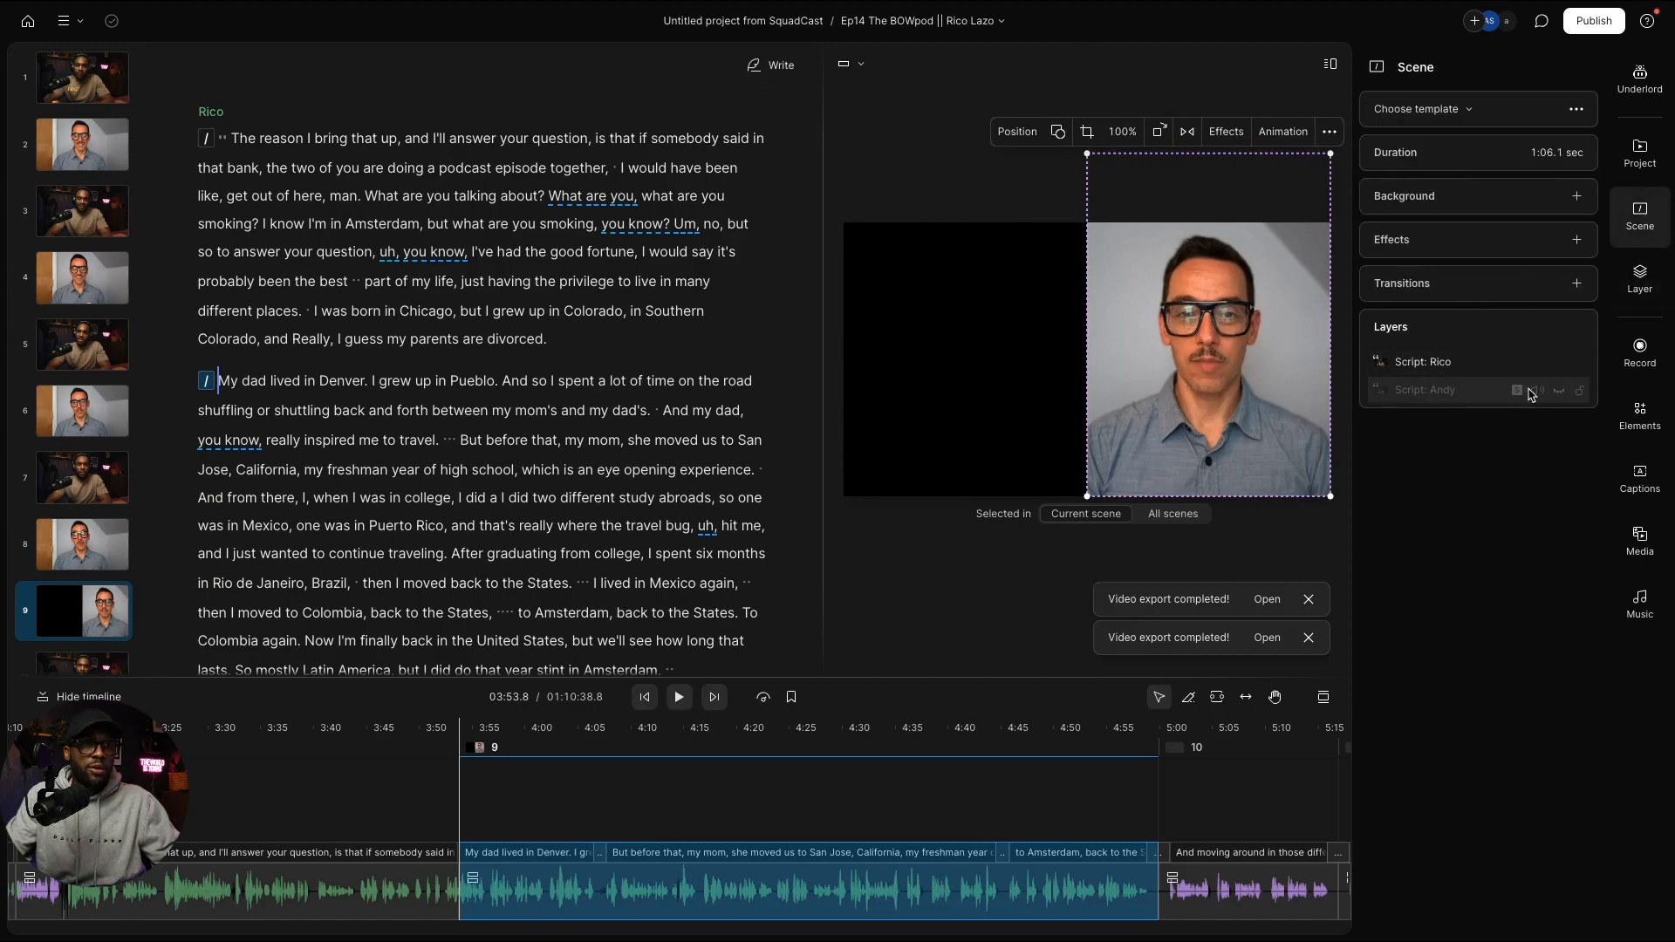
left_click(1555, 391)
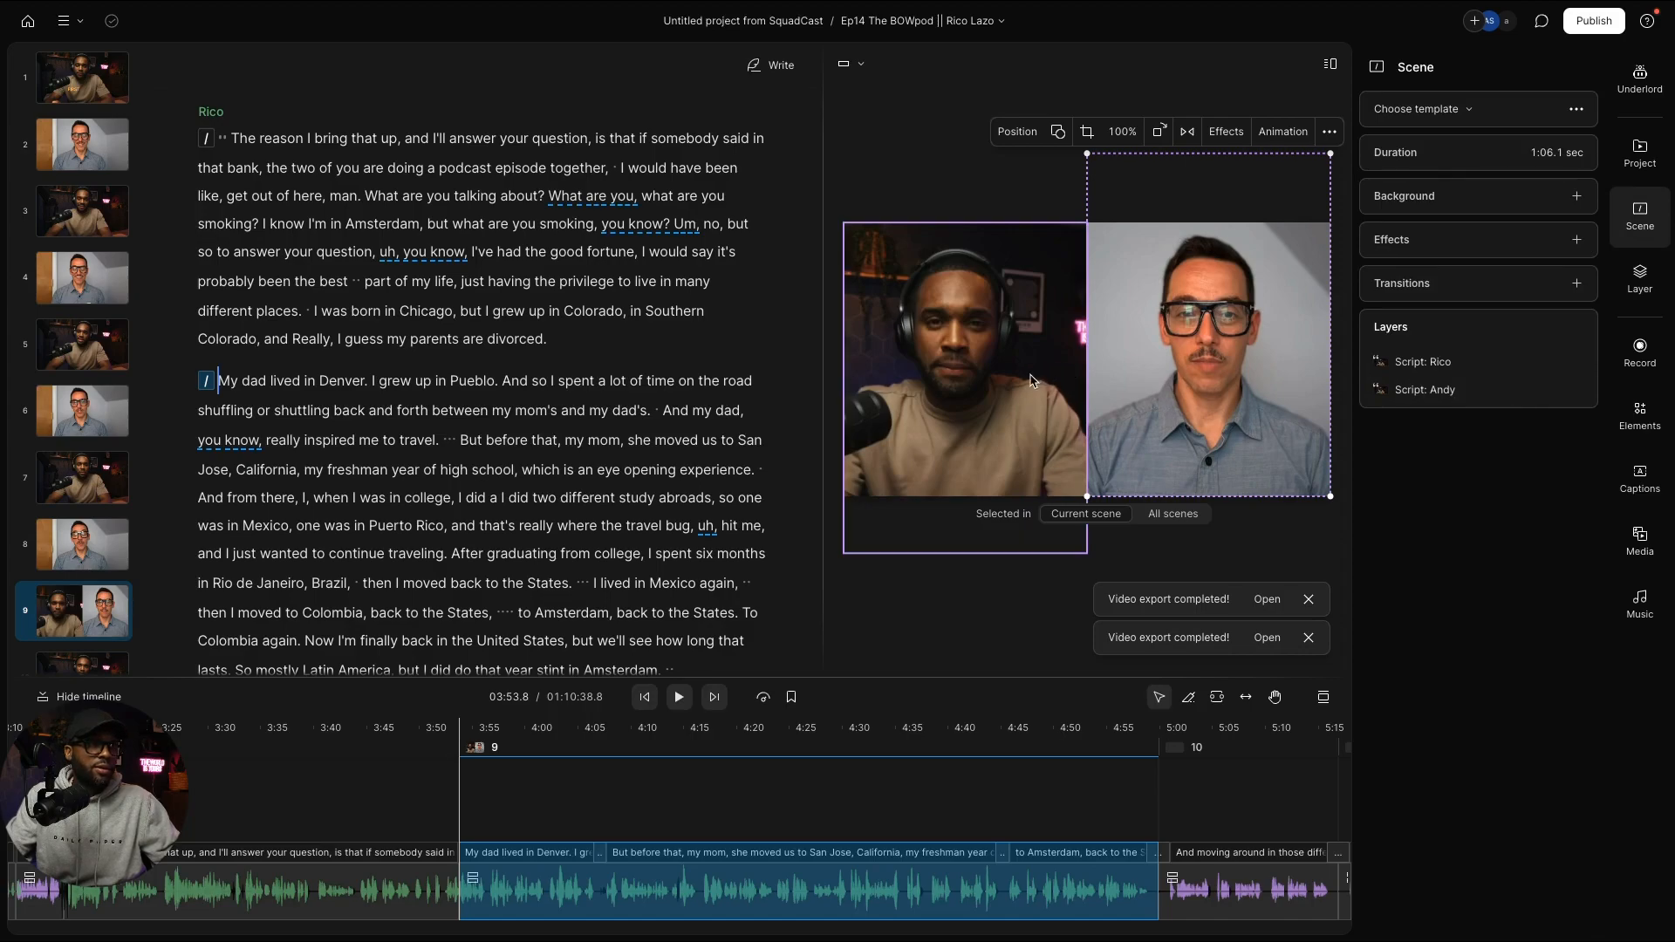
Step: Crop and resize the host's video so it fills the left half of the frame
left_click(1028, 378)
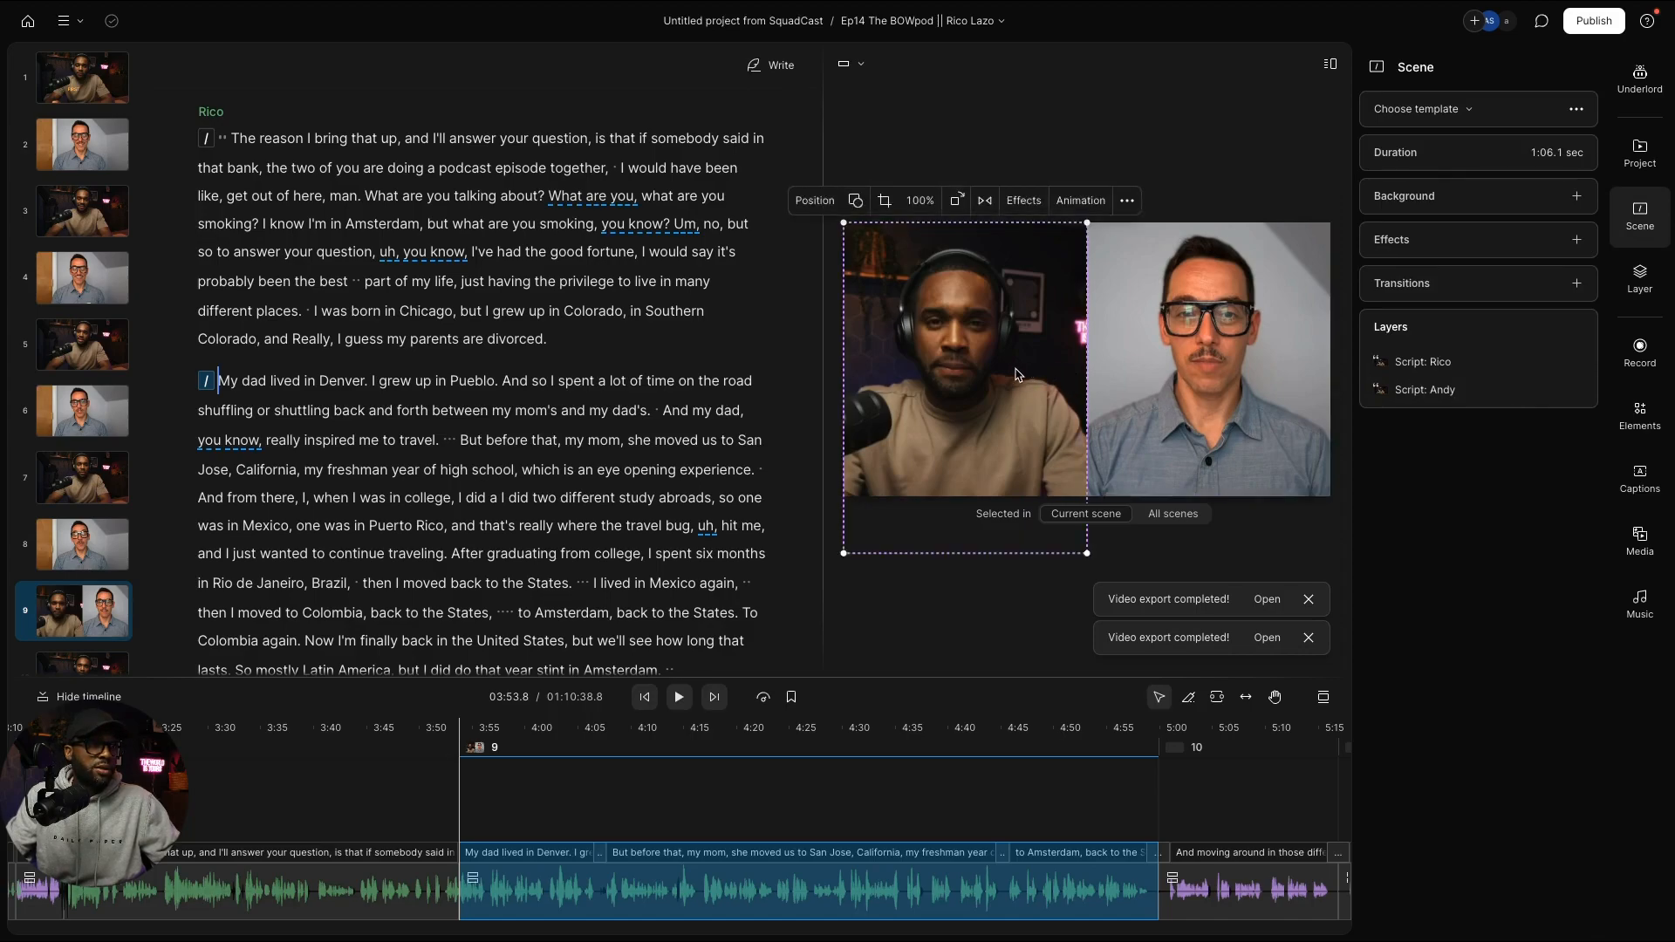
double_click(1015, 375)
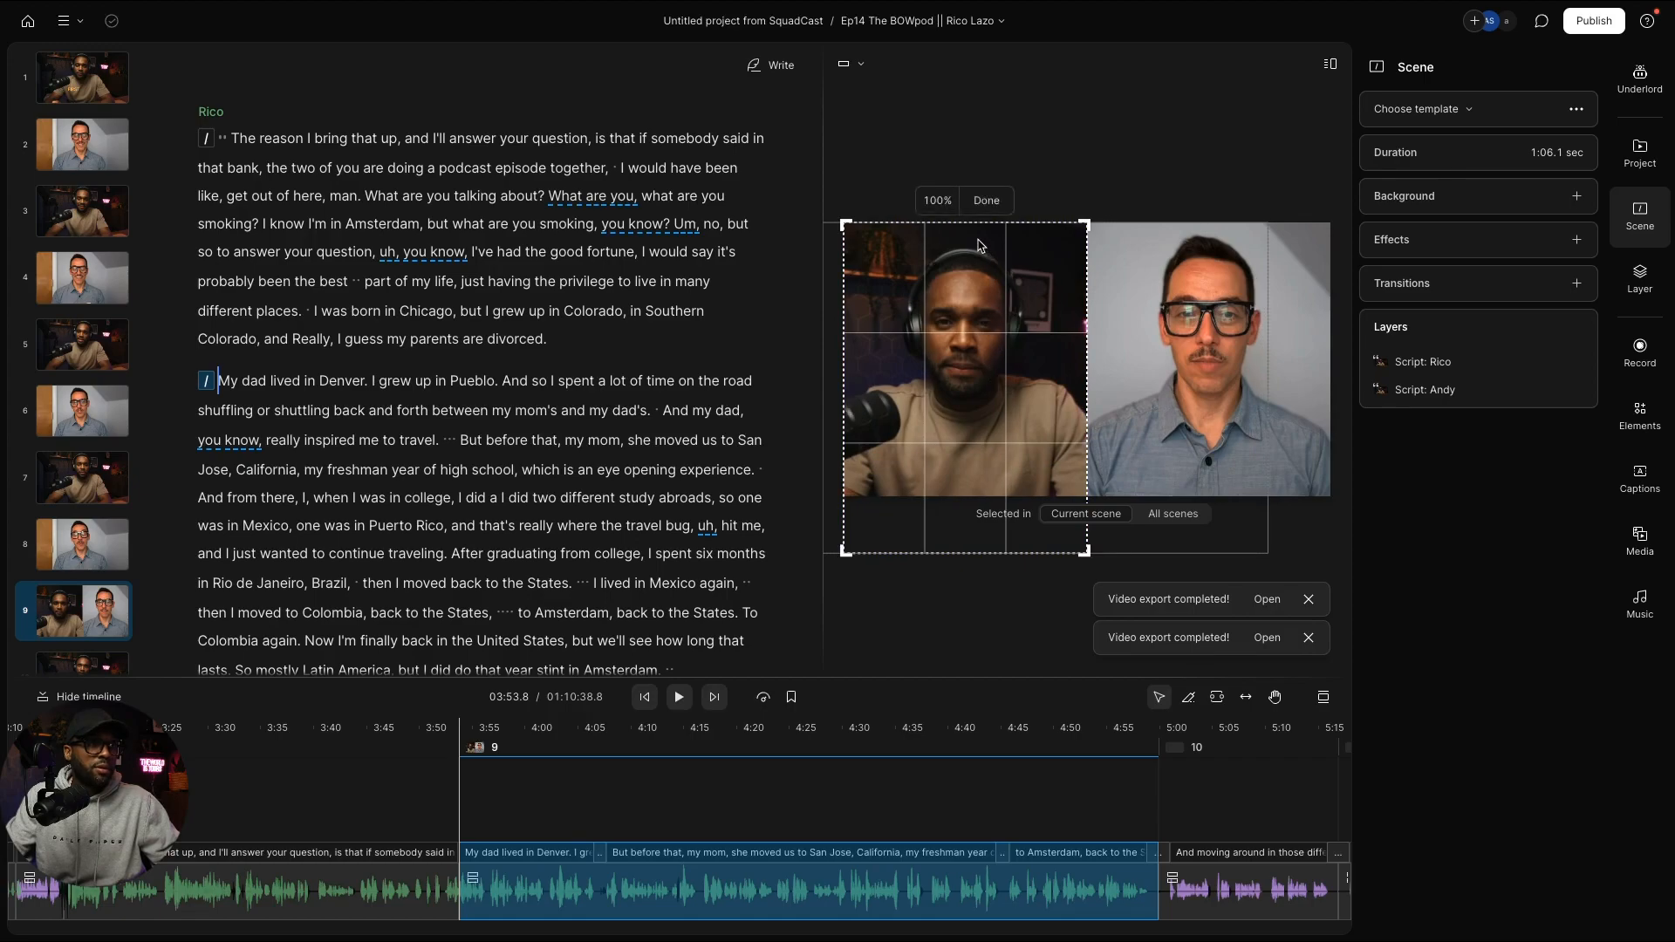
left_click_drag(976, 223, 978, 209)
left_click(983, 194)
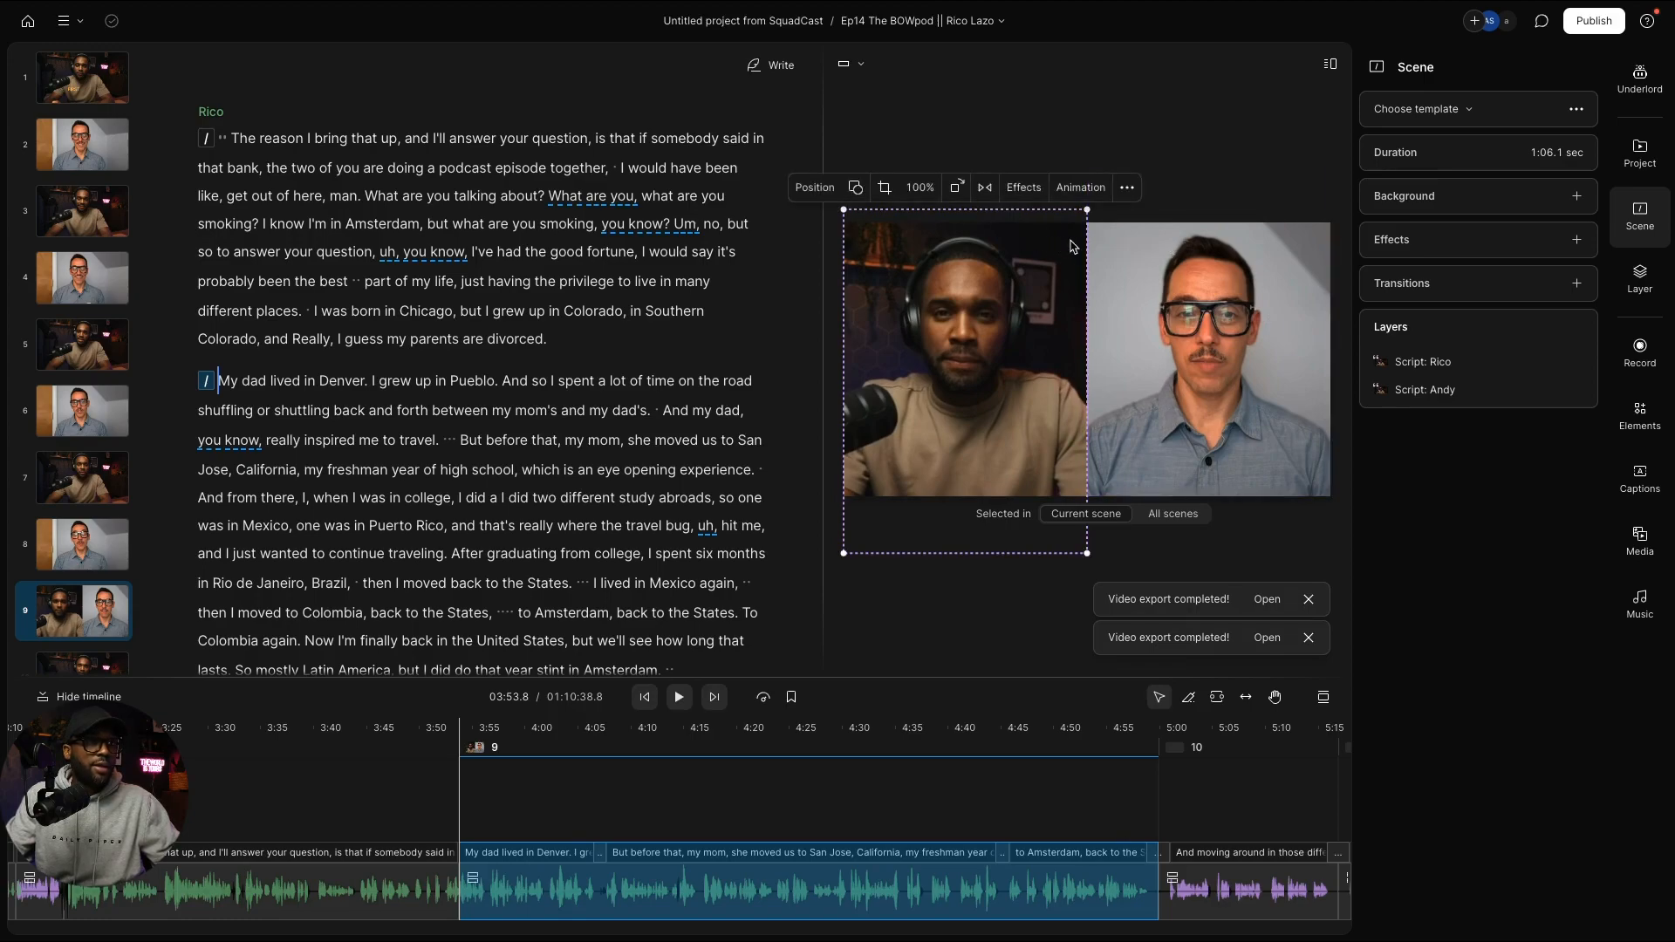
left_click_drag(961, 212, 961, 211)
left_click_drag(987, 553, 989, 565)
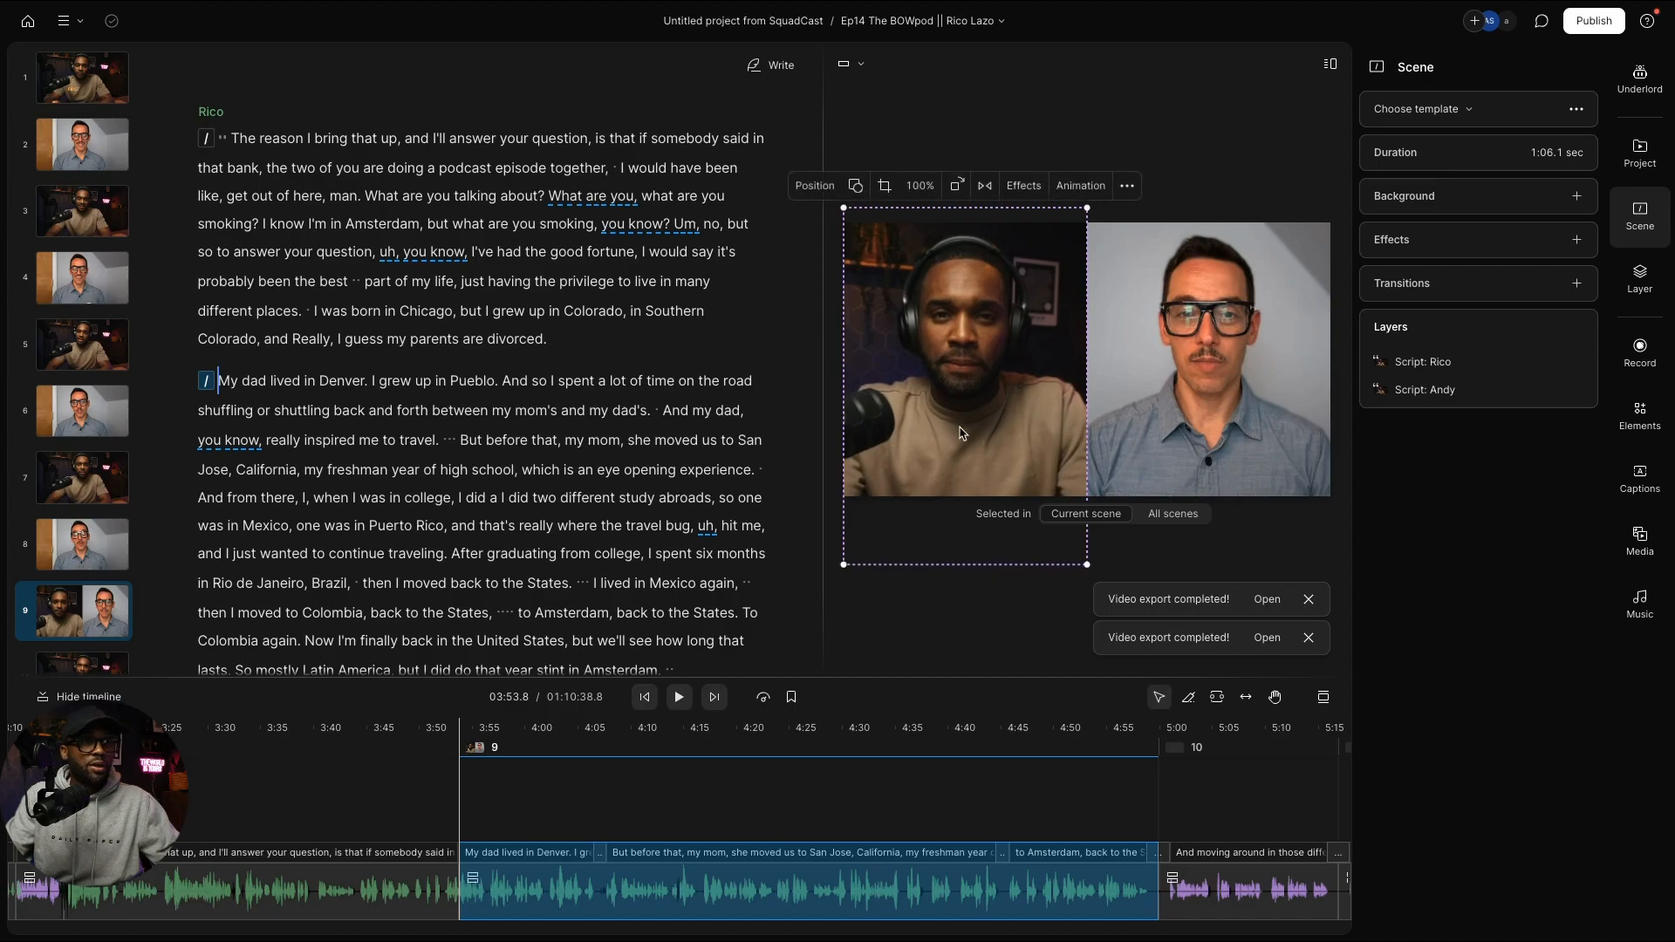
left_click(1031, 606)
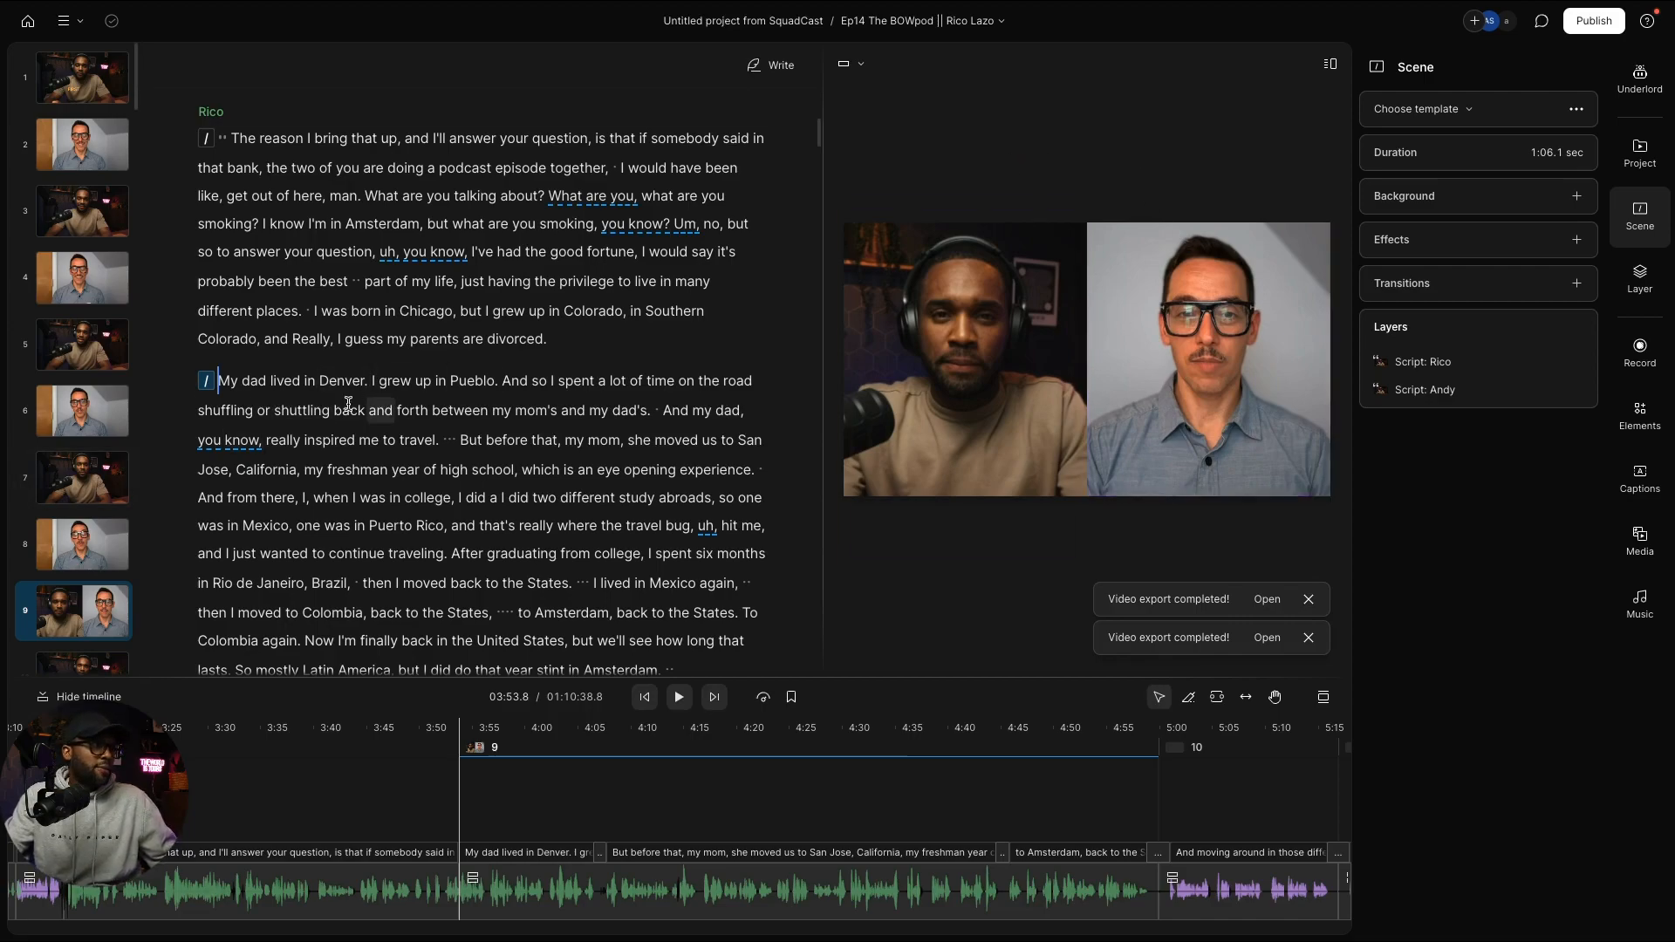
Step: Play back the current scene to check its two-speaker layout
key("space")
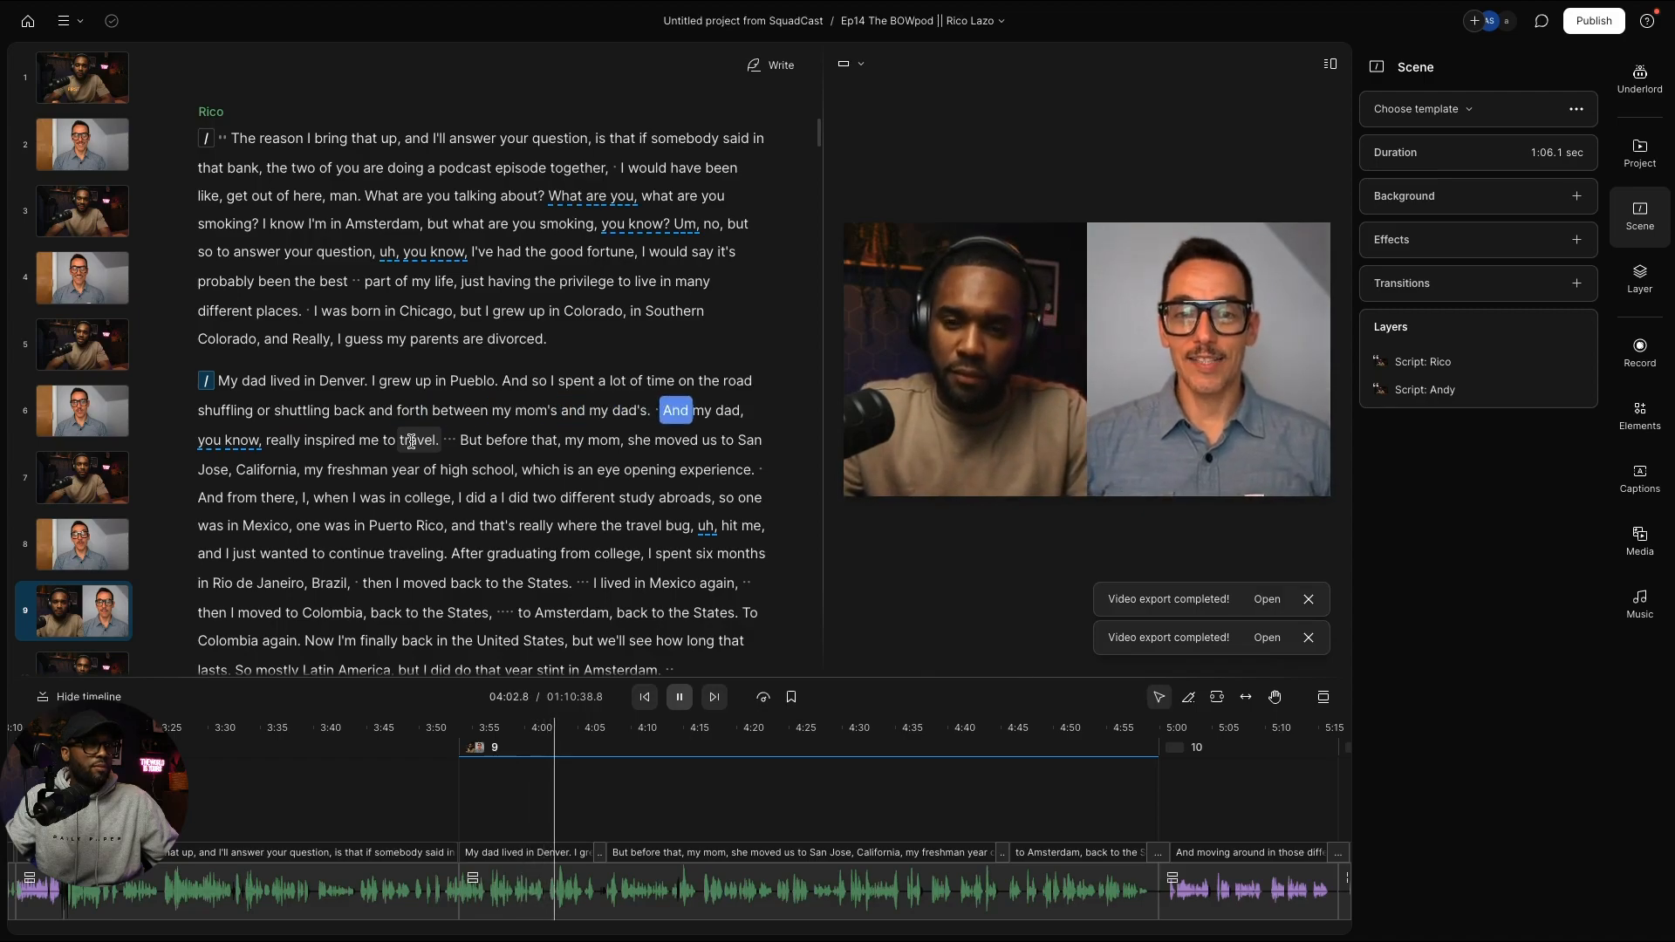
key("space")
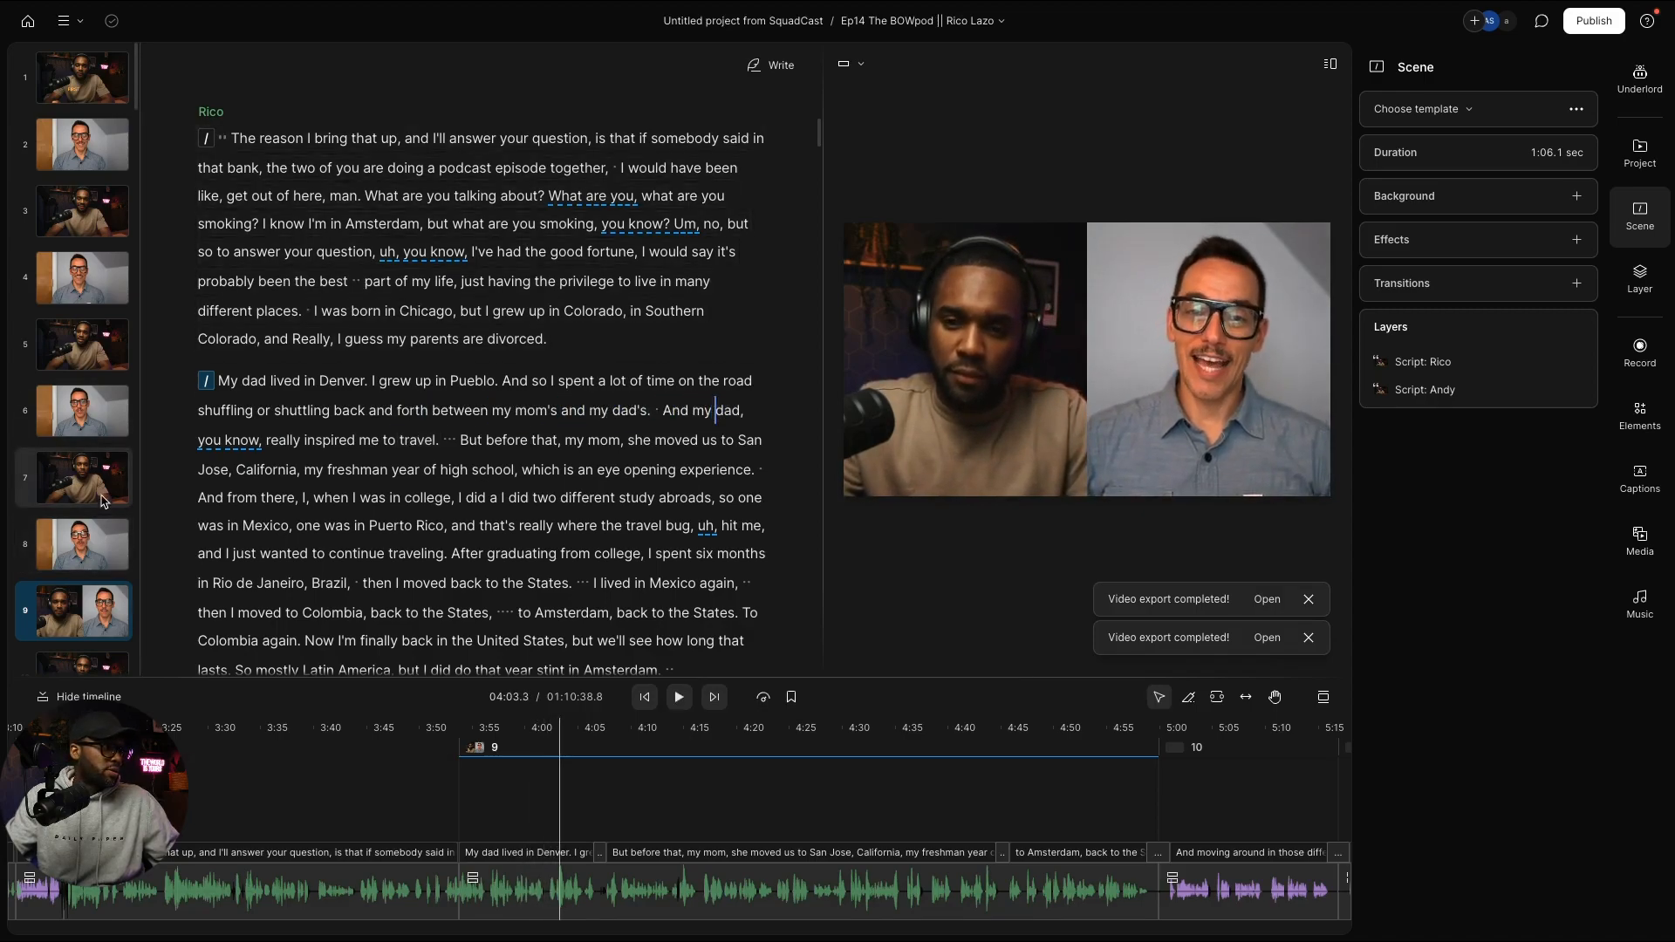
scroll(87, 510, "down", 2)
Step: Insert a scene break before "It's just living abroad"
left_click(79, 500)
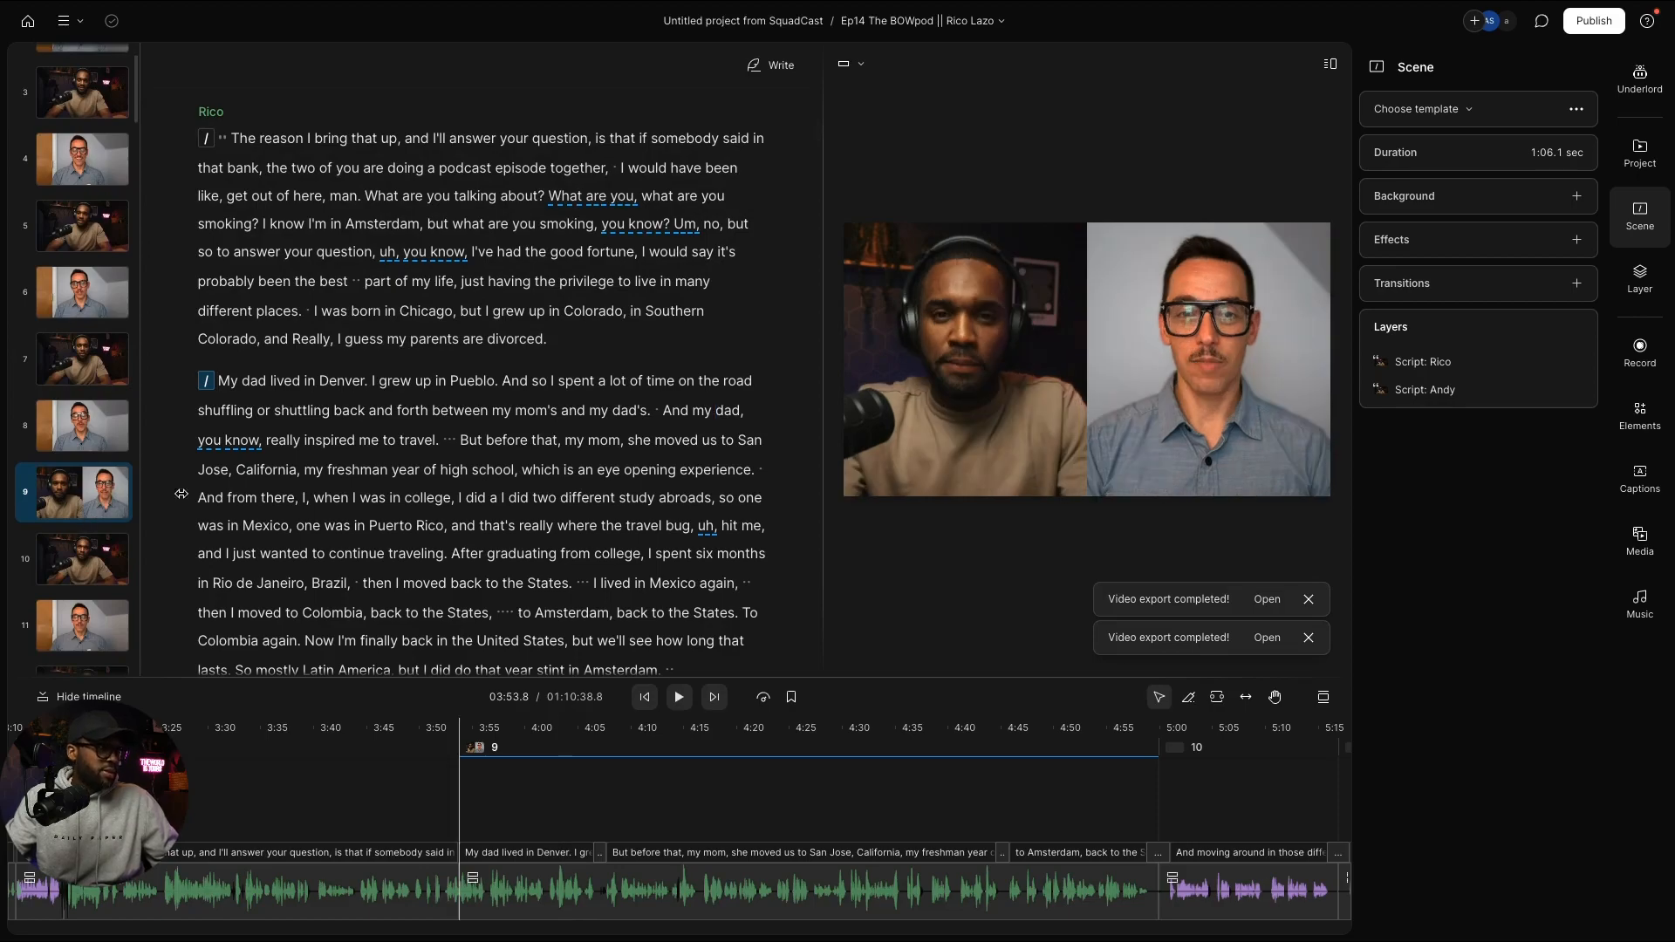
scroll(347, 457, "down", 4)
scroll(347, 458, "down", 5)
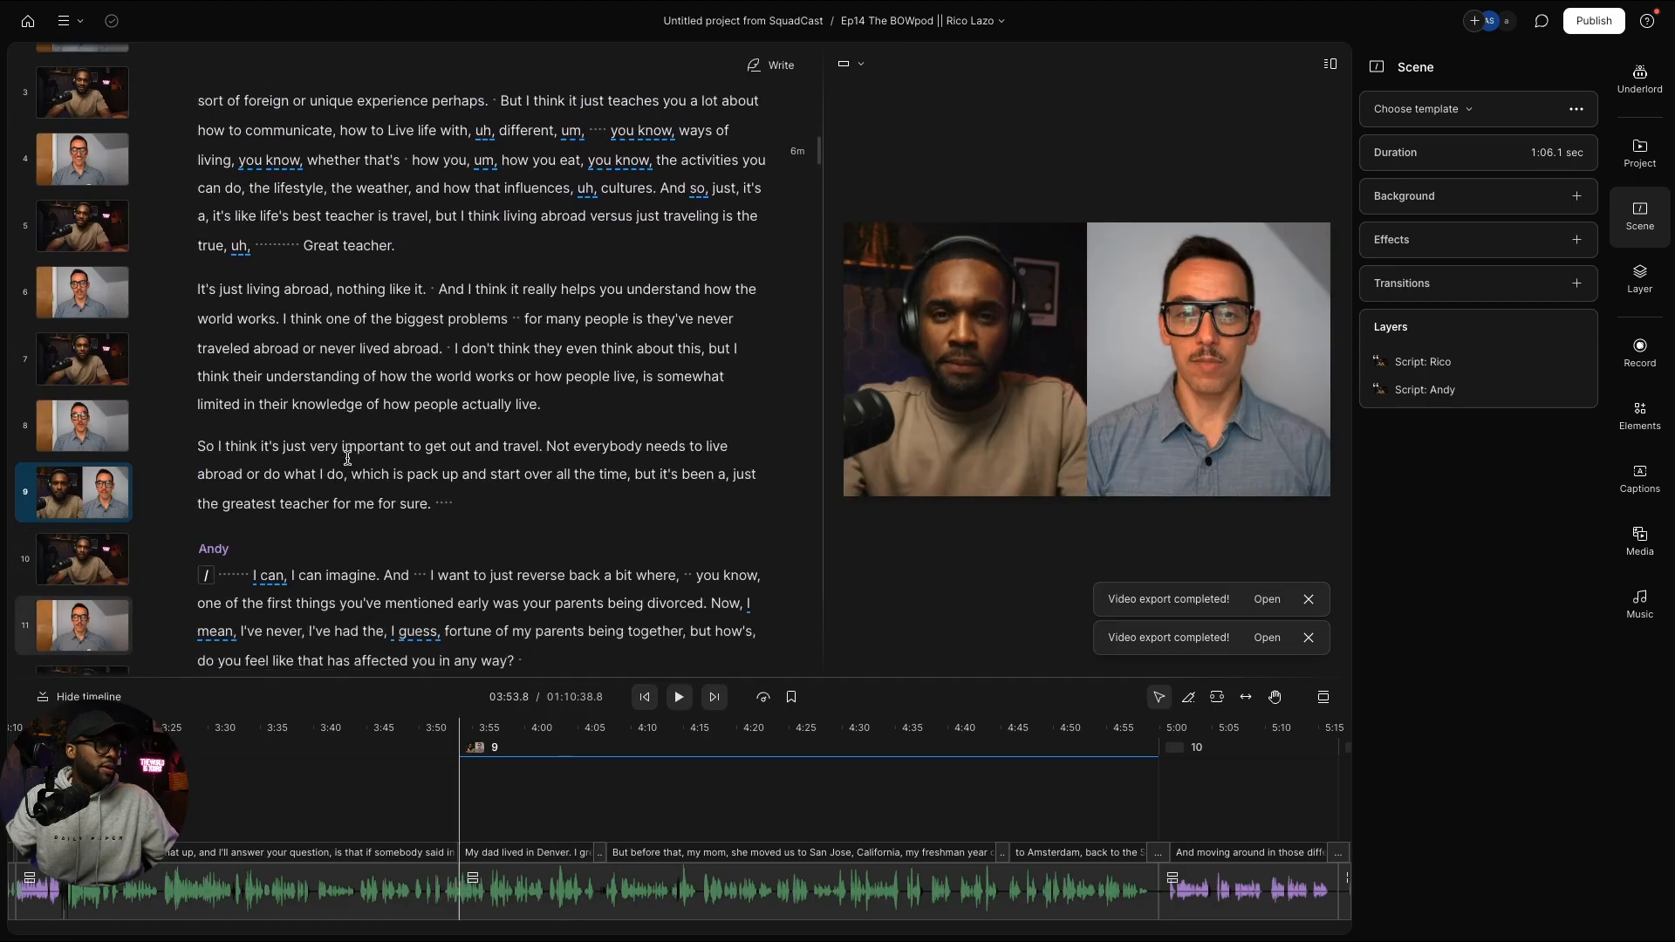
left_click(196, 287)
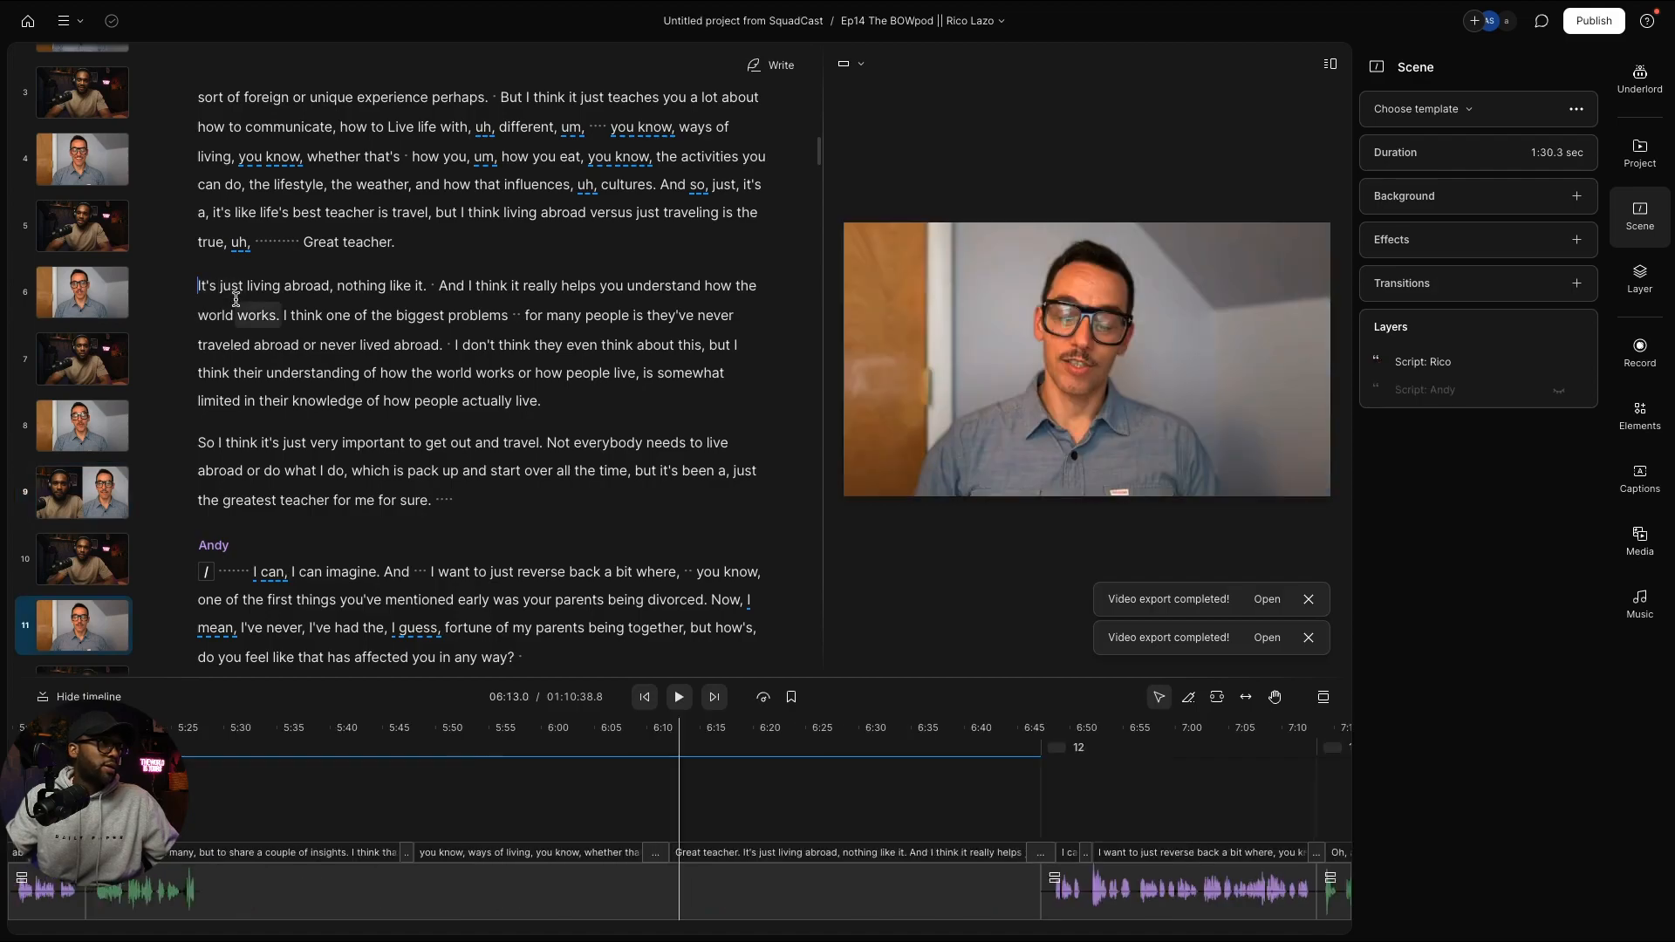
type("/")
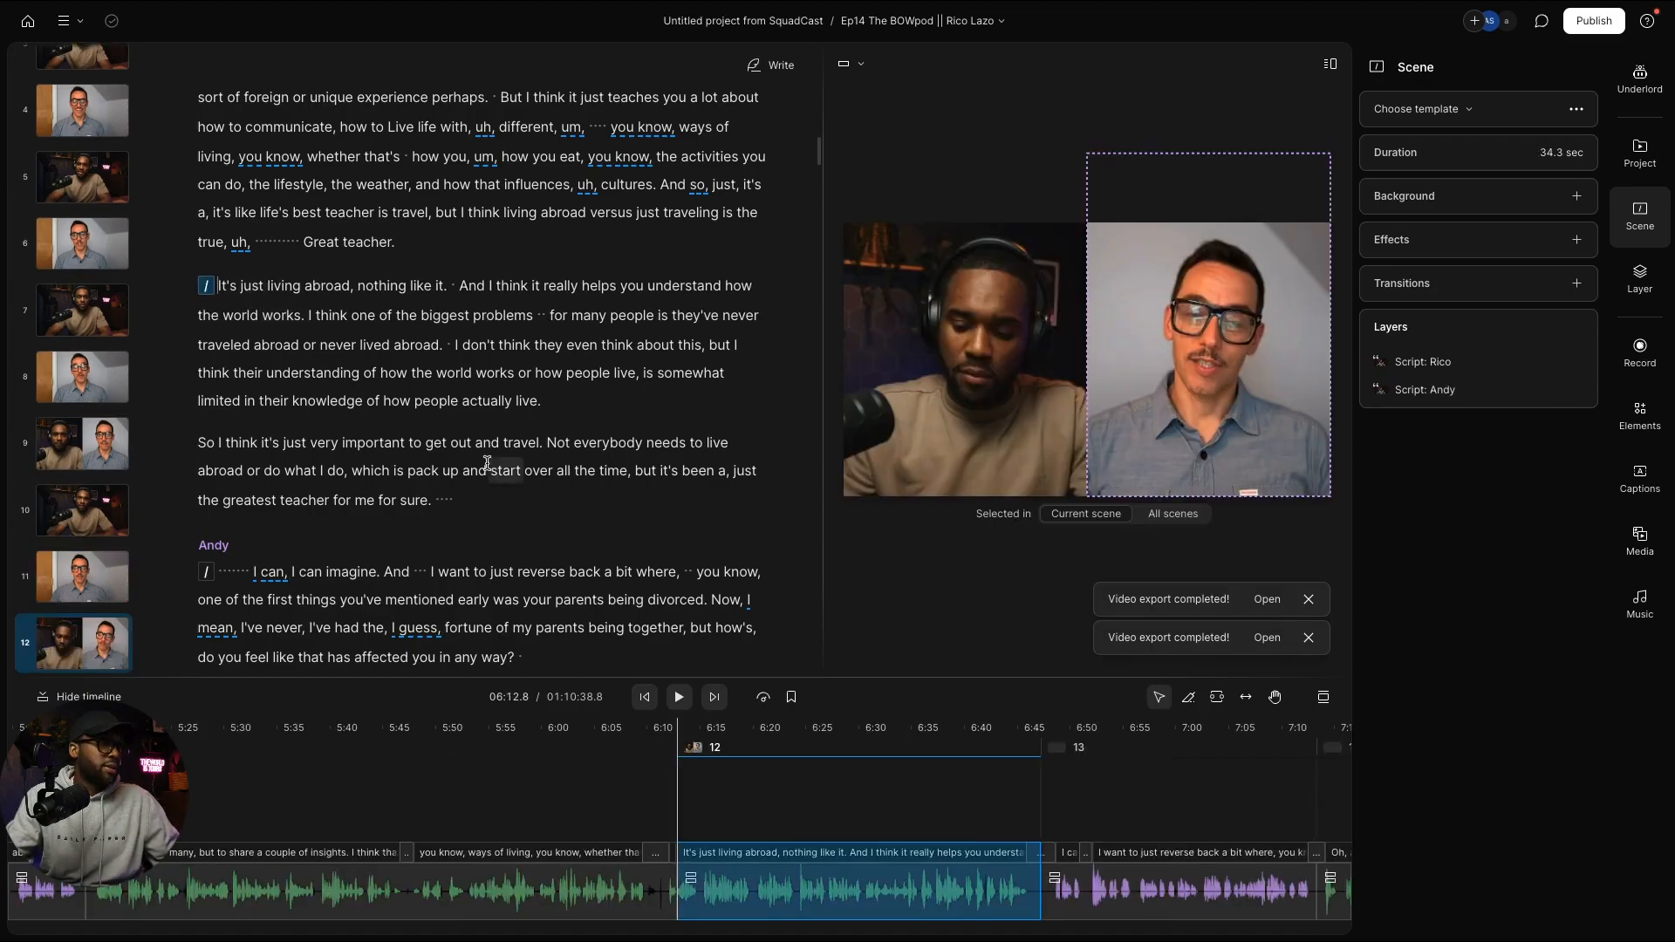
Step: Start a new scene at "And my dad, in many ways" and paste the two-speaker layout onto it
scroll(485, 451, "down", 5)
scroll(485, 452, "down", 7)
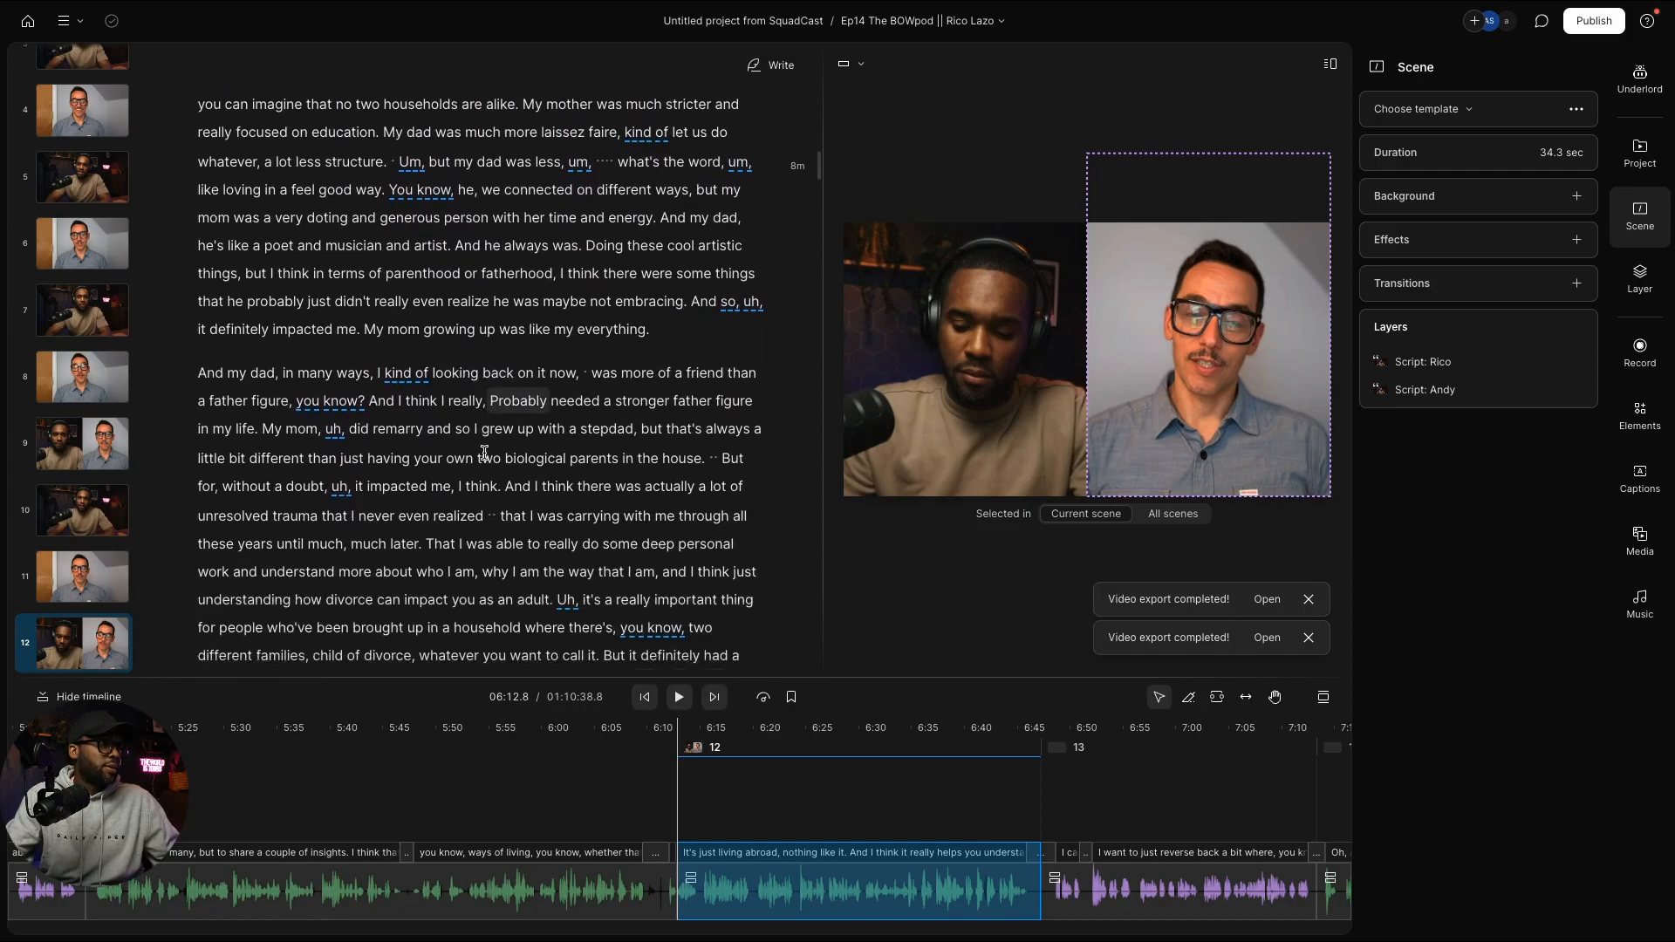
scroll(485, 444, "down", 5)
scroll(485, 445, "up", 9)
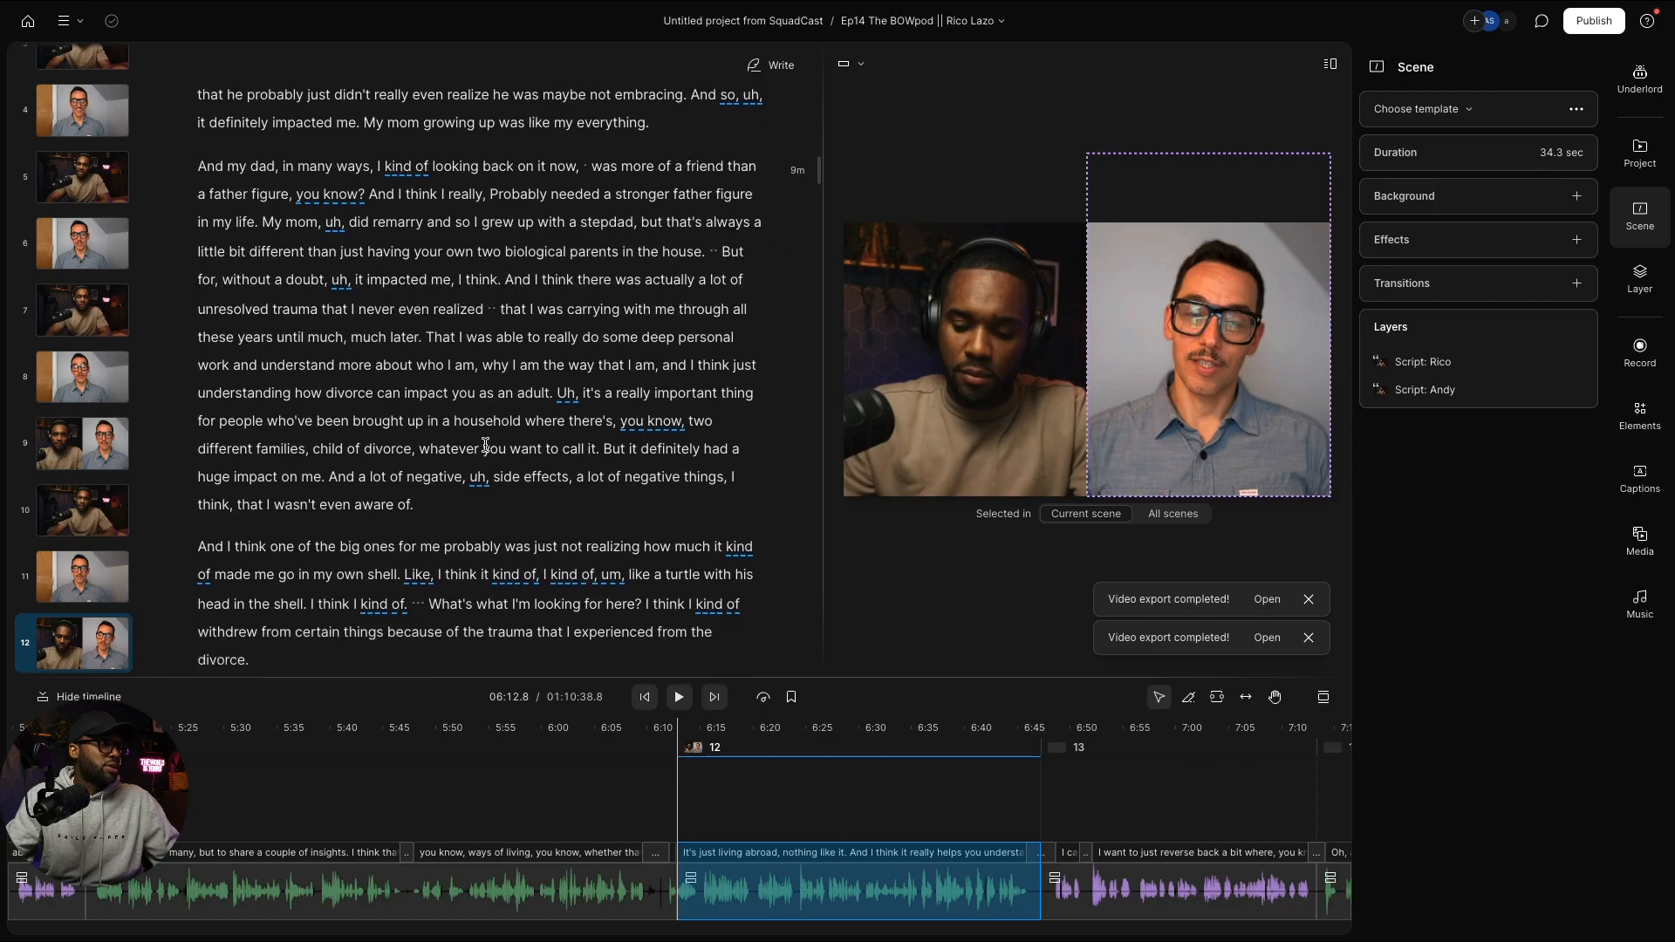
scroll(485, 445, "down", 4)
scroll(485, 444, "up", 5)
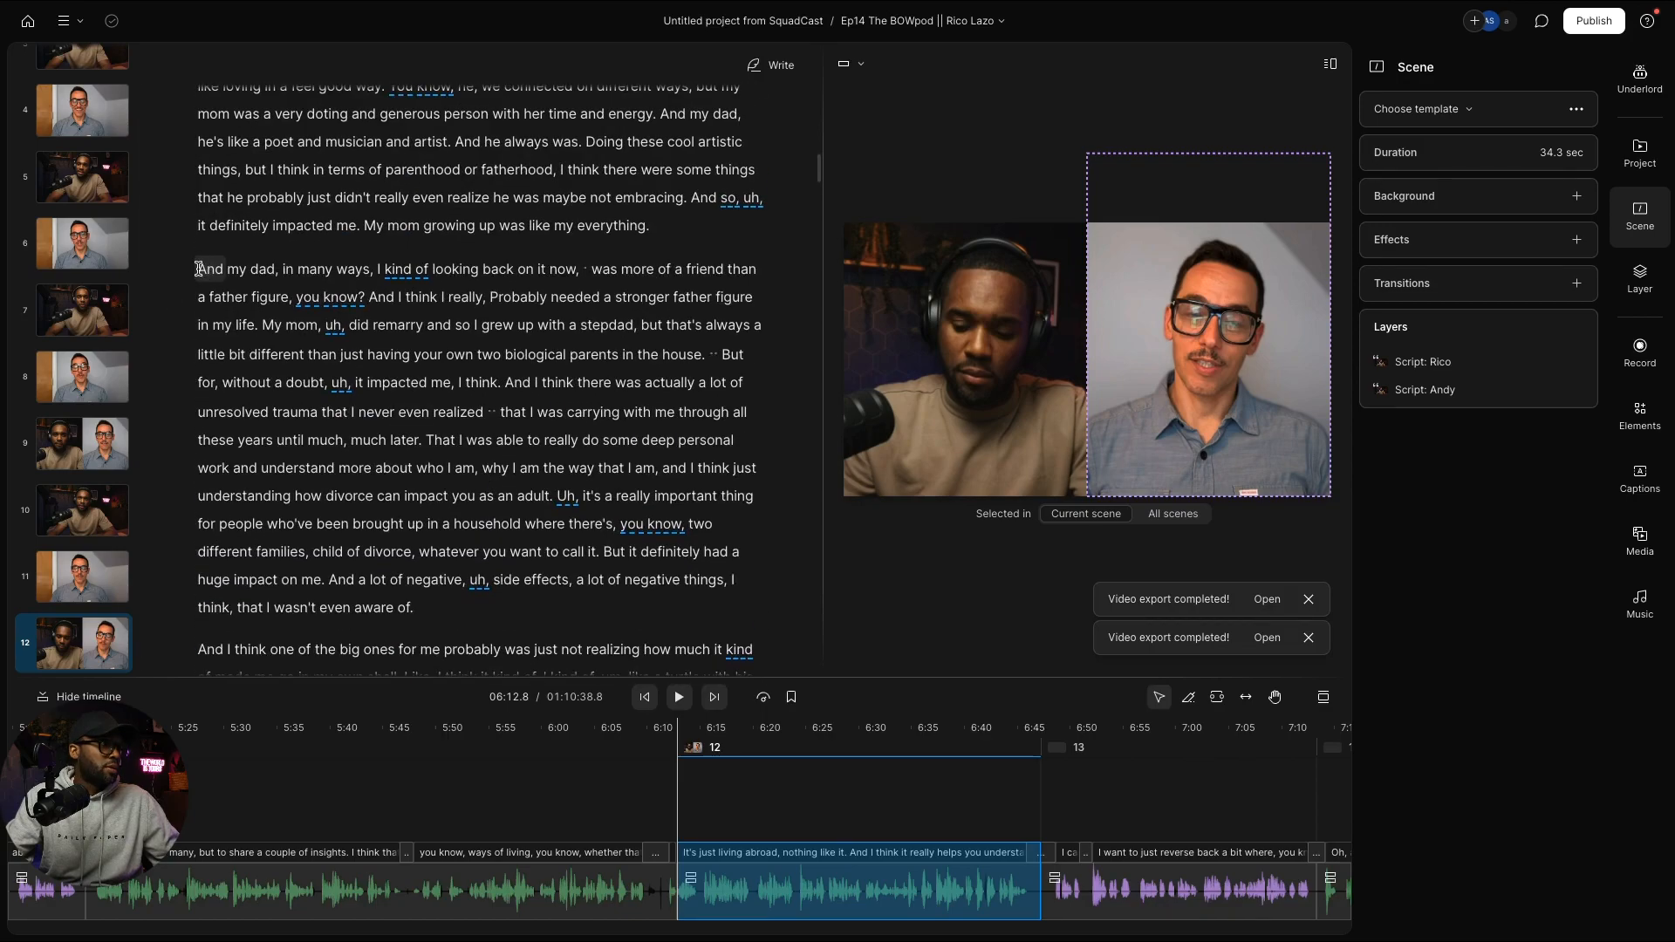
left_click(199, 269)
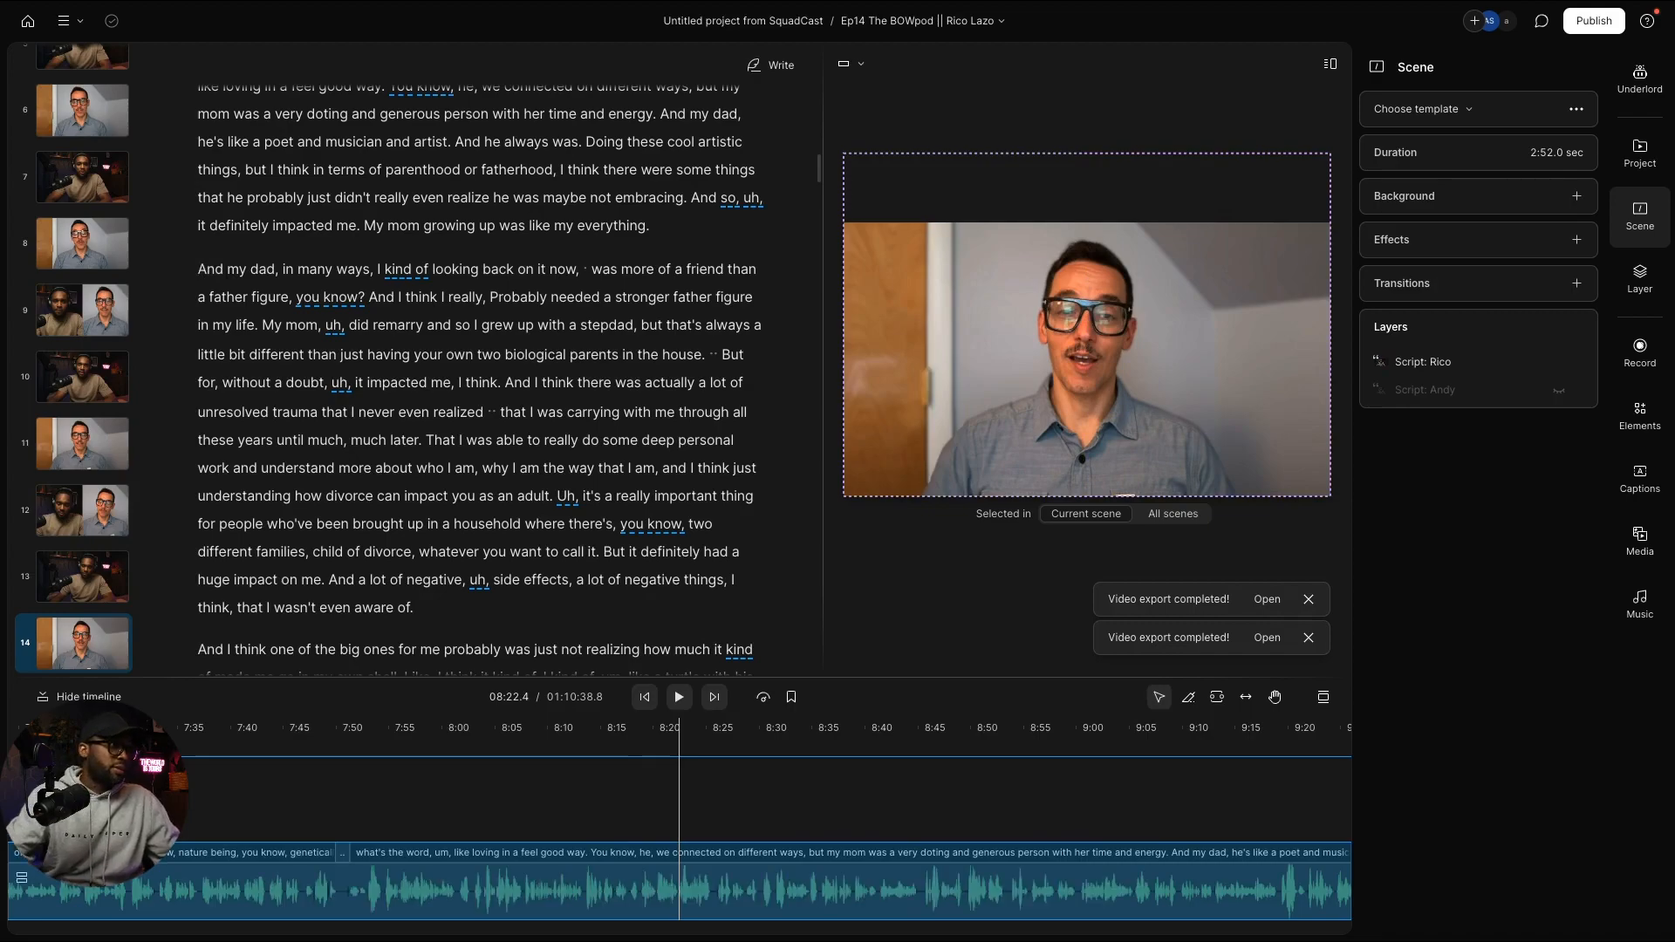
key("slash")
key("super+v")
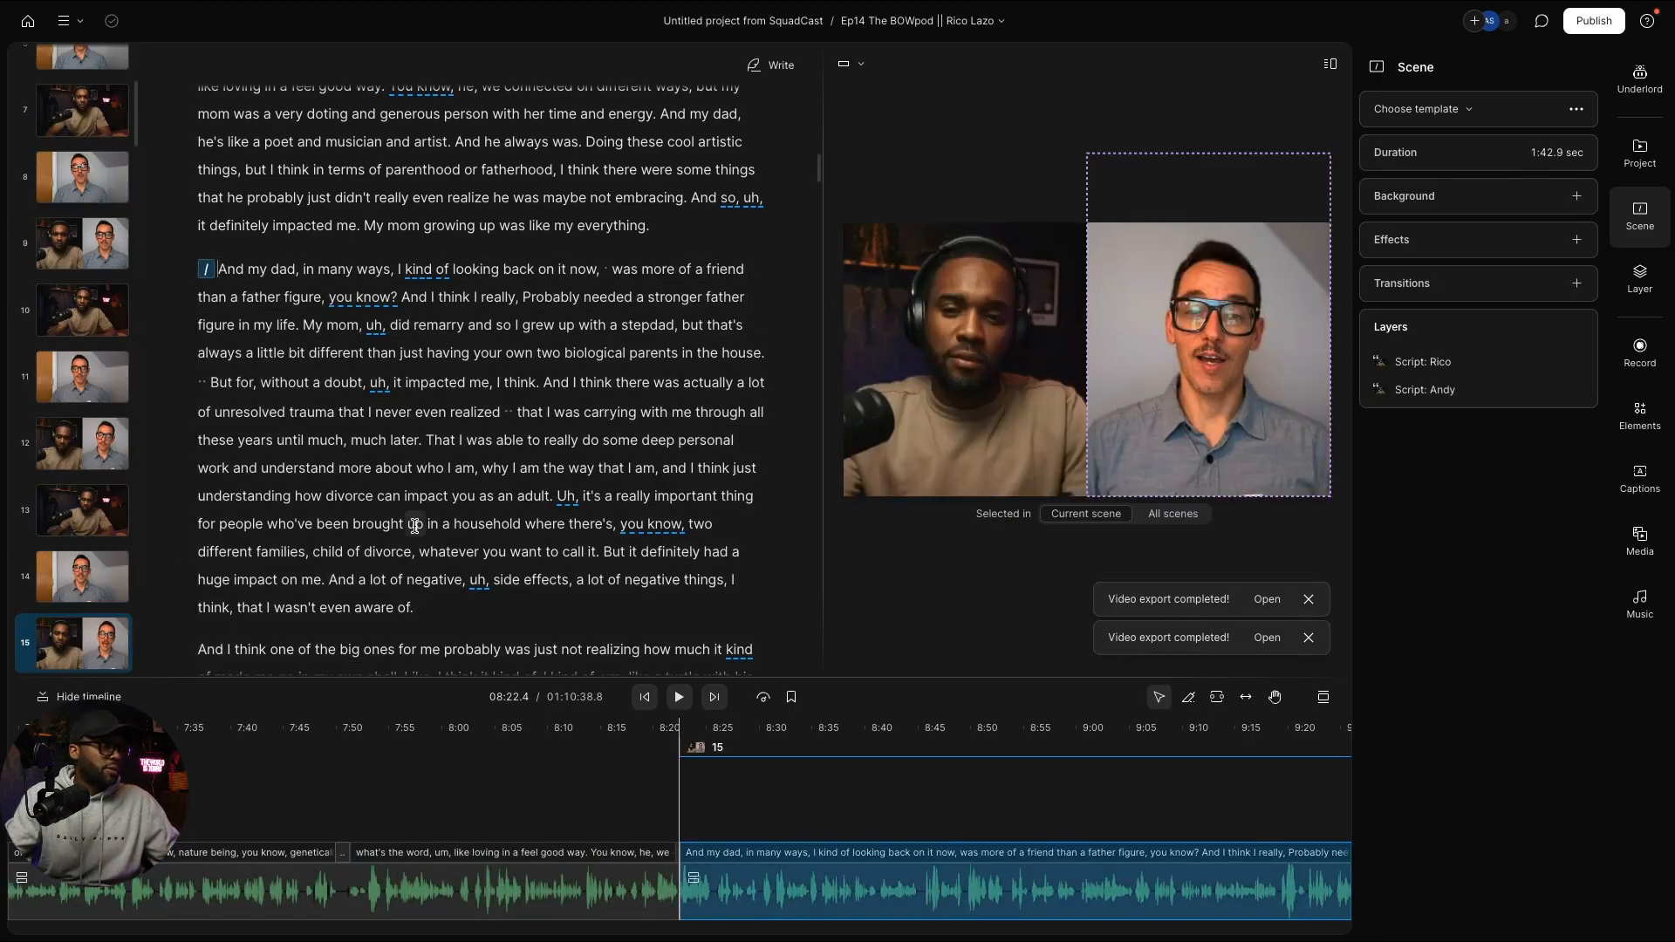
Step: Place the cursor at the start of the "But like" paragraph
scroll(415, 525, "down", 10)
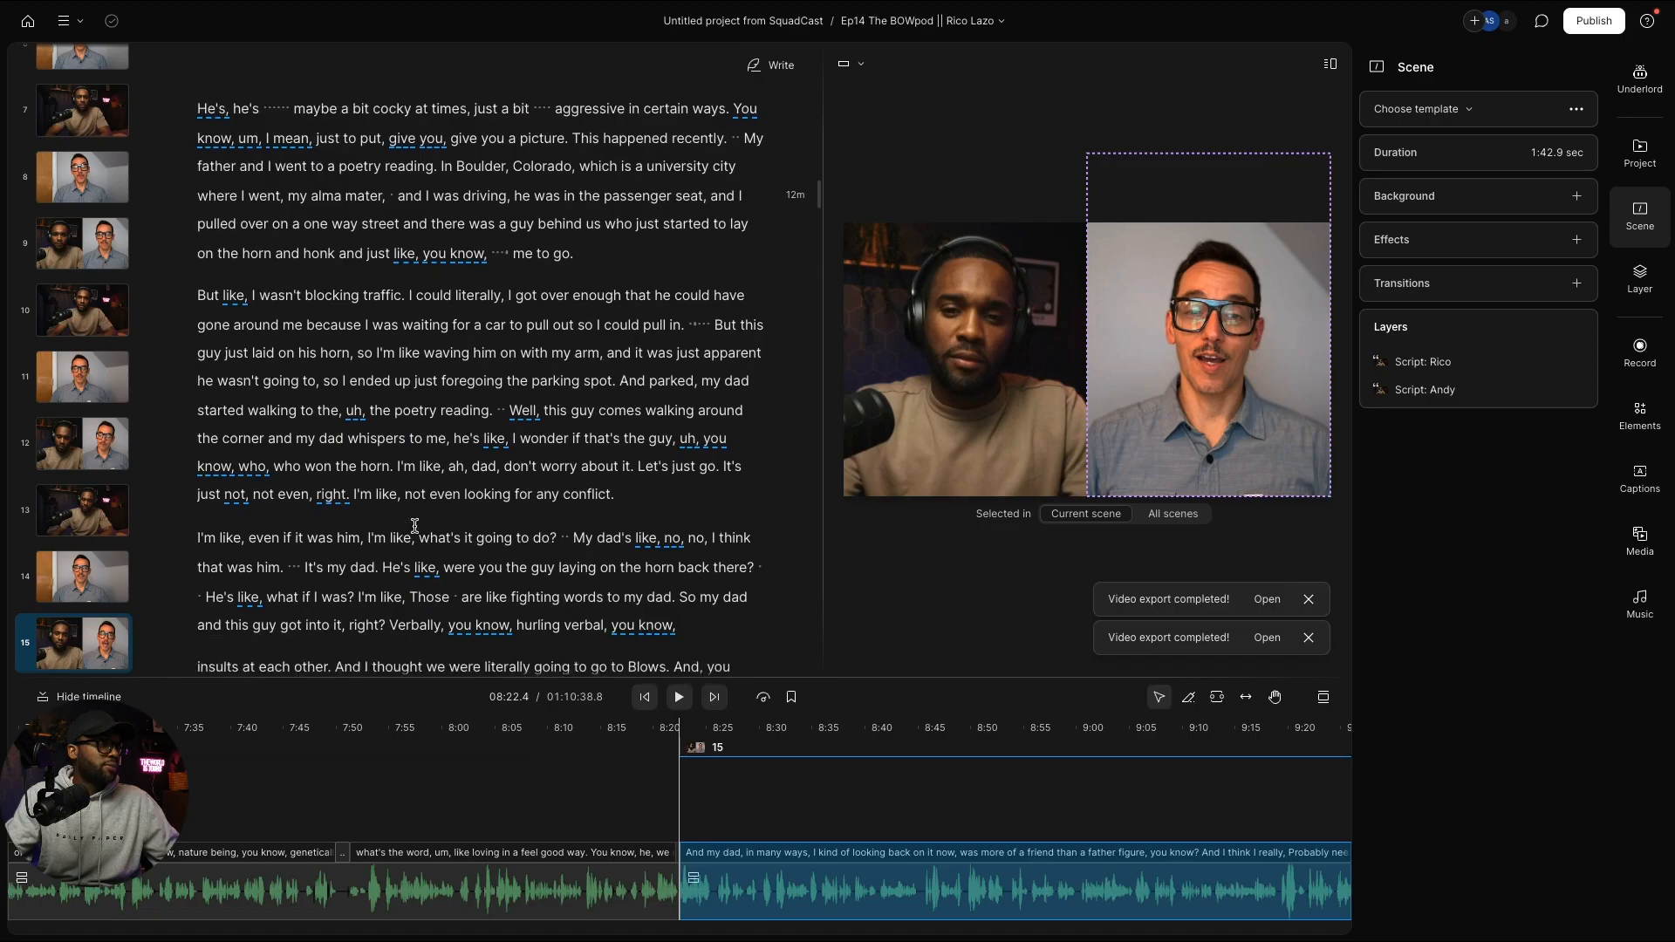
scroll(414, 525, "down", 4)
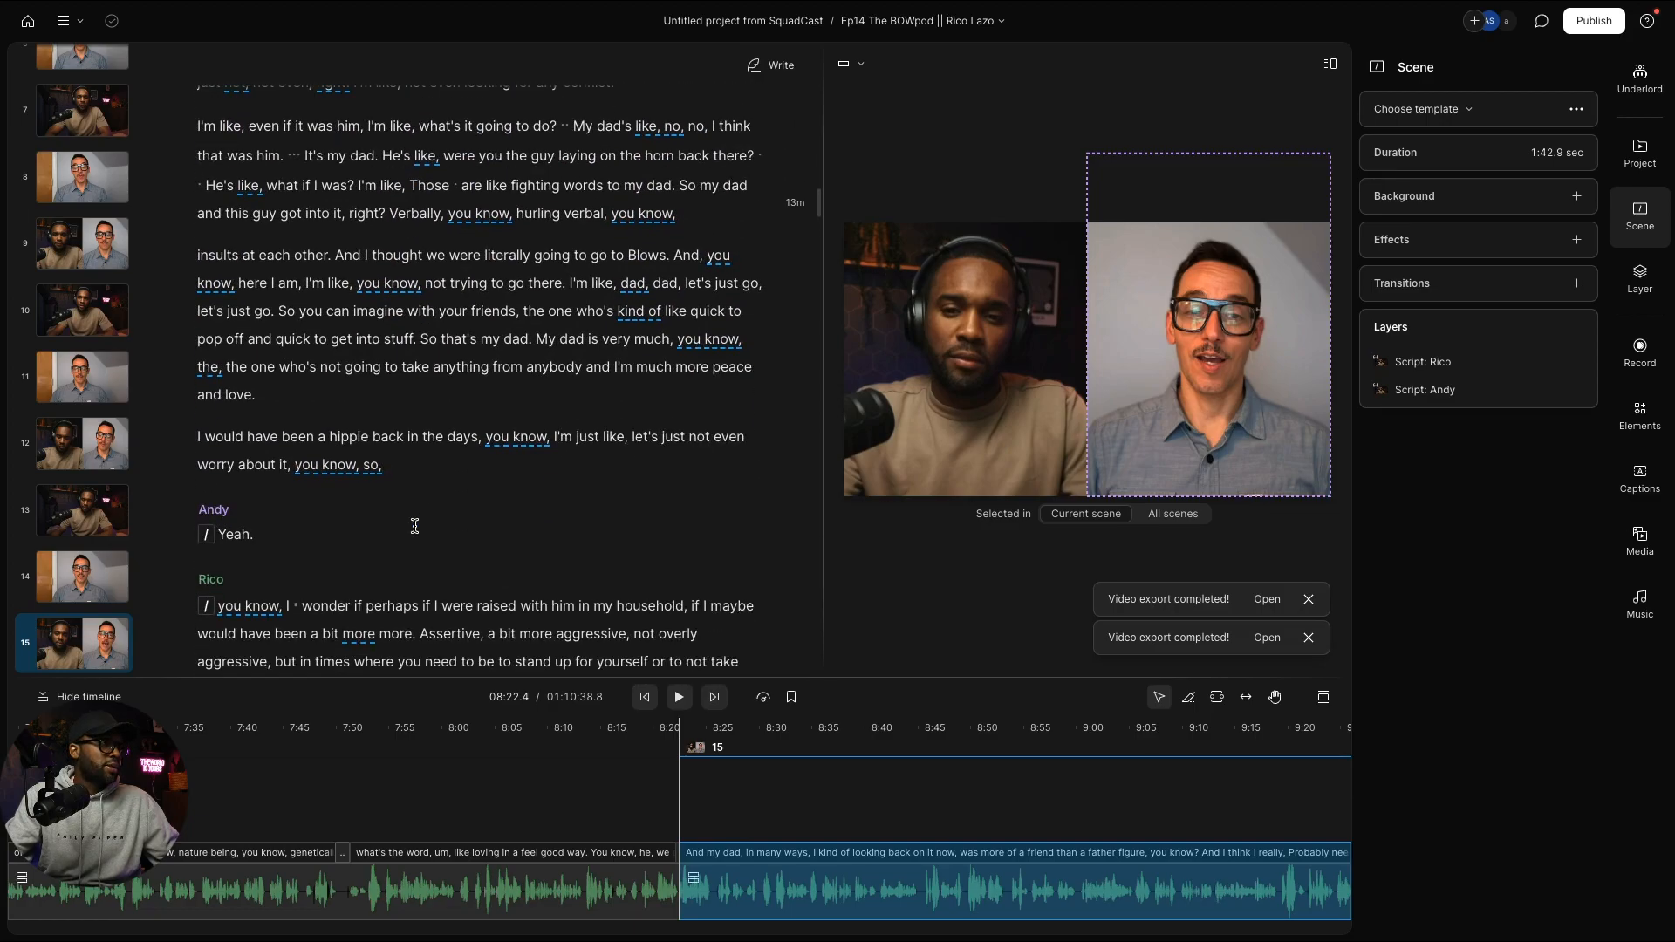
scroll(414, 525, "up", 8)
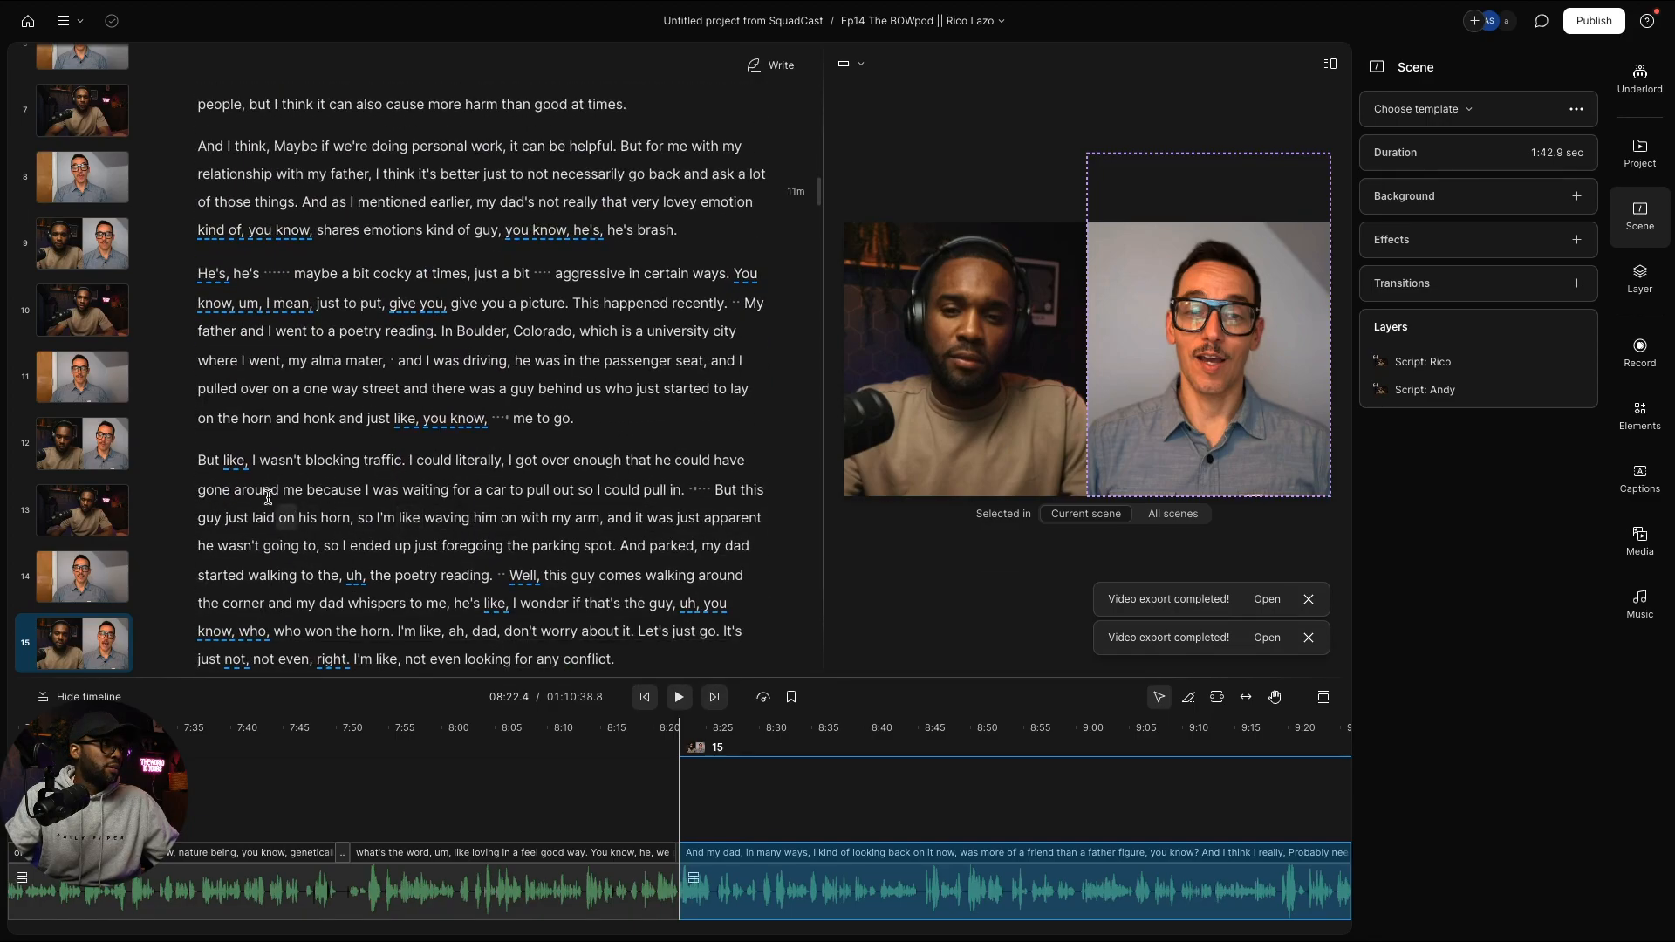
left_click(203, 454)
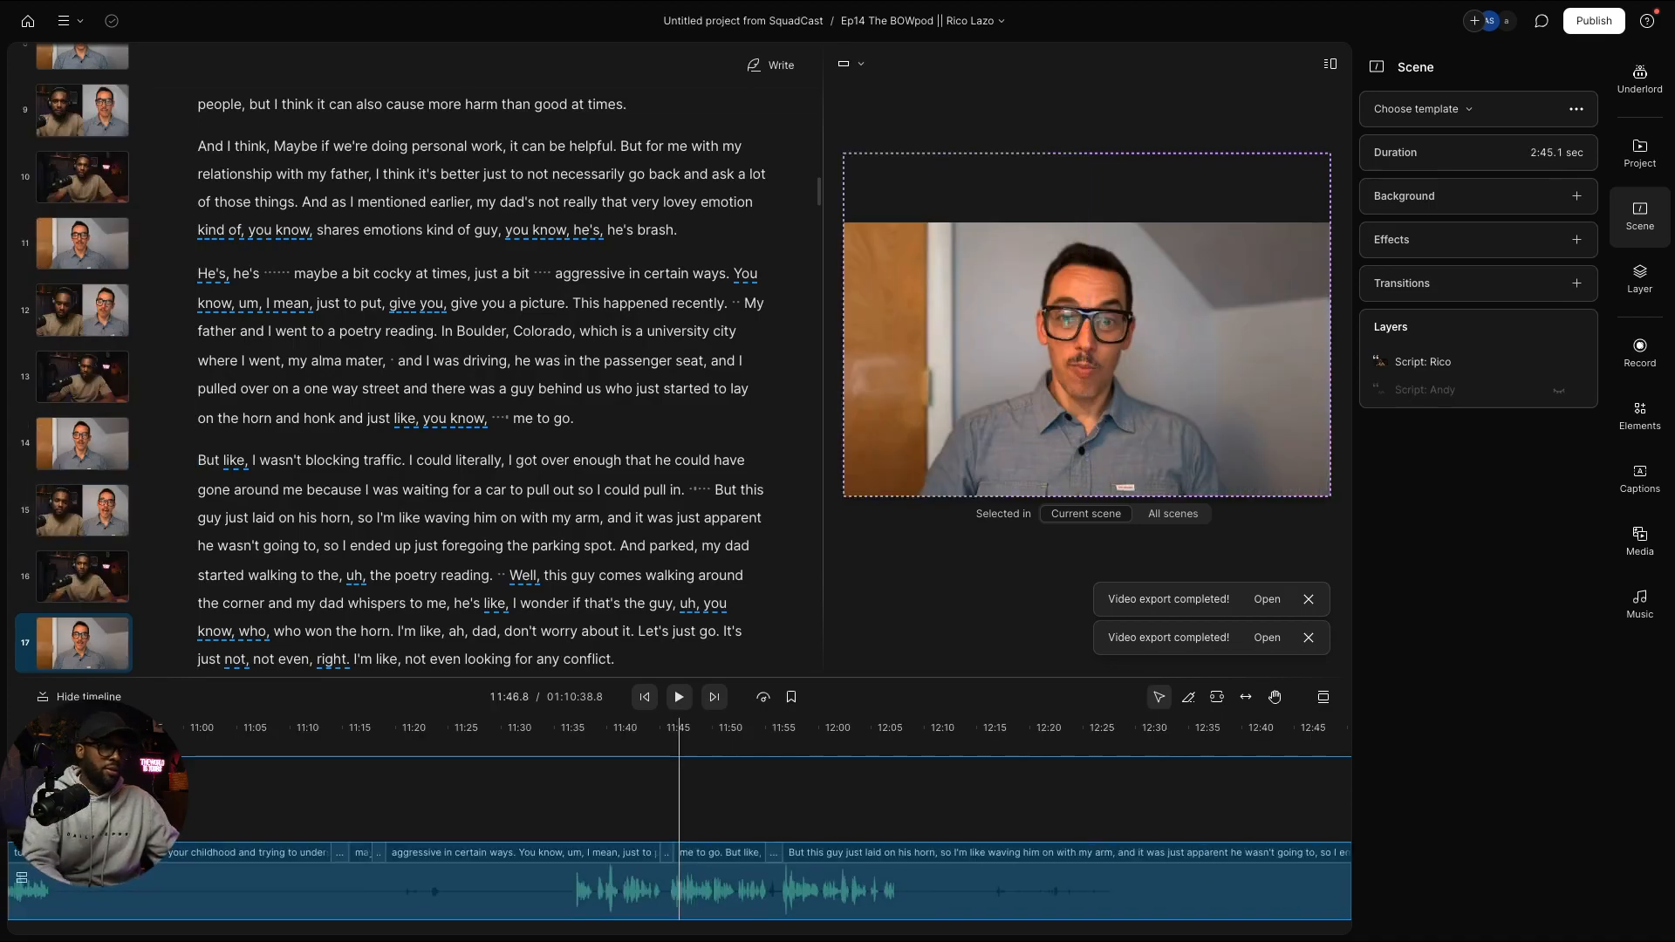
Step: Split scenes at "But like" and "I think we each", giving scene 23 the two-speaker layout
key("slash")
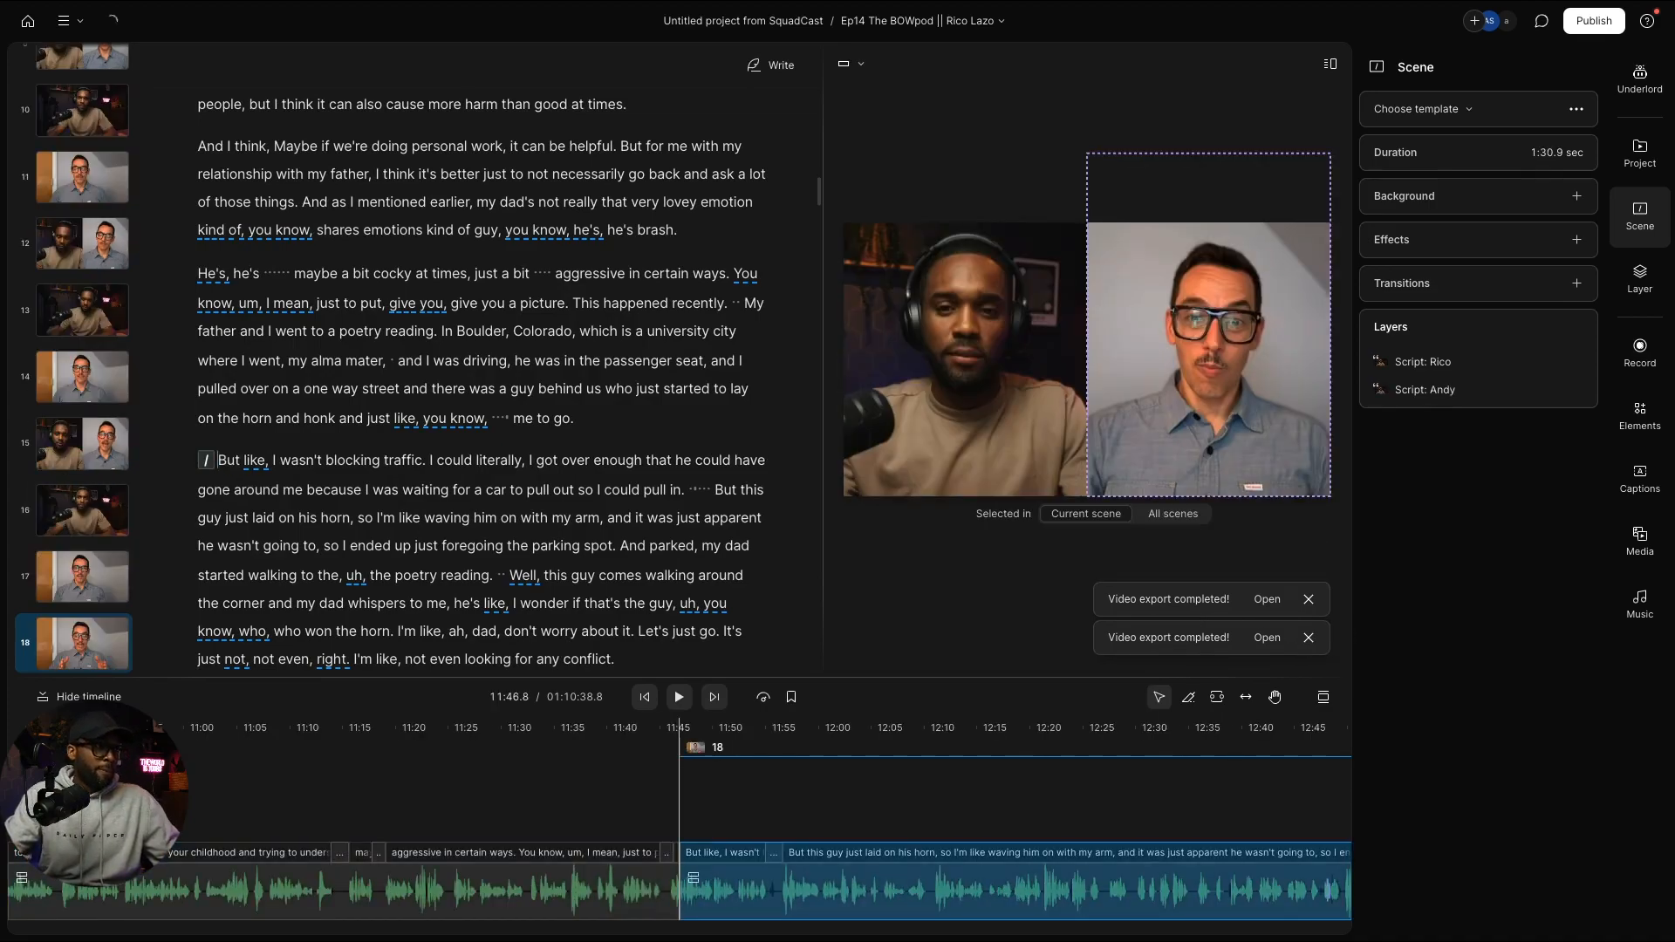
scroll(366, 486, "down", 10)
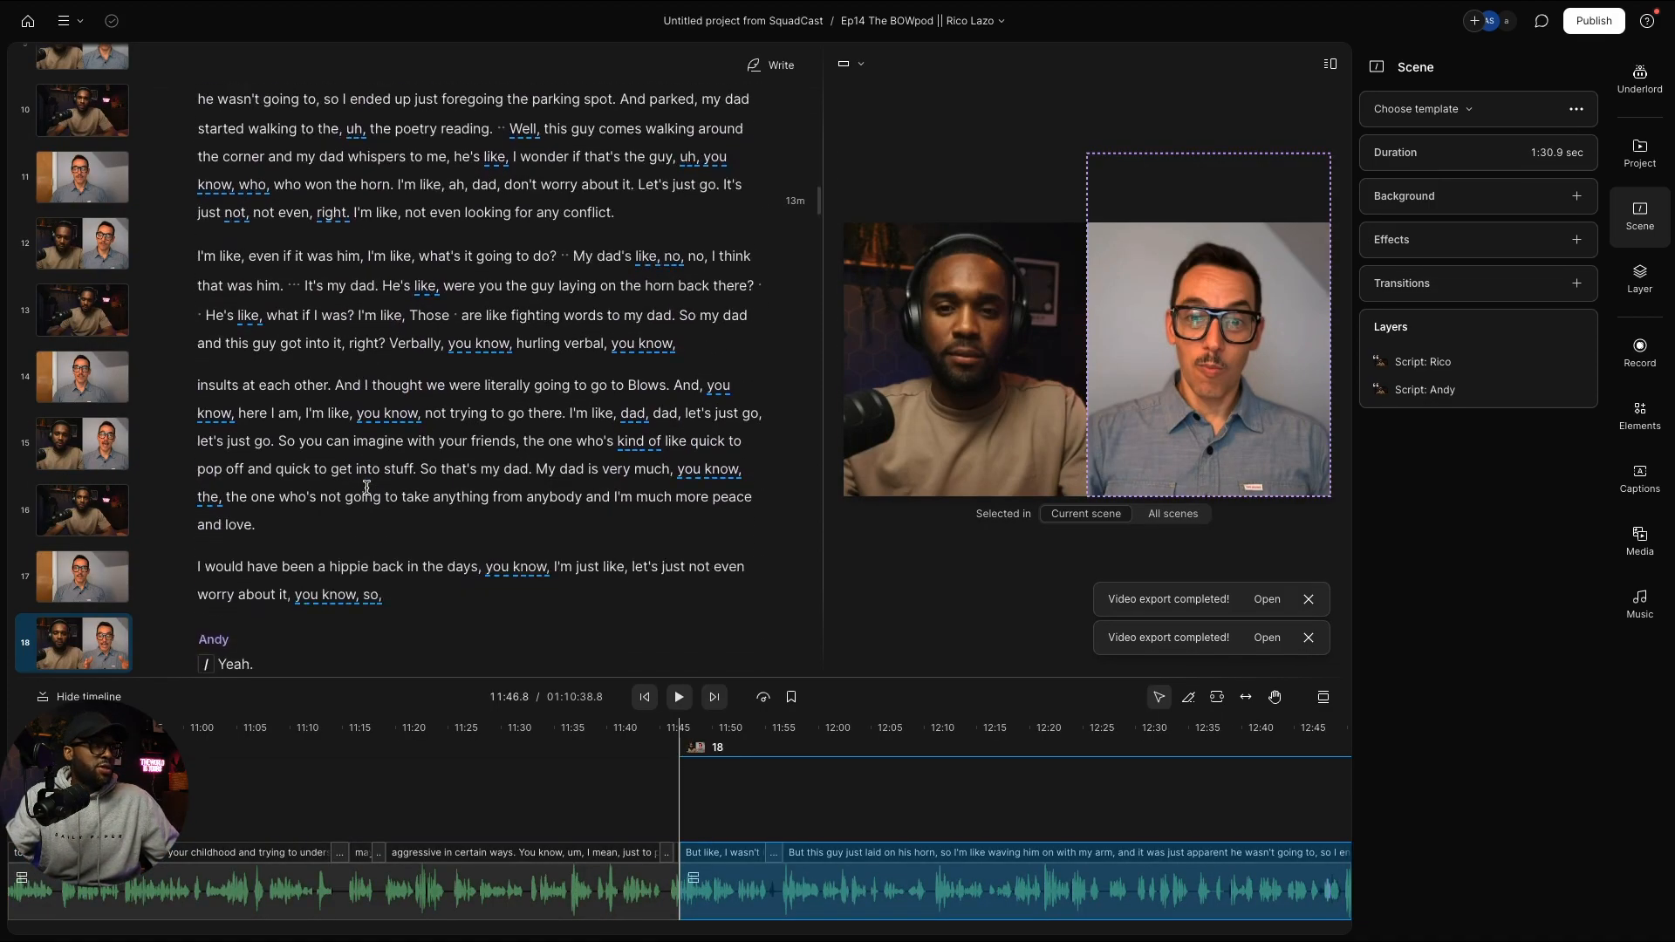
scroll(366, 487, "down", 5)
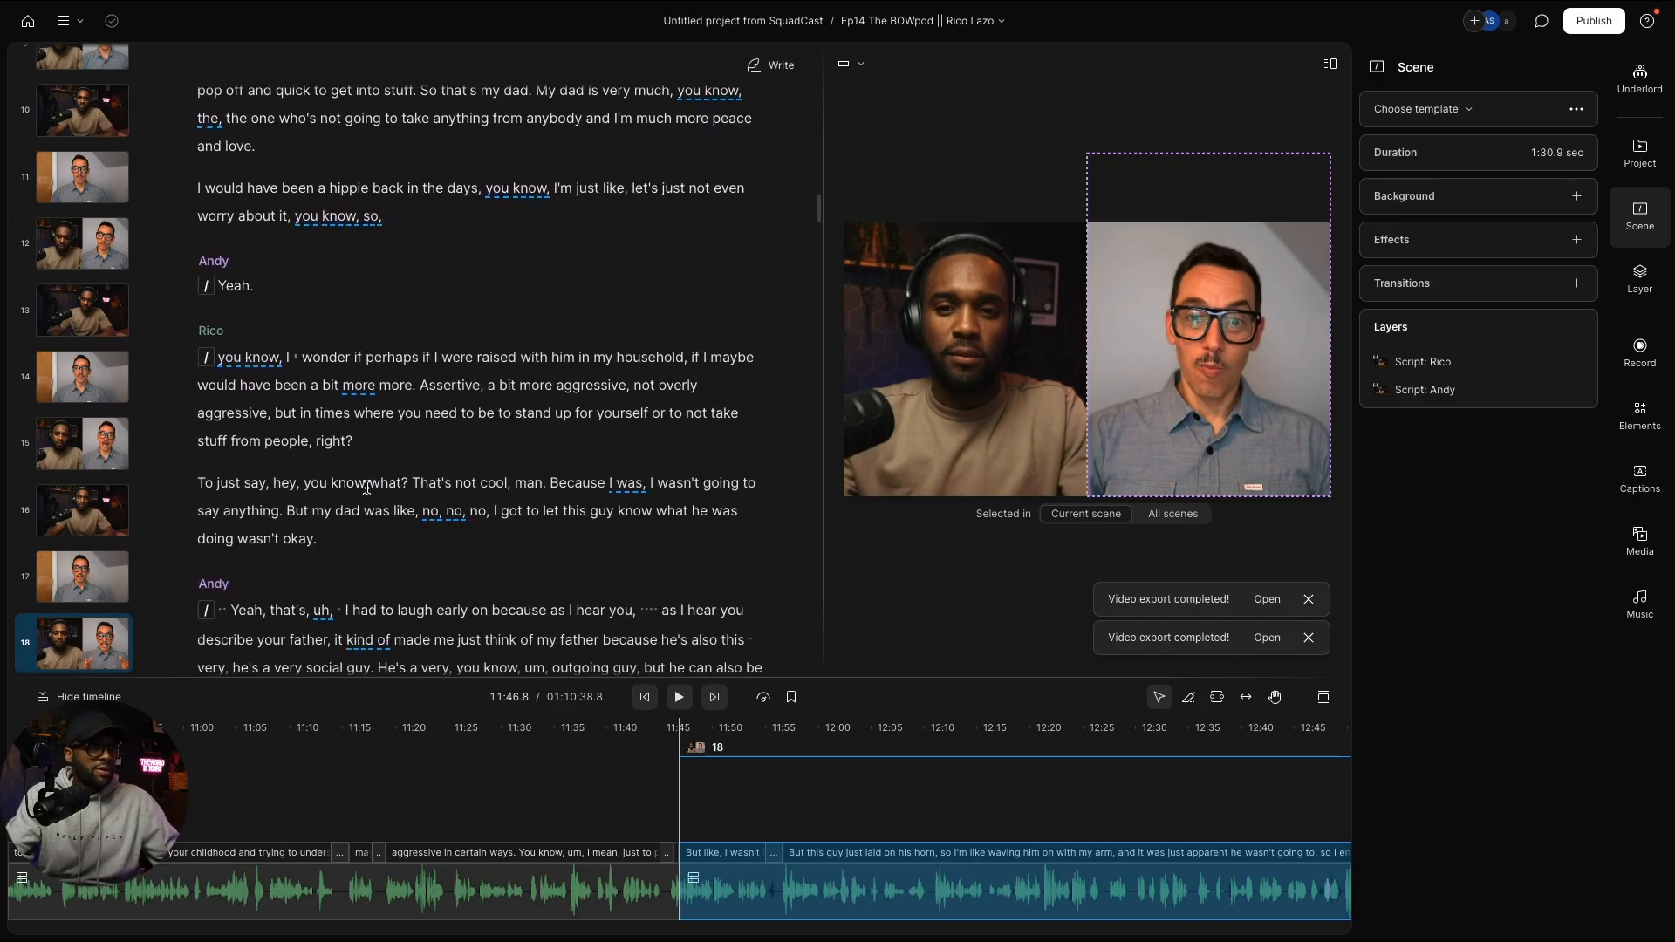
scroll(385, 501, "down", 15)
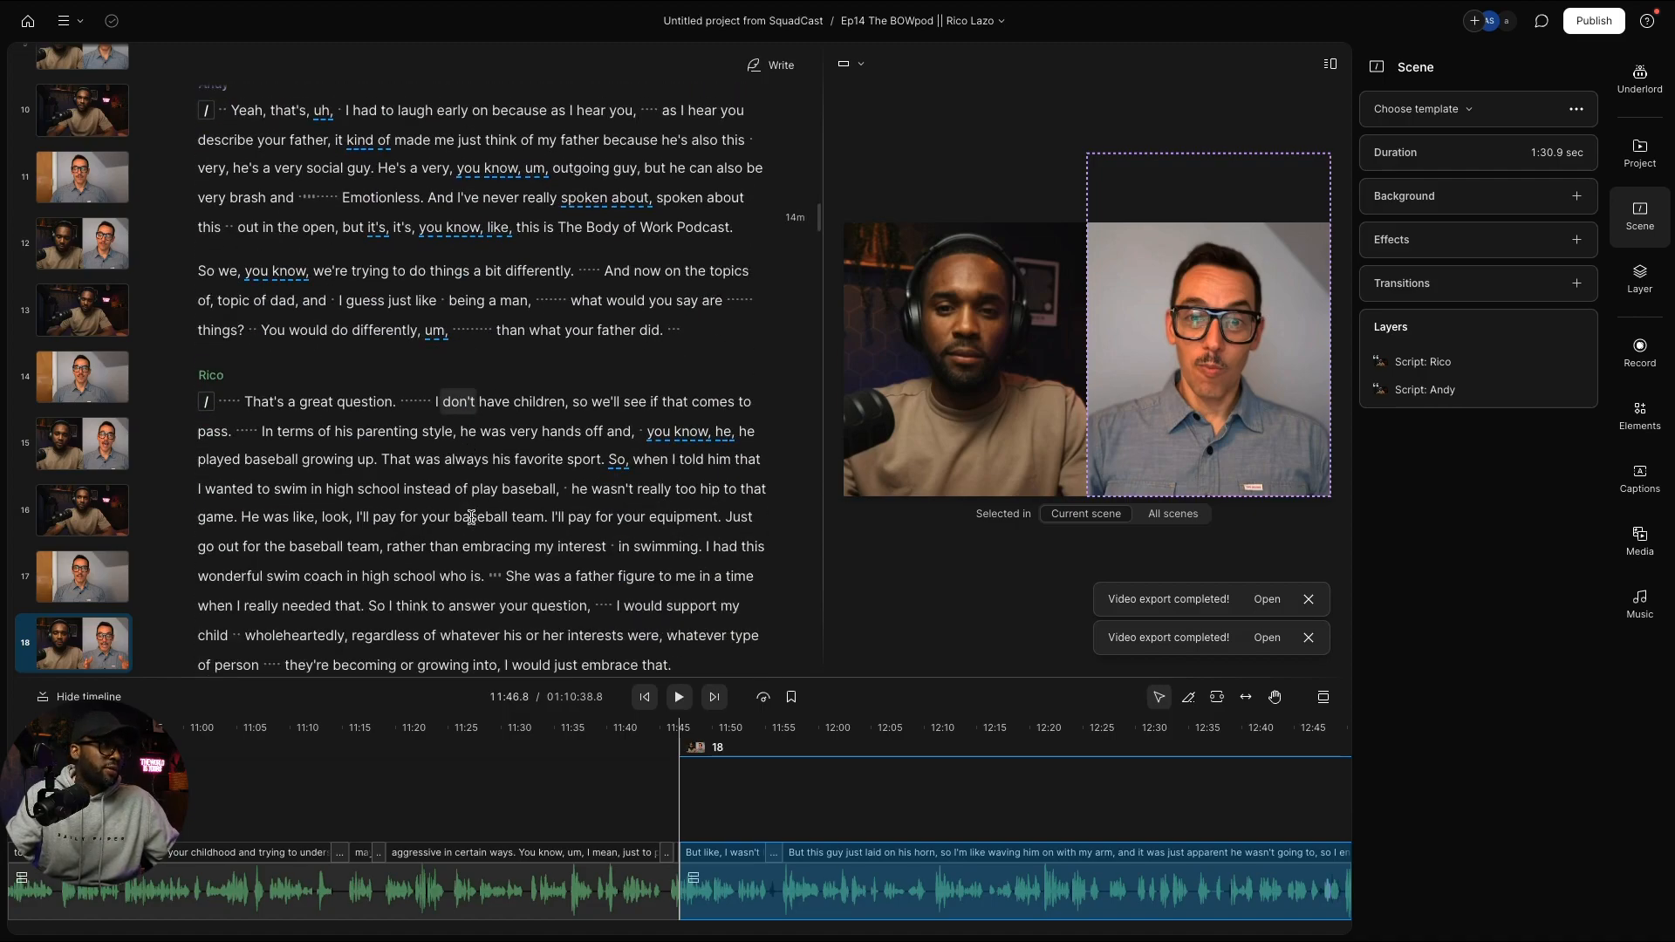
scroll(250, 402, "up", 3)
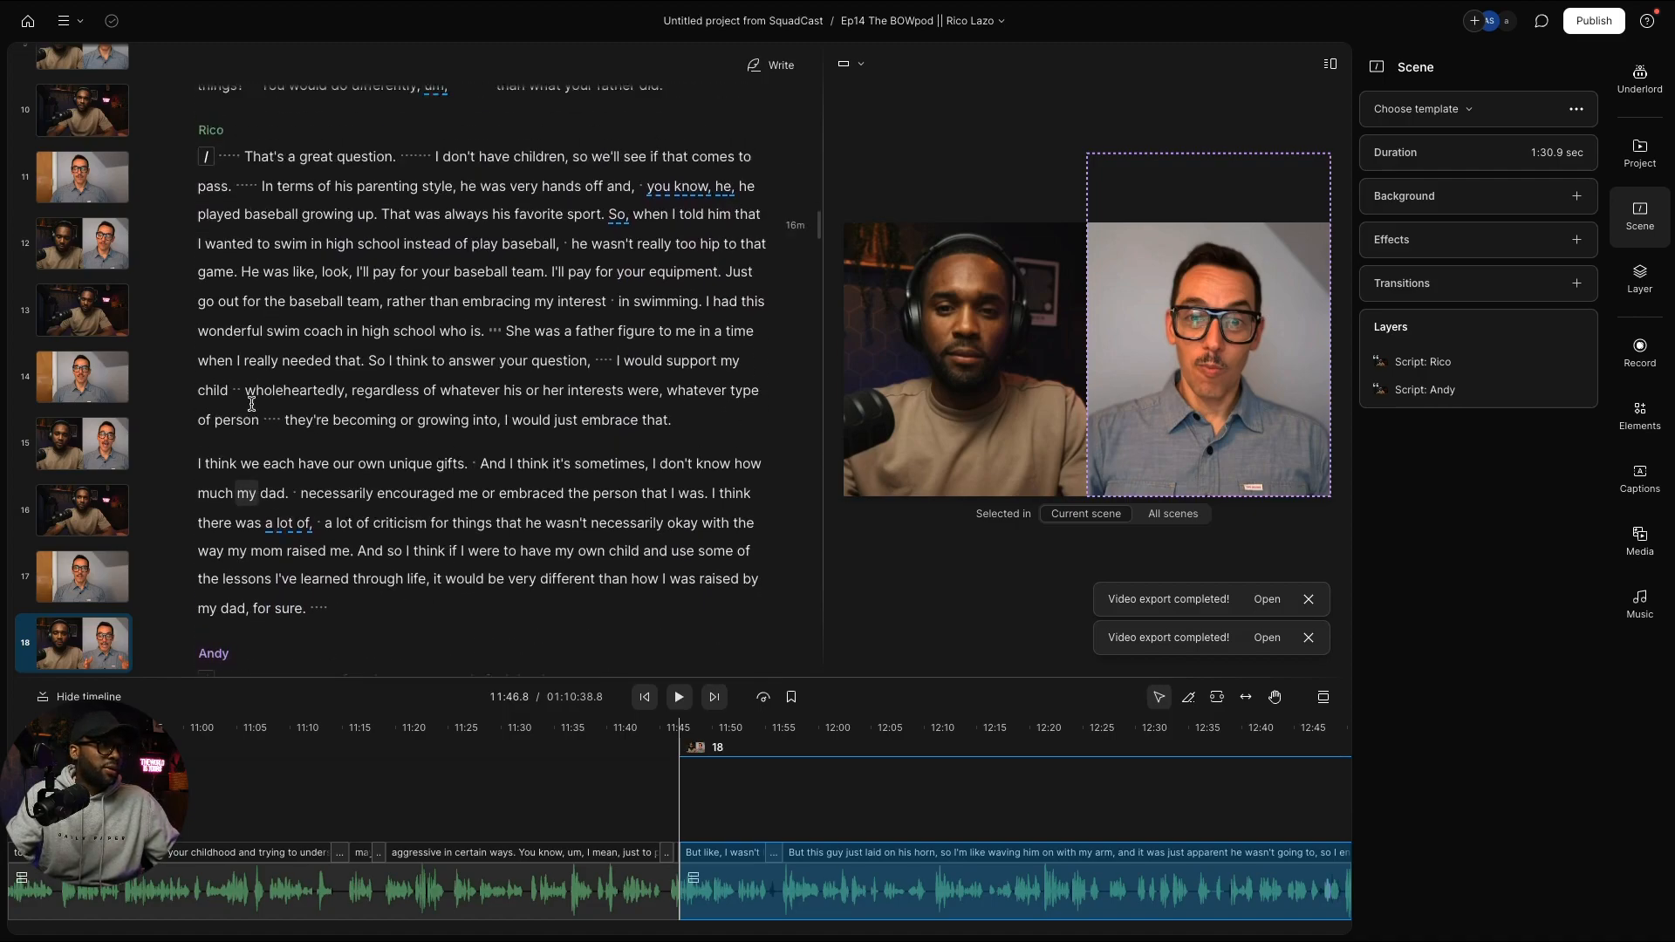
scroll(241, 403, "down", 3)
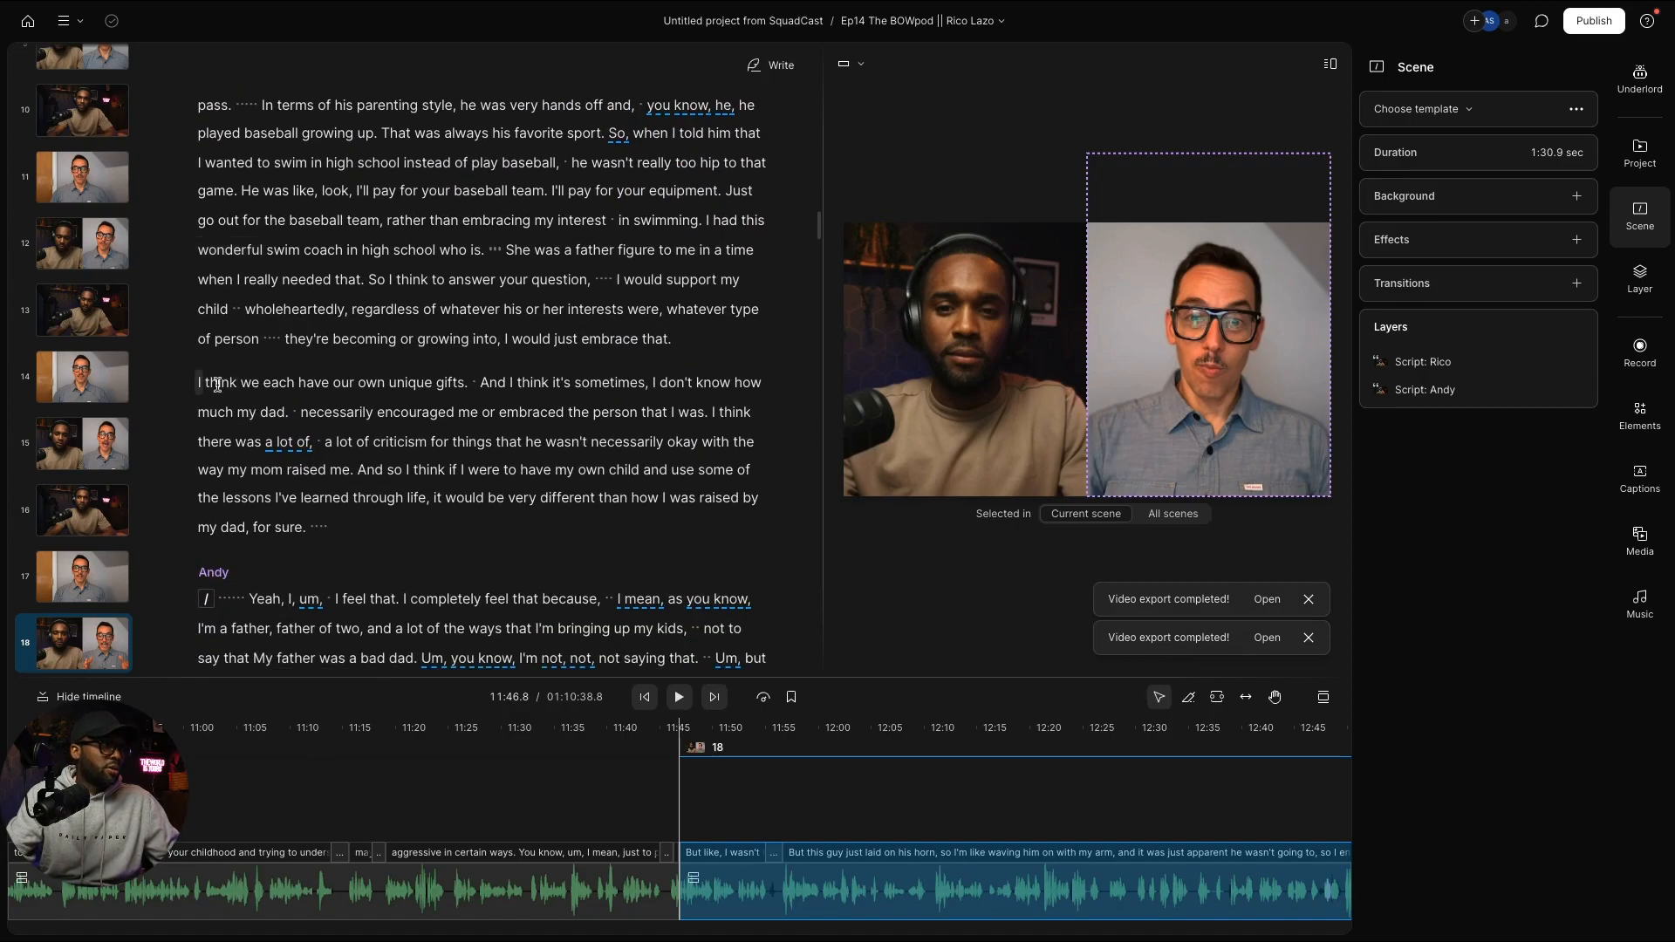
left_click(249, 384)
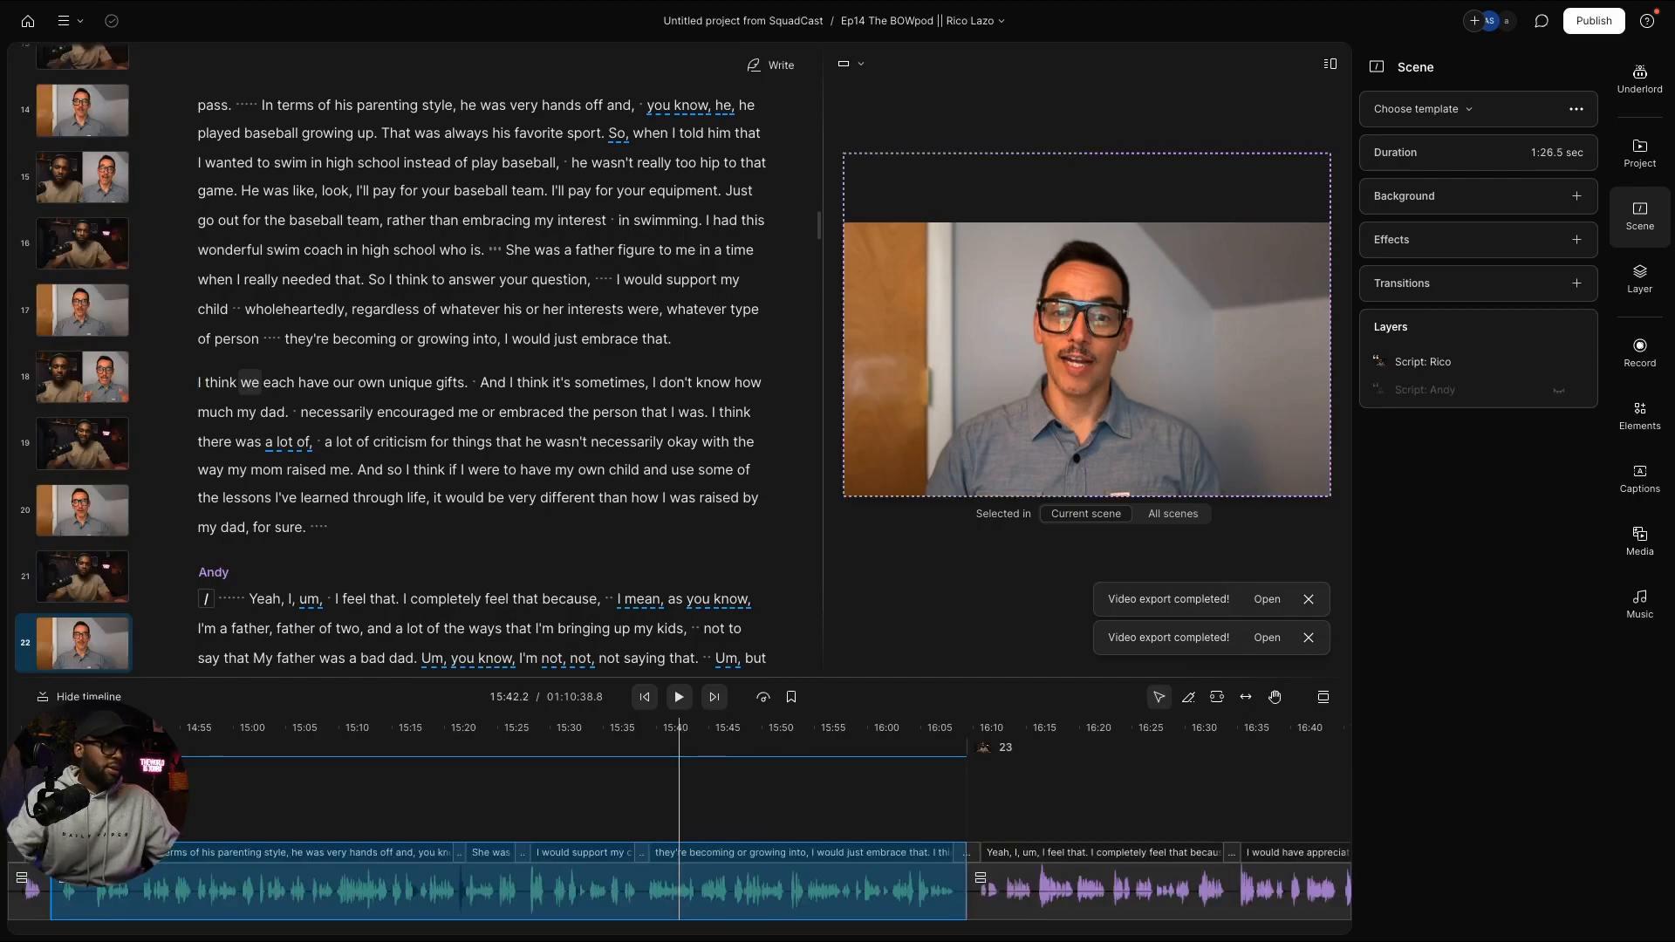
key("slash")
key("super+v")
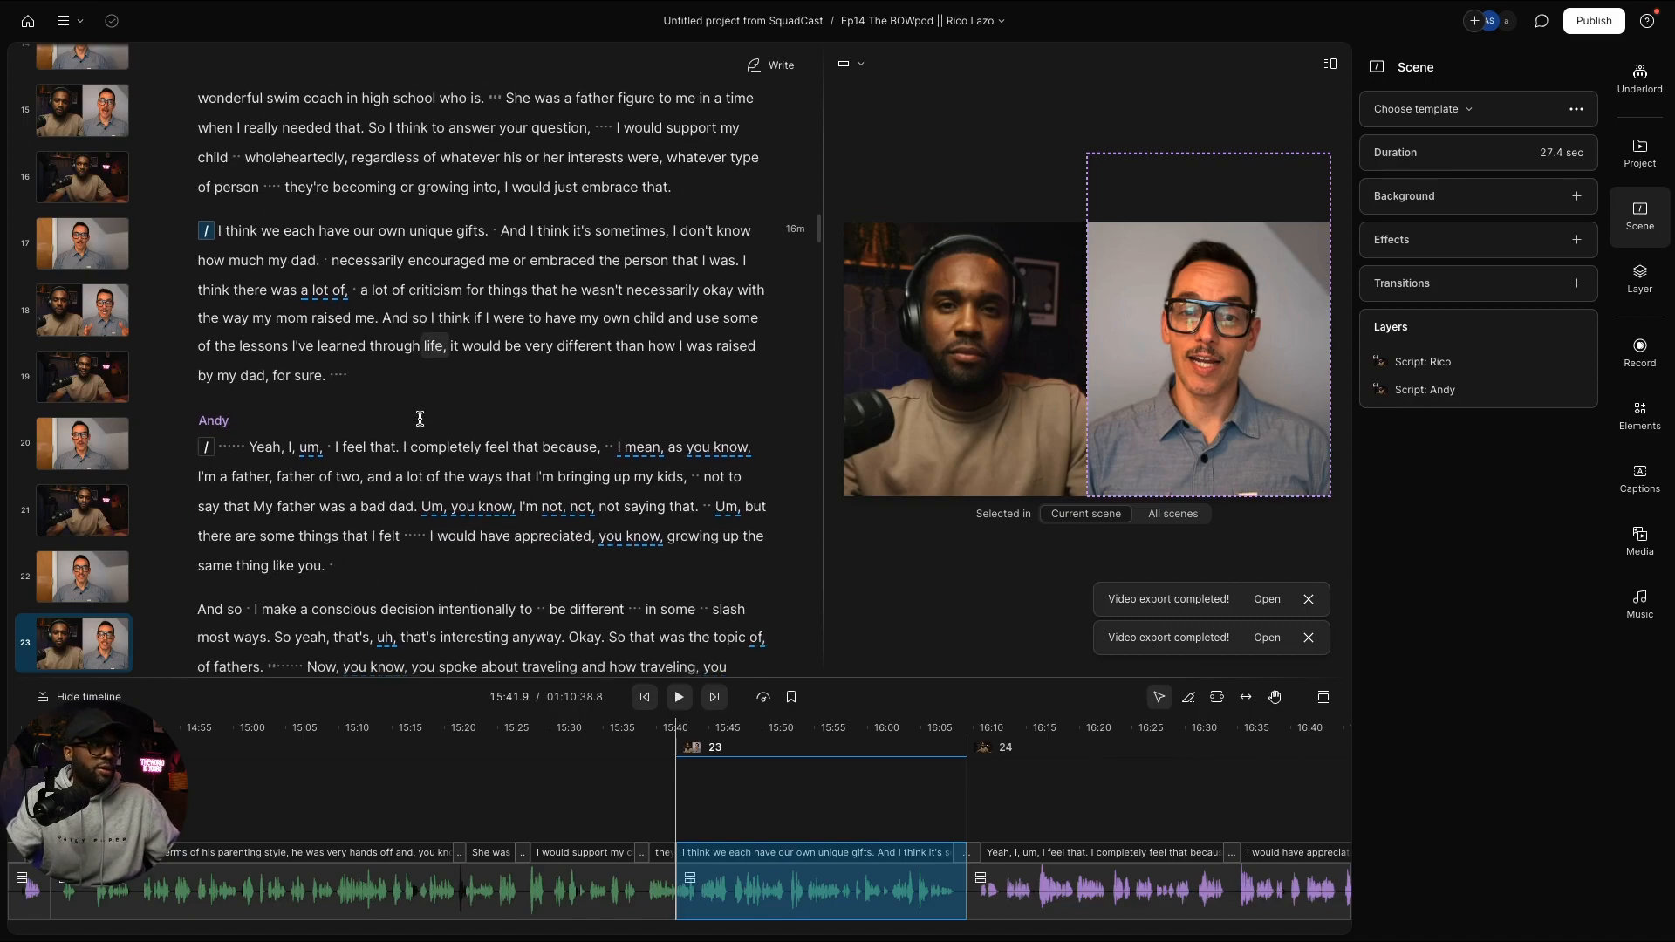
Step: Insert a scene break before "And I remember learning"
scroll(419, 419, "down", 5)
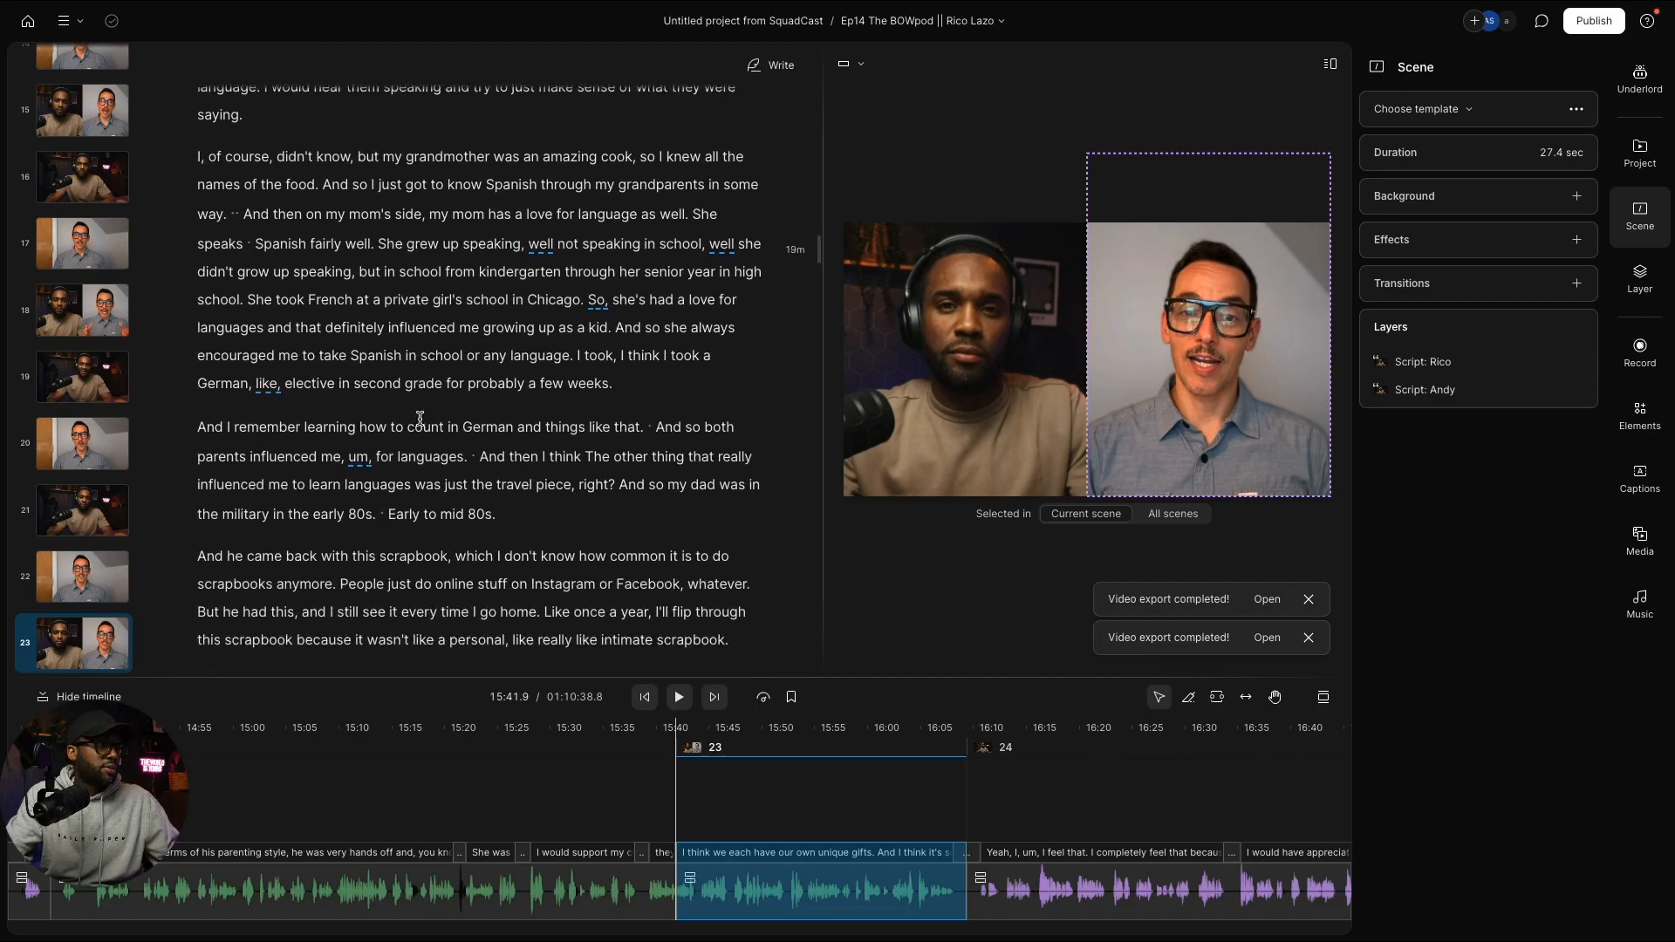
scroll(420, 419, "down", 2)
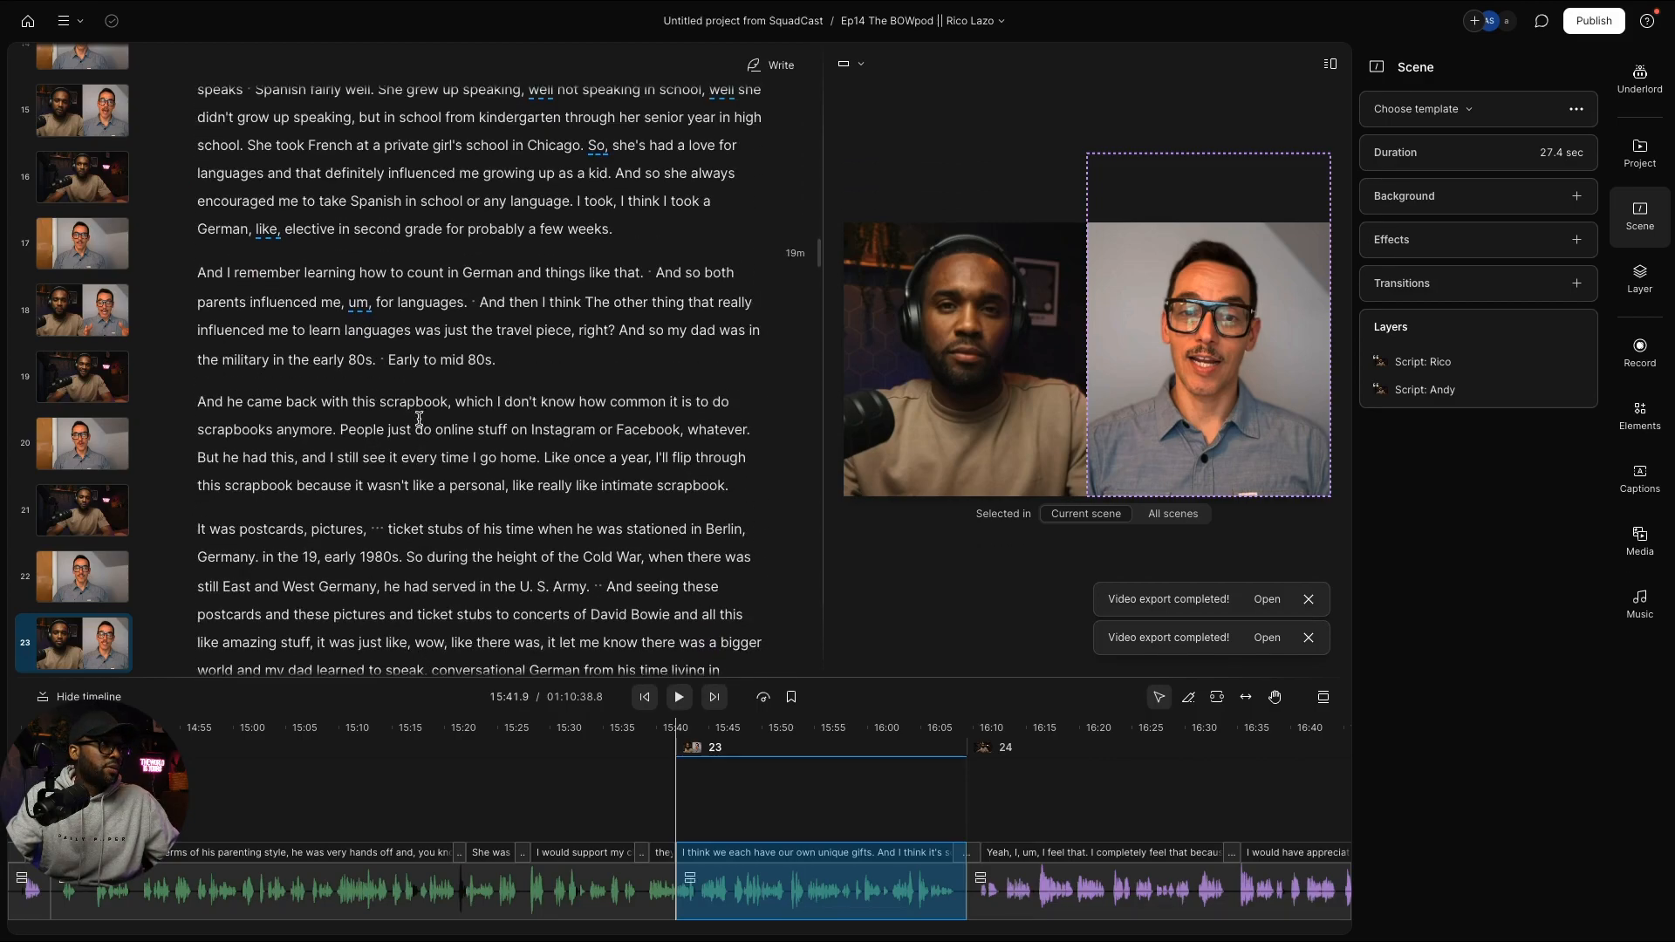
left_click(201, 277)
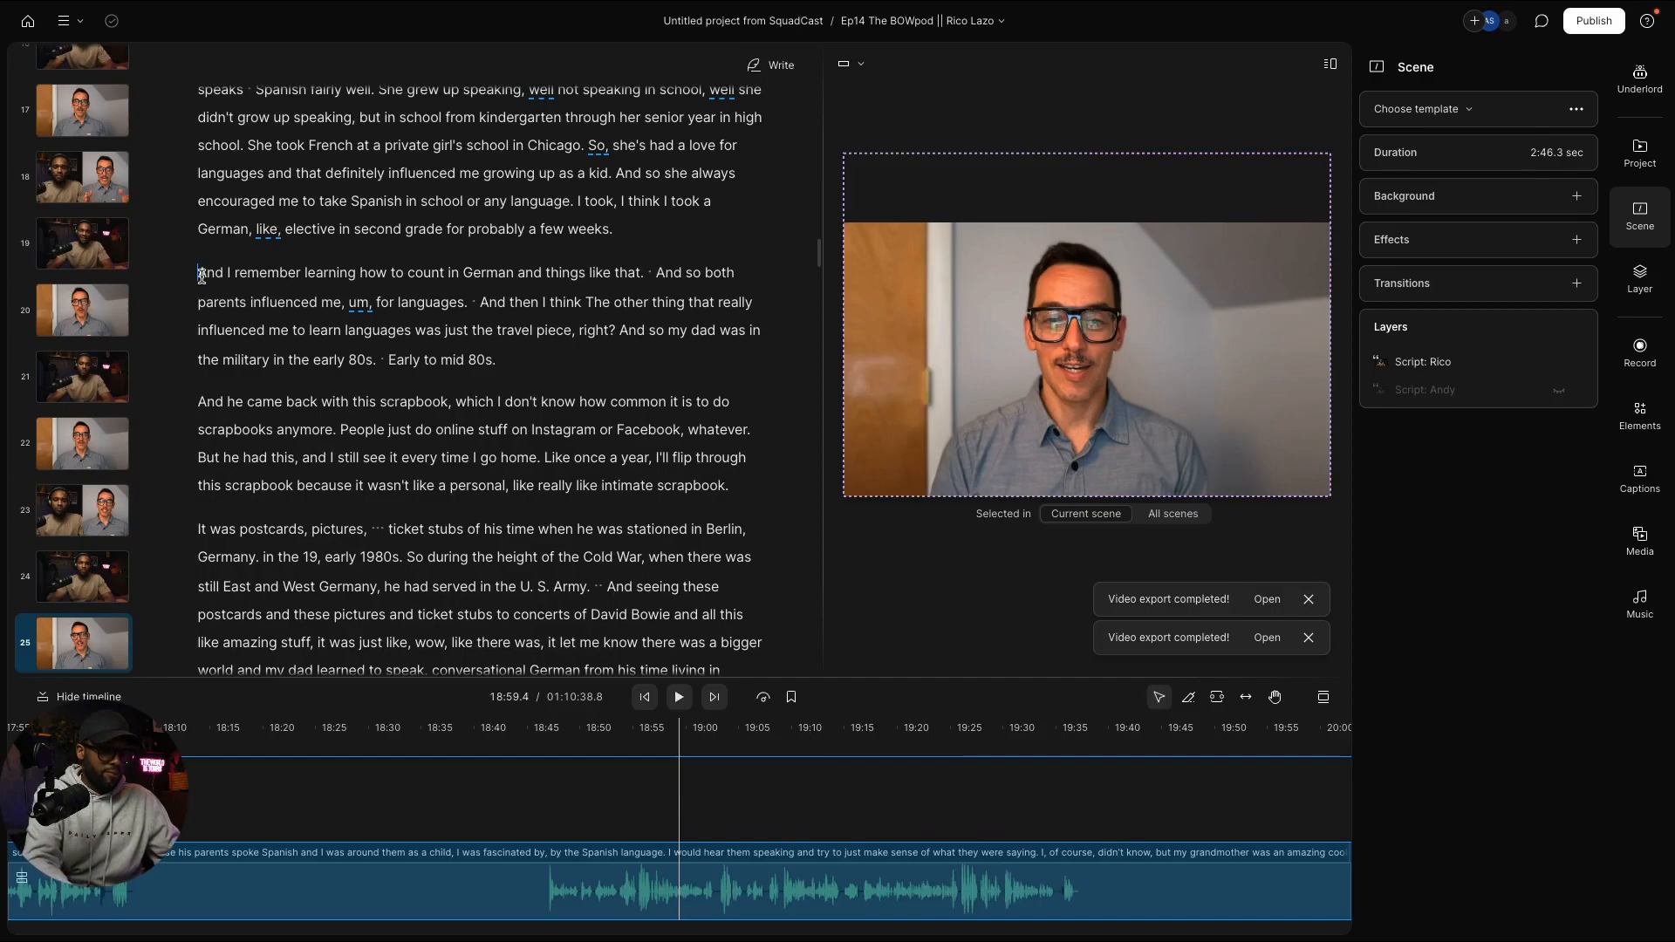
key("slash")
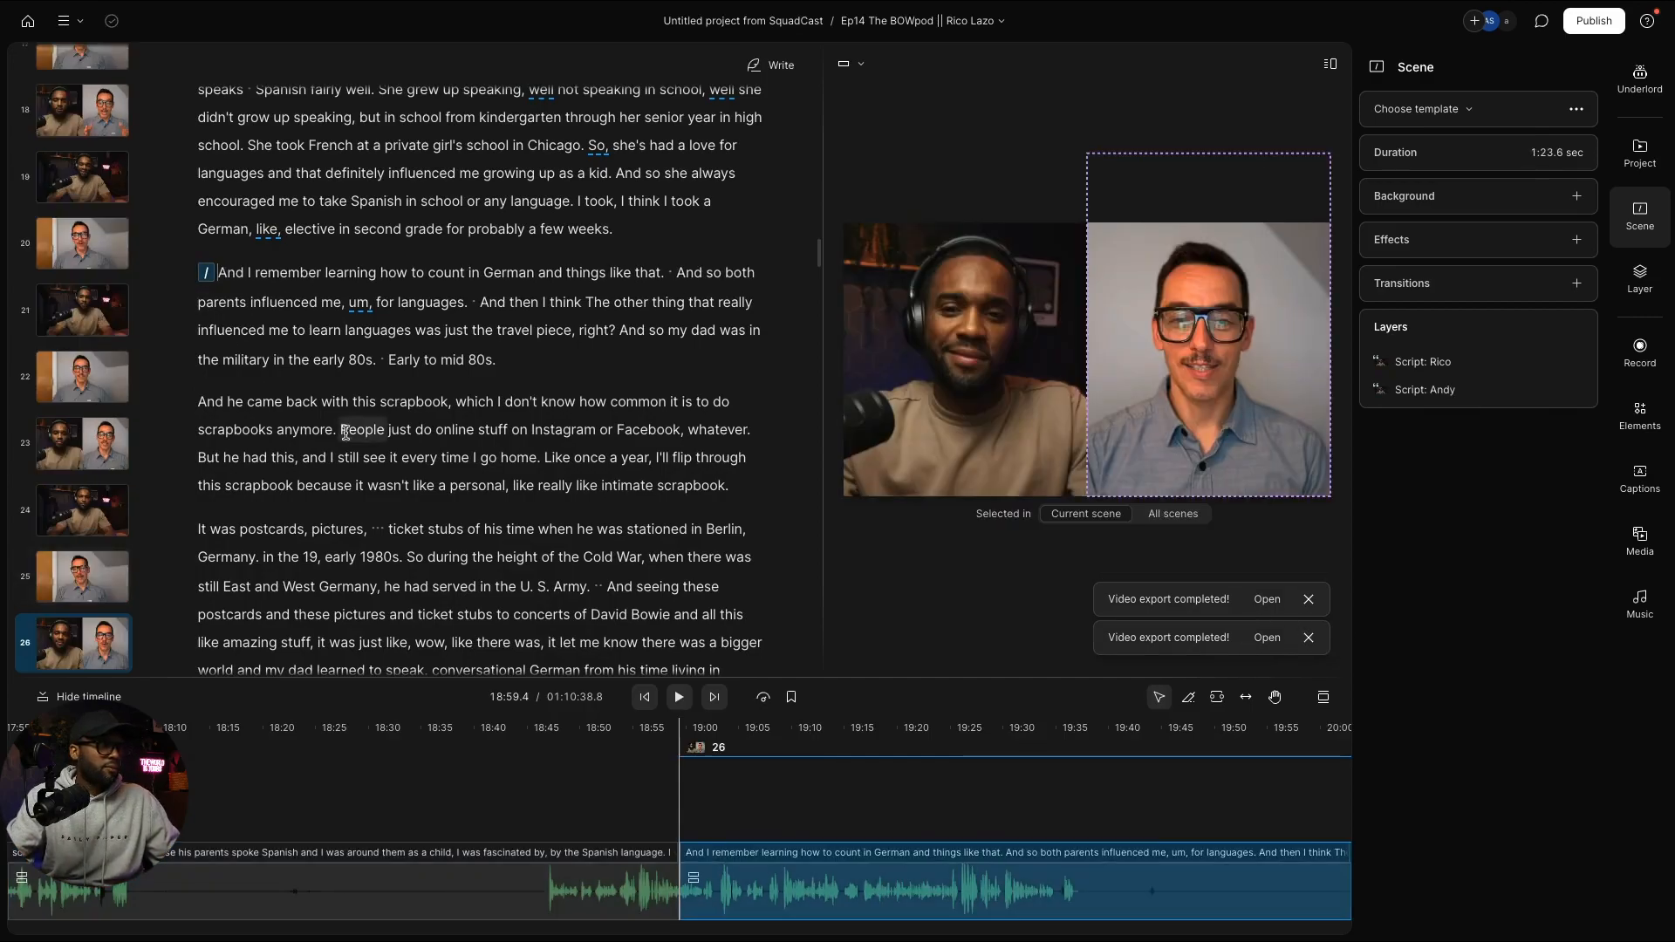
Step: Insert scene breaks before "I first worked" and "I just wasn't finding it"
scroll(350, 430, "down", 5)
scroll(350, 431, "down", 15)
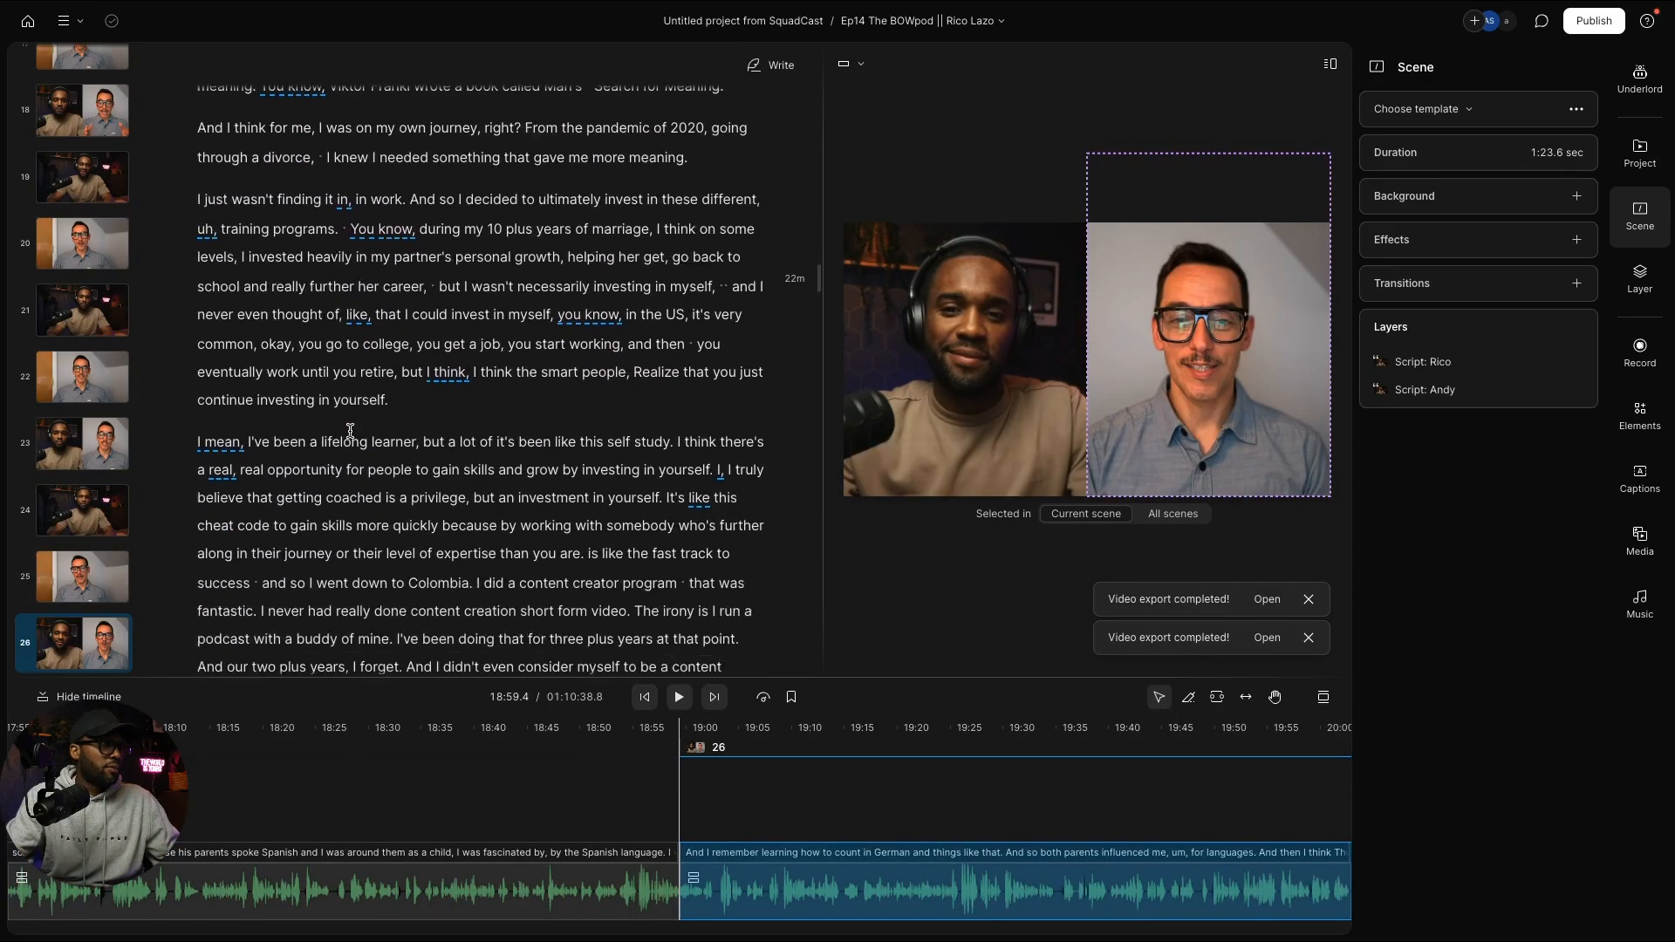
scroll(349, 431, "down", 15)
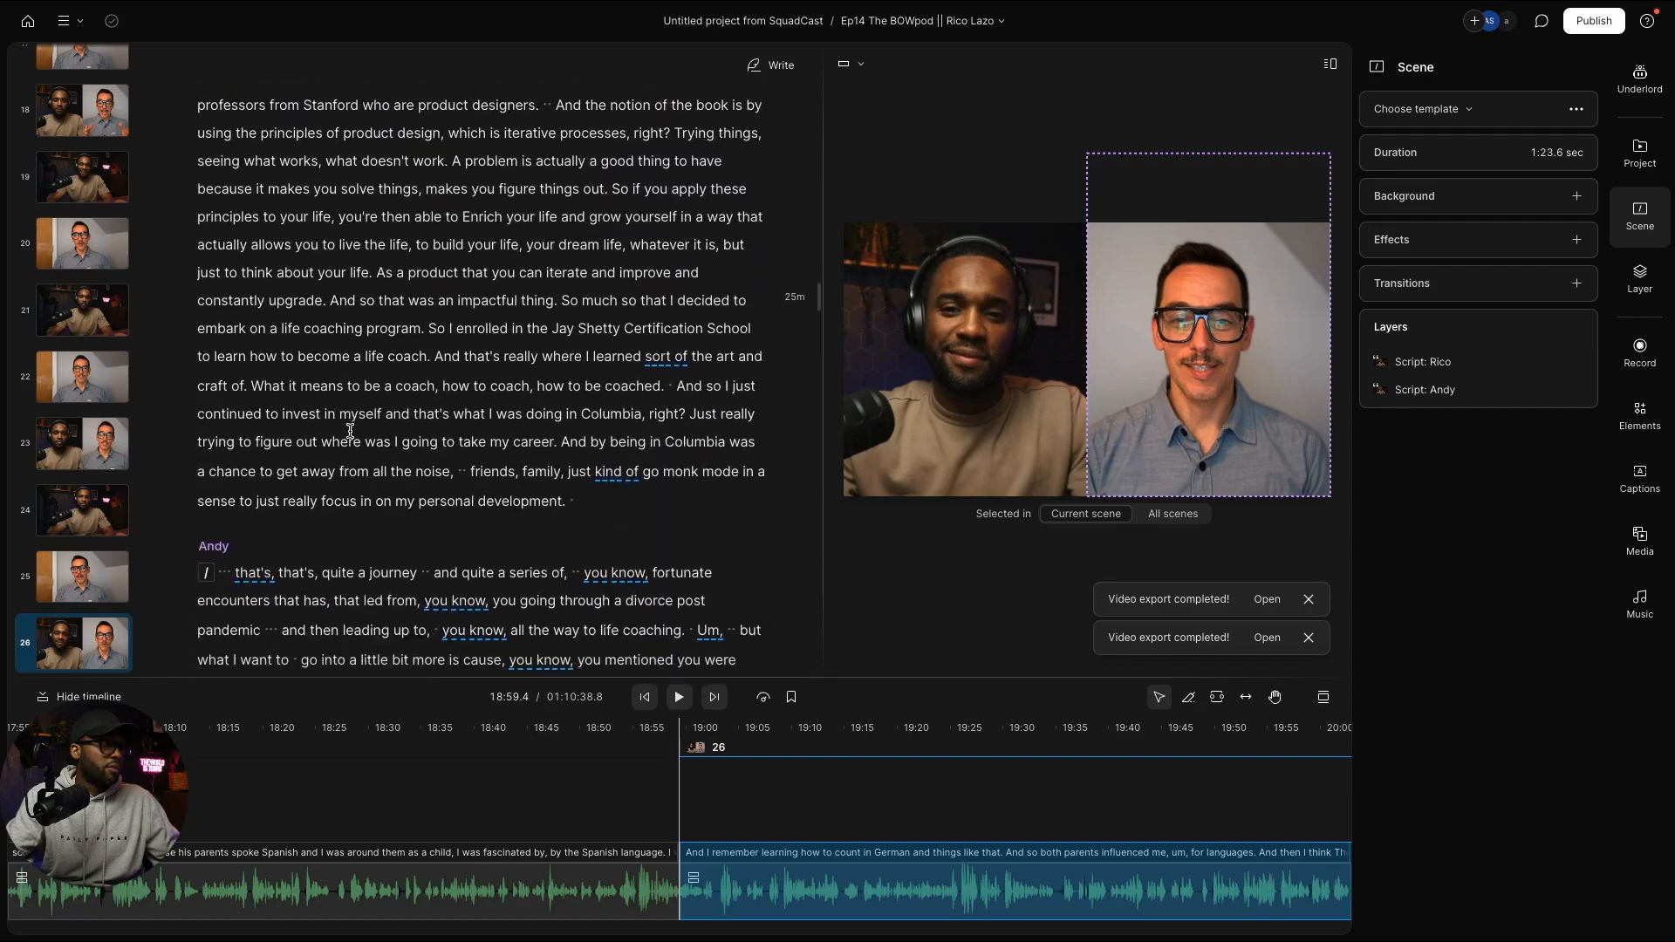
scroll(349, 431, "up", 10)
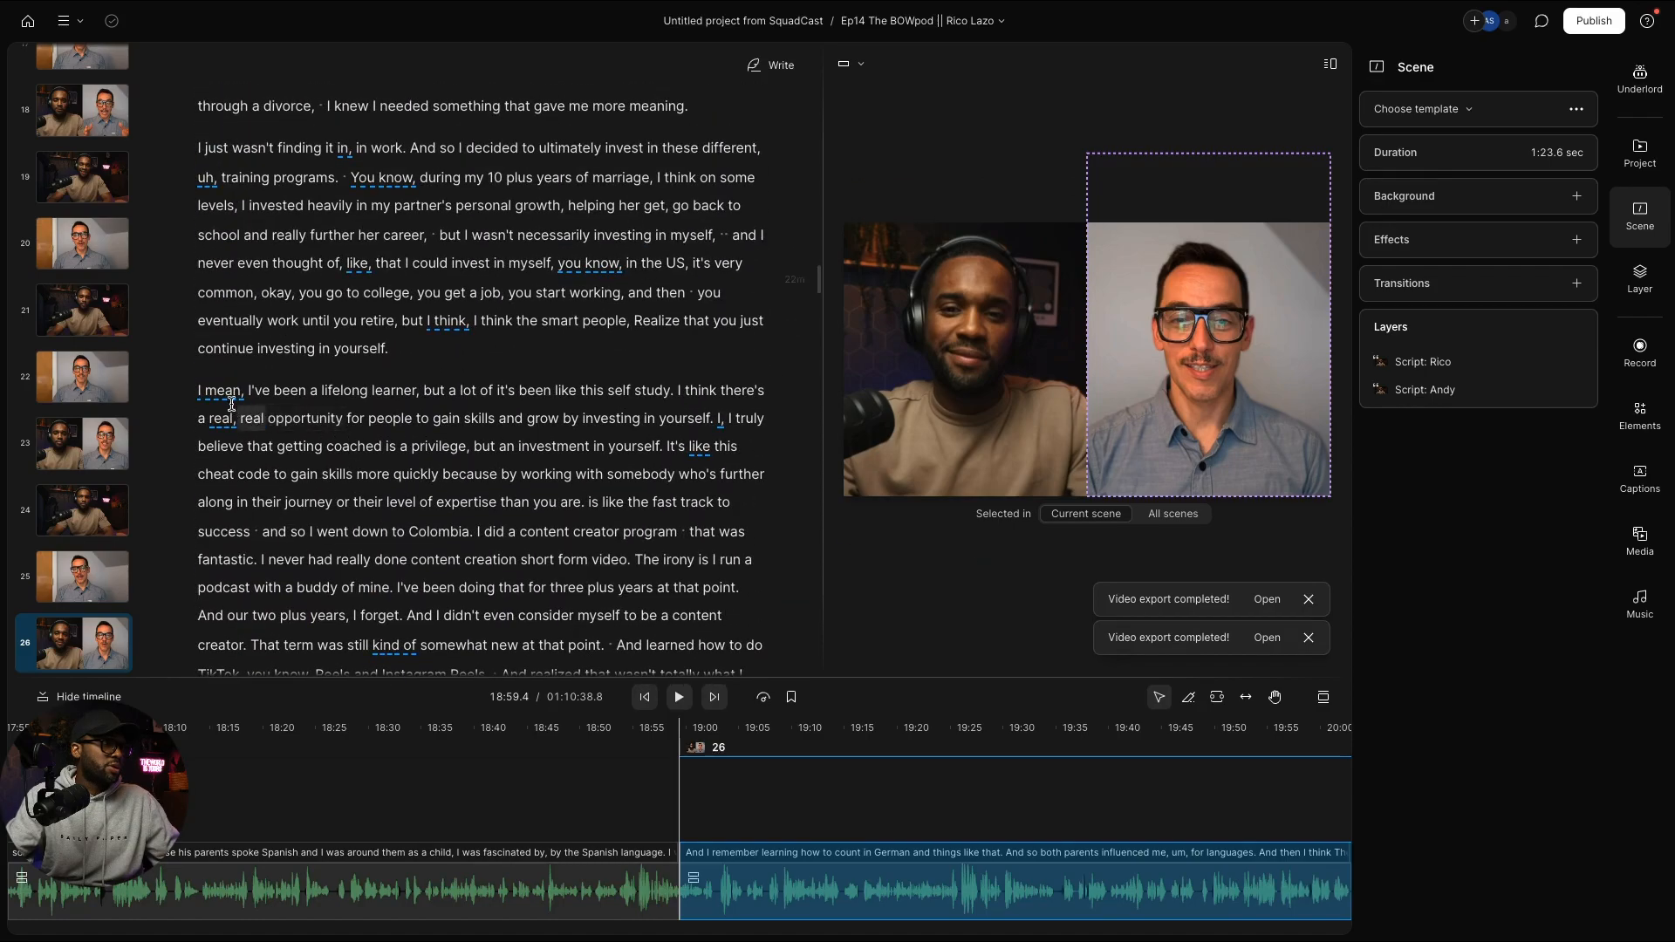
scroll(221, 397, "up", 6)
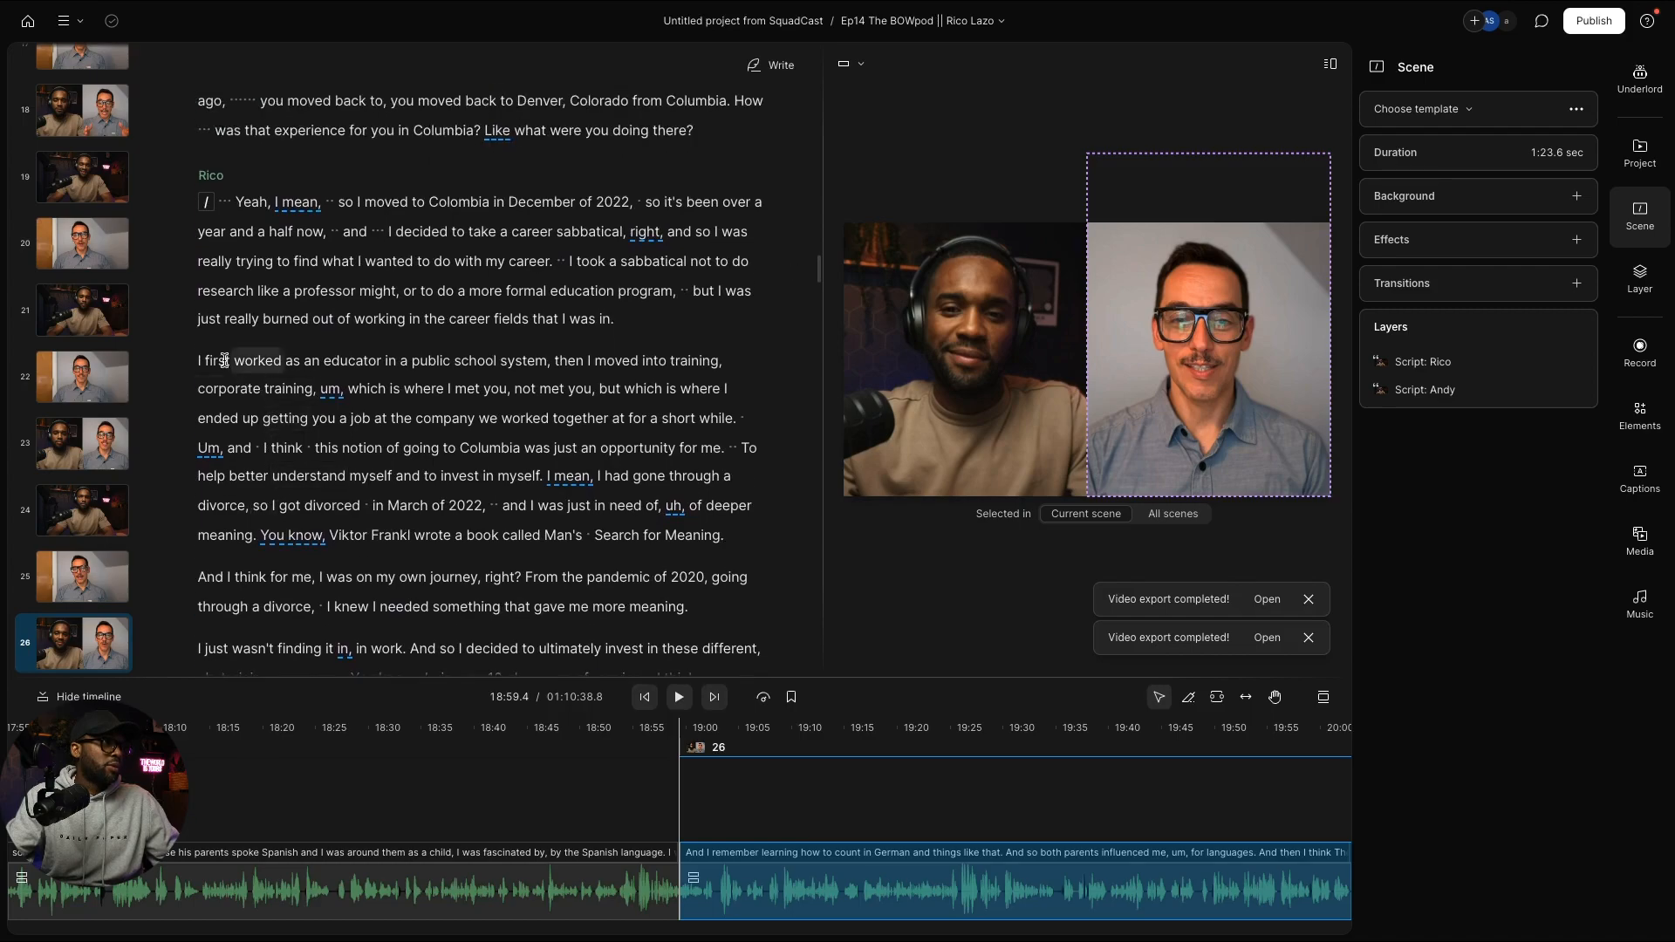
left_click(217, 366)
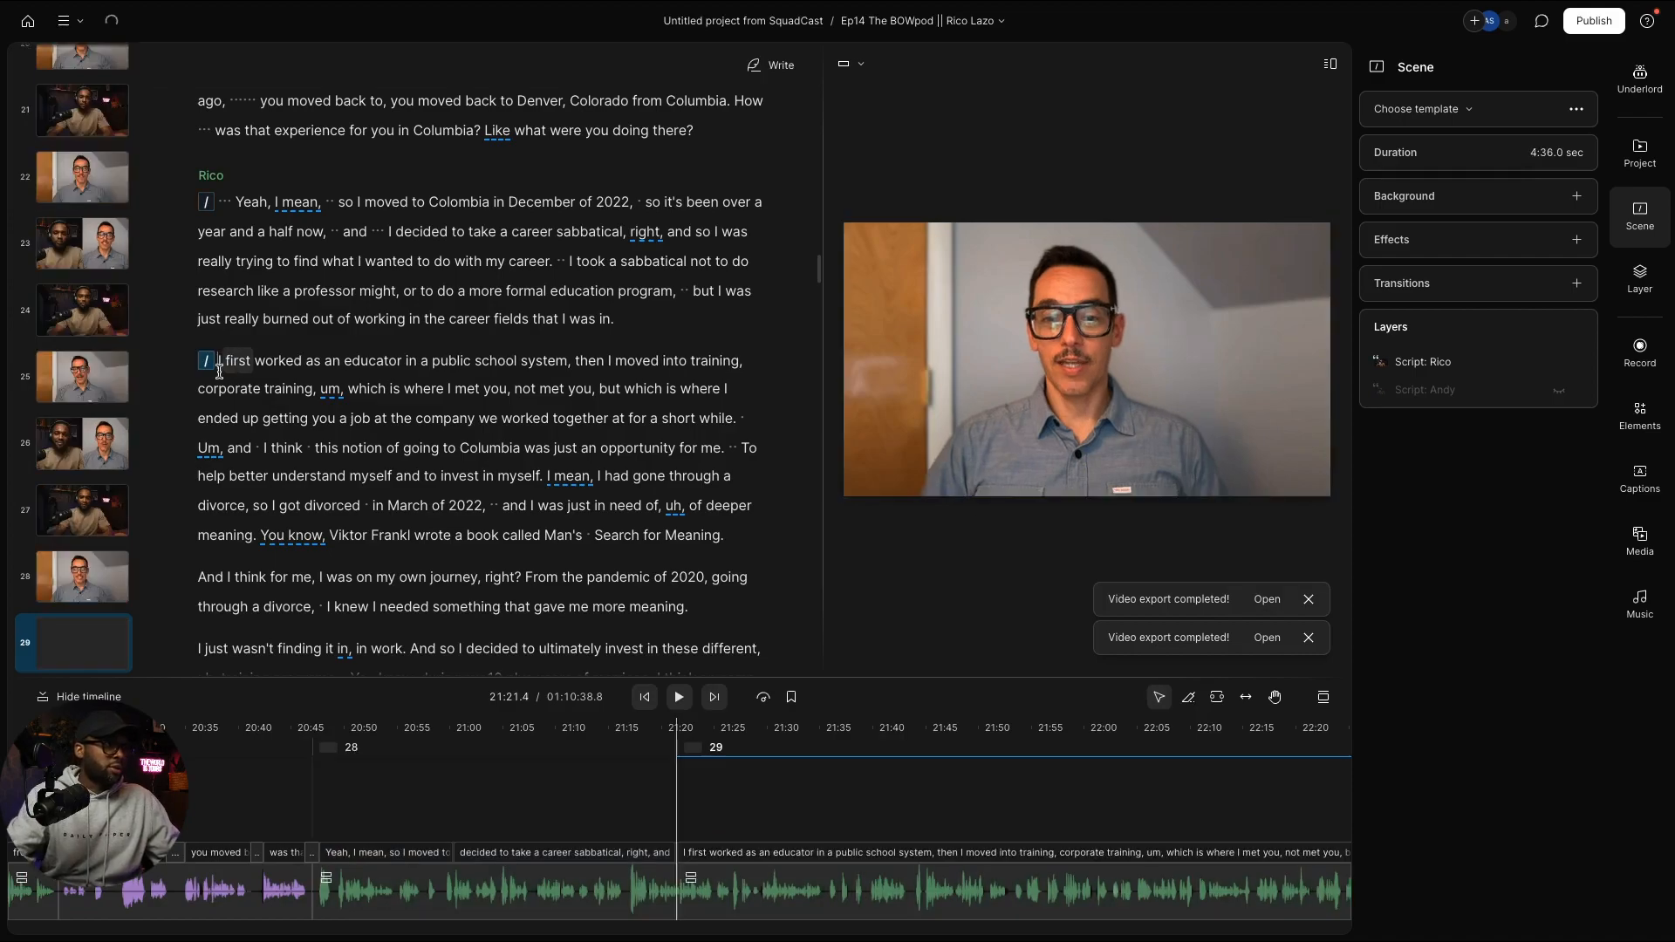
key("slash")
scroll(250, 392, "down", 1)
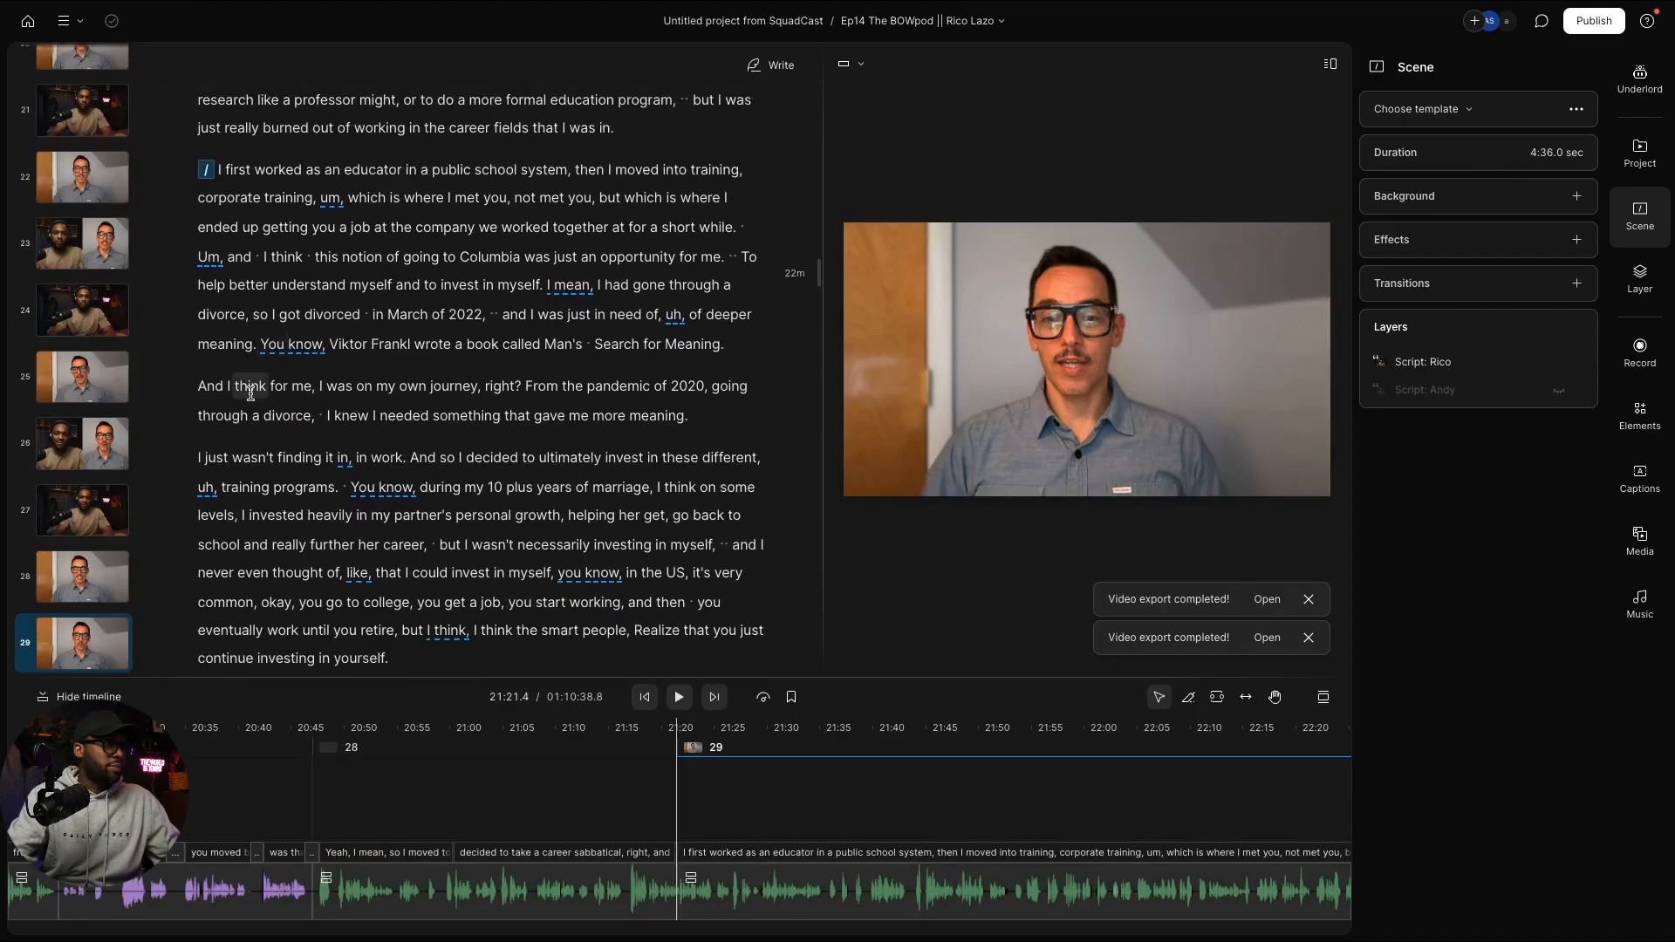
left_click(208, 457)
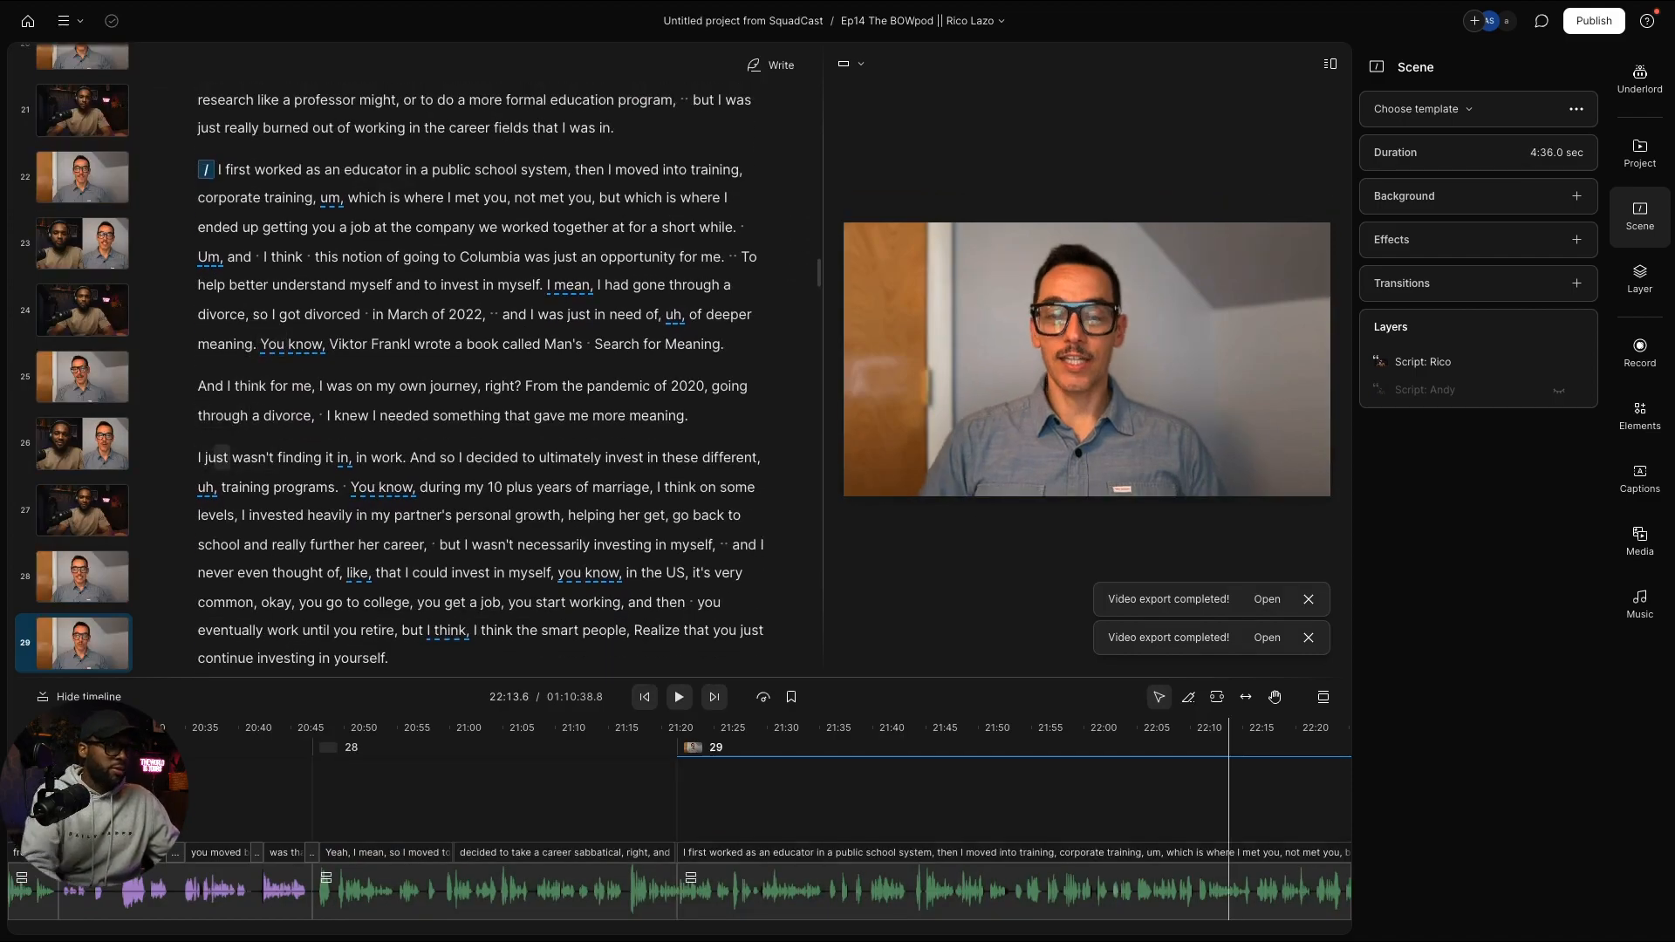
key("slash")
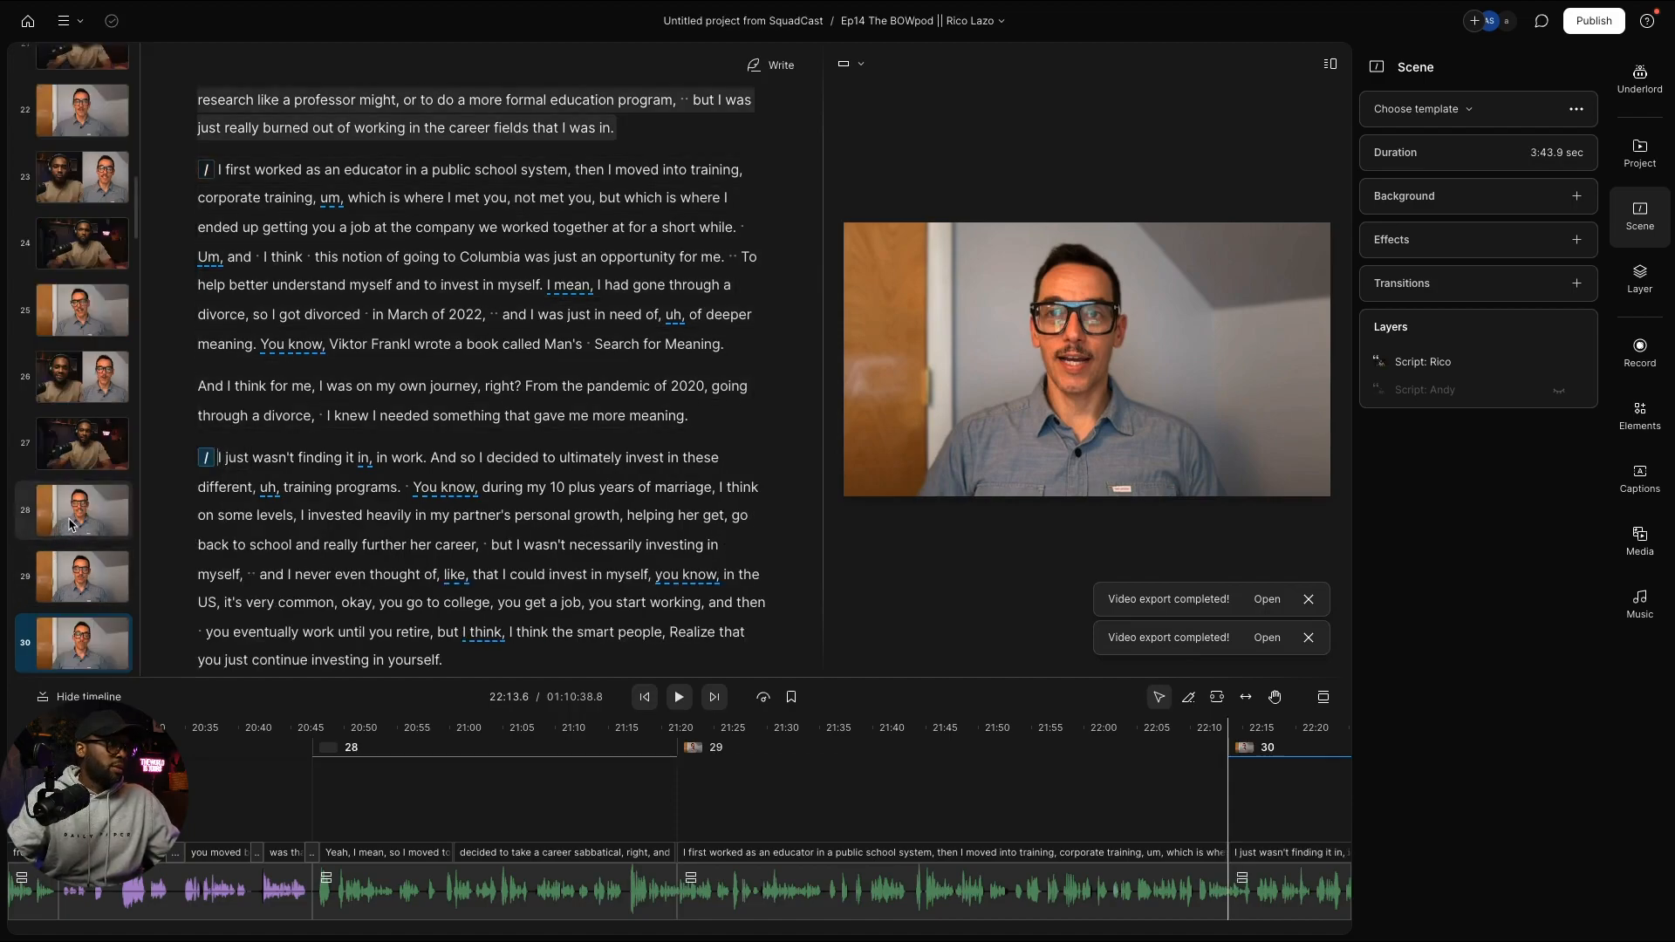
Step: Paste the two-speaker layout onto scene 29
left_click(71, 524)
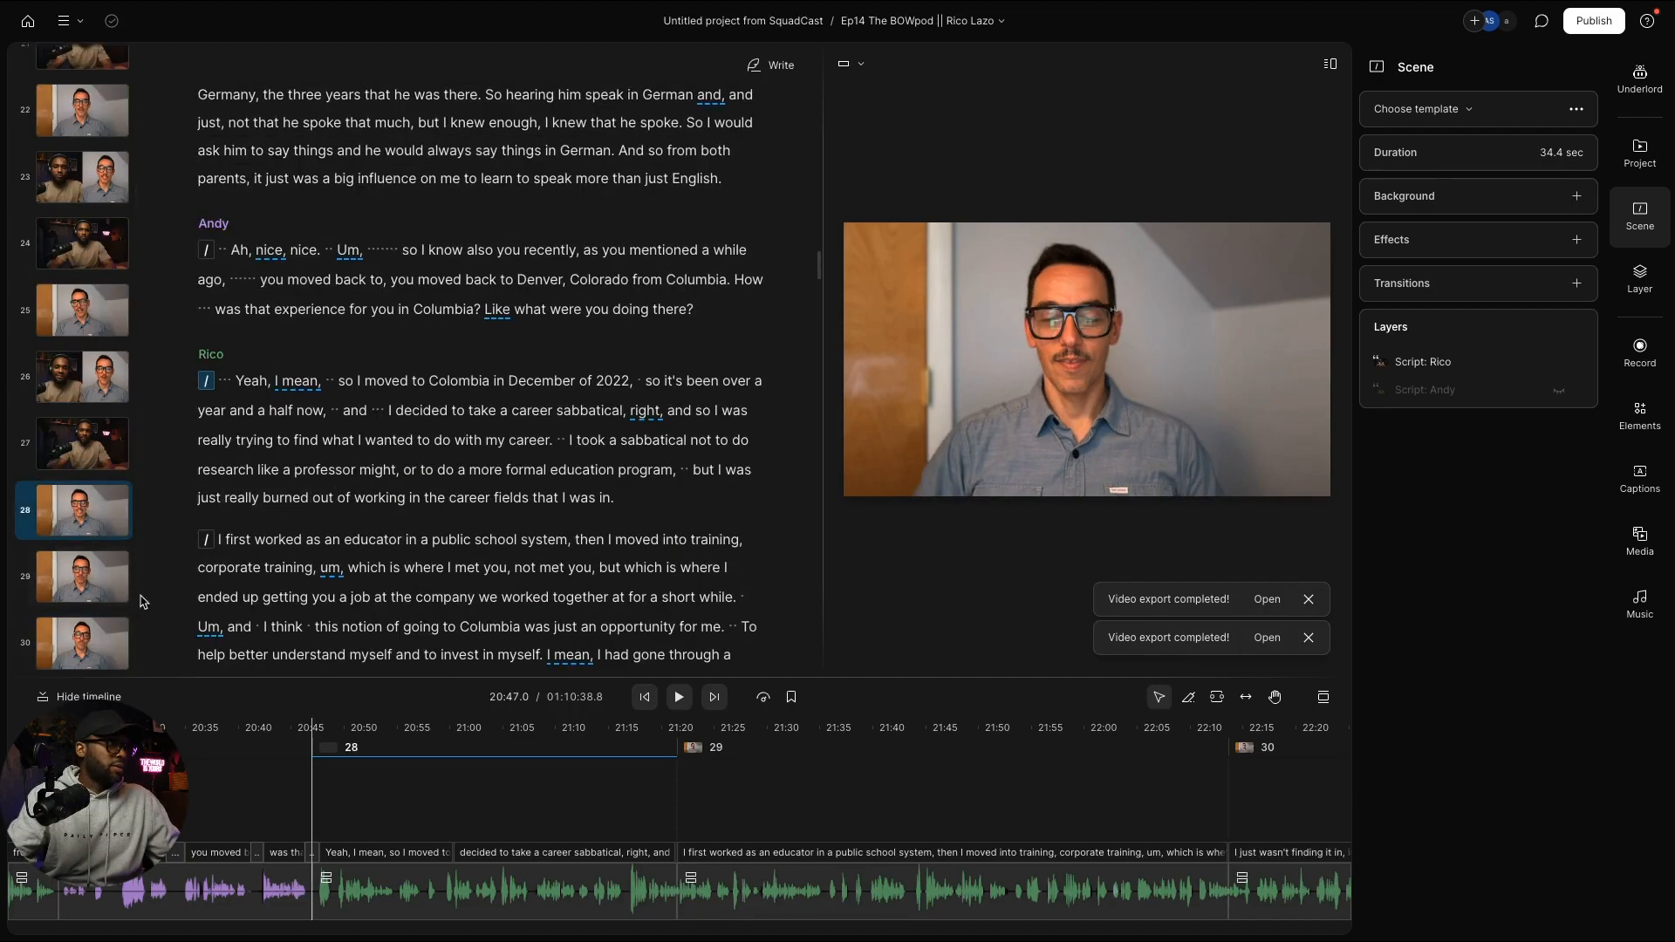
left_click(73, 586)
key("super+v")
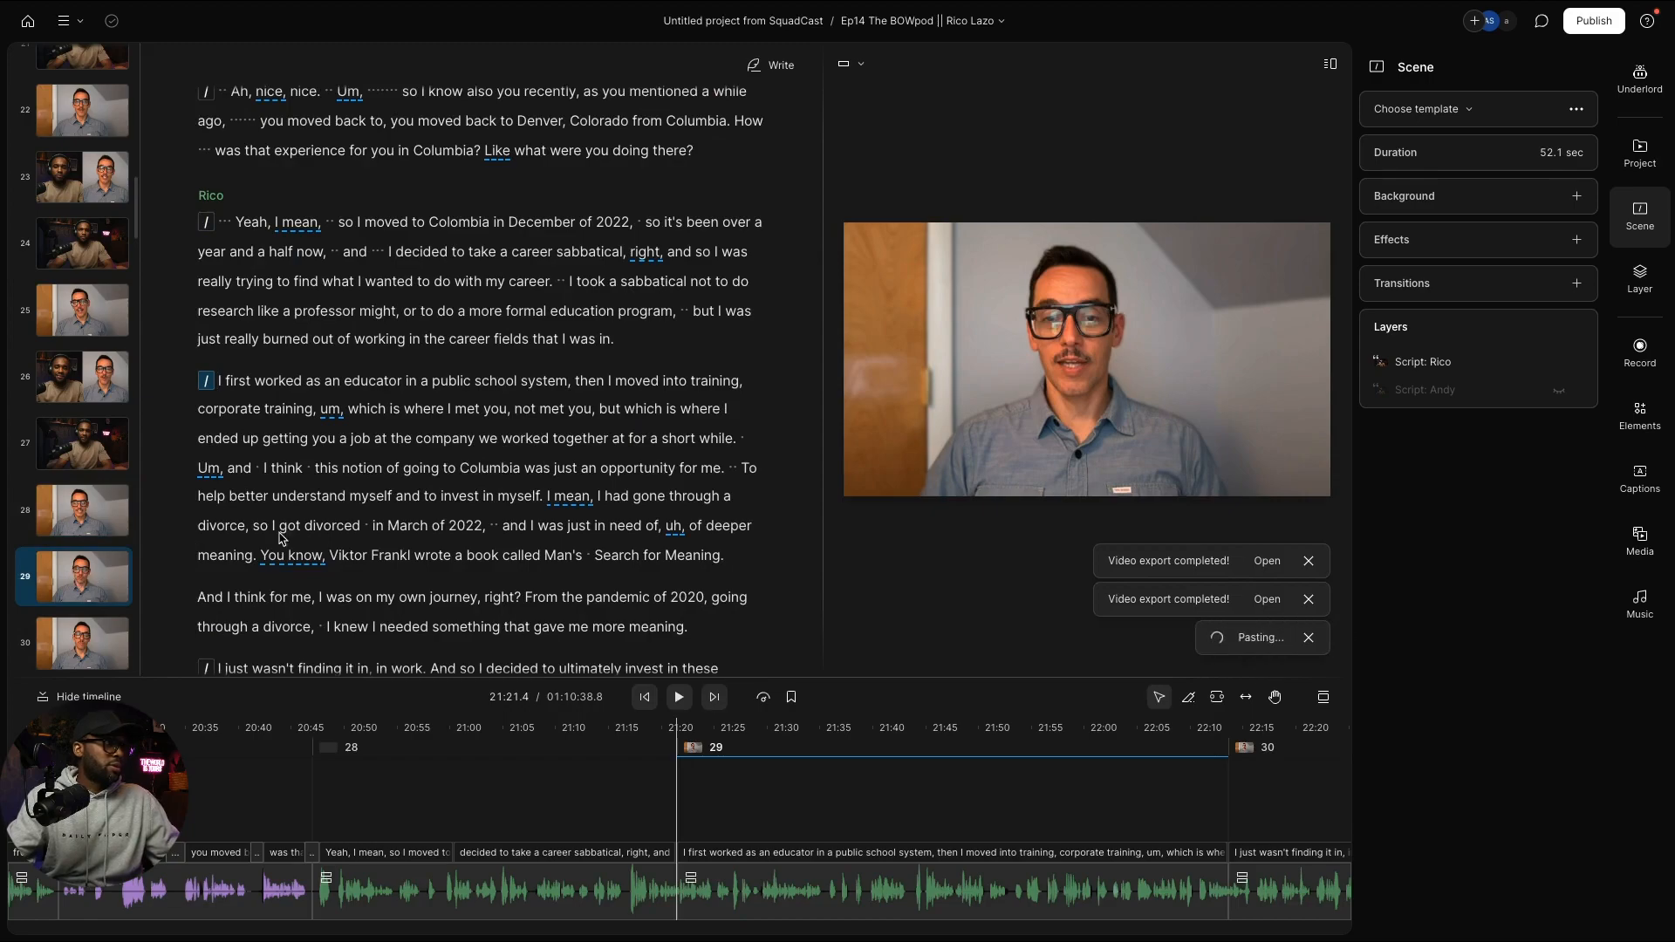
Step: Go to scene 30 and place the cursor before "I mean,"
scroll(213, 583, "down", 5)
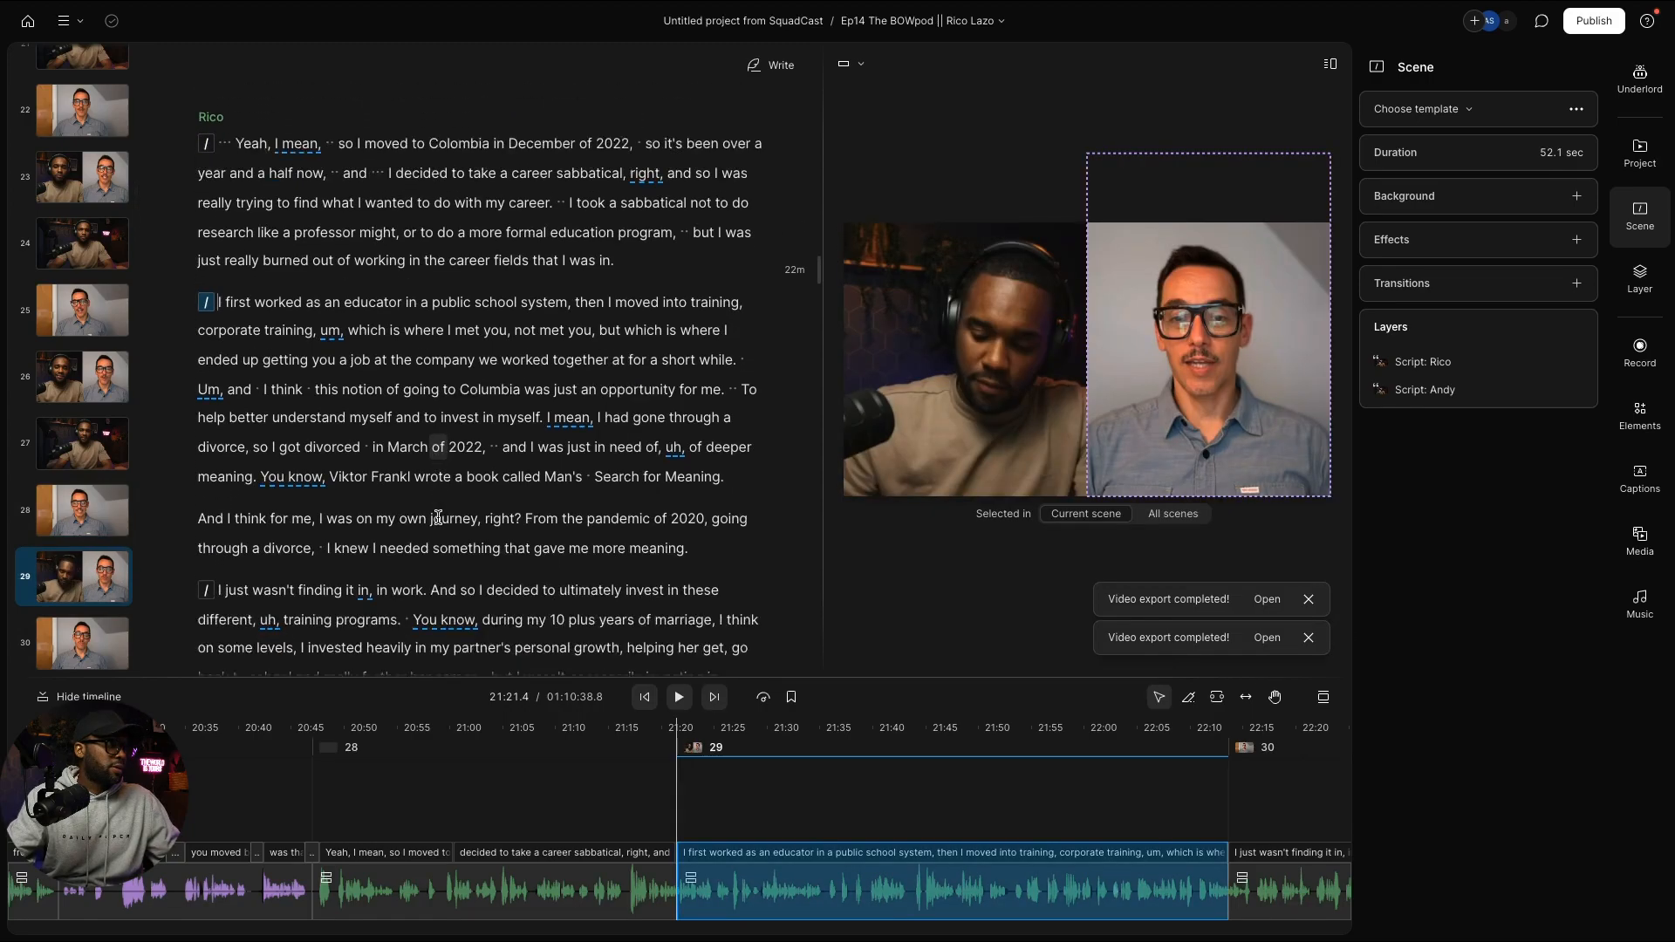
scroll(213, 583, "down", 1)
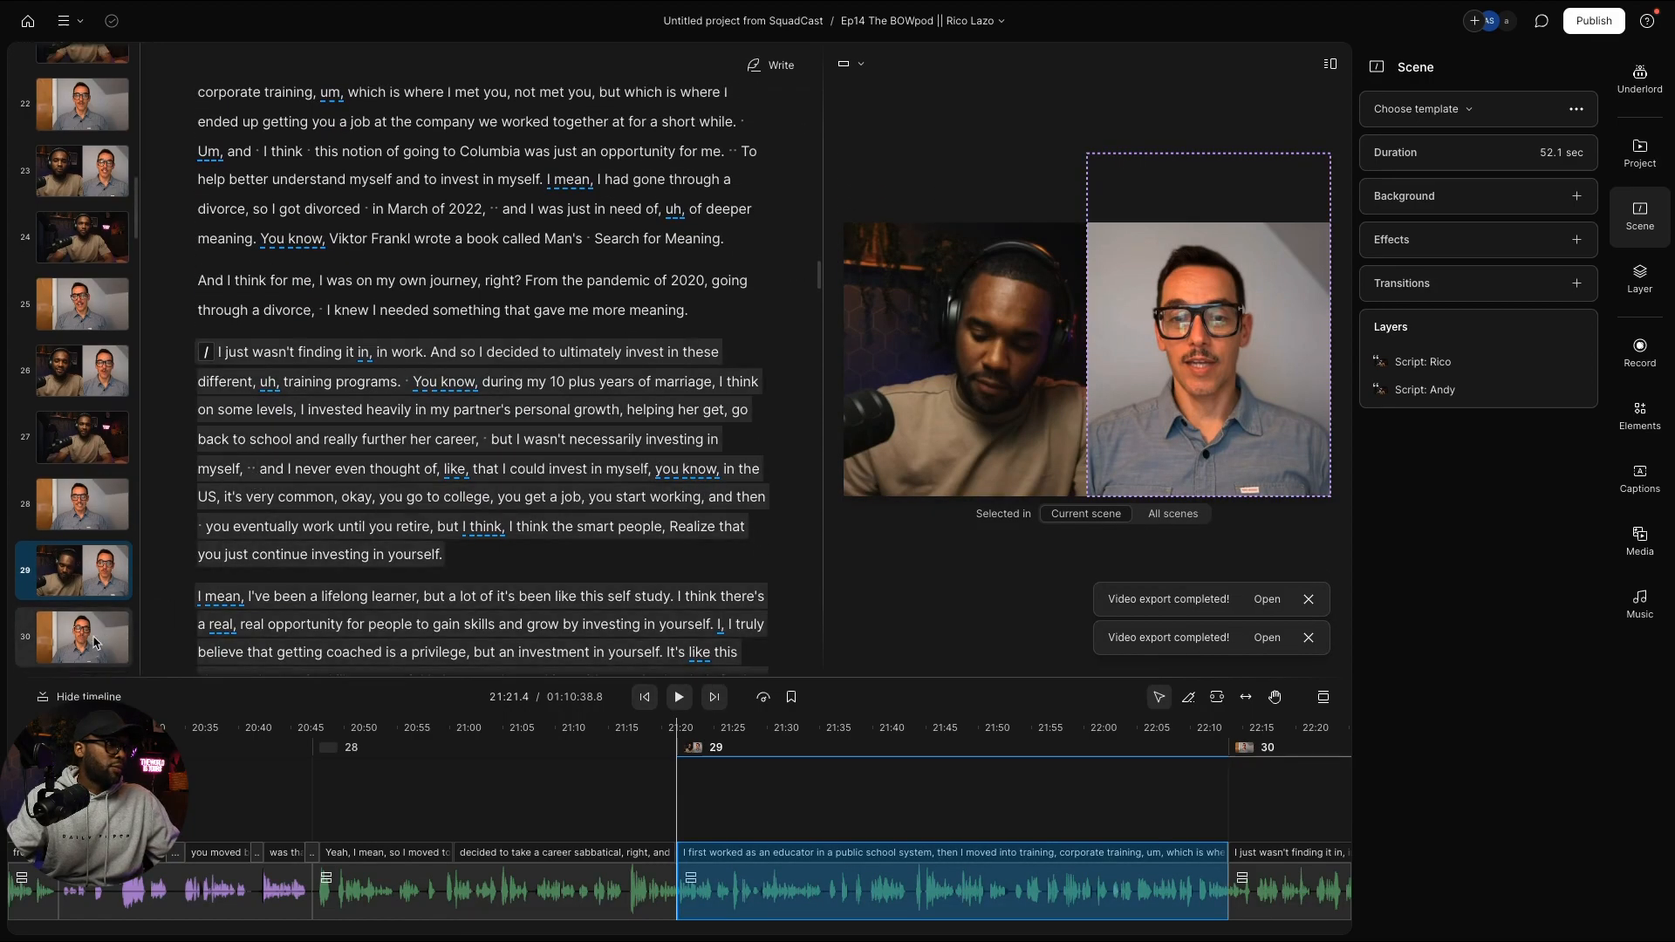
left_click(92, 639)
scroll(479, 509, "down", 2)
scroll(480, 510, "down", 12)
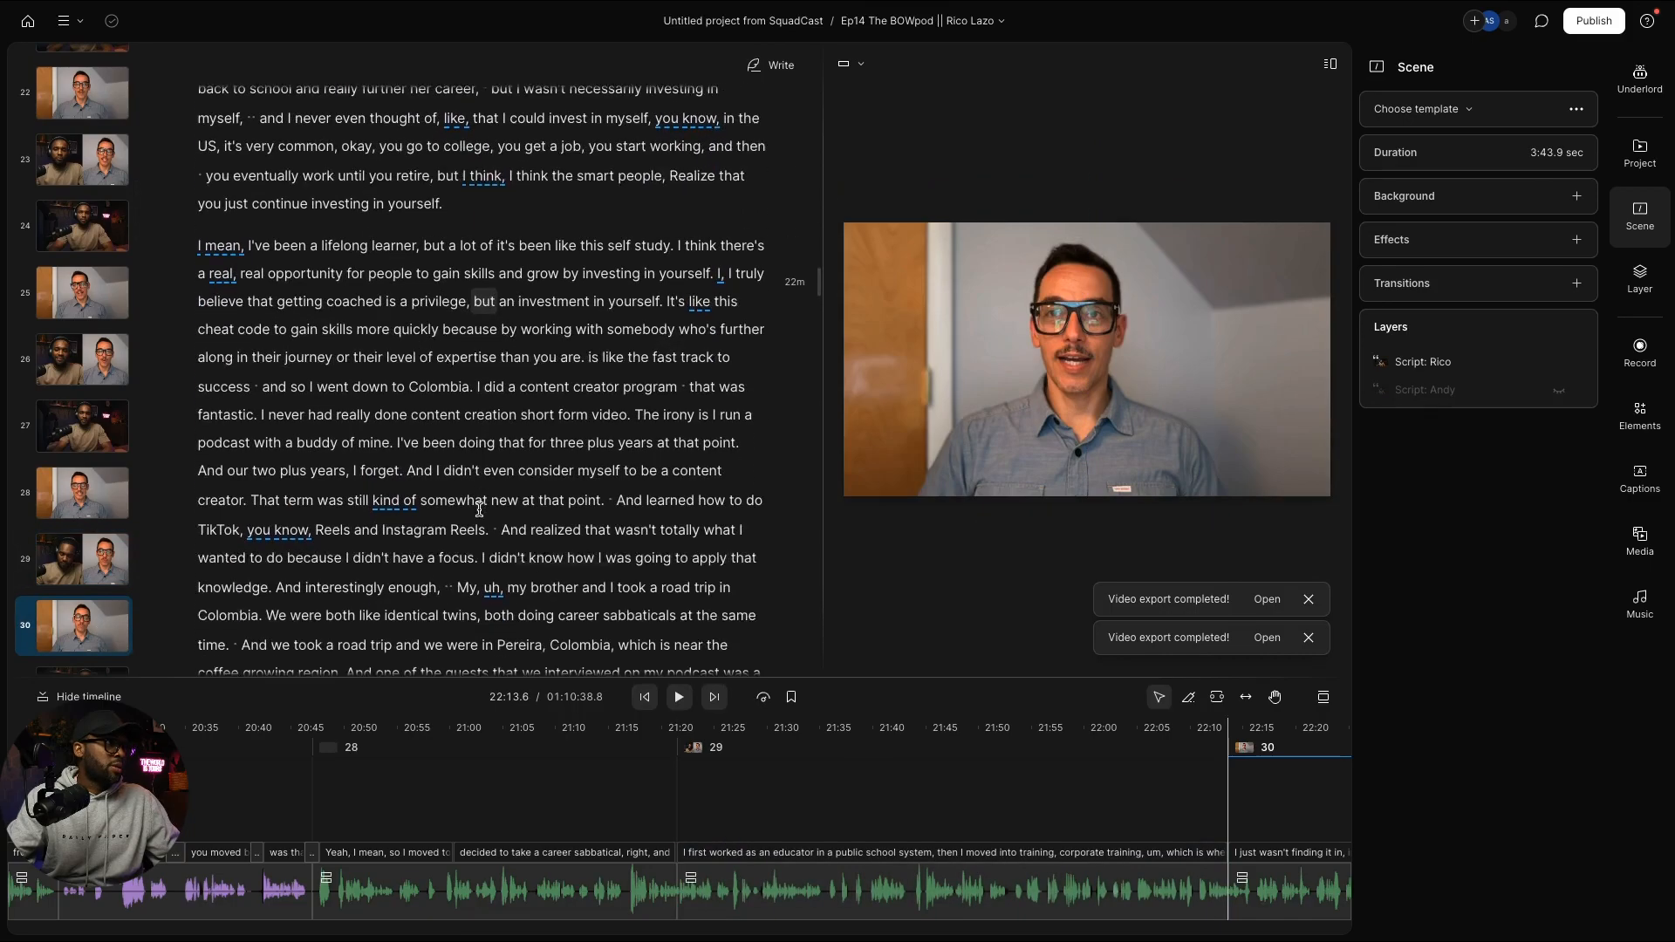
scroll(479, 509, "down", 5)
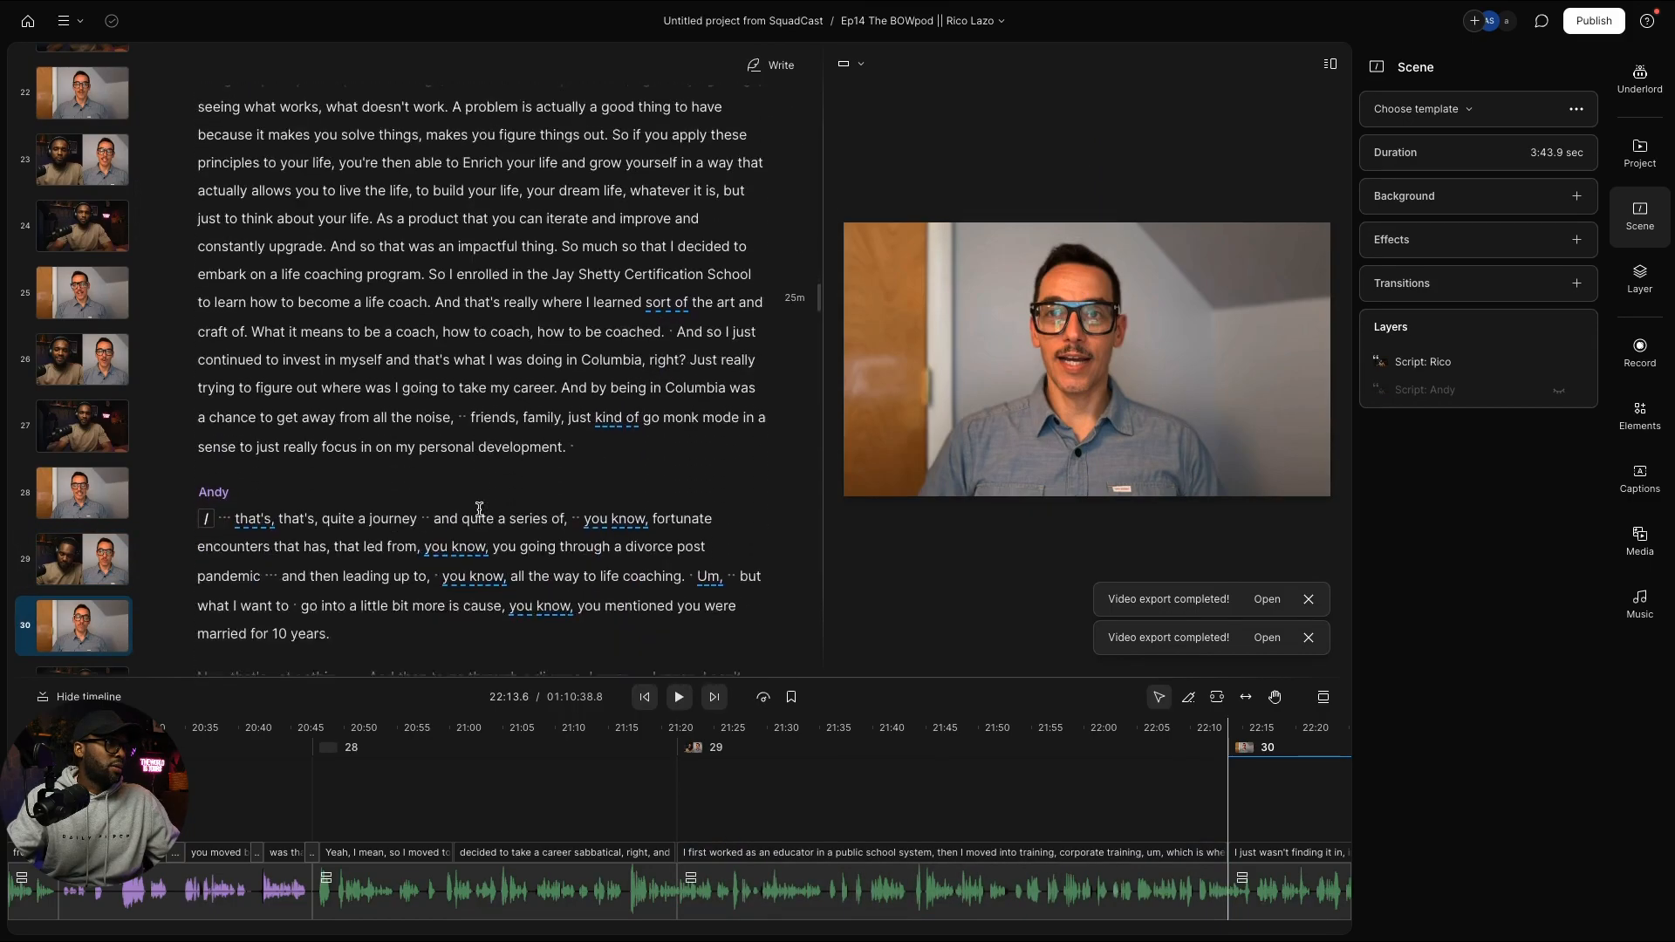
scroll(479, 510, "up", 20)
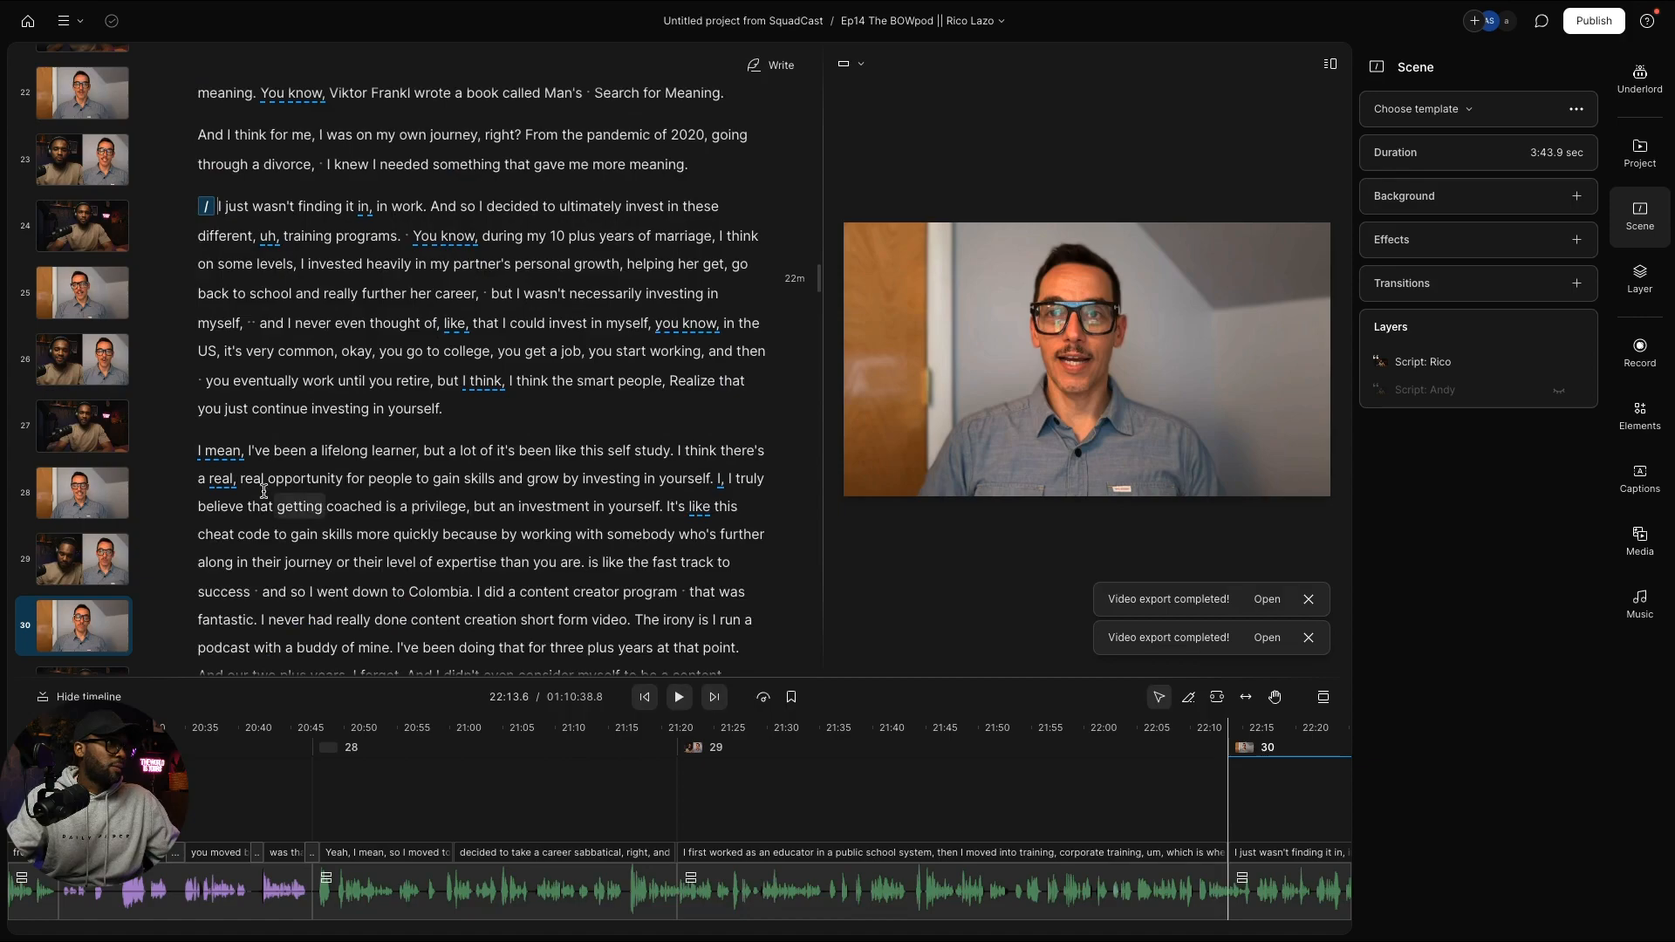
left_click(198, 453)
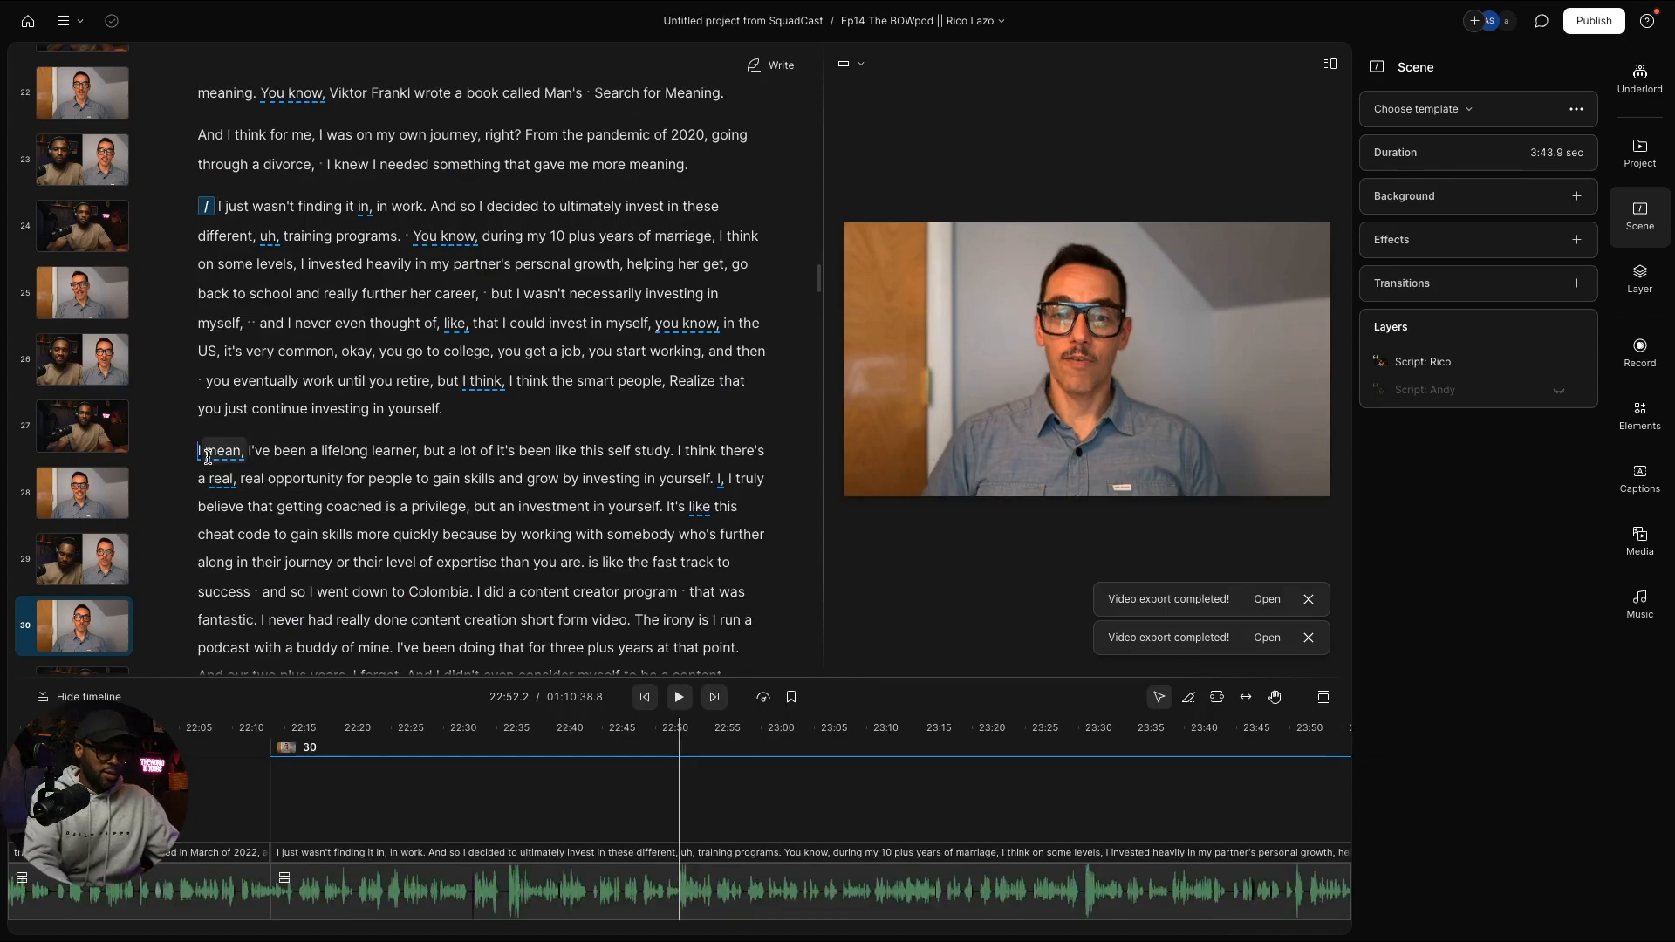
Step: Start new scene 31 at "I mean,"
type("/")
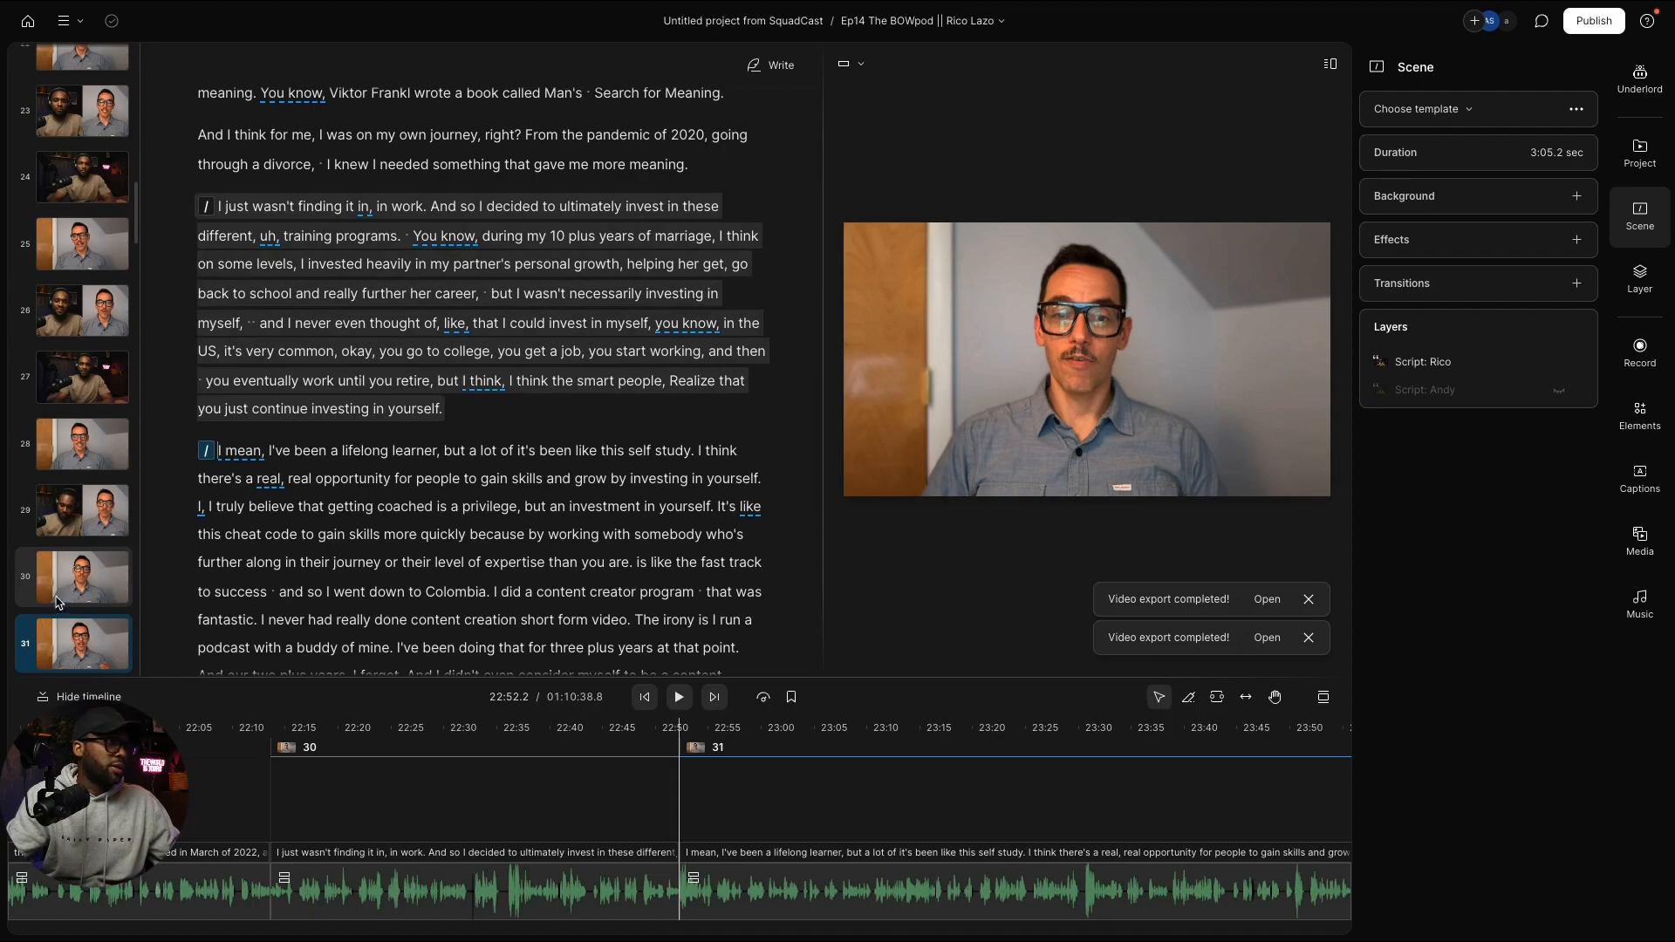
scroll(258, 580, "down", 3)
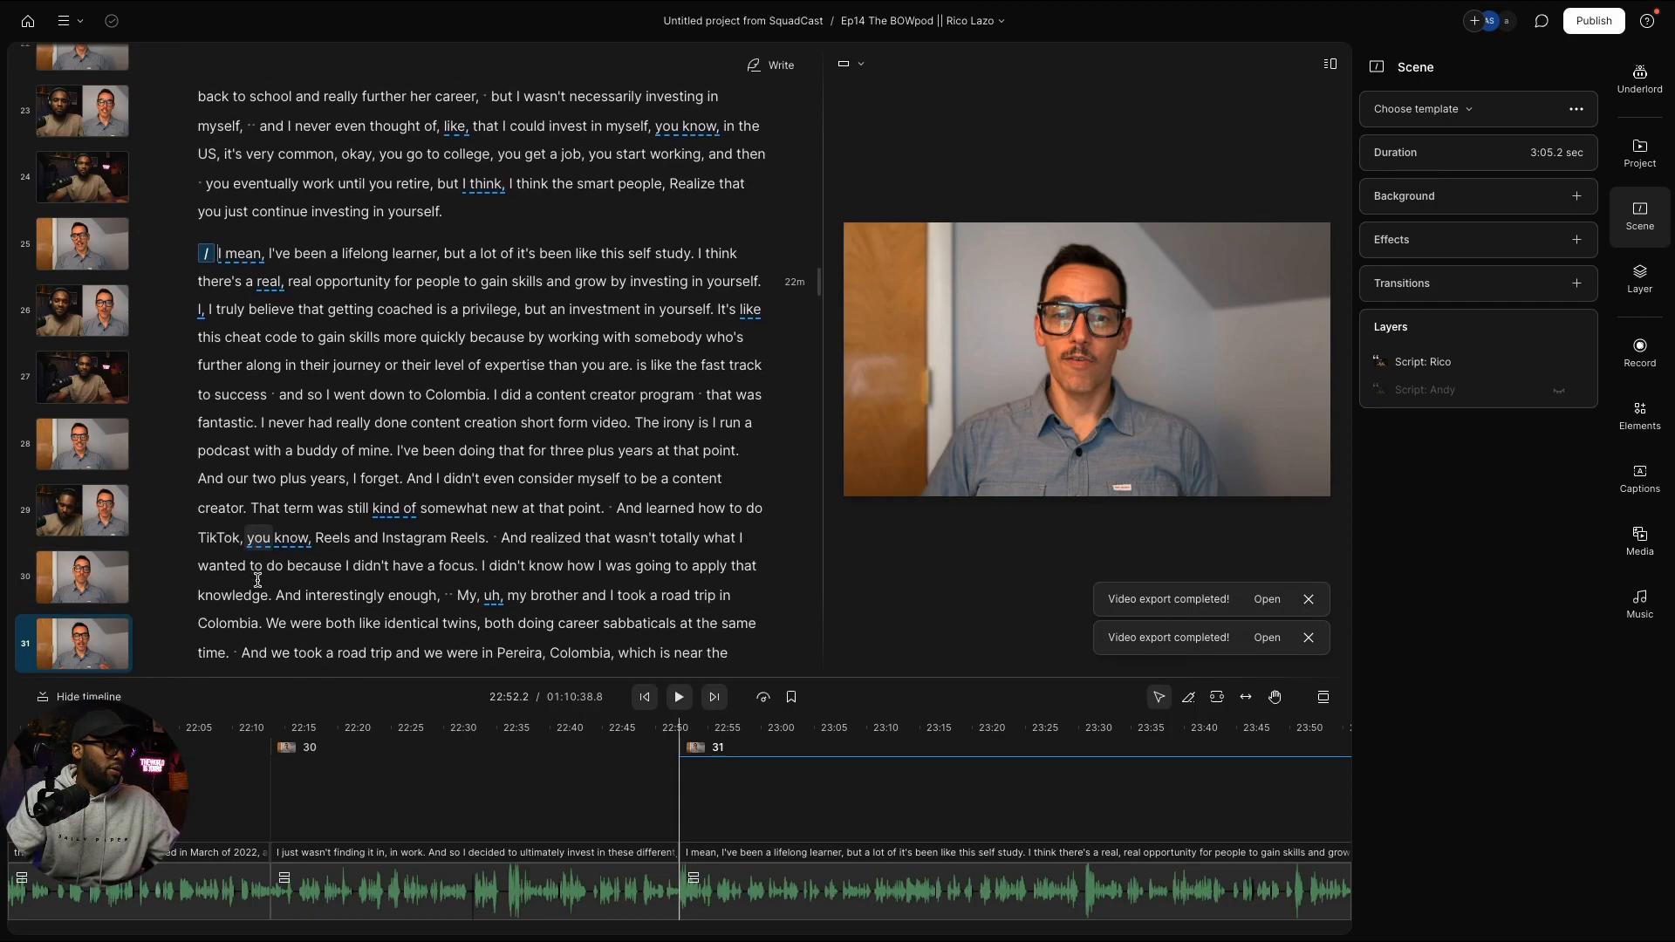
scroll(258, 580, "down", 3)
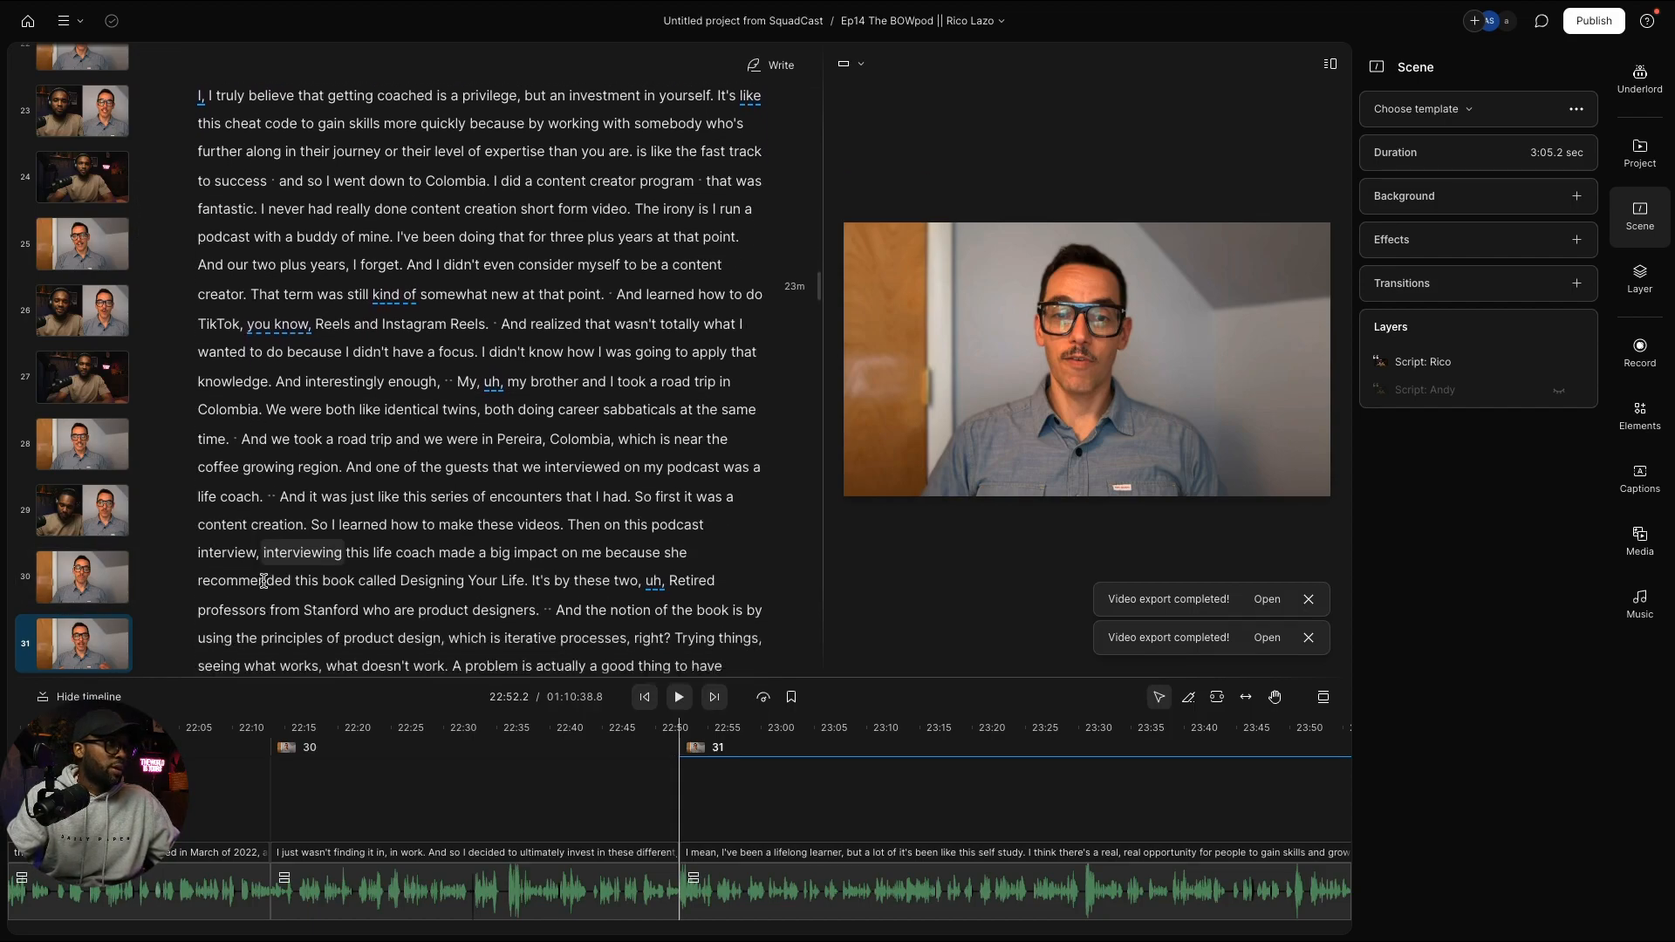
scroll(264, 582, "down", 2)
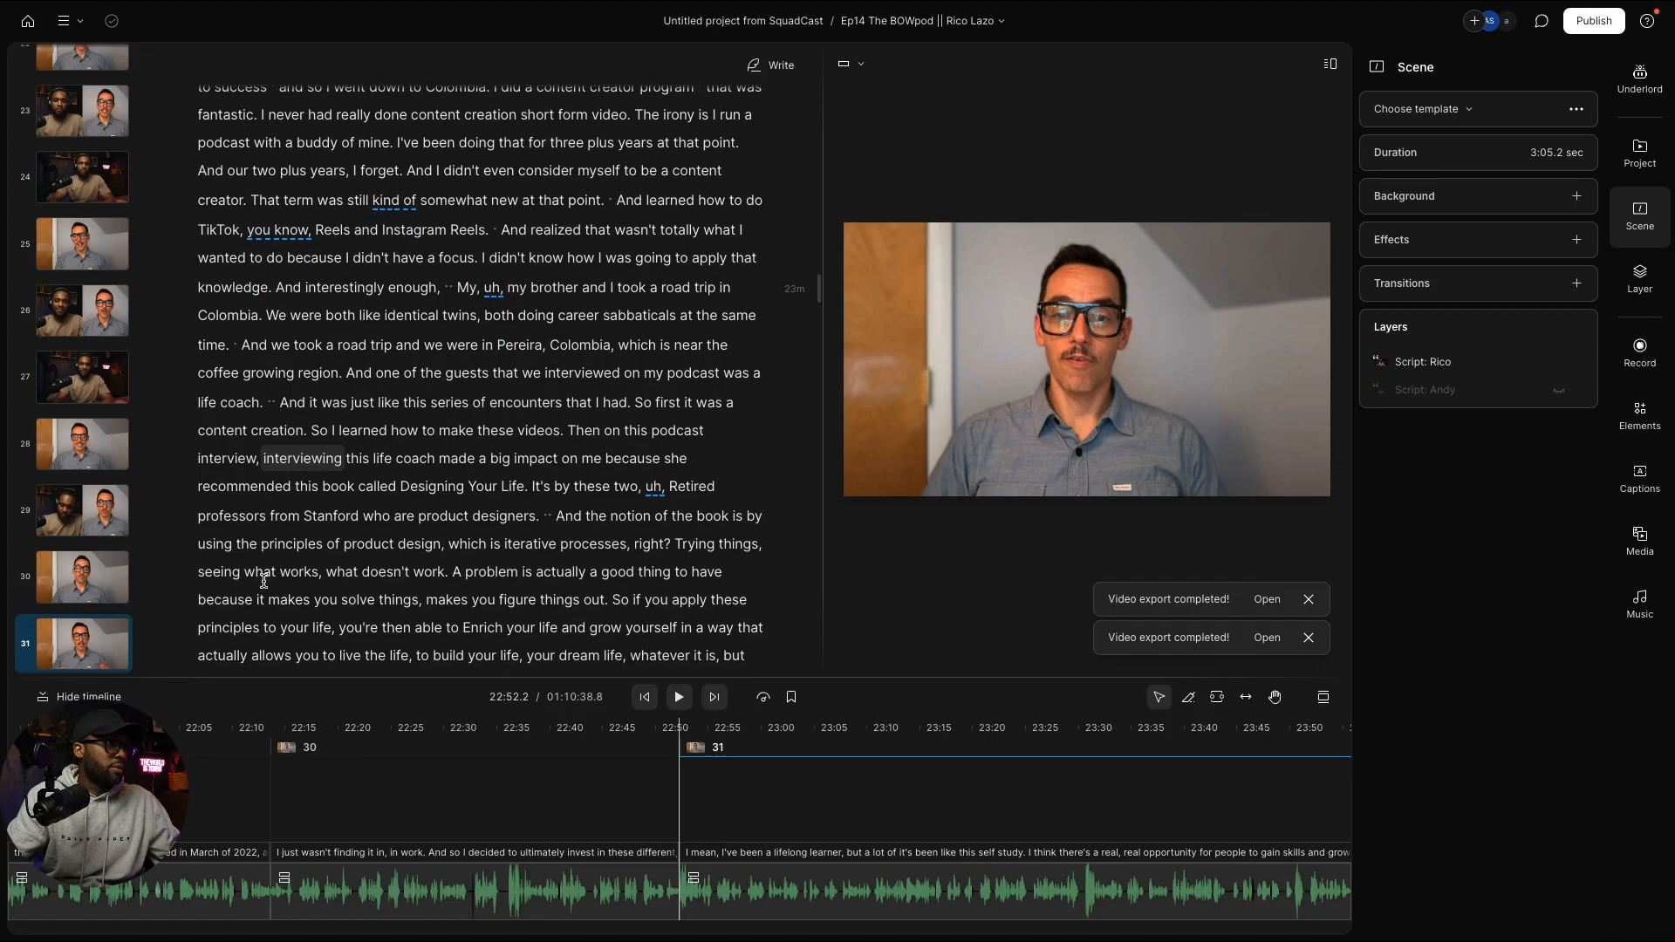
scroll(263, 582, "down", 6)
scroll(266, 578, "up", 7)
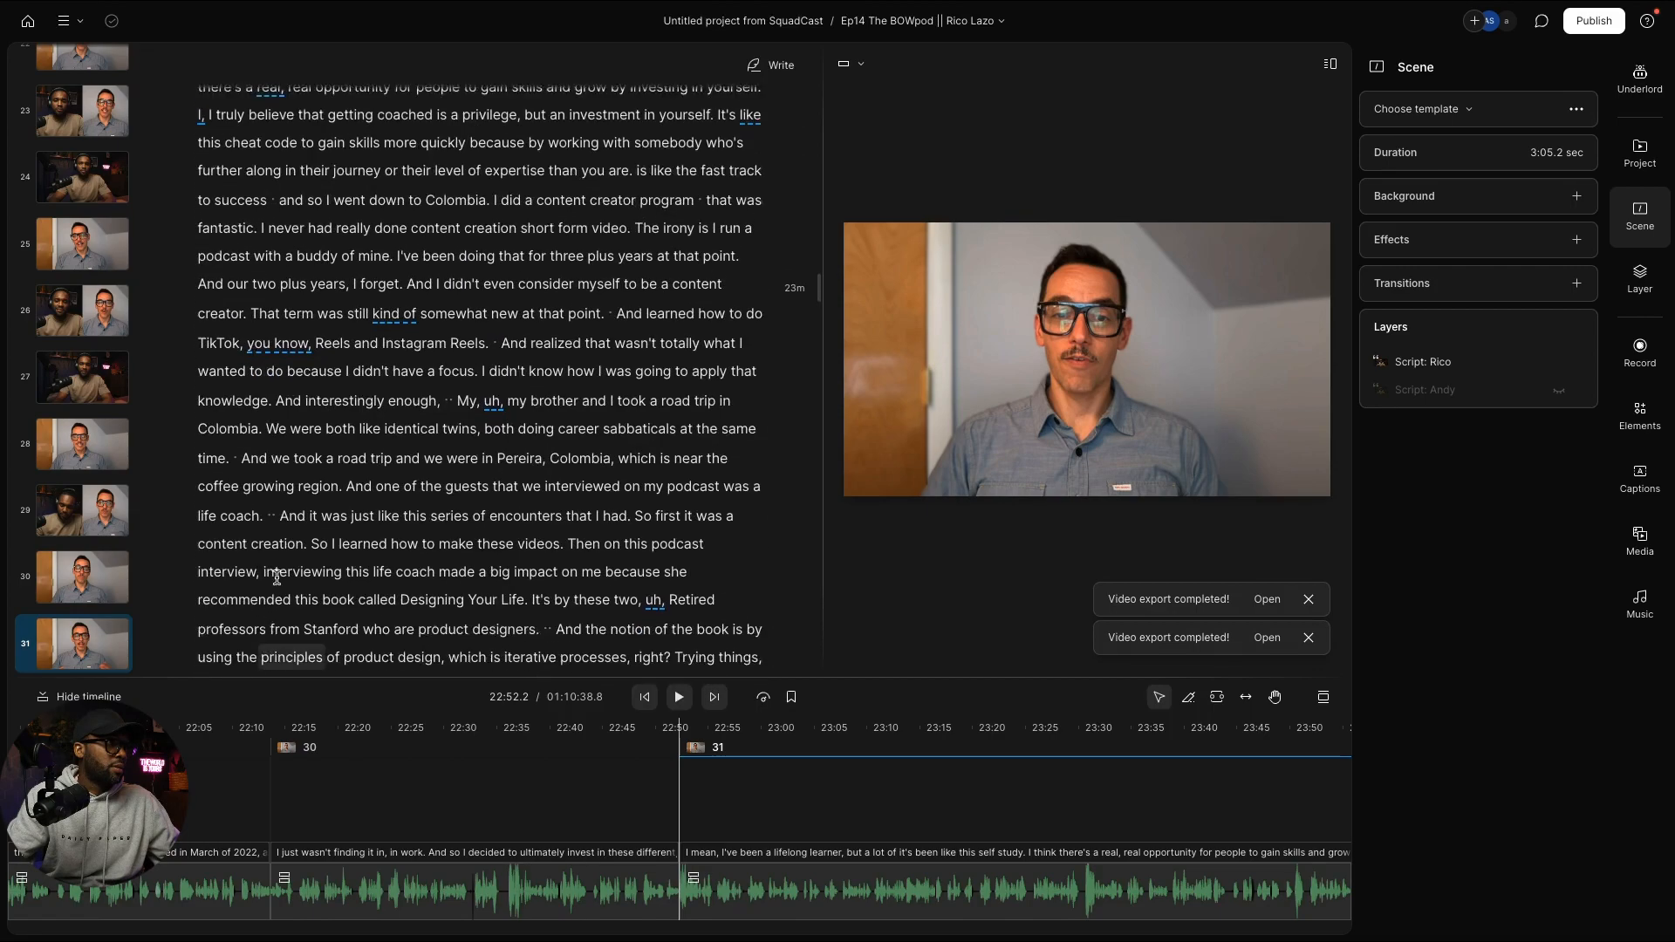
scroll(277, 578, "up", 4)
scroll(473, 485, "down", 1)
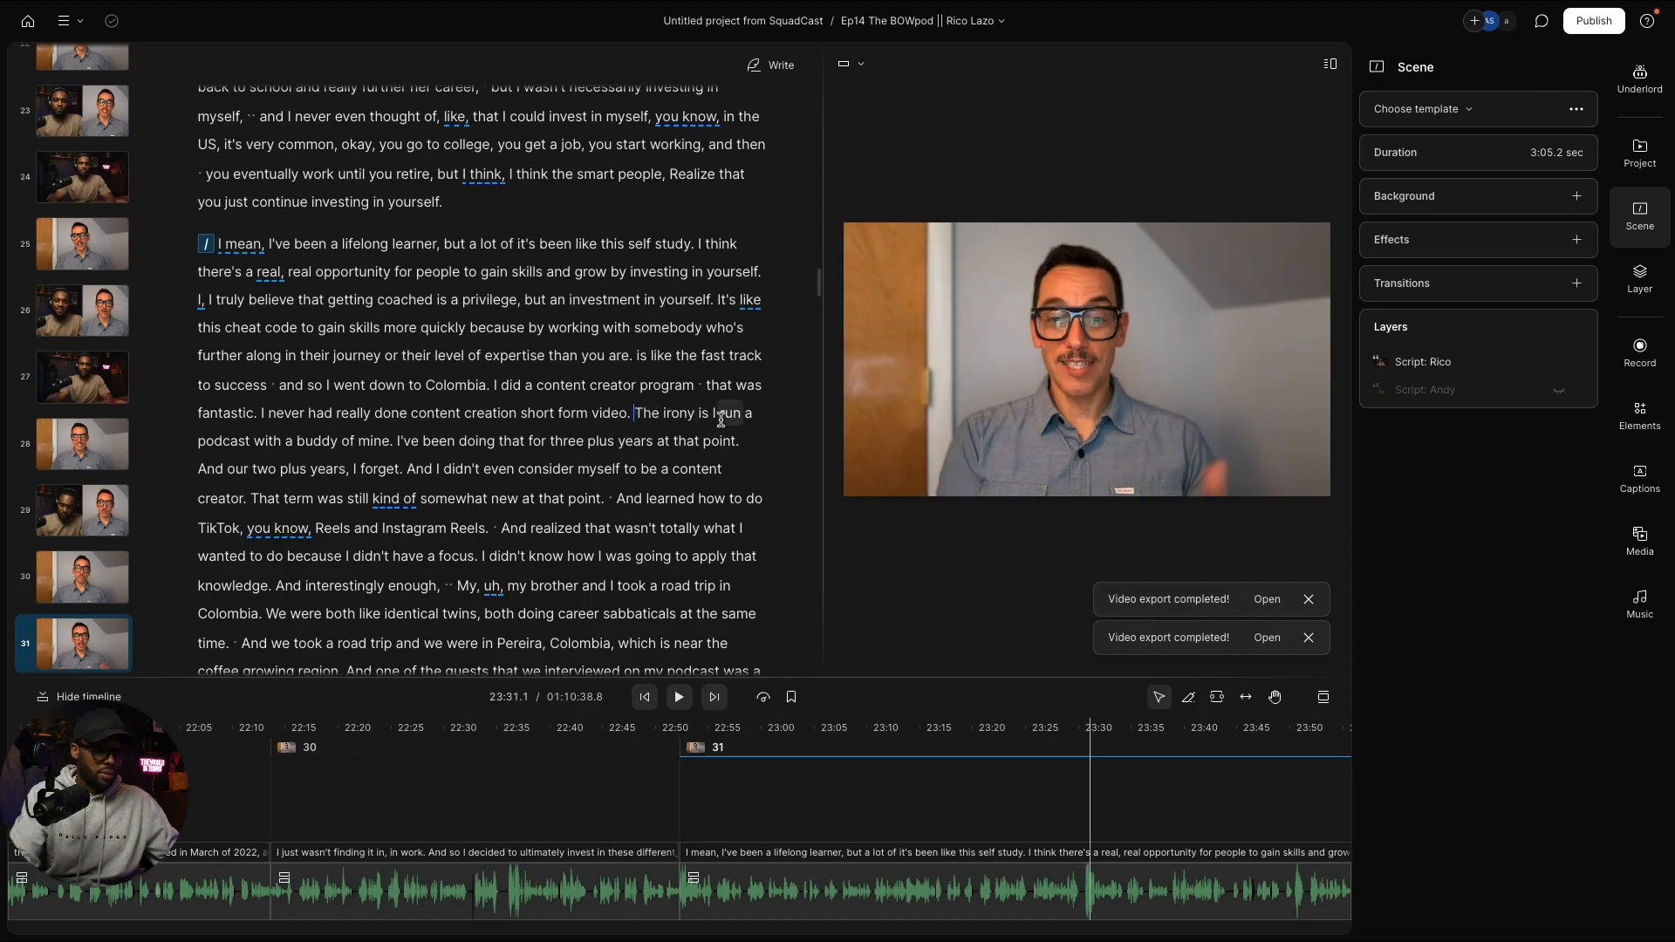
Step: Make "The irony is" its own paragraph and new scene 32
left_click(635, 413)
key("Return")
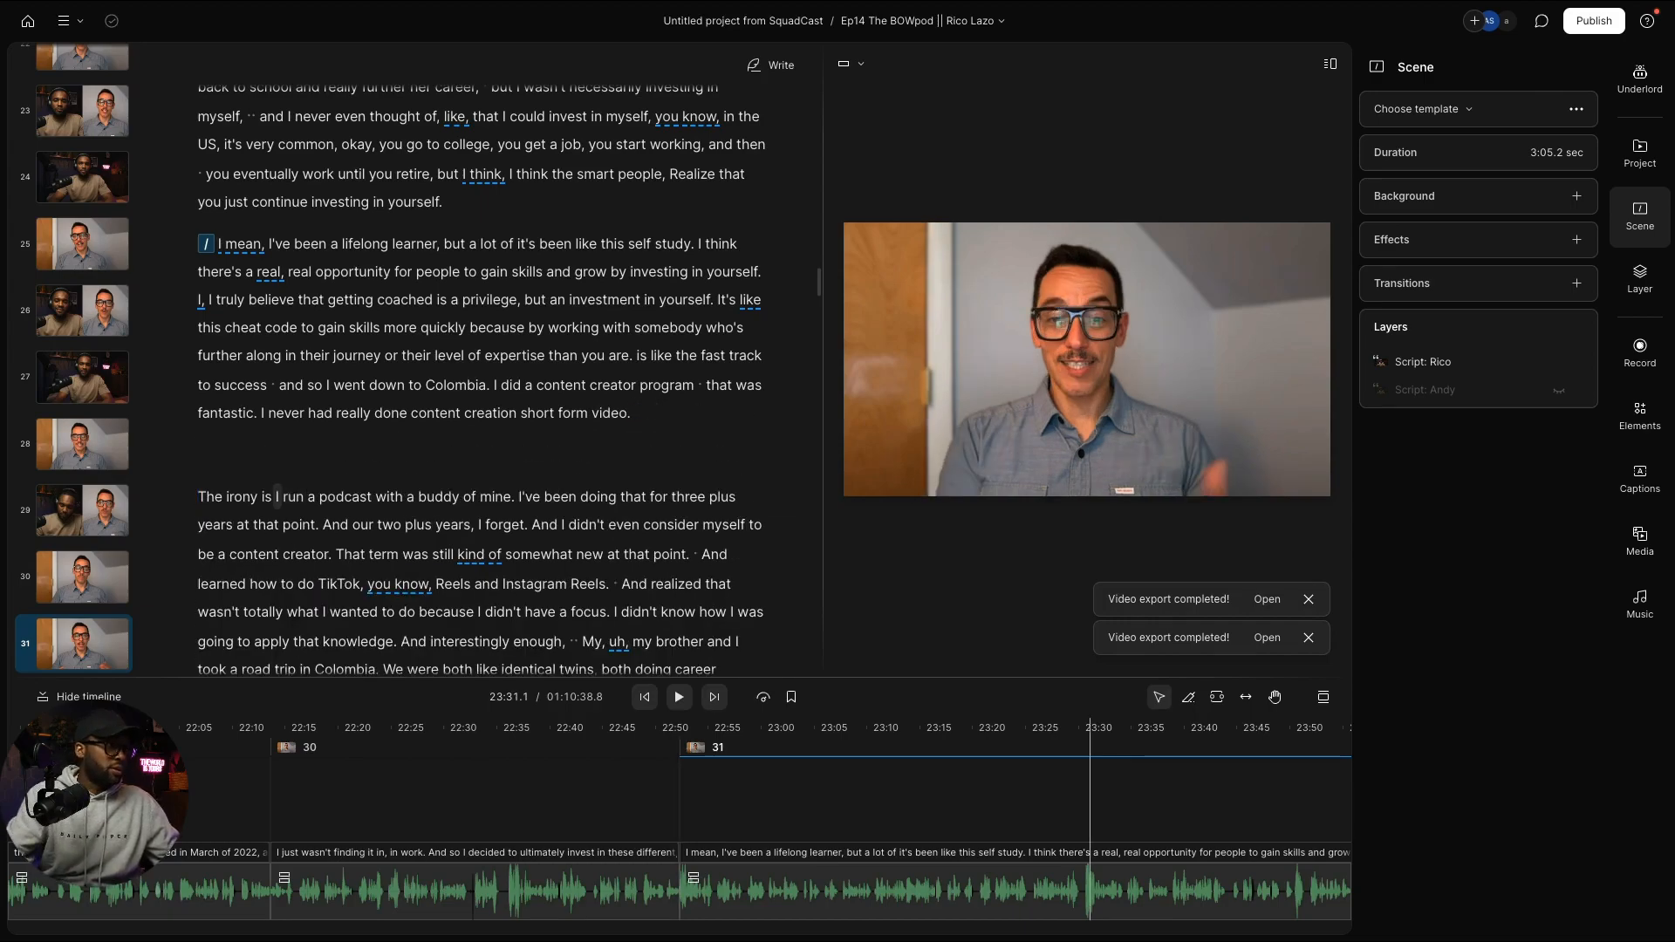
key("slash")
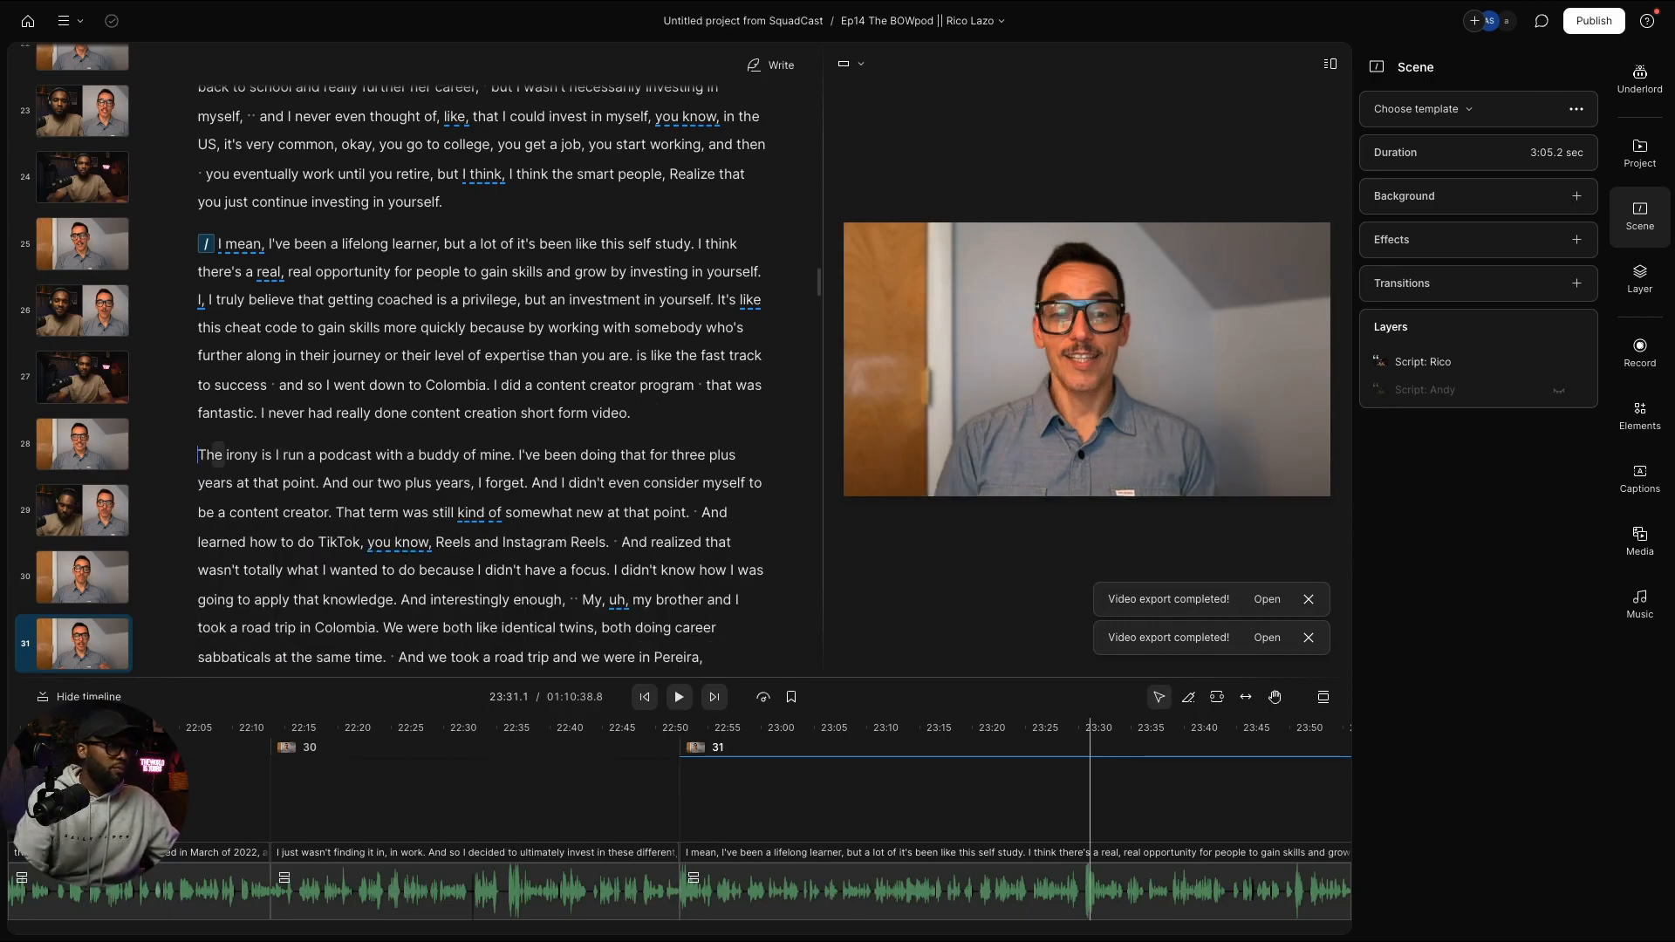
left_click(70, 574)
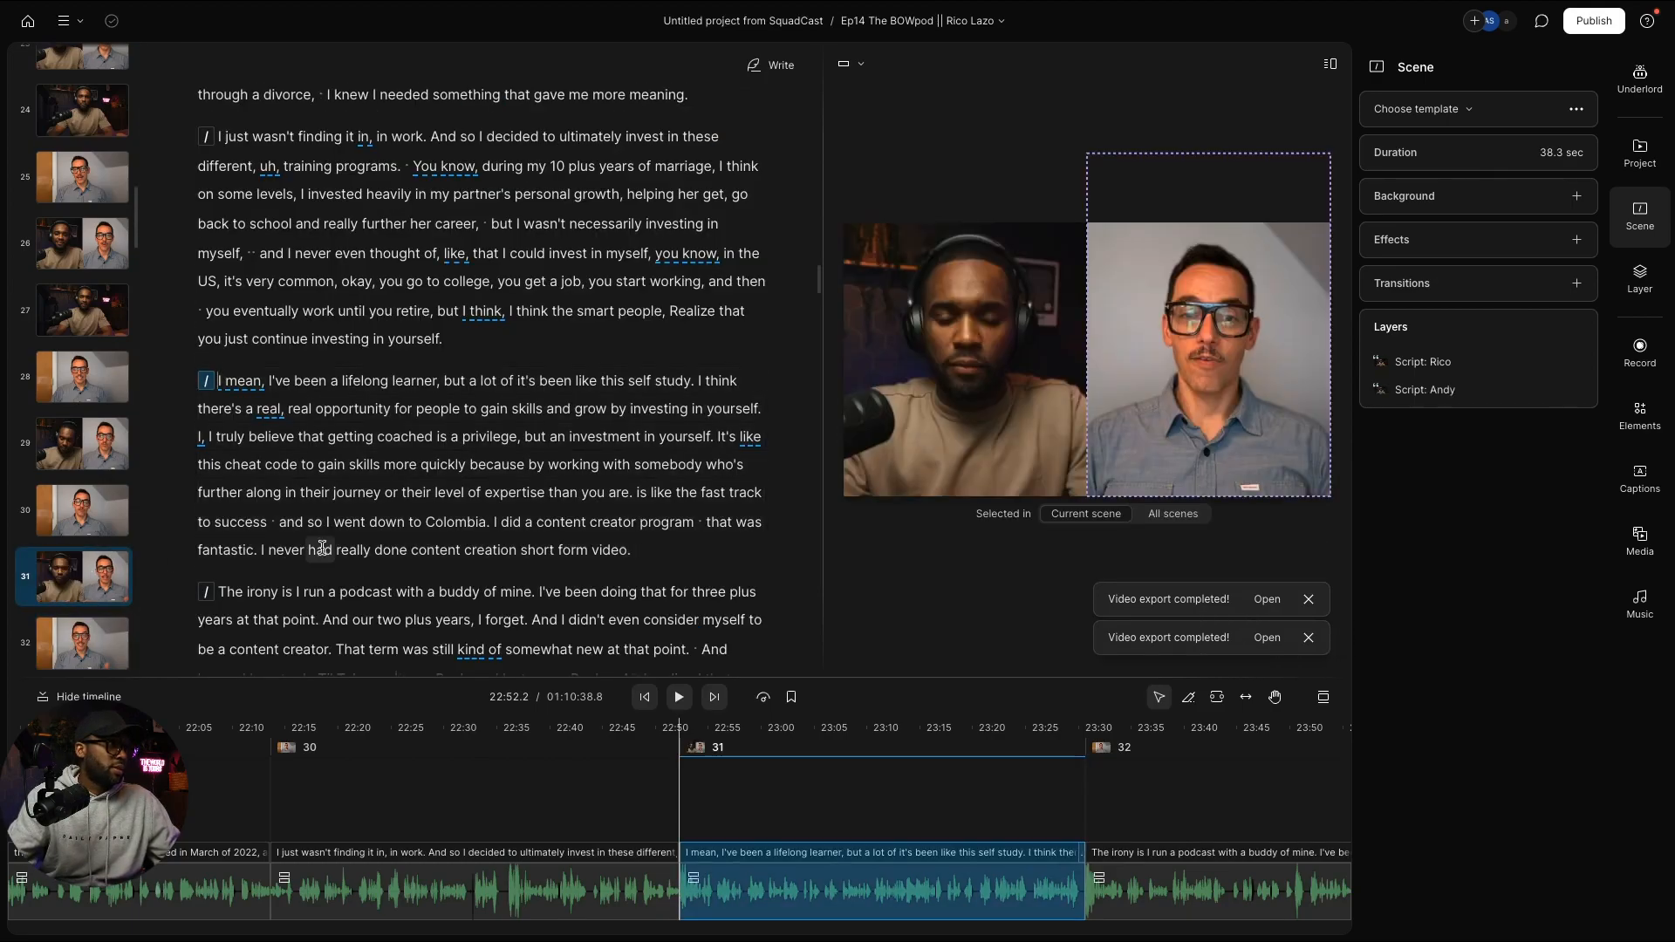
scroll(304, 541, "down", 3)
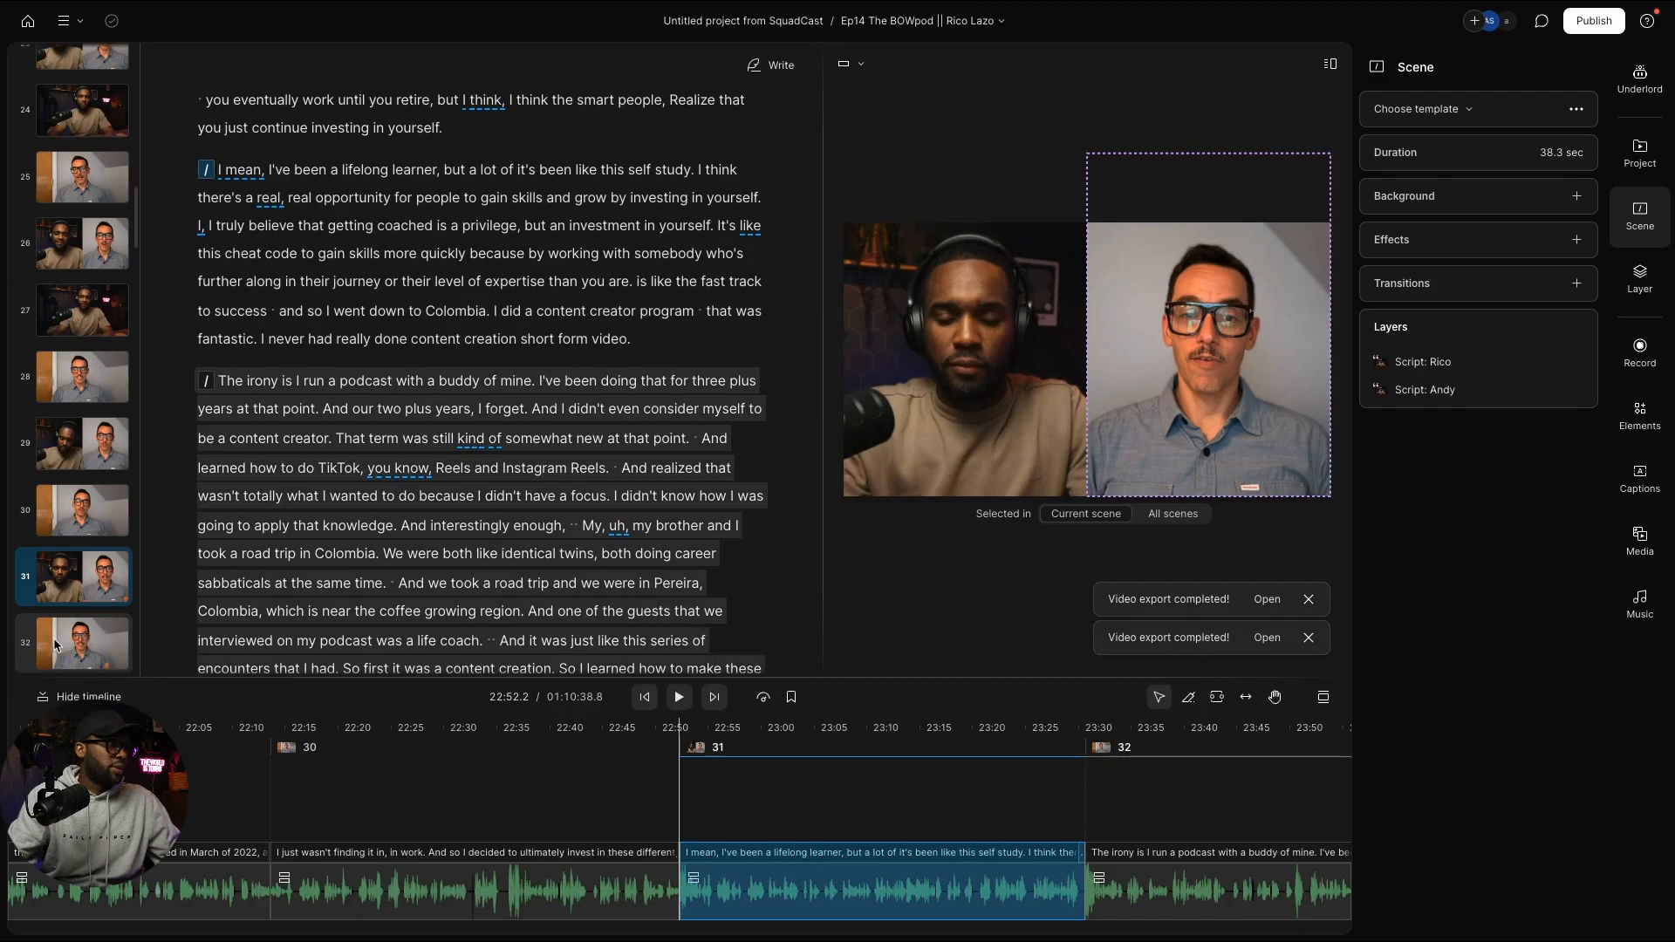
left_click(55, 643)
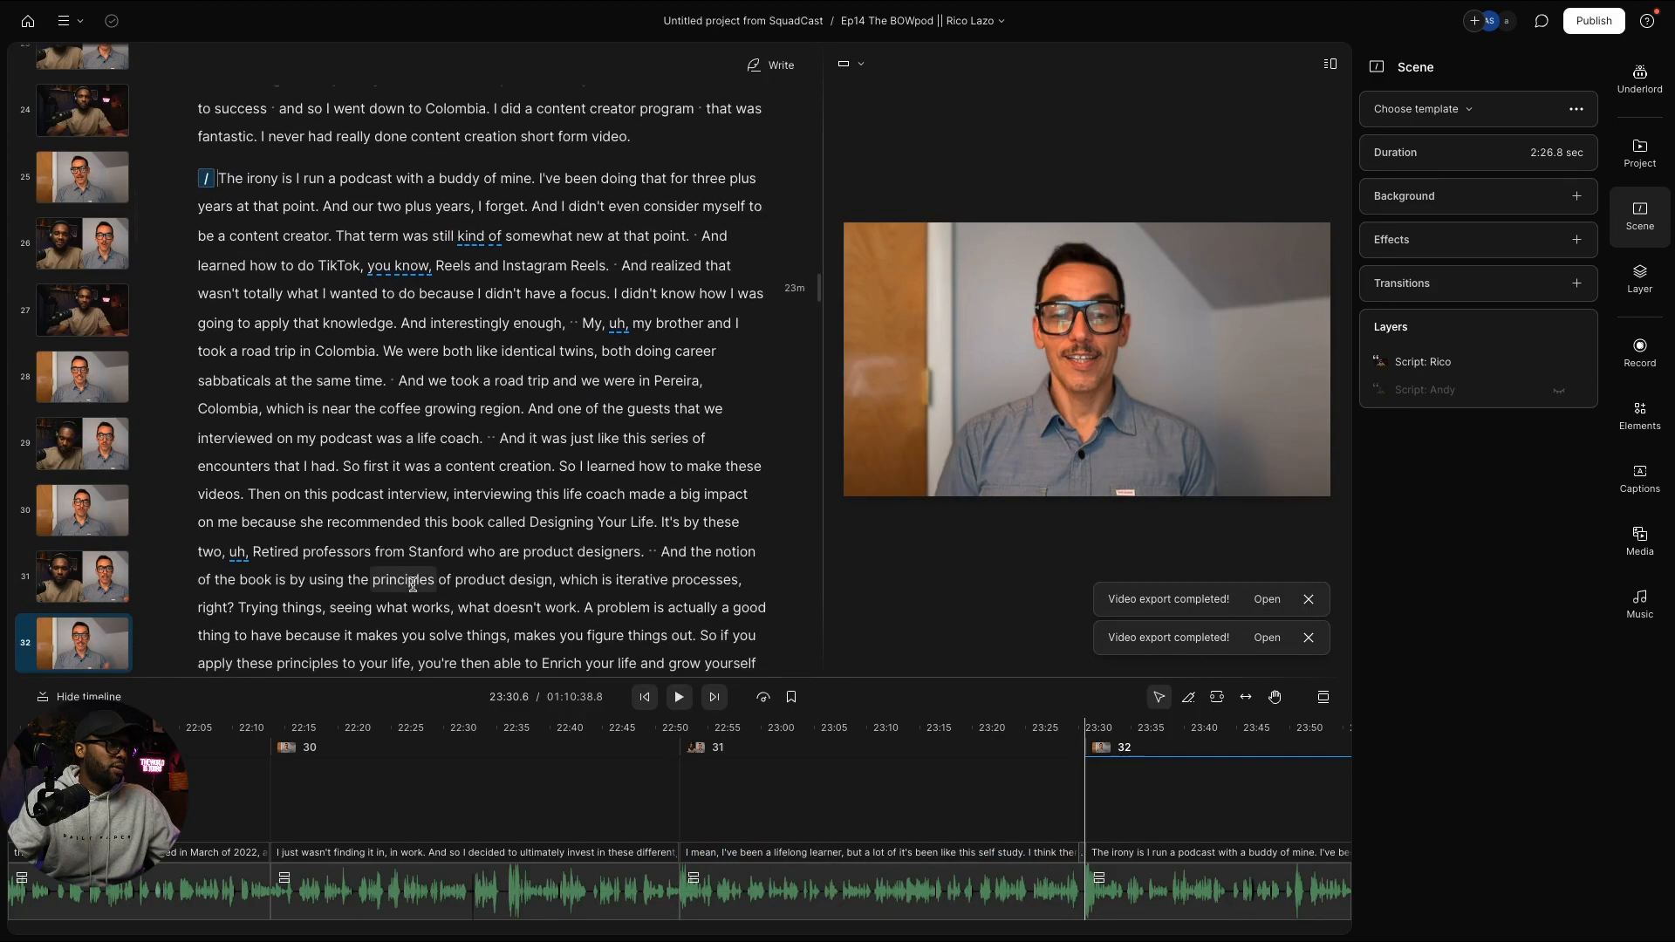
Step: Break the paragraph so "And it was just like" starts a new line
scroll(412, 585, "down", 2)
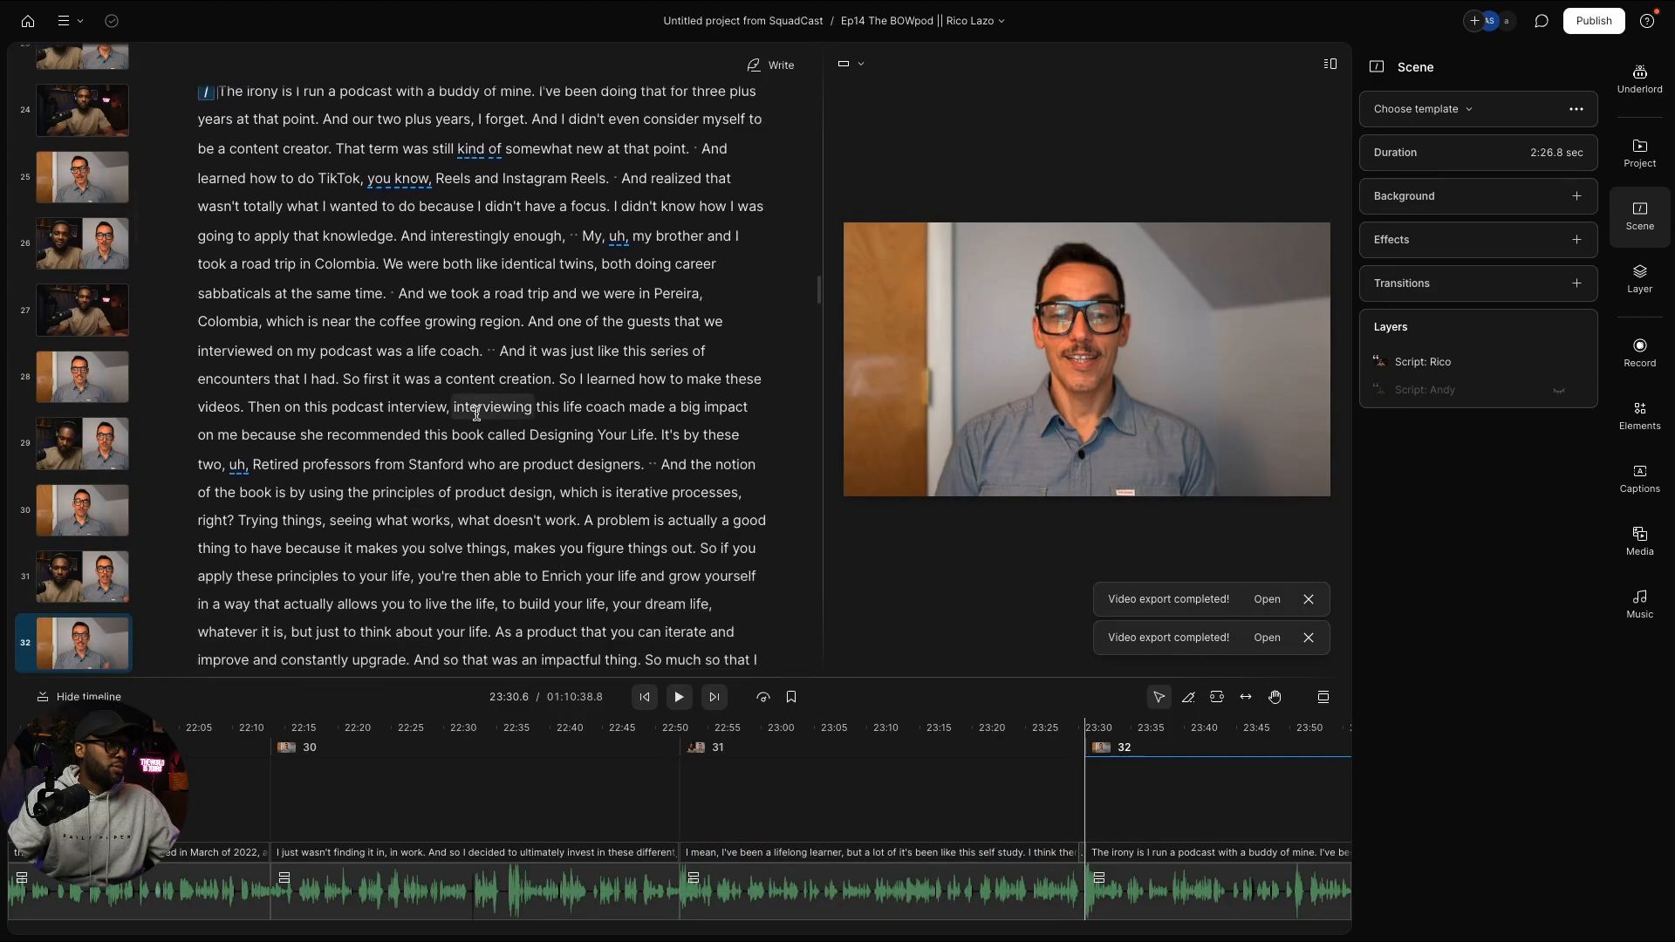
left_click(501, 350)
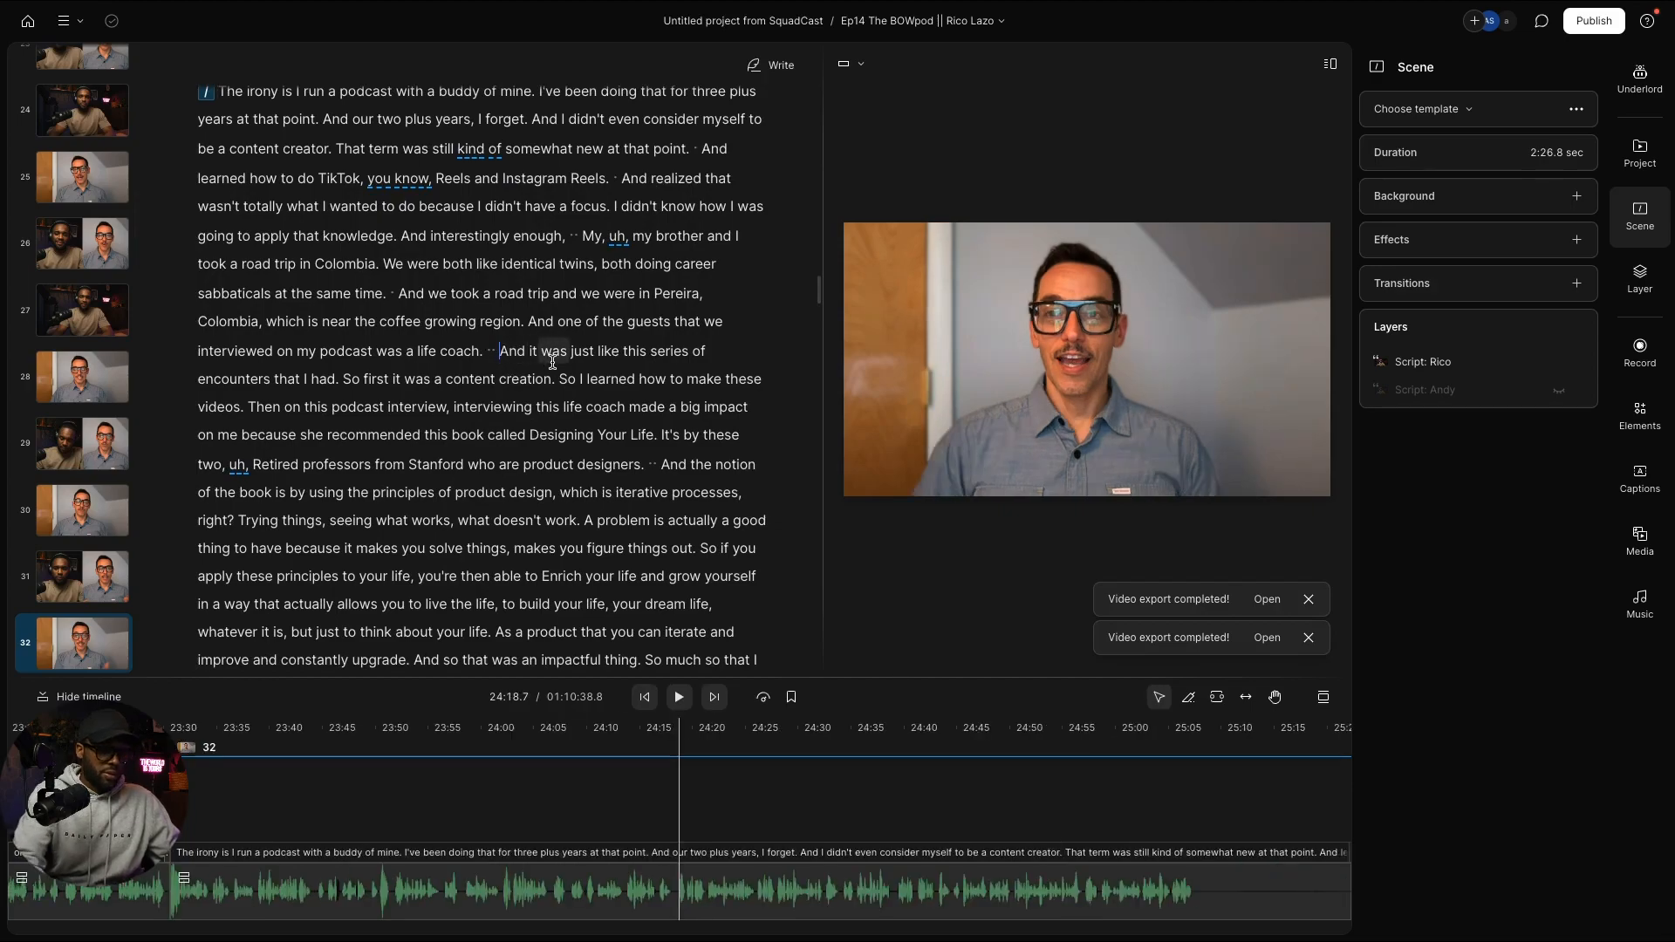
key("Return")
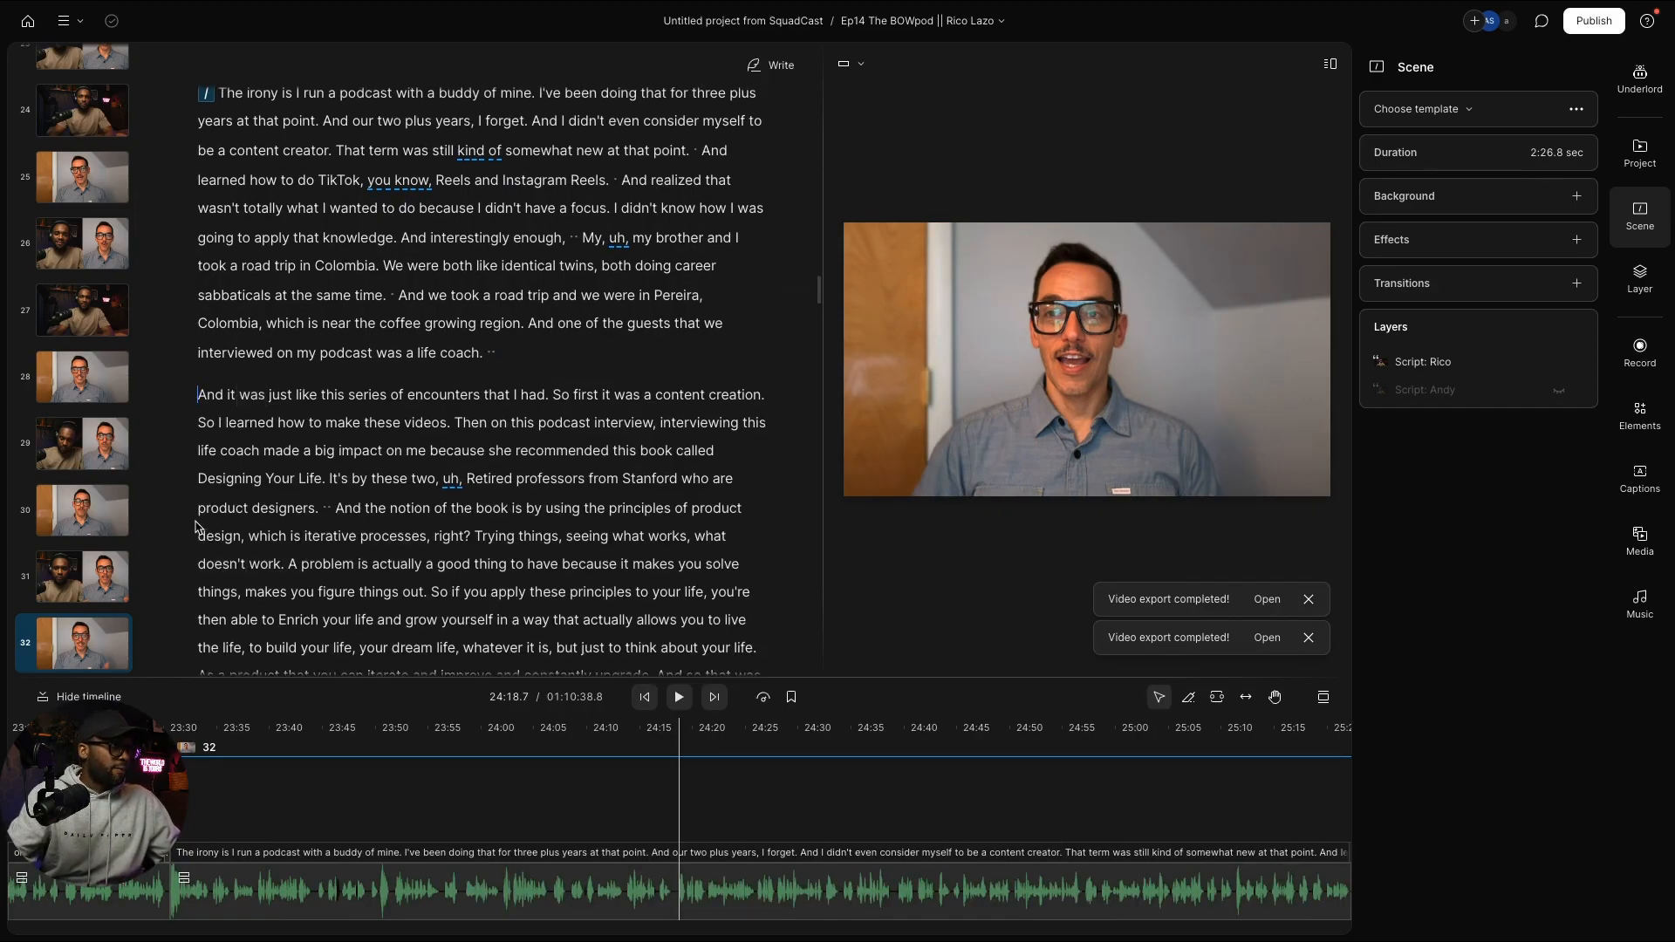
Step: Make "And it was just like" scene 33, then split another scene at "So if you apply"
type("/")
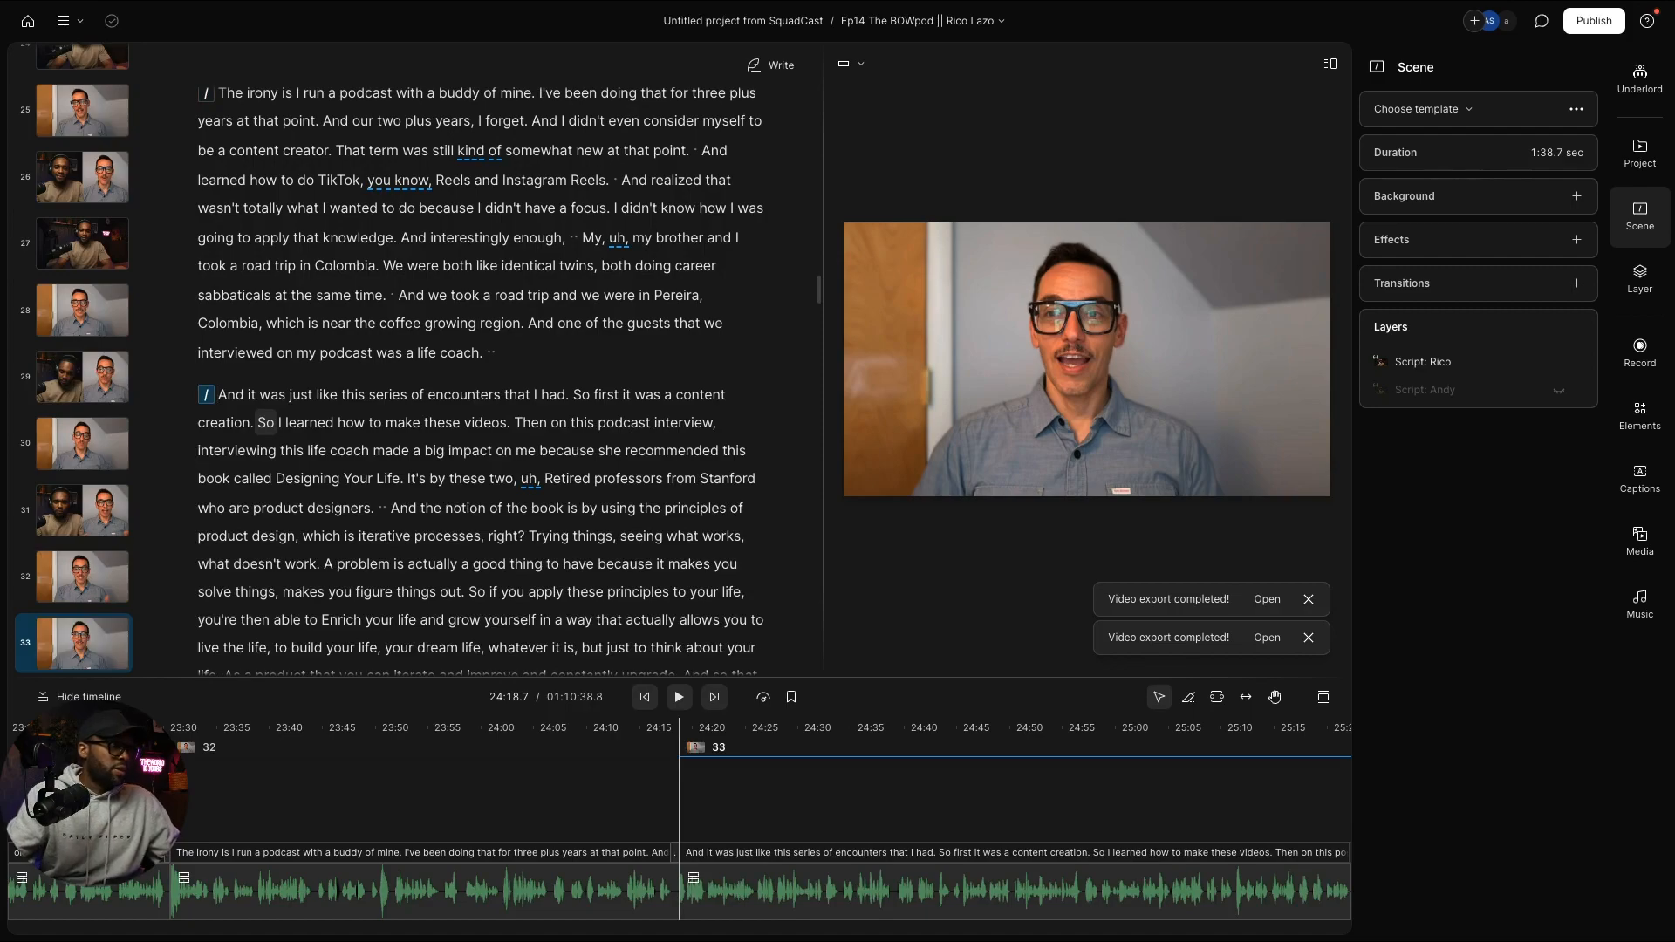
scroll(332, 518, "down", 5)
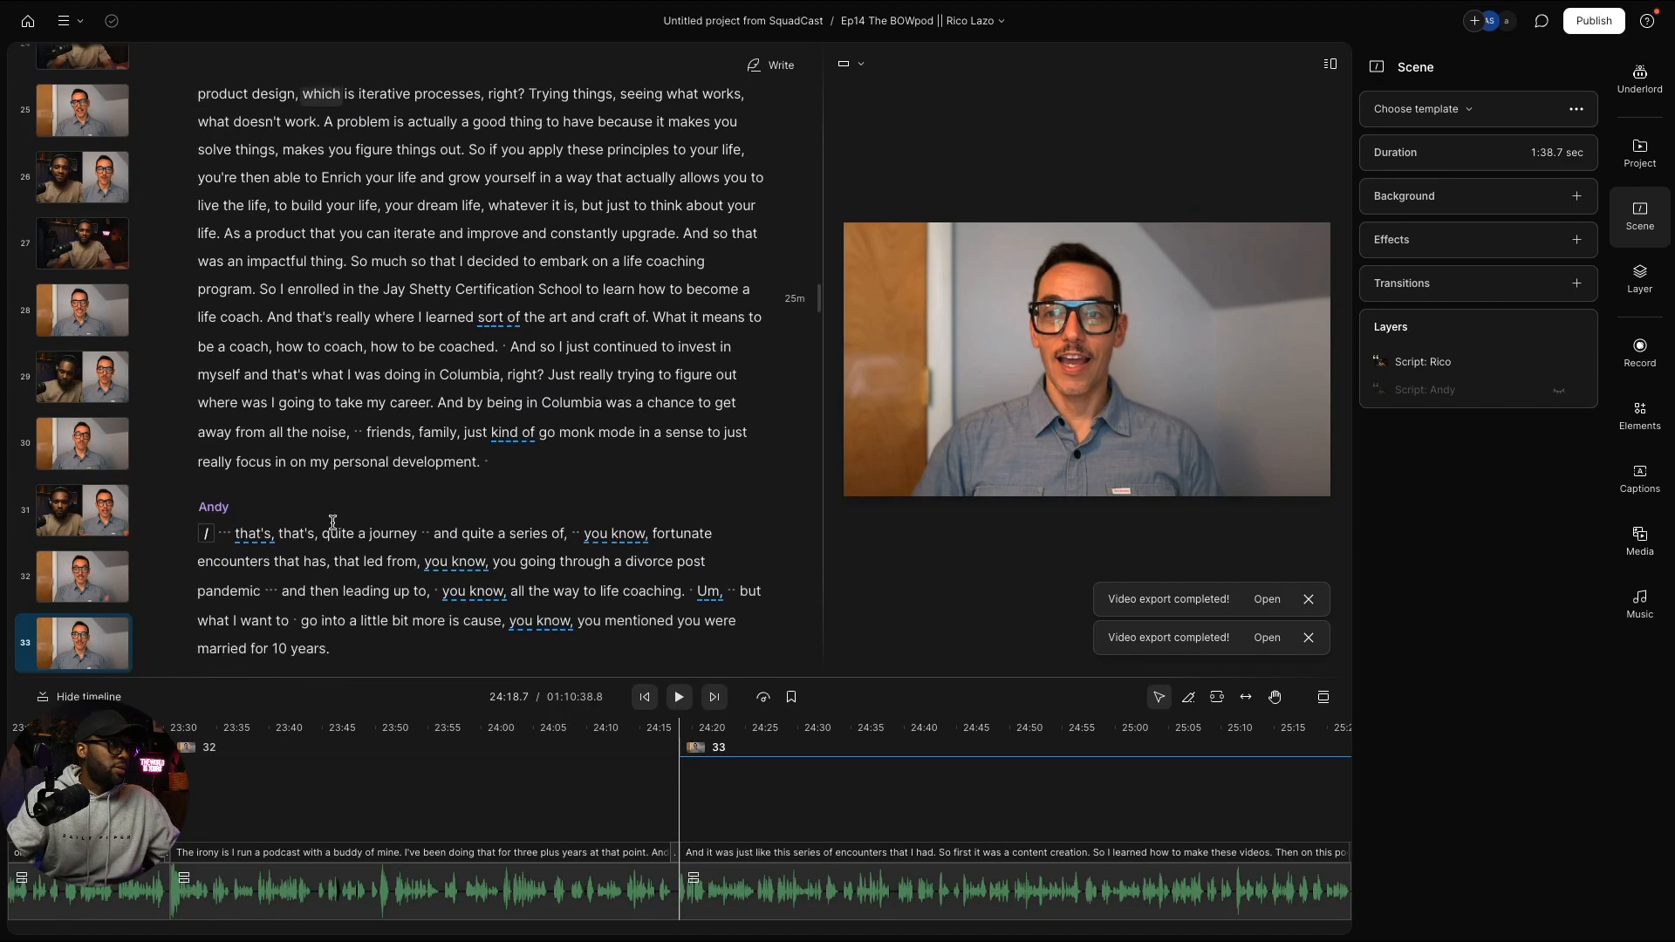
scroll(333, 518, "up", 1)
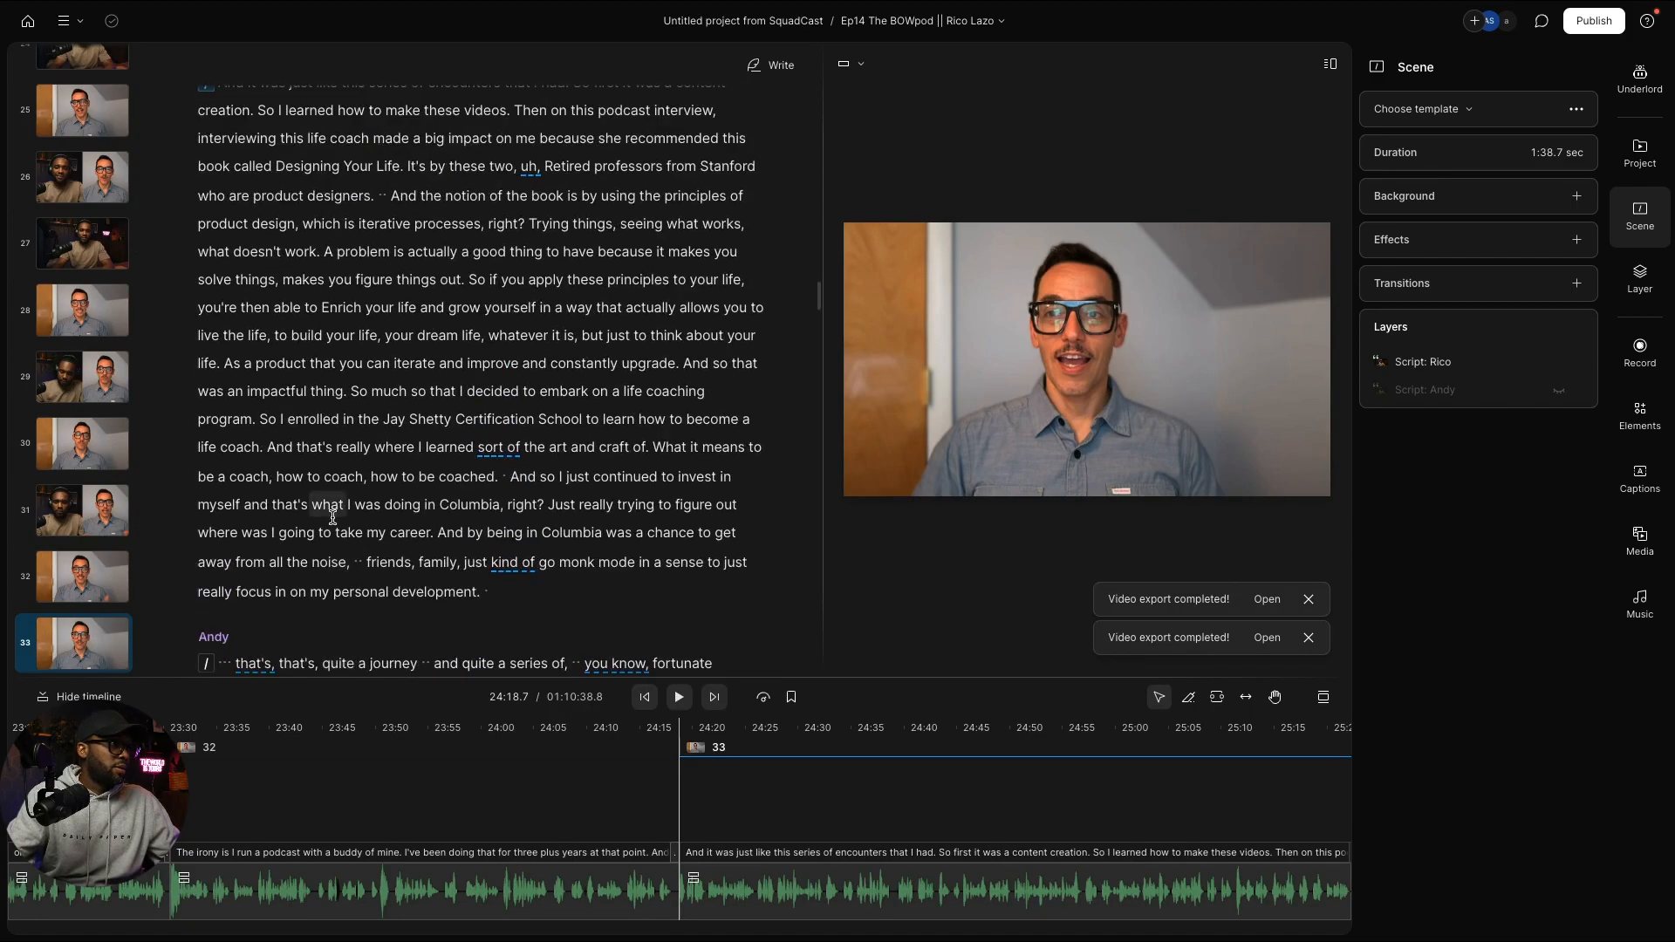
scroll(455, 424, "up", 1)
scroll(50, 598, "down", 3)
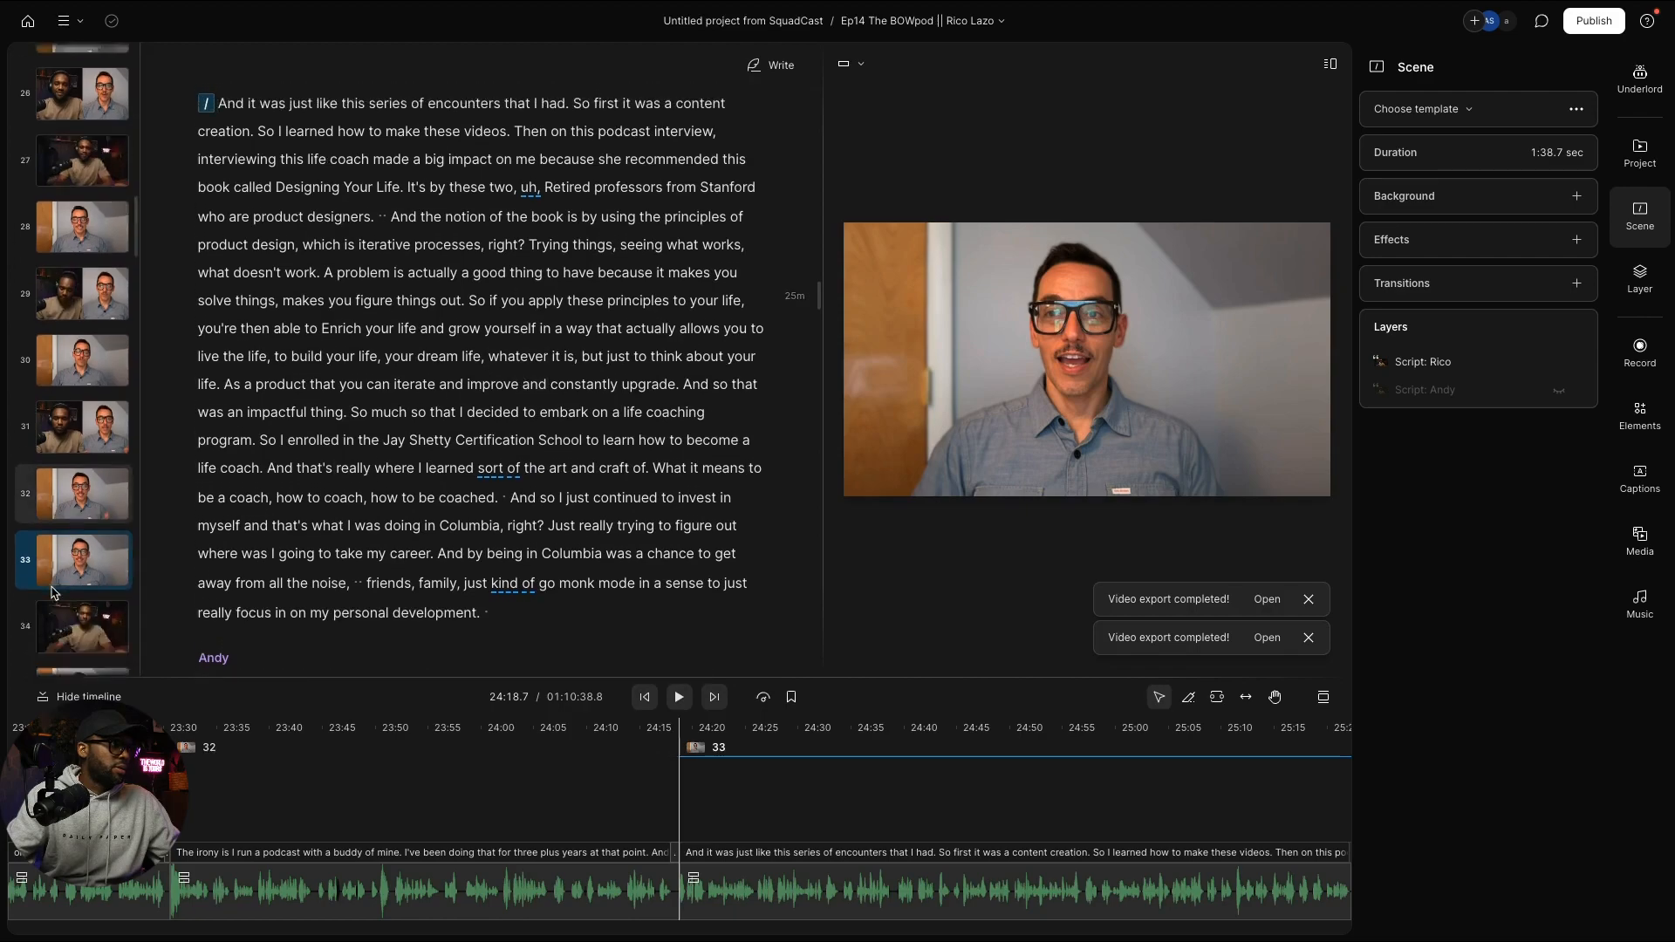
scroll(50, 599, "up", 3)
scroll(432, 486, "up", 2)
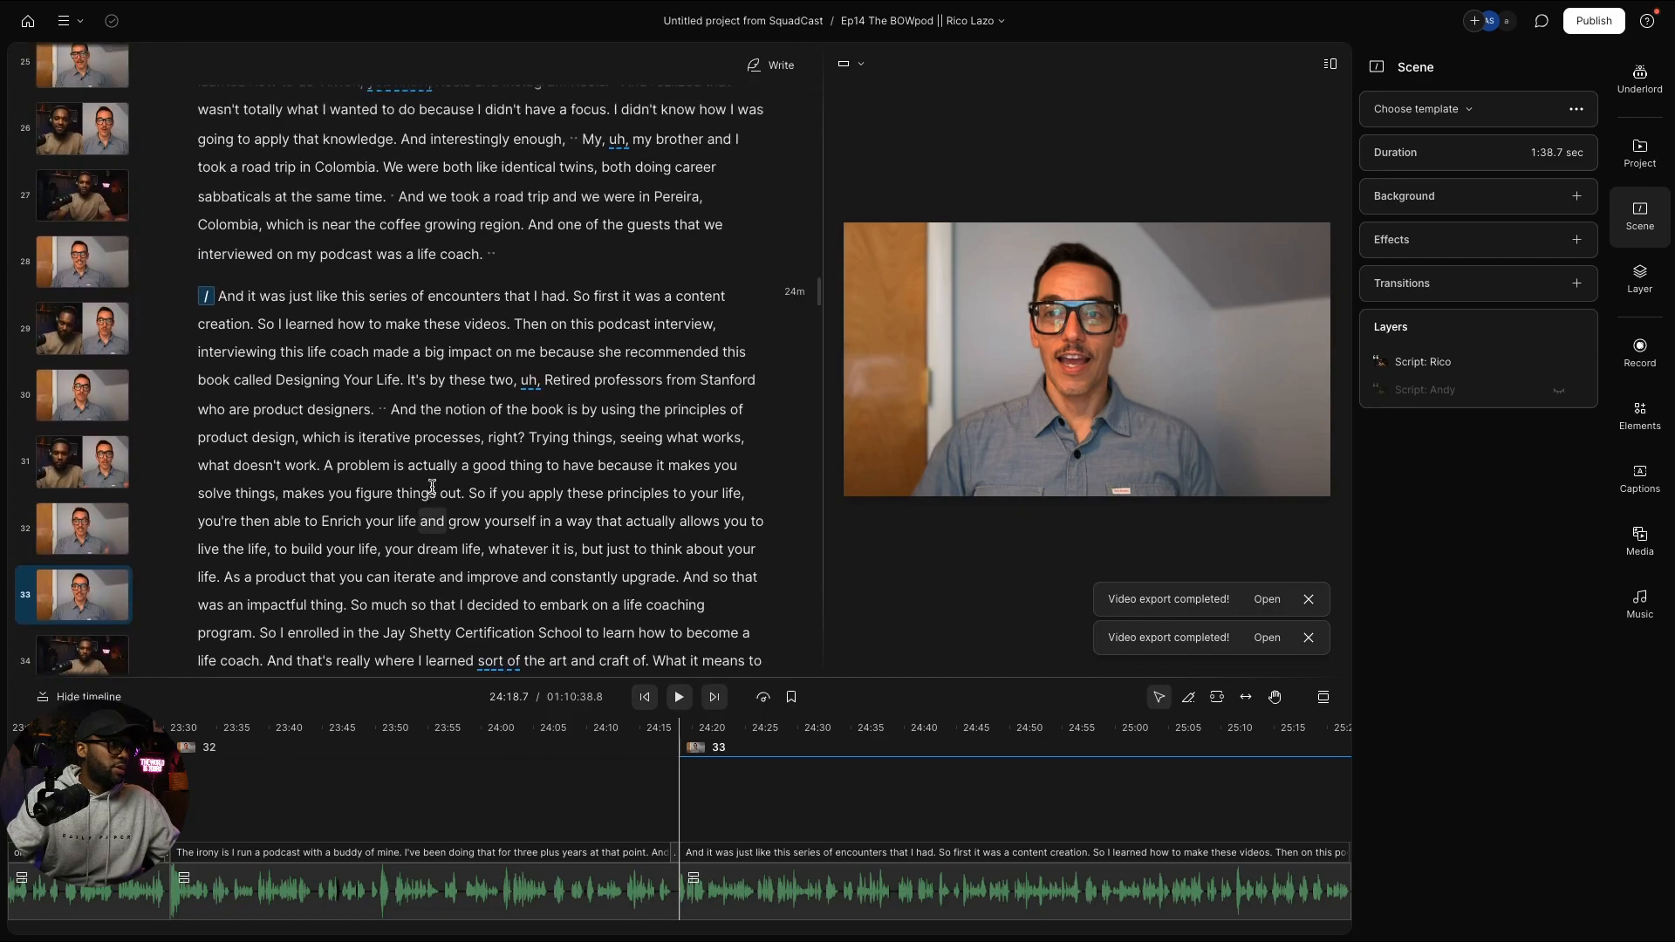
scroll(431, 486, "down", 1)
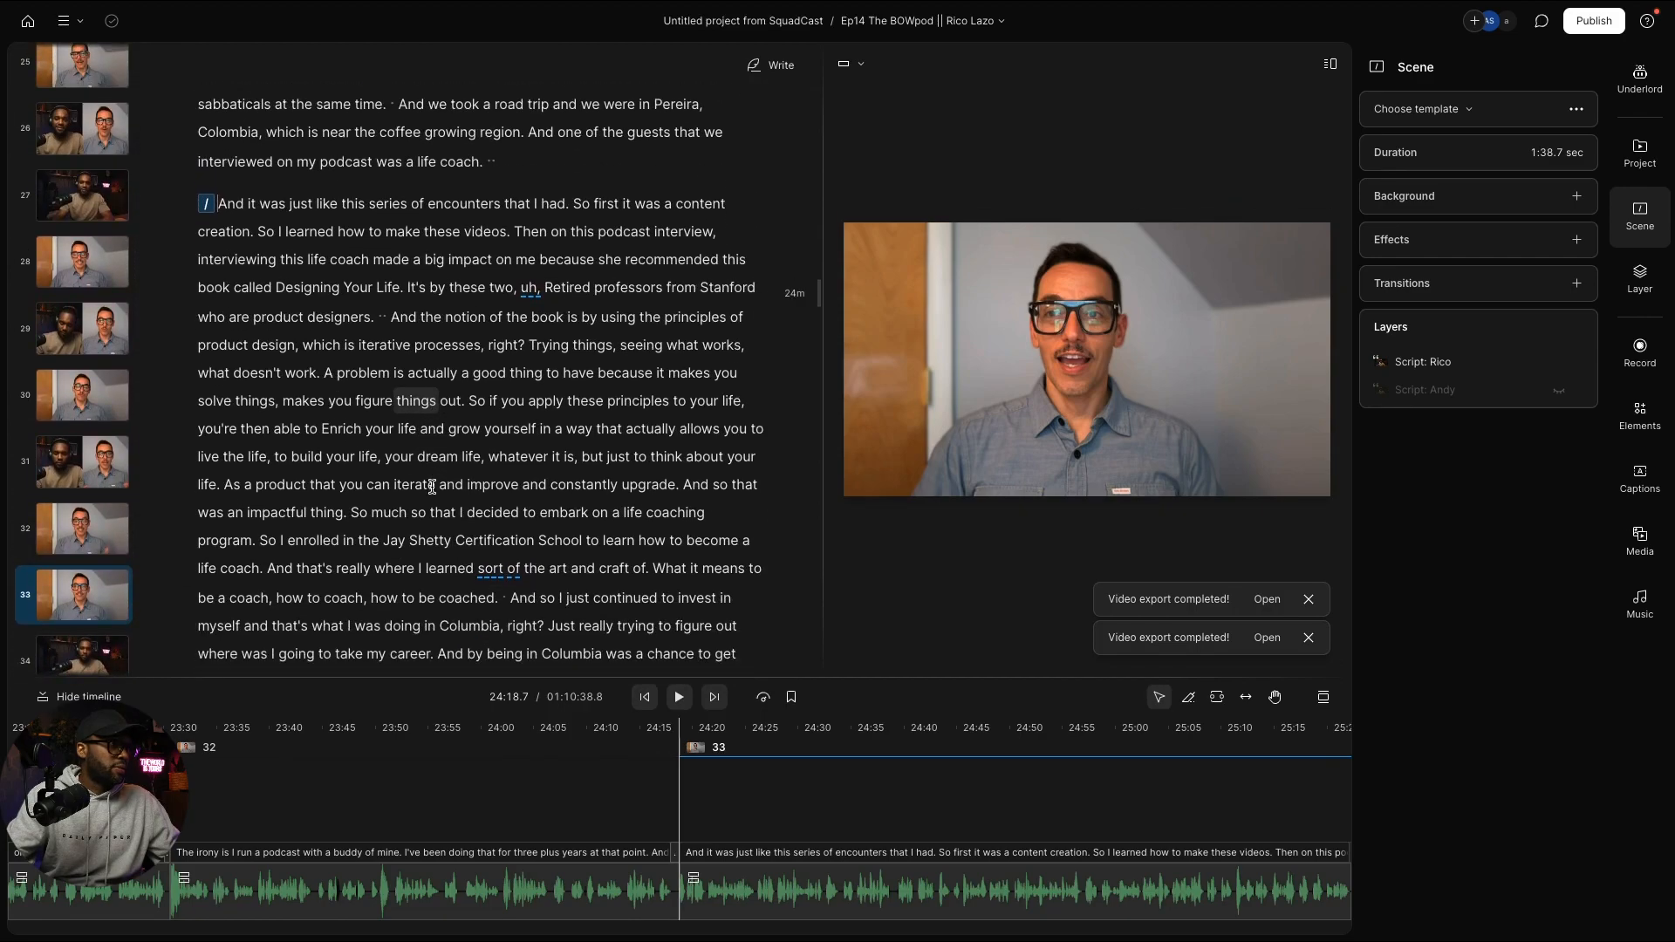
left_click(471, 401)
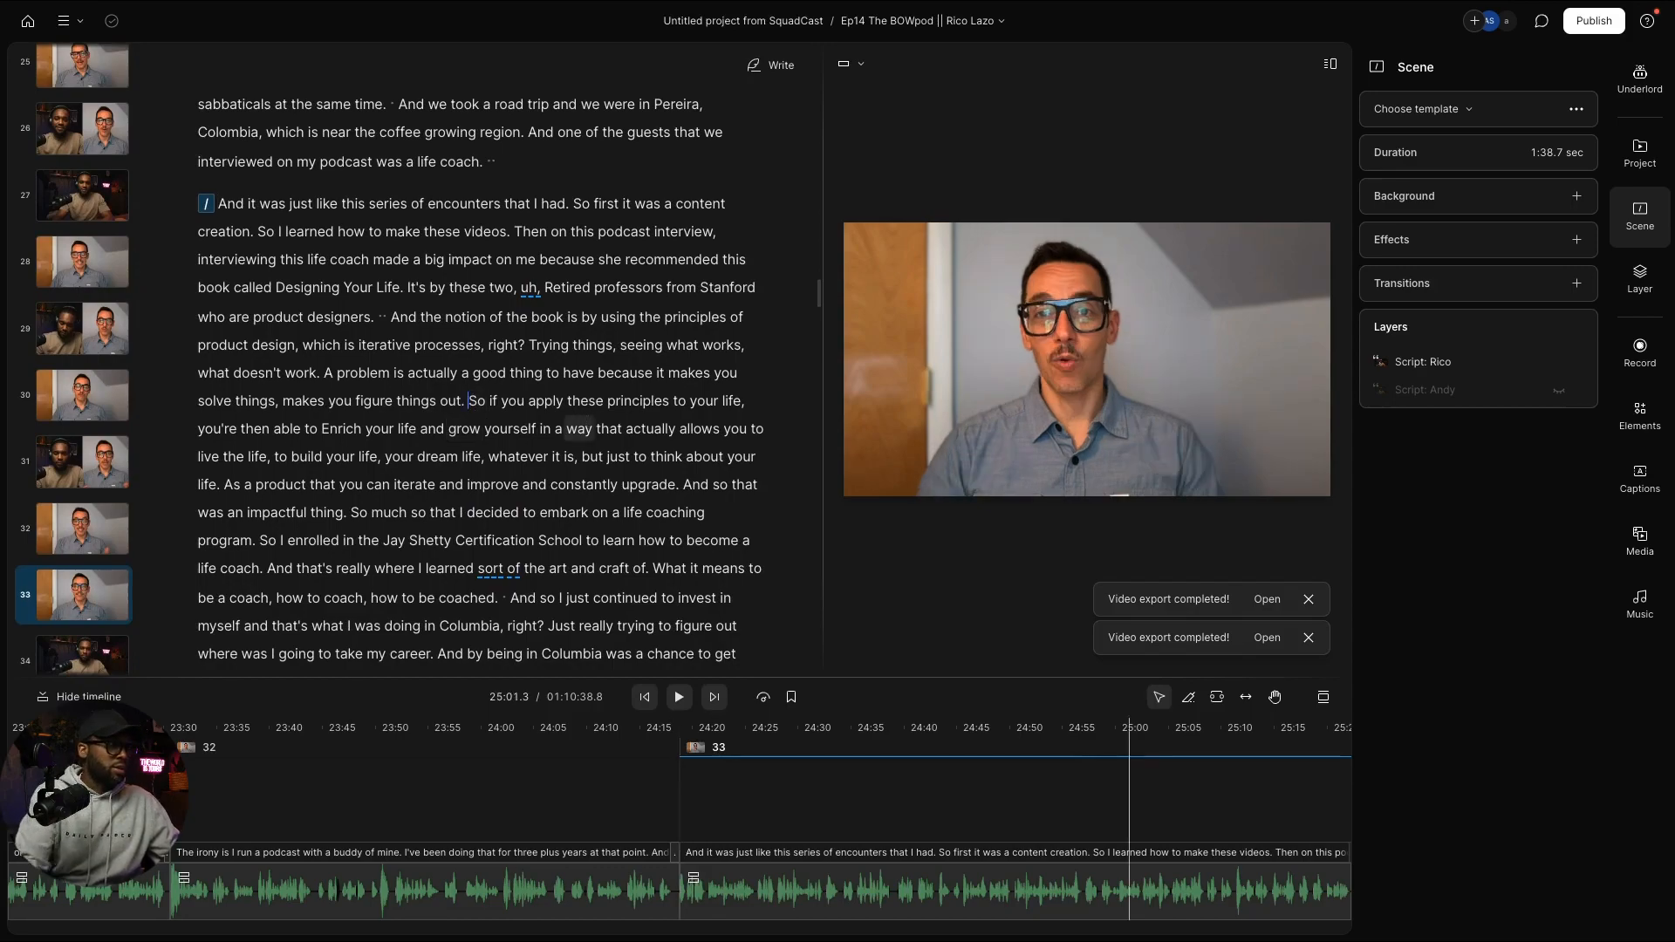
key("Return")
scroll(305, 427, "down", 1)
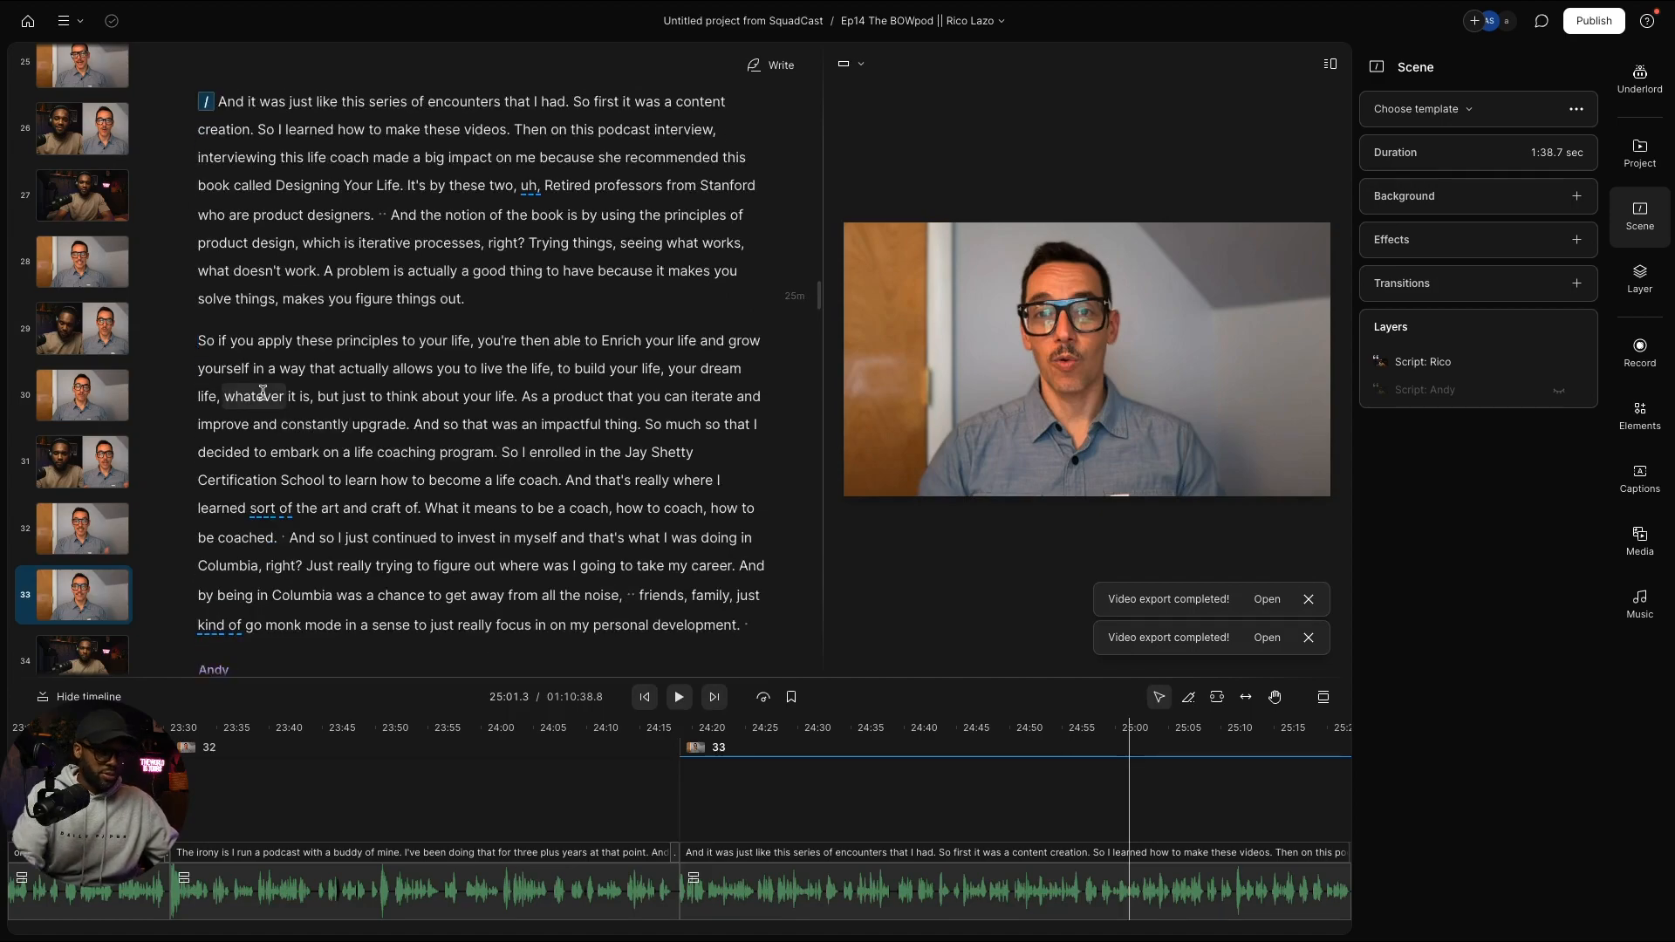
key("slash")
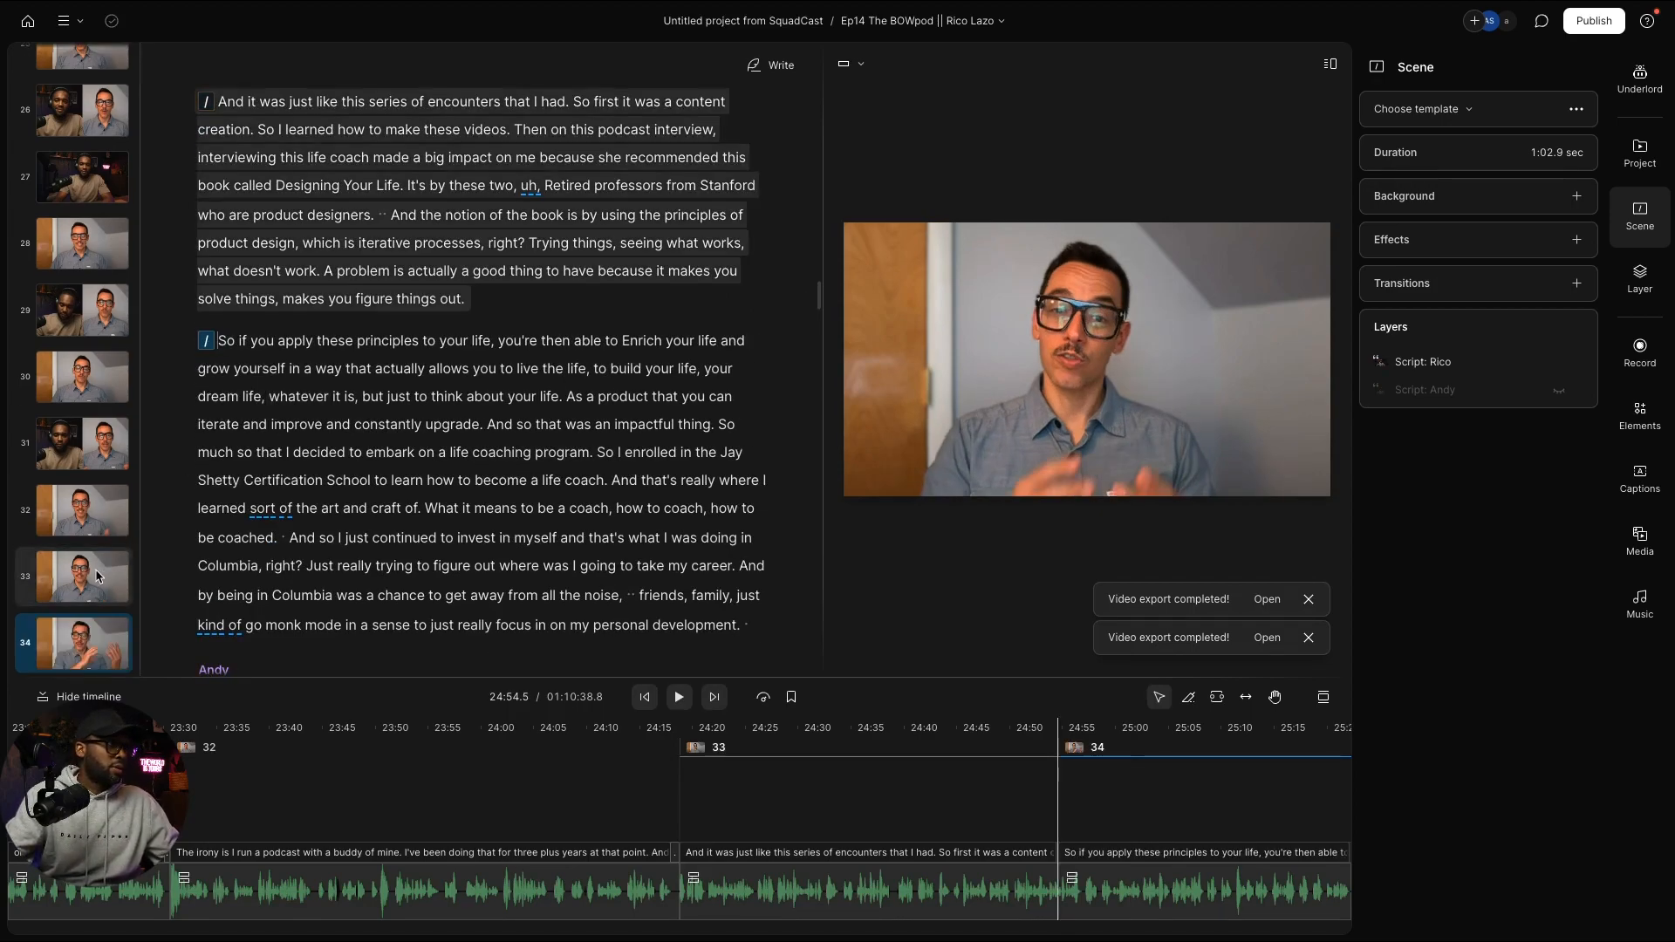
Step: Start a new scene before "But, um" and give scene 39 the two-speaker layout
left_click(98, 576)
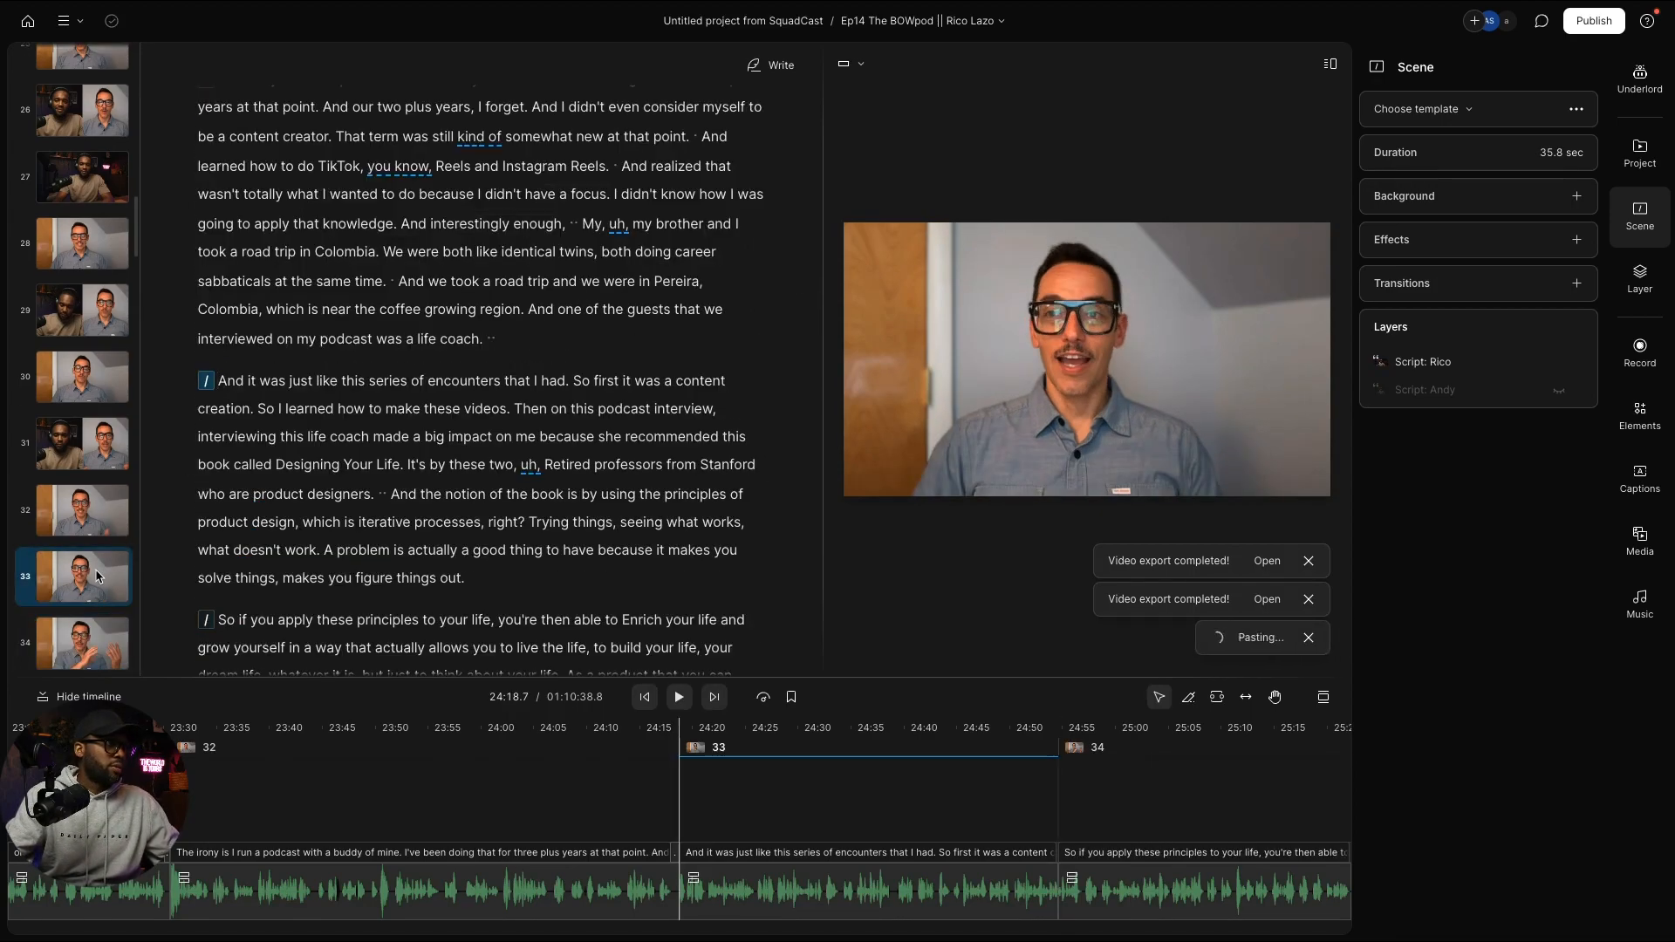
scroll(381, 550, "down", 2)
scroll(380, 550, "down", 3)
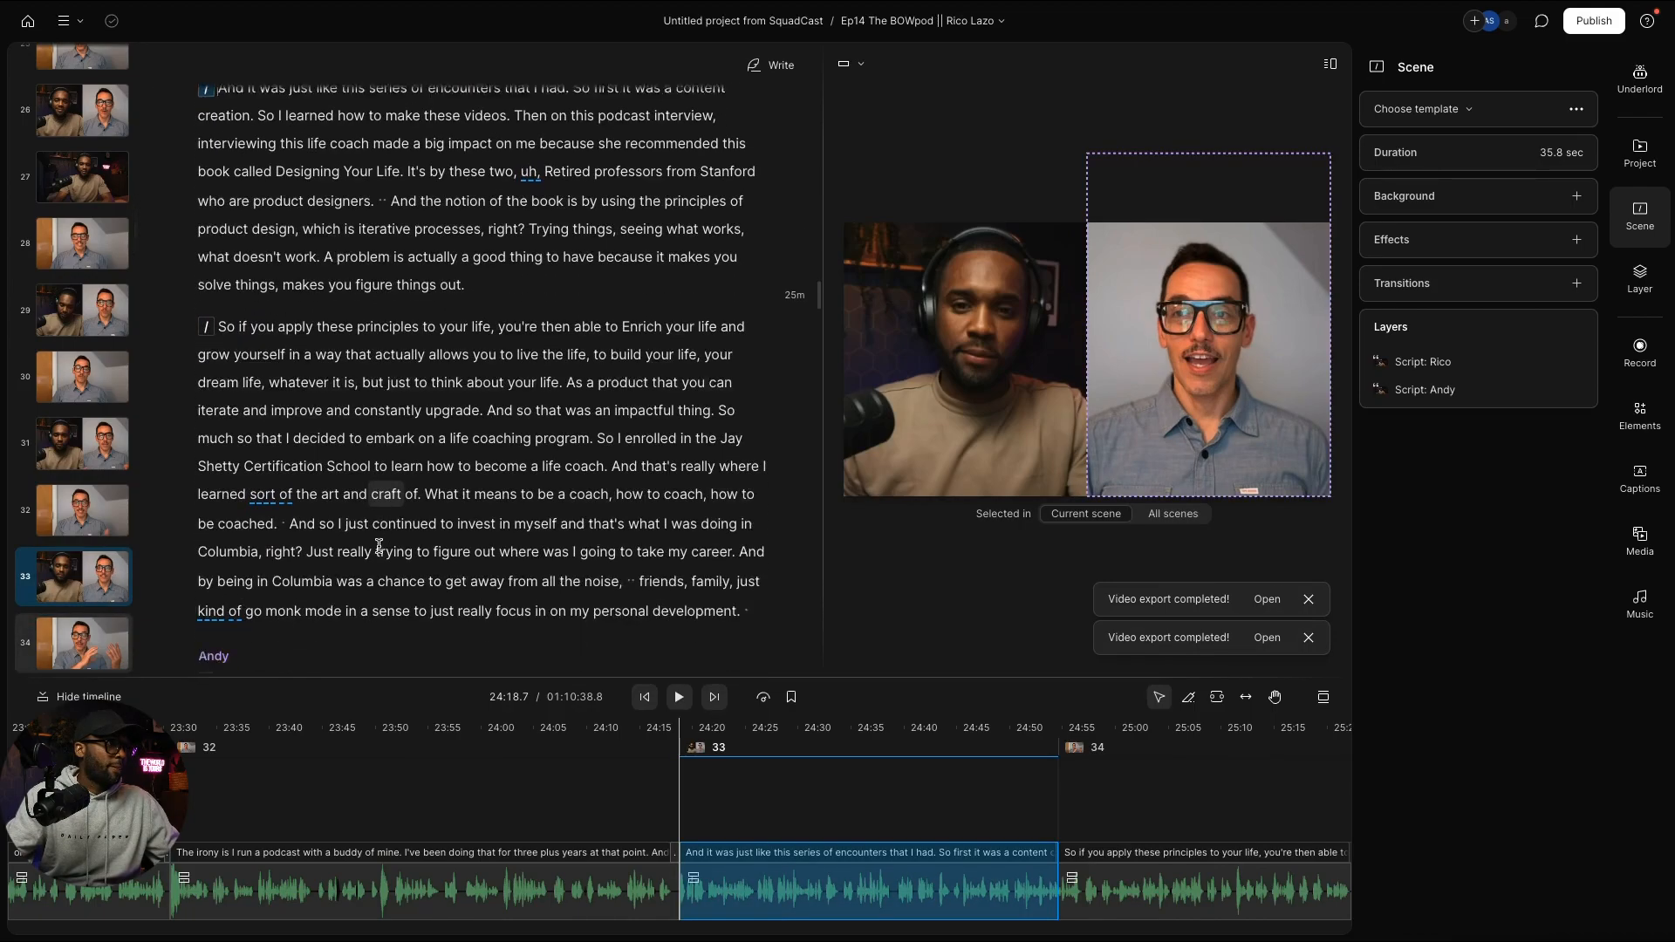
scroll(382, 545, "down", 15)
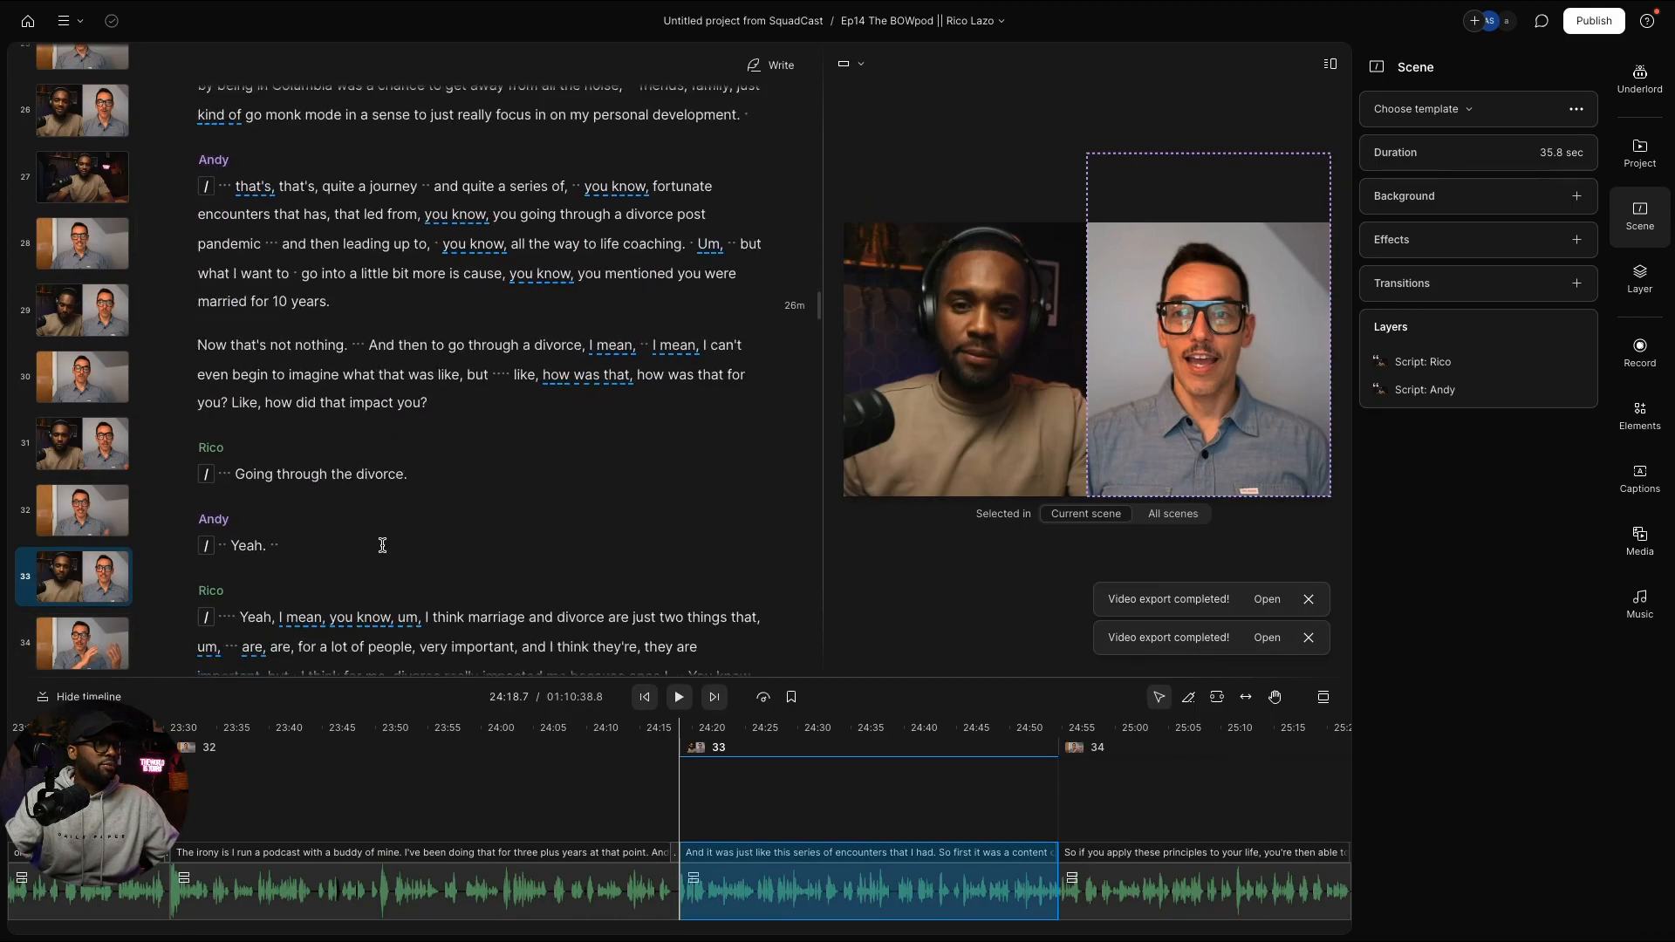
scroll(382, 545, "up", 6)
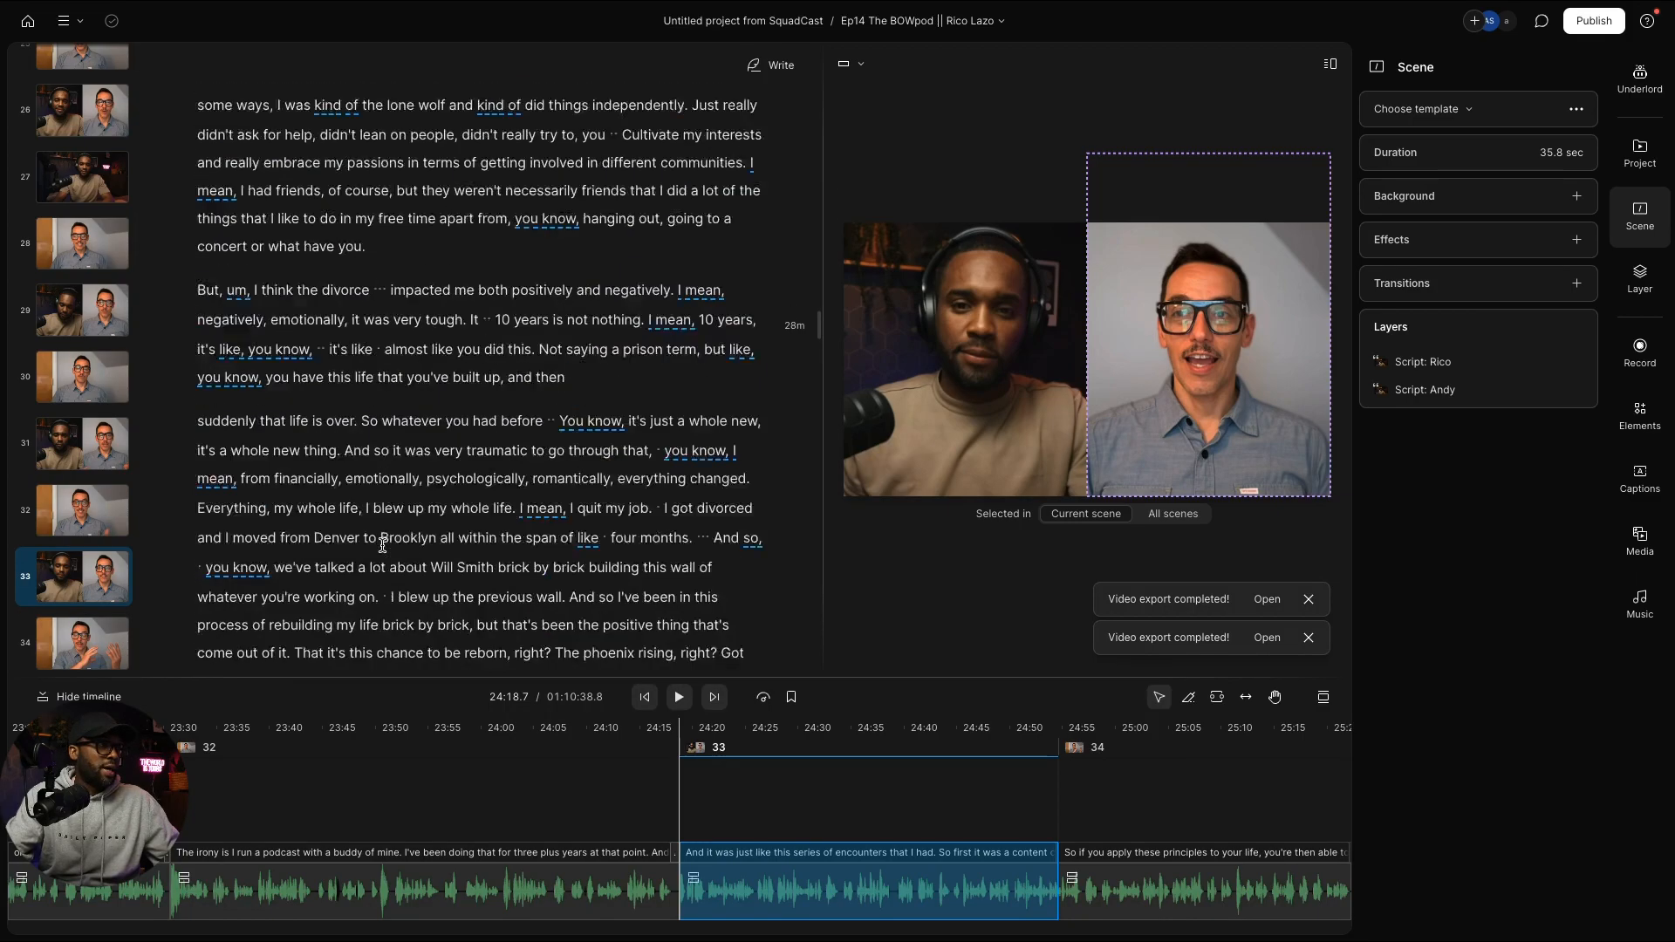
scroll(382, 545, "down", 4)
scroll(382, 545, "down", 1)
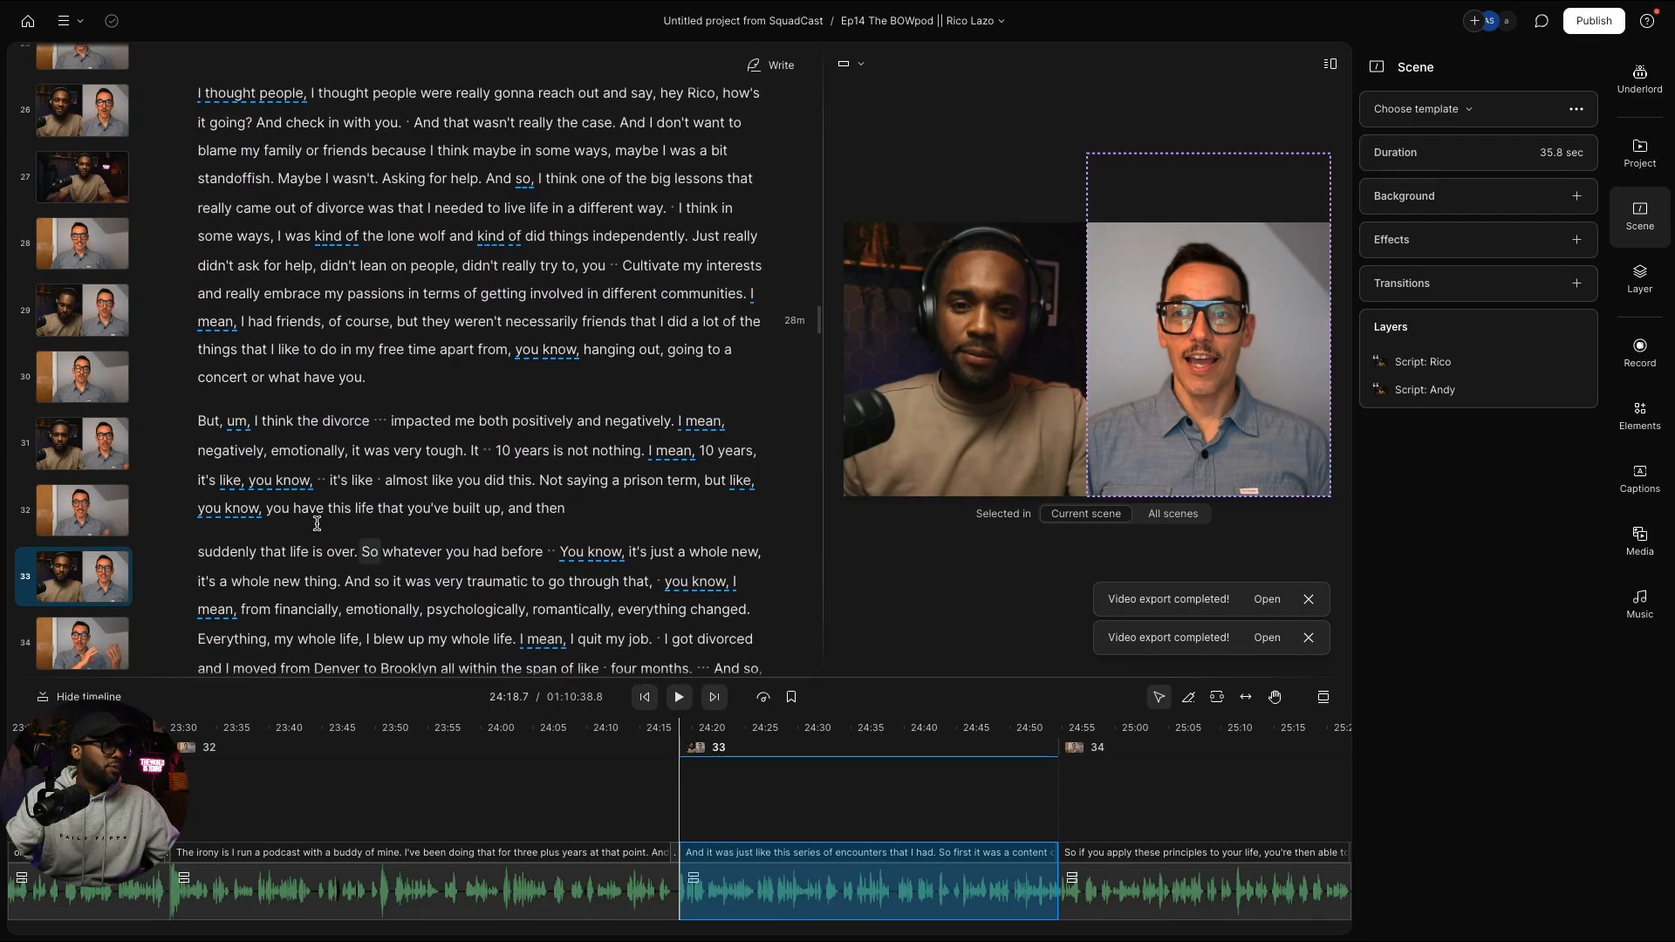
left_click(202, 421)
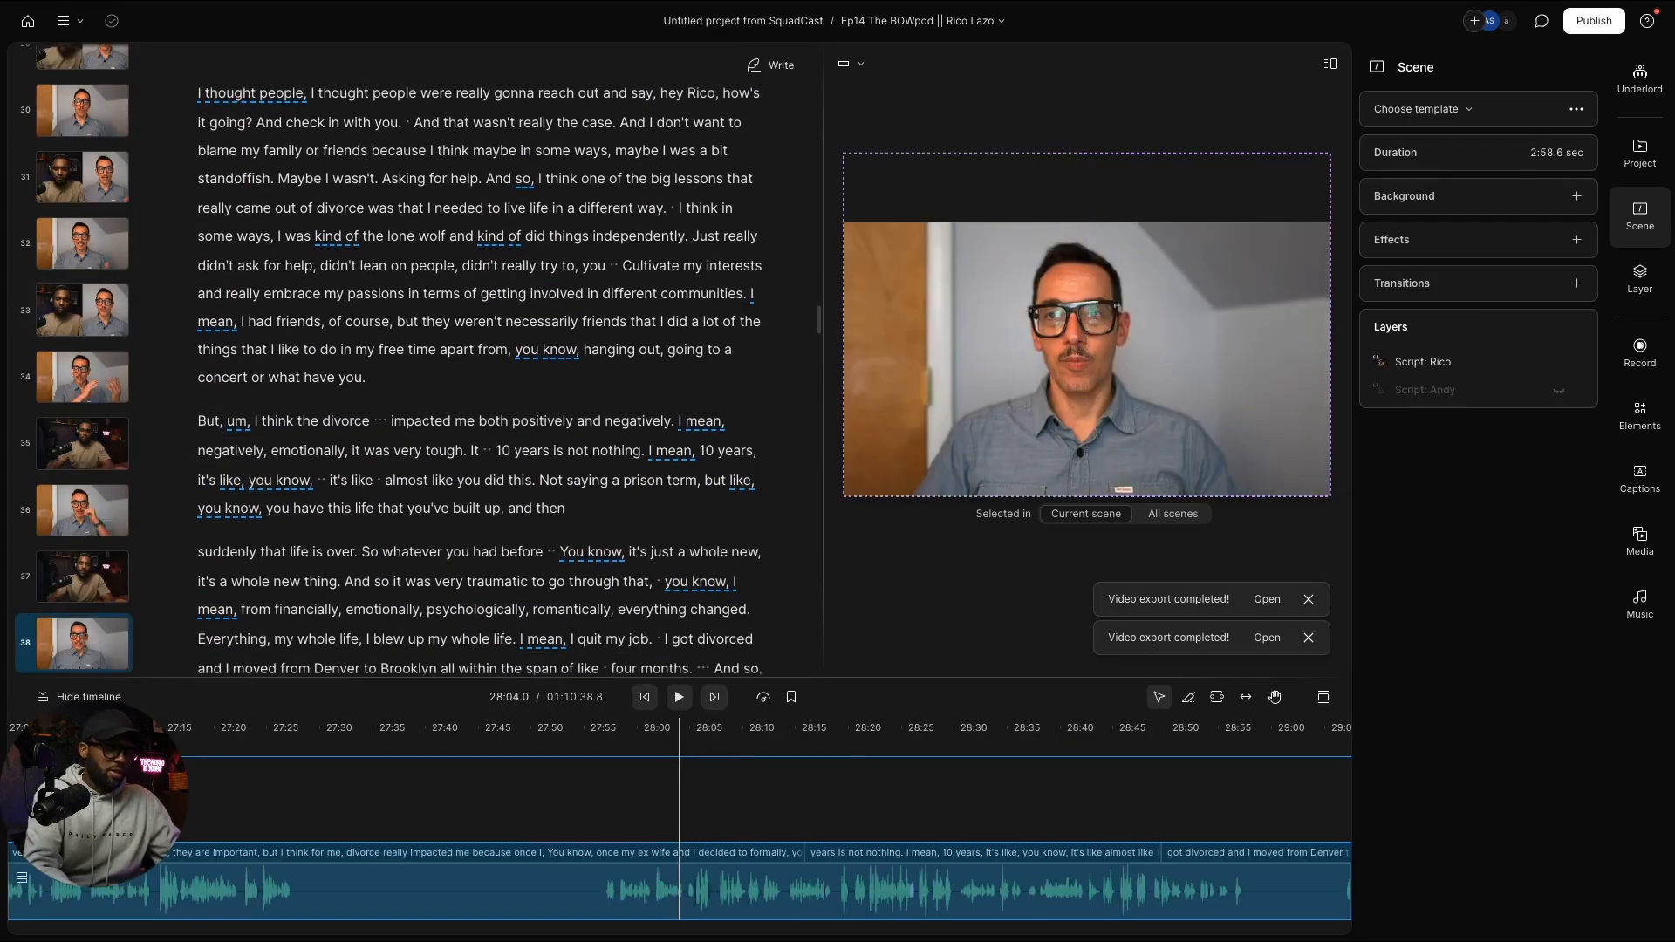
key("slash")
scroll(367, 476, "down", 10)
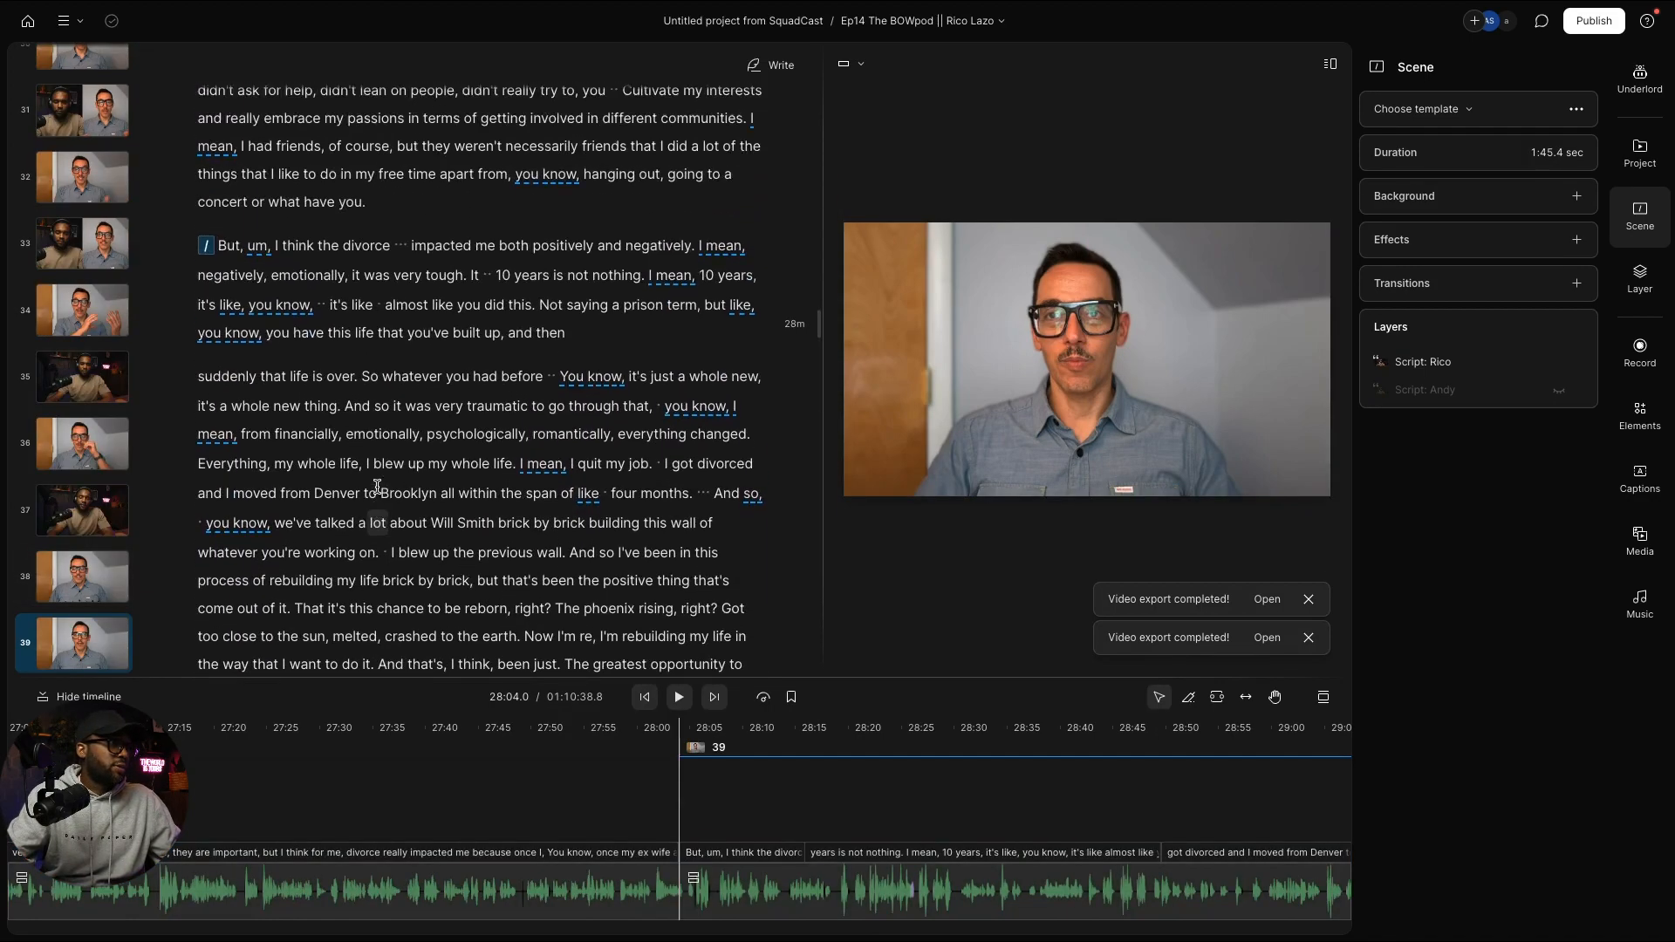
scroll(376, 486, "down", 3)
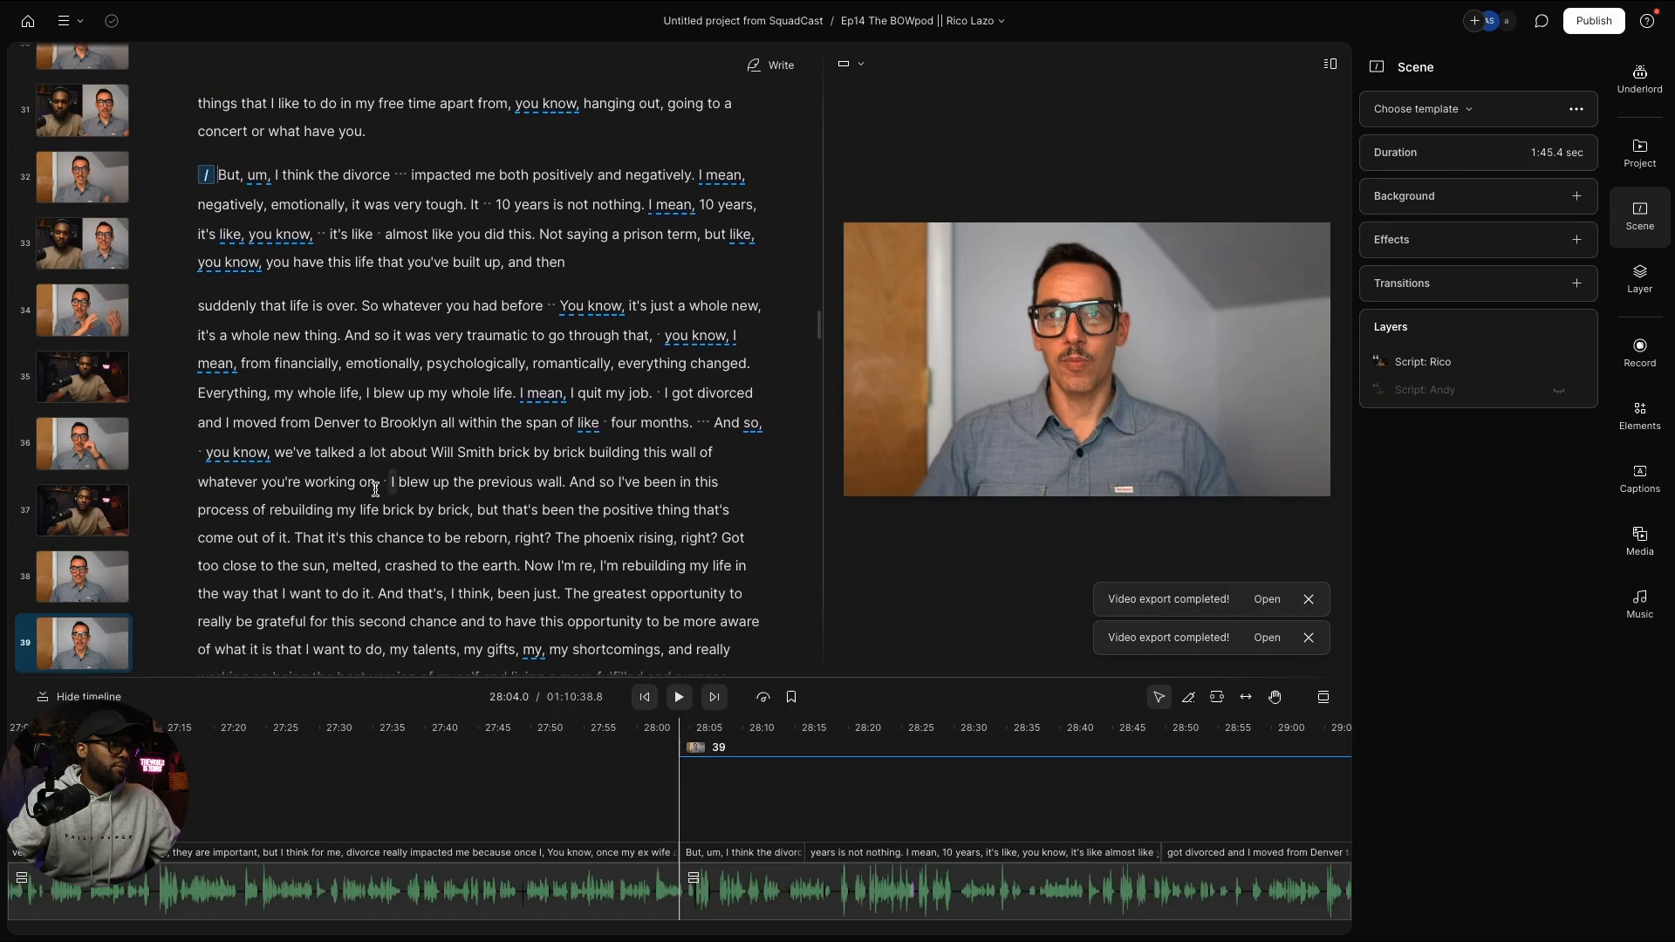
key("super+v")
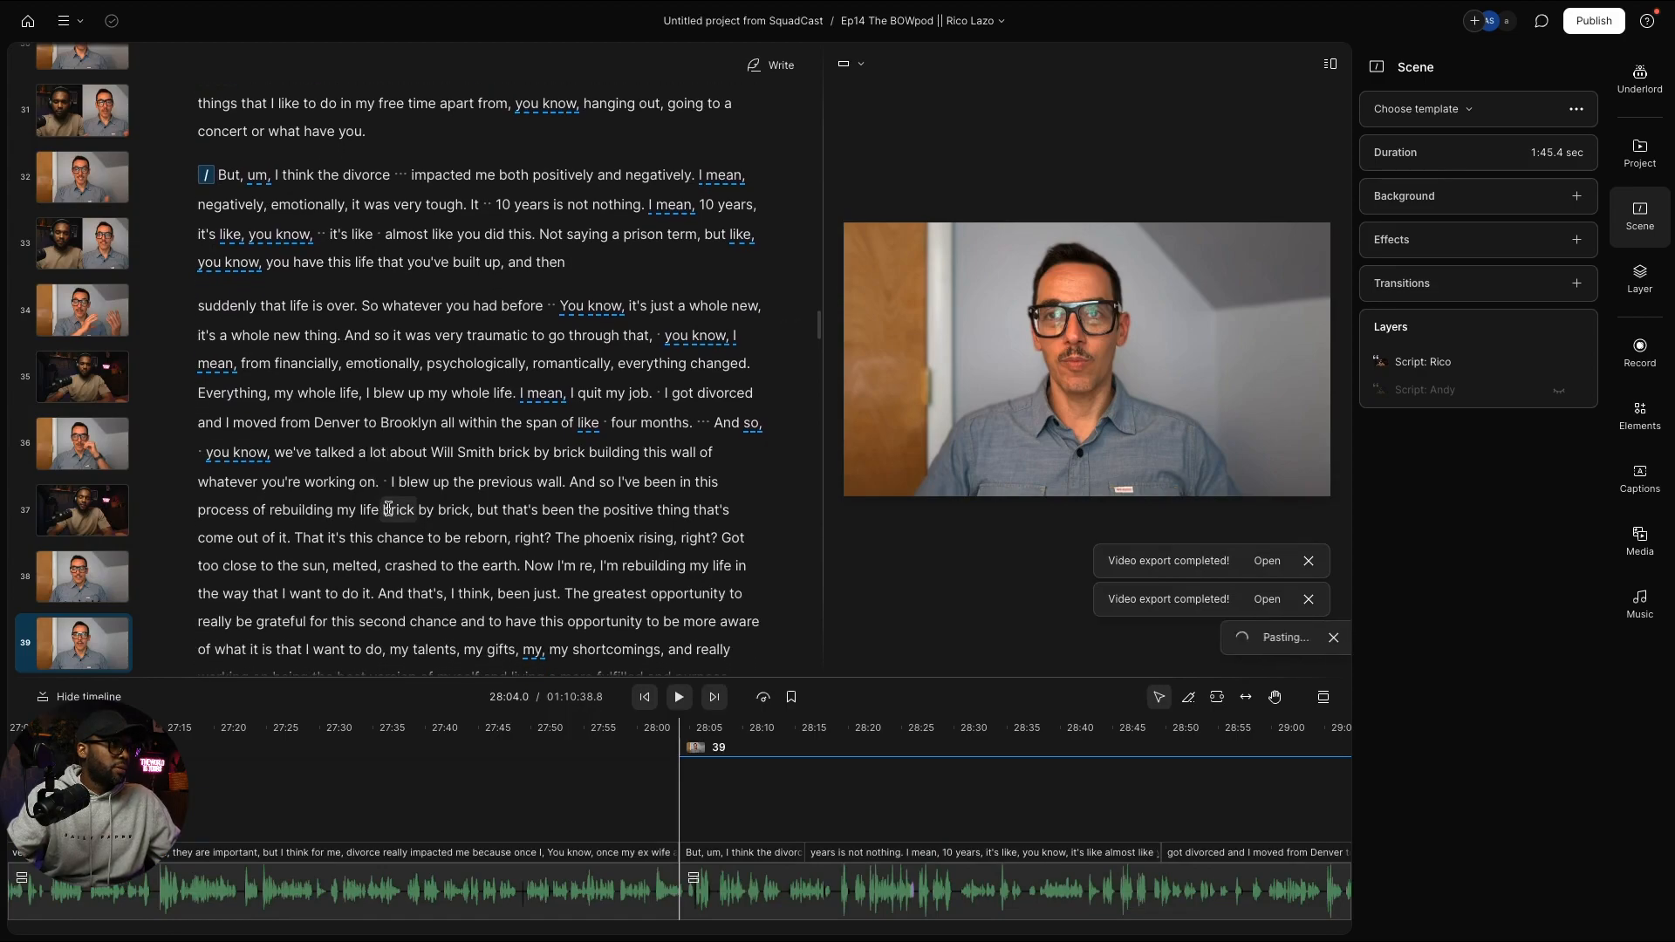
Step: Insert a scene break before "And I'm"
scroll(116, 594, "down", 5)
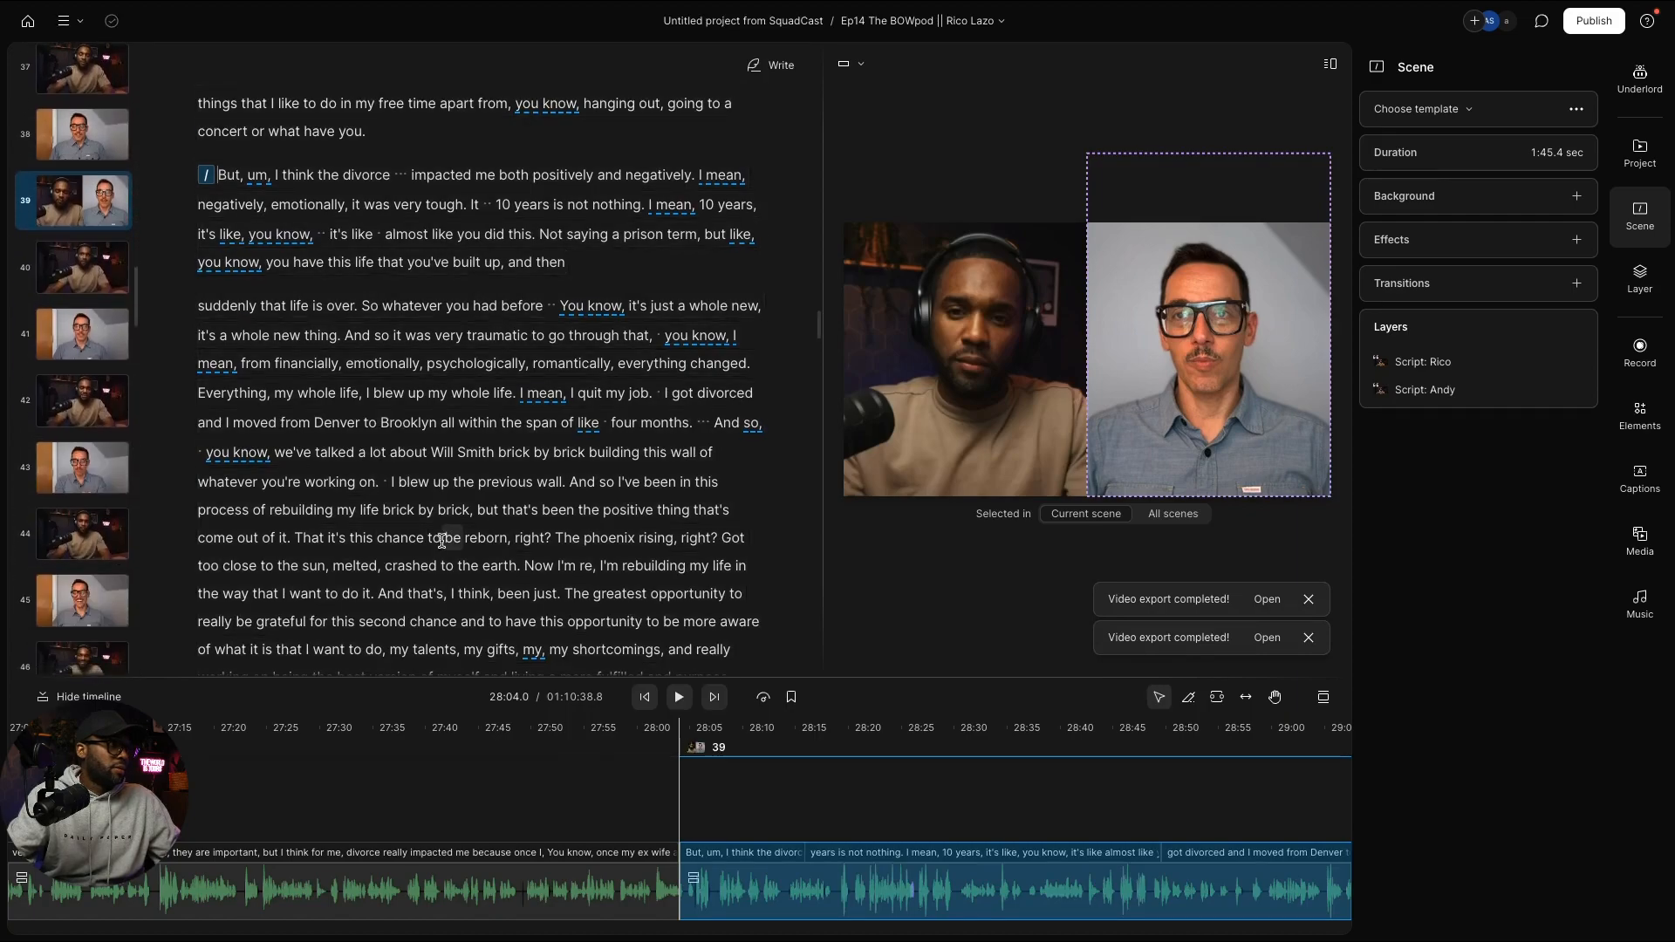
scroll(442, 534, "down", 10)
scroll(448, 533, "down", 10)
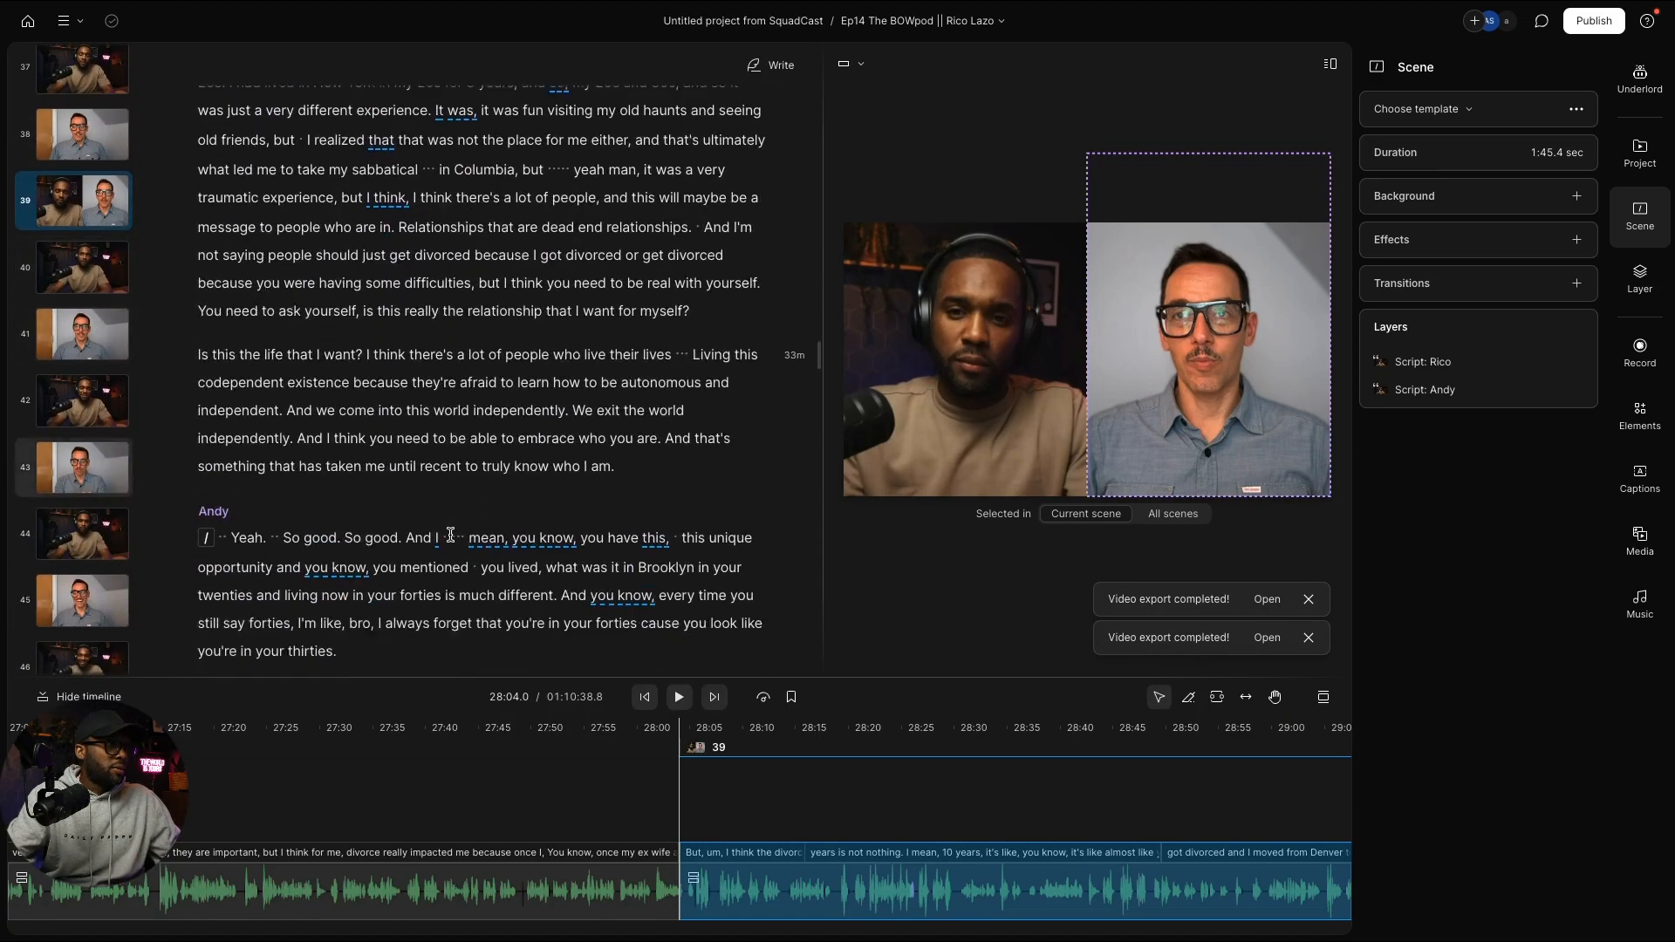
scroll(450, 534, "up", 5)
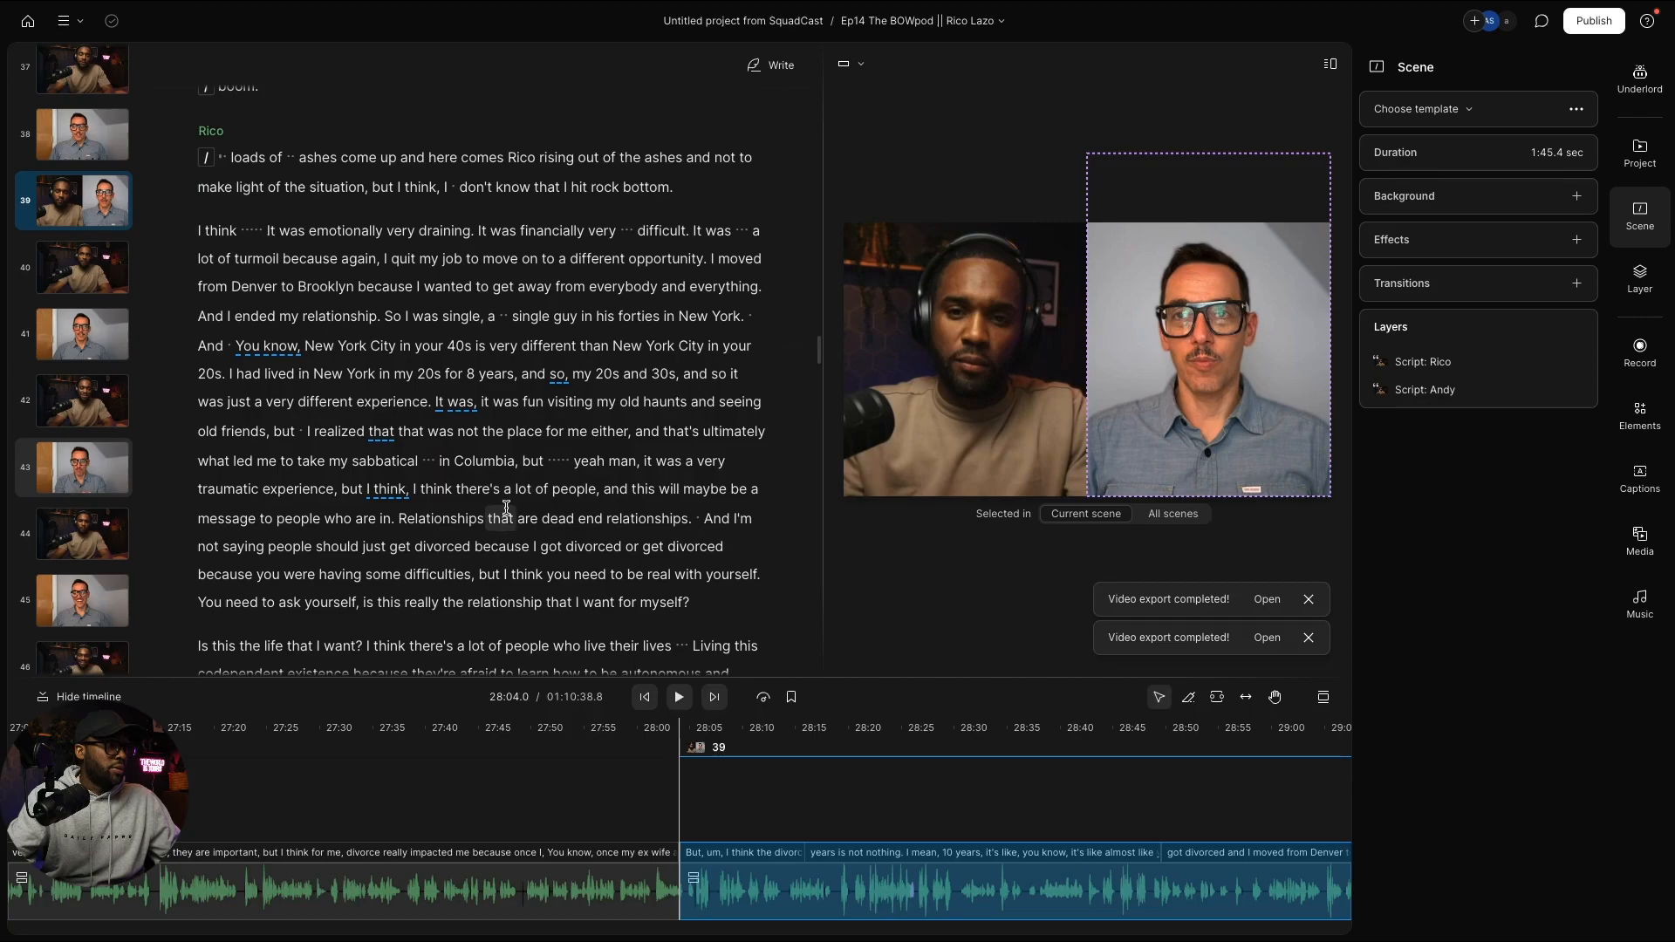
scroll(314, 495, "down", 5)
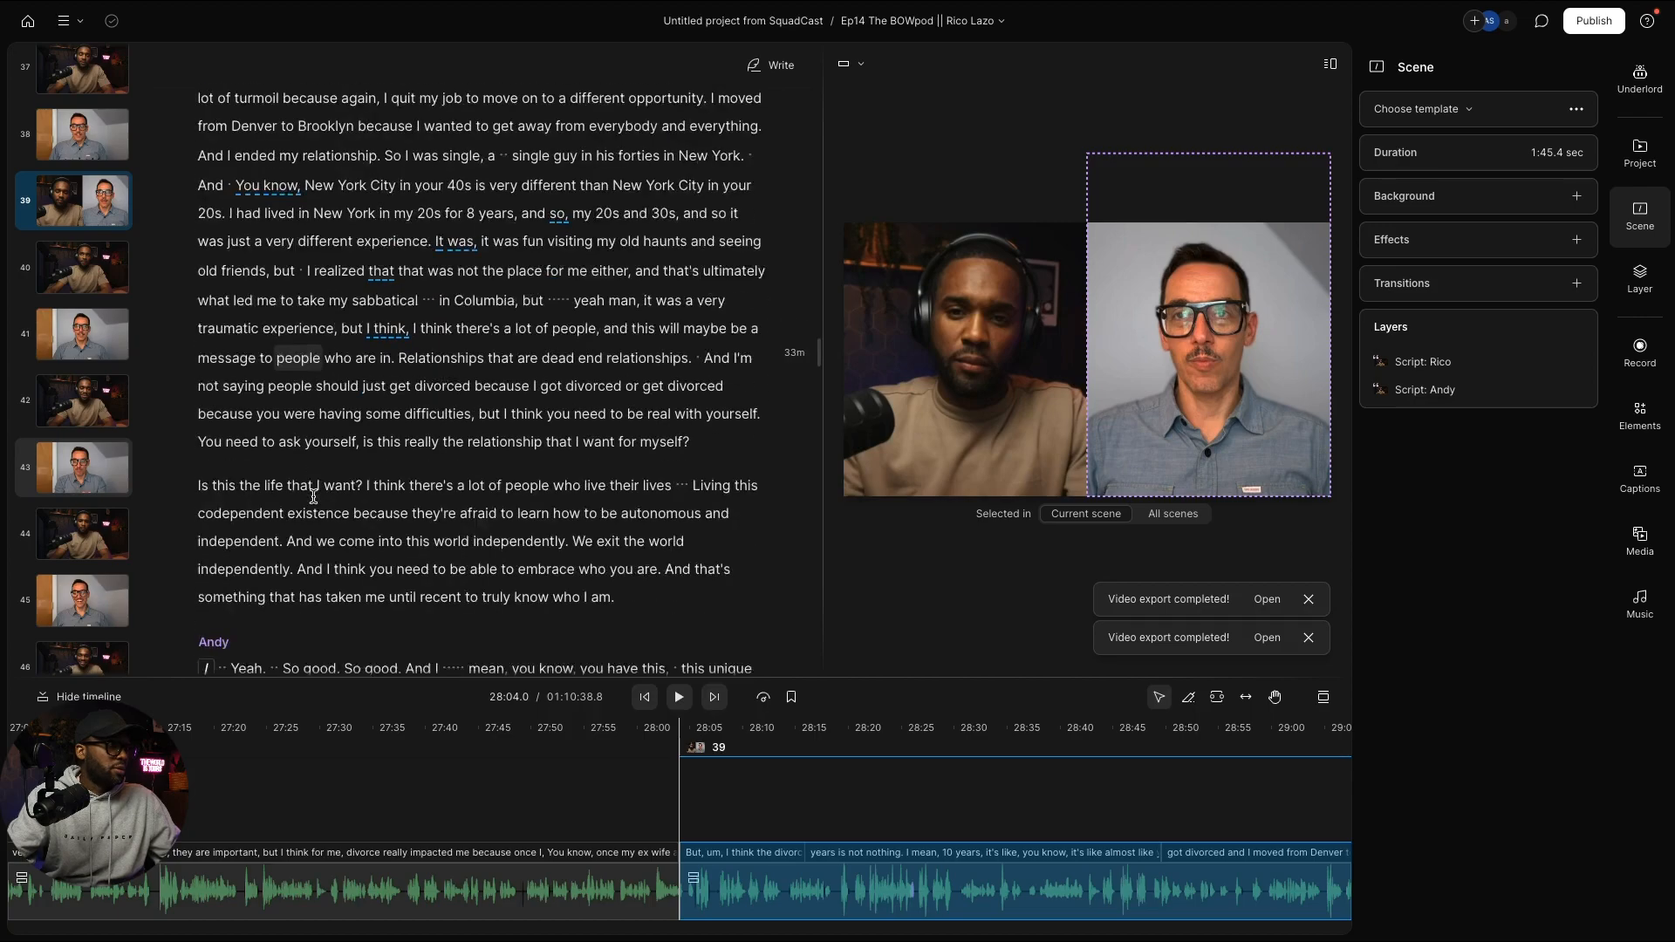
scroll(315, 495, "up", 4)
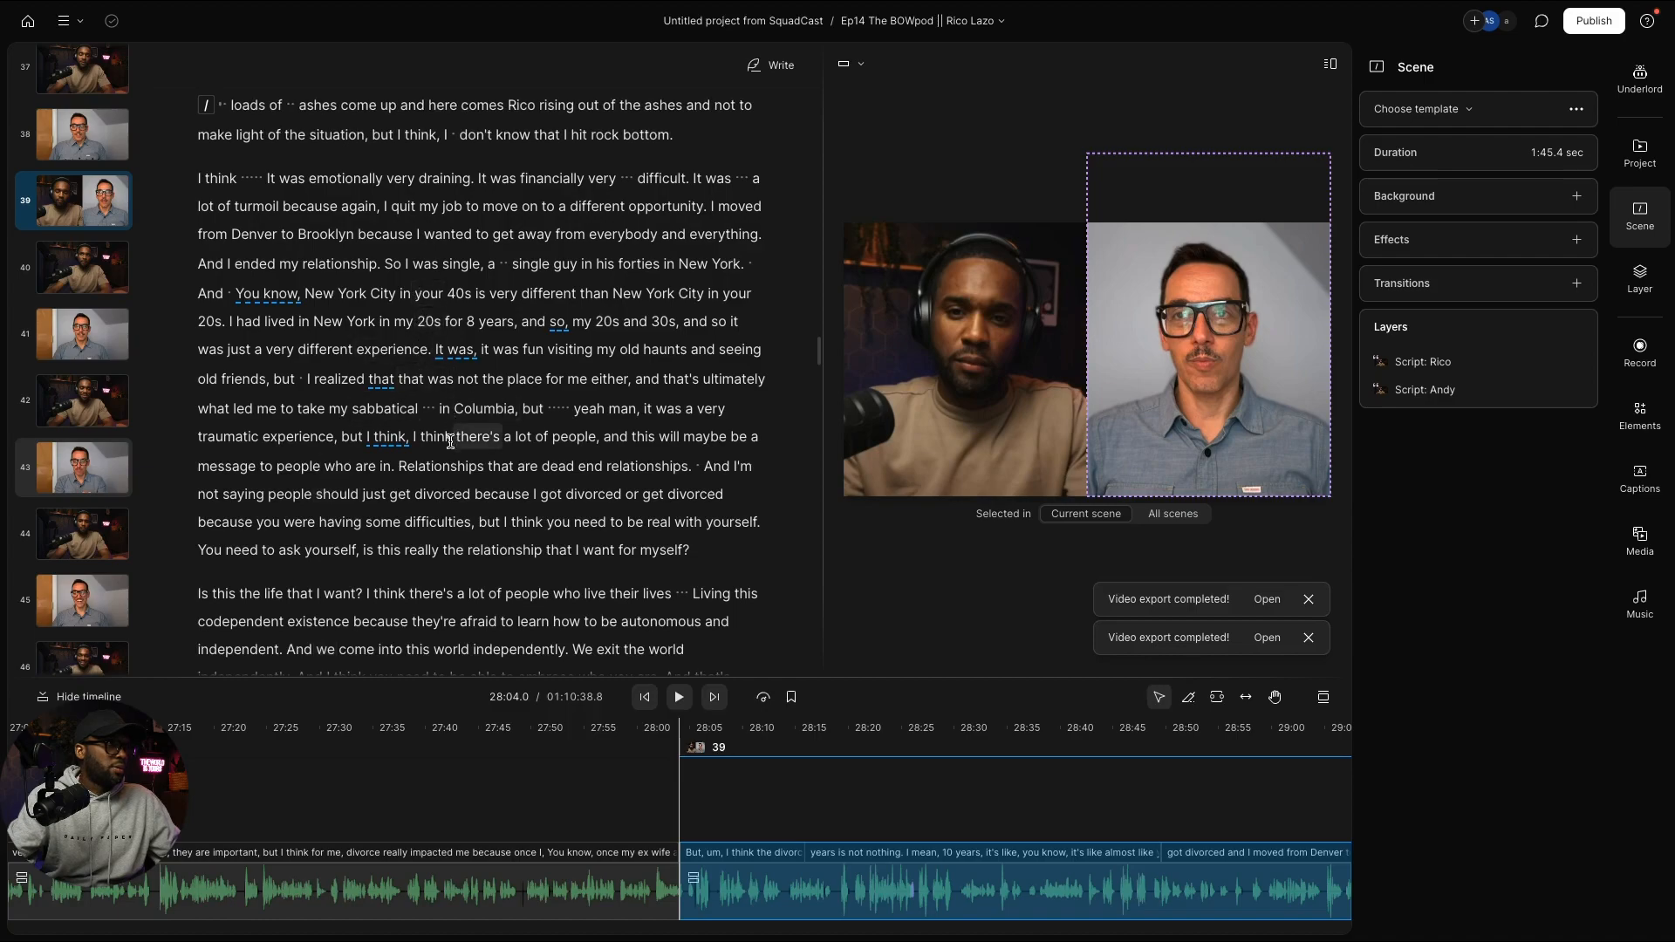
scroll(450, 441, "up", 2)
scroll(450, 441, "down", 3)
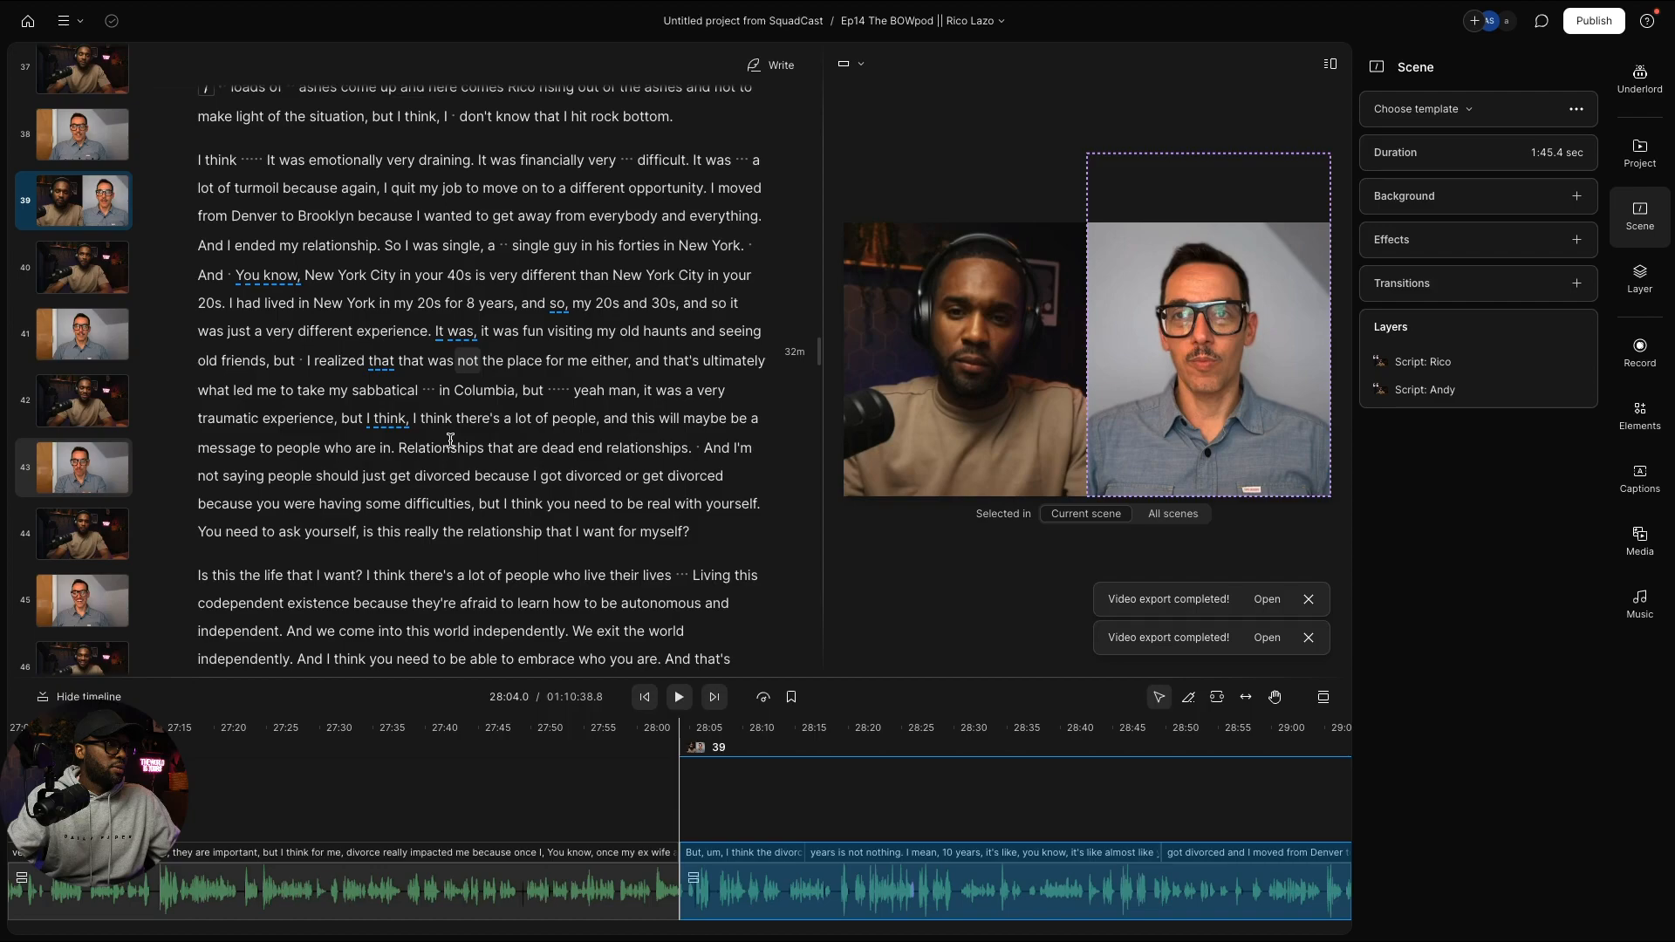
scroll(450, 441, "down", 2)
scroll(450, 441, "down", 1)
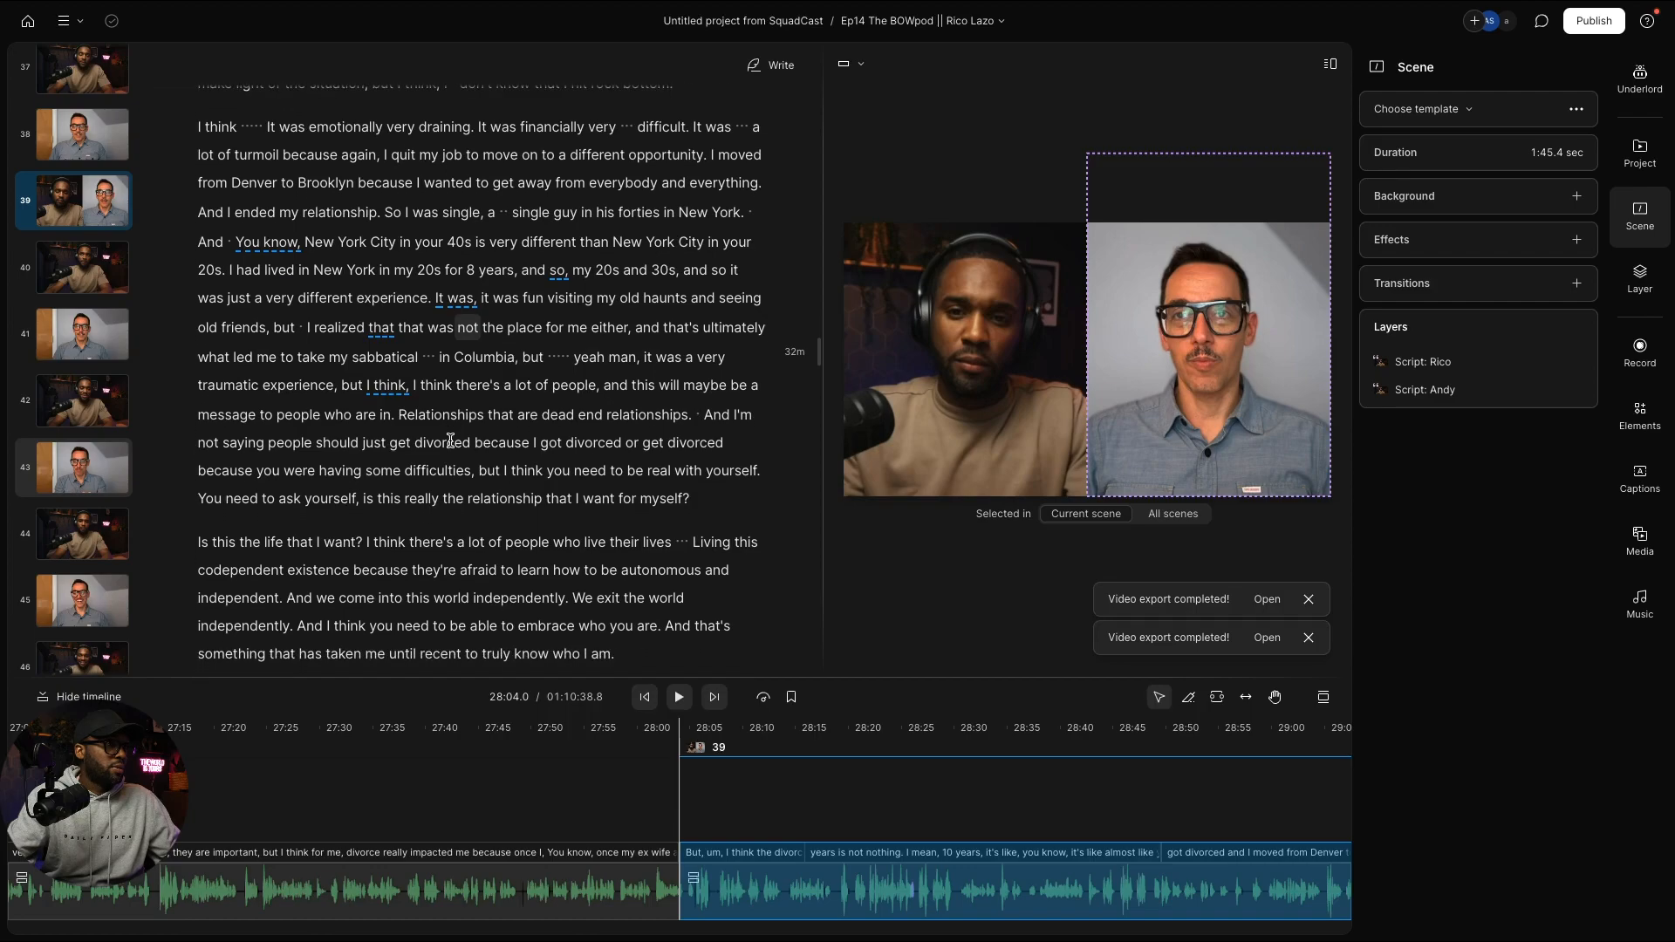
scroll(450, 439, "down", 5)
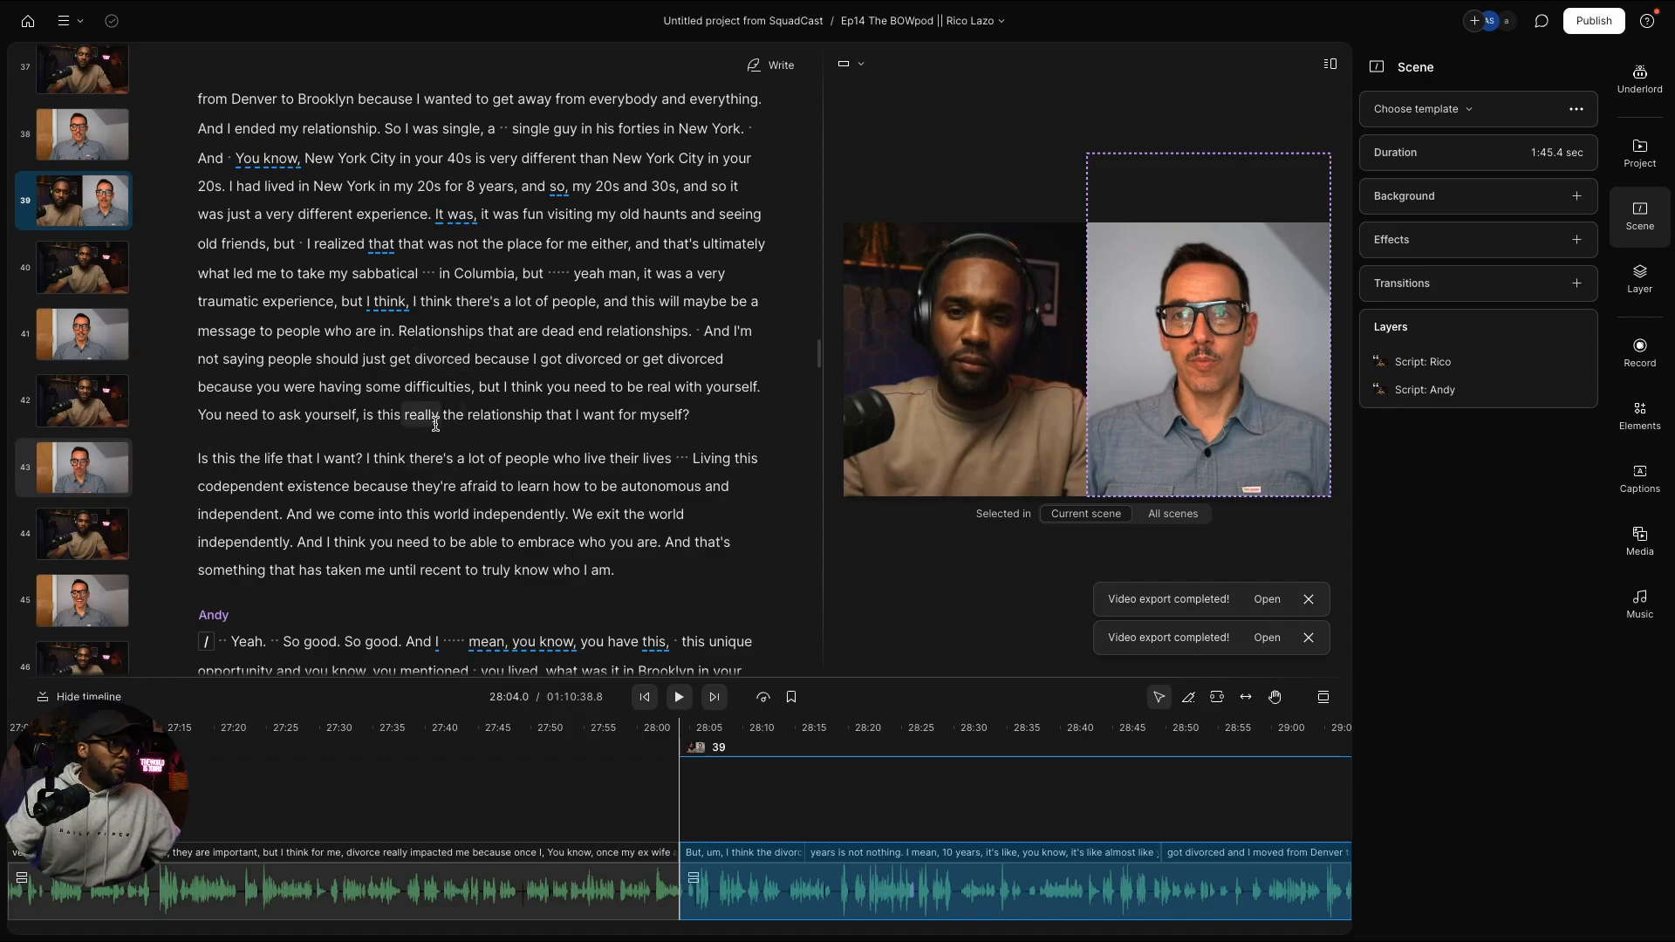
scroll(465, 387, "down", 1)
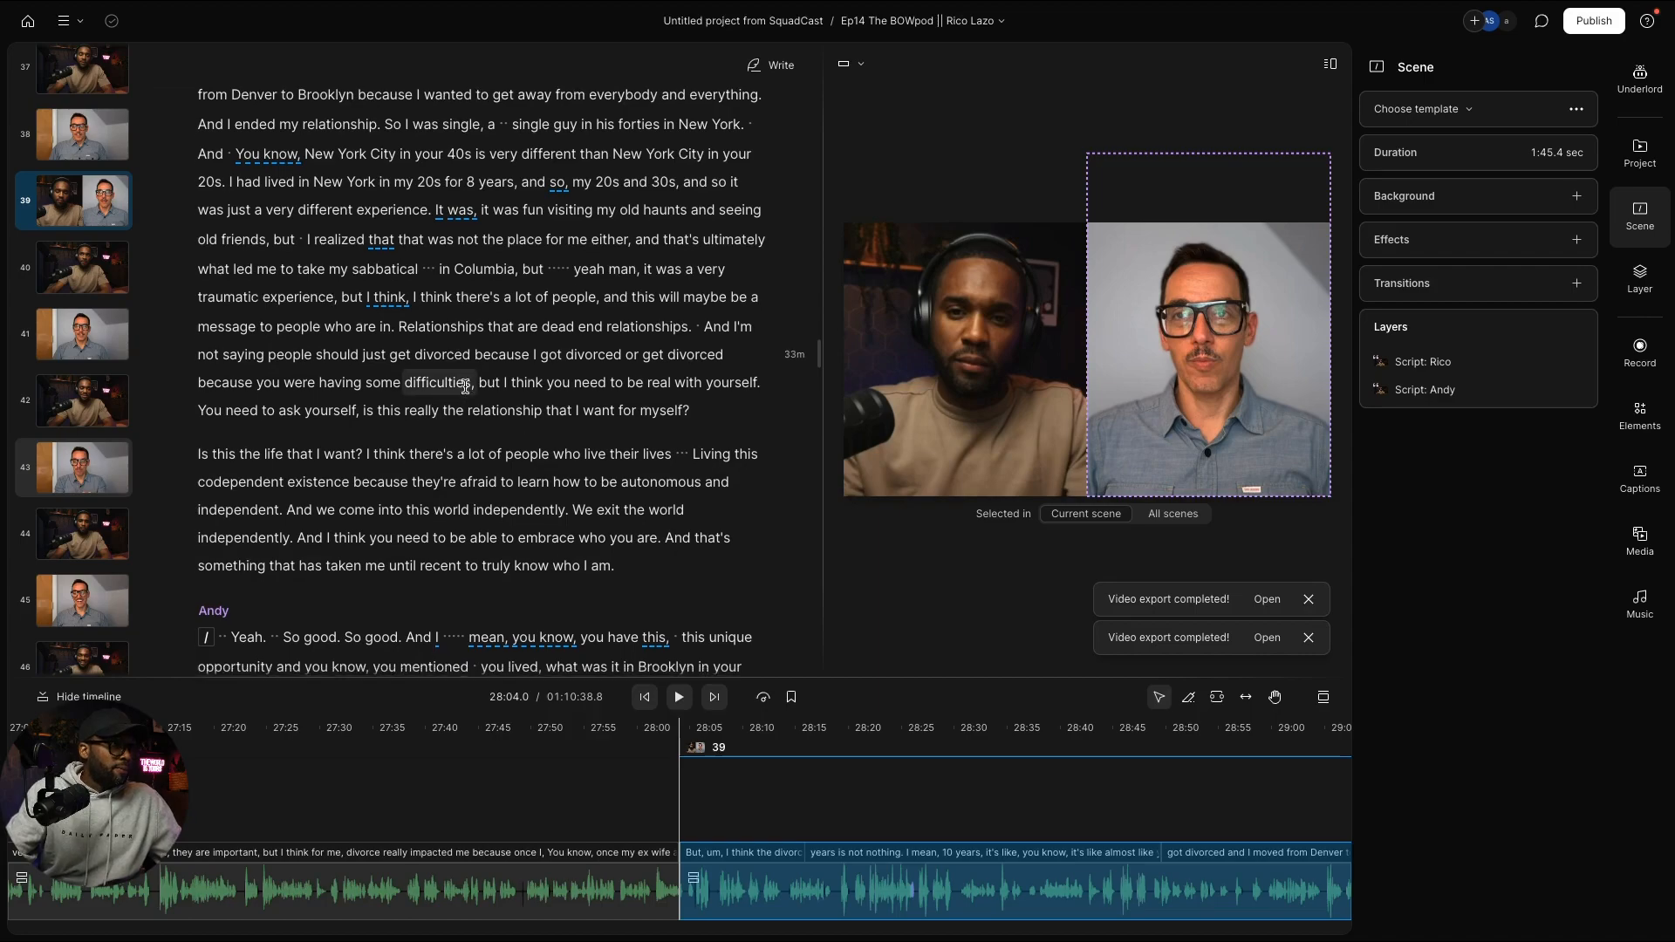
left_click(712, 330)
key("slash")
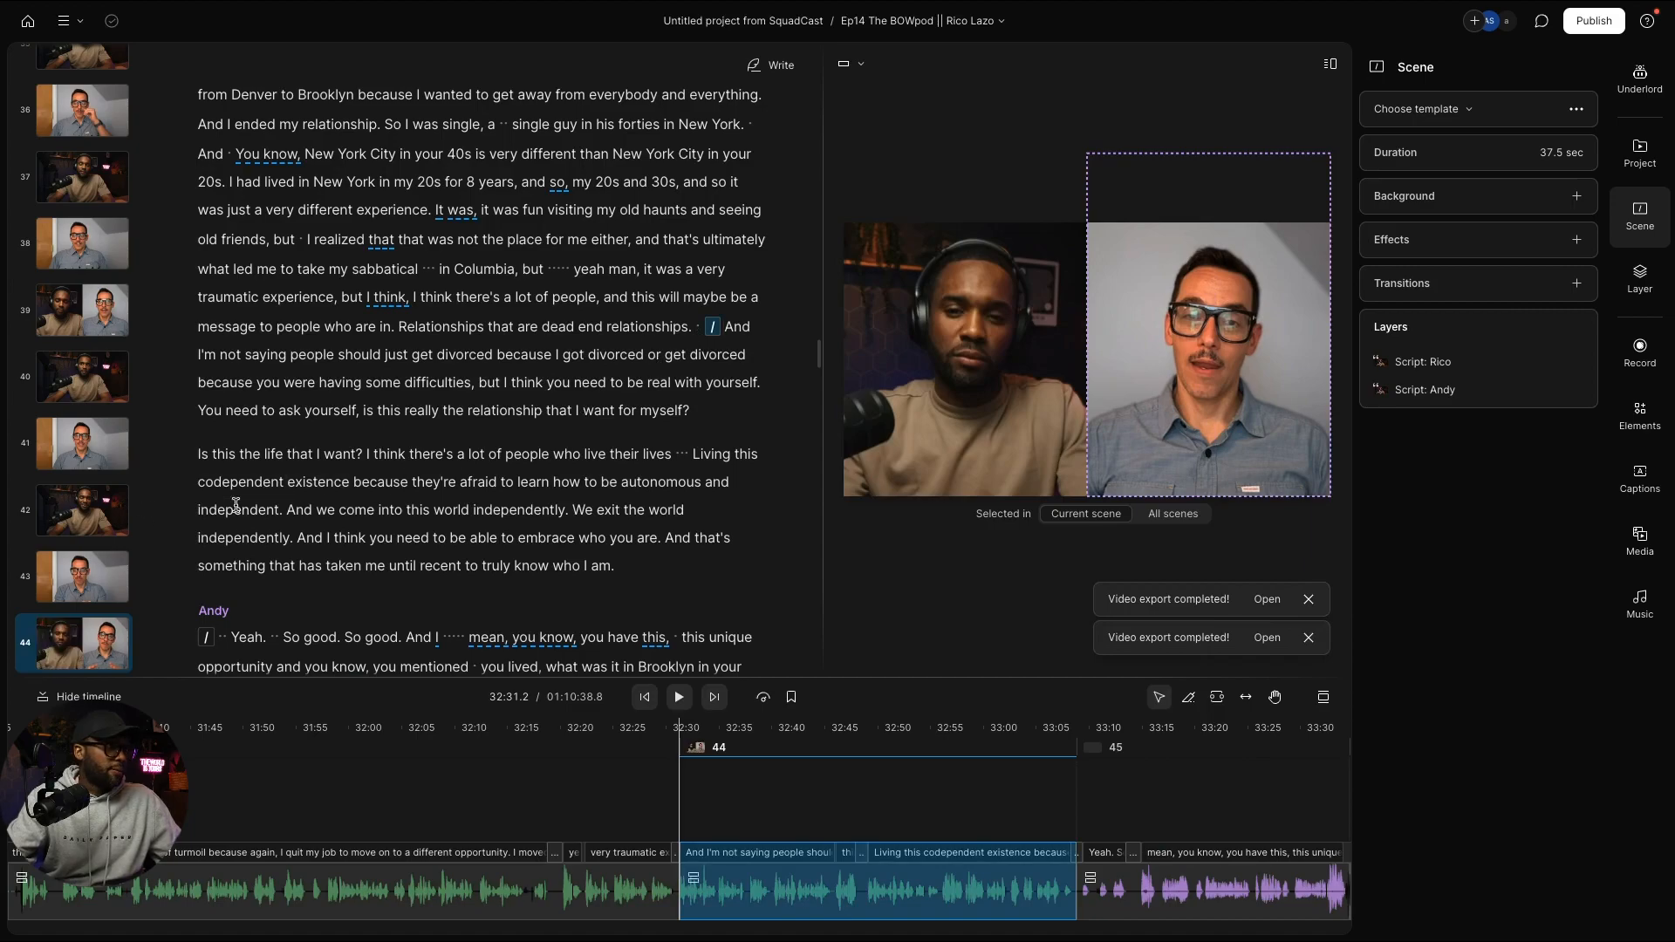
Step: Split a scene at "And, uh, I would highly" and mark the spot before "And that's really what's allowed me"
scroll(528, 492, "down", 15)
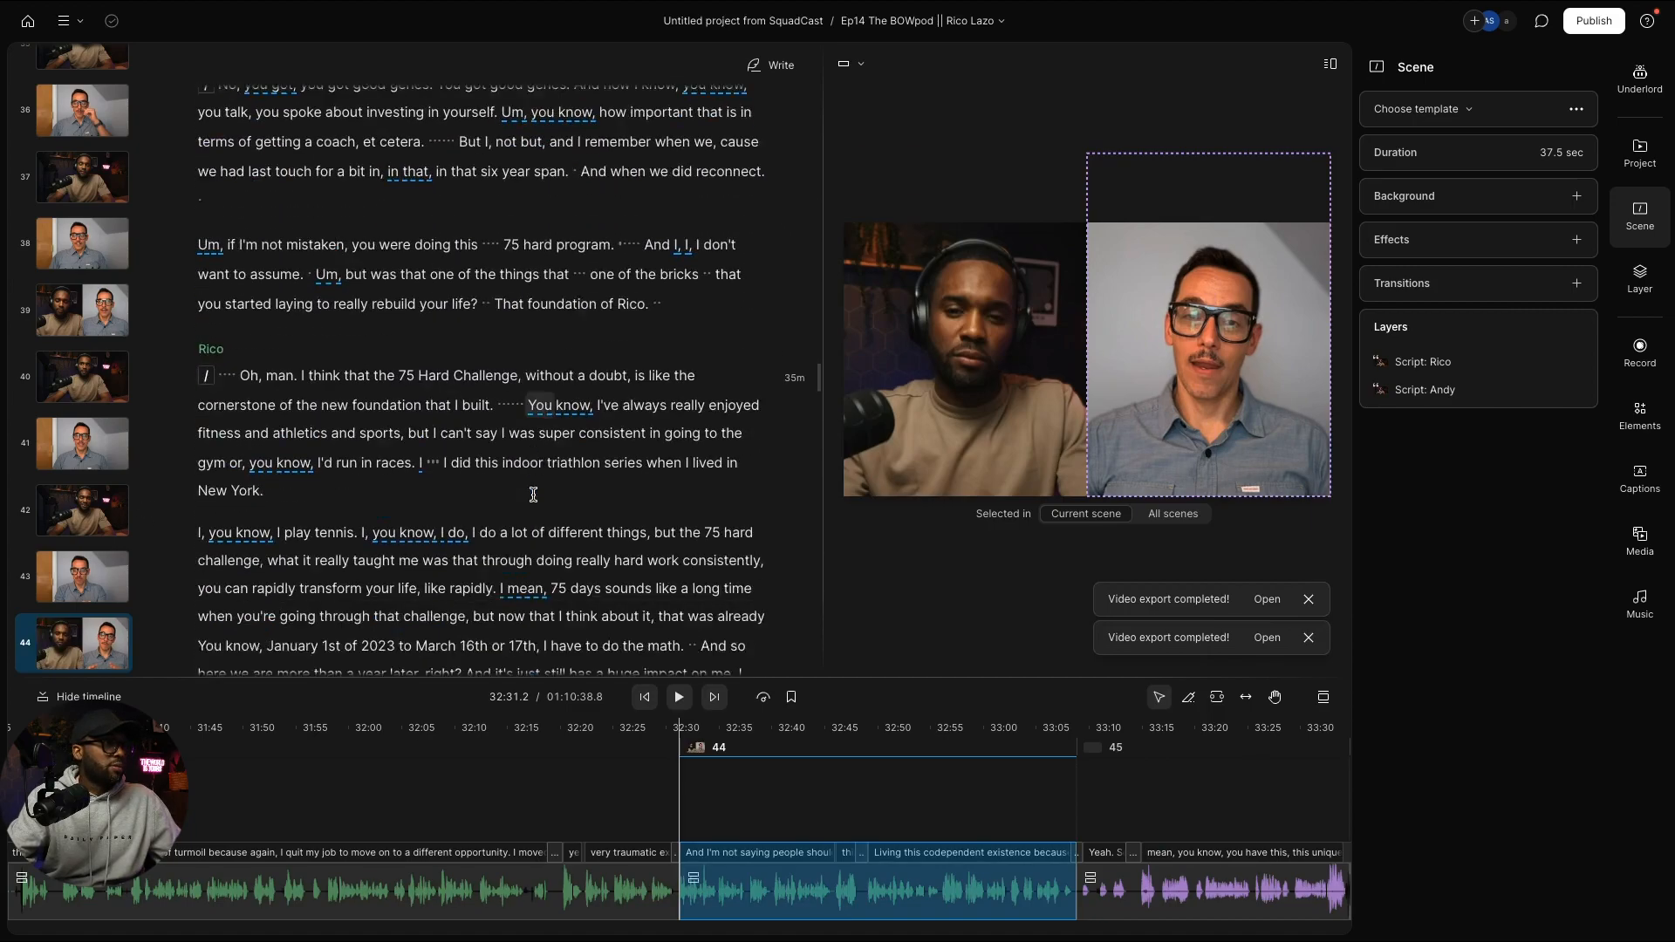
scroll(533, 494, "down", 8)
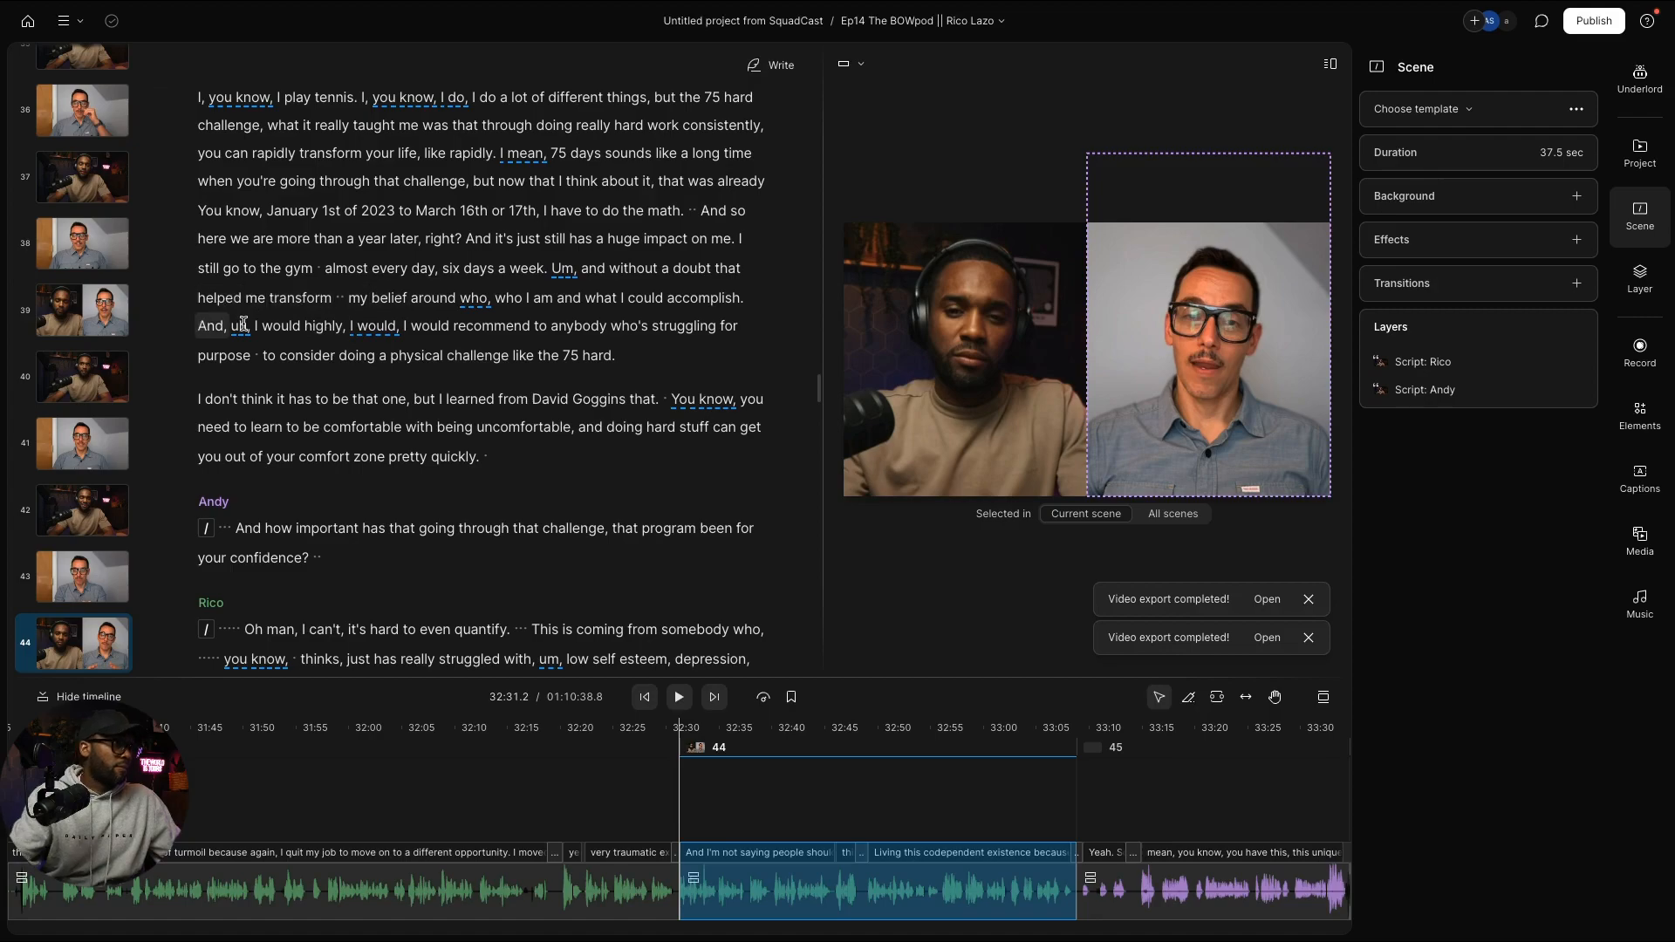
left_click(243, 325)
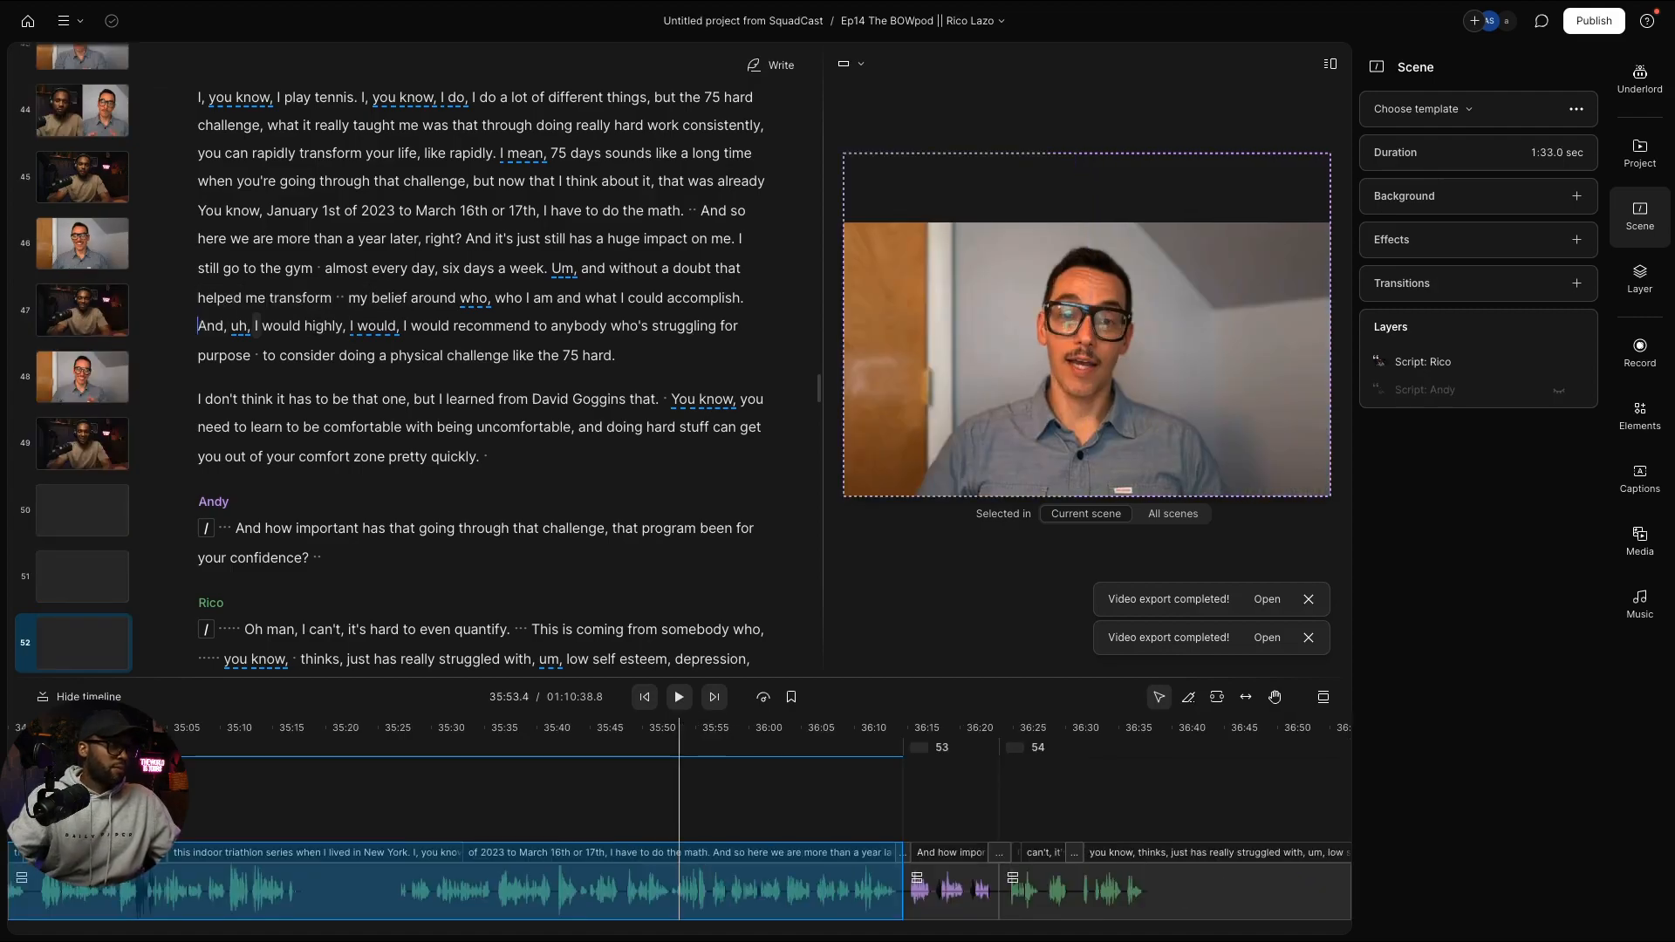
type("/")
scroll(385, 393, "down", 10)
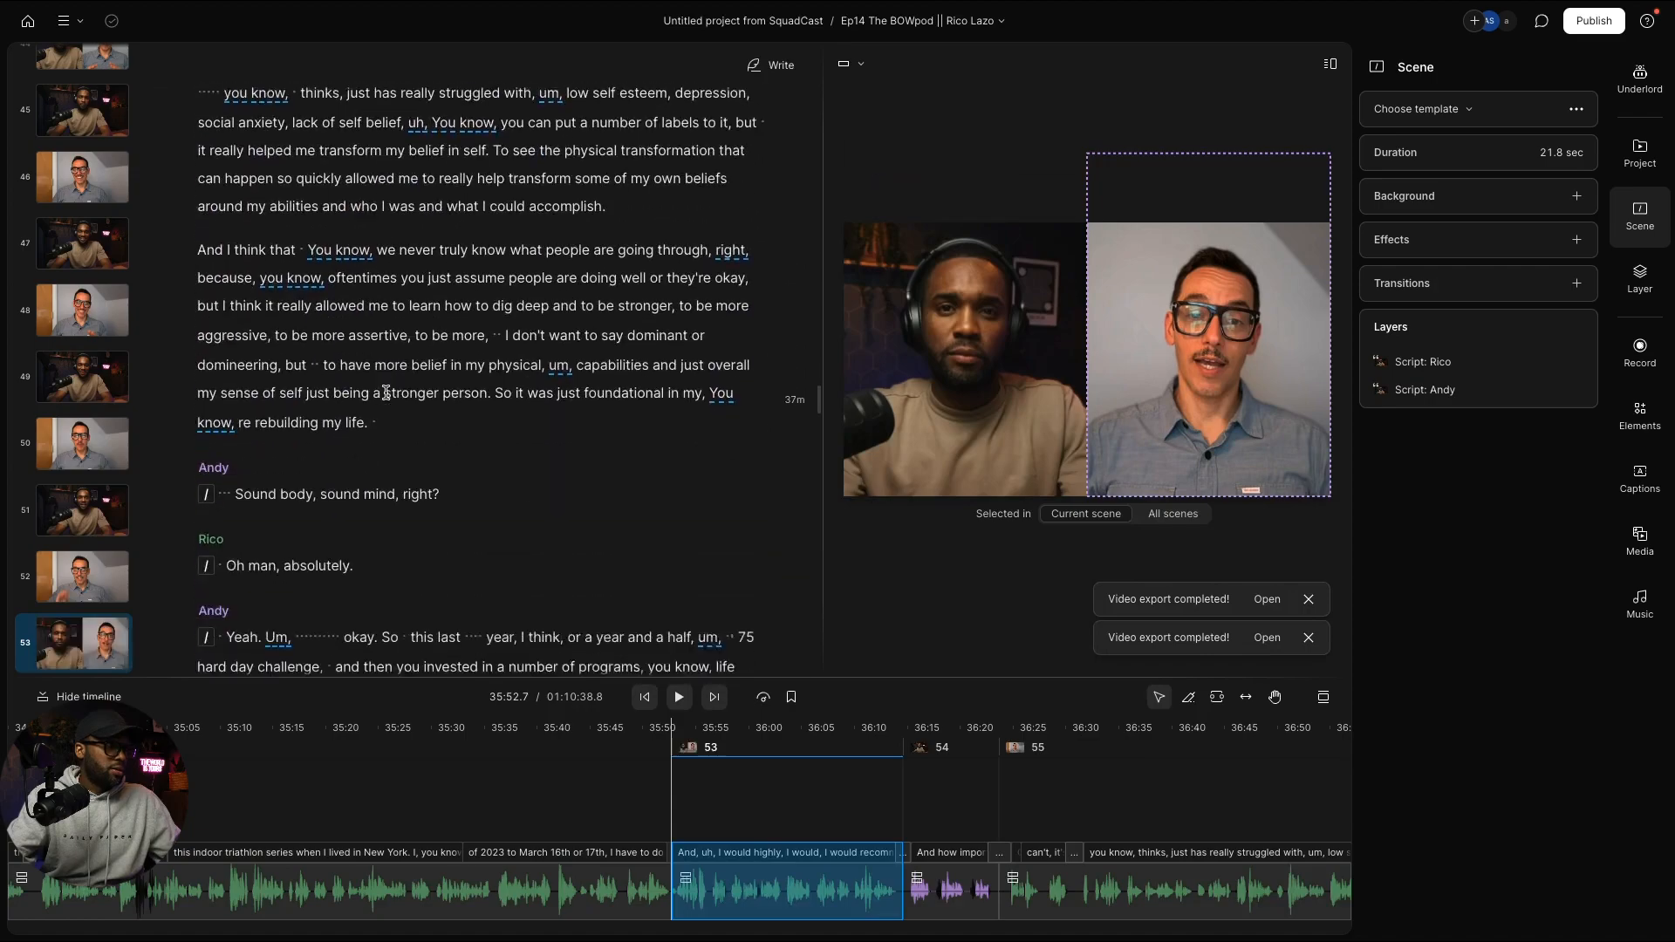
scroll(385, 393, "down", 20)
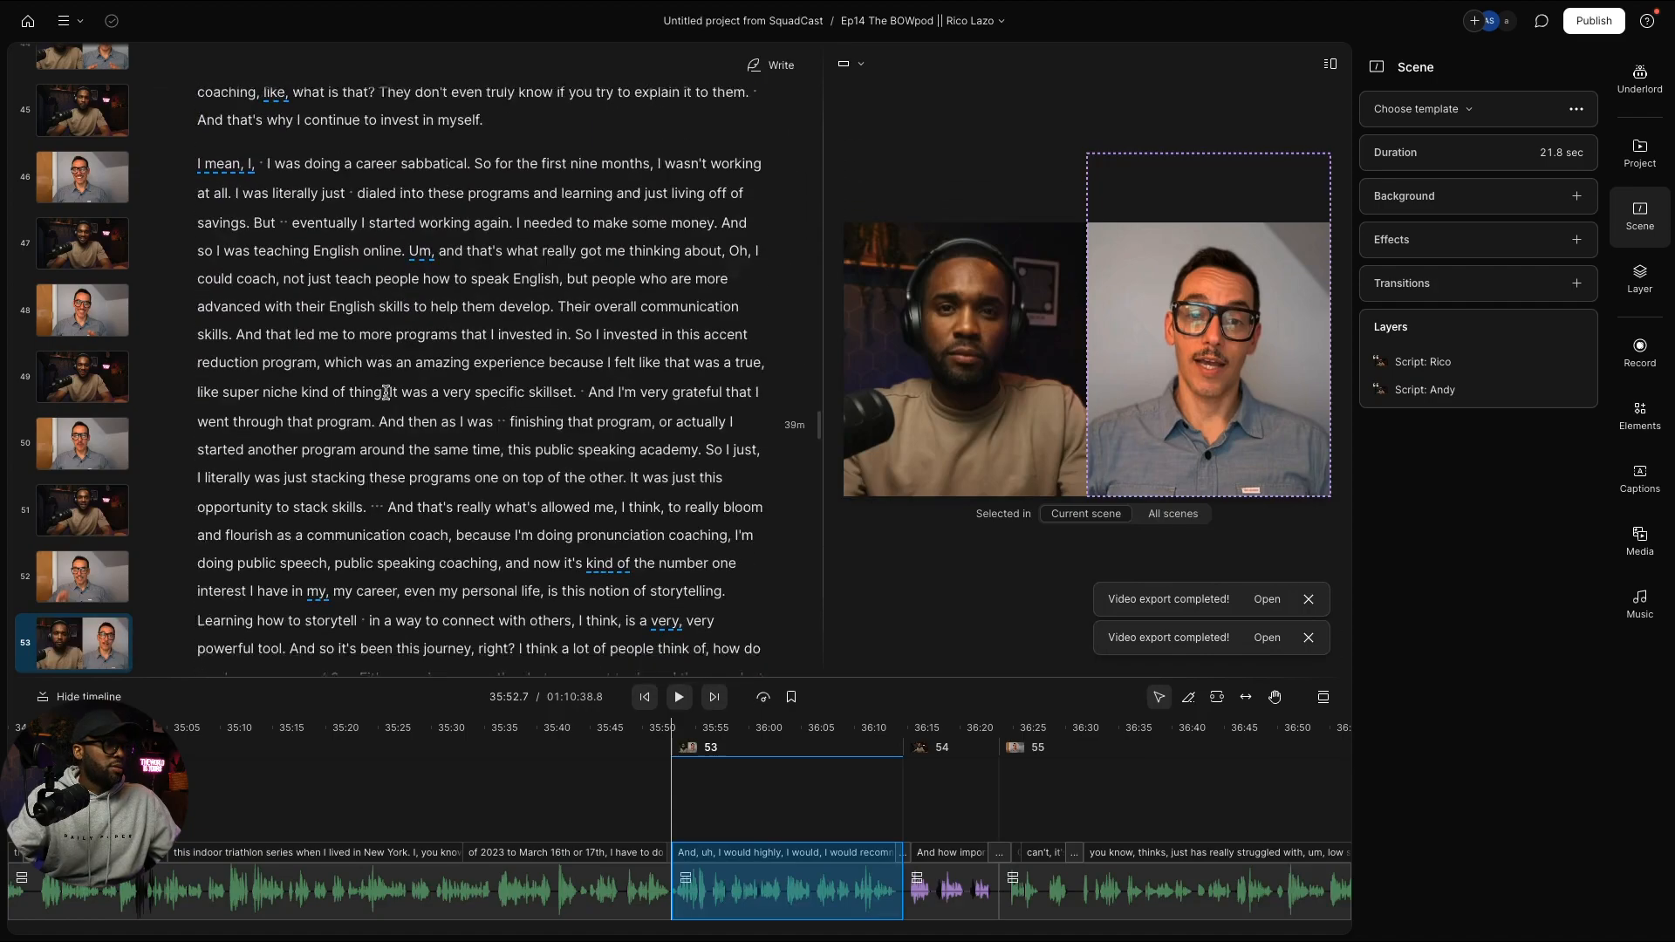
scroll(385, 392, "down", 5)
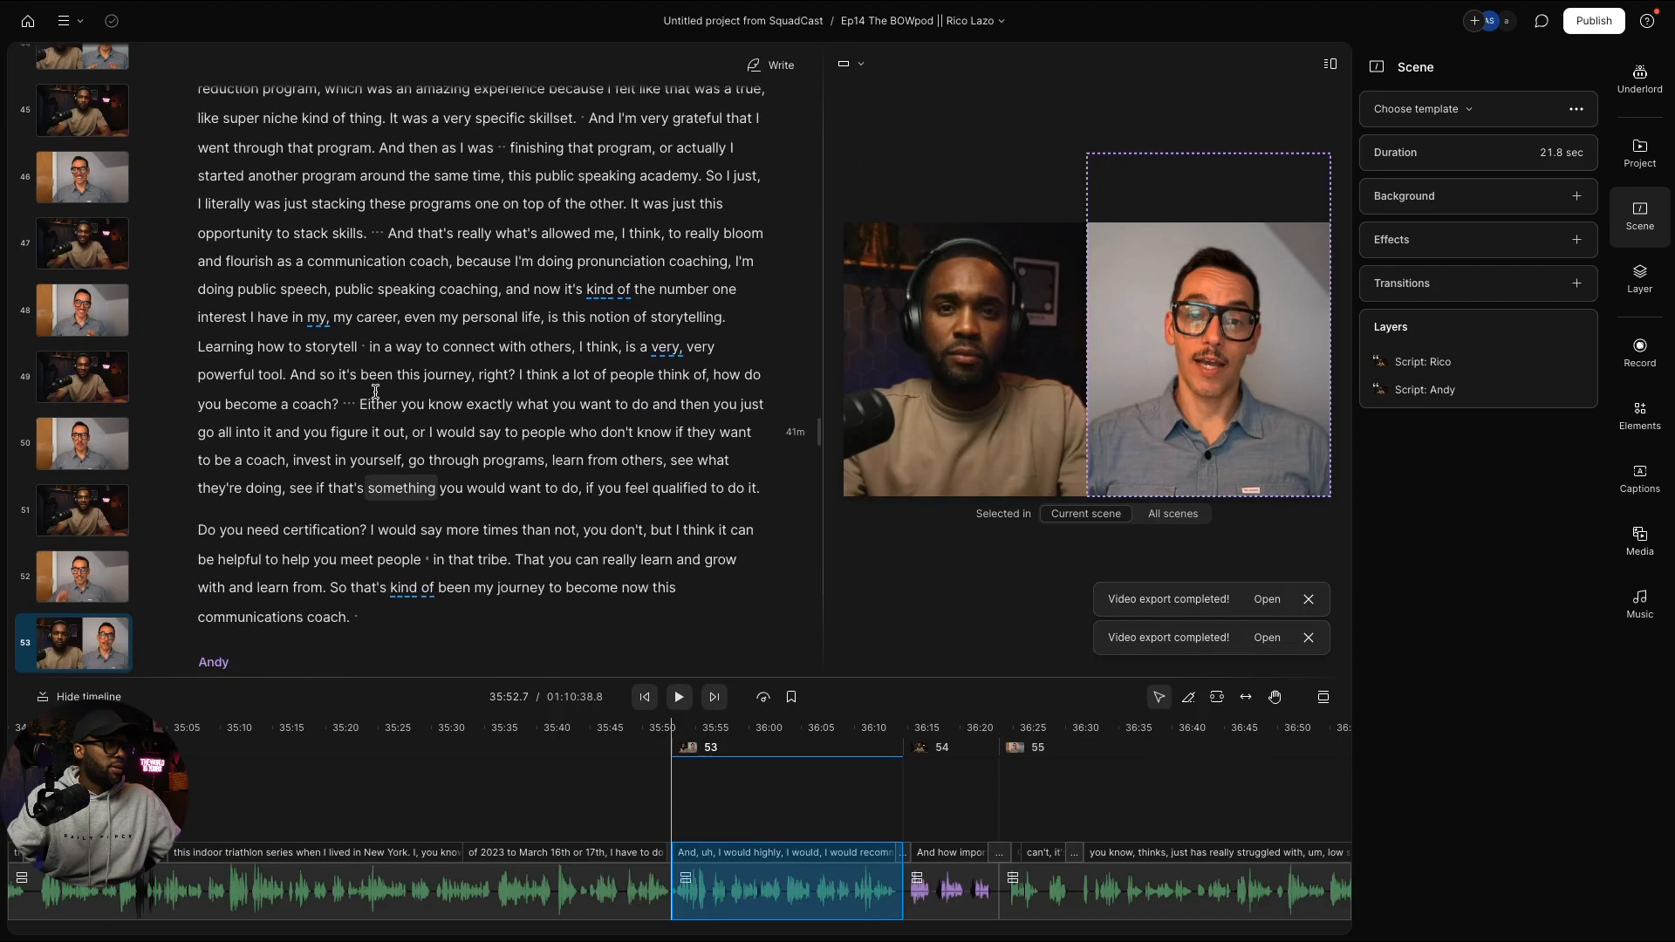
left_click(393, 236)
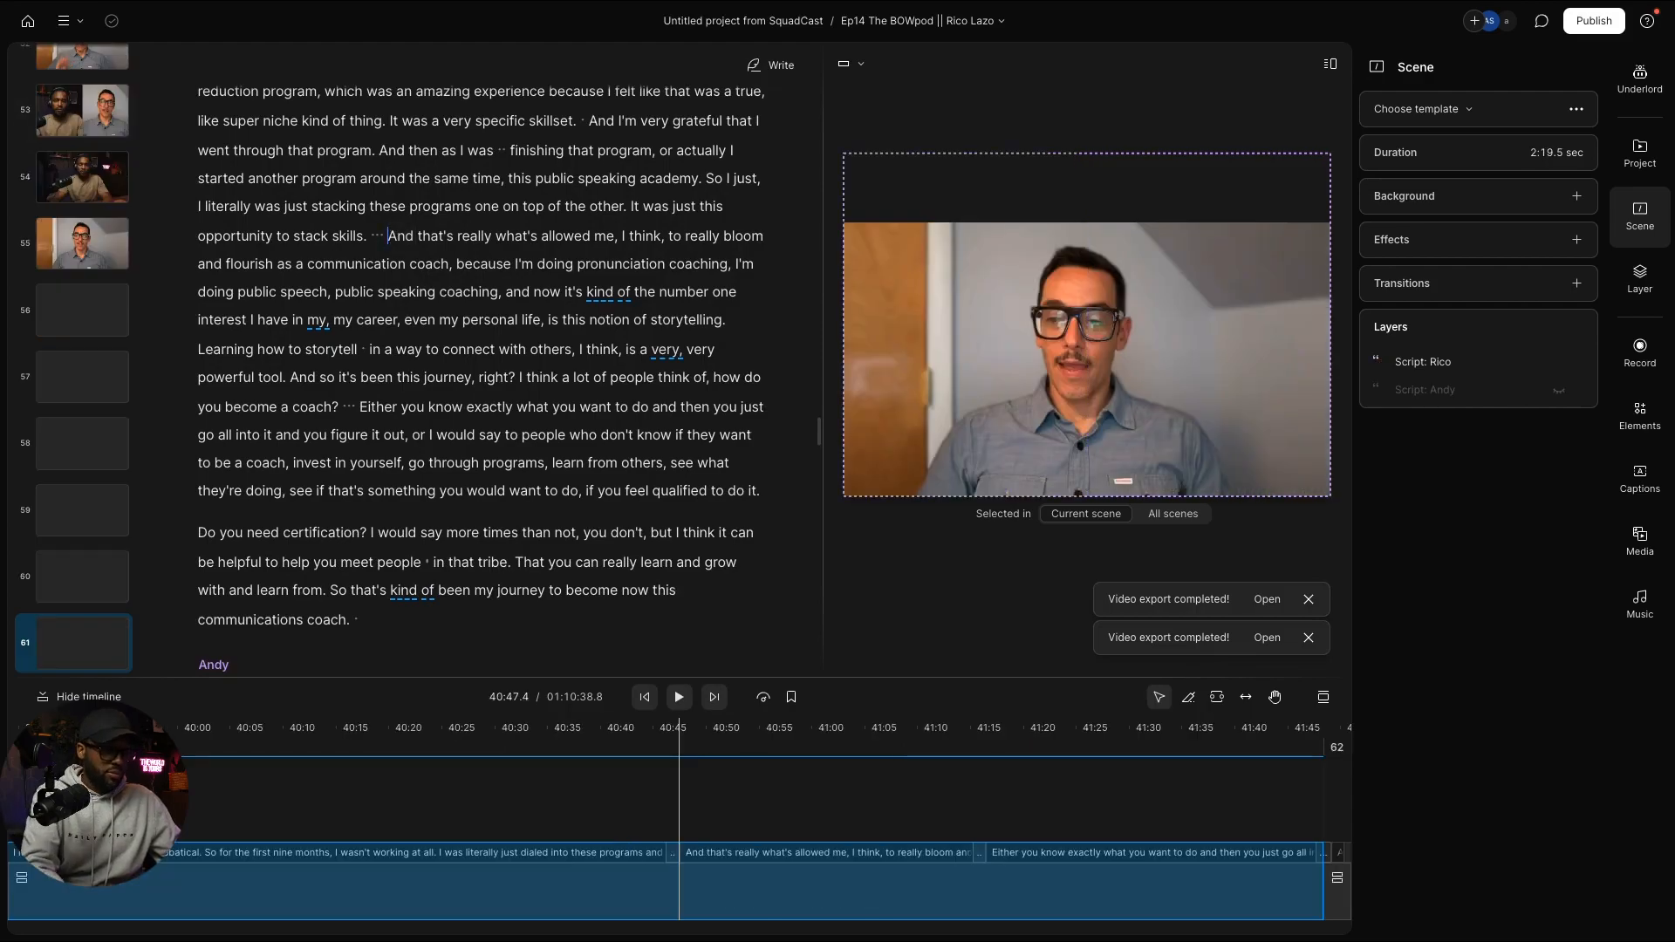
Step: Start a new scene before "And that's really what's allowed me"
key("slash")
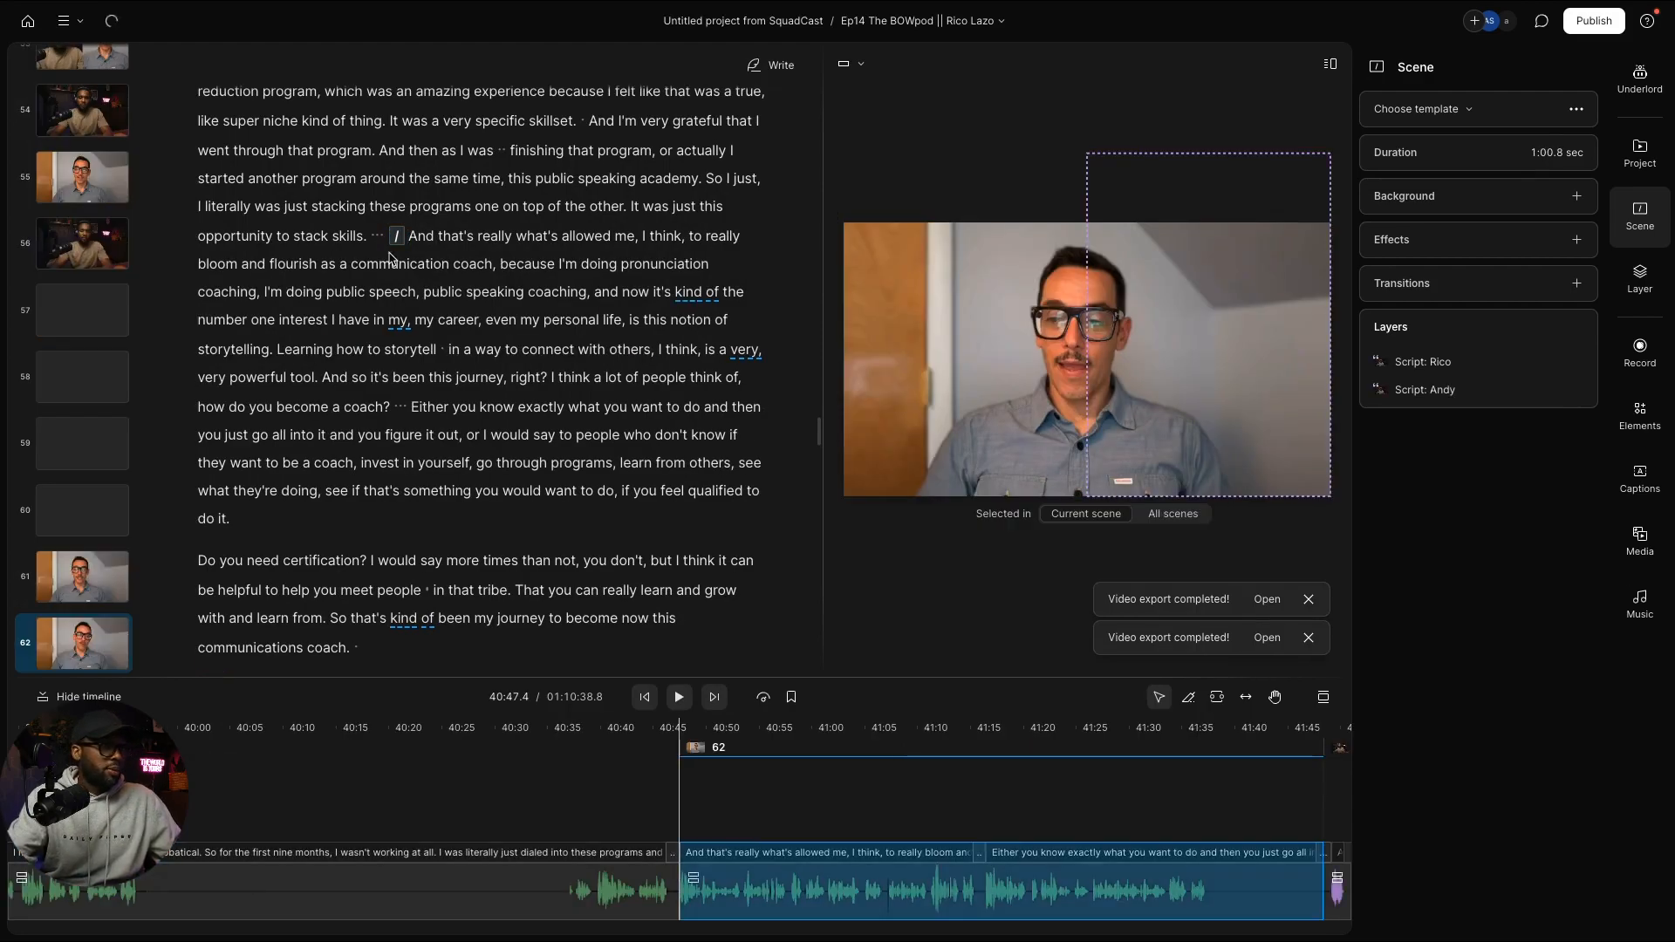
scroll(387, 392, "down", 15)
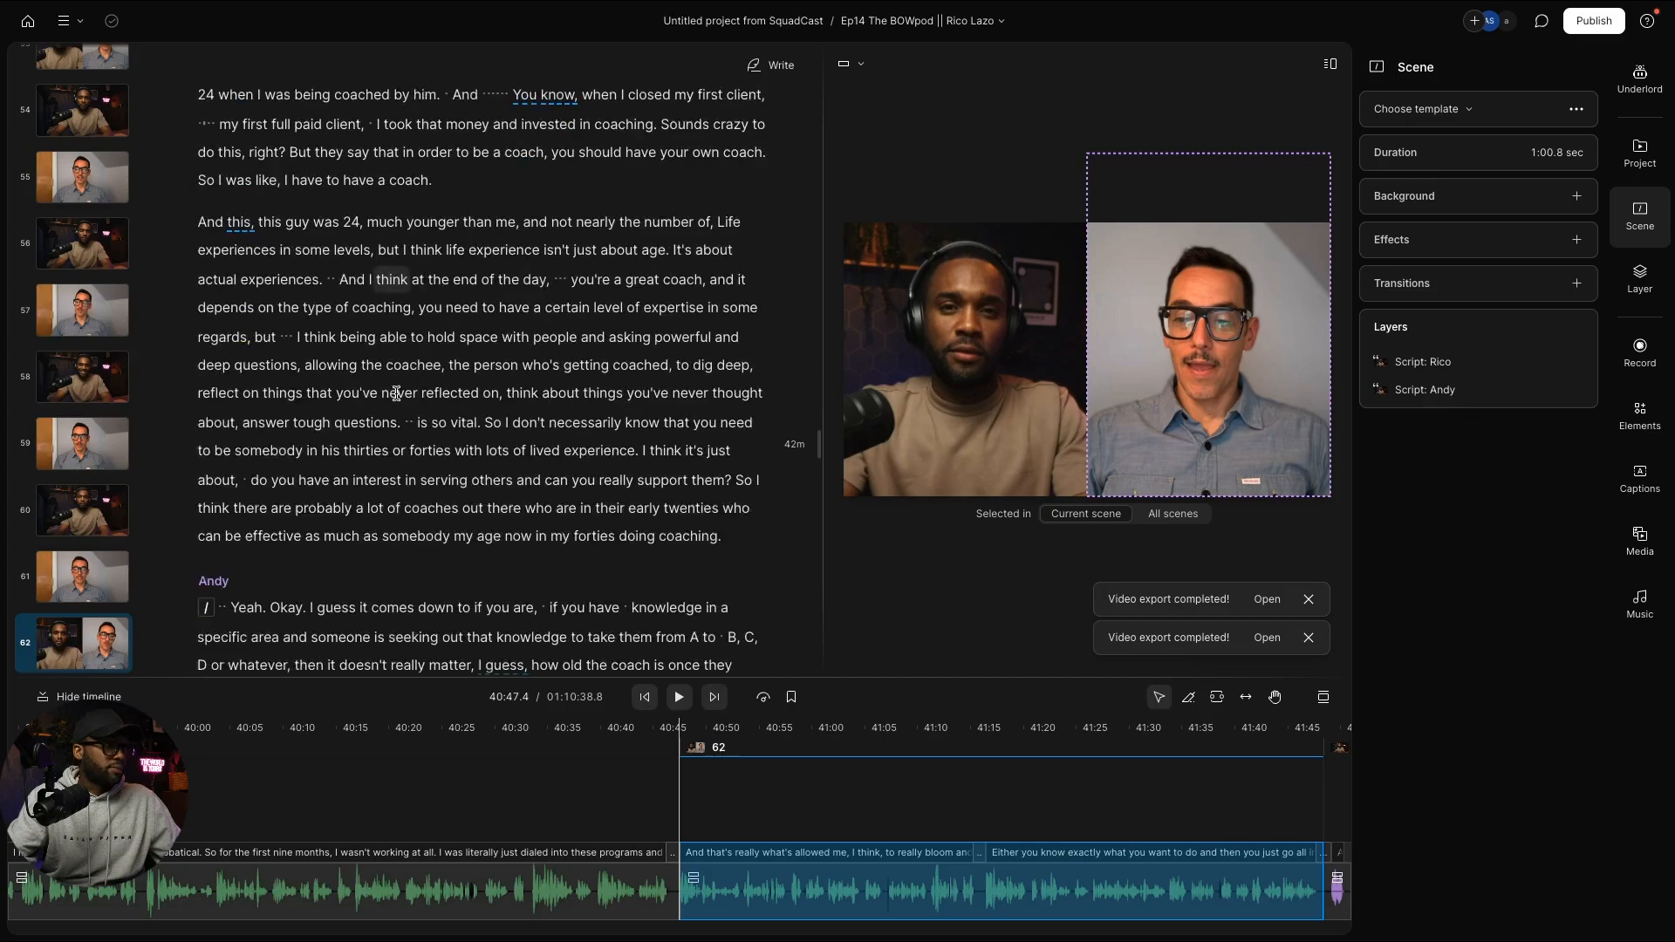
scroll(396, 394, "up", 5)
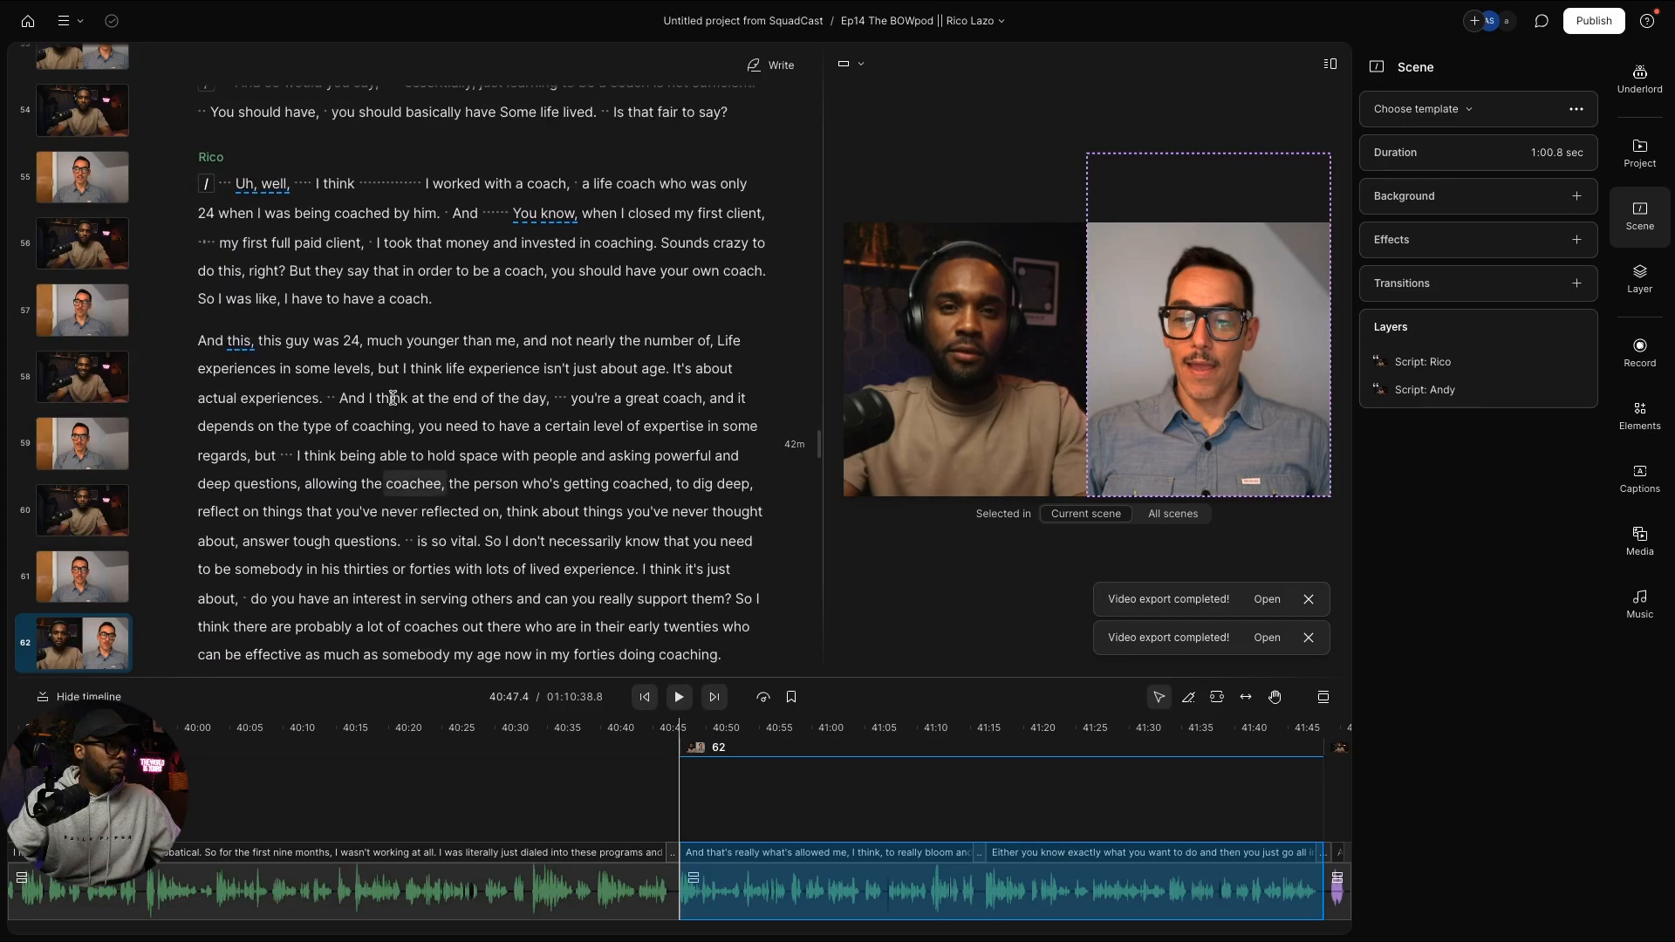
scroll(393, 398, "down", 1)
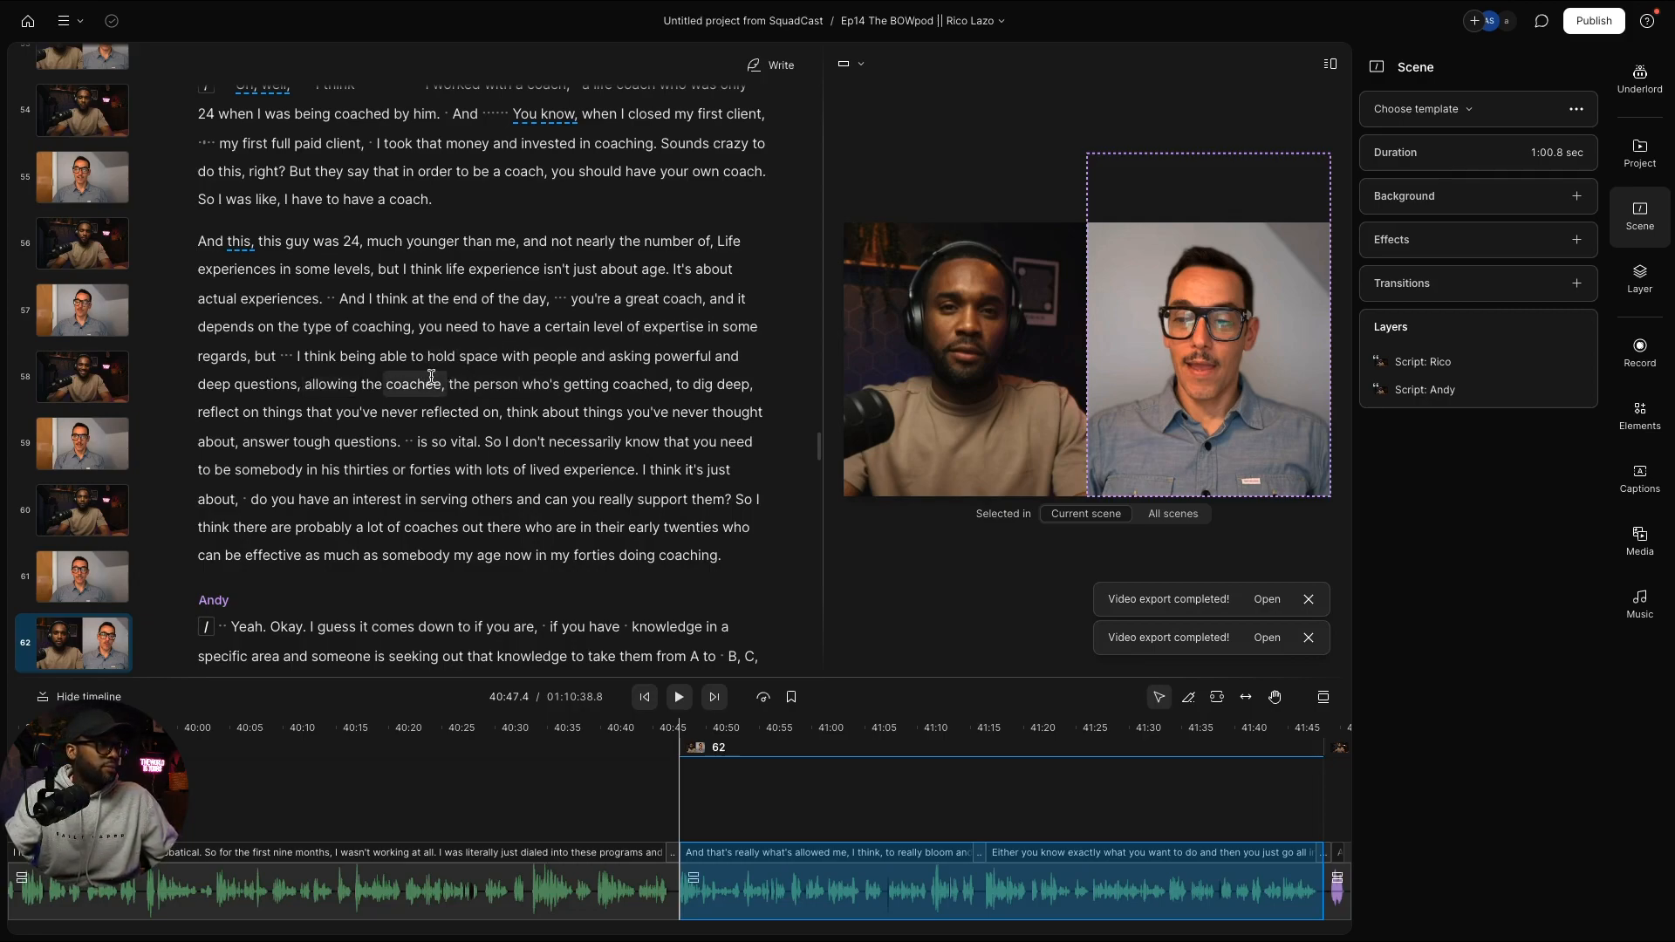
scroll(433, 377, "up", 1)
scroll(434, 377, "down", 1)
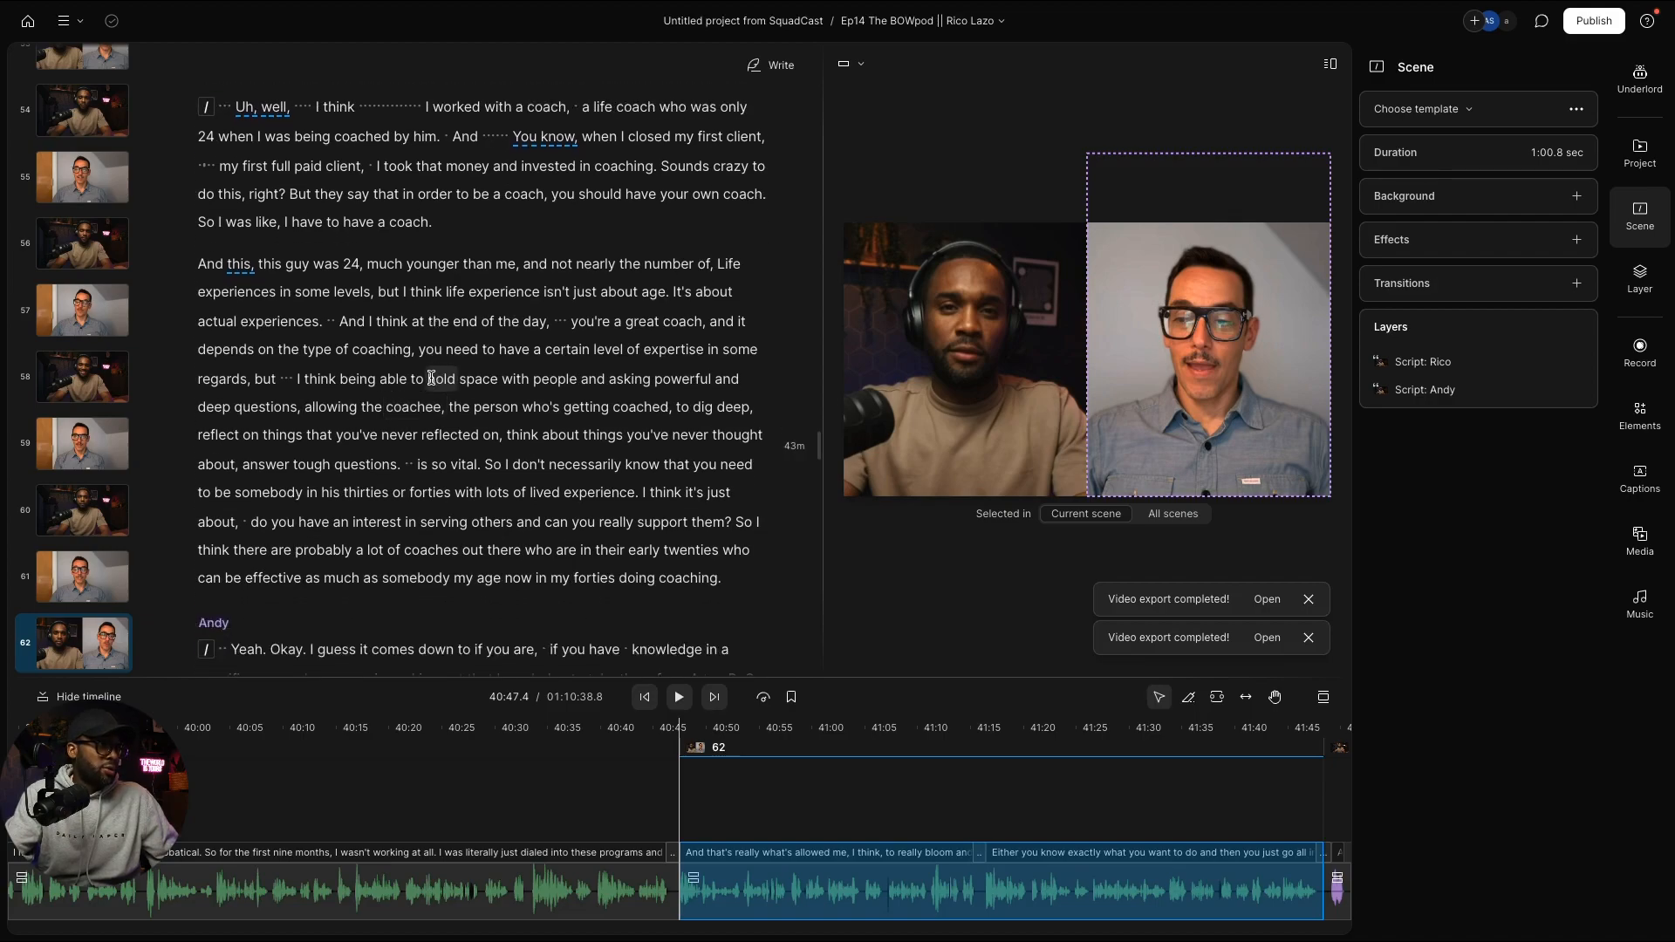
Step: Insert scene 65 at "I think being able to hold space with people" with both speakers
left_click(306, 383)
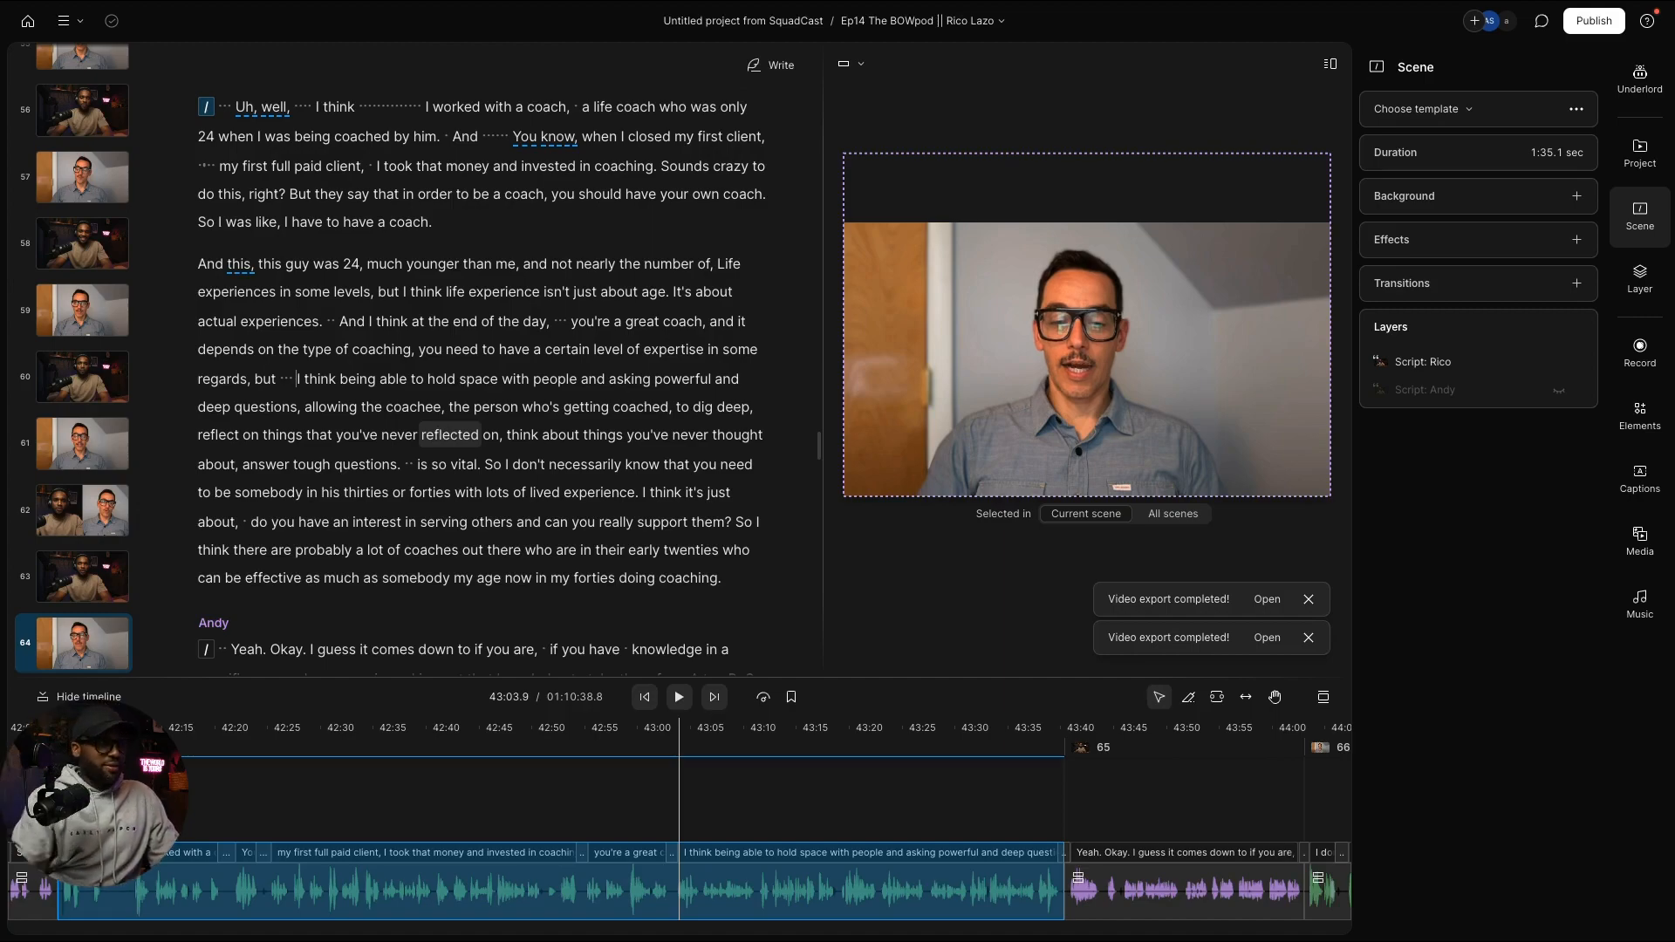
type("/")
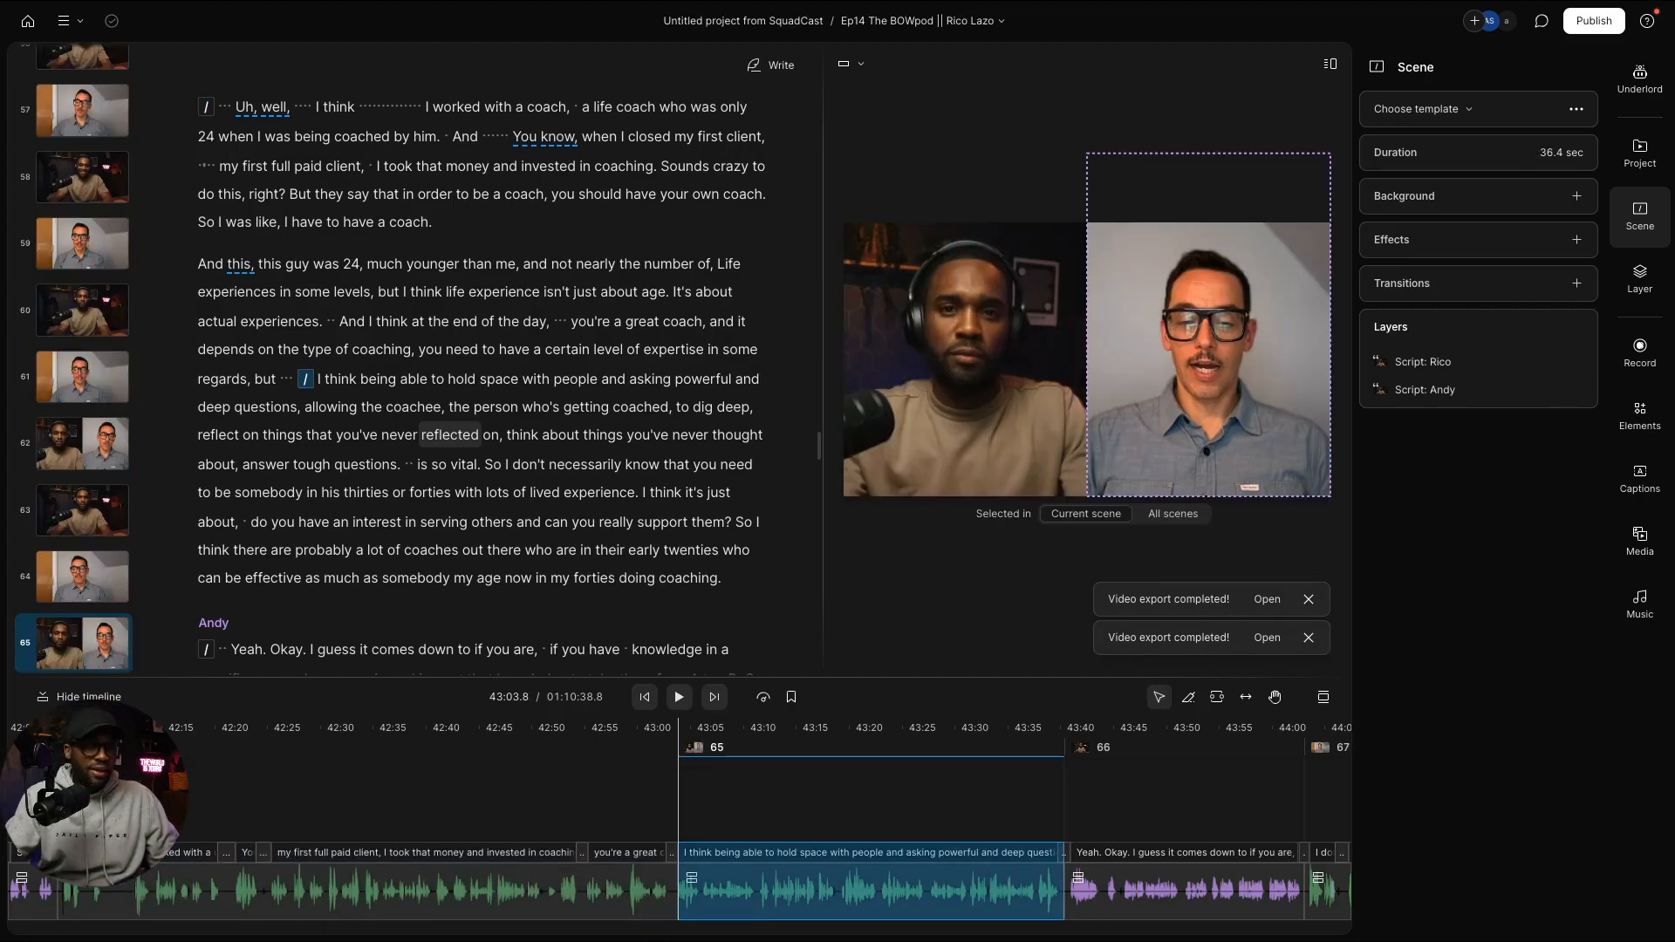
scroll(460, 442, "down", 10)
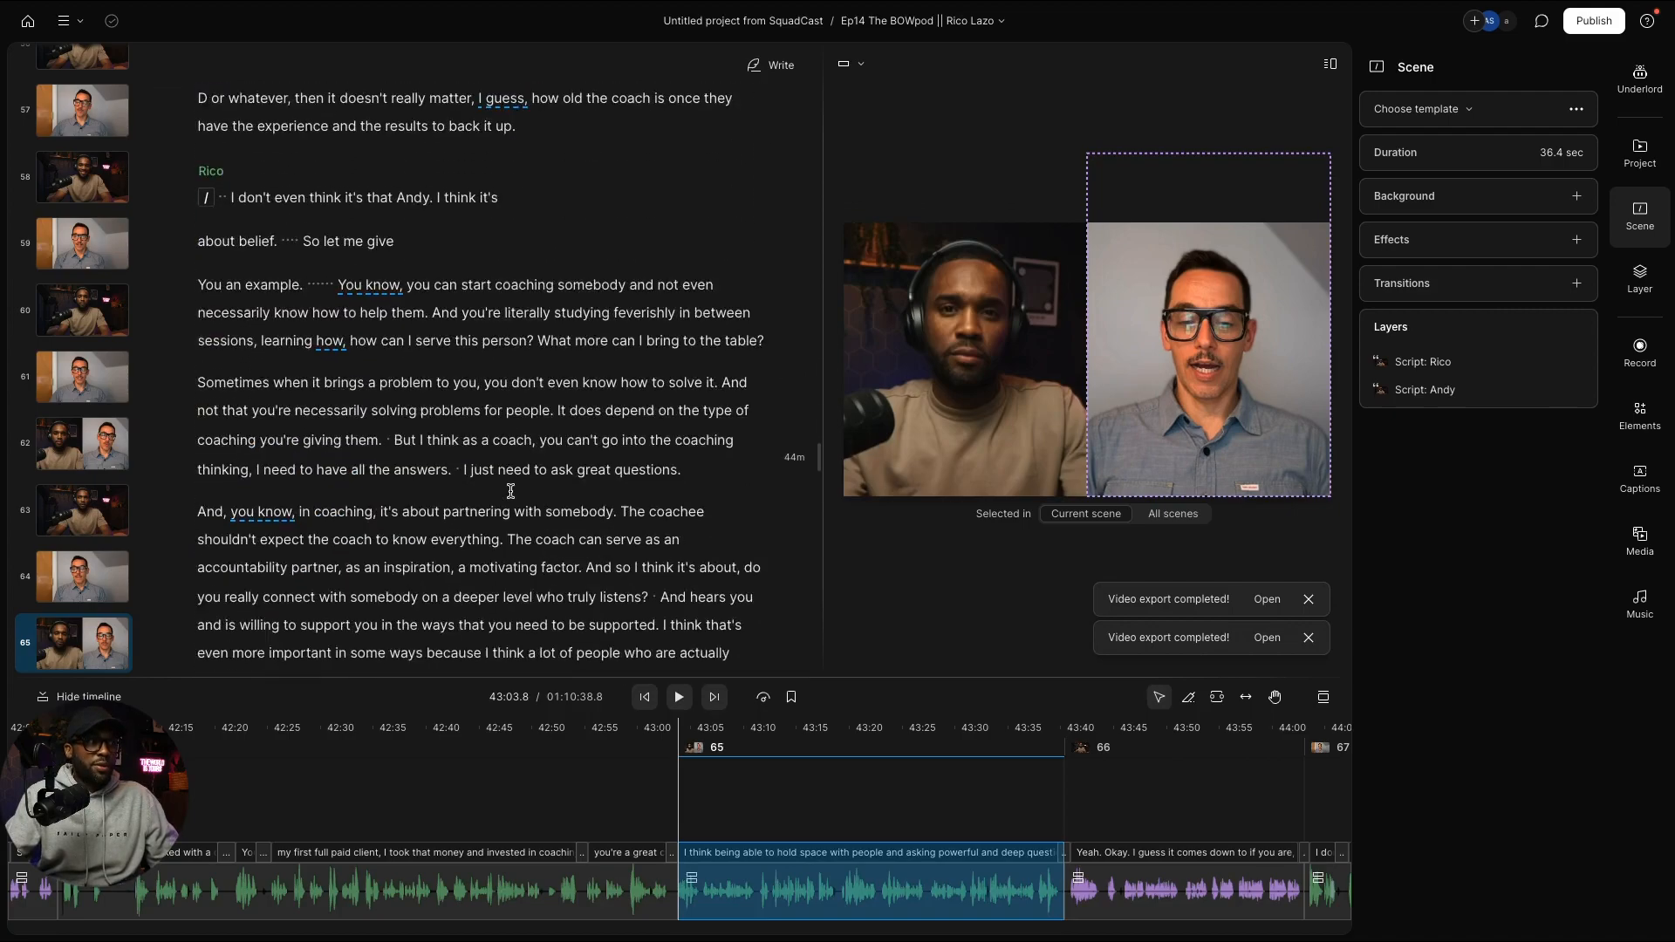
scroll(514, 494, "down", 3)
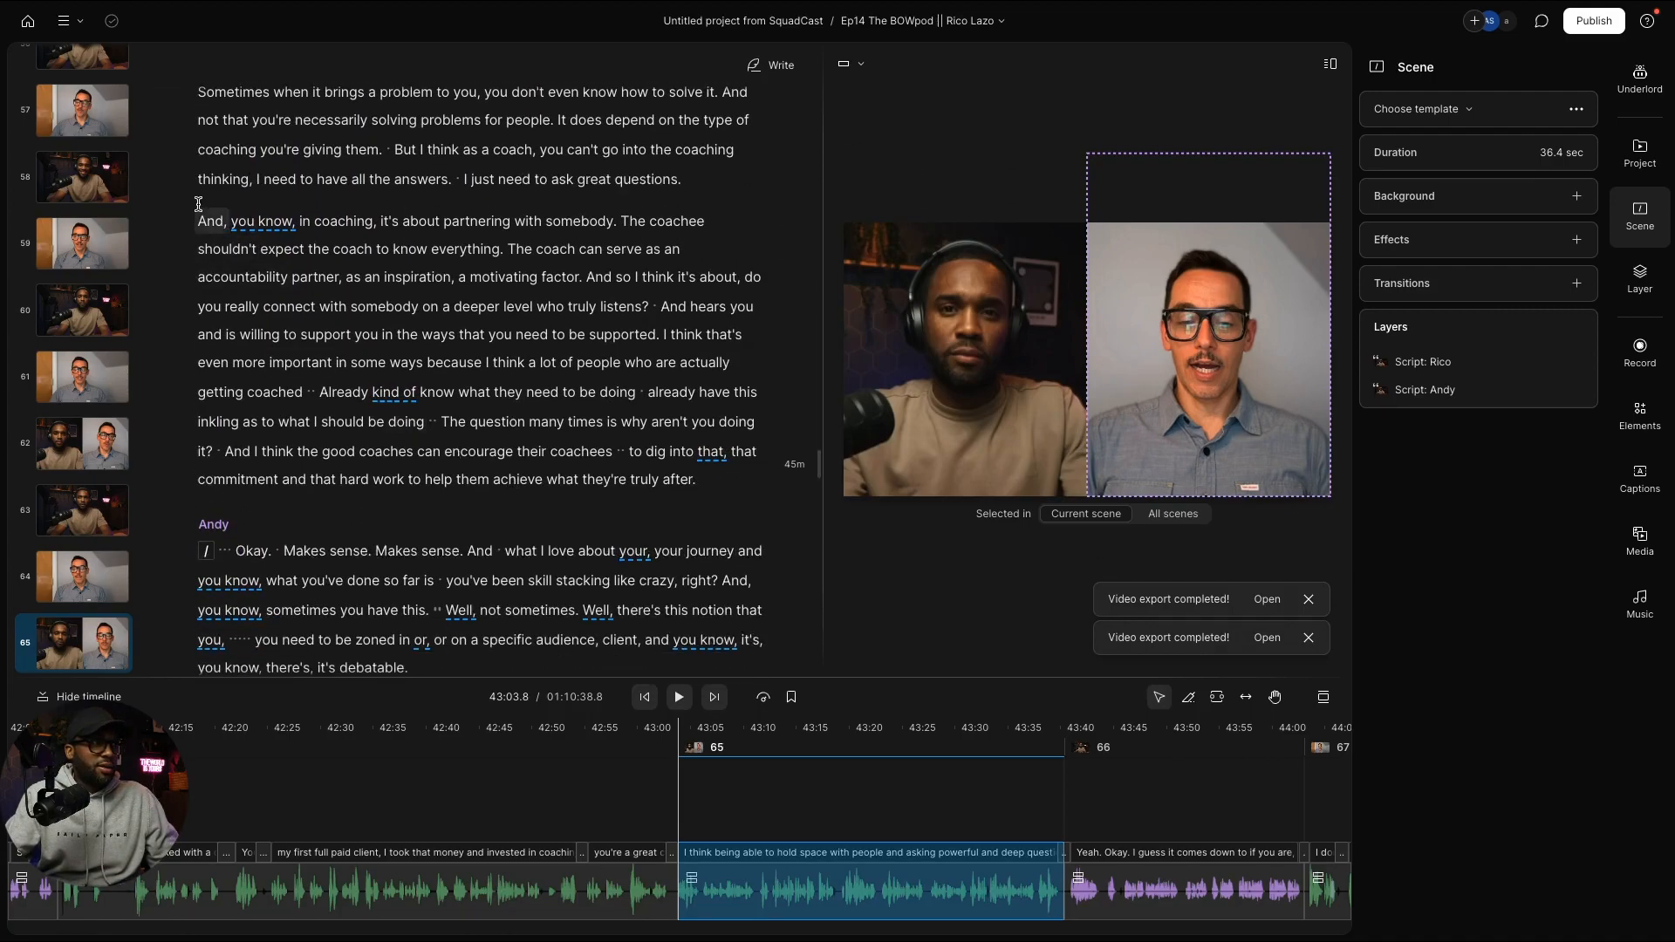
Step: Start a new scene at "And, you know, in coaching"
left_click(200, 218)
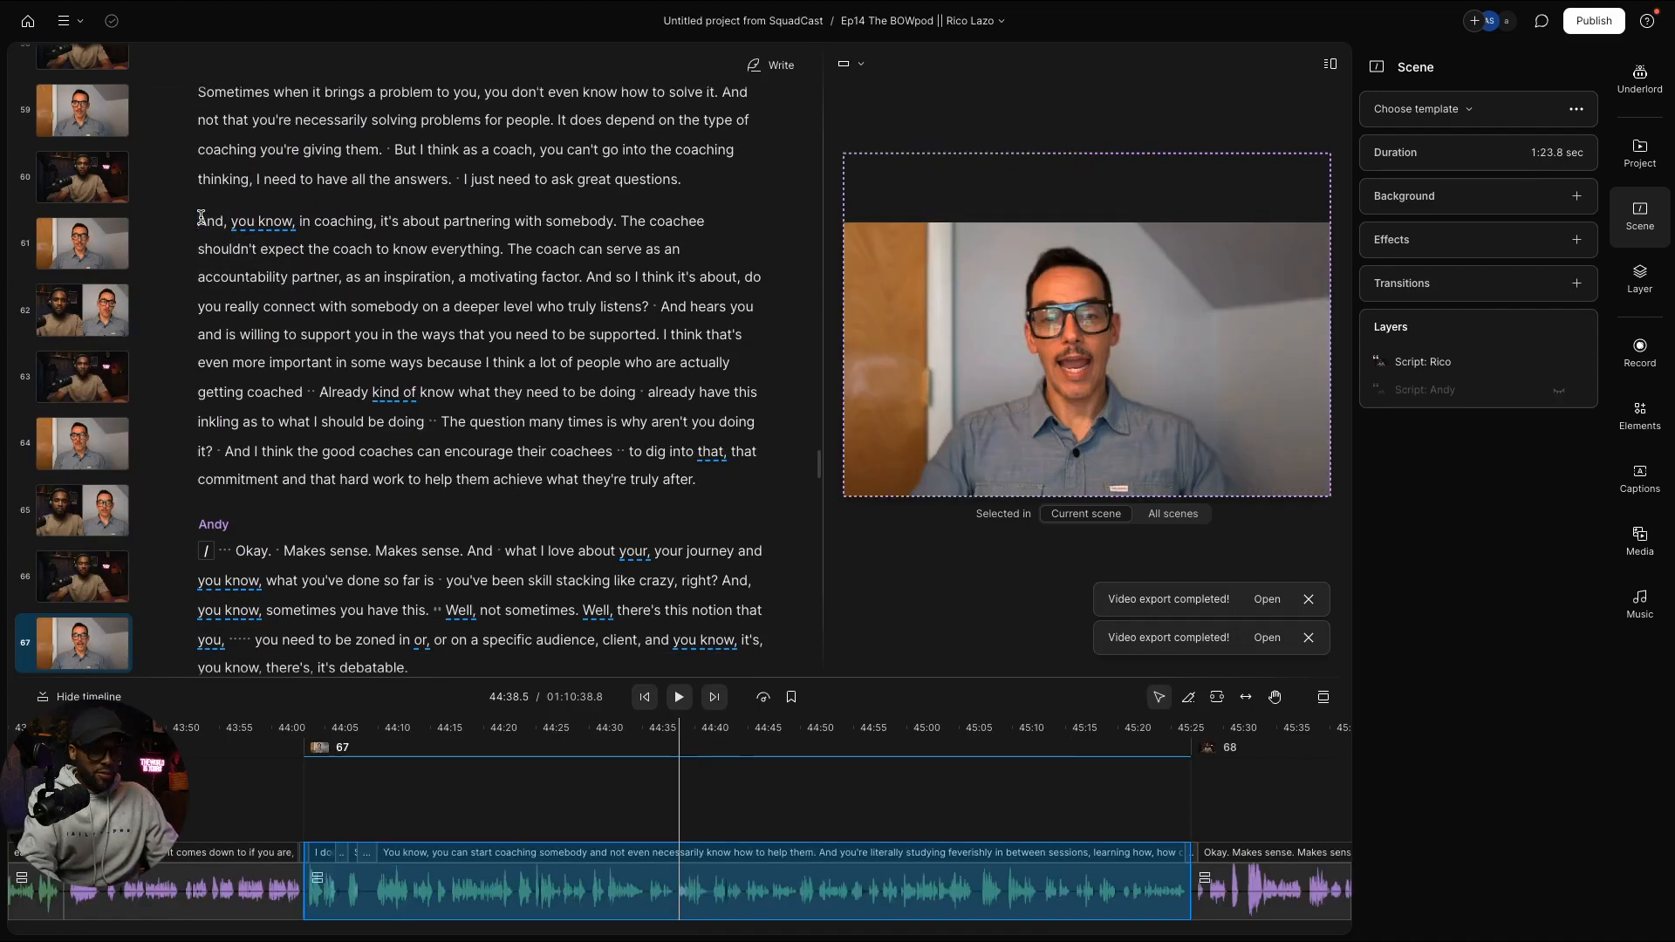
key("slash")
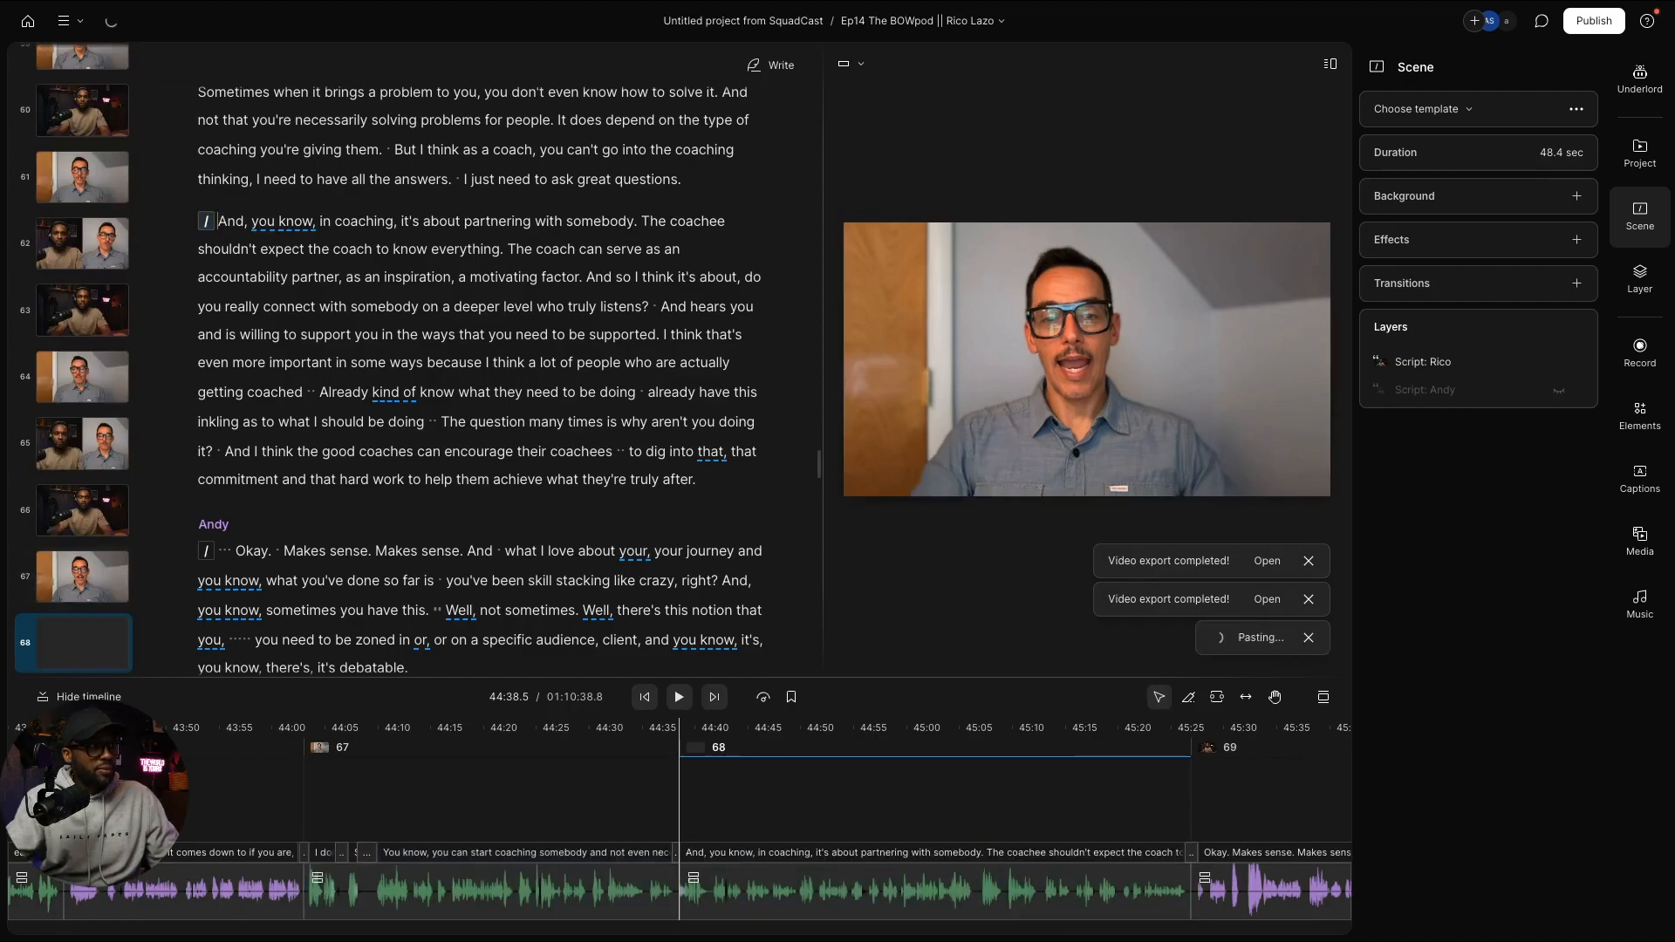
scroll(398, 401, "down", 10)
scroll(398, 400, "down", 7)
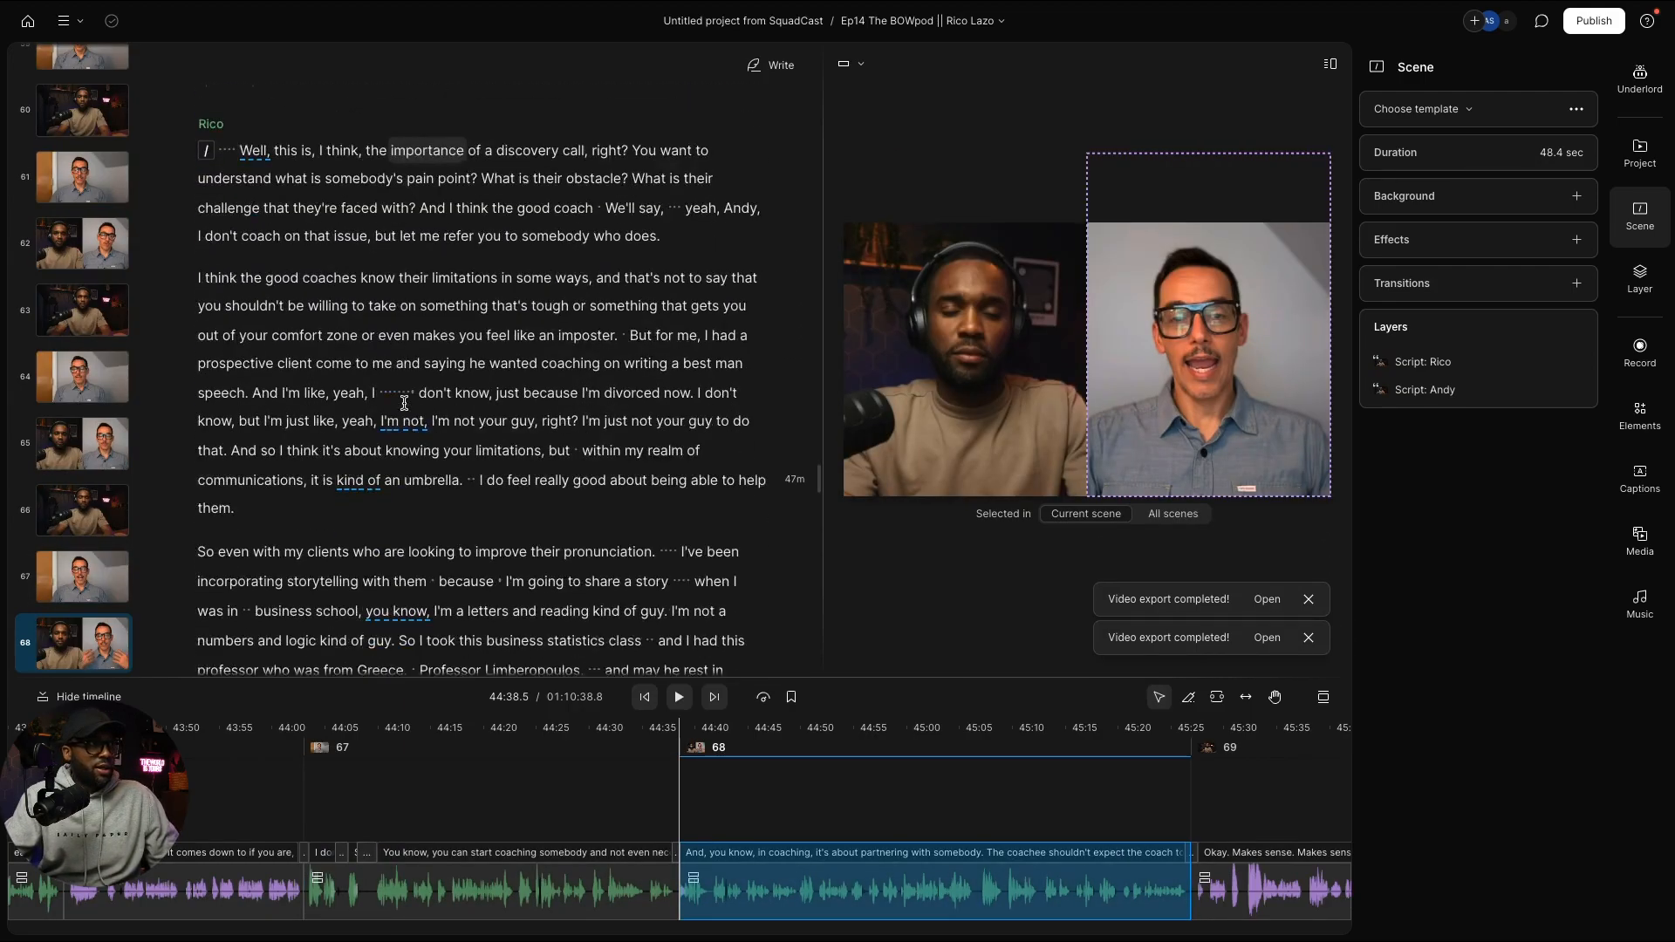
Step: Start a new scene at "So even with my clients" and undo the misplaced layout paste
left_click(200, 263)
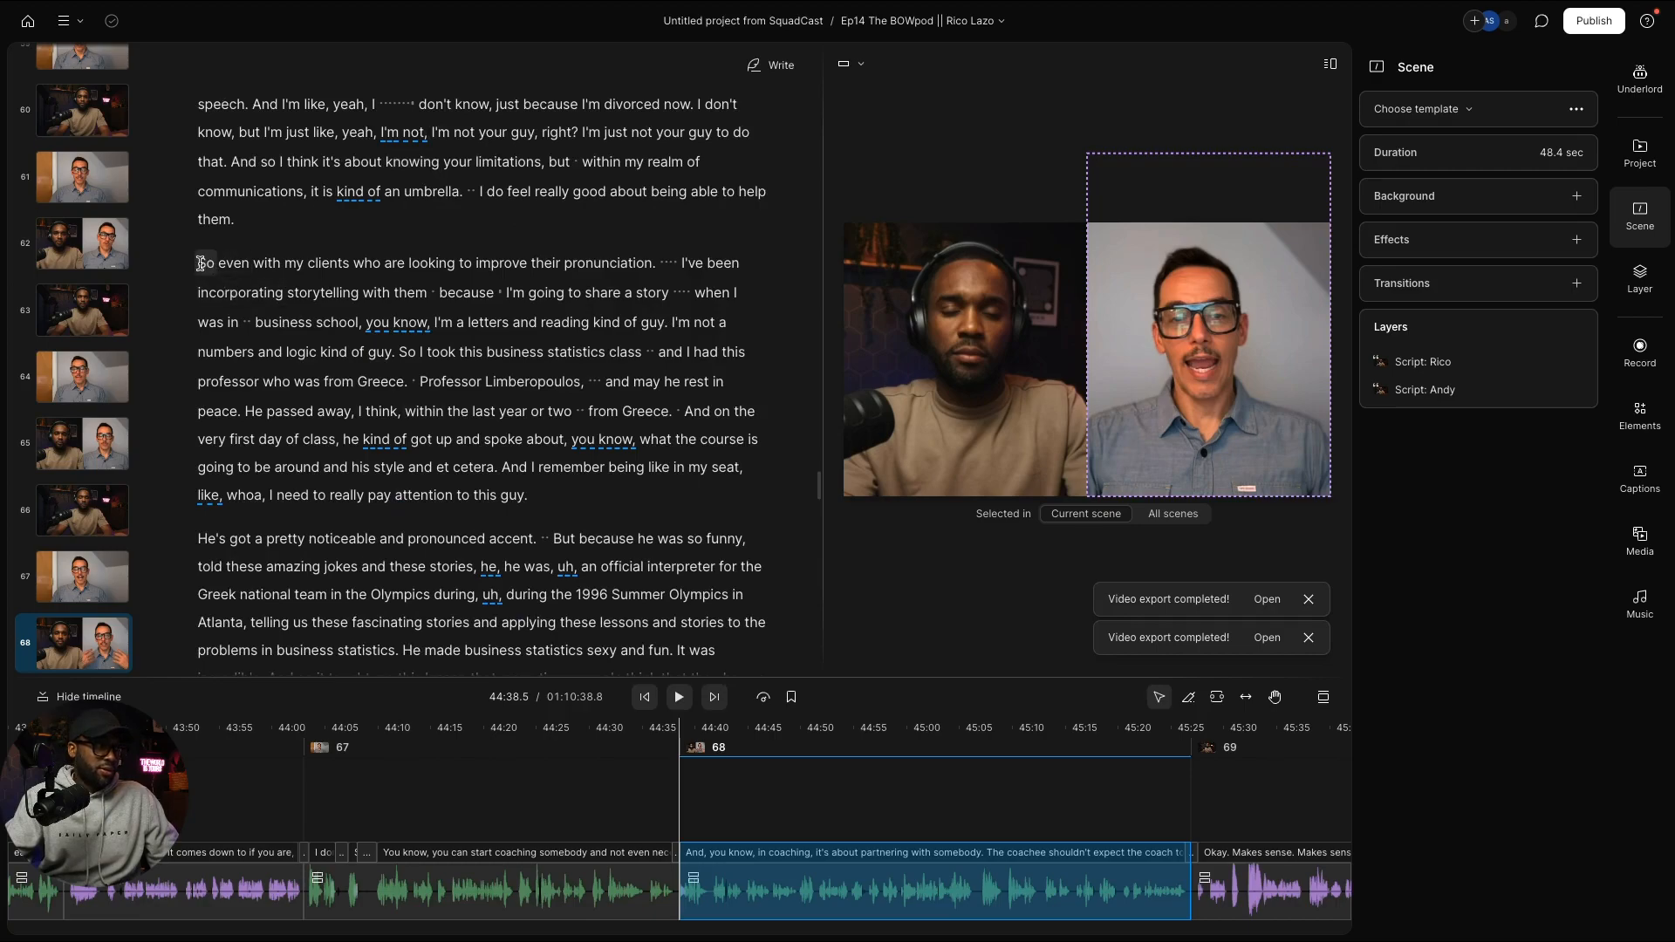
key("slash")
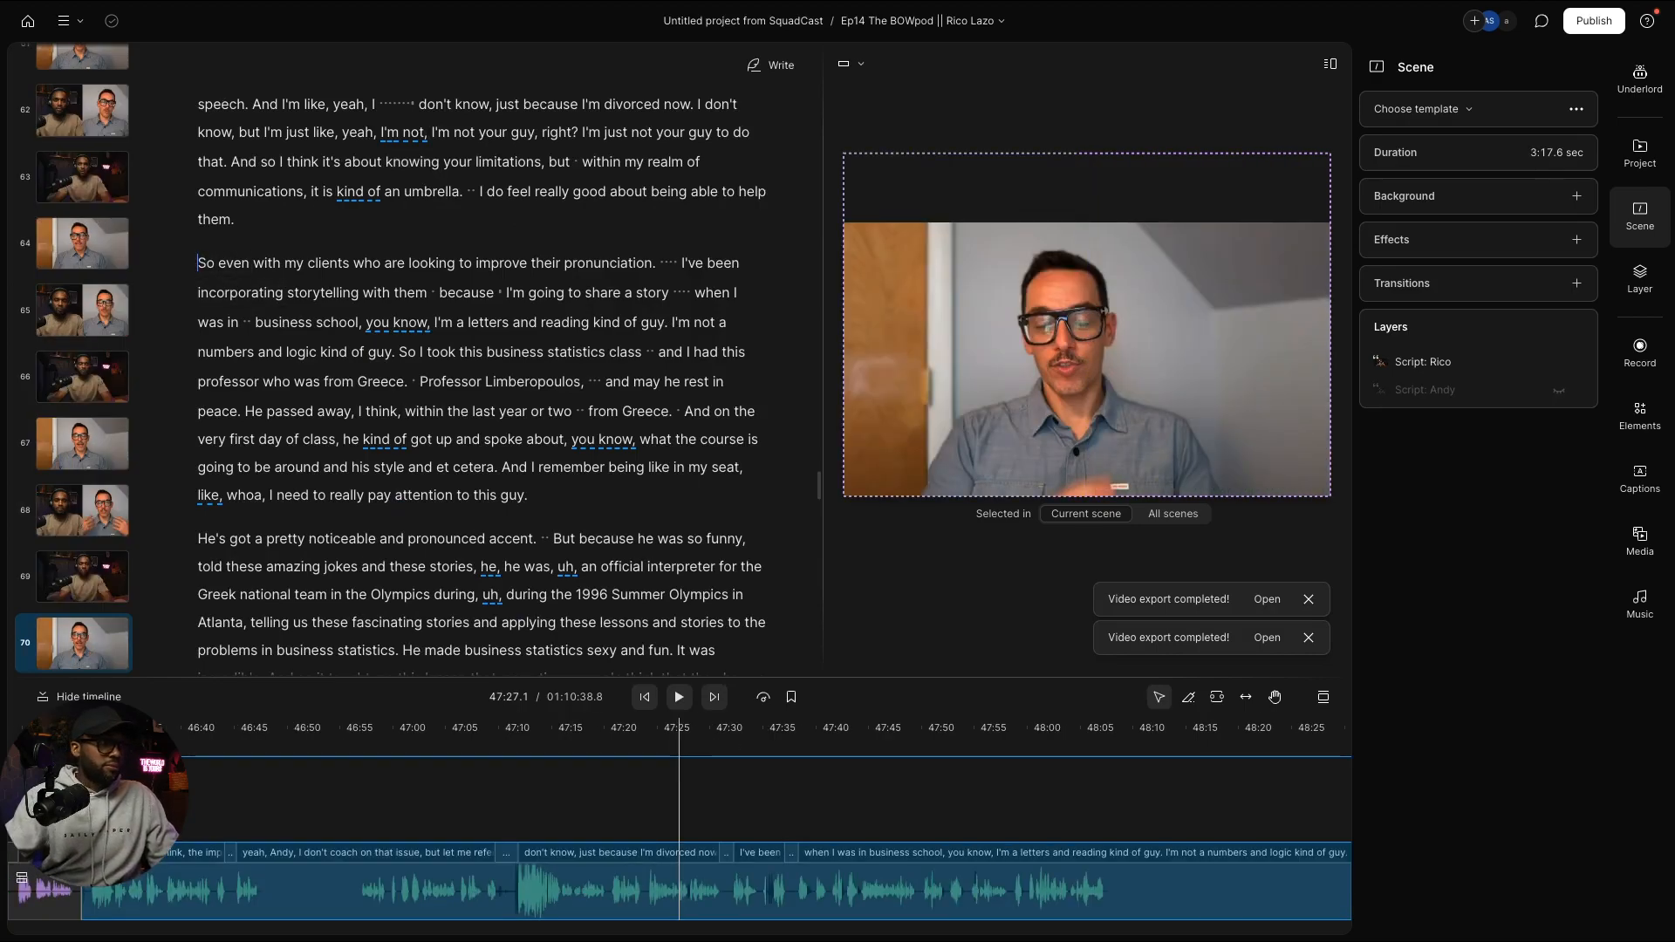
key("slash")
key("super+v")
scroll(506, 330, "down", 3)
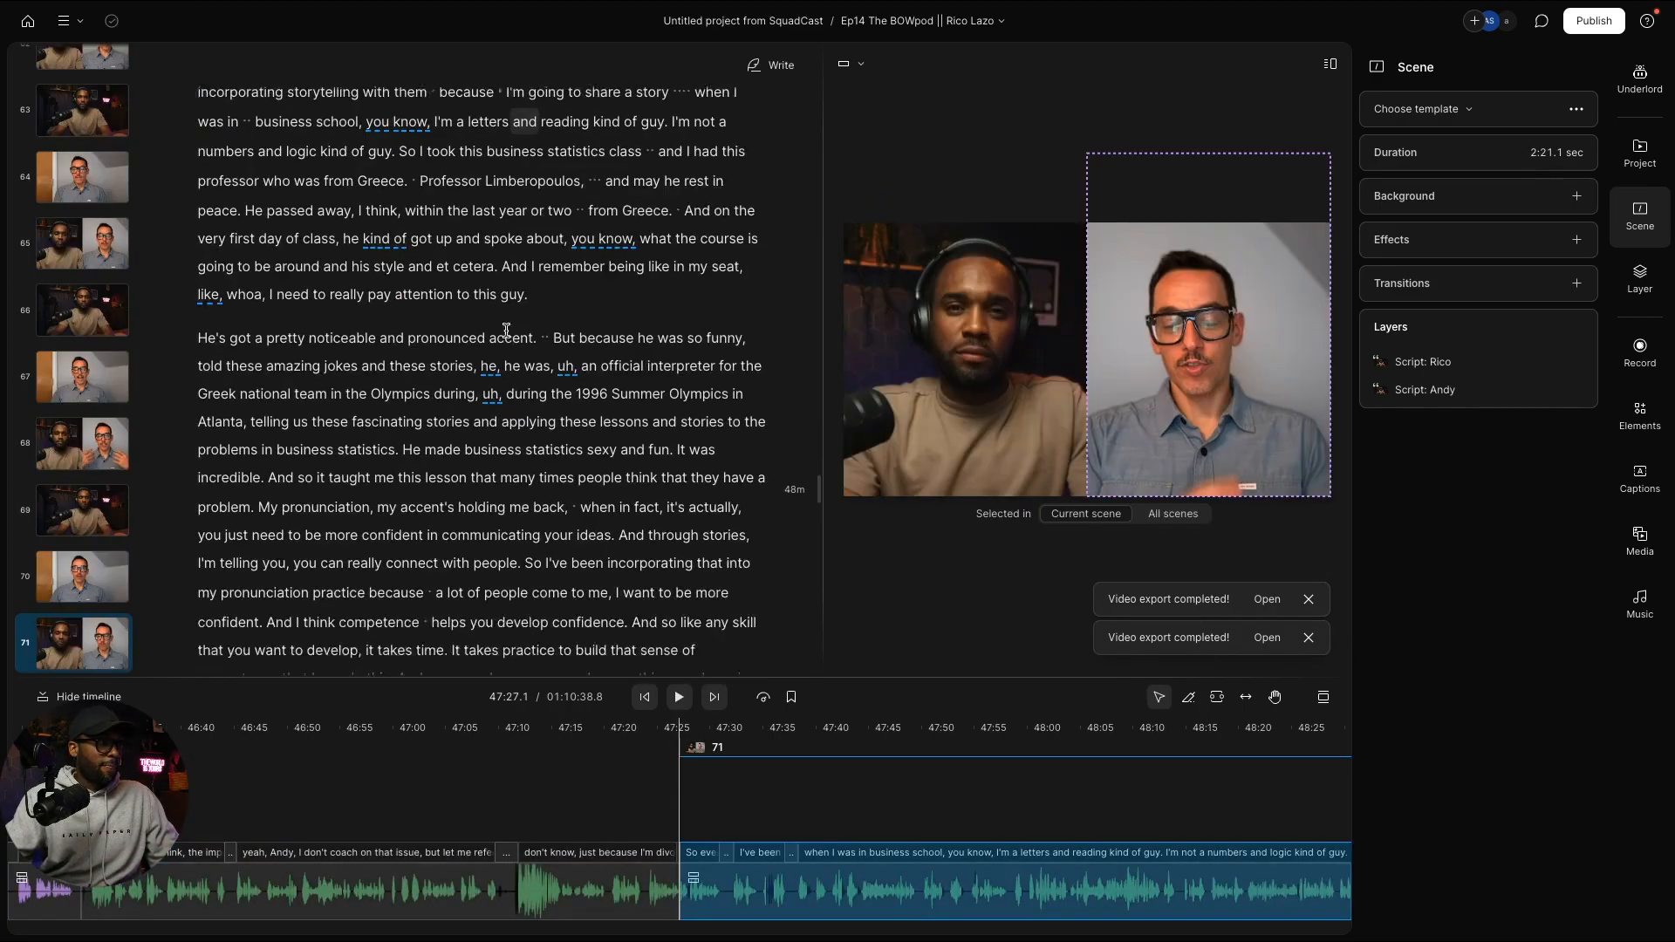
scroll(505, 331, "down", 2)
scroll(493, 363, "down", 3)
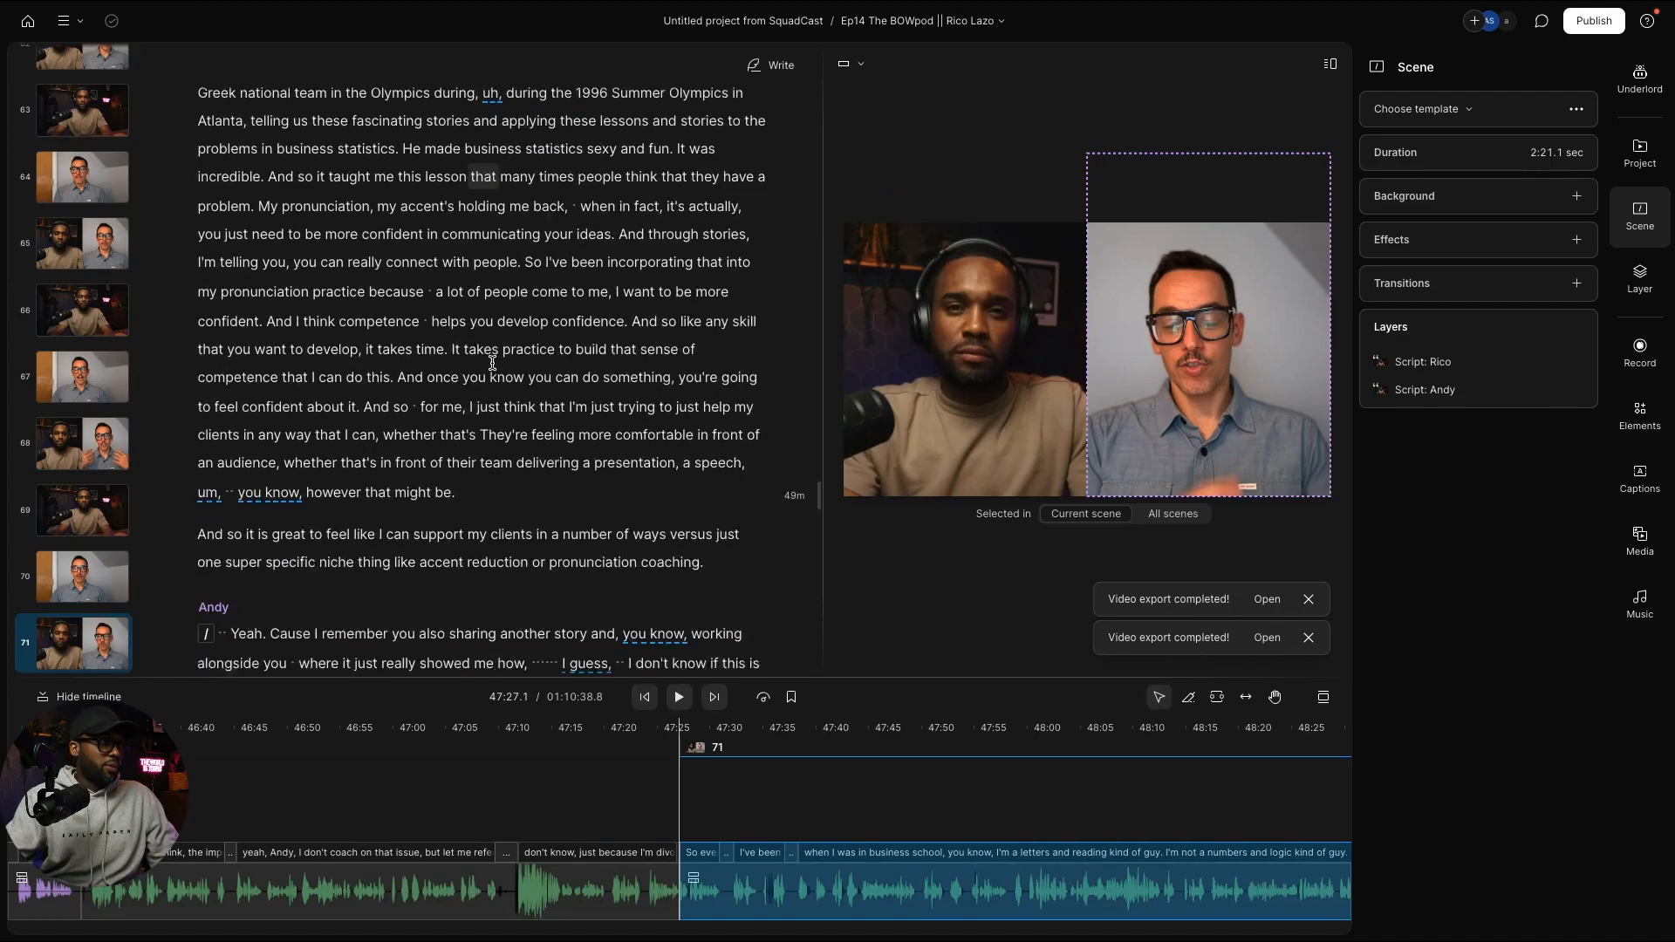
scroll(493, 363, "up", 8)
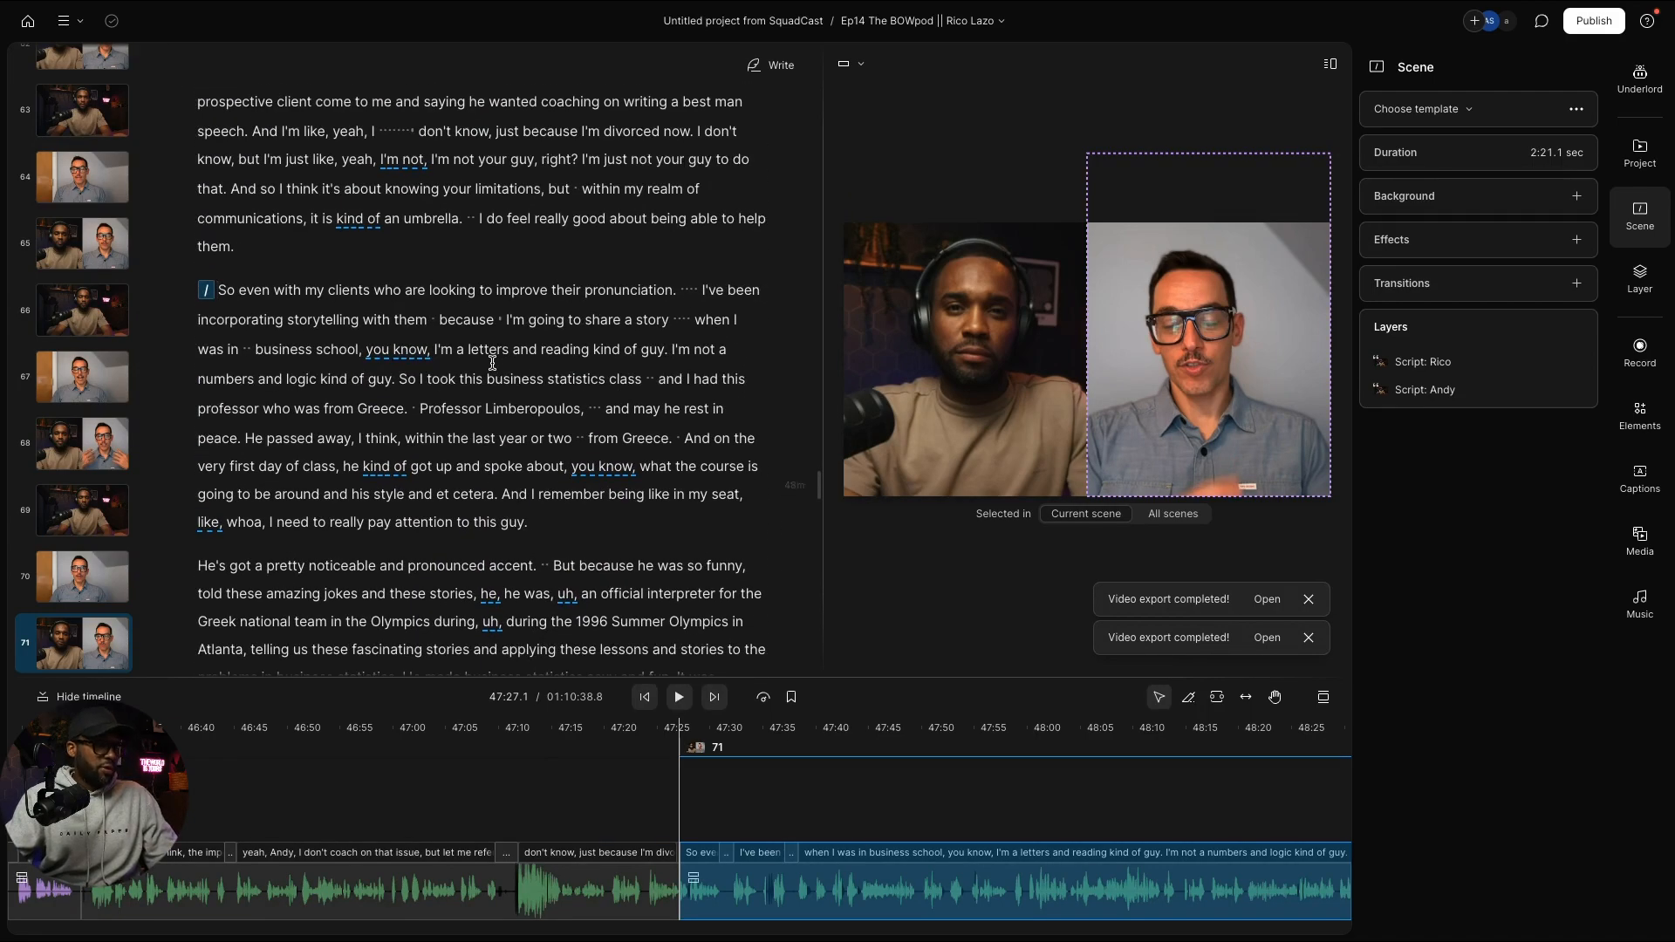
key("super+z")
scroll(275, 445, "down", 6)
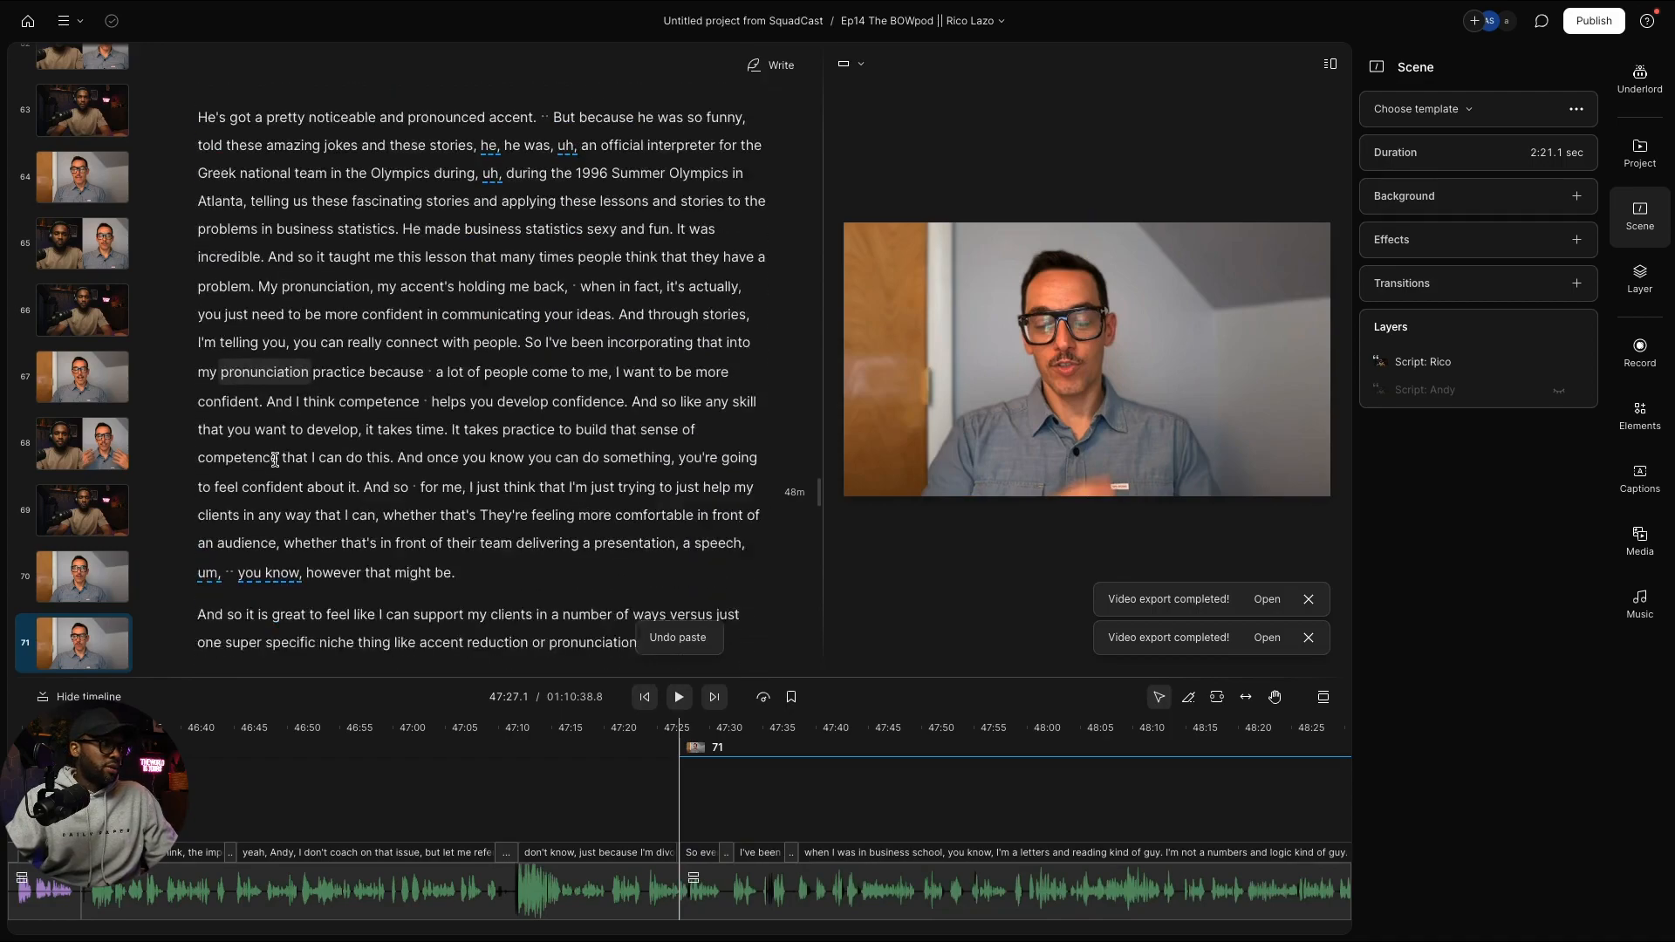
scroll(275, 459, "up", 3)
Step: Start a new scene at "He's got" and apply the two-speaker layout to scene 71
left_click(200, 342)
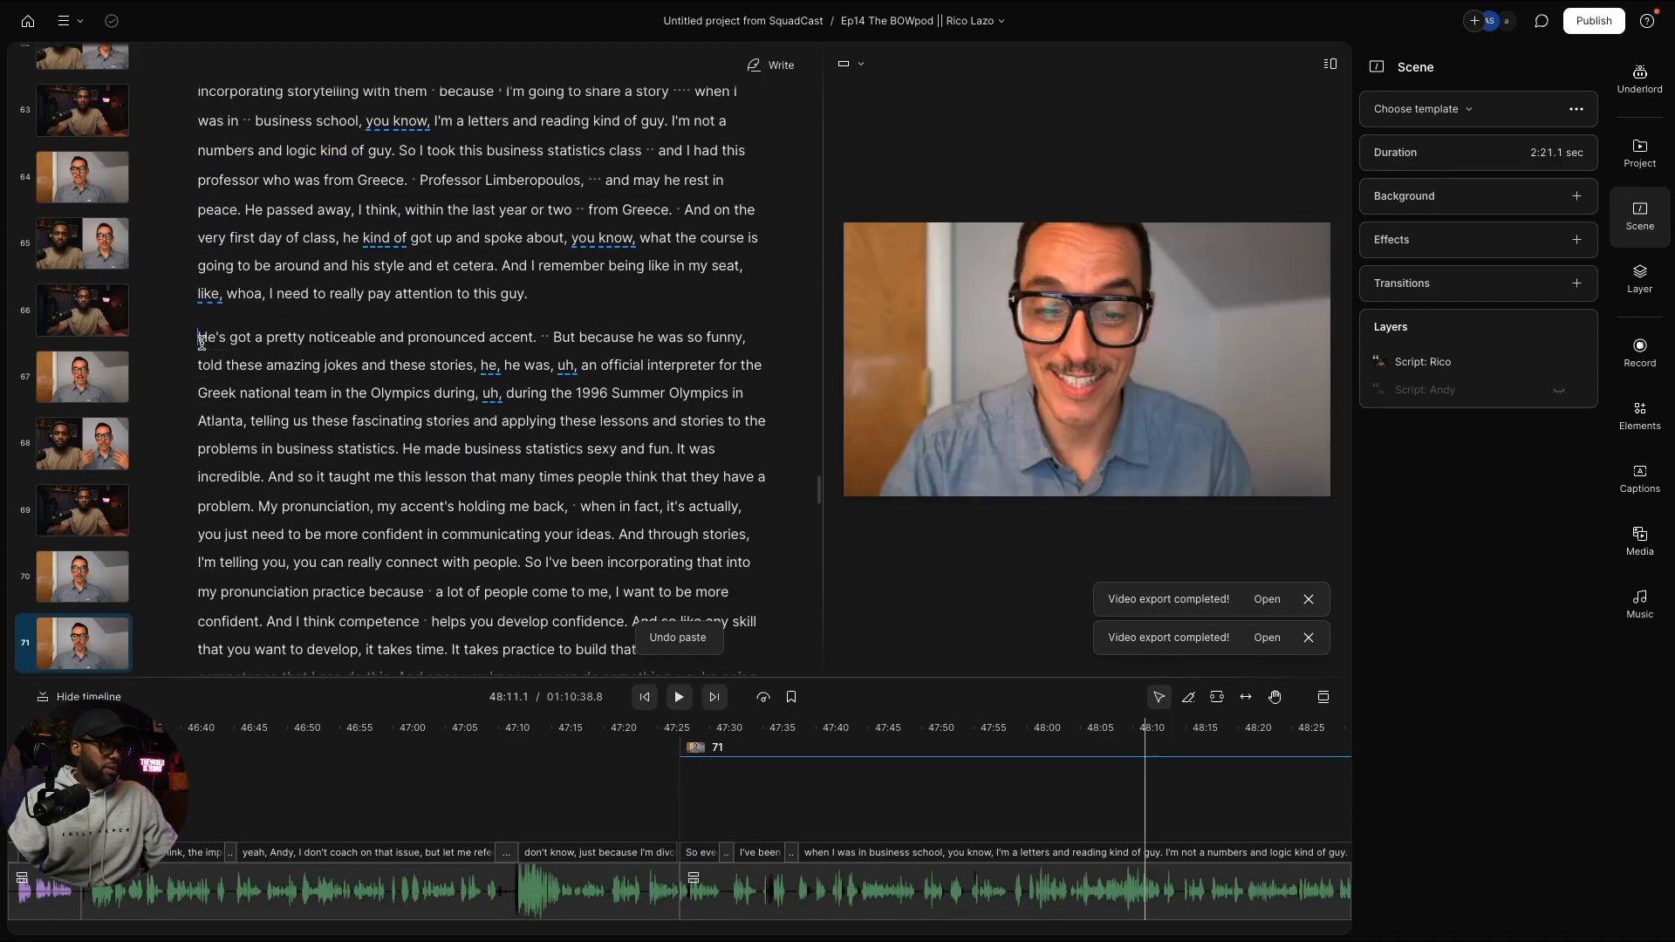
key("slash")
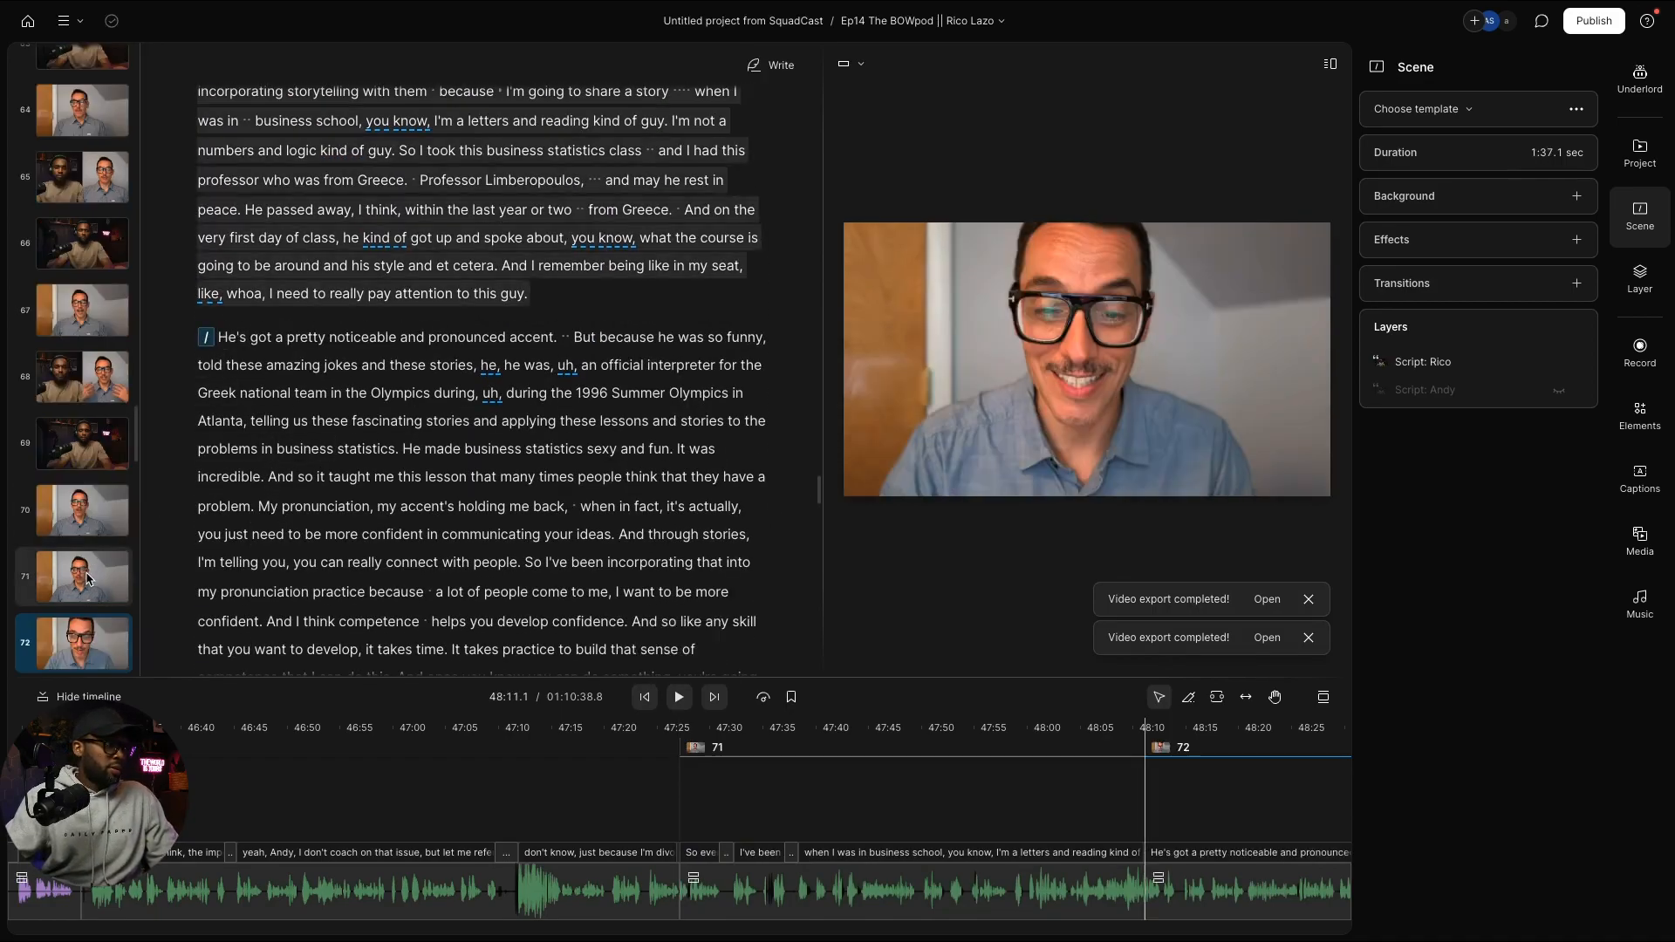
key("ctrl+v")
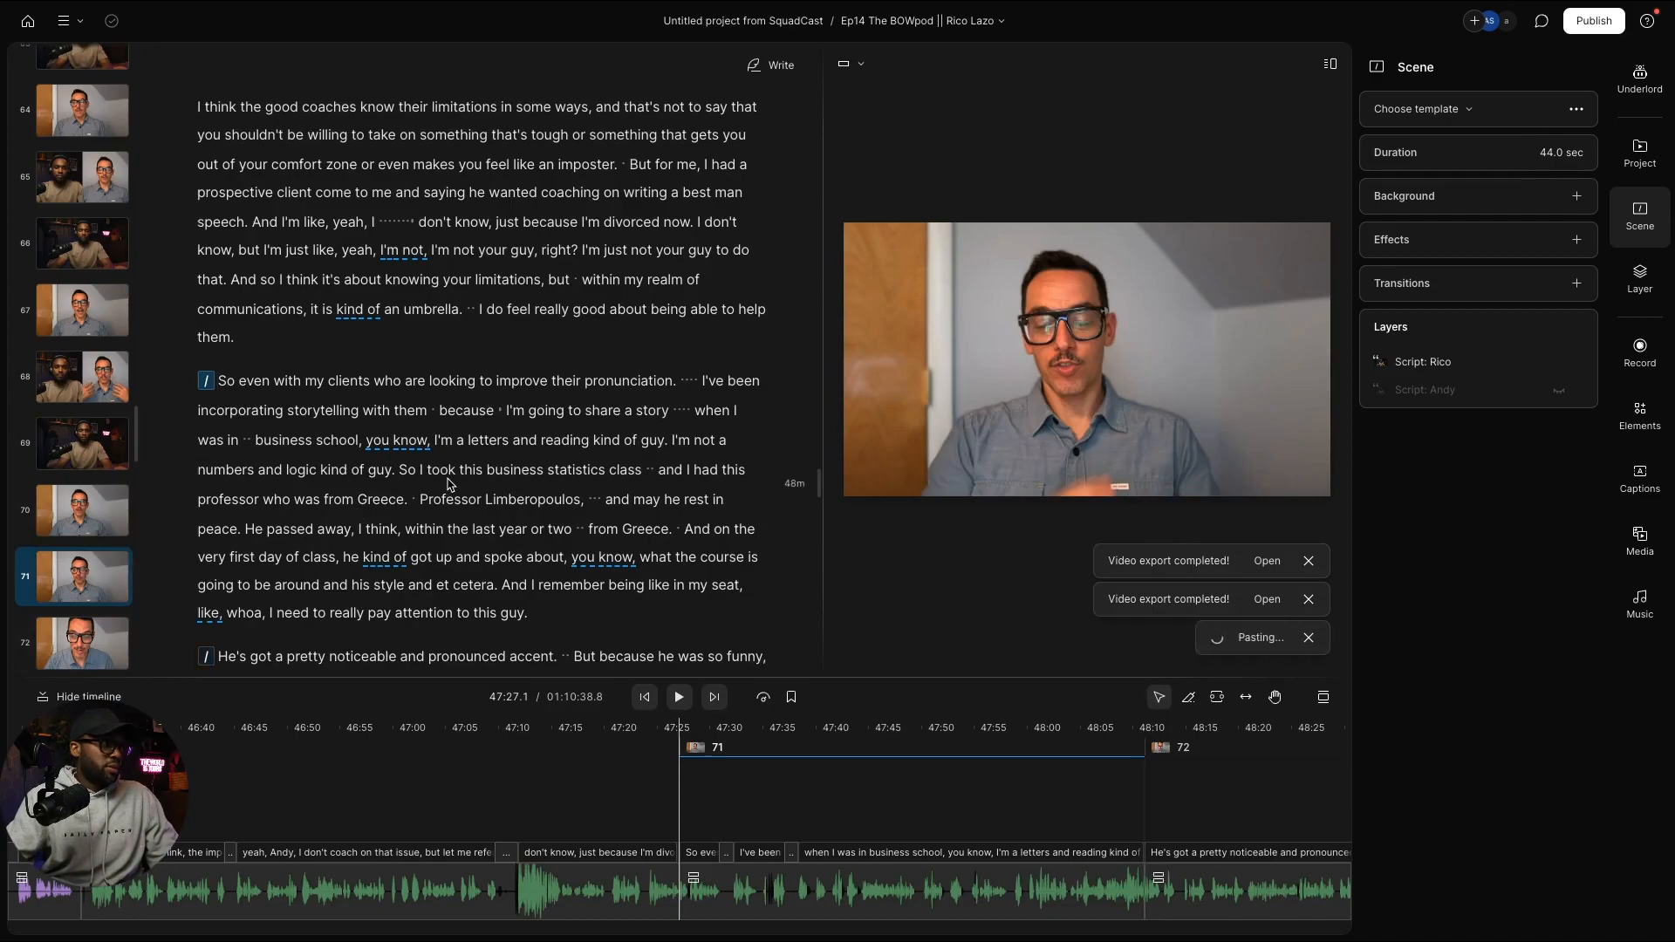
scroll(447, 481, "down", 6)
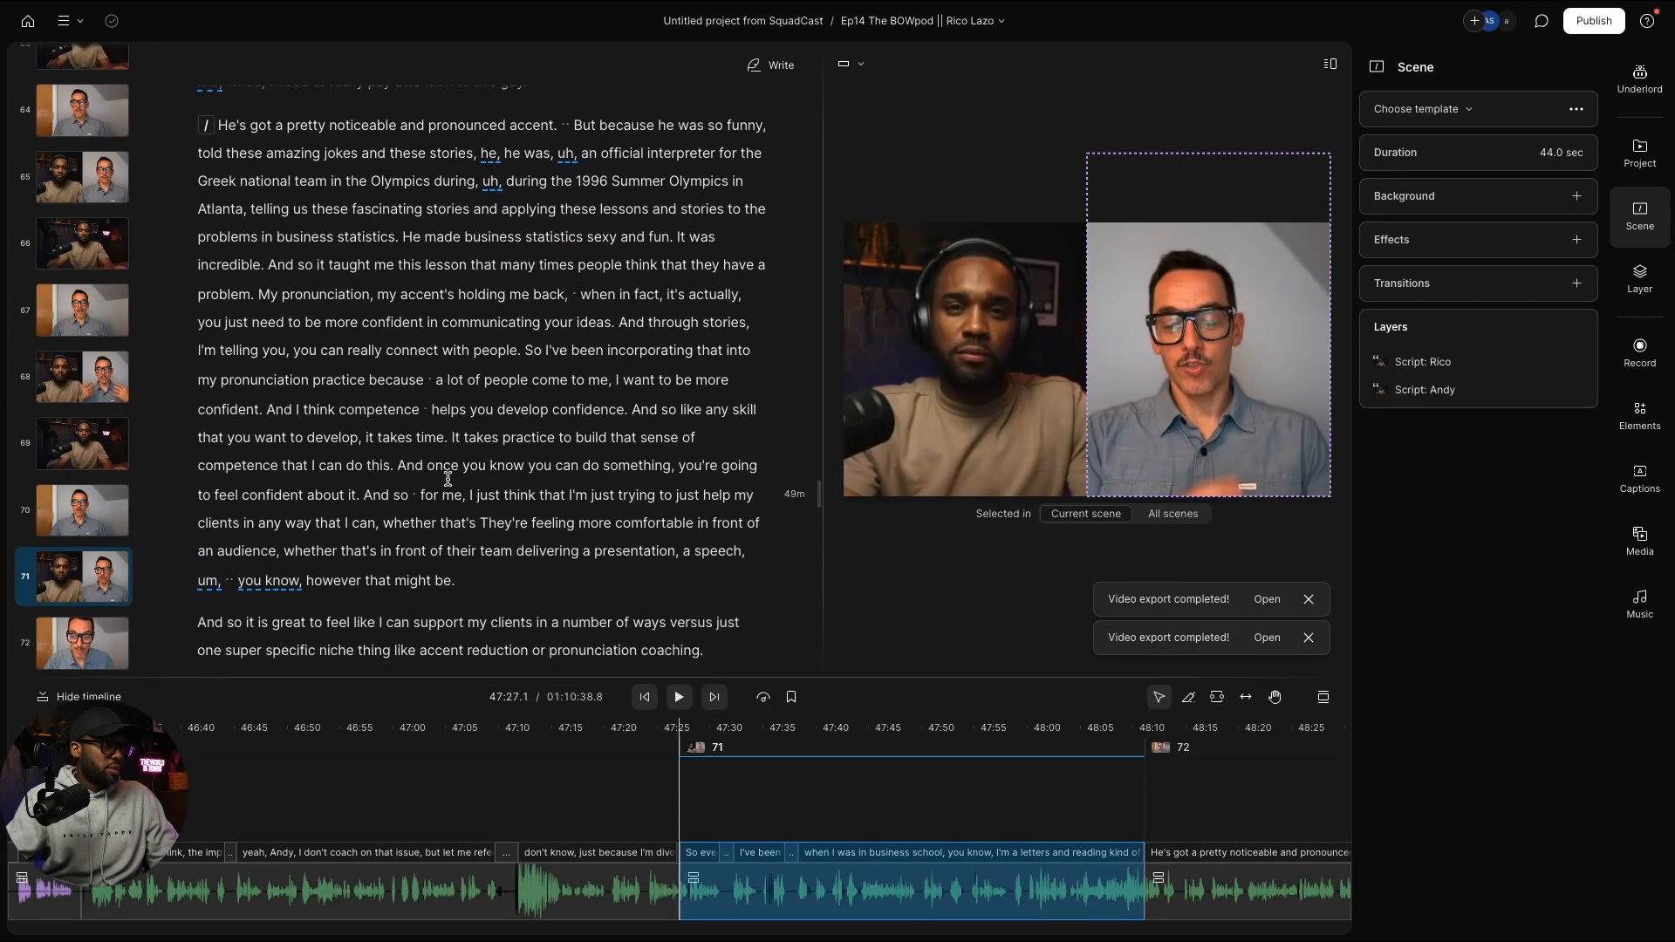
Step: Break scene 73 off at "So I've been incorporating that…" and paste in the side-by-side two-speaker layout
left_click(521, 350)
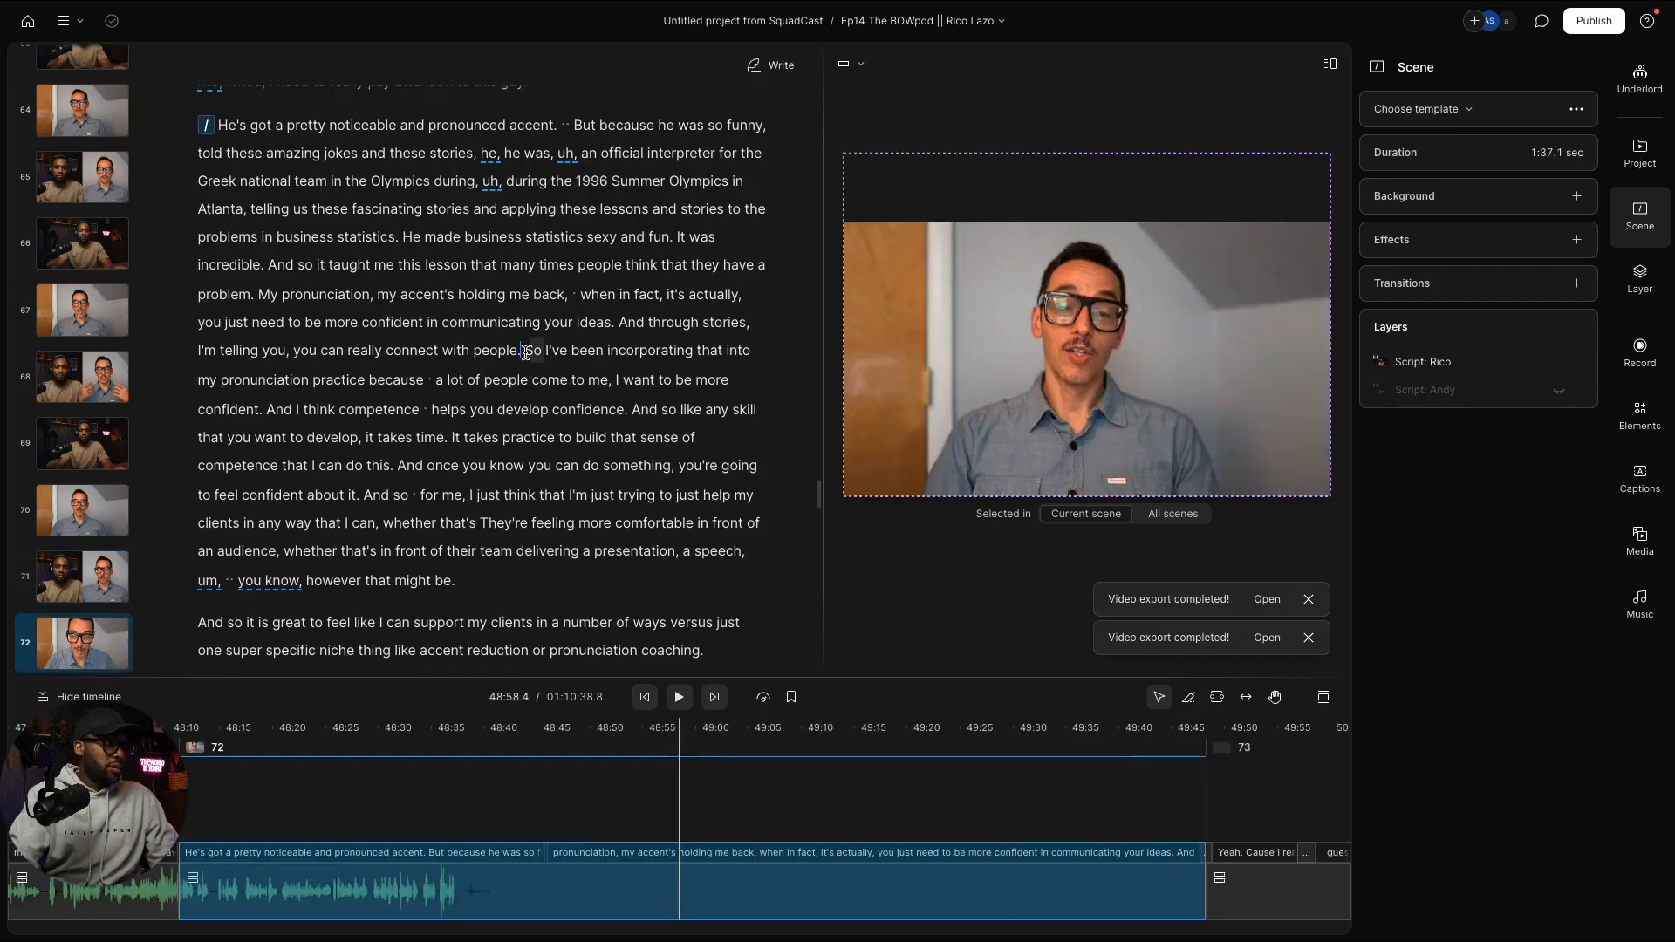
key("Return")
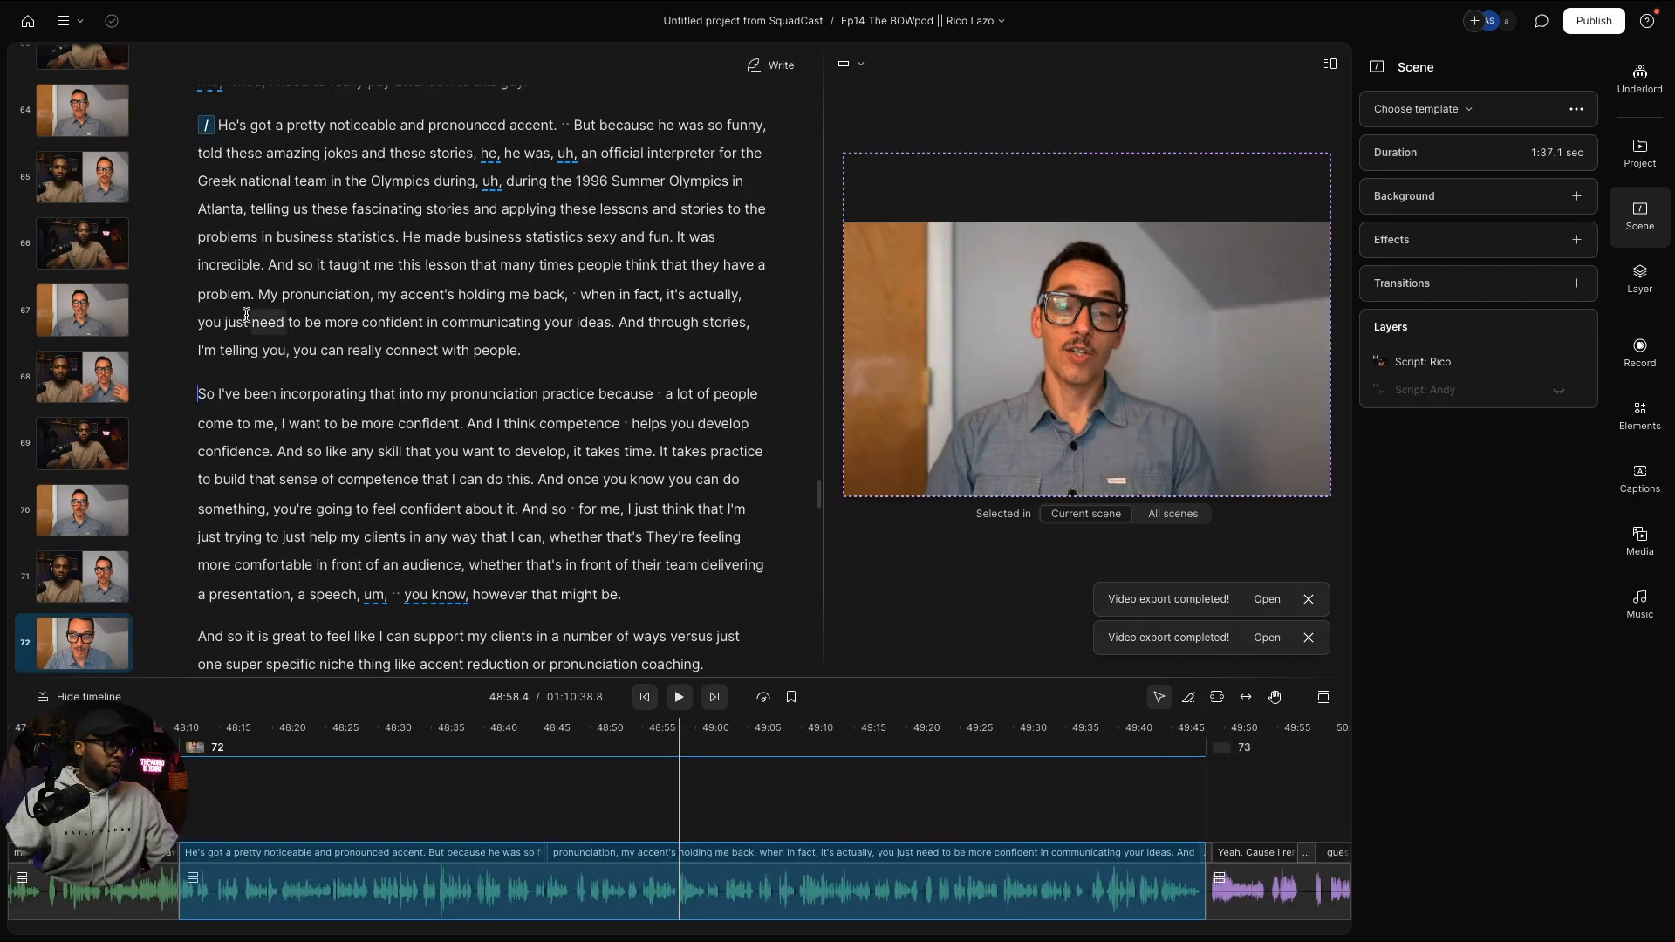
type("/")
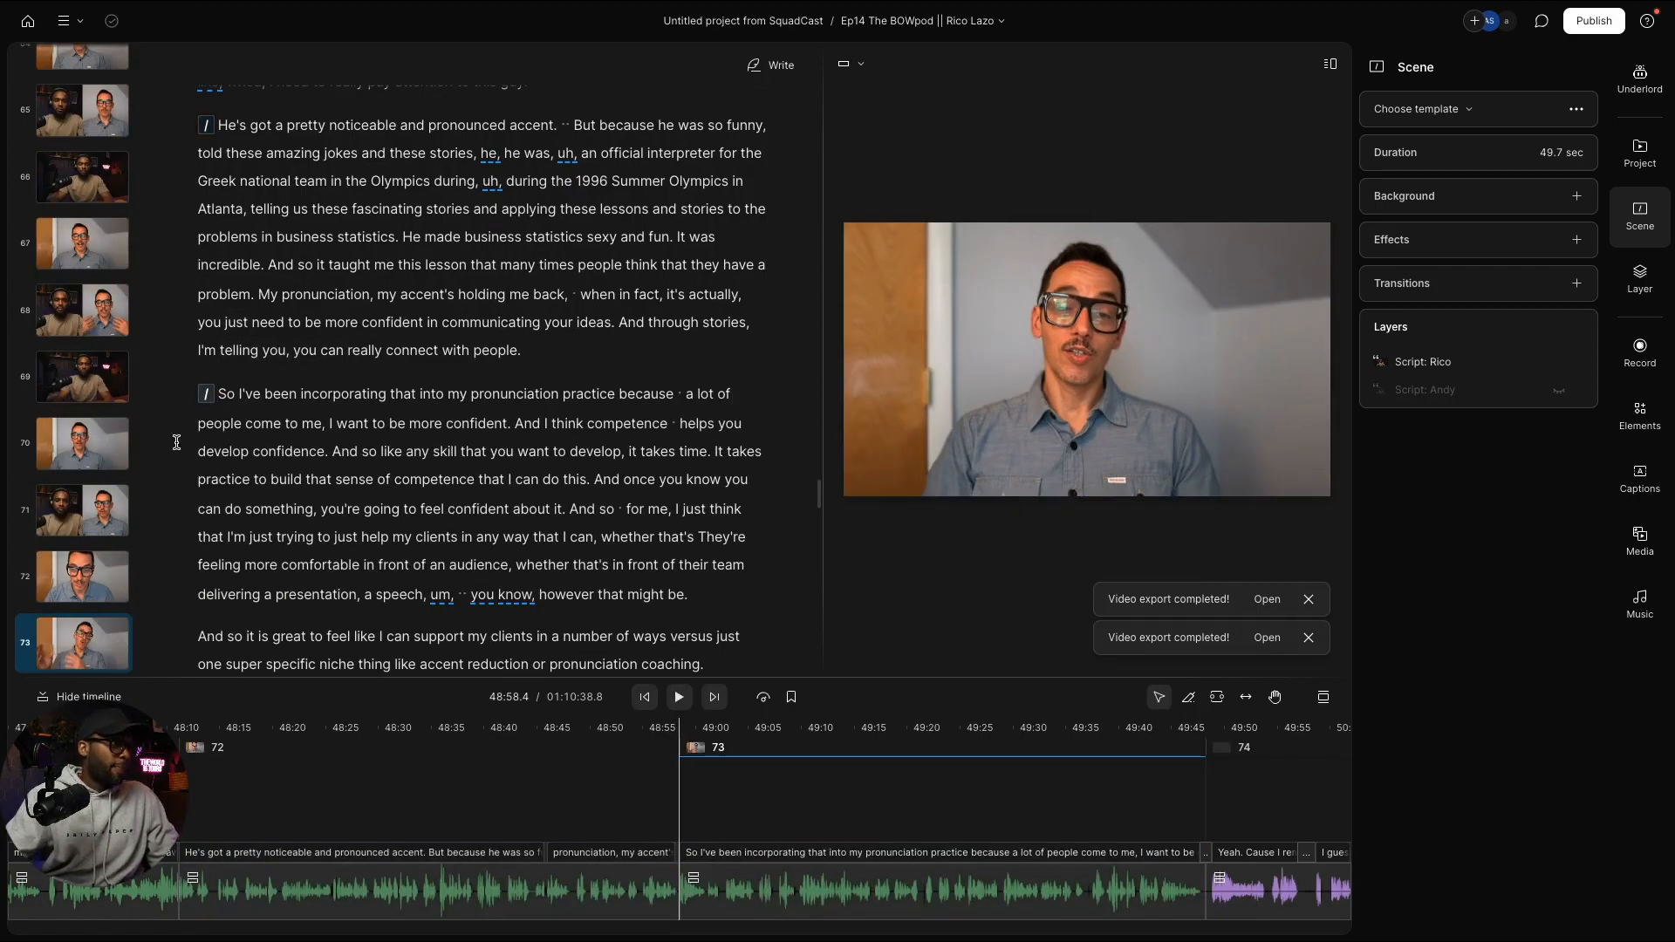
scroll(97, 609, "down", 2)
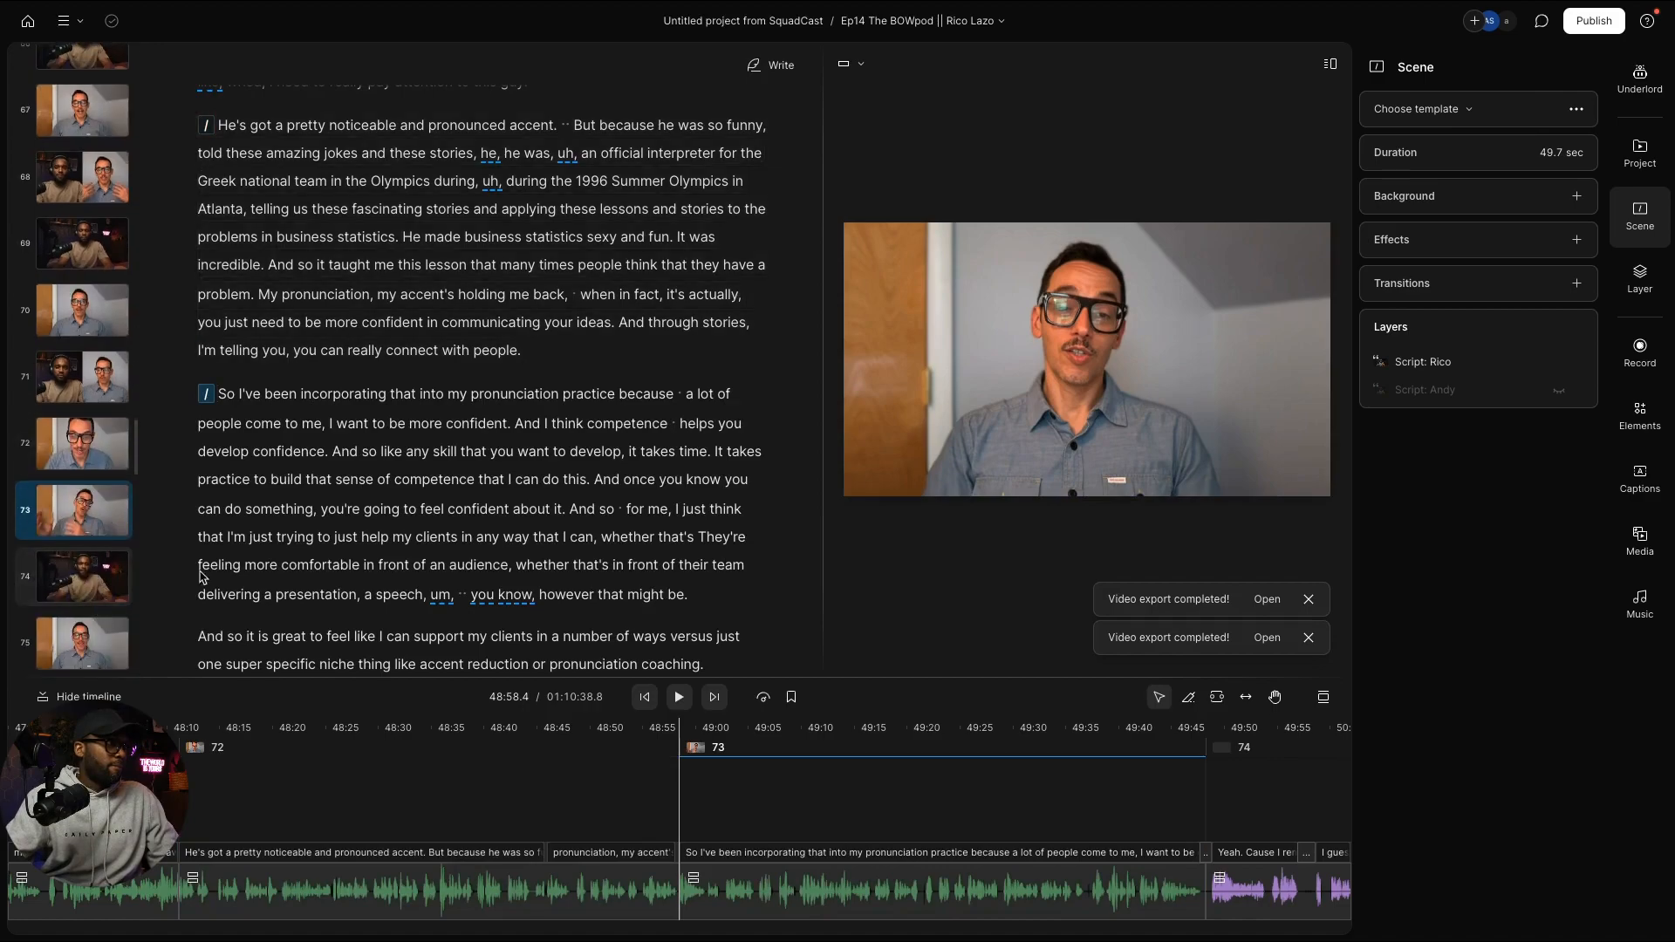
scroll(338, 503, "up", 2)
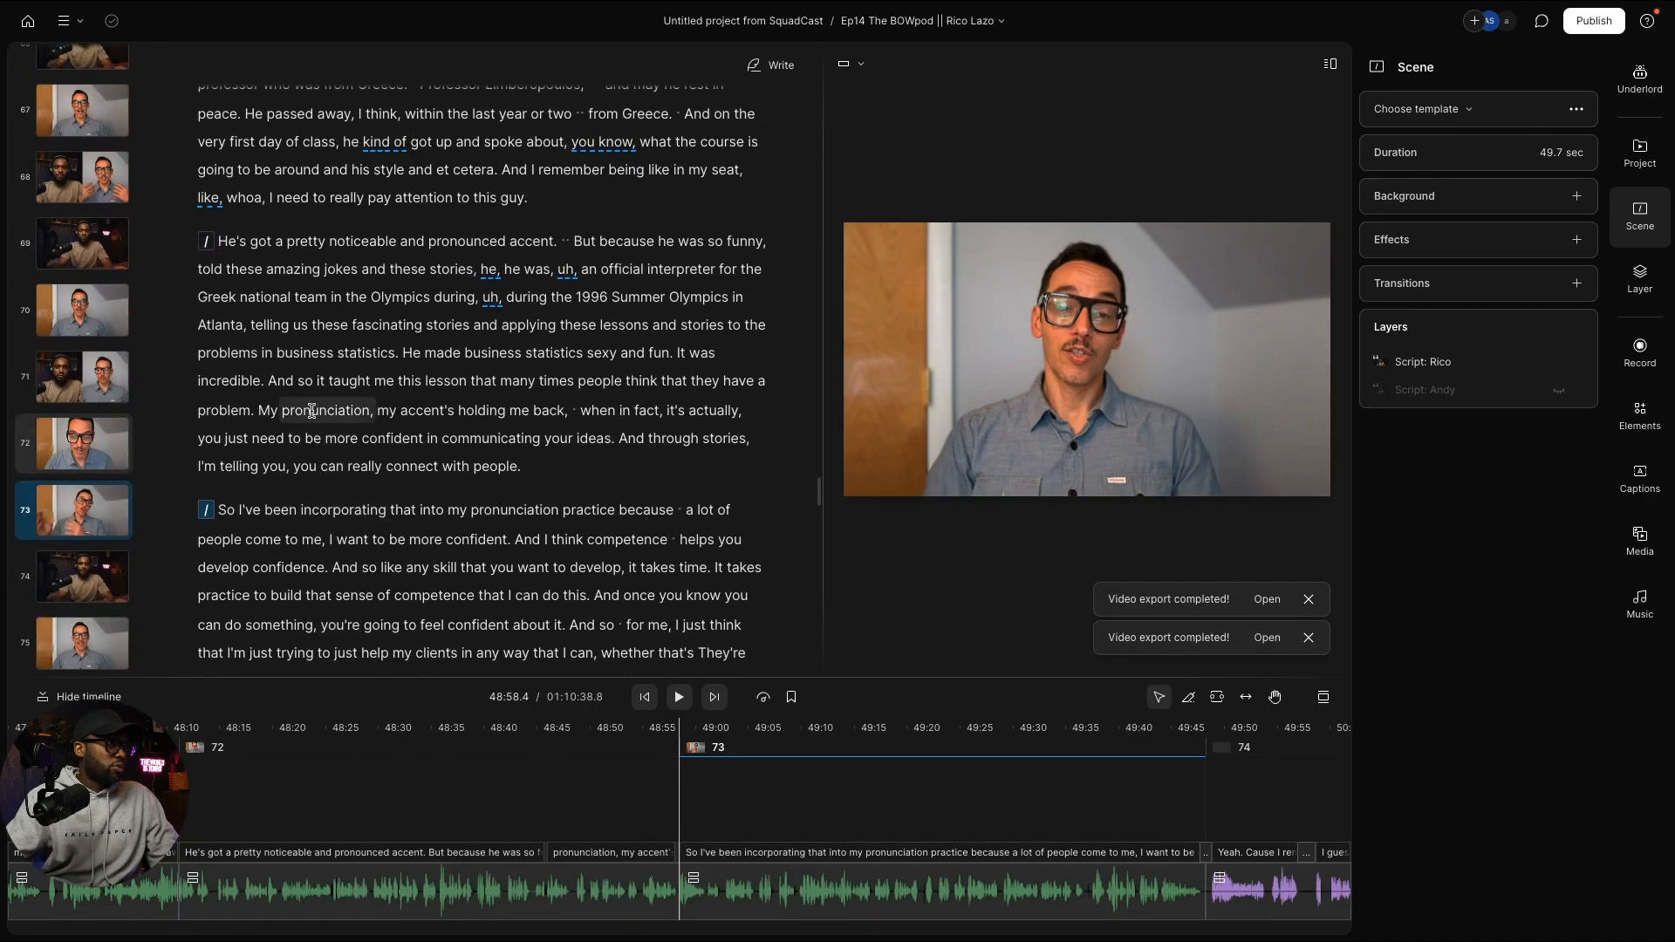
scroll(310, 471, "down", 1)
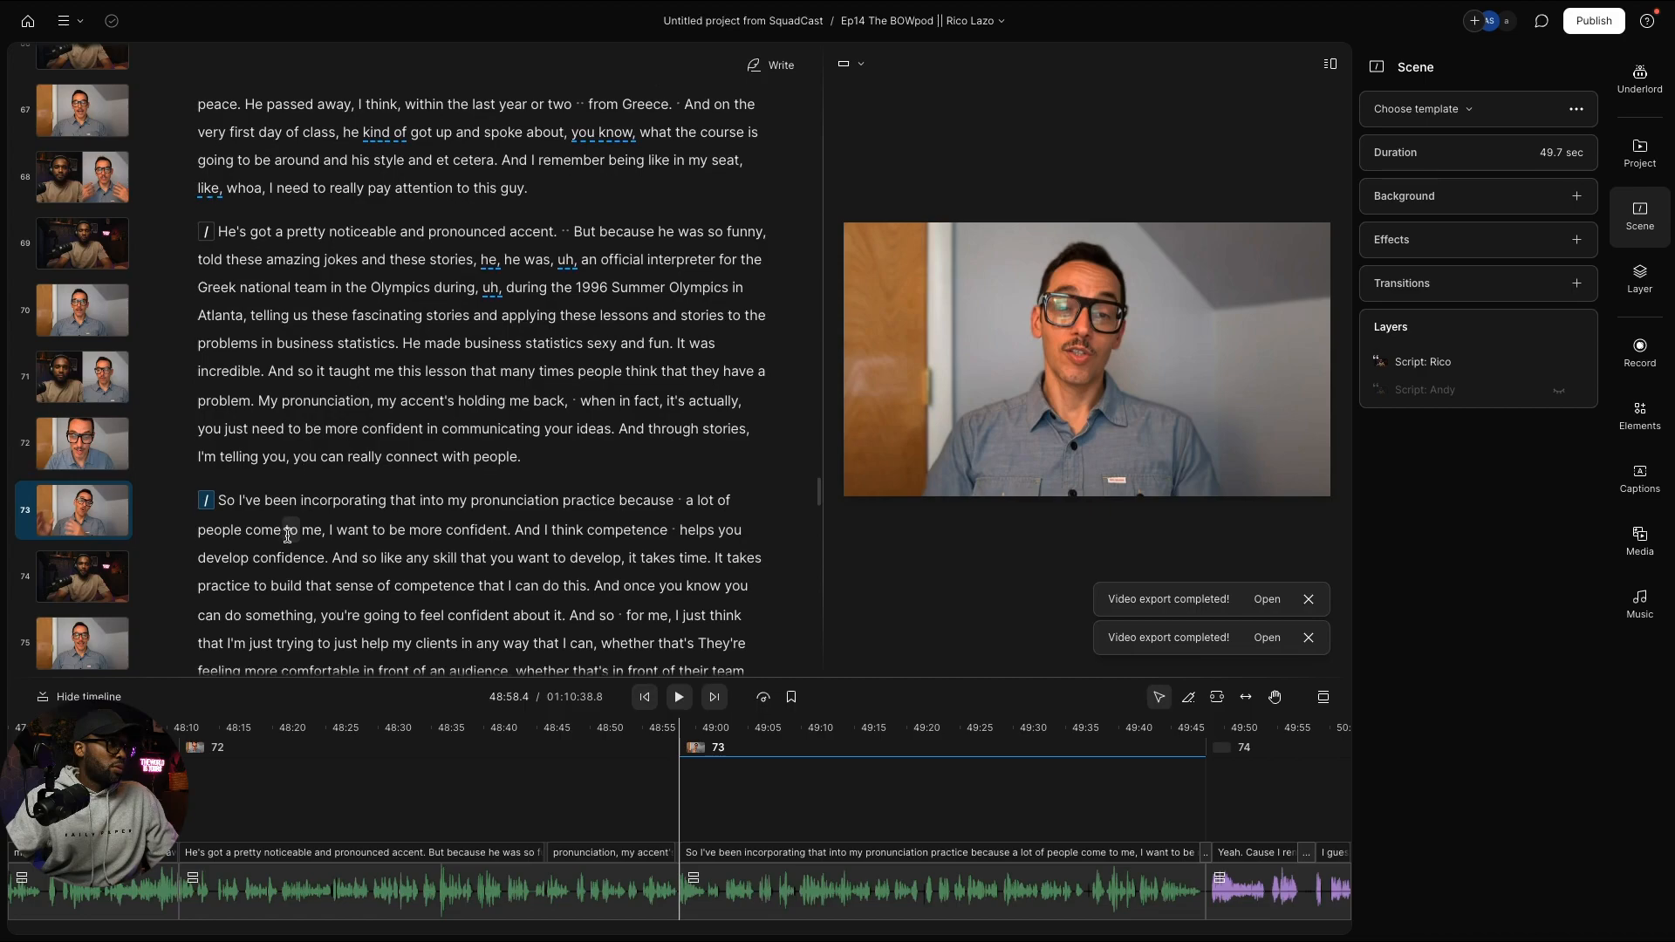
scroll(311, 507, "down", 5)
scroll(311, 507, "up", 2)
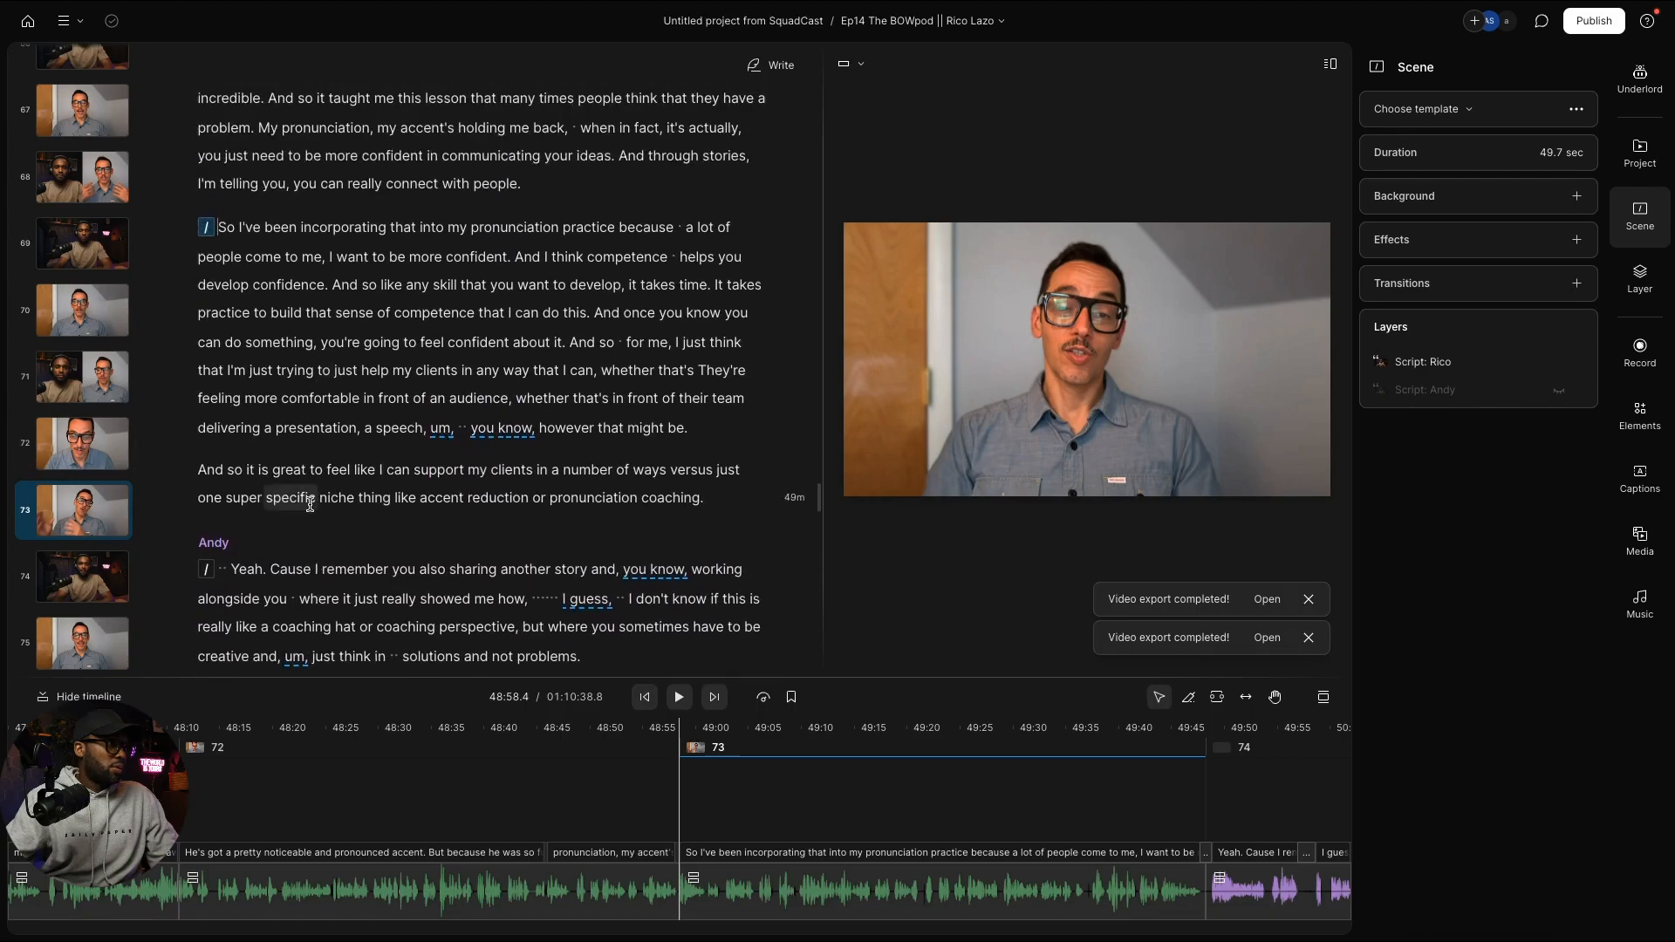
key("ctrl+v")
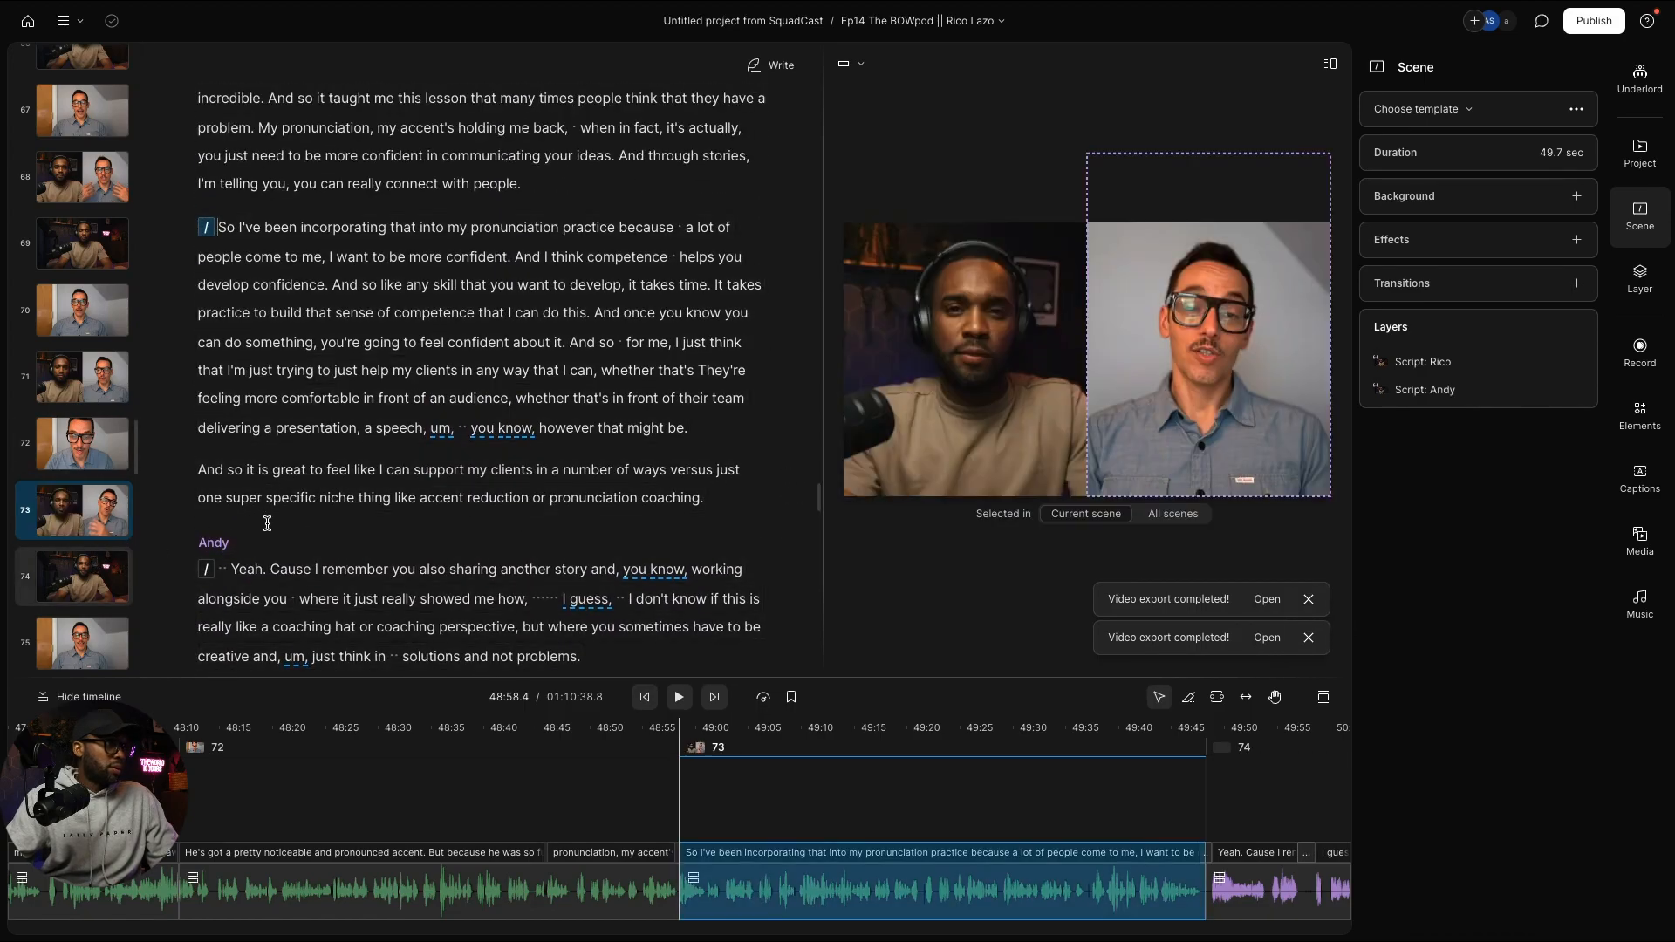
scroll(288, 520, "down", 6)
scroll(334, 517, "down", 6)
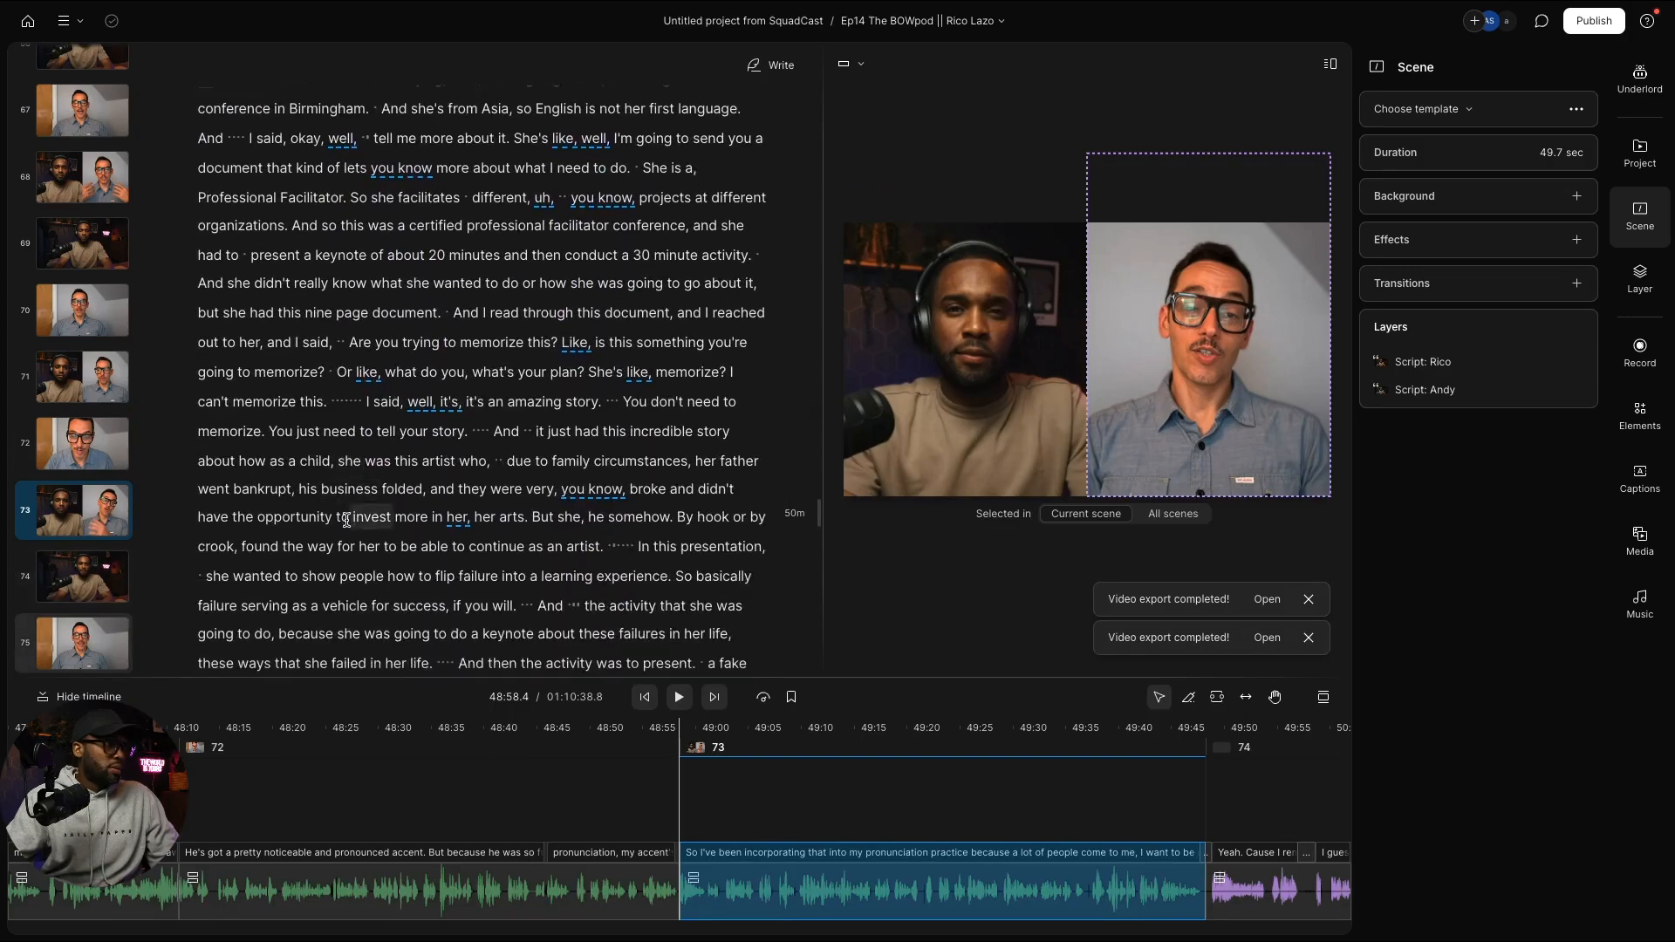
scroll(349, 525, "up", 3)
scroll(349, 525, "down", 12)
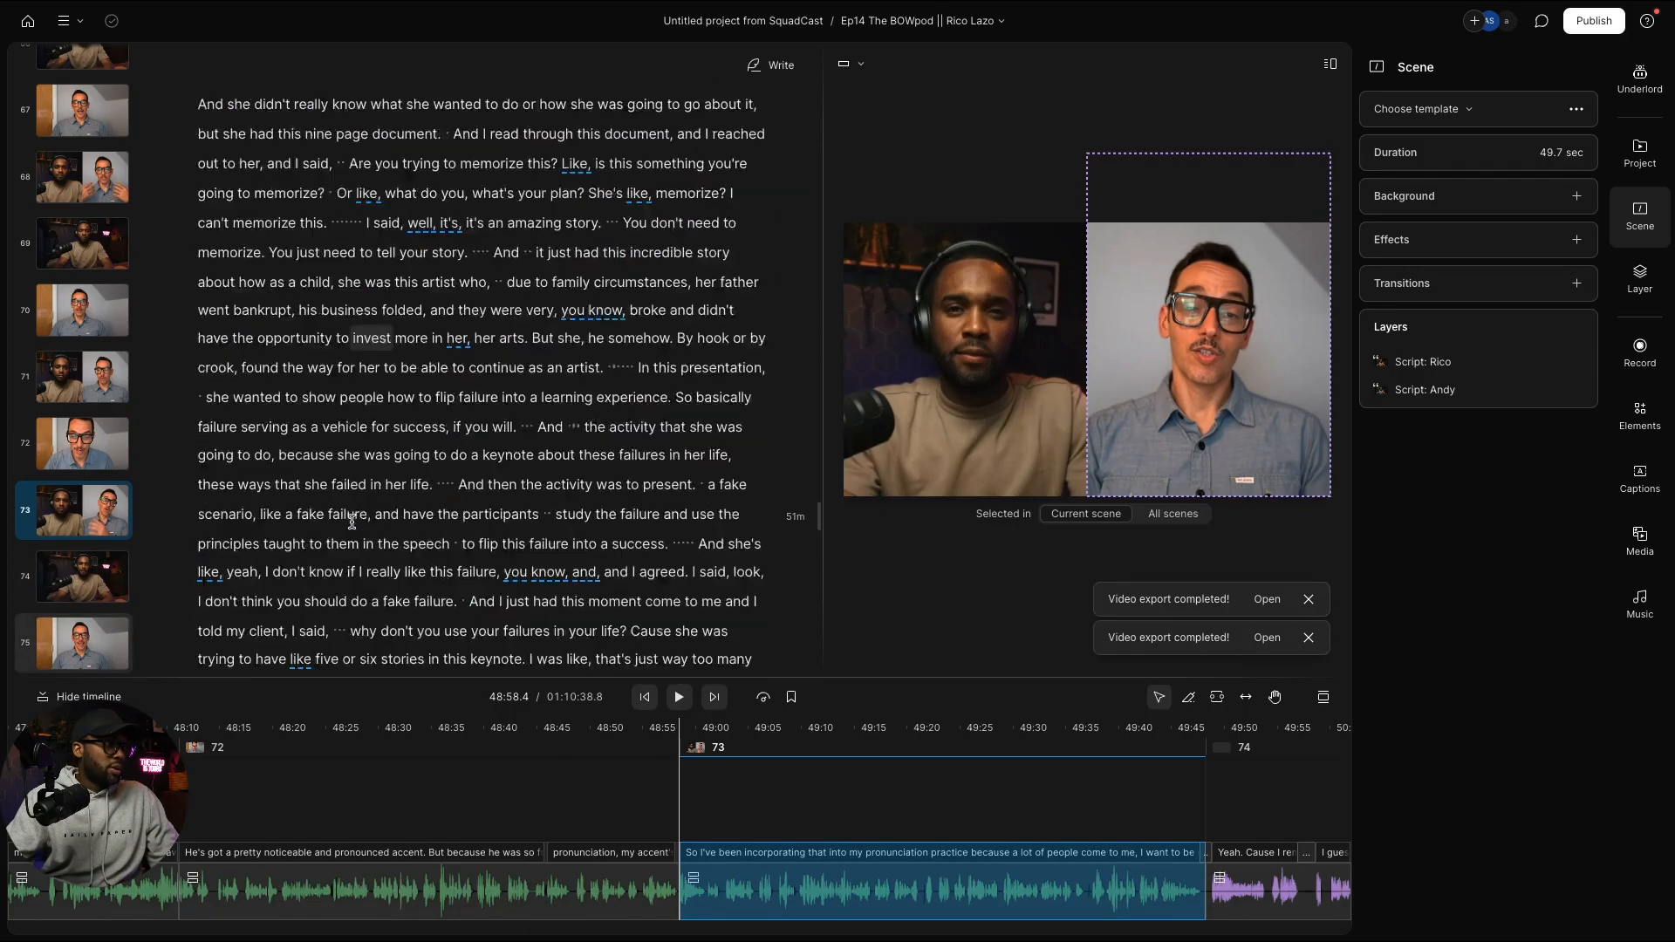
scroll(358, 520, "up", 12)
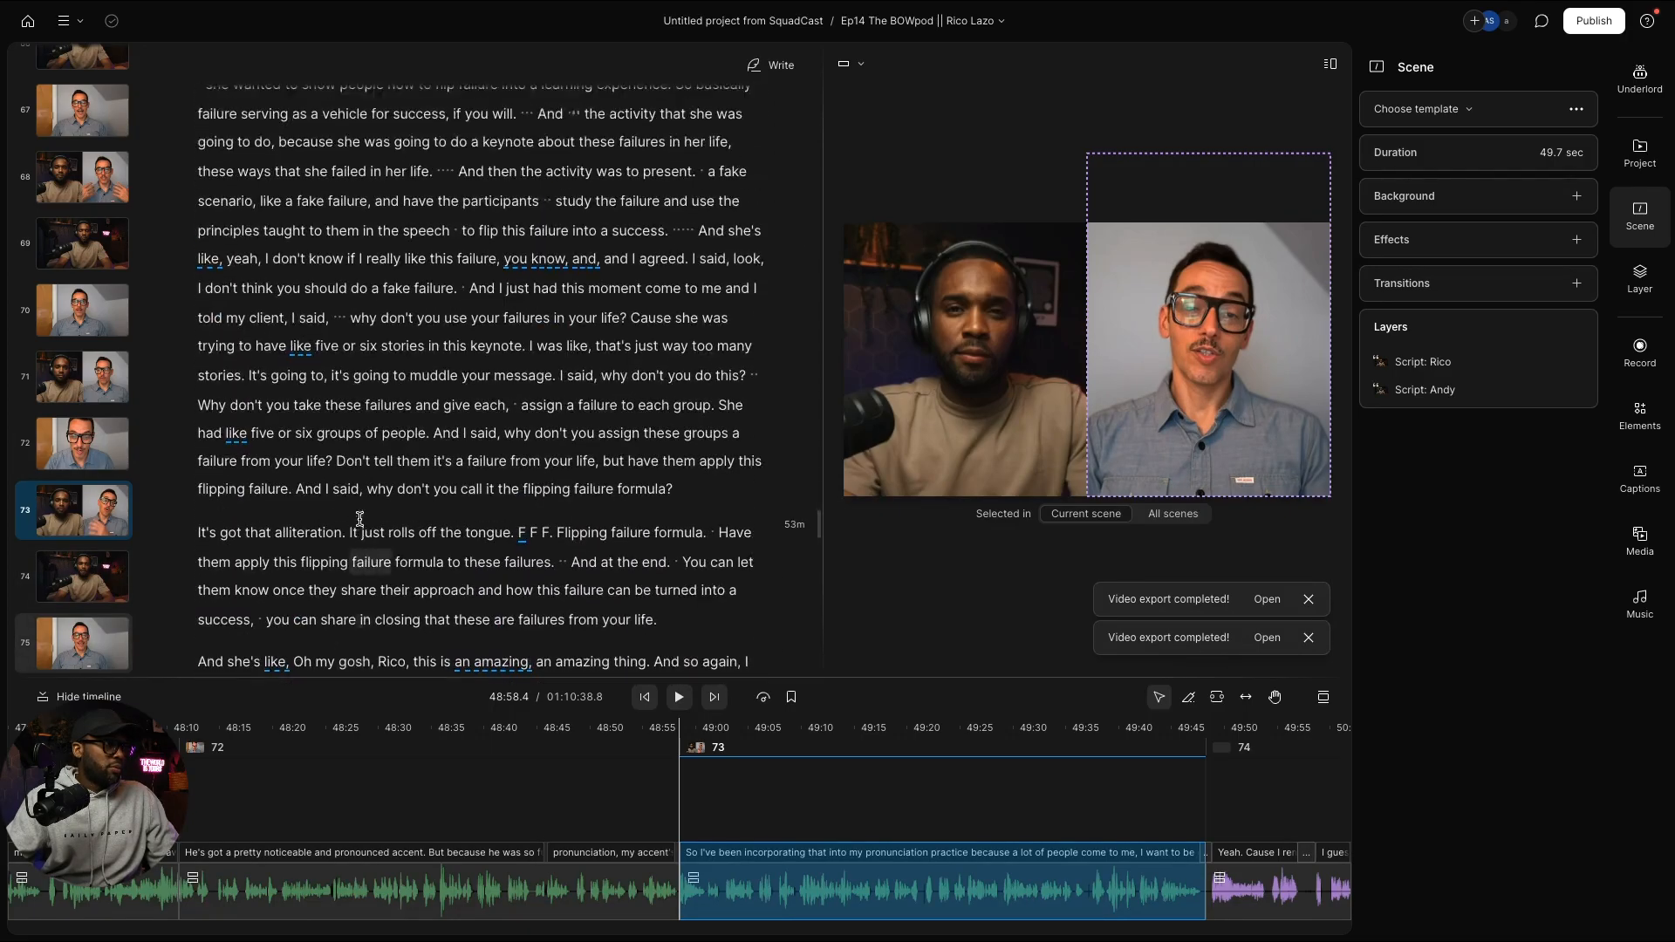
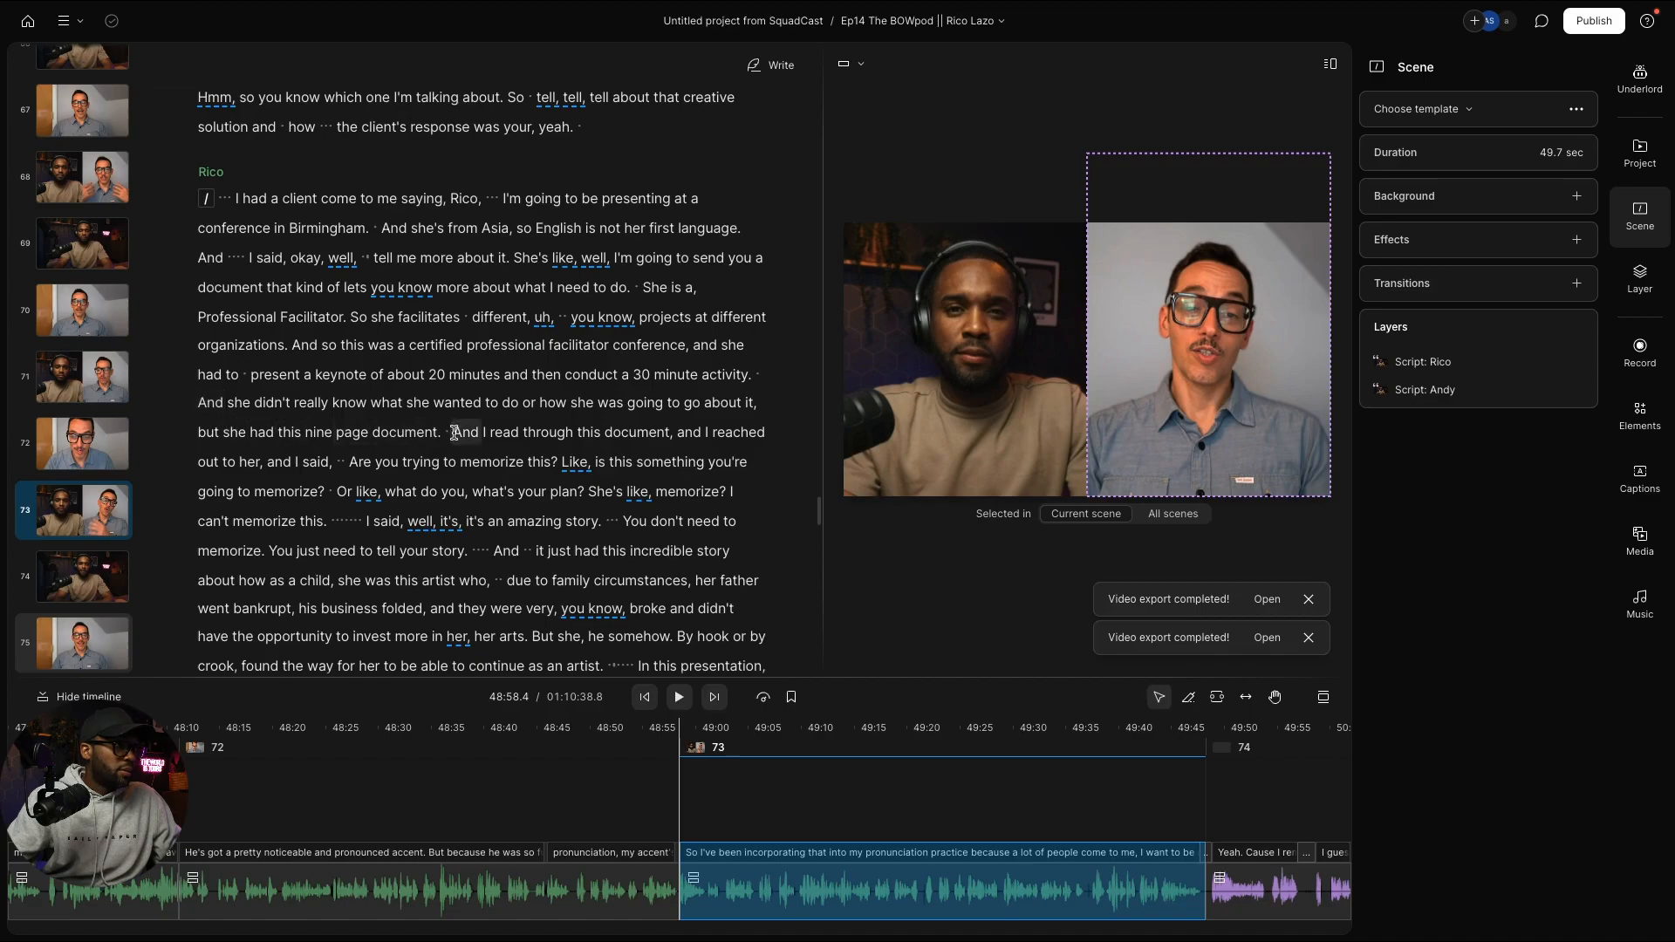
Step: Start new scenes at "And she didn't" and "But she" in the coaching story
left_click(199, 406)
key("Return")
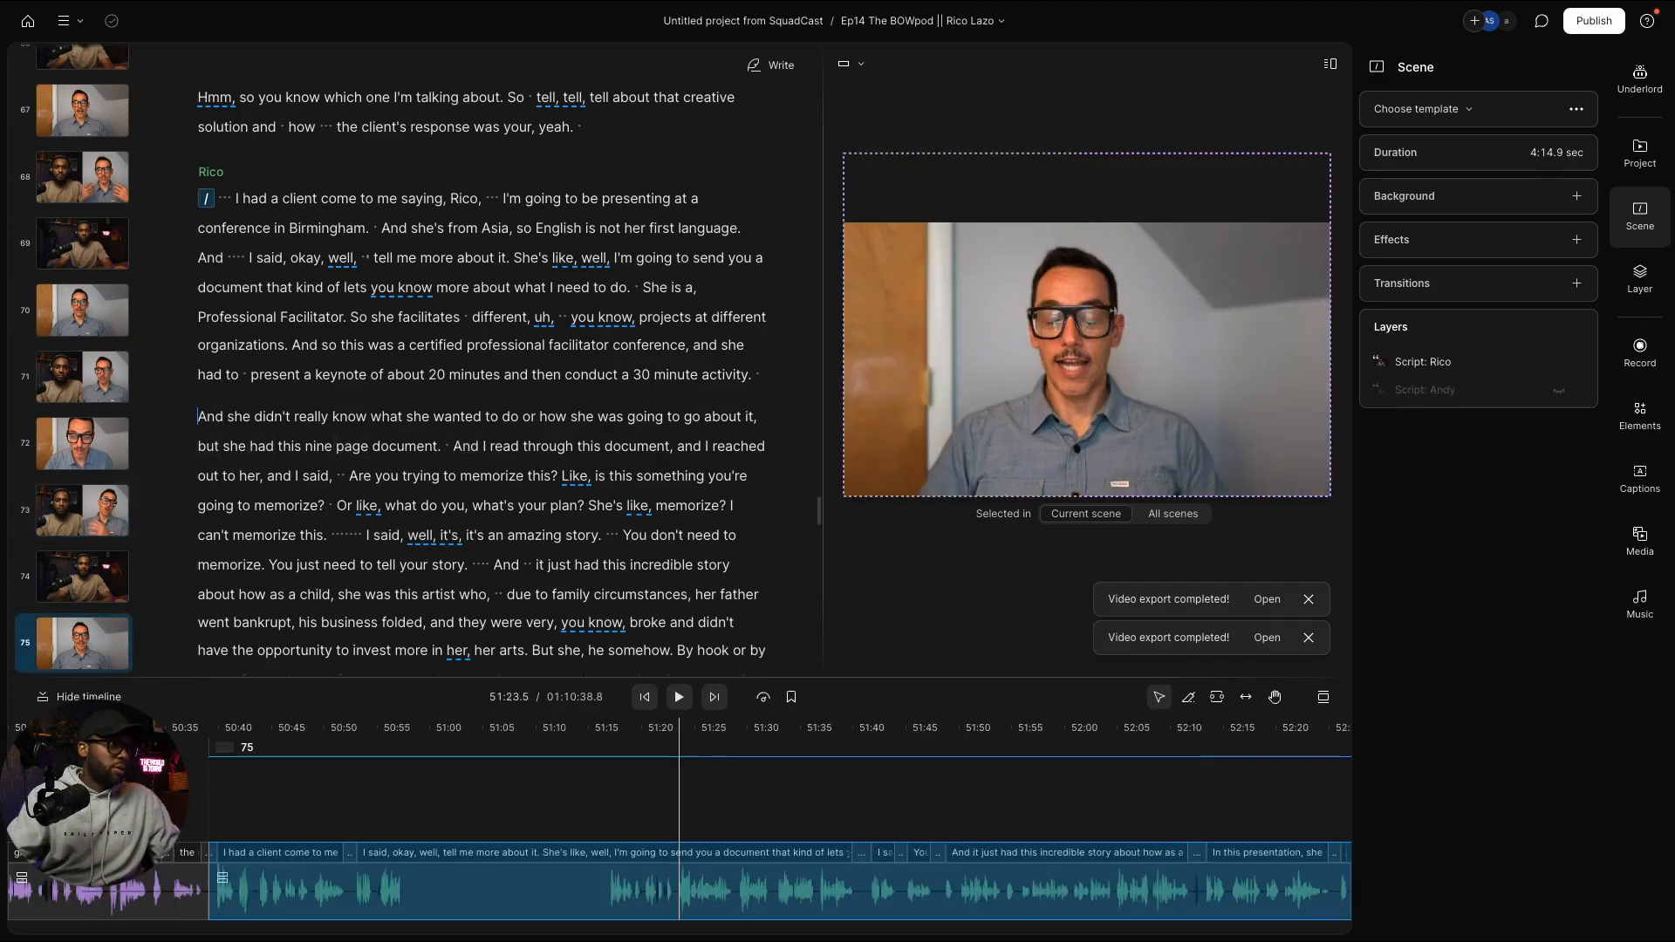
key("slash")
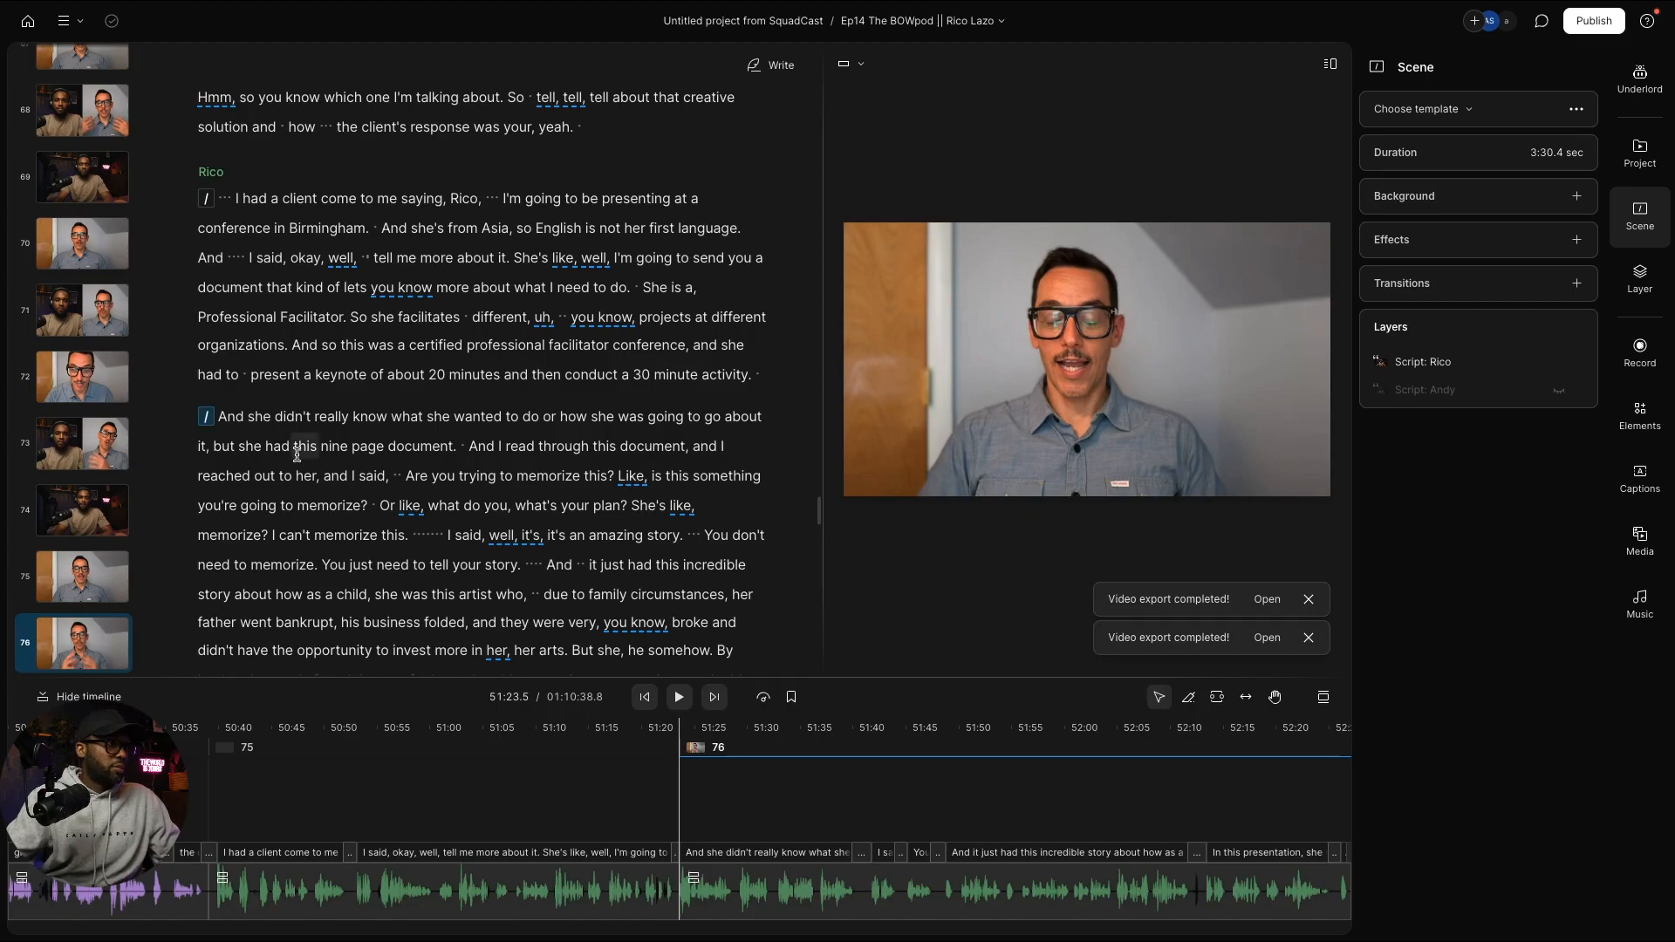
scroll(296, 454, "down", 5)
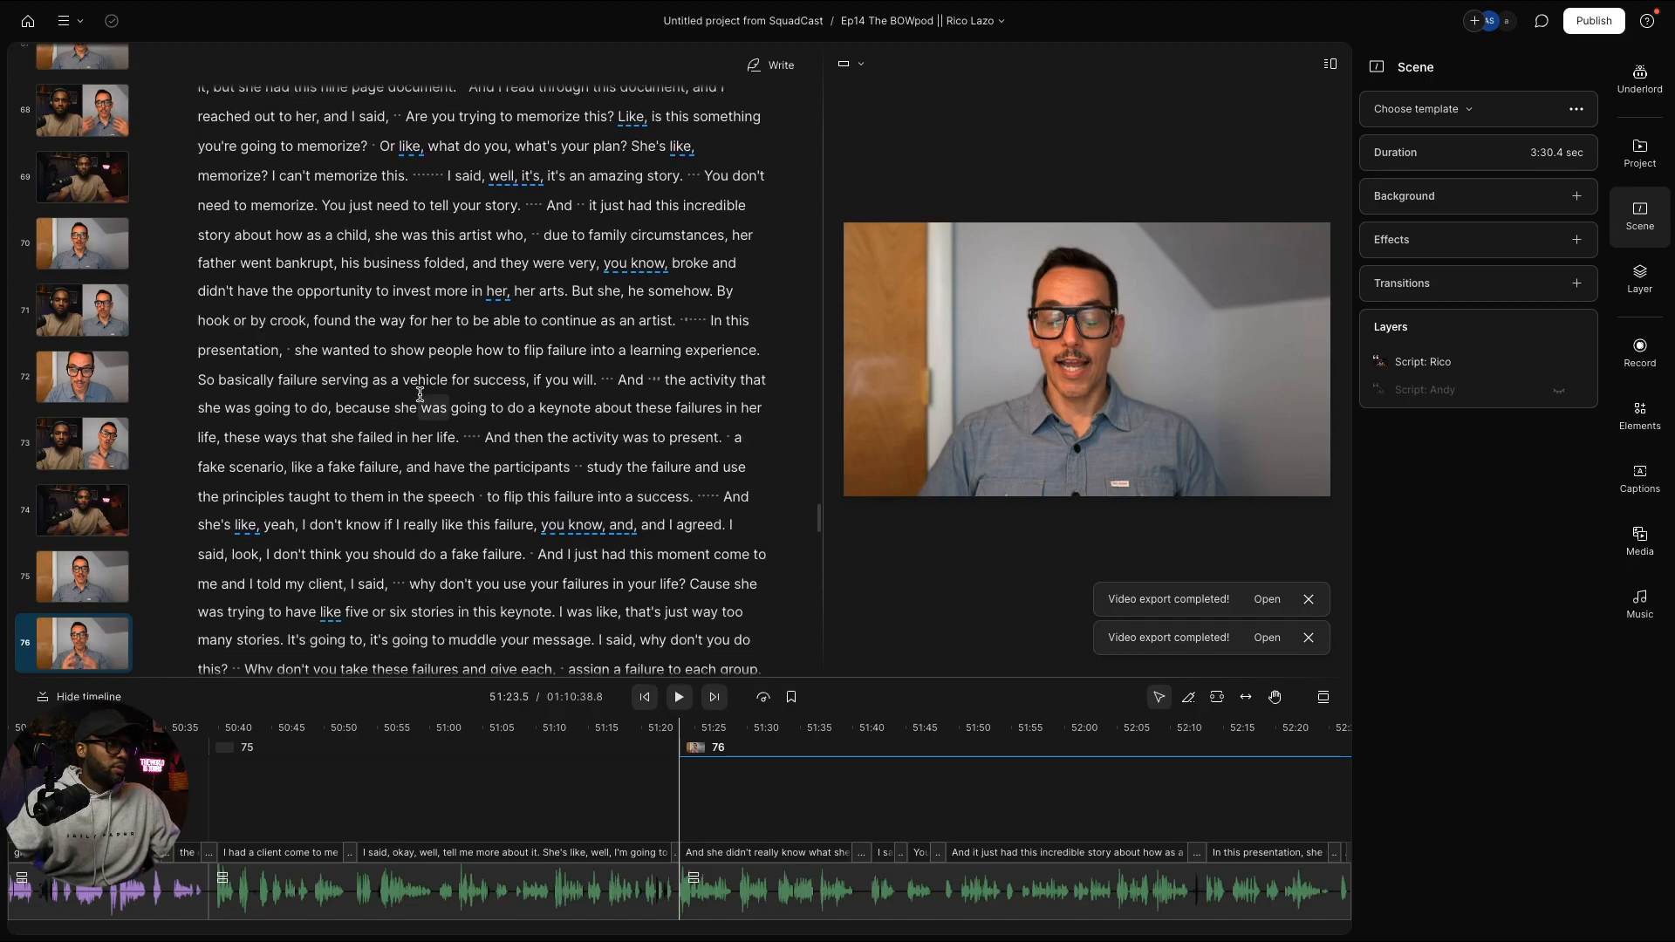
left_click(615, 384)
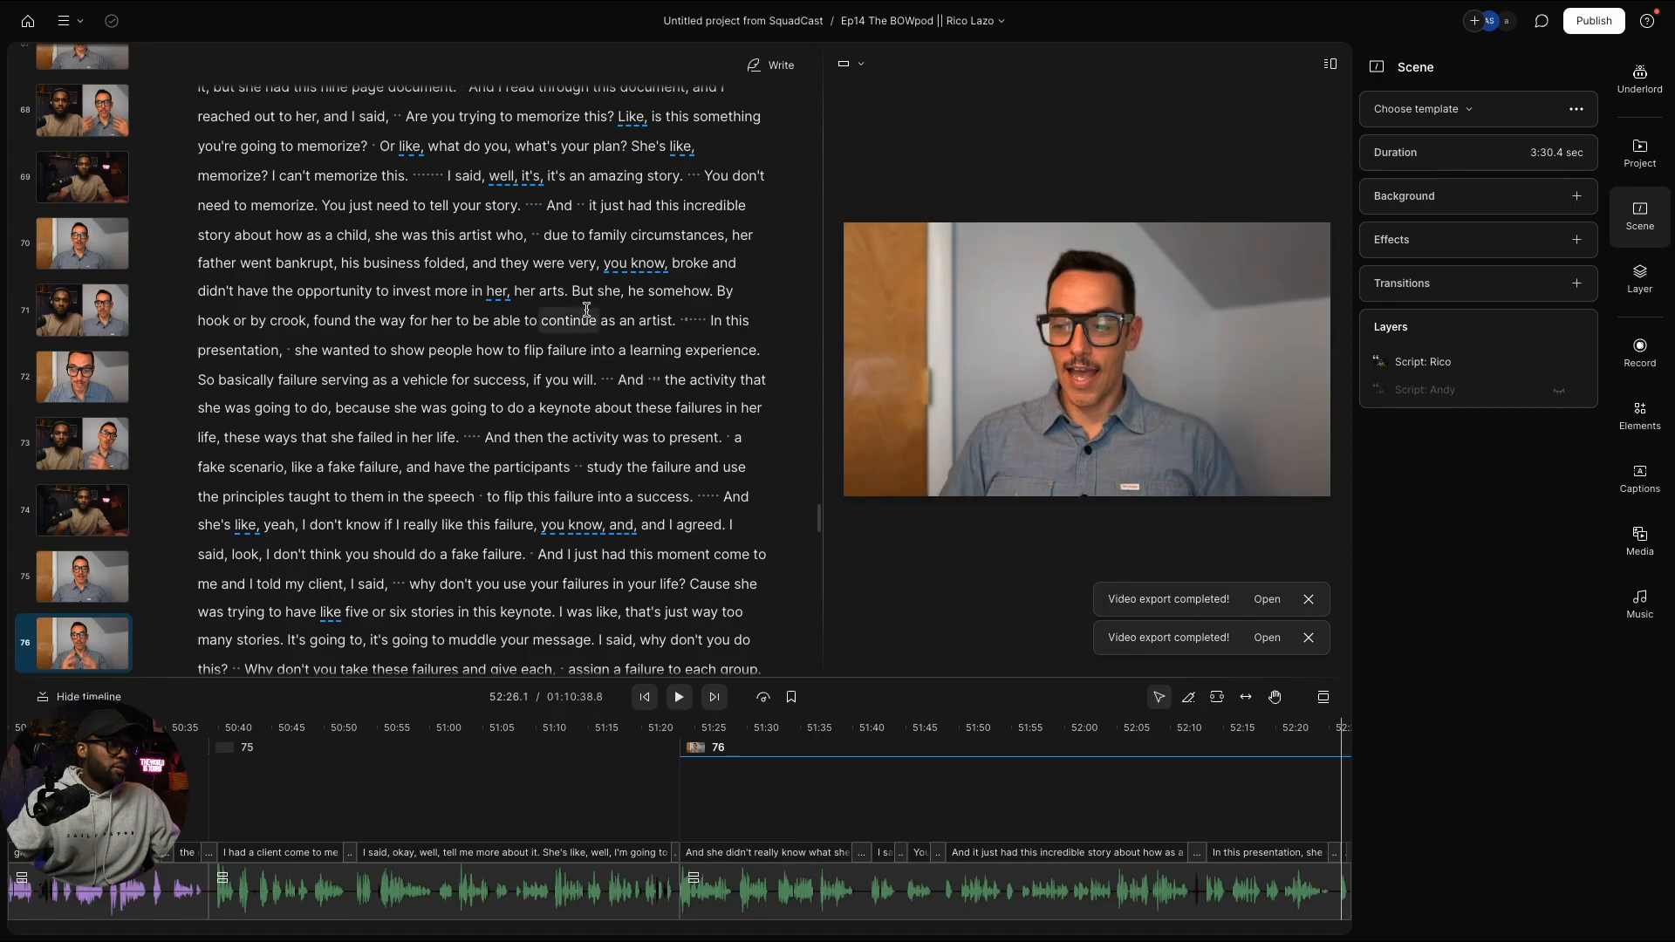
scroll(580, 305, "up", 3)
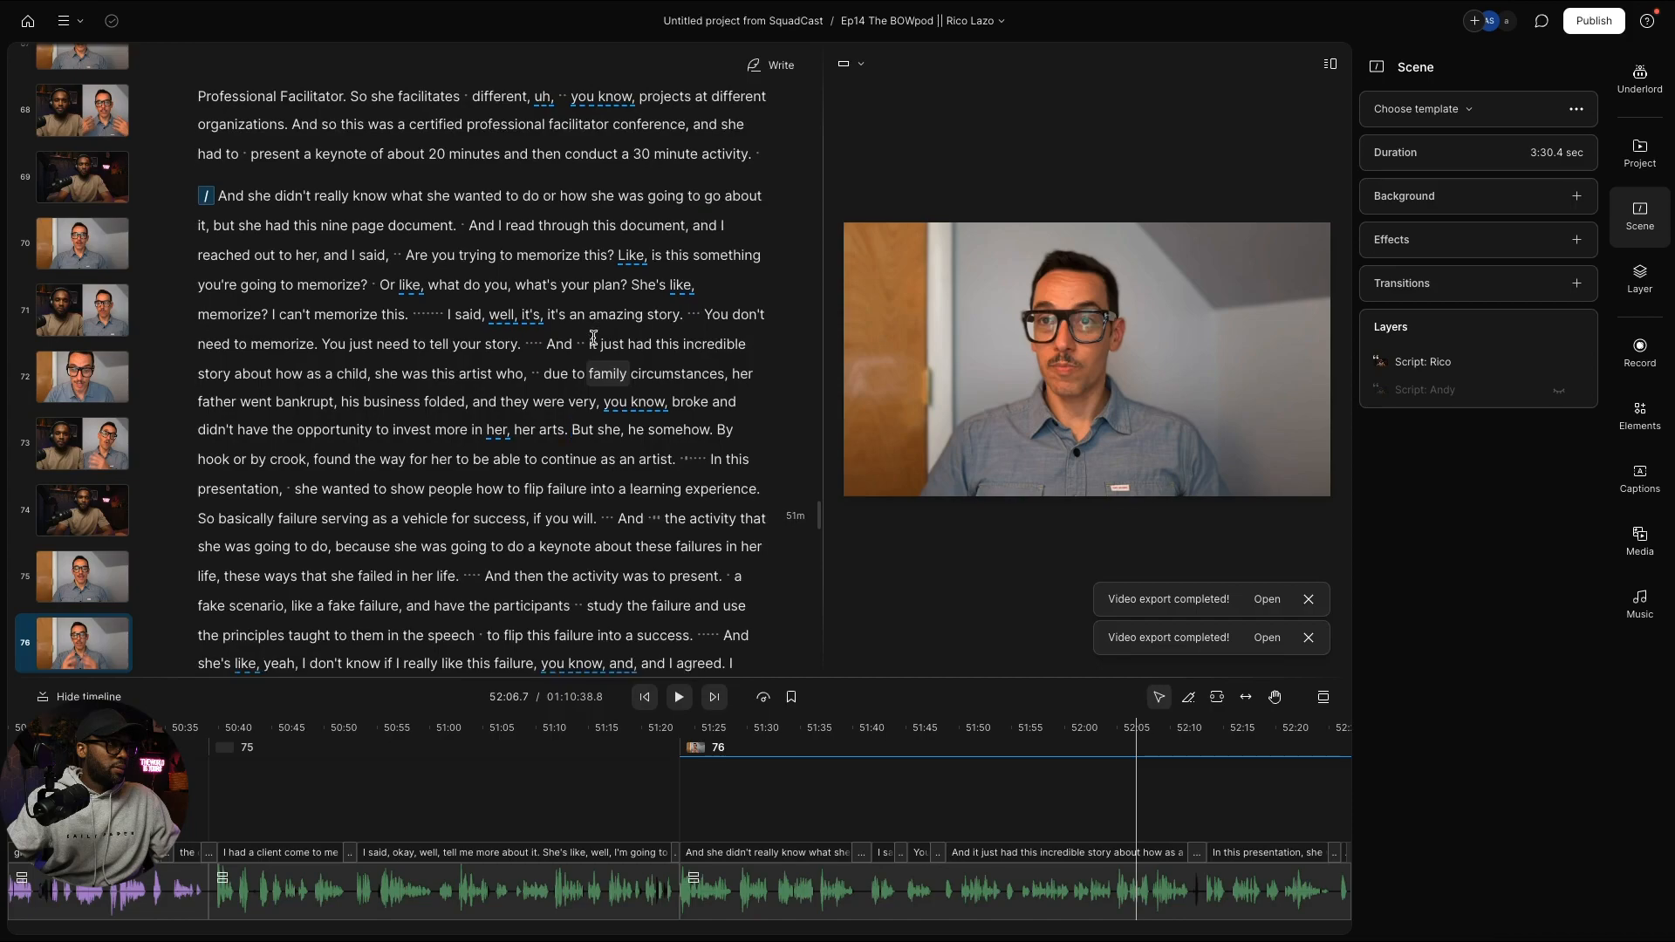
scroll(593, 331, "down", 3)
key("slash")
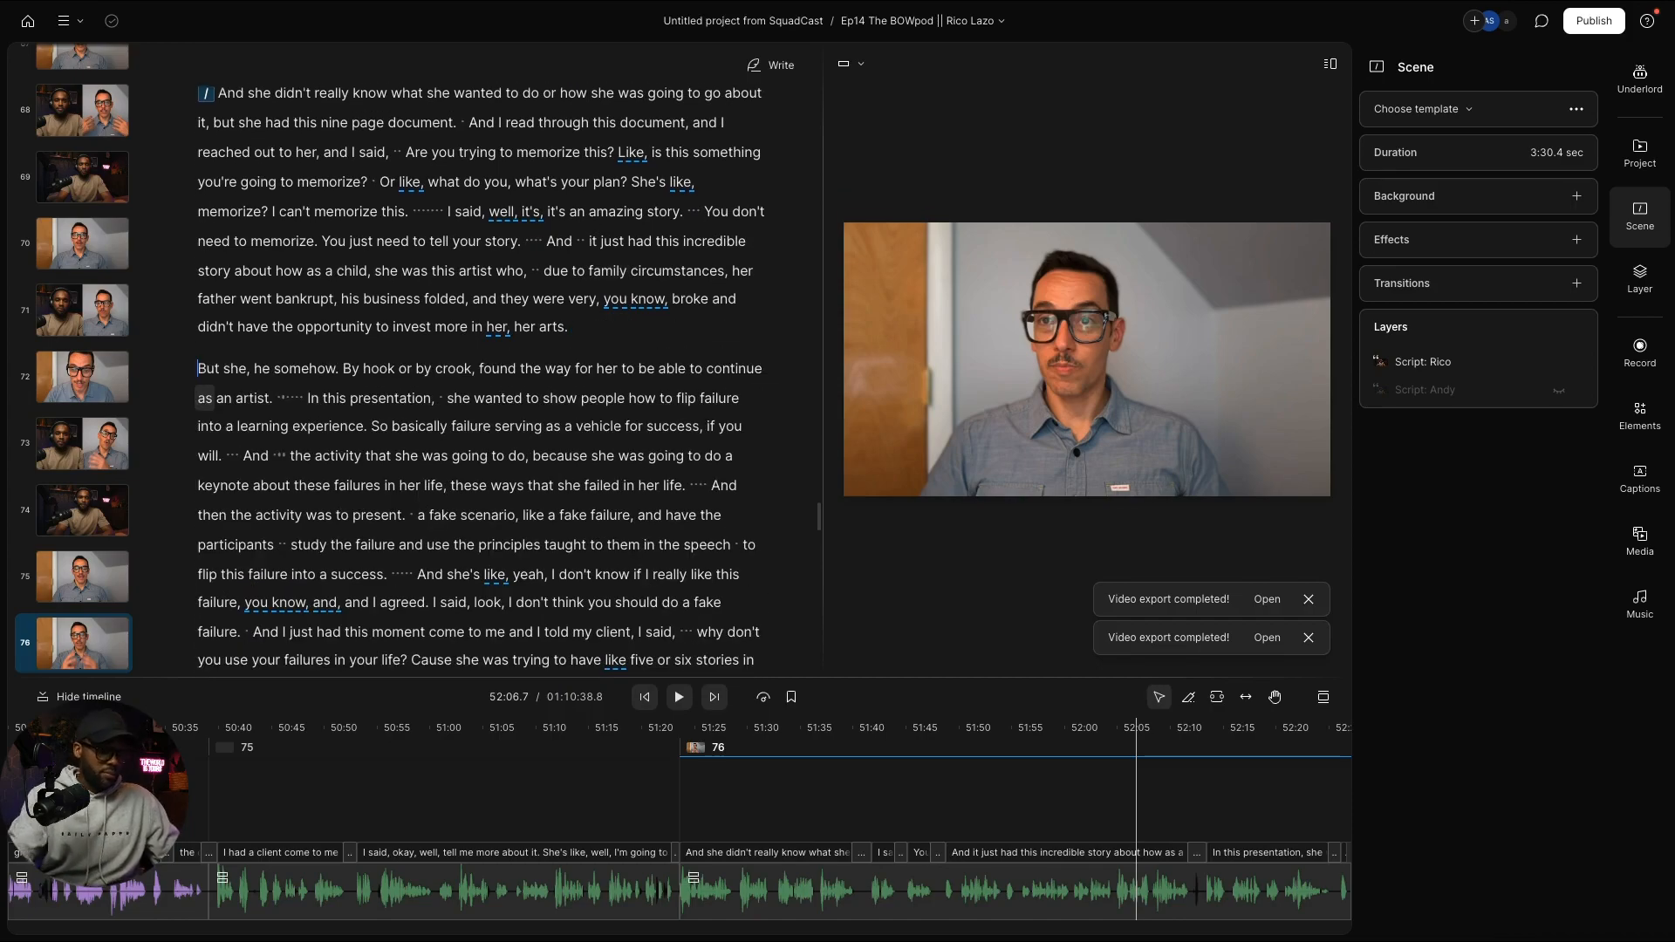
scroll(439, 473, "down", 5)
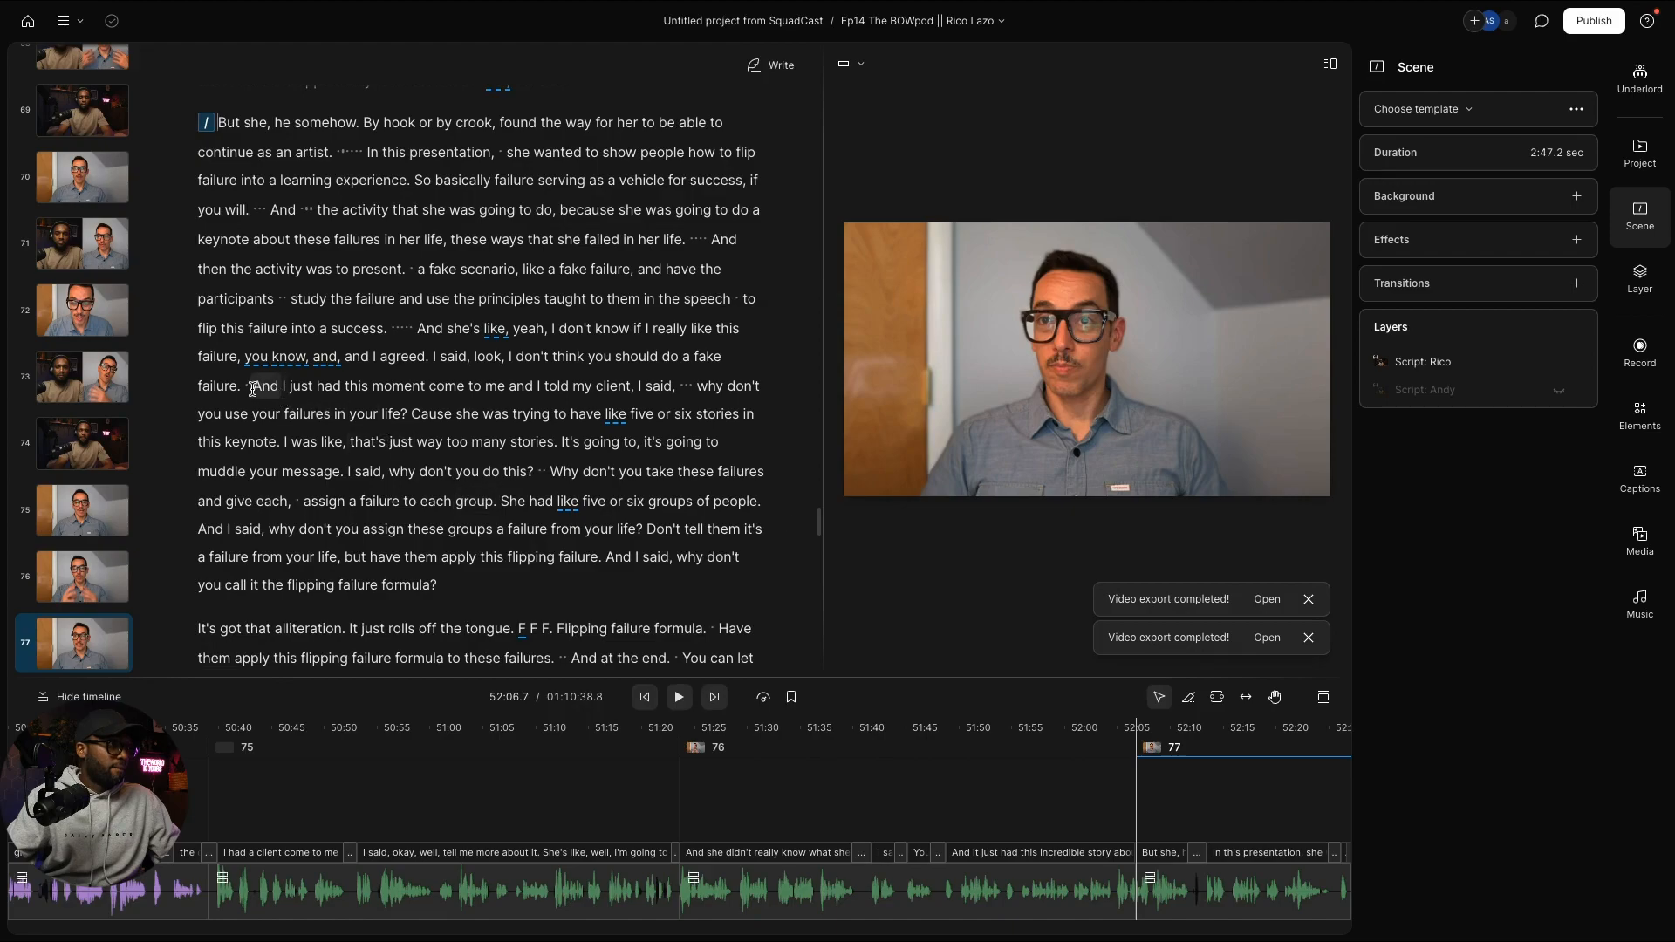
Step: Start new scenes at "And I just had" and "And she's like"
left_click(253, 389)
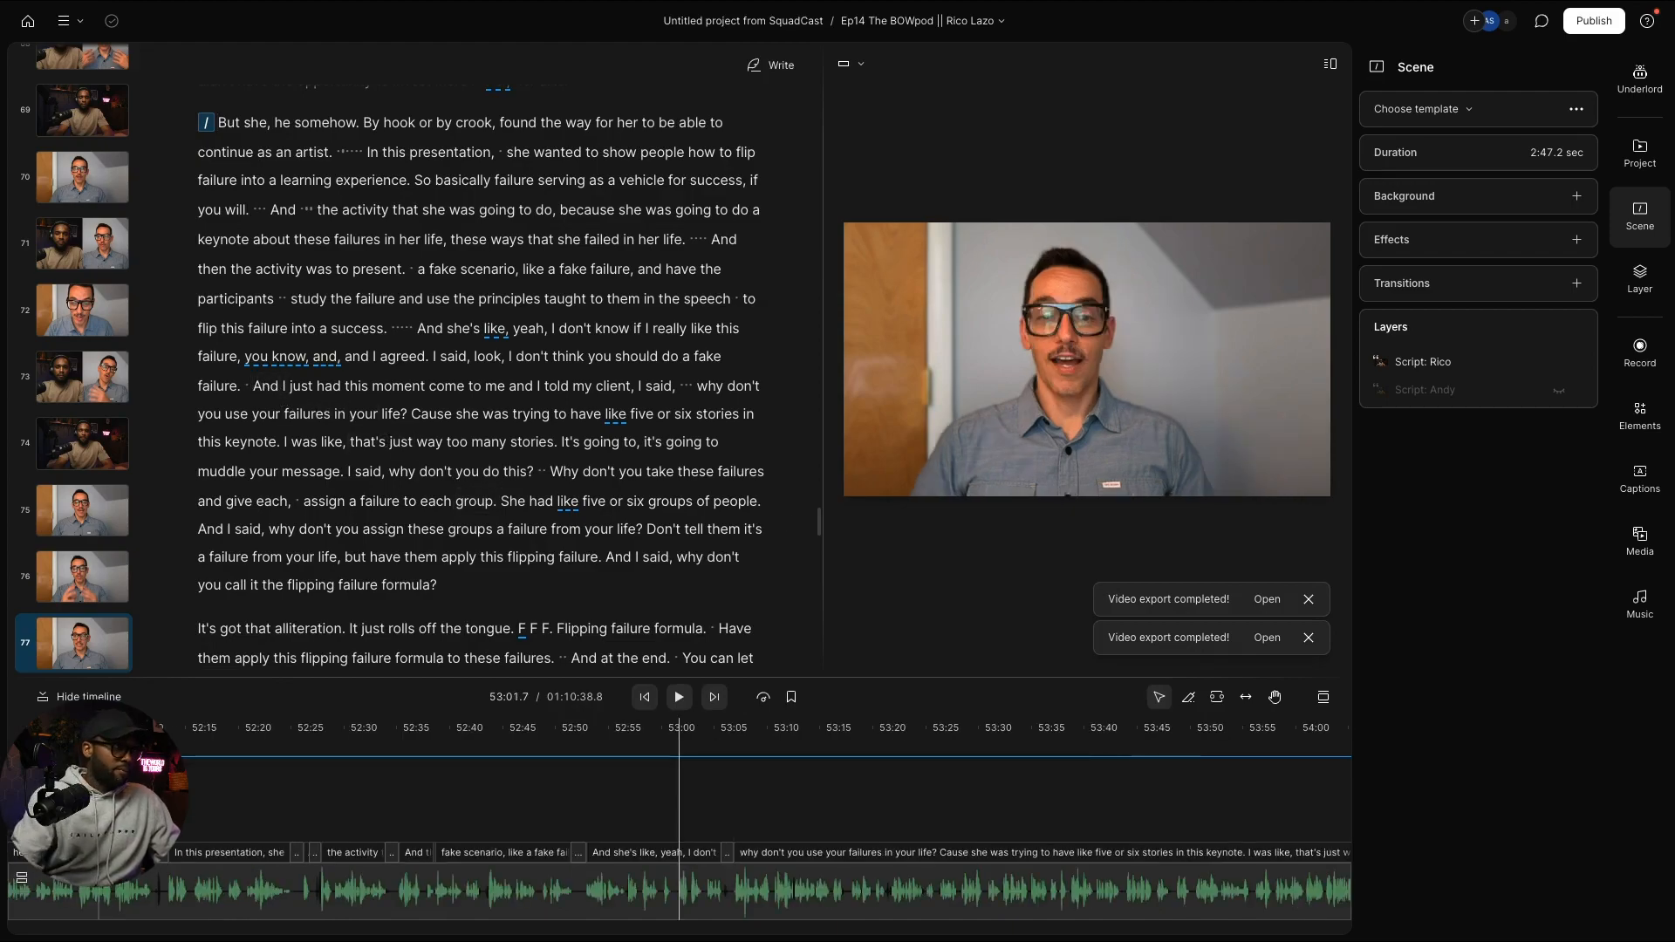
key("slash")
scroll(284, 453, "down", 4)
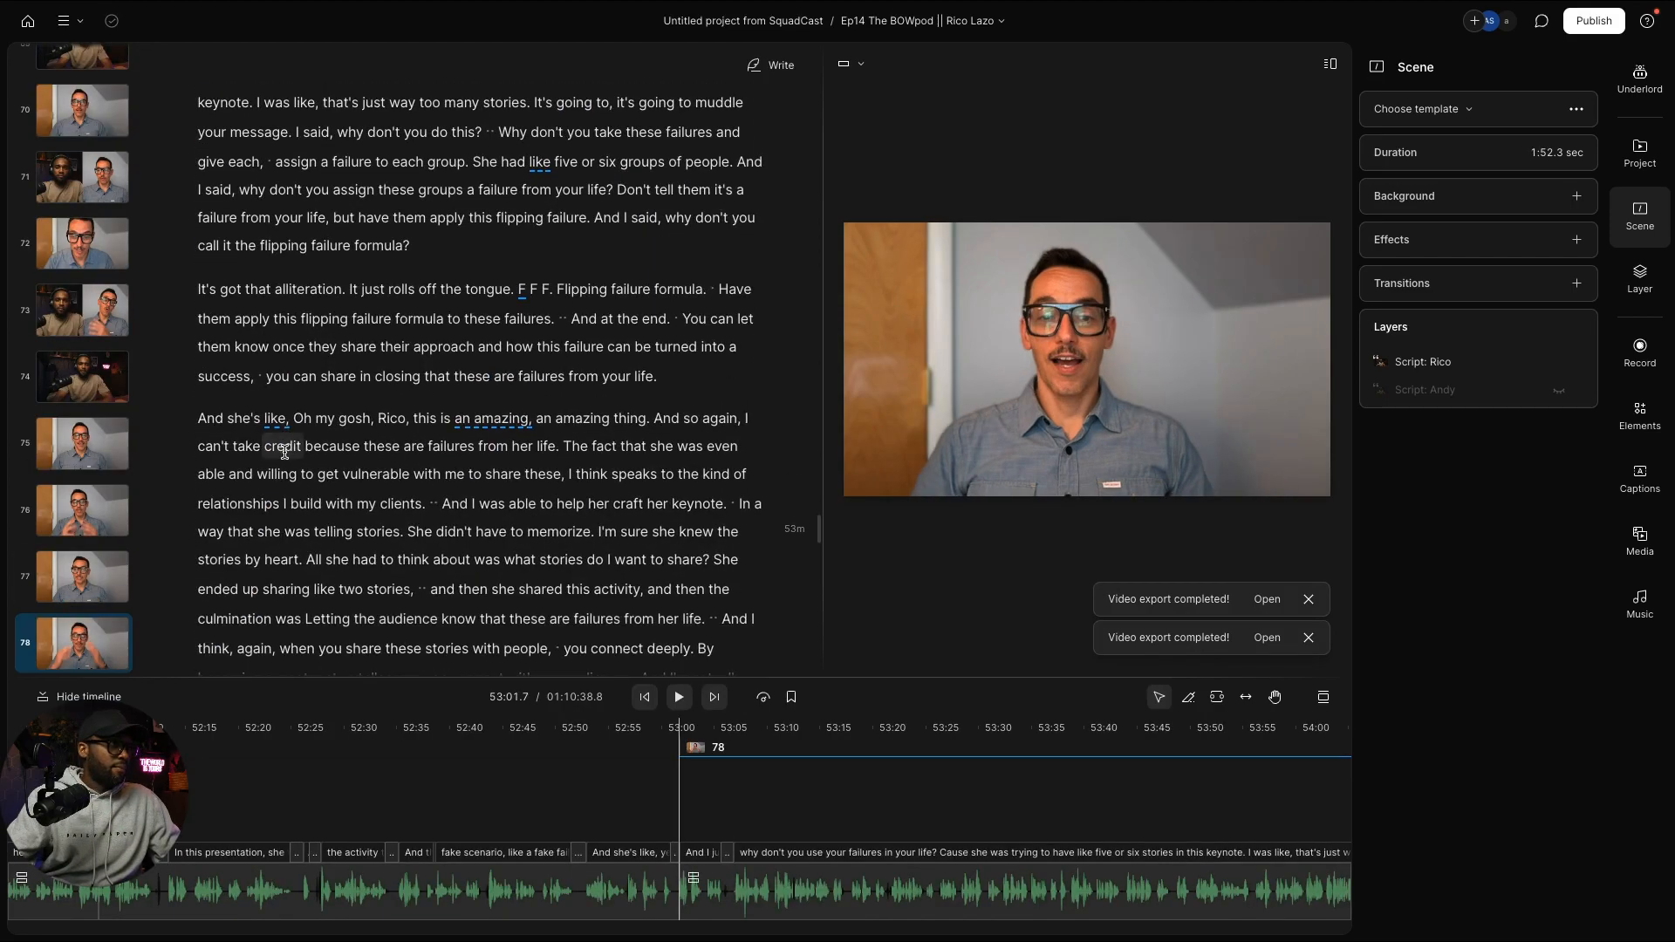
scroll(285, 453, "down", 2)
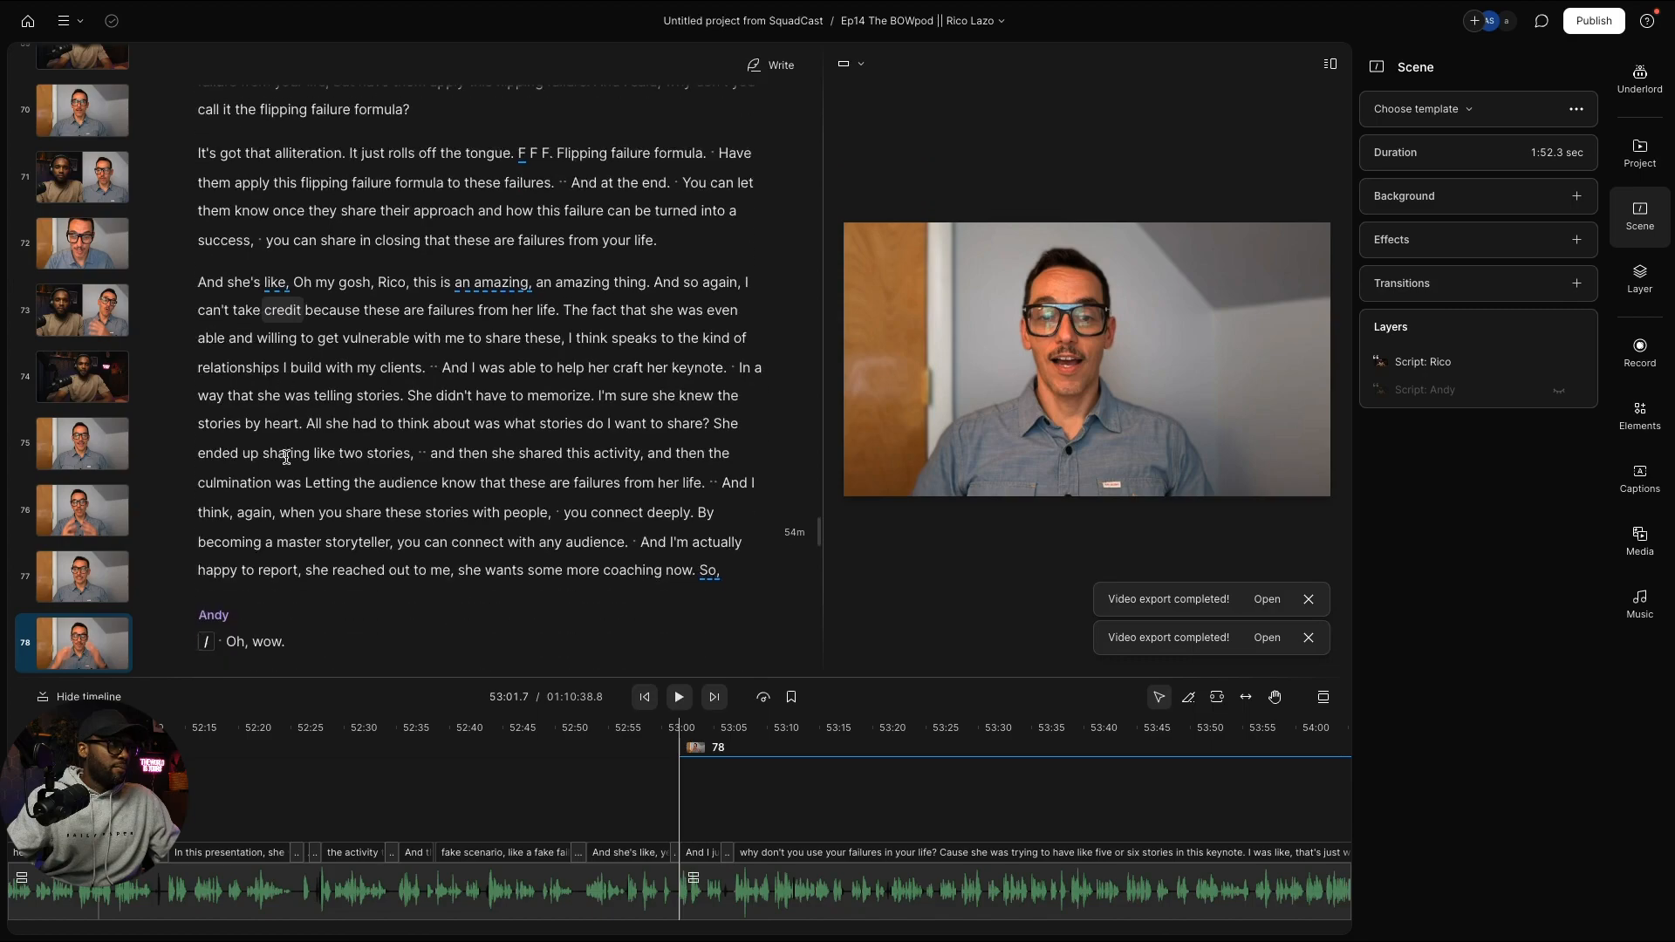
left_click(201, 286)
key("slash")
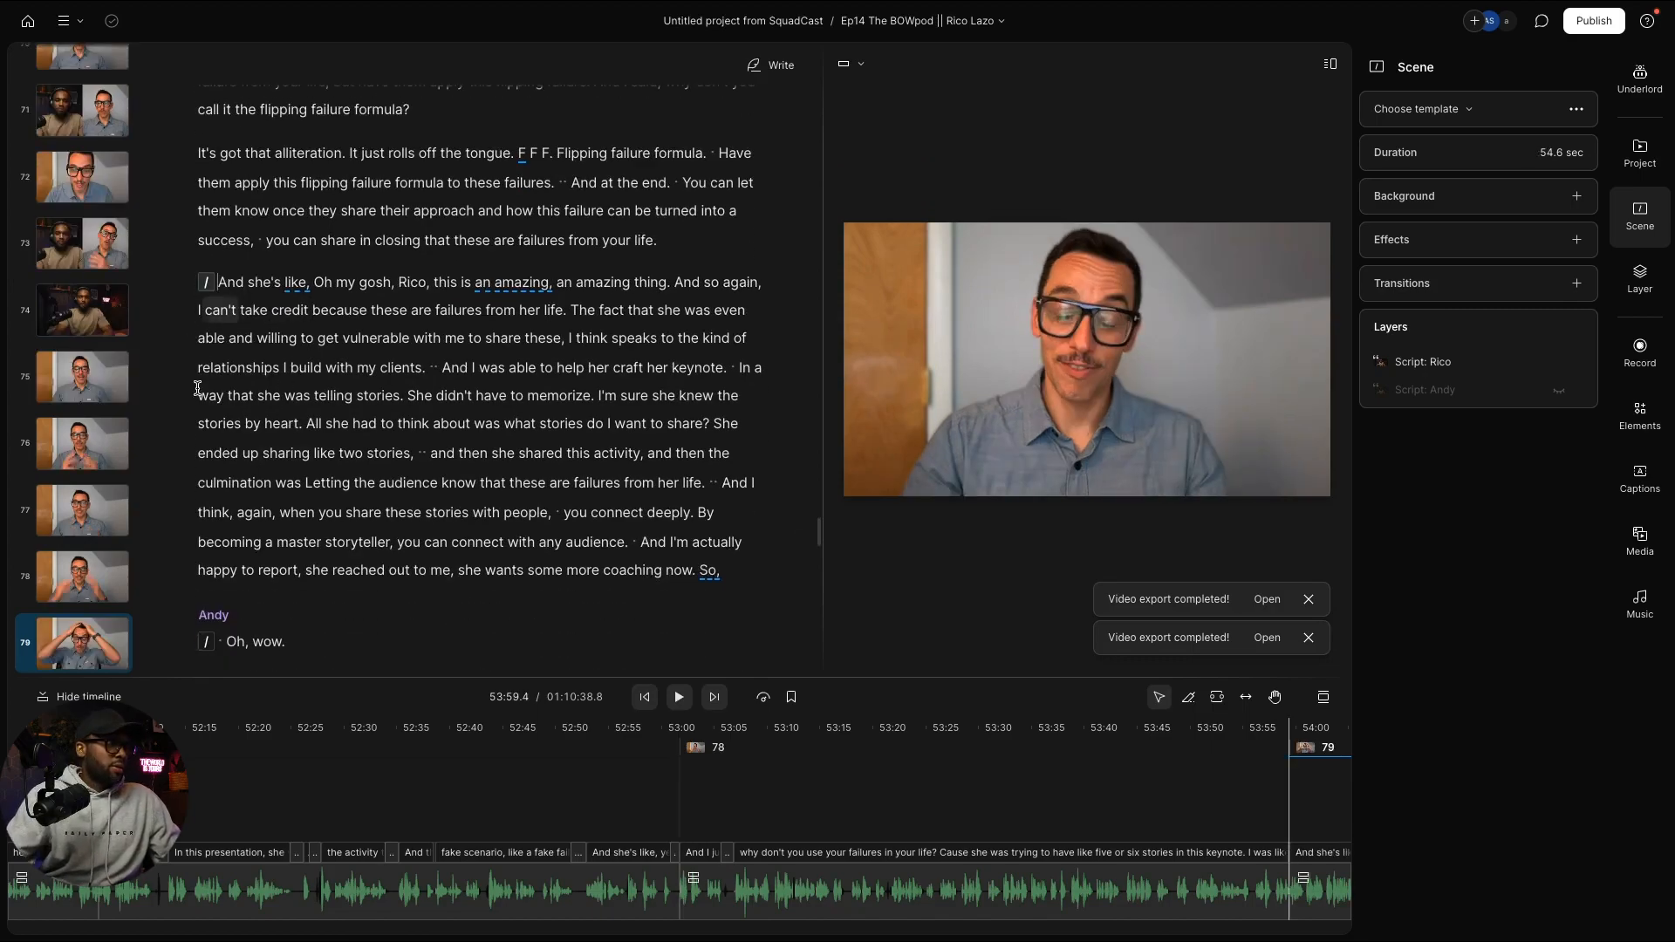
scroll(88, 512, "up", 2)
scroll(87, 523, "down", 2)
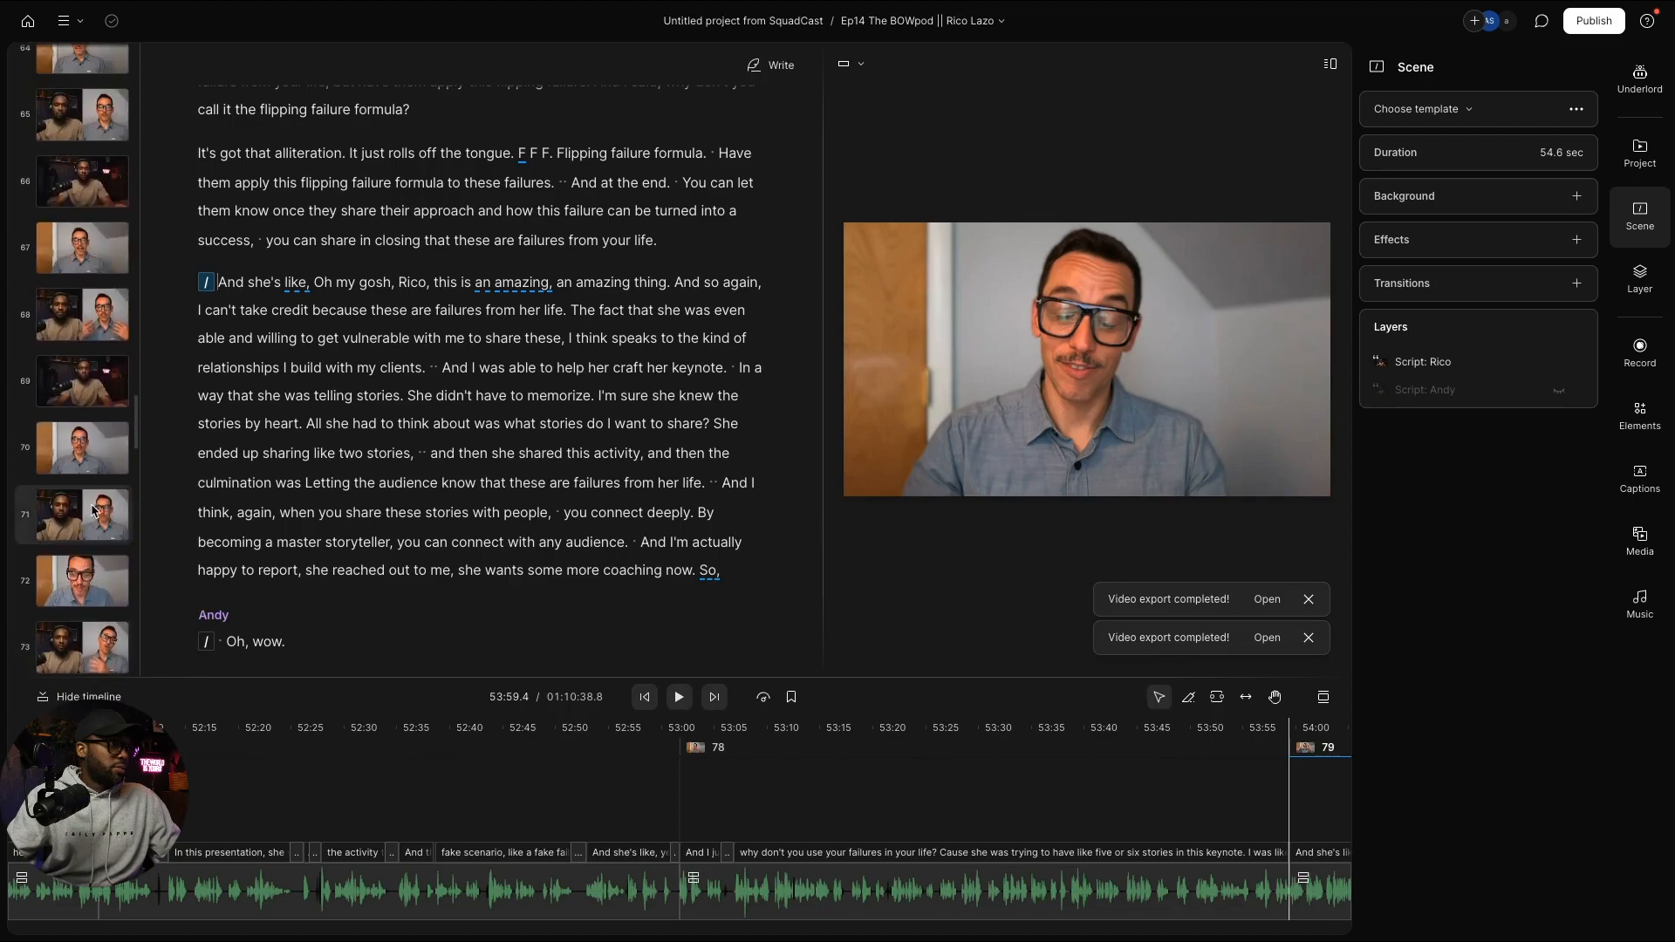
Step: Paste the two-person side-by-side layout onto scenes 76 and 78
left_click(85, 573)
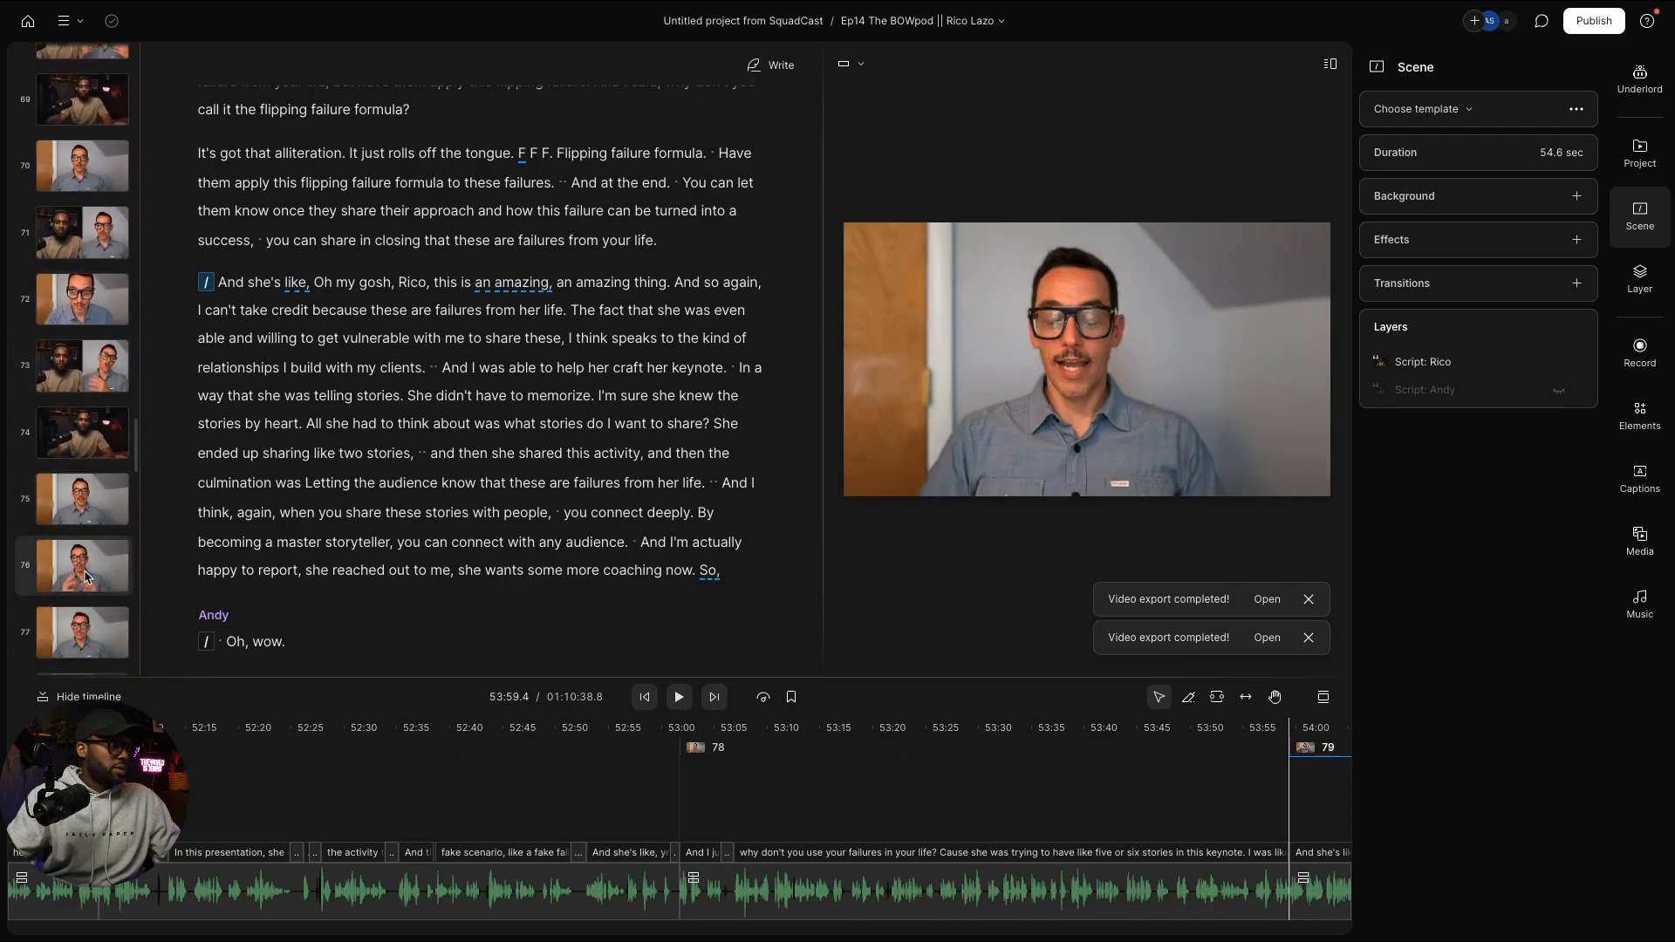
key("ctrl+v")
scroll(90, 558, "down", 3)
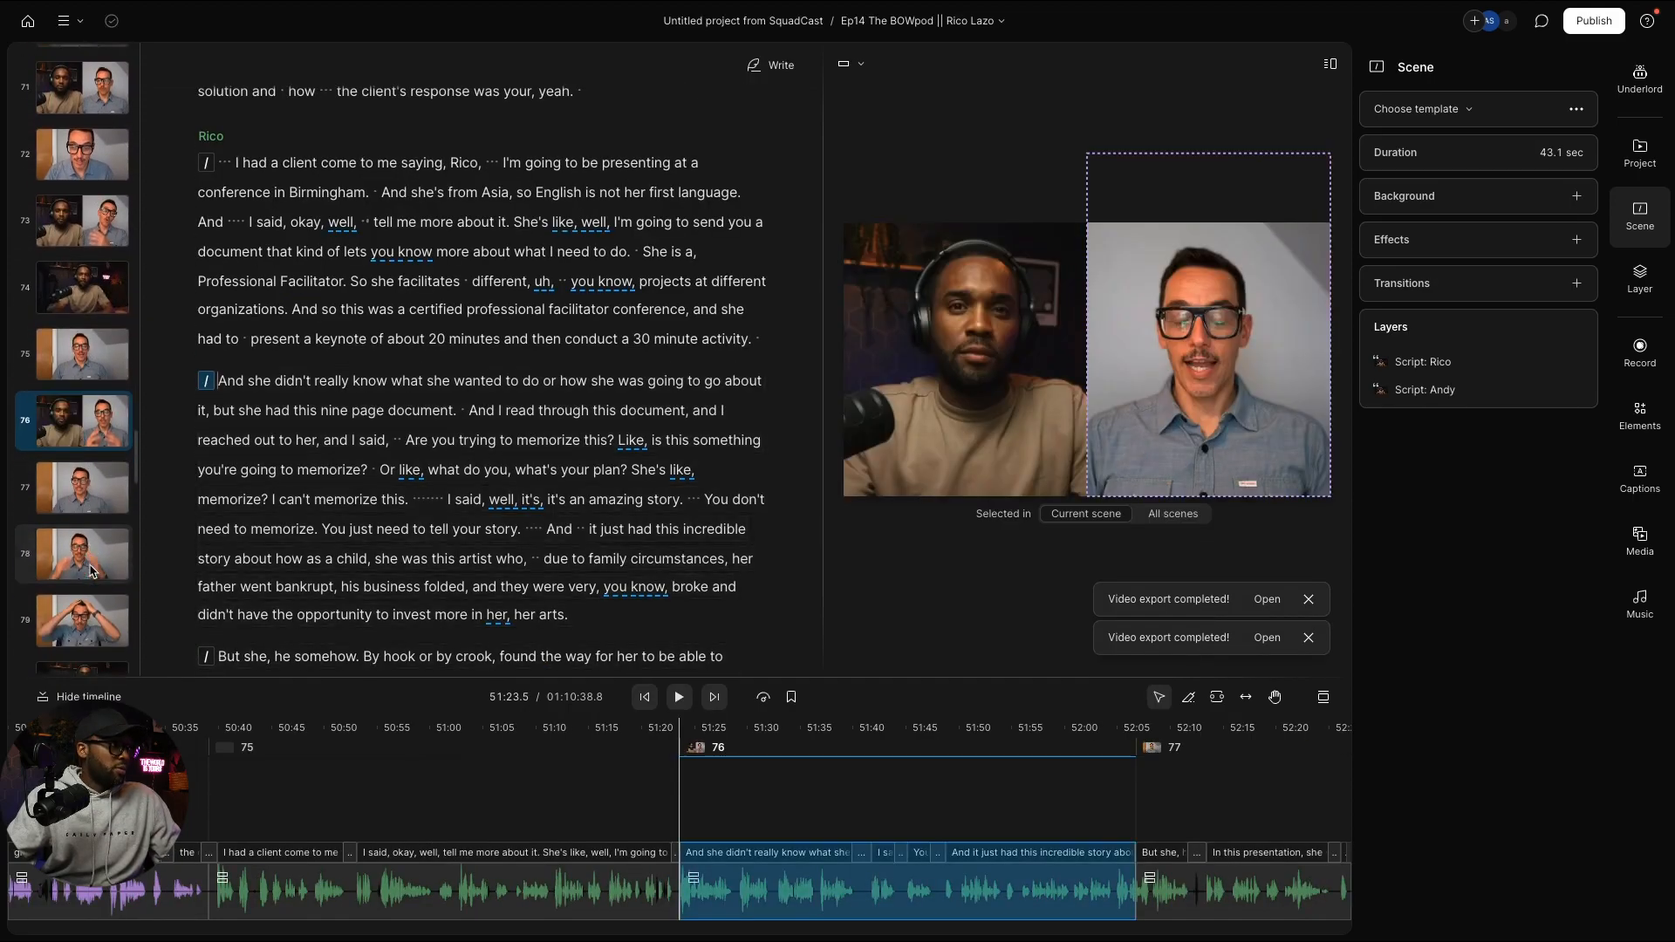
left_click(91, 510)
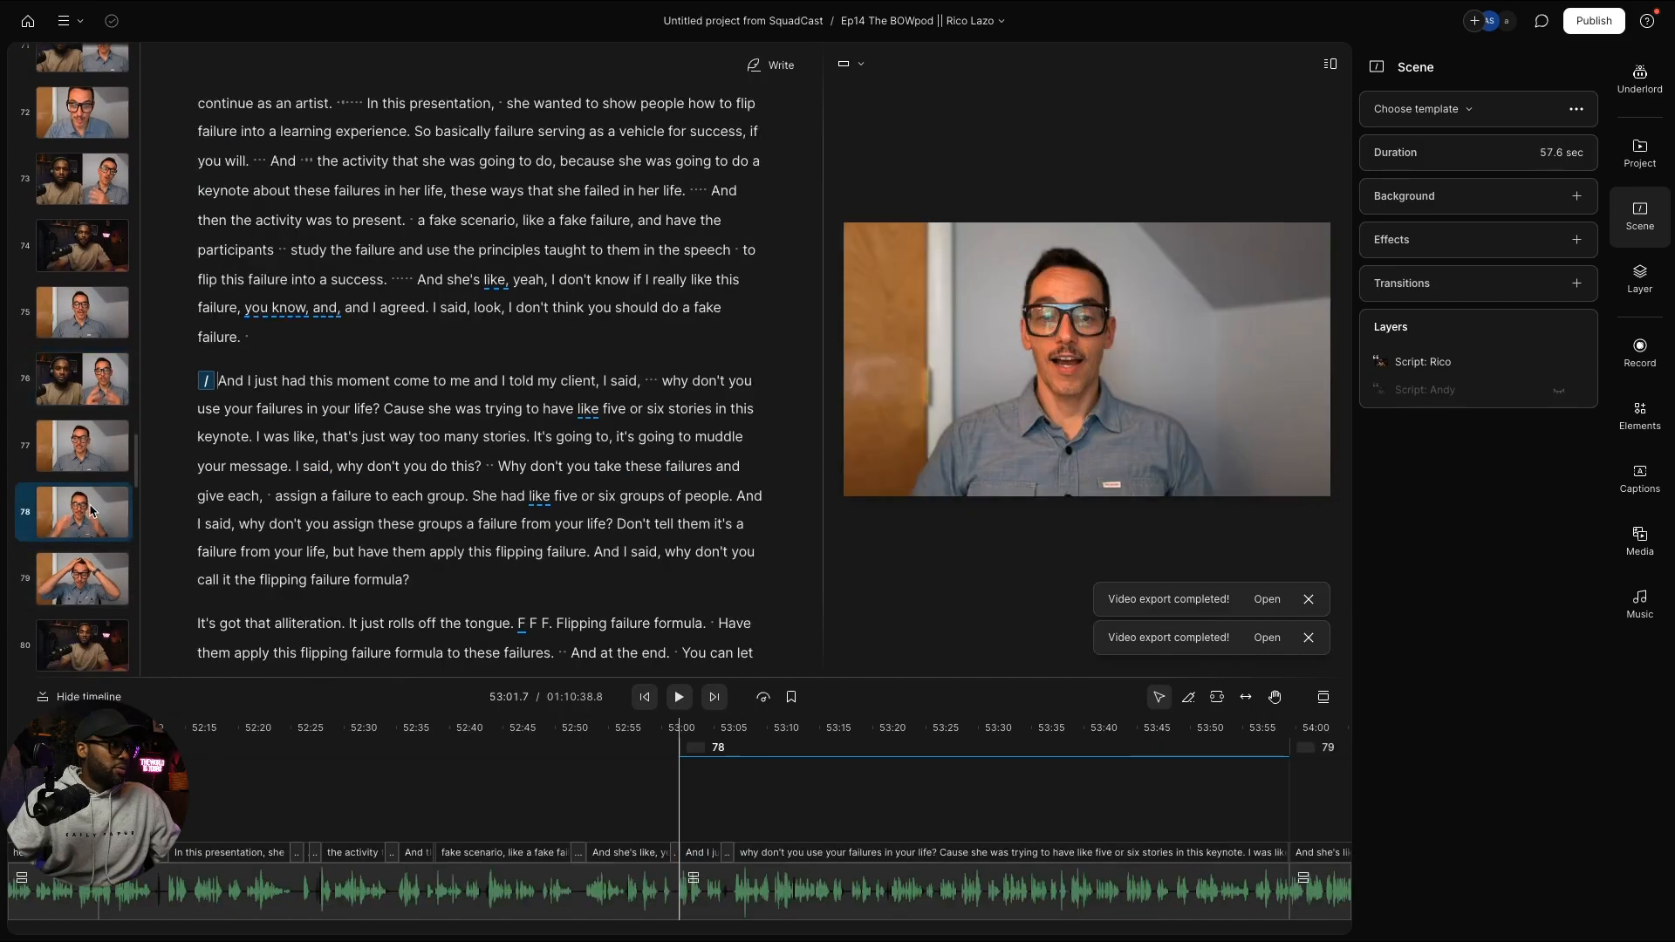
key("ctrl+v")
scroll(281, 534, "down", 10)
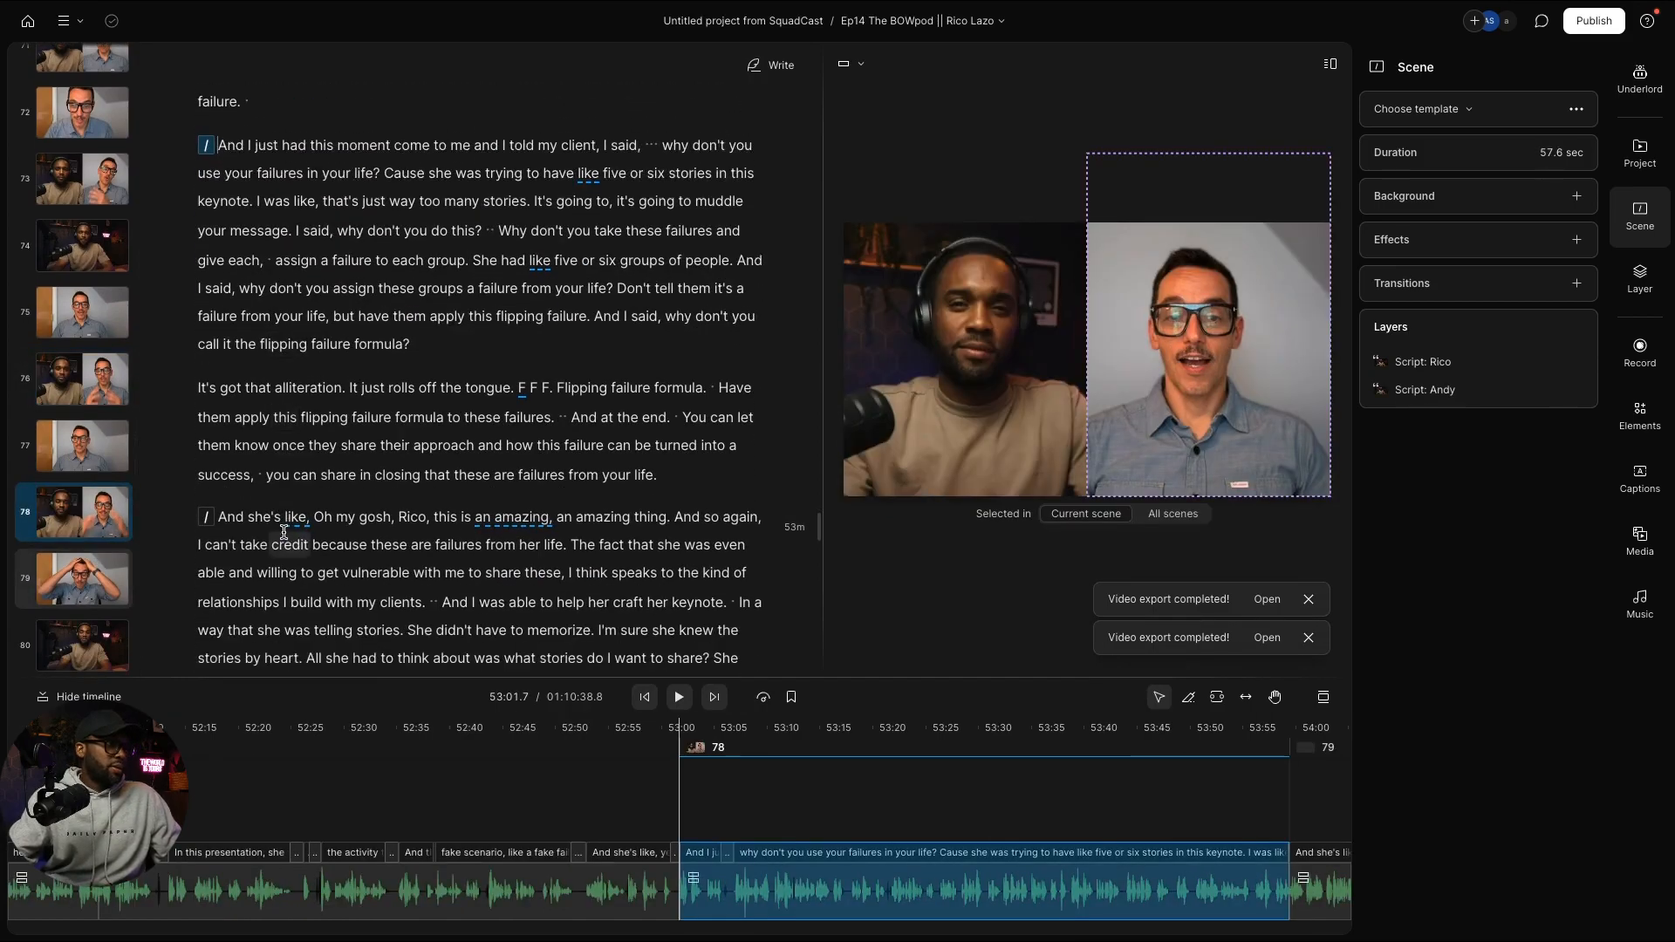
scroll(121, 576, "down", 3)
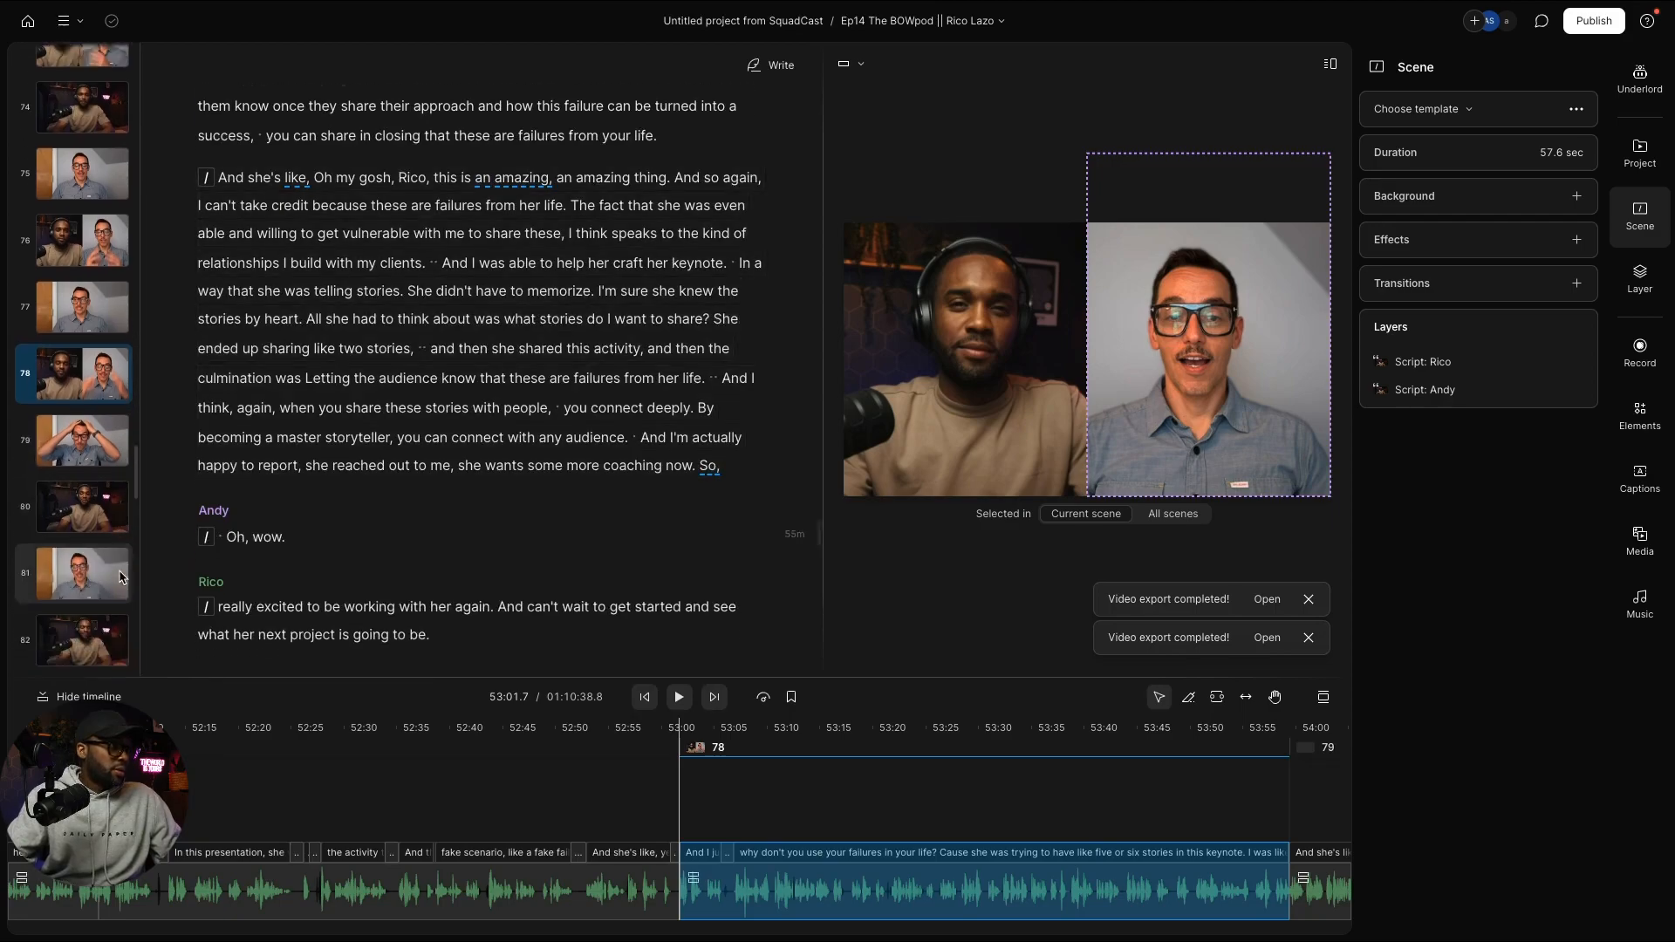
scroll(355, 573, "down", 10)
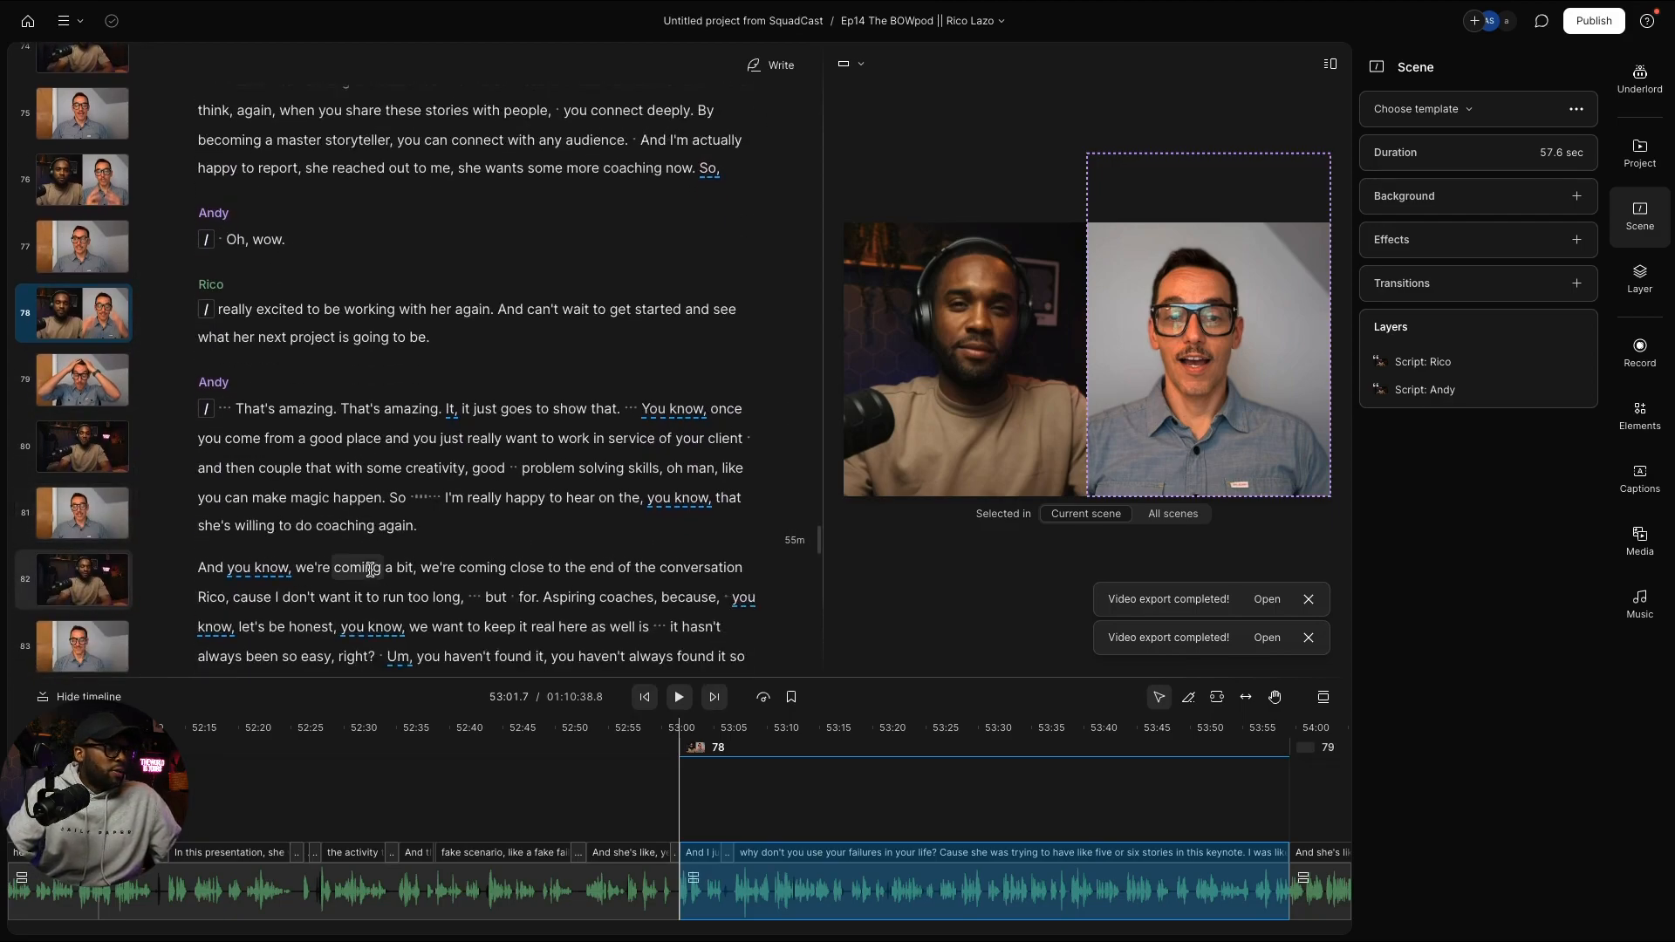
scroll(349, 571, "down", 5)
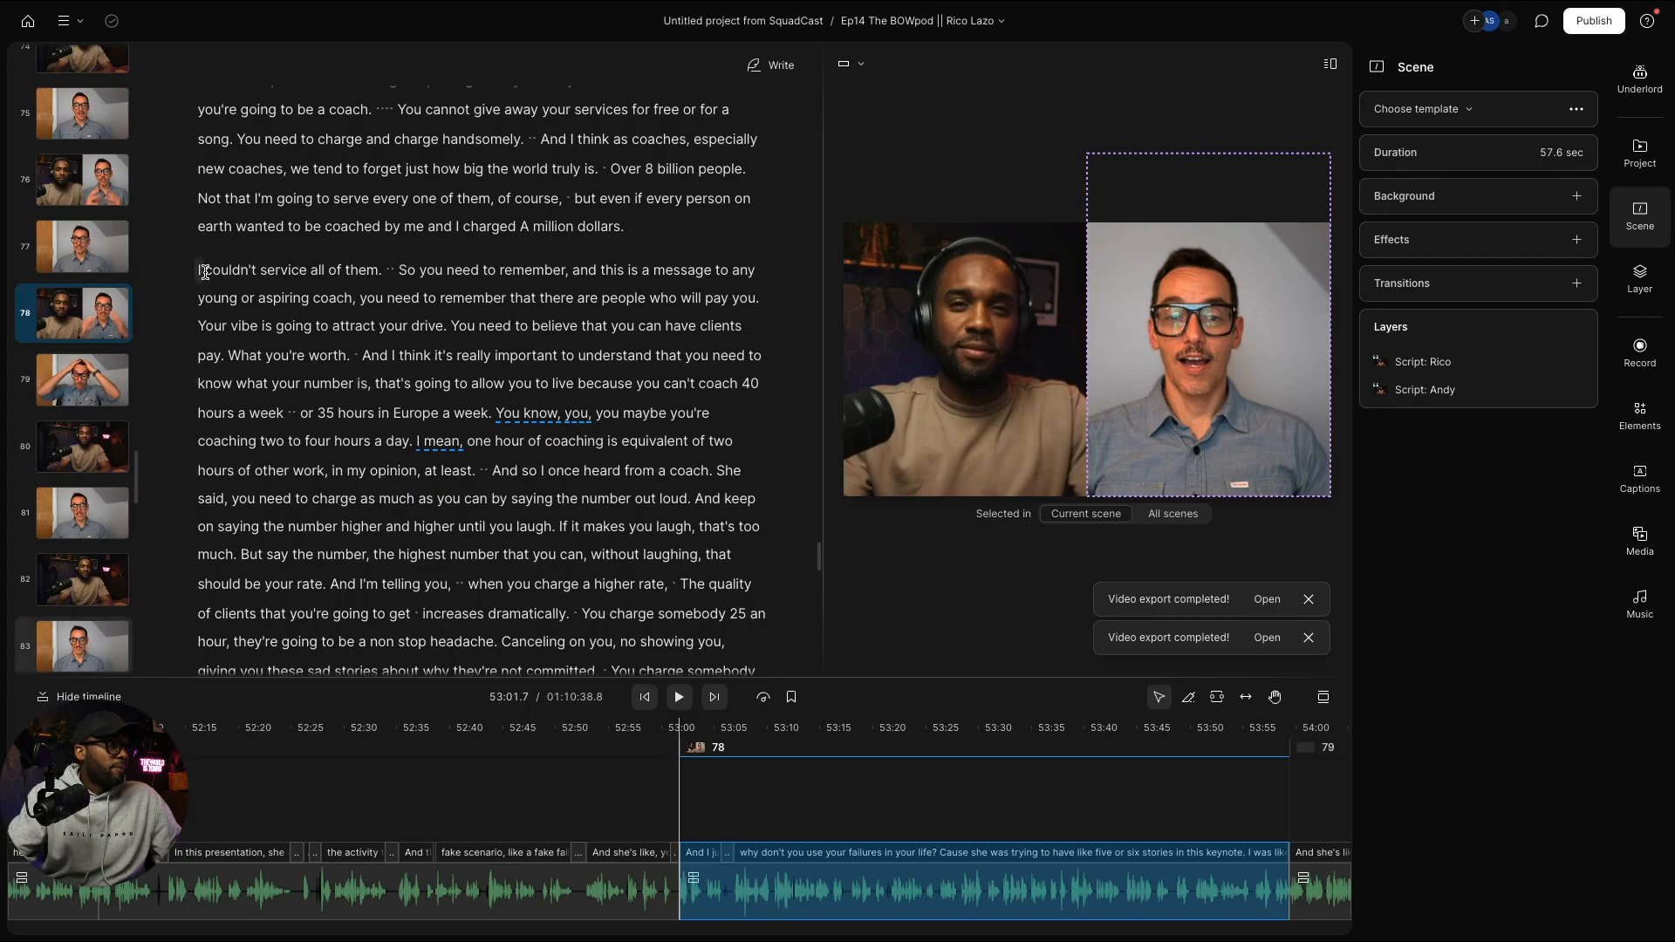
Step: Start new scenes at "I couldn't service", "But say the number", "And I think" and "So you want"
left_click(236, 277)
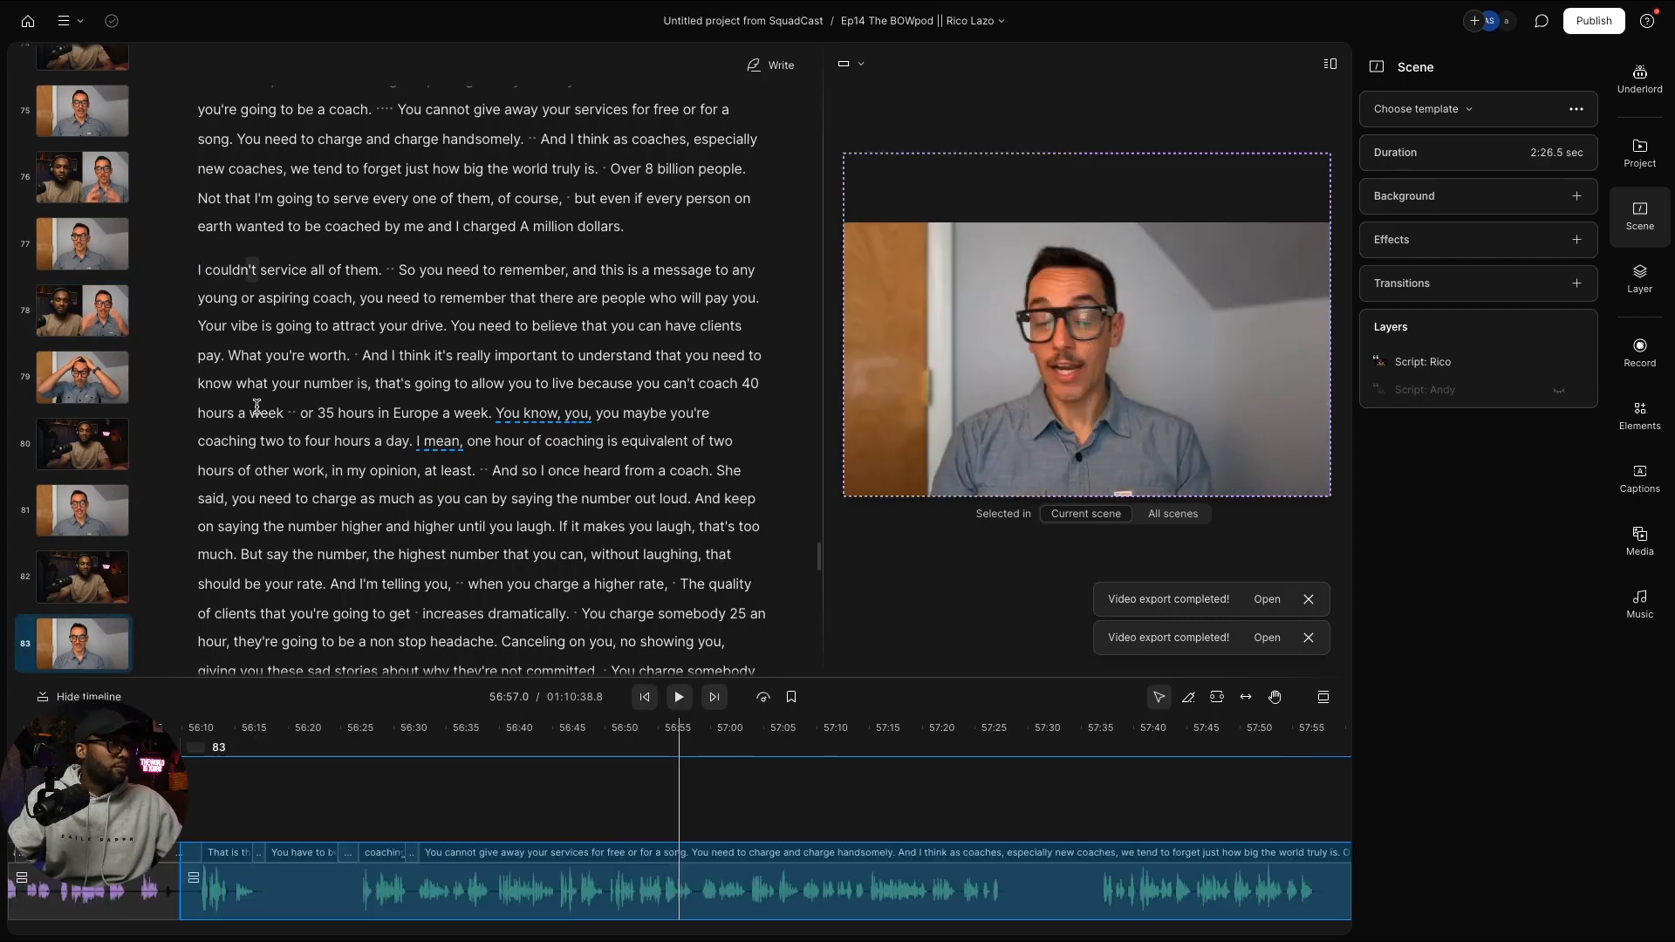
key("slash")
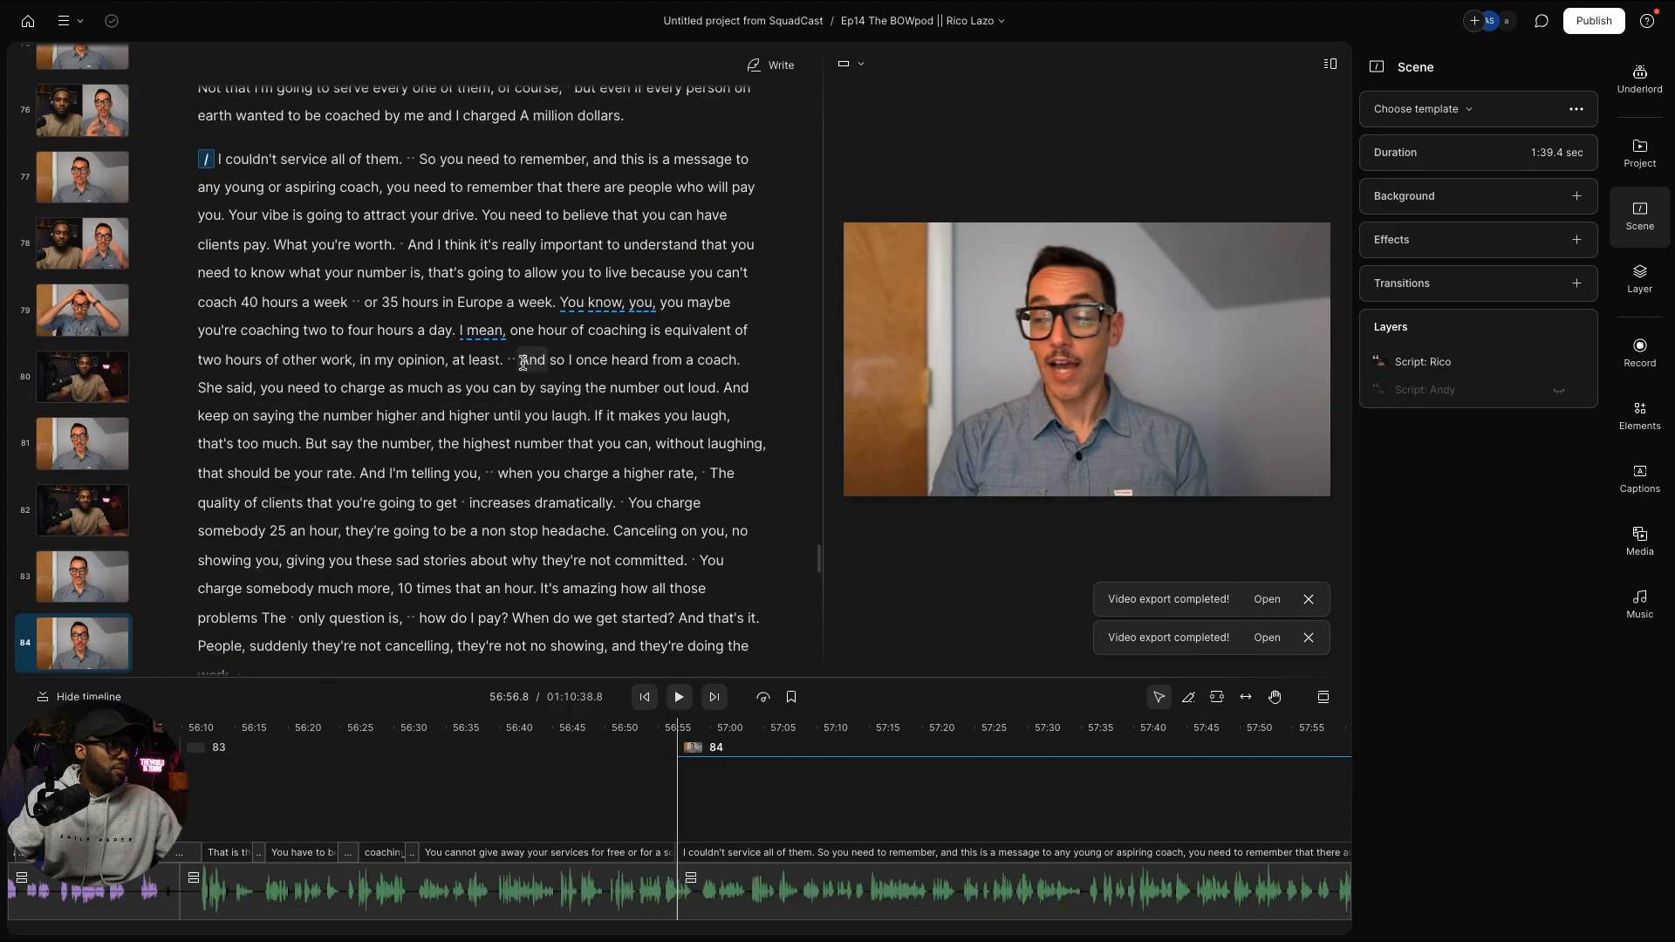
left_click(315, 446)
key("slash")
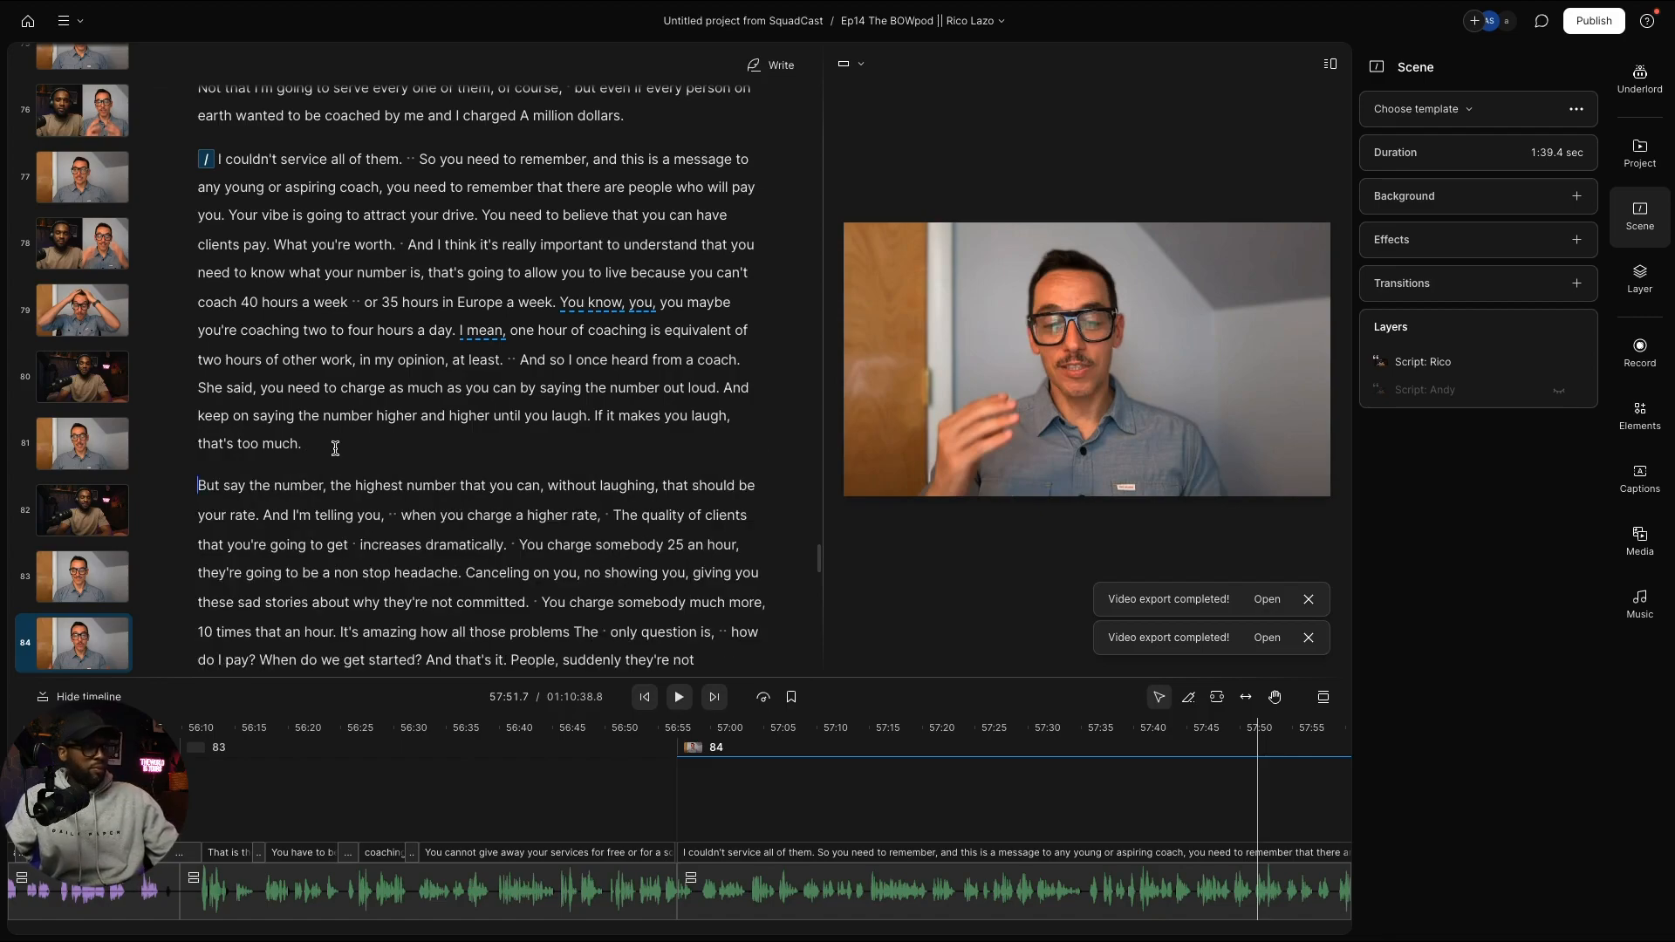
left_click(75, 584)
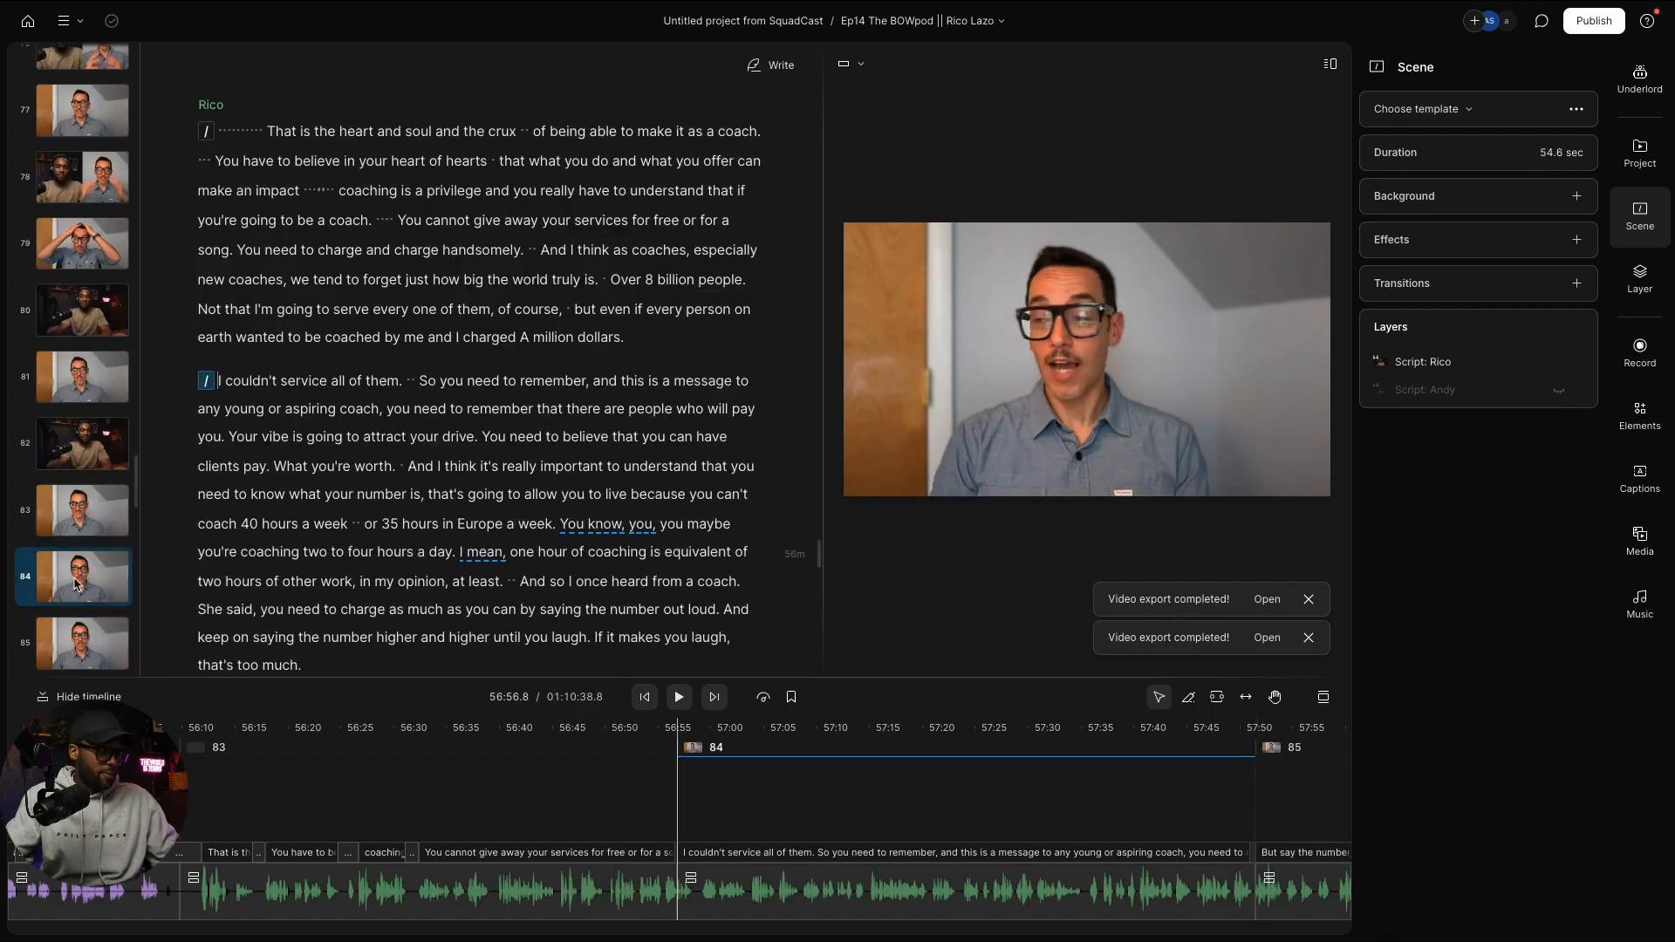
scroll(358, 550, "down", 12)
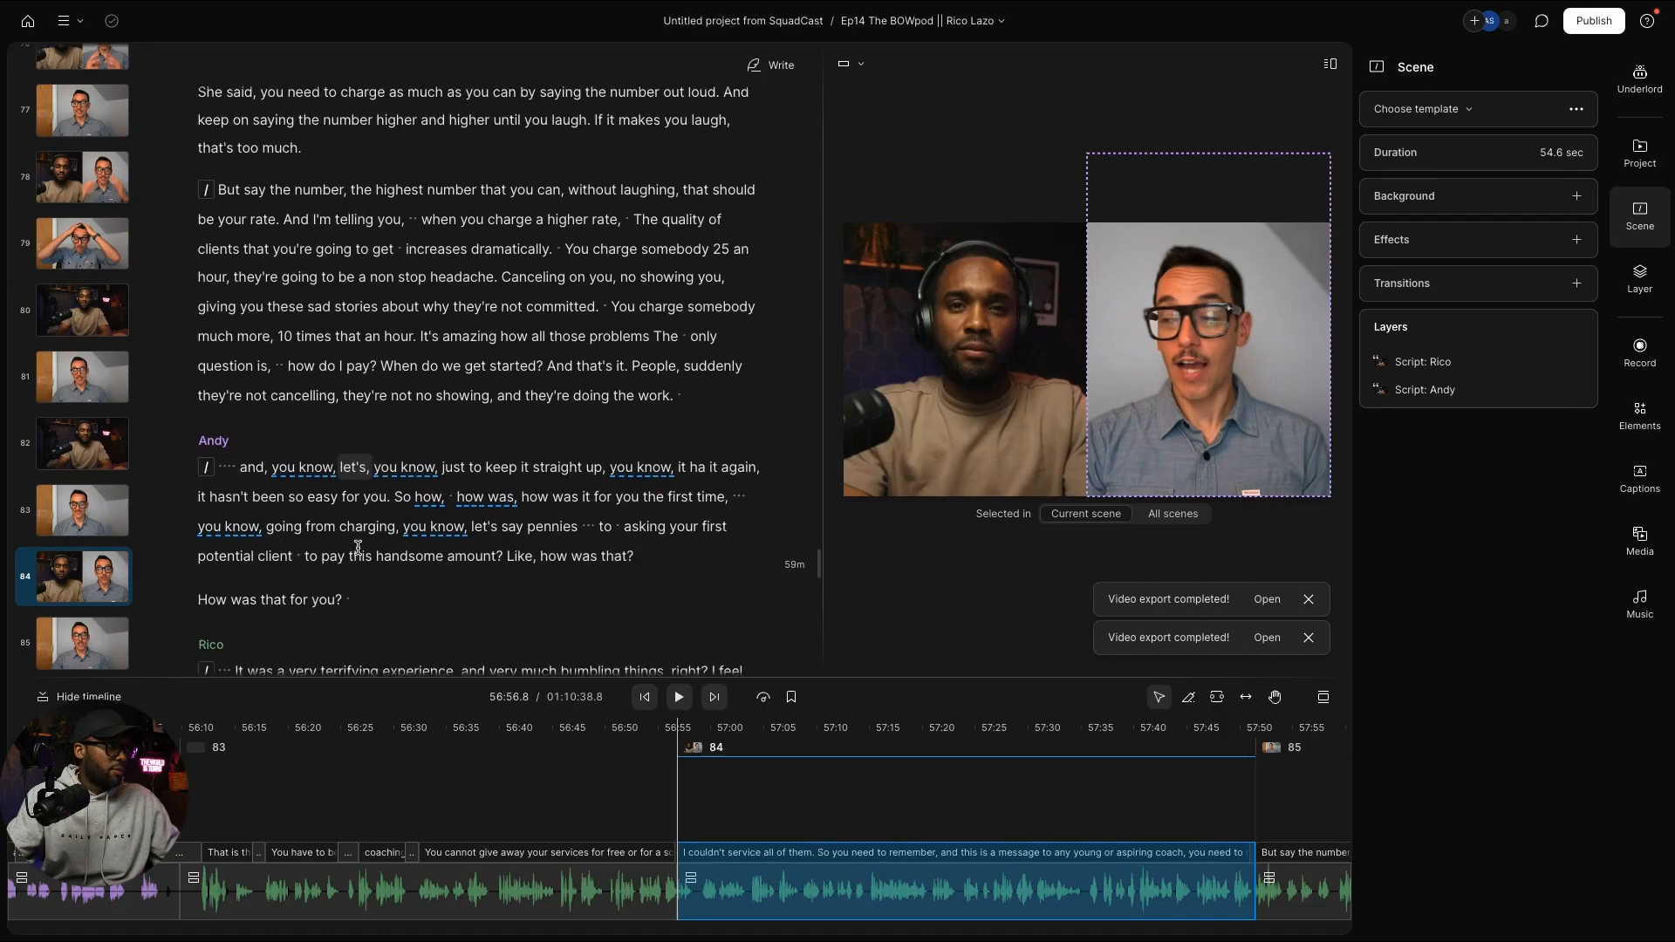
scroll(358, 547, "down", 2)
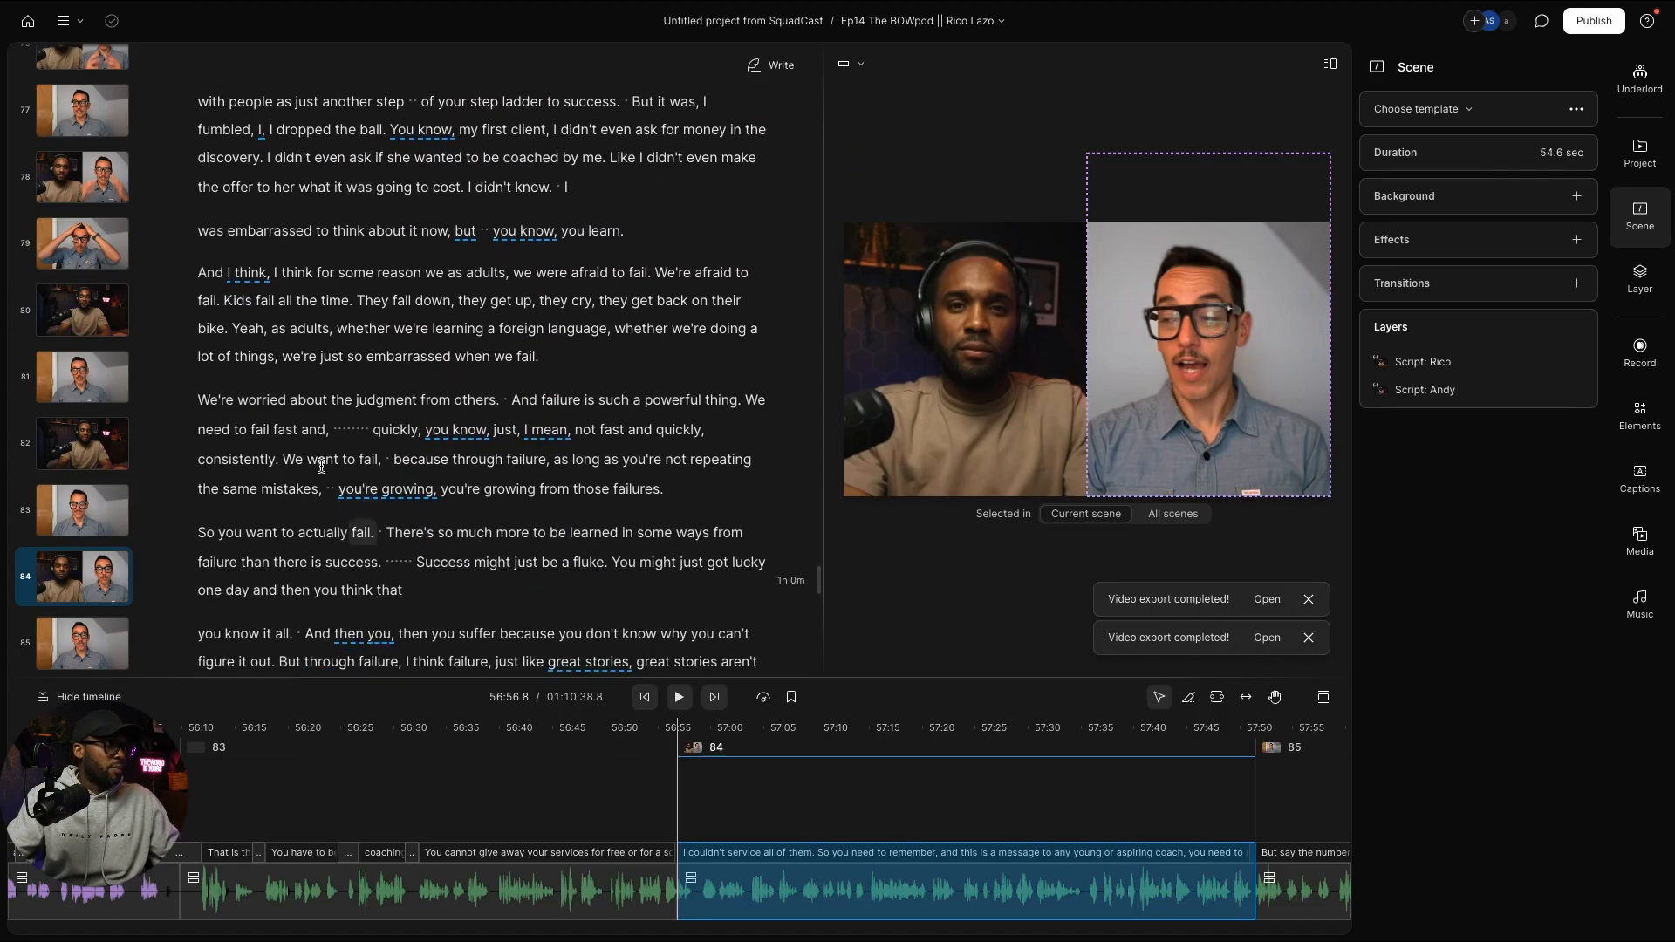
left_click(198, 276)
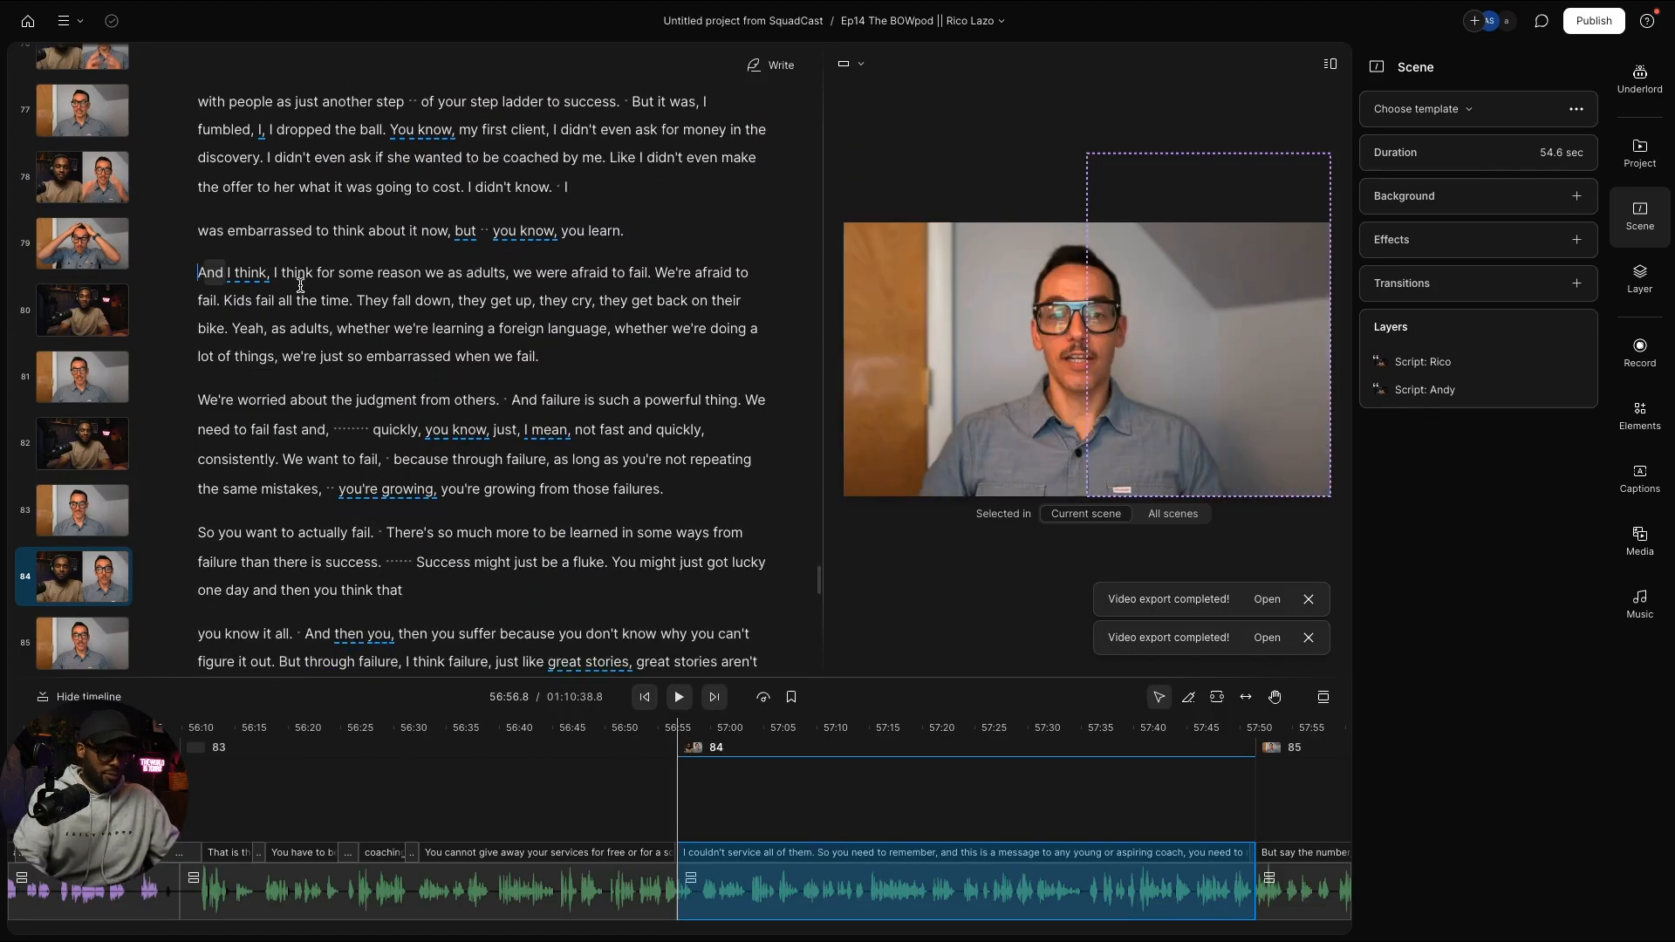
key("slash")
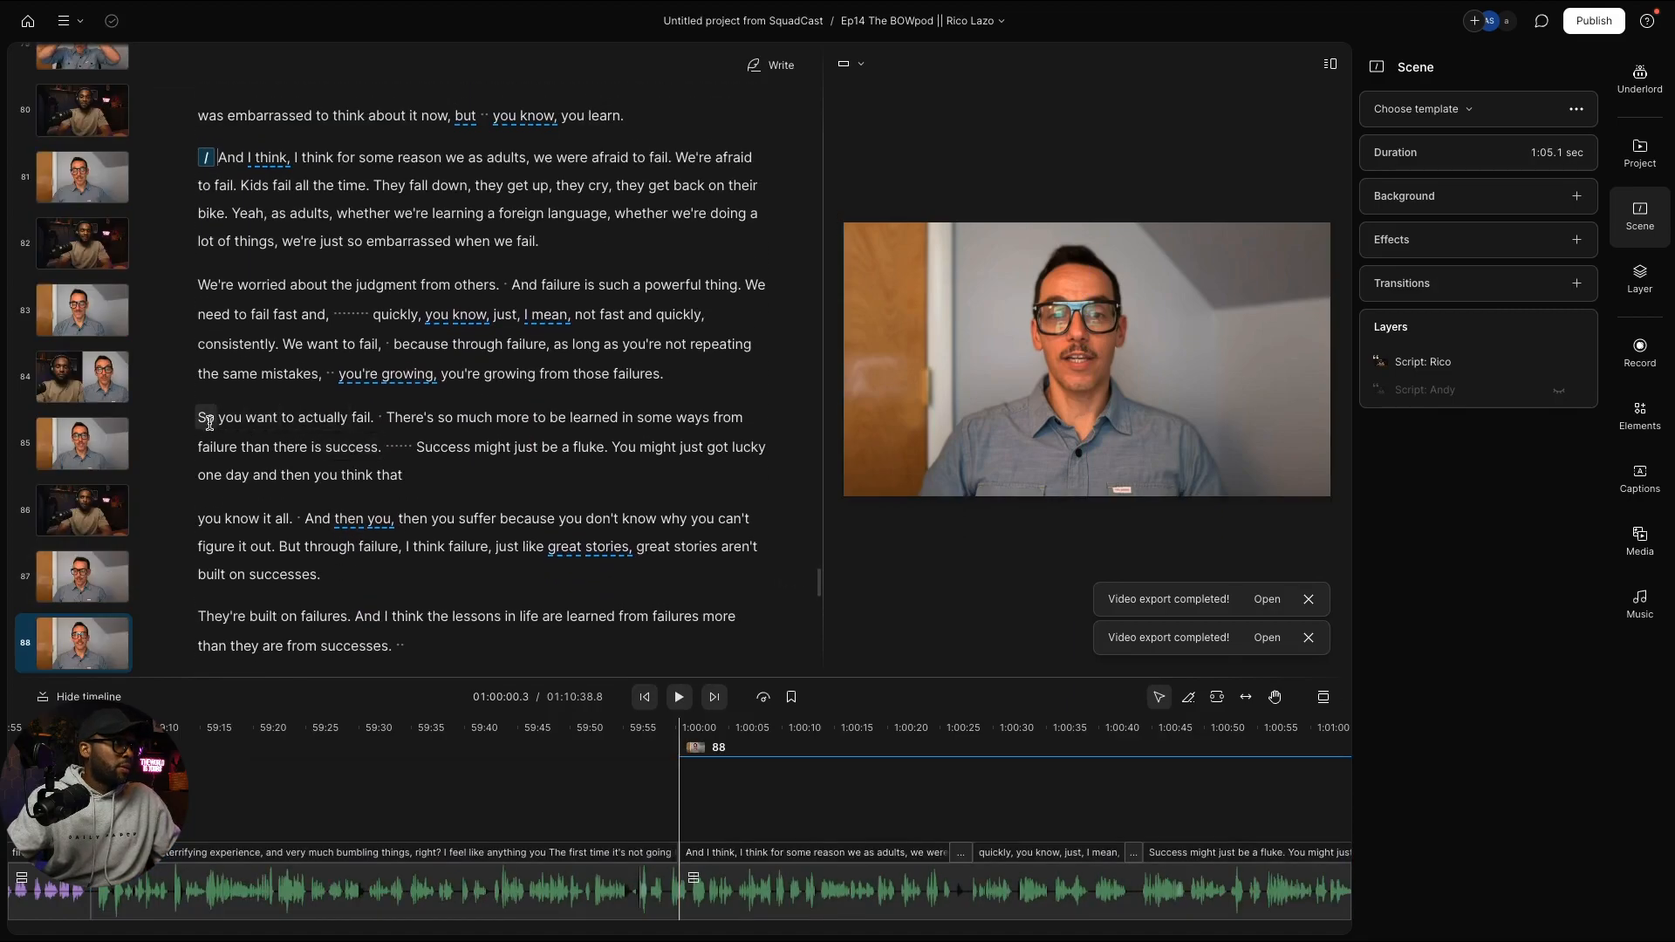
left_click(200, 421)
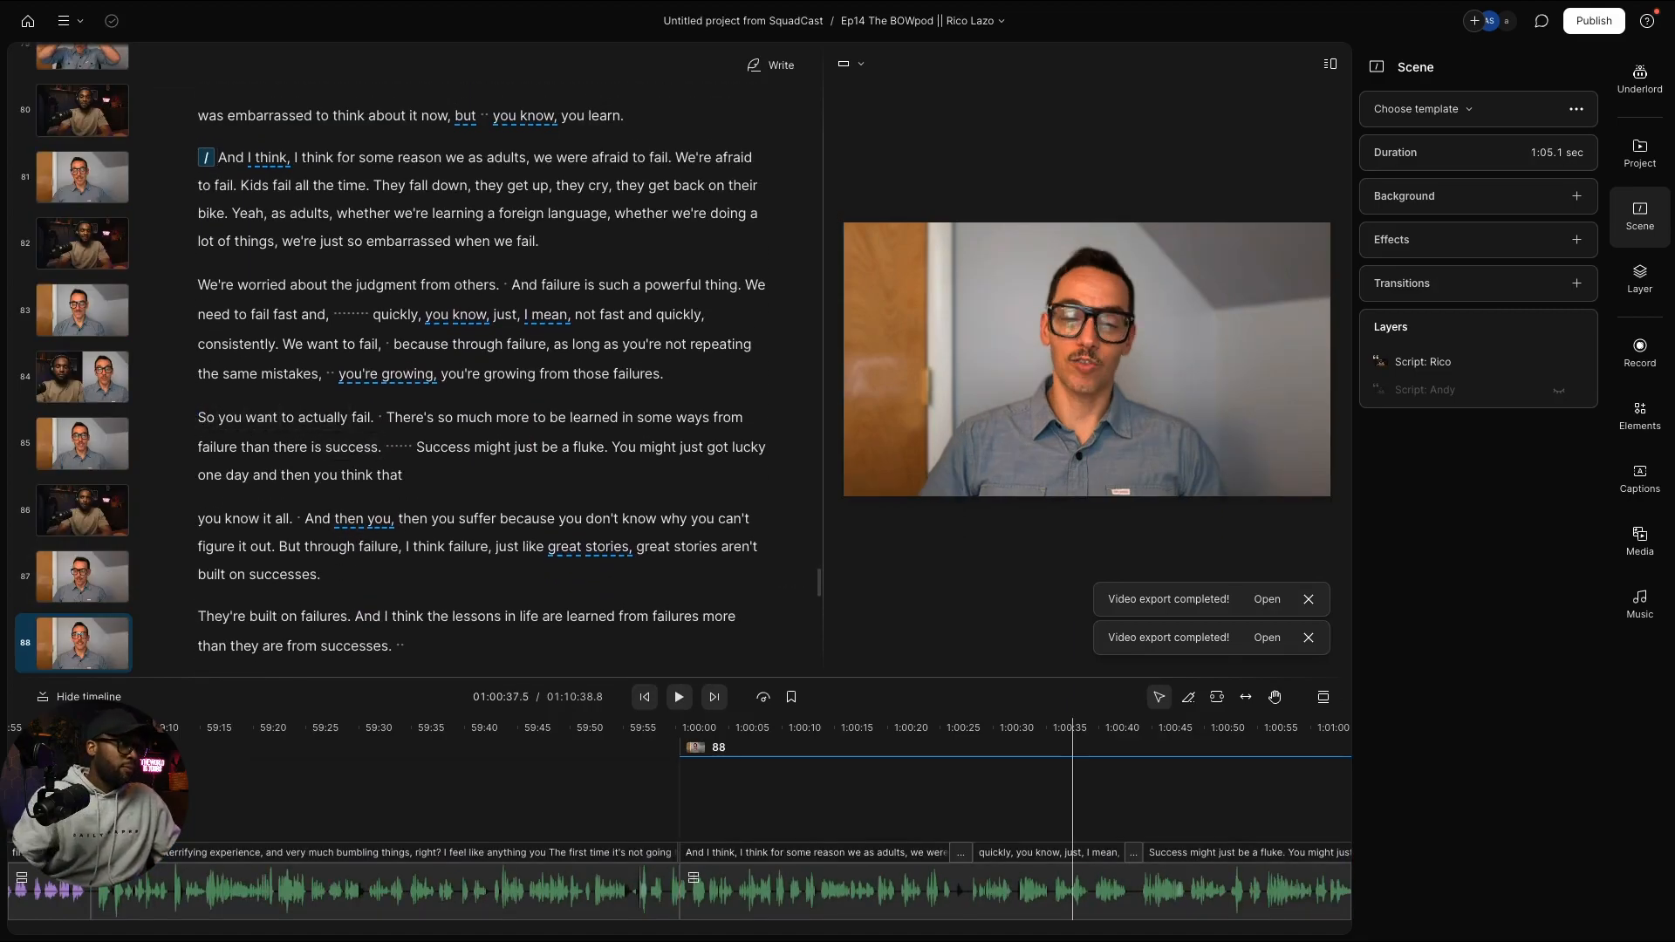
key("slash")
Step: Paste the two-person side-by-side layout onto scene 88
left_click(94, 561)
key("ctrl+v")
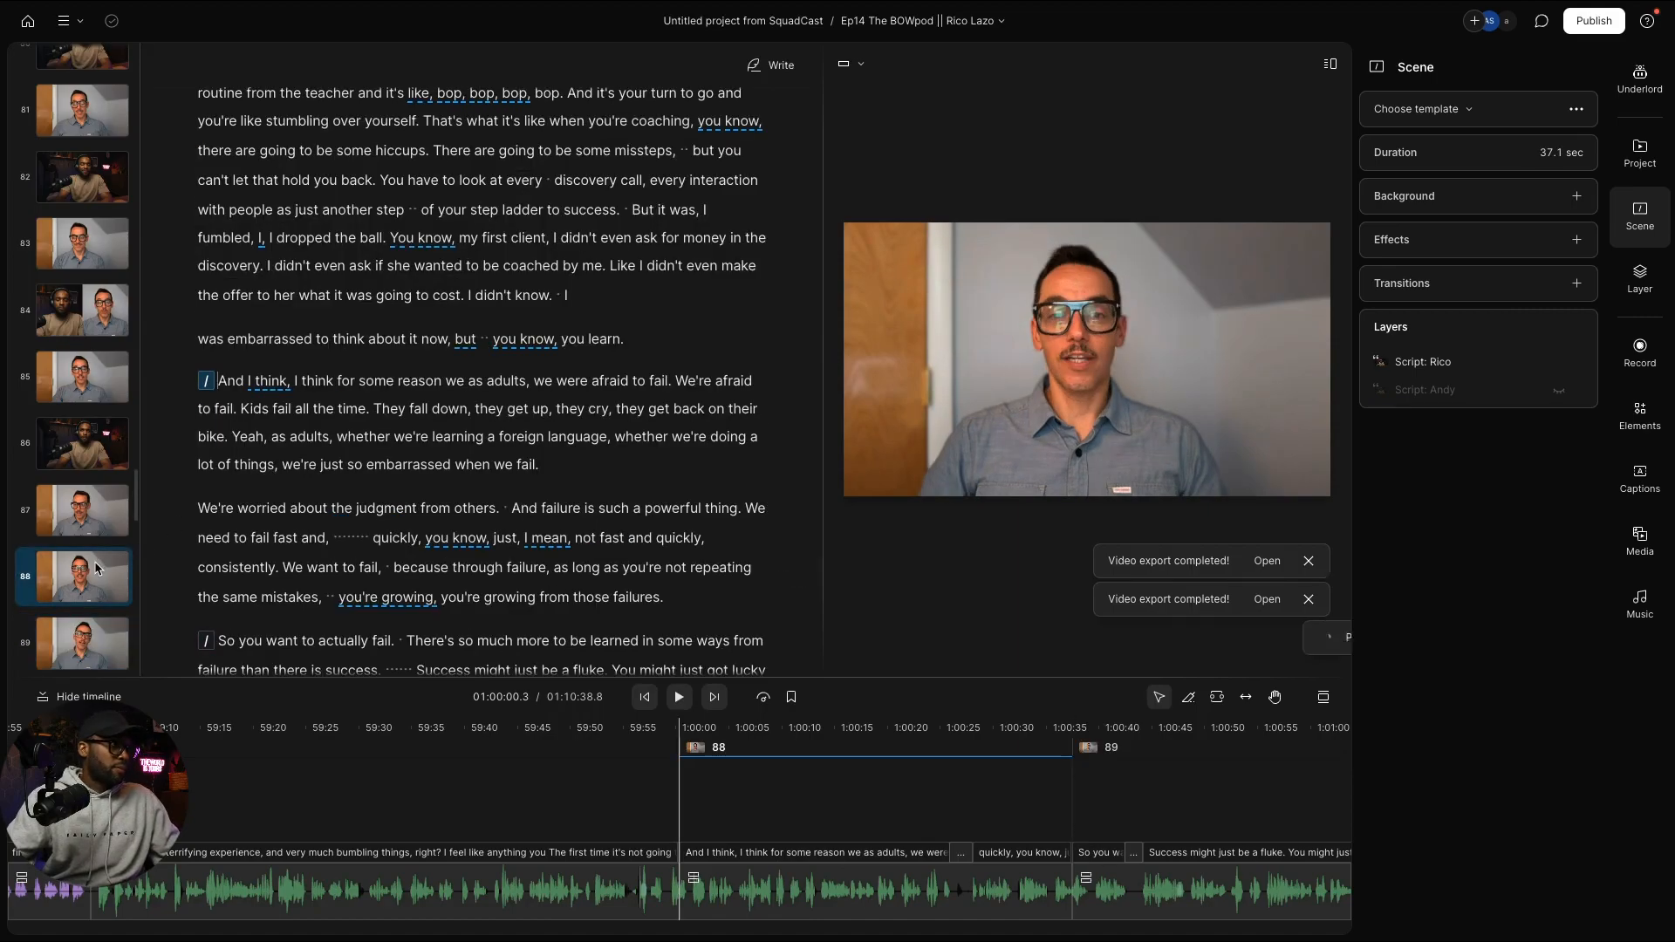
scroll(350, 567, "down", 10)
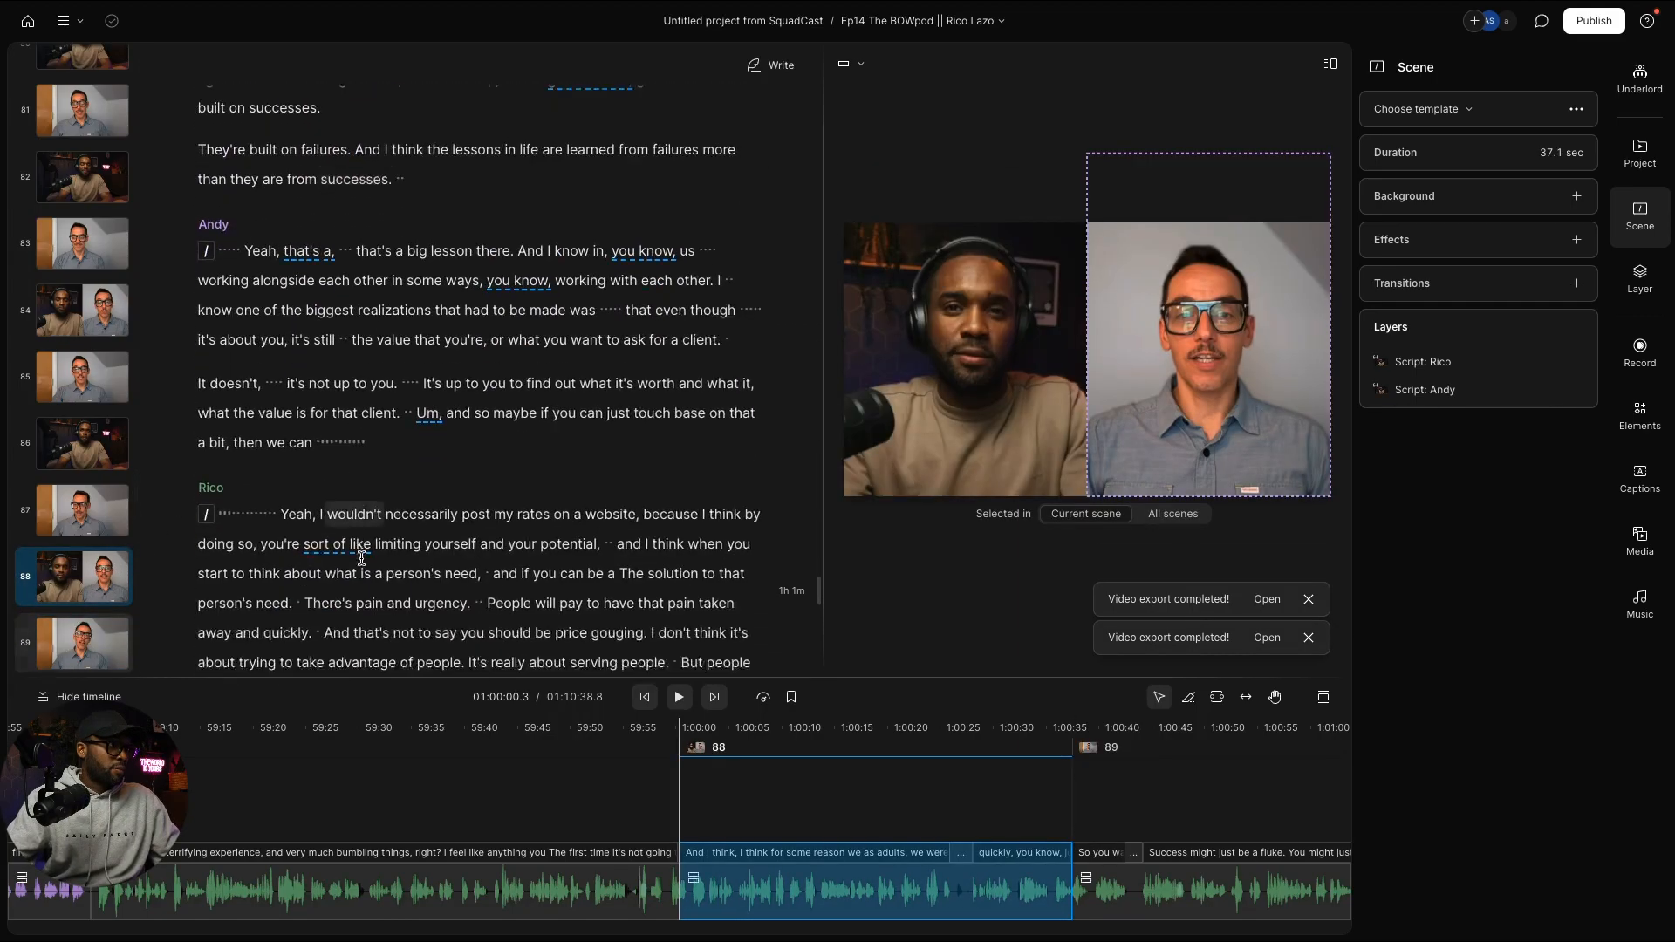
scroll(365, 559, "down", 3)
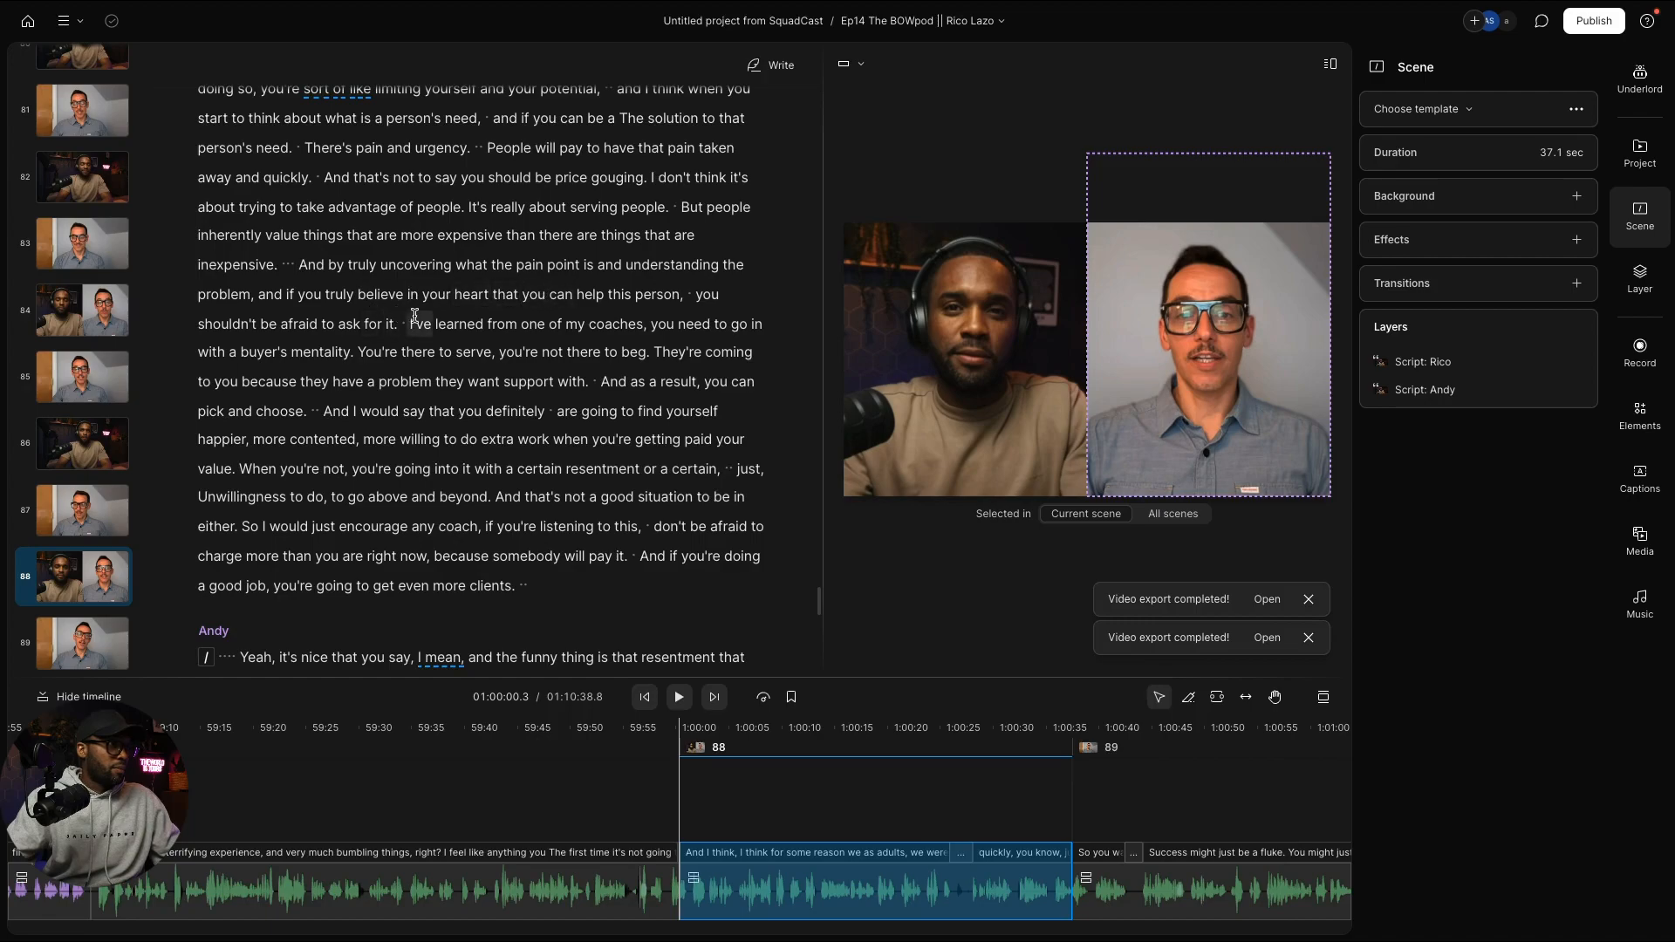
scroll(419, 345, "up", 3)
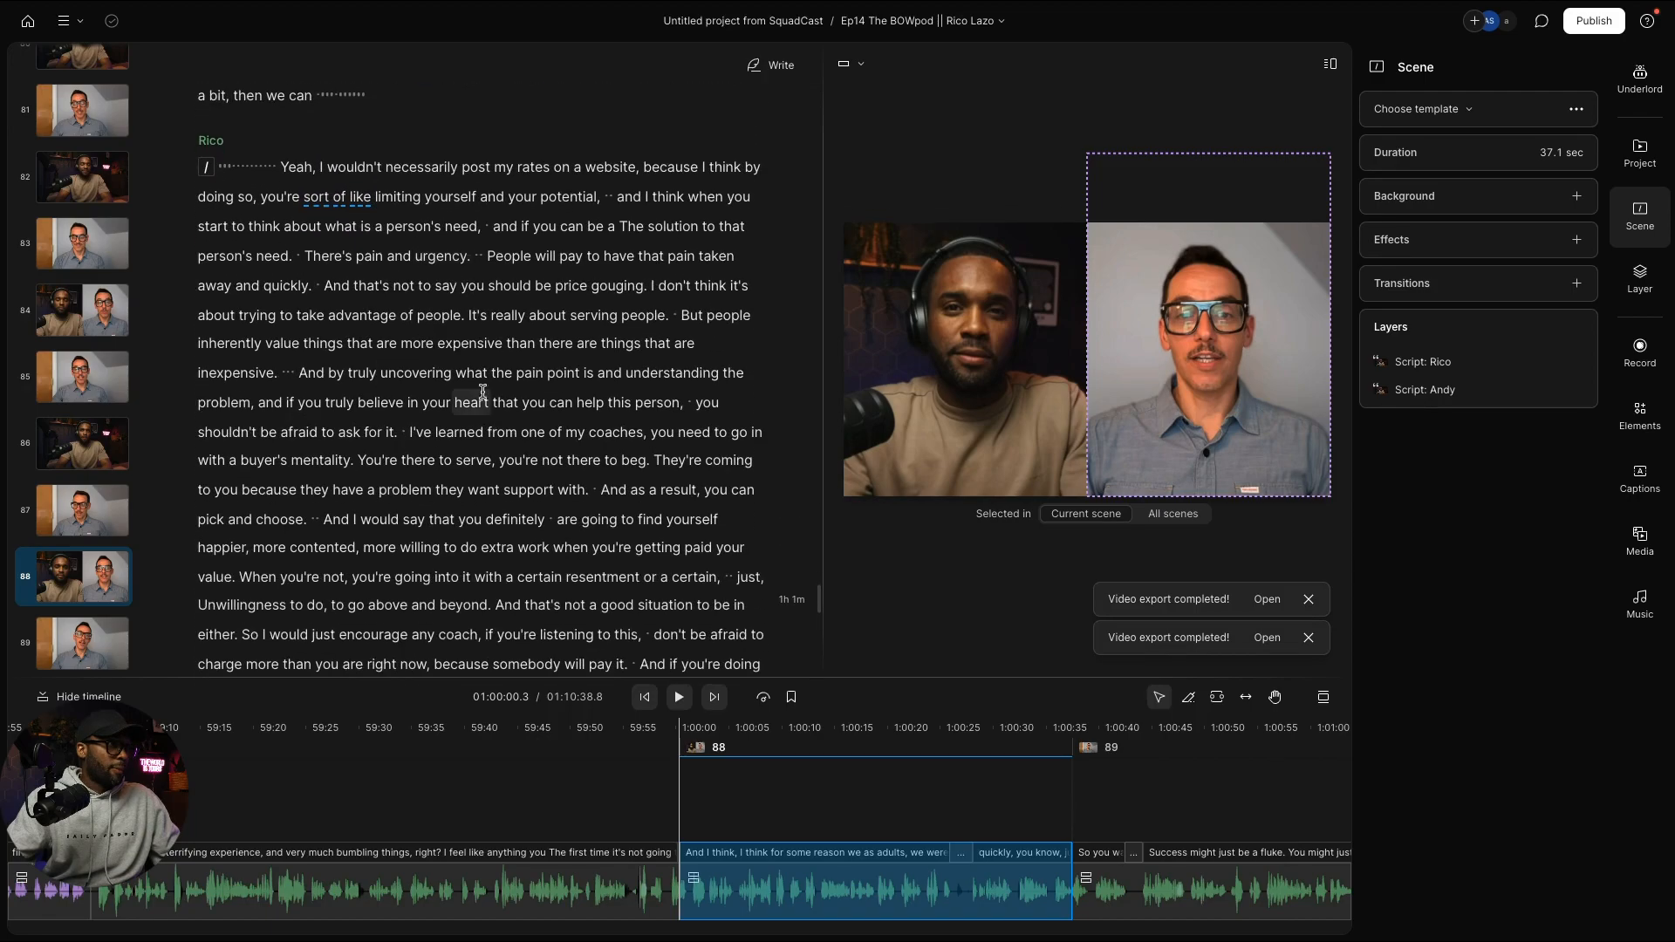
Step: Start a new scene at "You're there to serve" with the two-speaker layout
left_click(360, 463)
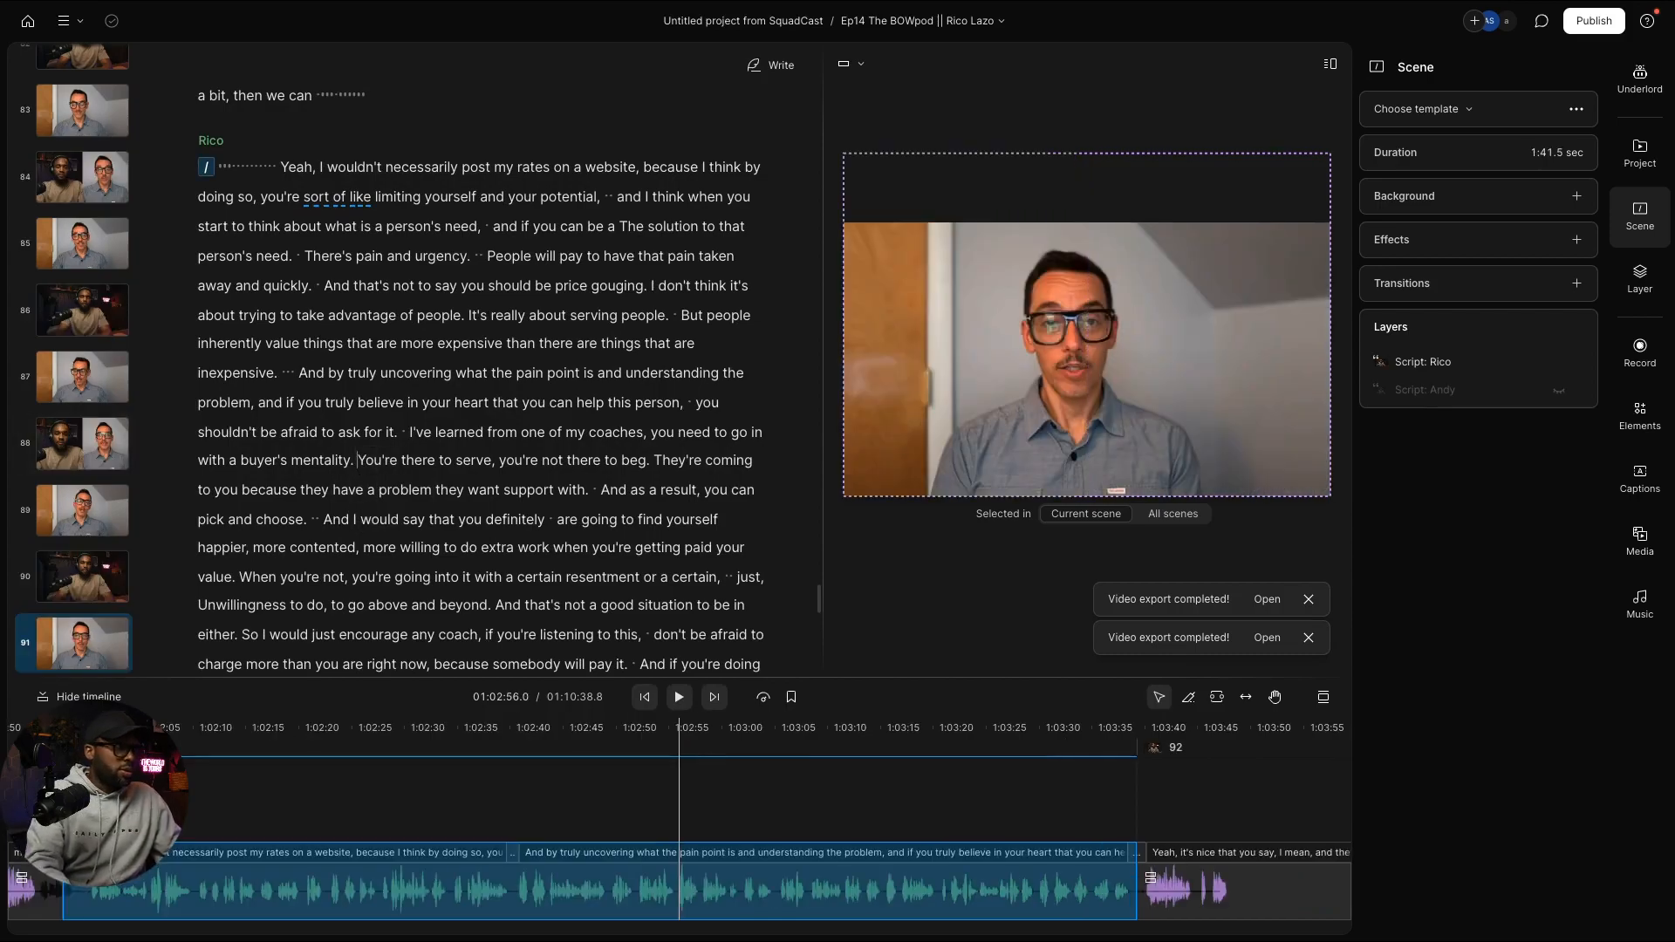
key("slash")
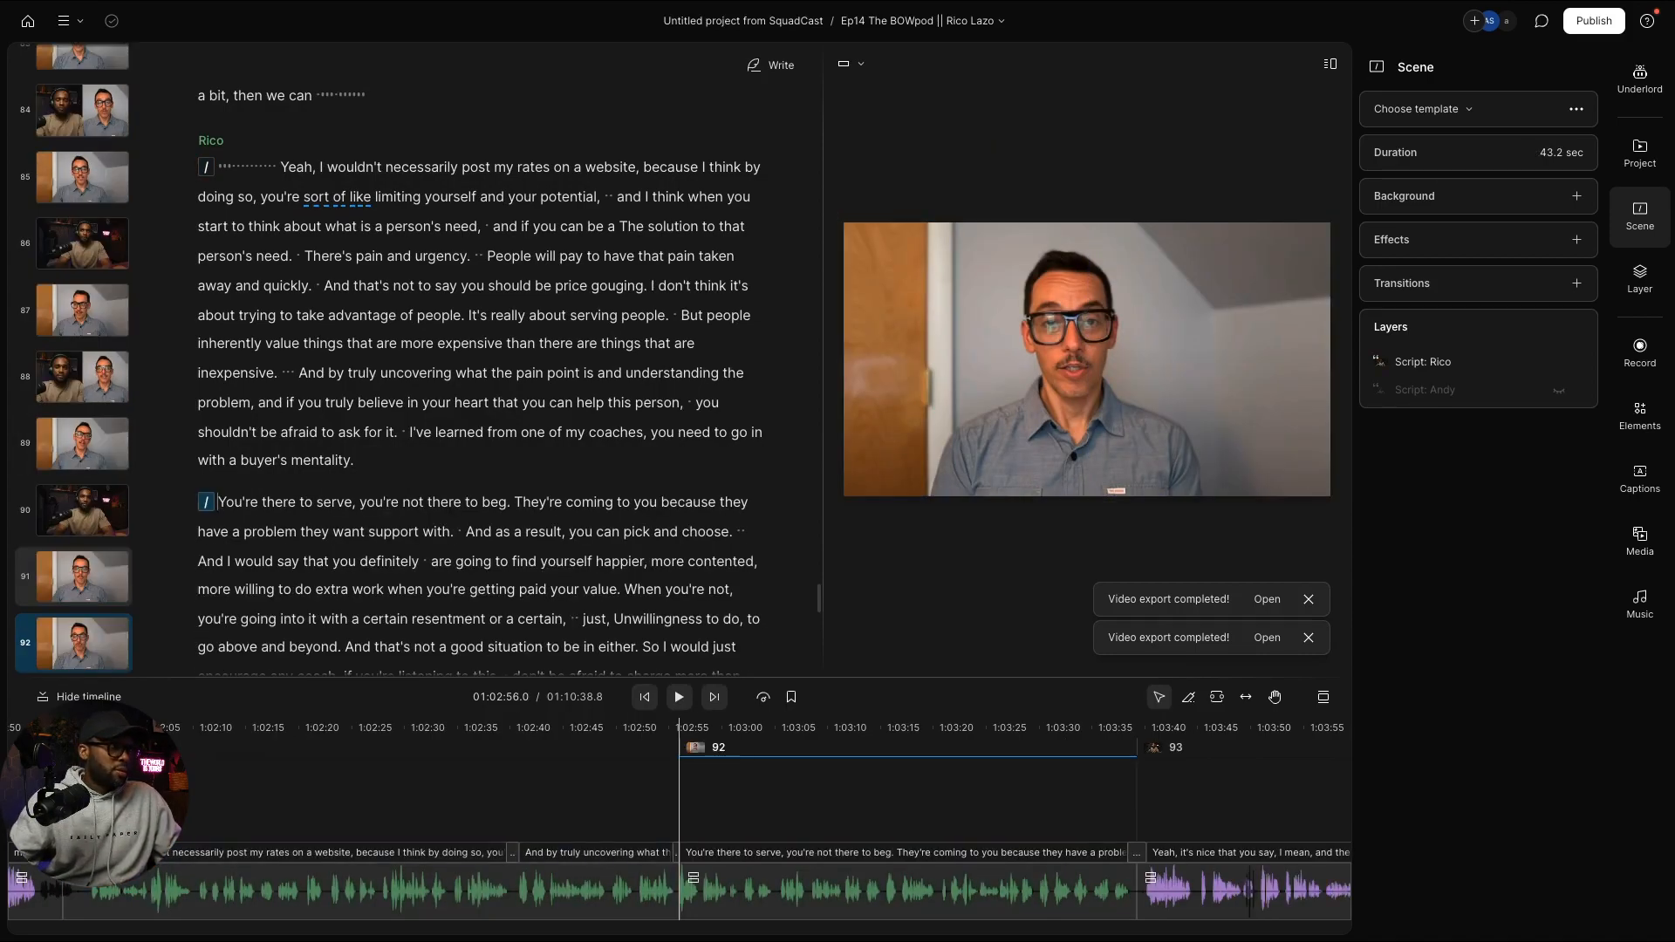
key("super+v")
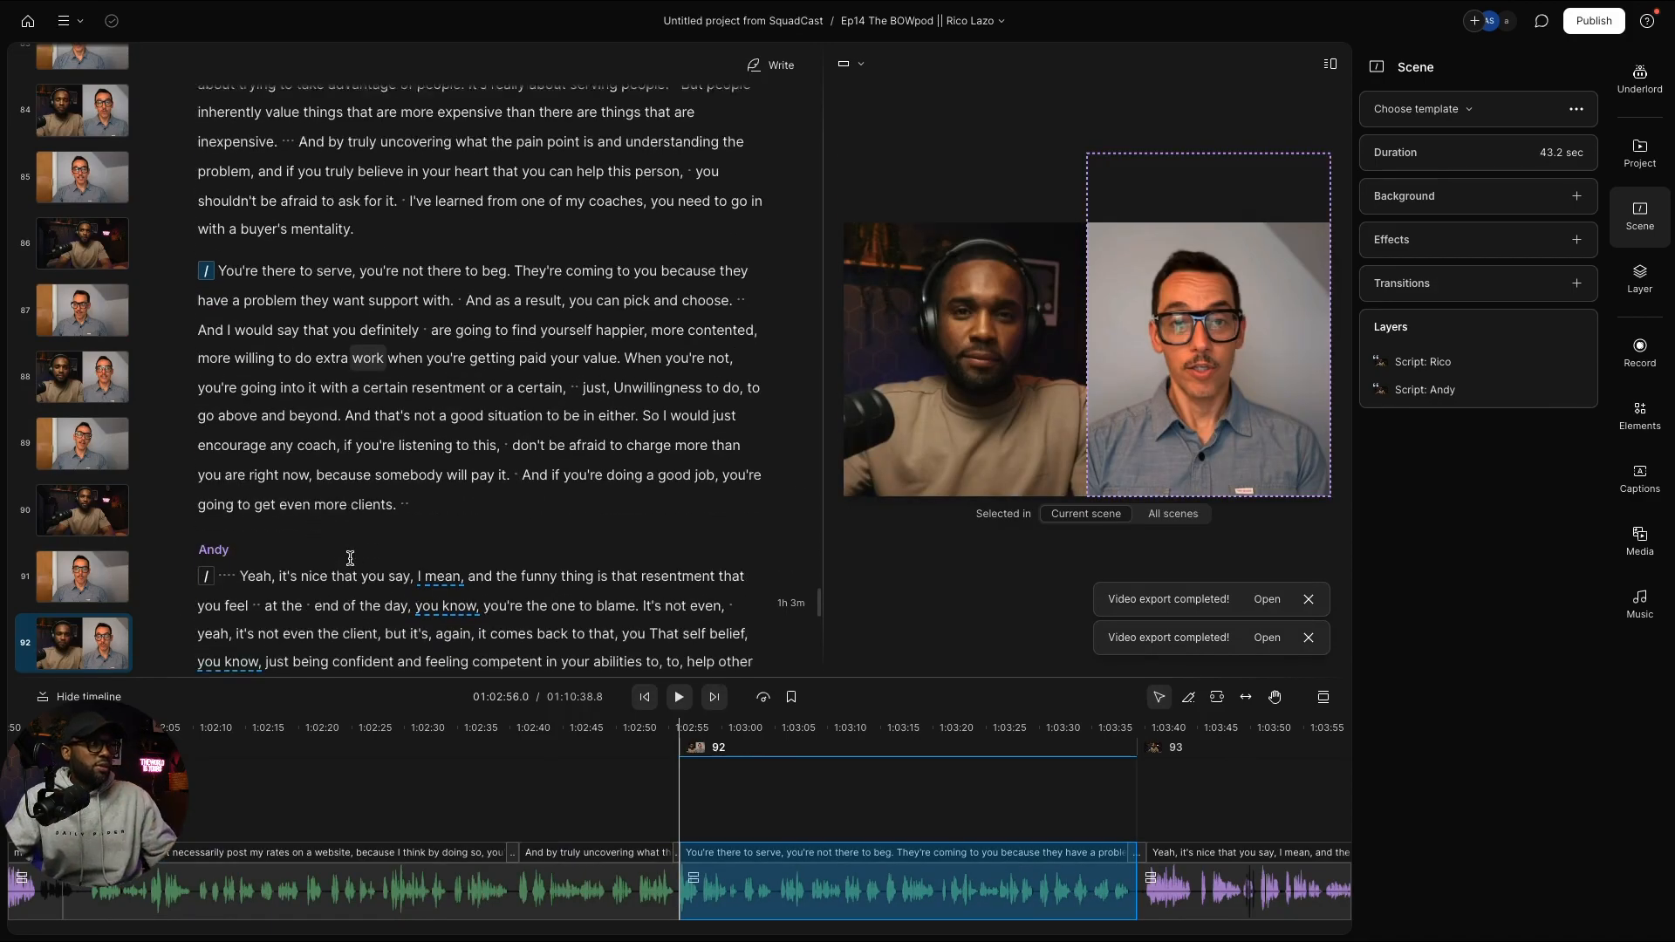
Step: Deselect the Andy video layer, return to scene 1, and select the whole transcript and timeline
scroll(414, 556, "down", 20)
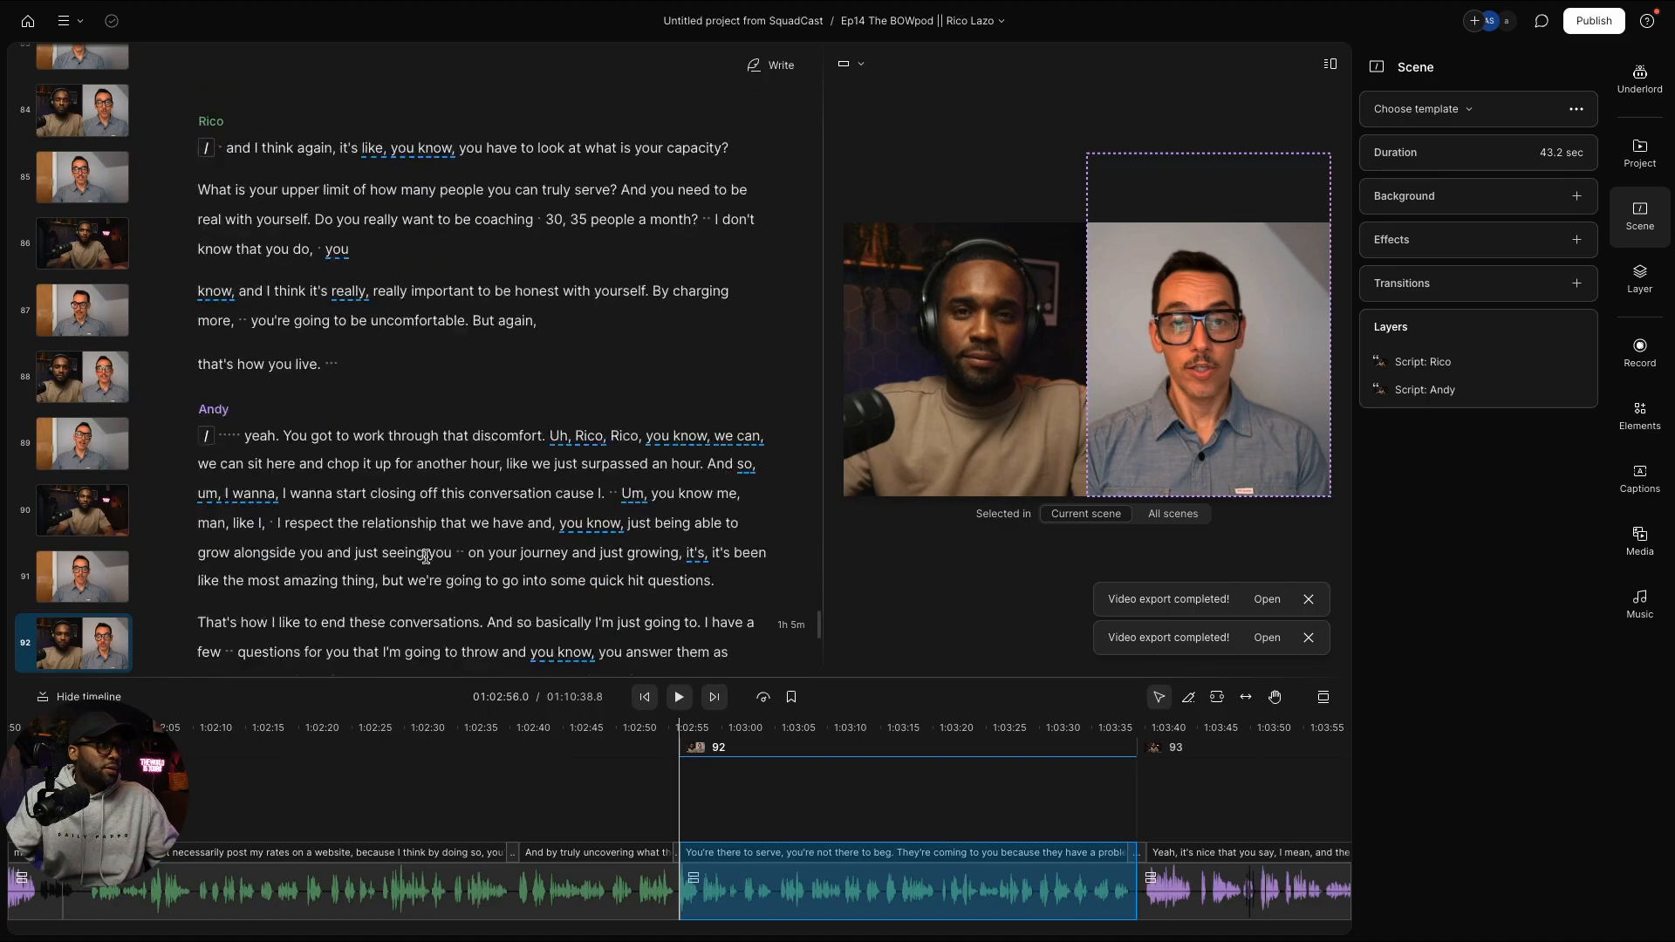
scroll(439, 562, "down", 20)
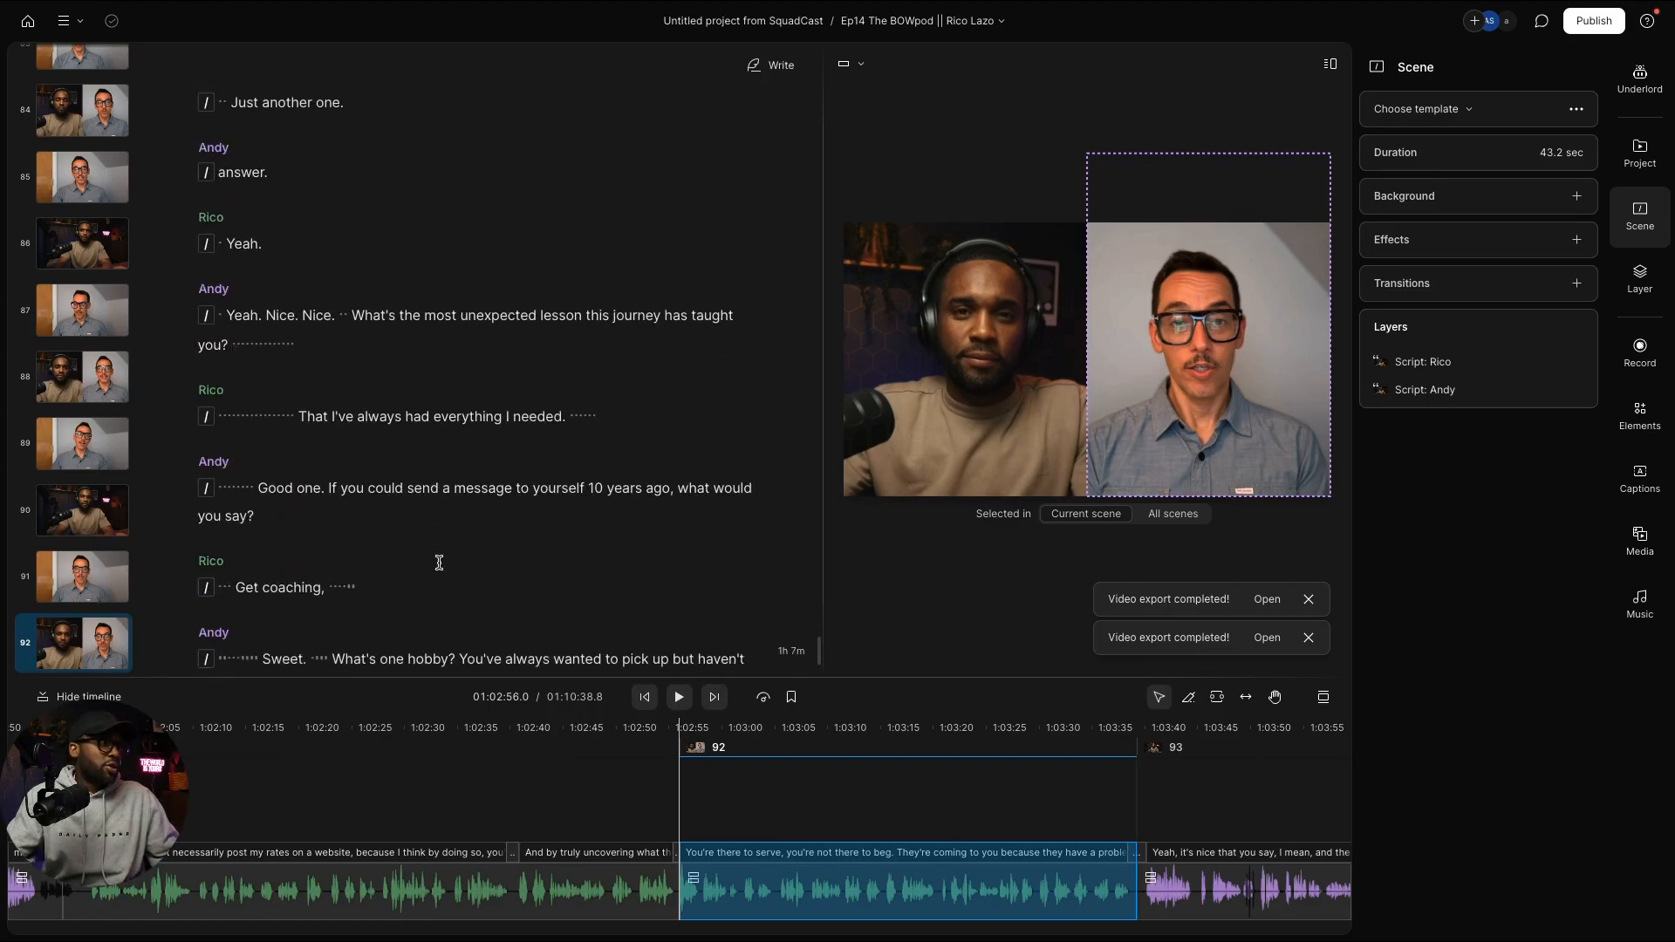
scroll(446, 536, "down", 3)
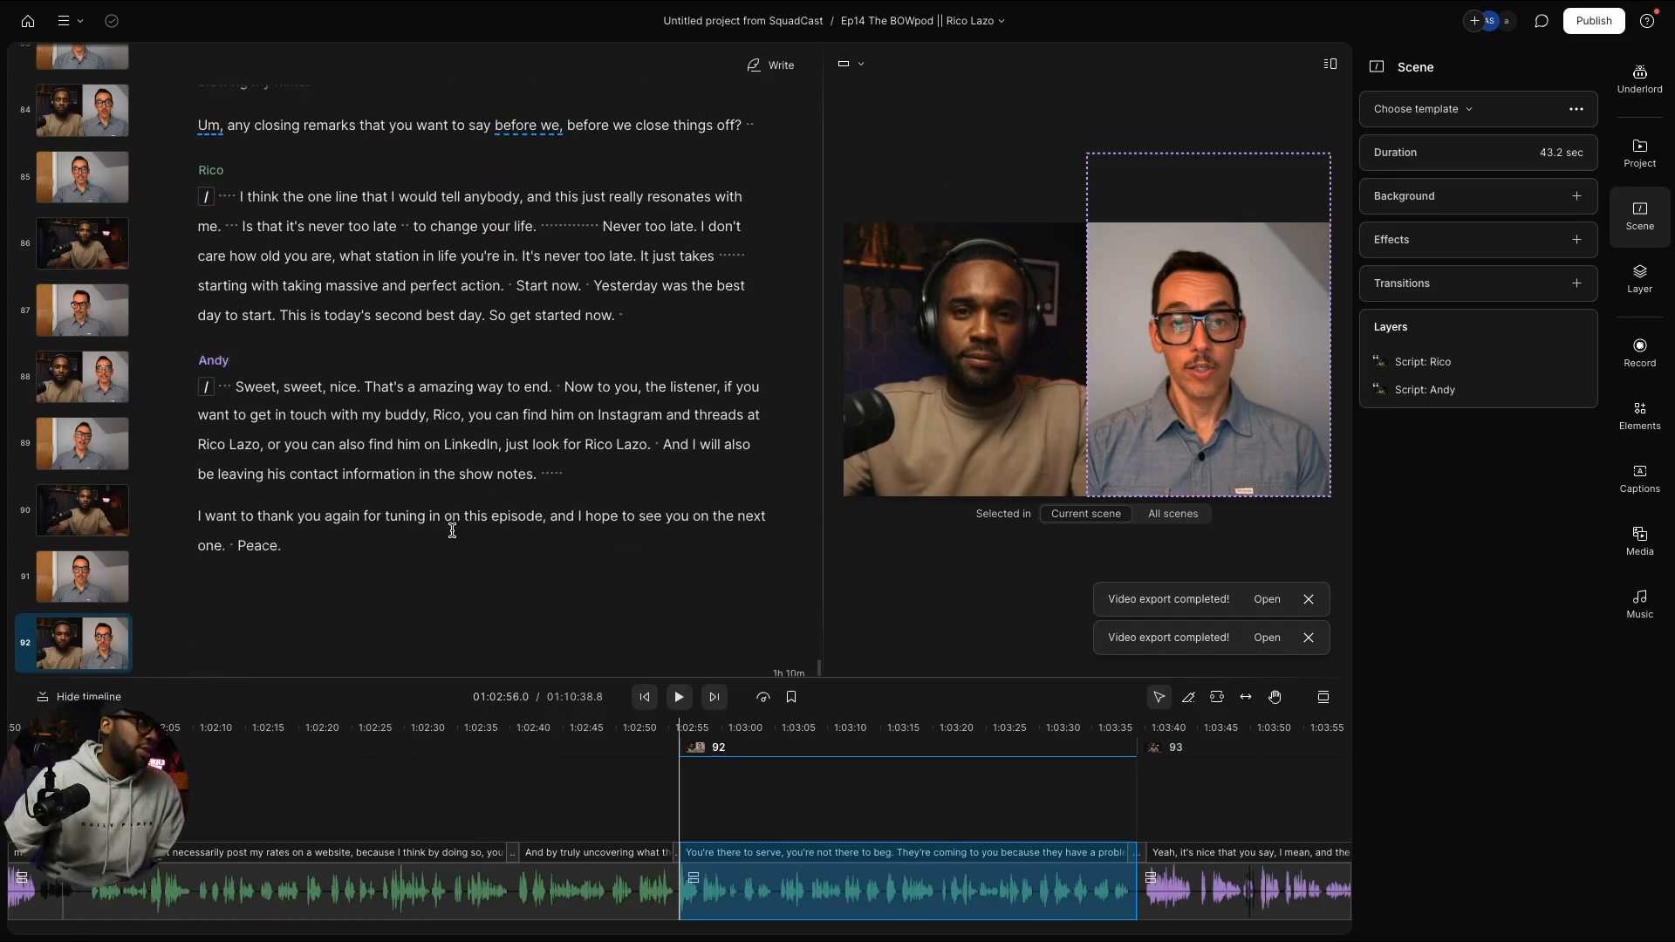
scroll(371, 528, "up", 1)
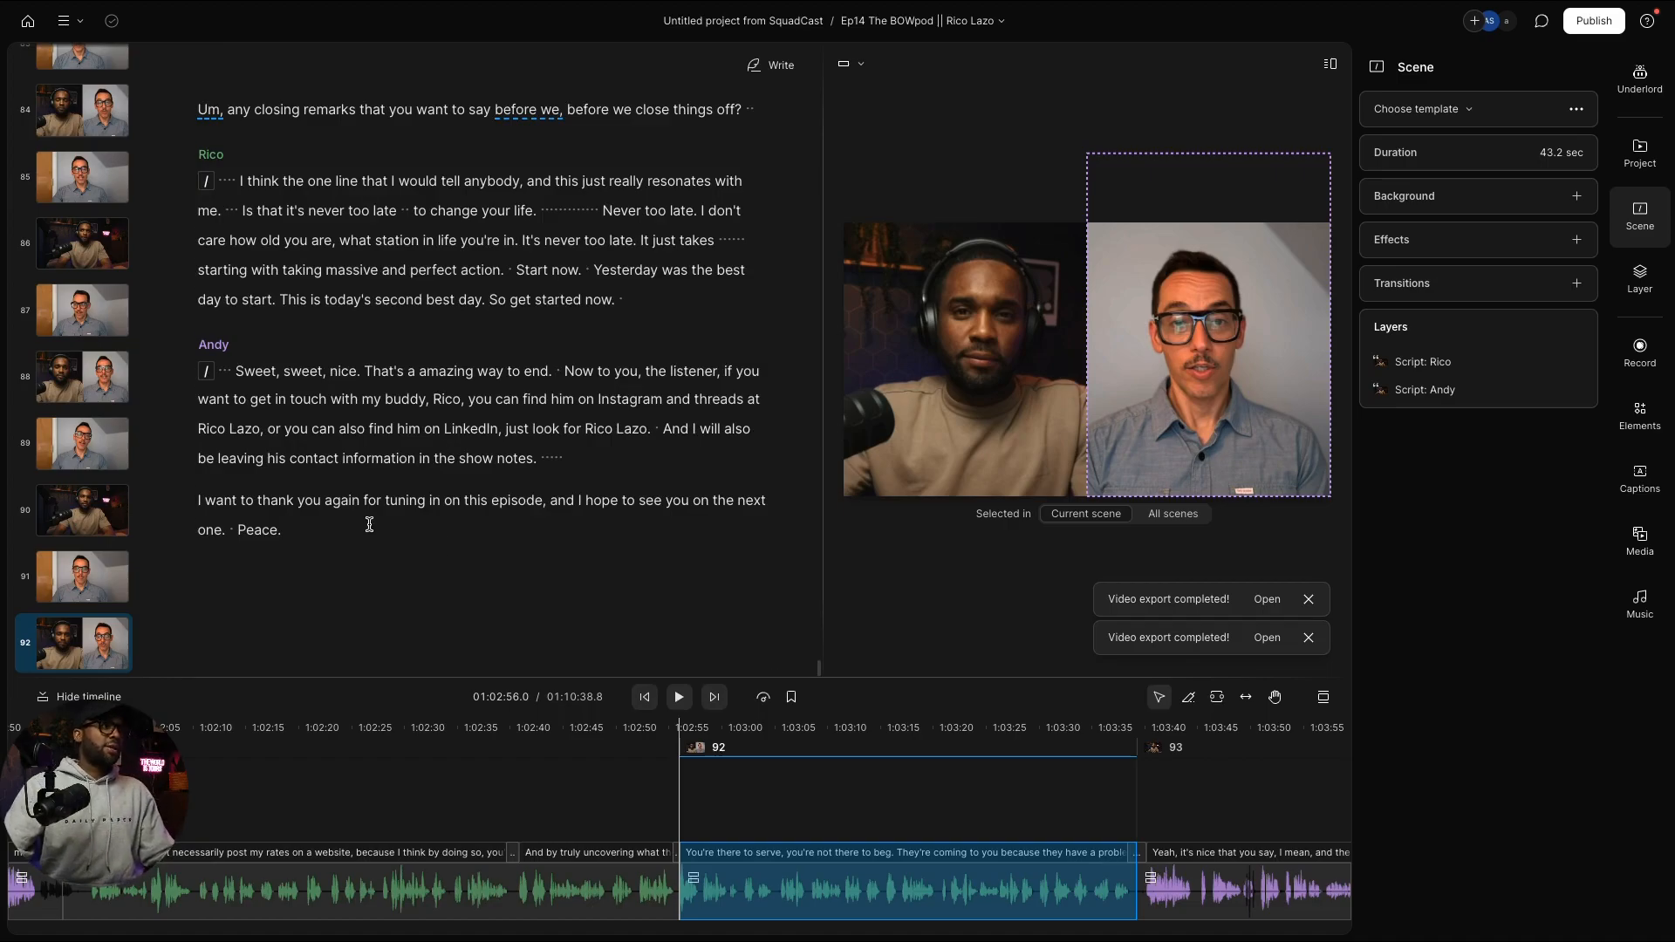
scroll(72, 516, "up", 15)
scroll(72, 517, "up", 10)
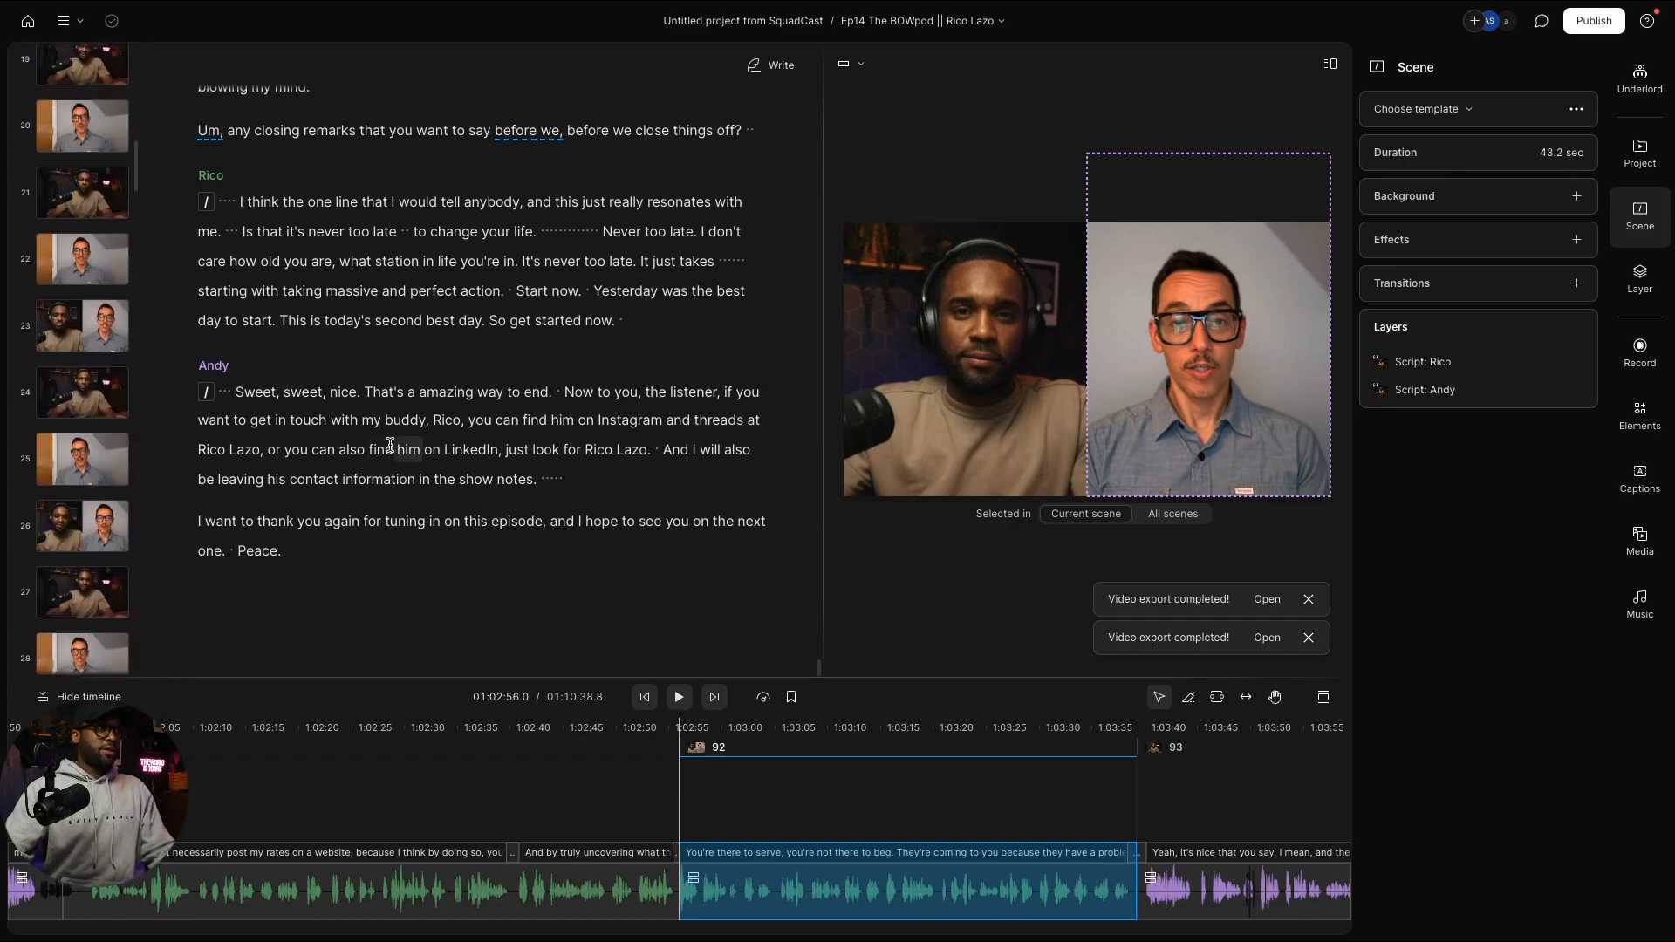
scroll(390, 444, "up", 20)
scroll(390, 444, "up", 20)
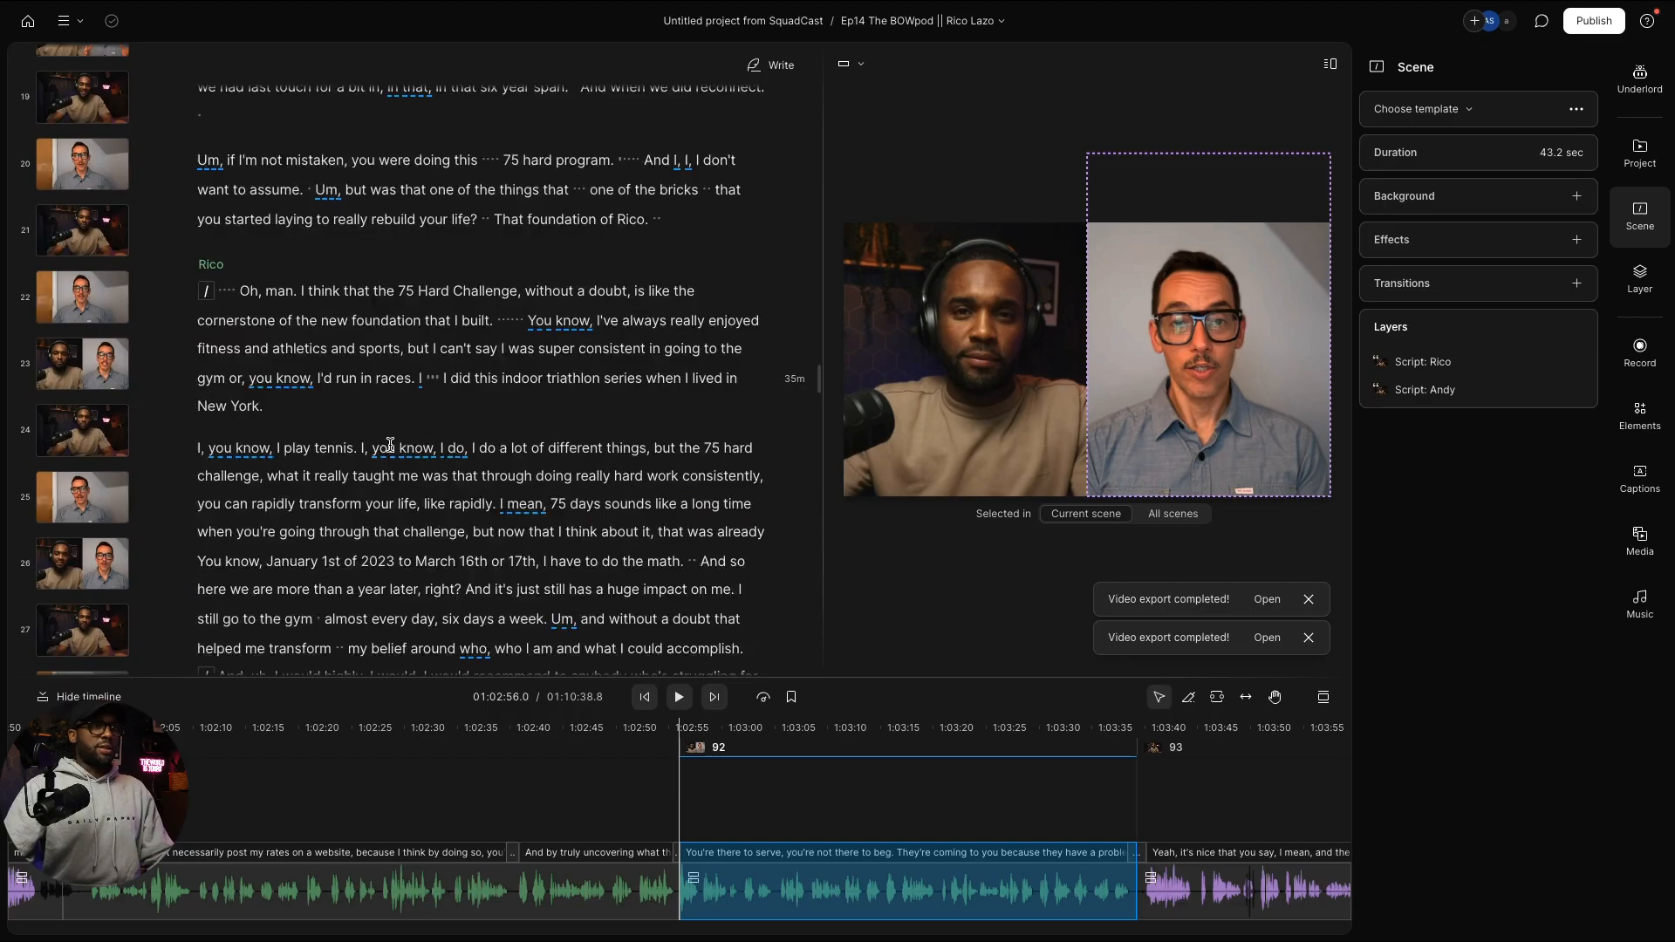
scroll(390, 445, "up", 15)
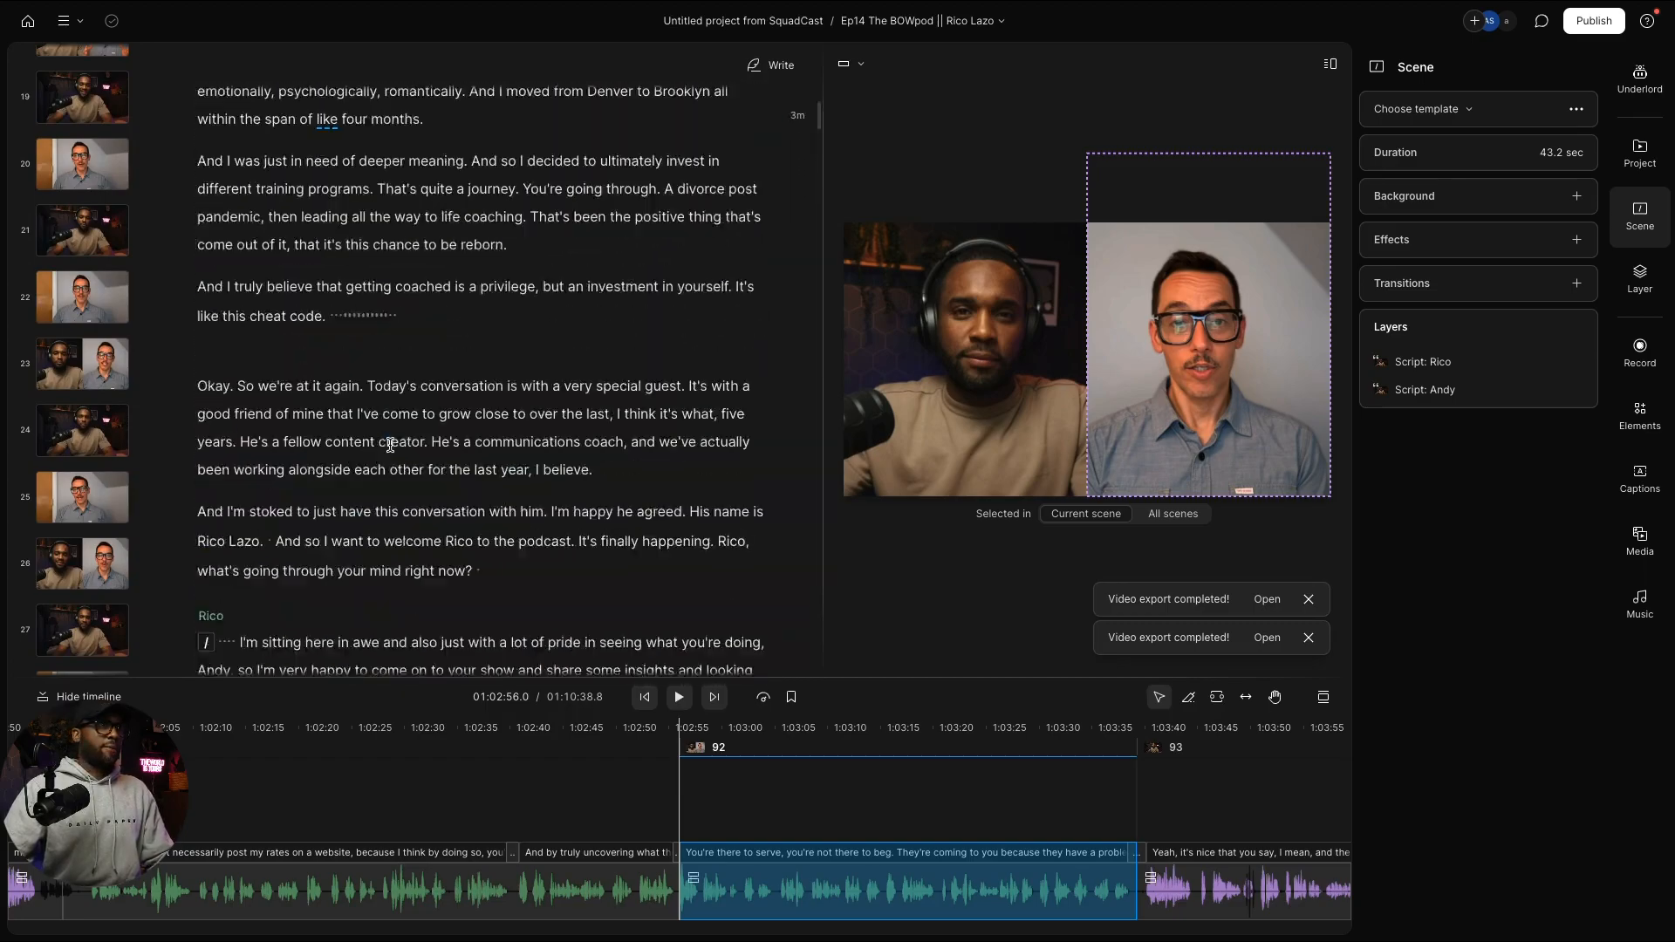
left_click(910, 191)
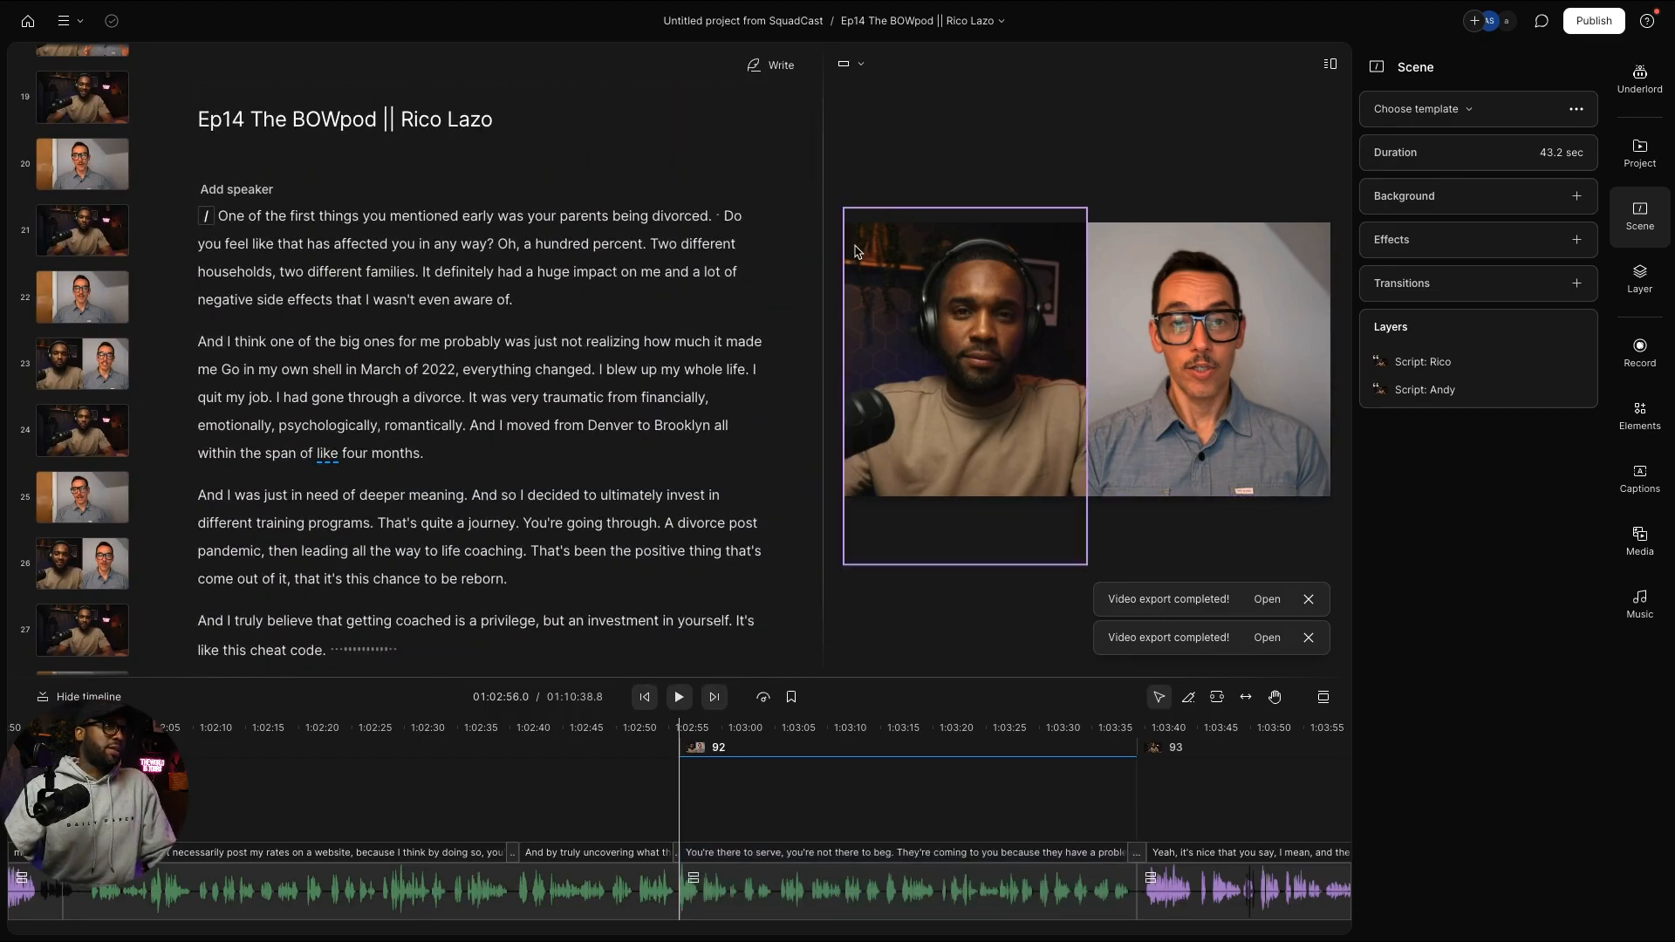
left_click(586, 315)
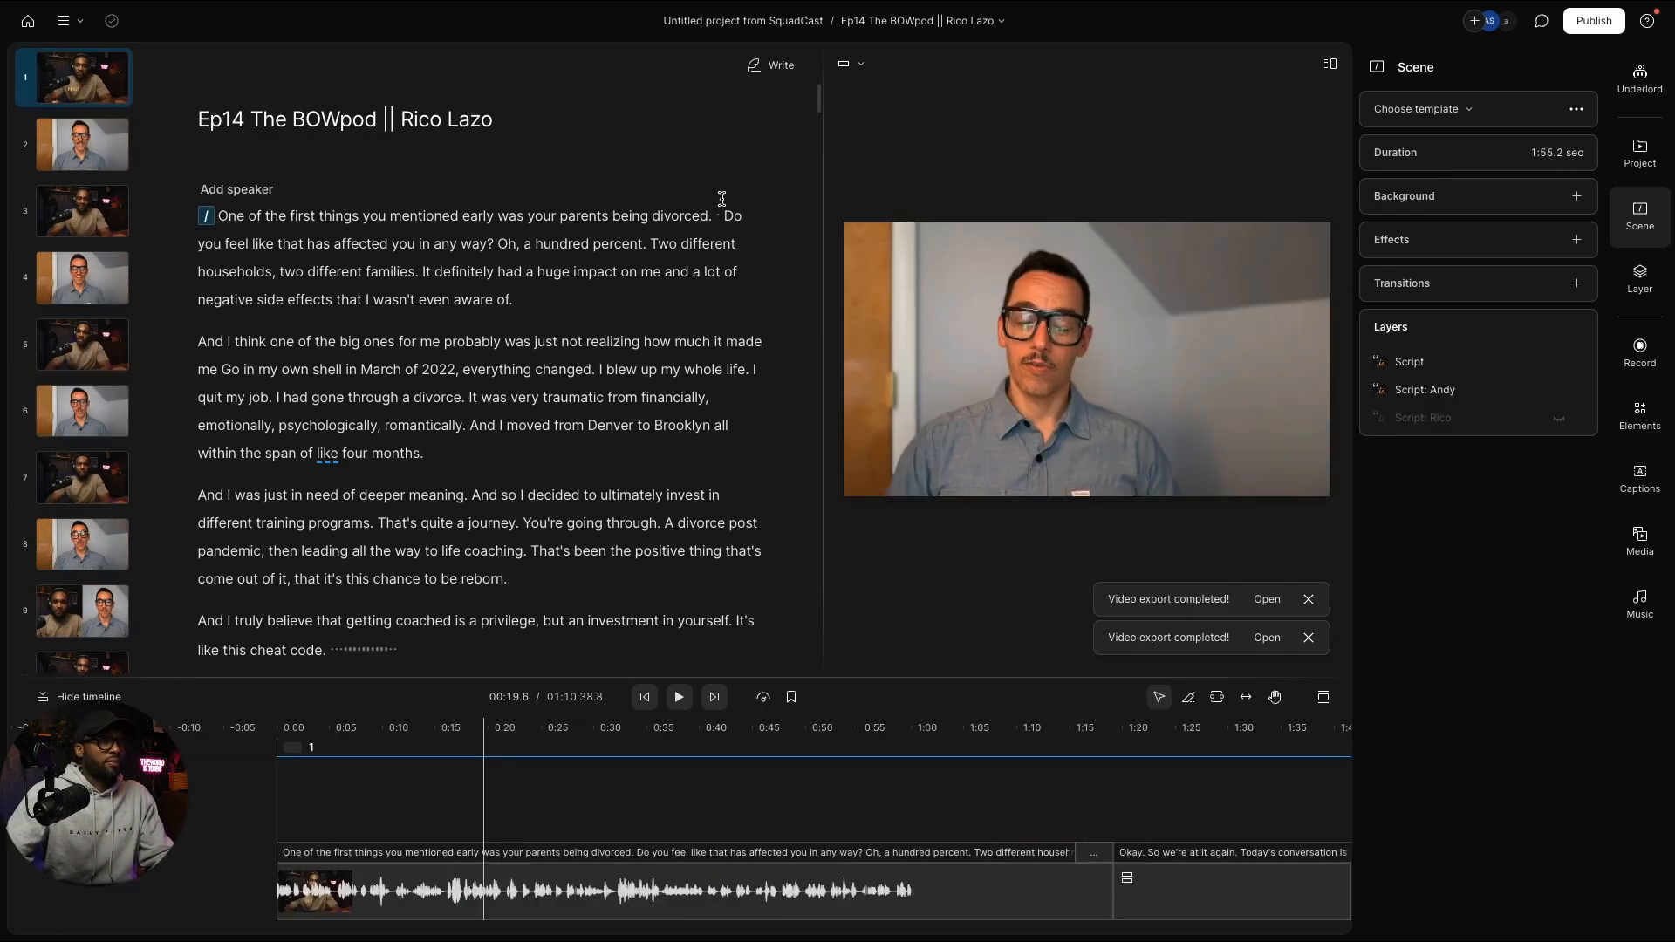
key("ctrl+a")
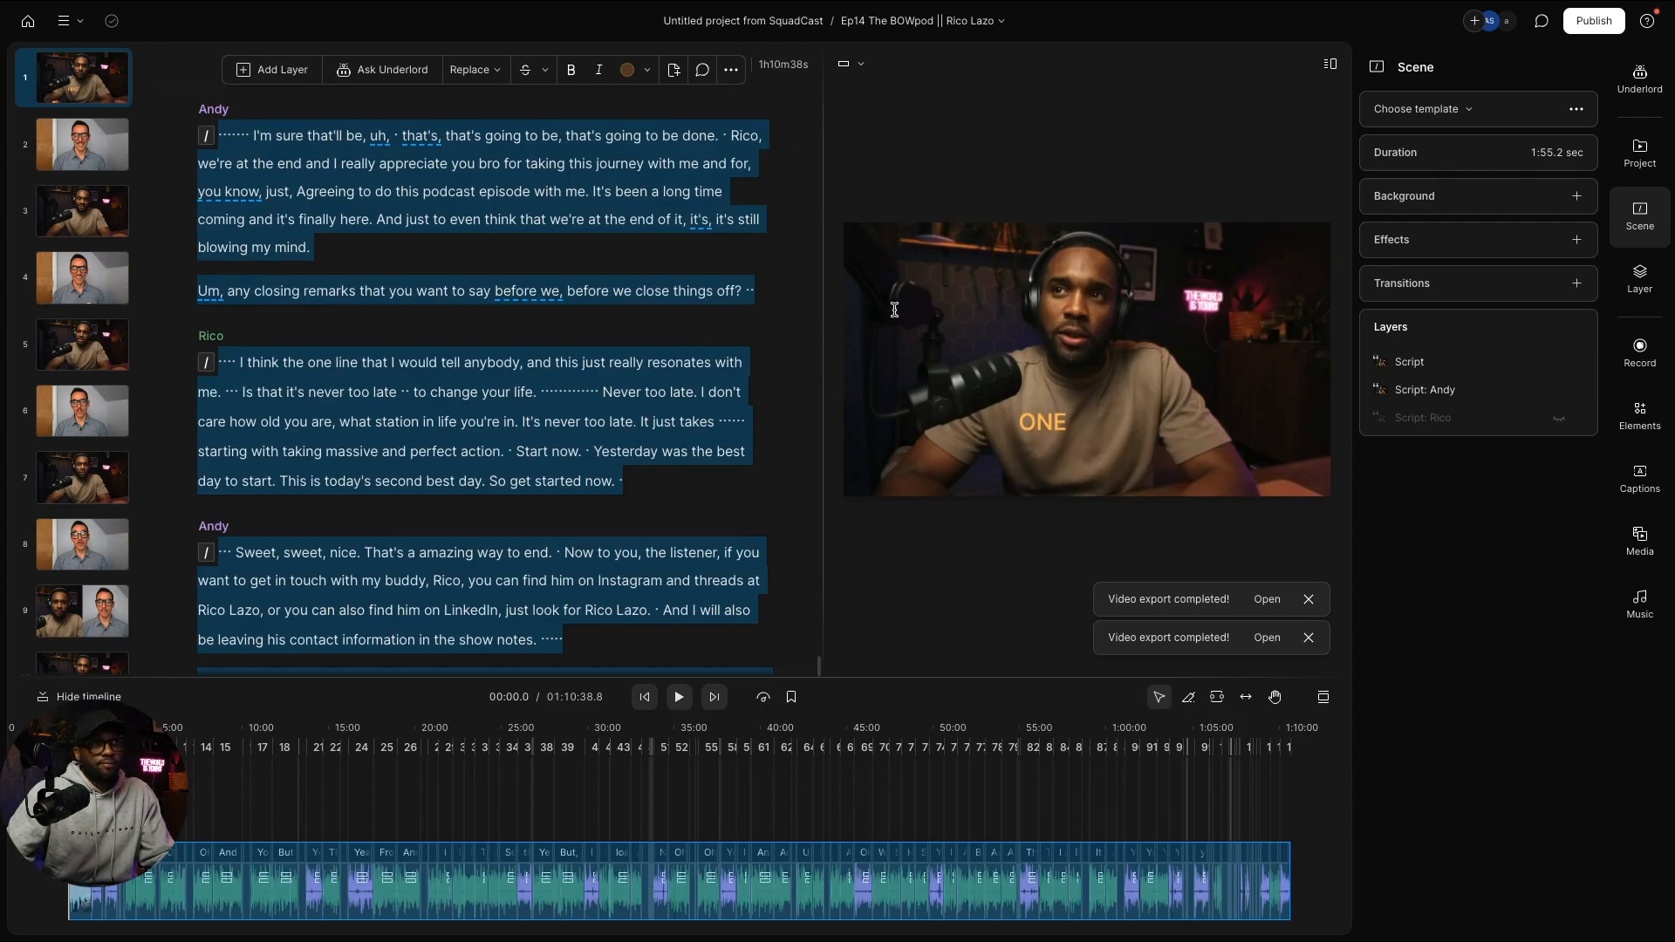
Step: Clear the selection and set the Publish destination to YouTube
left_click(757, 242)
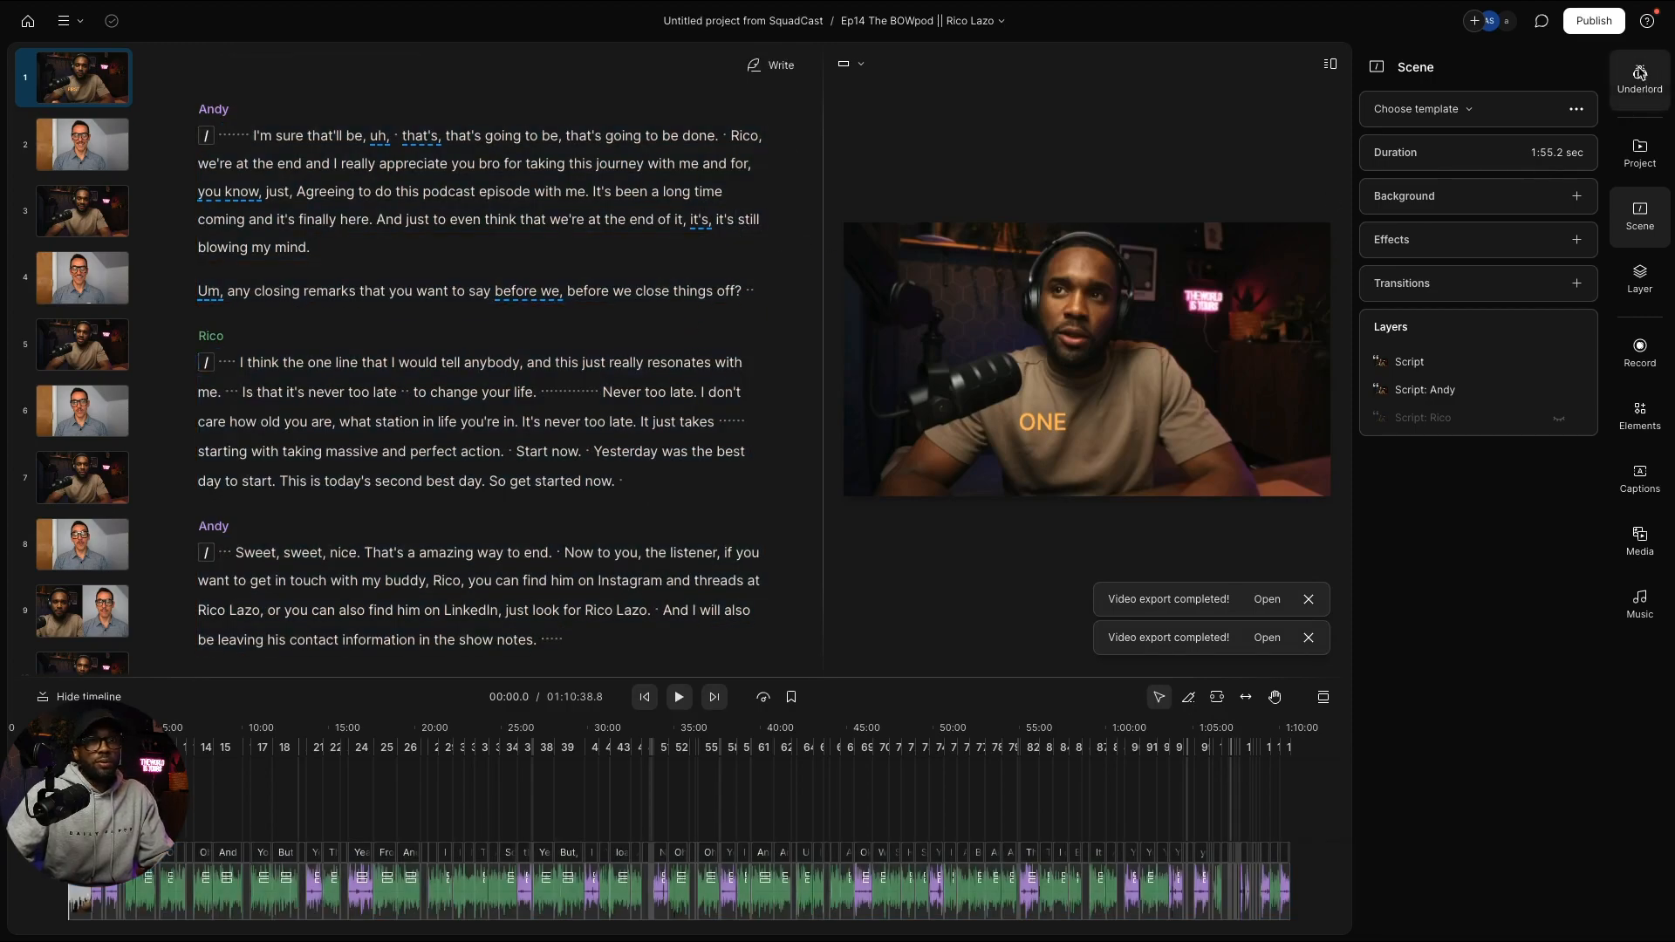
left_click(1605, 25)
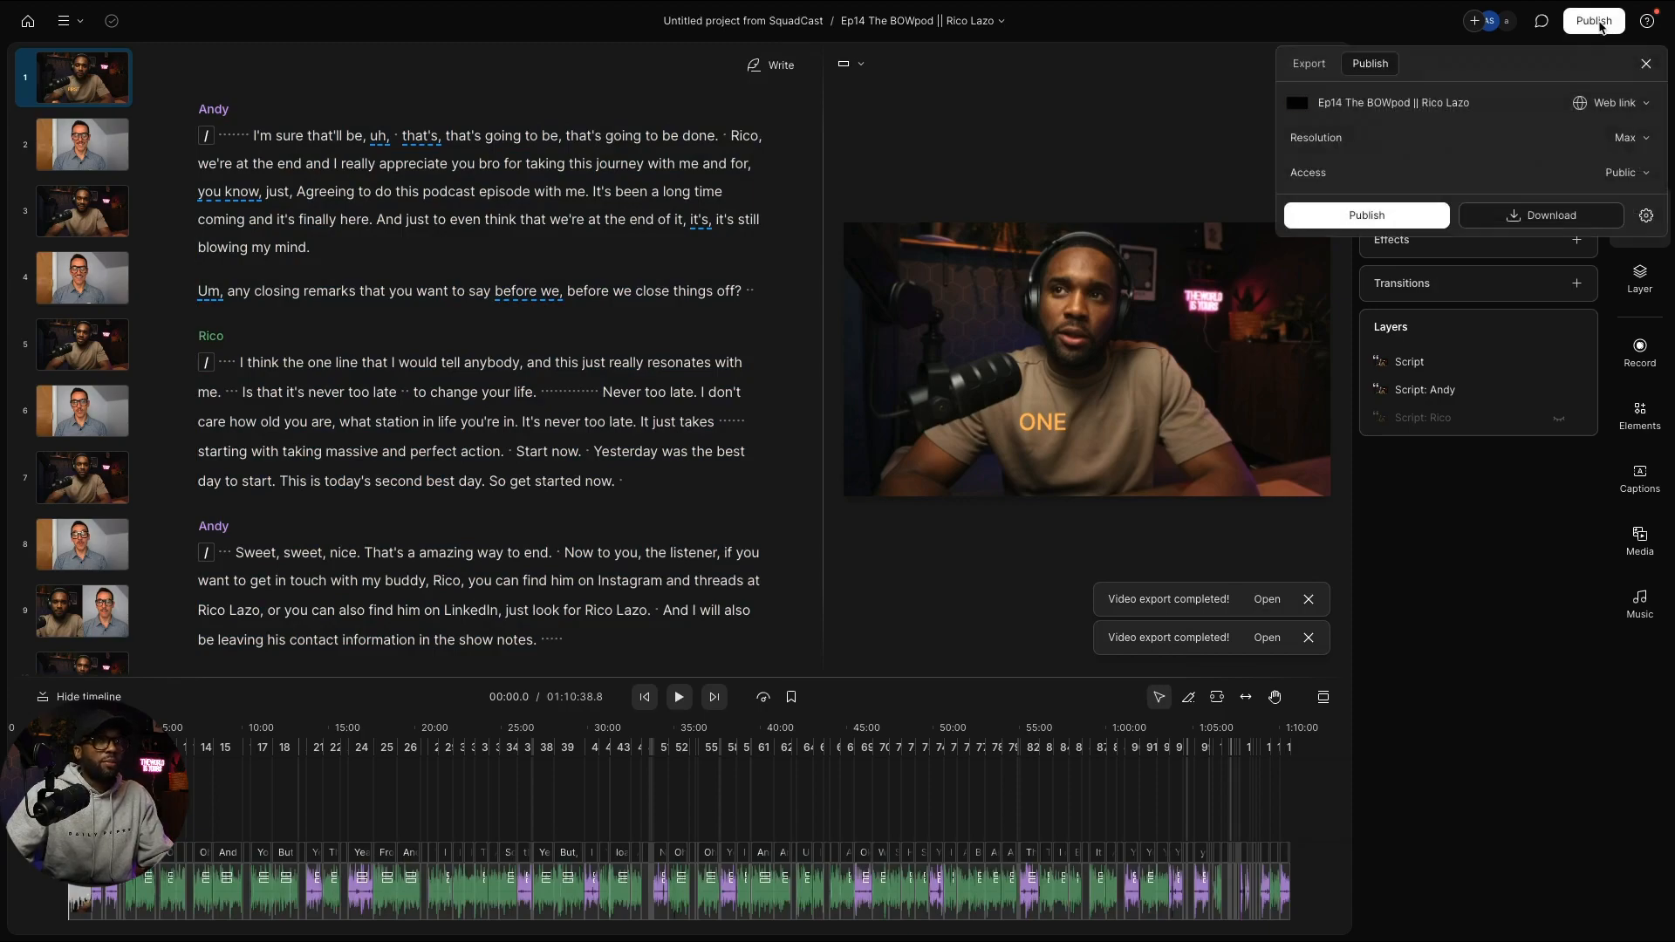
left_click(1640, 105)
left_click(1594, 168)
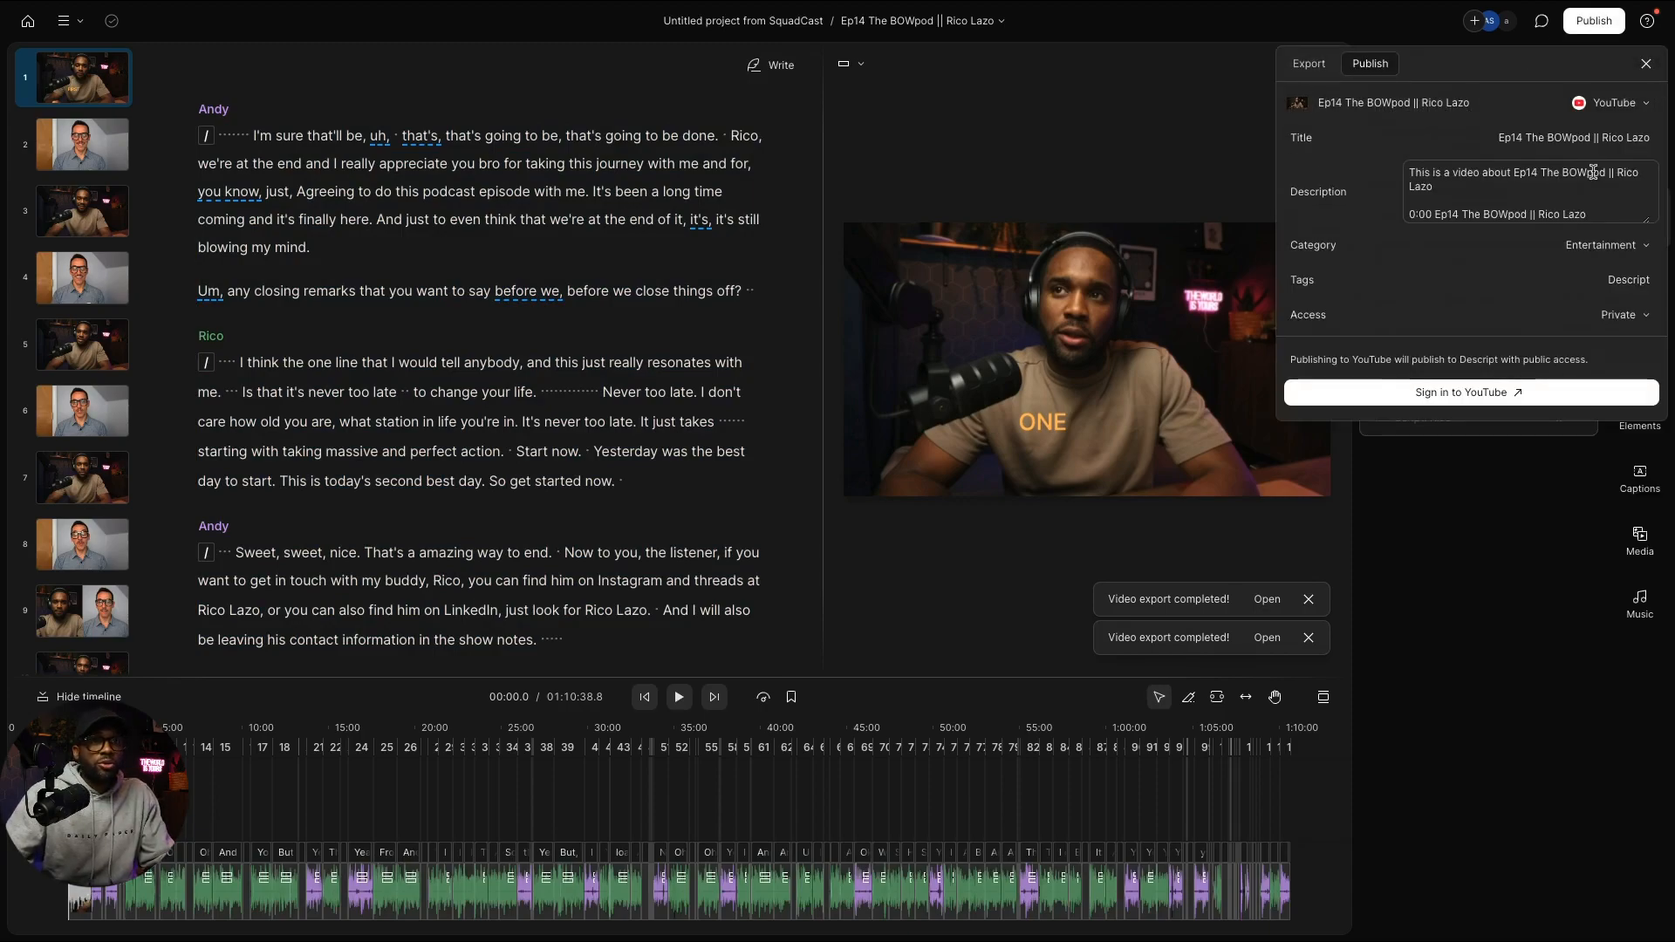
key("ctrl+Left")
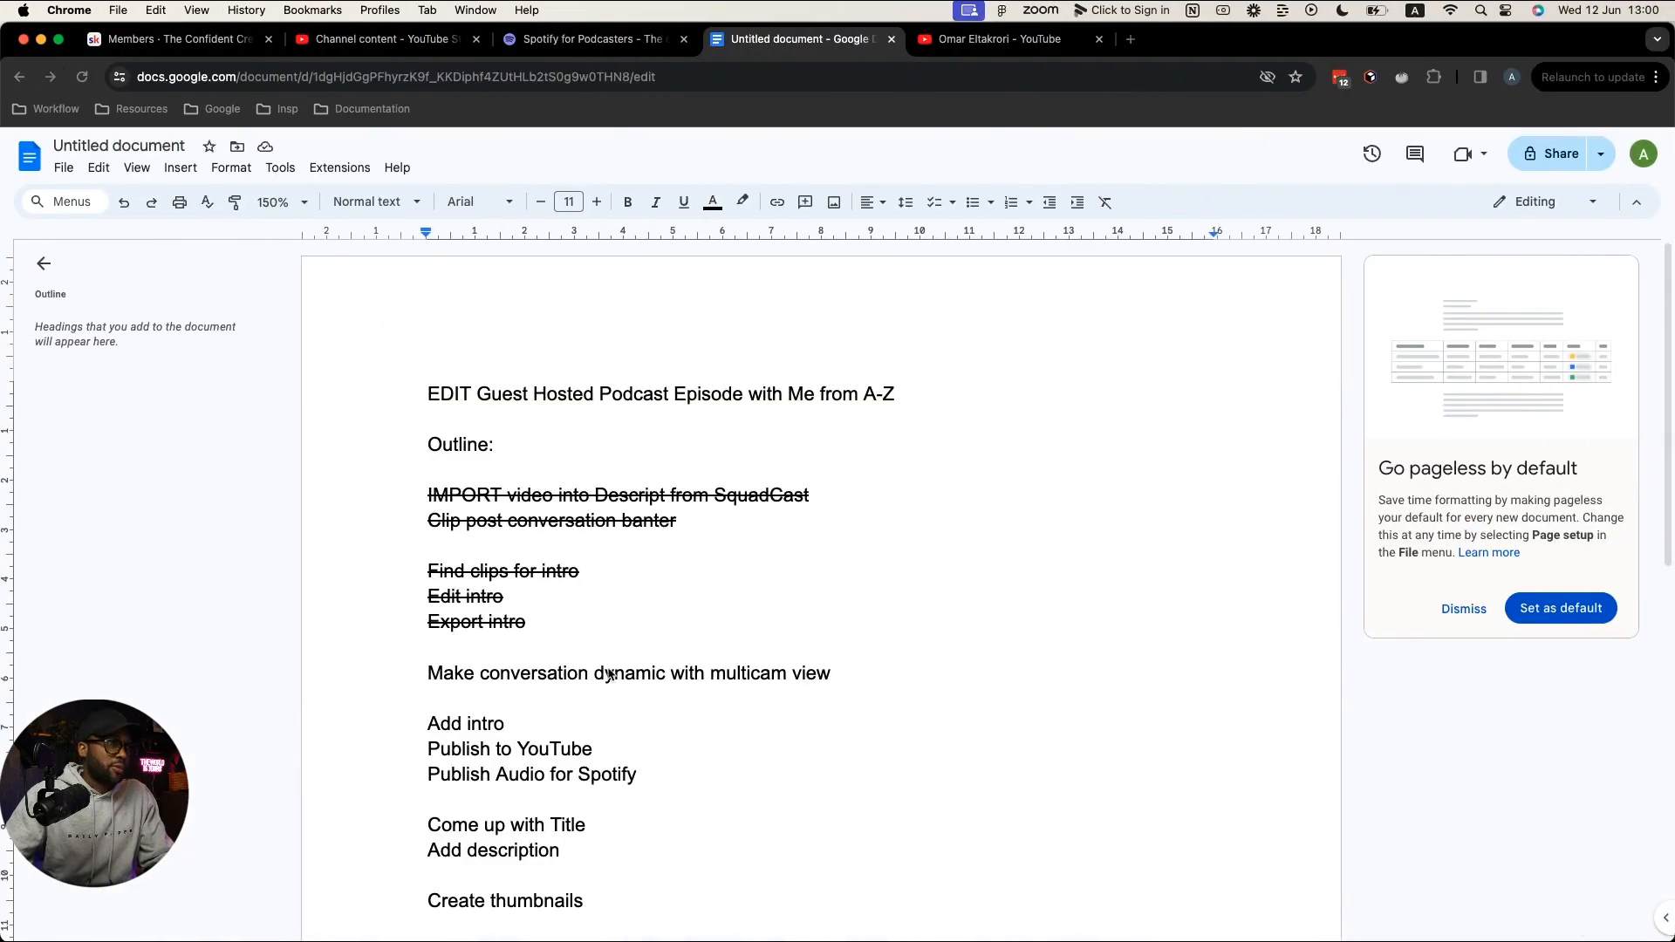
Step: Strike through the multicam view, Add intro and Publish to YouTube outline lines
left_click_drag(427, 678, 829, 677)
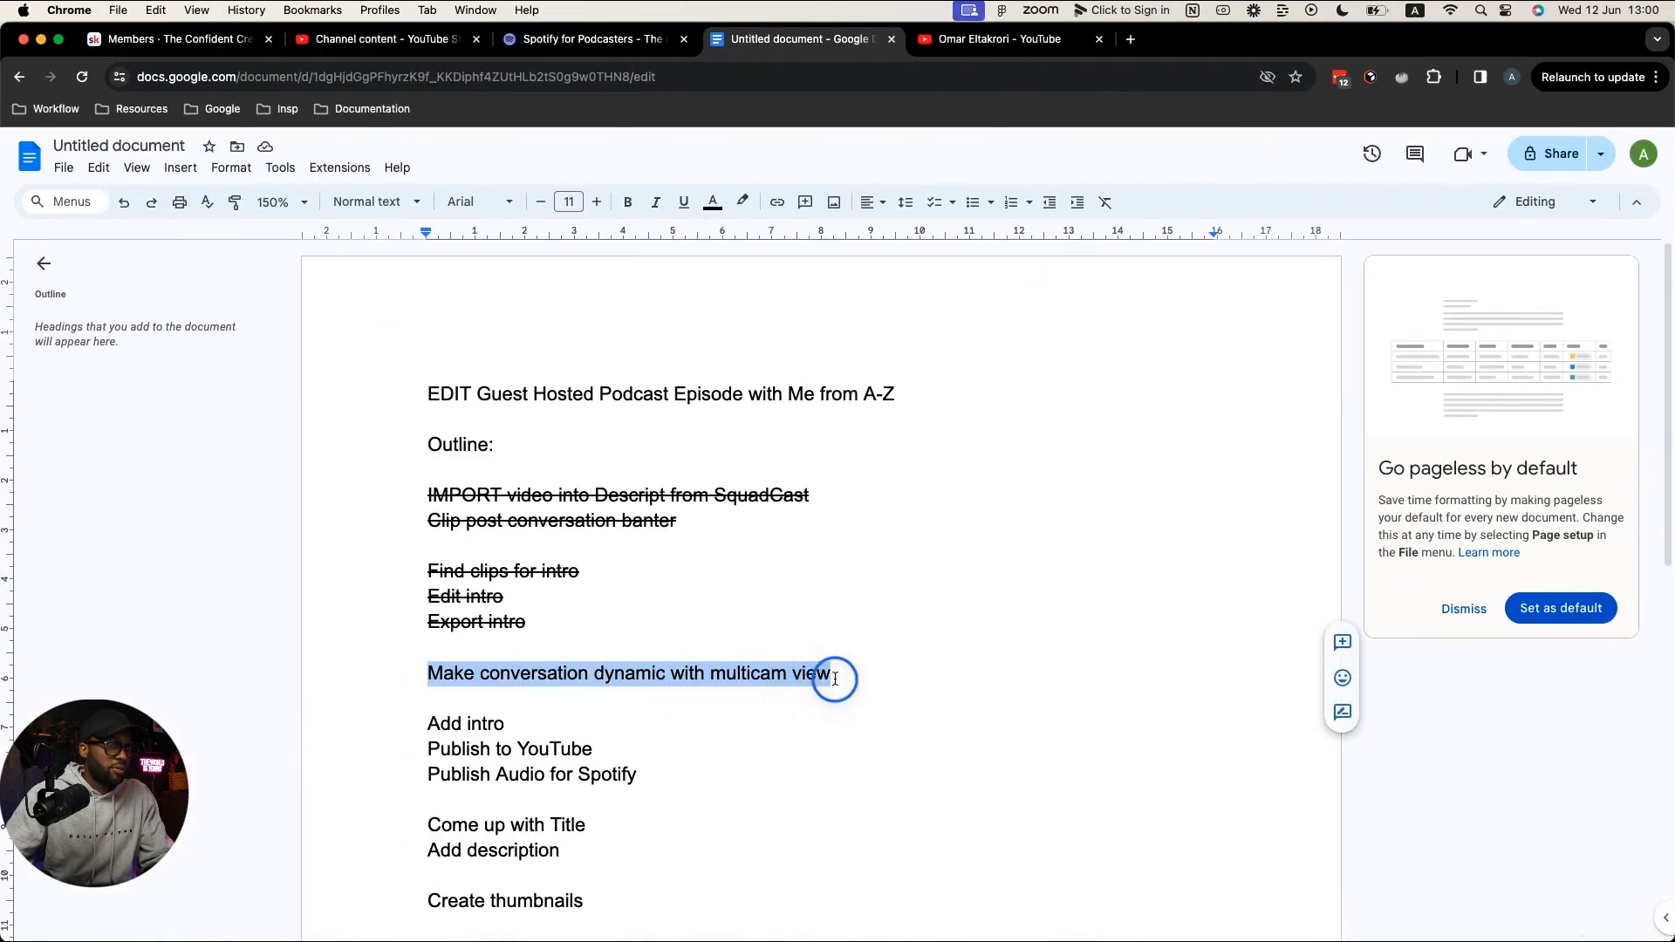
key("super+shift+x")
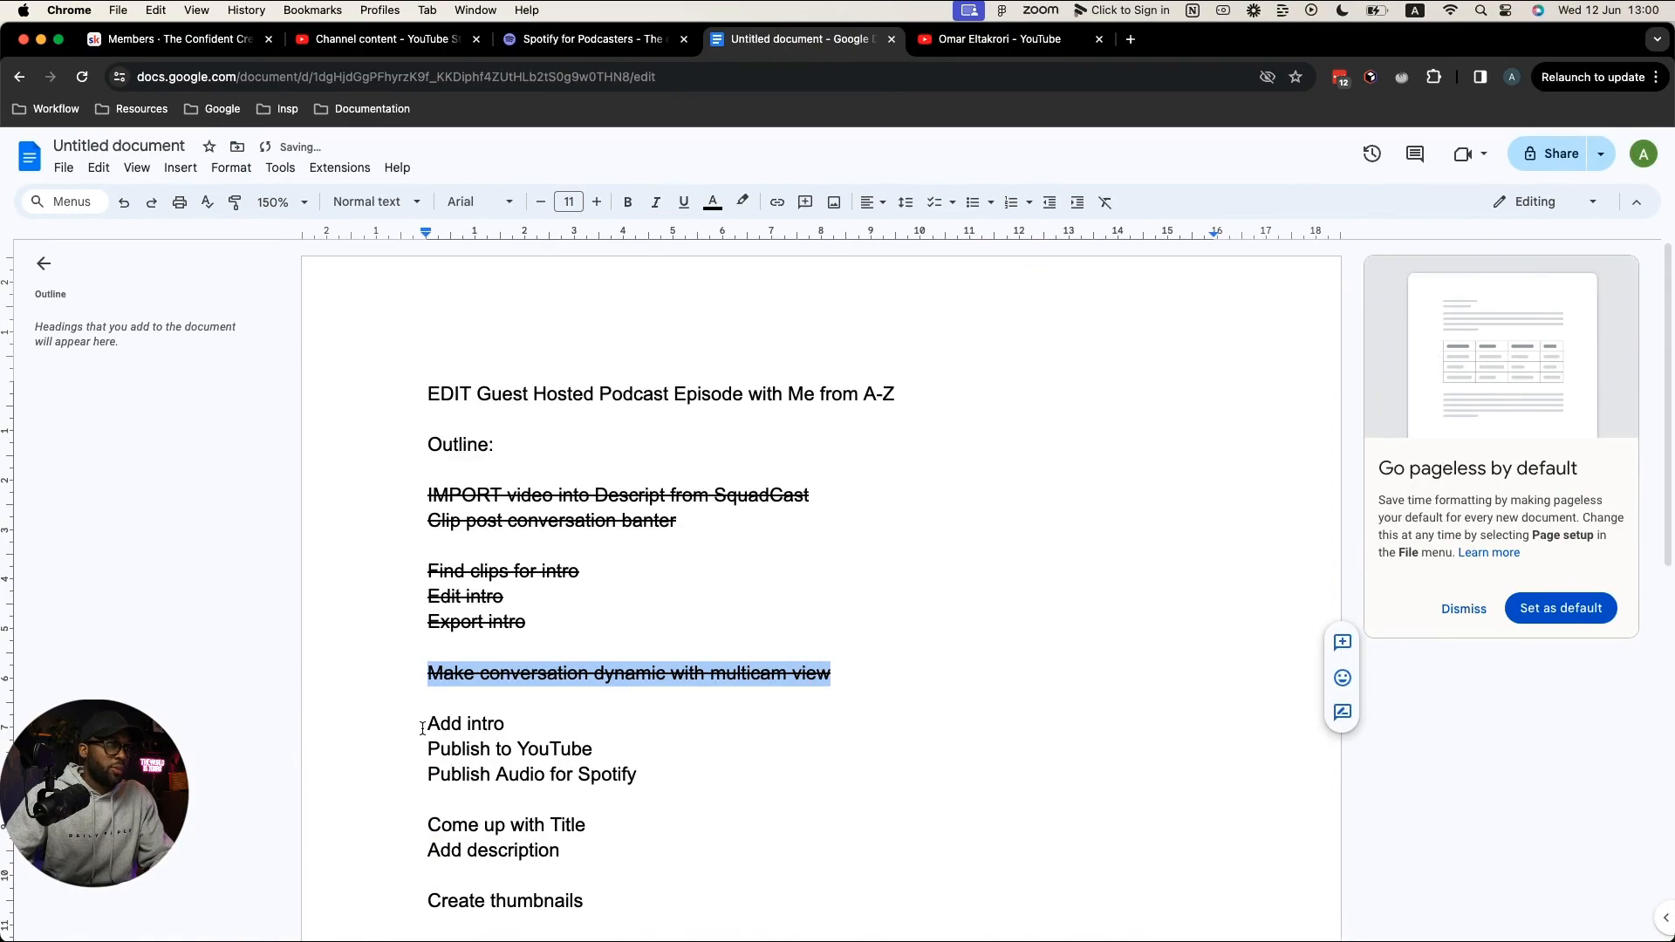
left_click_drag(427, 723, 595, 753)
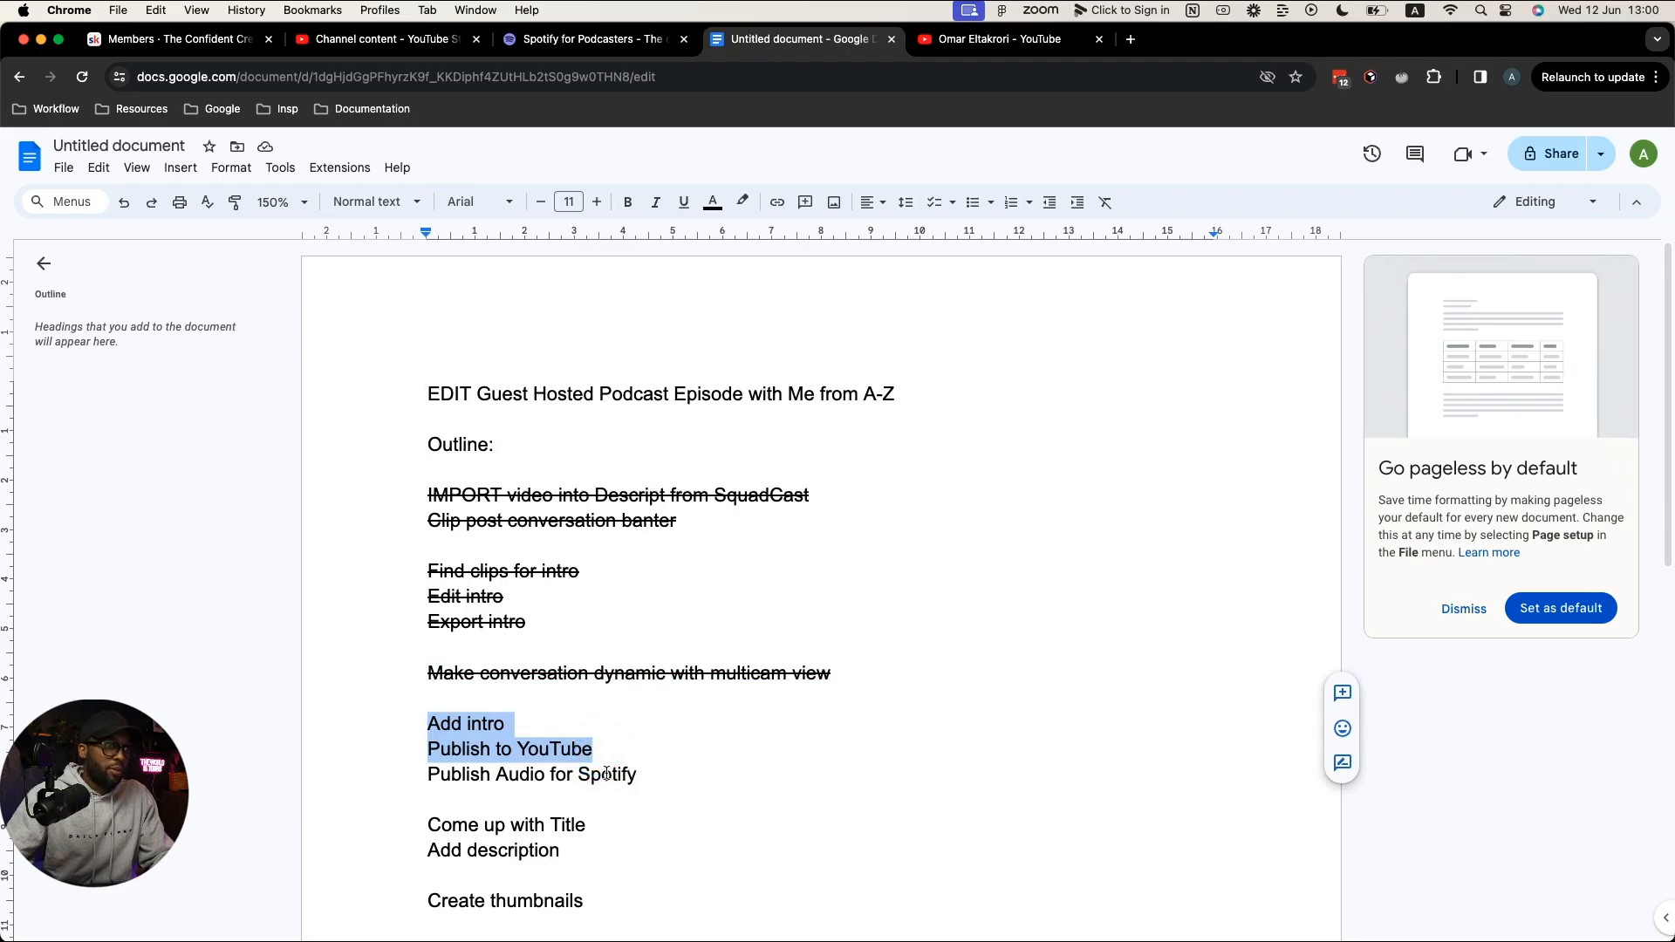
key("super+shift+x")
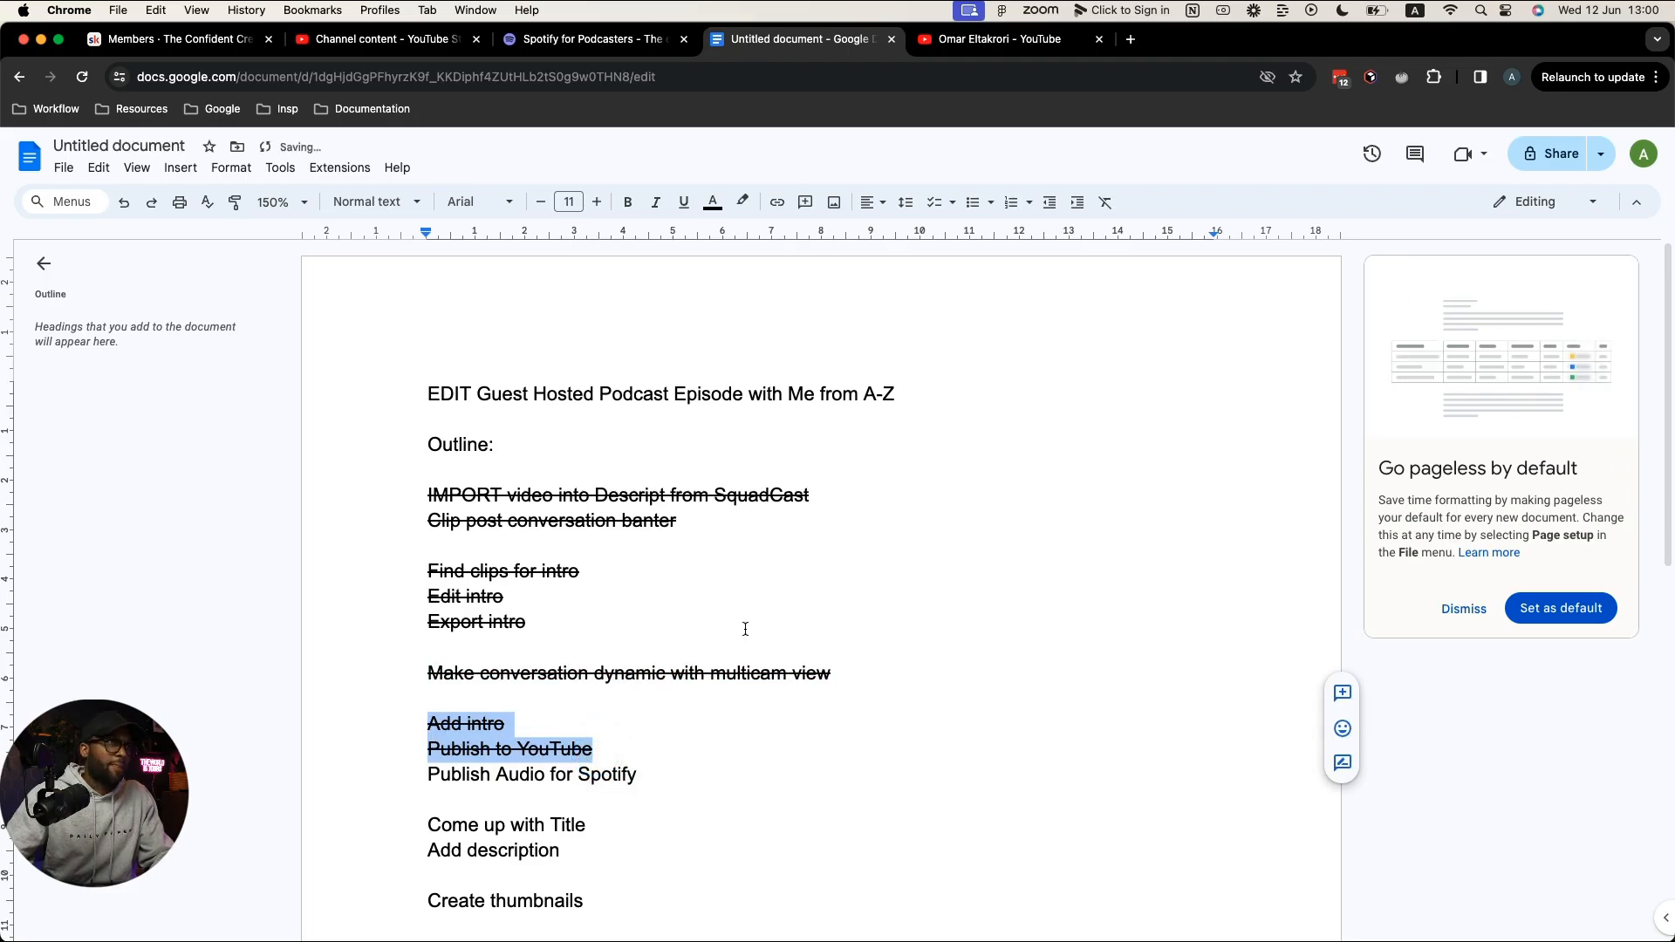
key("ctrl+Right")
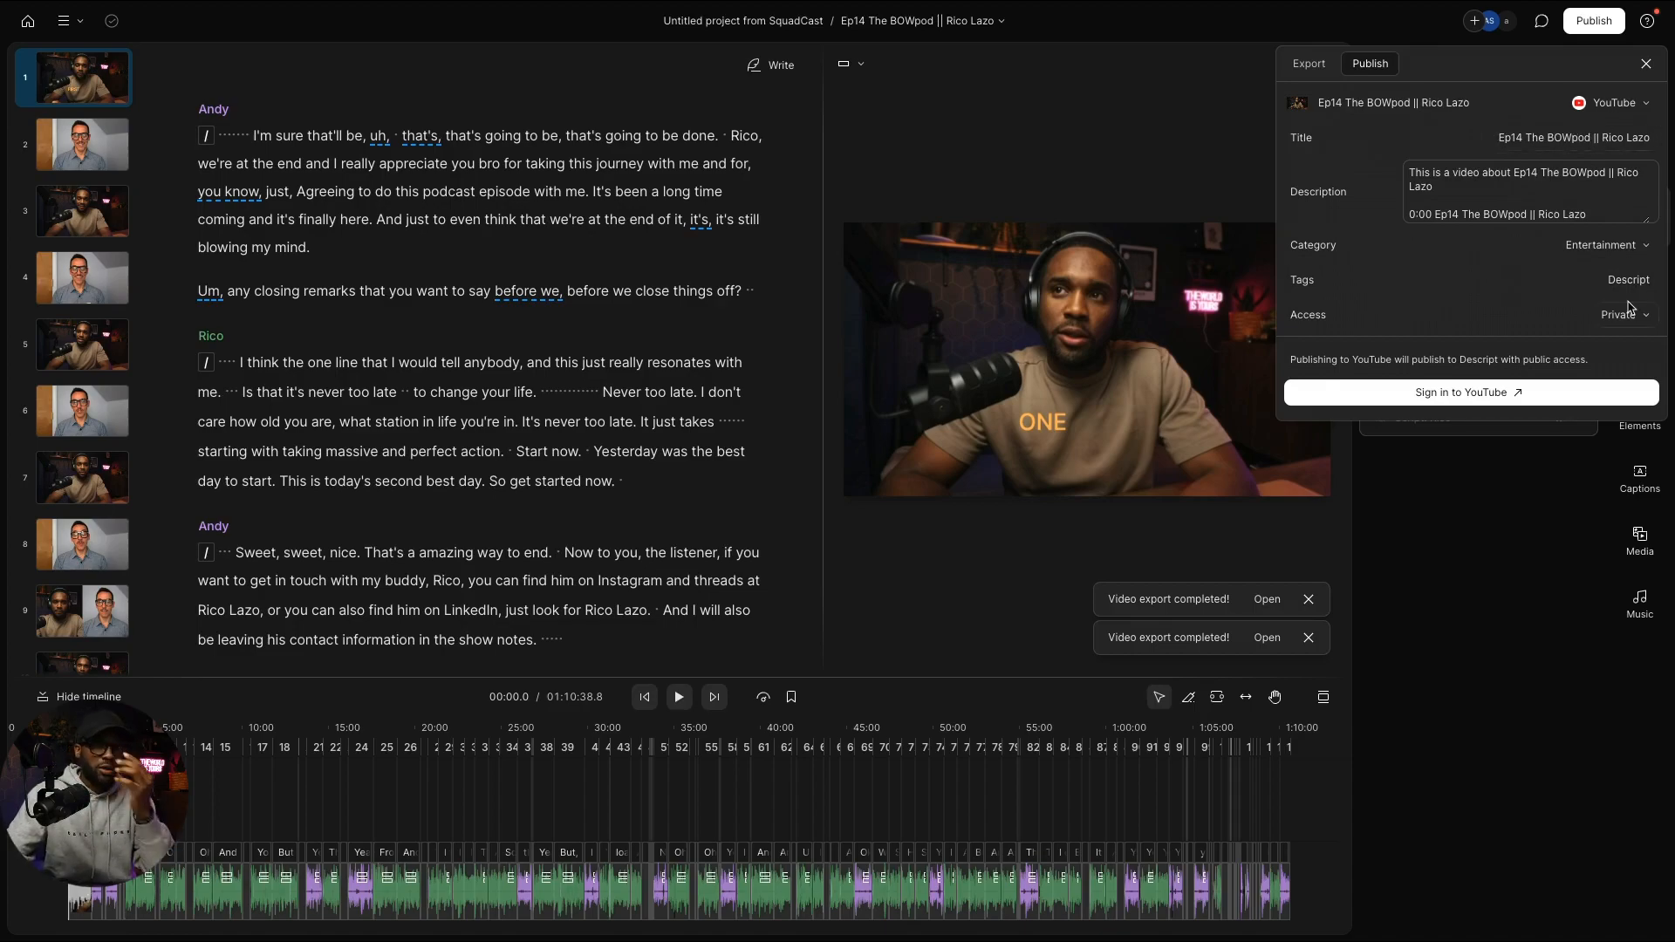
Step: Sign in to YouTube with the Google account, allow Descript access, and return to Descript
left_click(1536, 389)
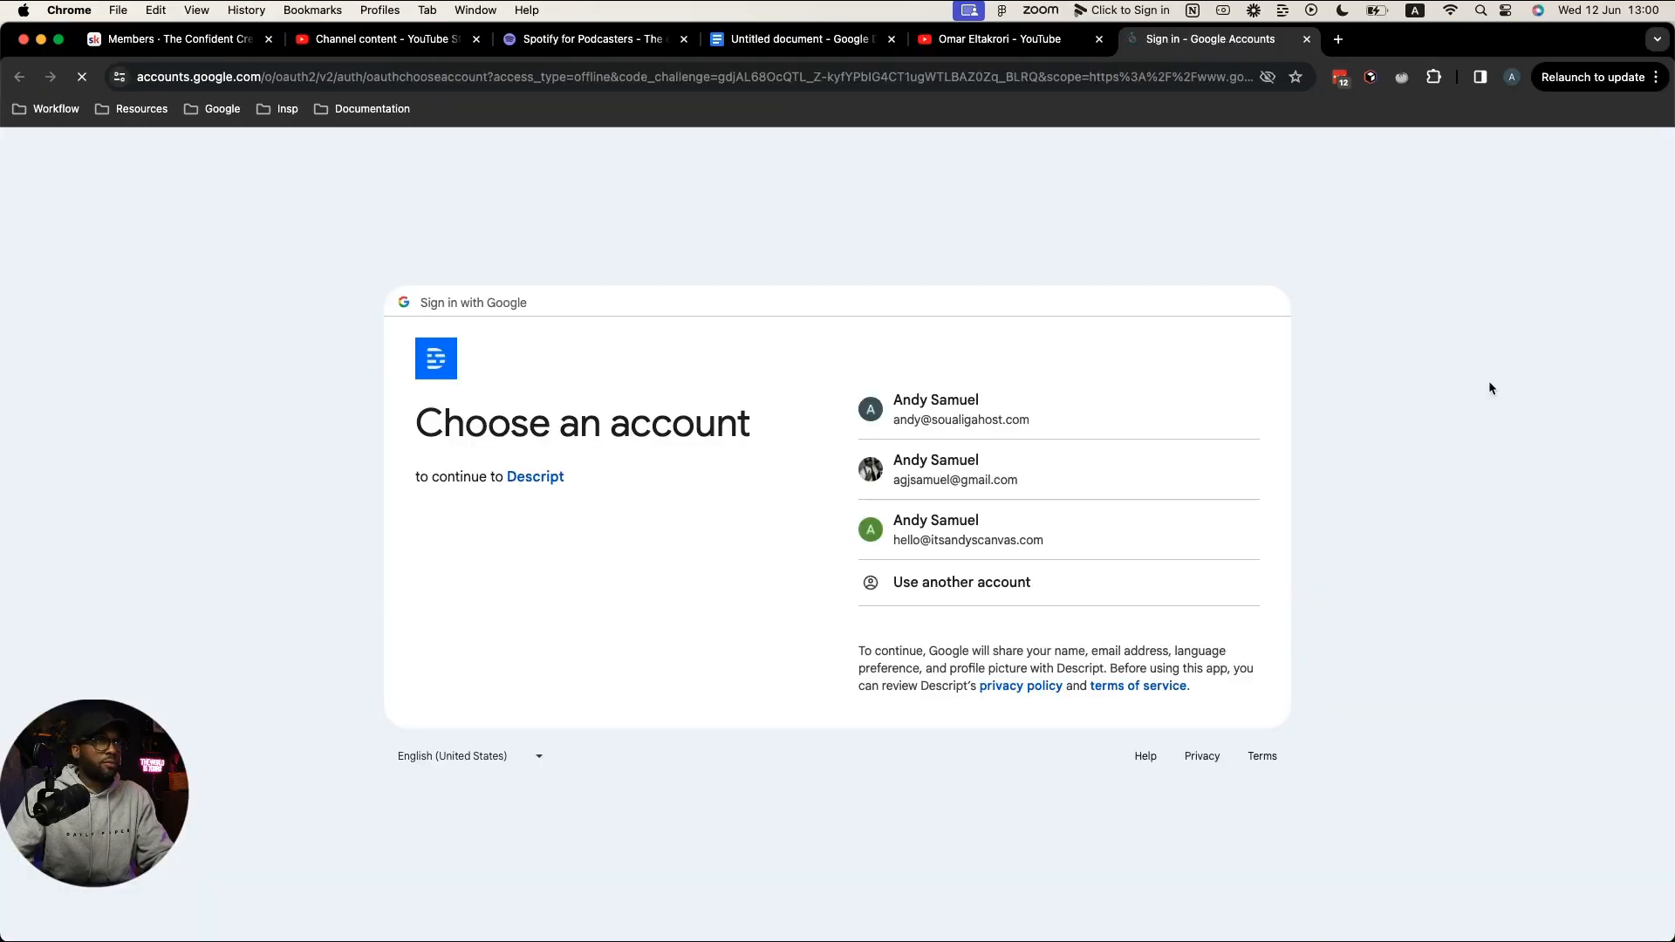
left_click(986, 530)
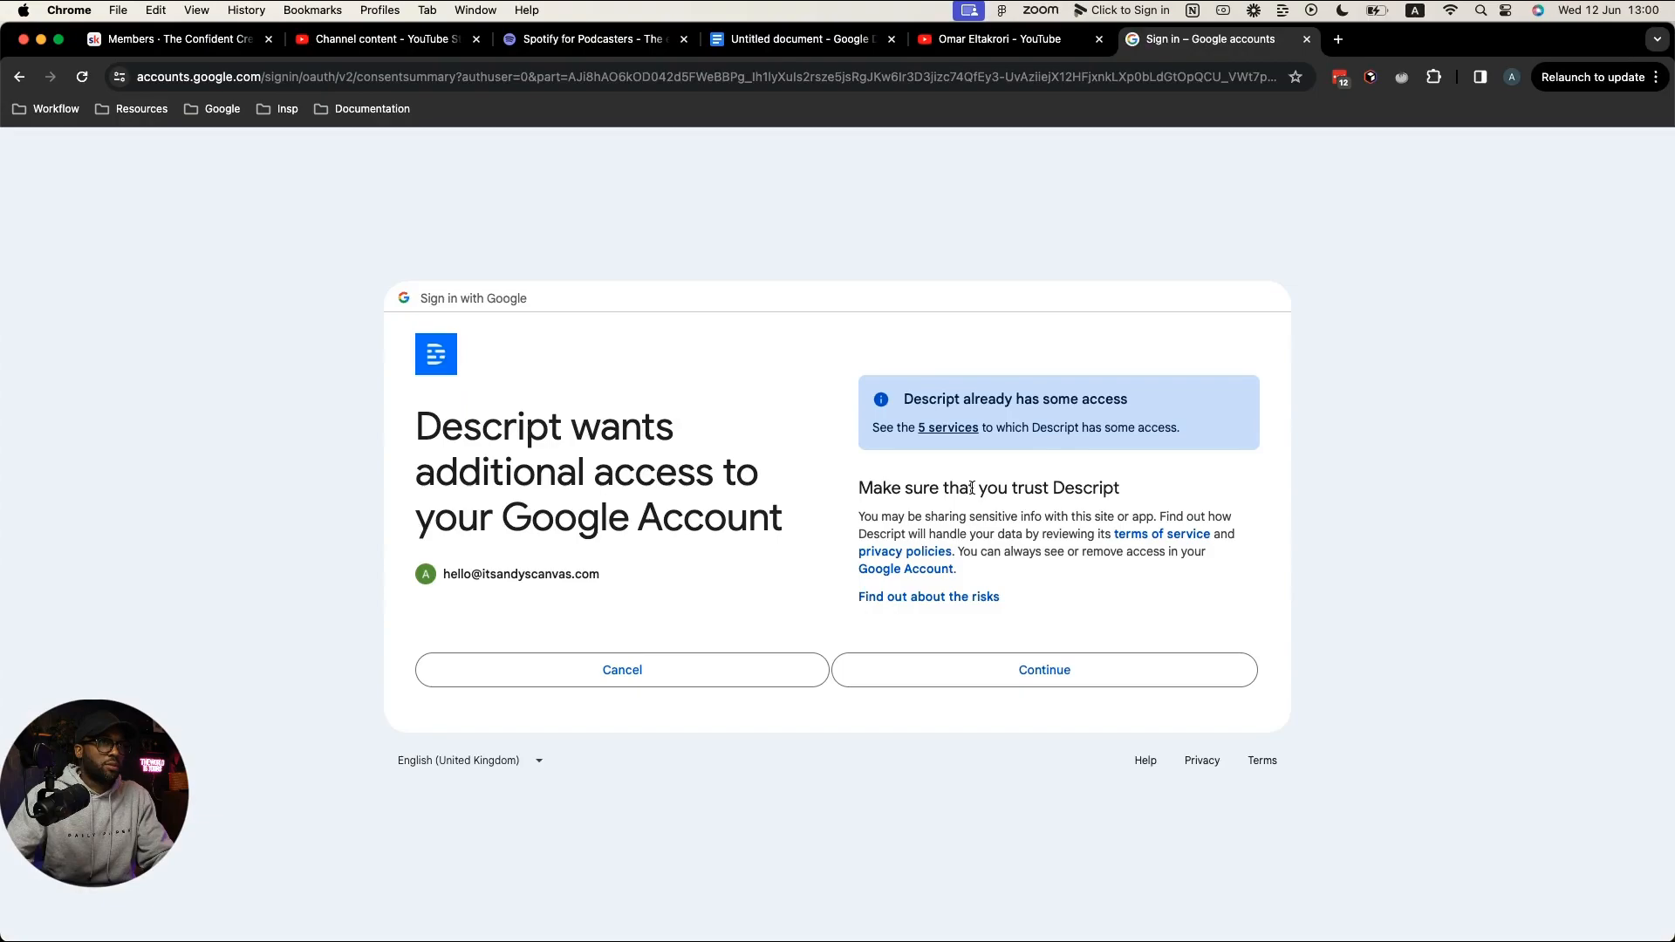
left_click(1013, 668)
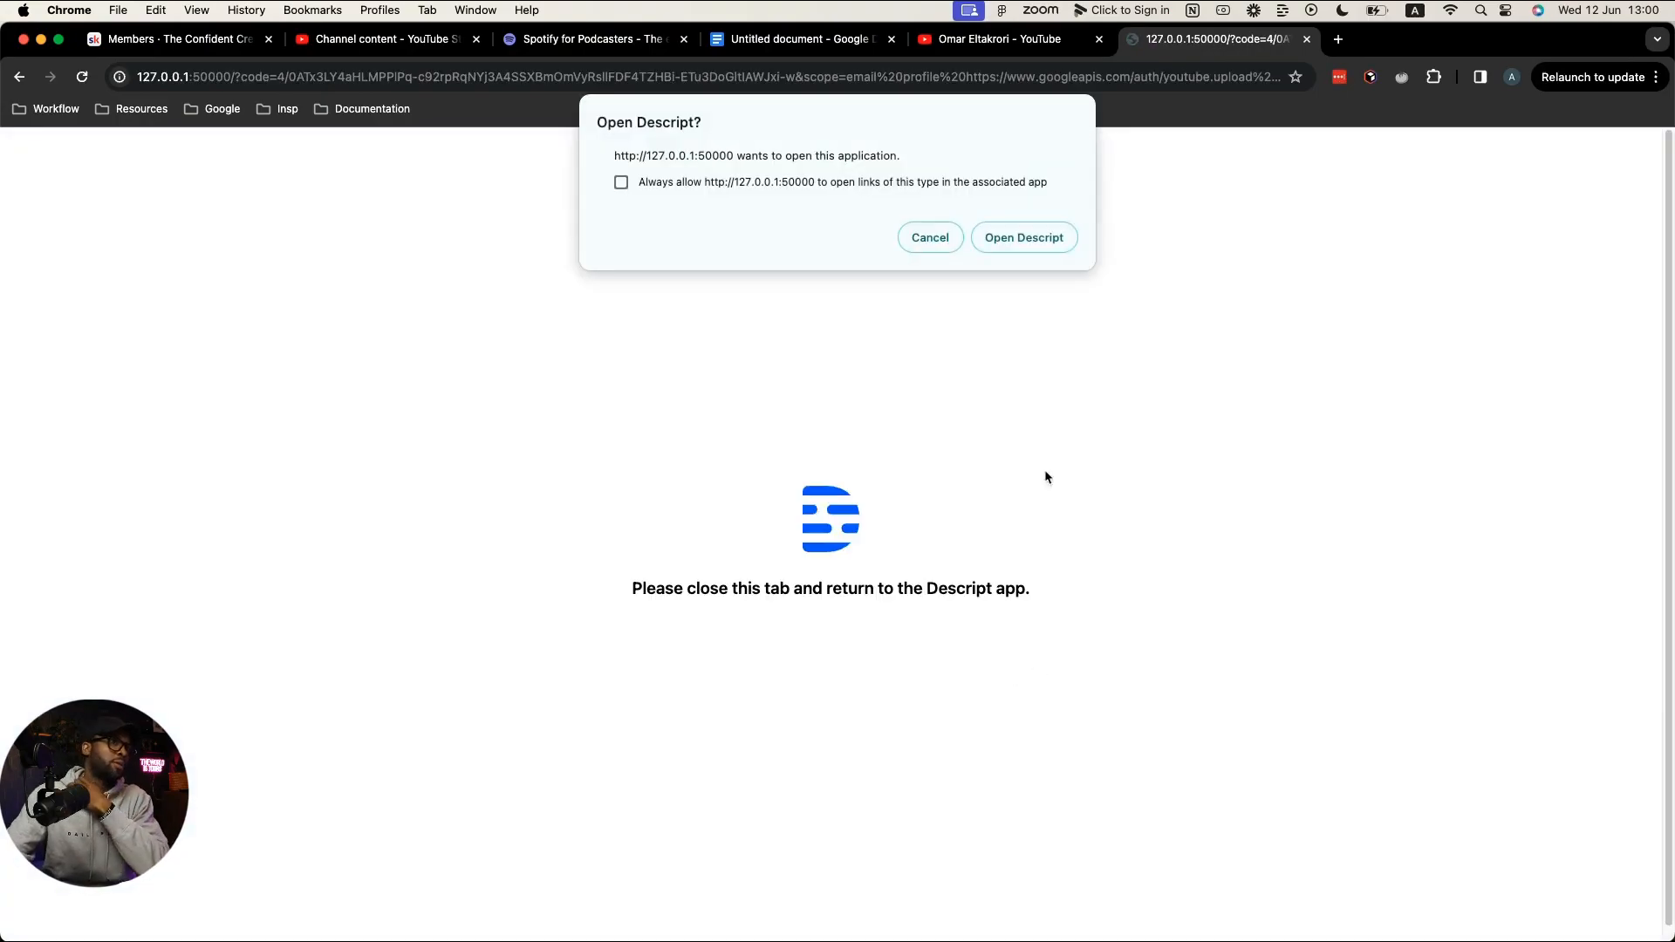
left_click(1046, 237)
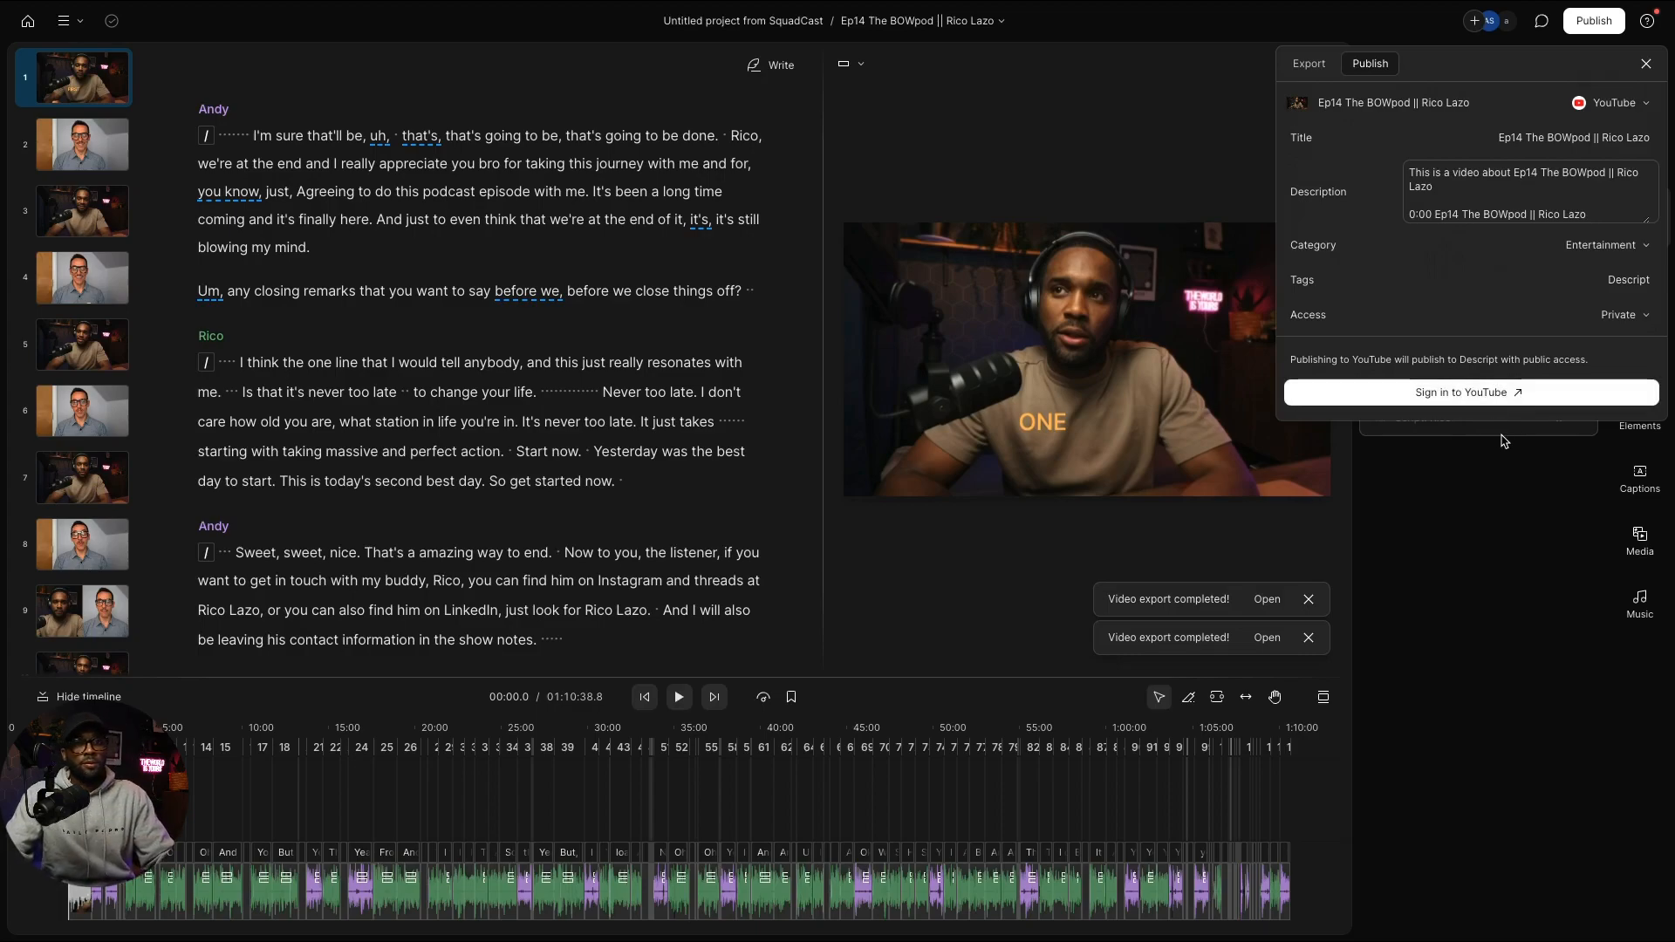
Step: Reselect YouTube as the destination and publish the Ep14 BOWpod episode
left_click(1596, 26)
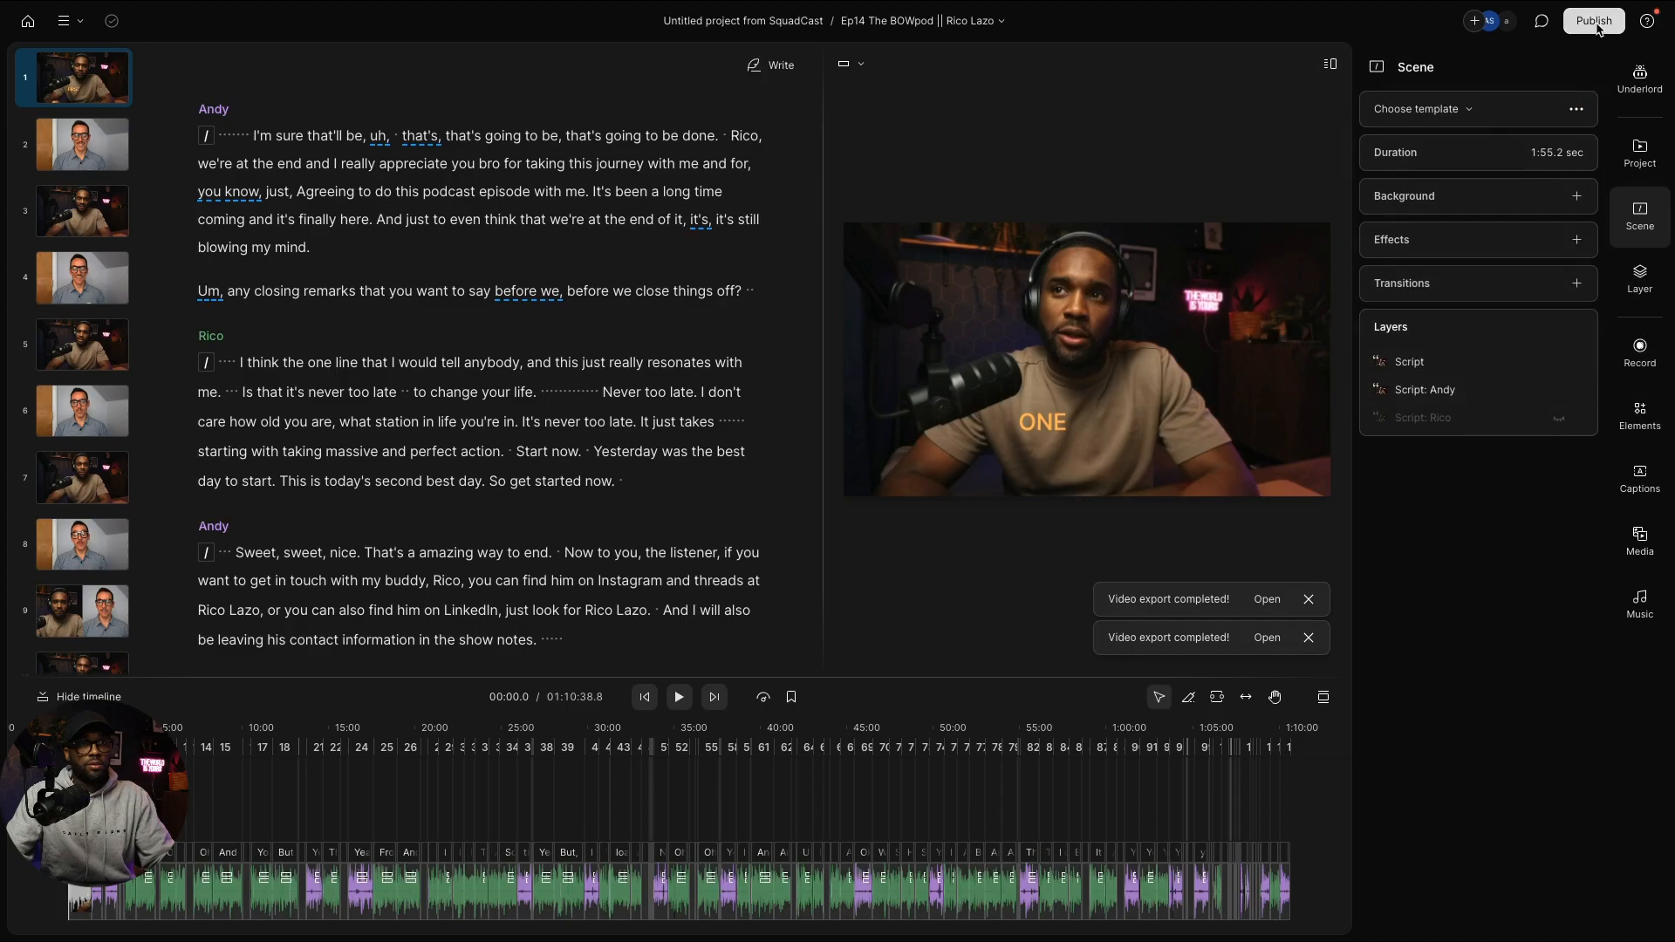
left_click(1593, 28)
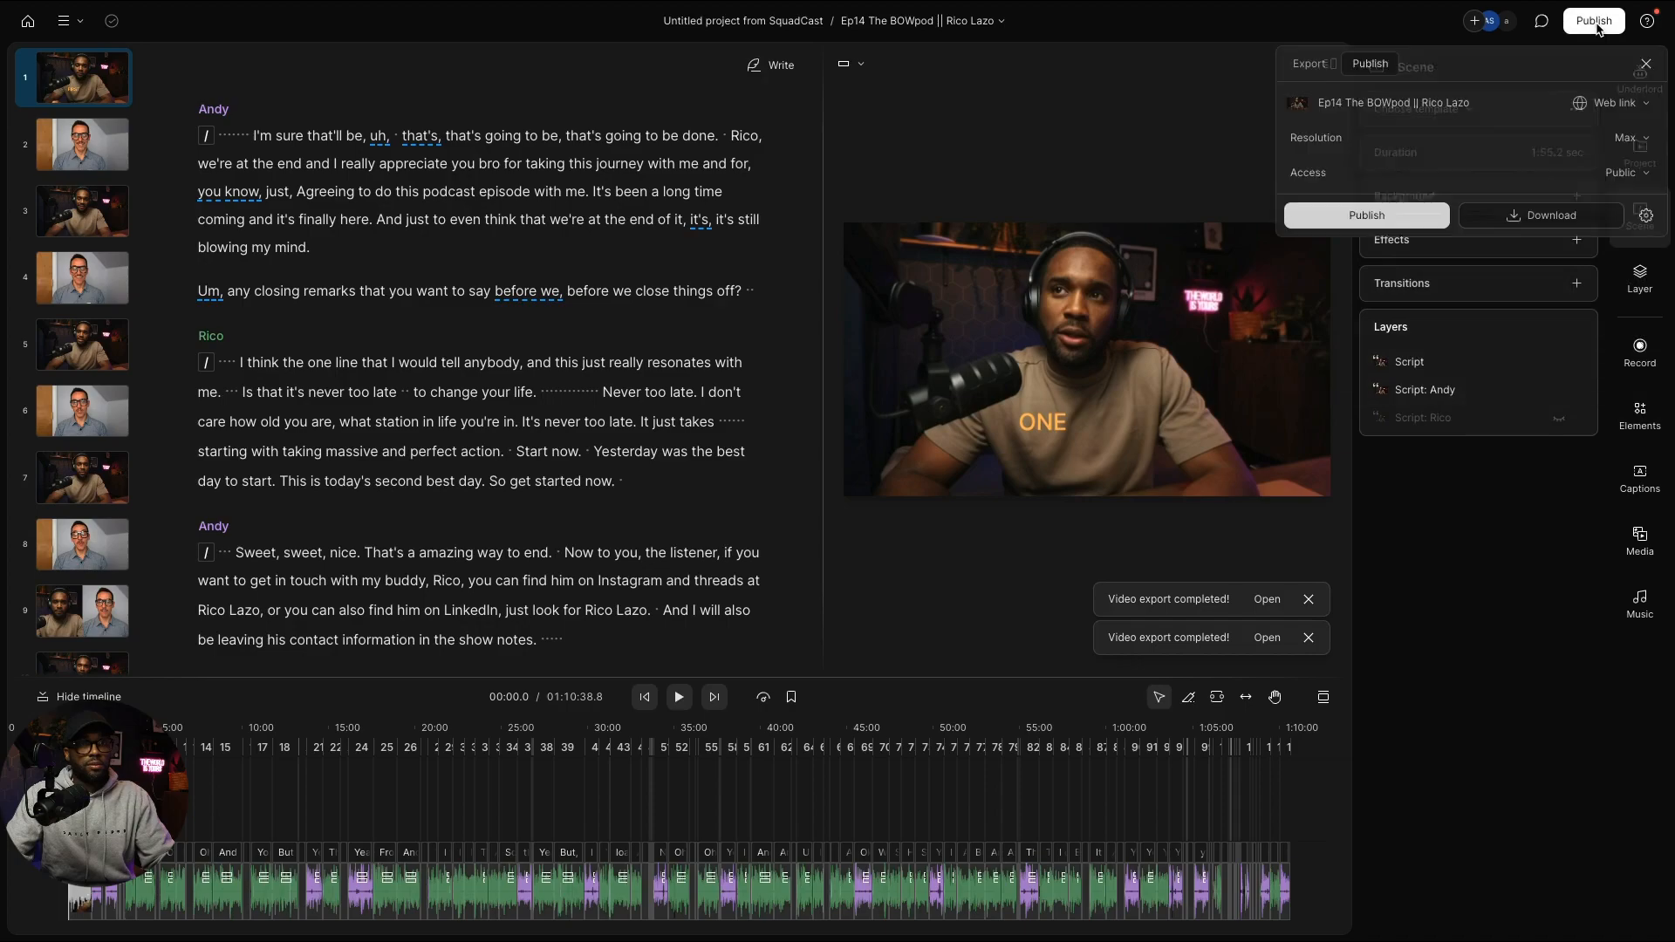
left_click(1613, 103)
left_click(1578, 167)
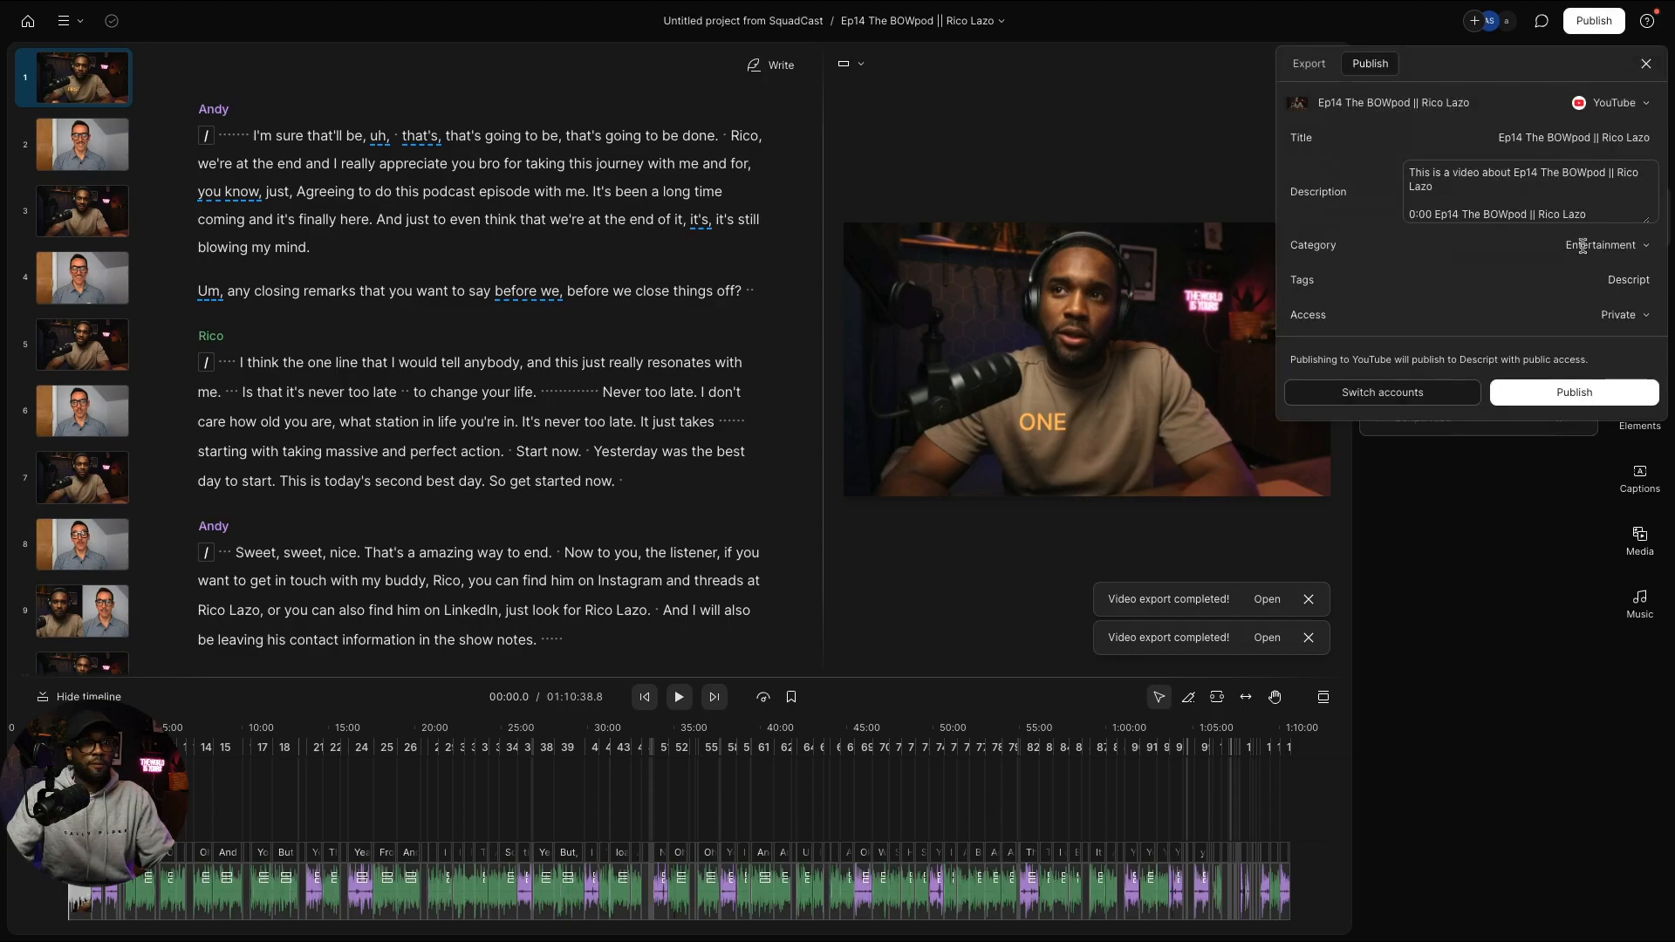
left_click(1567, 394)
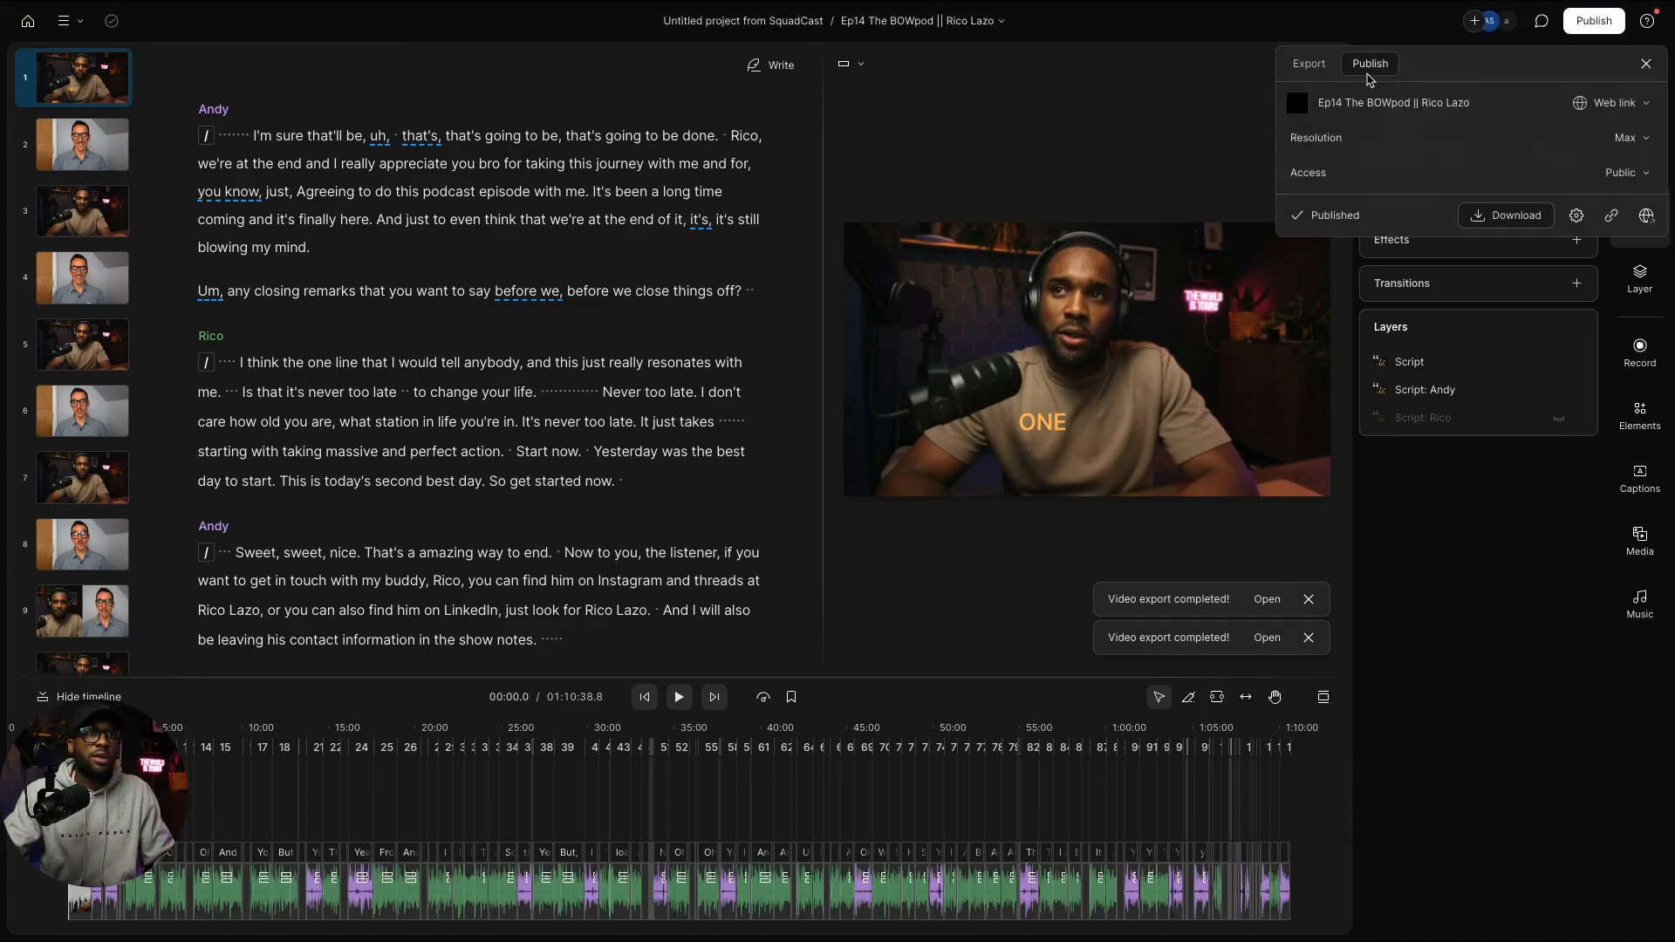
left_click(1308, 63)
Step: Export the audio as WAV into CONTENT › The BOWpod › Published › Audio
left_click(1353, 103)
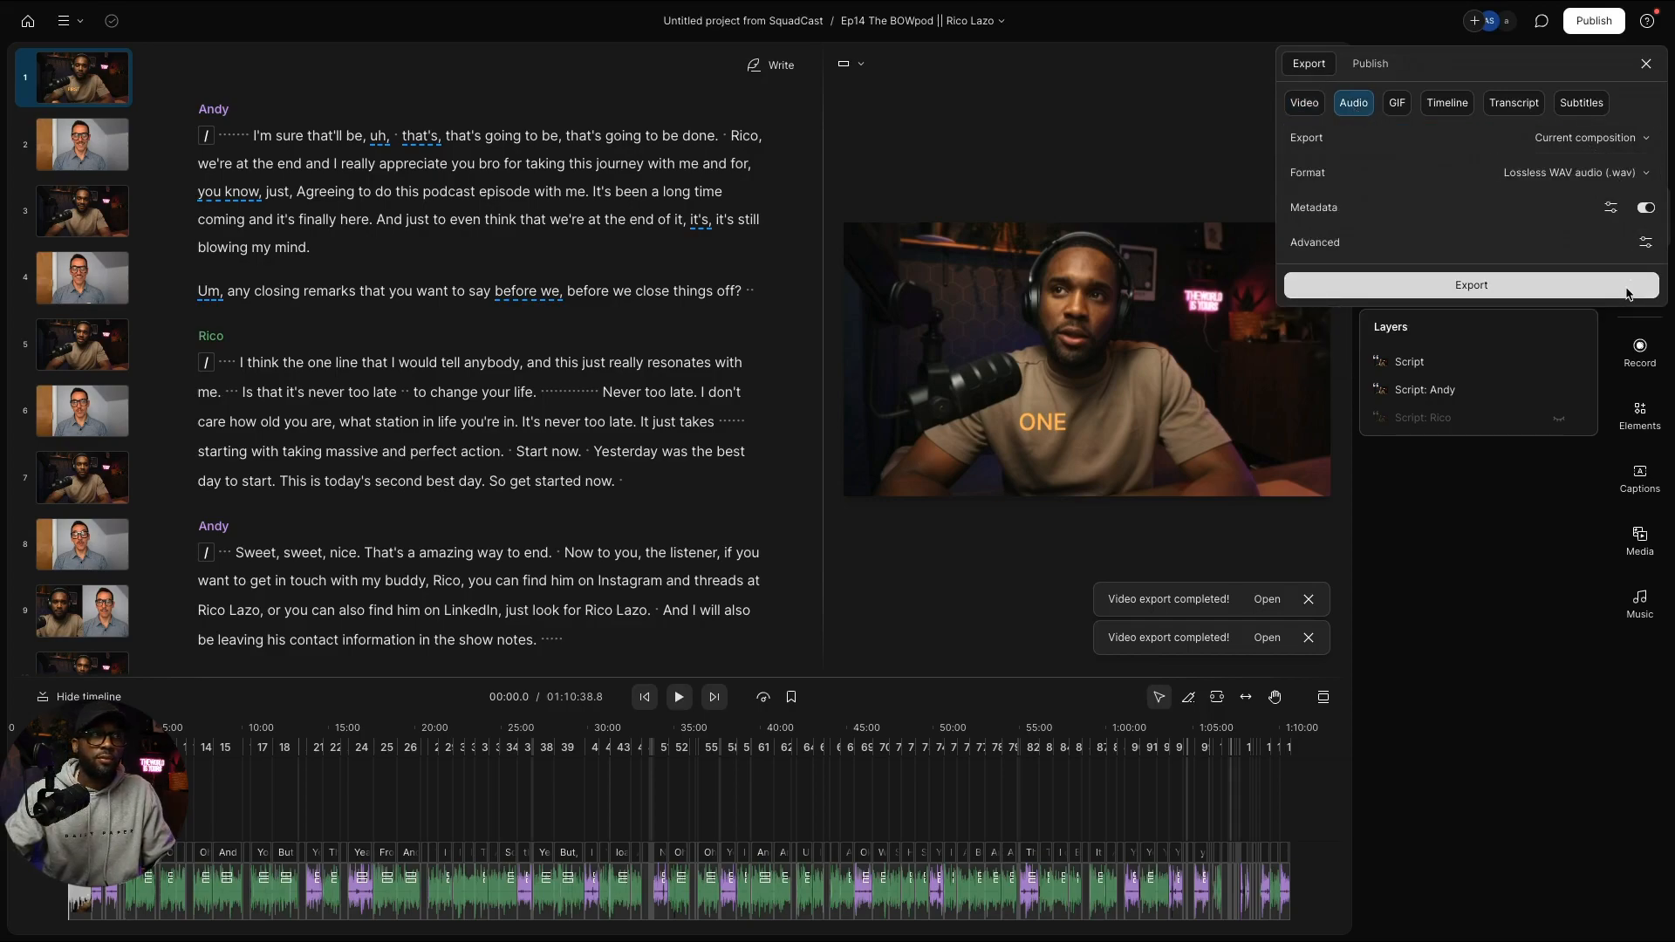
left_click(1625, 286)
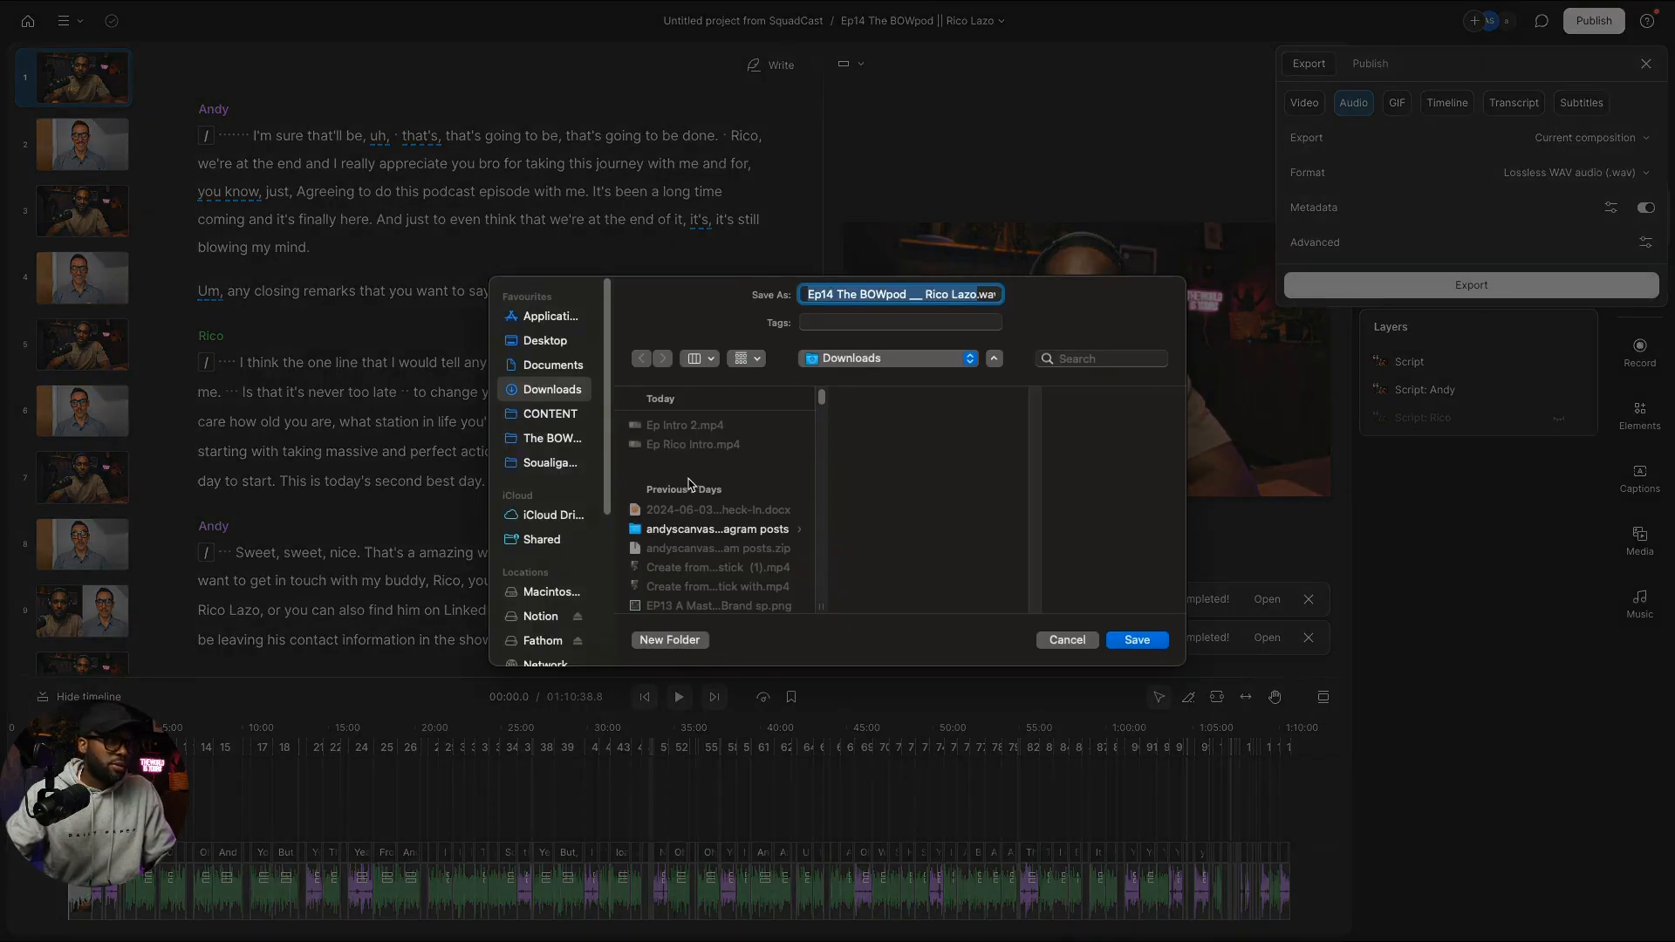
left_click(559, 416)
left_click(552, 438)
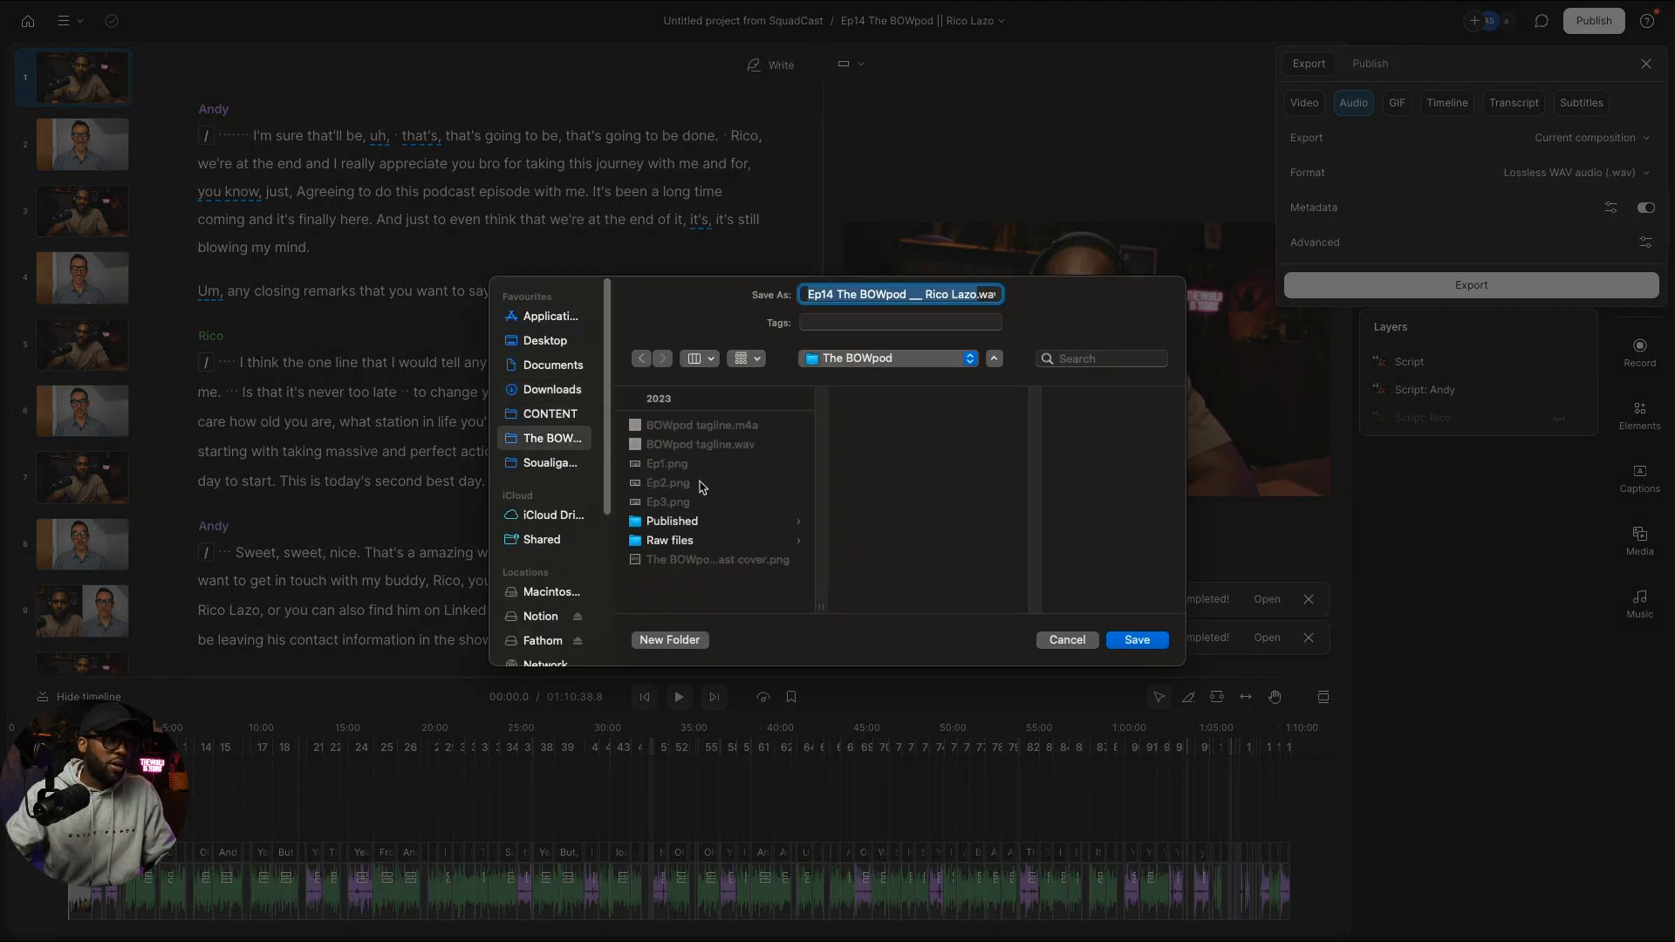
left_click(676, 522)
left_click(872, 429)
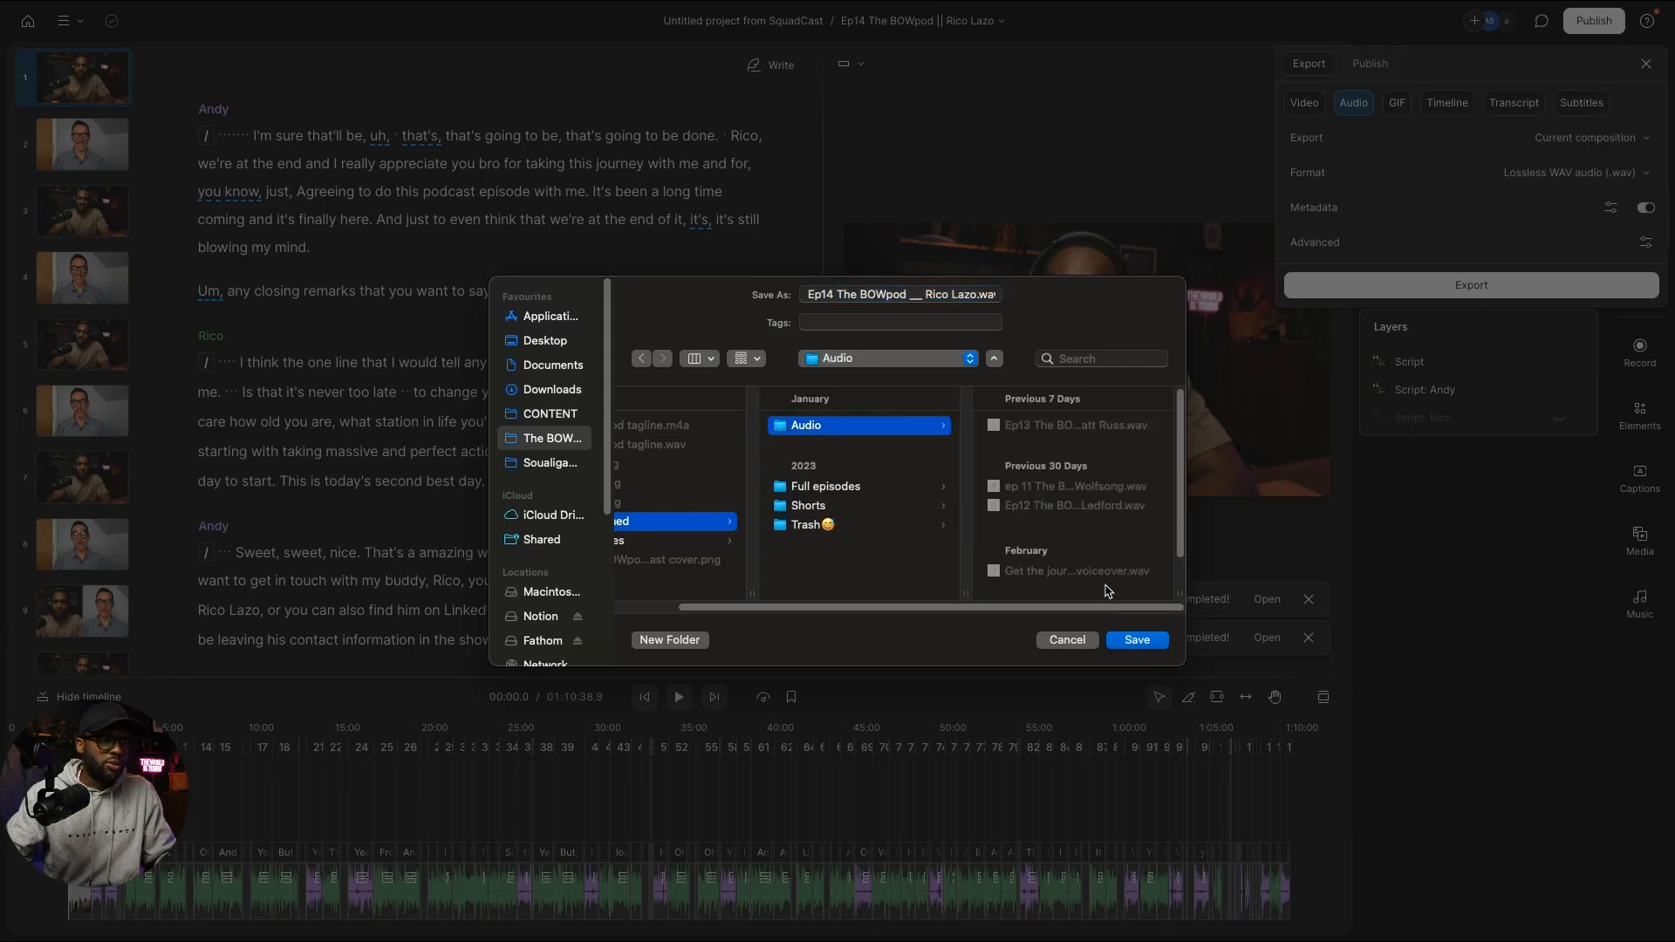
left_click(1137, 640)
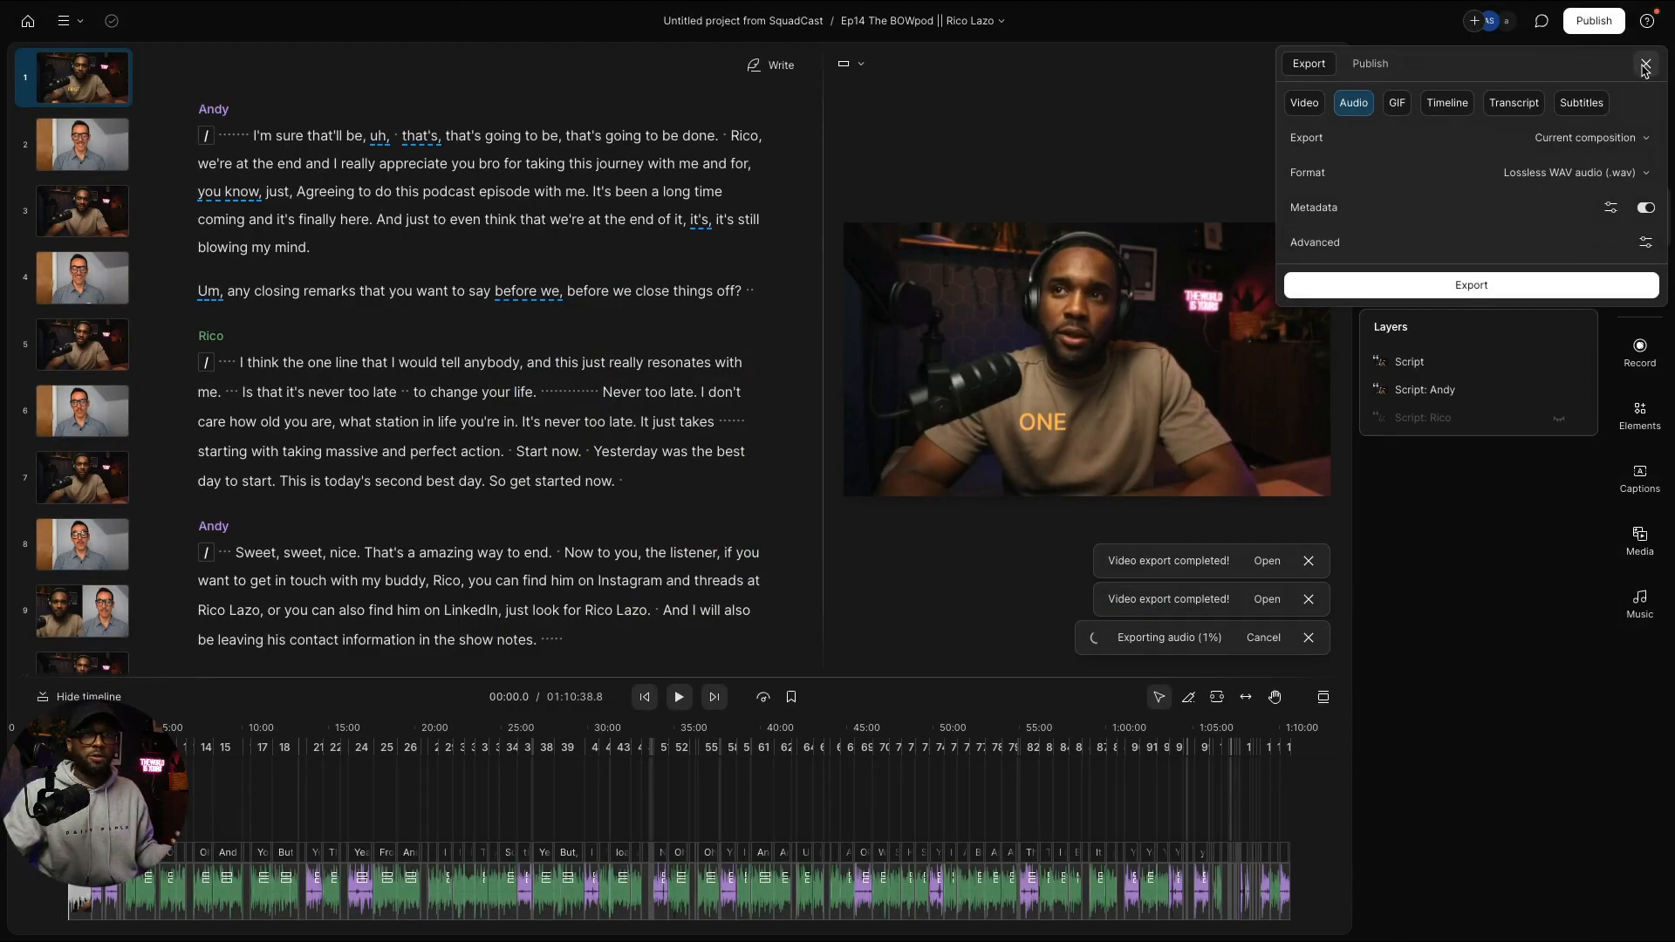
left_click(1644, 66)
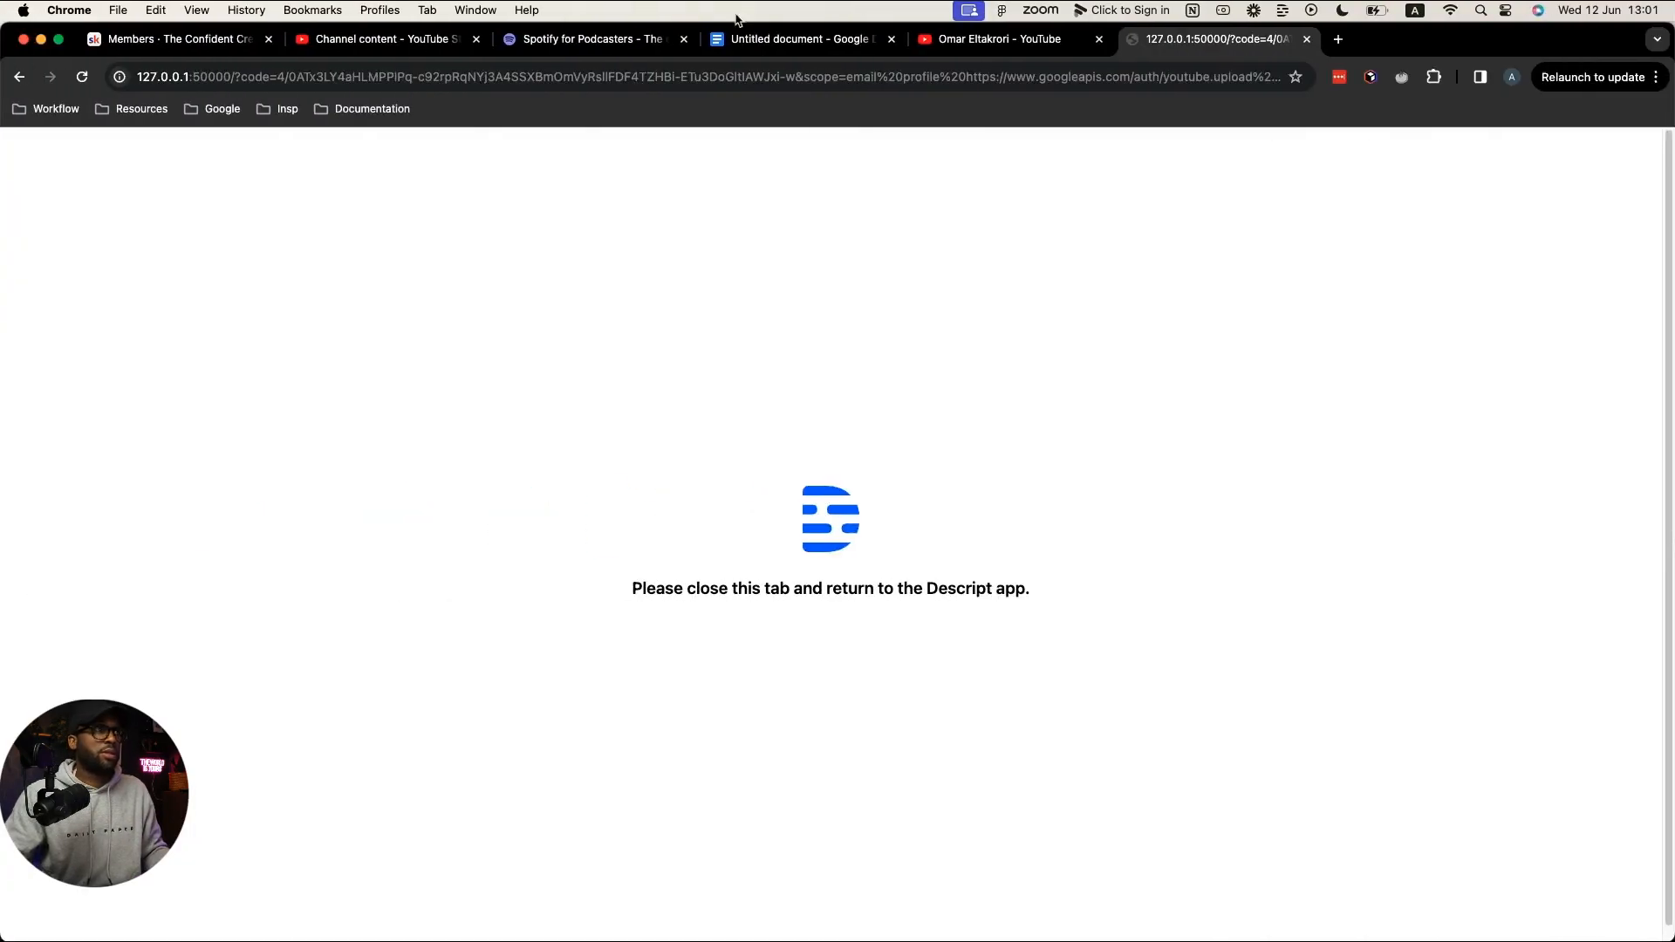
Step: Reload the Spotify for Podcasters dashboard and start a new episode while checking Descript's export
left_click(611, 40)
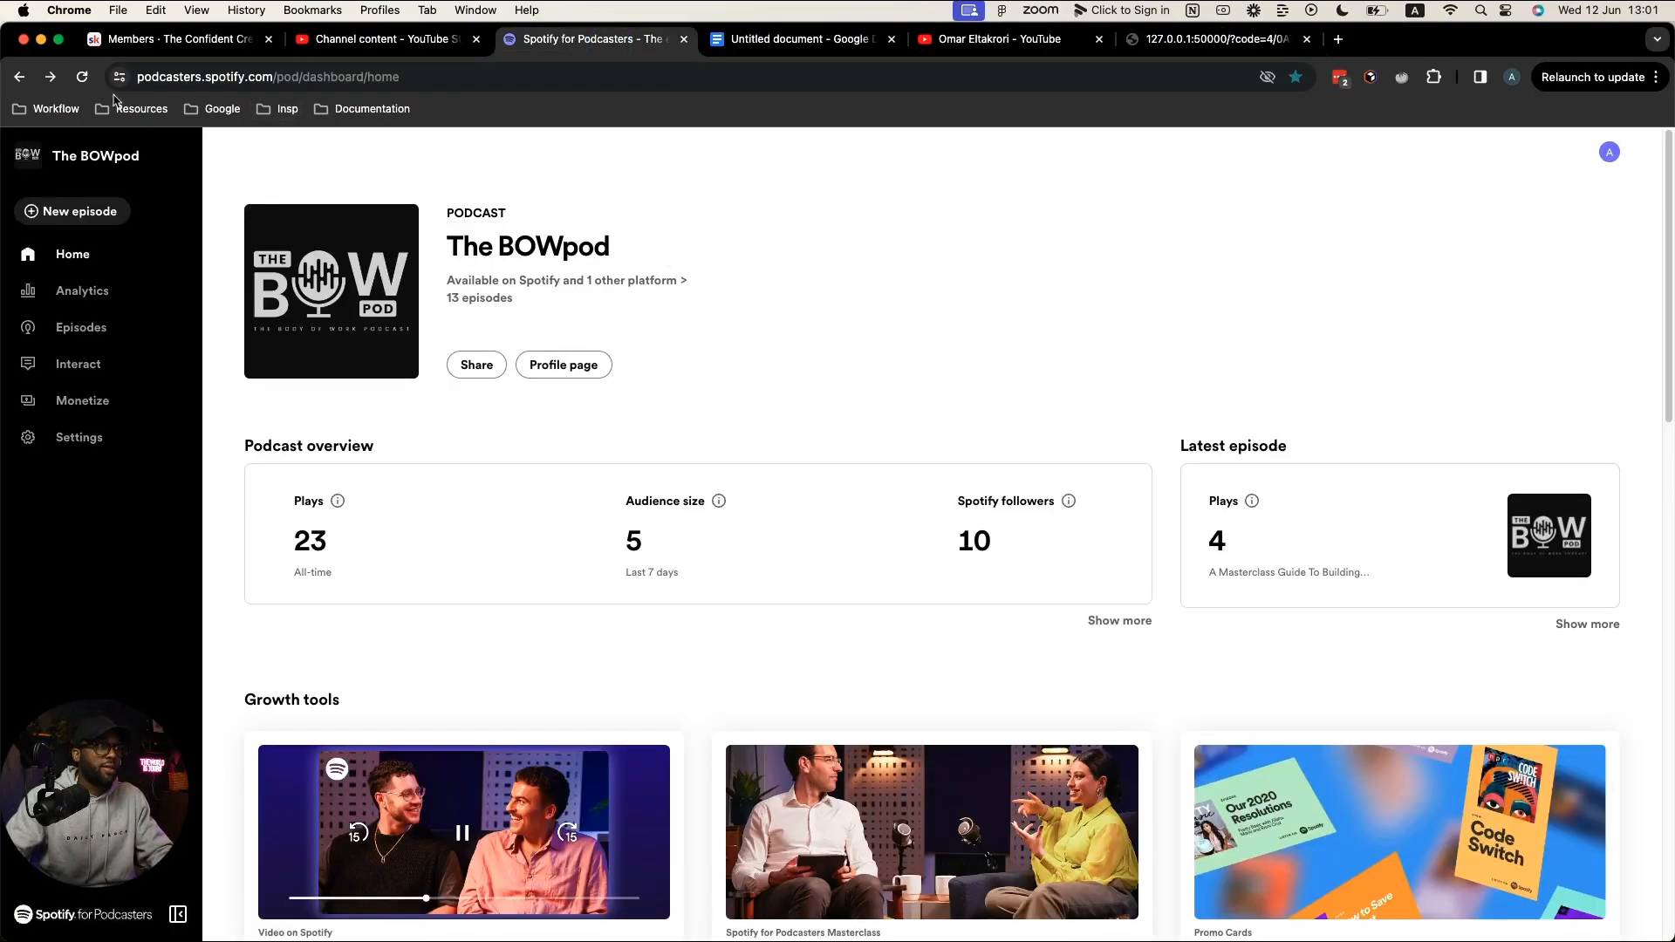
left_click(83, 77)
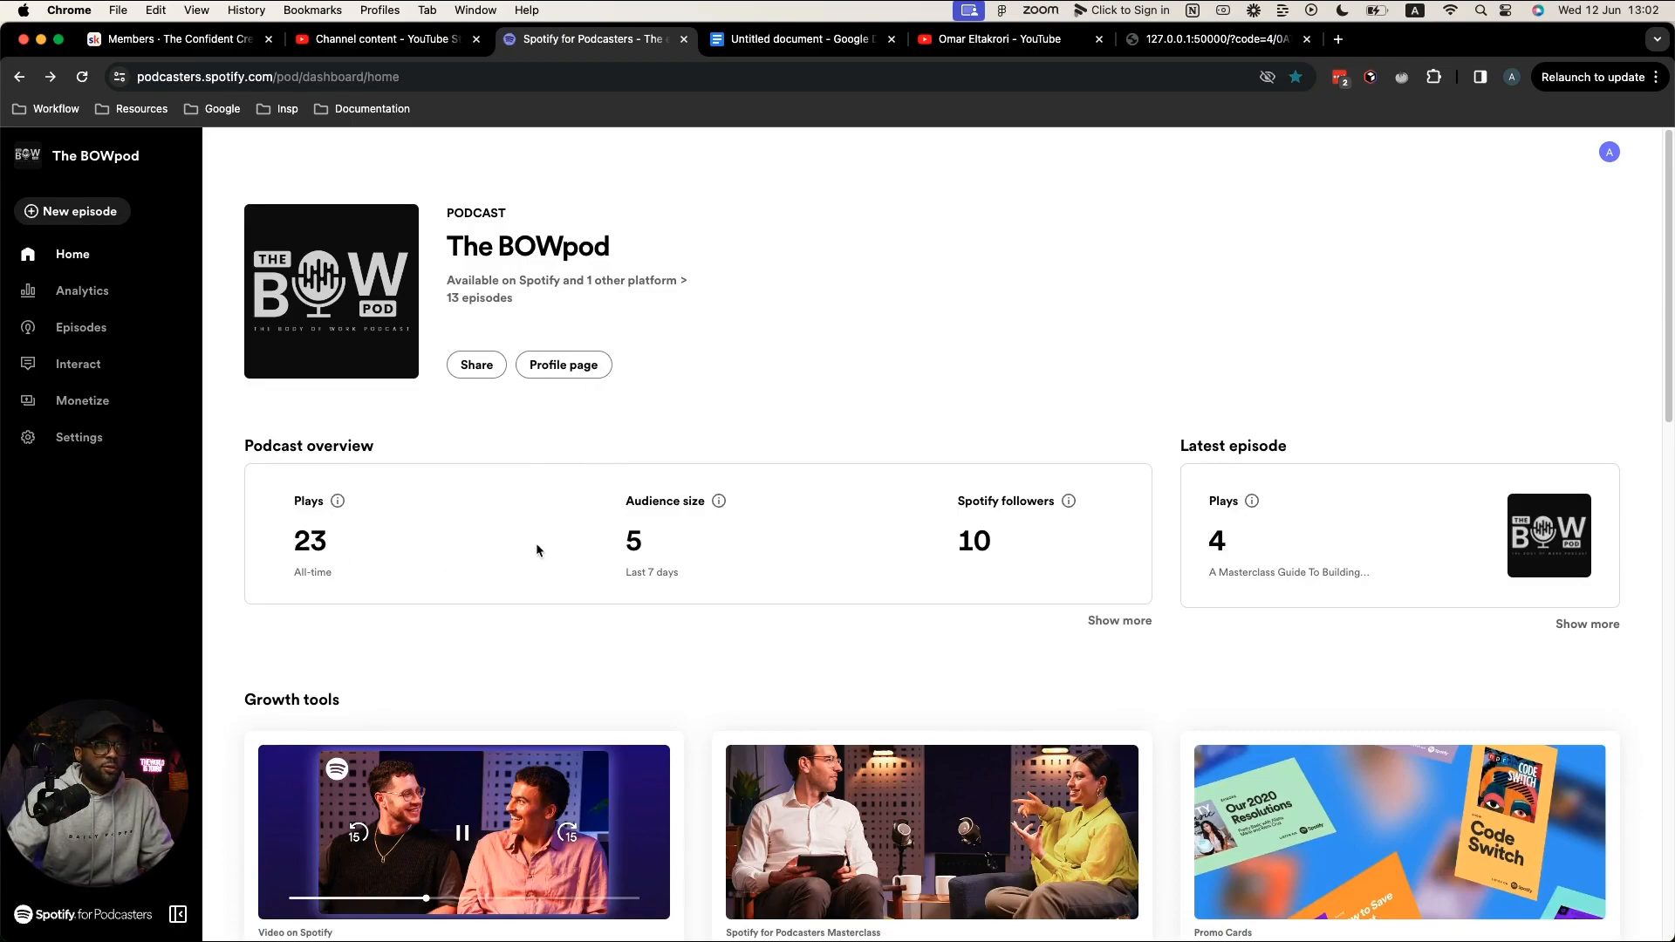
left_click(57, 209)
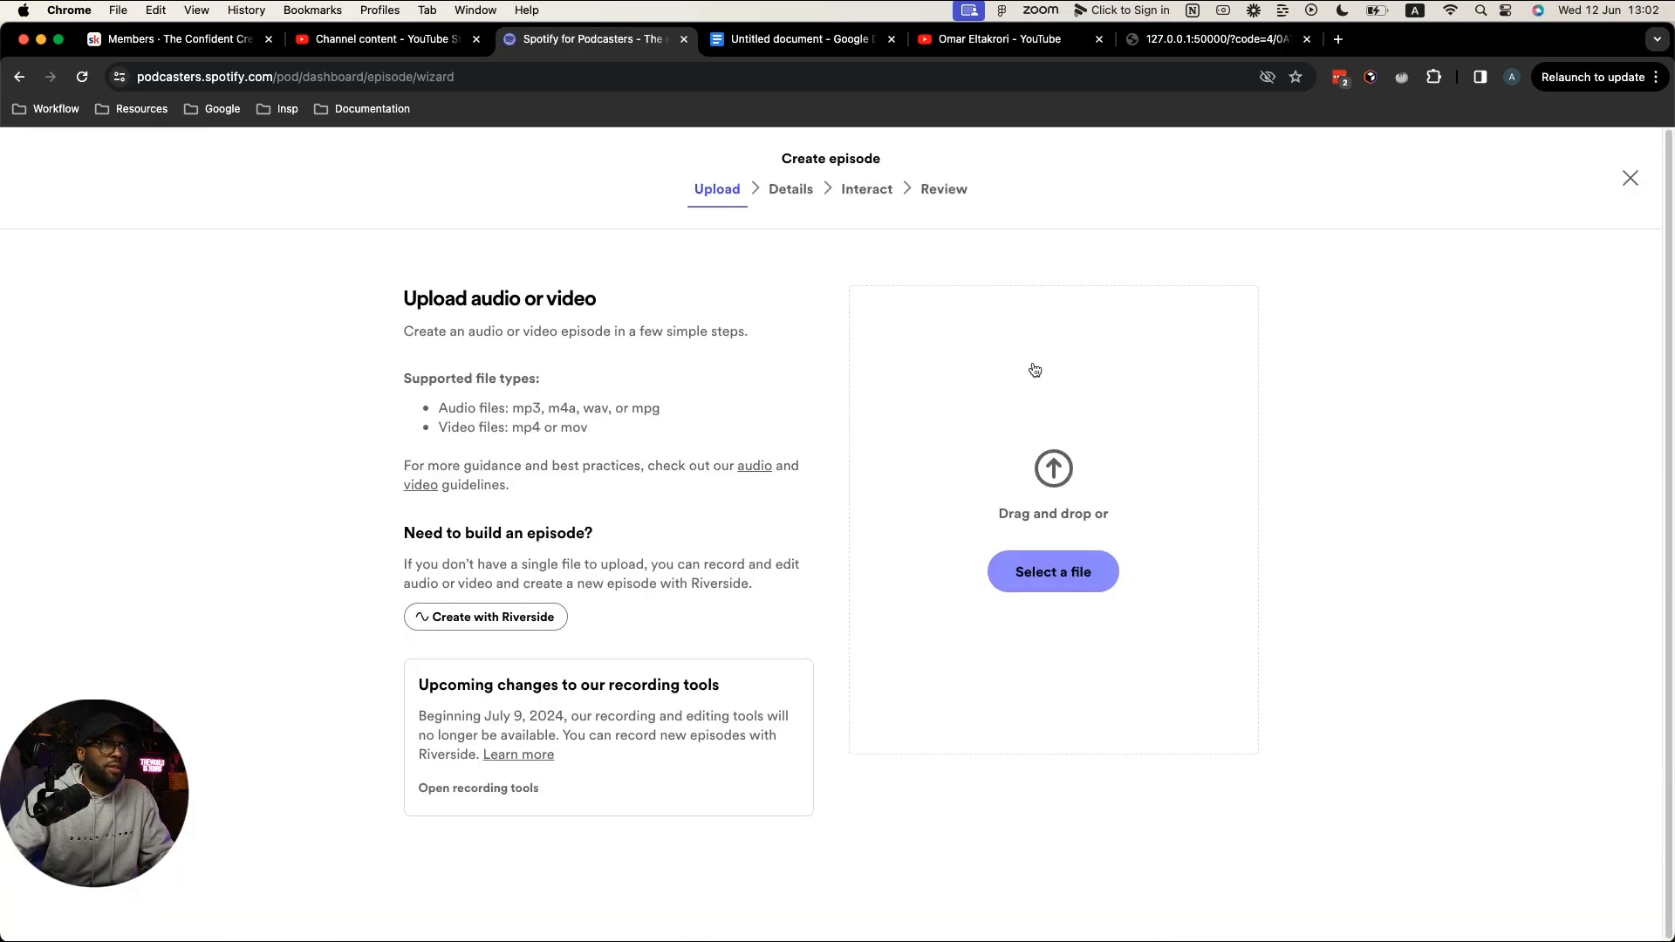
key("ctrl+Right")
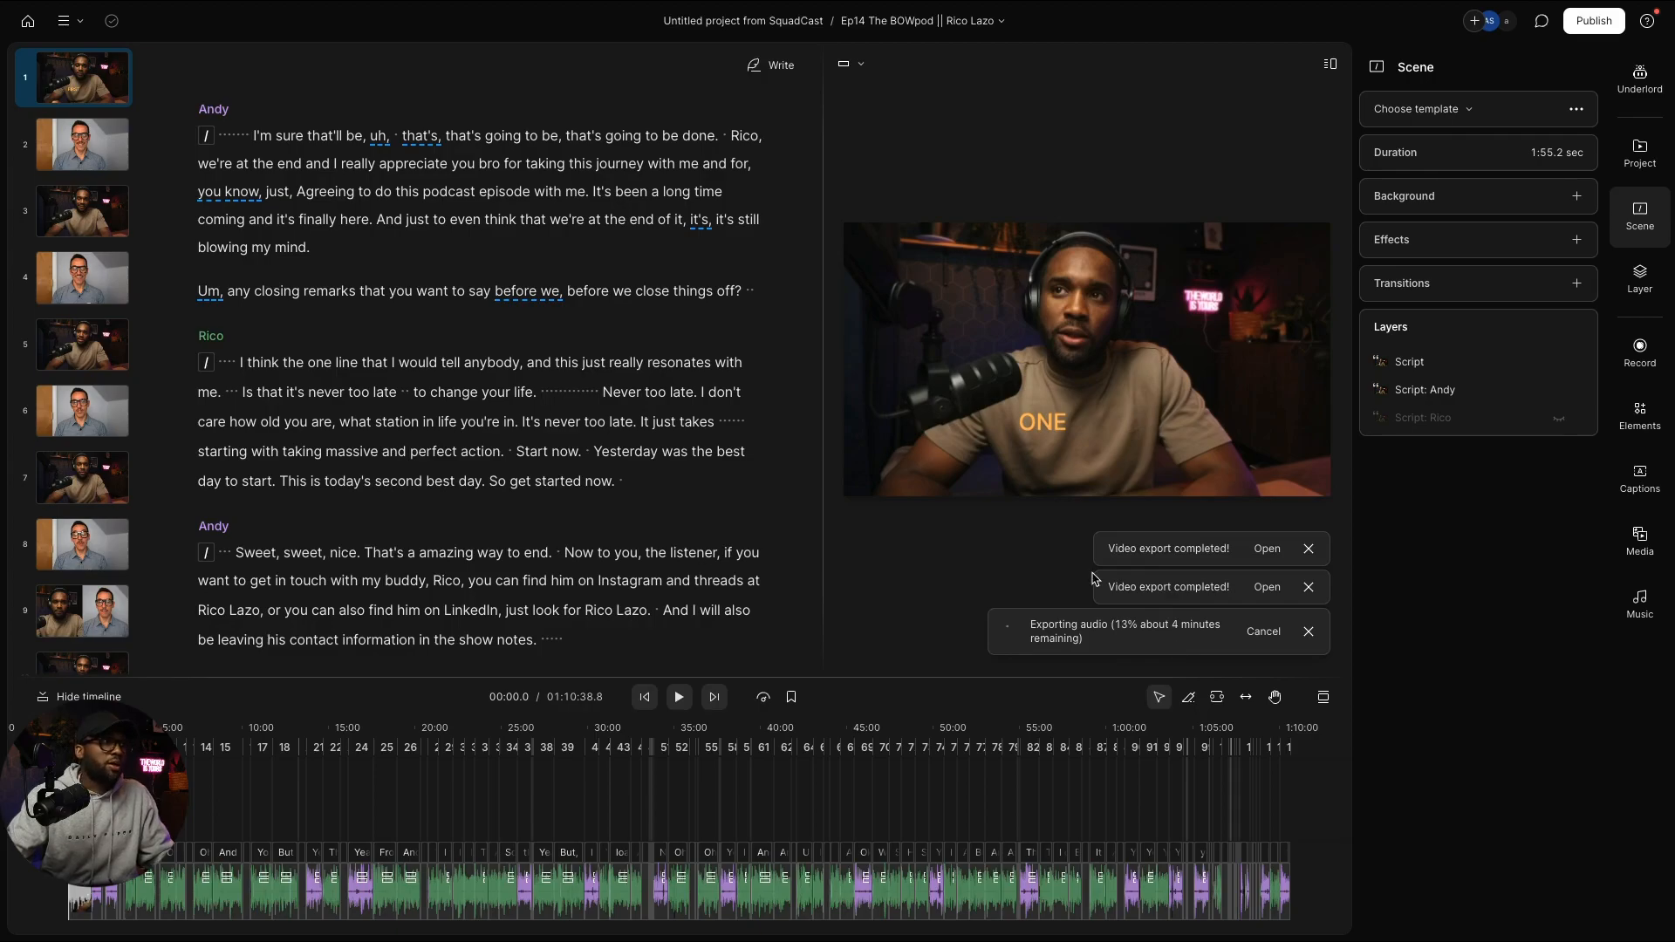
key("ctrl+Left")
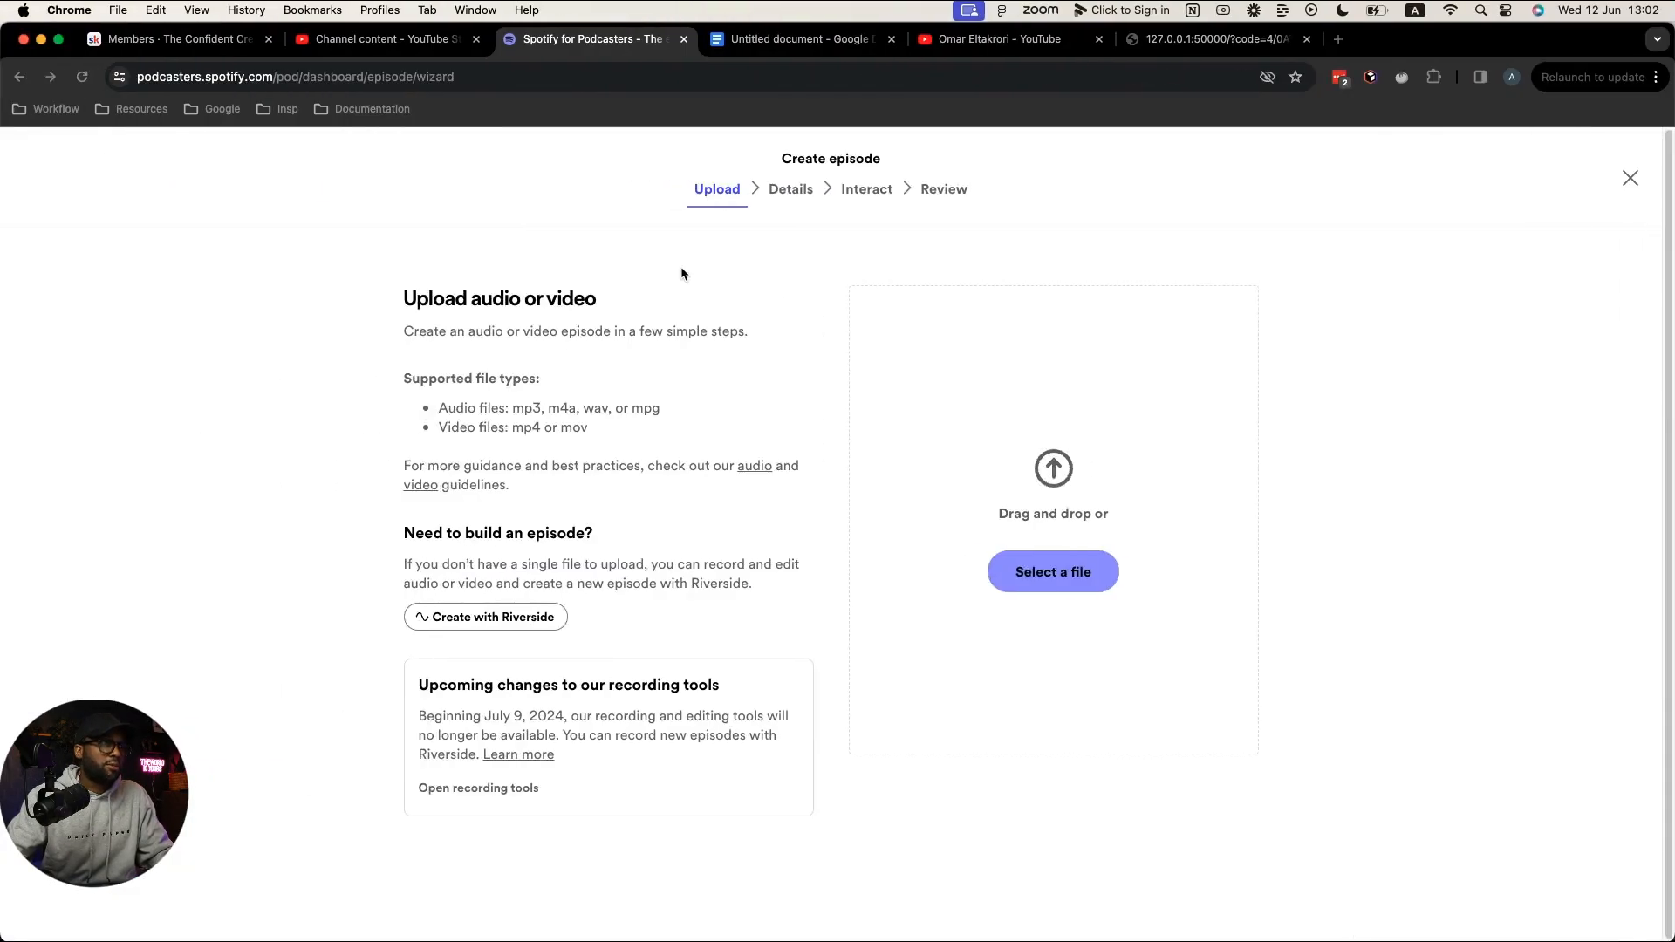
Step: Mark "Come up with Title" as done with strikethrough in the episode outline
left_click(812, 39)
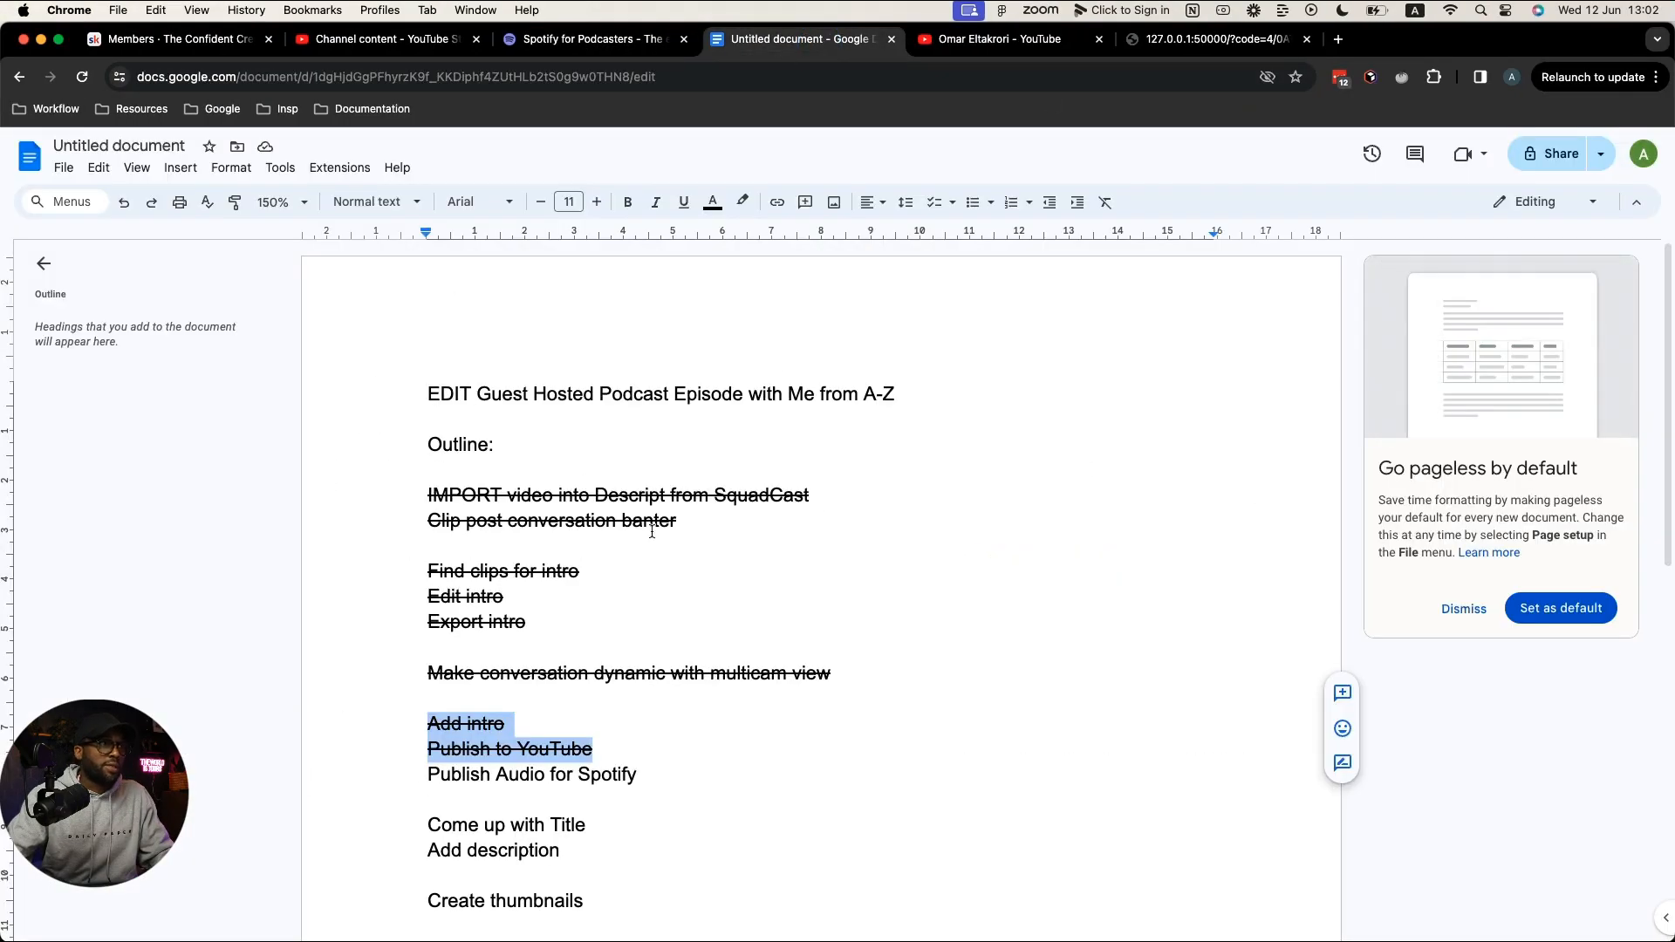
scroll(602, 775, "down", 2)
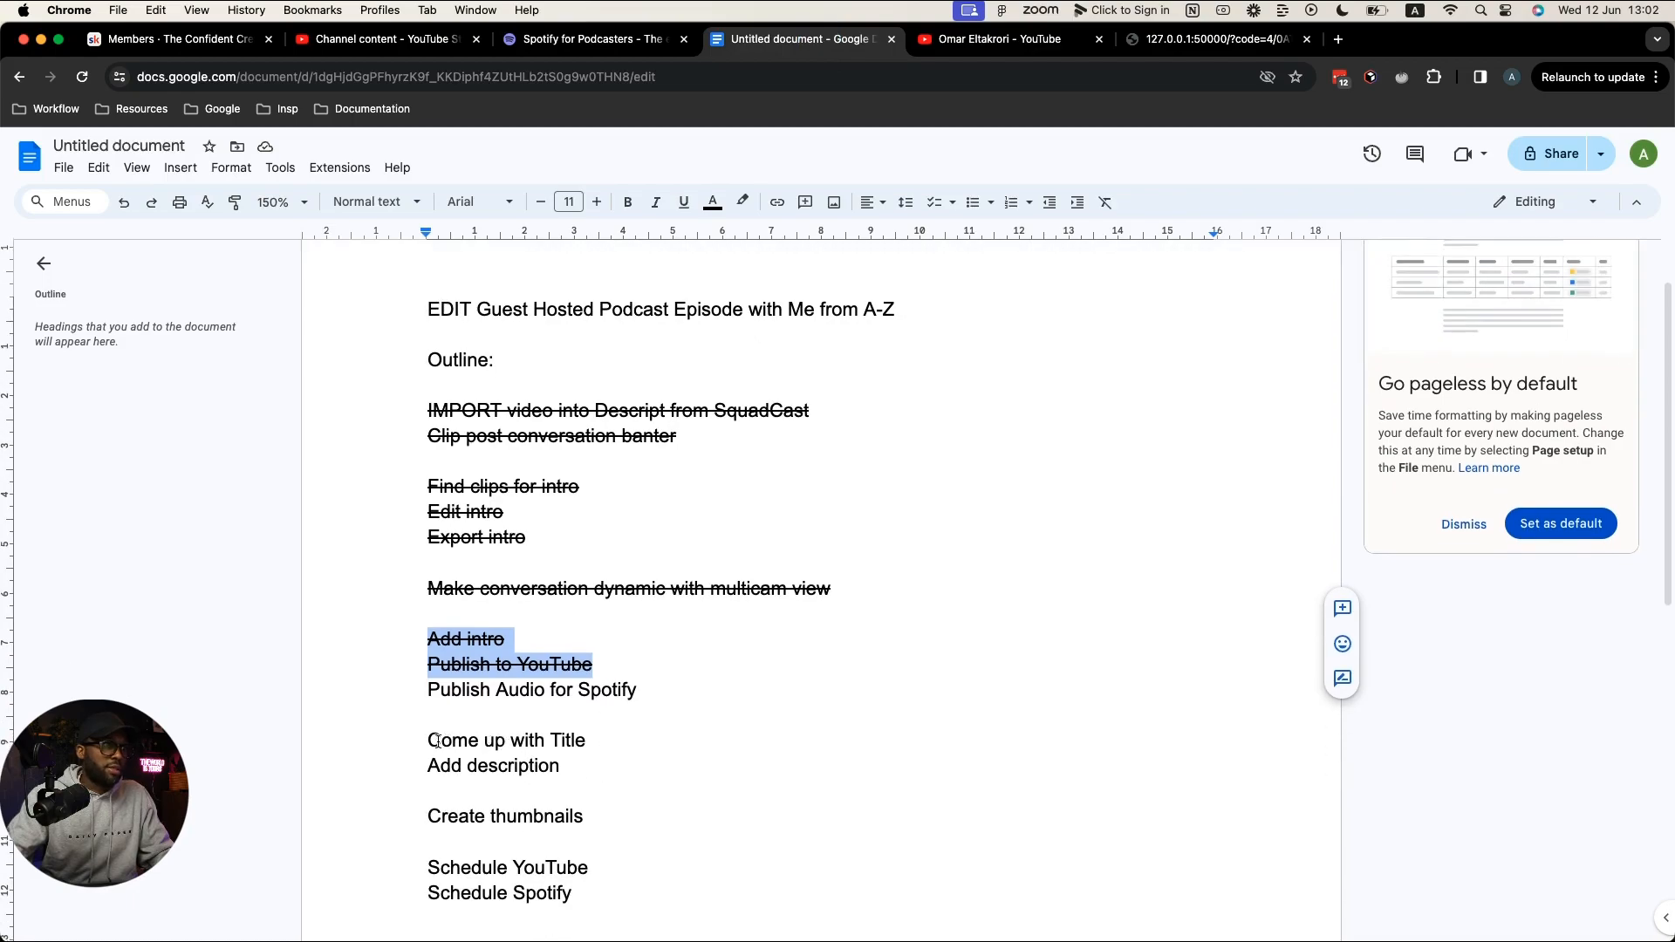
left_click_drag(438, 741, 584, 739)
key("super+shift+x")
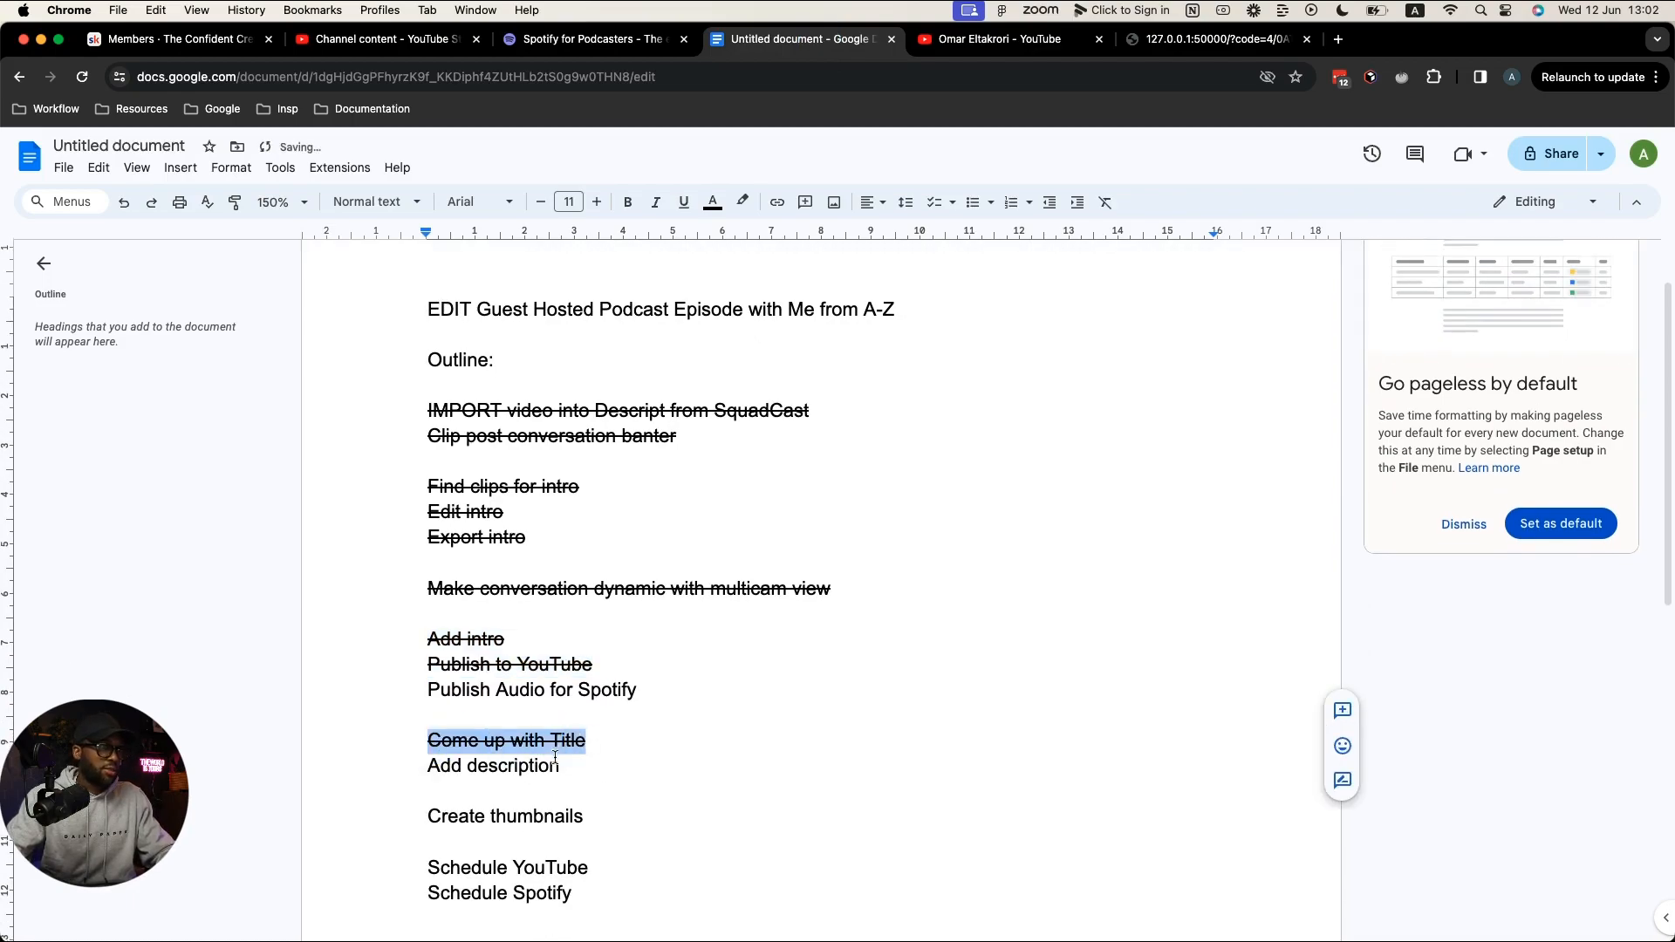
key("ctrl+Right")
key("ctrl+Right")
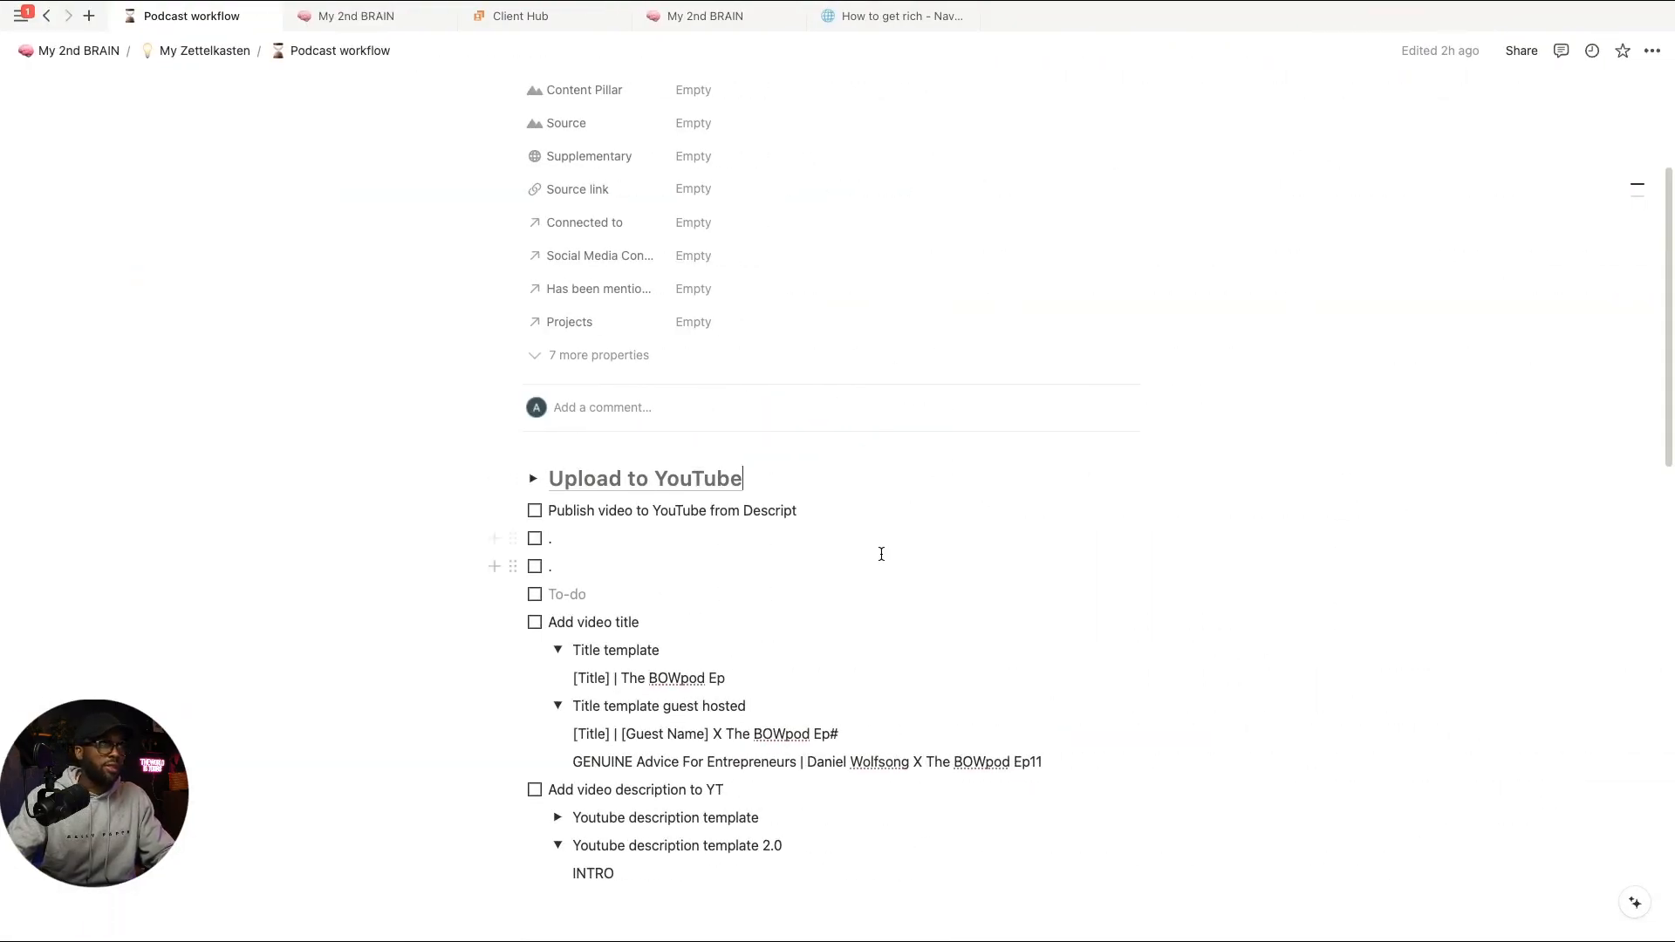
Step: Select the 'Prompt Descript description' paragraph on the Notion Podcast workflow page for copying
scroll(881, 554, "down", 10)
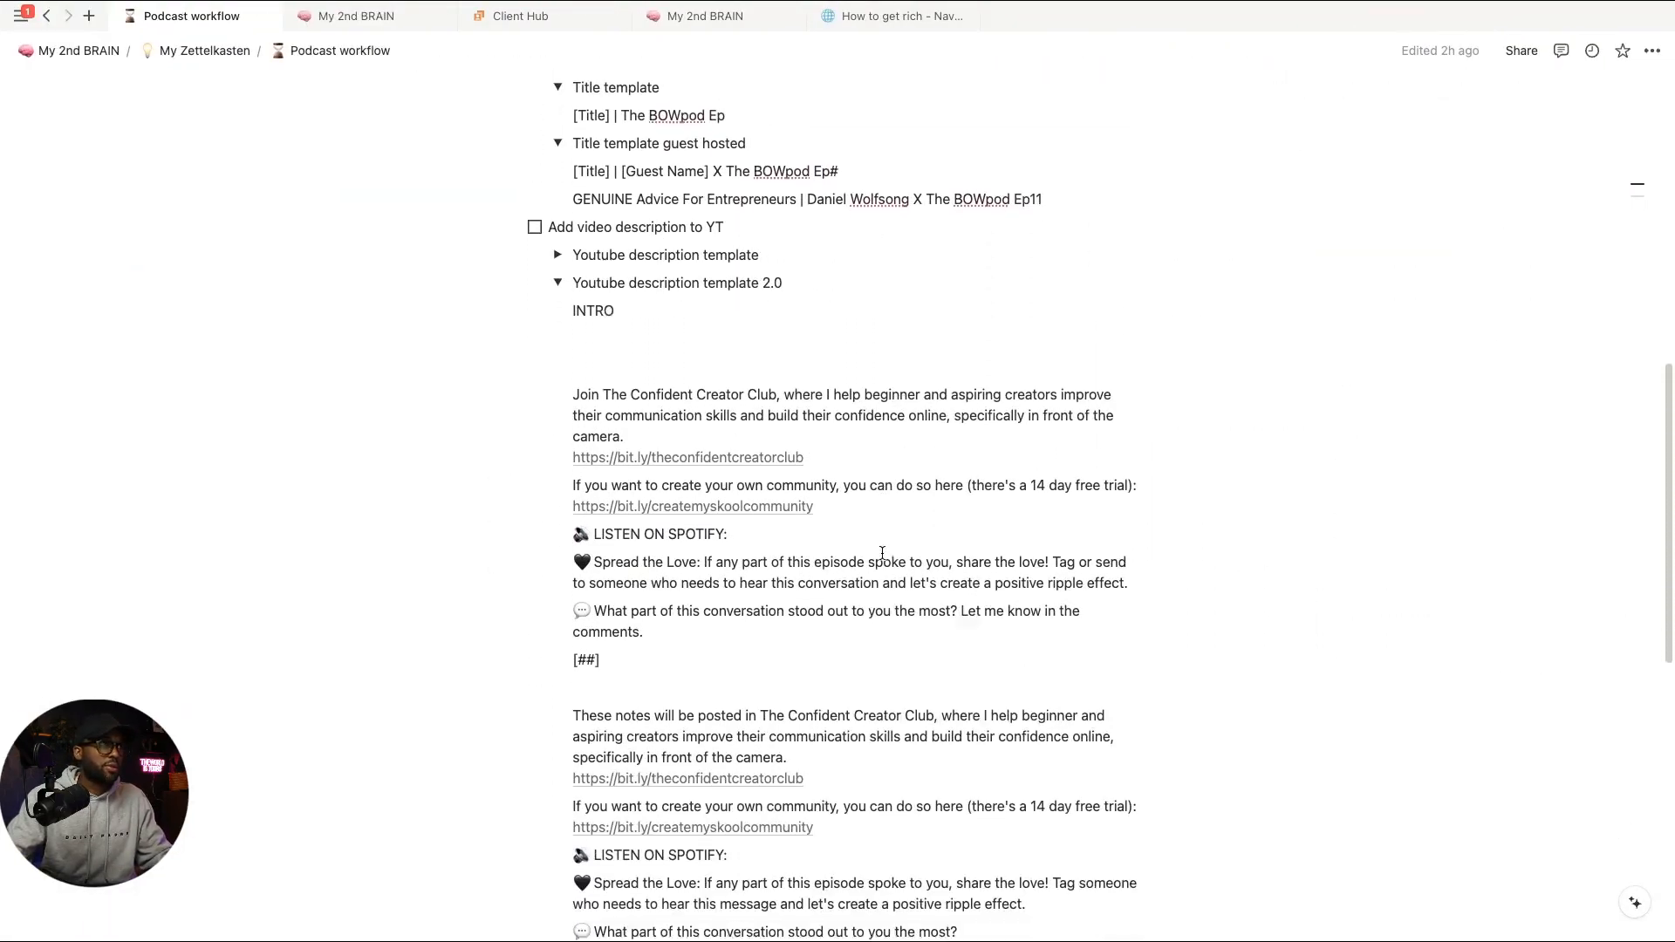
scroll(882, 552, "down", 1)
scroll(882, 552, "down", 6)
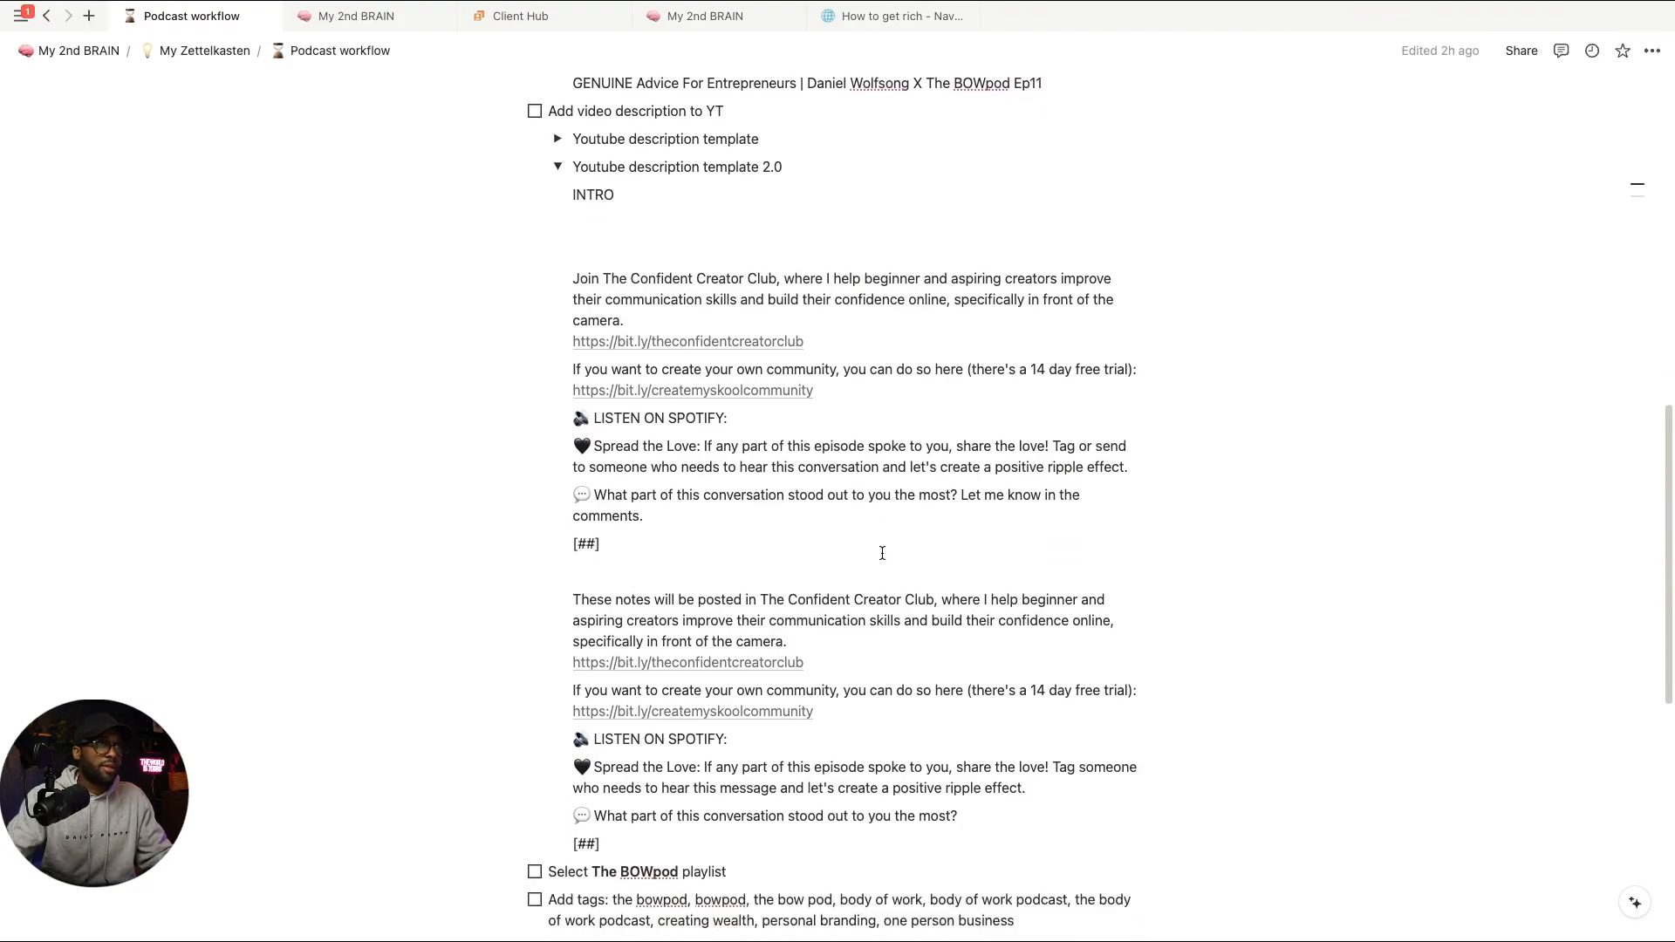
scroll(884, 551, "up", 5)
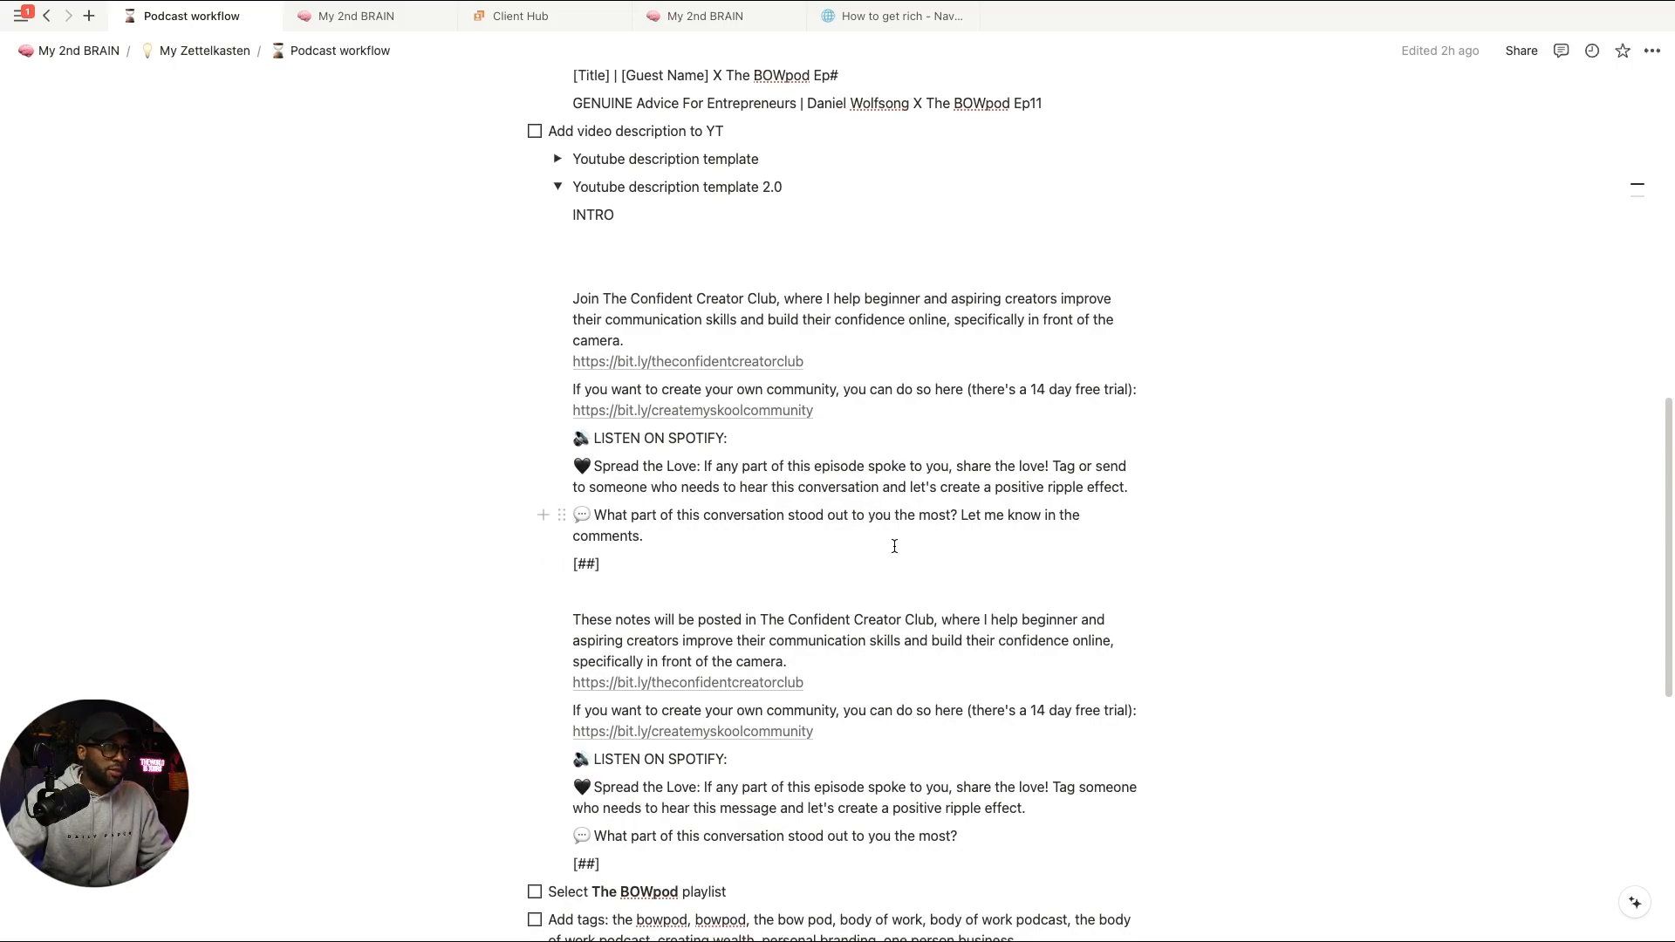
scroll(892, 559, "down", 6)
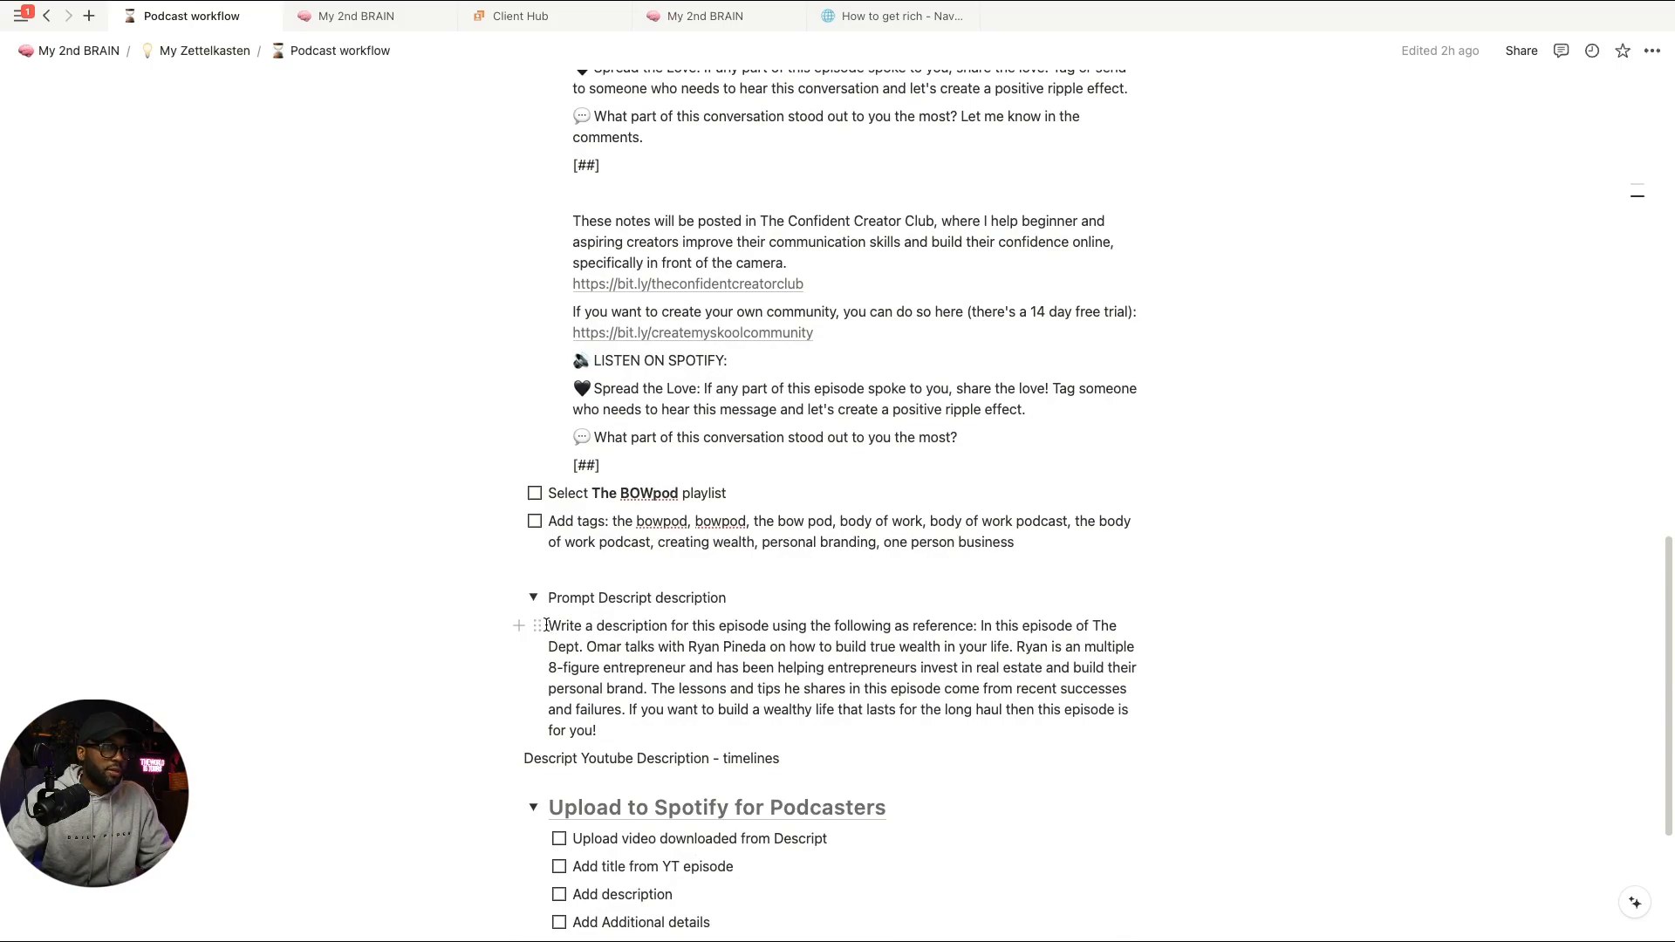
left_click_drag(547, 626, 624, 726)
key("ctrl+c")
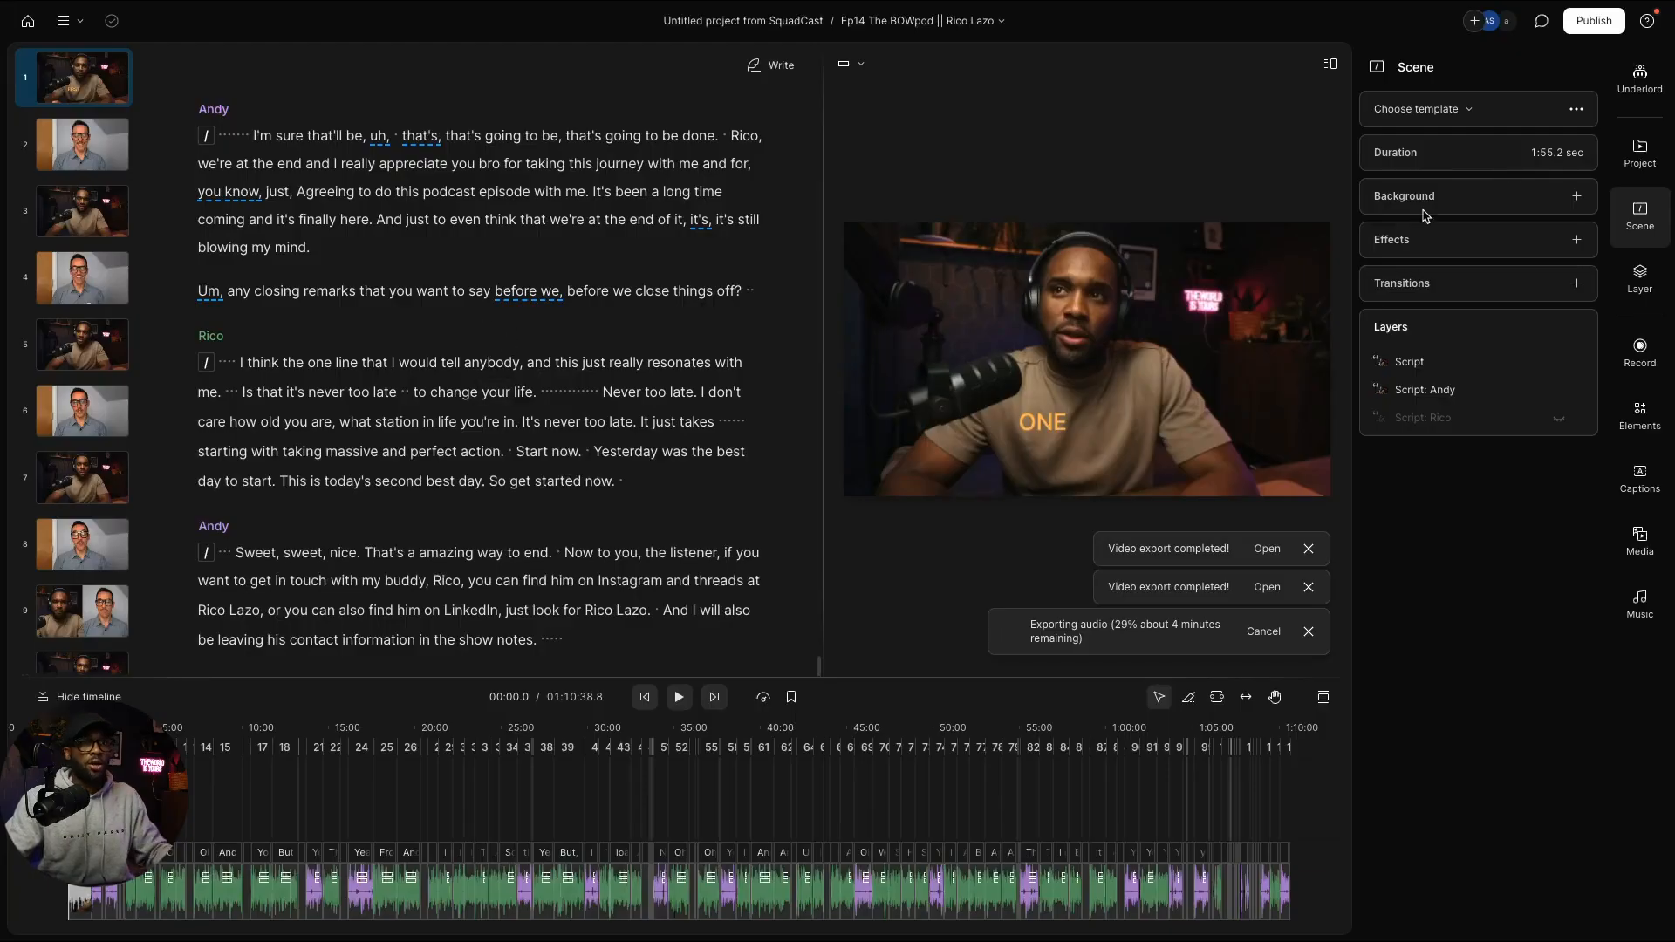
Step: Paste the description prompt into Underlord, generate the BOWpod episode description and copy it
left_click(1640, 91)
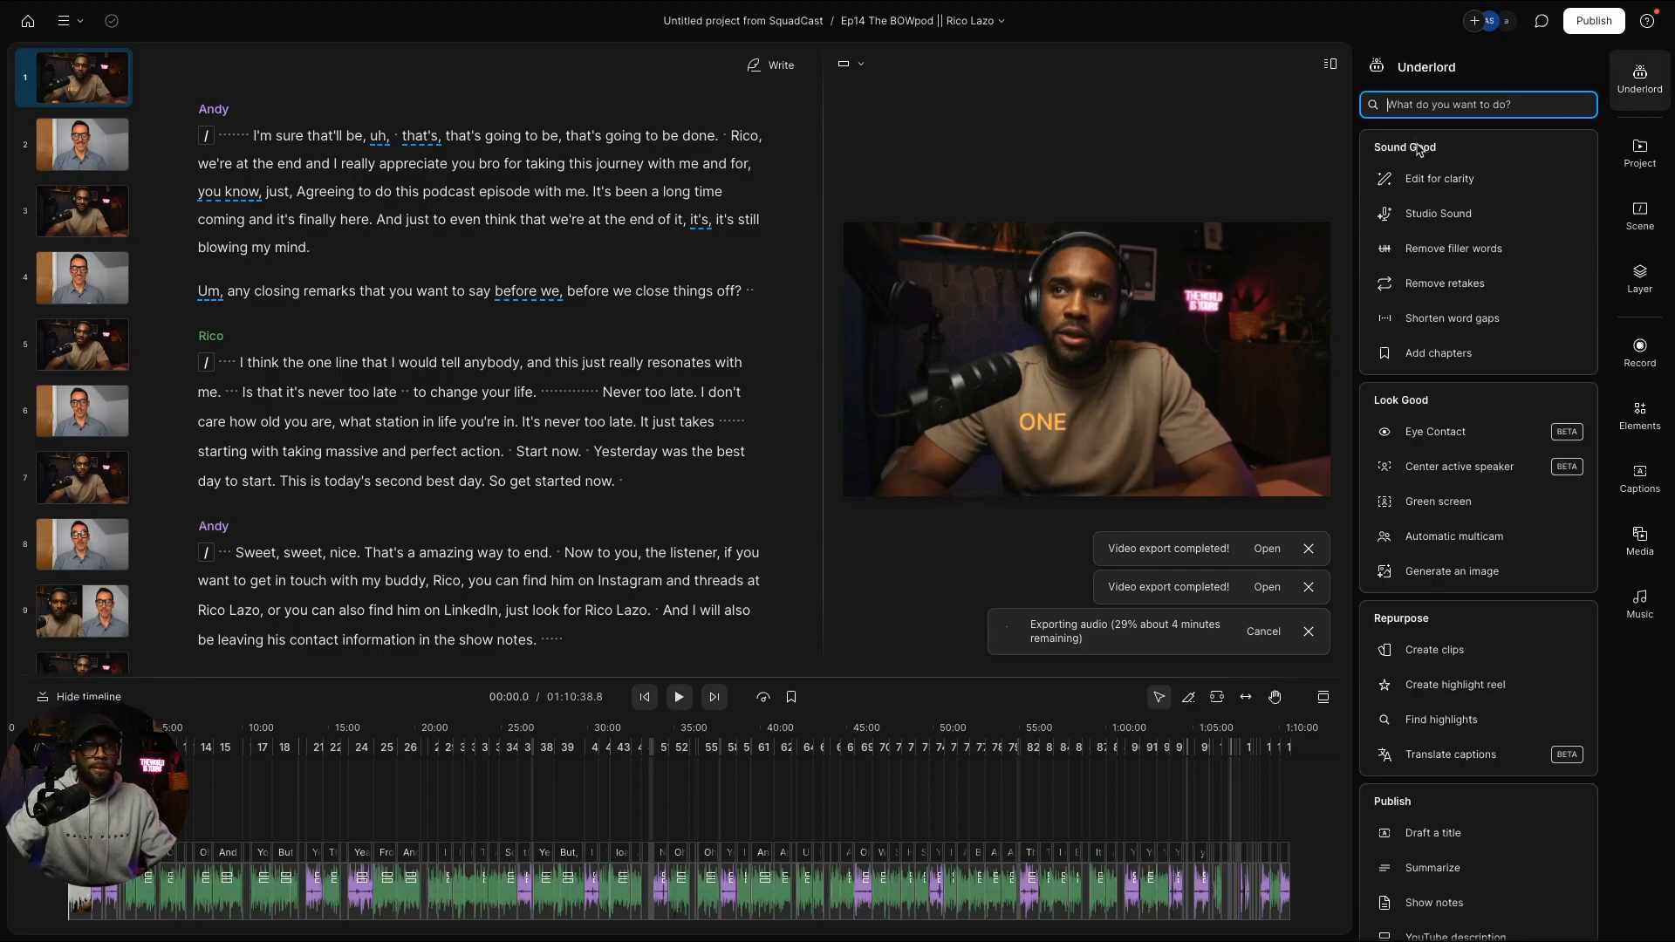
key("ctrl+v")
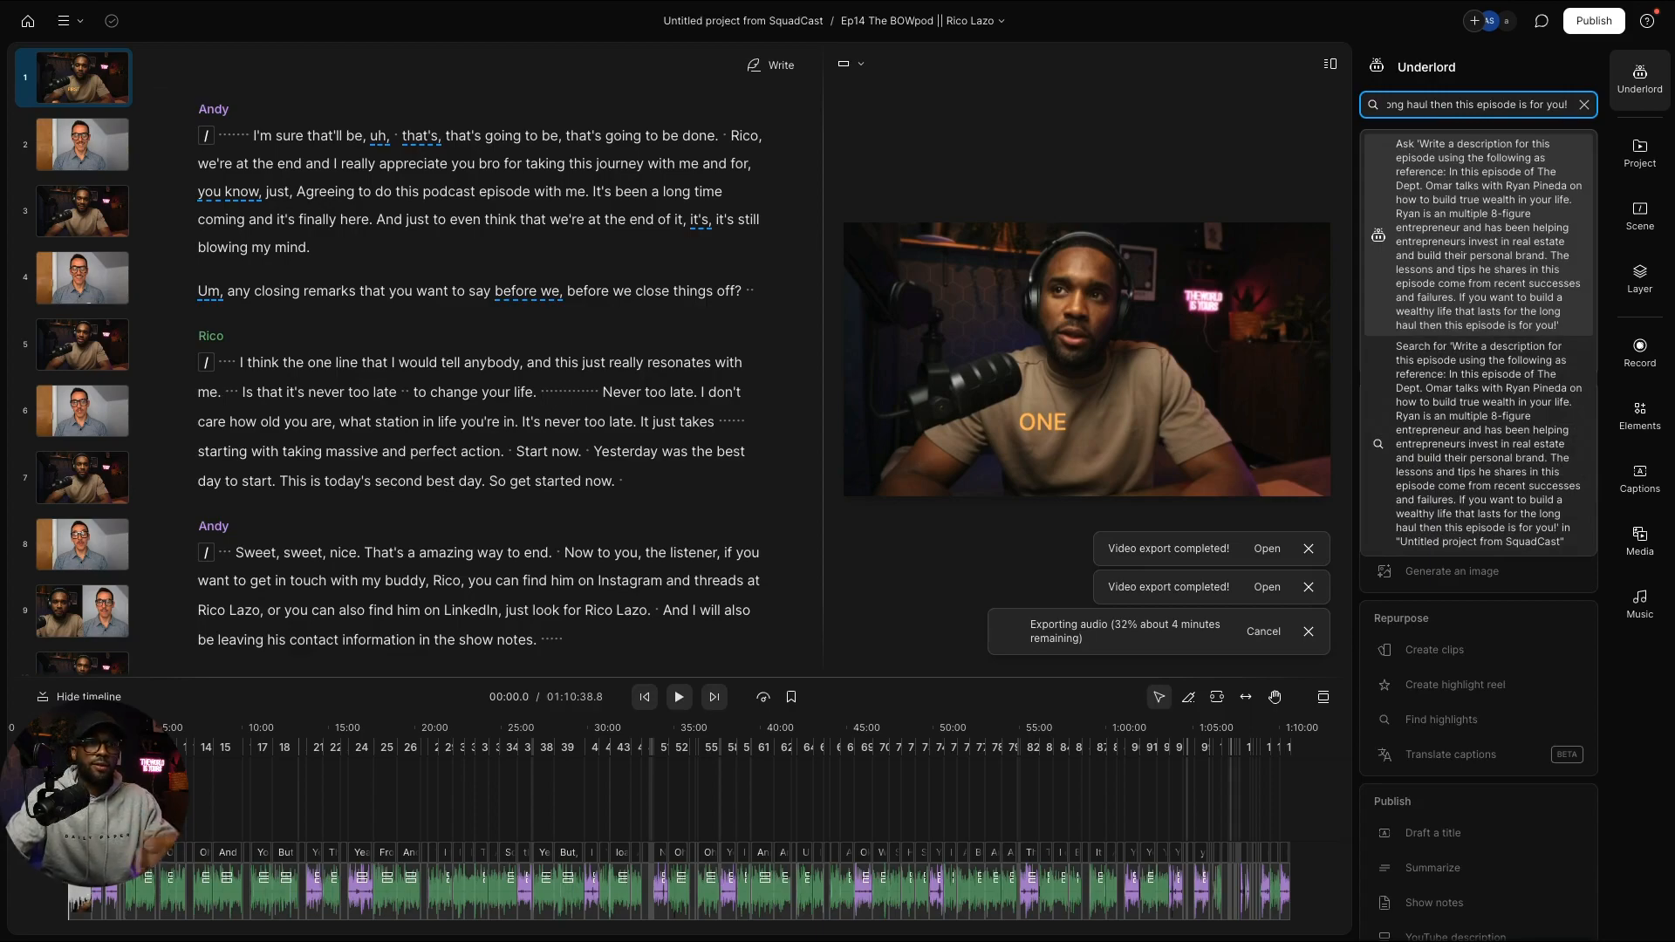
key("Return")
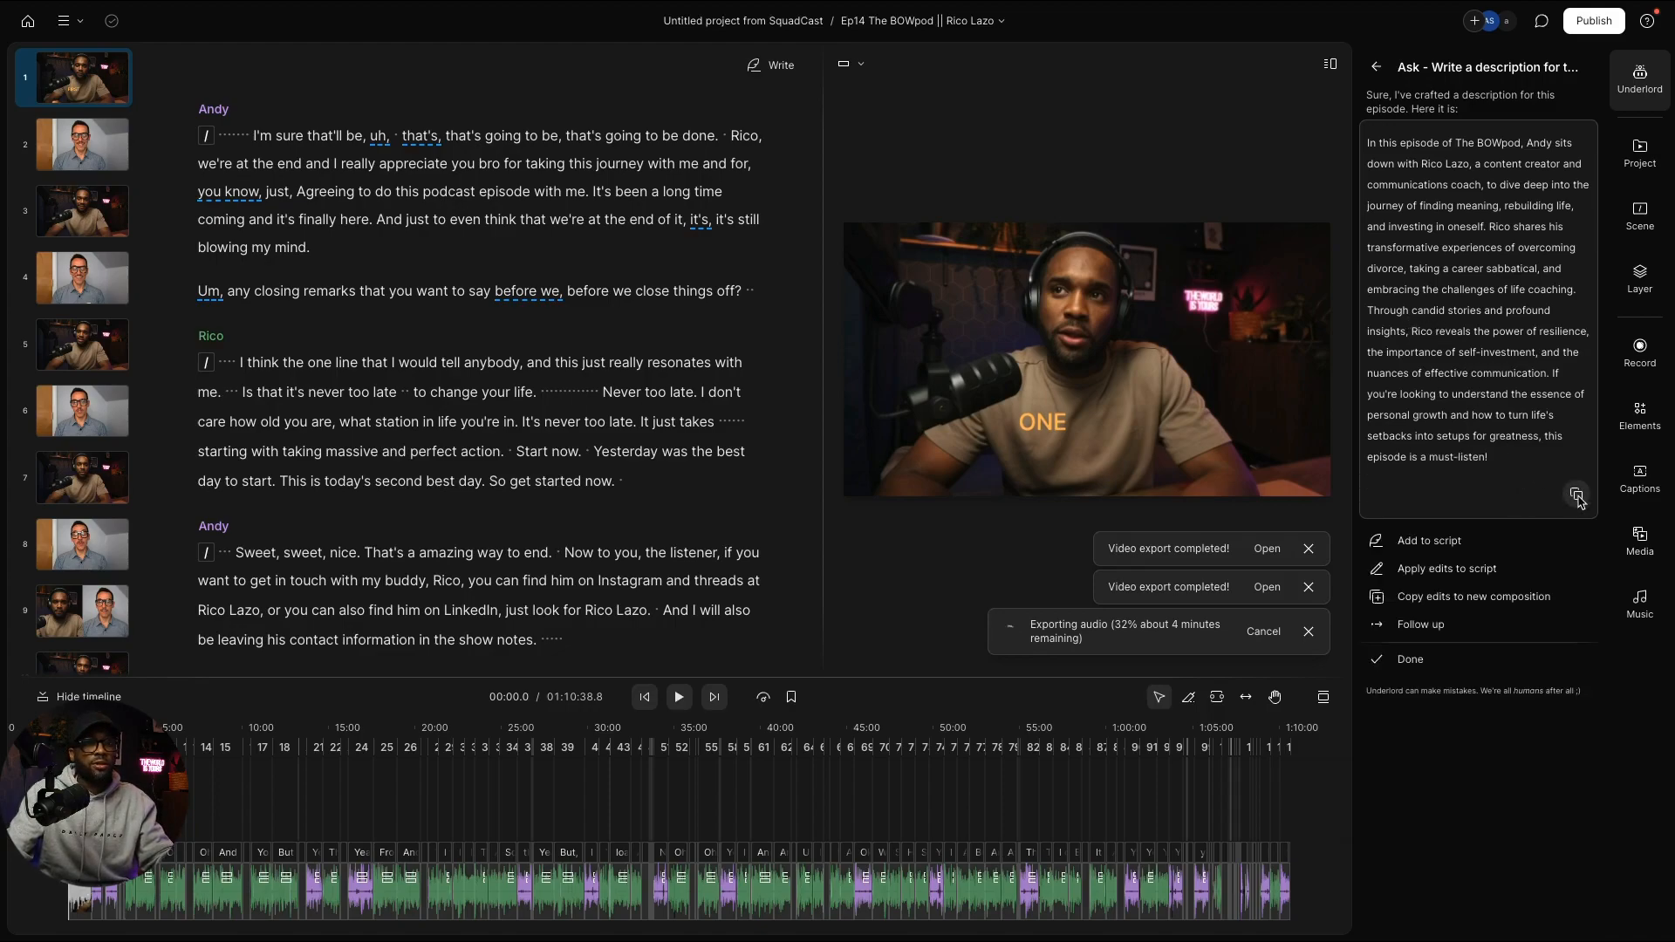
left_click(1577, 496)
key("ctrl+Right")
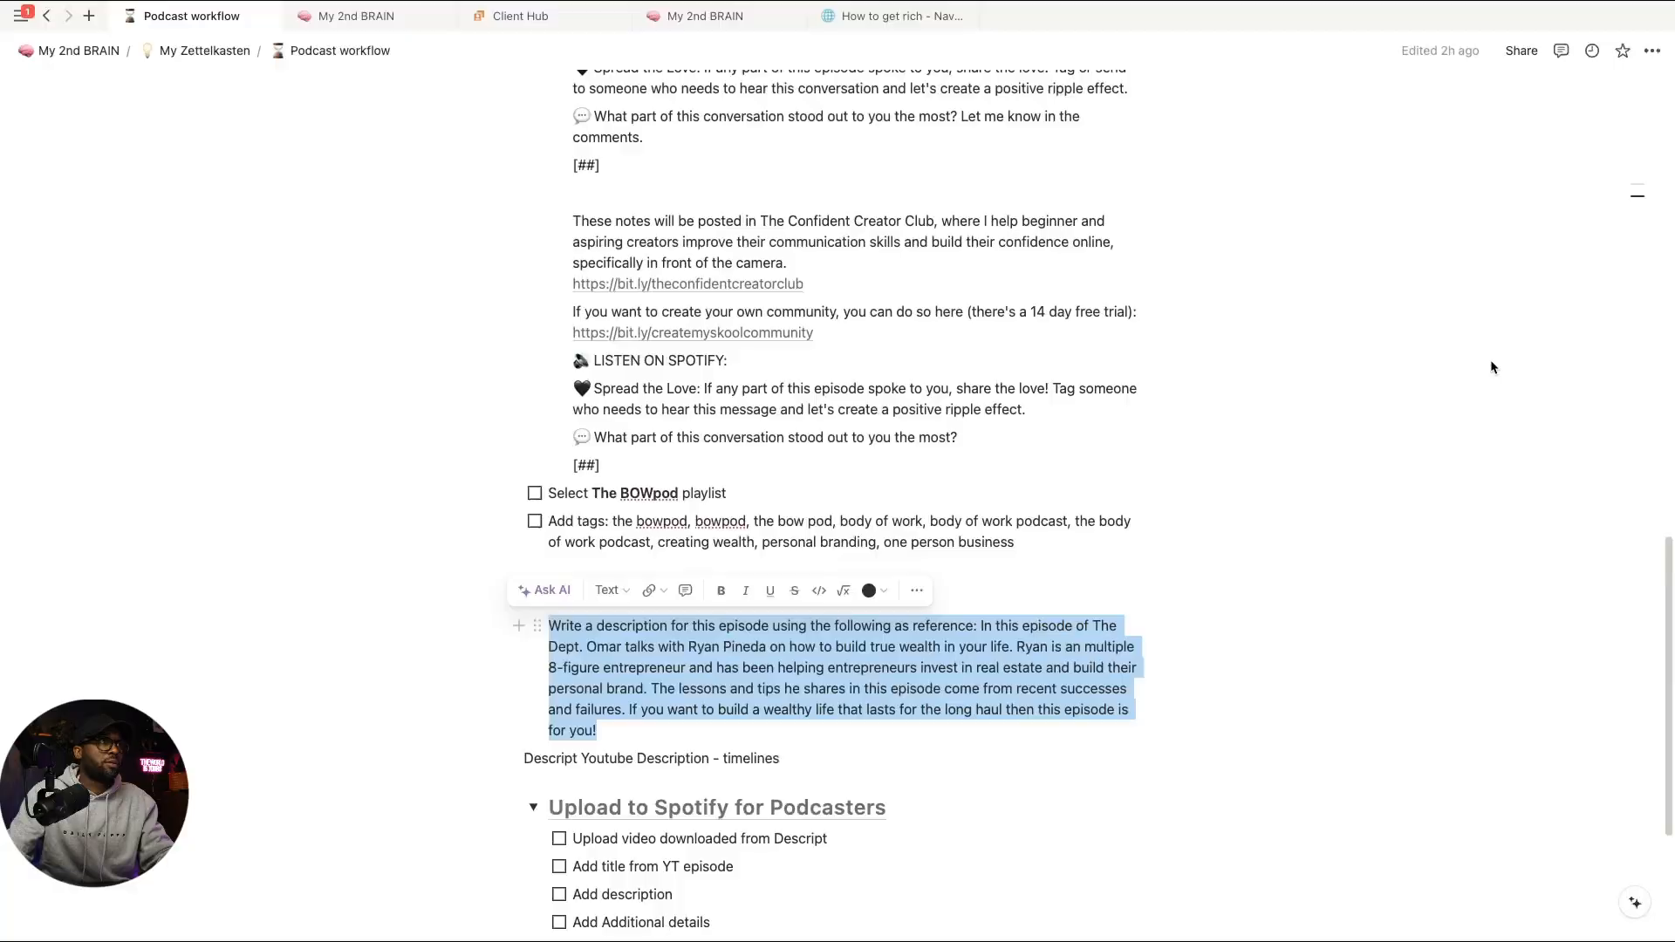
Step: Refresh YouTube Studio's content list, glance at the transcript editor, then return to the episode notes doc
key("ctrl+Left")
key("ctrl+Left")
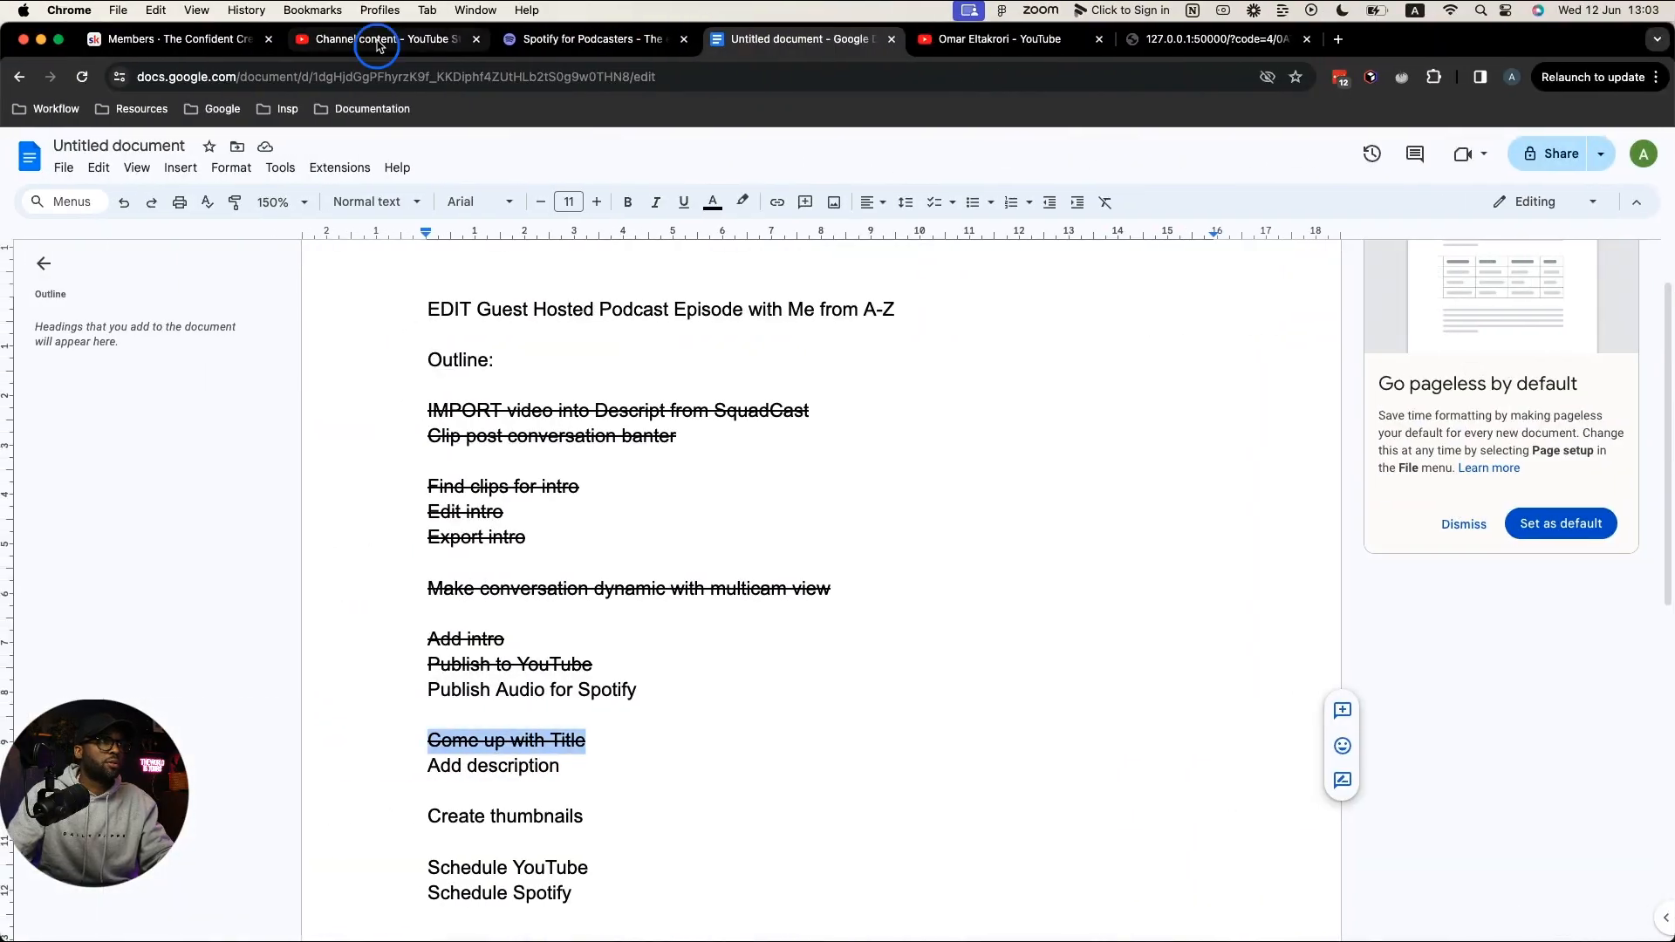
left_click(377, 45)
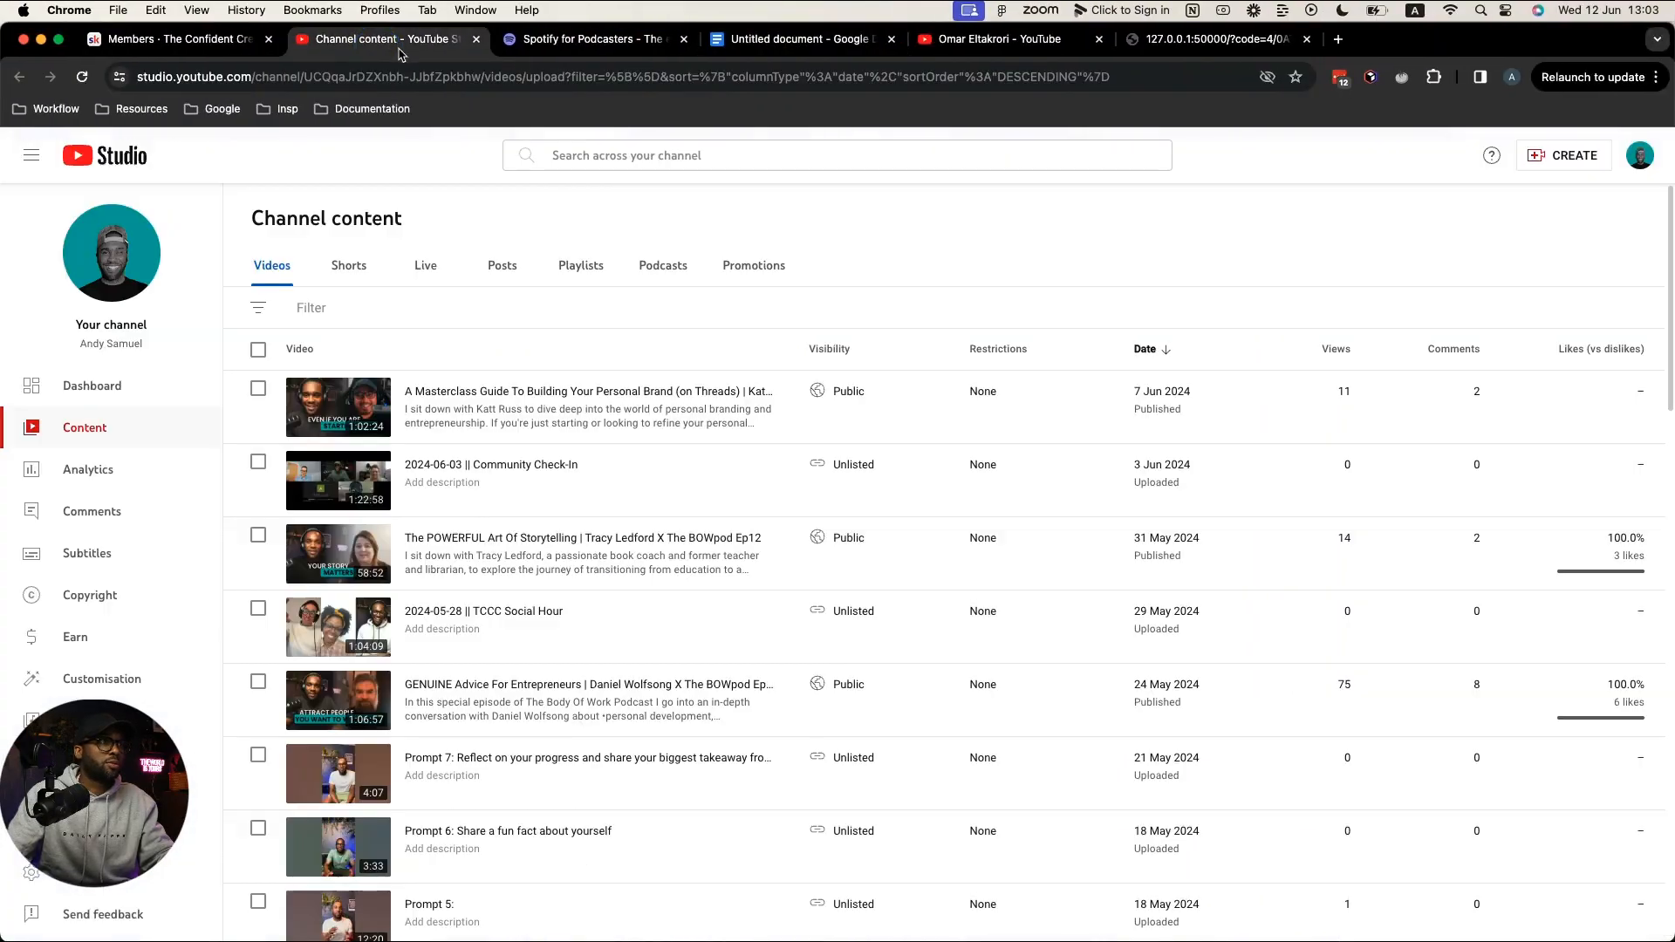
left_click(79, 77)
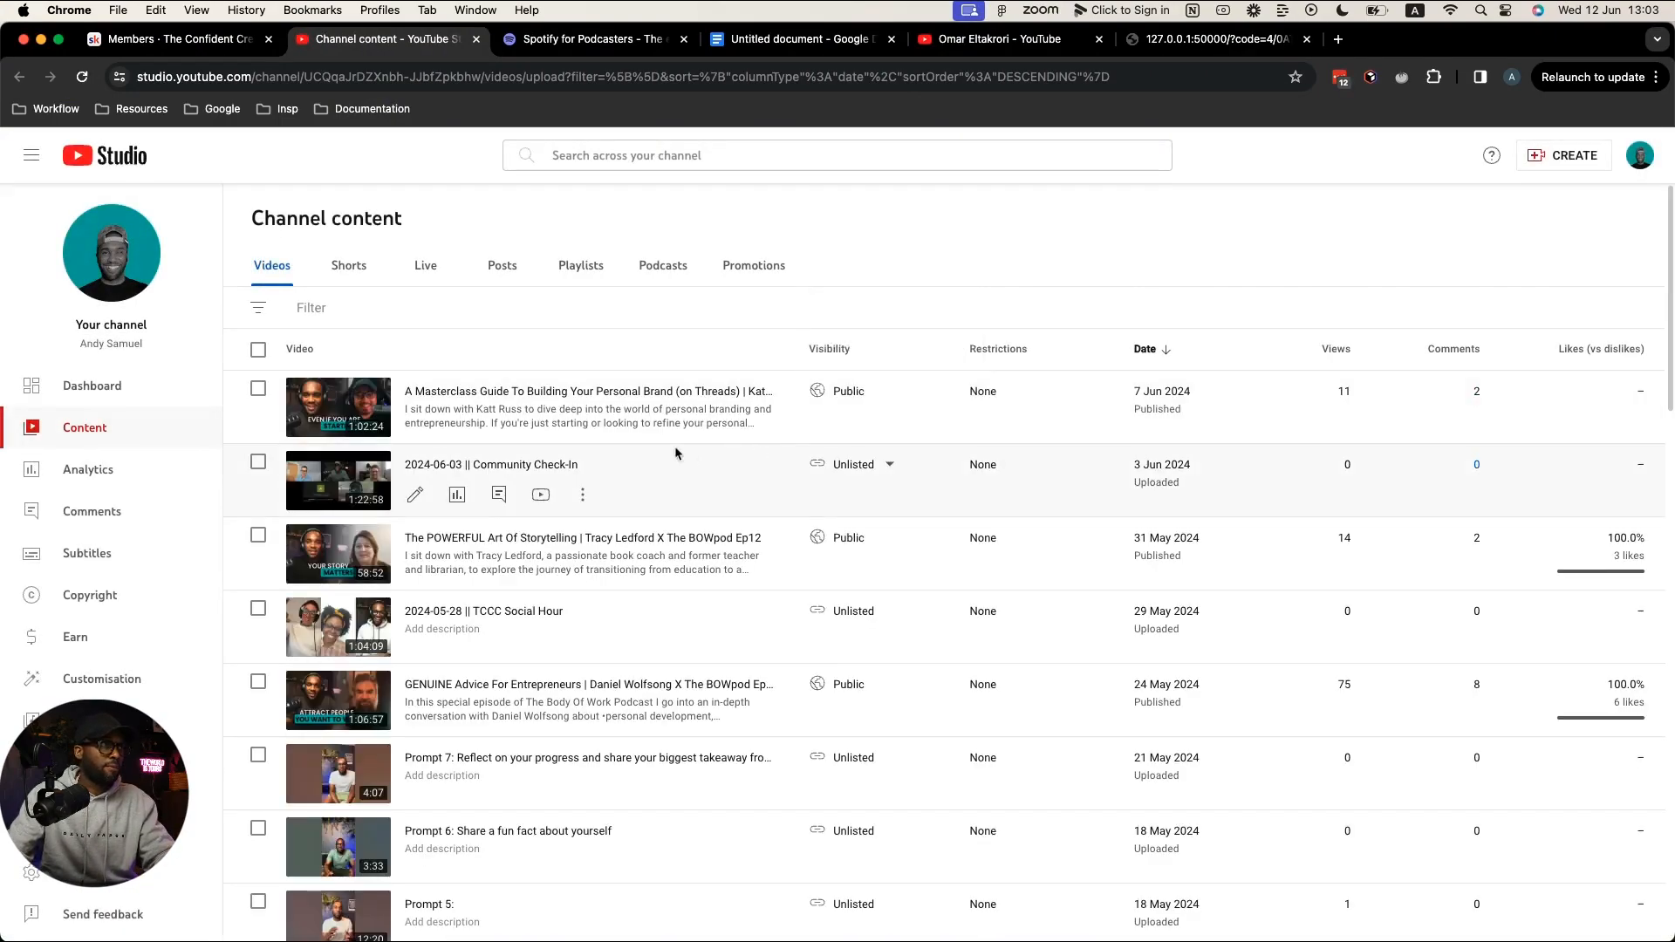
key("ctrl+Right")
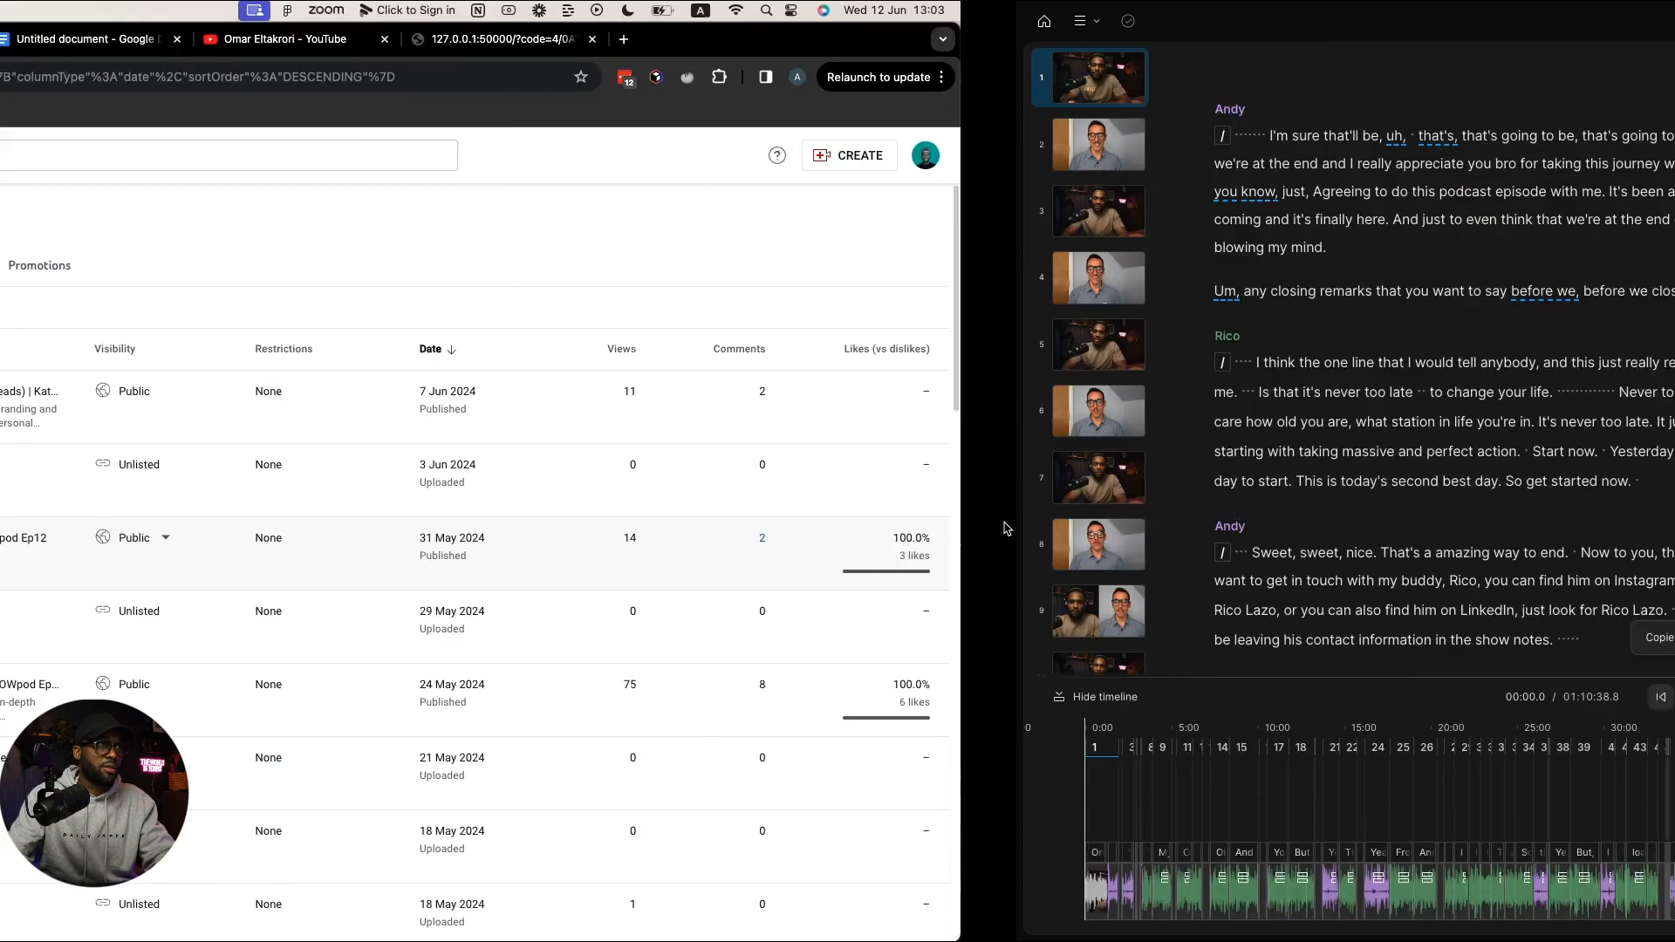
key("ctrl+Left")
key("ctrl+Right")
key("ctrl+Left")
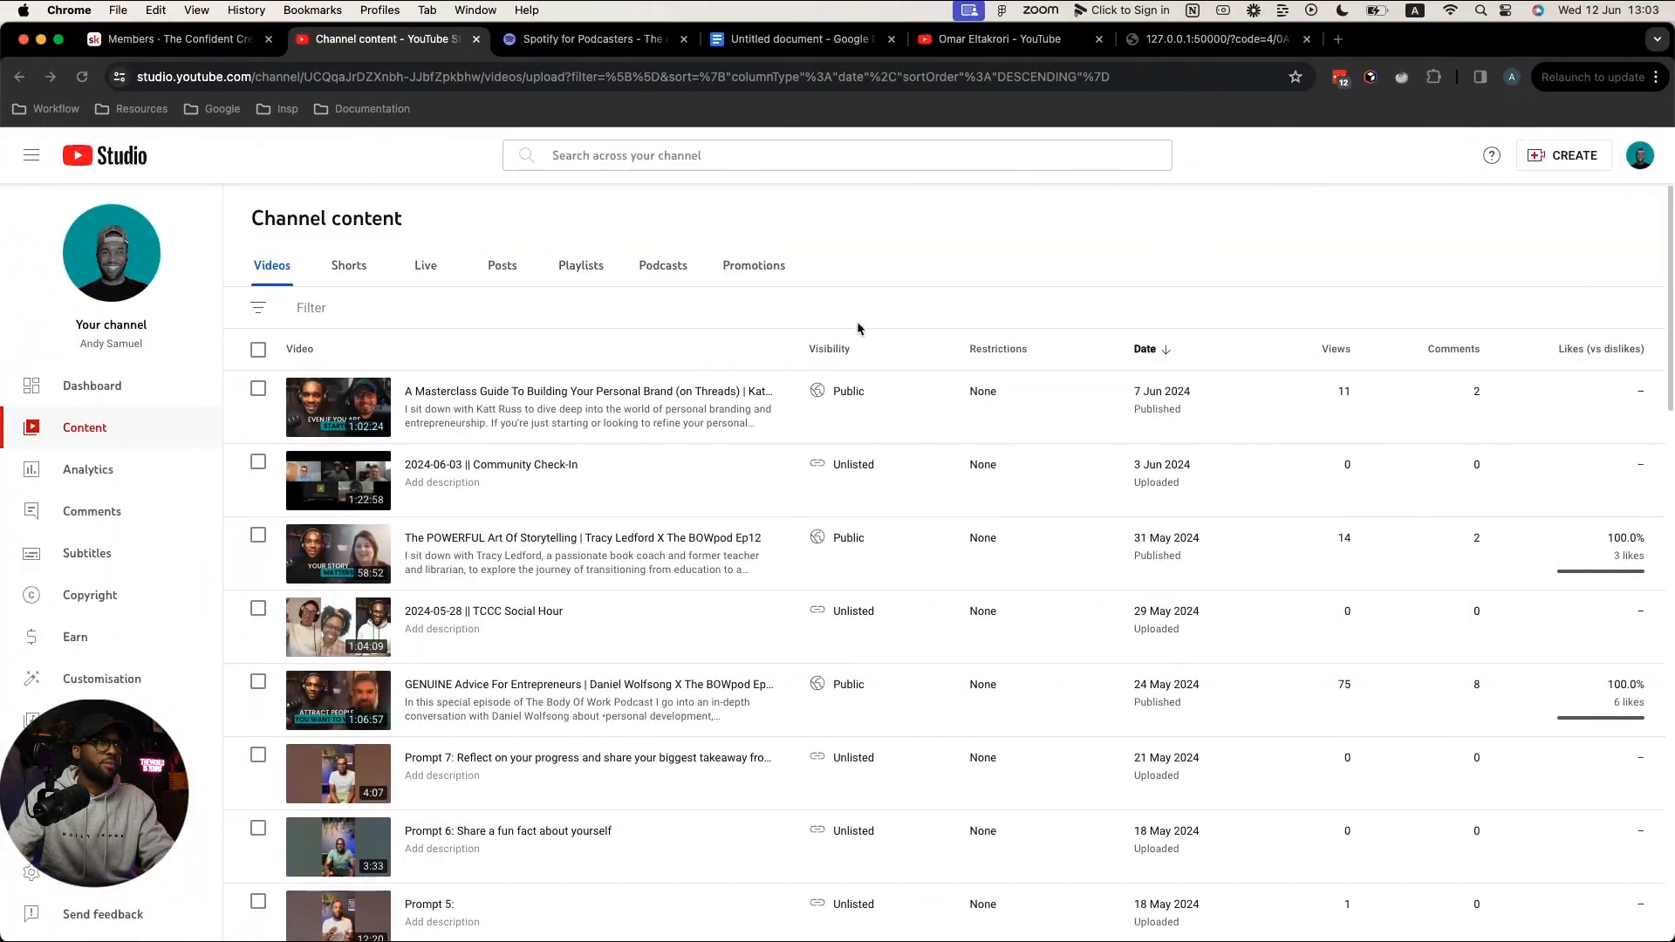
left_click(767, 40)
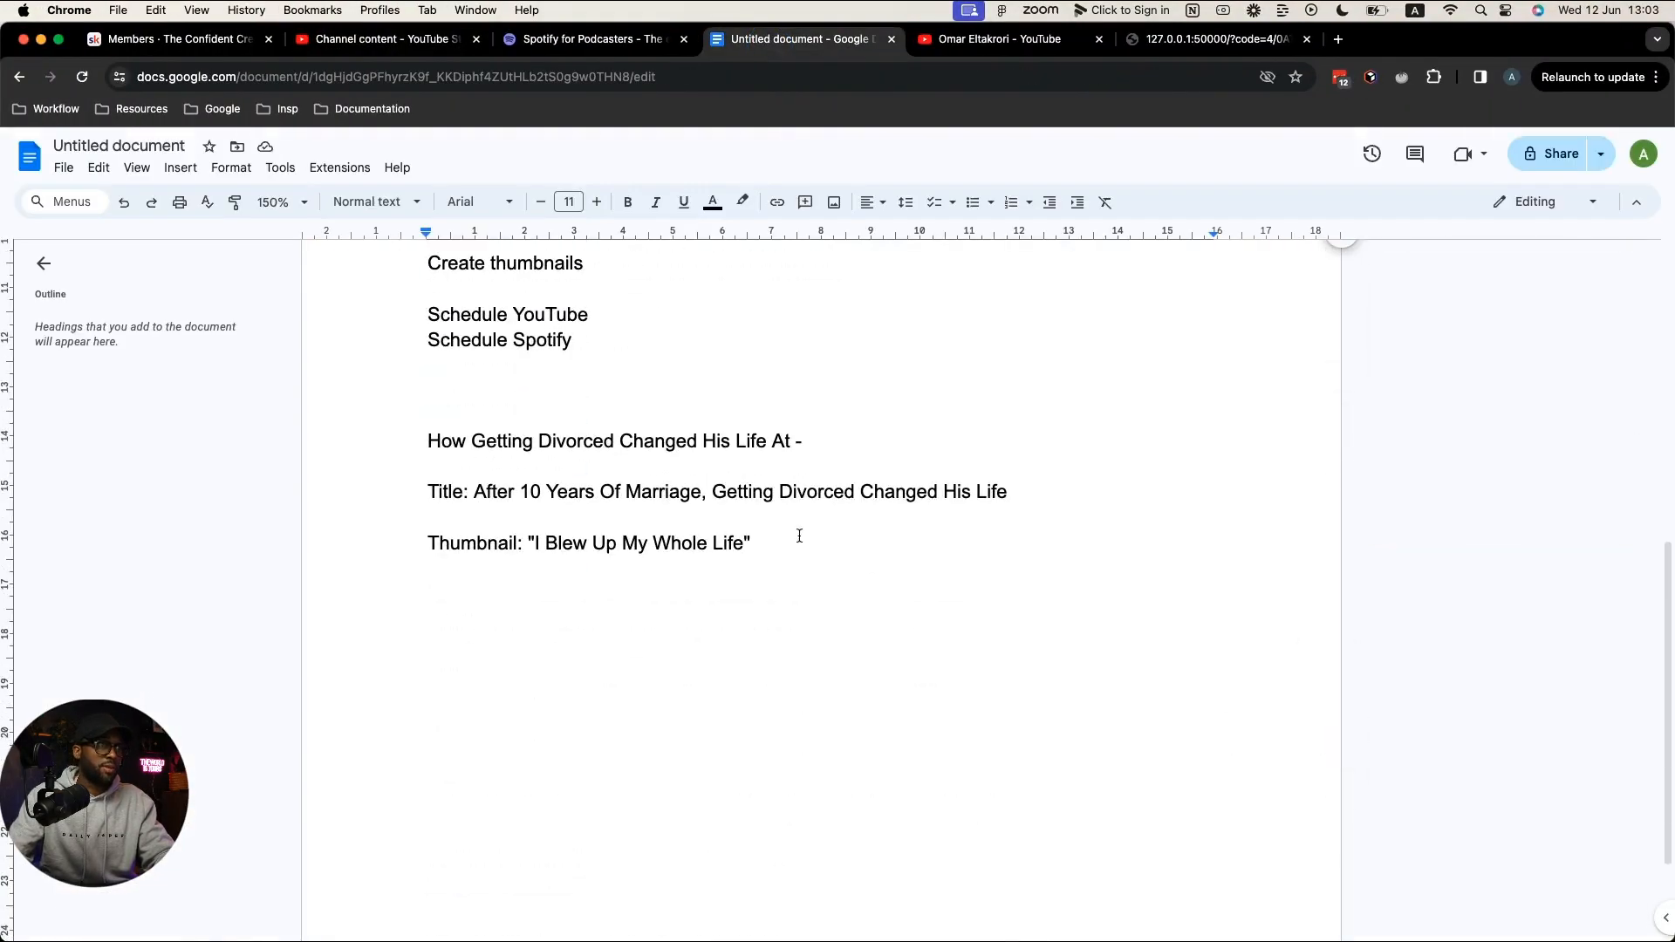
Step: Add a 'Description:' heading under the Thumbnail line and paste the AI summary as plain text
left_click(815, 554)
key("Return")
key("Return")
type("De")
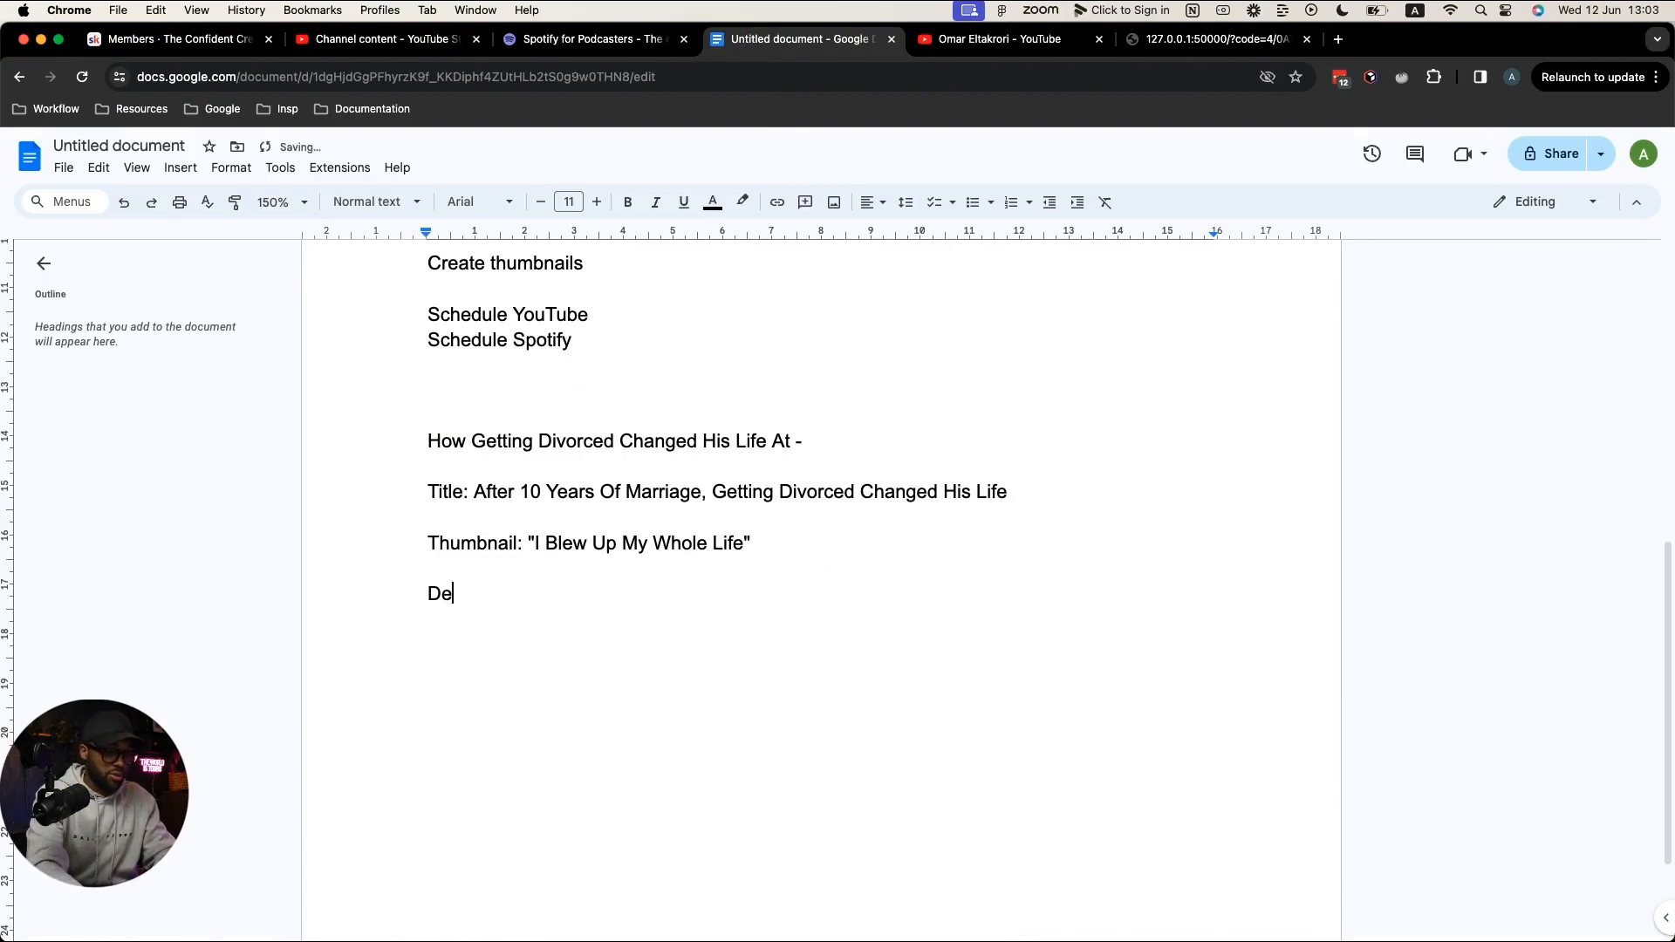
type("scription")
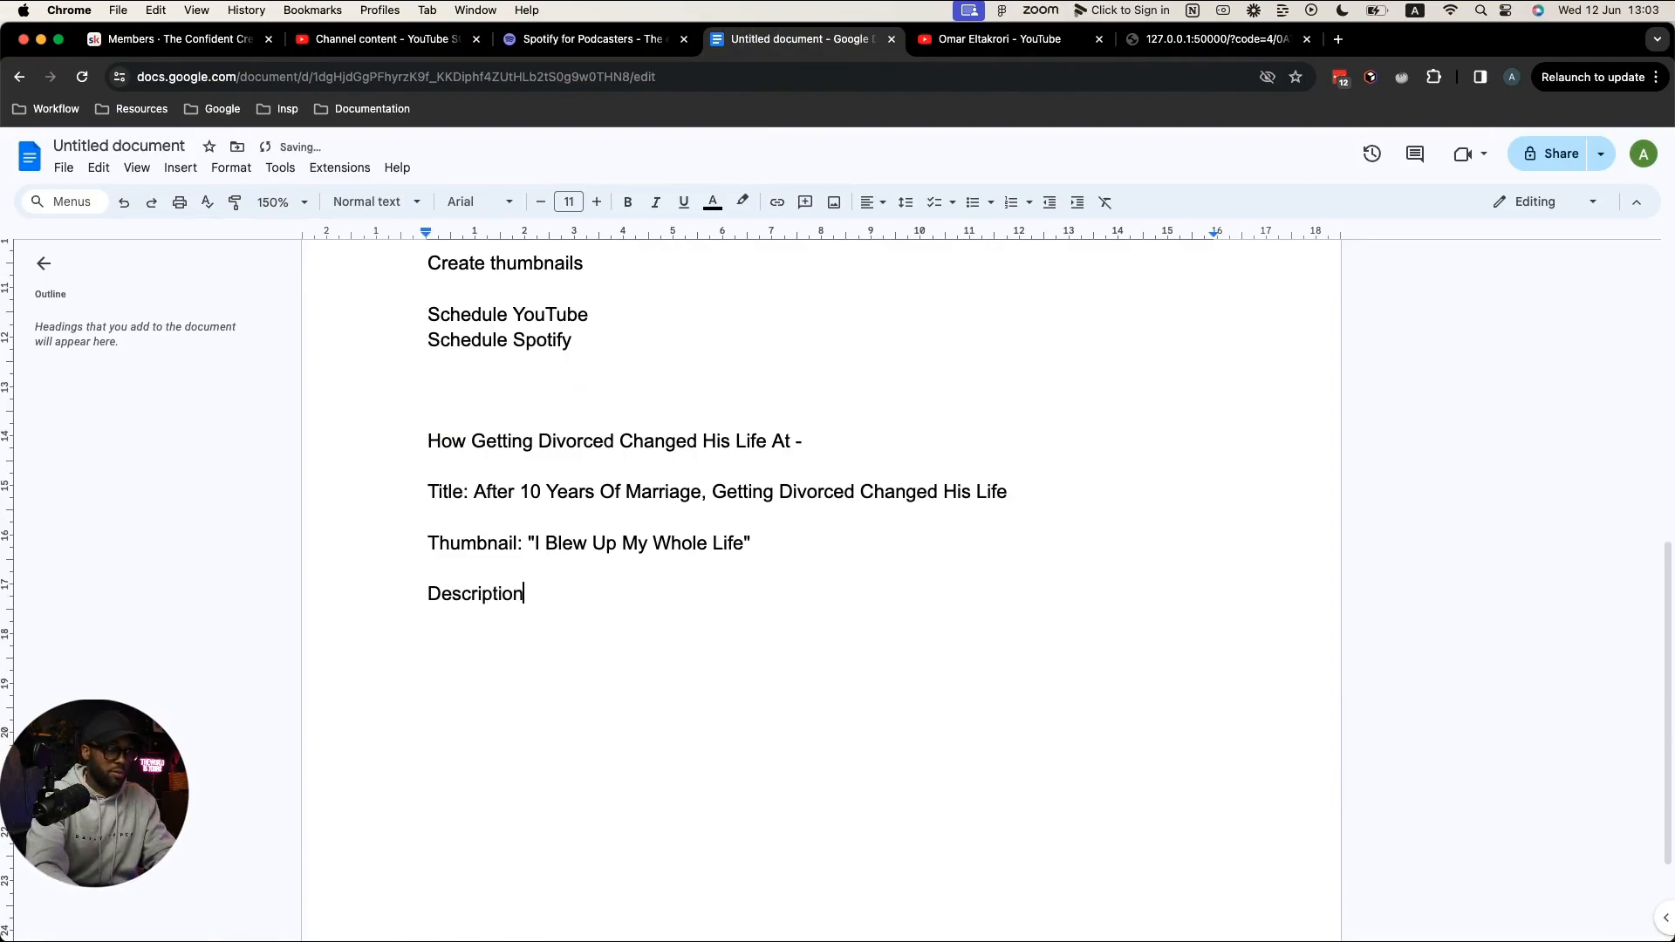
type(":")
key("Return")
key("Return")
key("super+v")
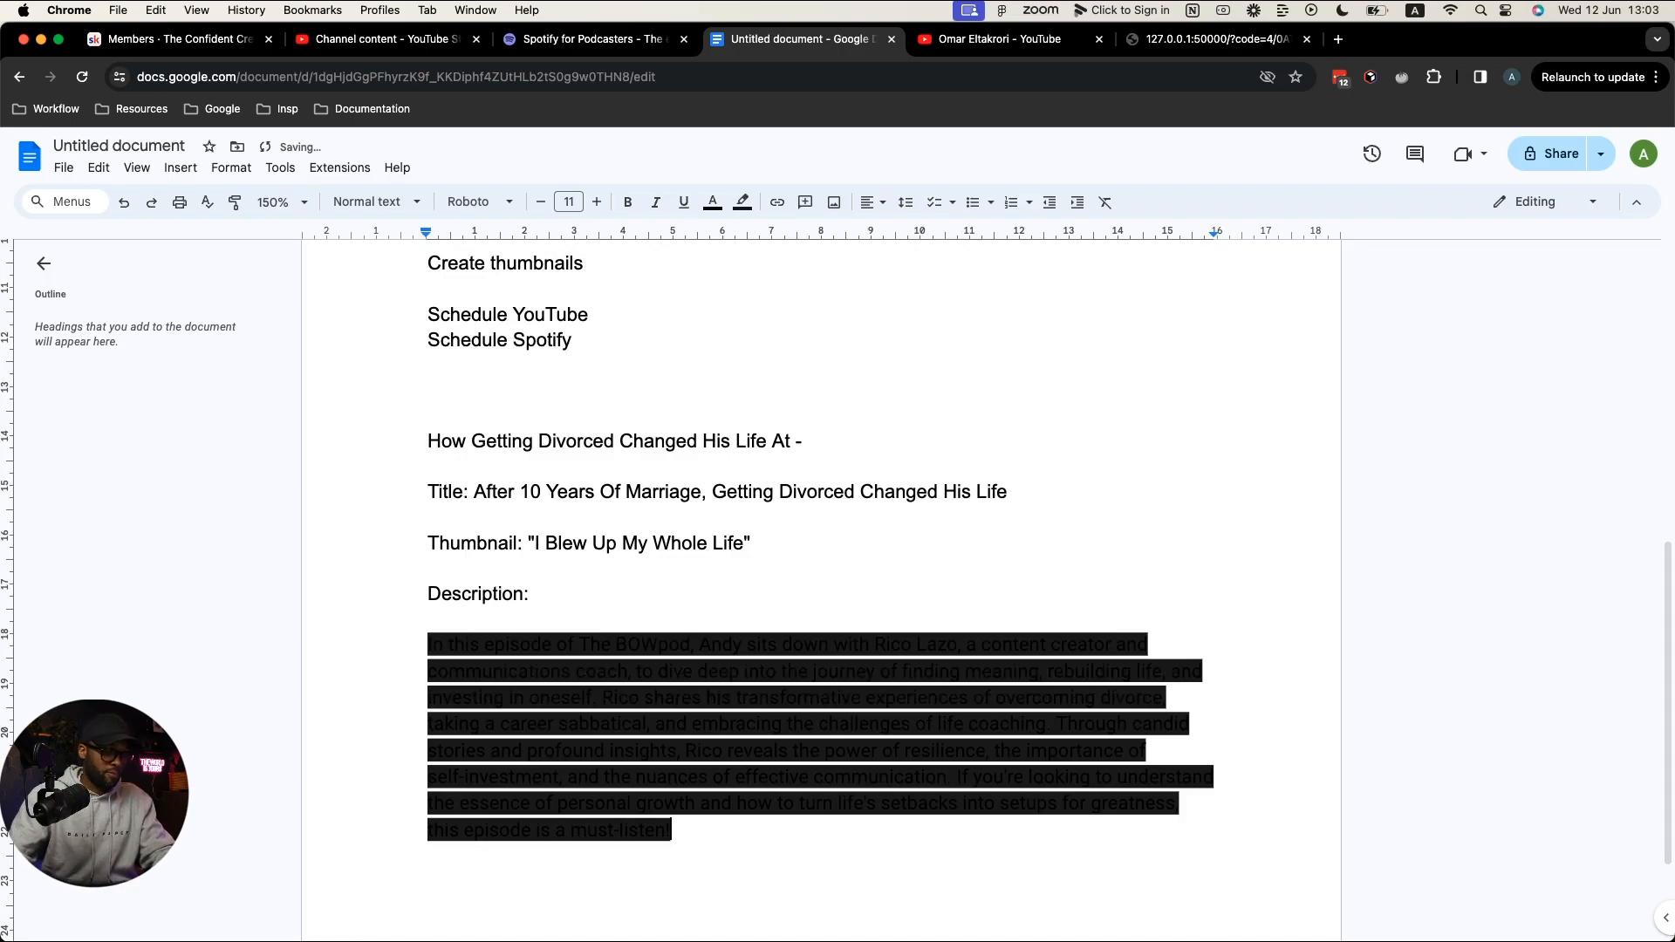
key("super+z")
key("super+shift+v")
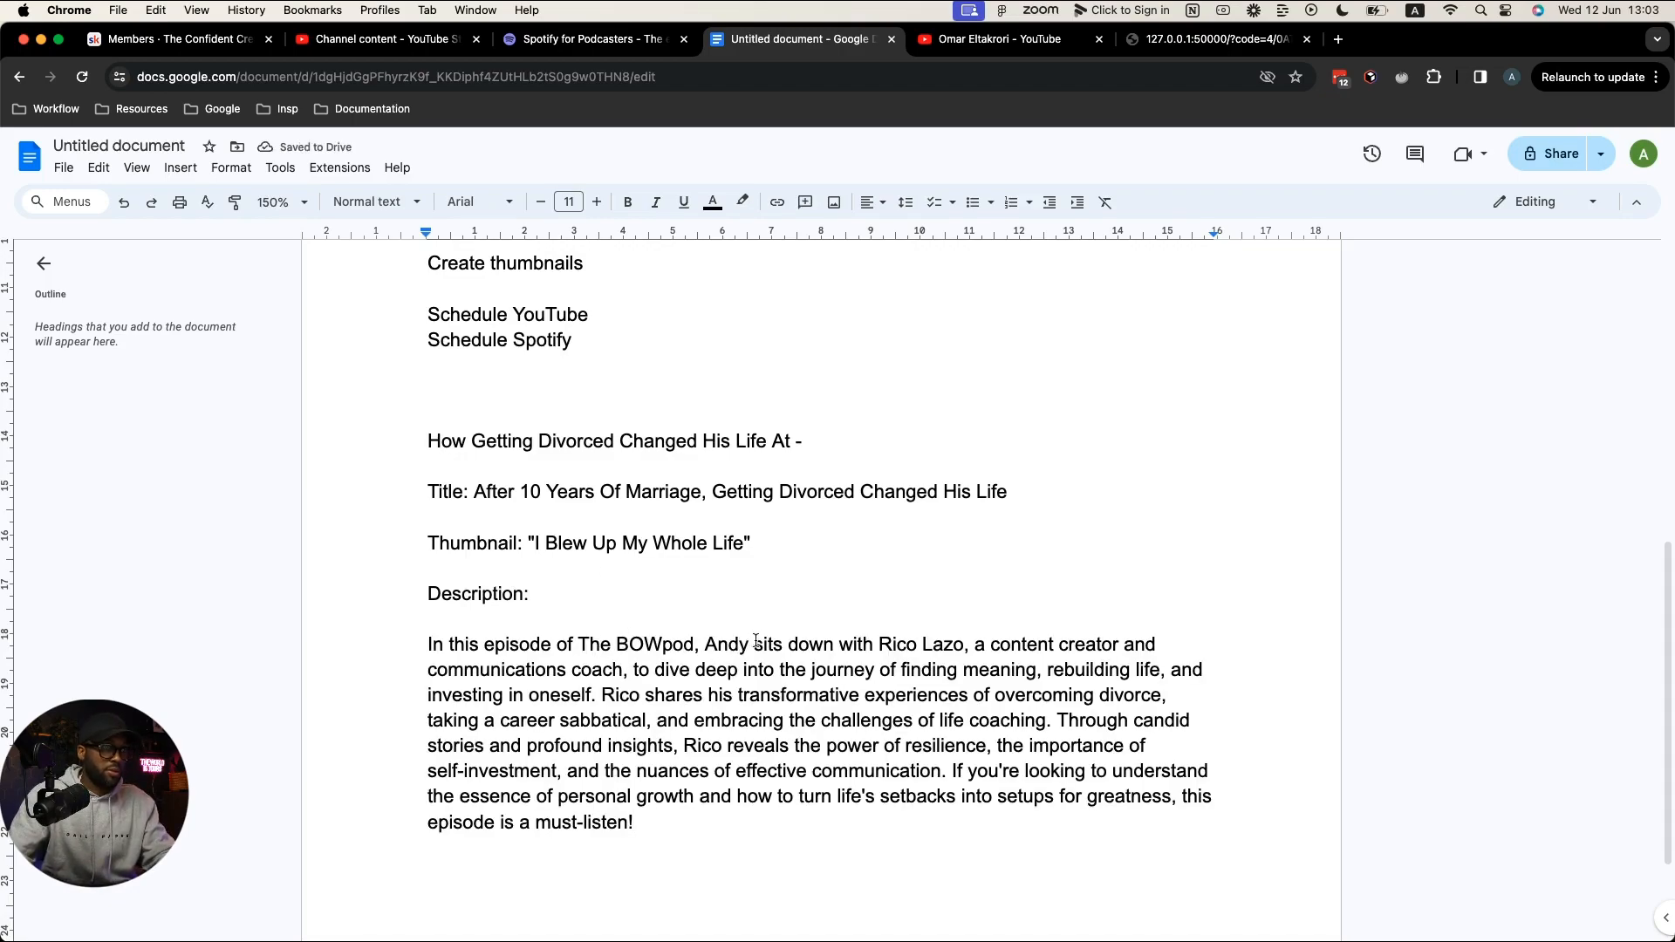
Step: Rewrite the summary's opening to first person 'I sit down with' and delete the guest's surname
left_click_drag(752, 643, 411, 646)
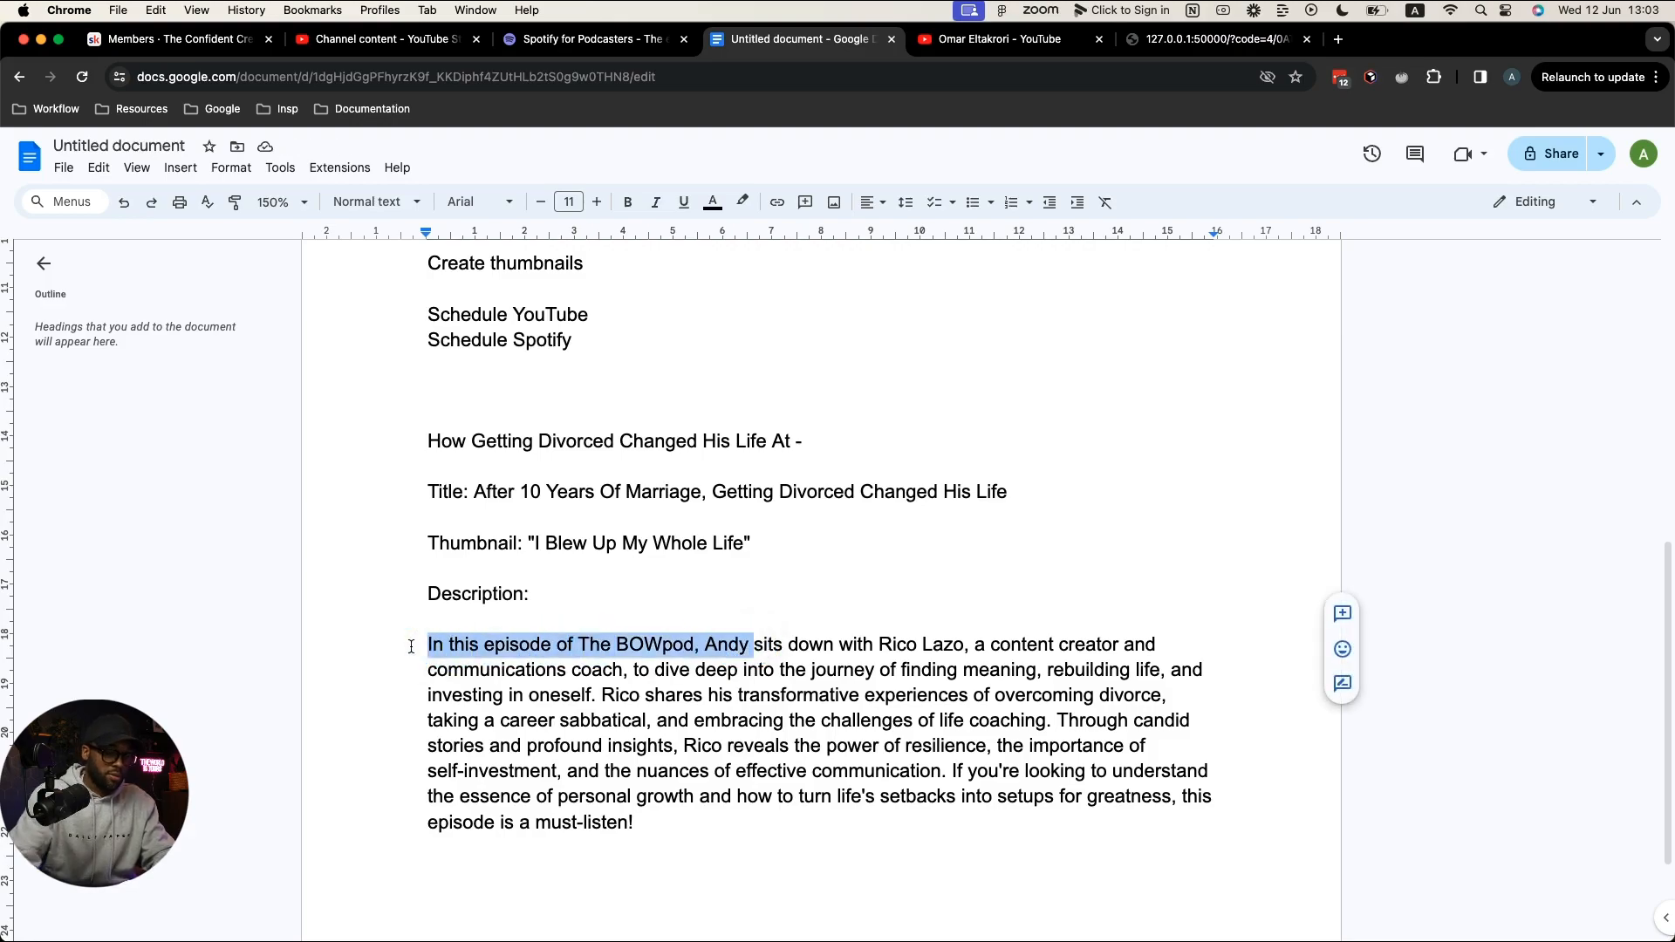
key("BackSpace")
type("I")
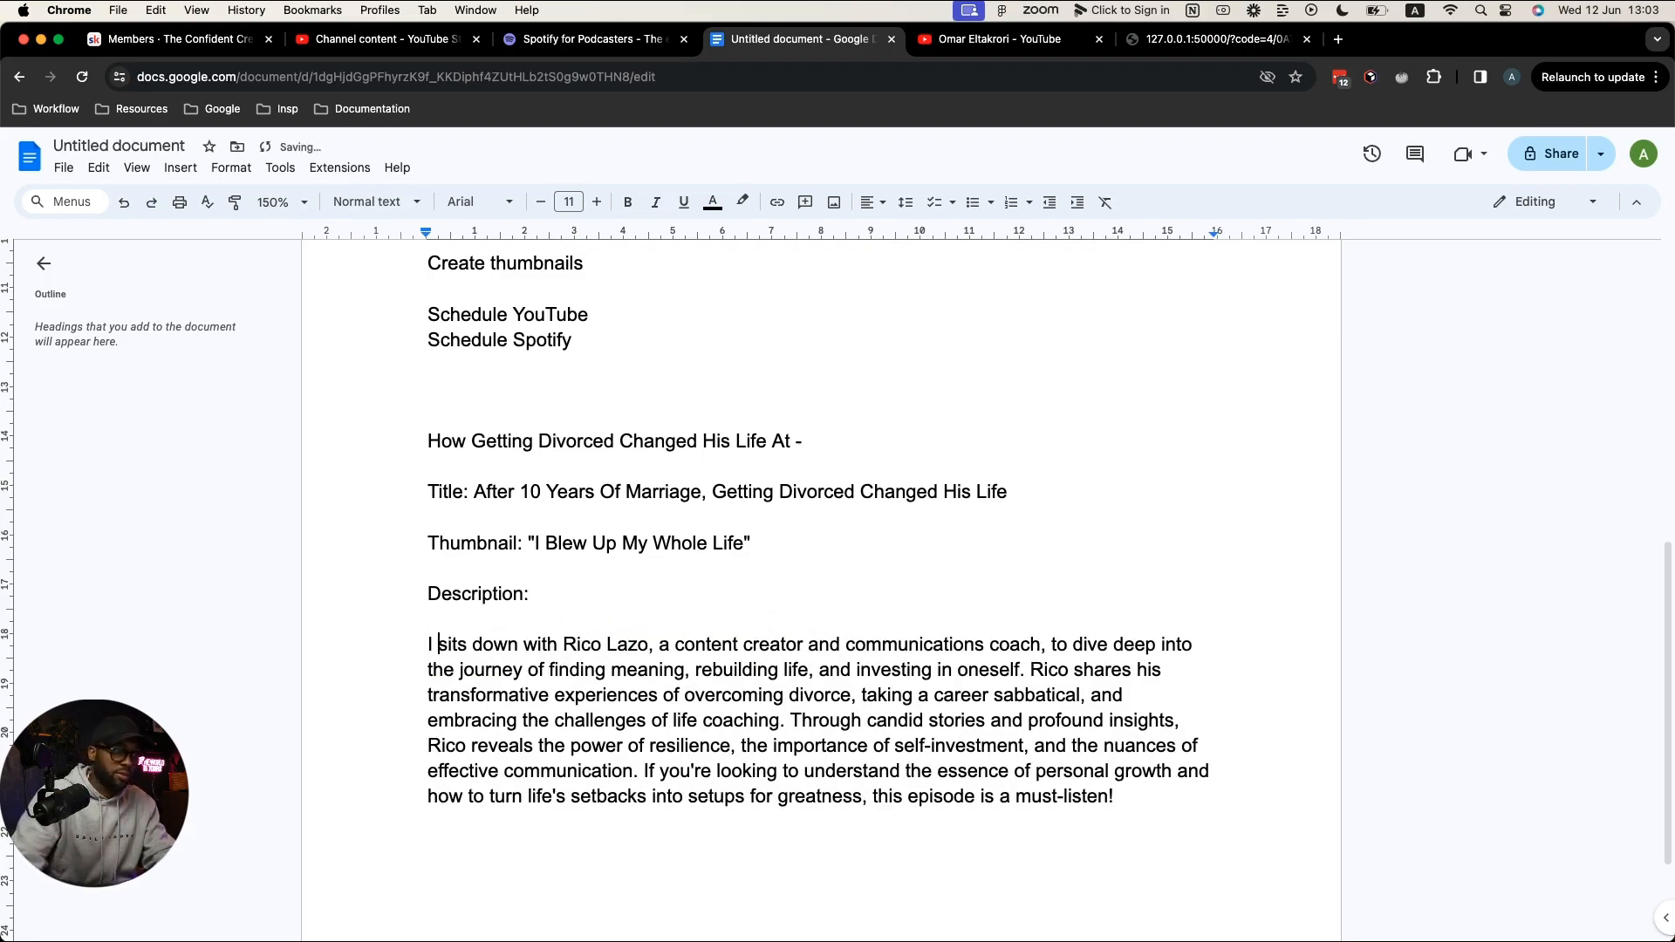
key("Right")
key("Right")
key("Right")
key("Right")
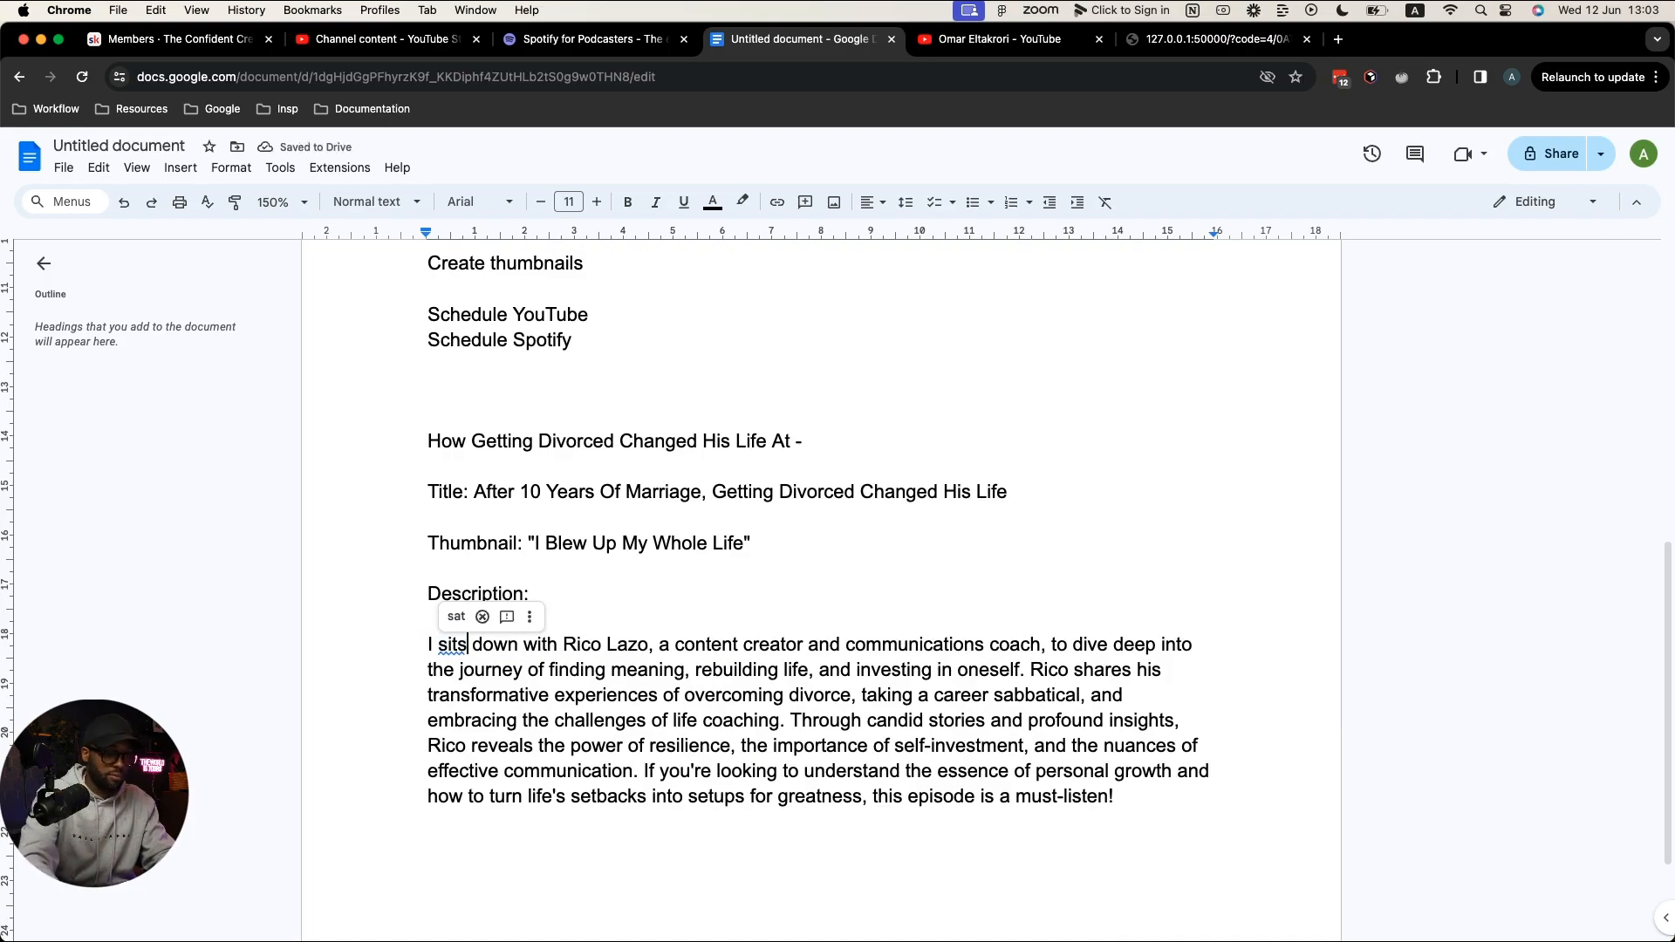
key("BackSpace")
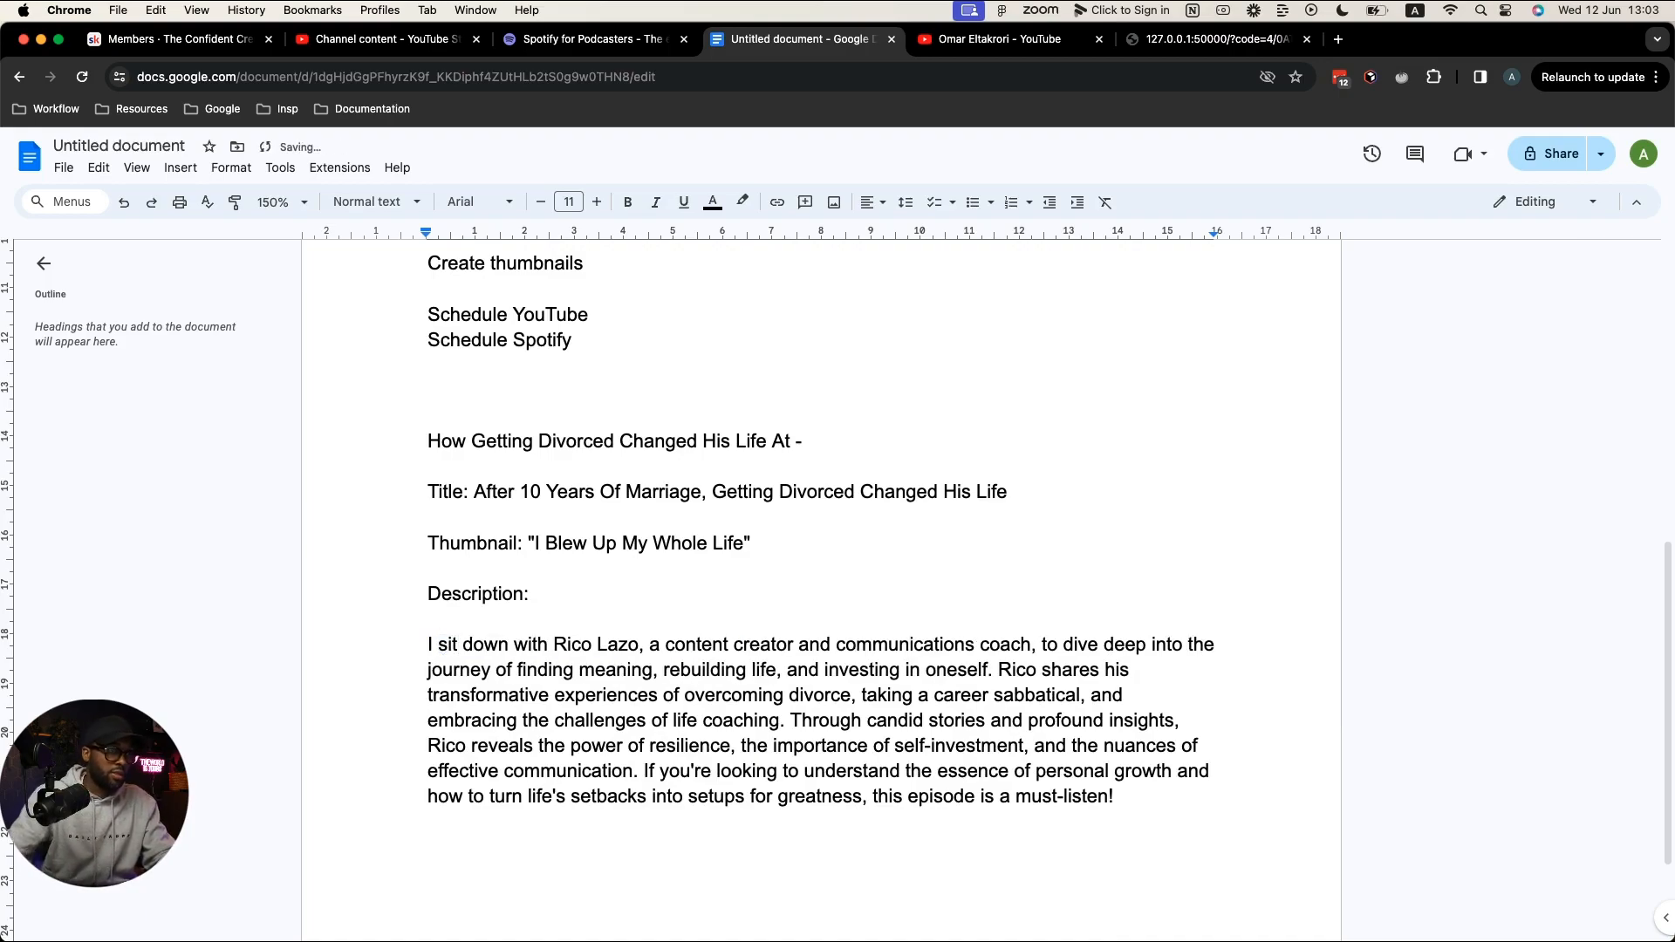
double_click(617, 643)
key("BackSpace")
key("BackSpace")
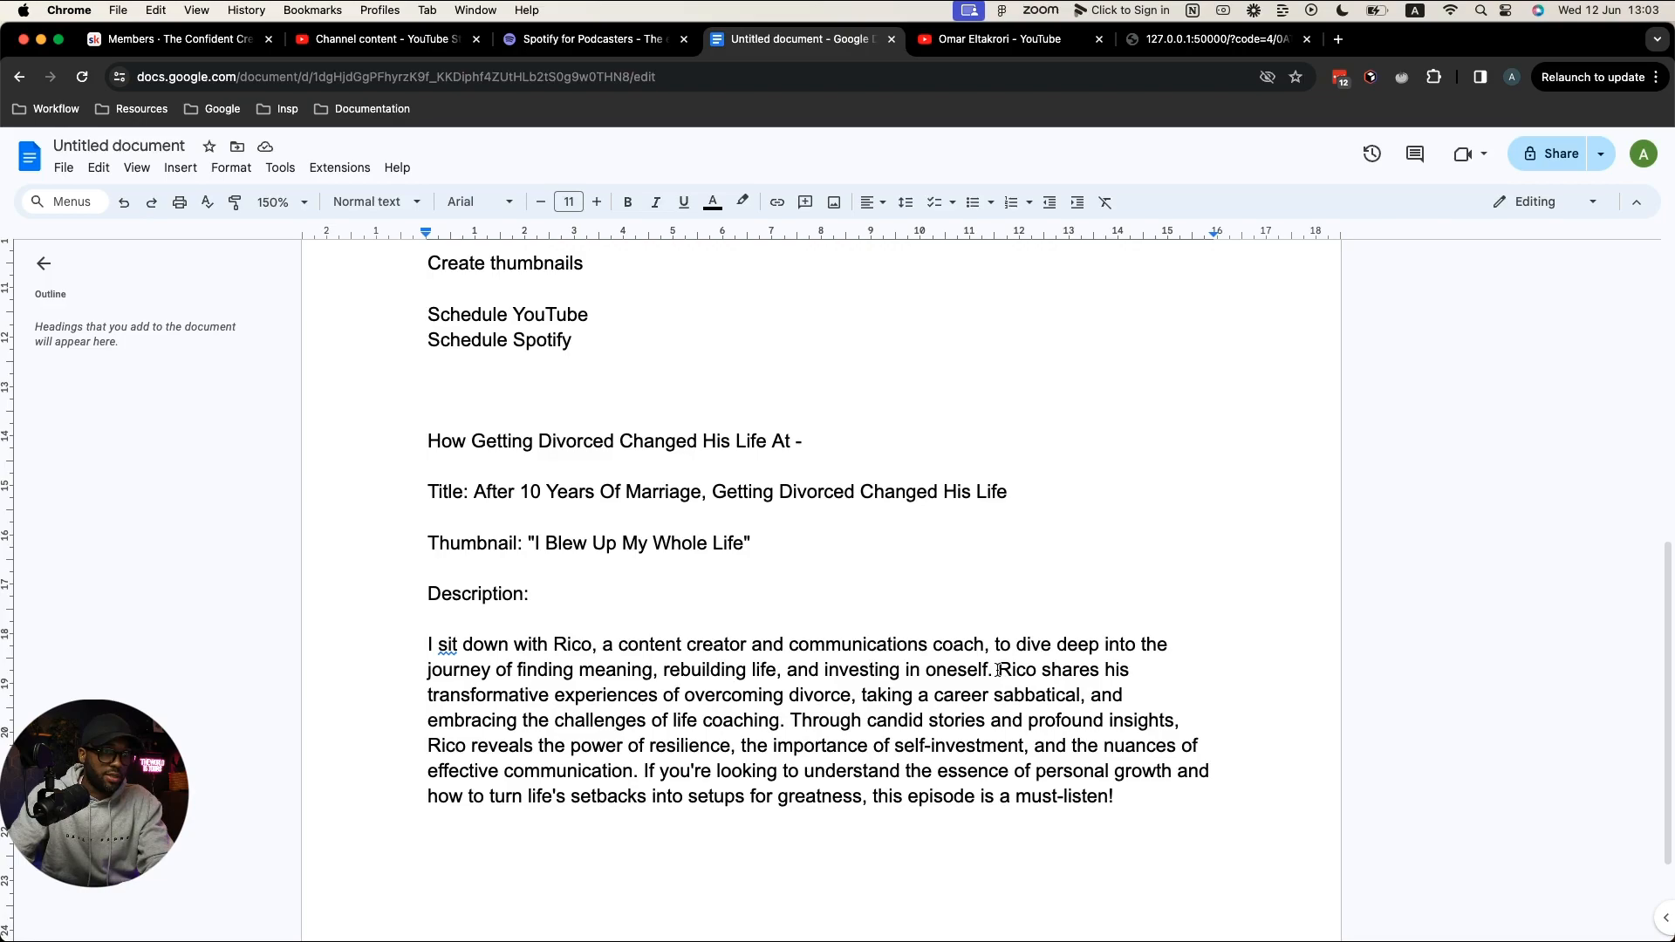
Step: Break the second sentence (starting 'He') and the 'Through' sentence into their own paragraphs
left_click(956, 671)
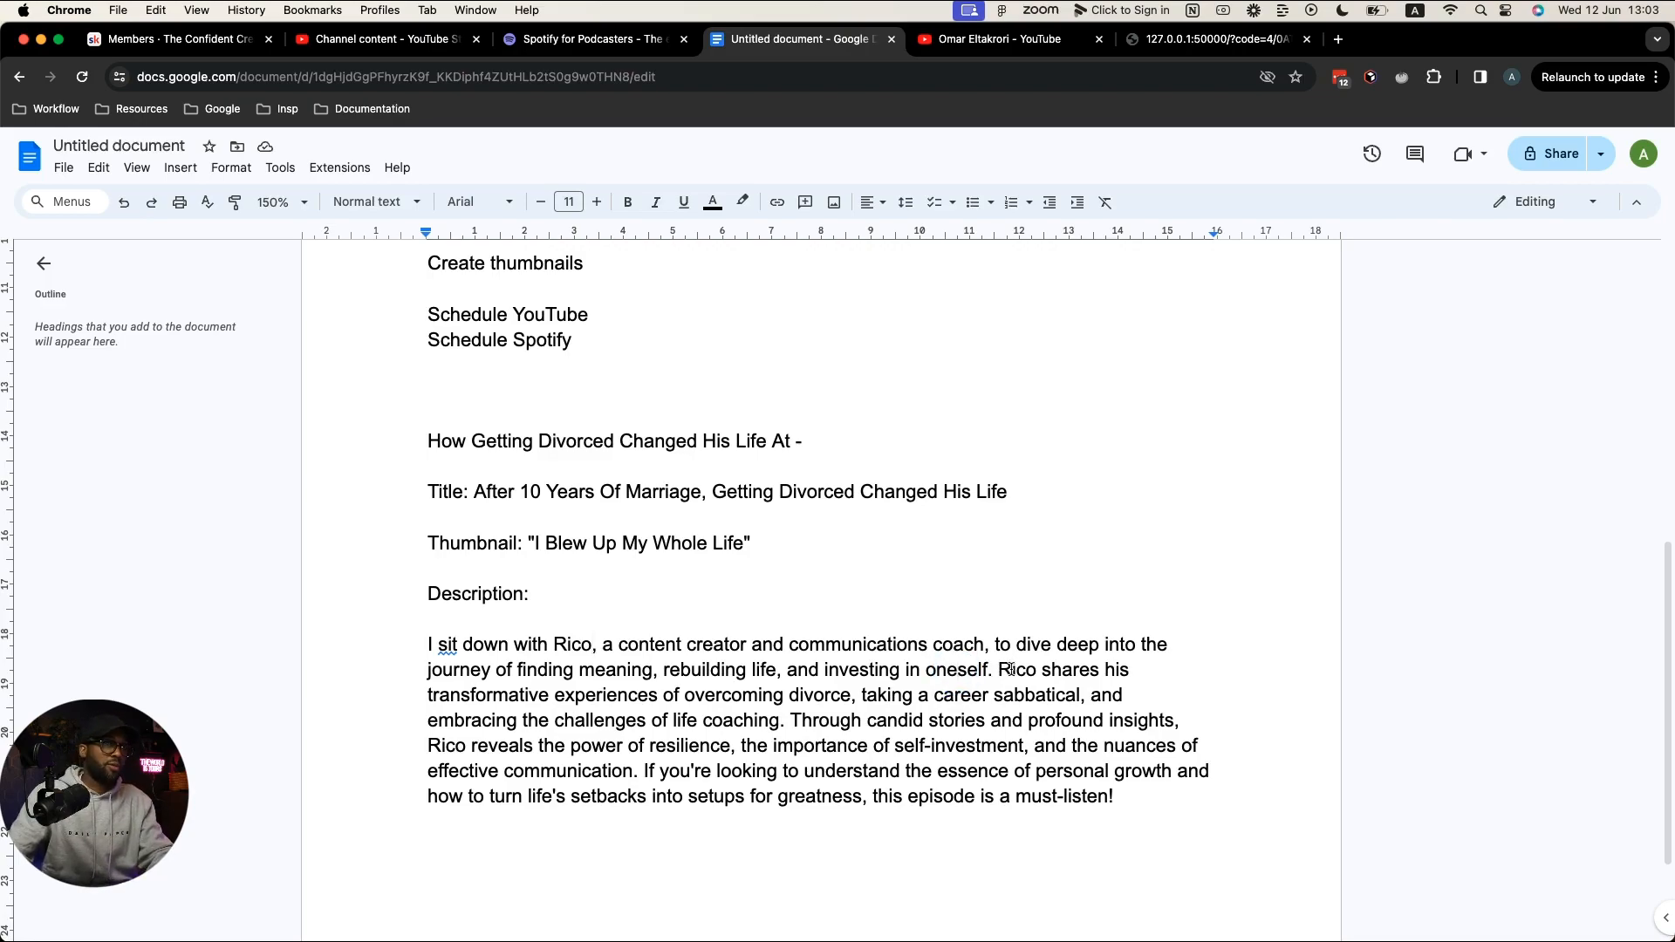
left_click(1001, 672)
key("Return")
key("Return")
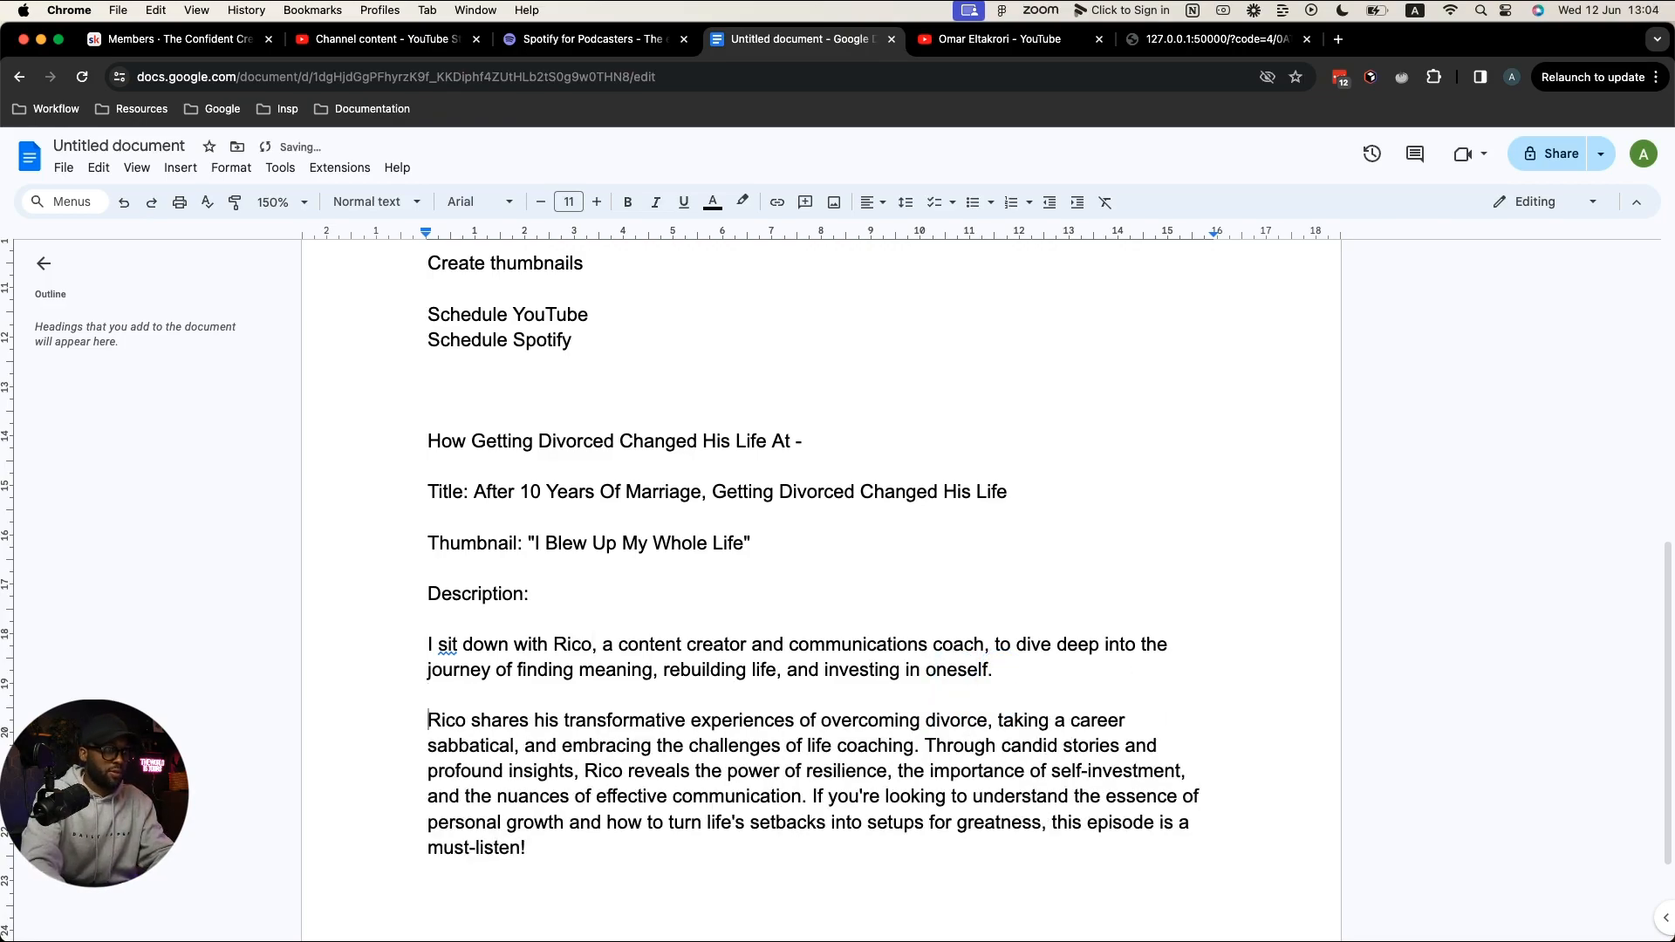
type("He")
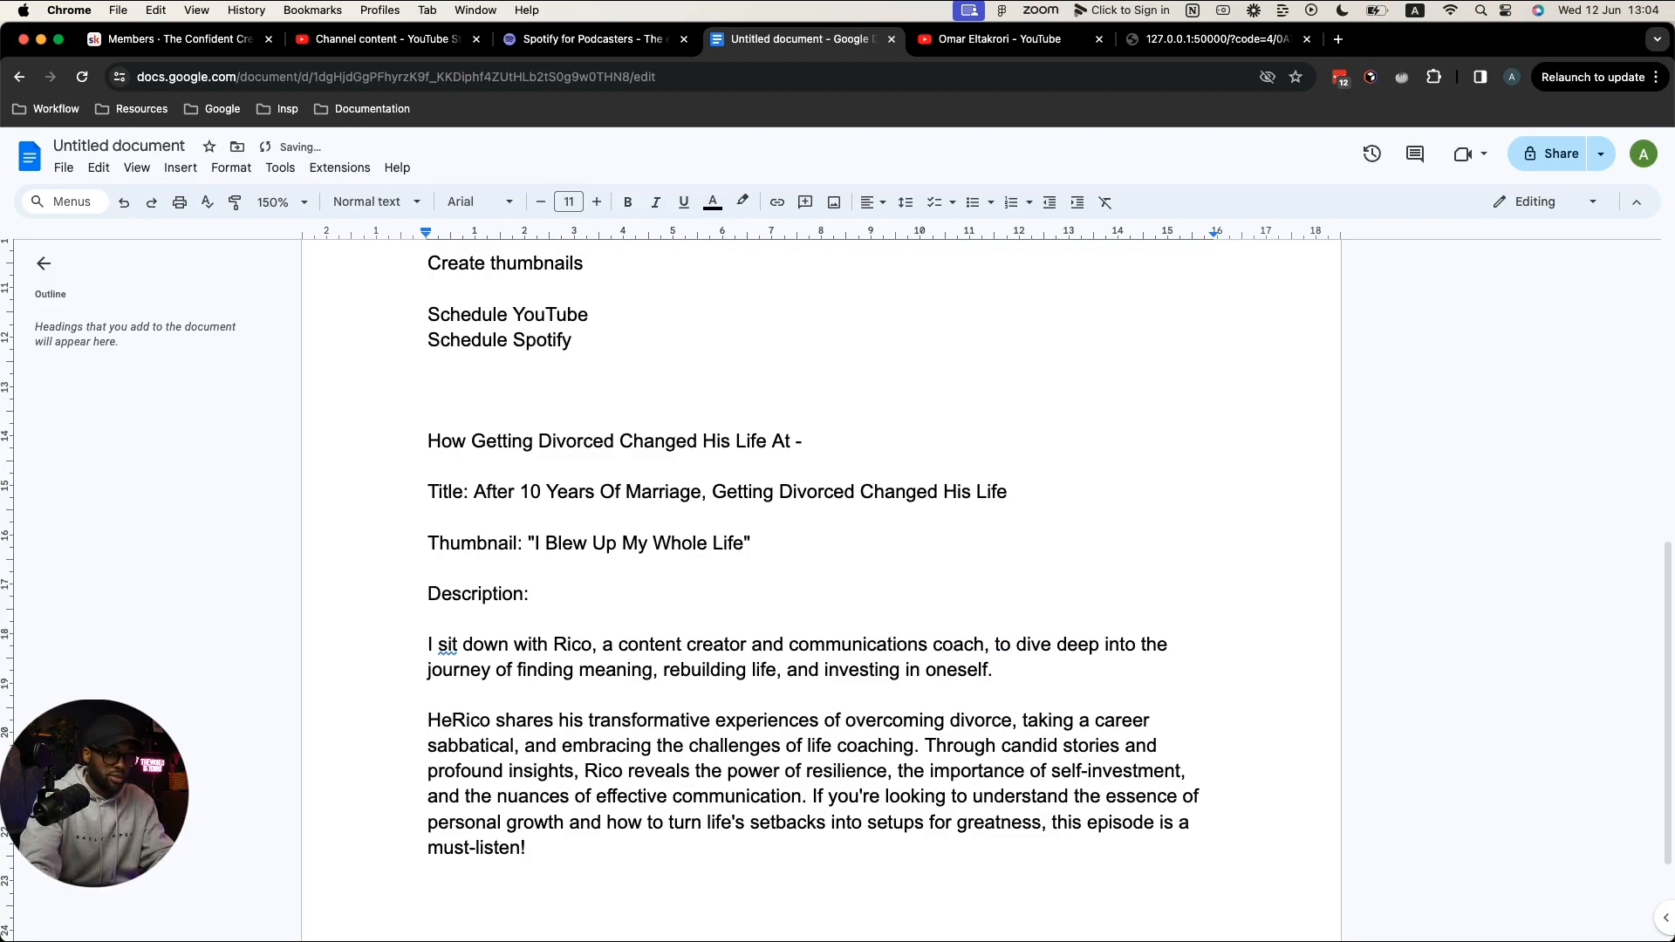
key("Delete")
key("Delete")
key("Delete")
key("Delete")
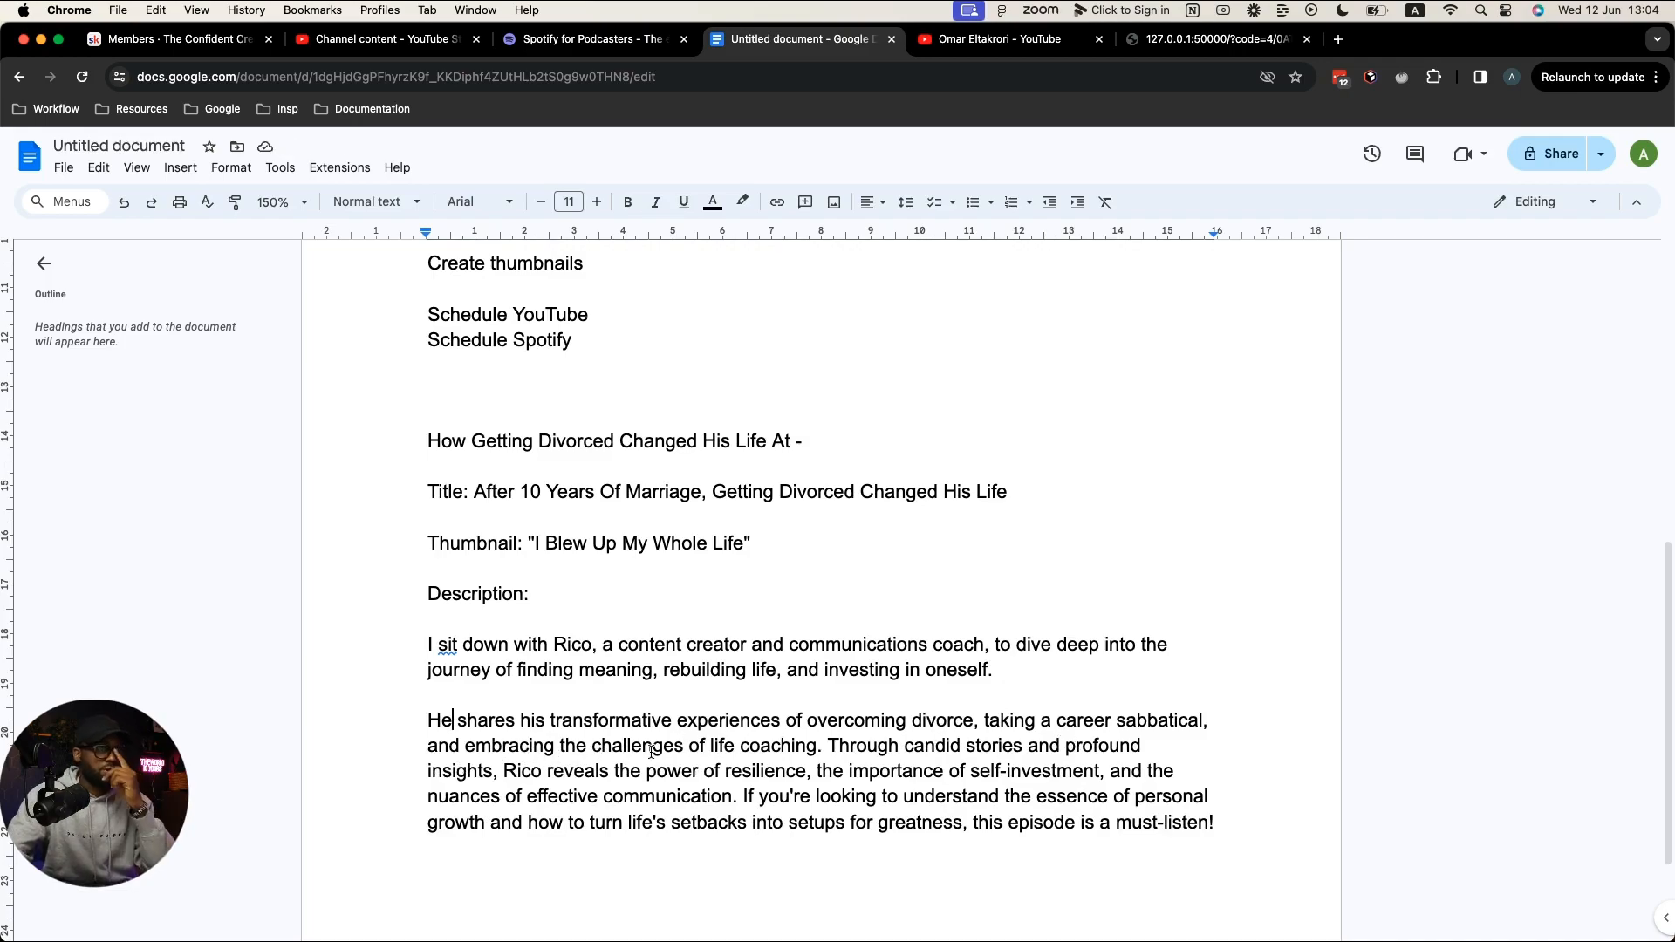
left_click(828, 746)
key("Return")
key("Return")
scroll(773, 793, "down", 3)
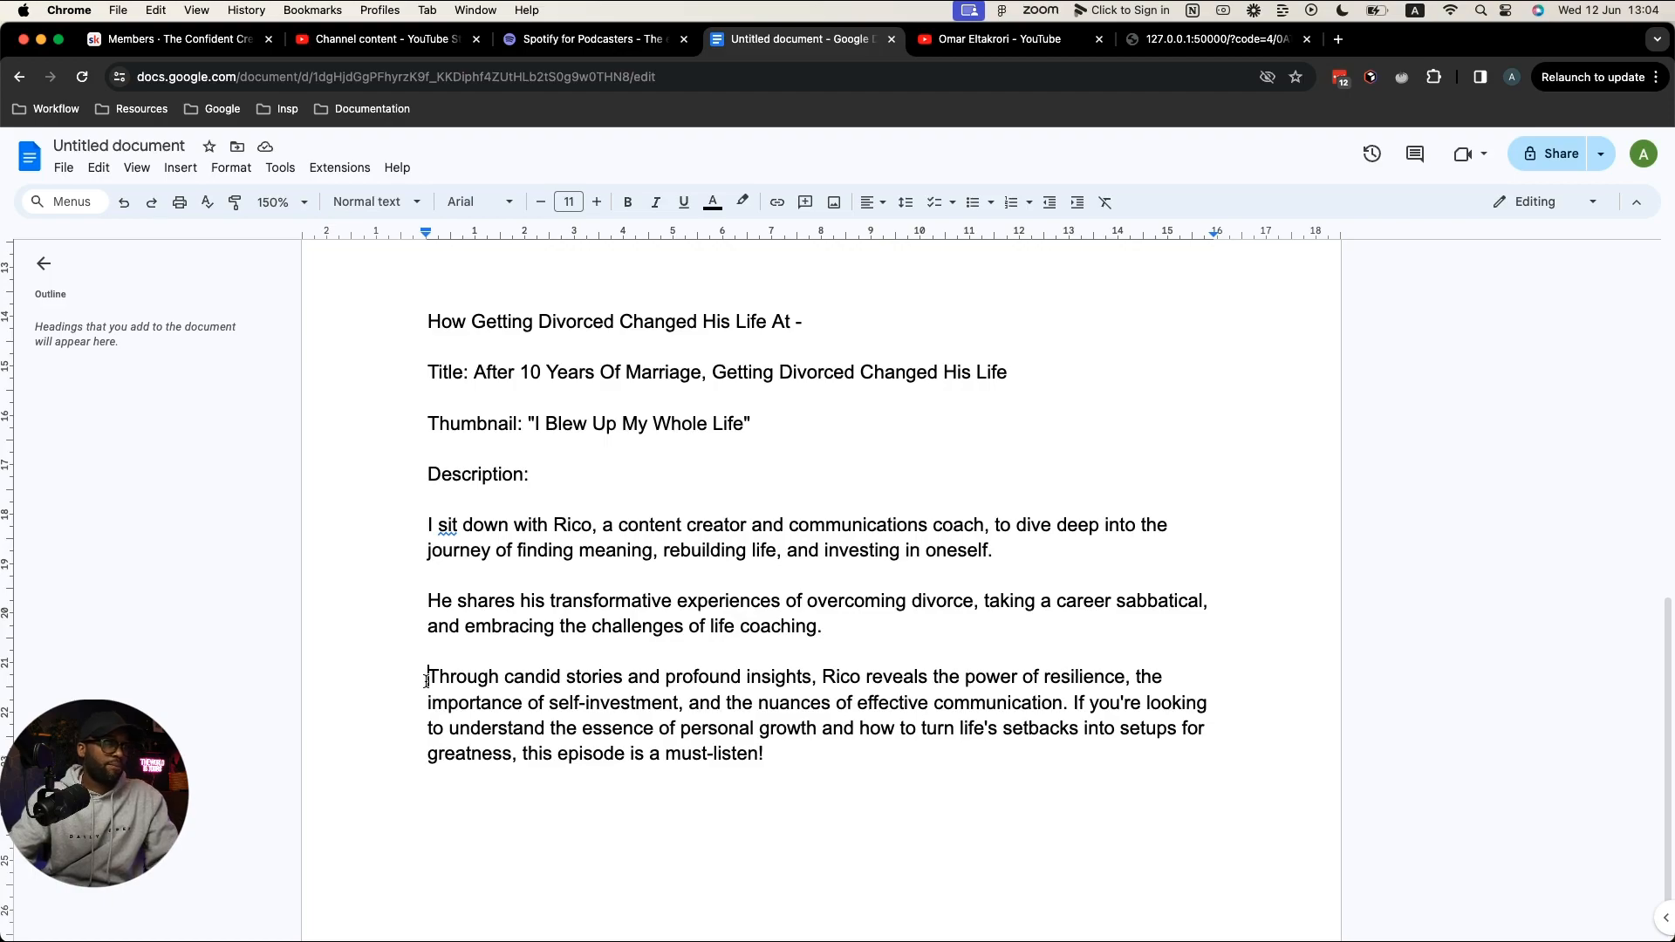
Step: Reword to 'his stories and experiences he provides' and 'that show', and start a 'So if you're' closing paragraph
left_click(507, 677)
left_click_drag(506, 677, 691, 676)
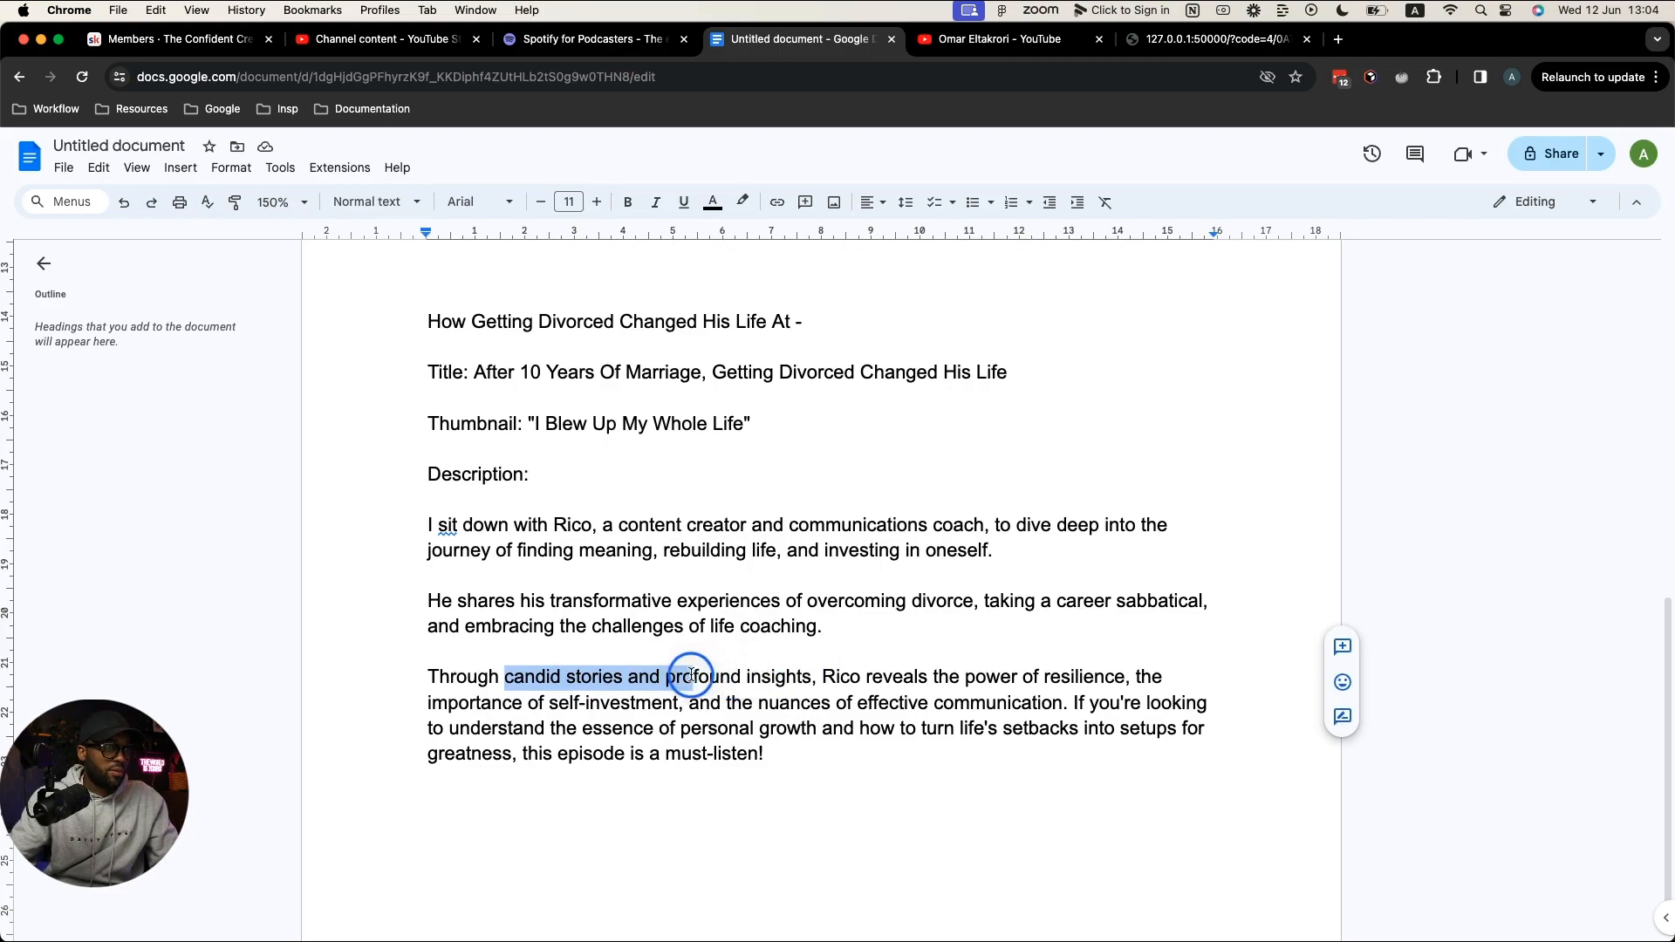
left_click_drag(691, 676, 740, 678)
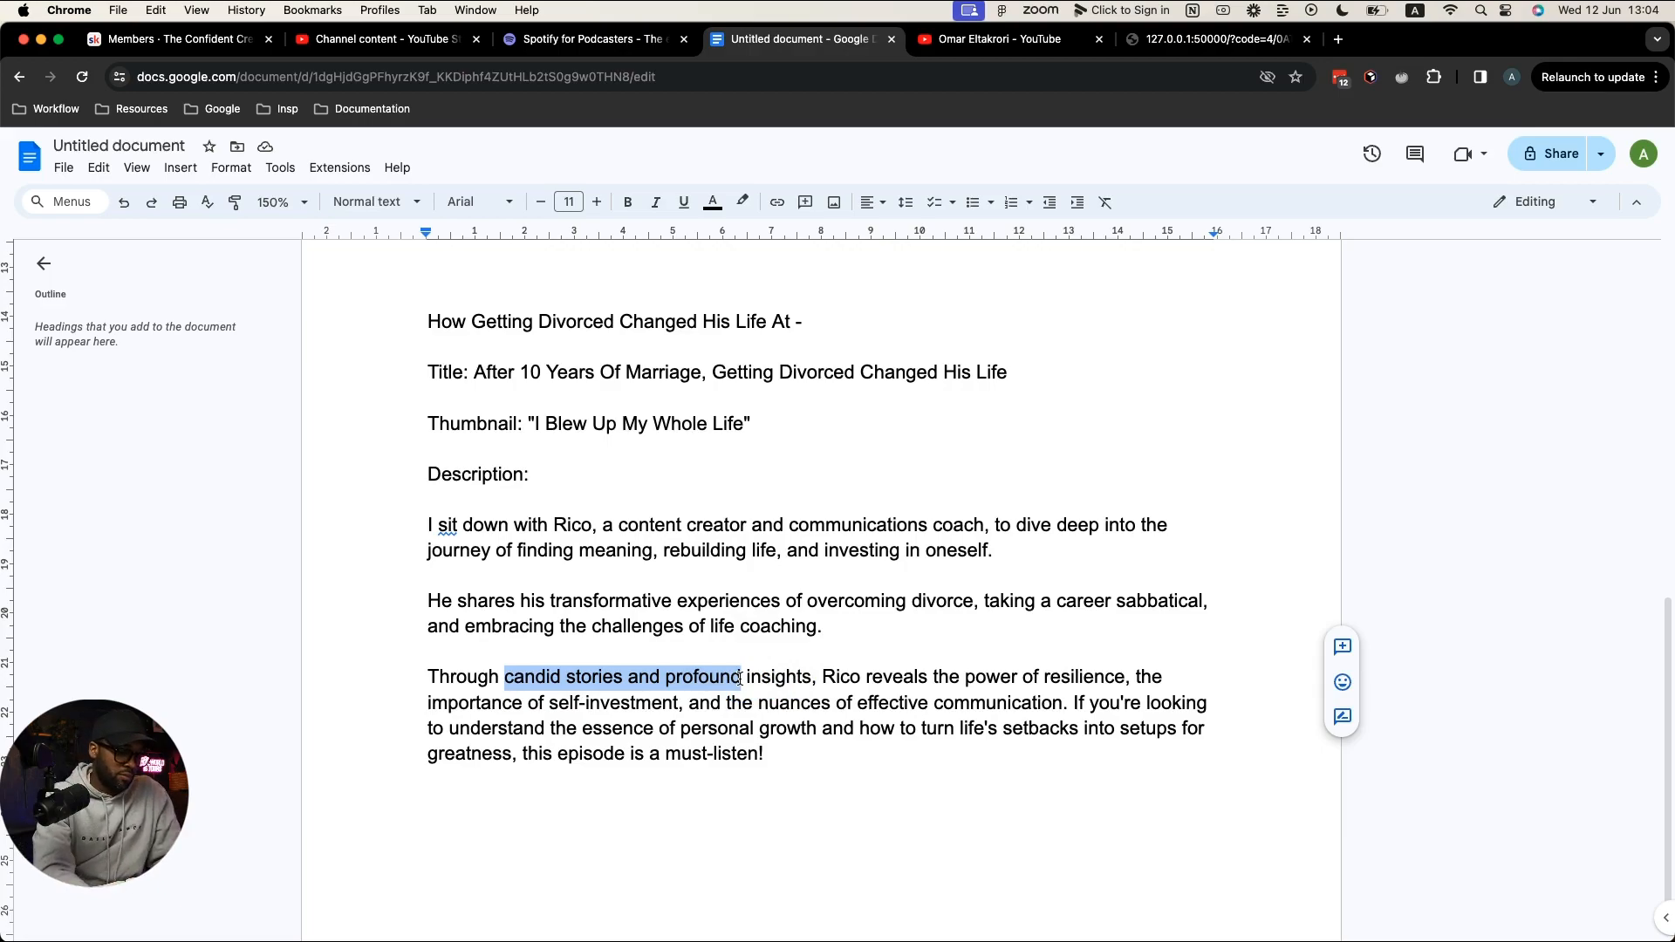
type("his ")
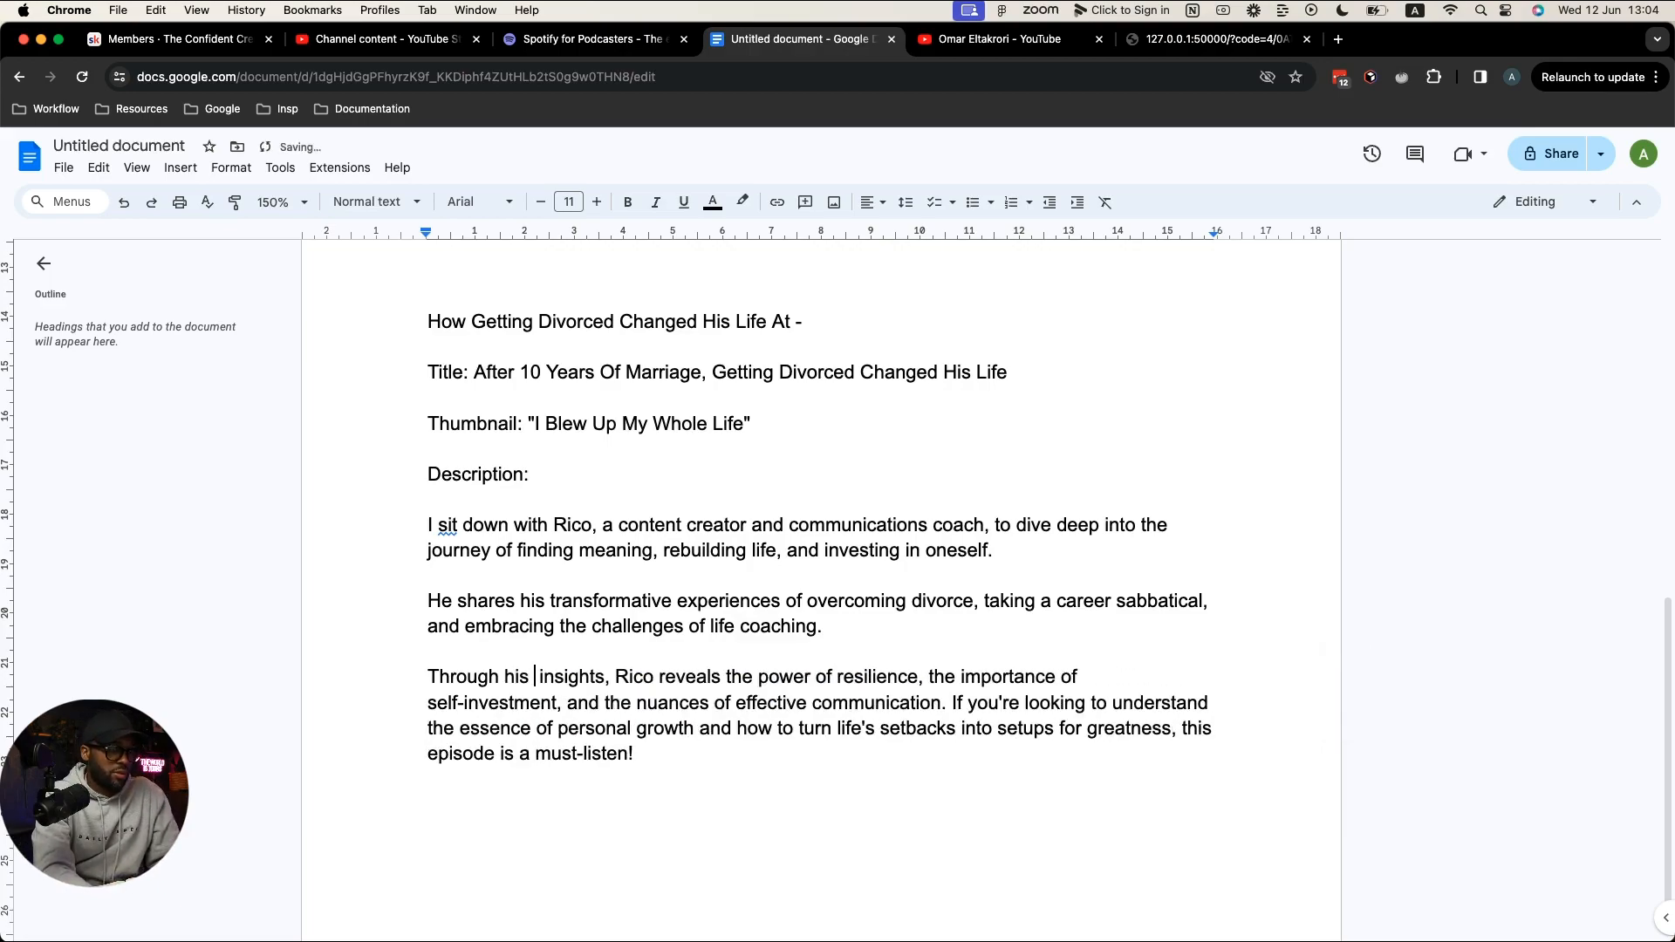
type("stories and e")
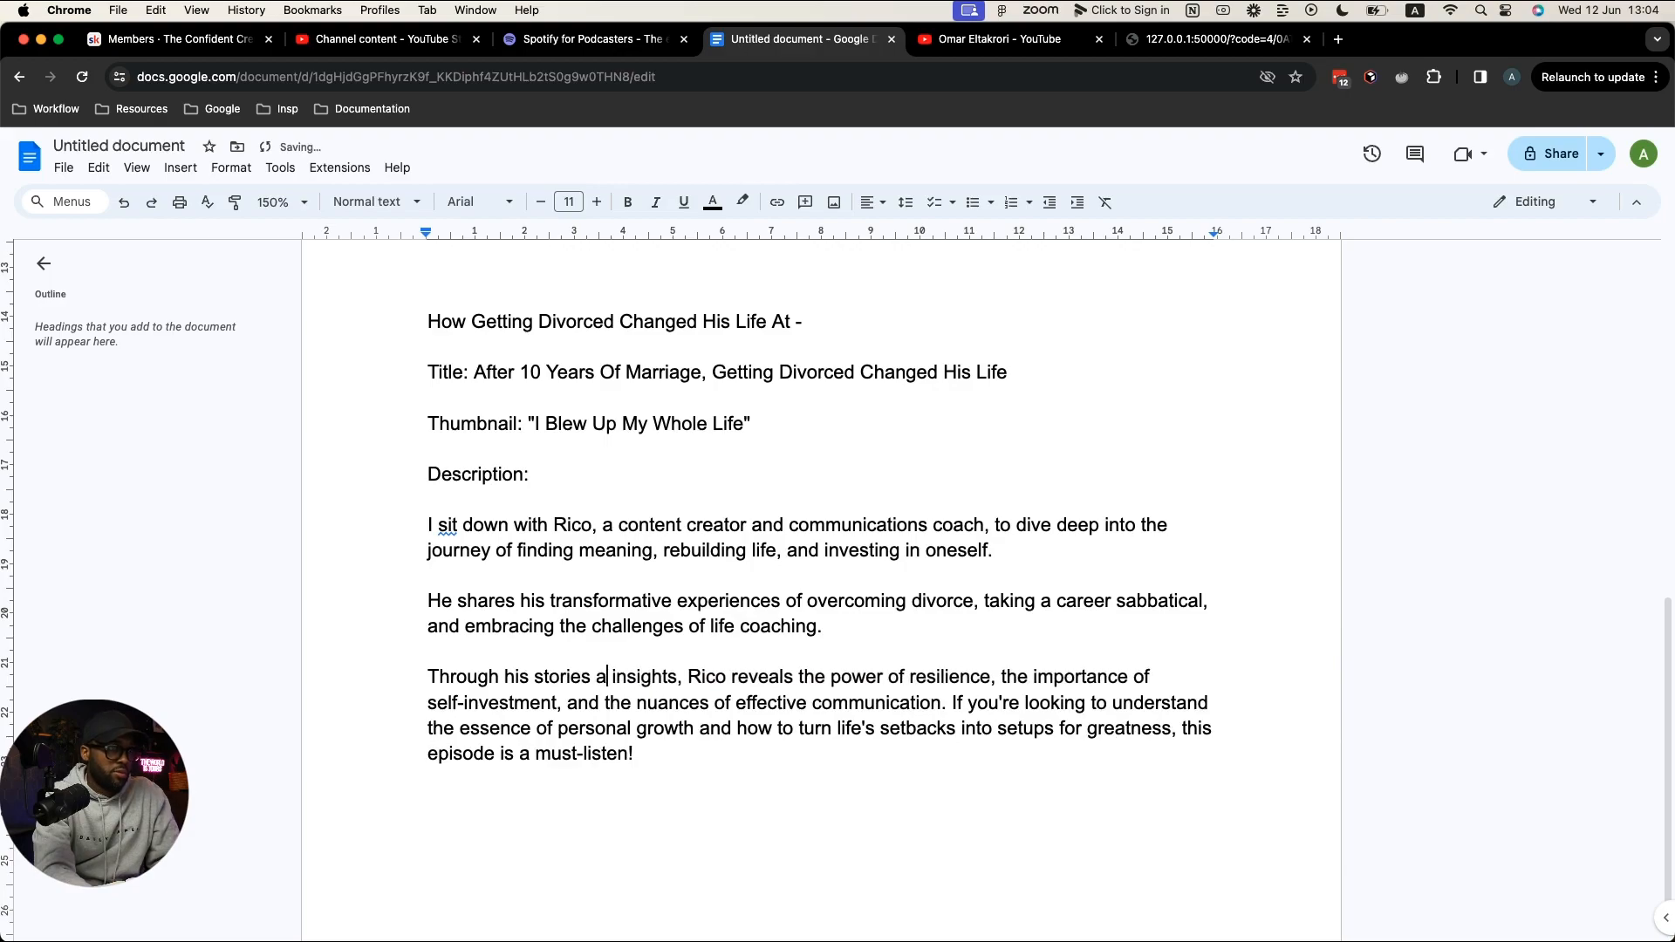
type("xper")
type("iences ")
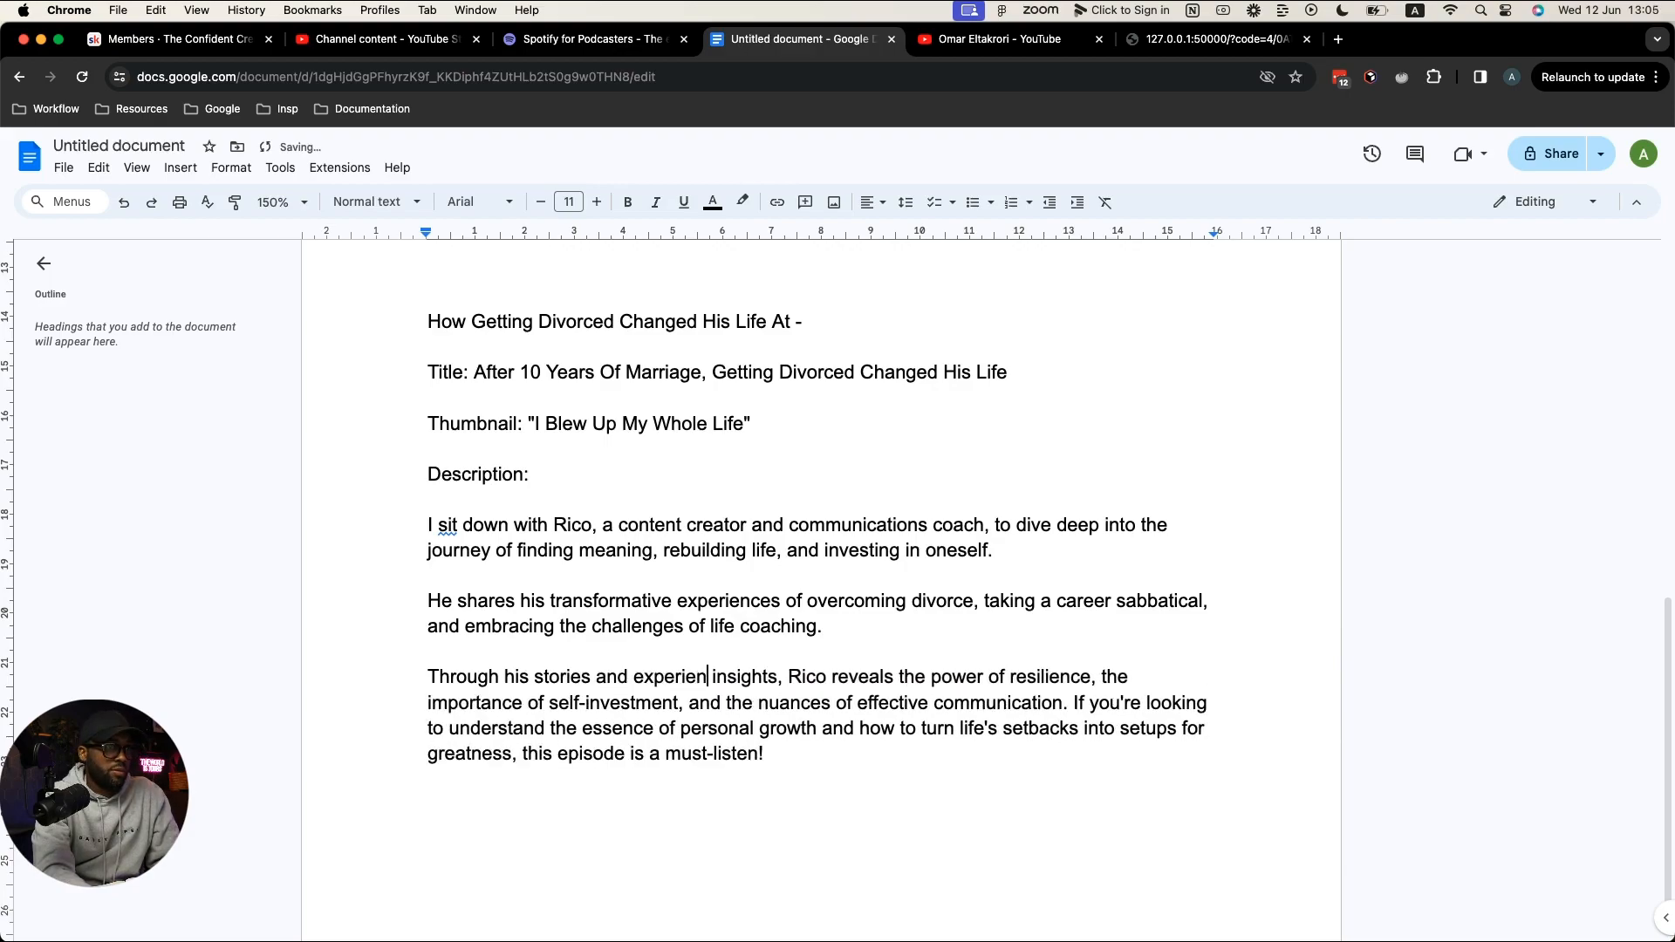
type("he")
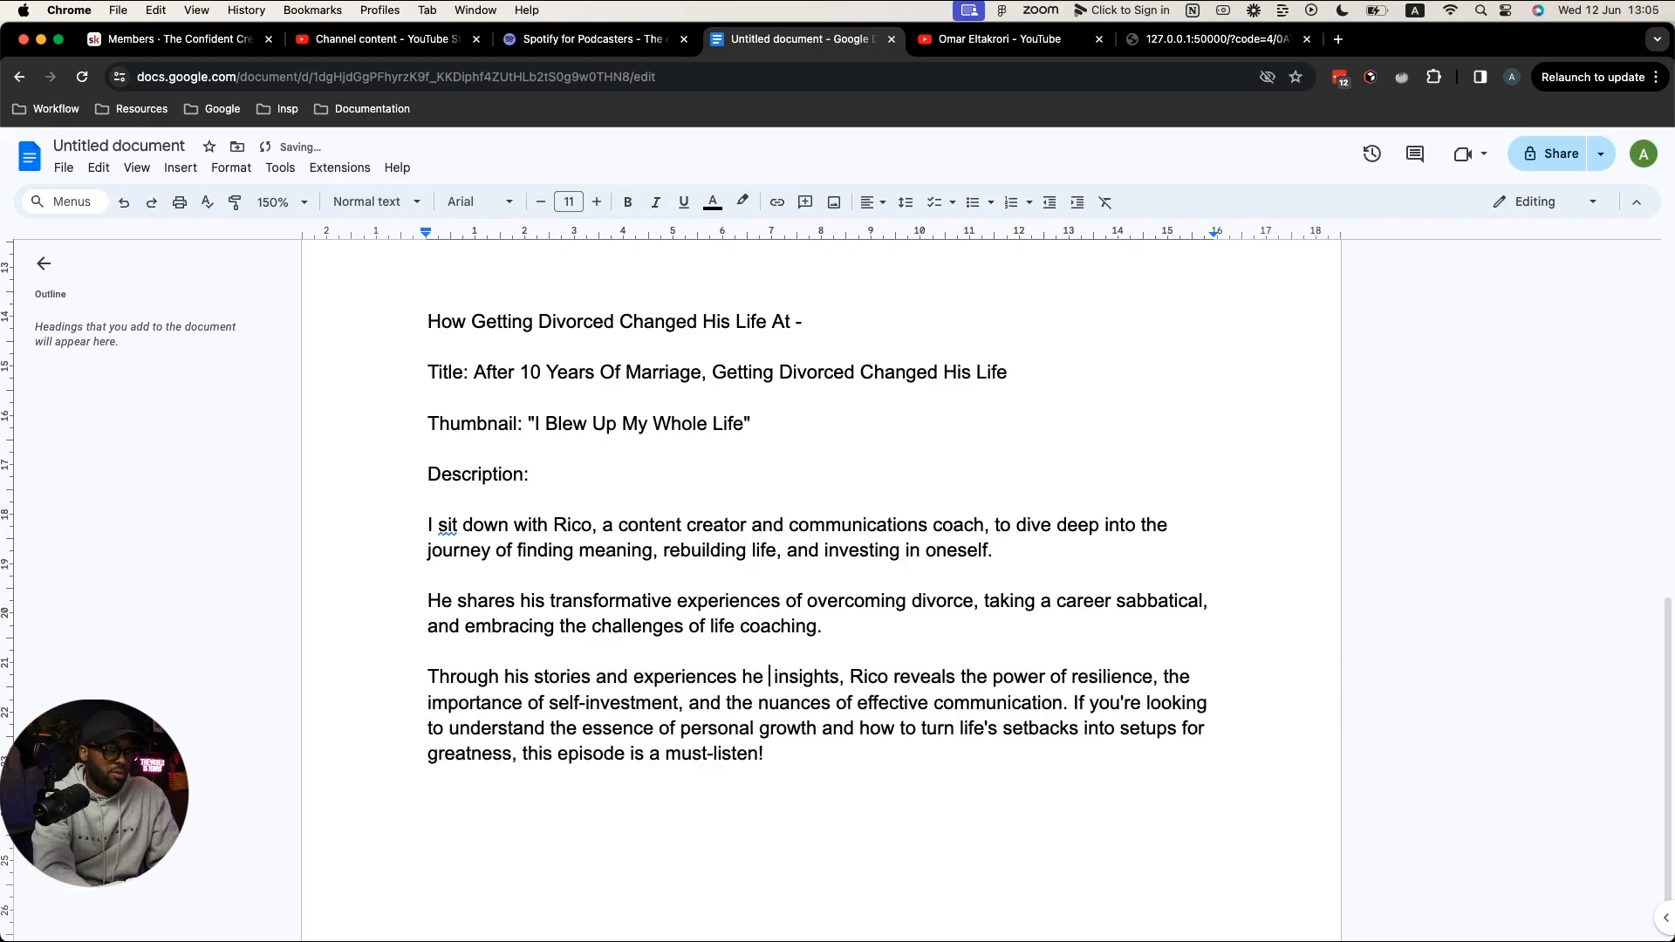
type(" provides")
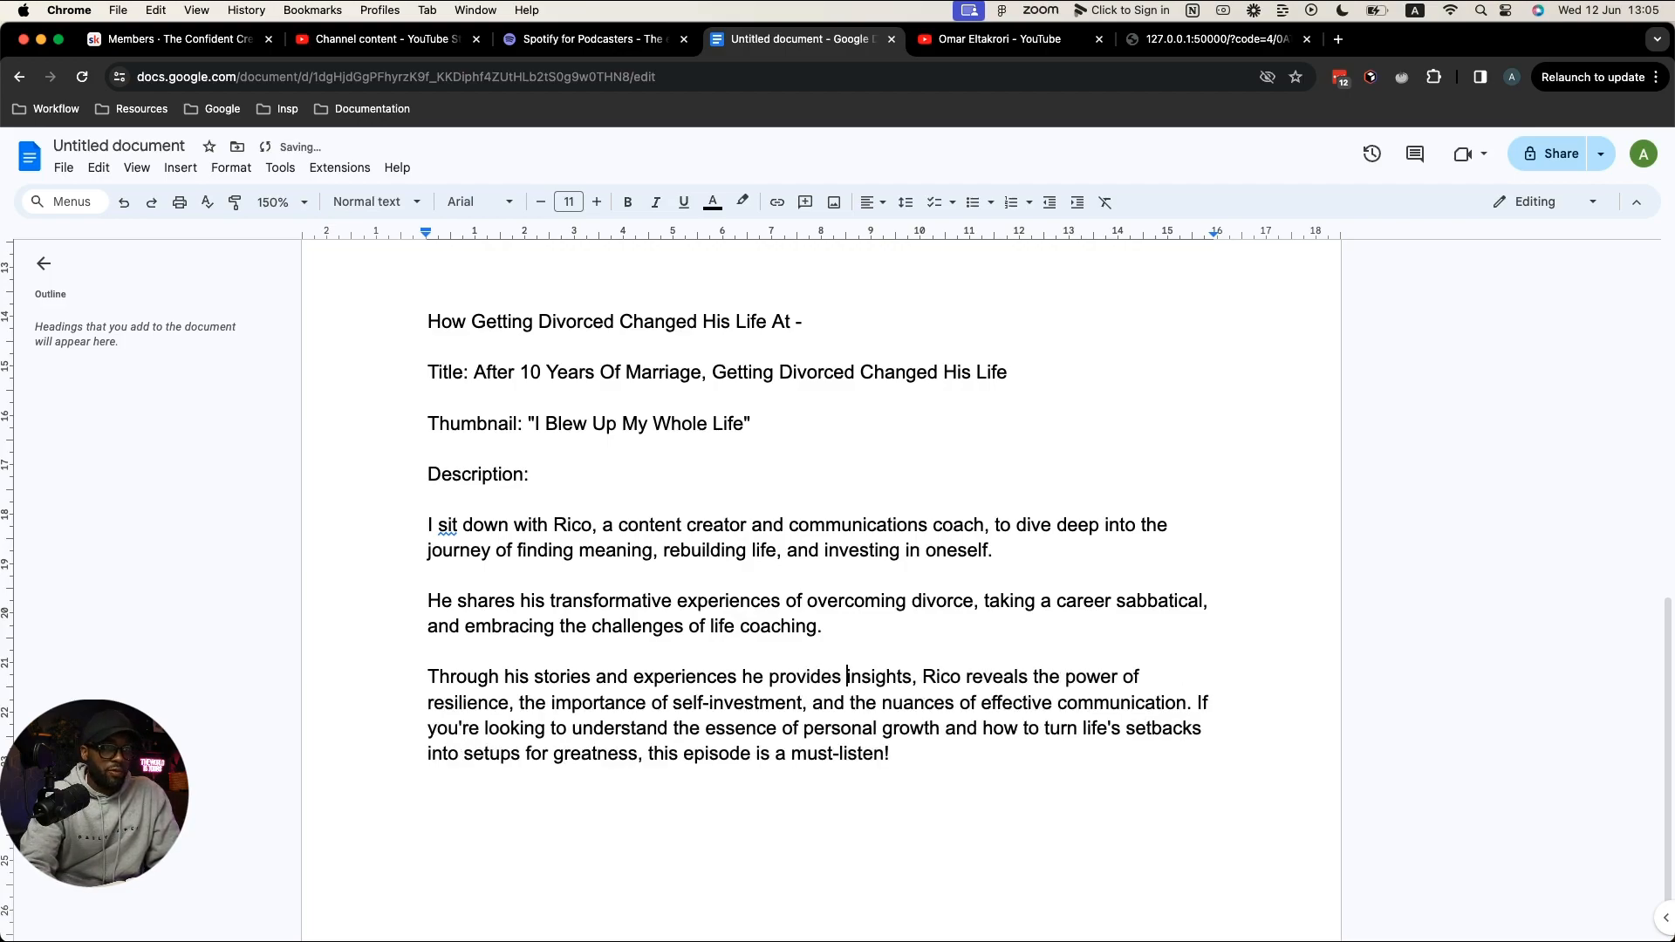
left_click(886, 677)
key("BackSpace")
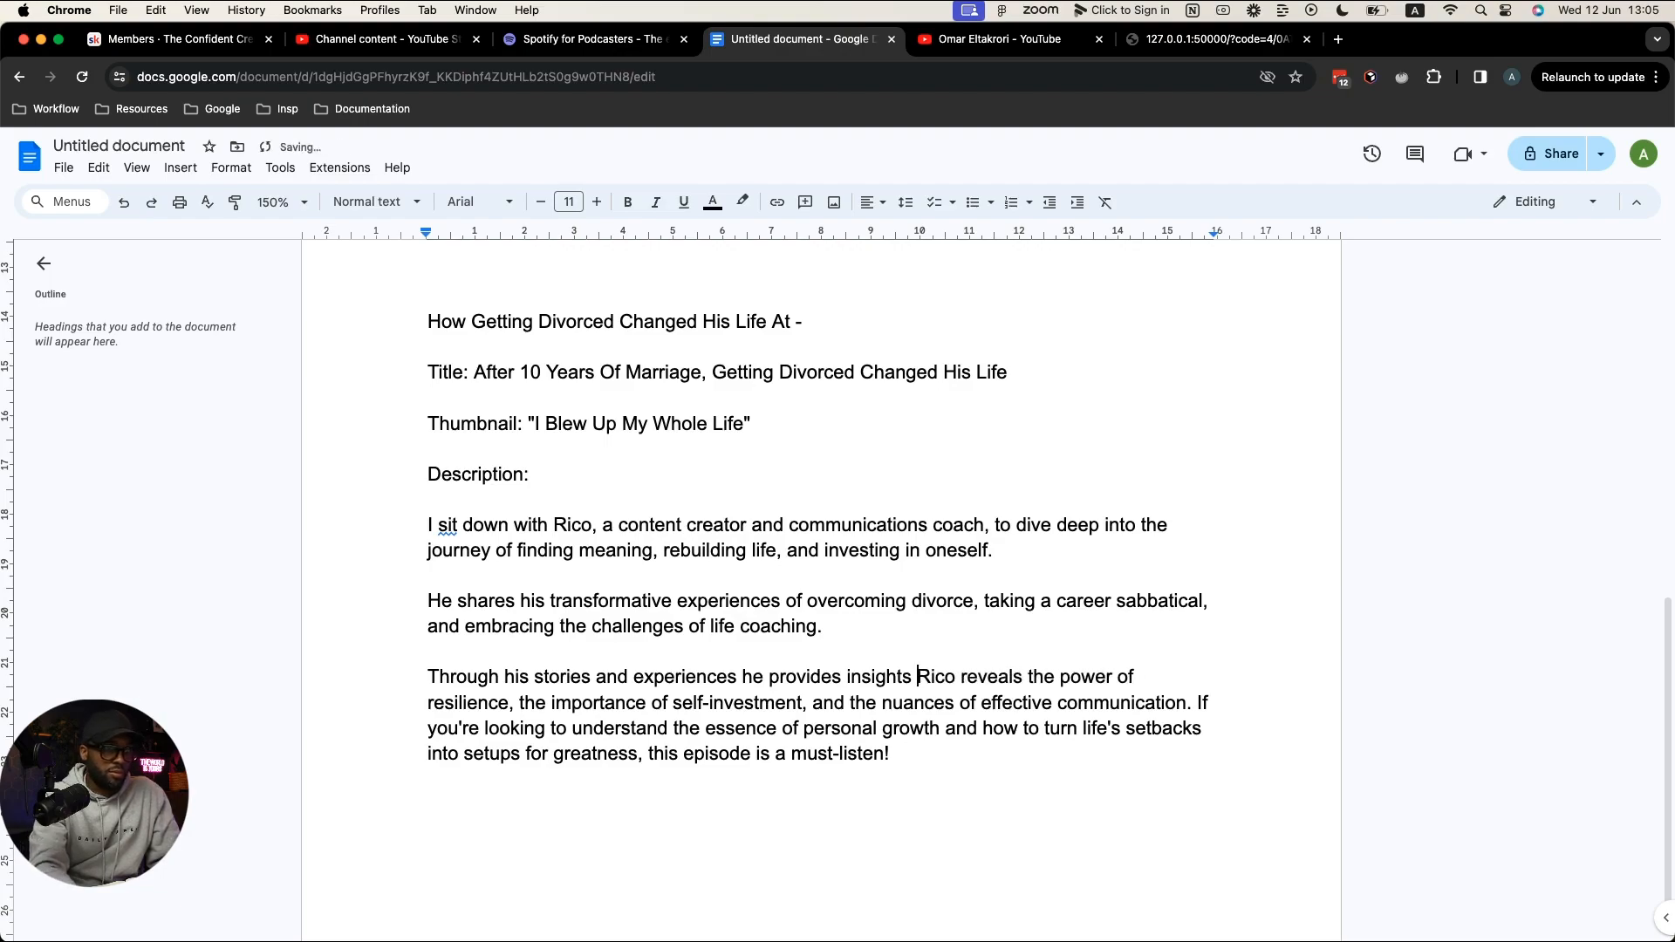
key("Delete")
key("Delete")
key("Delete")
key("Delete")
key("Delete")
key("Delete")
key("Delete")
key("Delete")
key("Delete")
key("Delete")
key("Delete")
key("Delete")
key("Delete")
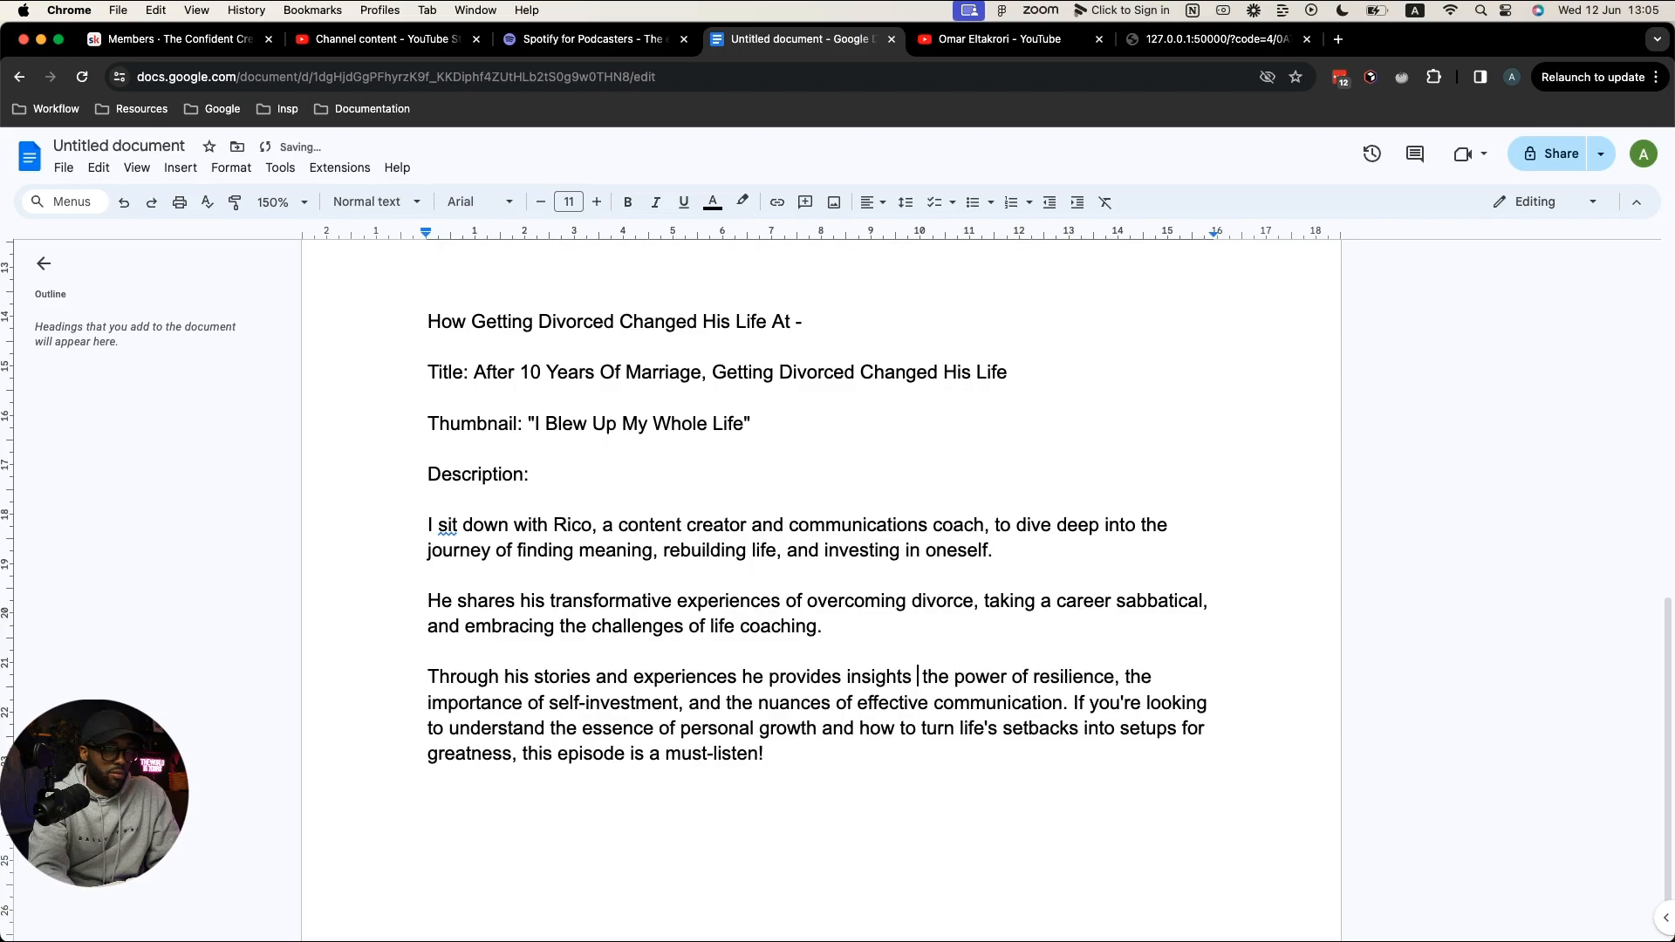
type("that show th")
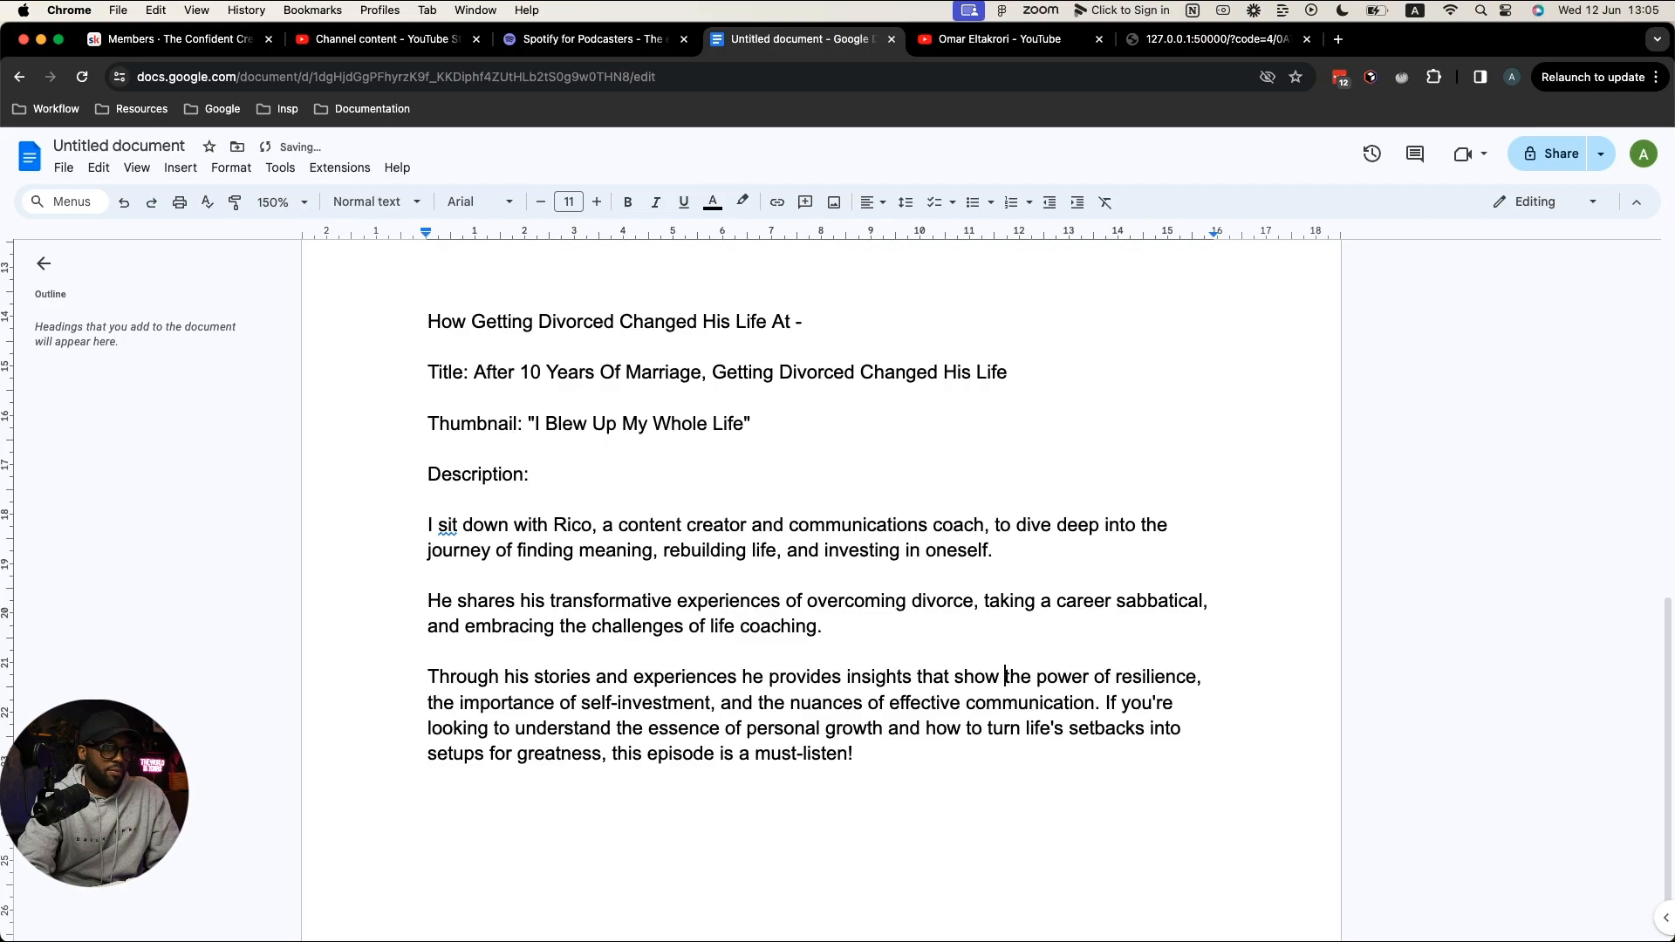
key("Right")
key("Right")
key("Right")
key("Right")
key("Right")
key("Right")
key("Right")
key("Right")
key("Right")
key("Right")
key("Right")
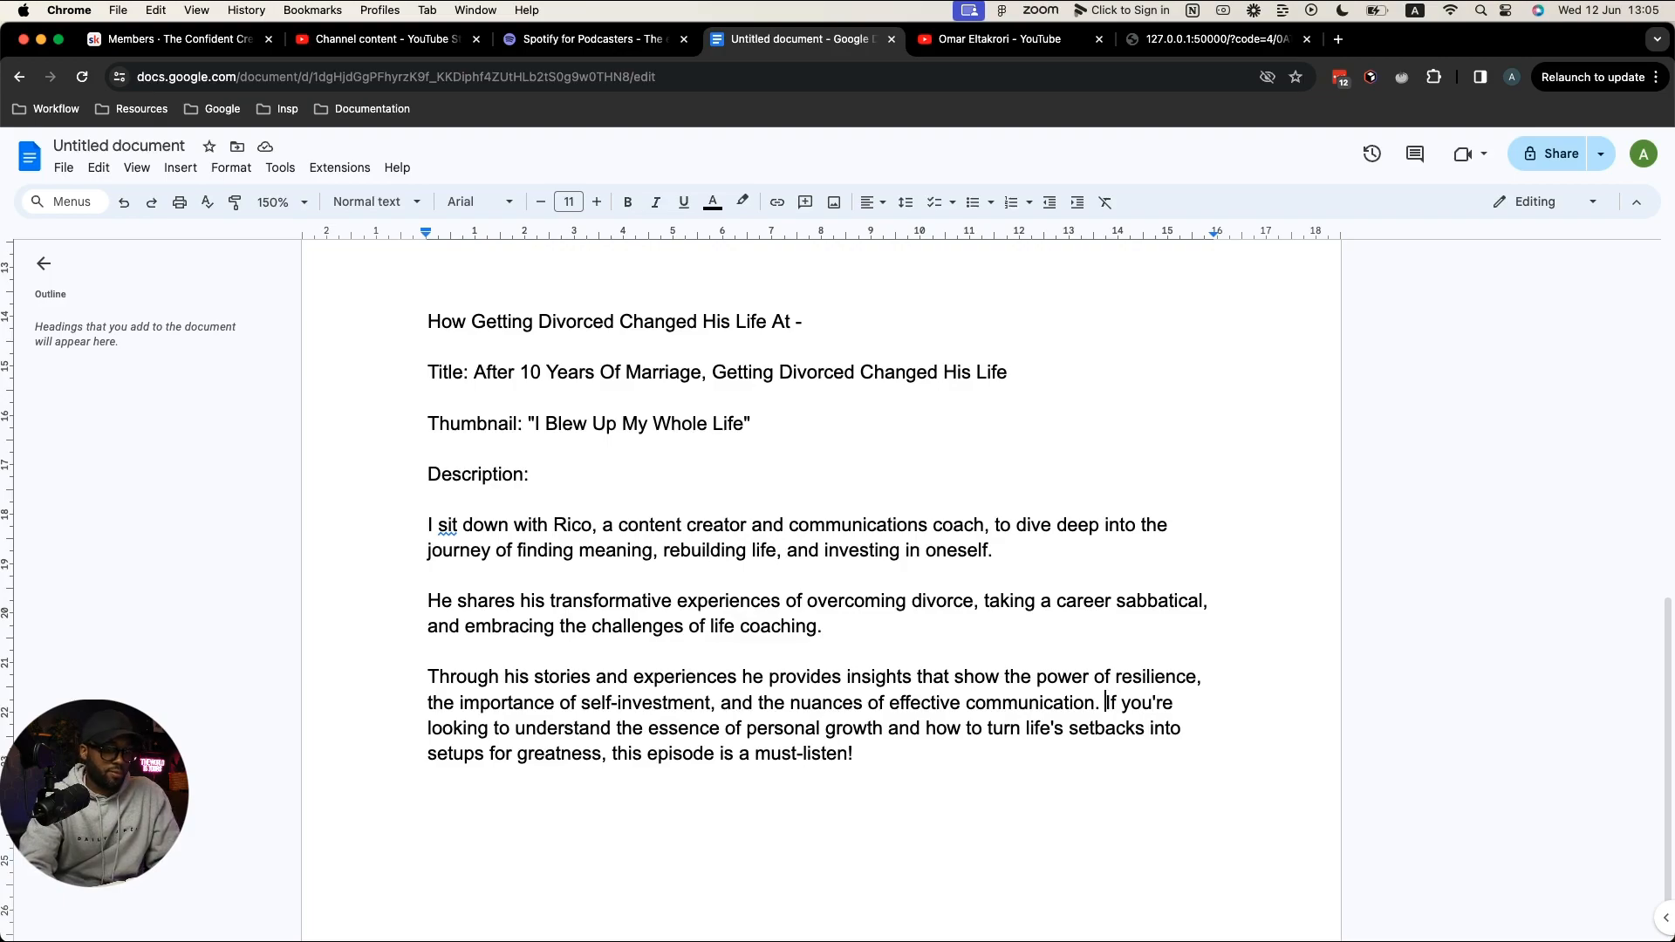
key("Return")
key("Return")
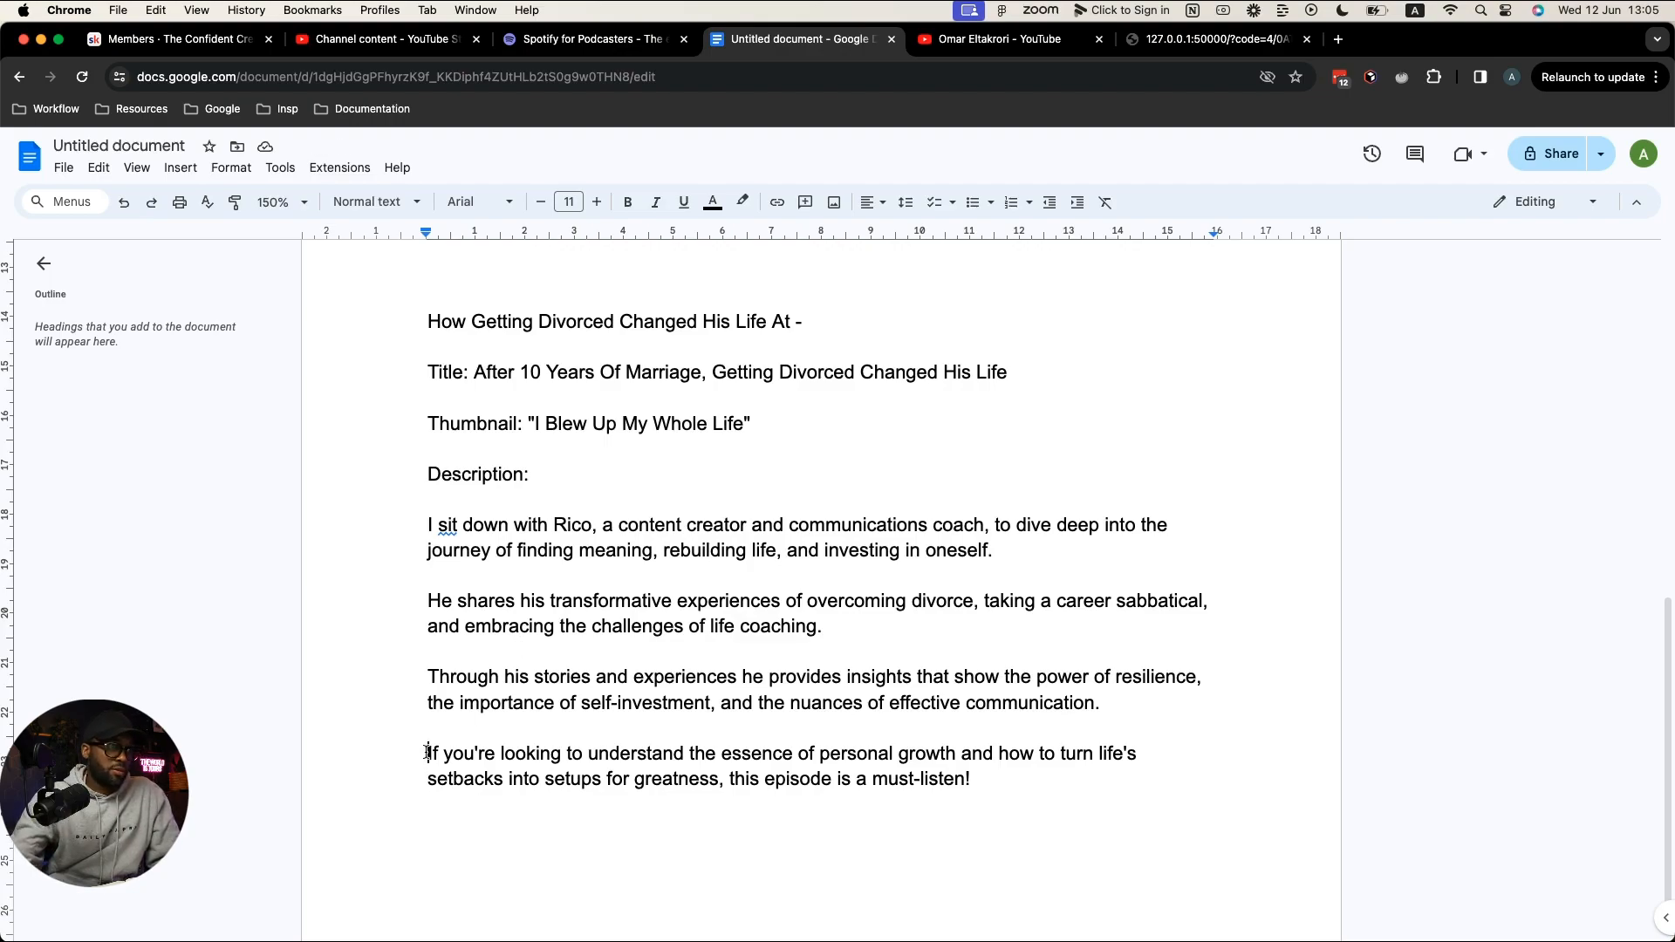
type("So ")
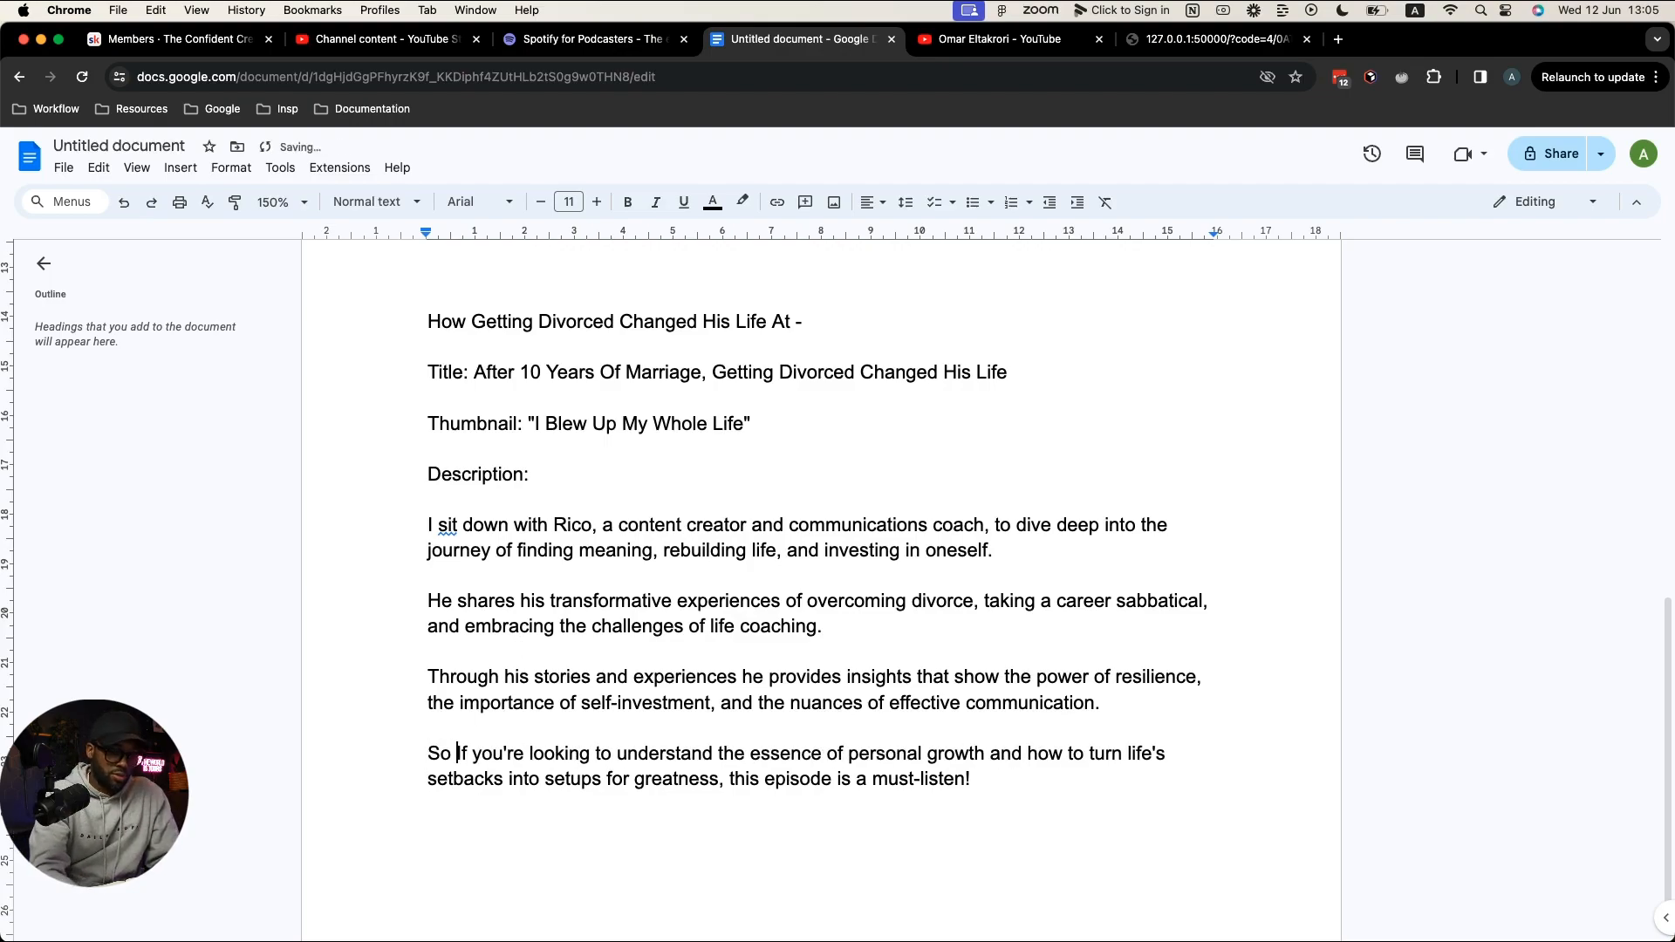
type("i")
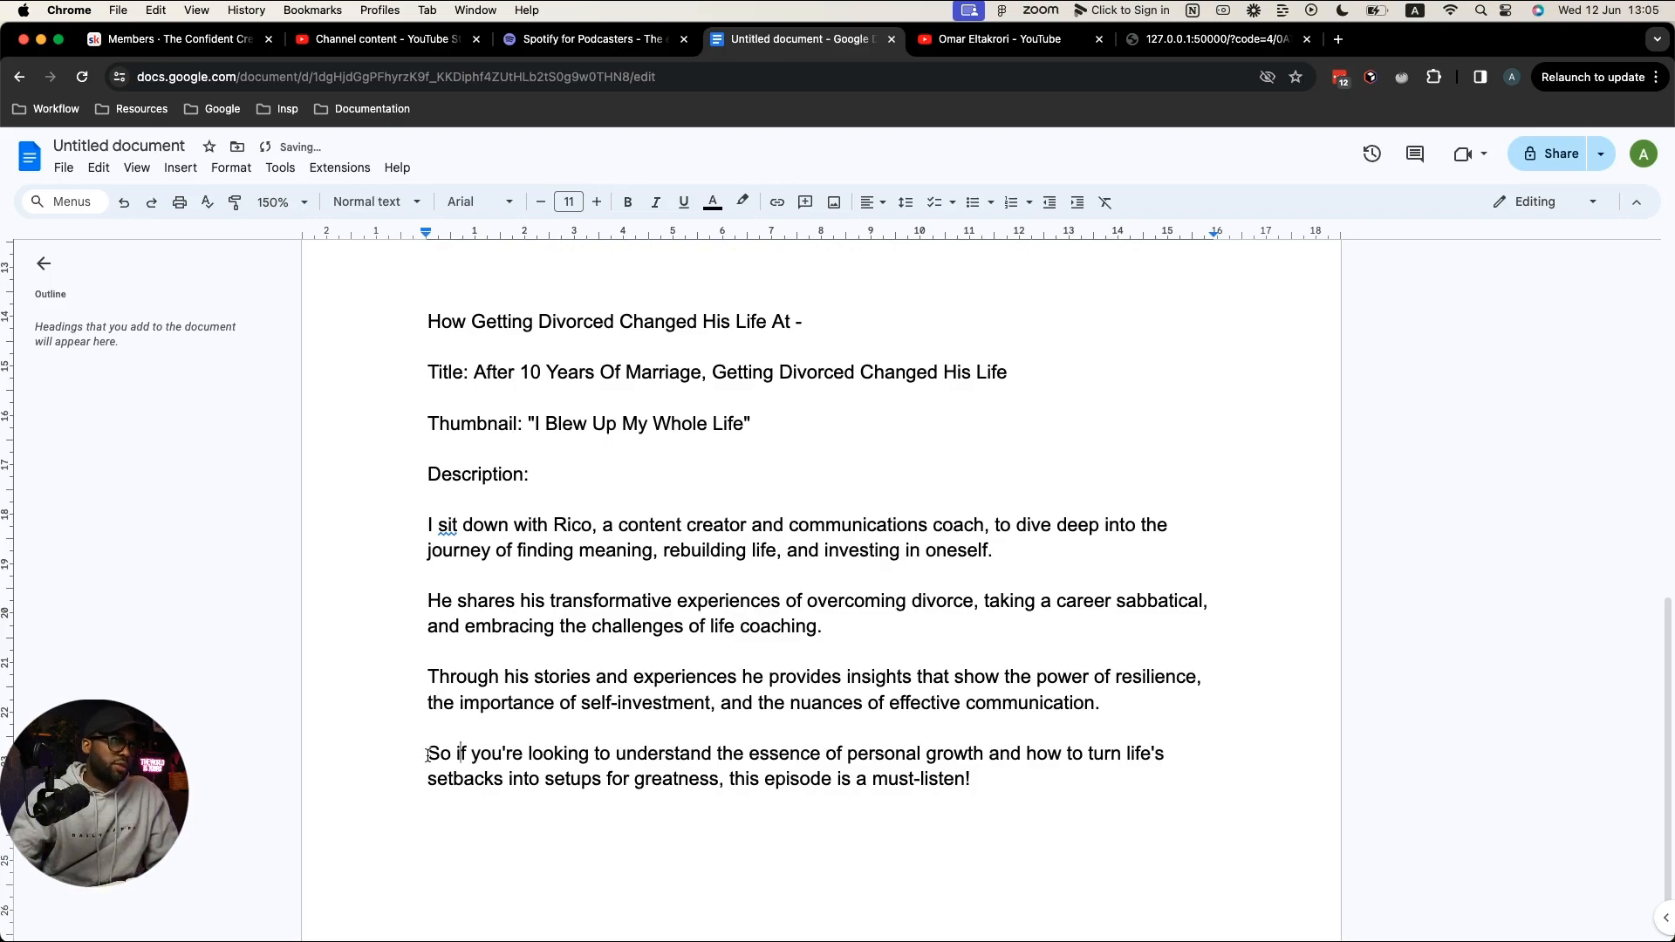
Step: Dismiss the spelling flag on 'sit', keeping it, and select all four description paragraphs
left_click(448, 525)
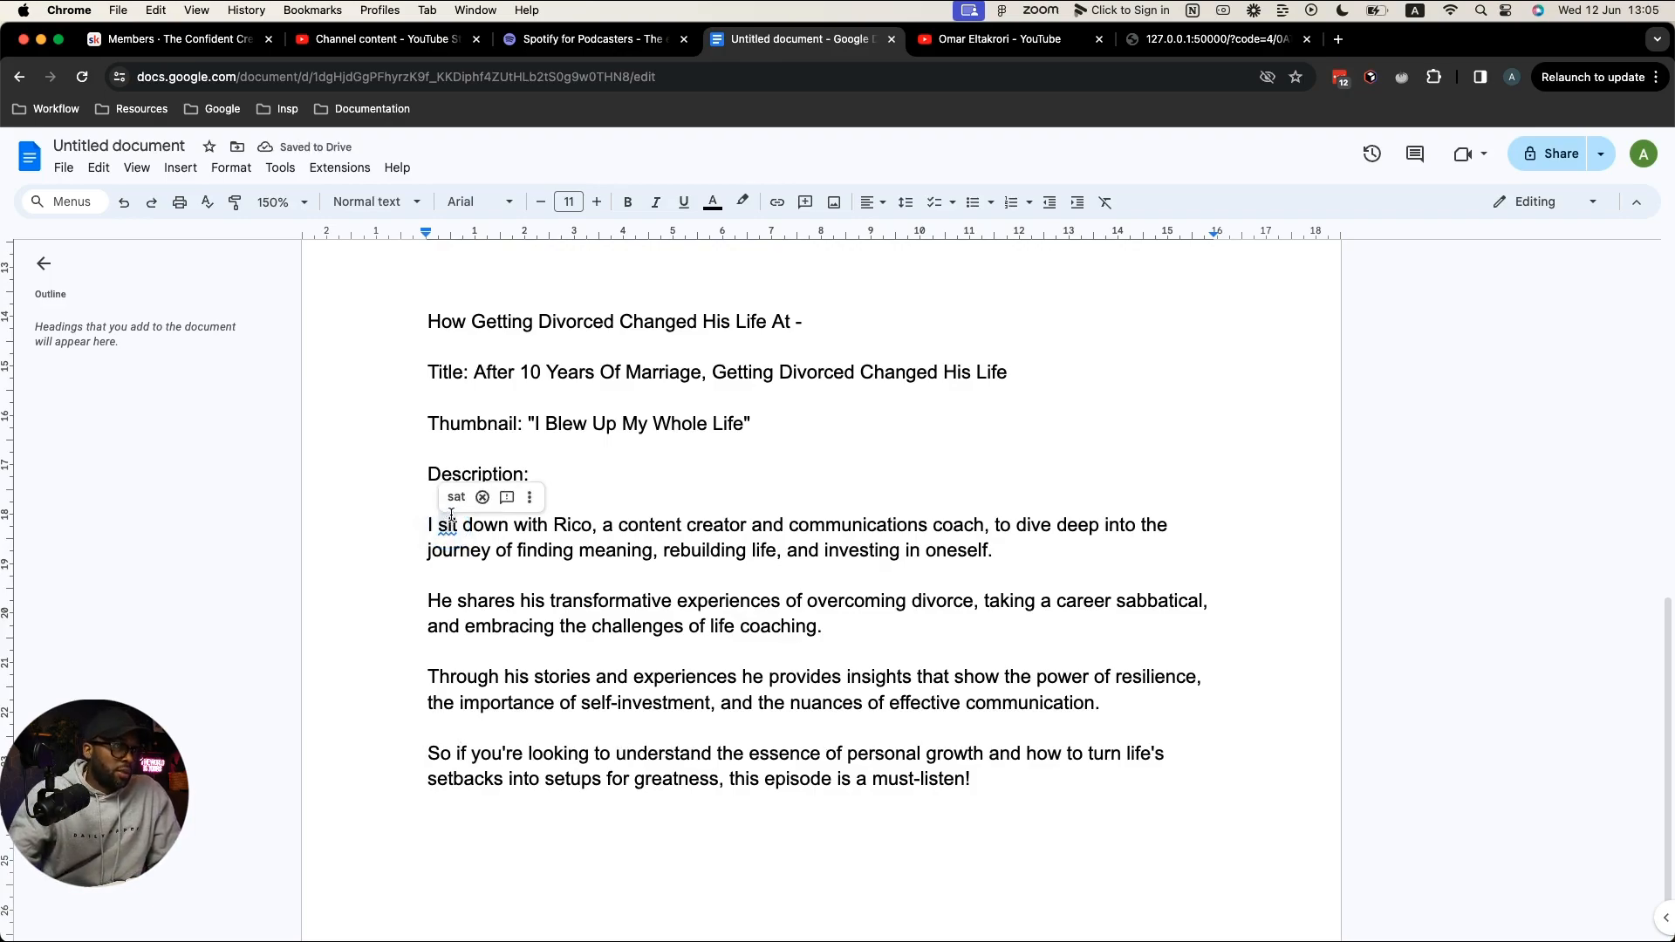
left_click_drag(459, 555, 463, 567)
left_click(485, 597)
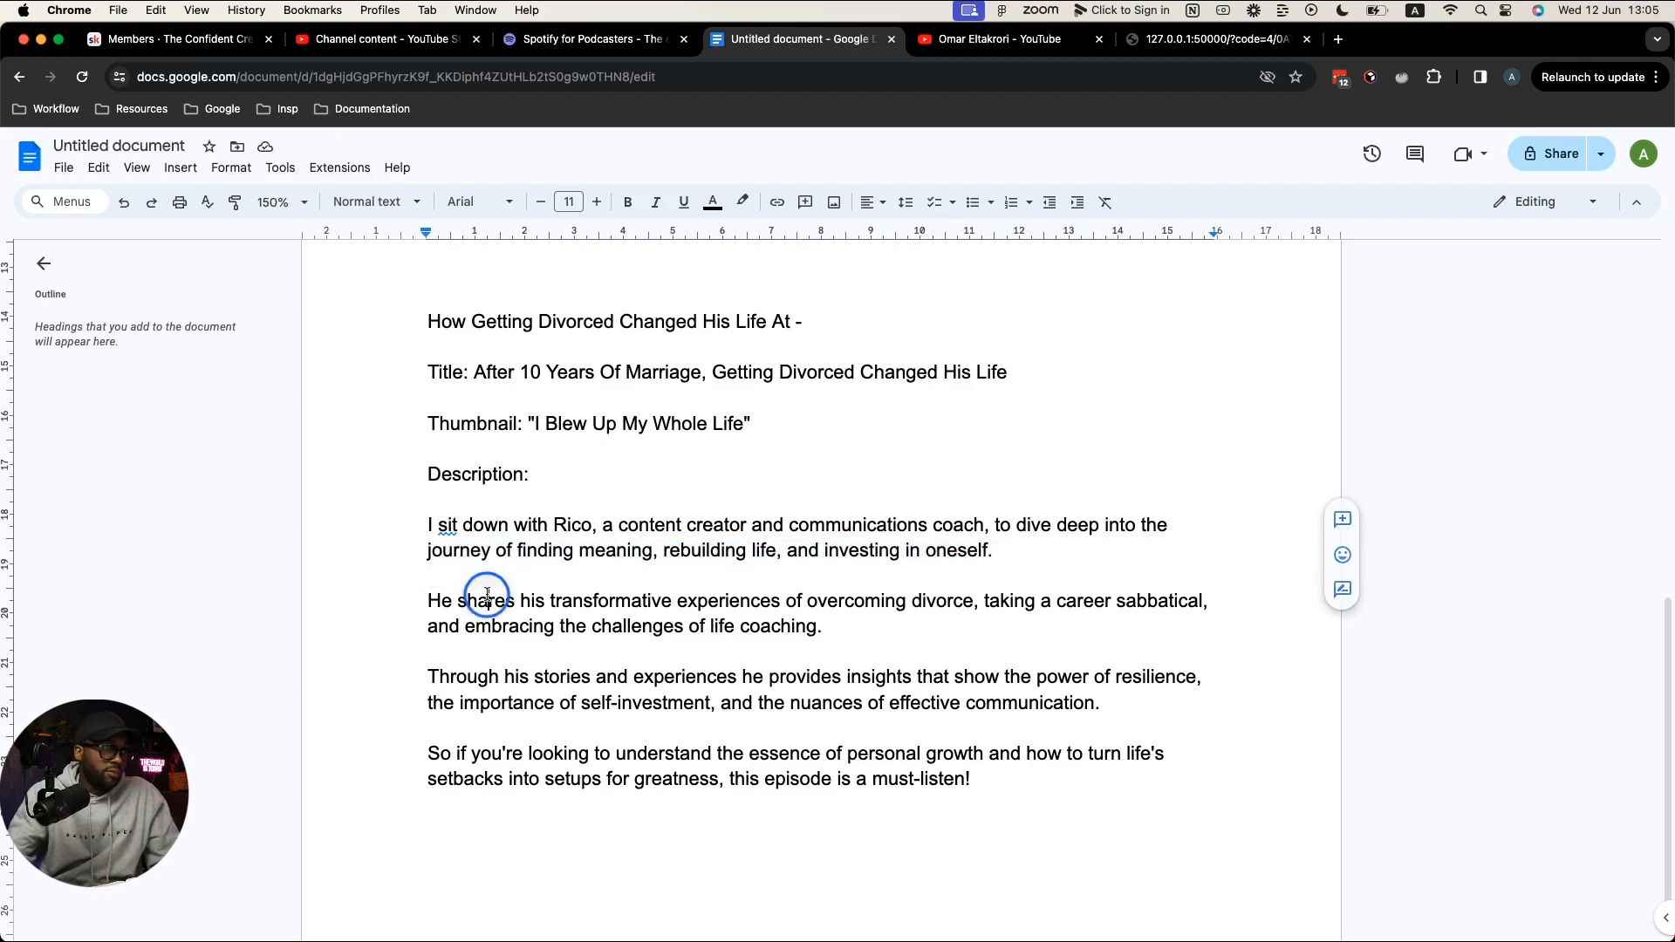
left_click(452, 526)
left_click(482, 495)
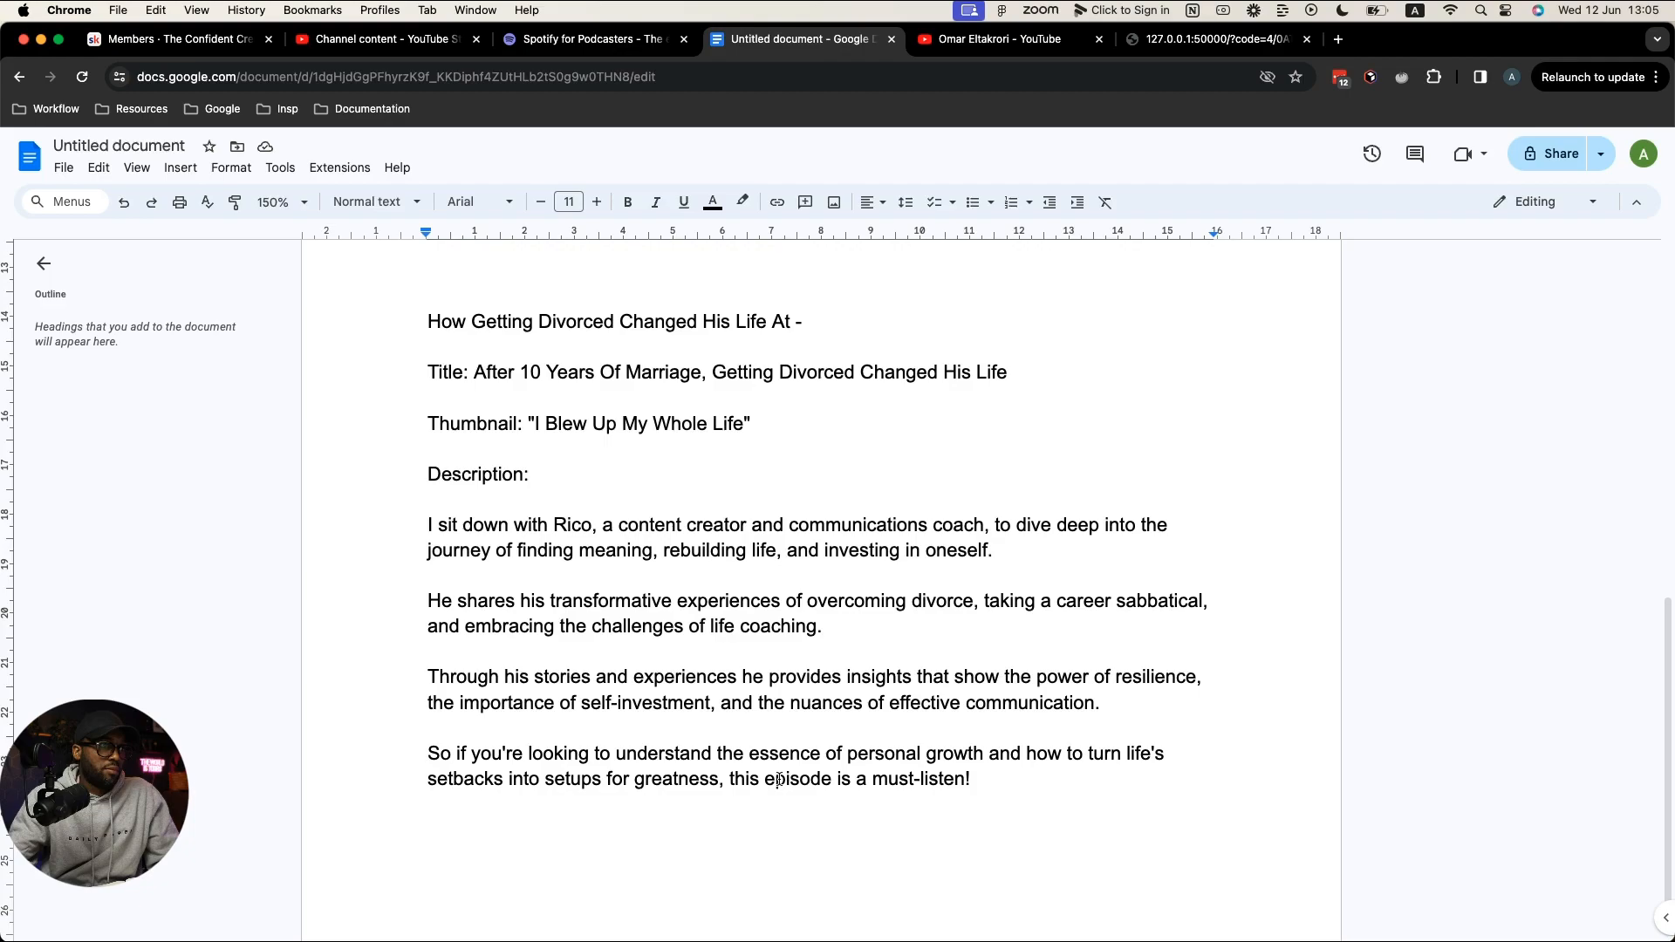
left_click_drag(978, 771, 425, 521)
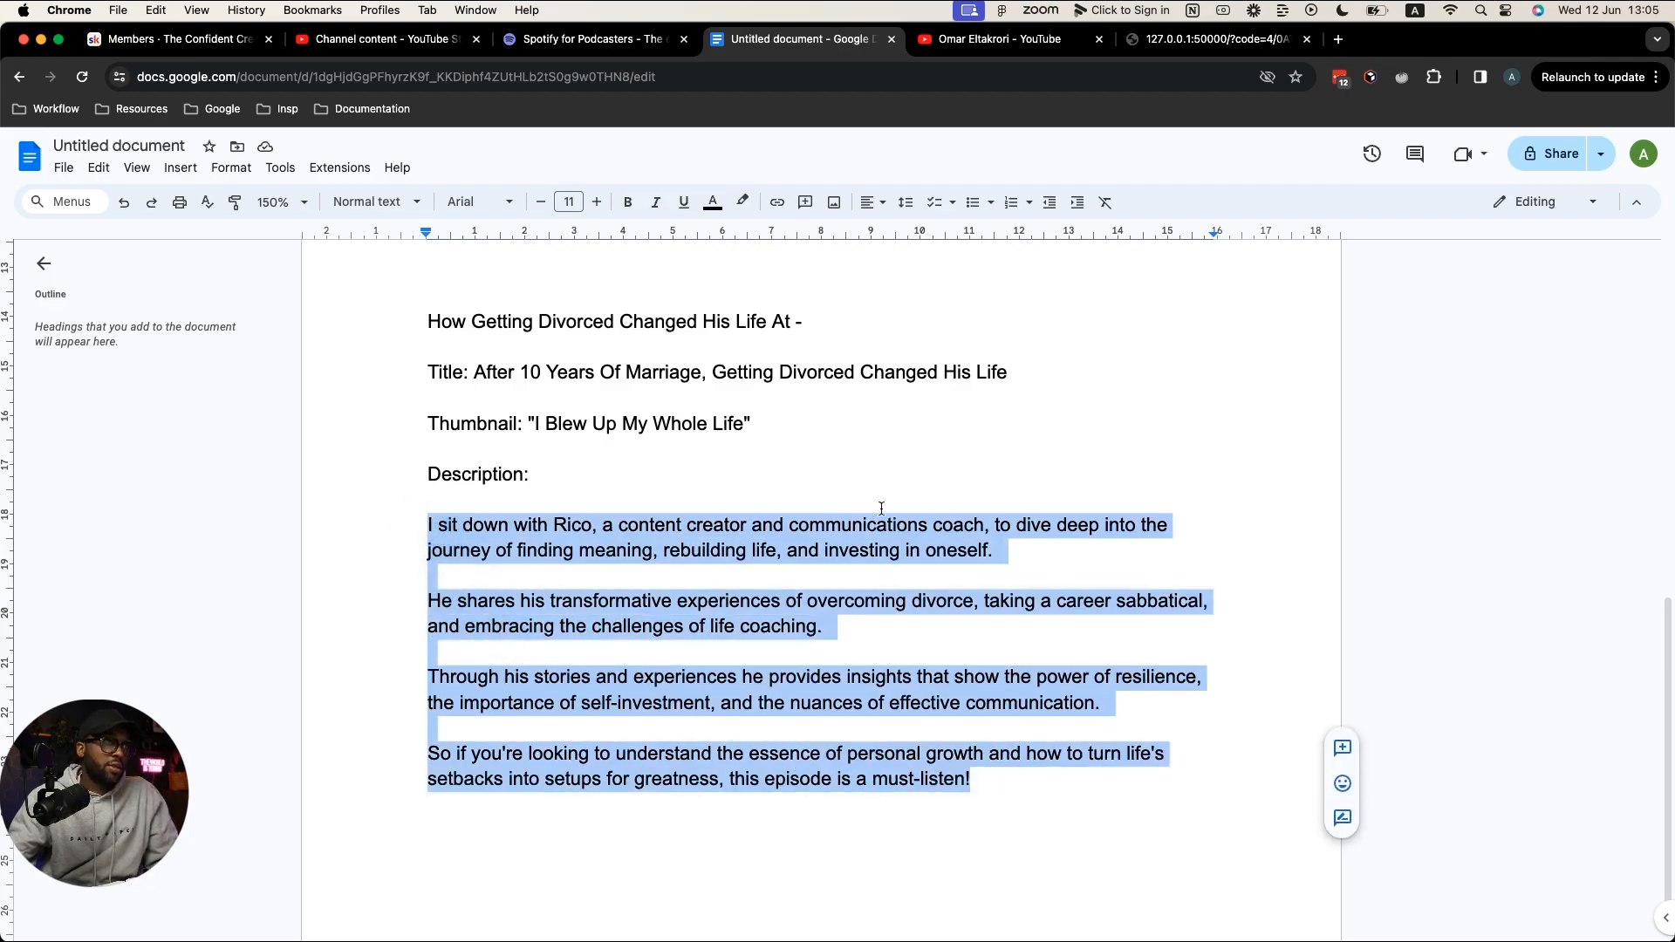
Step: Ask Underlord to make the pasted description more conversational and inviting, then copy its response
key("ctrl+Right")
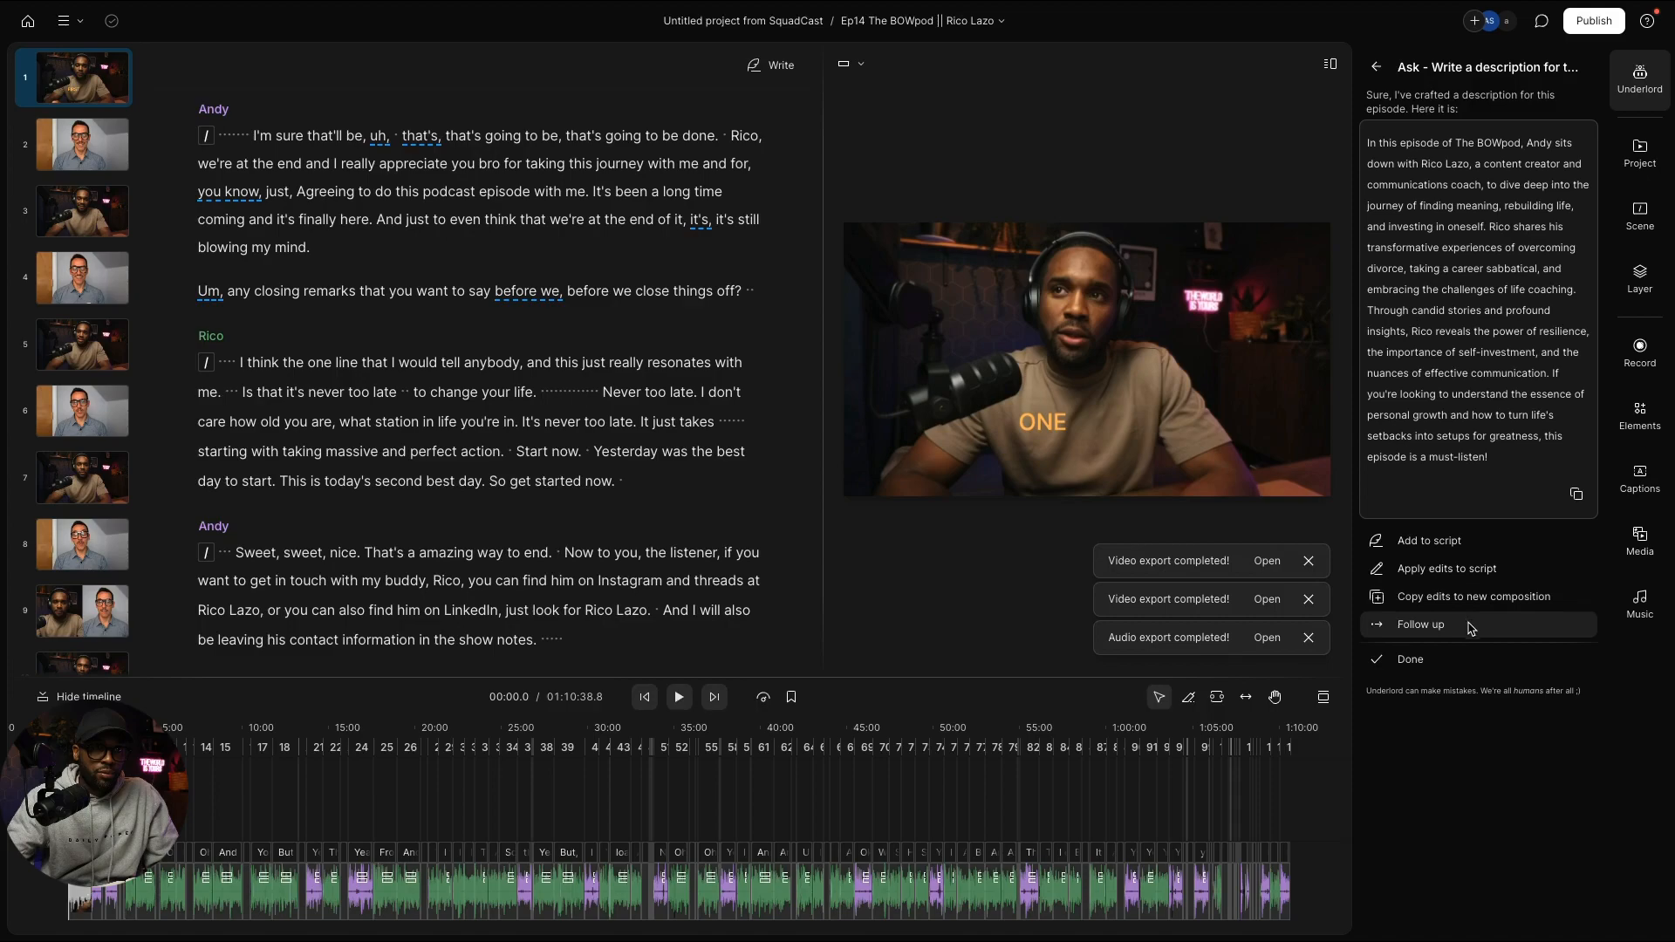
left_click(1465, 634)
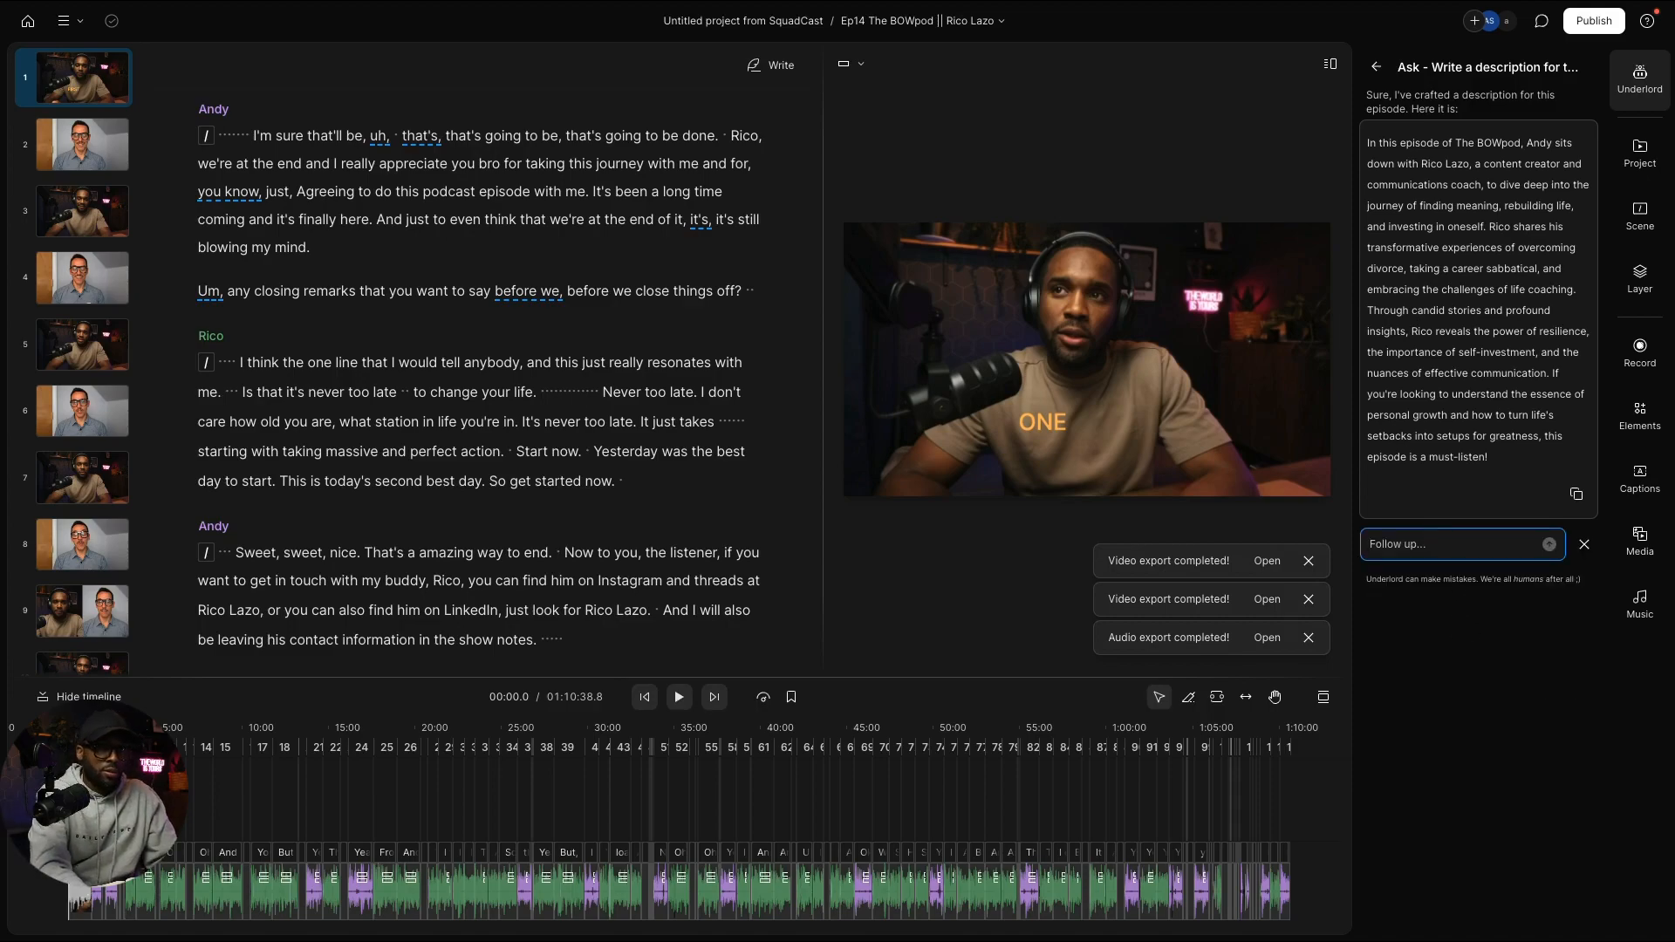
type("now take th")
type("ie")
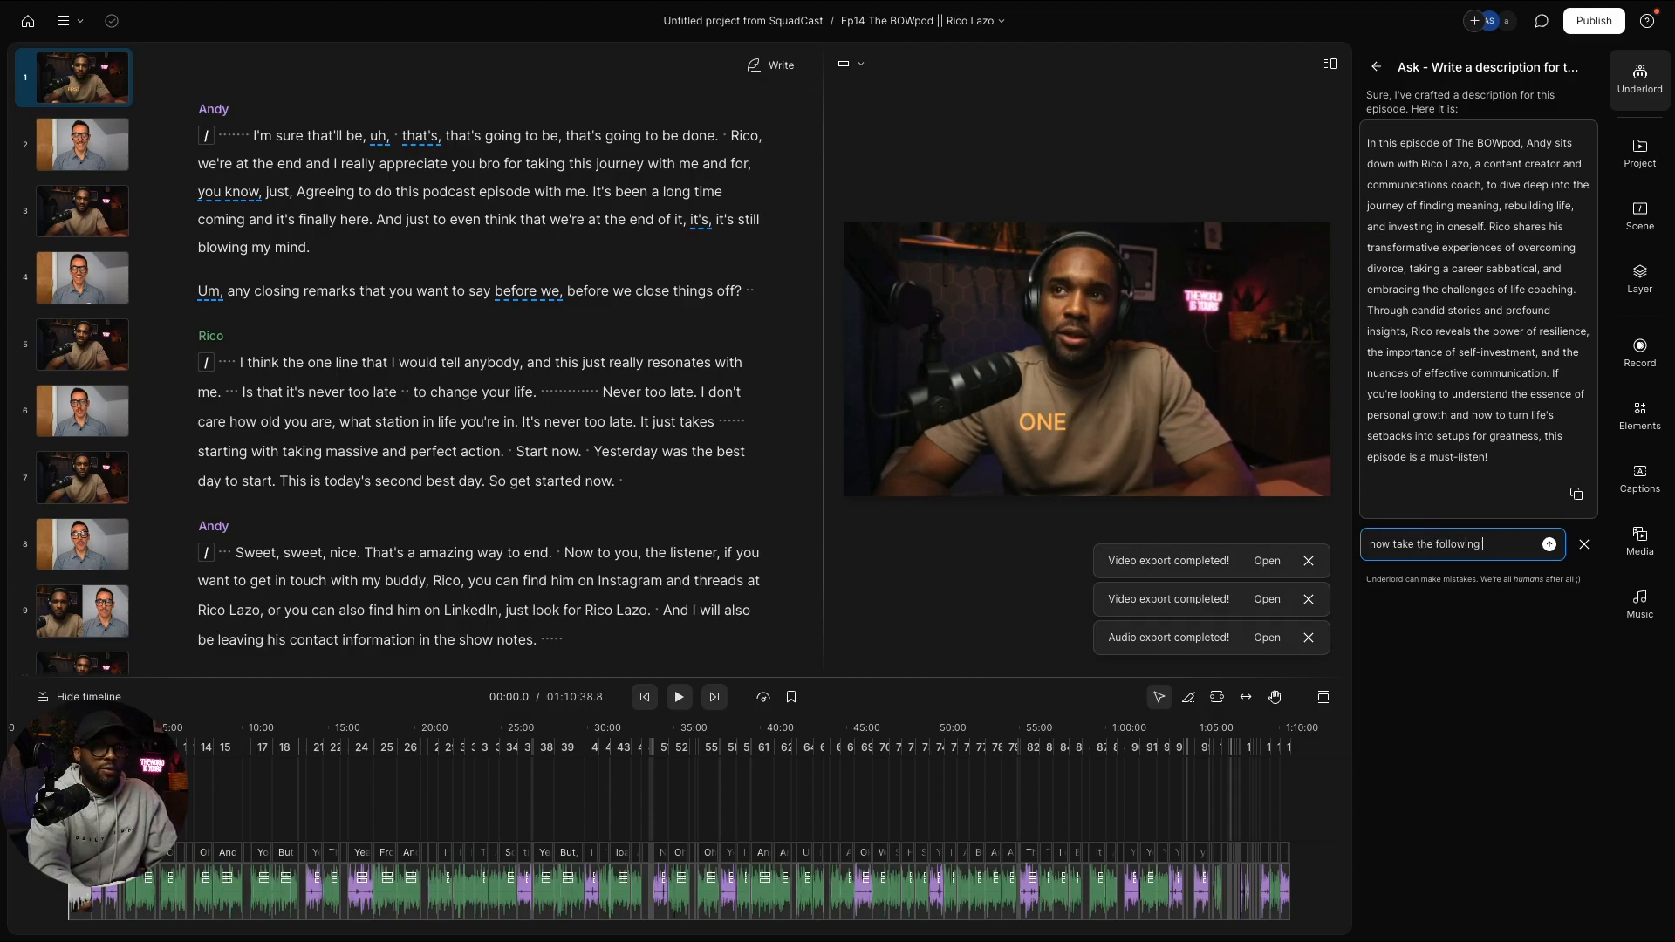
key("BackSpace")
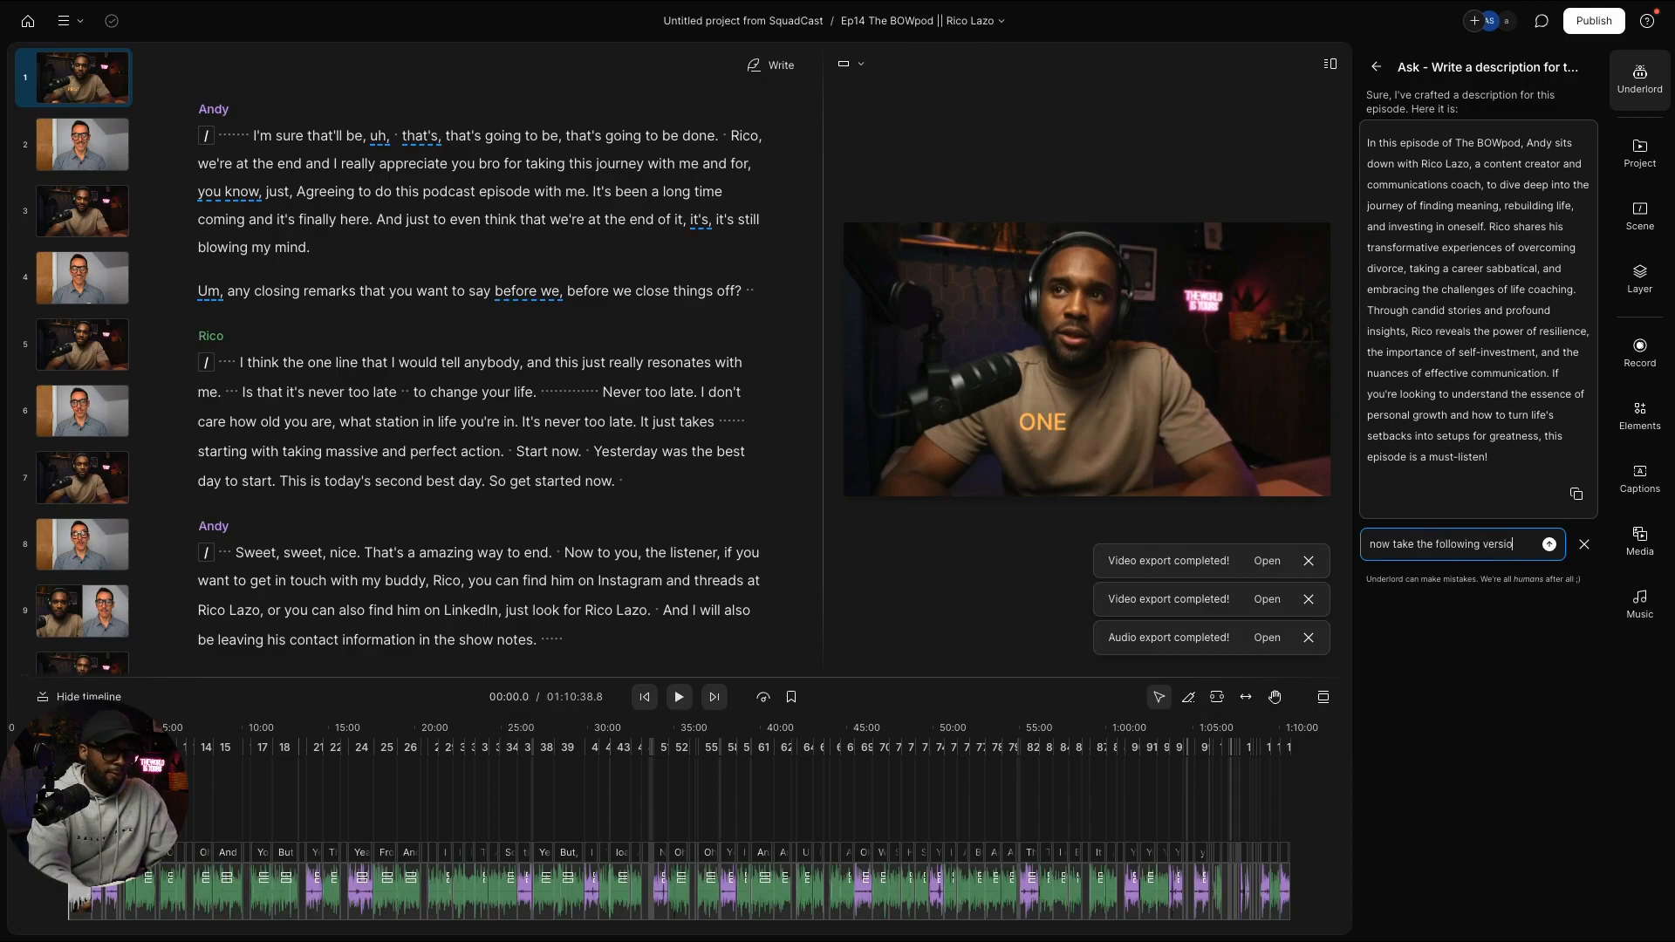
type("on and make it")
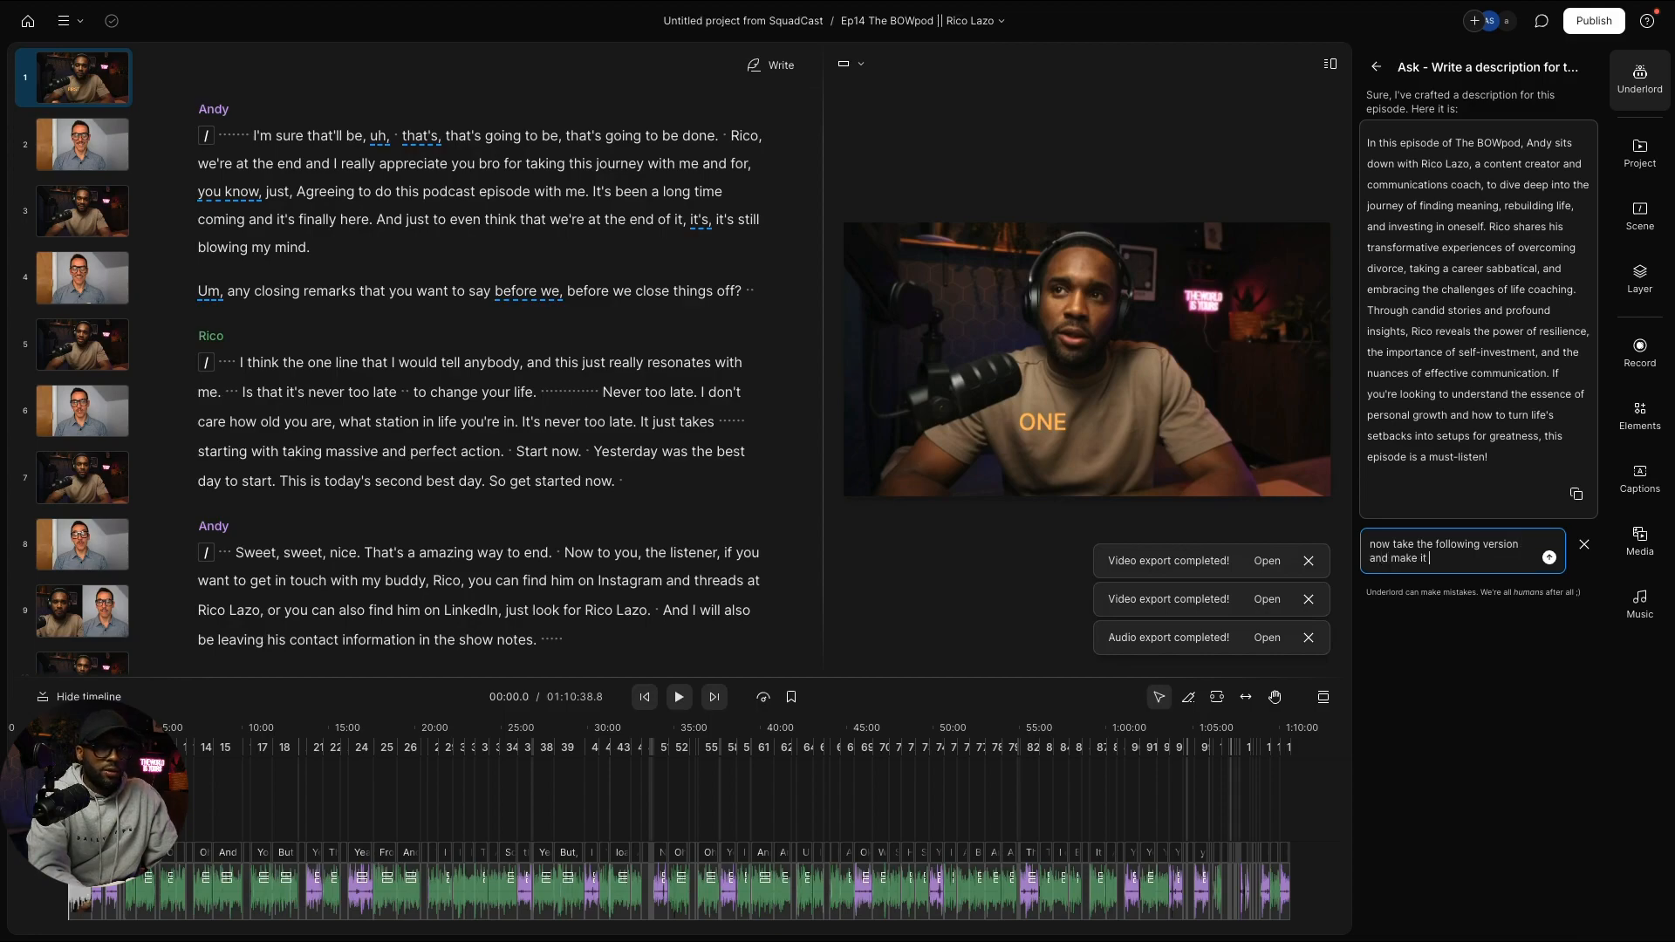
type(" a bit")
key("BackSpace")
type("it more con")
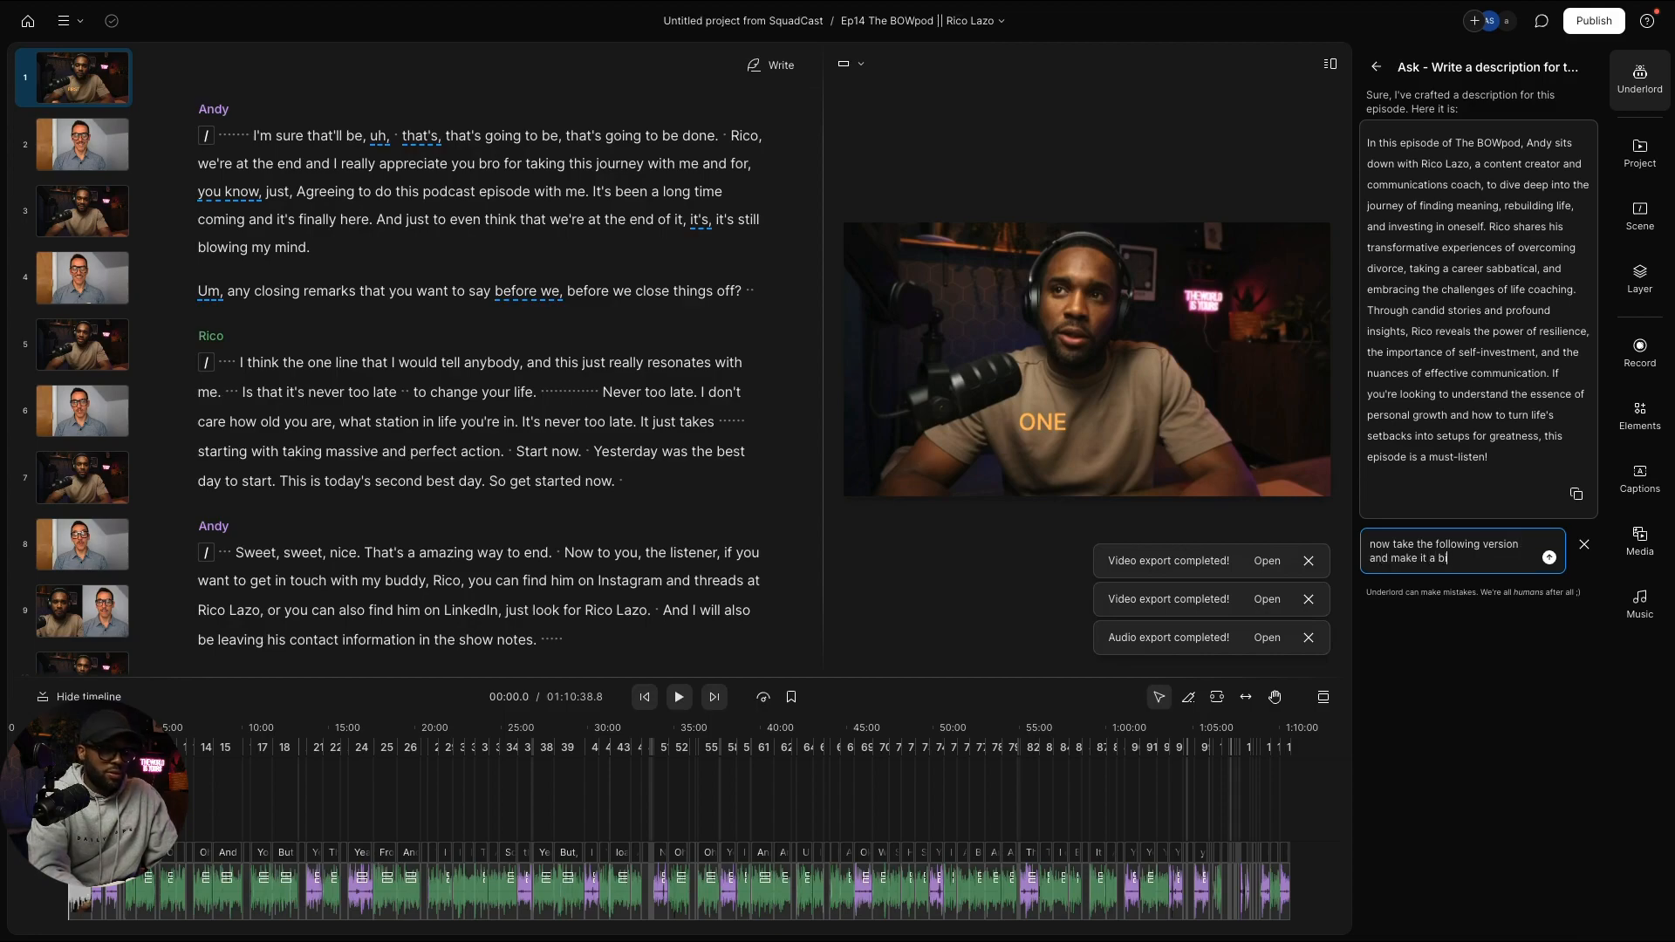
type("versational")
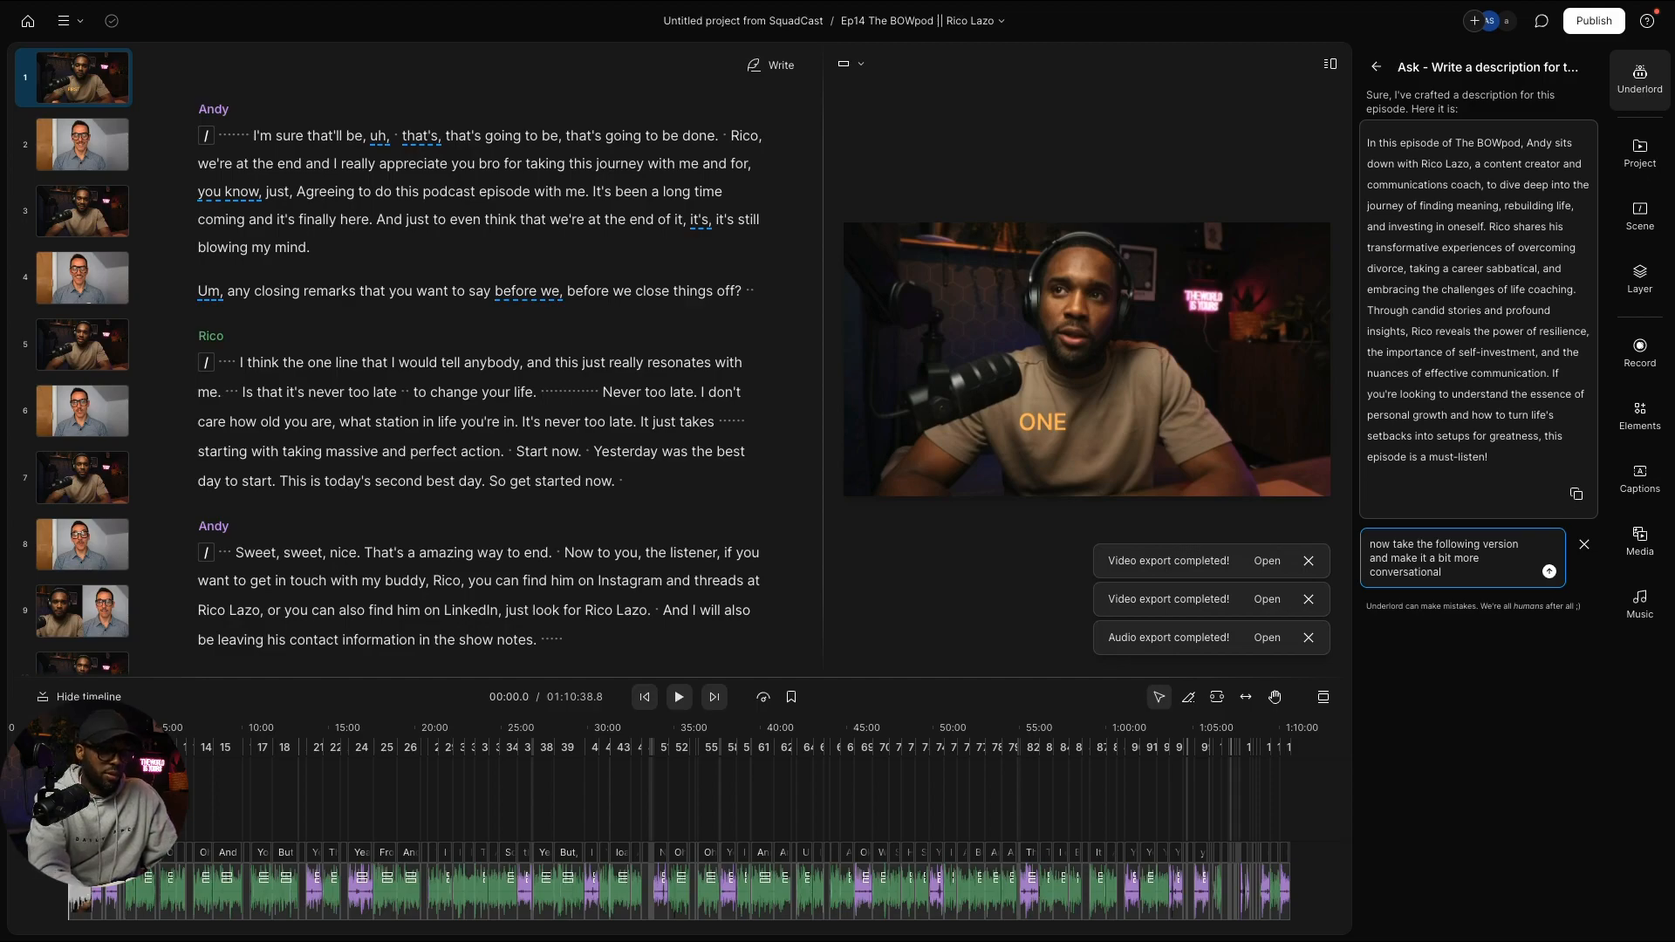
type("and inviting:")
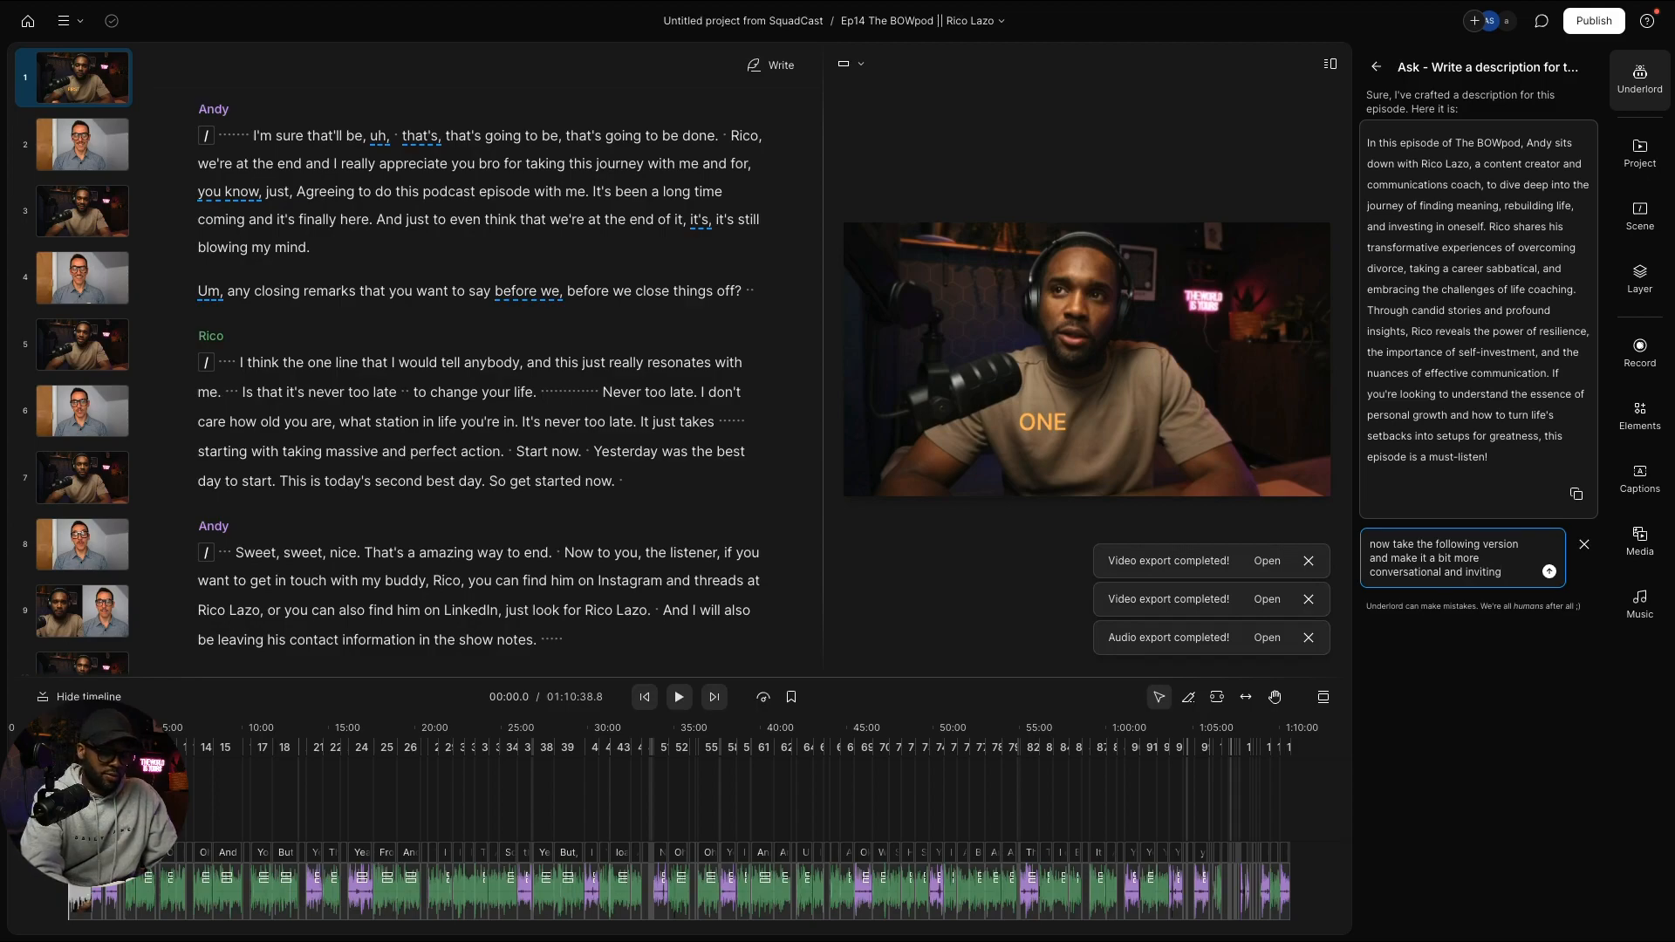
key("shift+Return")
key("Return")
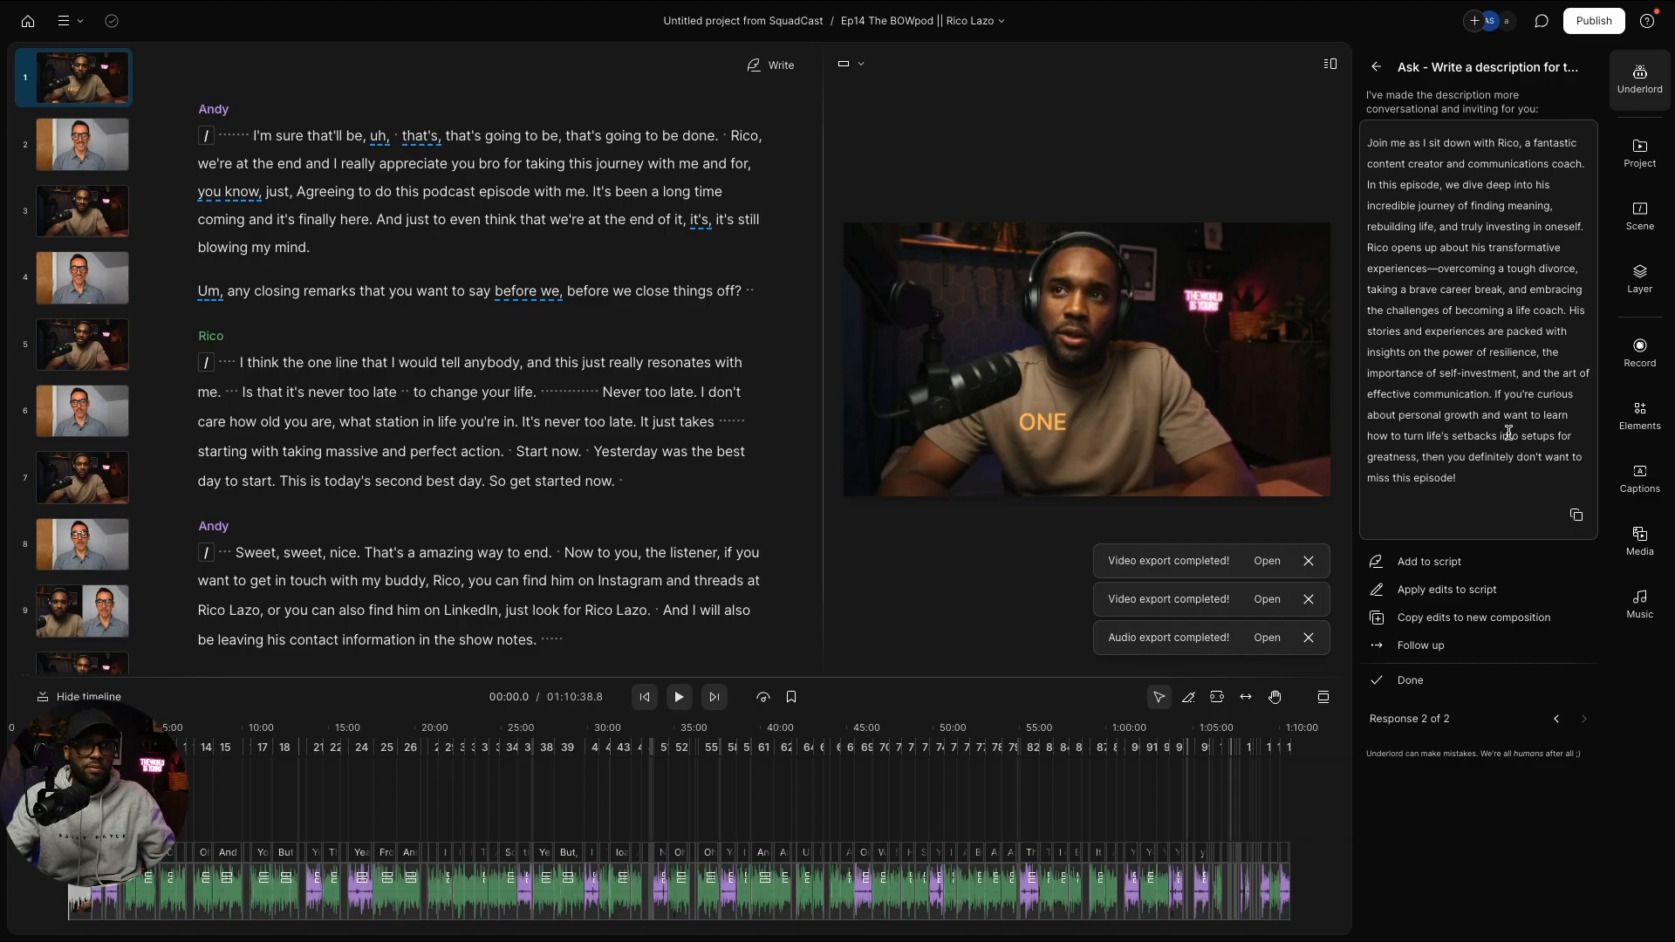
left_click(1577, 516)
Step: Add a 'V2' label below the description, insert a page break and paste the rewritten description
key("ctrl+Left")
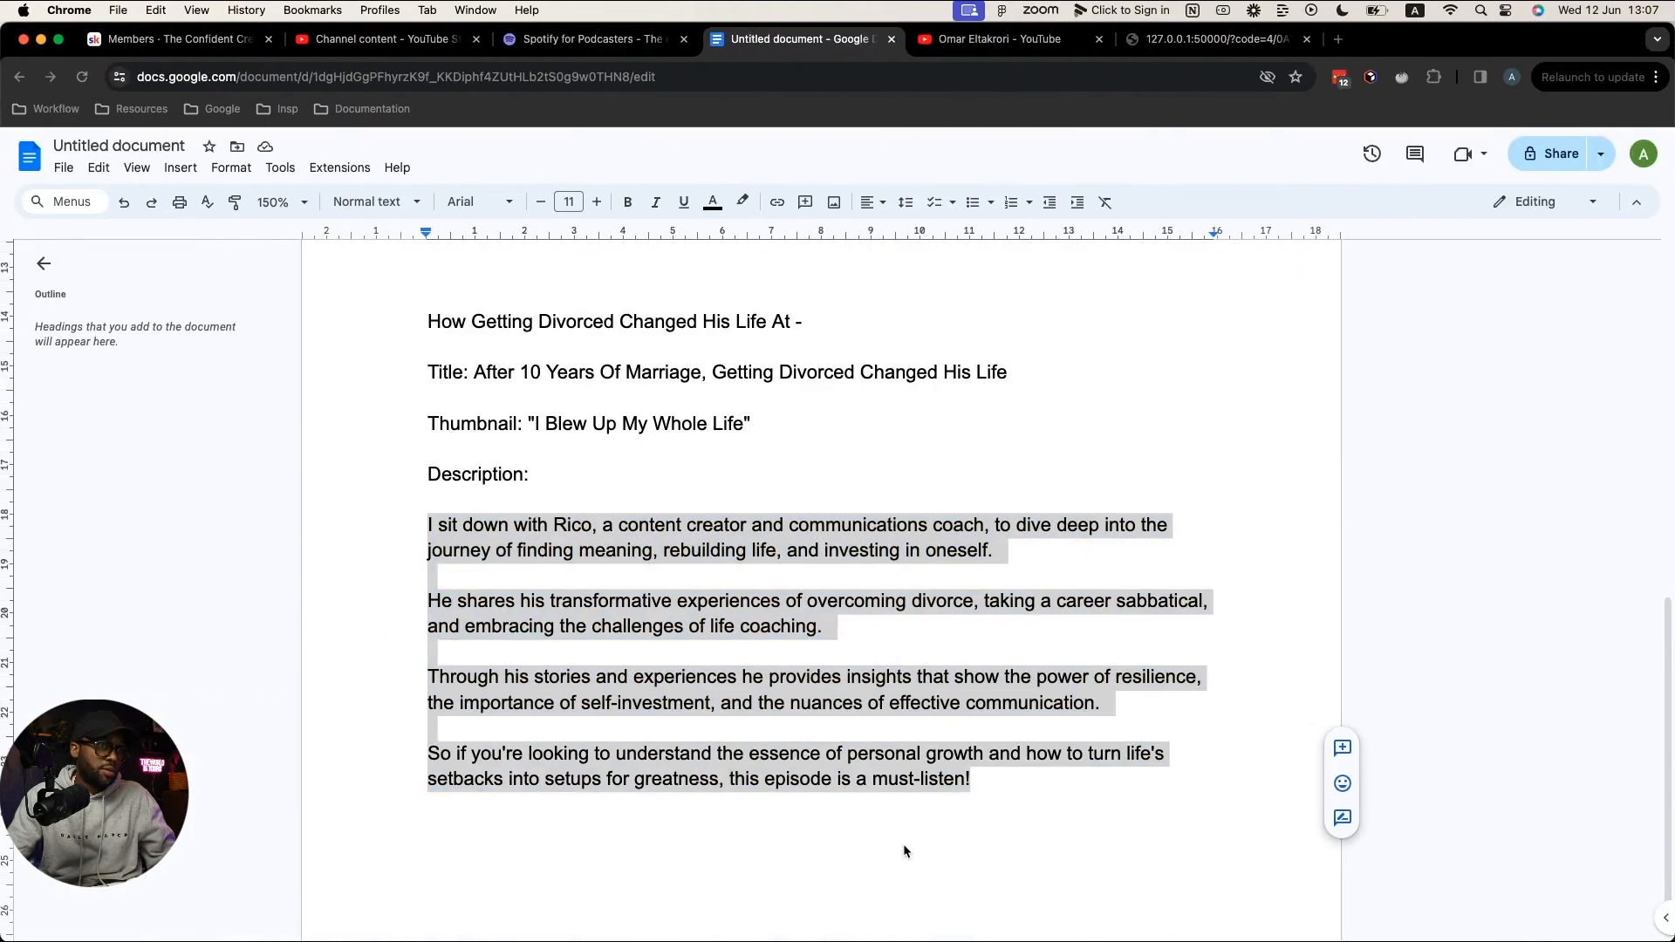
left_click(991, 803)
key("Return")
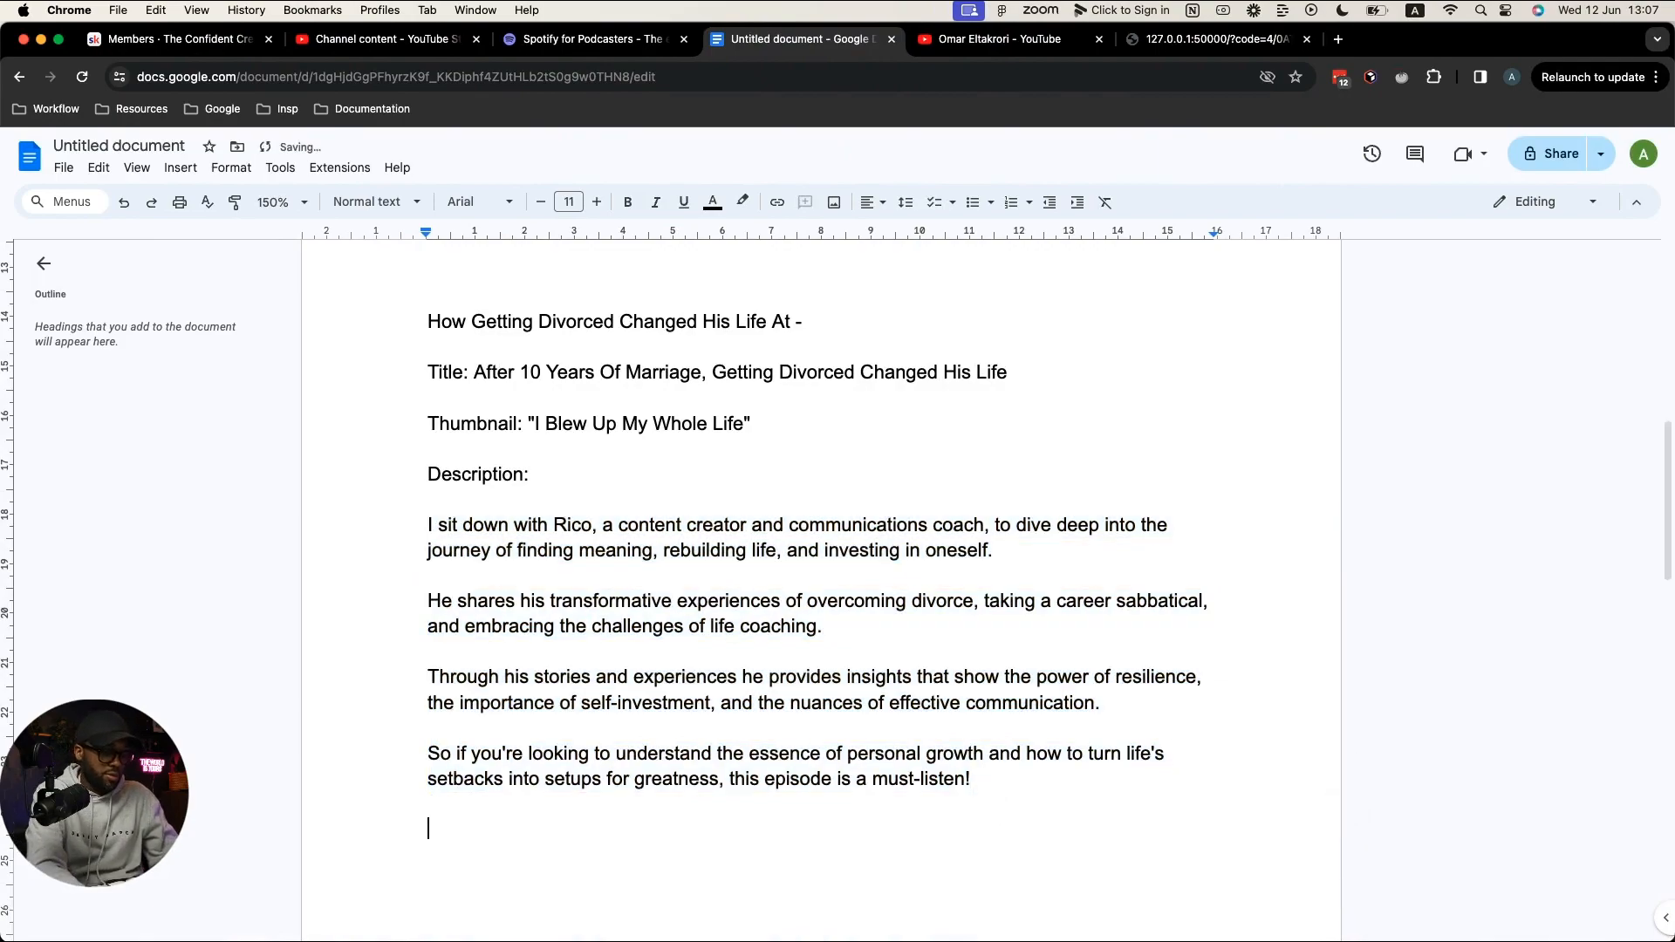
type("VS")
key("BackSpace")
type("2")
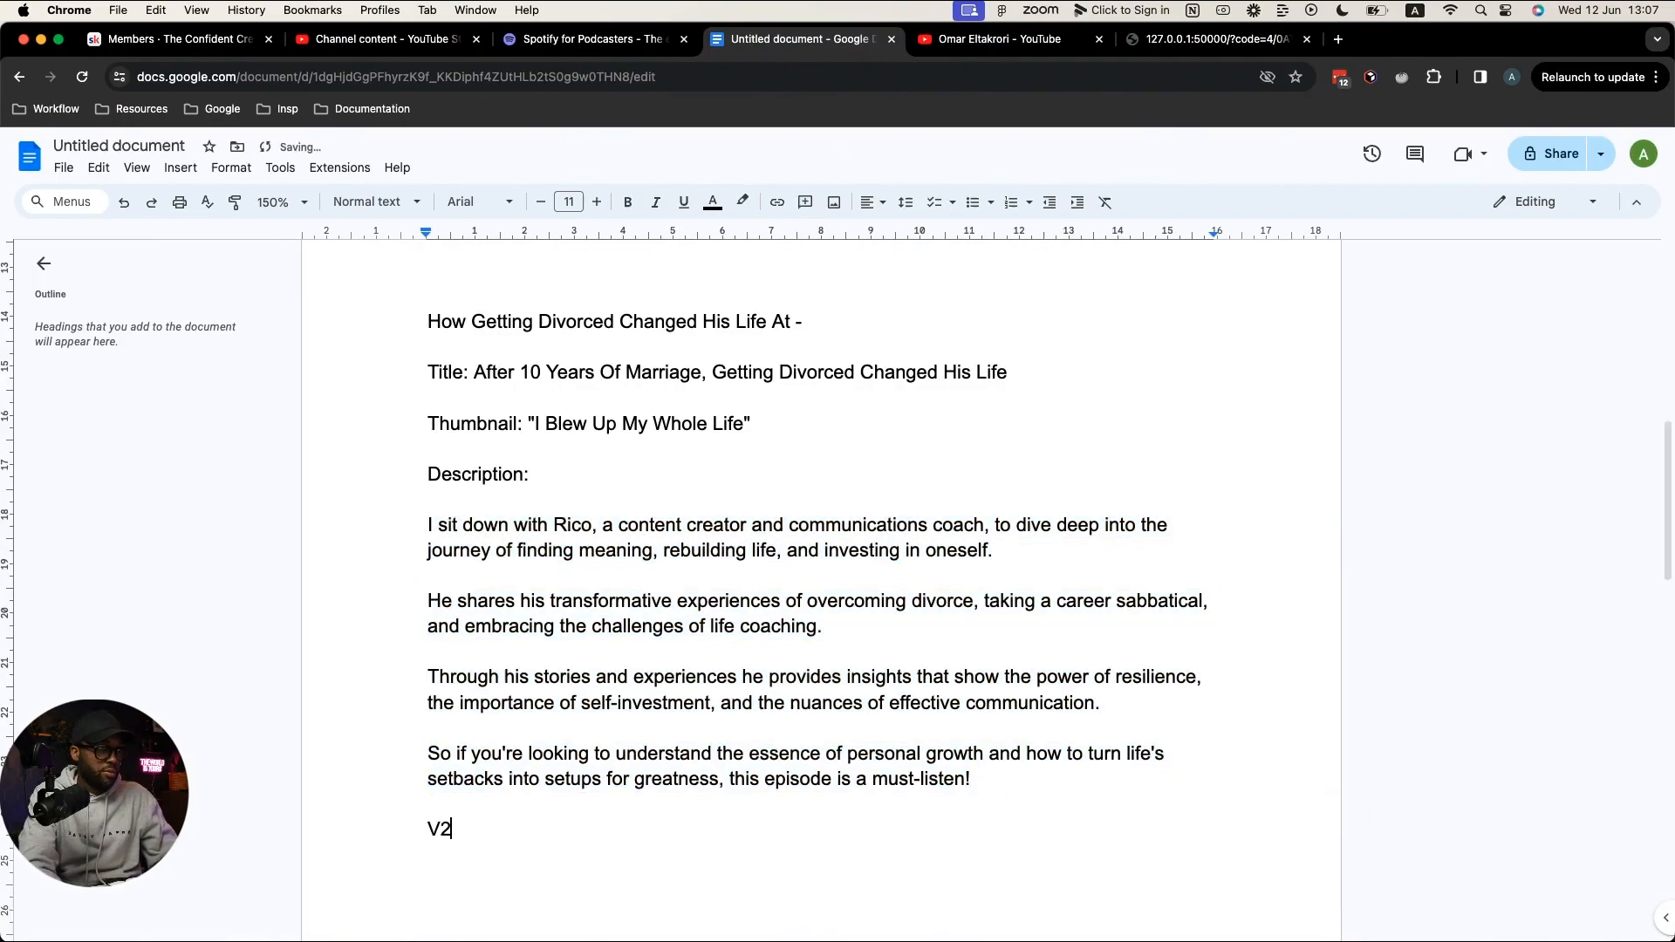
key("ctrl+Return")
key("super+v")
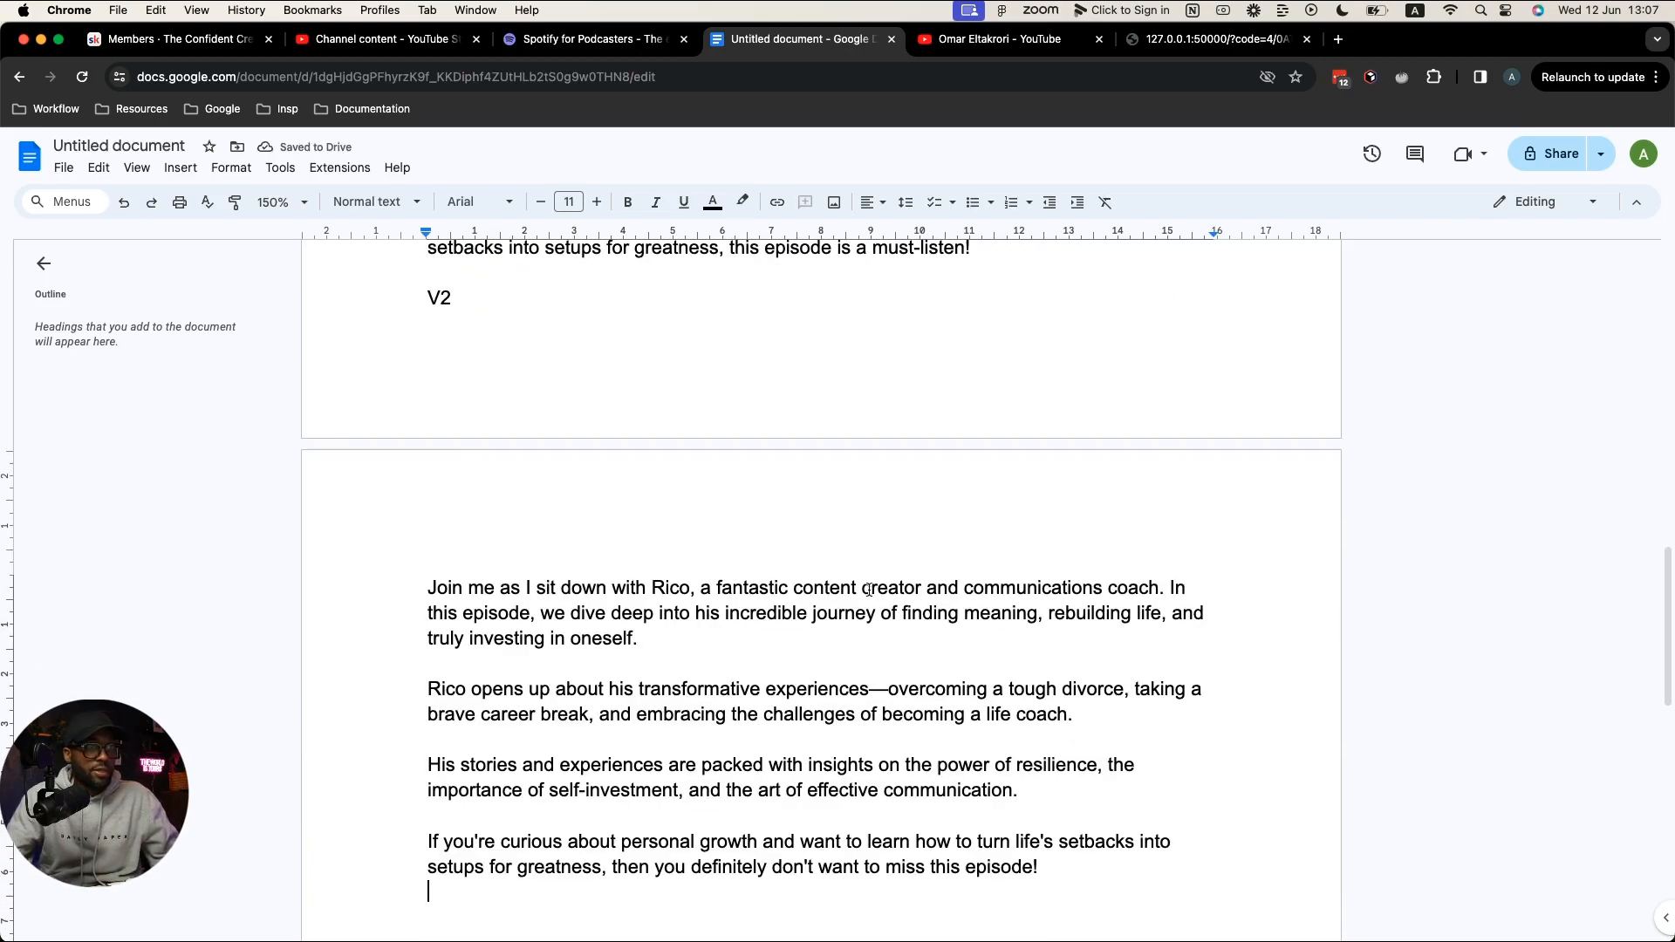
Step: Put 'In this episode', resilience, self-investment and effective communication insights on separate lines
left_click(1170, 587)
key("Return")
key("Return")
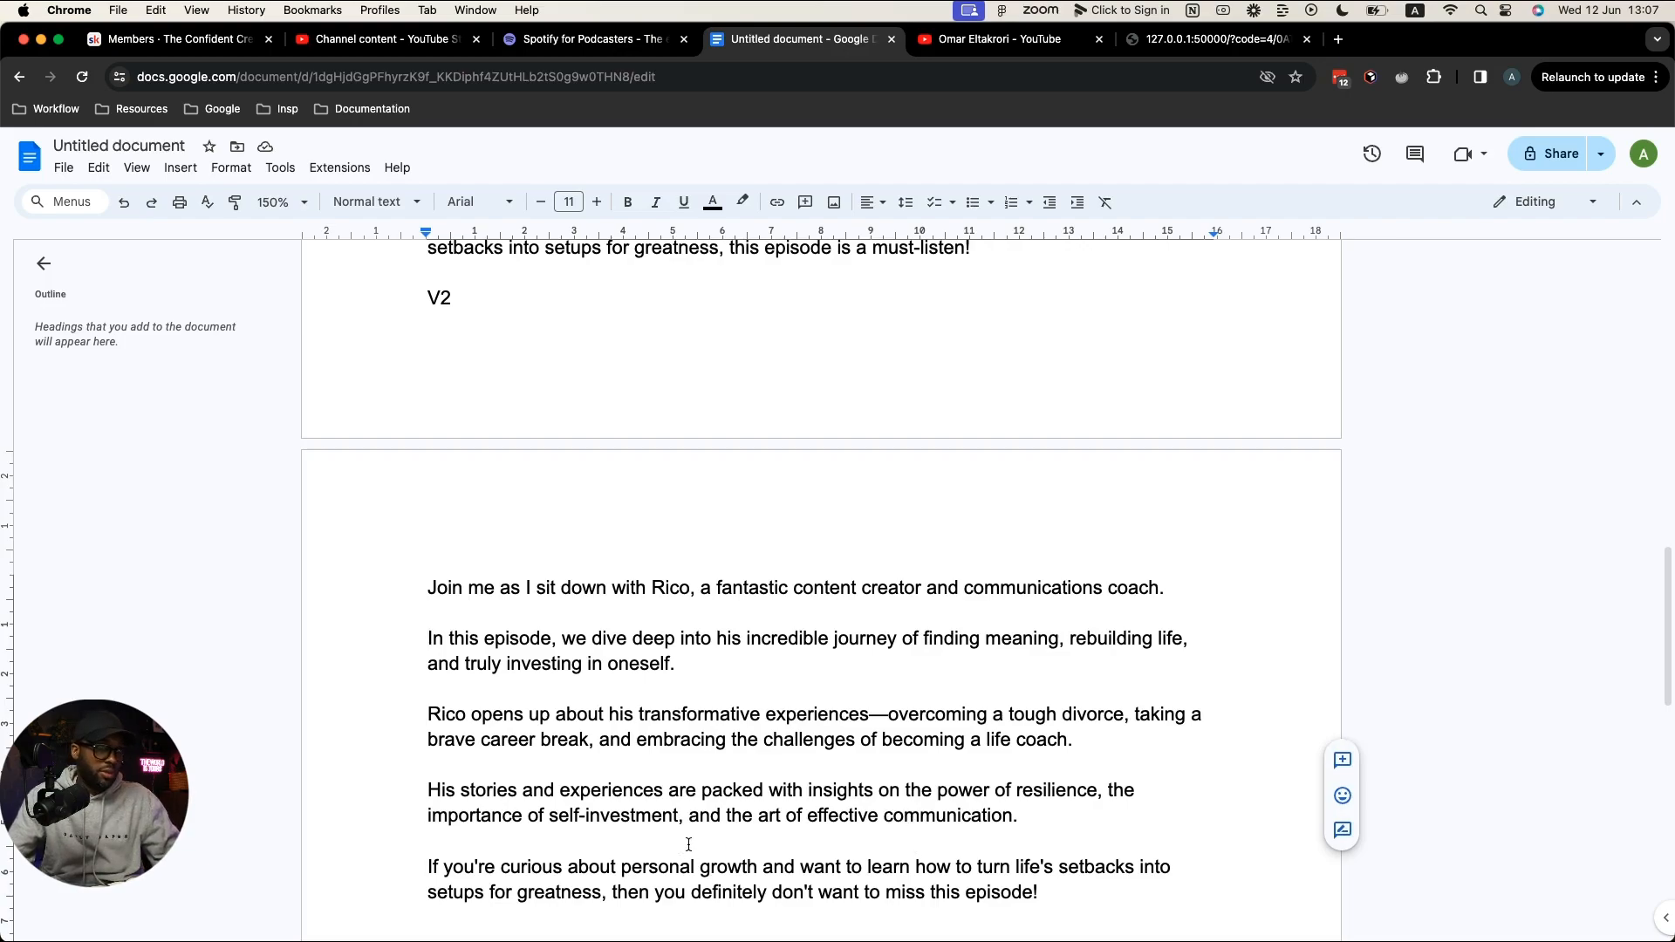
scroll(1118, 792, "down", 2)
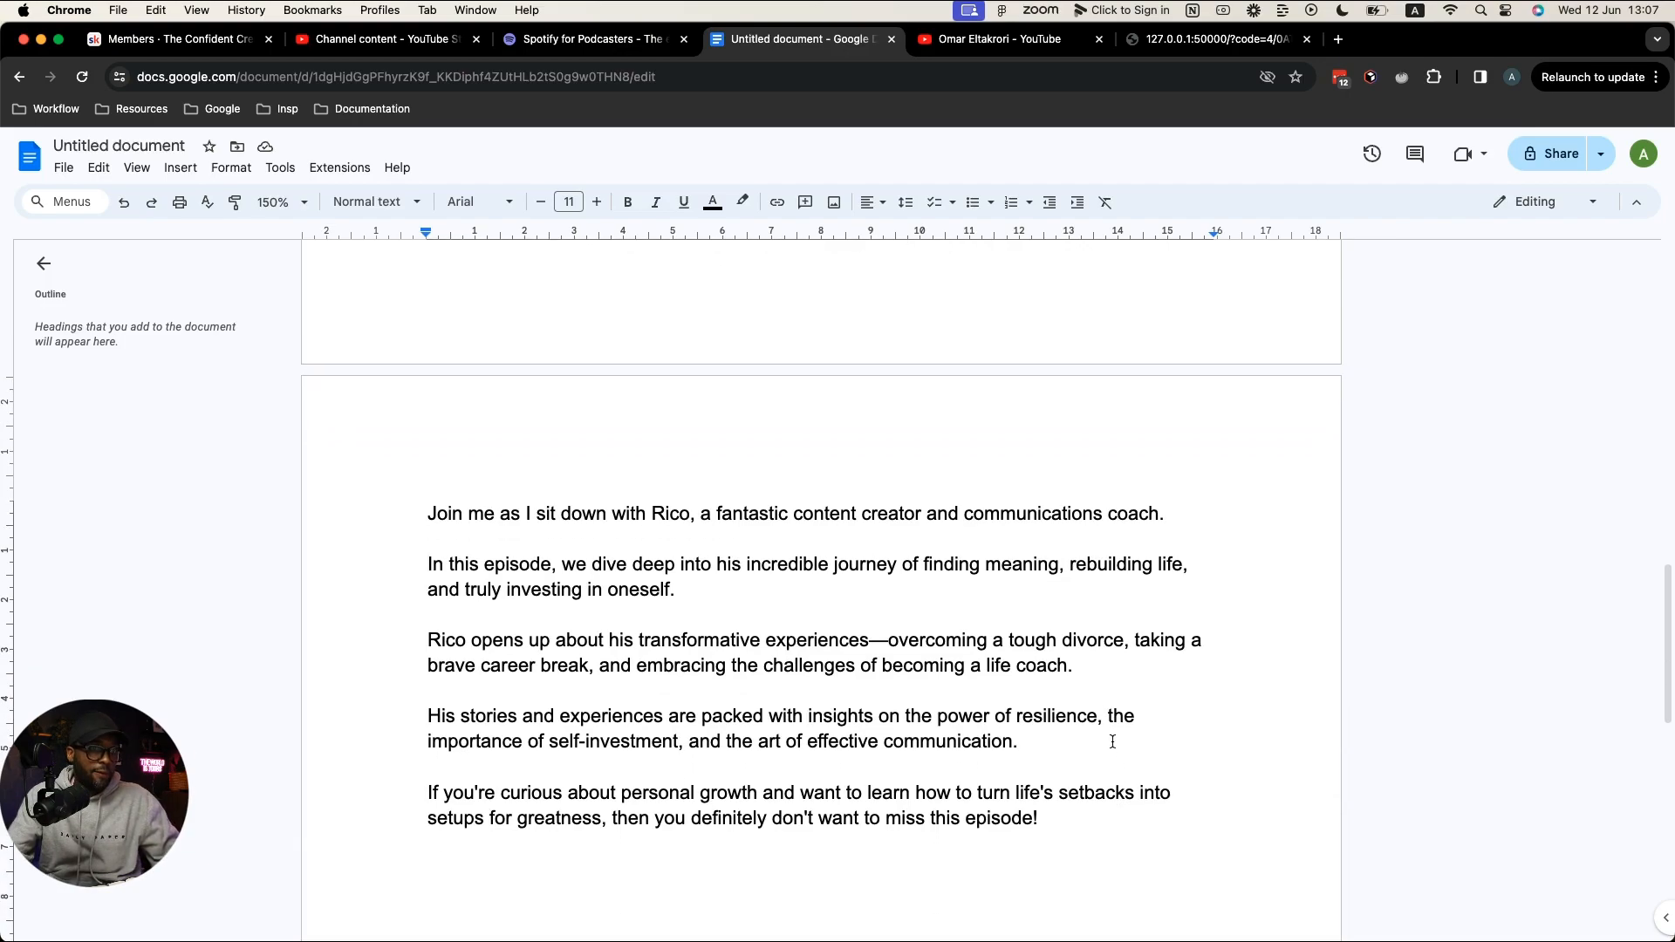
left_click(905, 717)
key("Return")
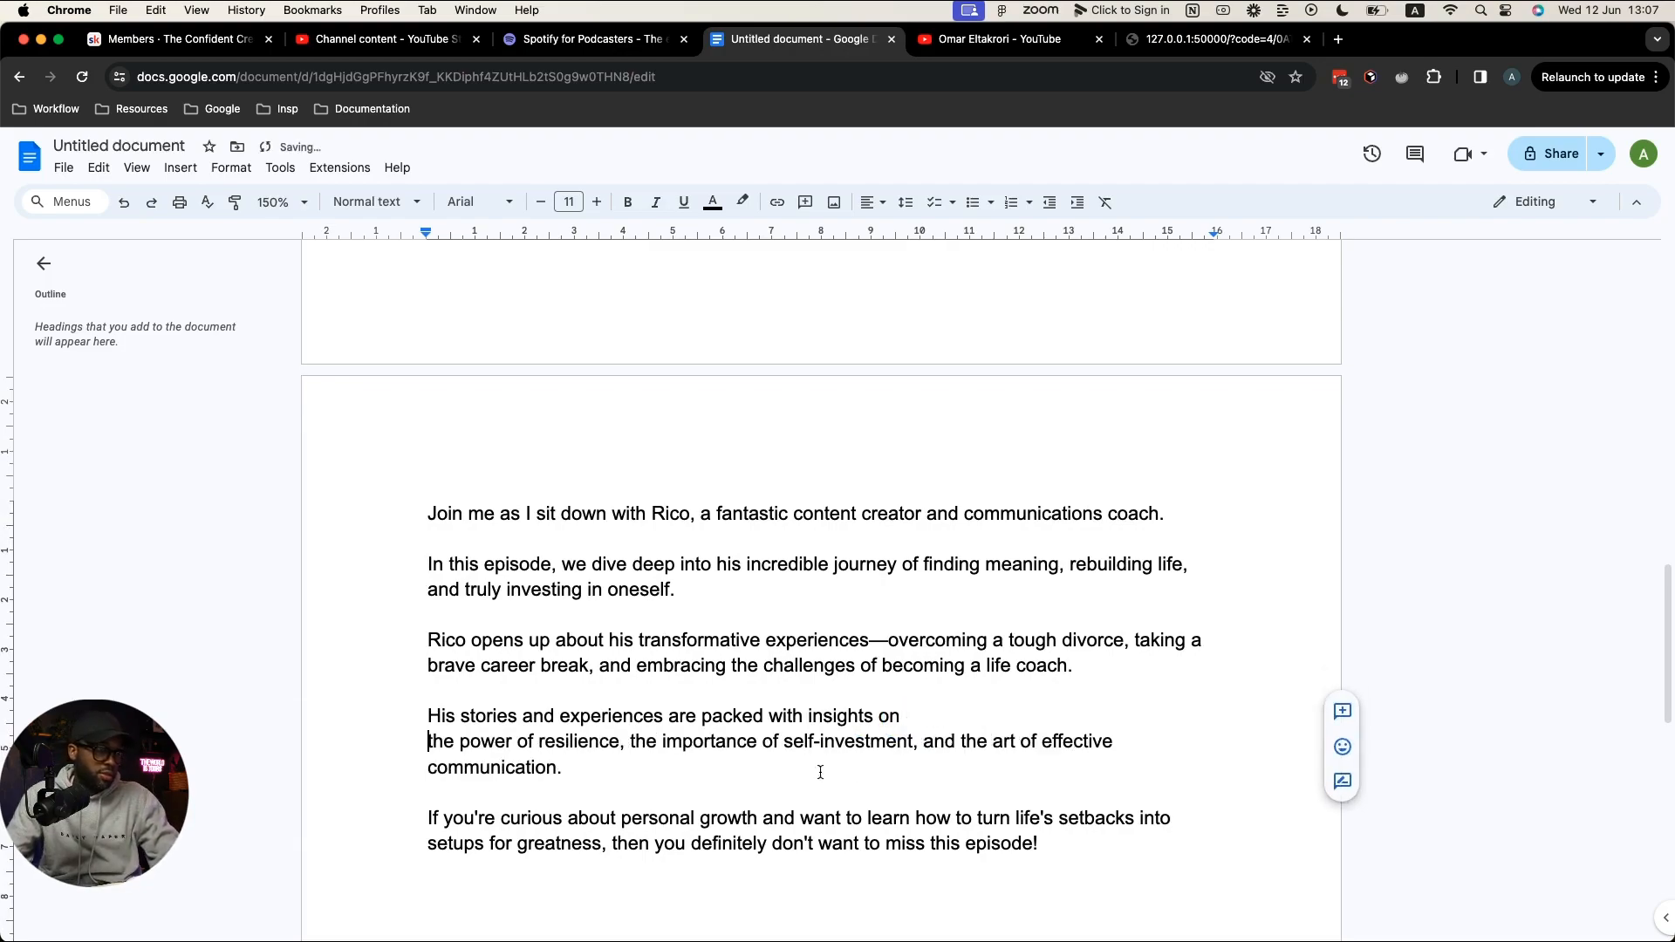
left_click(630, 740)
key("Return")
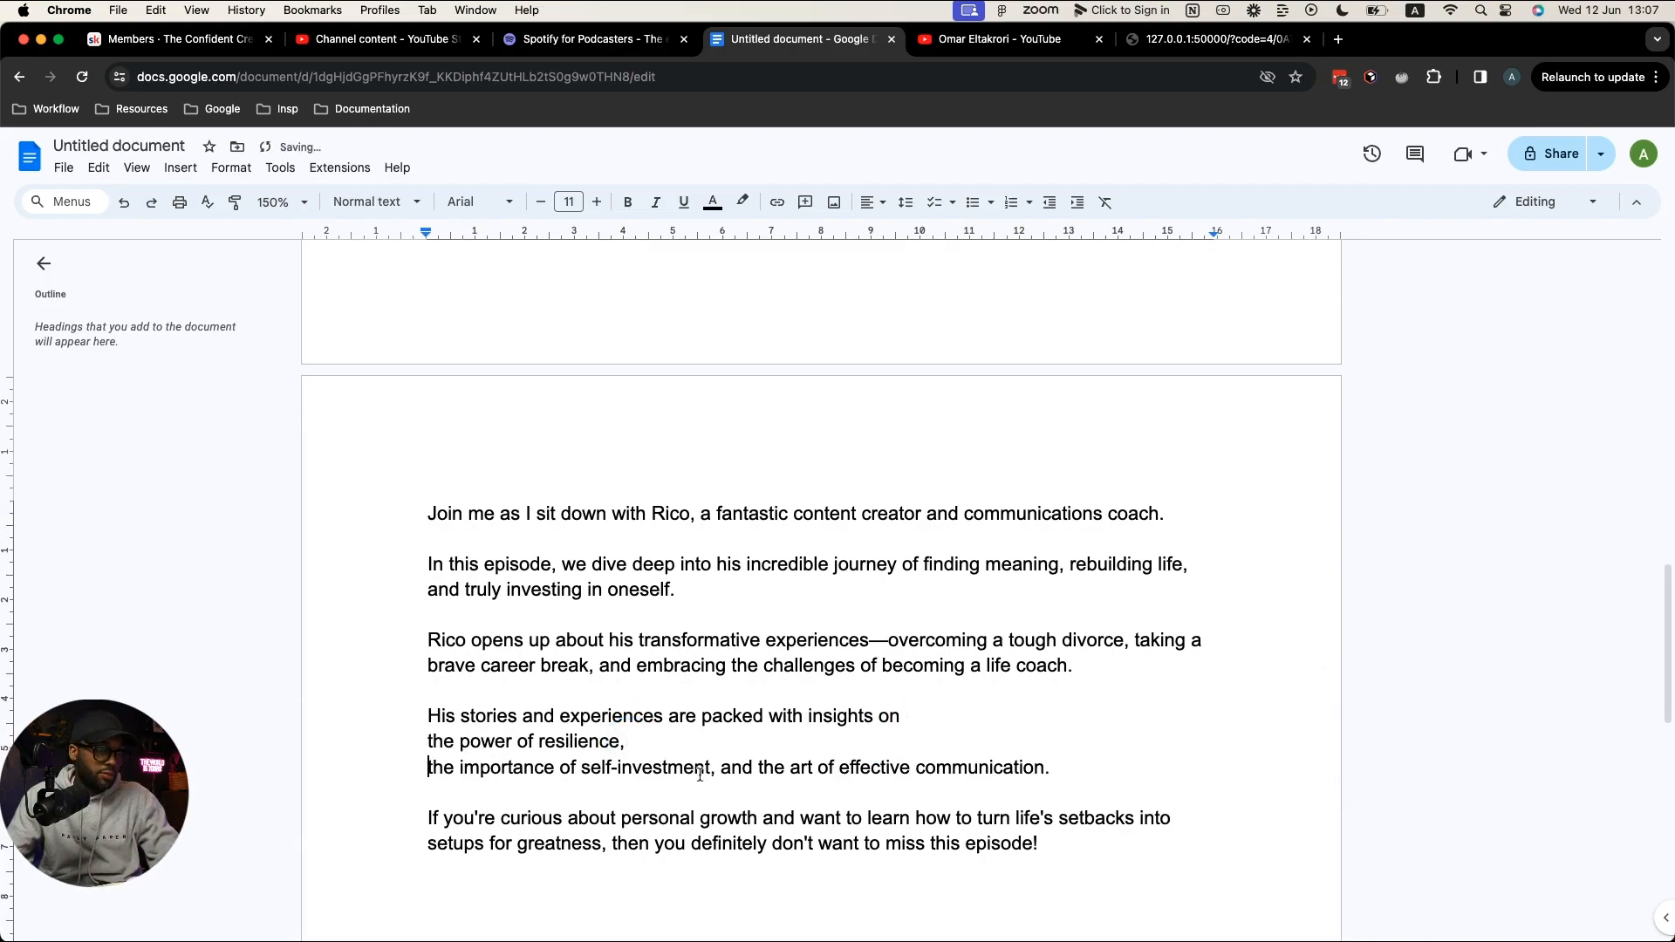
left_click(757, 766)
key("Return")
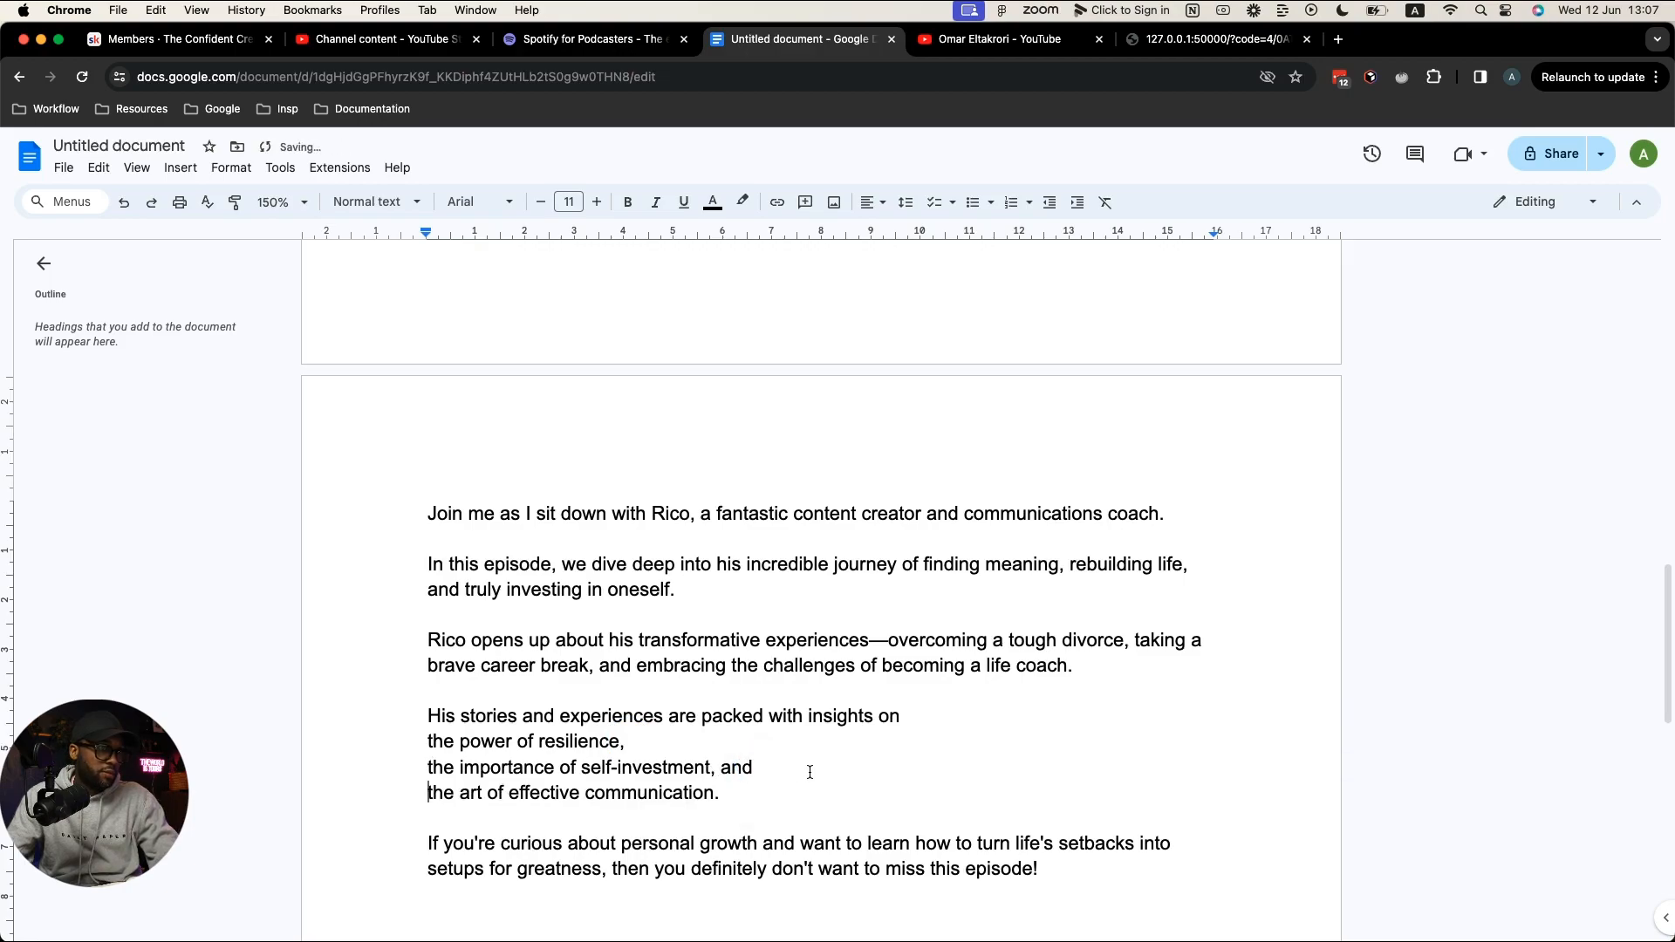
Step: Add '!' to the final sentence and an empty paragraph after 'episode!'
scroll(807, 773, "down", 5)
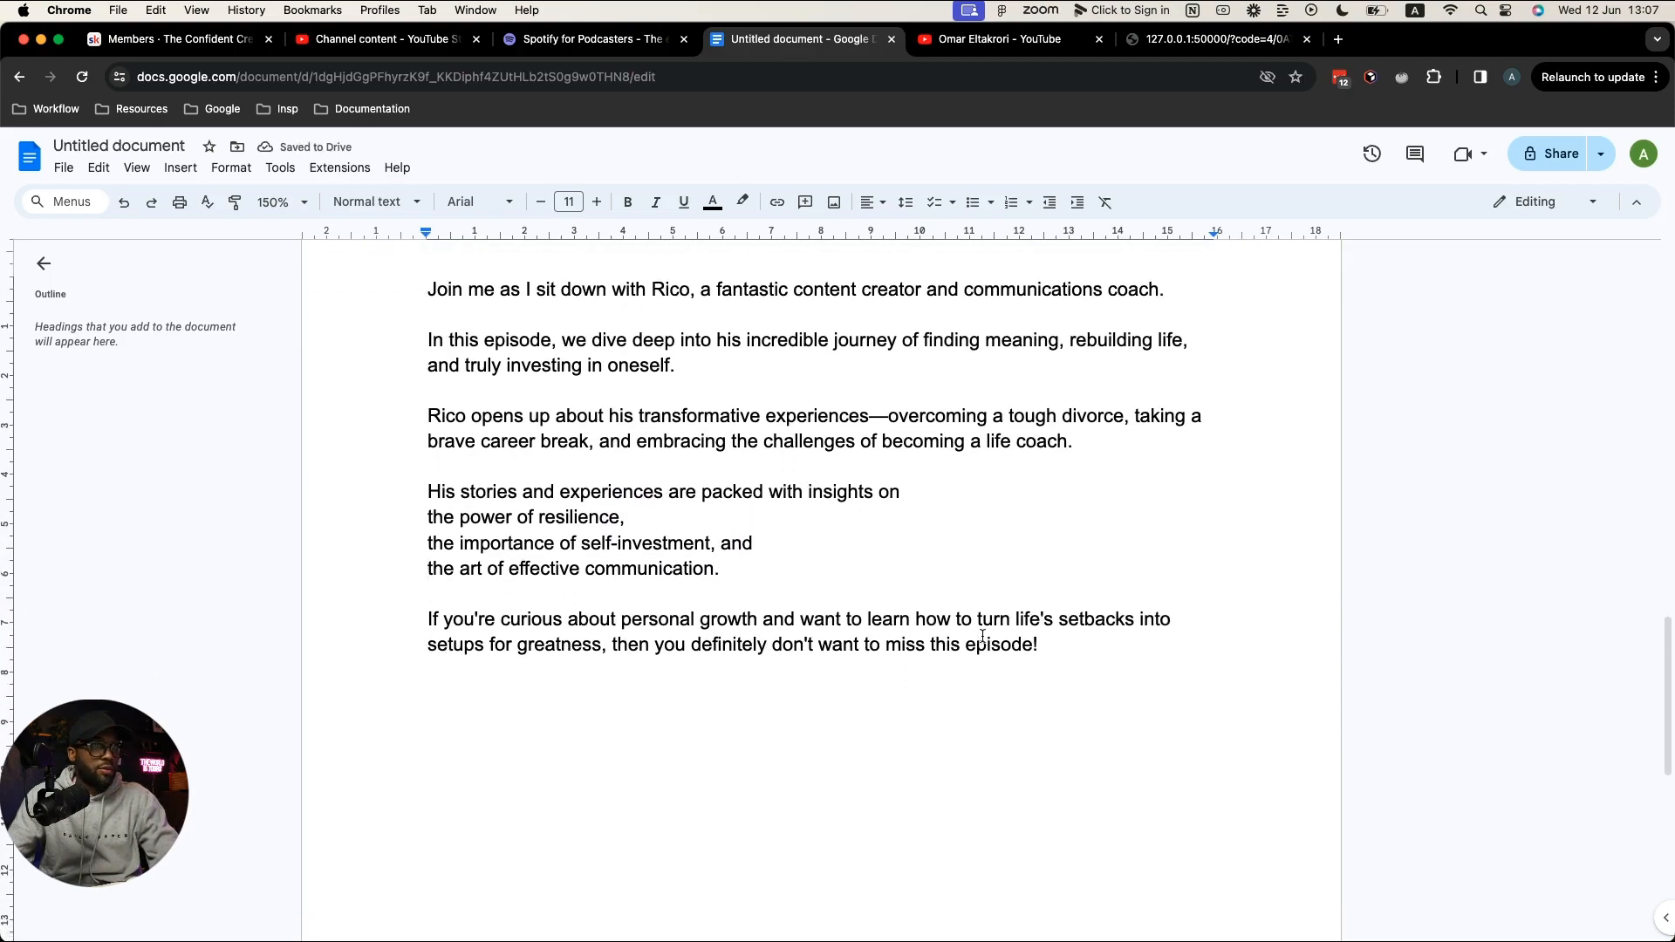
left_click(1037, 645)
type("!")
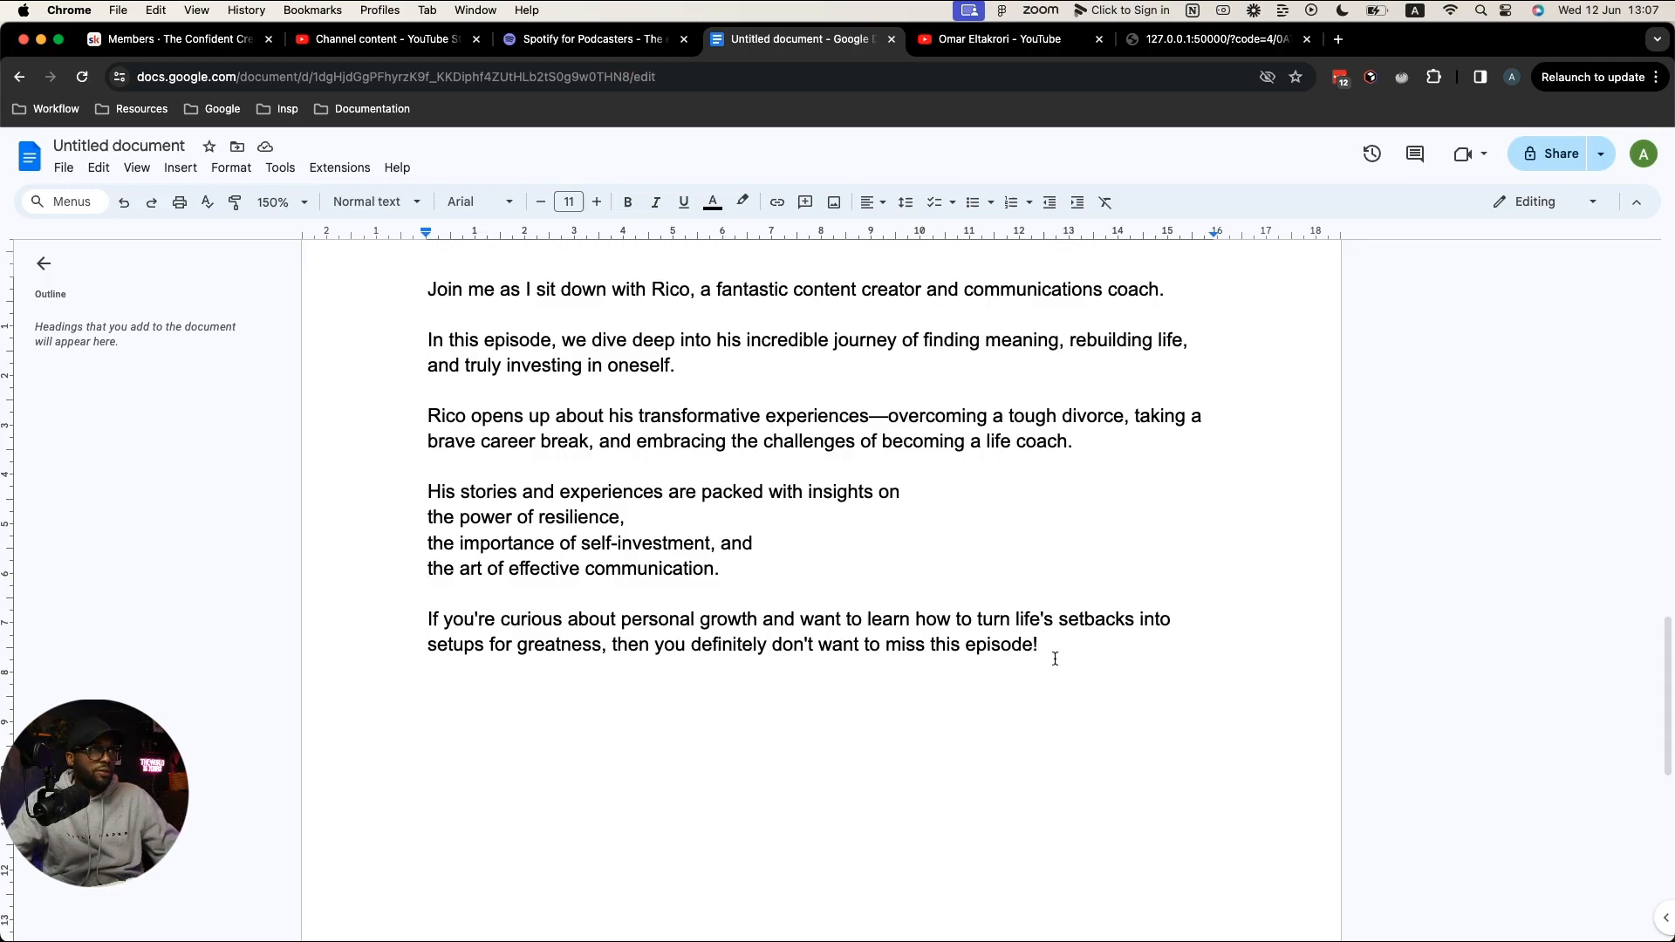
scroll(1054, 658, "up", 2)
scroll(569, 409, "up", 3)
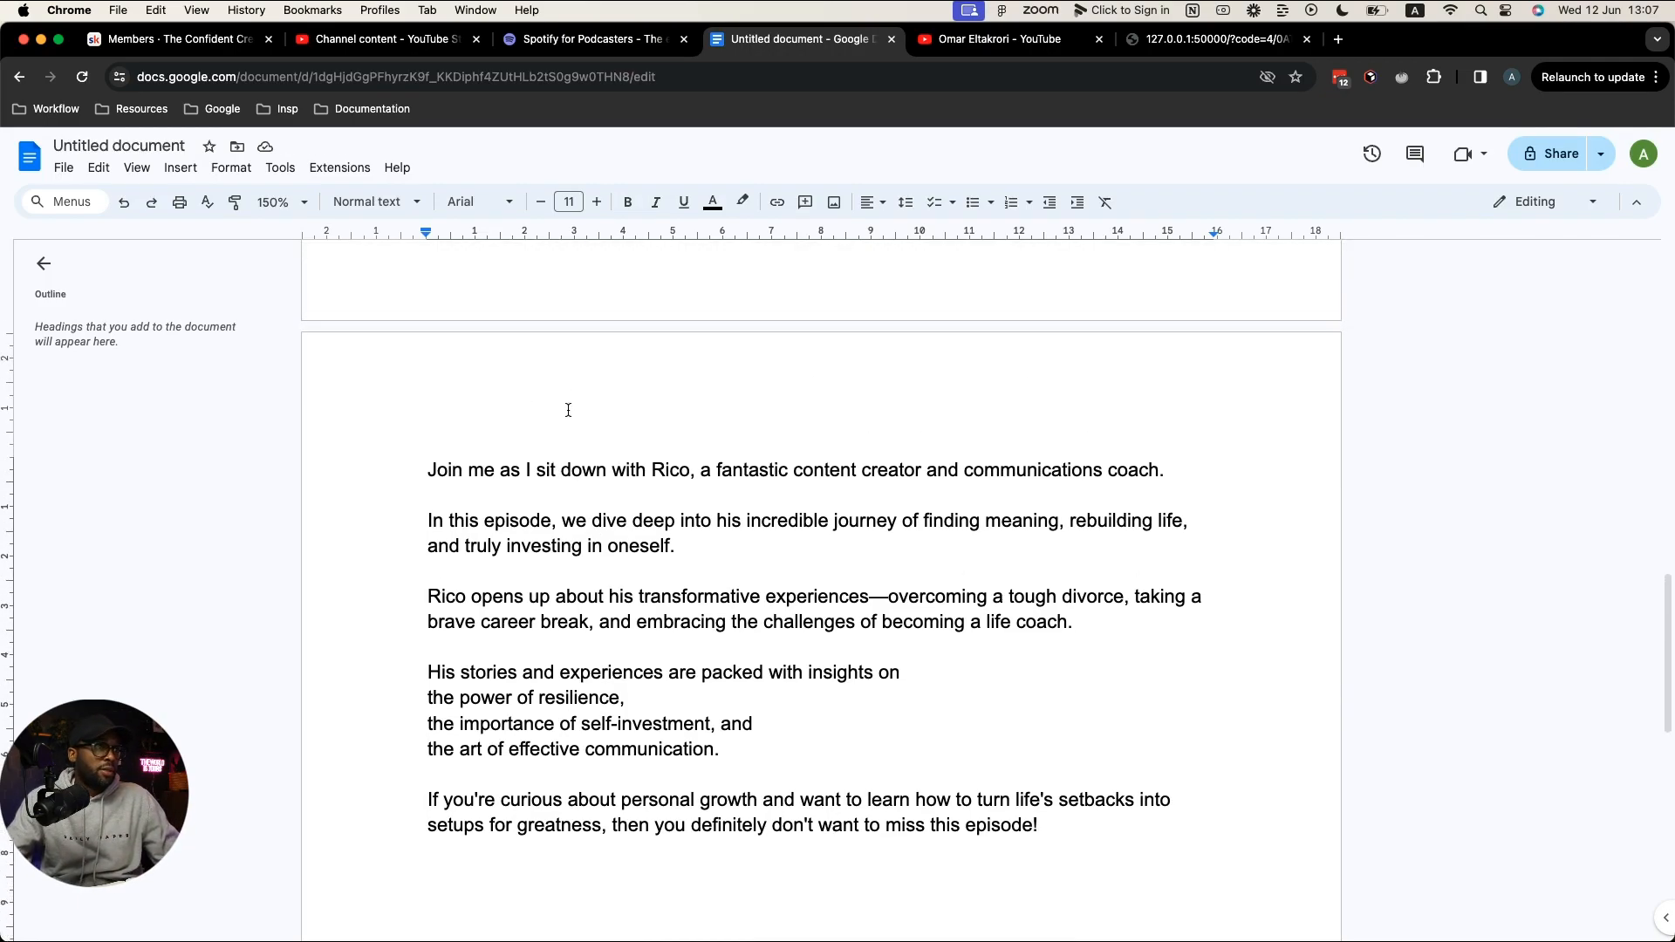
left_click(1075, 859)
key("Return")
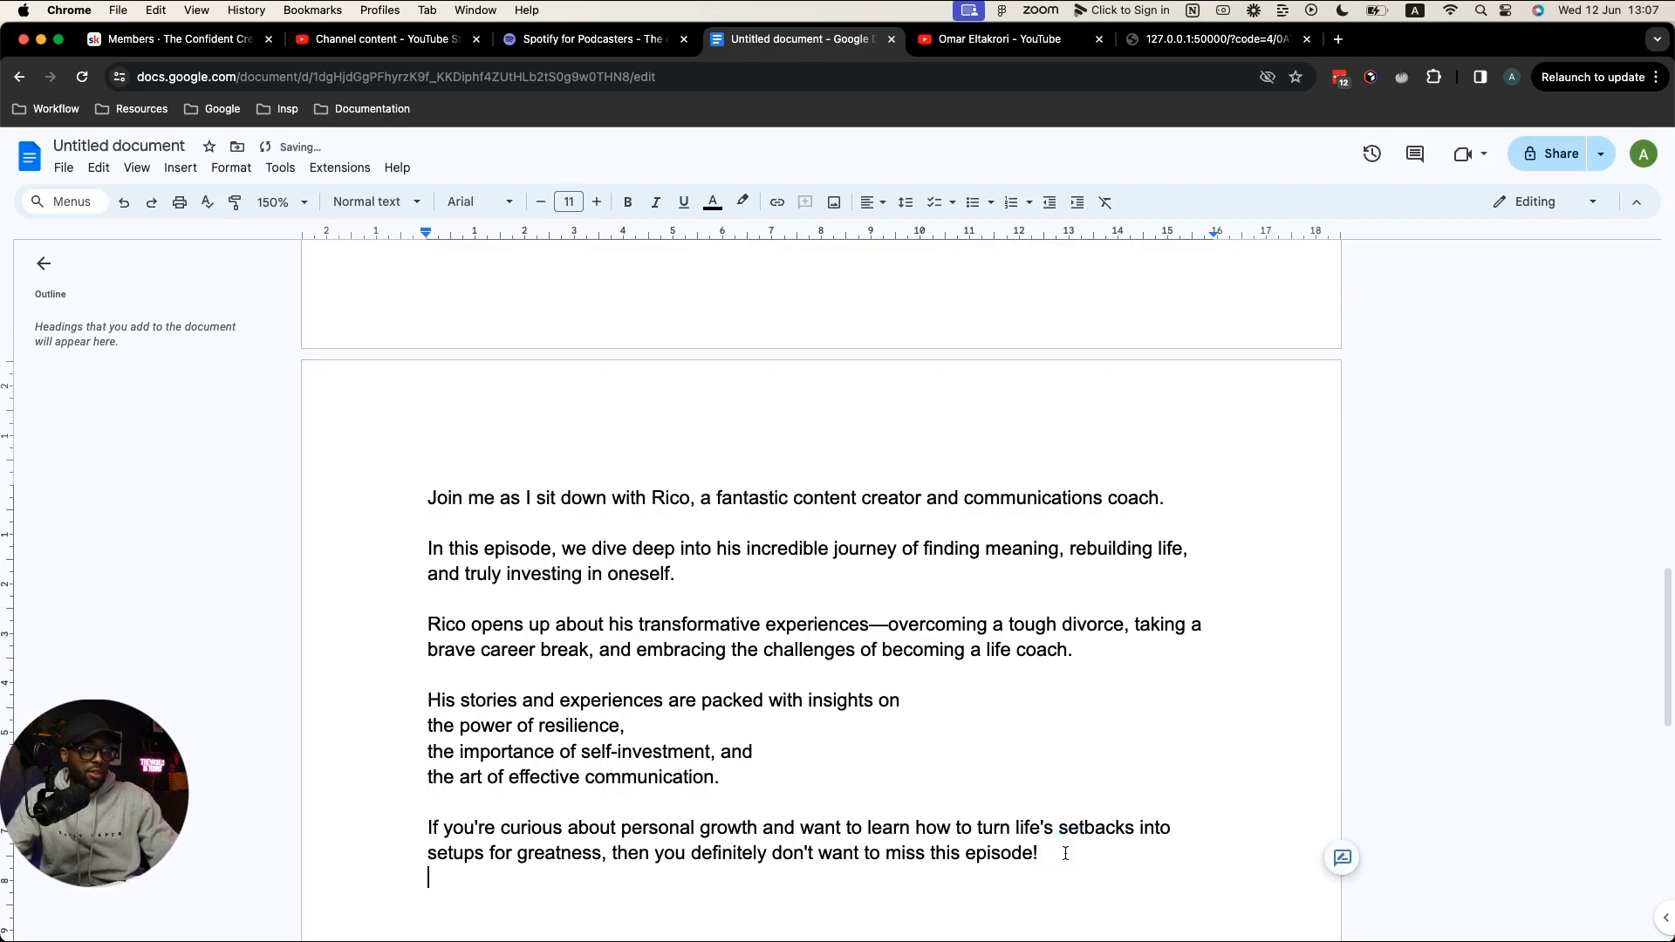
Step: Generate Underlord's YouTube description and select its chapter timestamps from 00:00 to 01:05:40
key("ctrl+Right")
key("ctrl+Right")
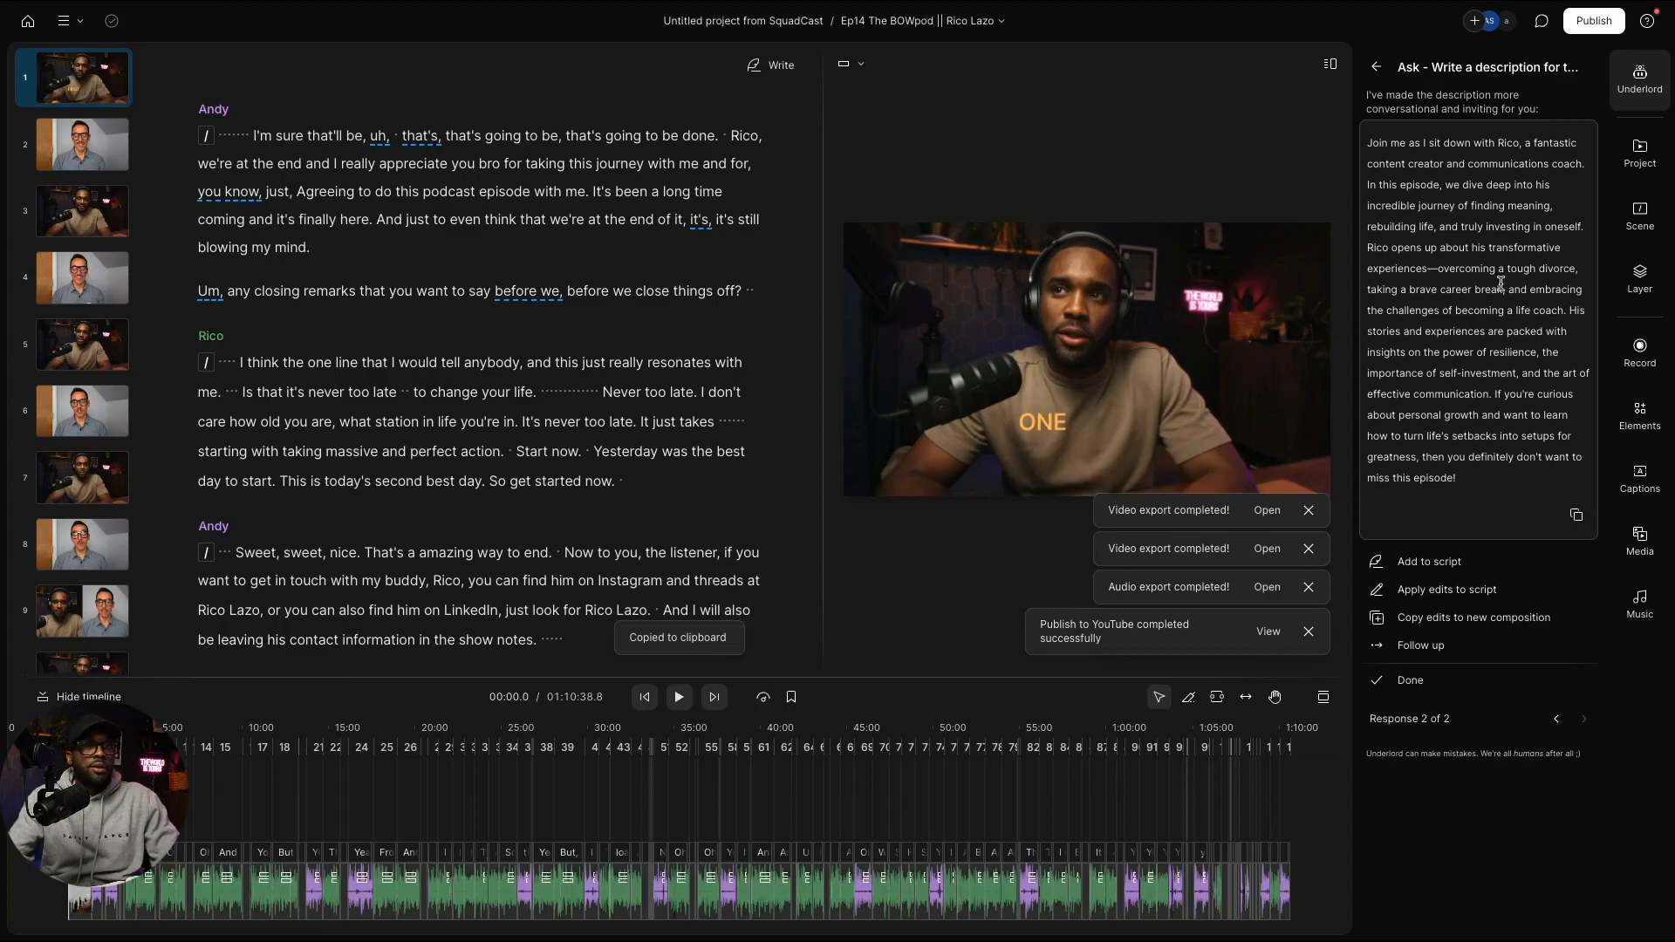
left_click(1413, 681)
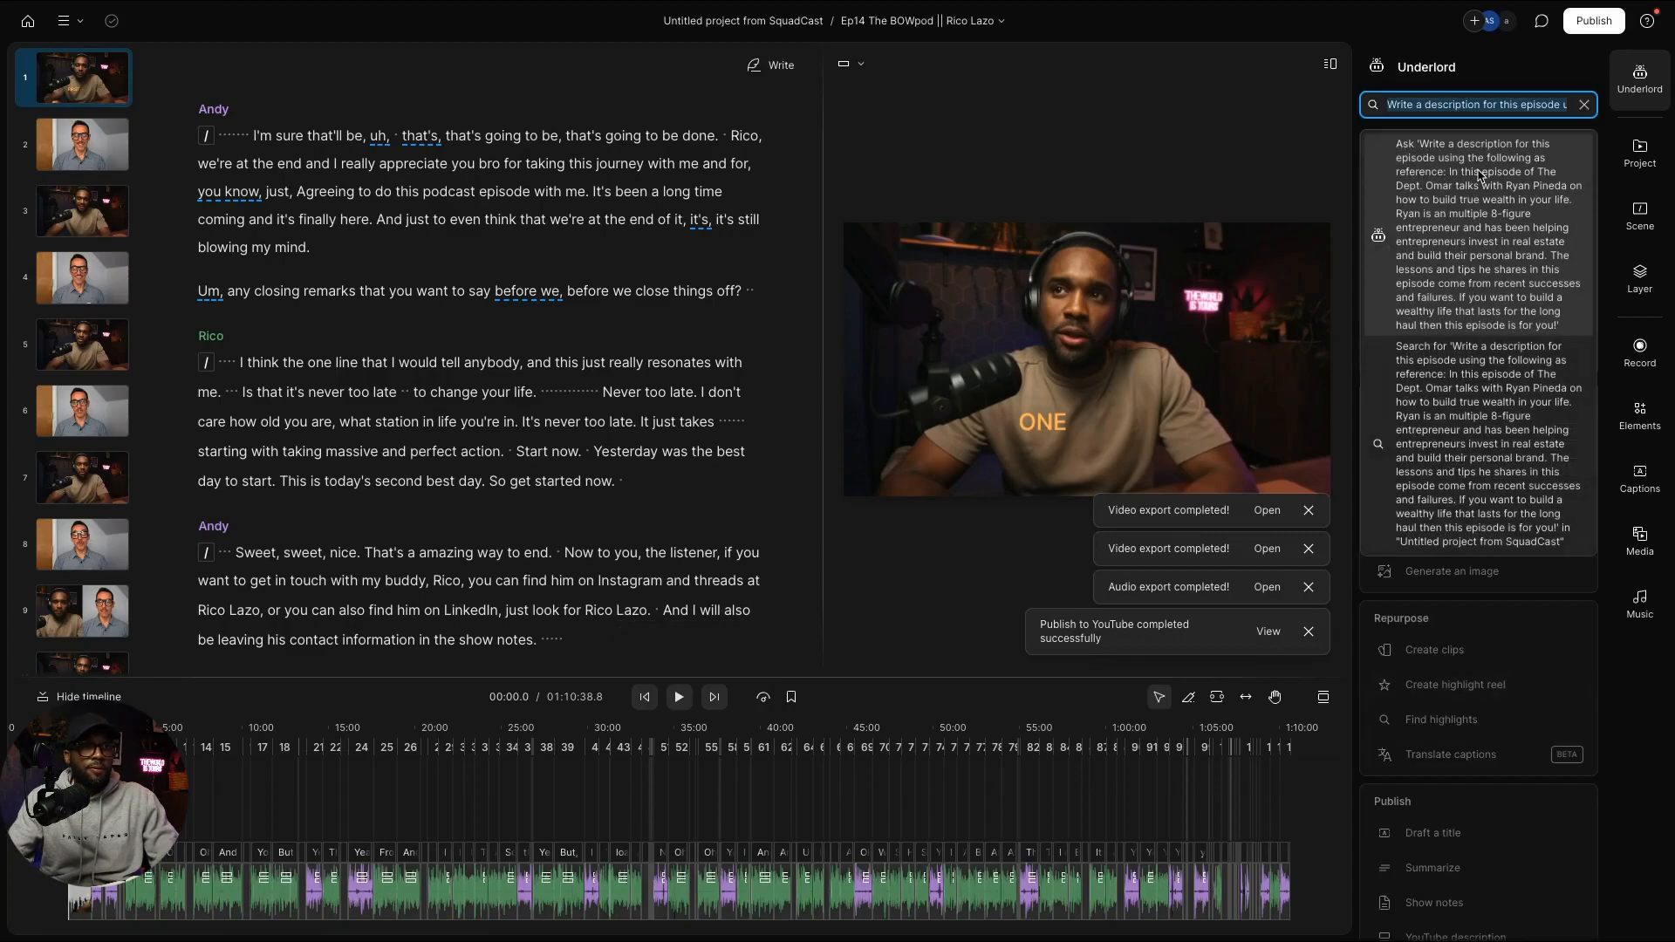
left_click(1586, 105)
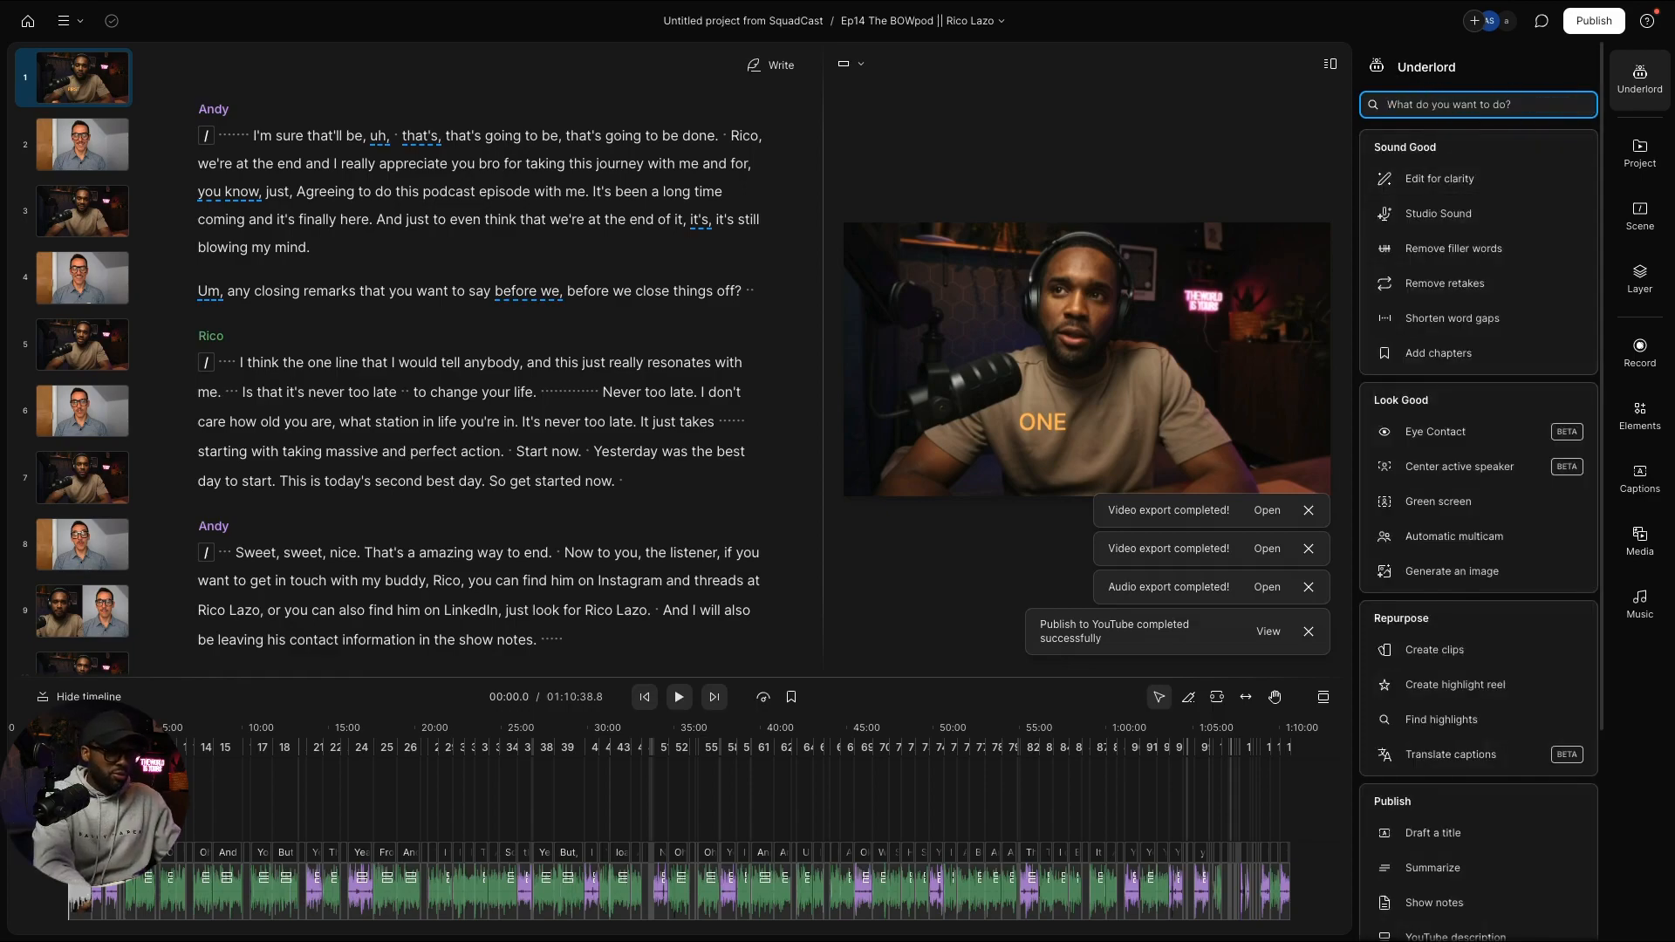
type("youtibe d")
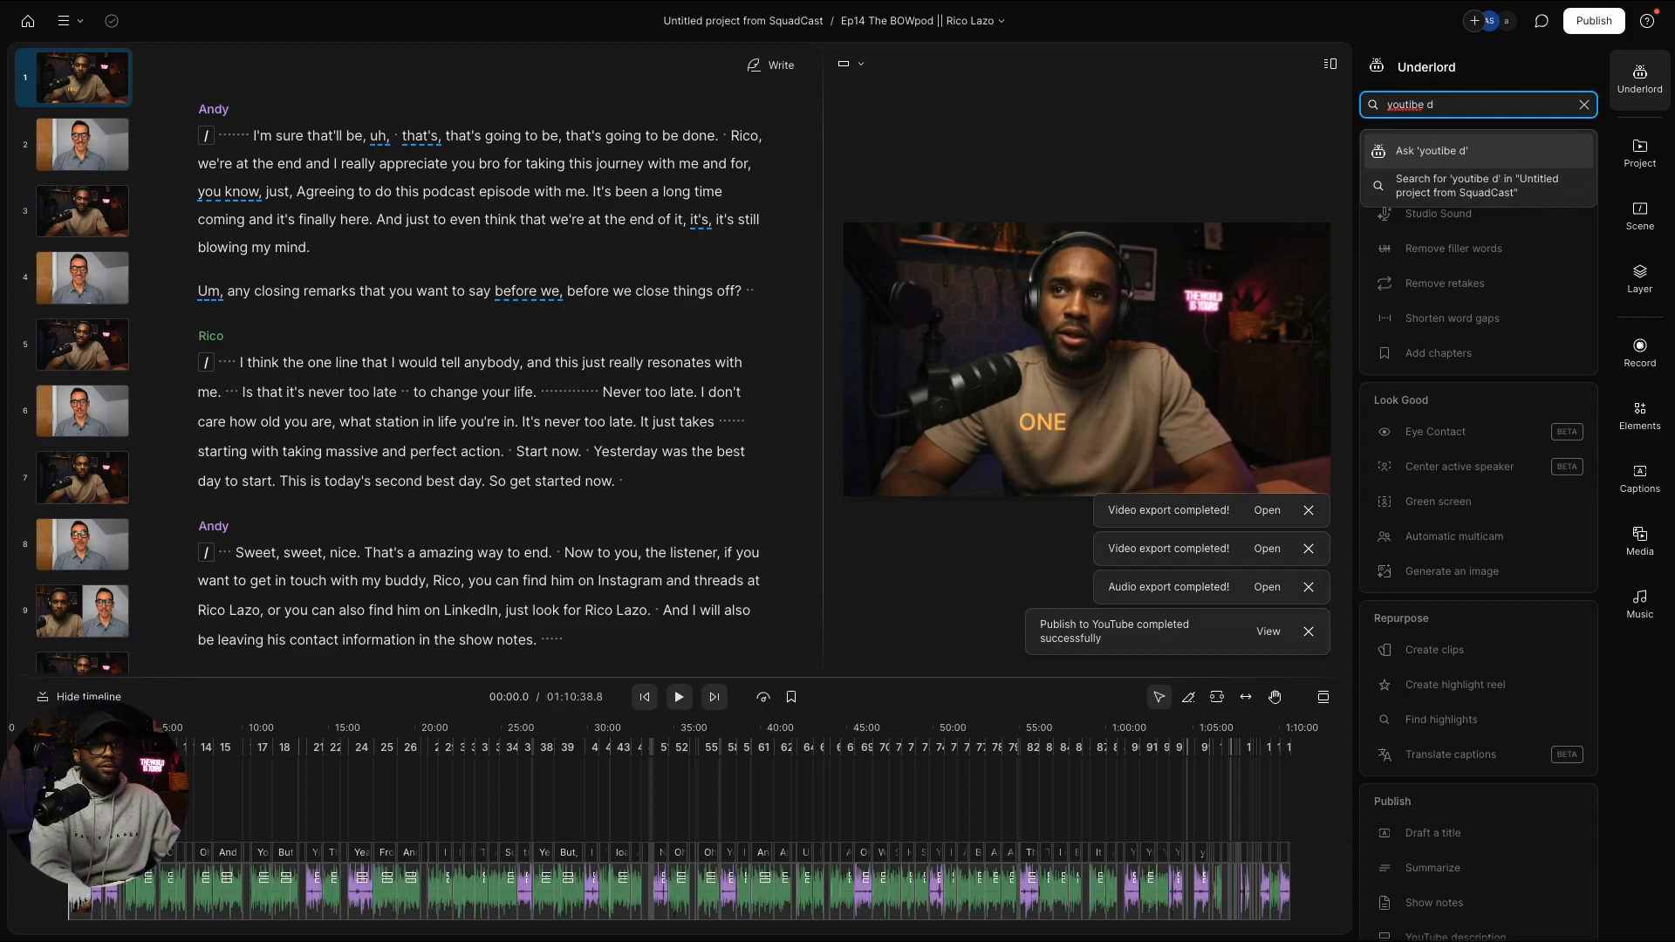
key("BackSpace")
key("BackSpace")
key("BackSpace")
key("BackSpace")
key("BackSpace")
type("ube des")
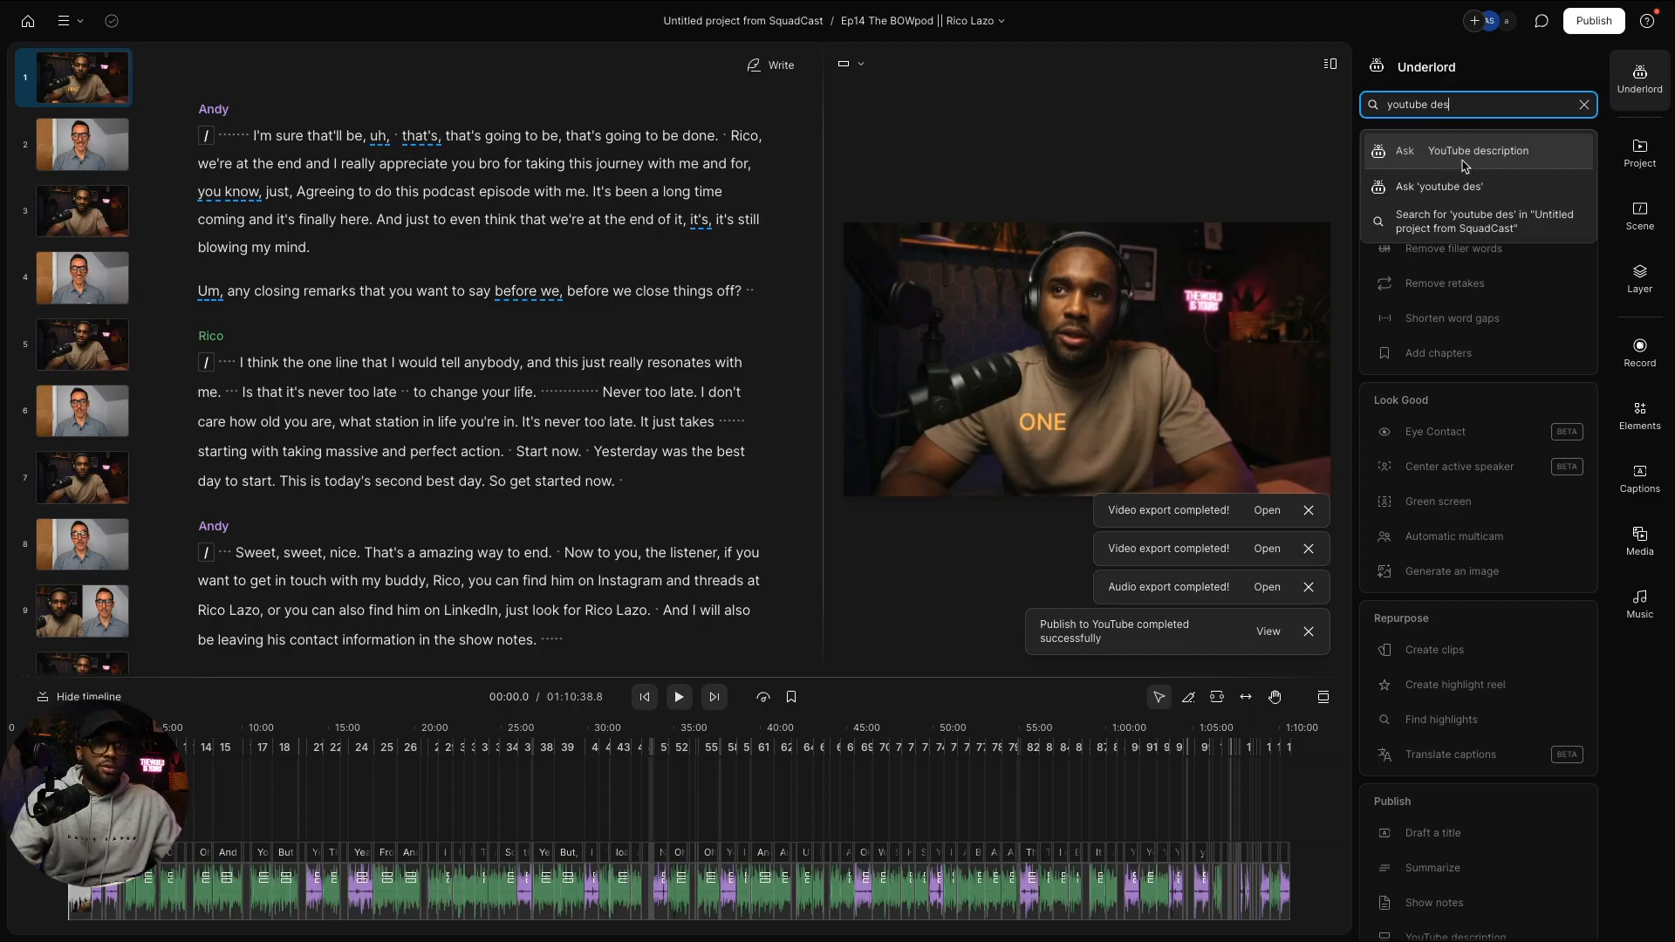
left_click(1463, 165)
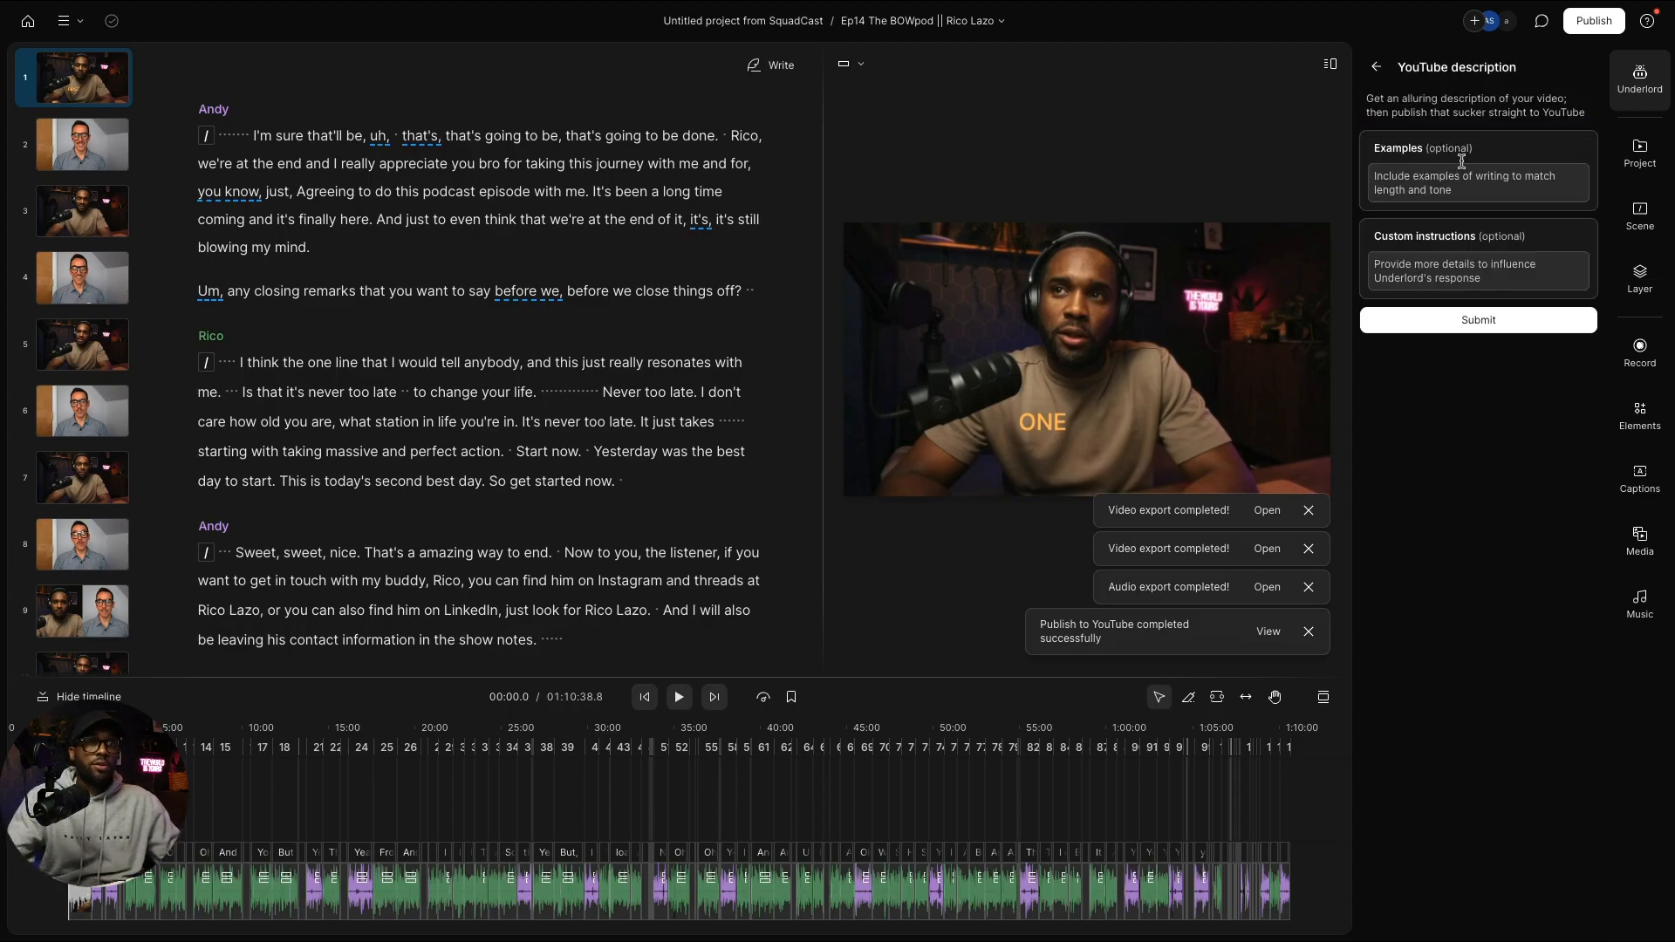
left_click(1486, 325)
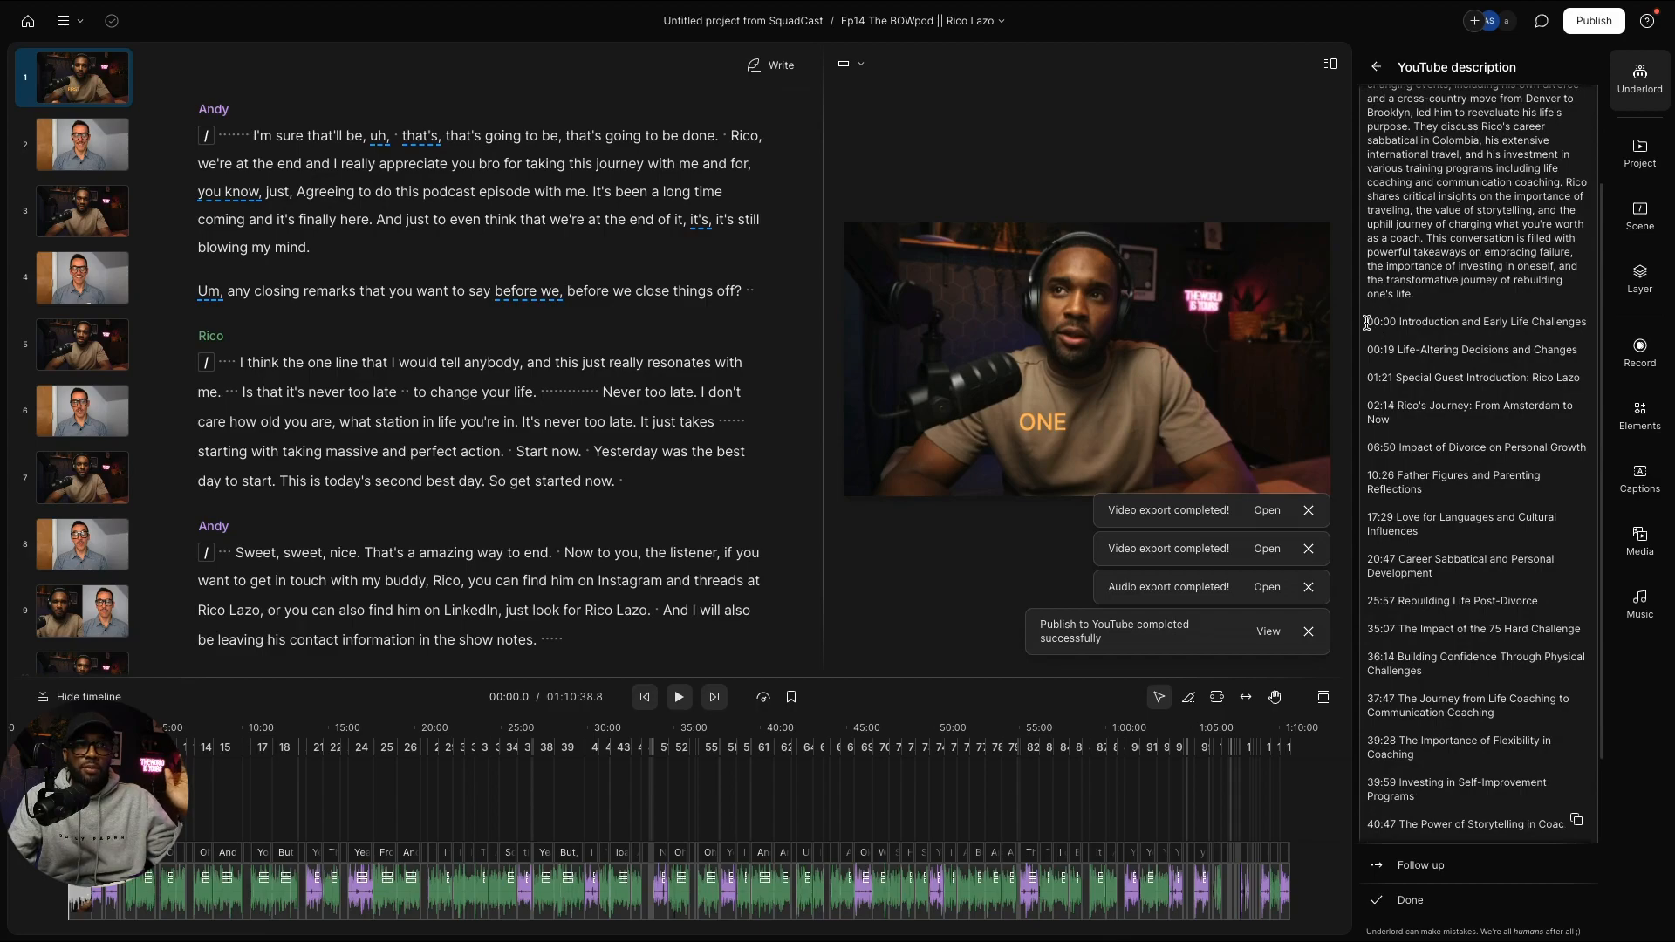
left_click_drag(1366, 321, 1523, 802)
key("super+c")
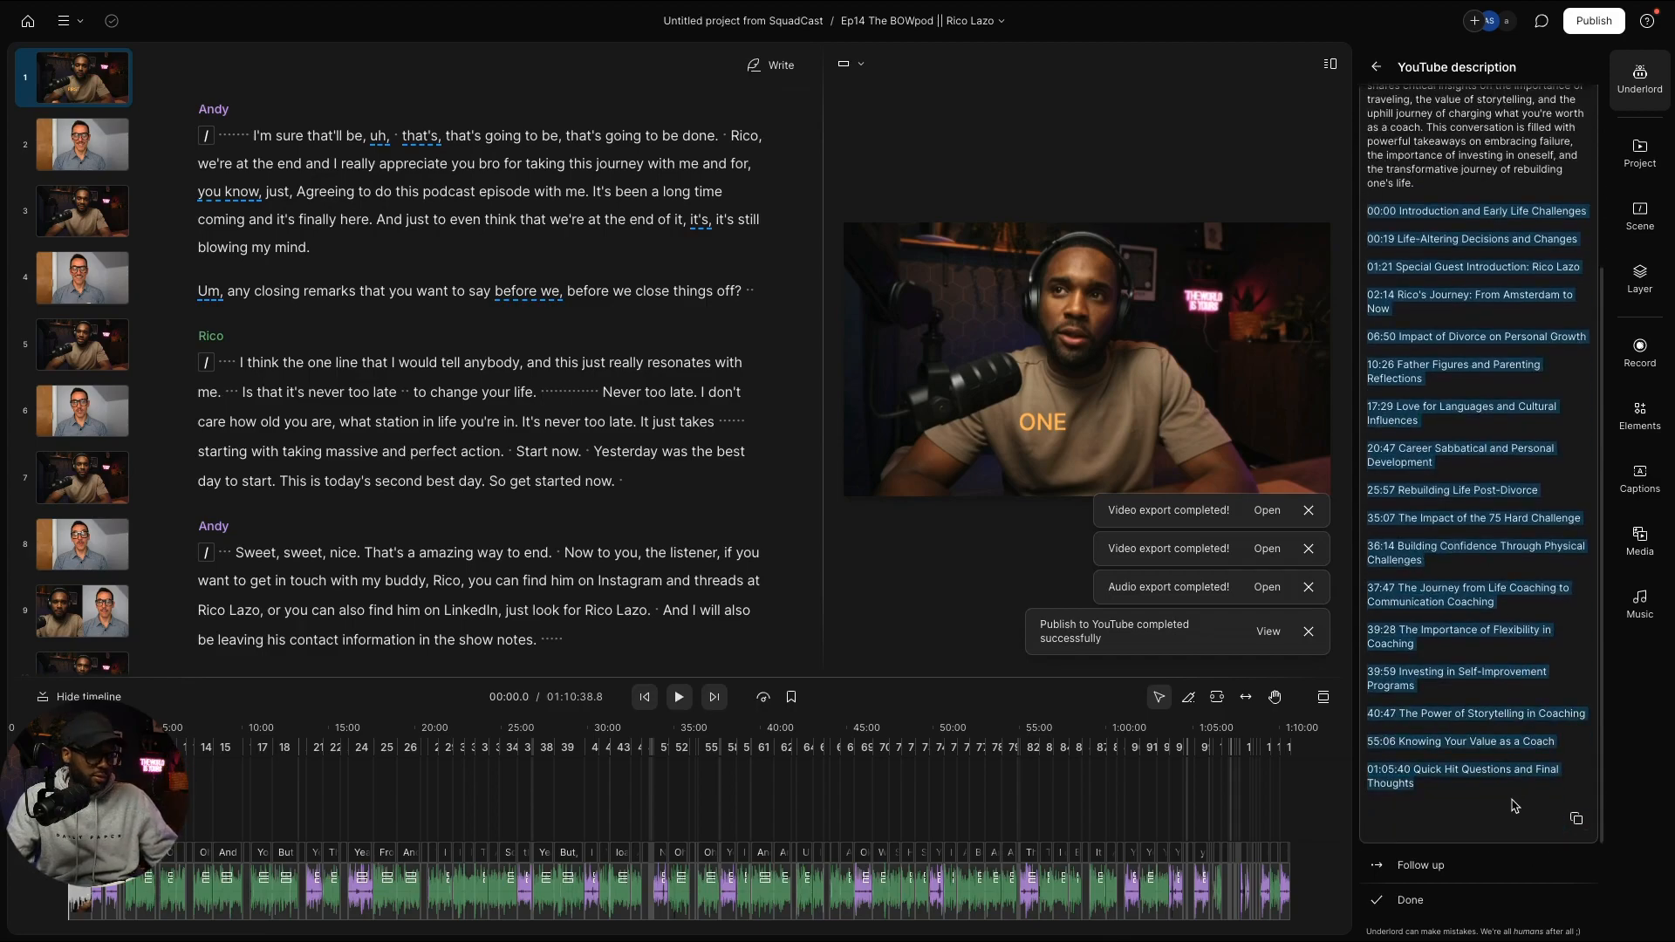
key("ctrl+Right")
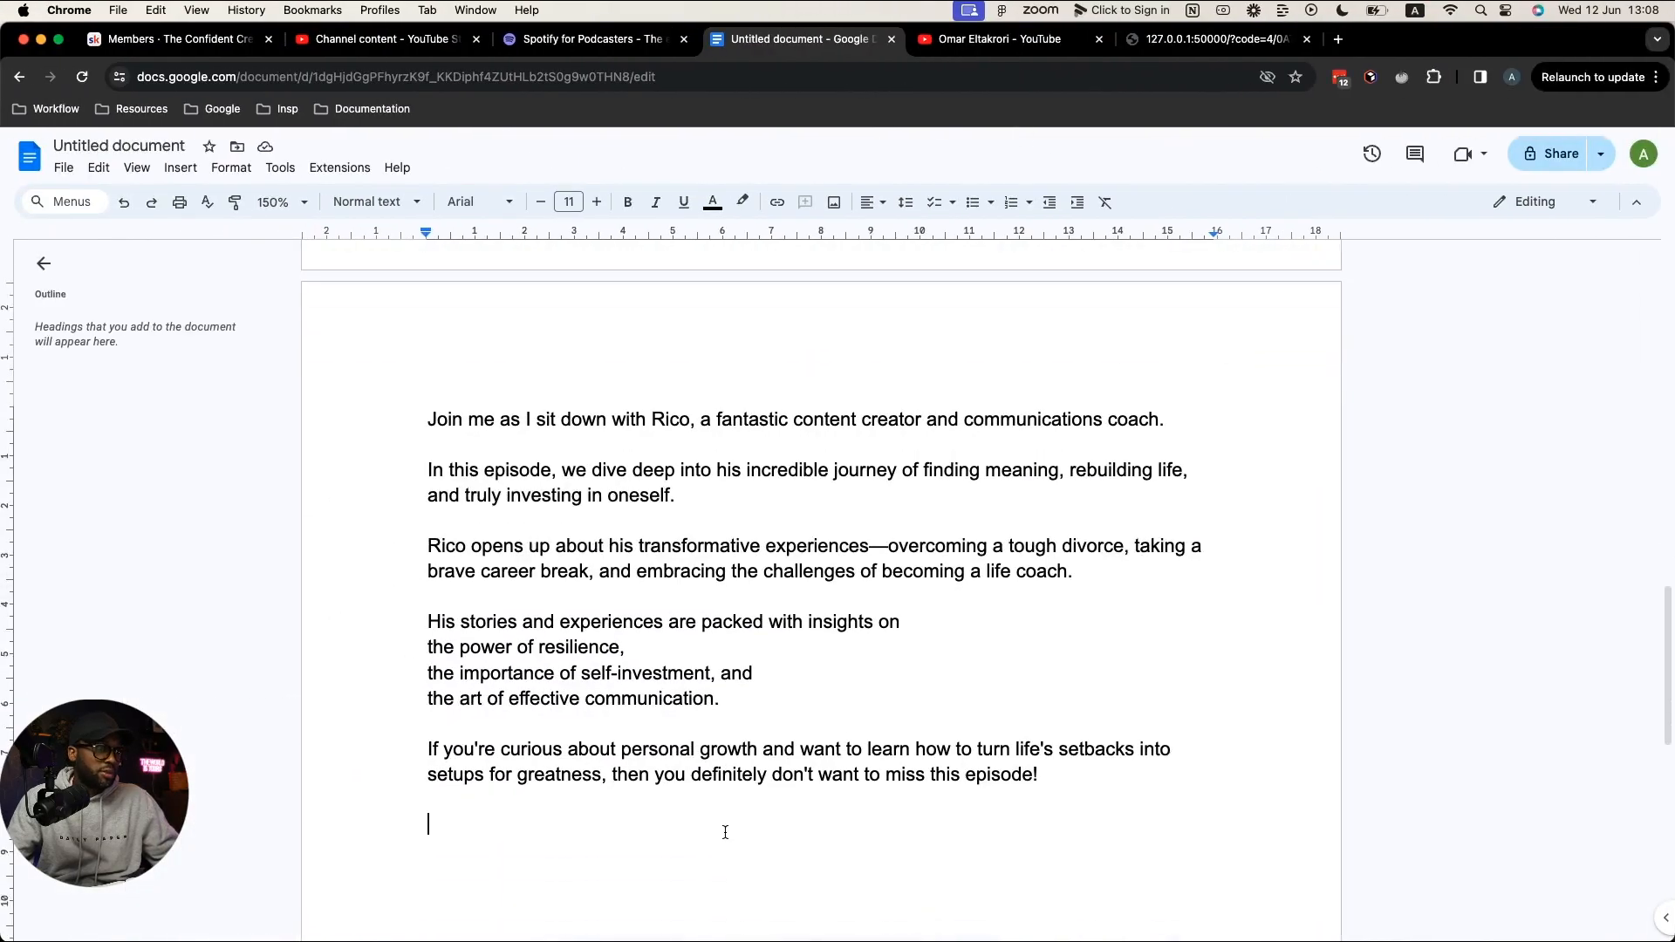
Step: Paste the chapter list under the description and delete the 00:19 Life-Altering Decisions and Changes chapter
key("super+v")
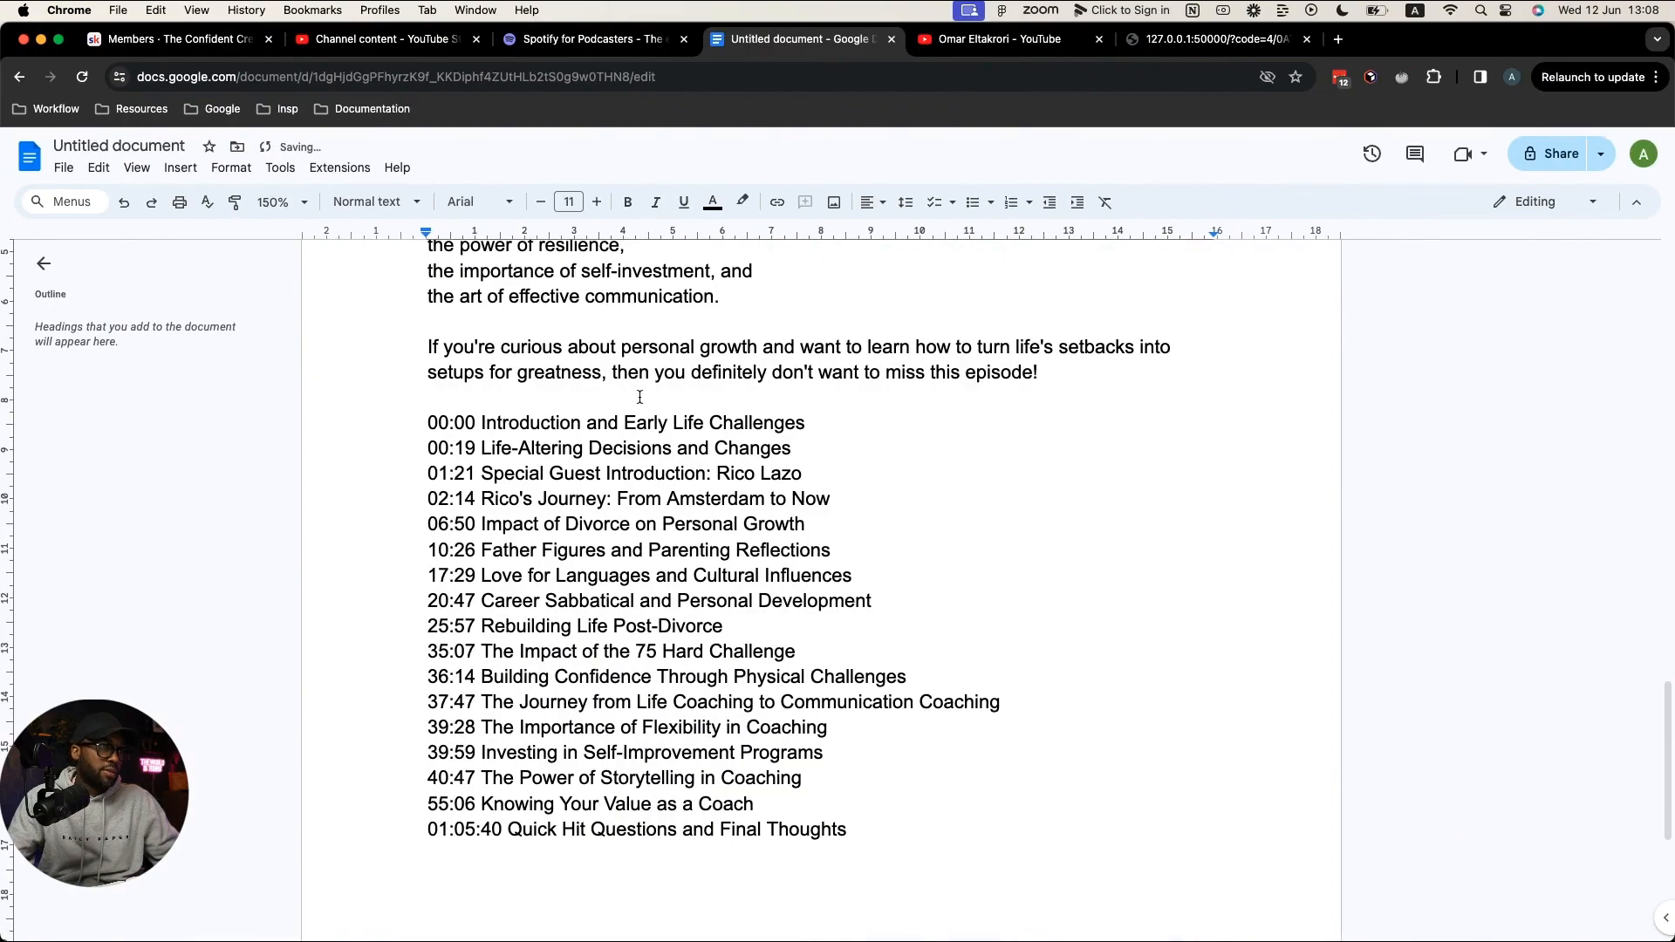
left_click_drag(424, 447, 835, 440)
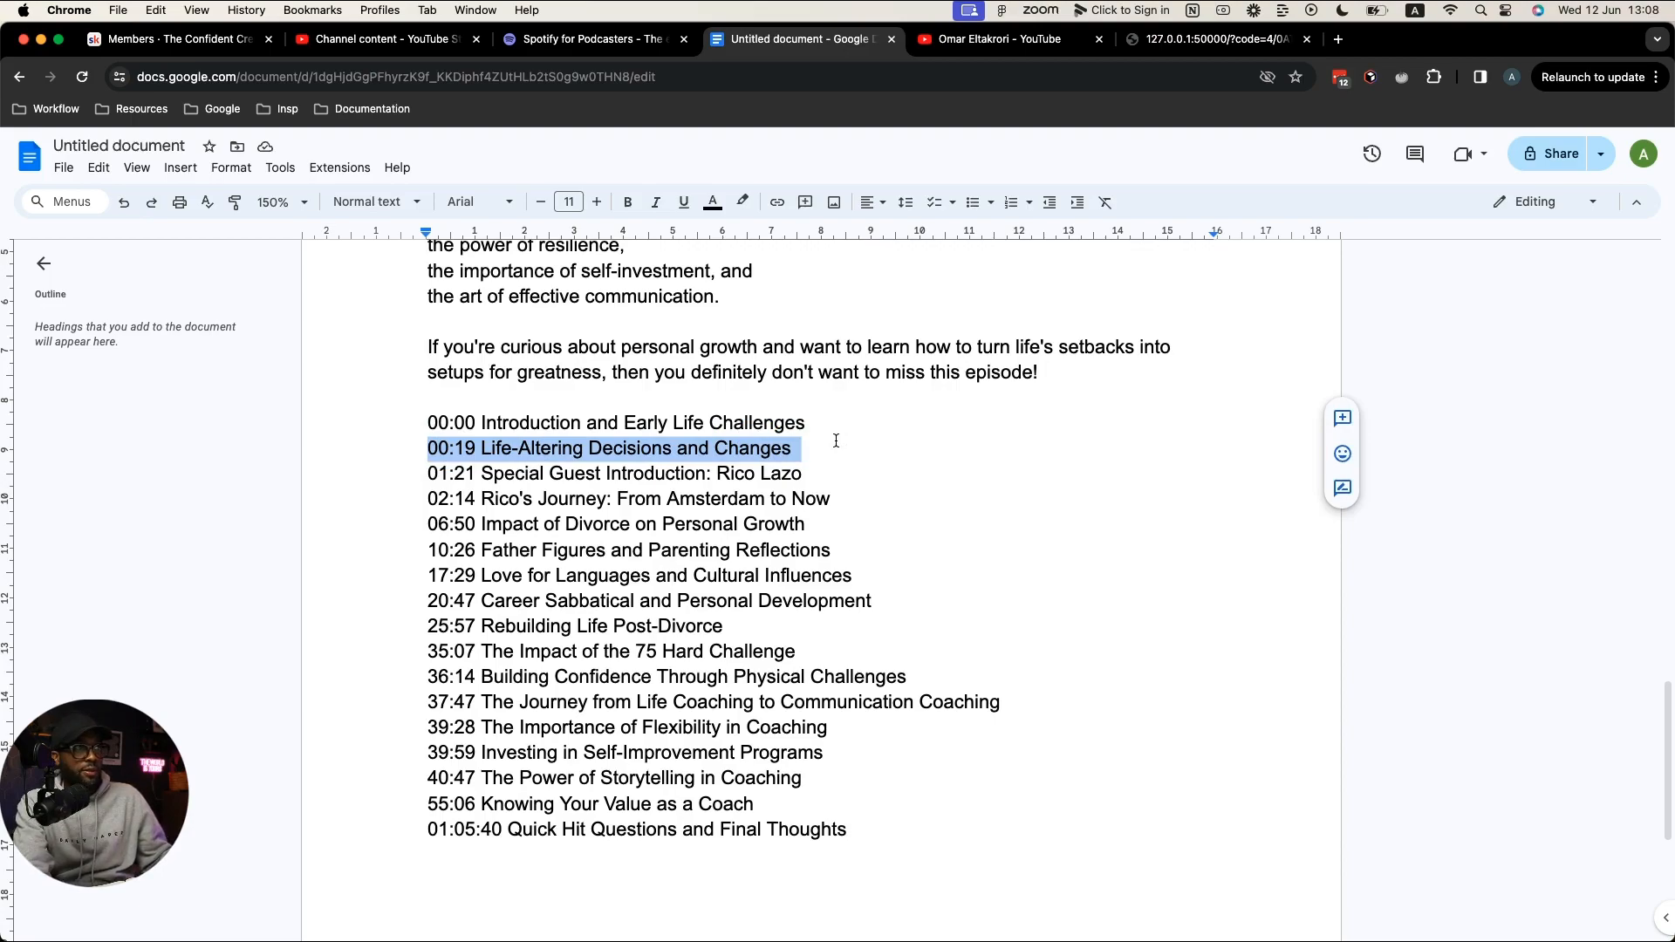
key("BackSpace")
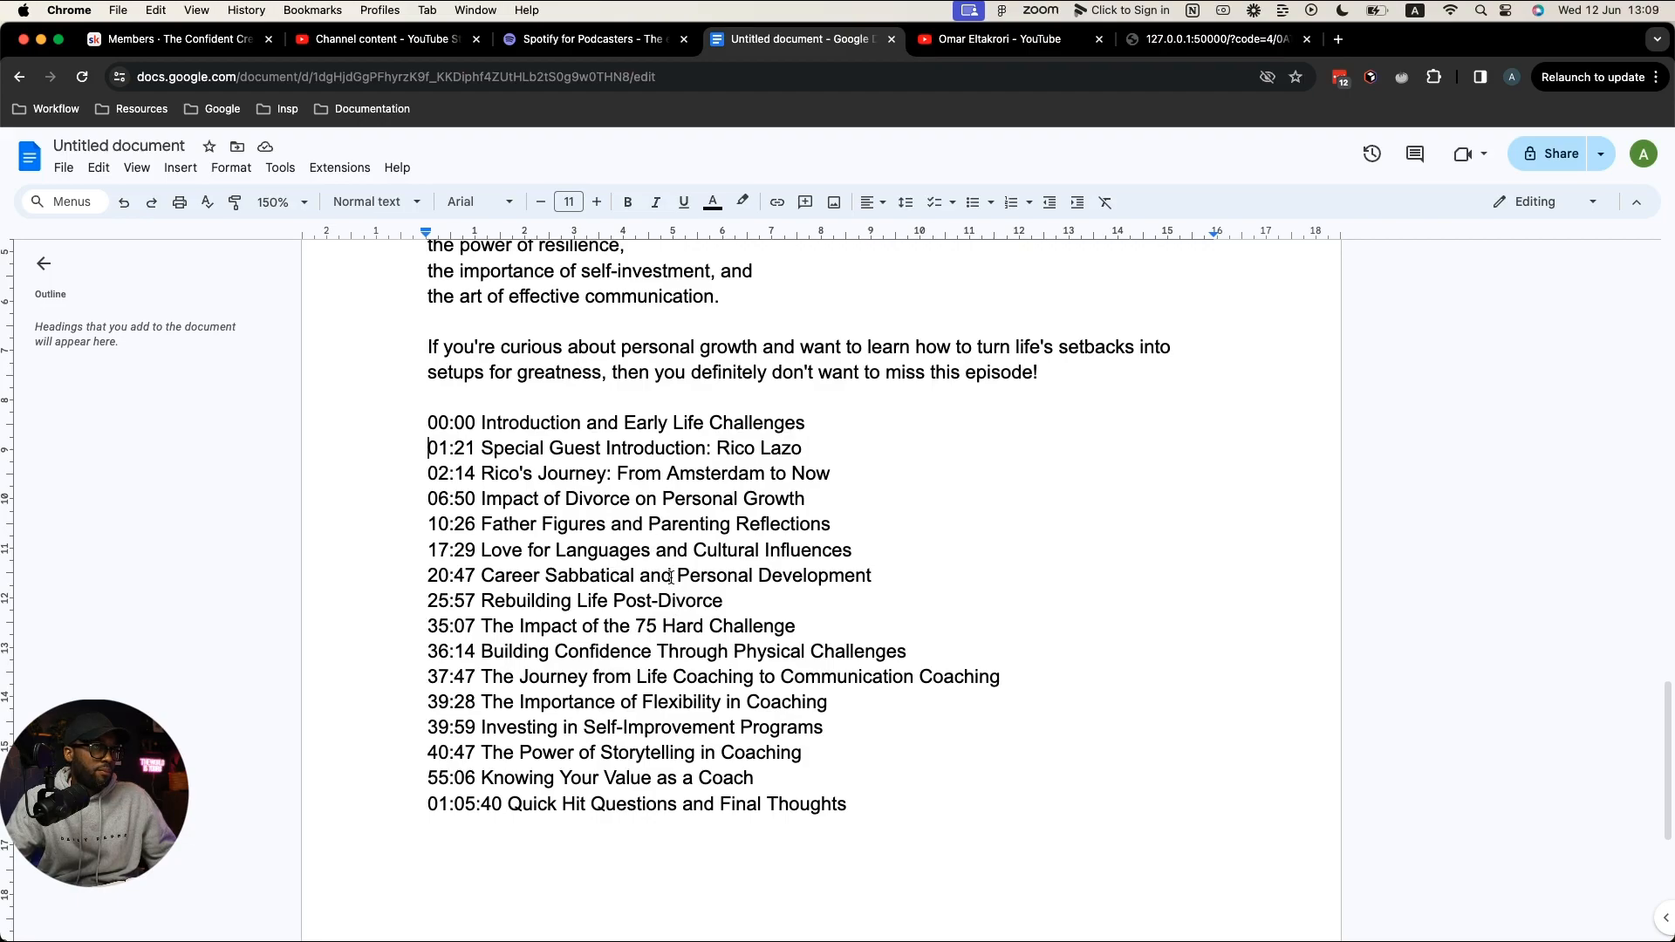
left_click_drag(864, 807, 428, 418)
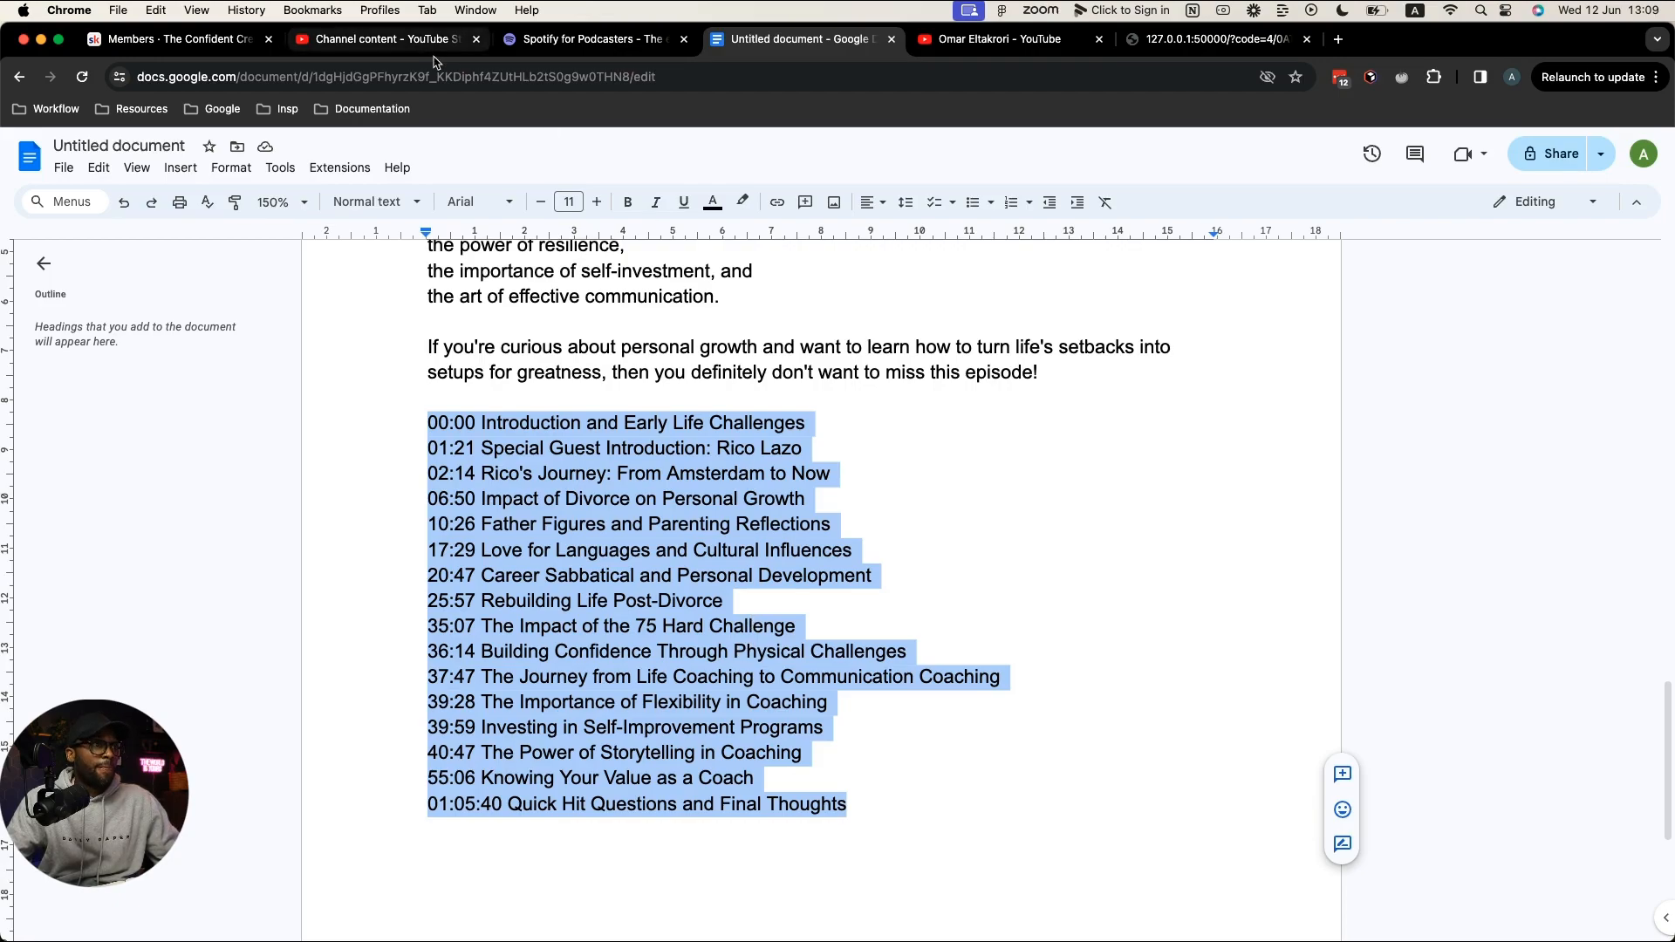
left_click(357, 43)
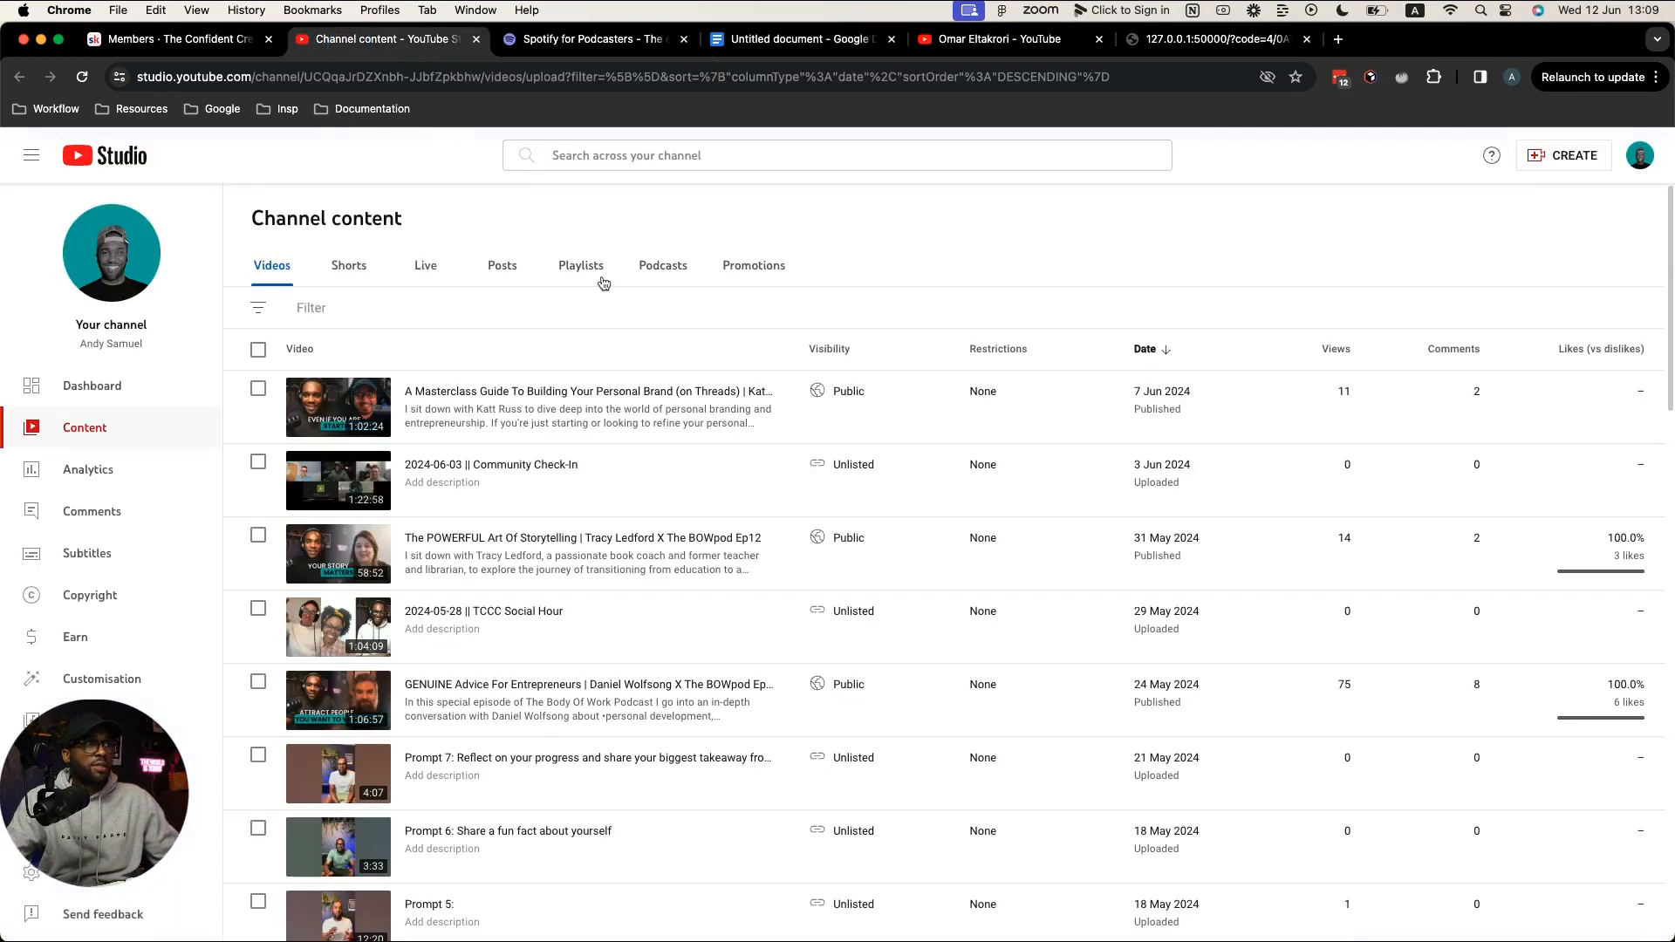
Step: Deselect the timestamp list in the Google Docs episode notes and look over the document
key("ctrl+Right")
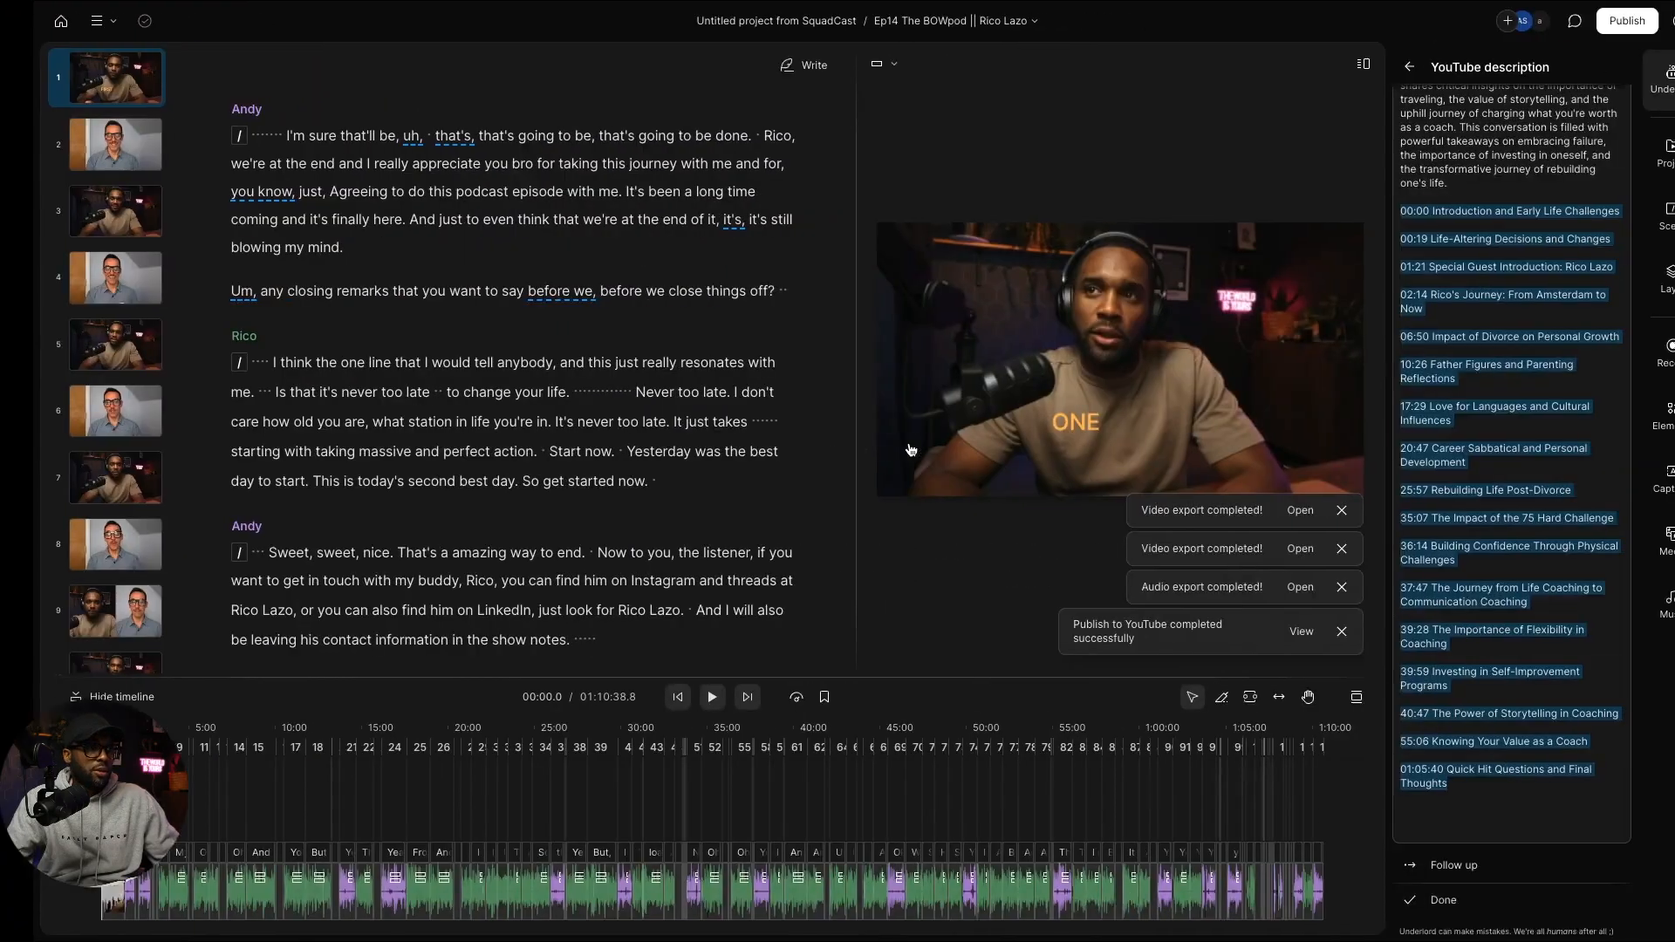
key("ctrl+Left")
left_click(797, 42)
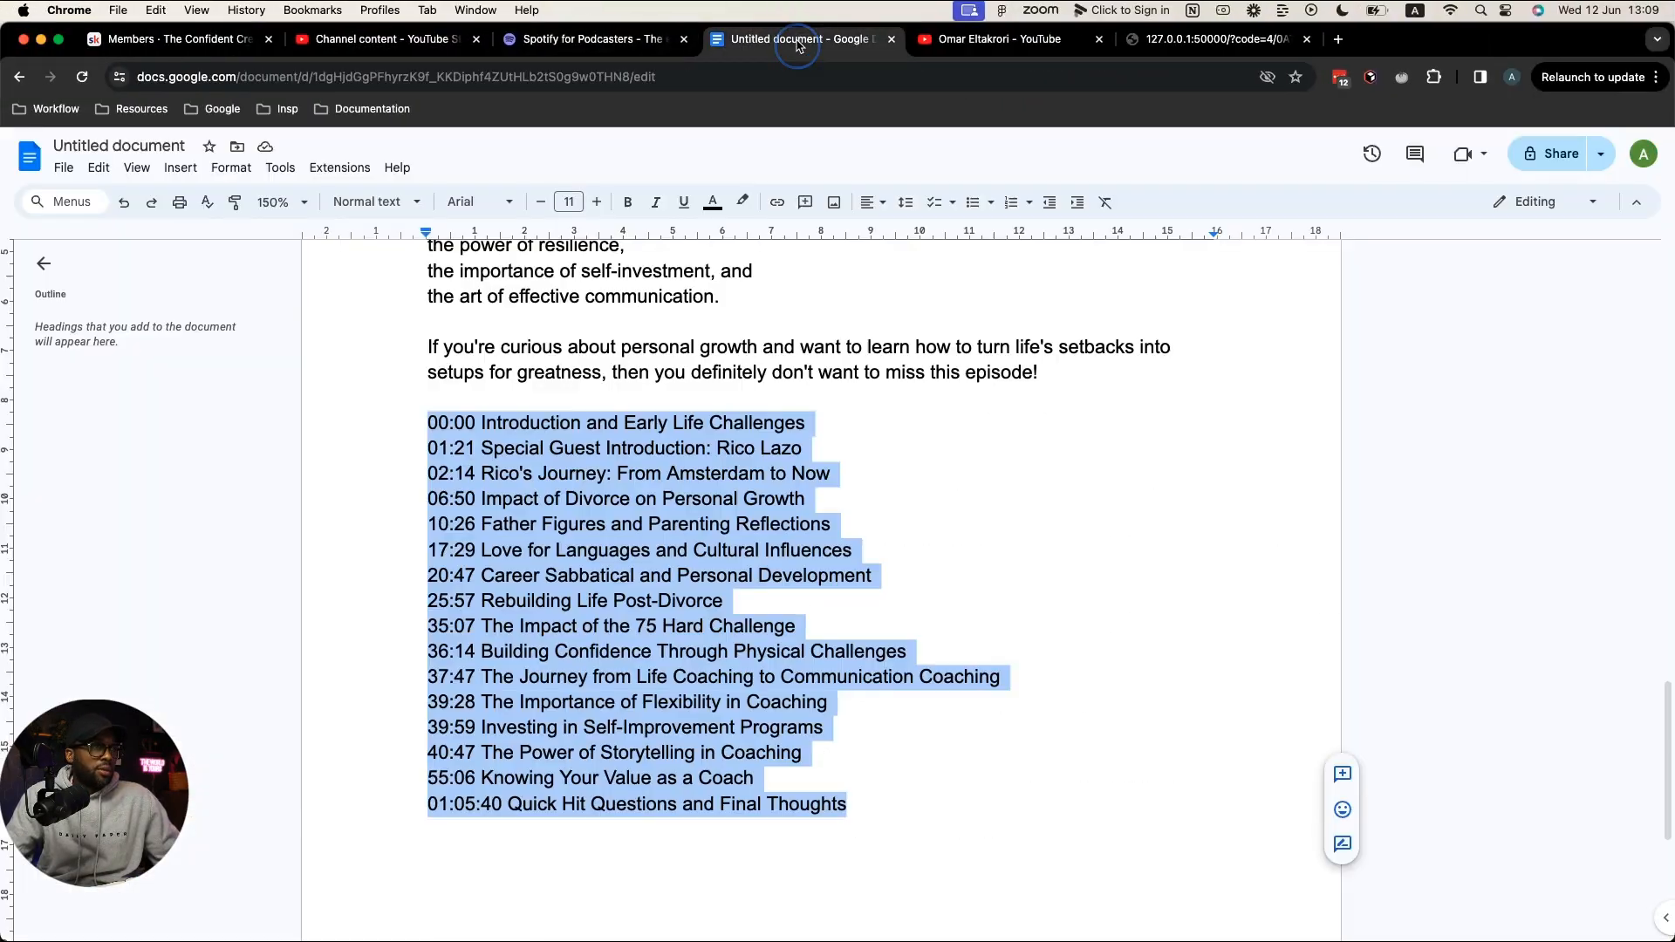
left_click(954, 651)
scroll(953, 651, "up", 5)
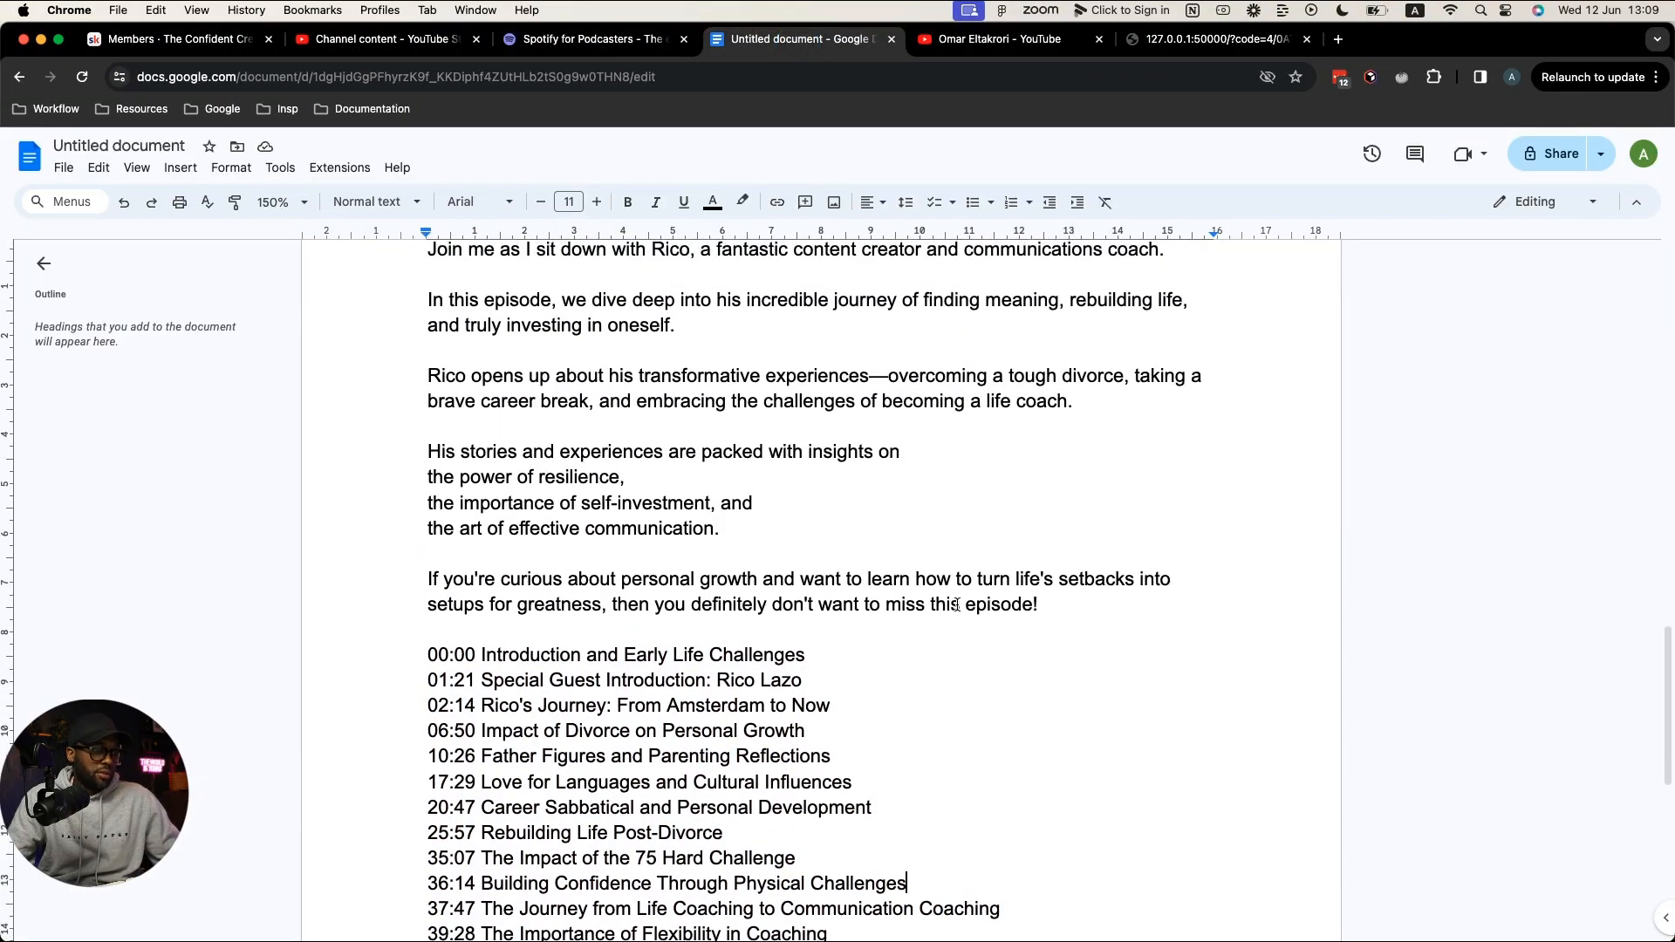
scroll(956, 604, "down", 2)
scroll(956, 604, "down", 2)
Step: Review the YouTube description template 2.0 on Notion's Podcast workflow page
key("ctrl+Right")
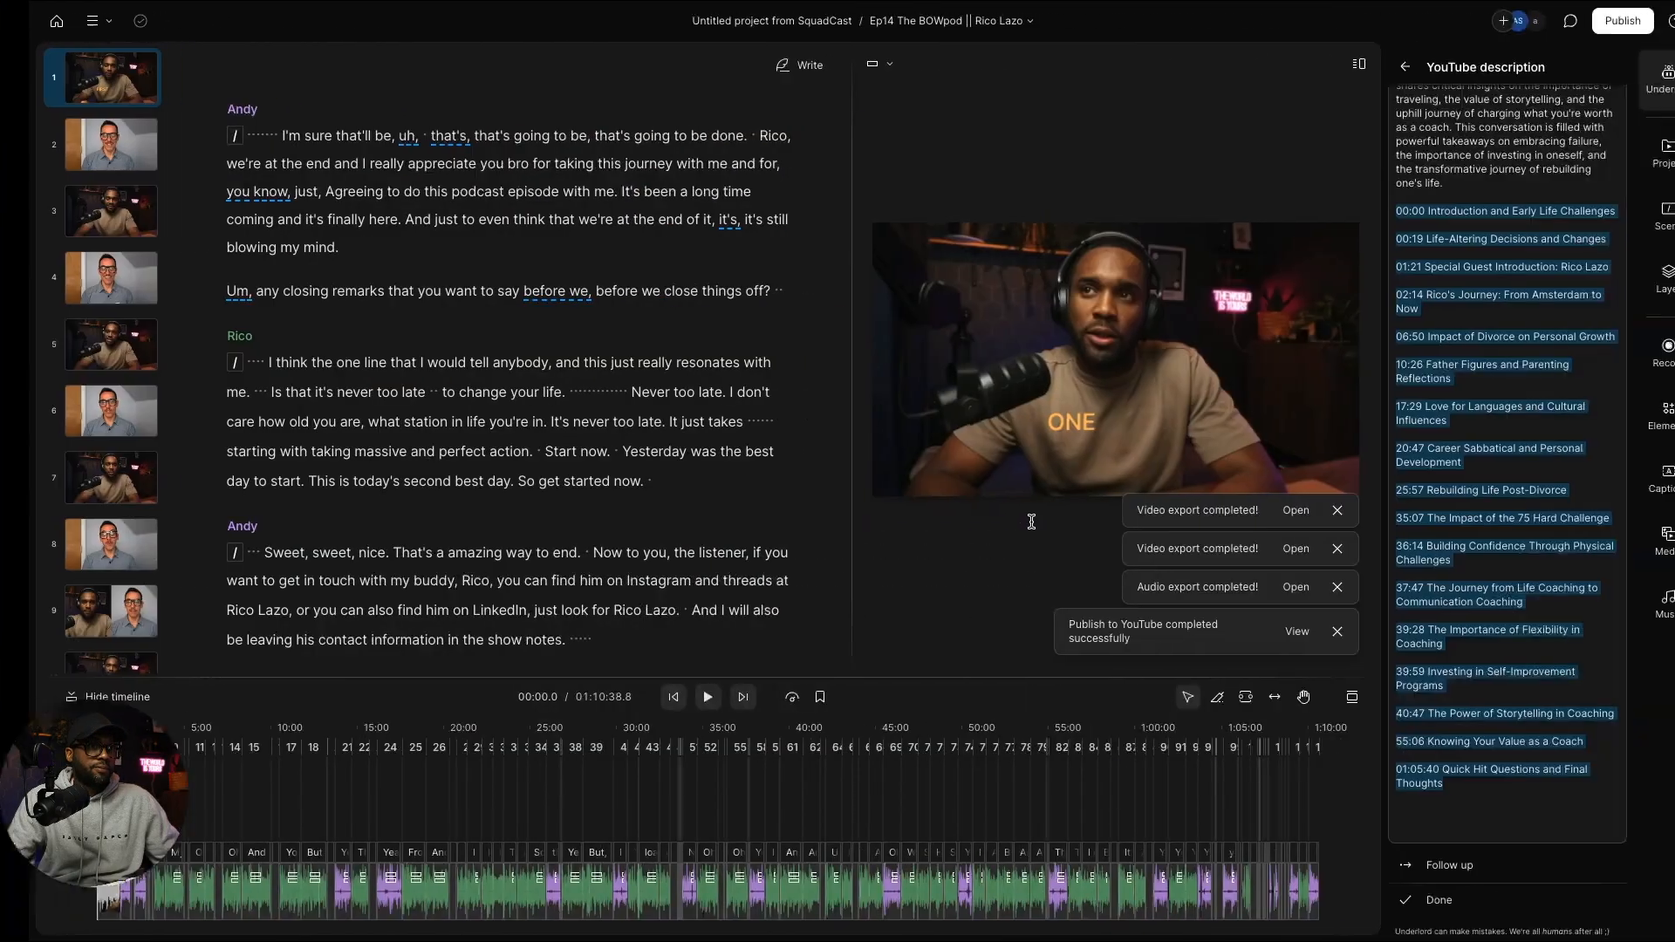
key("ctrl+Right")
scroll(999, 594, "down", 3)
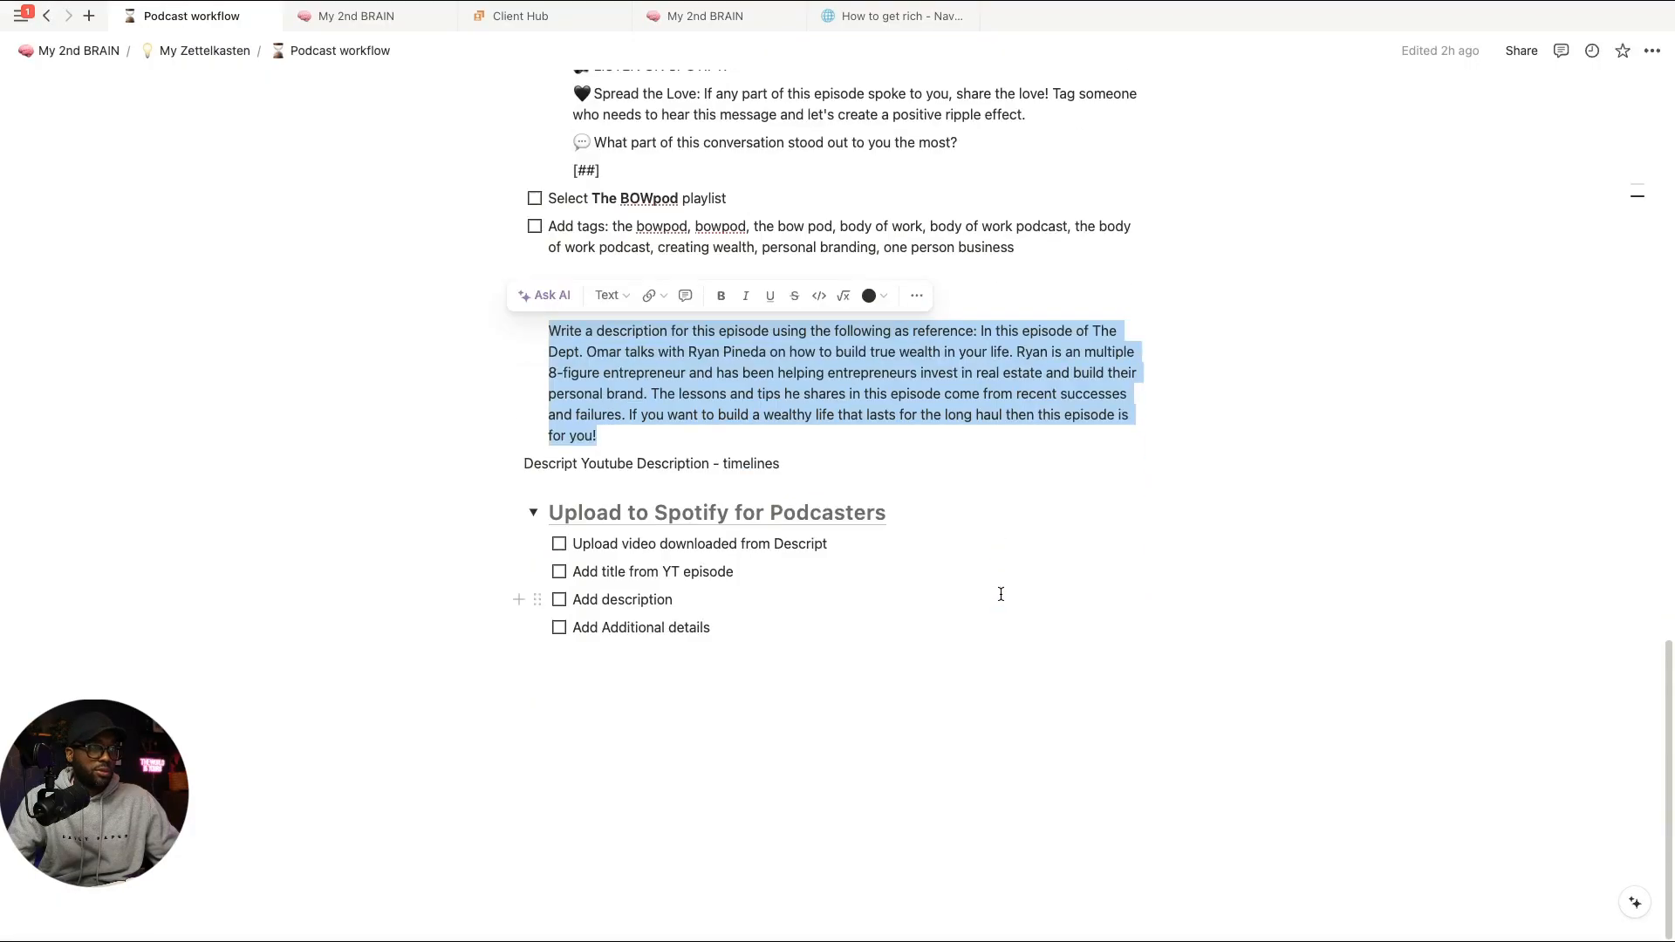
scroll(1002, 594, "up", 6)
scroll(1002, 593, "up", 5)
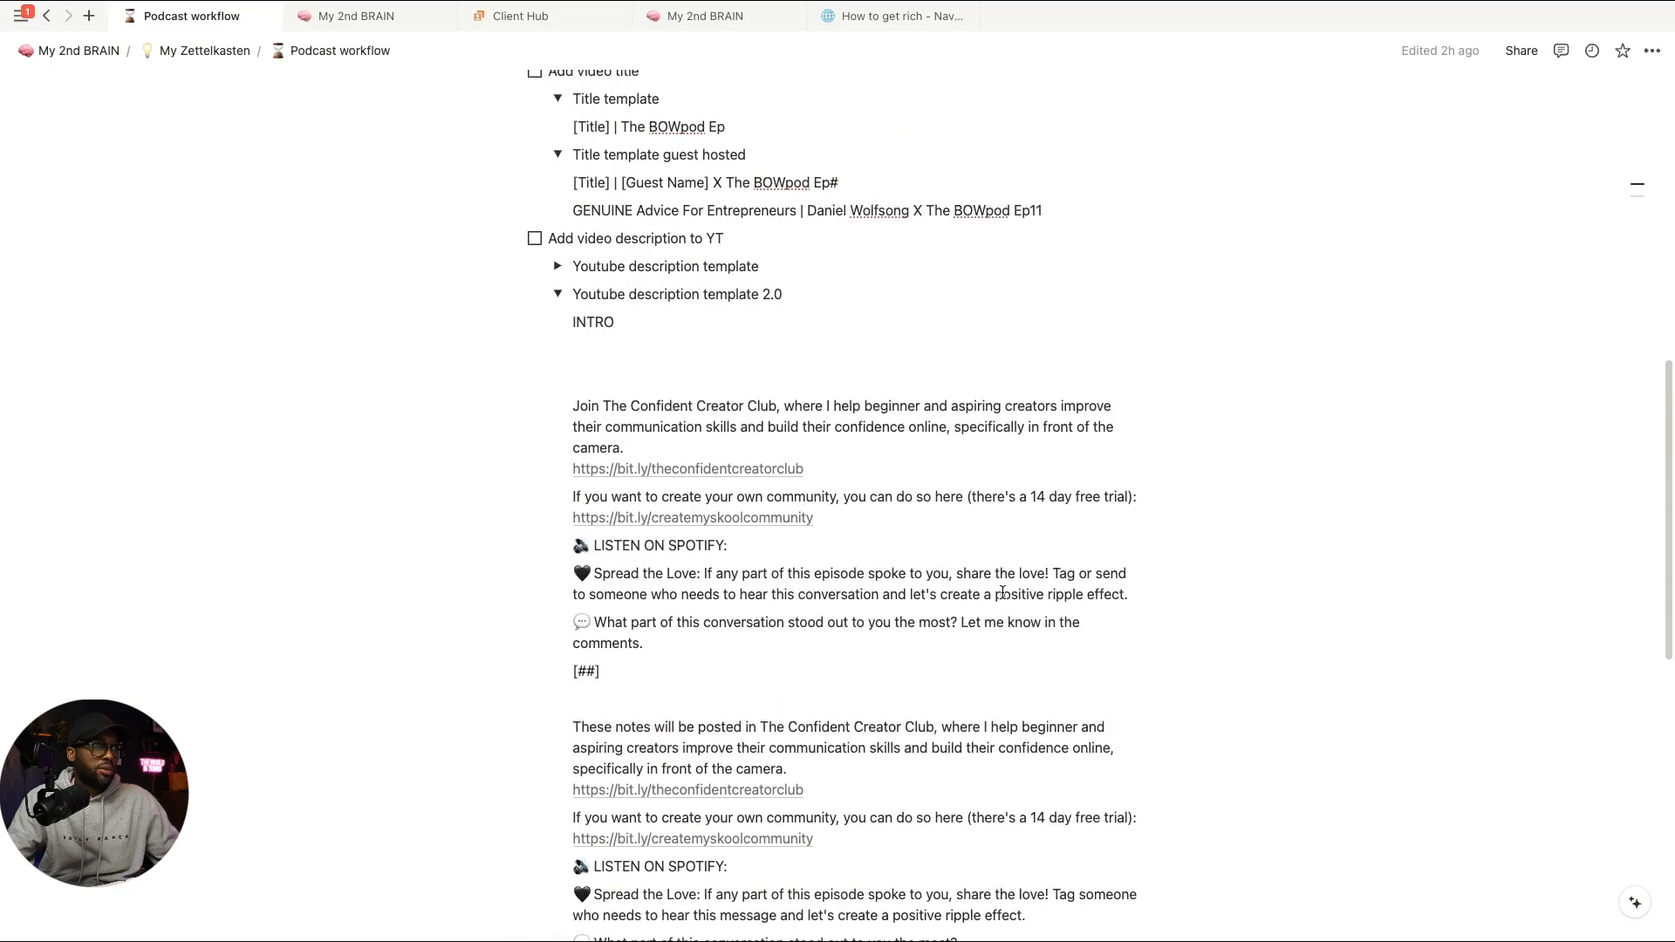
scroll(1001, 592, "down", 4)
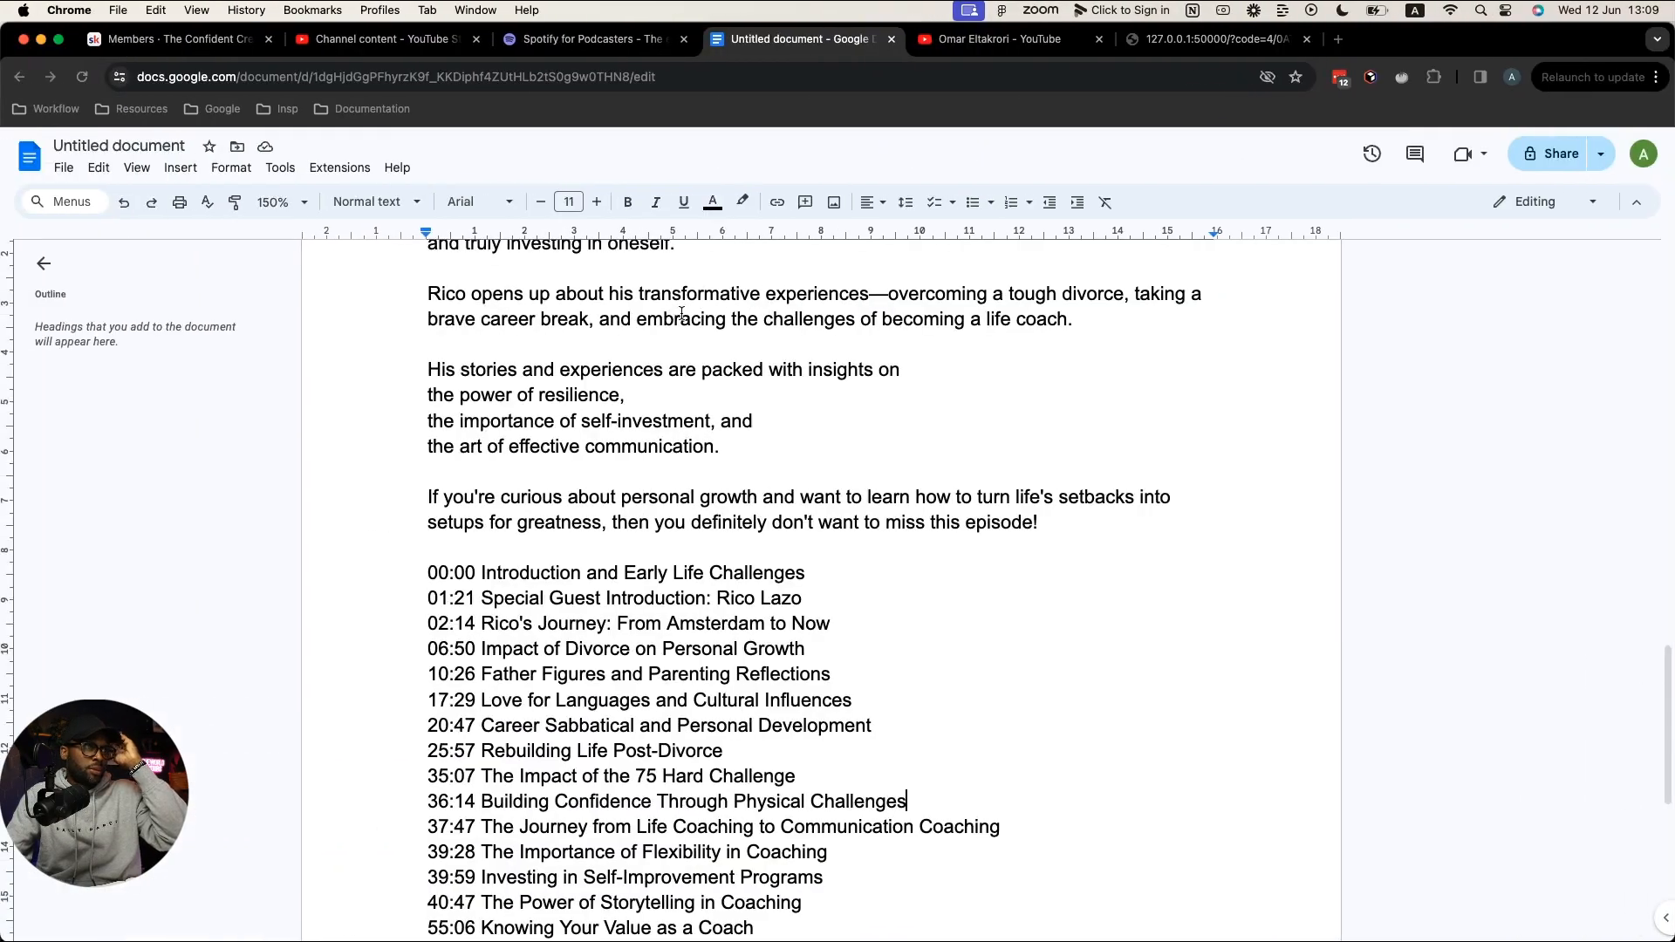
Step: Open the new Ep14 upload's details in YouTube Studio and paste over its placeholder description
left_click(388, 39)
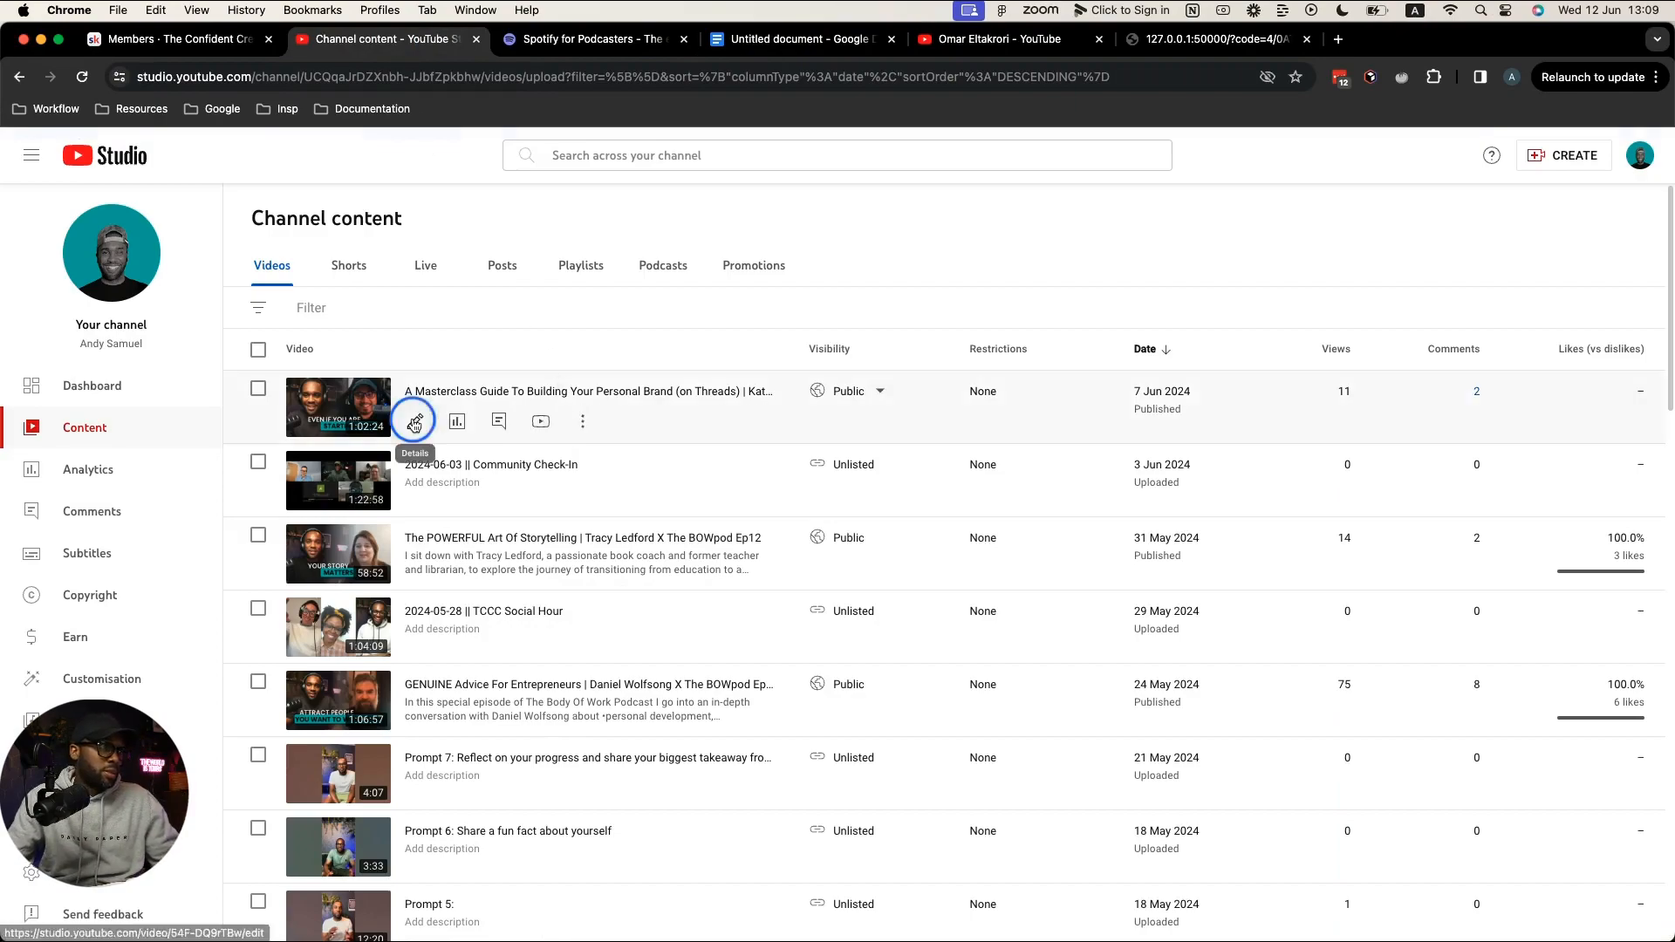
left_click(415, 422)
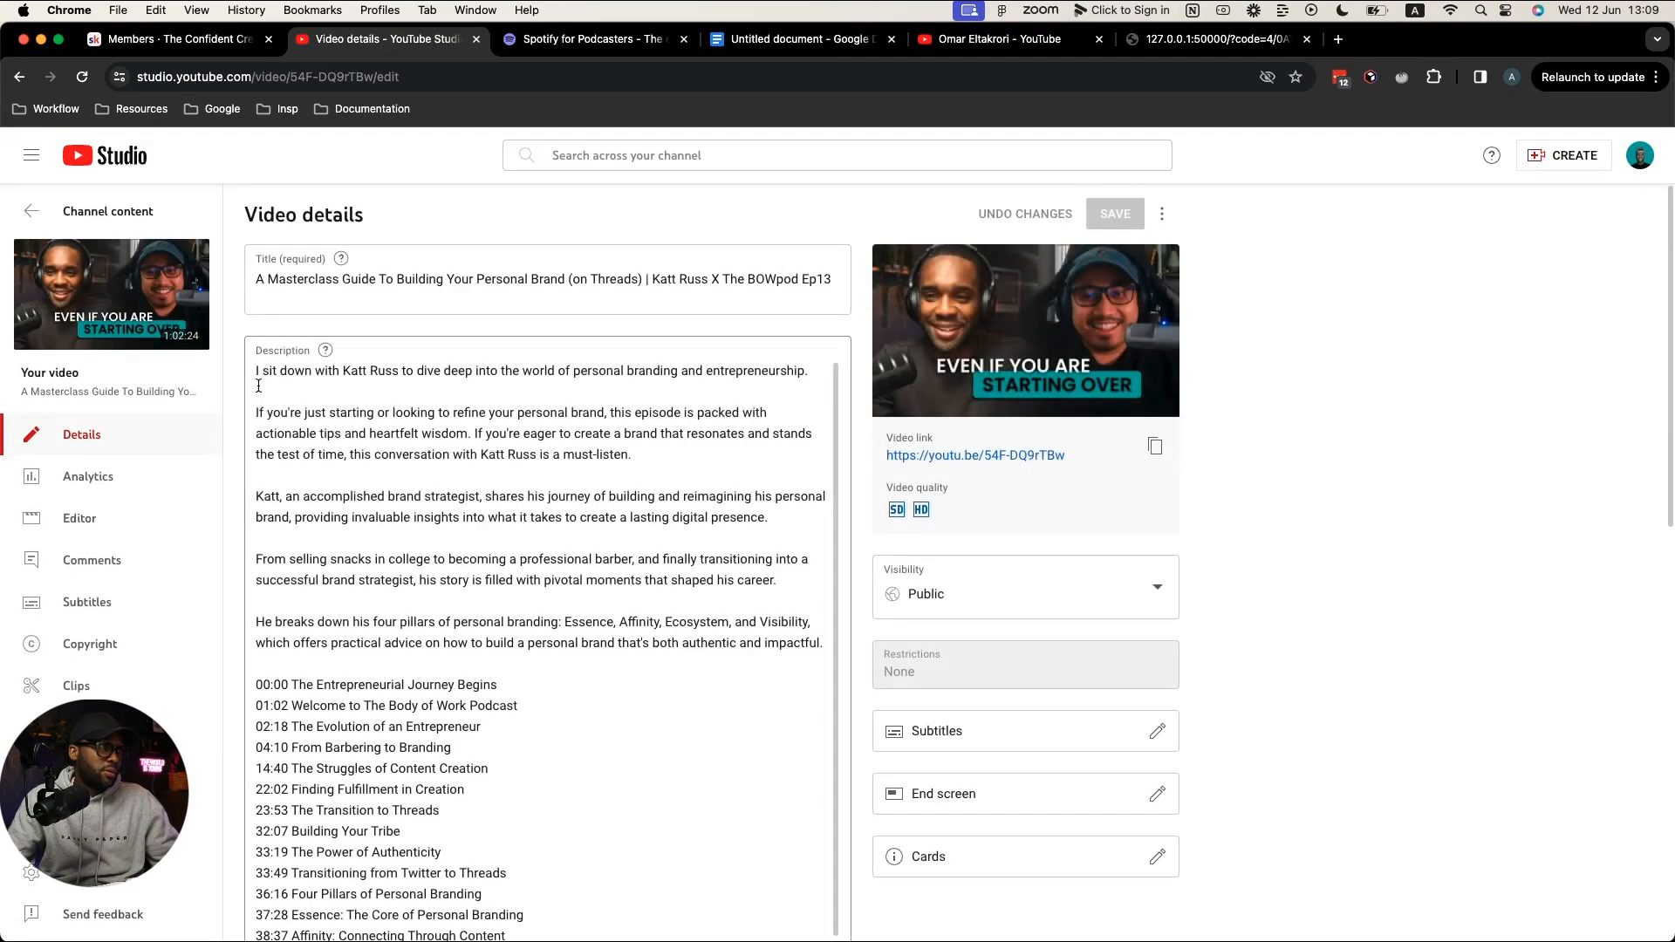
left_click(257, 372)
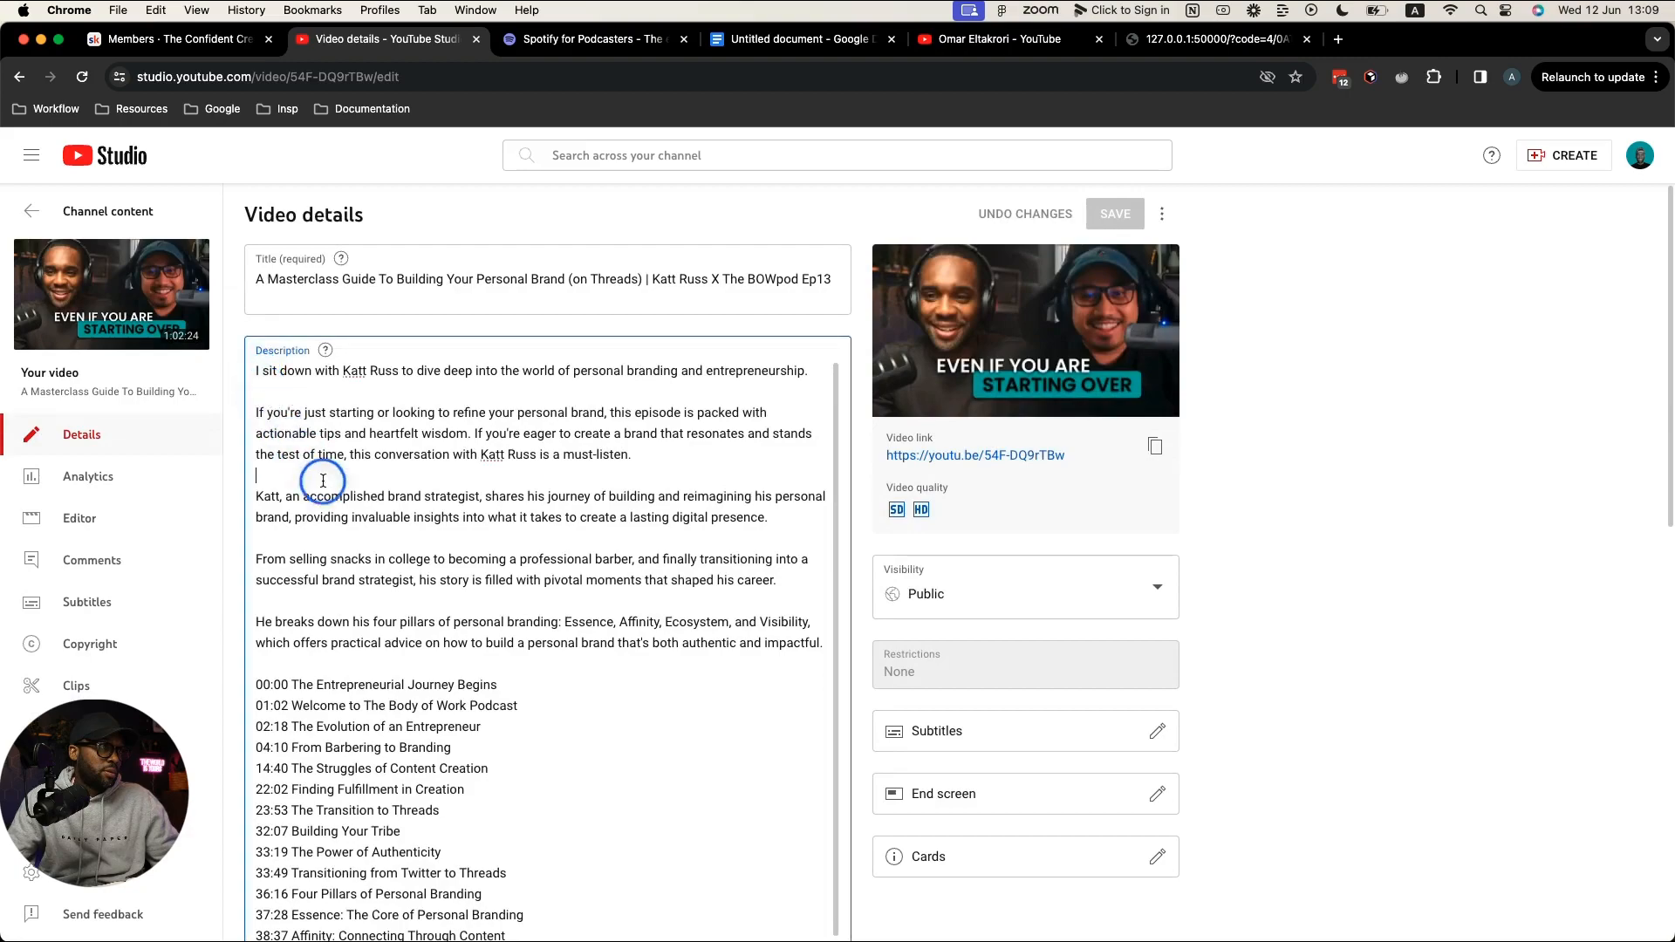
key("super+a")
key("super+c")
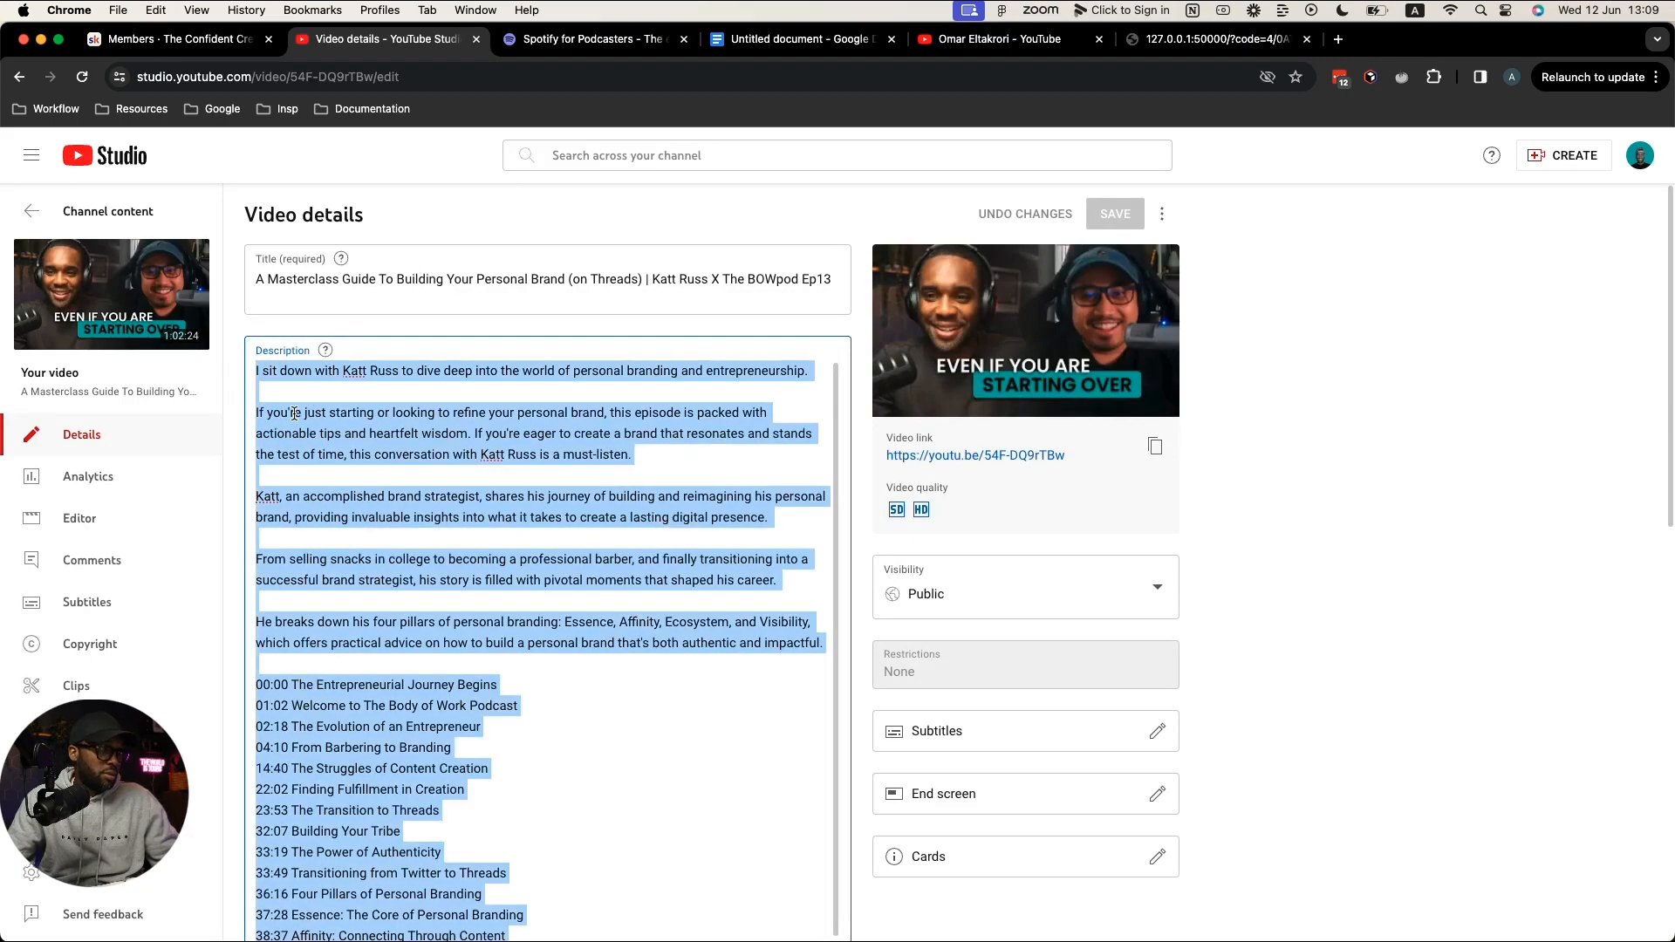
left_click(32, 211)
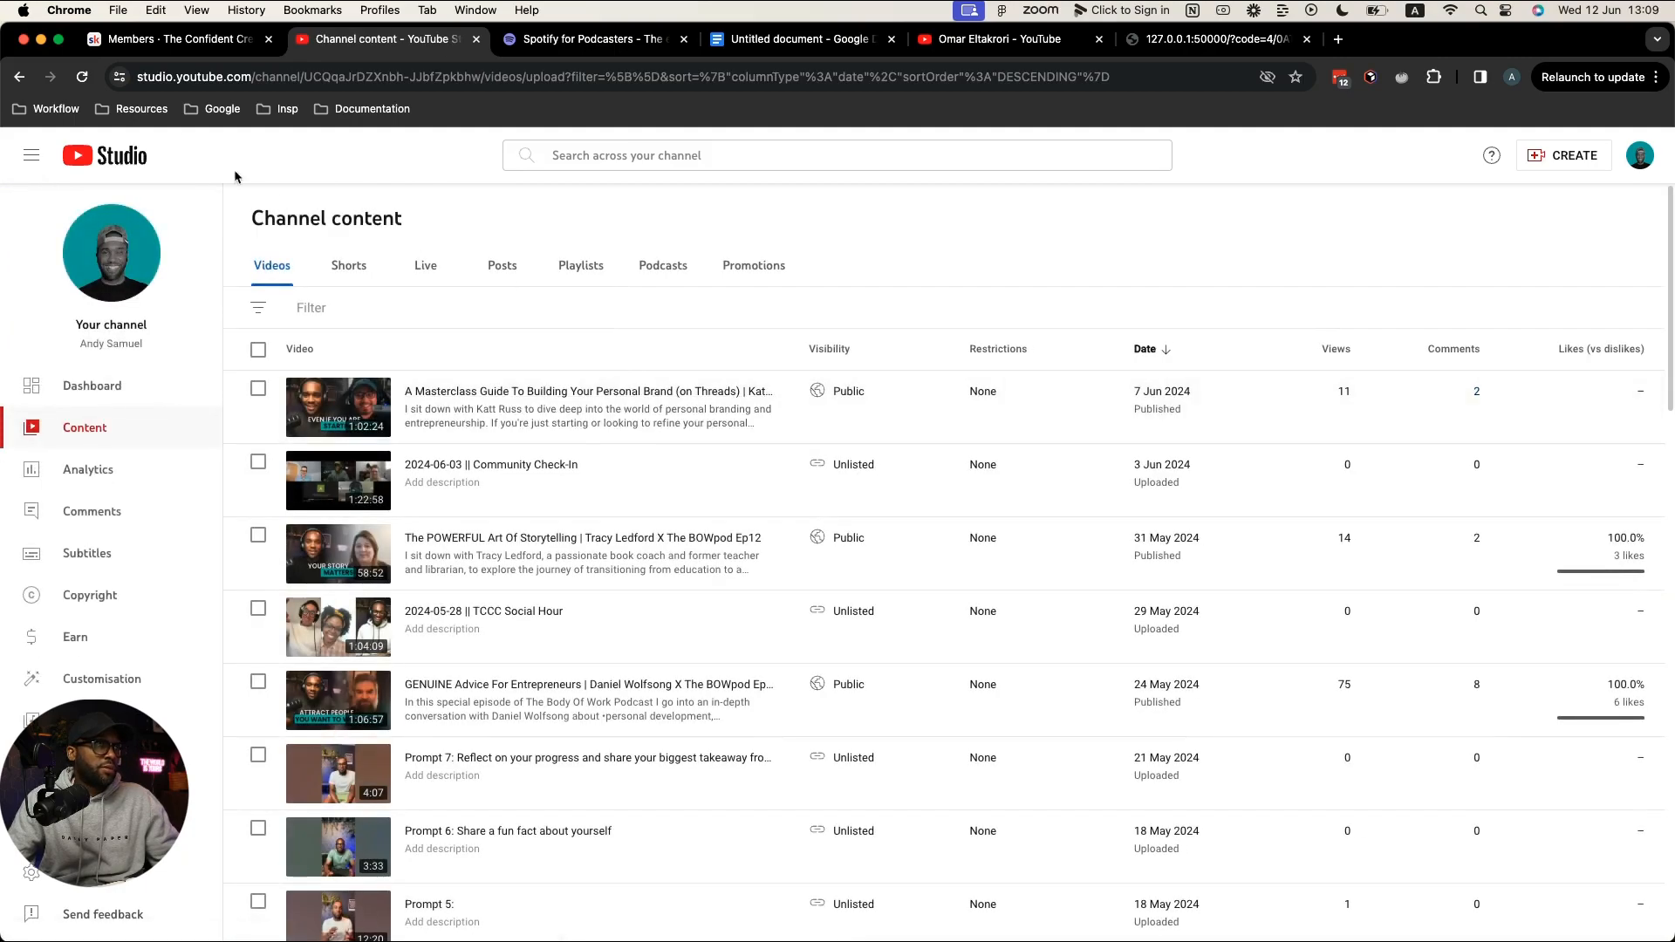
left_click(80, 72)
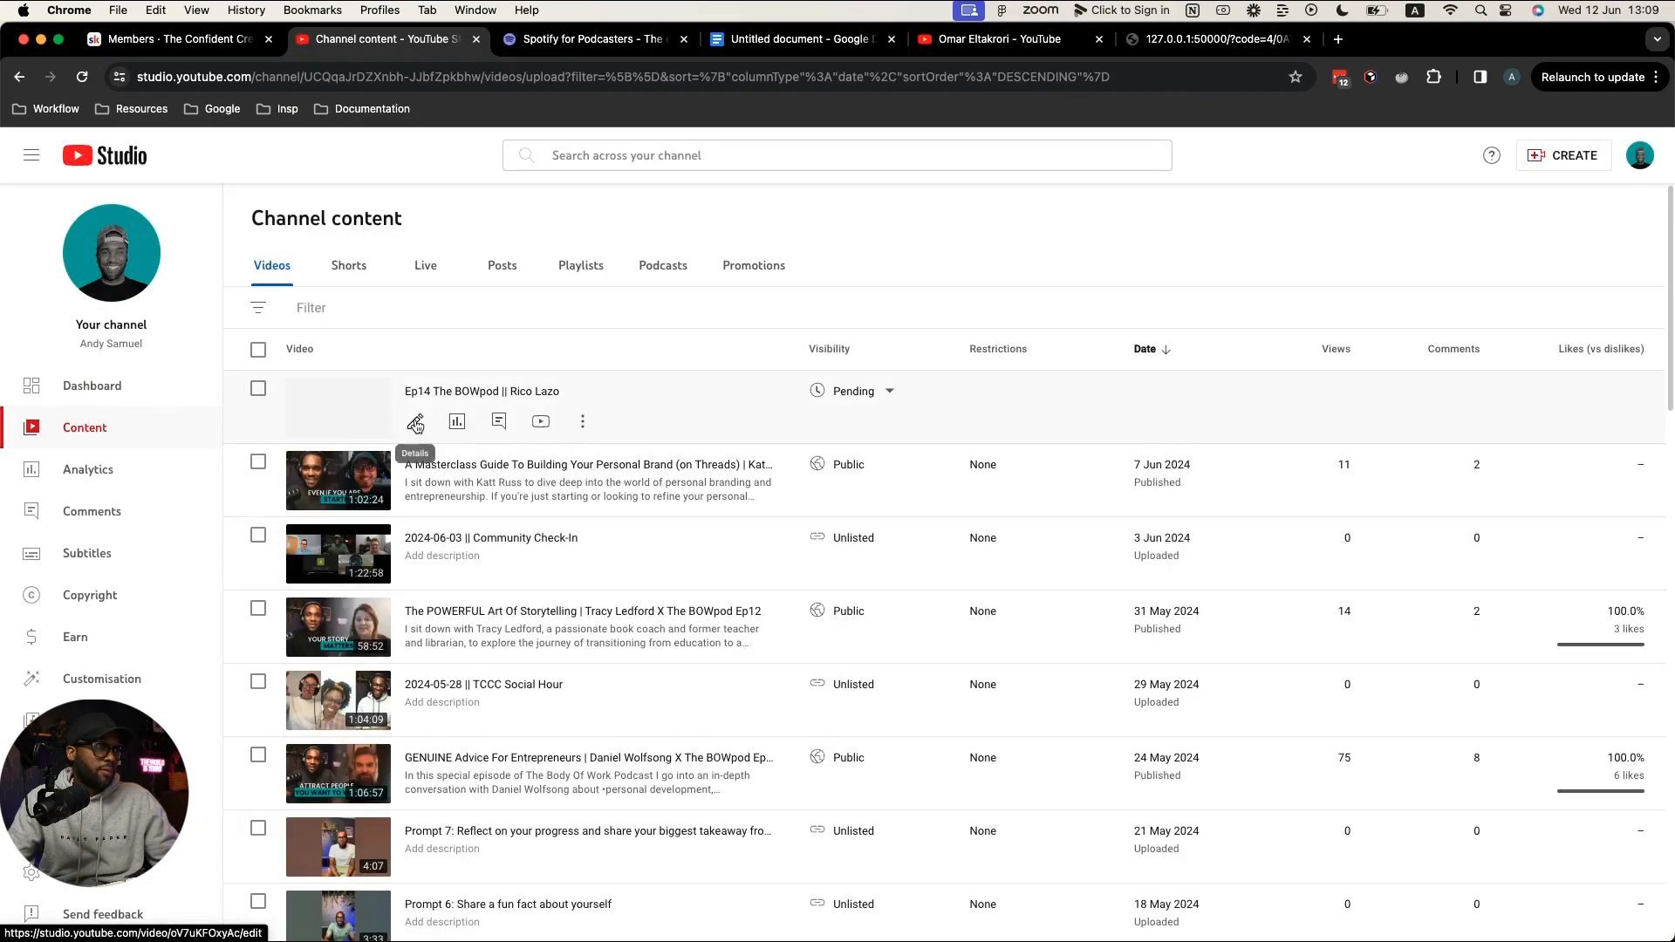
left_click(416, 423)
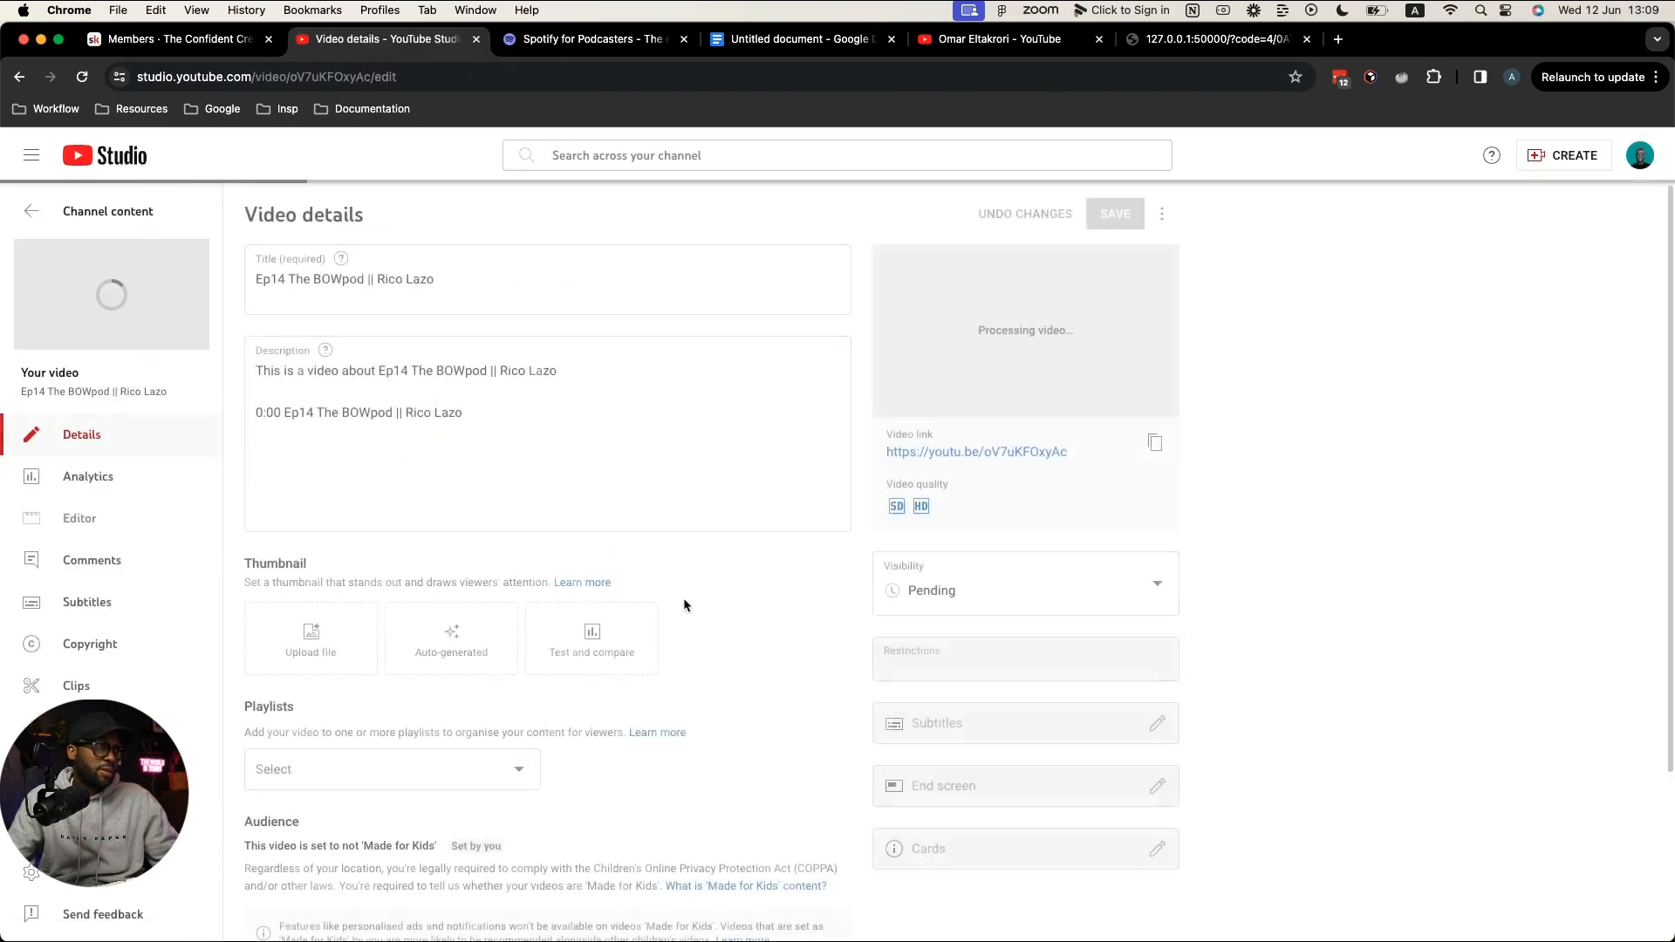
mouse_move(441, 431)
left_mouse_down()
mouse_move(393, 390)
mouse_move(247, 366)
left_mouse_up()
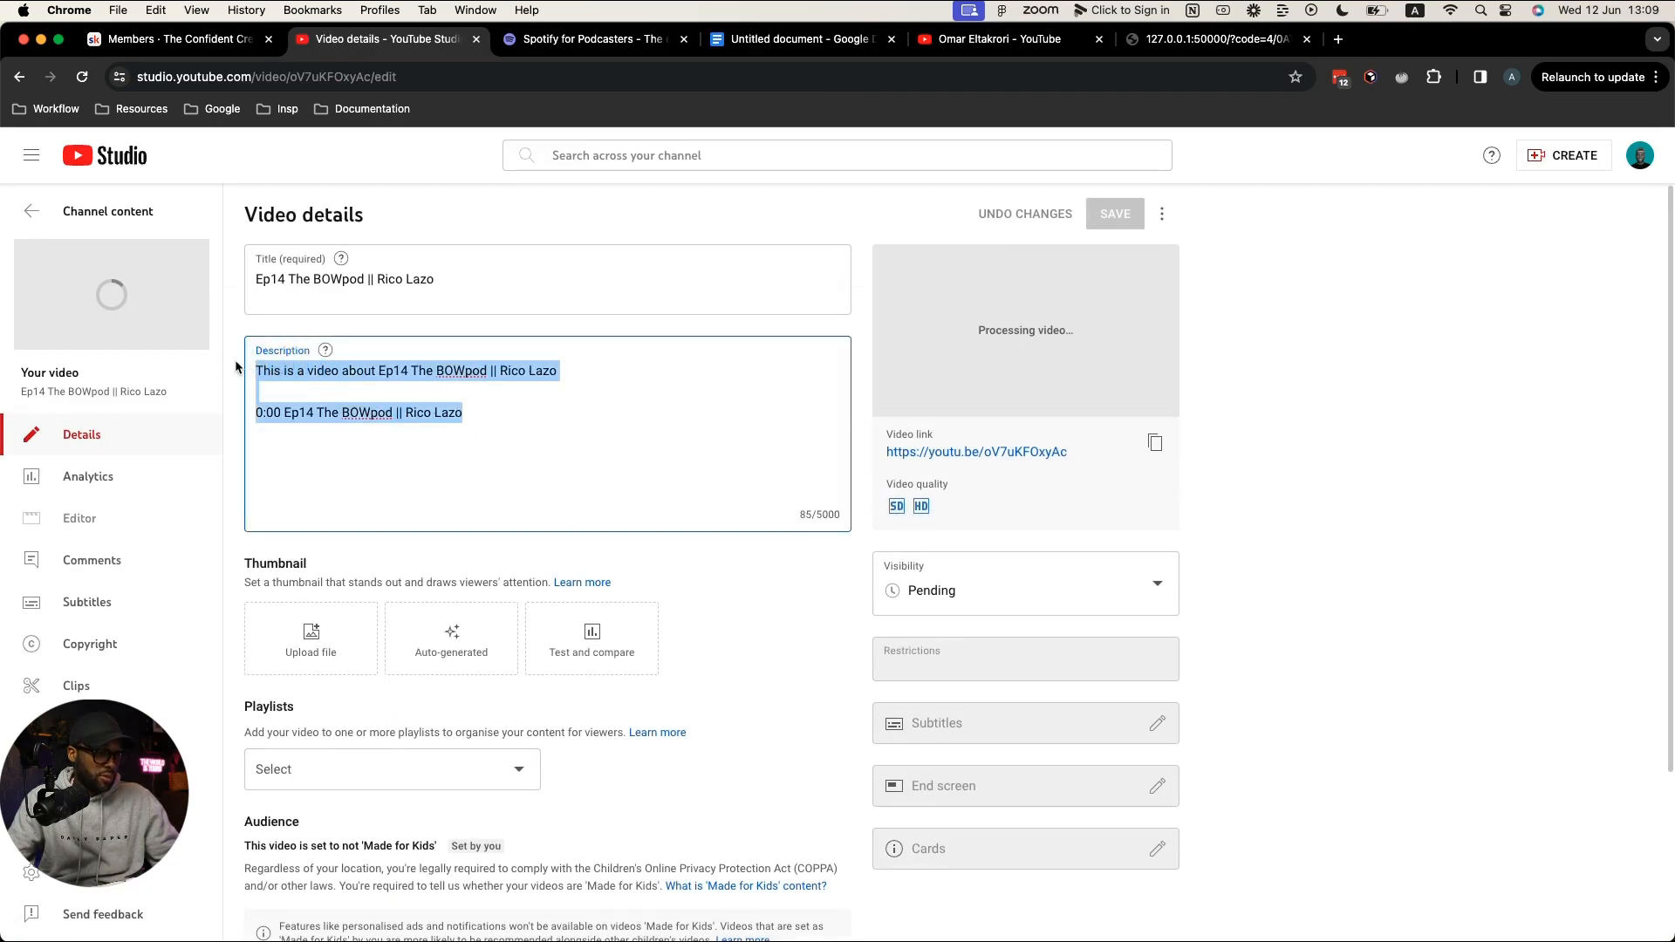
key("super+v")
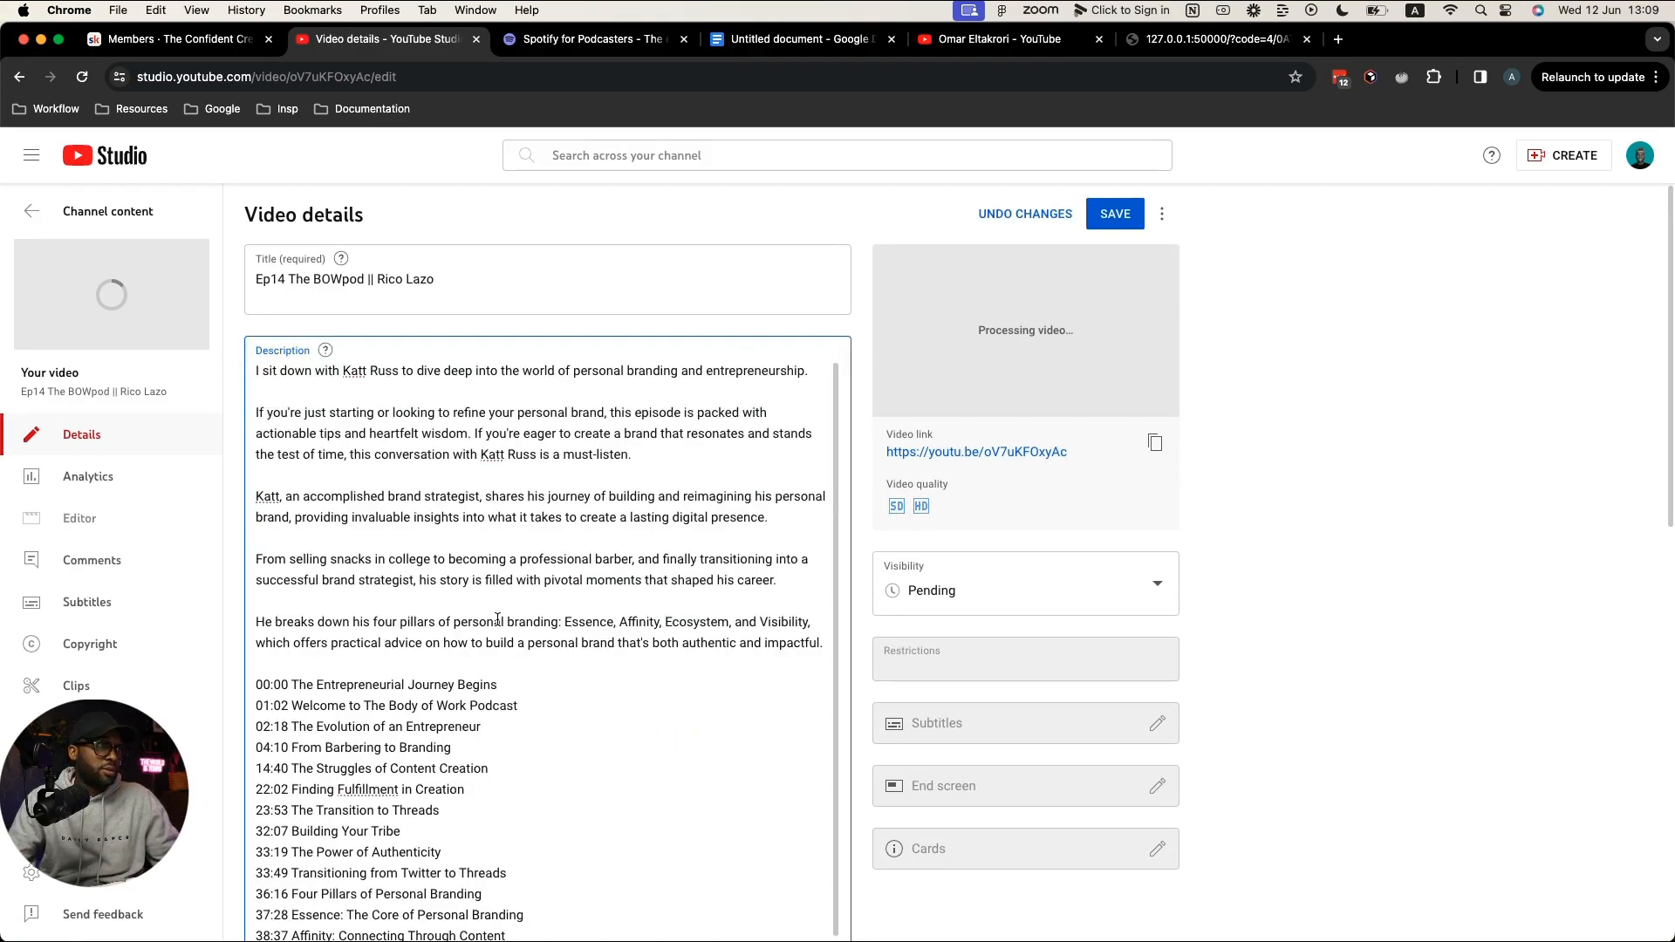
scroll(550, 567, "down", 5)
scroll(532, 615, "up", 3)
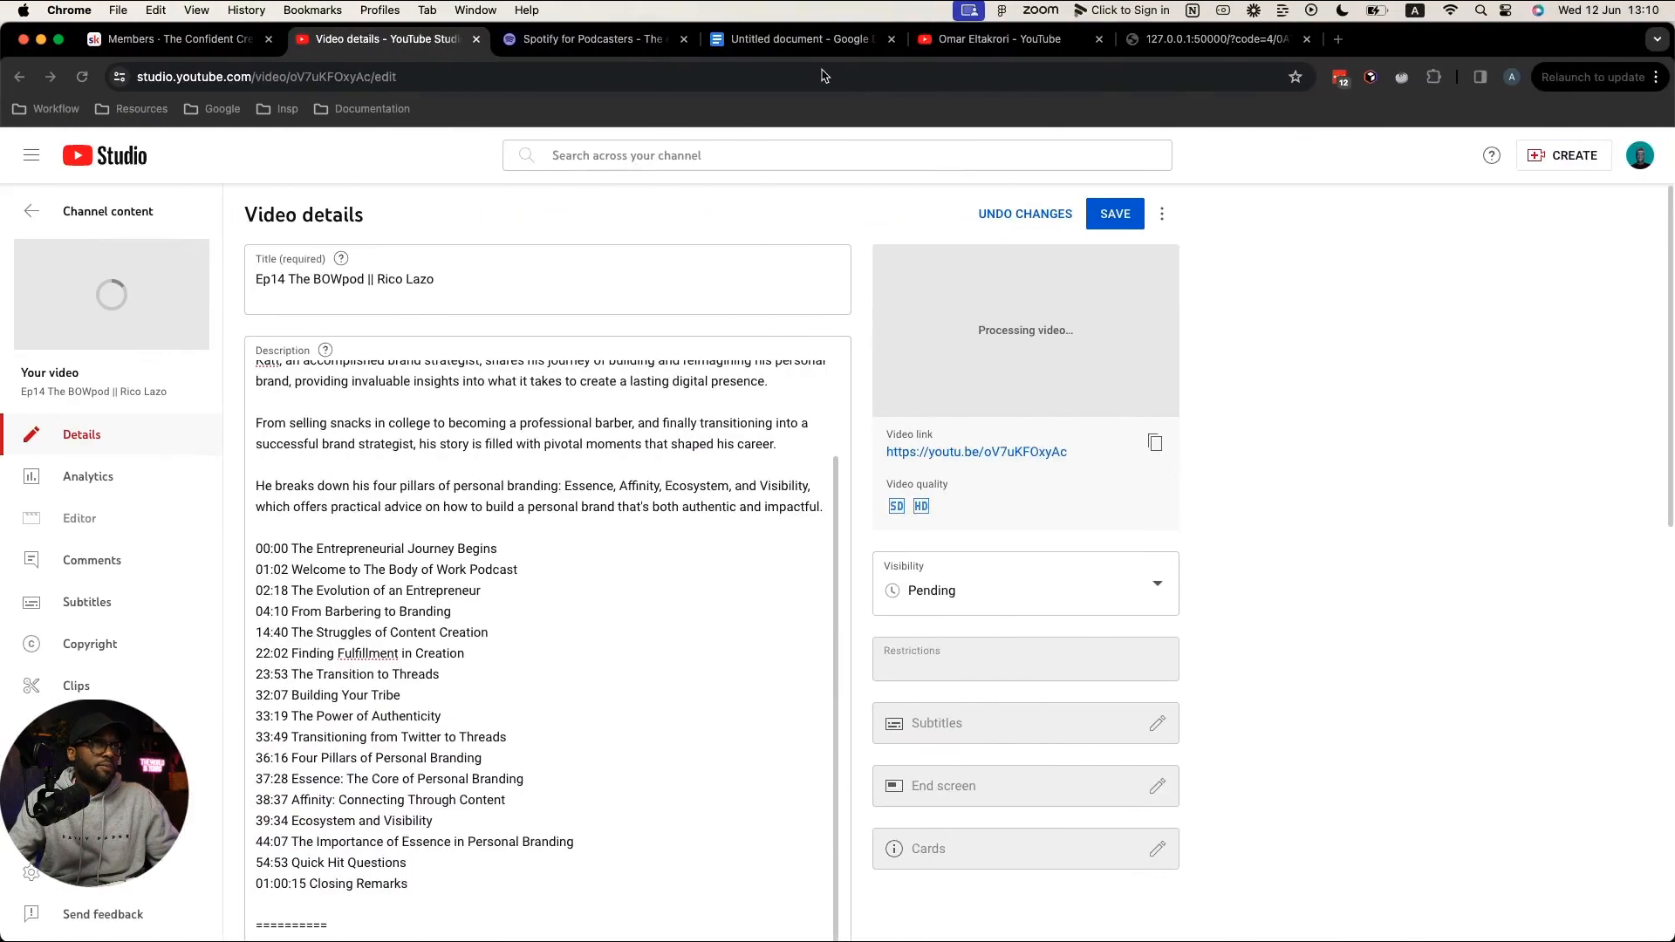
Step: Copy the episode summary and chapter list from the Google Doc and paste it over the old description
left_click(768, 40)
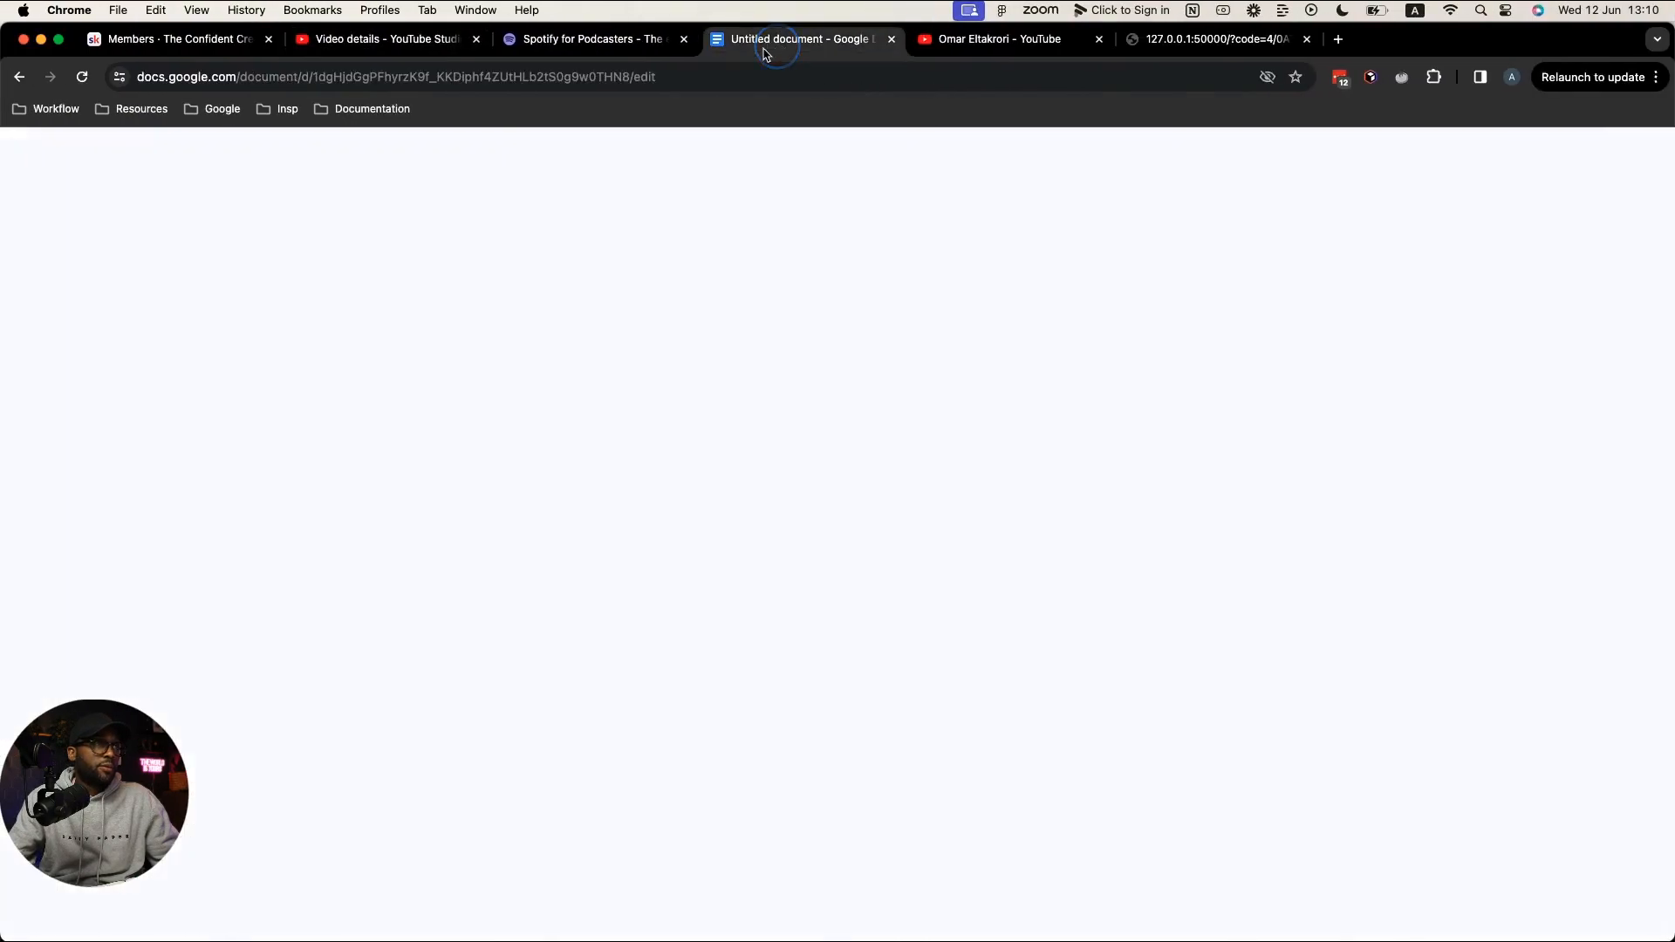
scroll(567, 471, "up", 3)
scroll(571, 463, "down", 1)
scroll(570, 463, "down", 1)
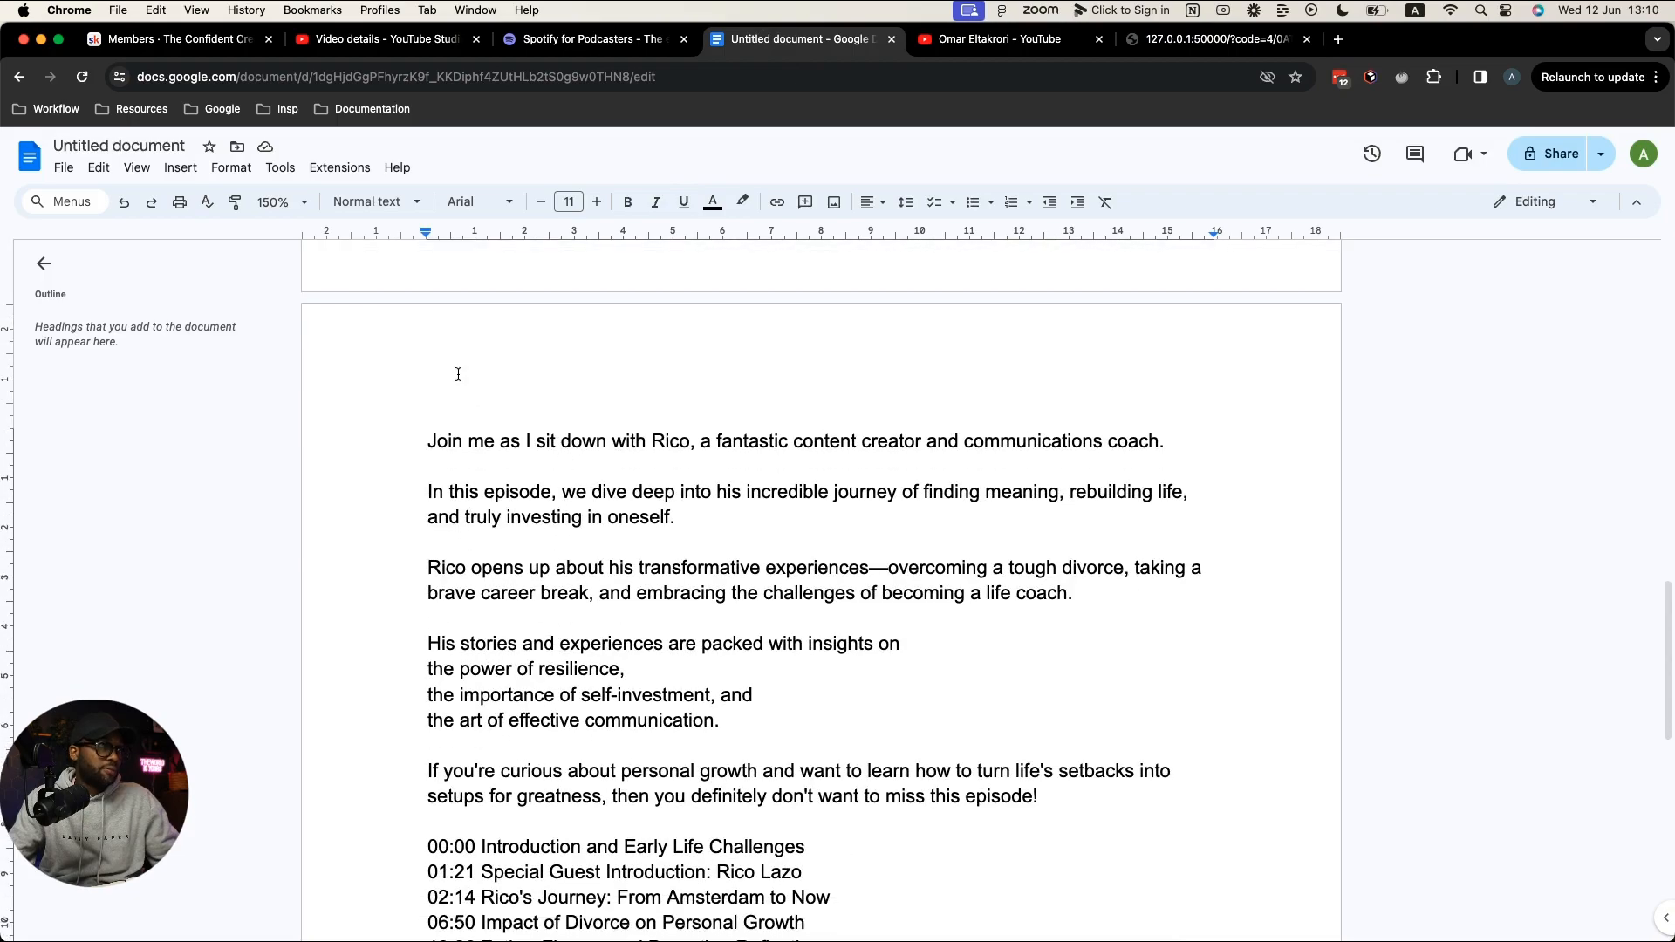
left_click_drag(431, 442, 849, 902)
key("super+c")
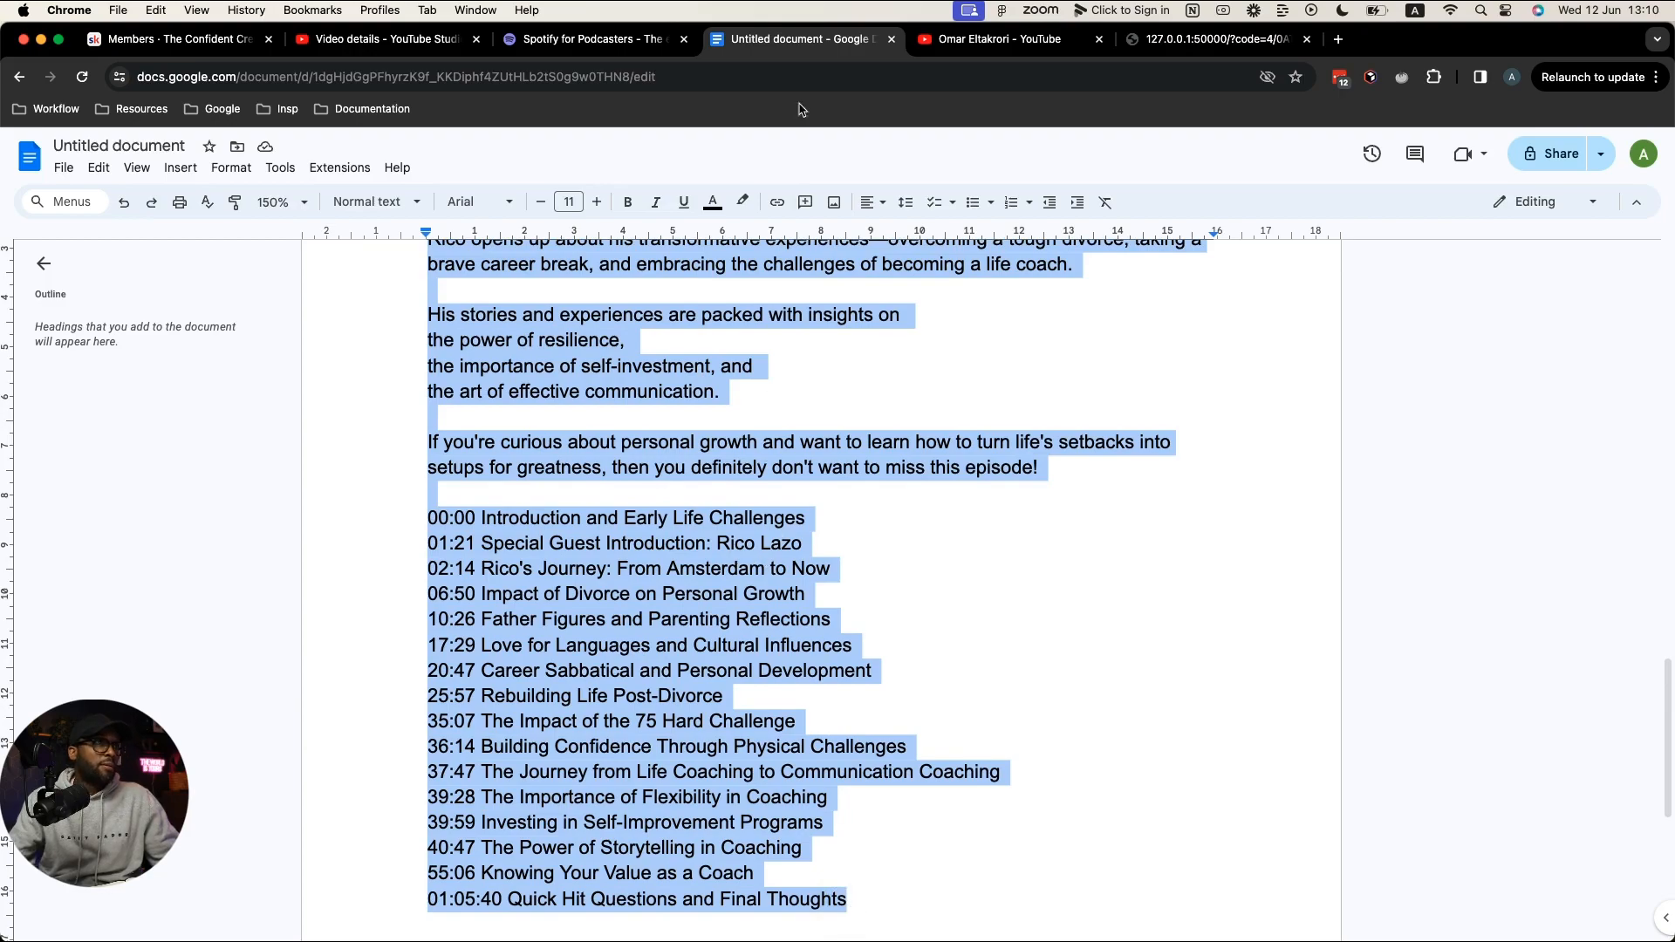
left_click(427, 41)
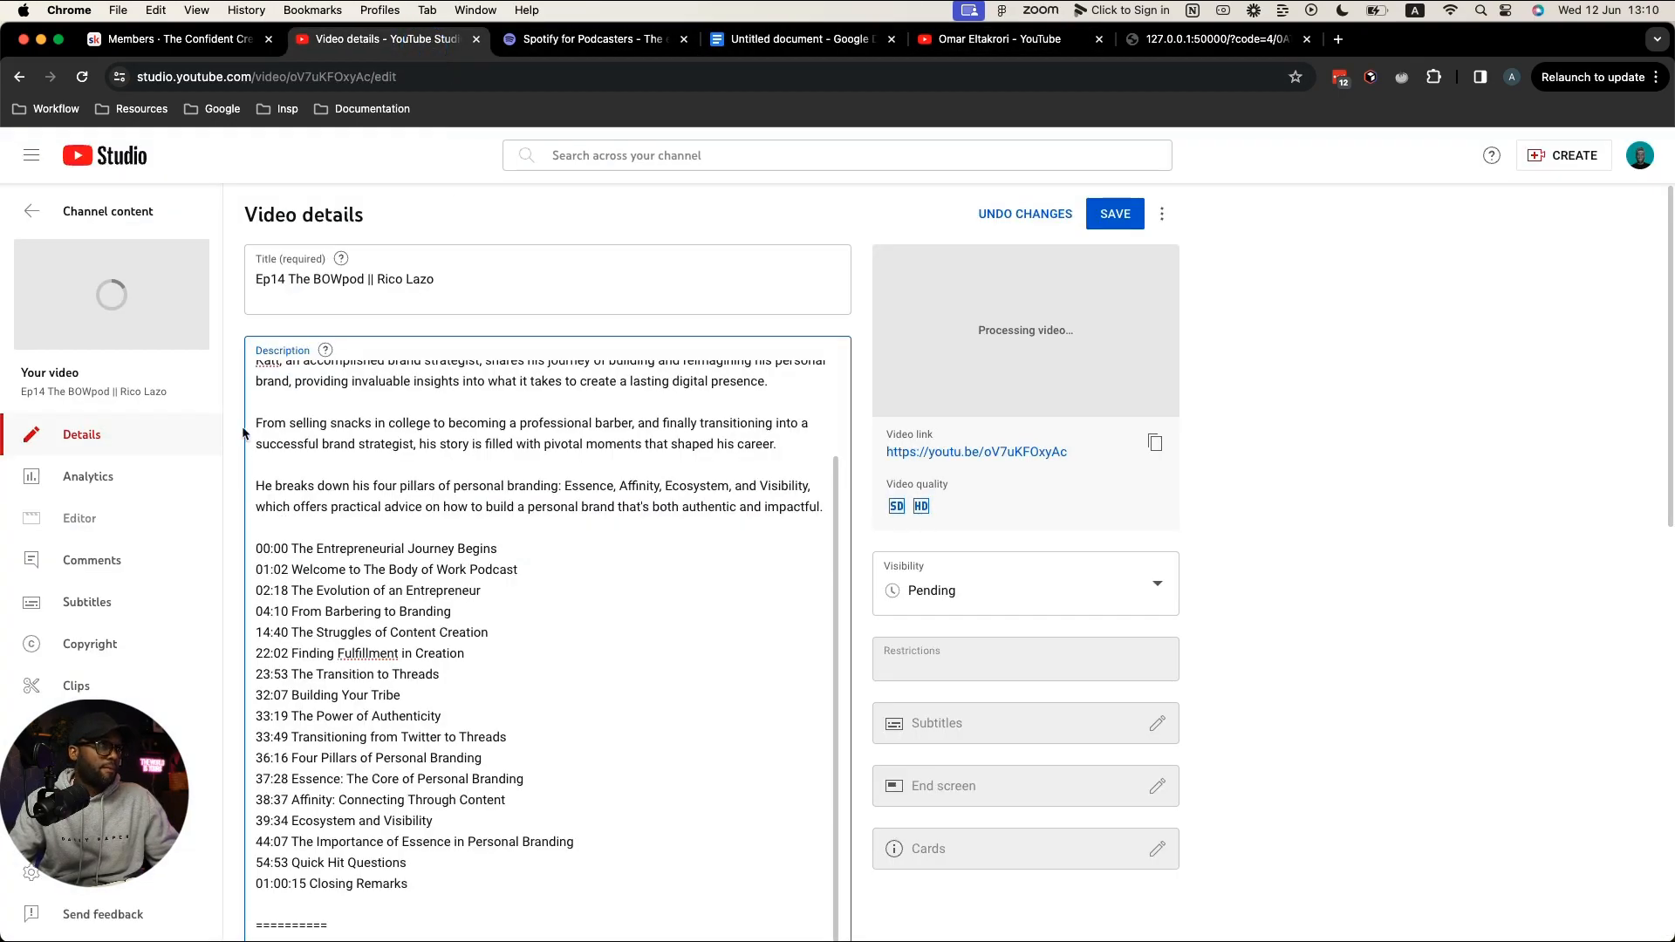
scroll(454, 610, "down", 2)
left_click_drag(432, 787, 213, 349)
key("super+v")
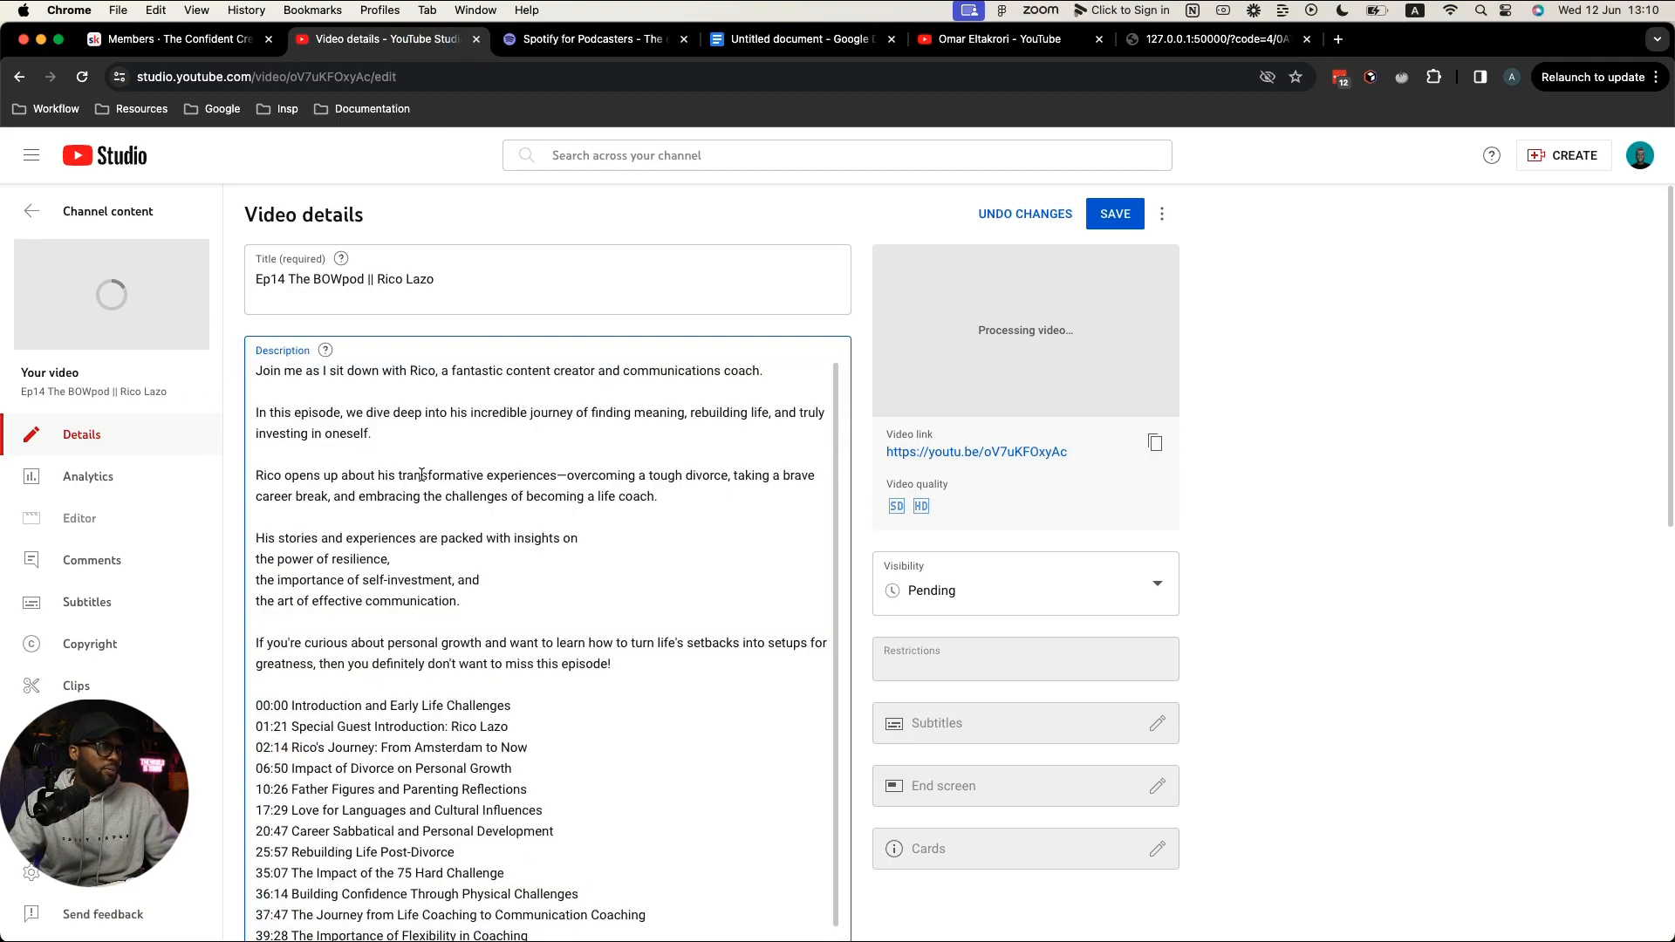
Step: Select the planned video title in the Google Doc draft
left_click(798, 39)
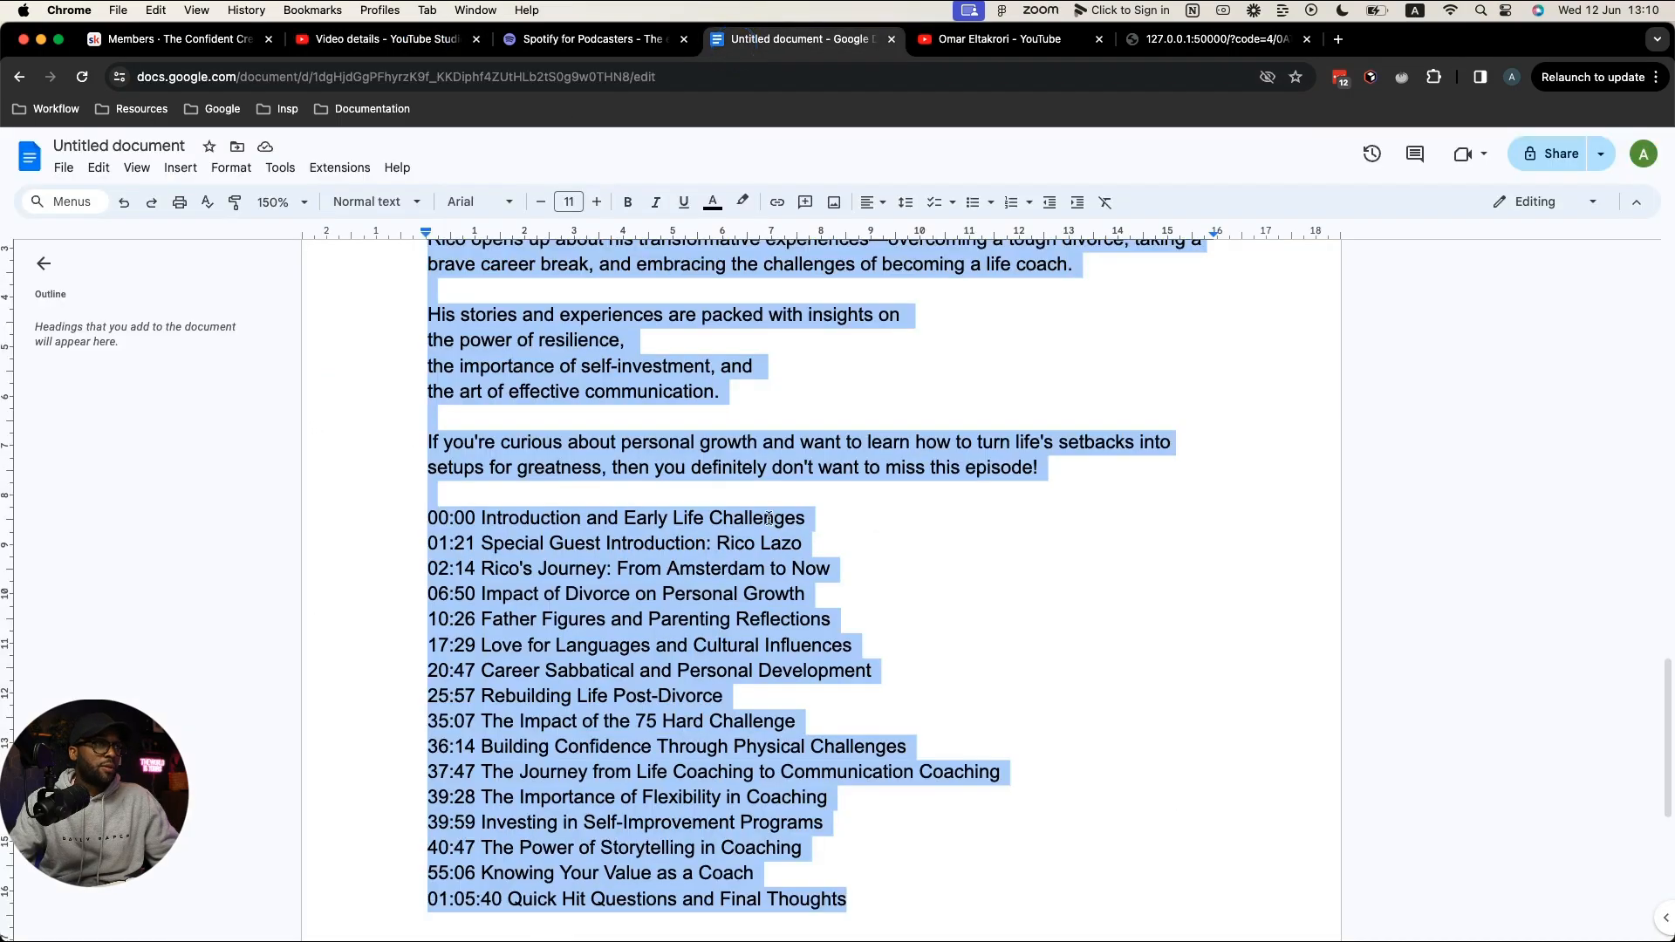
scroll(750, 538, "up", 15)
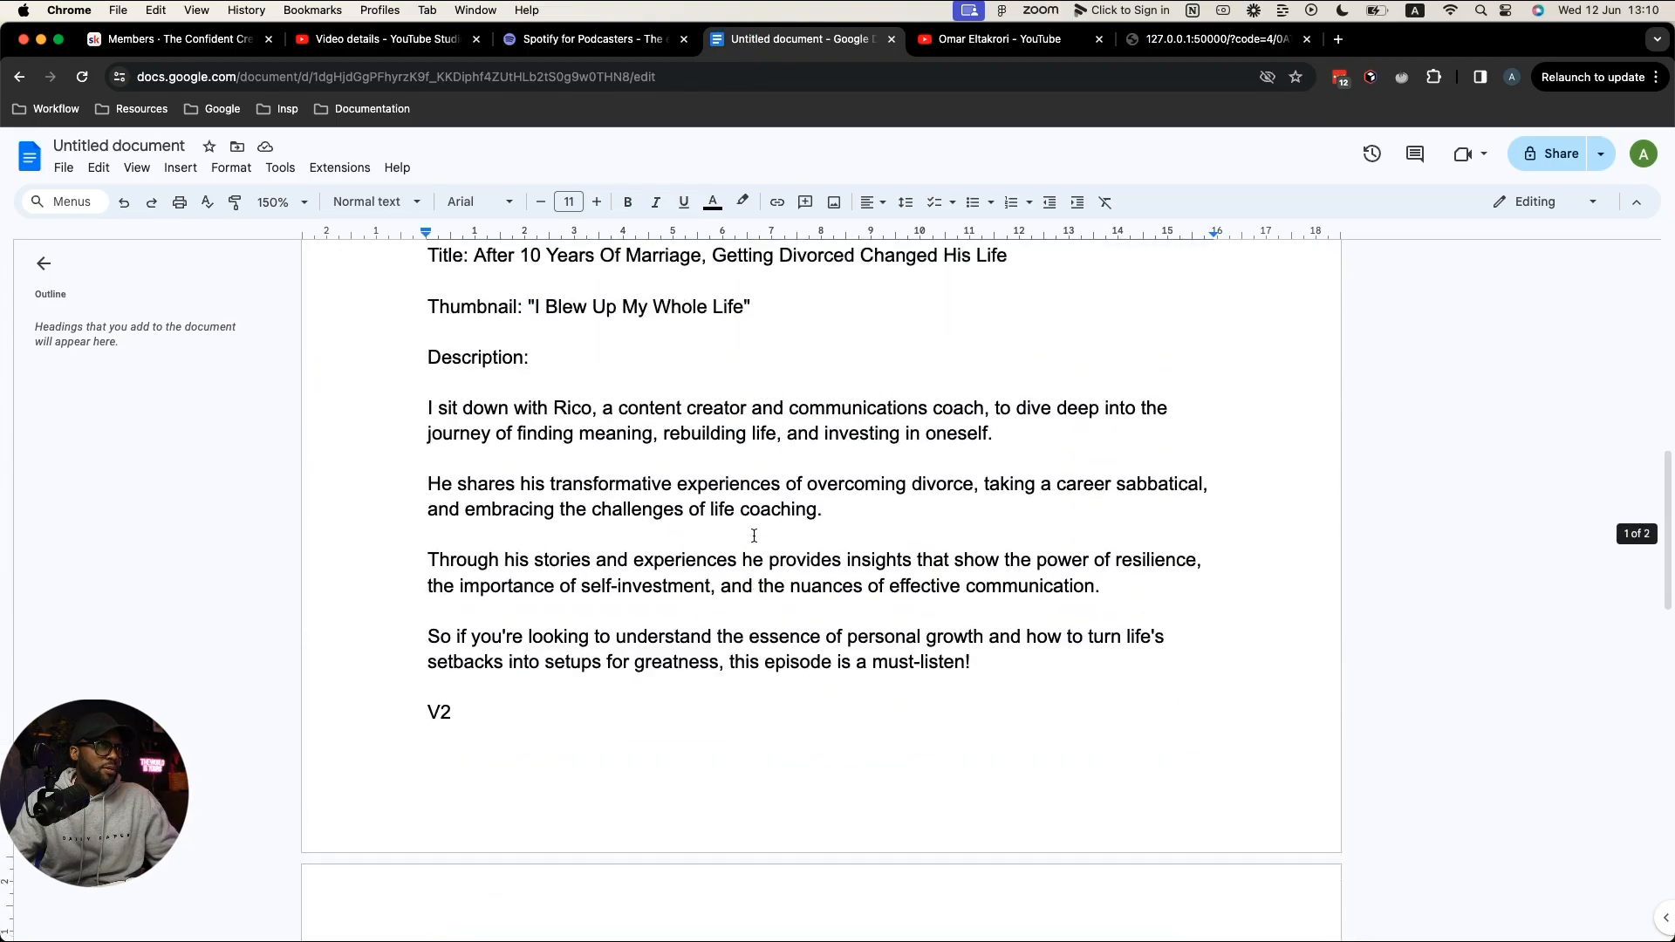
scroll(756, 535, "up", 2)
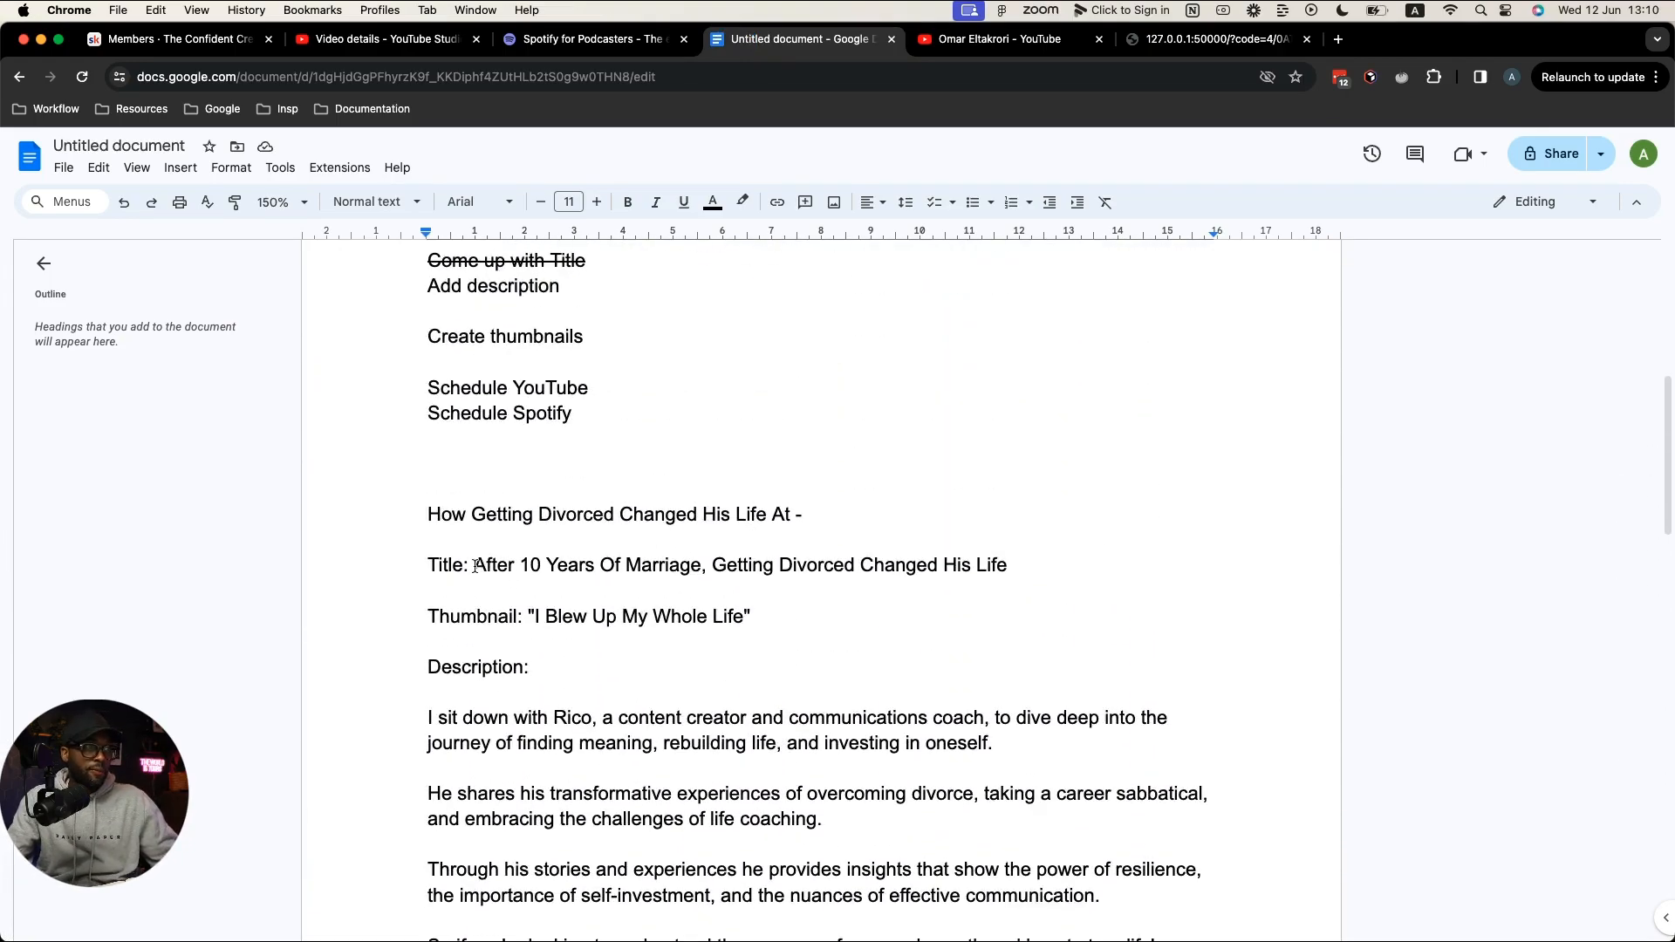
left_click_drag(475, 568, 1007, 565)
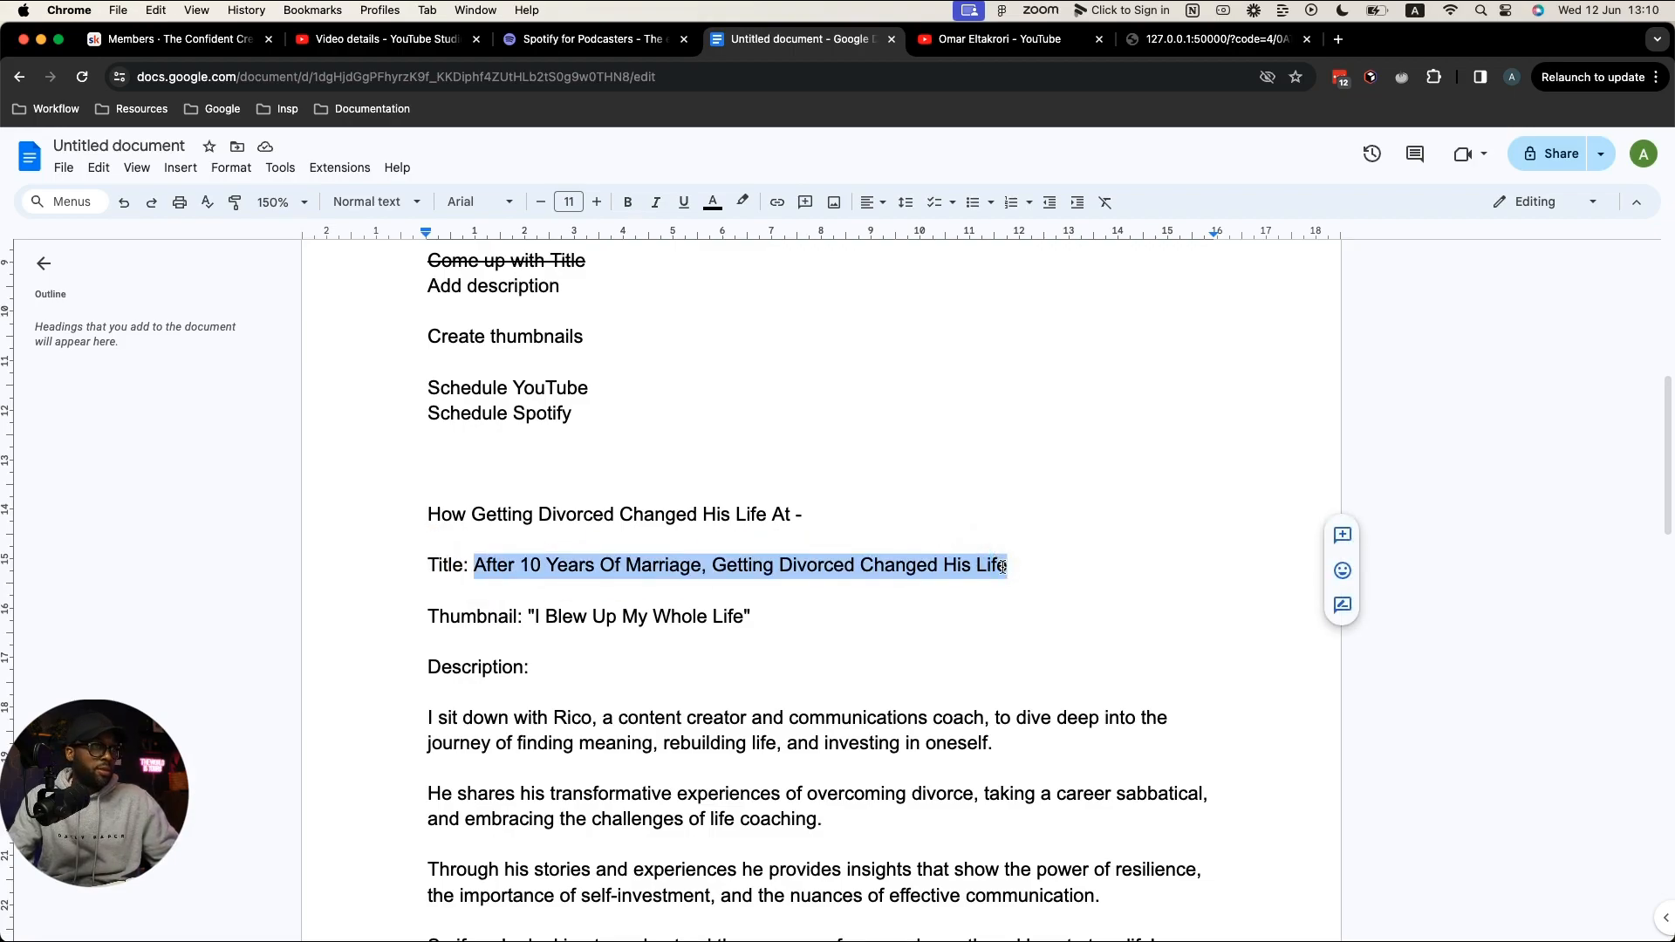
left_click(384, 39)
Step: Replace the title with the new headline and insert the Notion guest-hosted title template before it
left_click_drag(441, 279, 255, 279)
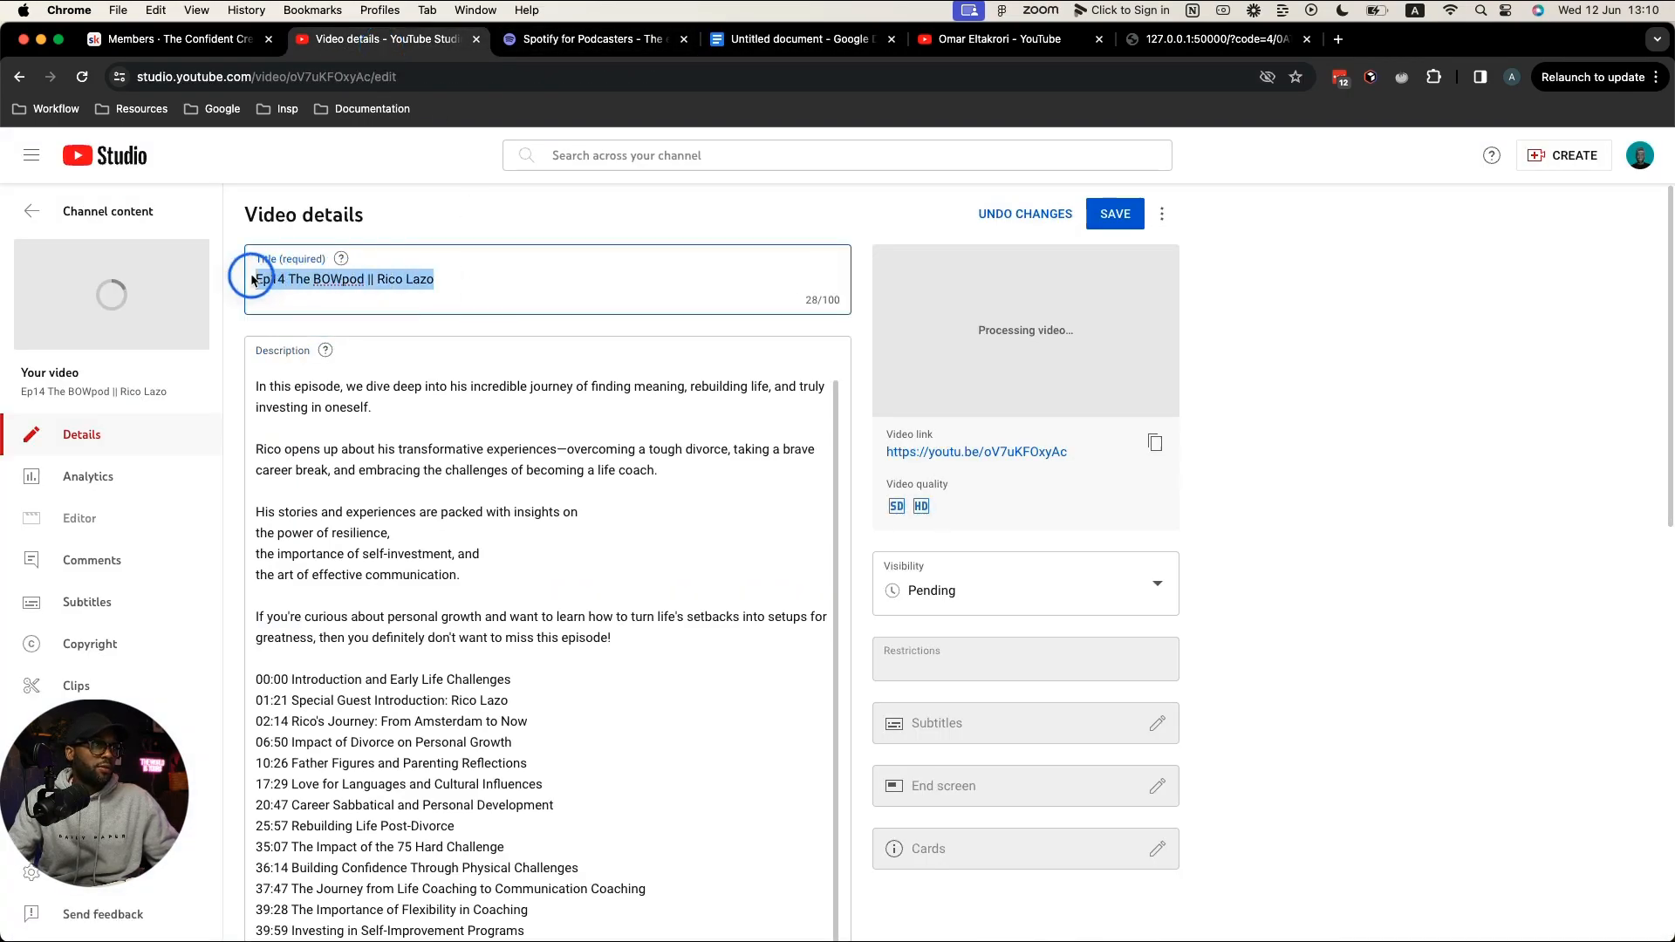
key("super+v")
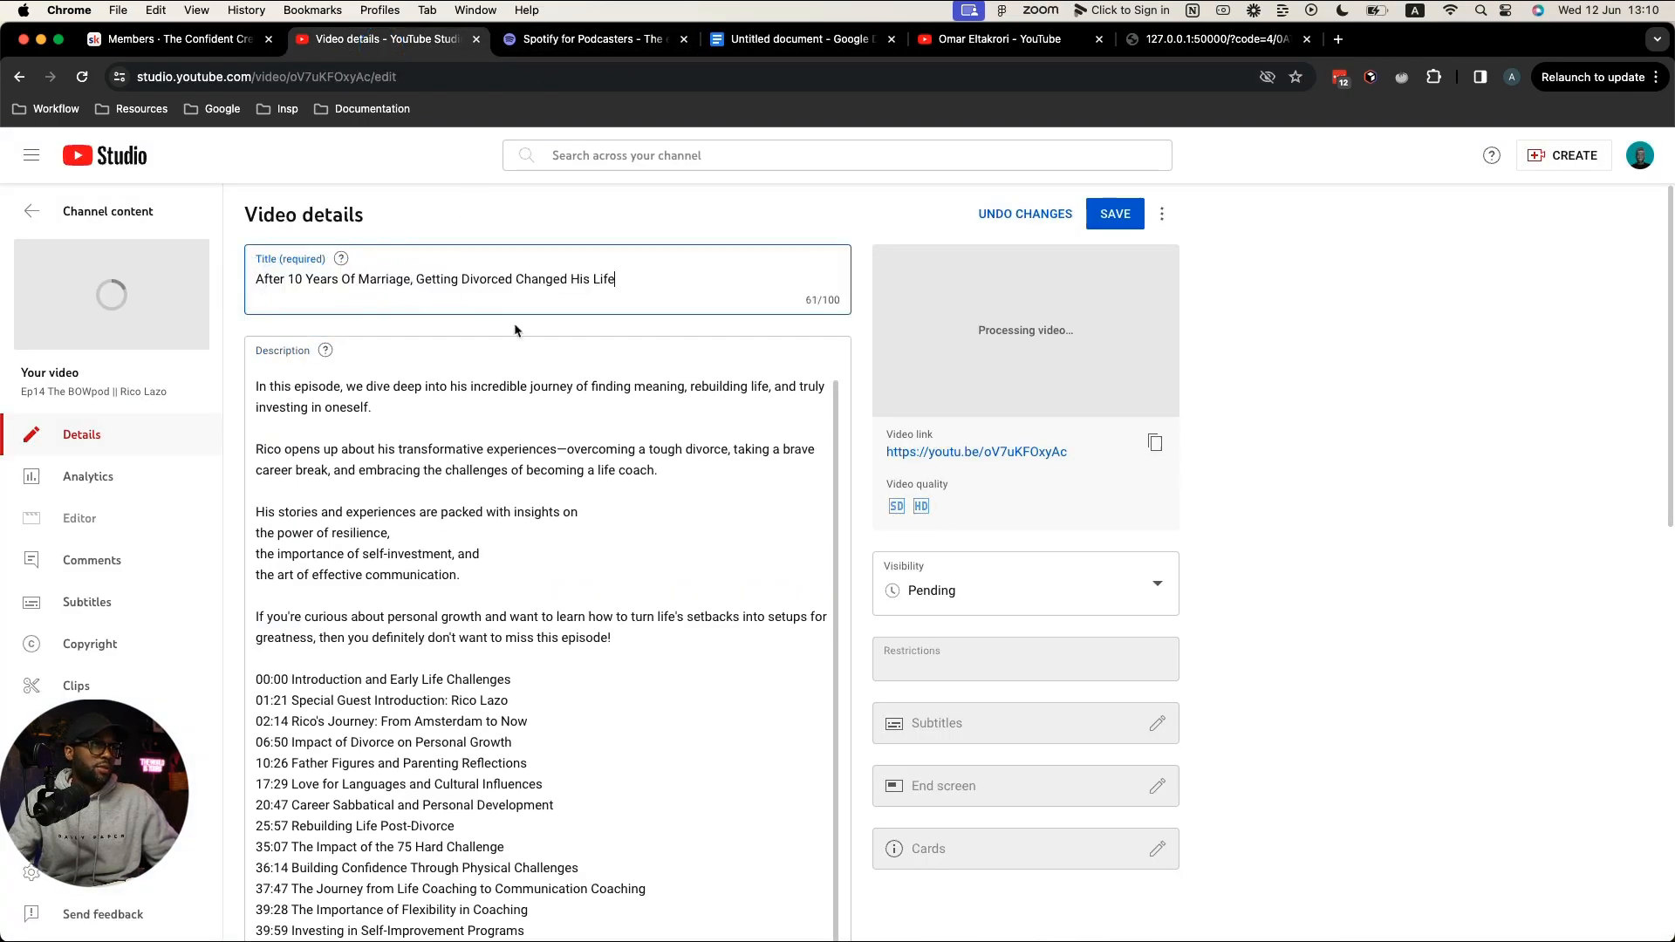
key("ctrl+Right")
key("ctrl+Right")
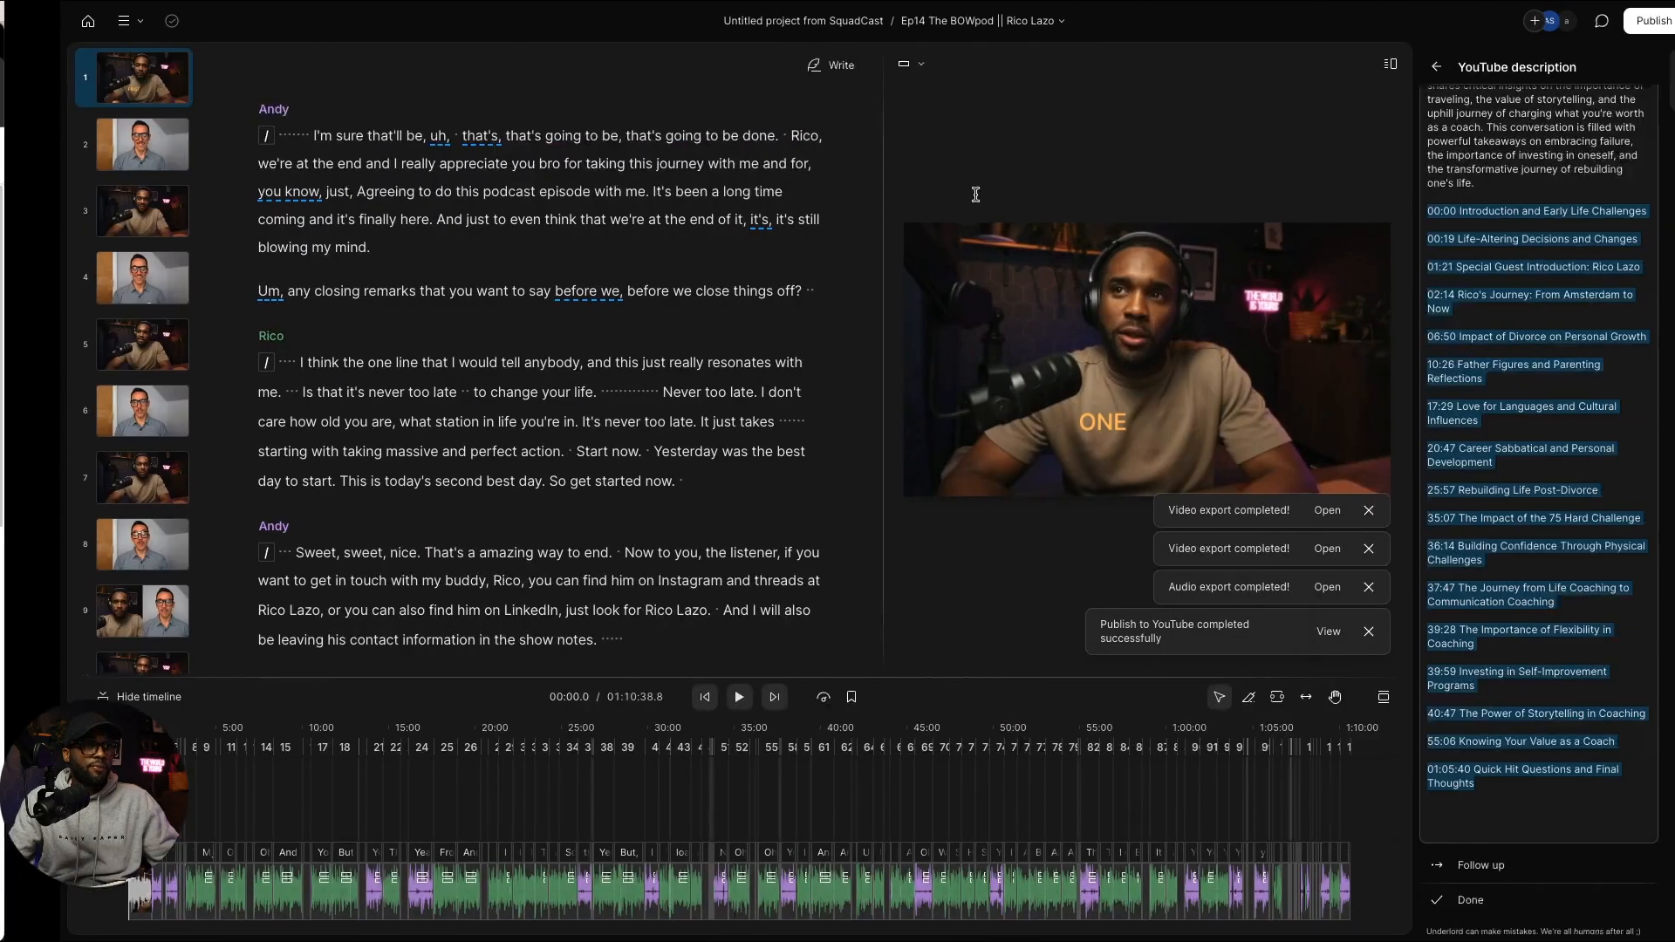
scroll(804, 490, "up", 2)
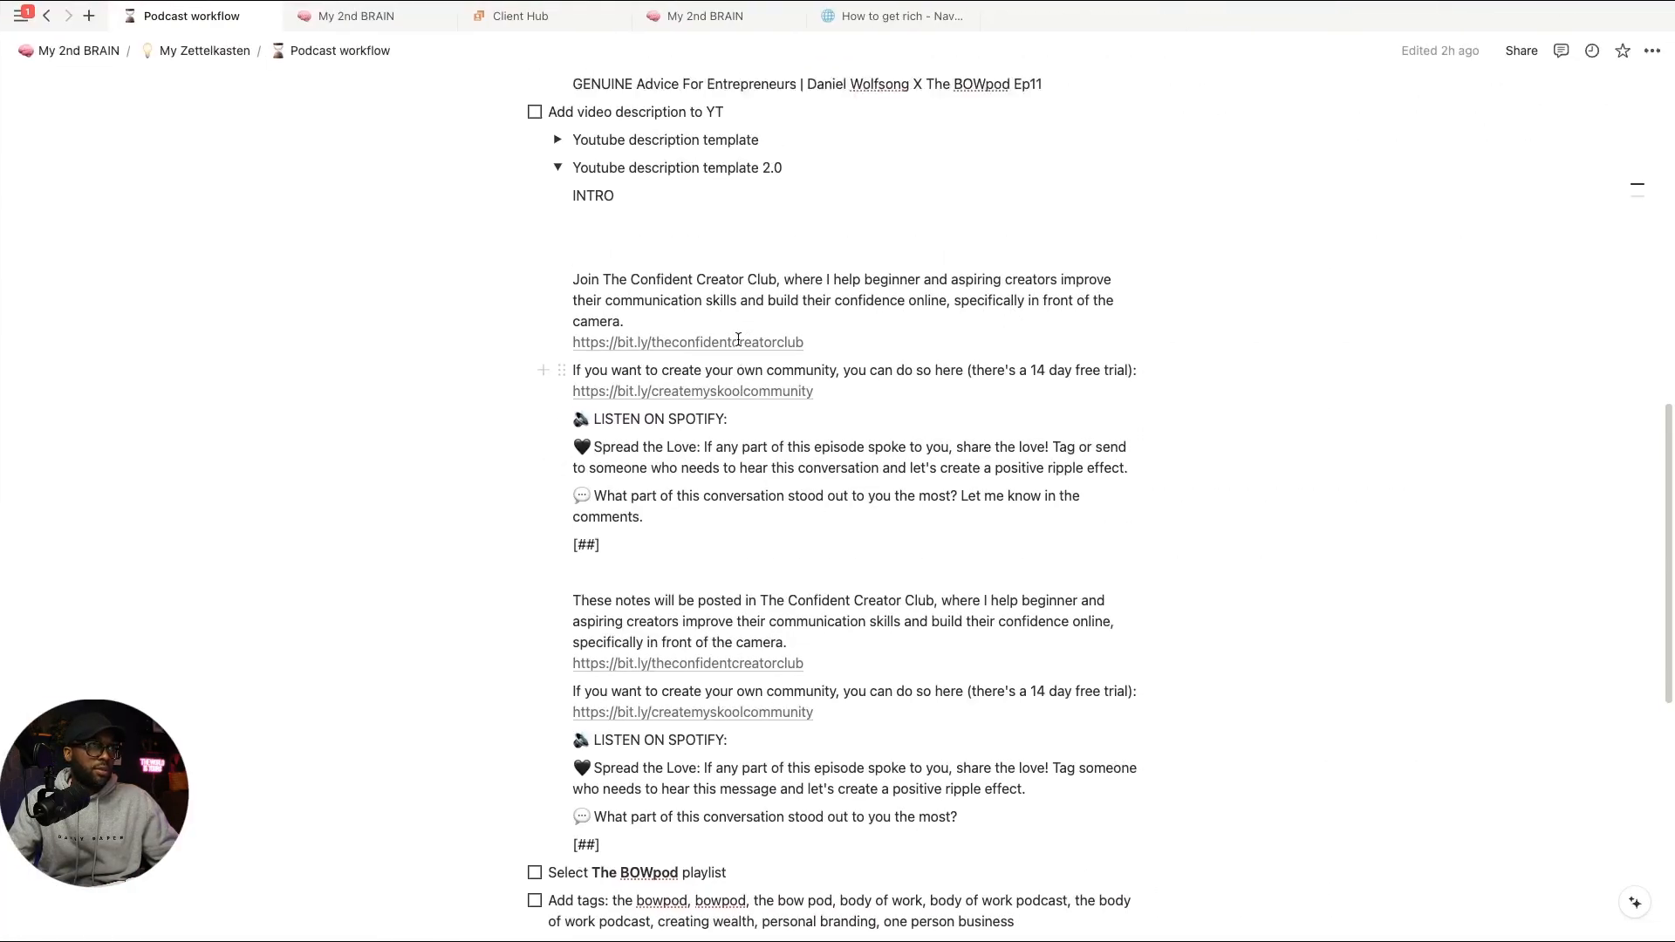
scroll(590, 226, "up", 2)
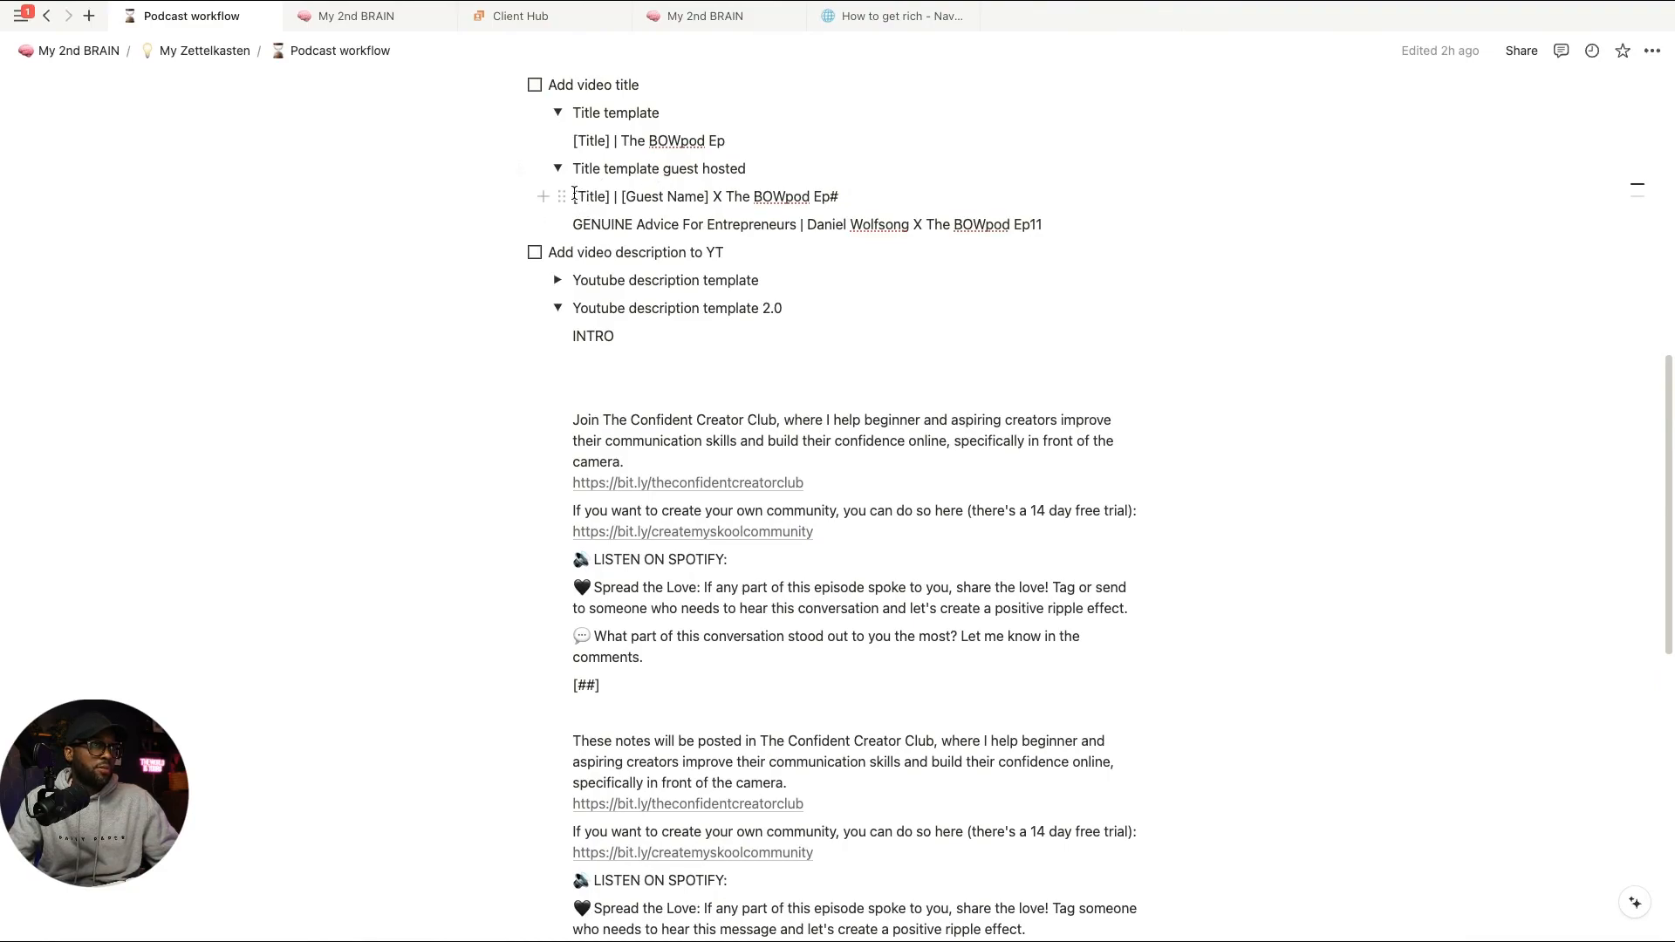
left_click_drag(574, 195, 842, 196)
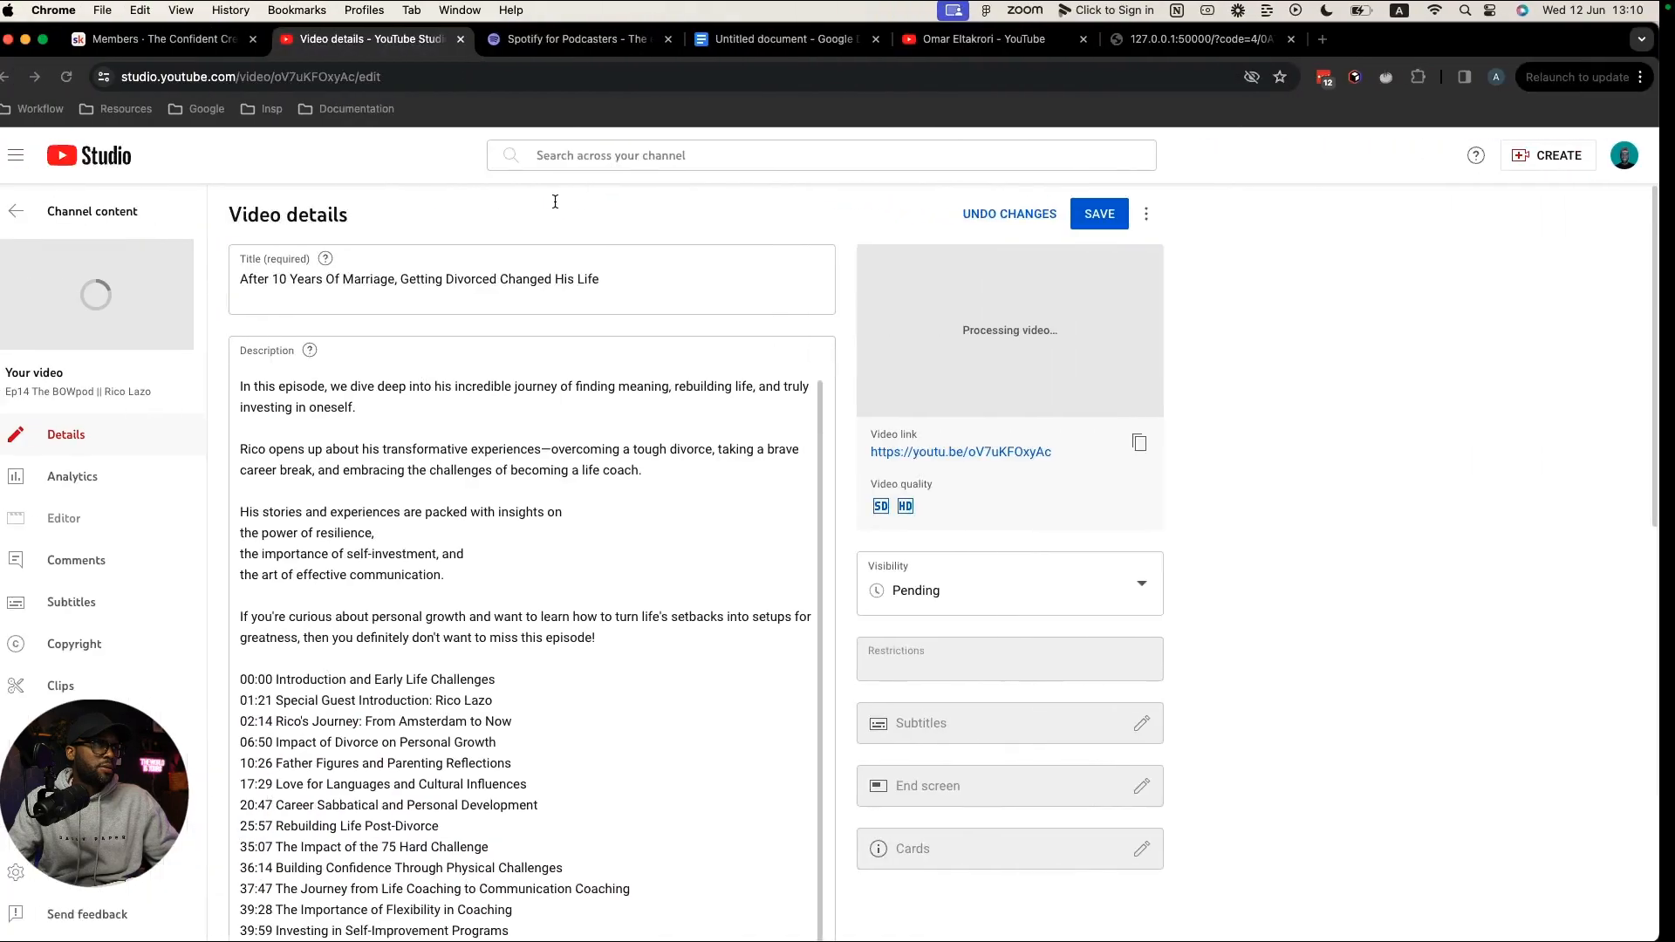
left_click(266, 273)
left_click(256, 275)
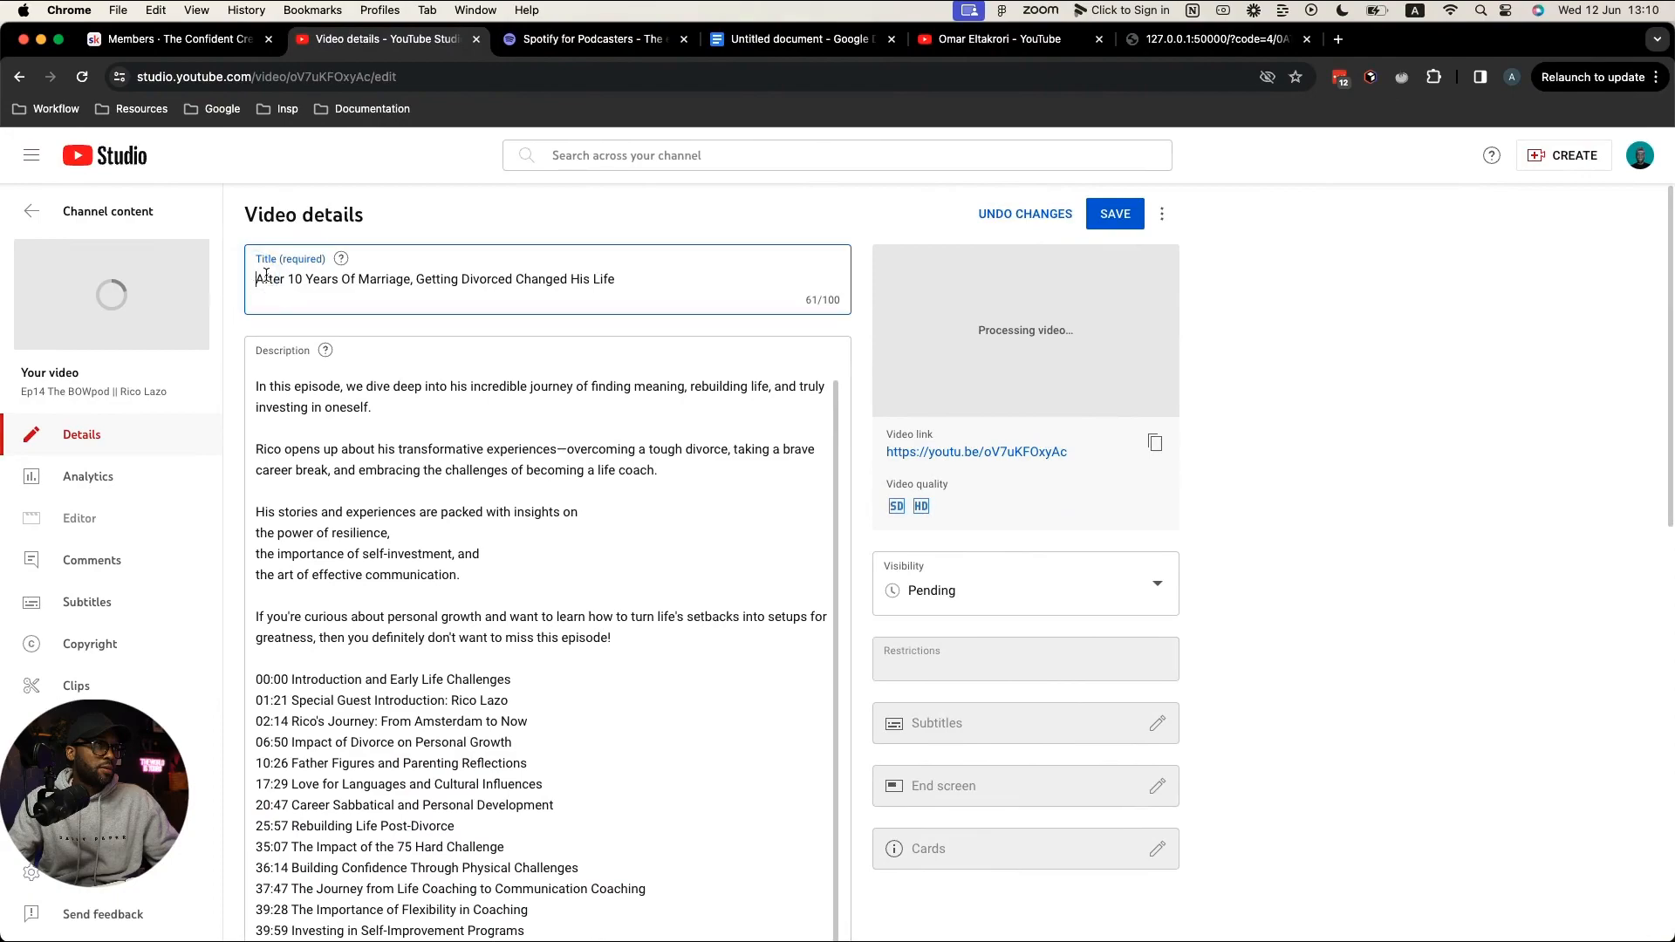
key("super+v")
Step: Fill the template's [Title] with the headline and [Guest Name] with the guest's name
left_click(533, 285)
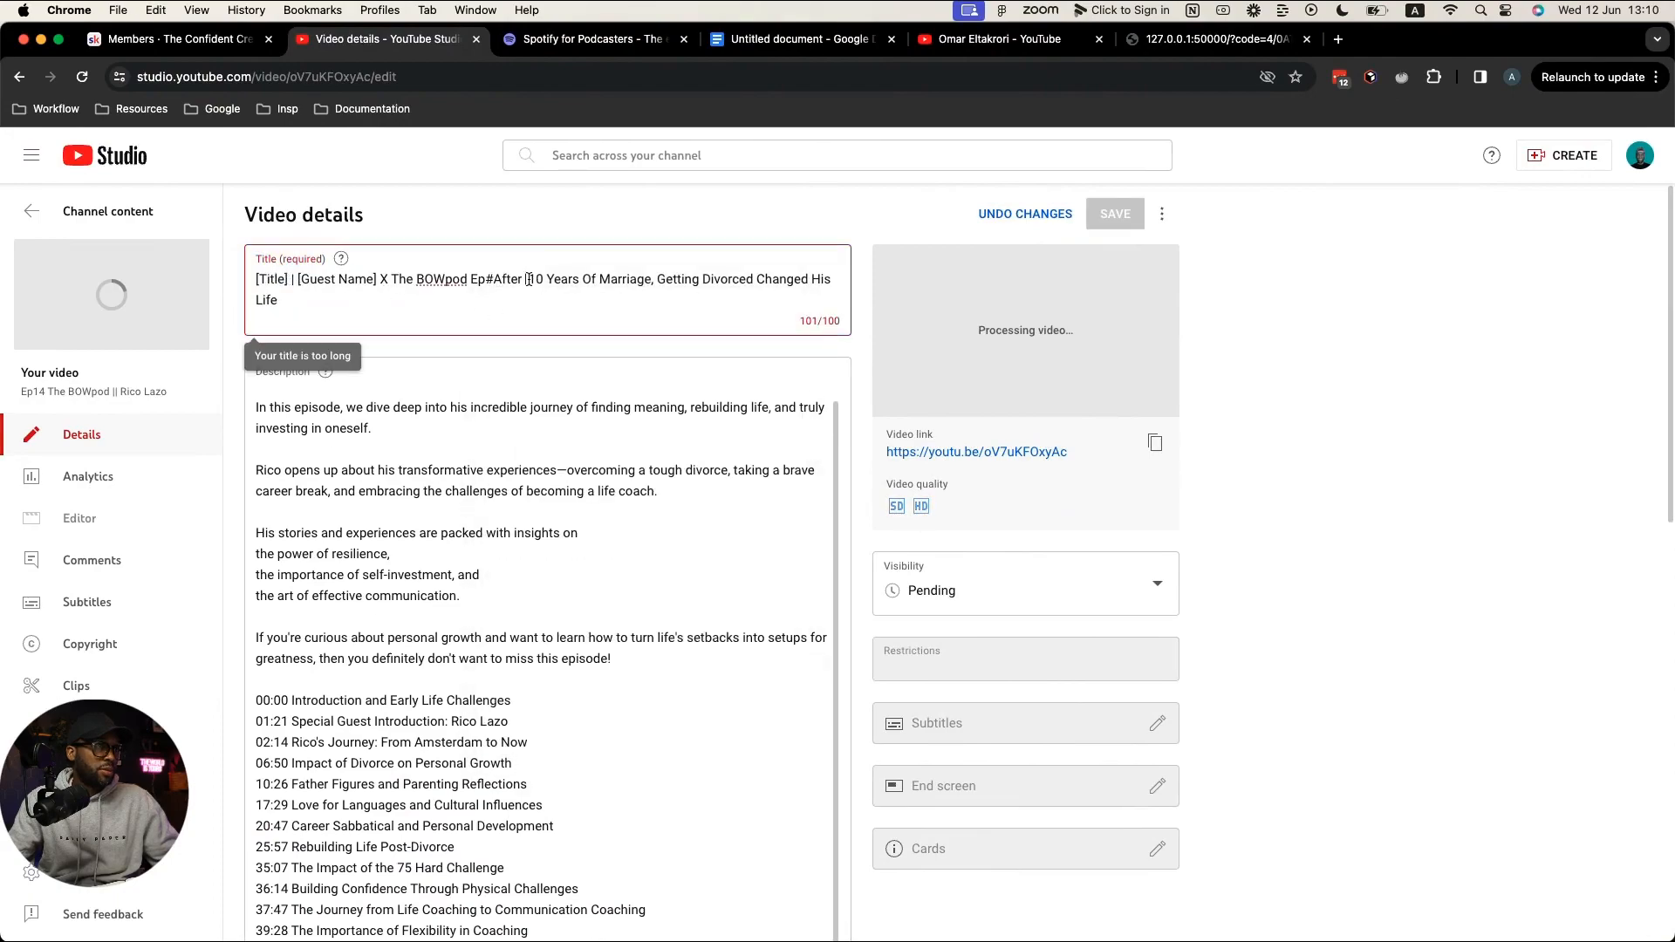
left_click_drag(529, 279, 520, 310)
key("BackSpace")
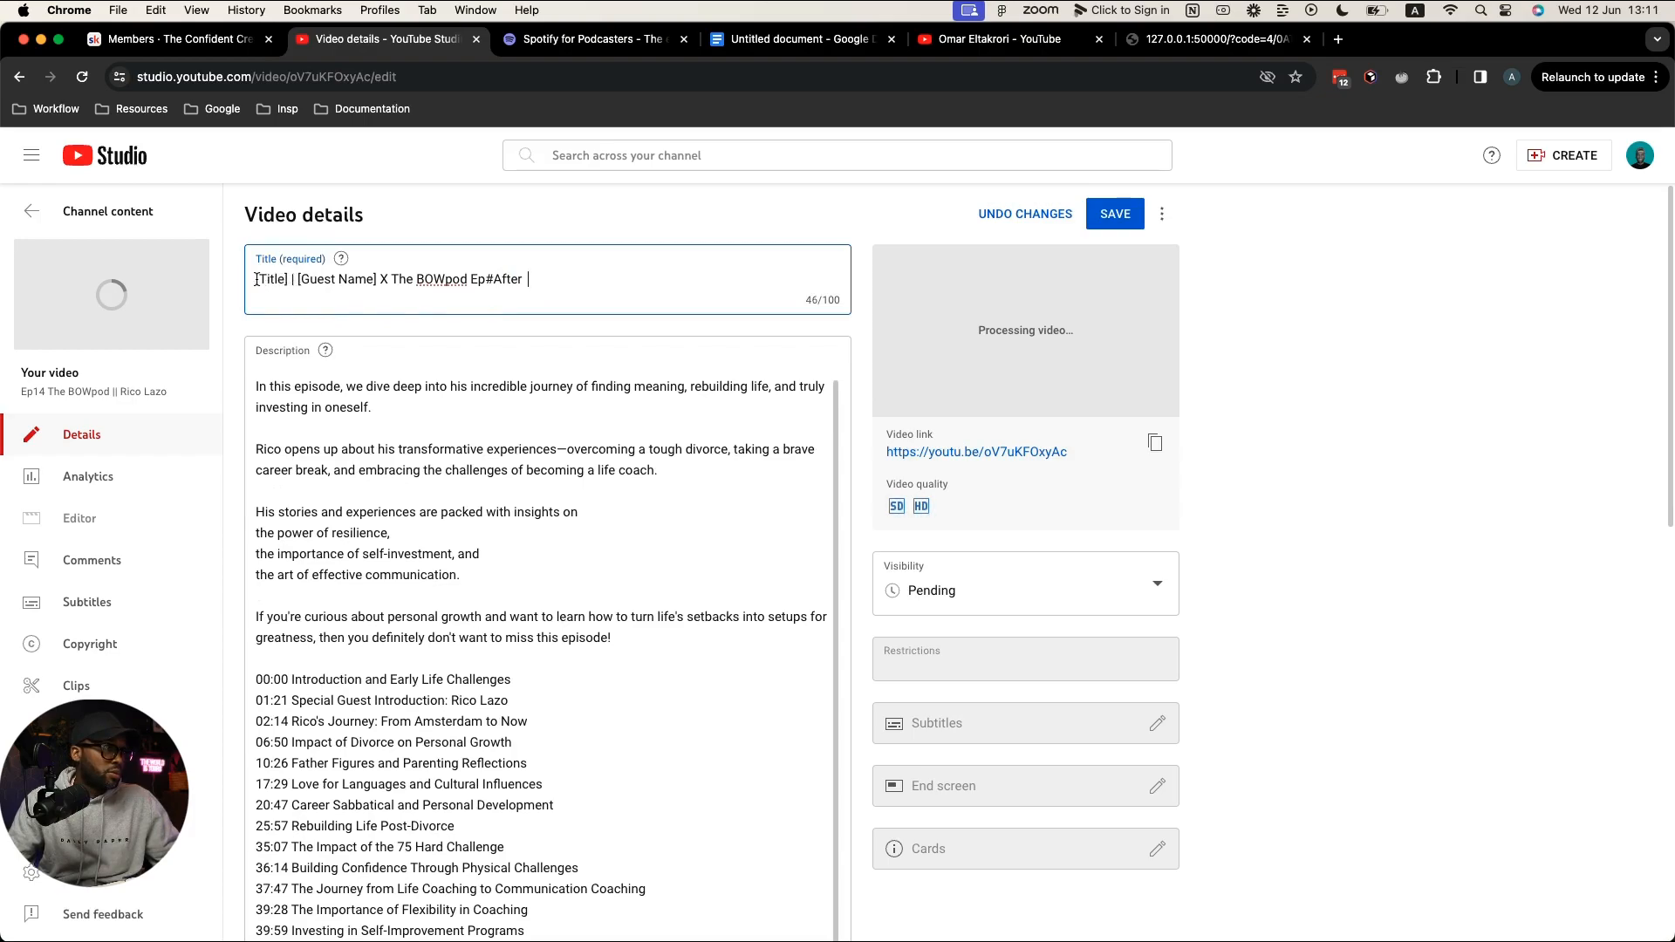
left_click_drag(260, 279, 290, 280)
key("super+v")
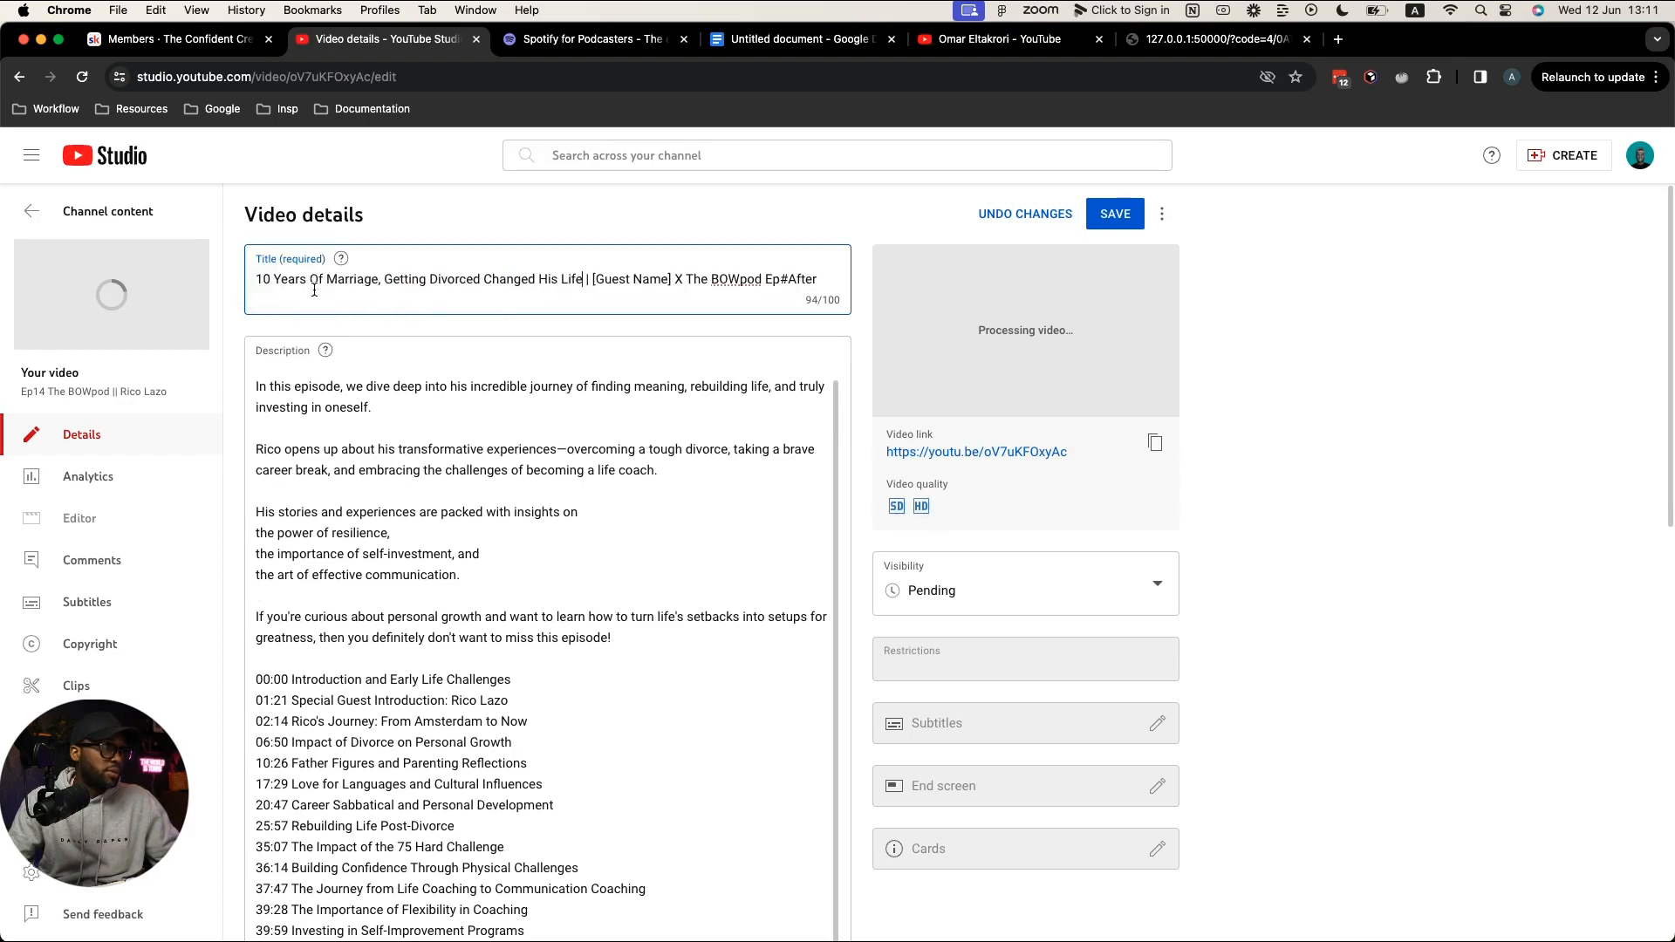
left_click(590, 280)
left_click_drag(590, 279, 670, 280)
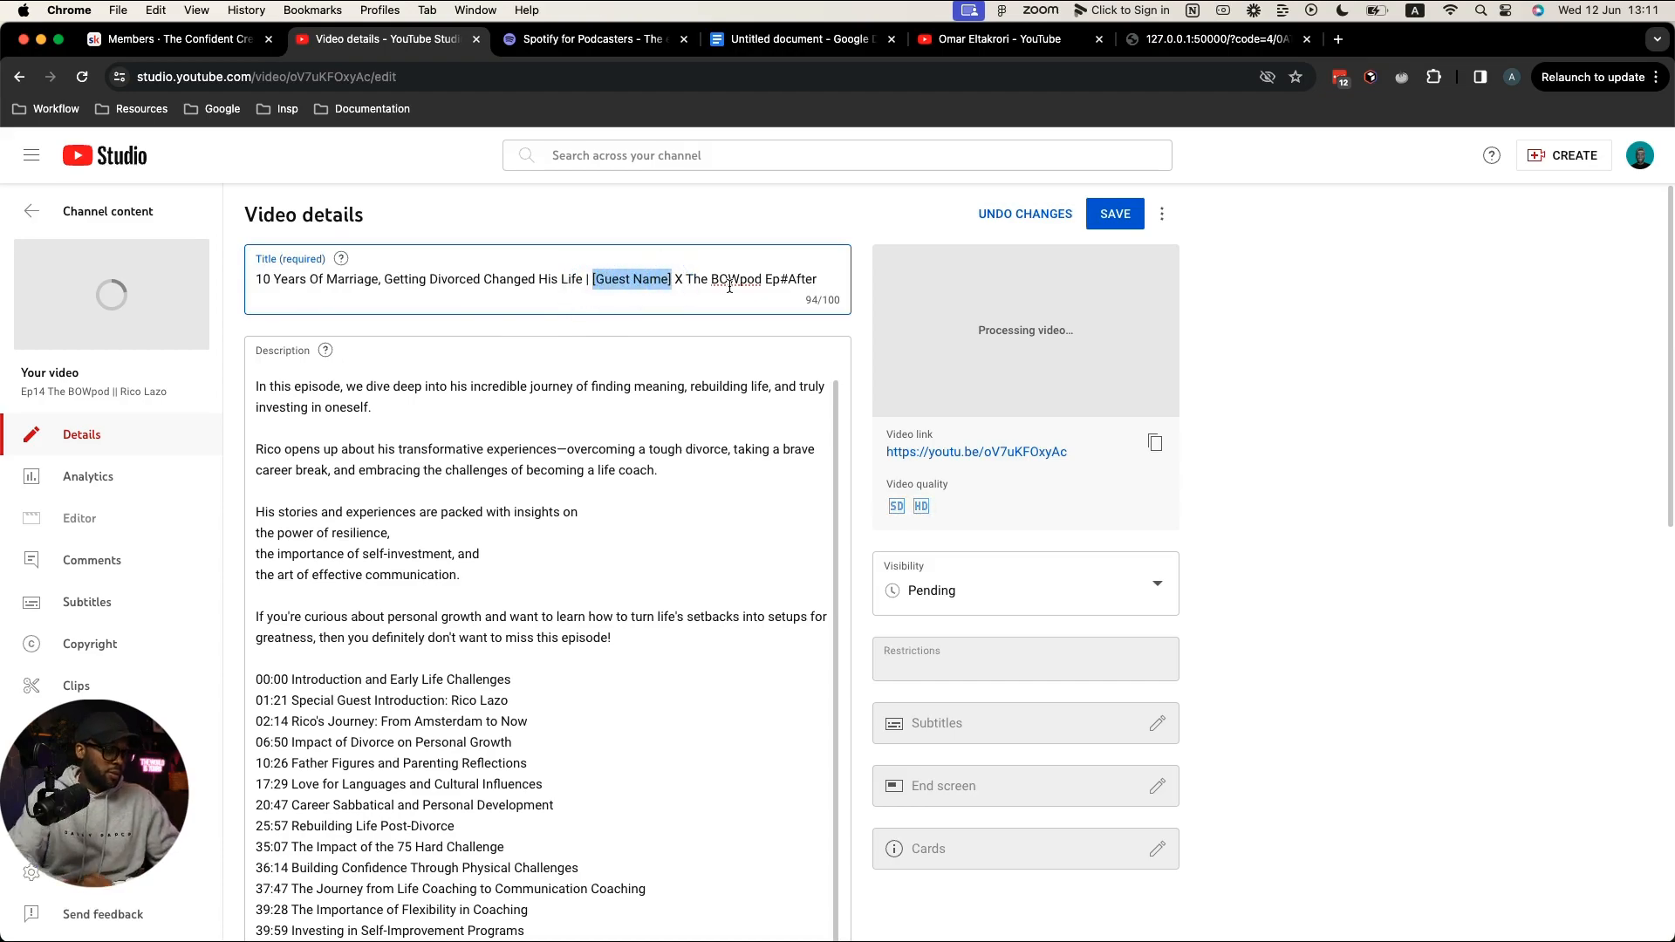
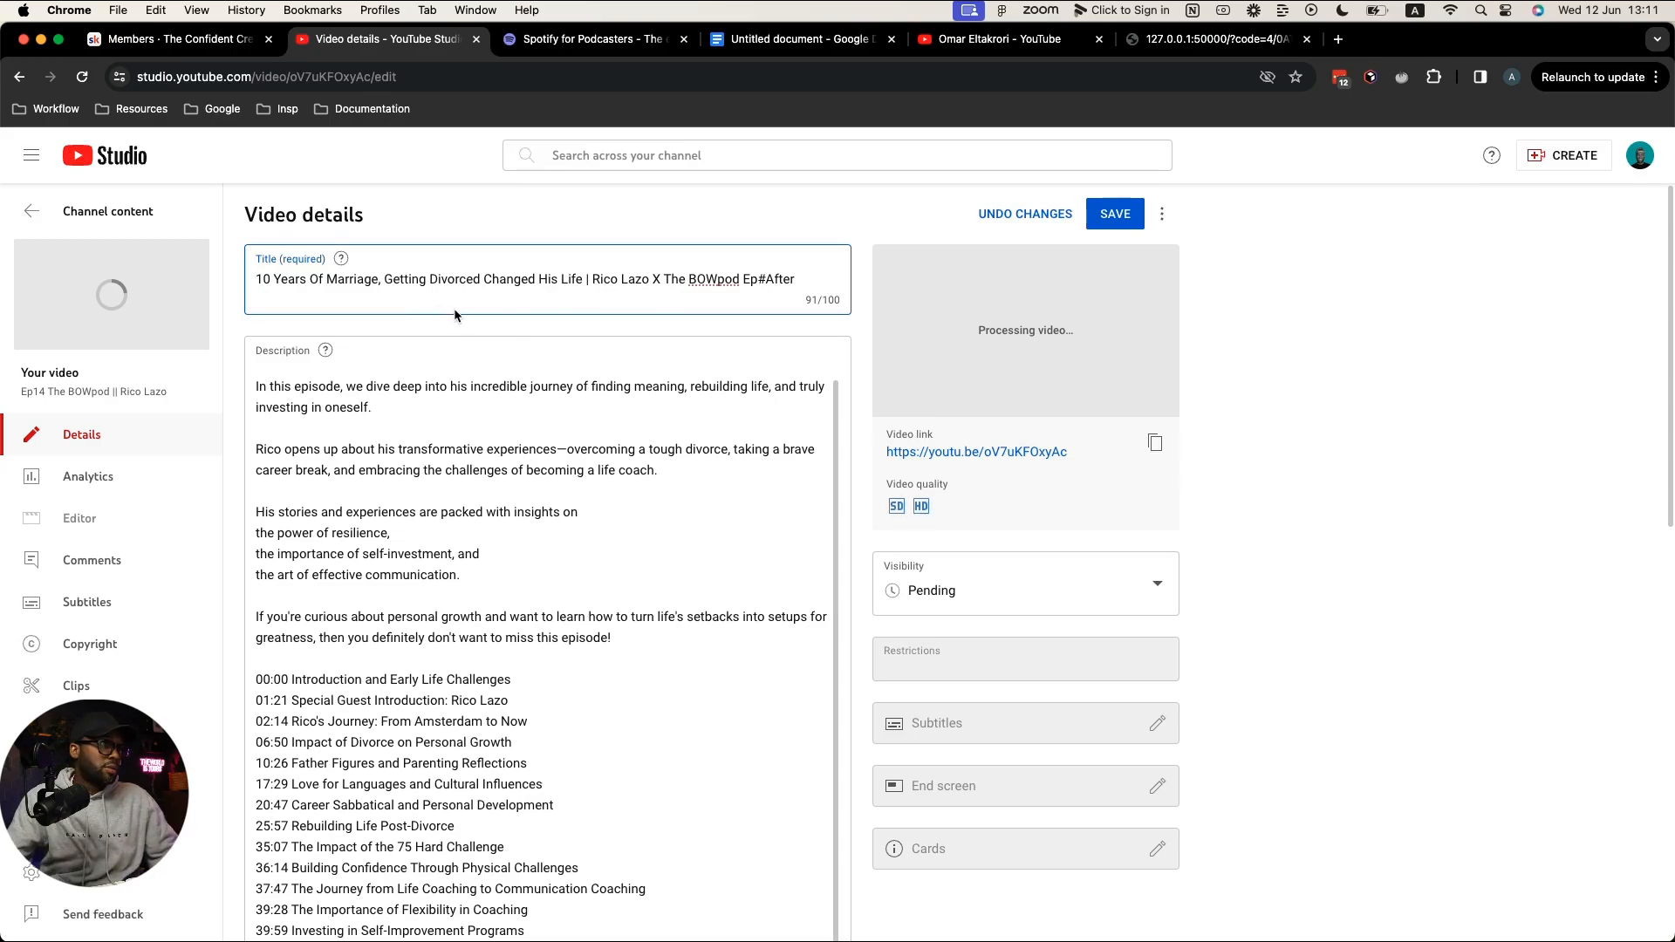
Step: Compare the title against the draft in the Google Doc
key("ctrl+Right")
key("ctrl+Left")
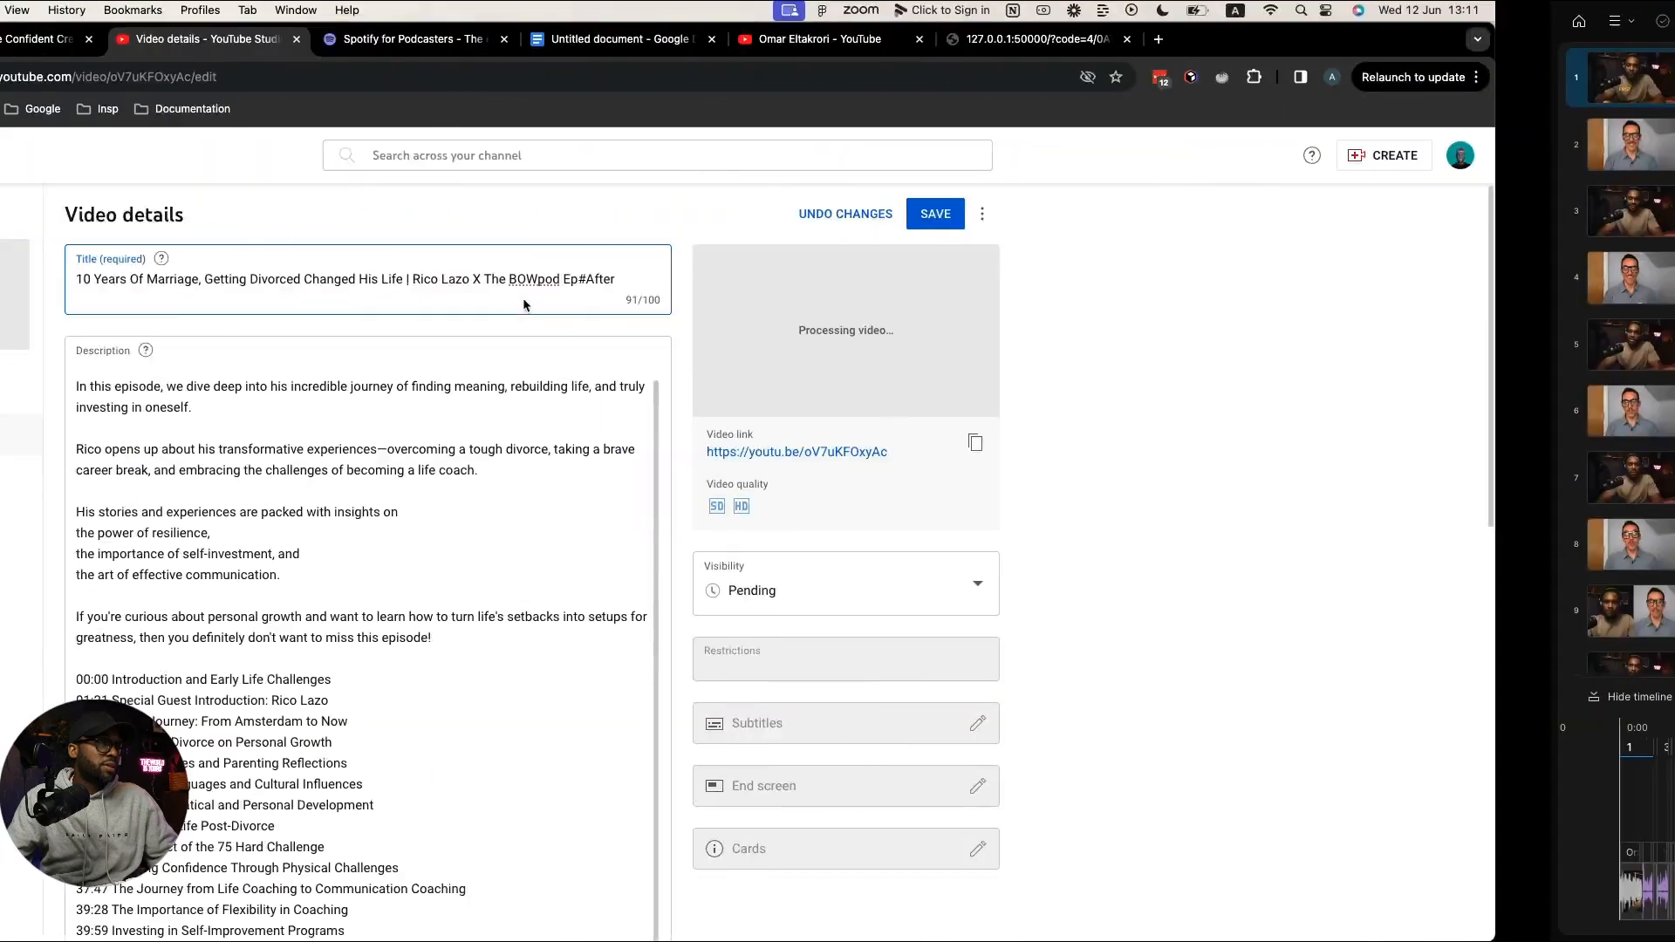
left_click(798, 38)
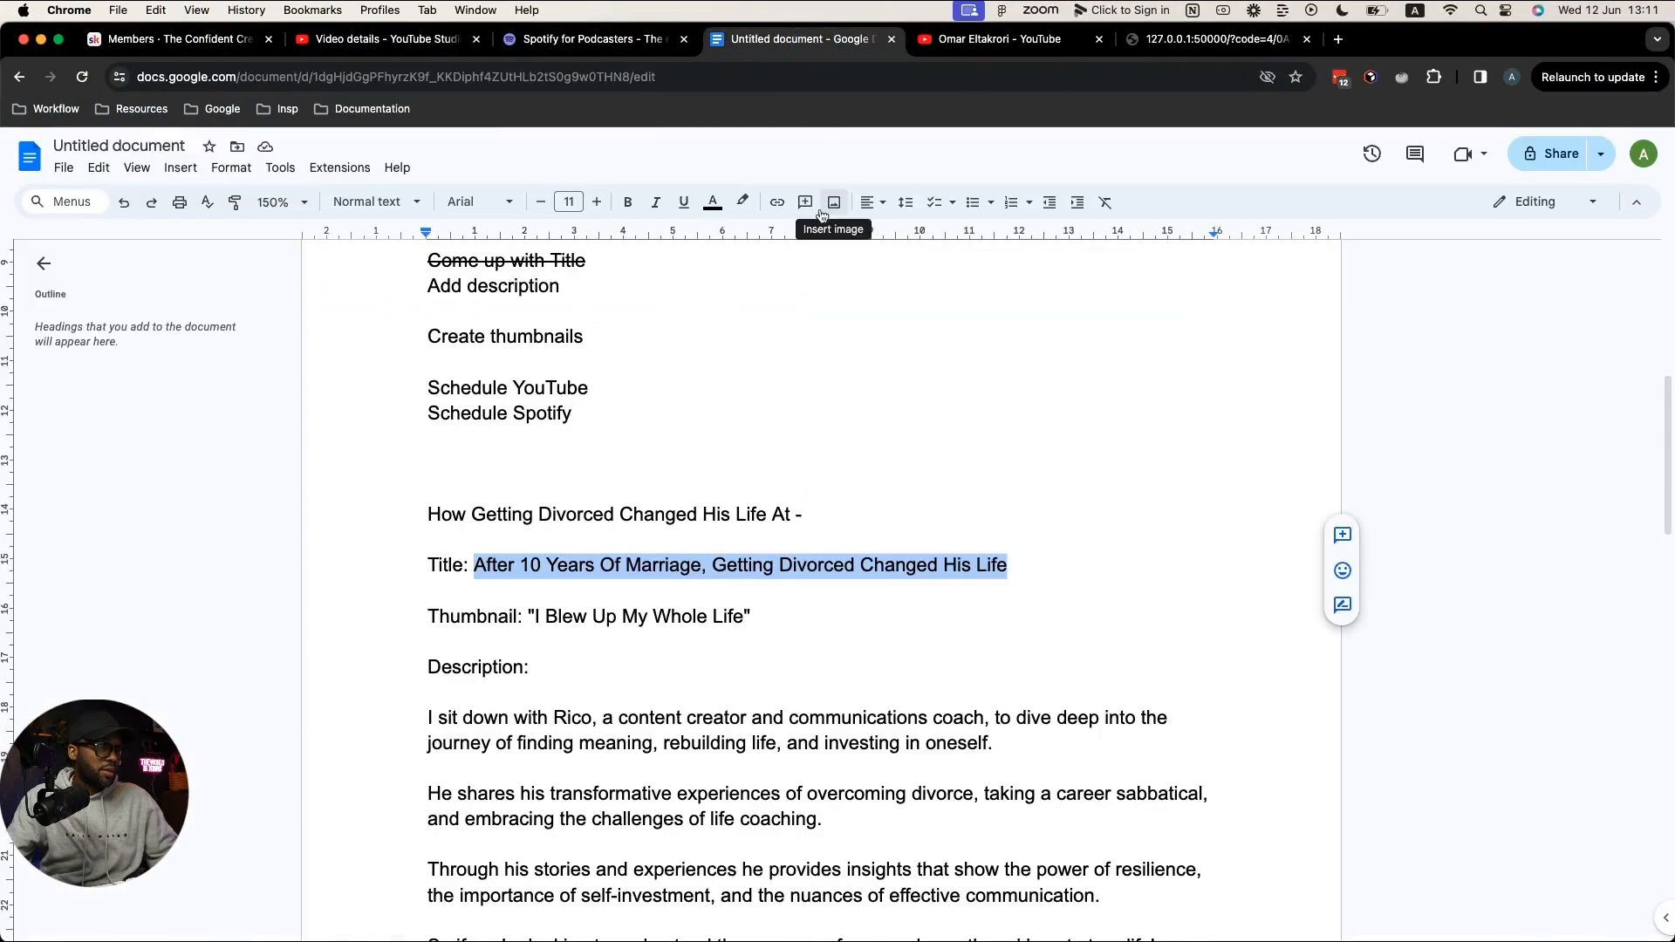
key("ctrl+Right")
key("ctrl+Left")
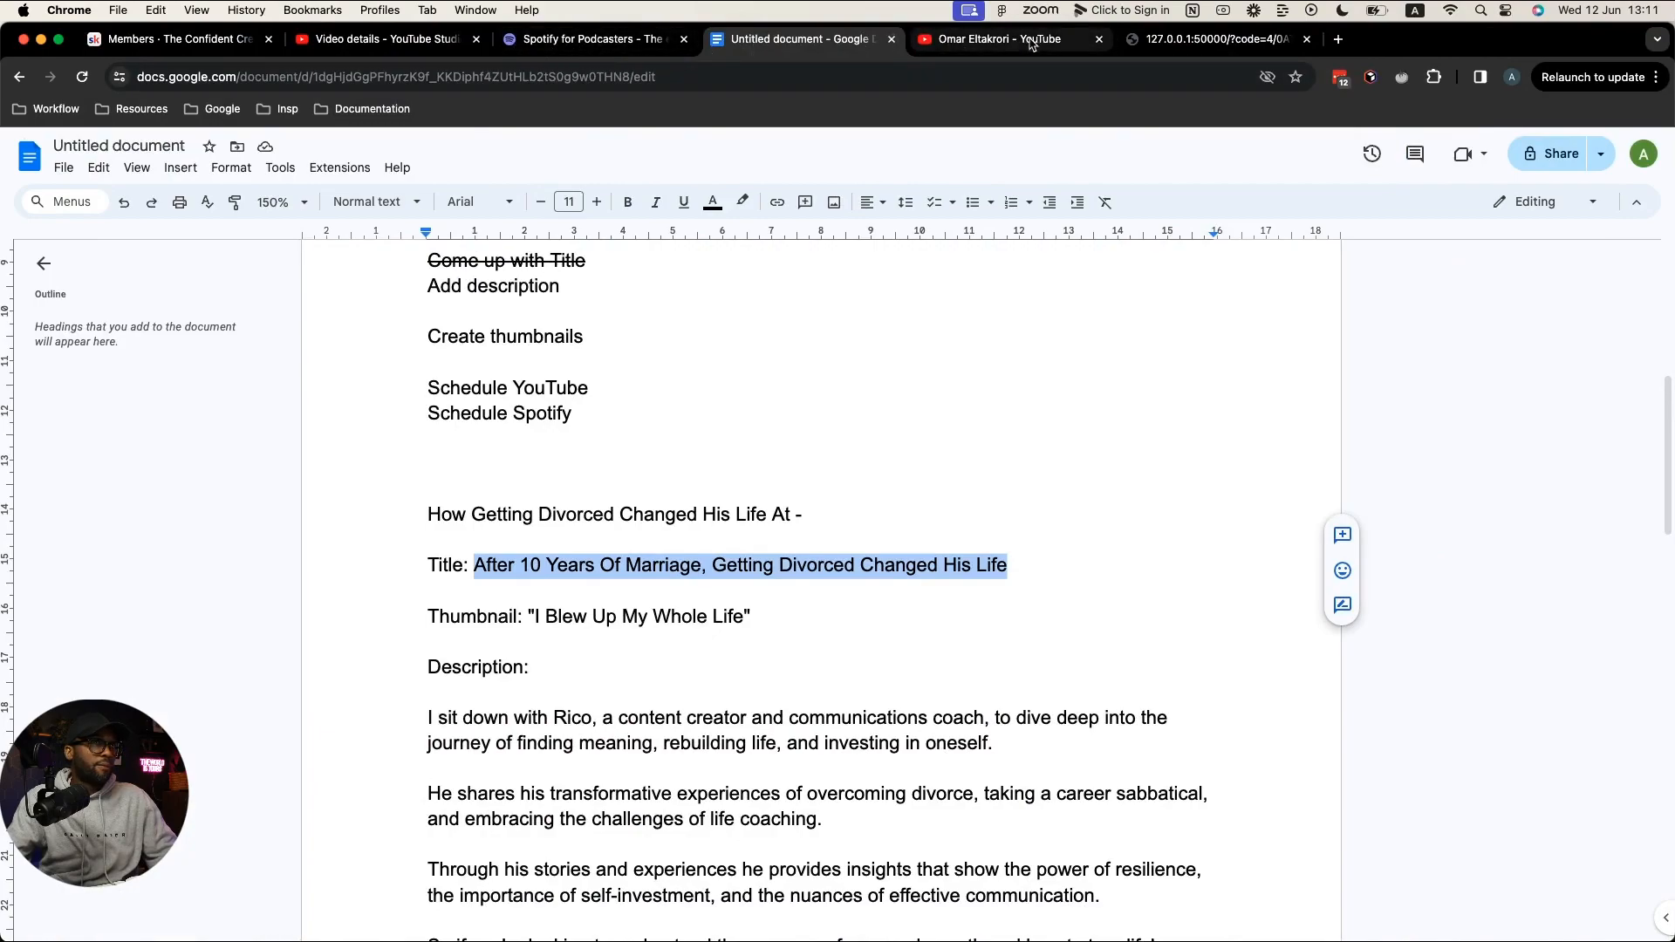
left_click(384, 39)
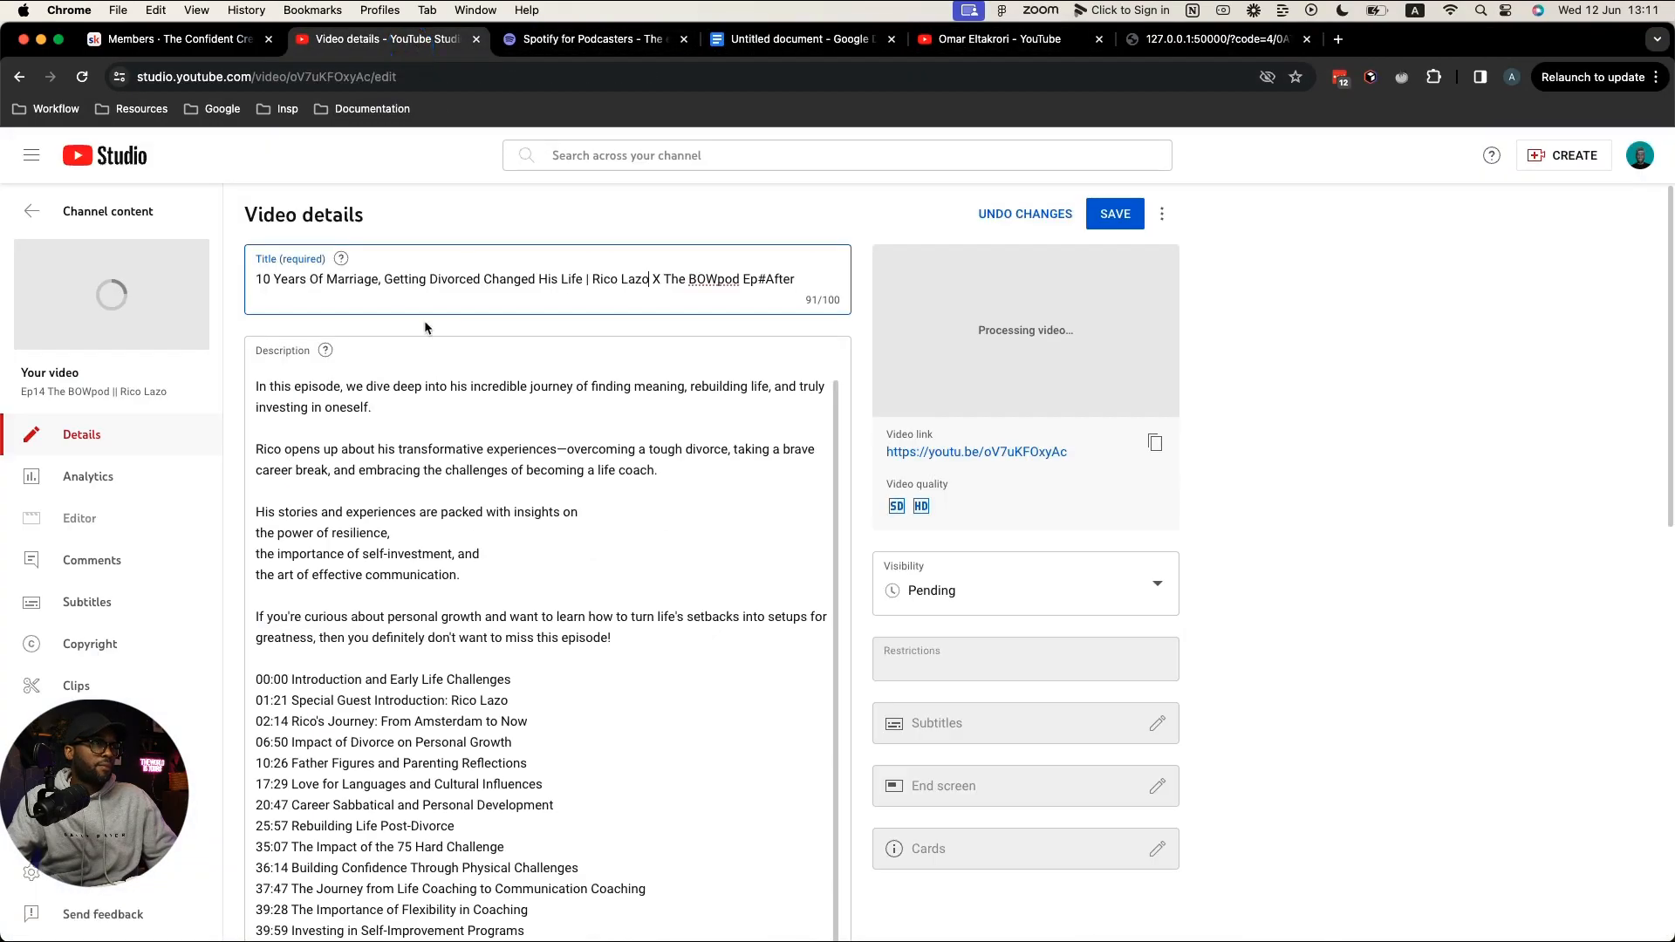
Step: Capitalize 'AFTER' at the title's start and trim the stray text at its end
left_click(261, 283)
type("Af")
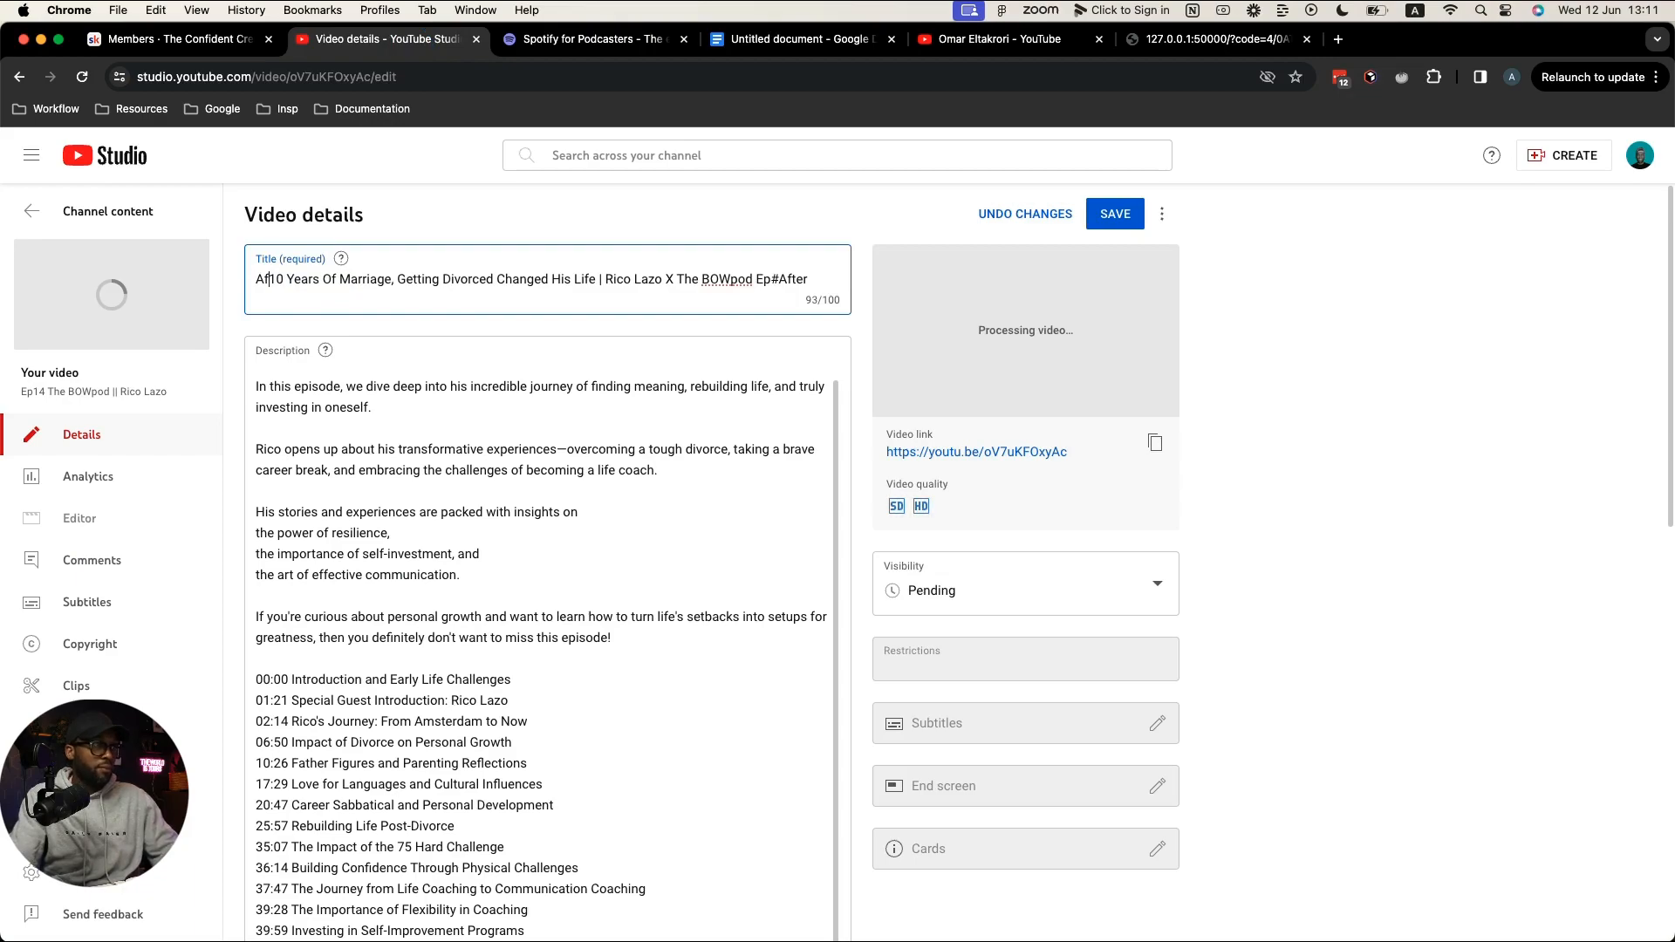
key("BackSpace")
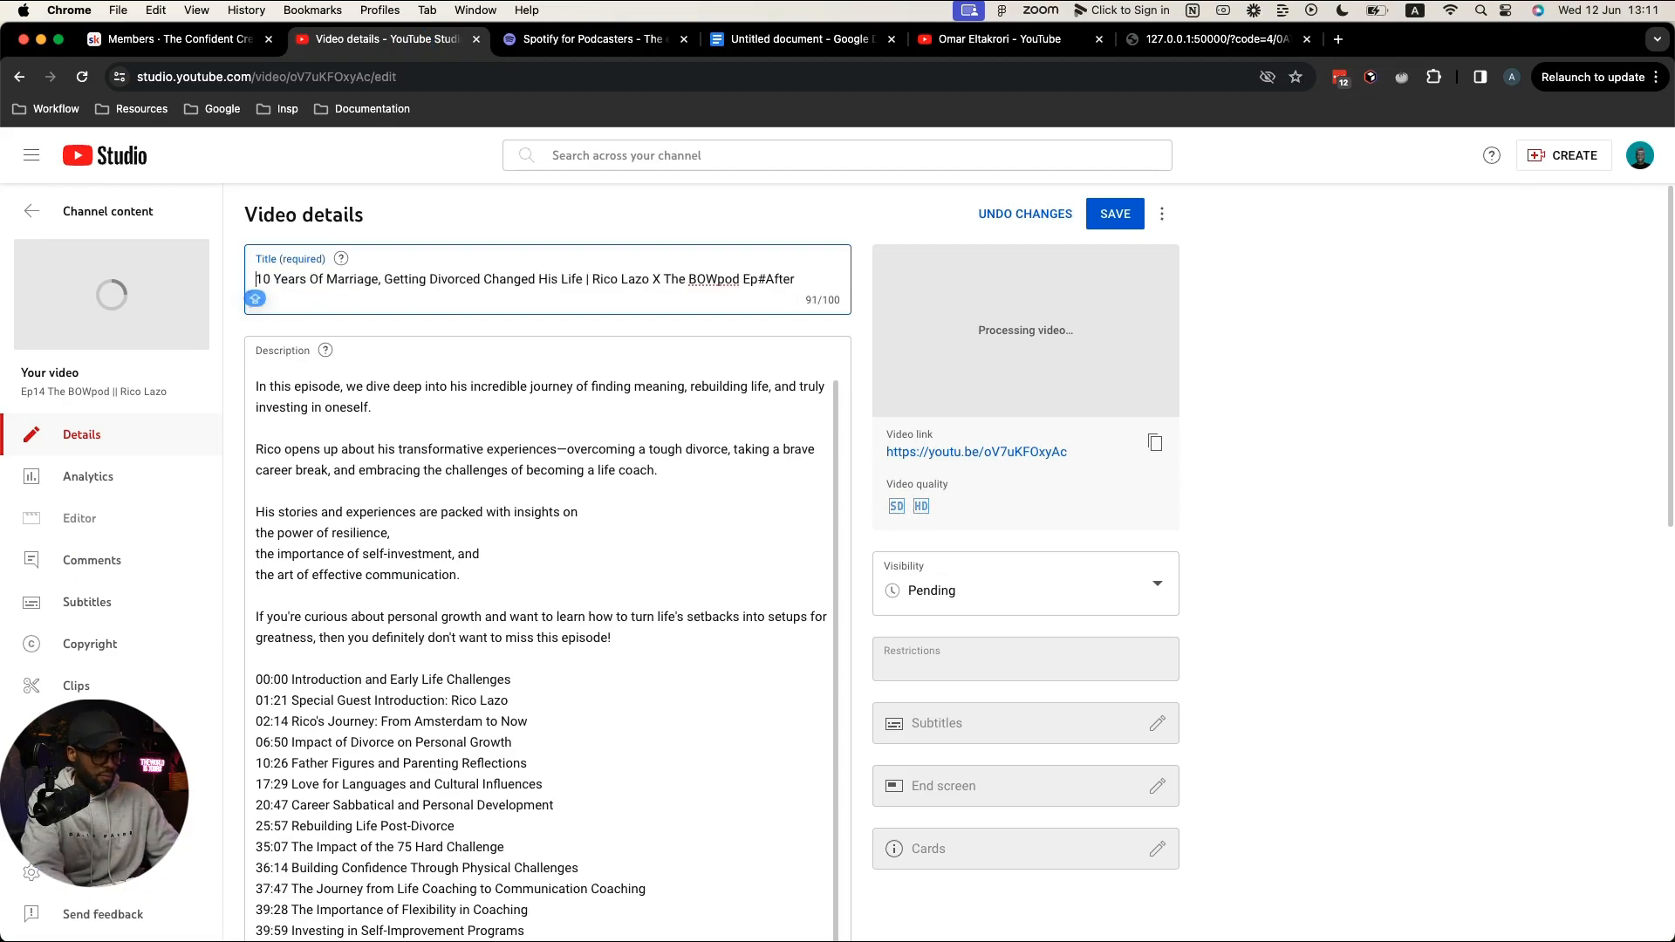
type("FTER")
key("Caps_Lock")
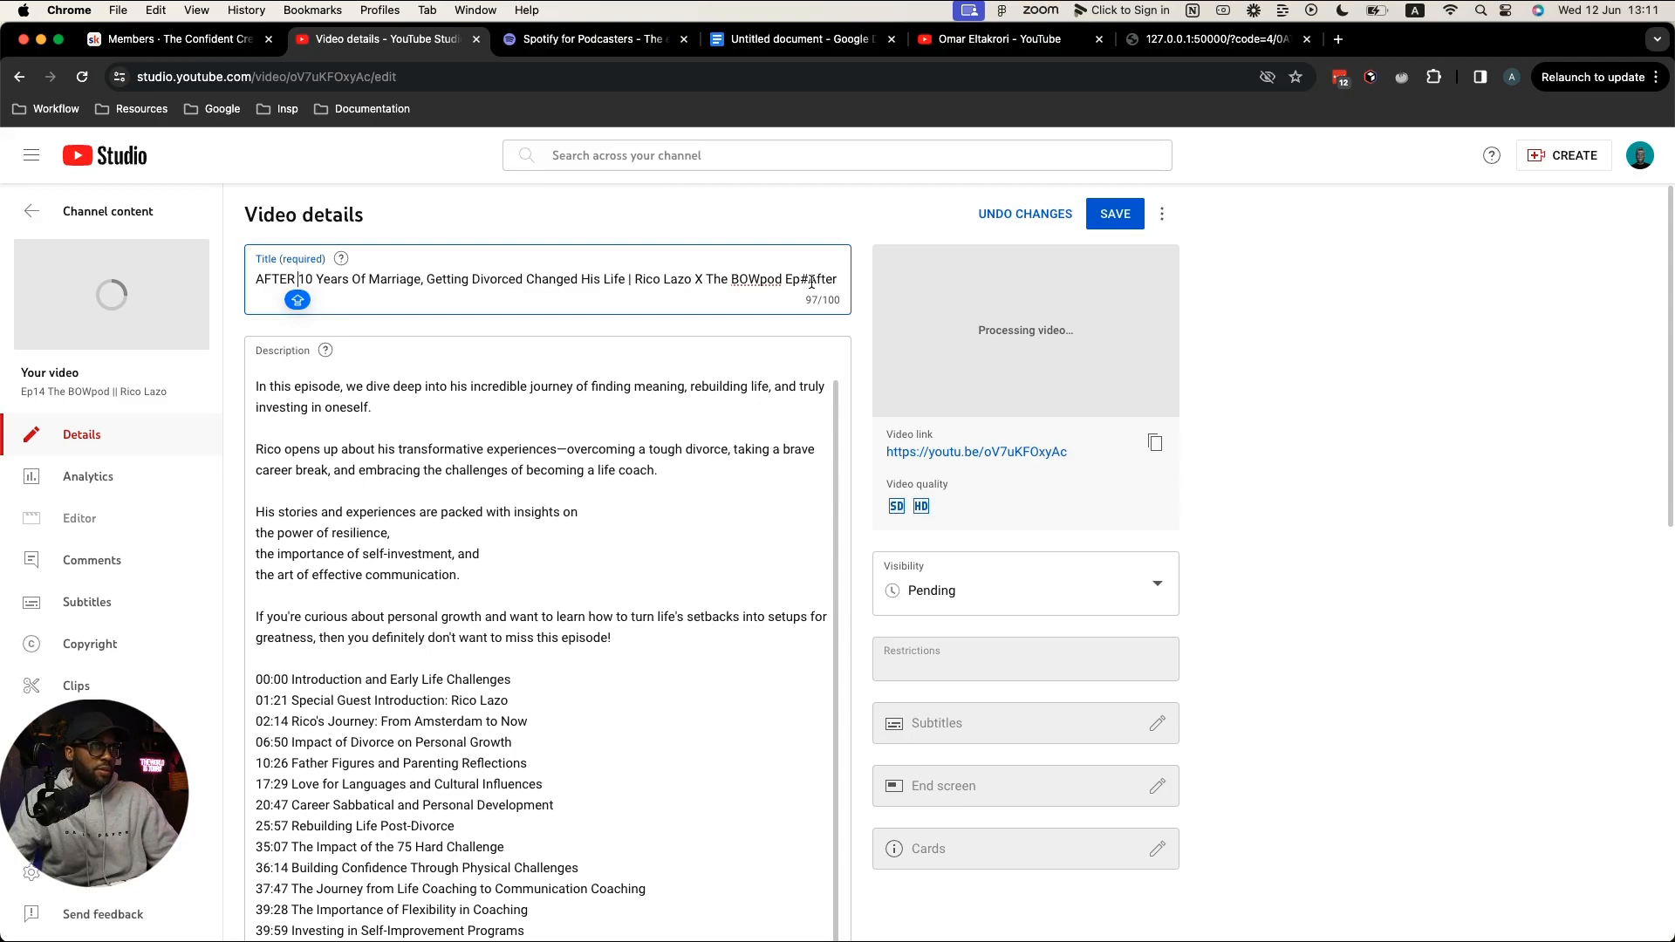
key("BackSpace")
key("BackSpace")
key("BackSpace")
key("BackSpace")
key("BackSpace")
key("BackSpace")
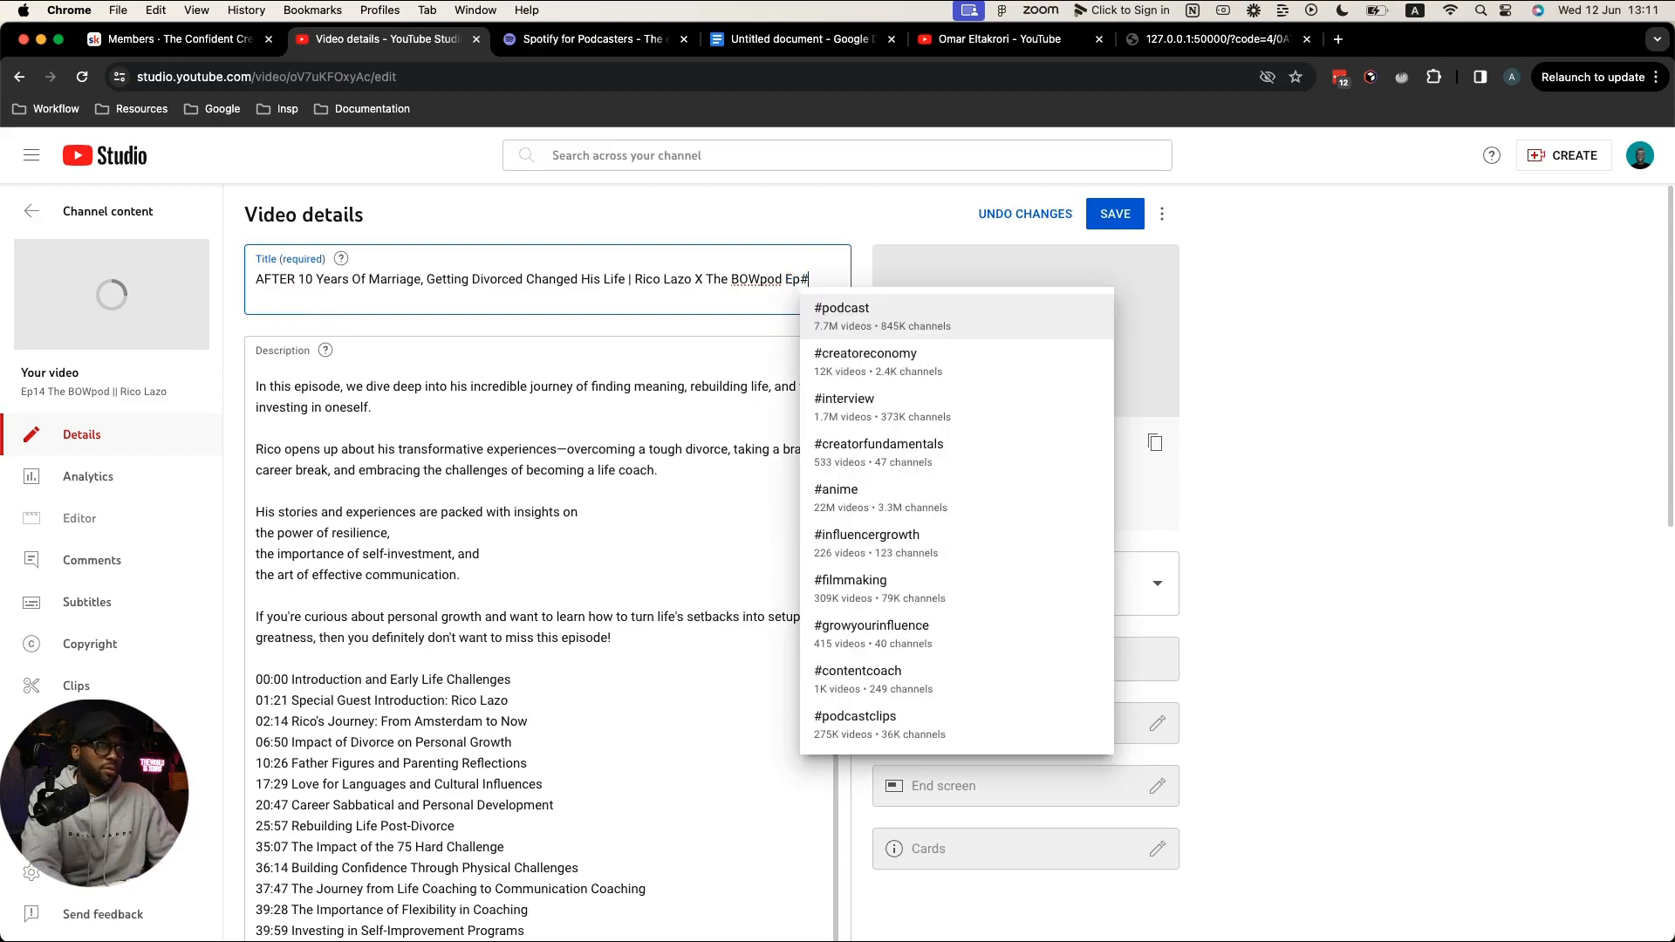
Step: End the title with 'Ep#14' and put the new guest's name in the Connect section
type("#14")
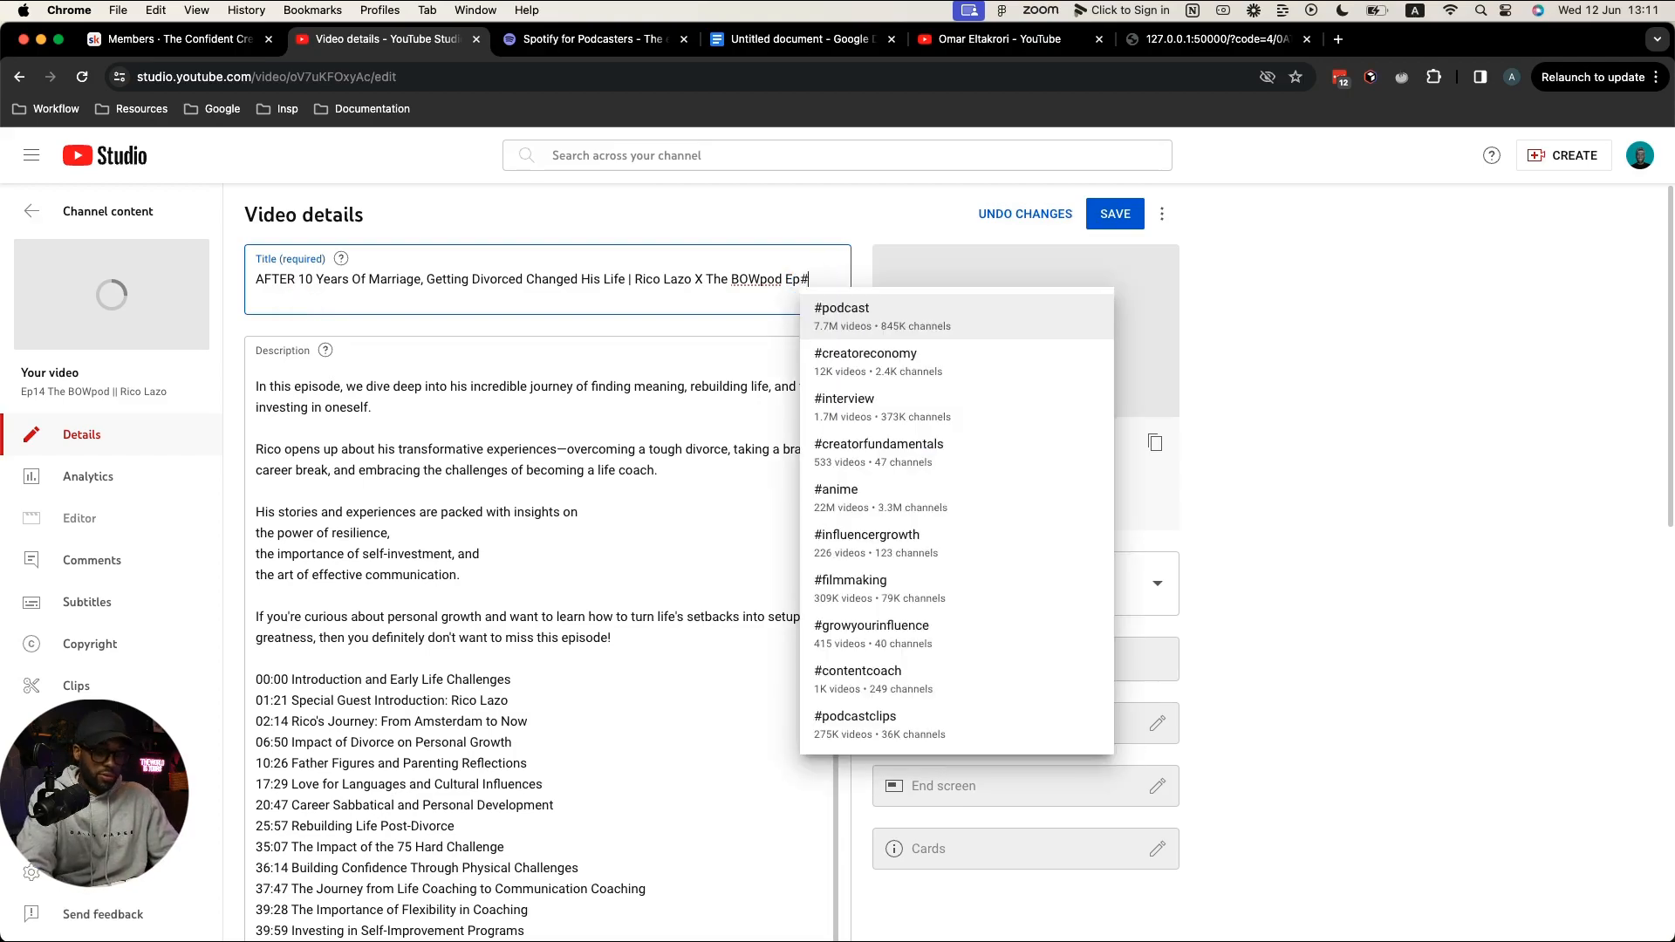
scroll(542, 683, "down", 5)
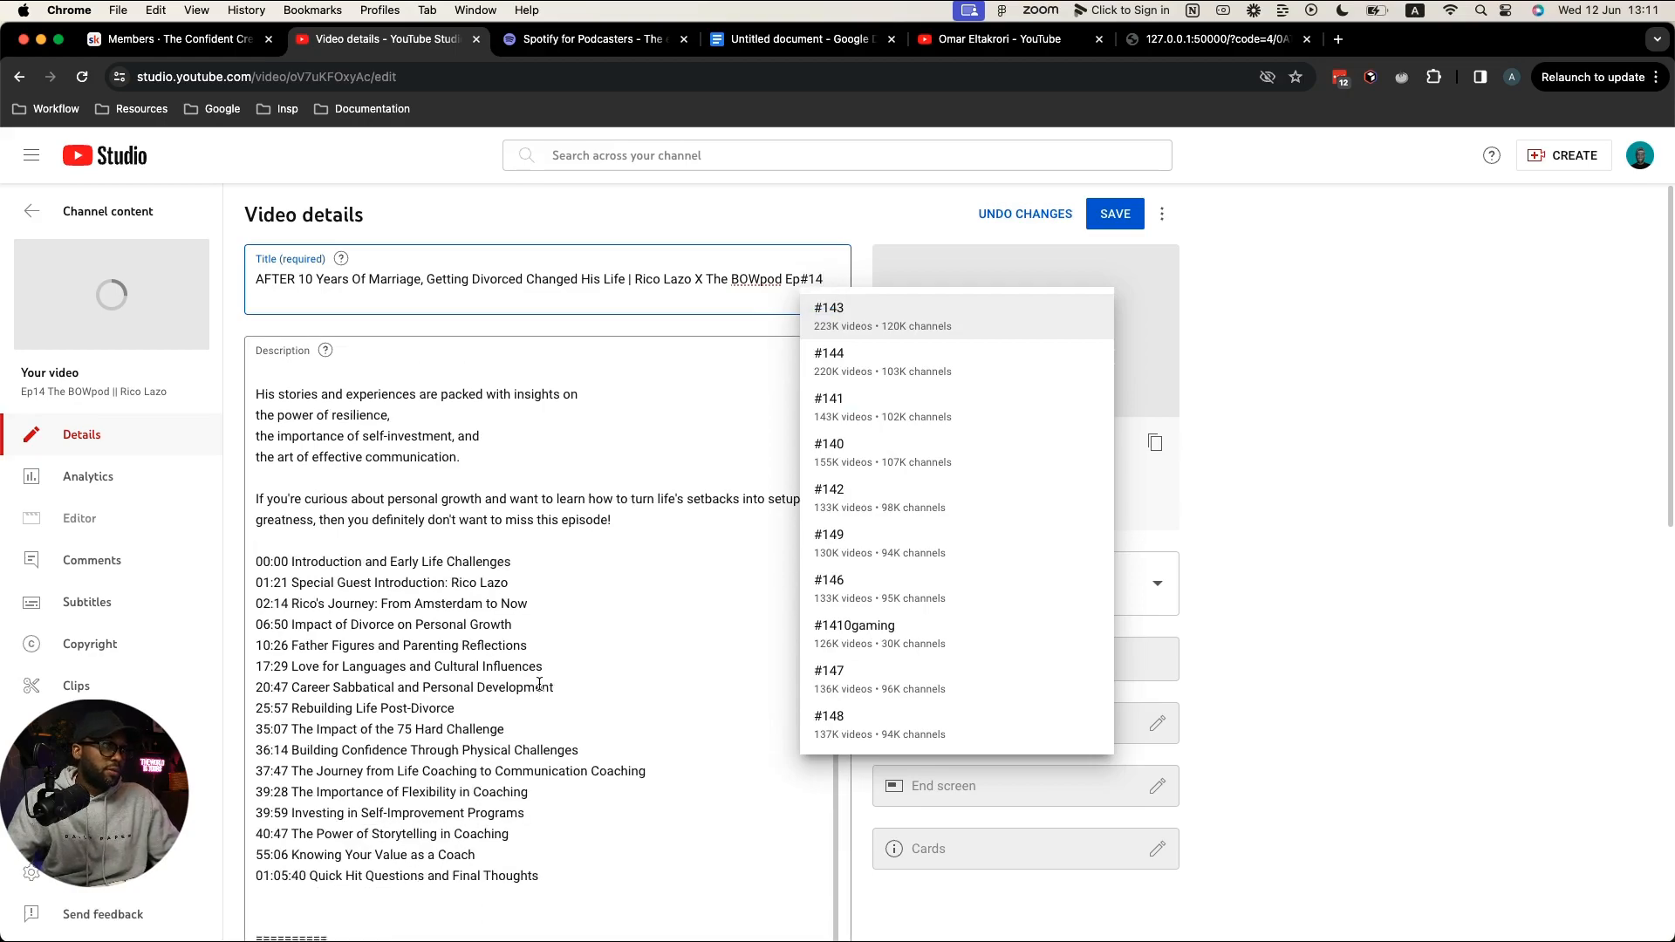
left_click(539, 685)
scroll(442, 800, "down", 2)
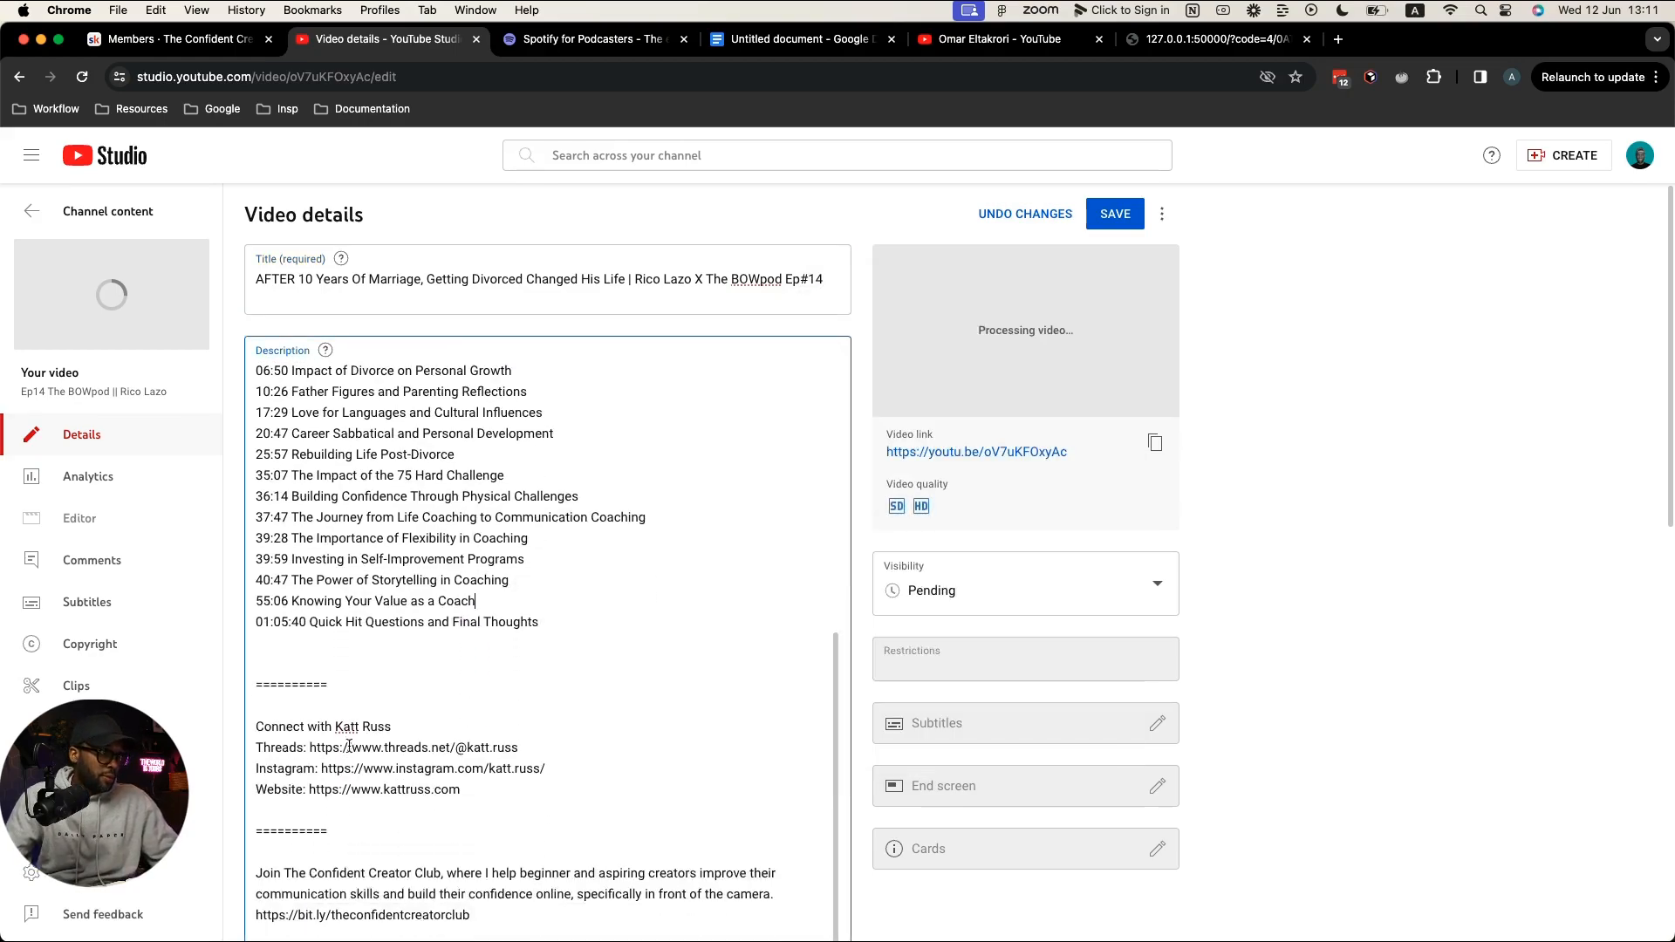
left_click_drag(336, 726, 430, 724)
type("R")
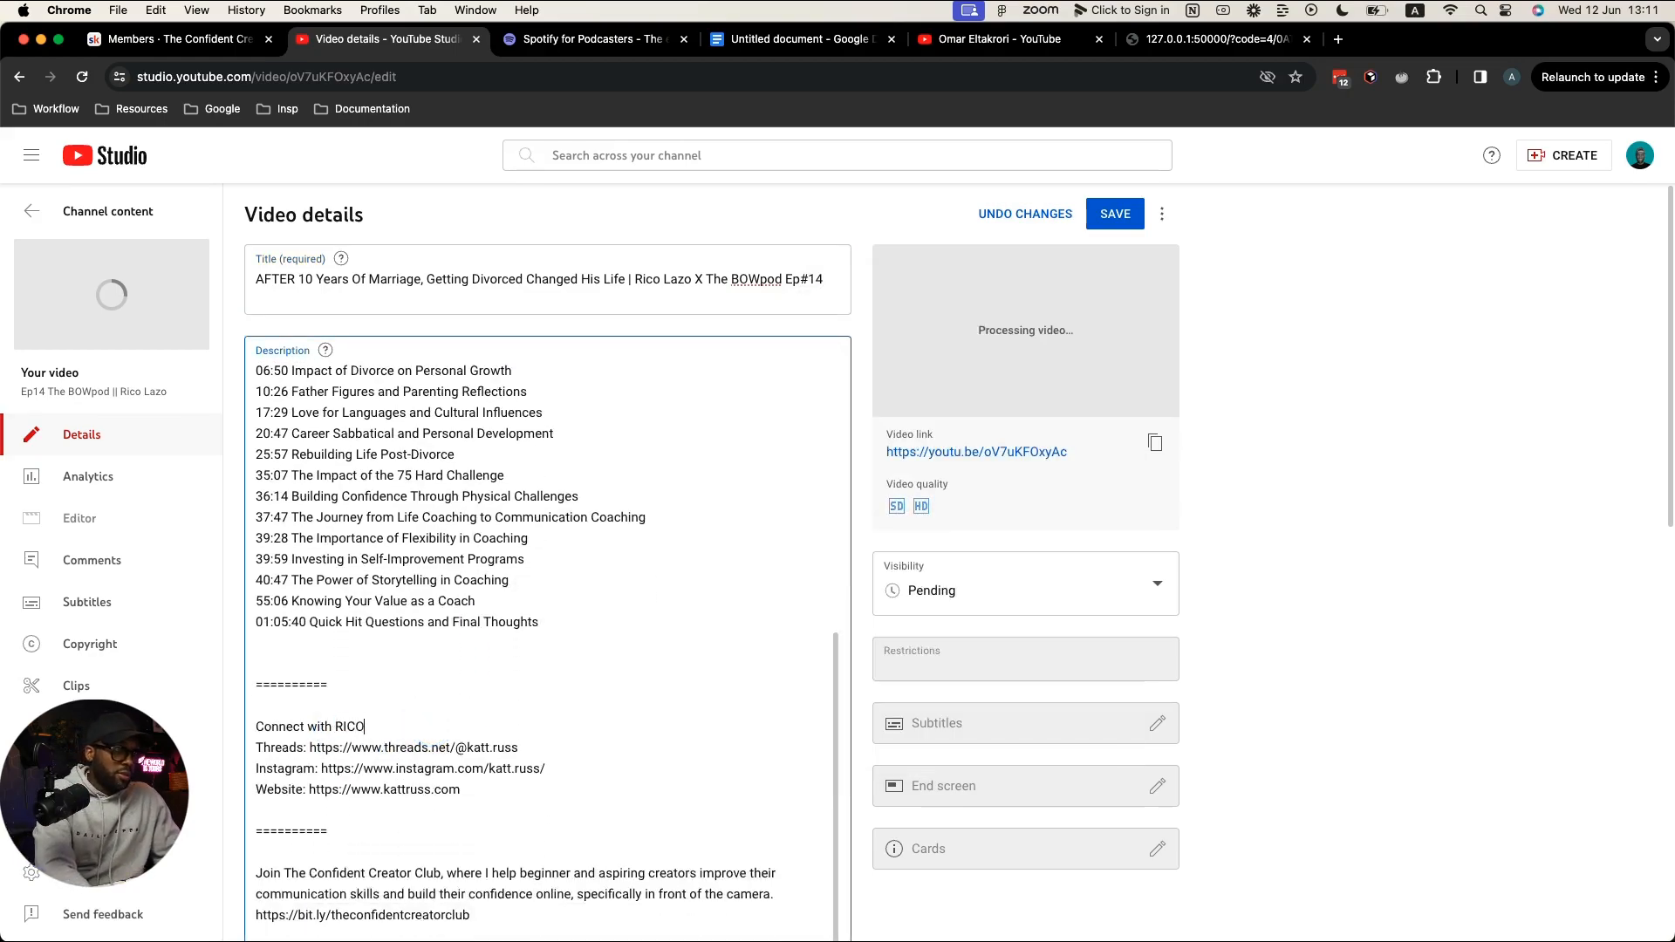
key("BackSpace")
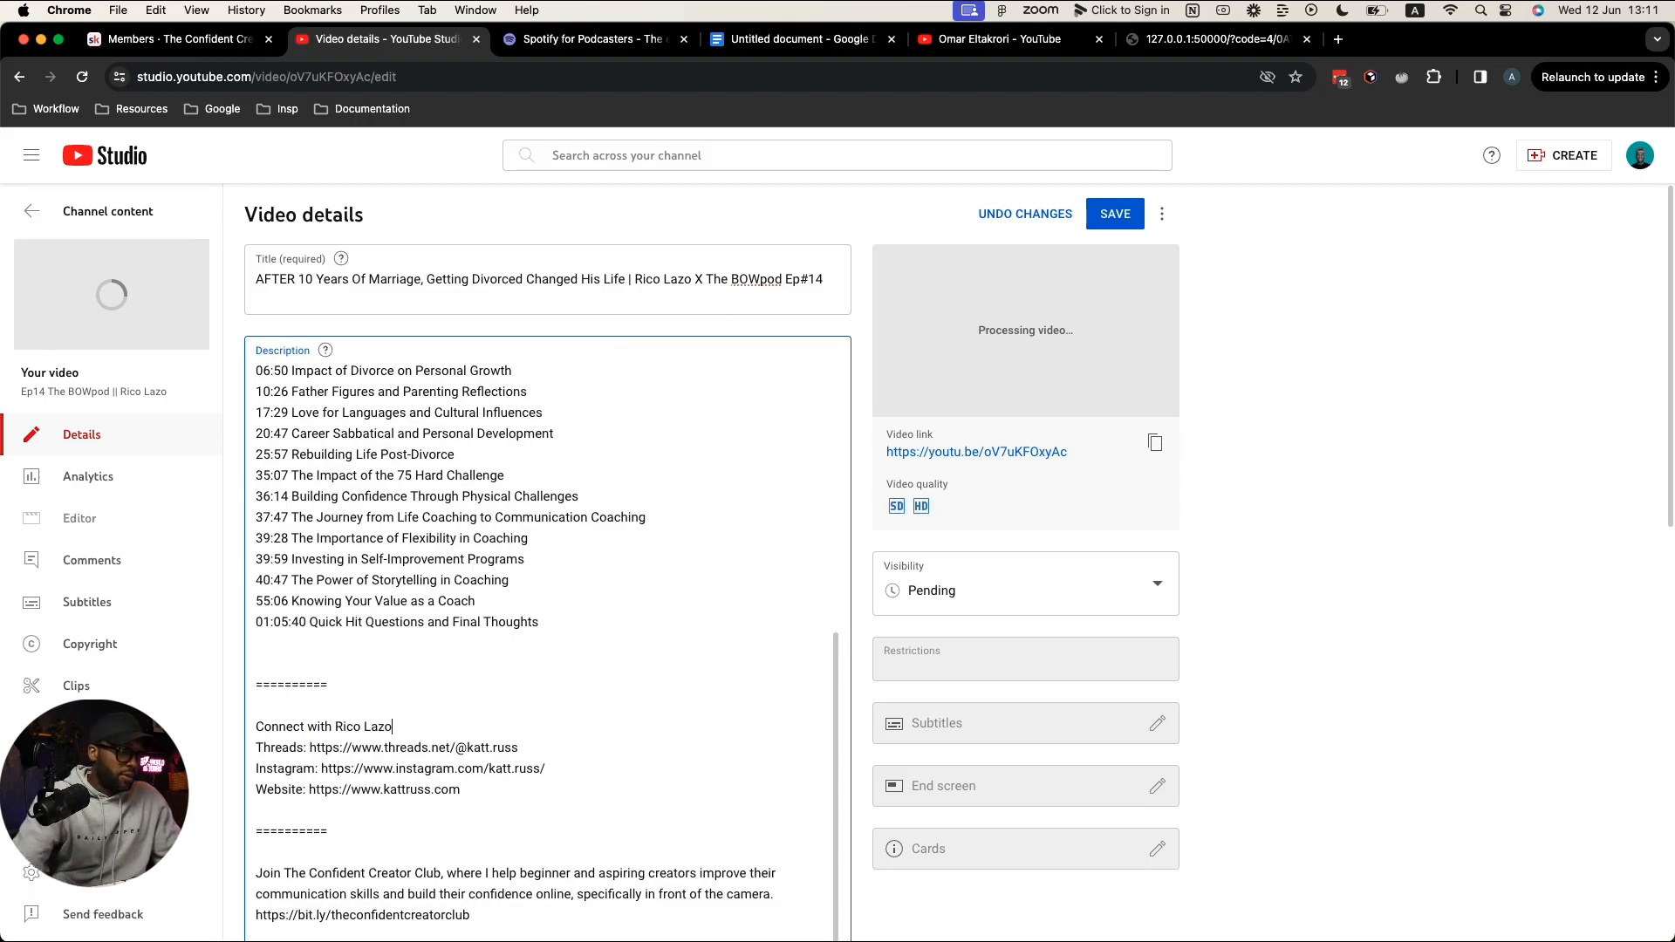
Step: Replace the Threads and Instagram handles with the guest's and delete the Website line
left_click_drag(466, 747, 556, 751)
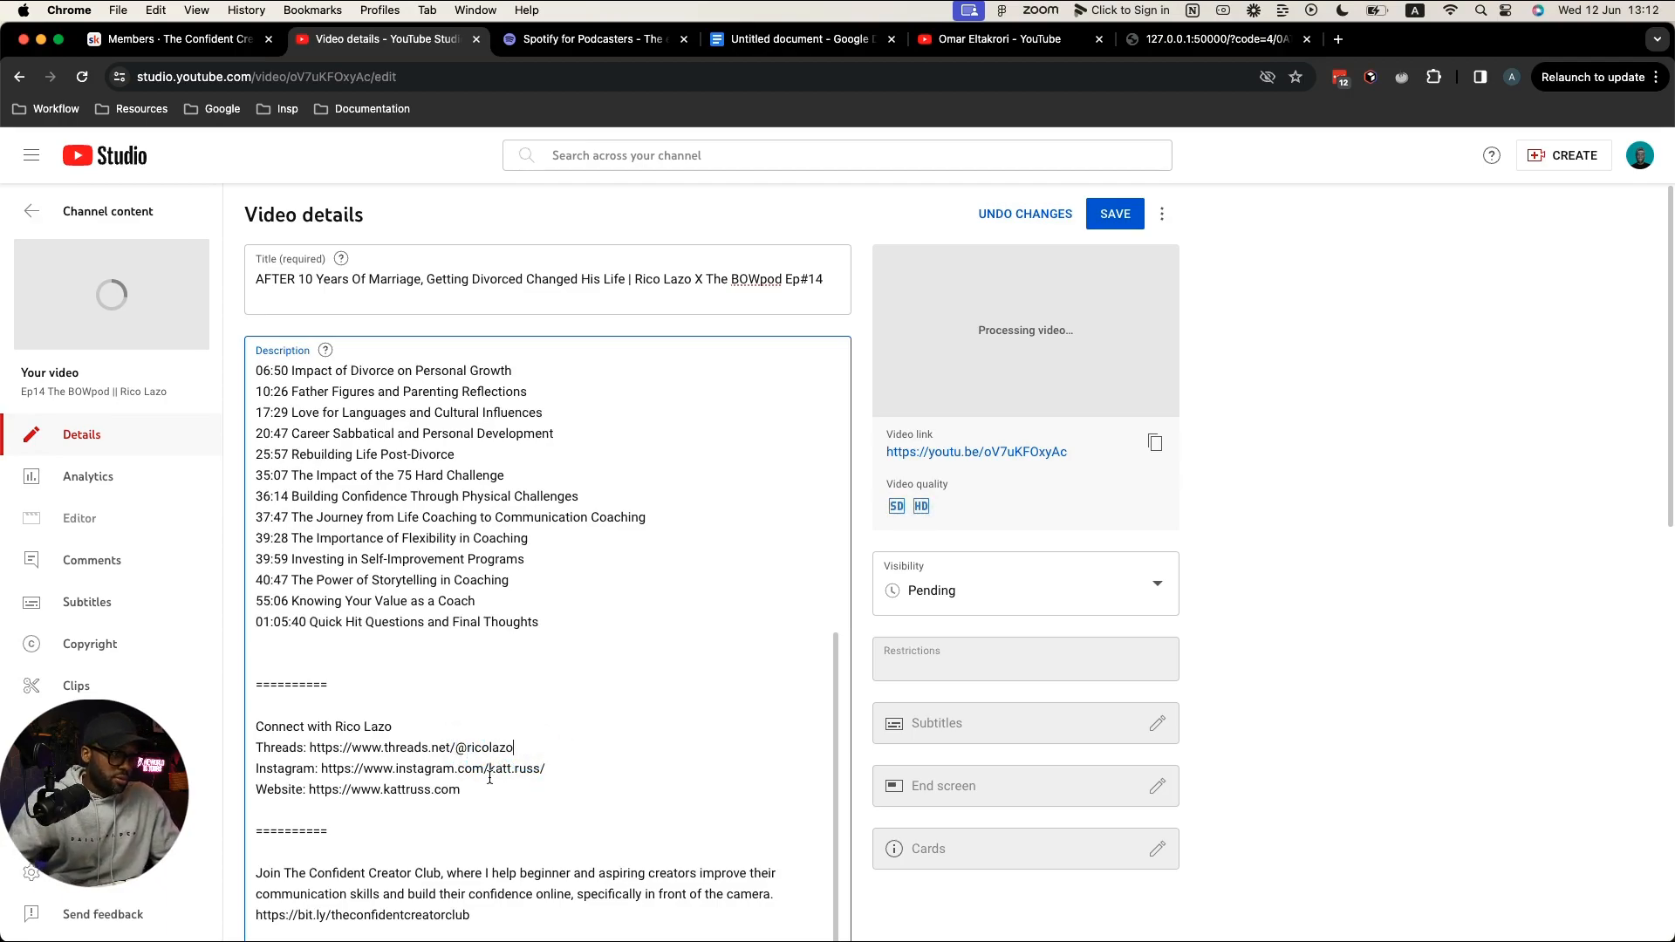
left_click_drag(490, 770, 538, 768)
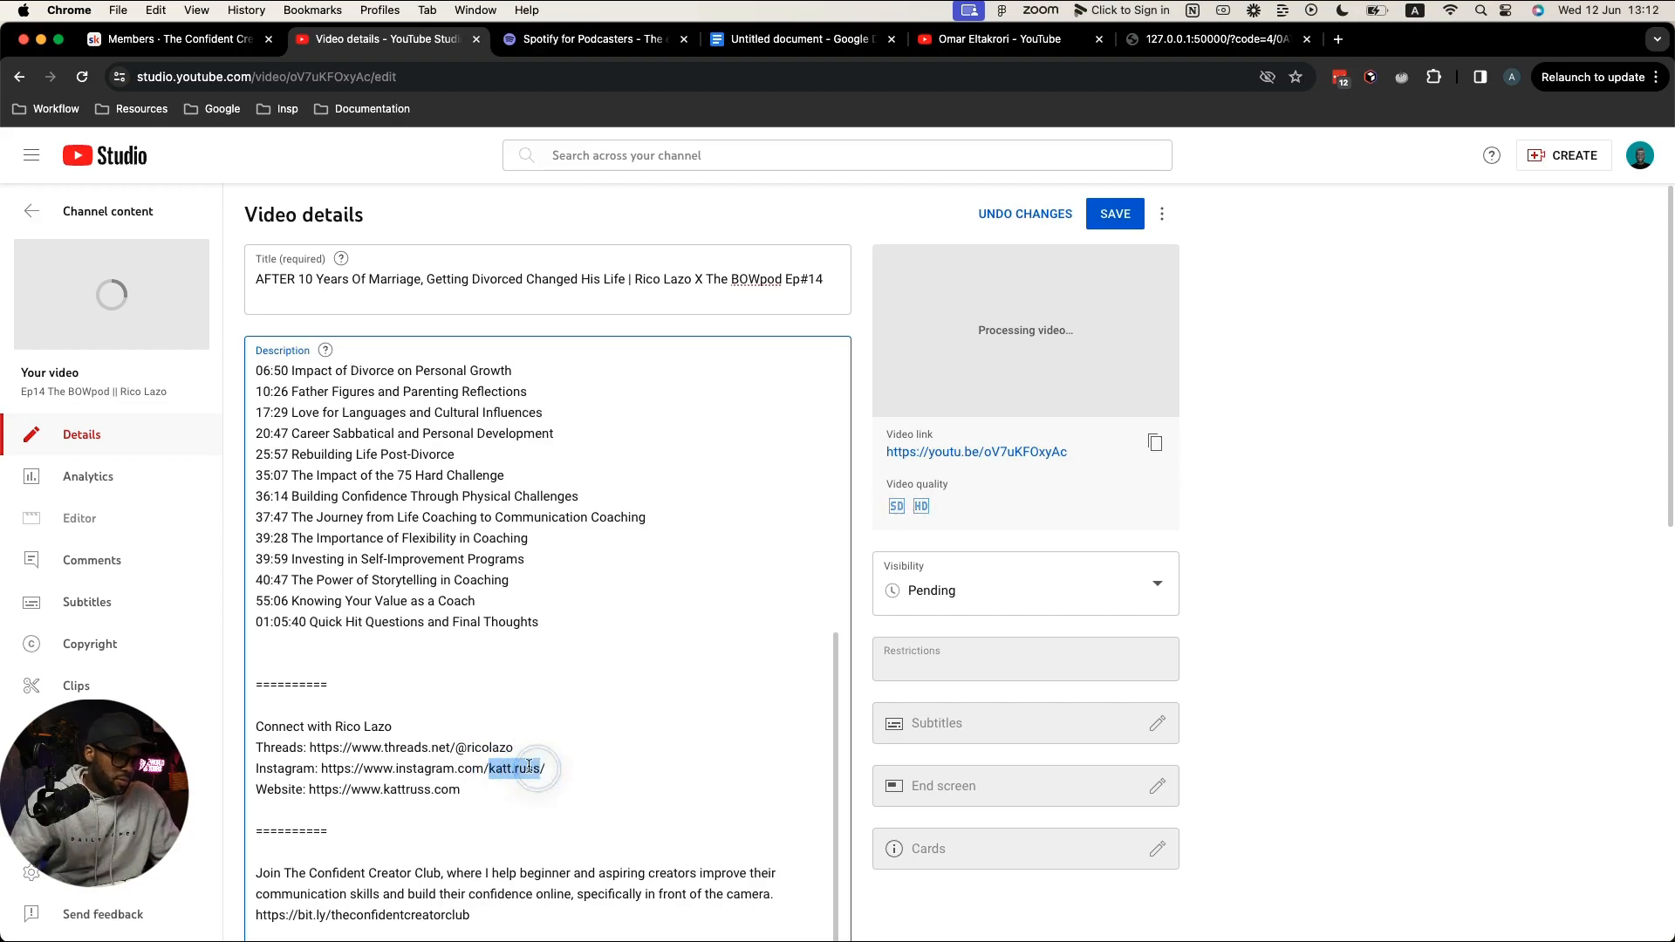
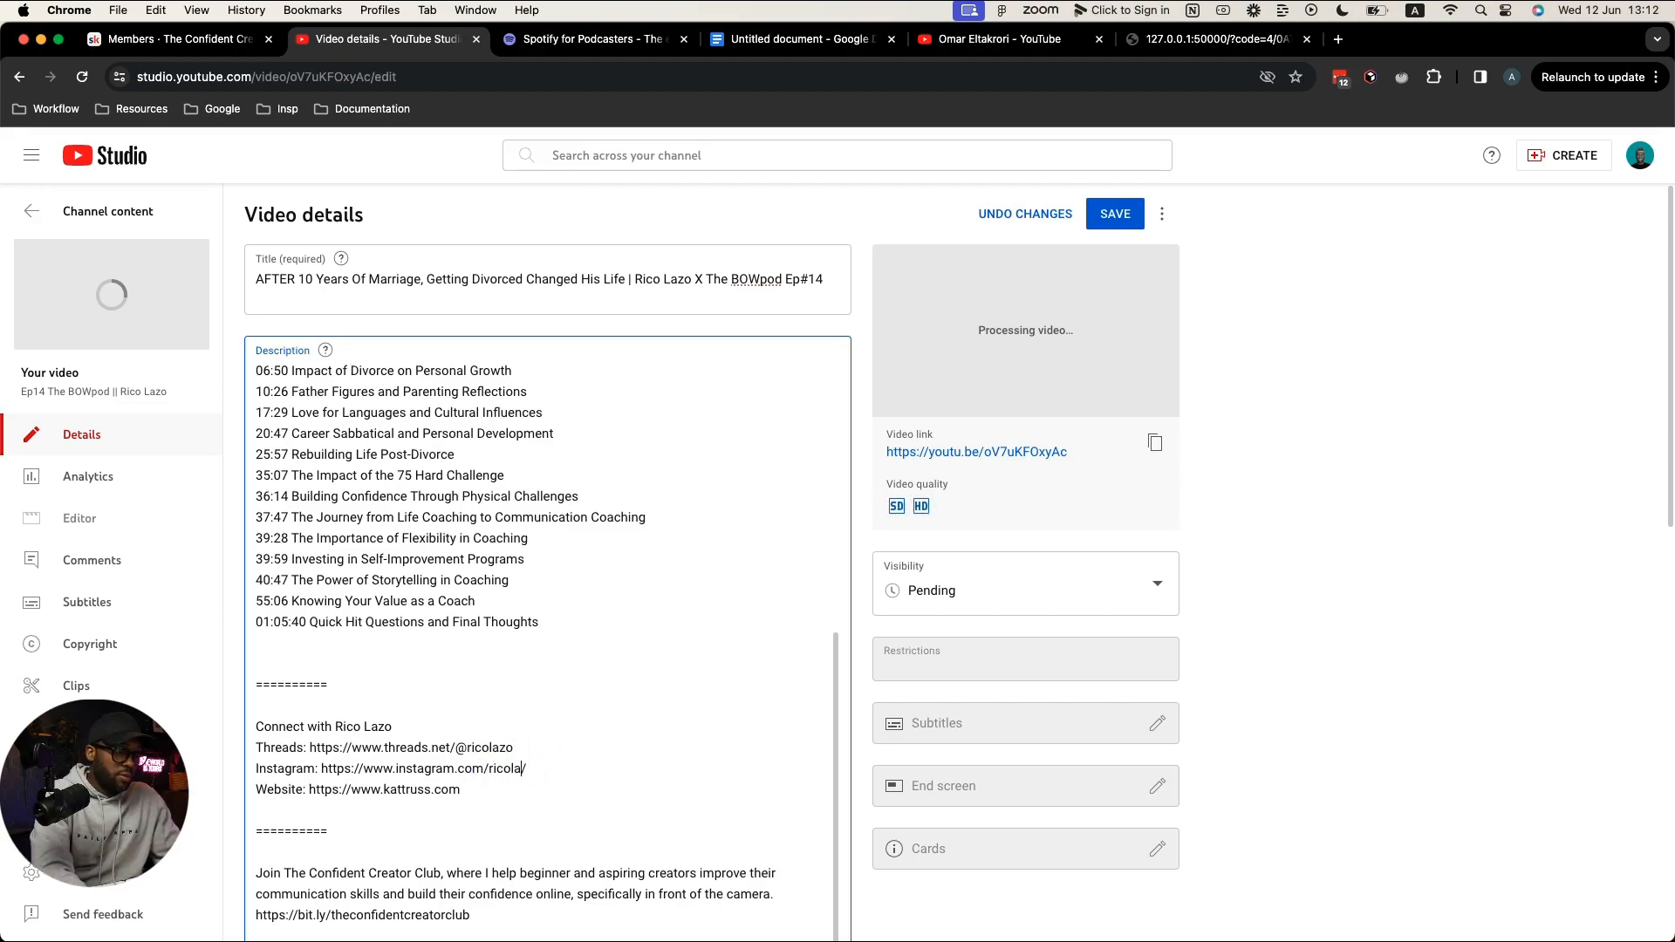
left_click_drag(463, 790, 256, 791)
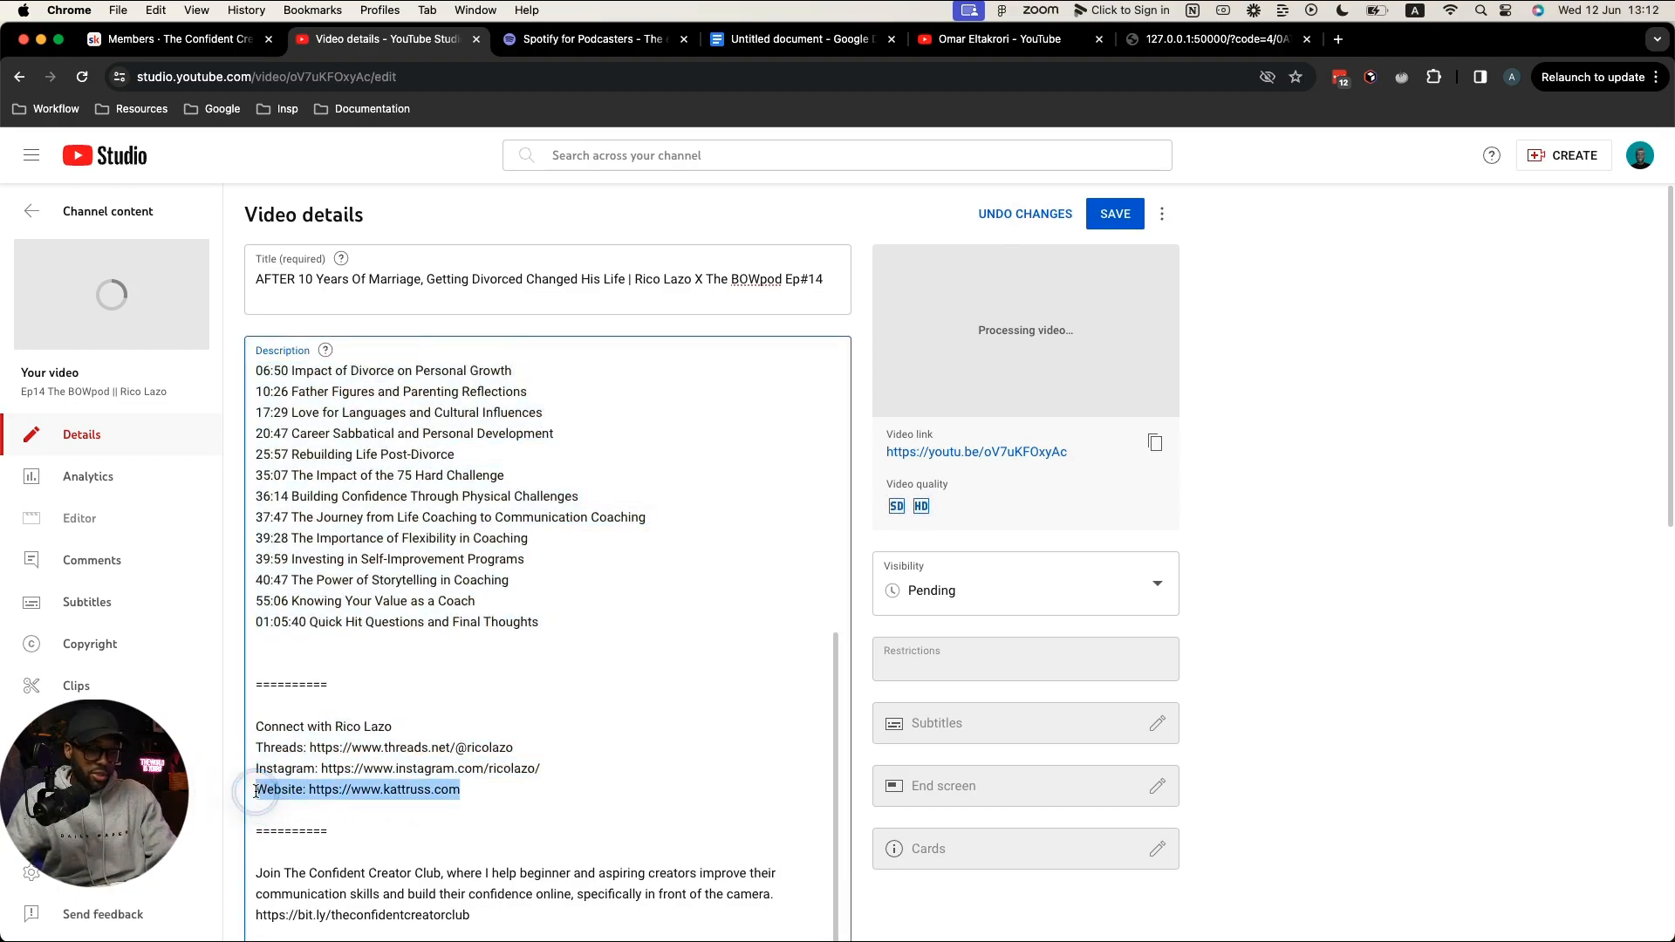
key("BackSpace")
key("BackSpace")
Step: Delete the old Spotify episode link and save the video details
scroll(375, 807, "down", 3)
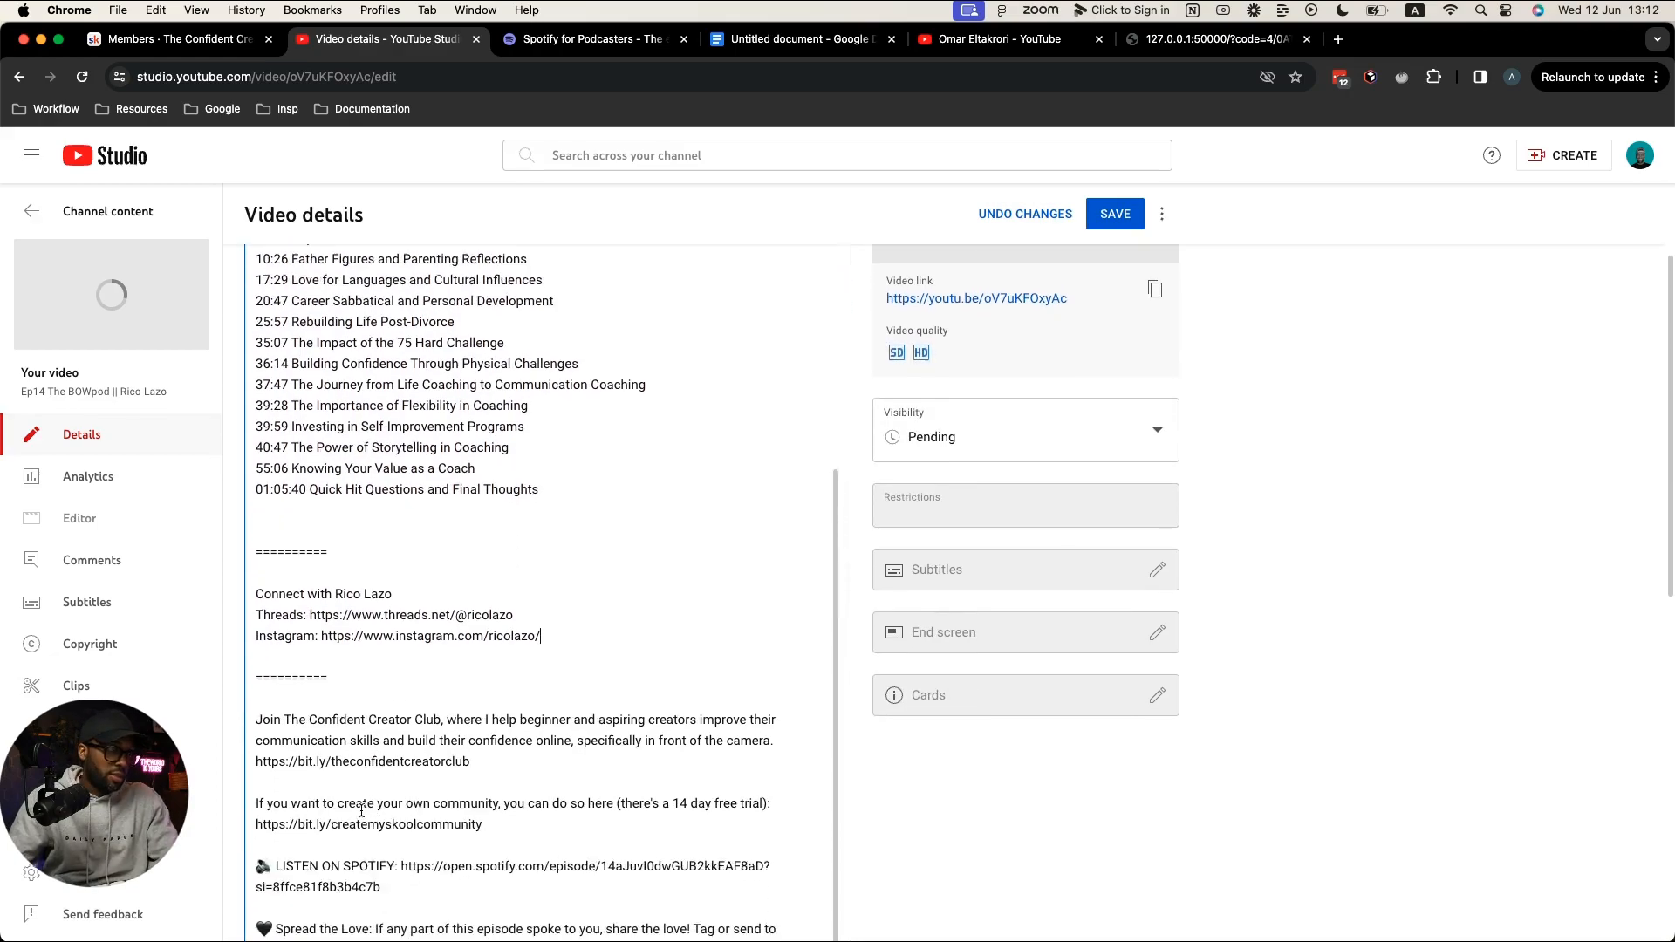
scroll(360, 810, "down", 4)
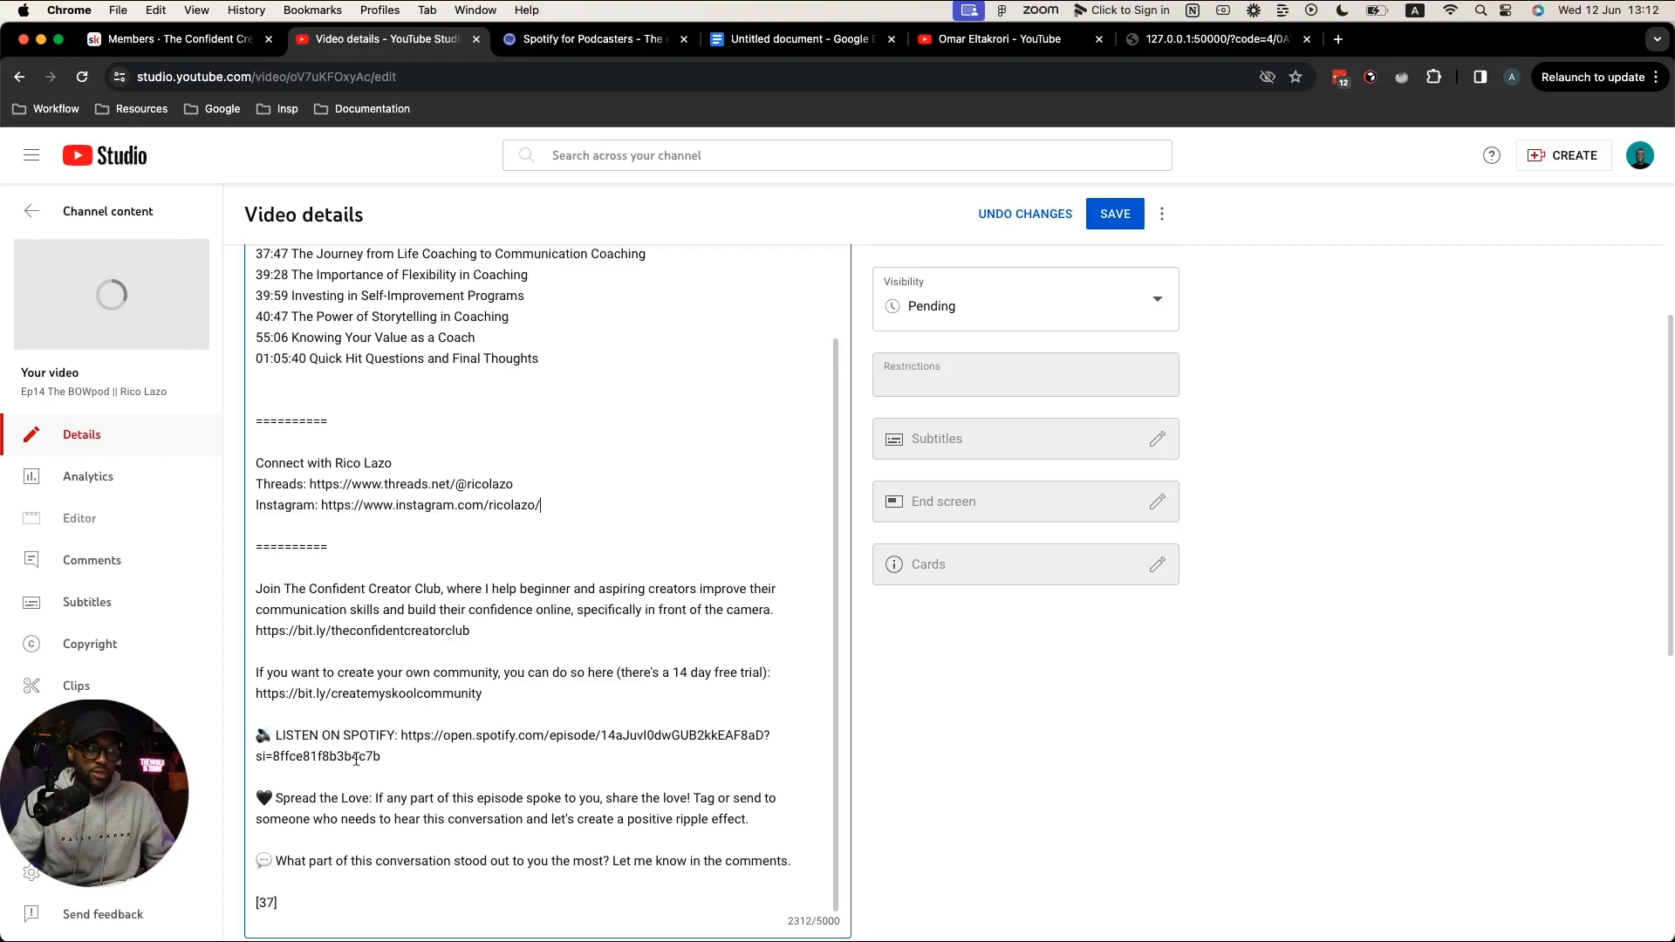
left_click_drag(401, 737, 405, 752)
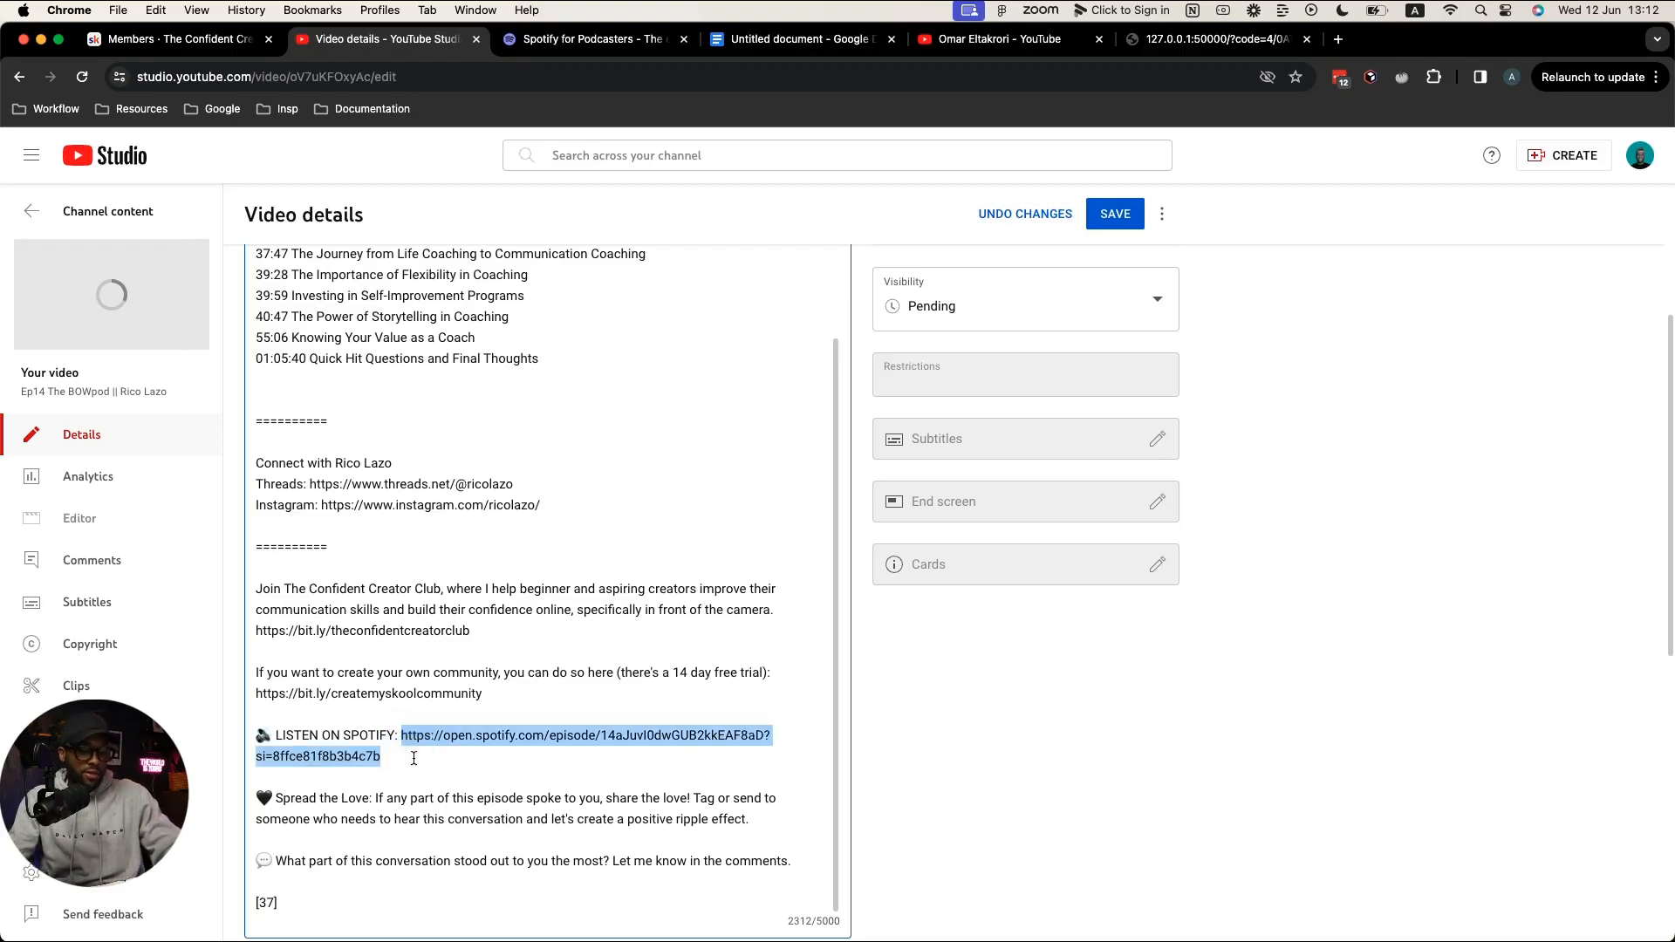
key("BackSpace")
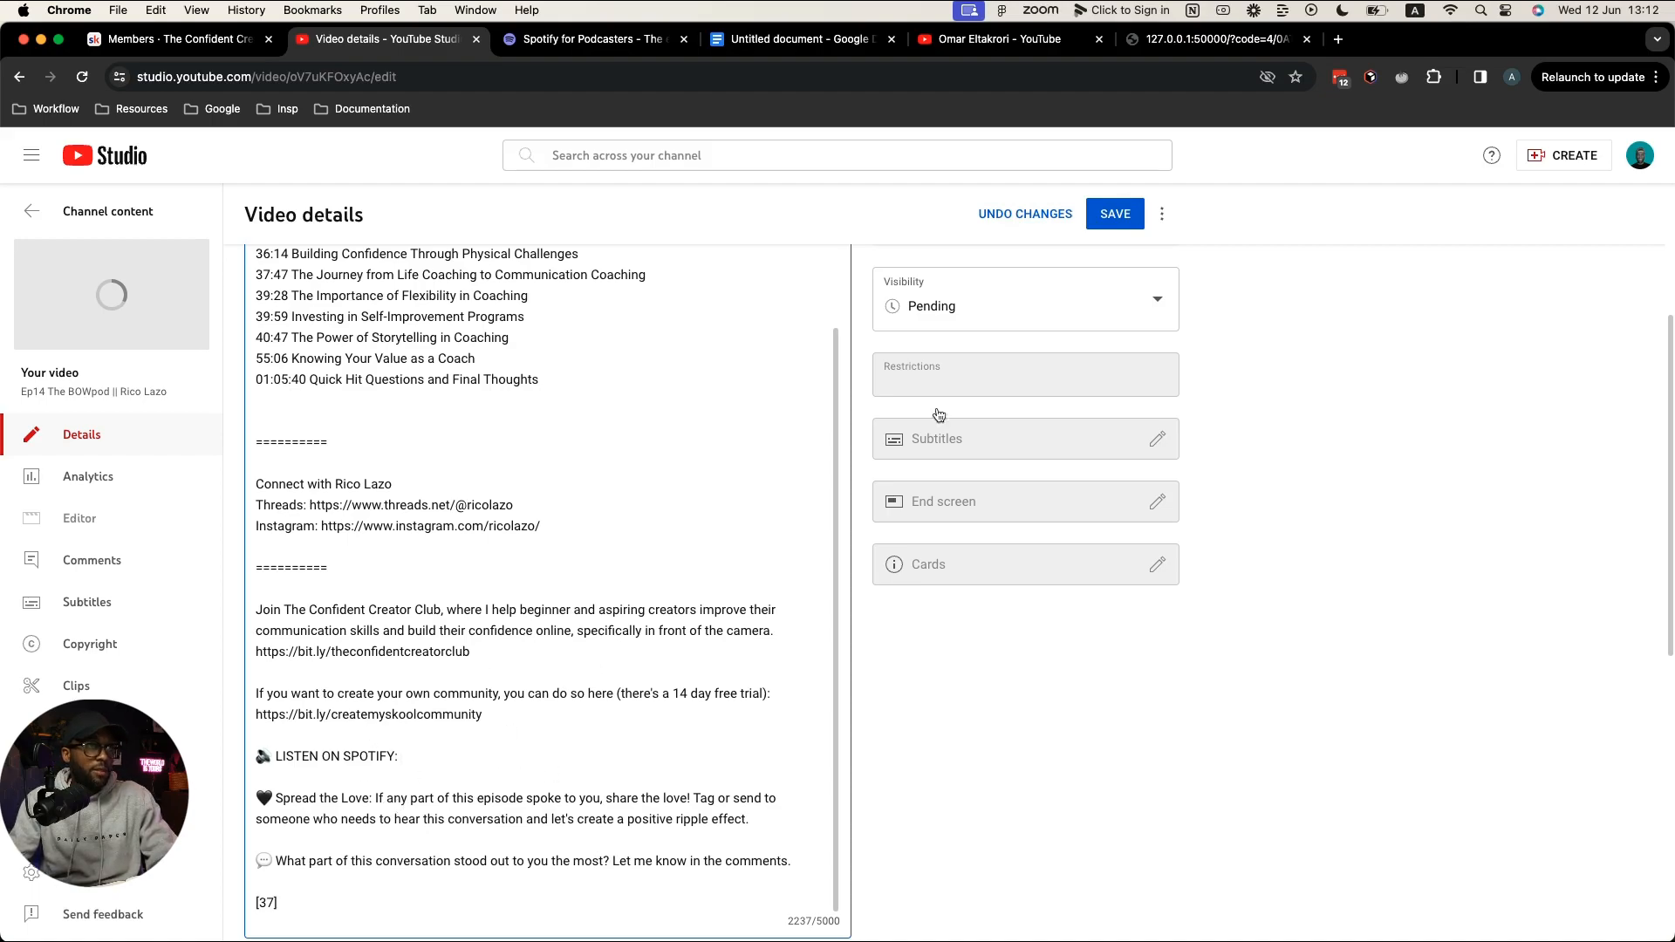
scroll(697, 446, "up", 10)
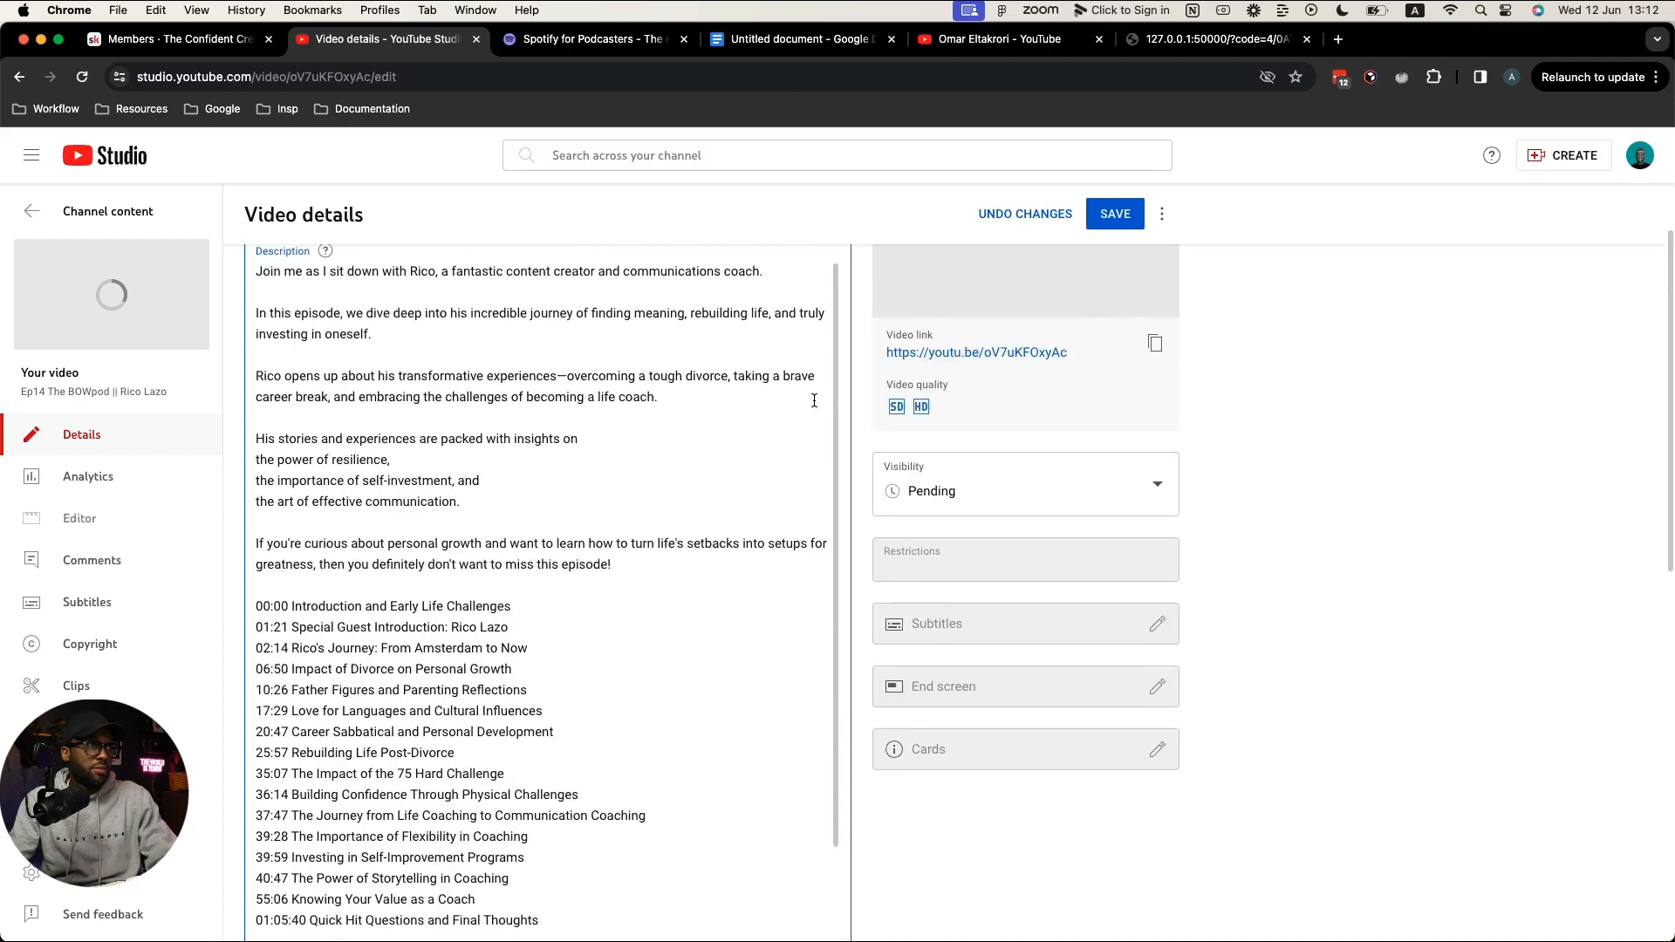
left_click(1113, 215)
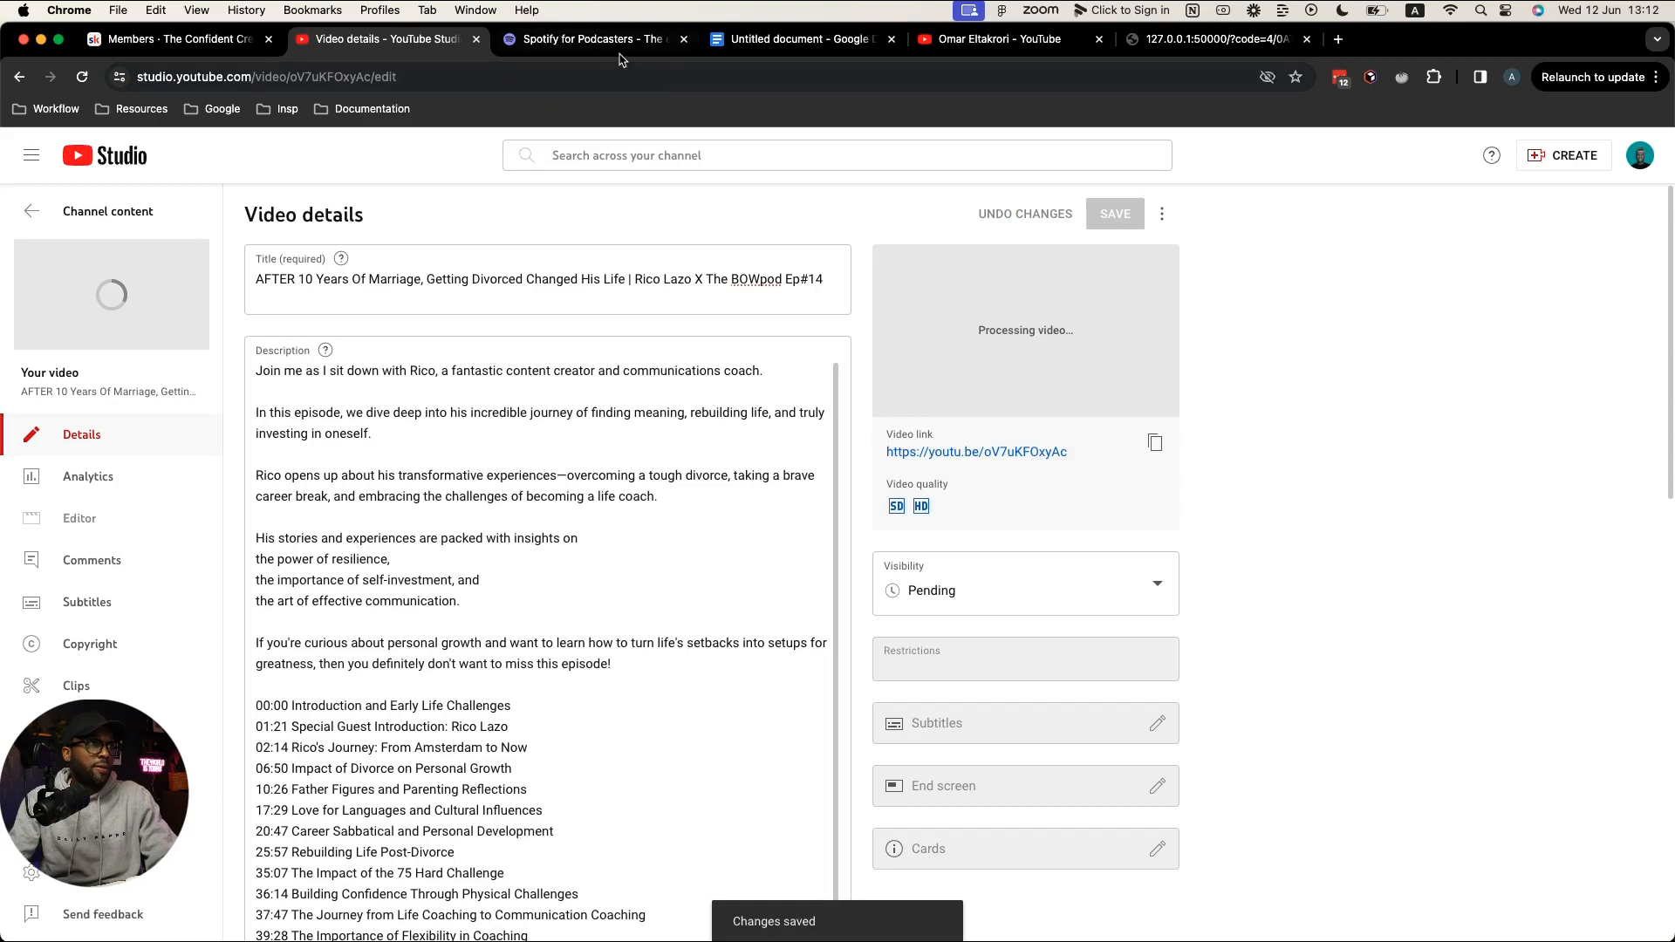
left_click(618, 44)
Step: Choose a file to upload and browse to CONTENT > The BOWpod > Published > Audio
left_click(1047, 572)
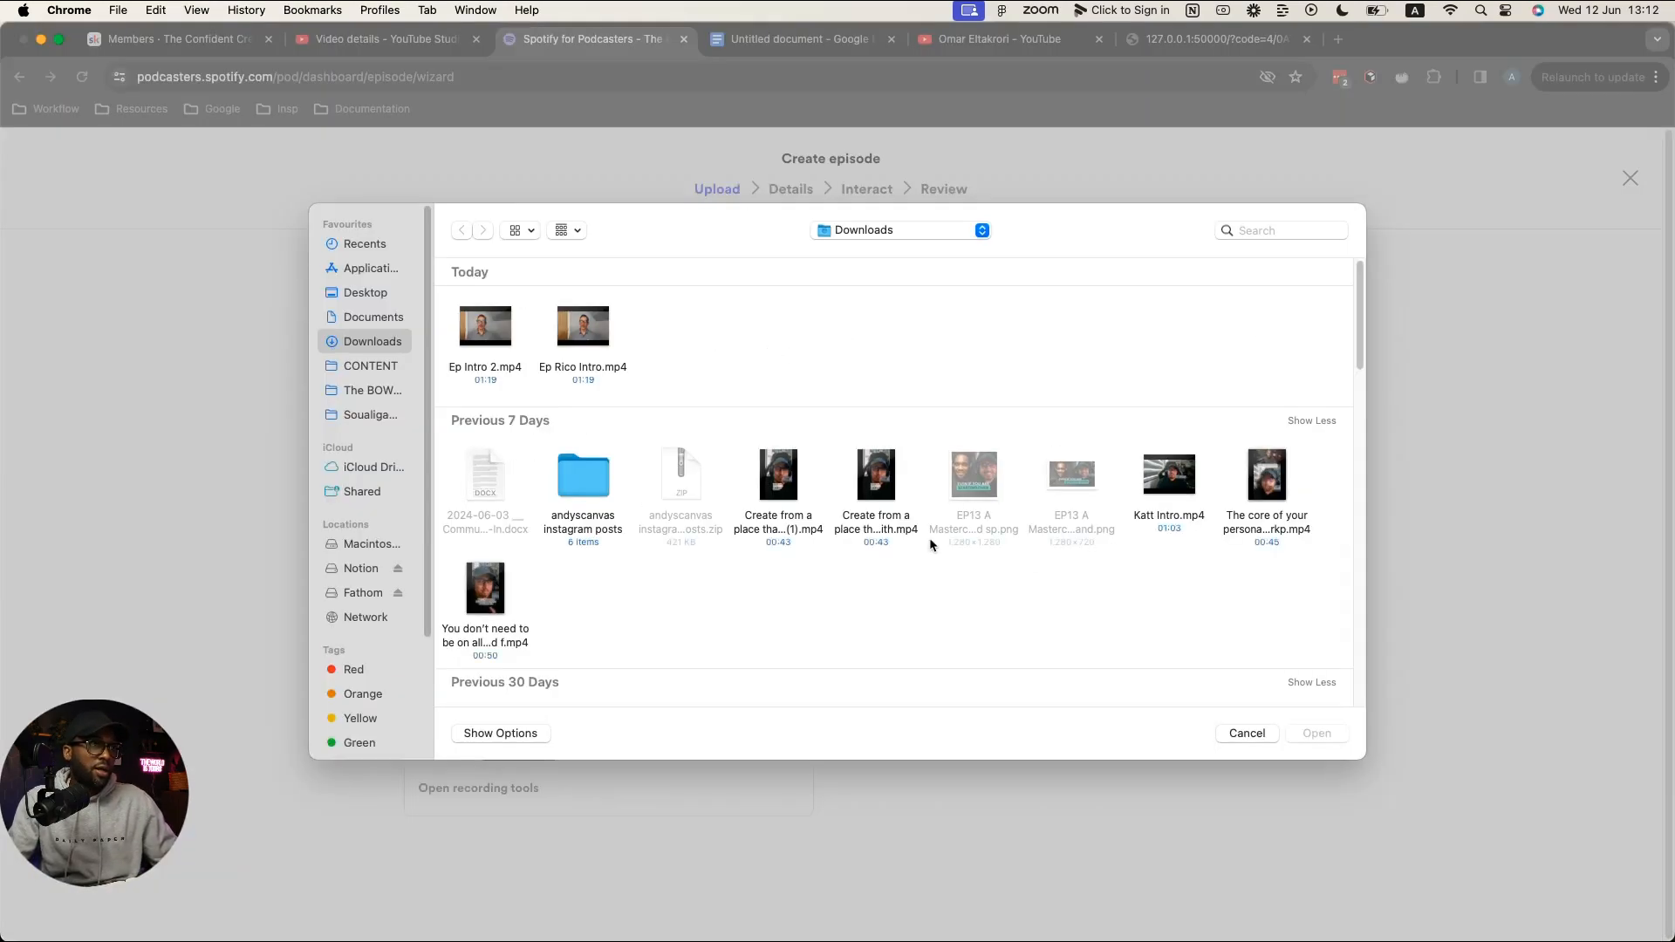
left_click(369, 366)
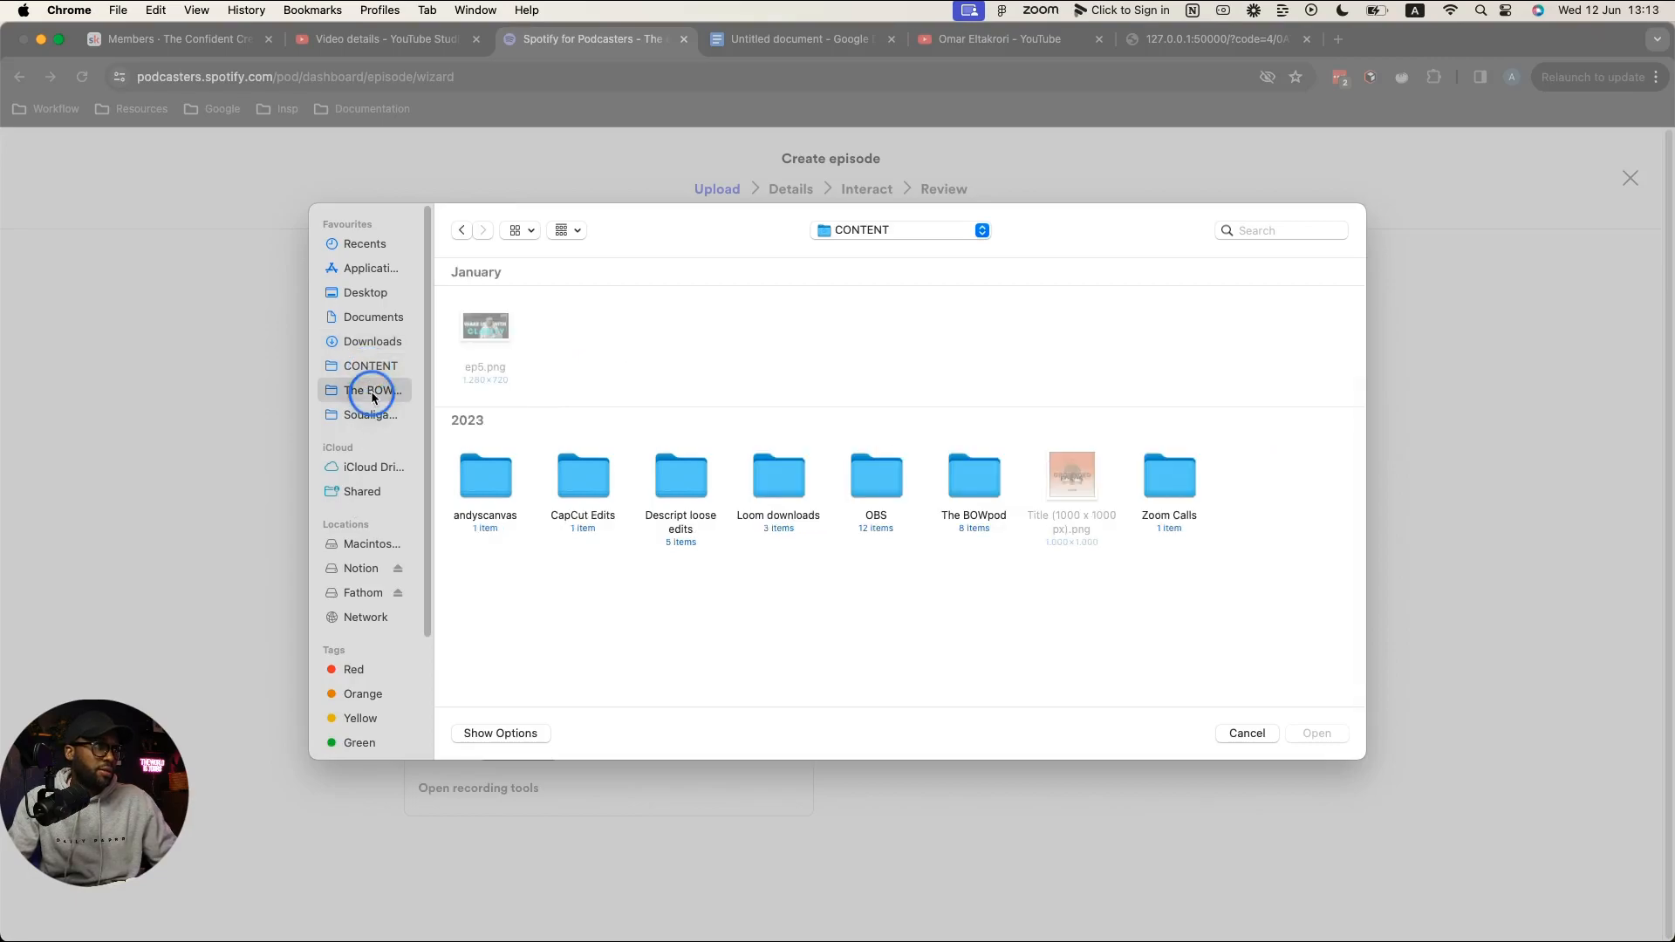
left_click(369, 390)
double_click(963, 323)
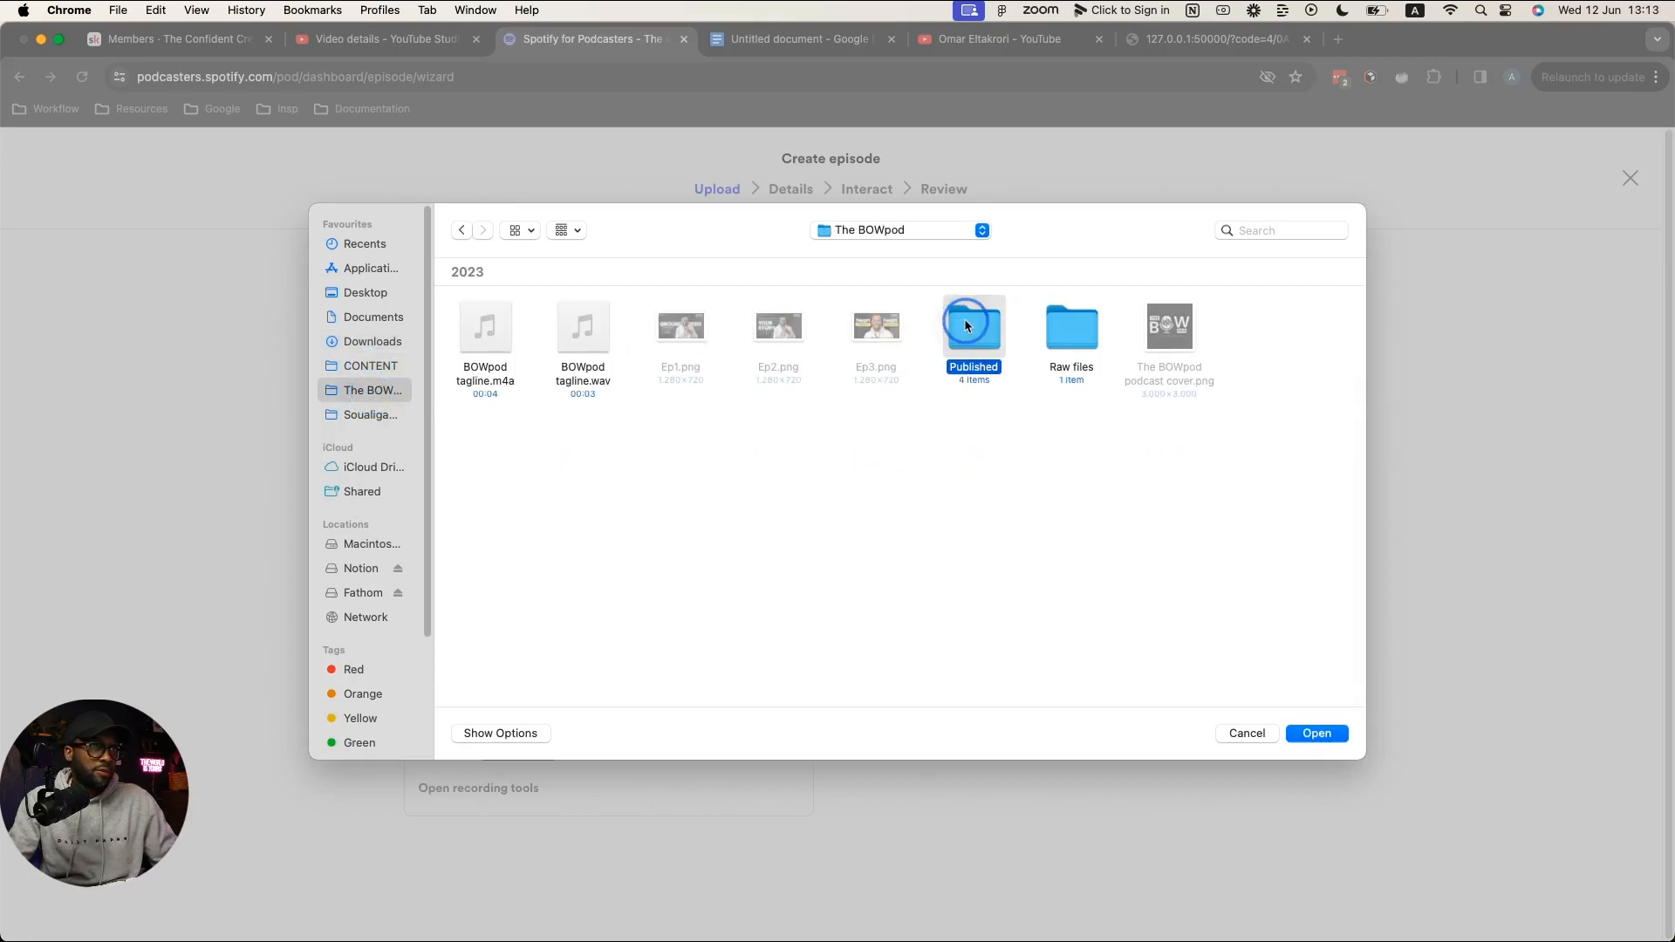
double_click(476, 323)
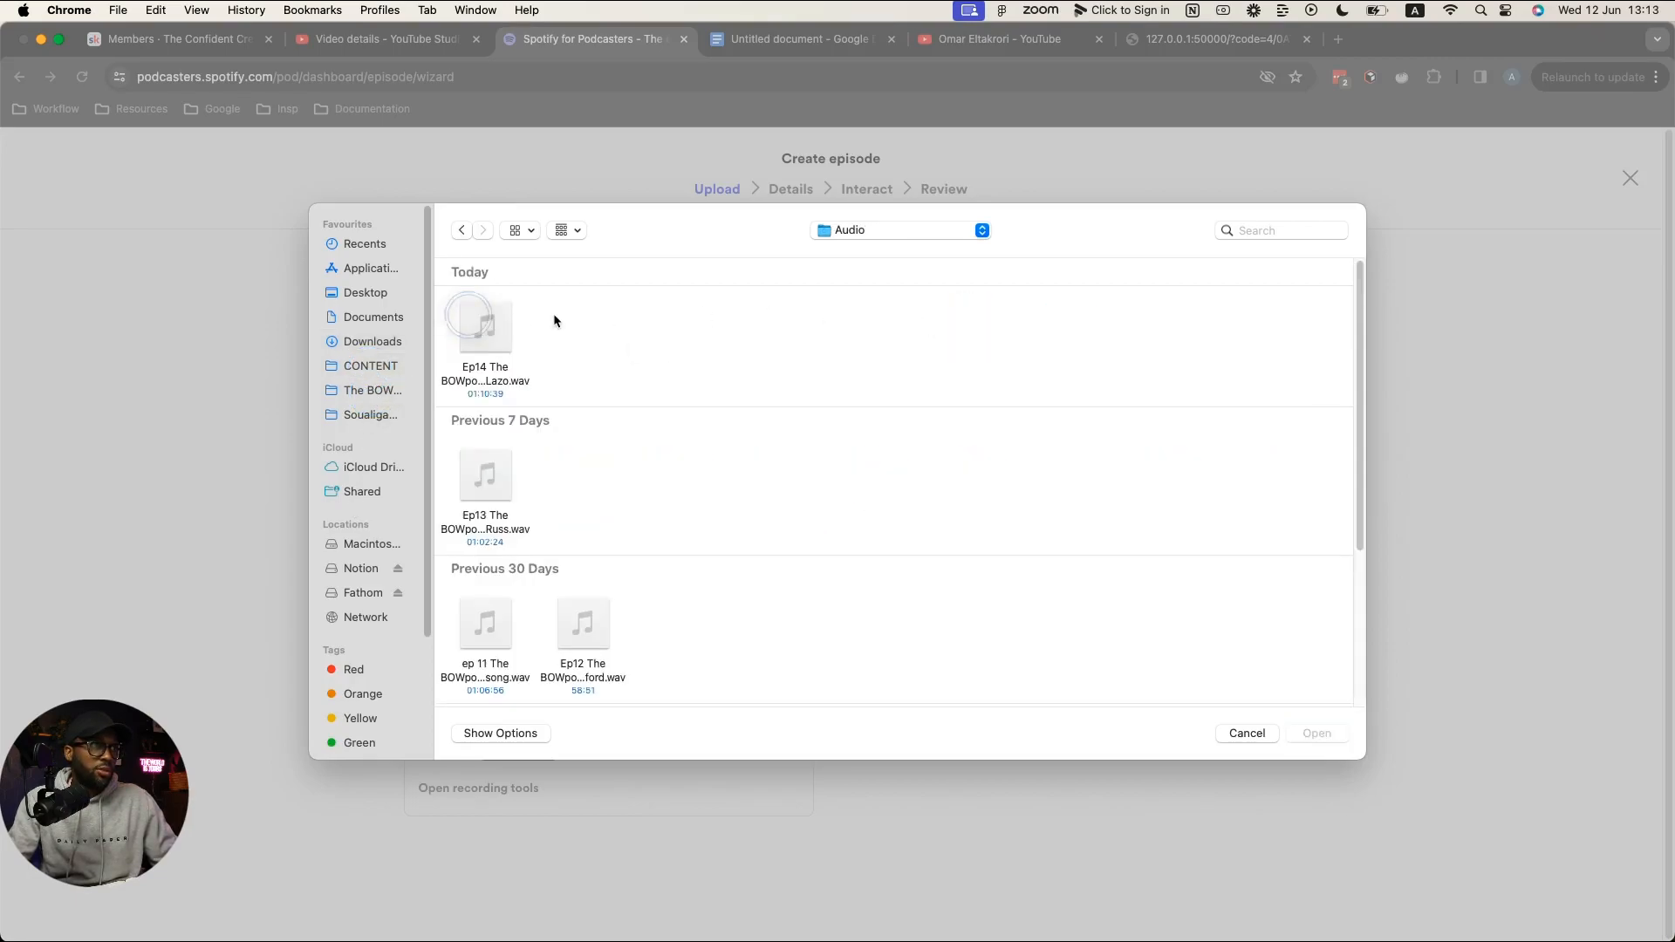
Step: Upload the Ep14 WAV and paste the YouTube description's intro as the episode description
double_click(483, 324)
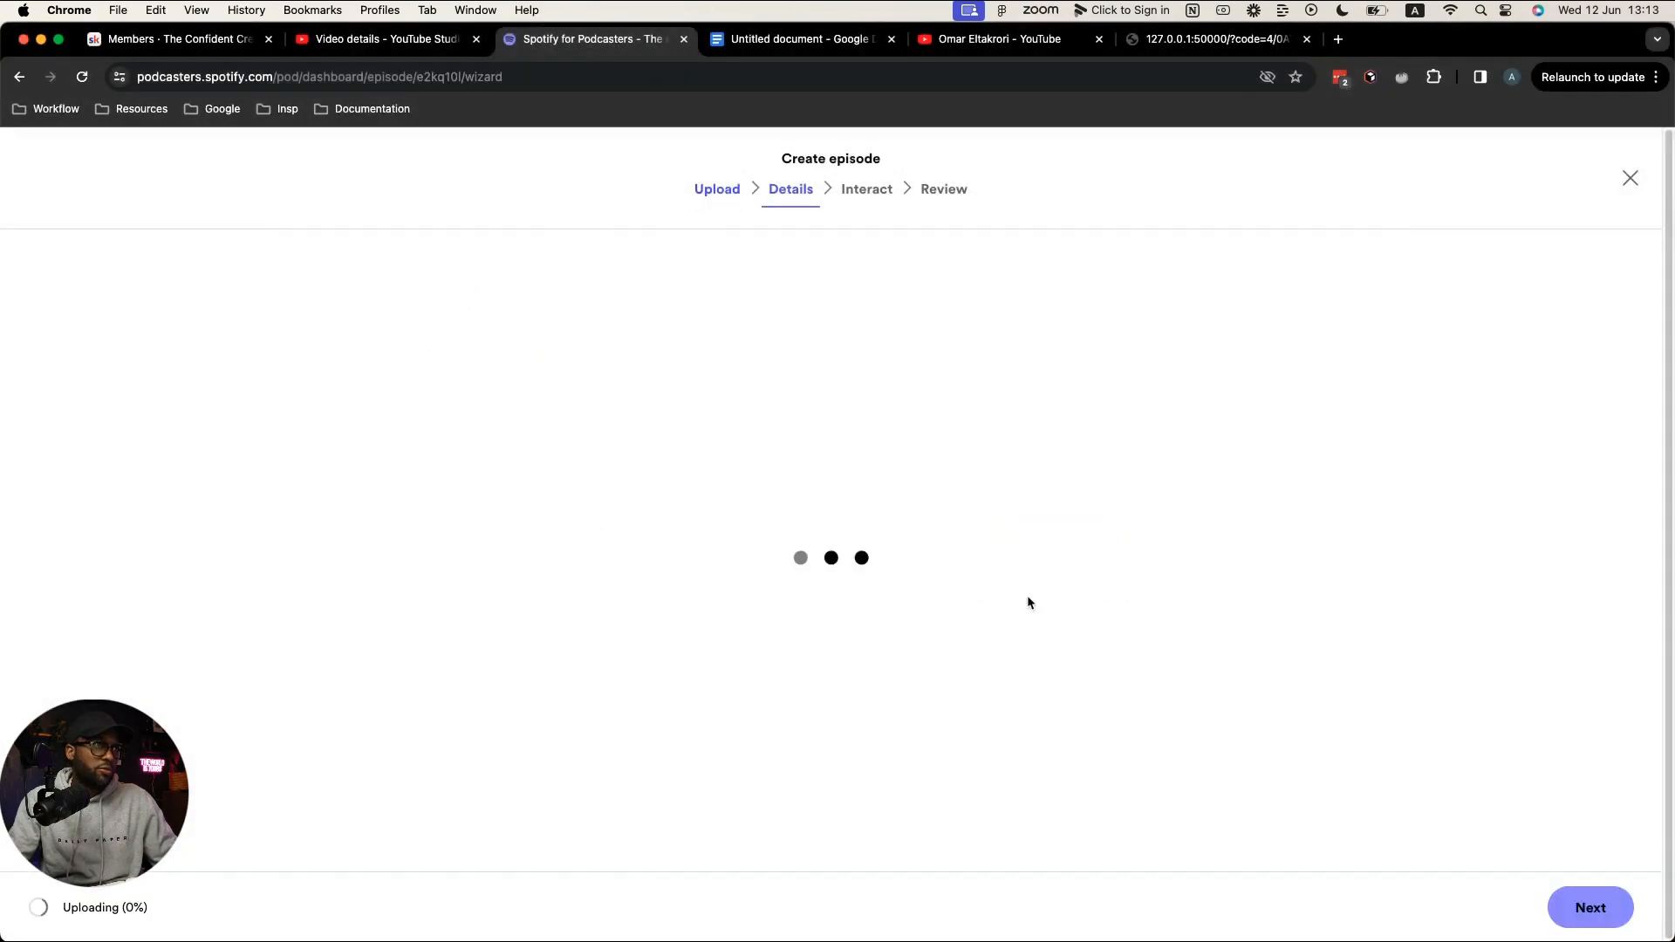
left_click(383, 38)
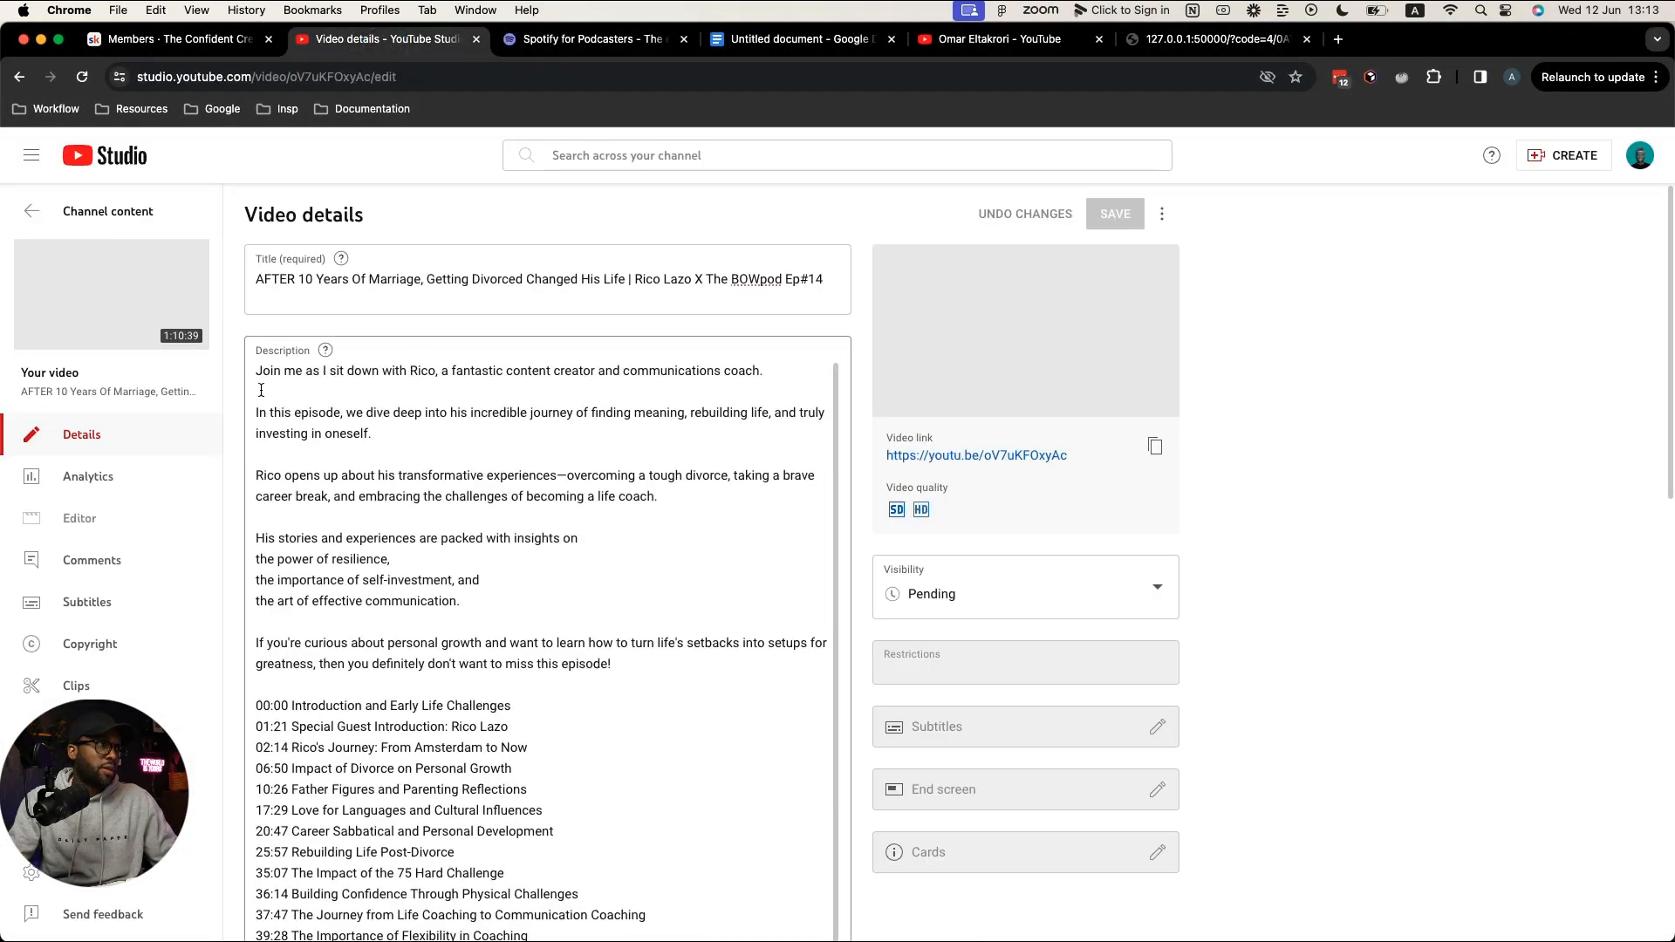
left_click_drag(258, 370, 613, 667)
key("super+c")
left_click(543, 41)
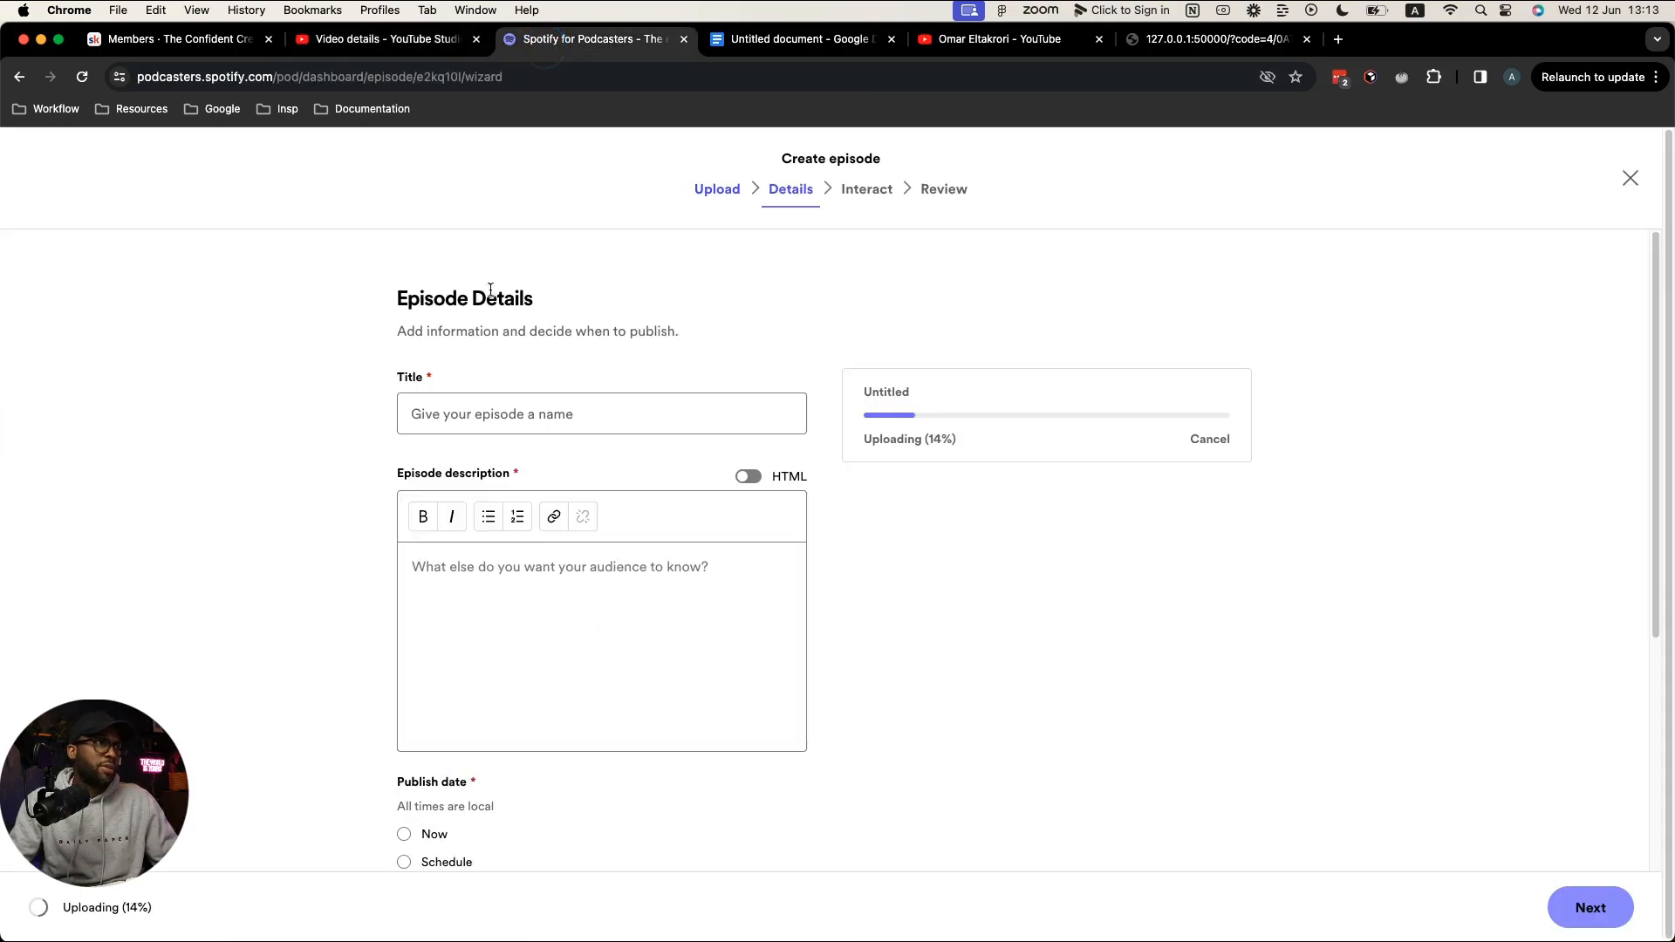
left_click(479, 580)
key("super+v")
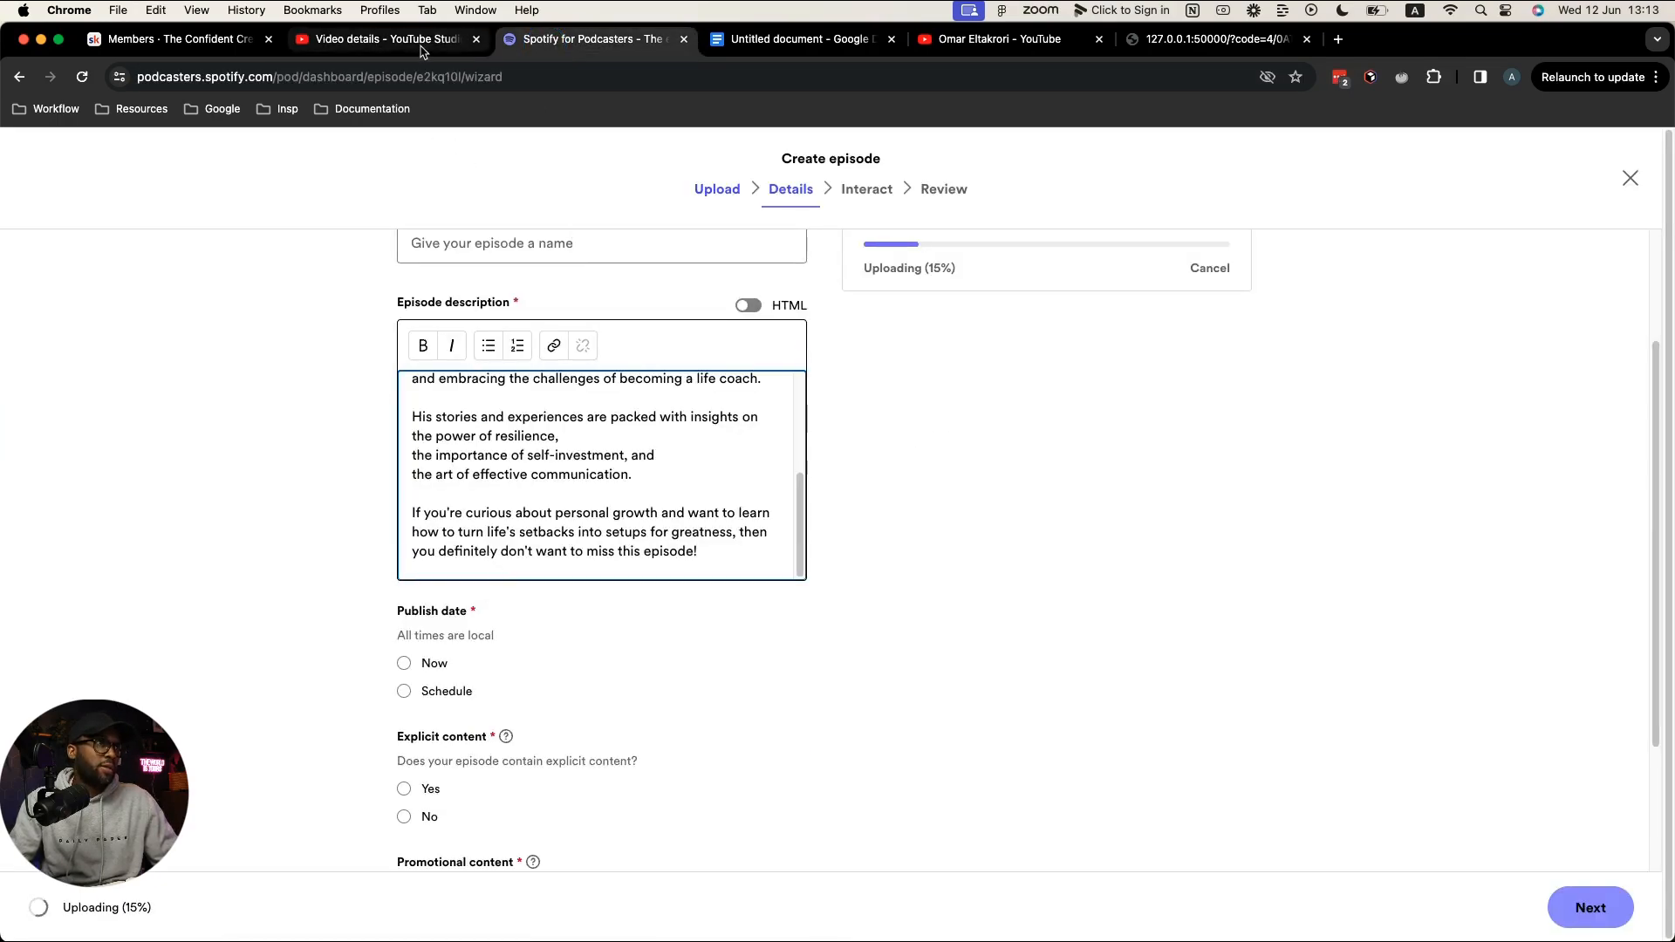
Step: Paste the YouTube headline as the episode title and append '| ' plus the guest's name
left_click(384, 39)
left_click_drag(256, 283, 628, 279)
key("cmd+c")
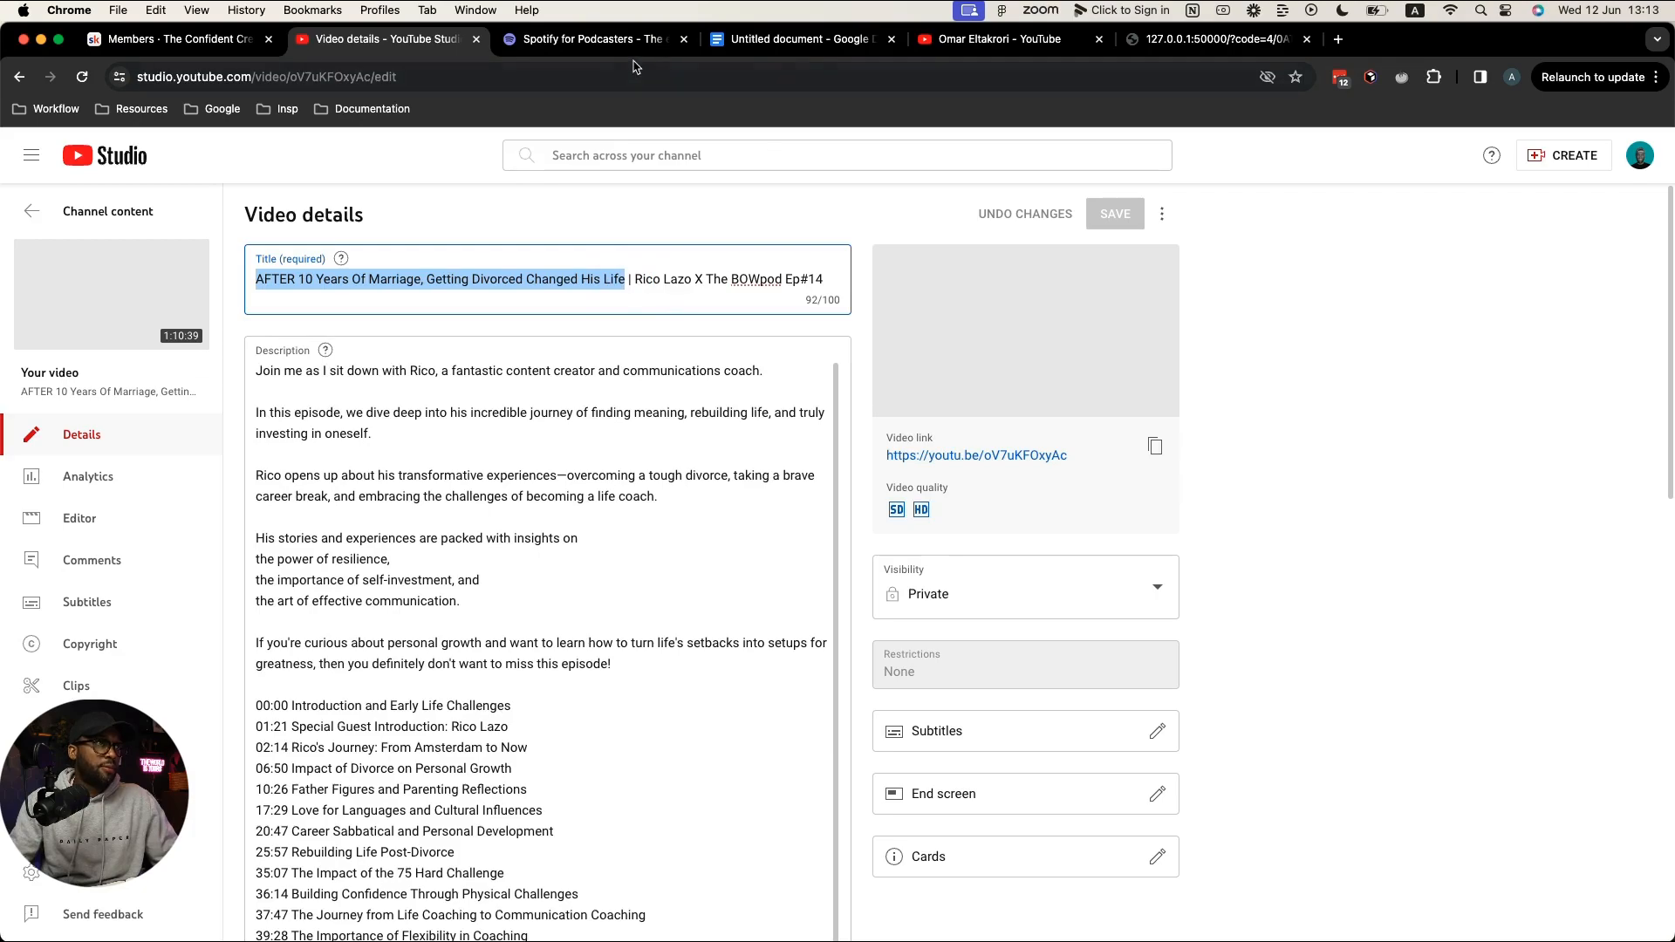
left_click(610, 40)
left_click(475, 239)
key("cmd+v")
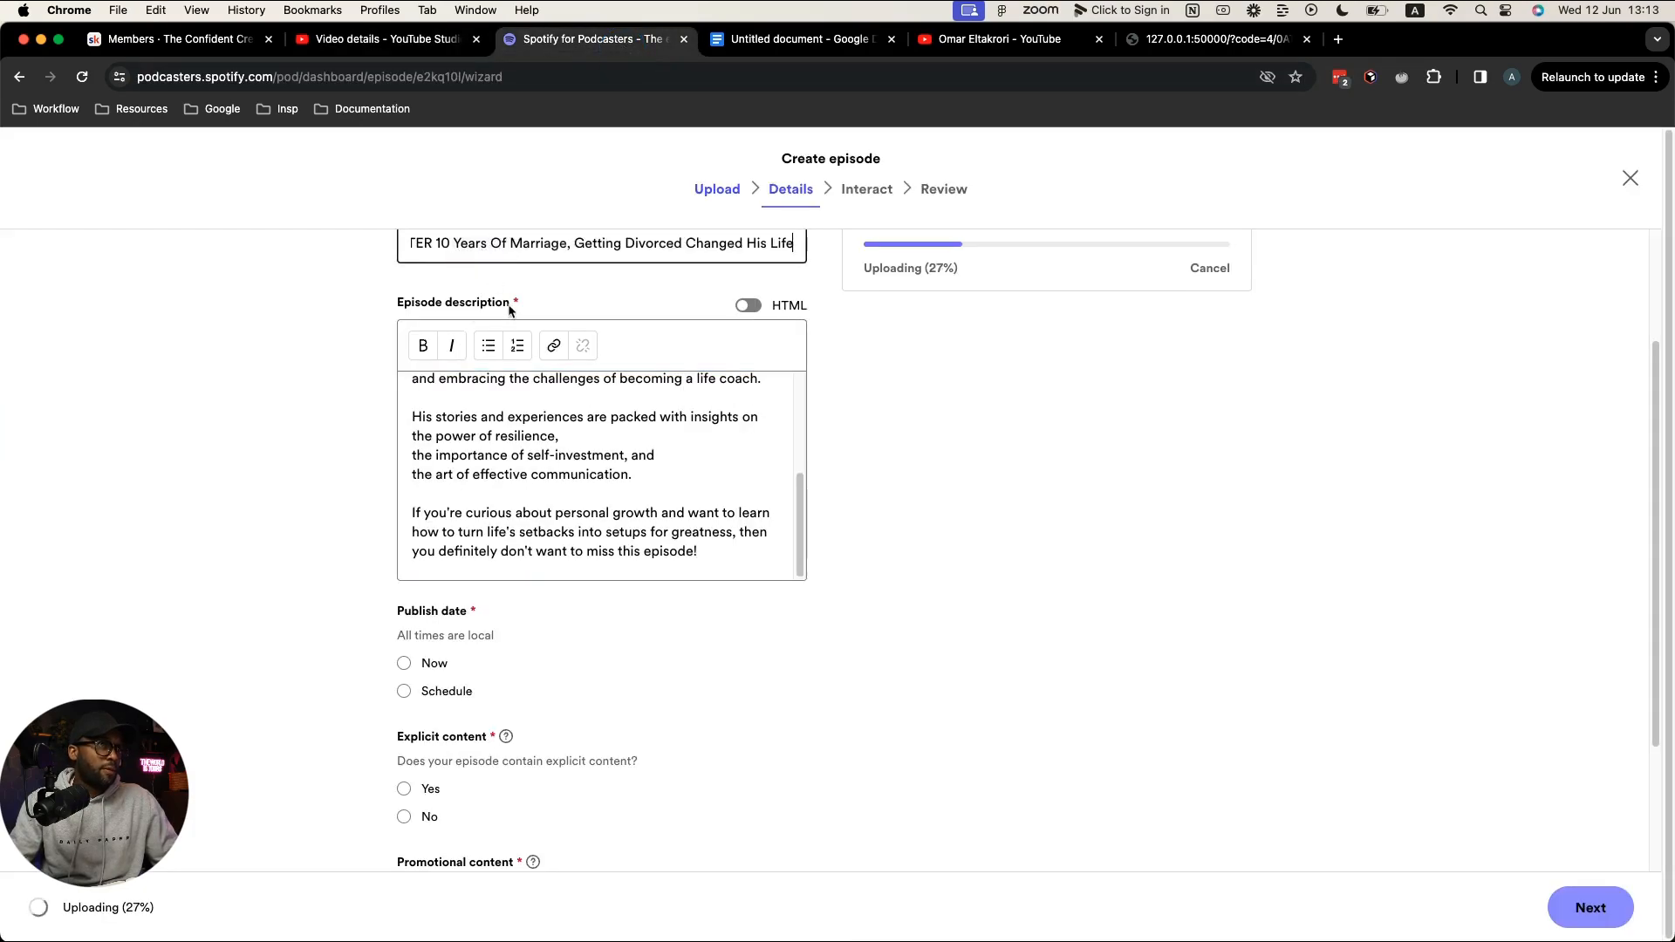
scroll(509, 307, "up", 3)
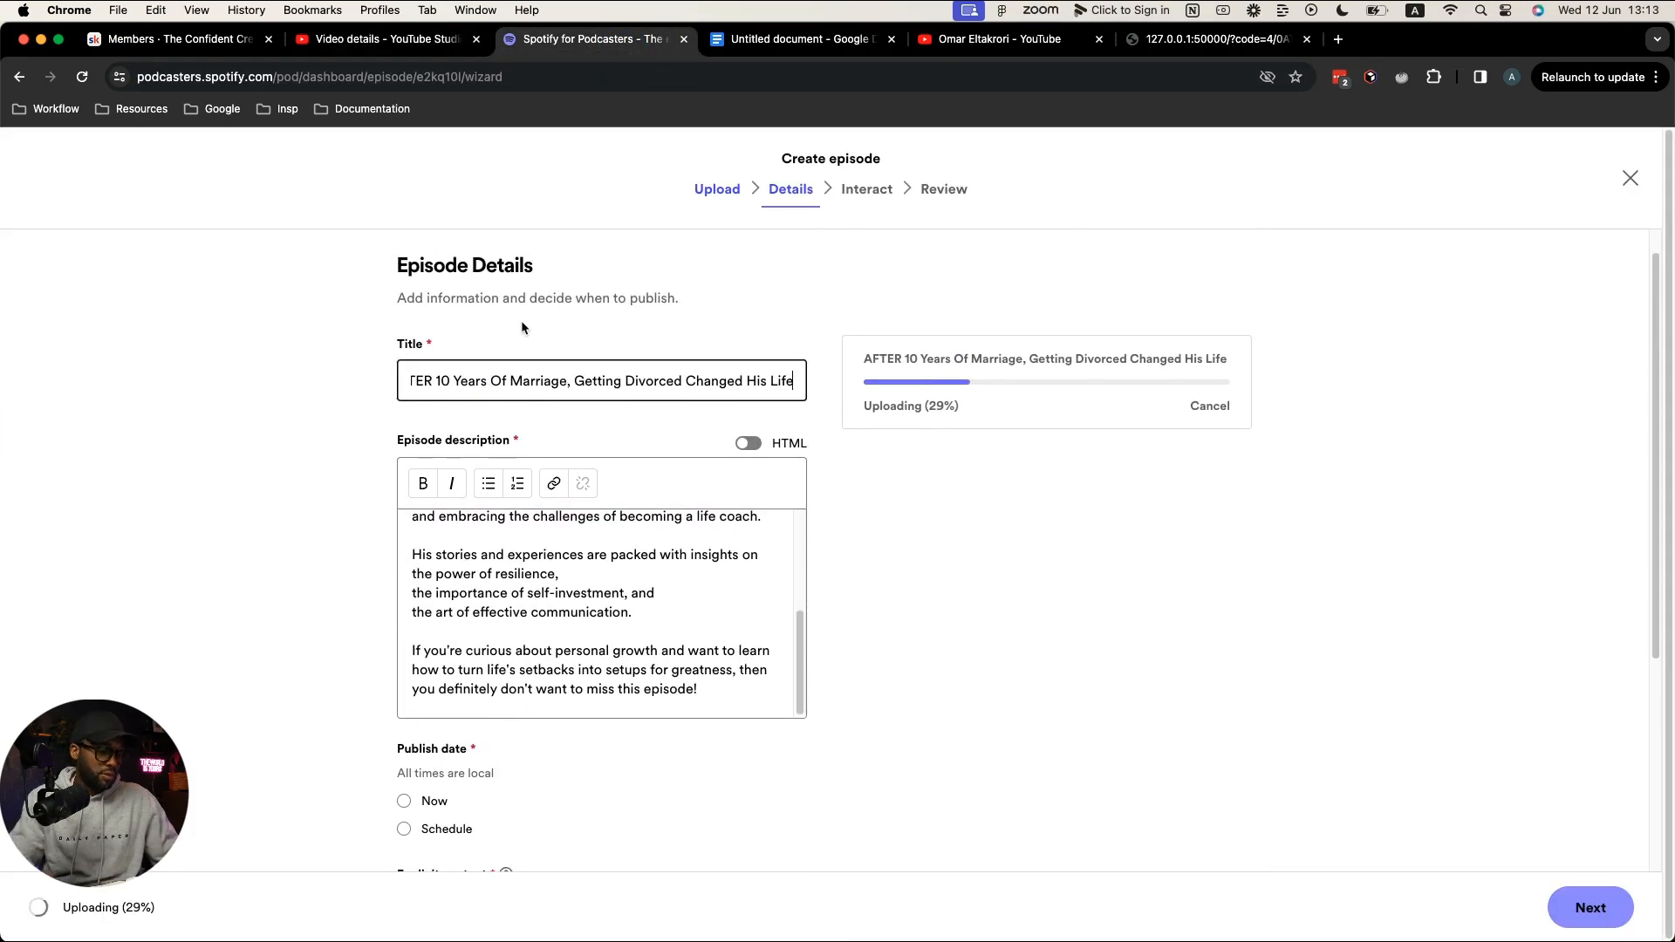
type("|")
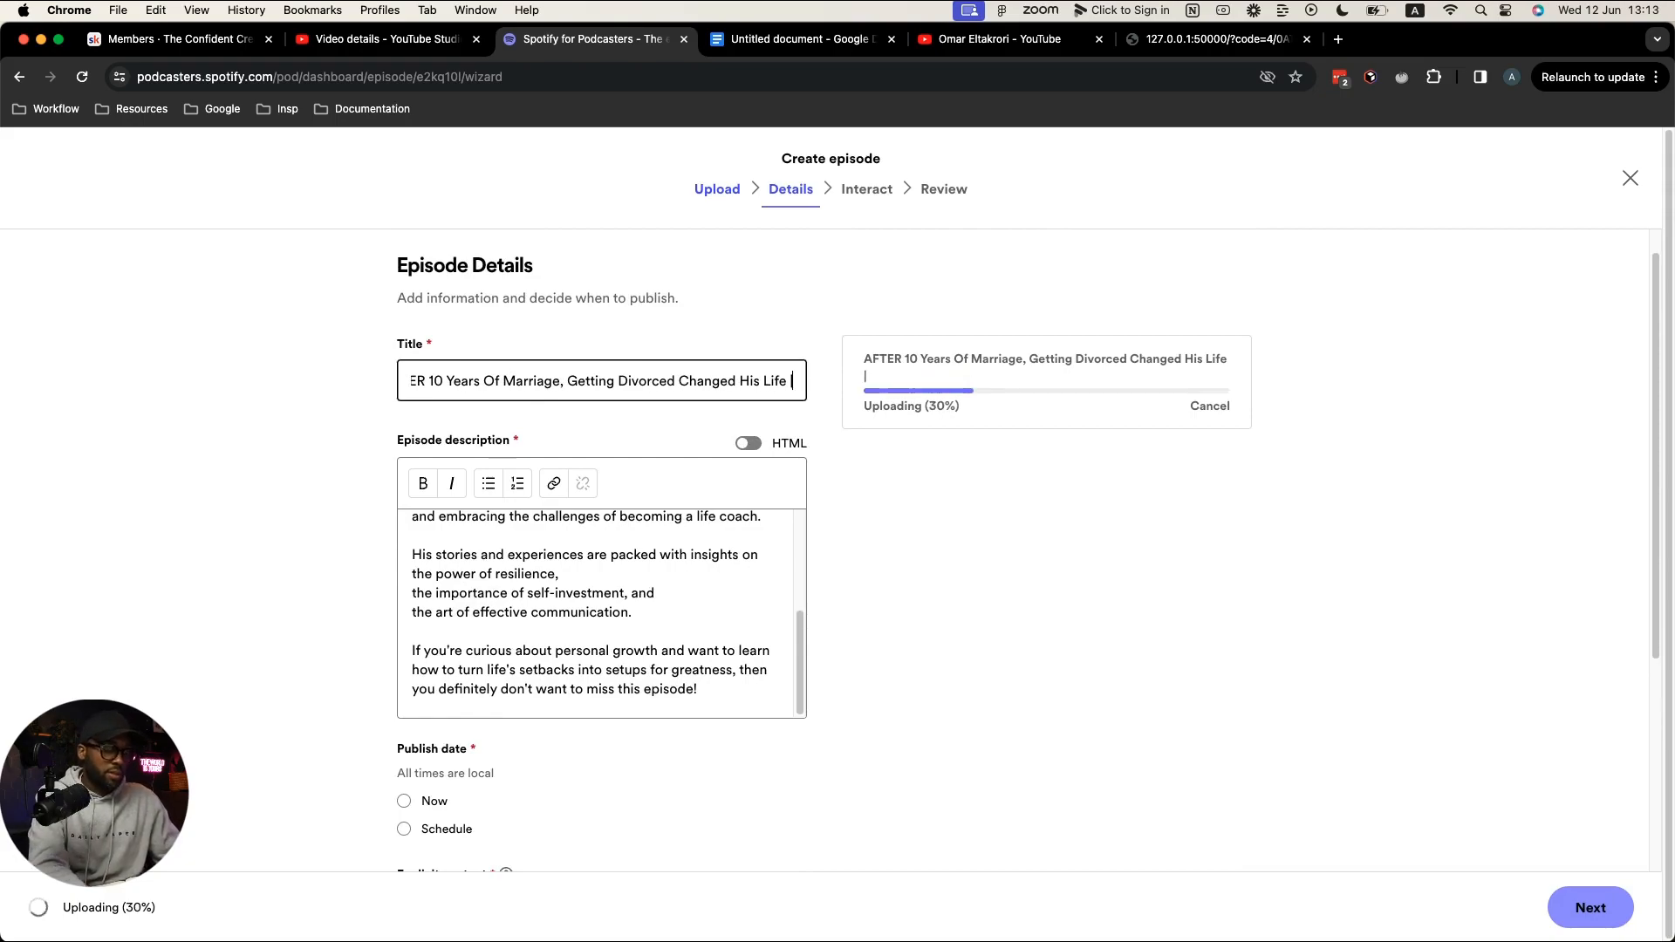
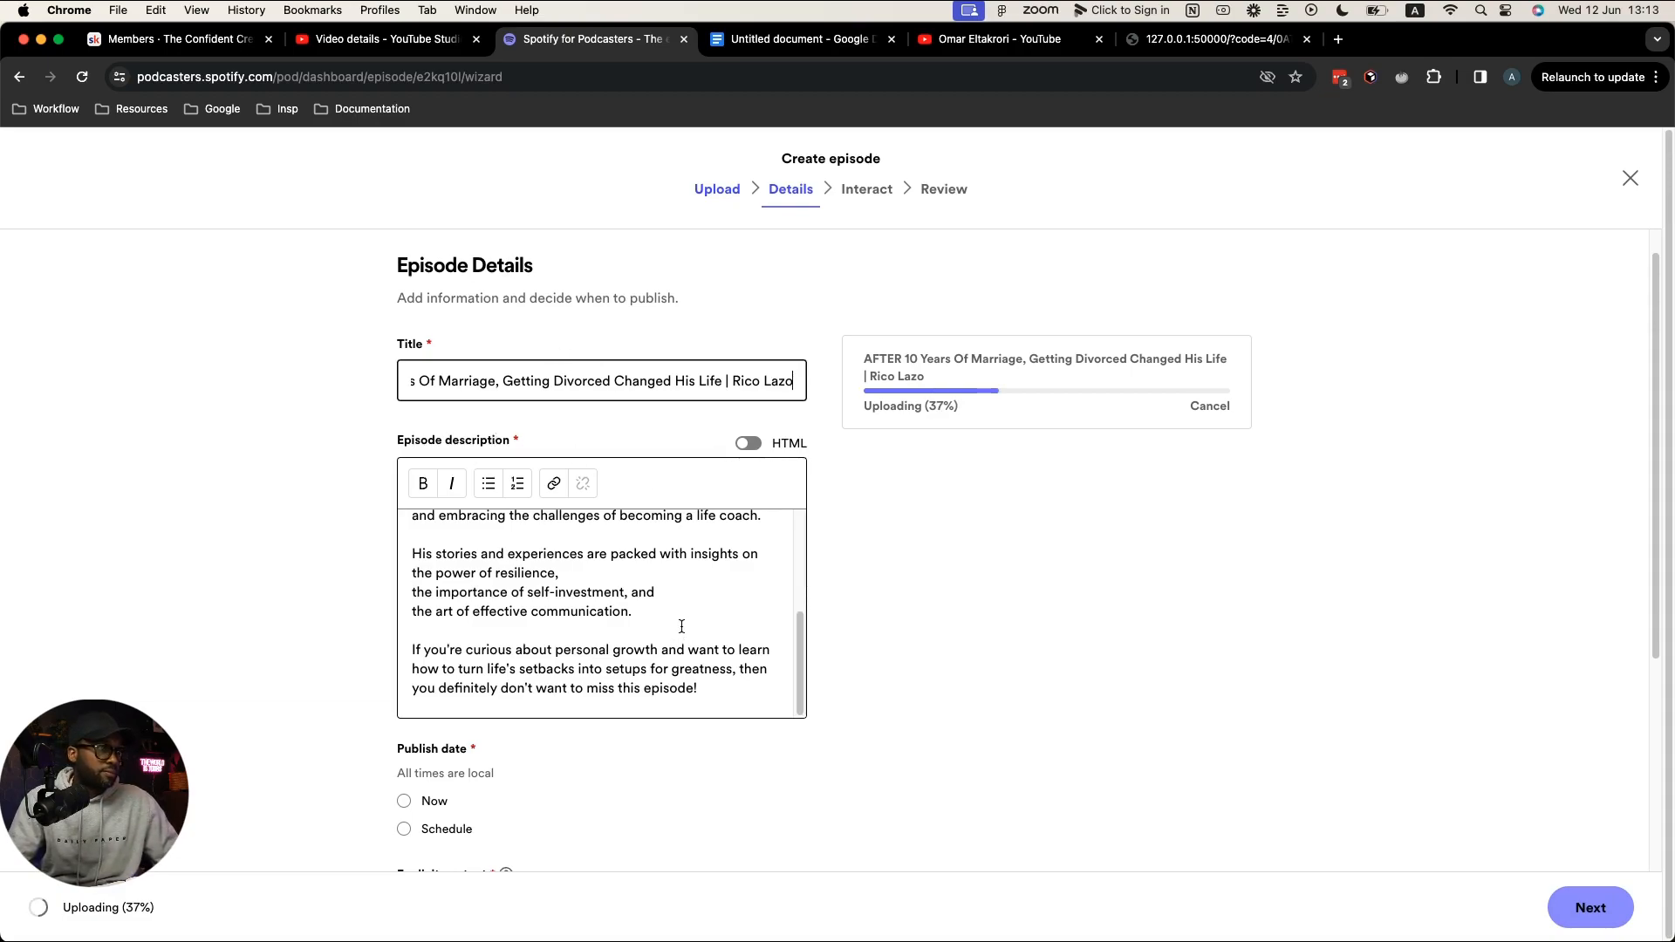
left_click(721, 705)
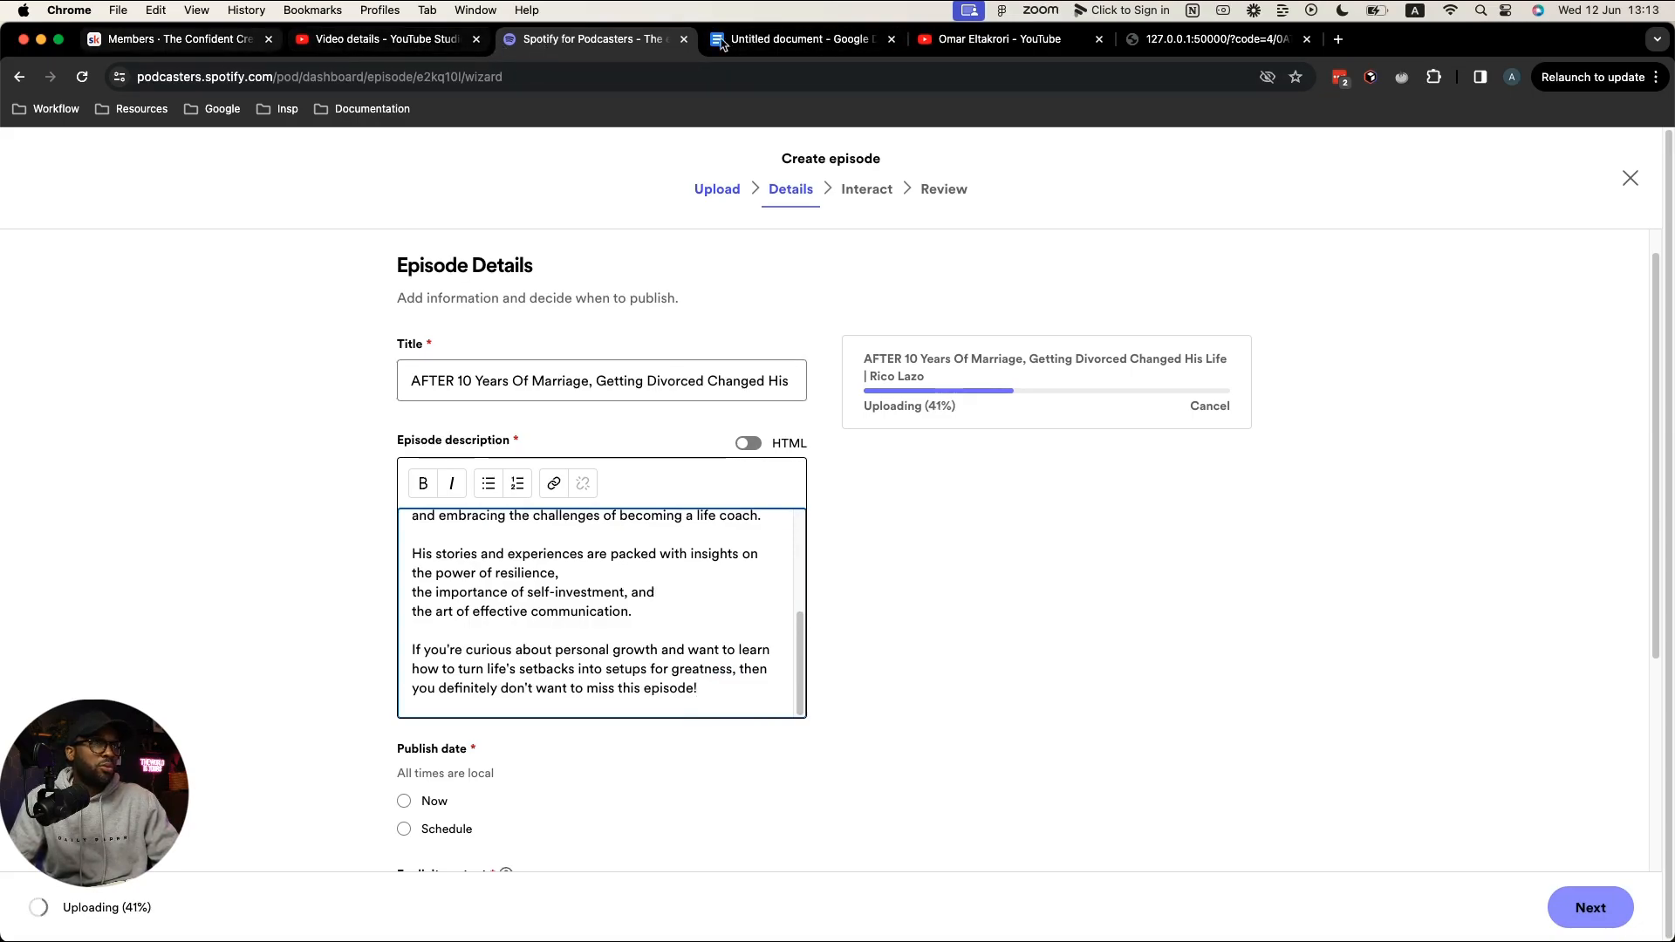
Step: Copy the divider and guest links section from YouTube Studio into the Spotify description
left_click(374, 52)
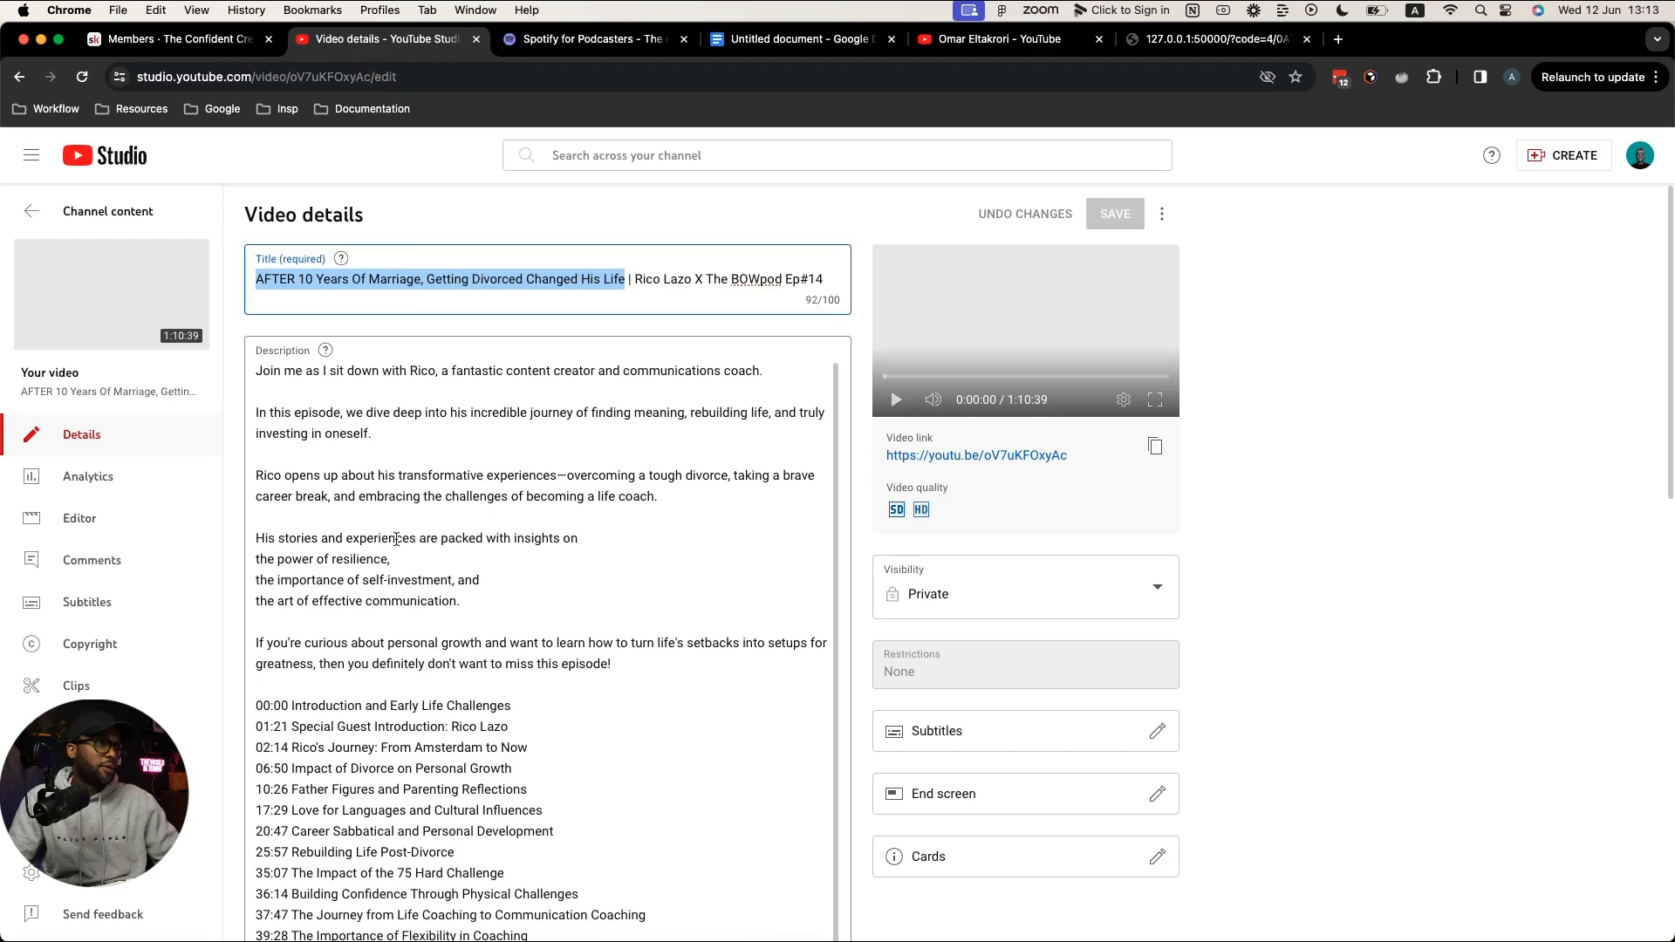
scroll(301, 790, "down", 10)
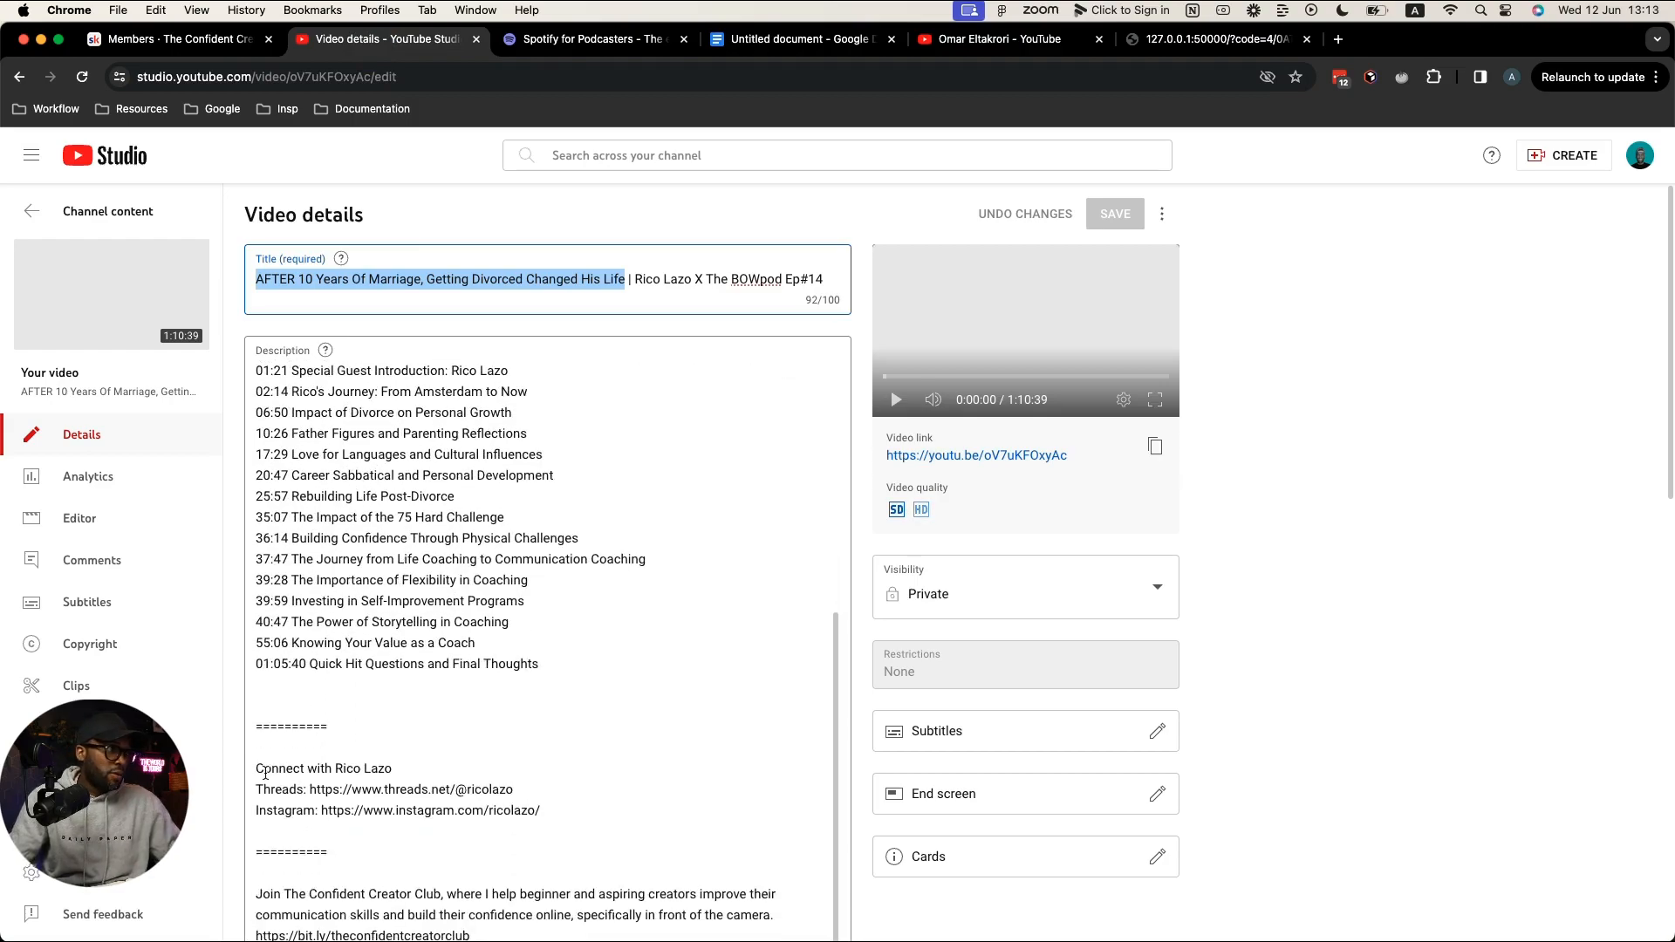
left_click(266, 705)
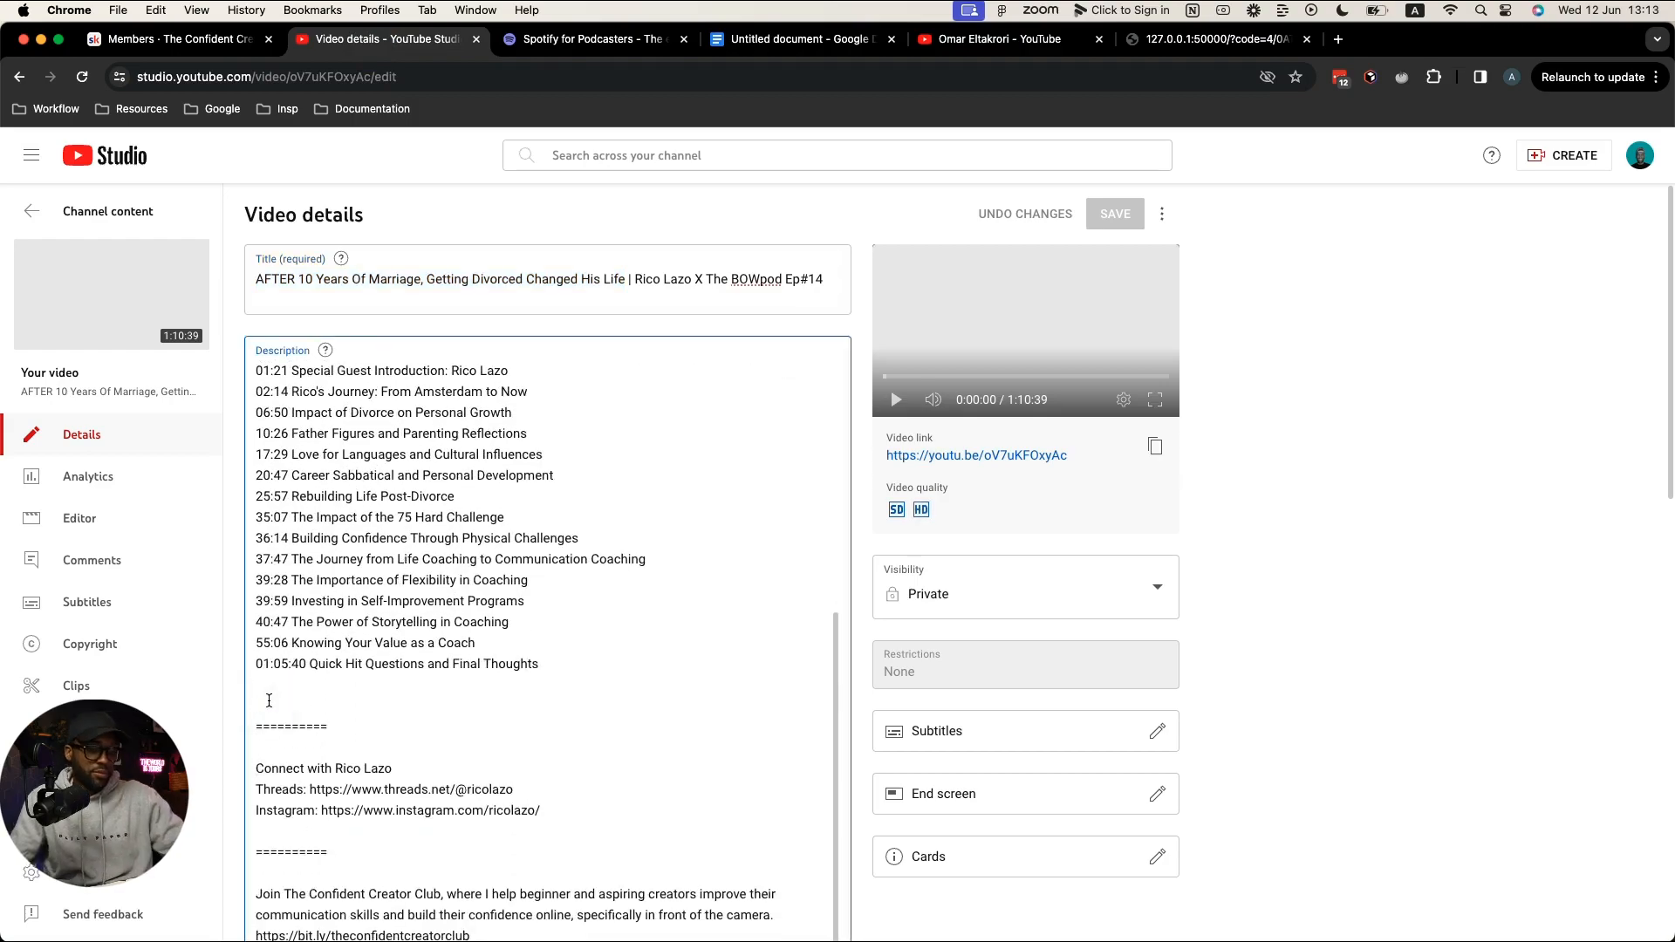
key("BackSpace")
left_click_drag(258, 731, 551, 805)
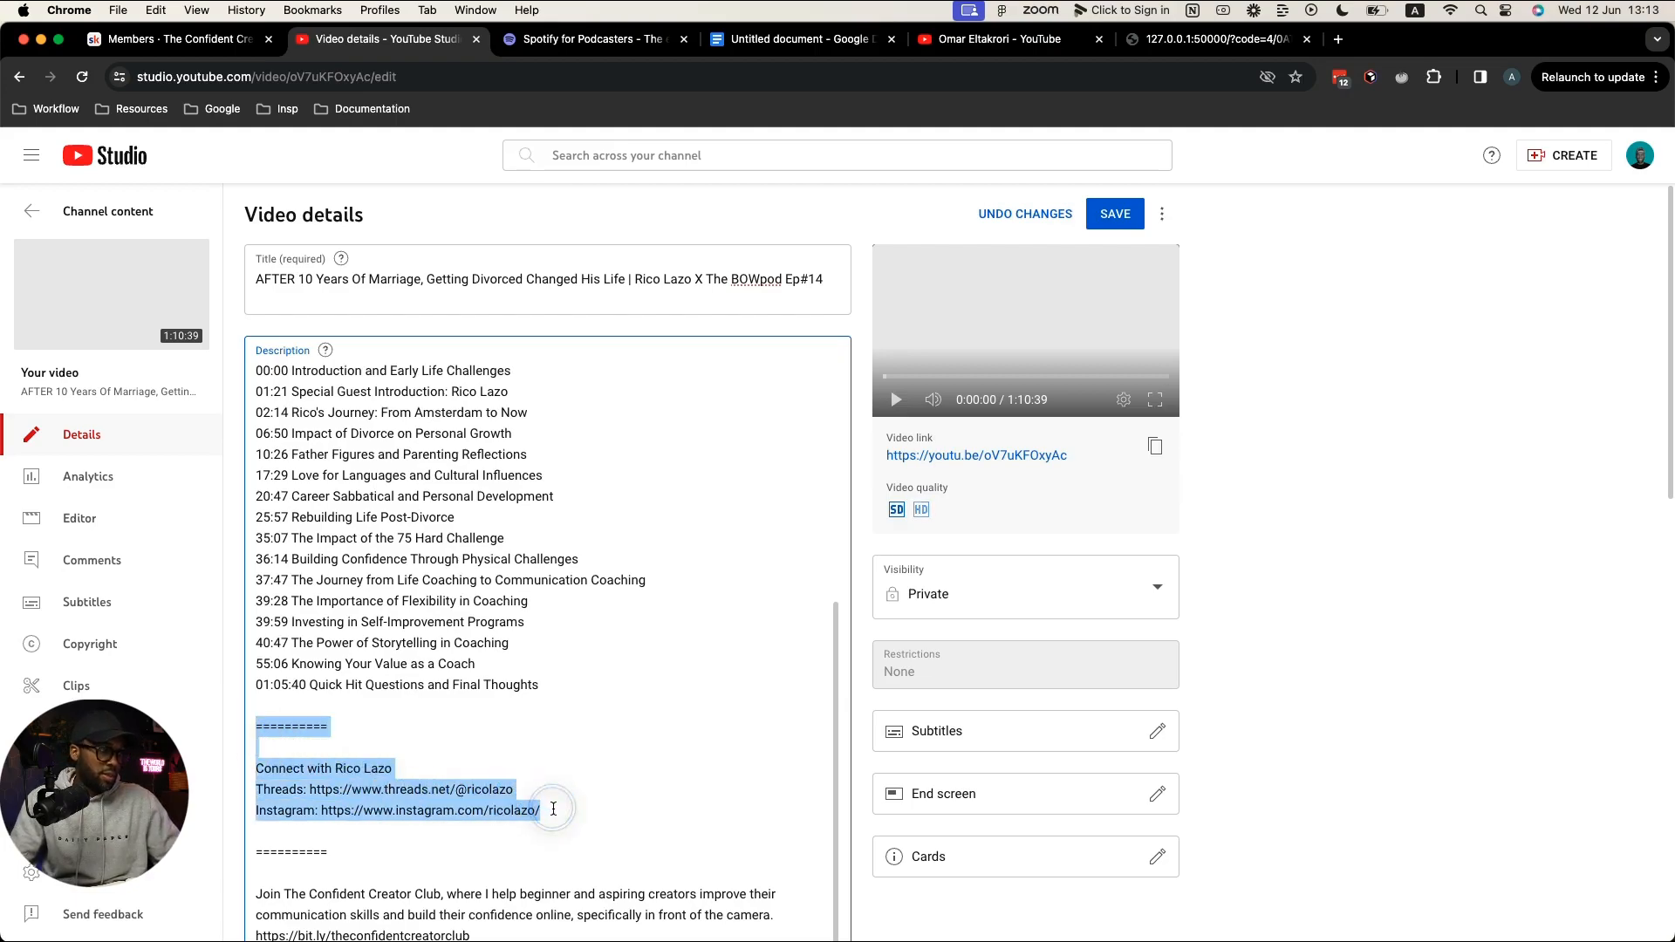
key("super+c")
left_click(551, 43)
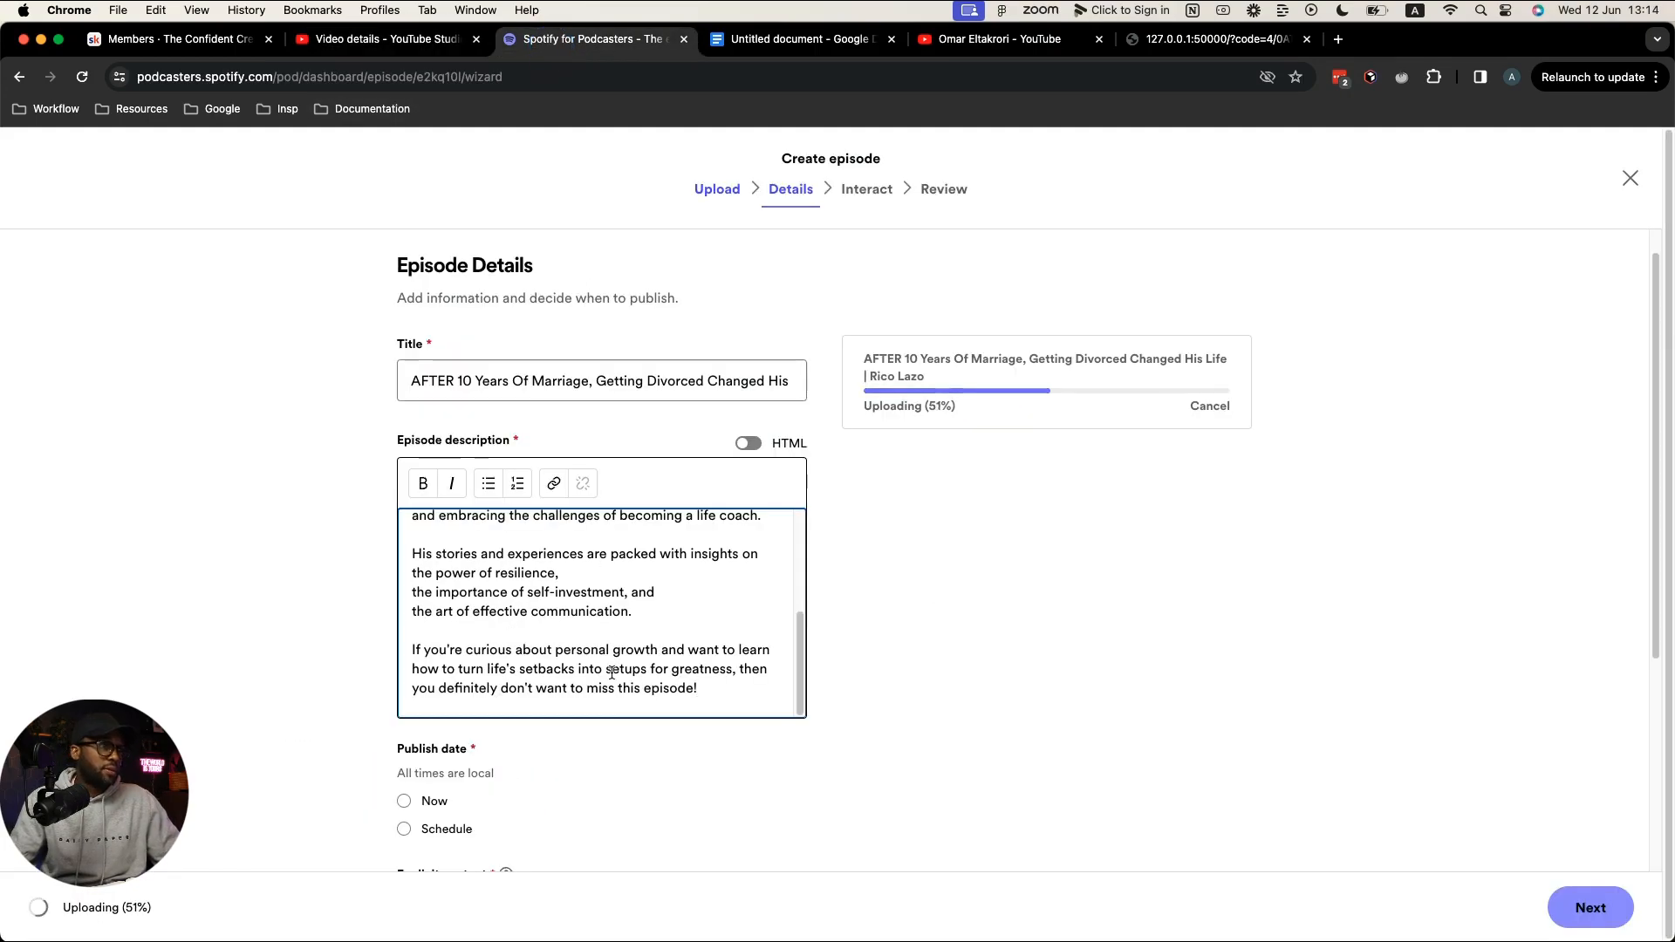
key("Return")
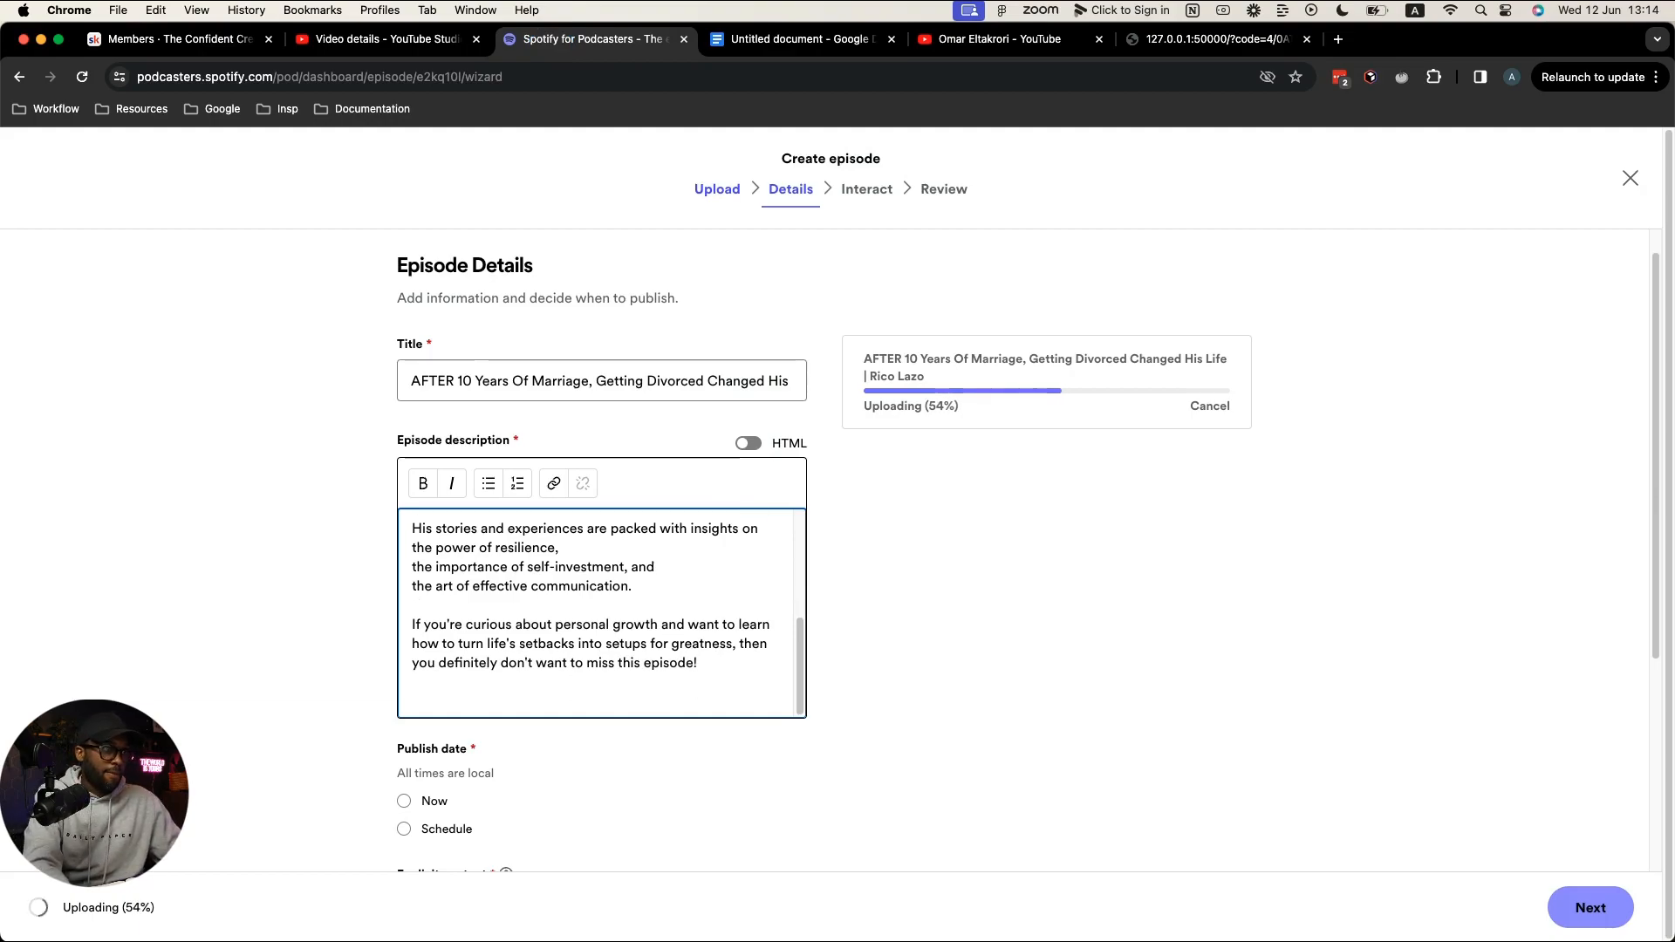
key("super+v")
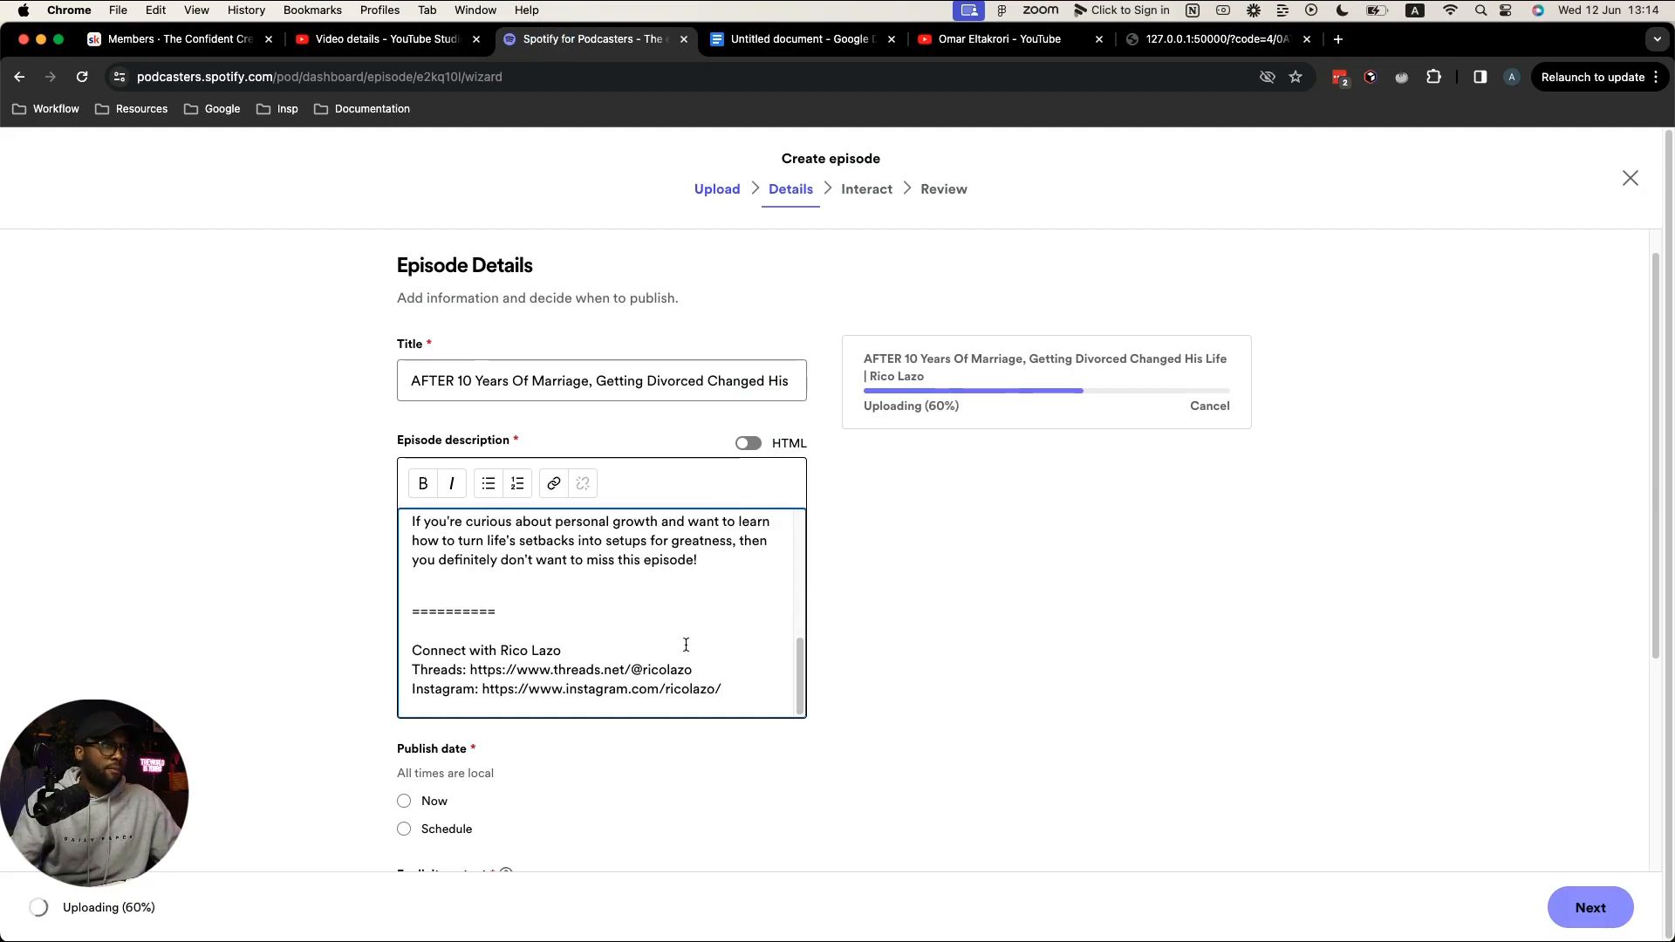
Step: Replace the raw Threads URL with a link on the word Threads
left_click(494, 595)
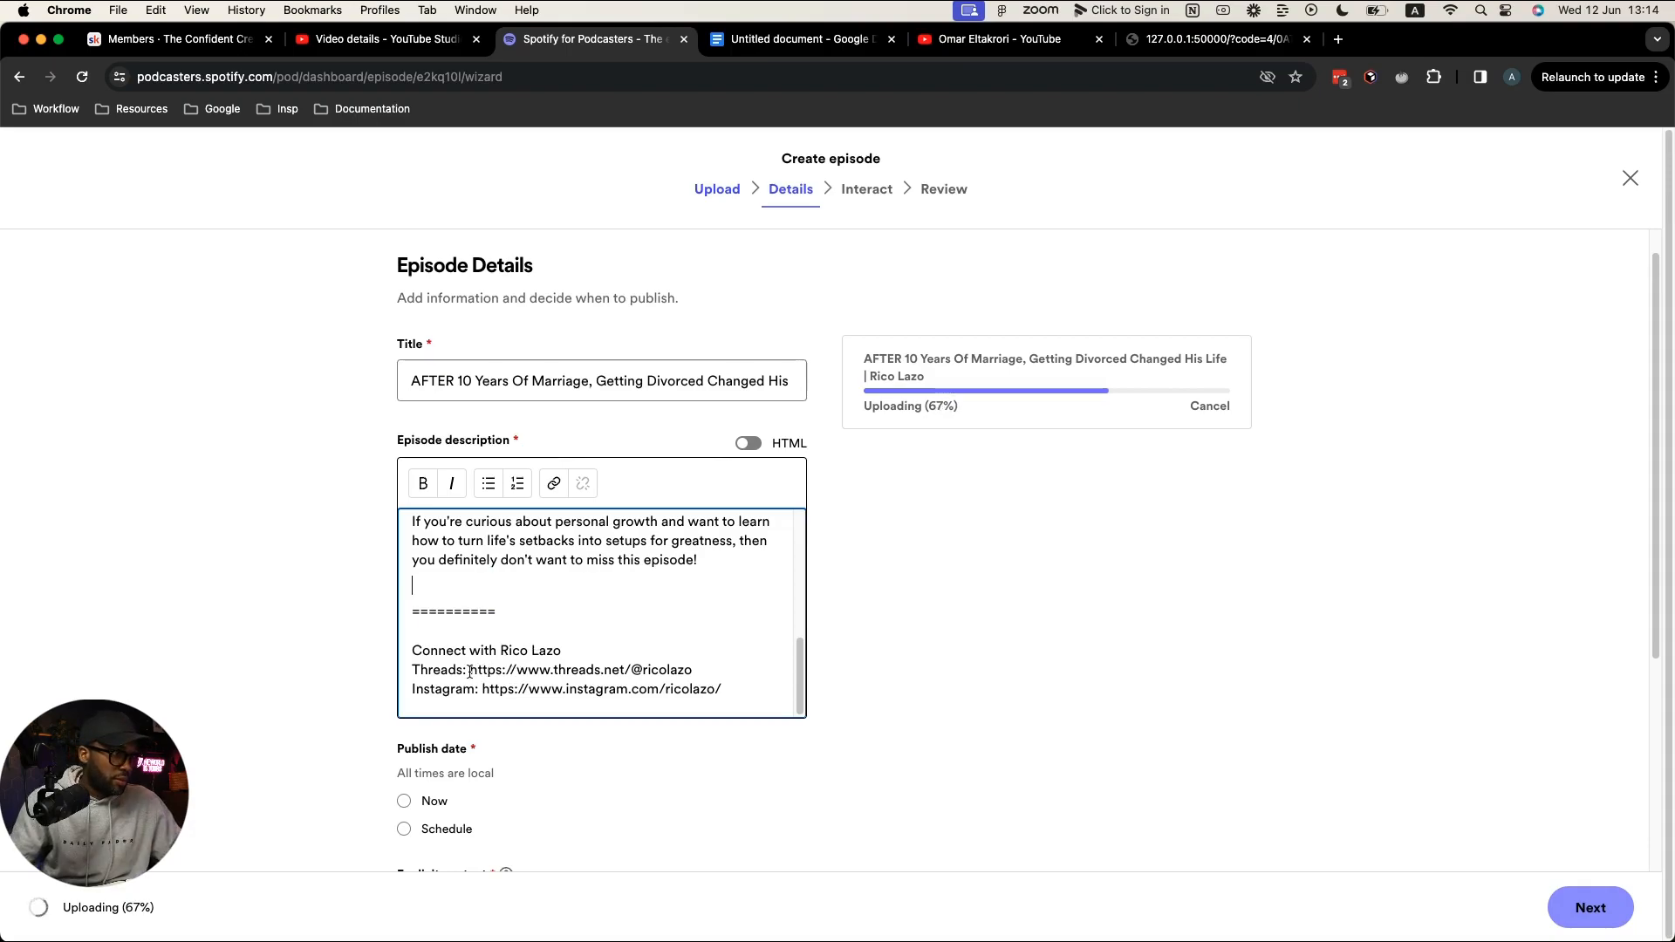
left_click_drag(471, 673, 705, 674)
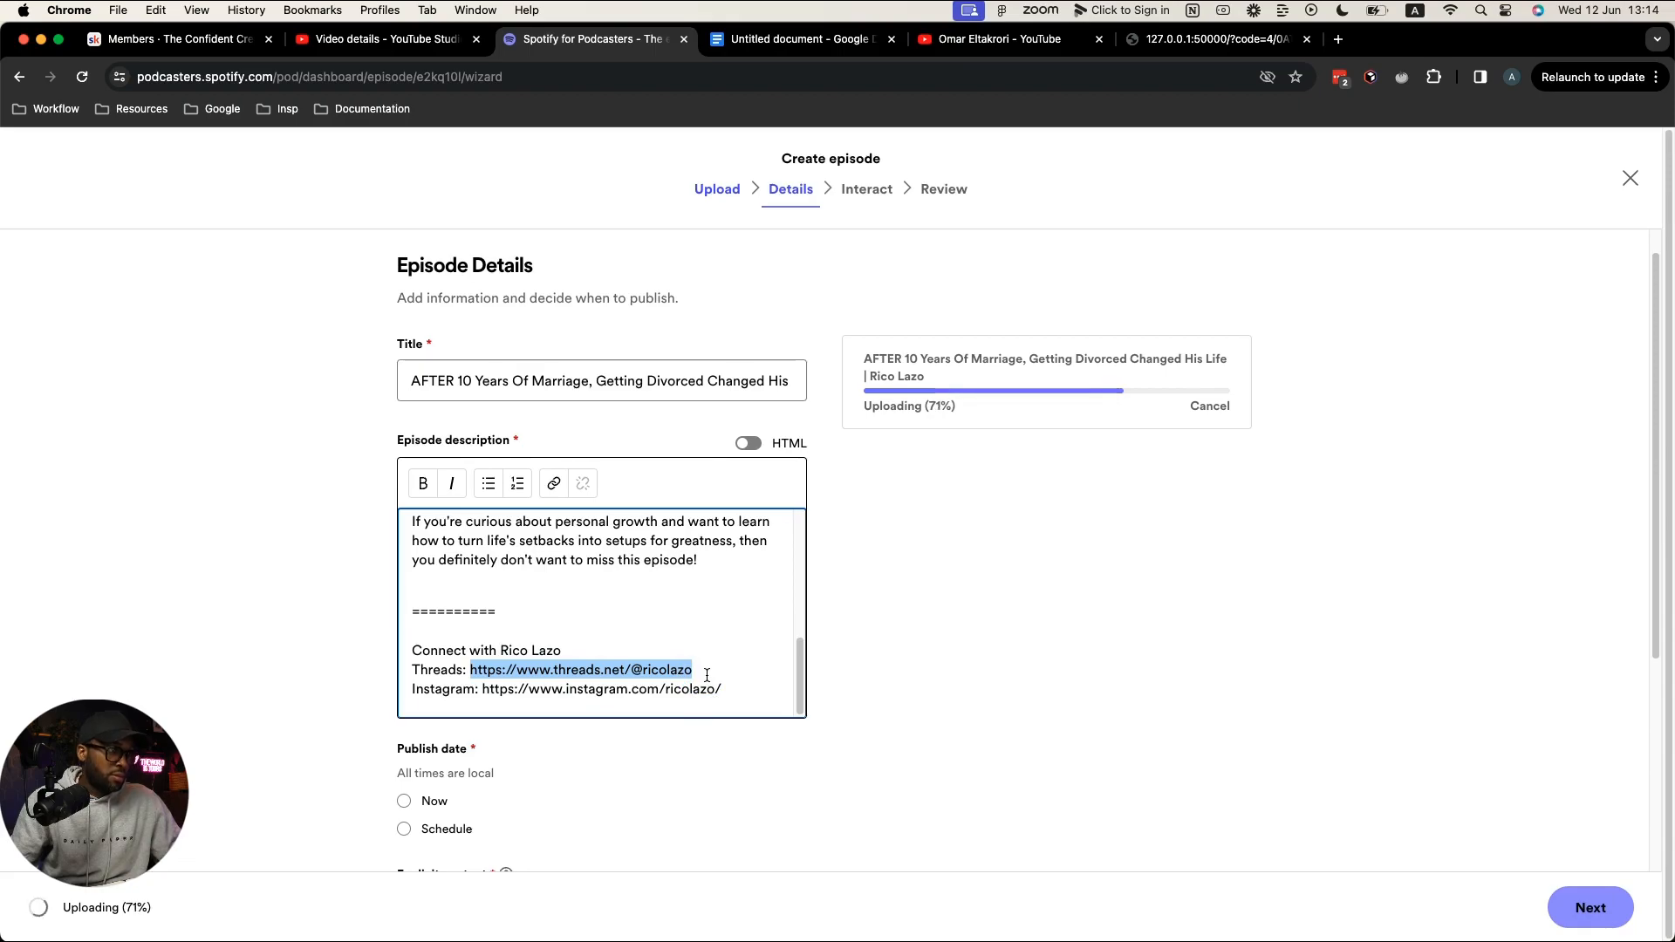
key("BackSpace")
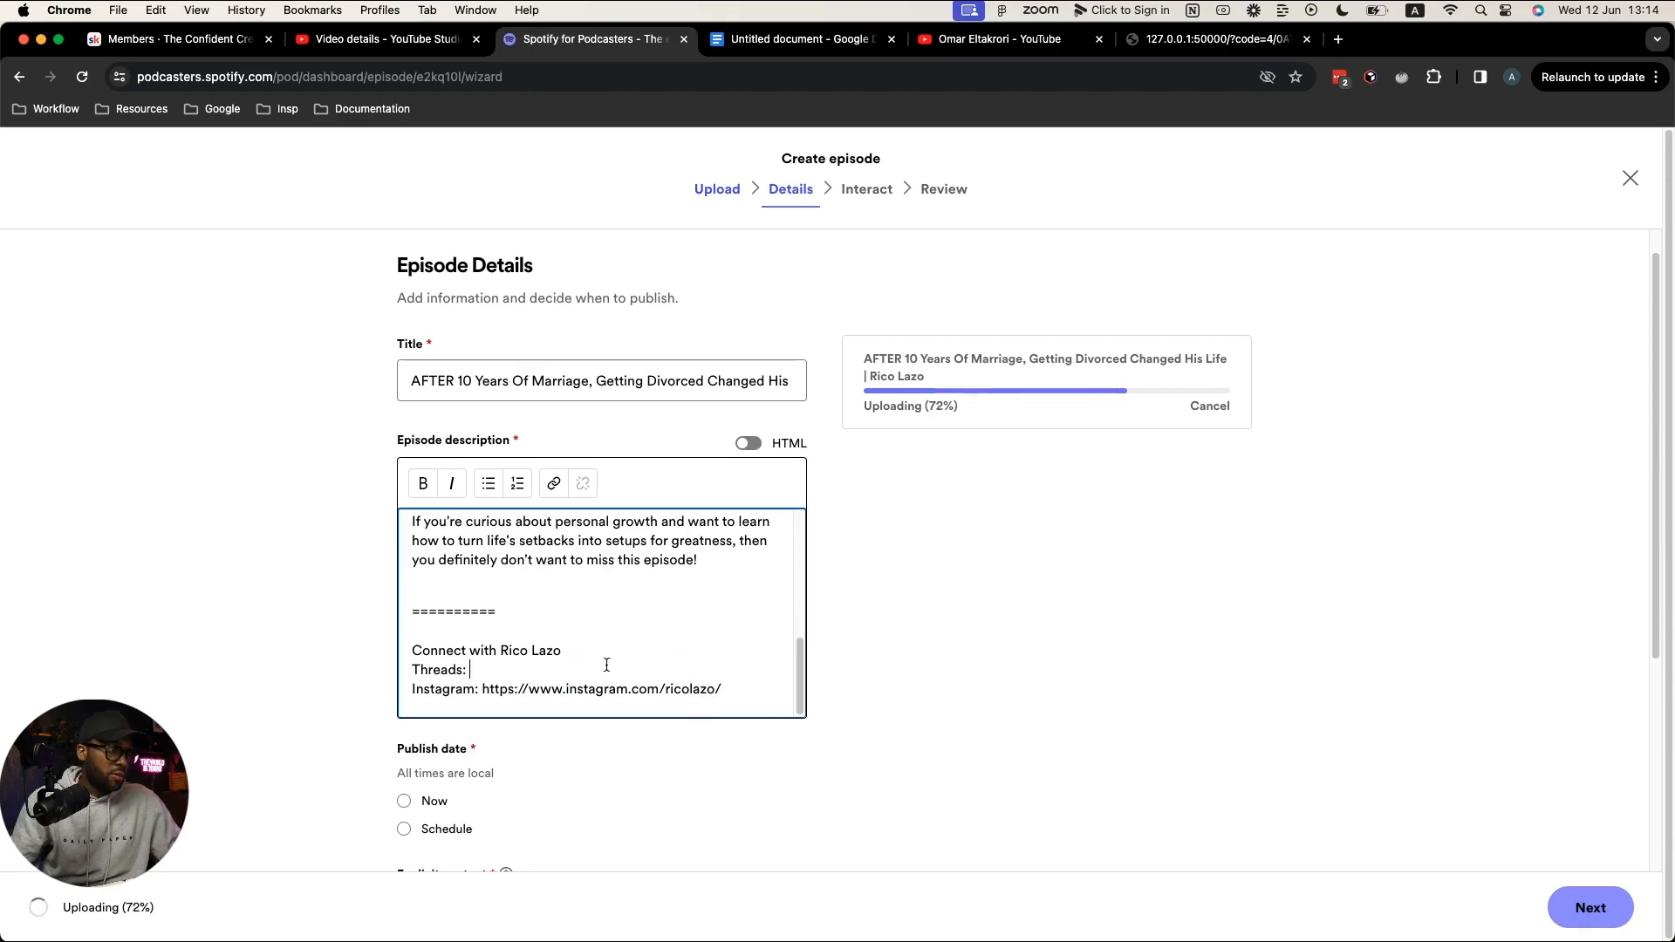
key("BackSpace")
key("BackSpace")
double_click(441, 672)
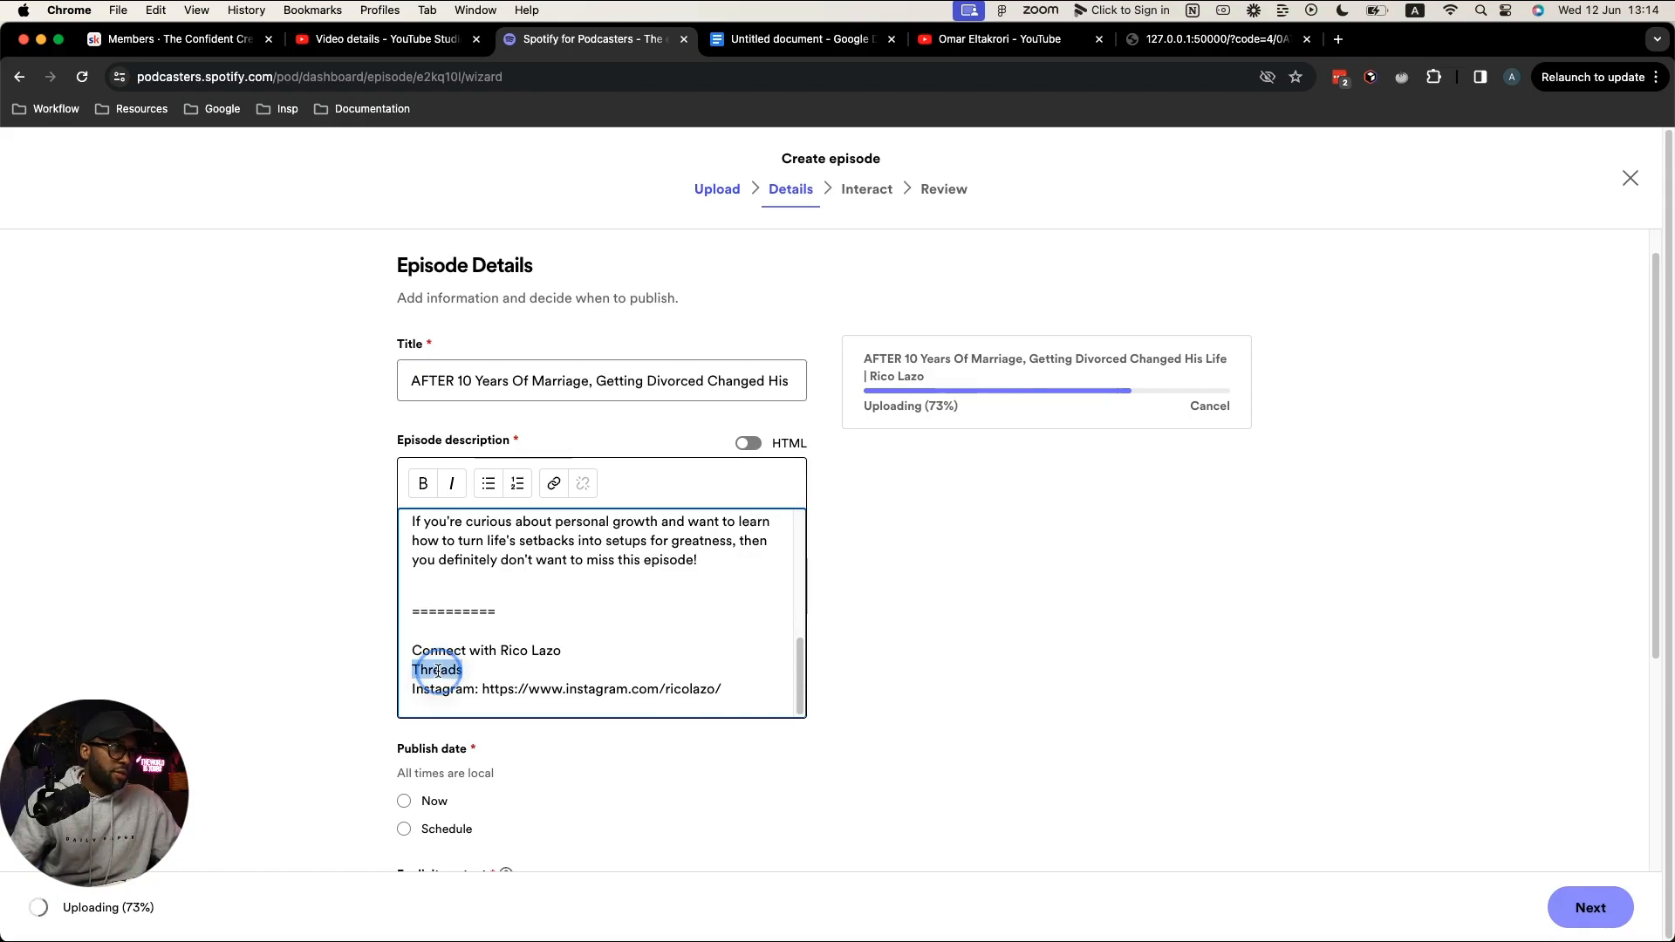
left_click(555, 484)
left_click(565, 540)
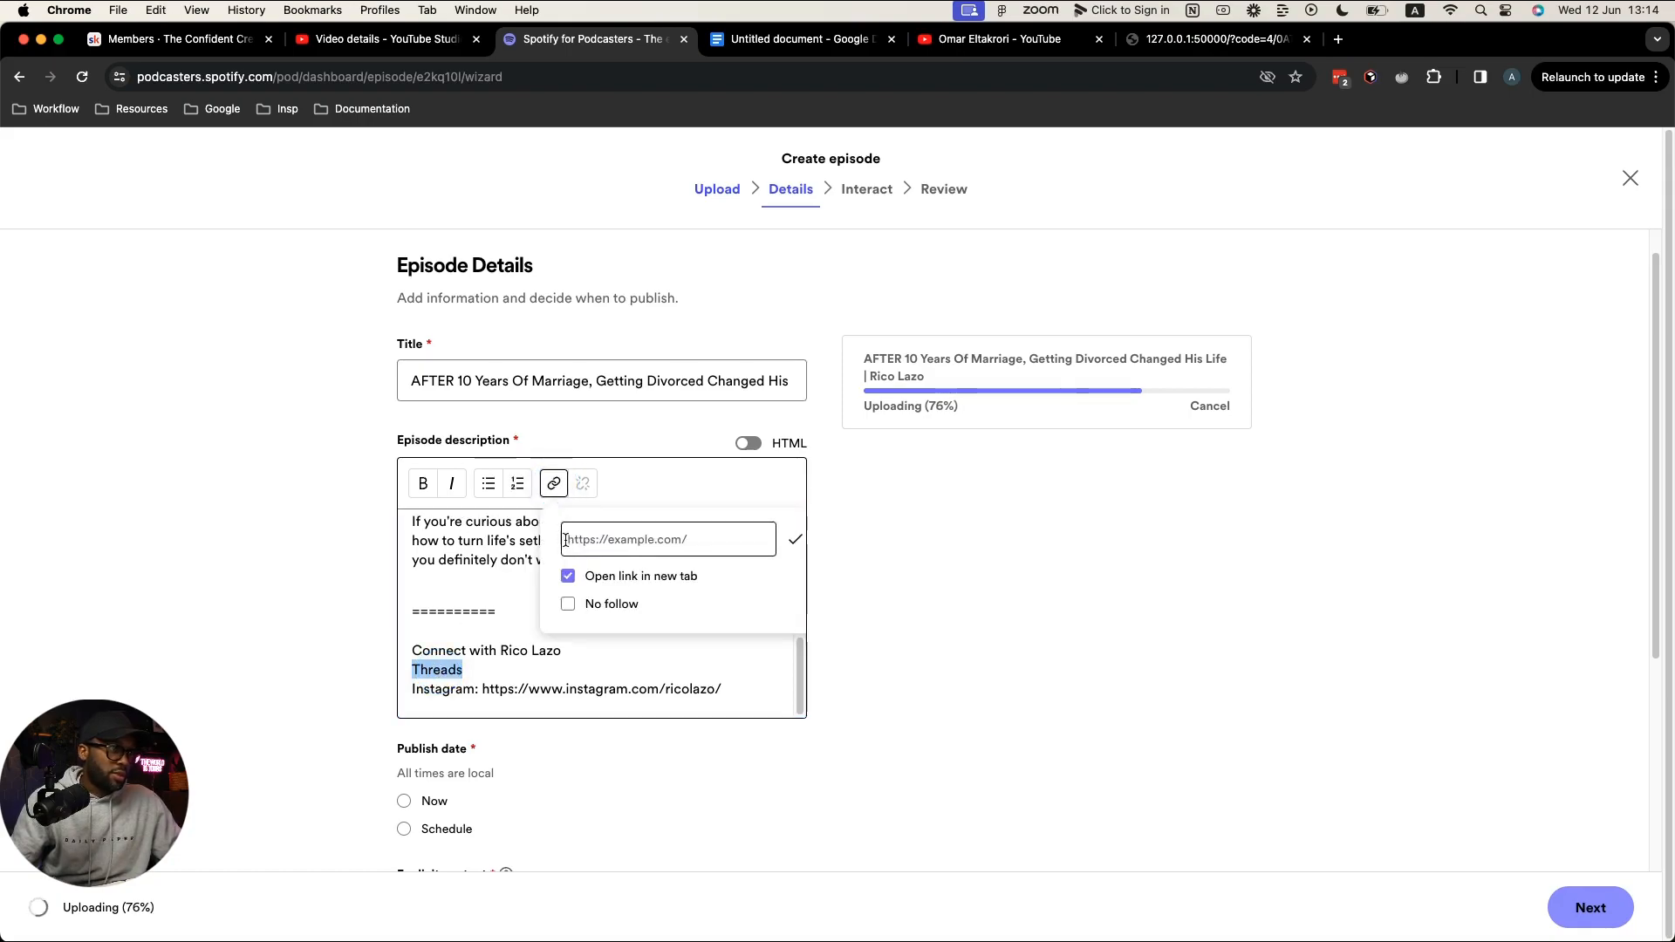
key("super+v")
left_click(795, 540)
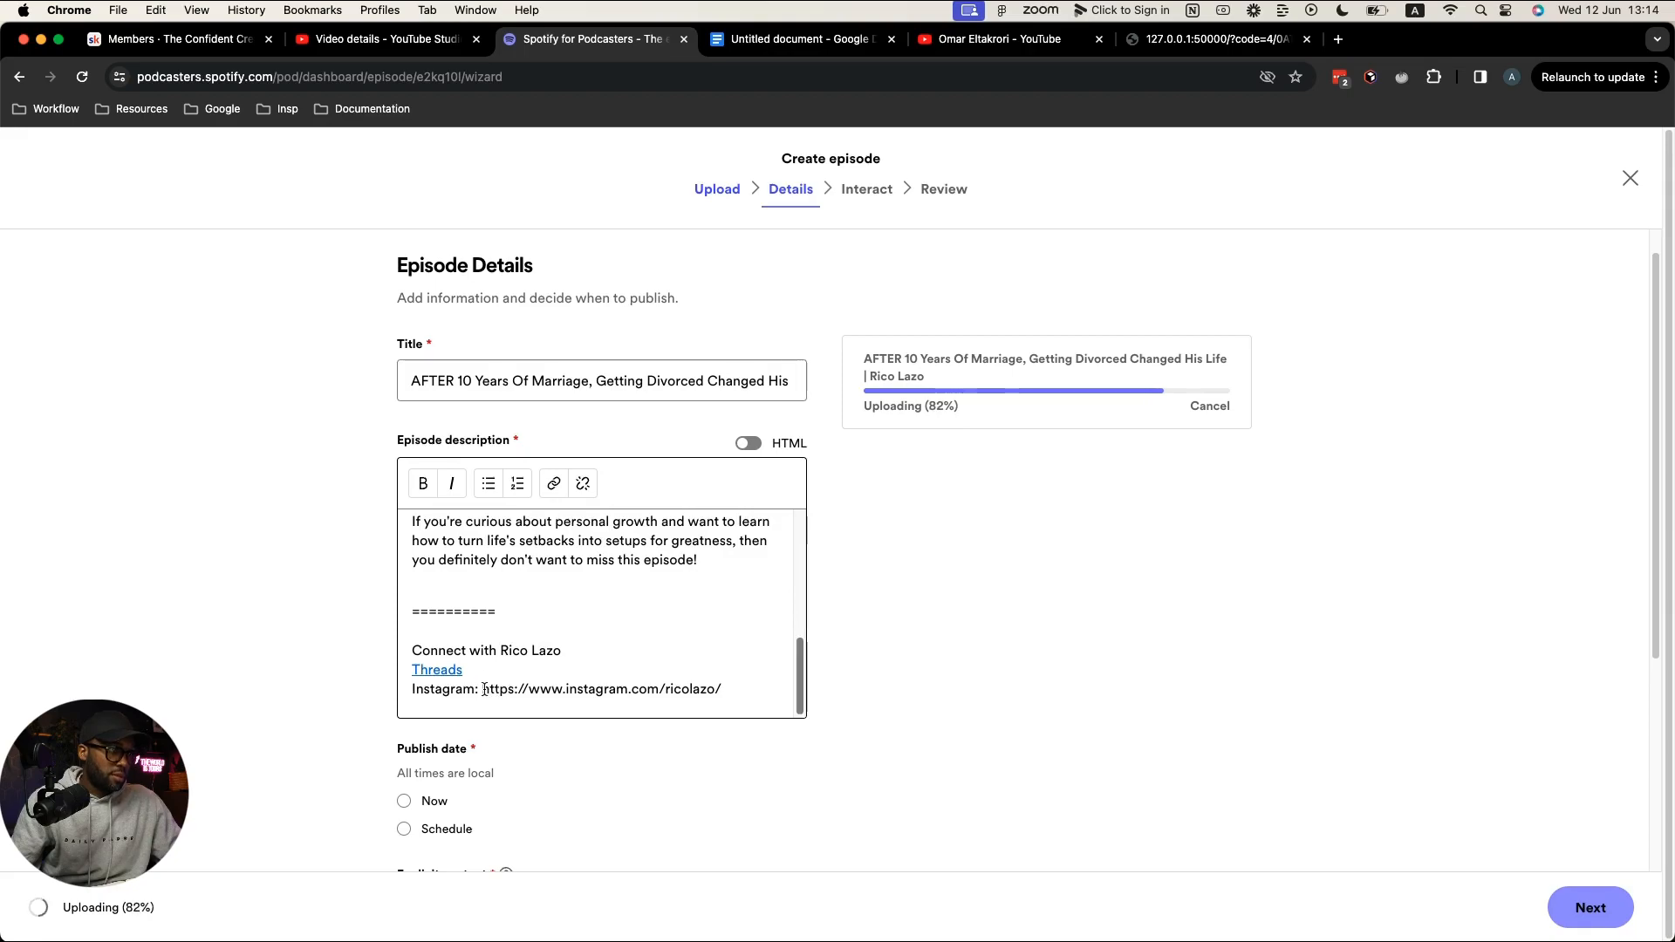
Step: Replace the raw Instagram URL with a link on the word Instagram and drop its colon
left_click_drag(484, 689, 747, 688)
key("BackSpace")
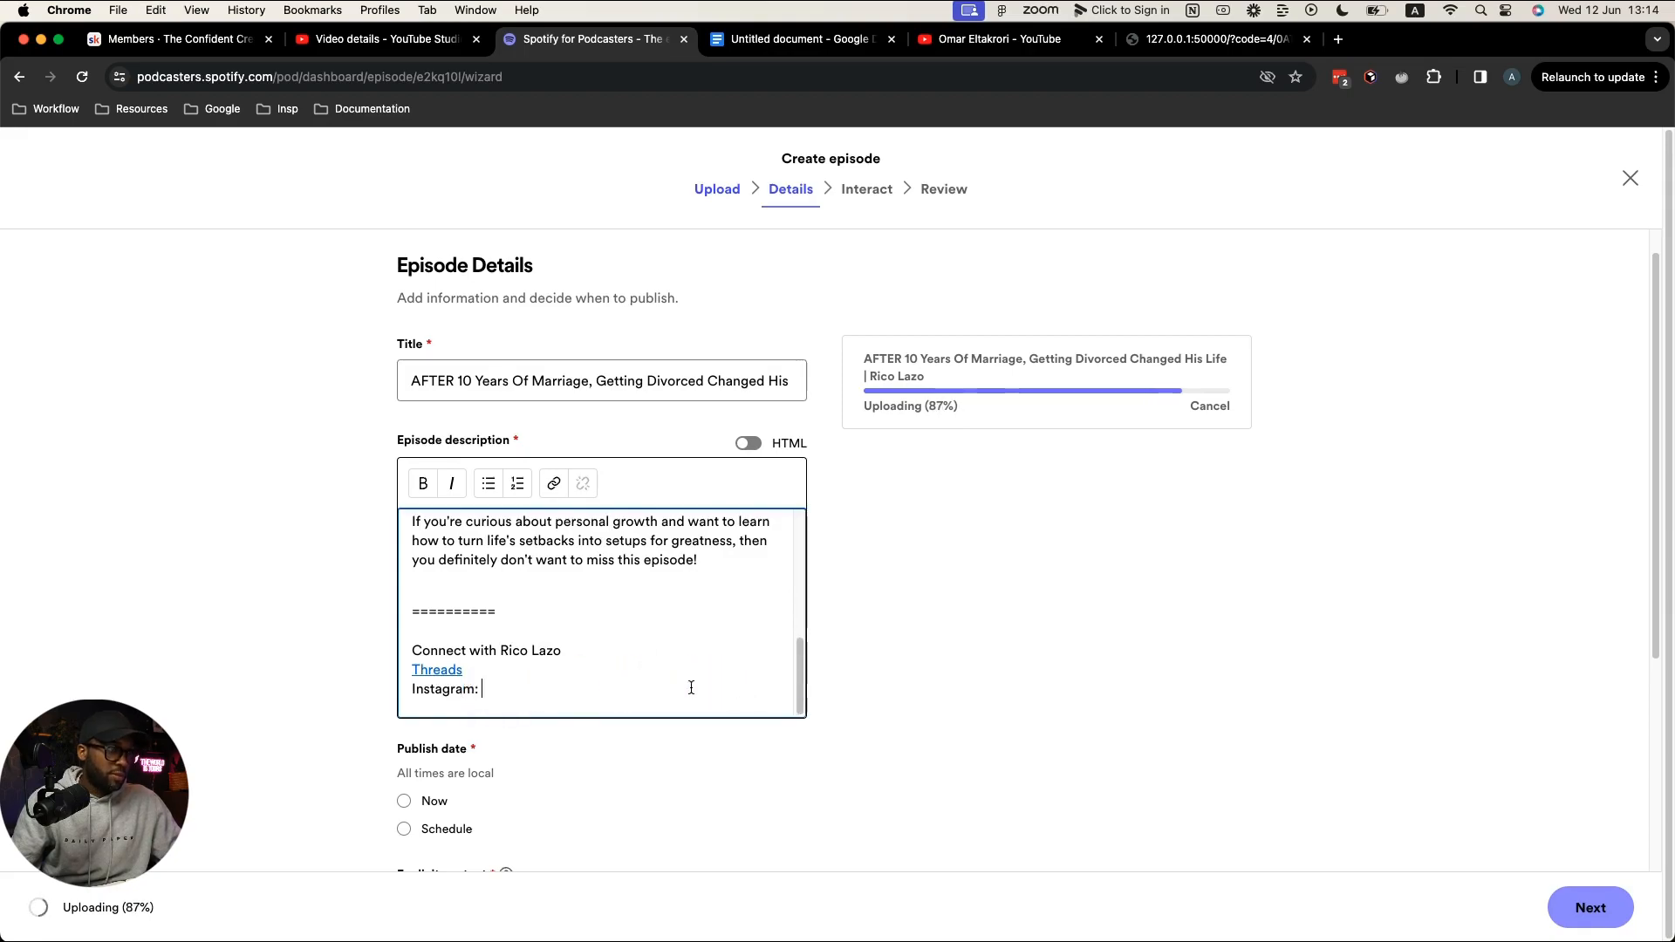
left_click_drag(413, 689, 475, 691)
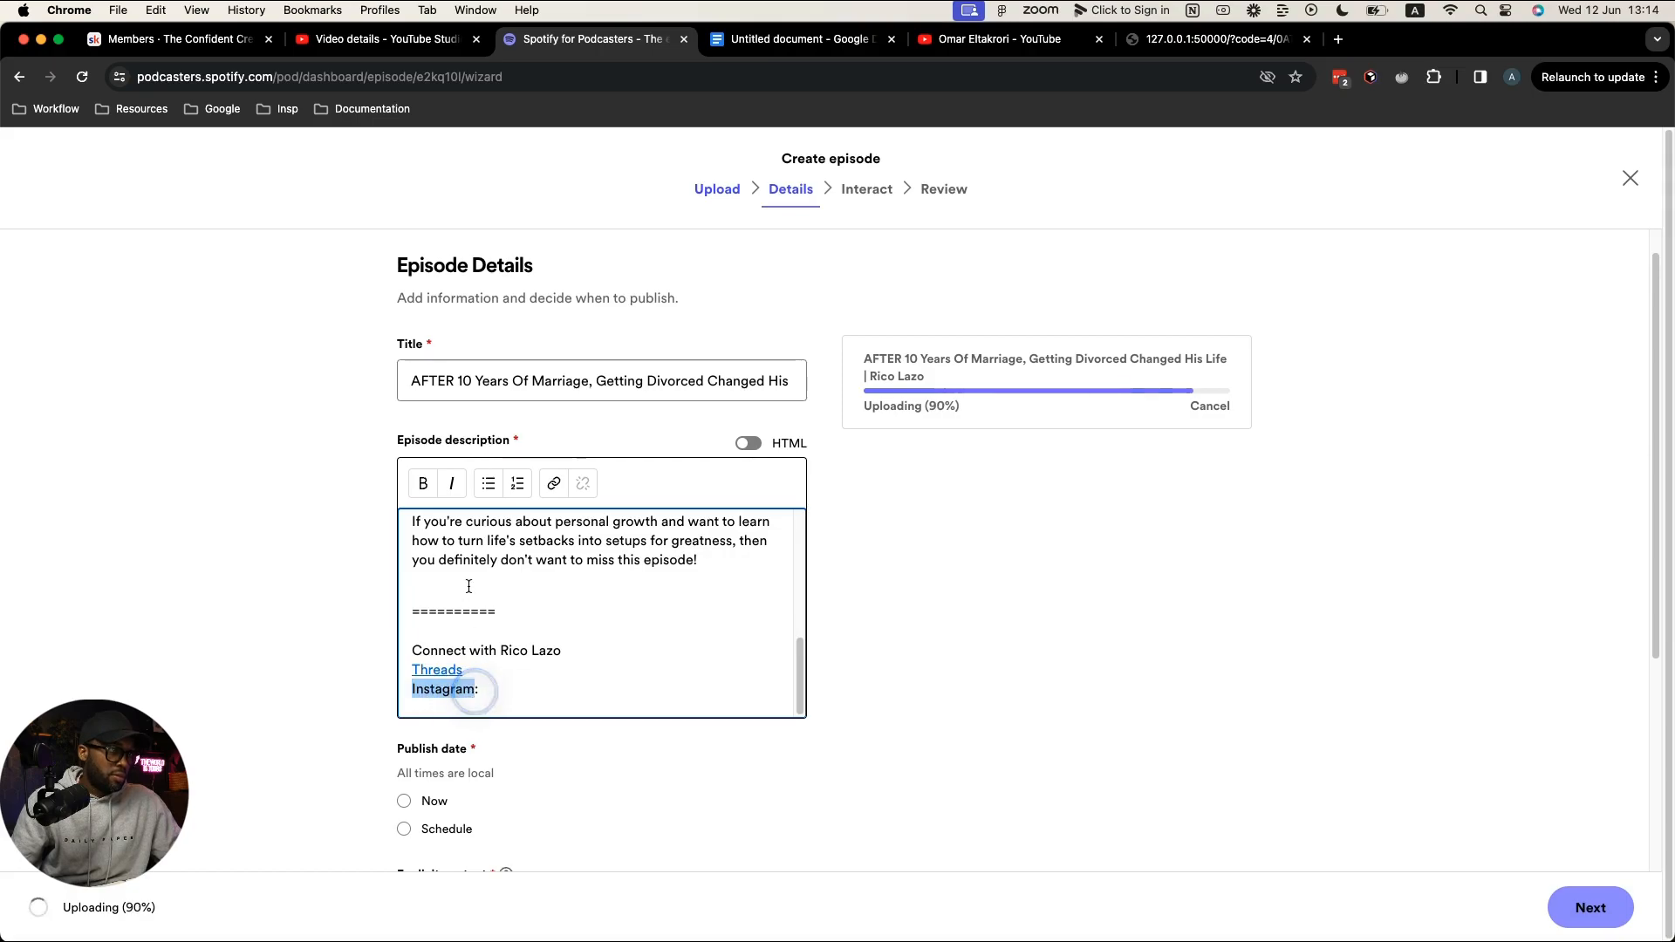
left_click(553, 483)
left_click(595, 545)
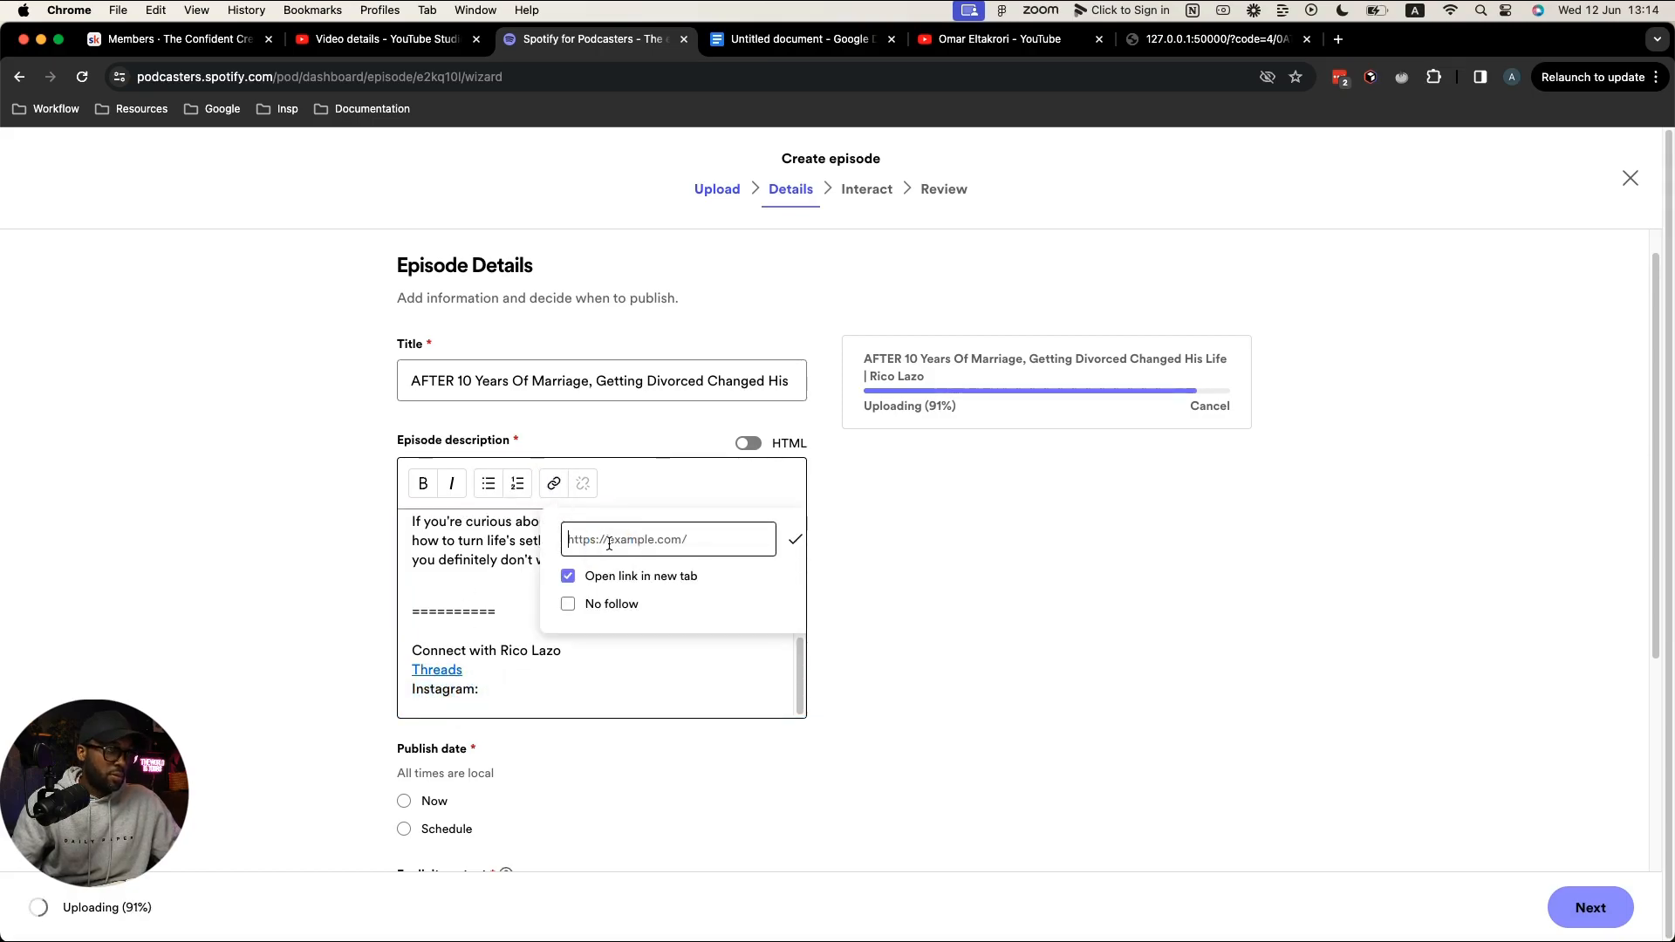
key("super+v")
left_click(795, 538)
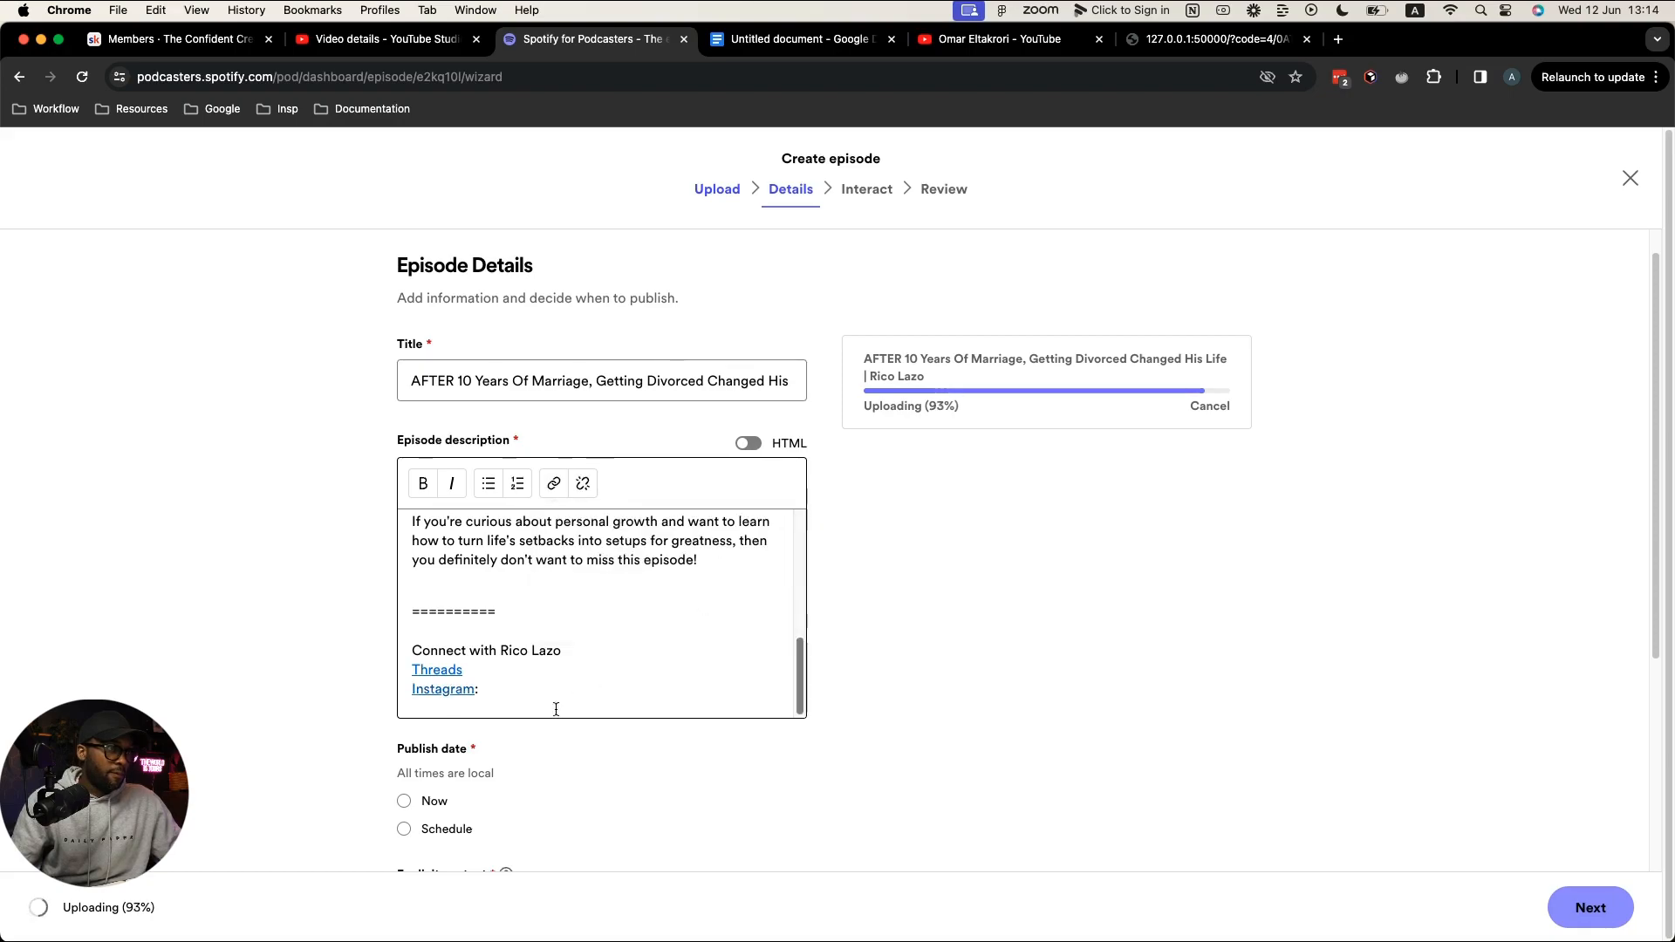
left_click(521, 695)
key("BackSpace")
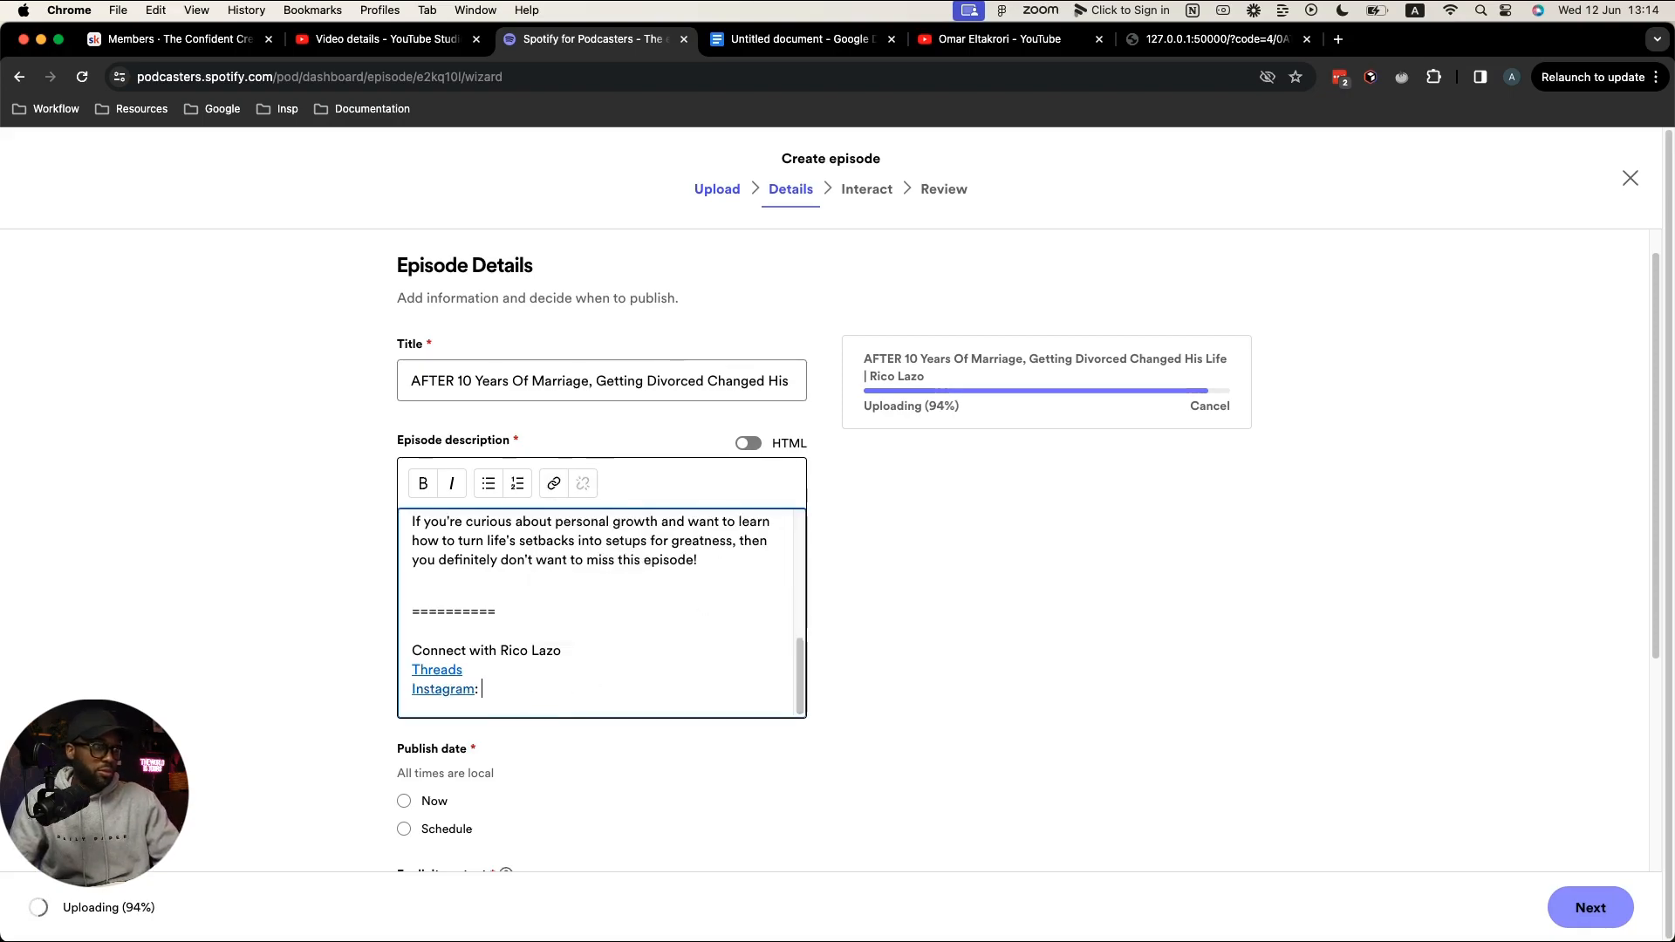
left_click(1338, 40)
Step: Find the guest on threads.net and open their Threads and Instagram profiles
type("threads.net")
key("Return")
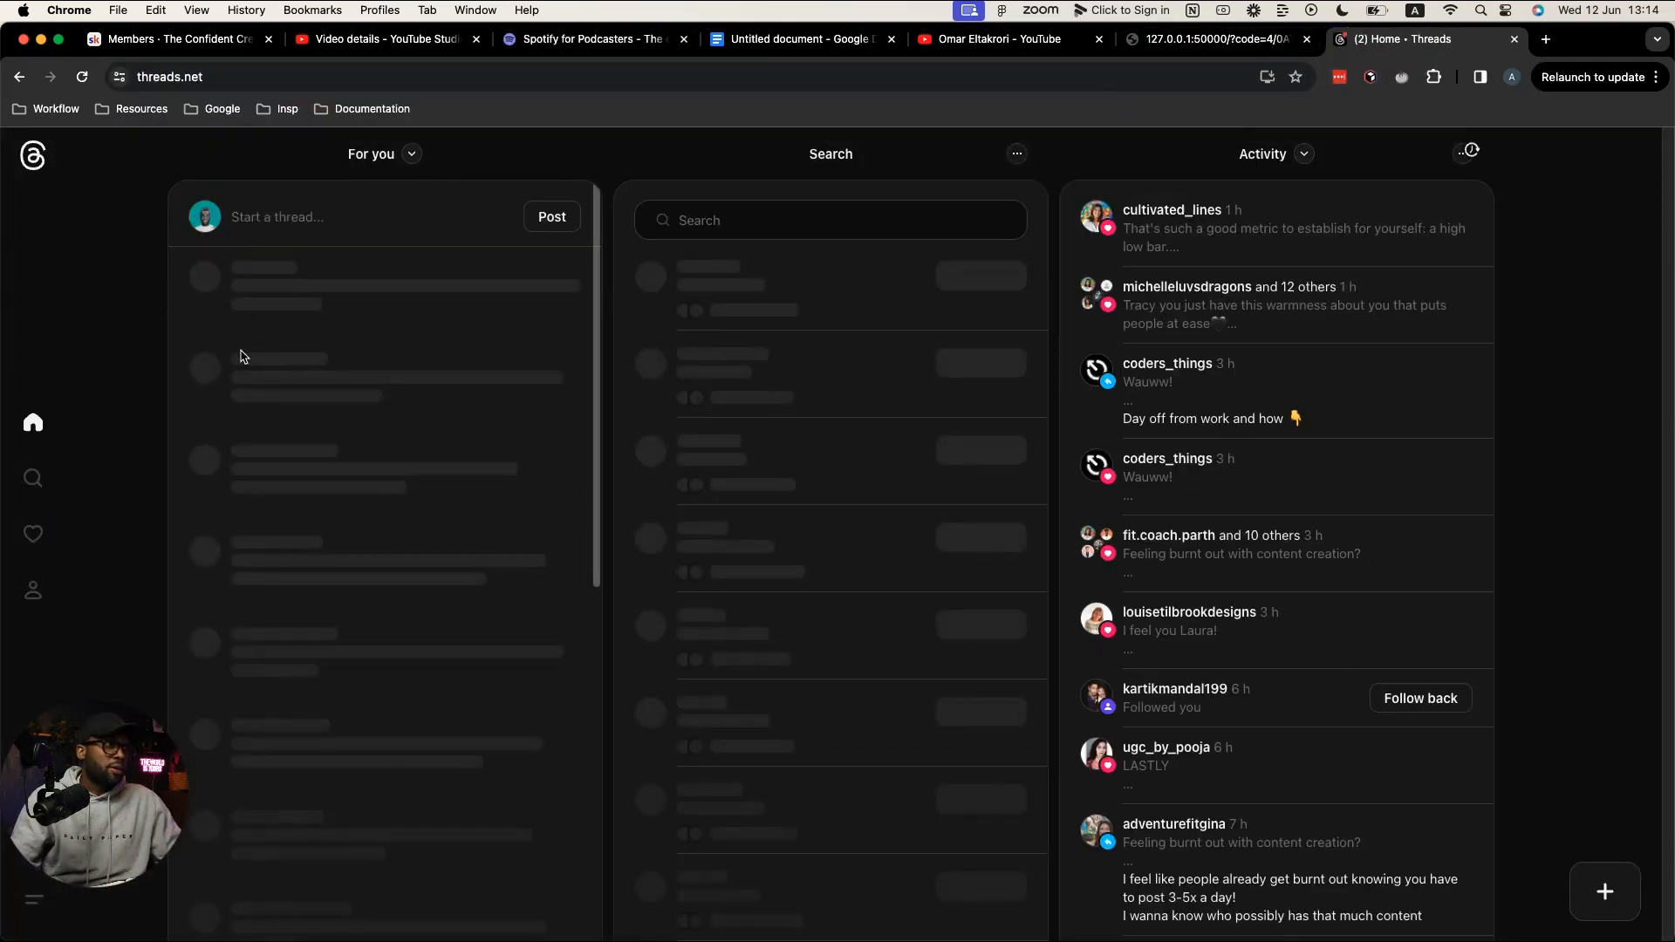
left_click(33, 480)
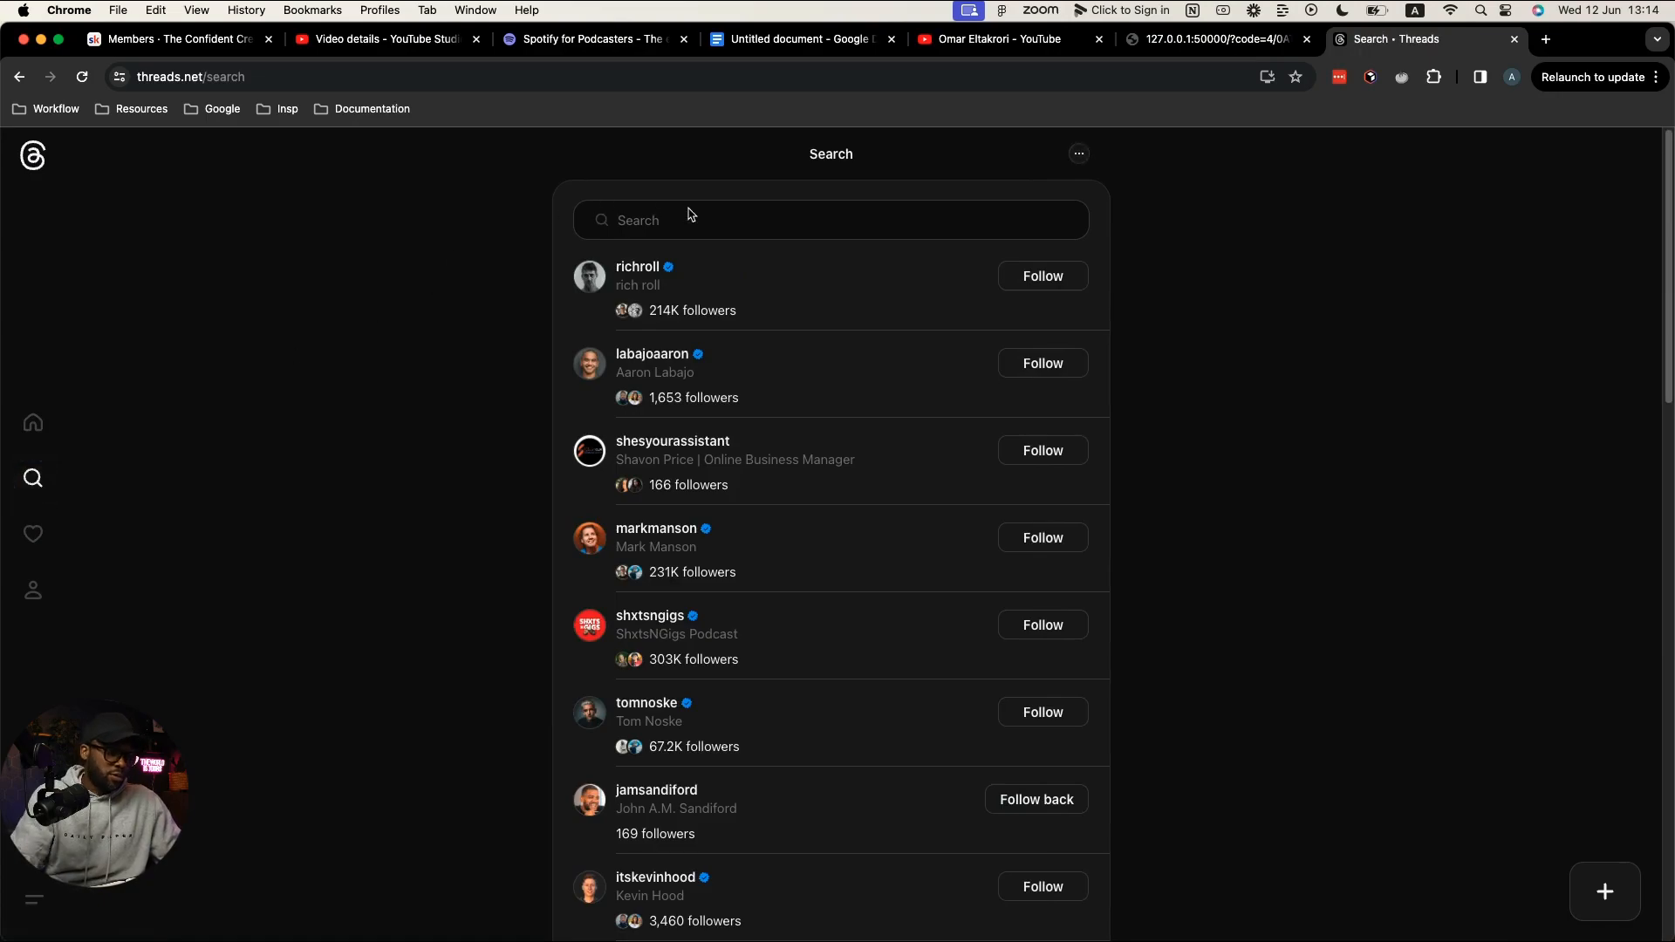
type("rico")
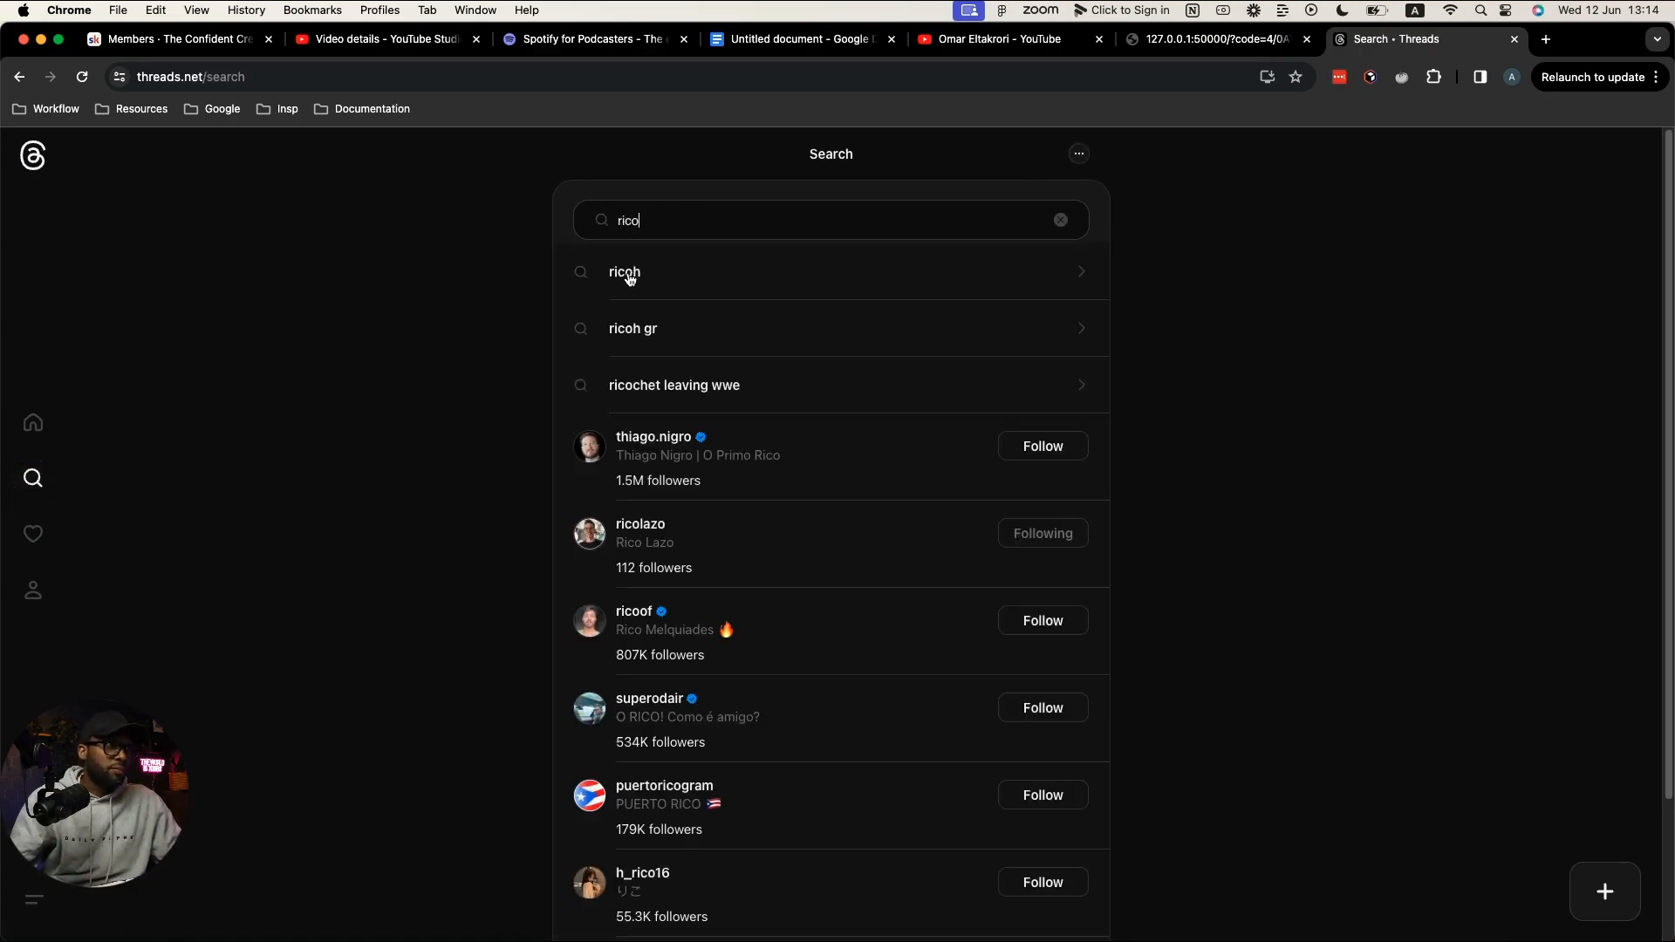
left_click(686, 539)
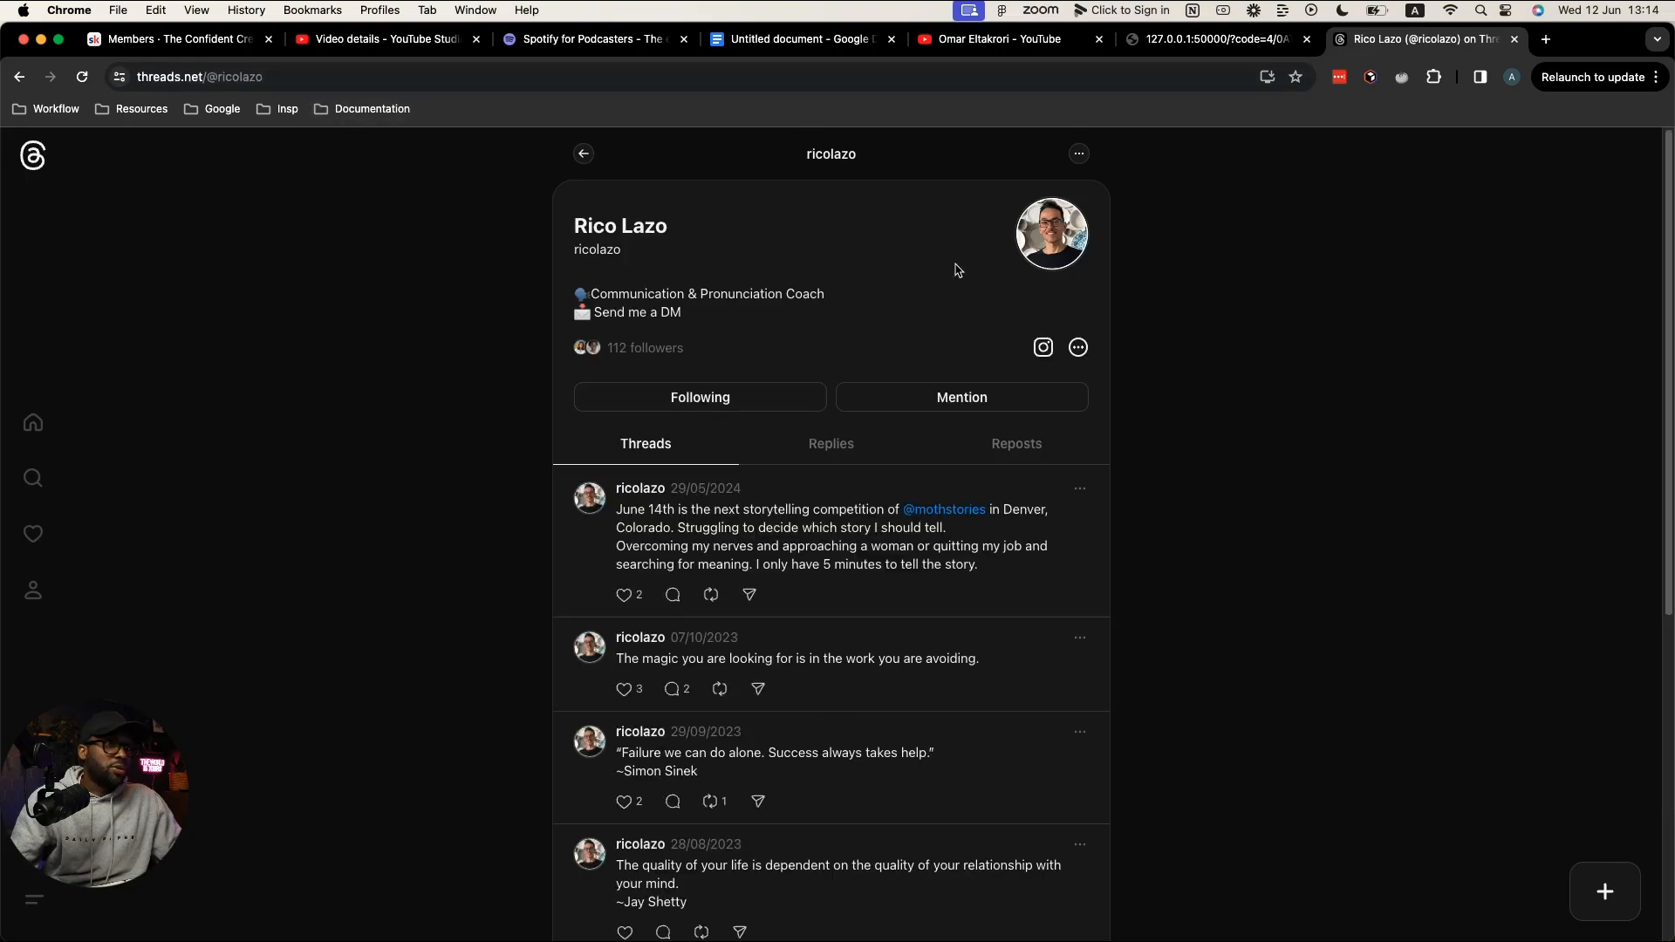
left_click(1043, 347)
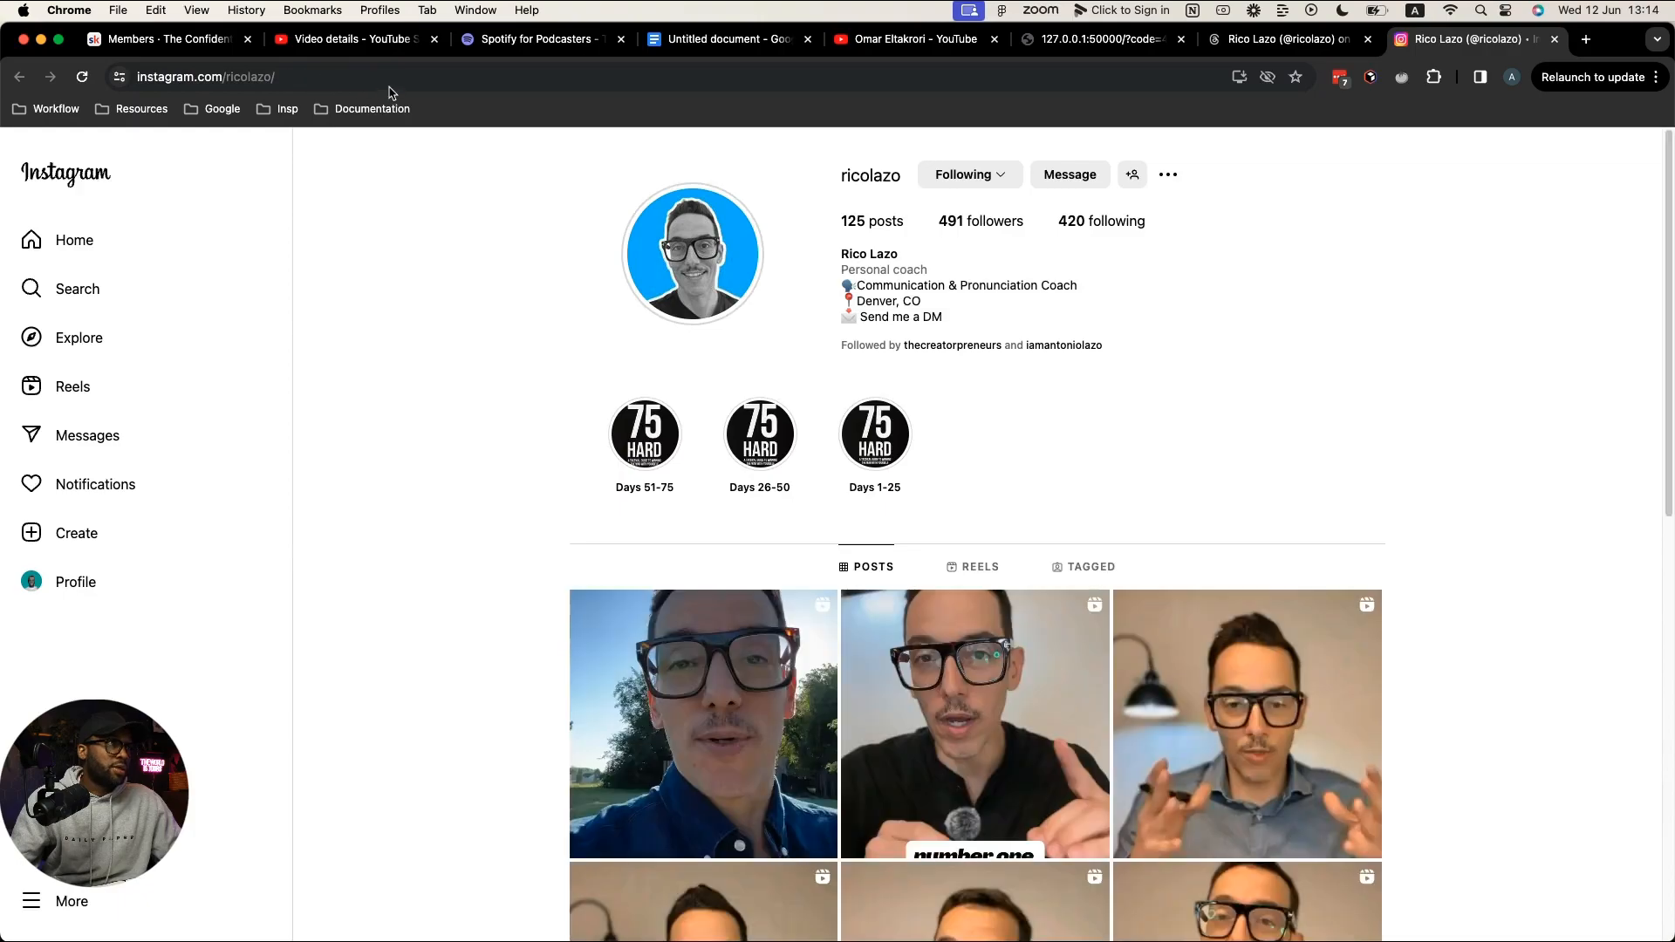
Step: Search Google for the guest's TikTok account, open the profile and select its address
left_click(391, 79)
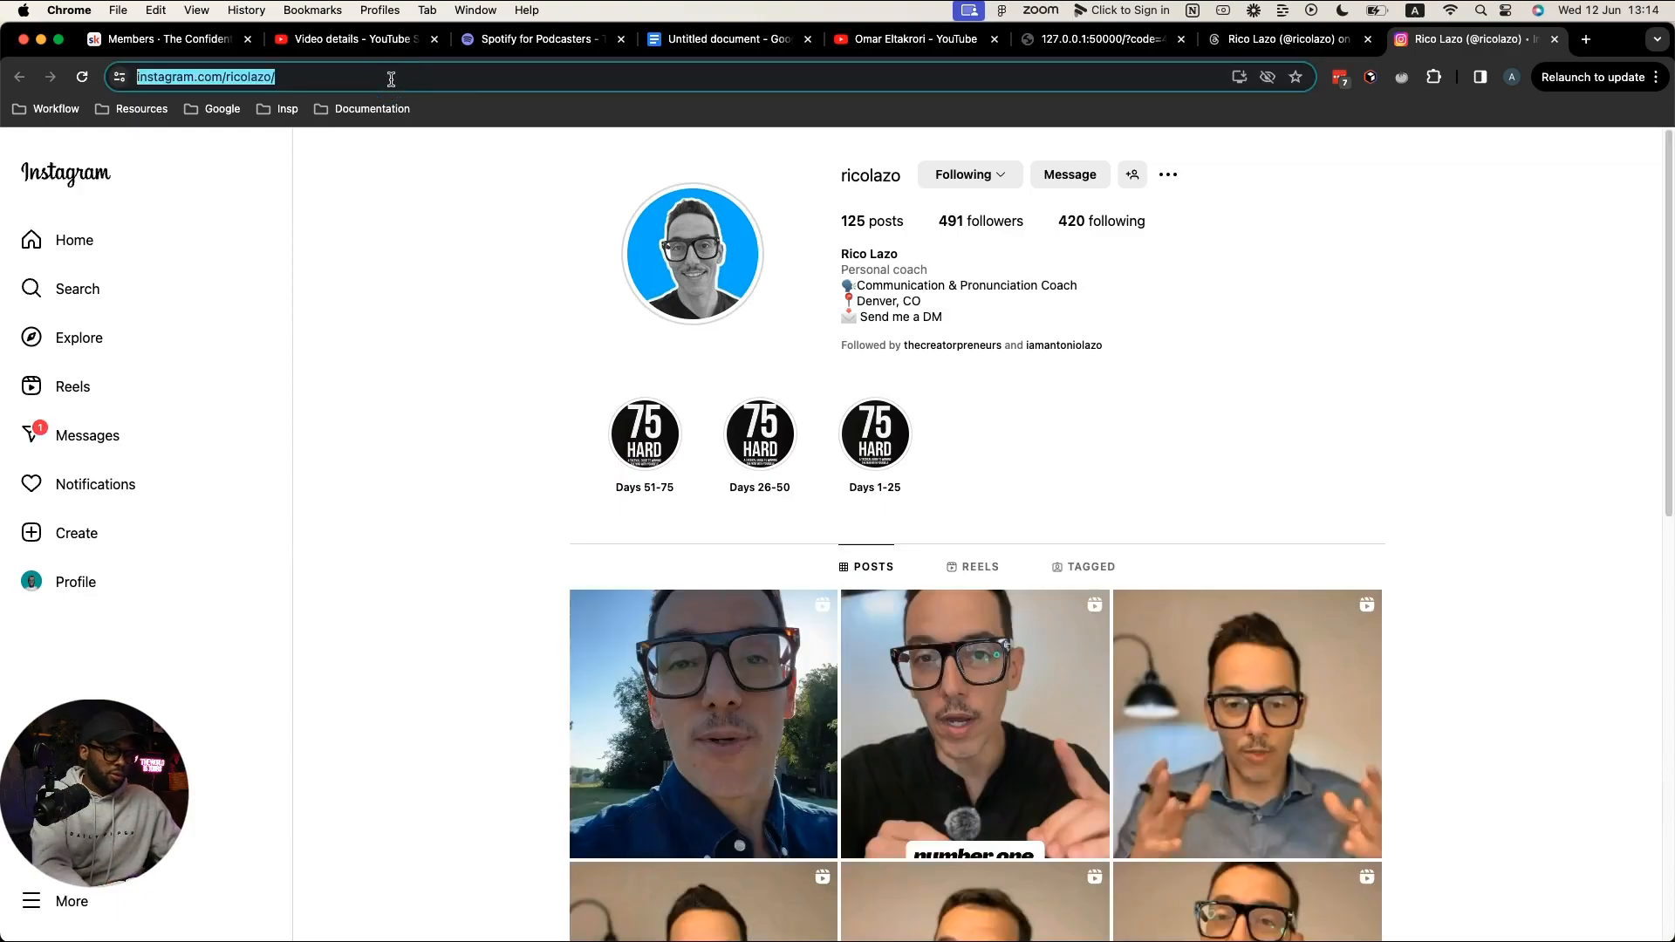
type("tikt")
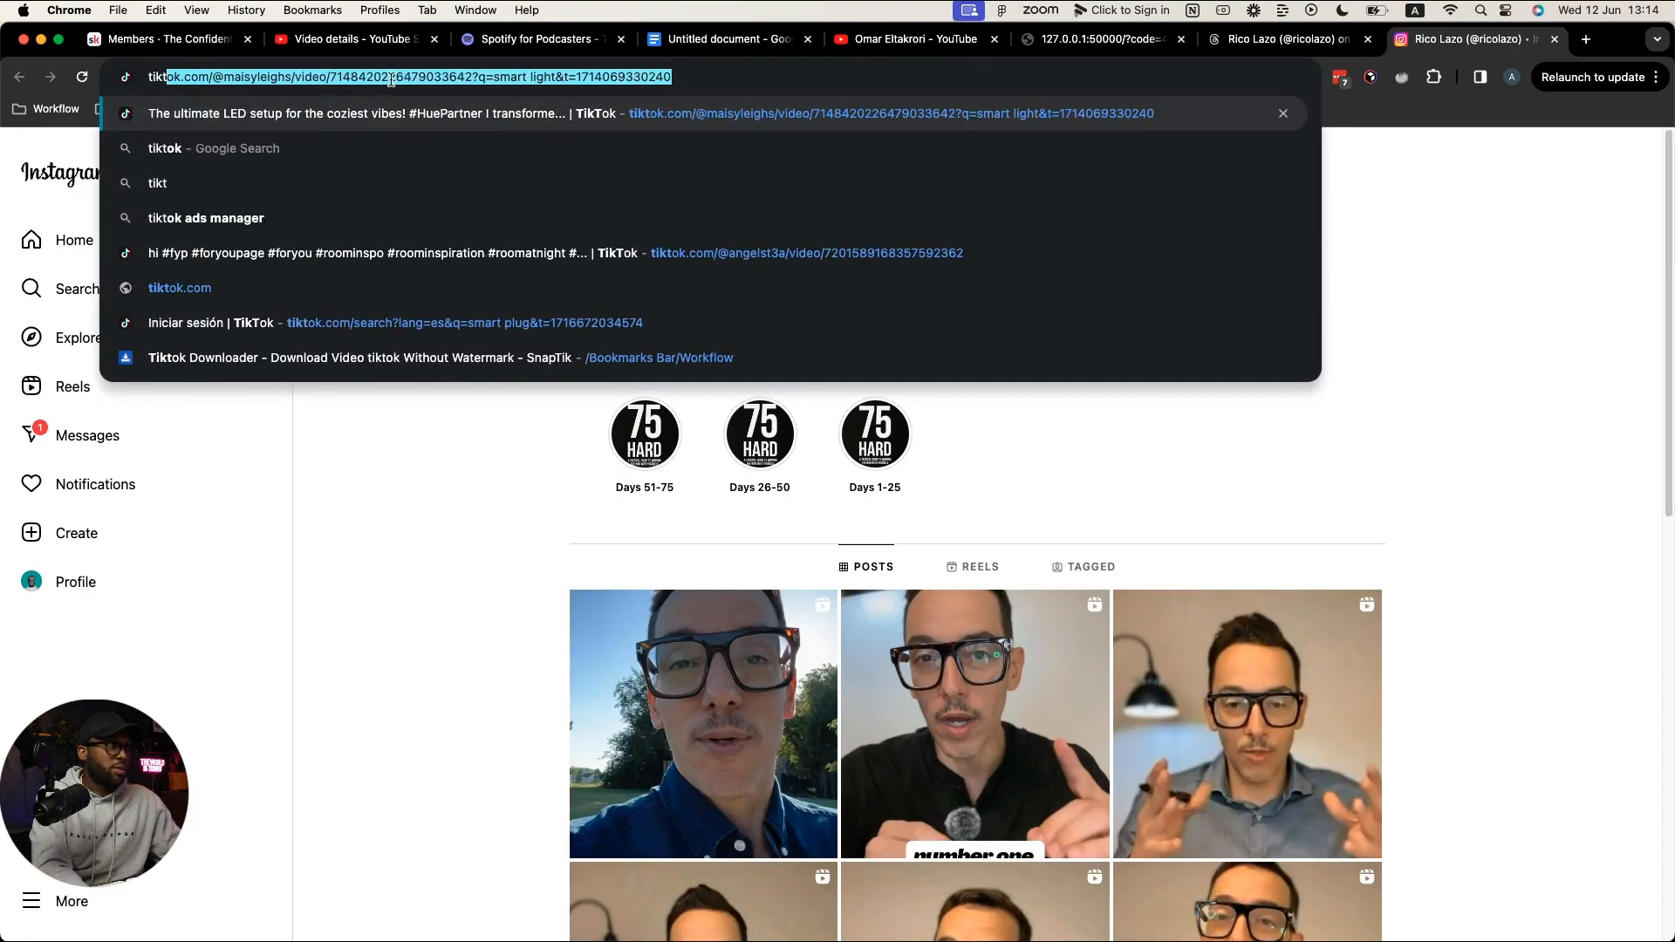
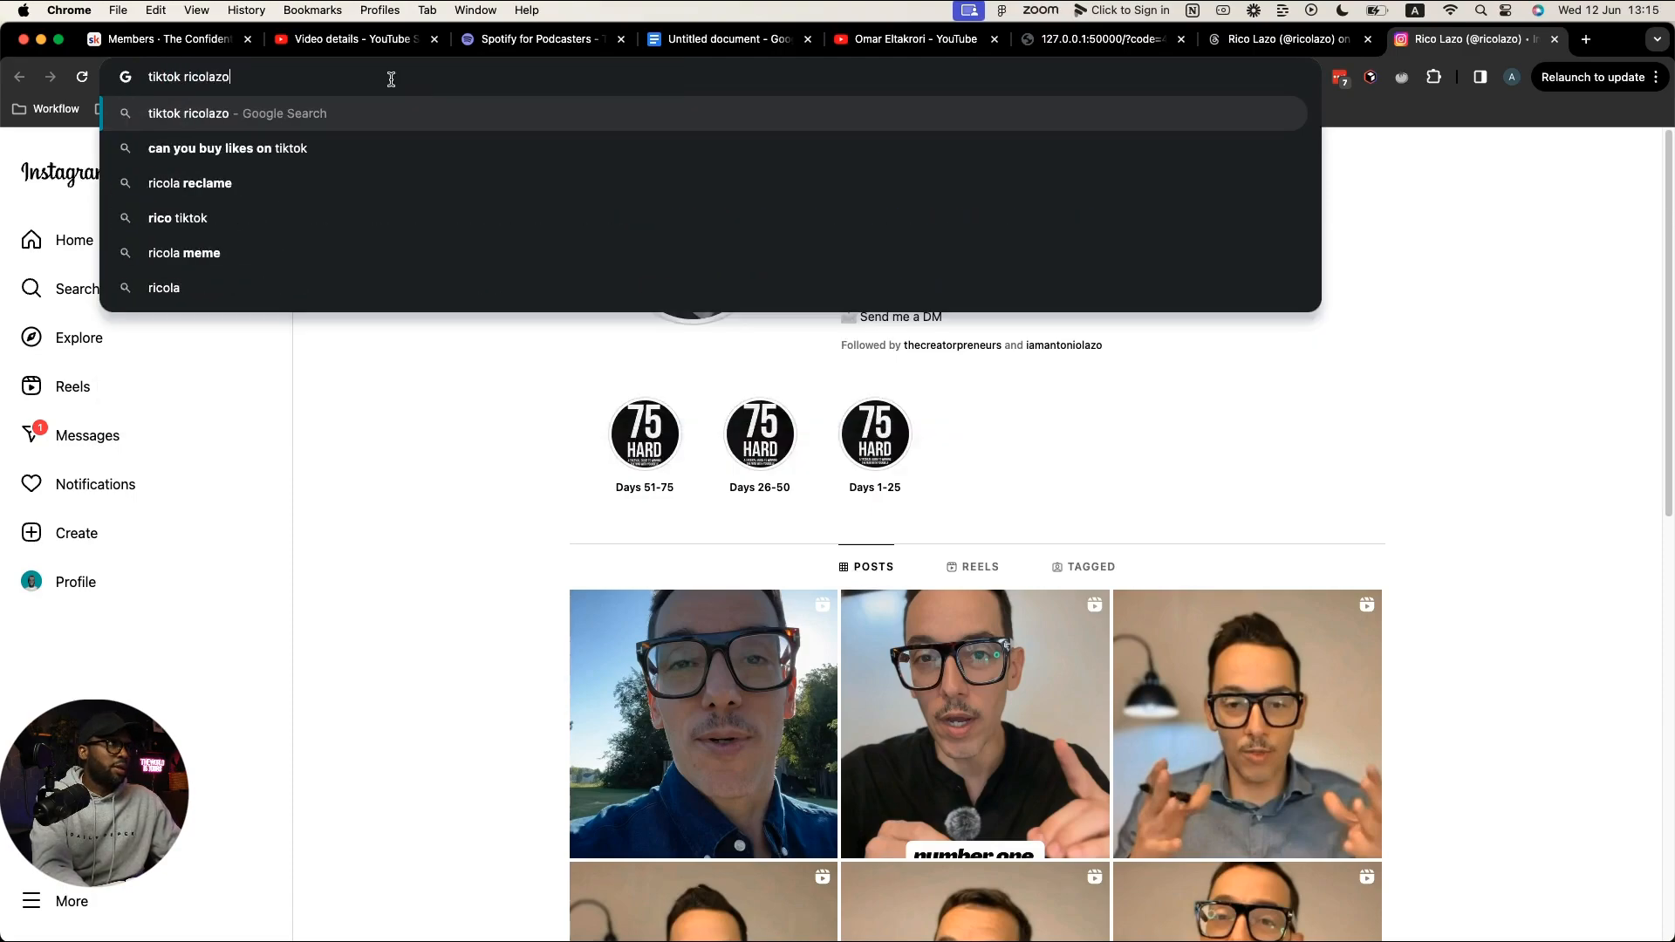
key("Return")
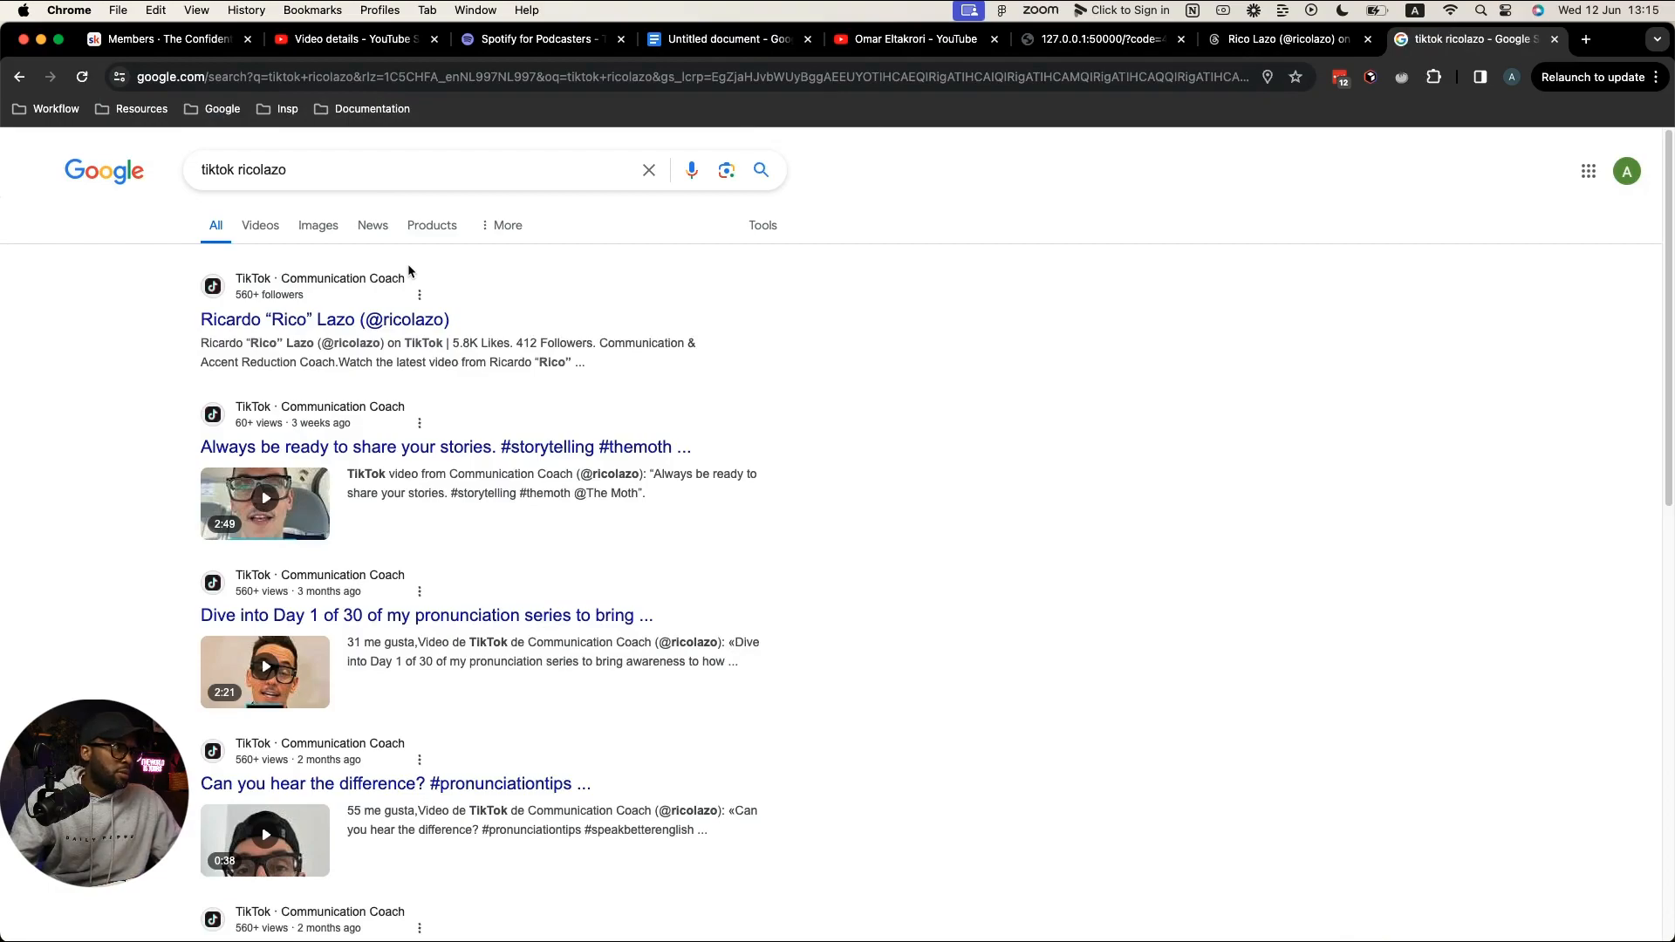
left_click(386, 319)
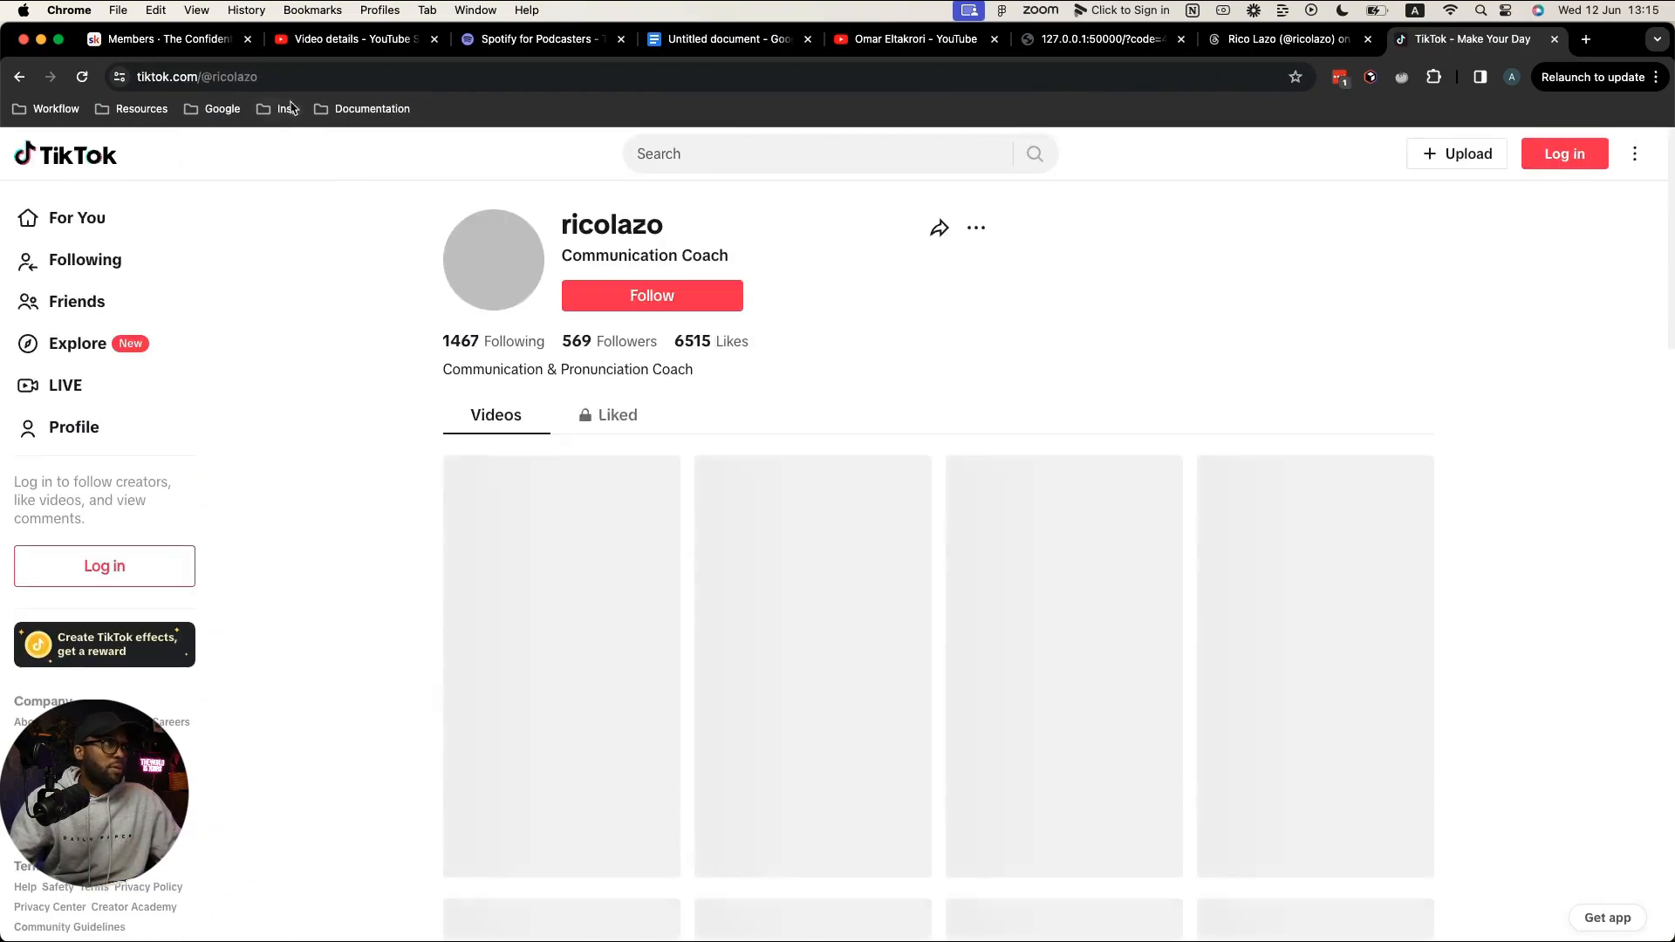
left_click(290, 80)
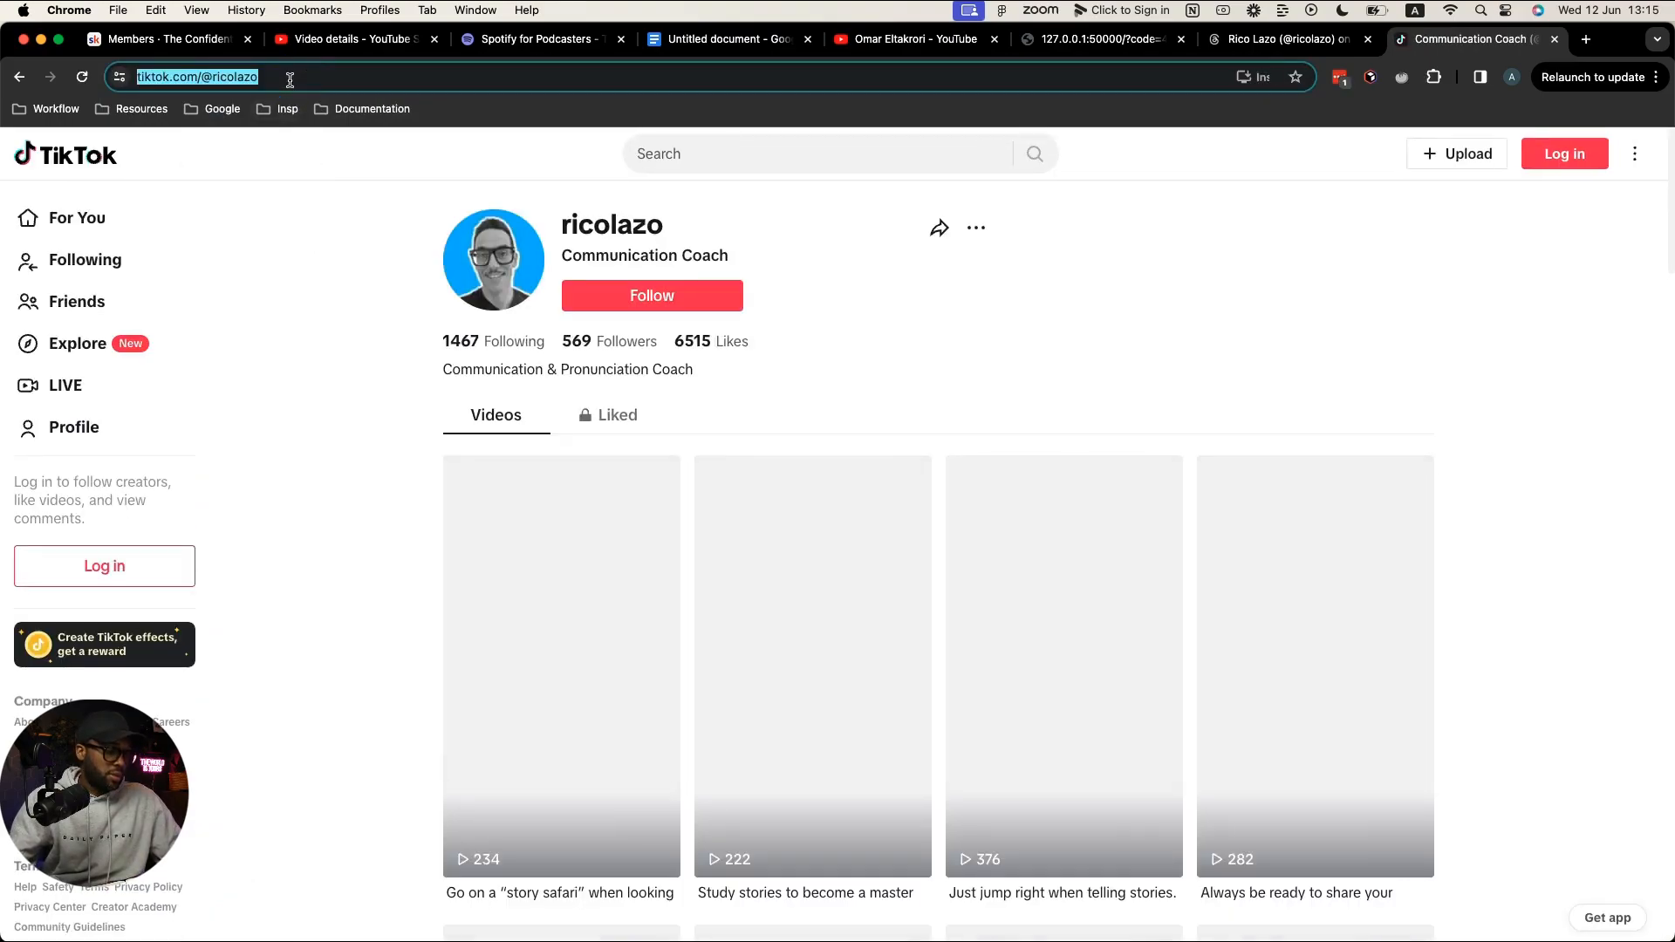
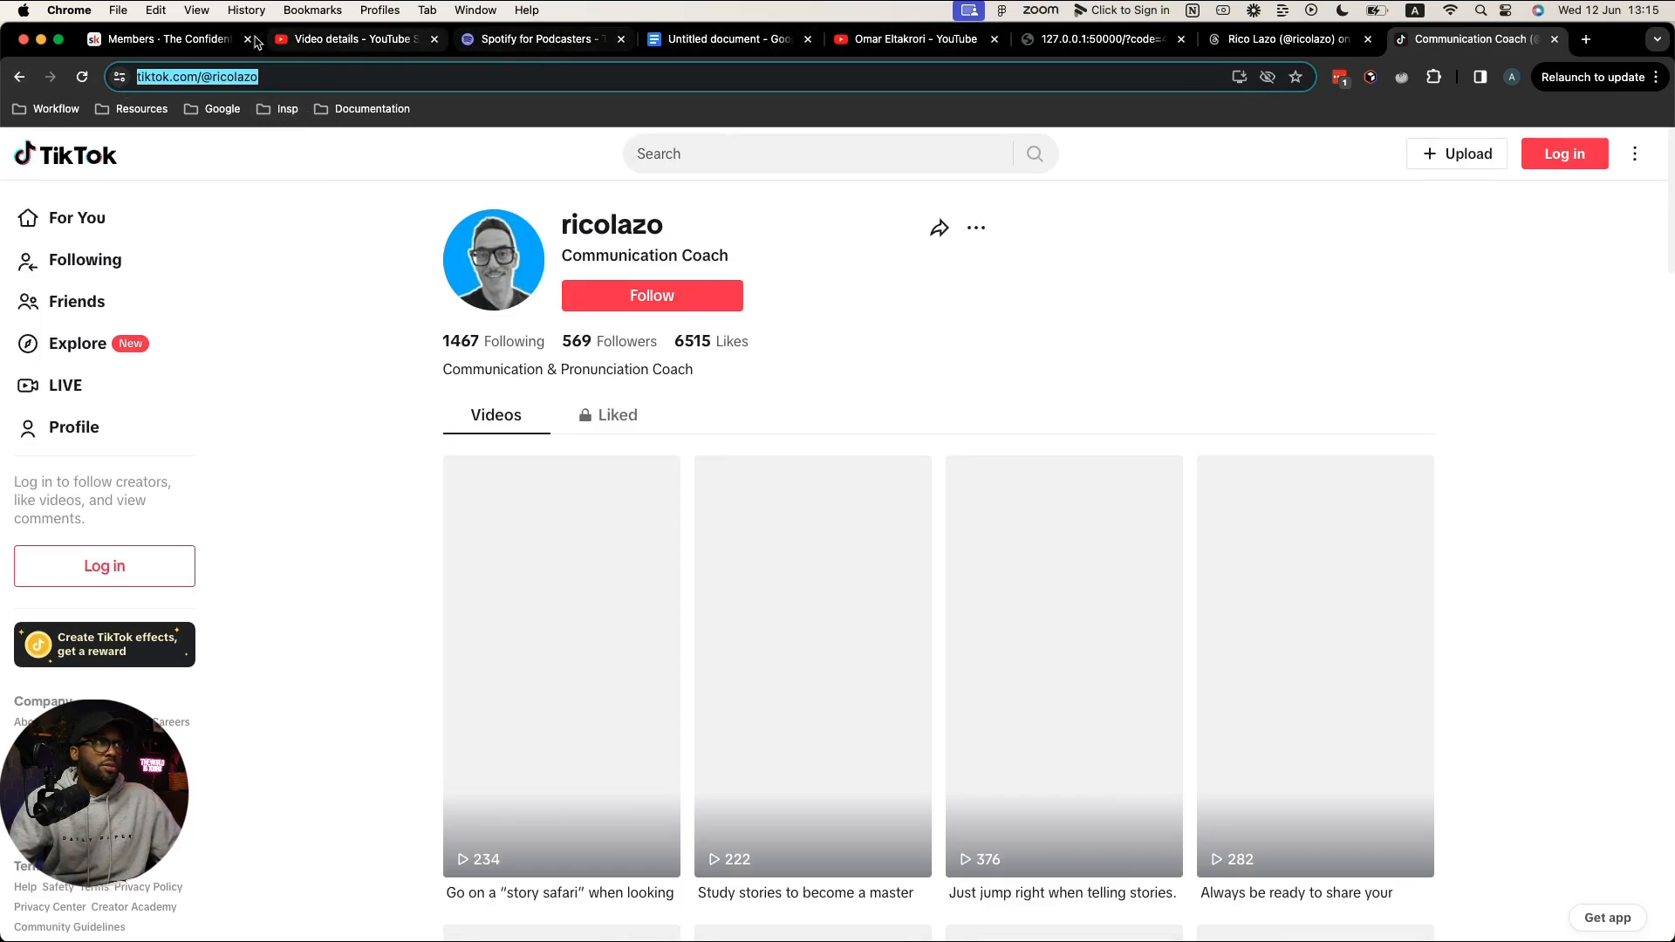
Step: In the Spotify episode description, add 'TikTok' under Connect with… and link it to the guest's TikTok profile
left_click(515, 42)
left_click(586, 651)
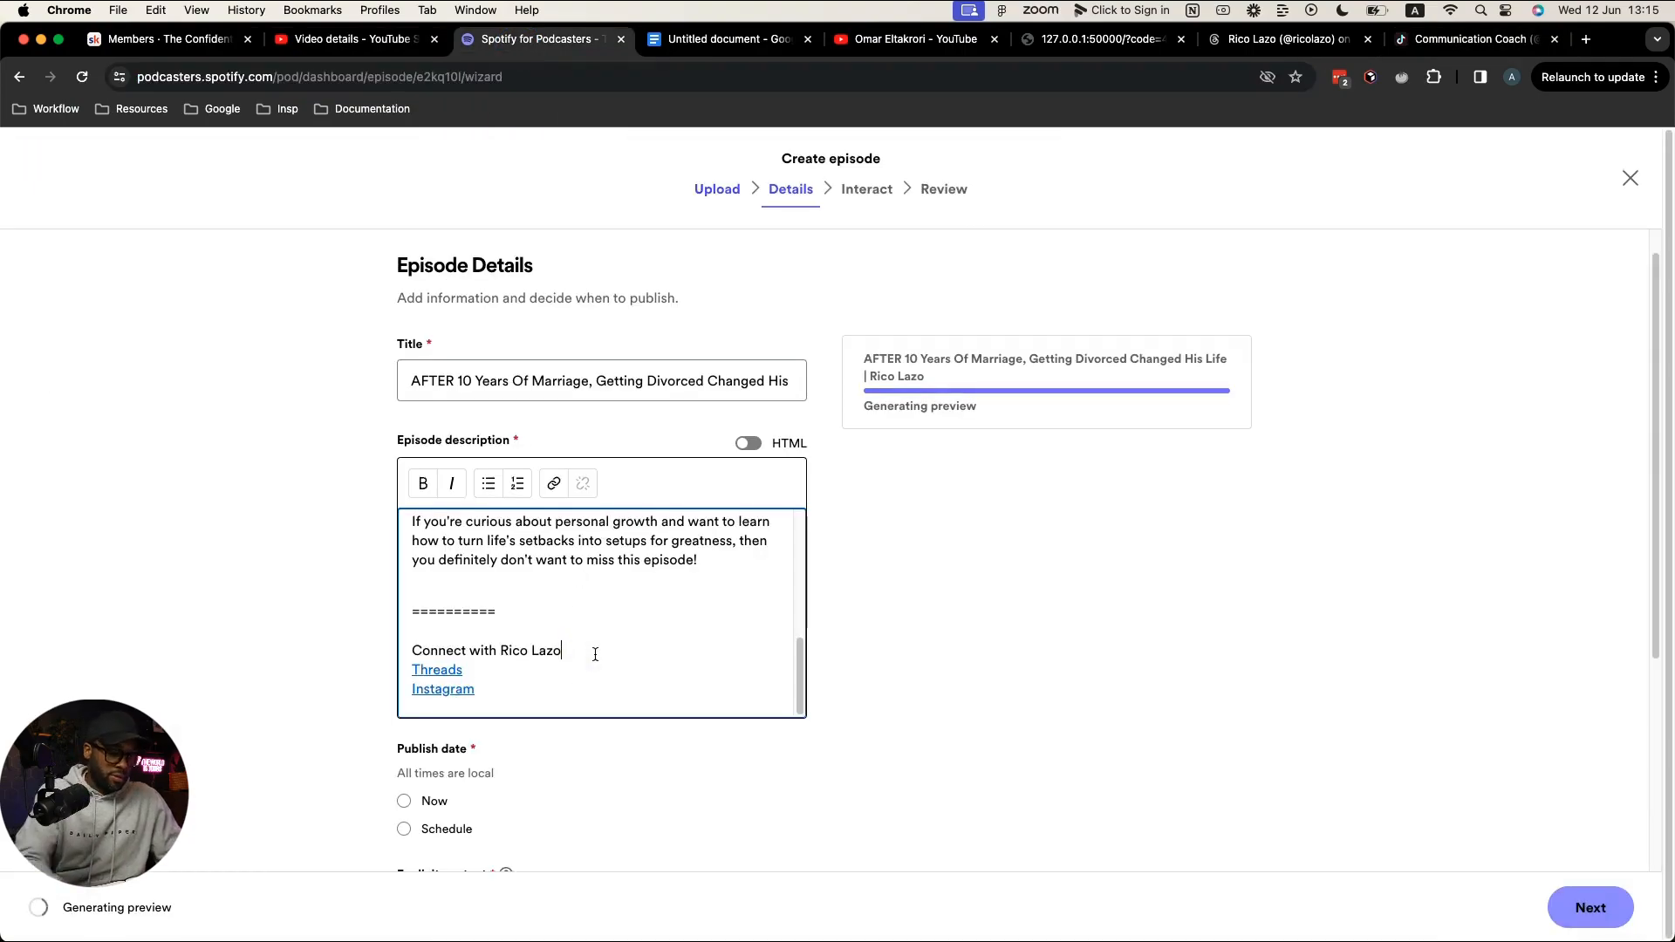
key("Return")
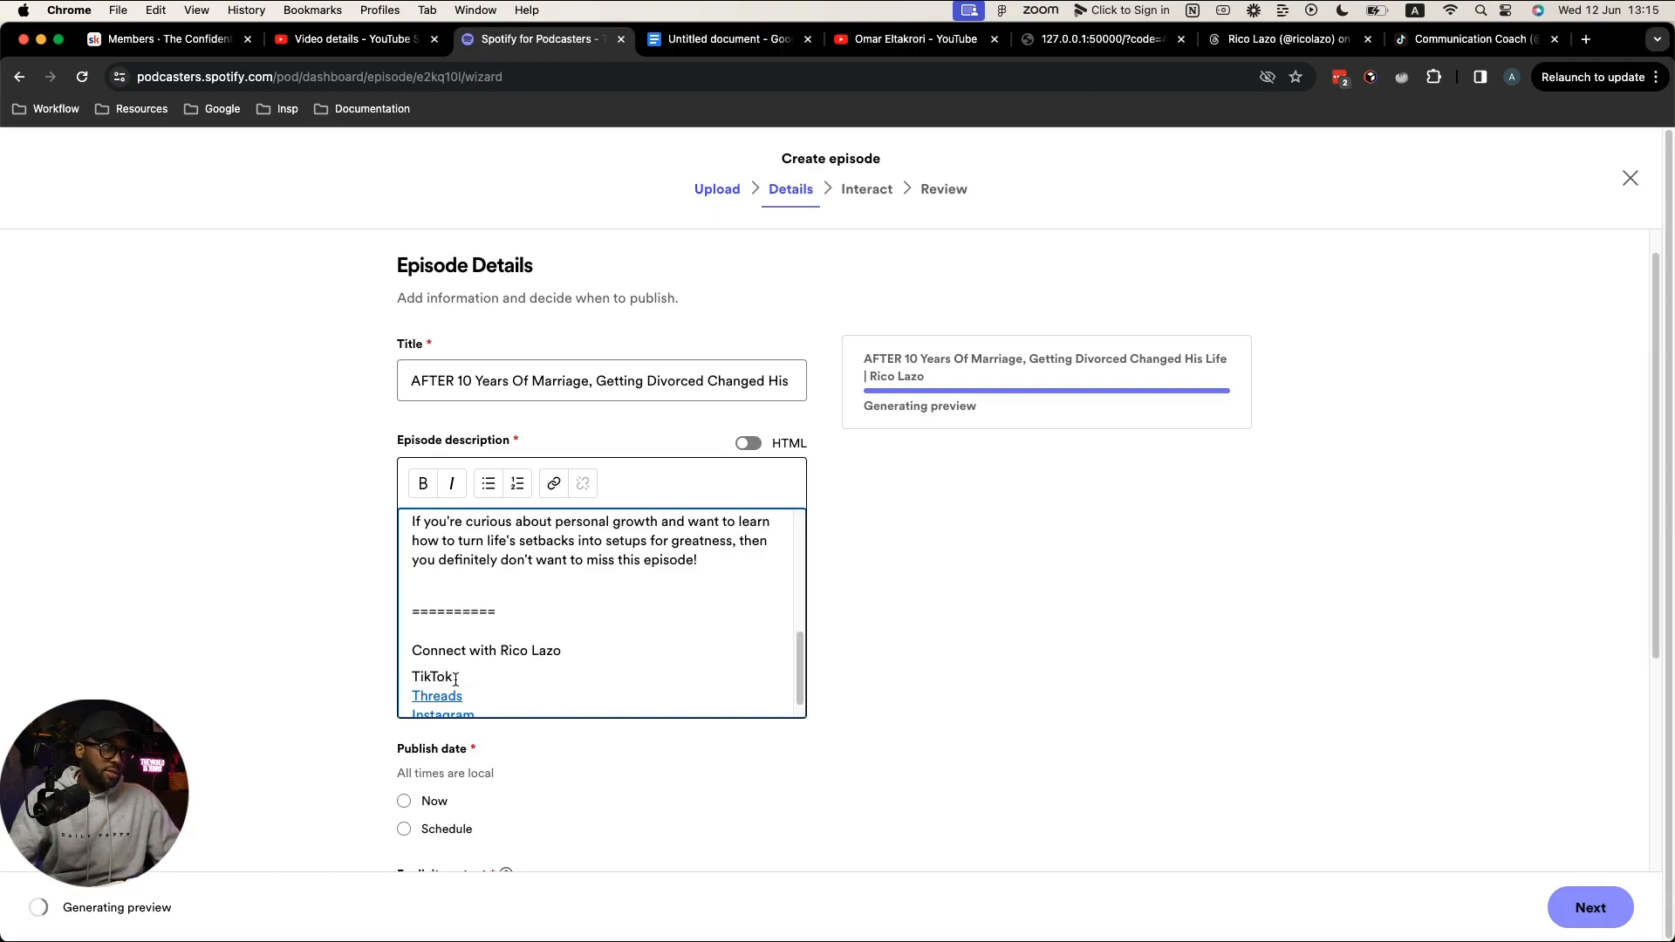
left_click_drag(456, 679, 396, 677)
left_click(552, 488)
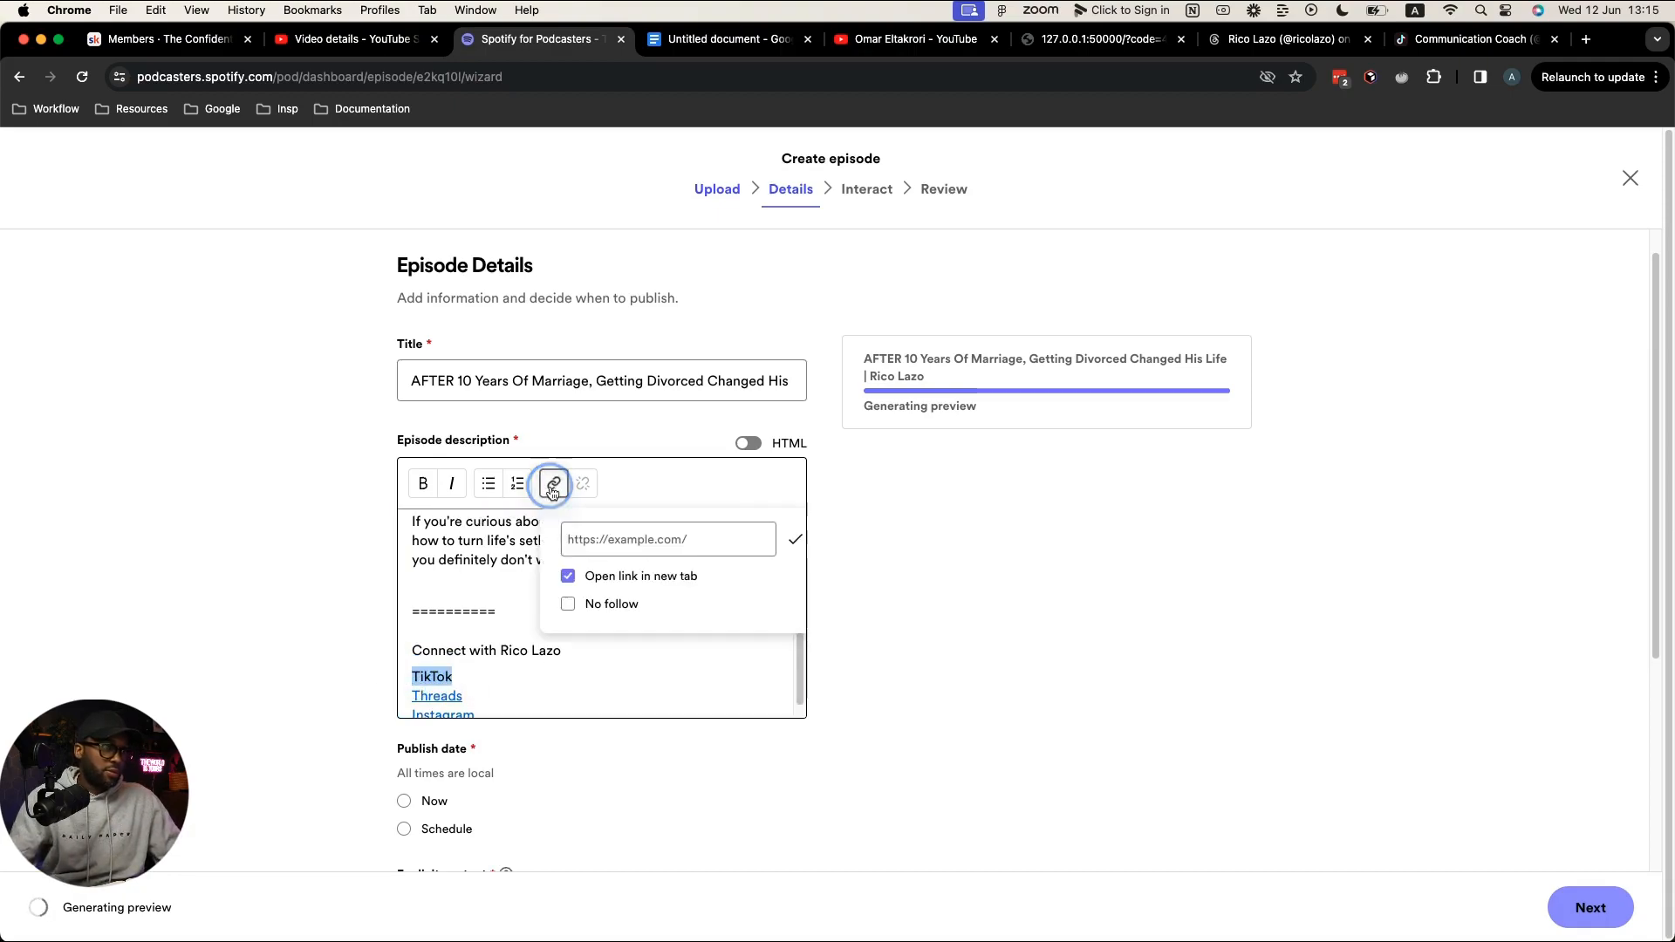
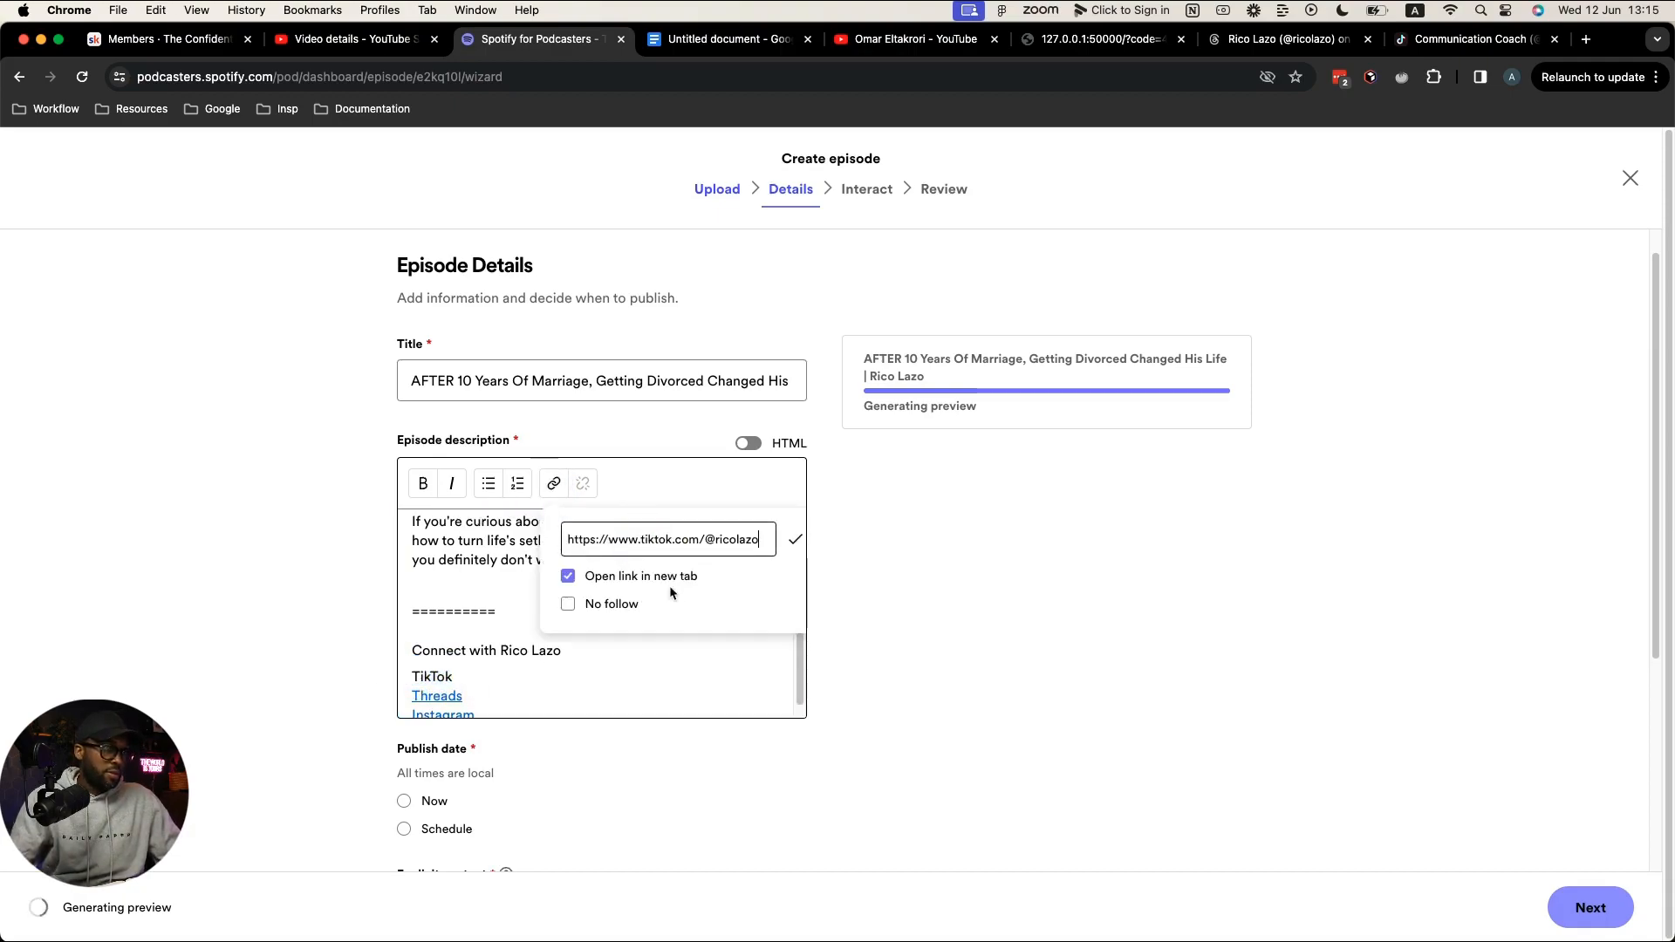
left_click(794, 541)
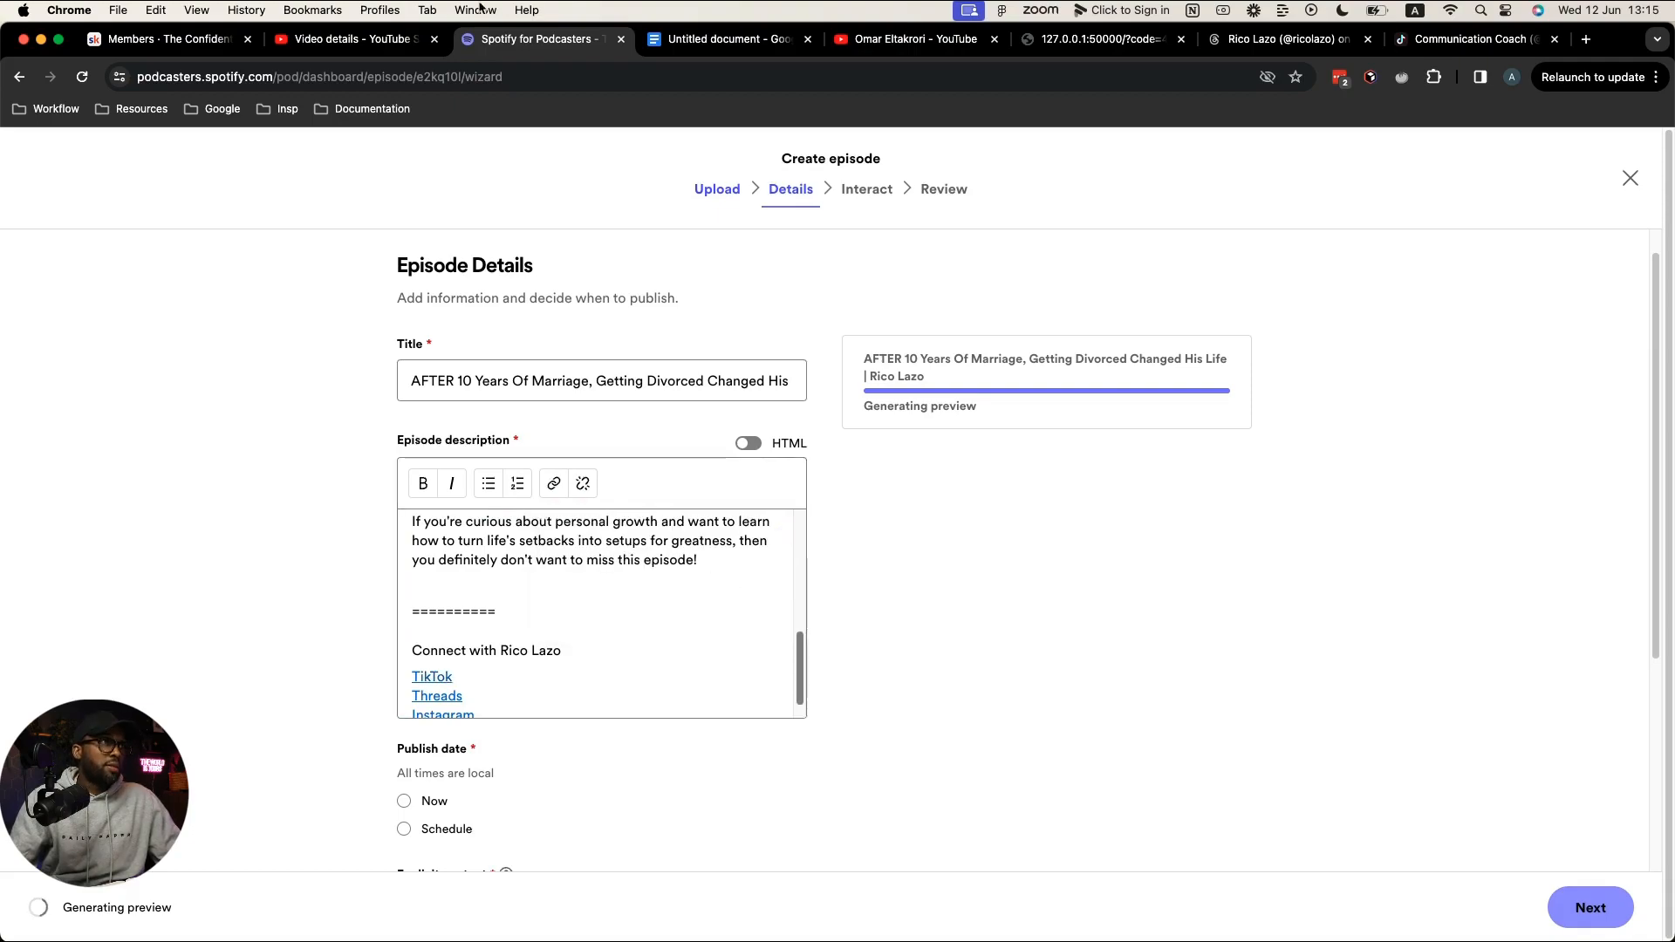
left_click(373, 43)
Step: Paste the guest's TikTok link on a new line under Connect with… in the YouTube description and save
left_click_drag(410, 776, 354, 747)
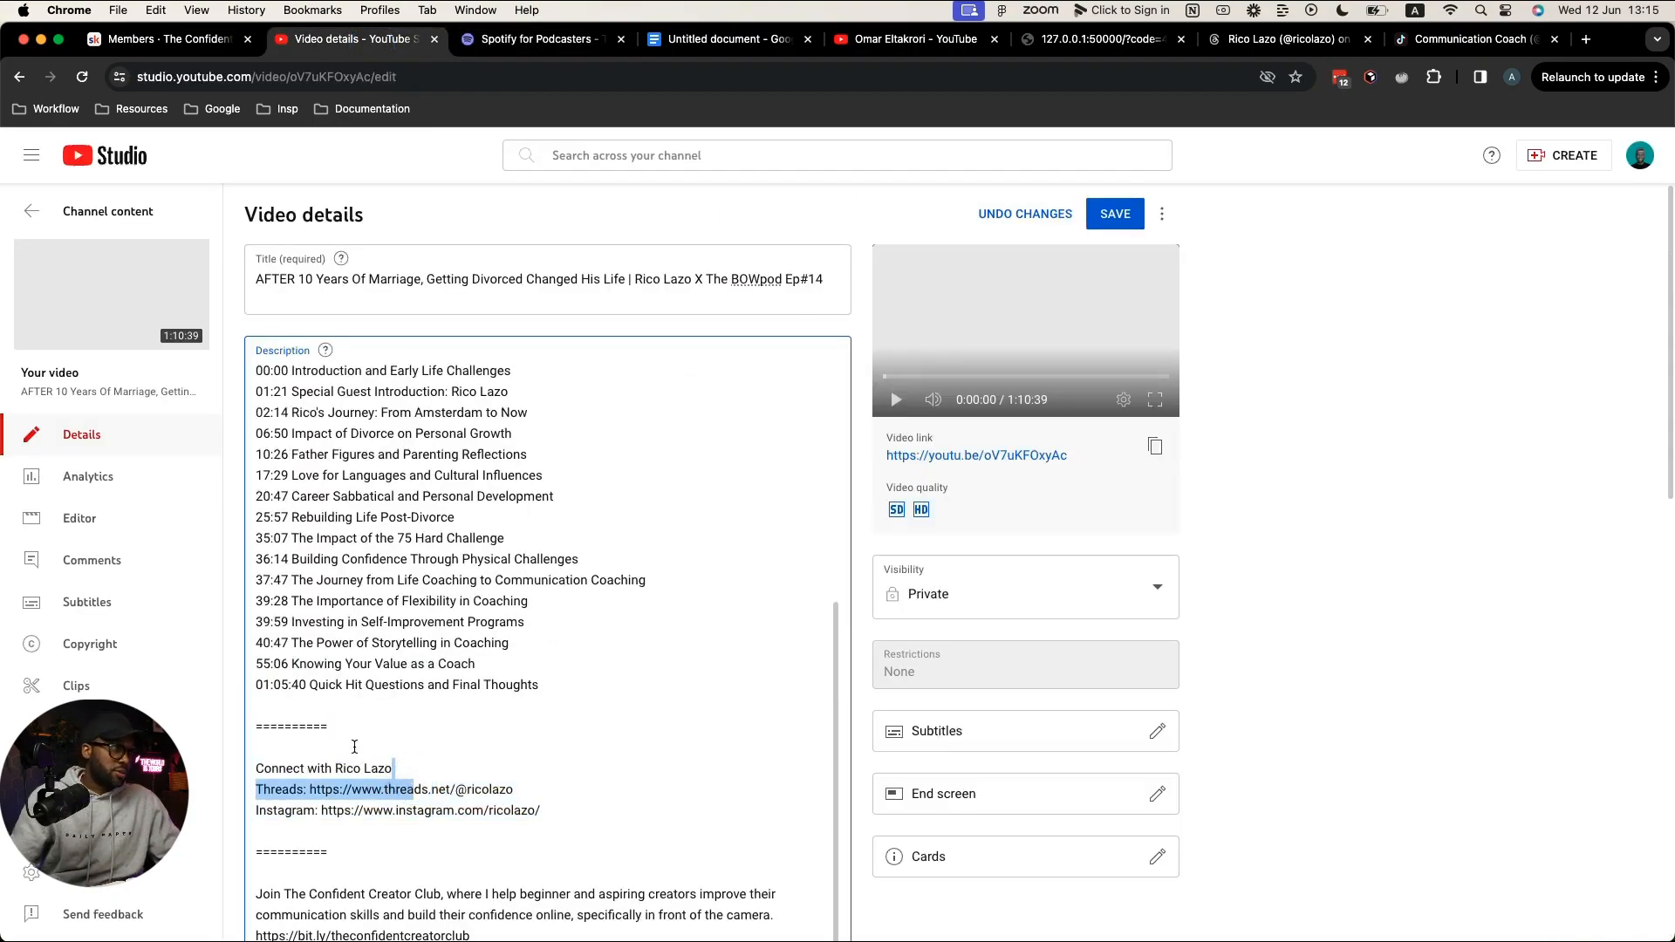
left_click(354, 747)
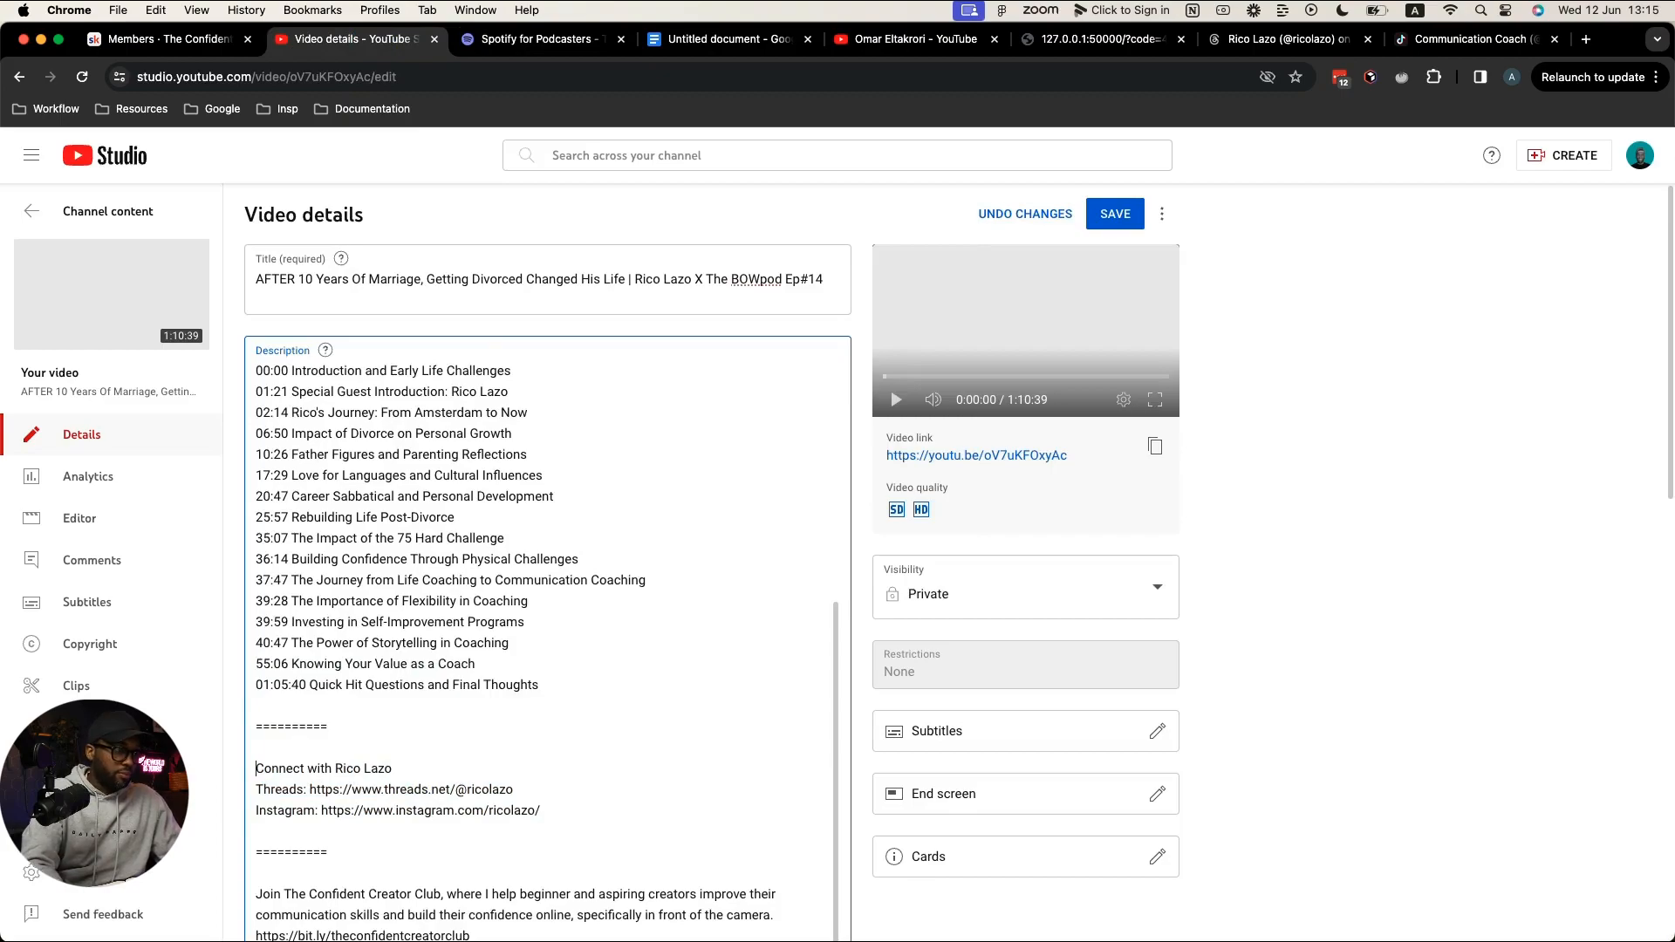
left_click(407, 765)
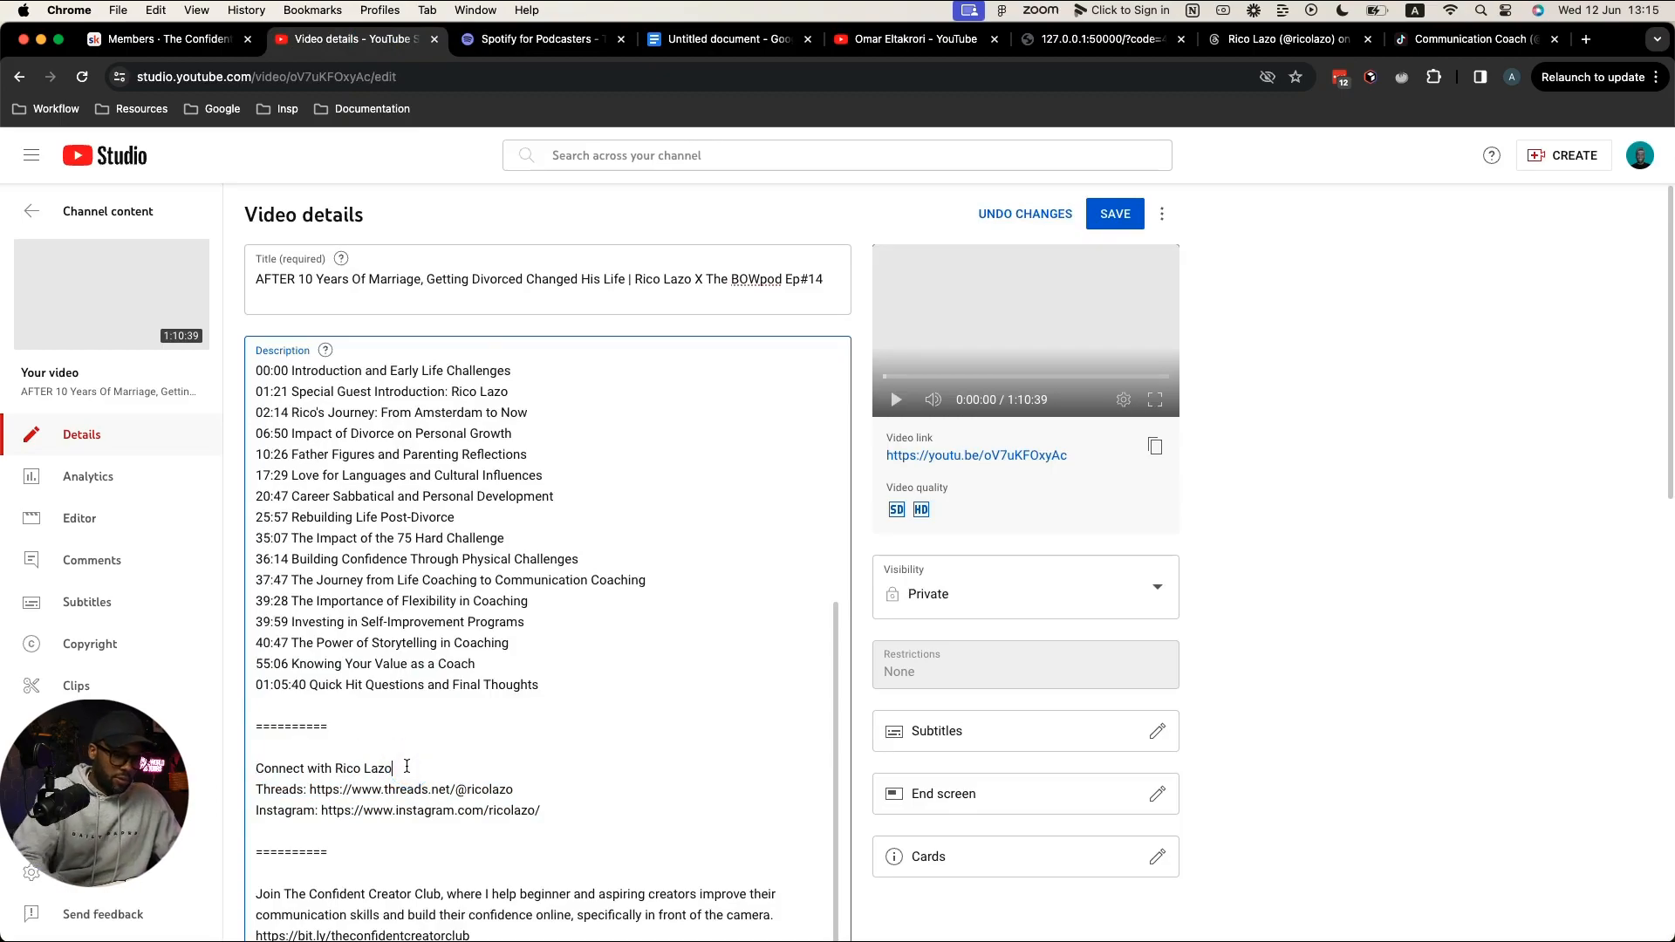
key("Return")
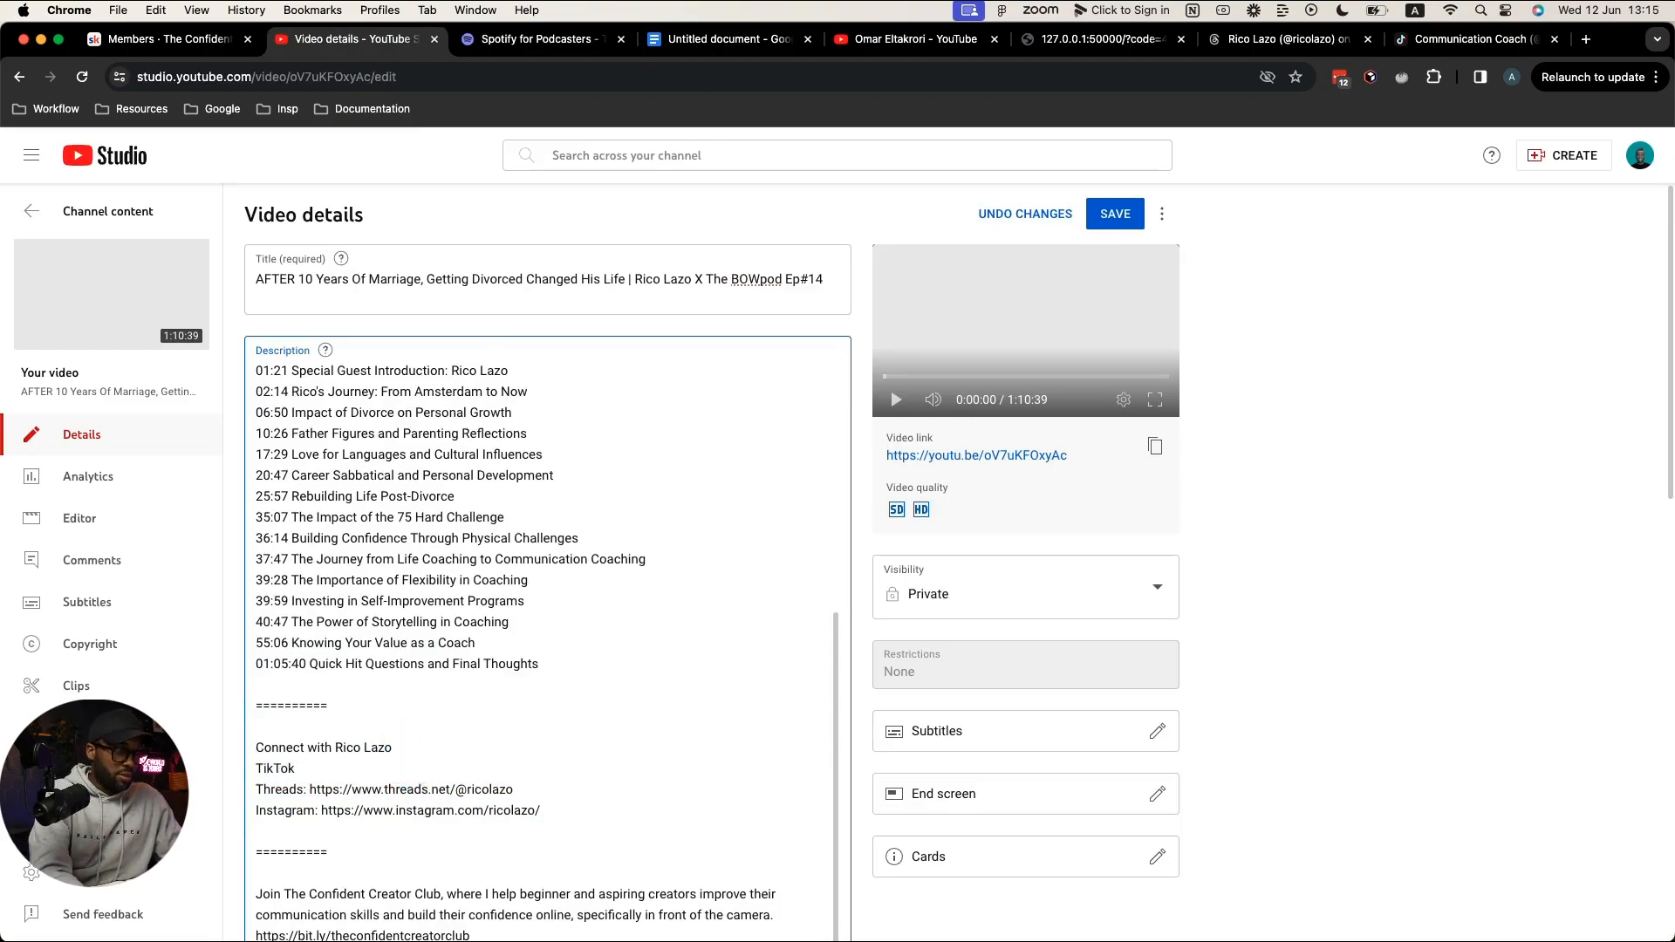
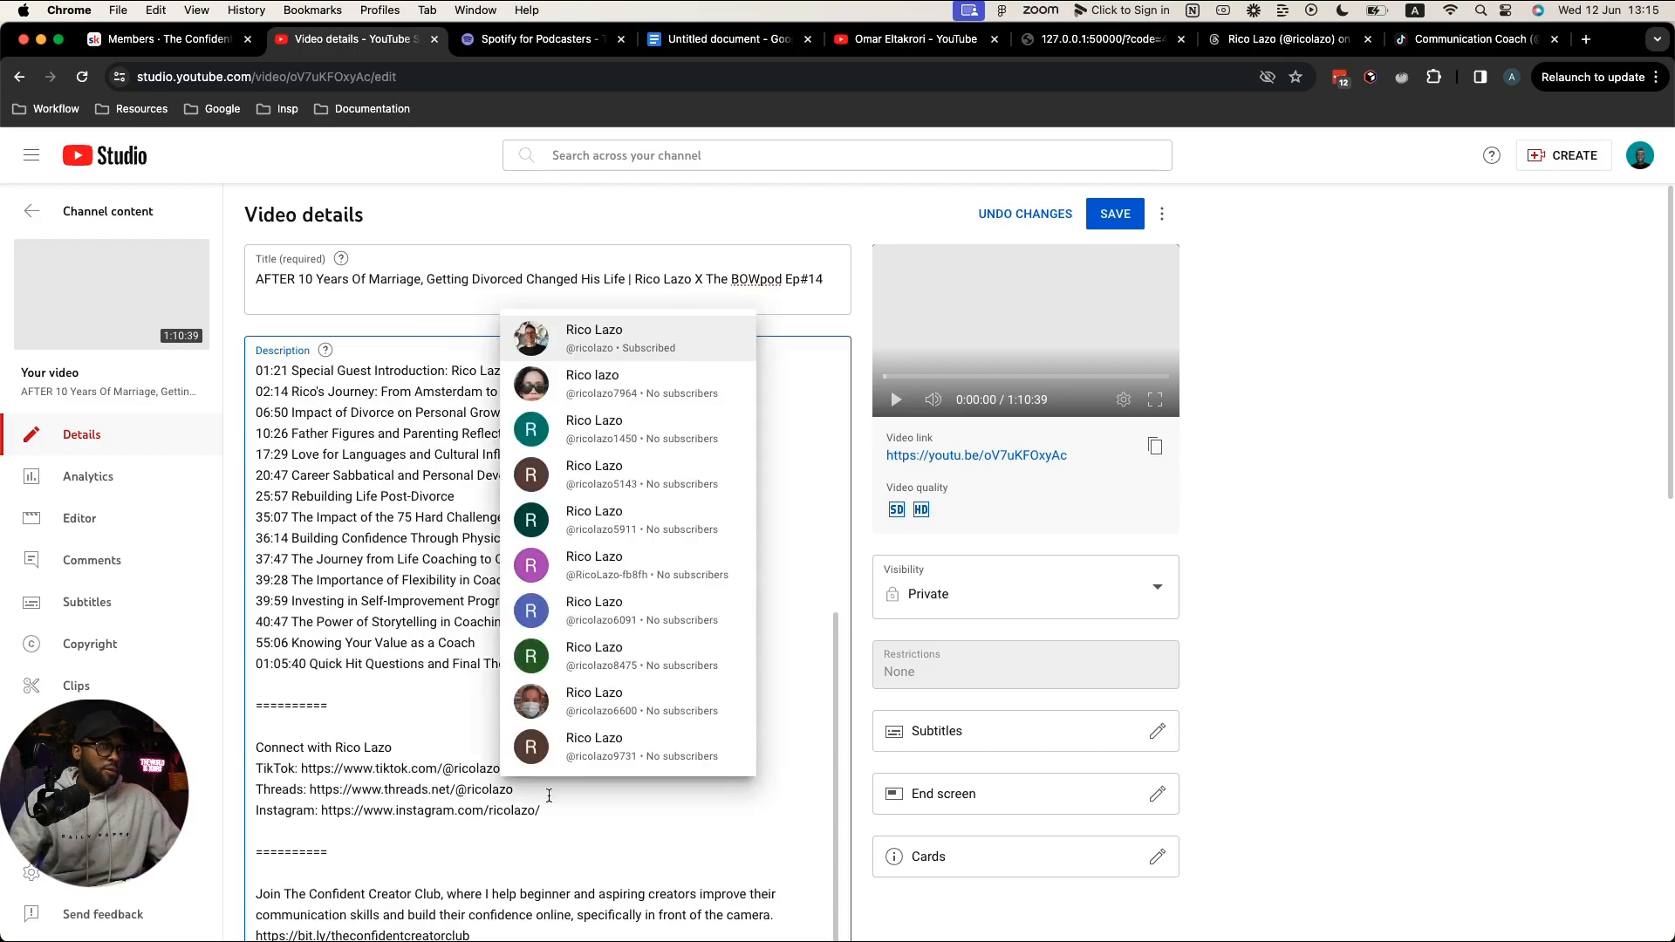
left_click(758, 803)
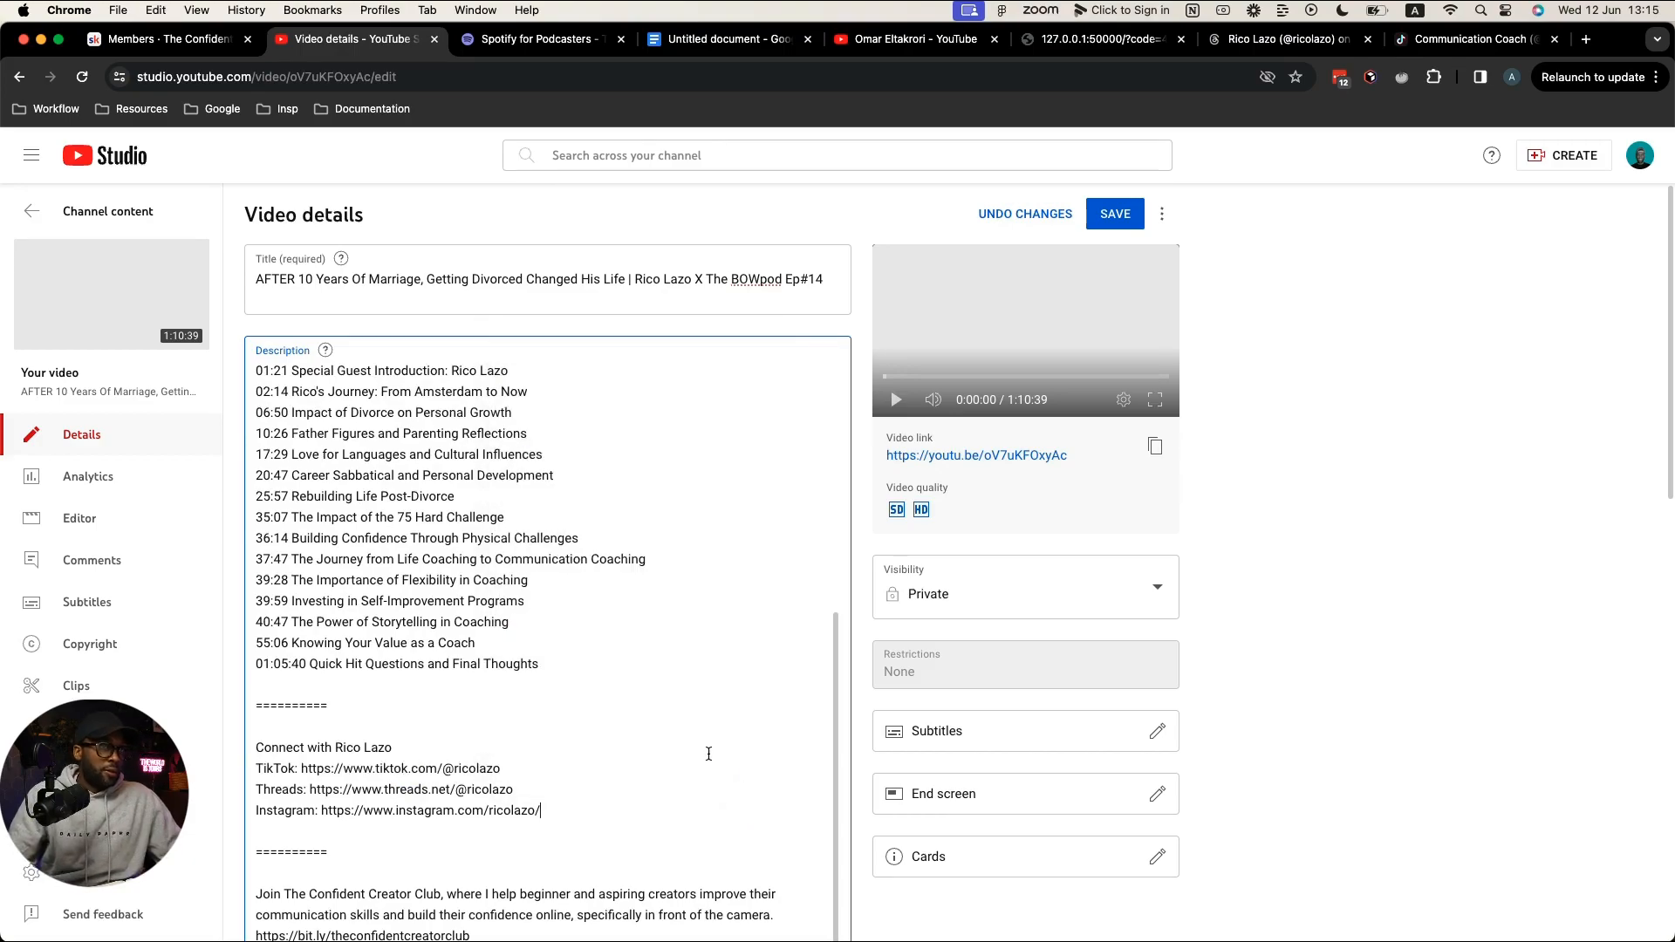
left_click(1125, 218)
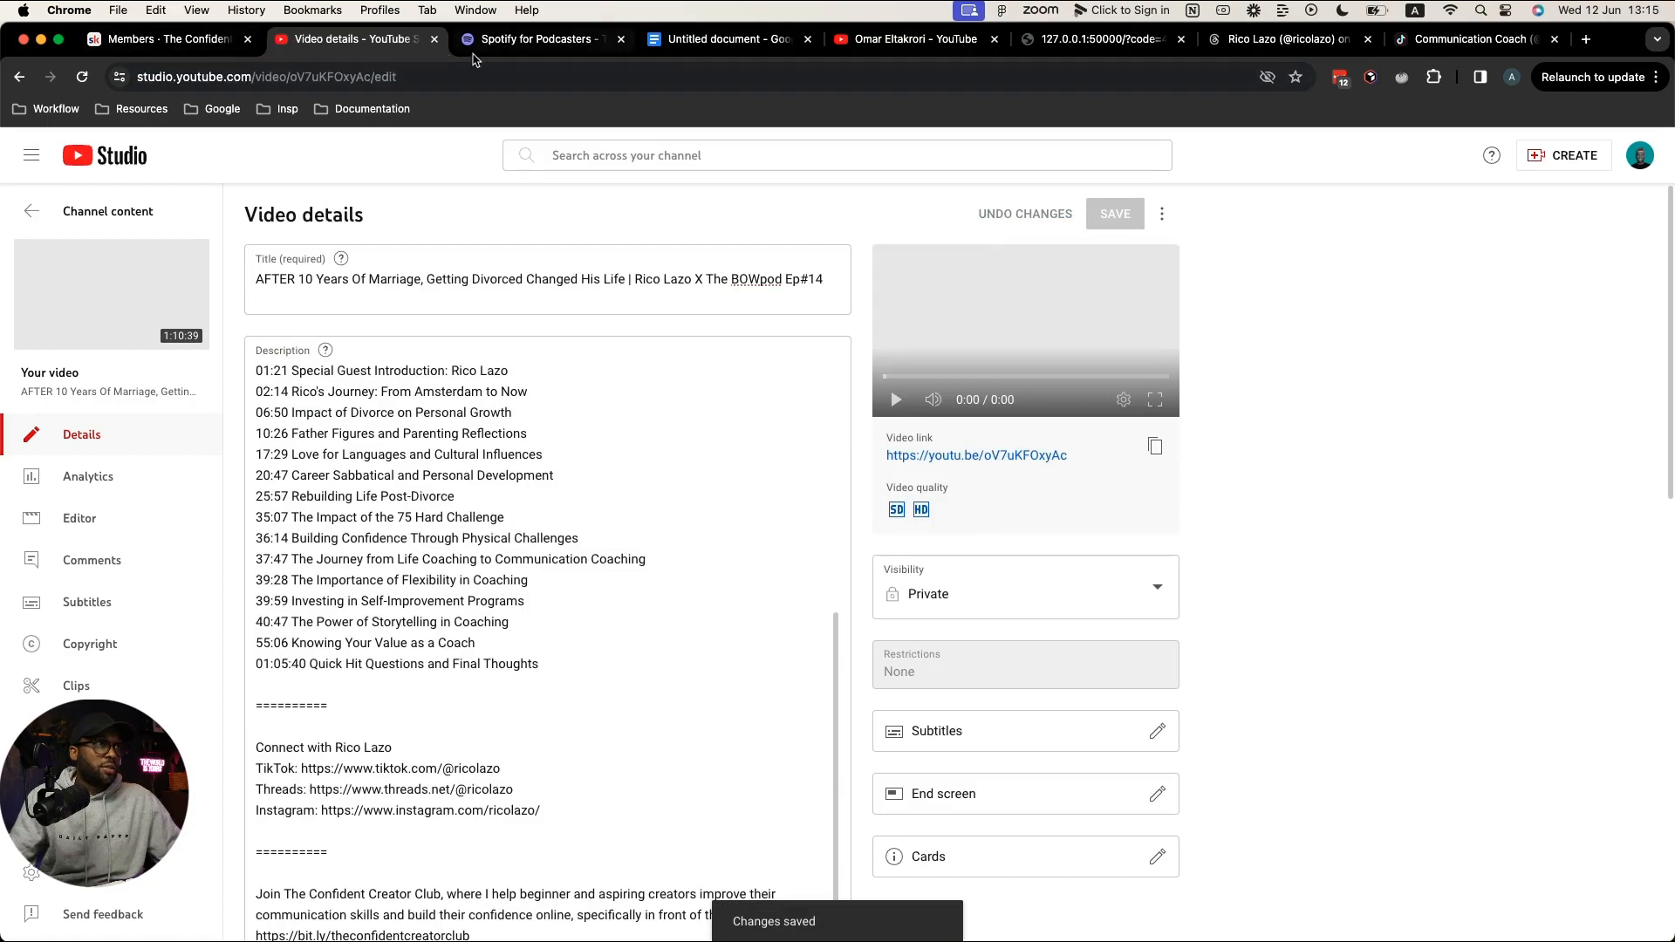
left_click(475, 45)
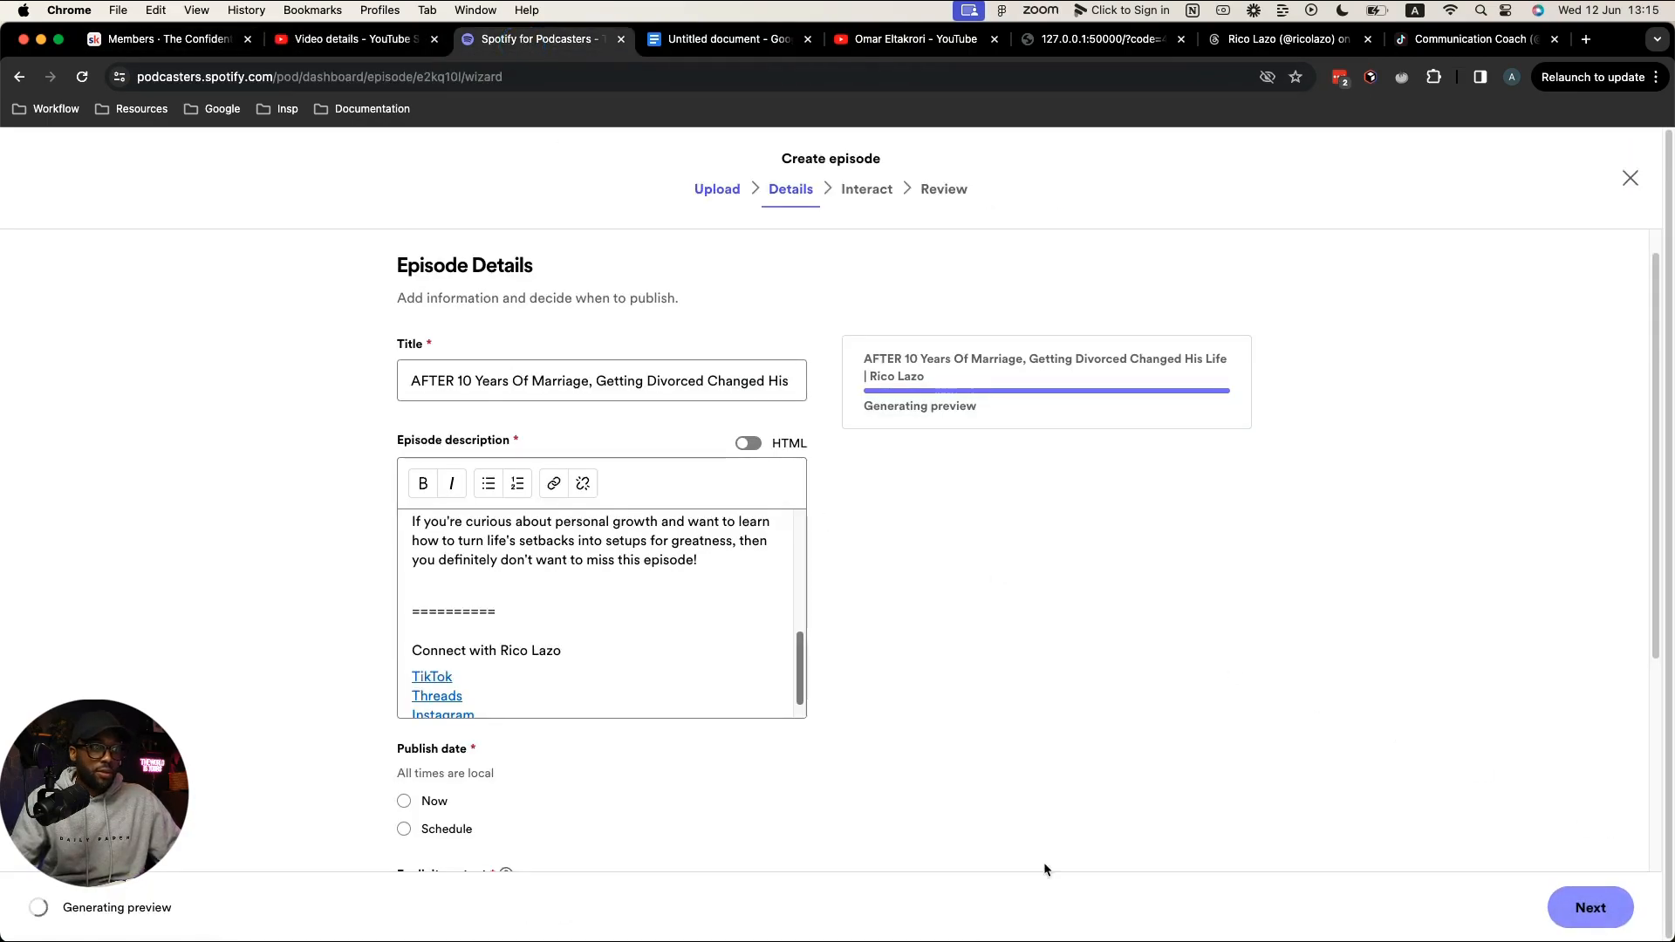
Step: Schedule the Spotify episode to publish on June 14 at 10:45 AM
scroll(626, 771, "down", 3)
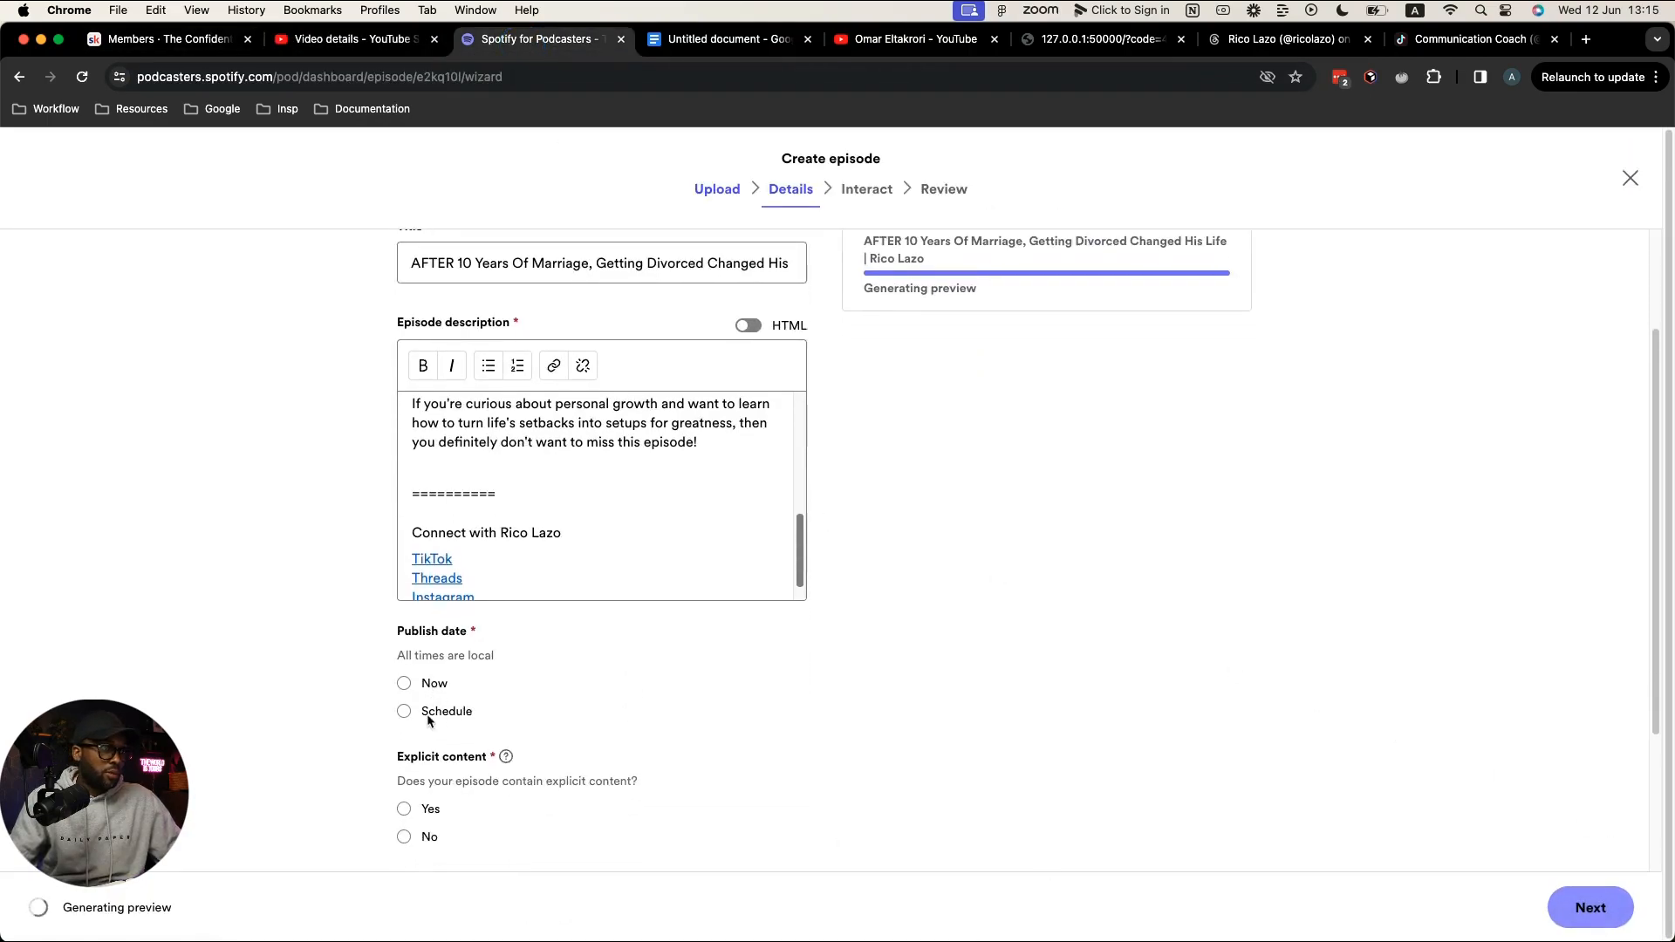
left_click(428, 715)
left_click(573, 794)
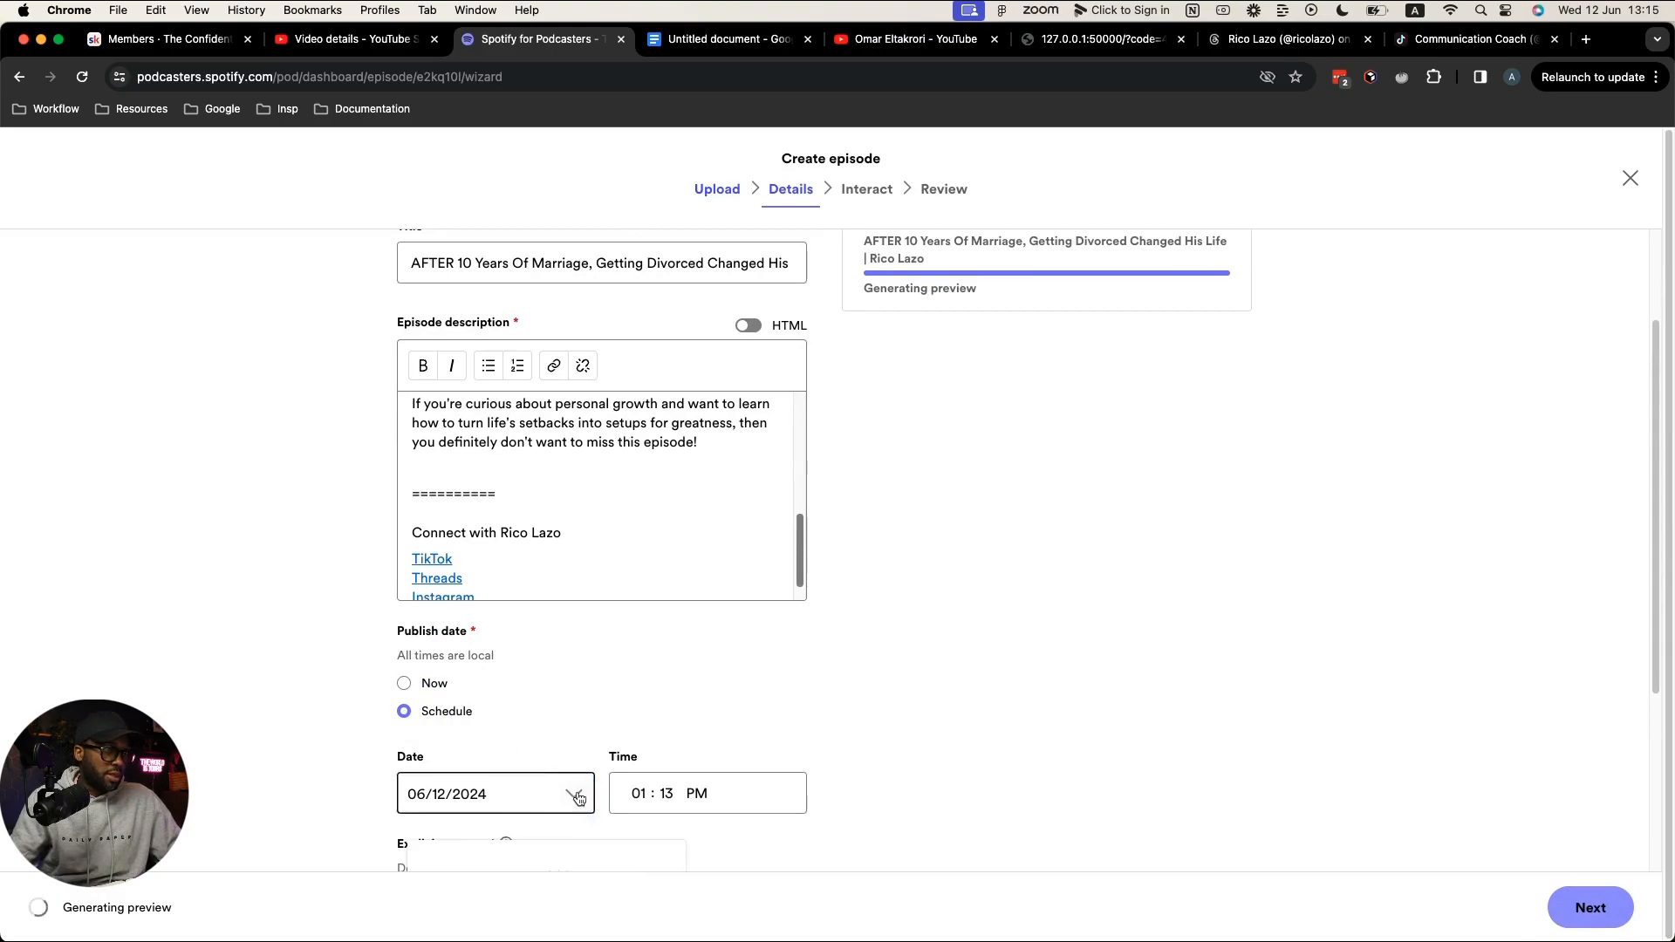
scroll(657, 676, "down", 7)
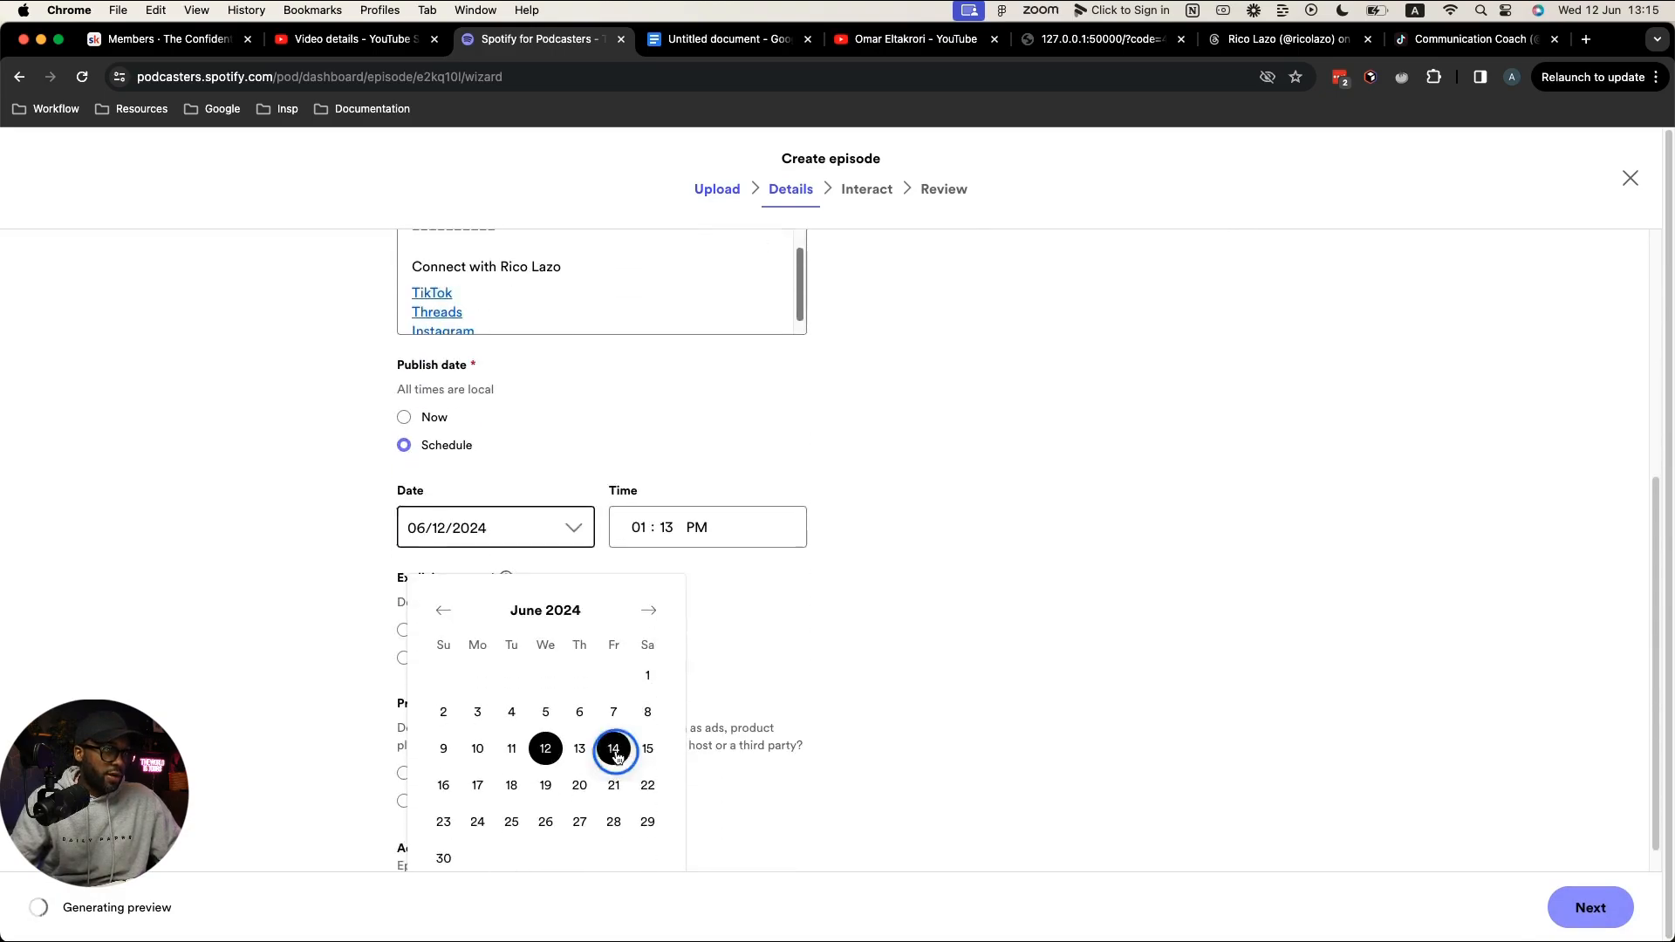
left_click(615, 752)
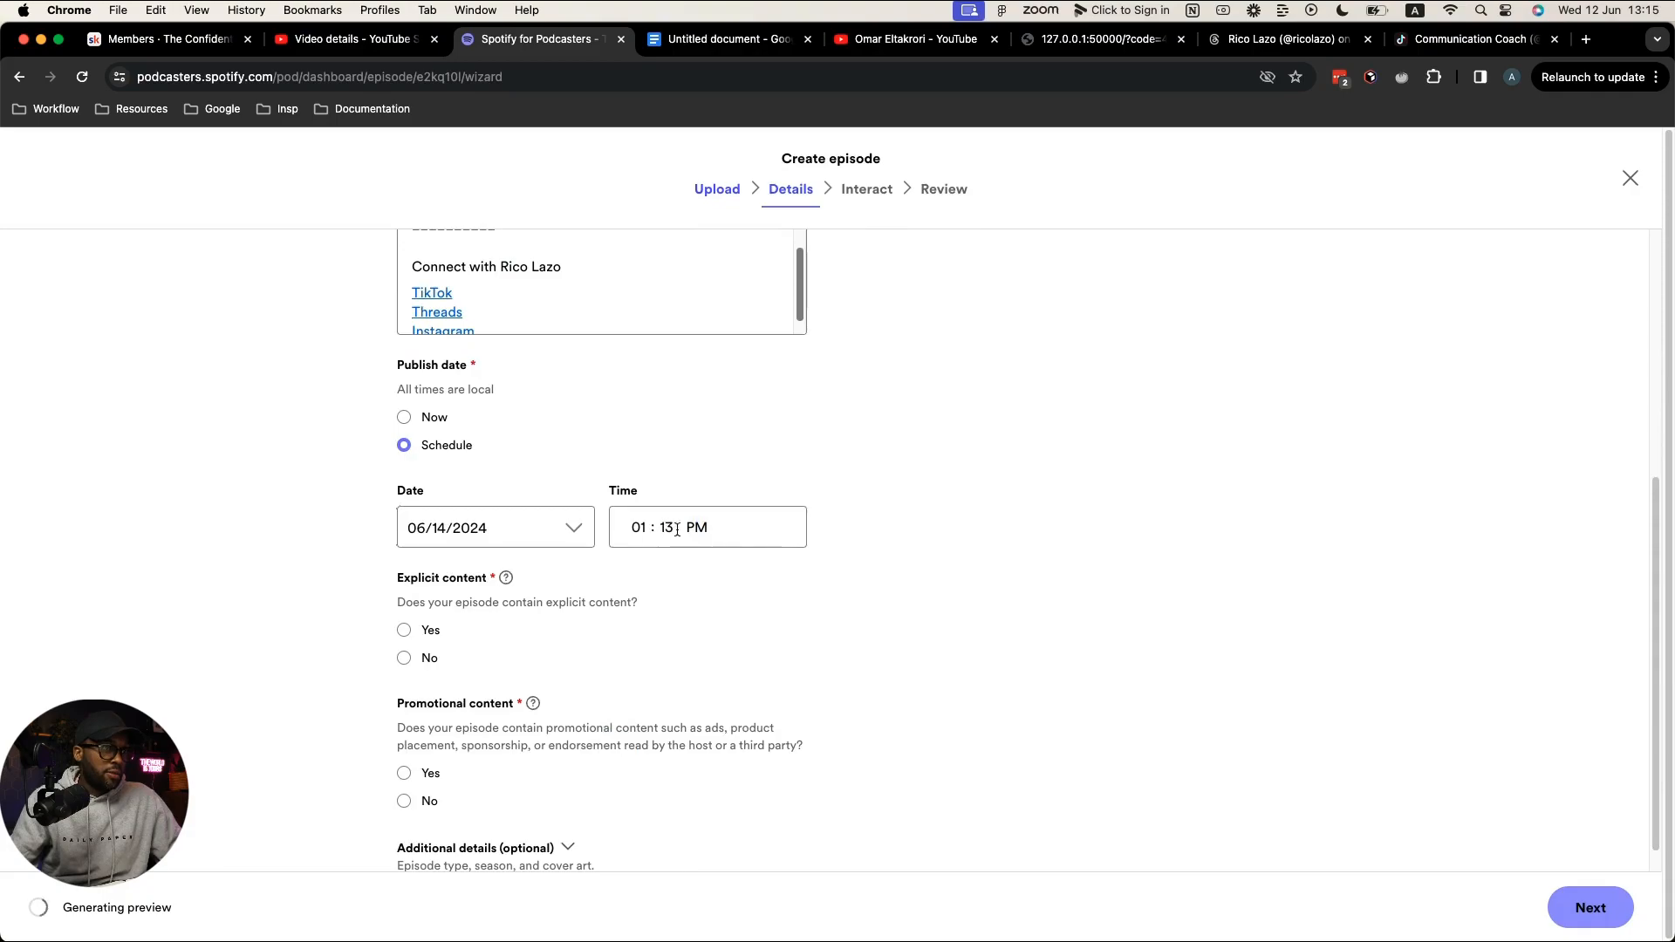
left_click(696, 528)
left_click(703, 506)
left_click(638, 528)
left_click(640, 534)
type("10")
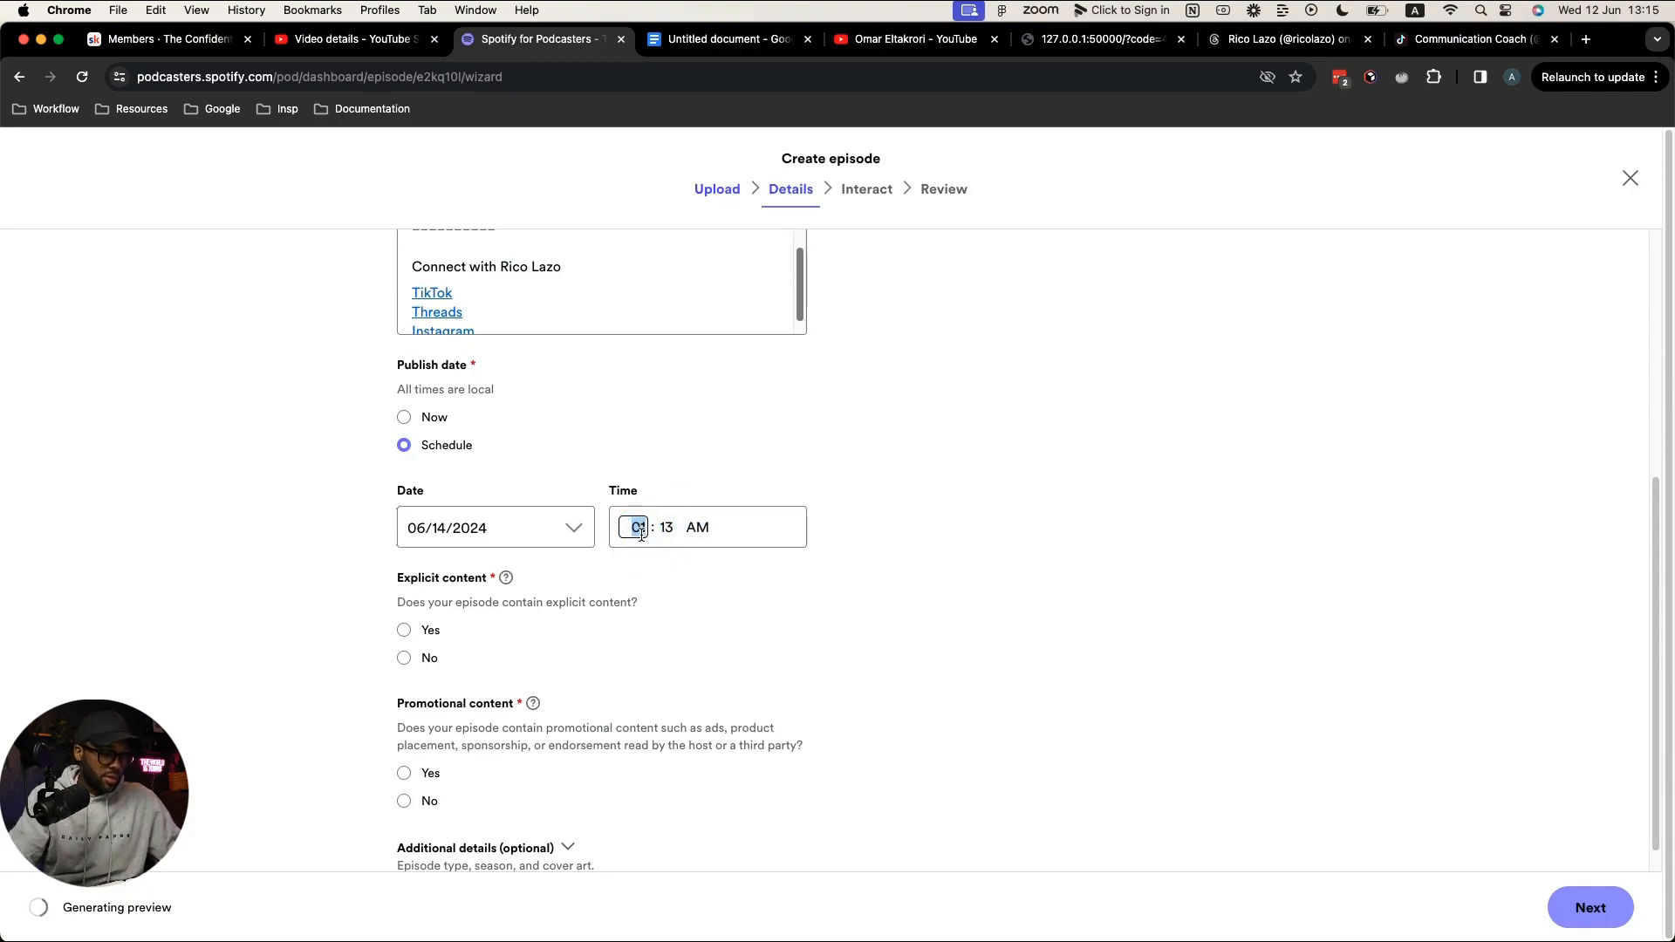
left_click(666, 529)
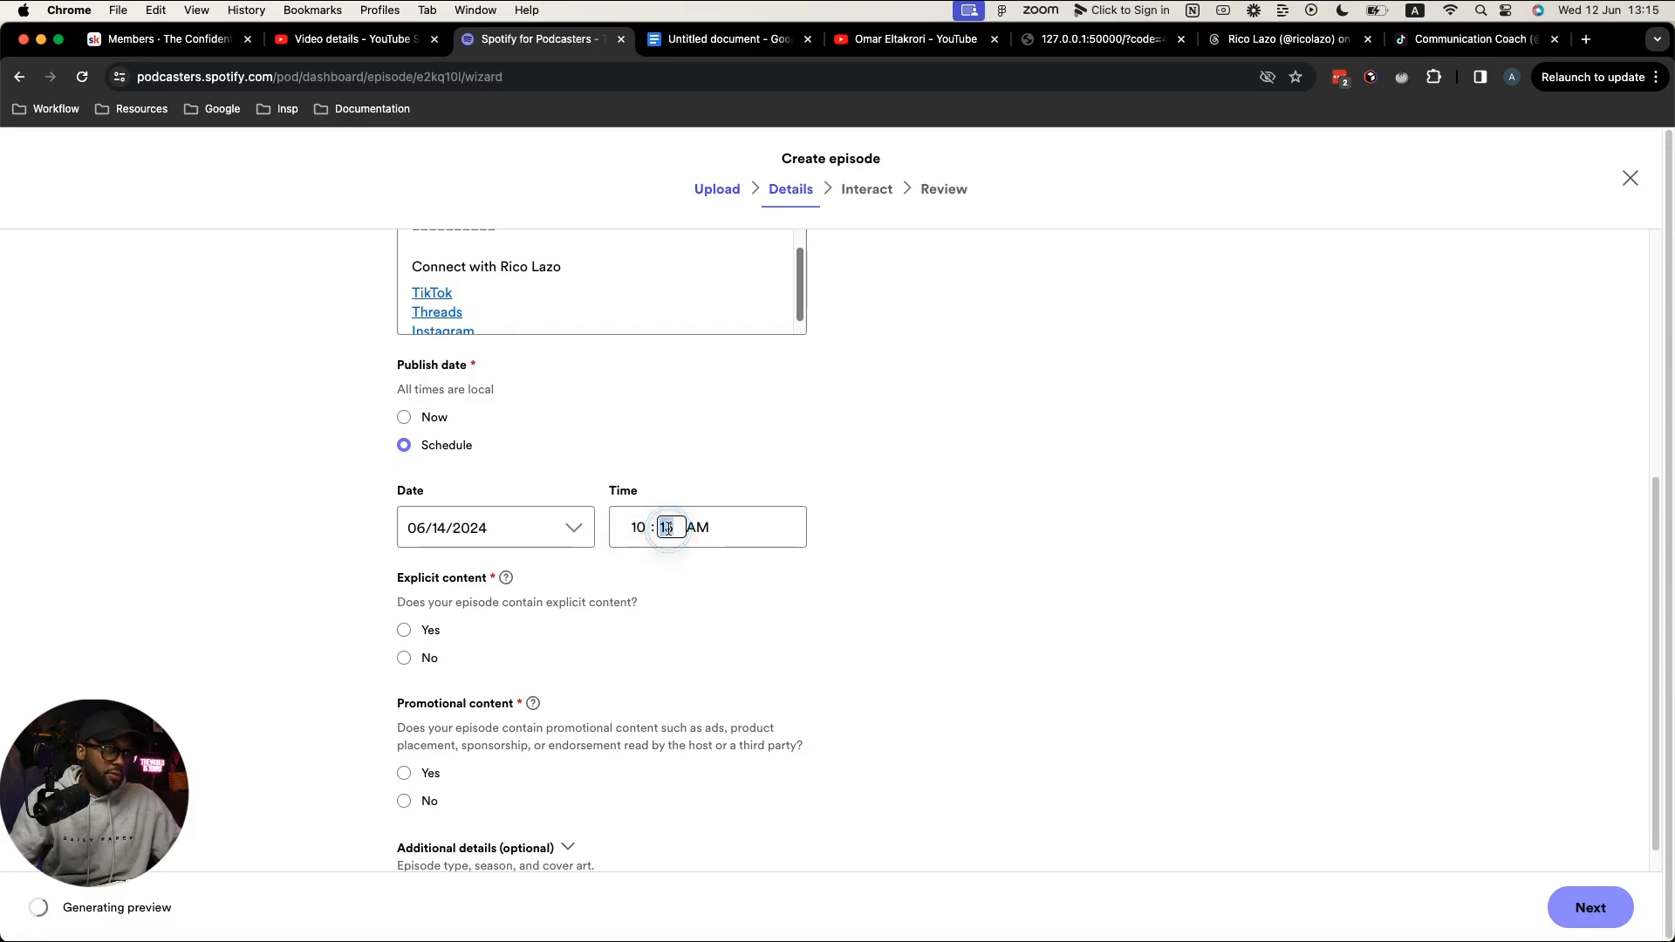
type("45")
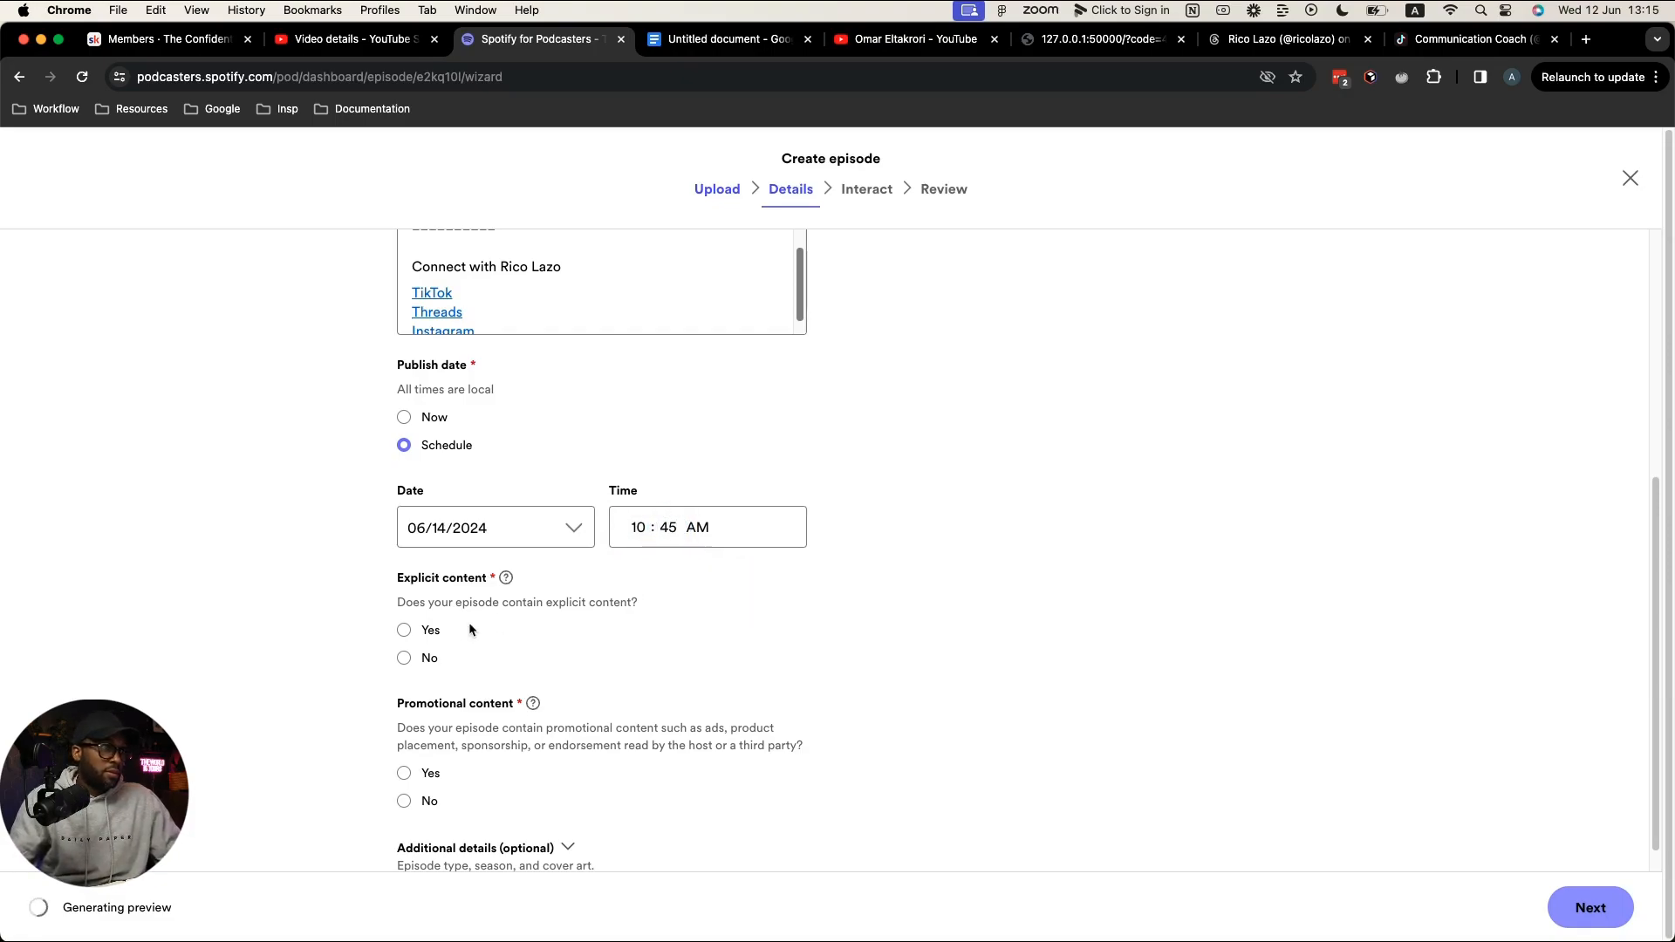
Step: Mark the episode explicit and not promotional, and set season 1, episode 14
left_click(430, 631)
scroll(461, 741, "down", 1)
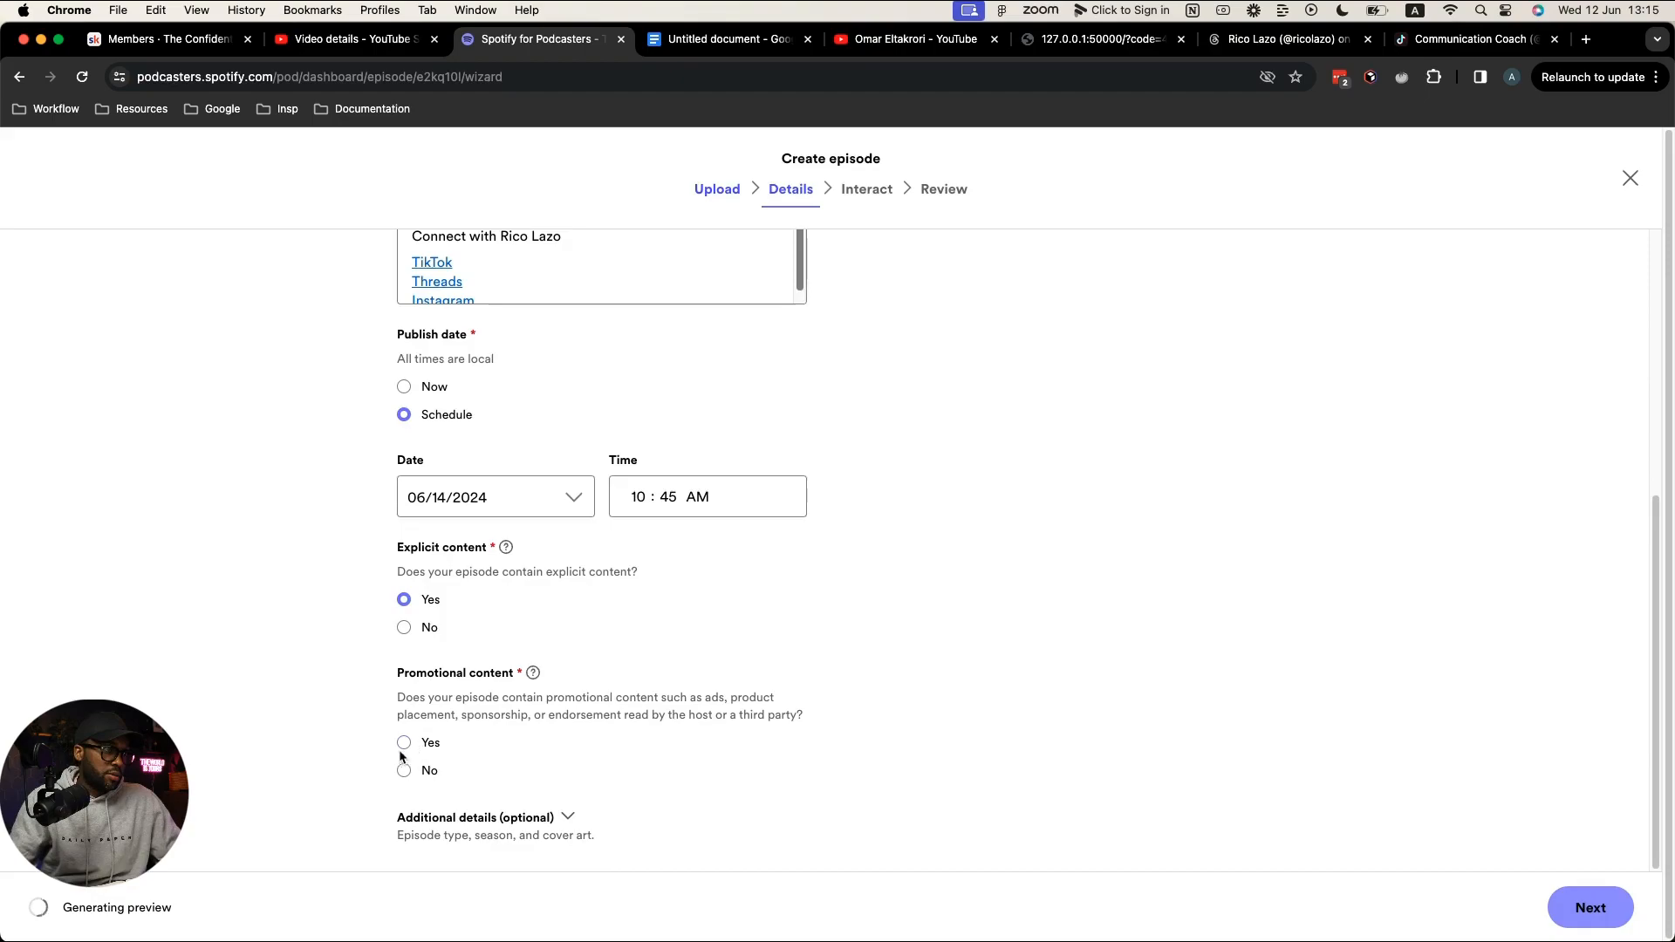
left_click(403, 771)
left_click(558, 811)
scroll(665, 636, "down", 5)
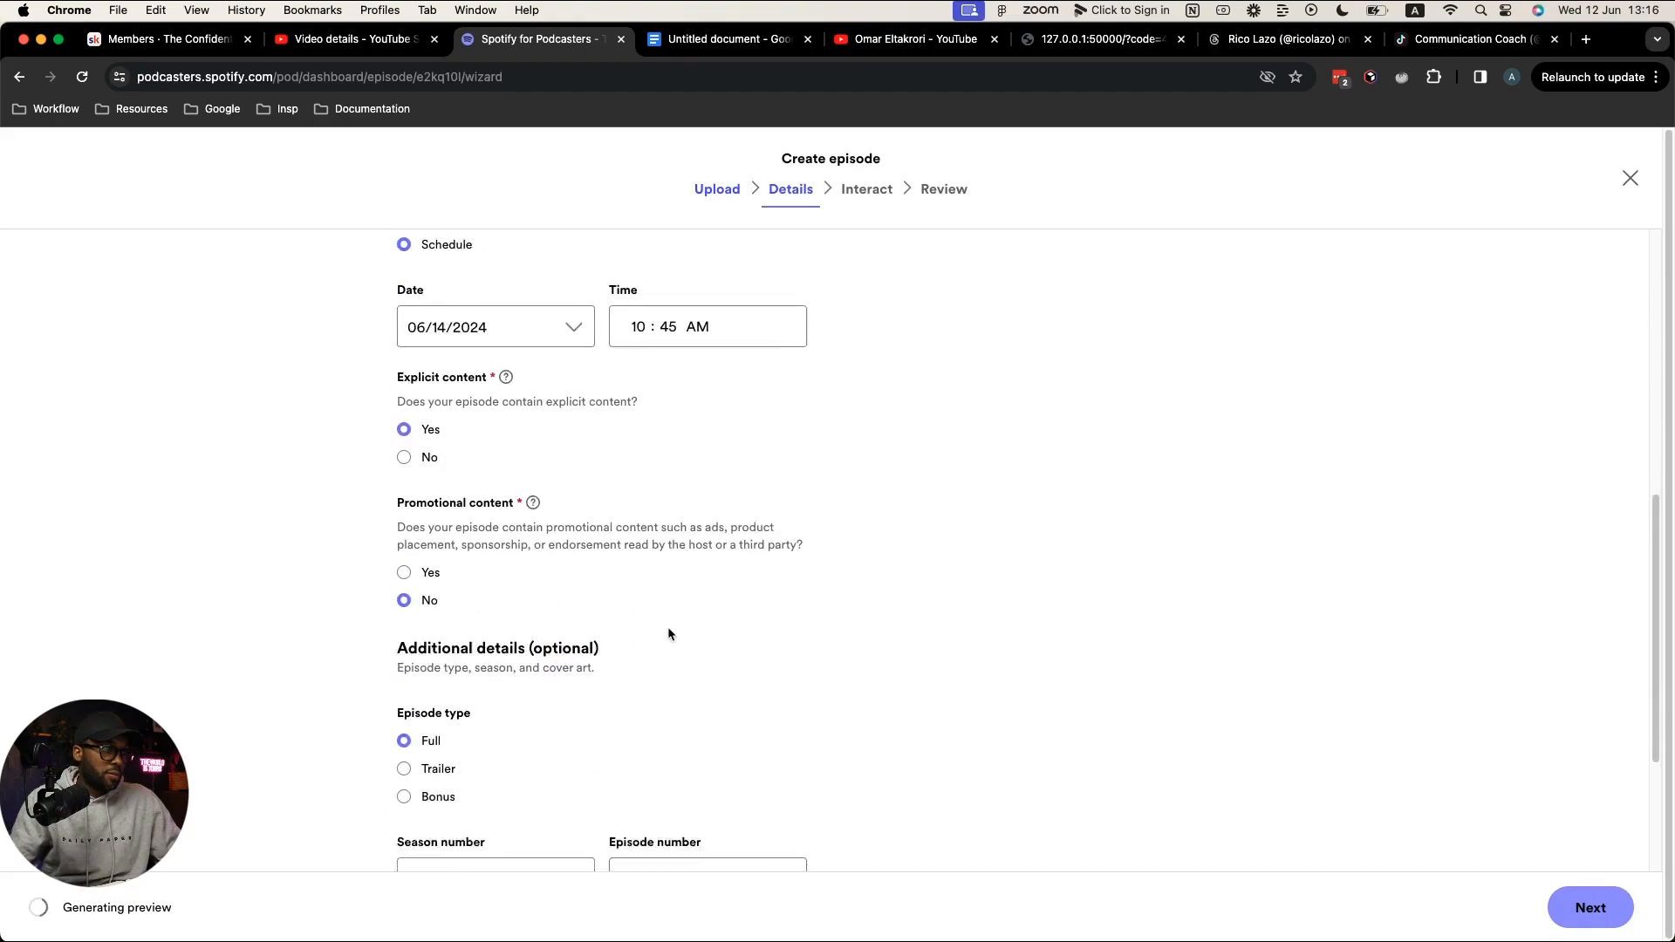
left_click(502, 799)
type("1")
scroll(561, 748, "down", 4)
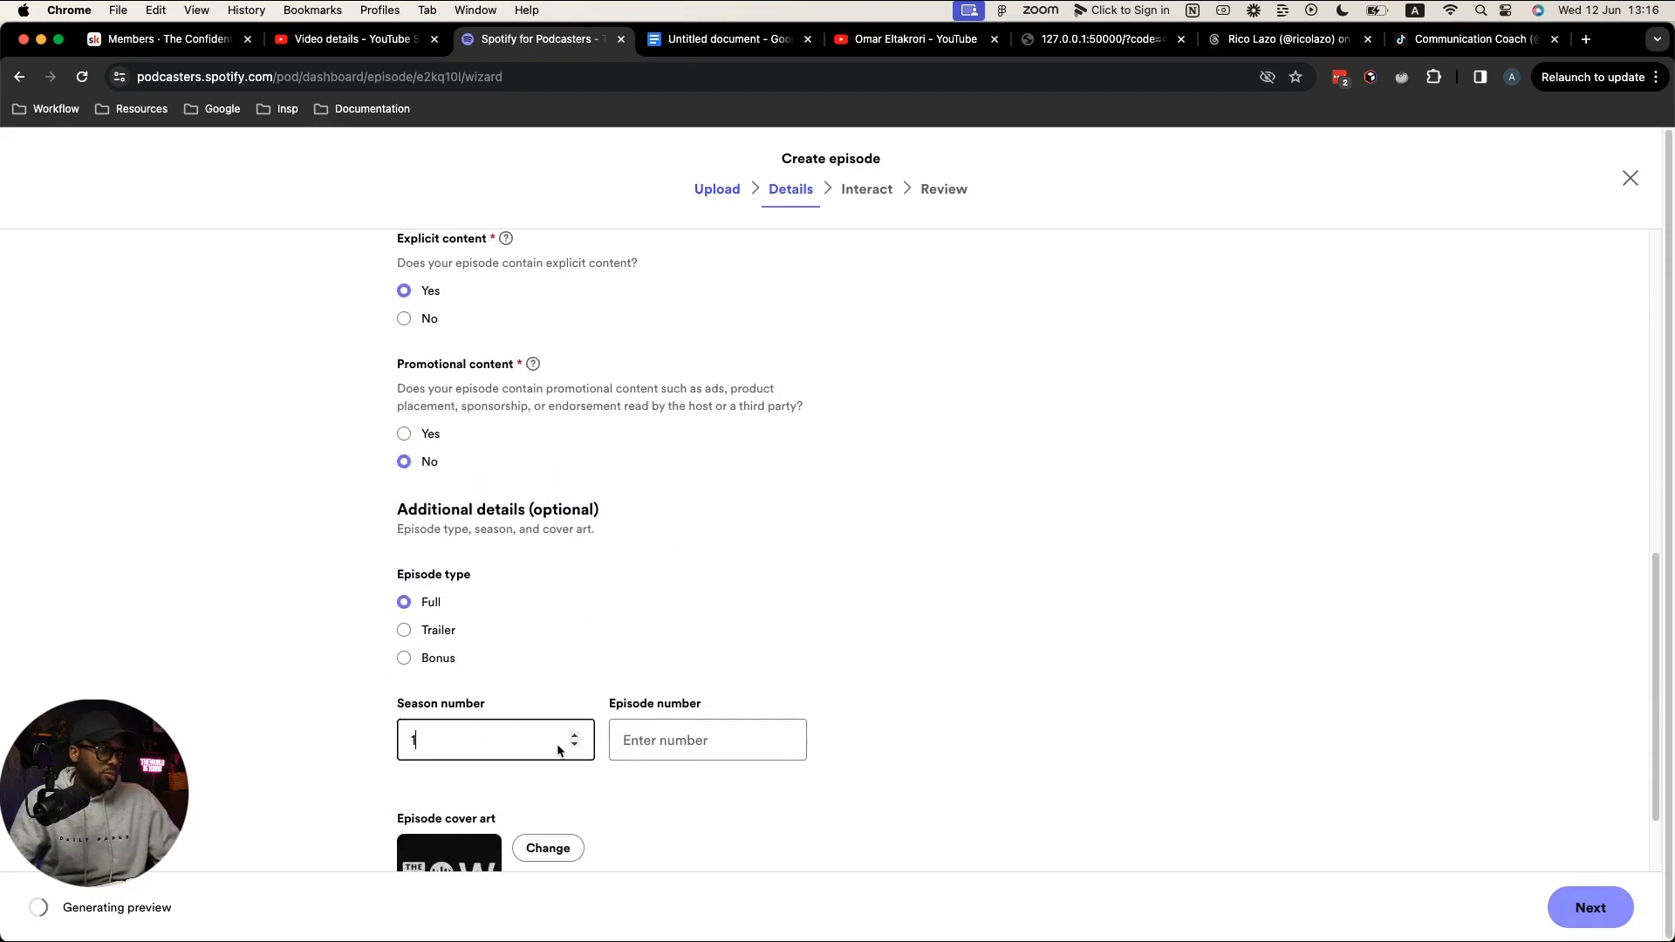
left_click(689, 661)
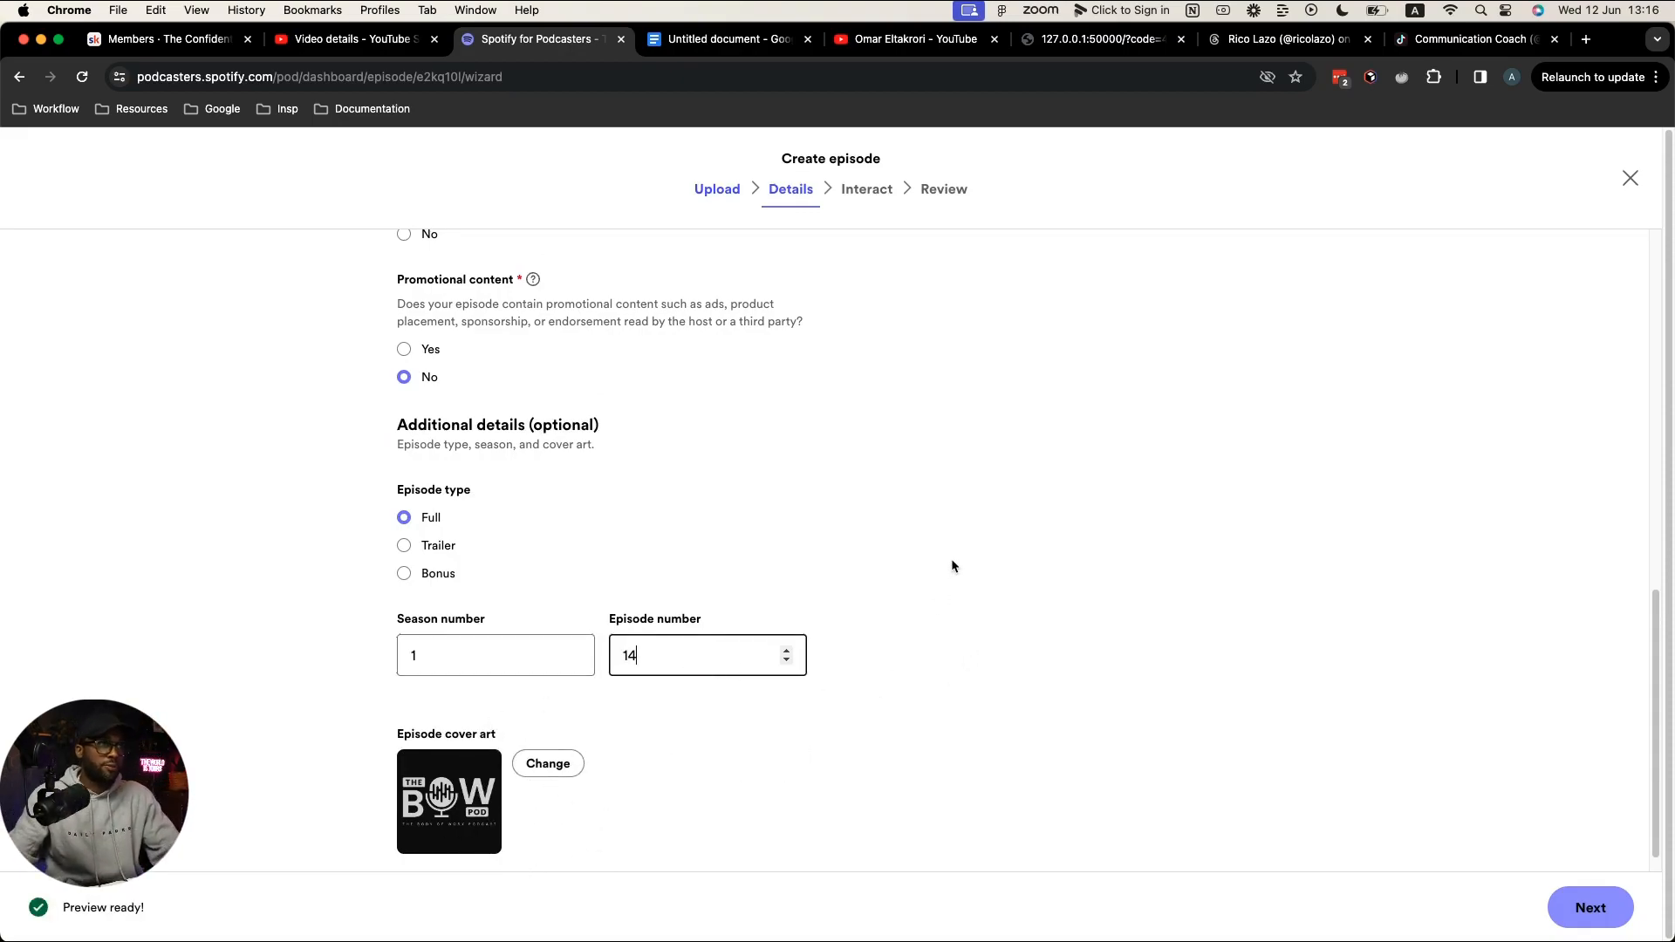
scroll(907, 558, "up", 5)
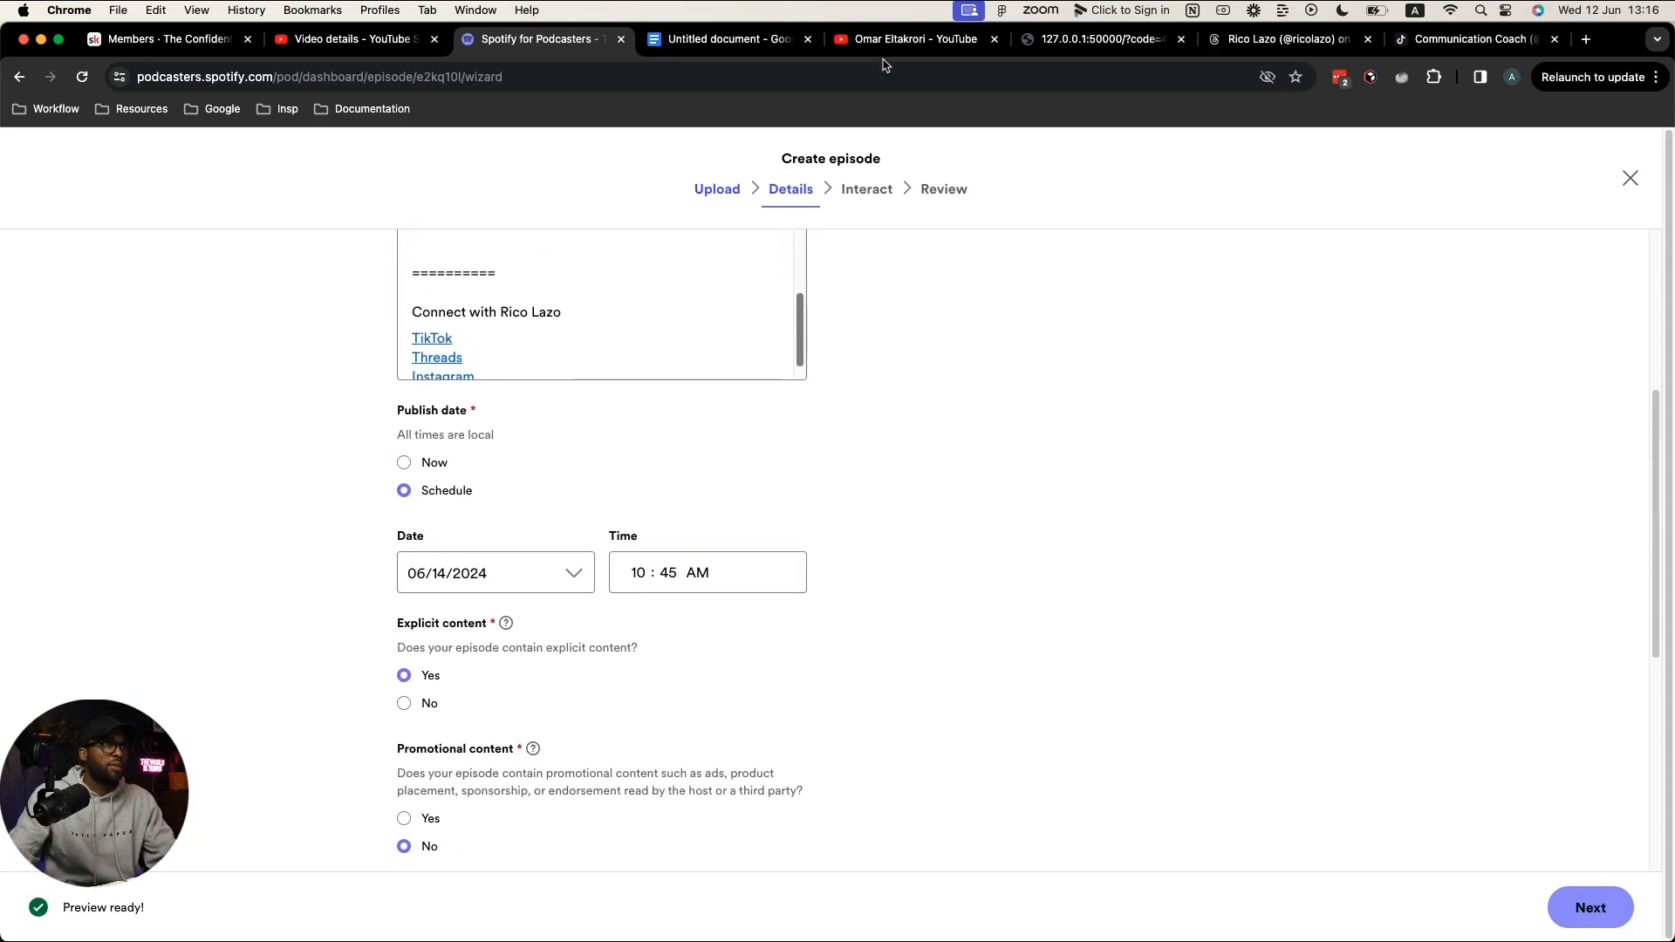
left_click(354, 51)
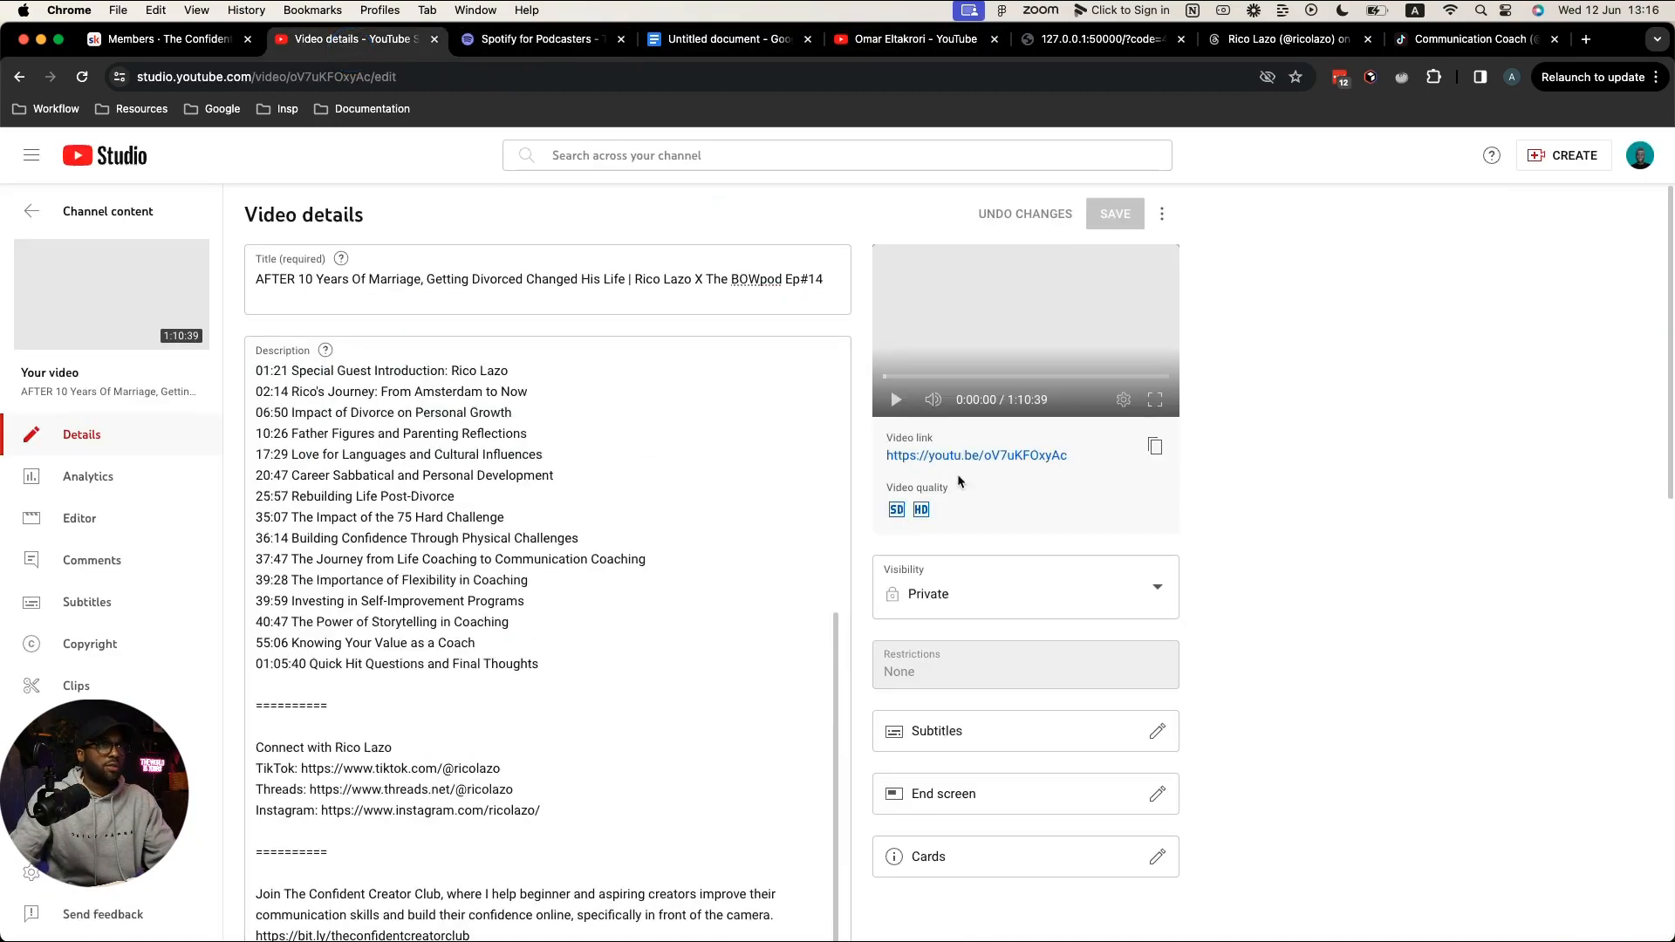
Step: Pick 14 Jun 2024 at 11:00 in the video's visibility schedule, then dismiss the popup
left_click(1155, 587)
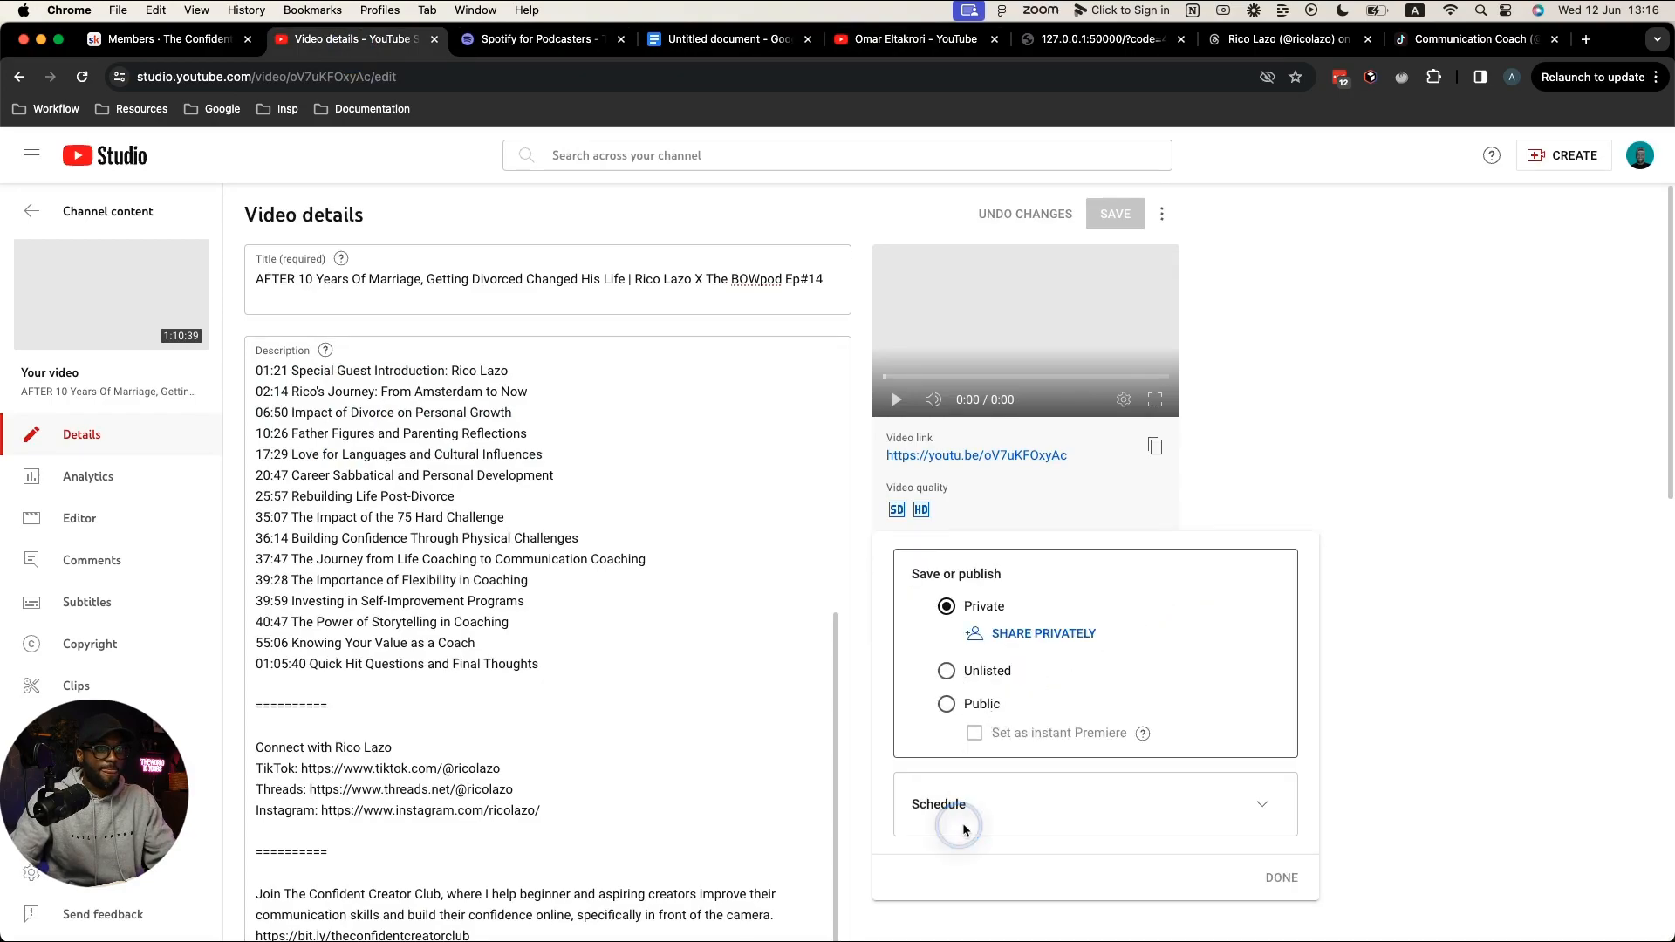
left_click(1072, 822)
left_click(1261, 803)
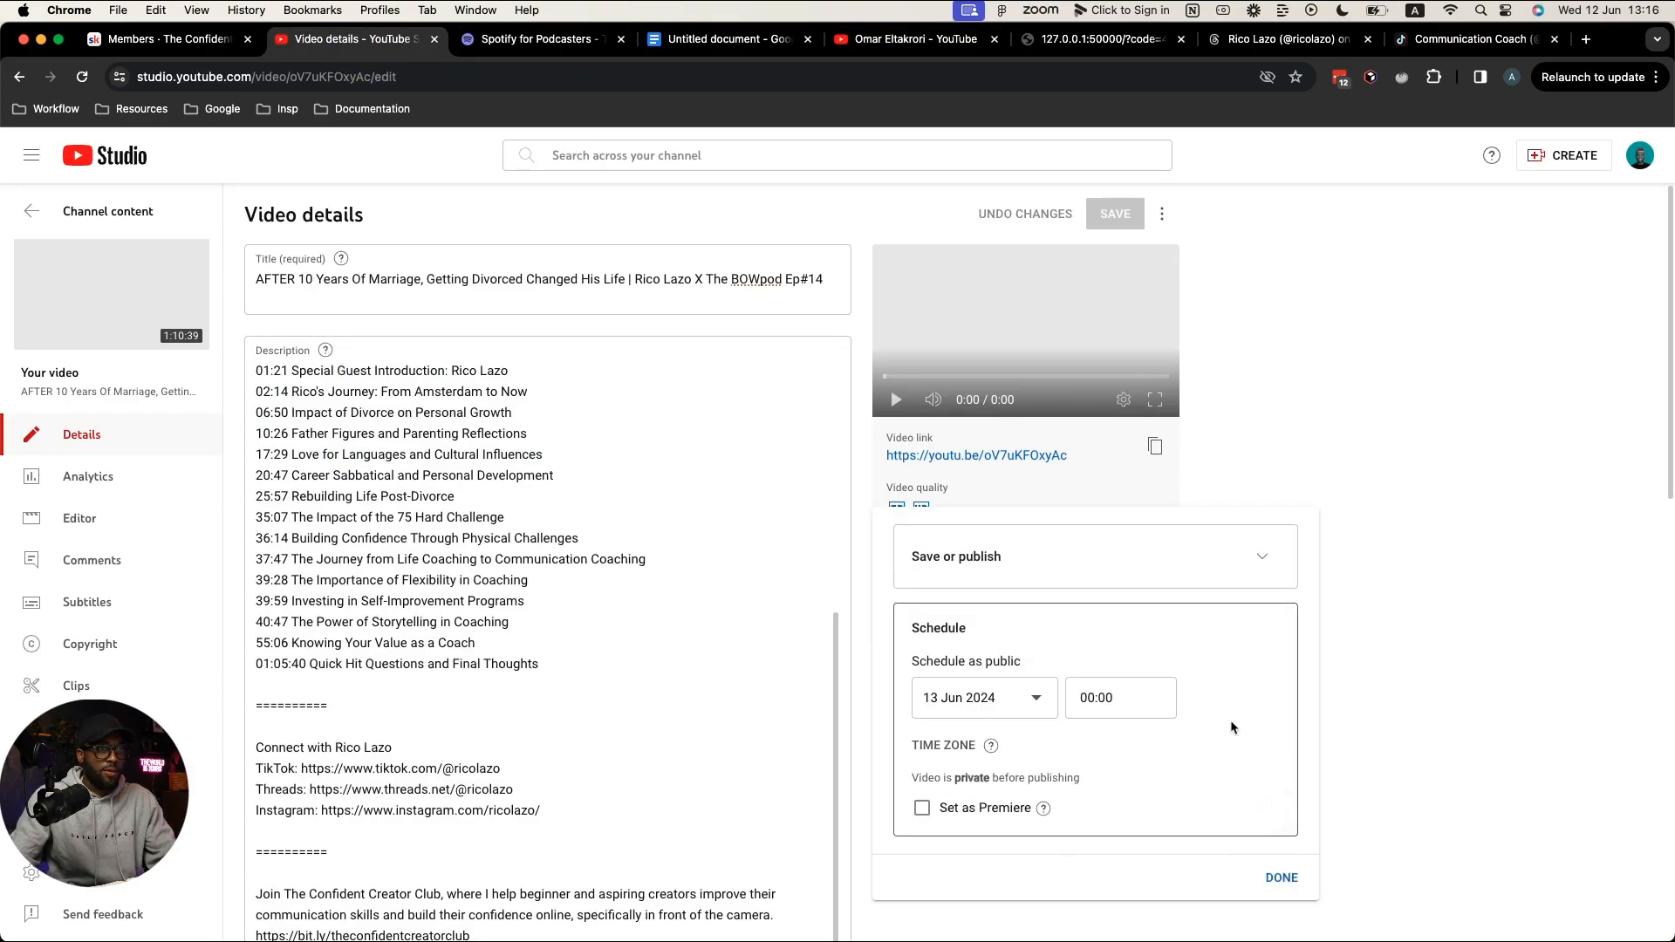
left_click(1057, 698)
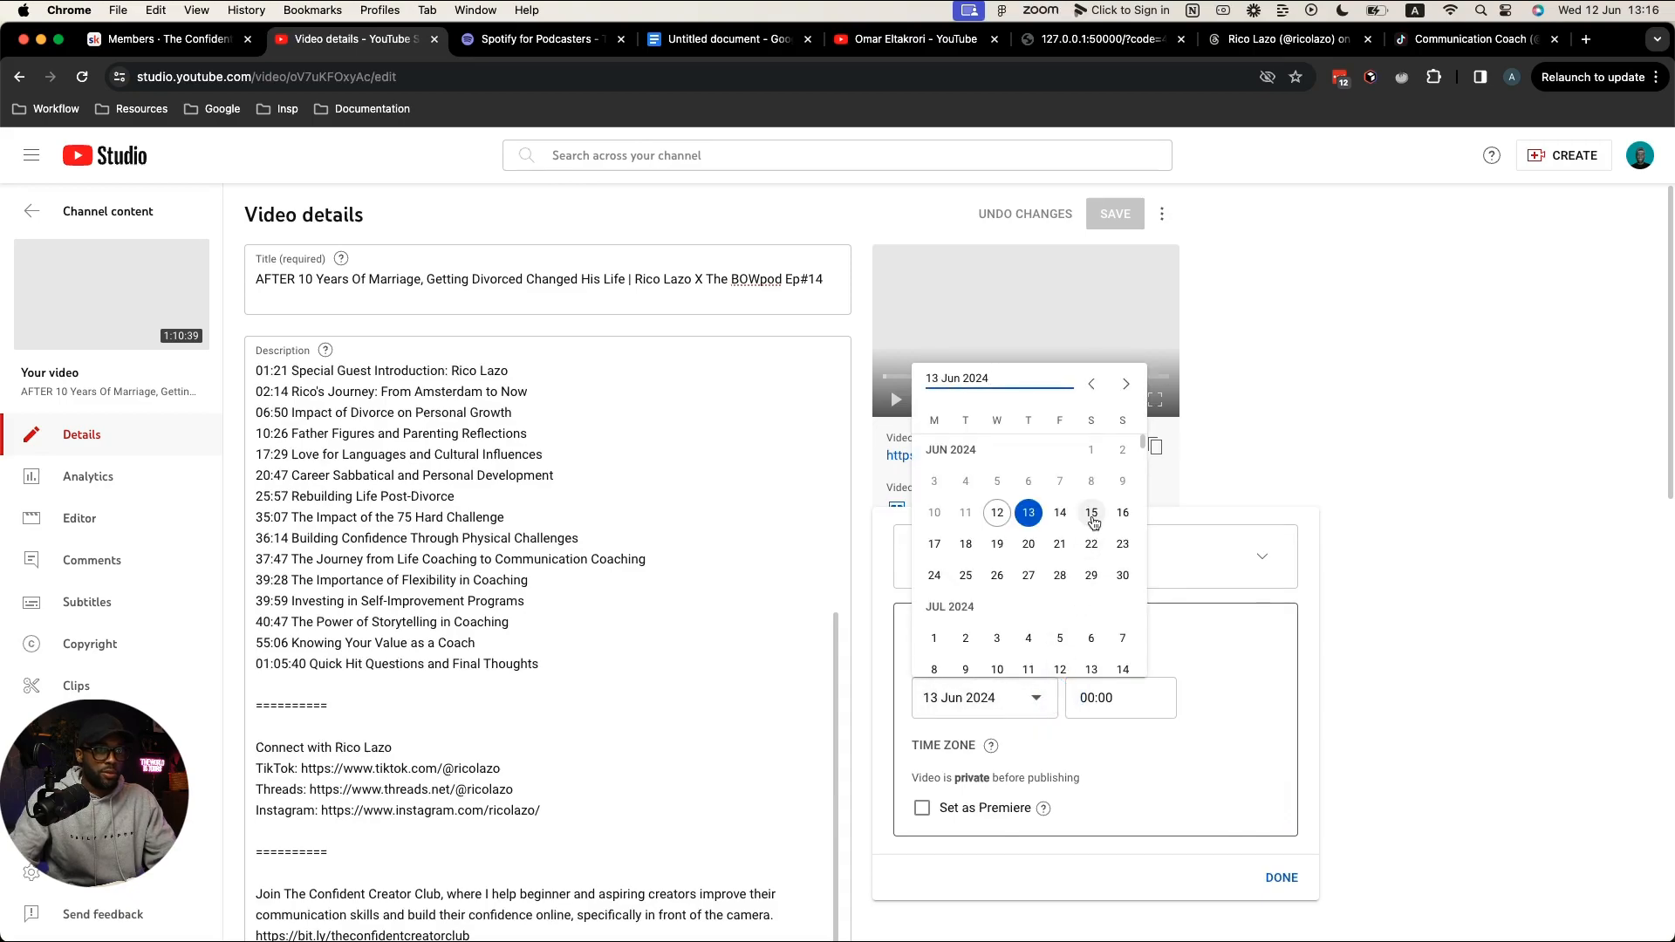
left_click(1060, 513)
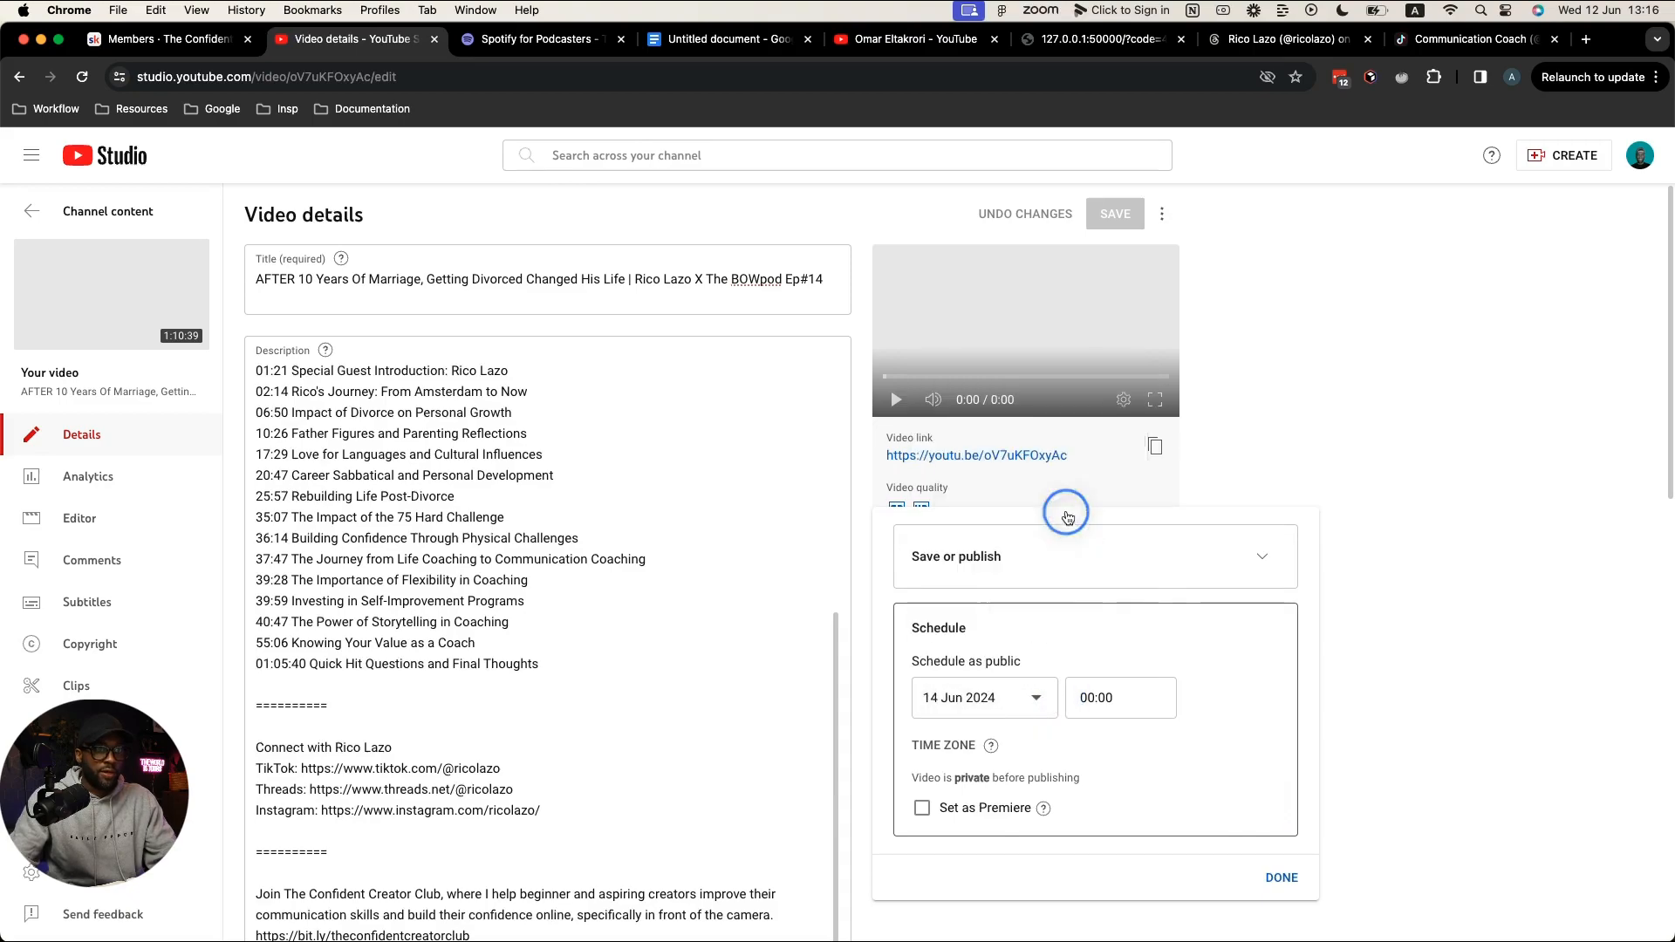
left_click(1114, 699)
scroll(1137, 588, "down", 10)
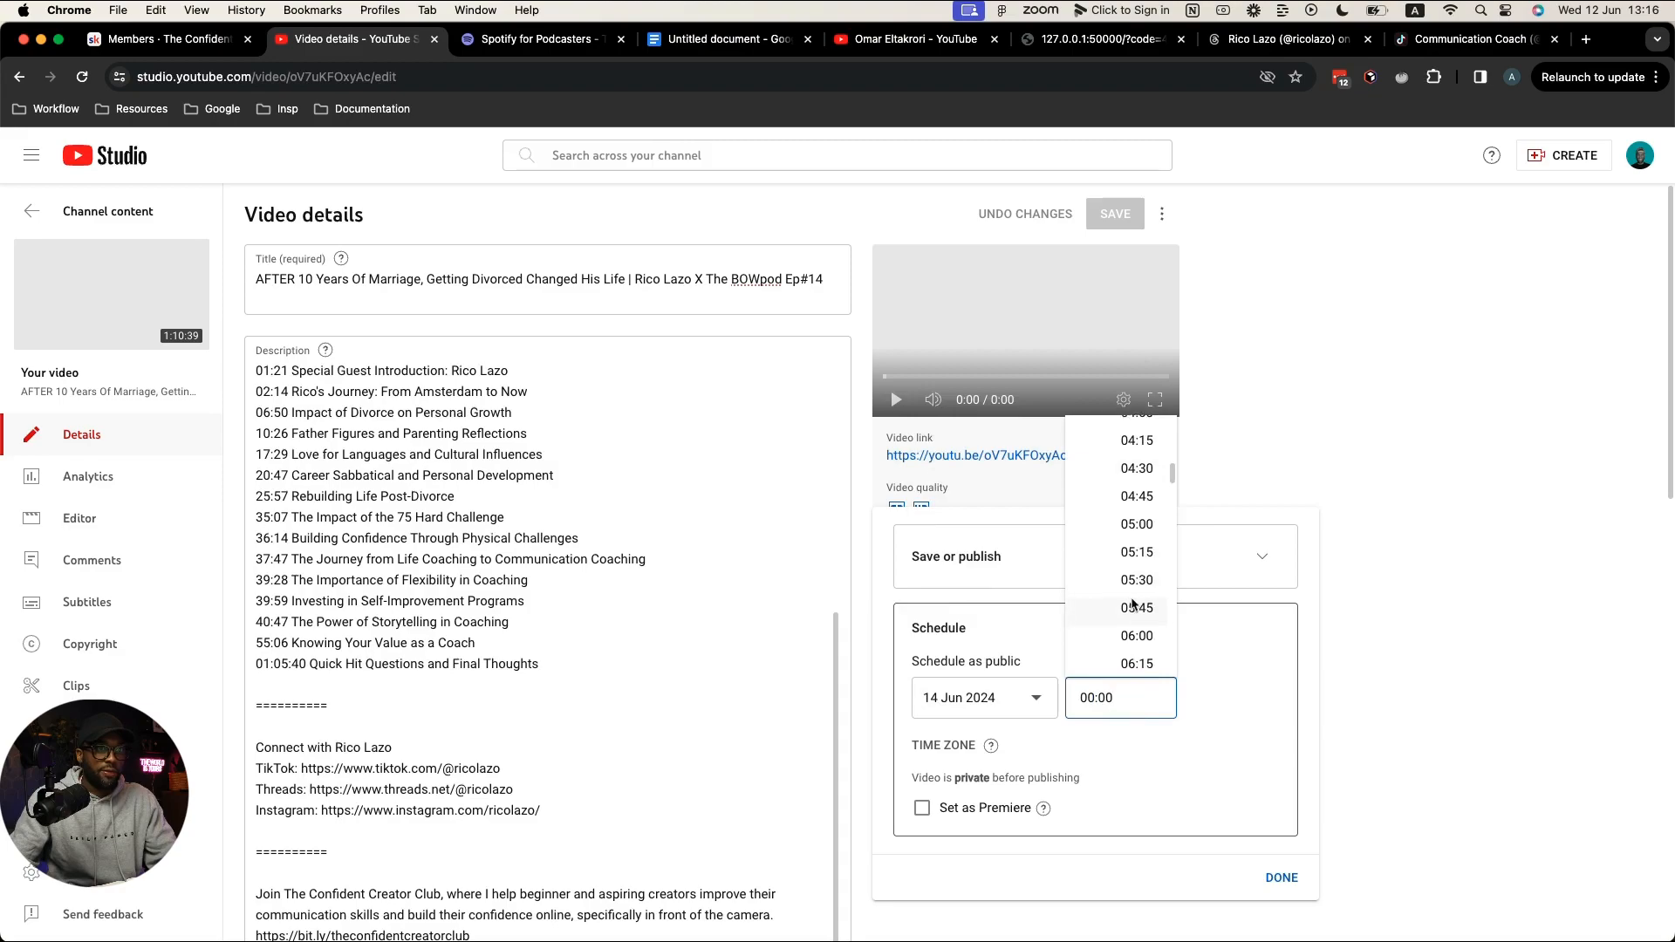
scroll(1130, 600, "down", 2)
left_click(1129, 595)
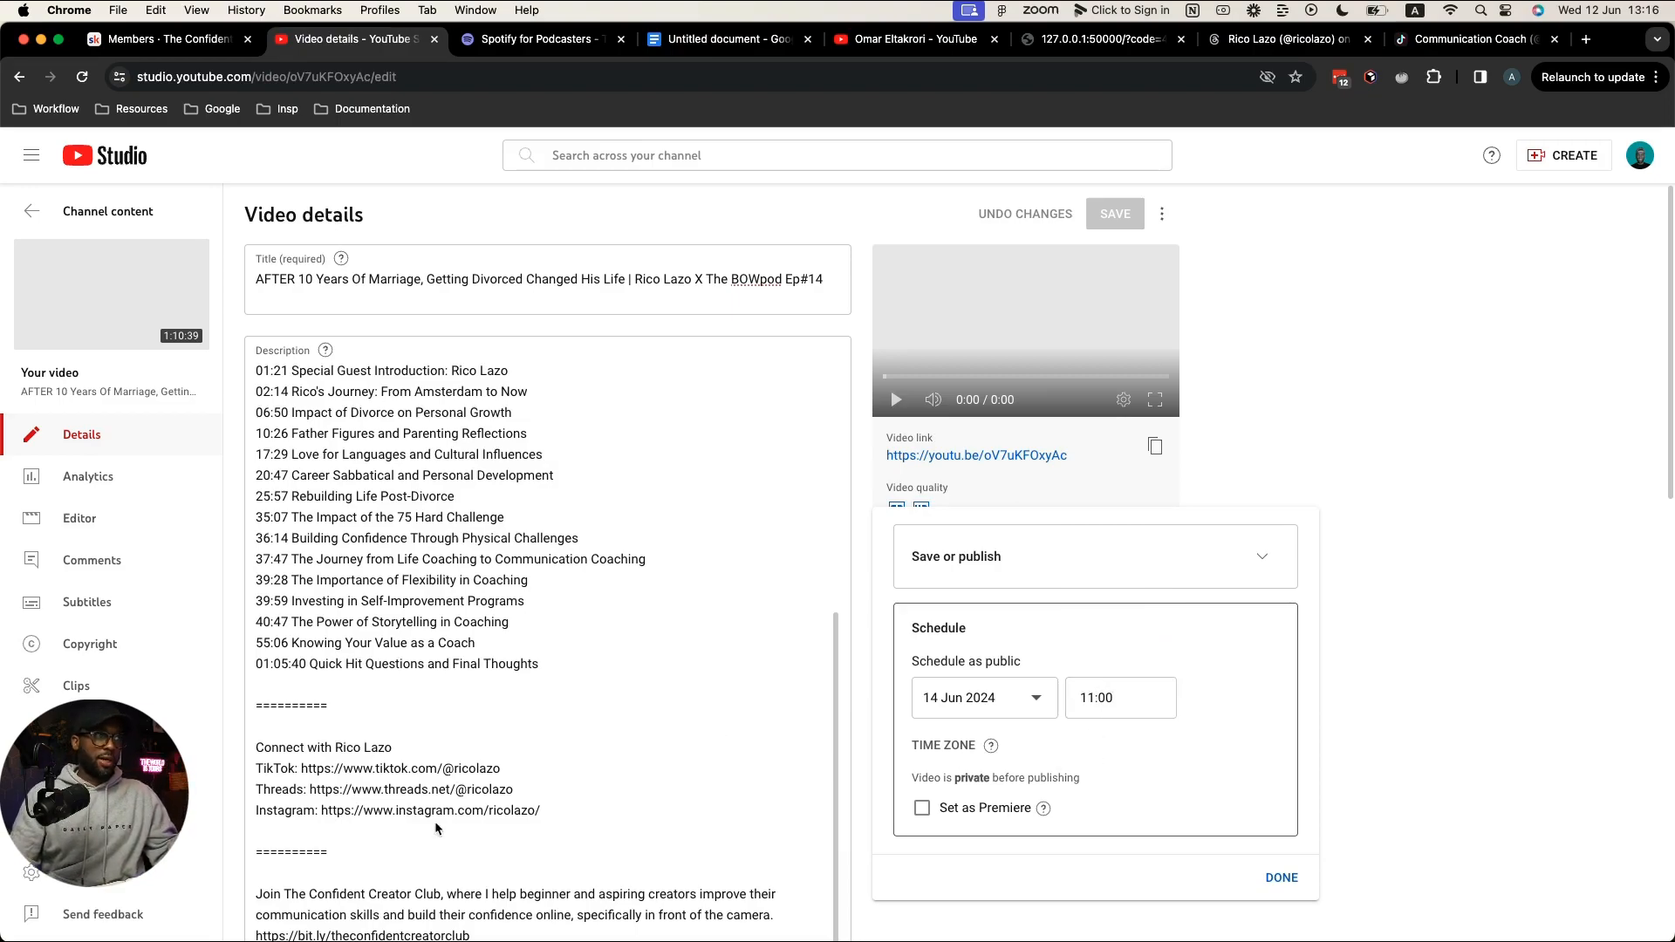
left_click(648, 792)
scroll(646, 792, "down", 5)
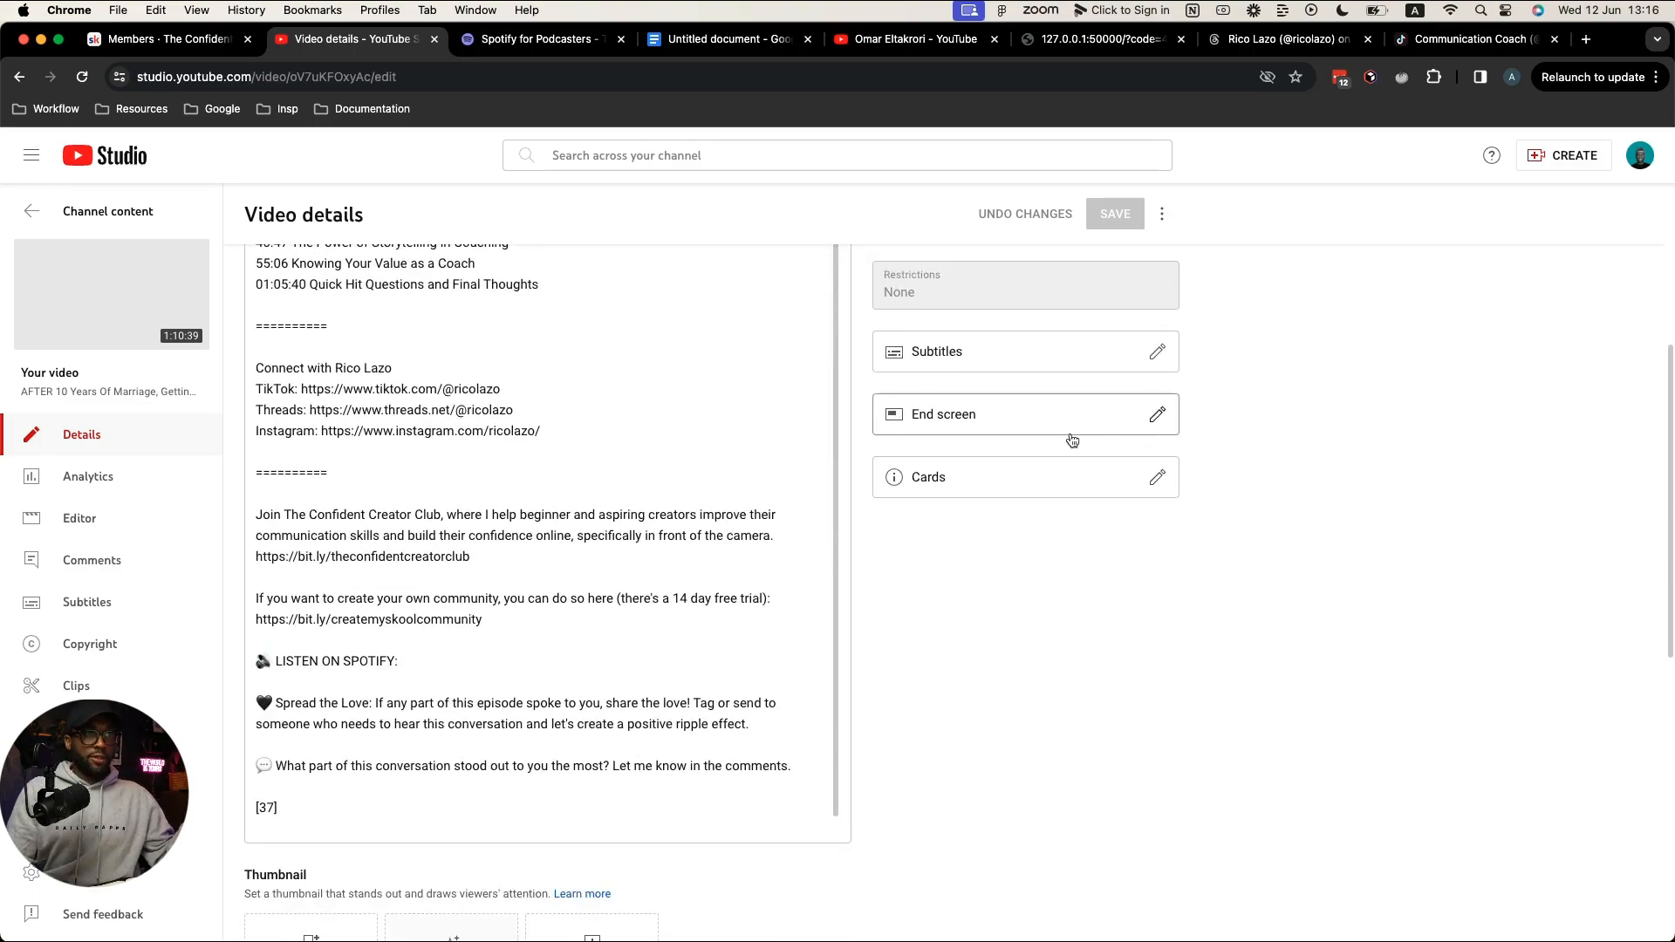
left_click(1378, 478)
scroll(1378, 478, "up", 5)
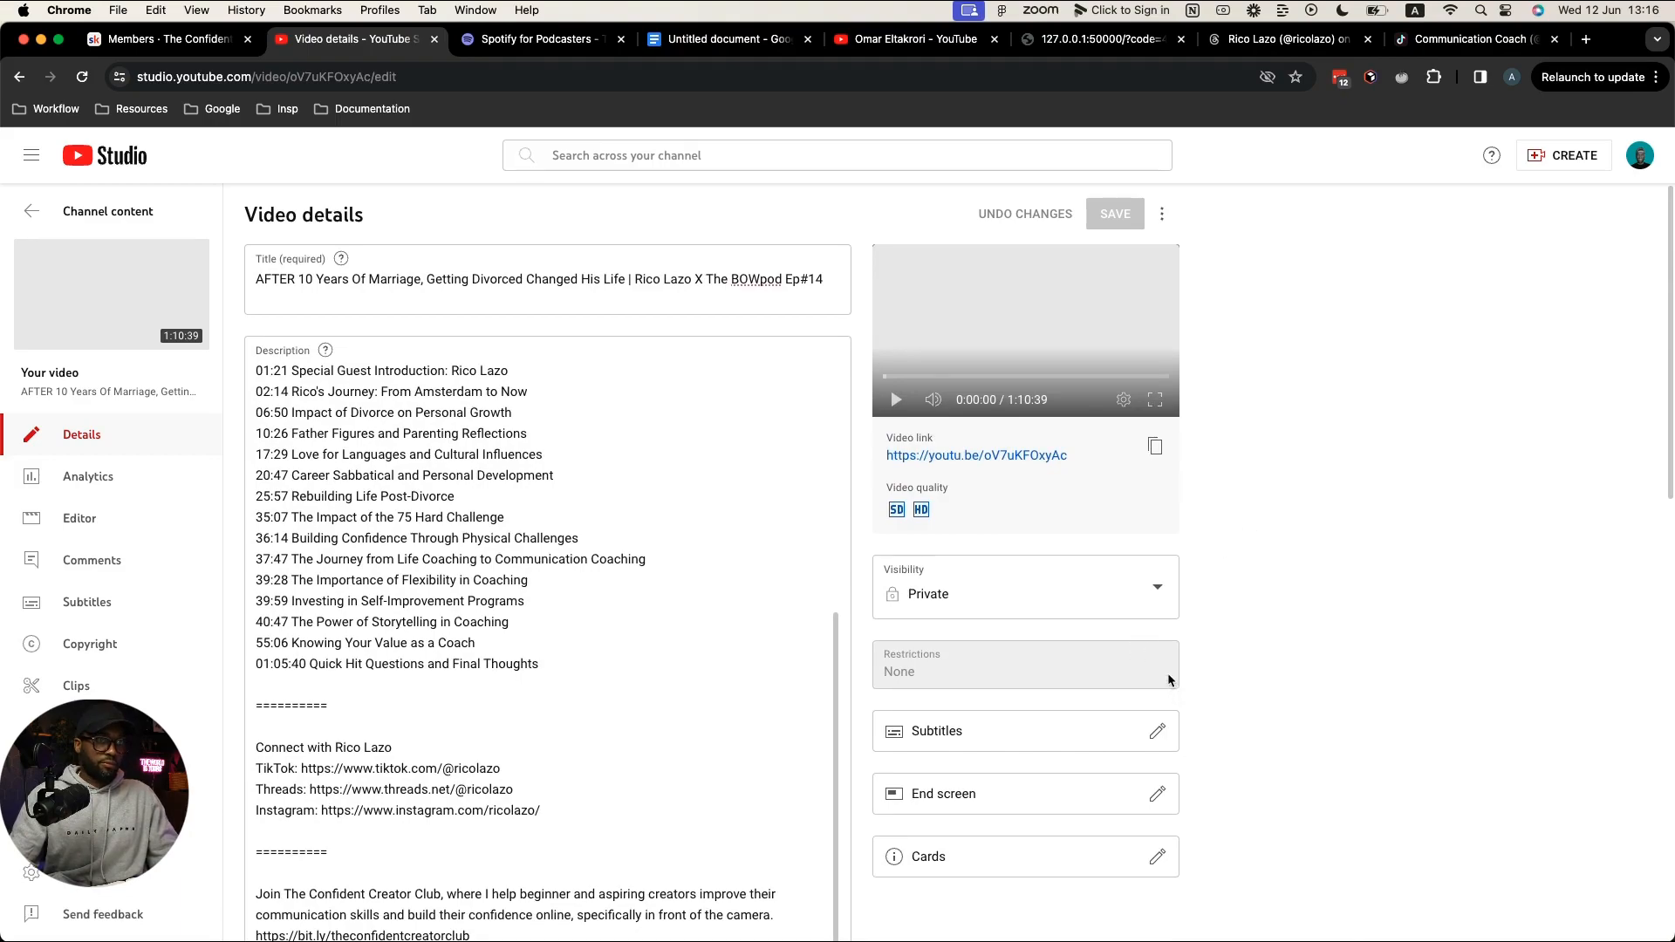
scroll(1167, 667, "down", 1)
Step: Reschedule the Ep#14 video for 14 Jun 2024 at 11:00, confirm with Done and save
left_click(1125, 513)
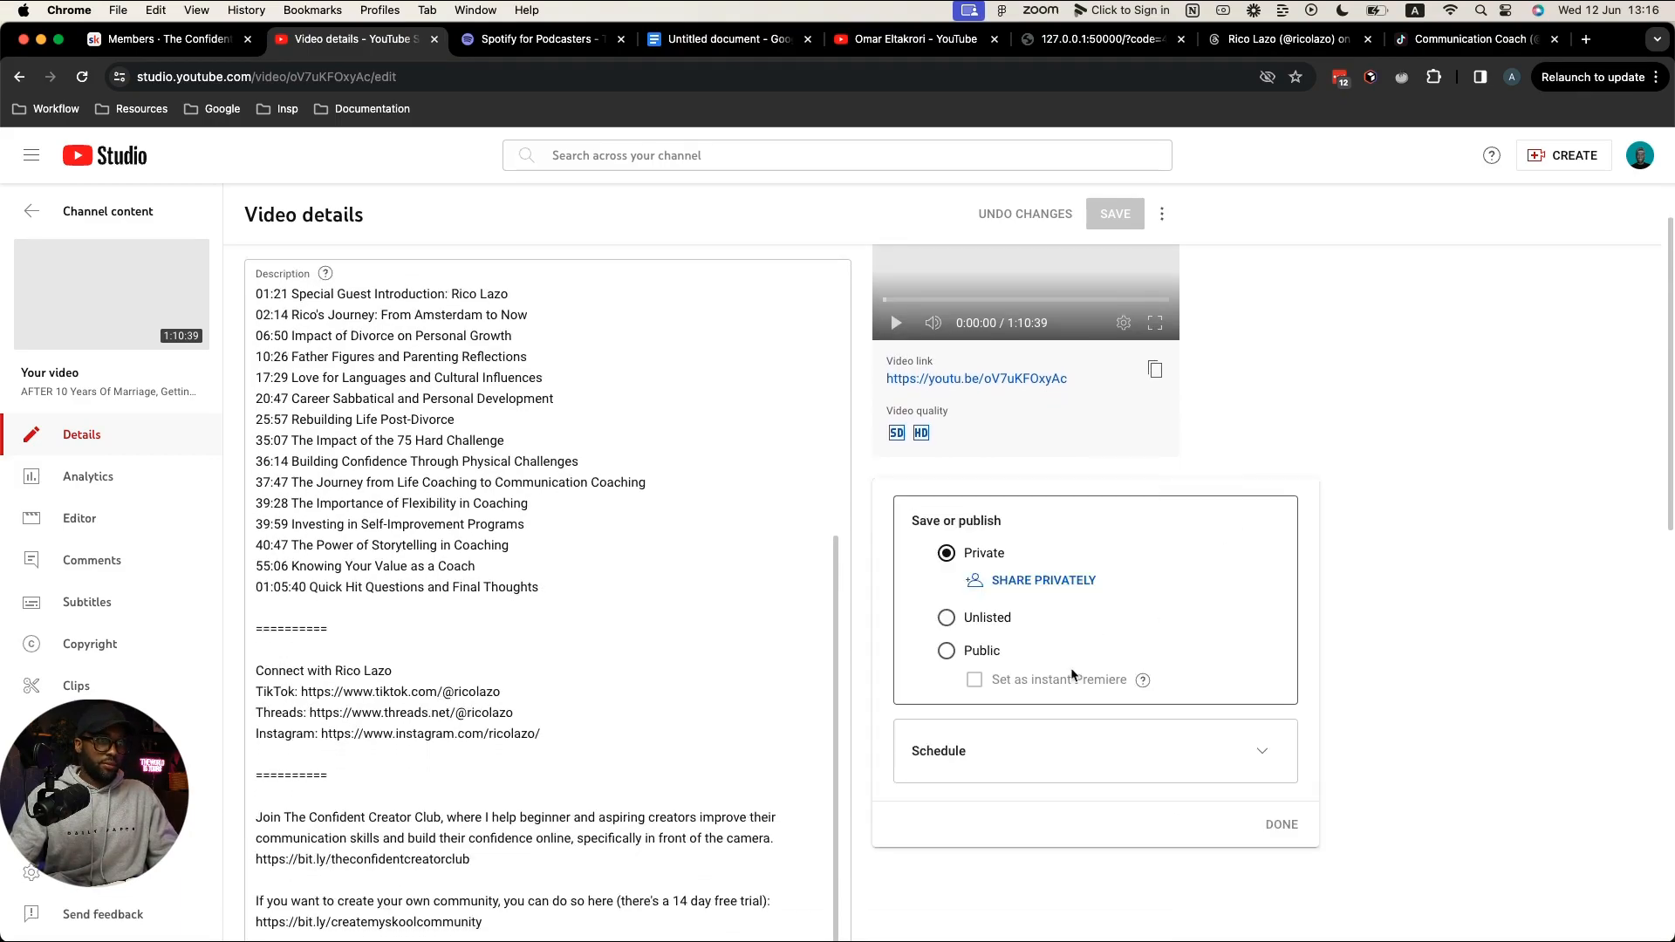
left_click(945, 751)
left_click(1288, 741)
left_click(1036, 670)
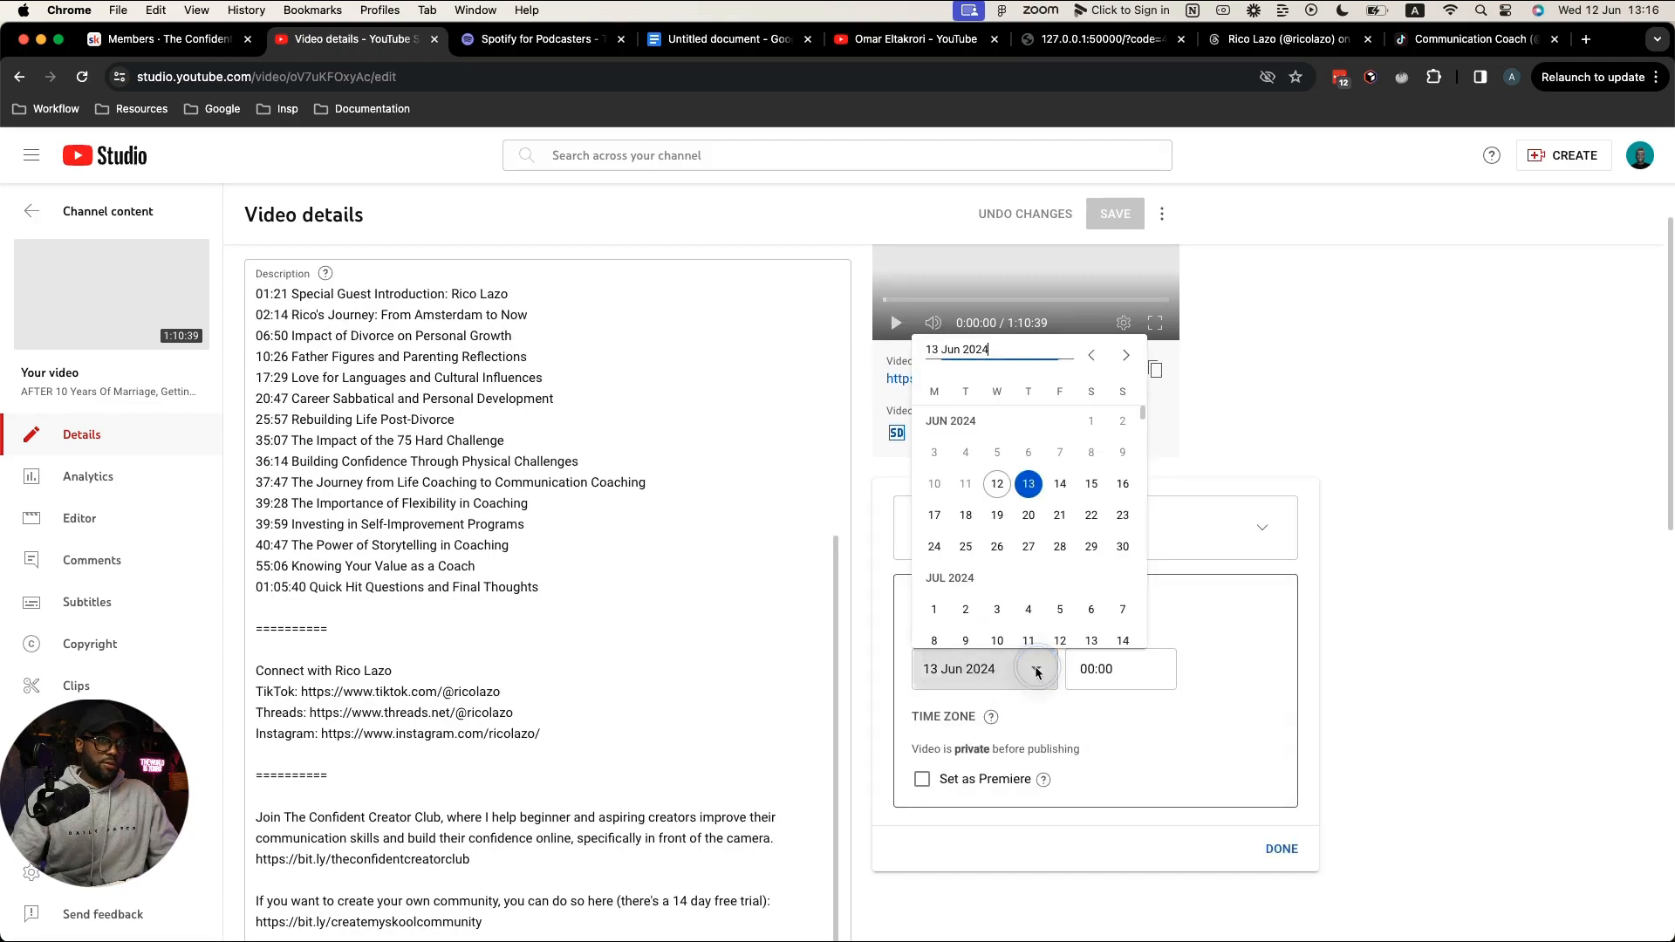
left_click(1060, 483)
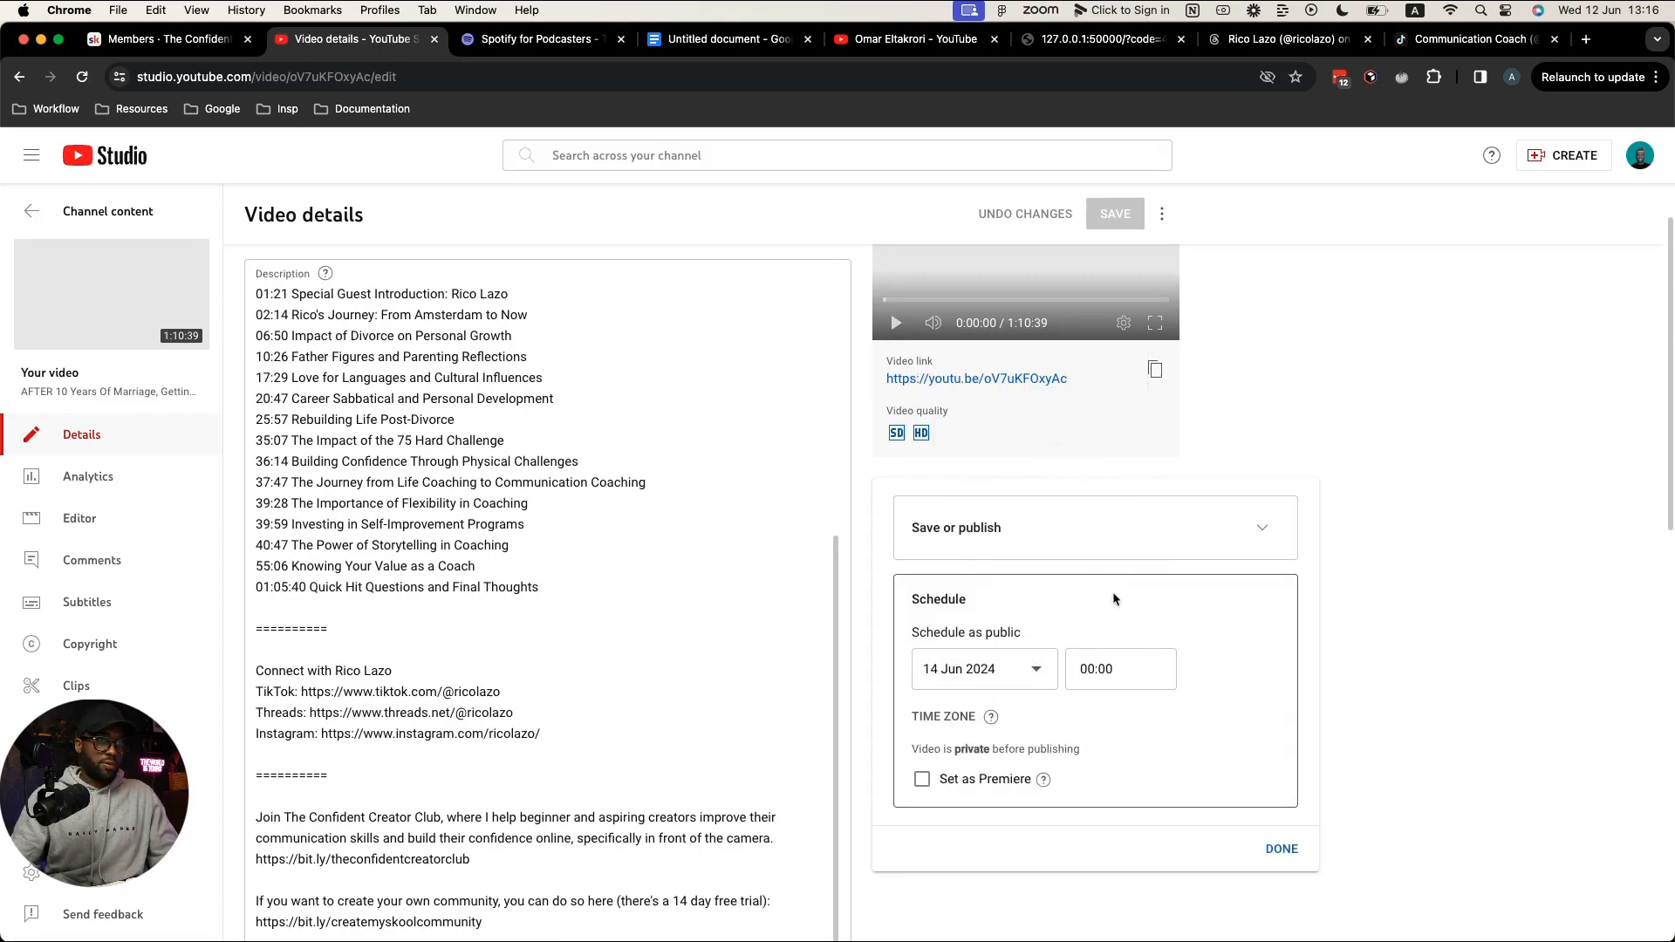
left_click(1106, 667)
scroll(1130, 586, "down", 10)
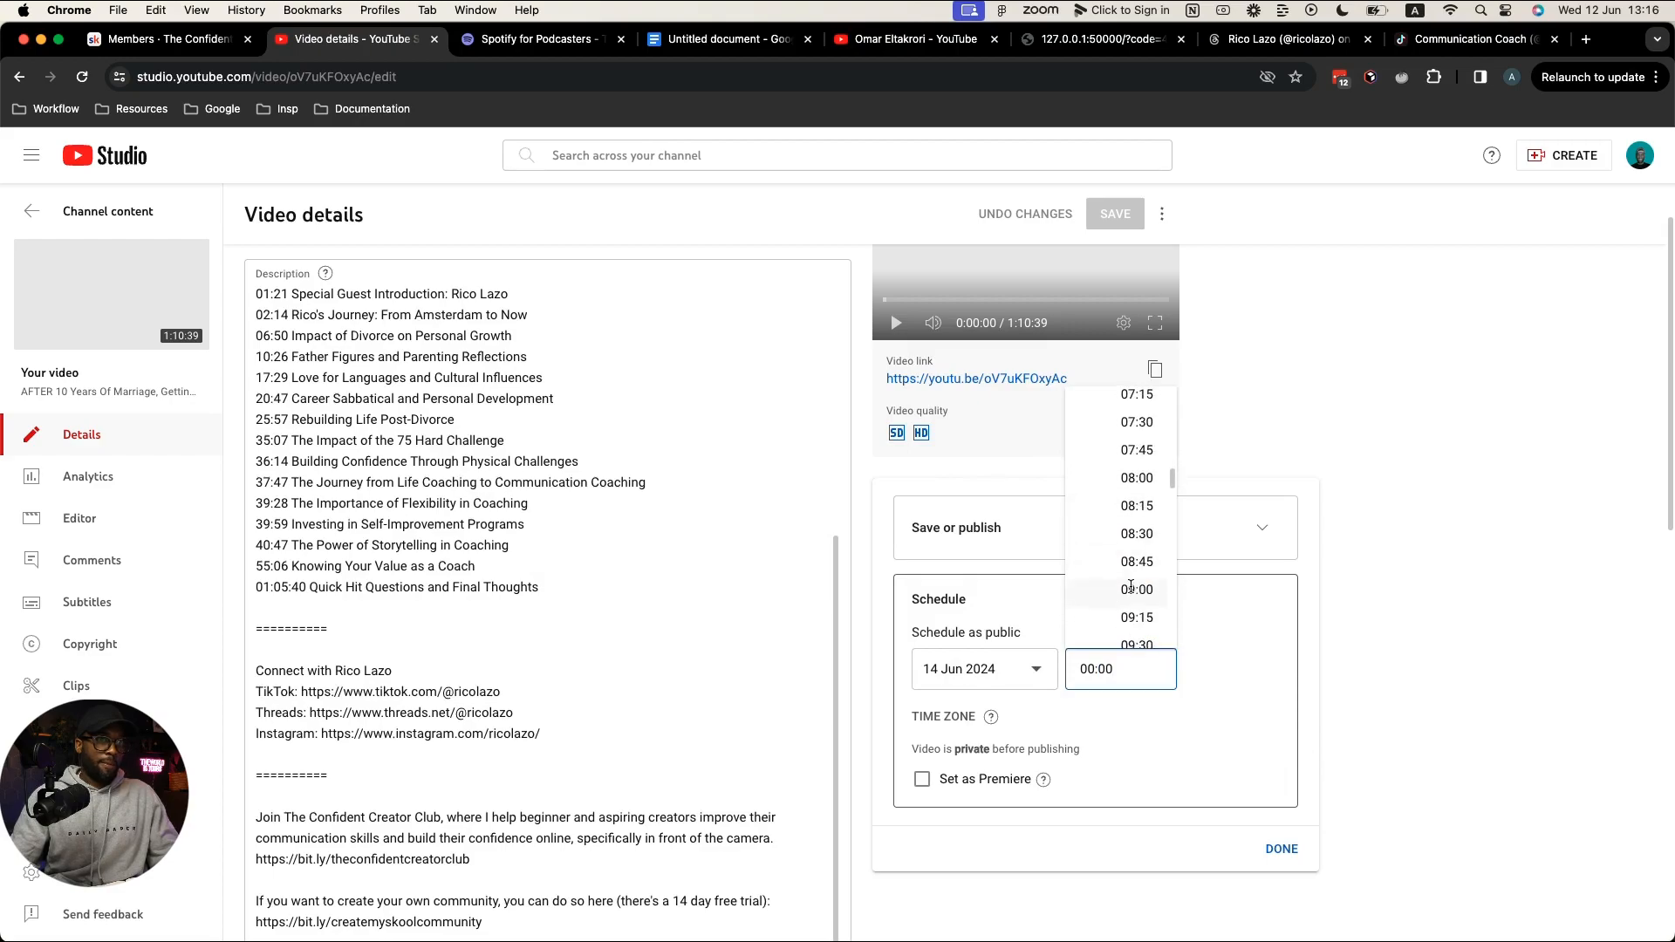
scroll(1142, 604, "down", 3)
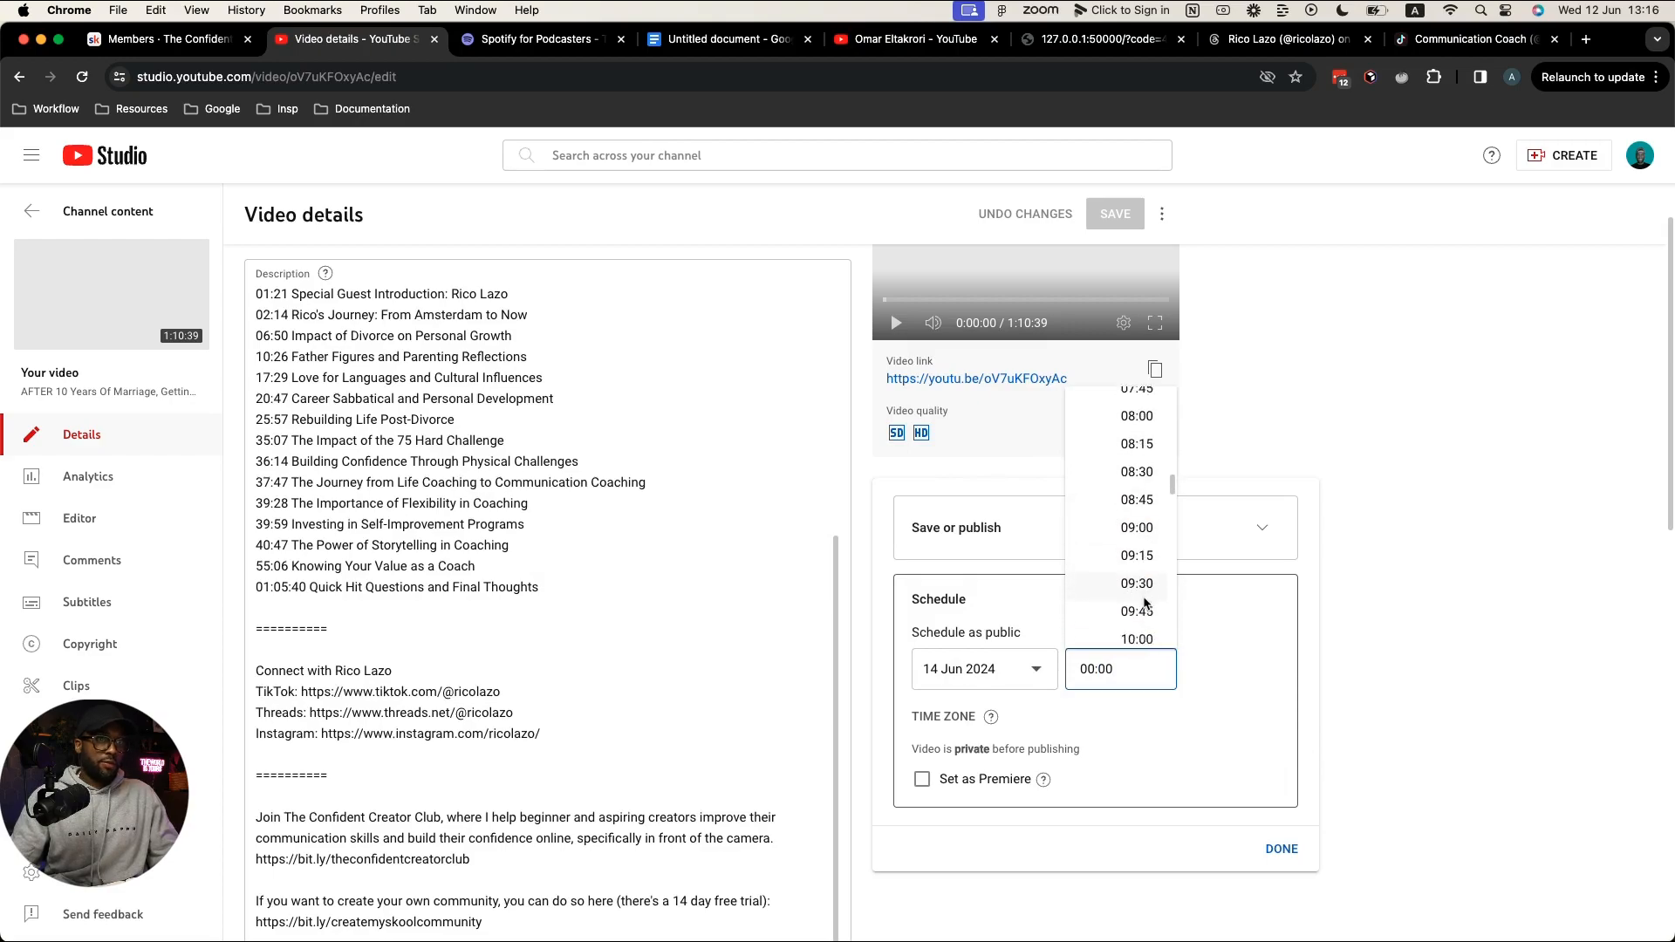
left_click(1137, 617)
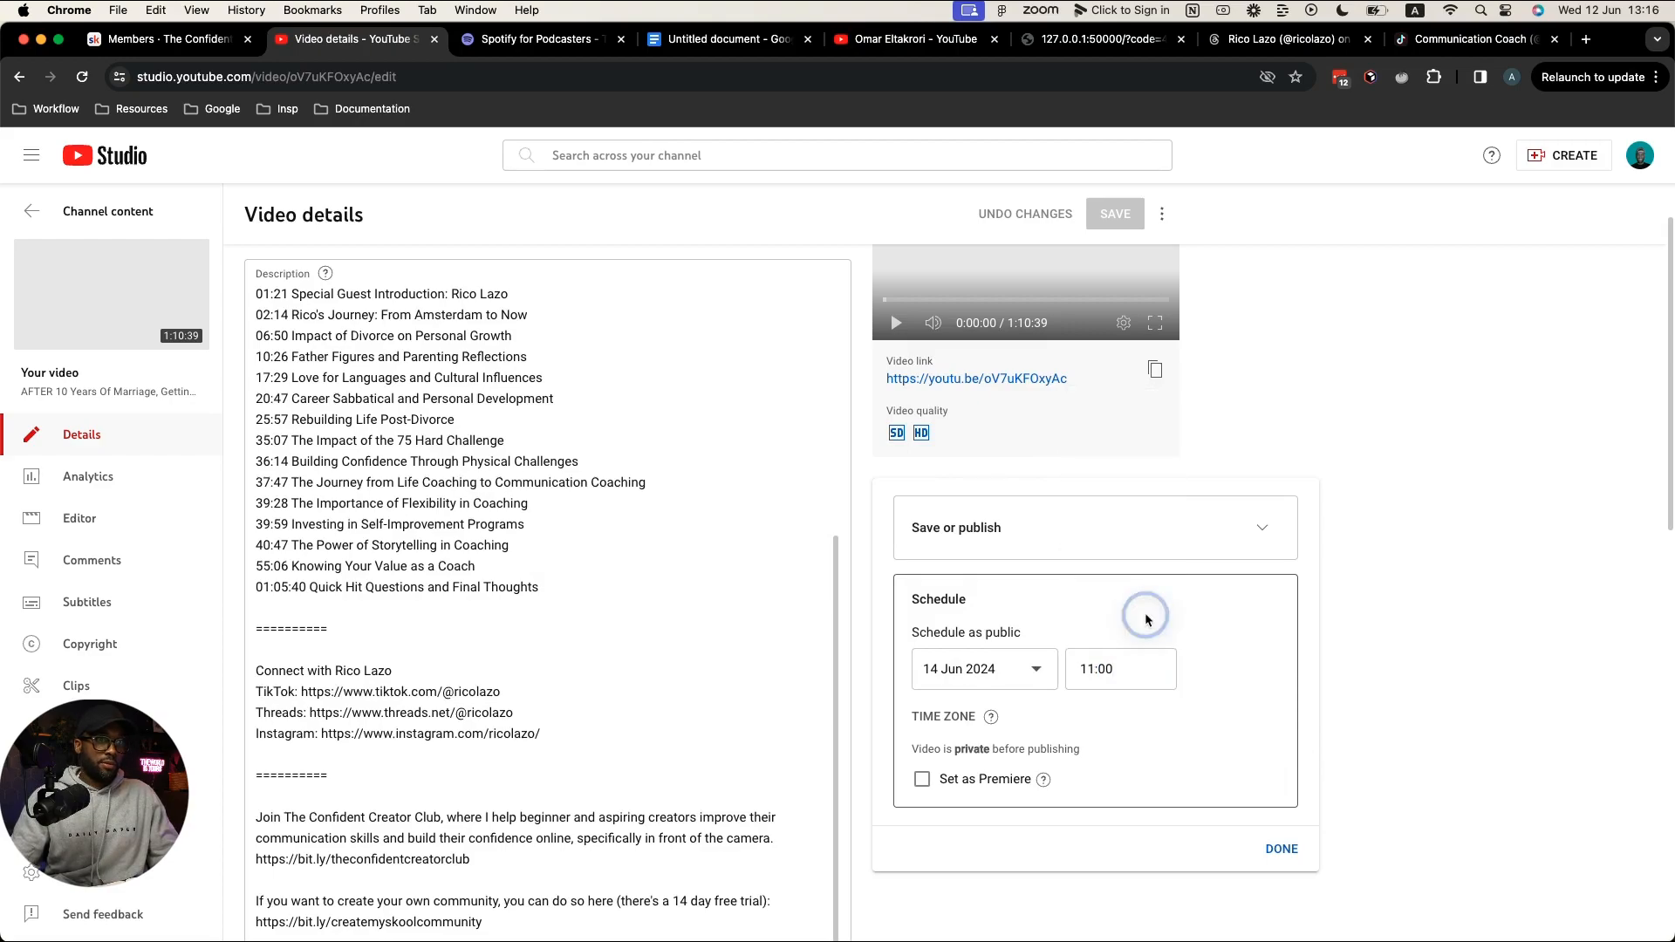
left_click(1280, 849)
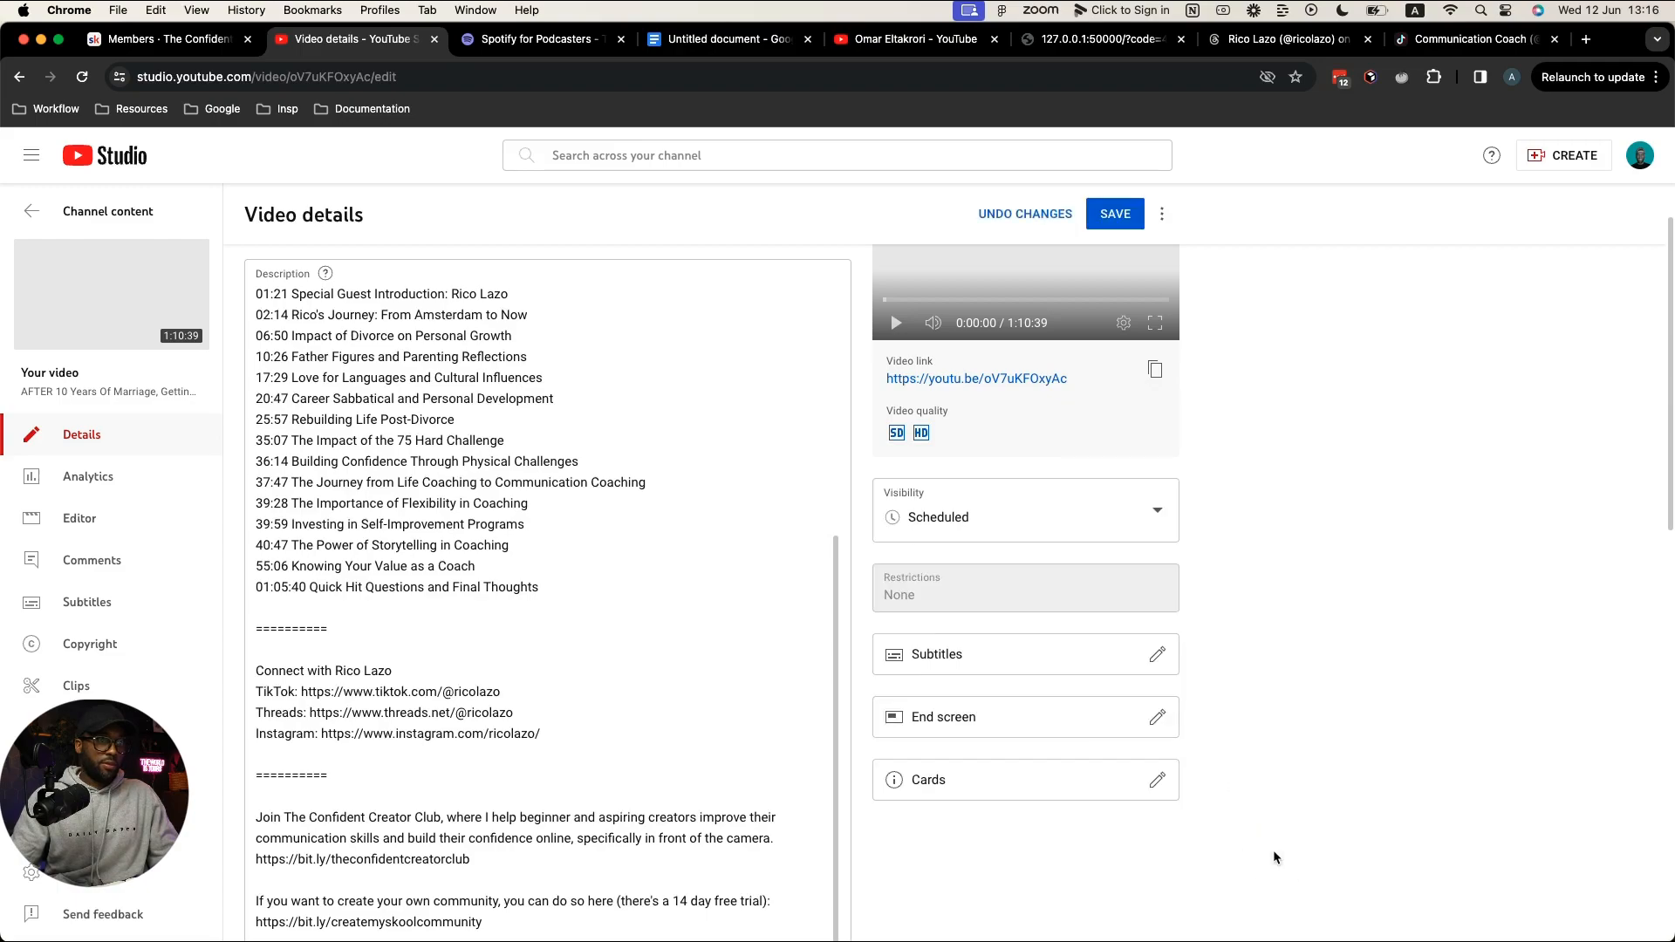
left_click(1109, 220)
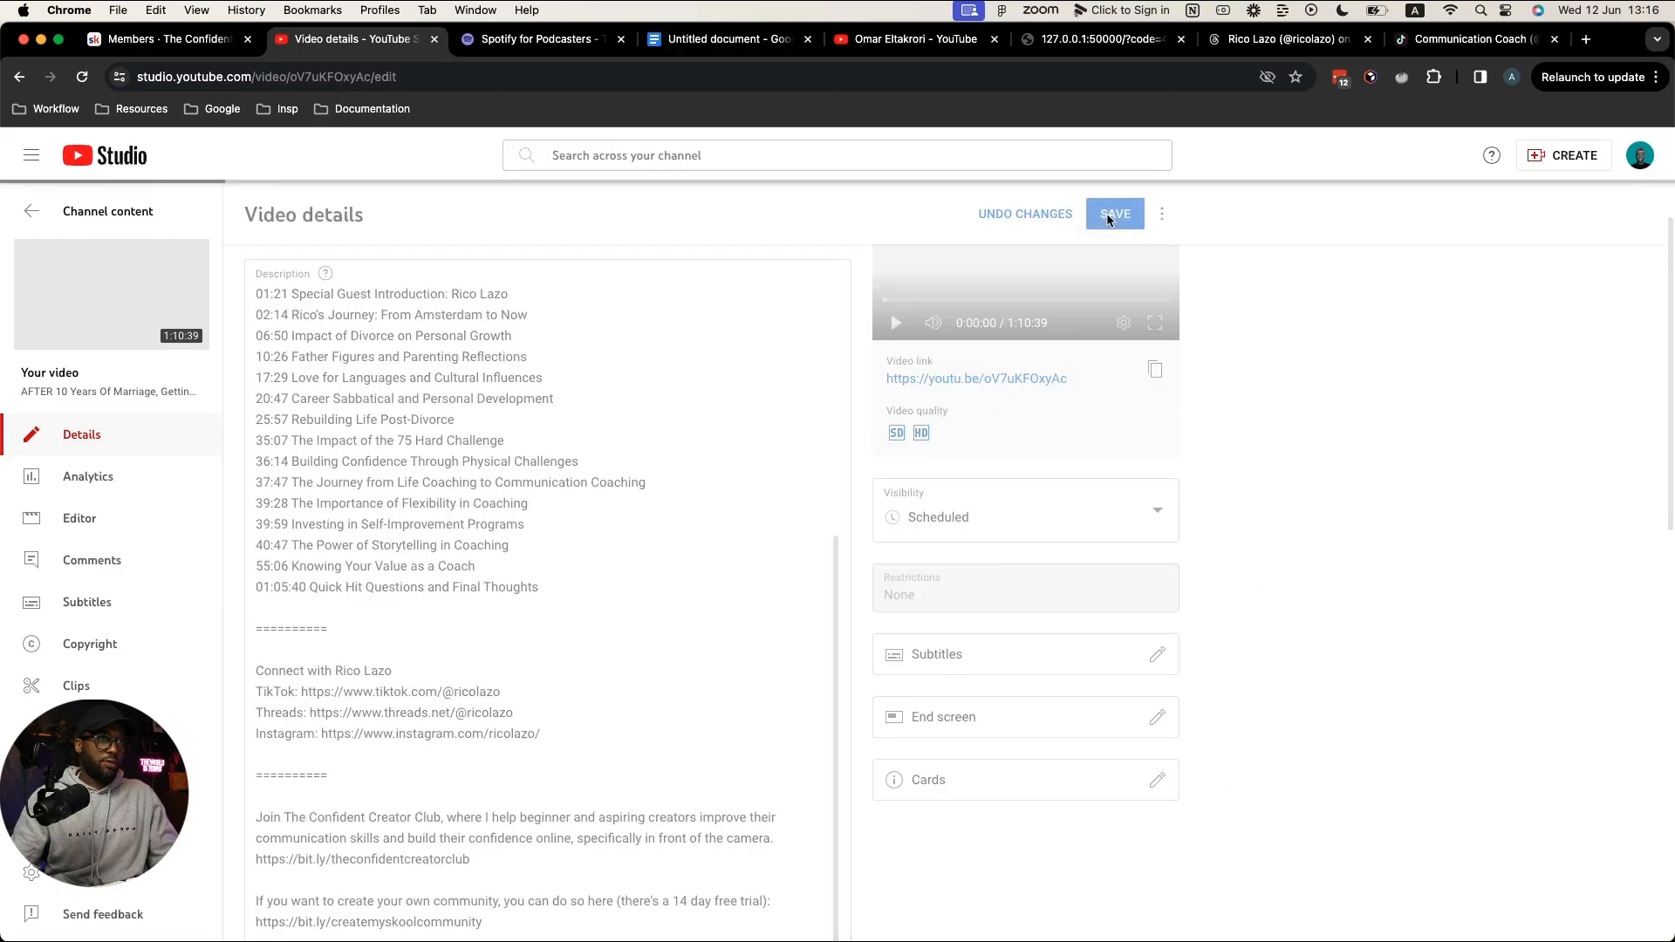
Step: Reload YouTube Studio to verify the saved schedule
scroll(770, 432, "up", 3)
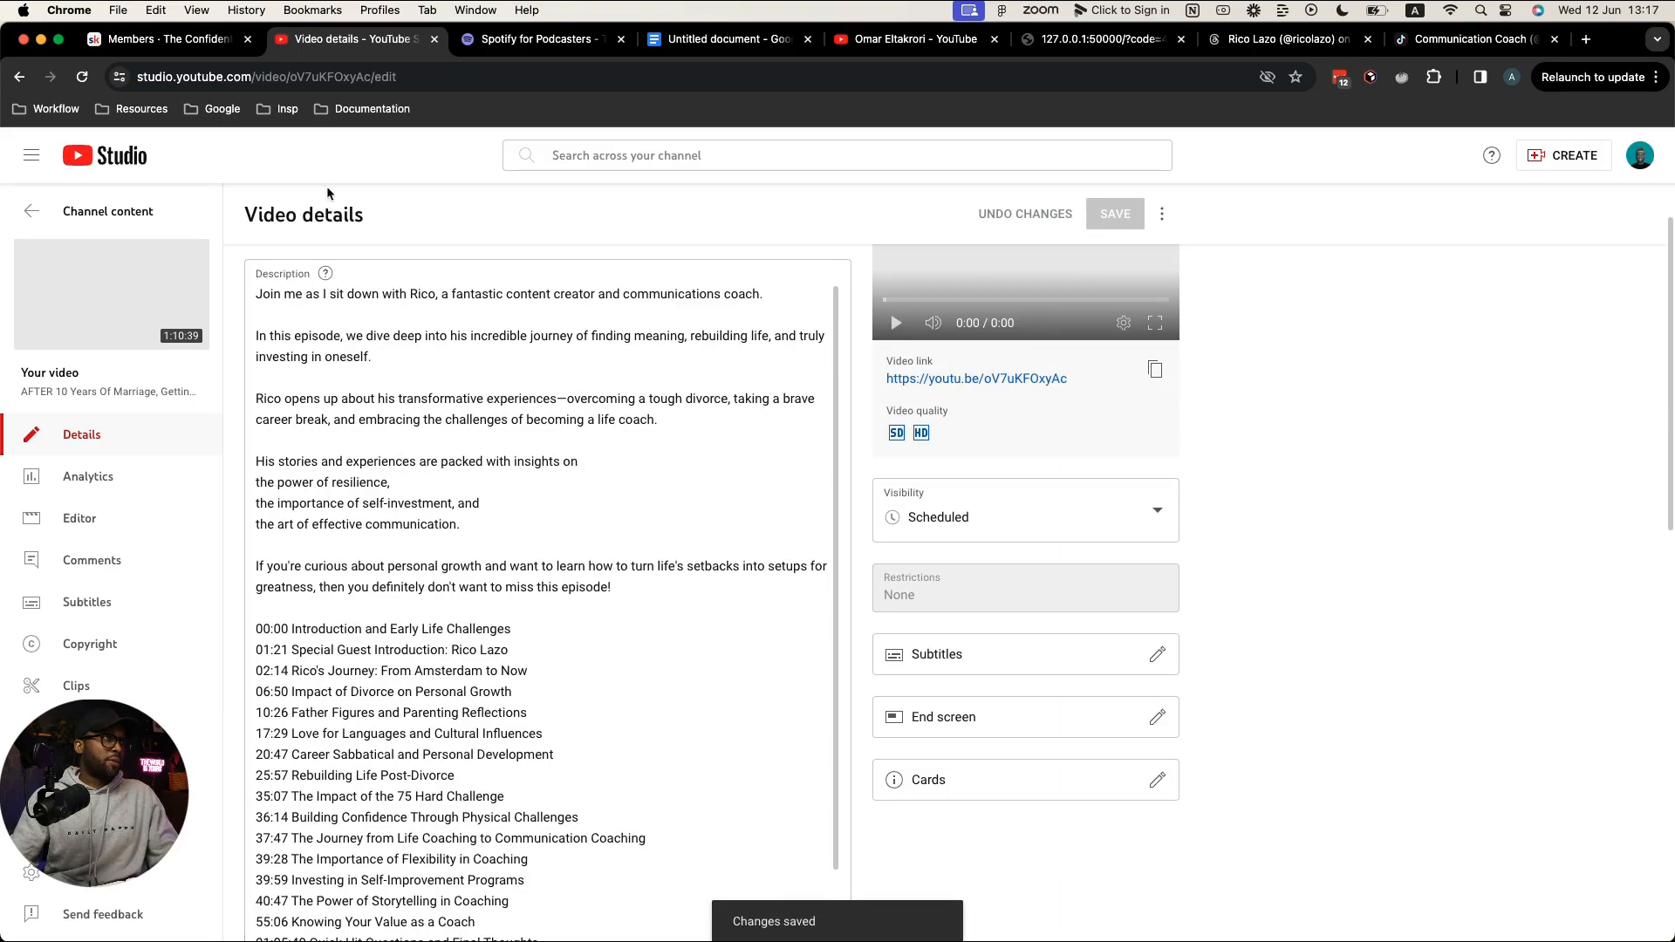
left_click(83, 78)
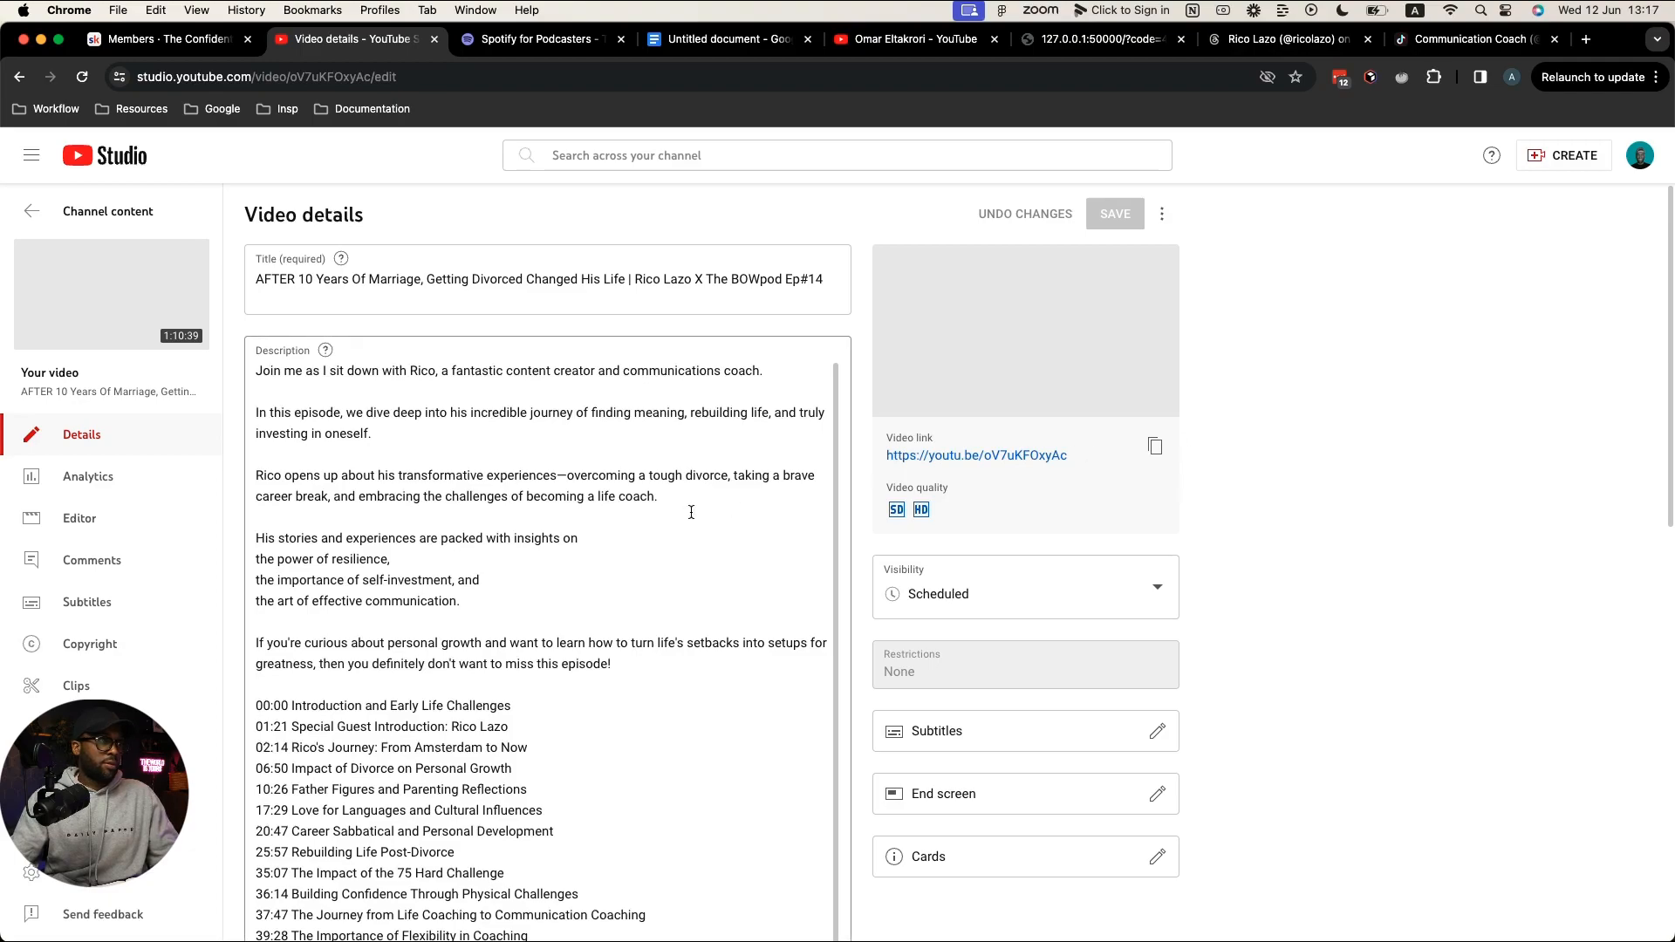
scroll(740, 510, "down", 15)
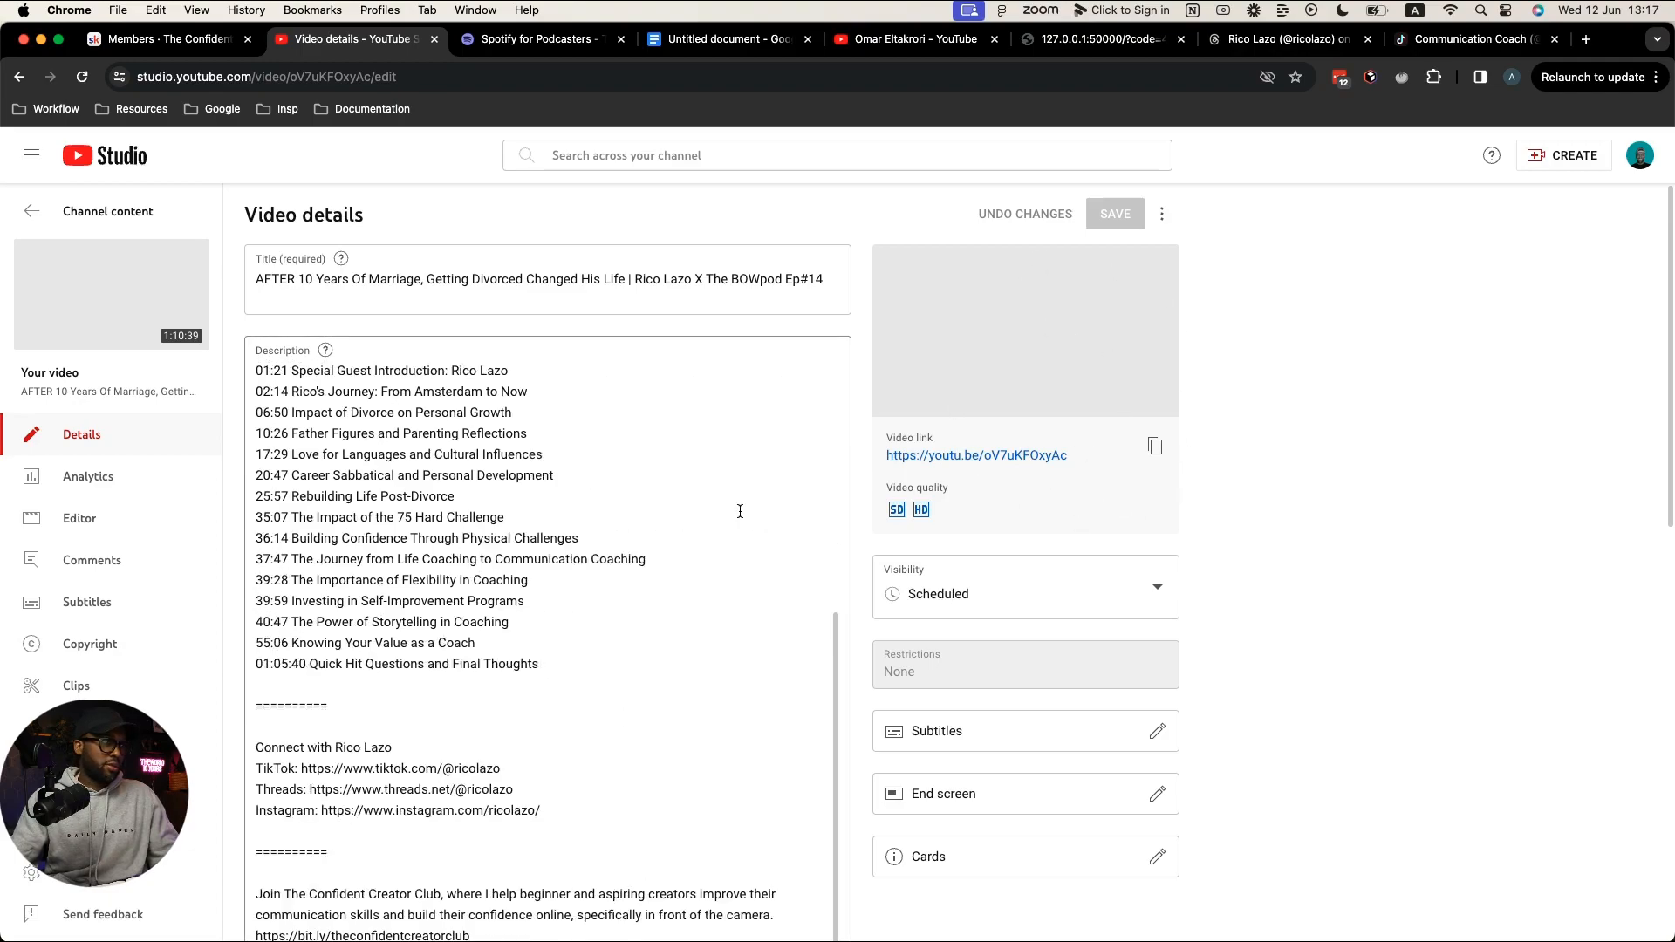
scroll(740, 510, "up", 5)
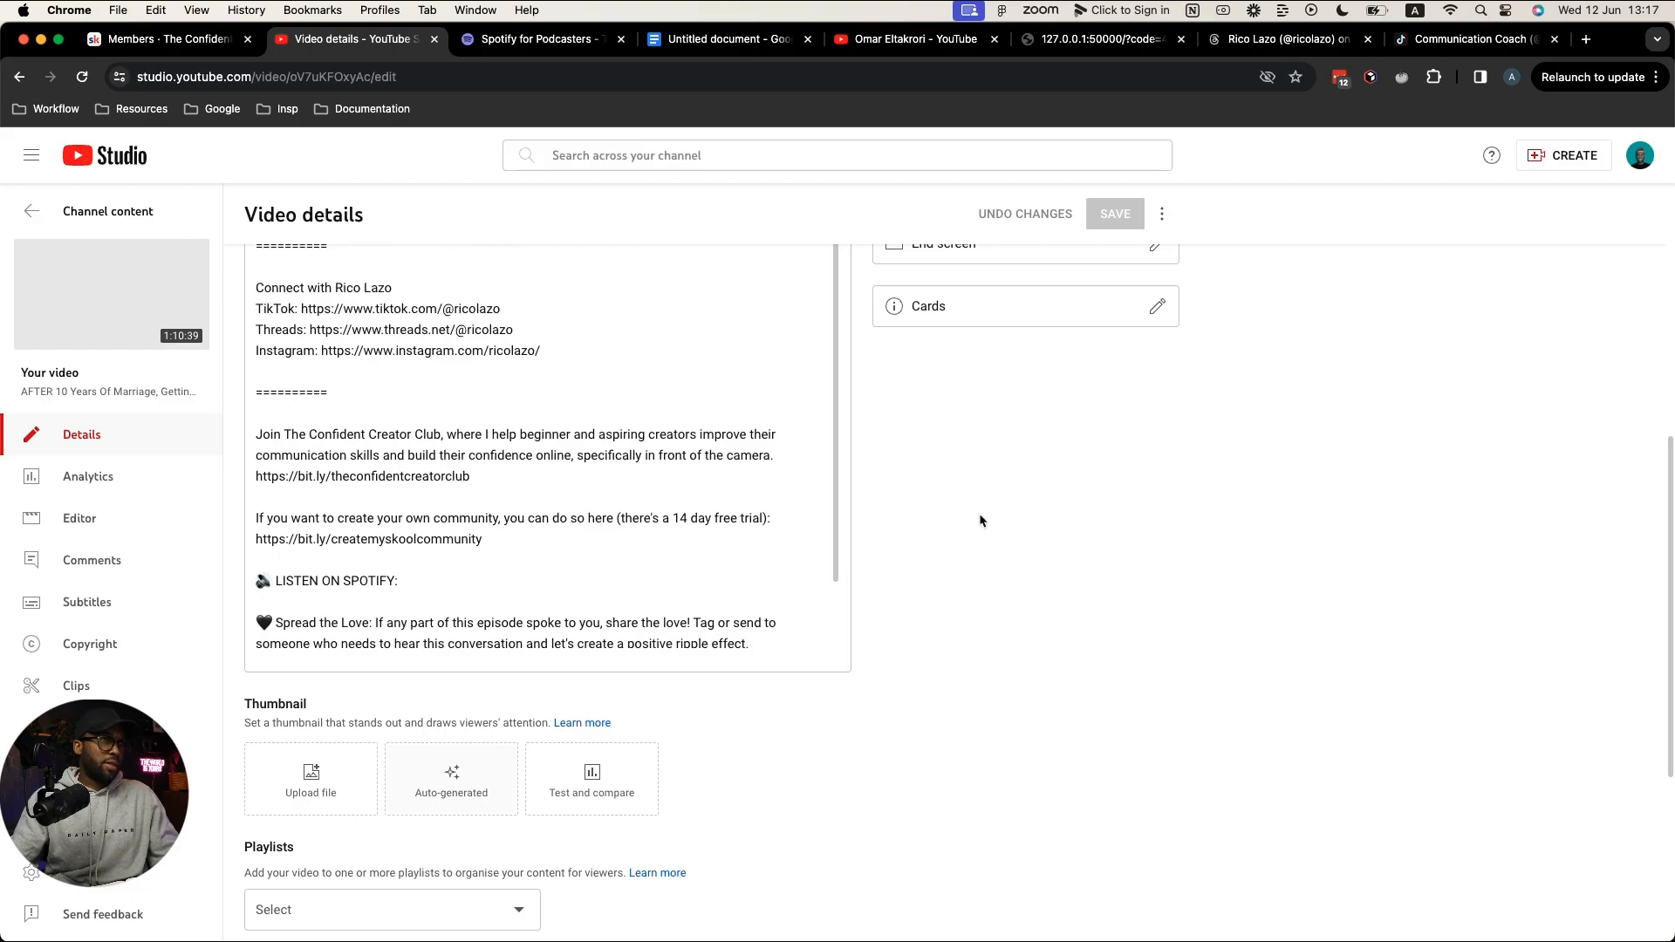
scroll(979, 520, "up", 10)
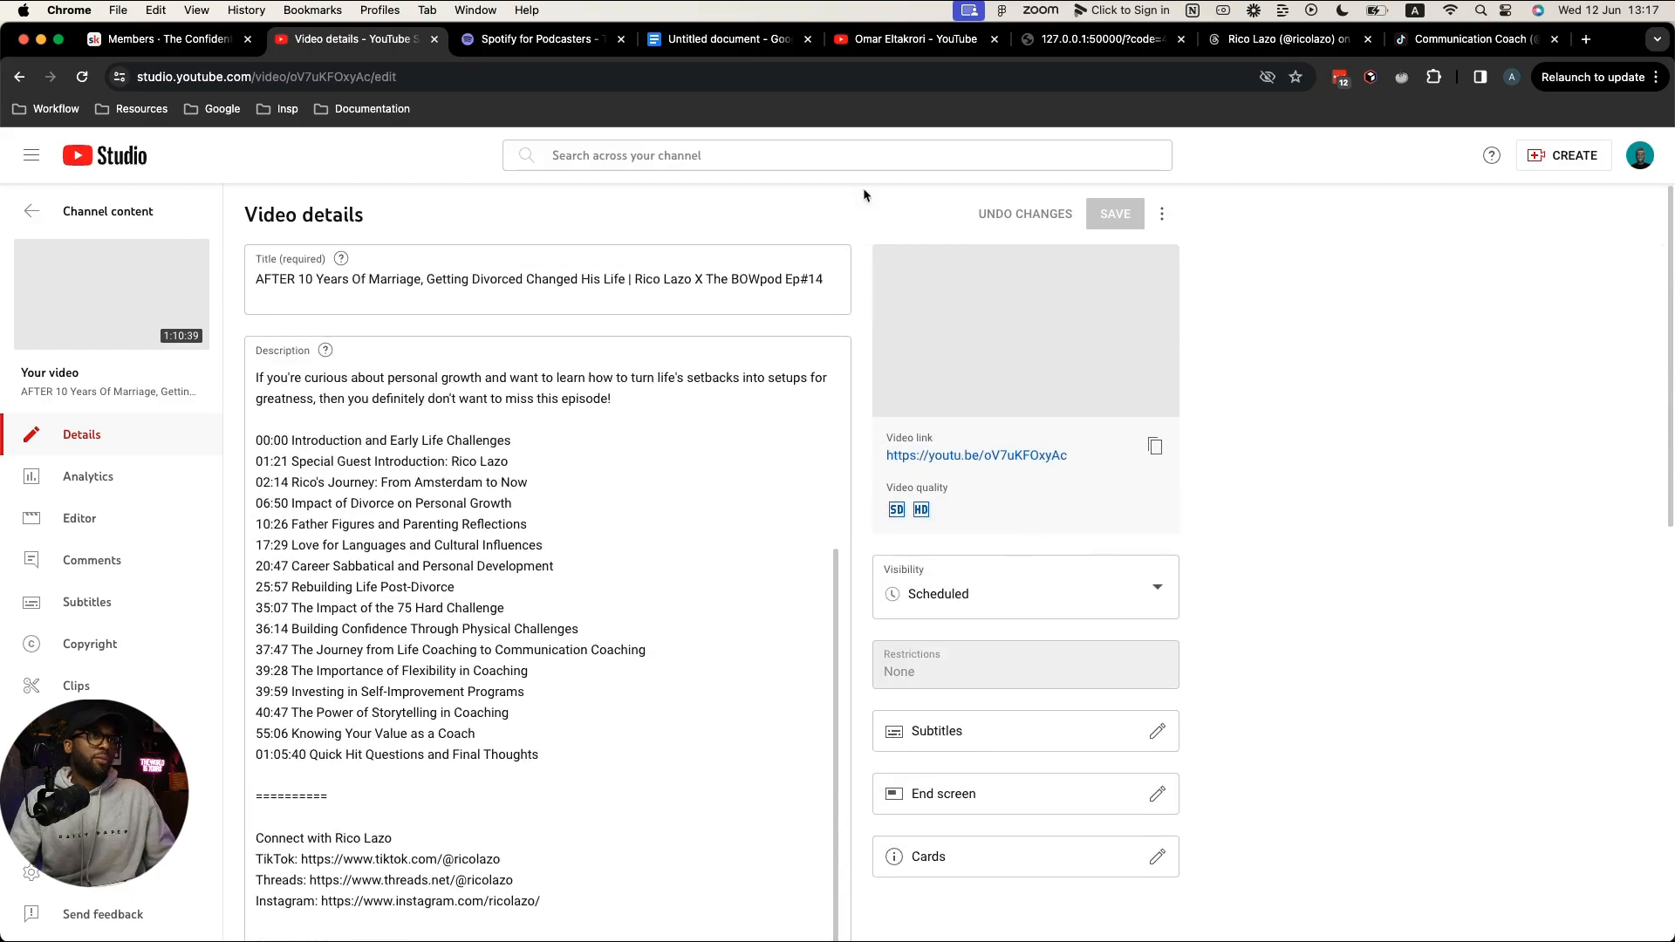
left_click(515, 48)
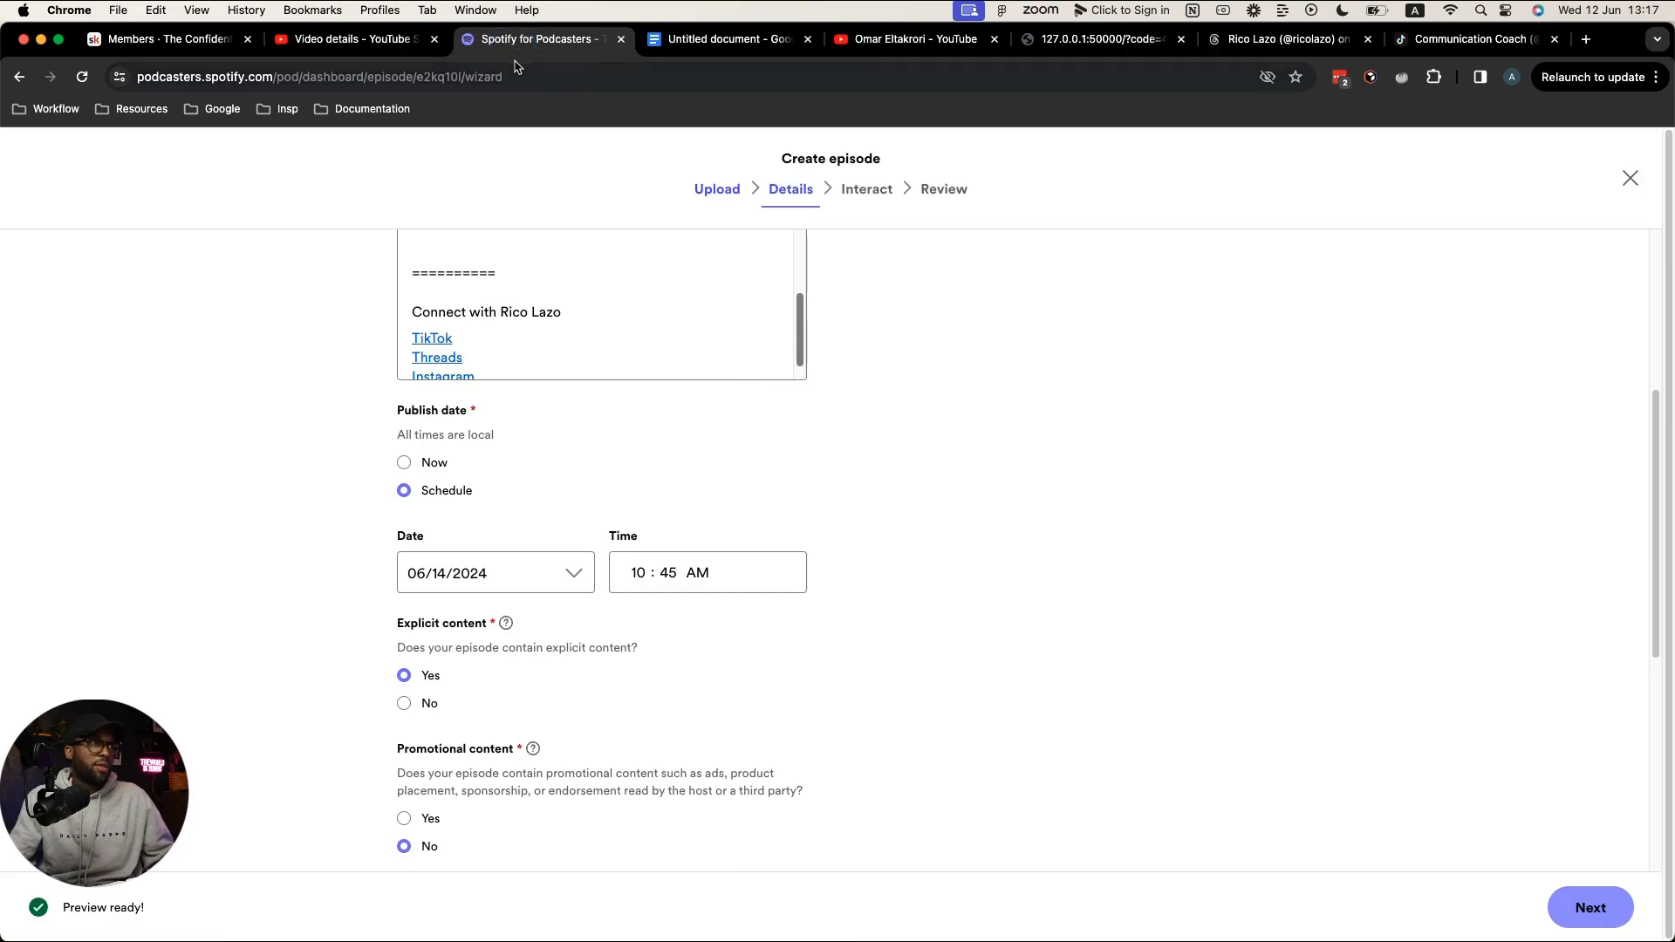
Step: Strike through 'Publish Audio for Spotify' and 'Add description' in the Docs checklist with Cmd+Shift+X
left_click(720, 40)
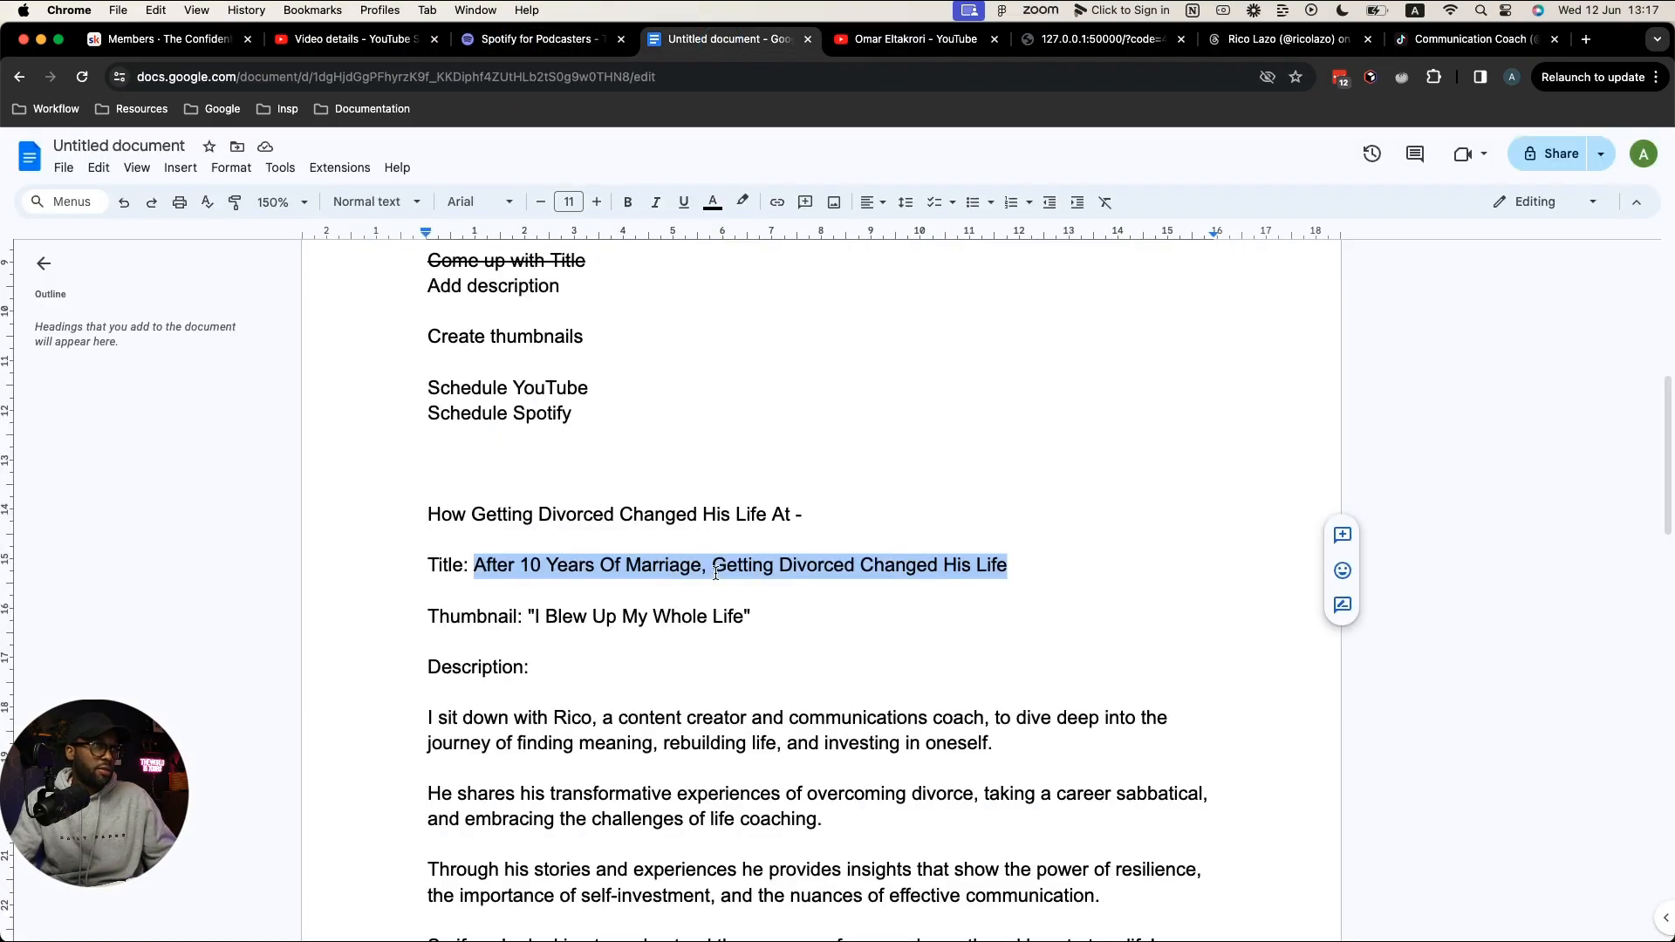
scroll(715, 573, "up", 4)
left_click_drag(428, 521, 681, 516)
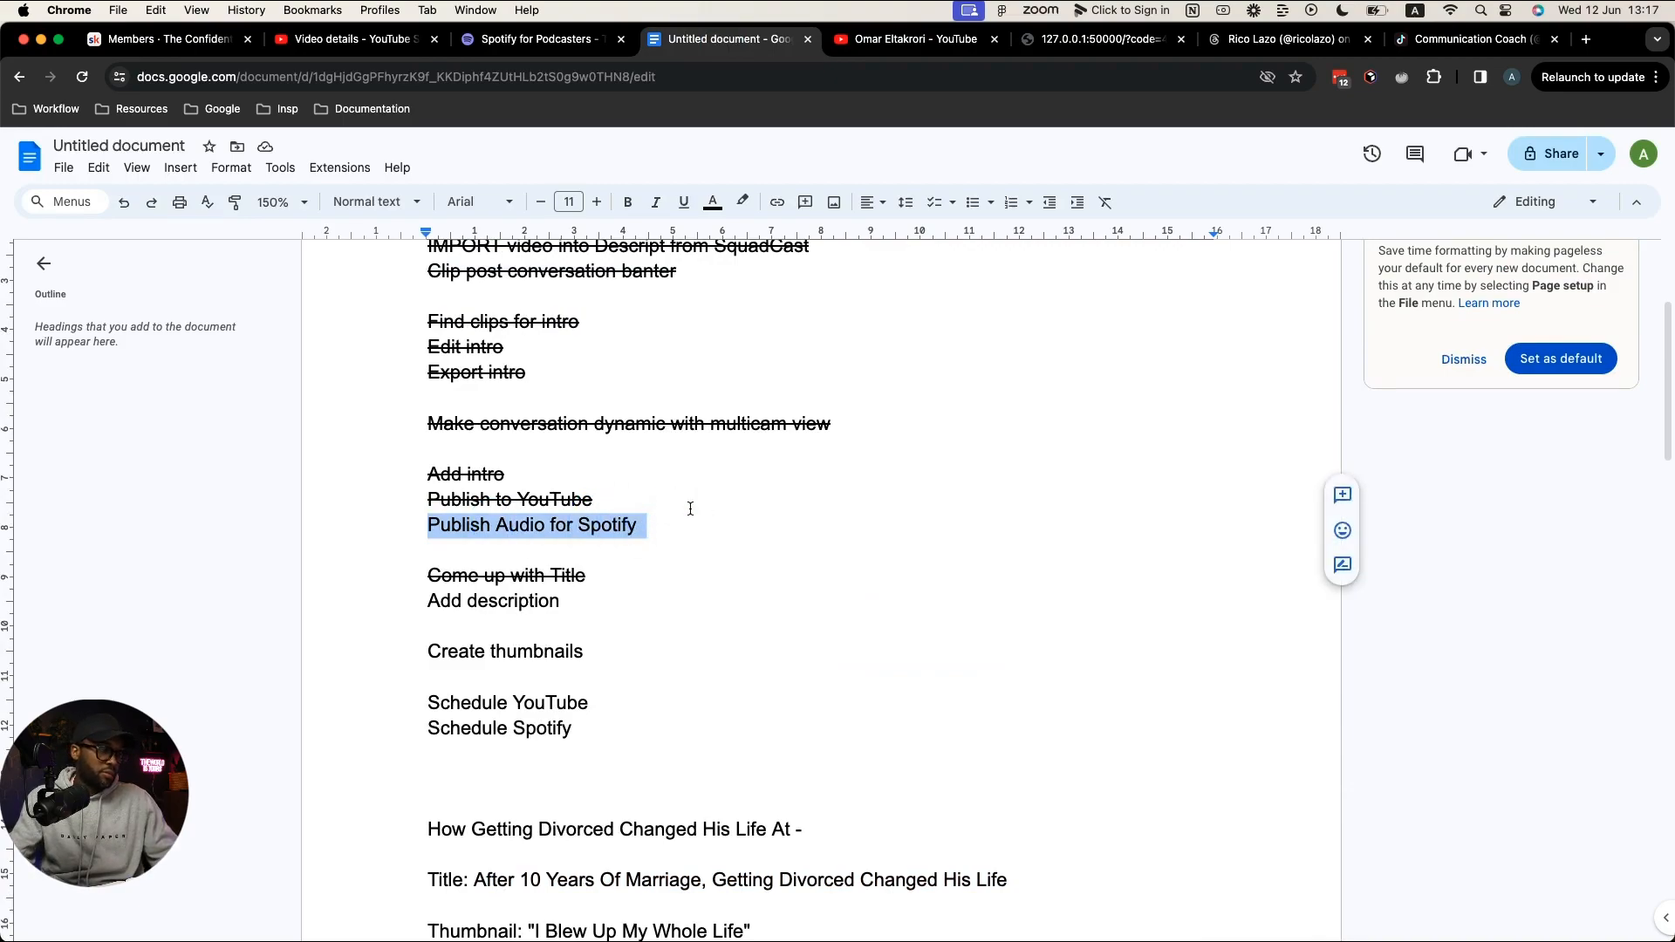
key("super+shift+x")
left_click_drag(439, 613, 571, 600)
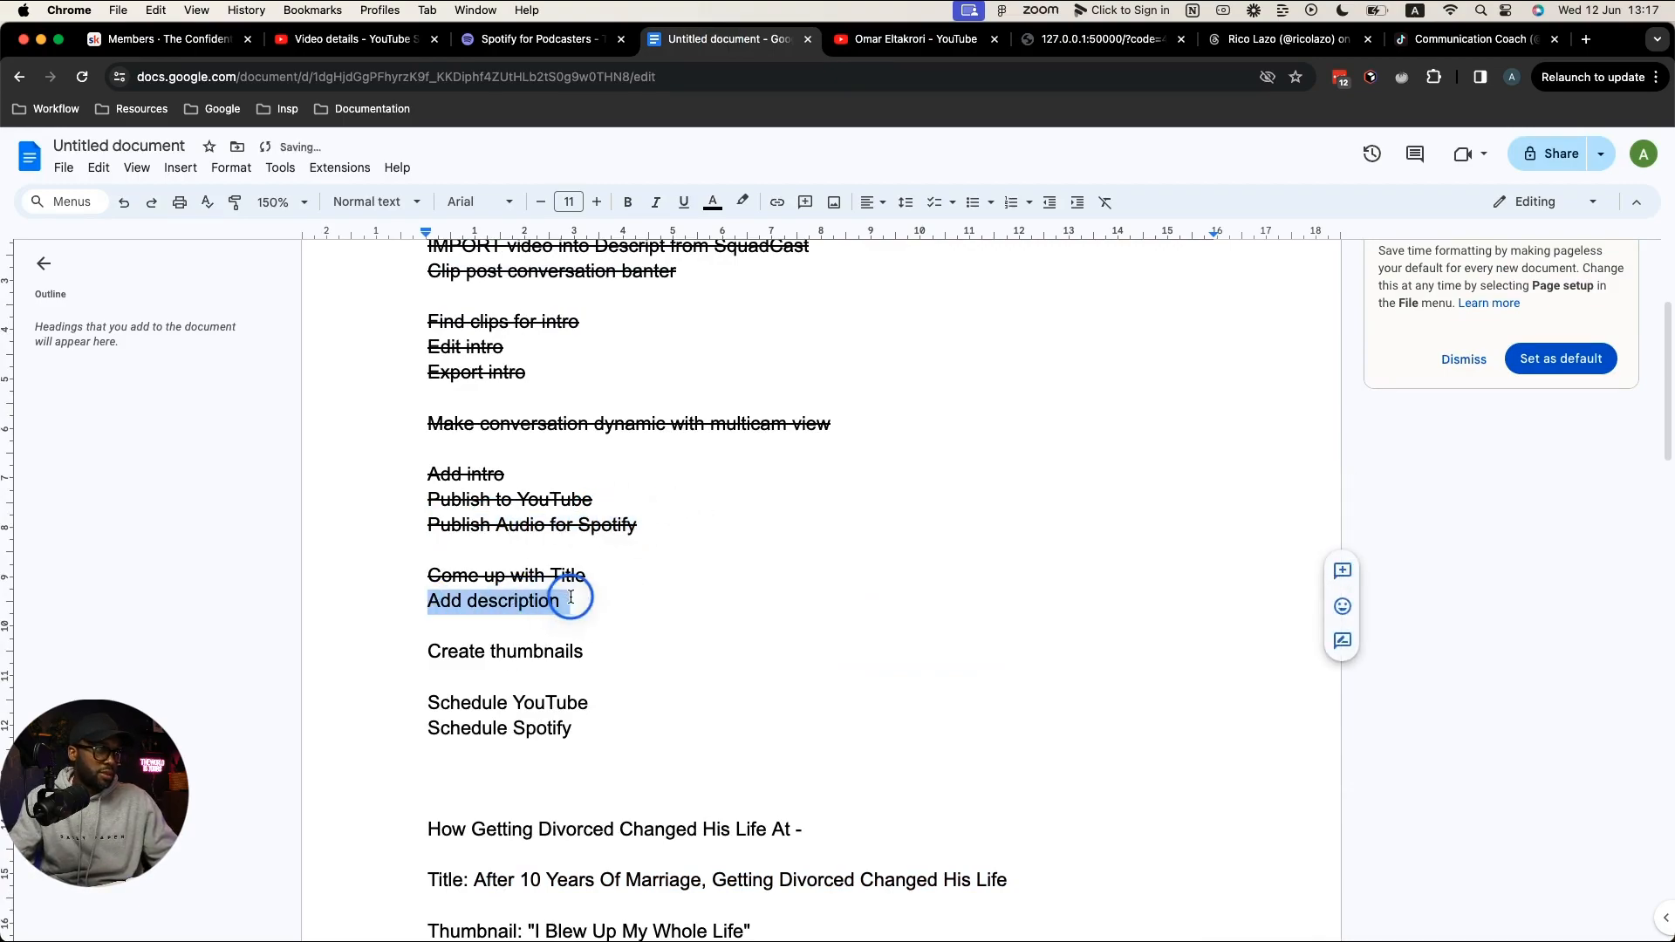
key("super+shift+x")
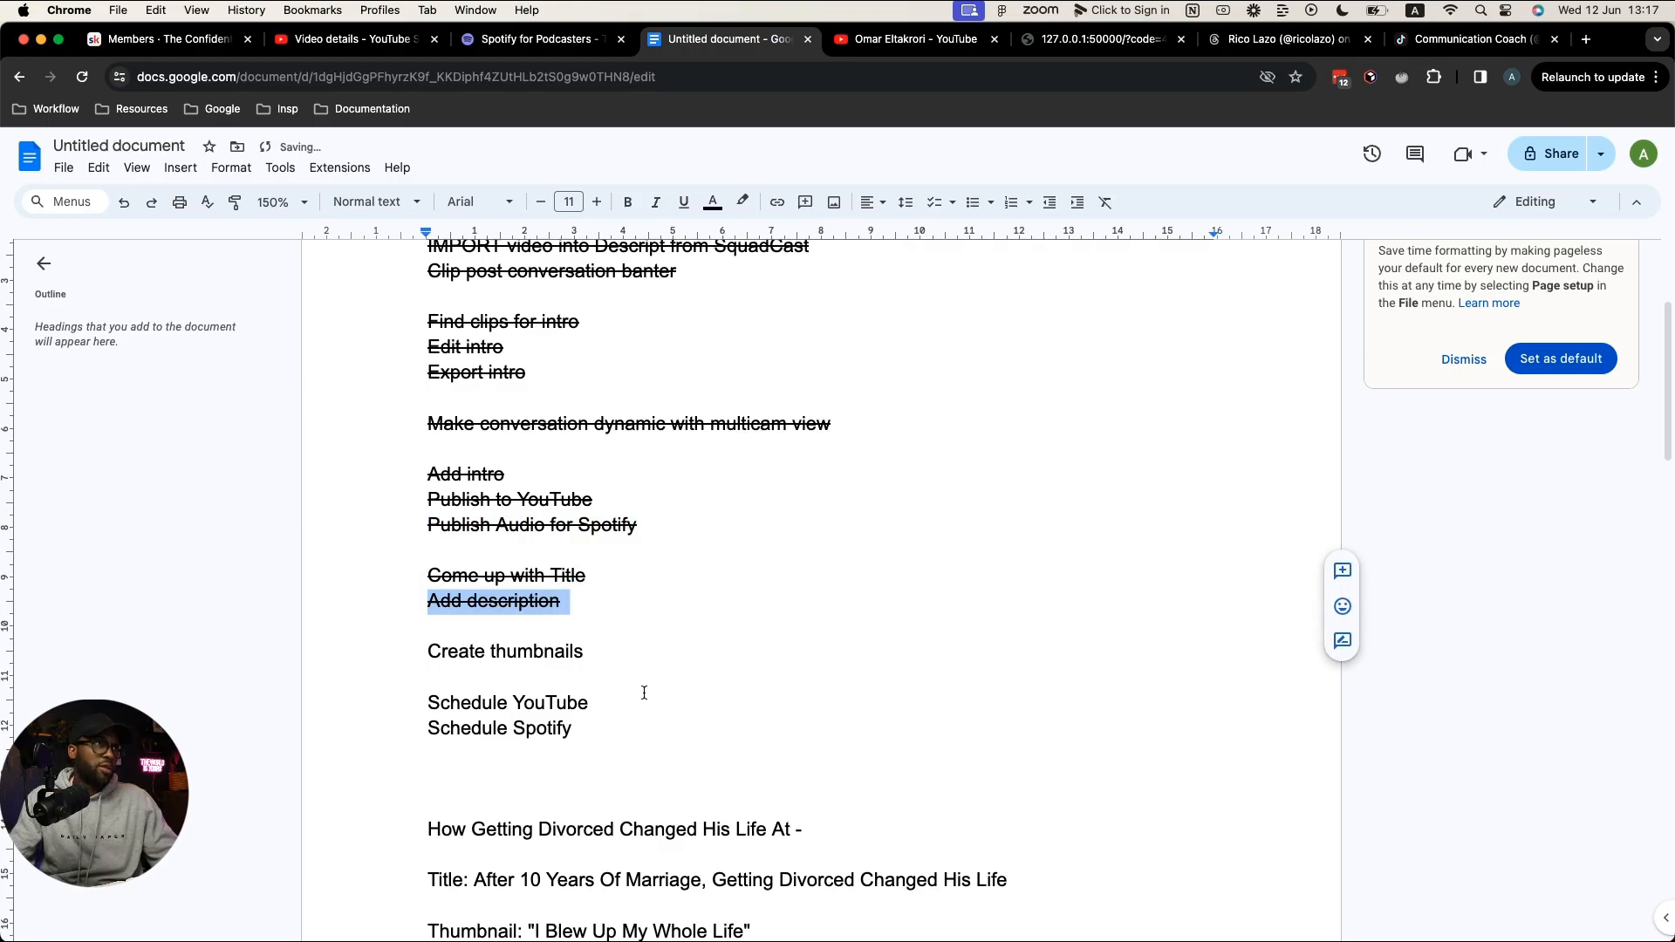
key("ctrl+Right")
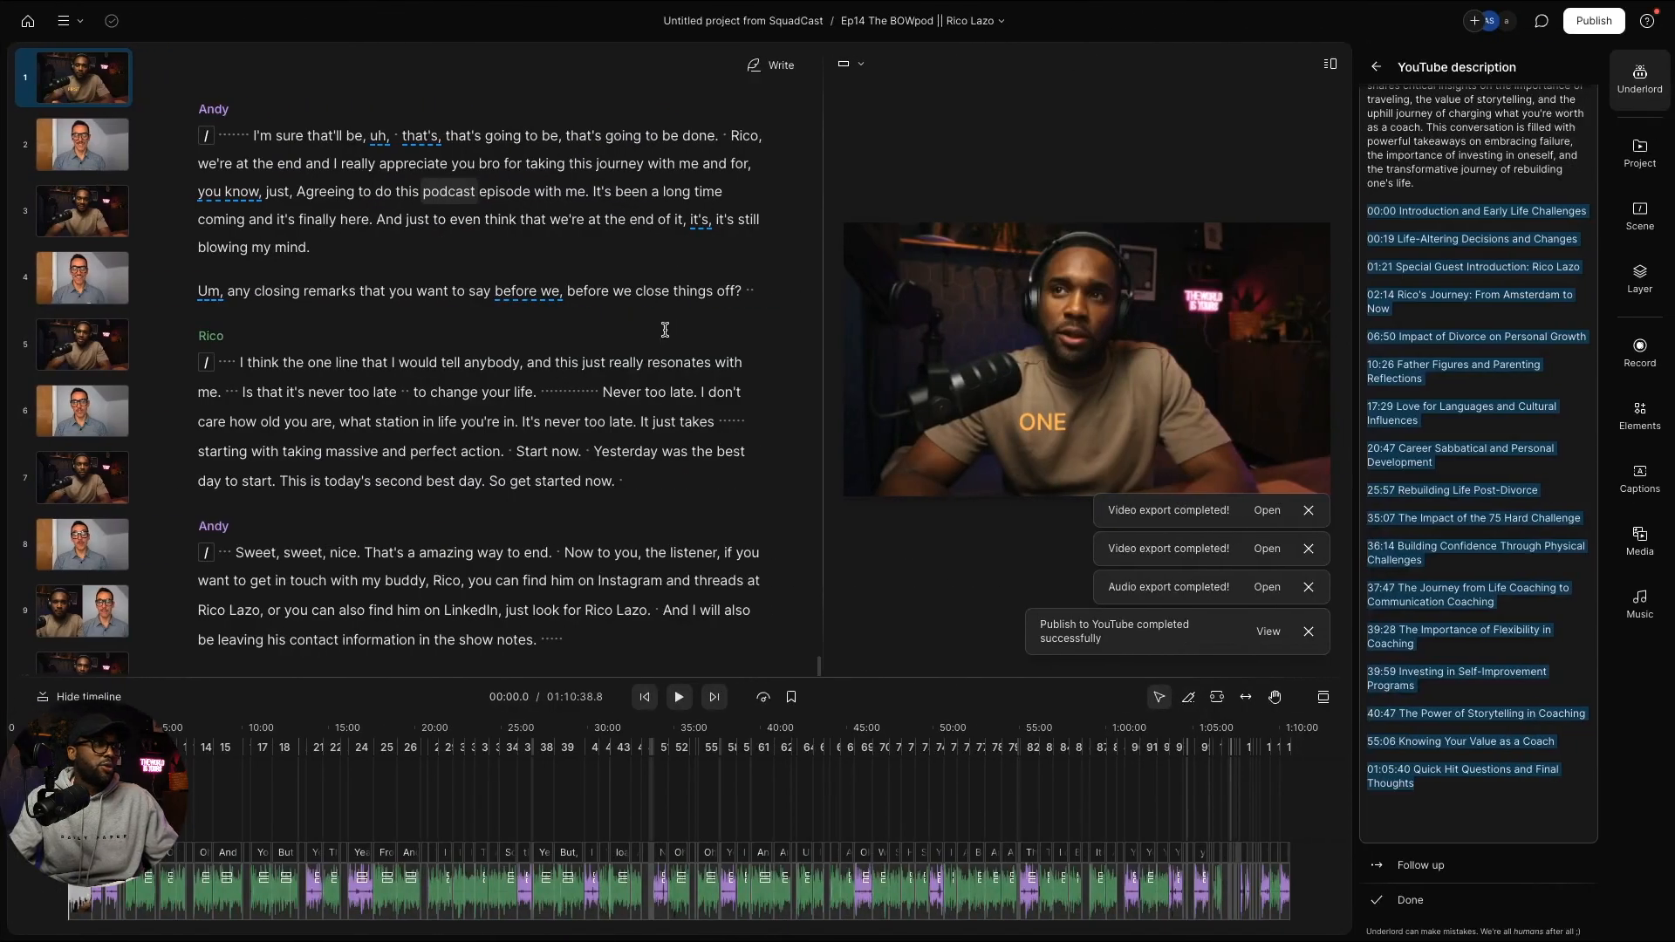
Step: Dismiss the three export notifications and return to the full Underlord action list with search cleared
left_click(1311, 548)
left_click(1311, 548)
left_click(1308, 586)
left_click(1308, 631)
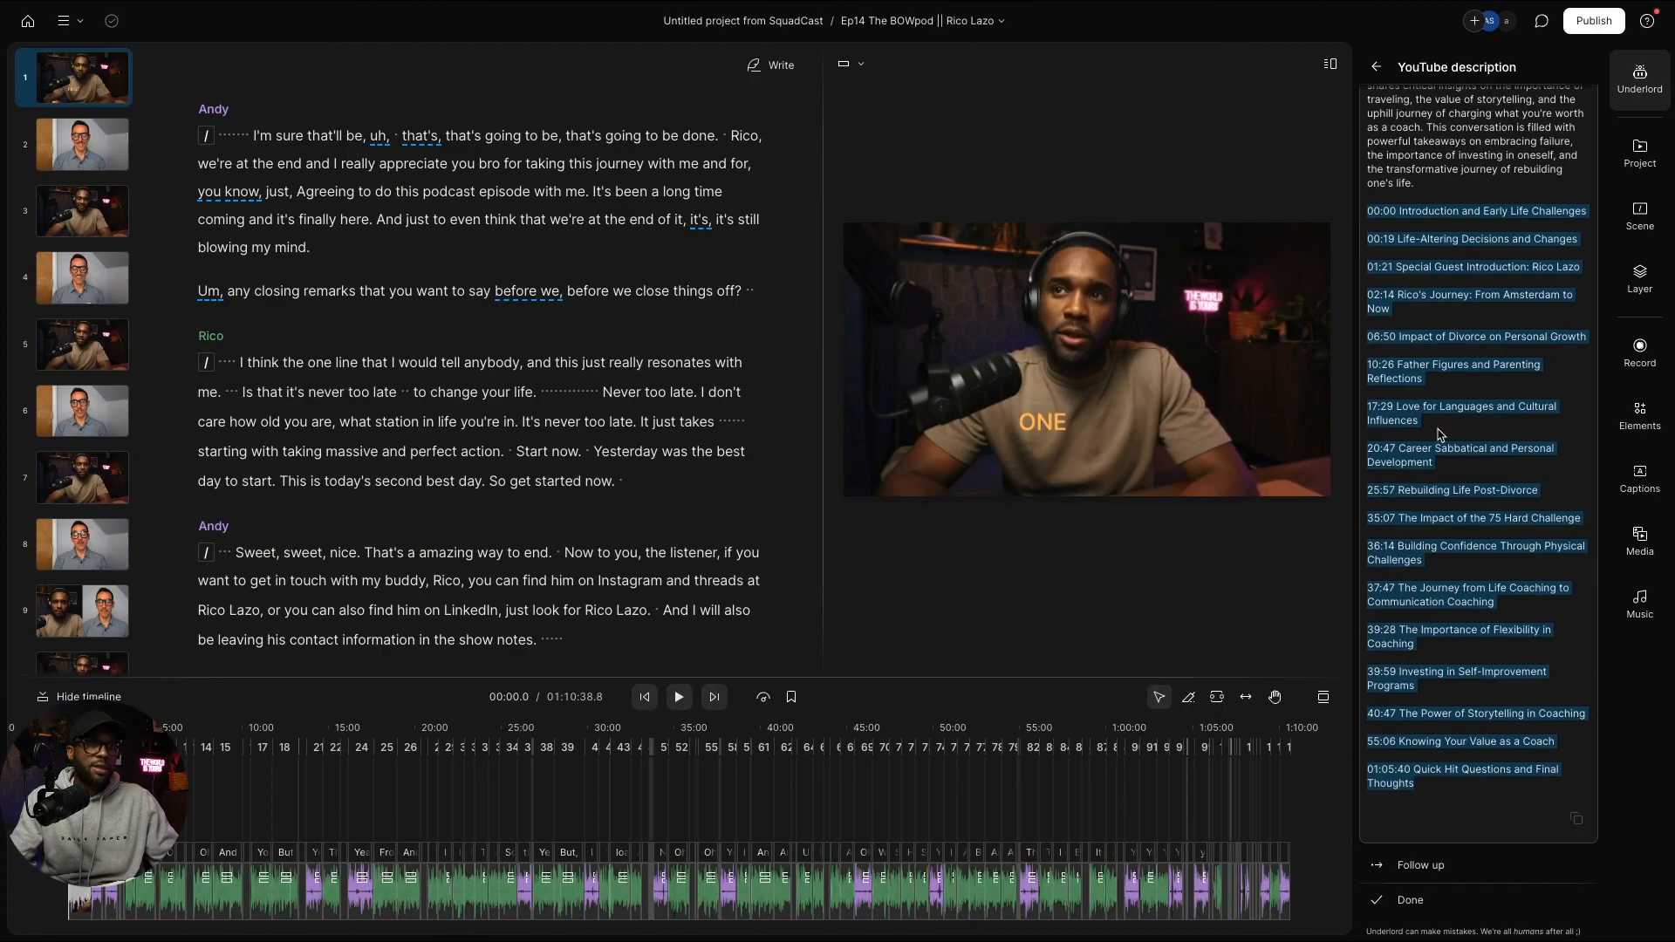
left_click(1380, 67)
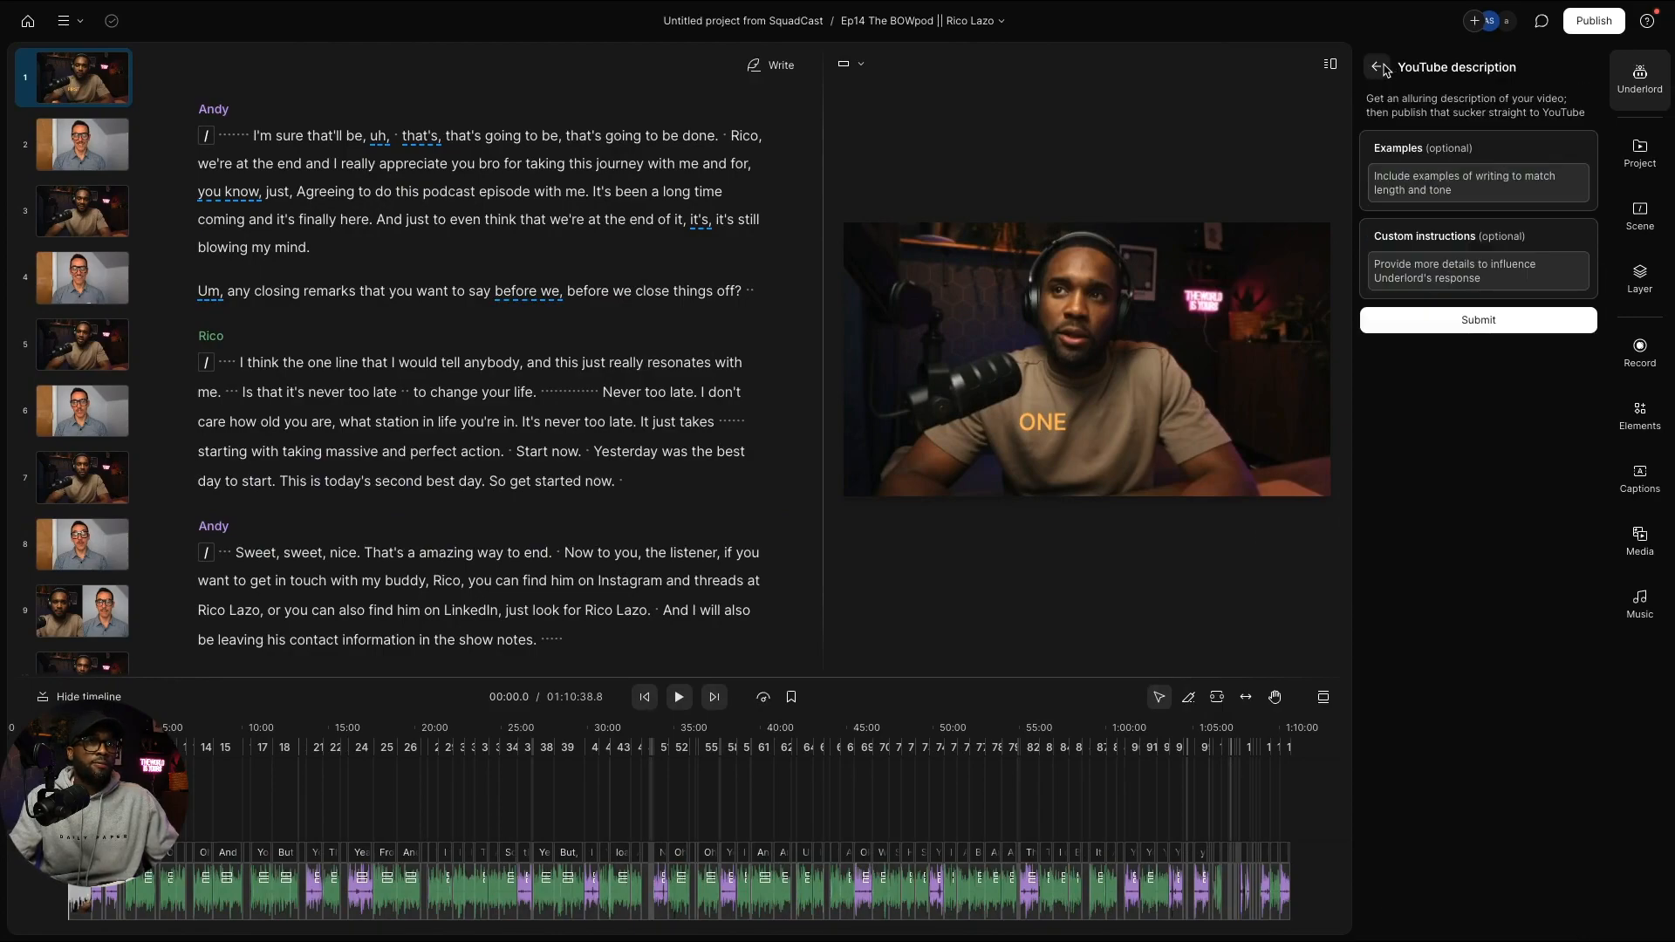
left_click(1380, 68)
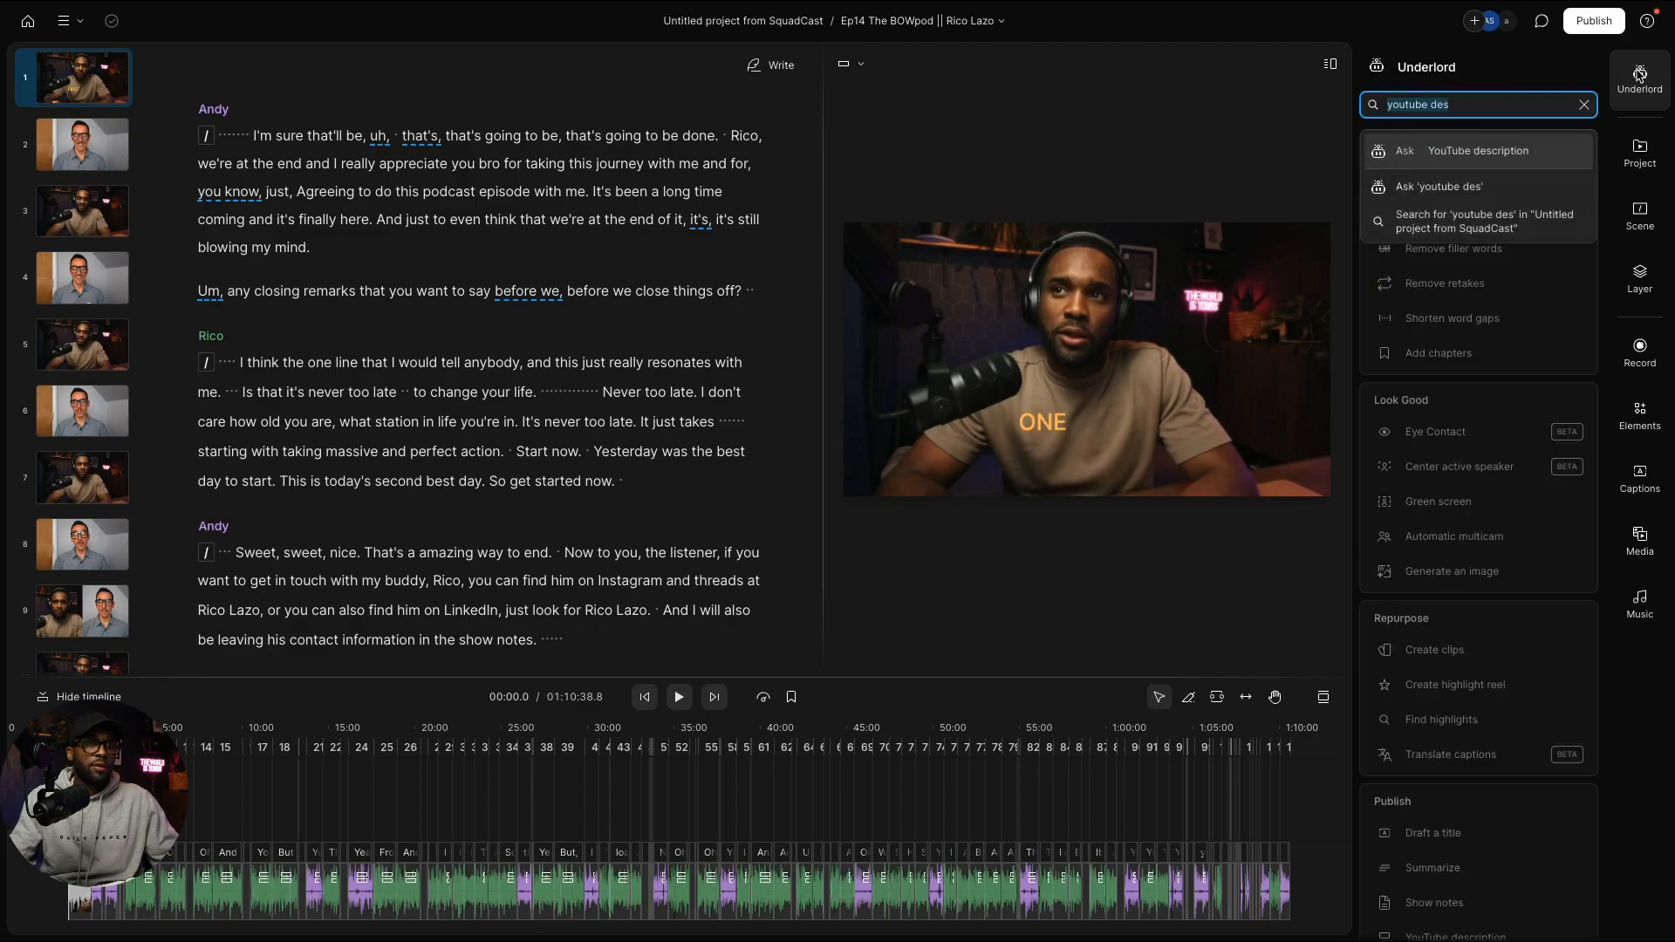
left_click(1584, 105)
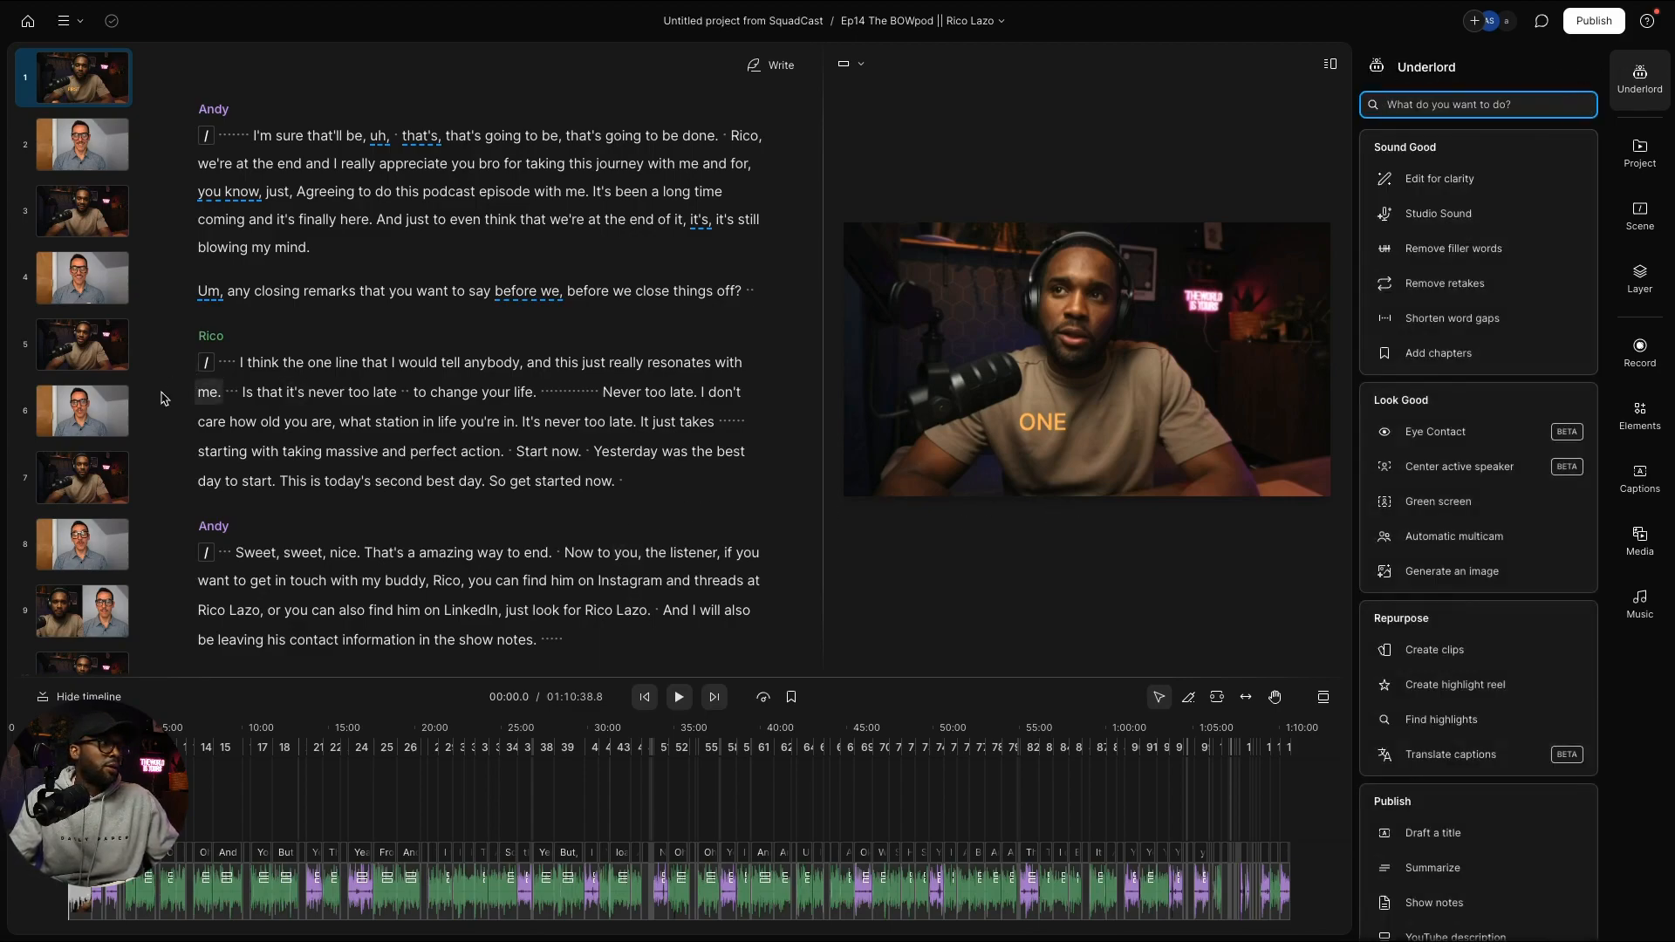
Step: Jump to scene 4 of the episode in the scene list
scroll(478, 504, "down", 3)
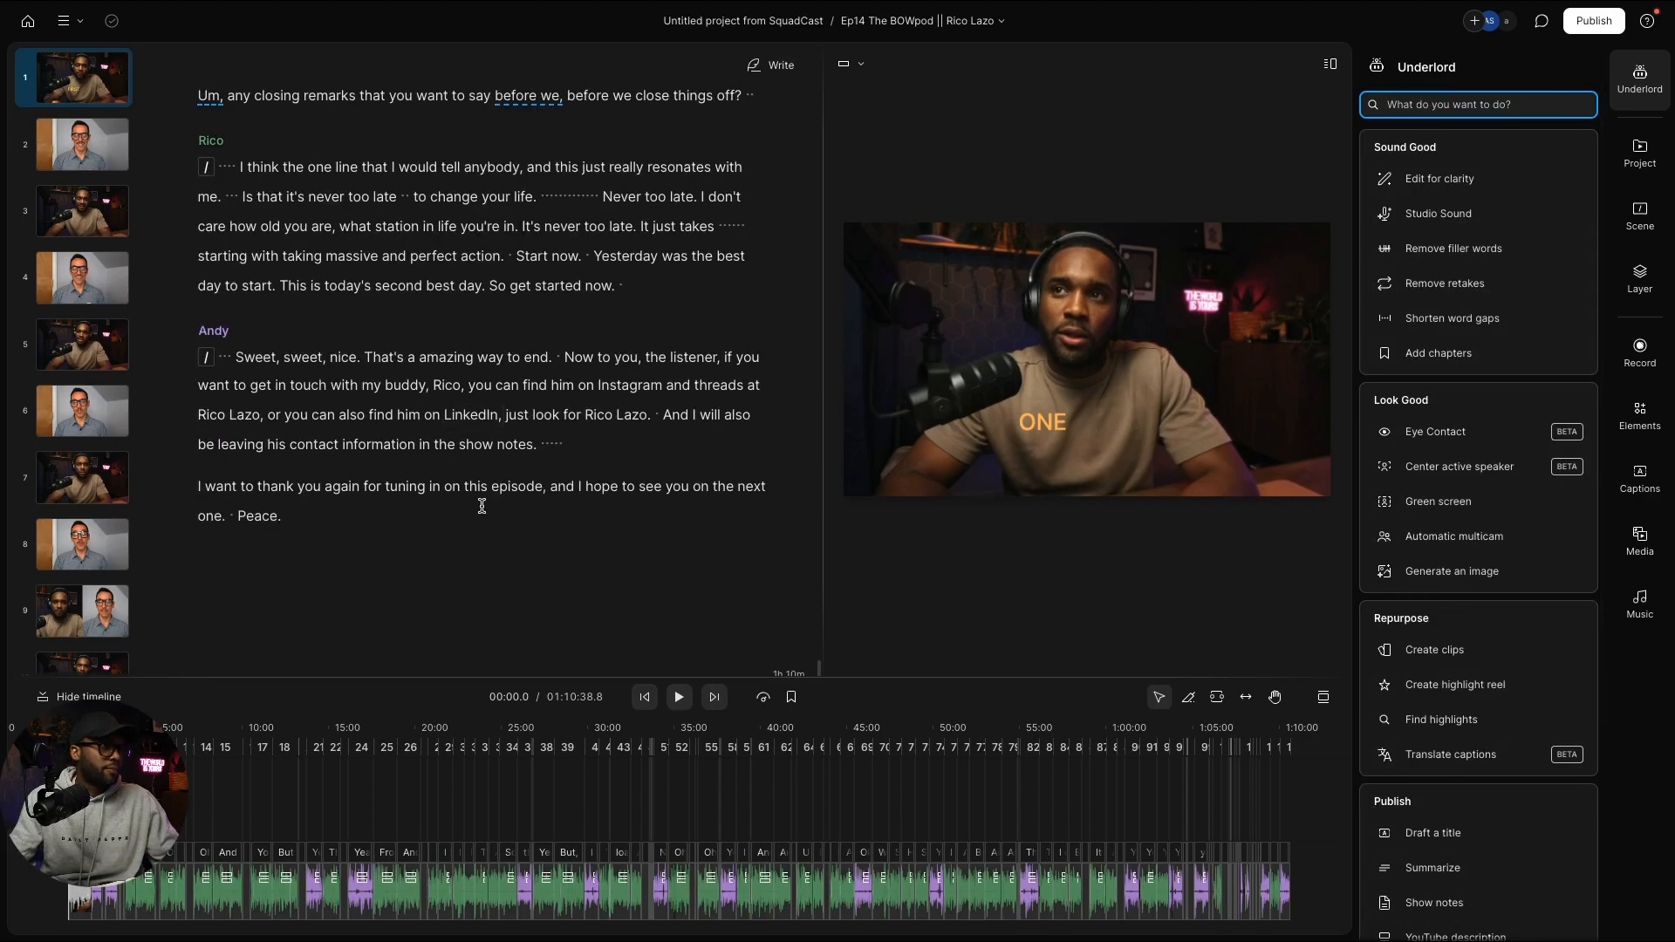
scroll(462, 462, "up", 10)
scroll(230, 241, "up", 5)
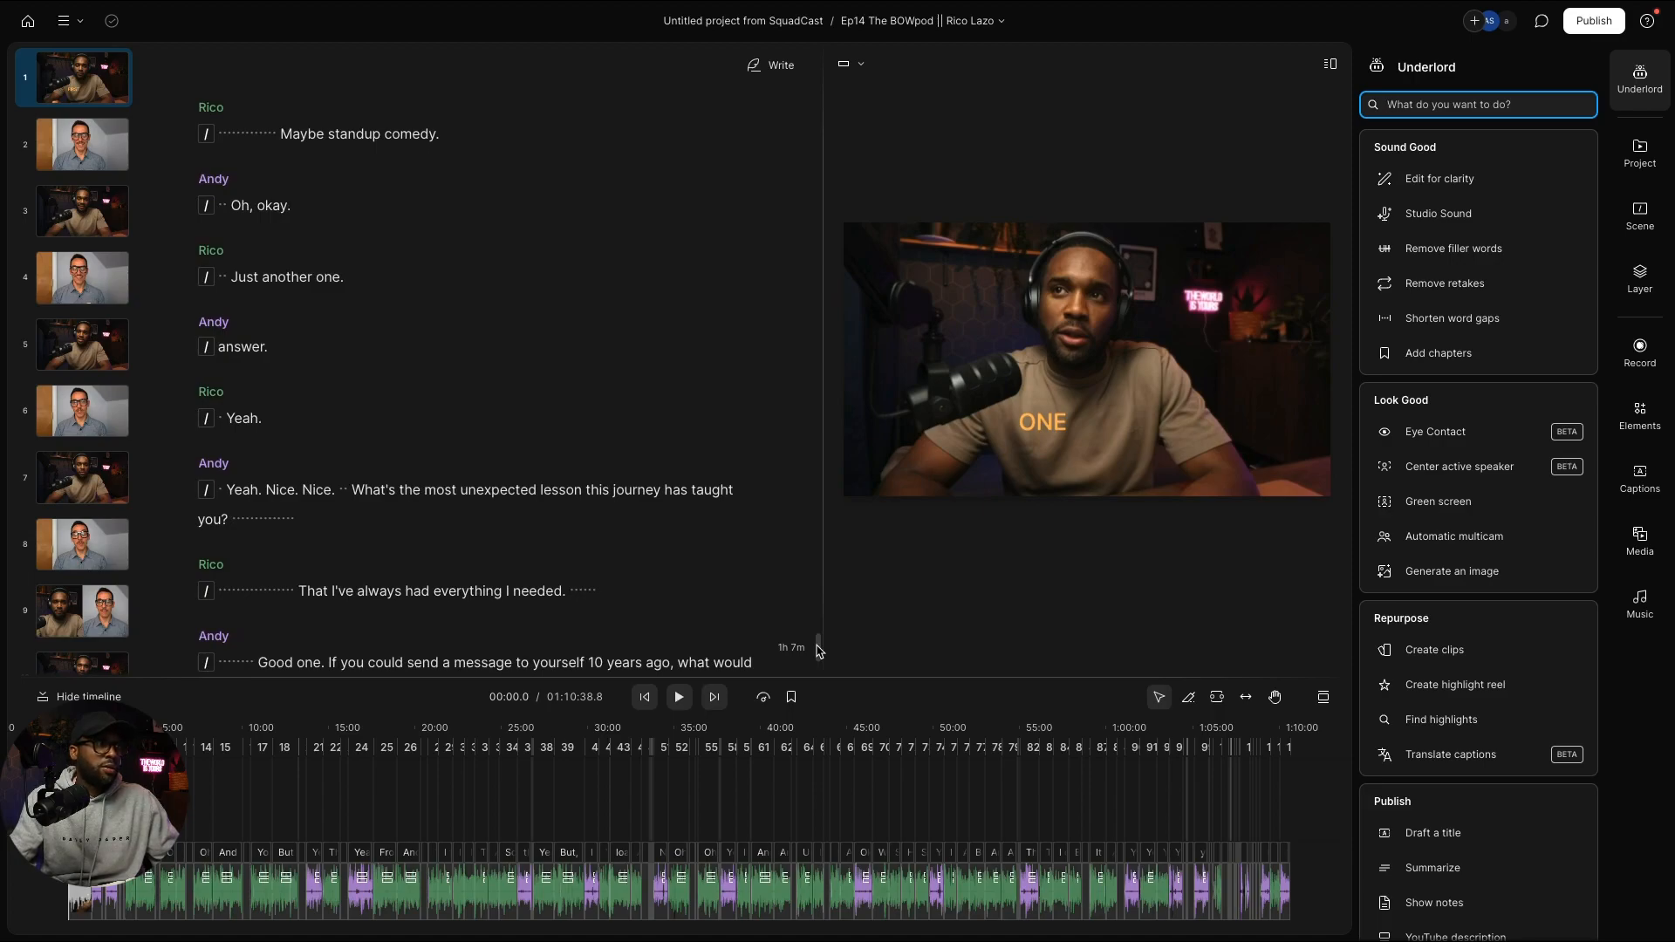
left_click(81, 287)
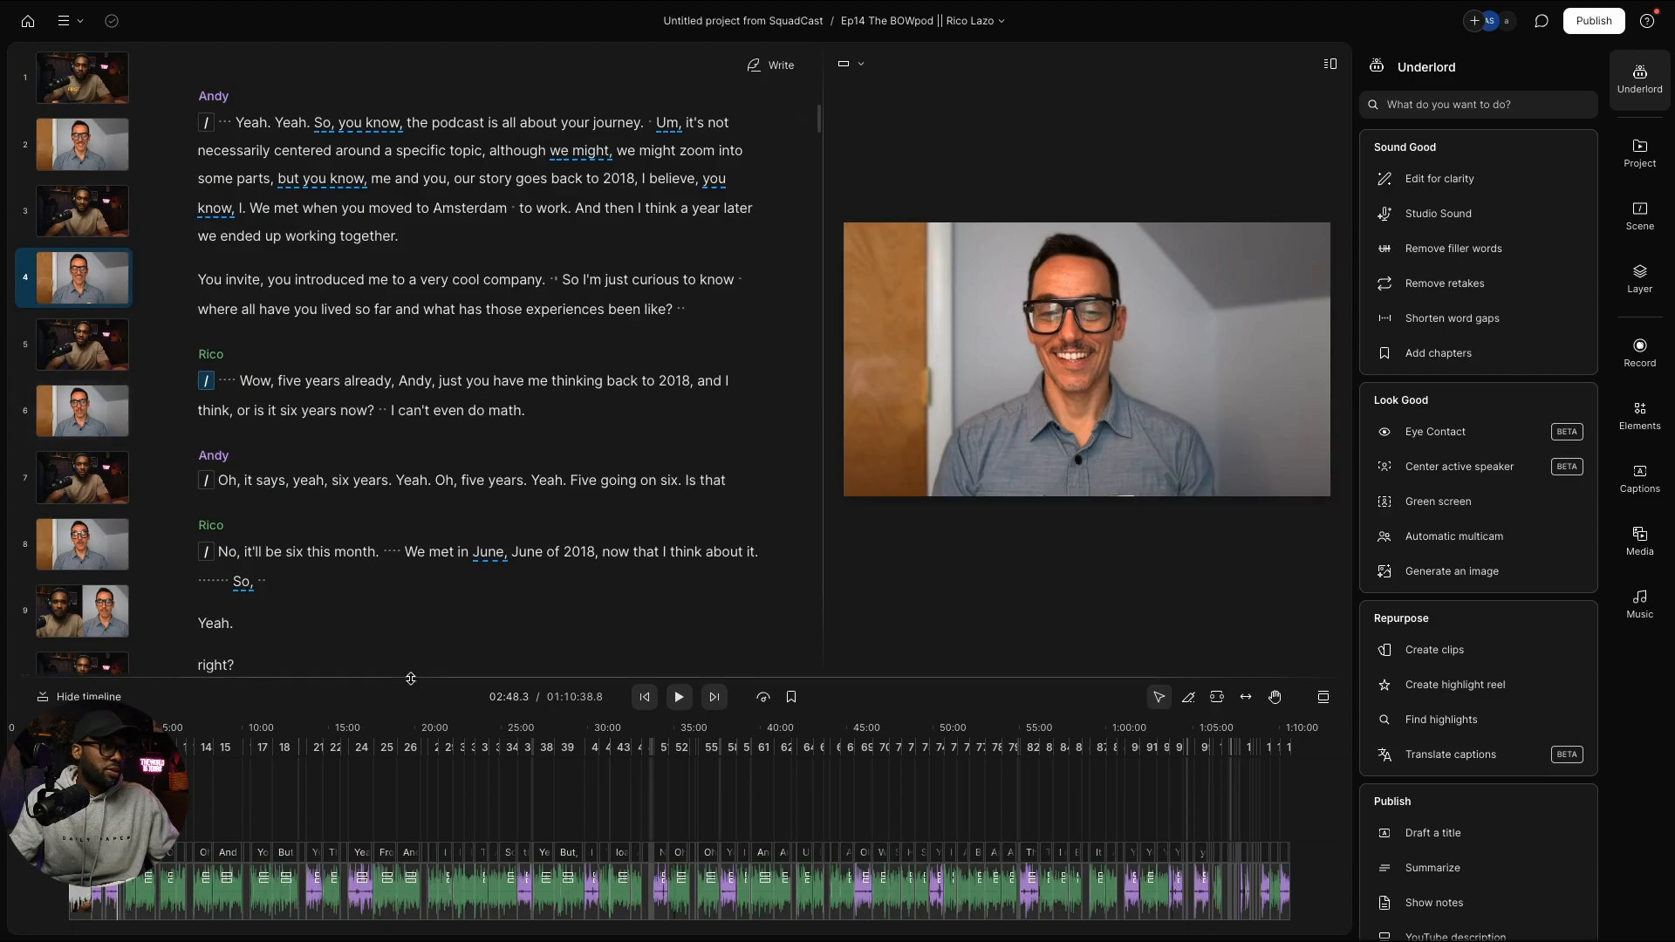
Step: Enlarge the transcript area and return playback to the host's 'Okay. So we're at it again.' intro
left_click_drag(415, 695, 423, 757)
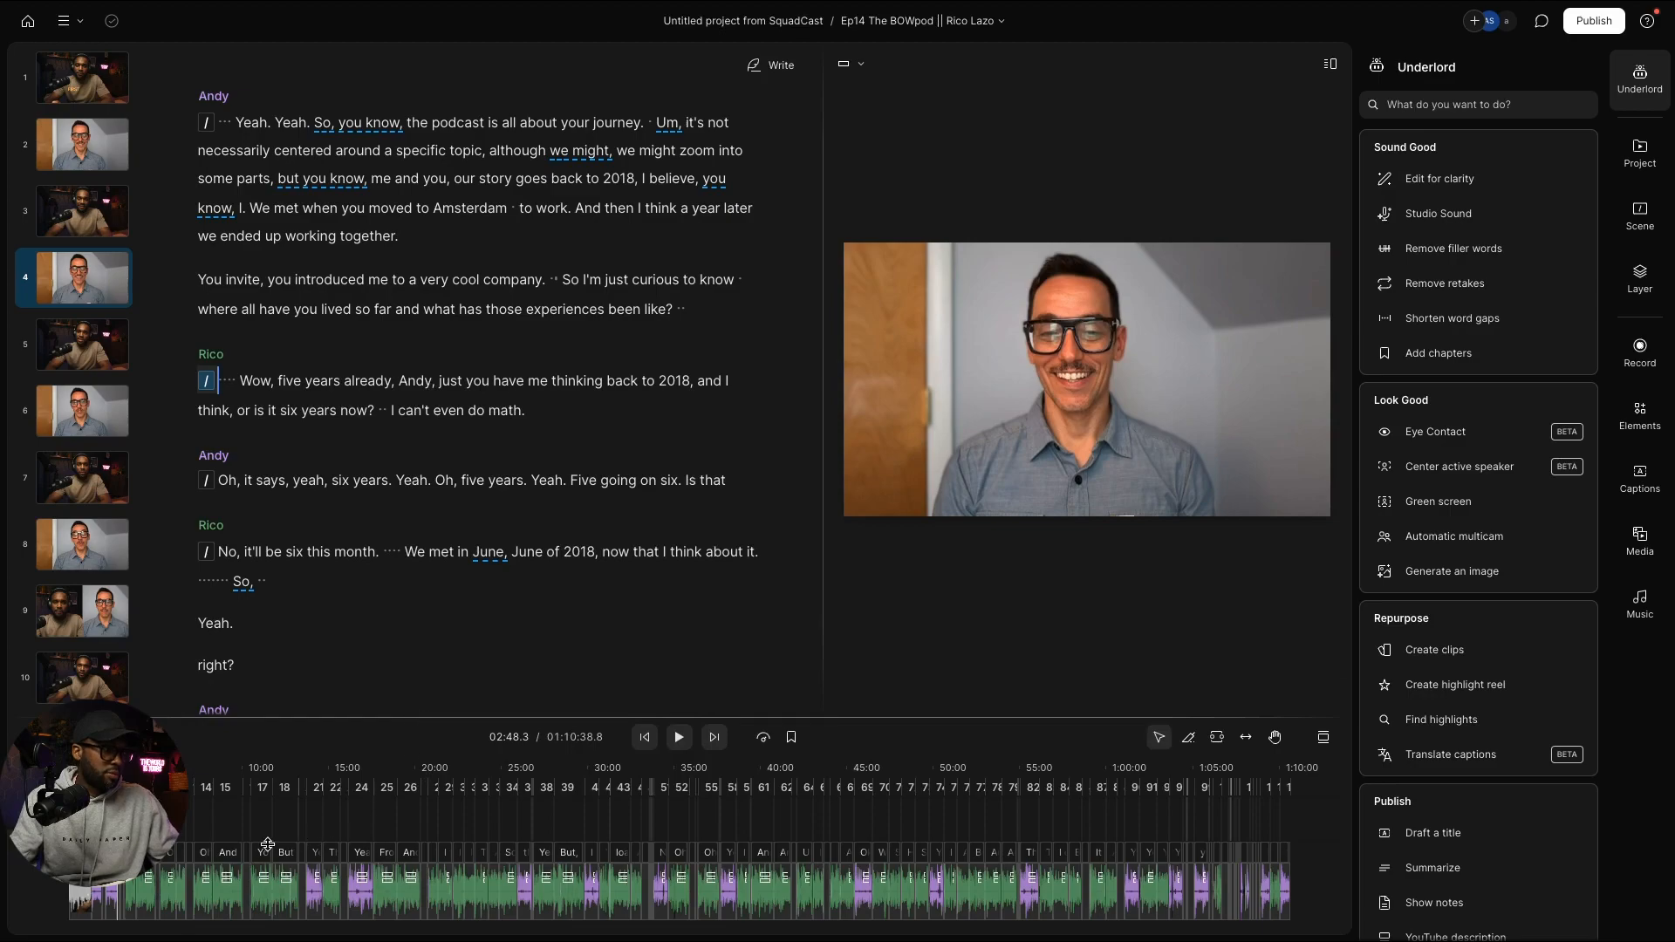
scroll(263, 828, "up", 10)
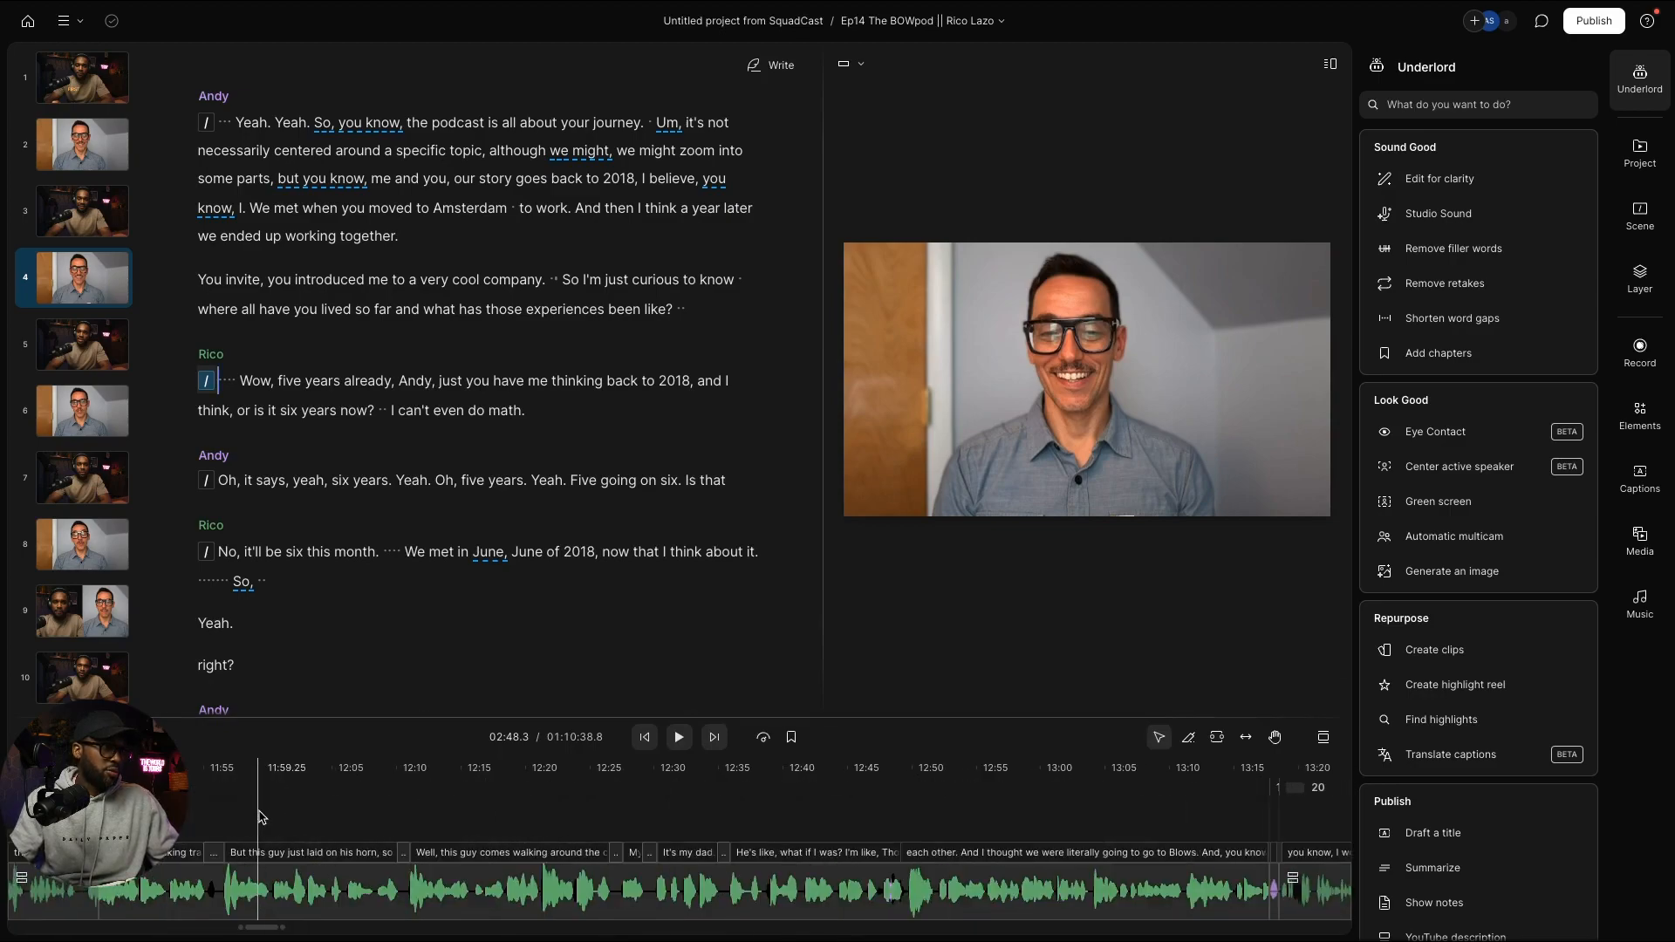
scroll(262, 815, "left", 10)
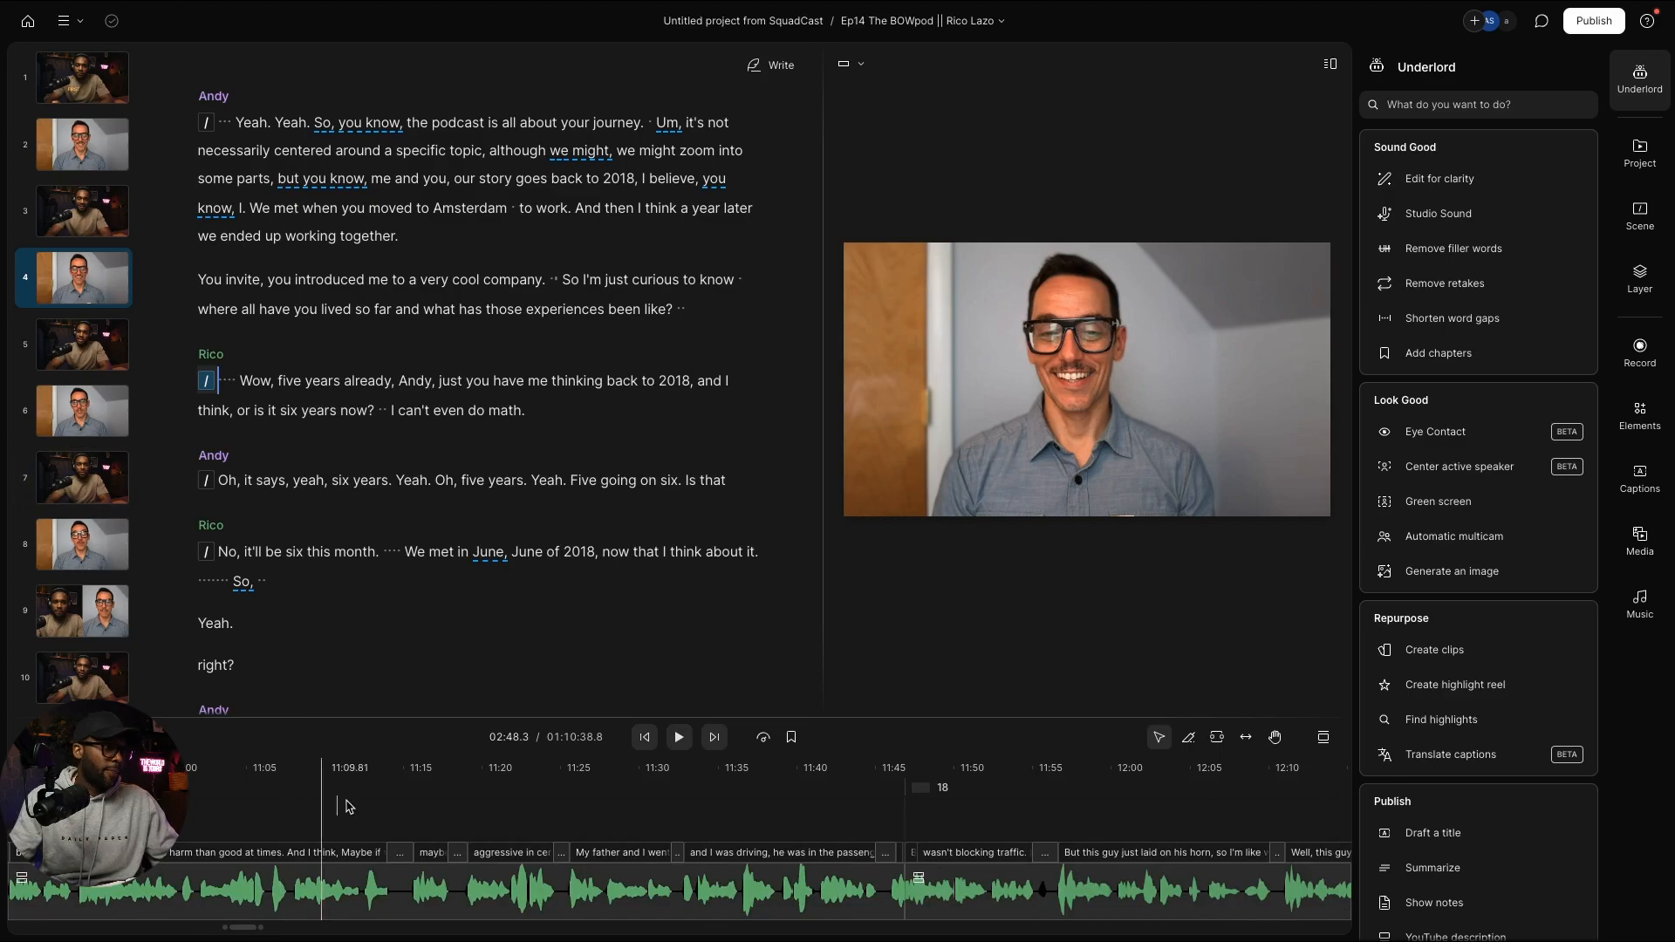
left_click(84, 302)
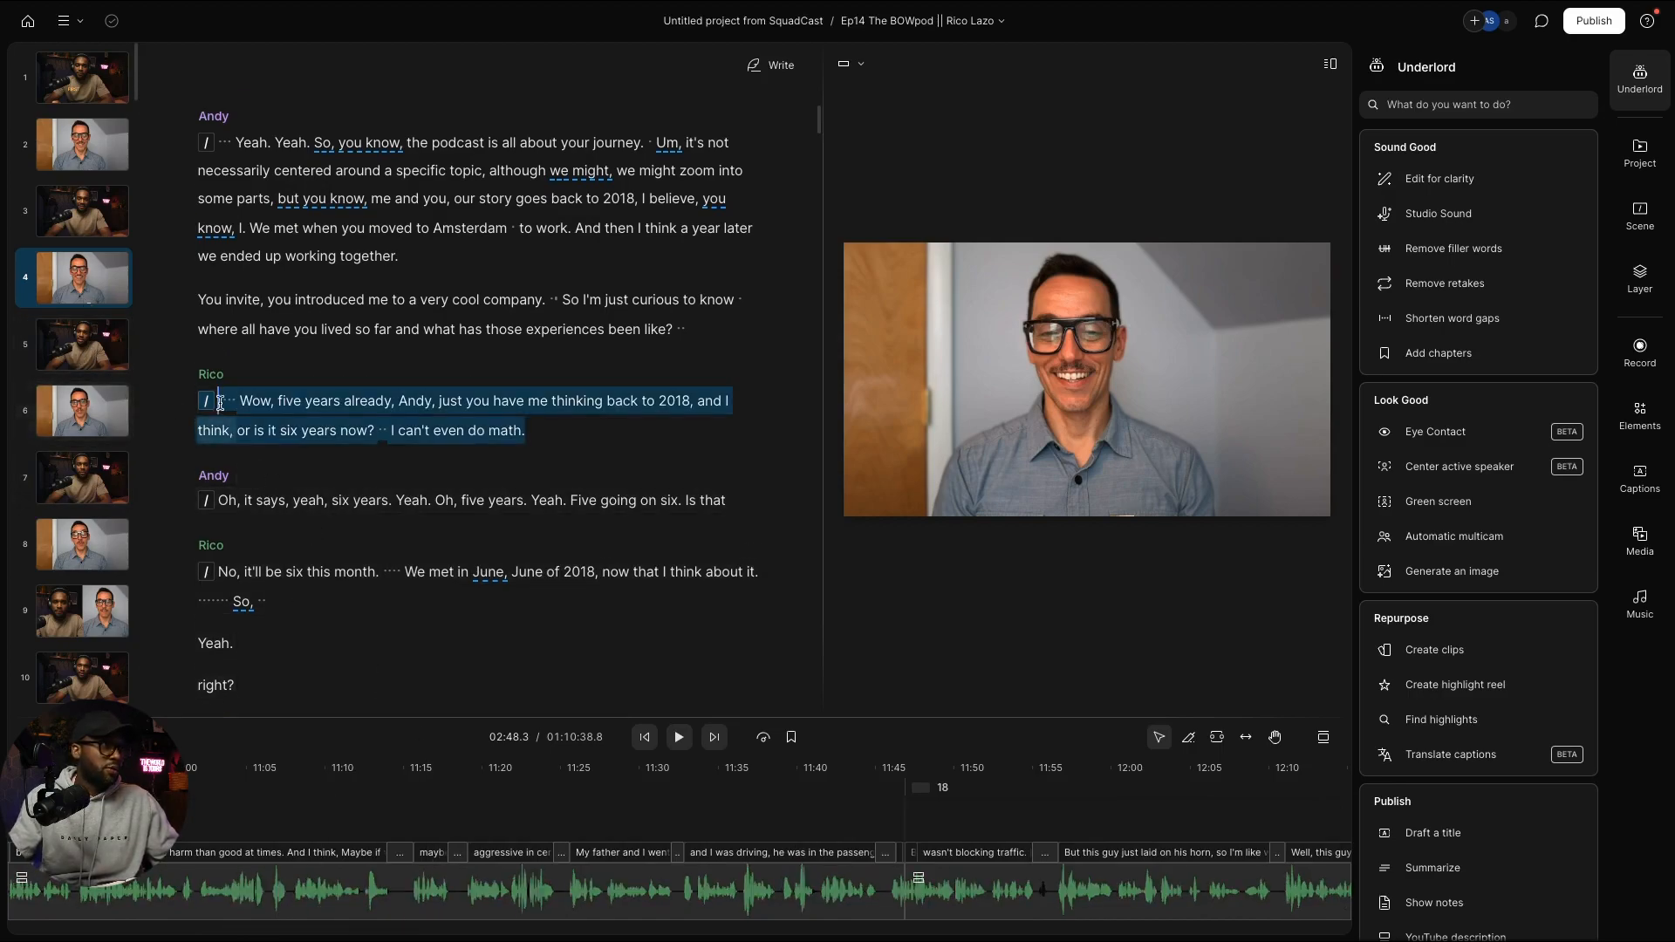
left_click(323, 768)
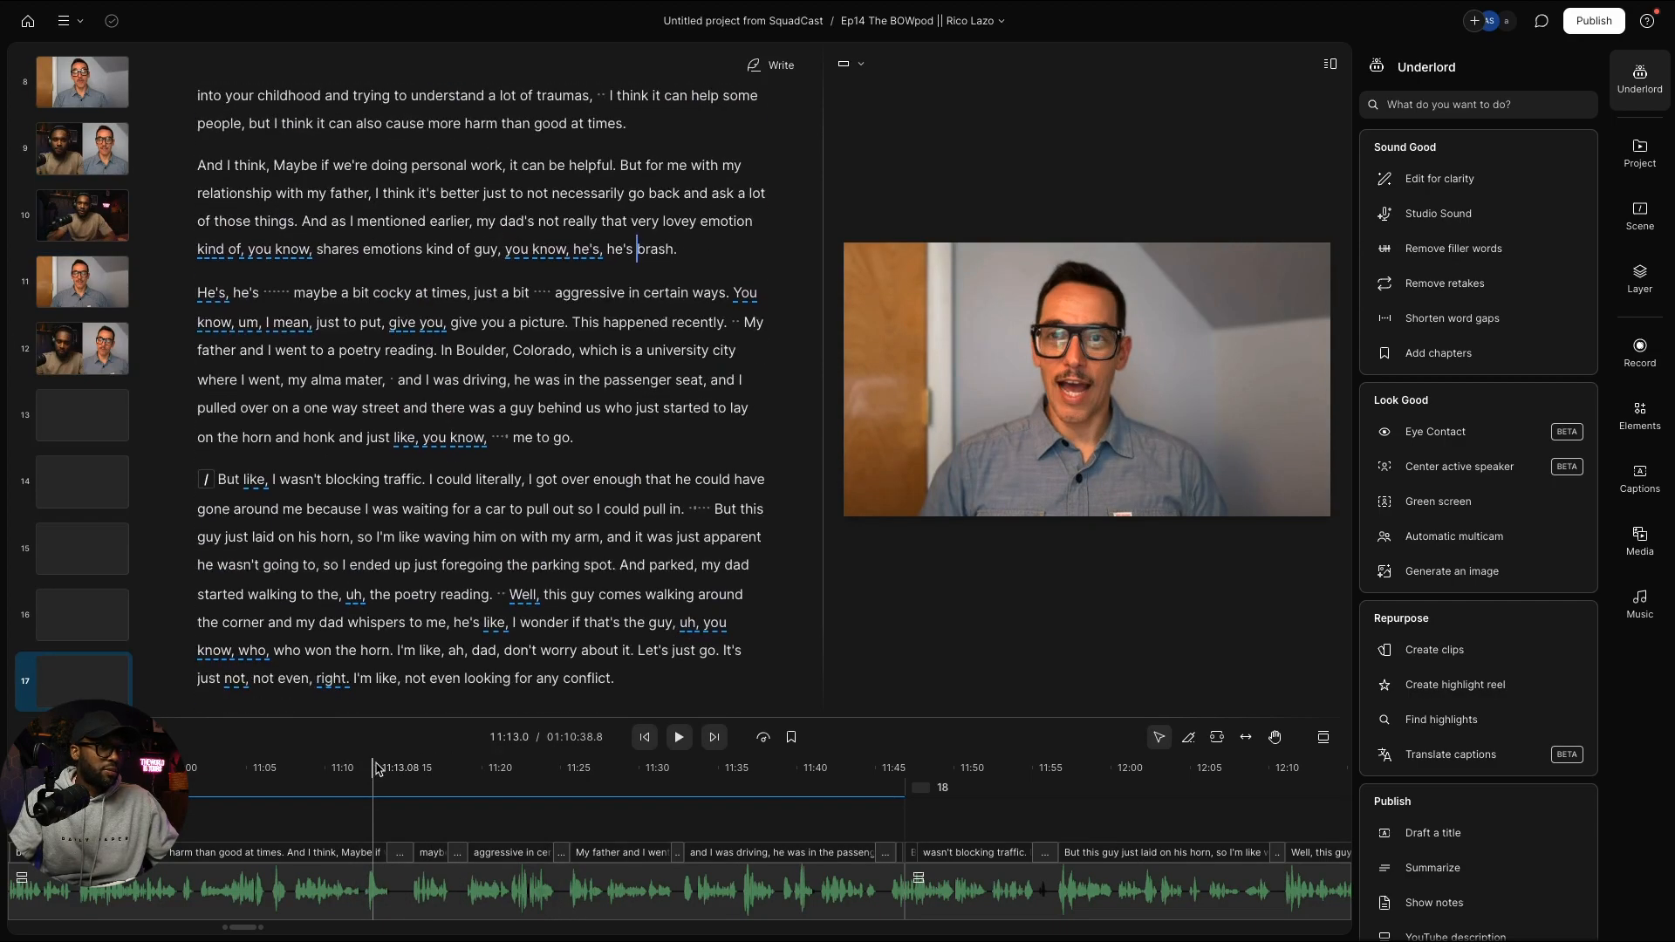
left_click(253, 767)
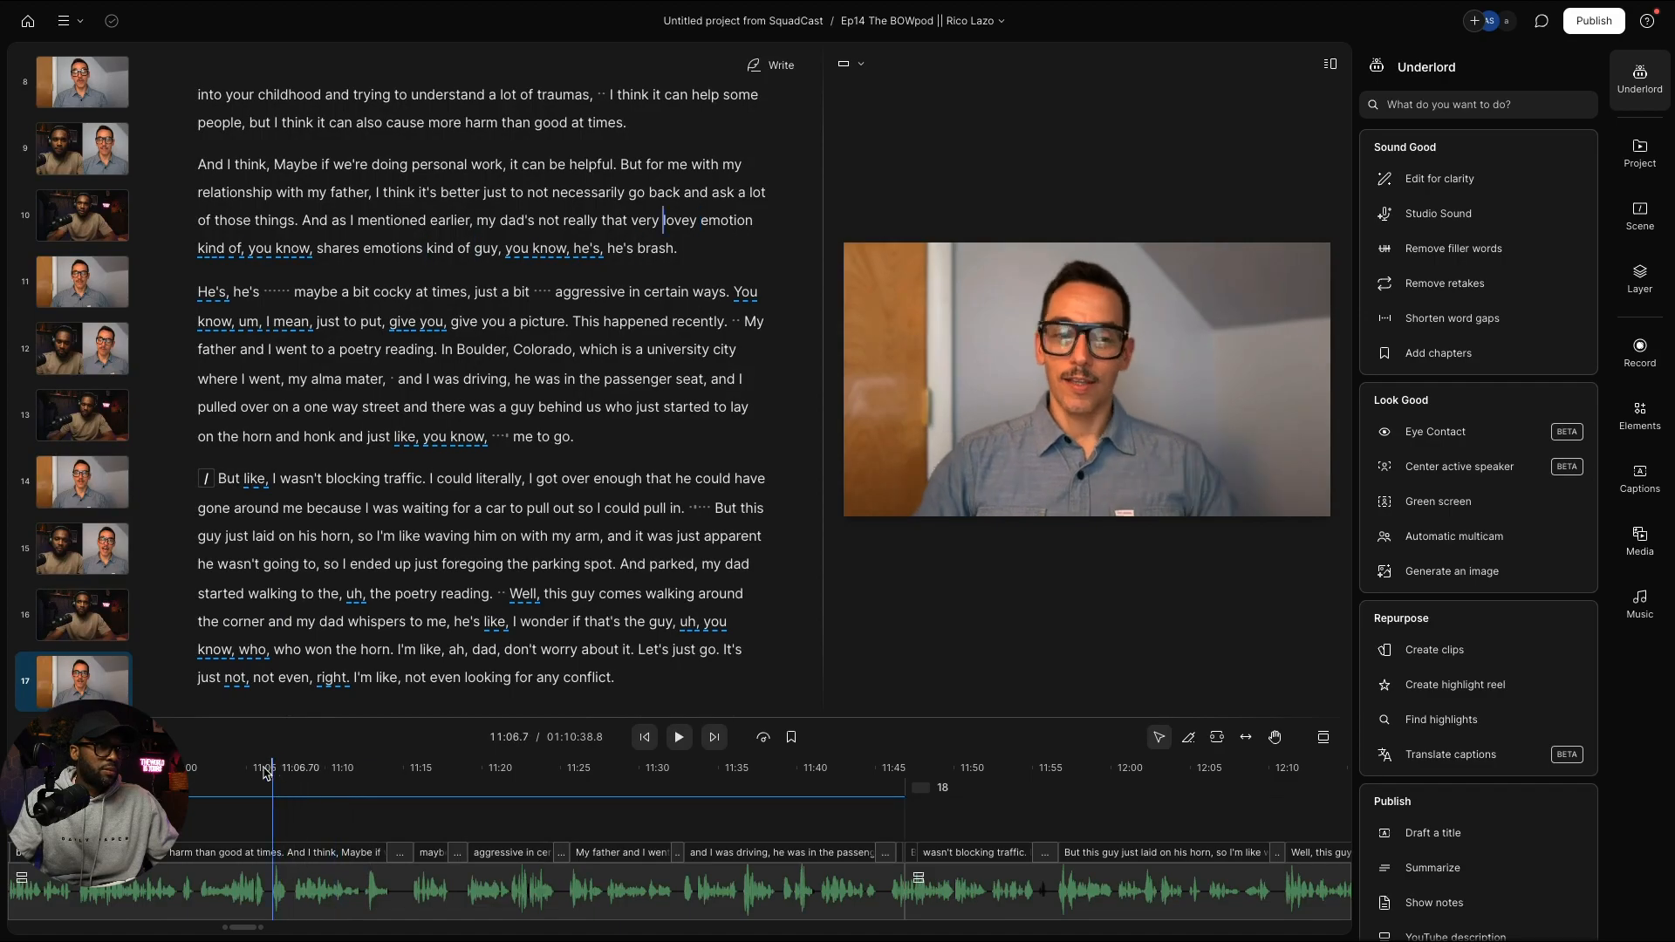
scroll(297, 608, "up", 15)
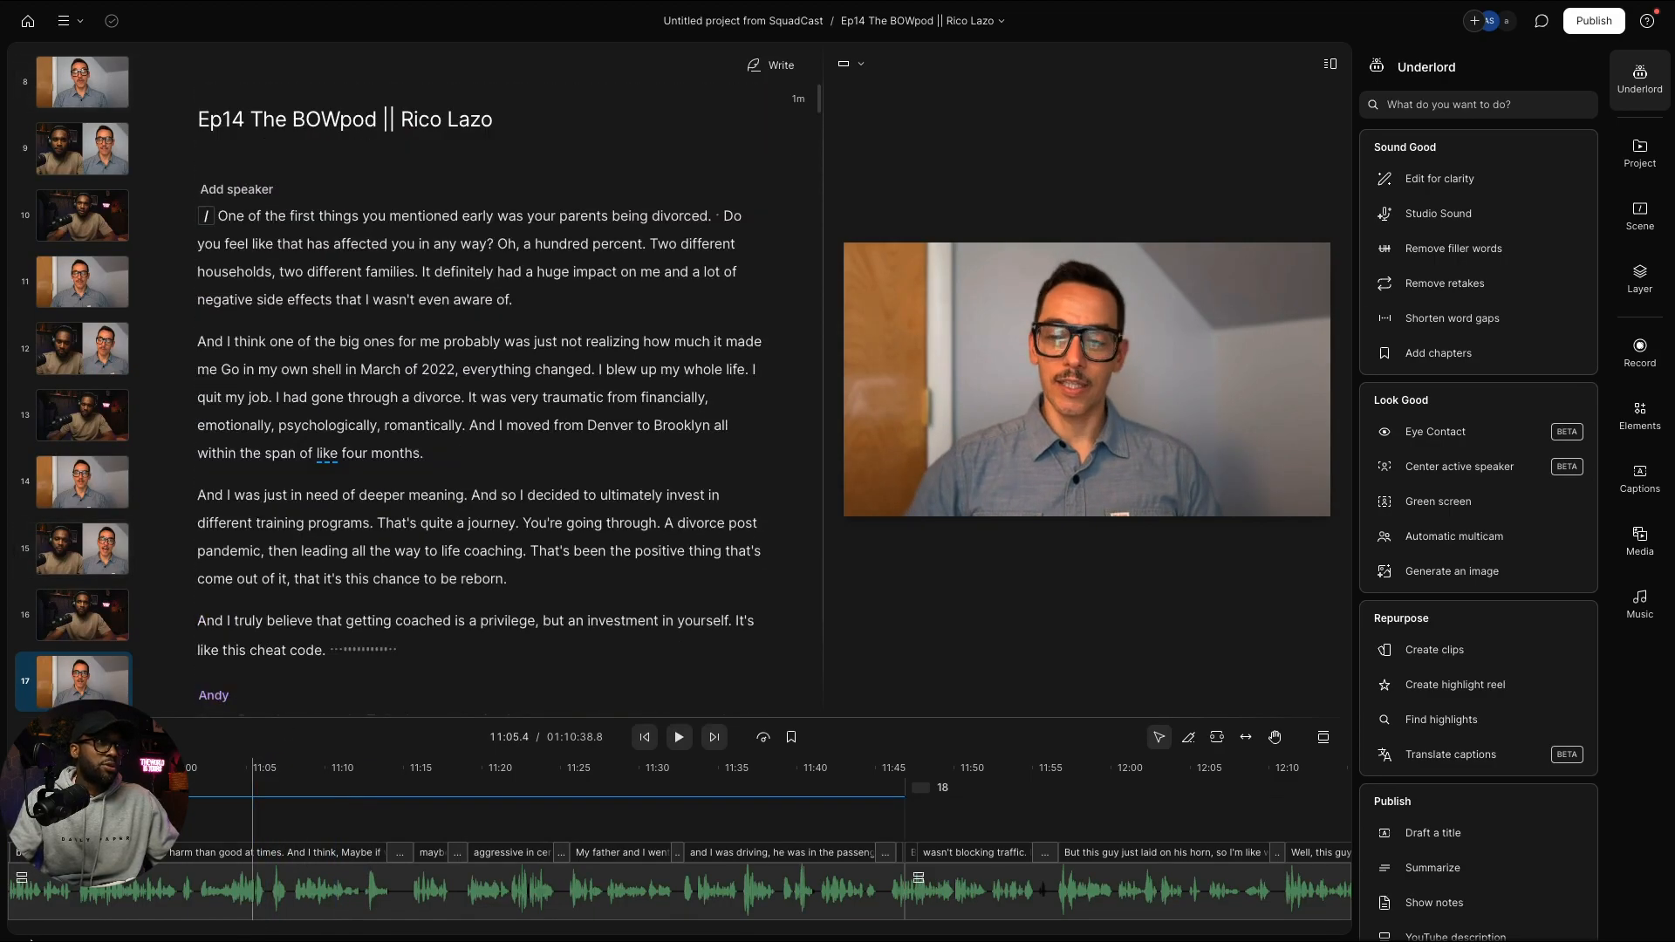
scroll(322, 533, "down", 5)
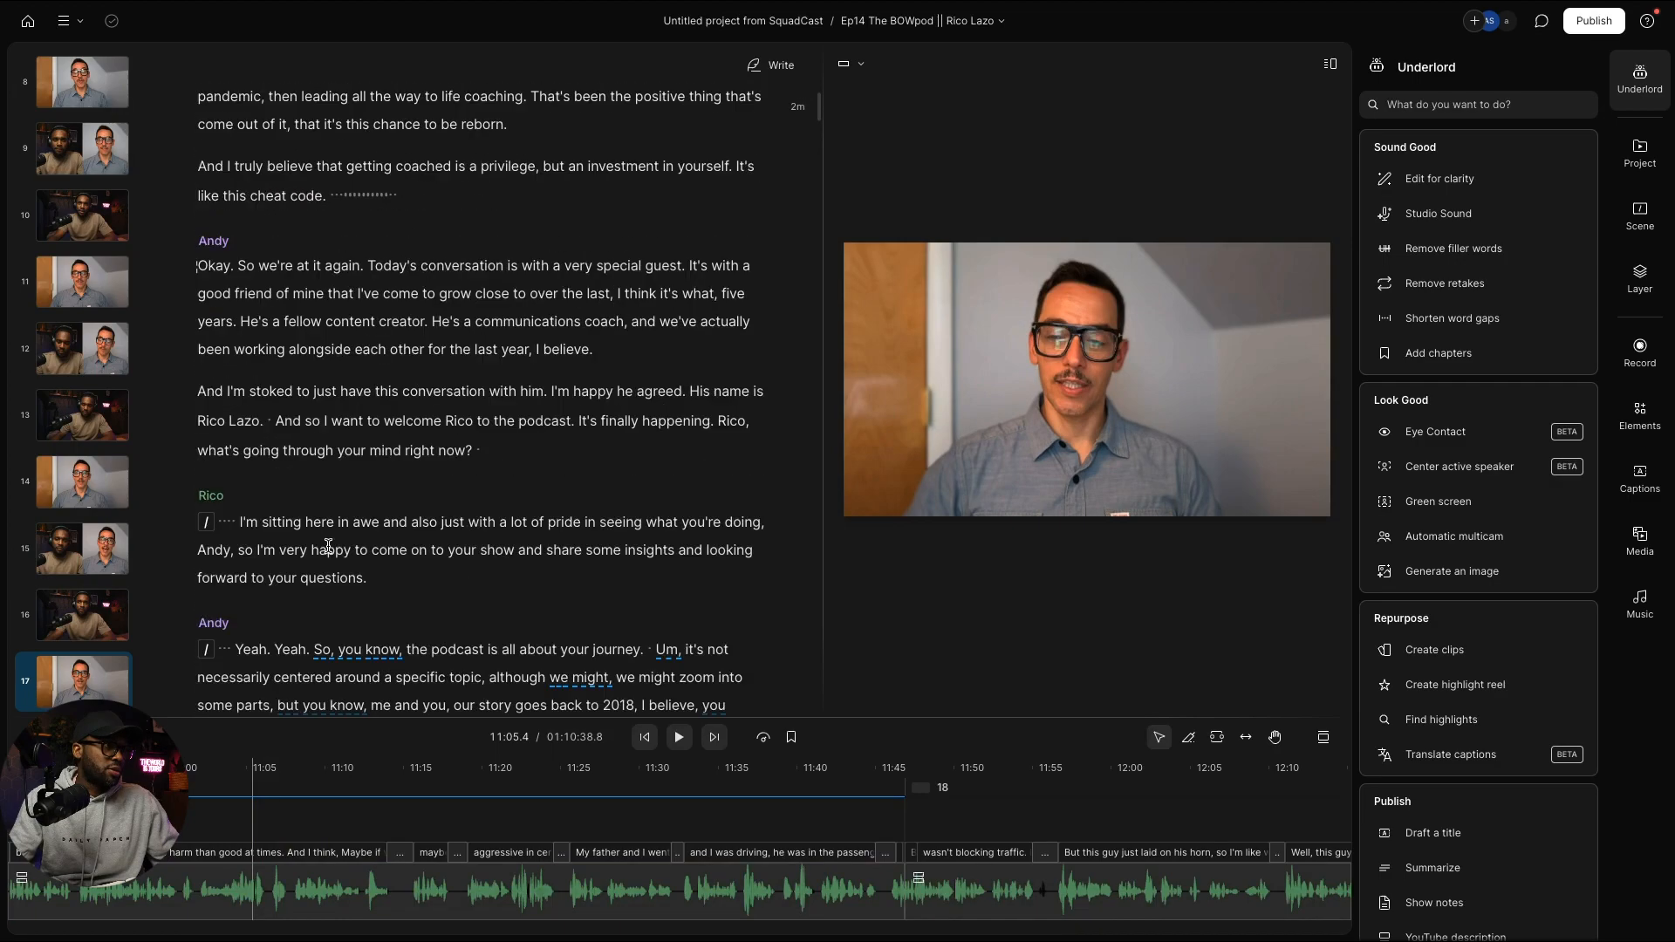
left_click(209, 267)
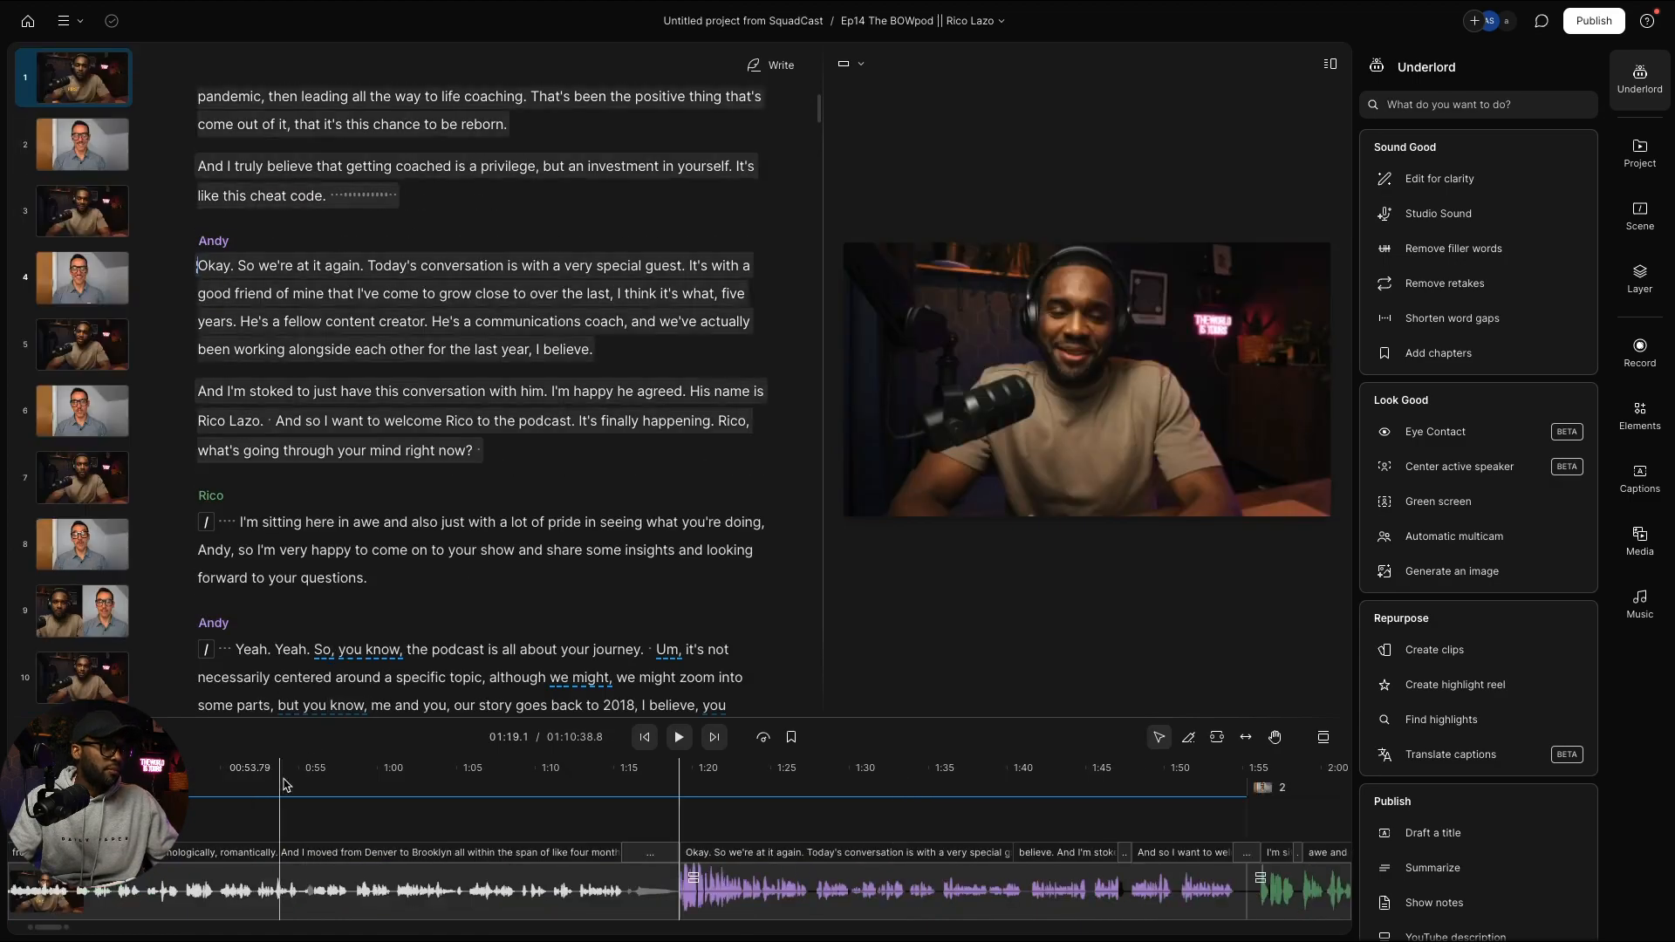
scroll(762, 802, "right", 2)
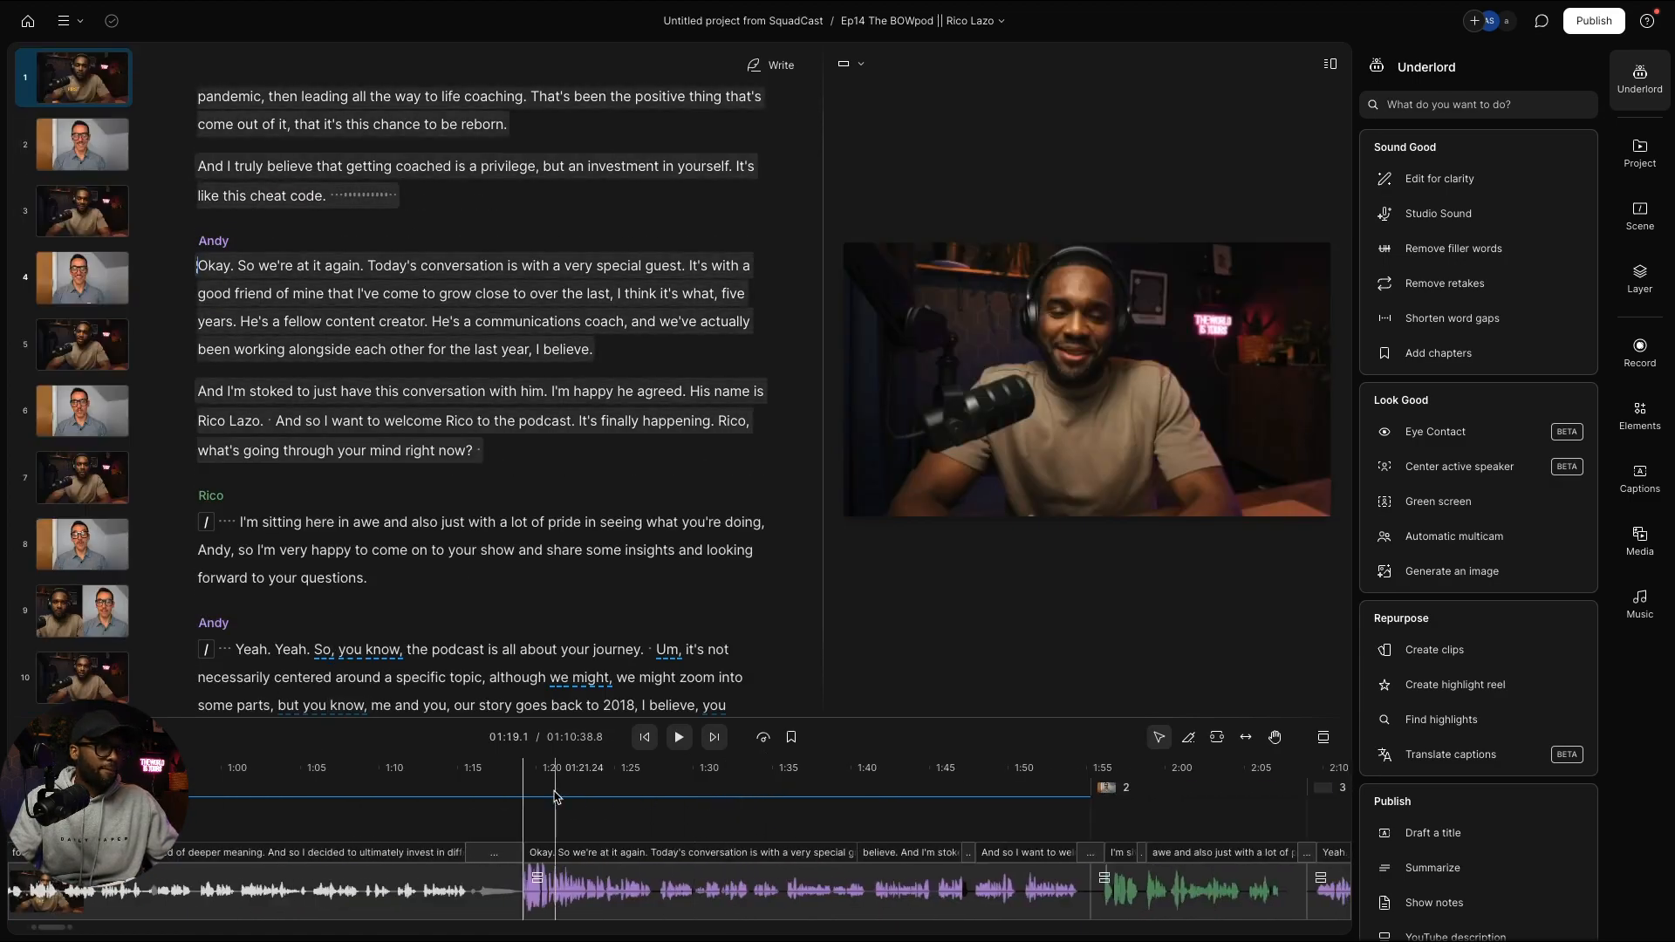
left_click_drag(546, 791, 912, 757)
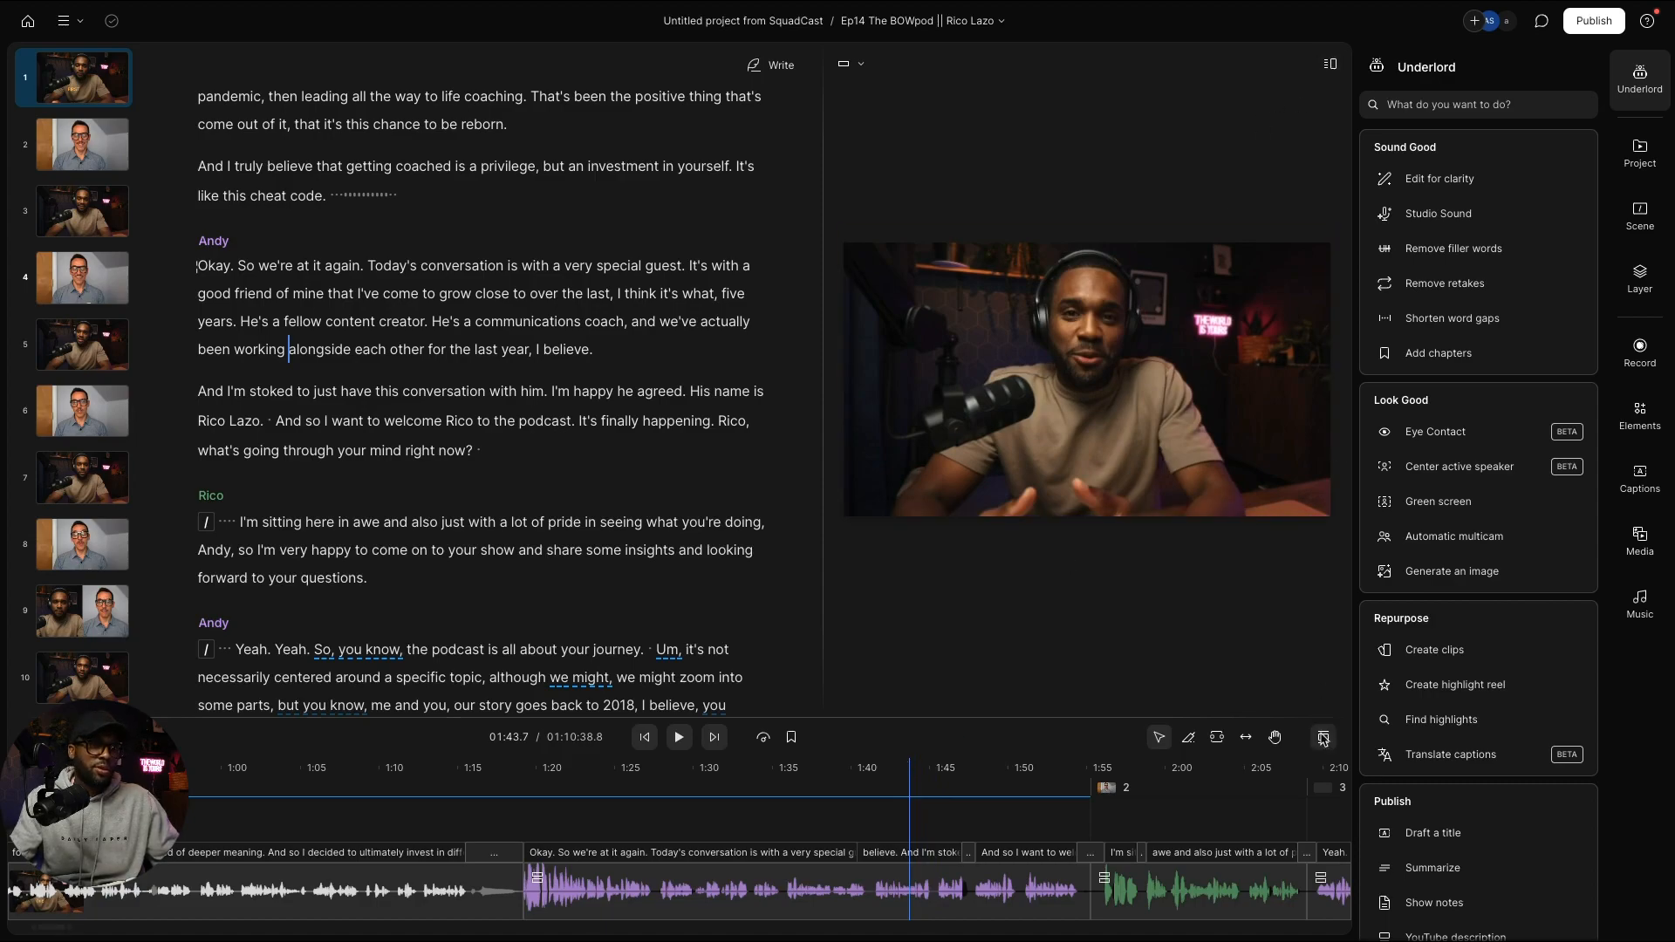
Step: Set the timeline size to Large and switch the app layout to Canvas only
left_click(1320, 738)
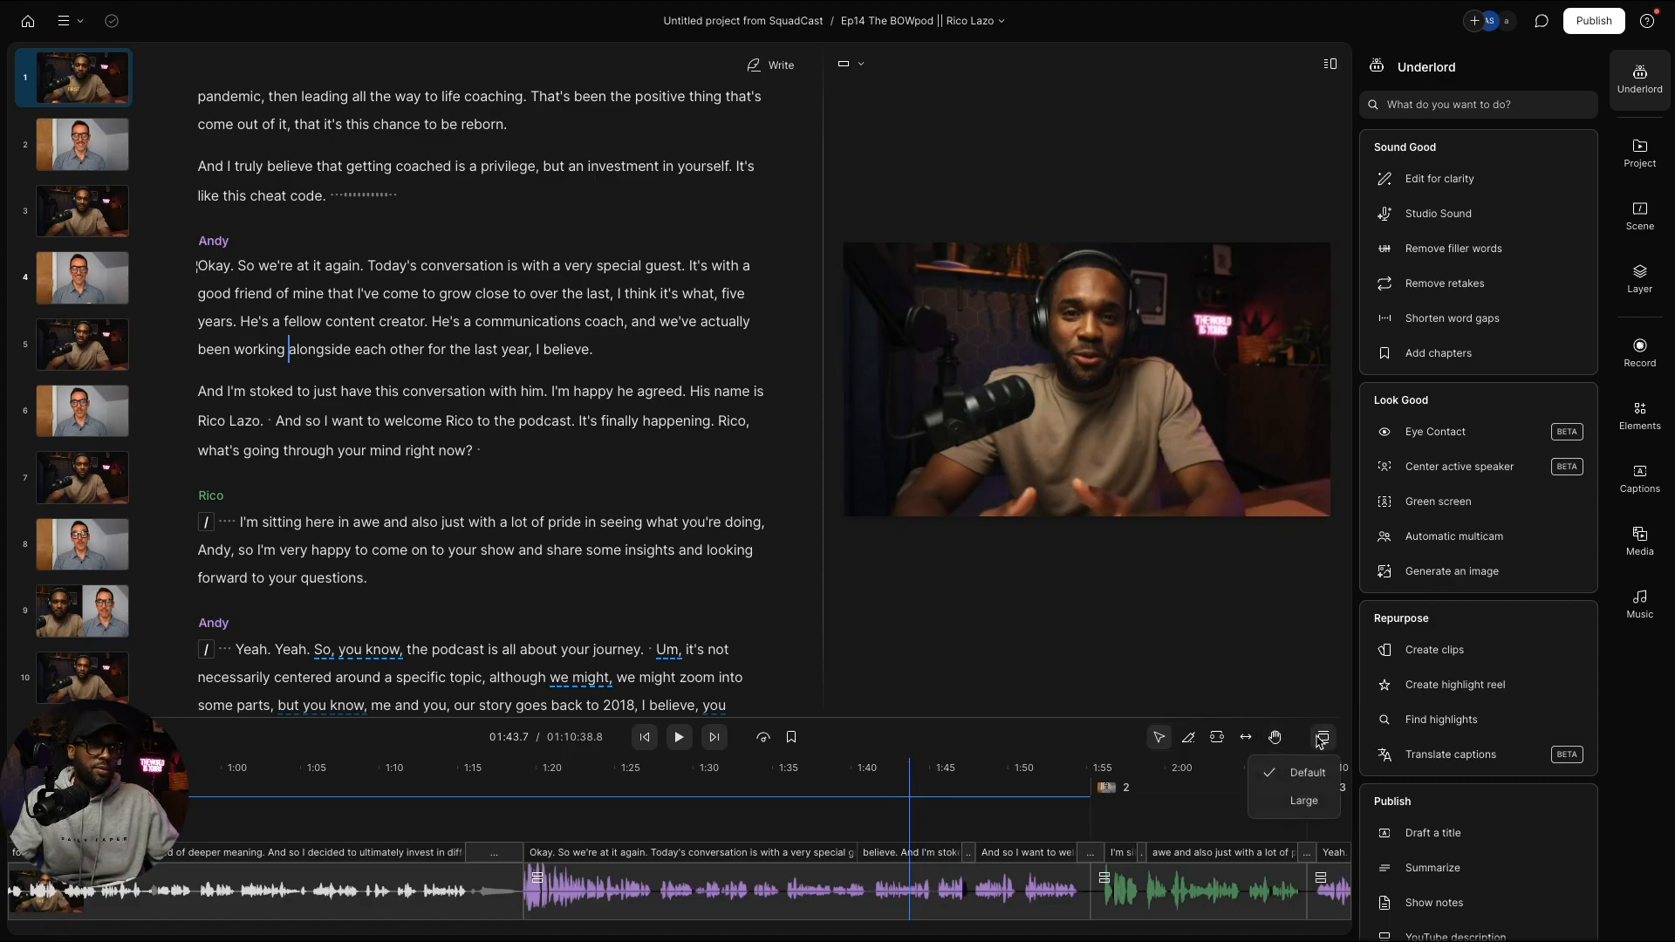
left_click(1305, 800)
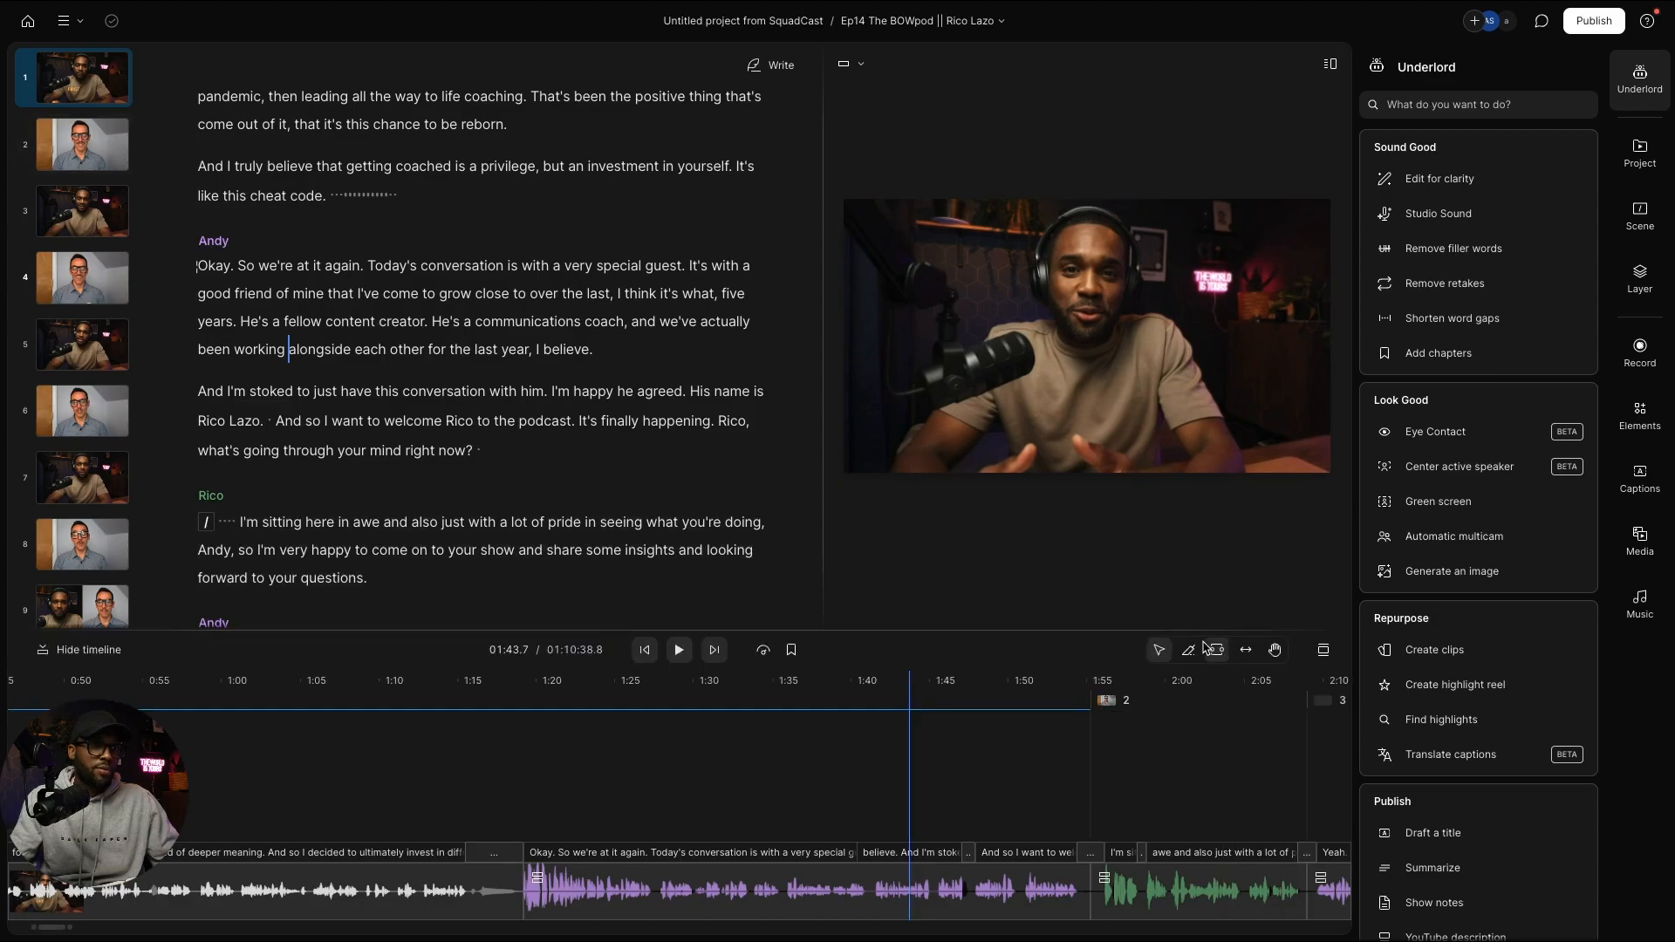
left_click(1322, 652)
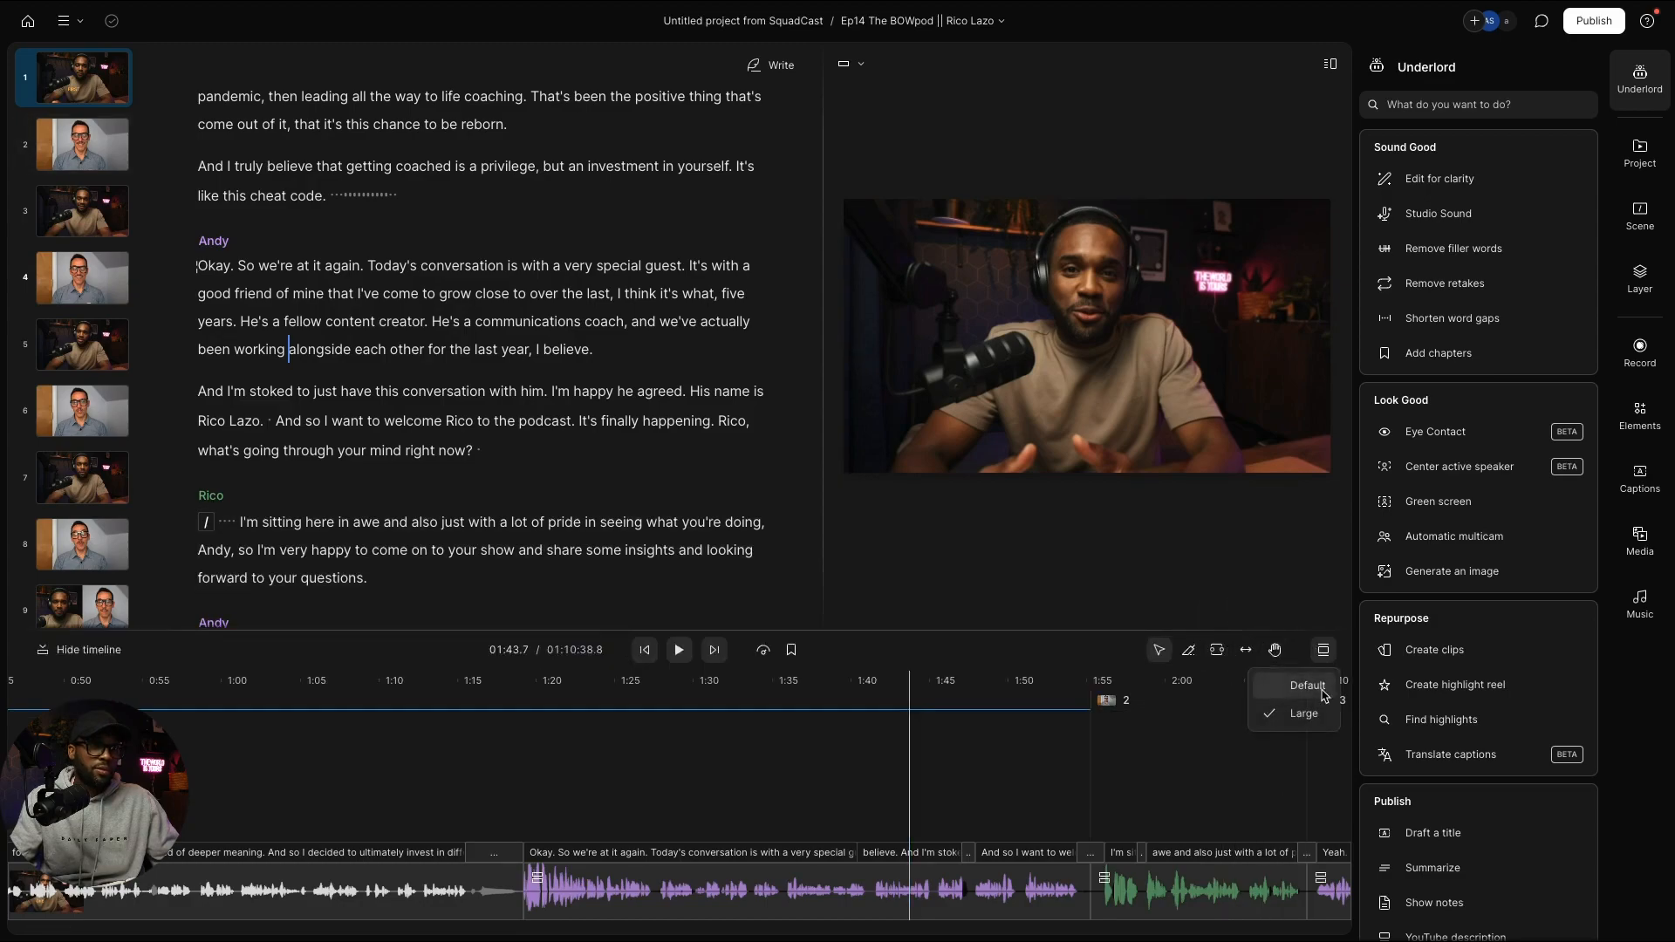
left_click(1321, 691)
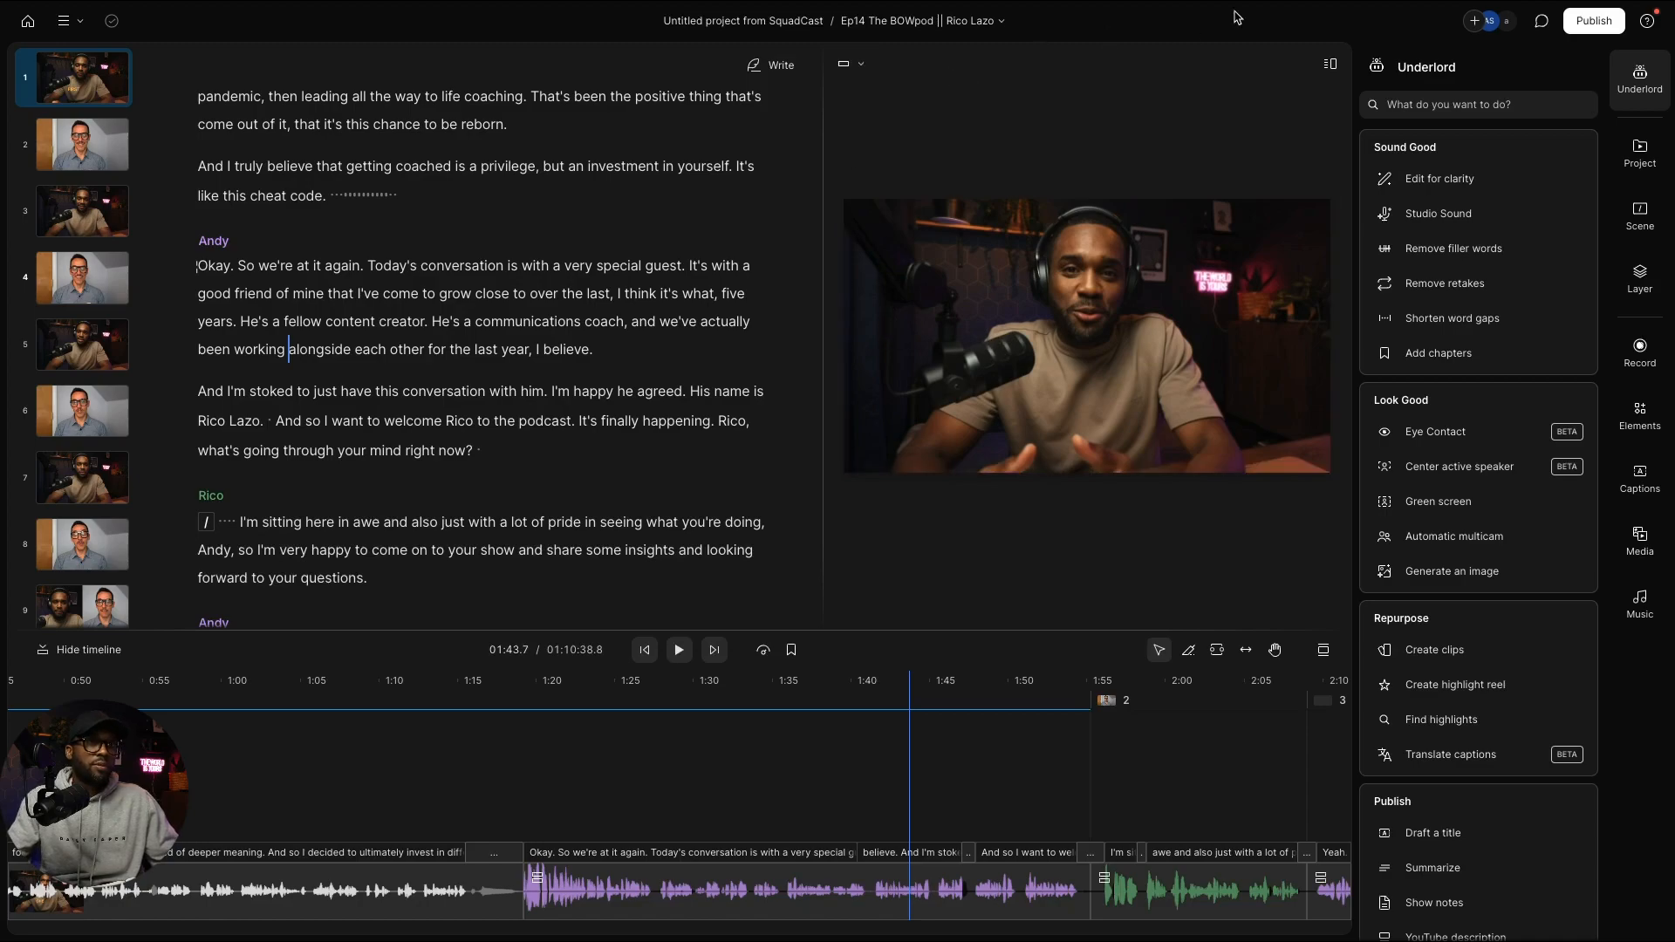
left_click(1331, 66)
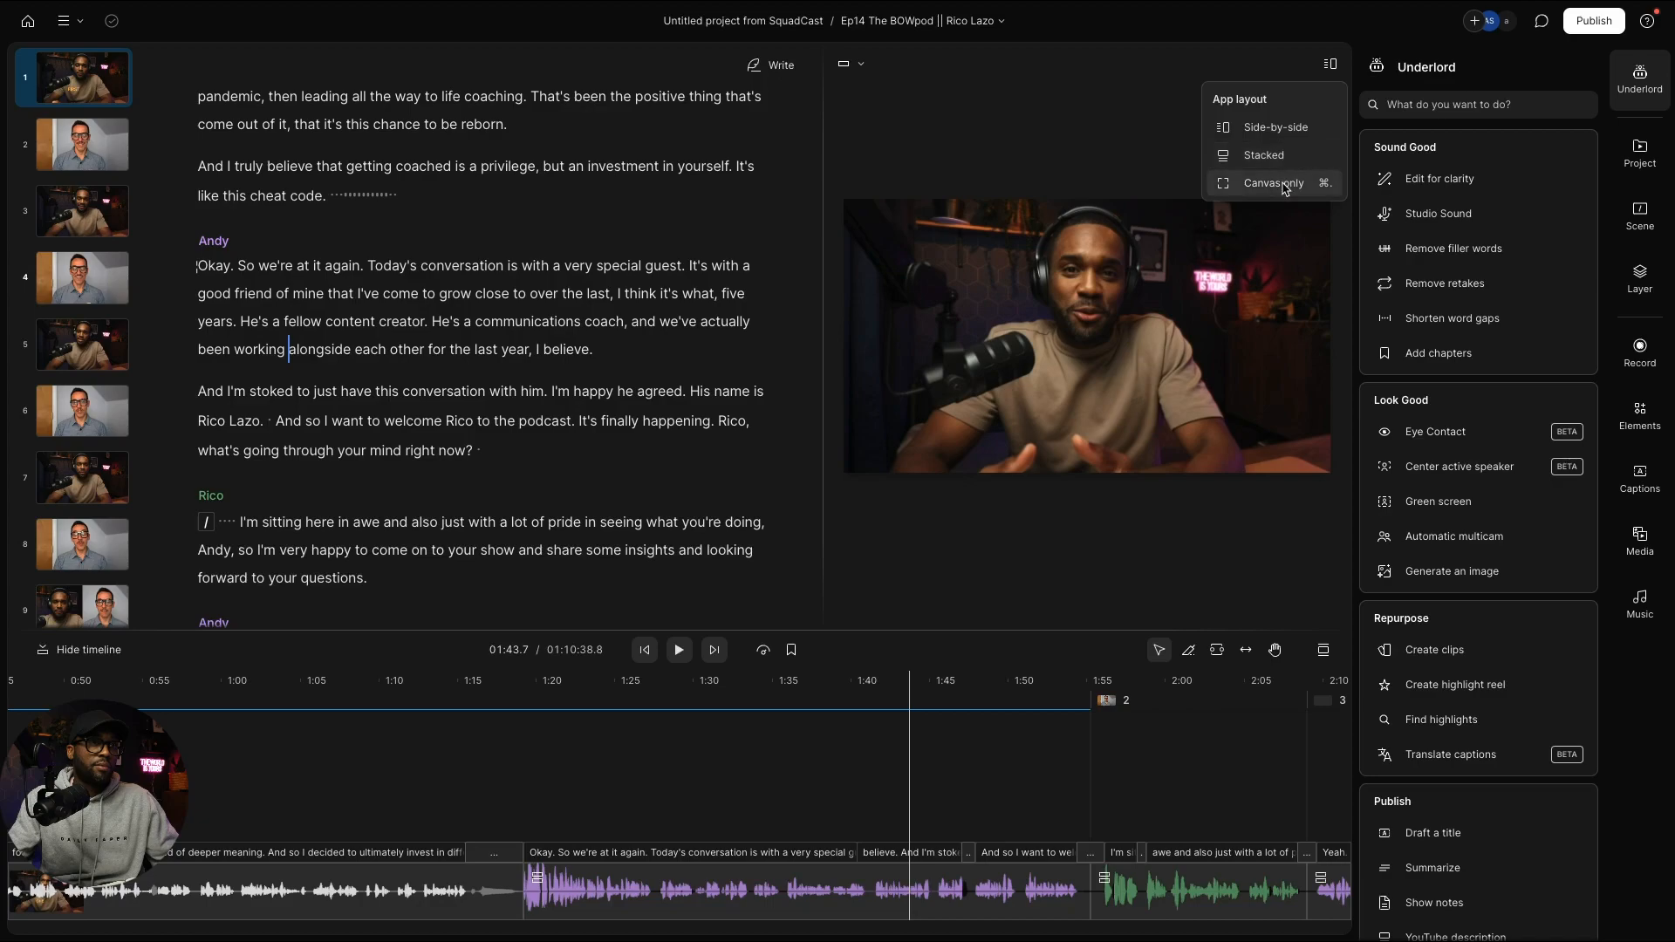
left_click(1279, 183)
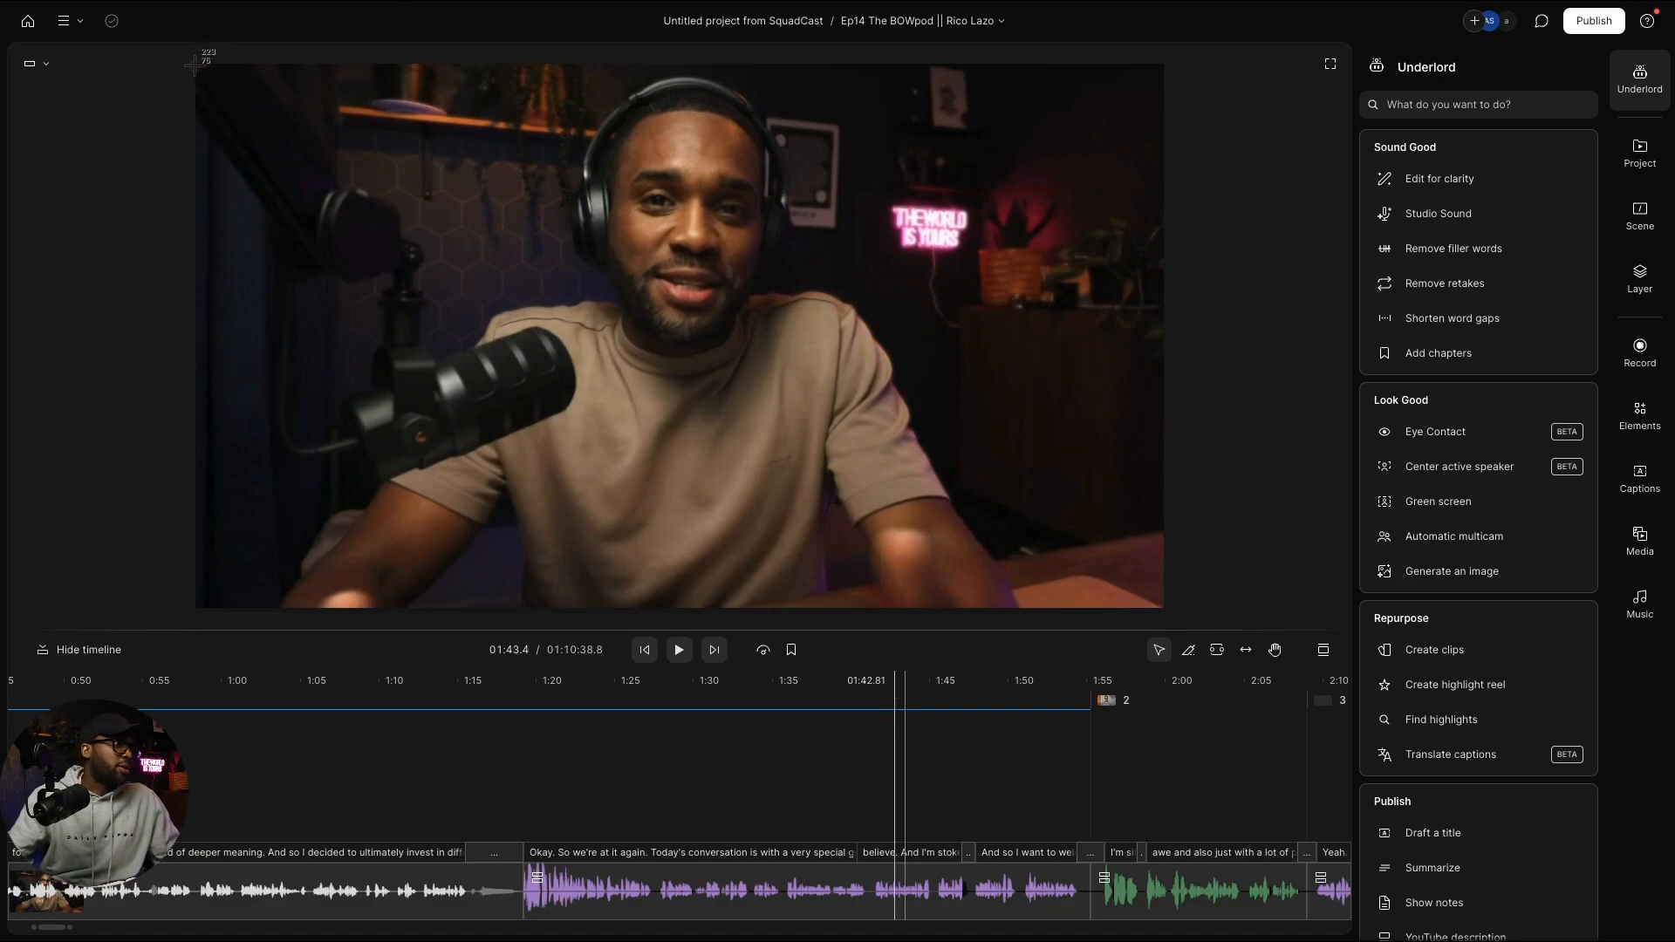
Step: Screenshot the host's video frame, then scrub from scene 2 through the guest's footage
mouse_move(193, 65)
left_mouse_down()
mouse_move(681, 375)
mouse_move(1166, 607)
left_mouse_up()
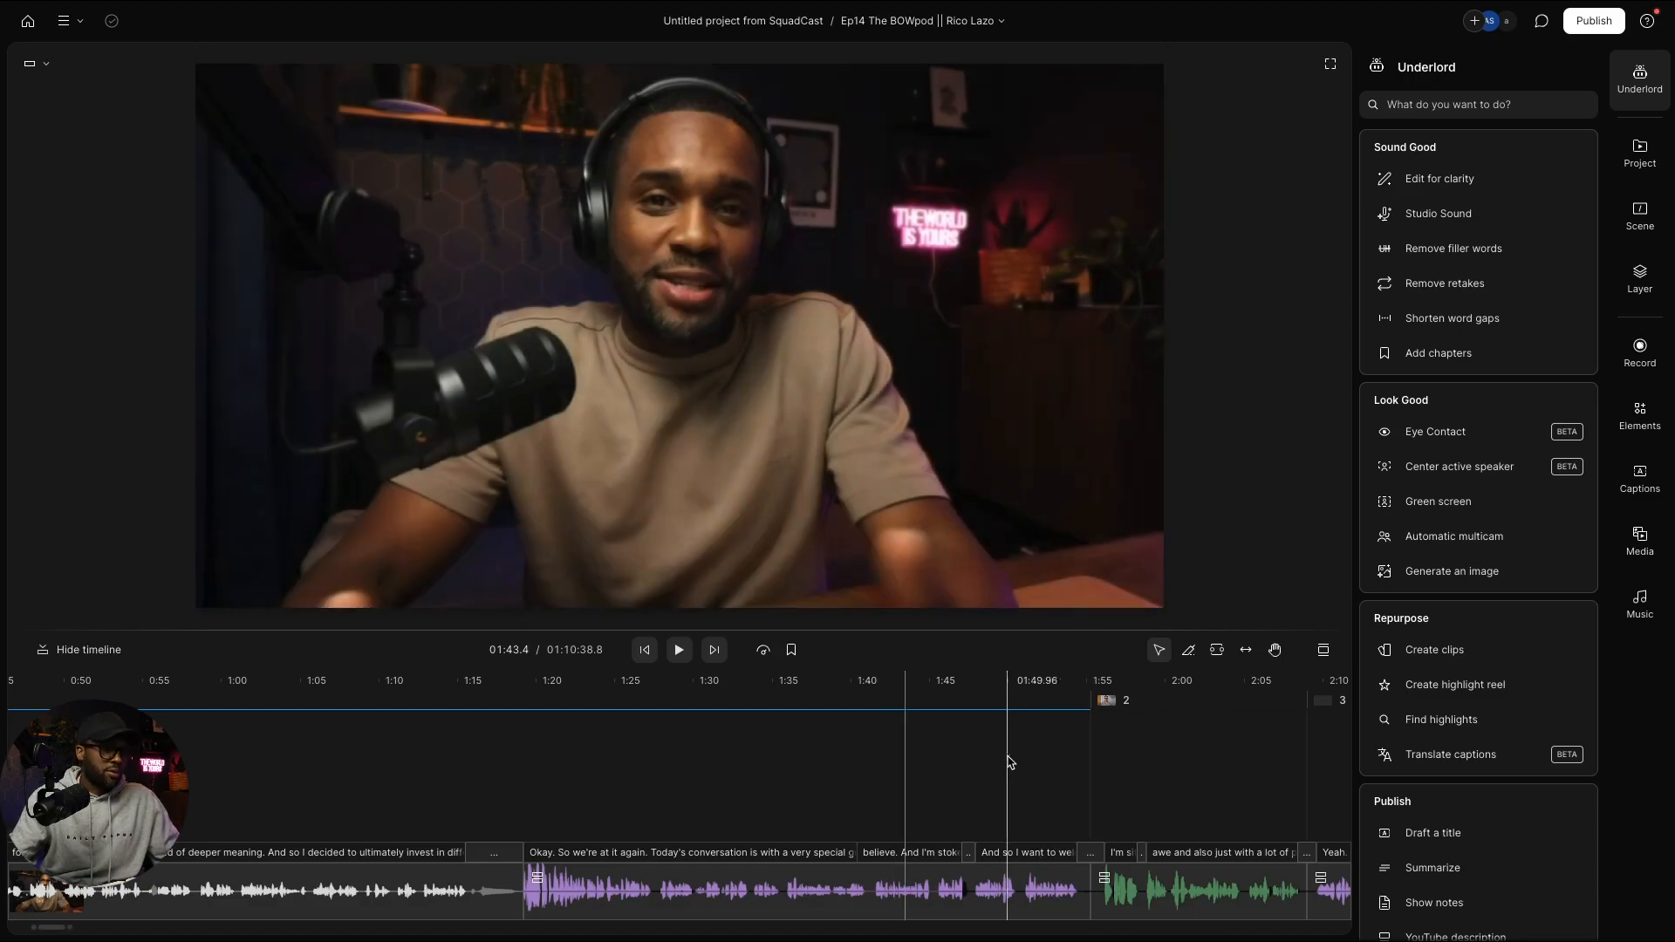
scroll(881, 796, "right", 1)
scroll(881, 792, "down", 2)
scroll(881, 793, "down", 2)
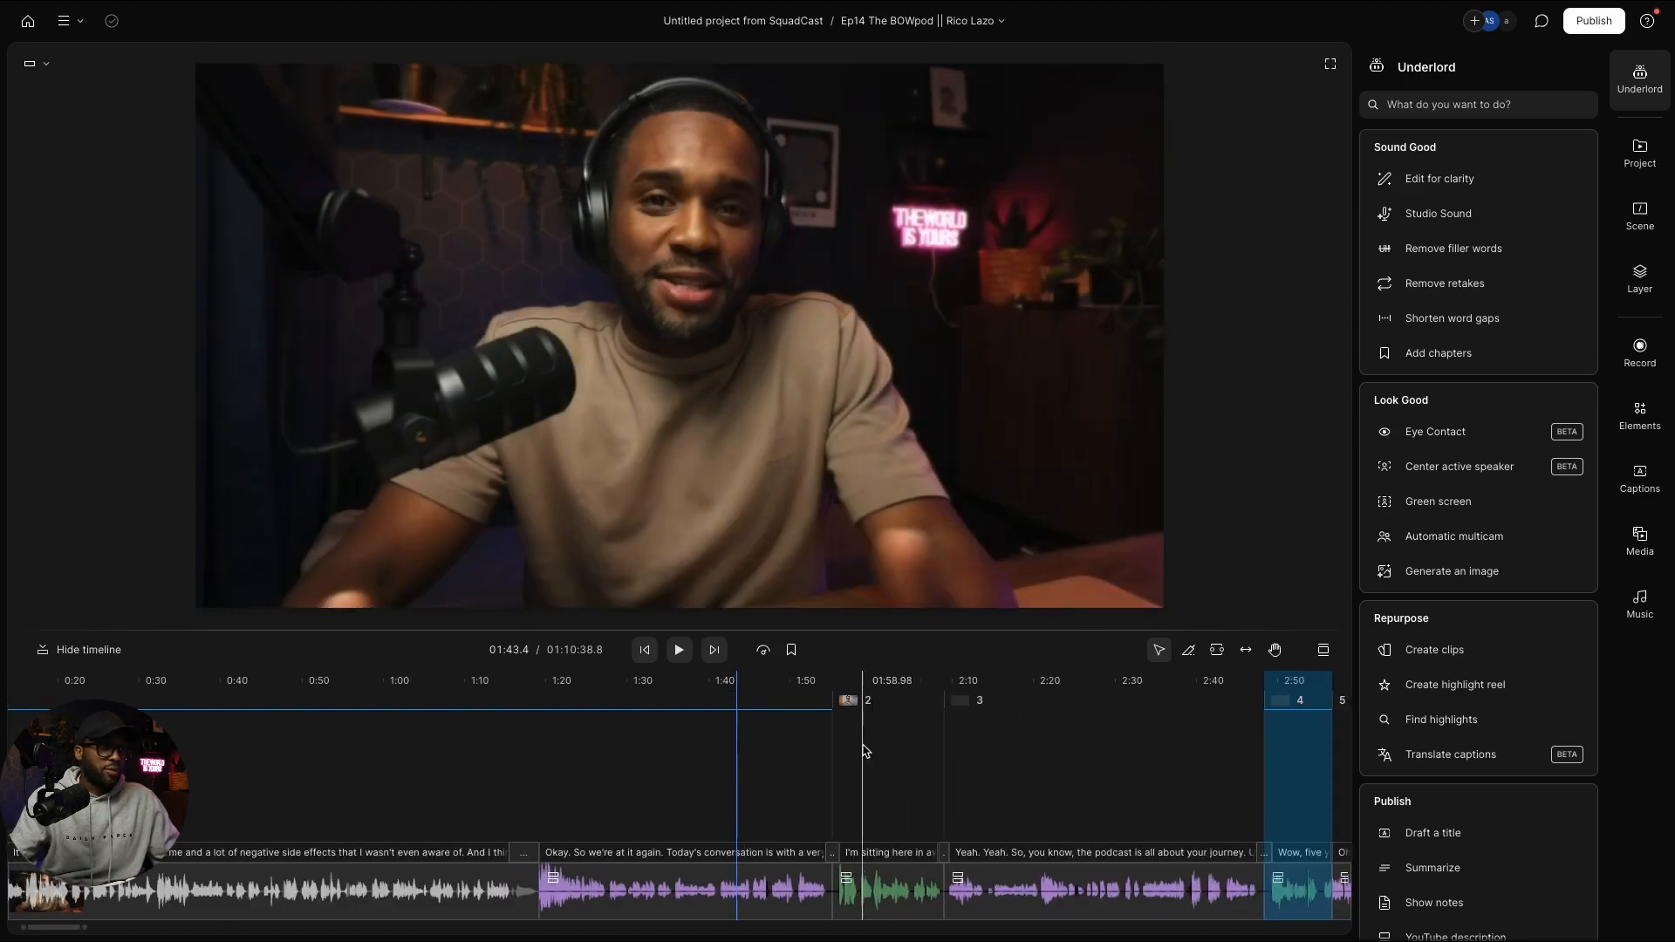
left_click(851, 702)
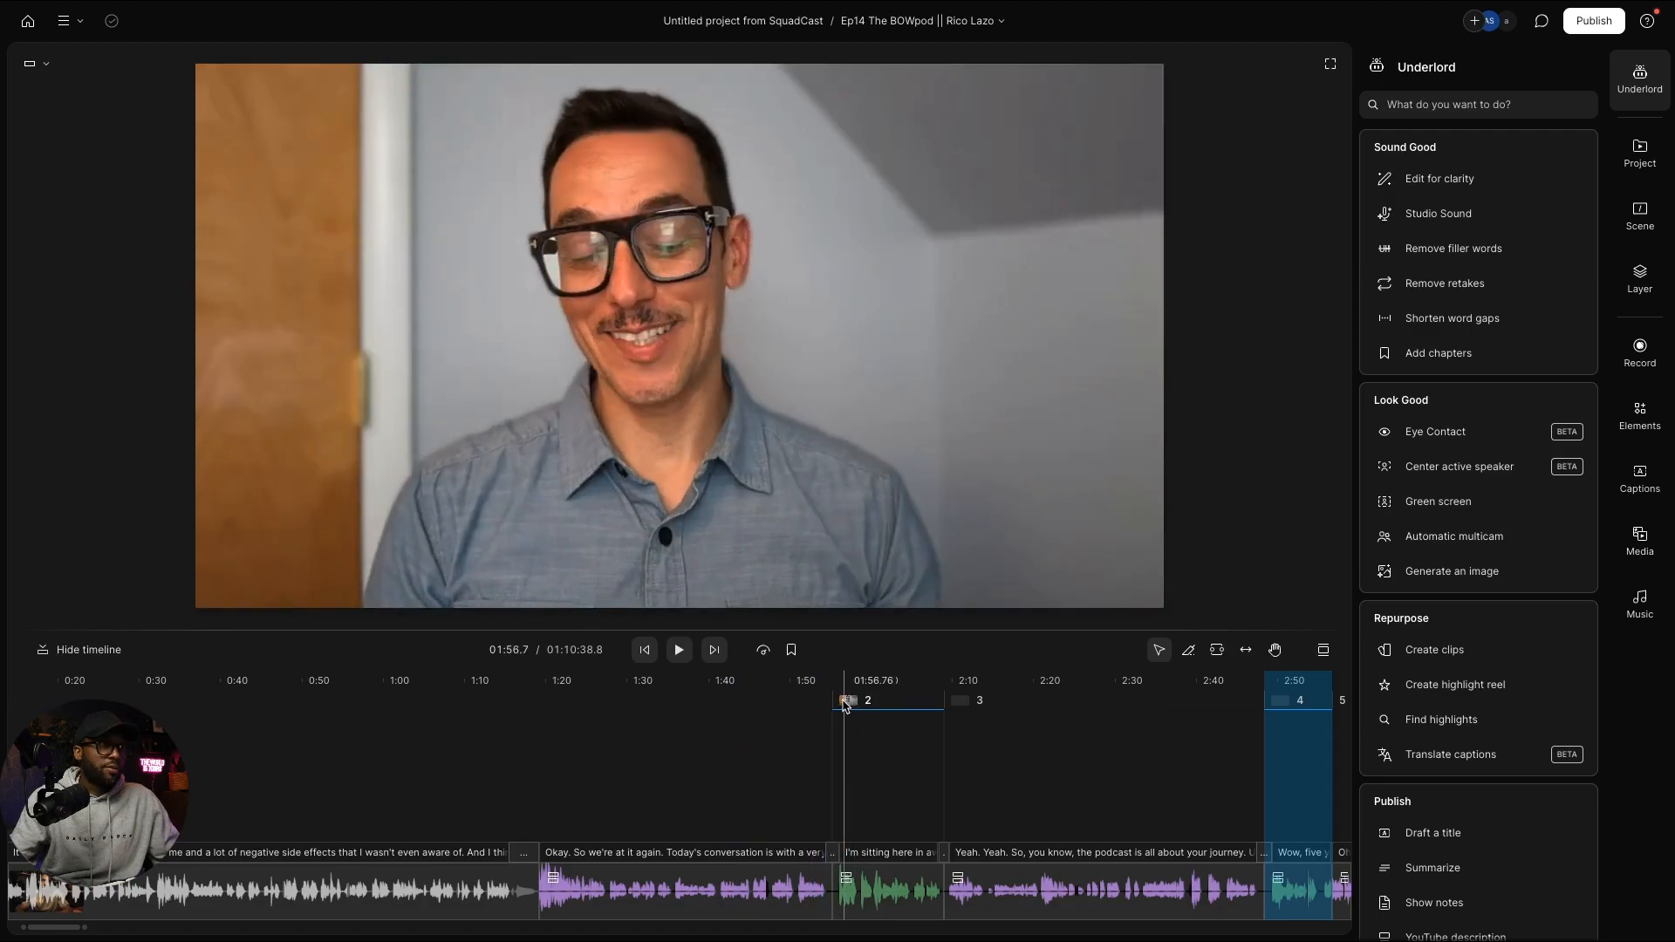
left_click_drag(869, 700, 929, 698)
Step: Enlarge the preview, settle on the guest frame at 07:20 in clip 14, and return to Side-by-side
scroll(930, 702, "right", 10)
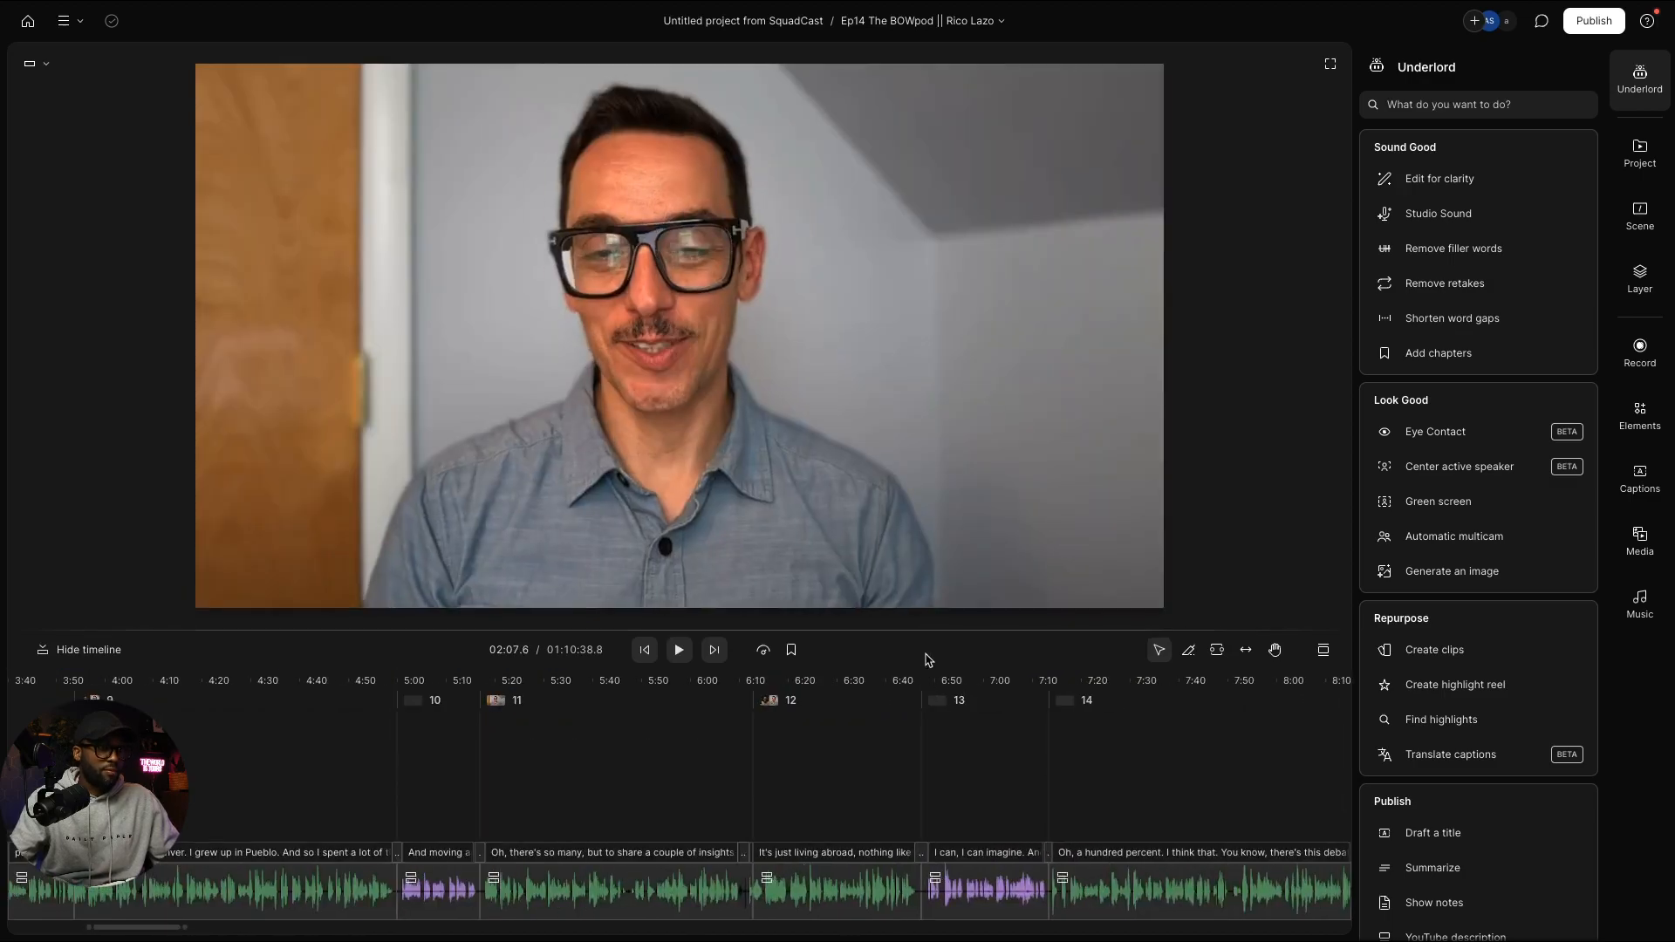
left_click_drag(933, 635, 957, 732)
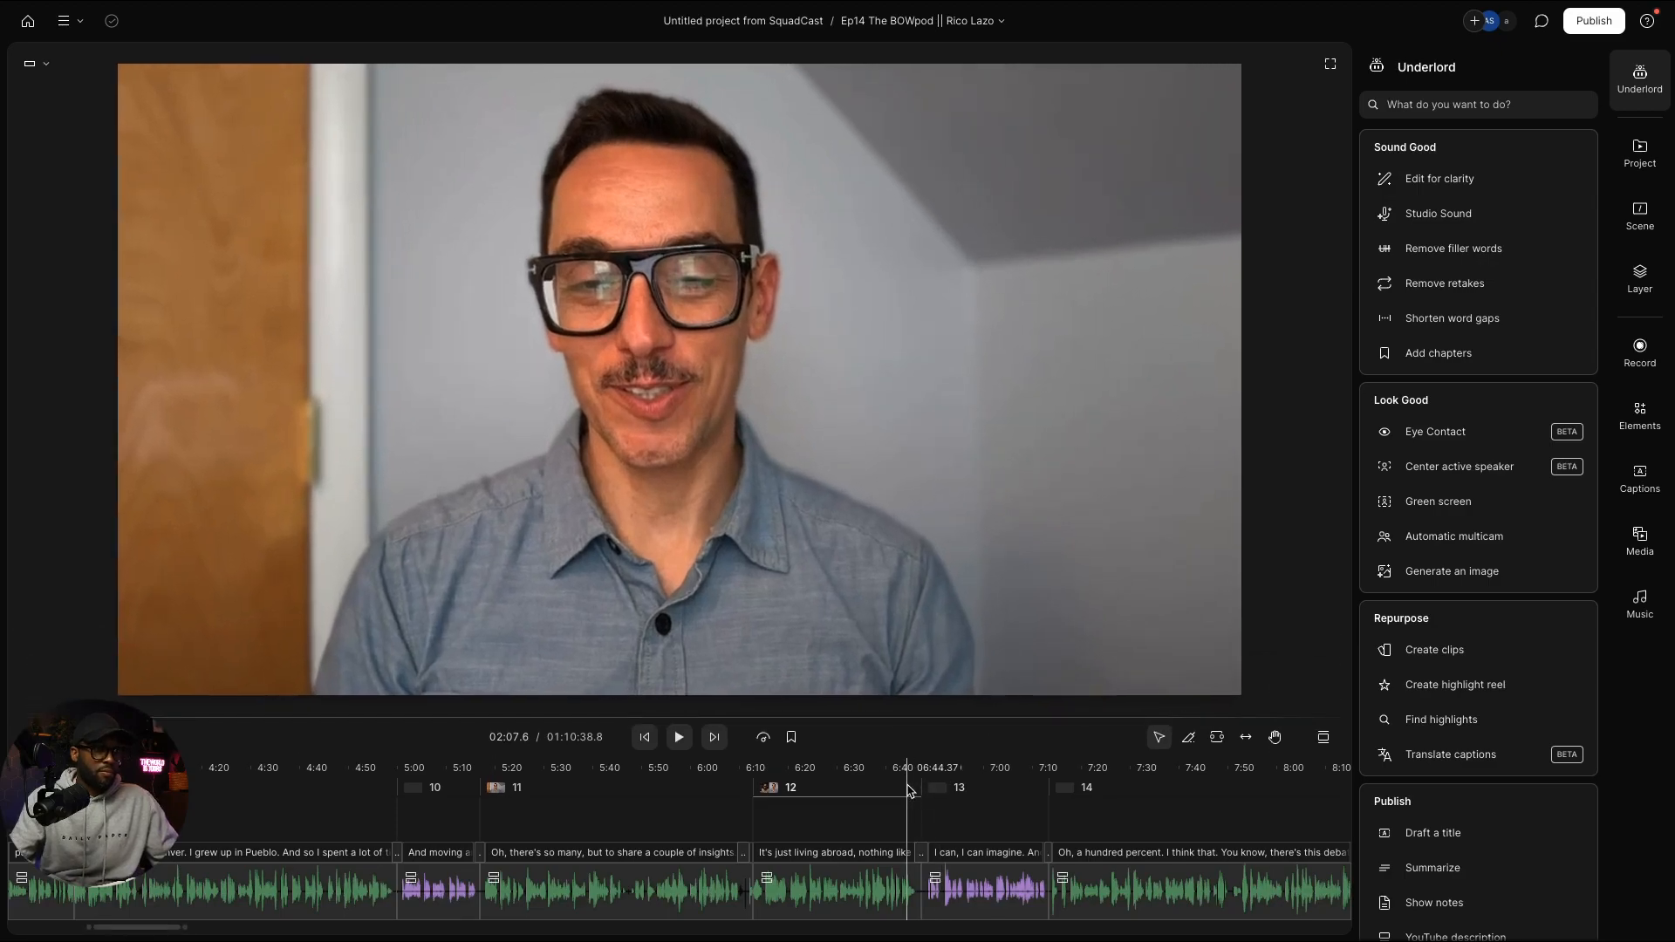
left_click(901, 792)
left_click(968, 790)
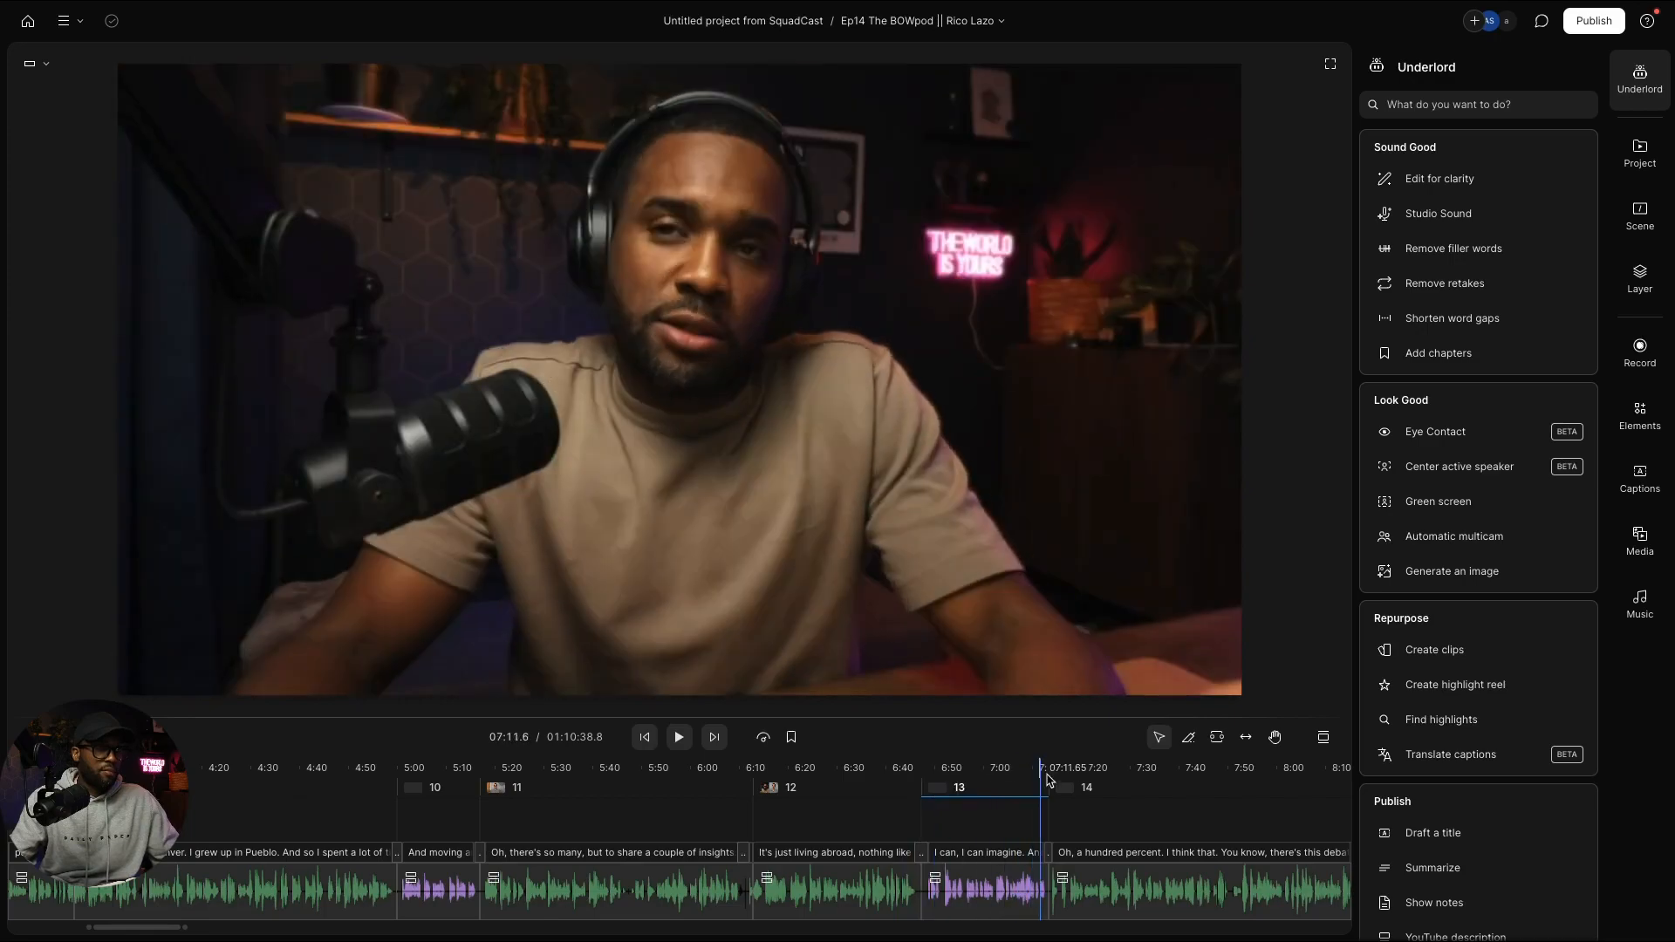
left_click(1066, 779)
left_click(1082, 777)
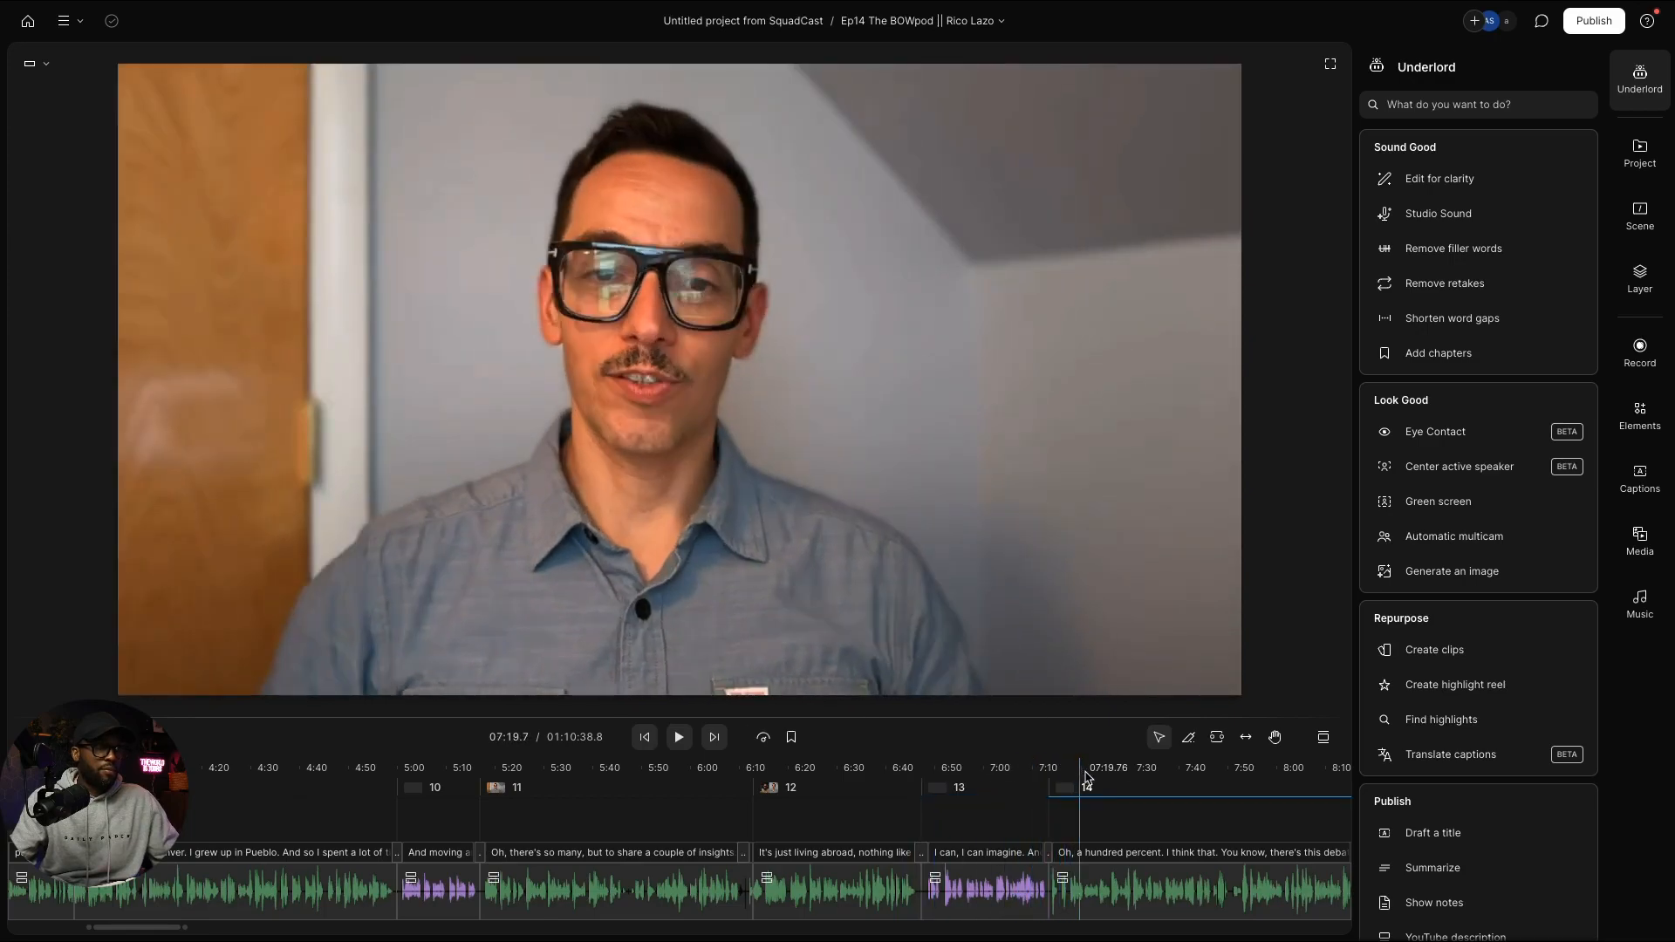
left_click(1088, 775)
left_click(1080, 778)
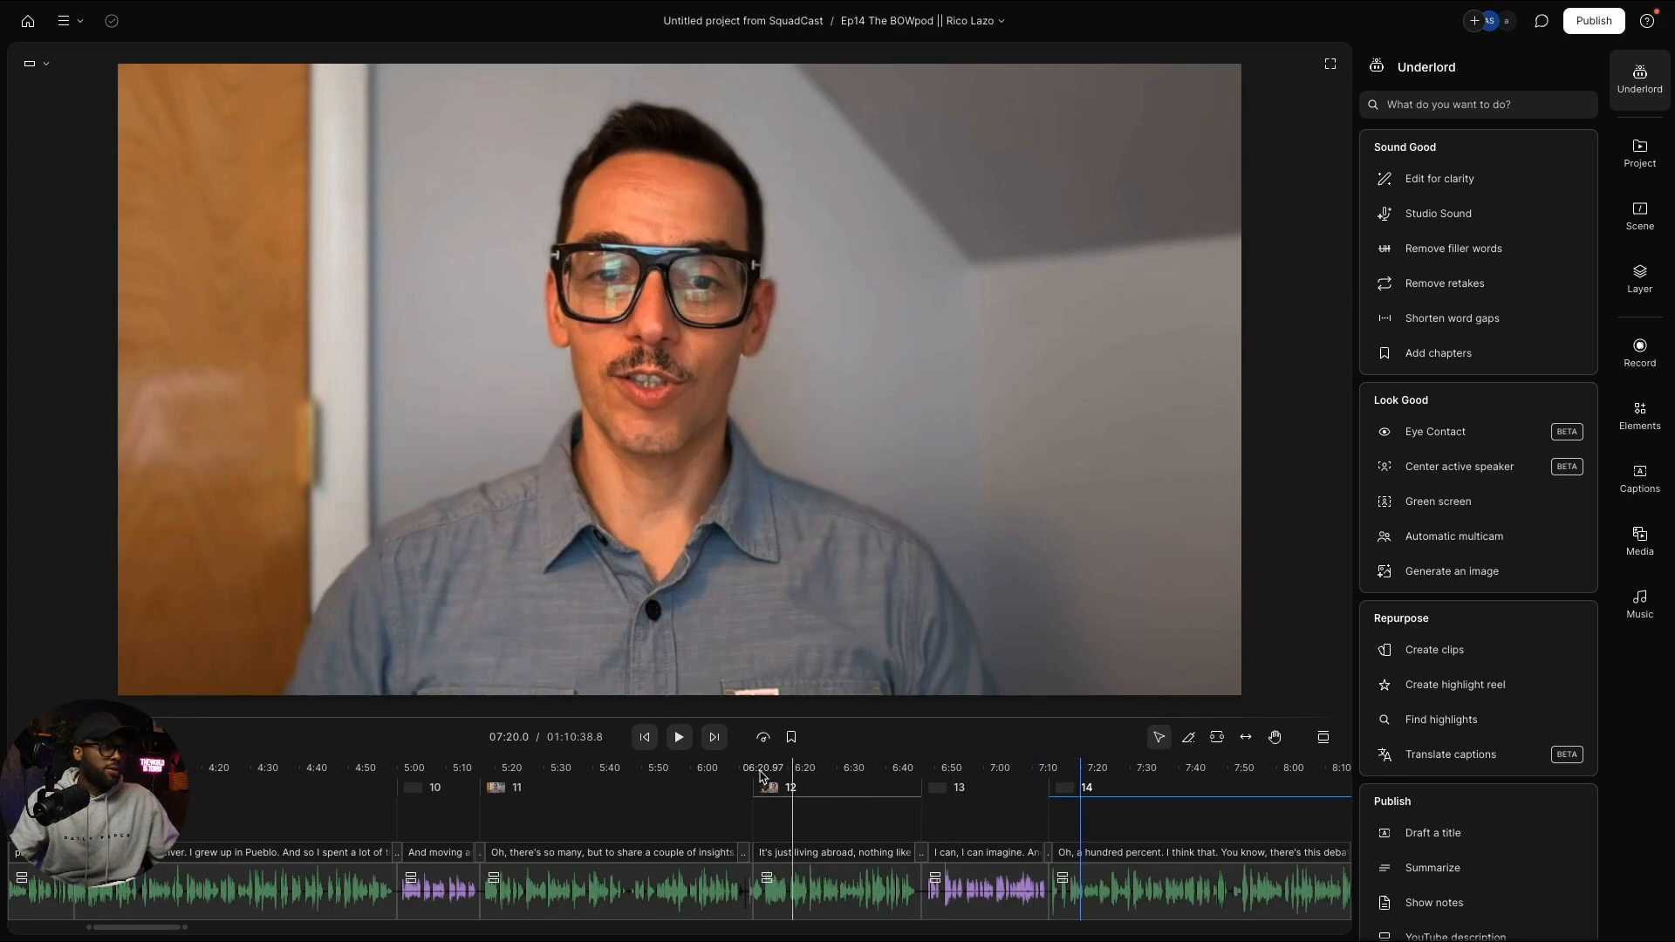
left_click(1329, 63)
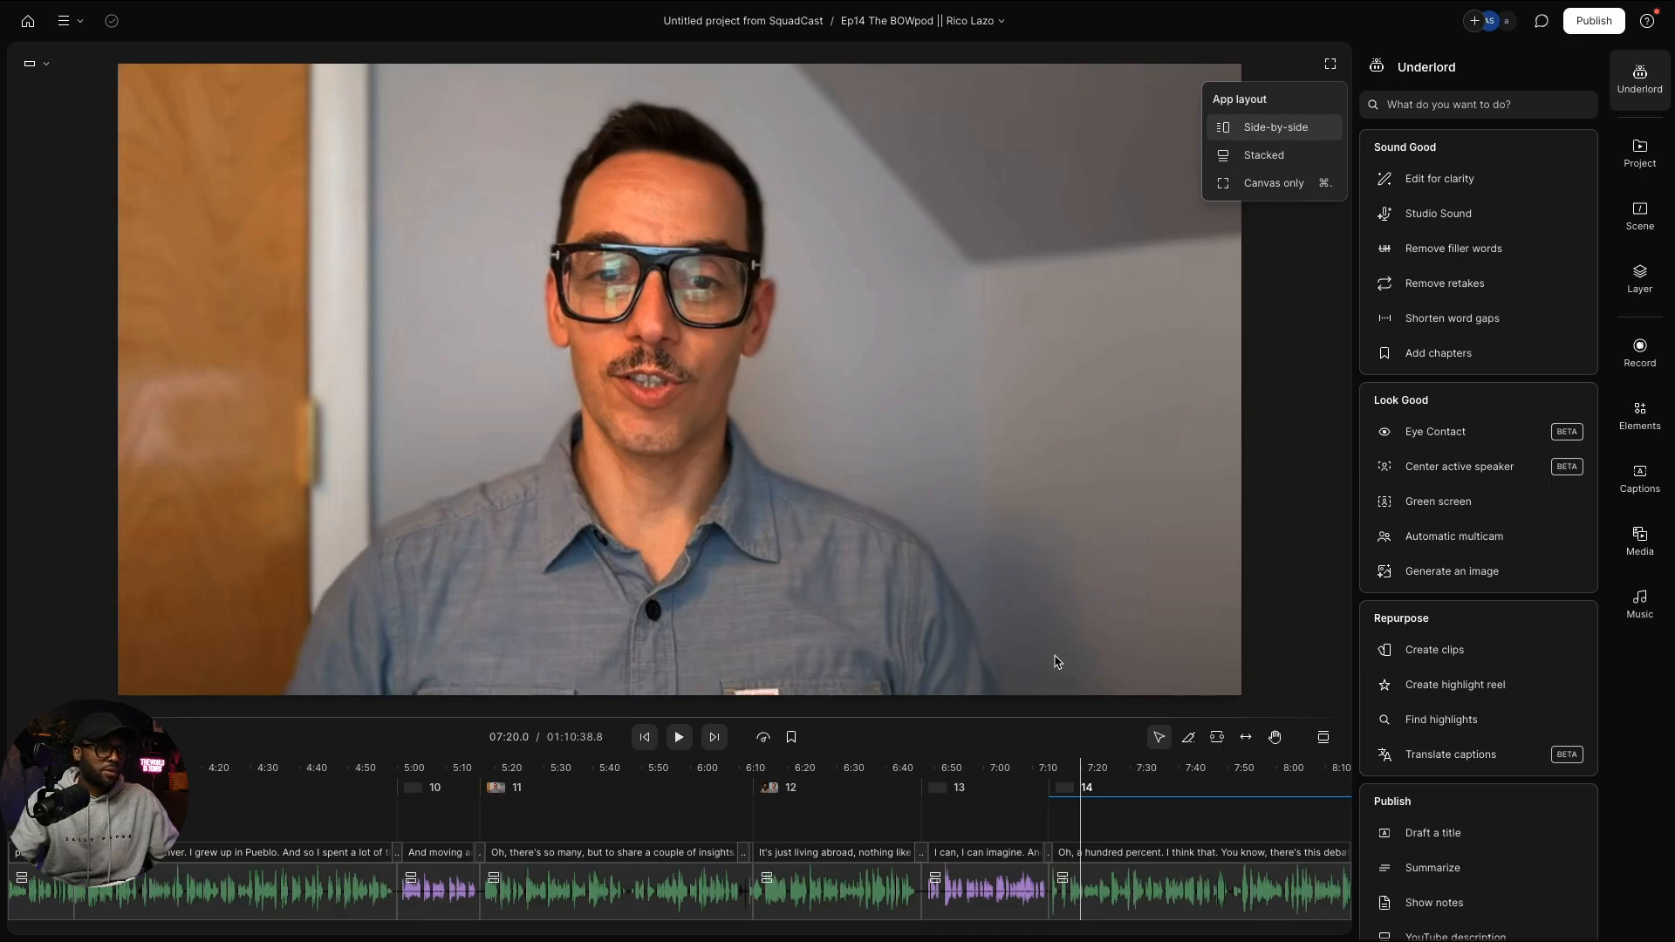
key("super+period")
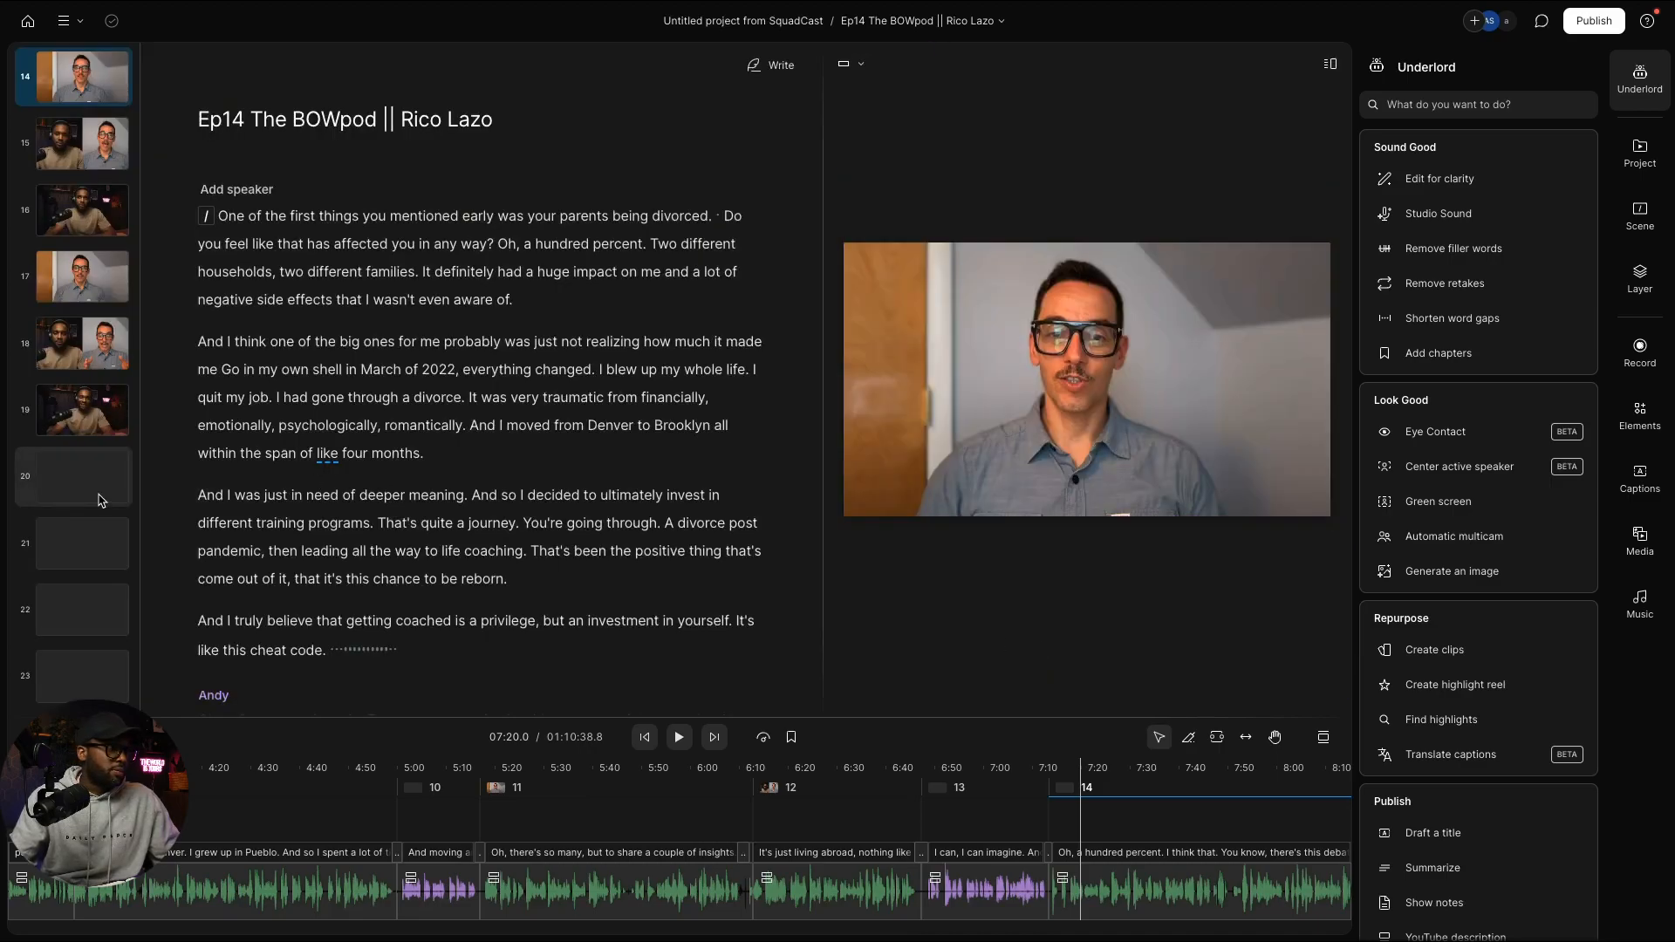
Step: Jump to scene 22 and step playback forward word by word to about 15:05
scroll(99, 503, "down", 2)
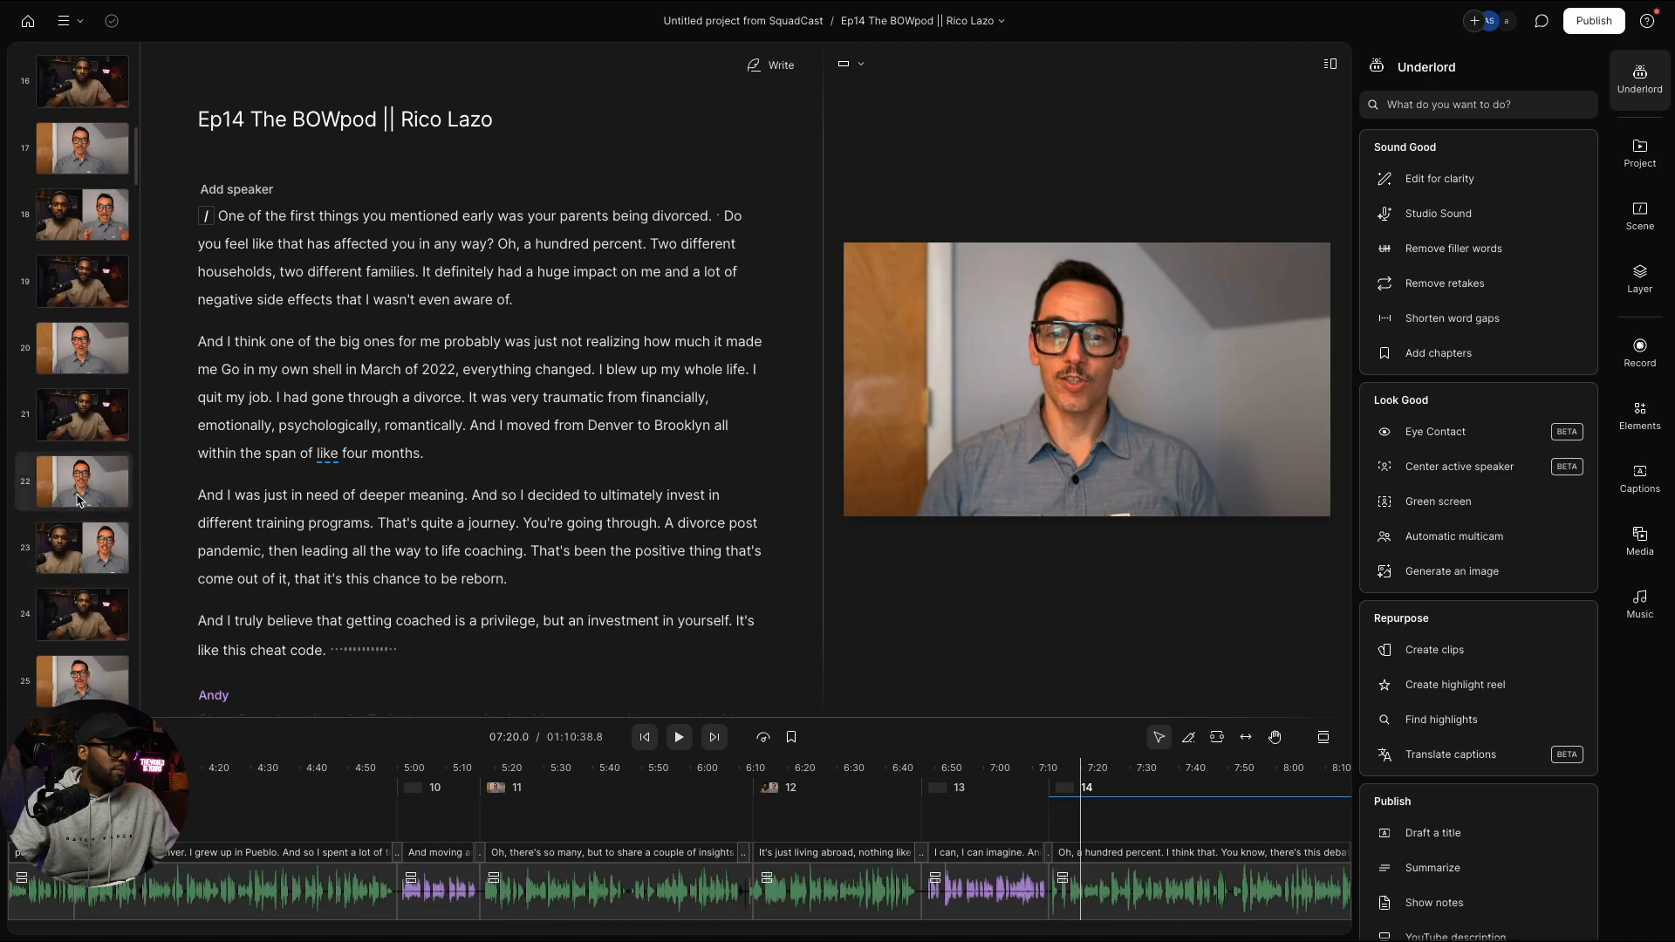
left_click(76, 500)
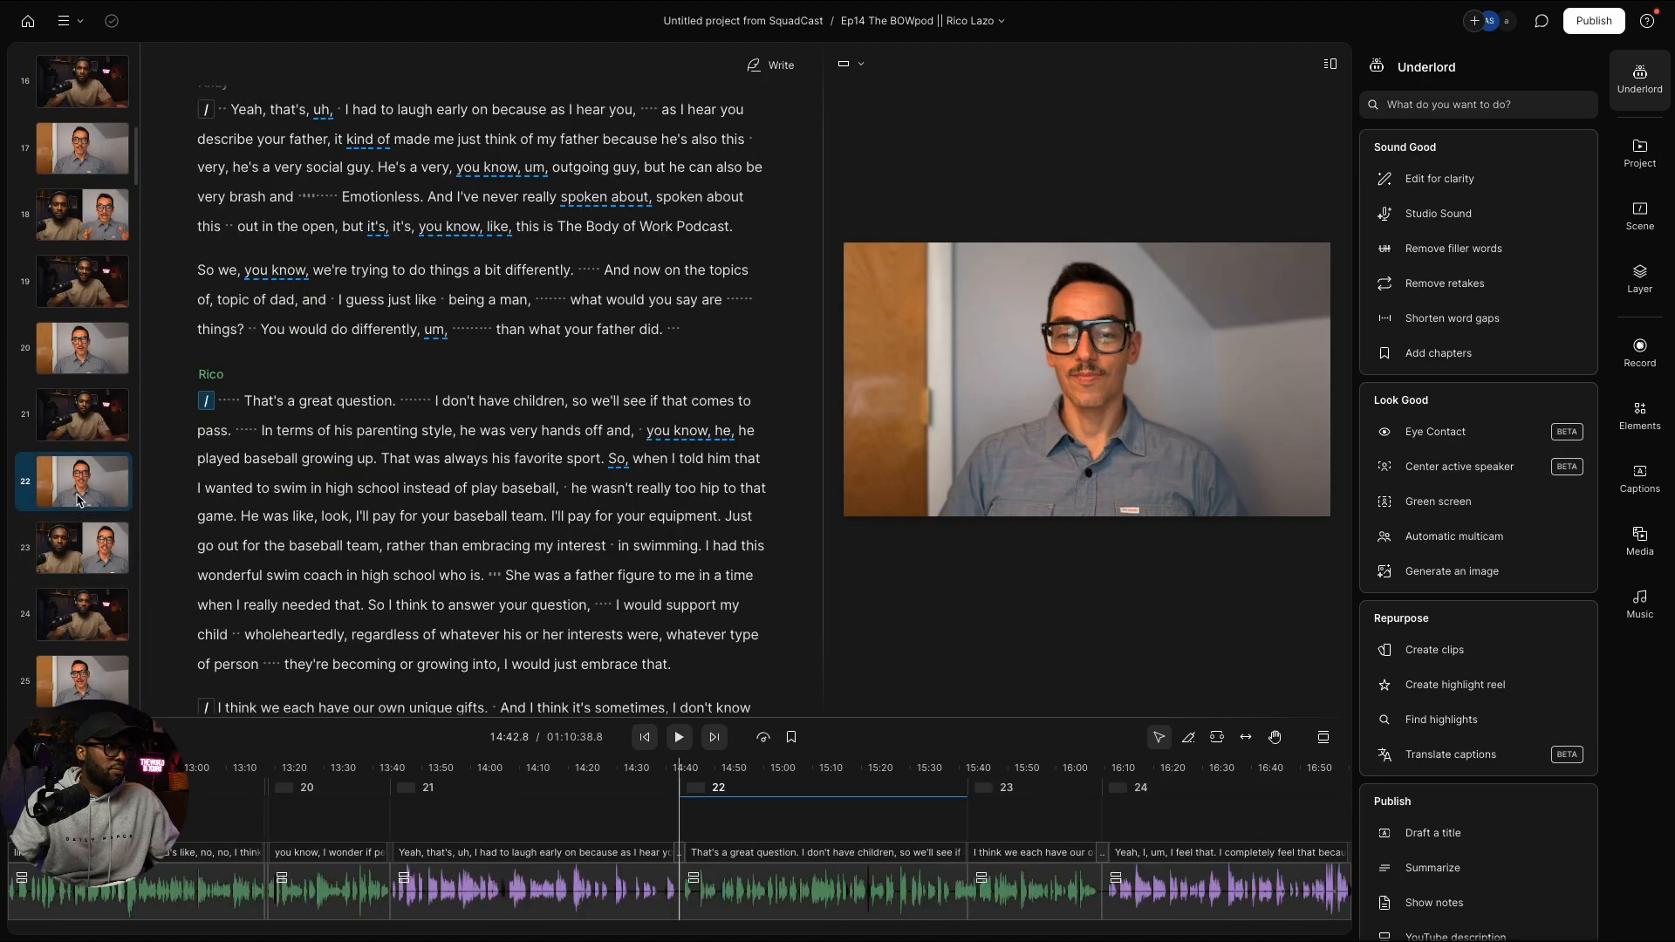
left_click(706, 772)
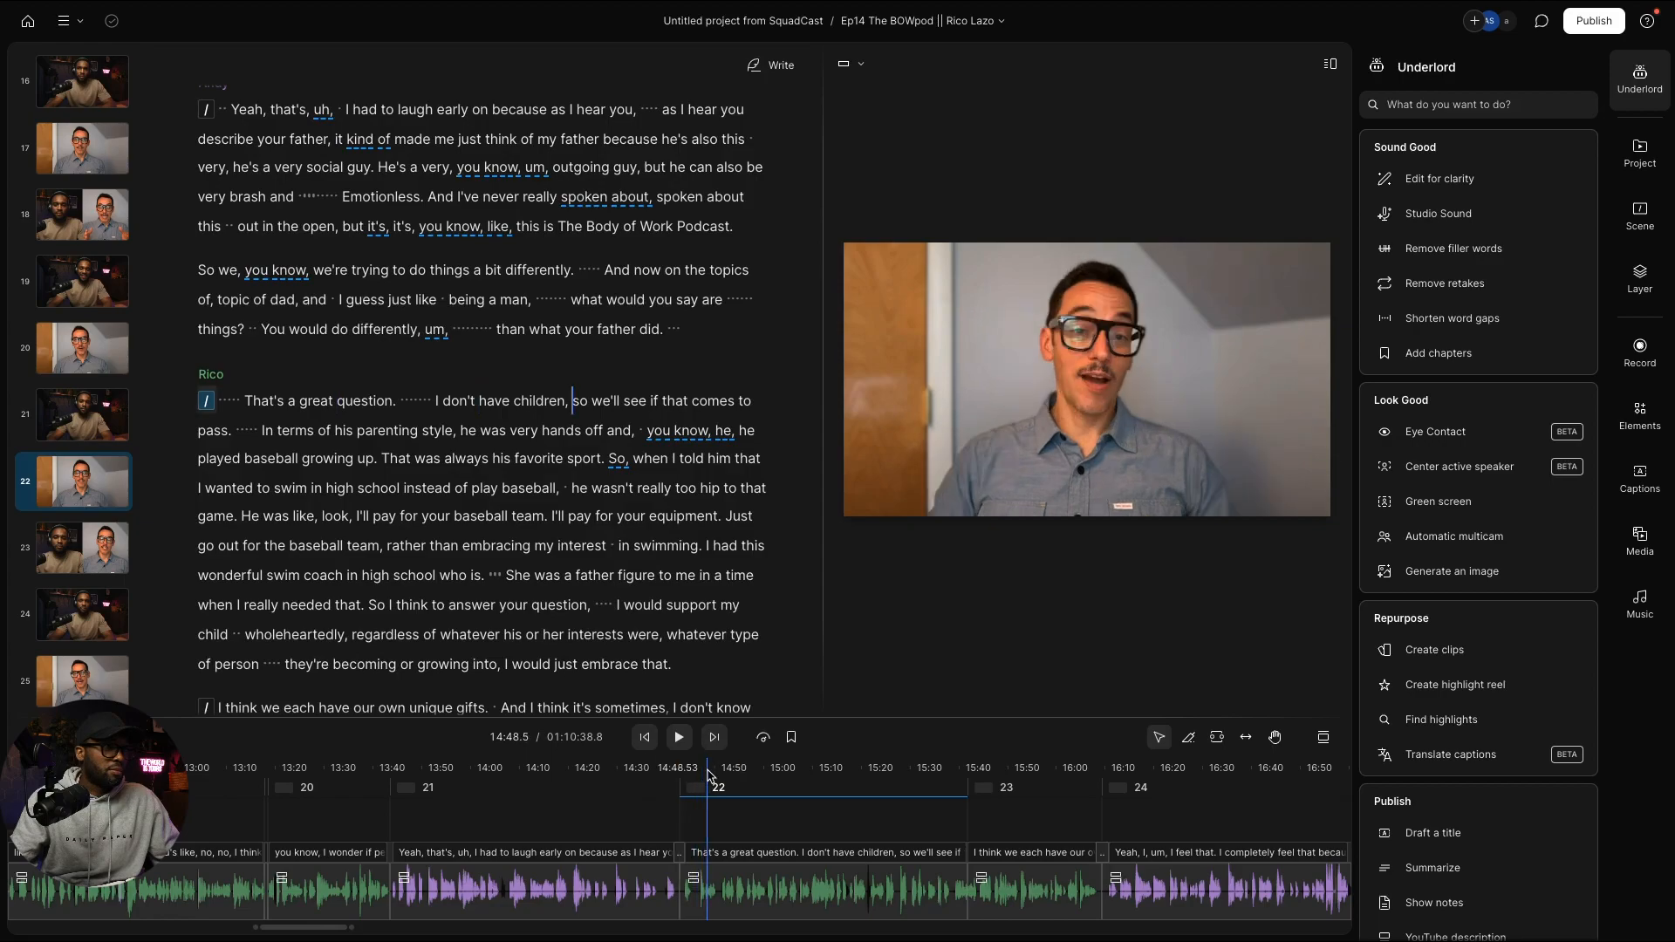
left_click(701, 774)
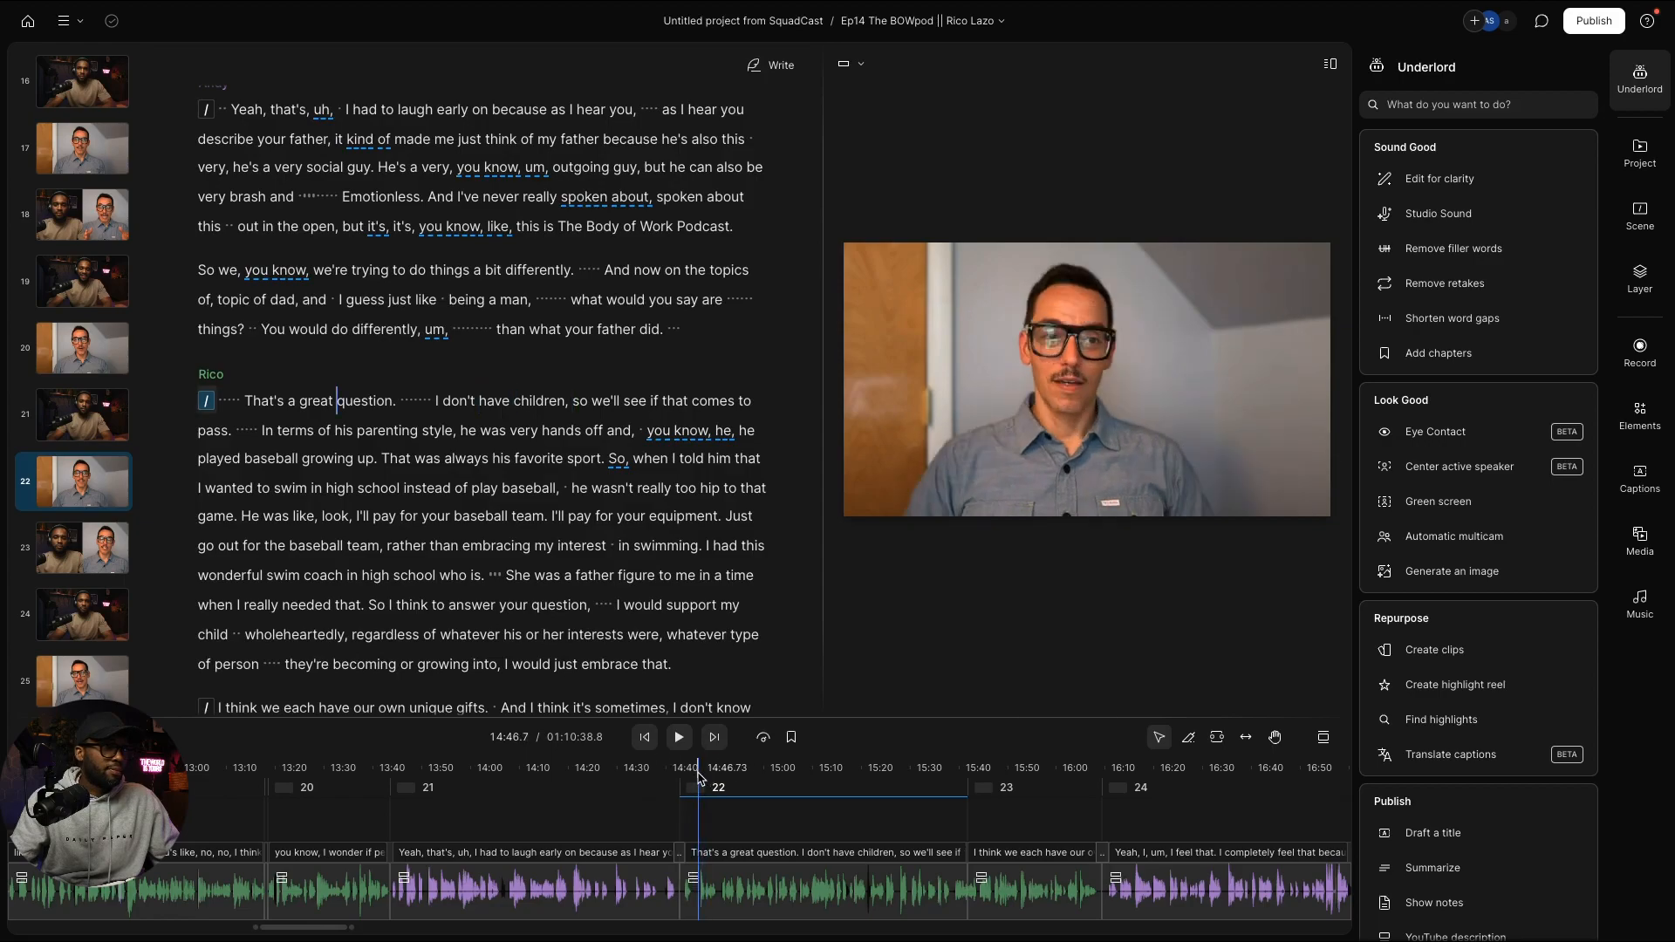
left_click(708, 775)
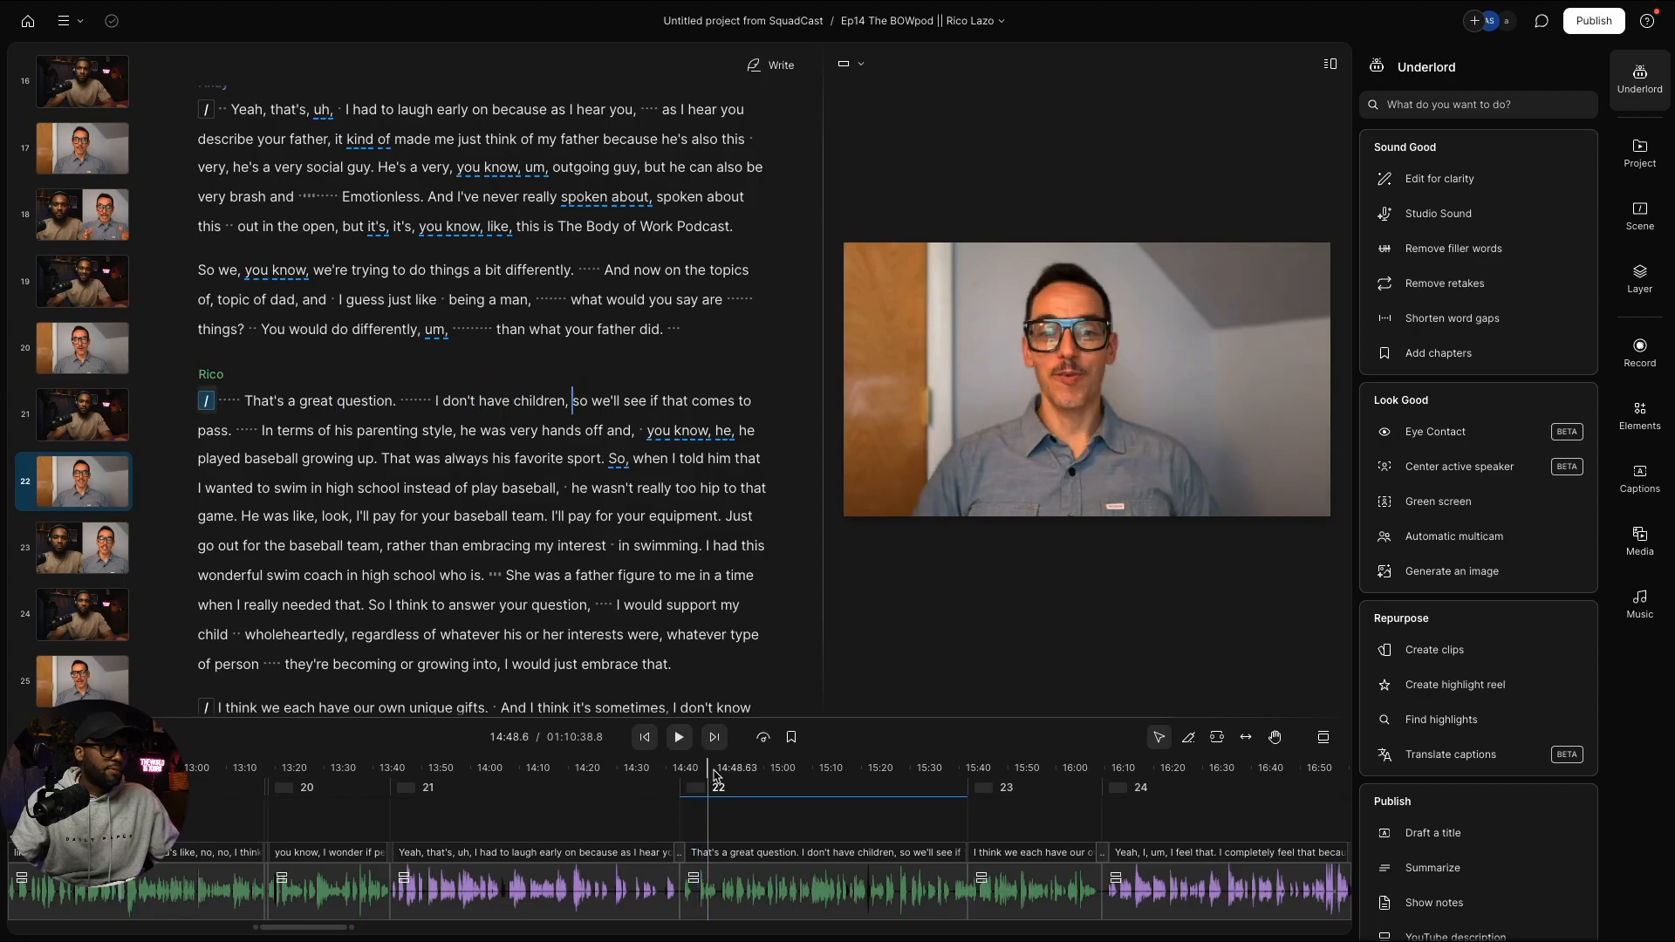
left_click(714, 775)
left_click(721, 775)
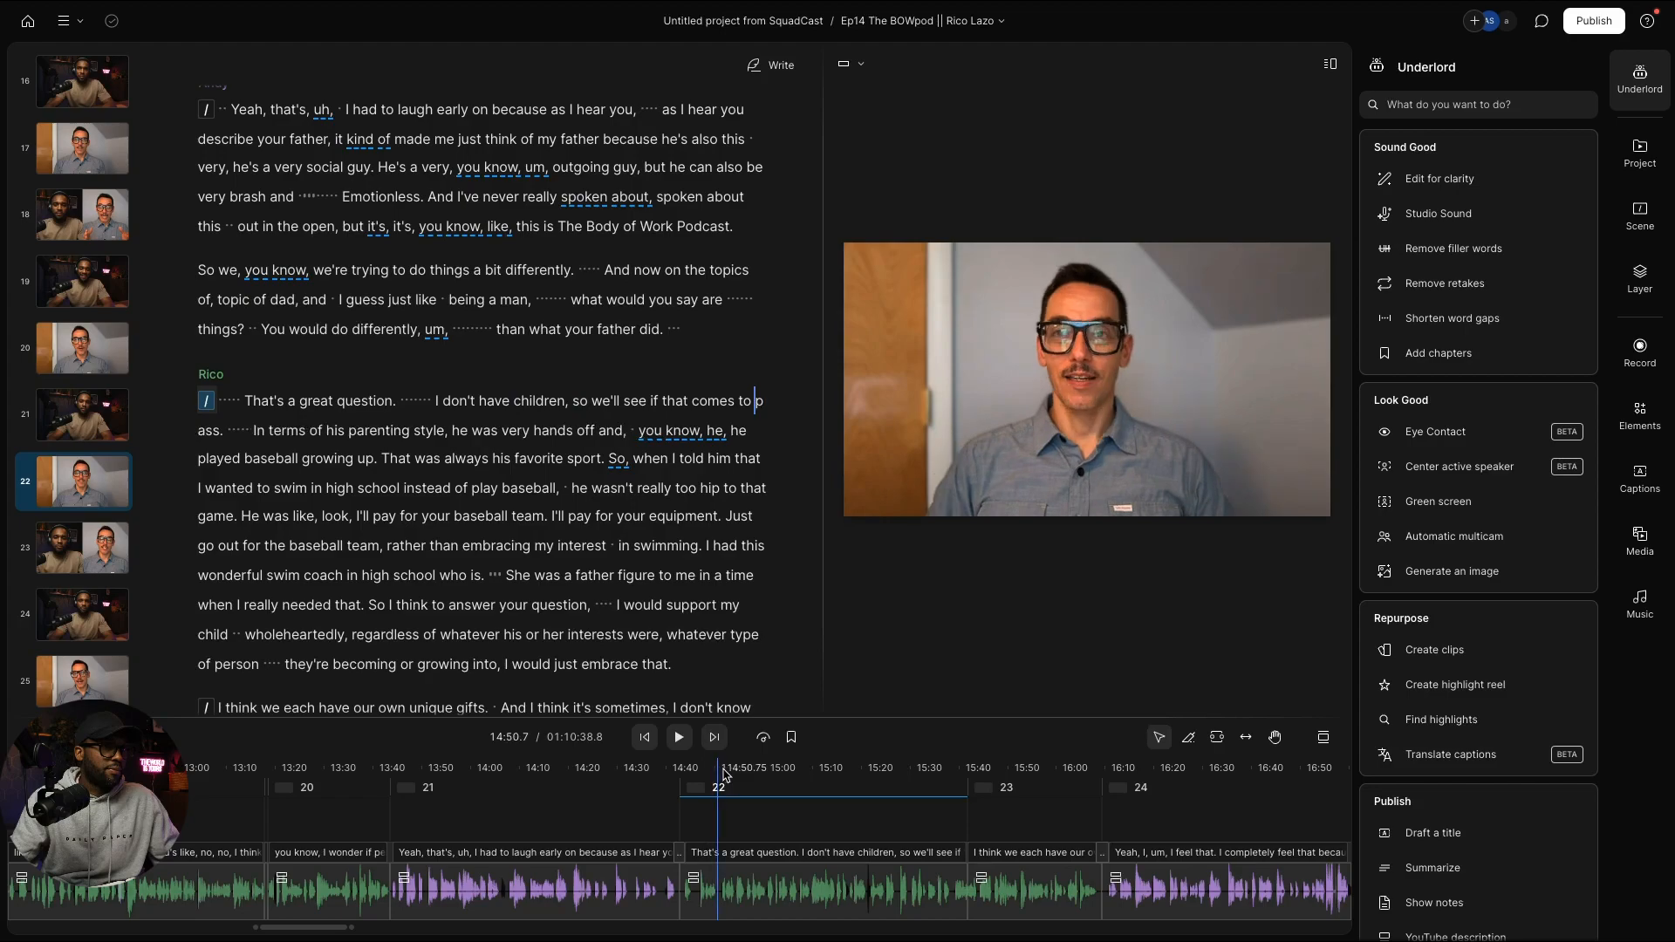
left_click(734, 773)
left_click(749, 770)
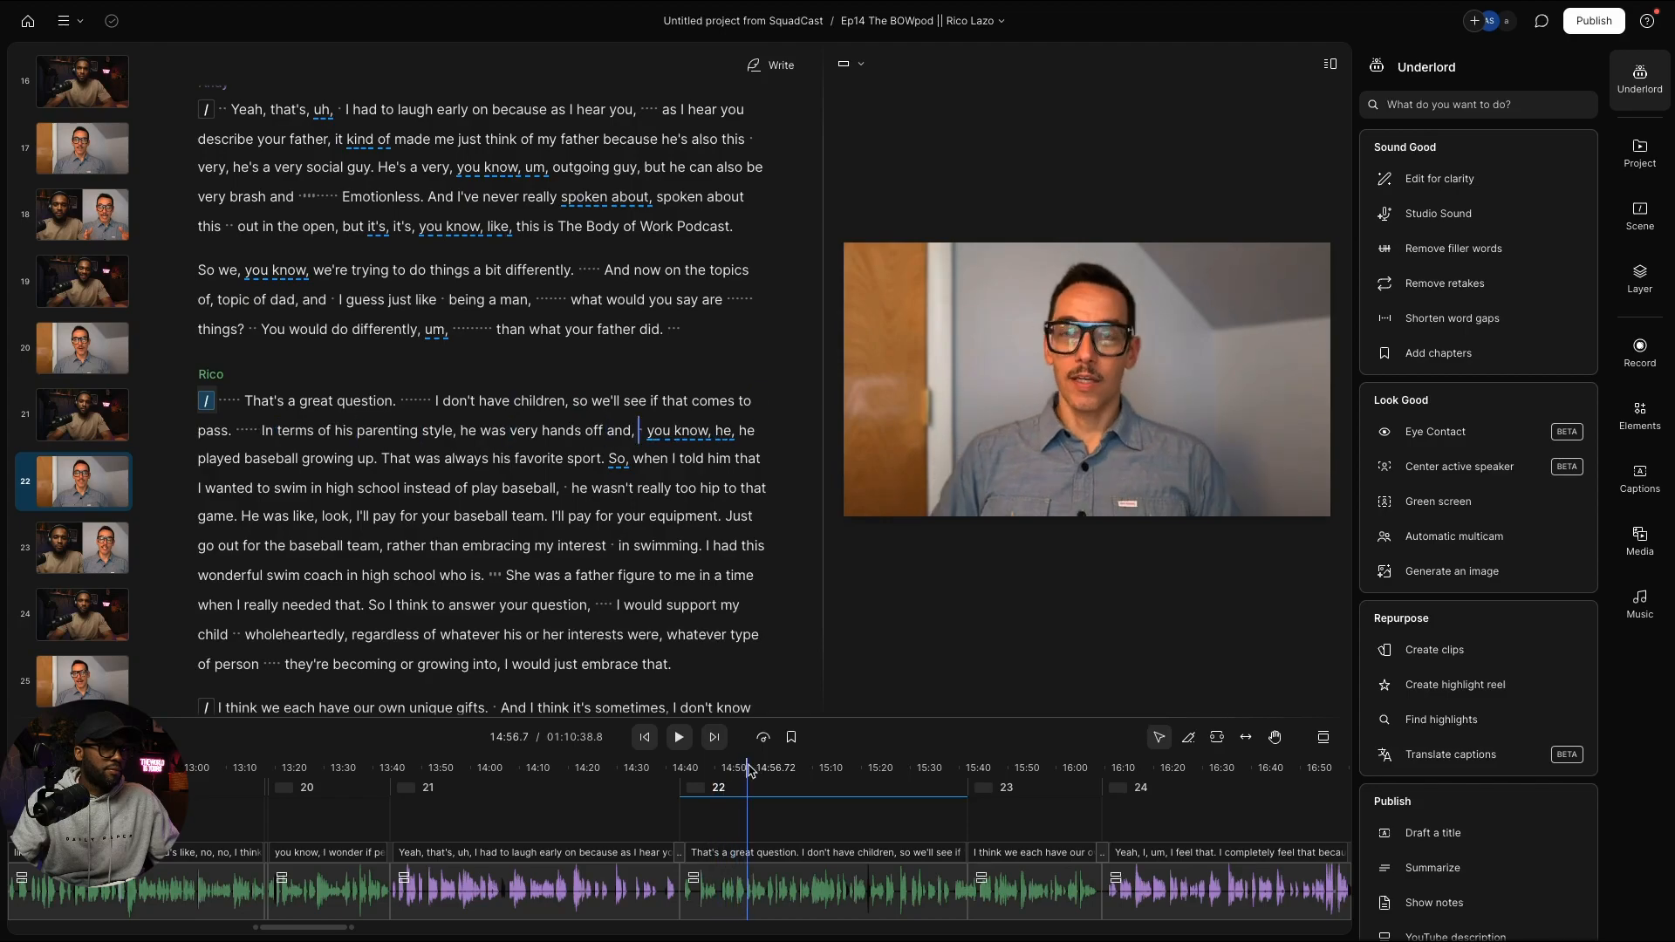
left_click(768, 767)
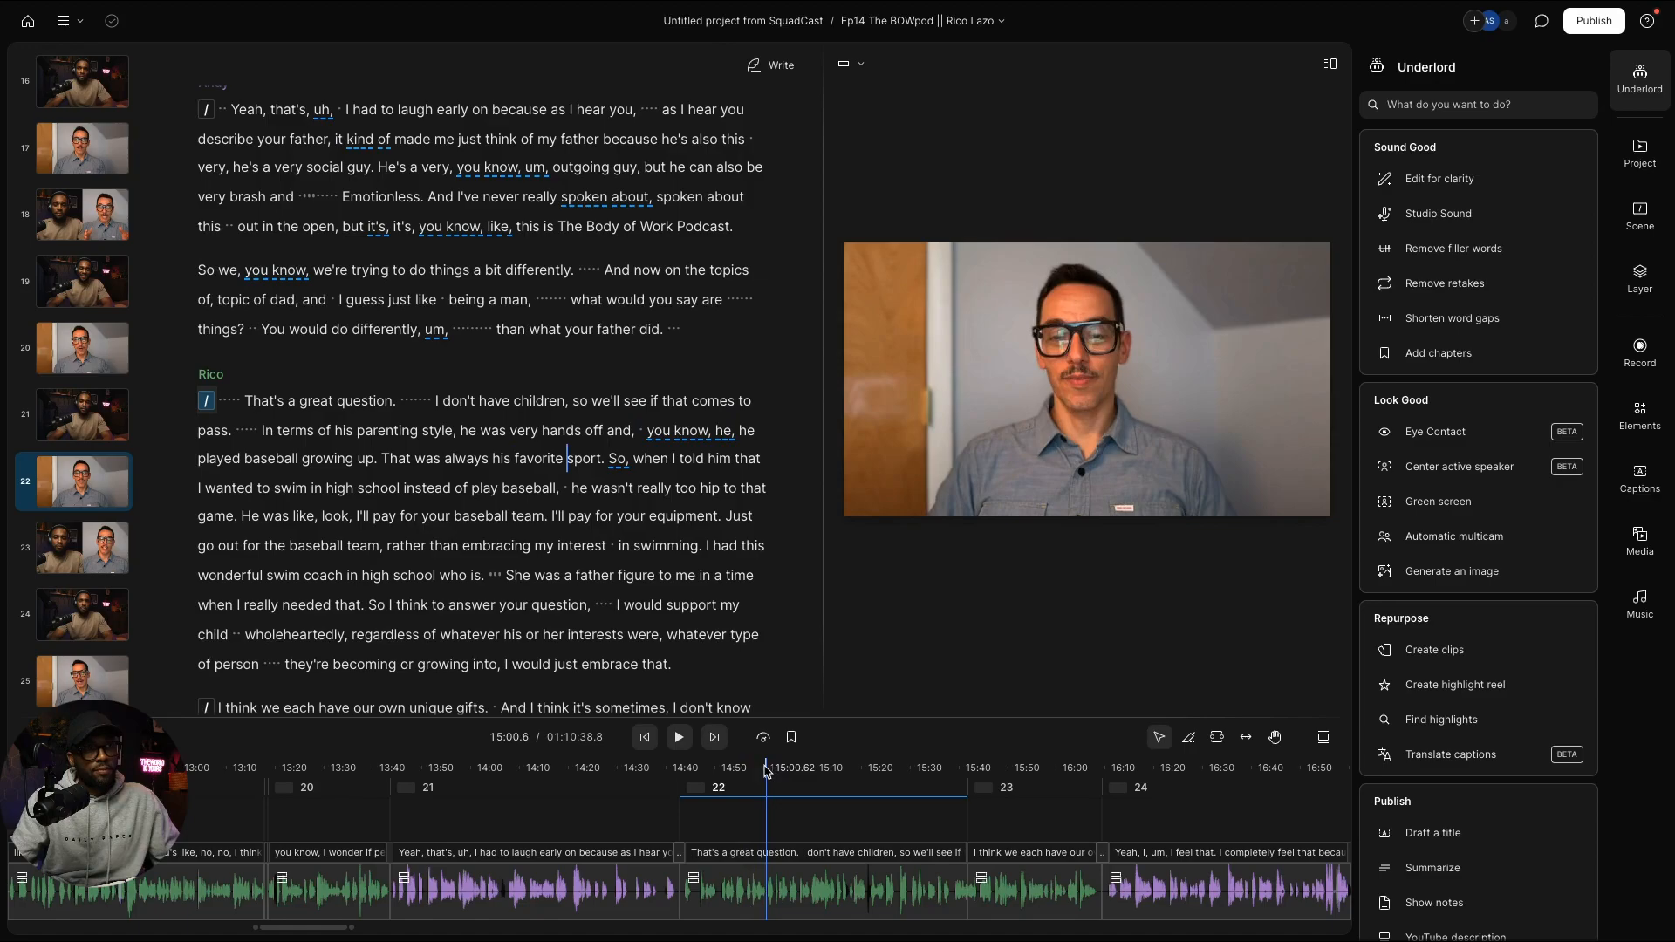
left_click(789, 770)
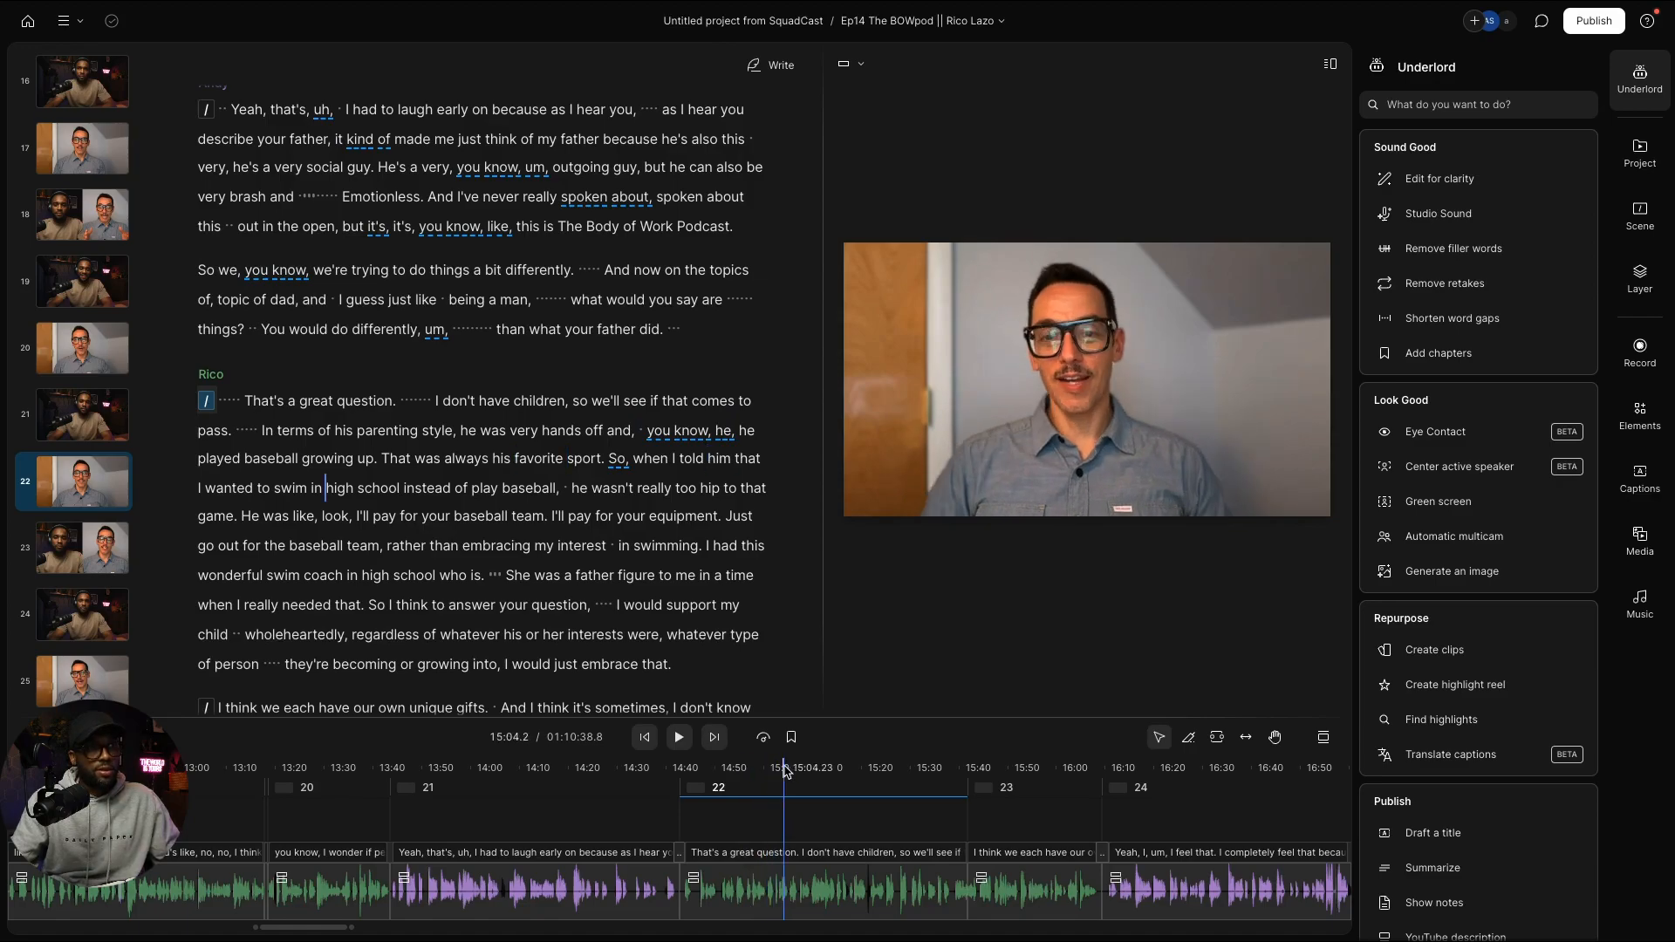
Step: Return to scene 2 at the guest's first reply and show the project's compositions
scroll(159, 360, "up", 10)
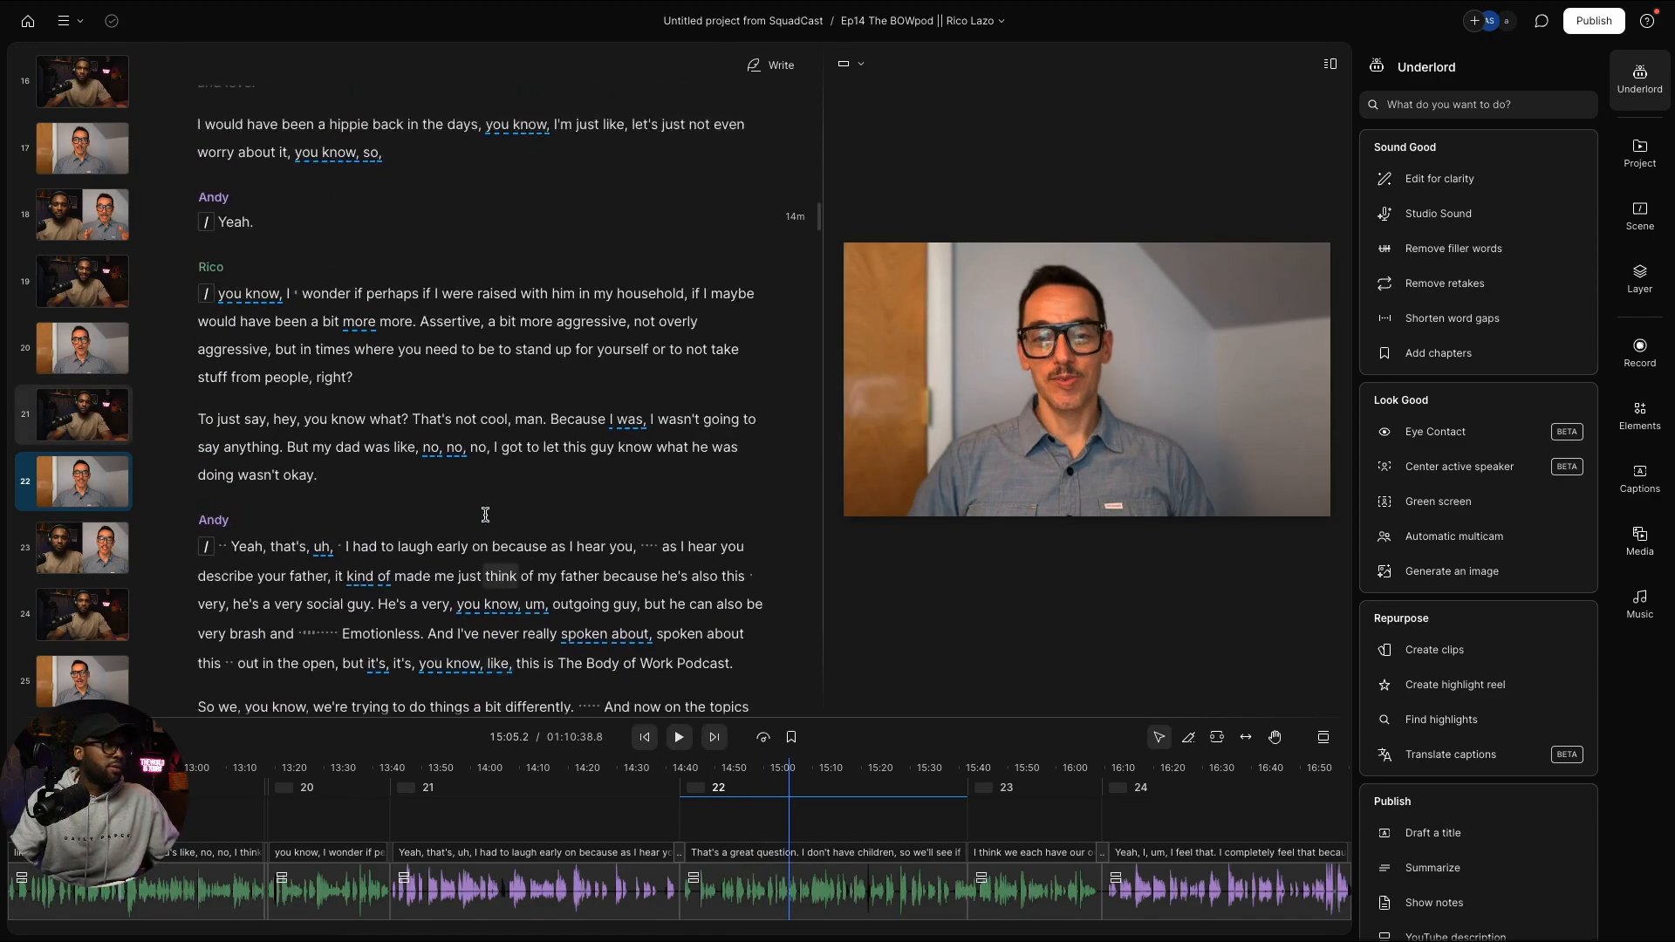
scroll(160, 360, "up", 15)
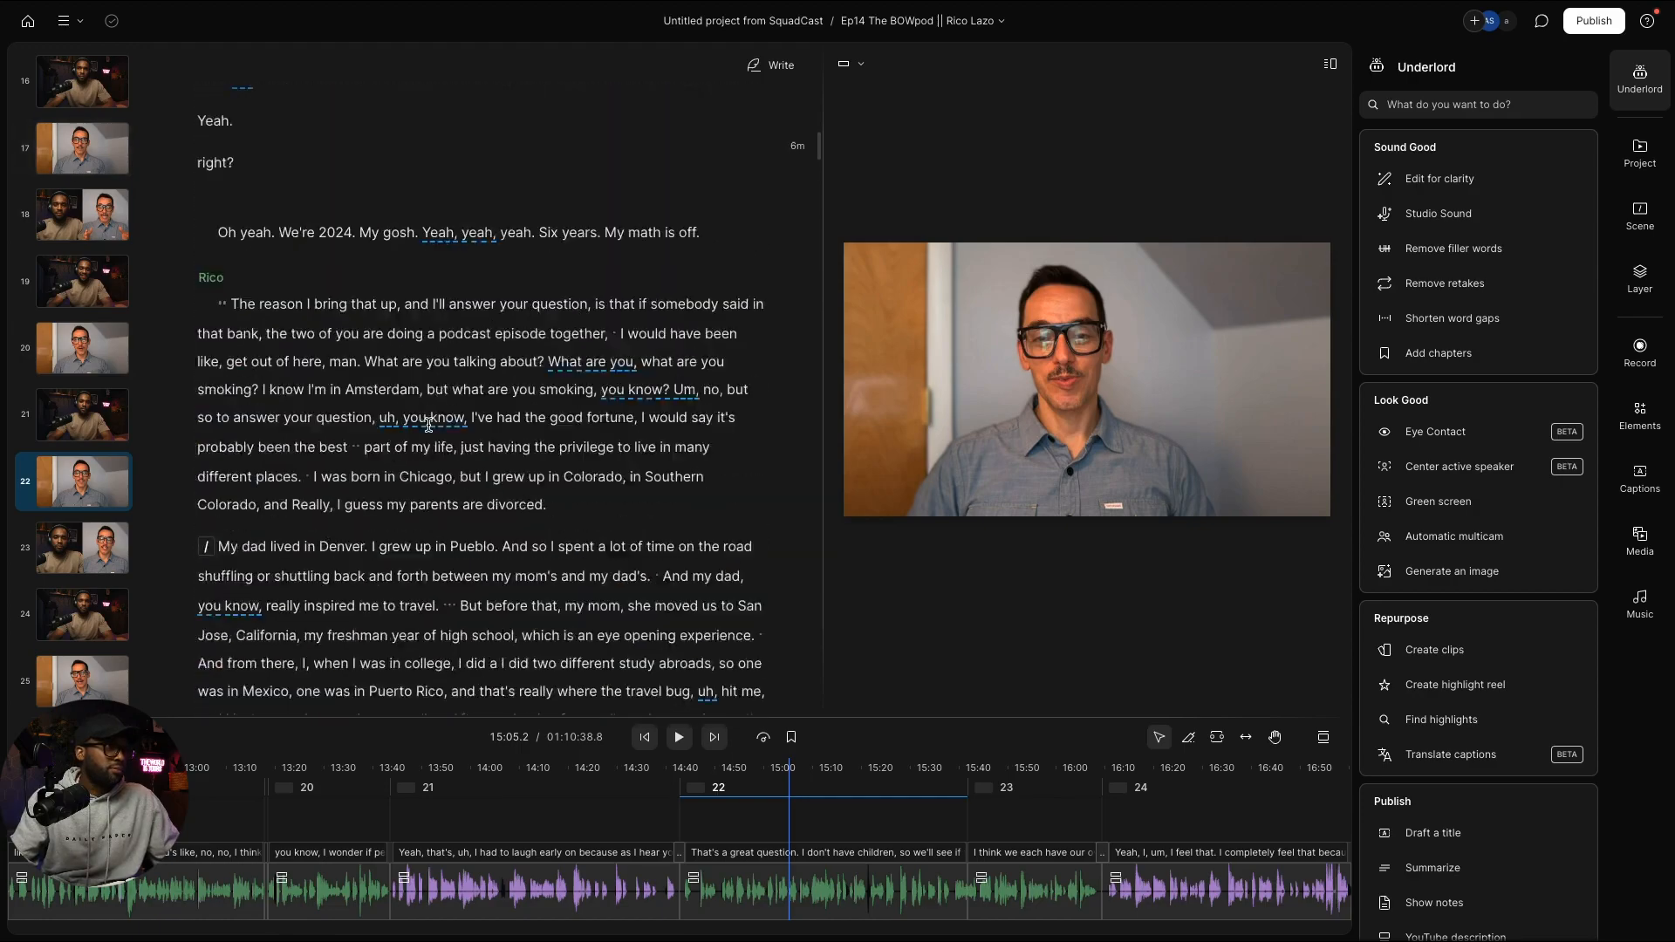
scroll(131, 320, "up", 10)
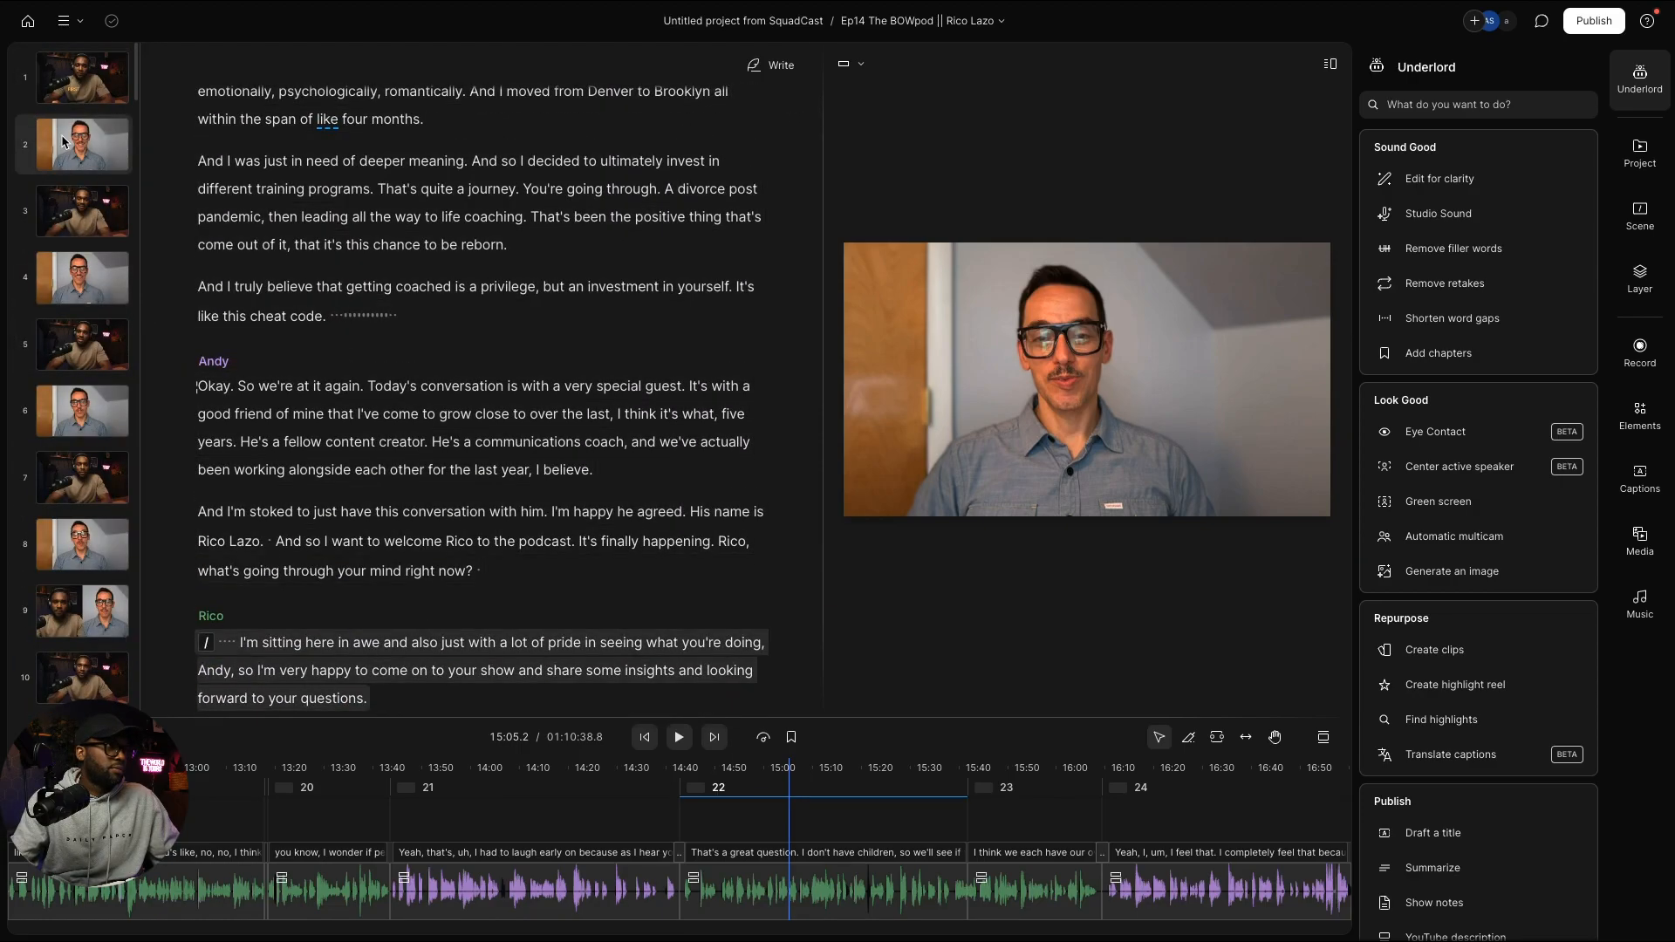
left_click(98, 147)
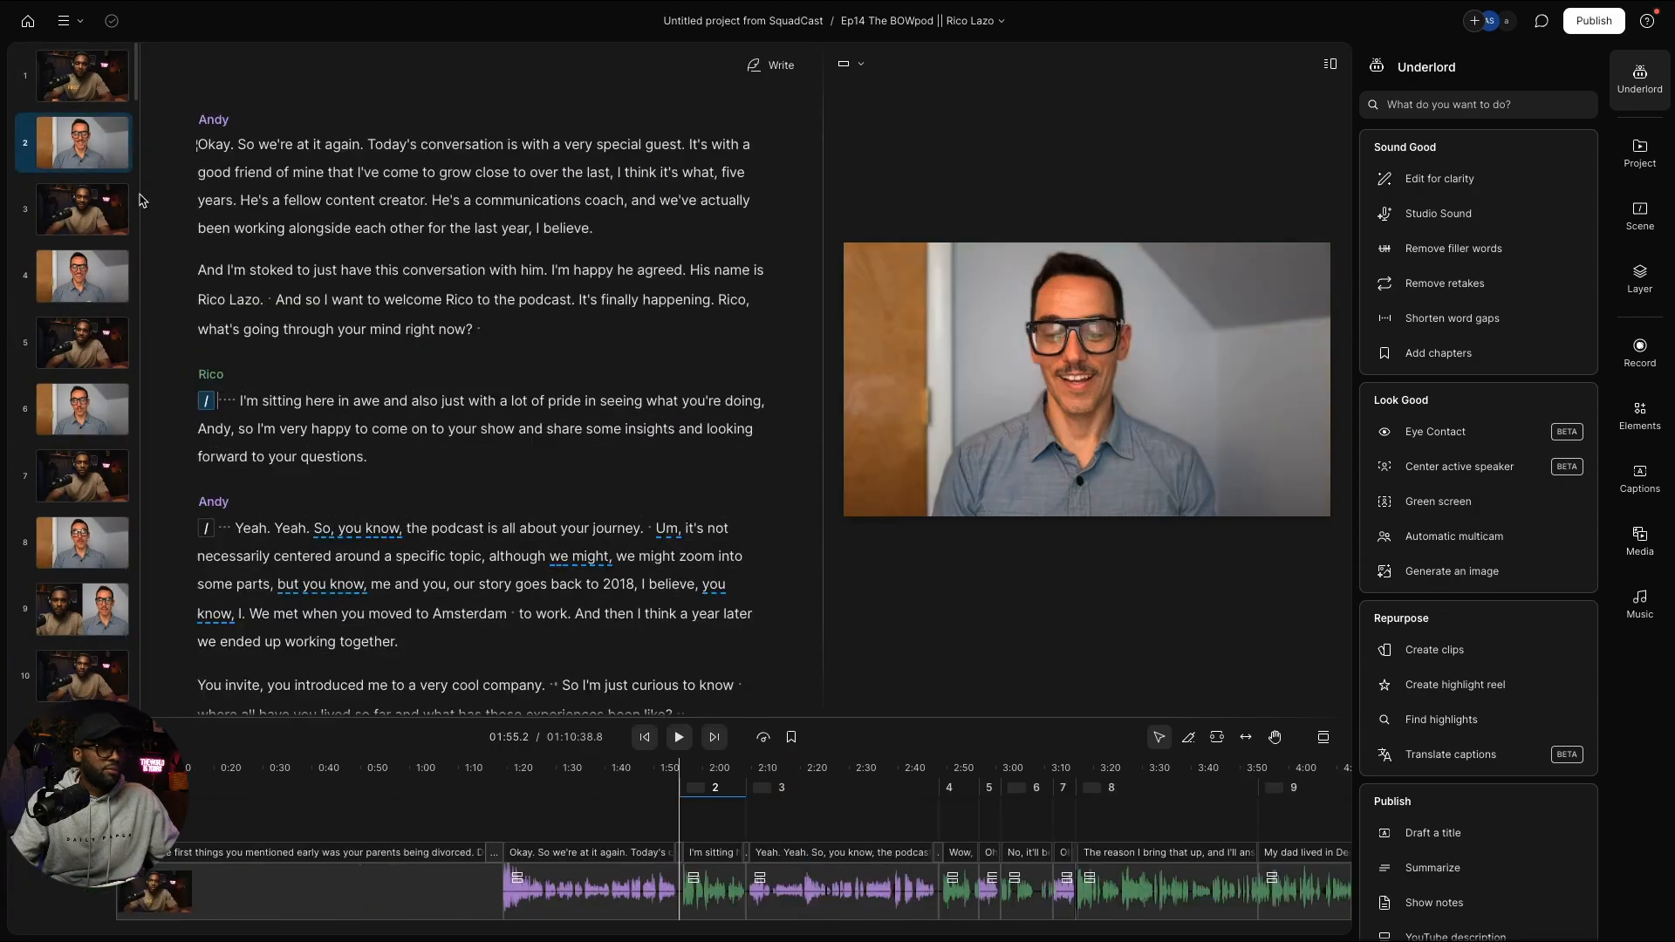
left_click(692, 793)
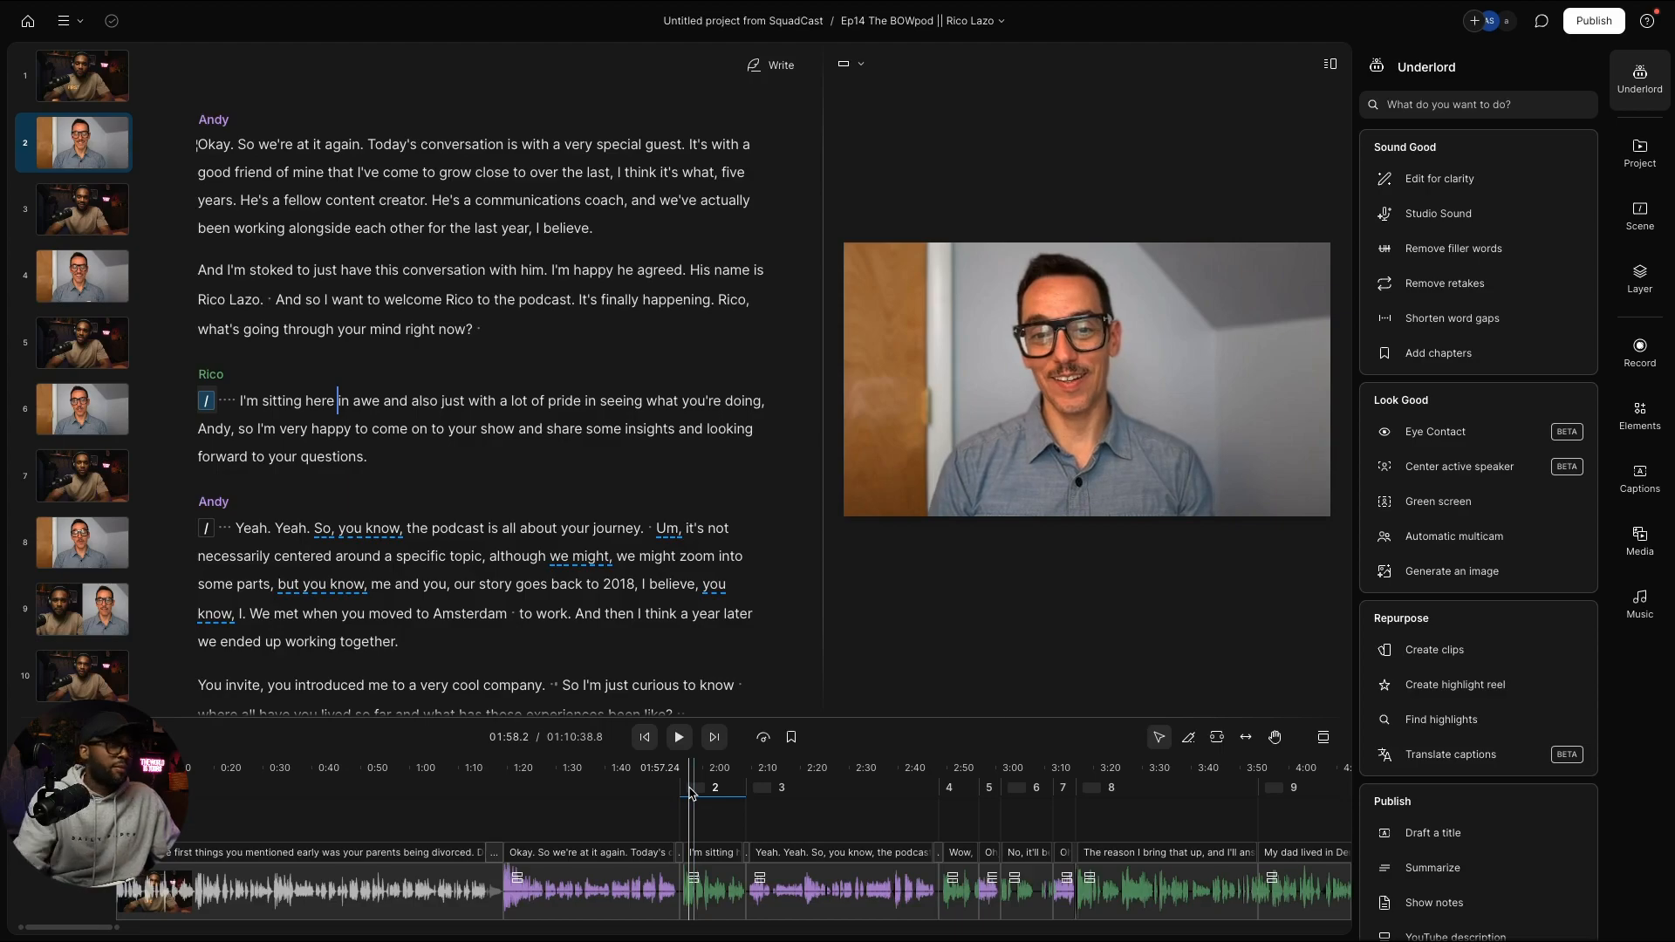
left_click(1651, 150)
Step: Open the Full Post Conversation Banter composition from the Post group and scrub through to about 00:19
left_click(1419, 233)
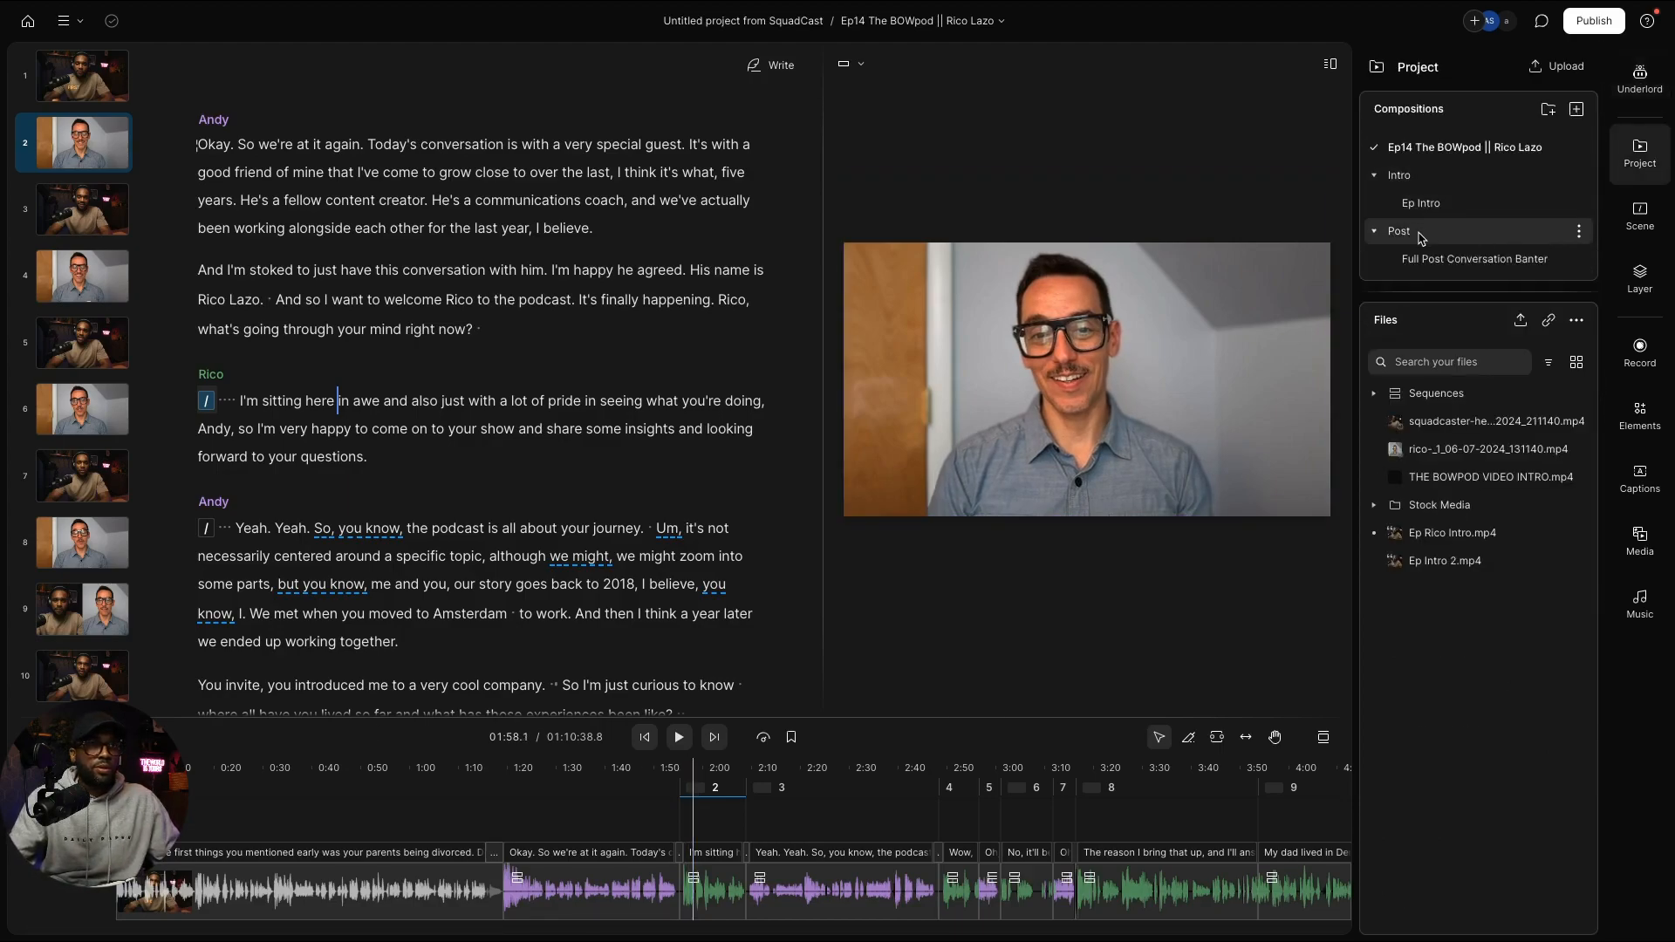
left_click(1431, 259)
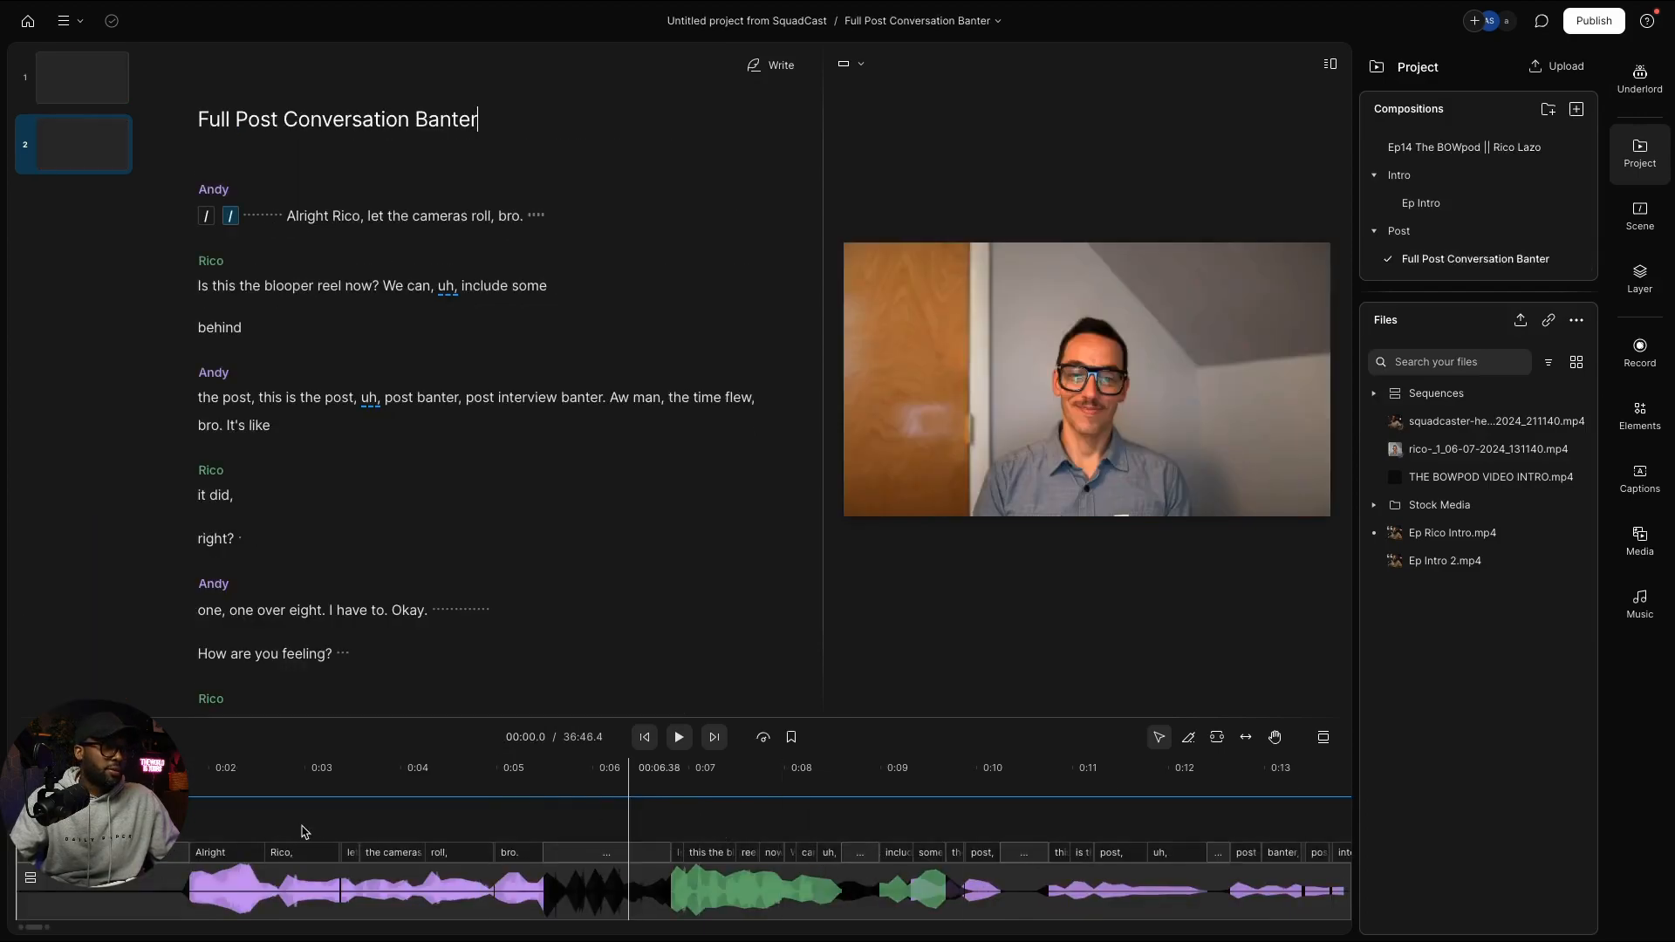
left_click_drag(688, 783, 963, 781)
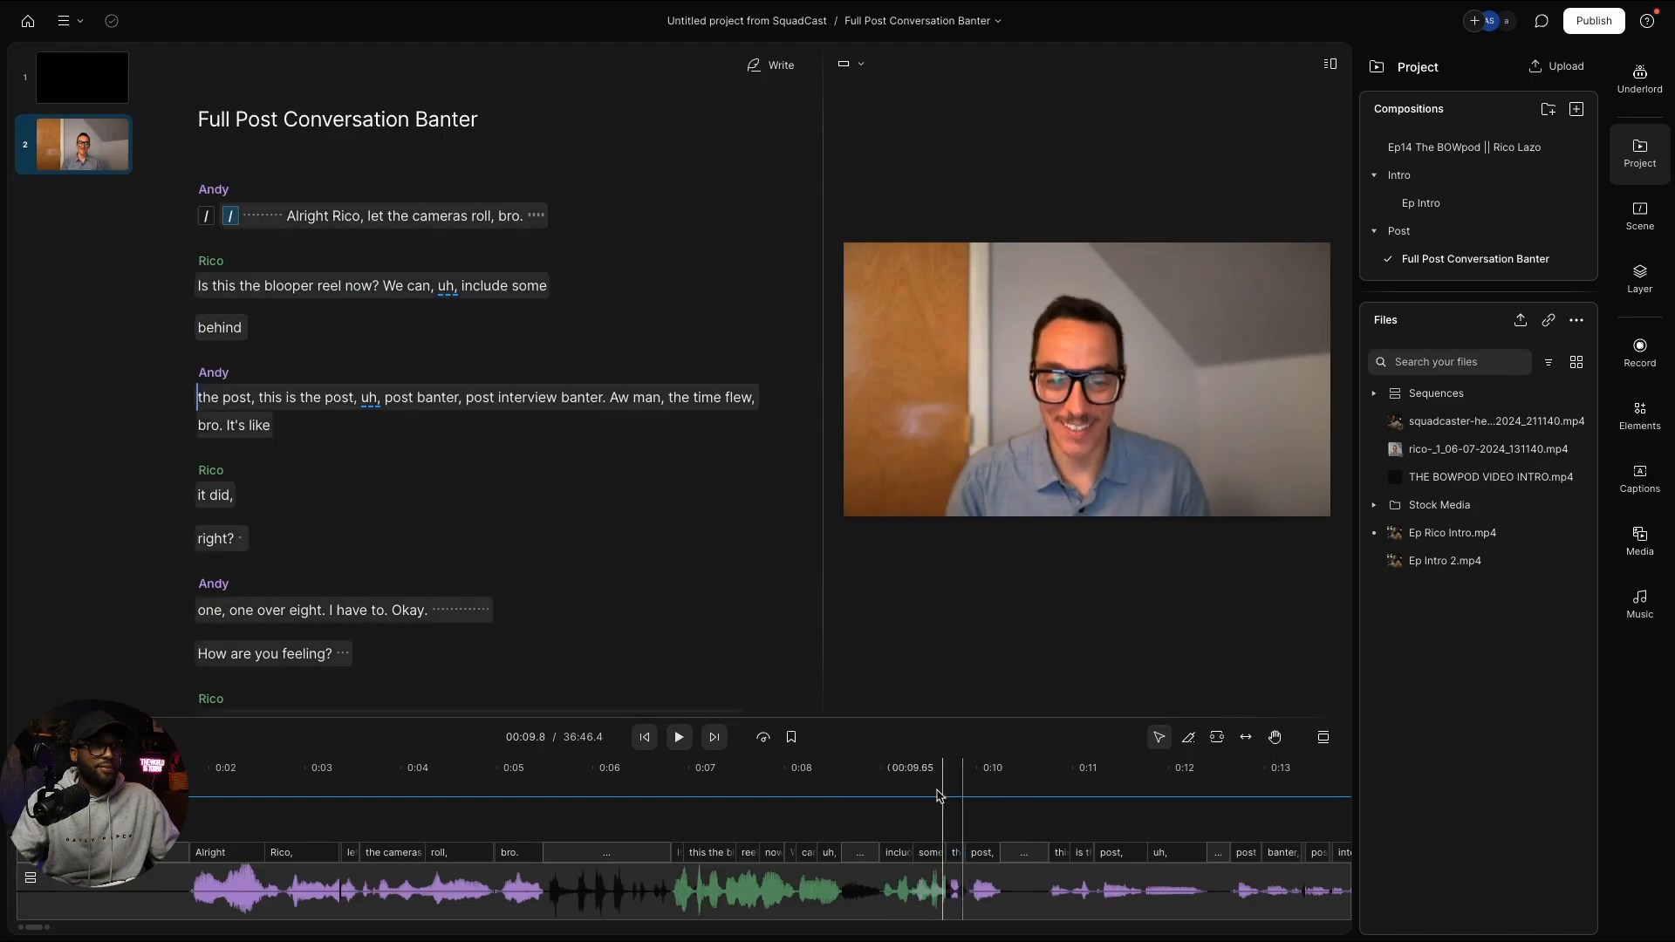
scroll(942, 785, "right", 5)
left_click_drag(576, 788, 799, 775)
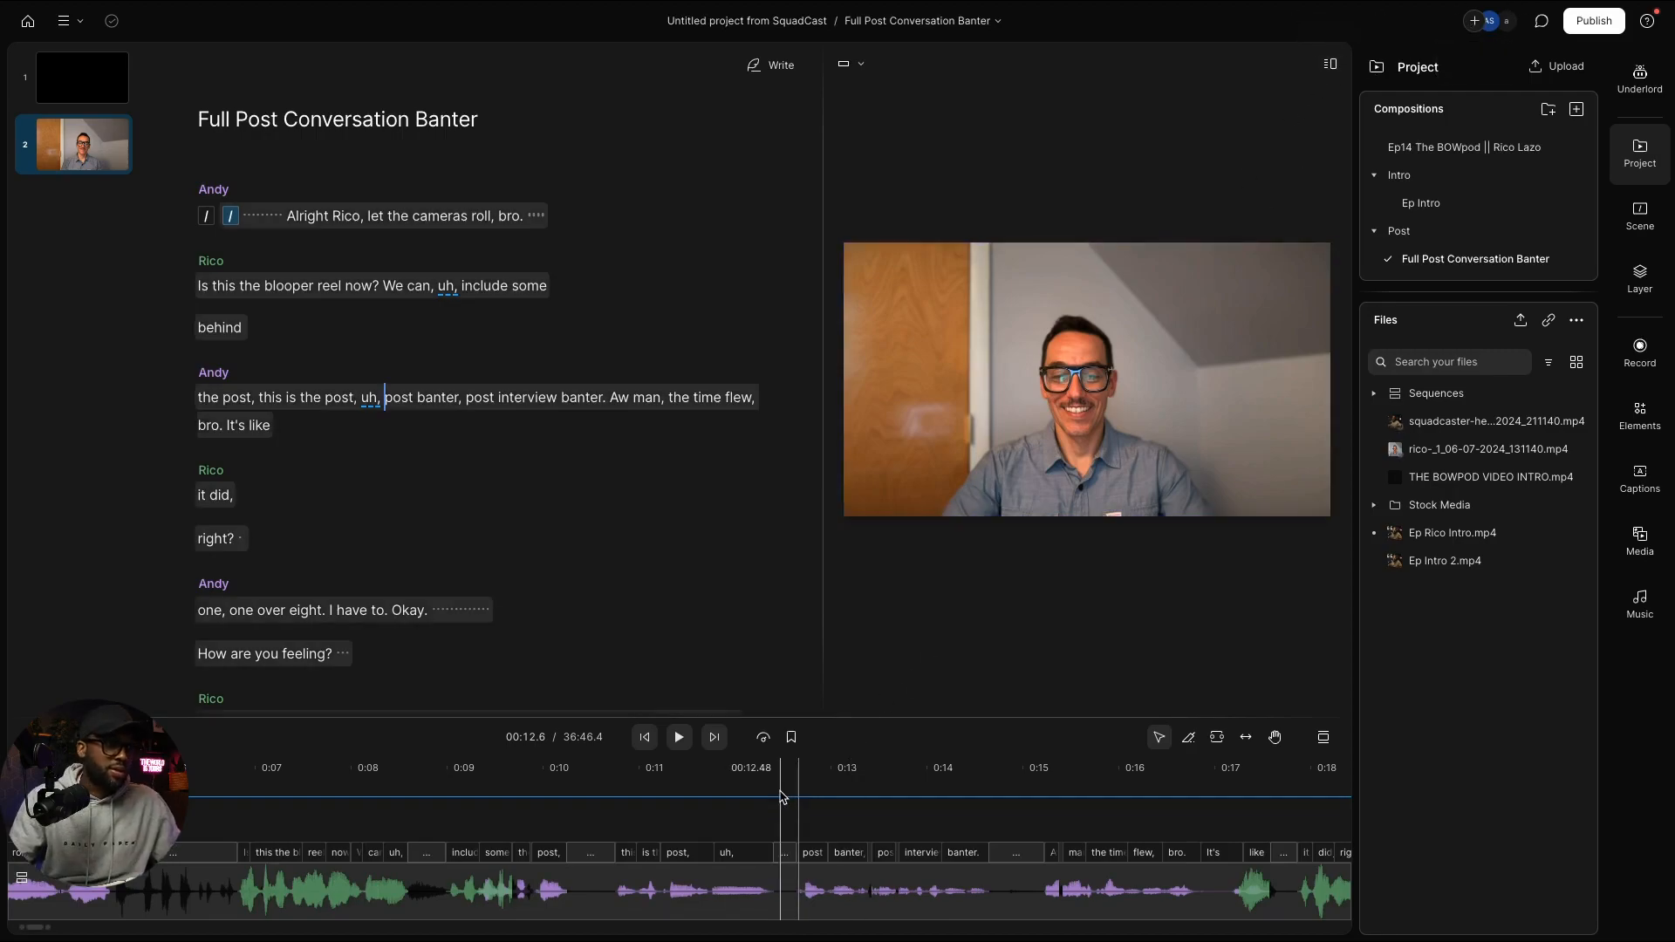
left_click_drag(781, 797, 1274, 740)
scroll(1113, 843, "right", 2)
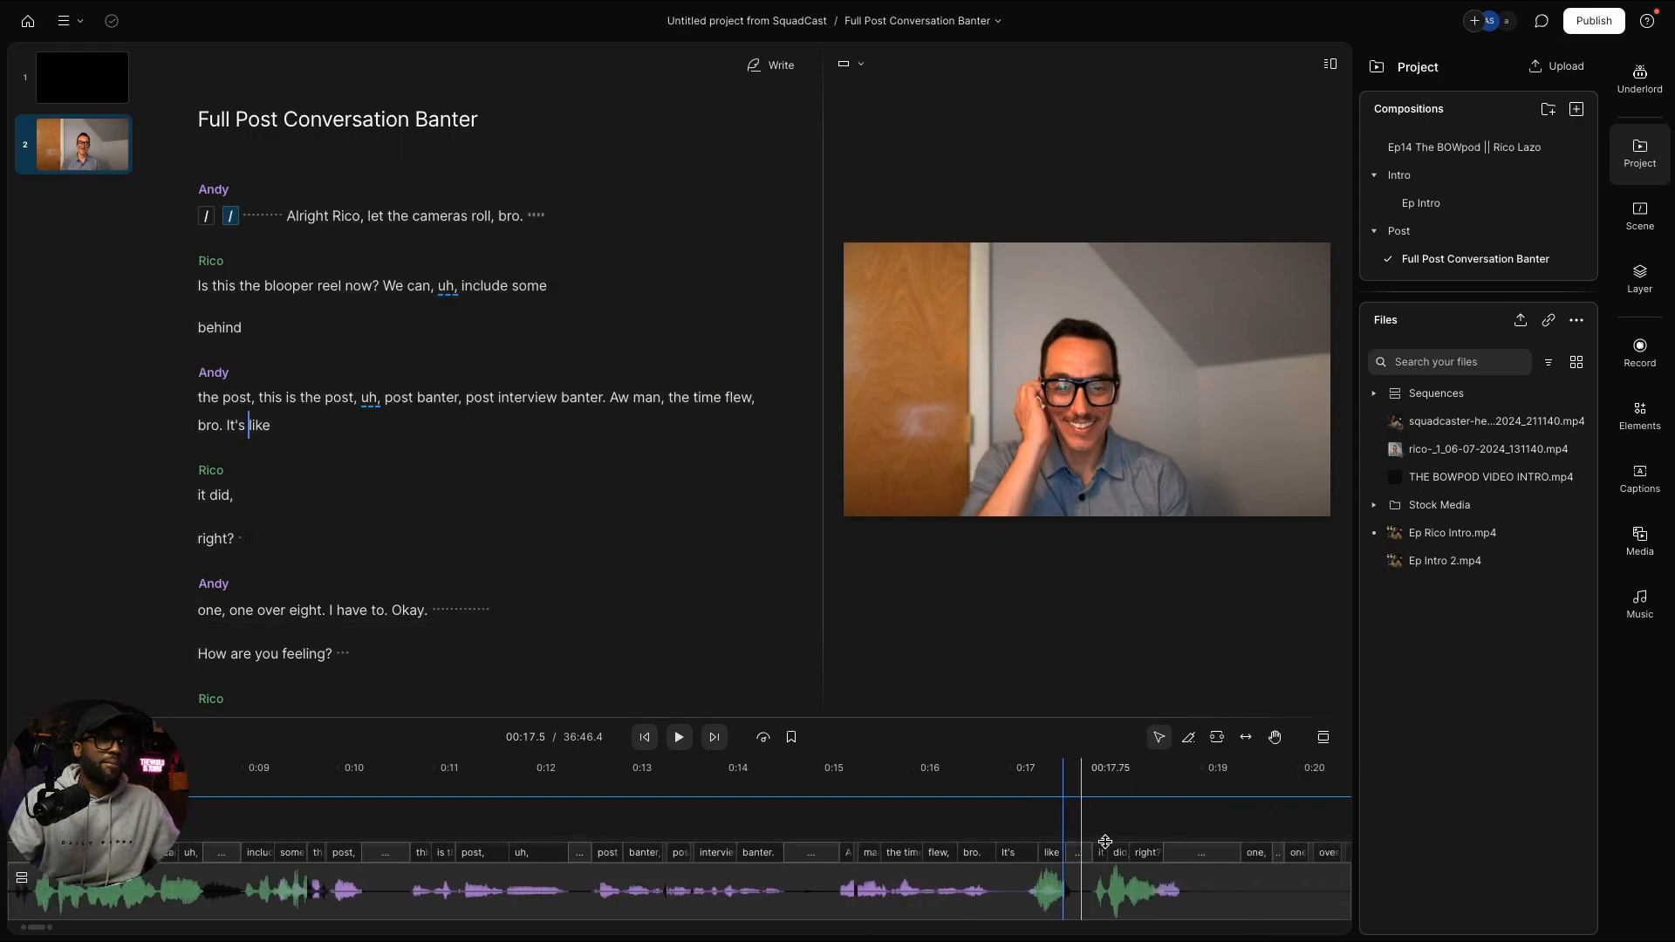
scroll(1105, 843, "right", 4)
left_click_drag(683, 792, 844, 787)
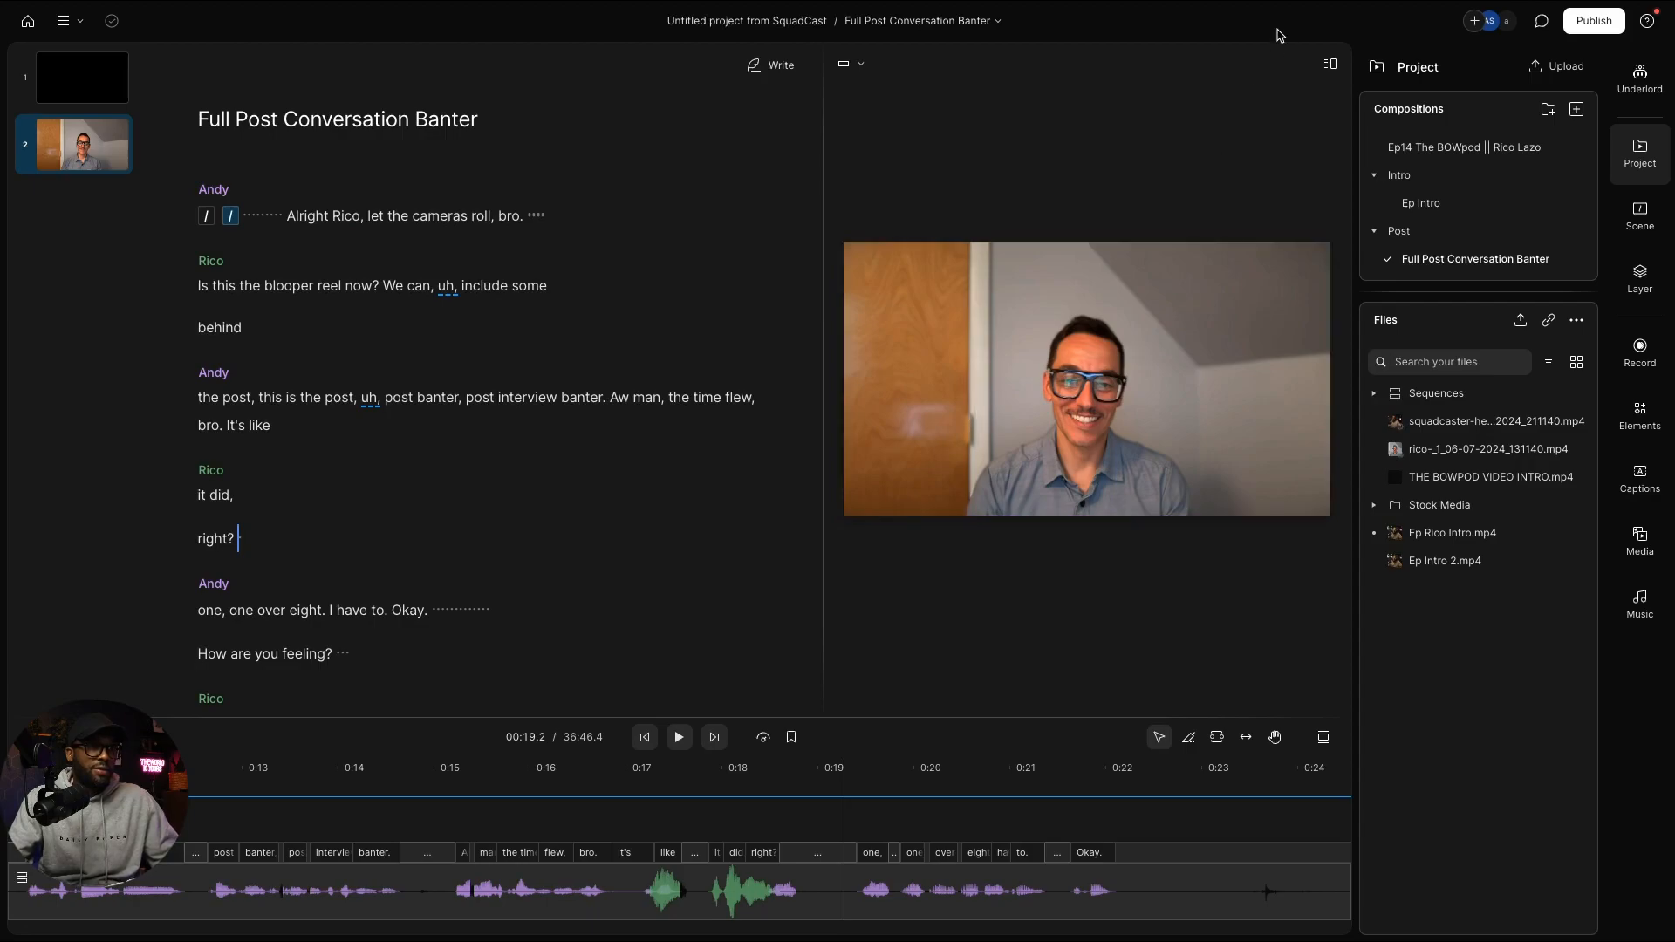
Step: Stretch the guest's video layer upward and switch the app layout to Canvas only
left_click(1057, 260)
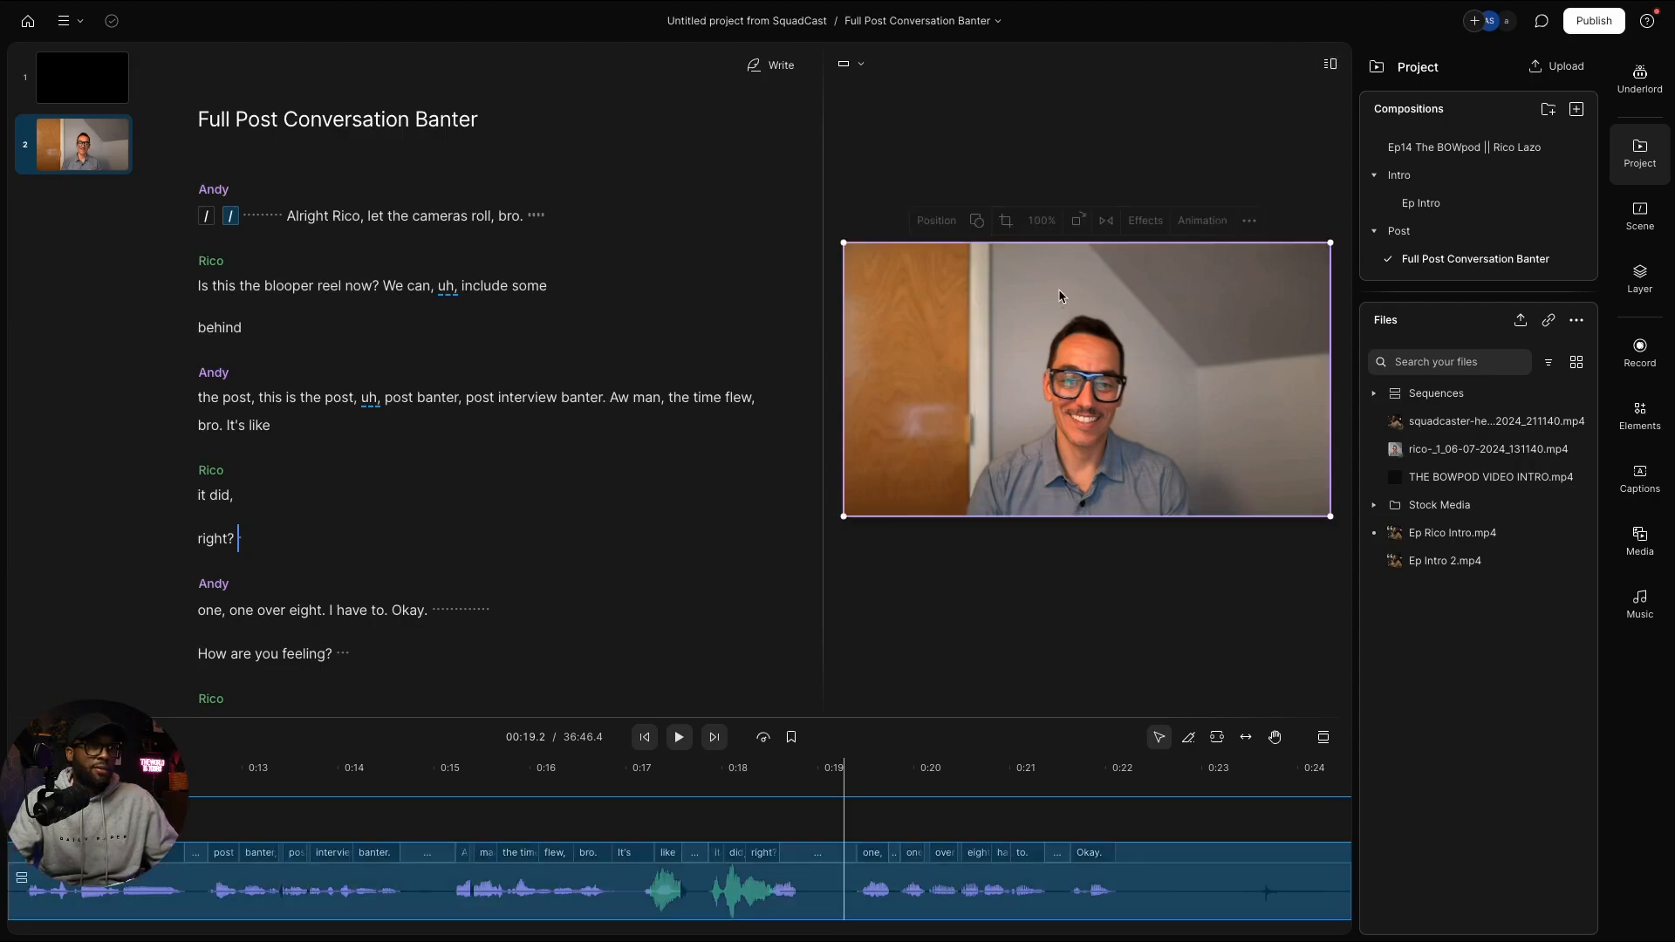
left_click_drag(1090, 246, 1091, 182)
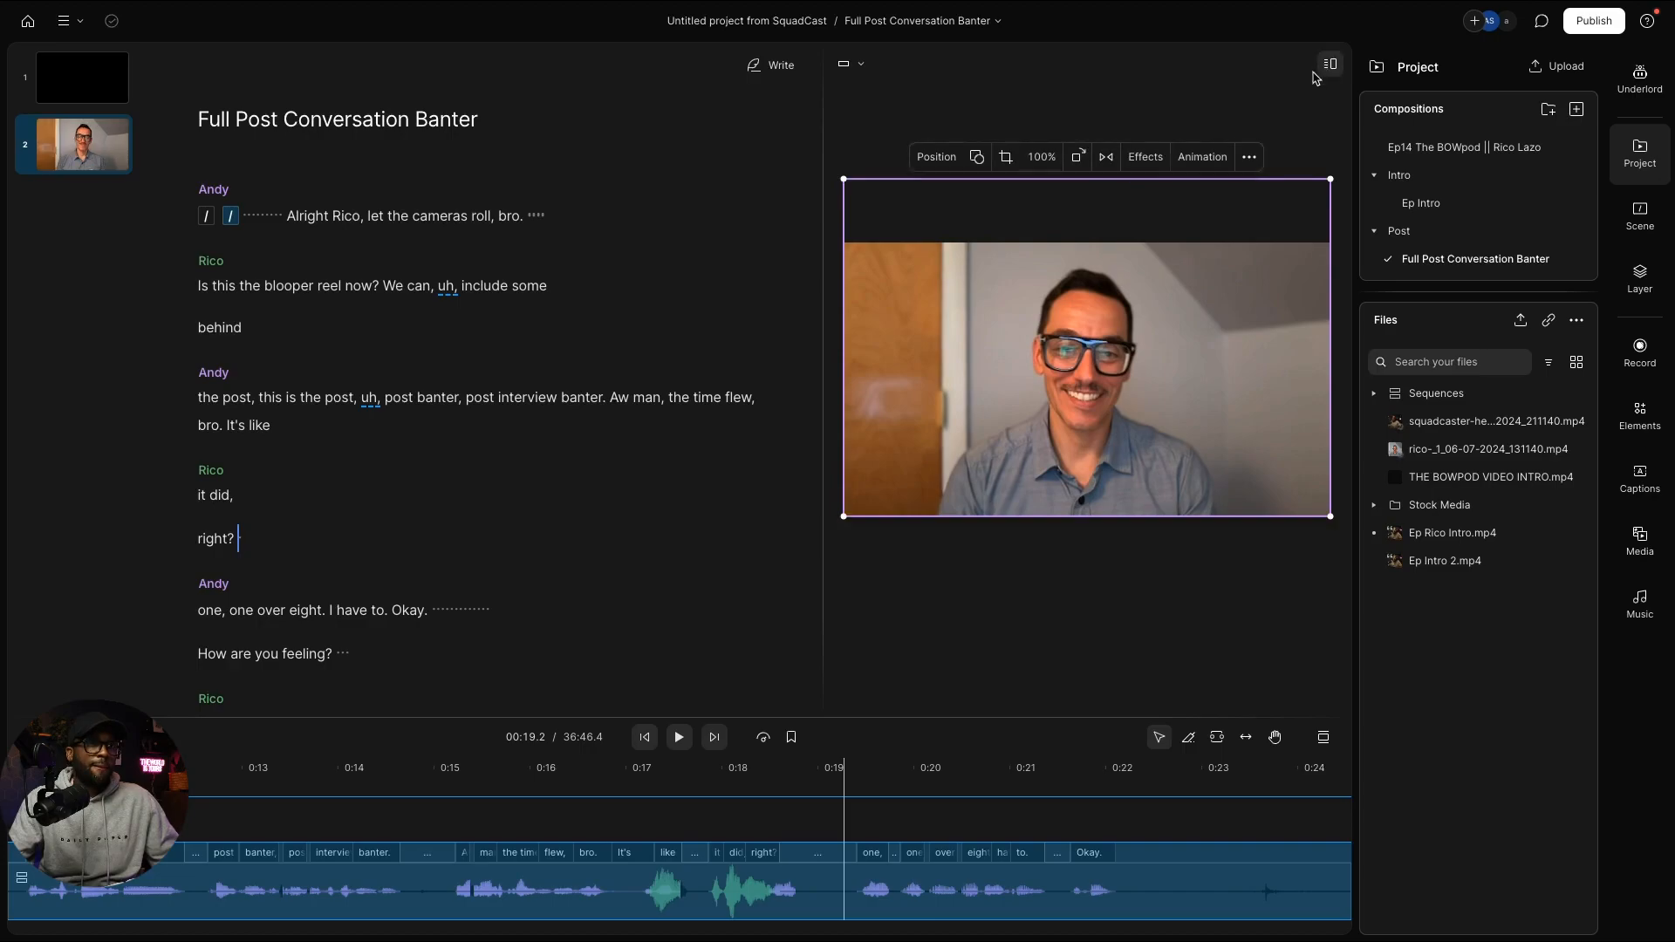
left_click(1329, 64)
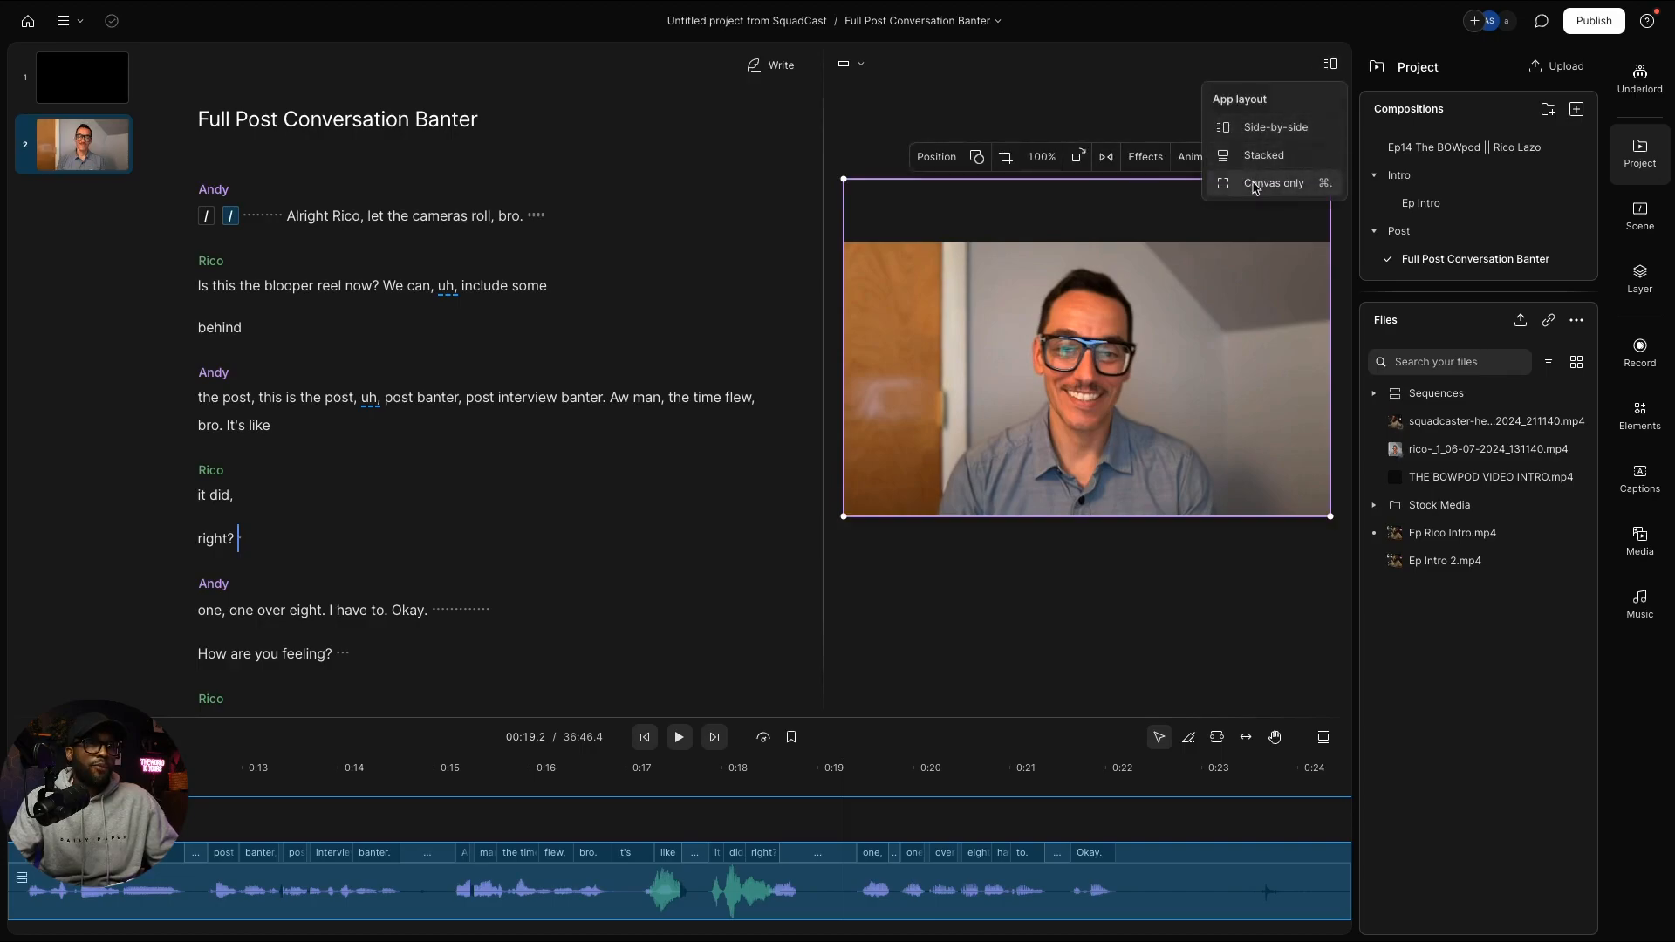
left_click(1254, 185)
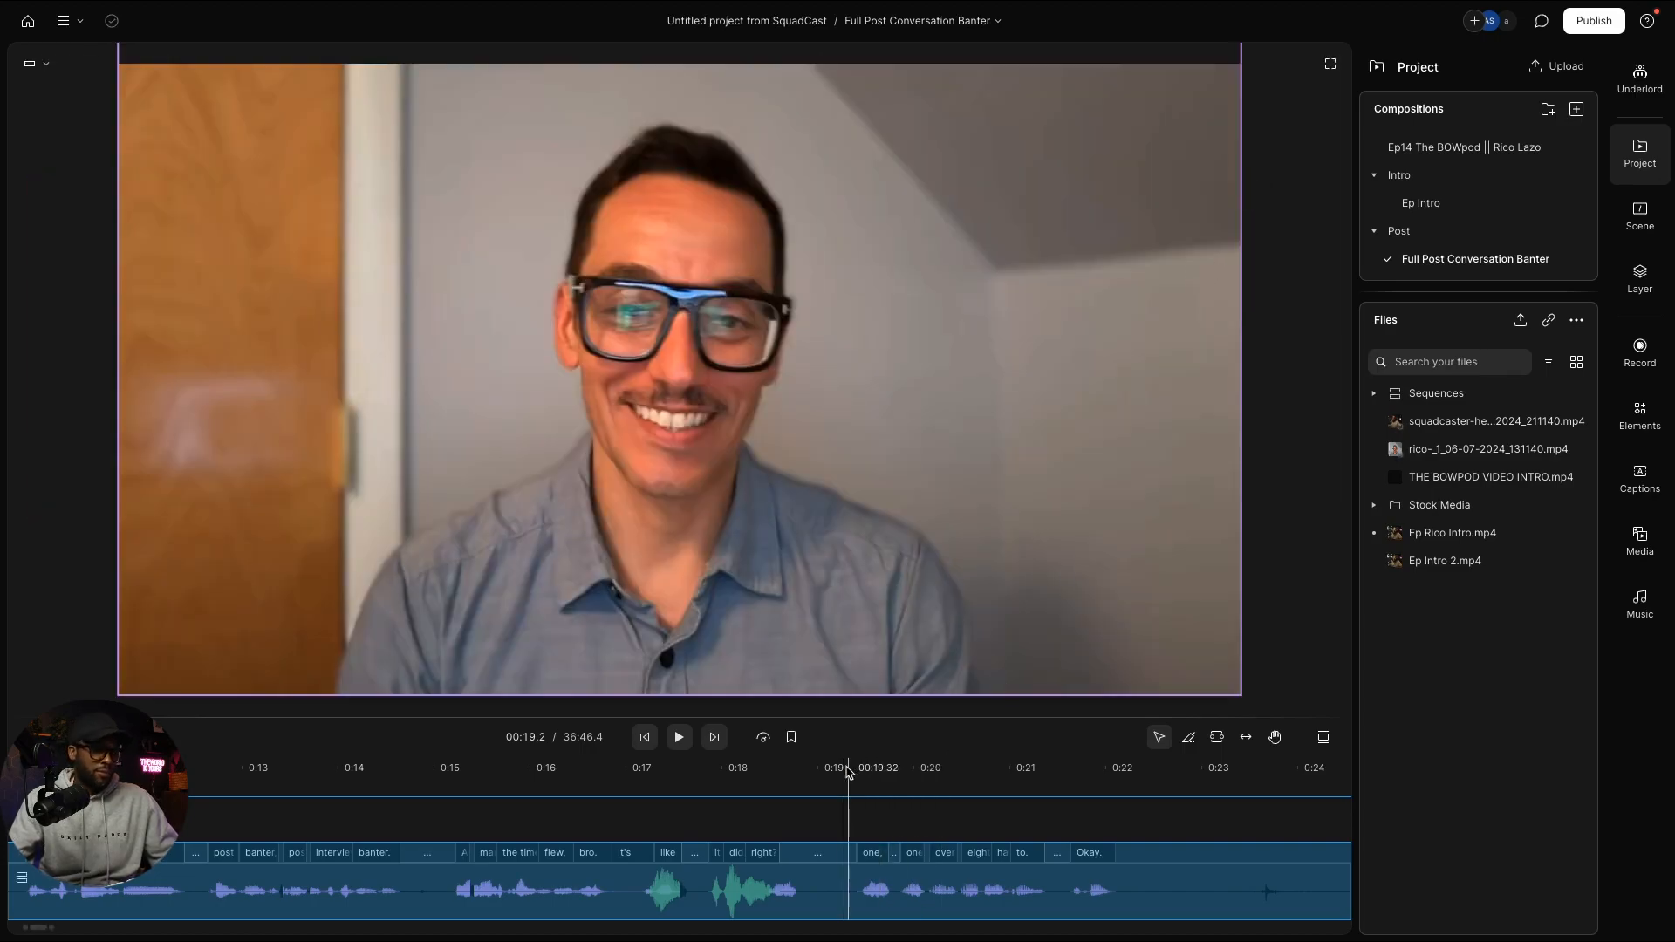
Step: Step playback back a frame, return to the Side-by-side layout, and show all windows in Mission Control
left_click_drag(842, 770, 830, 770)
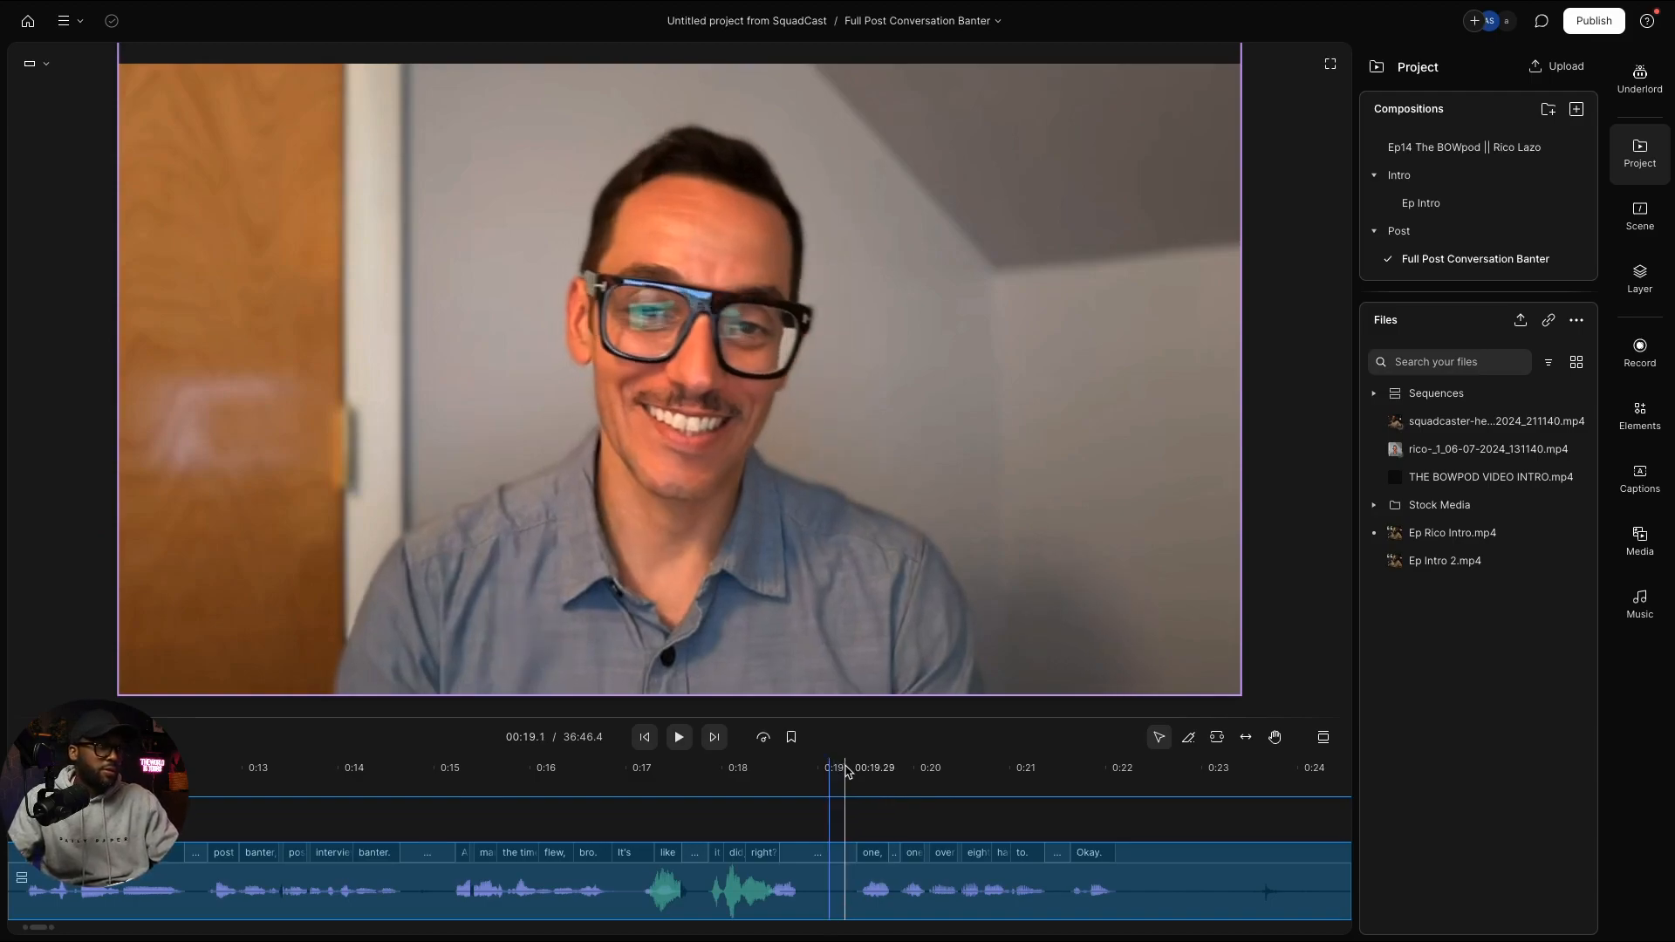
key("Left")
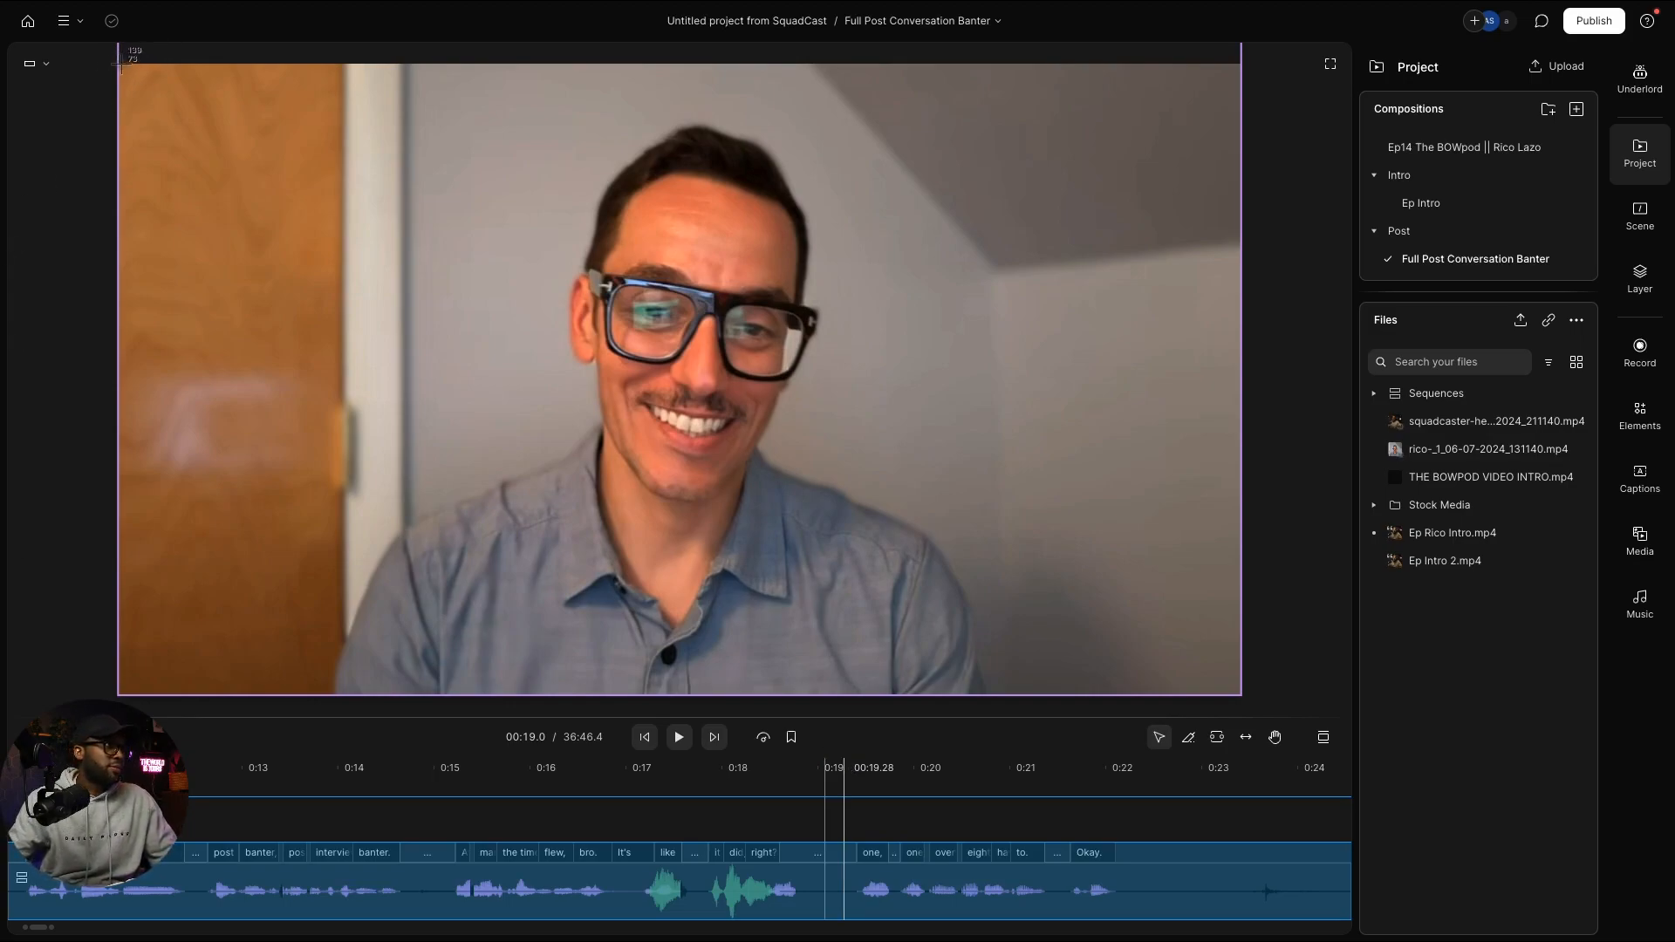
left_click_drag(120, 64, 1239, 696)
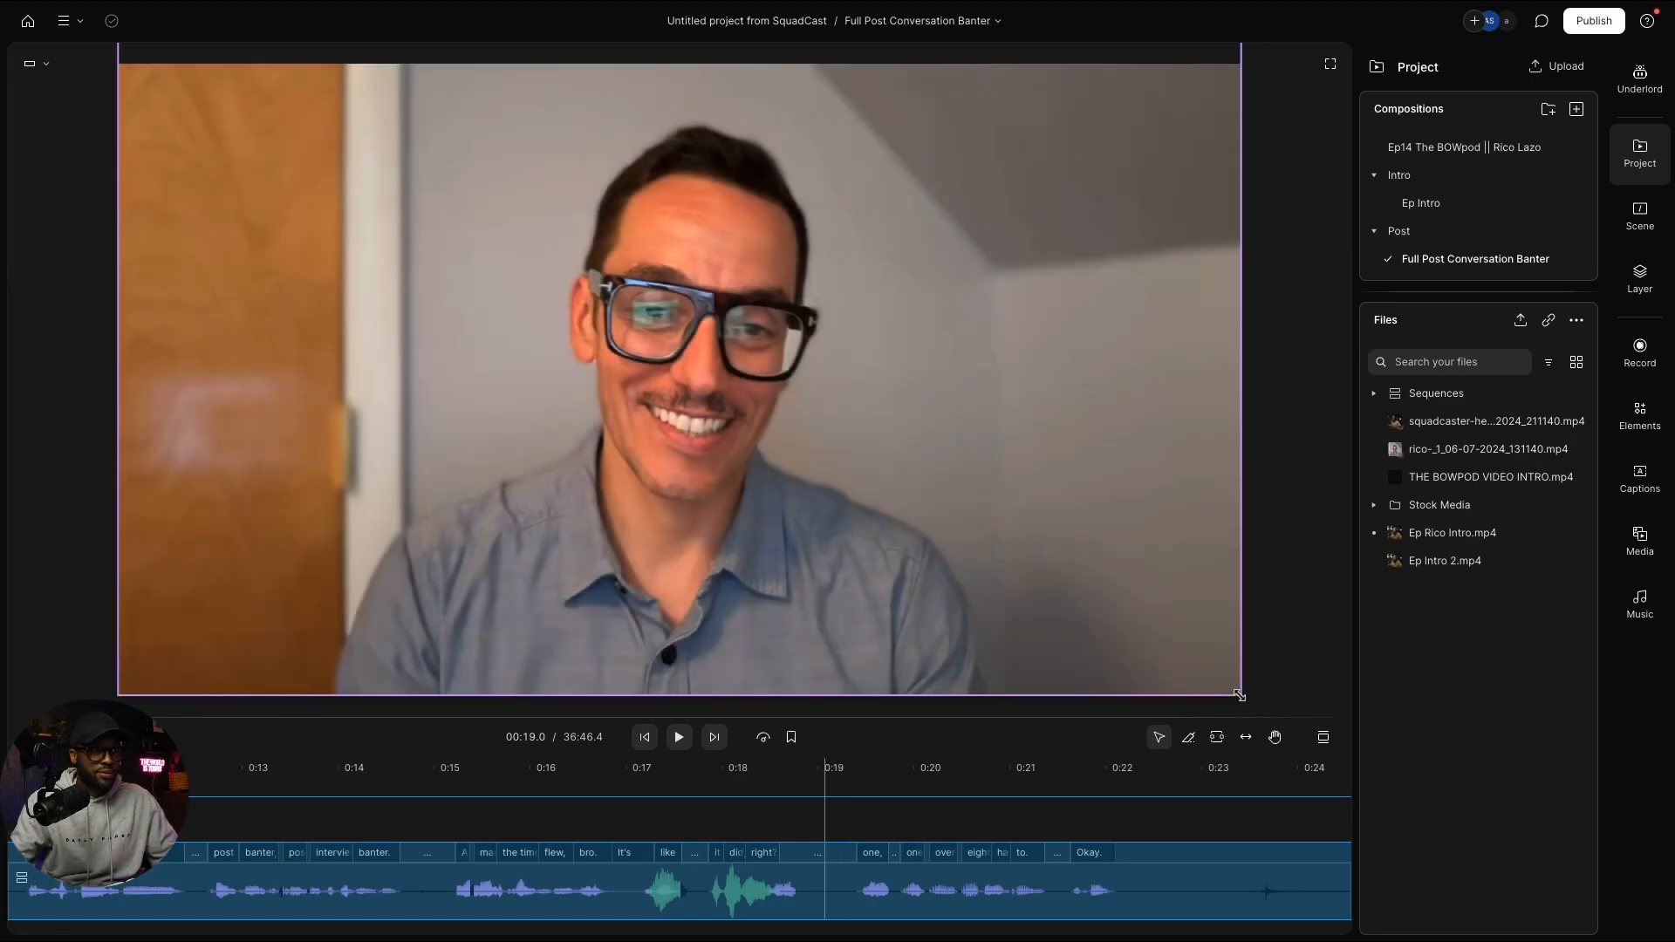
left_click(1332, 66)
left_click(1258, 133)
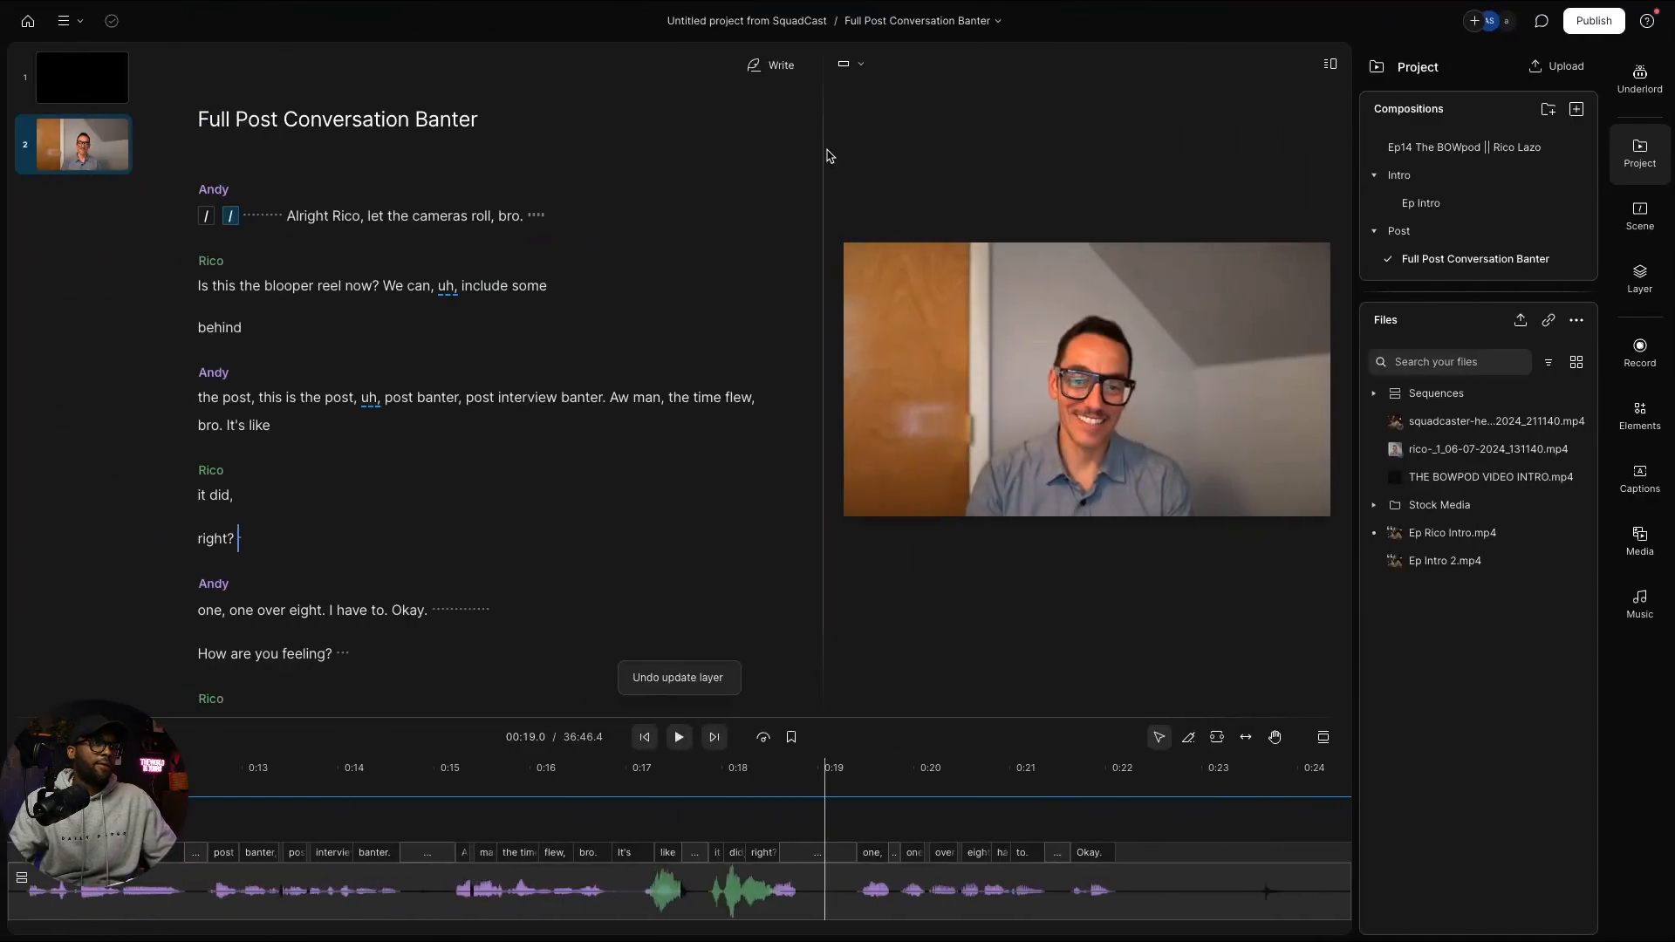
key("ctrl+Up")
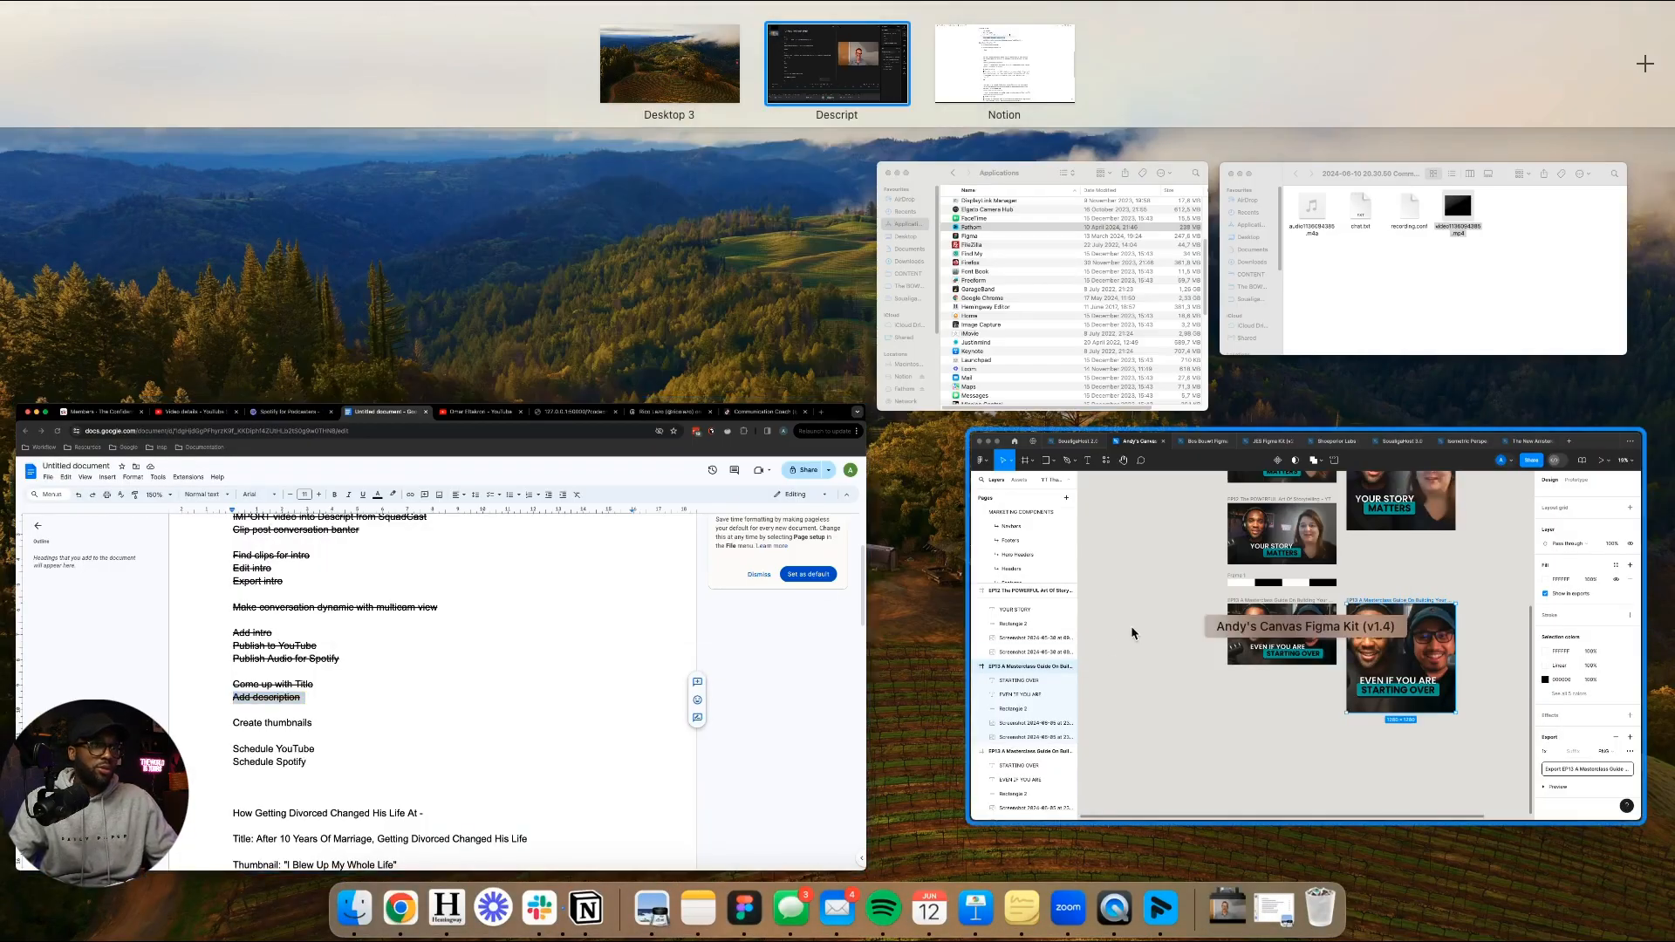
Step: Bring Figma to full screen and duplicate the EP13 thumbnail frame below the original
left_click(1131, 625)
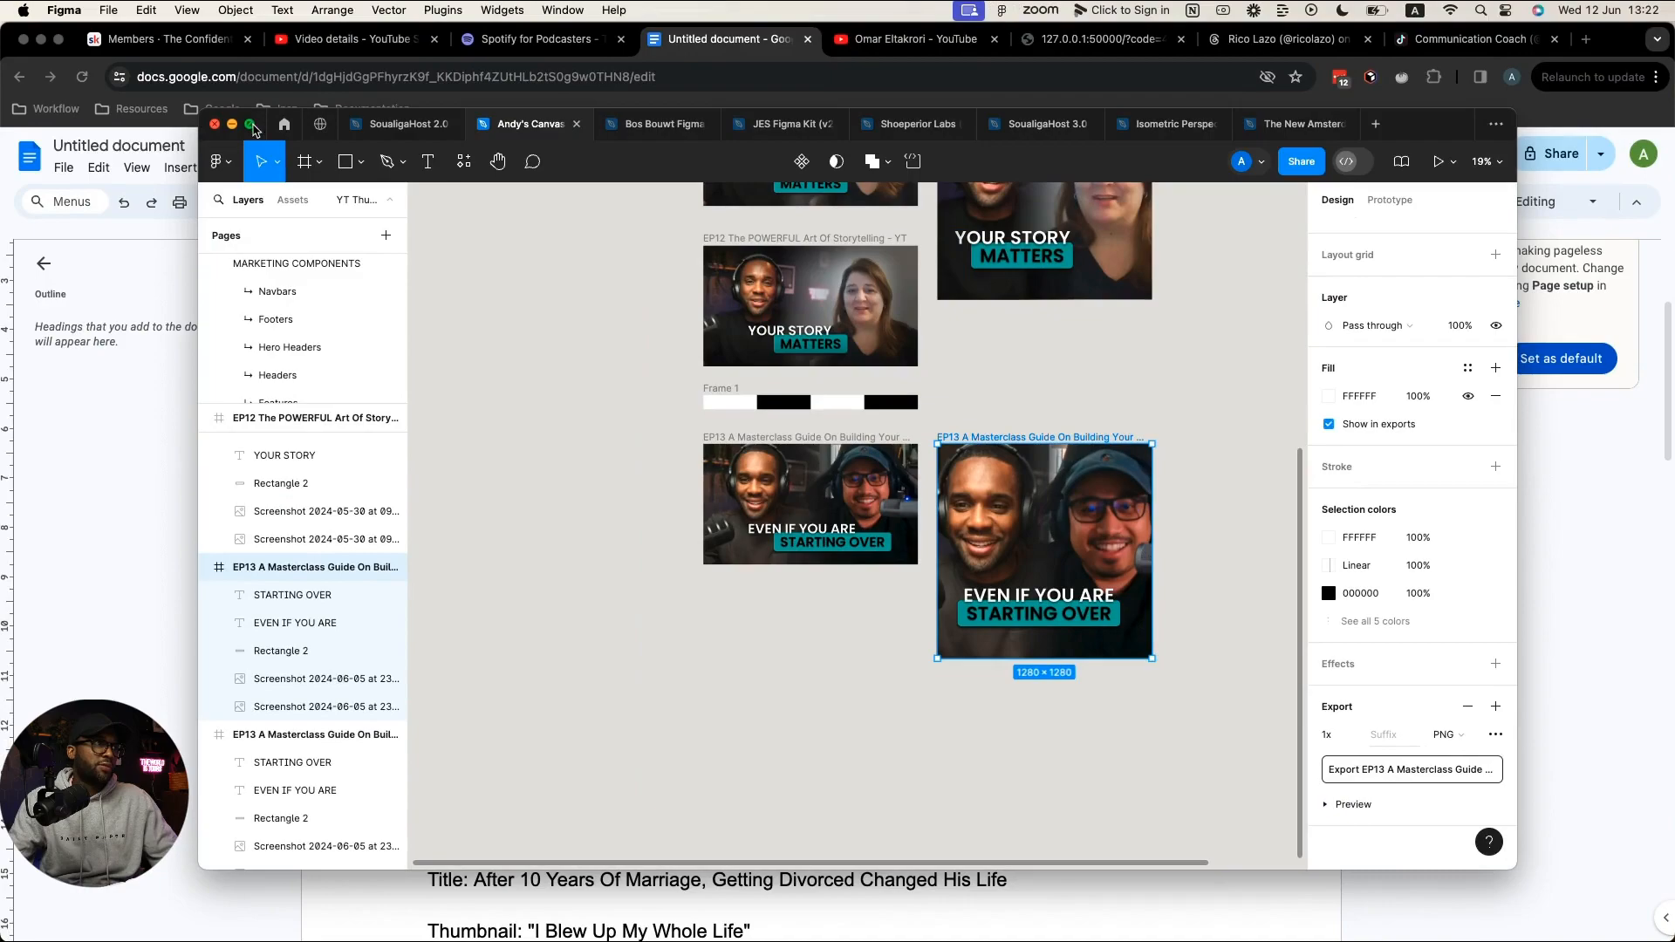
left_click(248, 125)
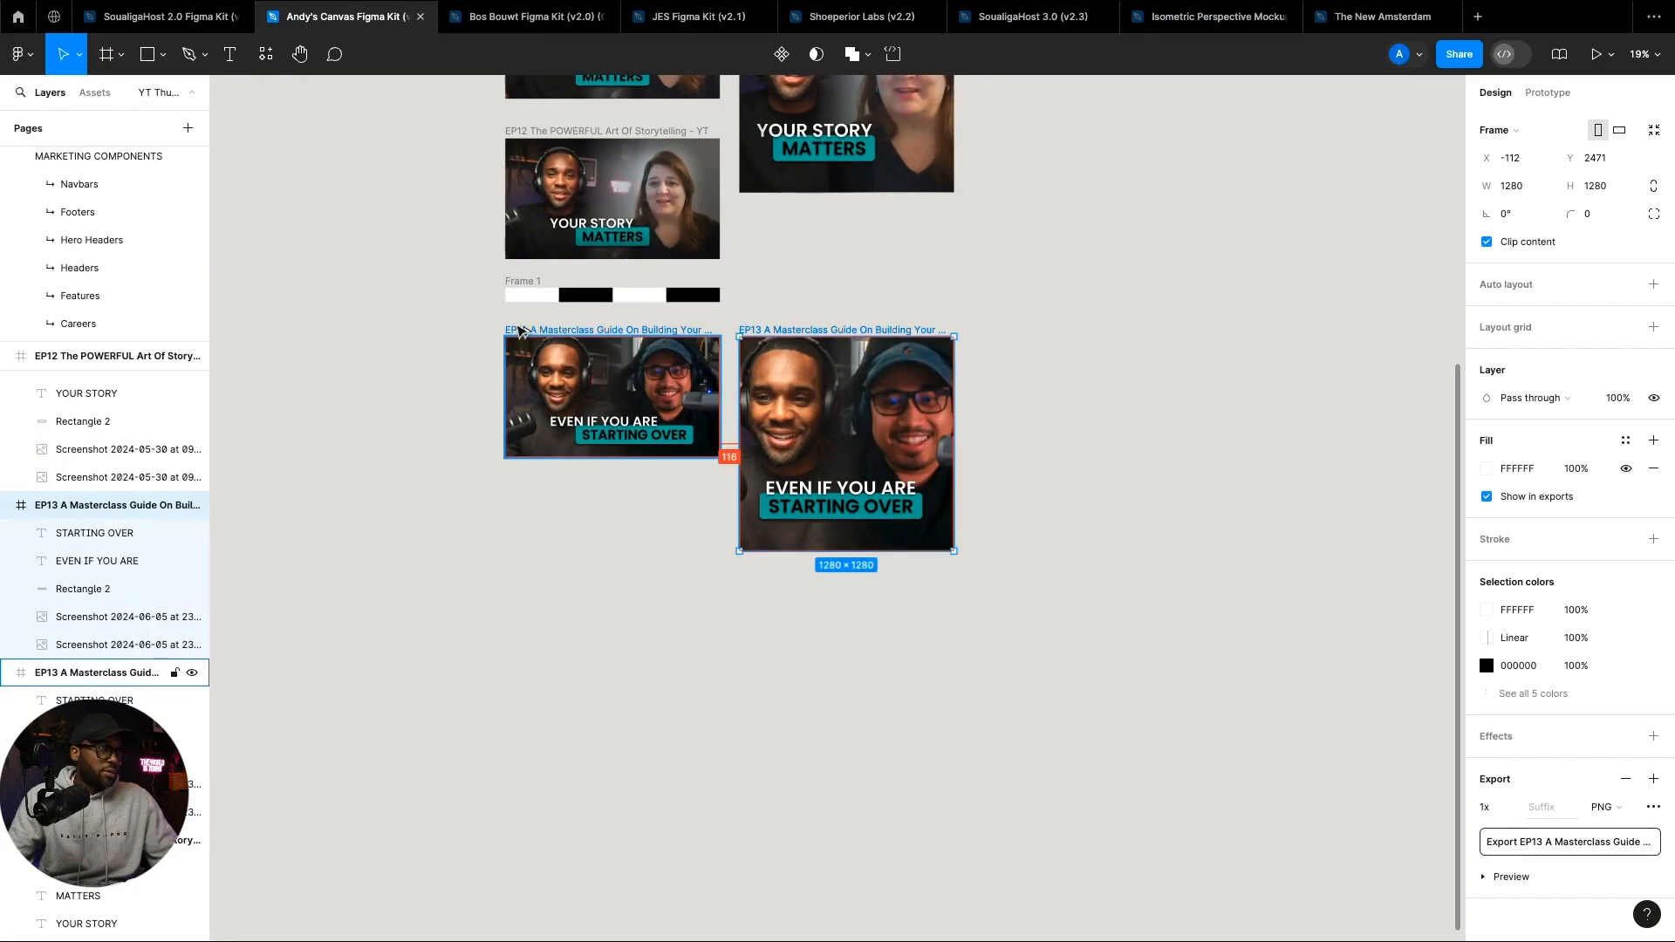
left_click(518, 331)
left_click_drag(517, 329, 518, 626)
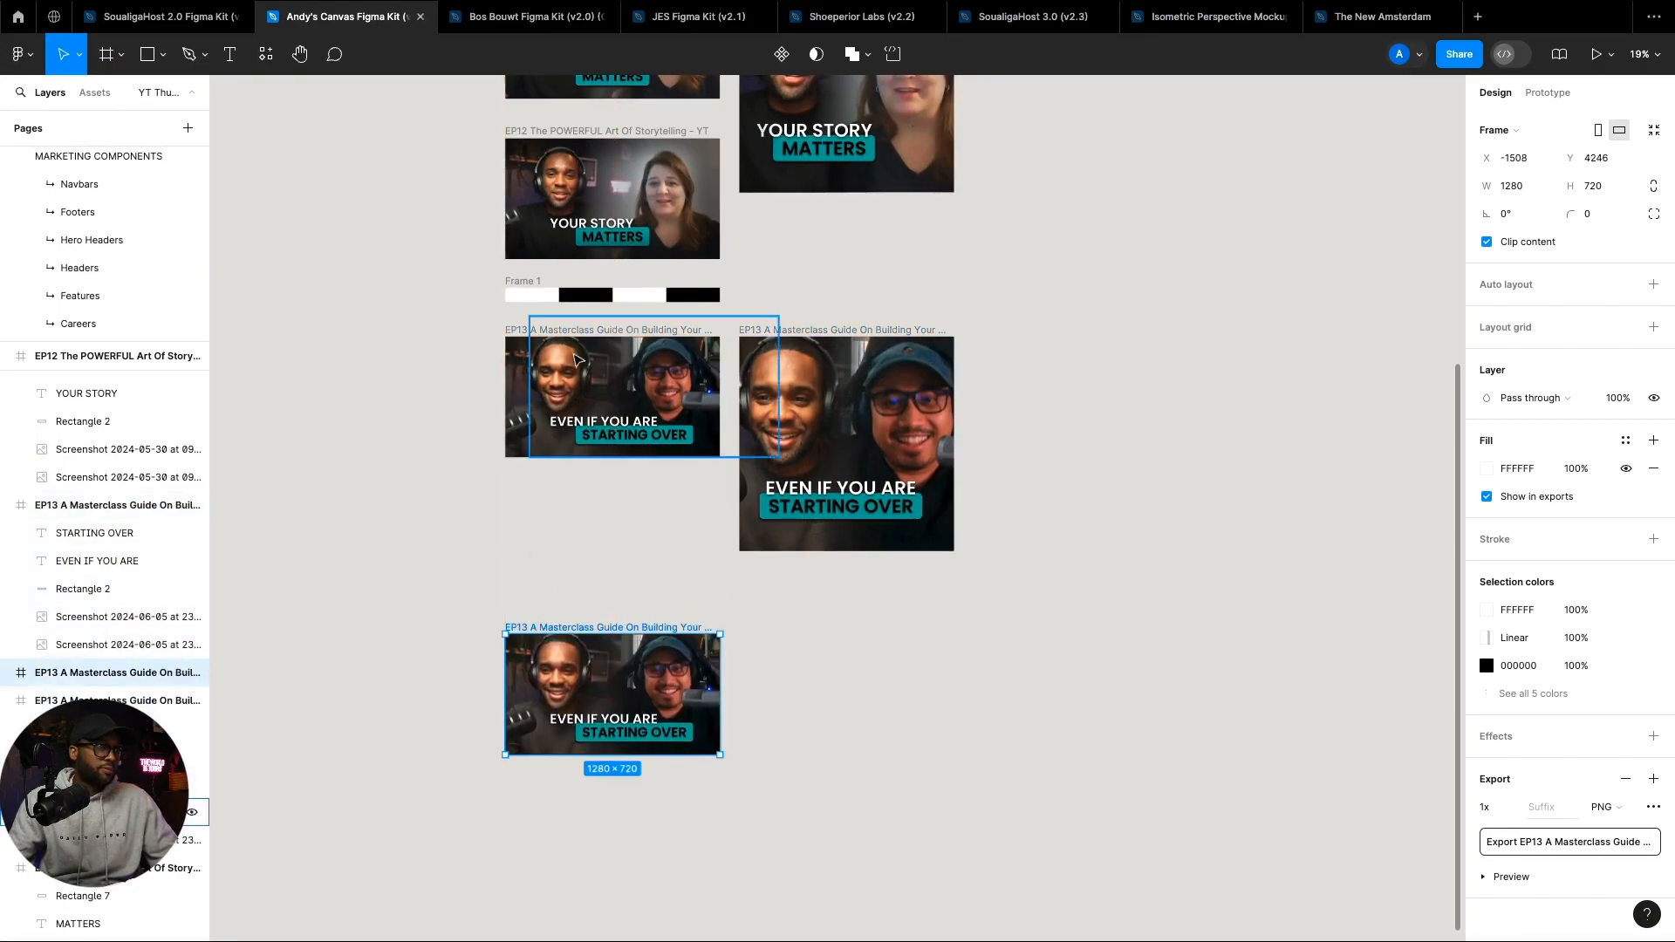
double_click(523, 628)
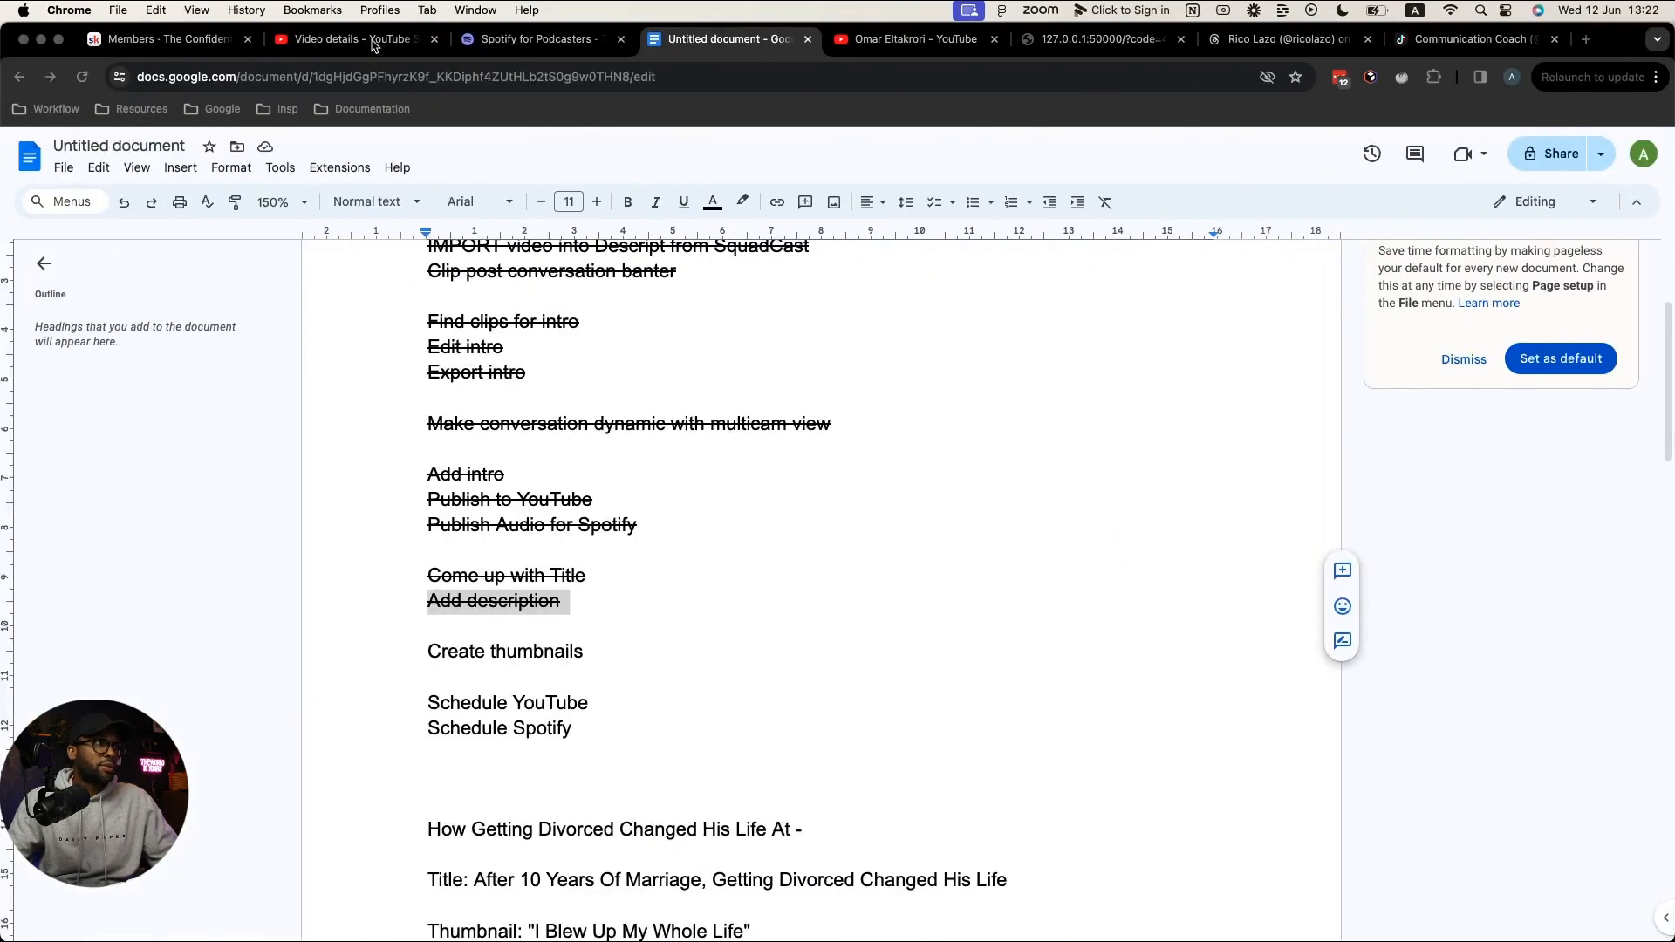
Step: Rename the copied frame to EP14 followed by the episode title copied from the YouTube details
left_click(349, 38)
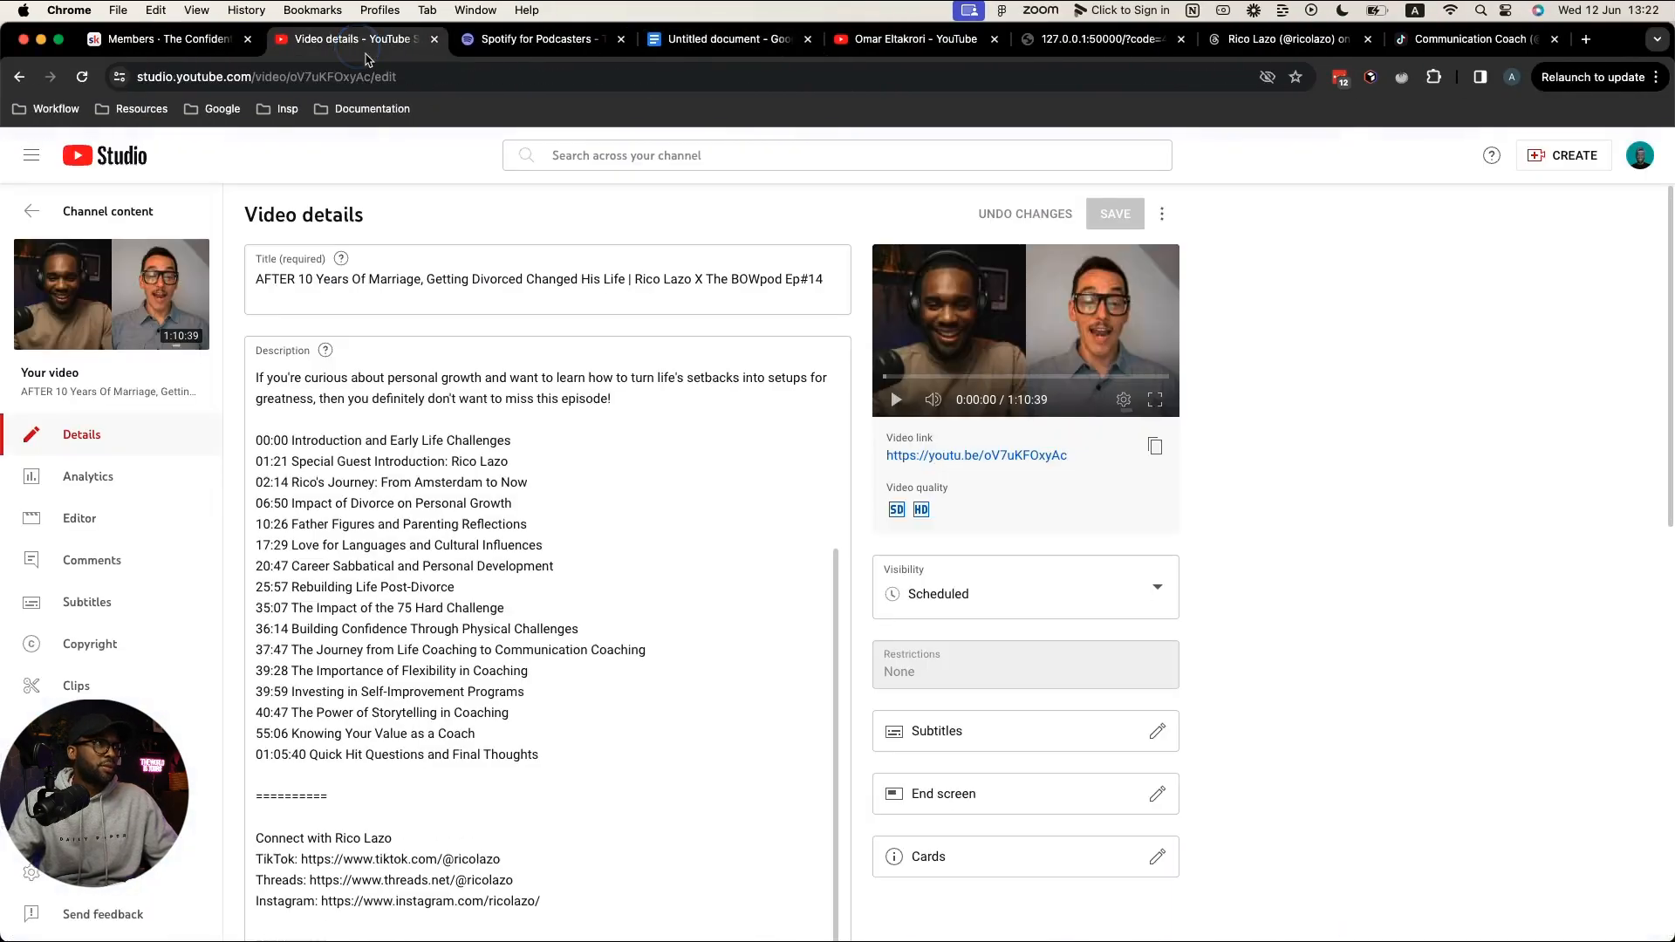
left_click_drag(261, 285, 630, 281)
key("super+c")
key("super+Tab")
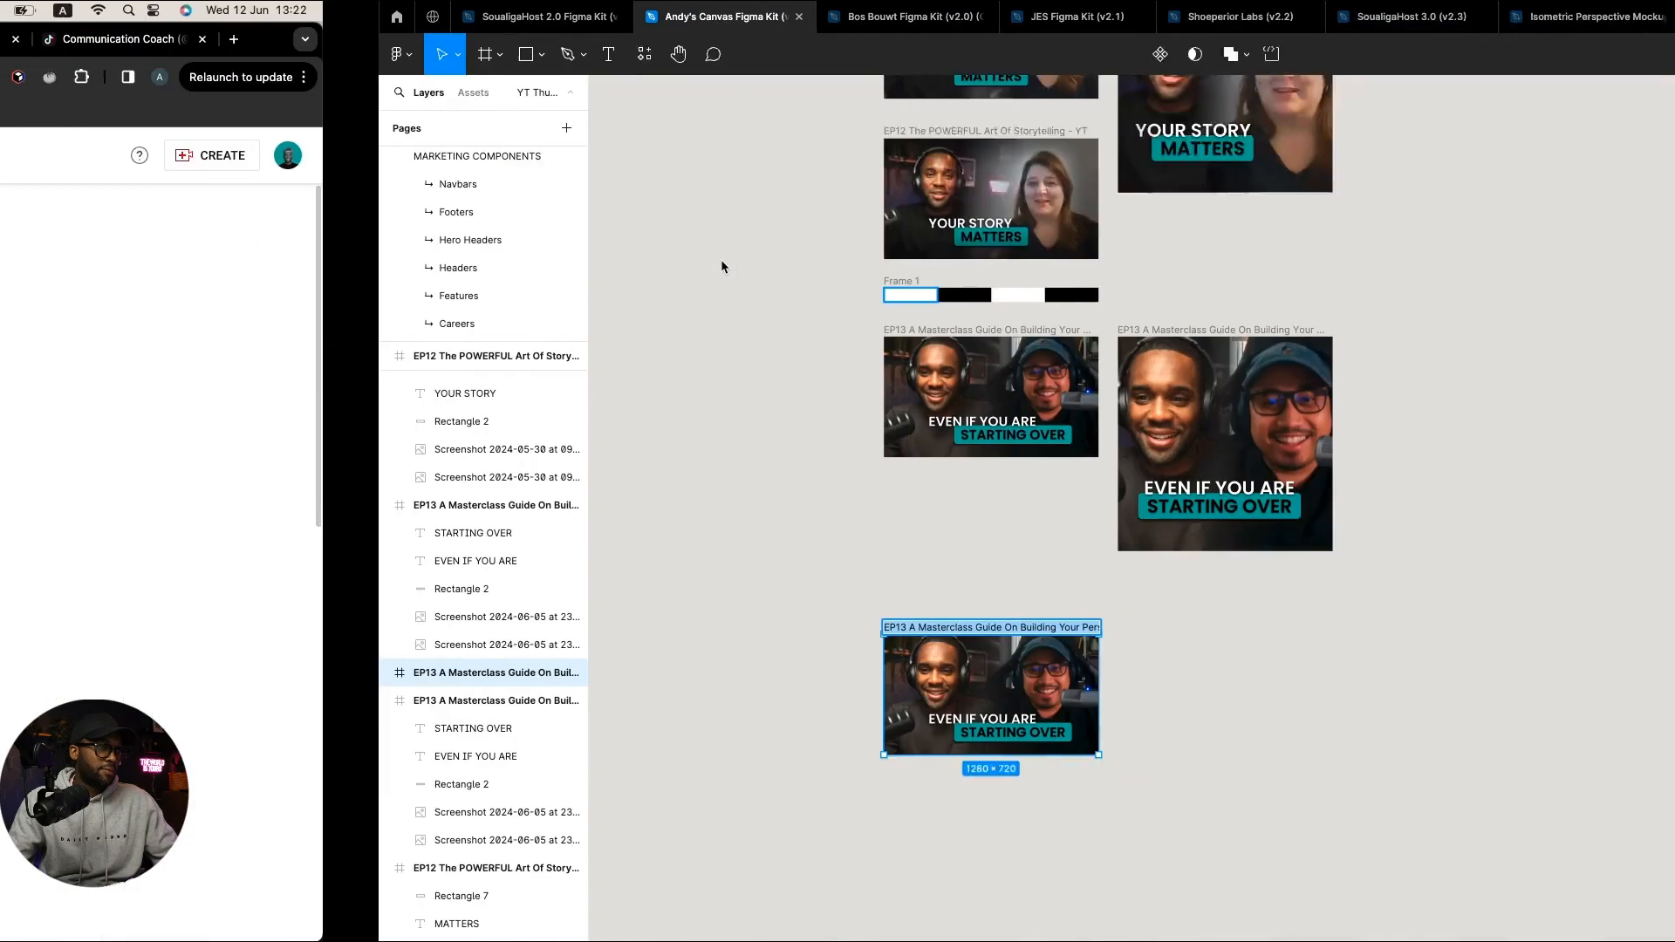
left_click(521, 628)
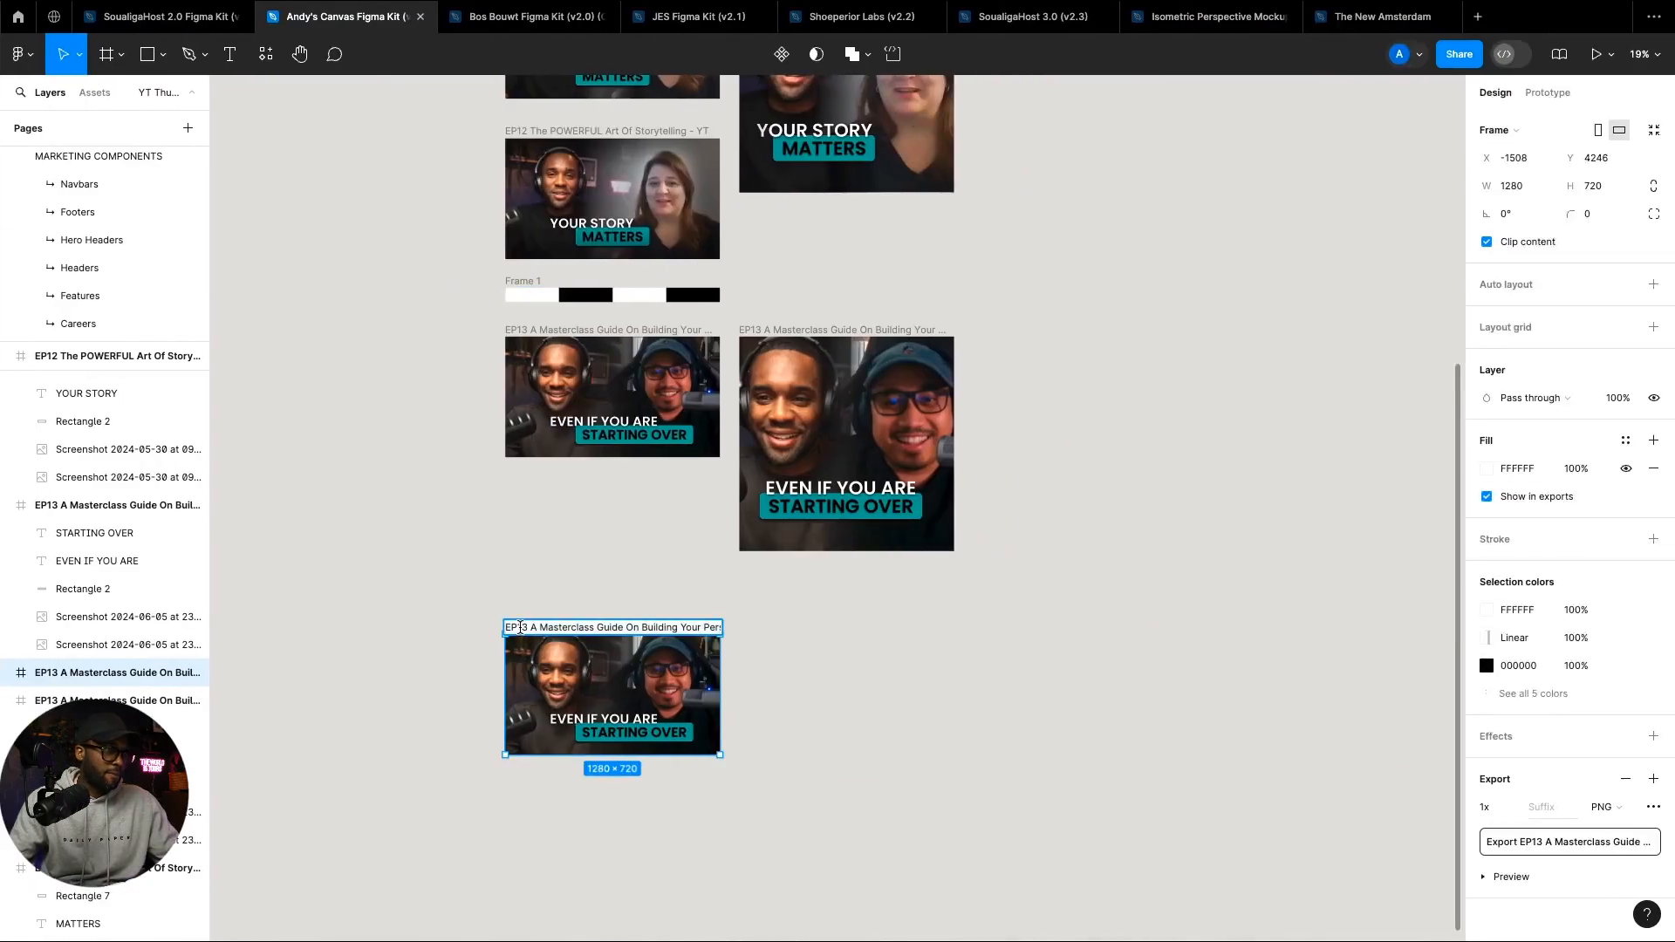
left_click_drag(568, 626, 755, 637)
key("BackSpace")
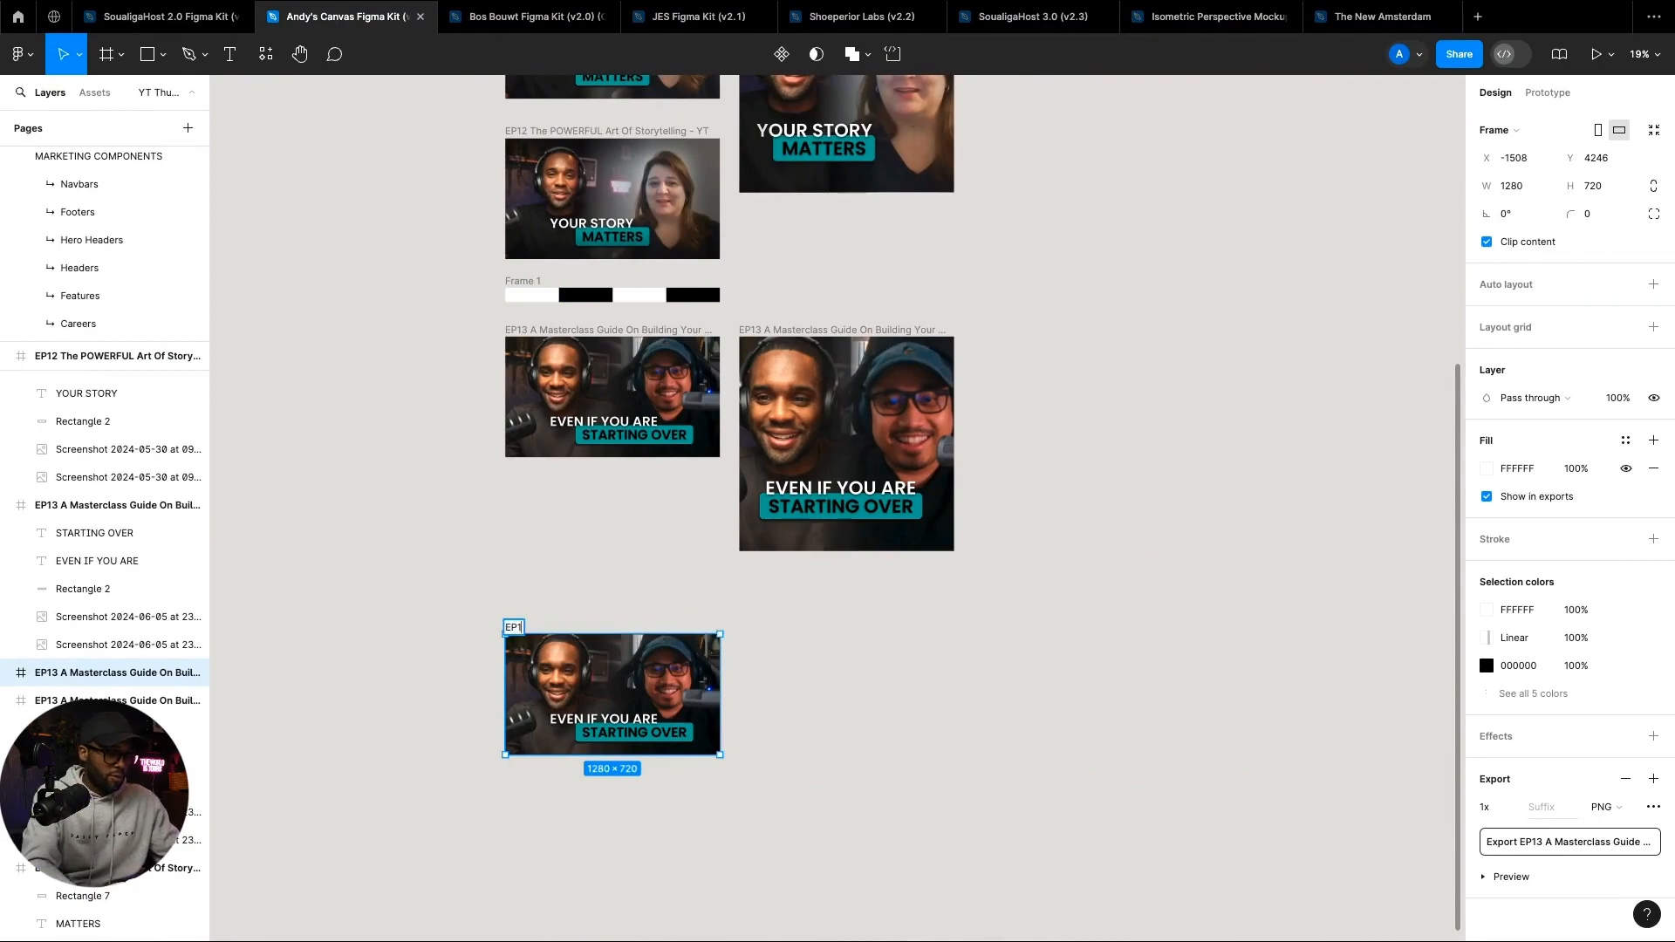
type("4")
key("super+v")
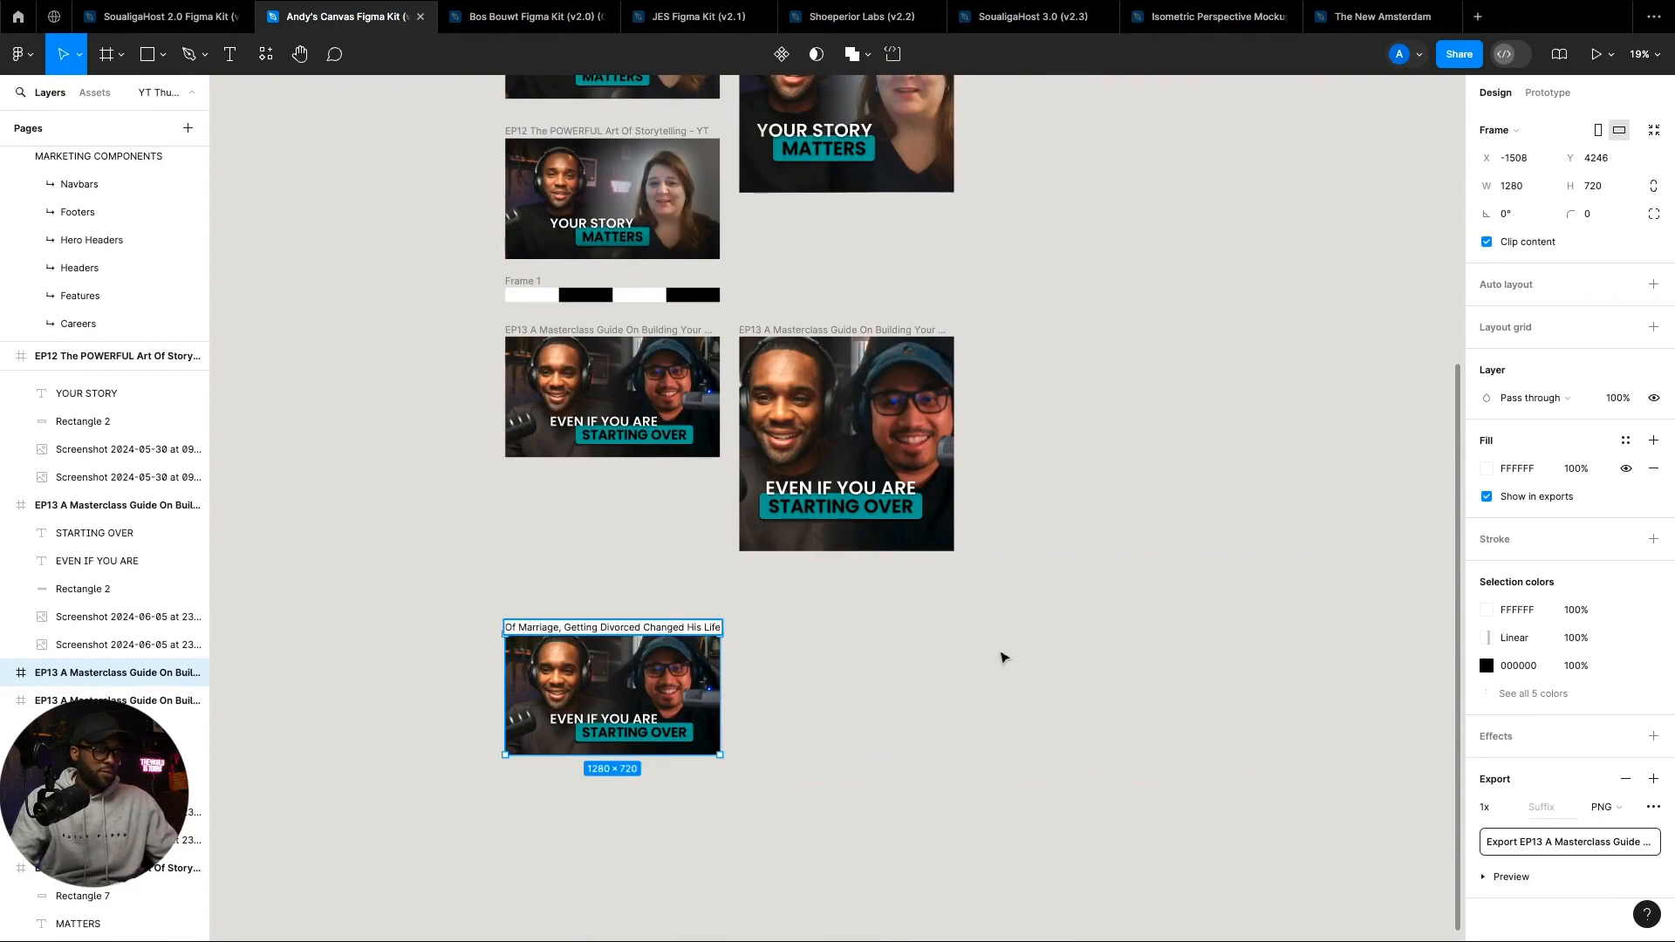
left_click(1003, 657)
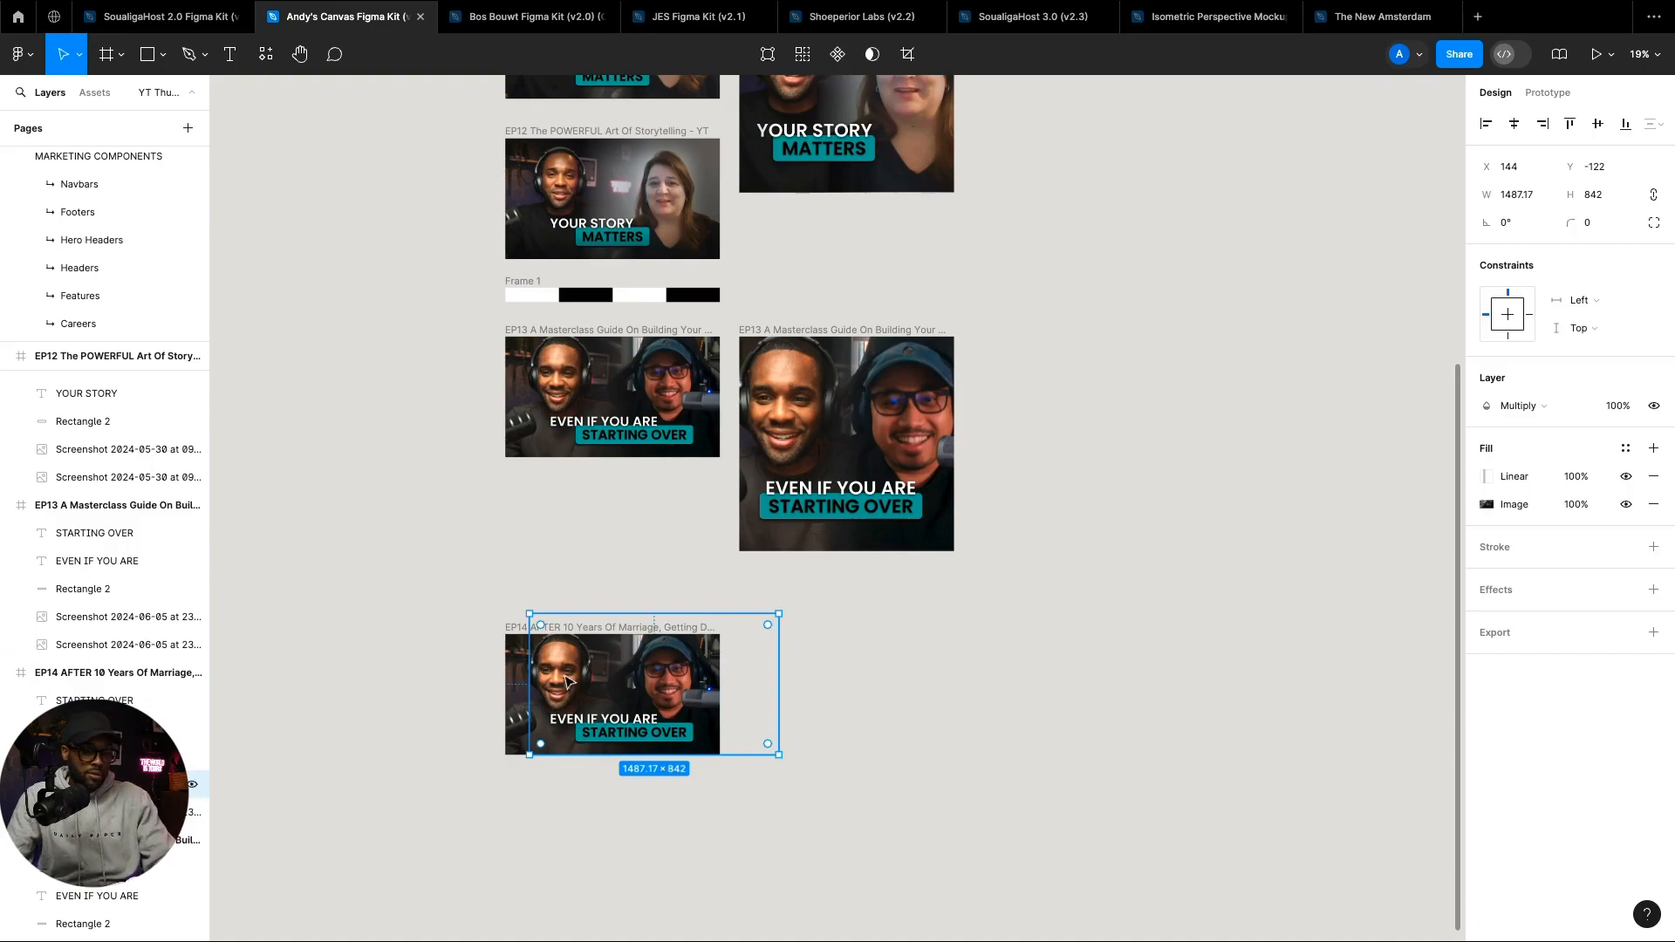
Step: Delete both photos from the EP14 copy and take Figma out of full screen
key("Delete")
left_click(534, 660)
key("Delete")
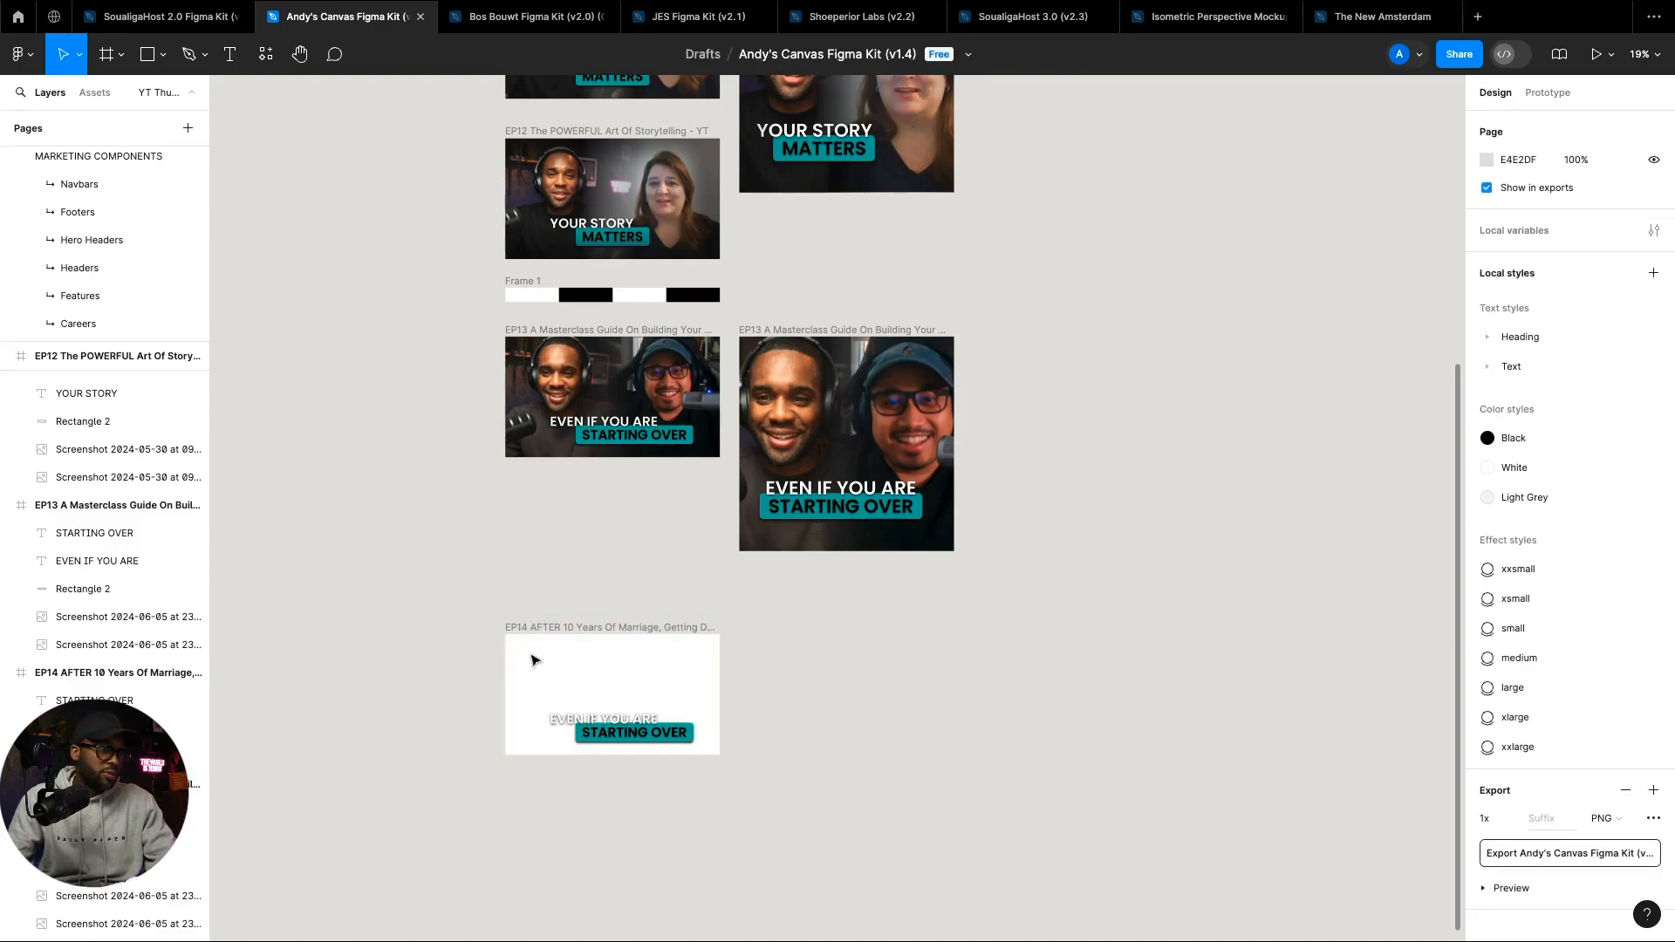
scroll(737, 711, "up", 3)
scroll(737, 711, "up", 1)
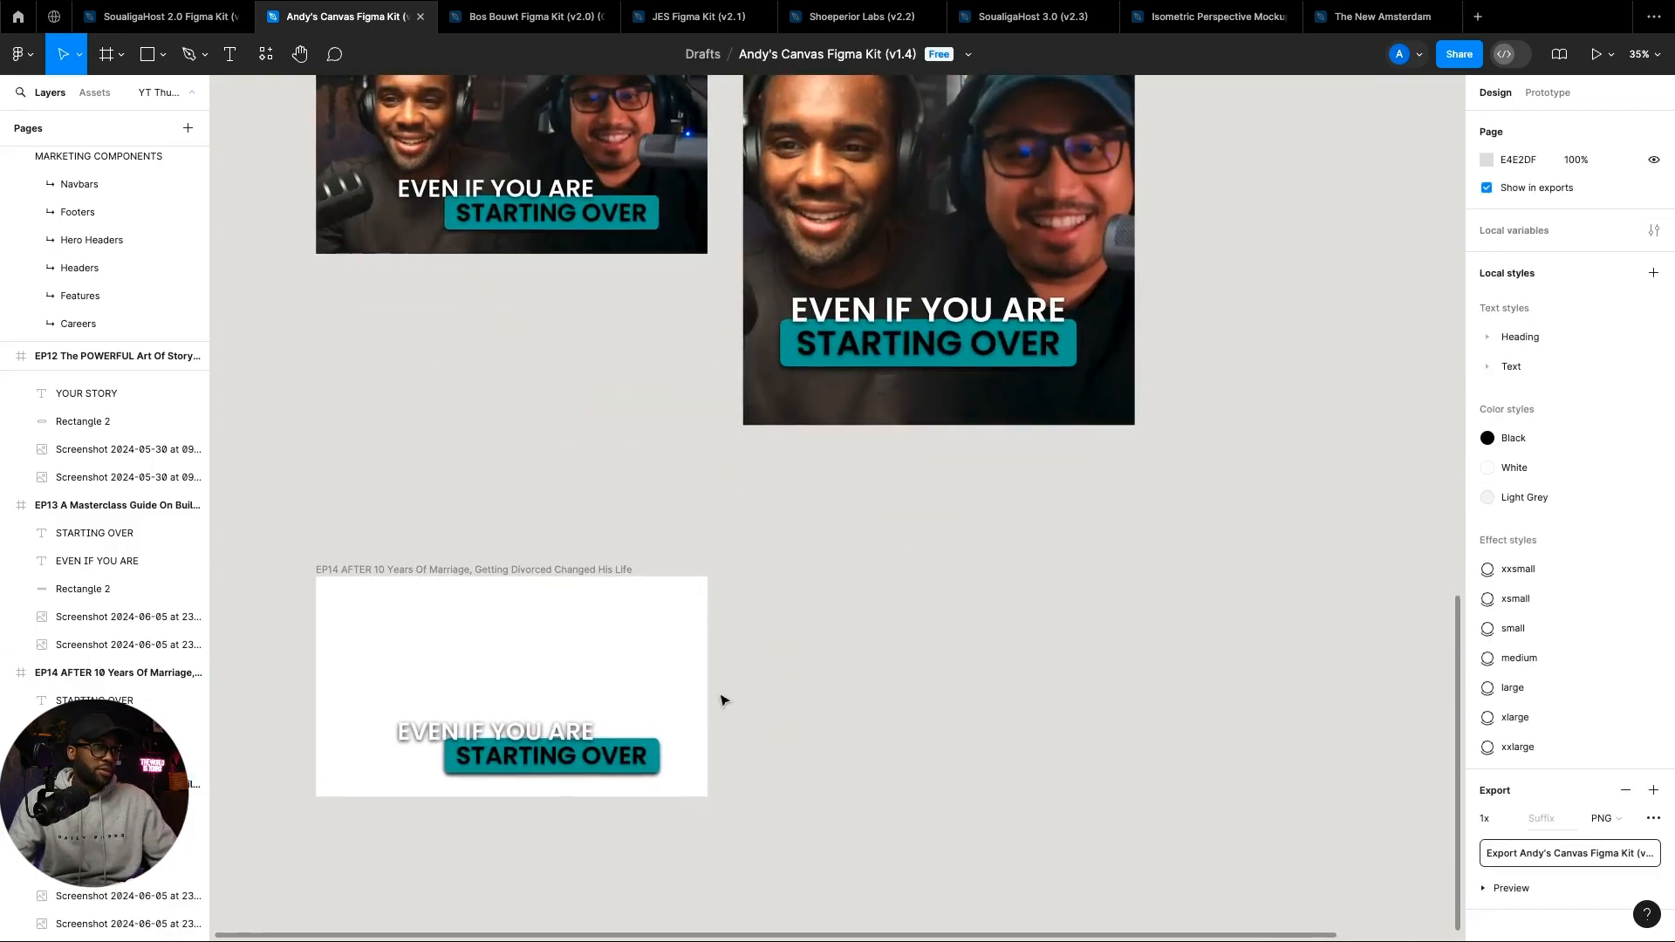
scroll(723, 697, "left", 5)
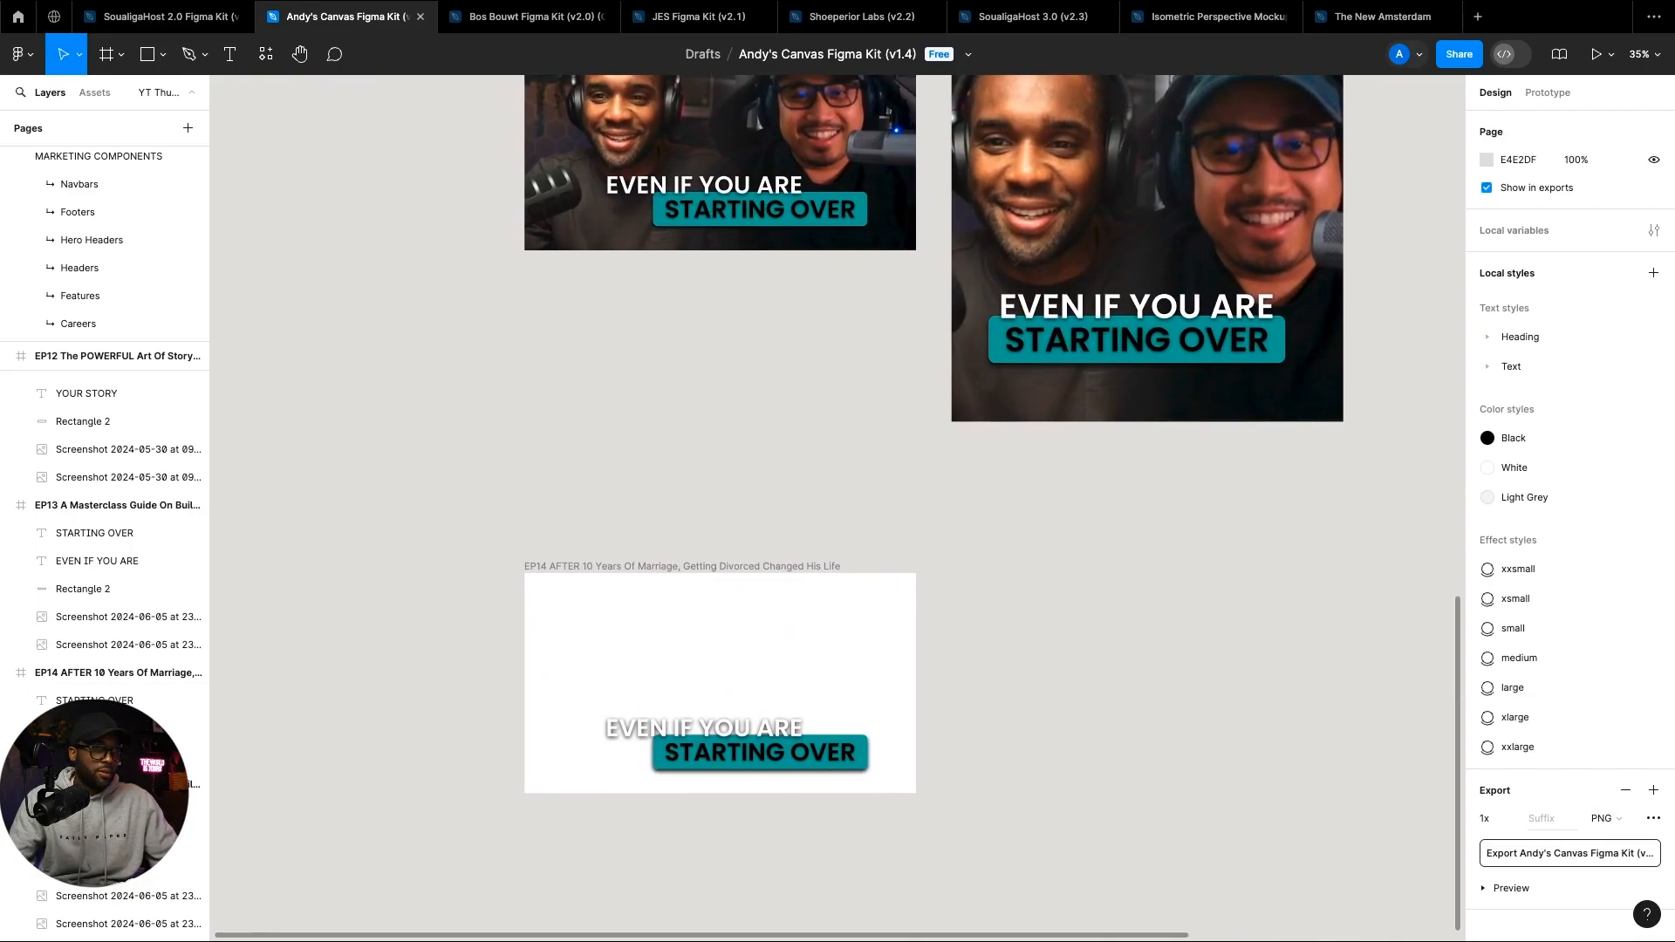
mouse_move(790, 935)
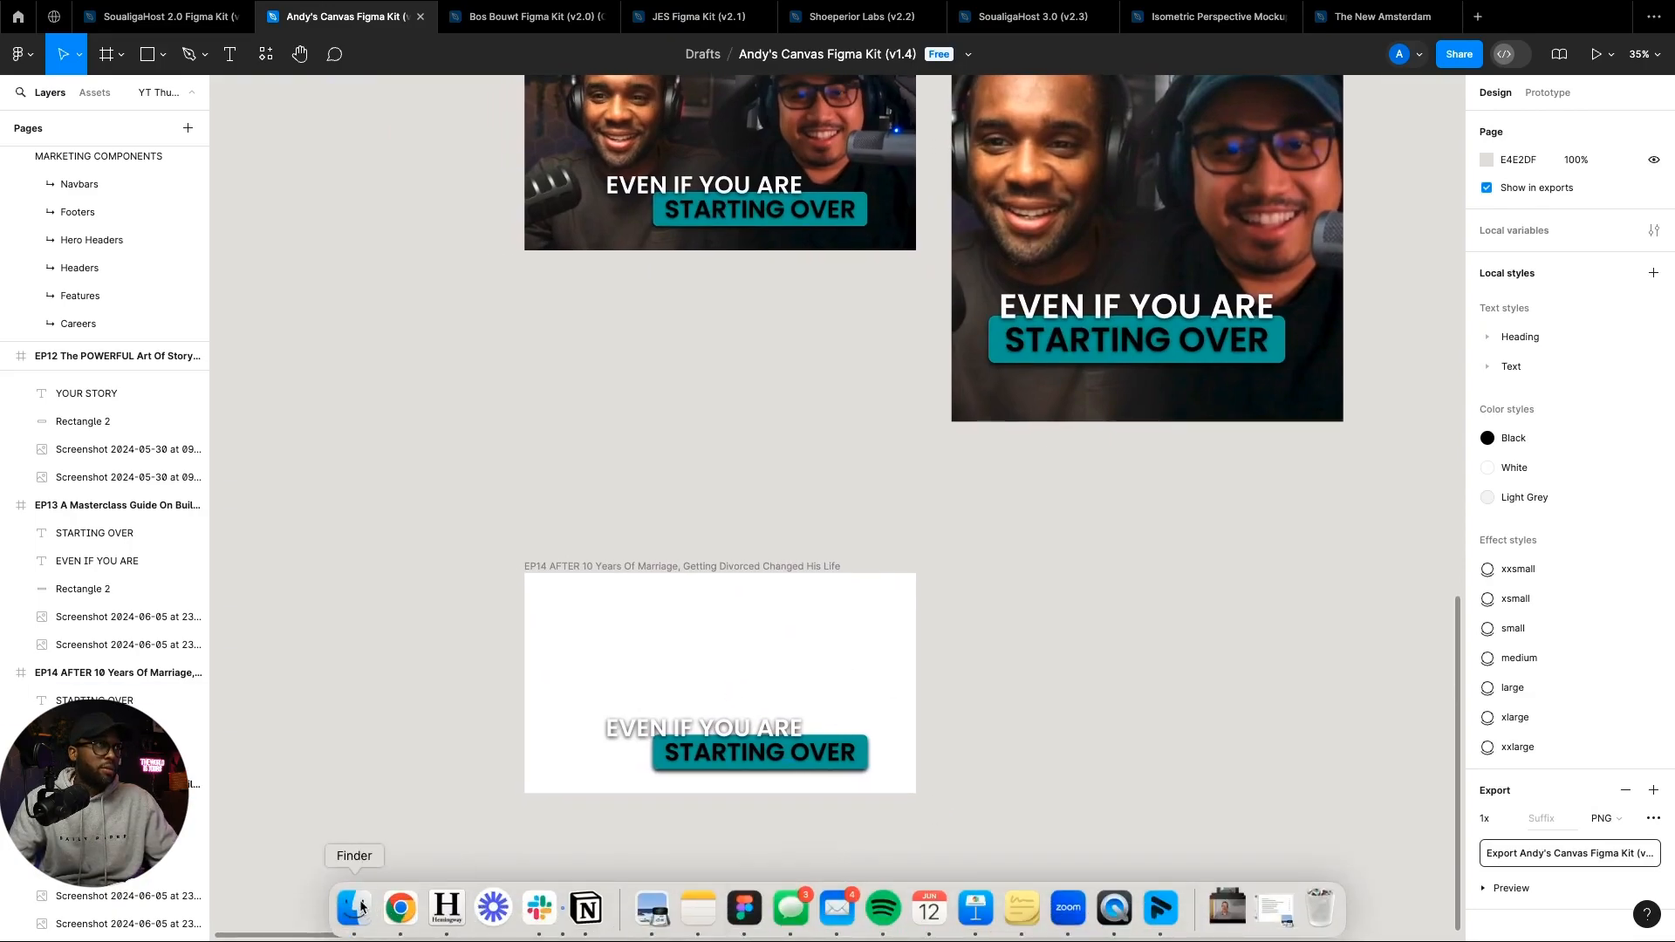
mouse_move(103, 7)
left_click(47, 34)
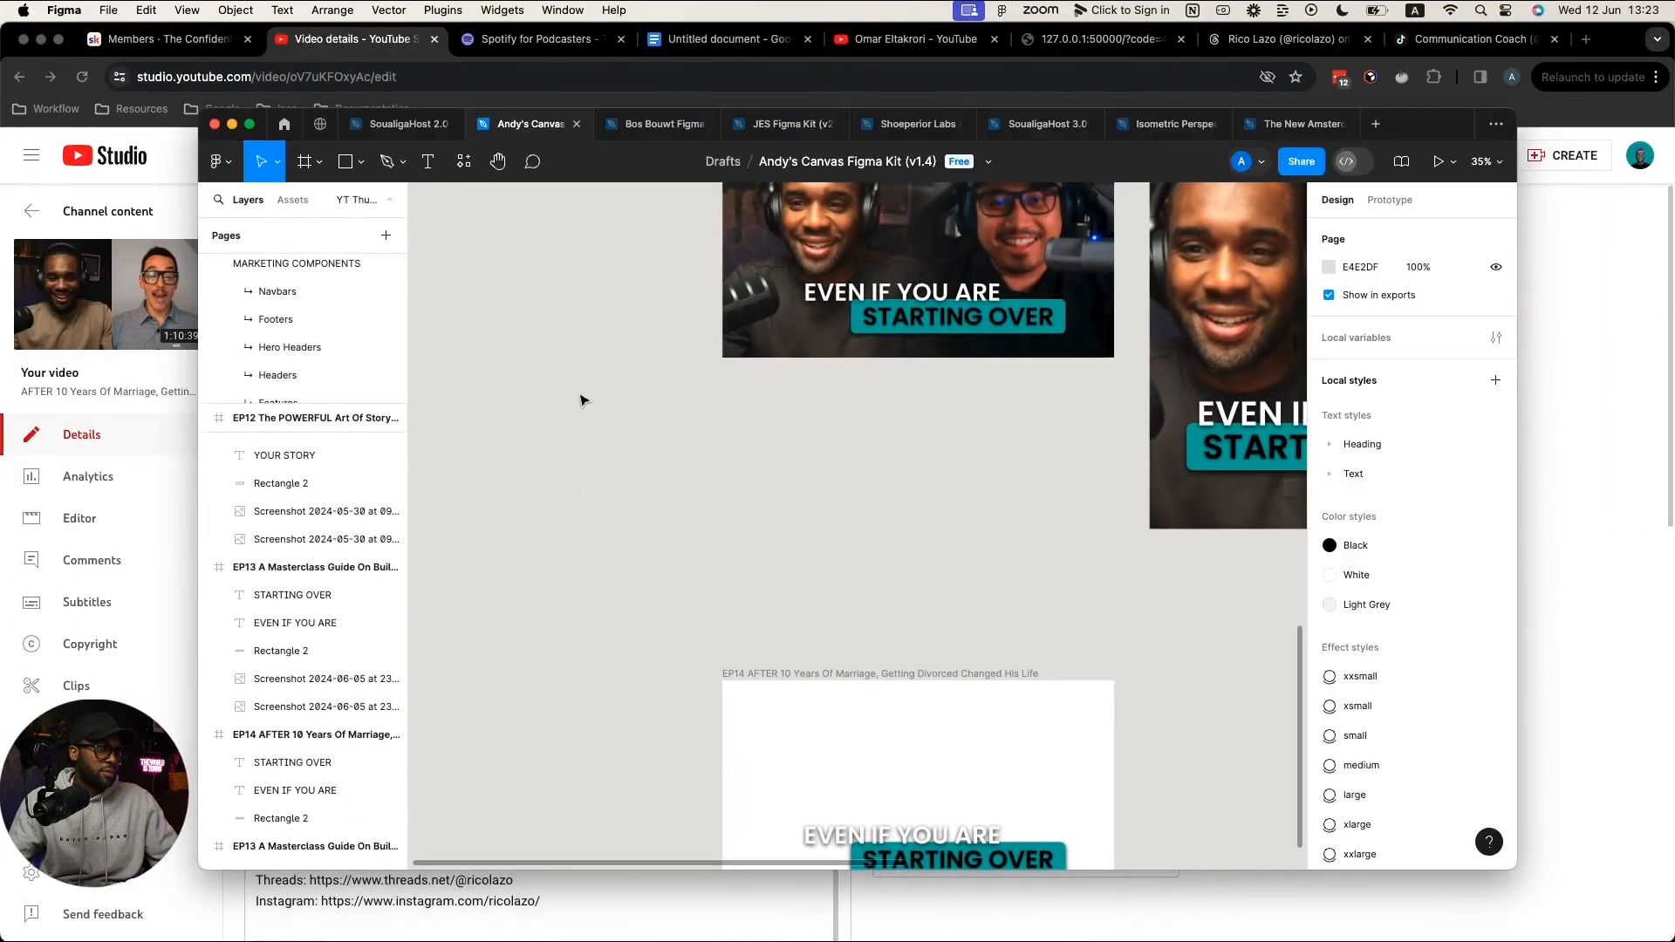
scroll(495, 934, "up", 1)
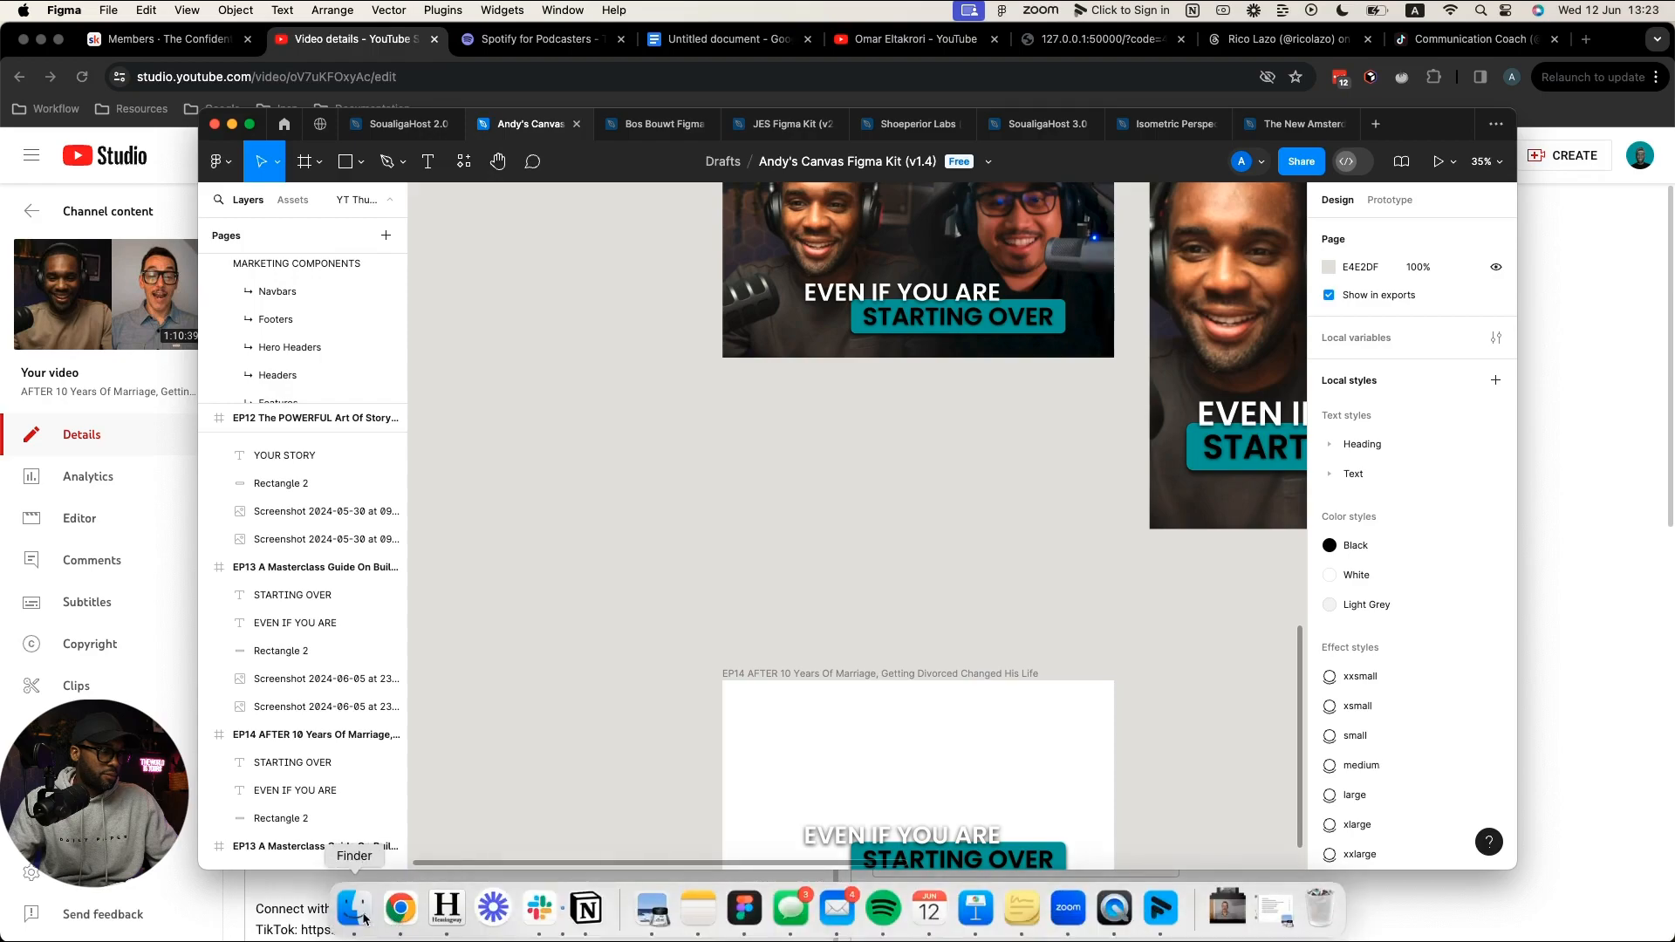
Step: From Finder's Desktop folder, drag the two newest host and guest screenshots onto the Figma canvas
left_click(367, 917)
left_click(482, 339)
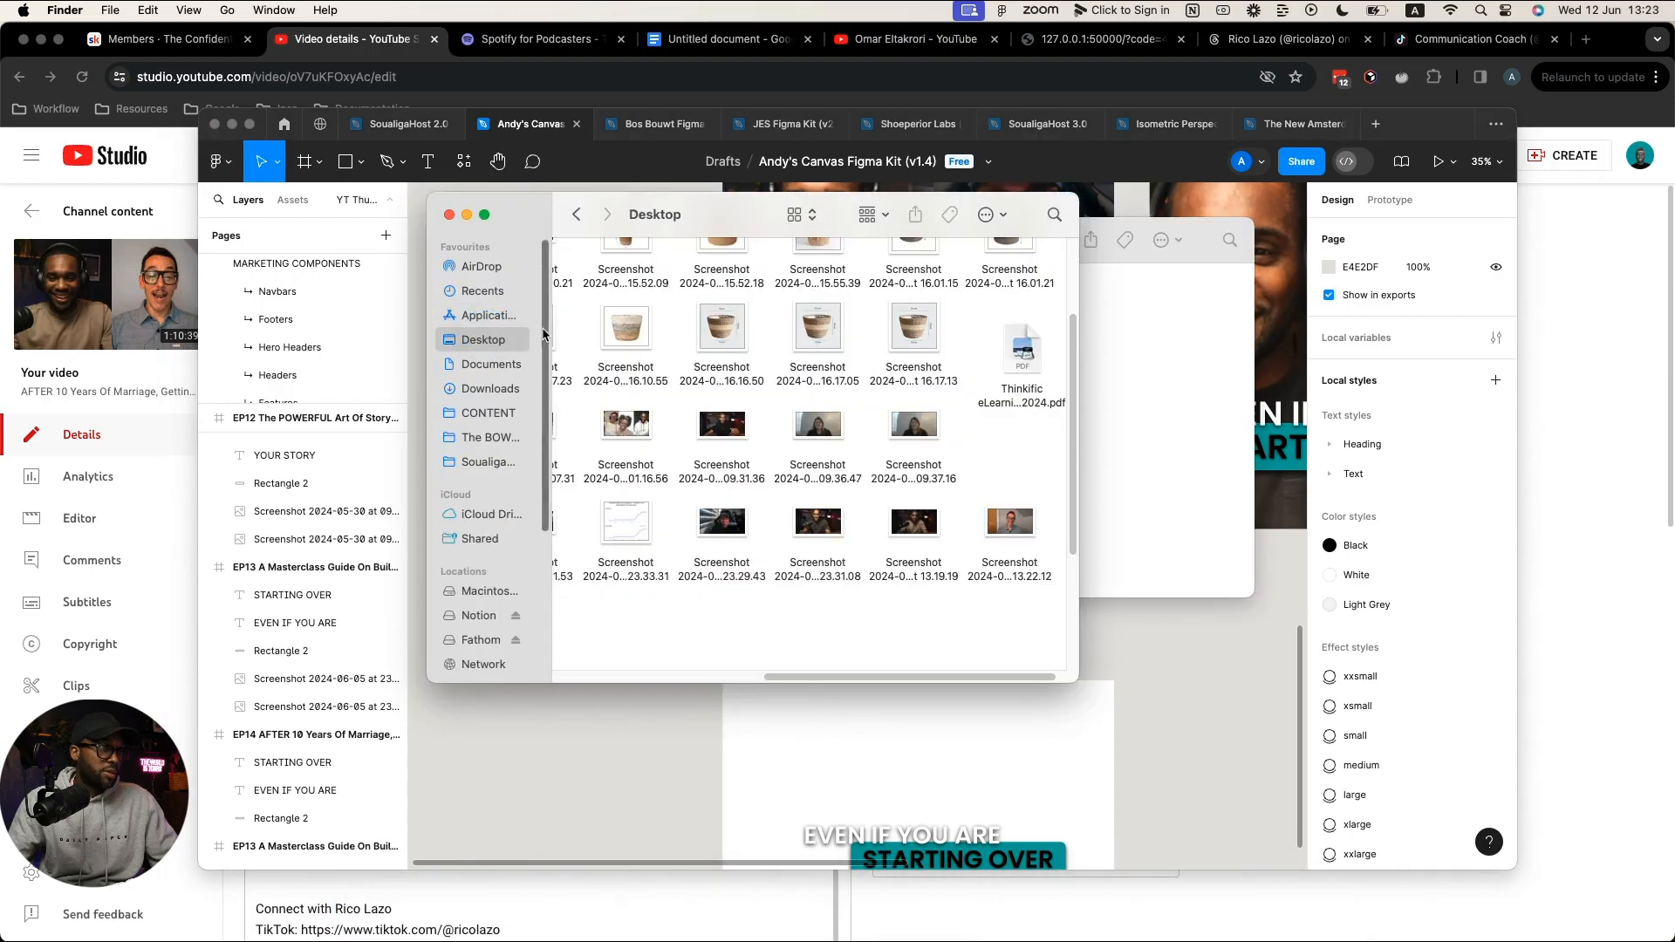
scroll(920, 598, "right", 1)
scroll(921, 602, "left", 2)
left_click_drag(1029, 595, 629, 757)
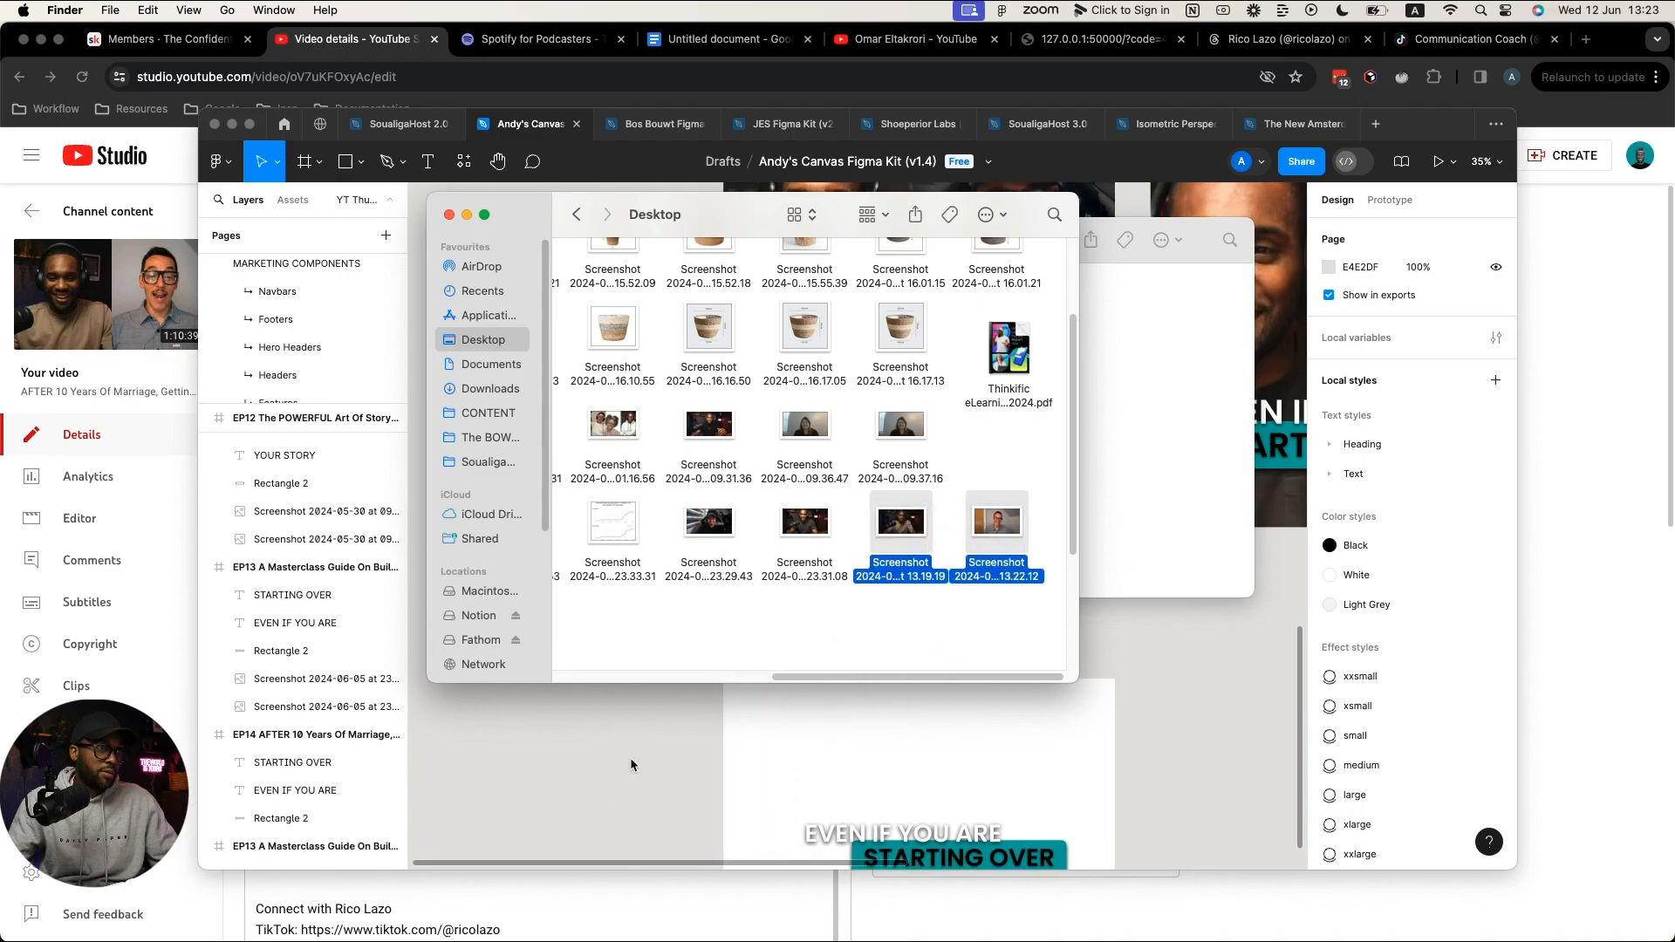
Step: Move the two dropped photos higher on the canvas and deselect them
scroll(1131, 674, "down", 5)
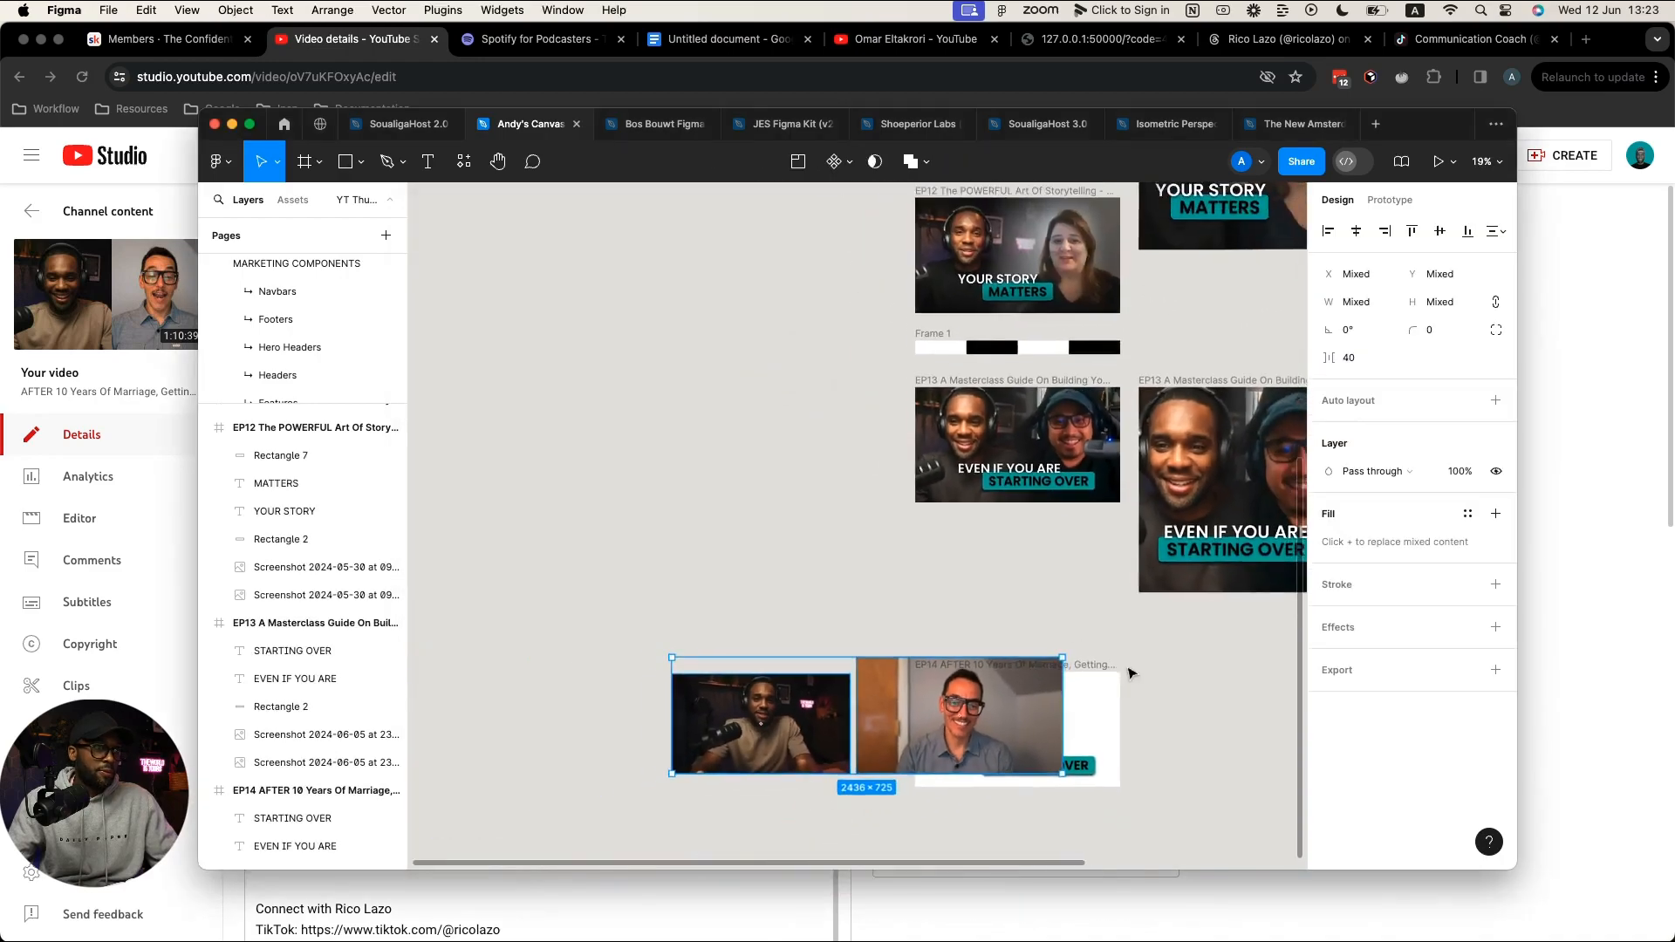
scroll(1127, 678, "up", 3)
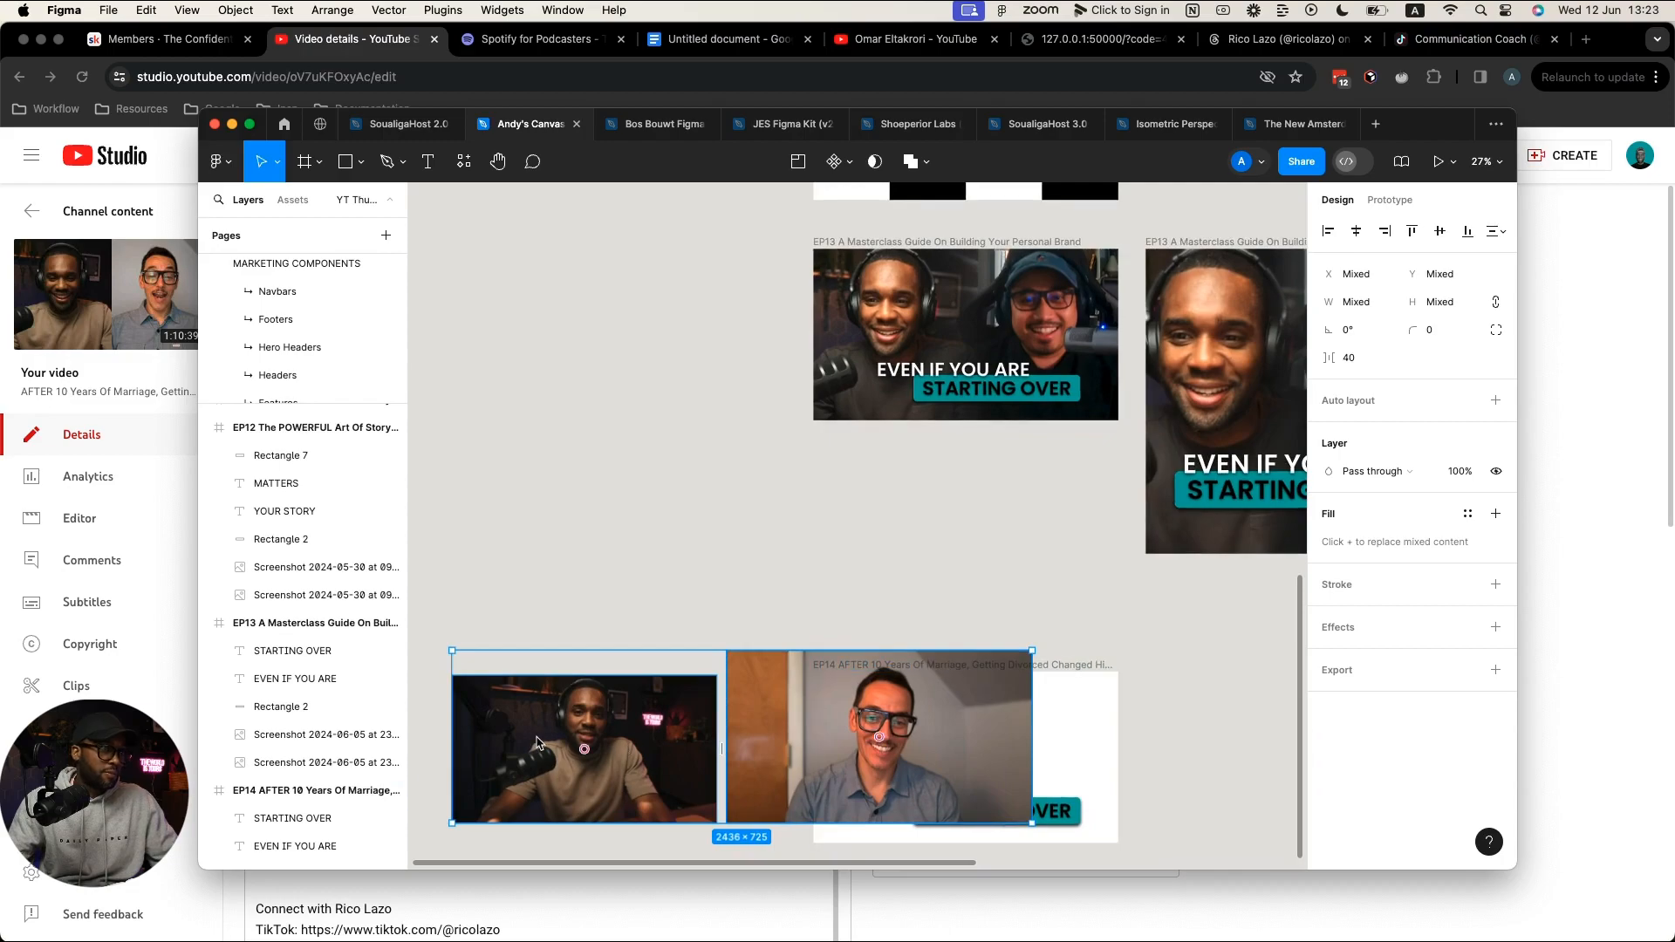
left_click_drag(536, 742, 526, 559)
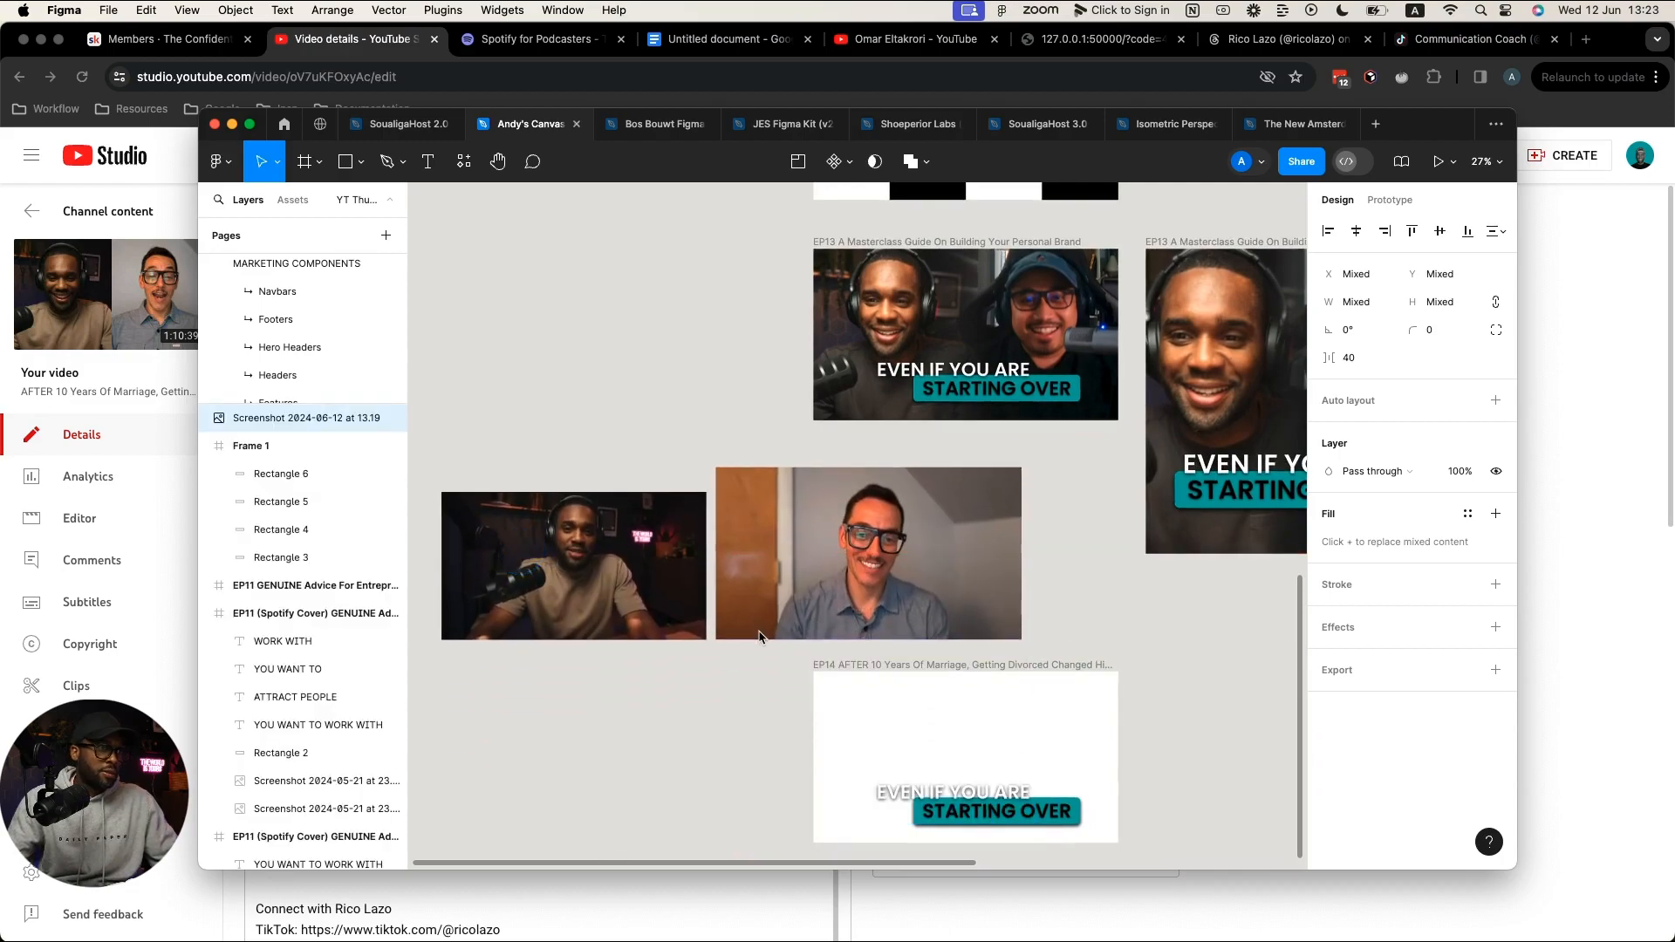
left_click(654, 694)
scroll(647, 702, "up", 4)
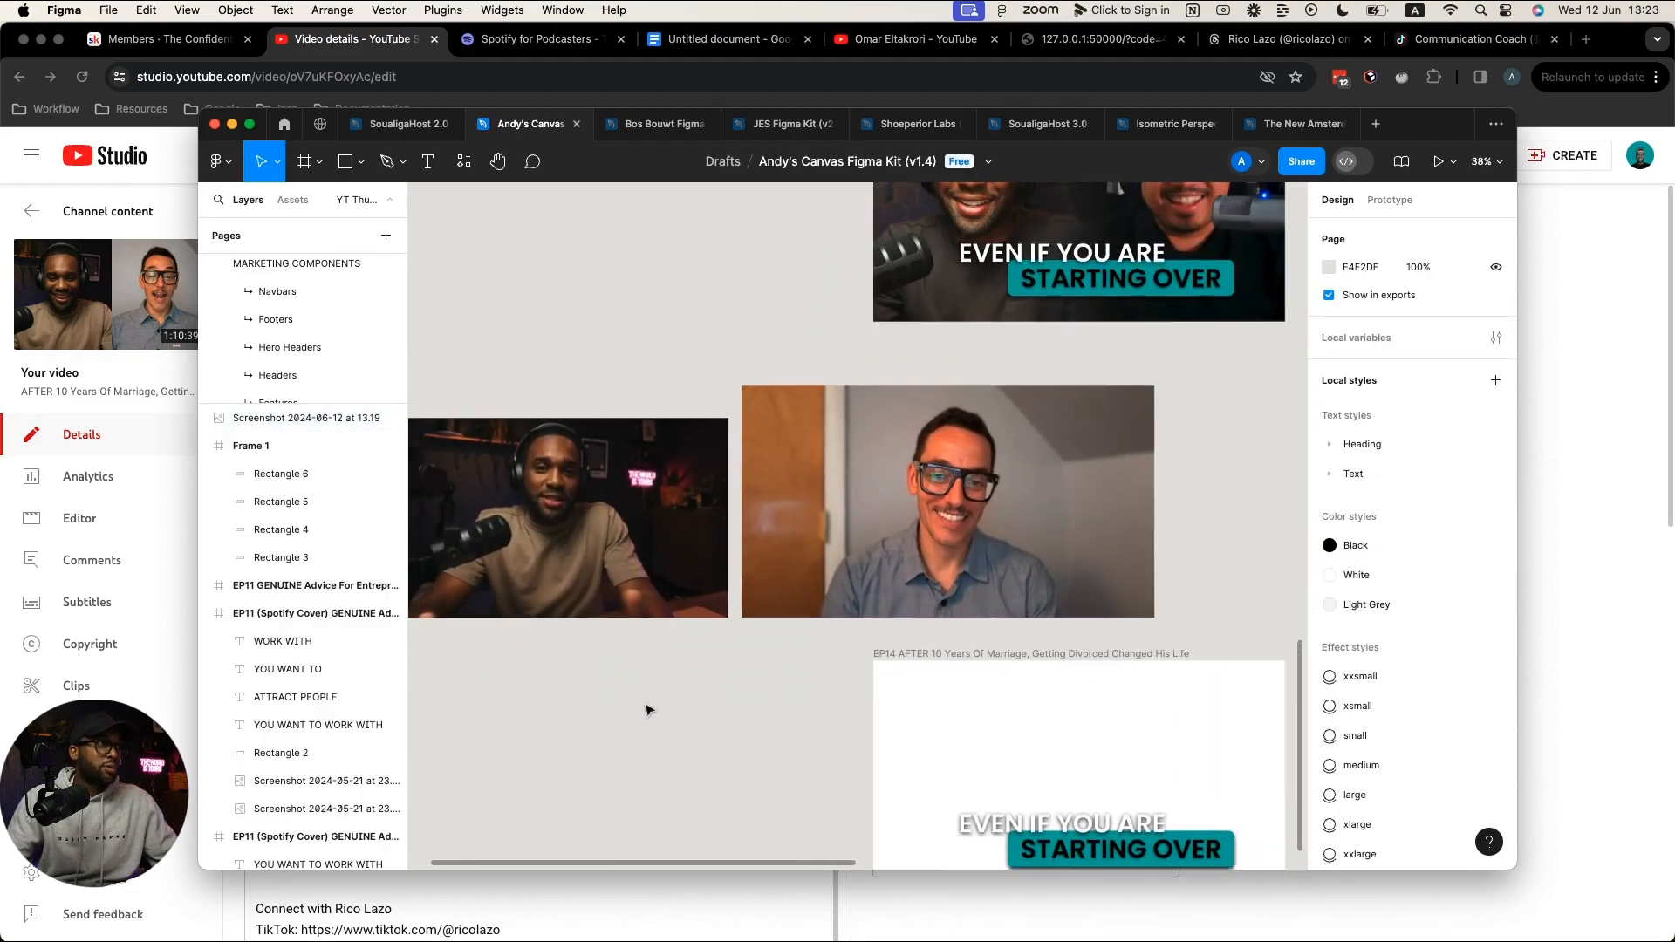
Step: Return Figma to full screen, move the guest photo down-left, and place Frame 1 above the EP14 thumbnail
left_click(249, 124)
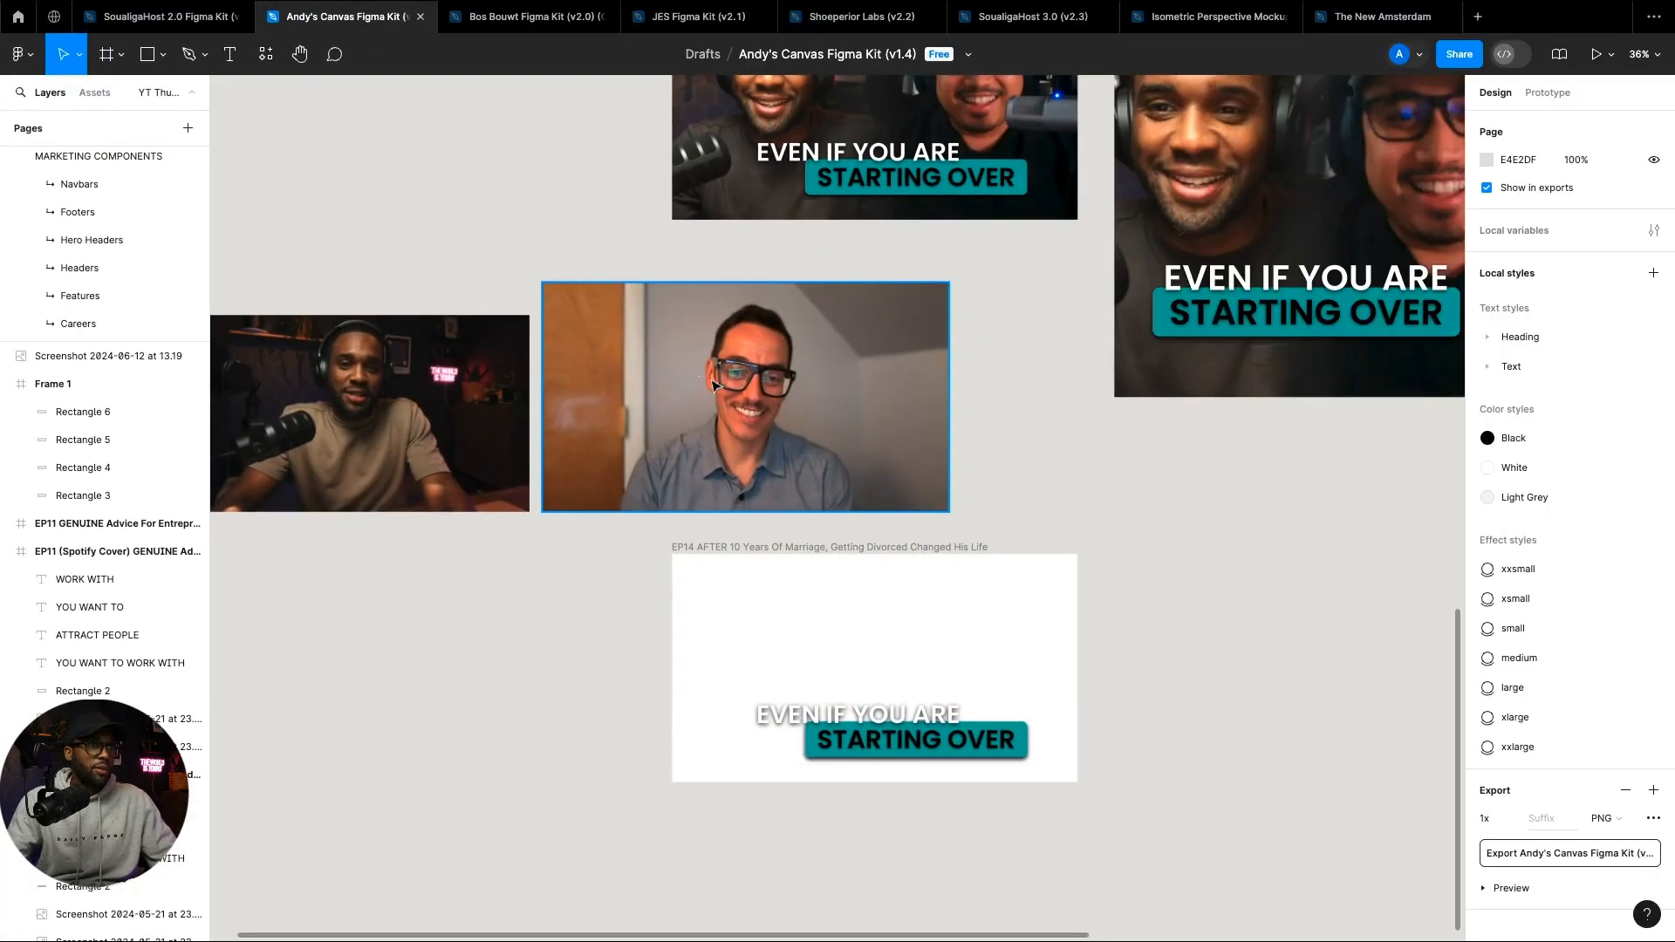
scroll(714, 384, "left", 5)
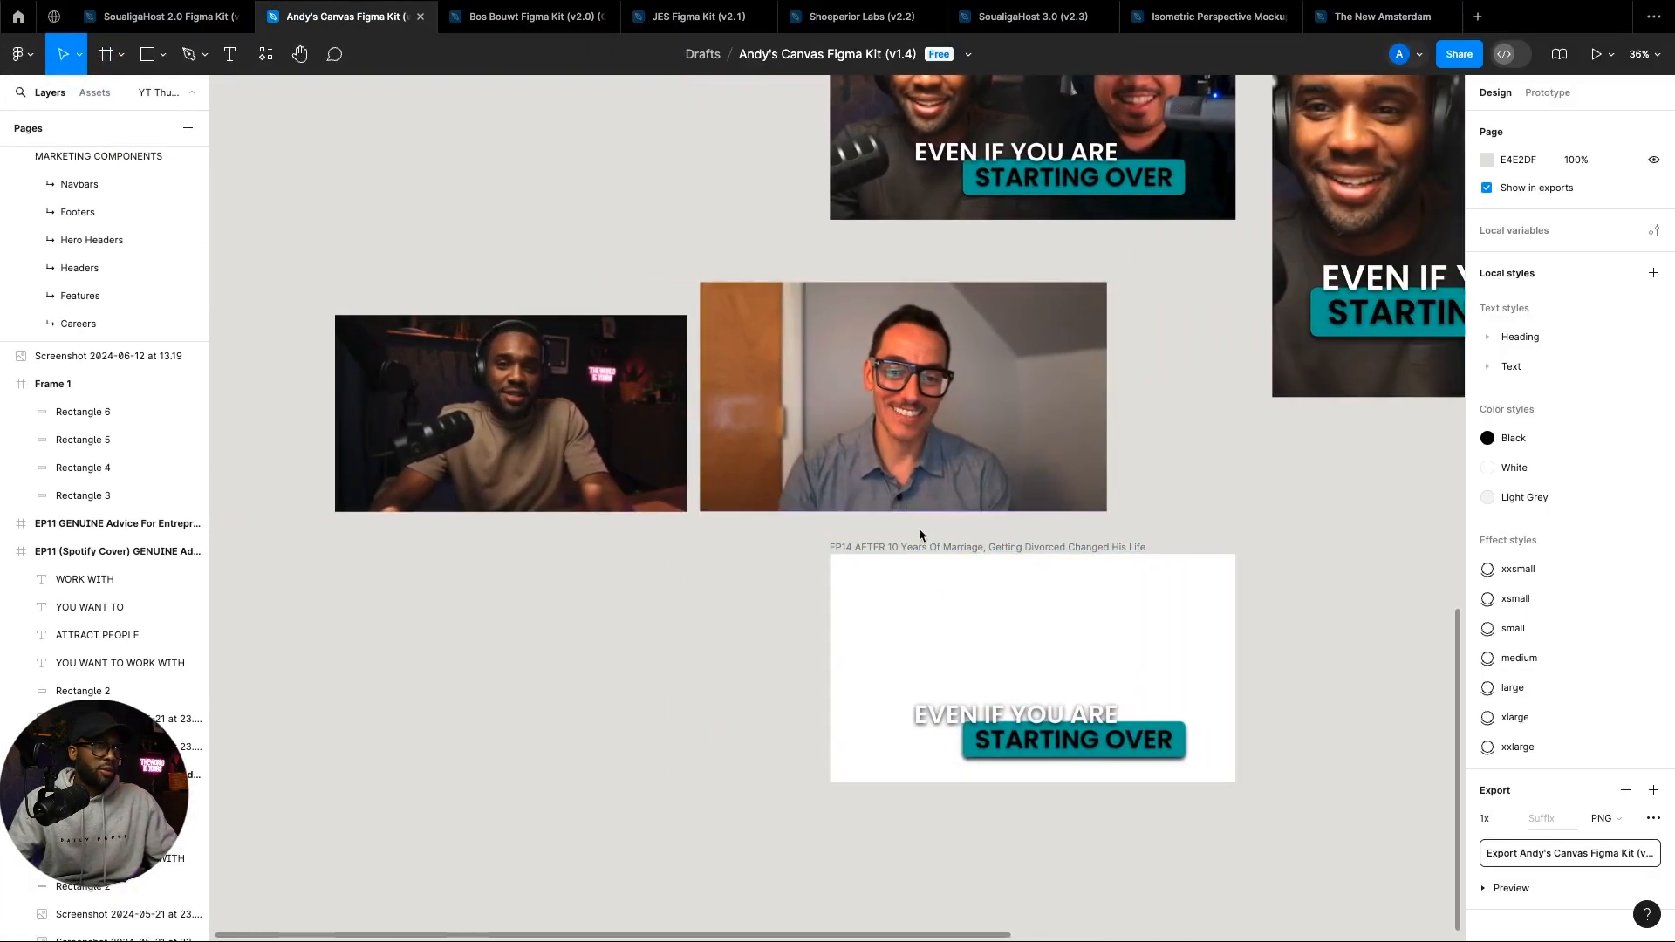
scroll(955, 532, "down", 5)
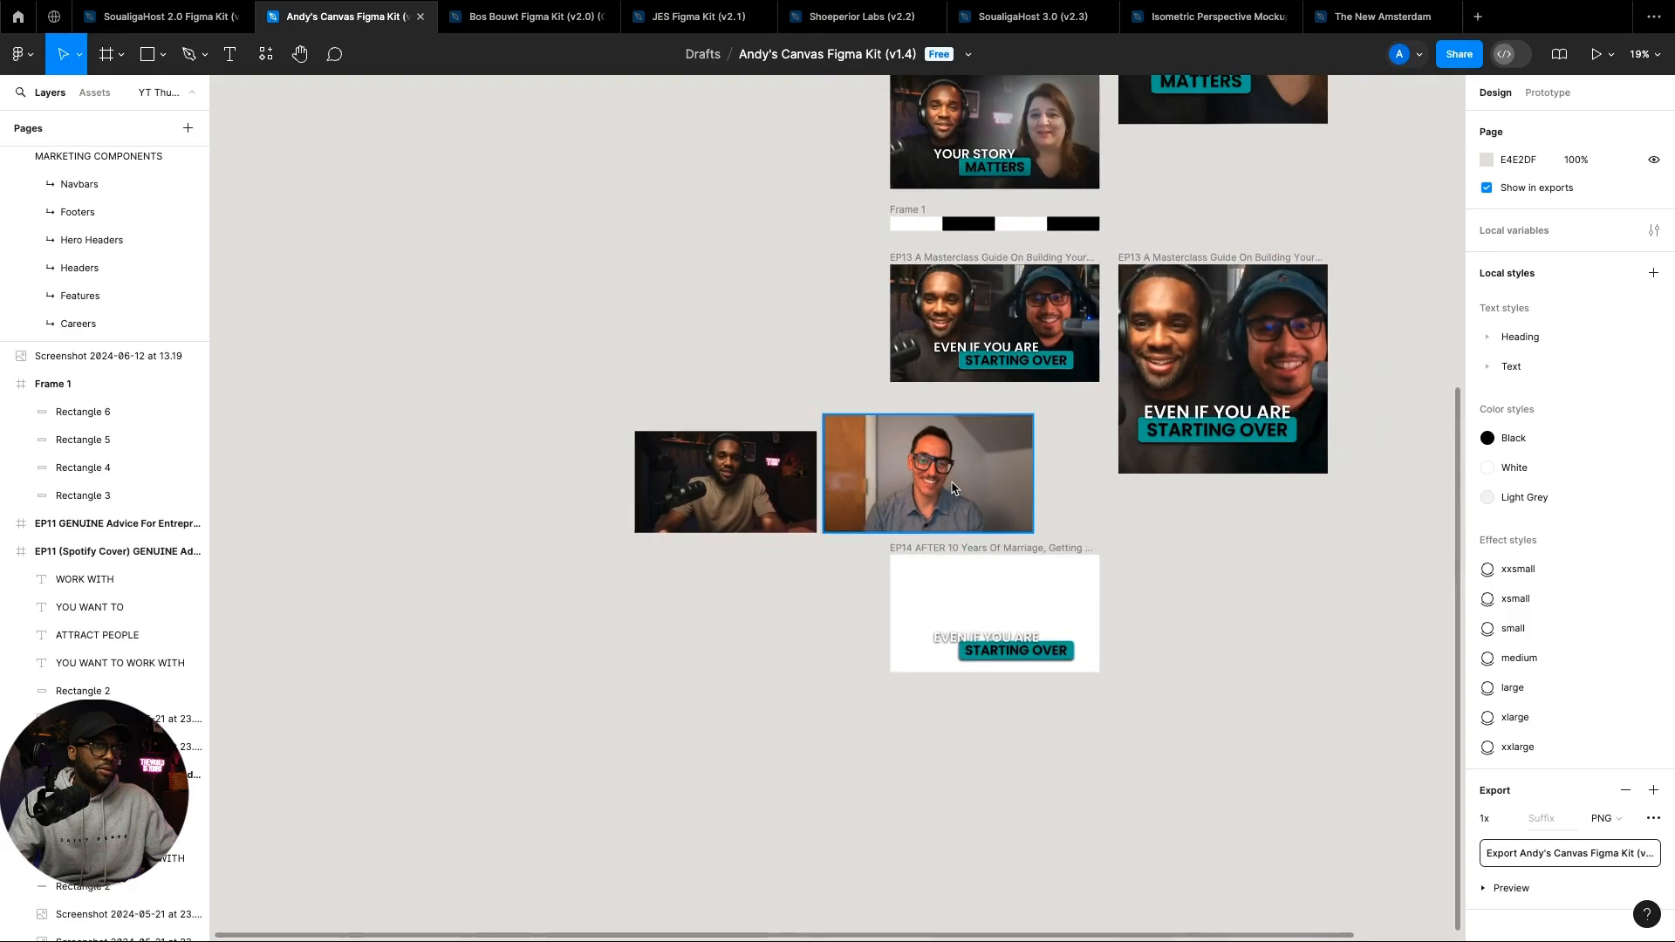
left_click_drag(955, 489, 672, 676)
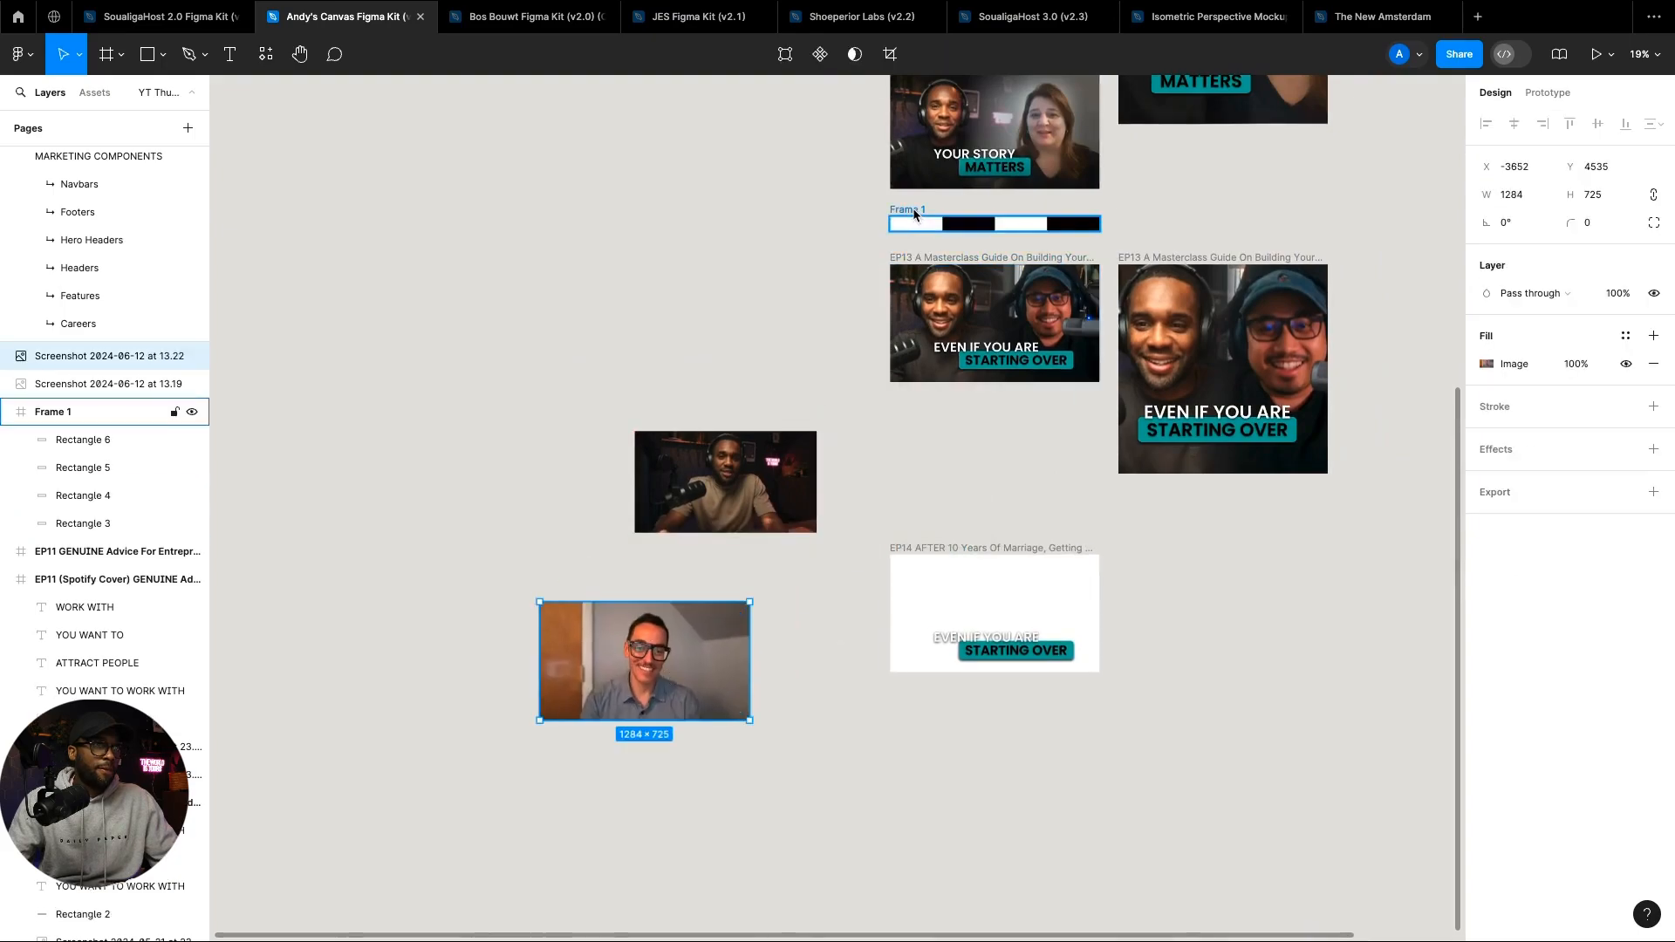
left_click_drag(914, 214, 914, 513)
scroll(999, 568, "up", 1)
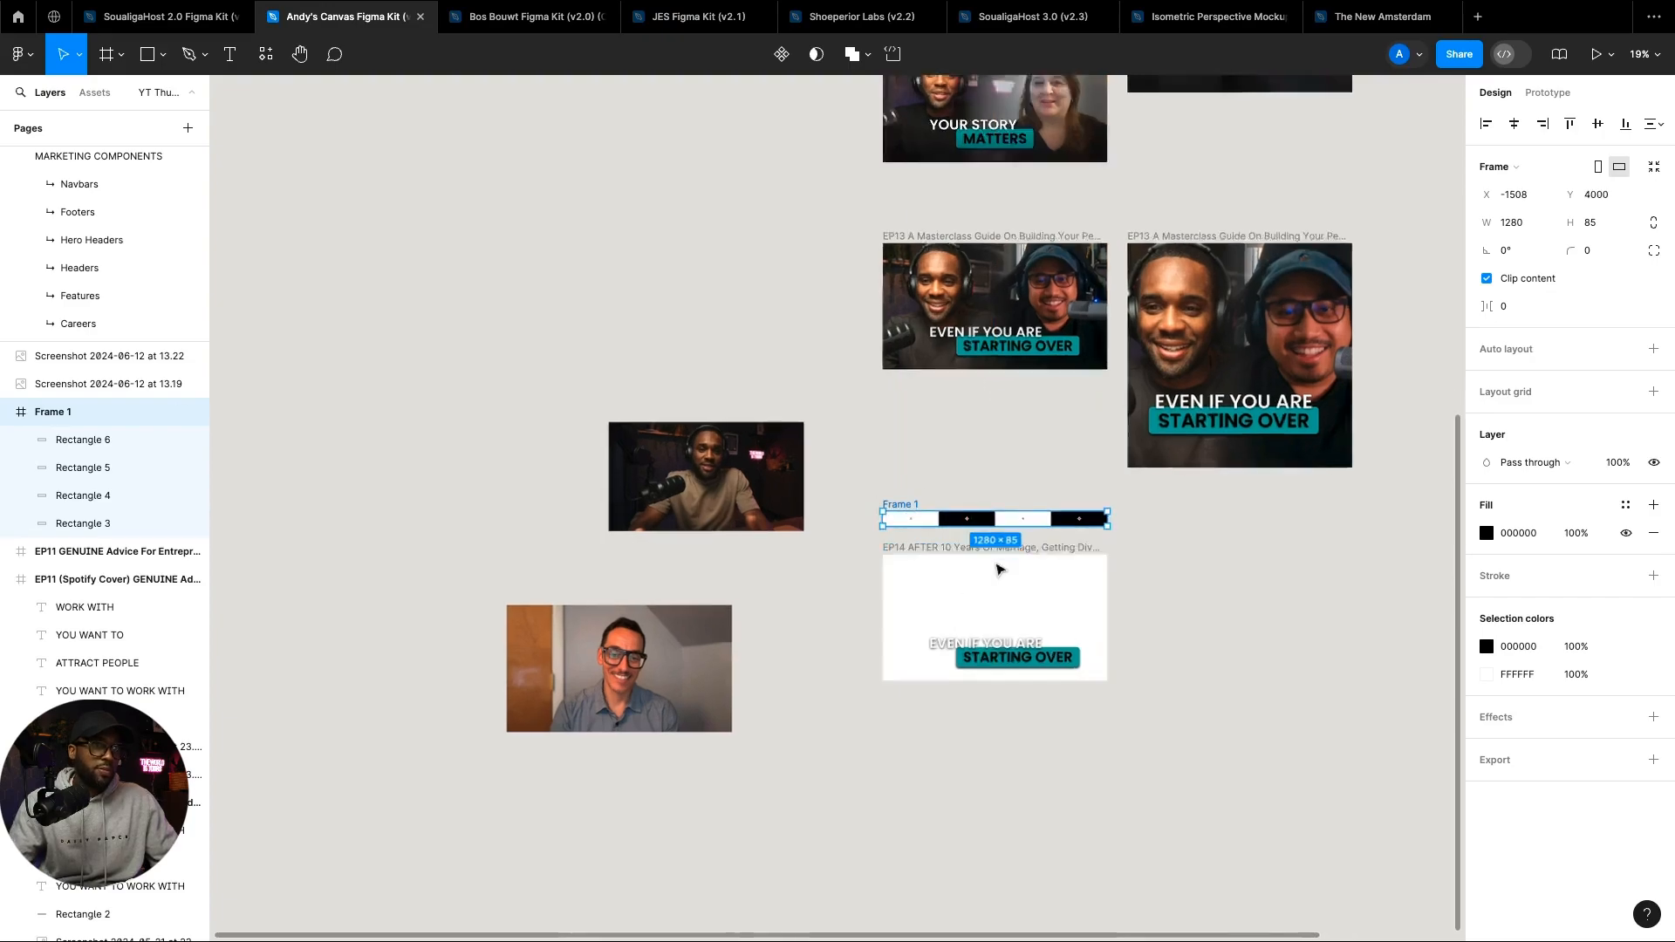
scroll(998, 568, "up", 5)
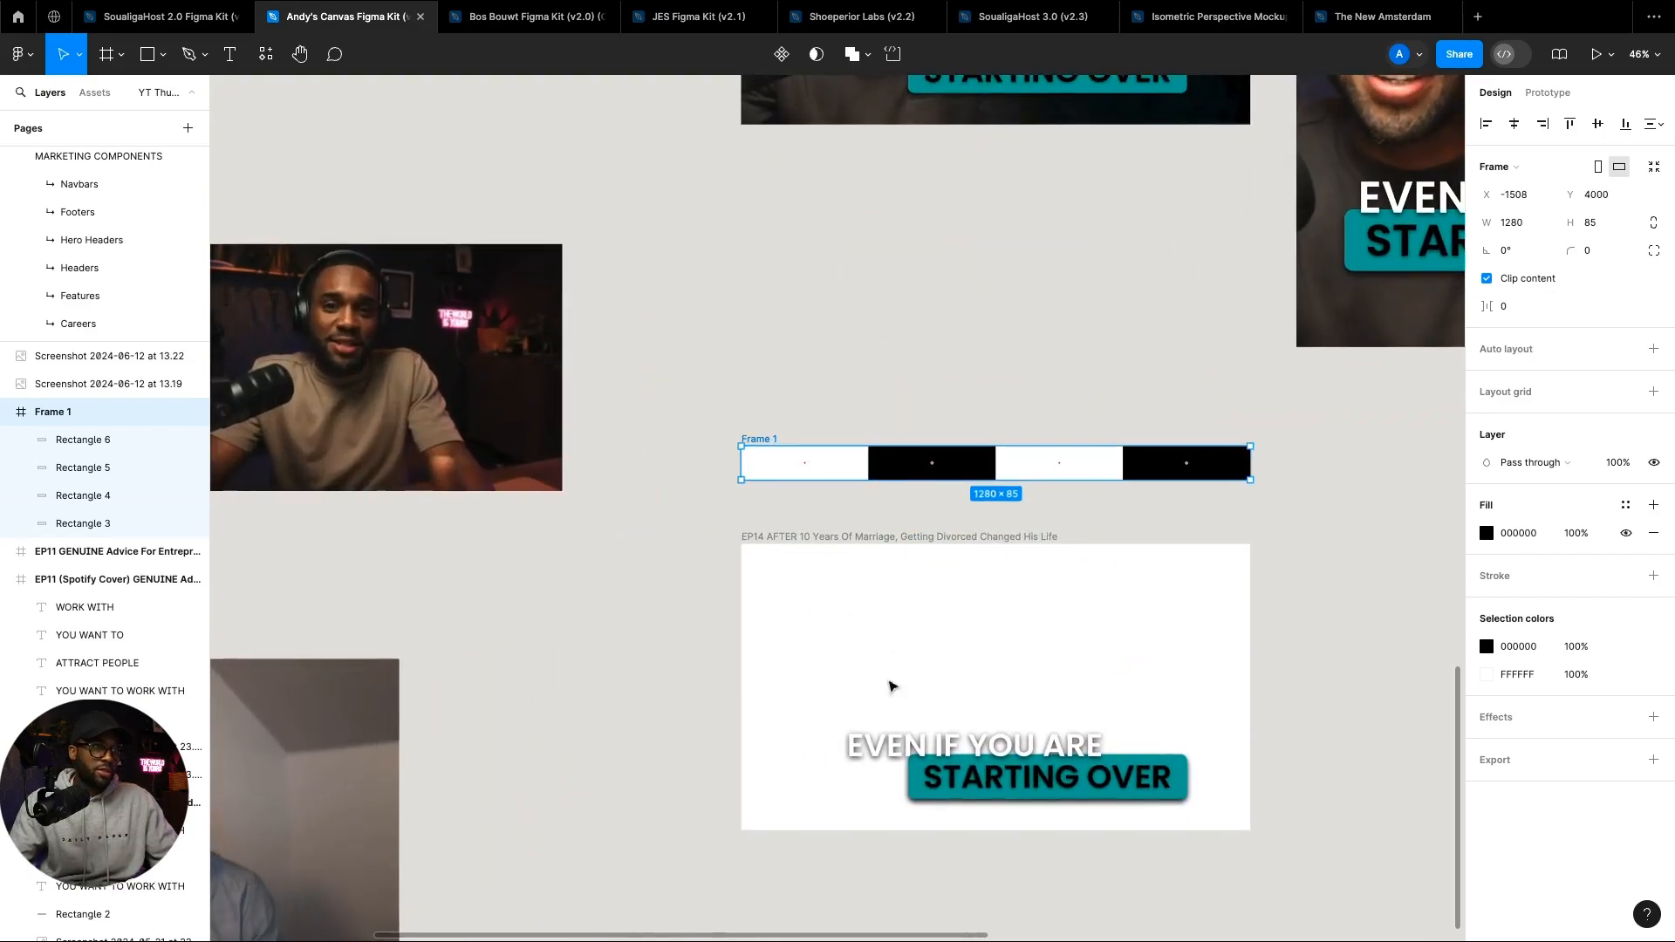
scroll(648, 561, "left", 3)
Step: Raise the host photo's exposure and contrast in its image fill adjustments
left_click(637, 418)
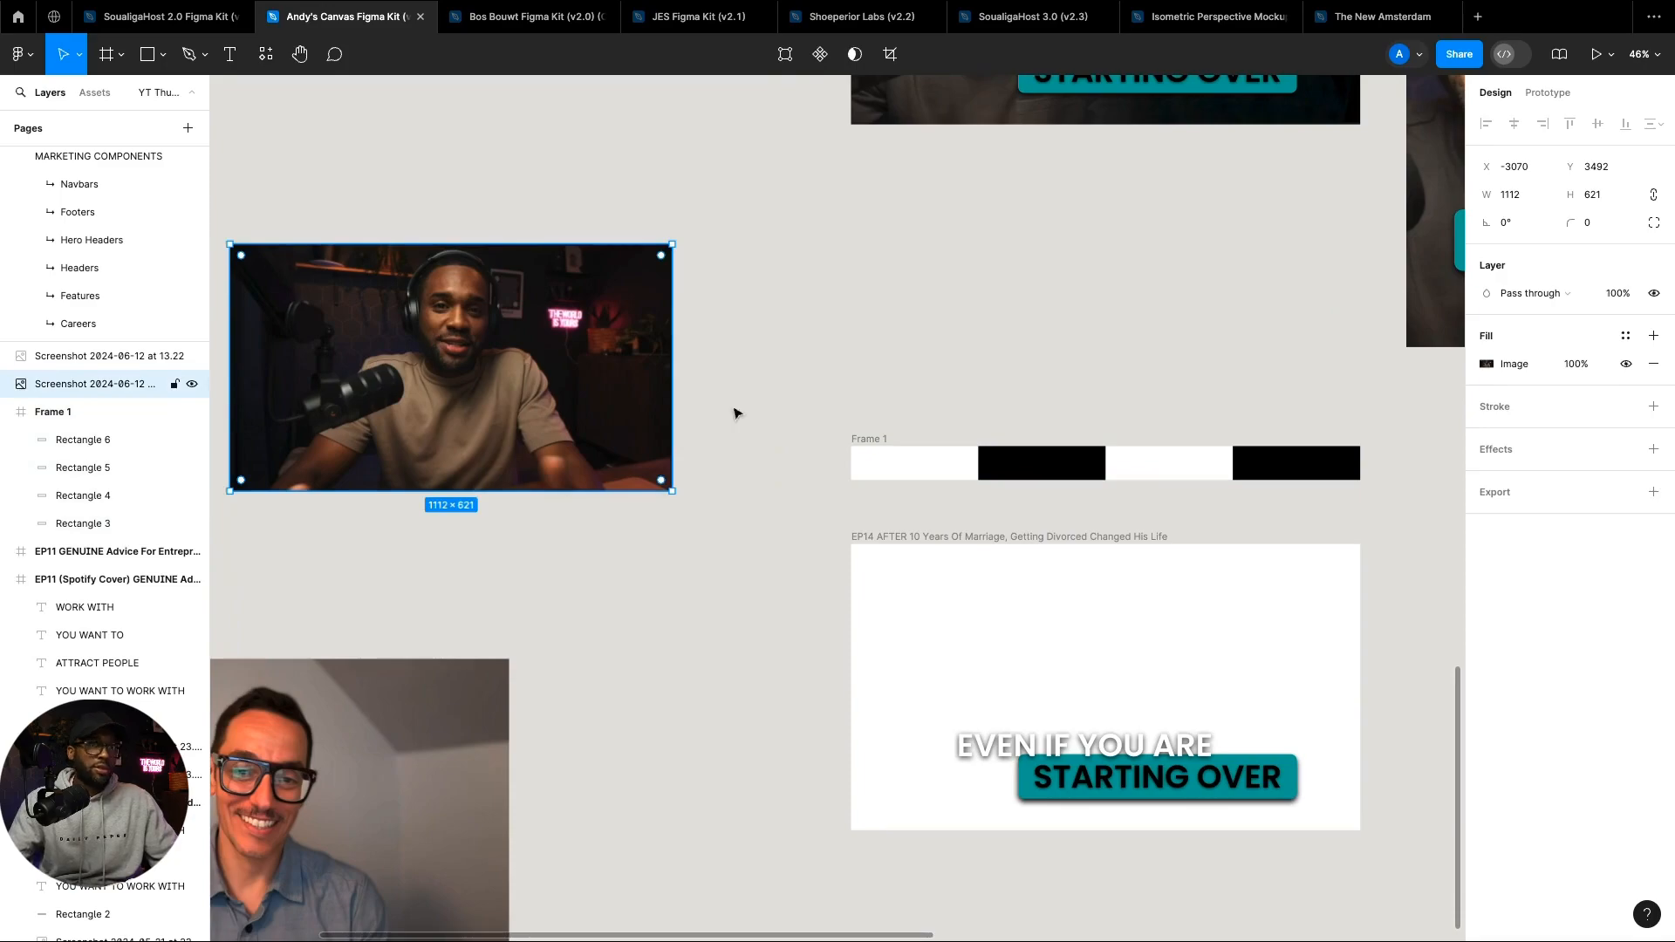
left_click(1483, 364)
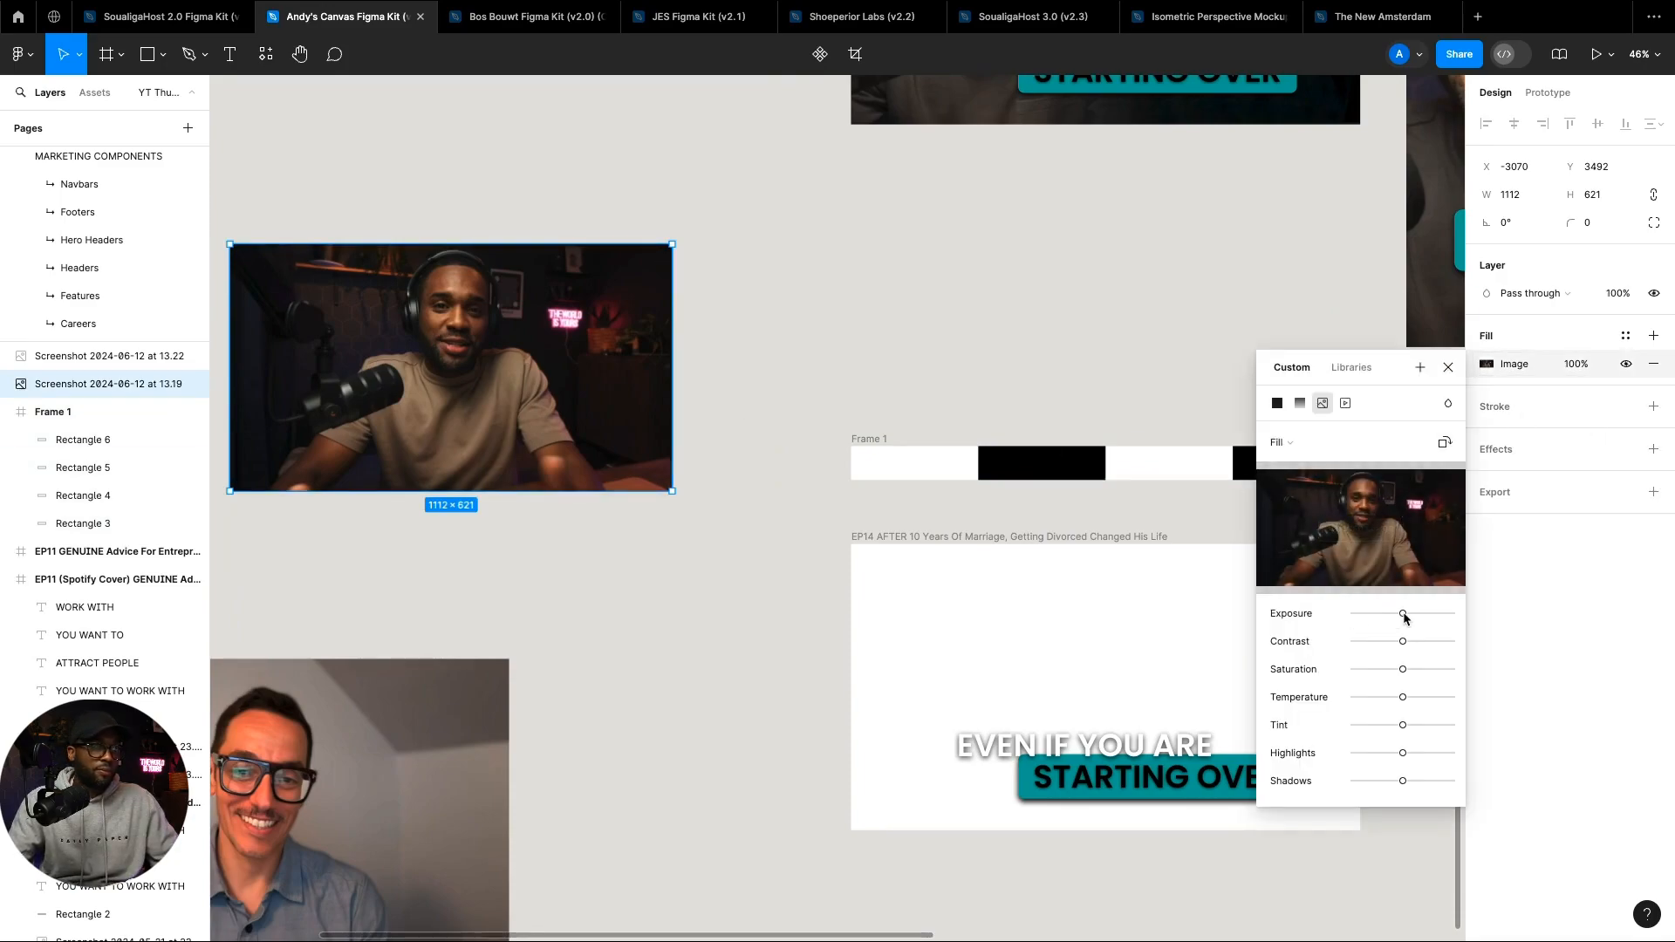
left_click_drag(1403, 614, 1416, 621)
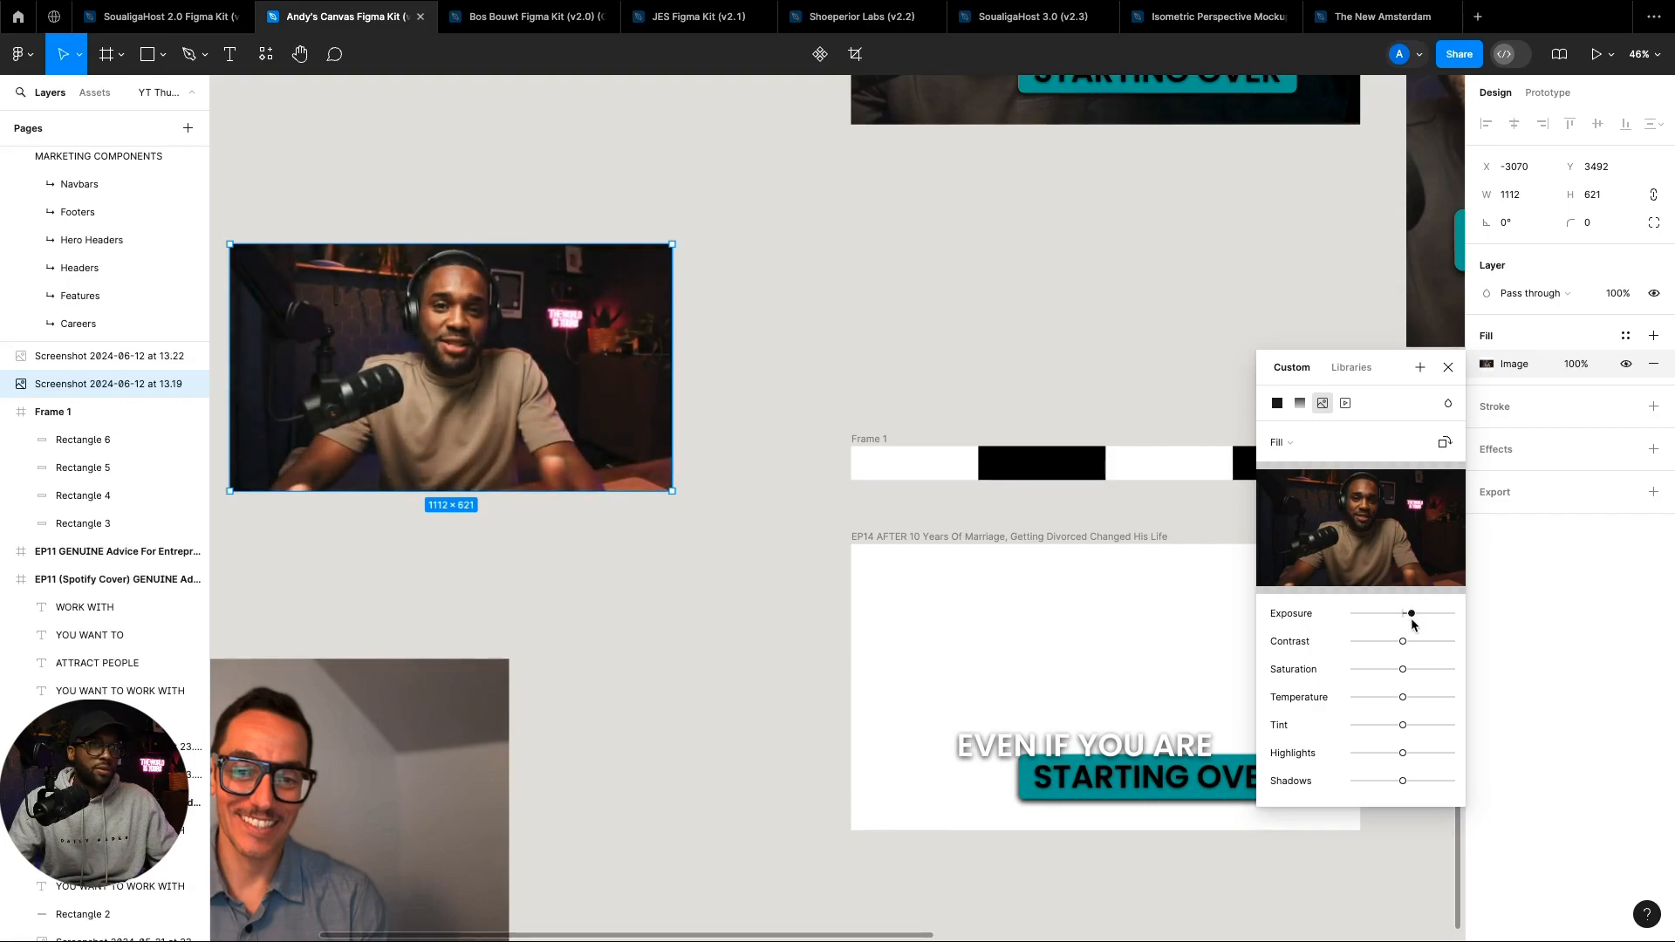
left_click_drag(1413, 623, 1411, 624)
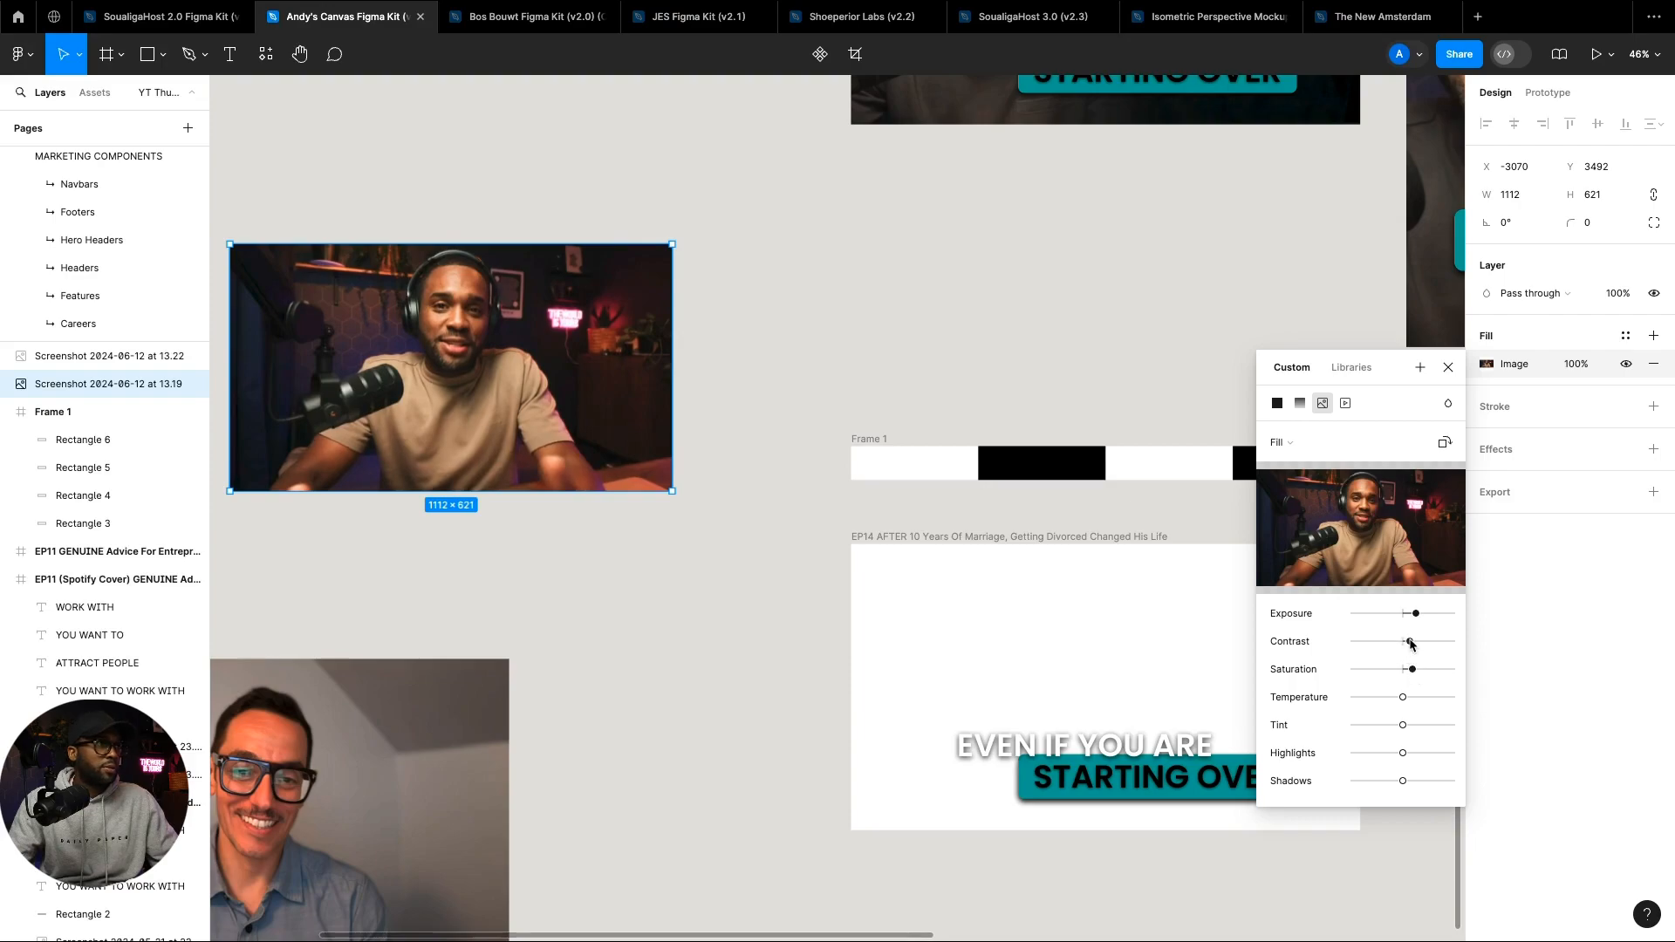
left_click_drag(1403, 642, 1419, 641)
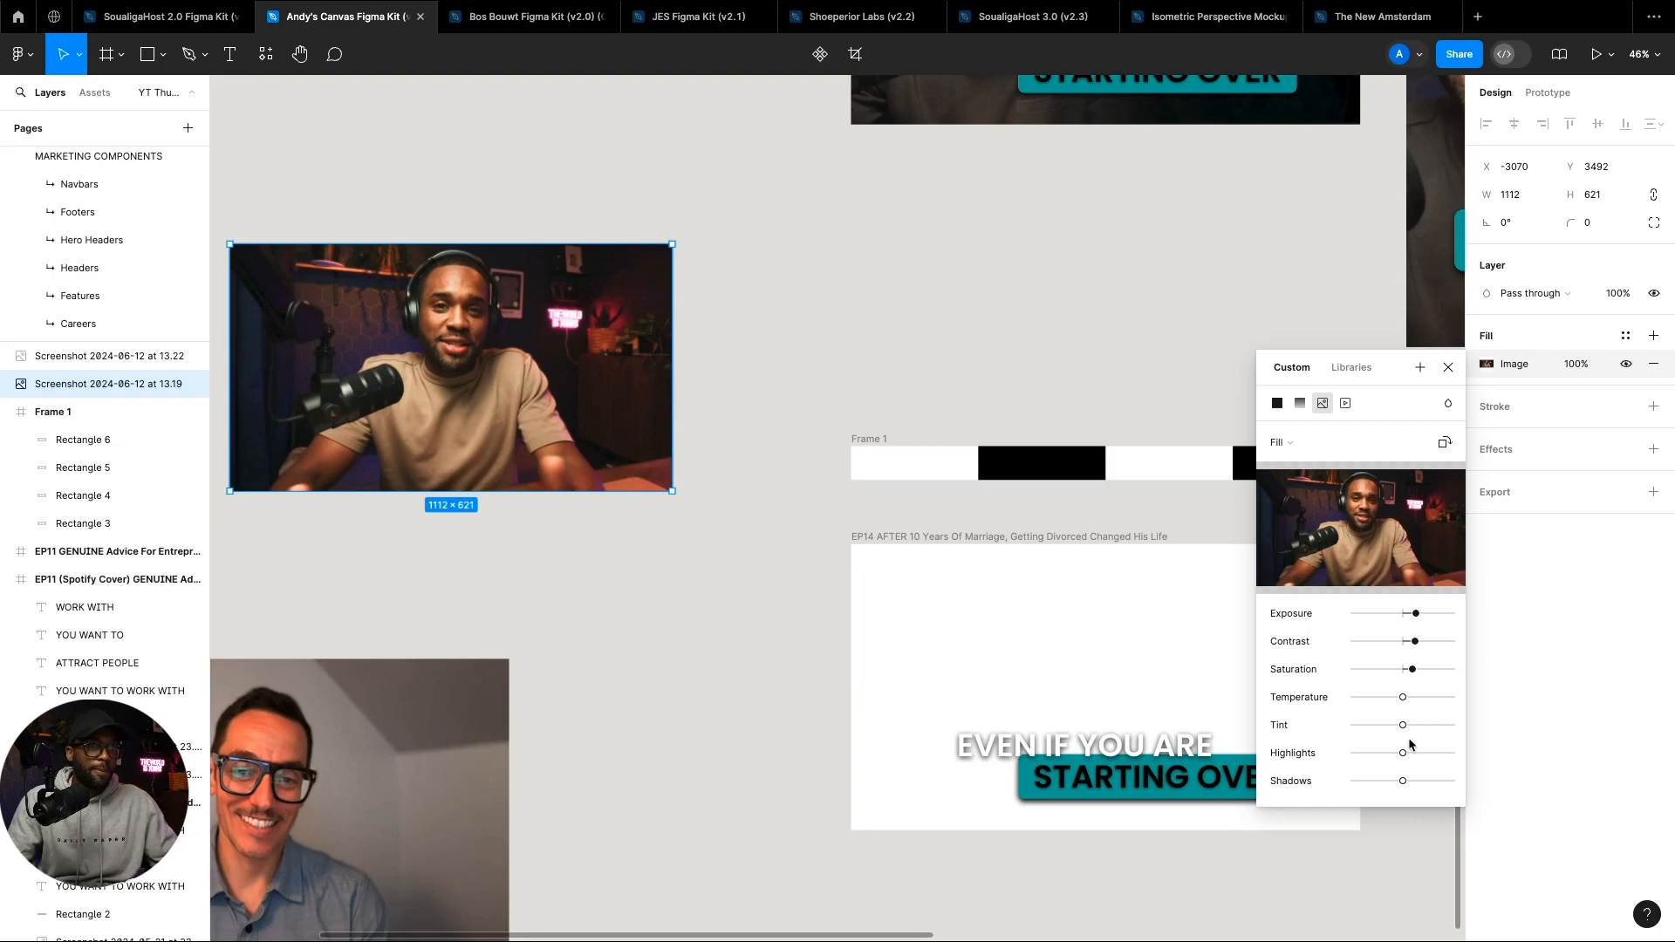
Step: Move the guest photo up to sit beneath the host photo
scroll(868, 561, "down", 1)
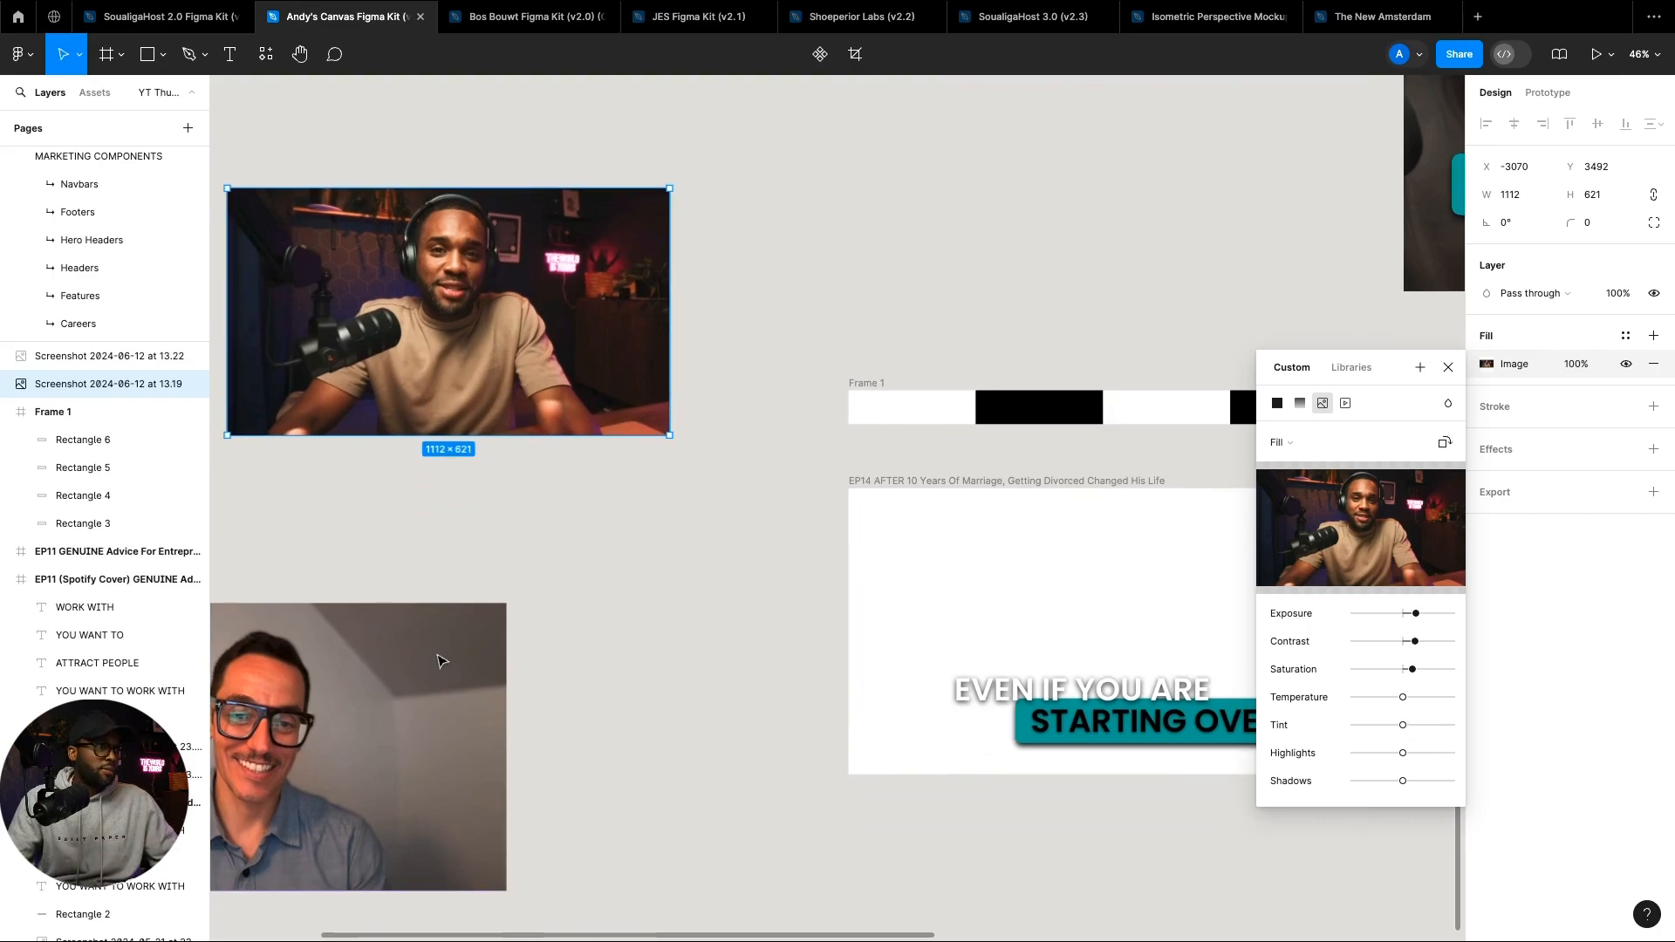
left_click(583, 624)
left_click_drag(407, 702, 622, 603)
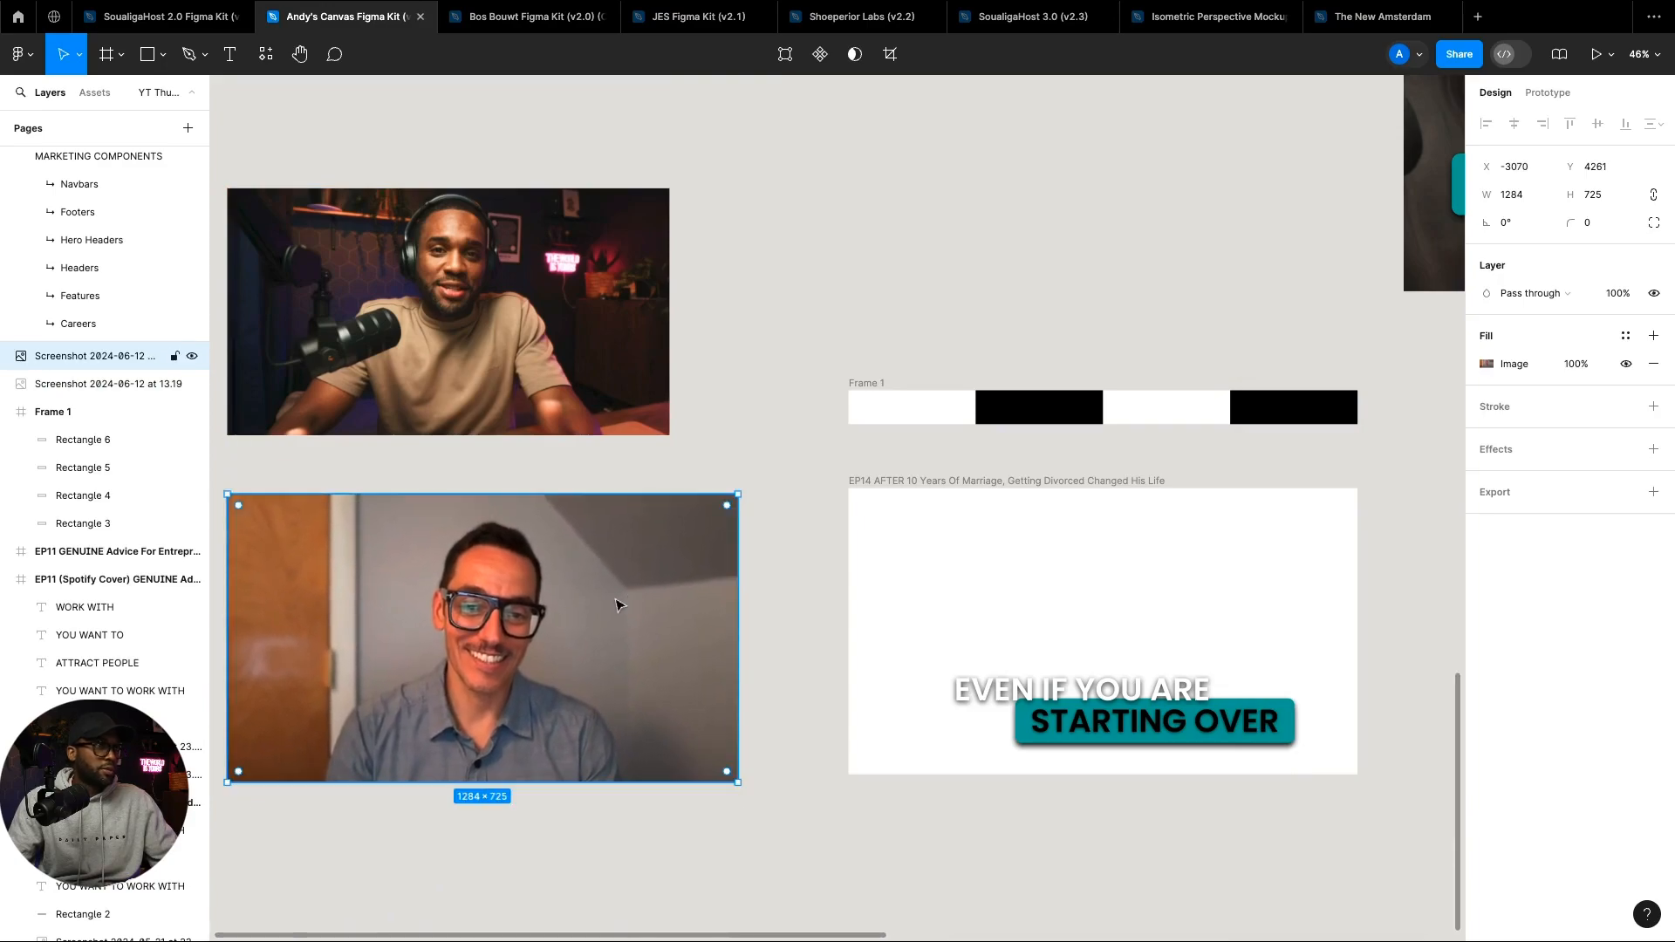
Step: Tune the guest photo's exposure, contrast and saturation, then return to the host photo's image adjustments
left_click(1487, 362)
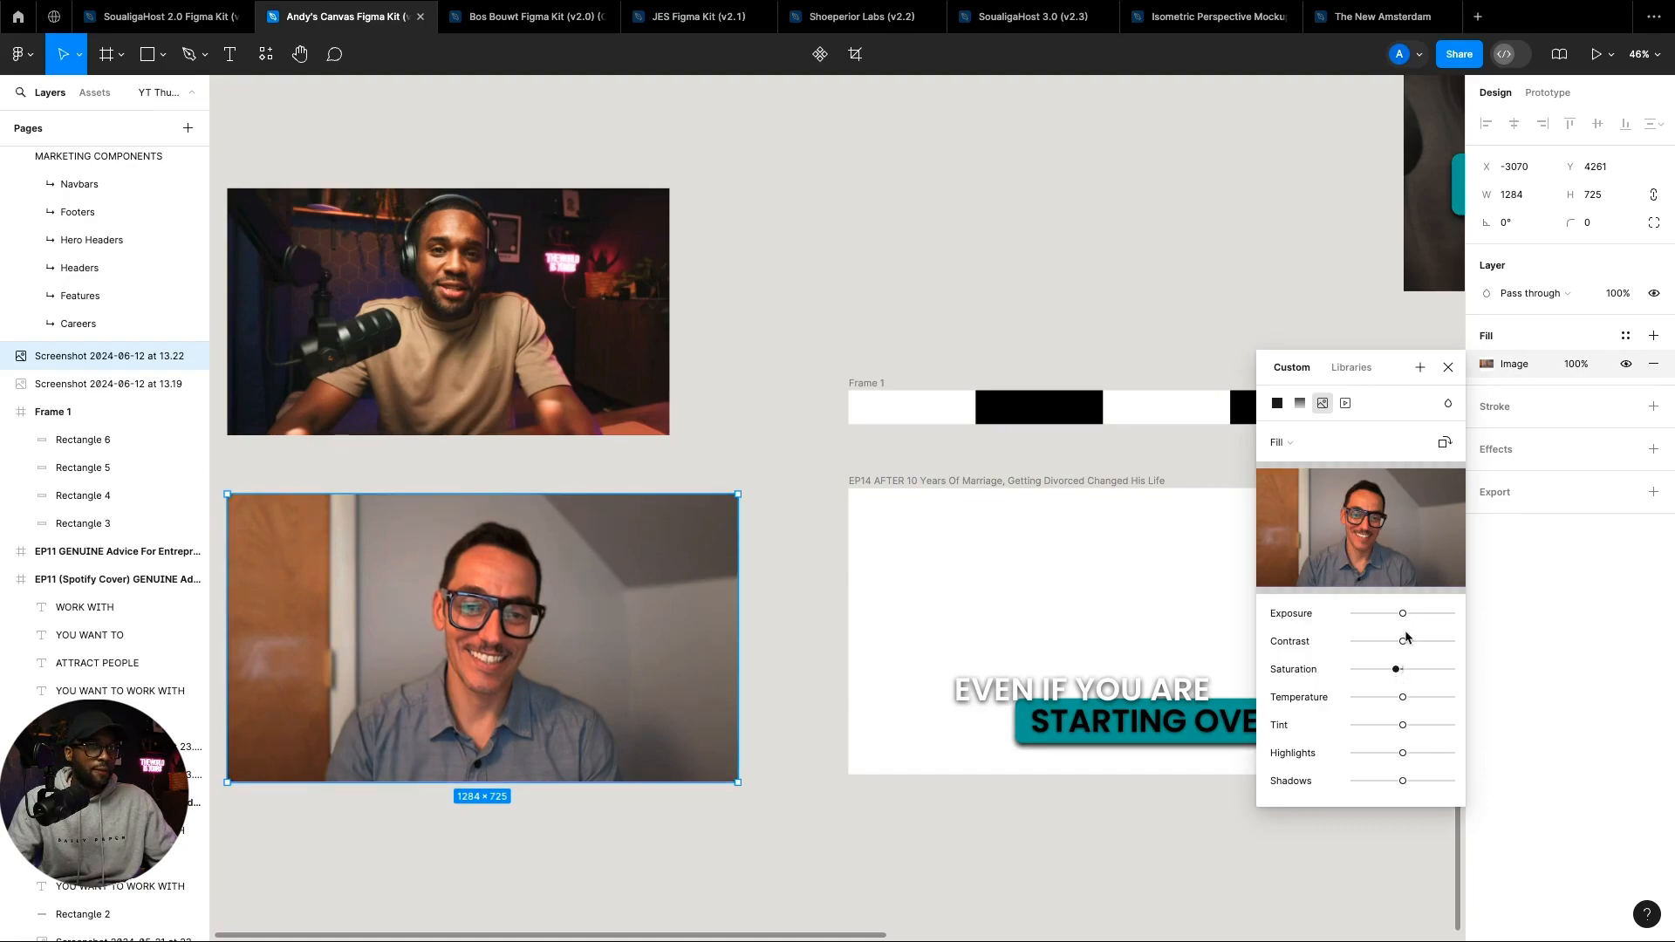
left_click_drag(1405, 615, 1407, 619)
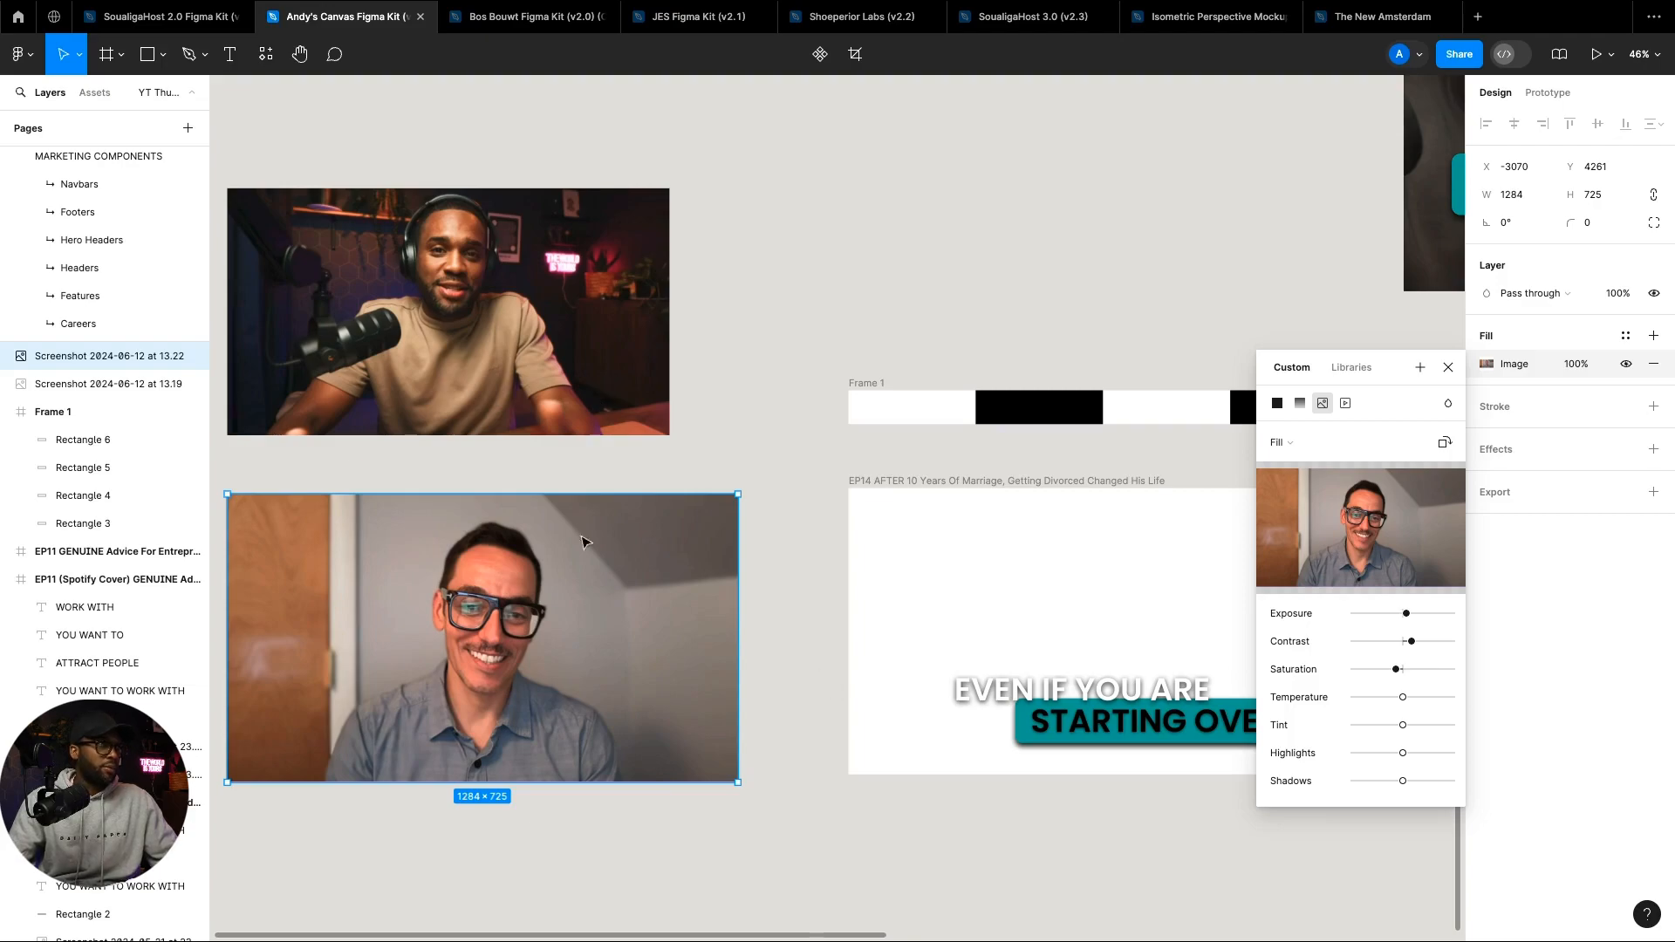
left_click(560, 333)
left_click(1486, 364)
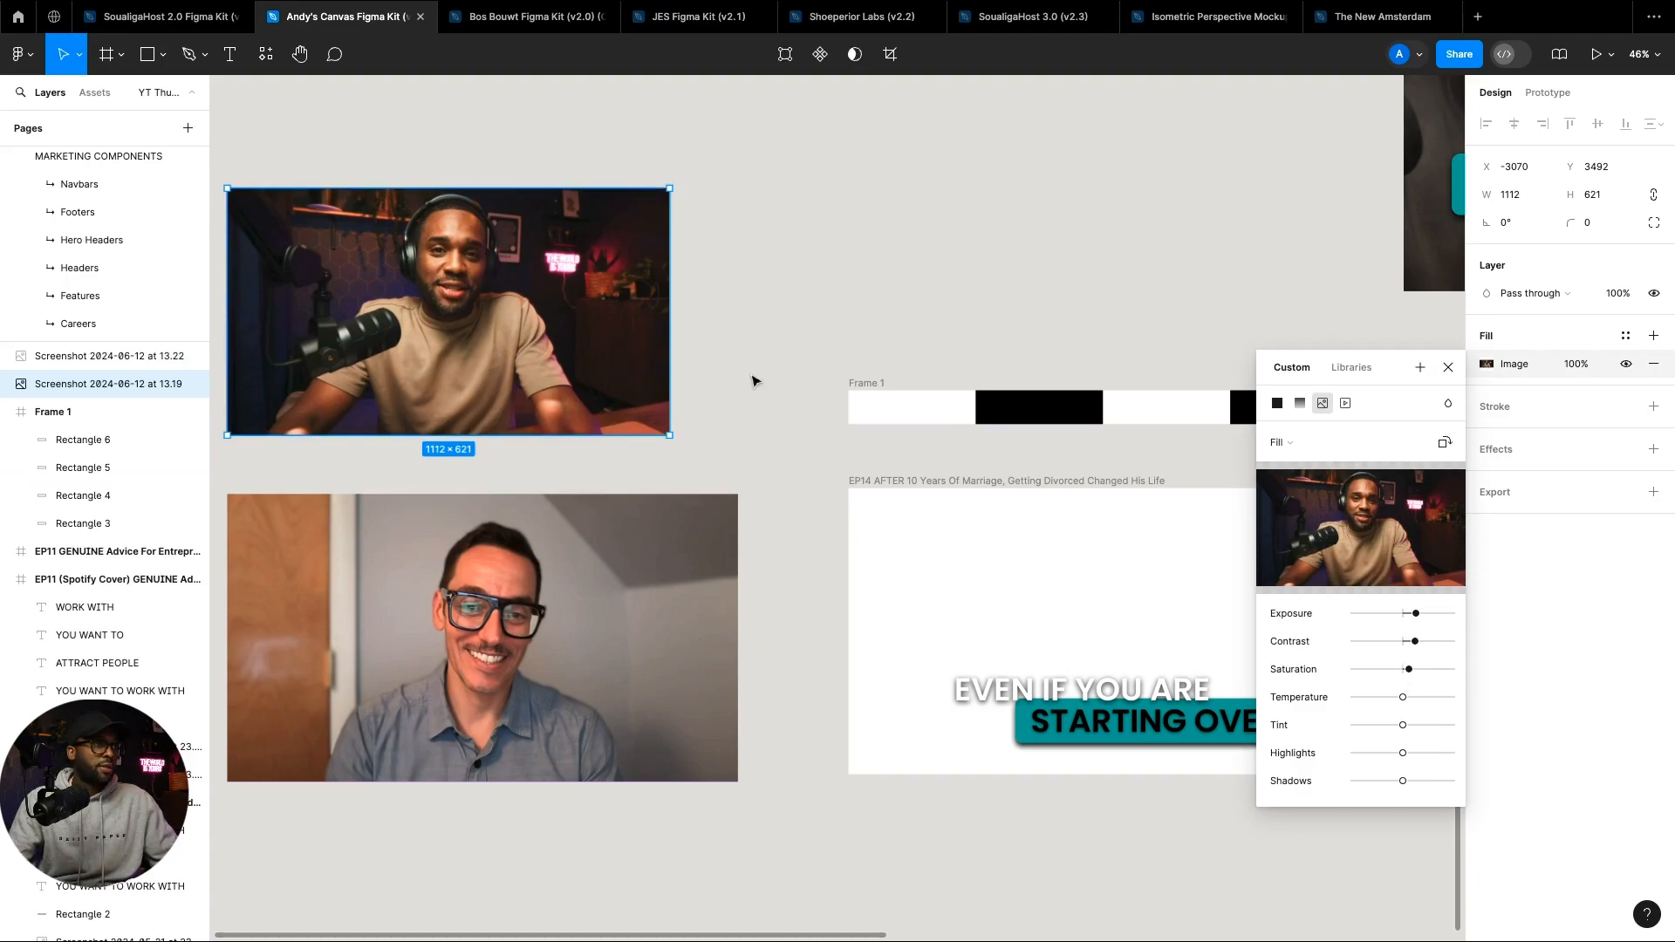
Step: Fit the host photo over the EP14 thumbnail from top to bottom edge and send it behind the title text
scroll(754, 381, "right", 2)
scroll(610, 488, "right", 3)
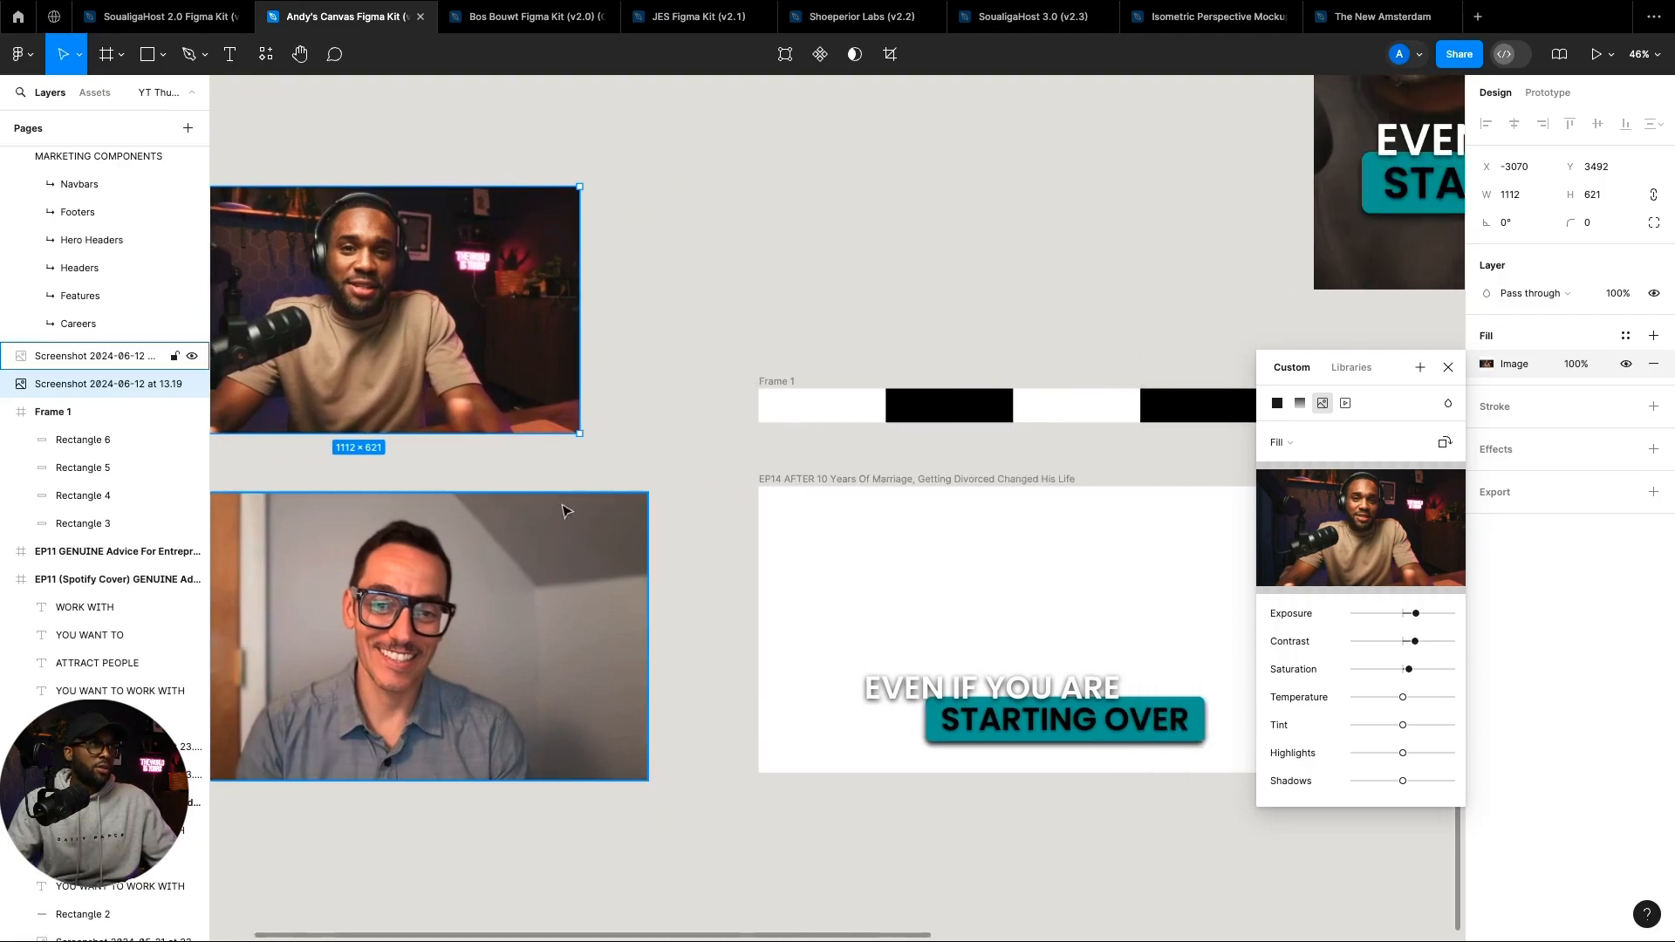
left_click_drag(456, 307, 978, 633)
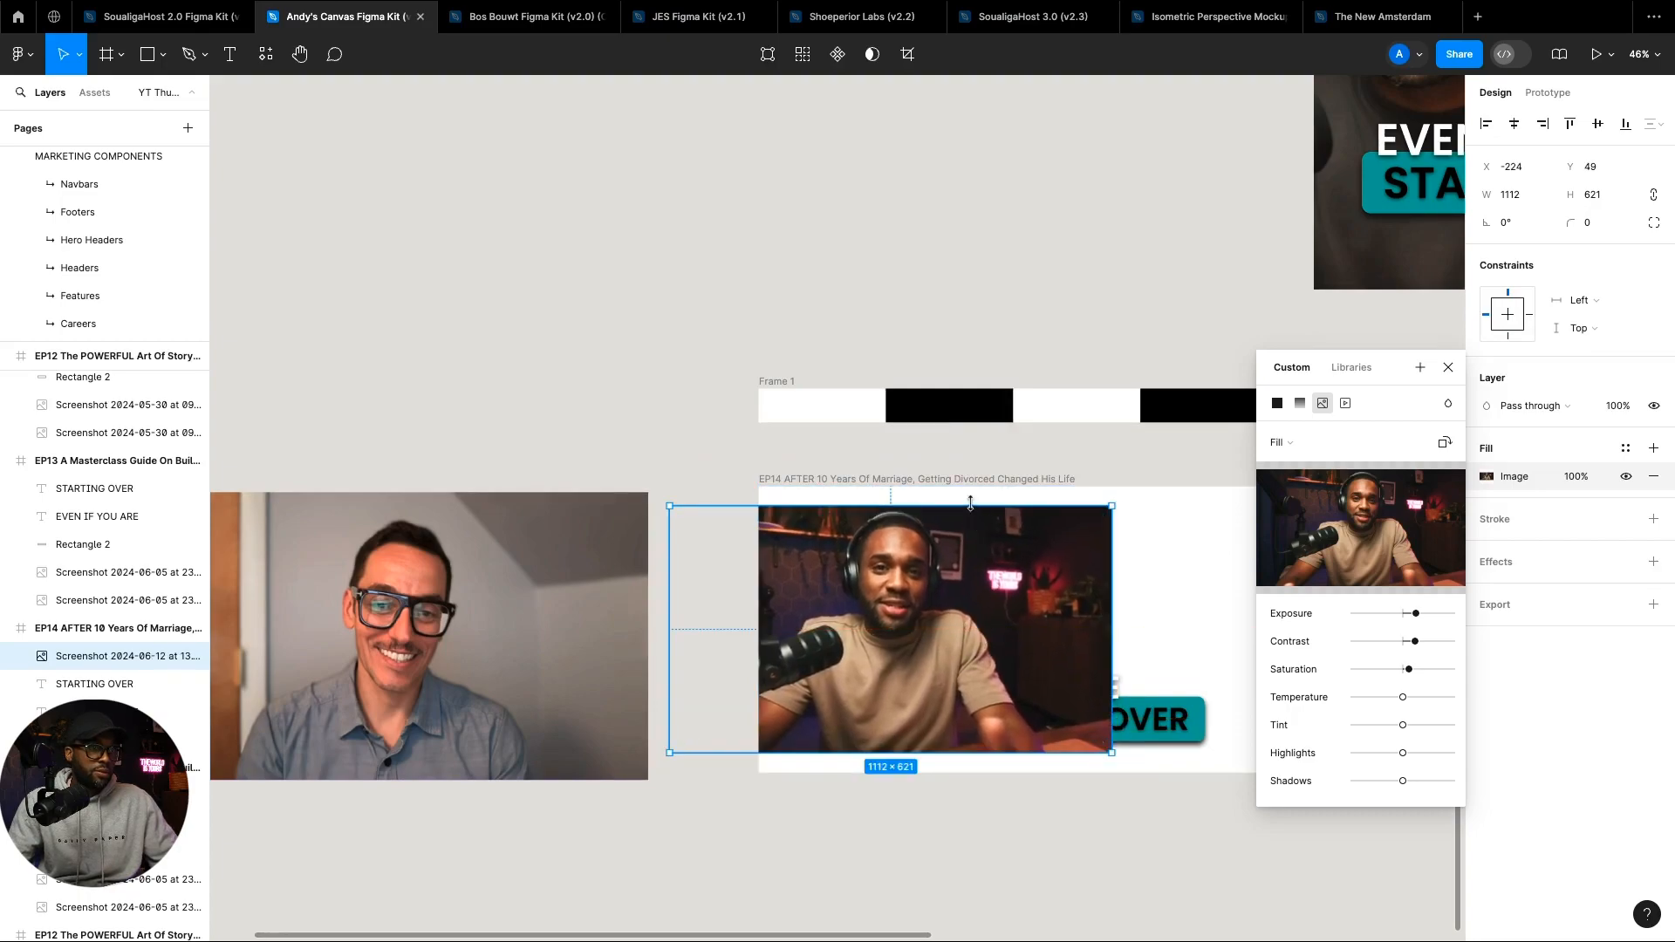
left_click_drag(970, 503, 970, 484)
left_click_drag(896, 752, 896, 772)
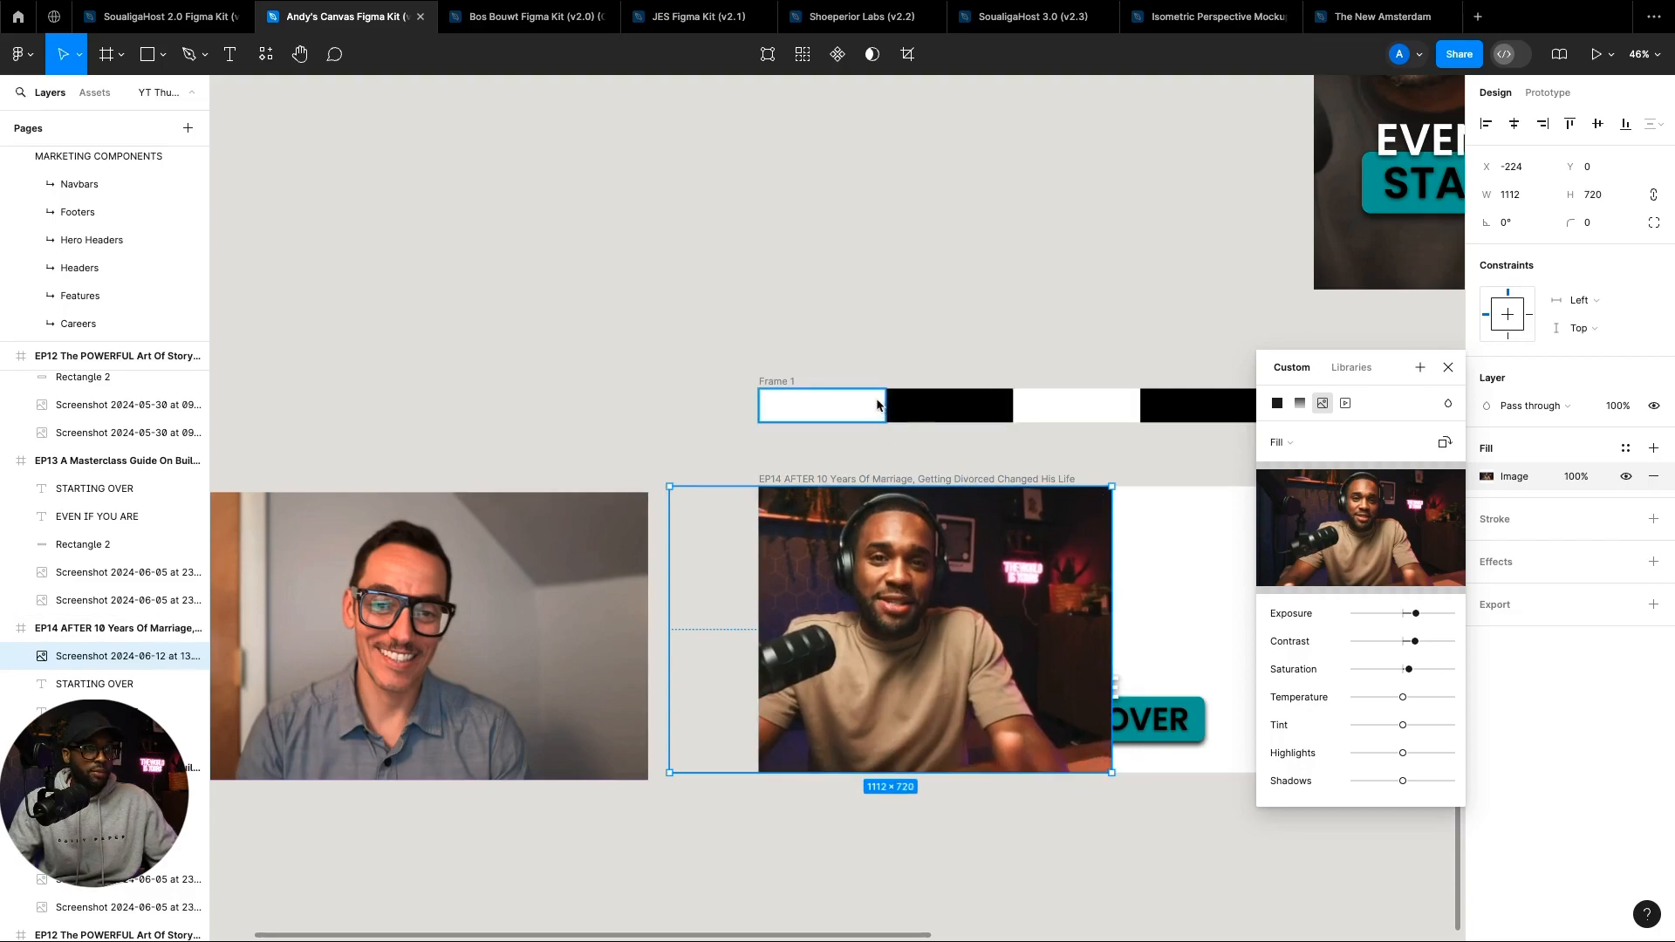
left_click_drag(901, 561, 887, 561)
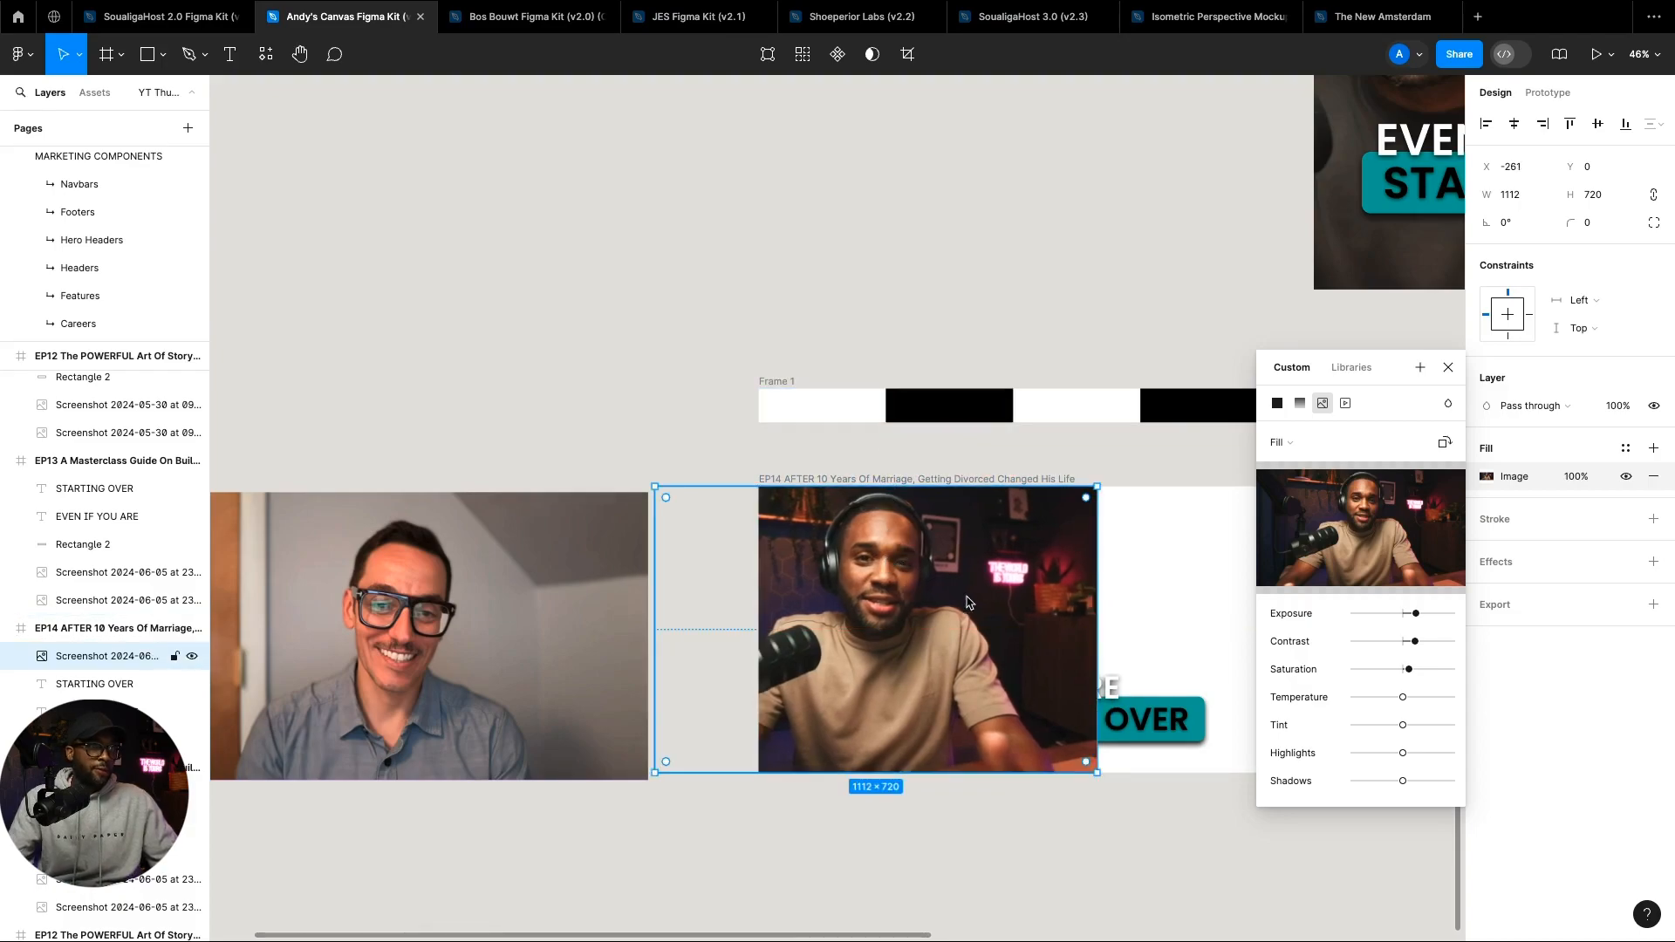
scroll(968, 617, "right", 3)
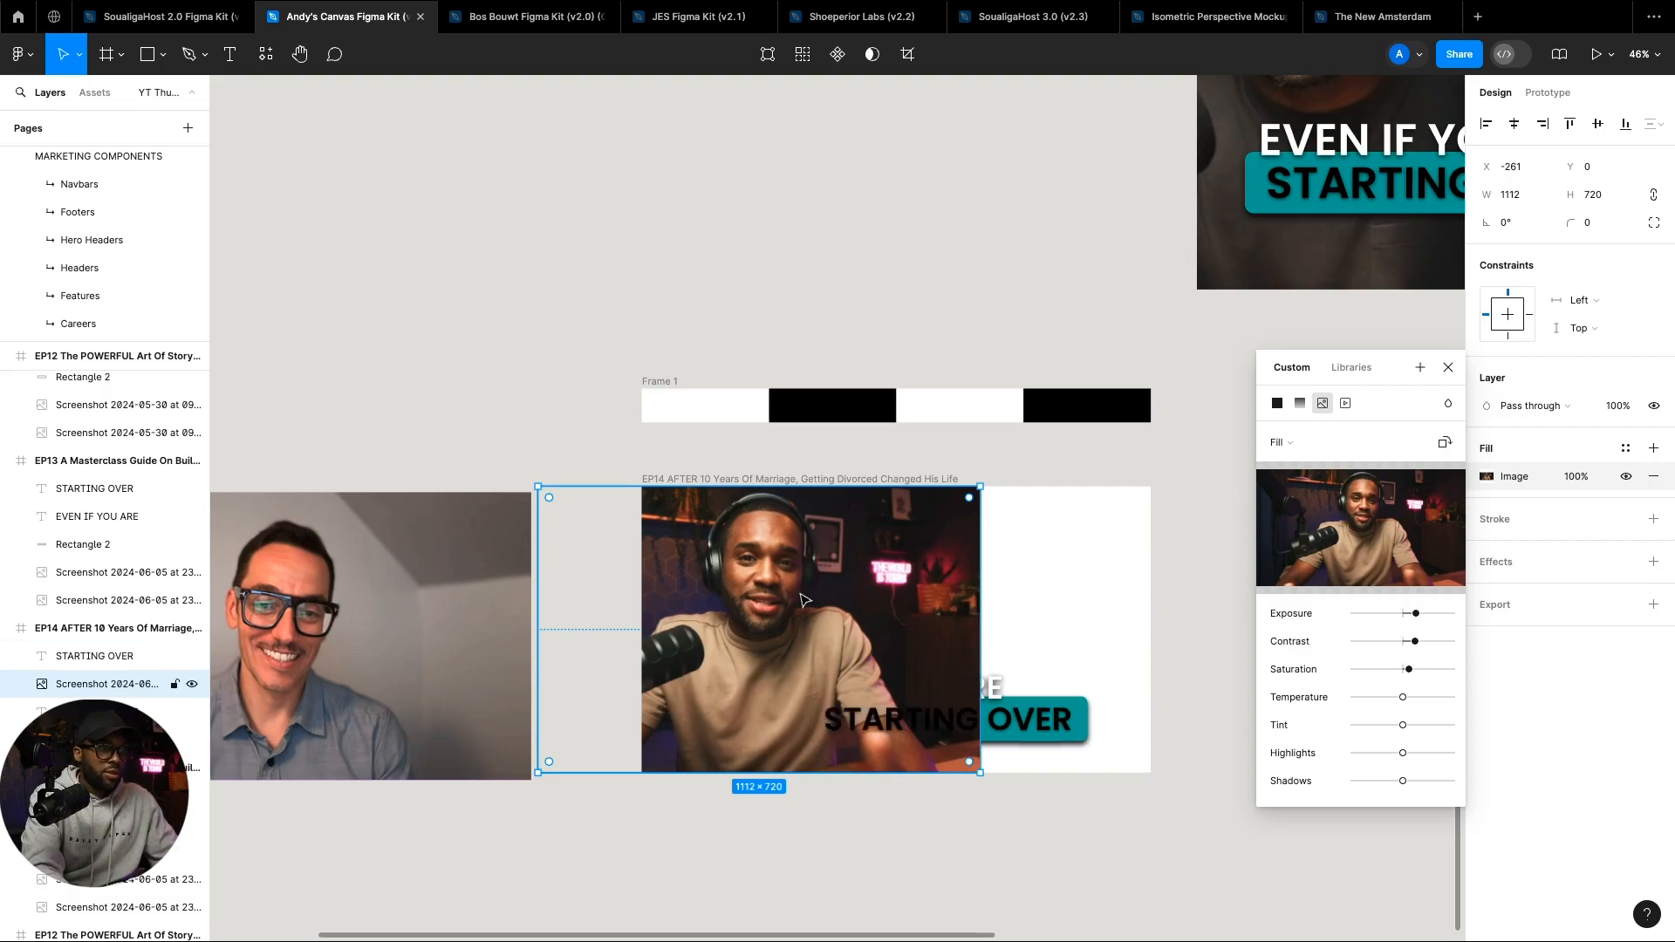
key("super+bracketleft")
key("super+bracketleft")
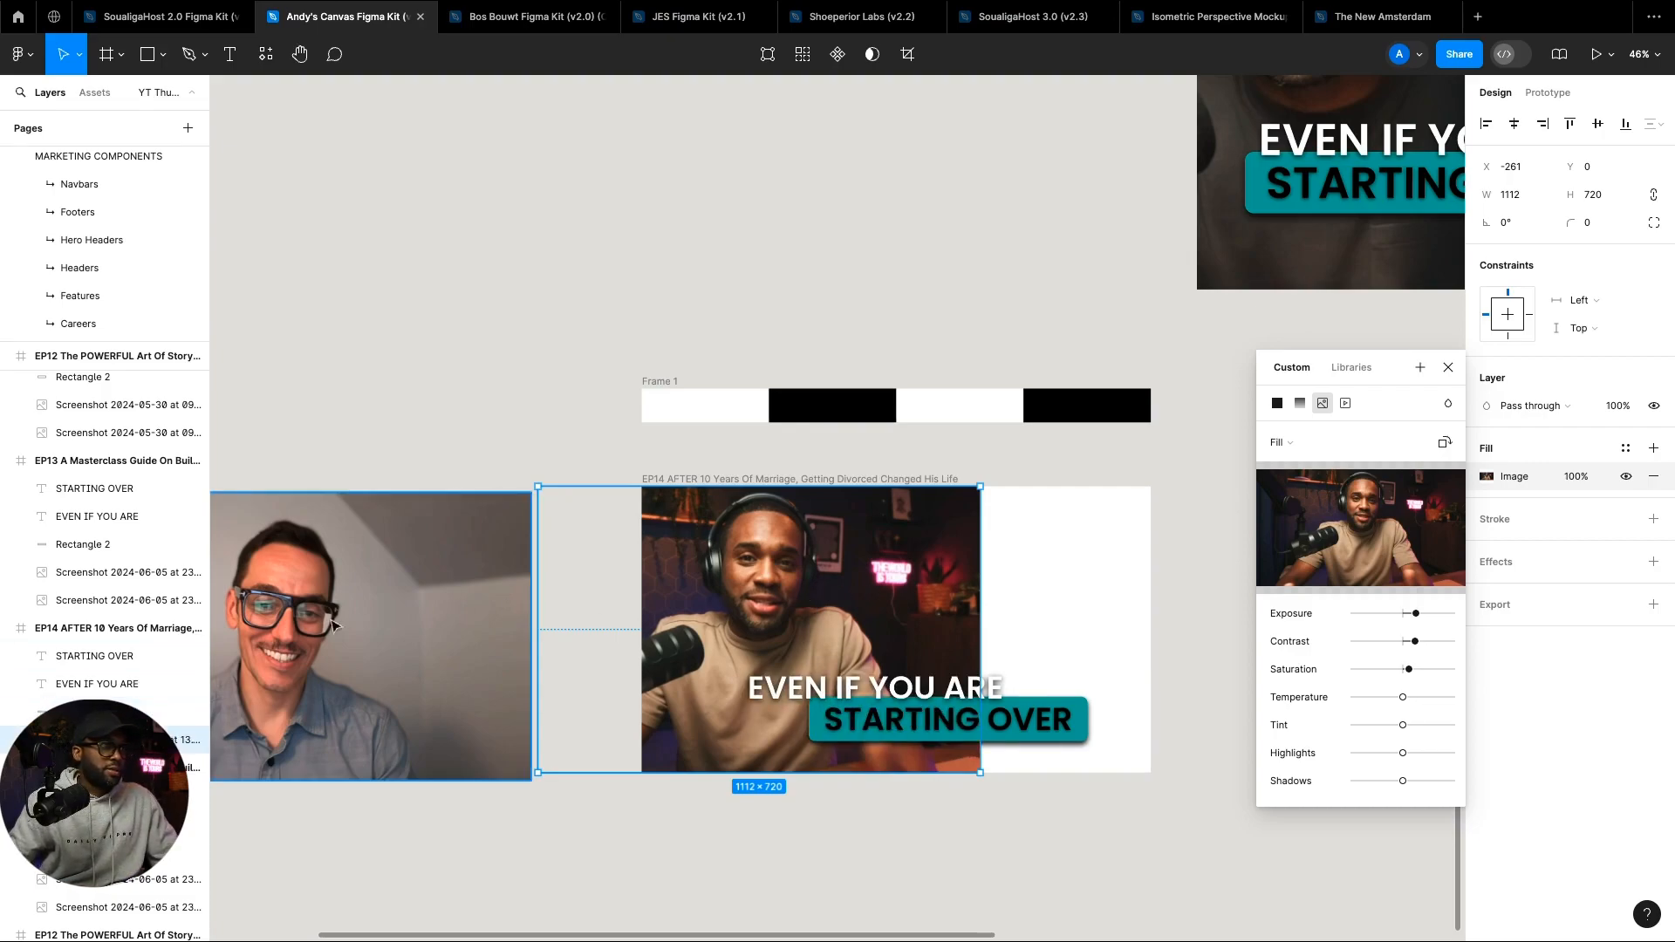
Step: Place the guest's photo into the EP14 frame on the right and stretch it taller
left_click_drag(314, 624, 1053, 619)
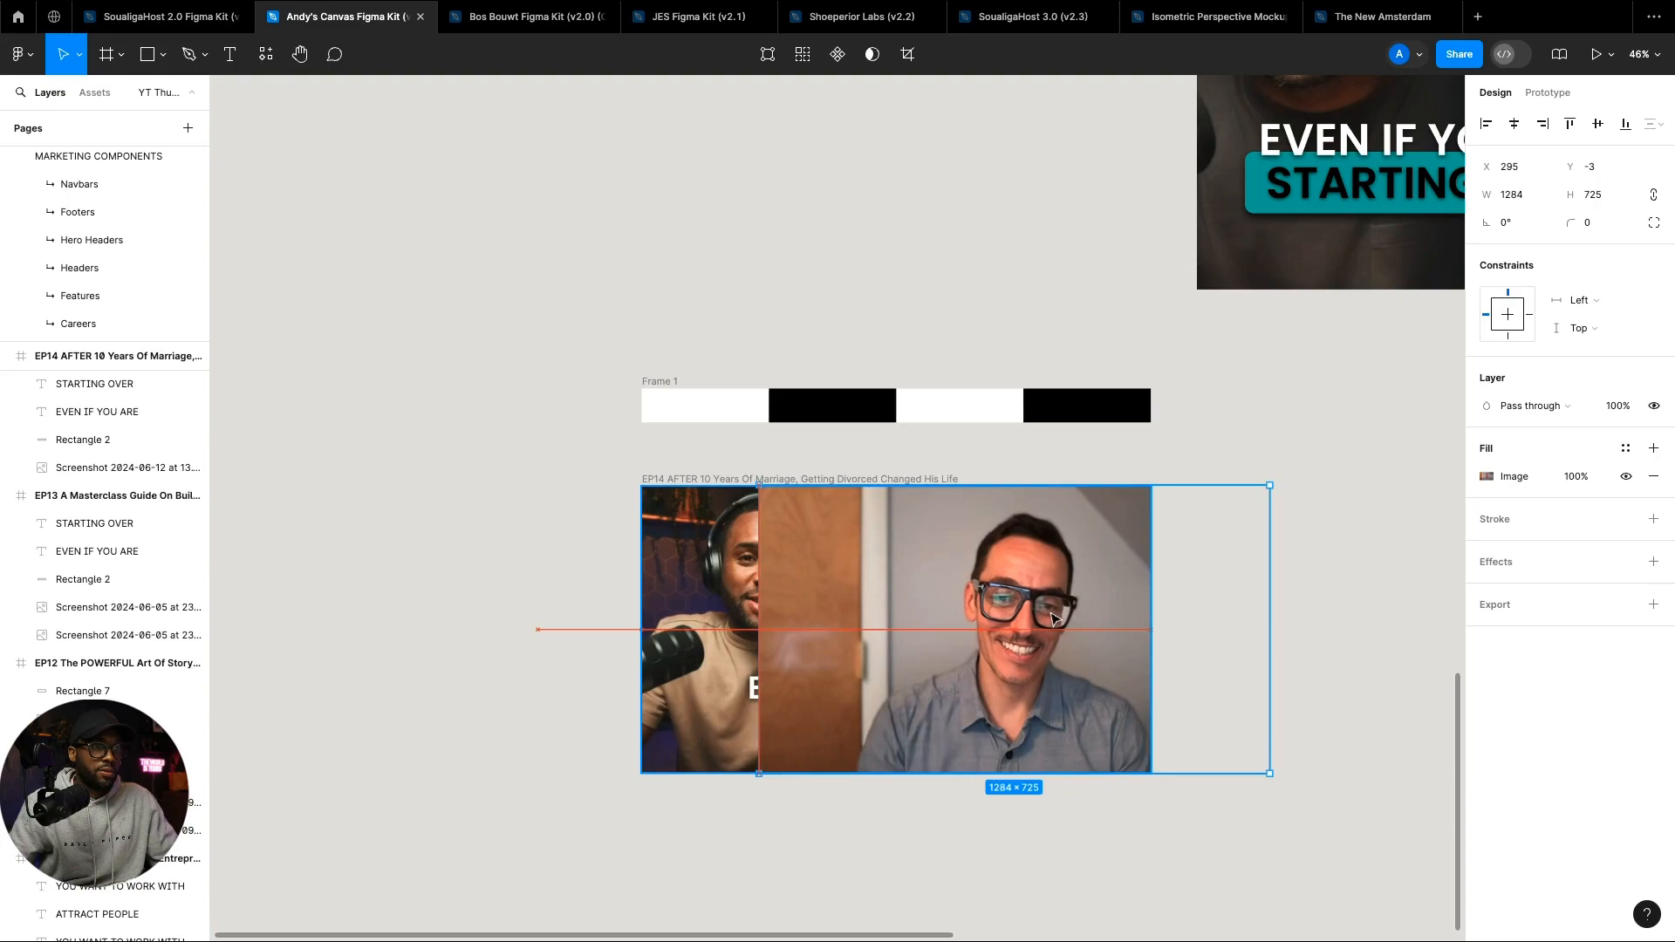
left_click_drag(1020, 485, 1029, 462)
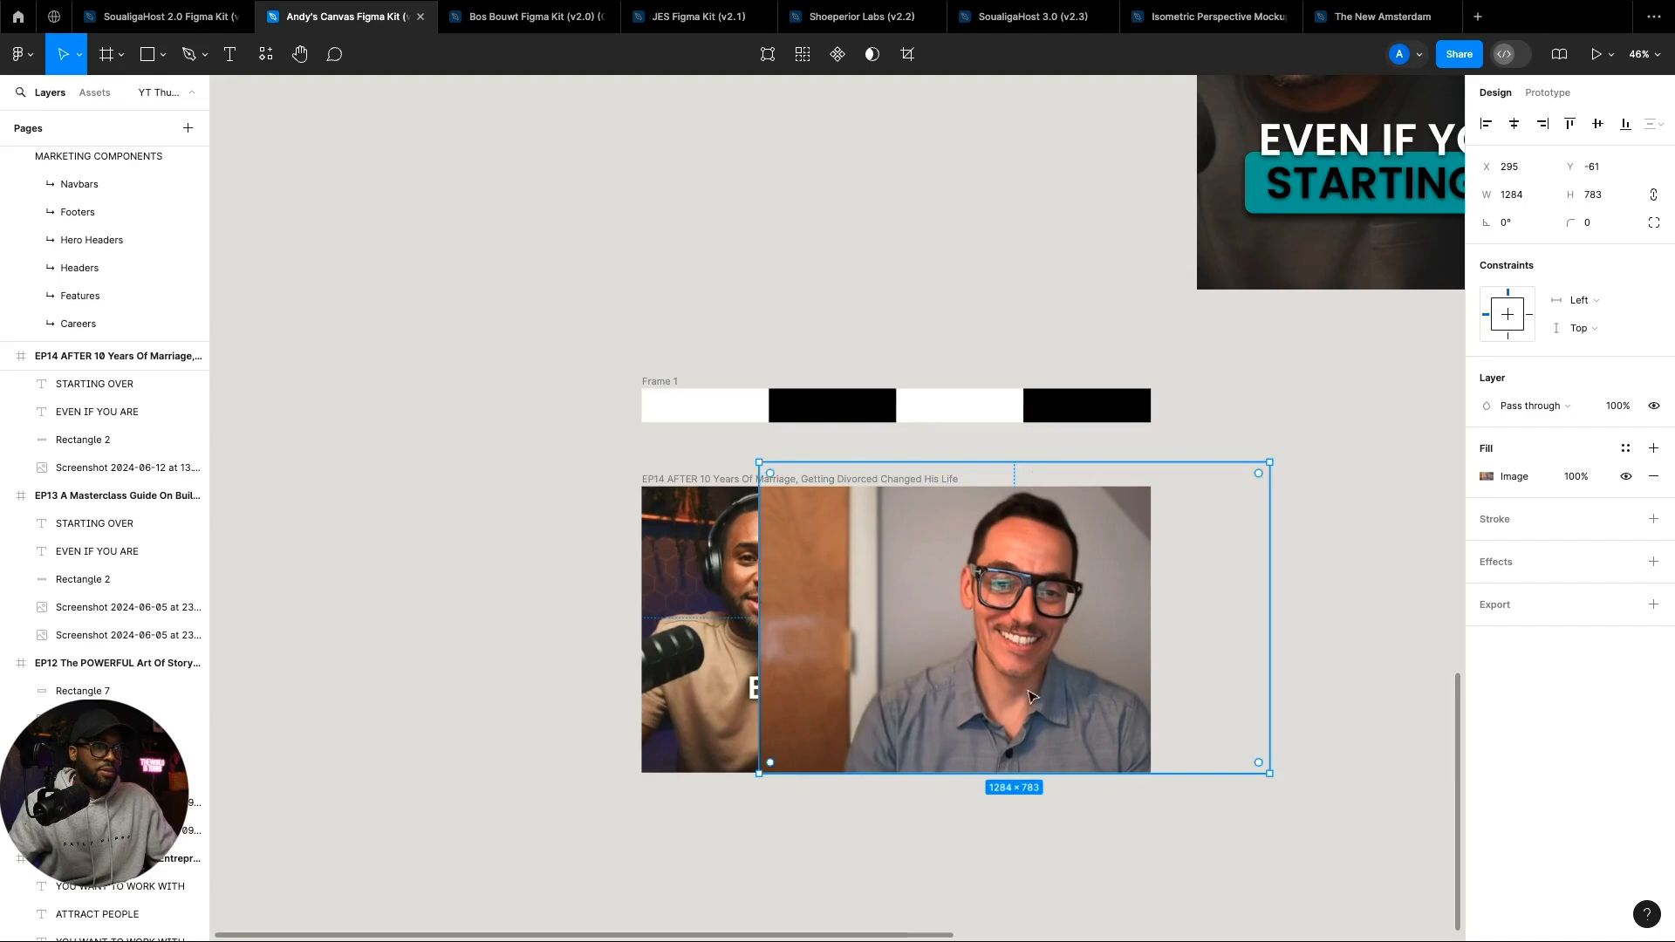
left_click(1061, 891)
key("ctrl+z")
key("ctrl+z")
key("ctrl+z")
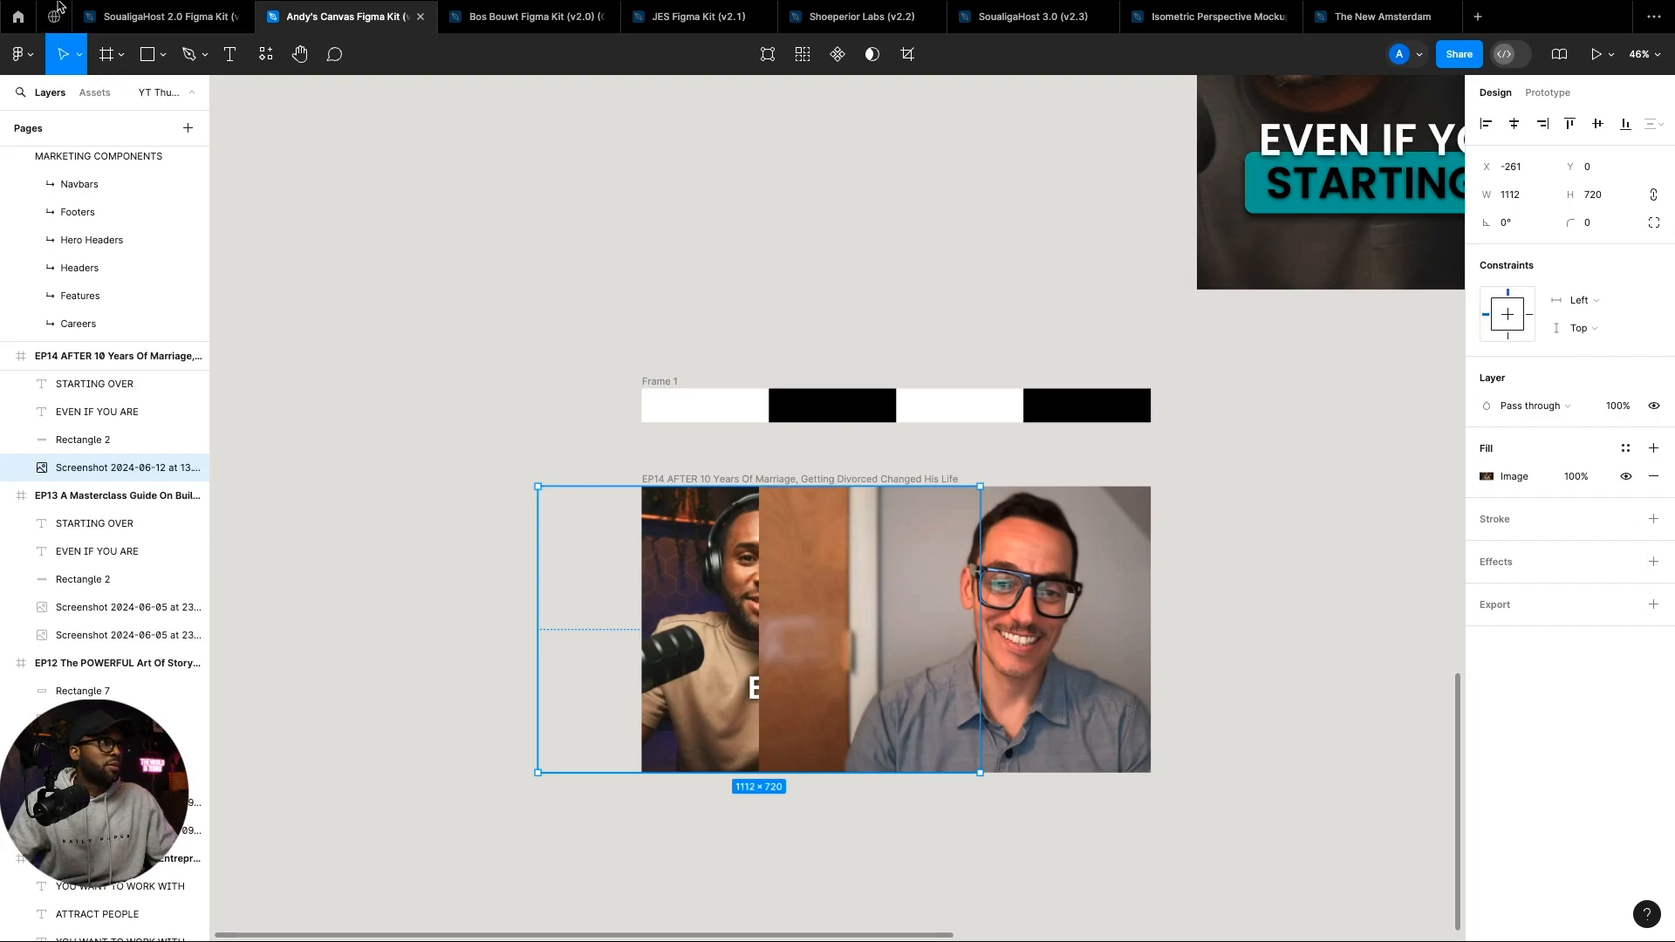
Step: Exit full screen, move the Figma window to the top-left and enlarge it, then select the host's photo
left_click(53, 36)
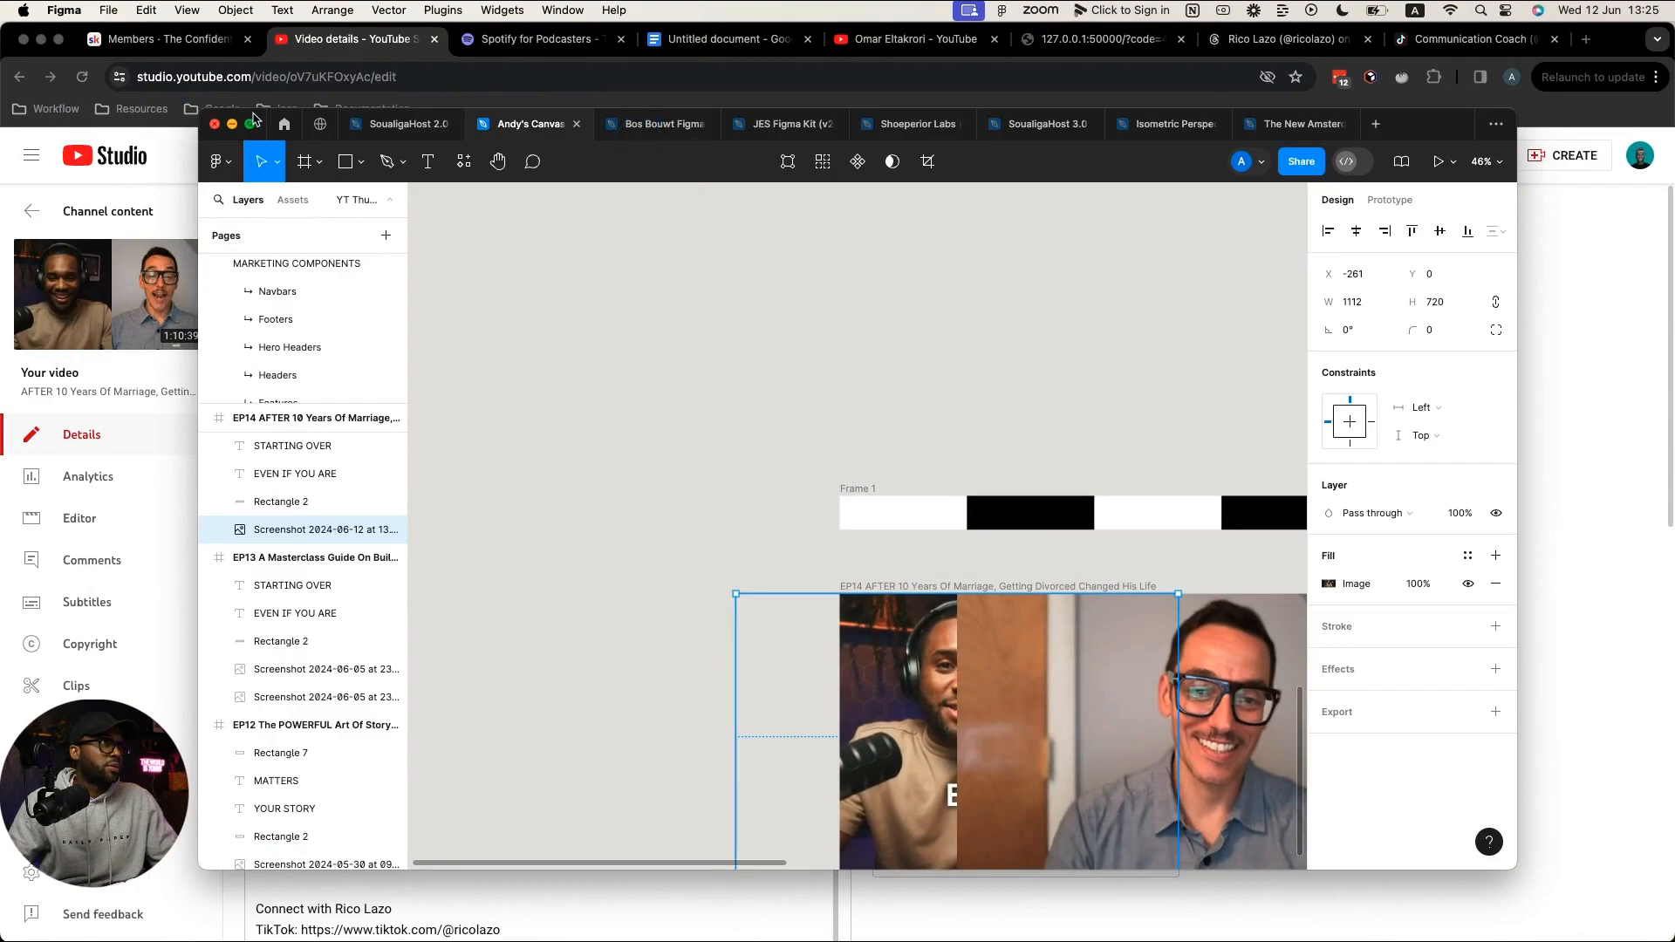
left_click_drag(253, 118, 54, 33)
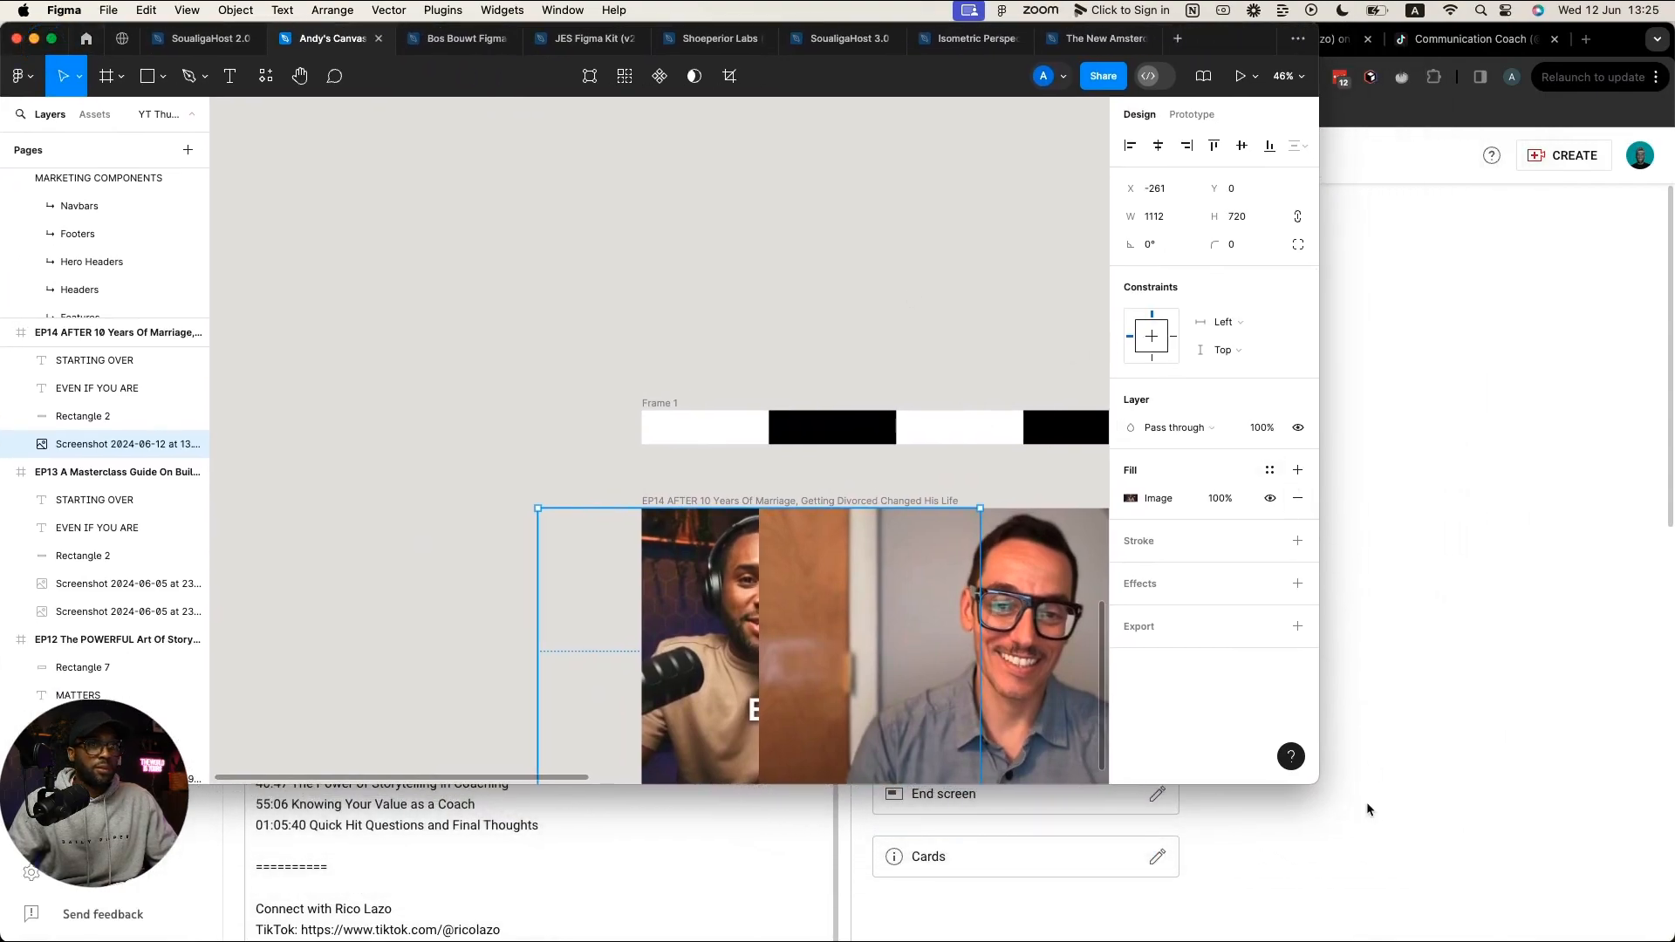
left_click_drag(1318, 783, 1618, 932)
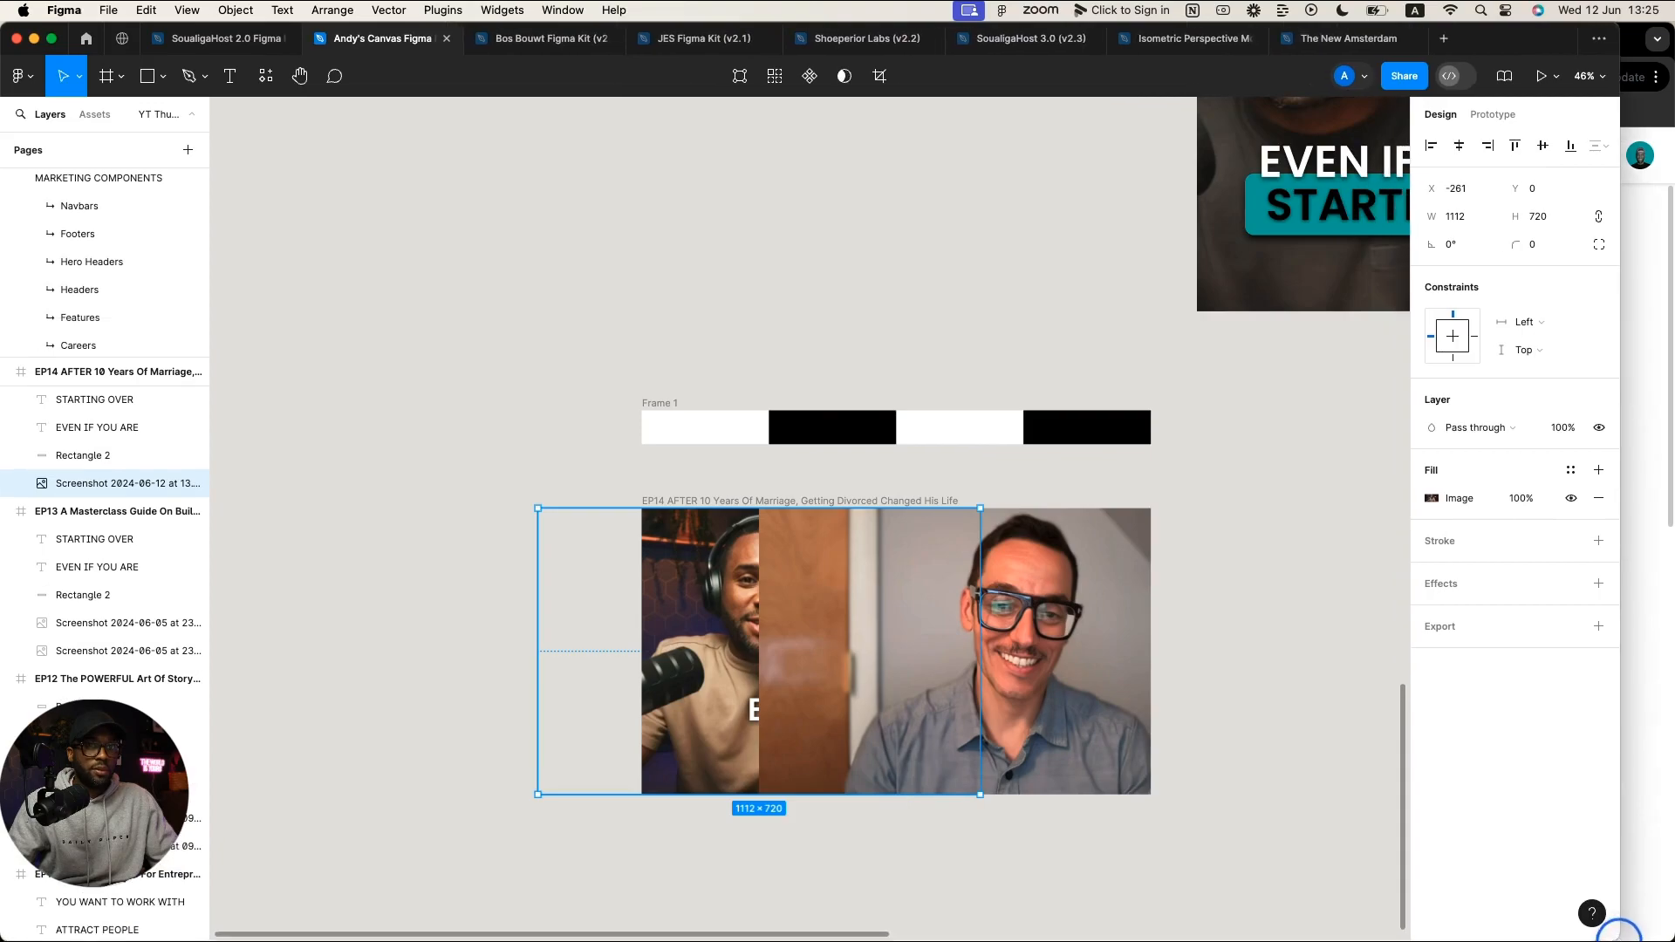
left_click(1289, 710)
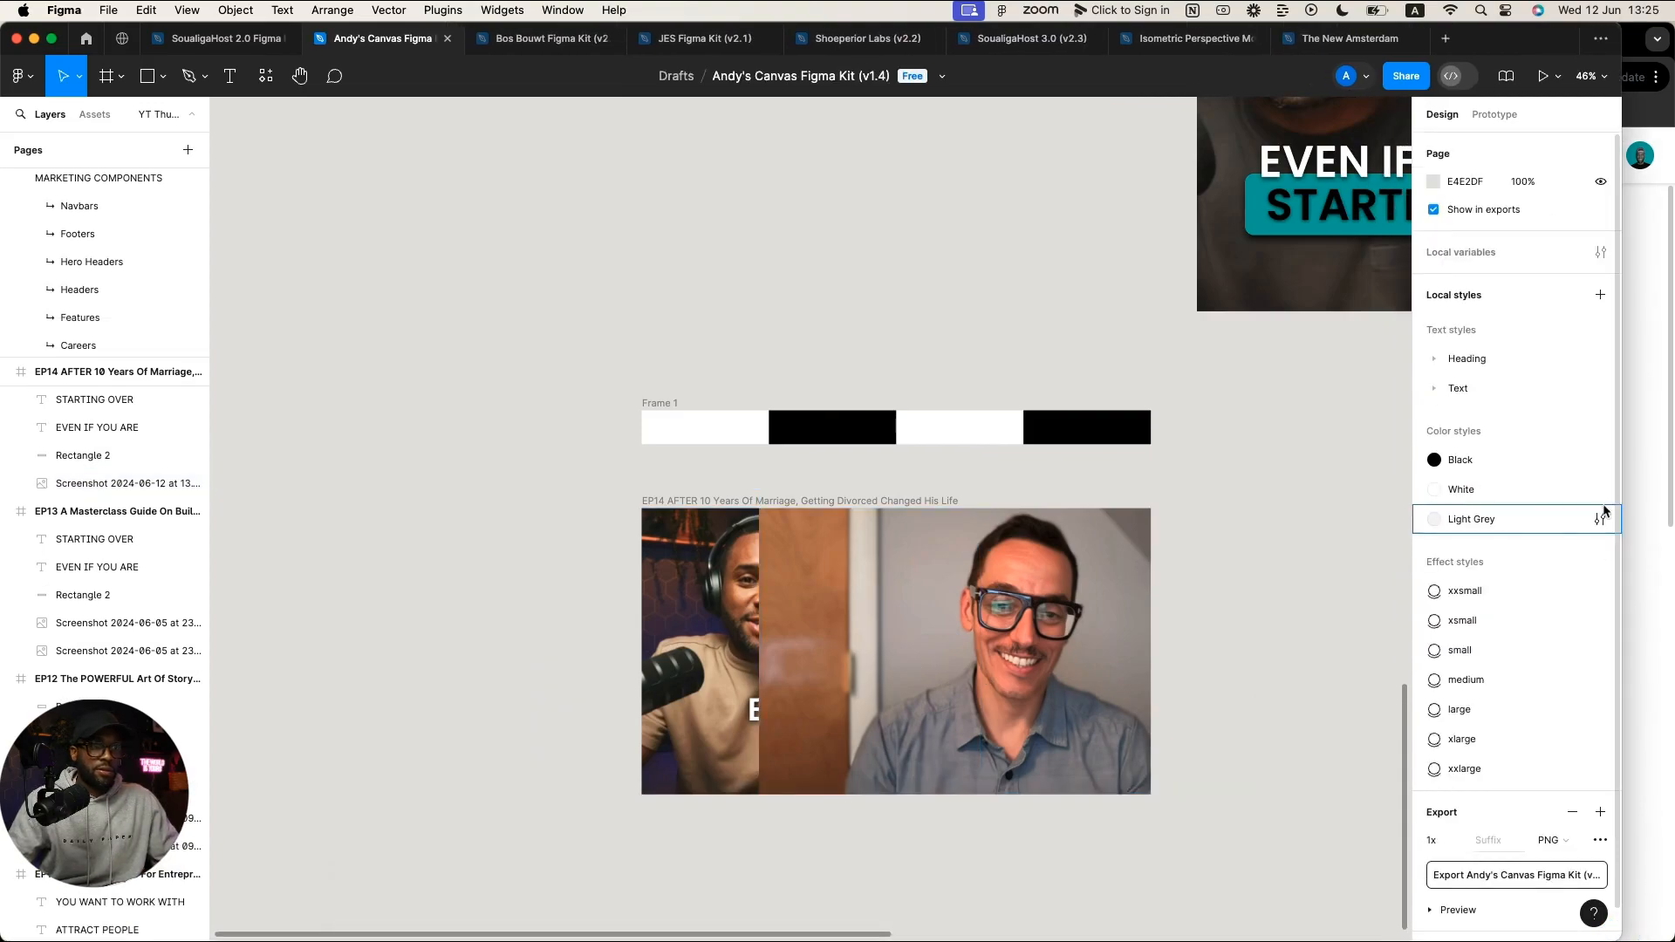
left_click(733, 554)
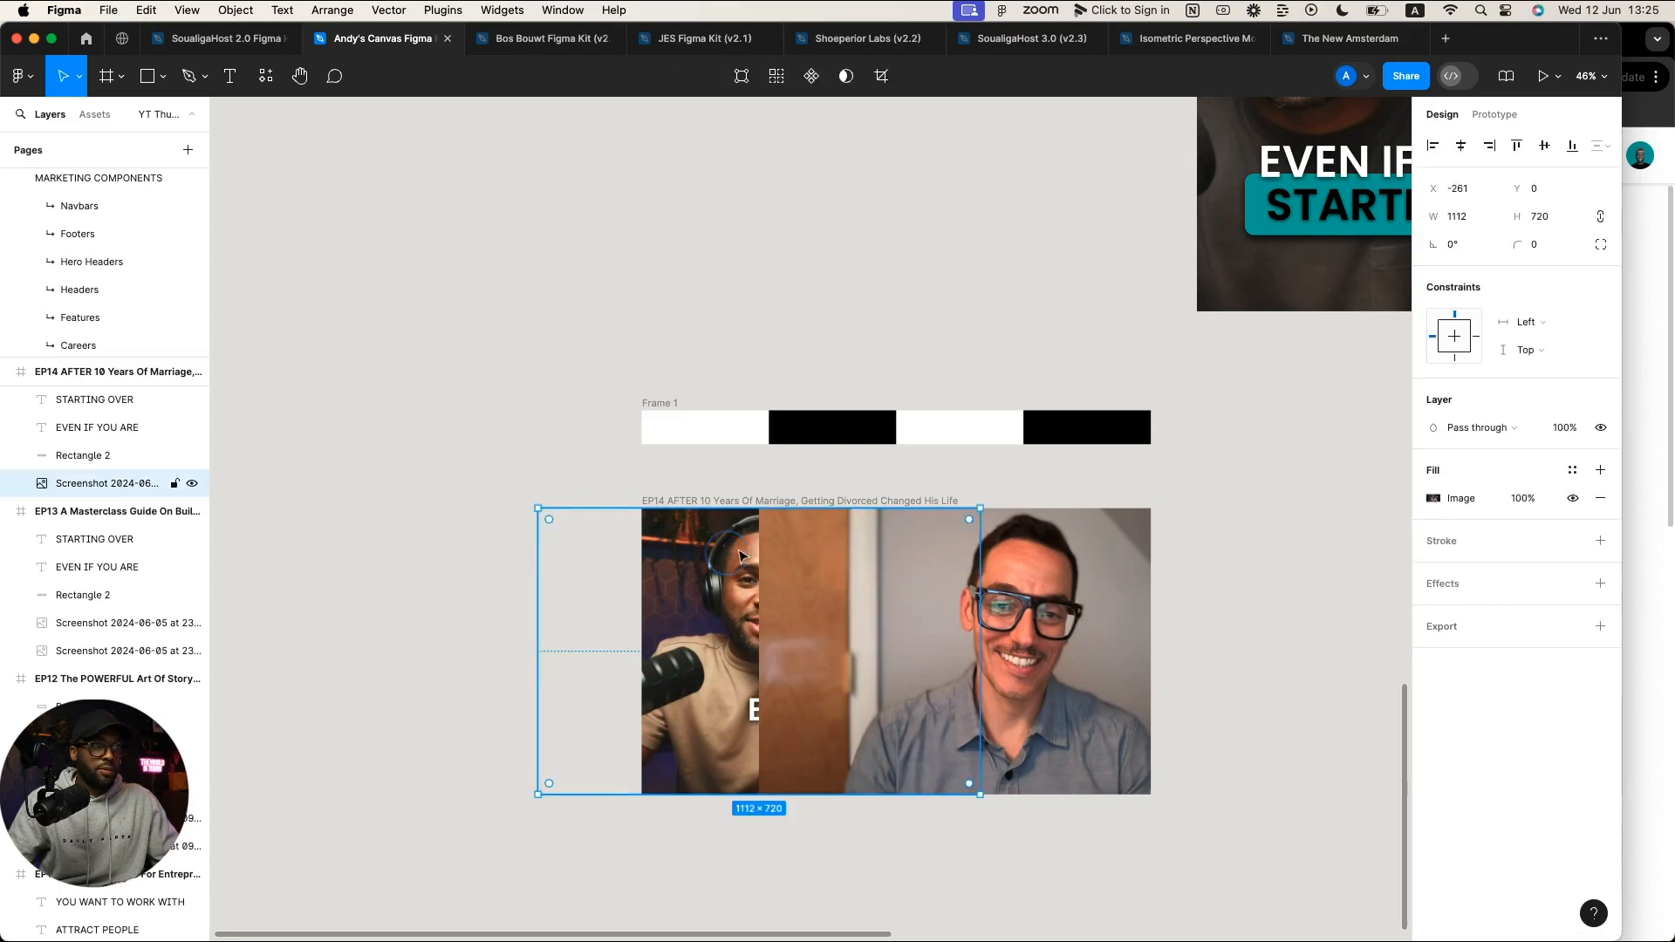
Step: Add a 100% black fill to the host photo as a horizontal linear gradient toward its right edge
left_click(1600, 470)
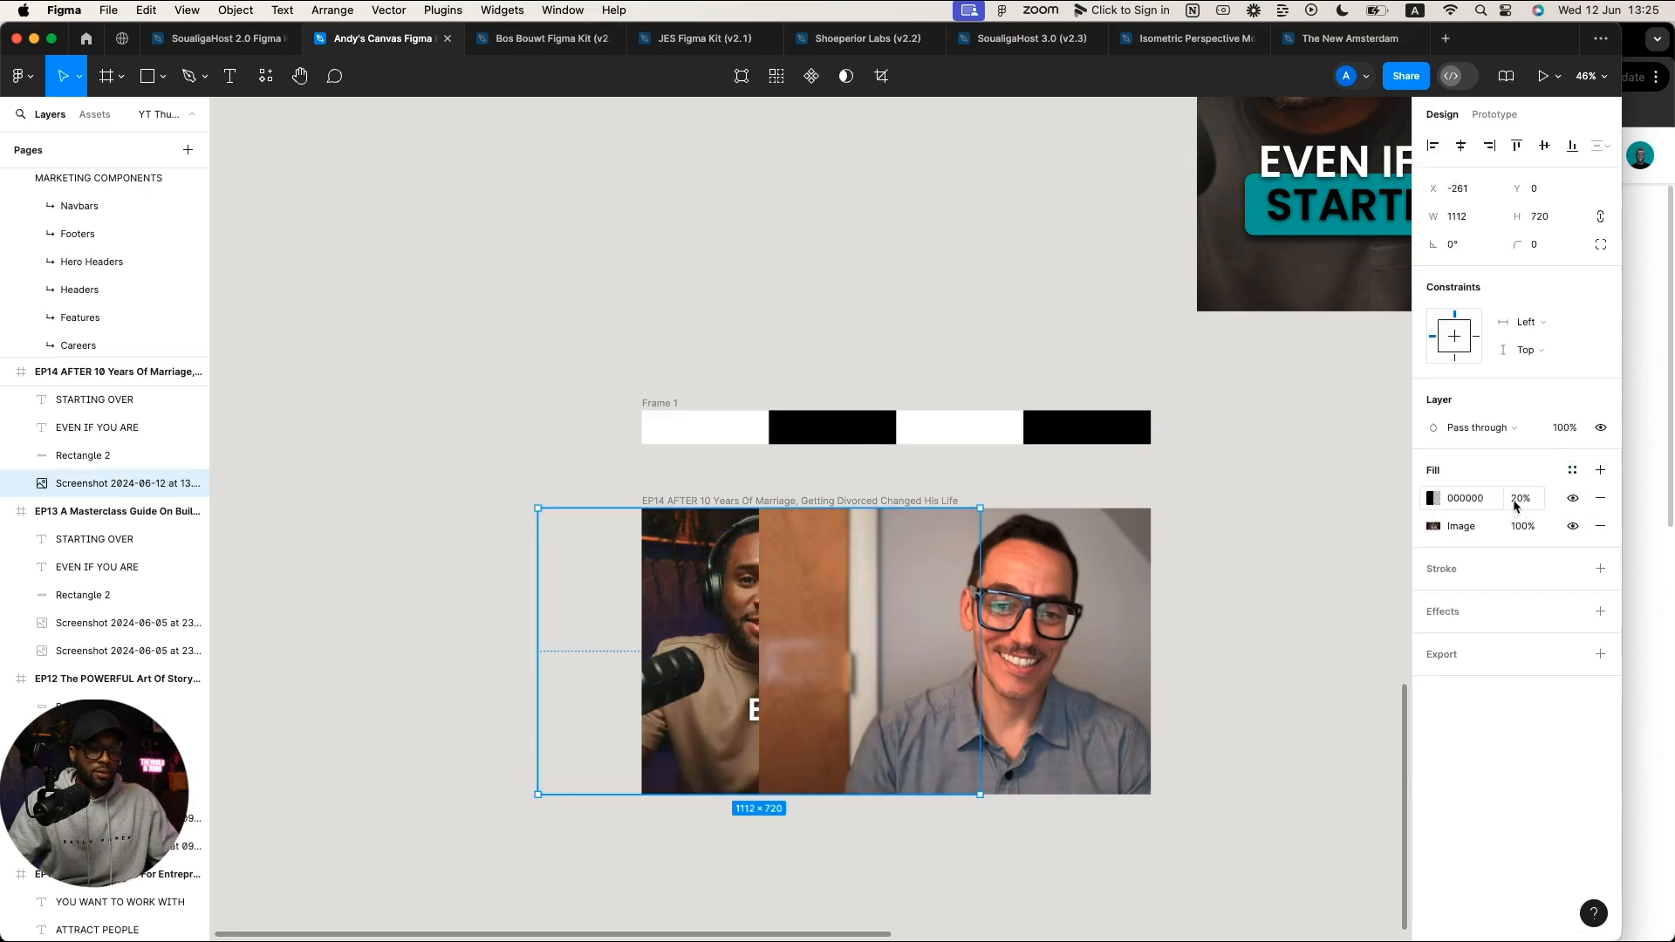
left_click_drag(1515, 504, 1515, 499)
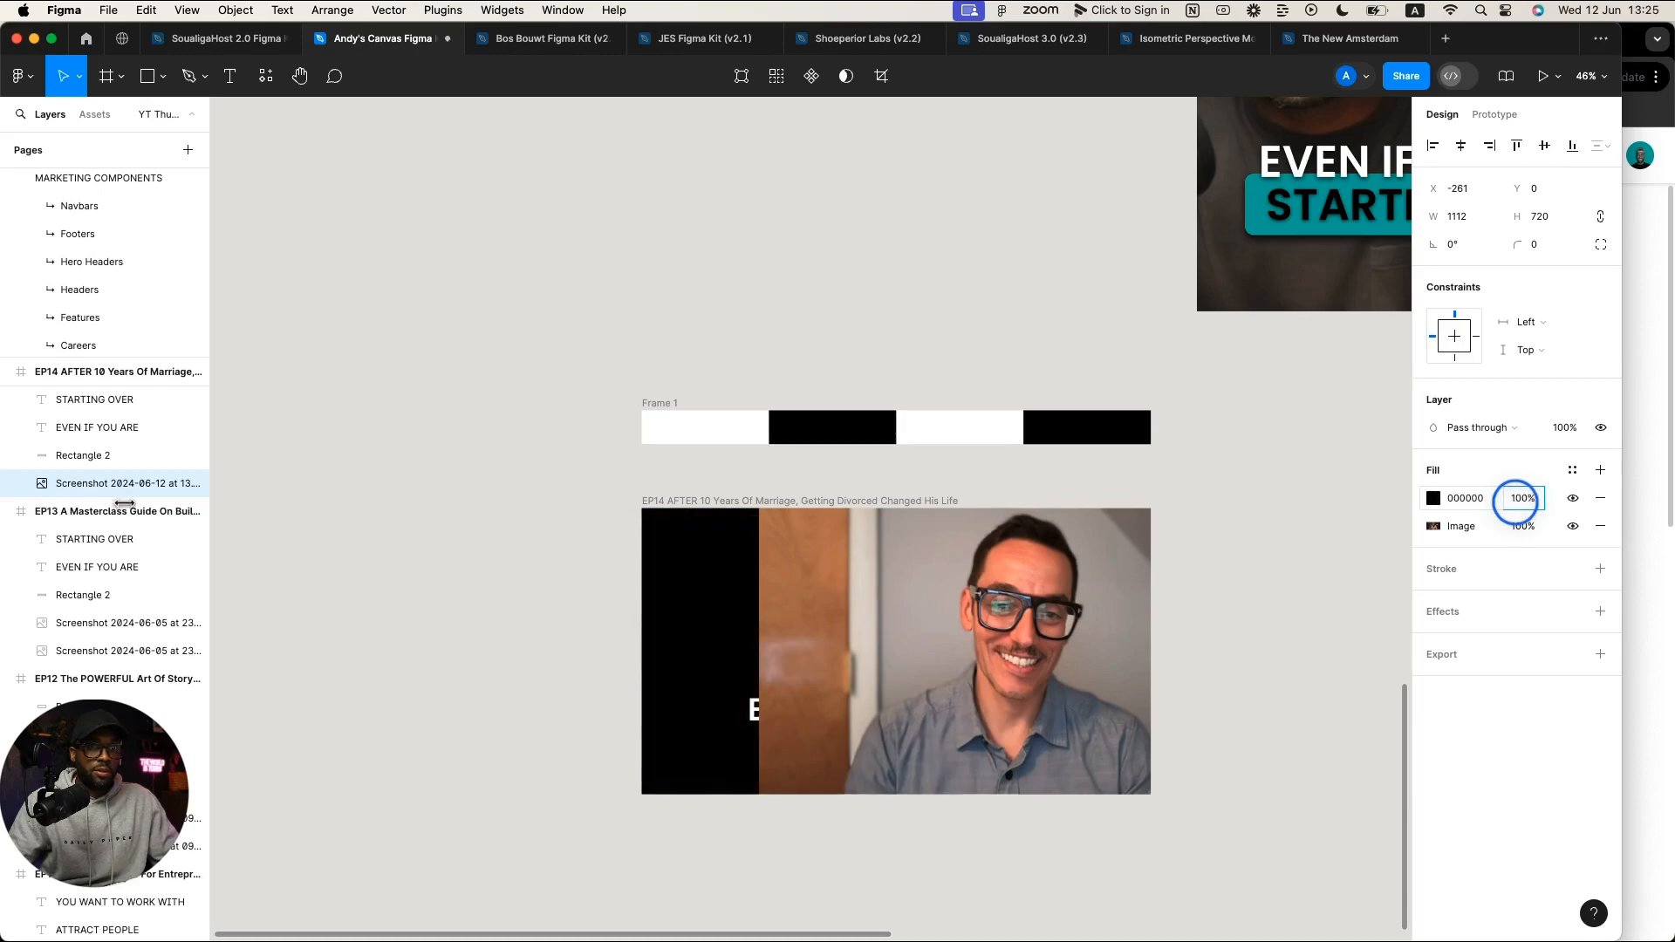
left_click(1432, 497)
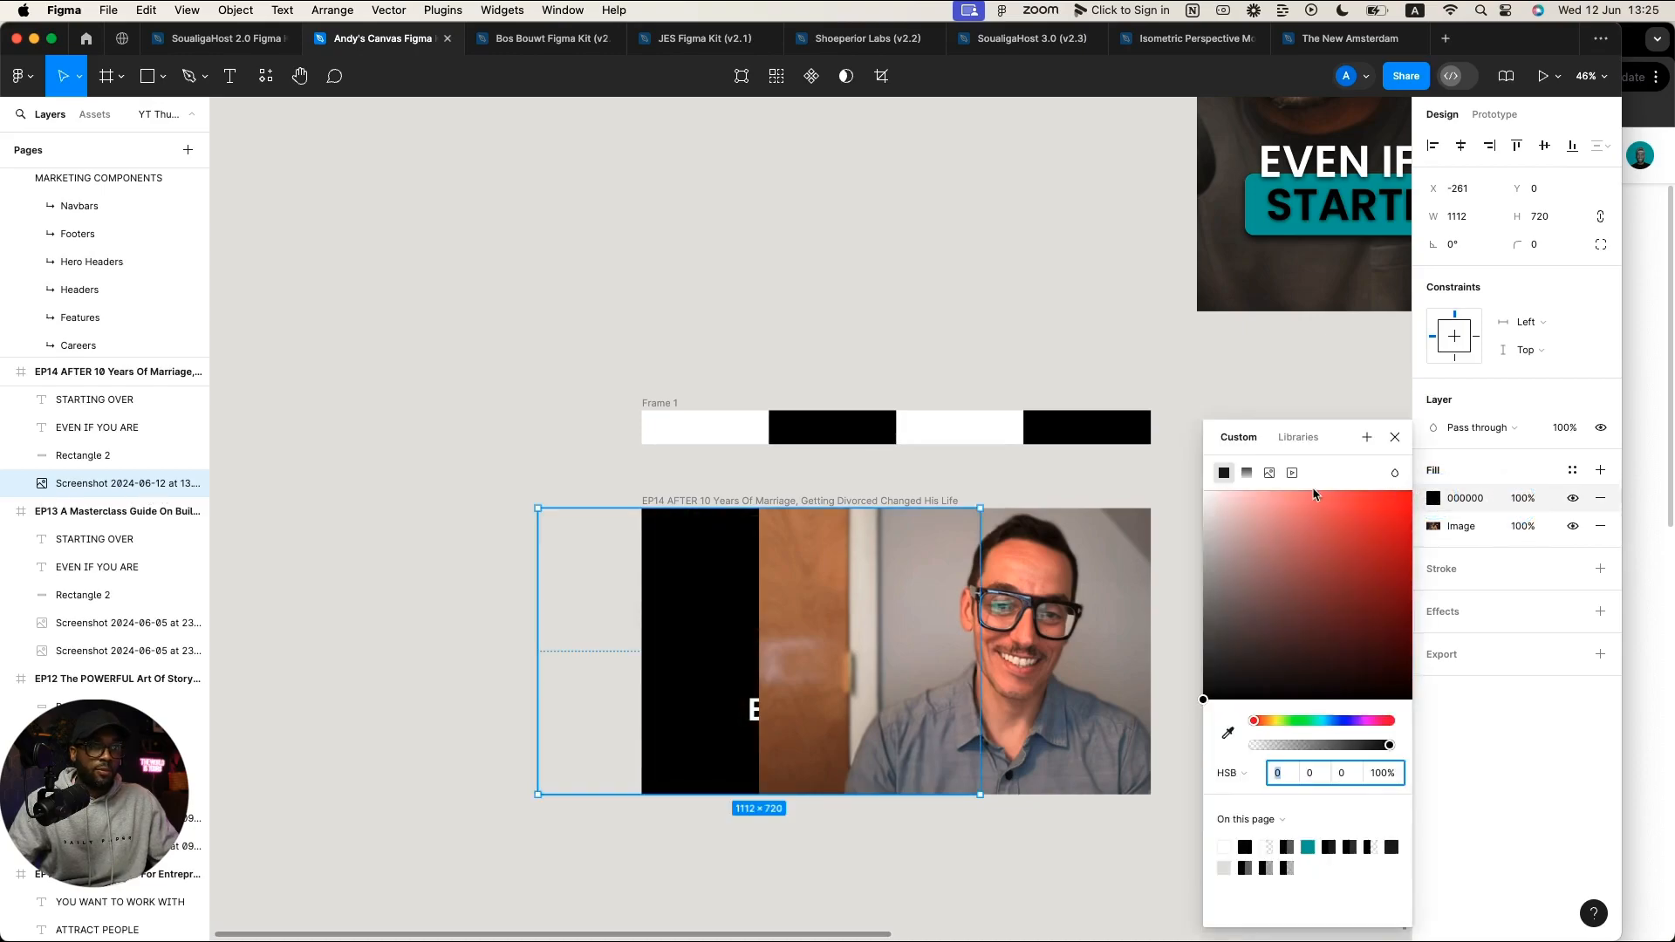
left_click(1247, 473)
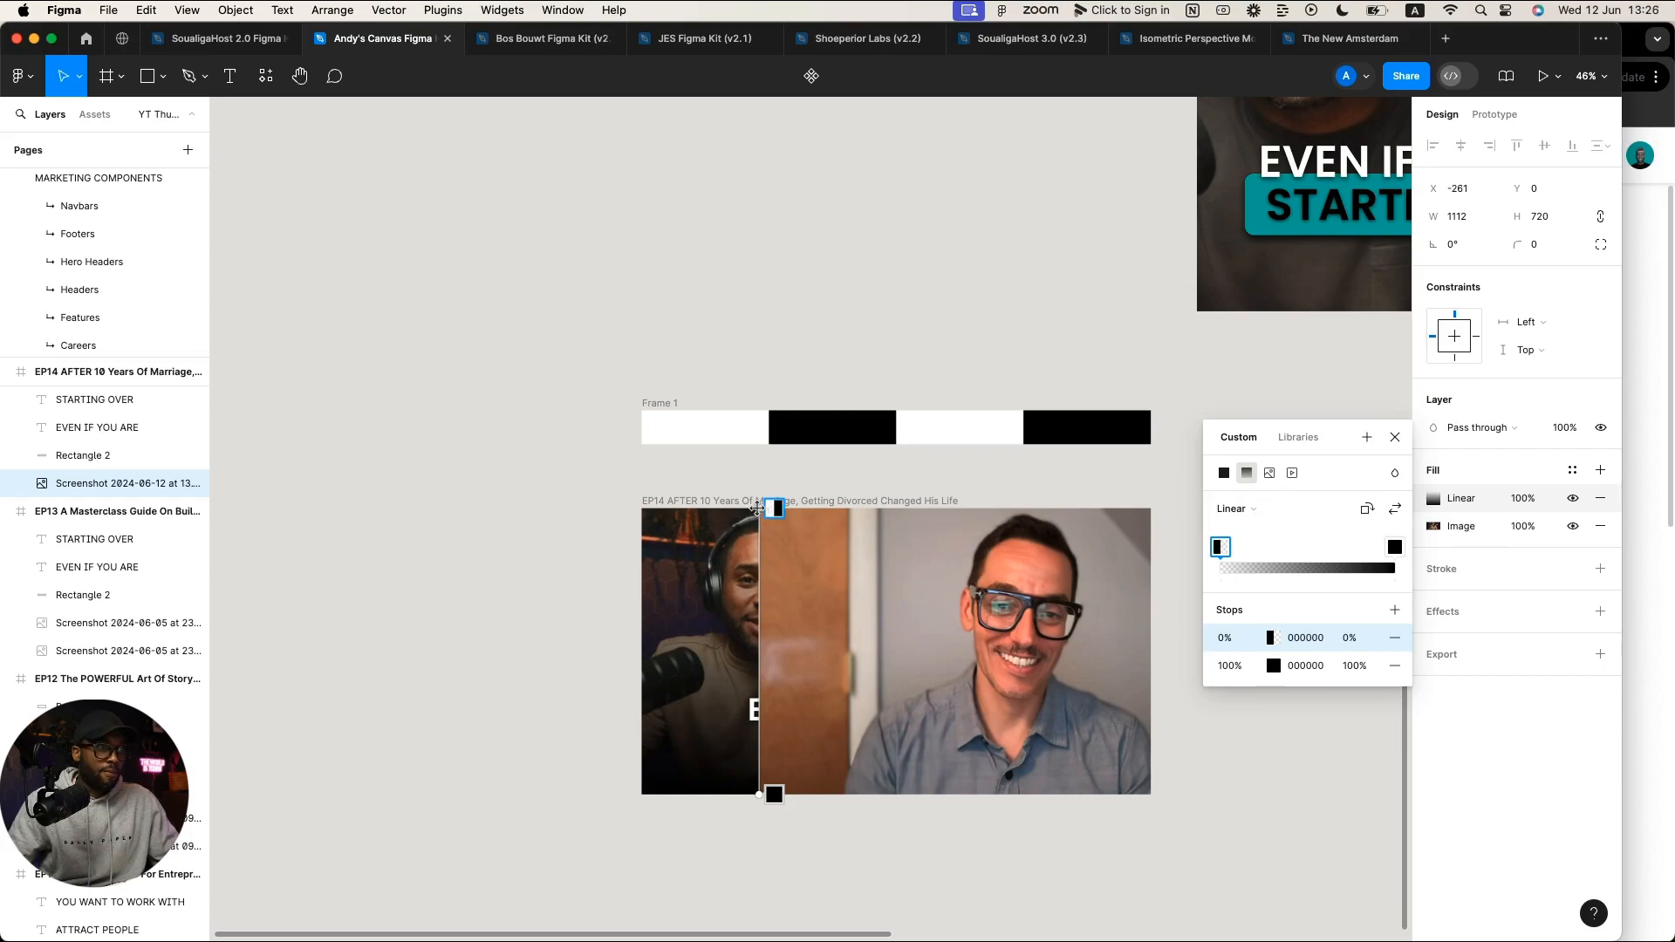
left_click_drag(757, 507, 641, 652)
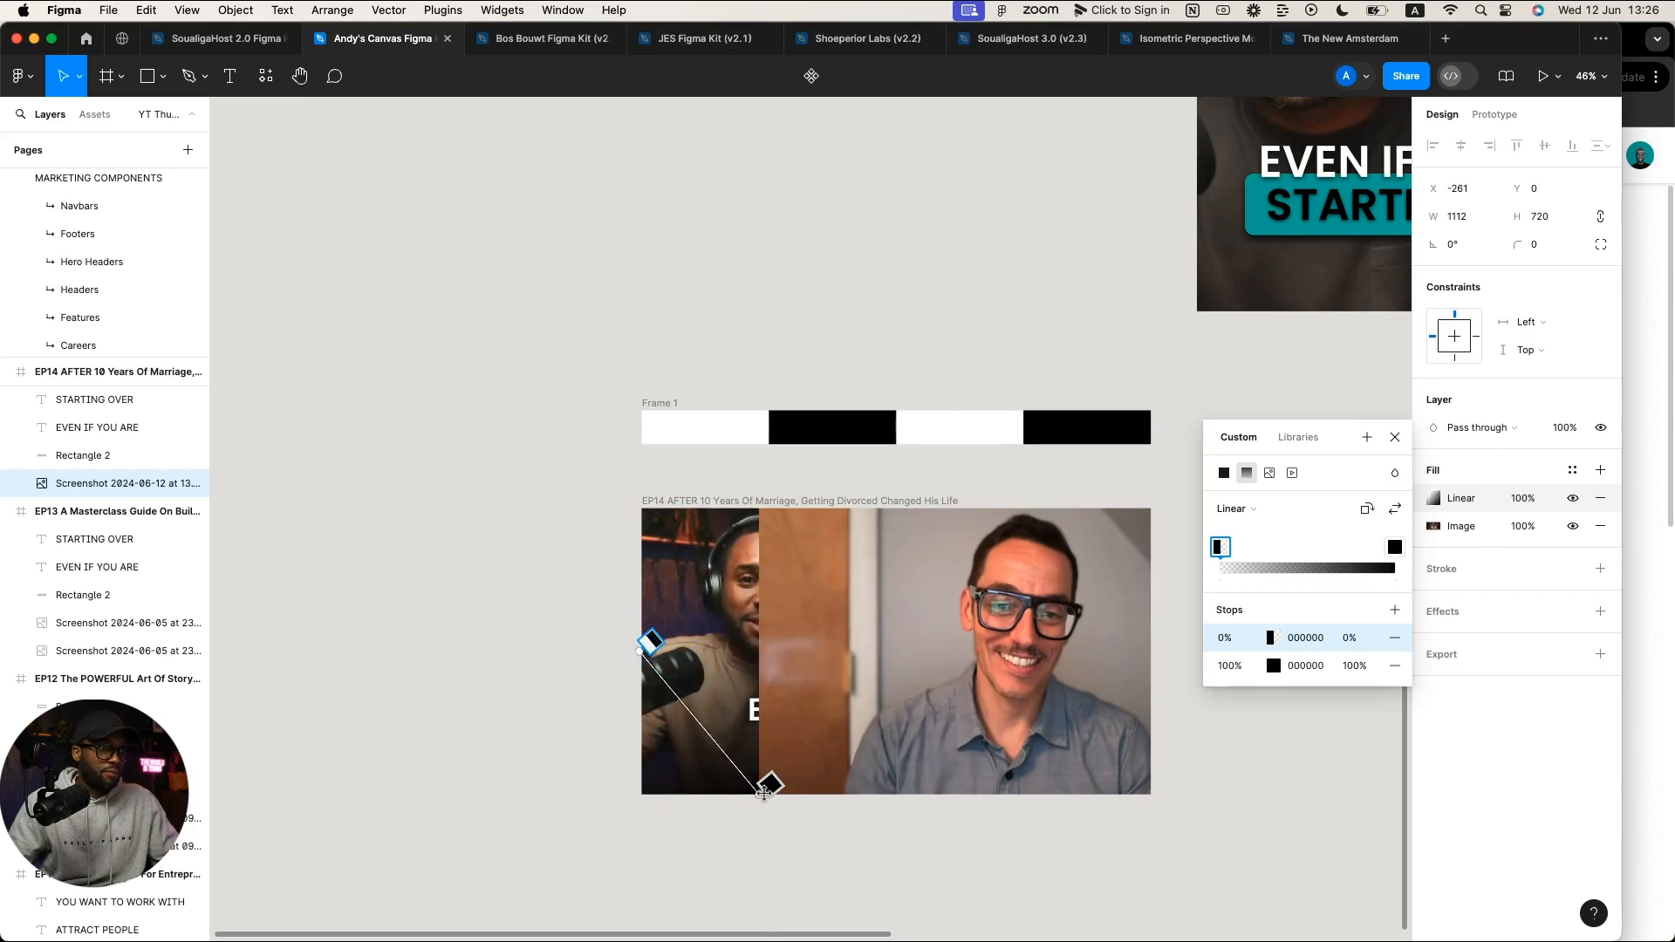
left_click_drag(760, 791, 900, 678)
left_click_drag(946, 651, 979, 651)
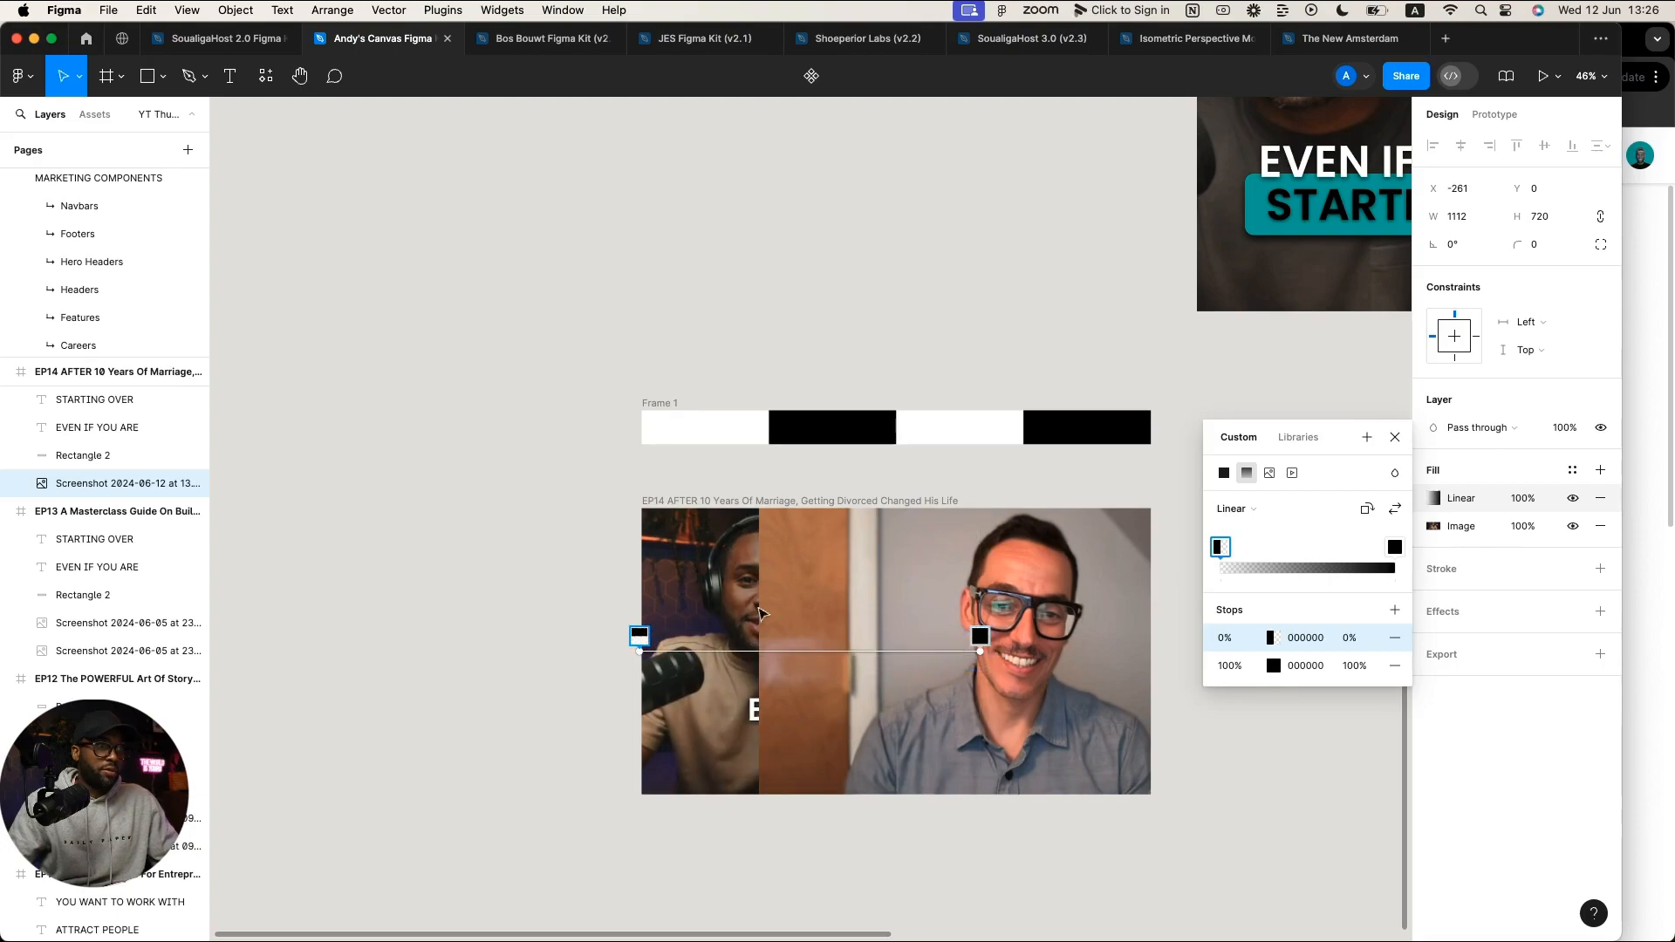
left_click(1396, 438)
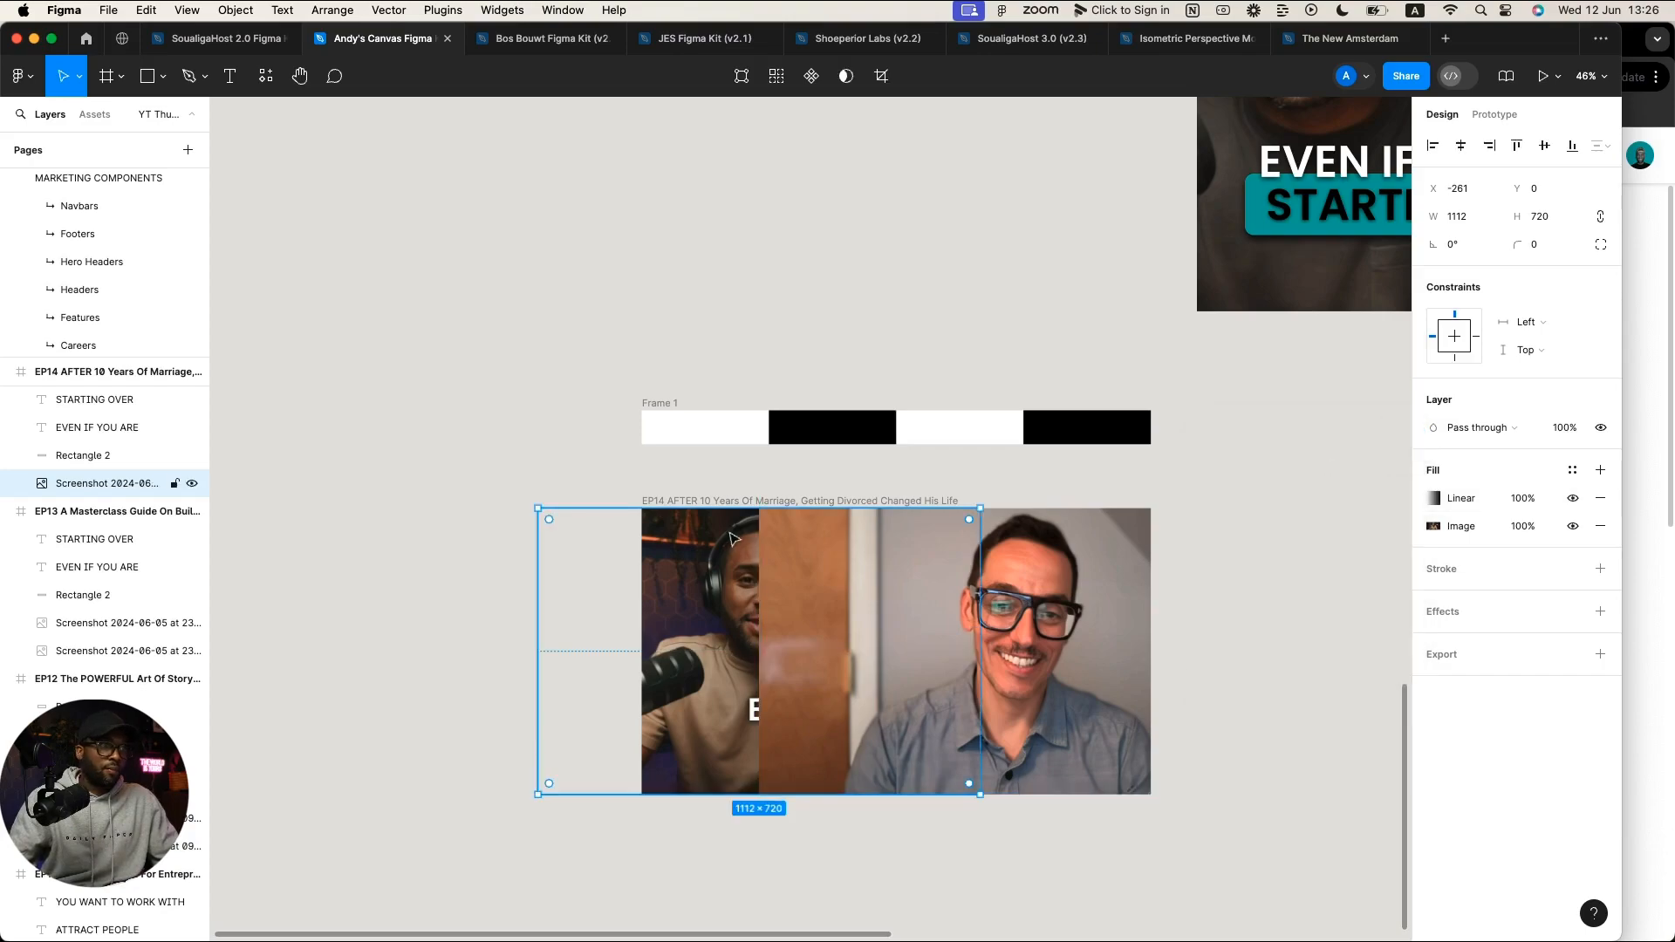
Step: Preview the canvas without the interface and bring the host photo forward above the thumbnail text
key("super+backslash")
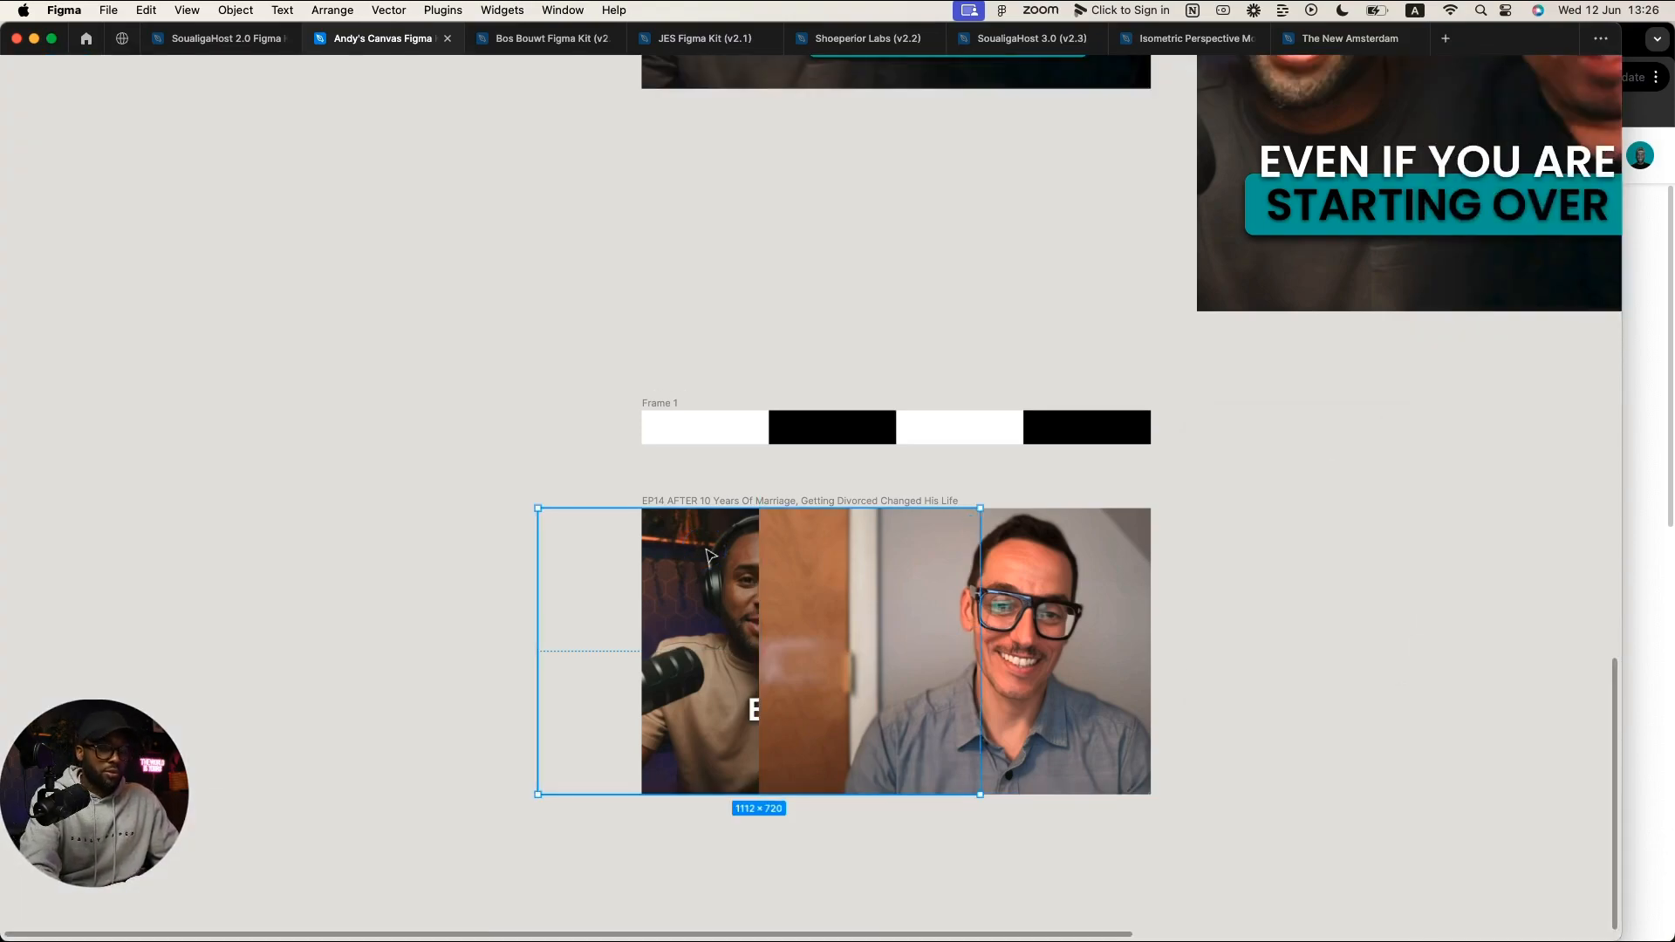
key("super+backslash")
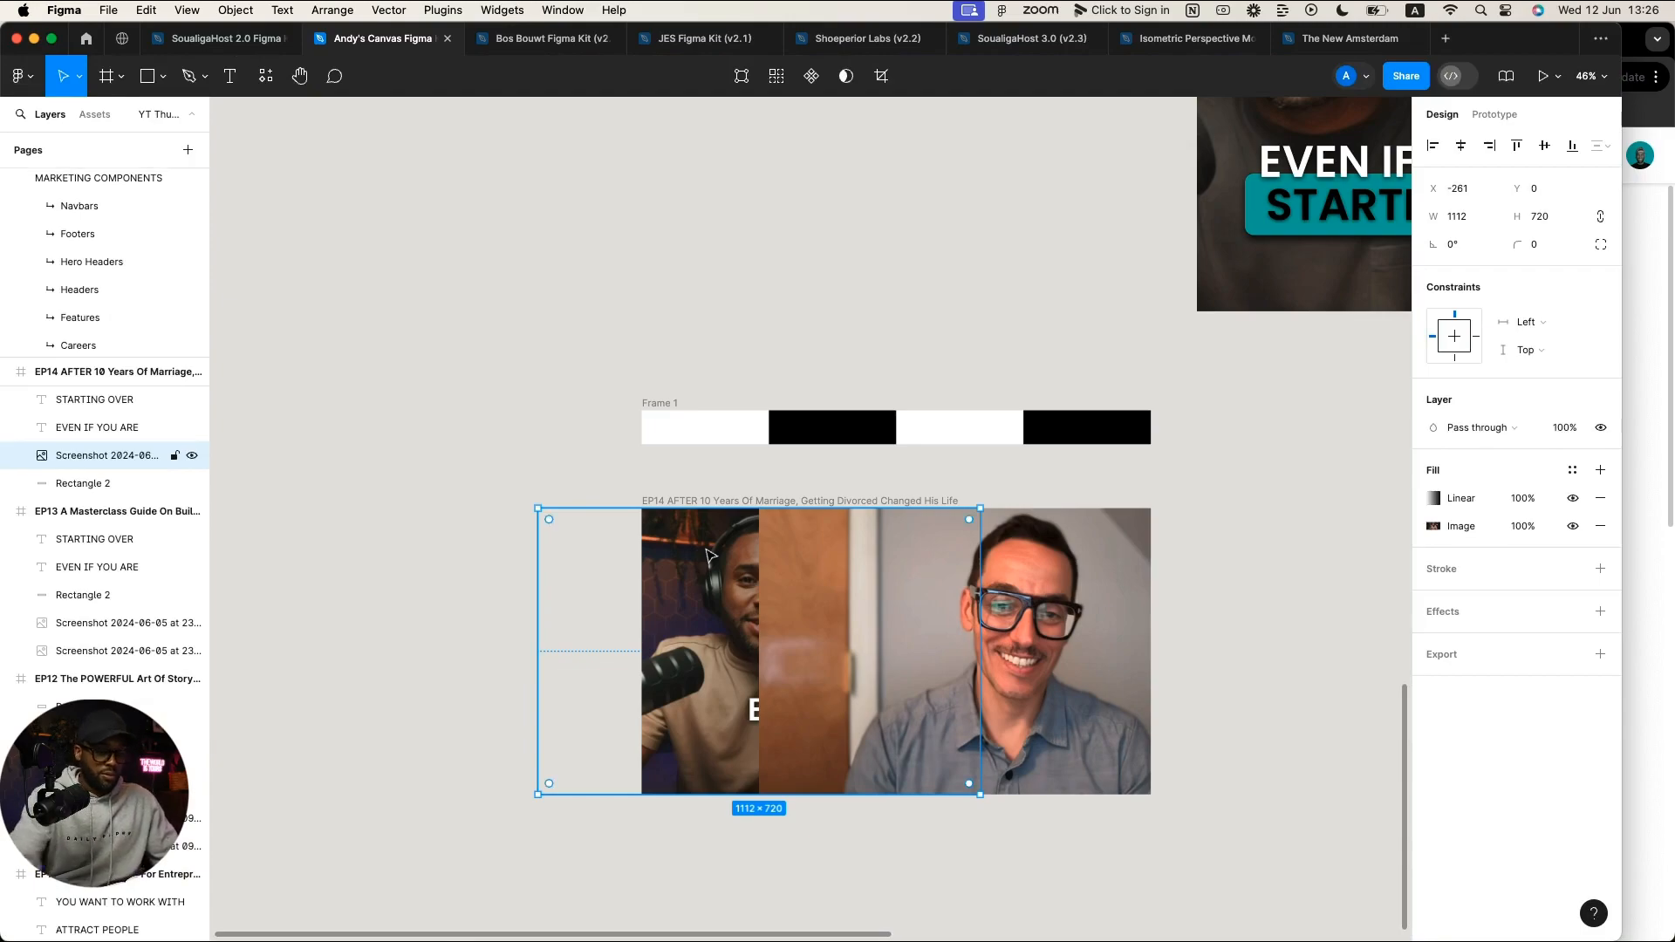
key("super+bracketright")
key("super+bracketright")
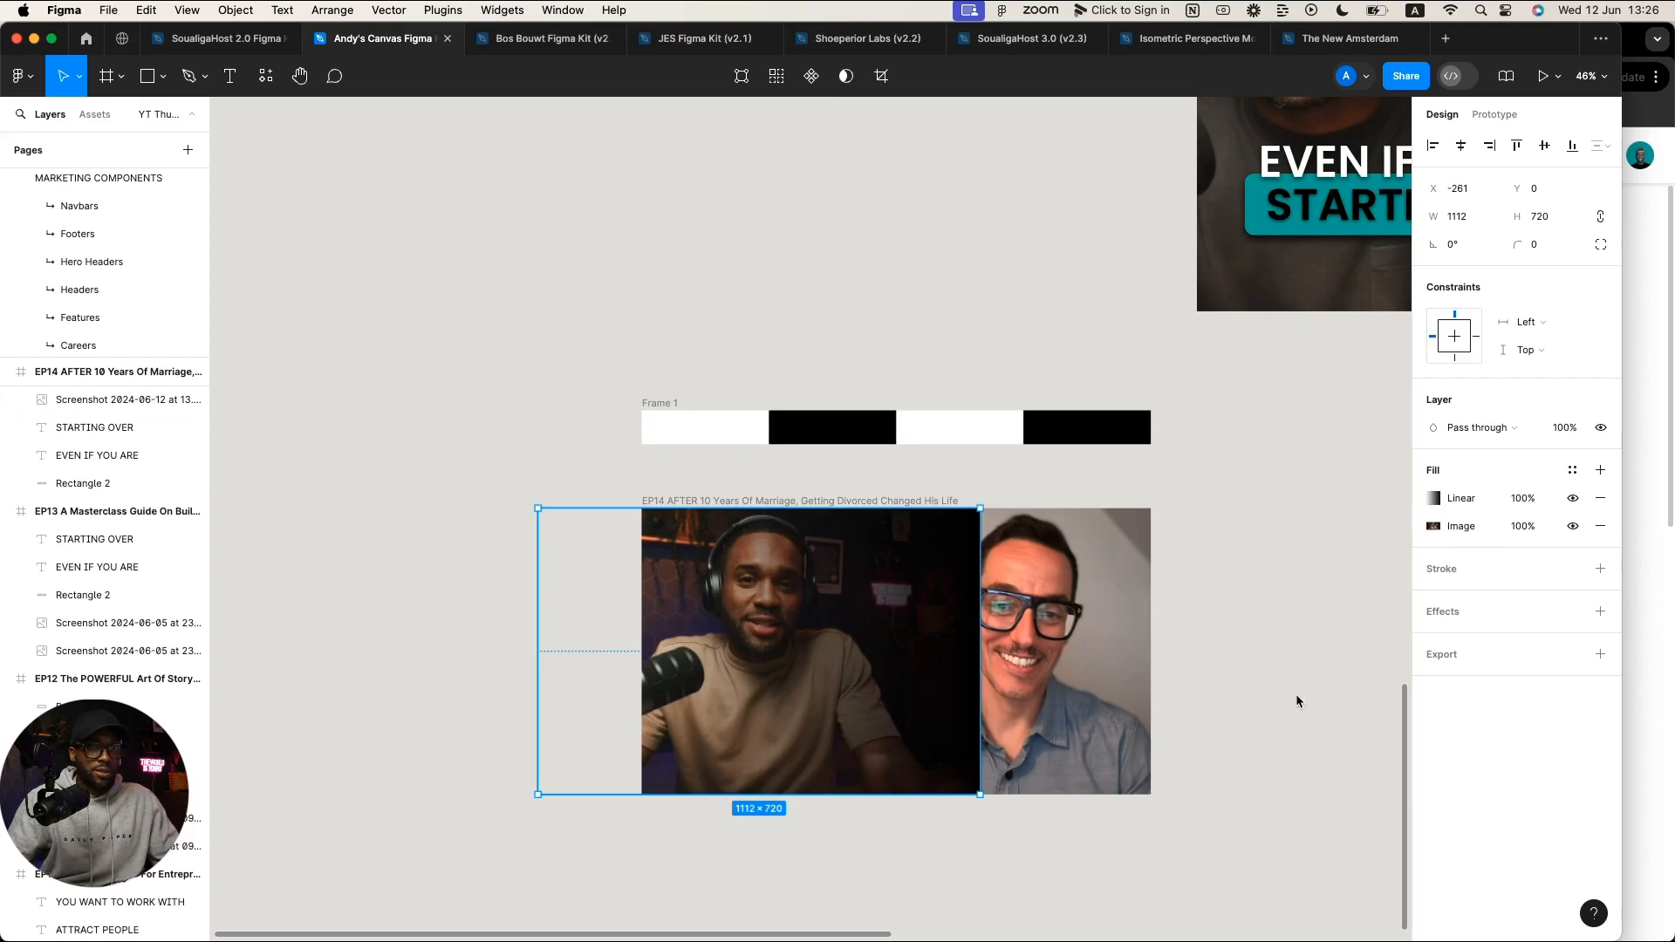
Step: Make the gradient's end stop white and set the host photo's blend mode to Multiply
left_click(1433, 499)
left_click(1394, 611)
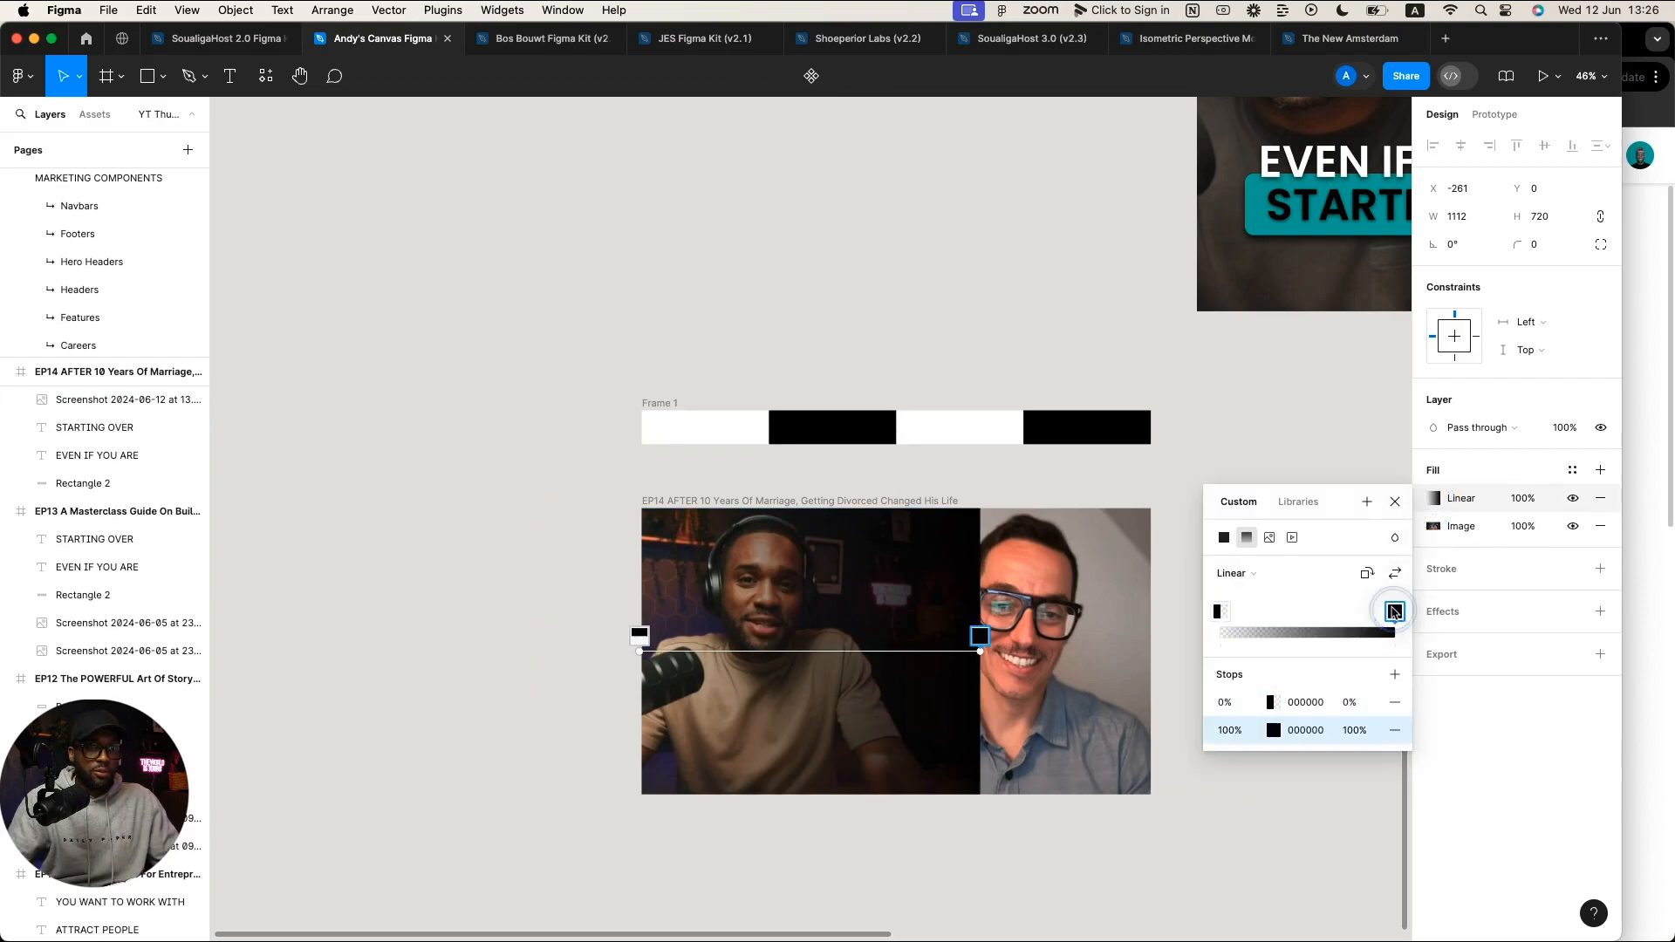
left_click(1273, 731)
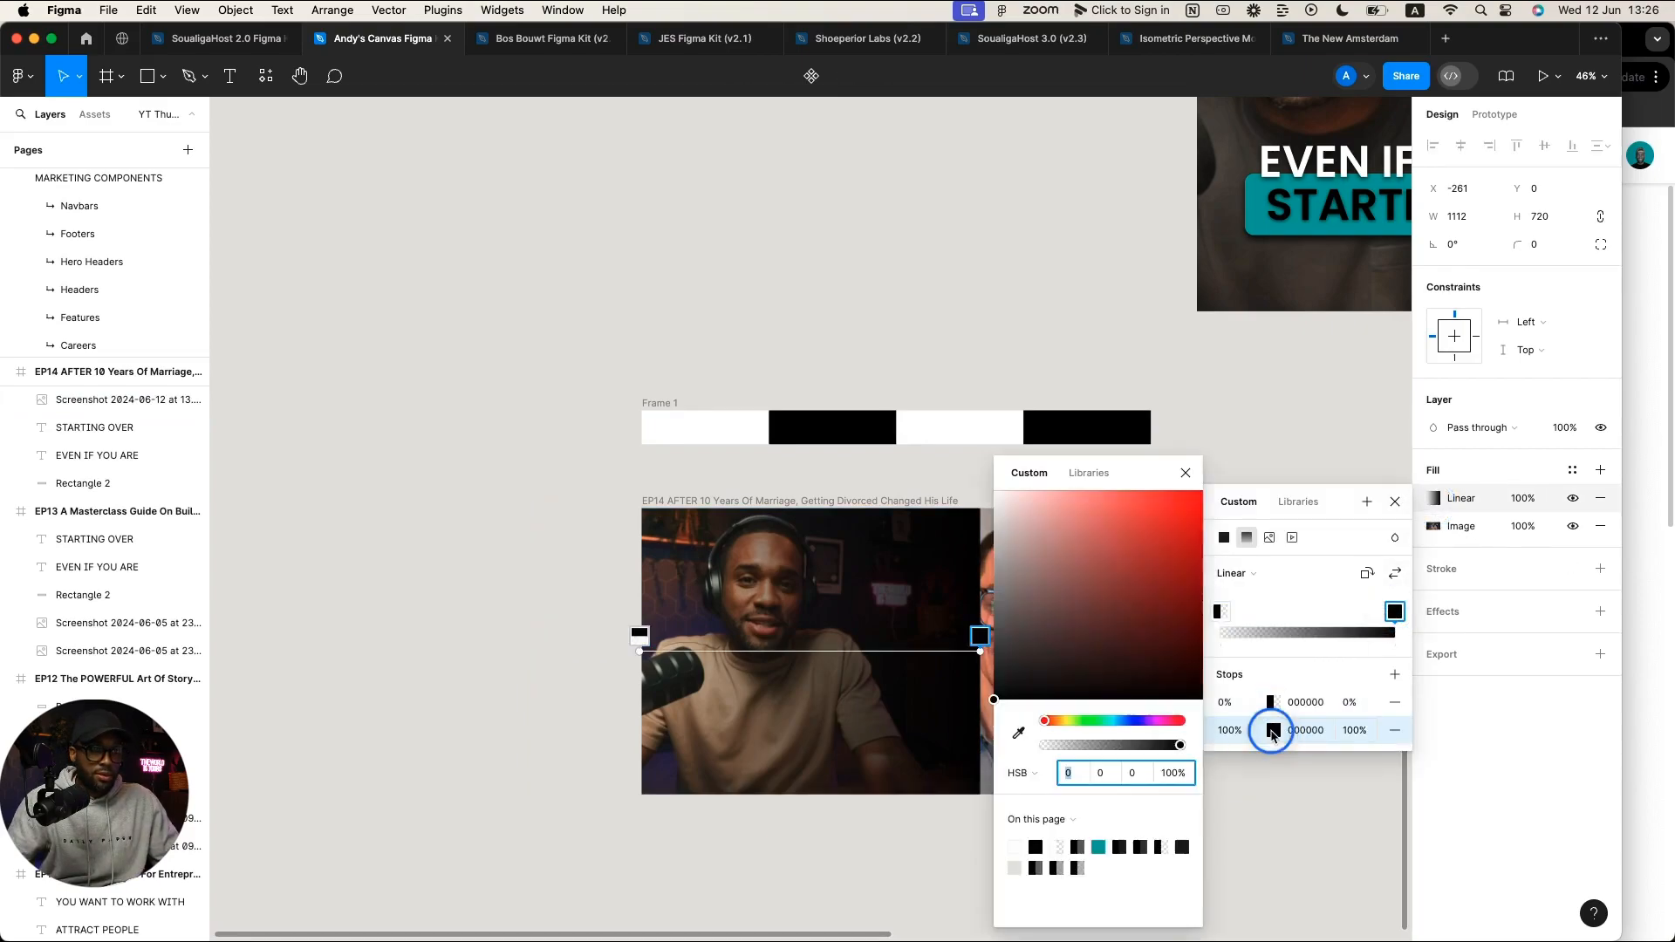
left_click_drag(1043, 602, 971, 471)
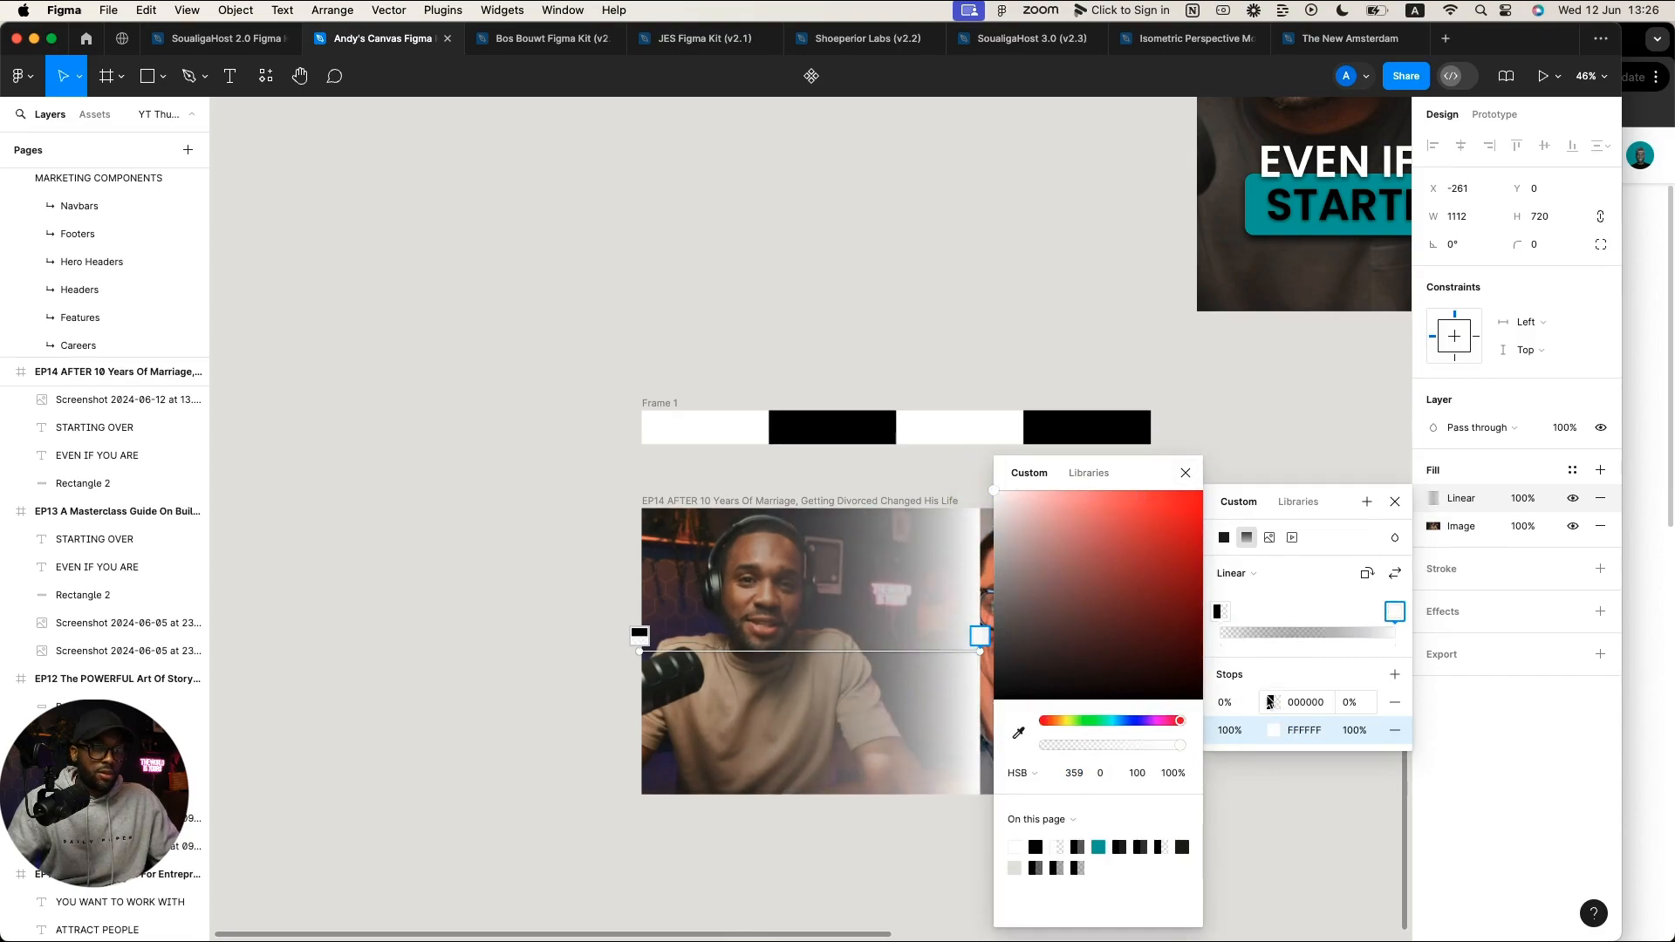
left_click(1270, 703)
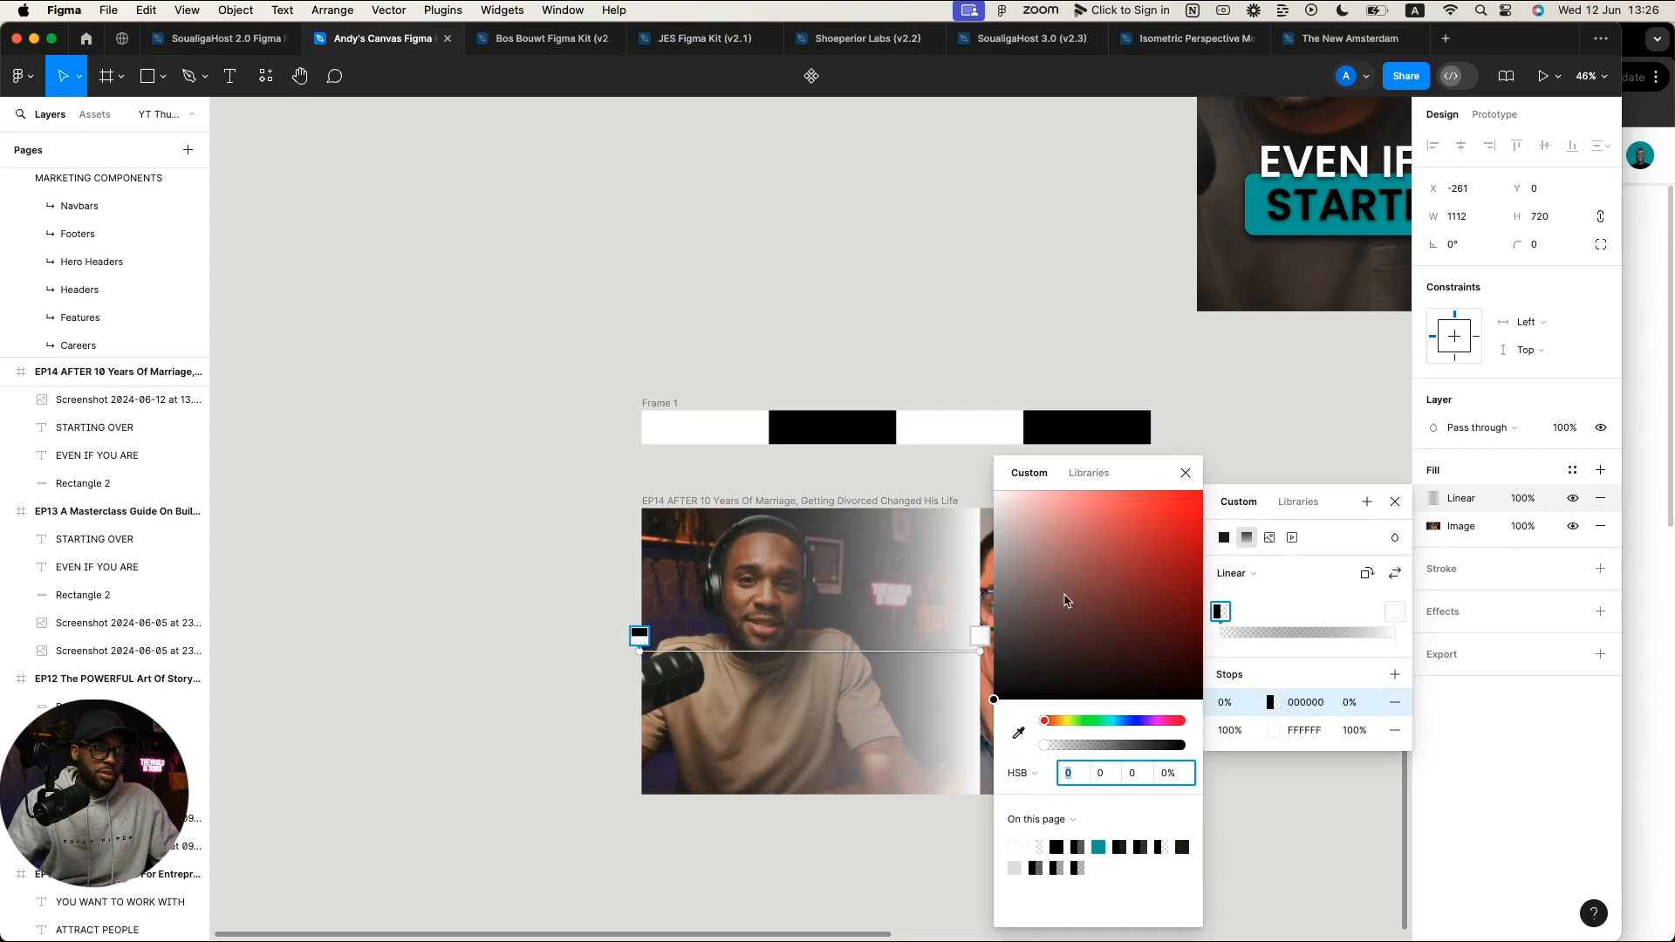
left_click_drag(1064, 600, 945, 456)
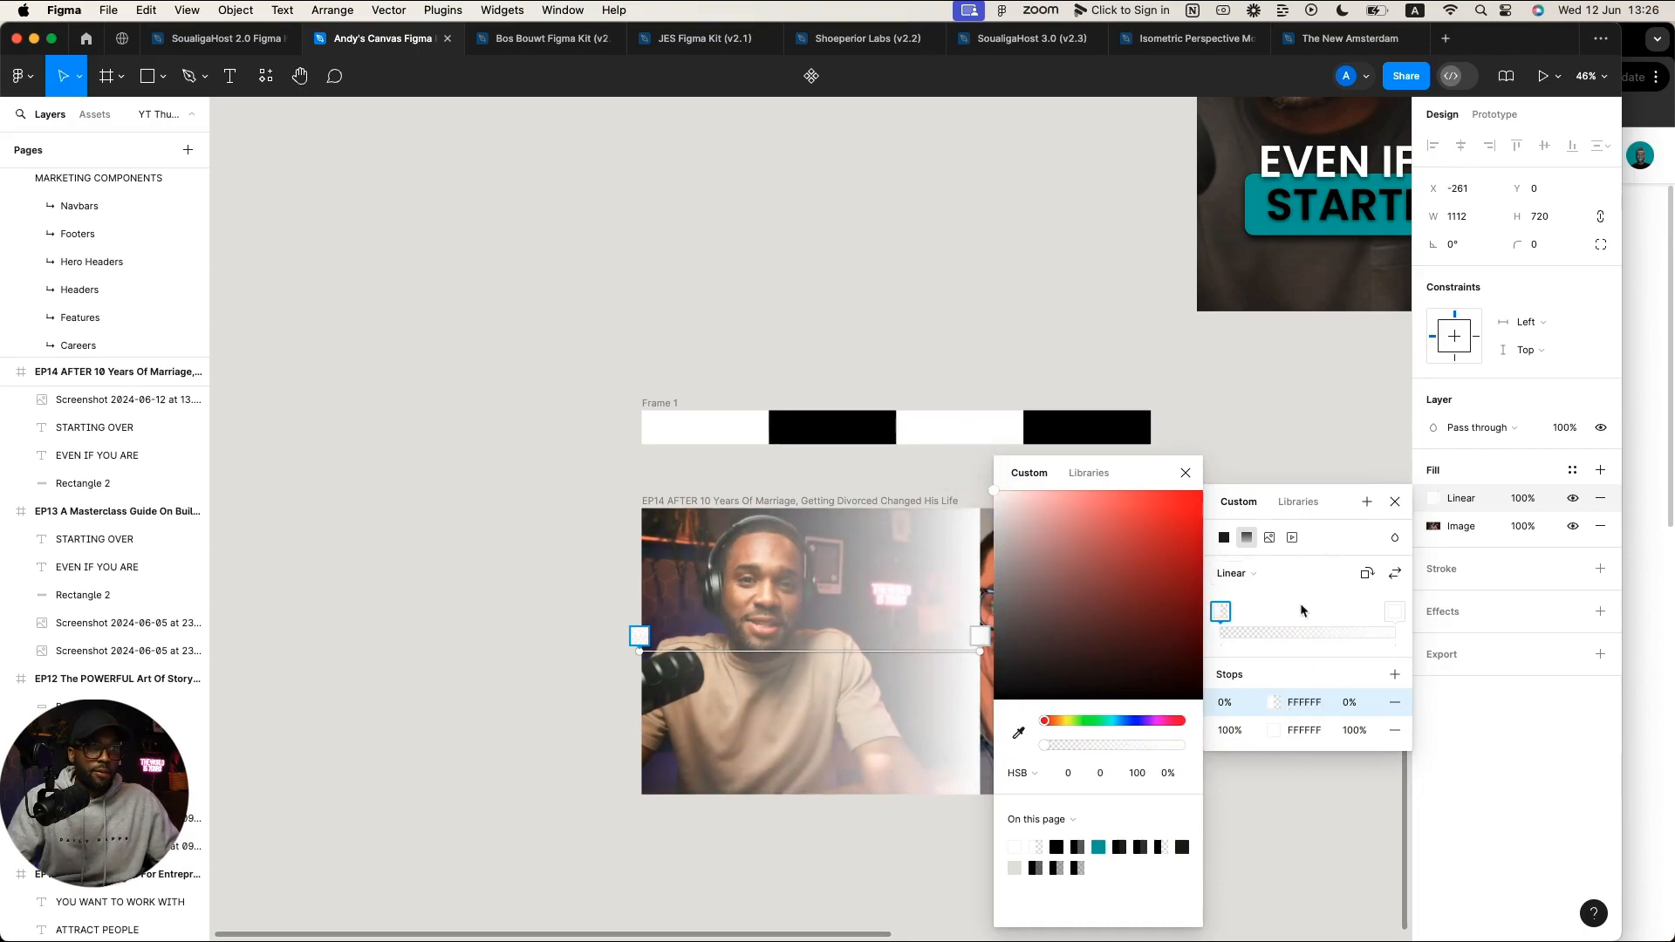
key("super+z")
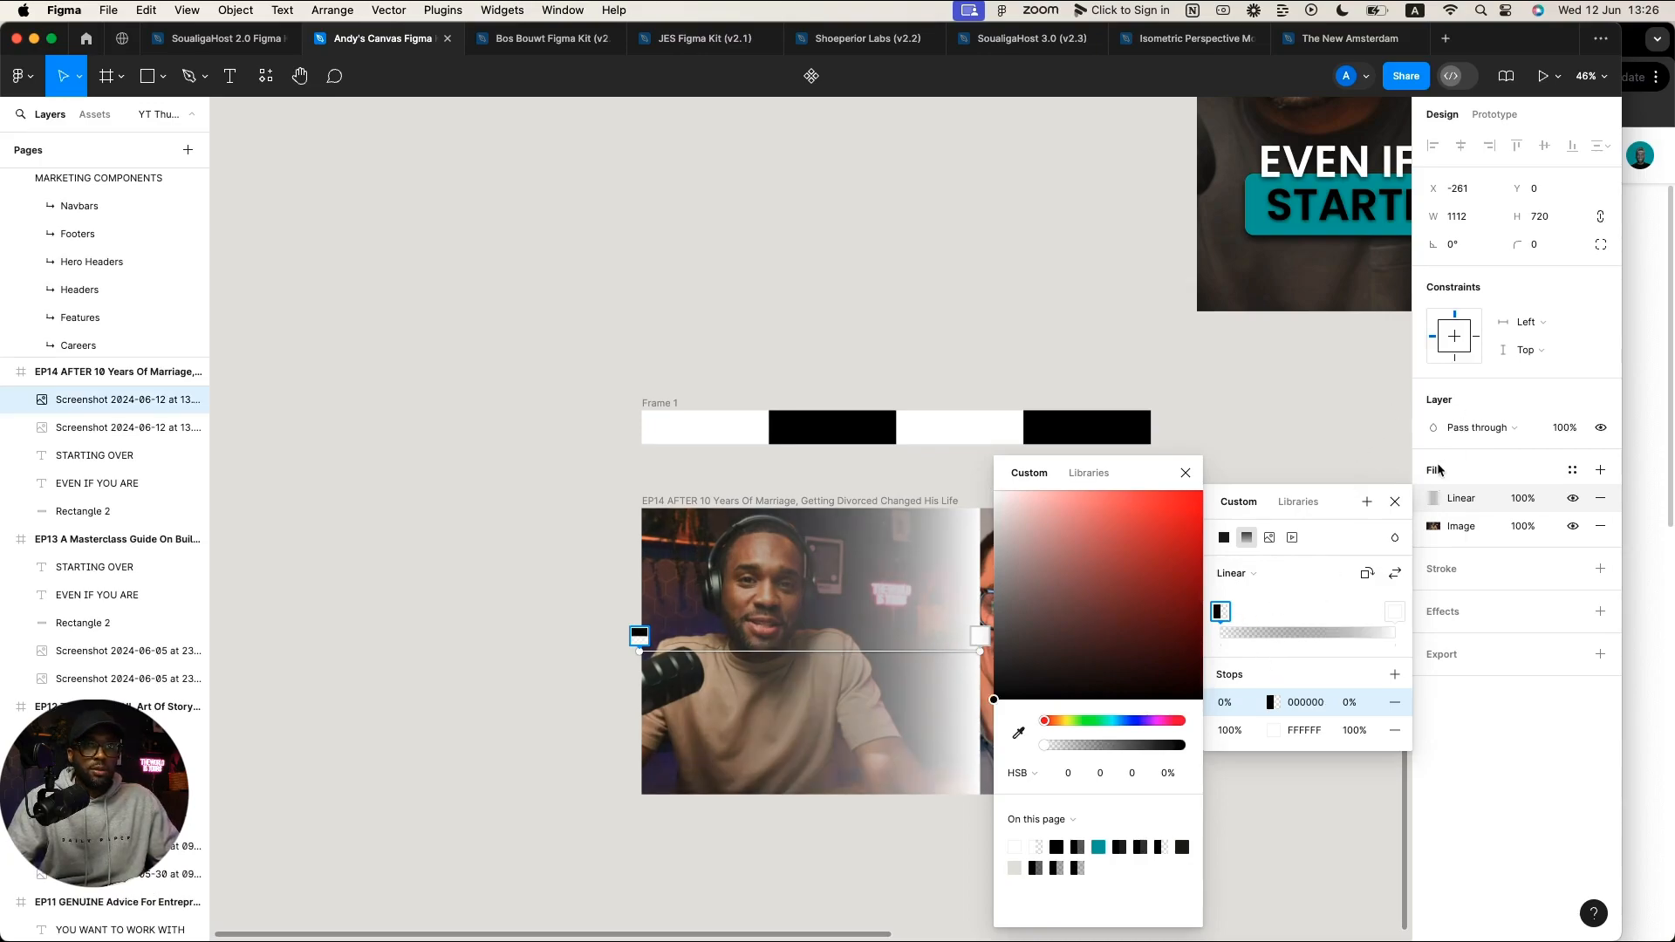
left_click(1427, 430)
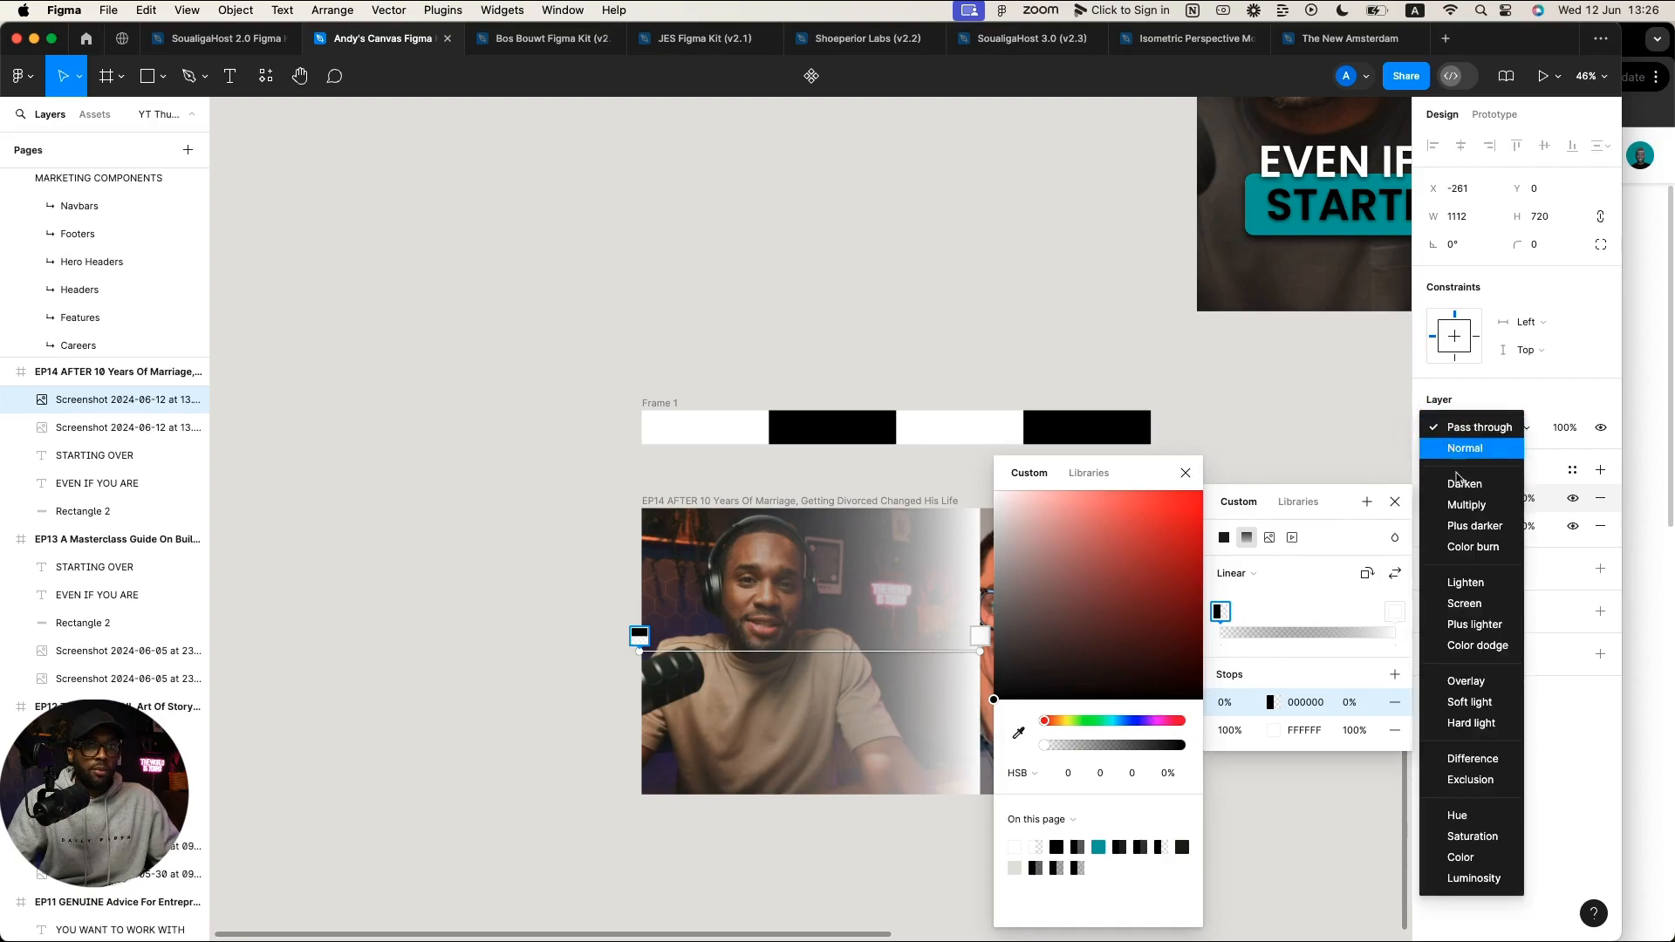
left_click(1461, 508)
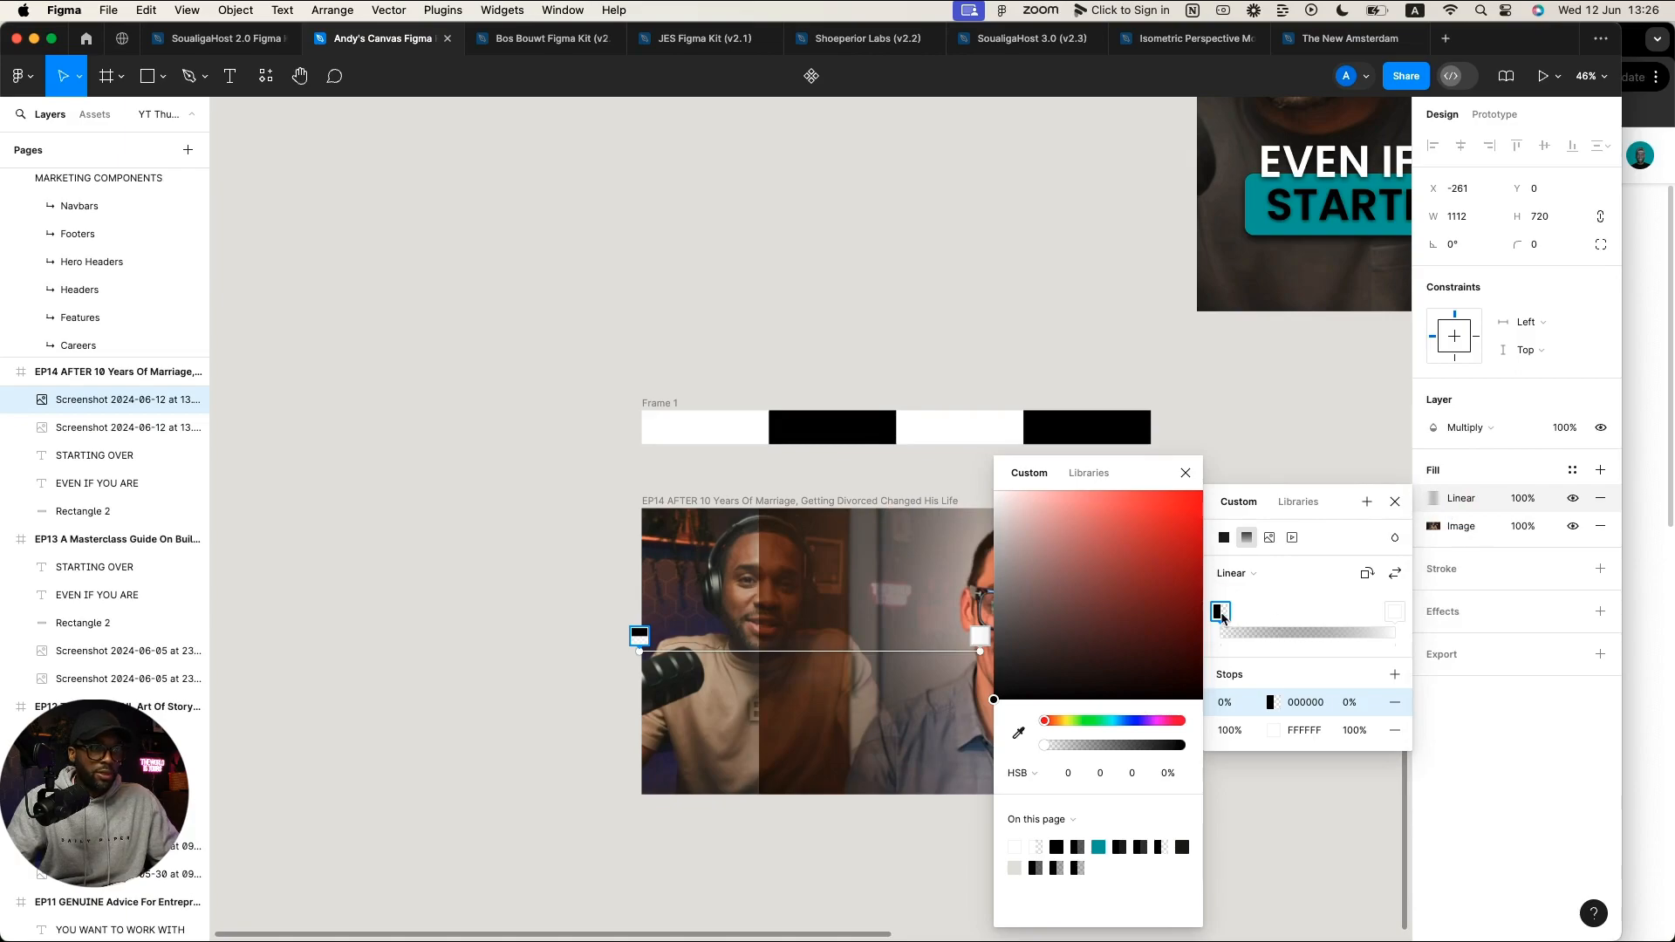
Step: Shift the fade's start stop to about 49% and put the host photo back into the EP14 frame
left_click_drag(1222, 618, 1282, 612)
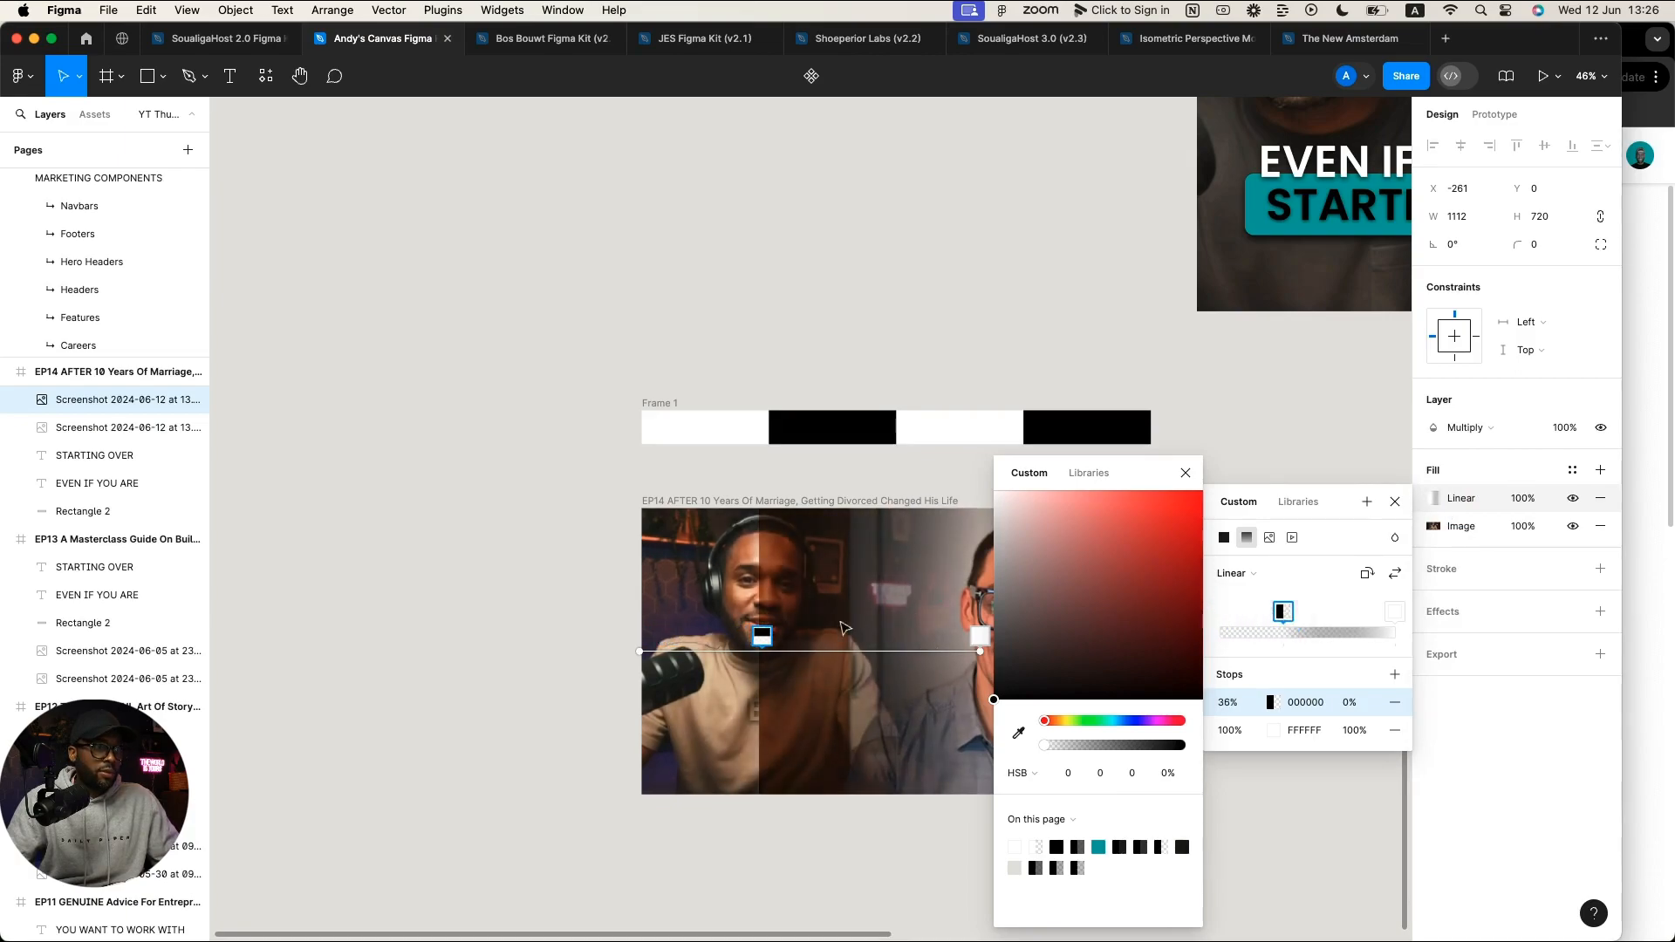
left_click_drag(721, 600, 334, 567)
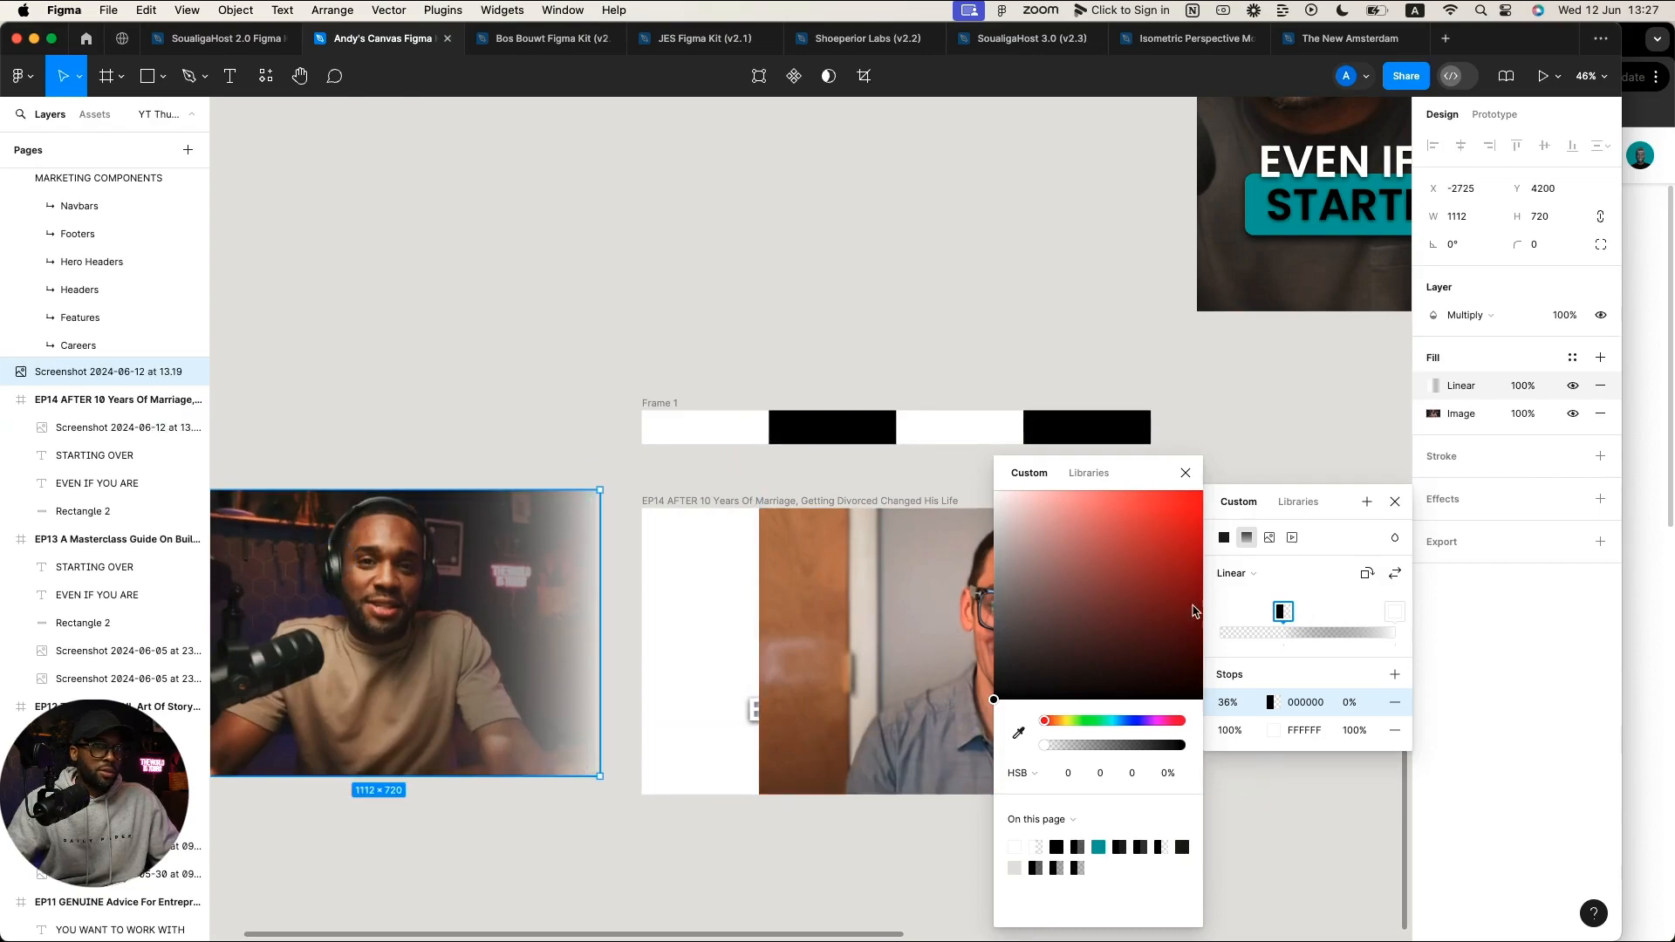
mouse_move(1295, 616)
left_mouse_down()
mouse_move(1256, 612)
mouse_move(1379, 617)
mouse_move(1308, 621)
mouse_move(1324, 629)
left_mouse_up()
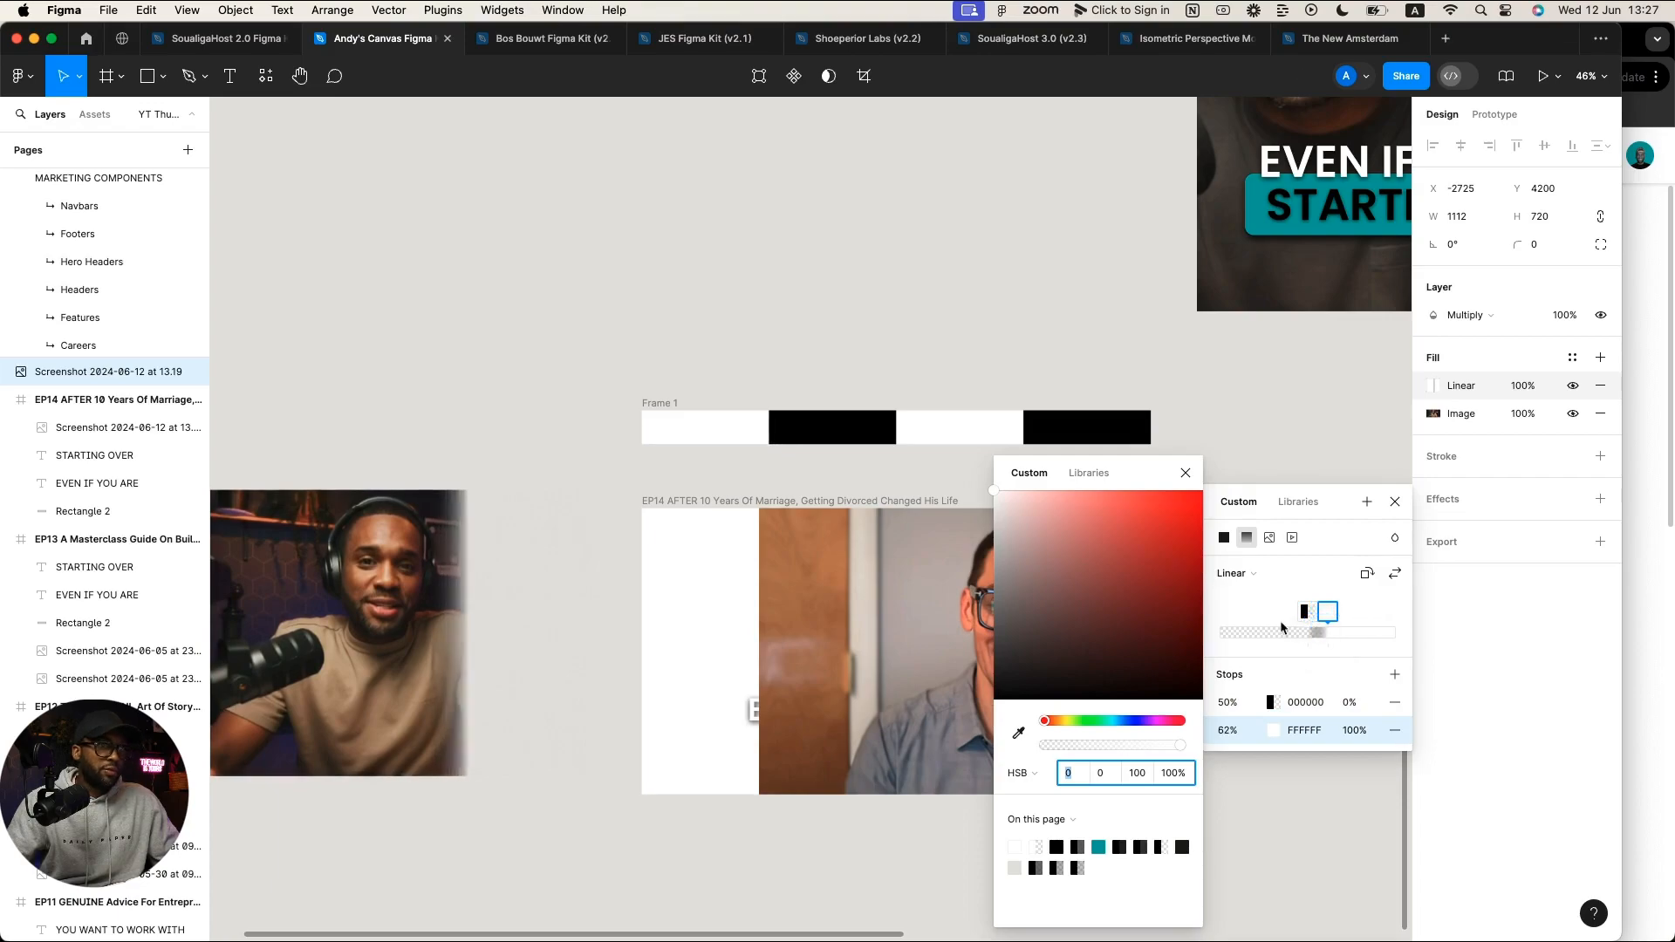
left_click(352, 593)
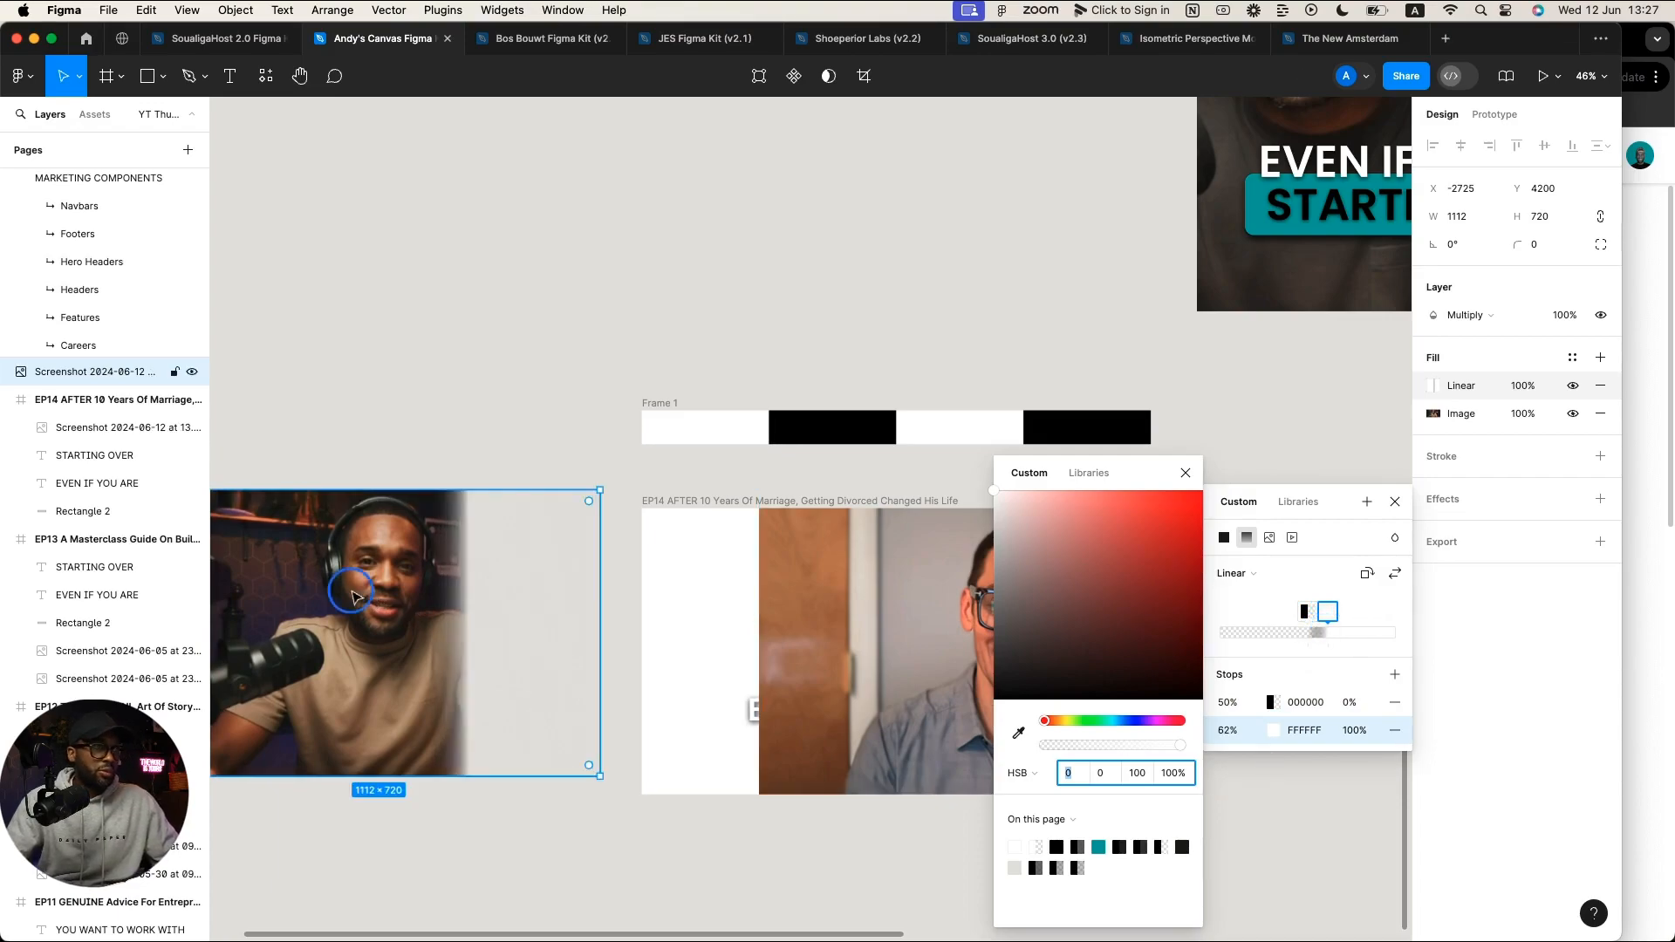
left_click_drag(352, 593, 731, 616)
left_click(506, 414)
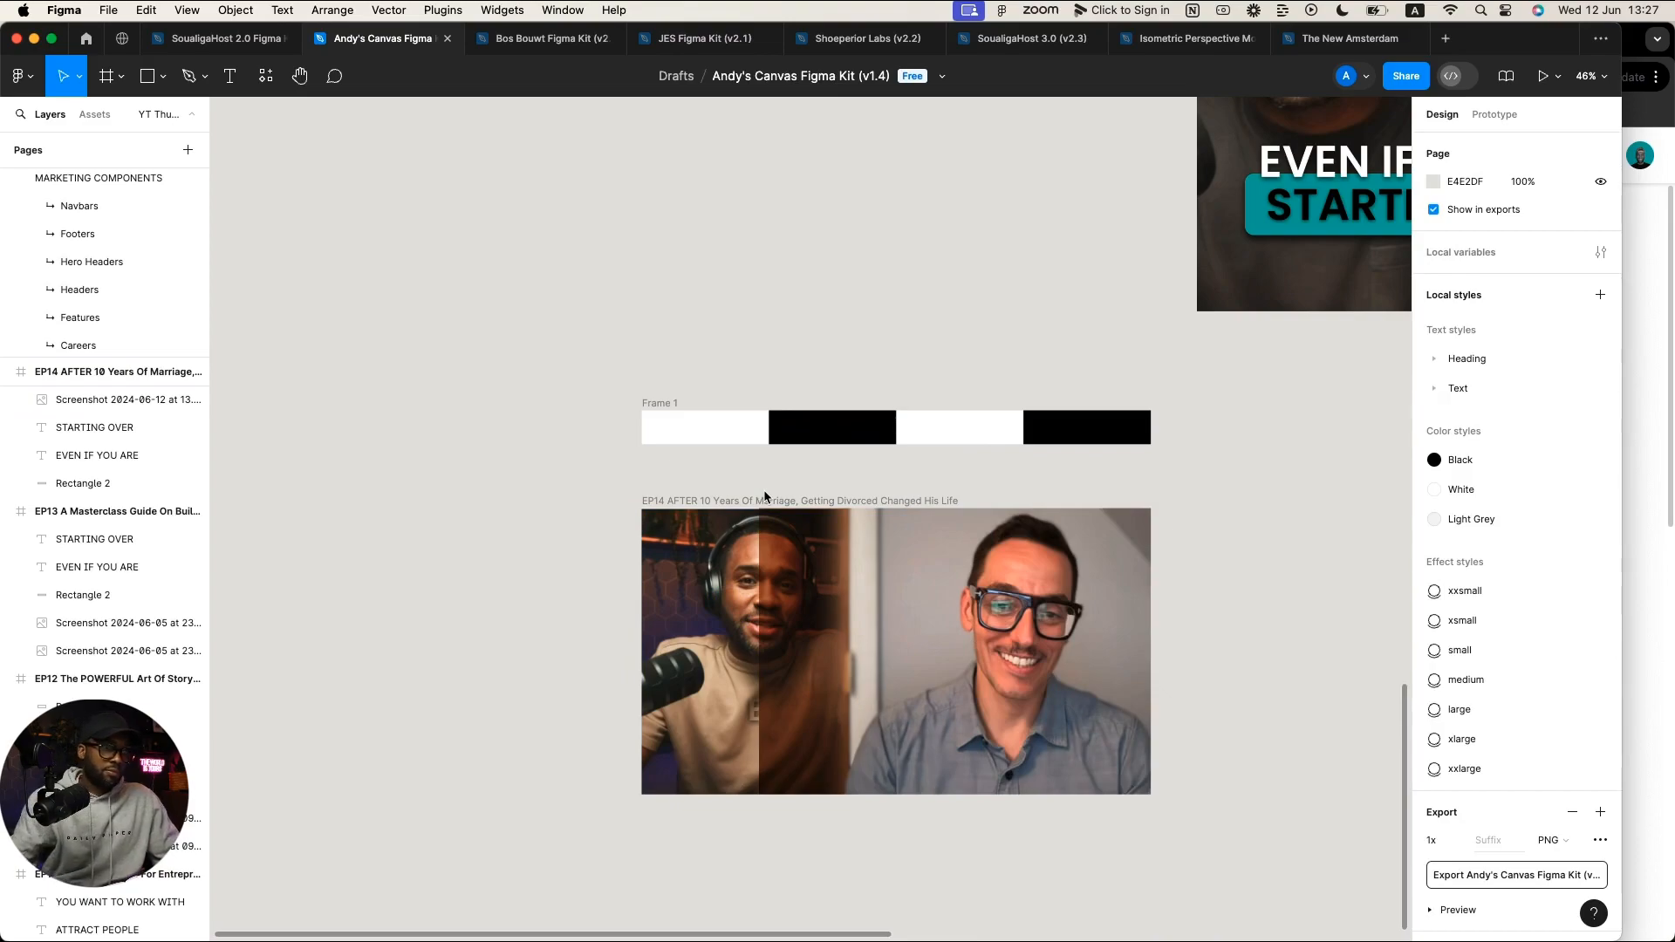
Step: Send the guest's photo behind the thumbnail text
scroll(762, 489, "up", 1)
left_click(1086, 605)
key("super+bracketleft")
key("super+bracketleft")
key("super+bracketleft")
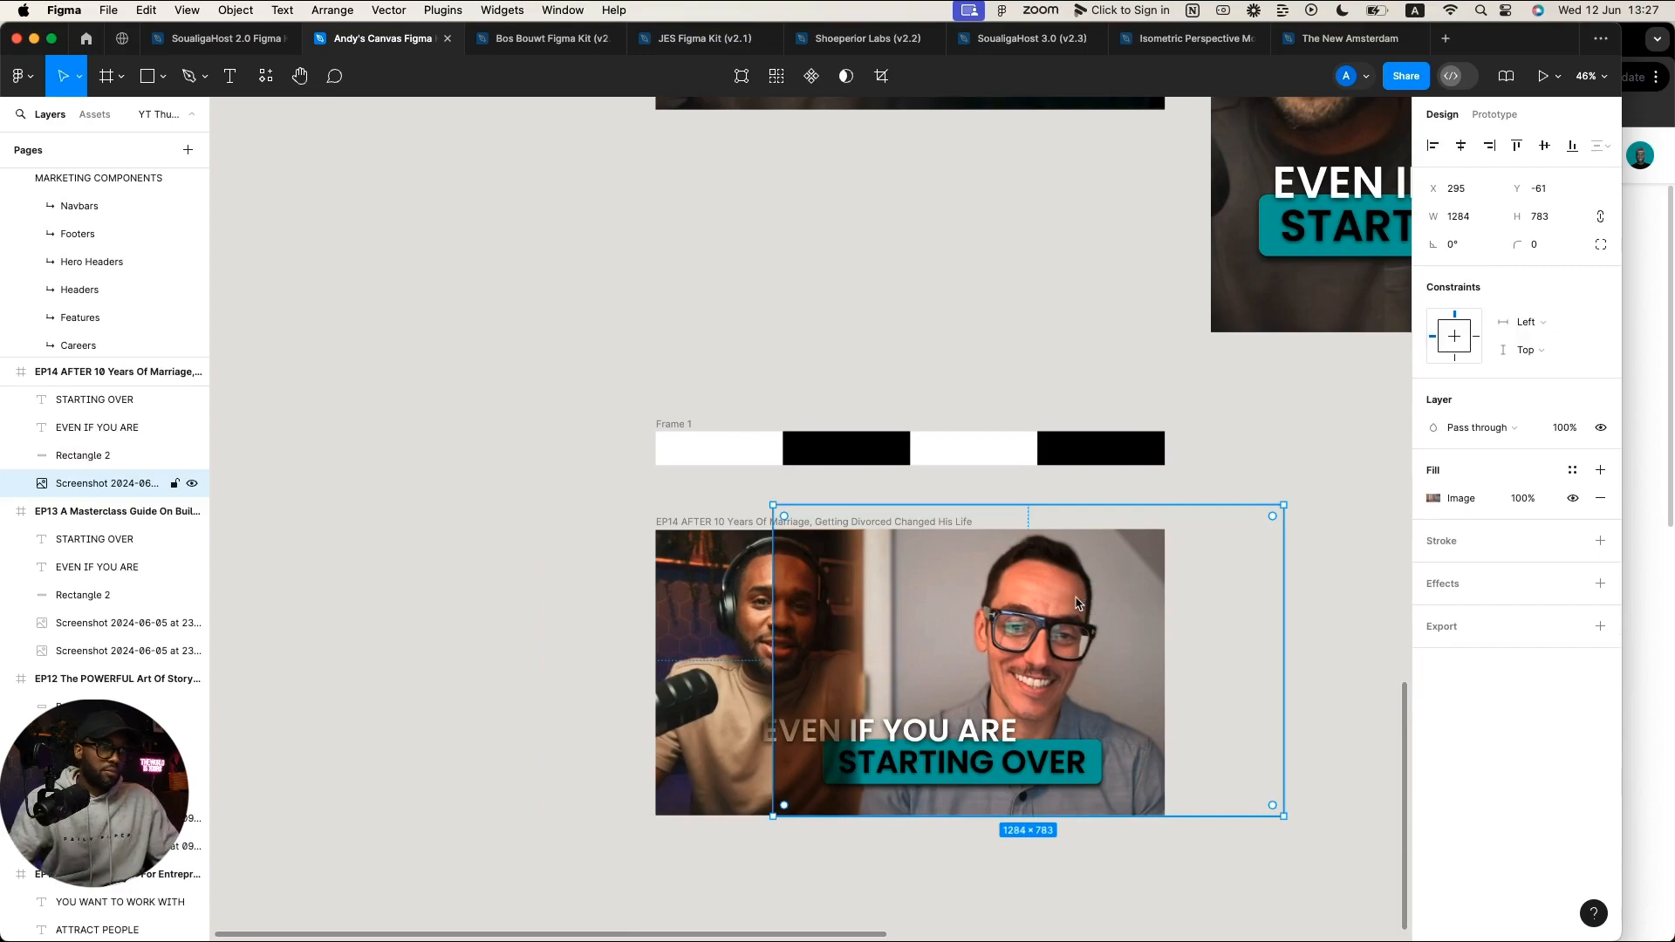
left_click(1104, 608)
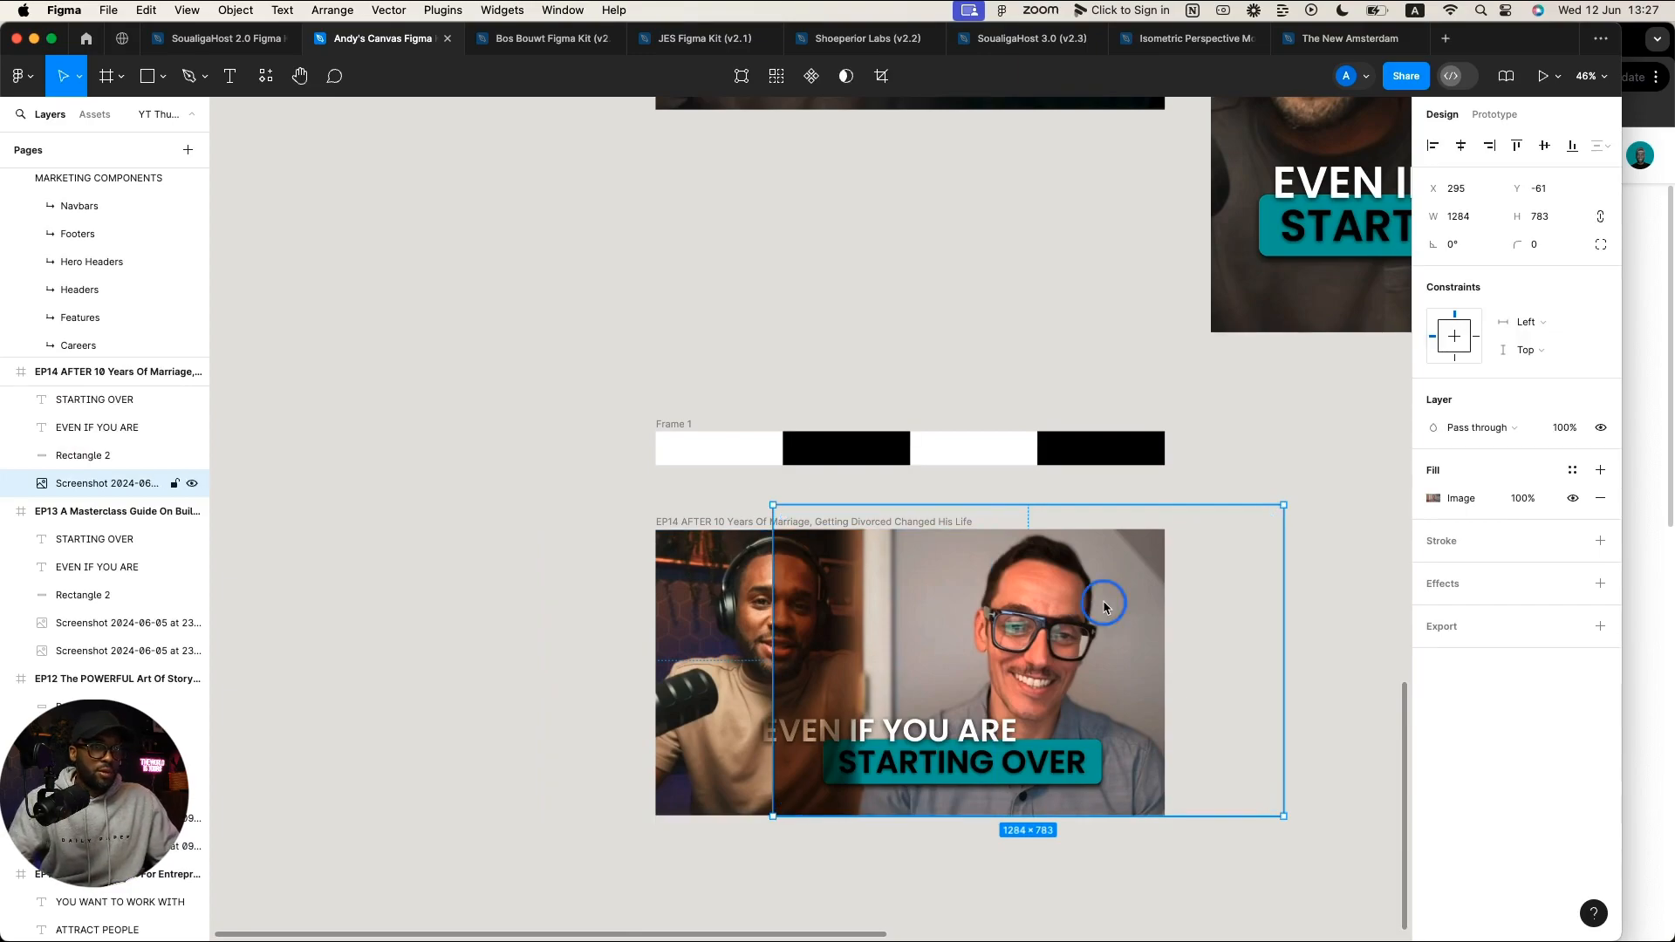
Step: Add a 100% black fill to the right-hand screenshot as a horizontal linear gradient
left_click(1600, 470)
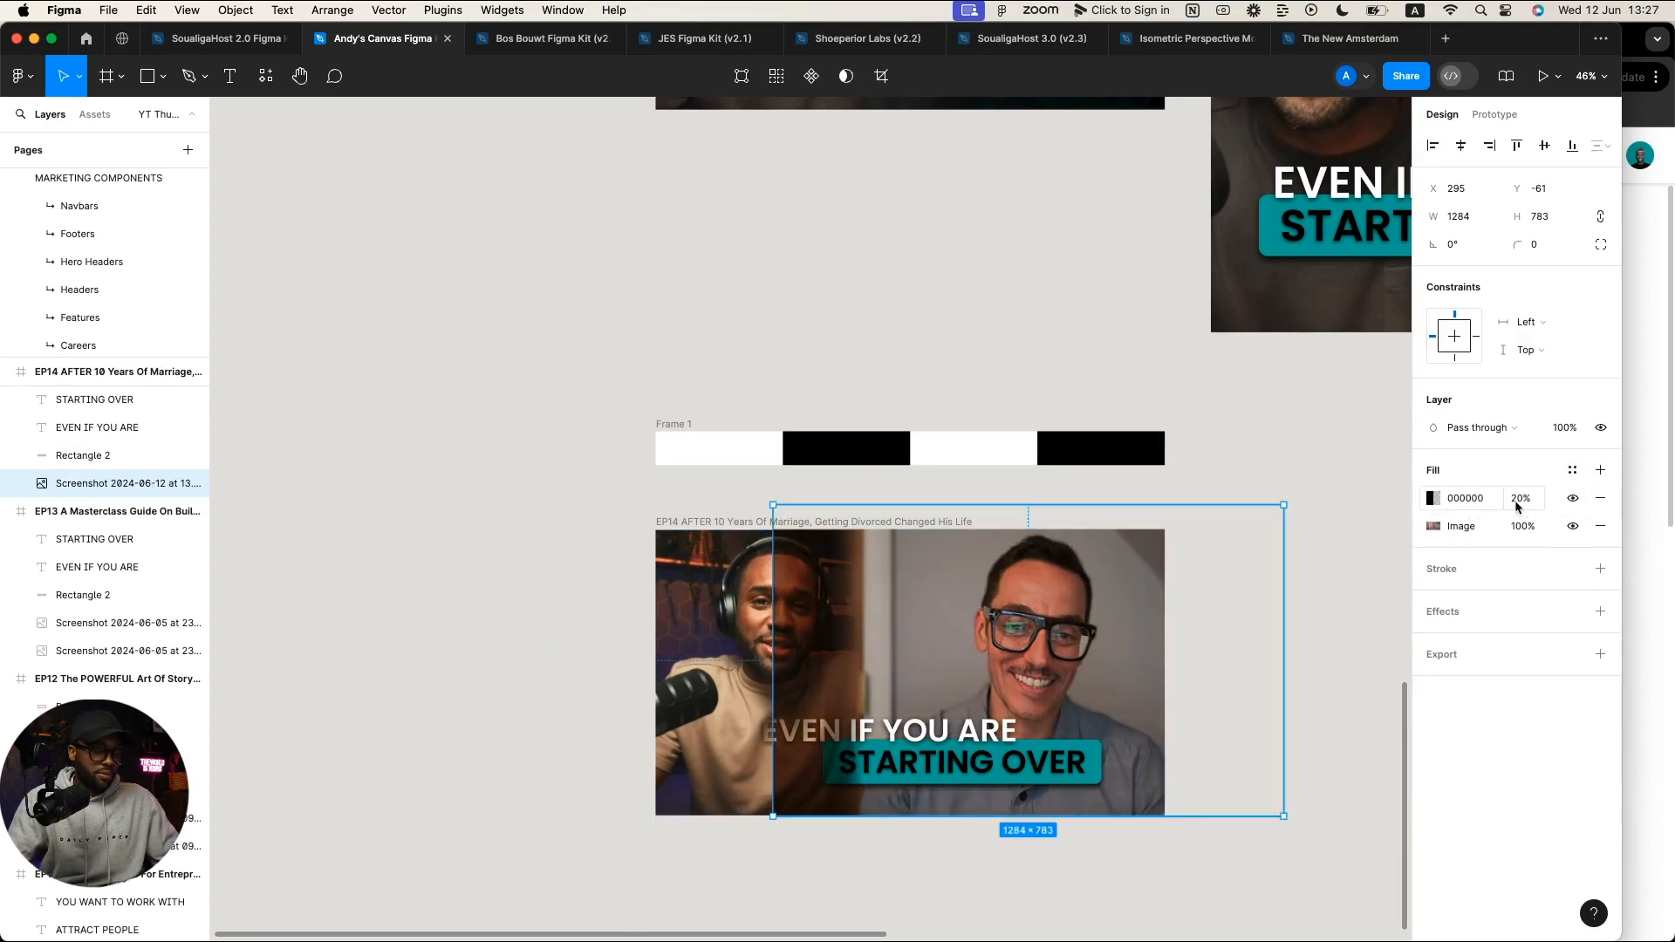
left_click_drag(1515, 502, 1392, 512)
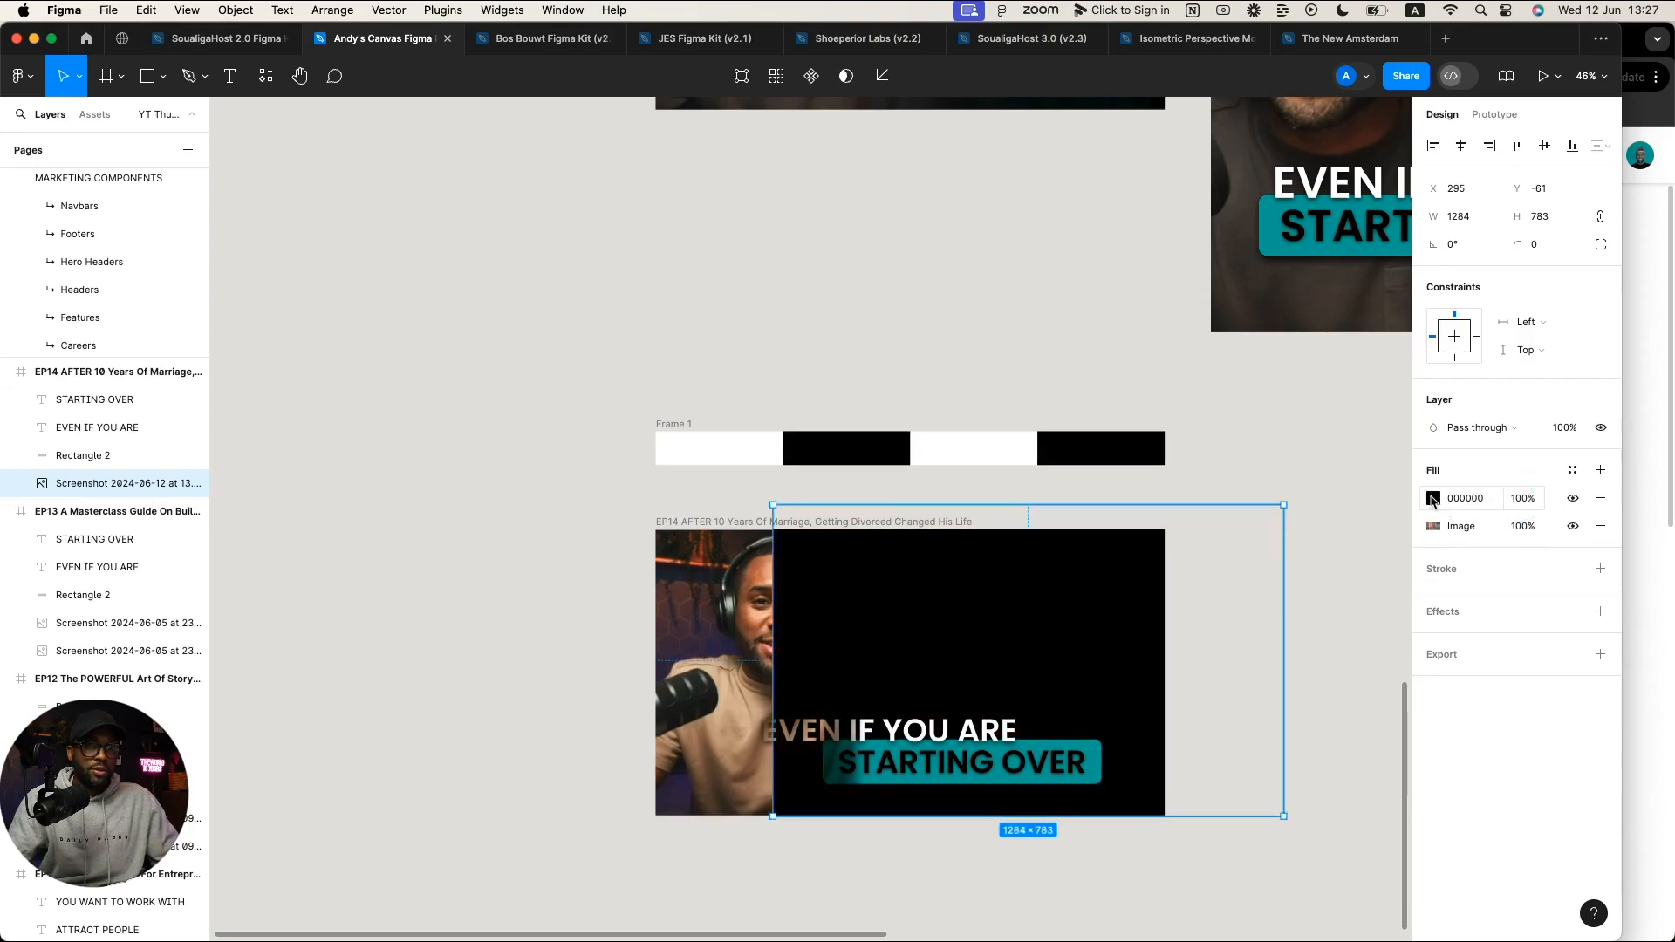
left_click(1432, 498)
left_click(1248, 473)
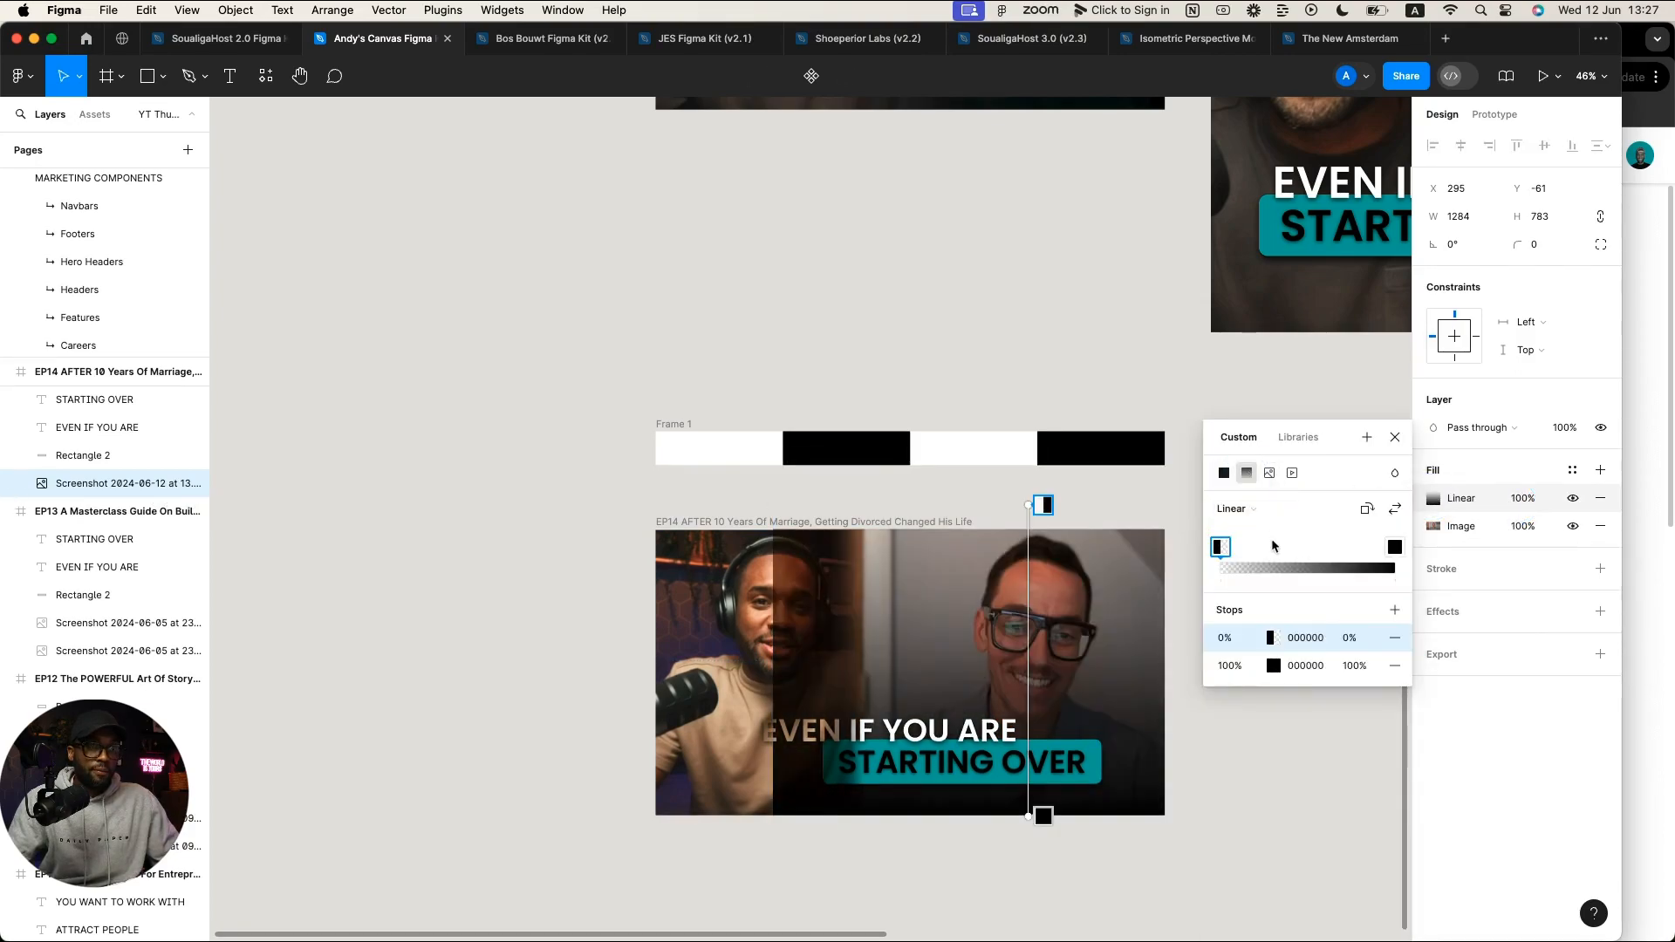
left_click_drag(1029, 504, 1165, 660)
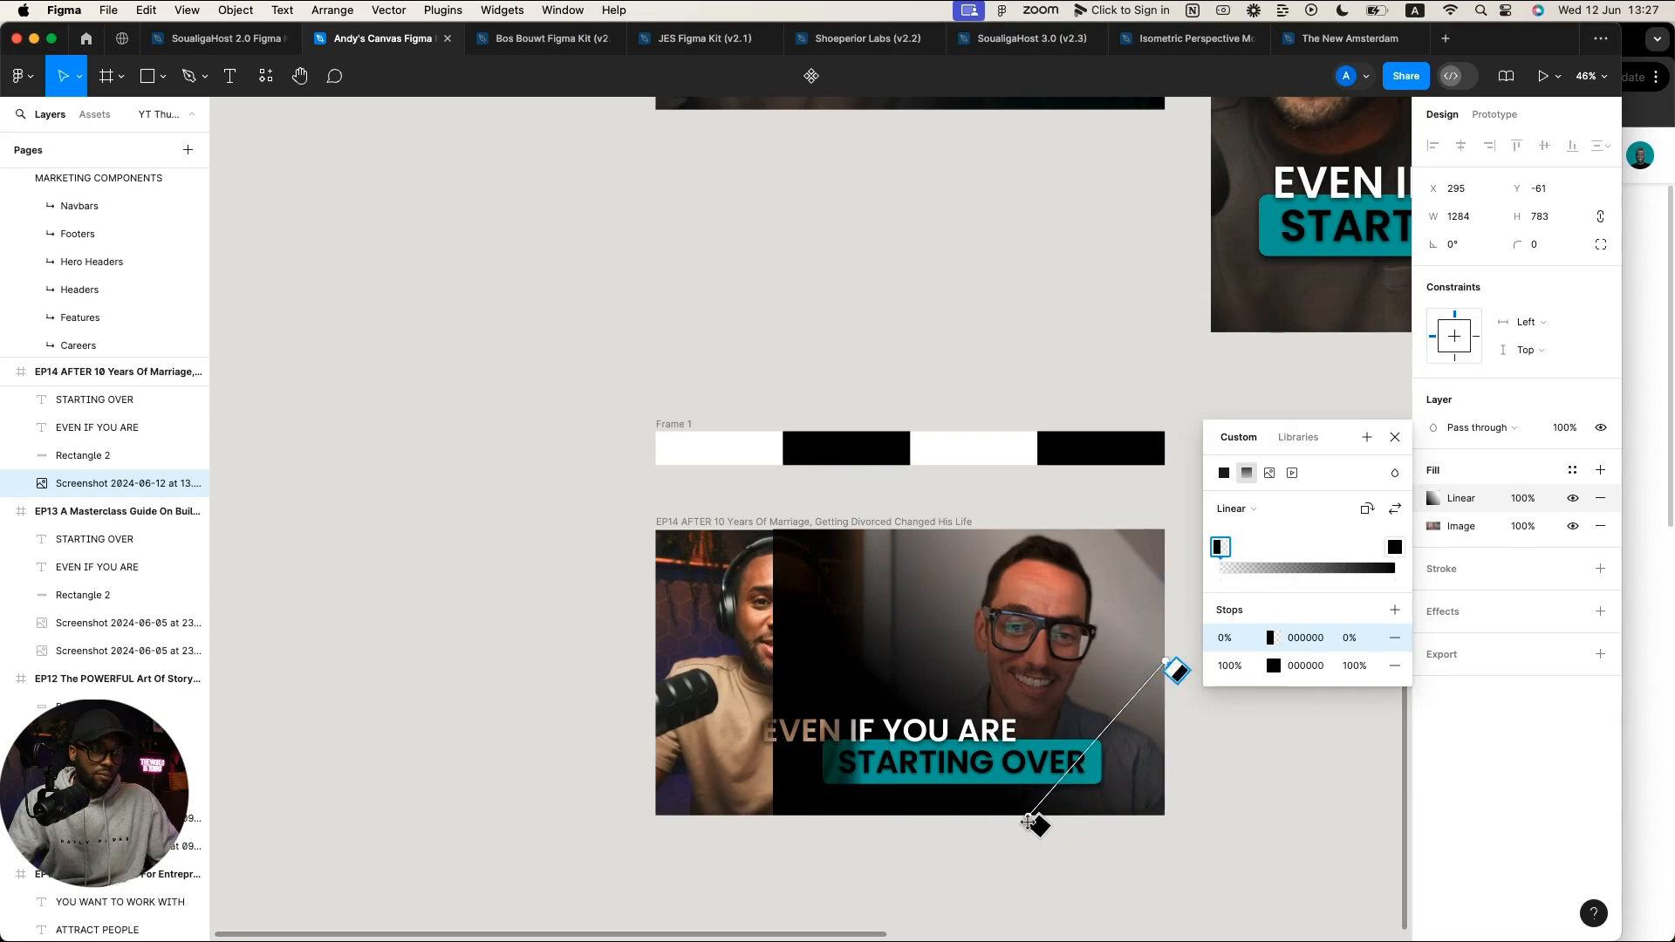
left_click_drag(1020, 812, 773, 662)
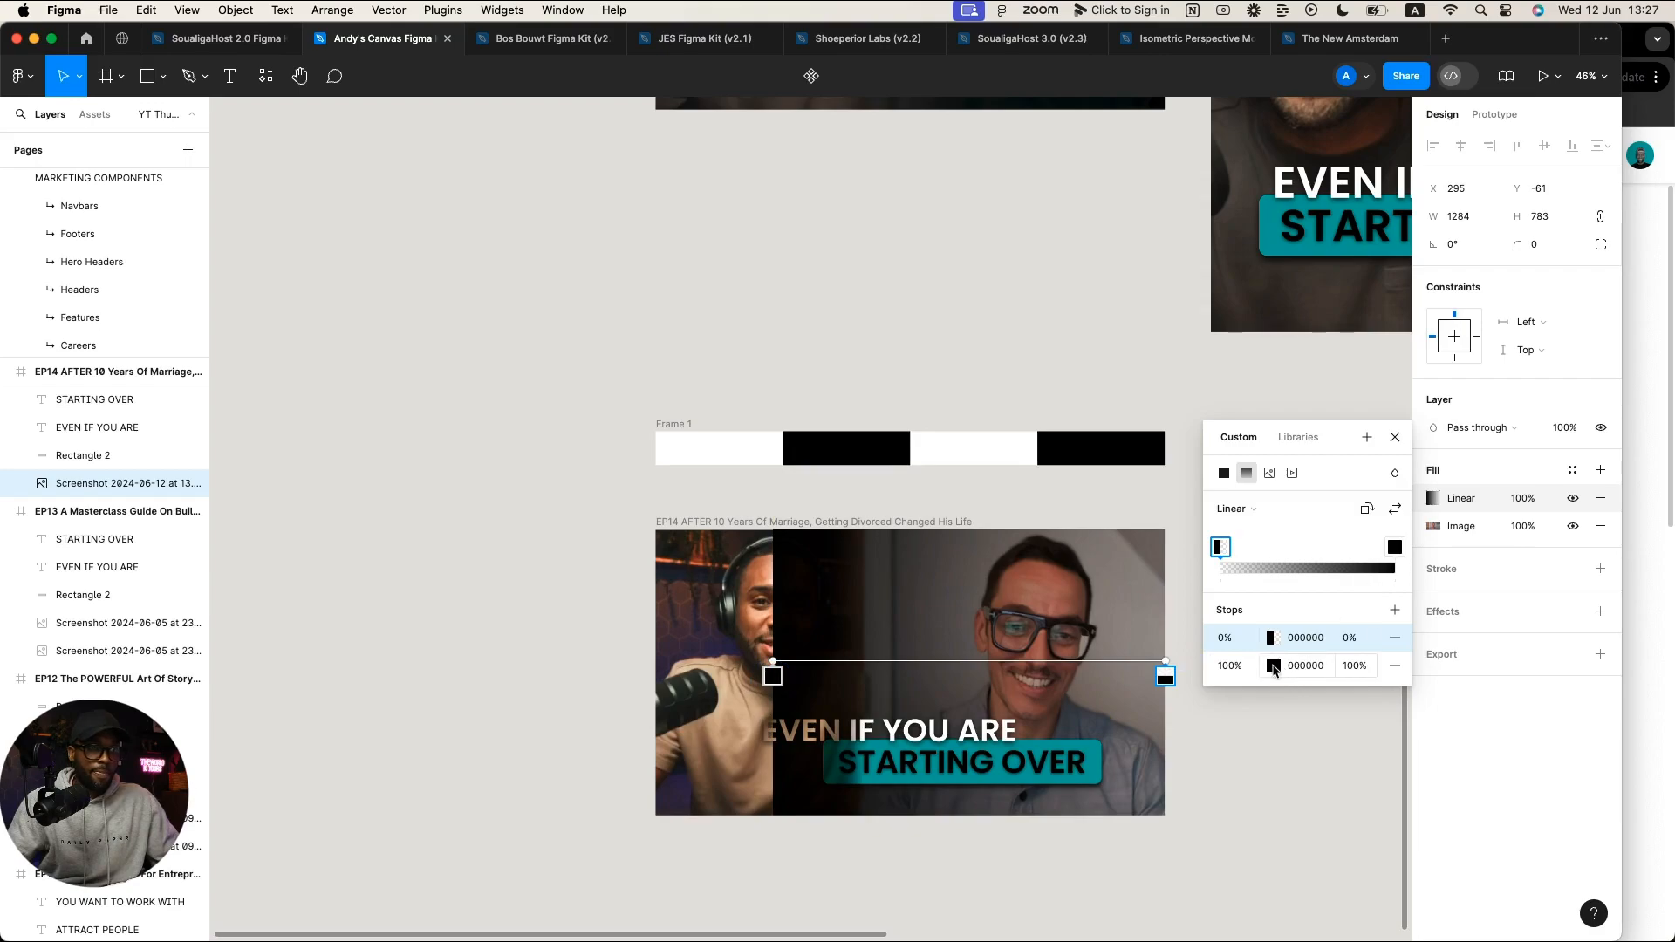
Step: Make the gradient's end stop white (FFFFFF) and set the layer blend to Multiply
left_click(1273, 667)
left_click_drag(1071, 639, 978, 478)
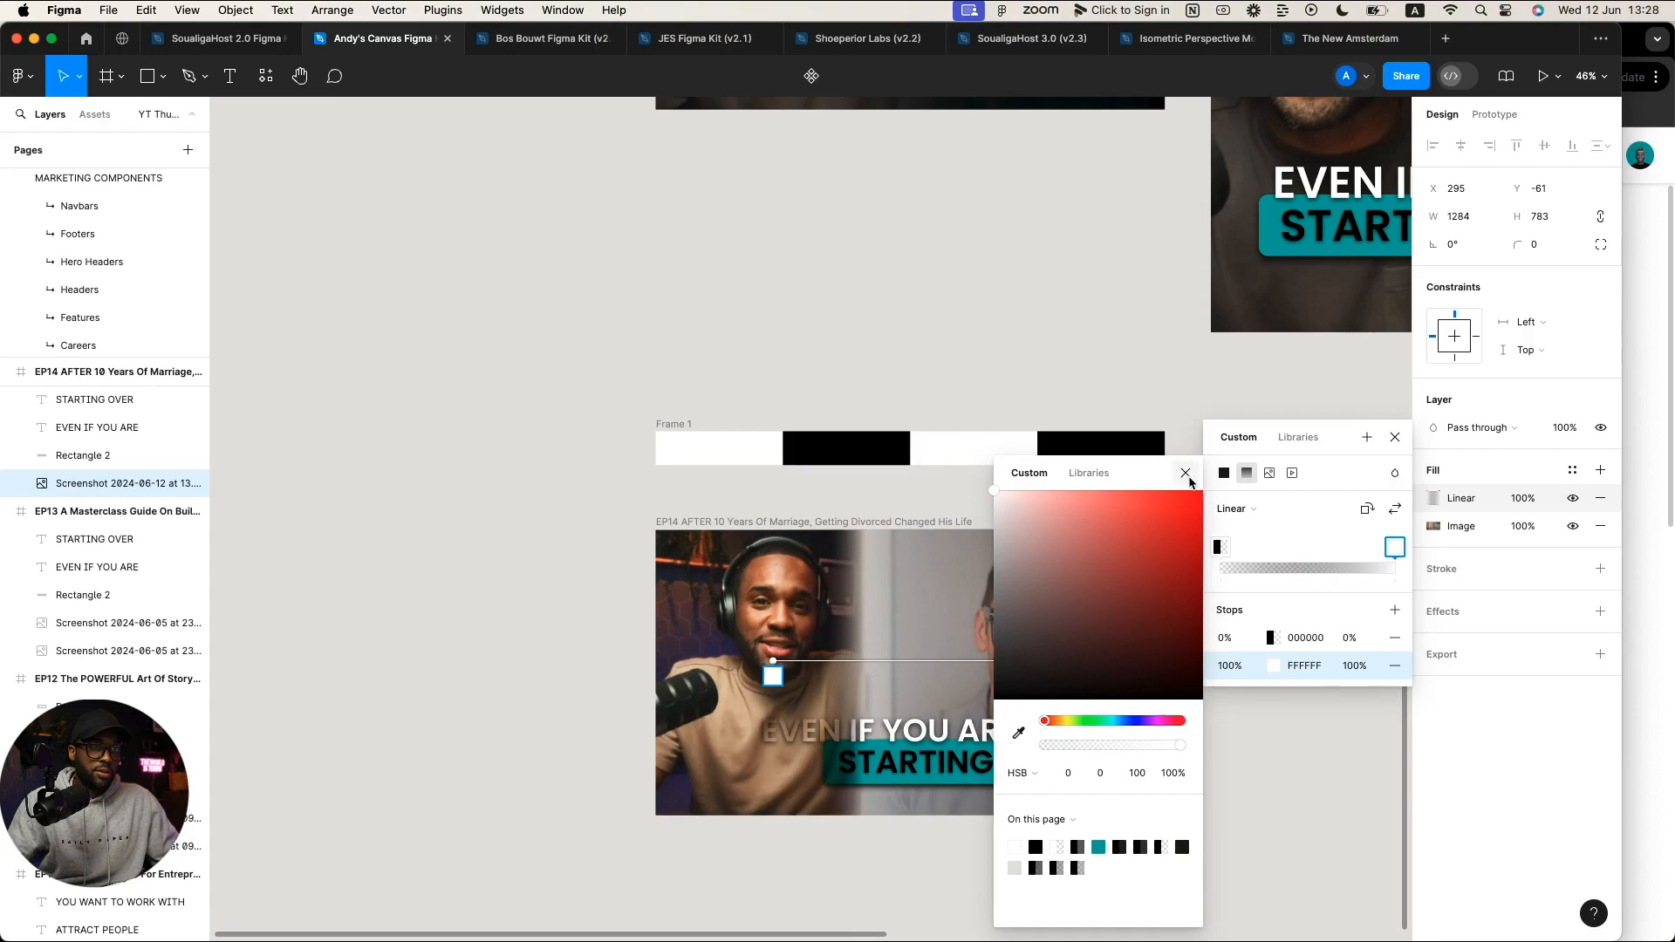
left_click(1480, 427)
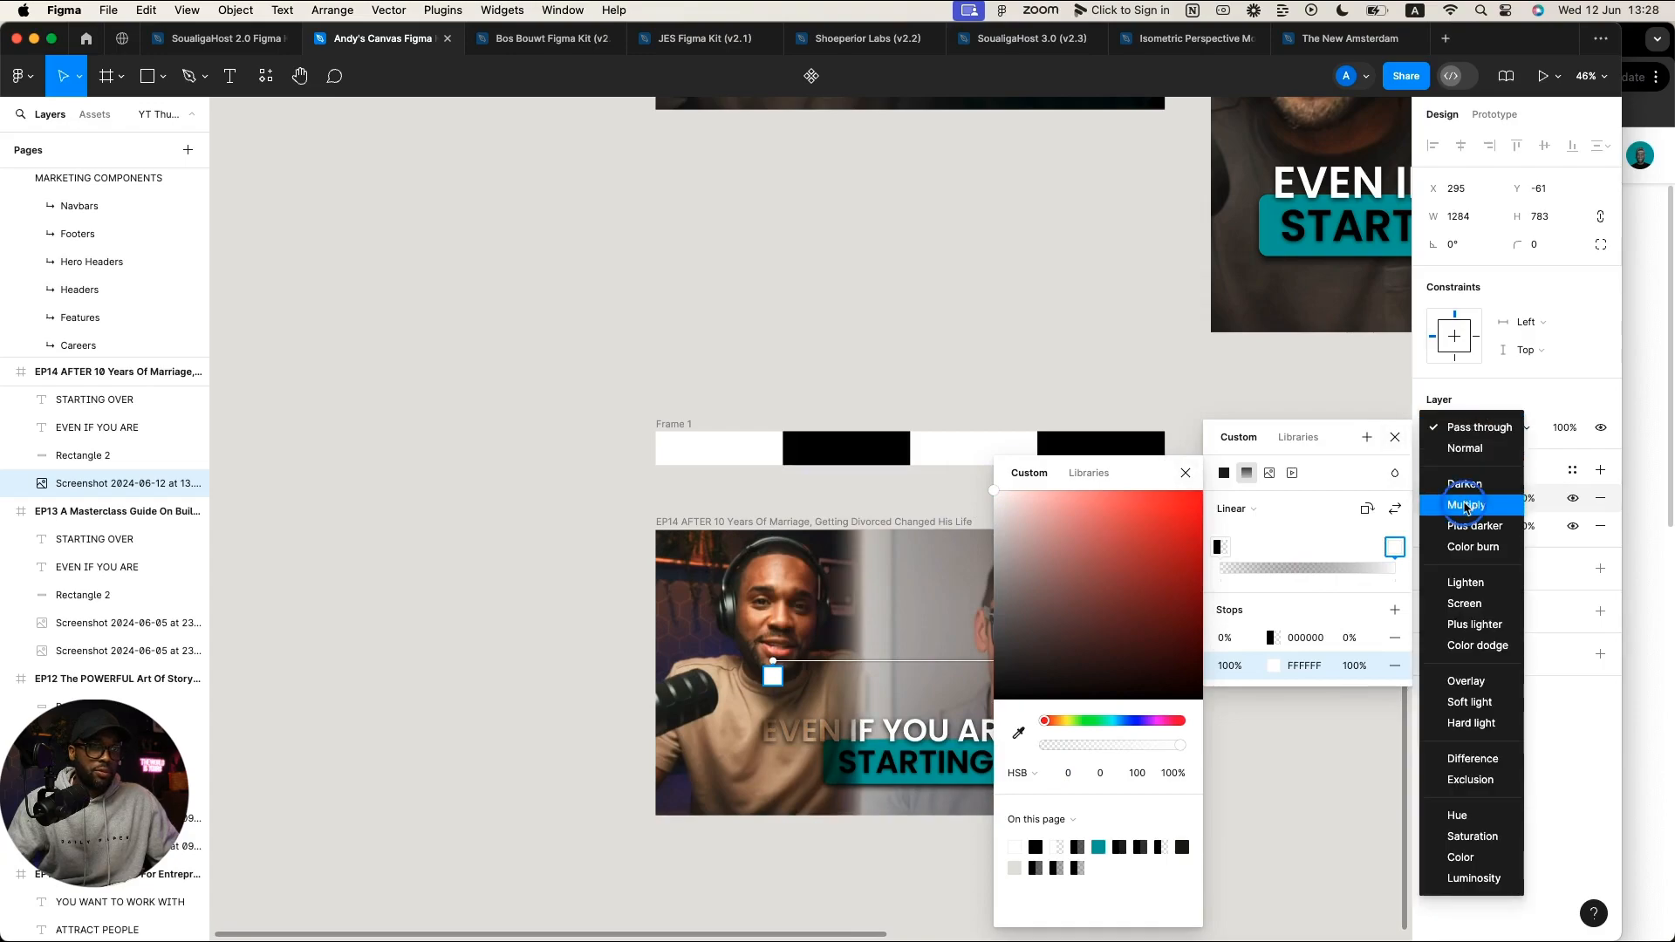
left_click(1480, 500)
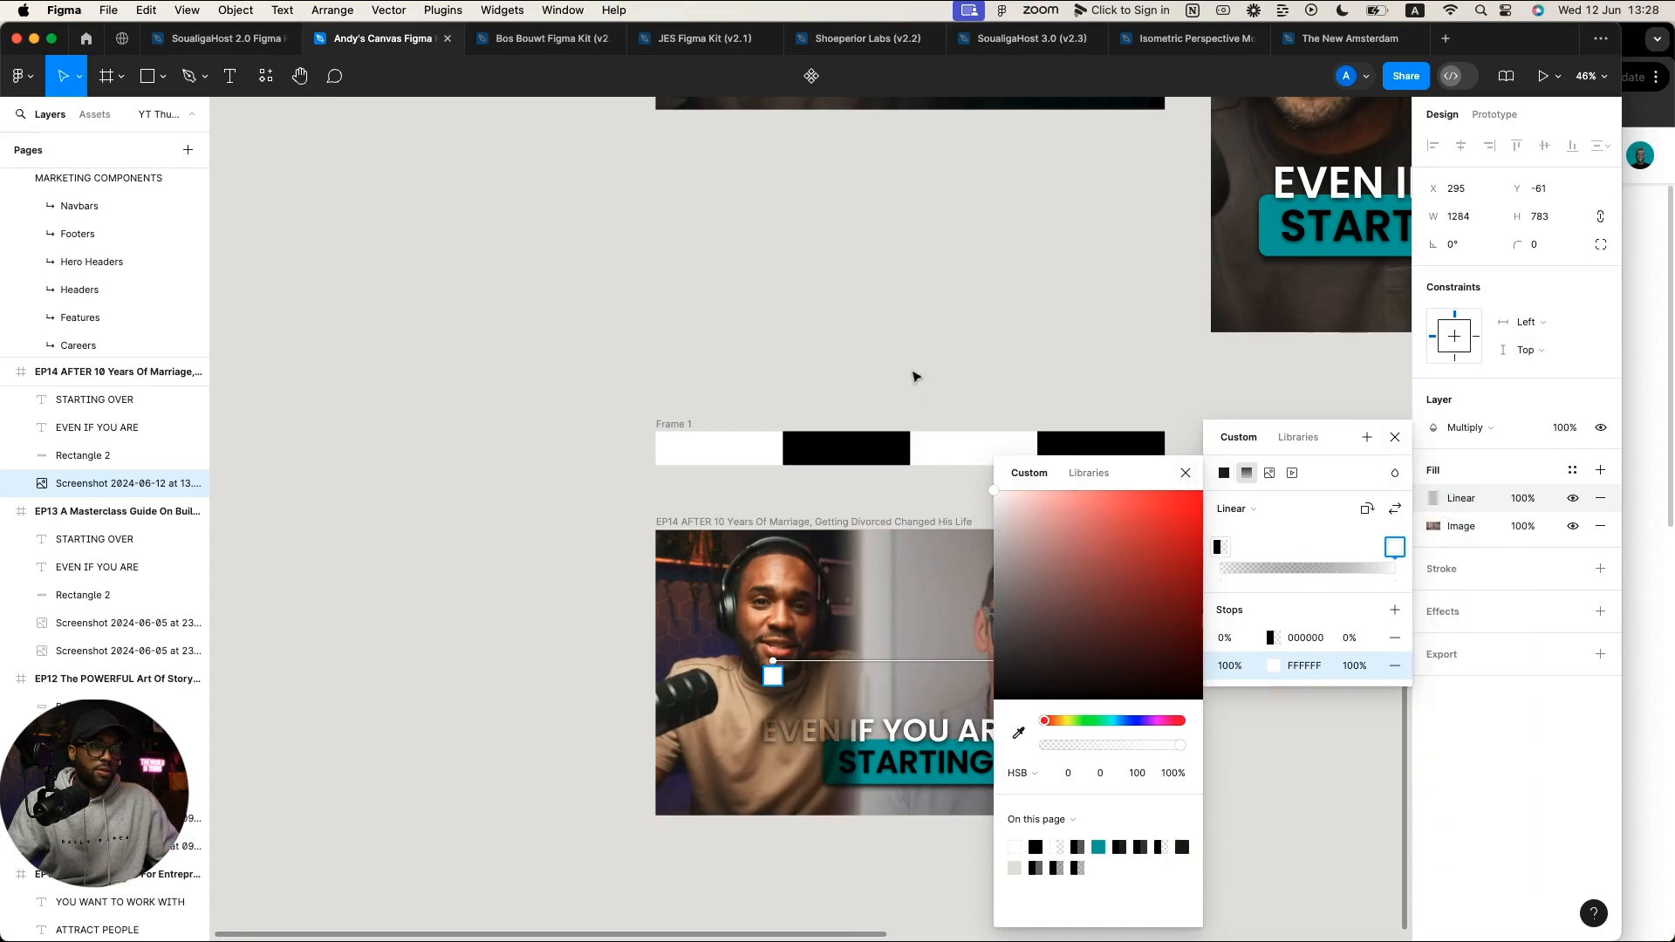
Step: Move the gradient stops so black sits at 47% and white at 58%
scroll(913, 376, "right", 5)
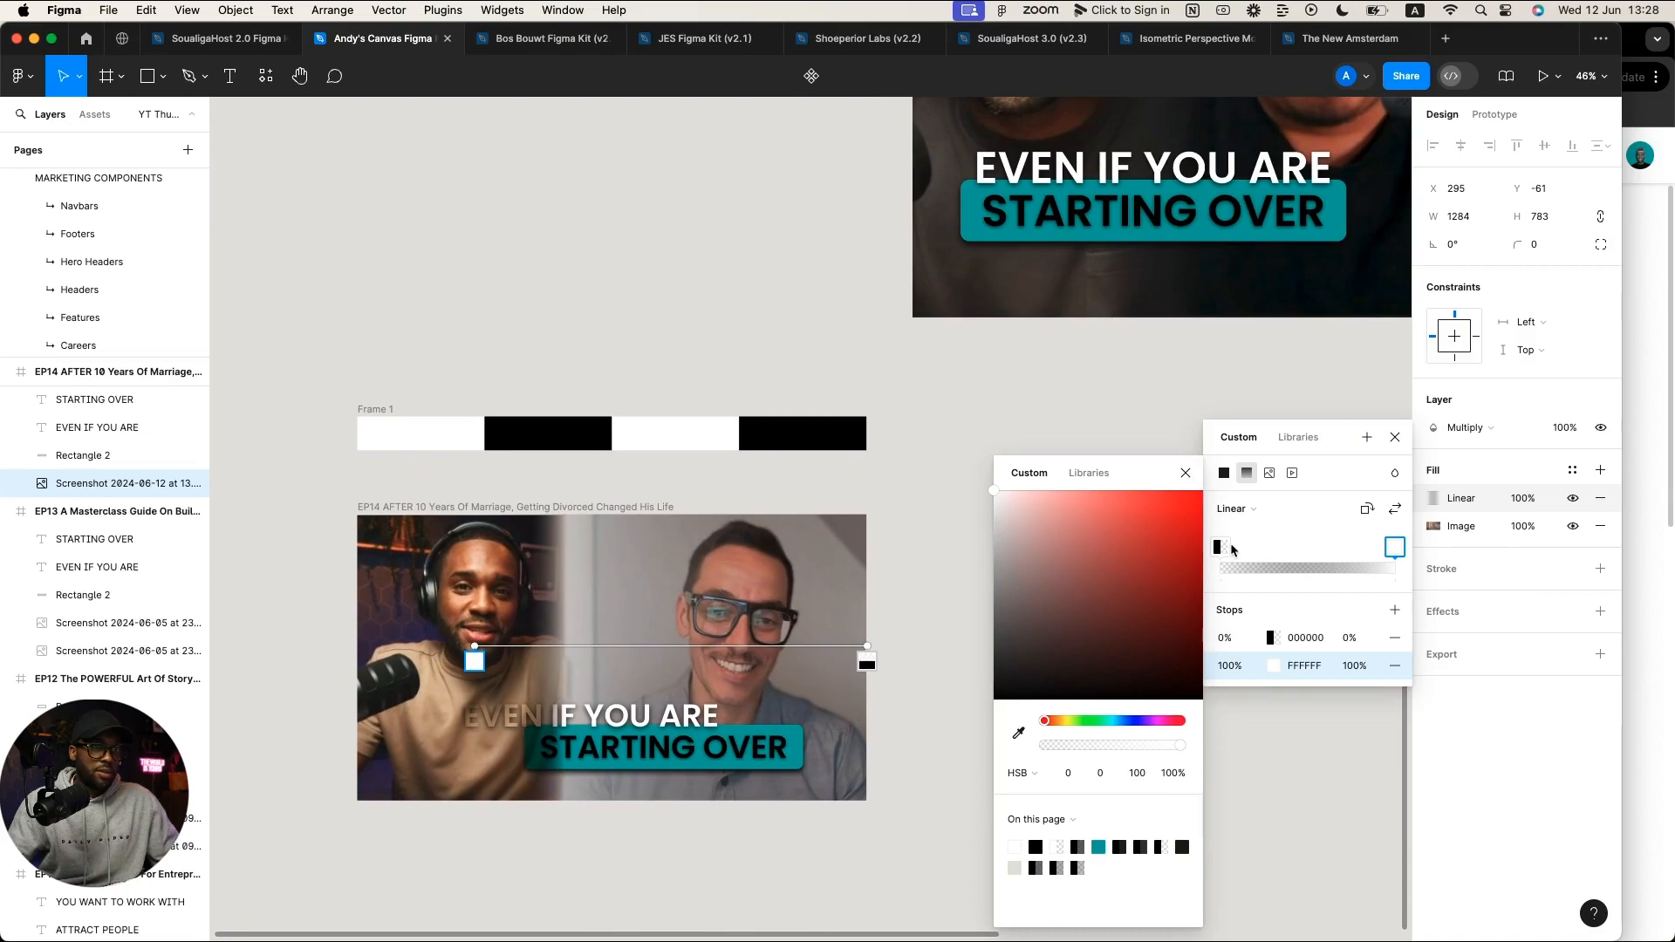
left_click_drag(1213, 550, 1322, 561)
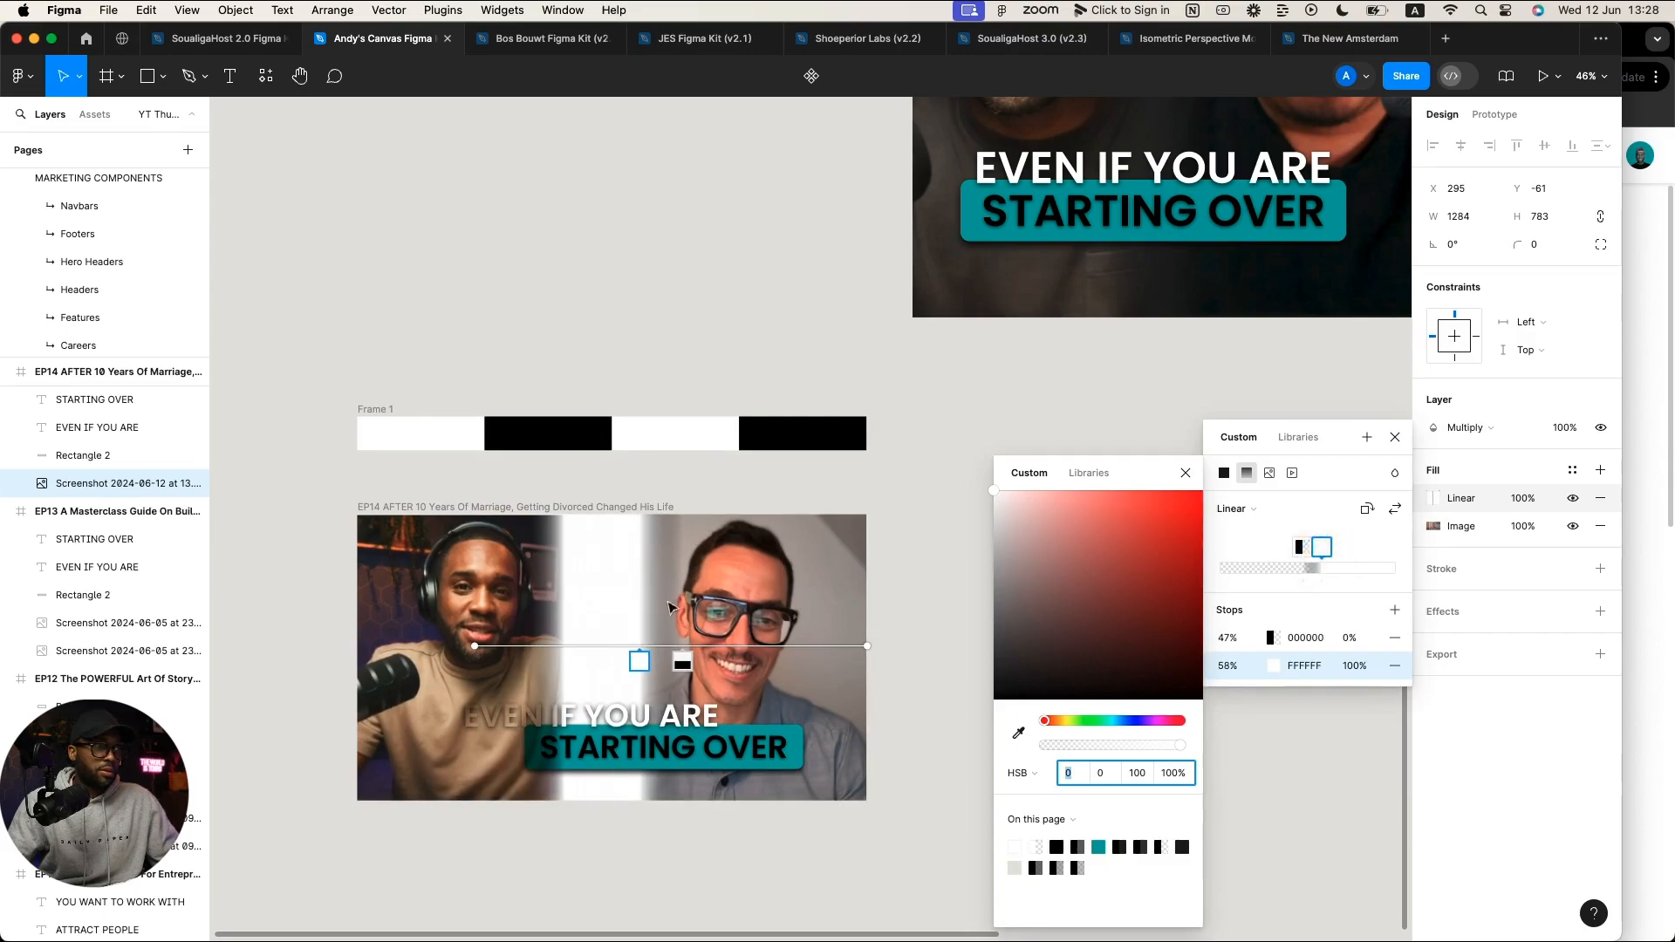
left_click(435, 582)
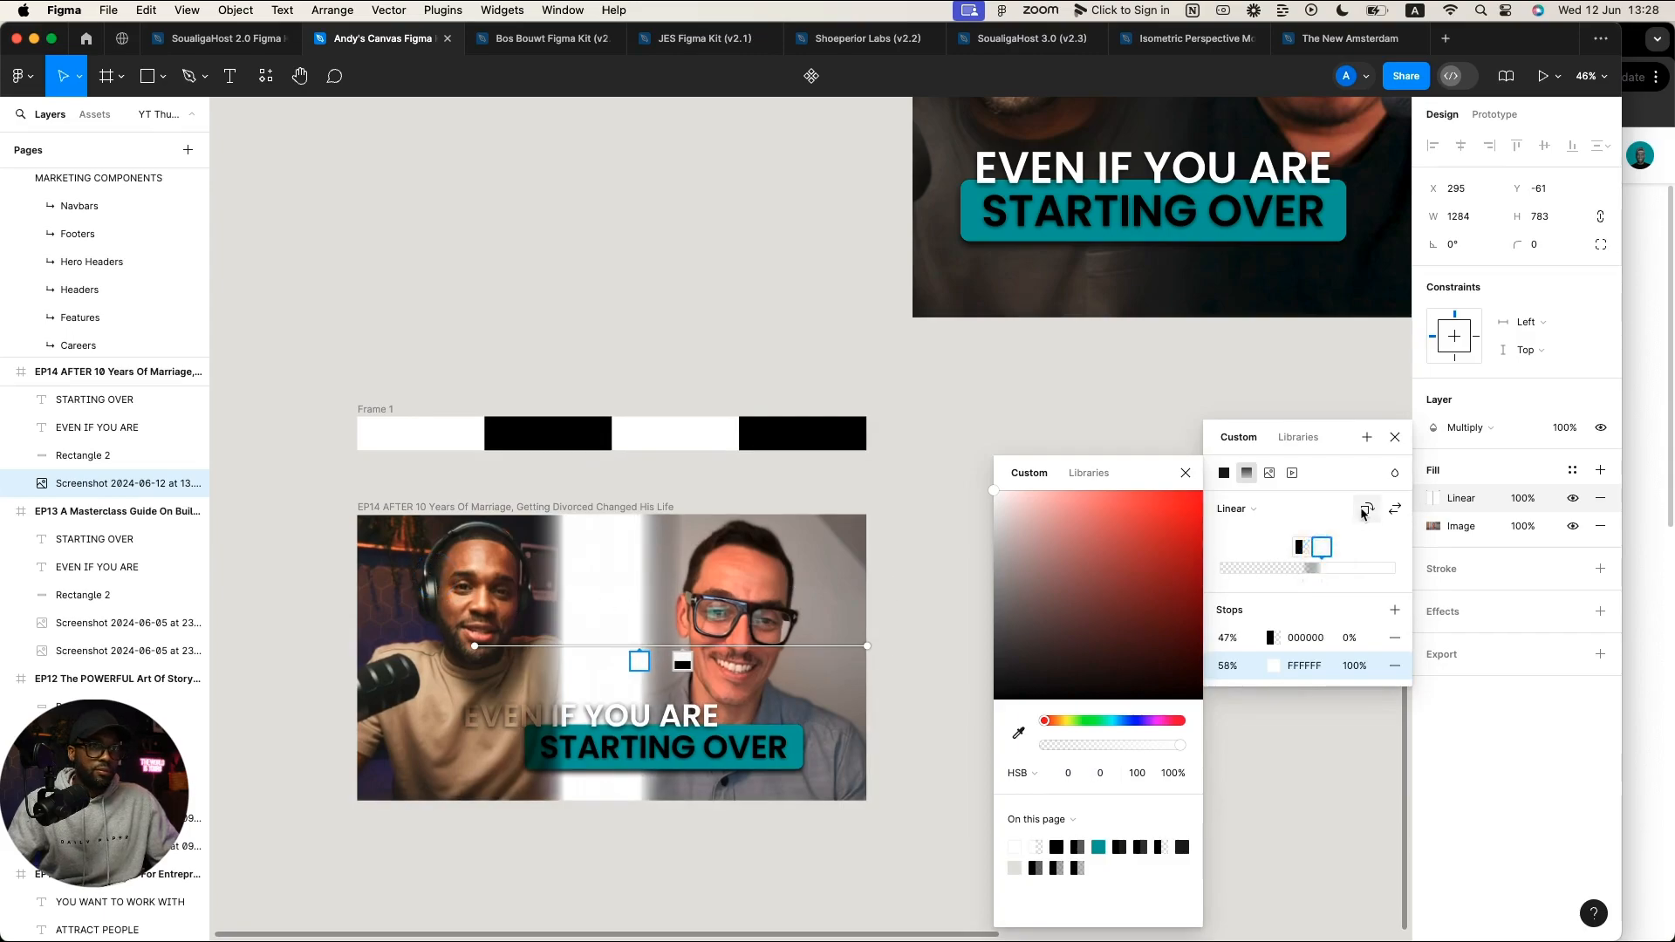
left_click(1395, 438)
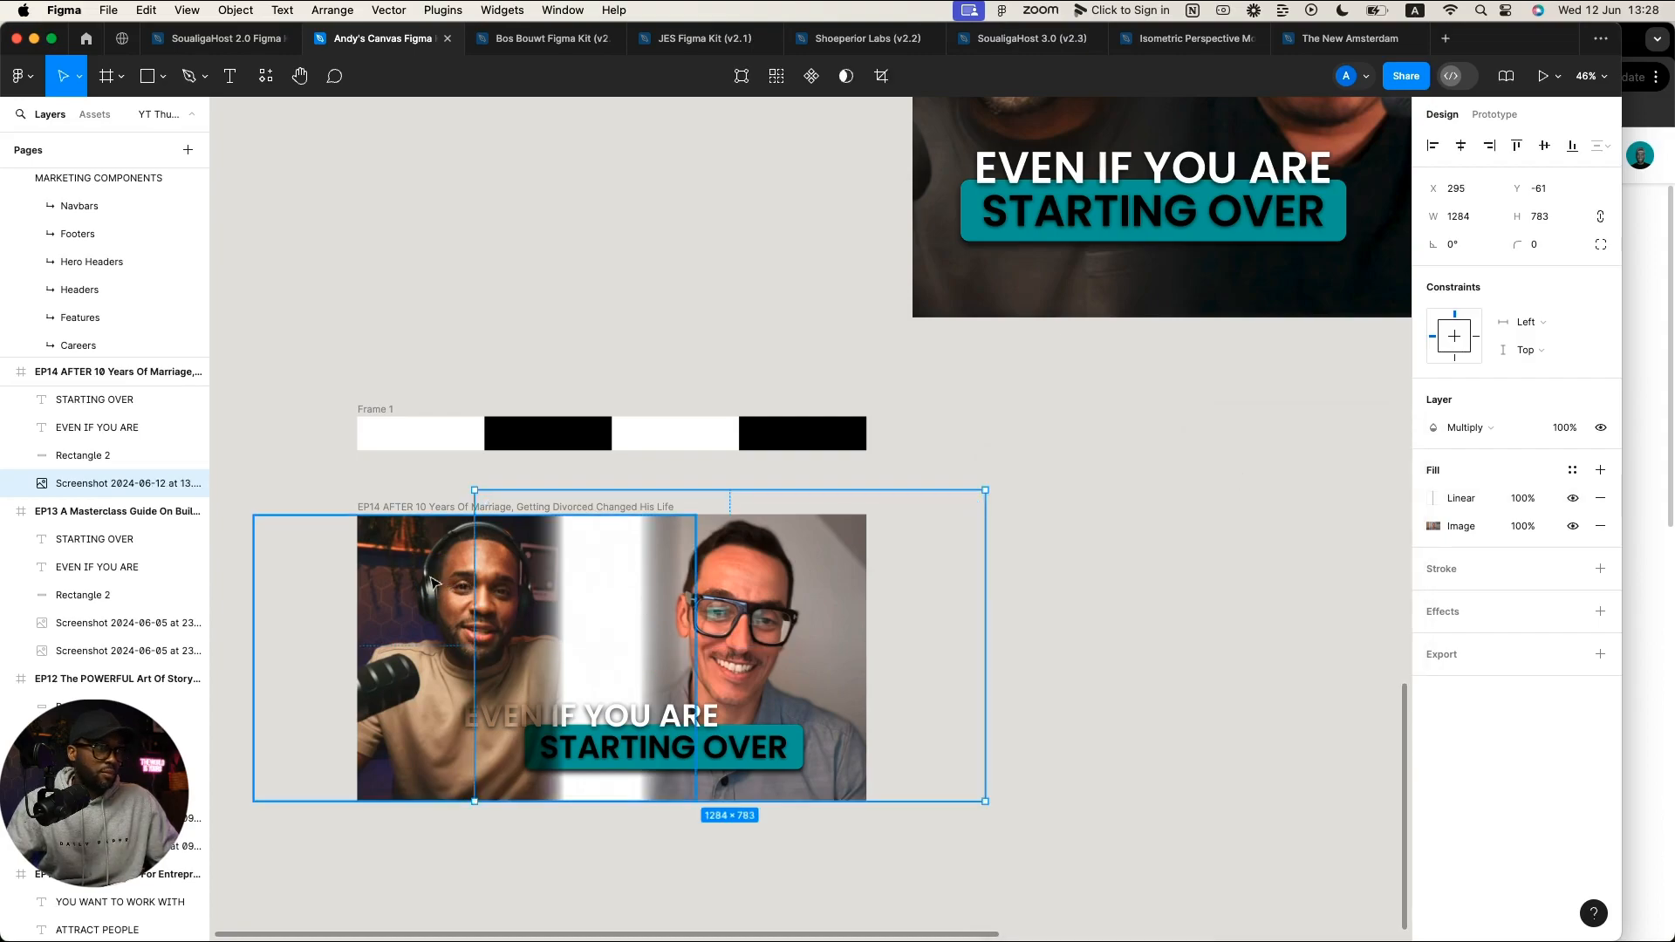
Step: Paste the left-hand photo, send it to the back, and tuck the right screenshot behind it
key("super+v")
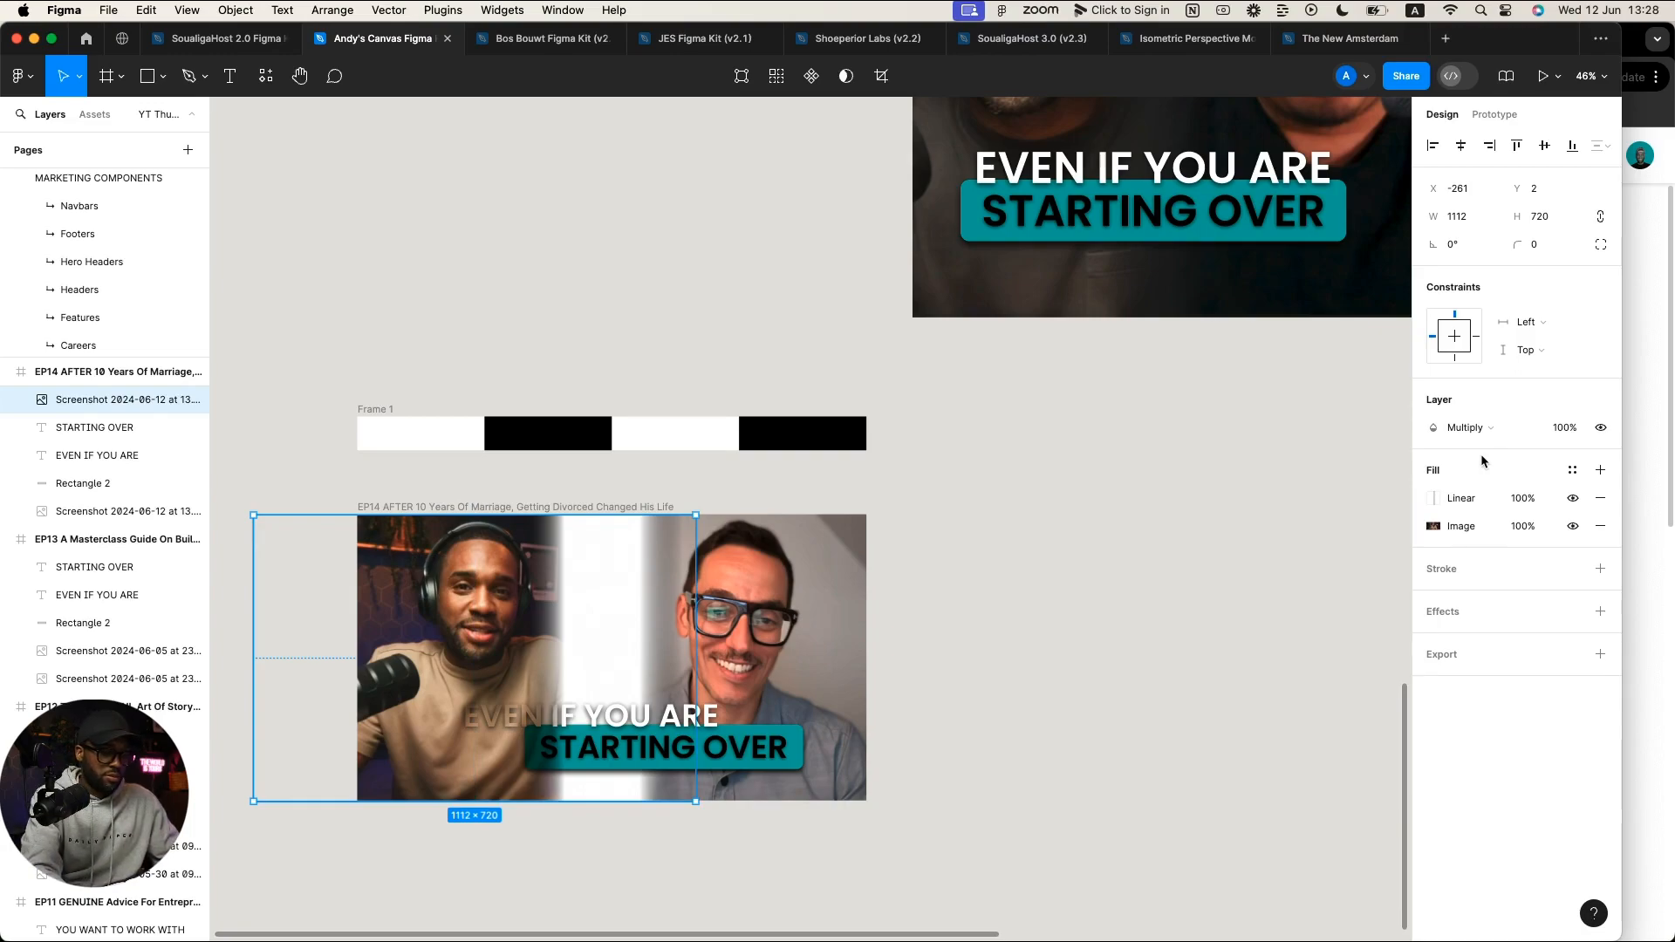
key("super+bracketleft")
key("super+bracketleft")
key("super+bracketleft")
key("super+bracketleft")
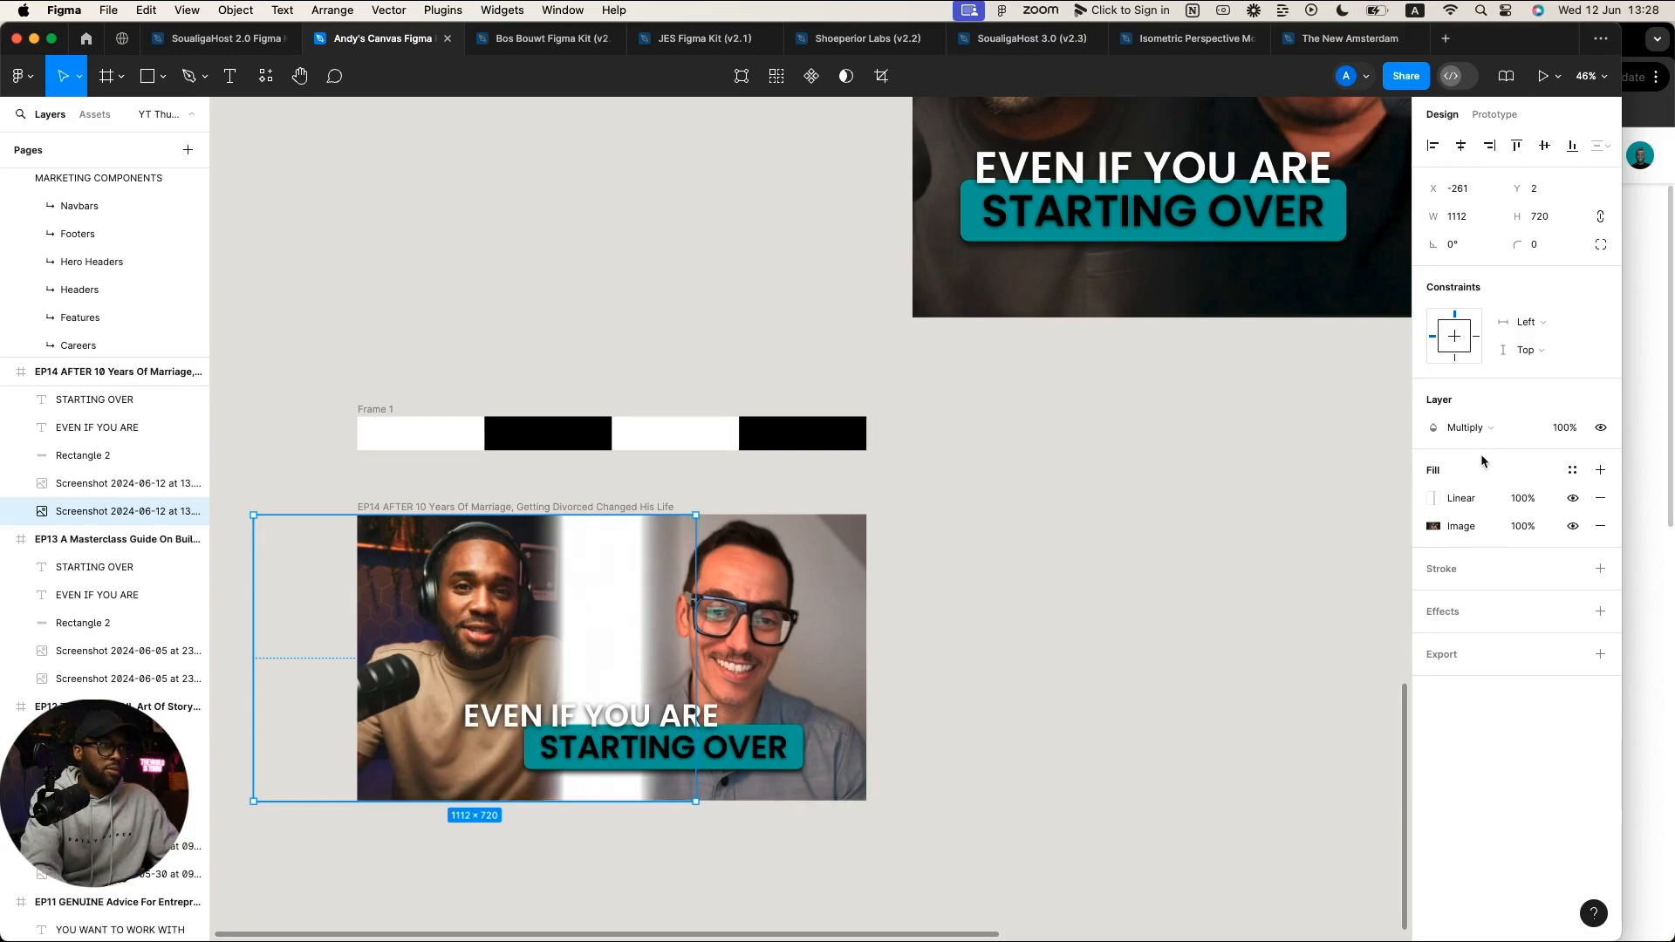
left_click(808, 585)
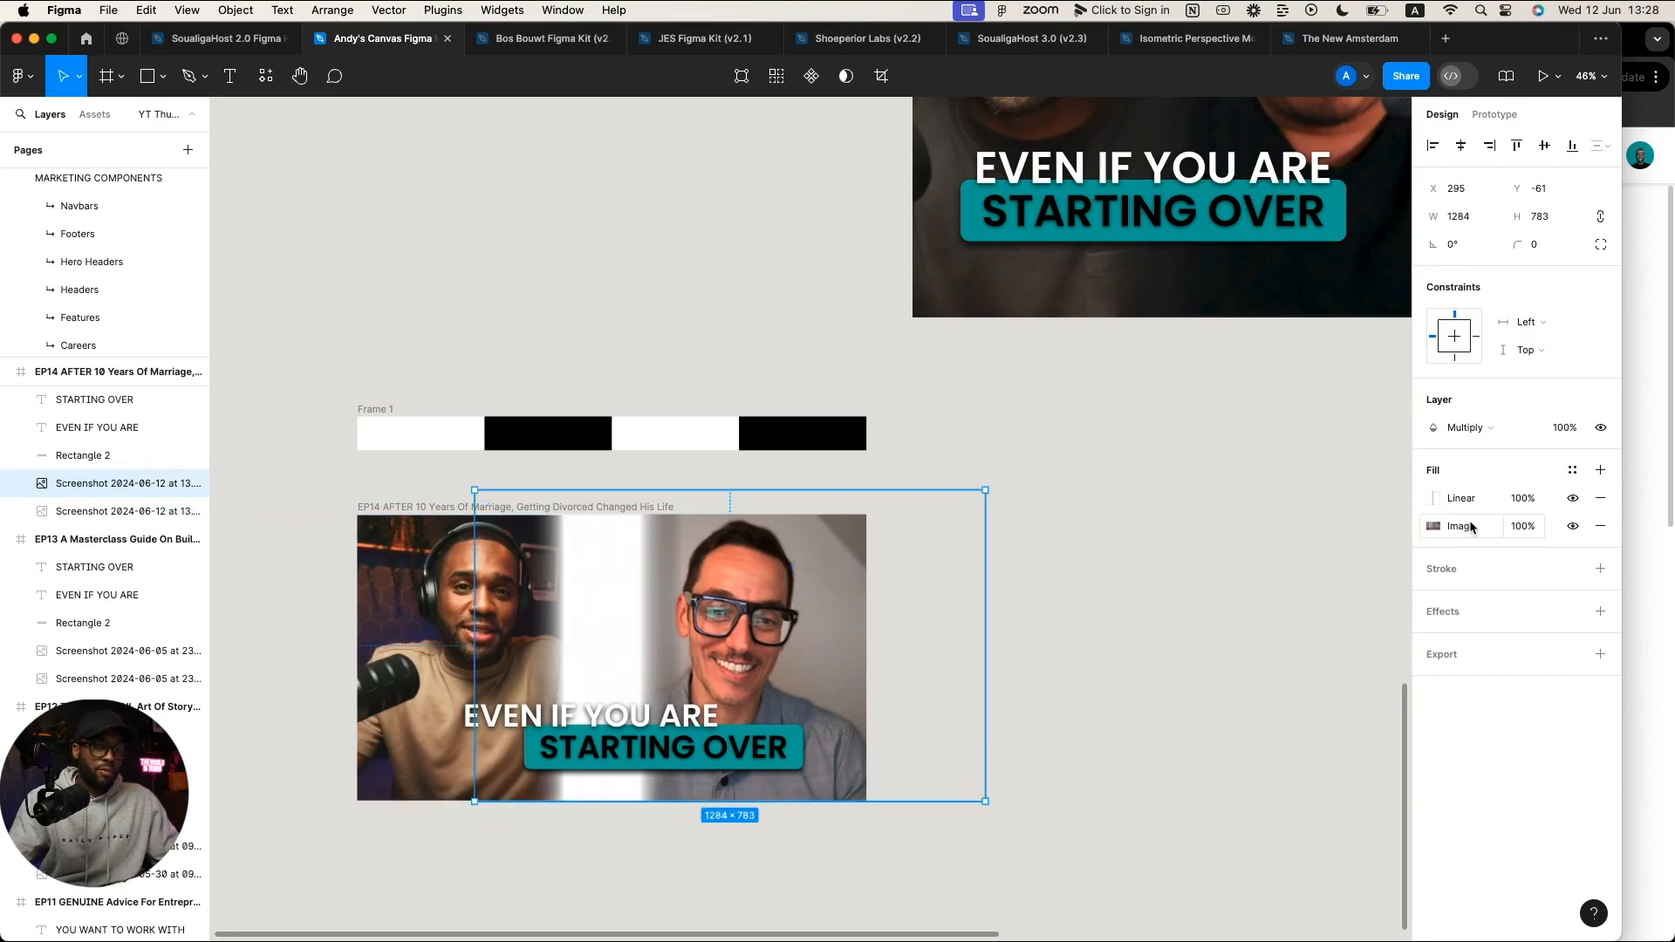
key("super+[")
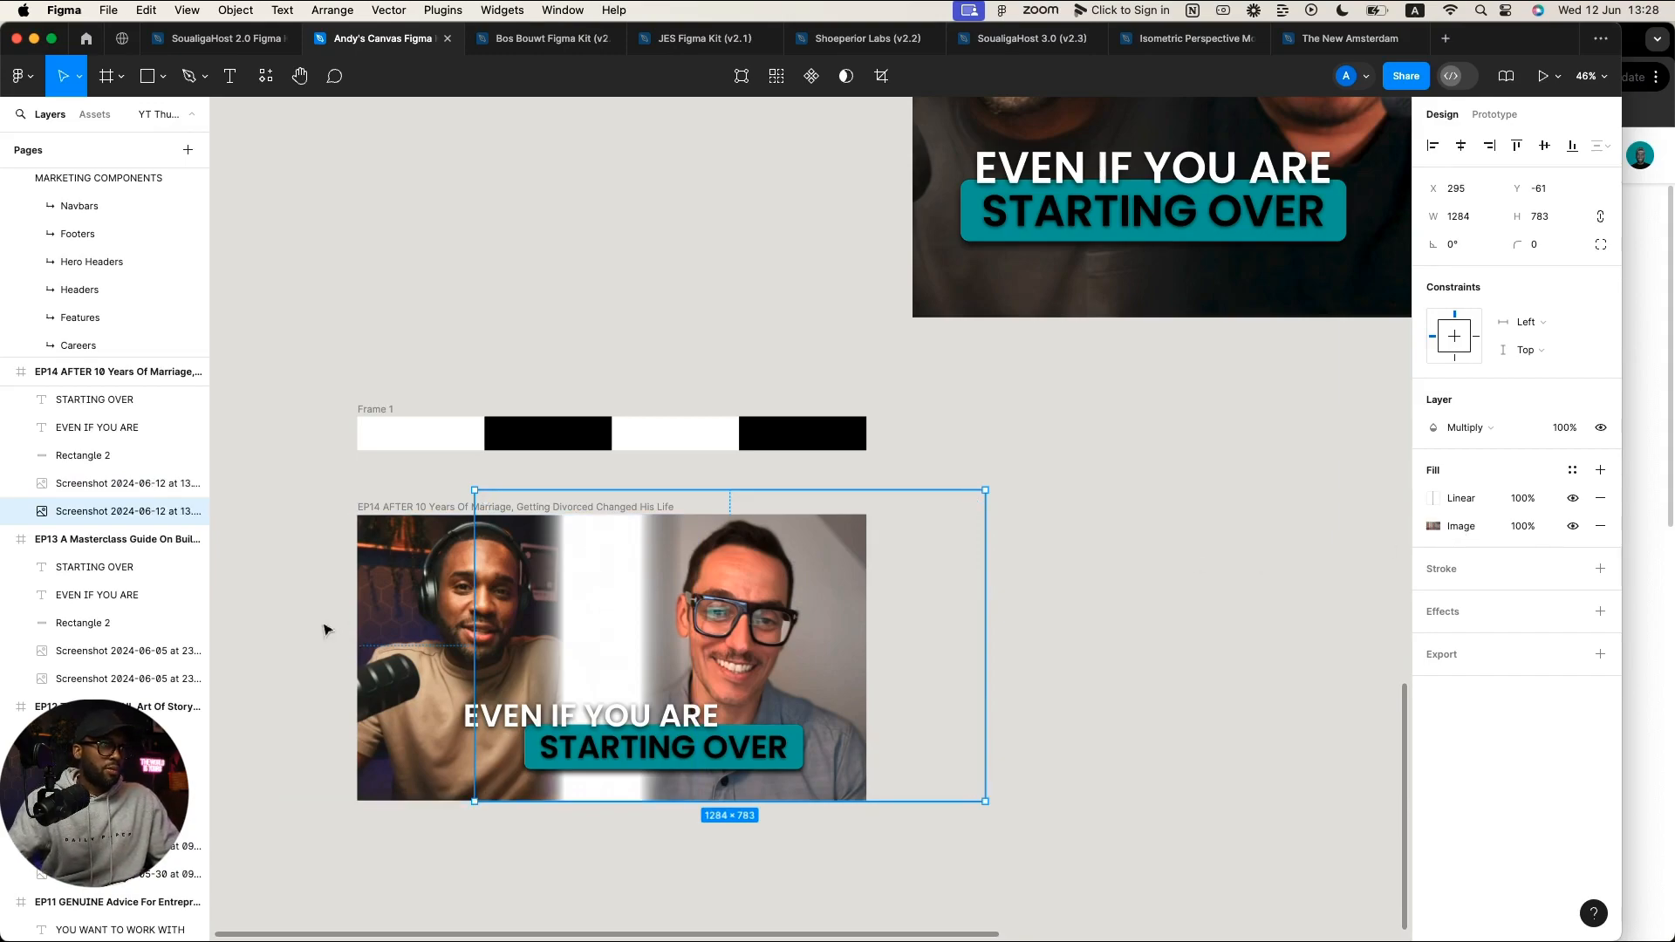
left_click(381, 602)
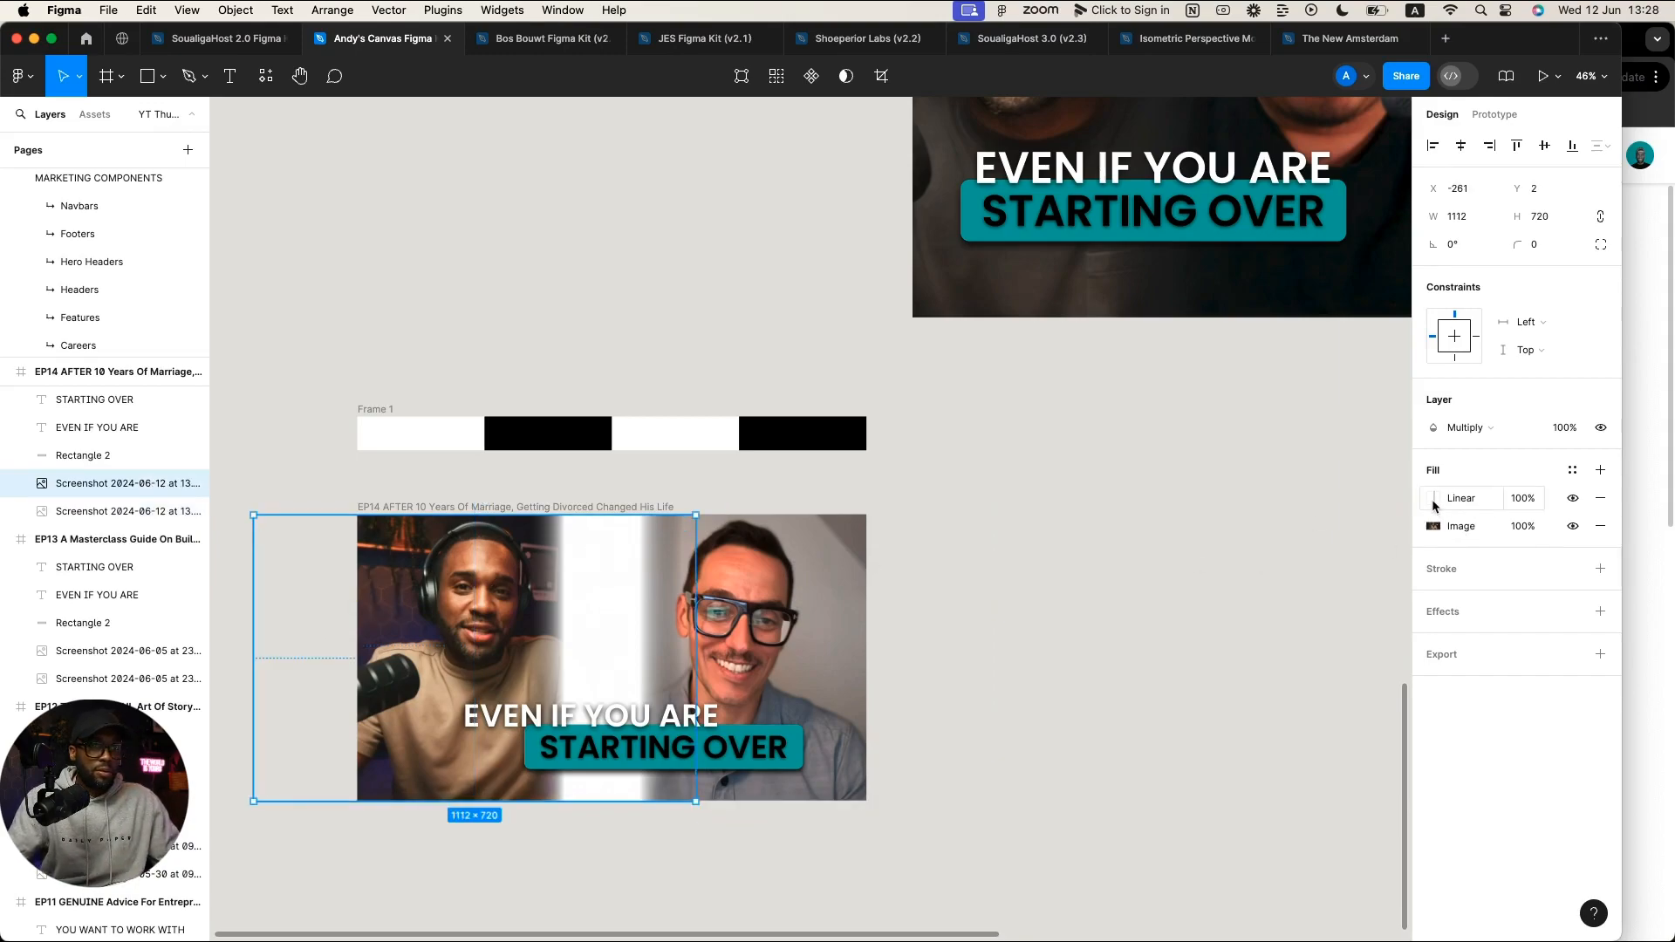
Step: Adjust the left photo's gradient by pushing its white stop right and repositioning the black stop
left_click(1432, 499)
left_click_drag(1326, 613, 1383, 625)
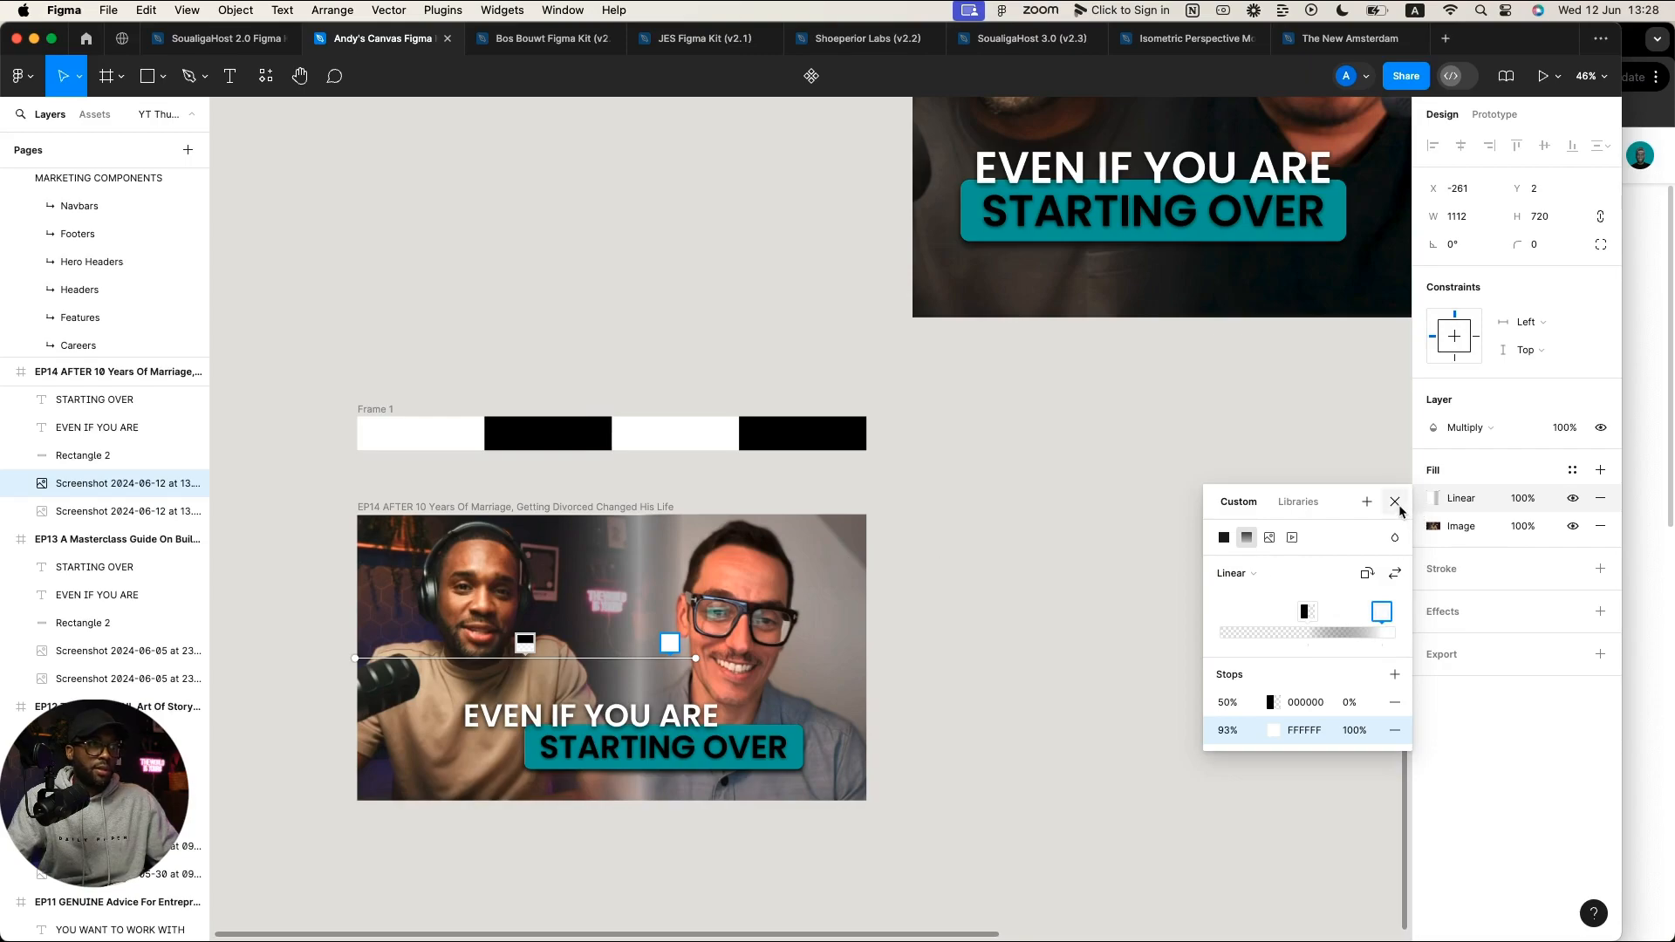
mouse_move(1304, 612)
left_mouse_down()
mouse_move(1284, 613)
mouse_move(1307, 616)
left_mouse_up()
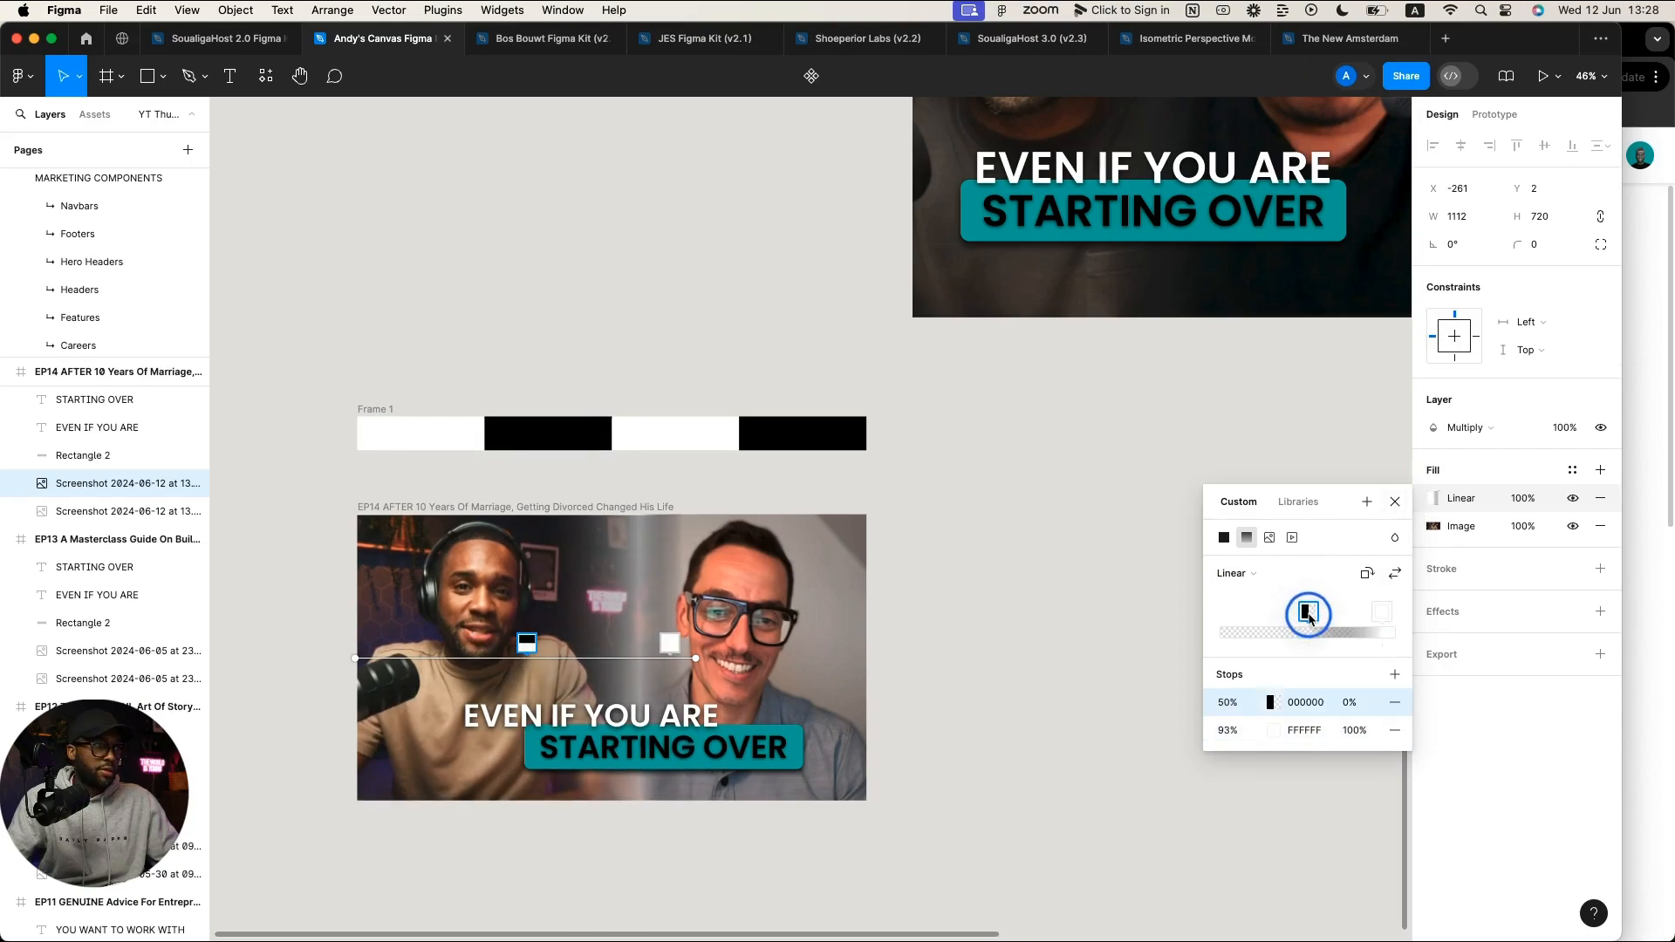
left_click(1394, 501)
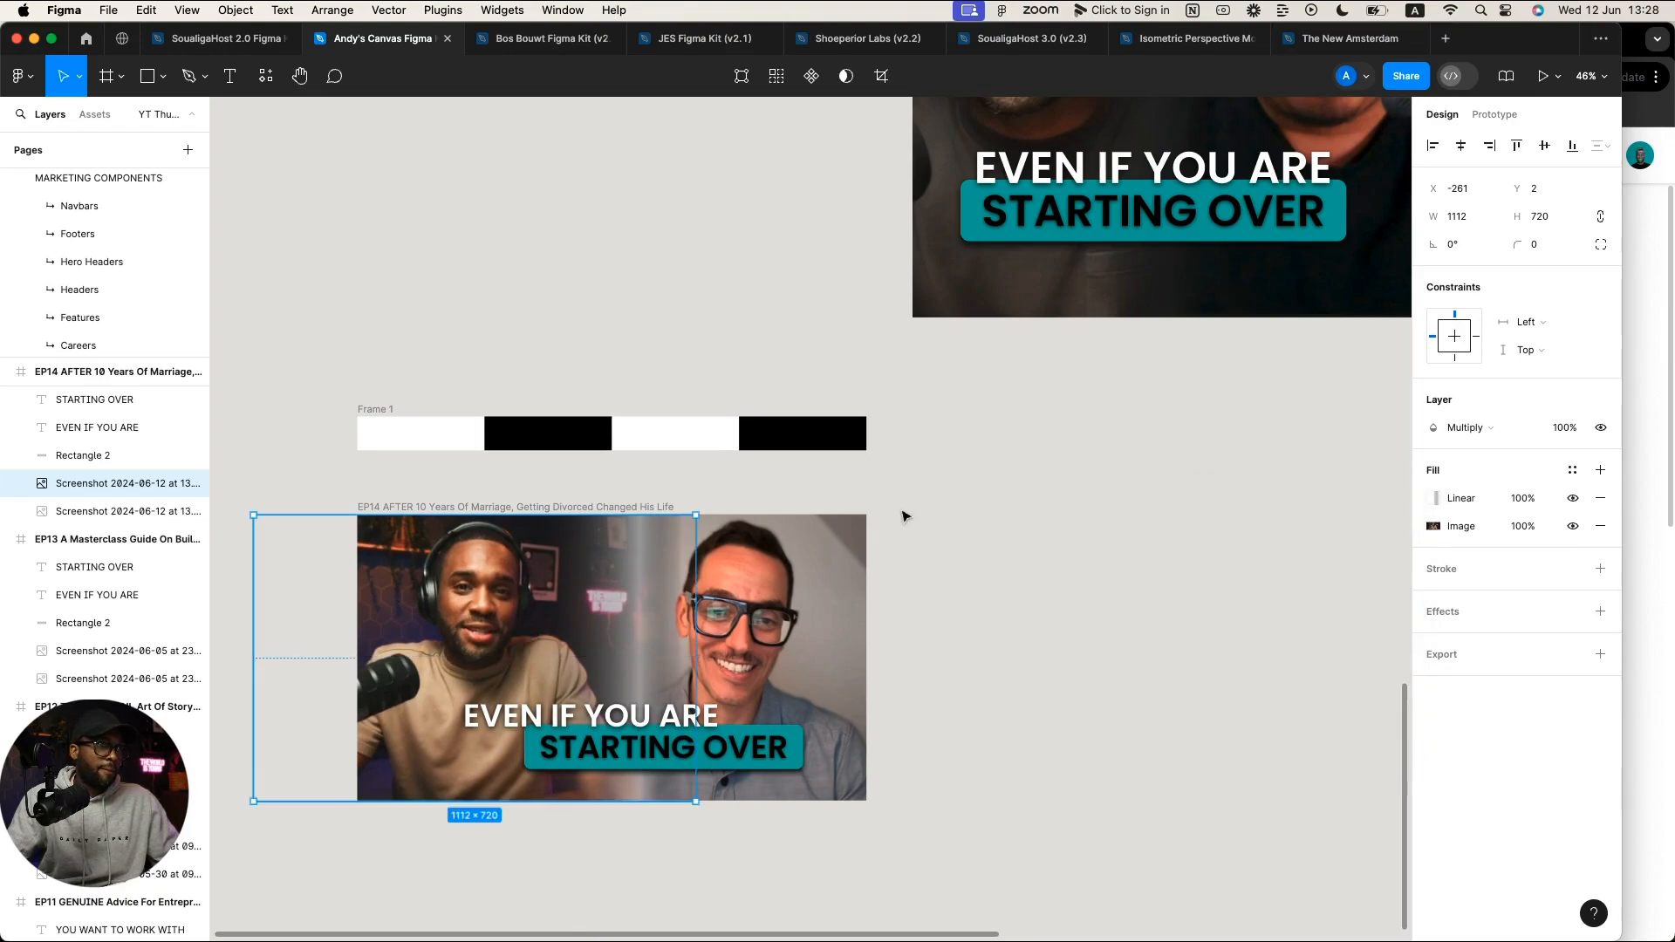
Step: Widen the right photo's fade by shifting its white gradient stop further right
left_click(823, 530)
left_click(1430, 498)
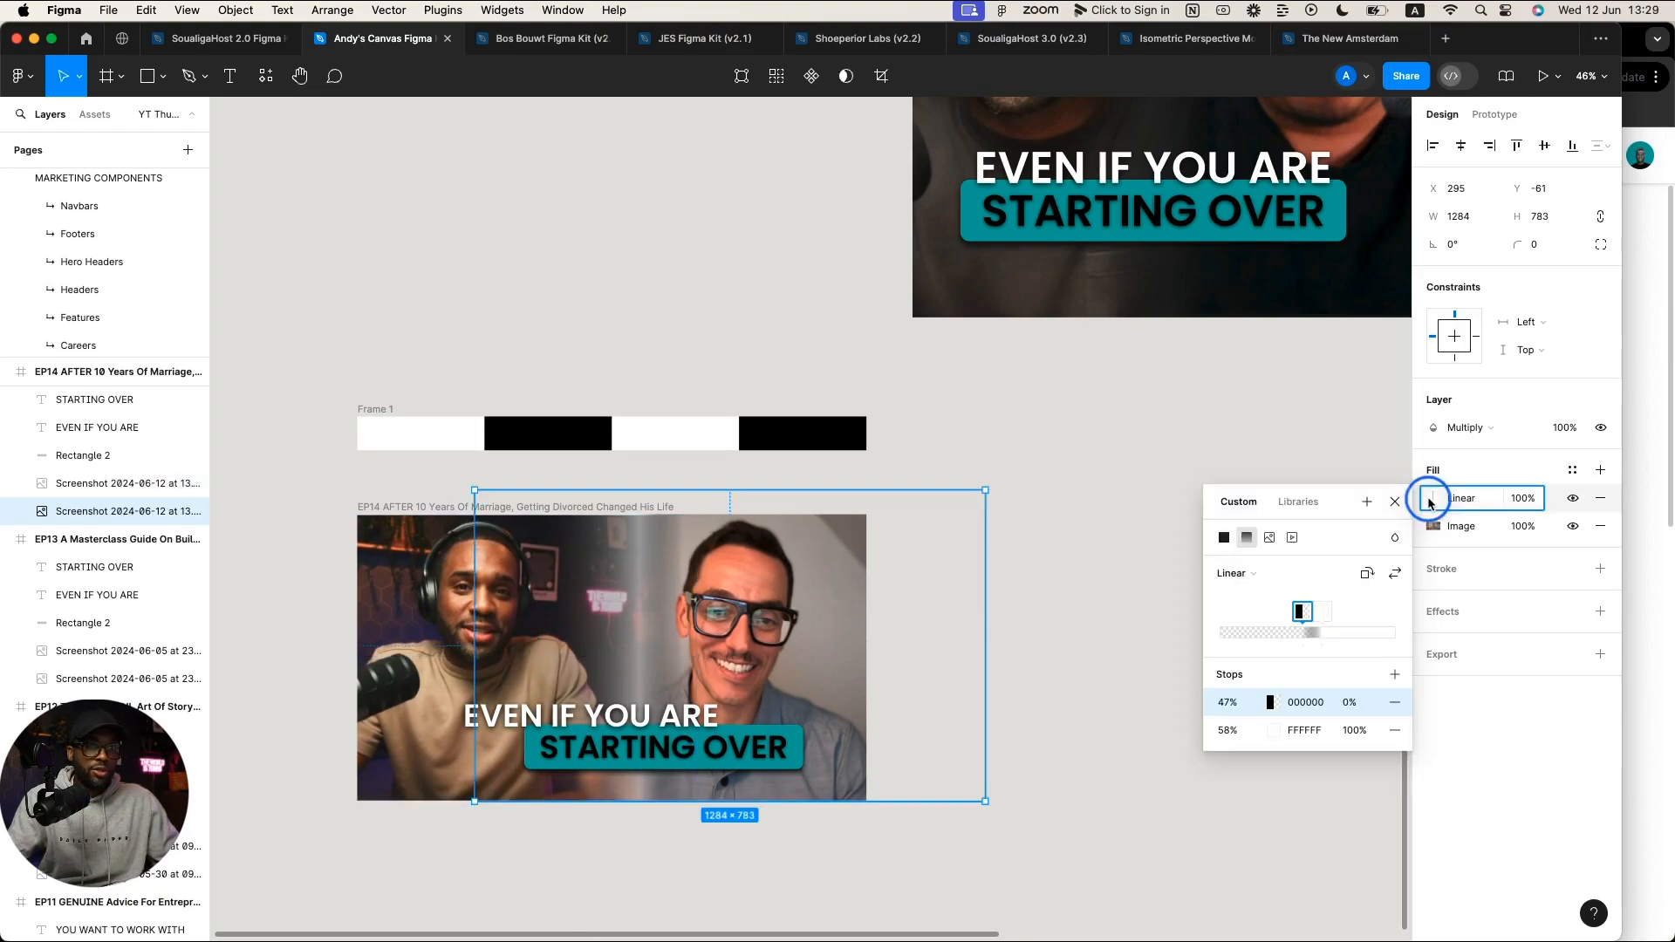
mouse_move(1321, 612)
left_mouse_down()
mouse_move(1355, 611)
mouse_move(1301, 617)
left_mouse_up()
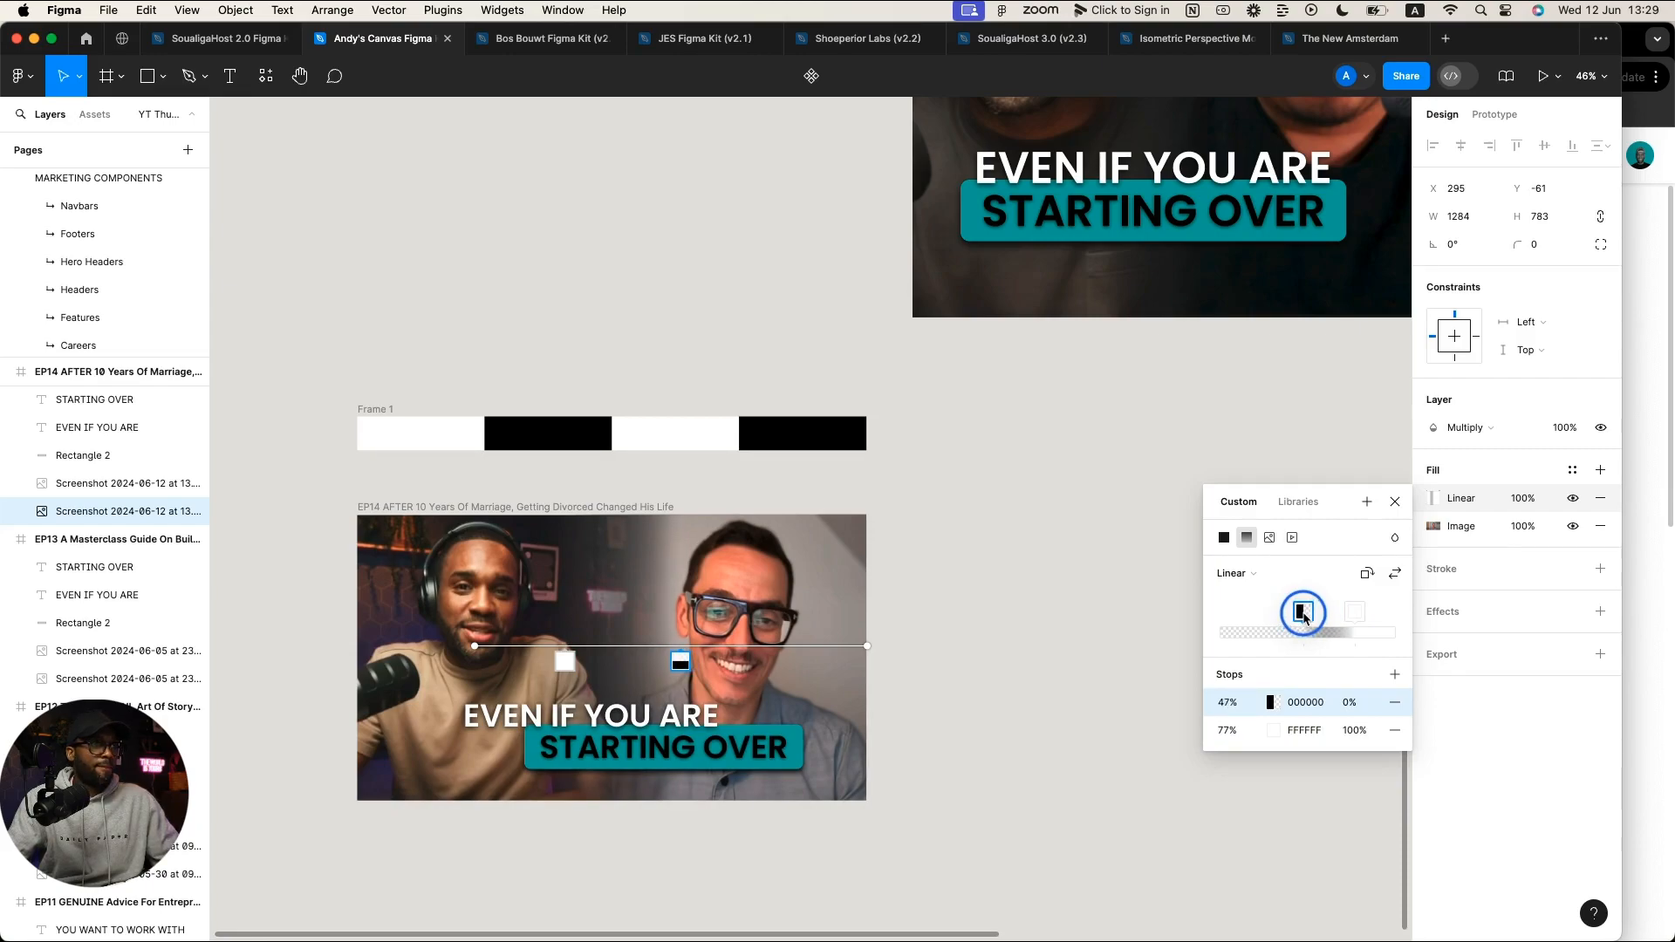
mouse_move(1355, 613)
left_mouse_down()
mouse_move(1337, 619)
mouse_move(1373, 617)
left_mouse_up()
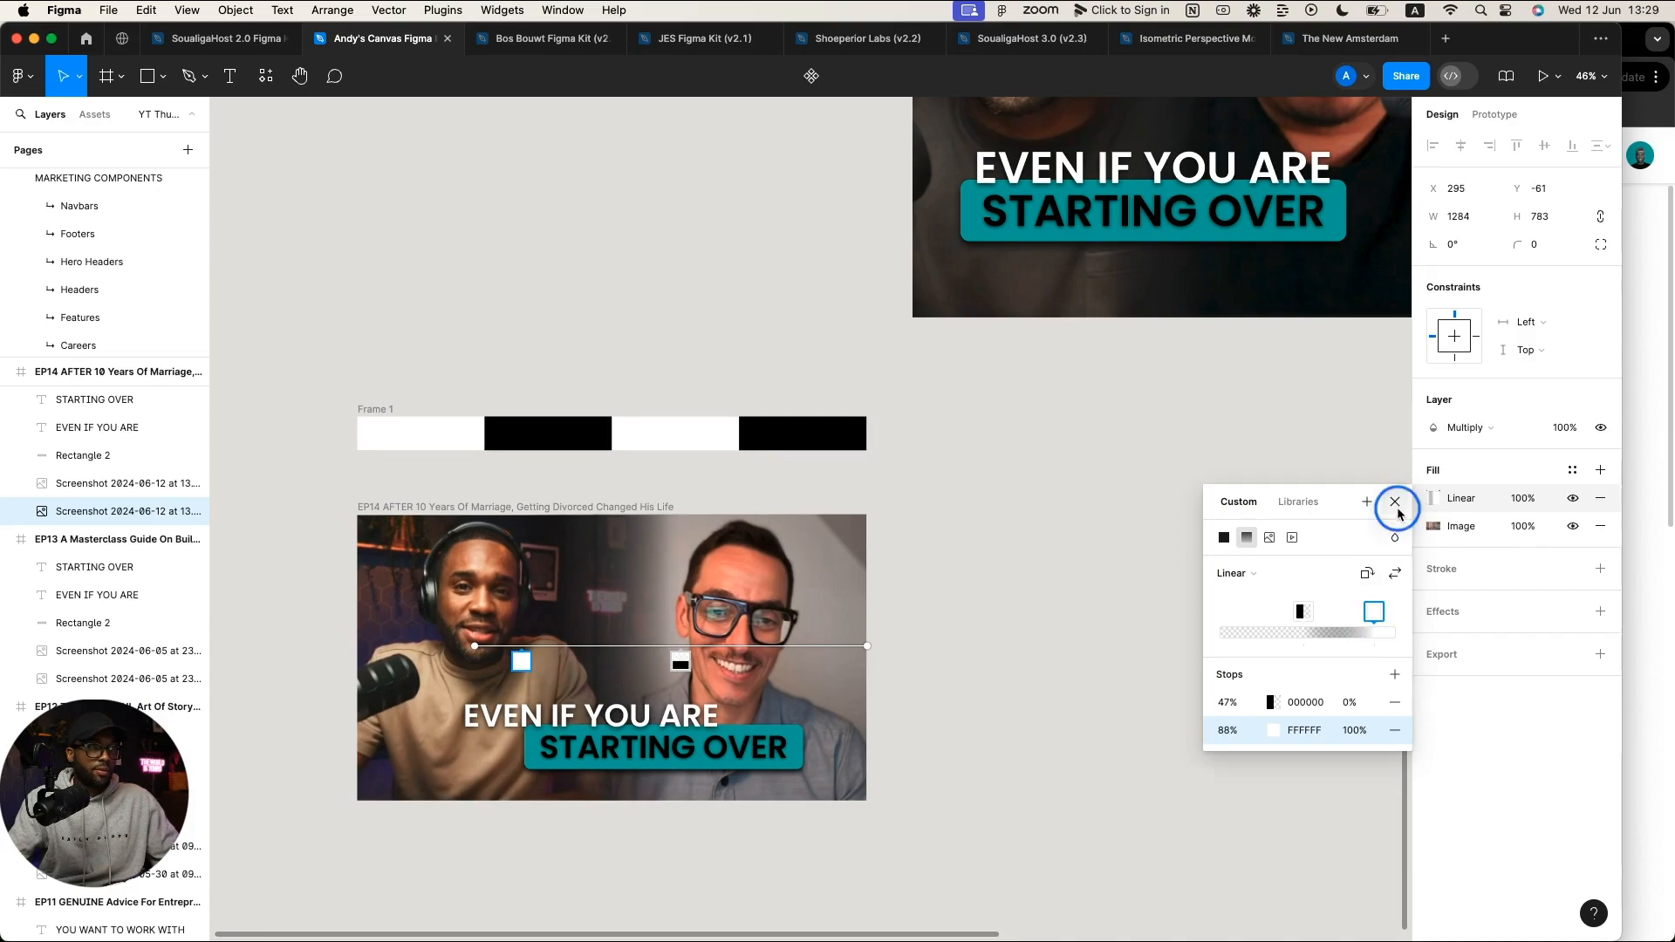
left_click(1395, 502)
left_click(1276, 614)
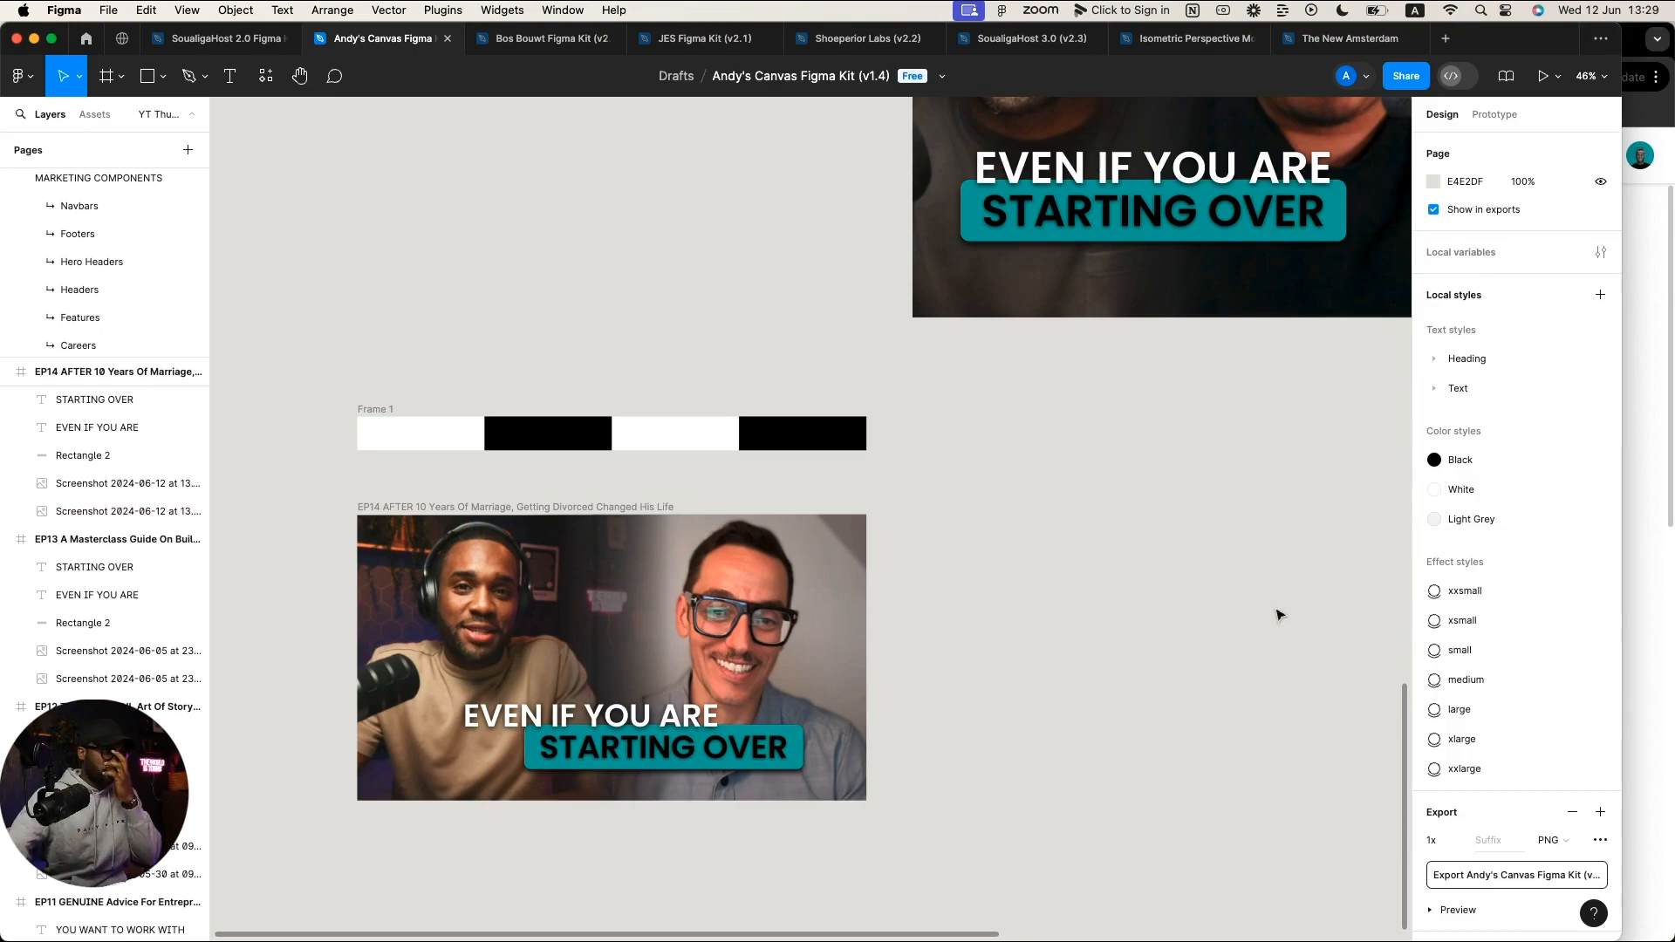
left_click(425, 614)
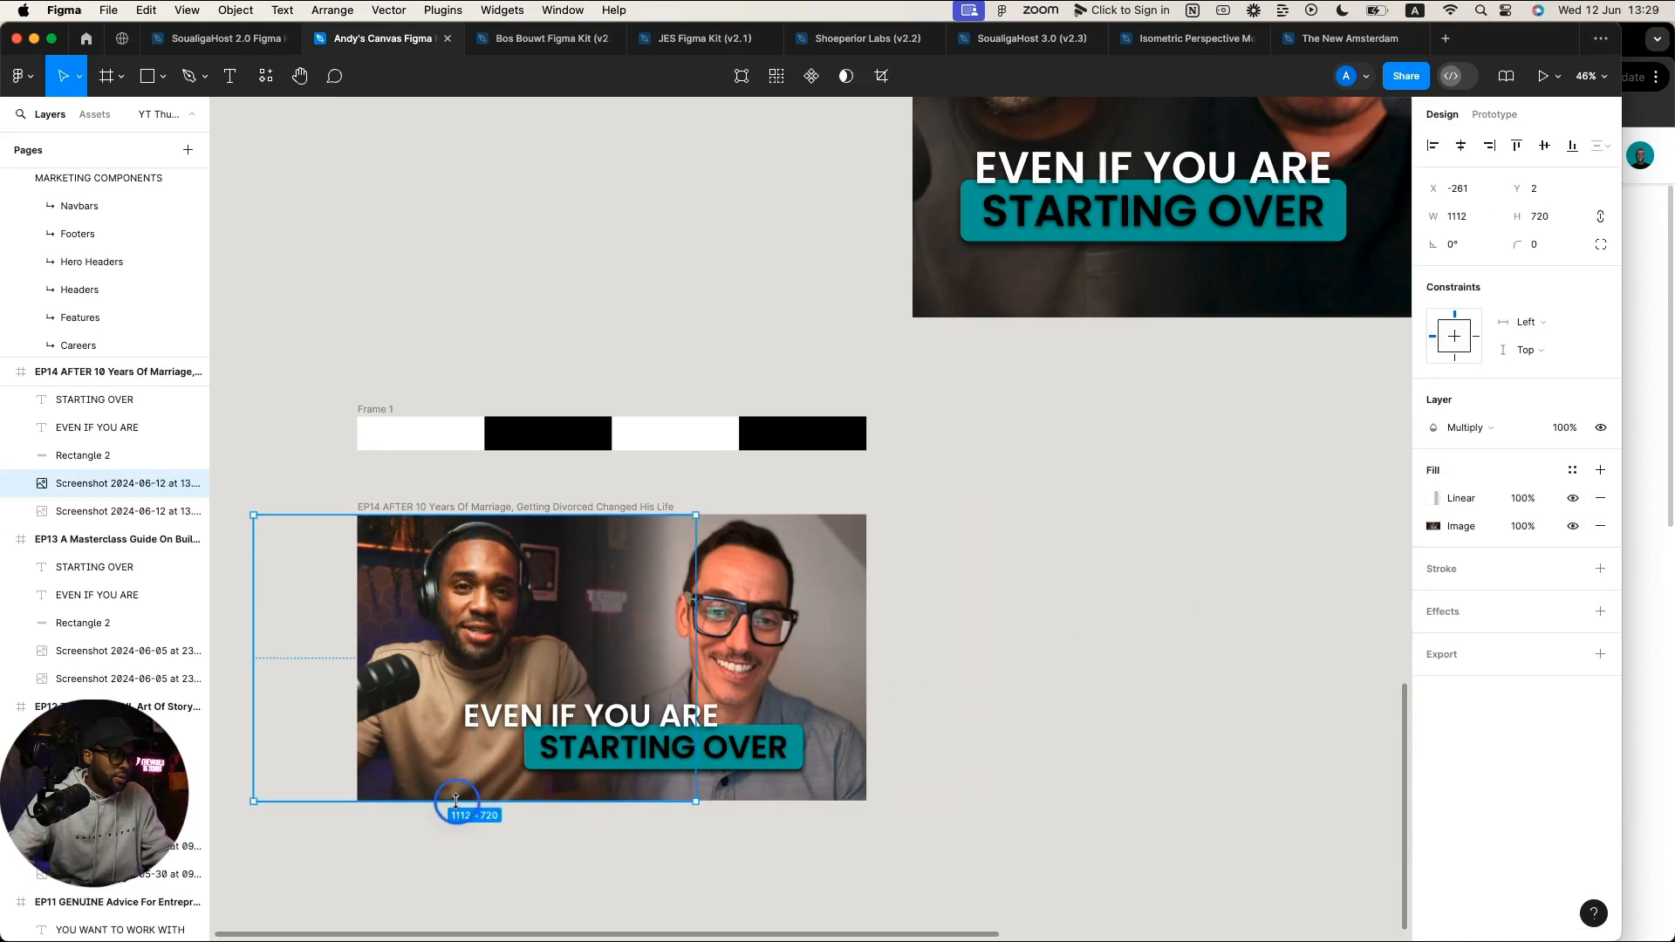
Step: Resize the left screenshot to 1112 × 896, aligned with the frame's top edge
left_click_drag(465, 799, 484, 856)
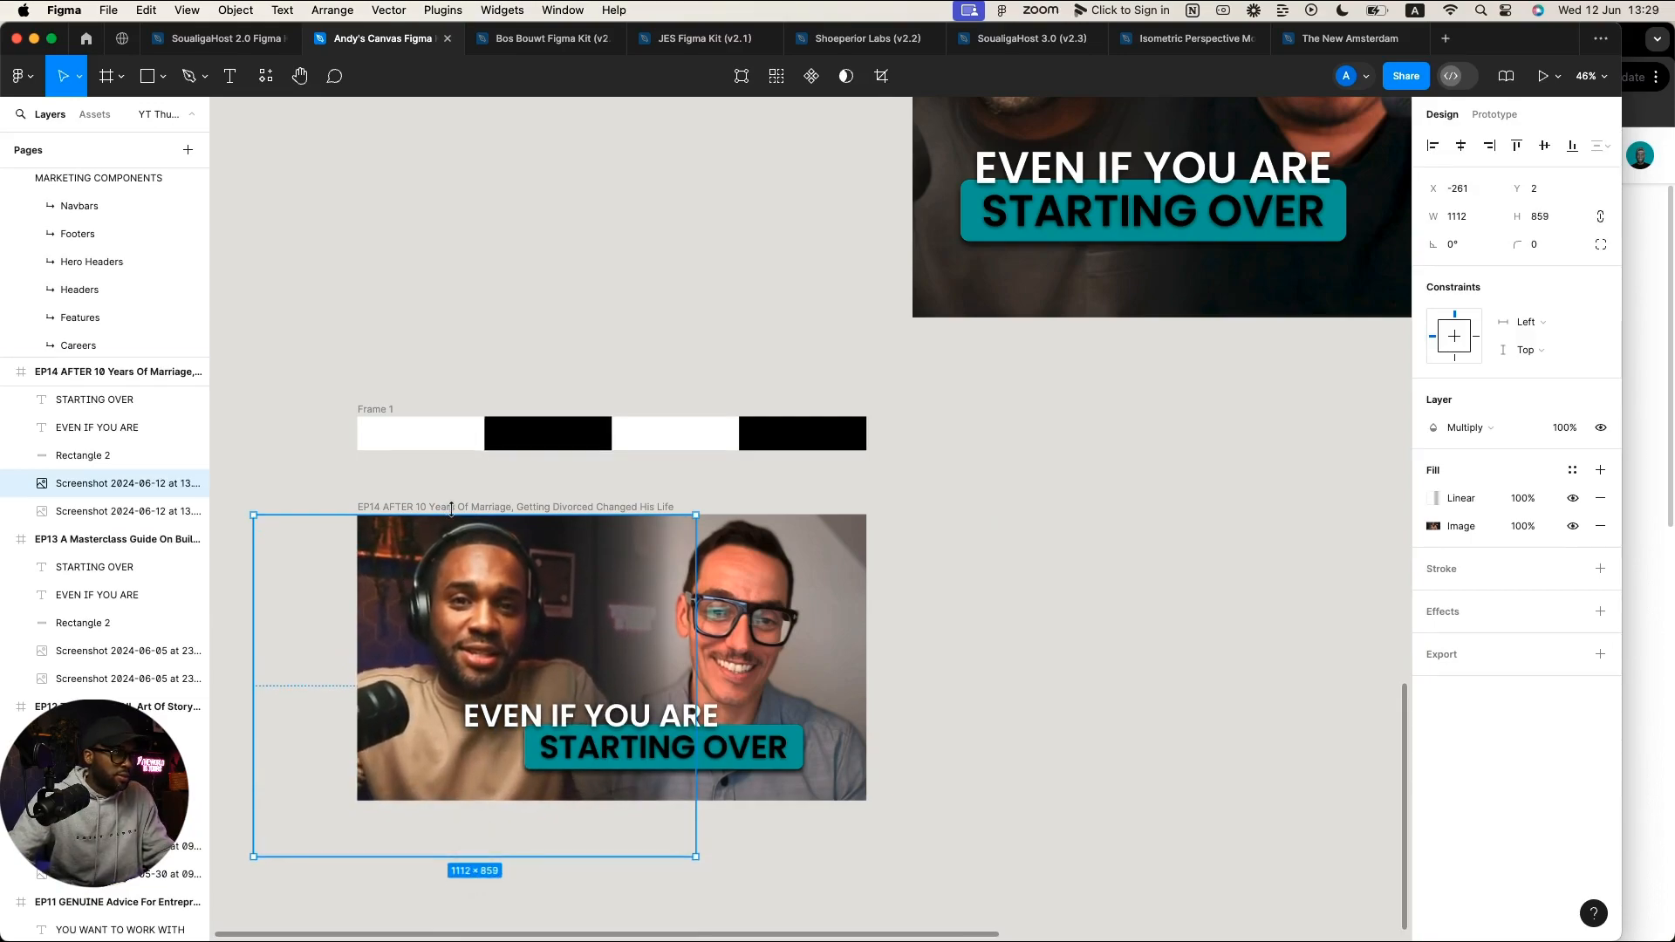
left_click_drag(447, 515, 447, 514)
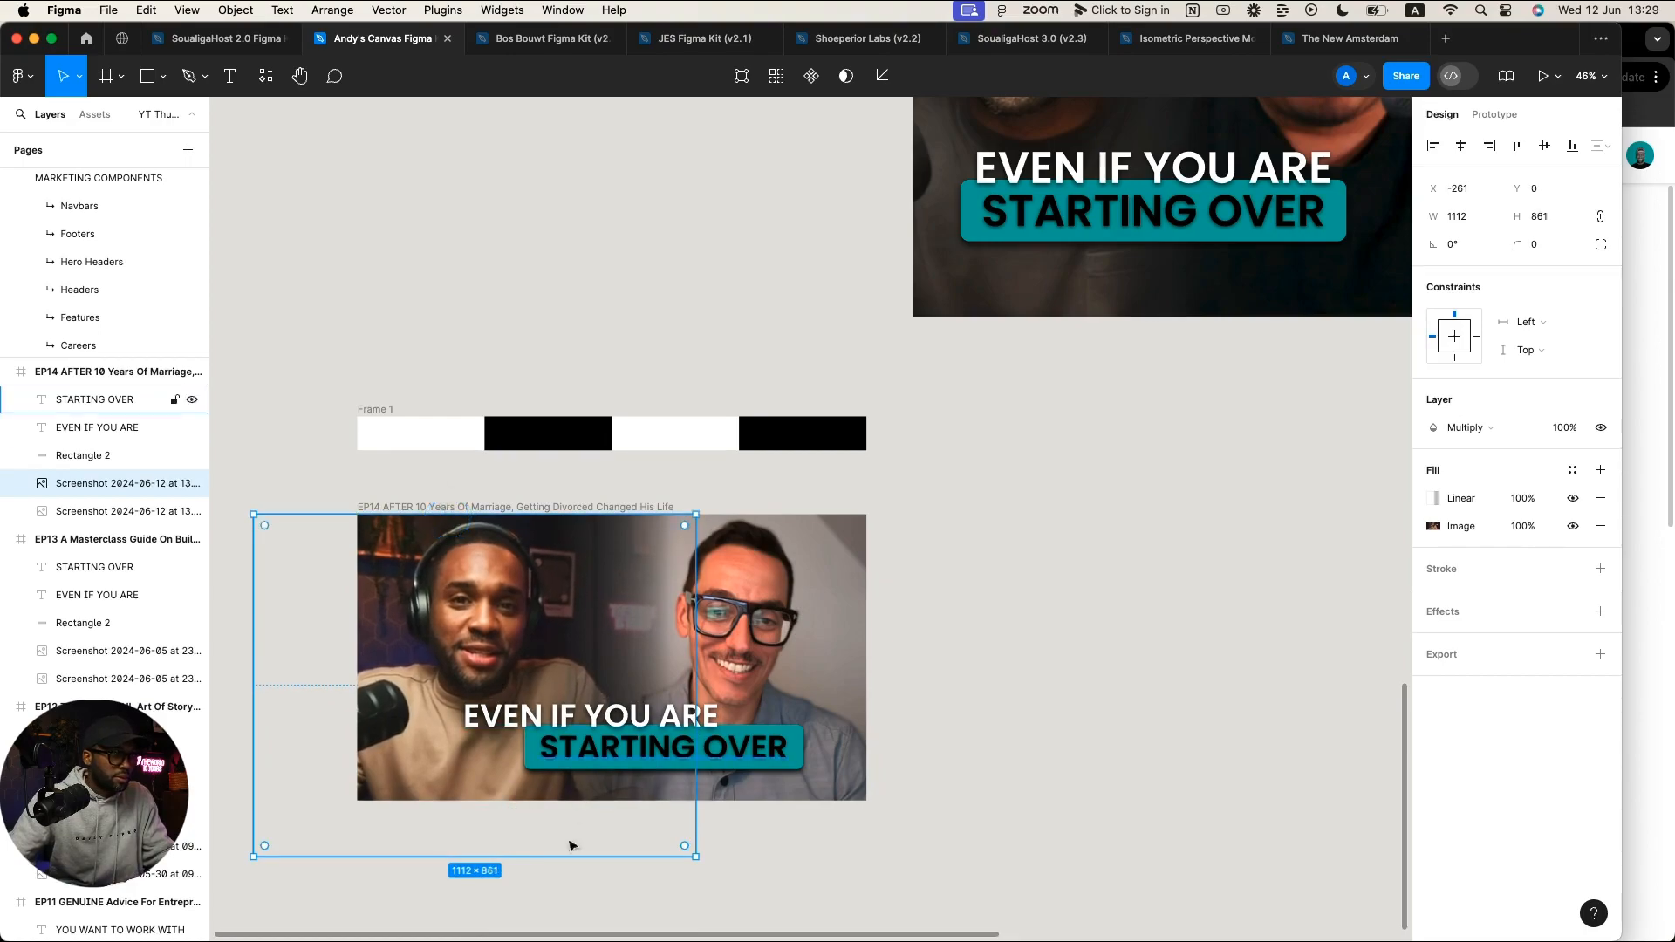
left_click_drag(547, 856, 547, 871)
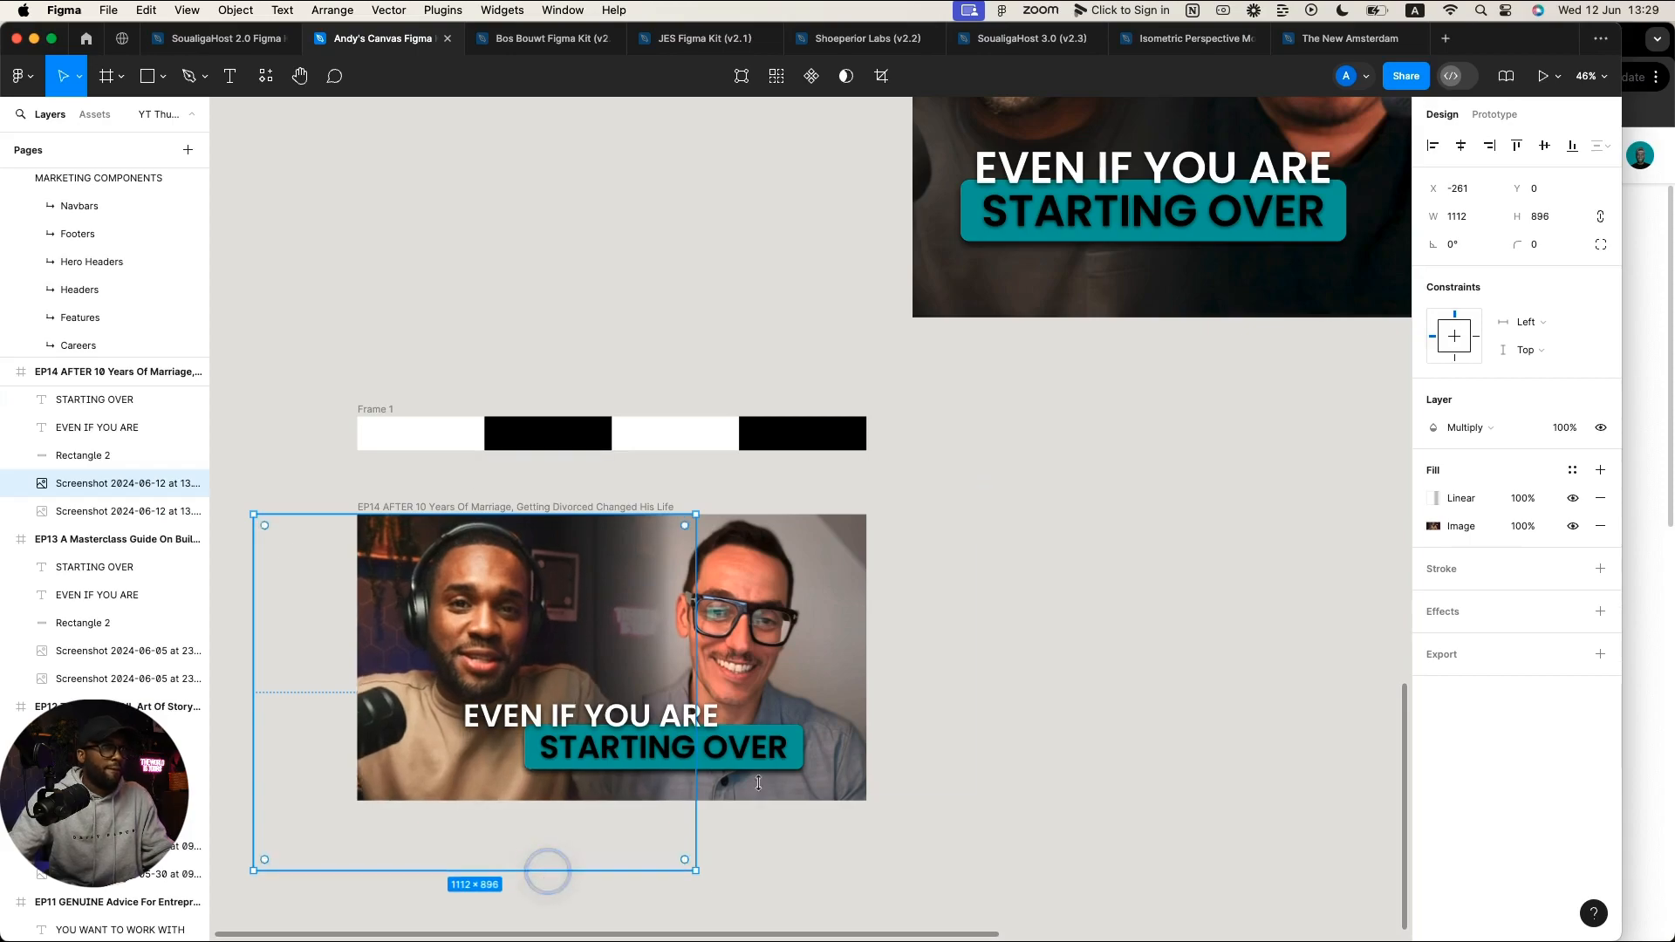
left_click(1173, 648)
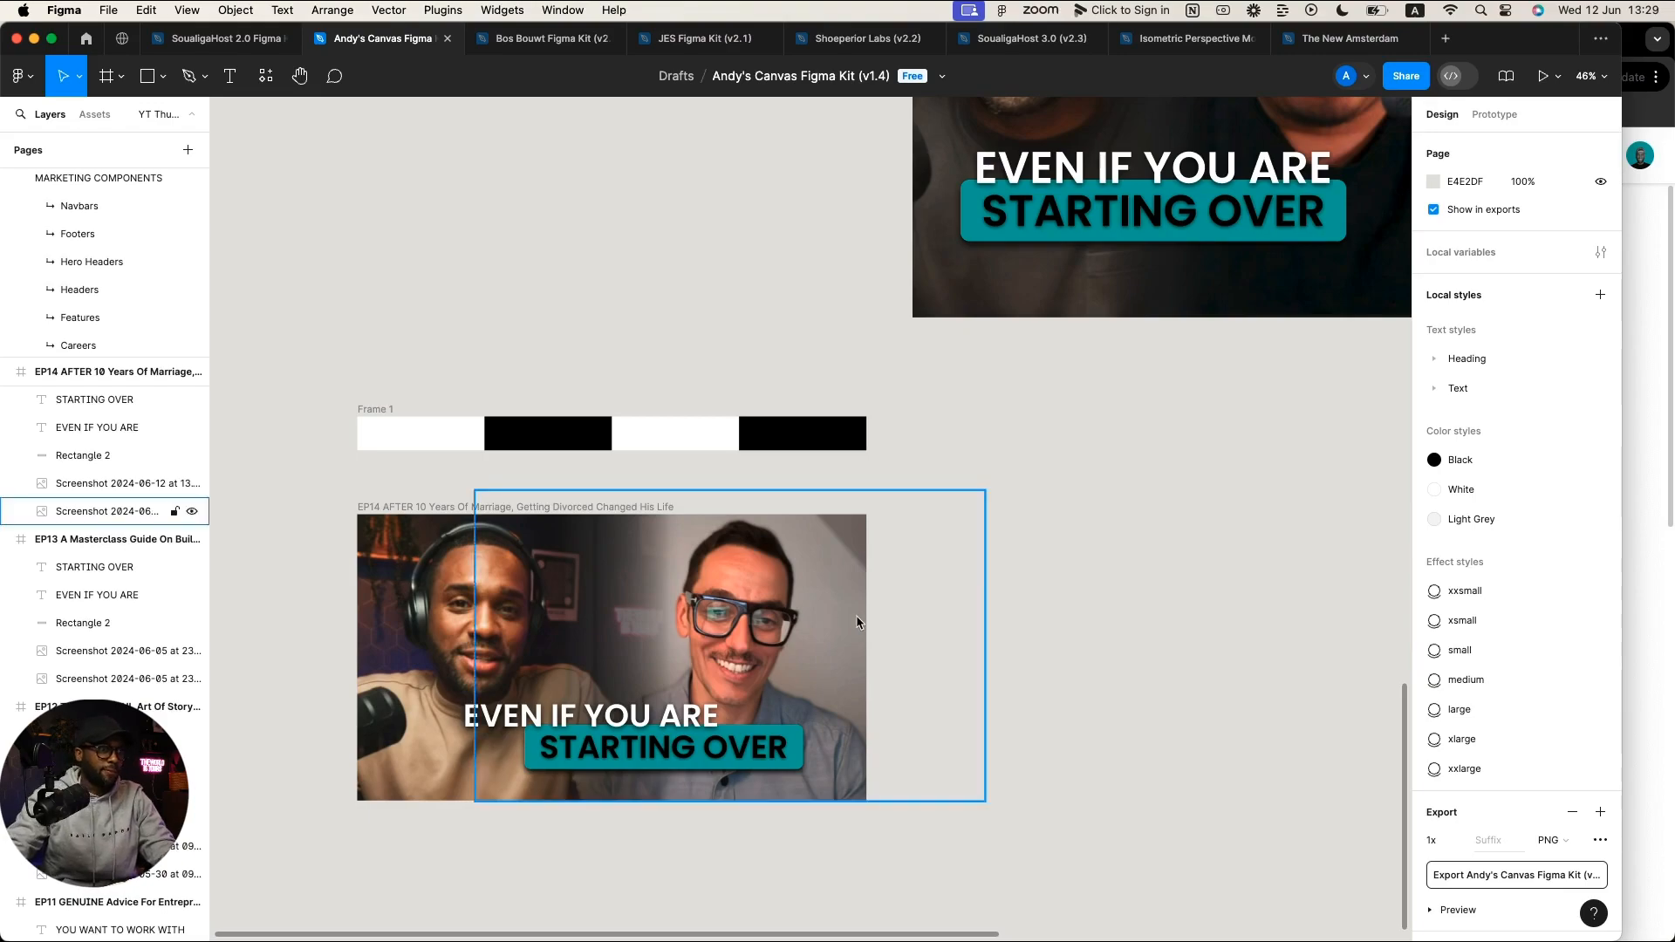
left_click(669, 718)
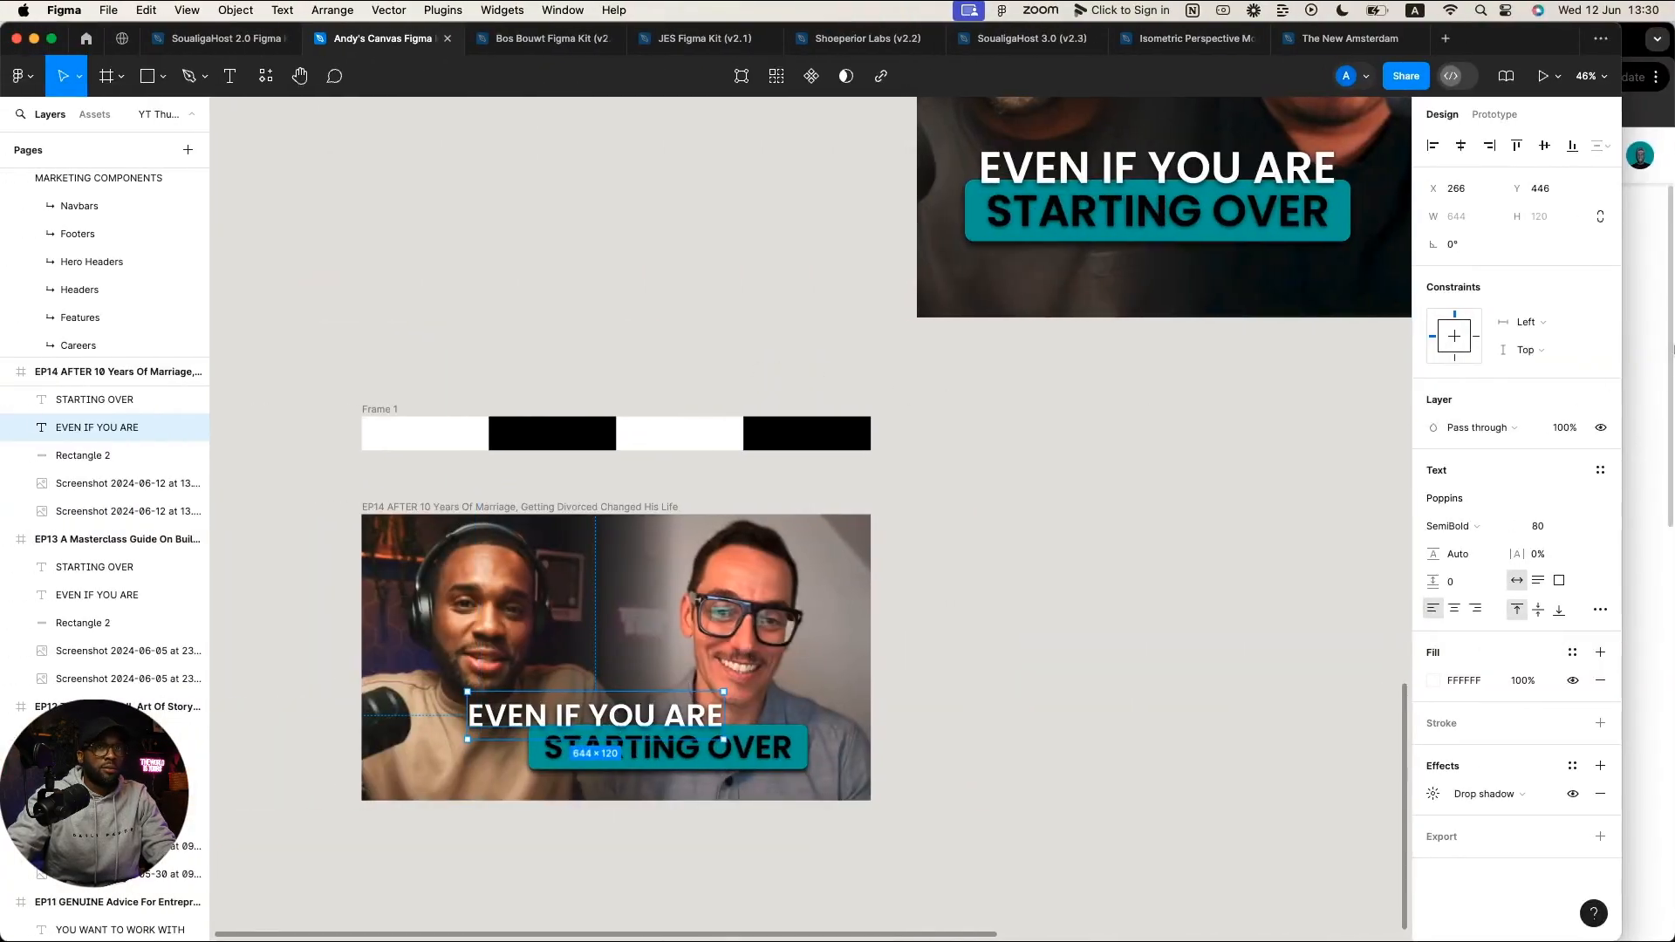
left_click(1643, 343)
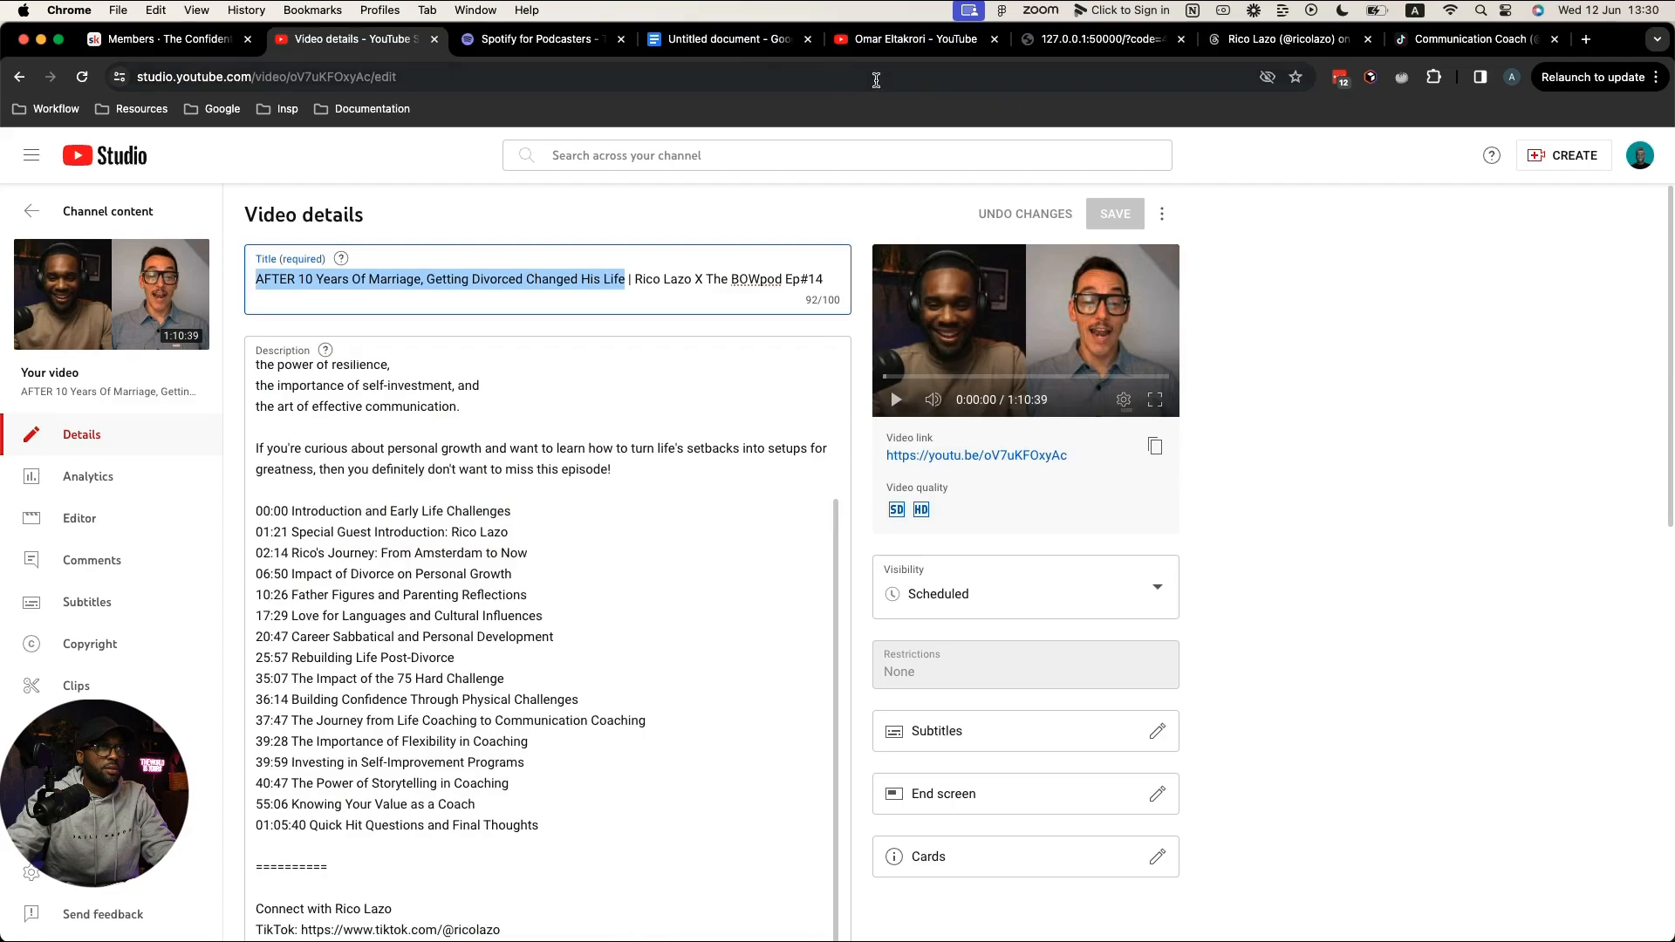
left_click(701, 44)
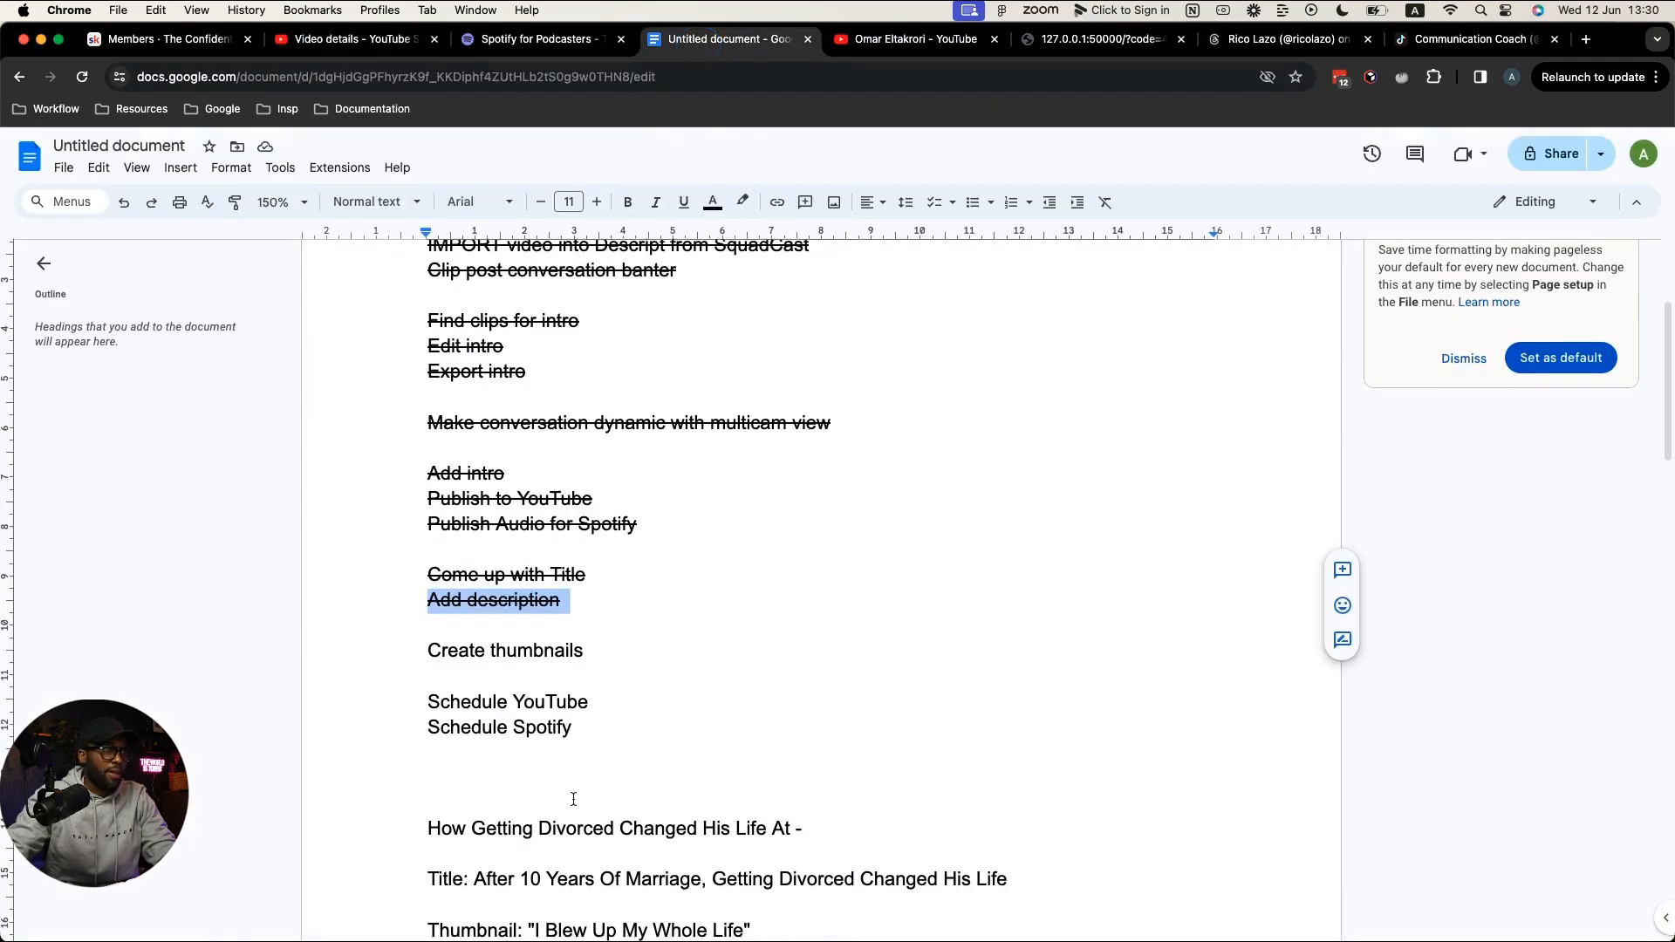
scroll(567, 801, "down", 2)
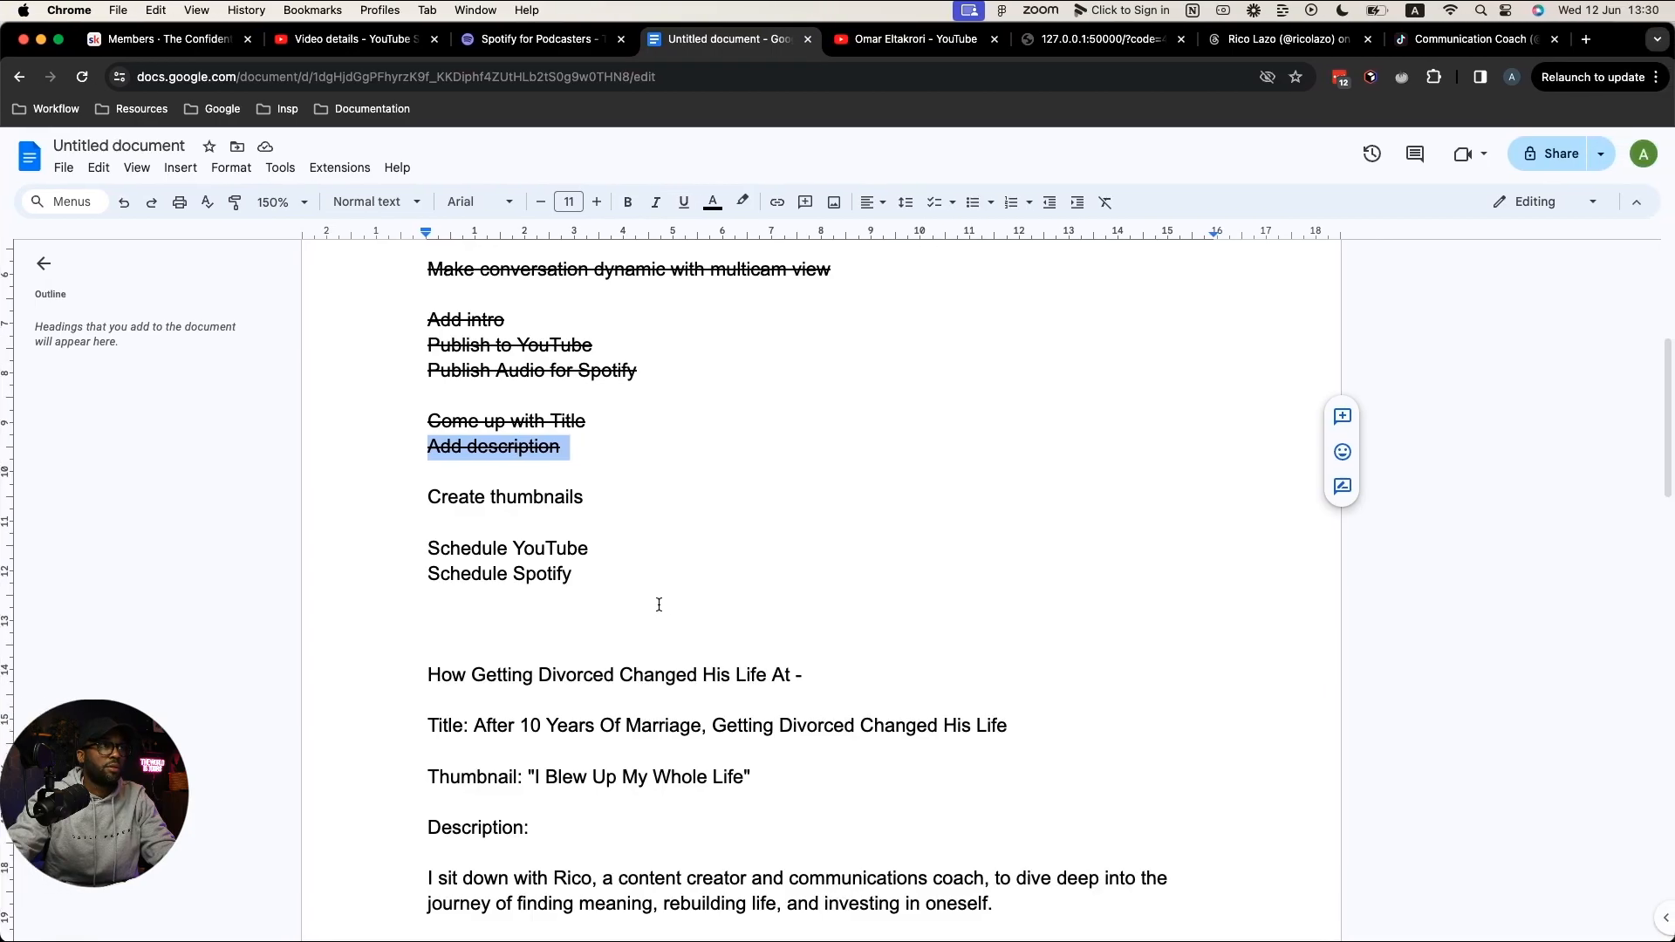
key("ctrl+Up")
Step: Replace the EVEN IF YOU ARE headline line with '"I BLEW UP'
left_click(1095, 724)
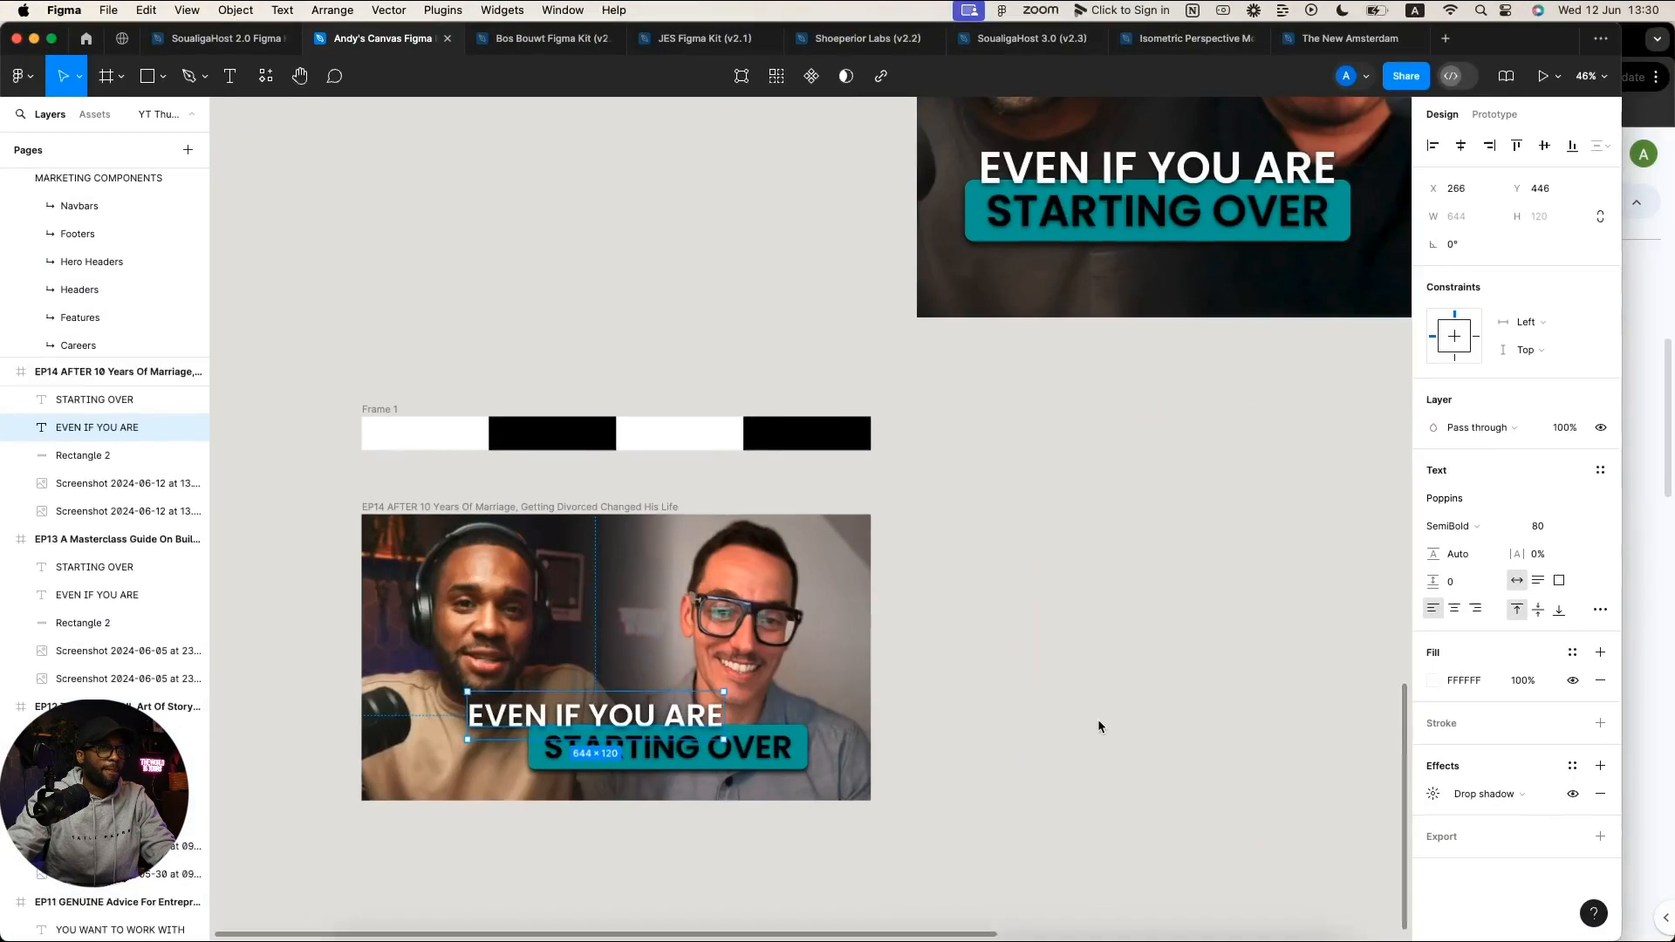
double_click(611, 717)
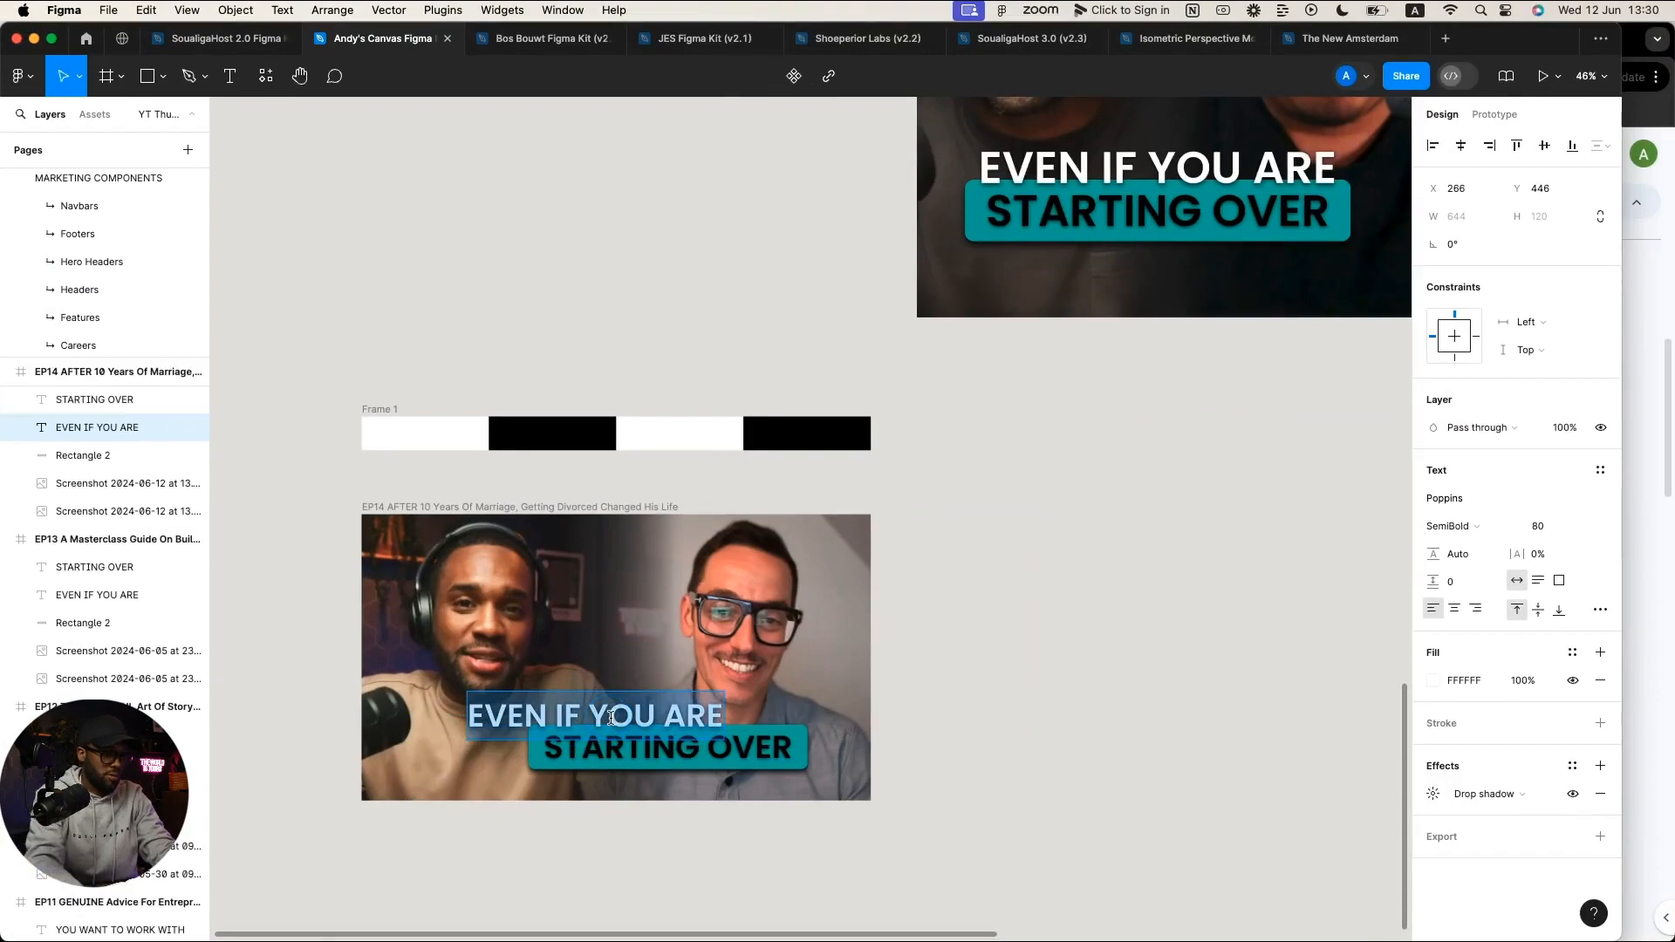
type("\"")
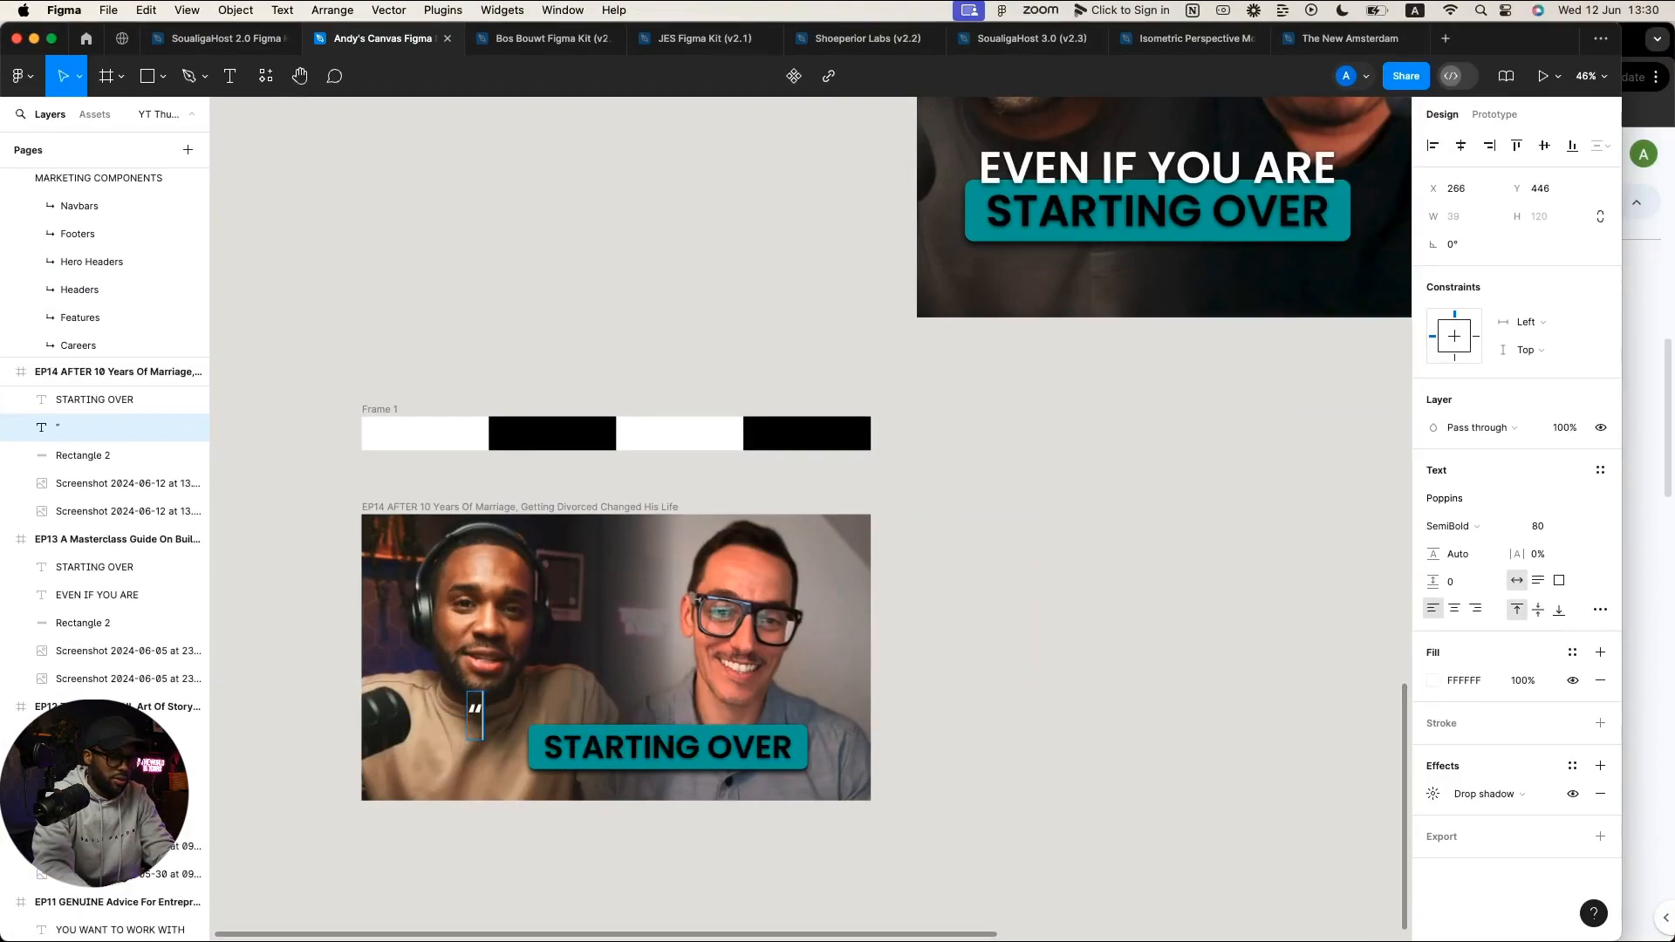
type("I BLEW U")
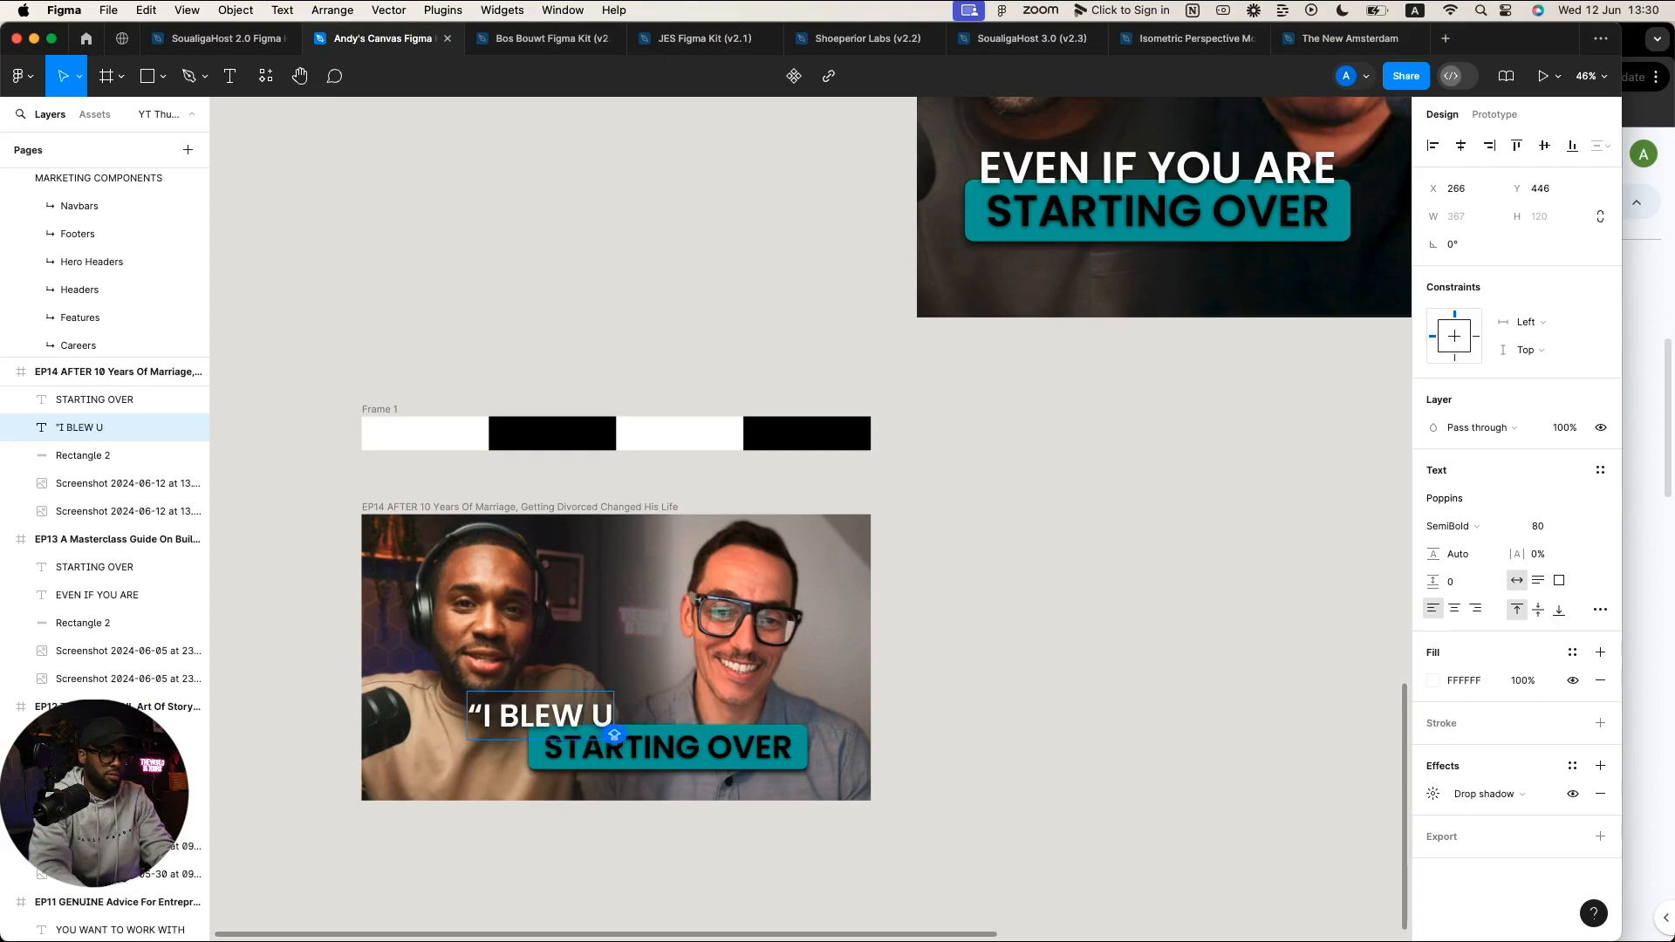
type("P")
Step: Change STARTING OVER to 'MY WHOLE LIFE"' and shift the first line right to X 432
left_click(710, 758)
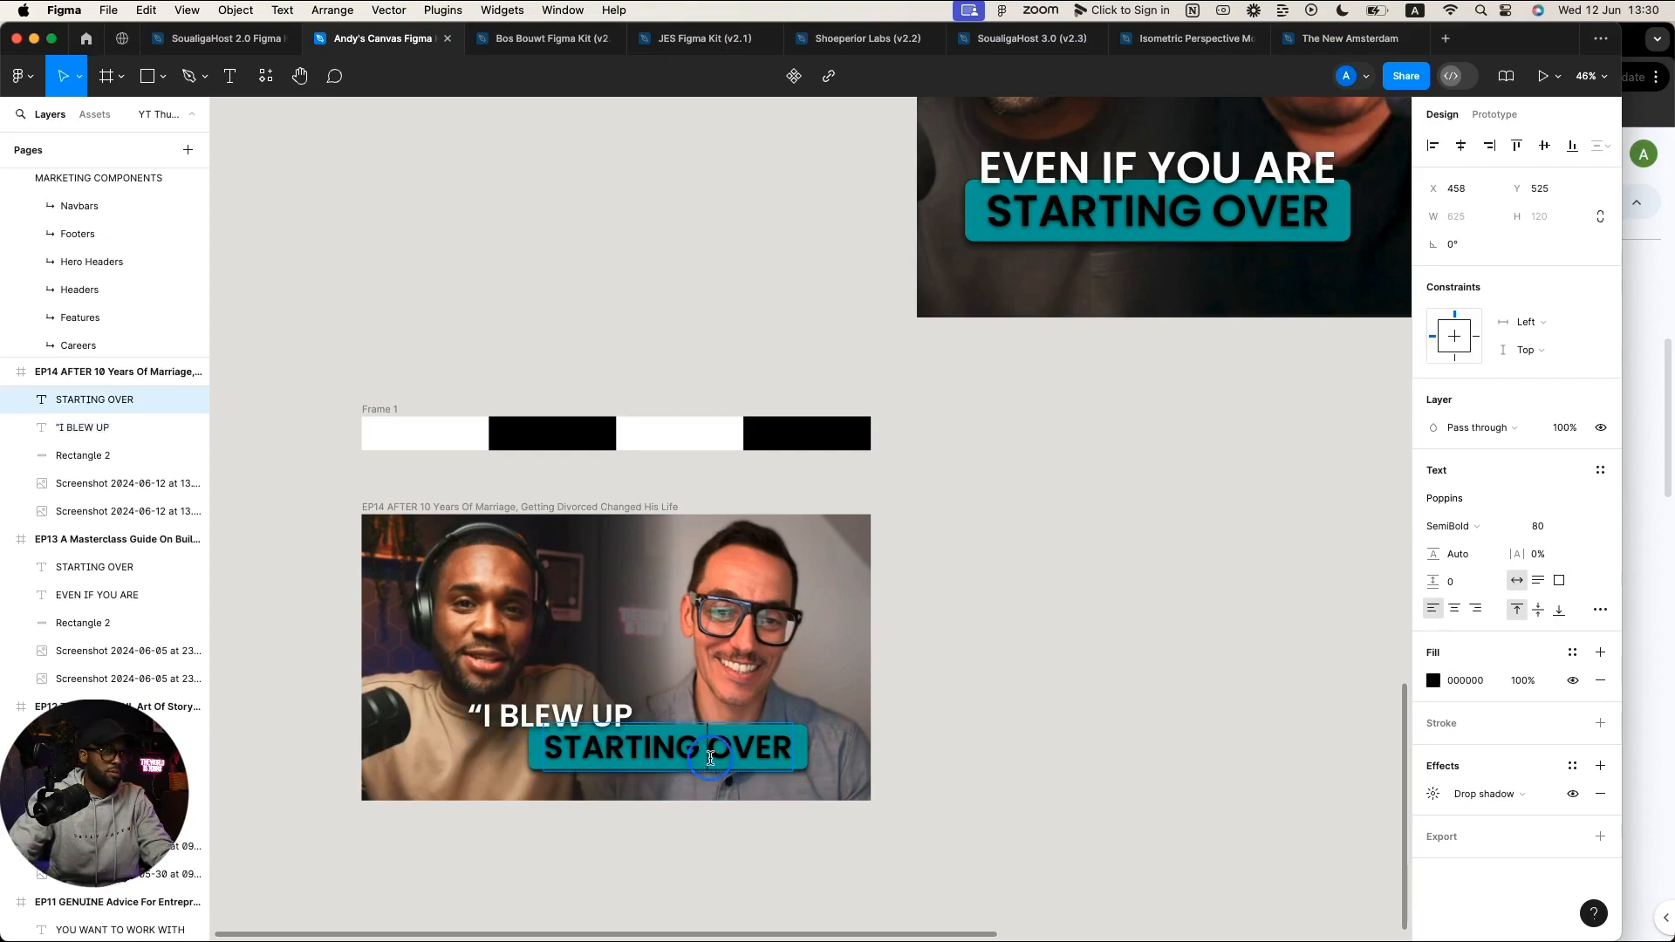
key("super+a")
type("MY")
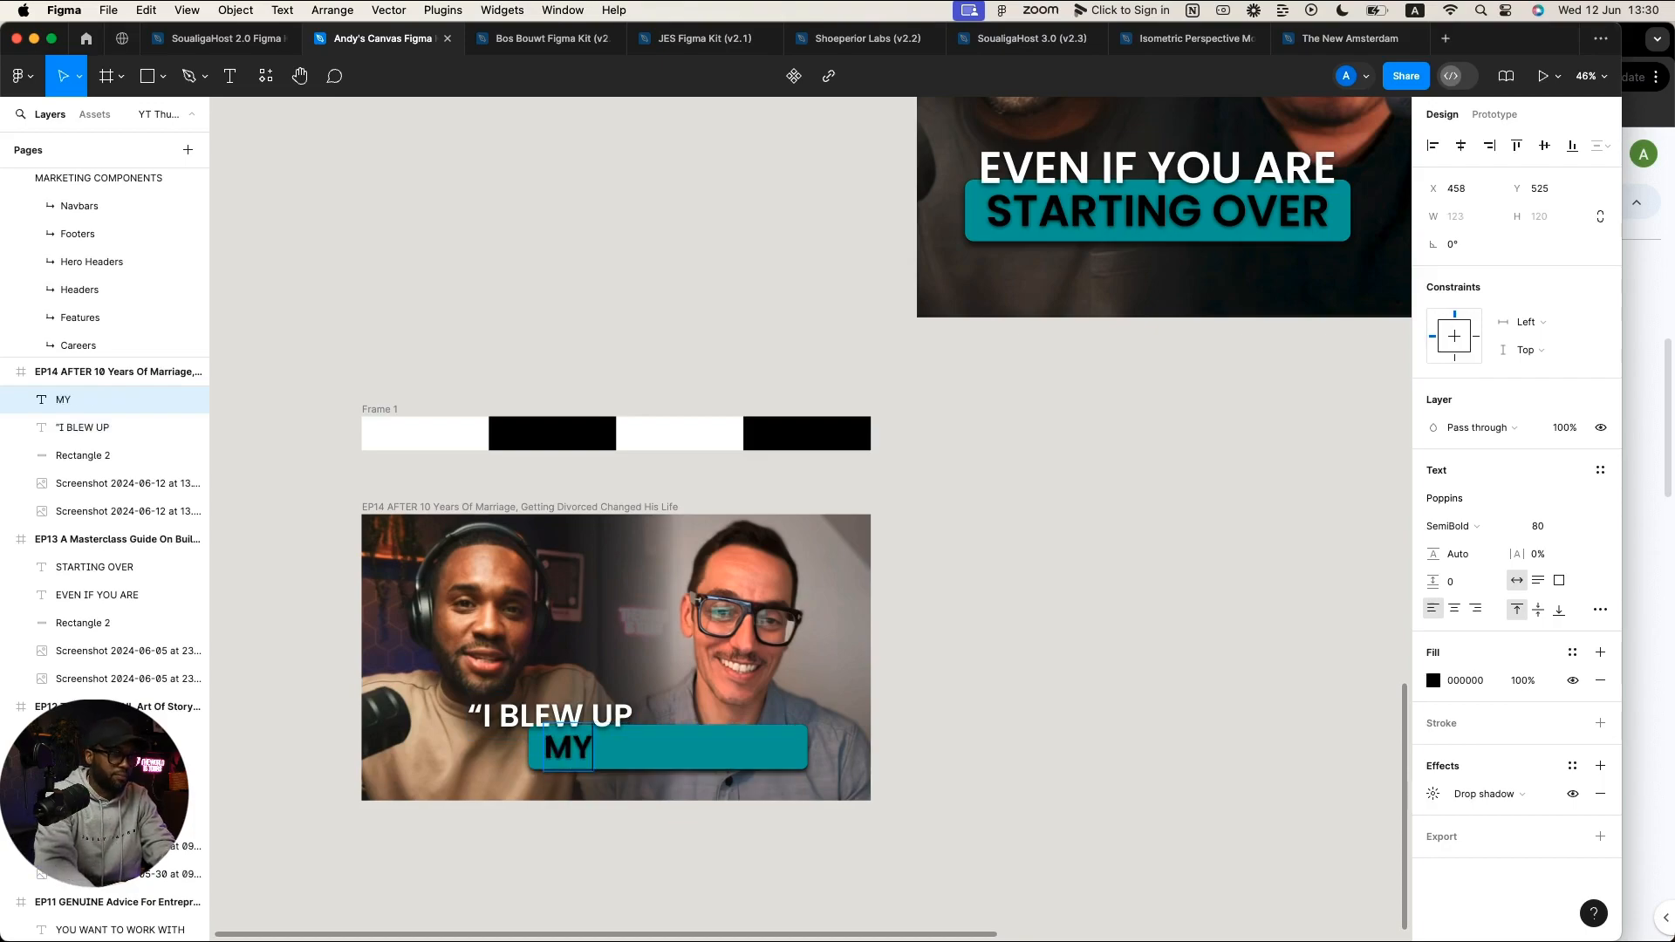
type(" WHOLE LIFE”")
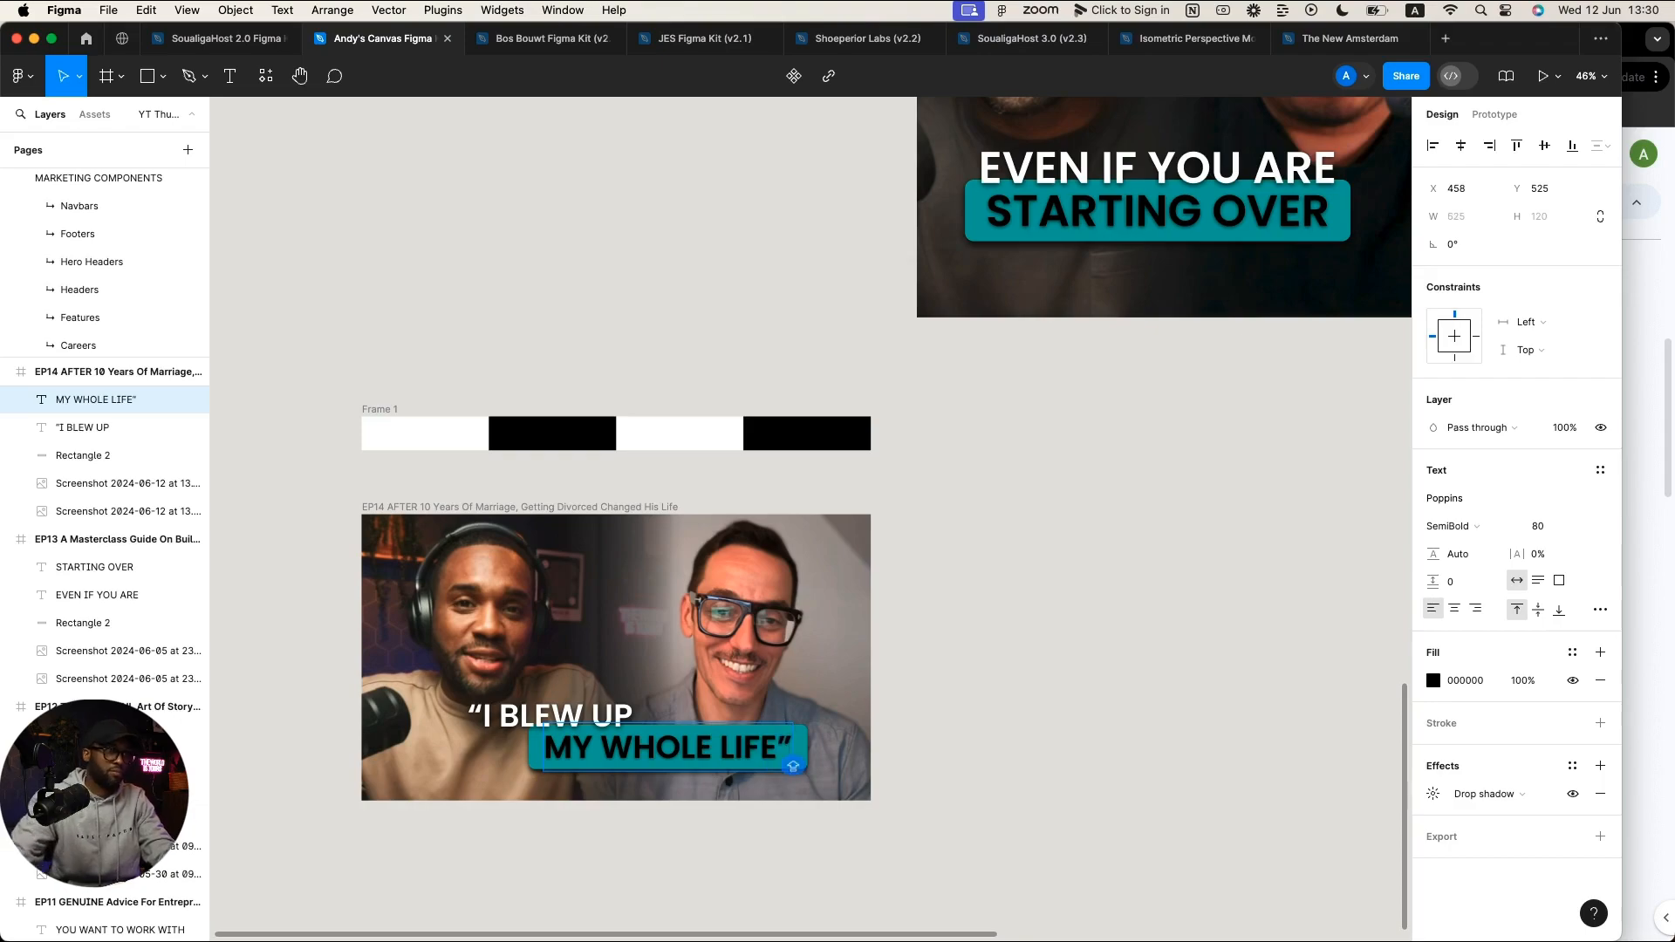
scroll(810, 519, "left", 1)
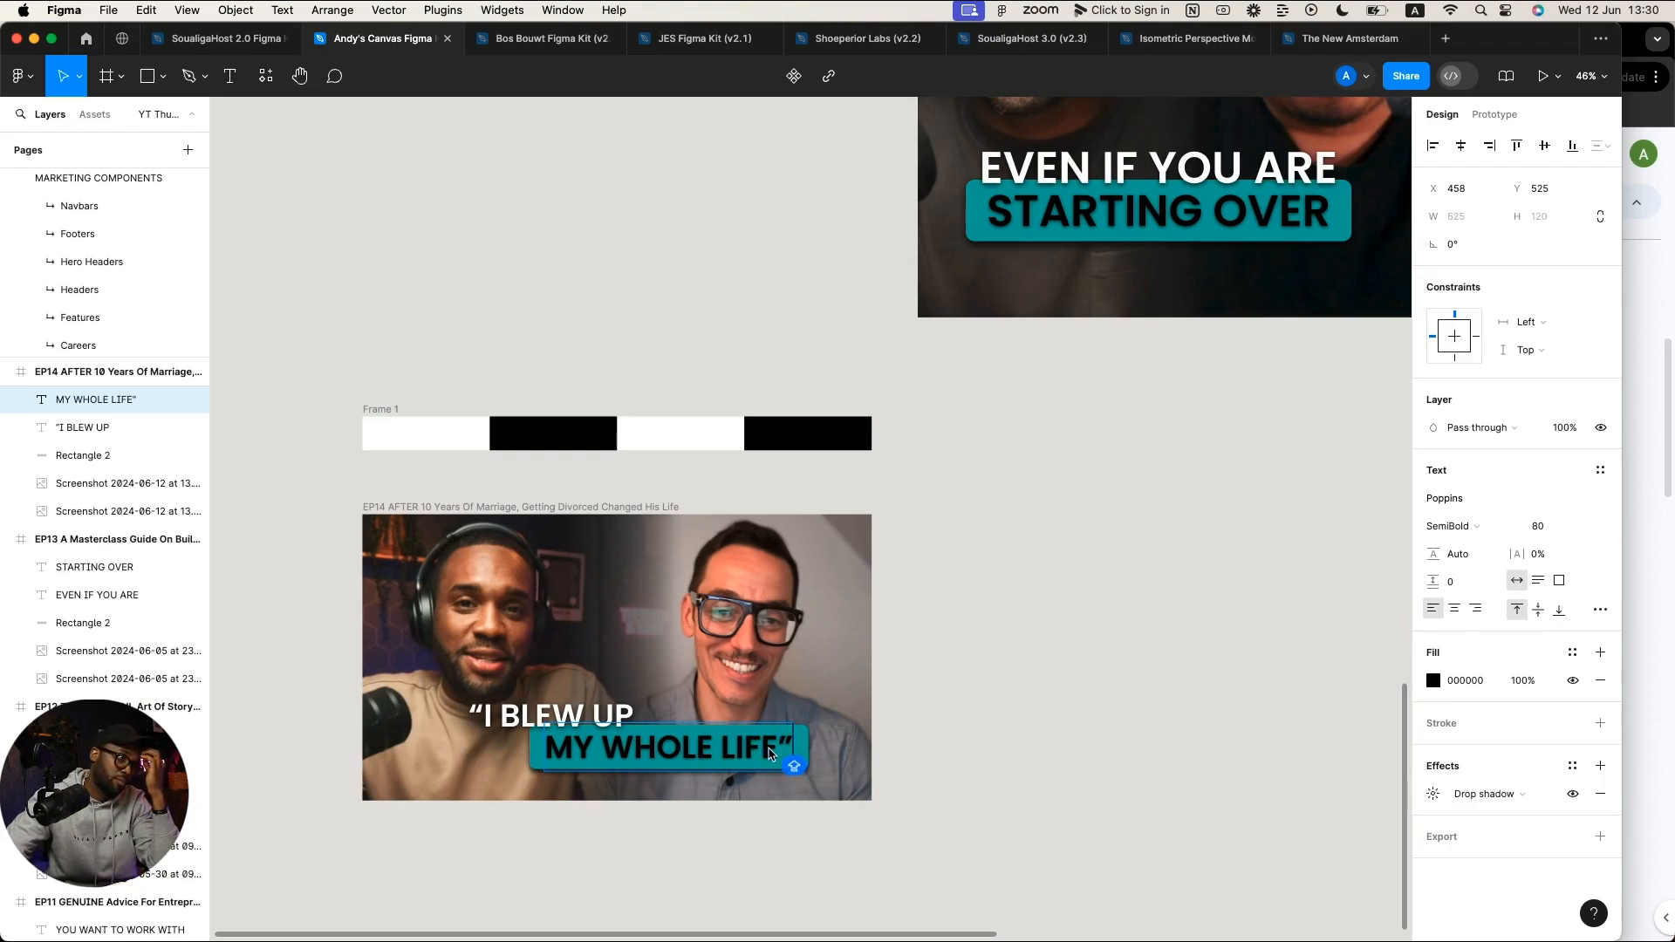
left_click(941, 746)
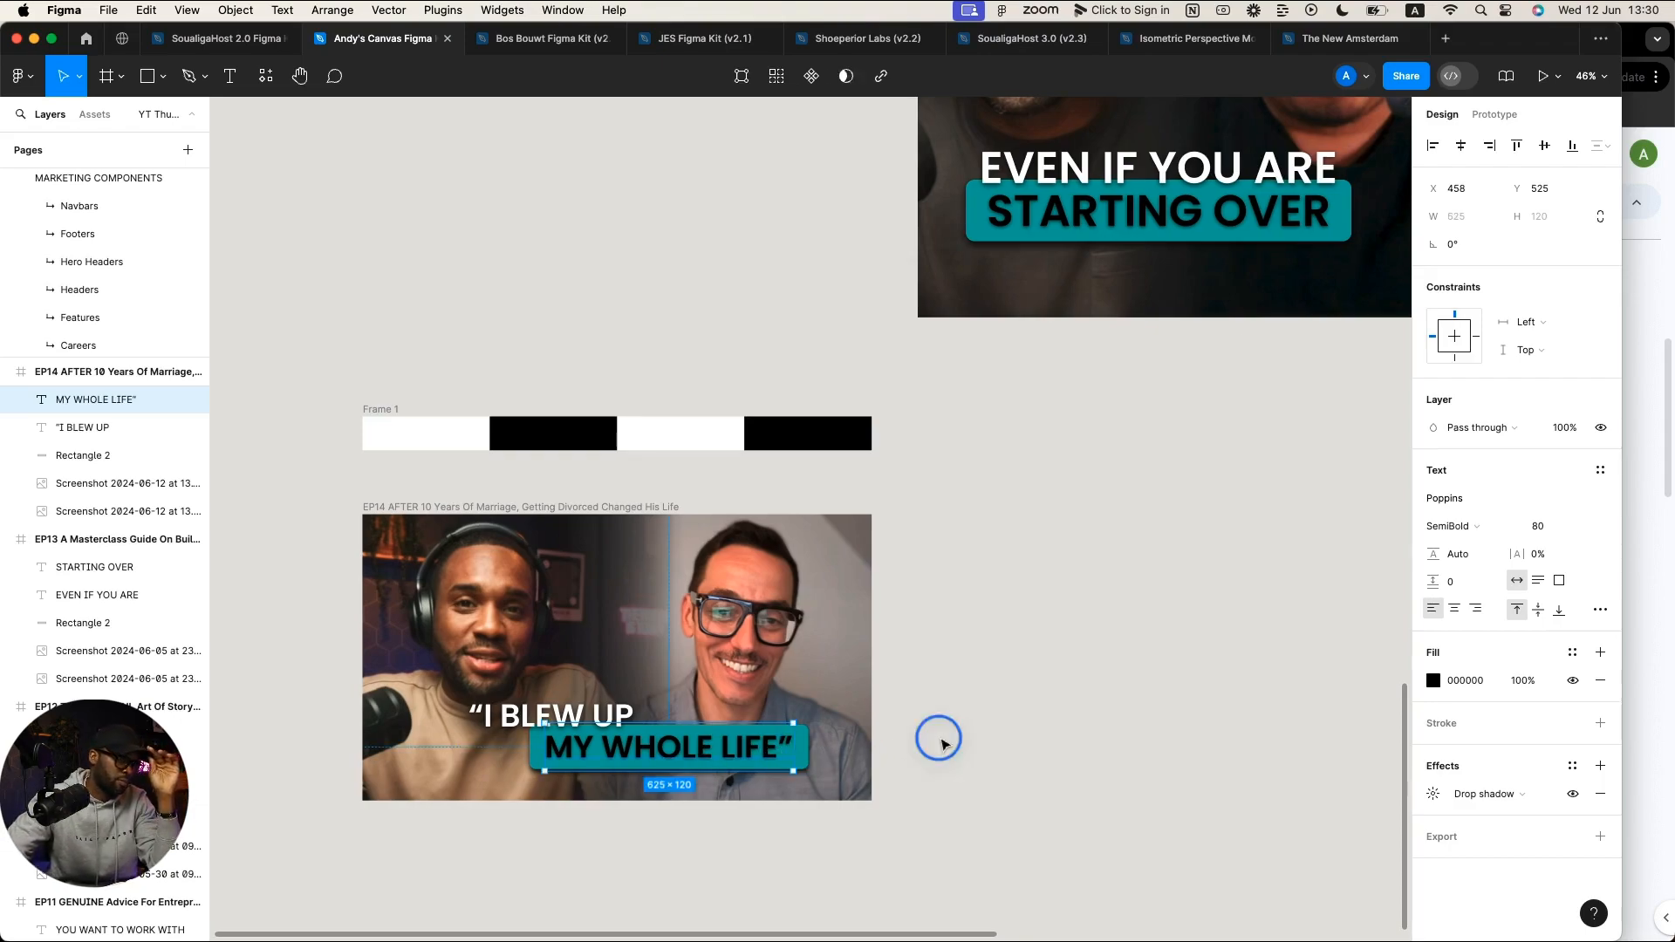
left_click(942, 745)
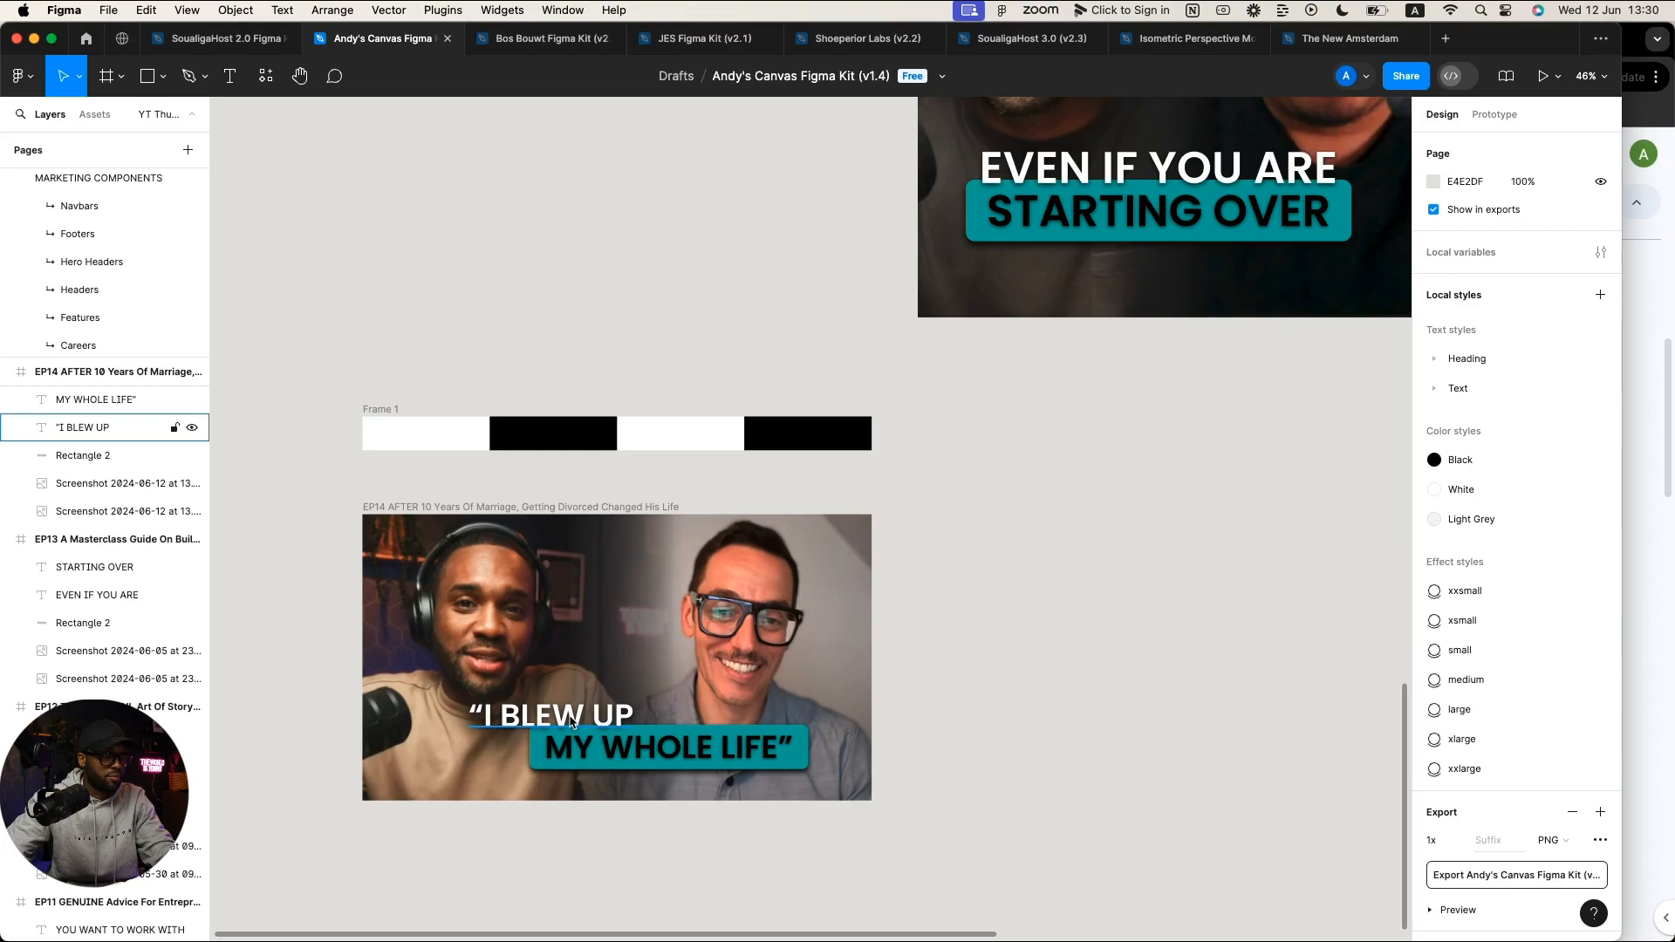
left_click_drag(572, 722, 638, 723)
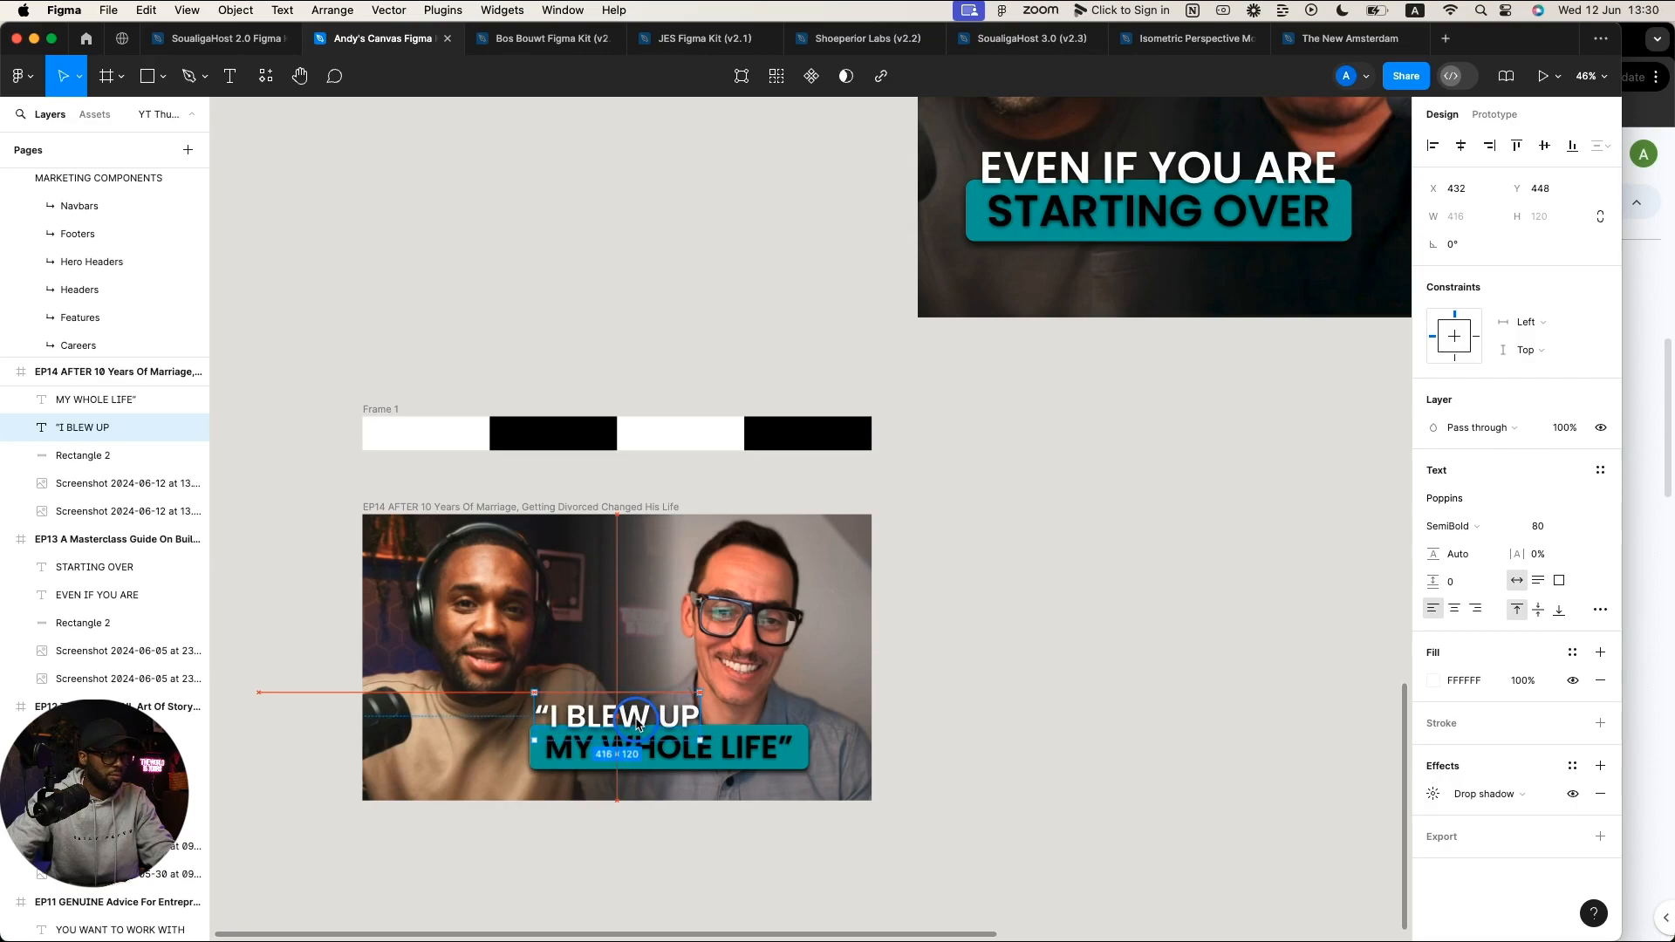
Step: Move the teal MY WHOLE LIFE banner left and align the I BLEW UP line at X 382
left_click(542, 771)
scroll(759, 775, "up", 5)
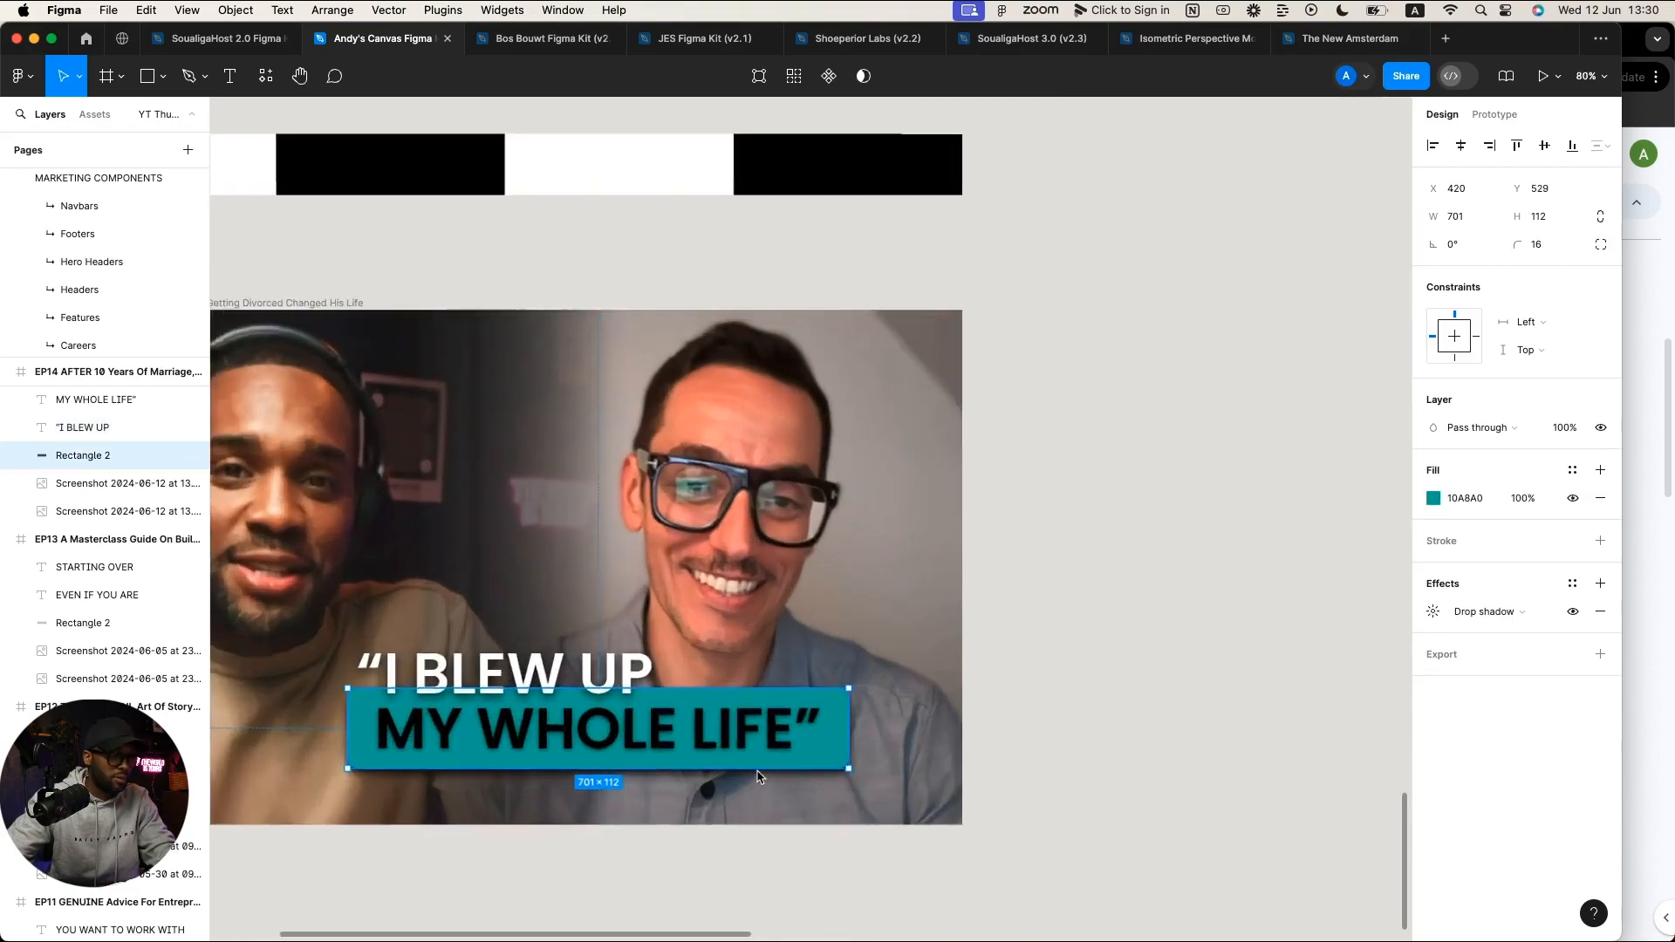
left_click(687, 738, "shift")
left_click_drag(746, 738, 690, 738)
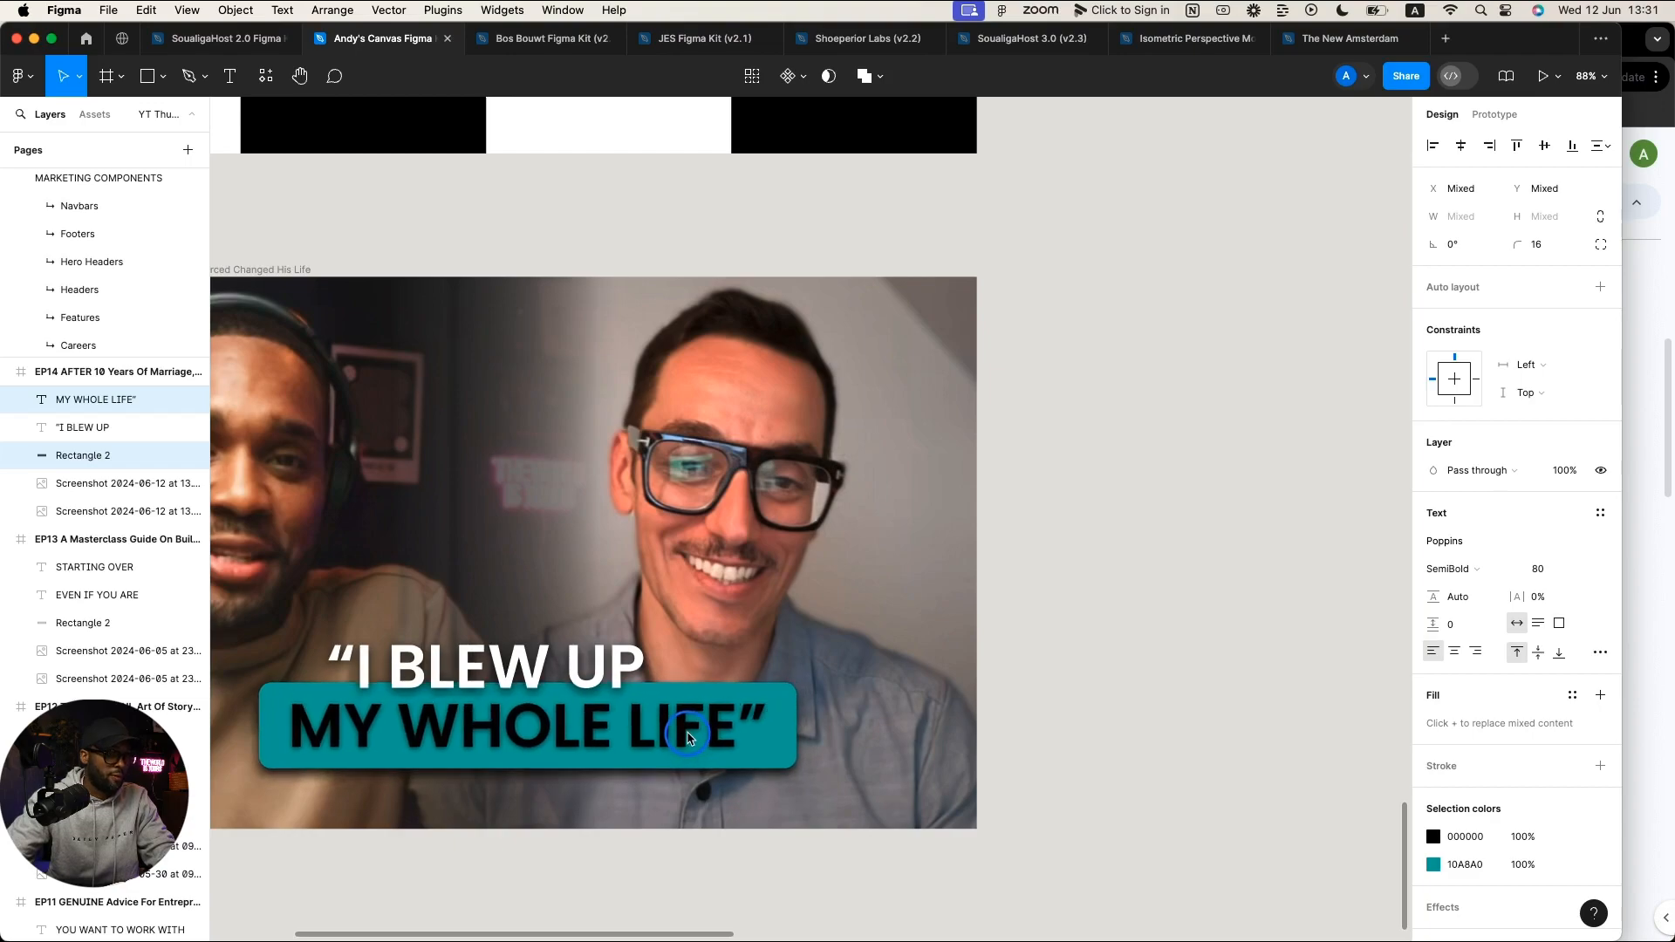
scroll(689, 738, "down", 5)
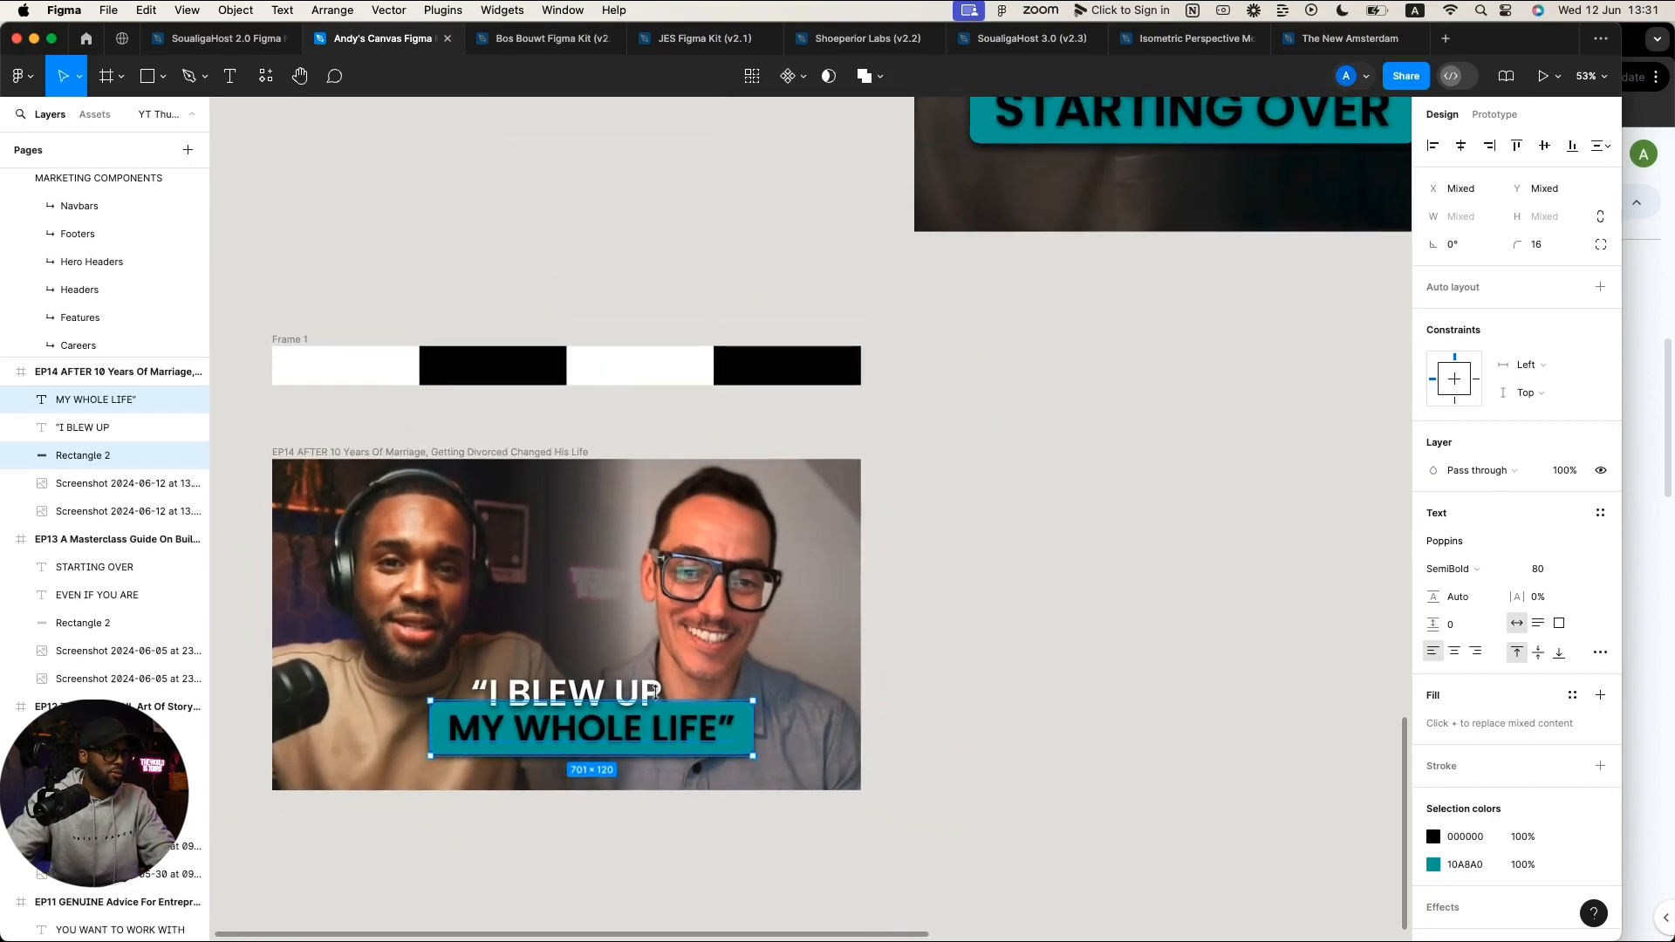
left_click_drag(586, 691, 573, 693)
left_click(1087, 656)
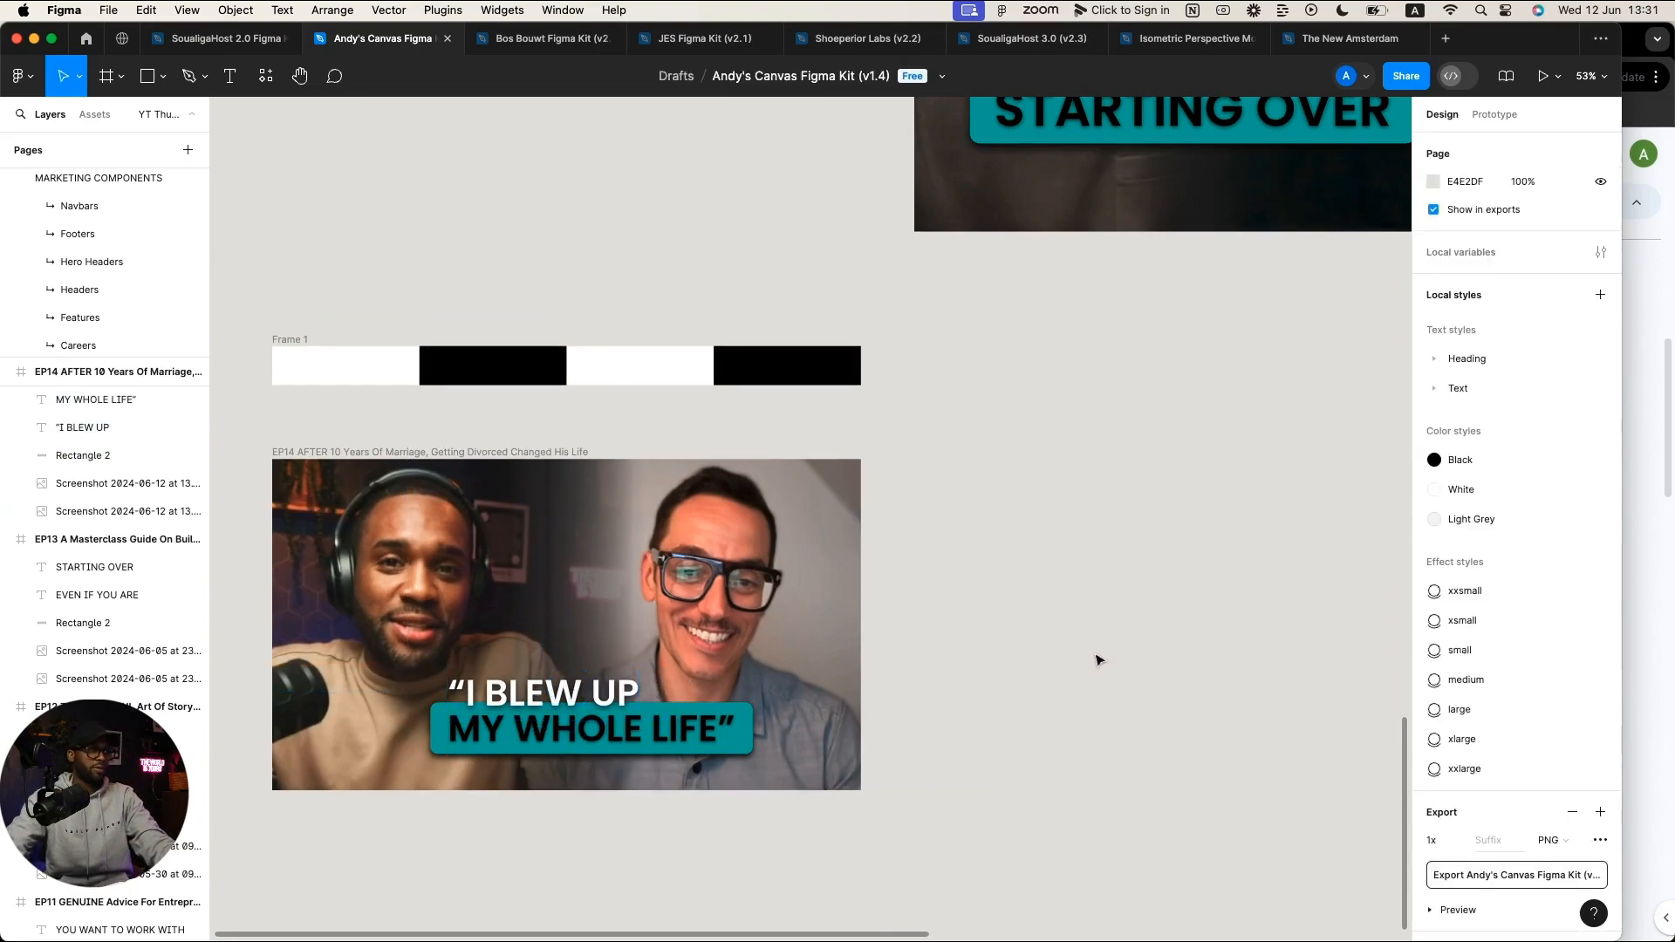
Step: Option-drag a duplicate of the 1280 × 720 EP14 frame to the right of the original
scroll(1097, 661, "down", 5, "ctrl")
scroll(1195, 648, "down", 3)
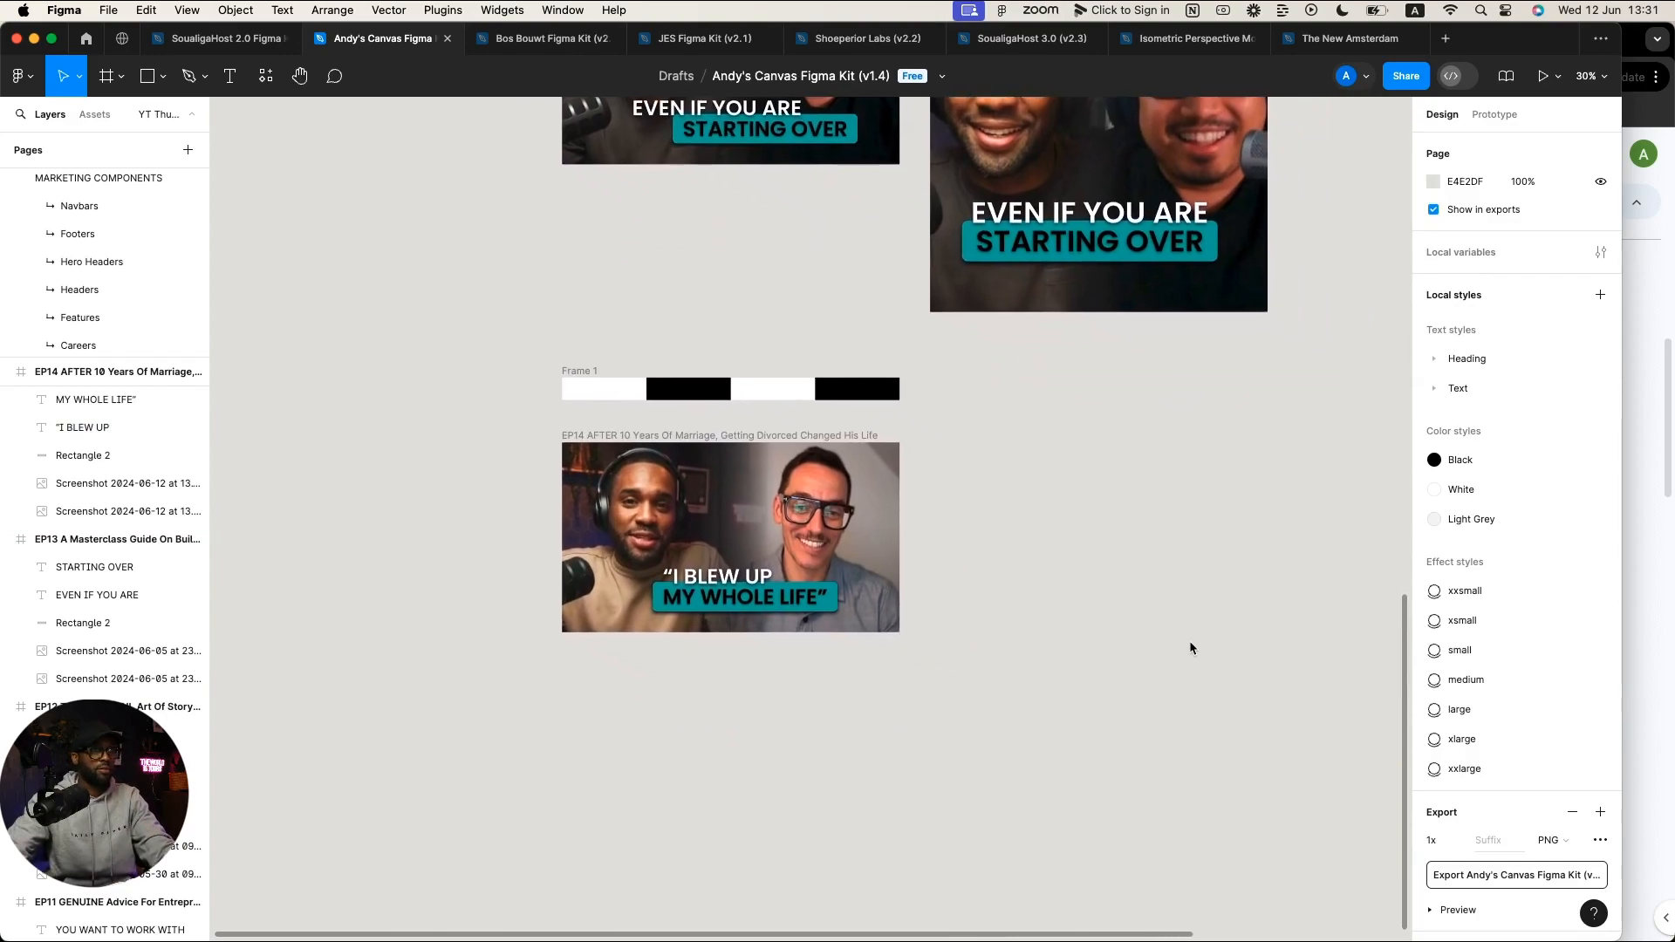
scroll(1187, 650, "down", 2)
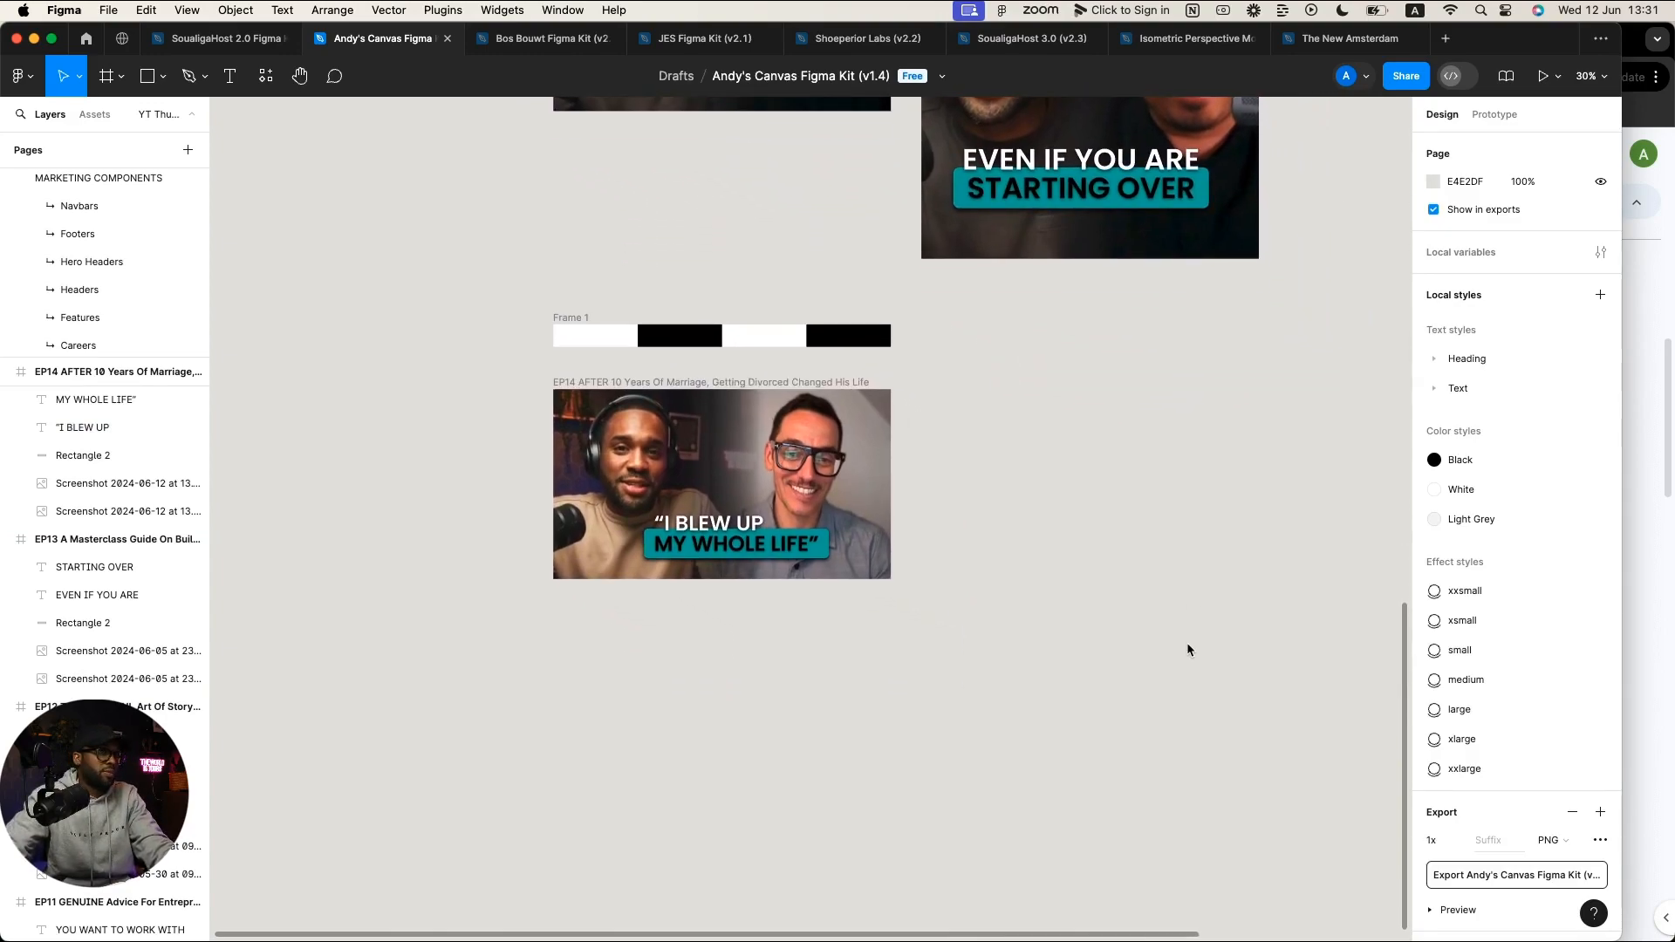
scroll(1187, 649, "up", 1)
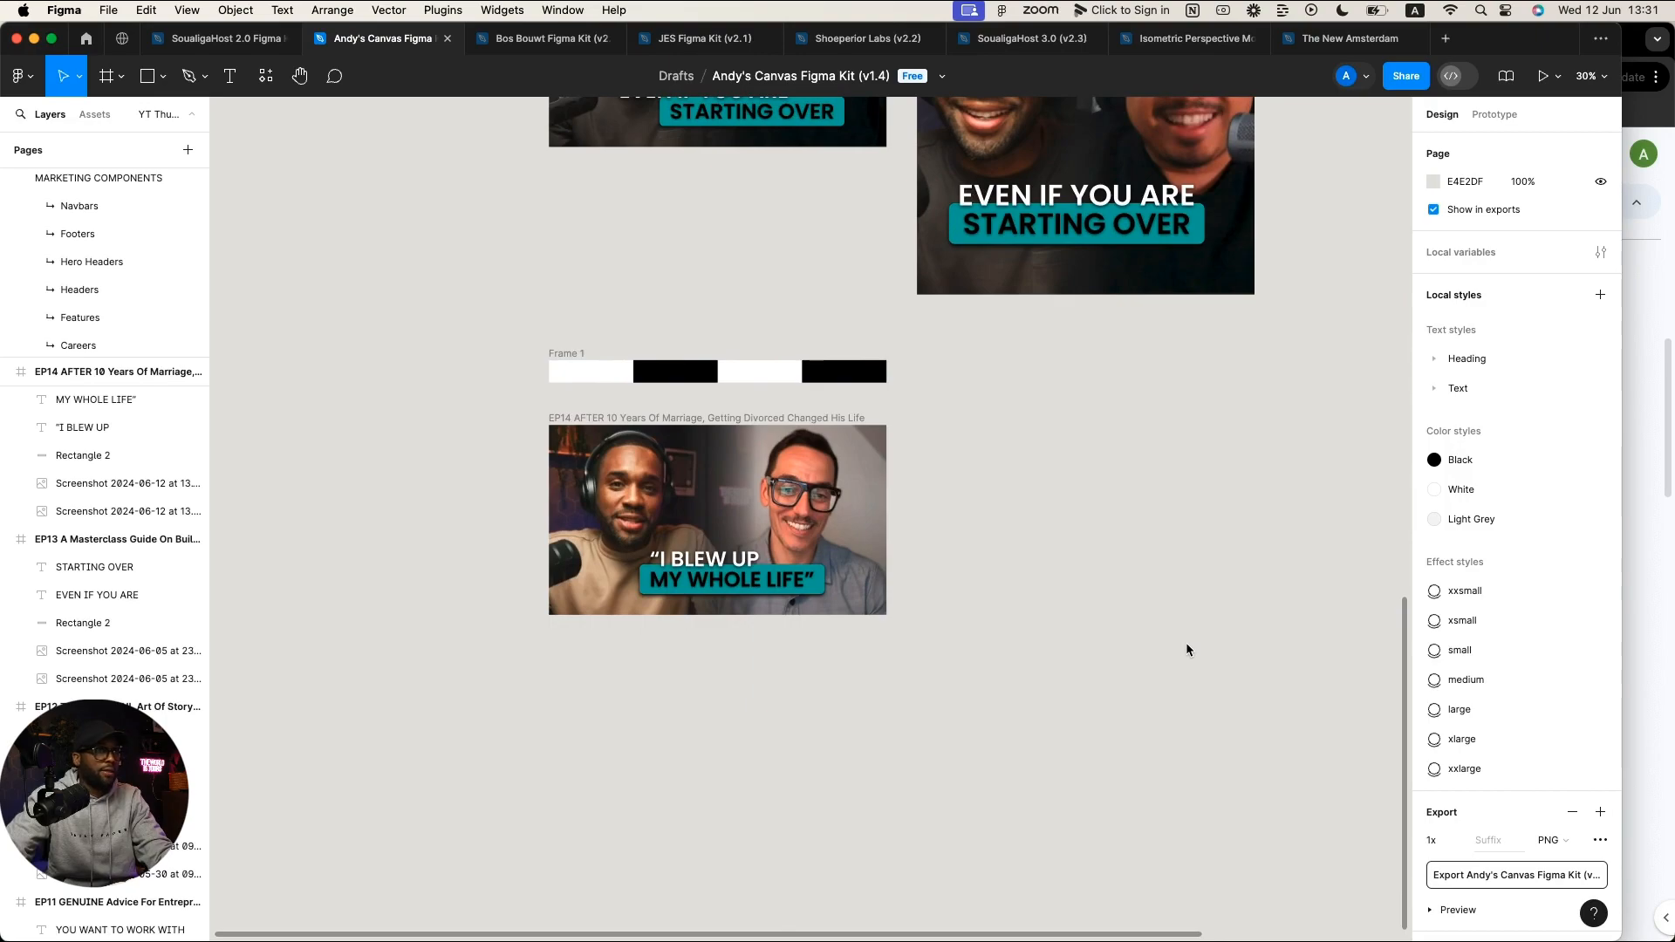
scroll(1186, 650, "up", 2)
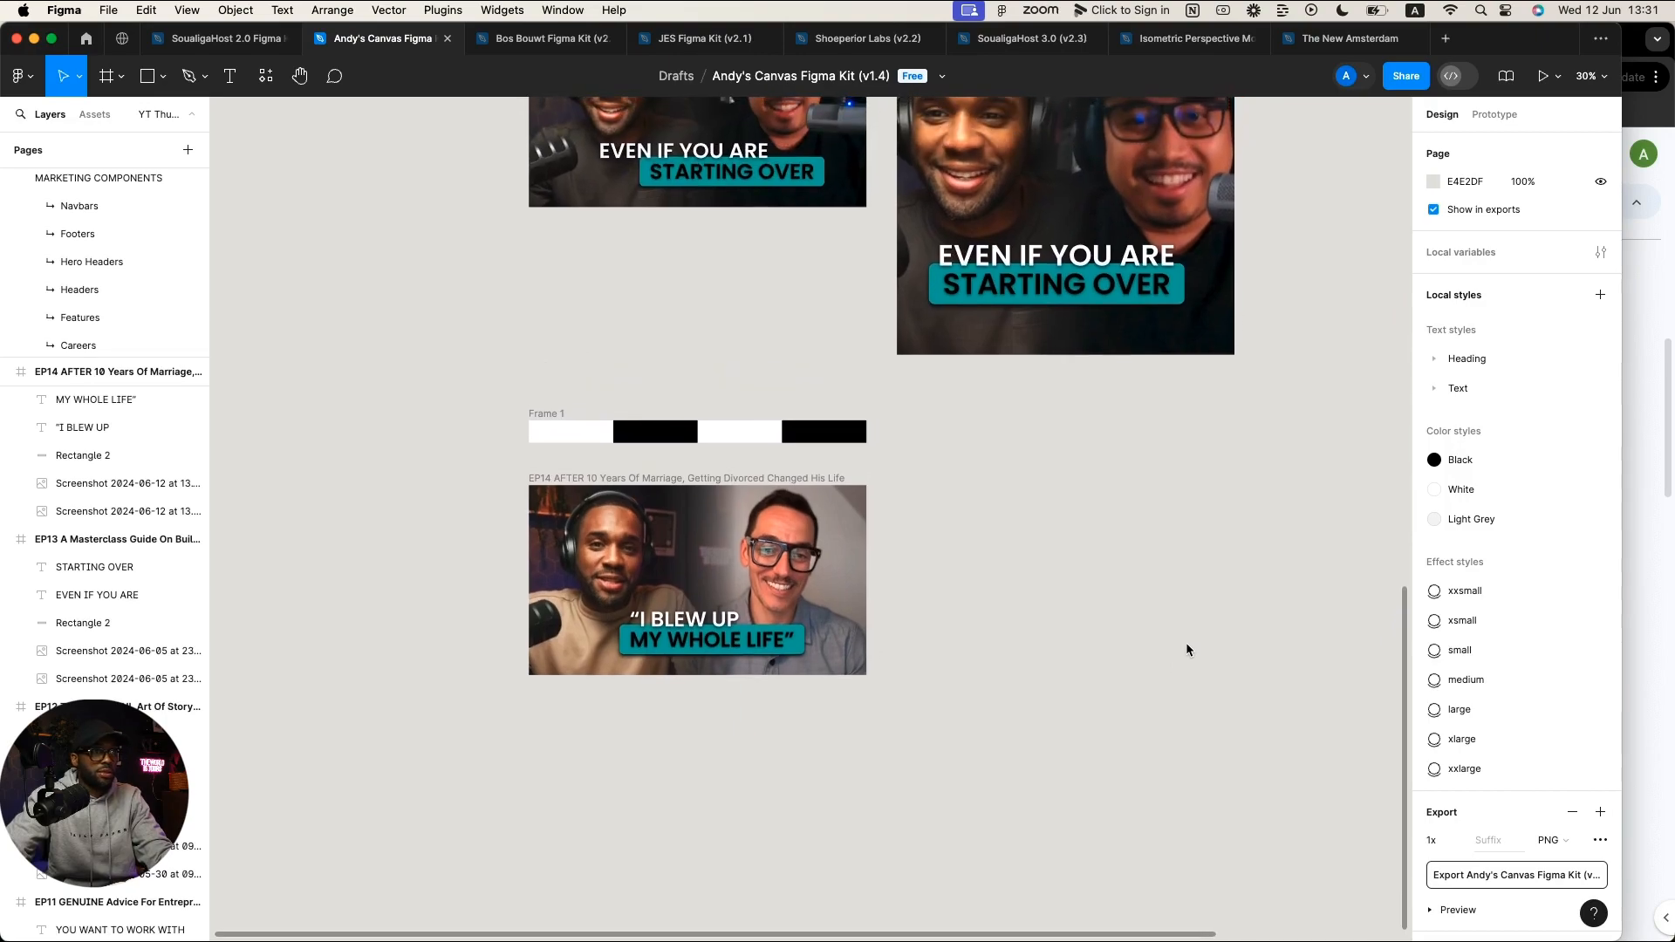
scroll(1186, 650, "up", 4)
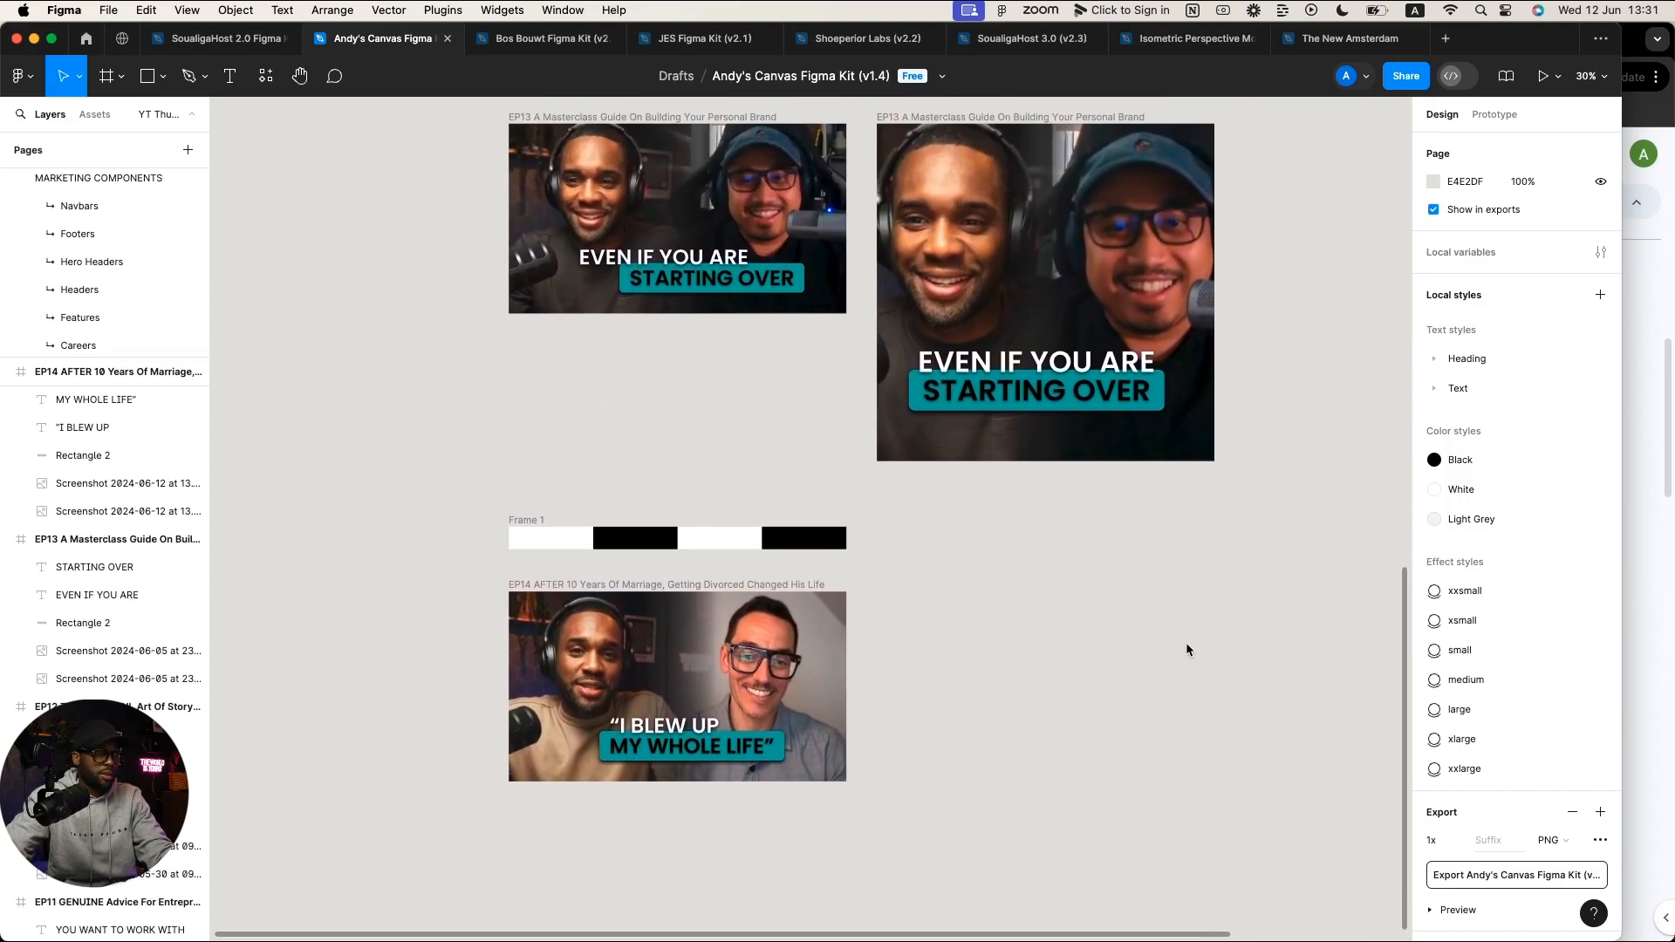
left_click(592, 589)
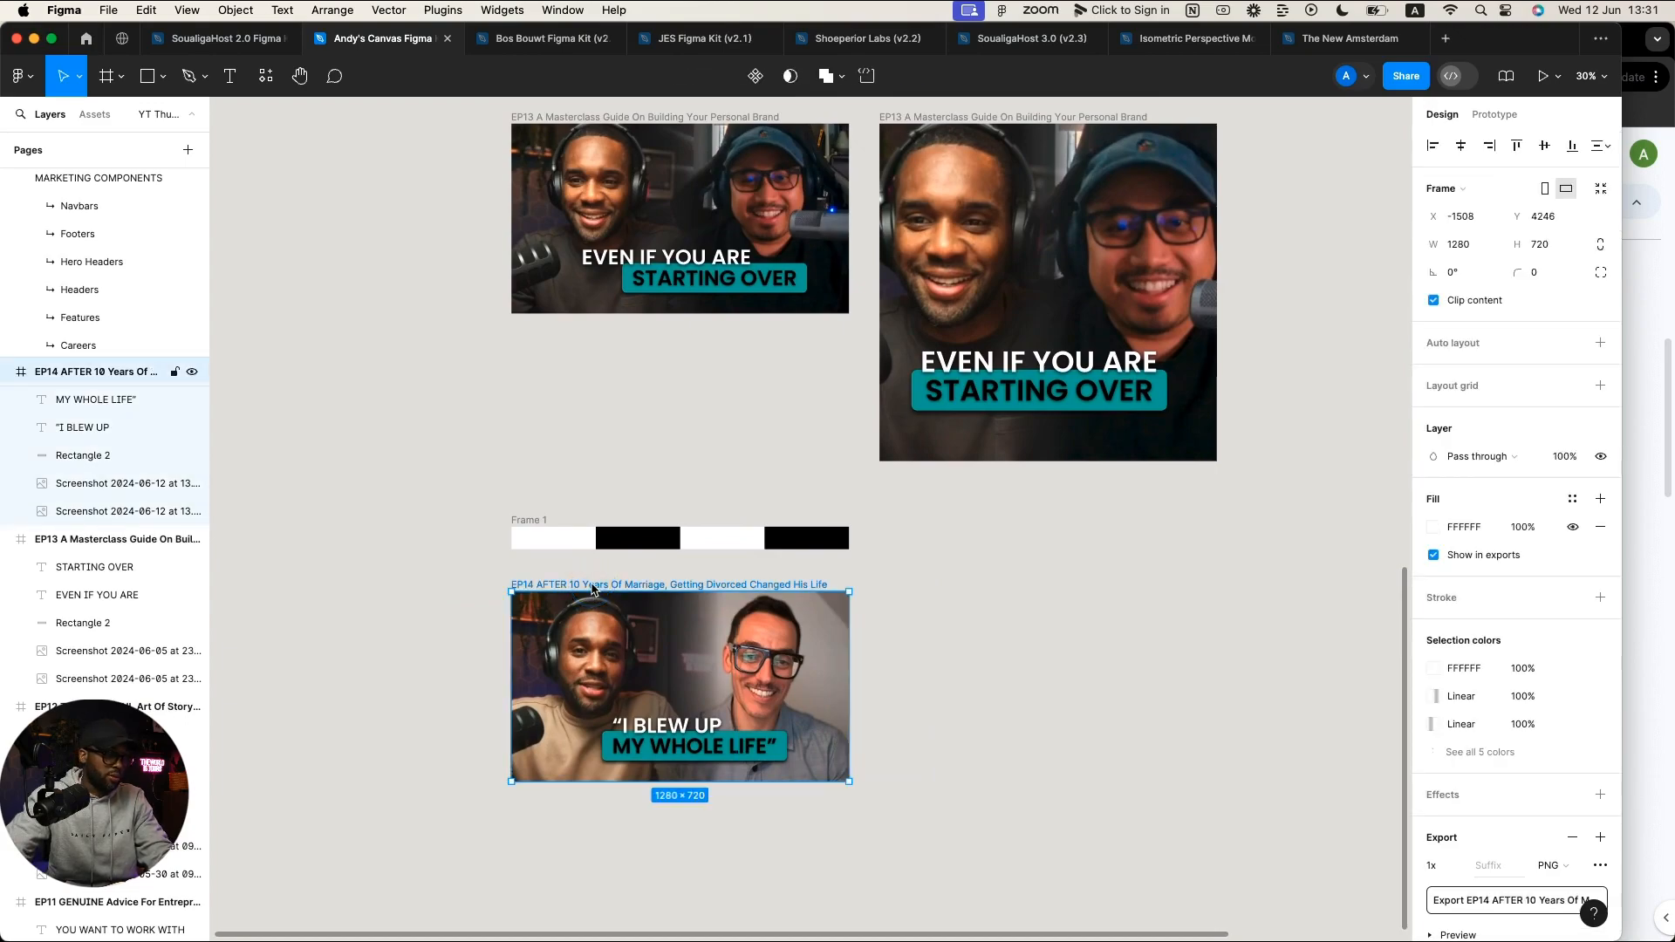
left_click_drag(596, 591, 956, 580)
scroll(957, 580, "down", 1)
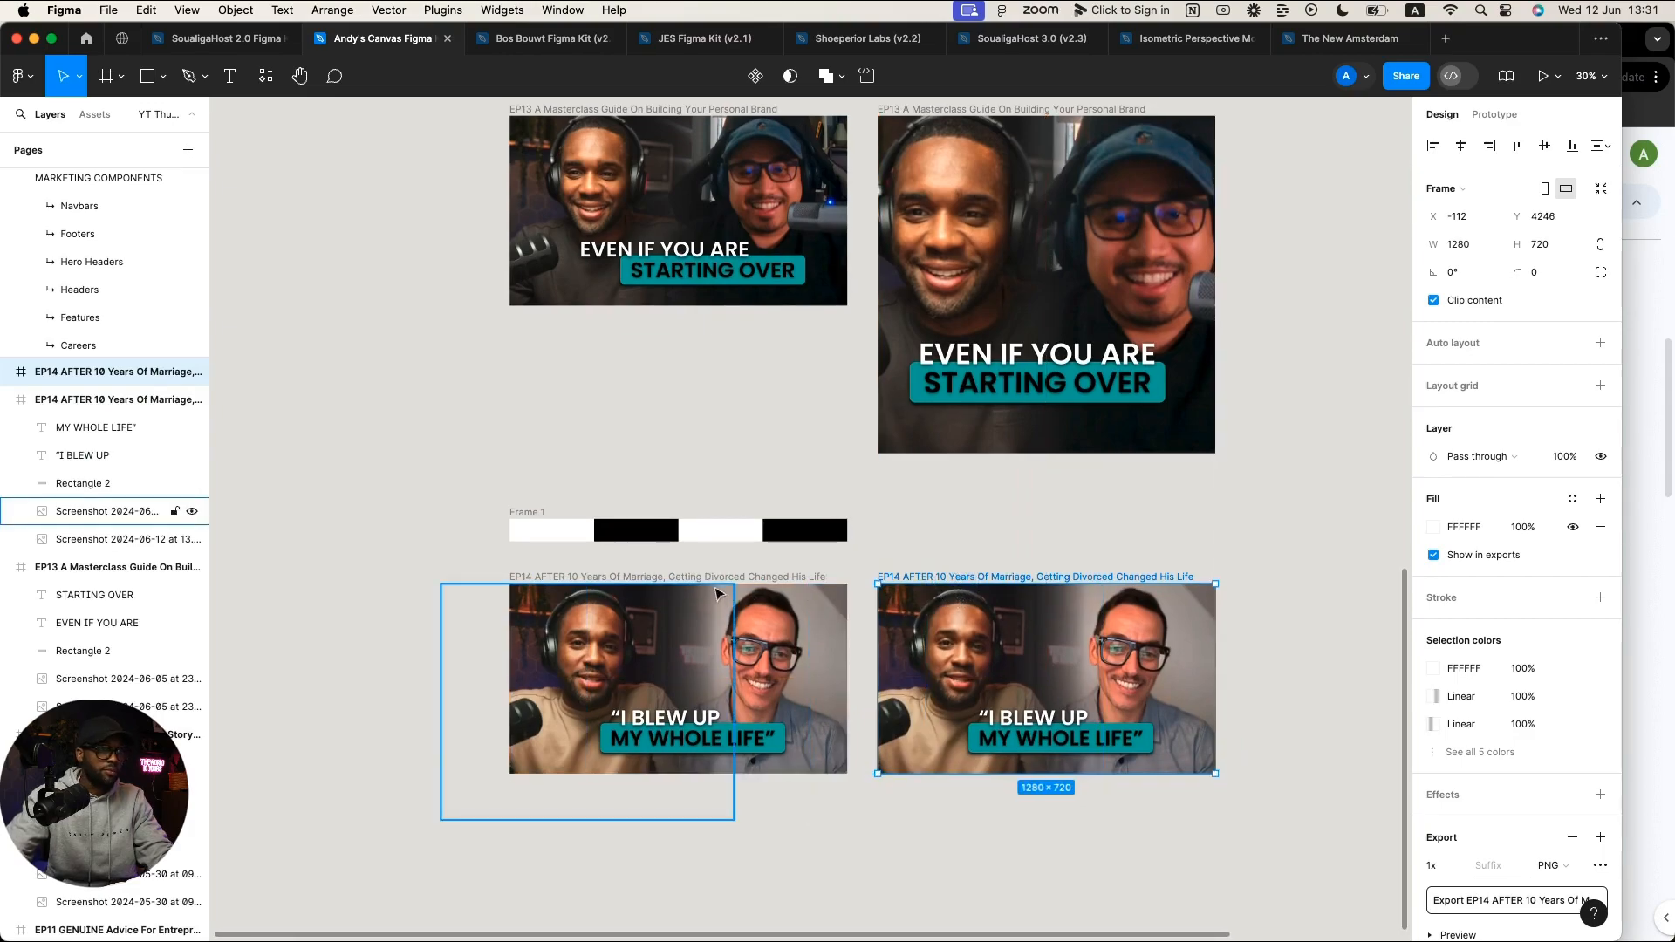
scroll(1028, 580, "up", 3)
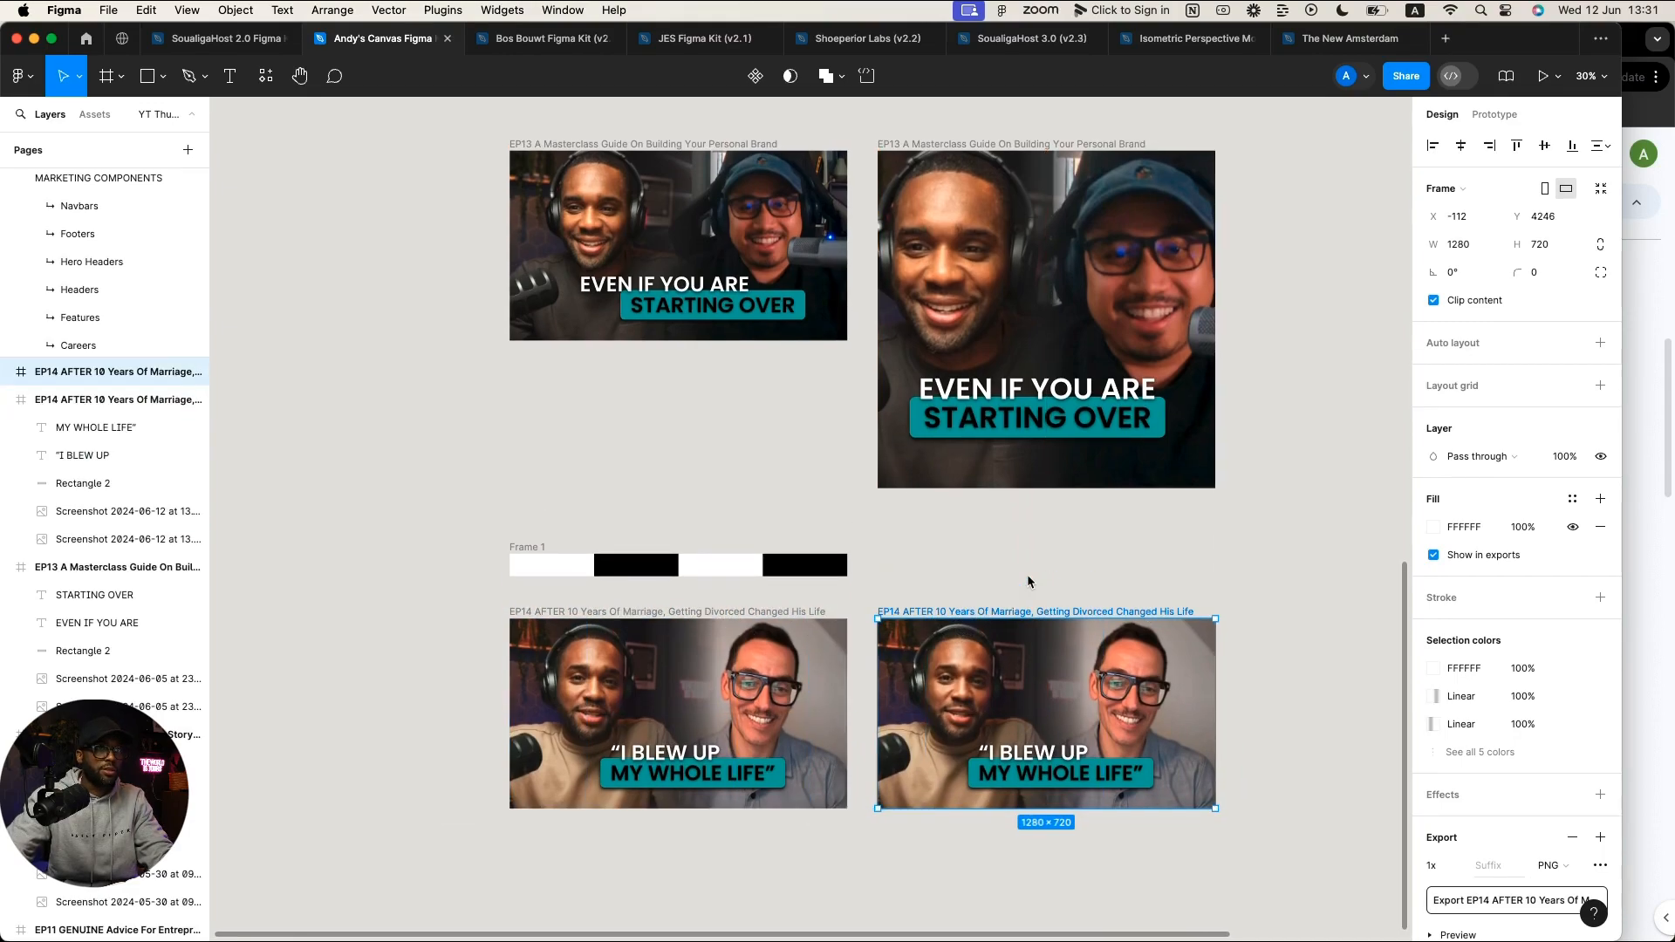
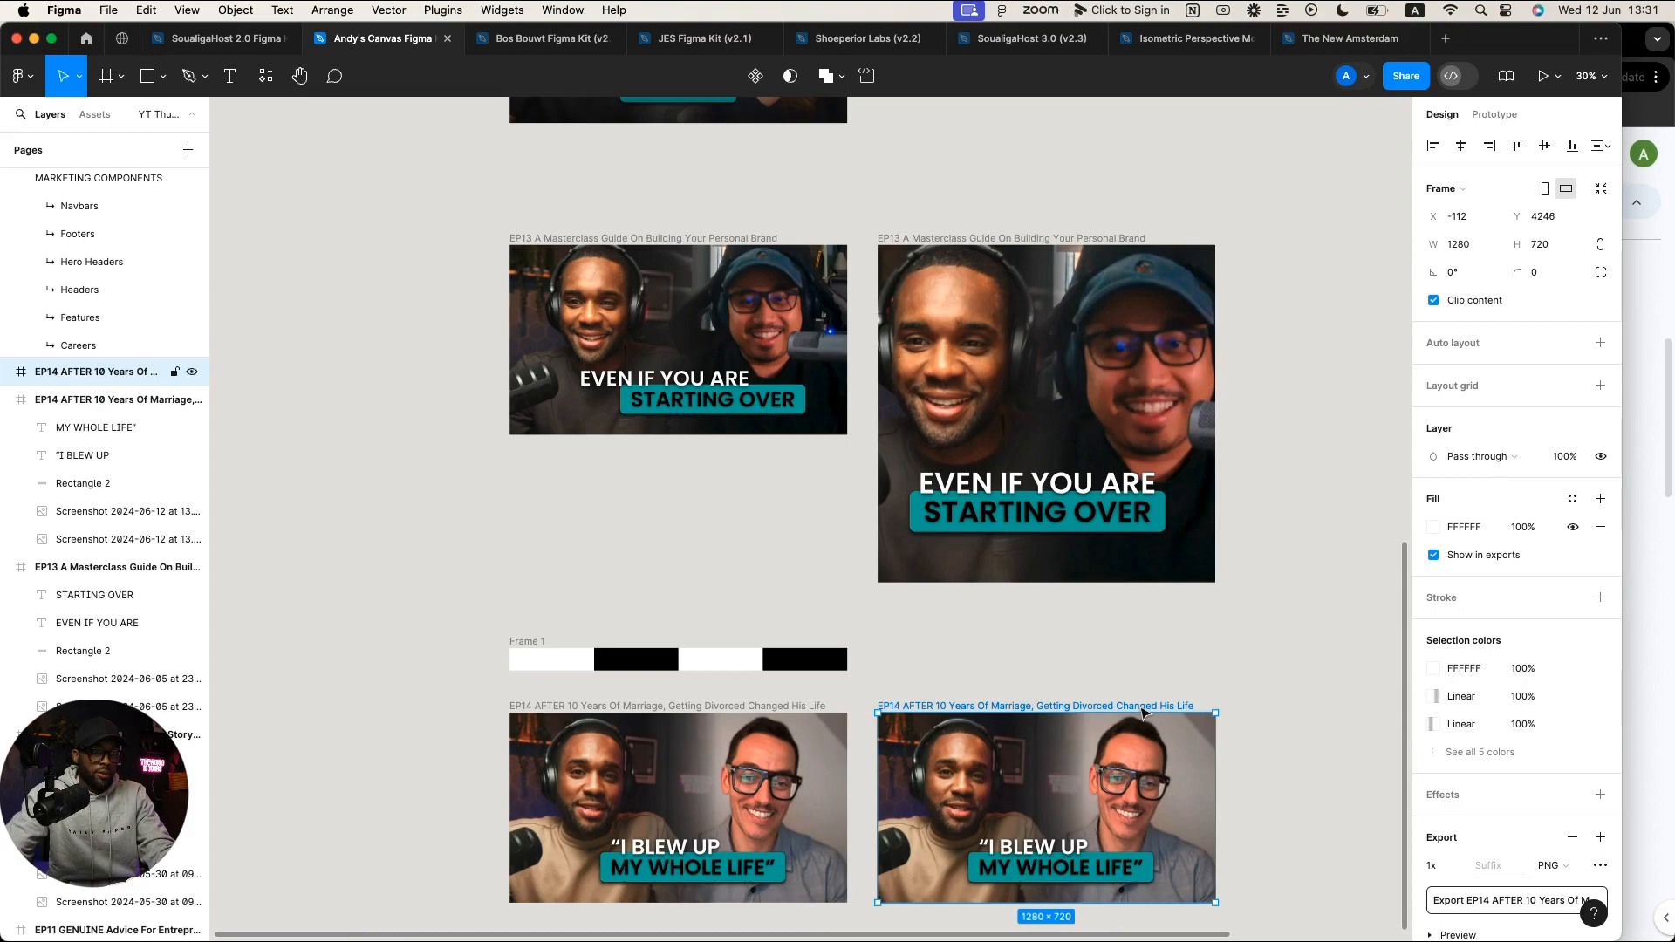
Step: Scale the duplicate EP14 frame up to 1280 high and drag it back into its column
key("k")
left_click(1531, 408)
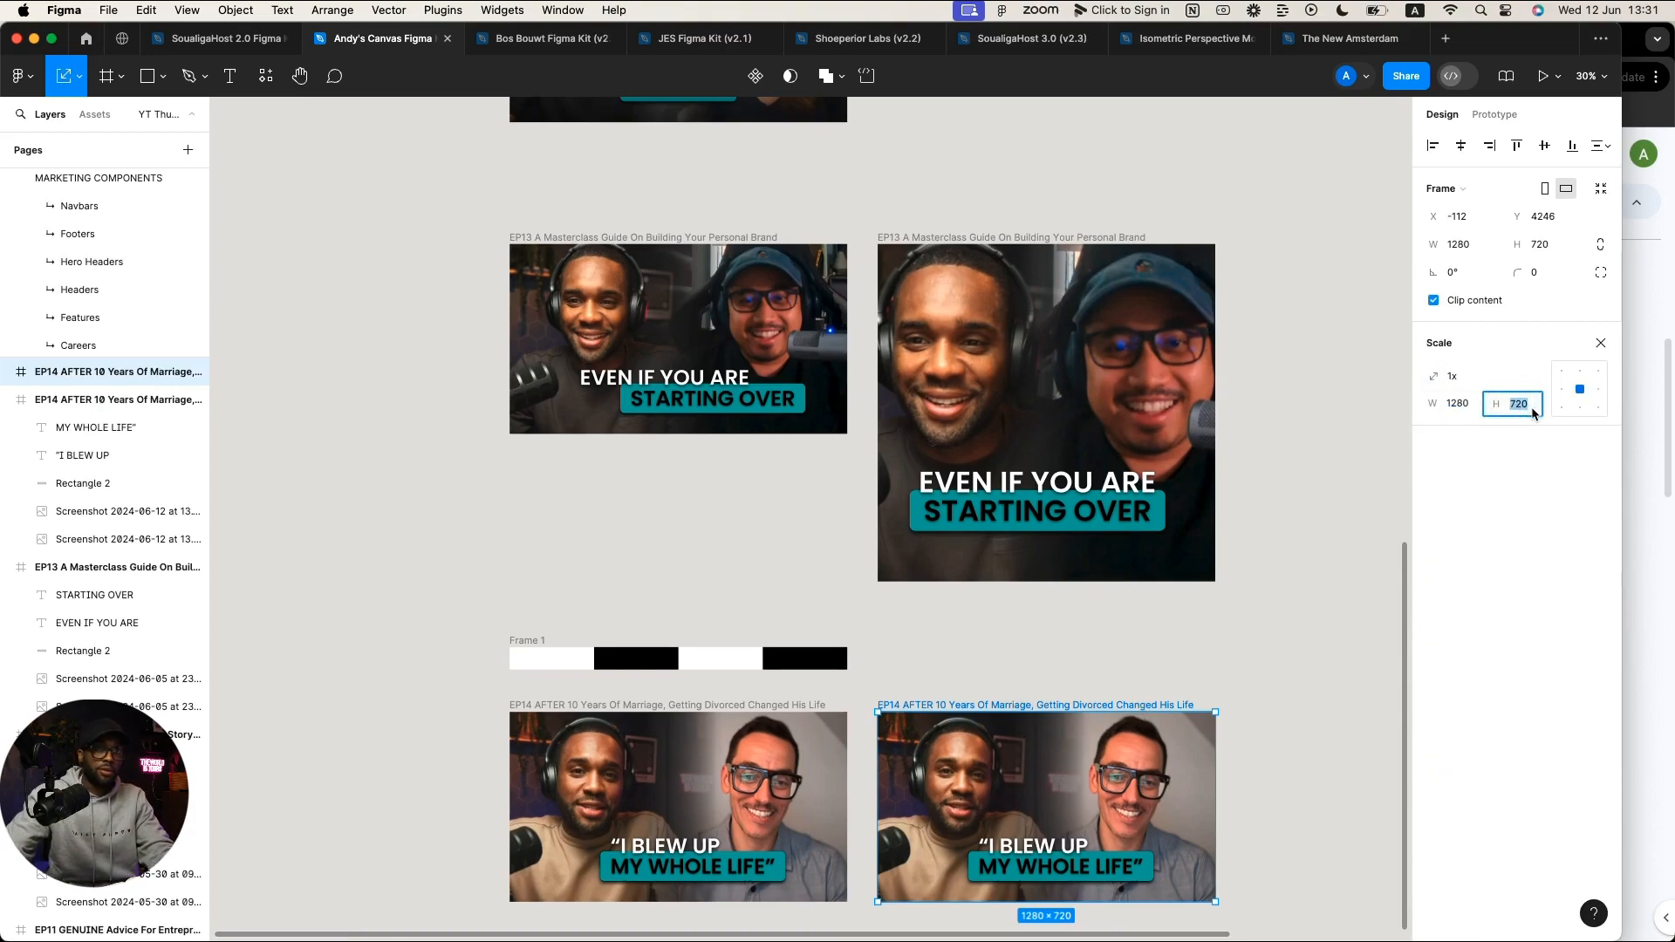
type("1280")
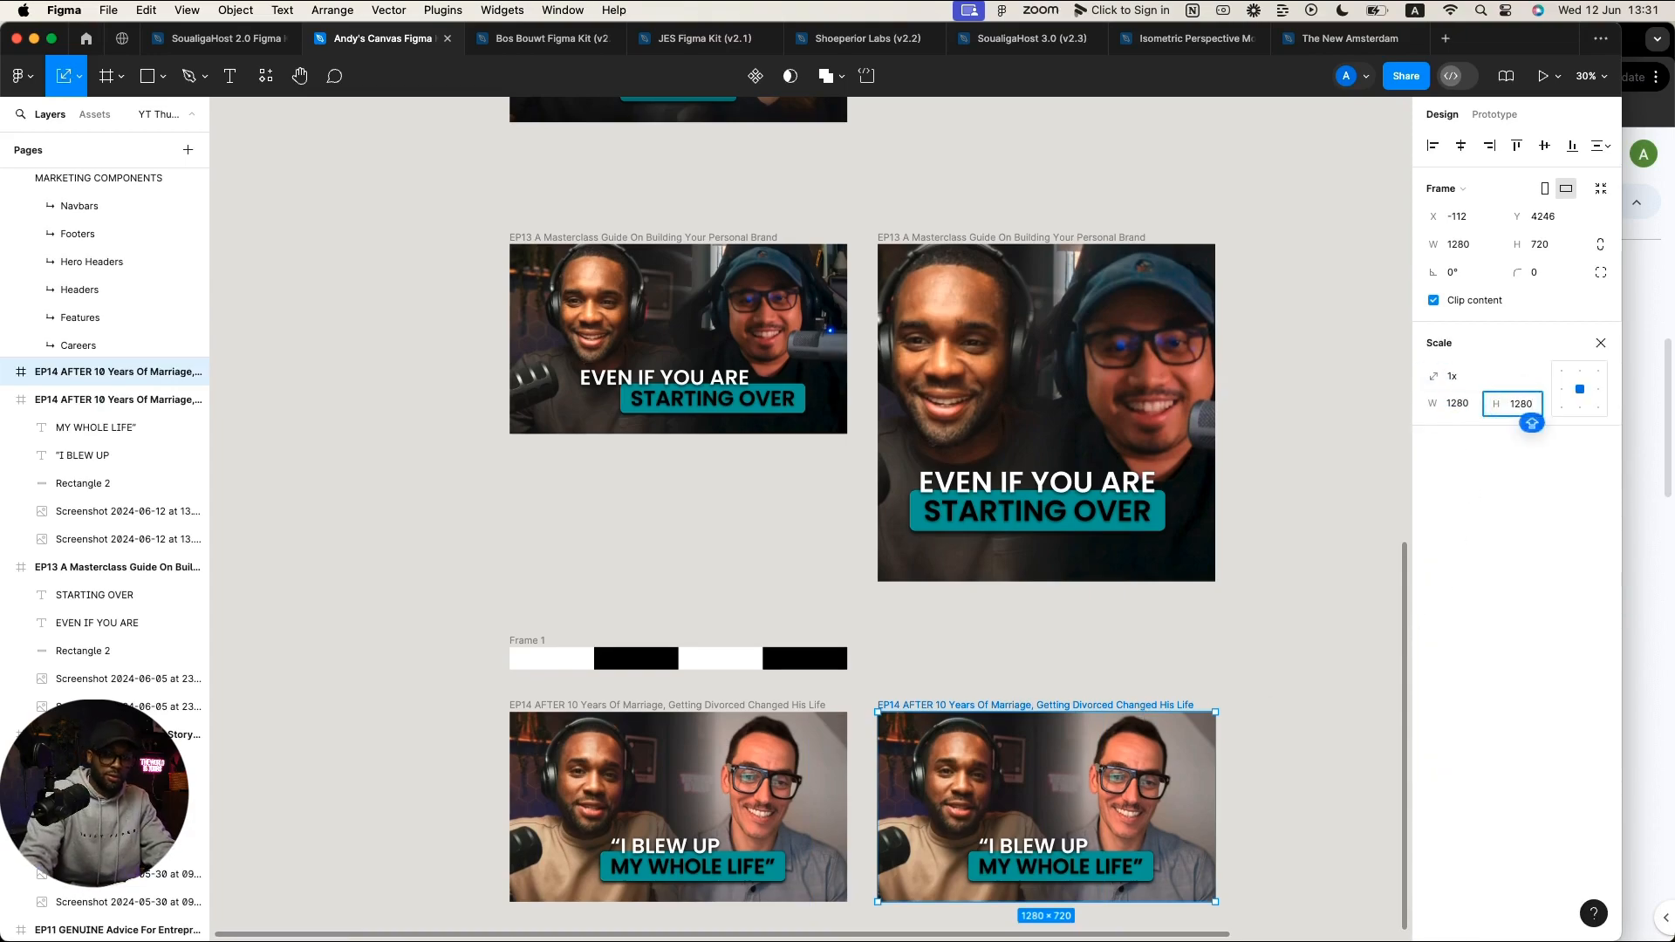
key("Return")
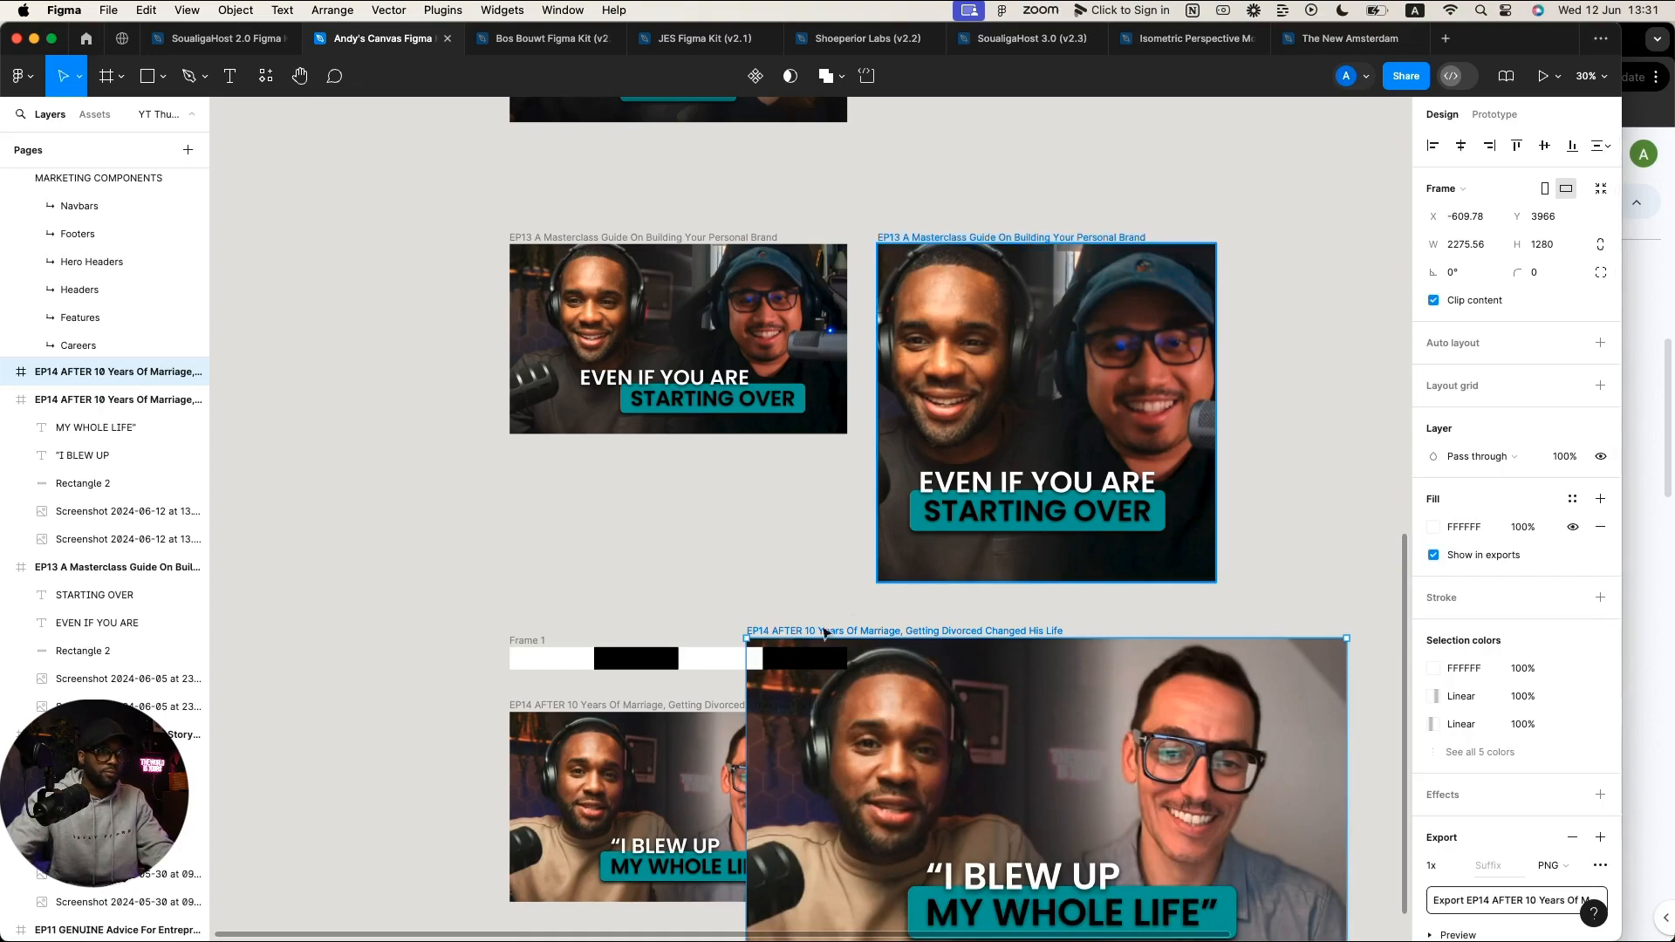
left_click_drag(815, 634, 949, 706)
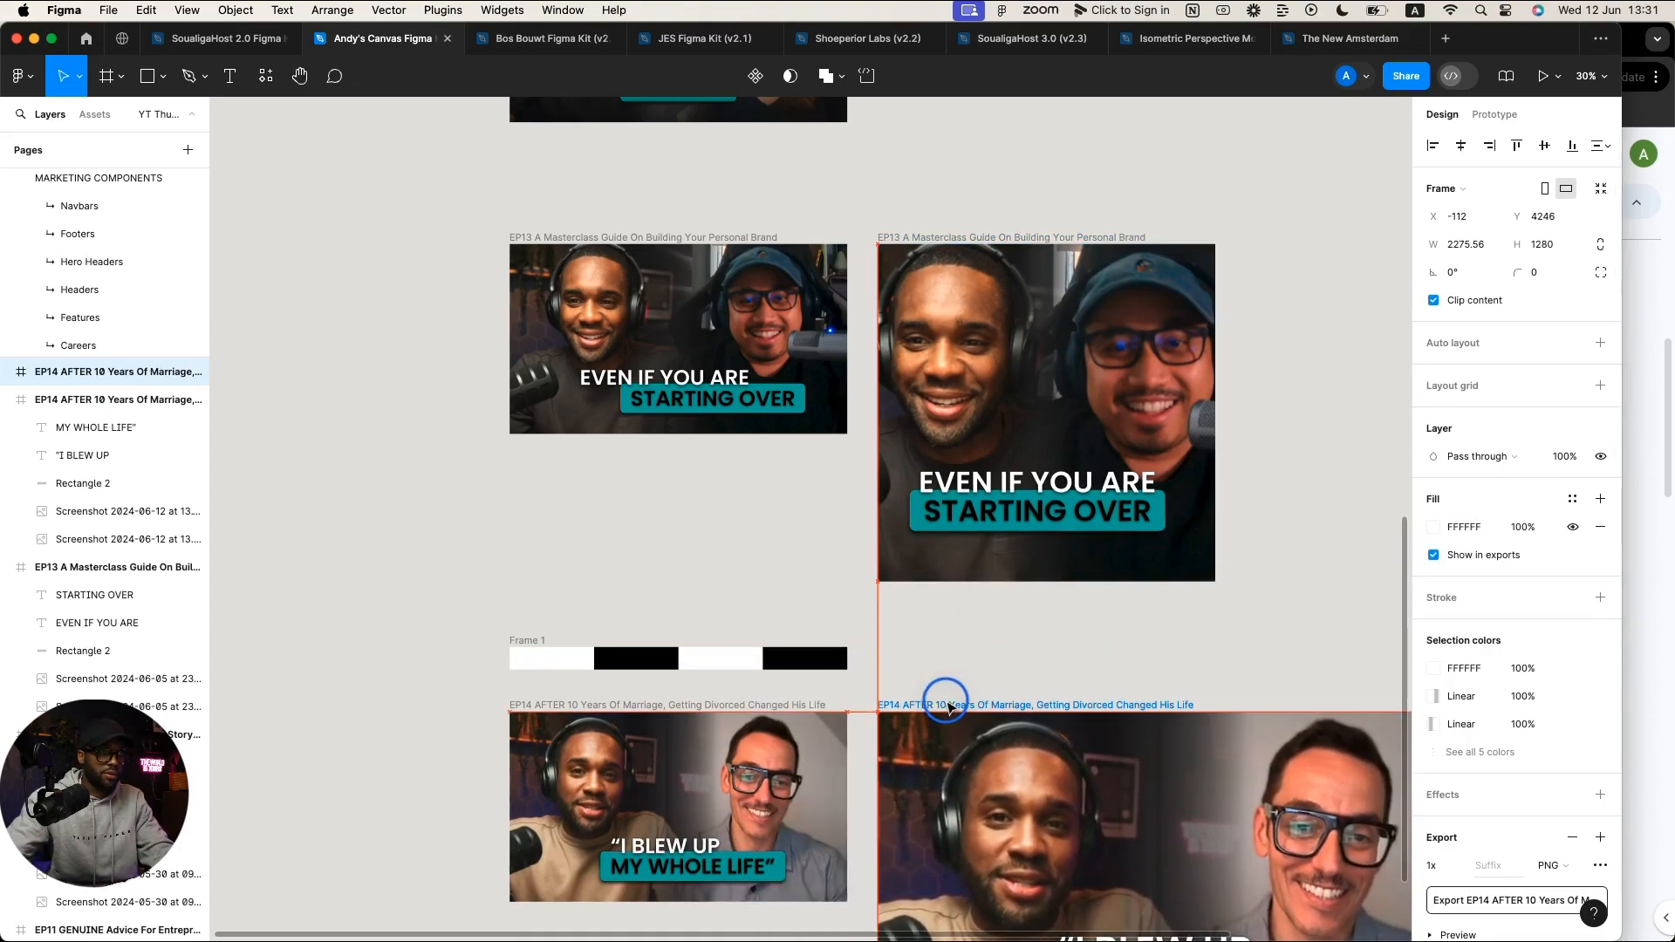
scroll(959, 680, "down", 5)
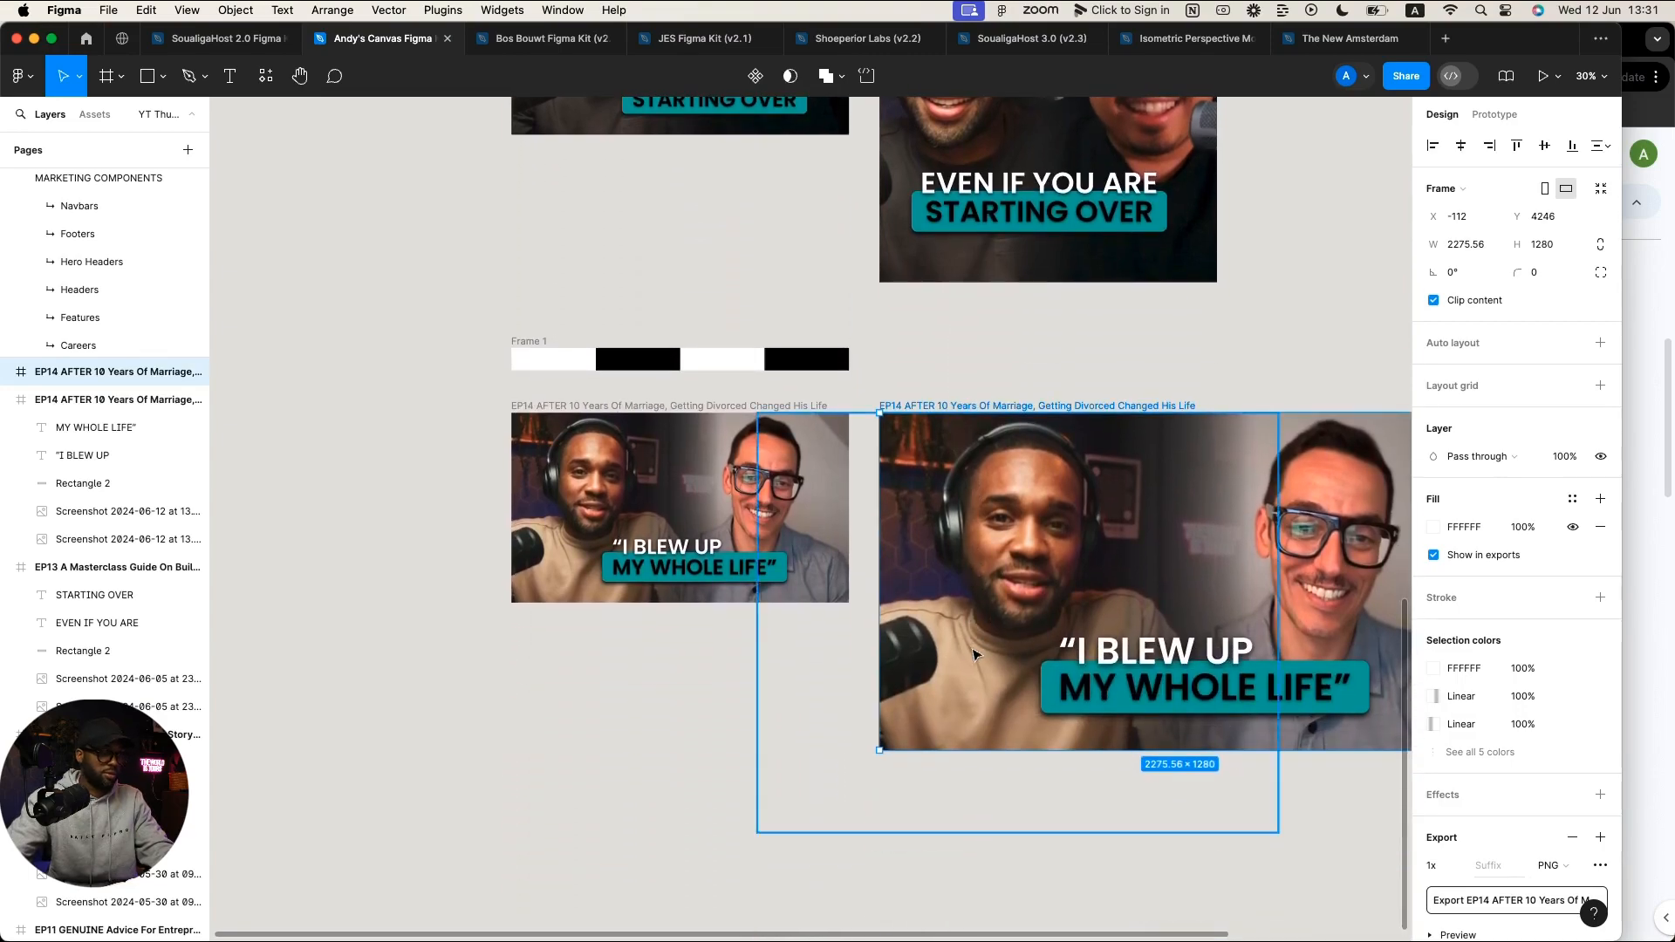
scroll(974, 654, "down", 5)
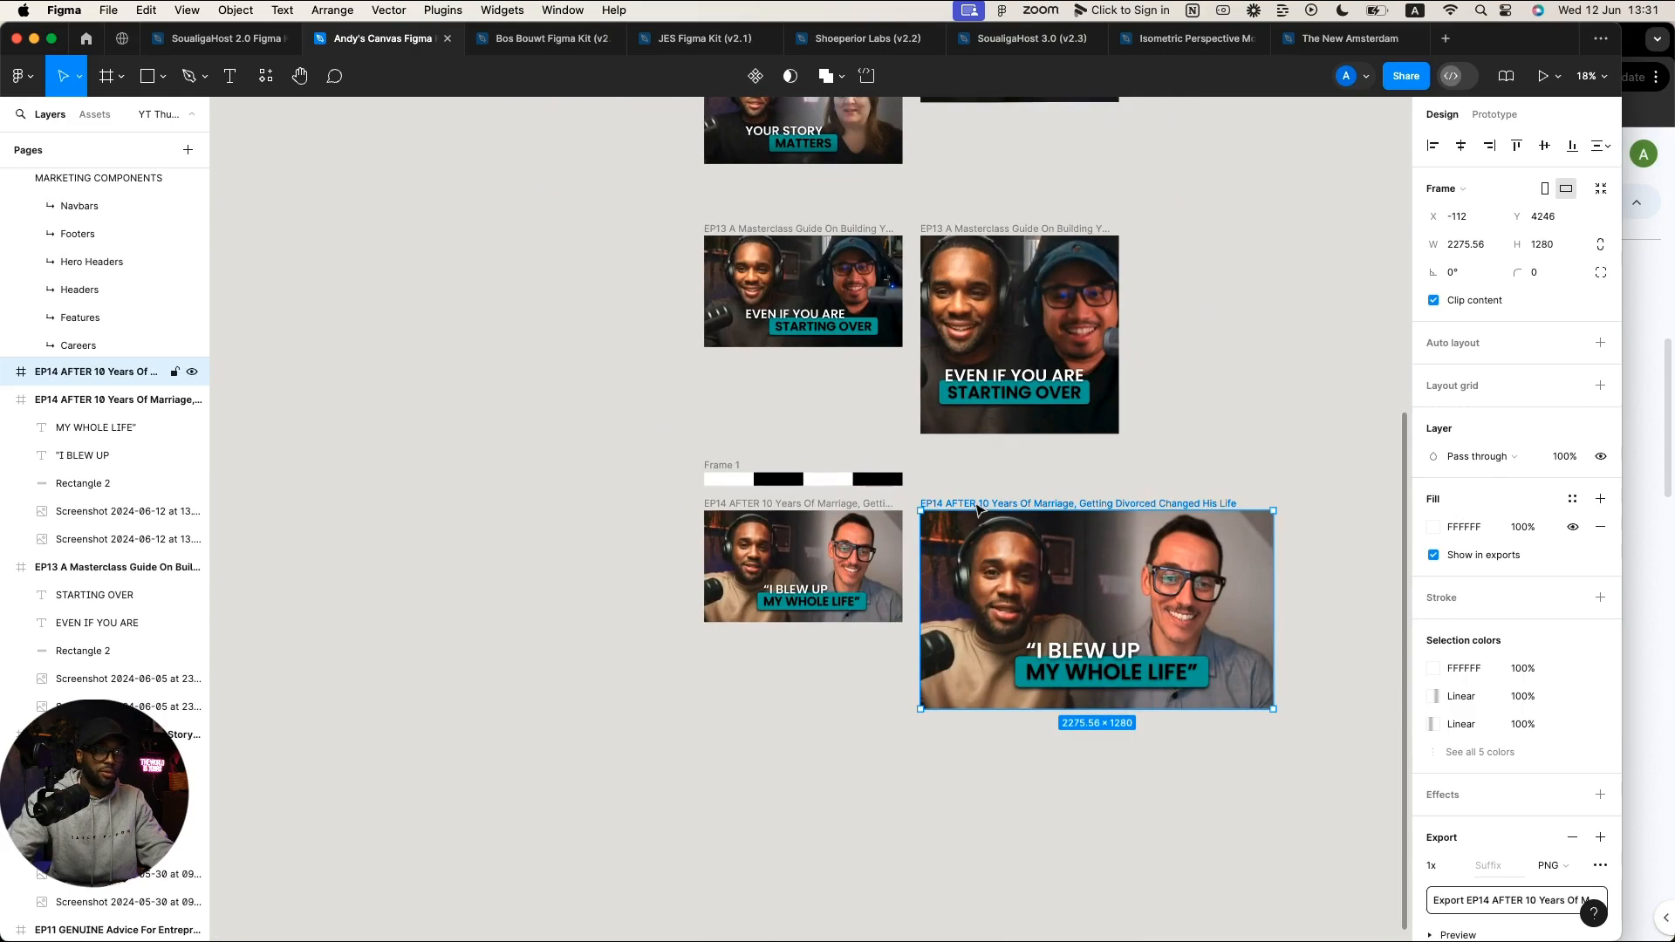
Step: Scale the frame back down to 1280 wide, returning it to 1280×720
key("k")
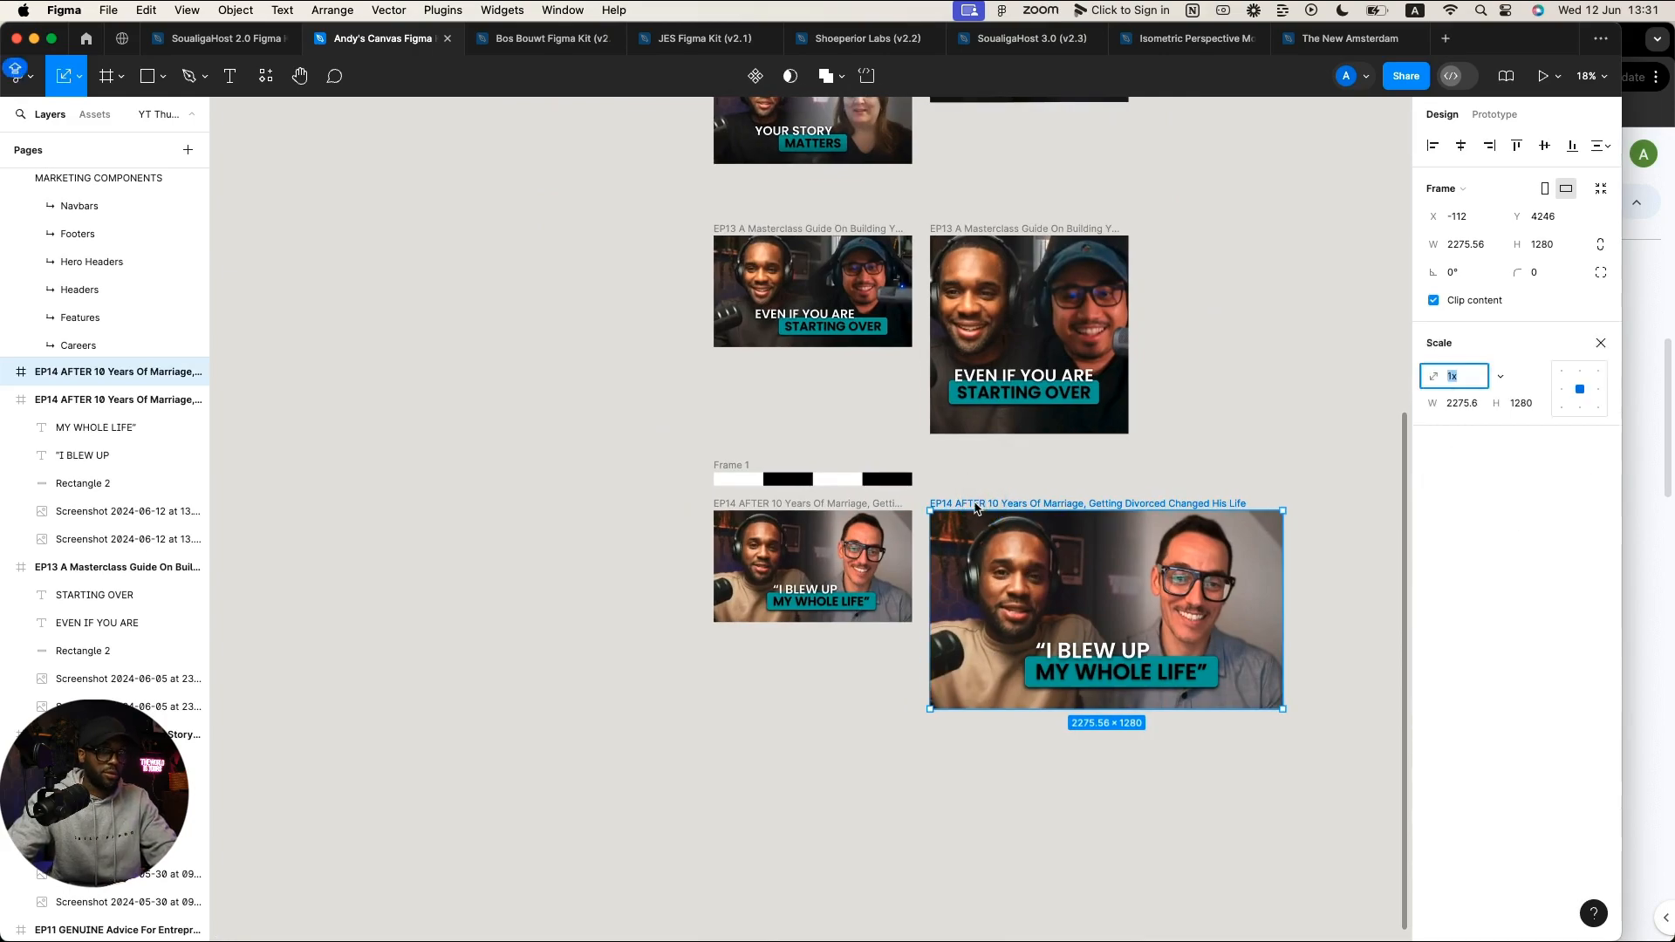
left_click(1454, 408)
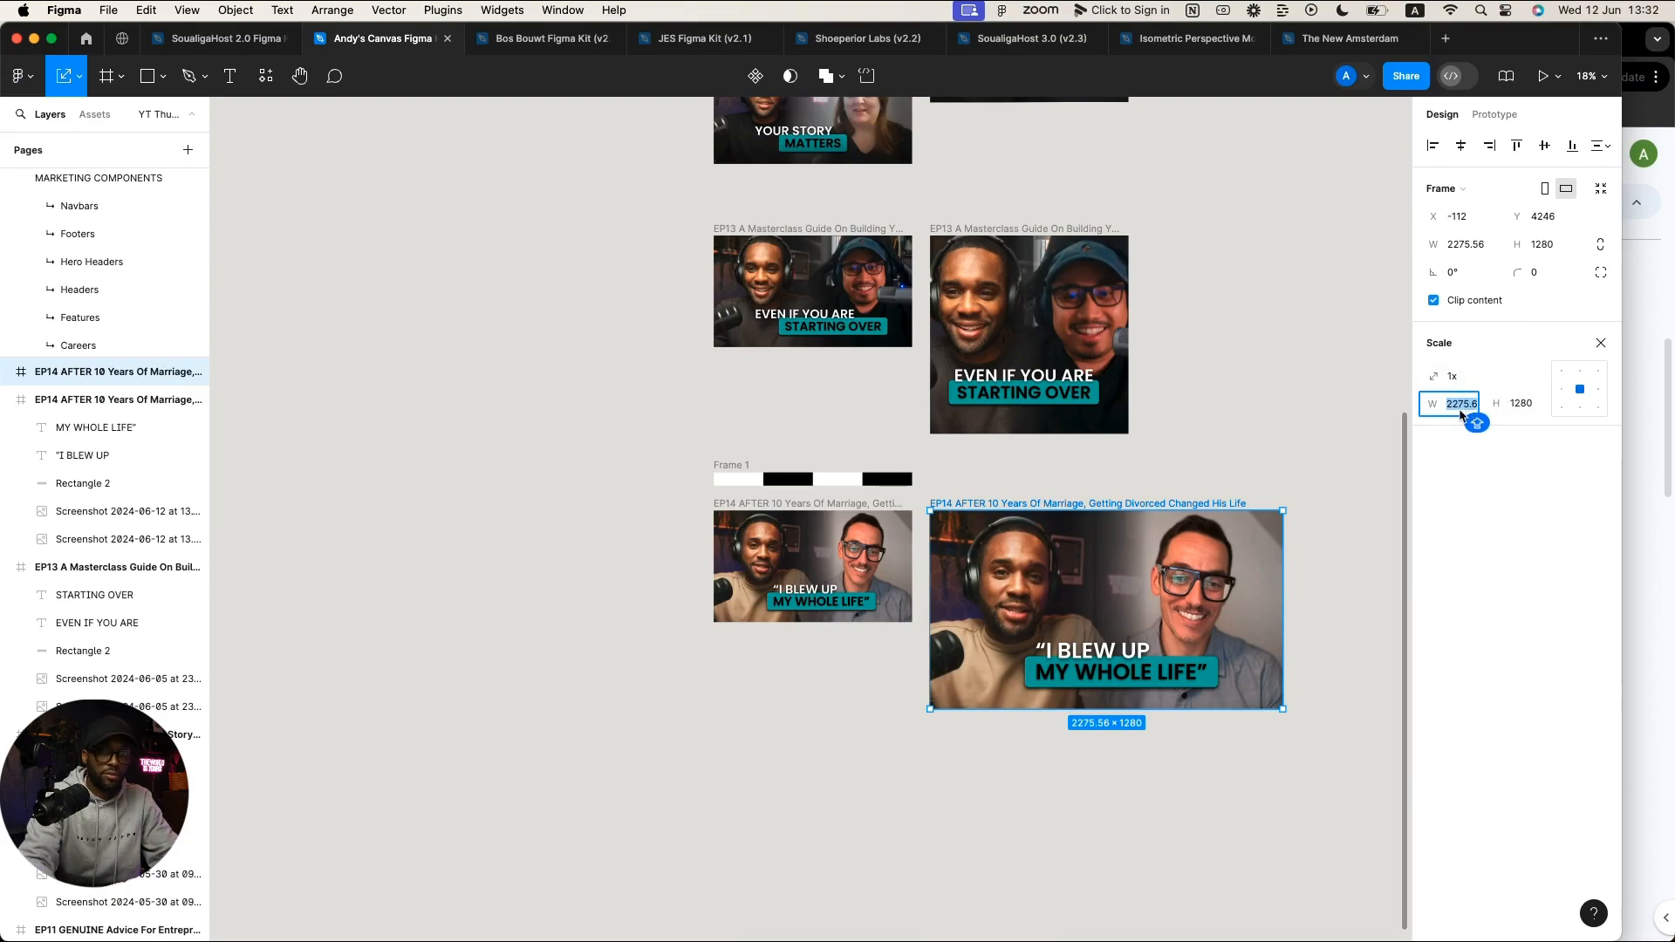
type("1280")
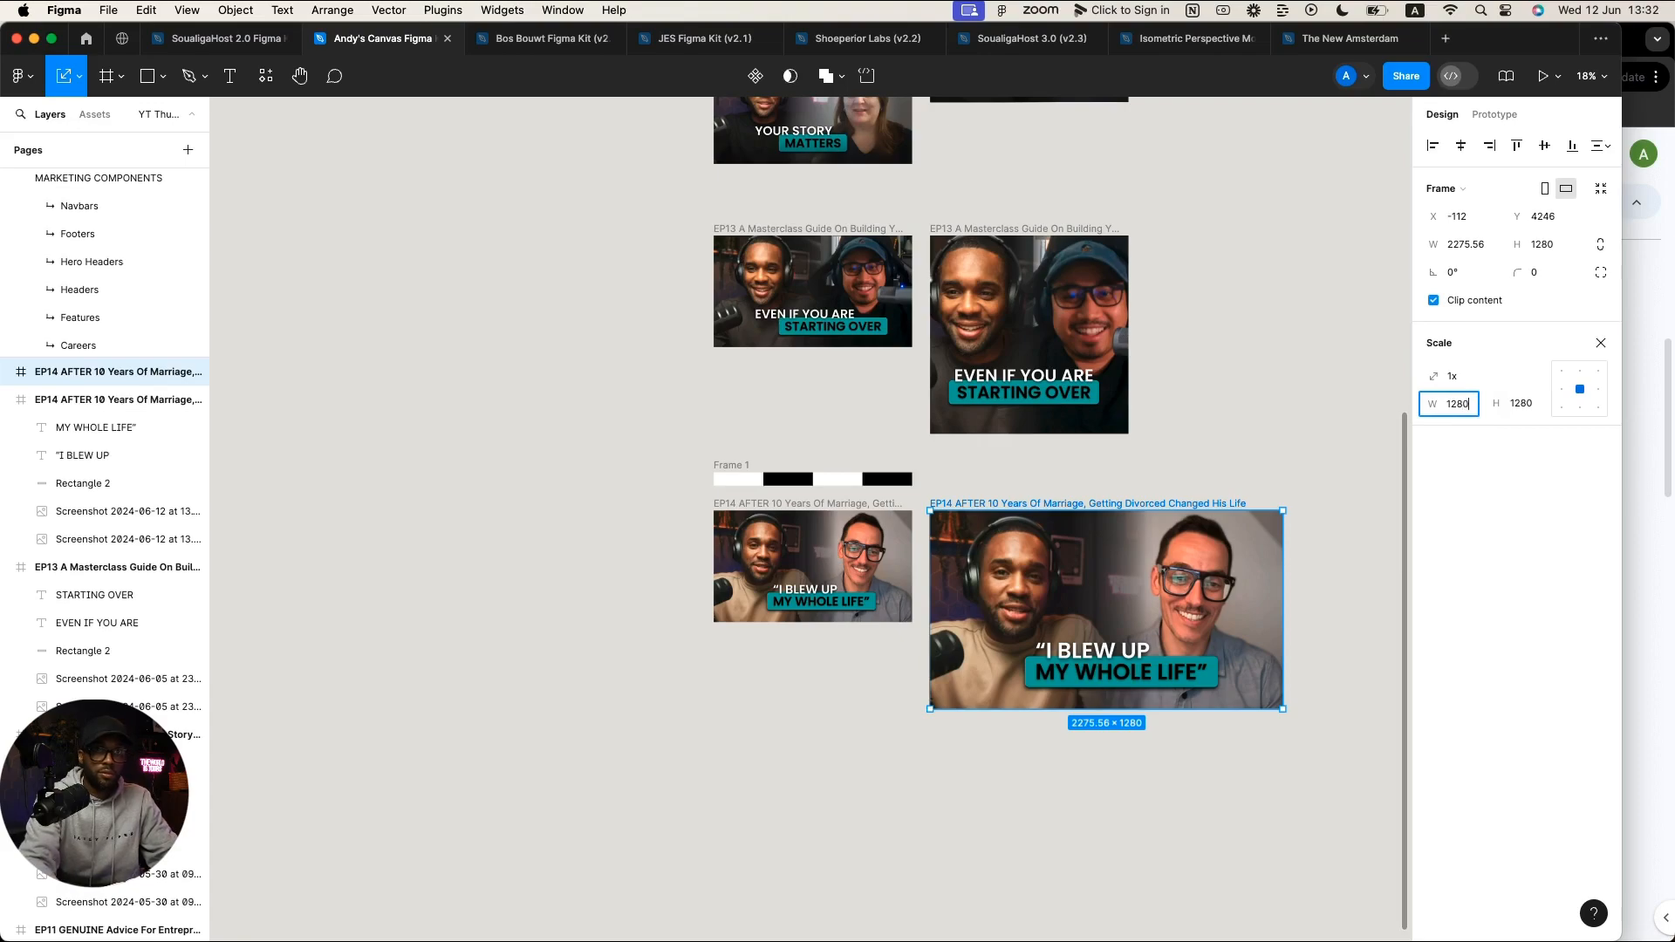
key("Return")
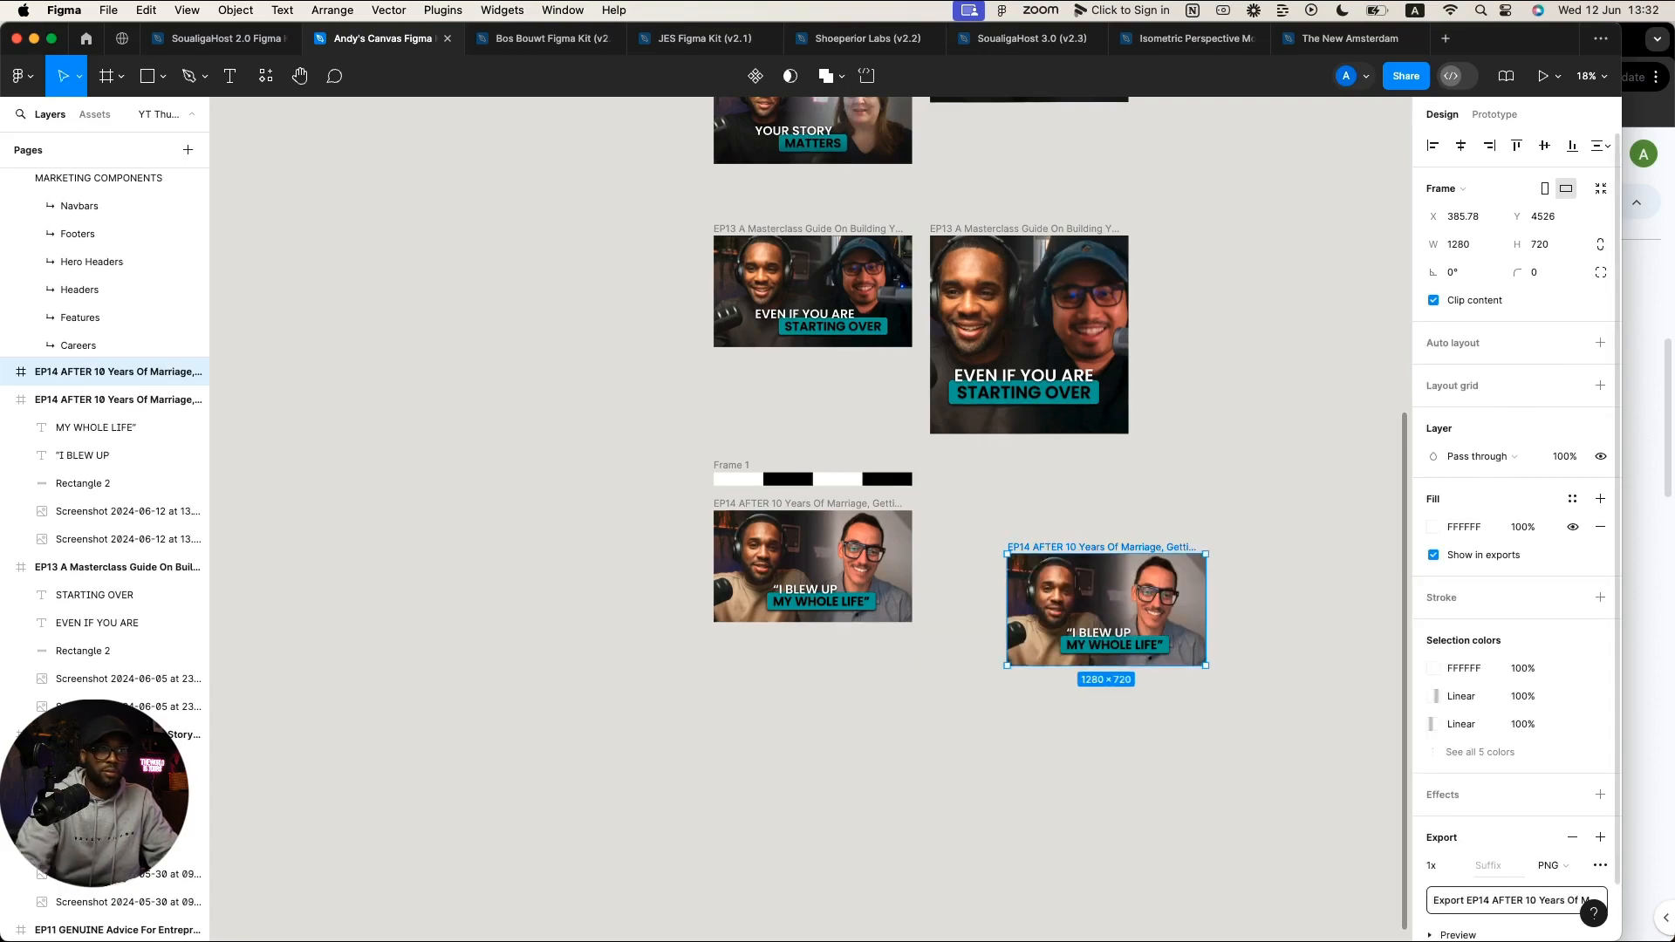
Step: Place the second EP14 frame beside the first, undoing an accidental height change
left_click_drag(1038, 536, 979, 509)
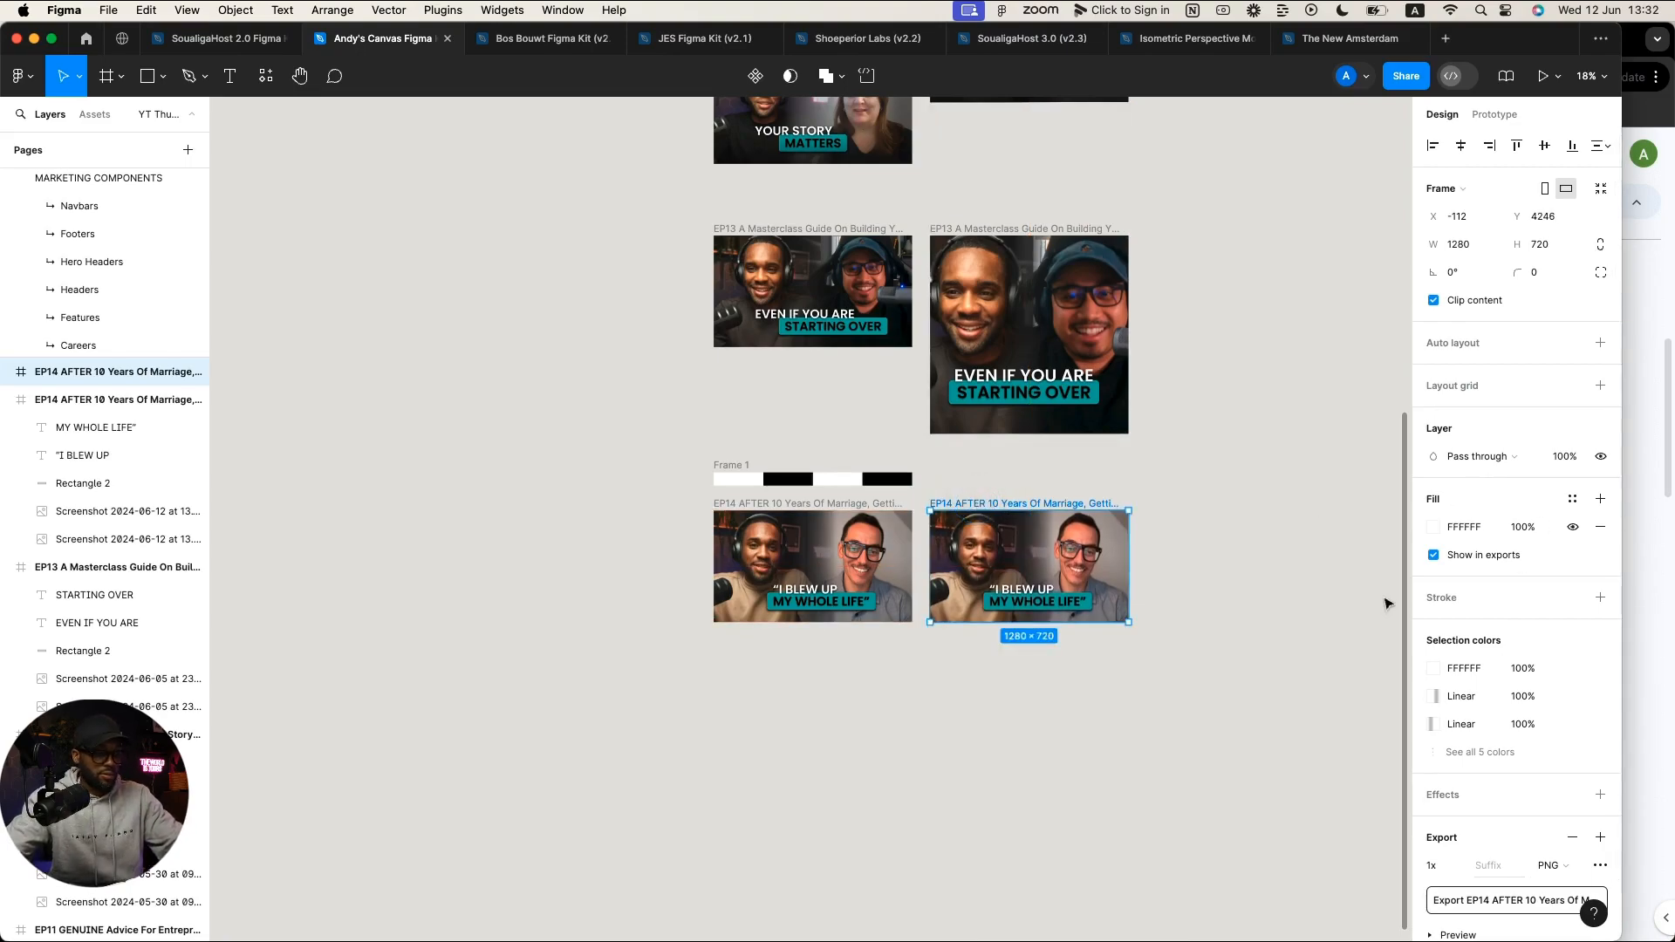
key("k")
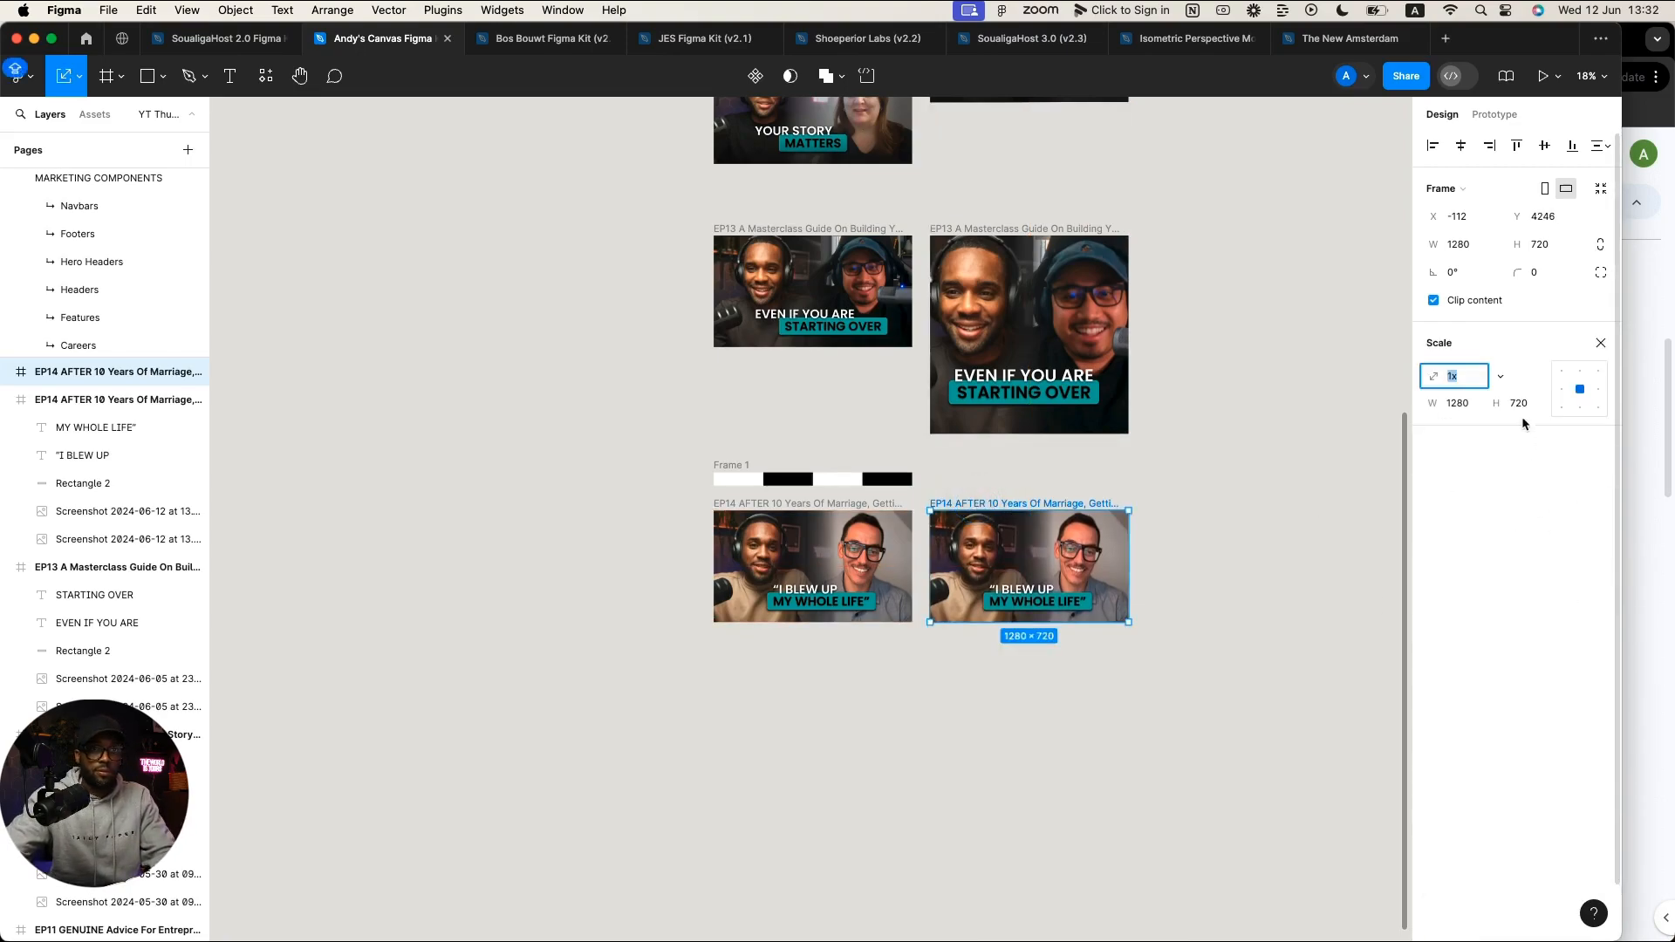
left_click(1499, 376)
left_click(1549, 486)
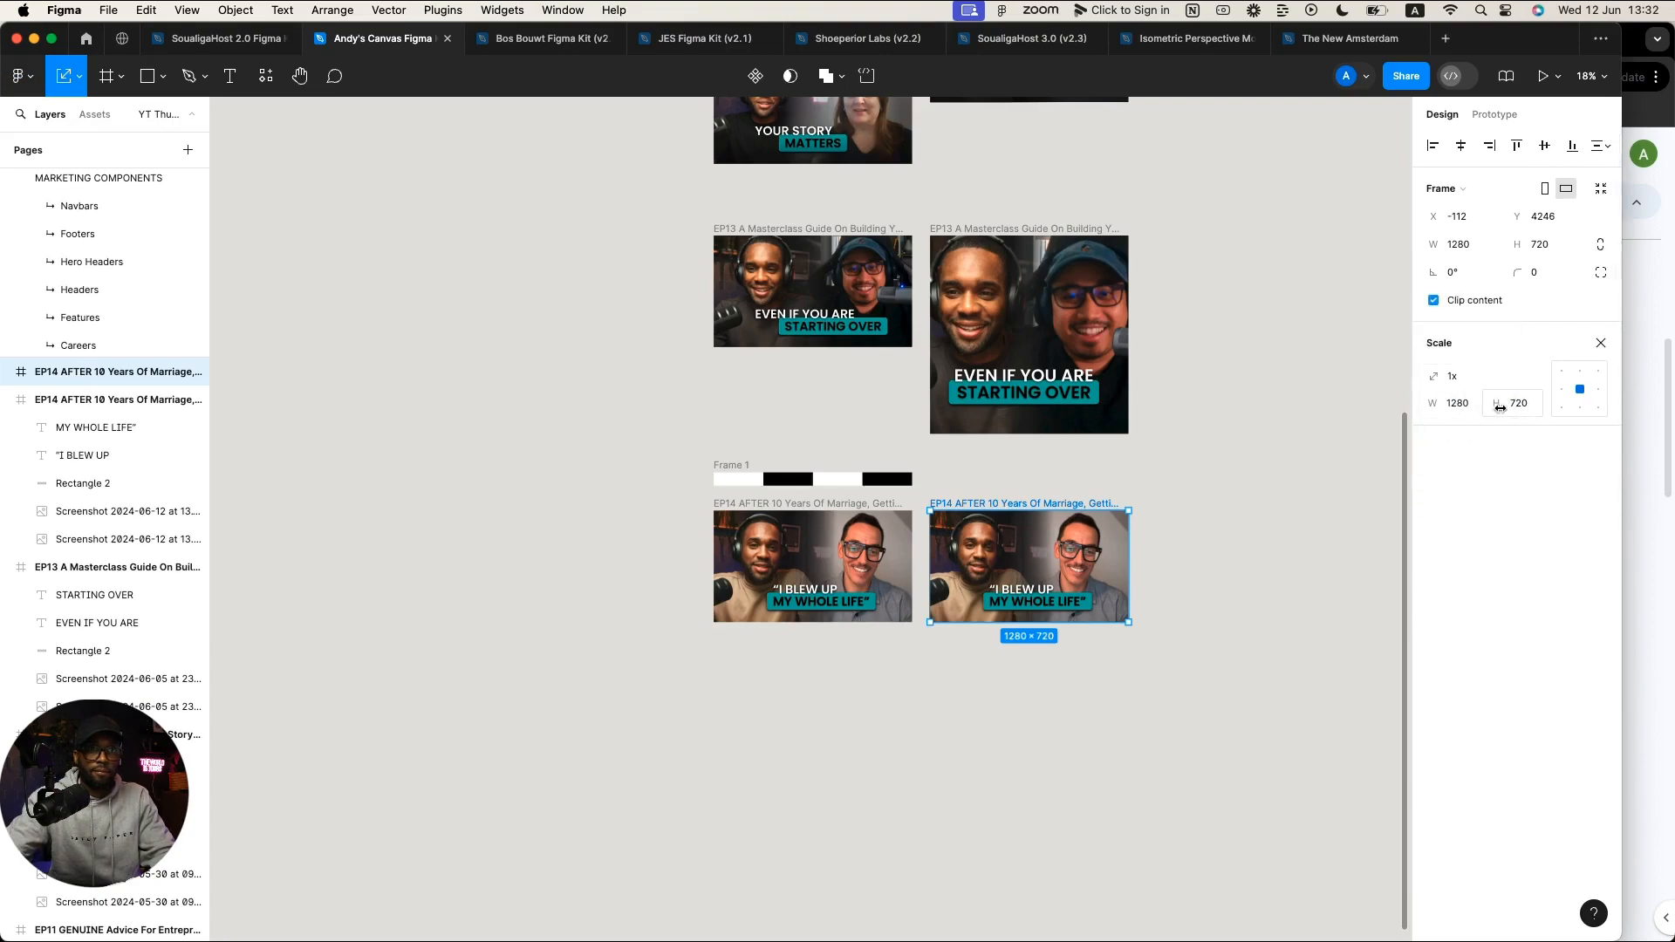
left_click_drag(1510, 405, 1506, 405)
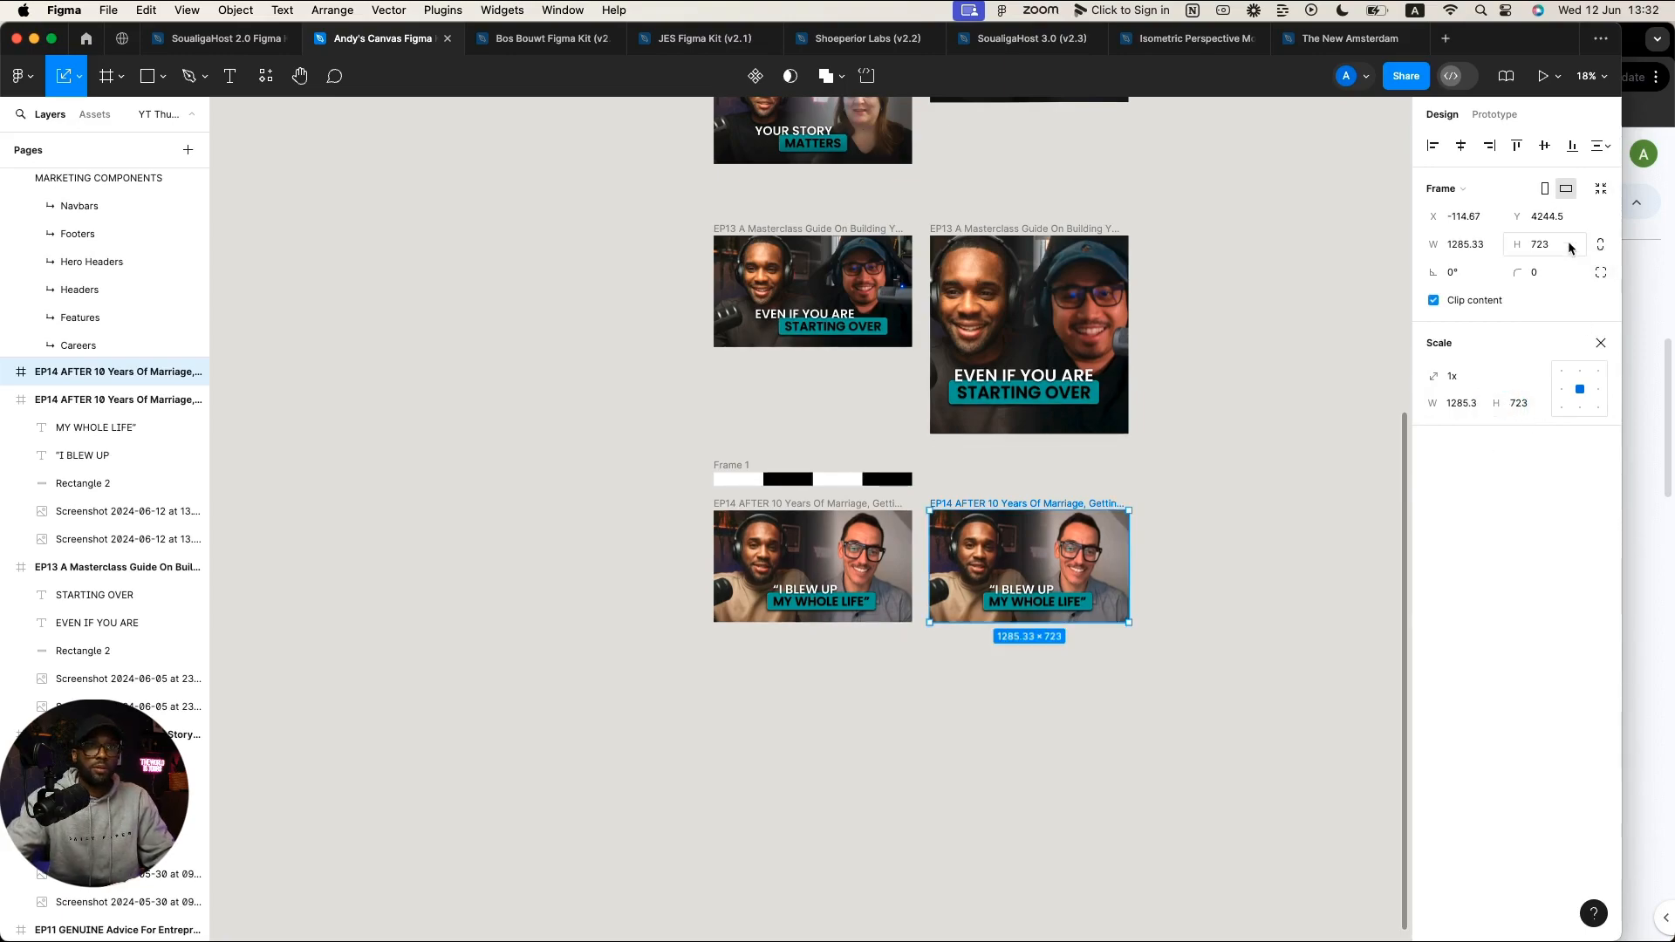
key("super+z")
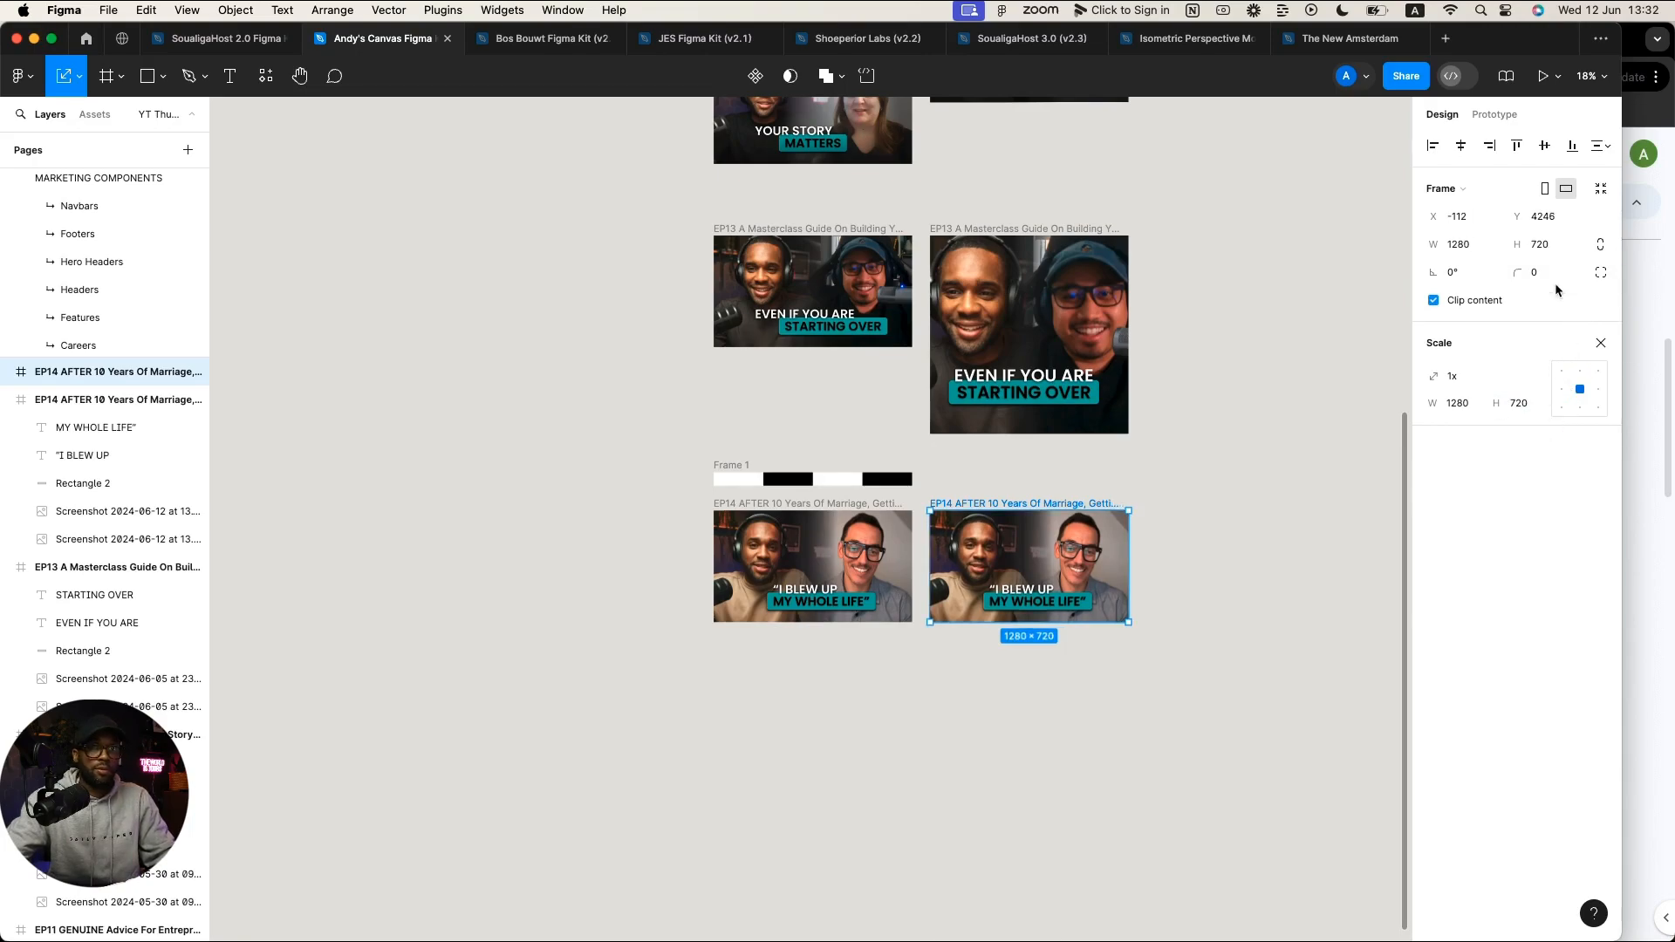
Step: Set the frame's height to 1280, making it a 1280×1280 square
left_click(1598, 247)
left_click(1595, 252)
left_click(1549, 244)
type("12")
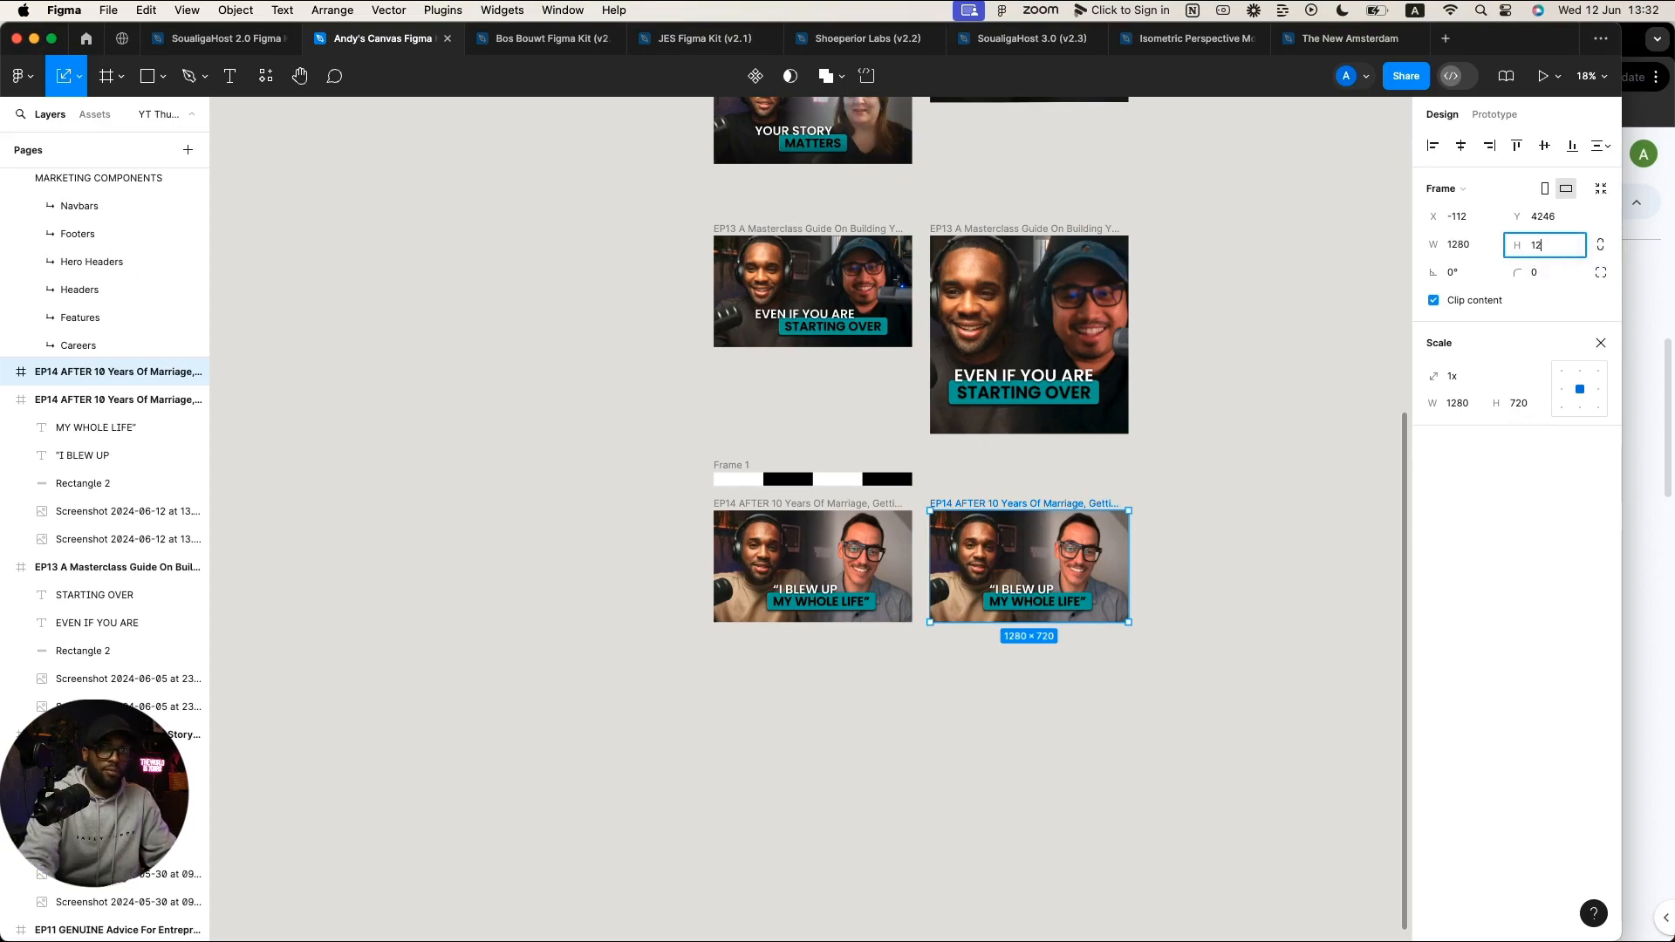
type("80")
key("Return")
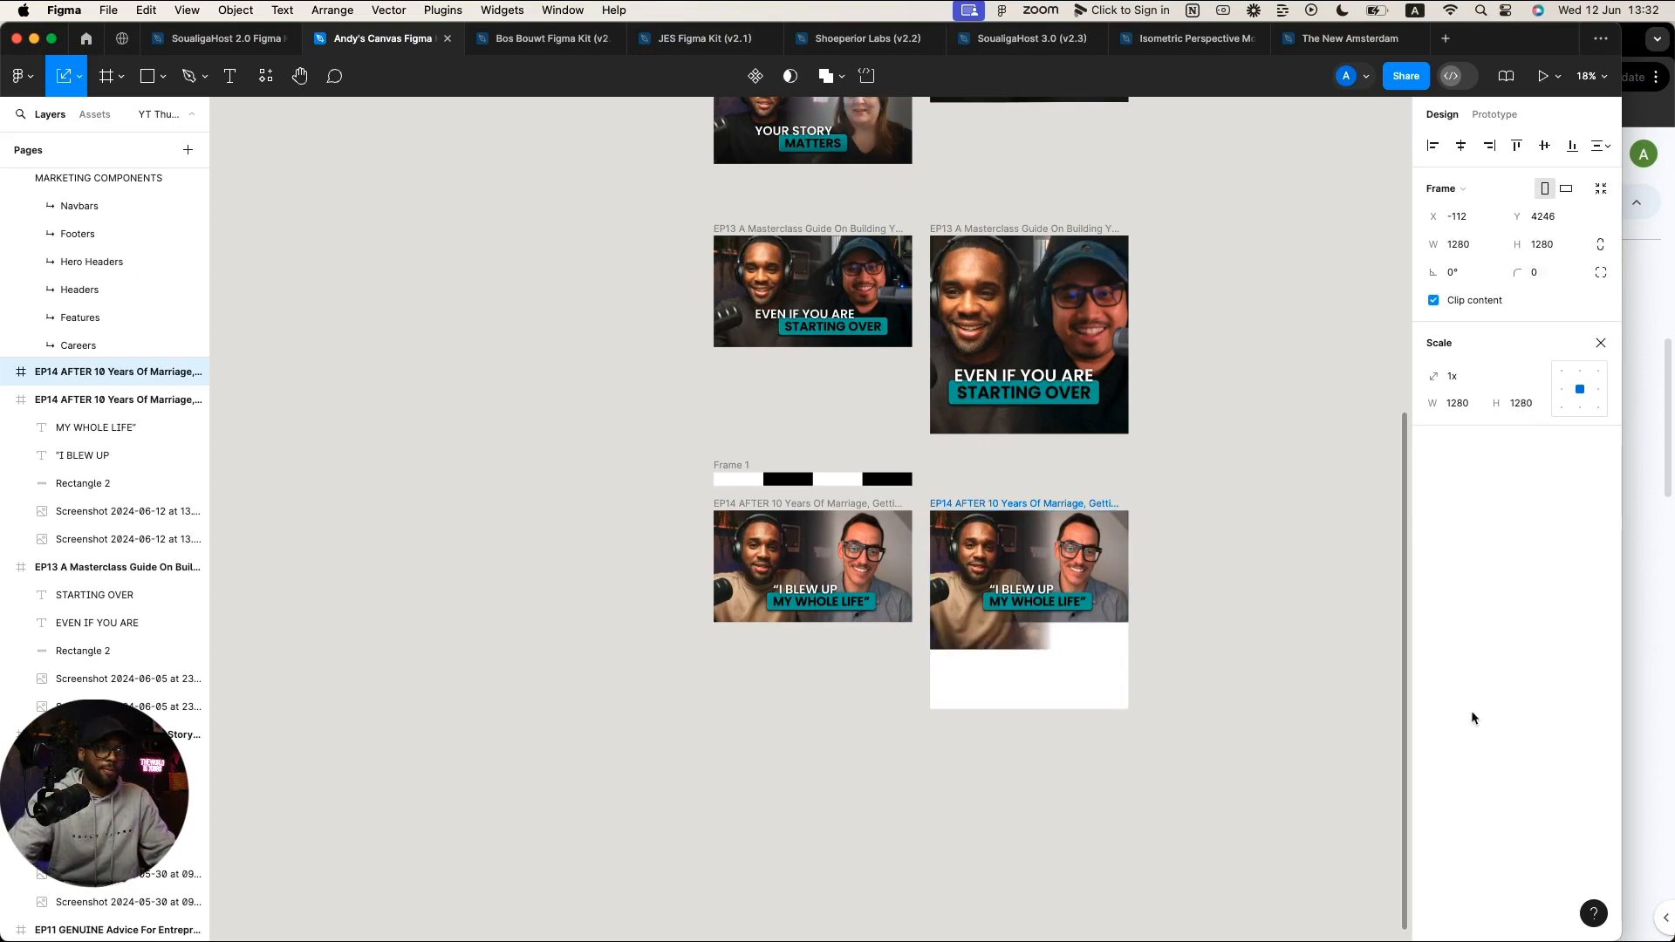
left_click(1073, 792)
Step: Enlarge both screenshot images by their bottom handles to fill the square frame
left_click(975, 643)
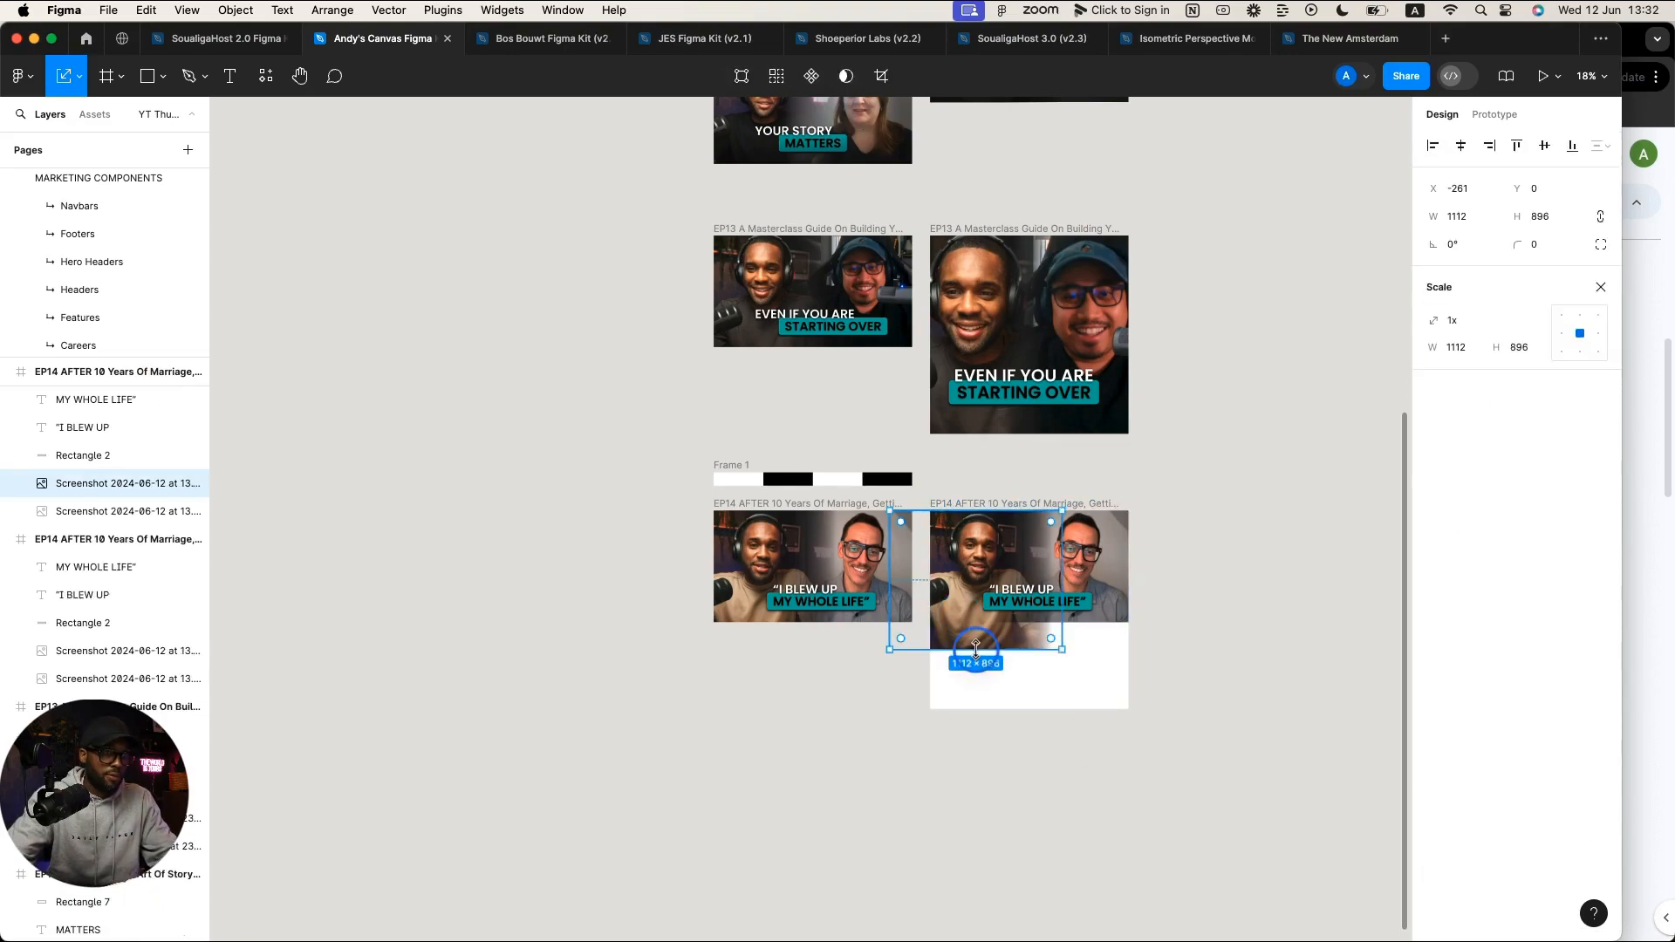
left_click_drag(975, 650, 975, 713)
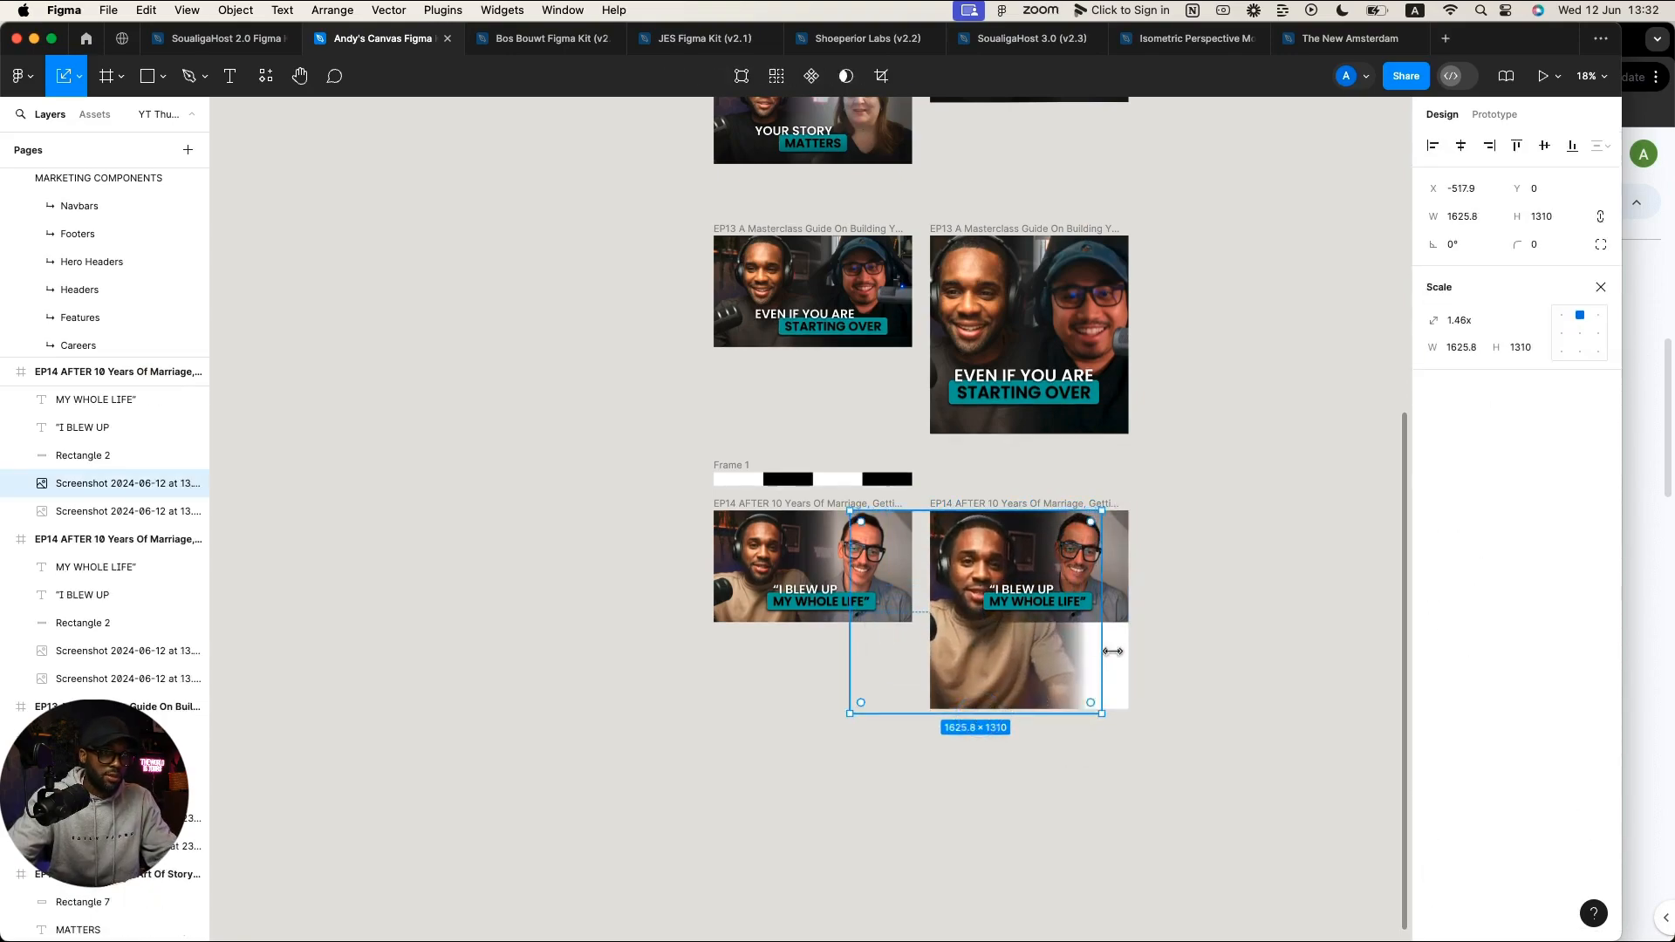
left_click(1112, 609)
left_click_drag(1110, 617, 1108, 708)
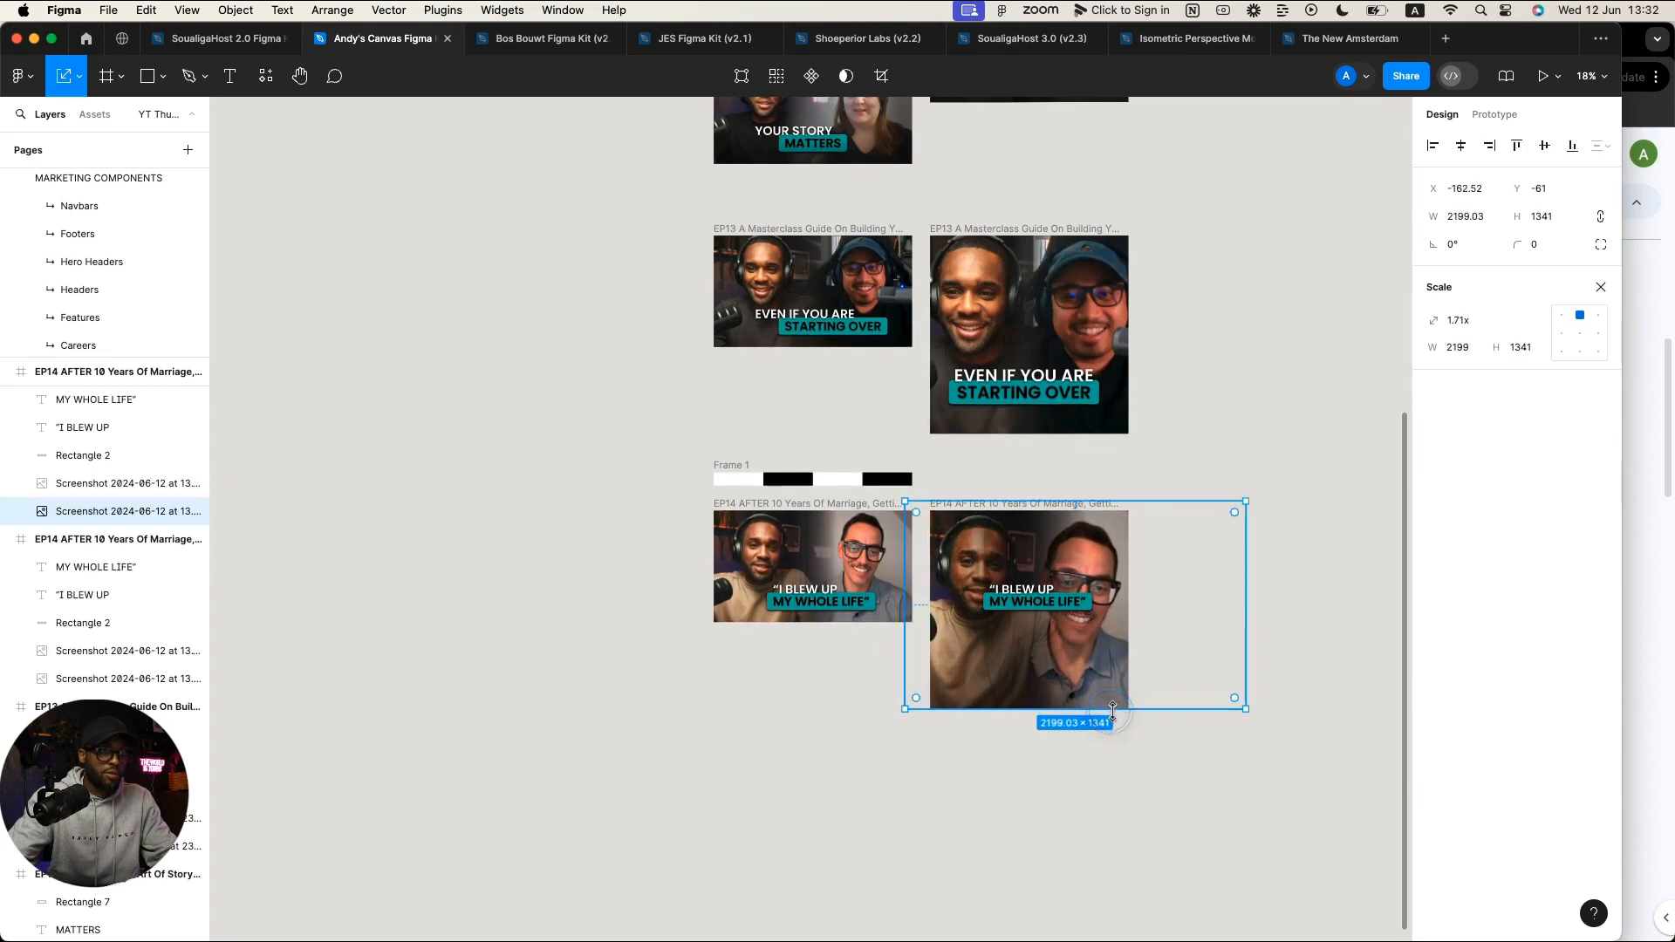
left_click(1600, 287)
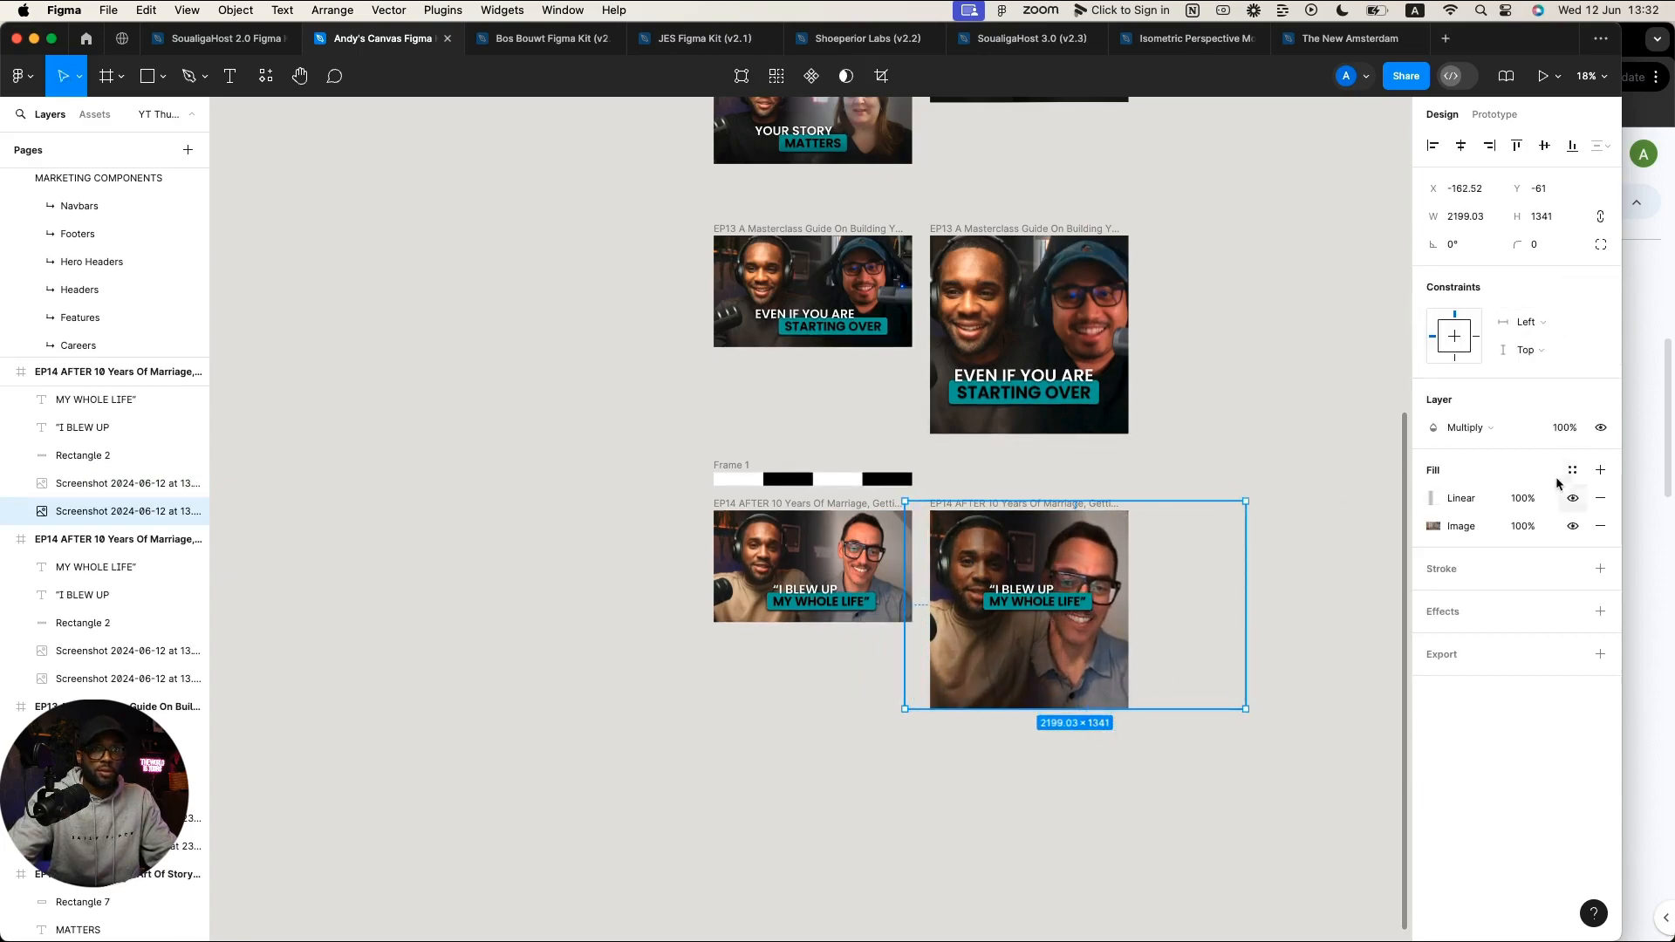
Step: Shorten the second screenshot's gradient fade by moving its white stop inward
left_click(1431, 498)
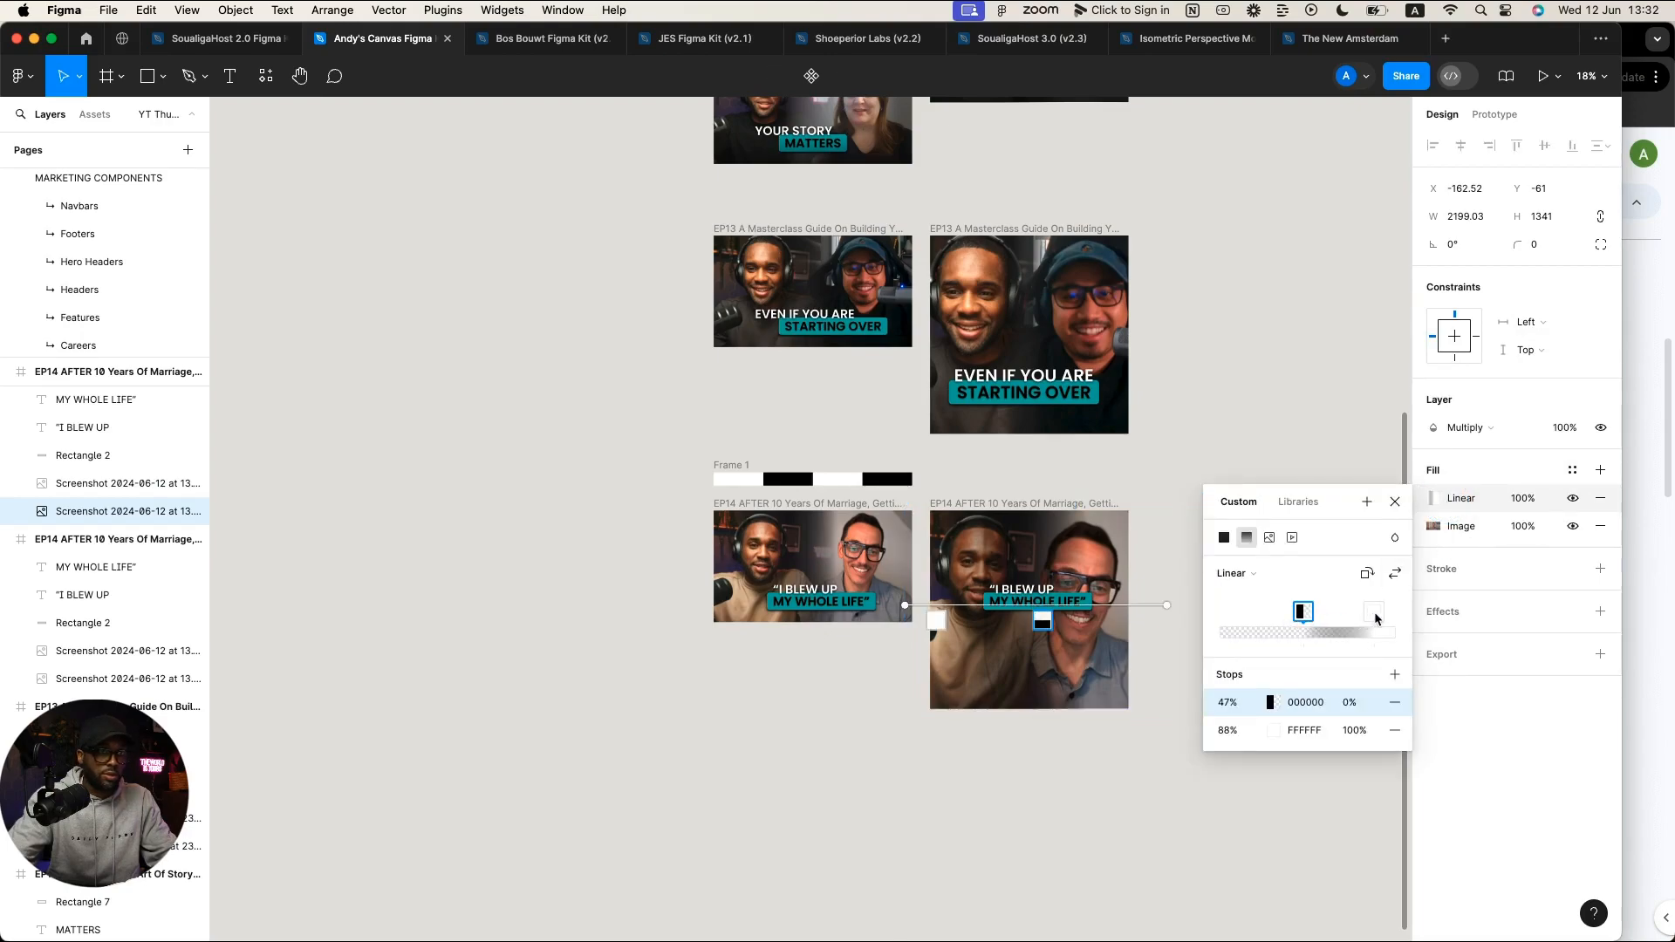
left_click_drag(1375, 618, 1308, 611)
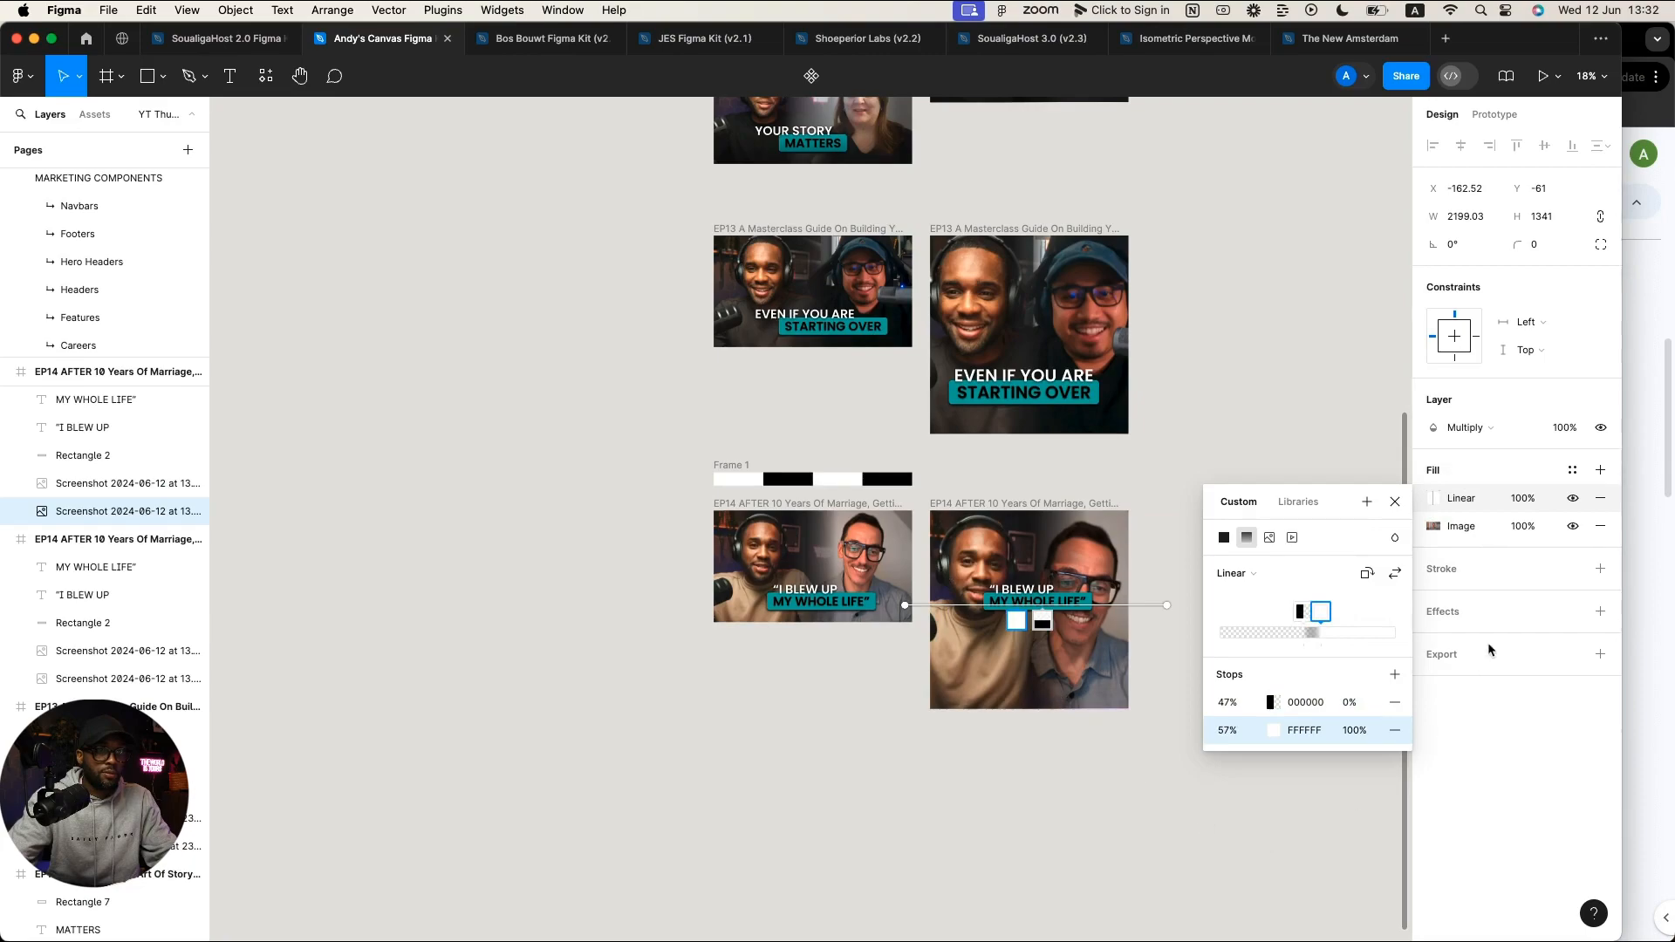
left_click(1394, 502)
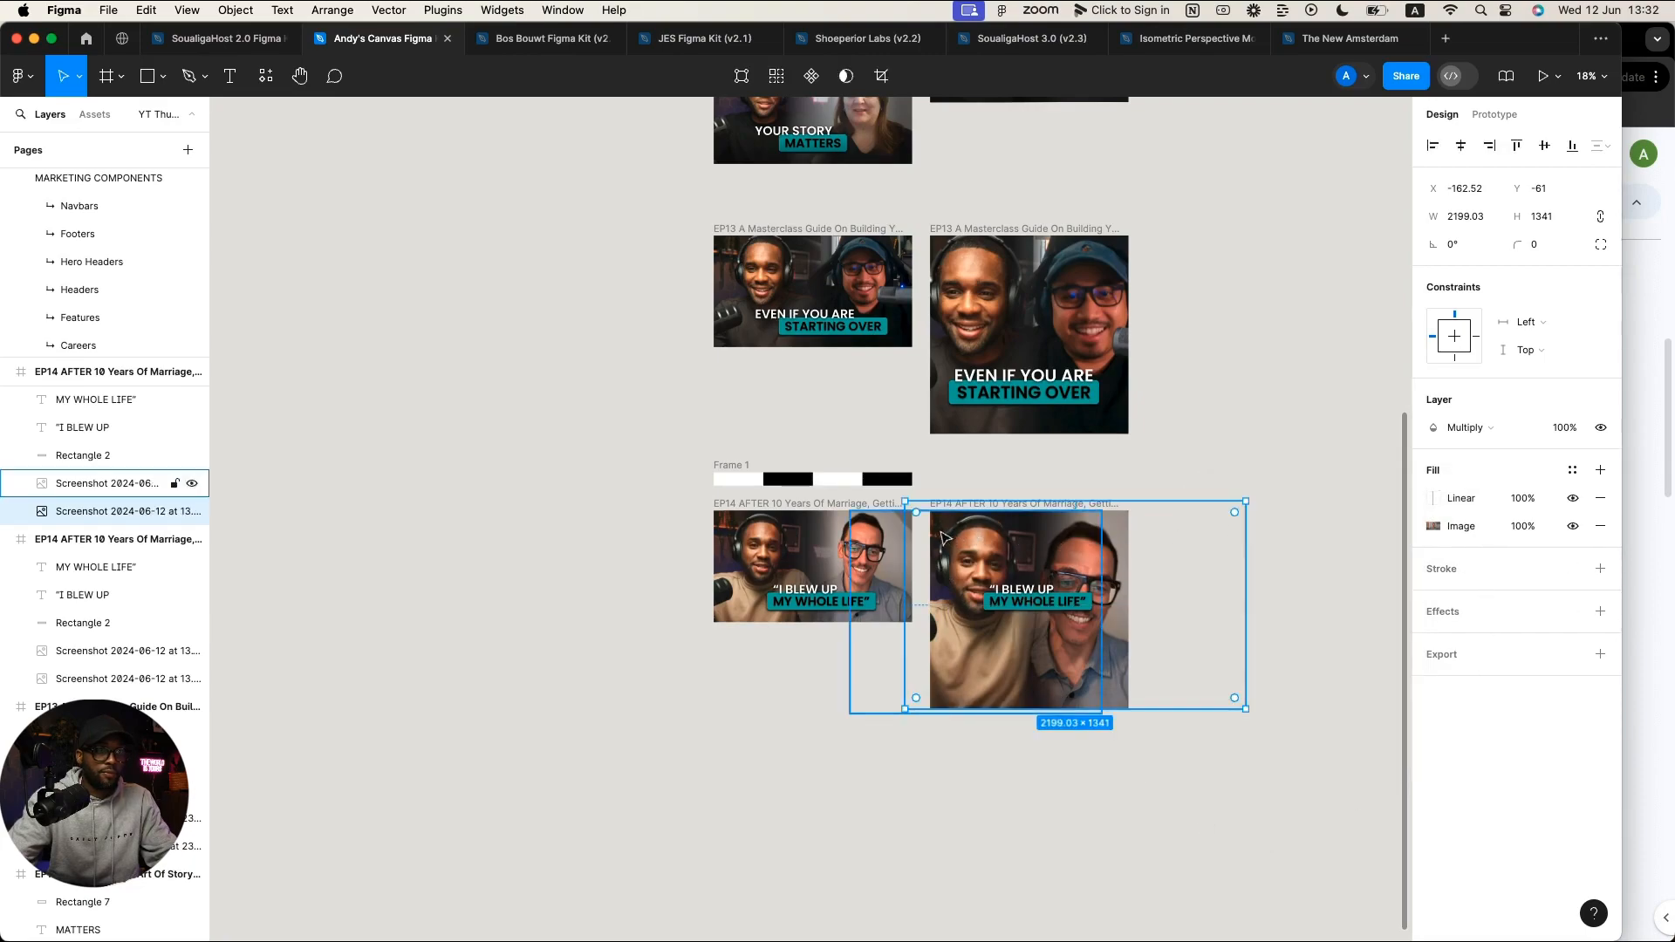
Step: Move the first screenshot's white gradient stop from 93% to 69% and fine-tune its black stop
left_click(935, 600)
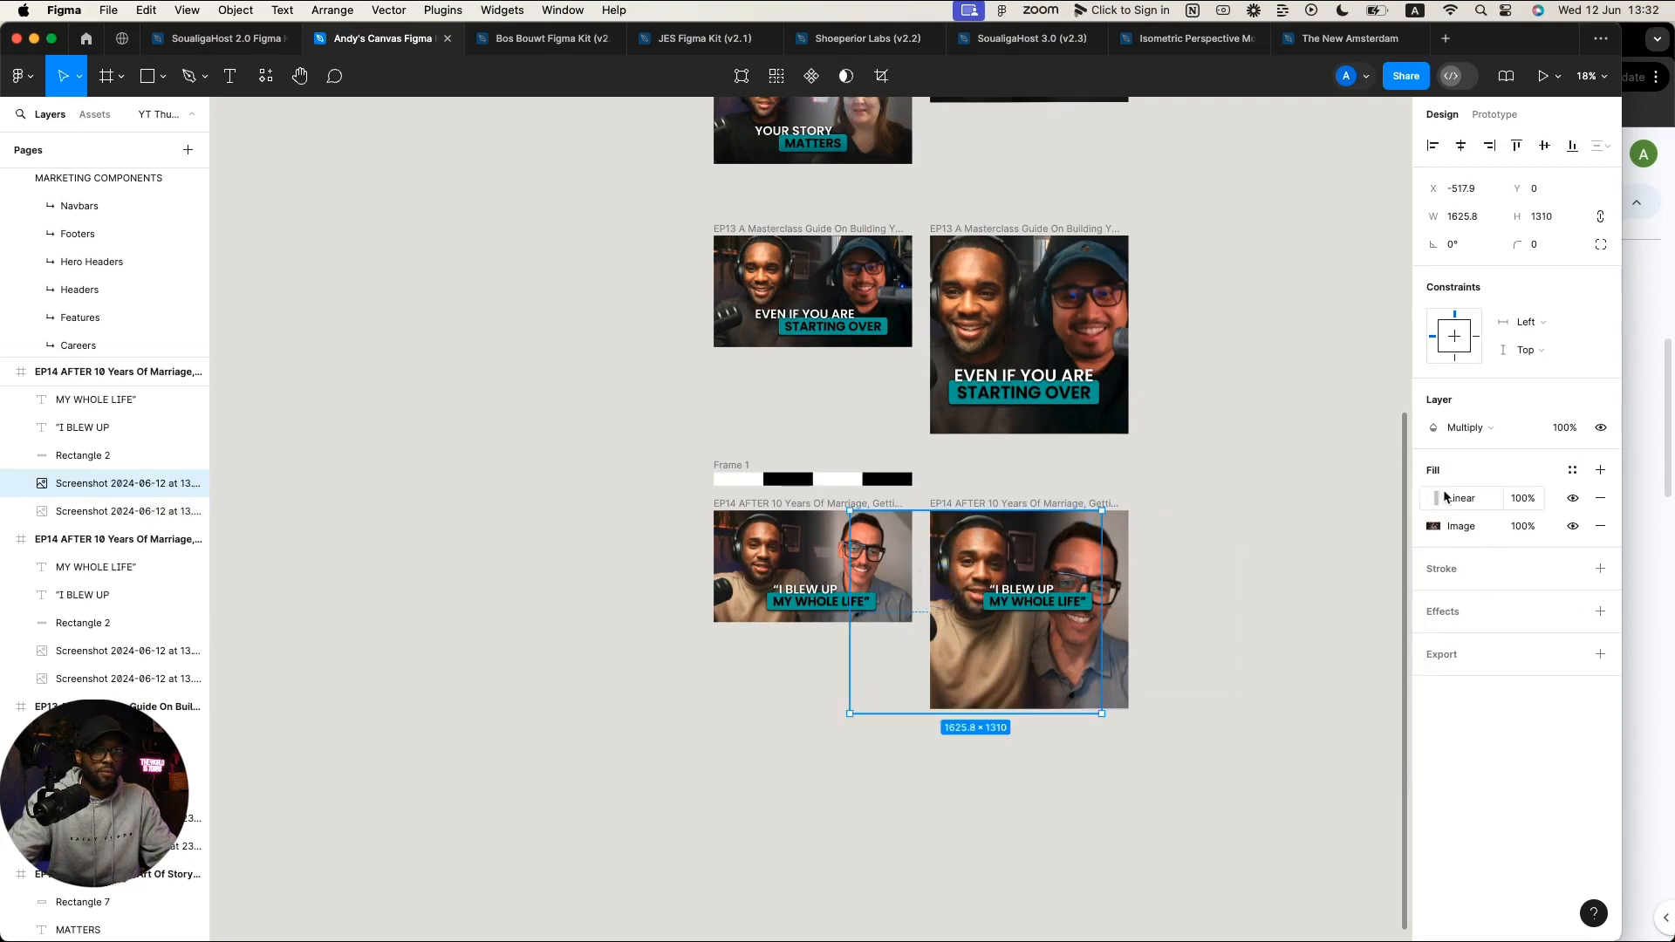
left_click(1434, 498)
left_click(1375, 616)
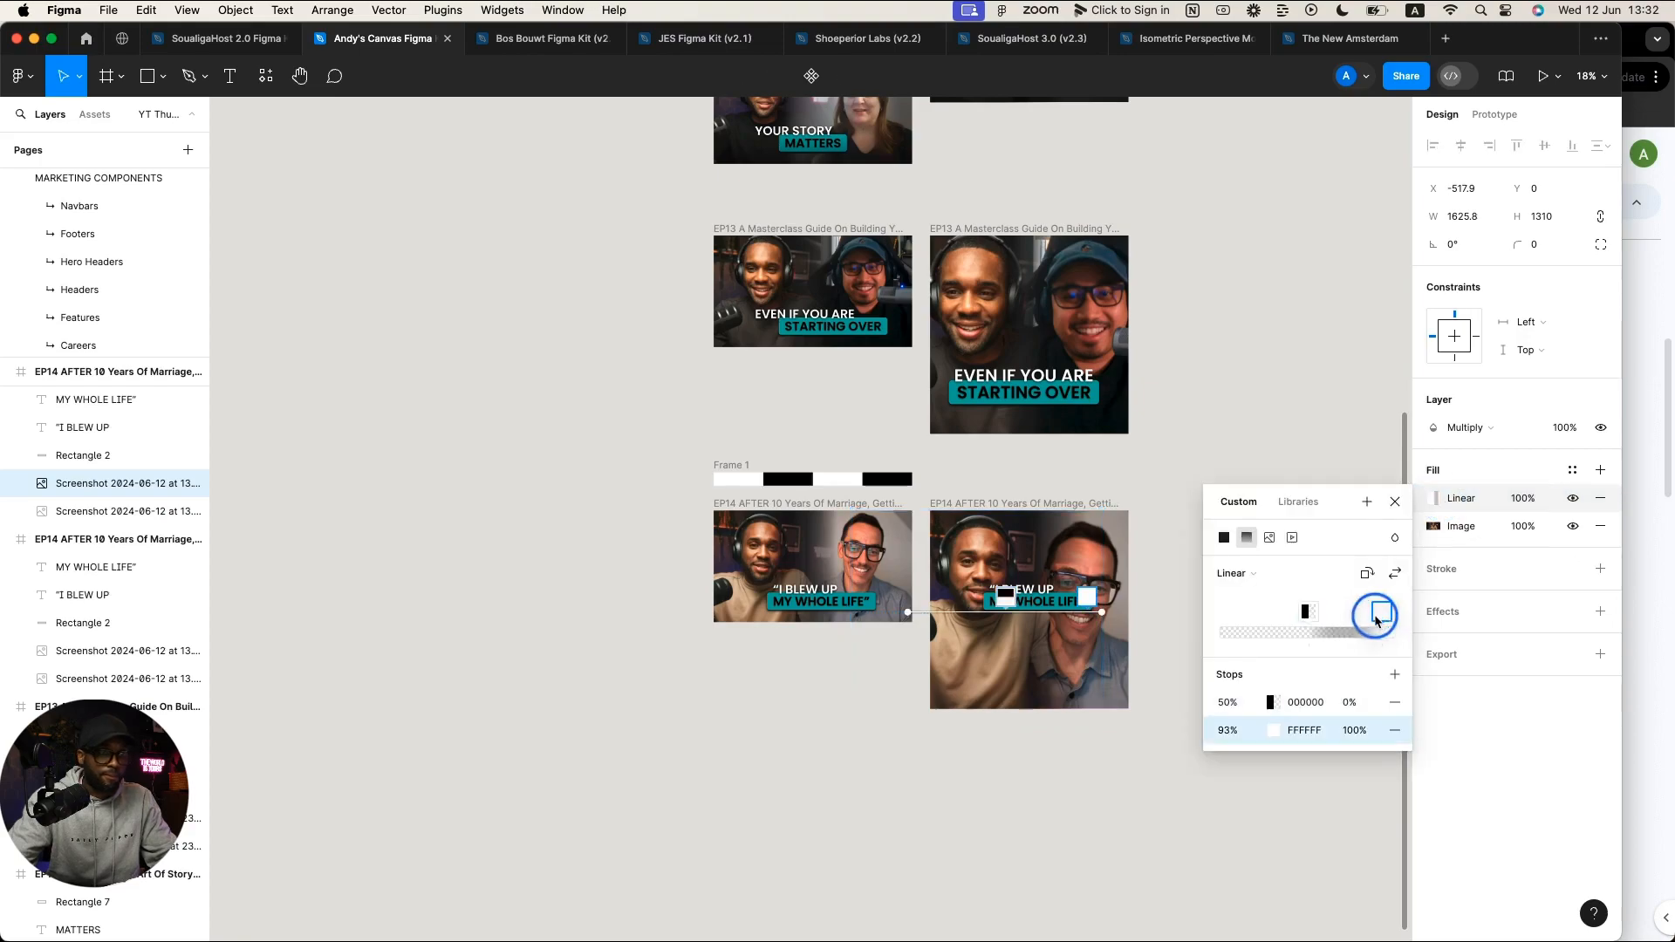
mouse_move(1375, 619)
left_mouse_down()
mouse_move(1344, 628)
mouse_move(1327, 663)
mouse_move(1341, 671)
left_mouse_up()
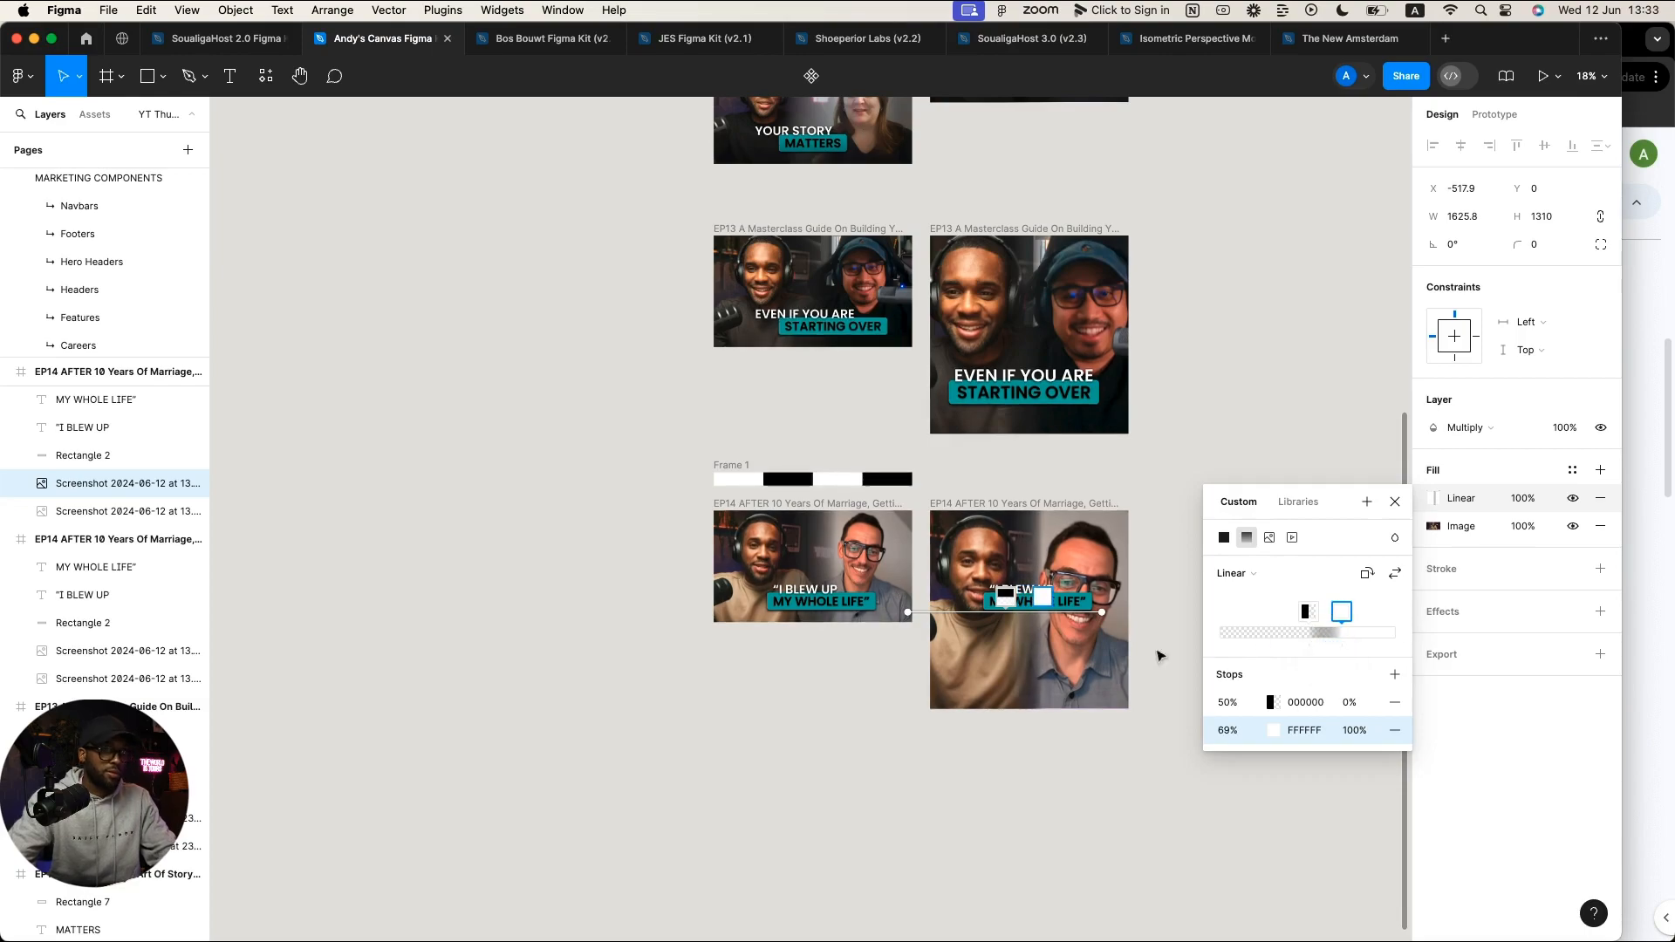
scroll(1028, 674, "up", 3)
scroll(1011, 667, "right", 3)
scroll(1012, 667, "up", 3)
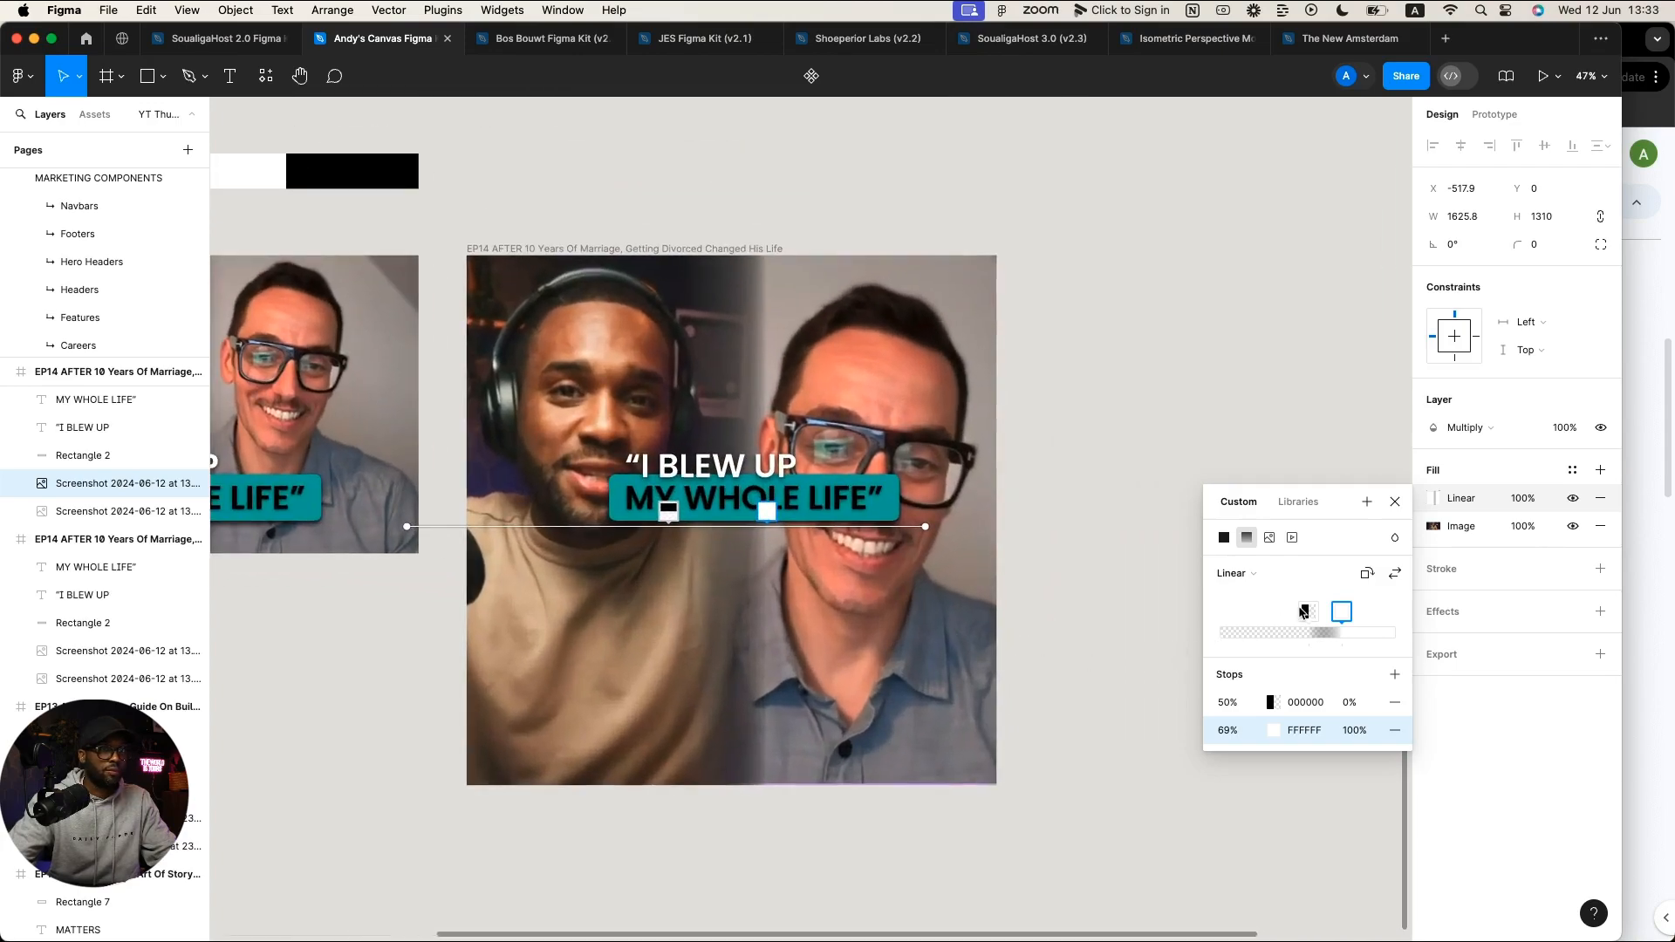
mouse_move(1303, 613)
left_mouse_down()
mouse_move(1271, 618)
mouse_move(1312, 615)
left_mouse_up()
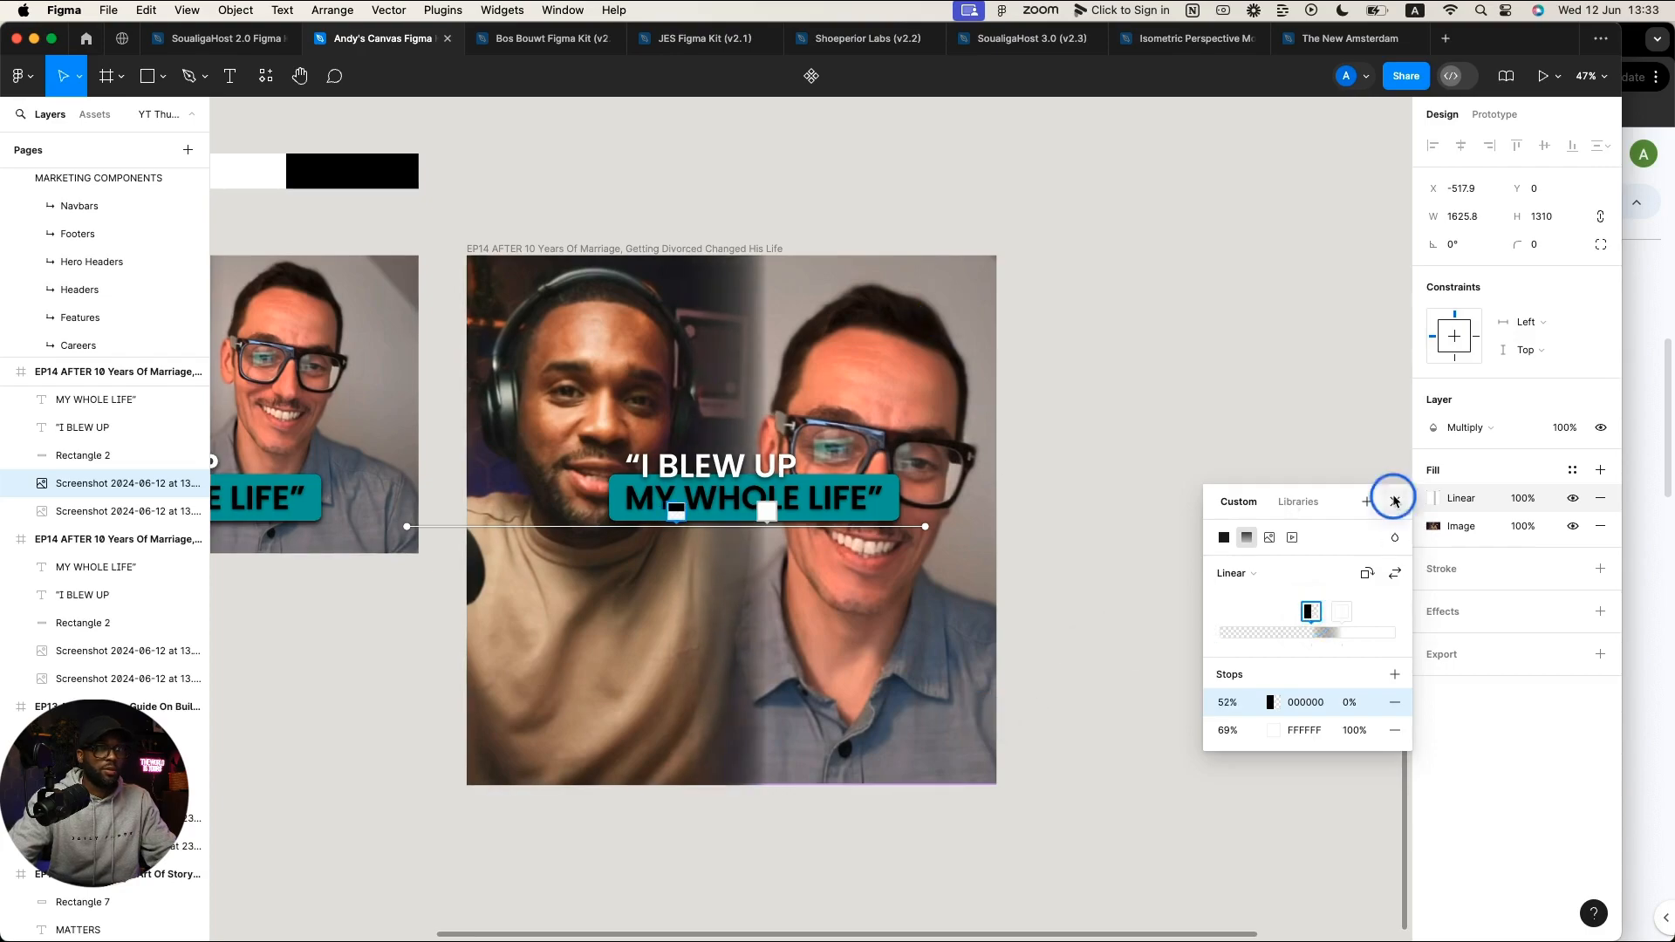
left_click(1394, 501)
key("Escape")
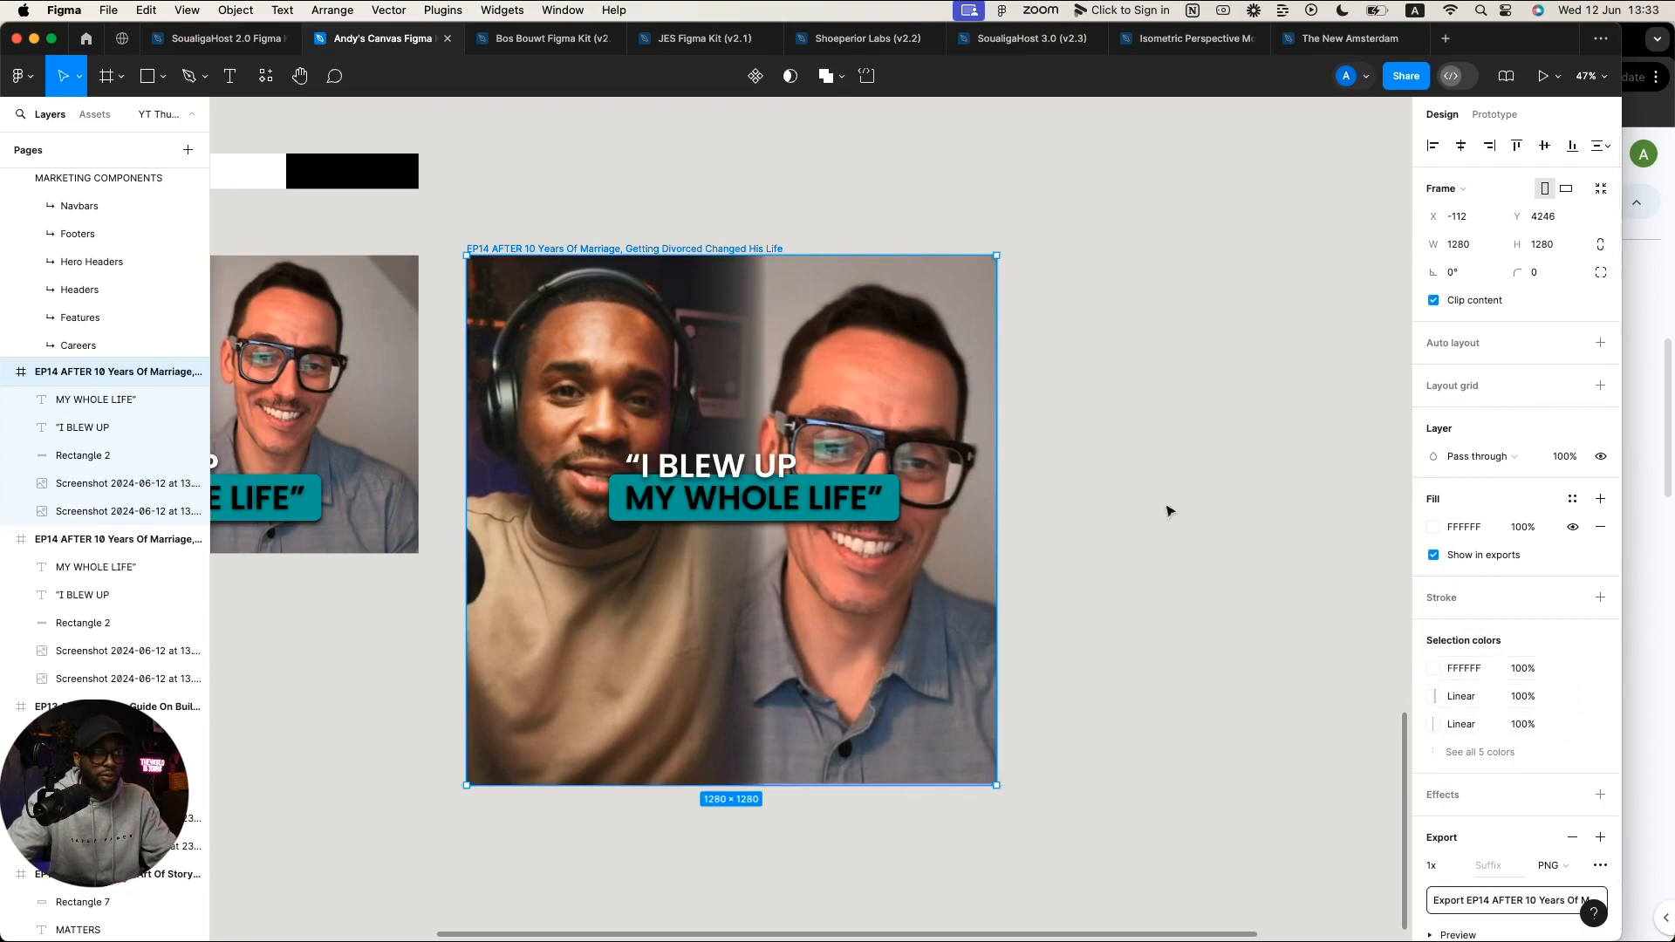
Step: Shift the larger screenshot's black gradient stop from 38% to 45%
left_click(964, 283)
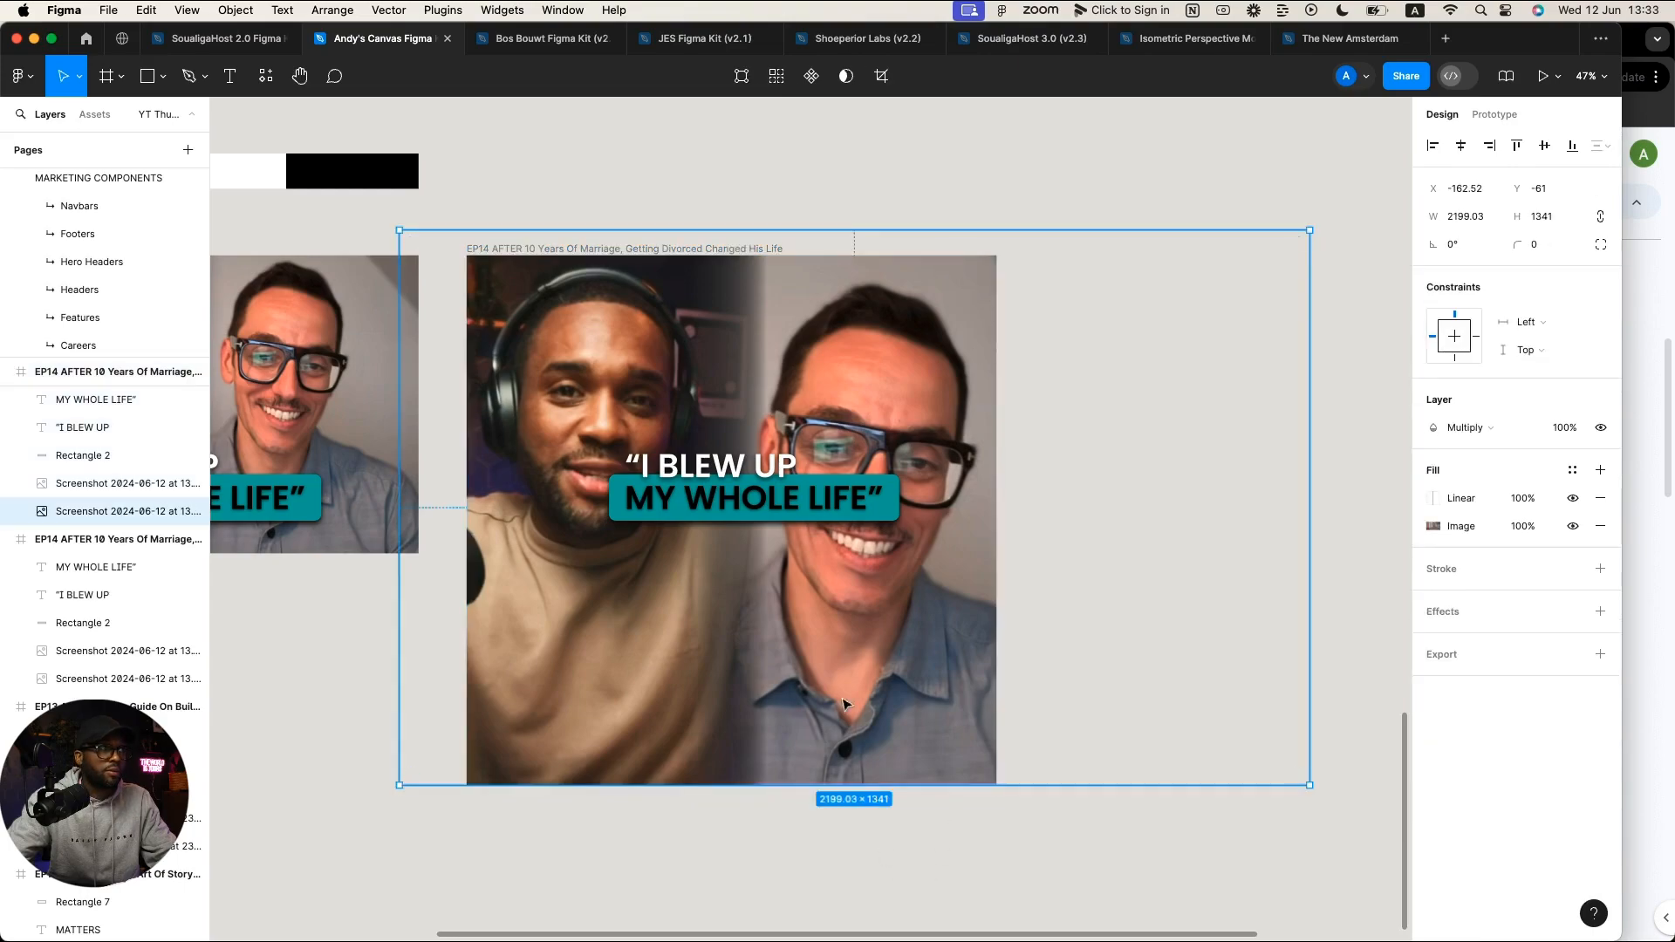
left_click(98, 484)
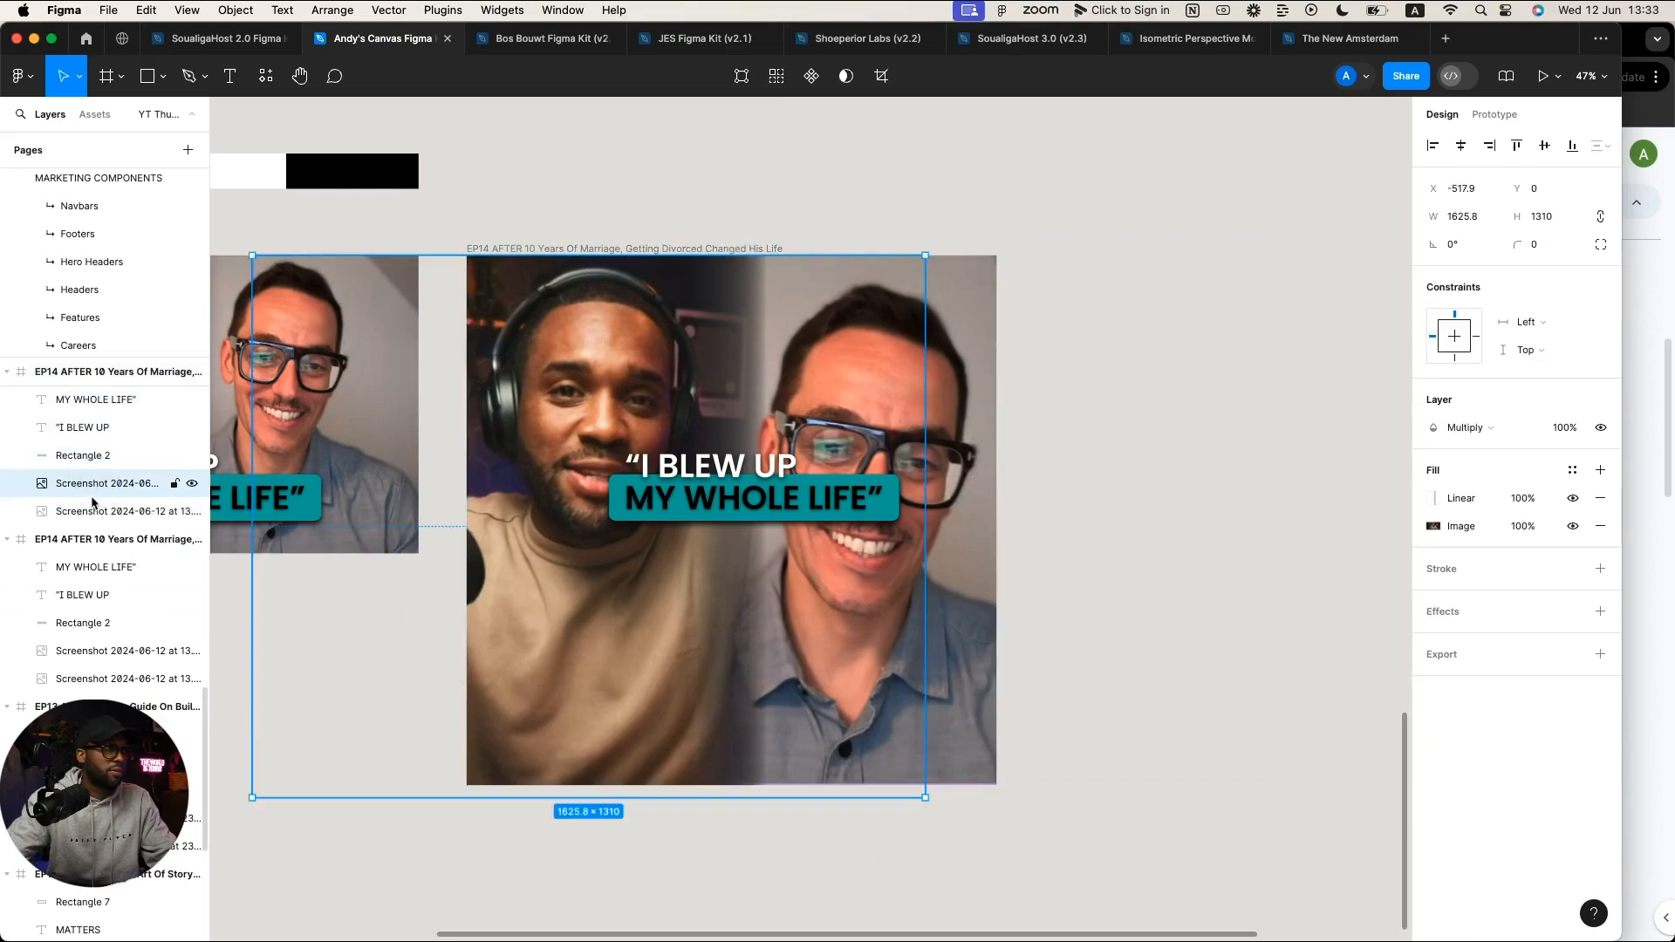
left_click(92, 509)
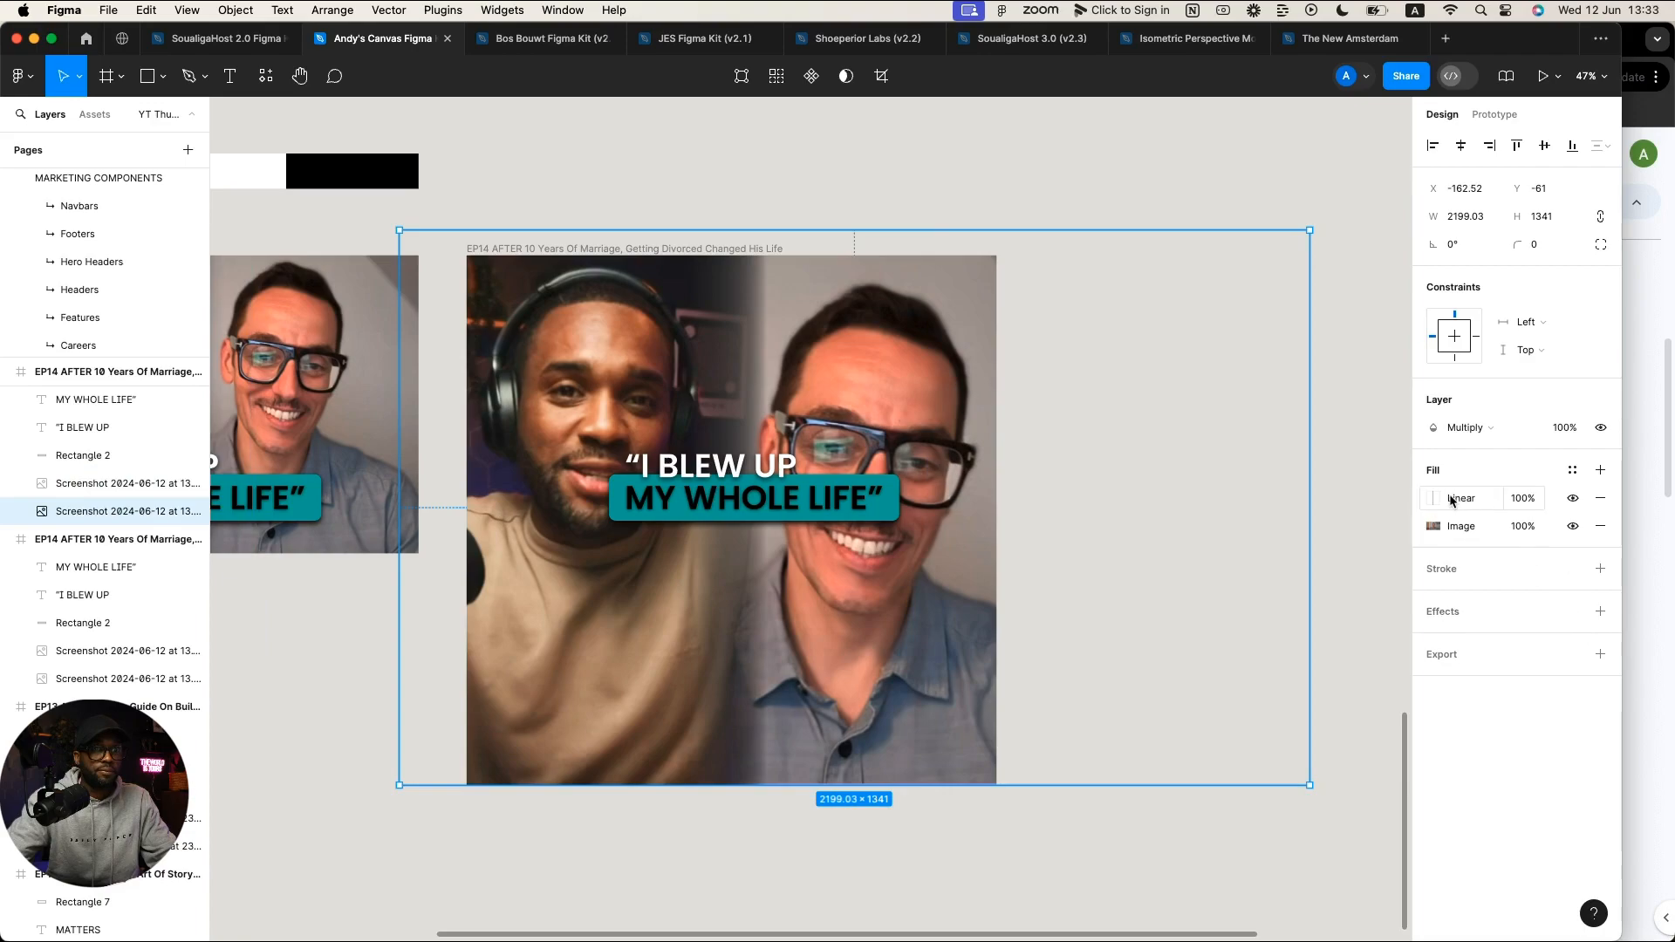
left_click(1452, 500)
left_click(1287, 615)
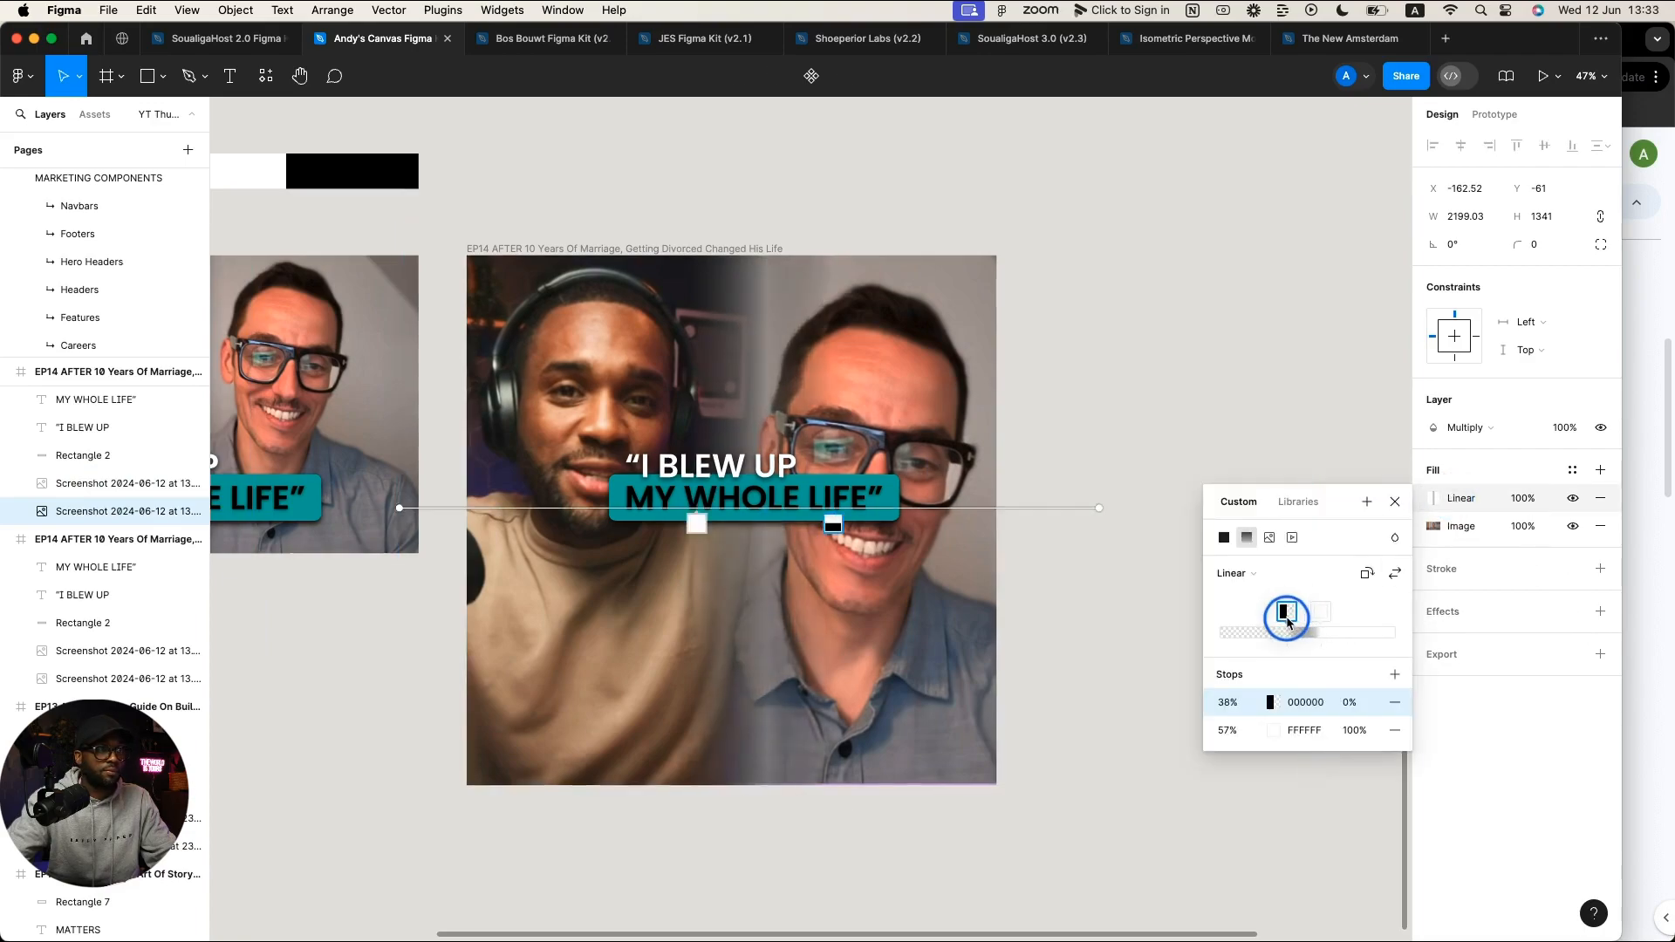
left_click_drag(1287, 621, 1320, 621)
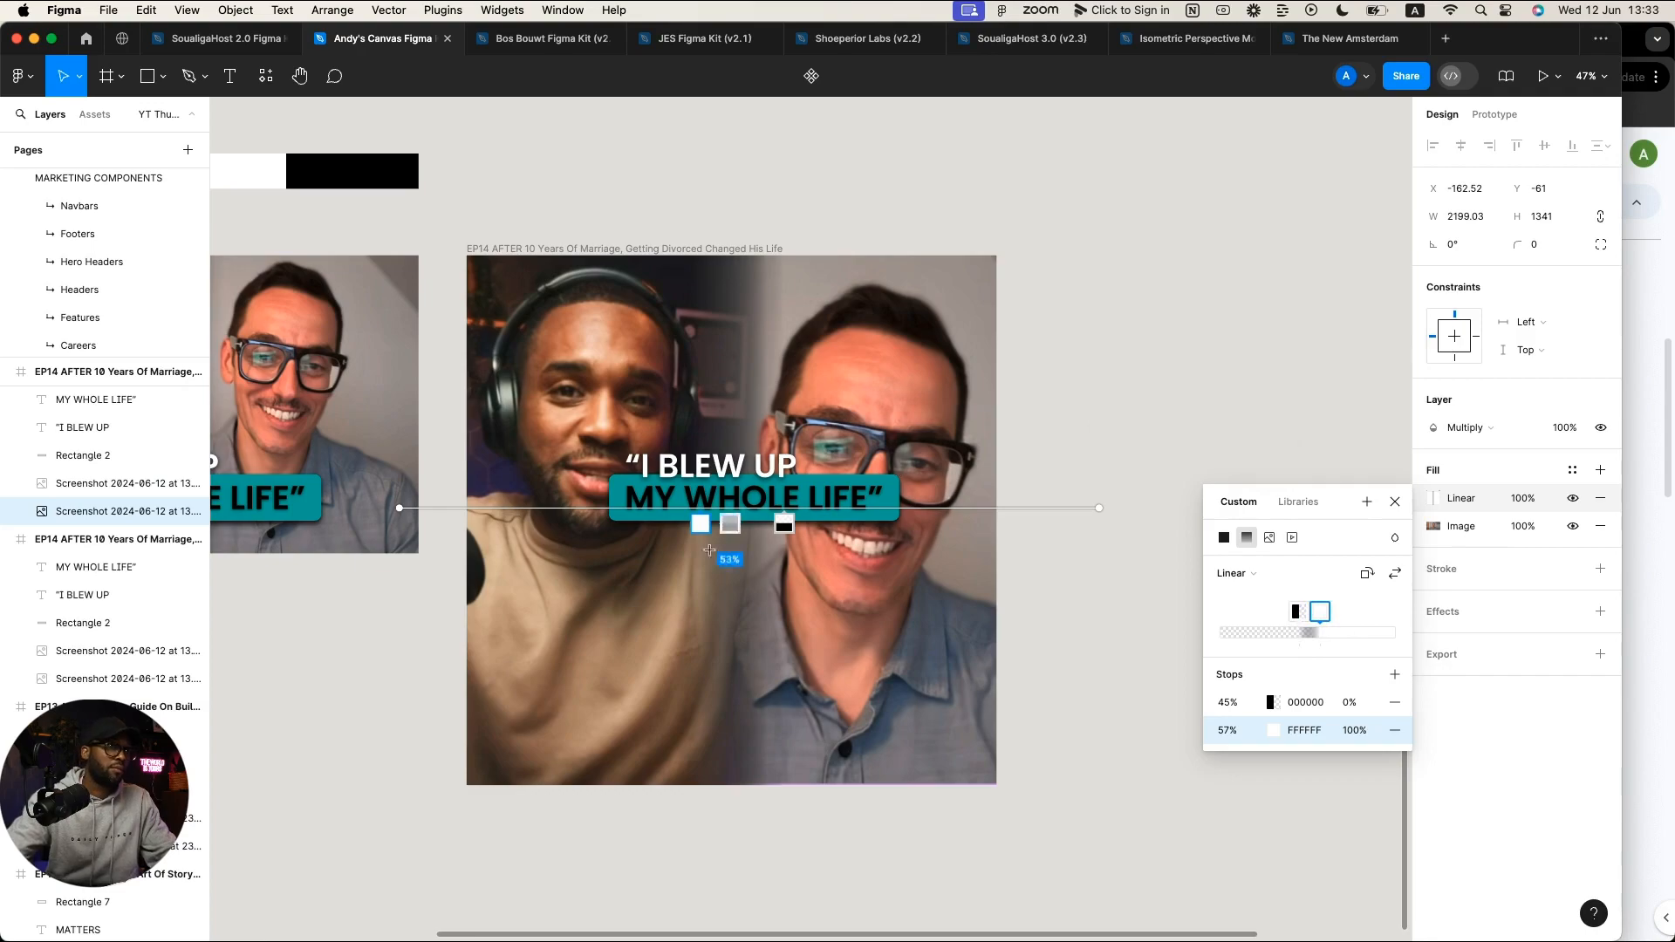
Step: Move 'I BLEW UP' down-left, below the 'MY WHOLE LIFE' banner
left_click(1394, 501)
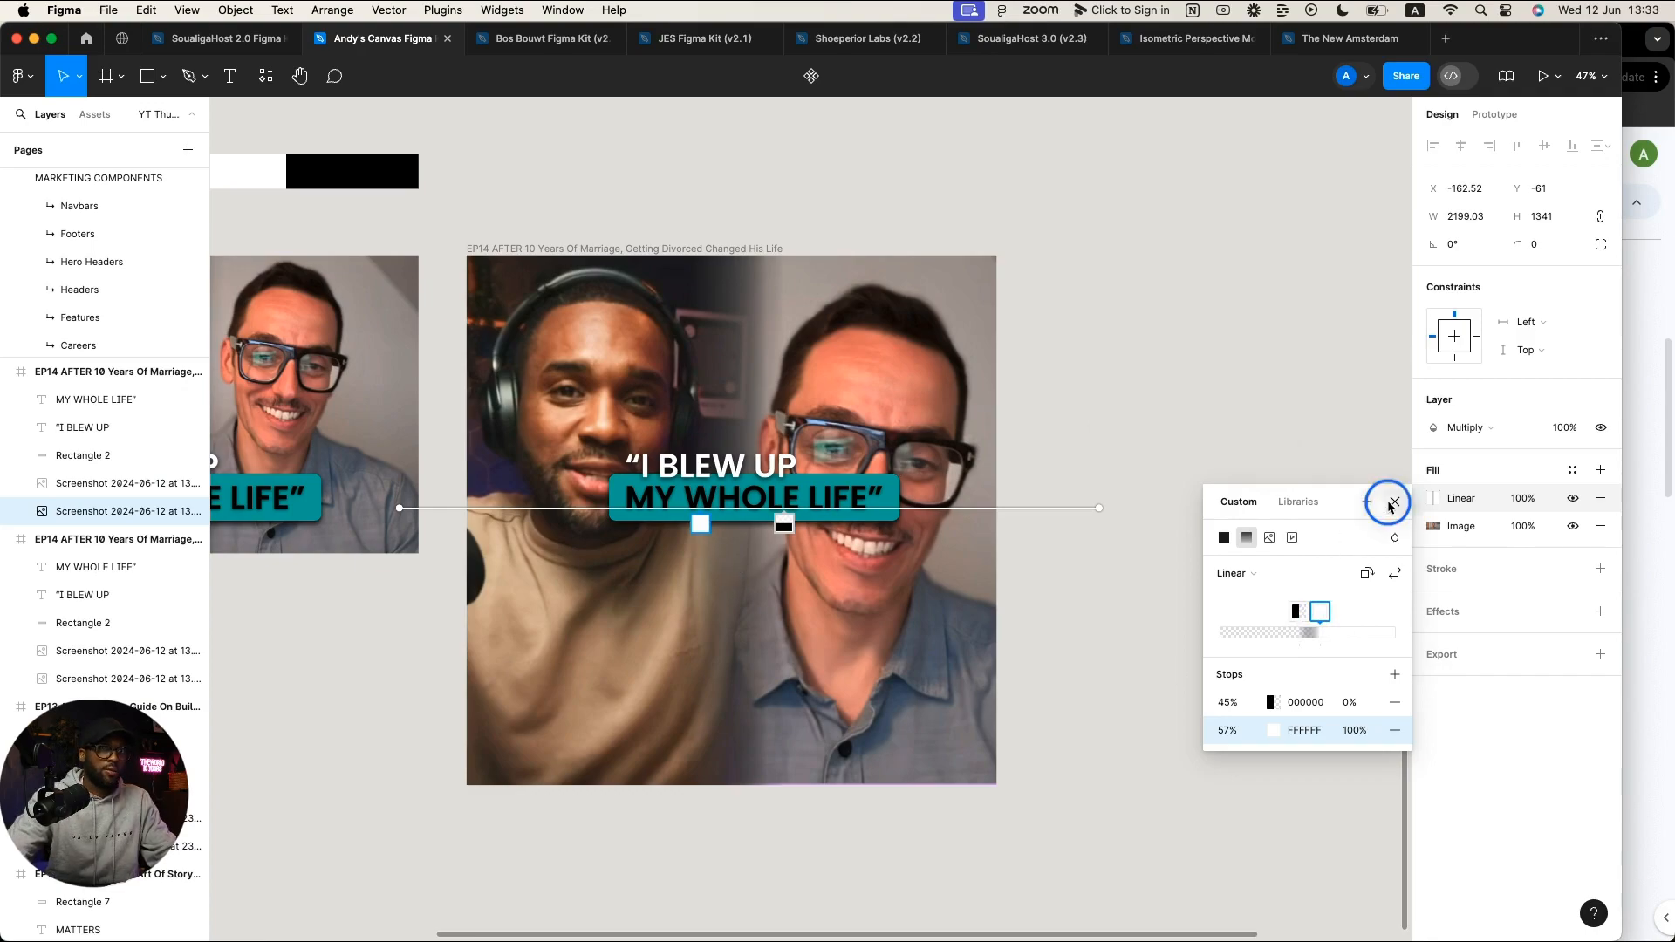
left_click(1218, 460)
left_click_drag(816, 462, 672, 583)
Step: Set the 'I BLEW UP' font size to 112, matching the EP13 headline
scroll(672, 583, "up", 1)
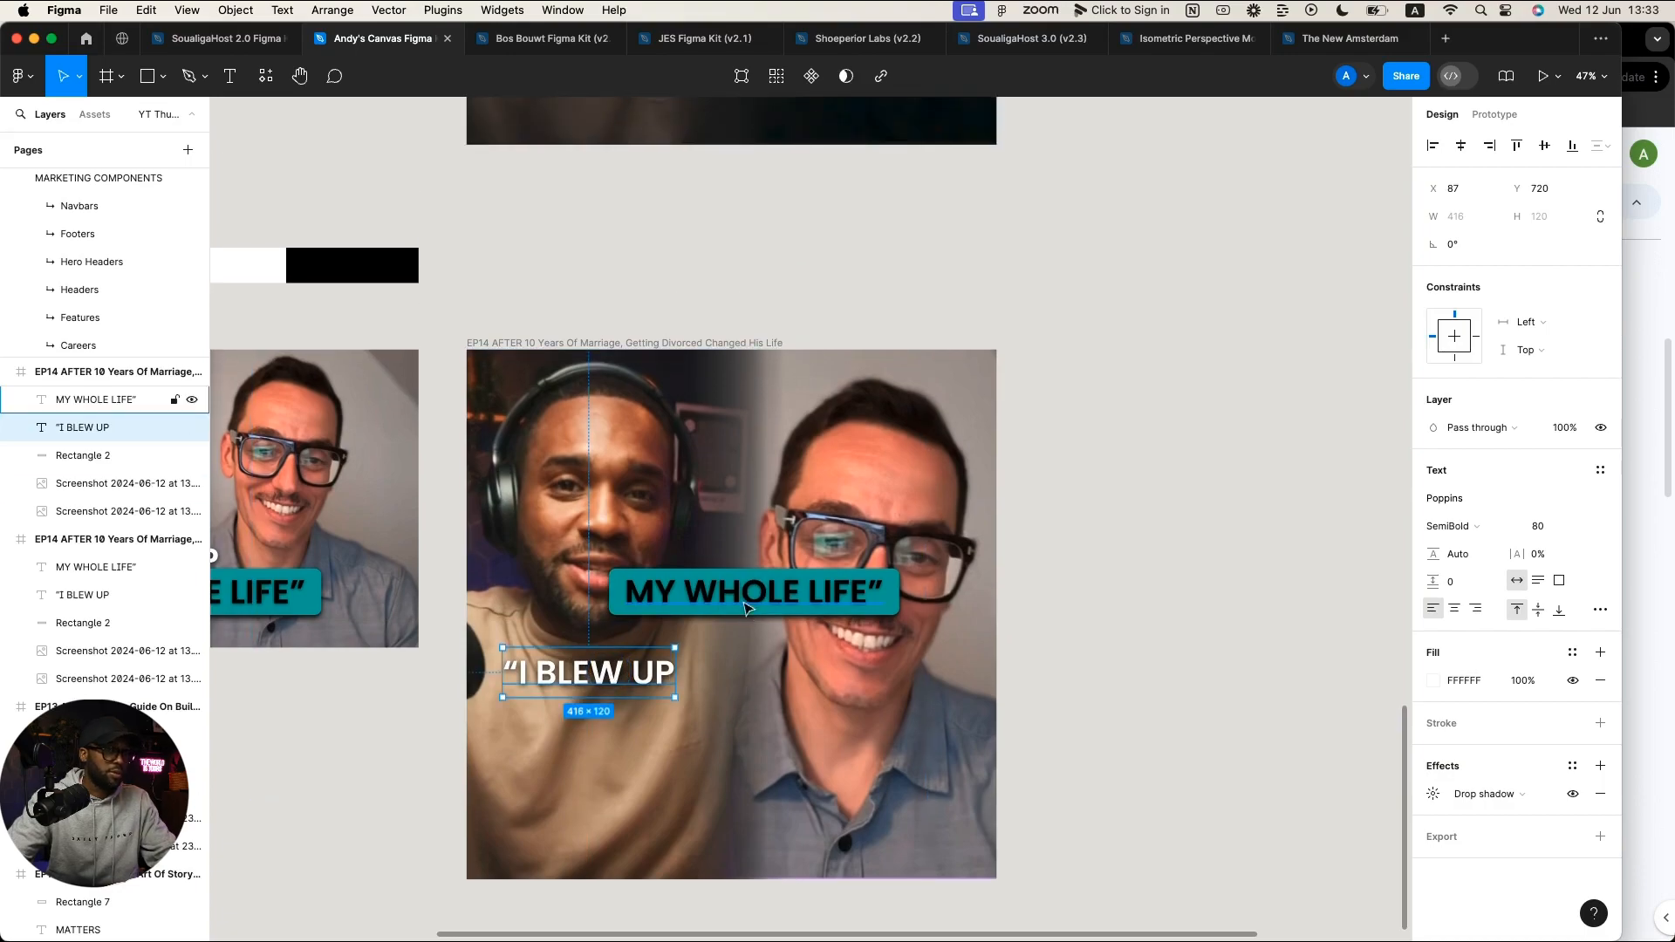
scroll(740, 600, "down", 5)
scroll(740, 600, "up", 1)
left_click(766, 274)
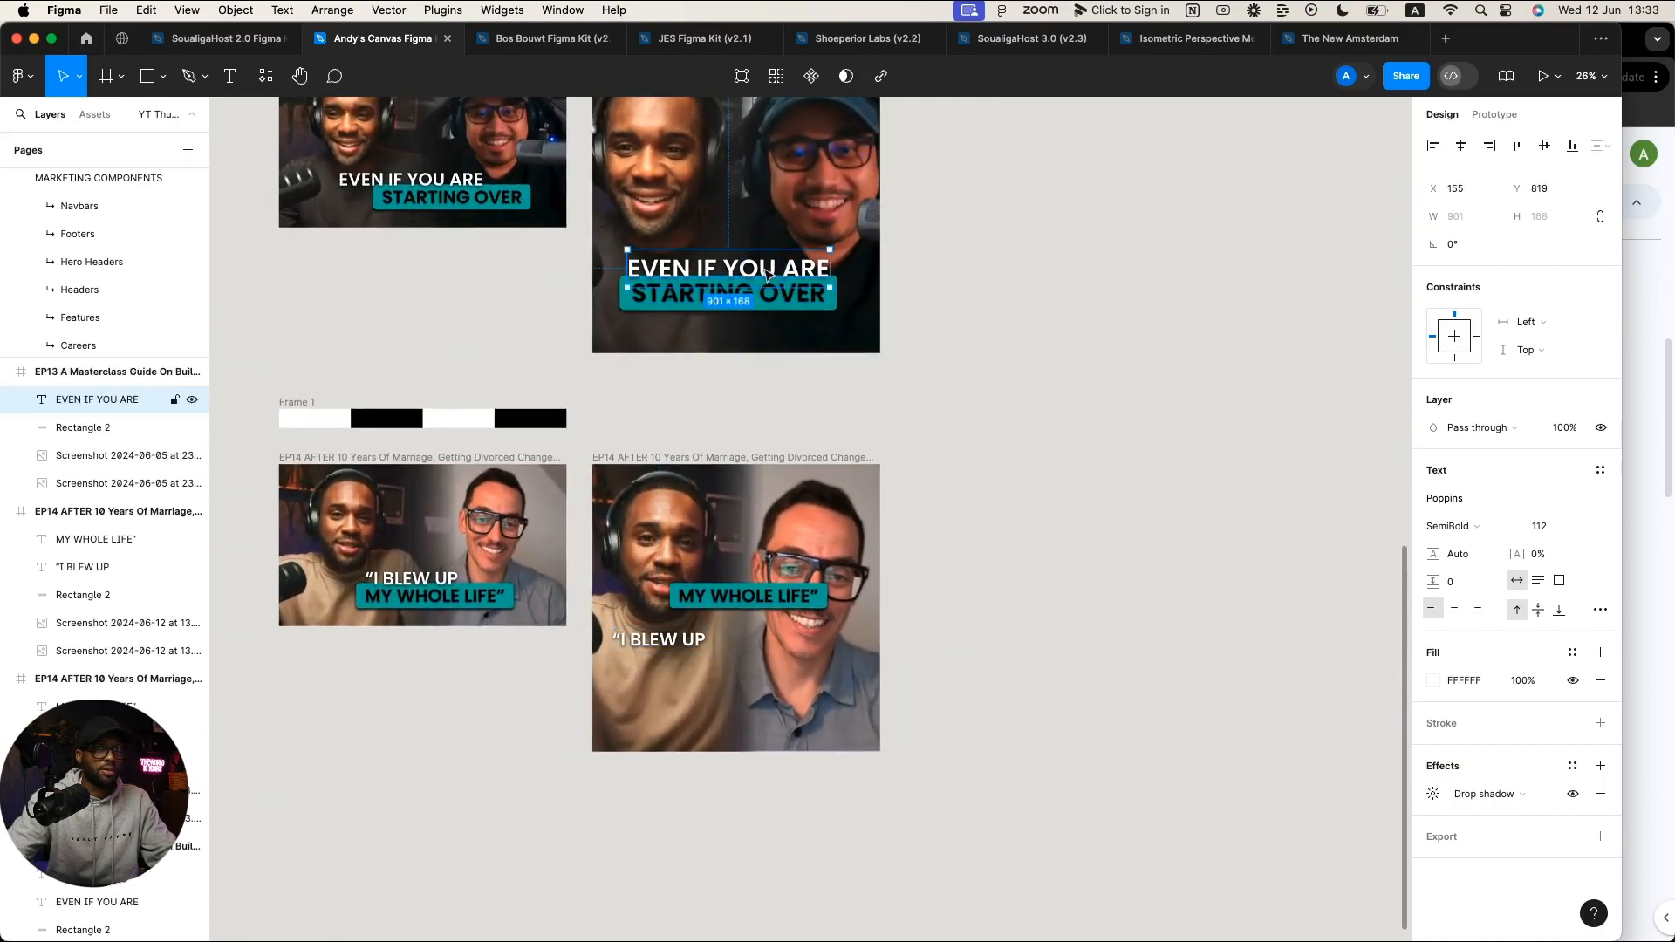
left_click(670, 641)
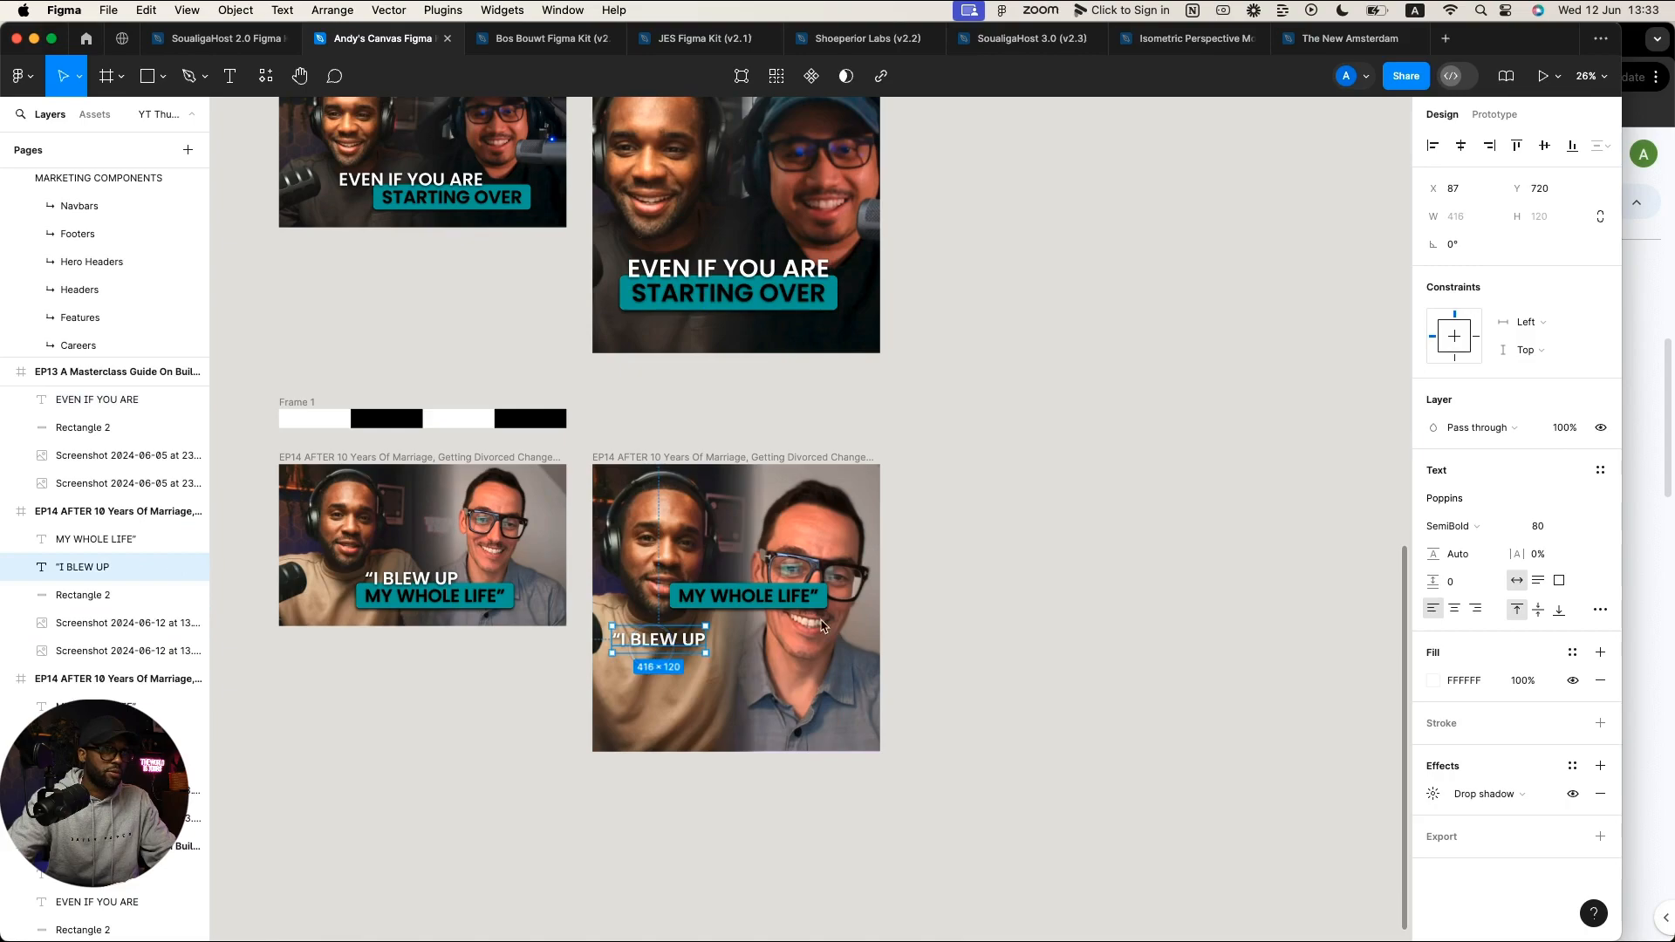
left_click(1537, 526)
type("112")
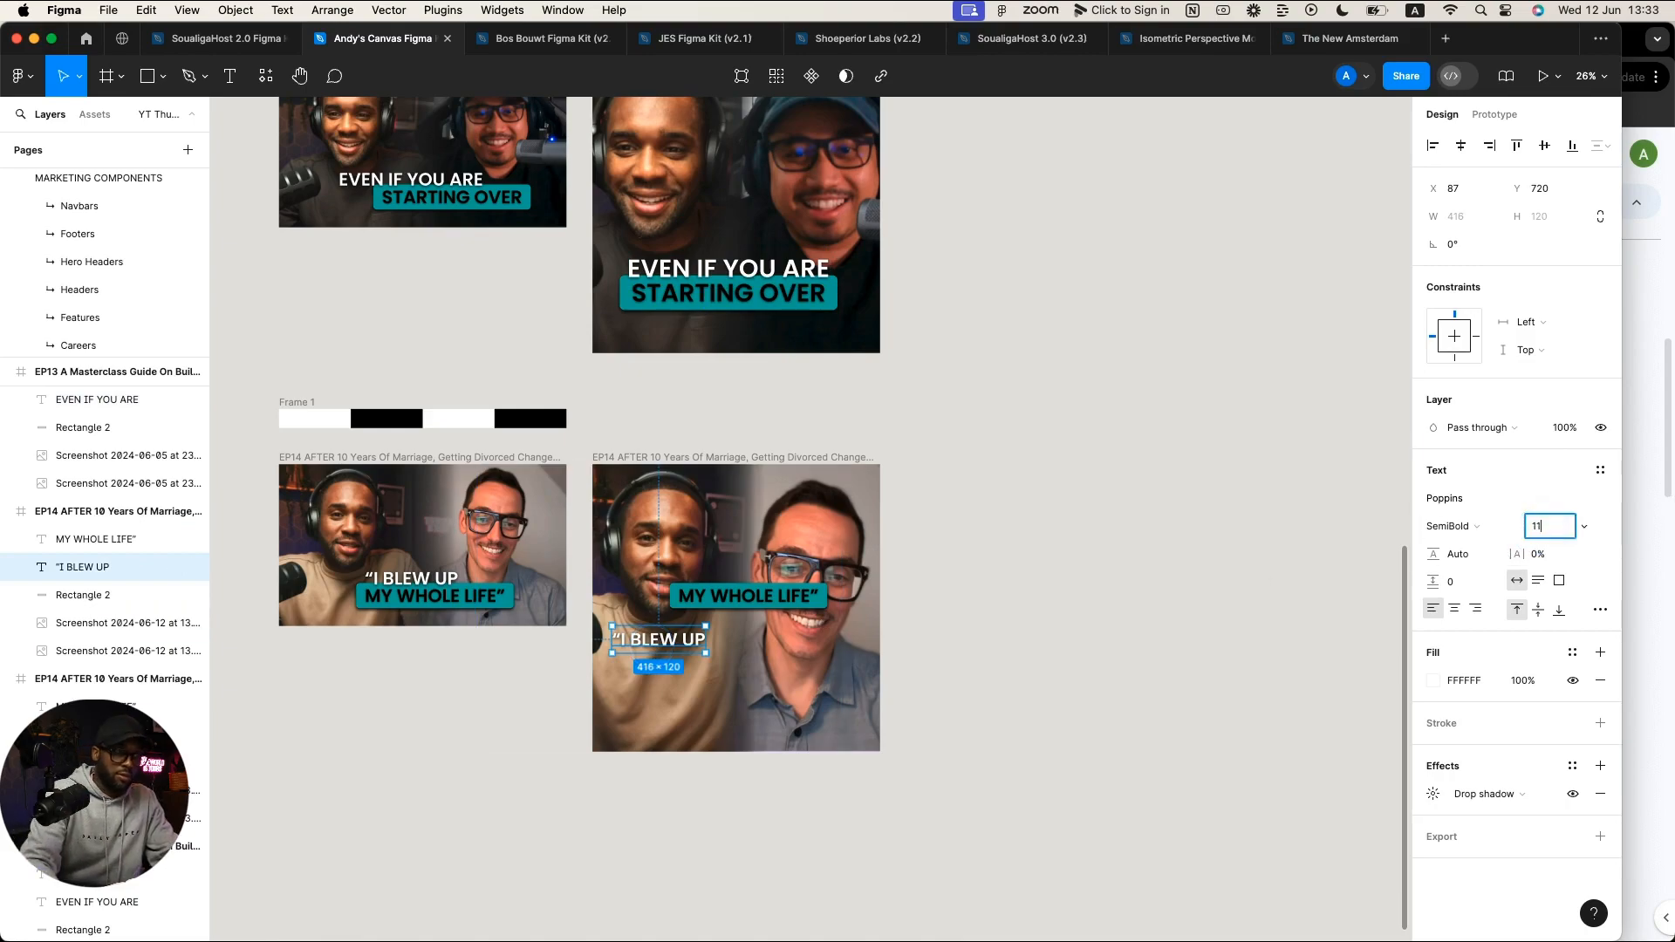
key("Return")
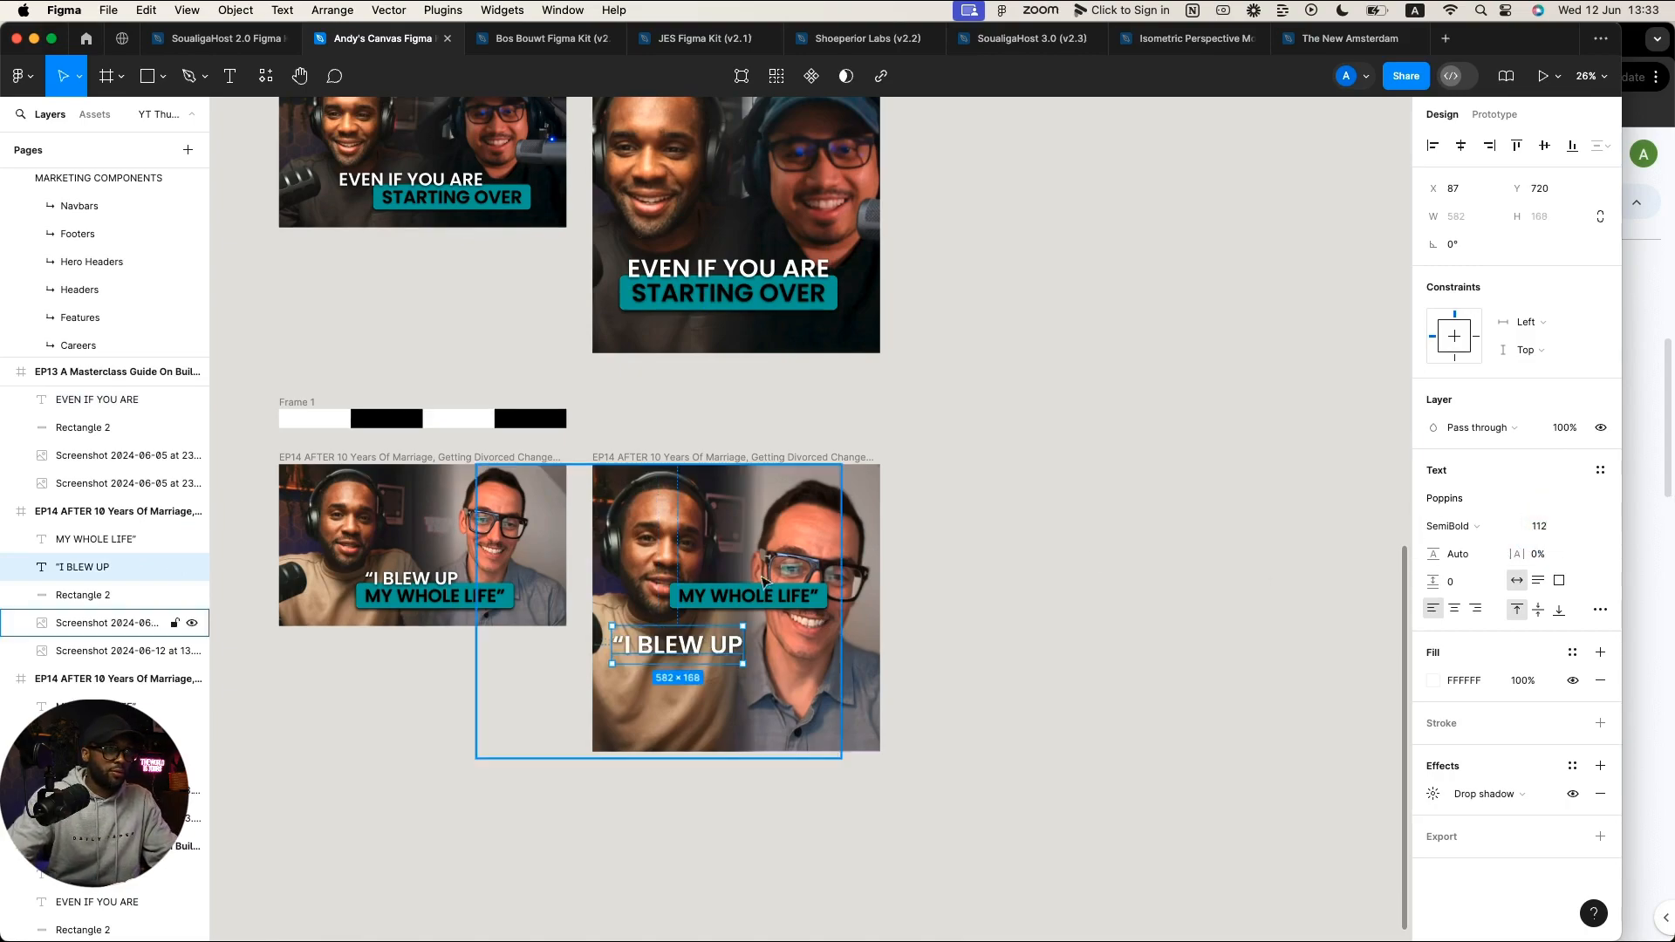
Step: Move 'MY WHOLE LIFE' below 'I BLEW UP', size it 112, and drag the teal bar under it
left_click(742, 589)
scroll(747, 595, "up", 5)
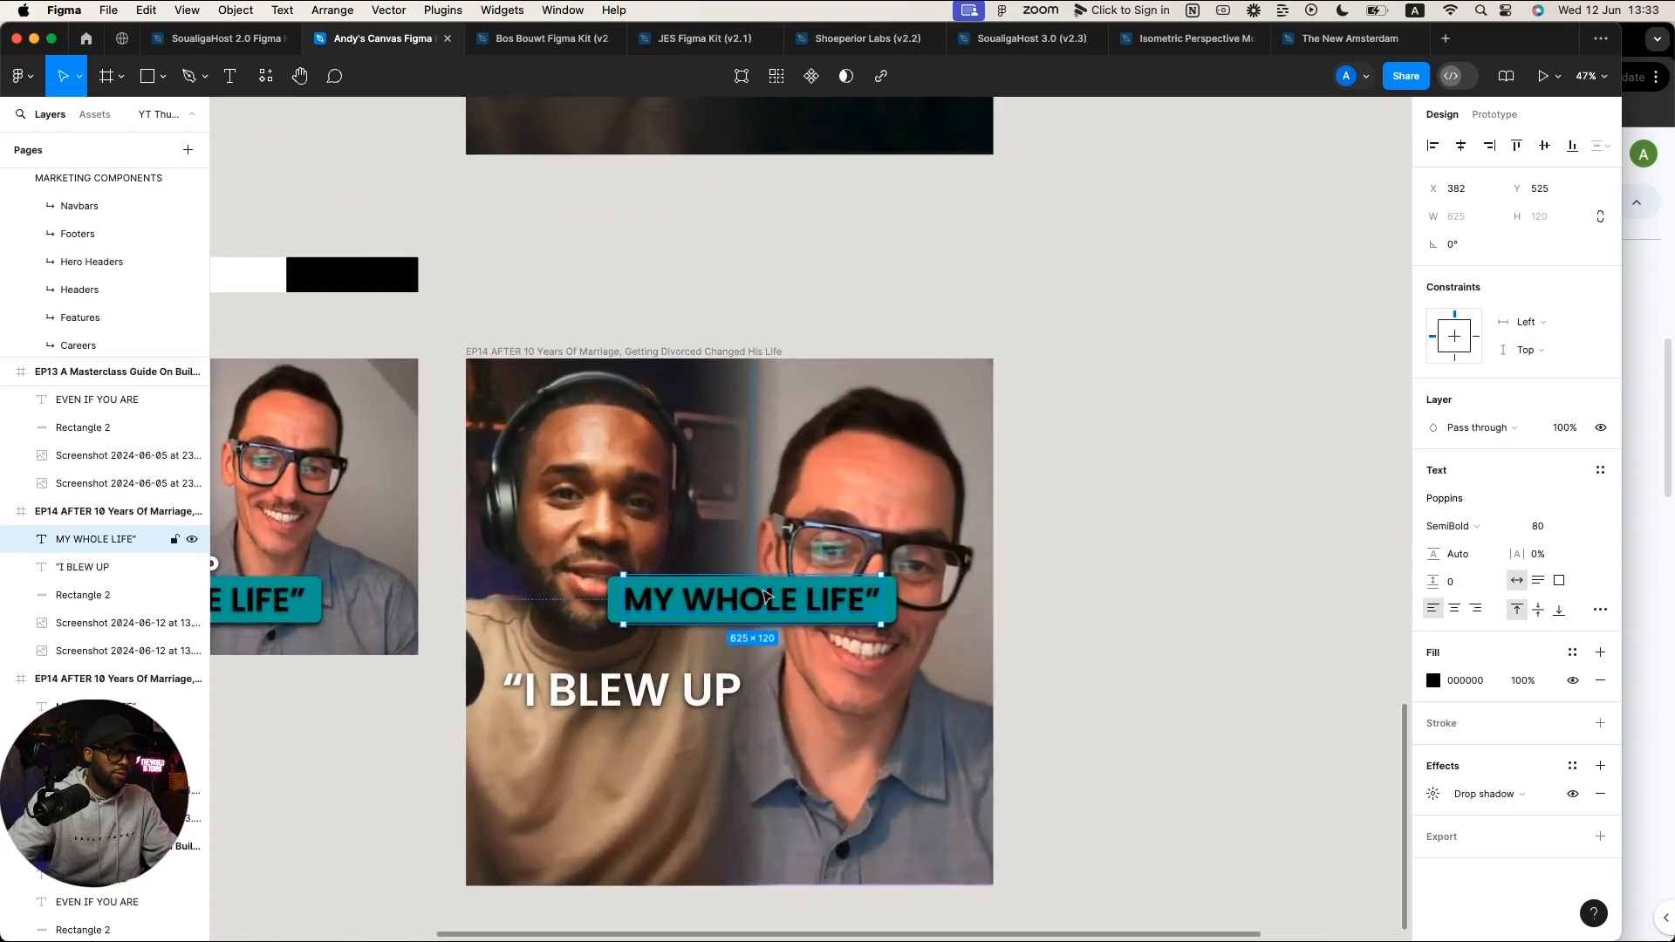
left_click_drag(763, 596, 651, 762)
left_click(1535, 530)
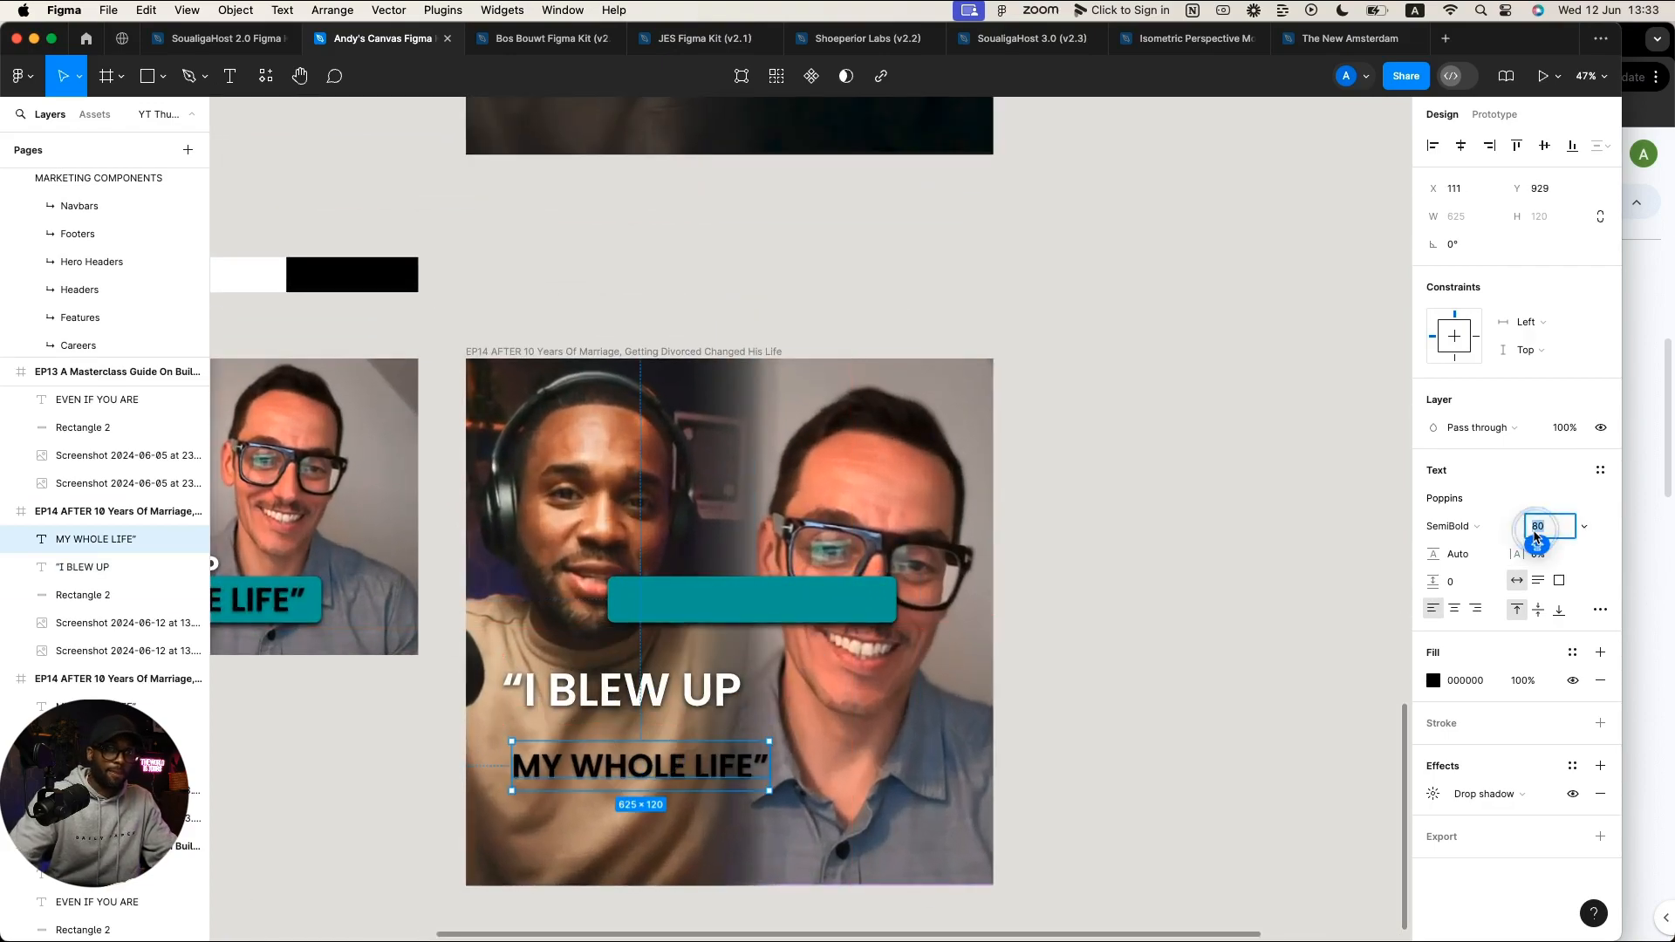
type("112")
key("Return")
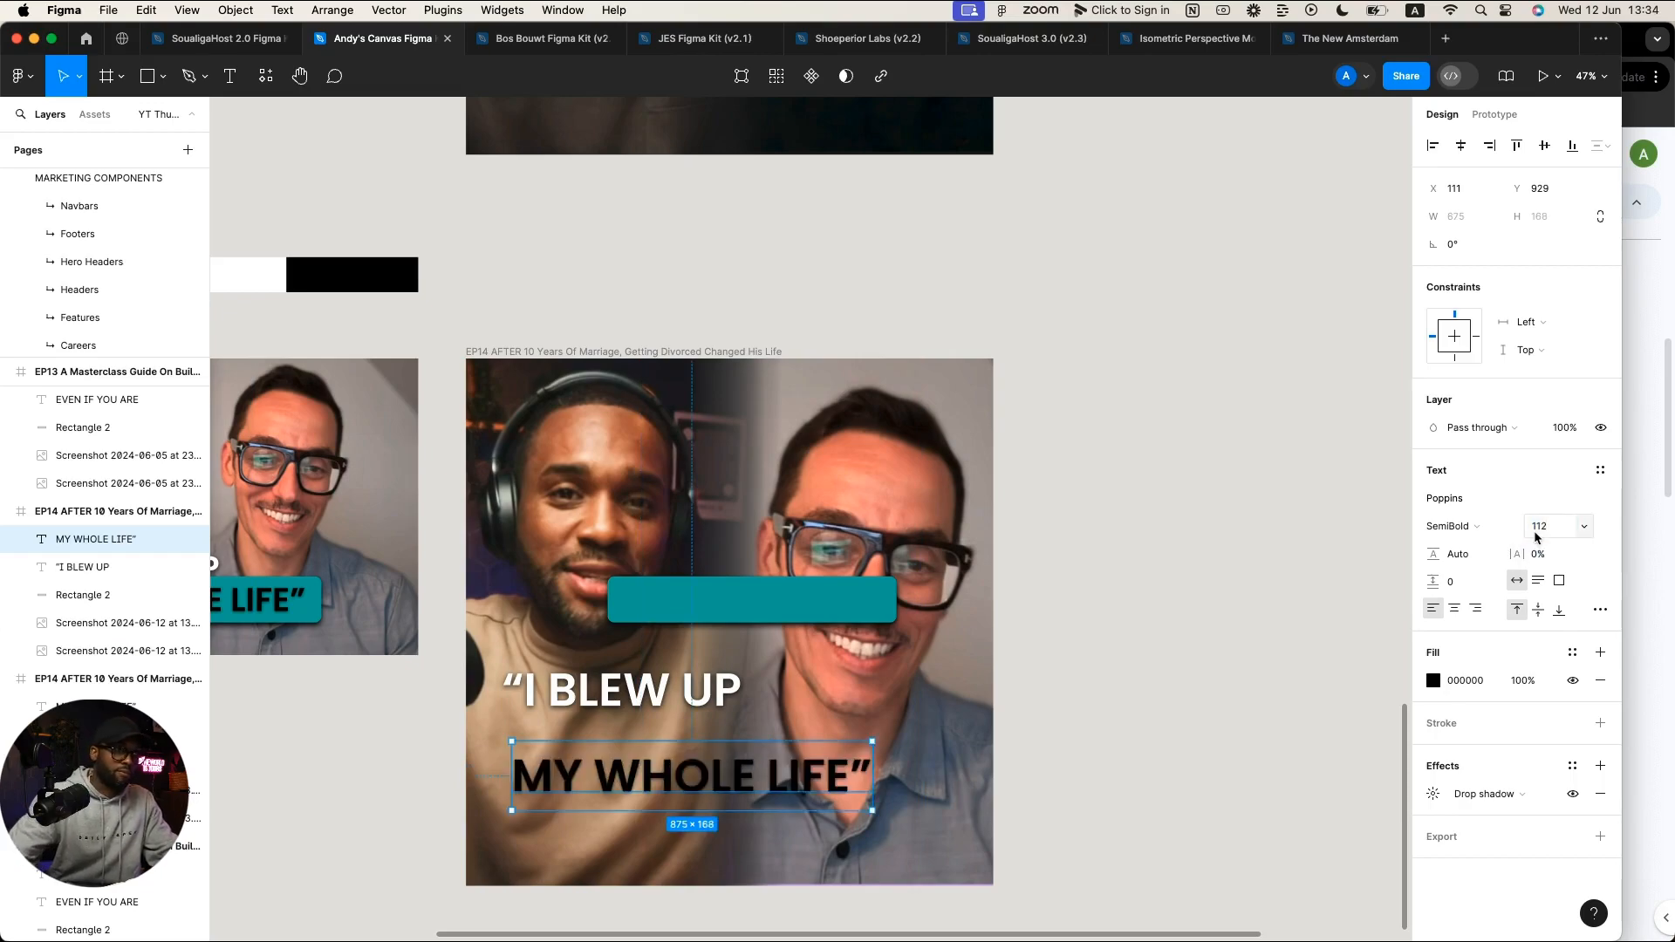
left_click_drag(785, 599, 676, 771)
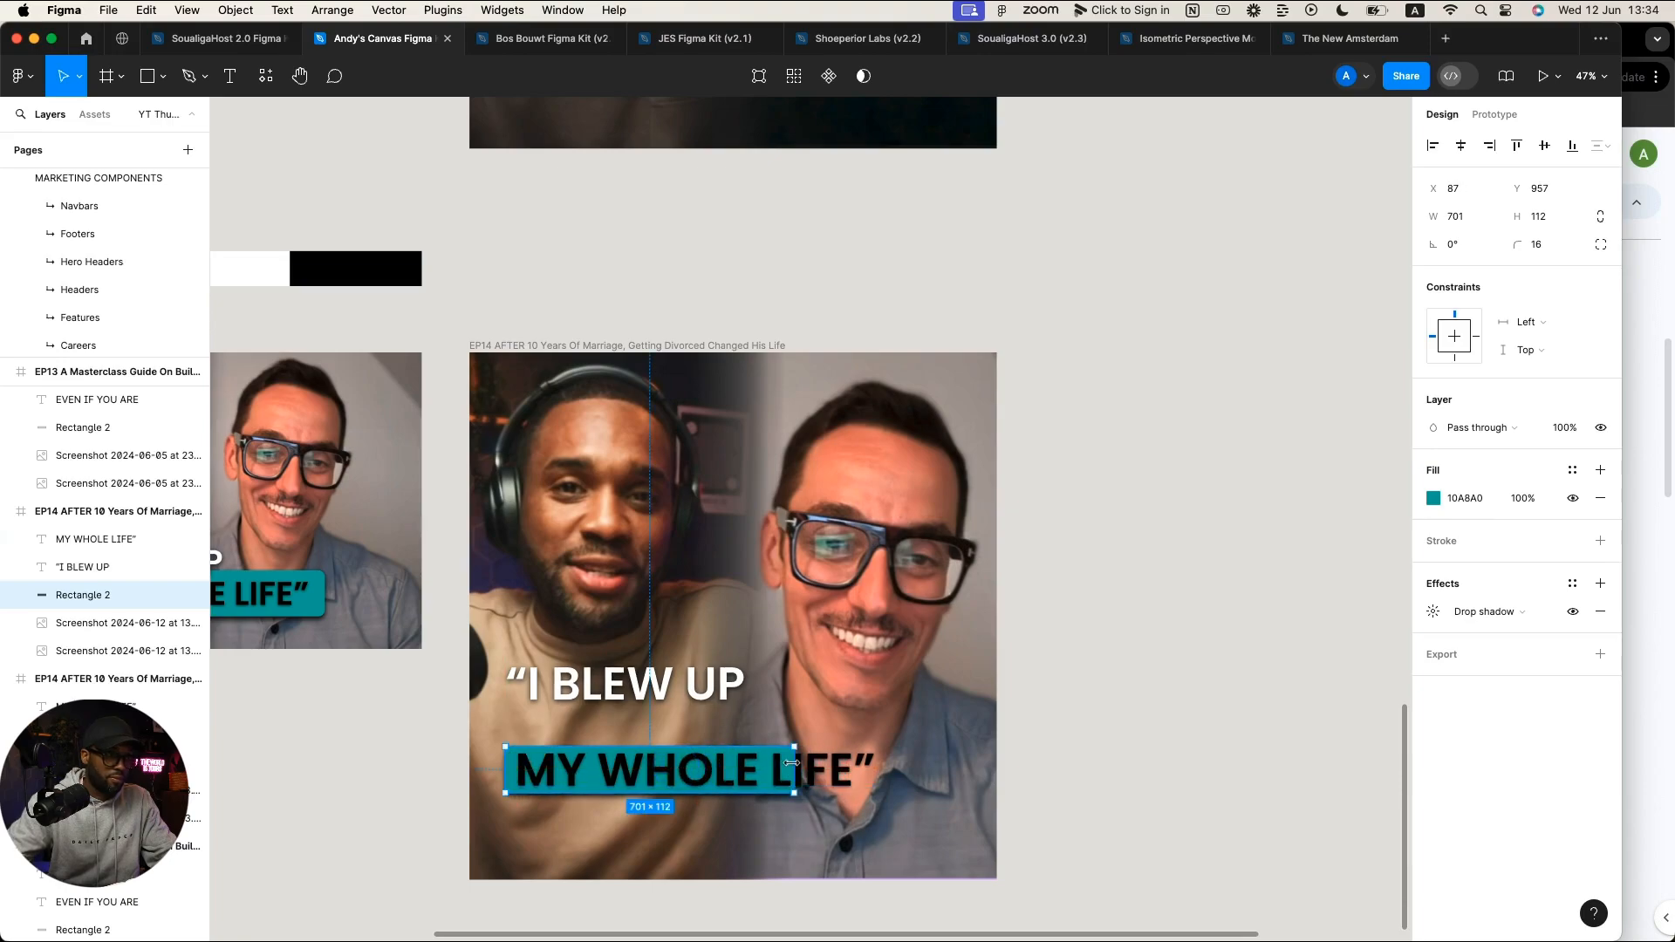
Step: Resize the teal bar to 938×168 behind the text, then select the text and bar together
left_click_drag(791, 762, 891, 765)
left_click_drag(755, 744, 752, 744)
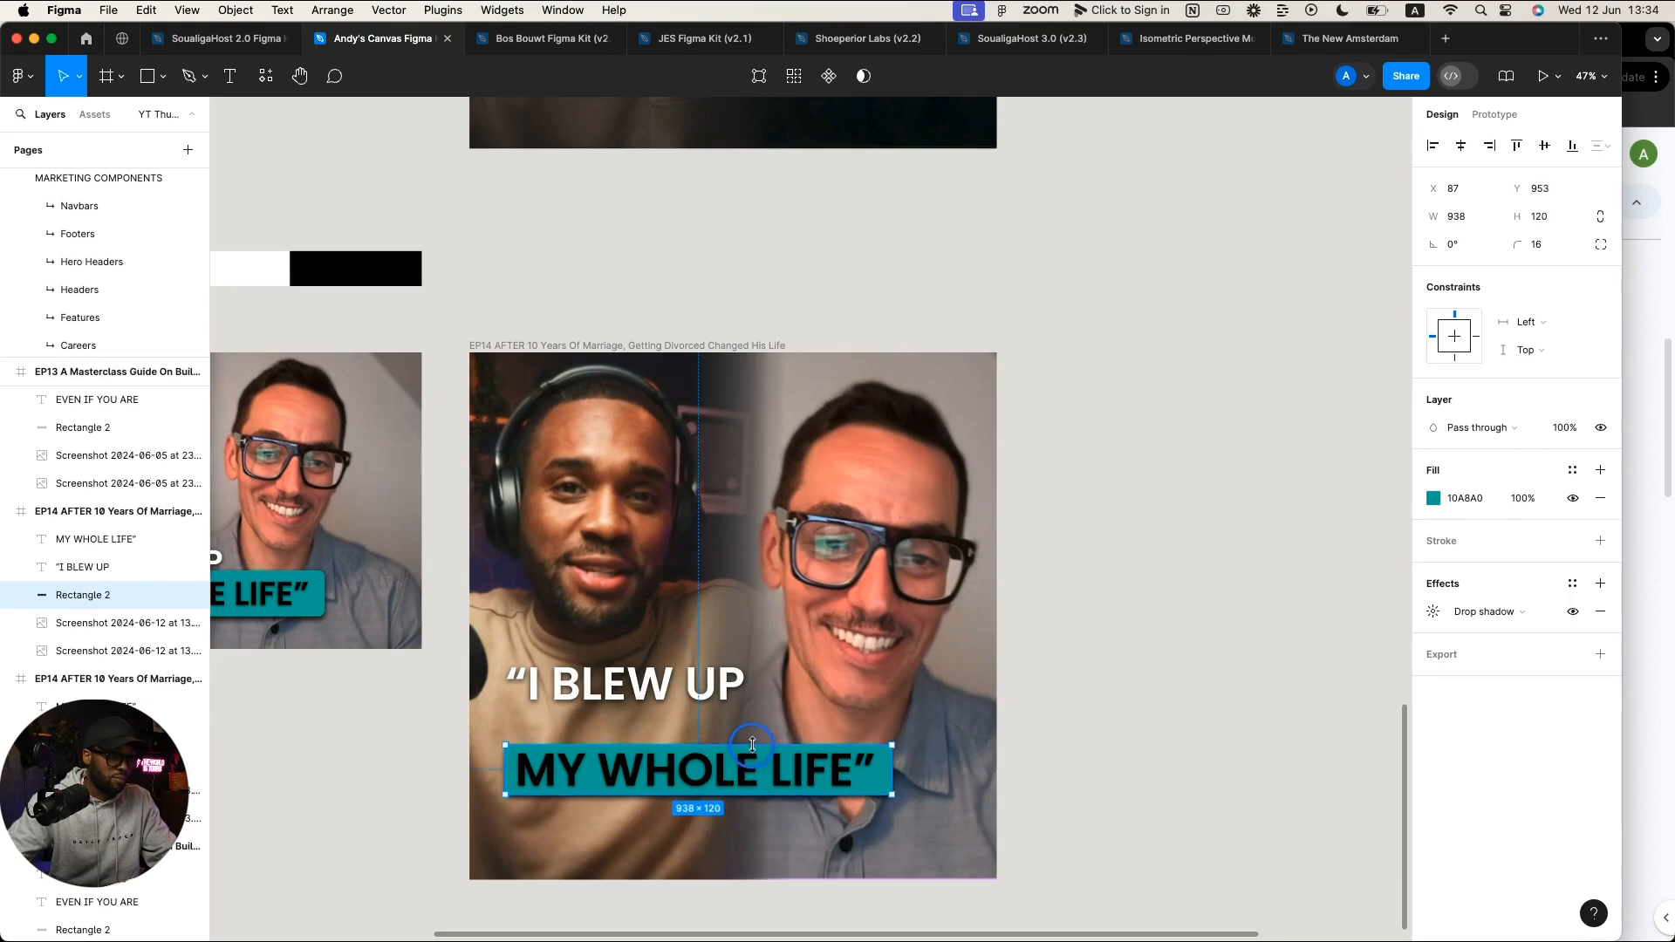
left_click(1127, 733)
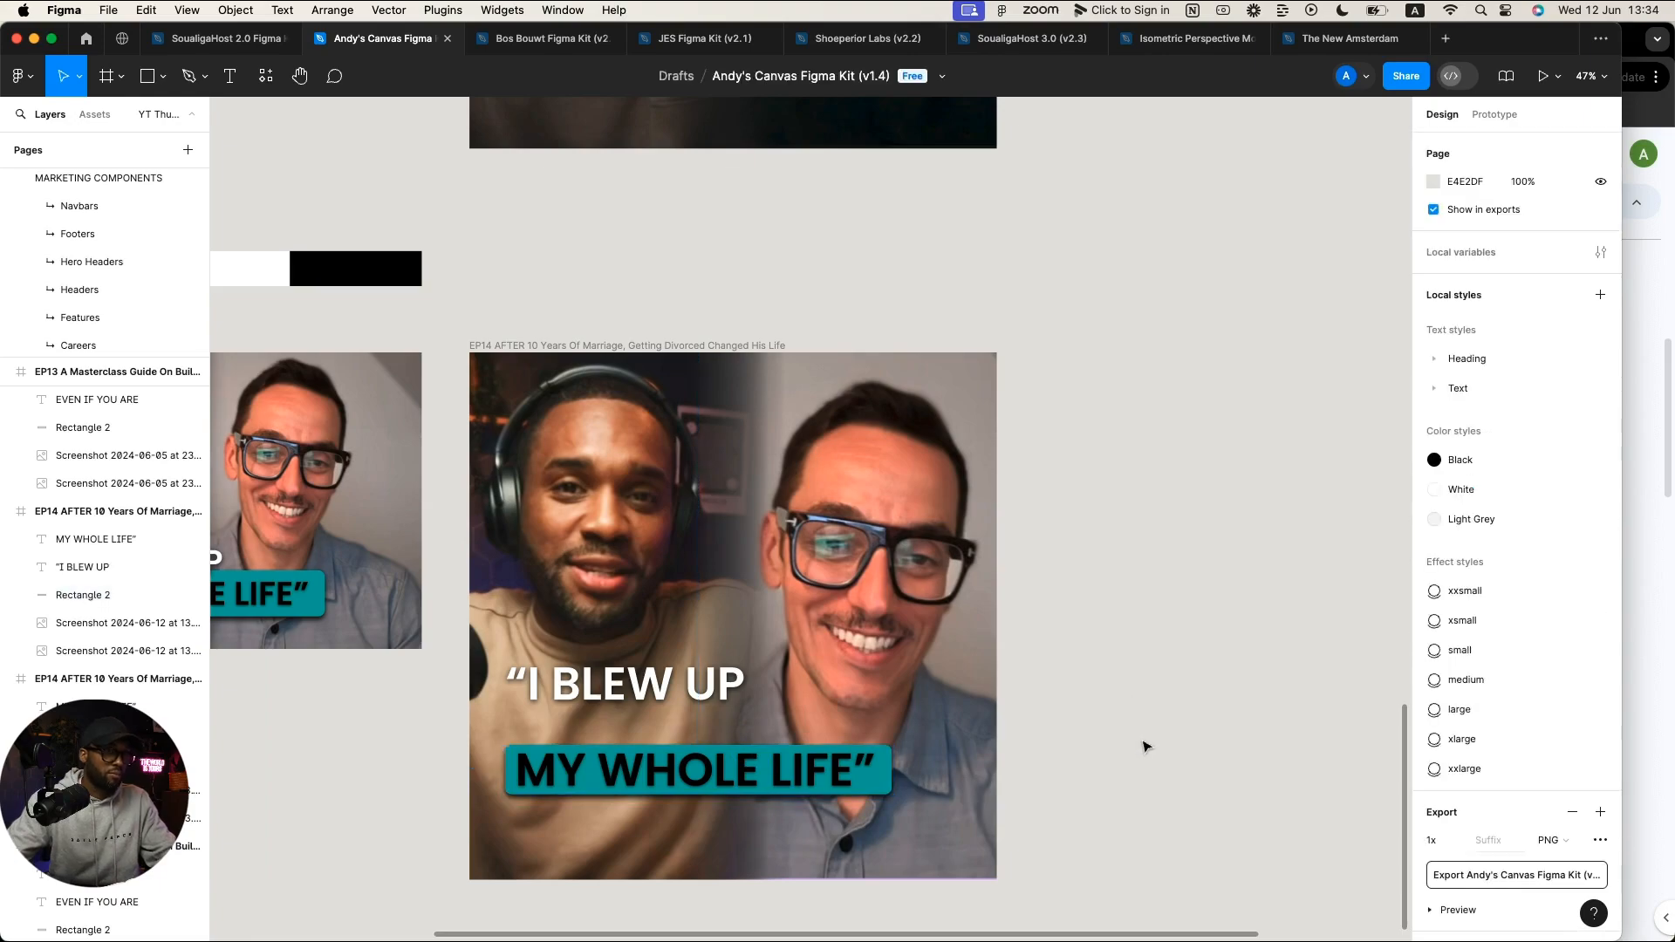
scroll(1169, 744, "down", 5)
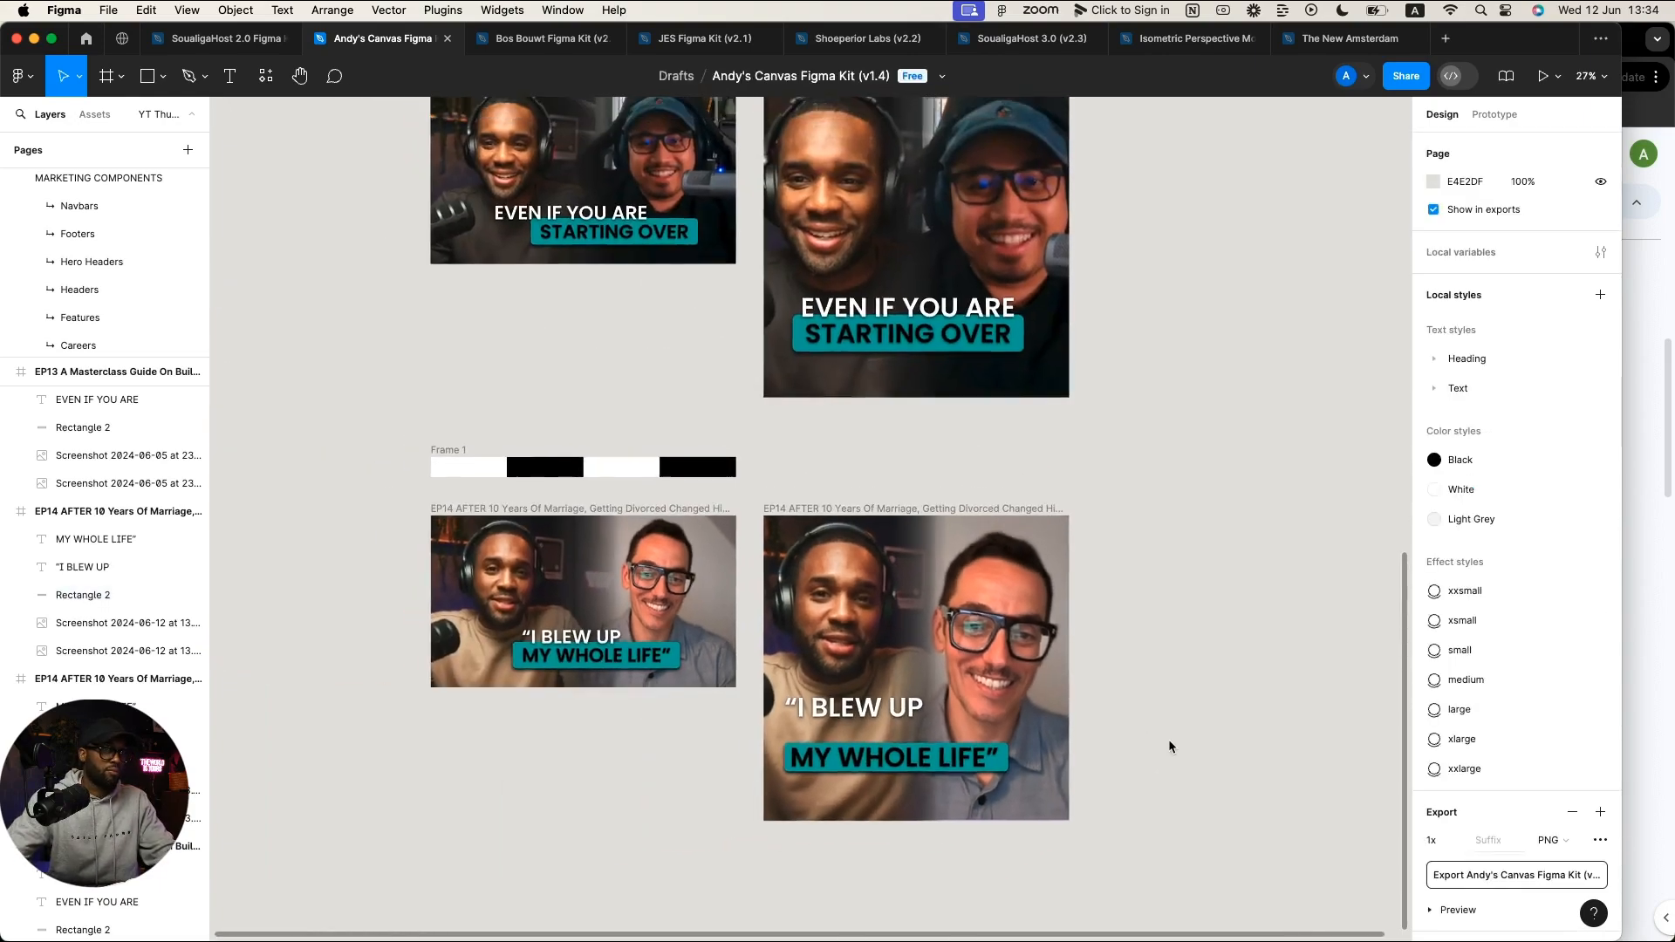
scroll(1169, 744, "up", 4)
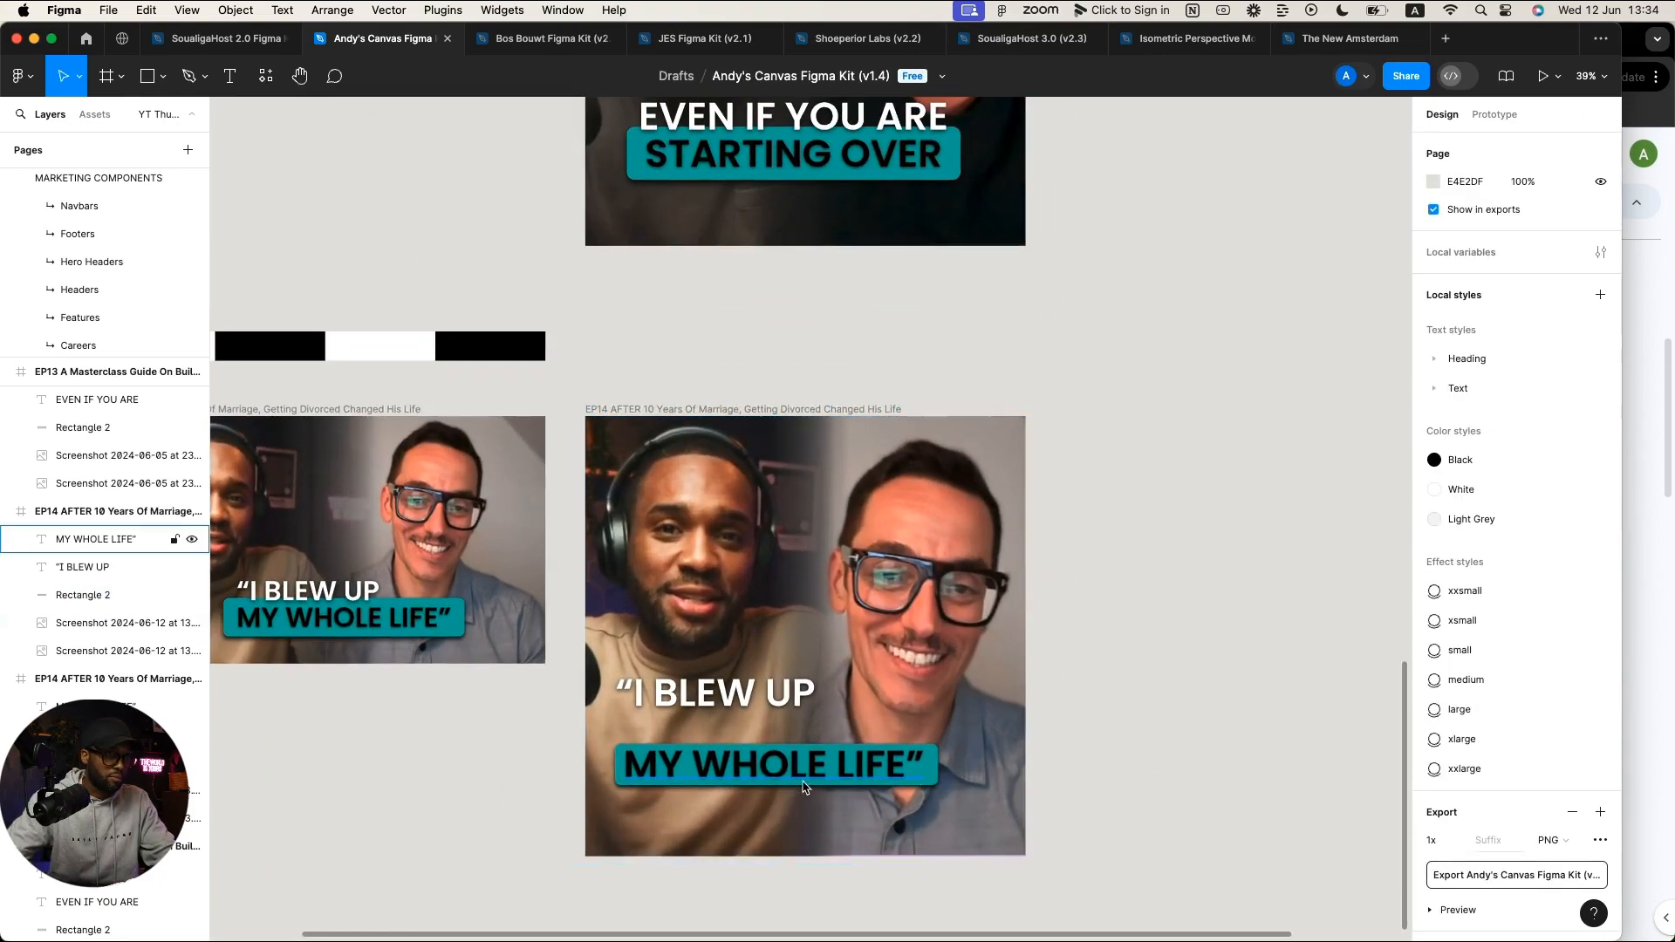
left_click(933, 775)
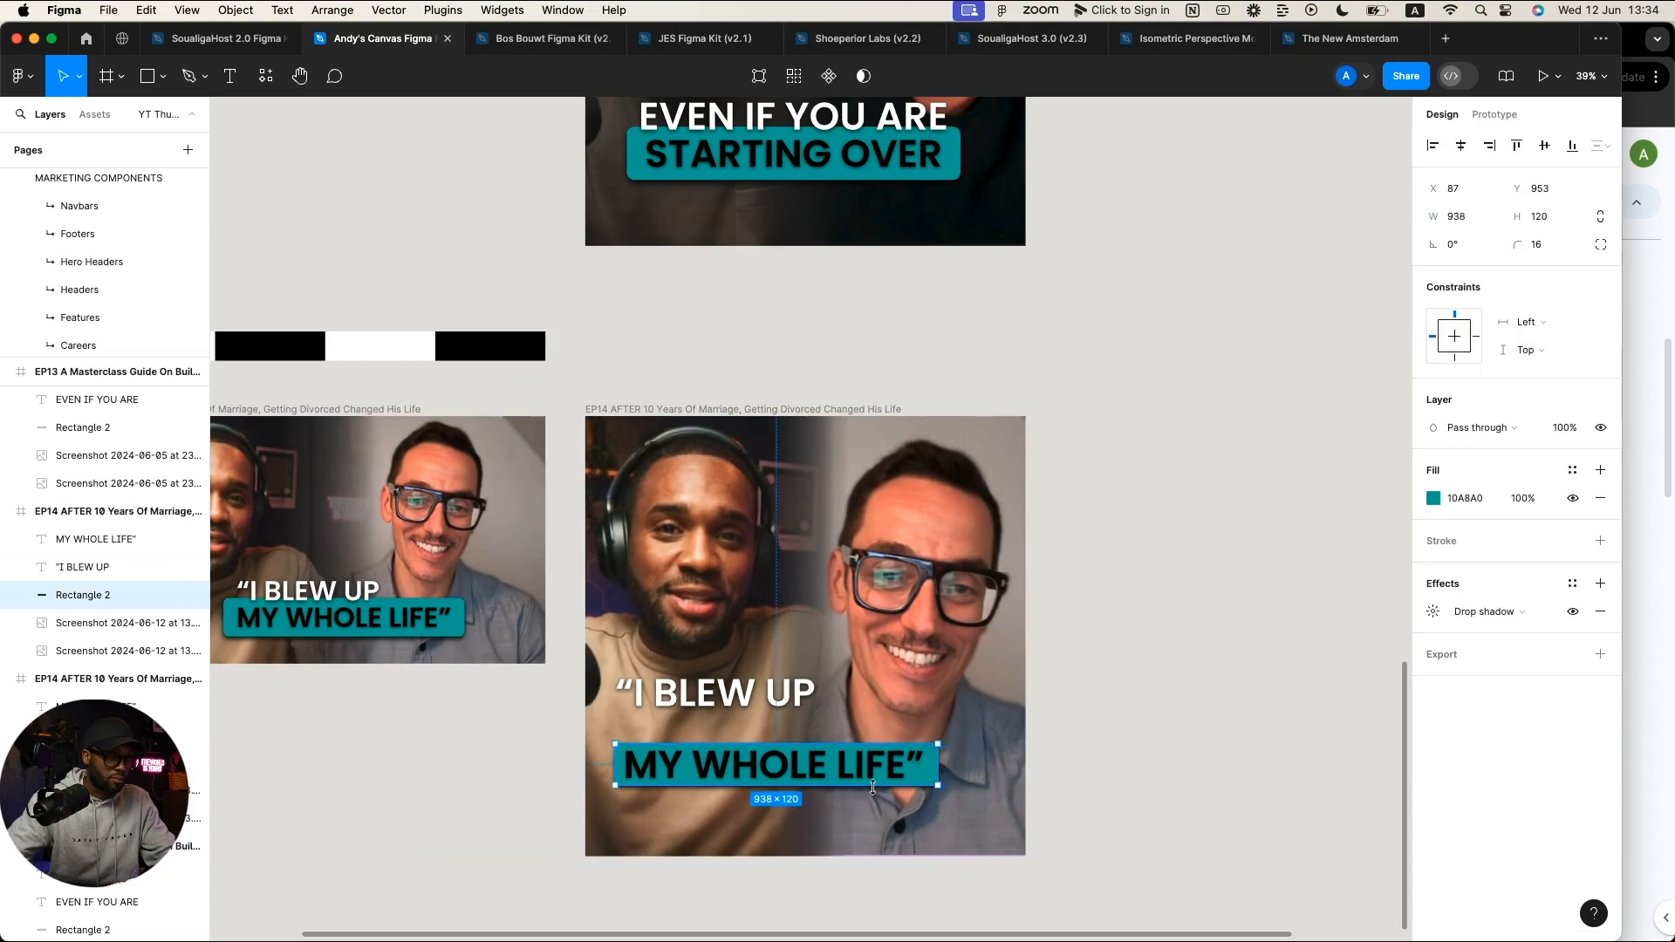
left_click_drag(872, 787, 910, 789)
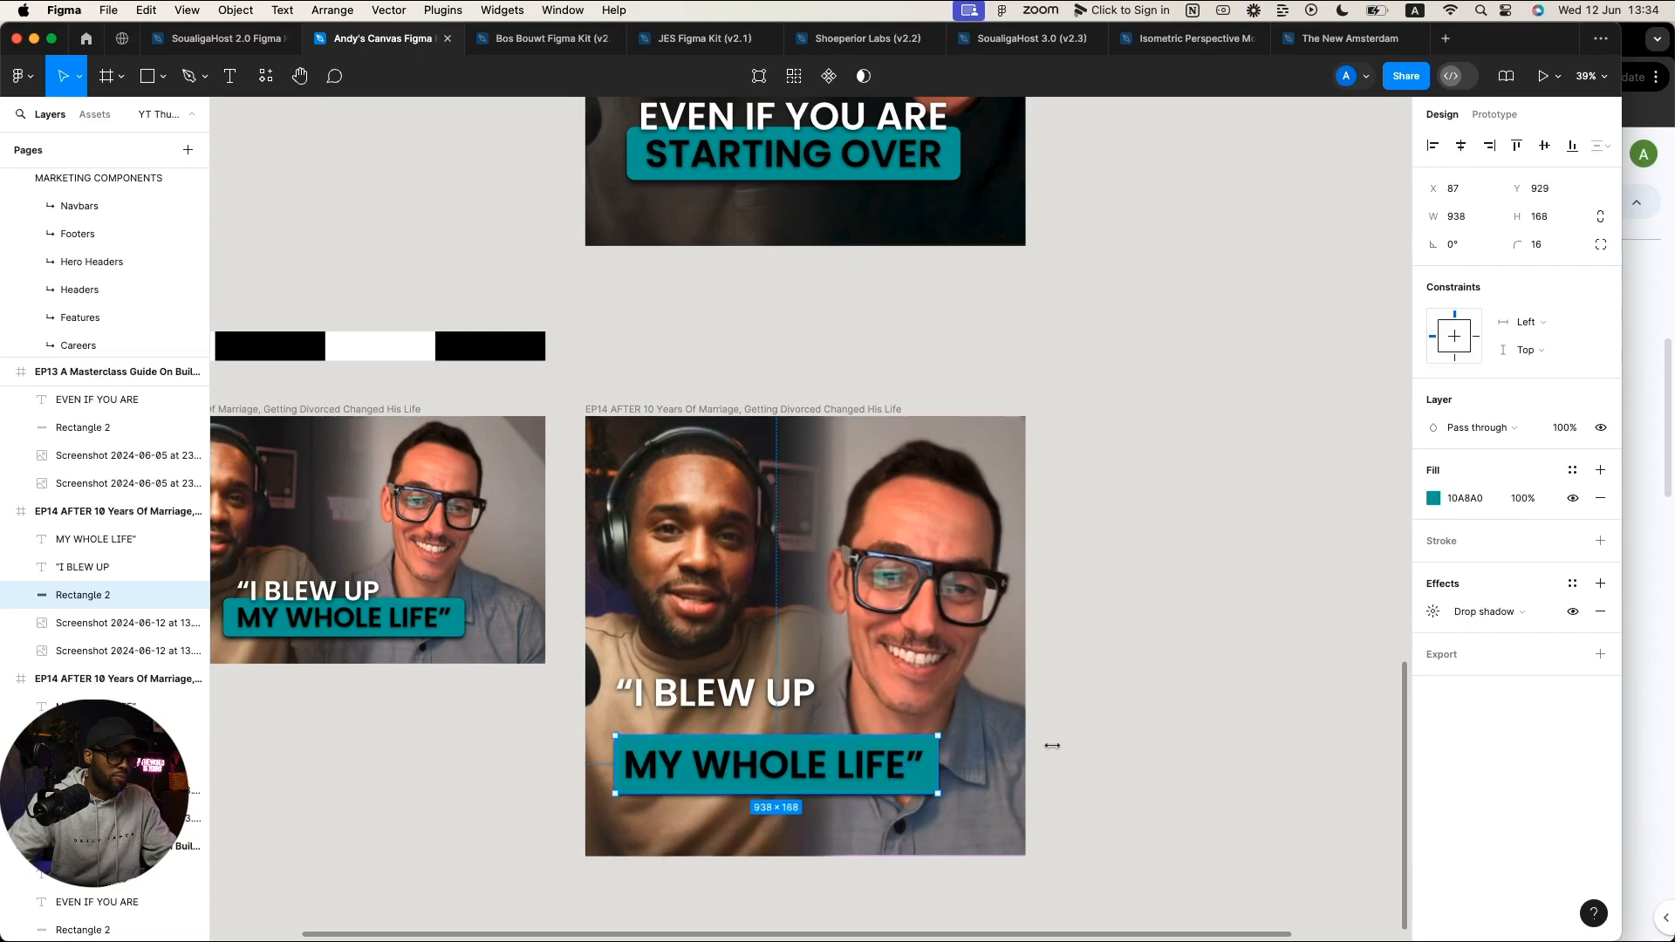
left_click(1099, 735)
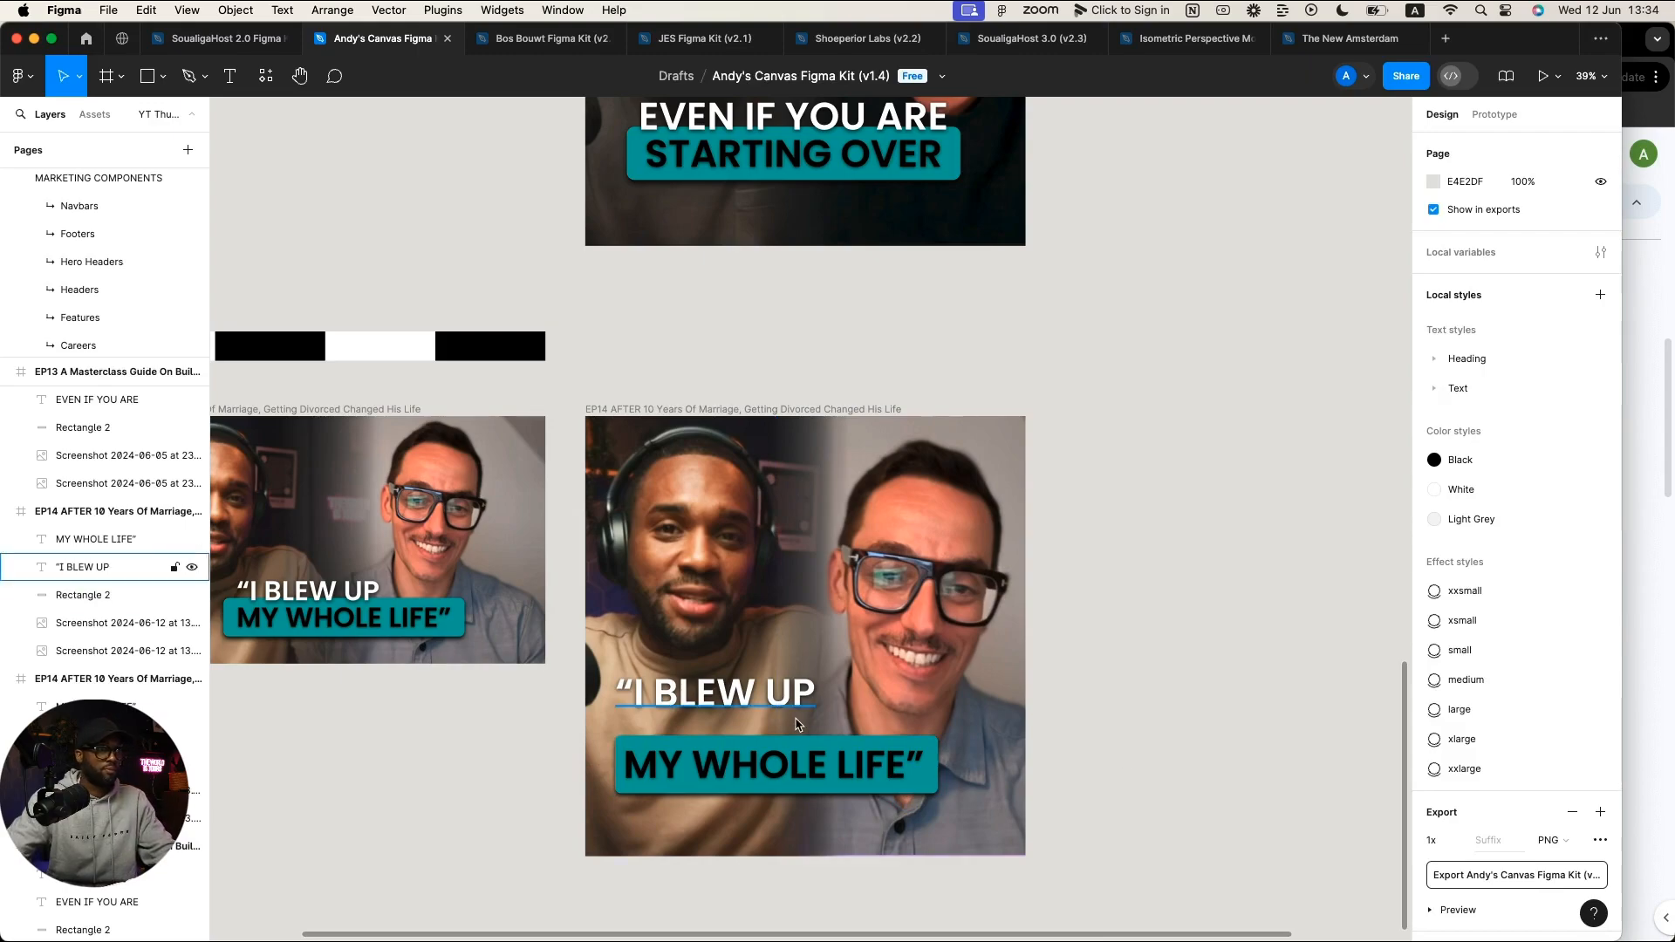
left_click(801, 772)
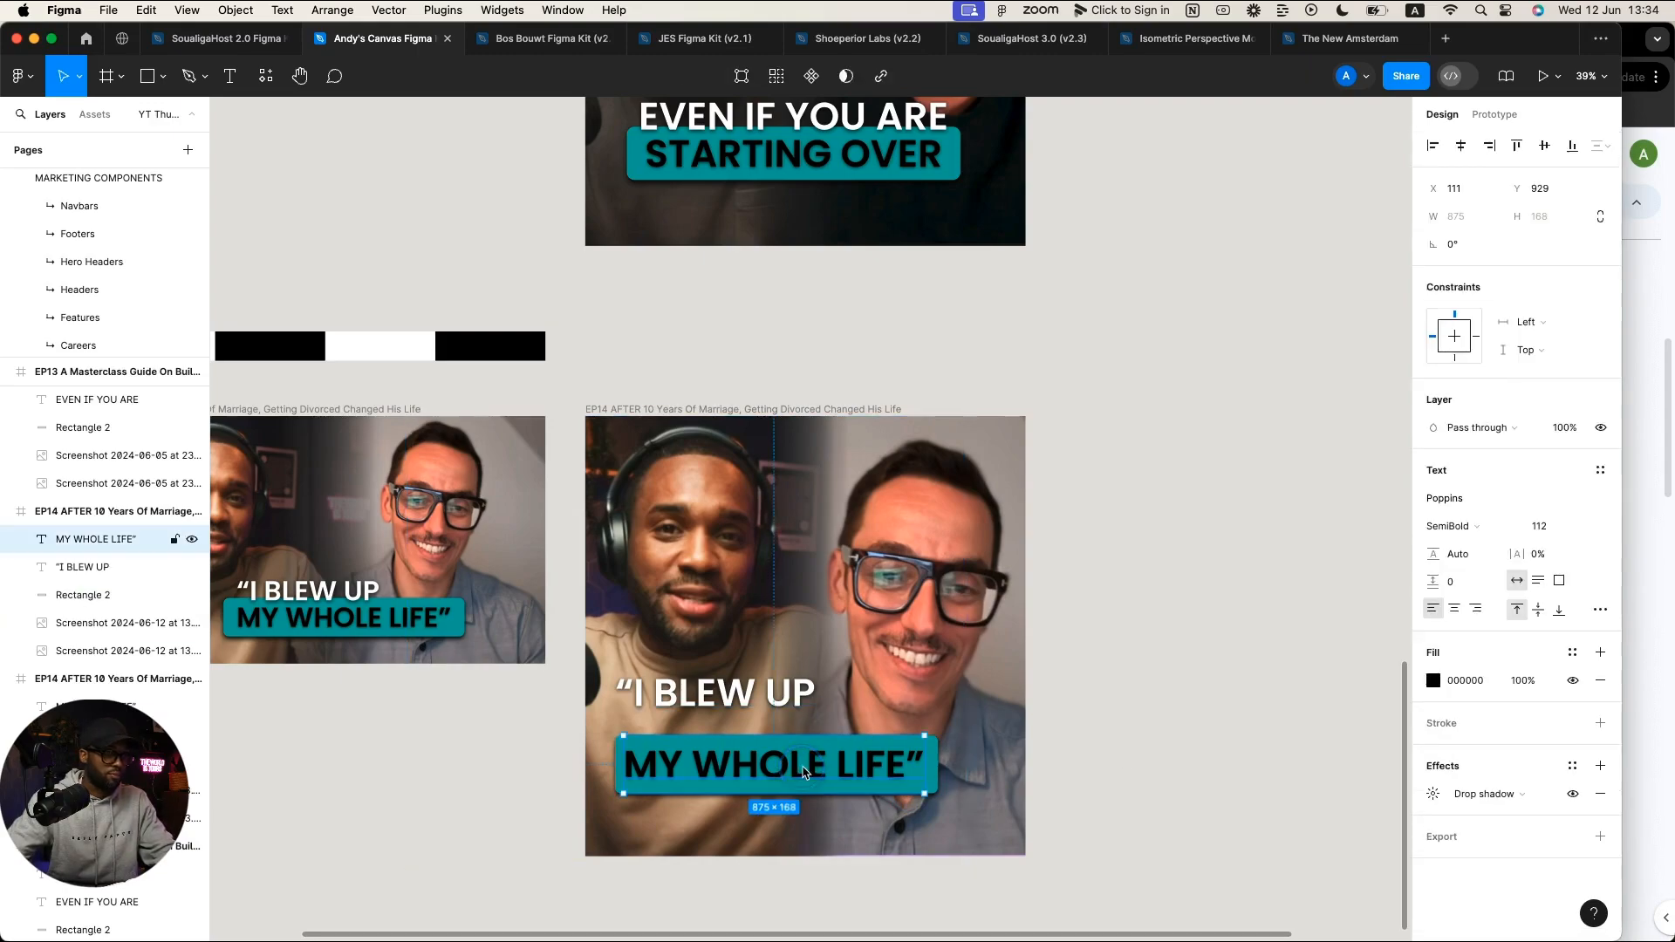
left_click(928, 769, "shift")
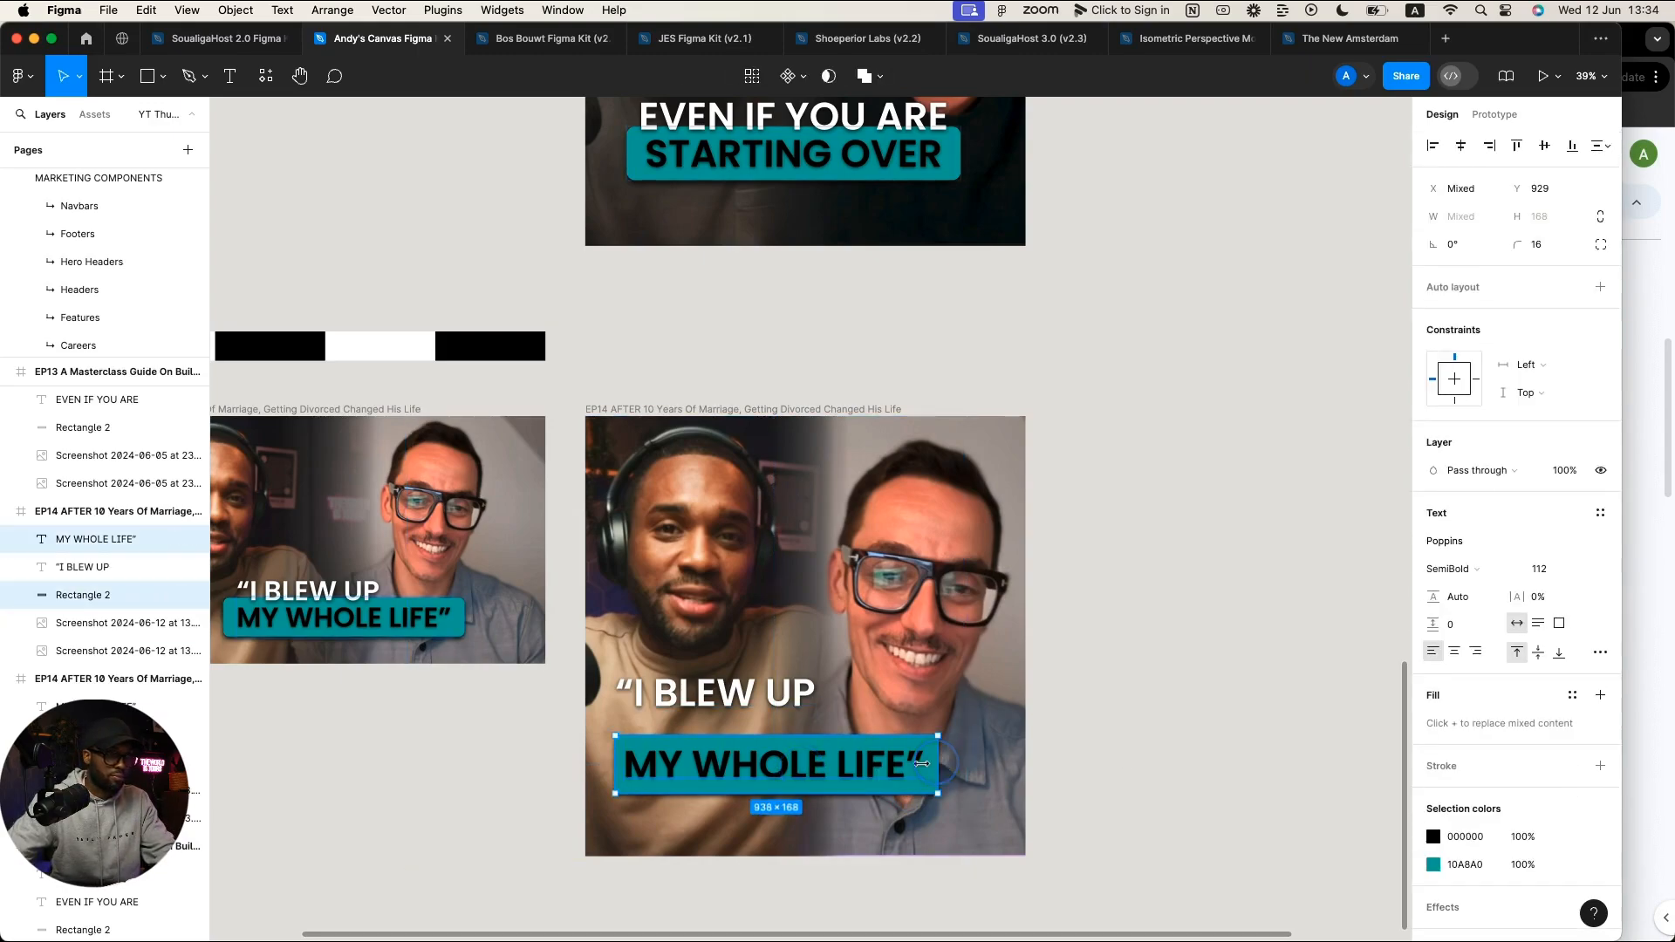
Step: Move the 'MY WHOLE LIFE' text and teal bar up together and align 'I BLEW UP' above them
left_click_drag(824, 773, 755, 732)
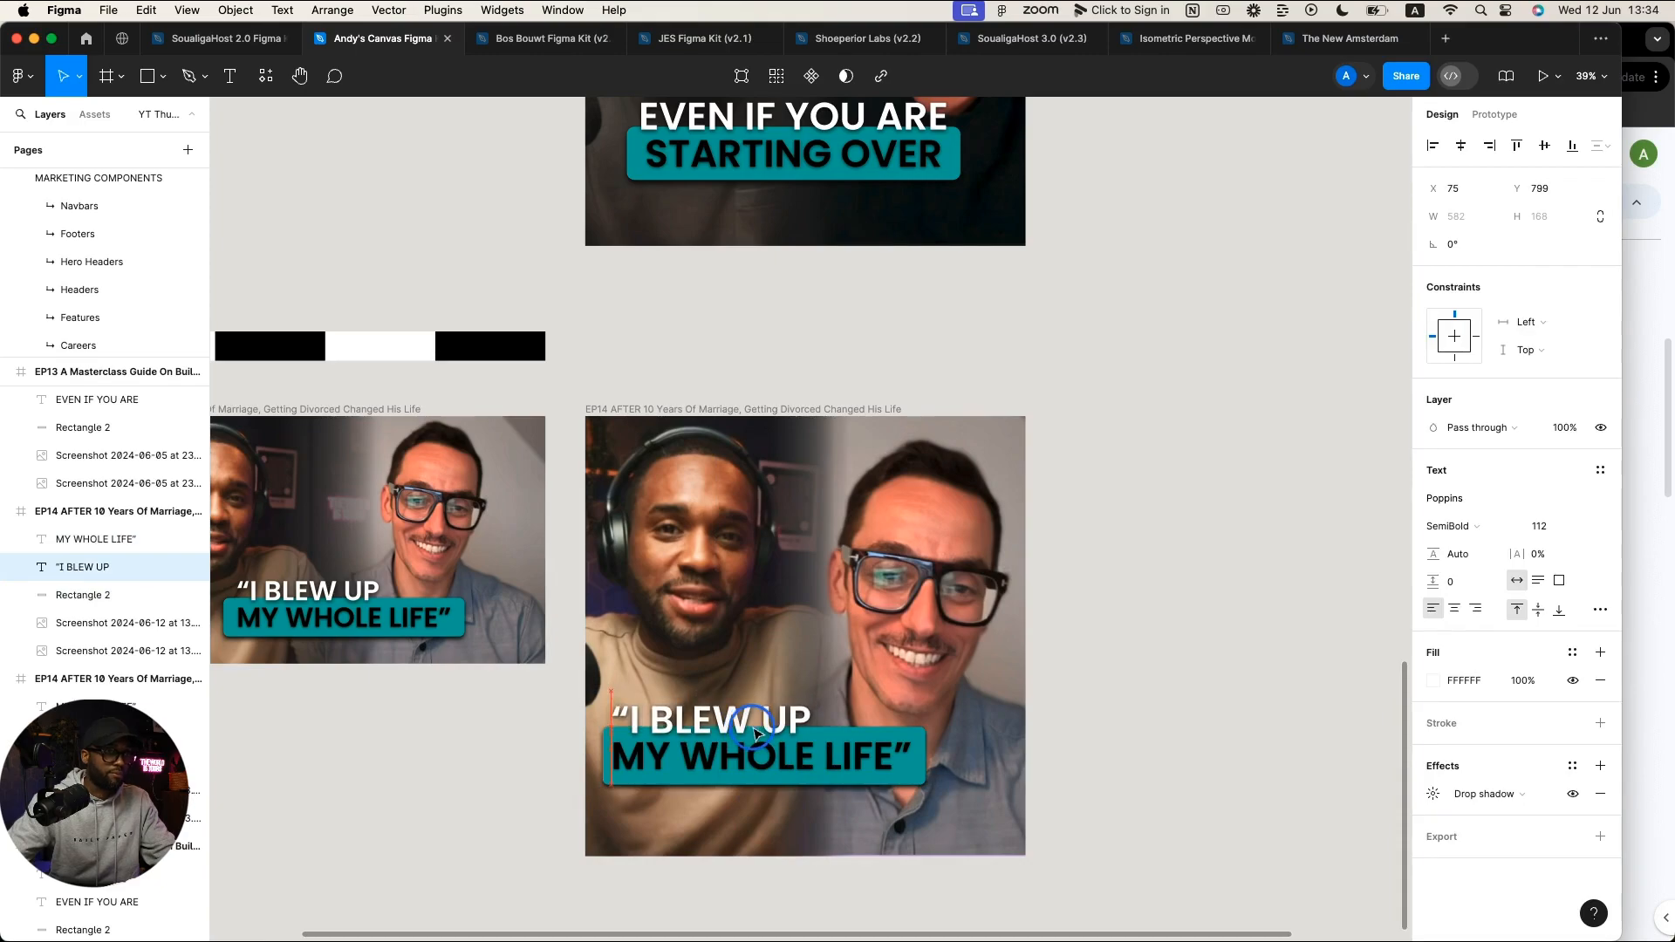
left_click(1213, 643)
scroll(1191, 619, "down", 3)
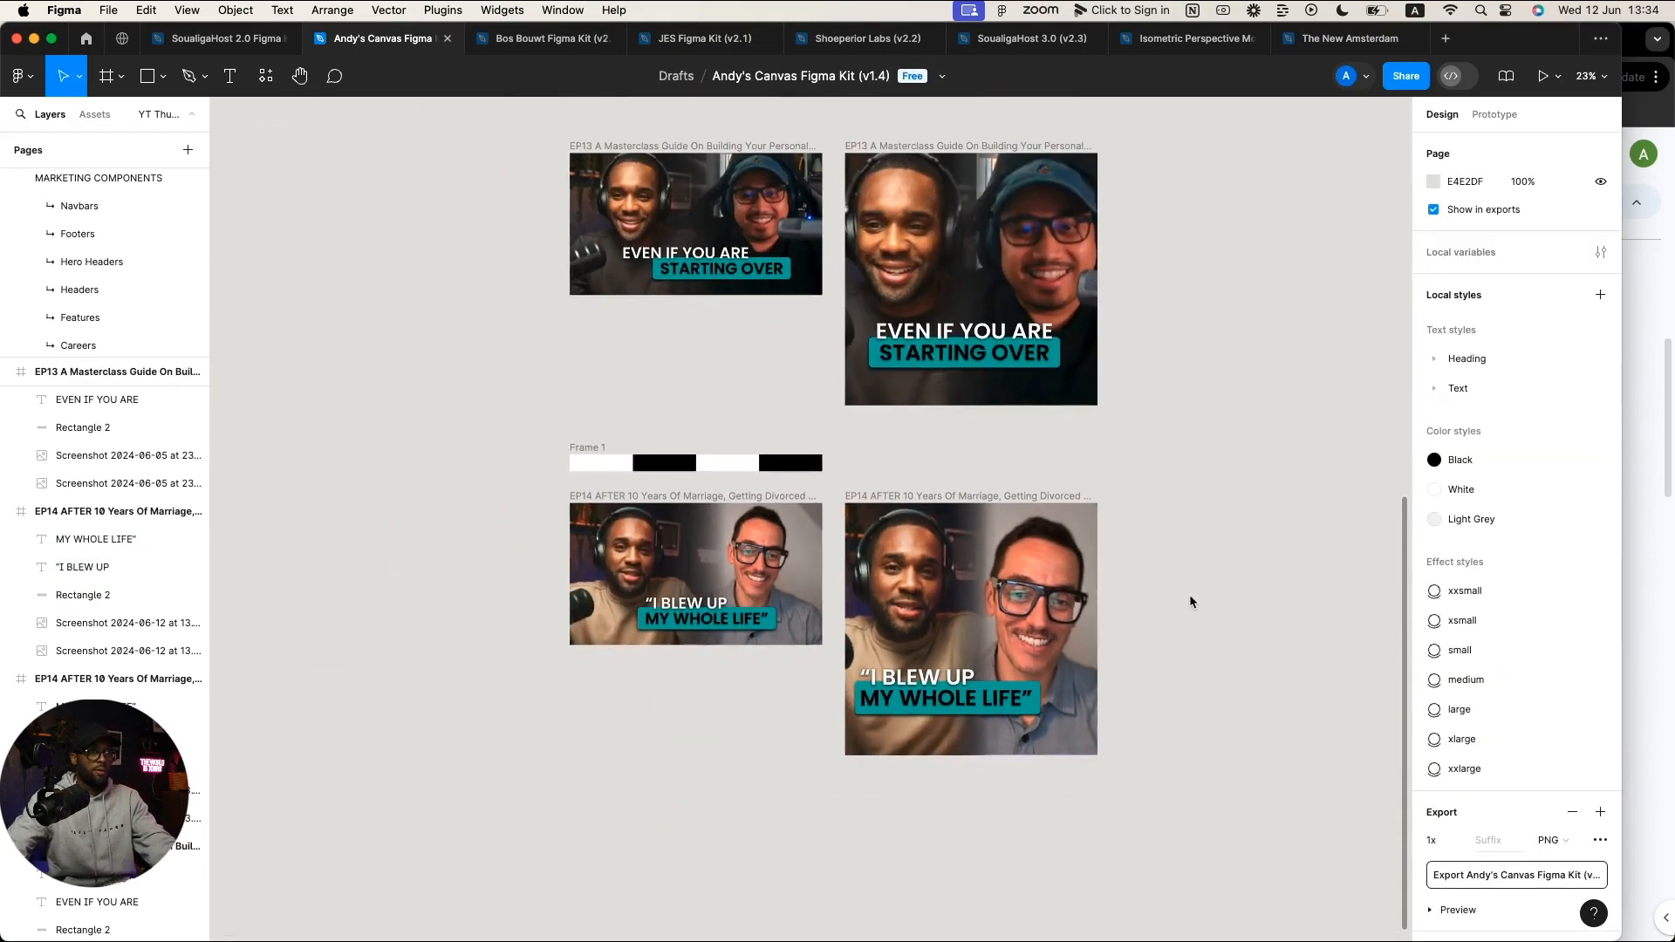
left_click(913, 683)
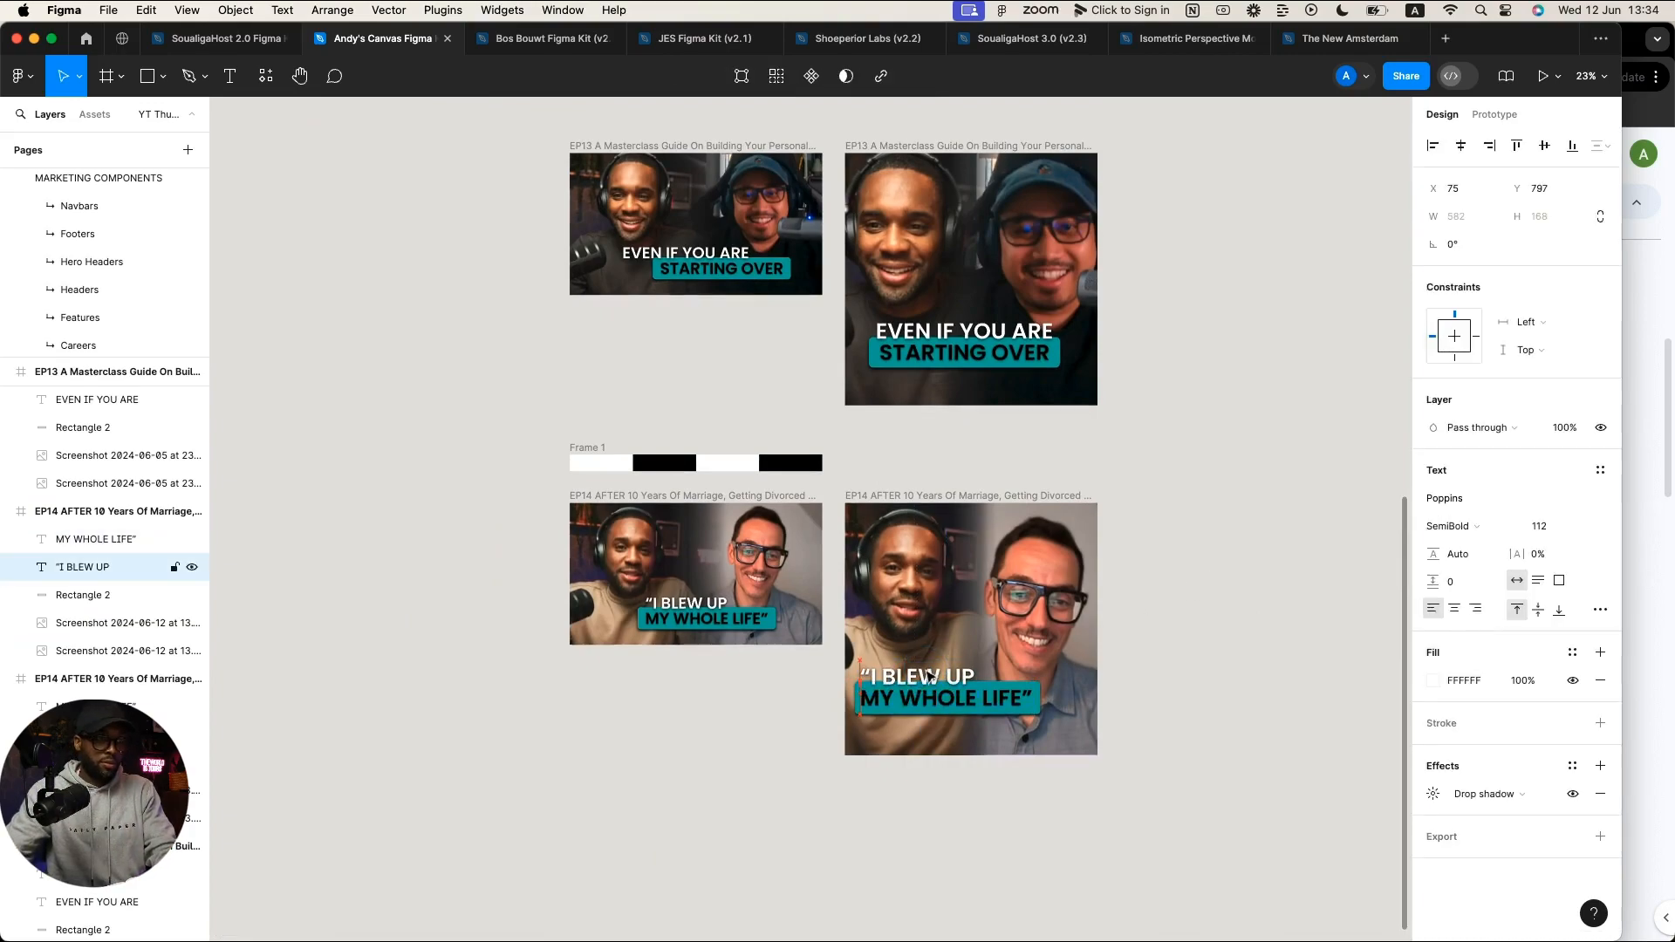
left_click_drag(927, 671, 927, 670)
left_click(1275, 638)
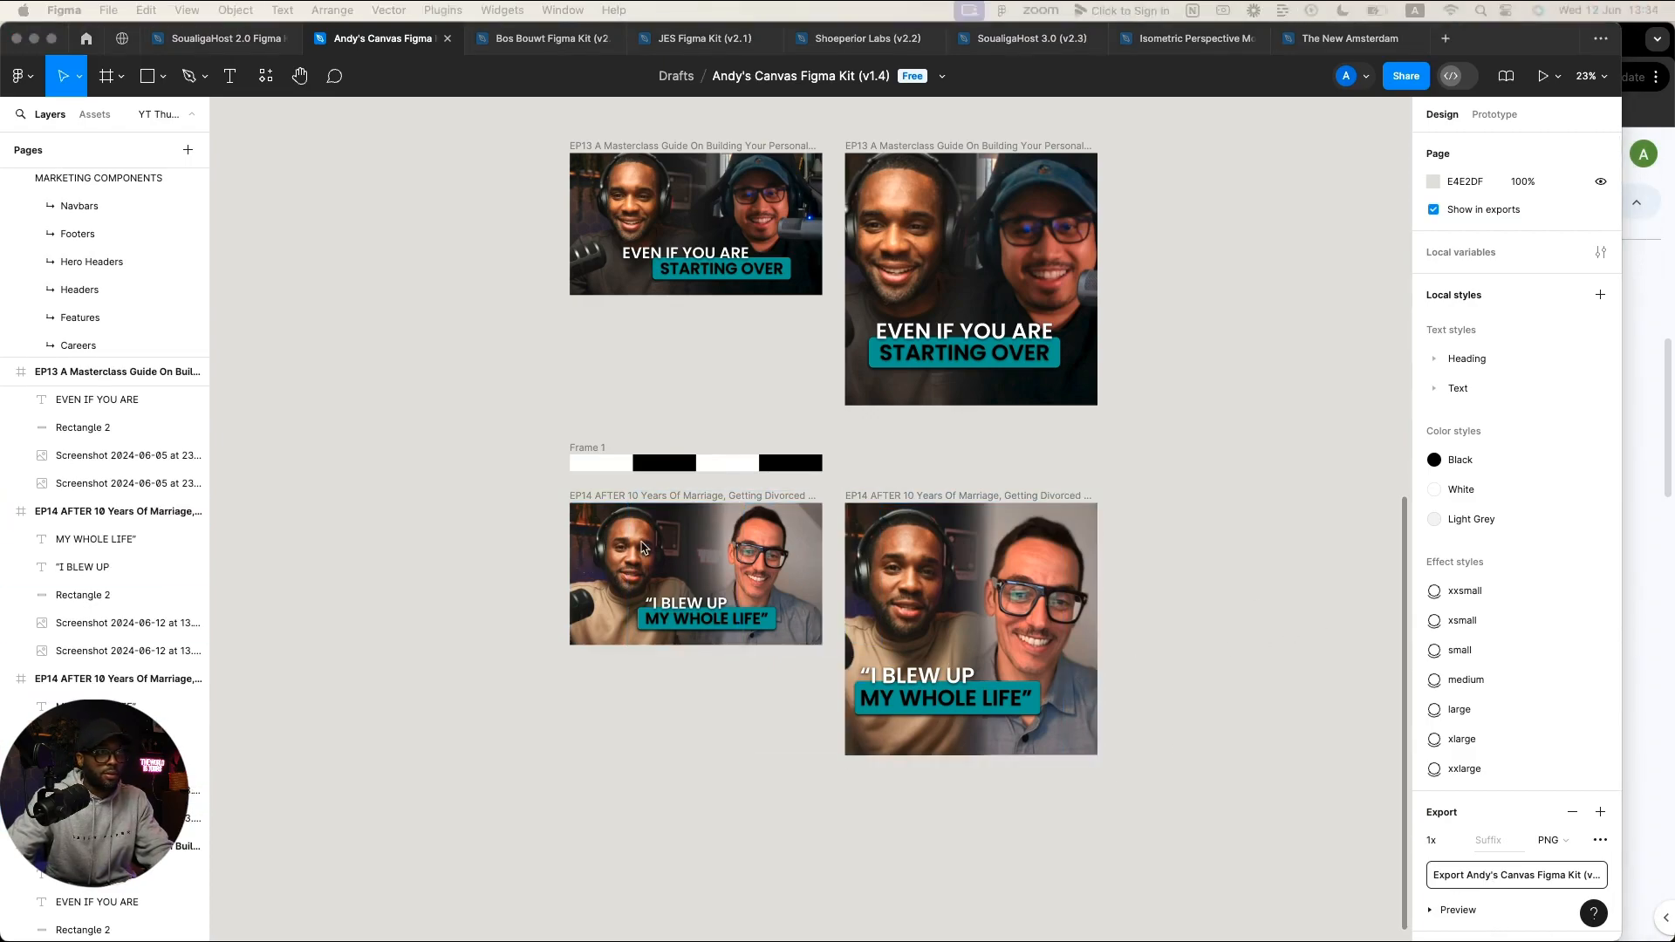
Step: Save the wide 1280×720 EP14 thumbnail export into Downloads
left_click(641, 502)
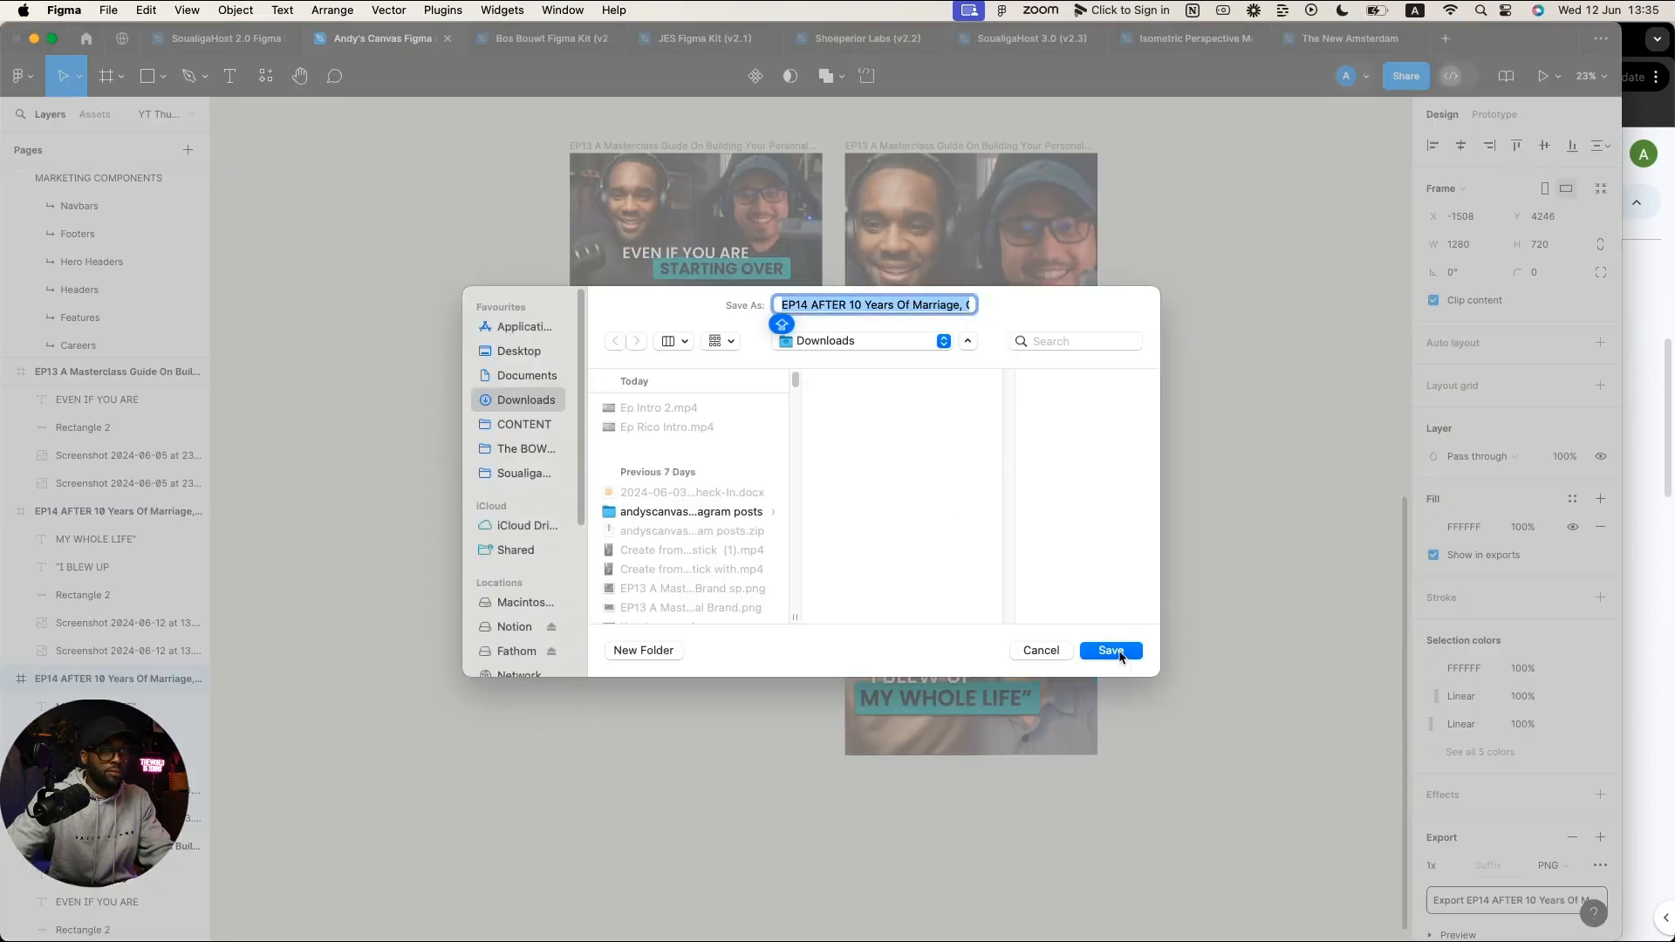
left_click(1111, 651)
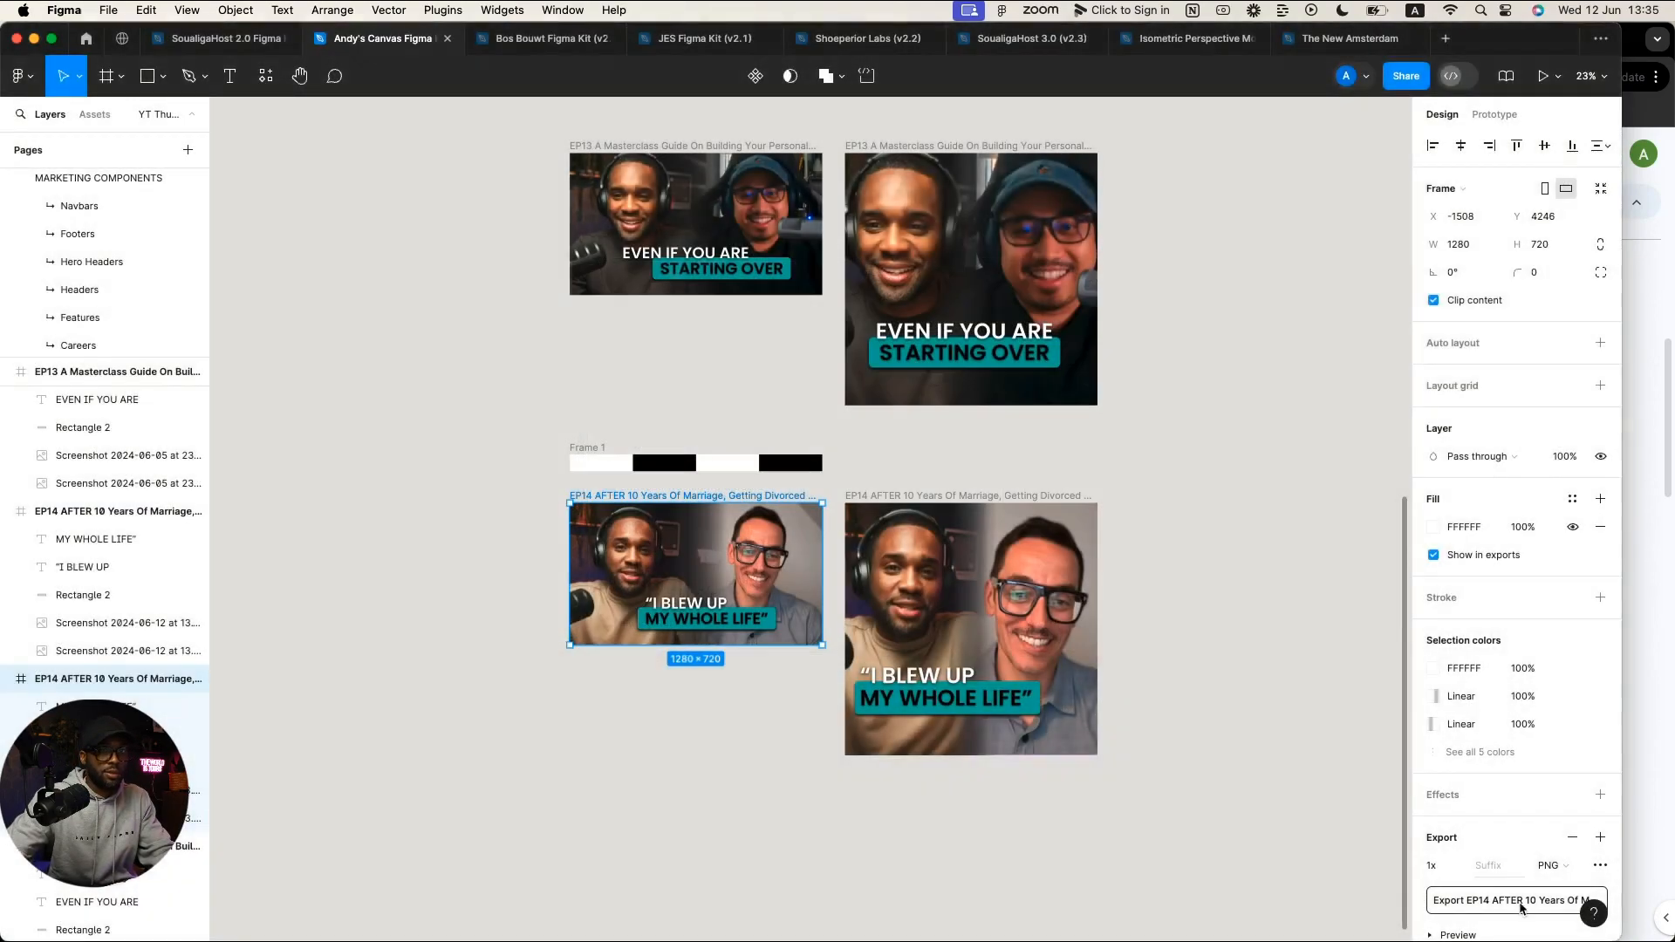
left_click(904, 495)
Step: Export the square 1280×1280 frame to Downloads as a PNG with 'Spotify' appended to its name
left_click(1561, 901)
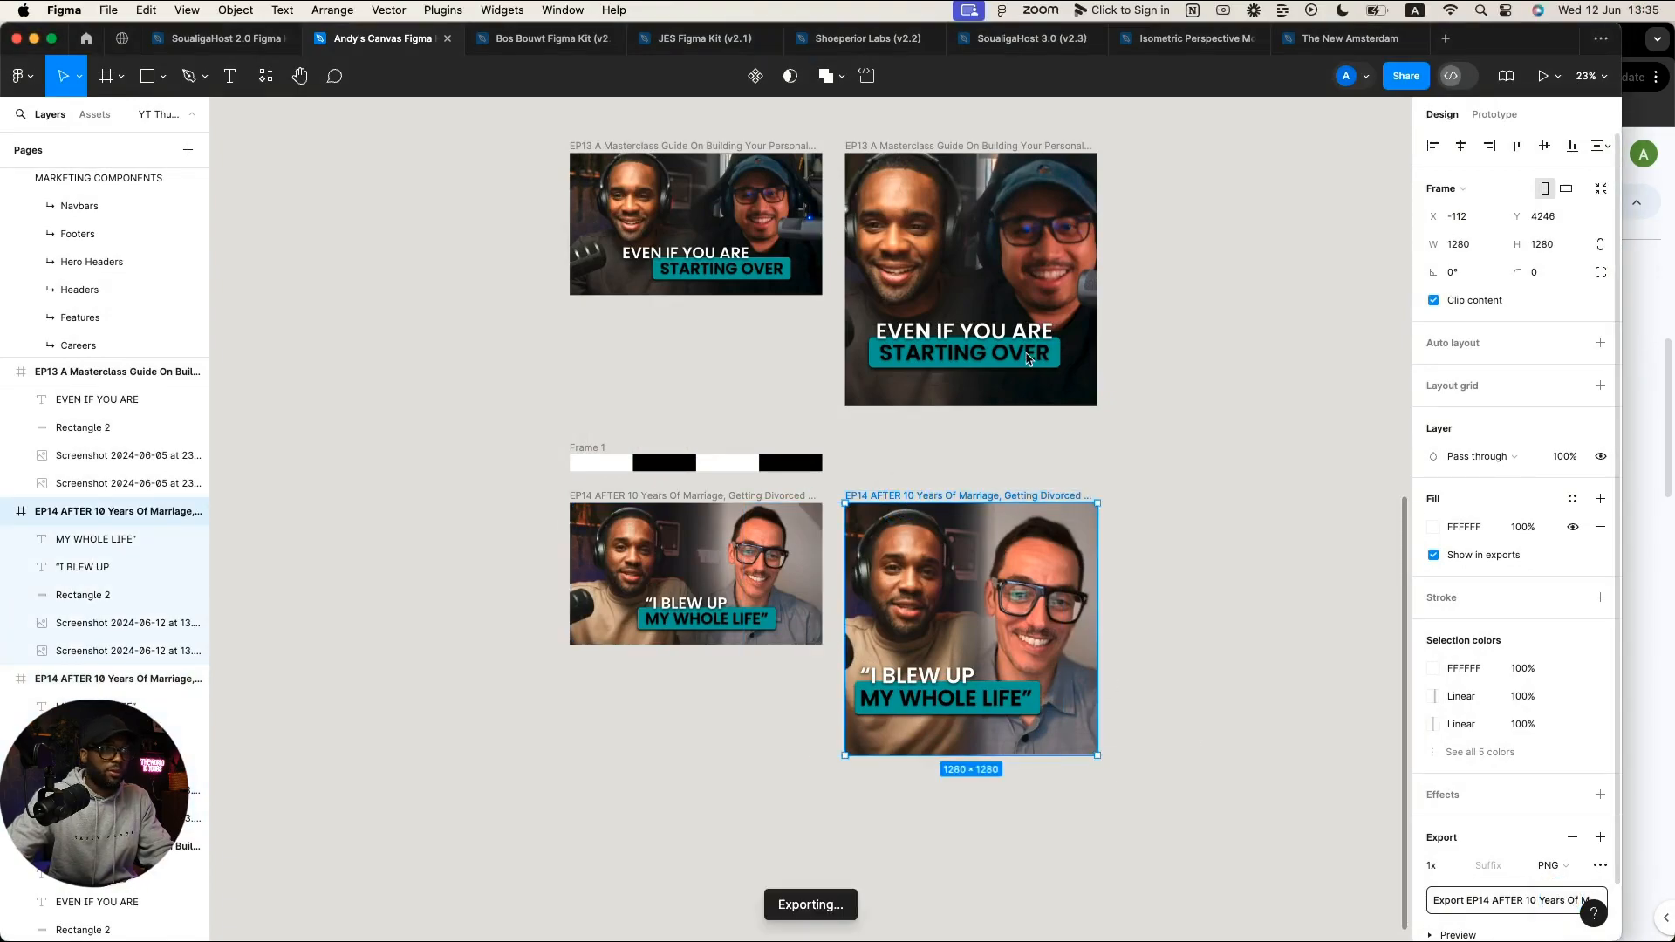
key("Right")
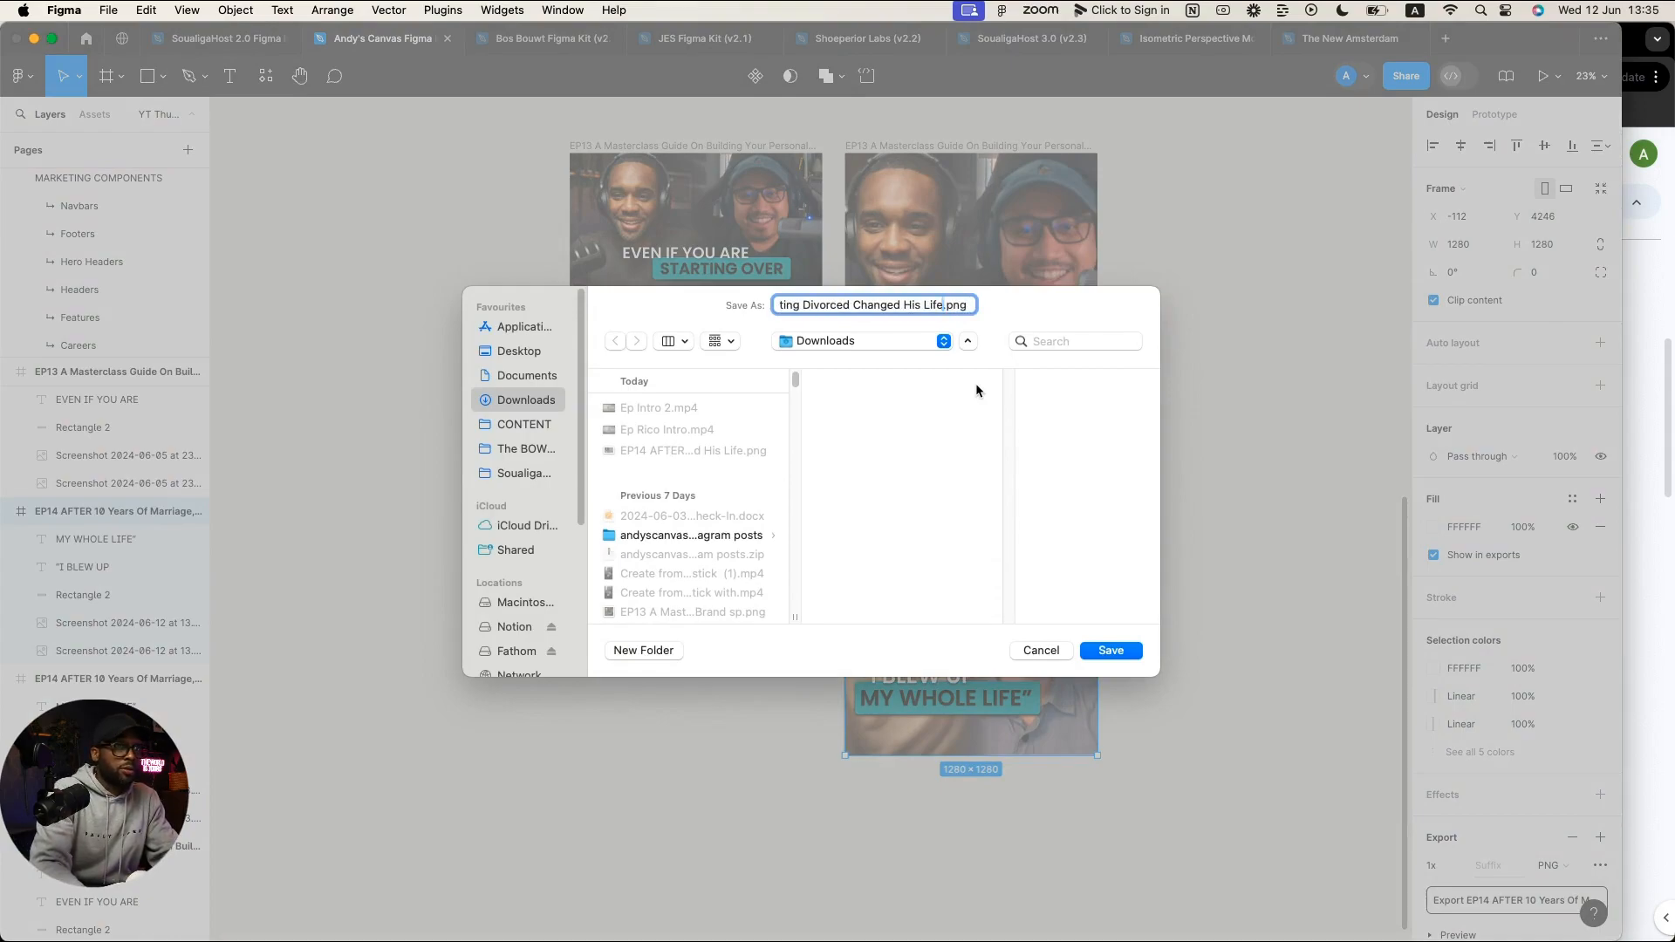
type("D")
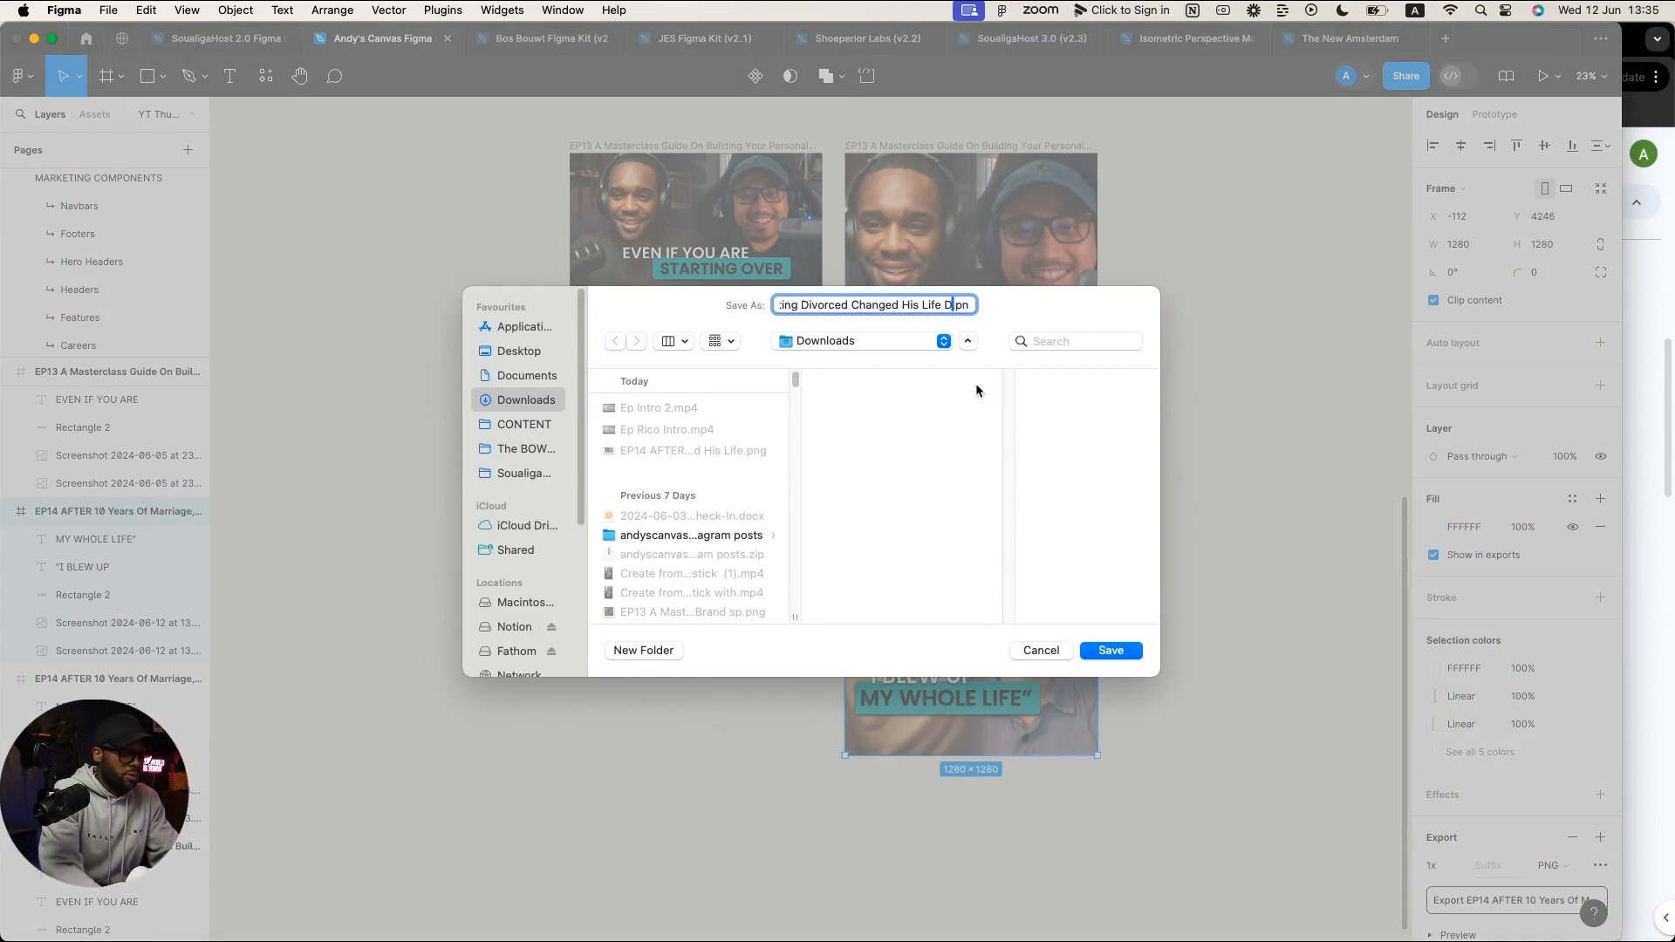
key("BackSpace")
type("Spot")
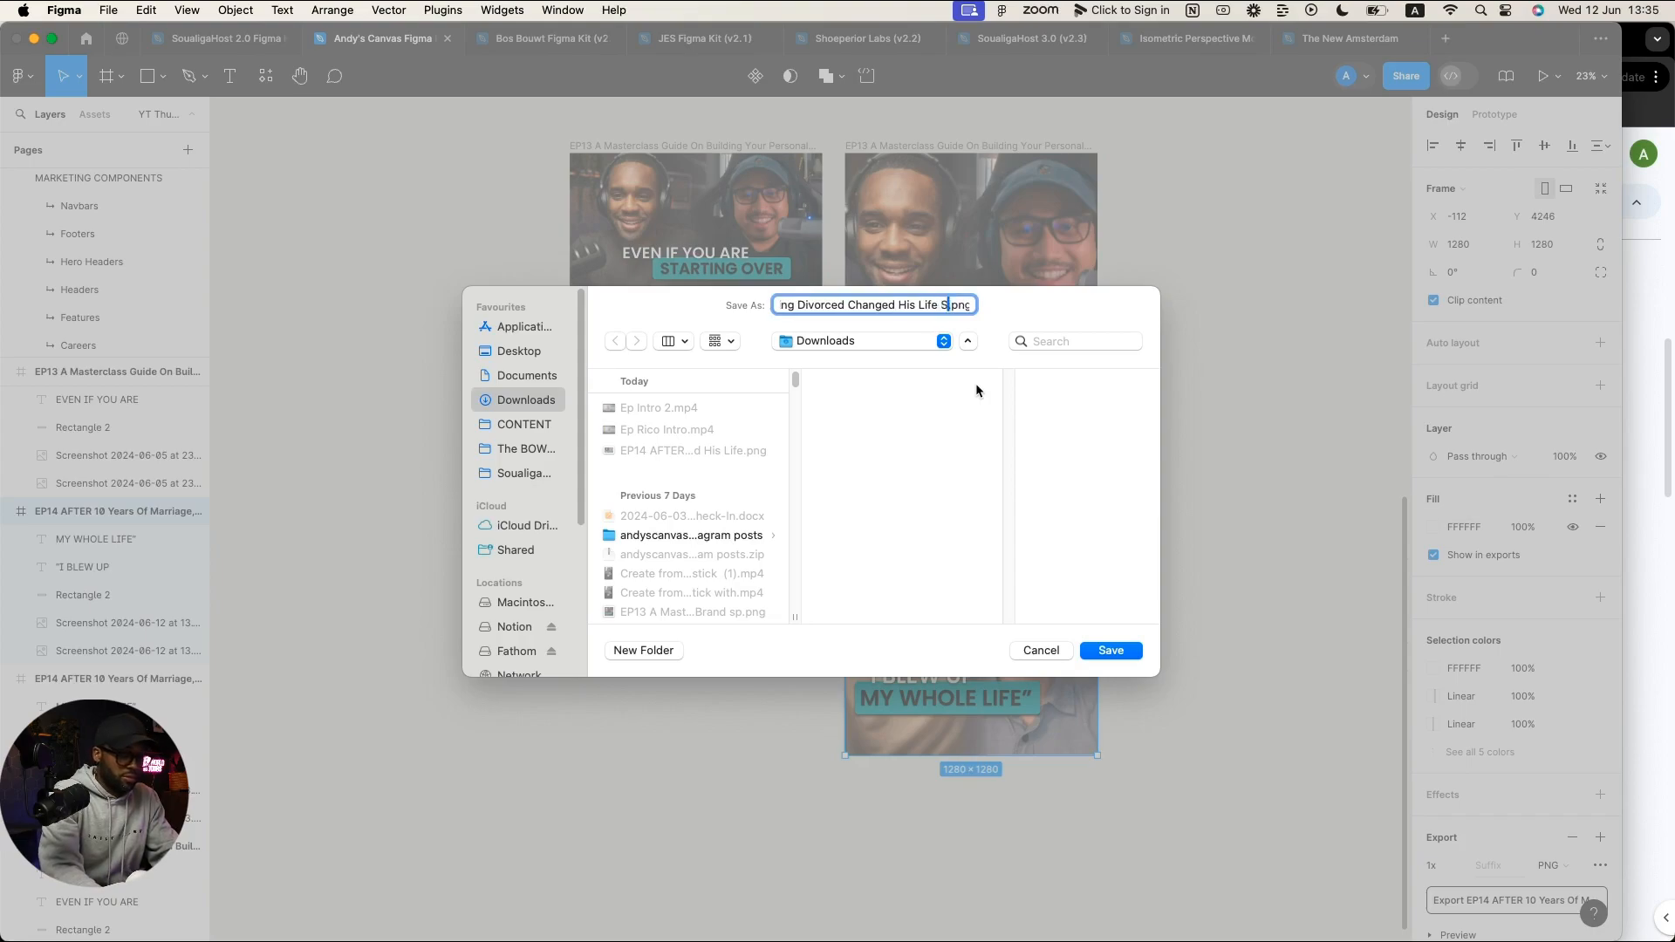
type("ify")
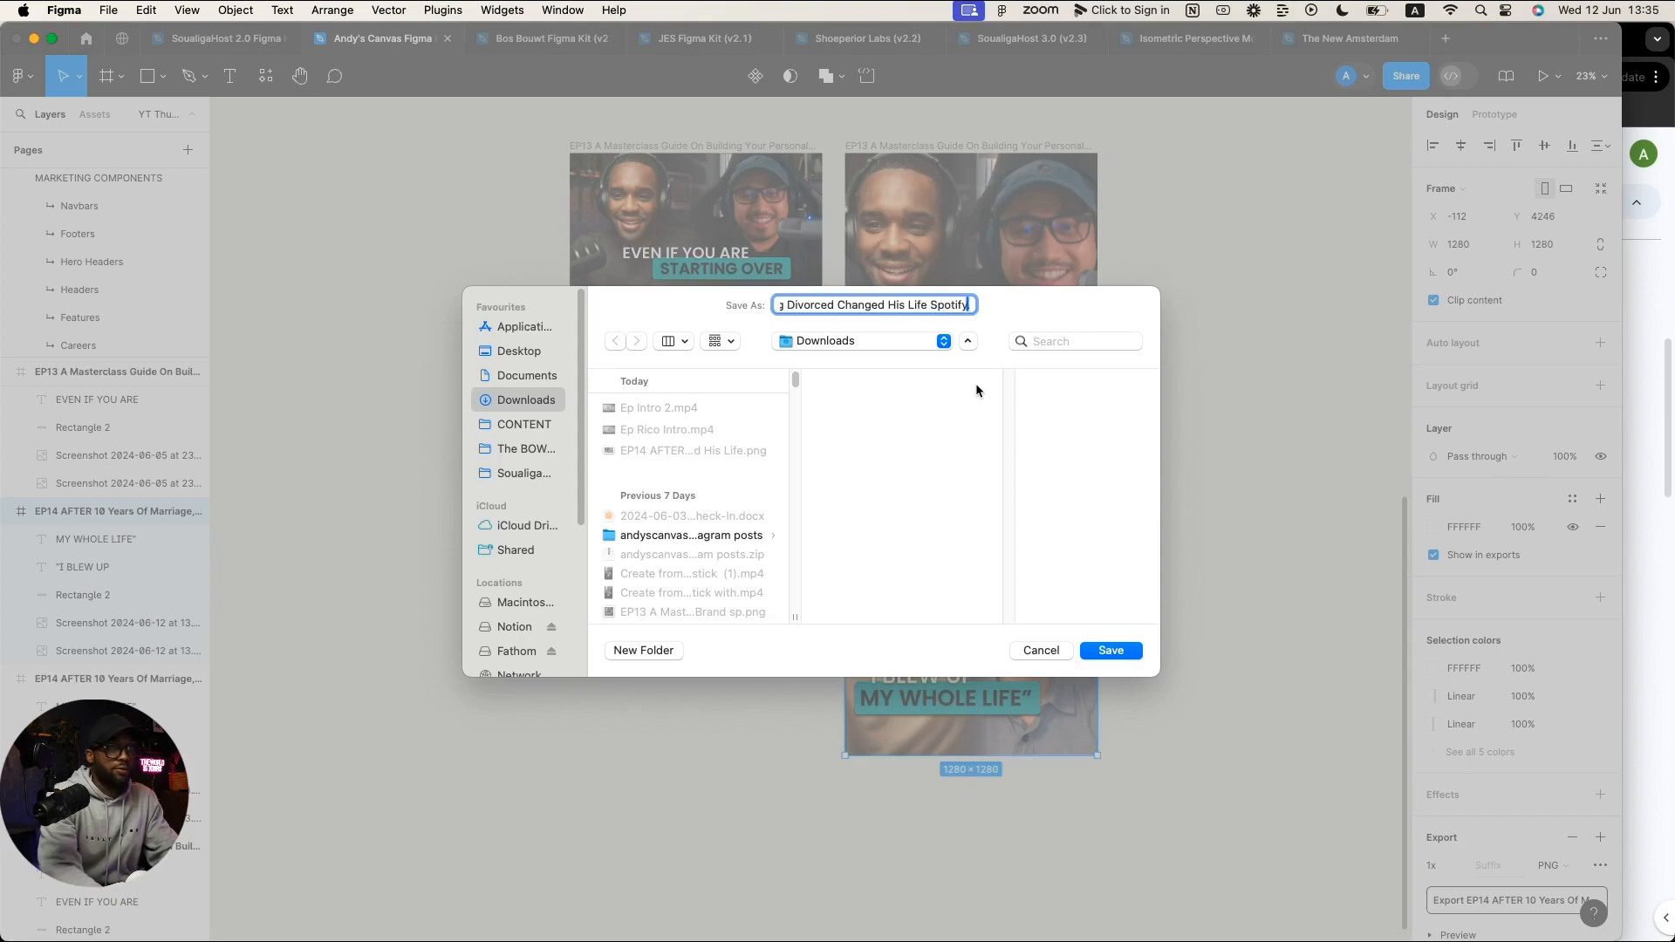
key("Return")
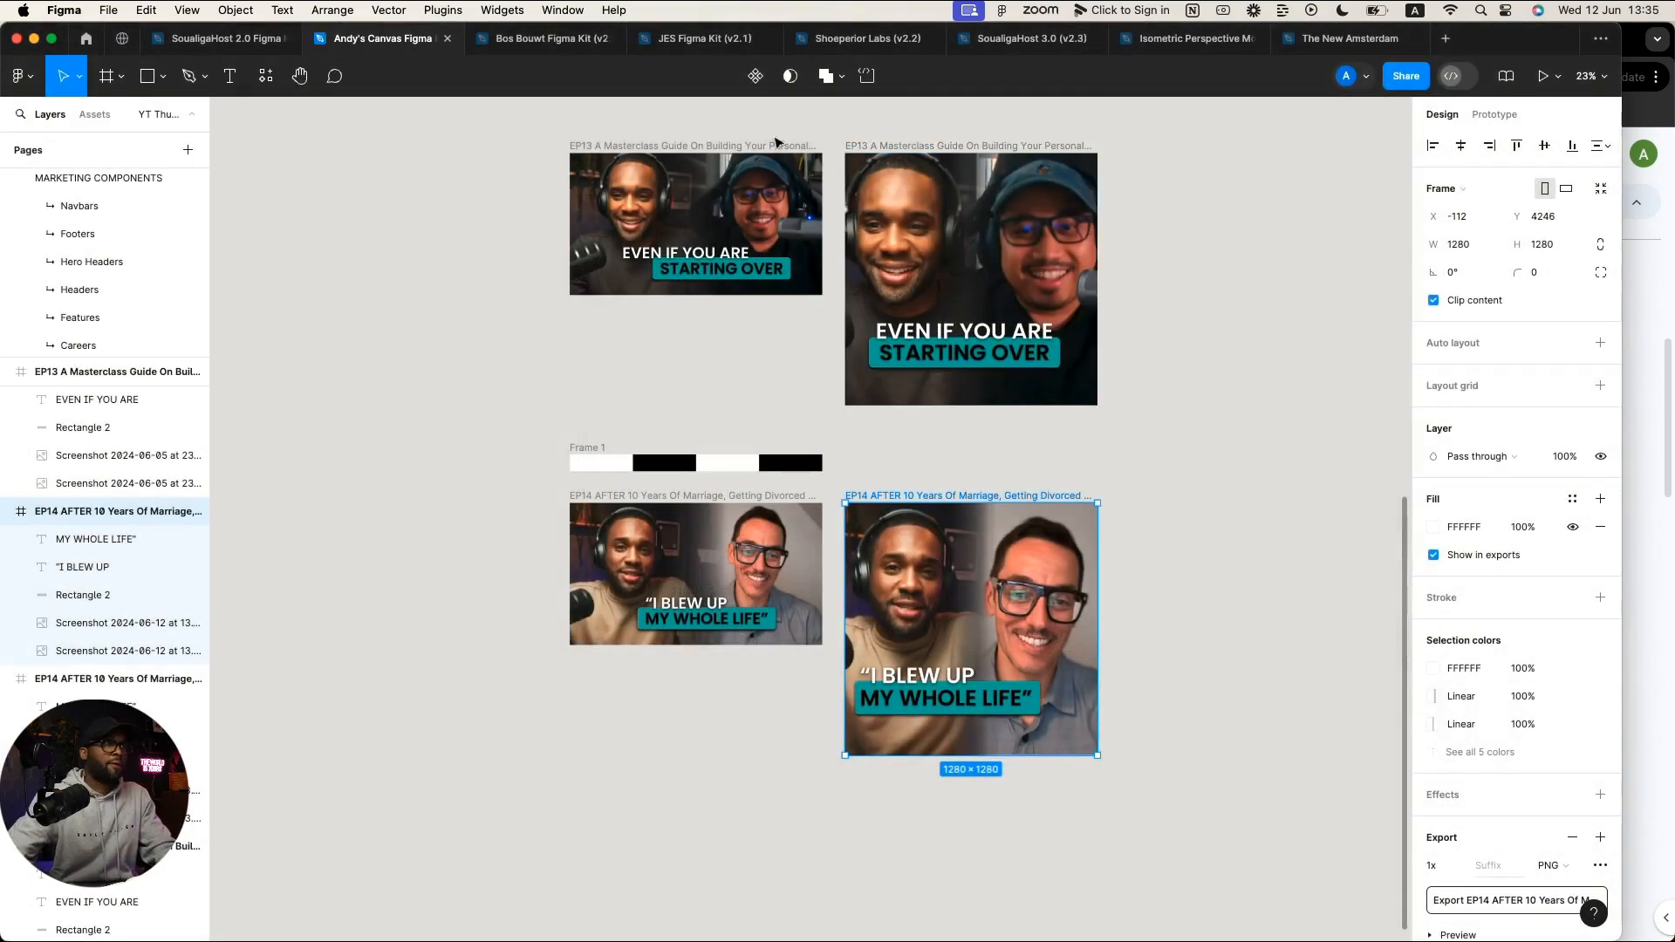
key("super+Tab")
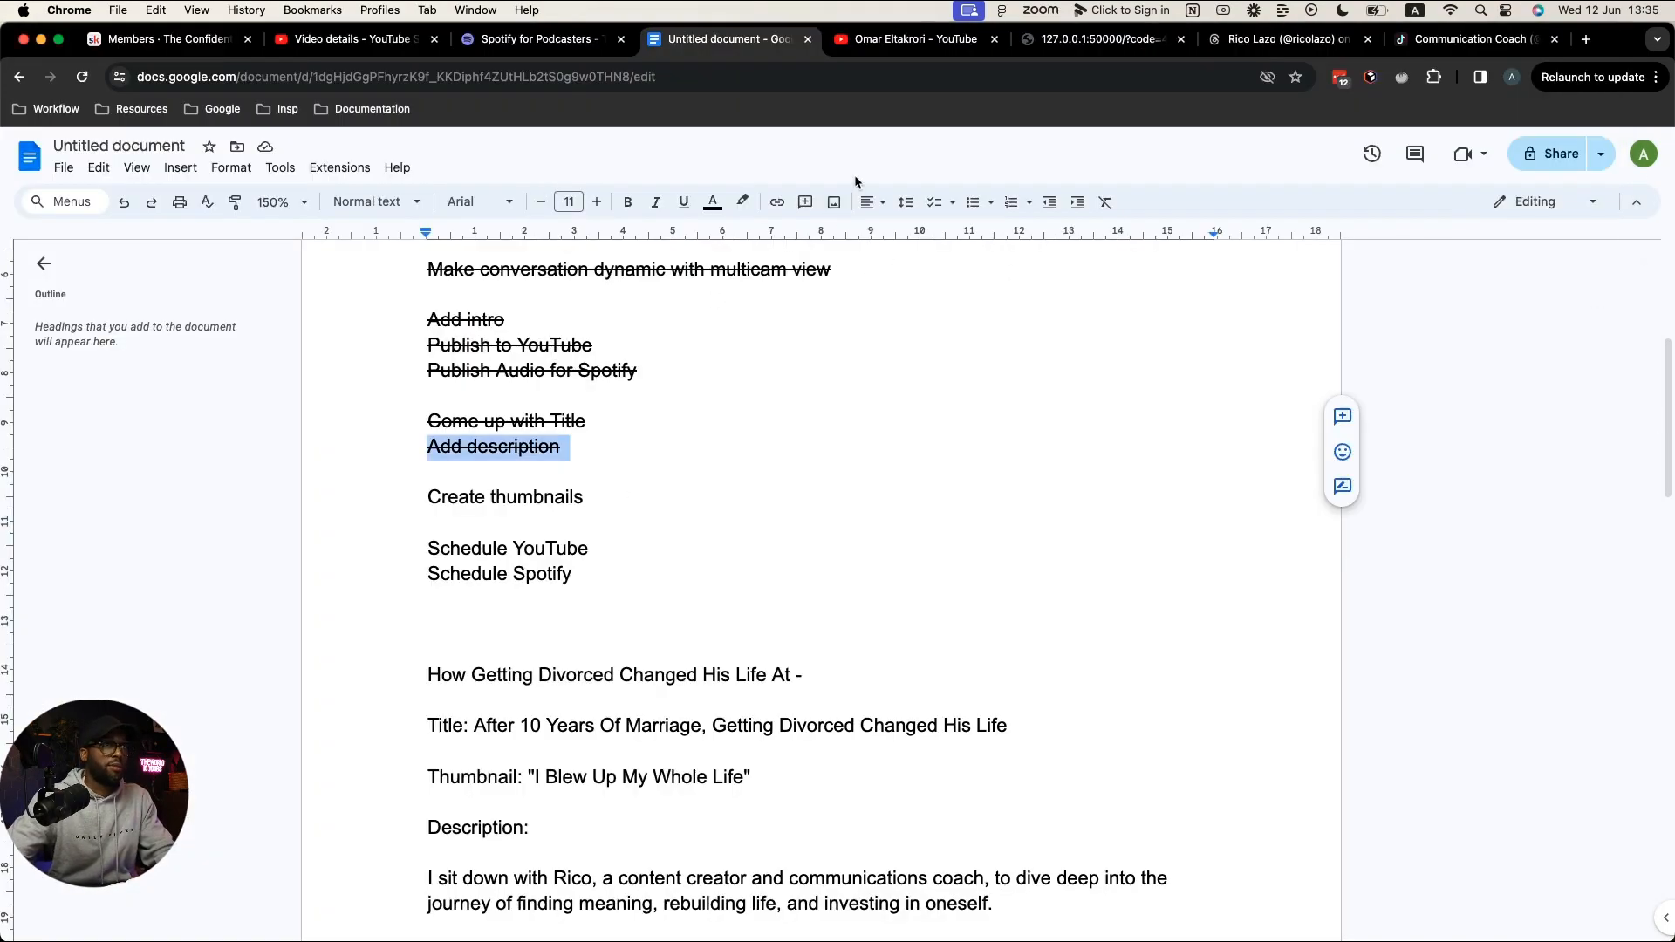
Step: Upload the 1280×720 EP14 PNG from Downloads as the video's custom thumbnail and save
left_click(373, 41)
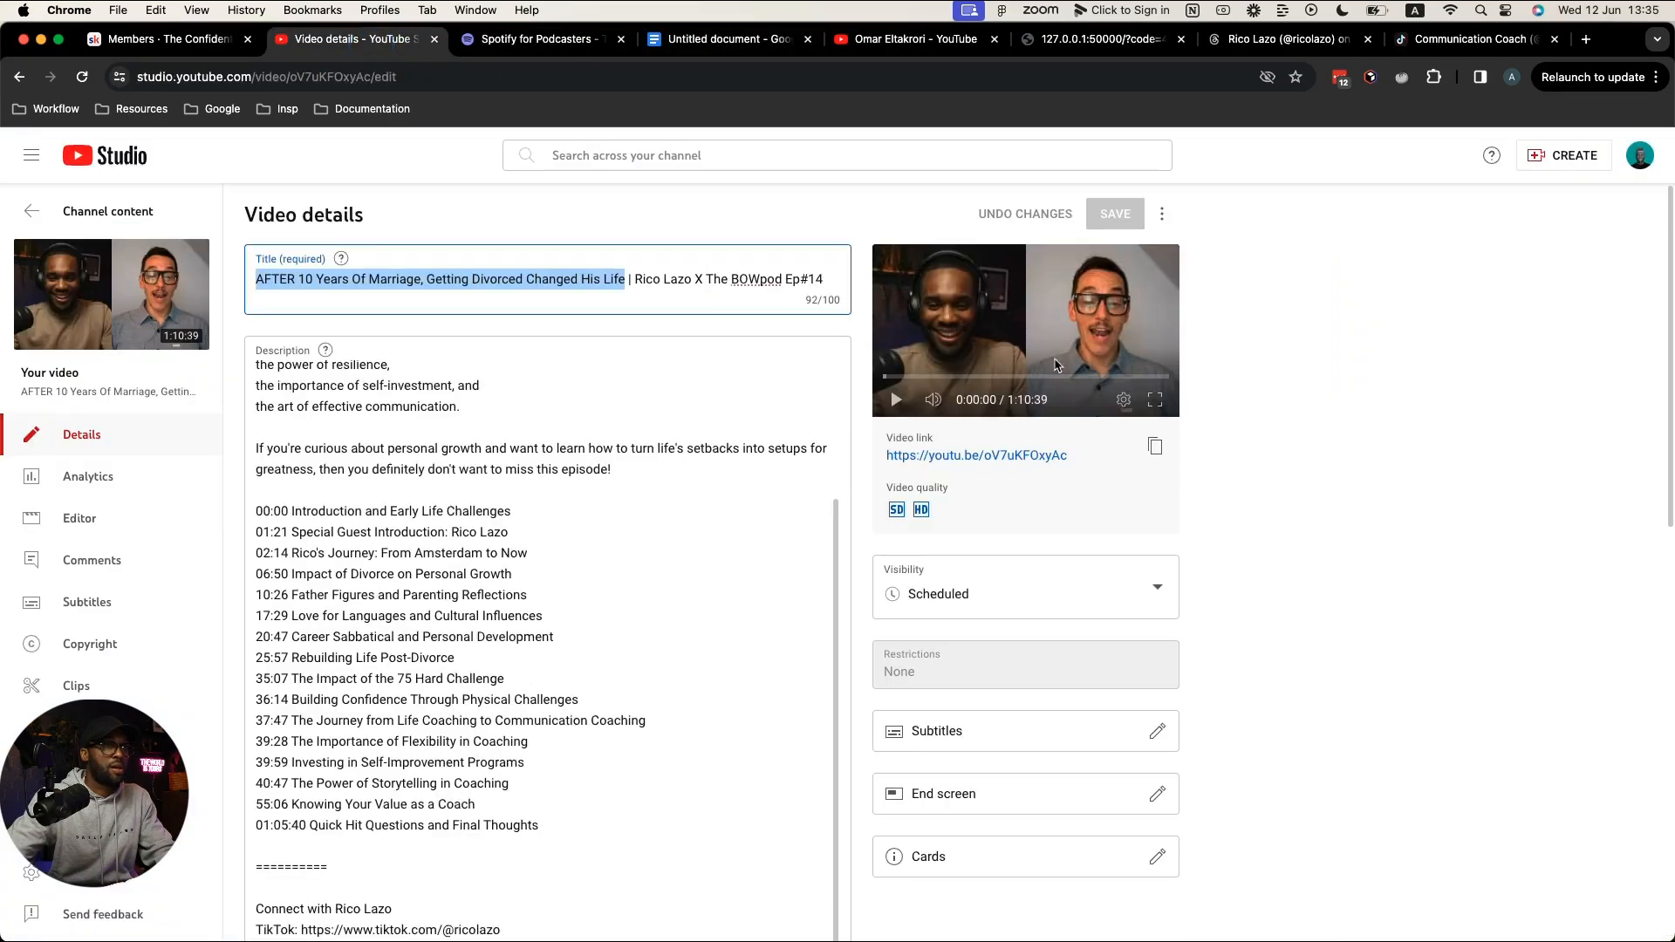
scroll(454, 798, "down", 5)
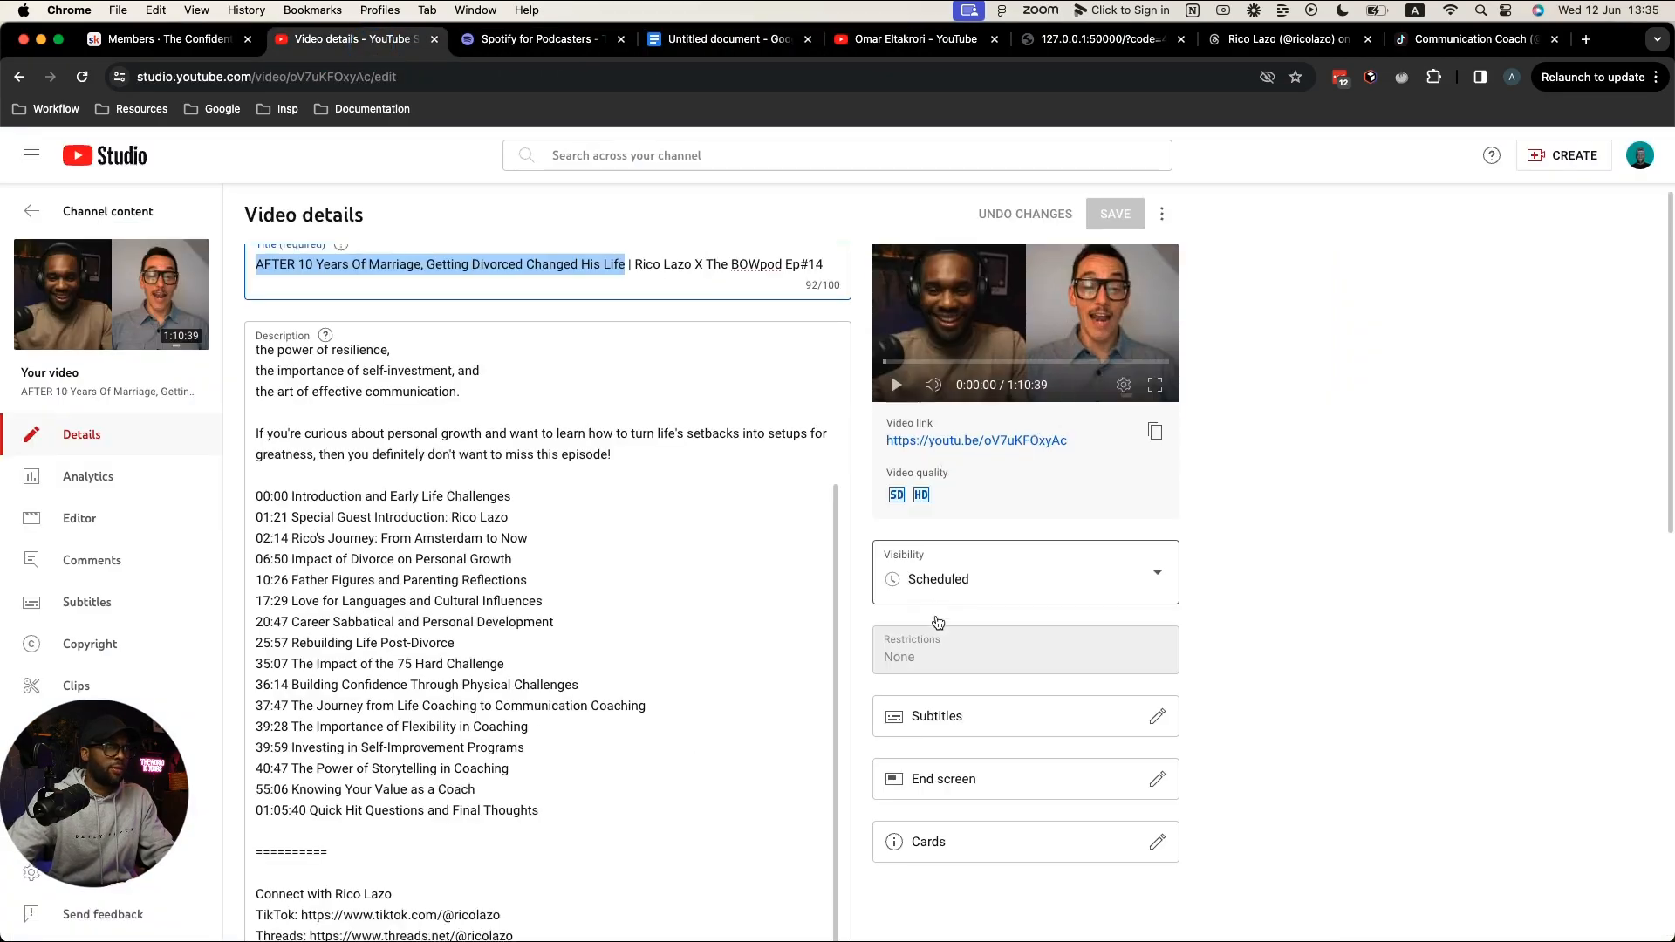
left_click(328, 873)
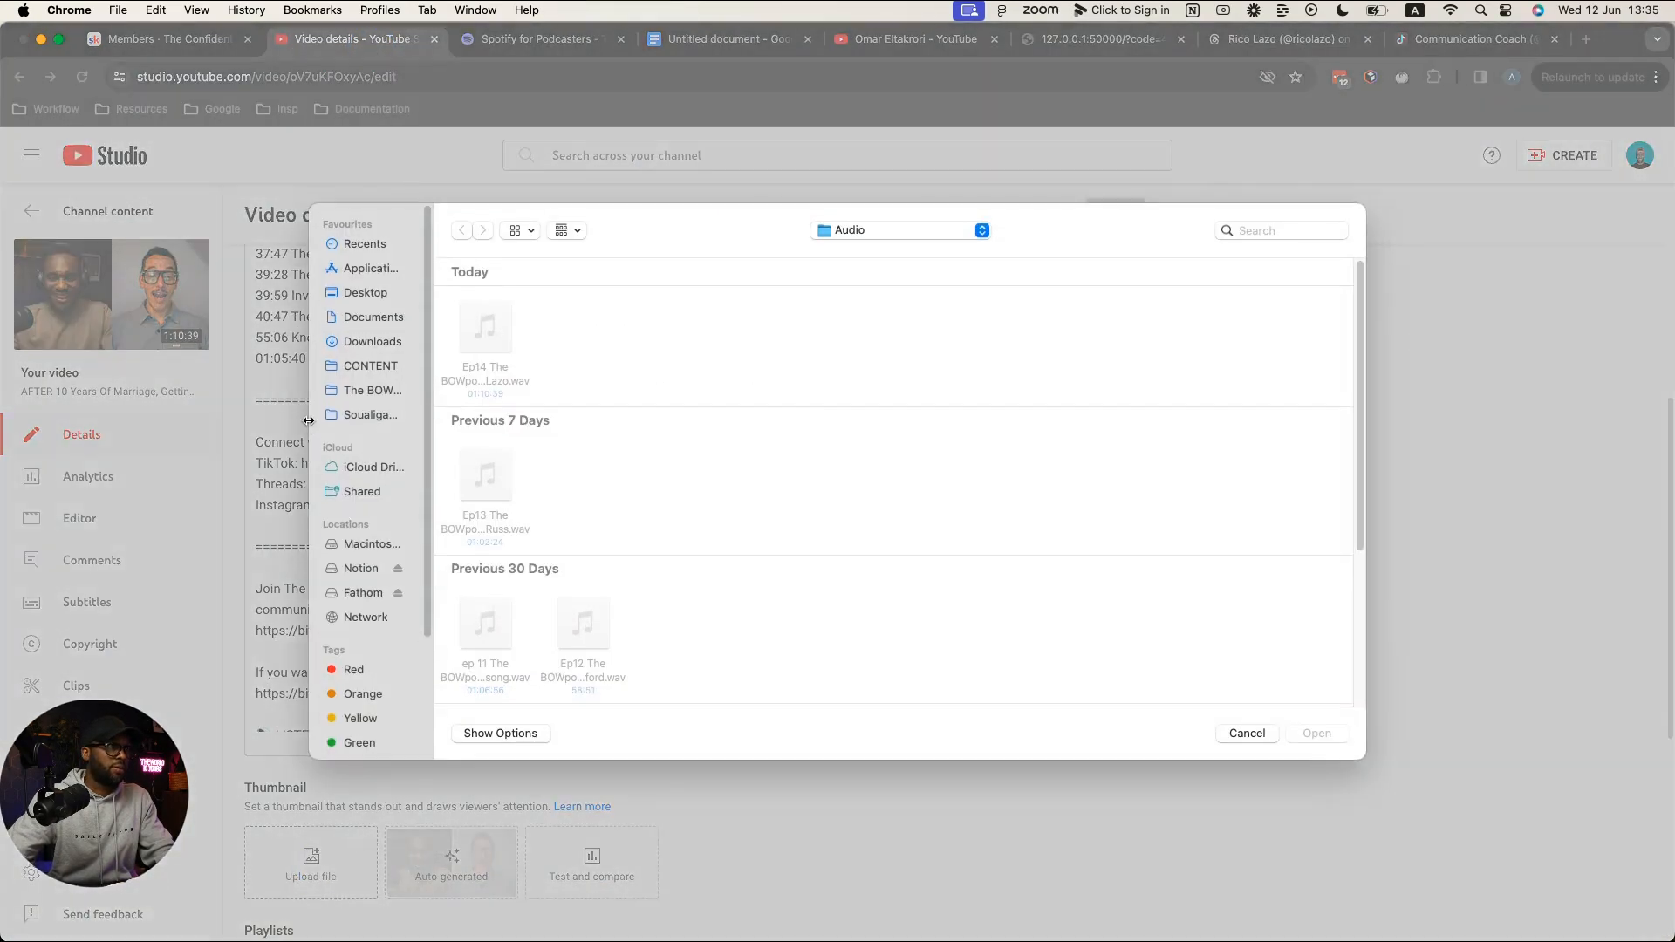
left_click(369, 367)
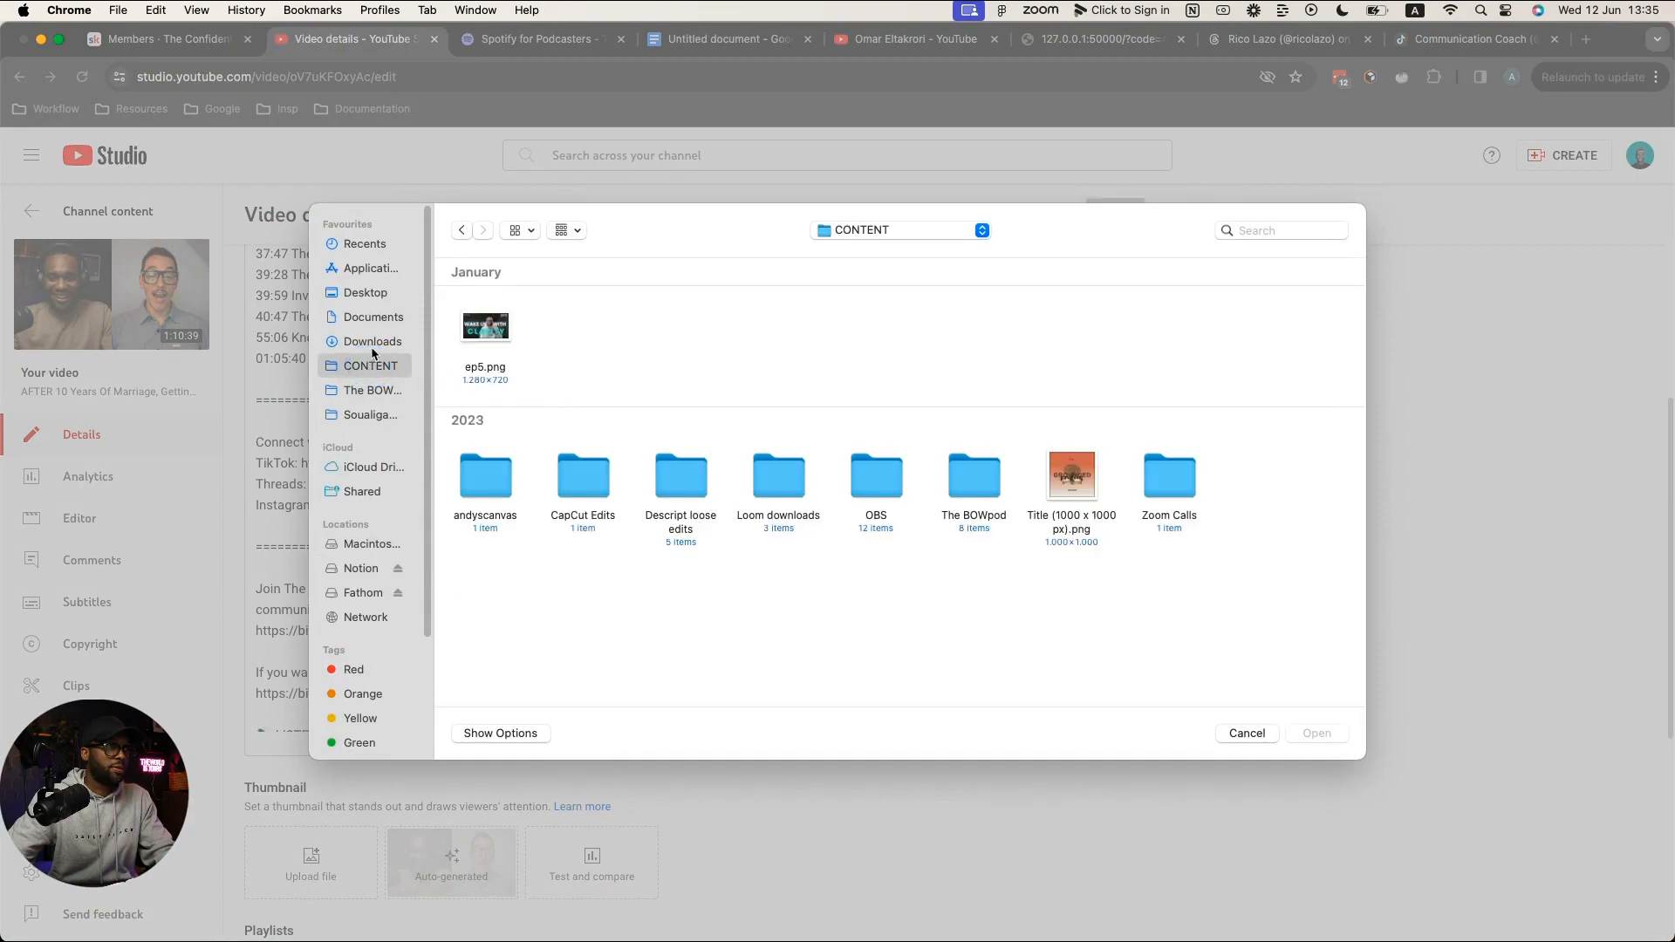
left_click(372, 341)
double_click(778, 327)
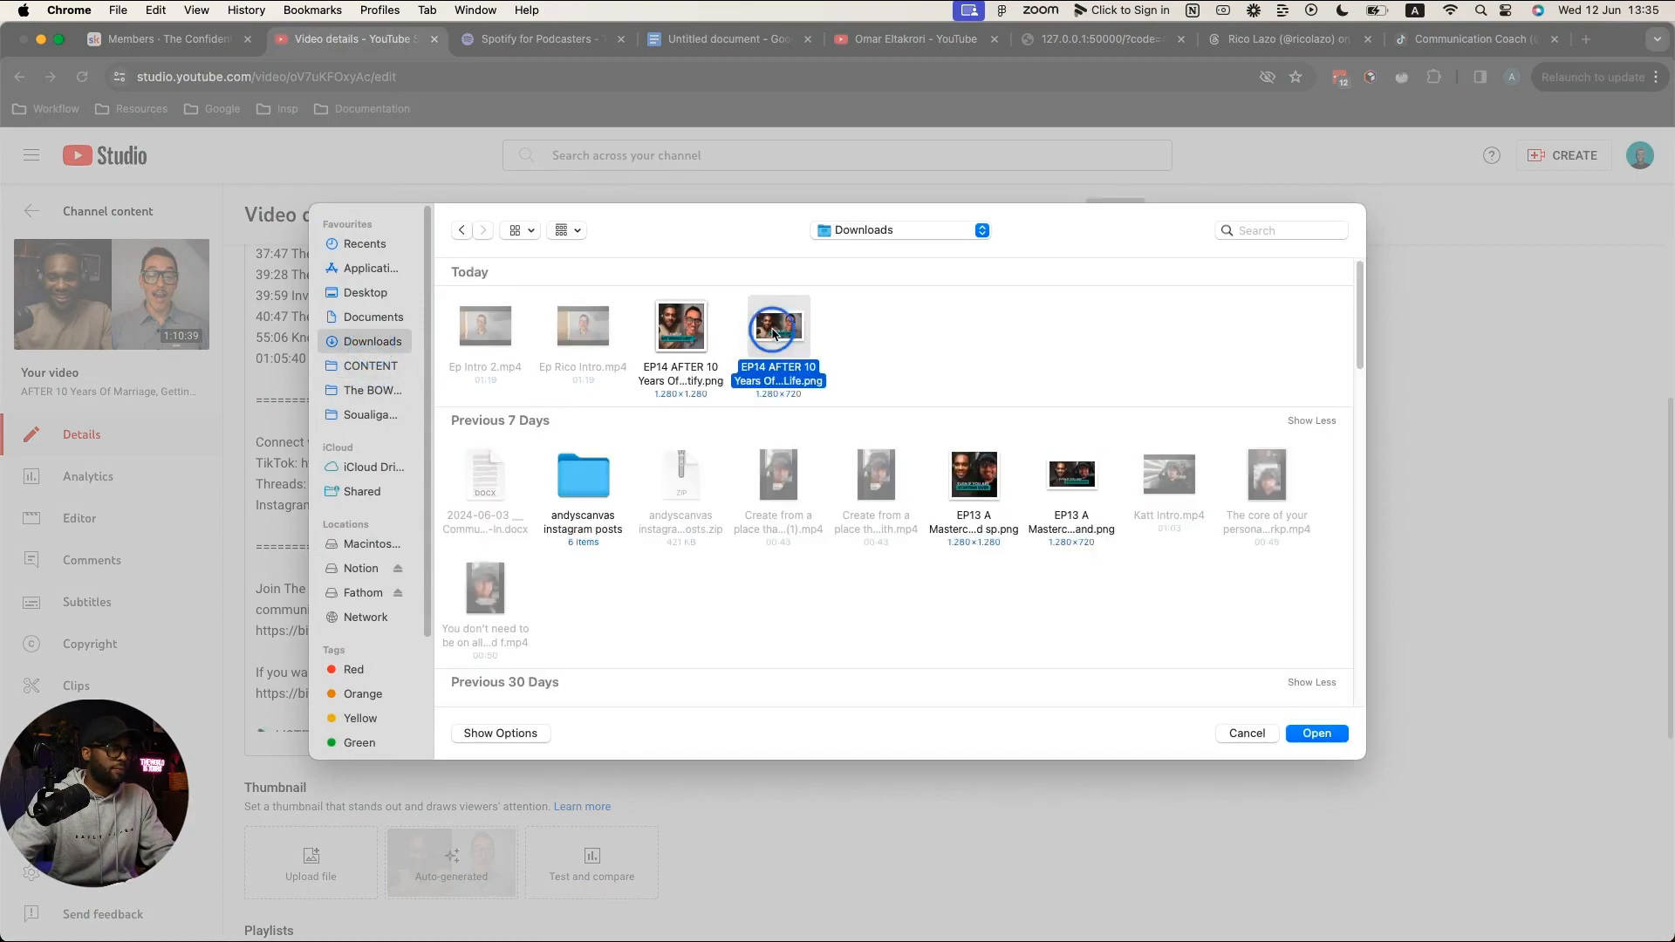
scroll(987, 457, "up", 8)
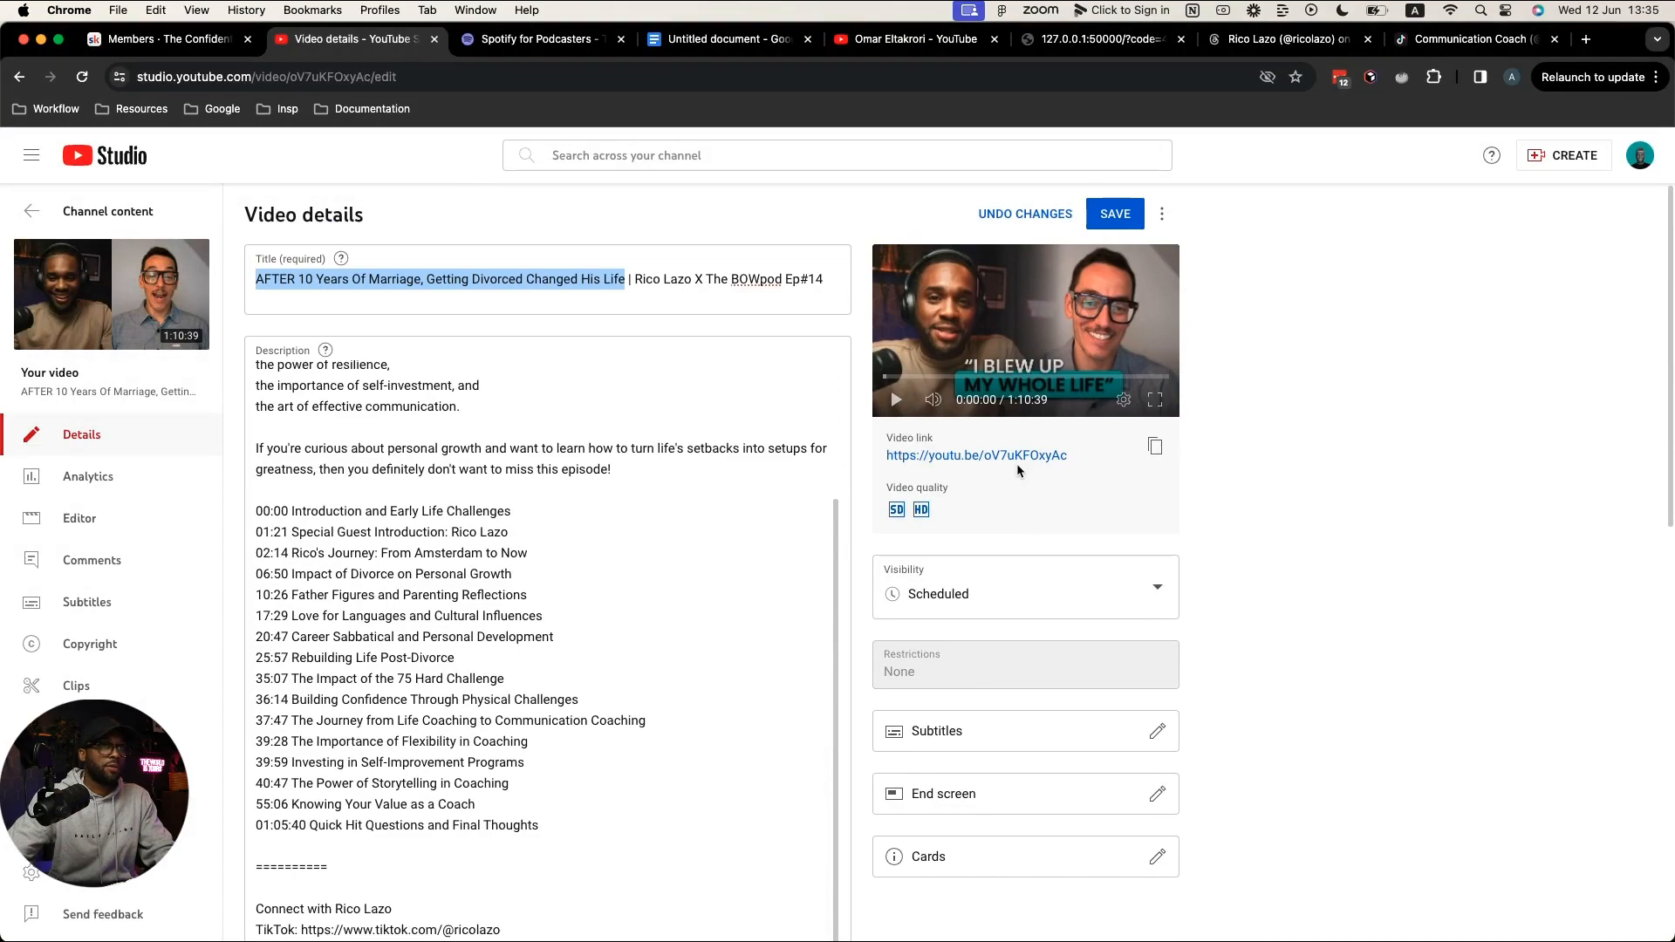
left_click(1105, 215)
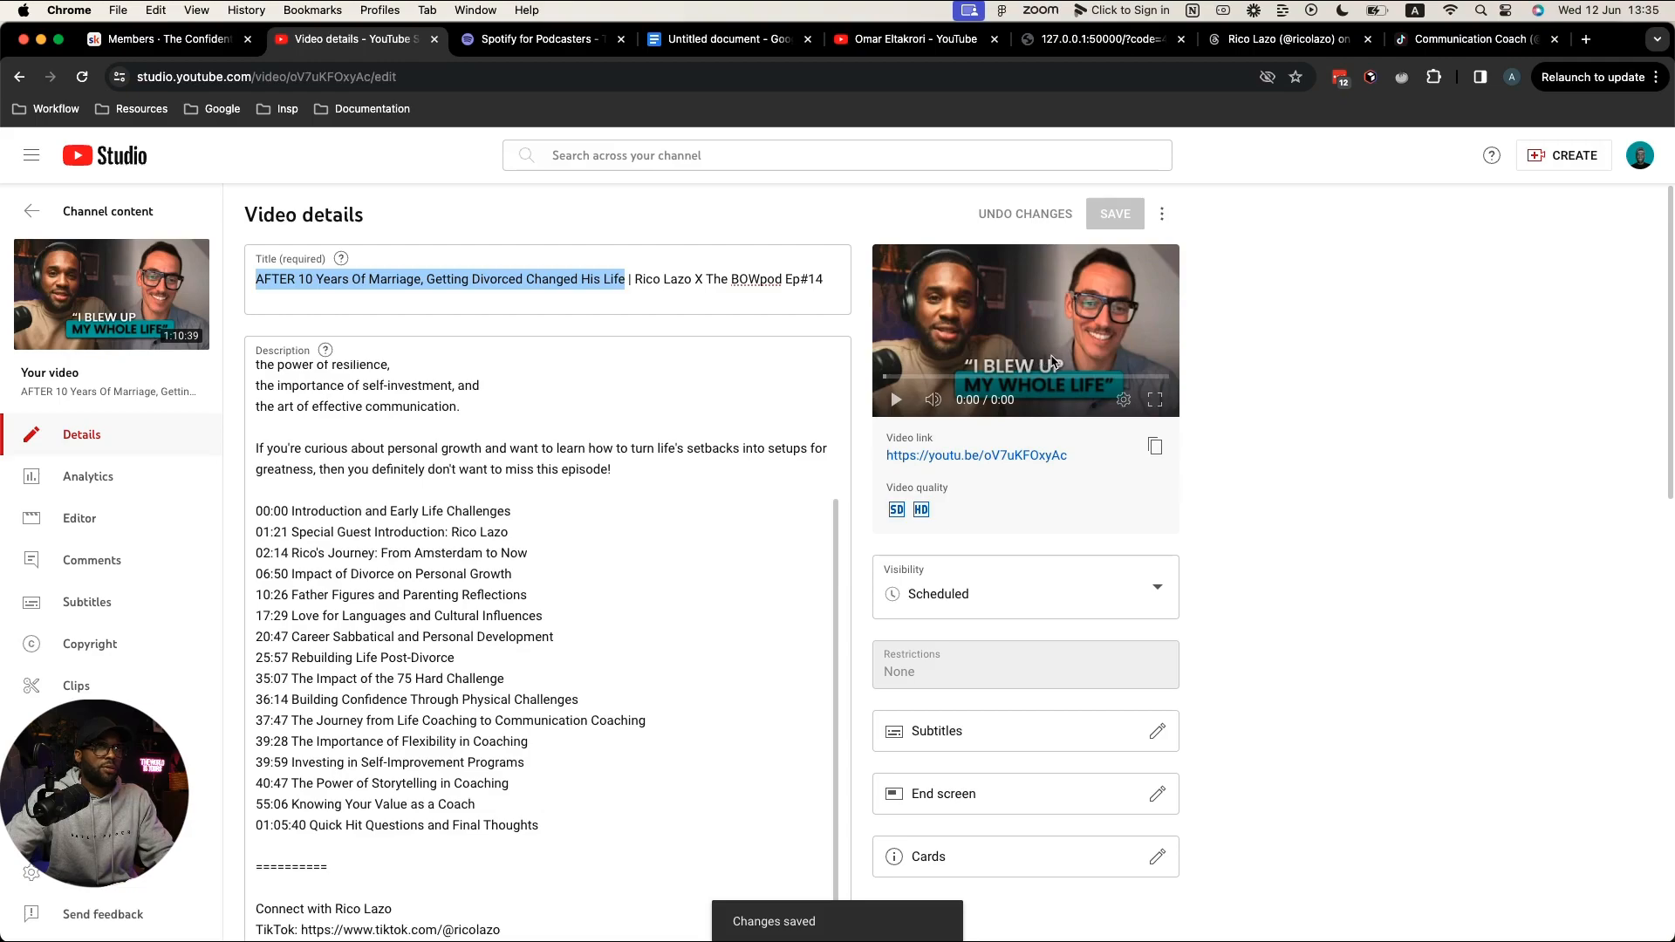
Step: Replace episode 14's cover art with the square EP14 Spotify PNG and save the crop
left_click(542, 42)
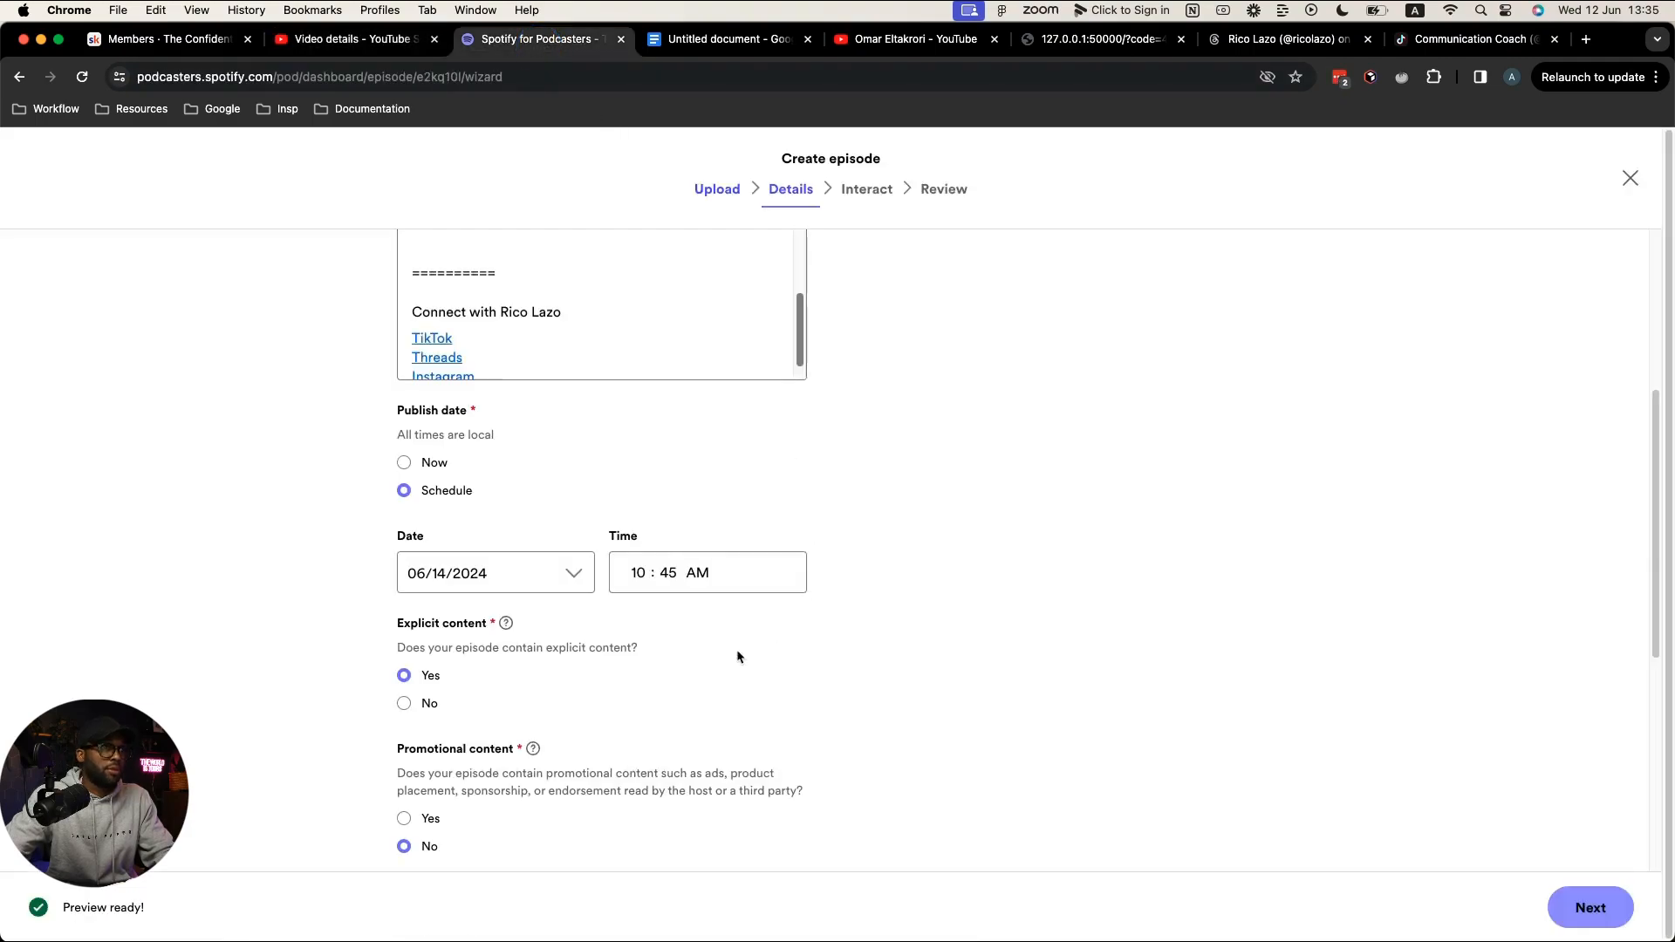
scroll(603, 670, "down", 5)
scroll(480, 792, "down", 2)
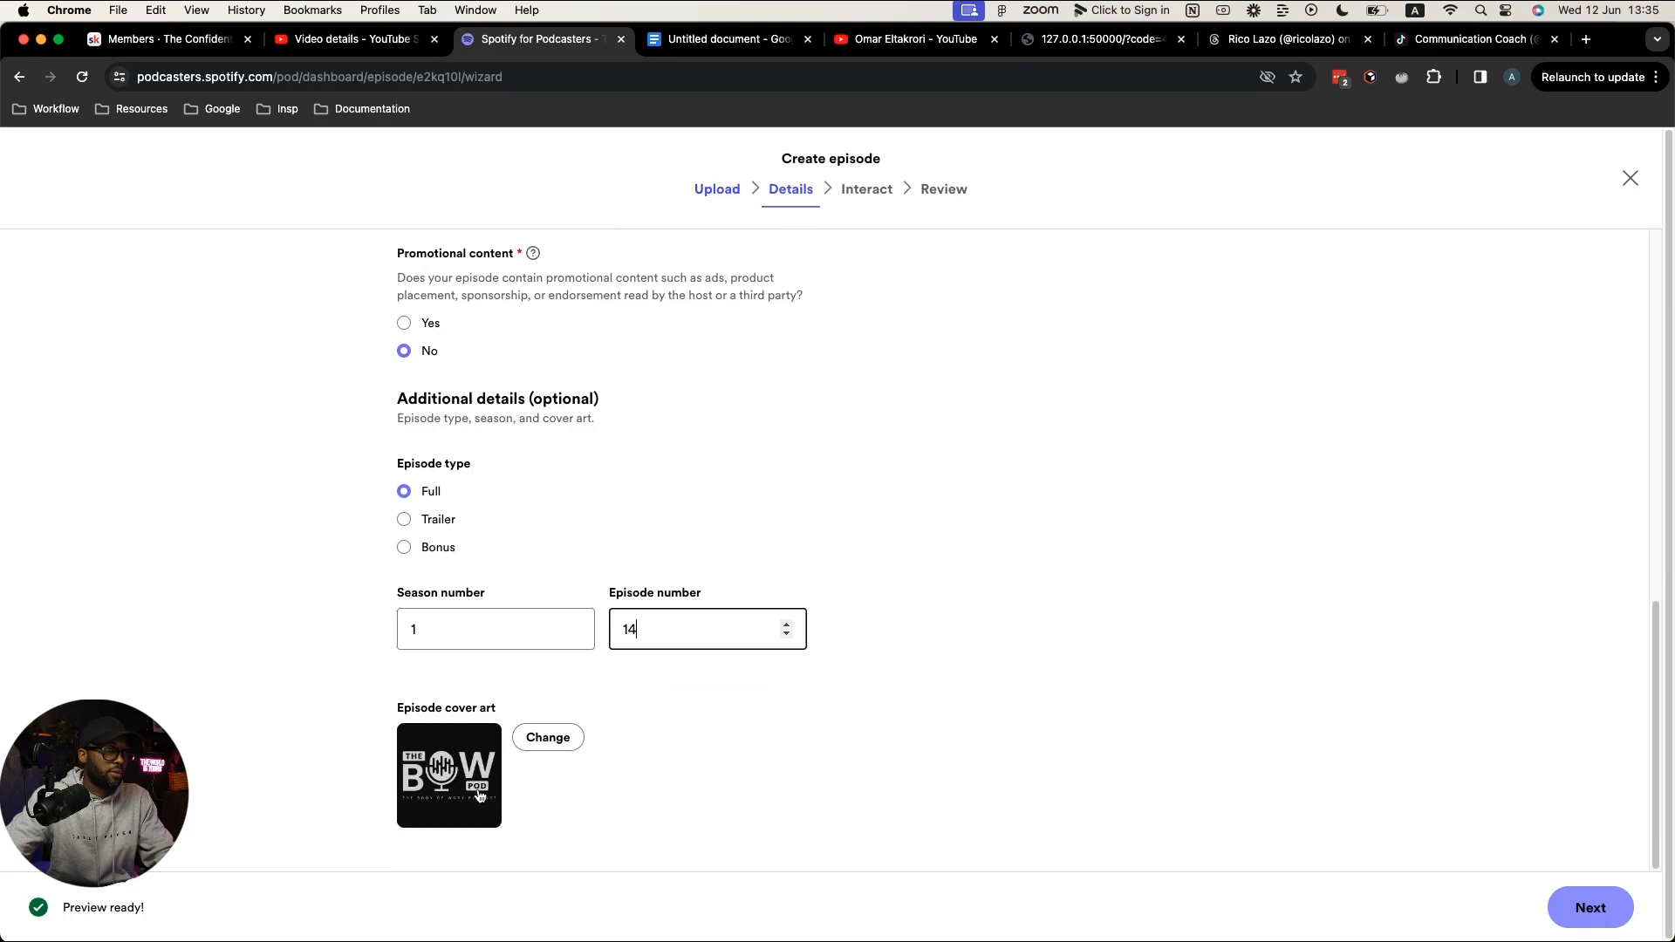
left_click(547, 737)
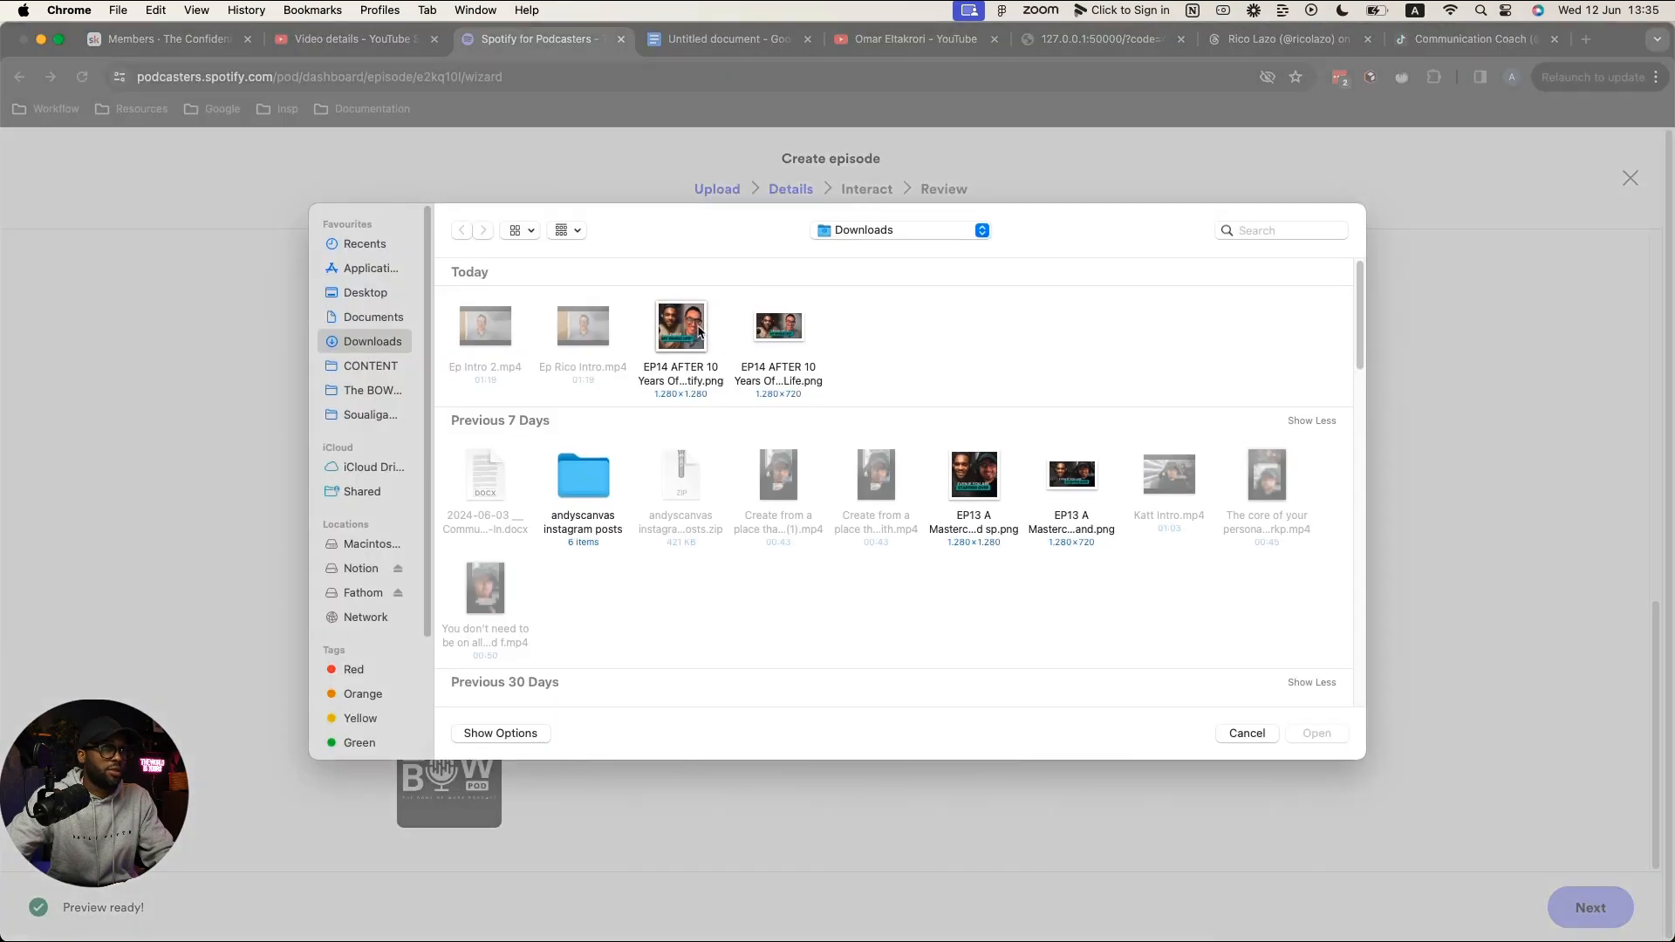
left_click(681, 327)
left_click(1317, 732)
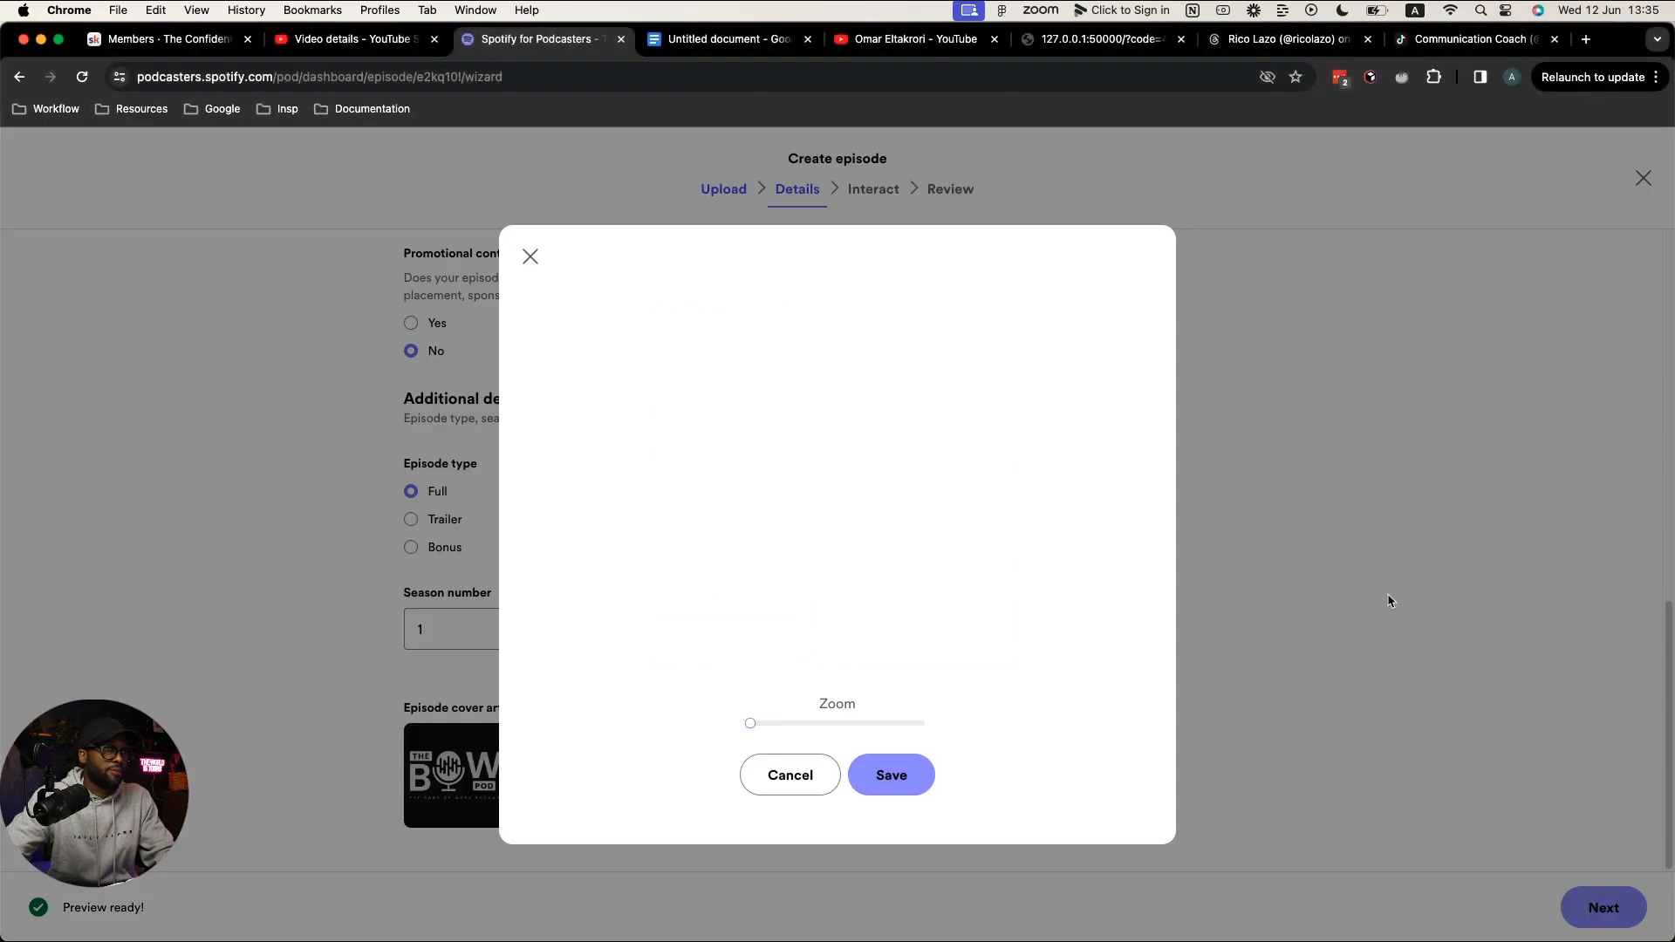
left_click(912, 772)
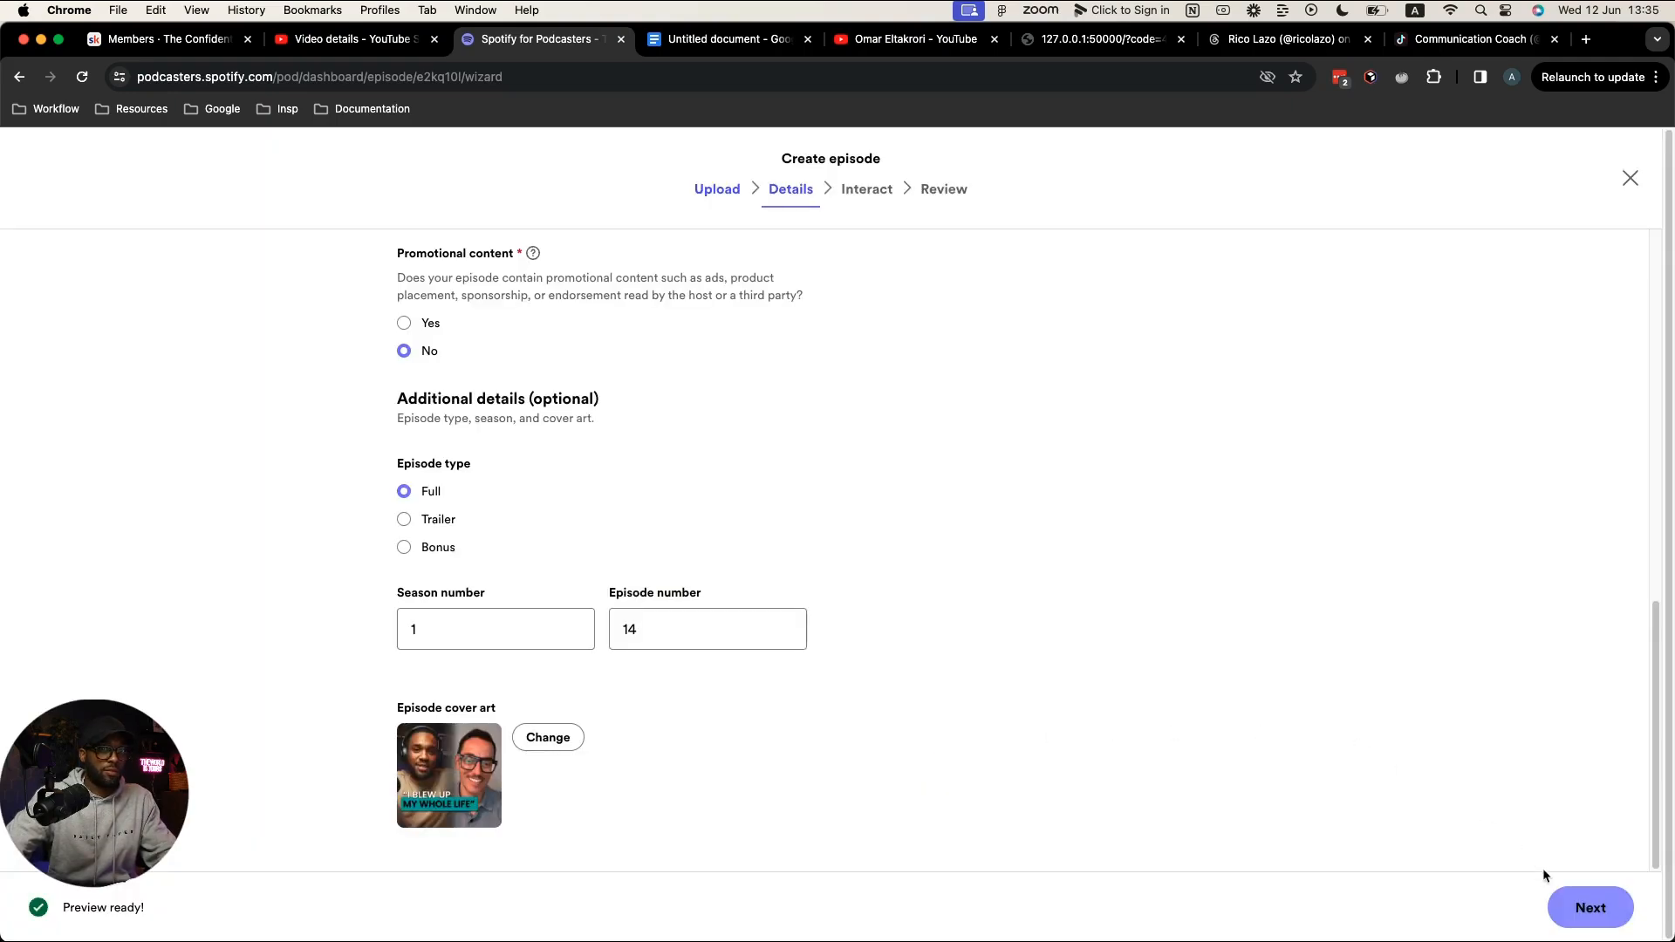
Step: Go through the Interact and Review steps and schedule the episode for June 14, 2024
left_click(1592, 909)
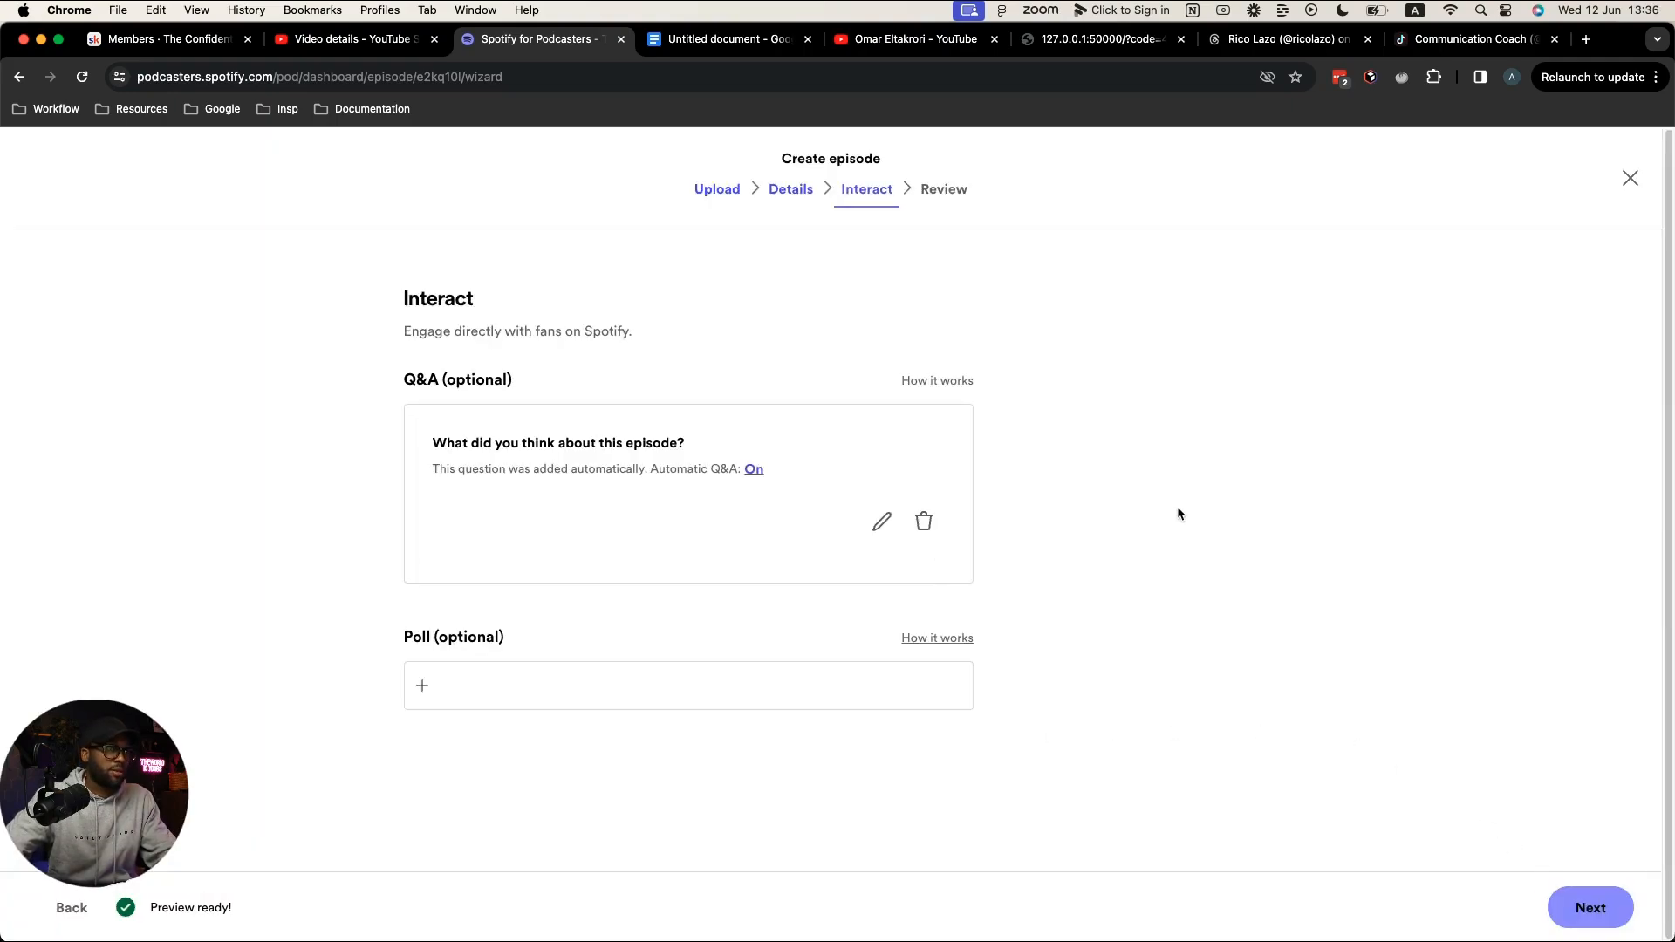
left_click(1587, 908)
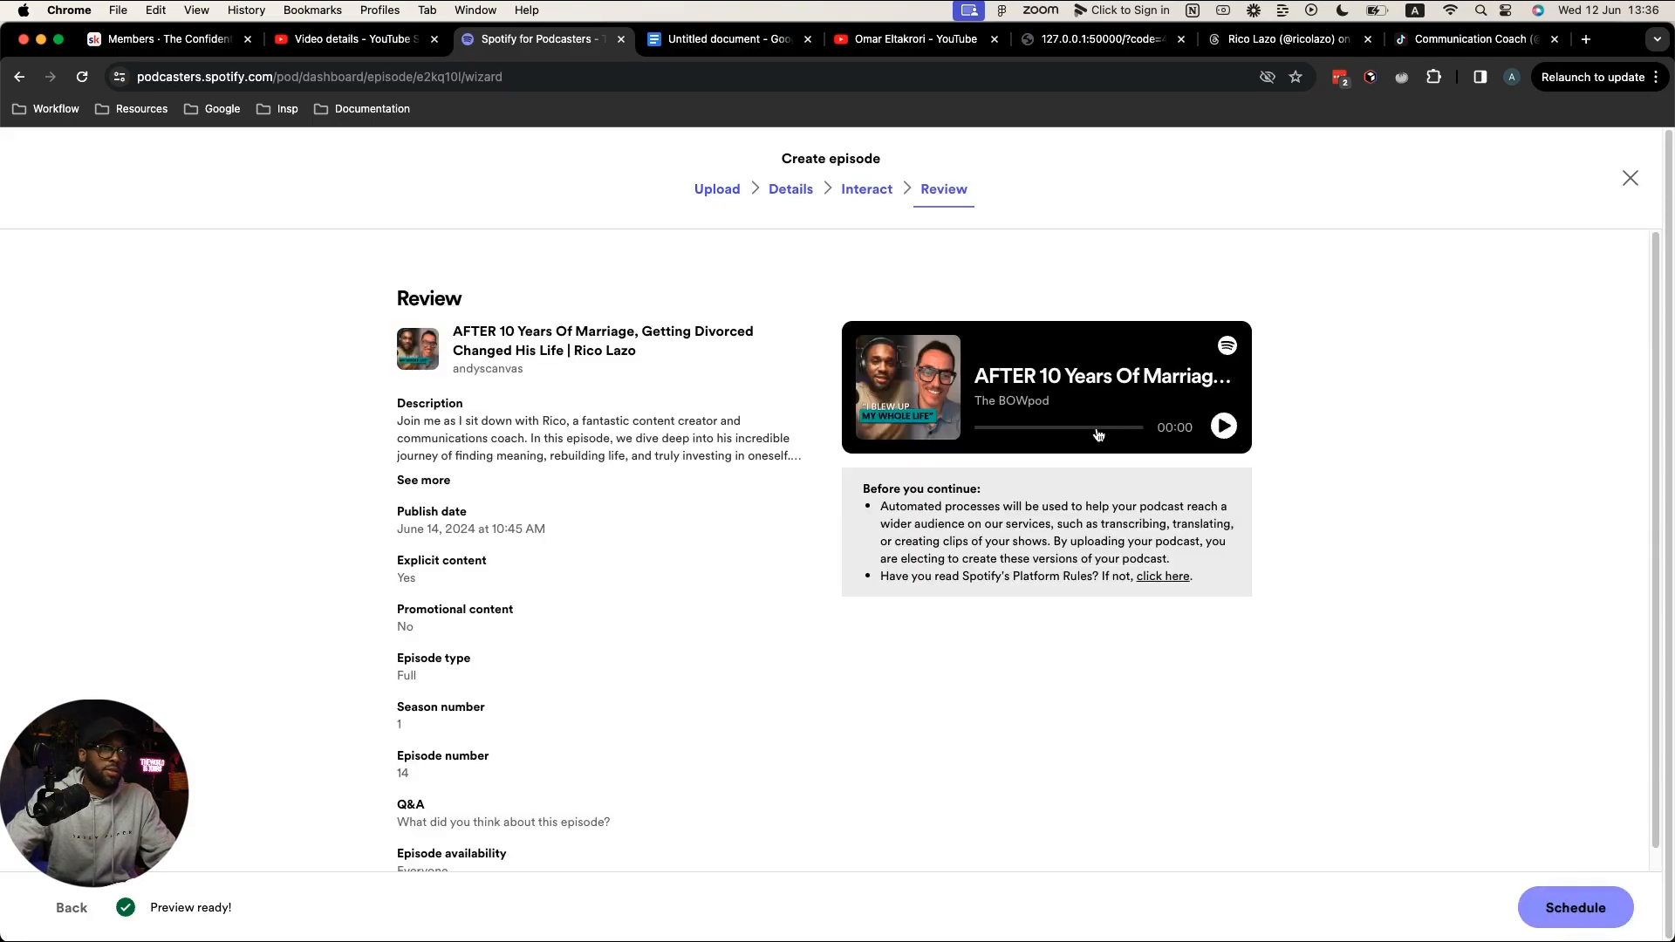
scroll(1343, 443, "down", 1)
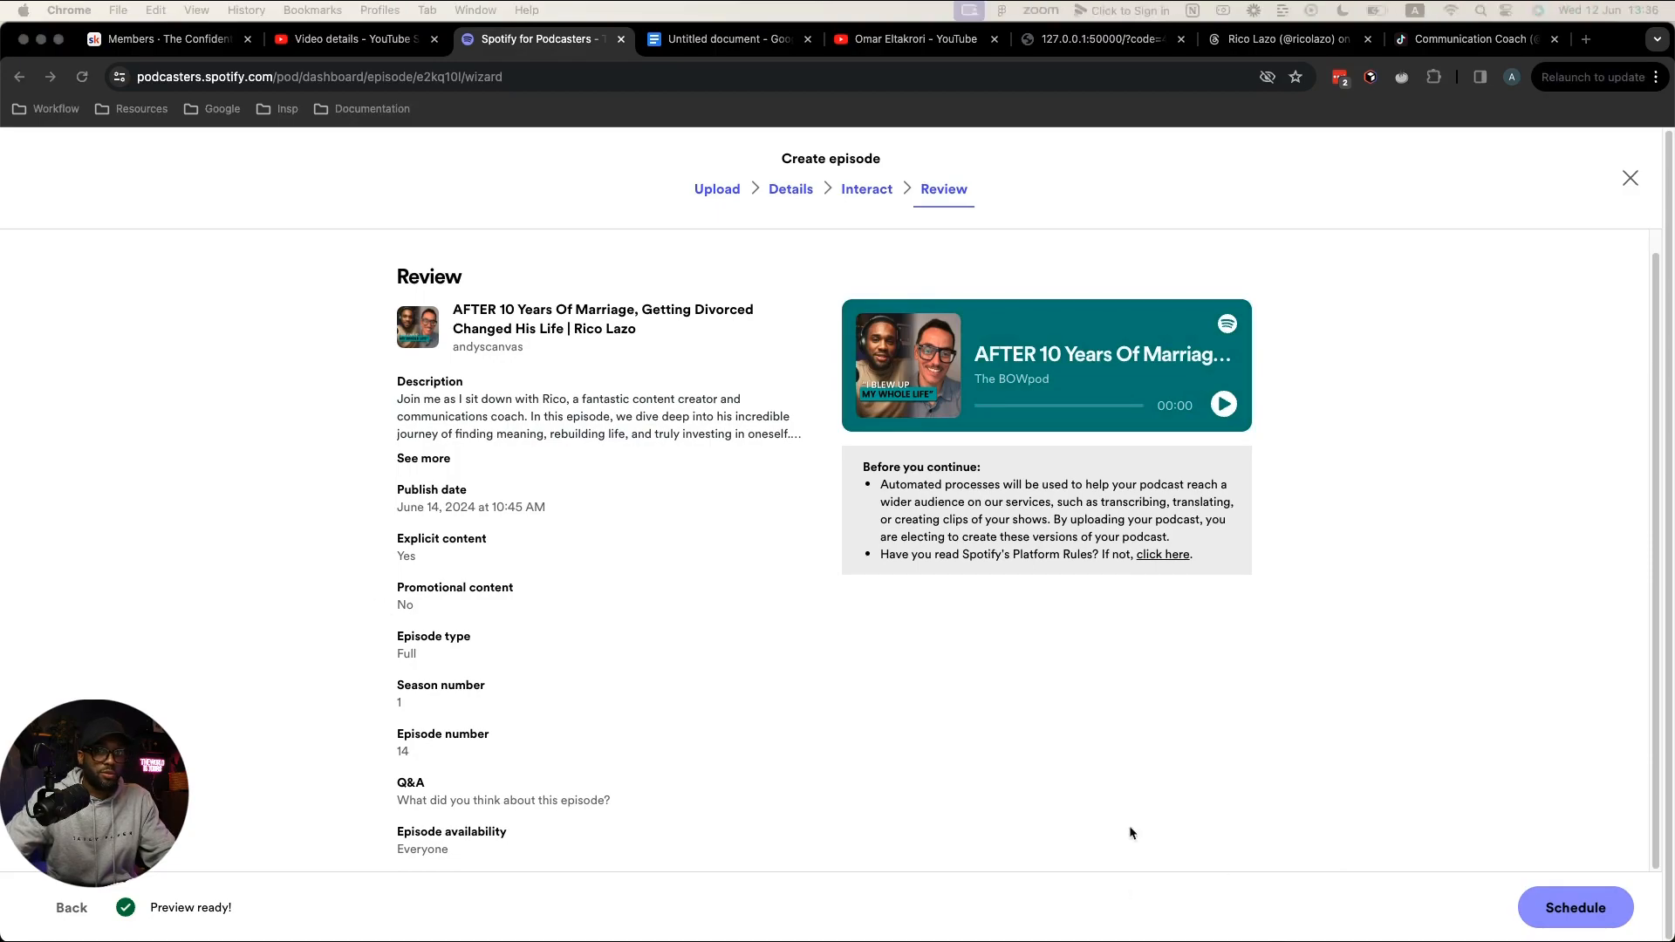
left_click(1566, 907)
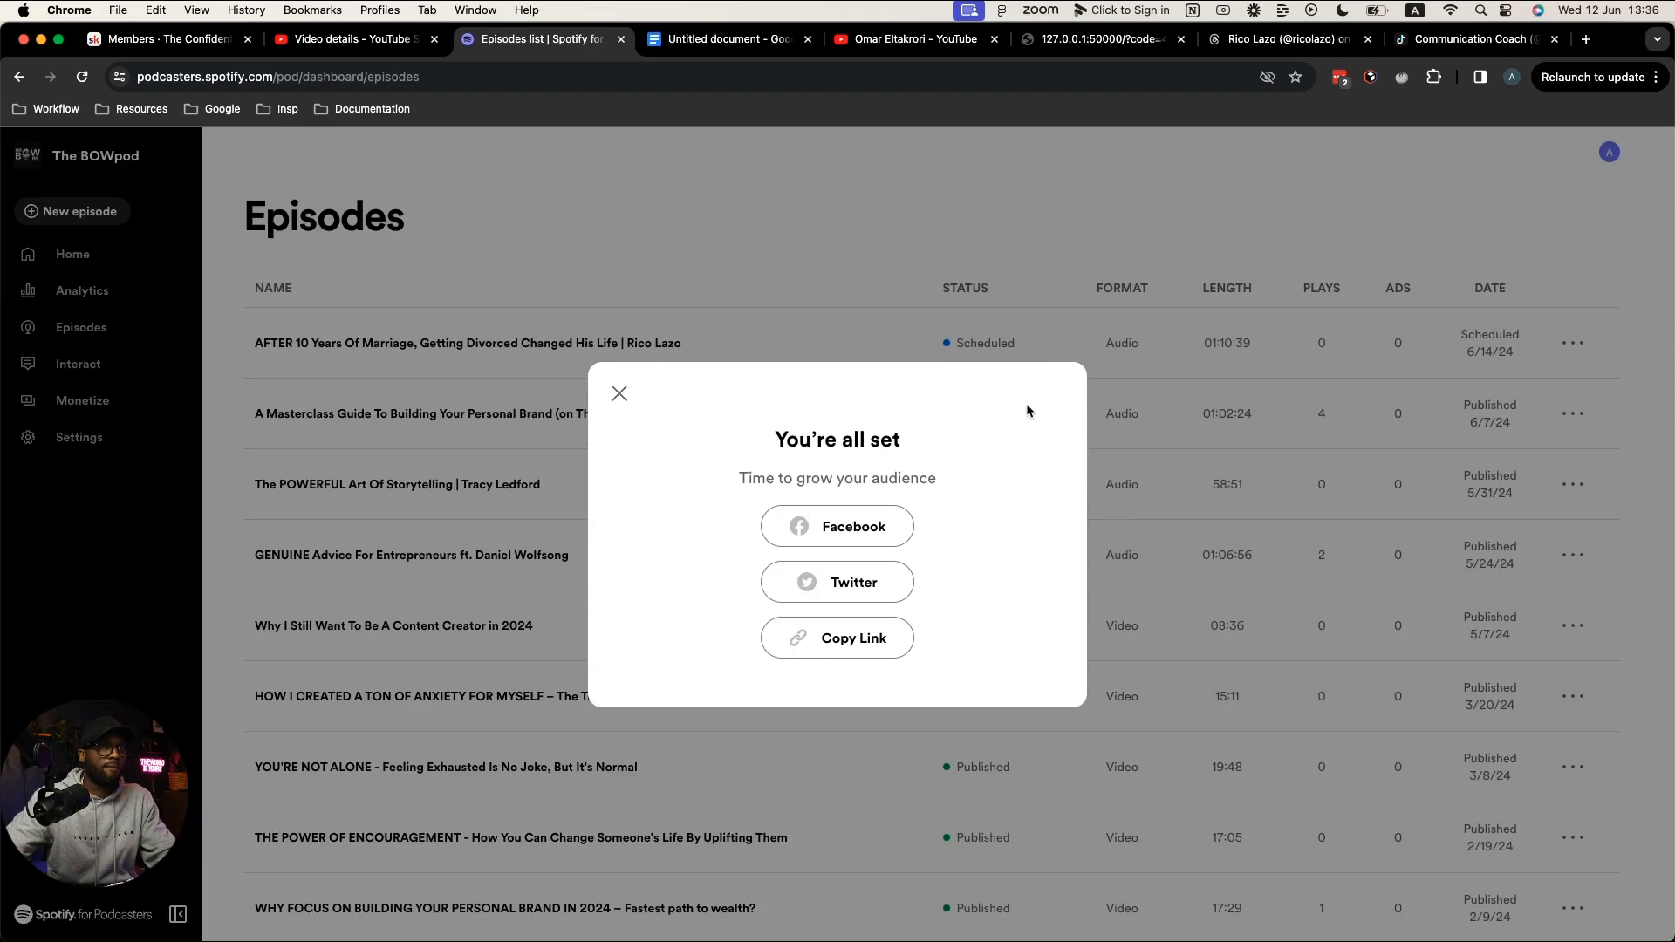
left_click(349, 38)
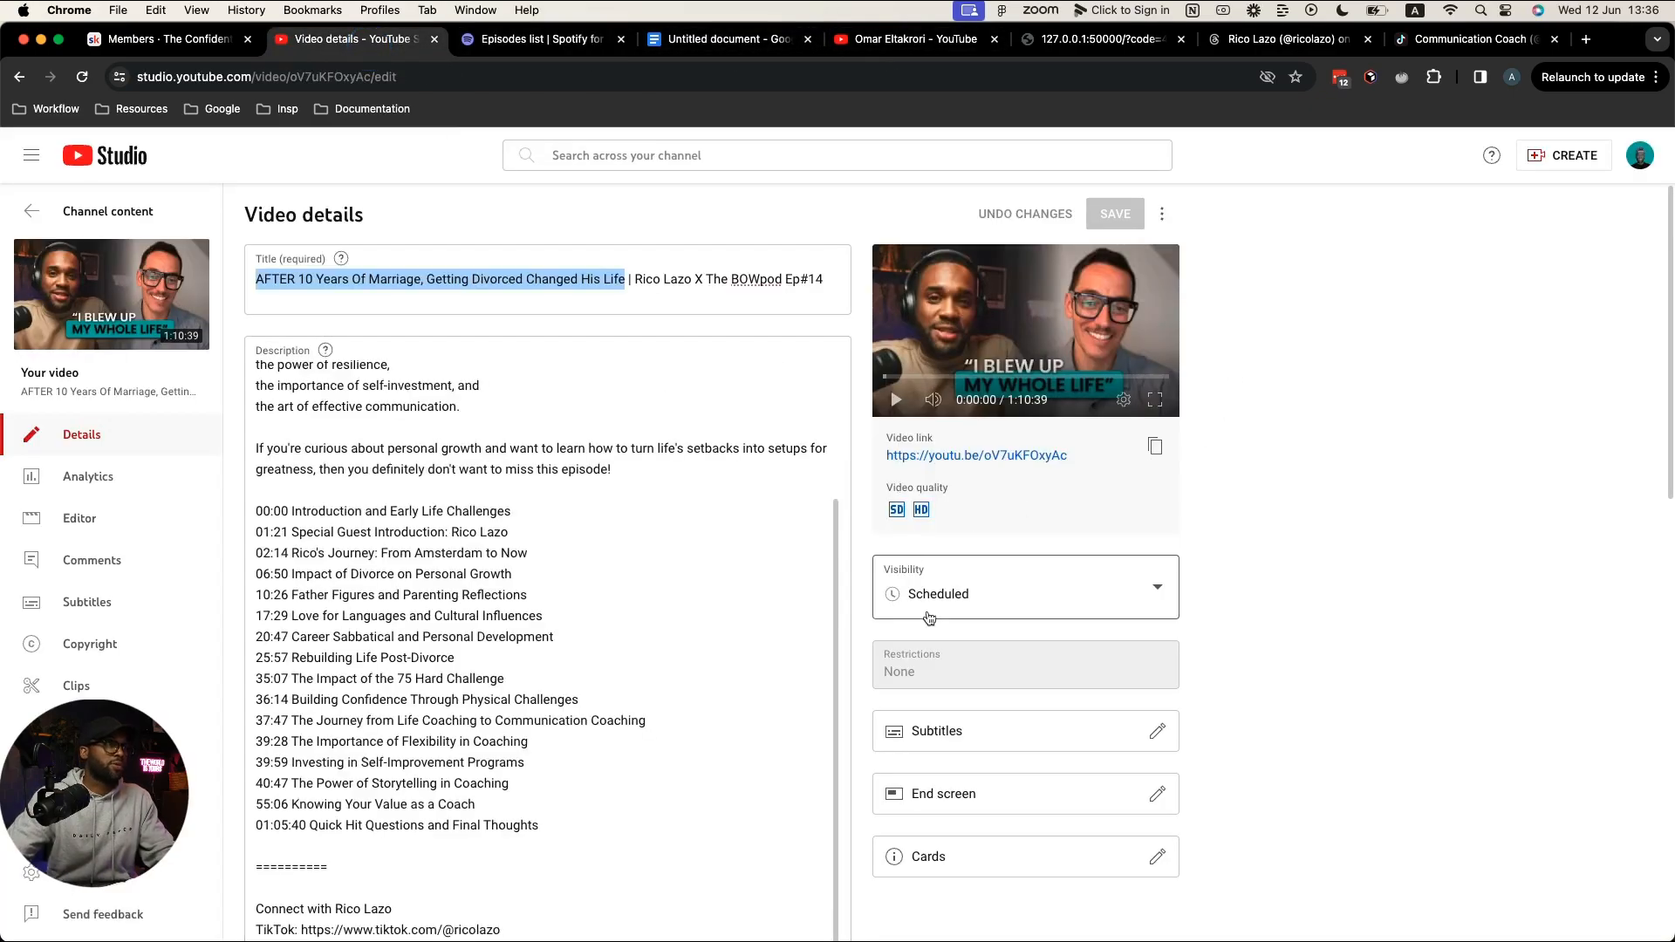
Step: Check the 'I Blew Up My Whole Life' thumbnail on the YouTube video, then return to the task list
scroll(944, 609, "down", 2)
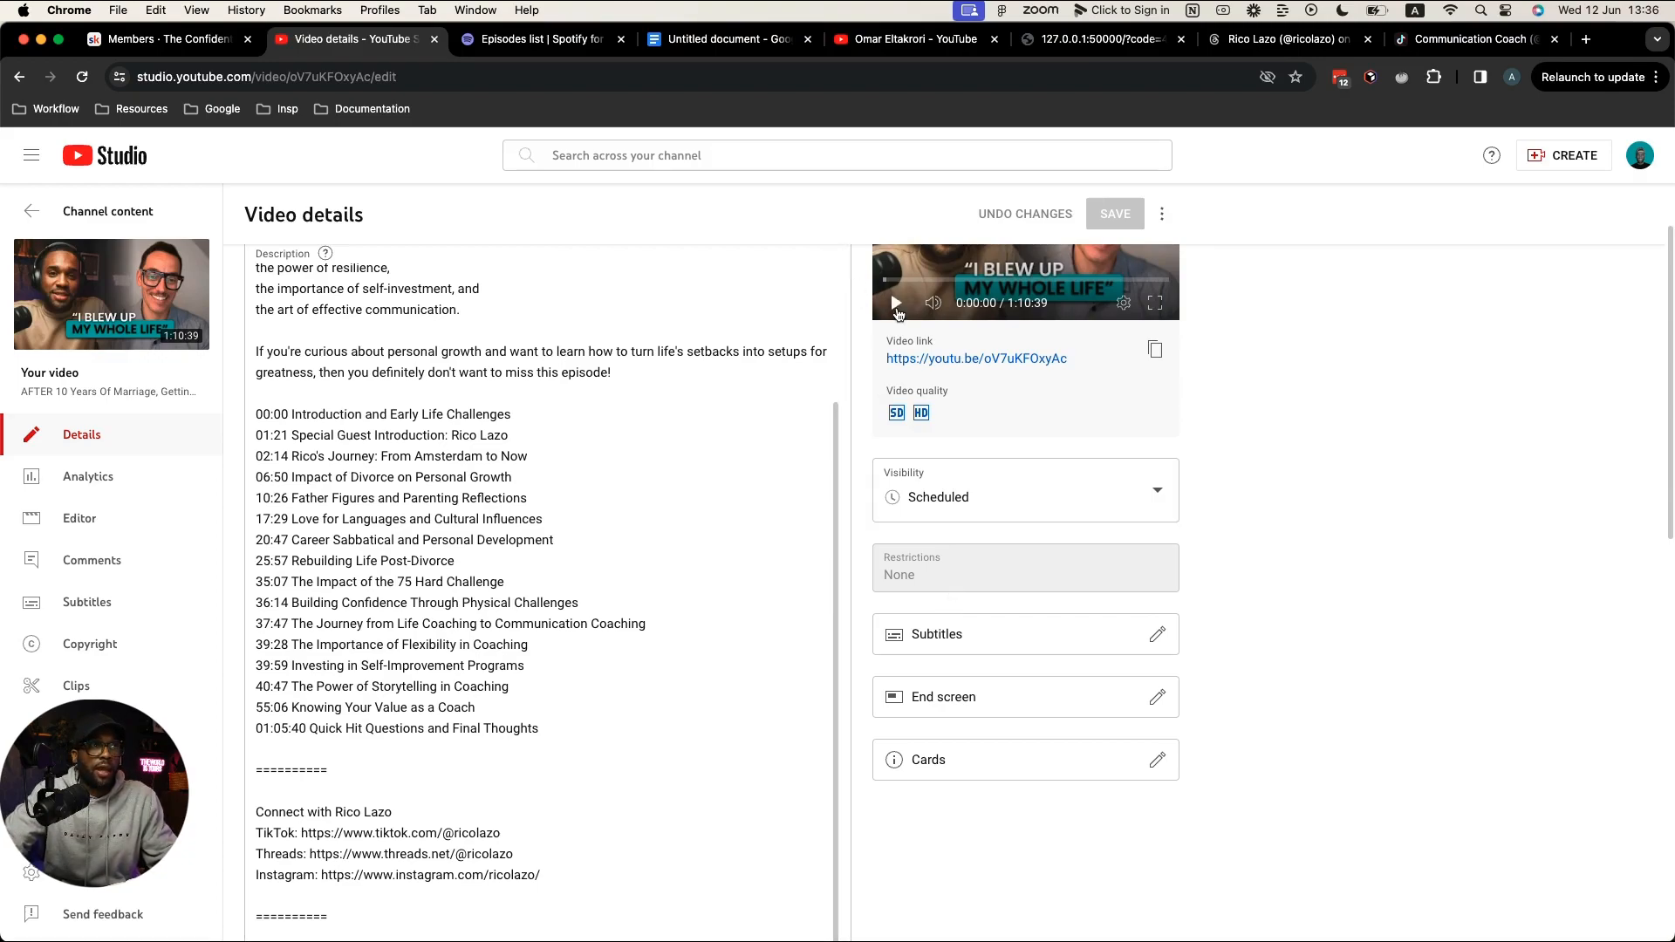
scroll(896, 309, "up", 2)
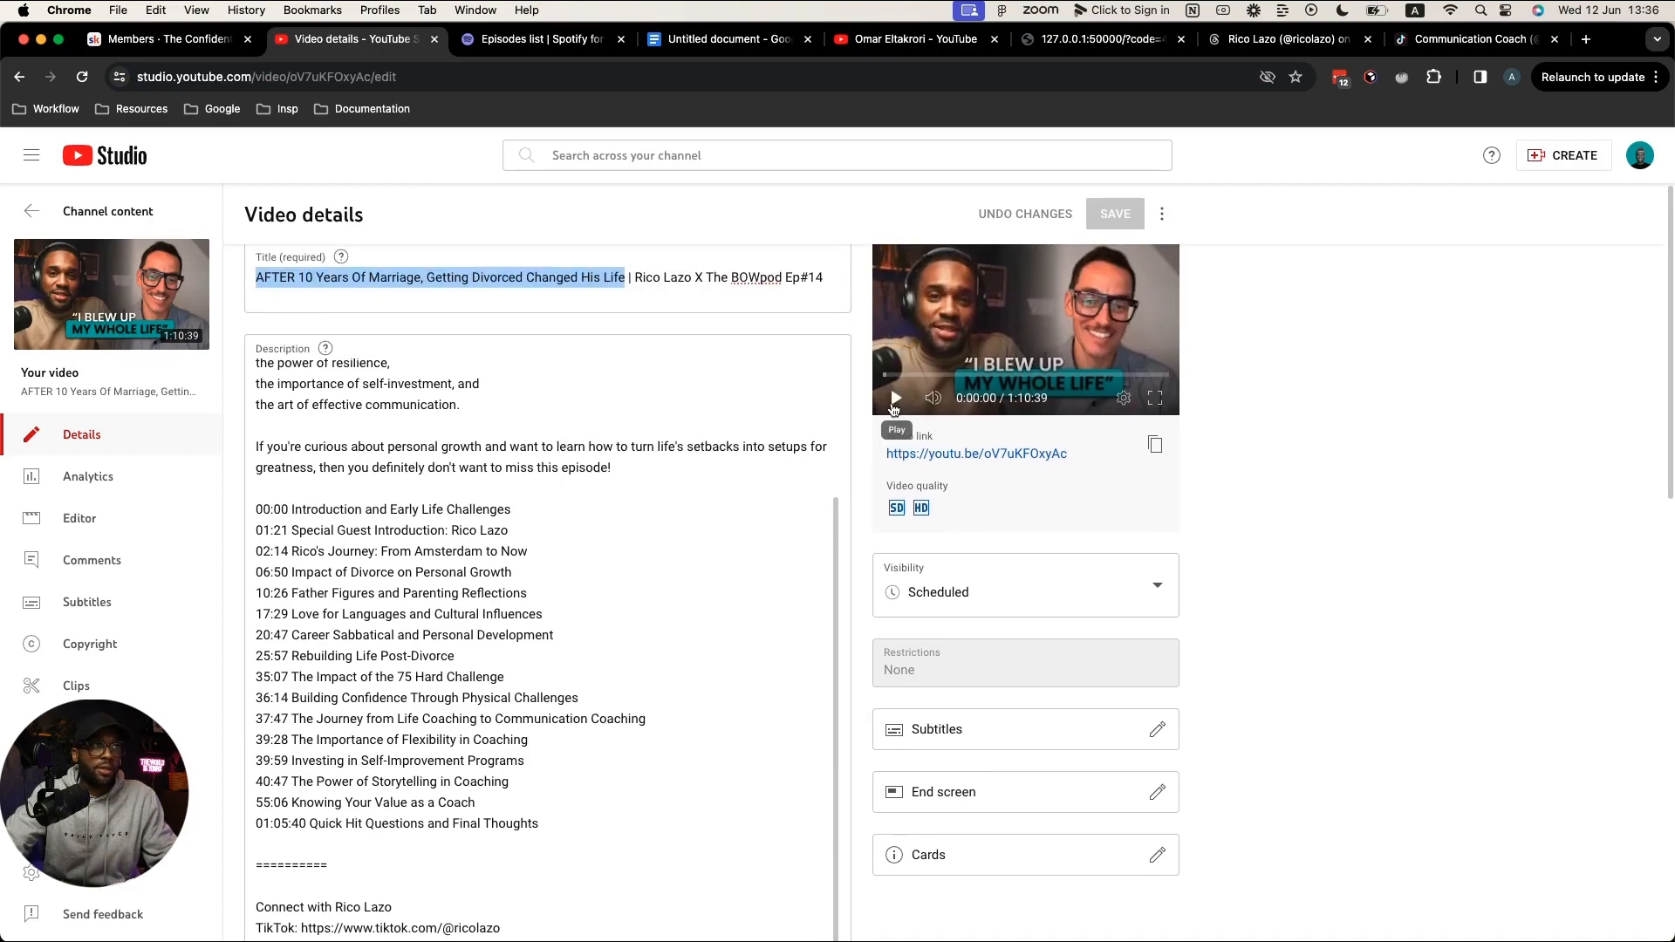
left_click(698, 38)
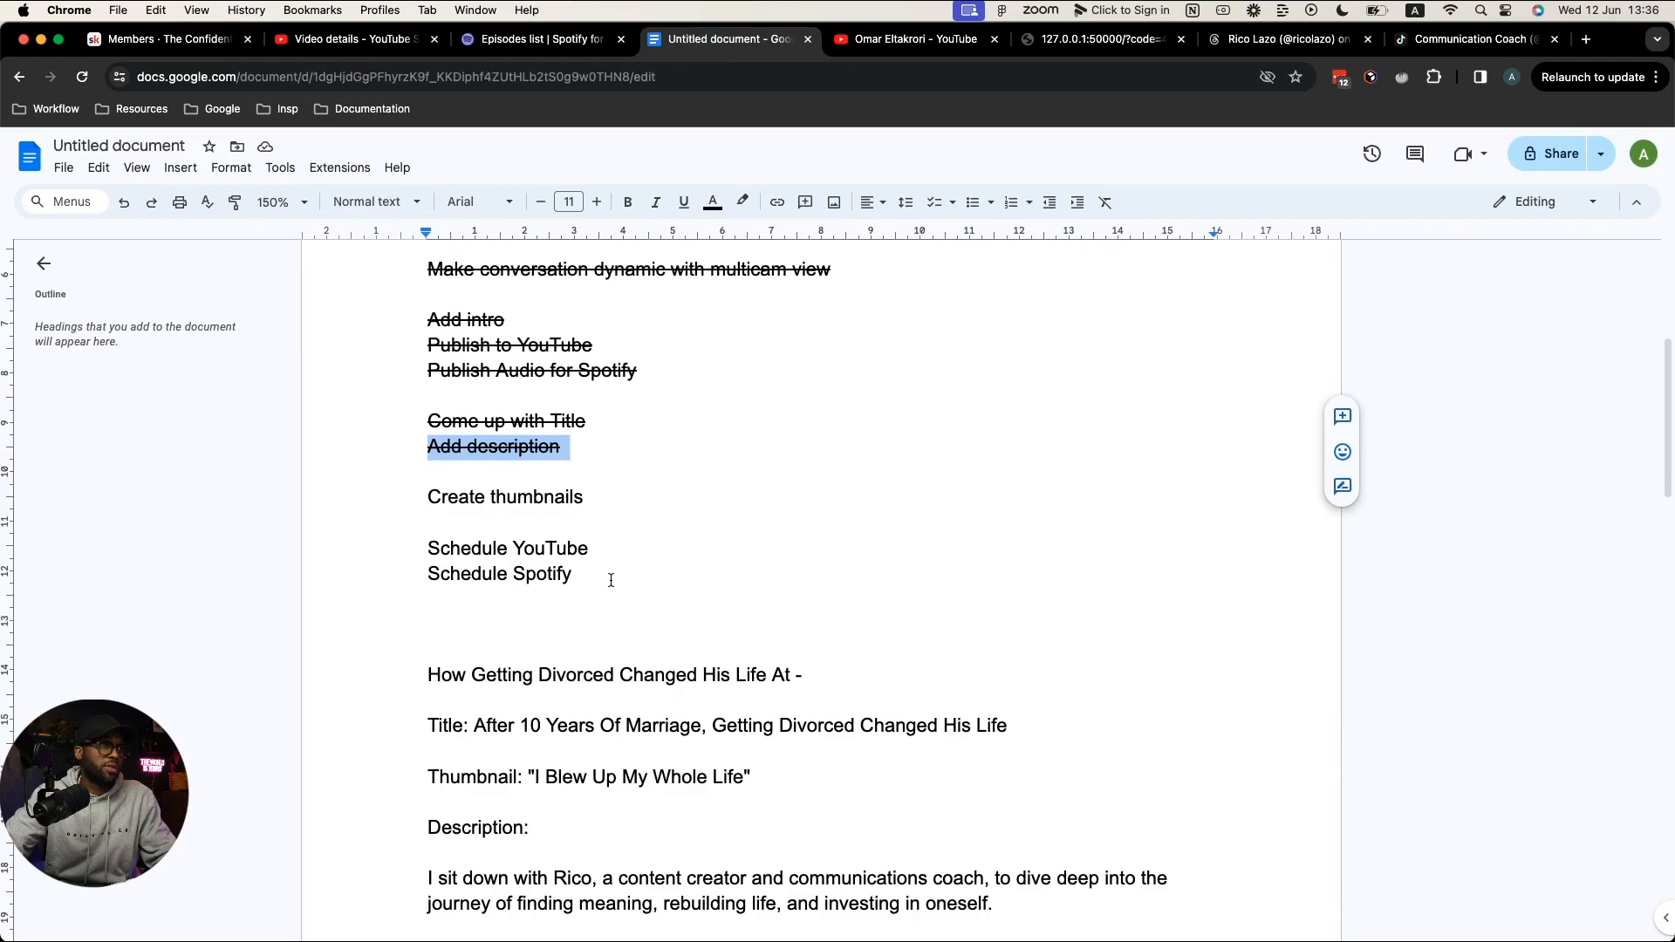
Step: Strike through the Create thumbnails, Schedule YouTube and Schedule Spotify lines in the checklist
left_click_drag(610, 573, 426, 500)
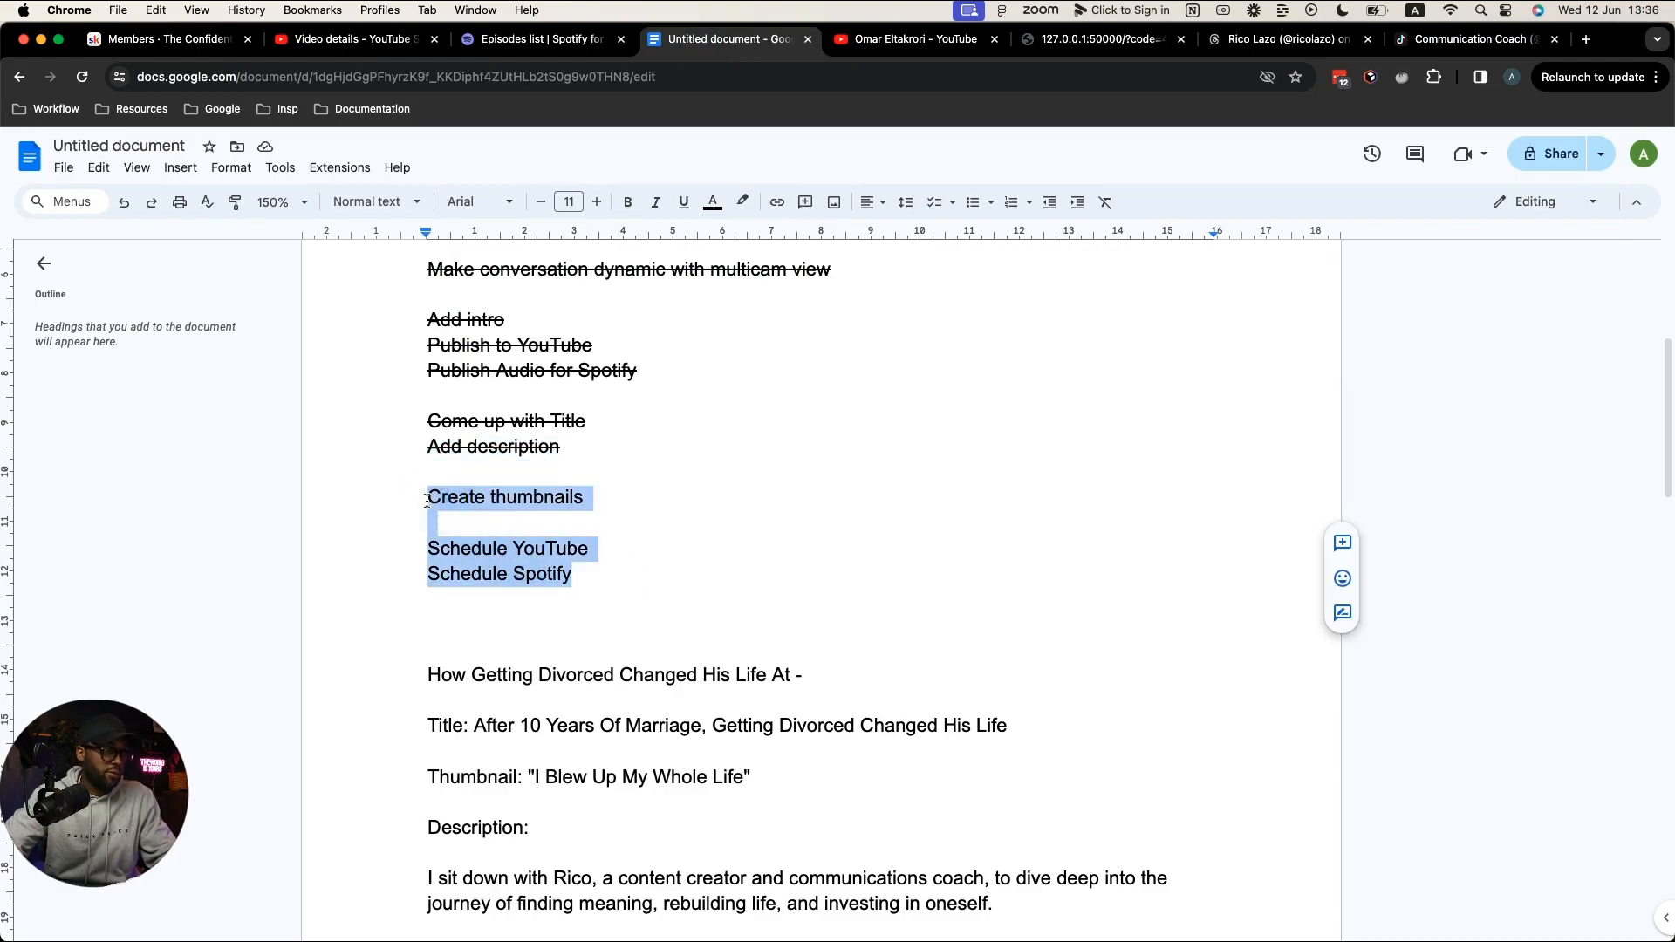
key("super+shift+x")
left_click(617, 583)
scroll(616, 583, "up", 5)
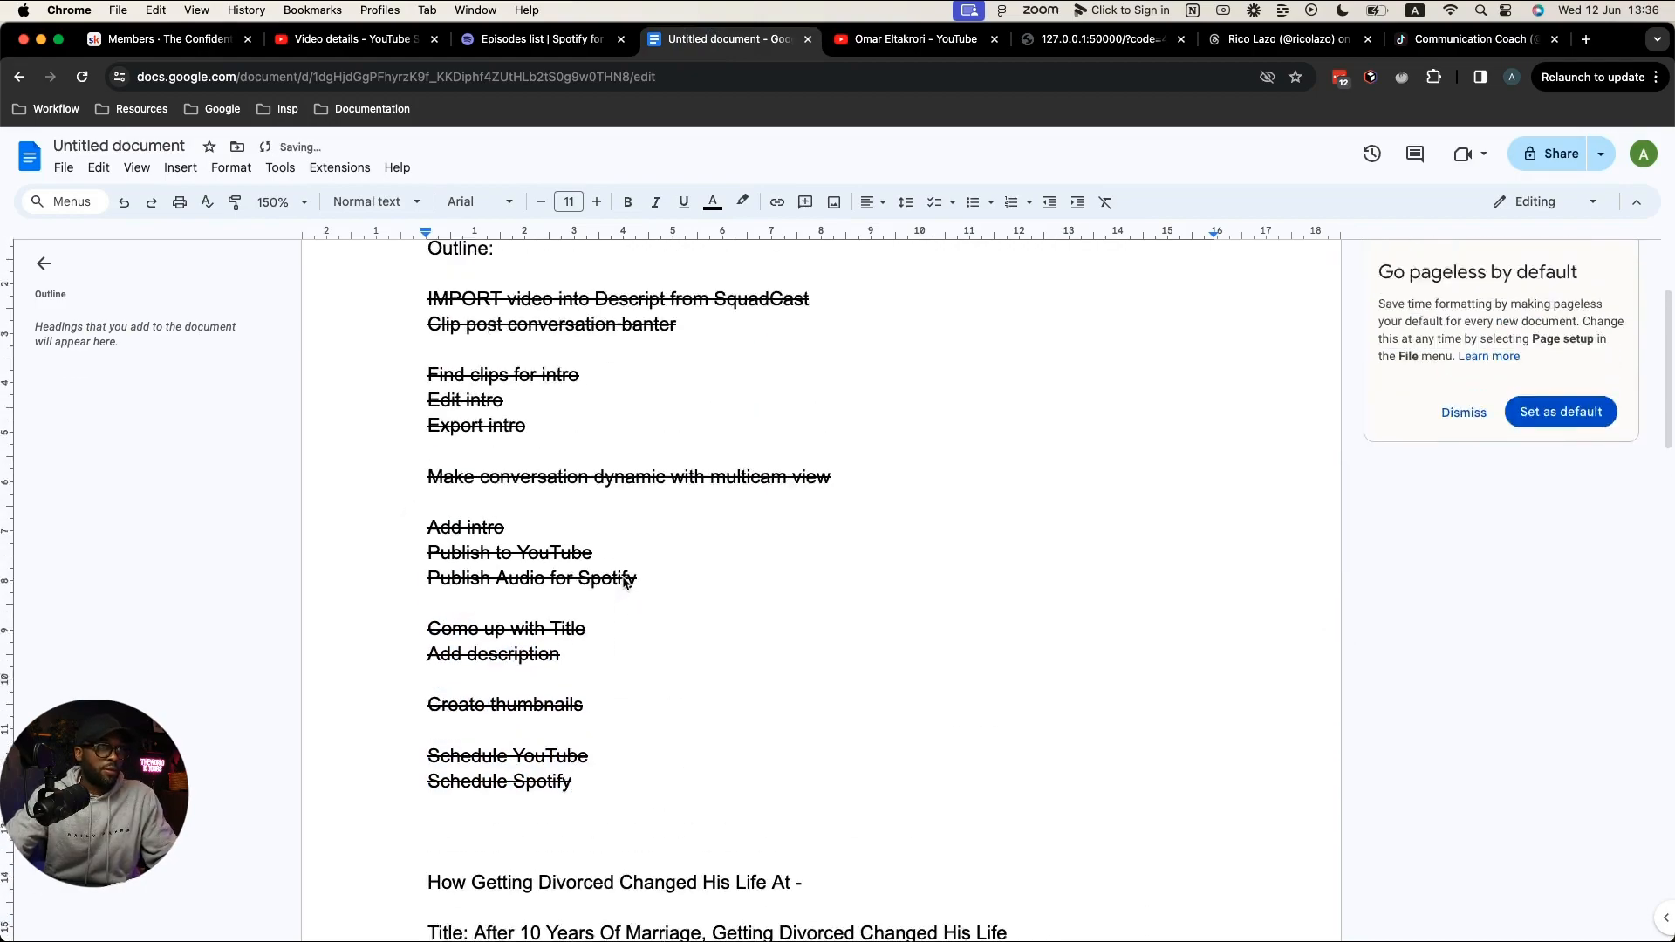